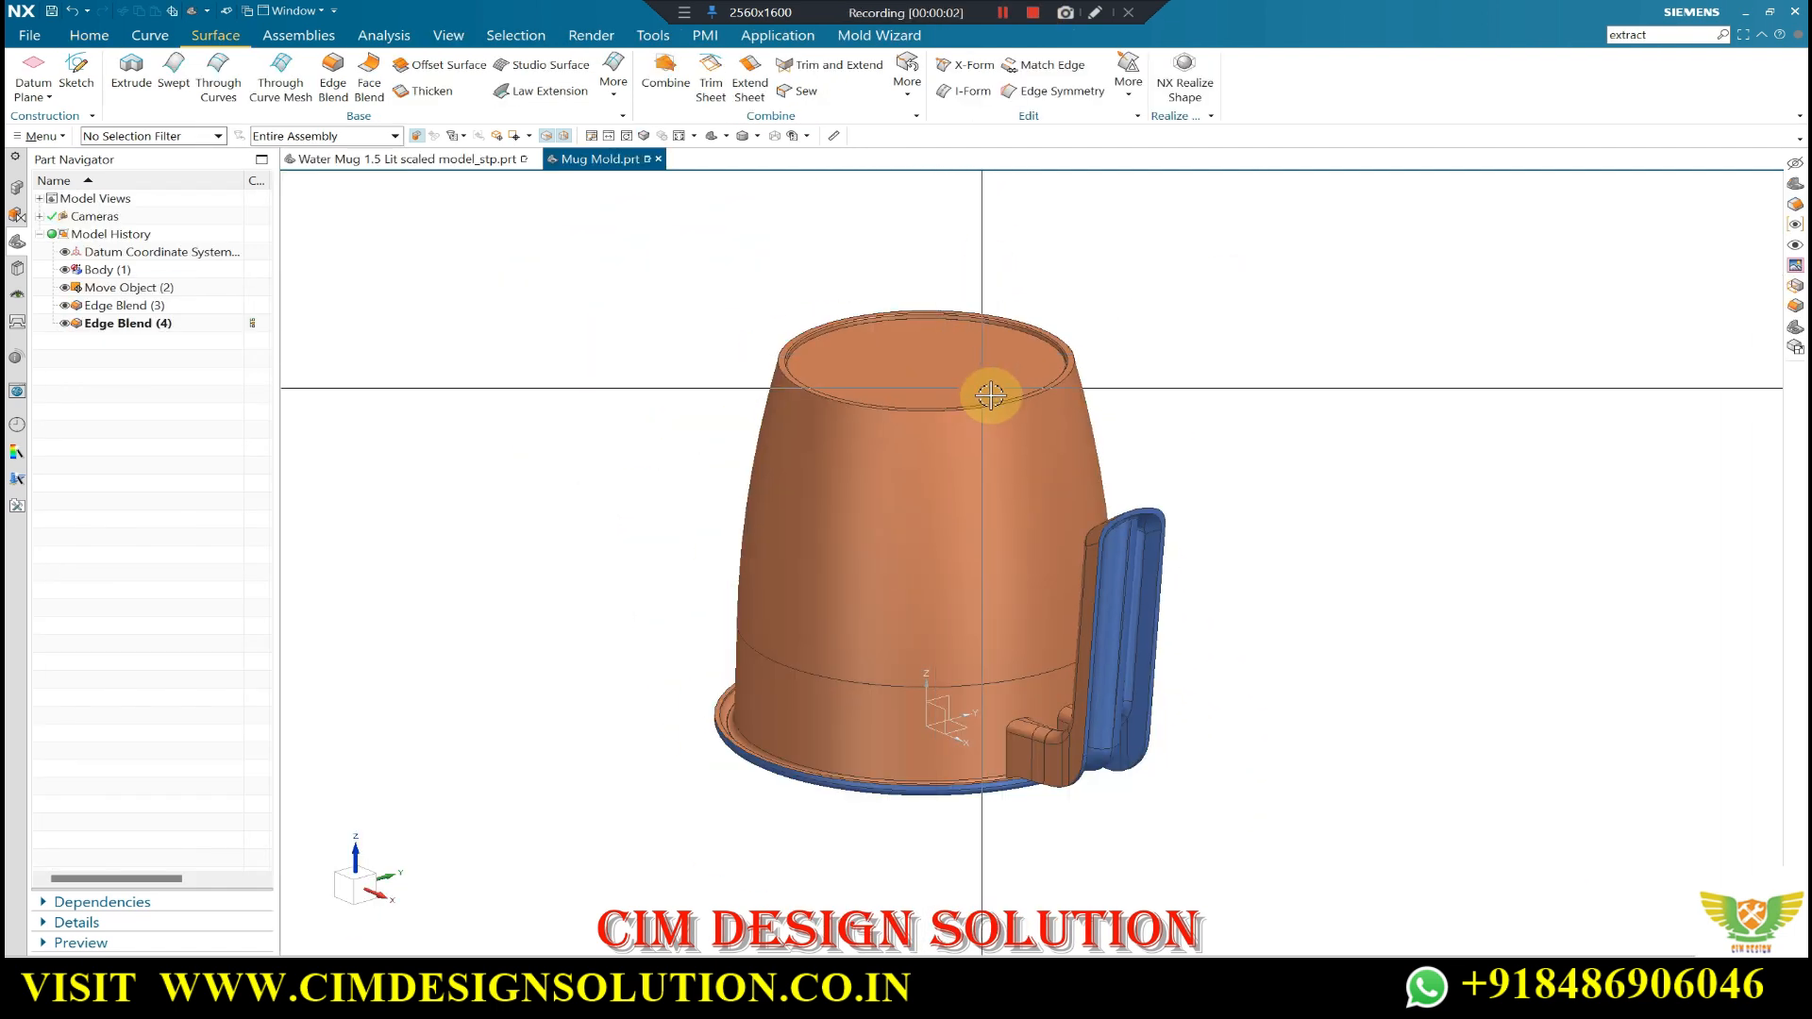
# - Scale the mug body uniformly by a factor of 1.015
pyautogui.moveTo(1093, 392); pyautogui.dragTo(974, 486, button='middle')
pyautogui.click(89, 35)
pyautogui.click(645, 82)
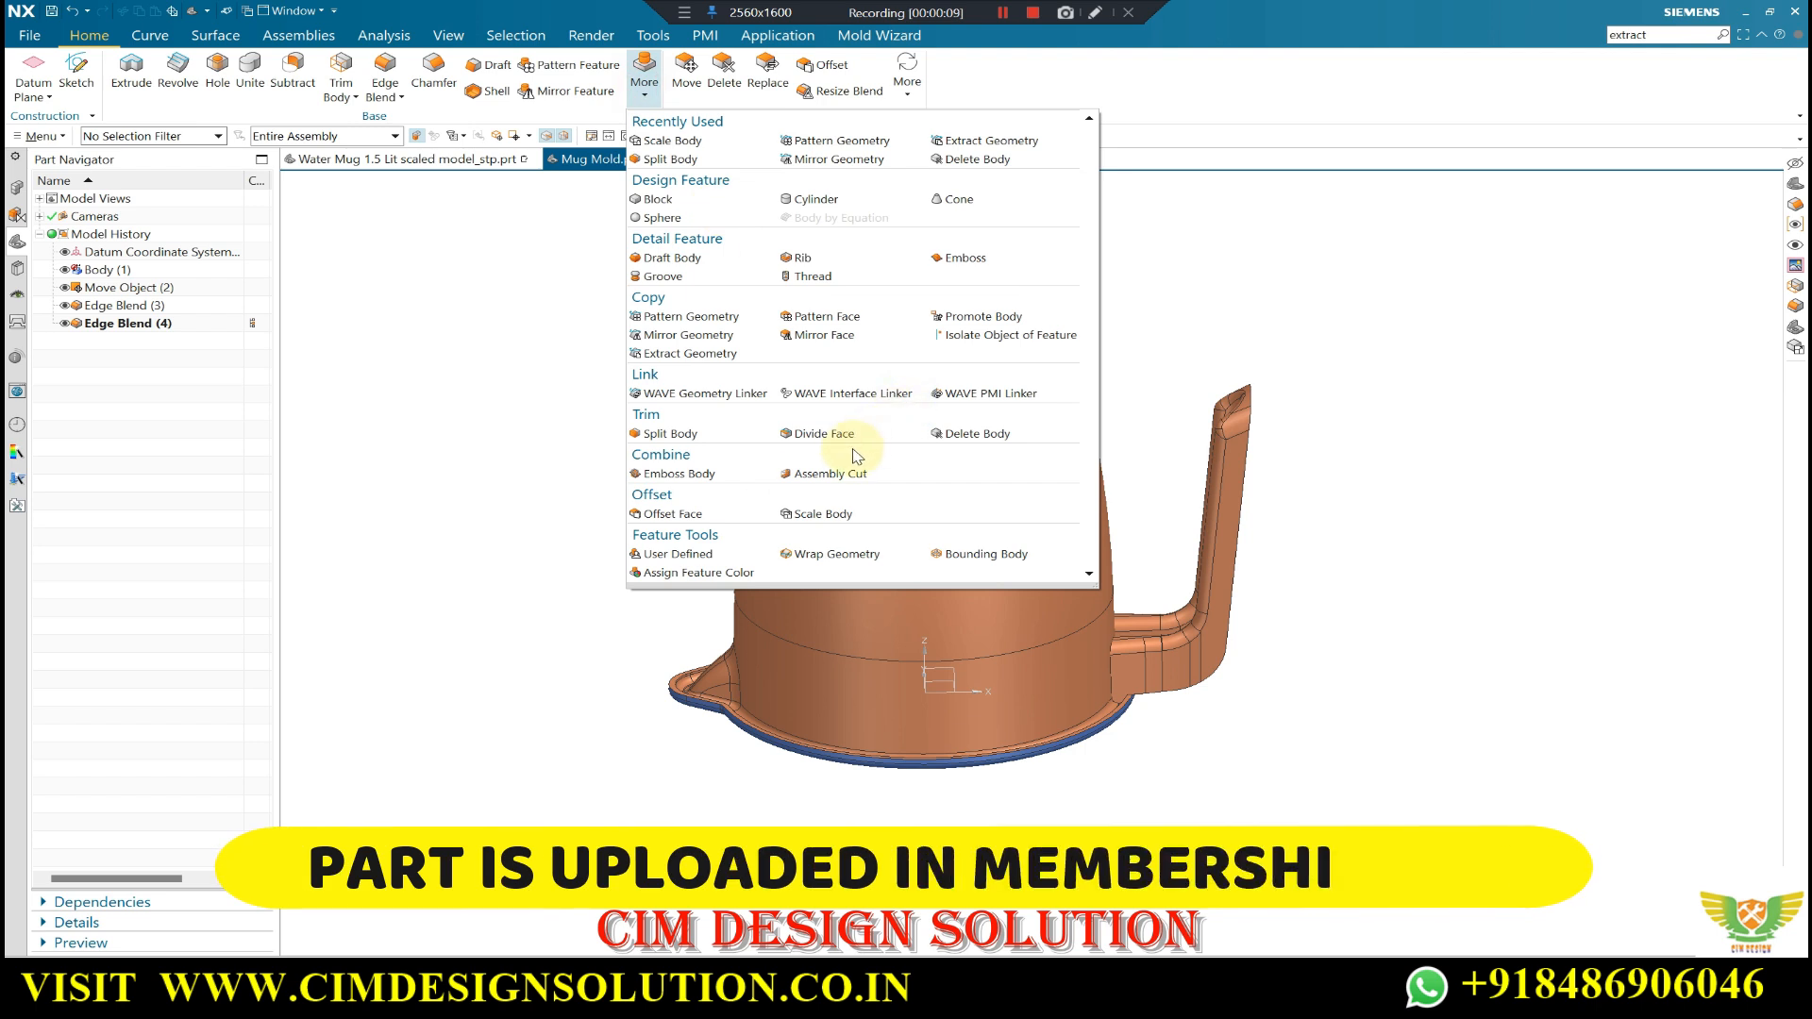
pyautogui.click(802, 517)
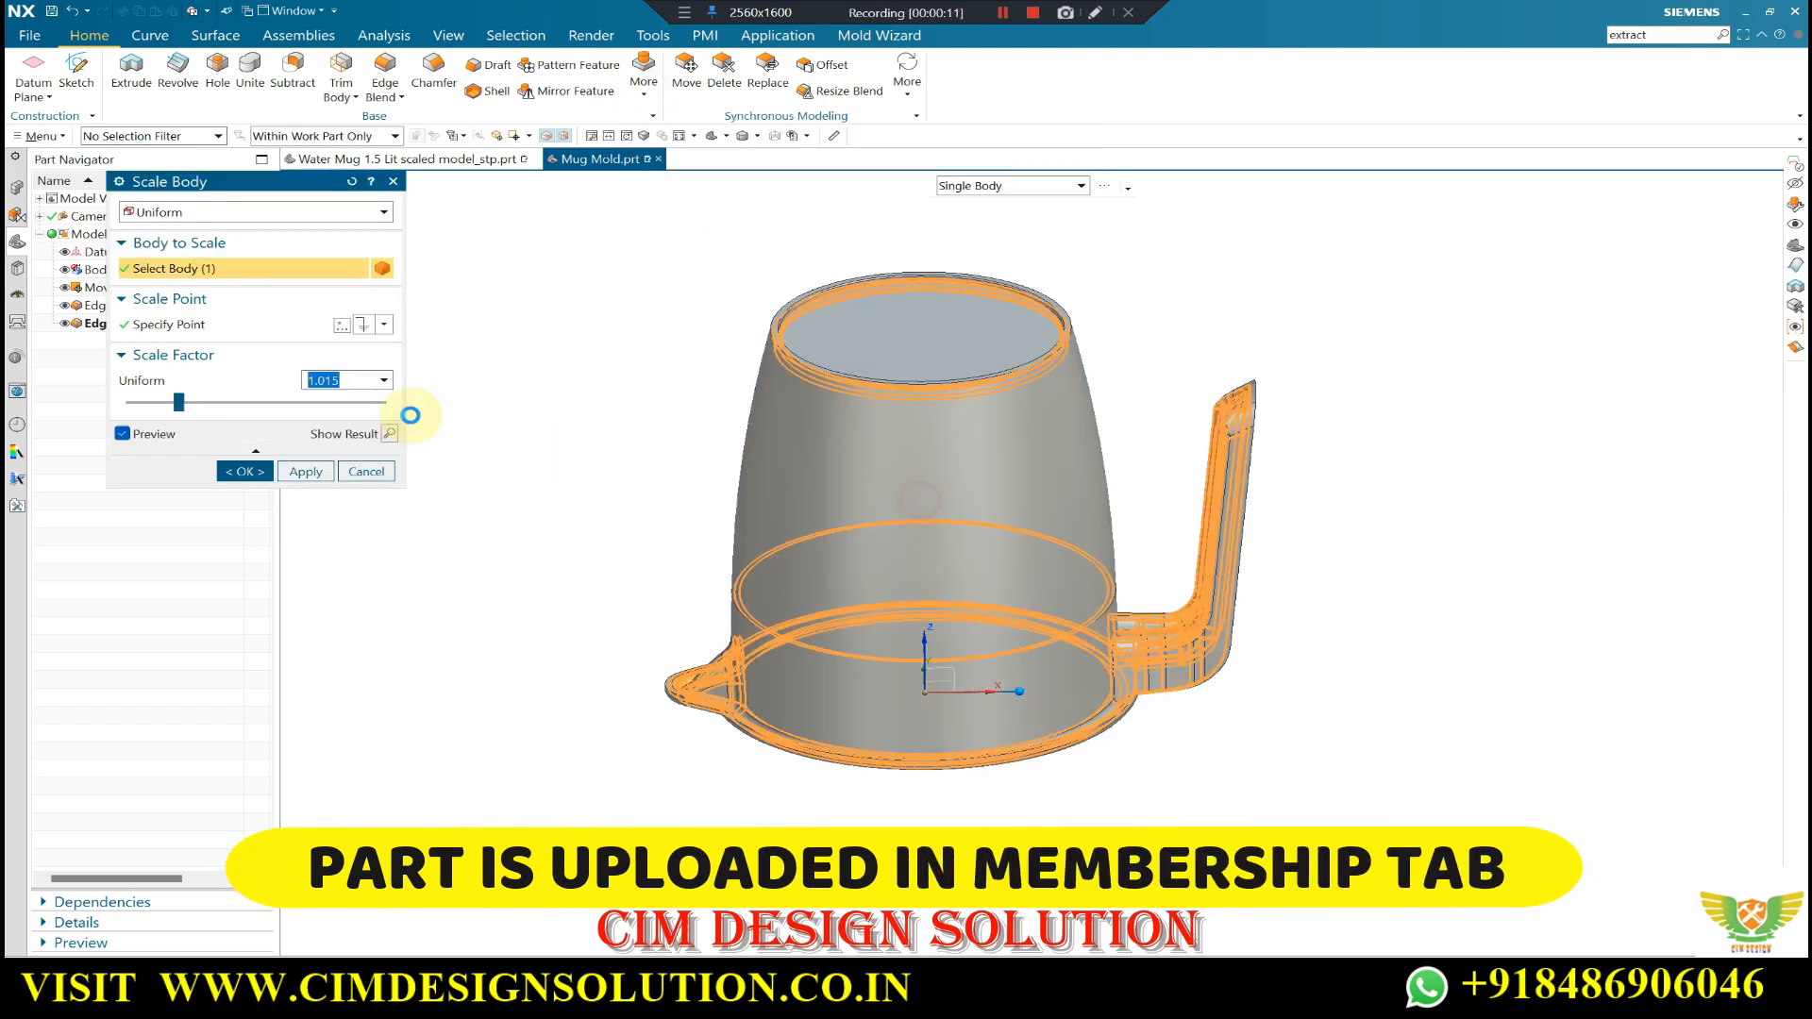
pyautogui.click(348, 385)
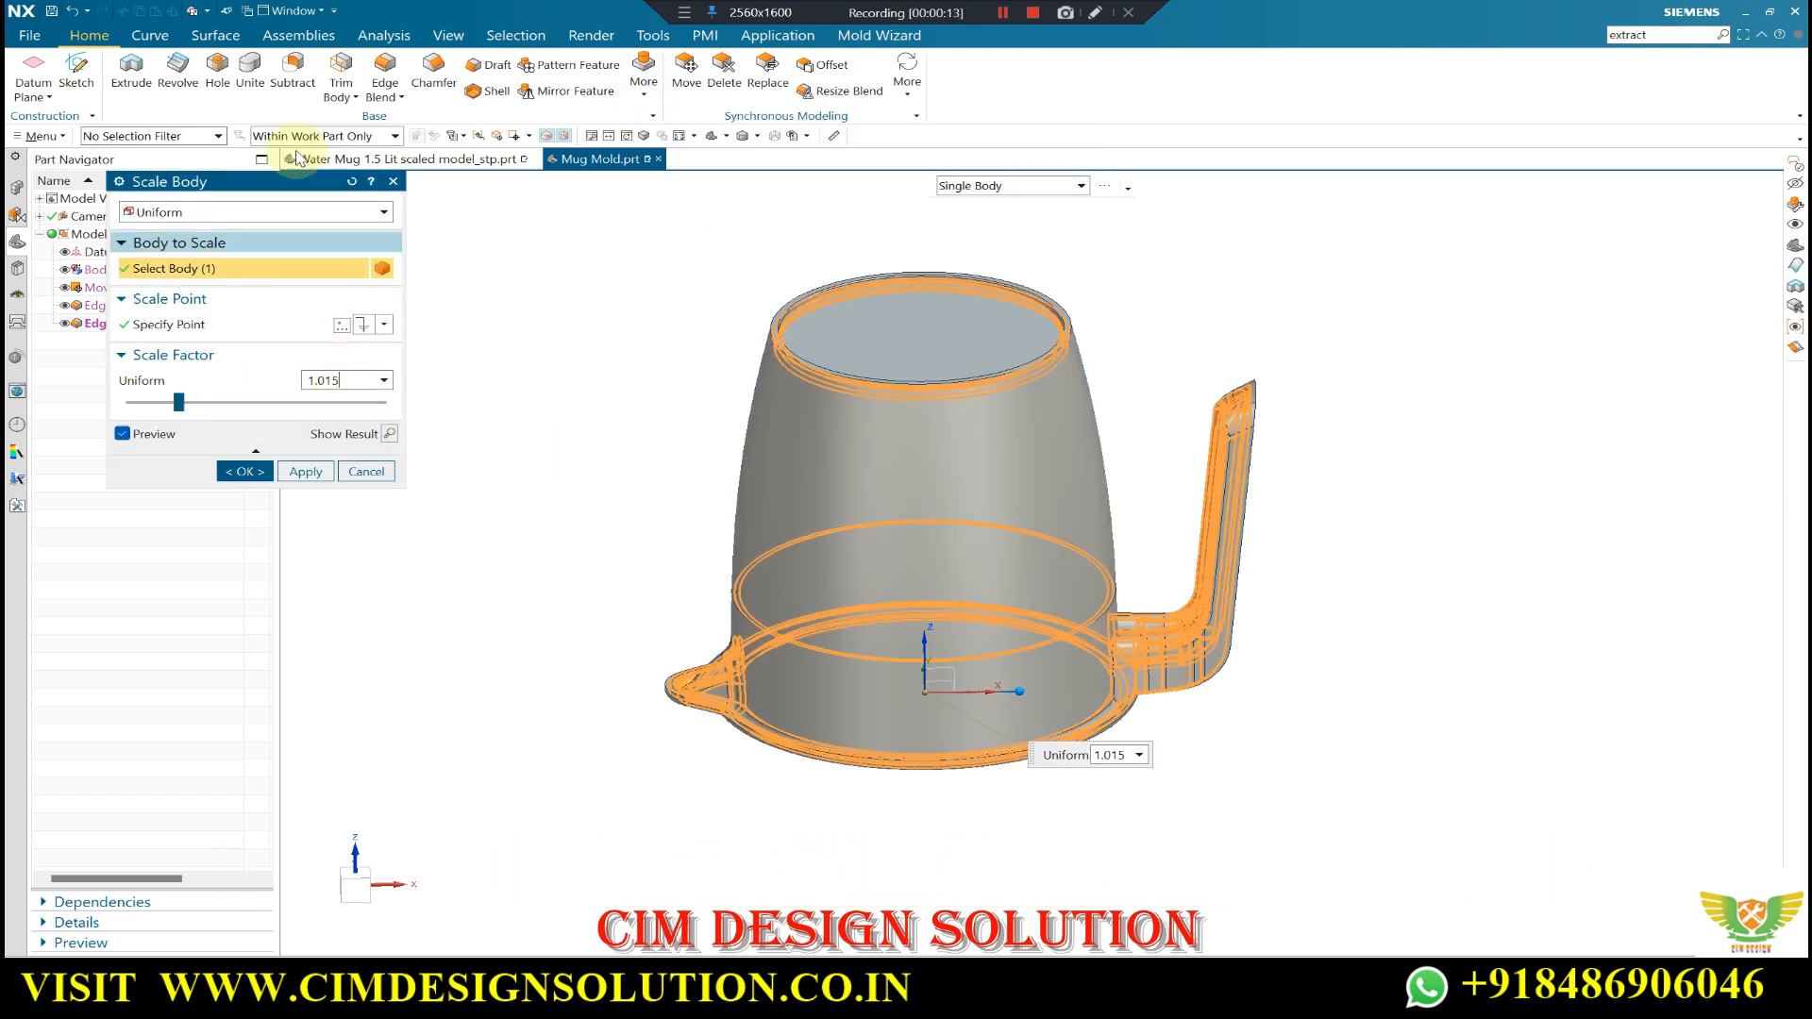
pyautogui.click(248, 472)
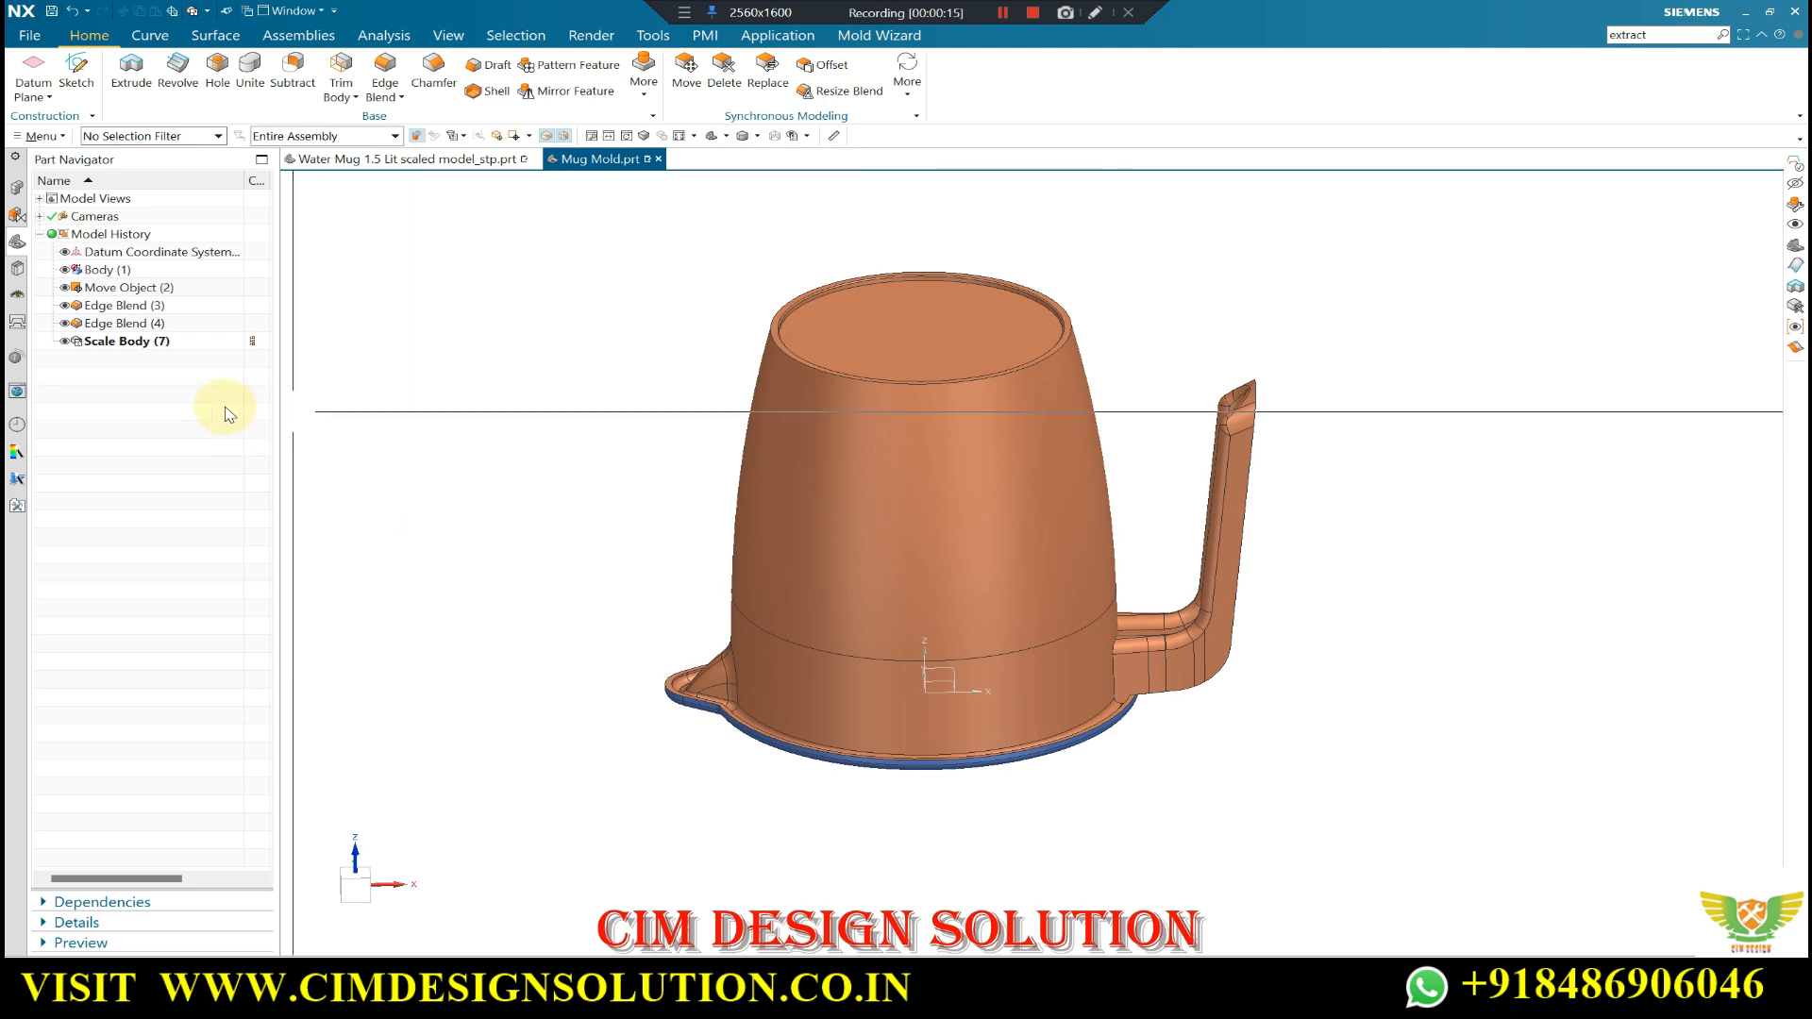
# - Reopen the mug's scale feature to check its body, scale point and factor
pyautogui.doubleClick(121, 342)
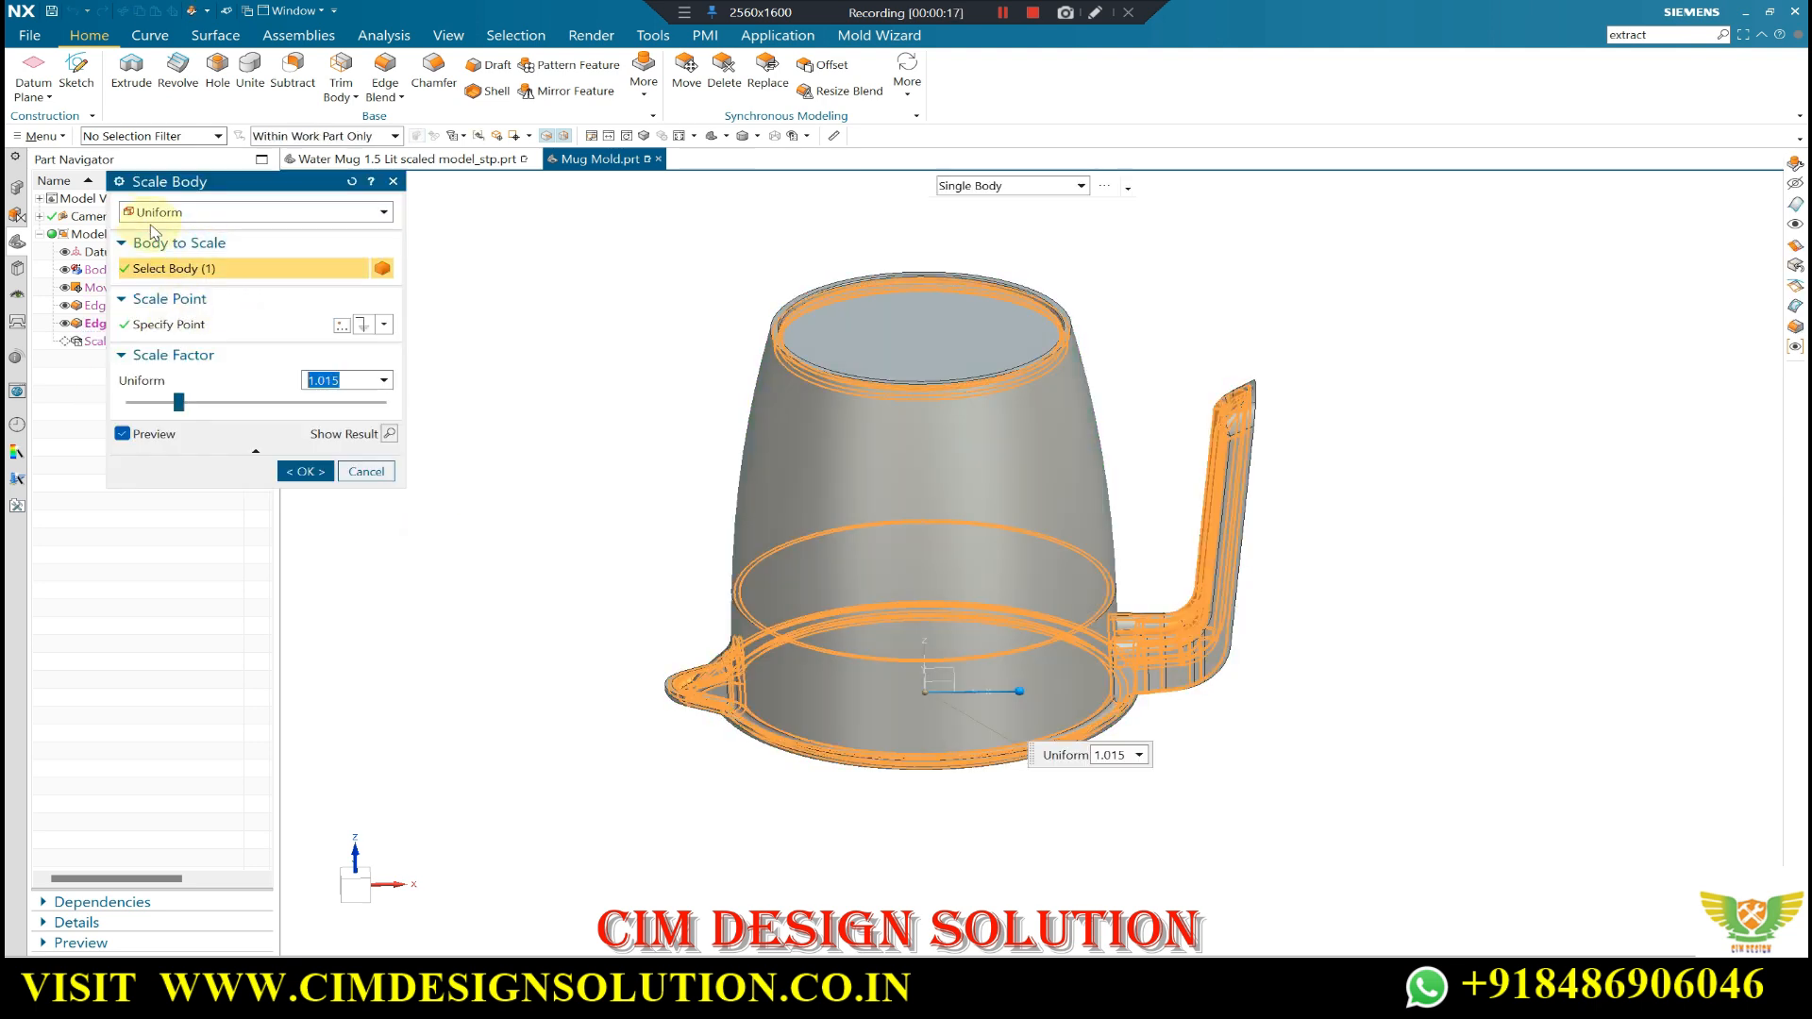
pyautogui.click(365, 475)
pyautogui.moveTo(881, 648)
pyautogui.mouseDown(button='middle')
pyautogui.moveTo(951, 675)
pyautogui.moveTo(941, 576)
pyautogui.moveTo(923, 680)
pyautogui.moveTo(922, 416)
pyautogui.moveTo(920, 491)
pyautogui.moveTo(1020, 566)
pyautogui.moveTo(861, 558)
pyautogui.moveTo(1044, 648)
pyautogui.moveTo(1115, 527)
pyautogui.moveTo(695, 349)
pyautogui.moveTo(688, 417)
pyautogui.mouseUp(button='middle')
pyautogui.click(773, 485)
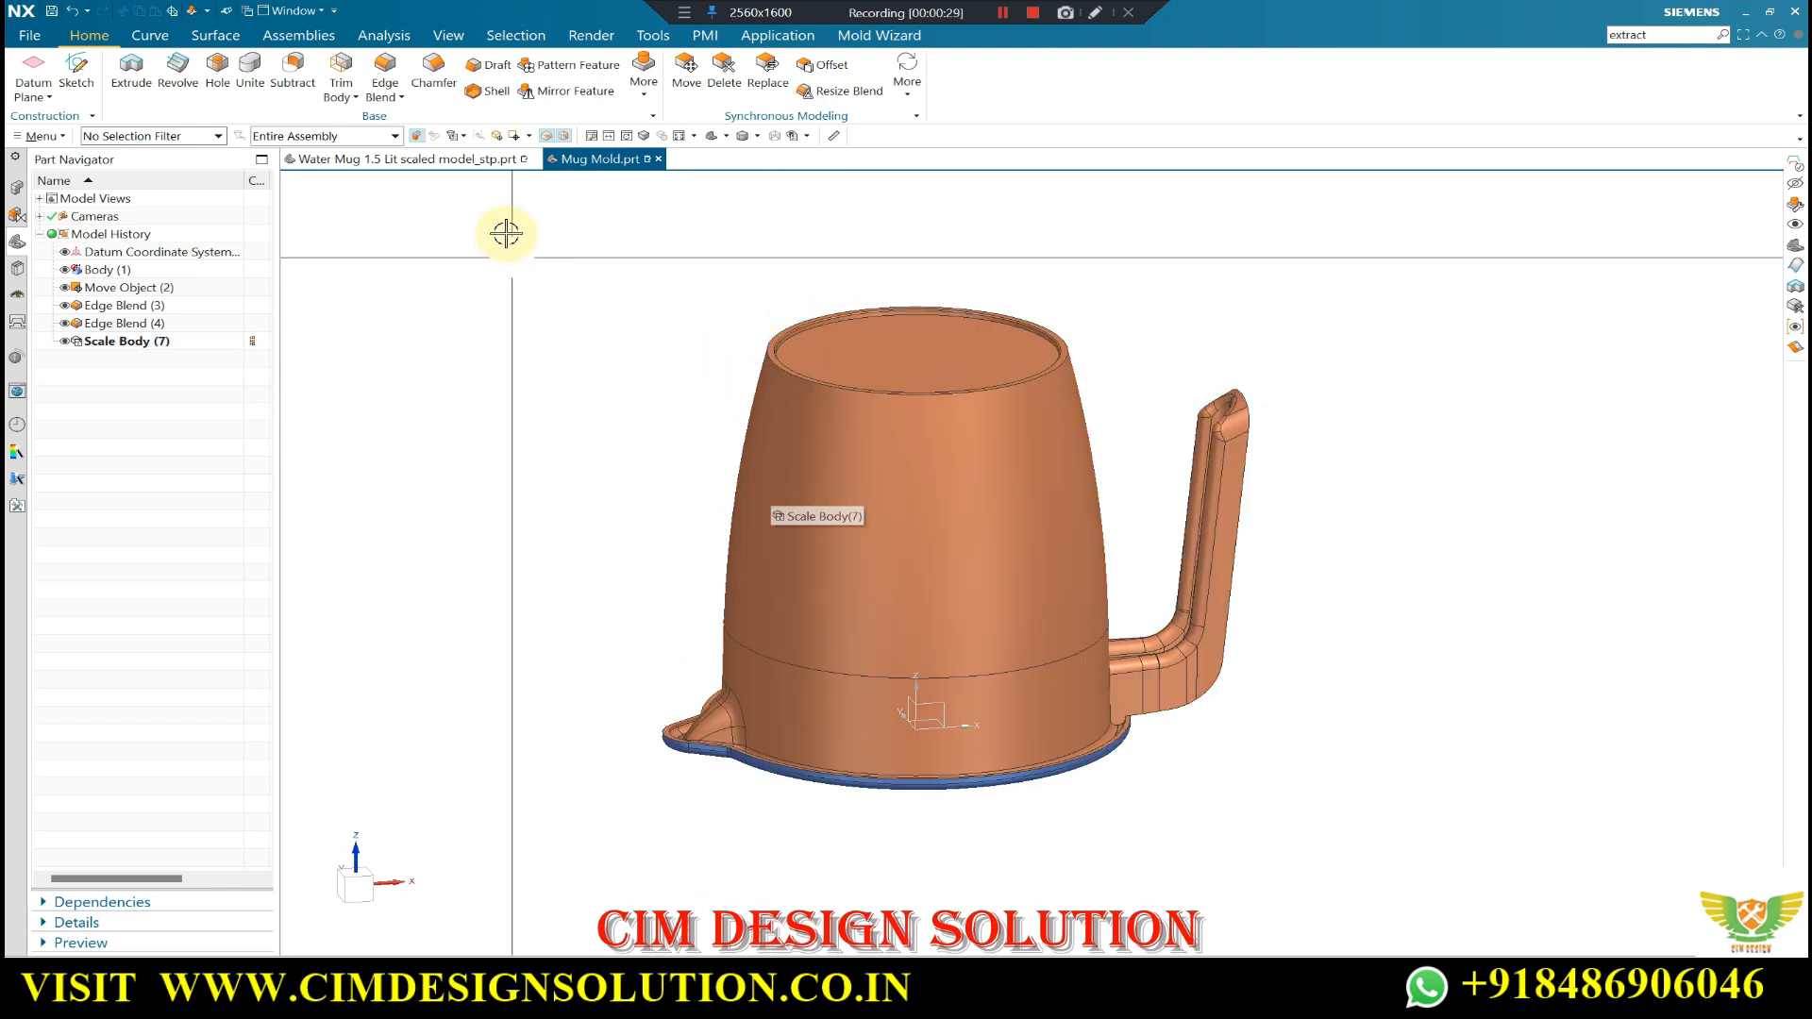
# - Unsew the mug's blue faces from the body, restricting the face selection to their colour with the color filter
pyautogui.click(216, 38)
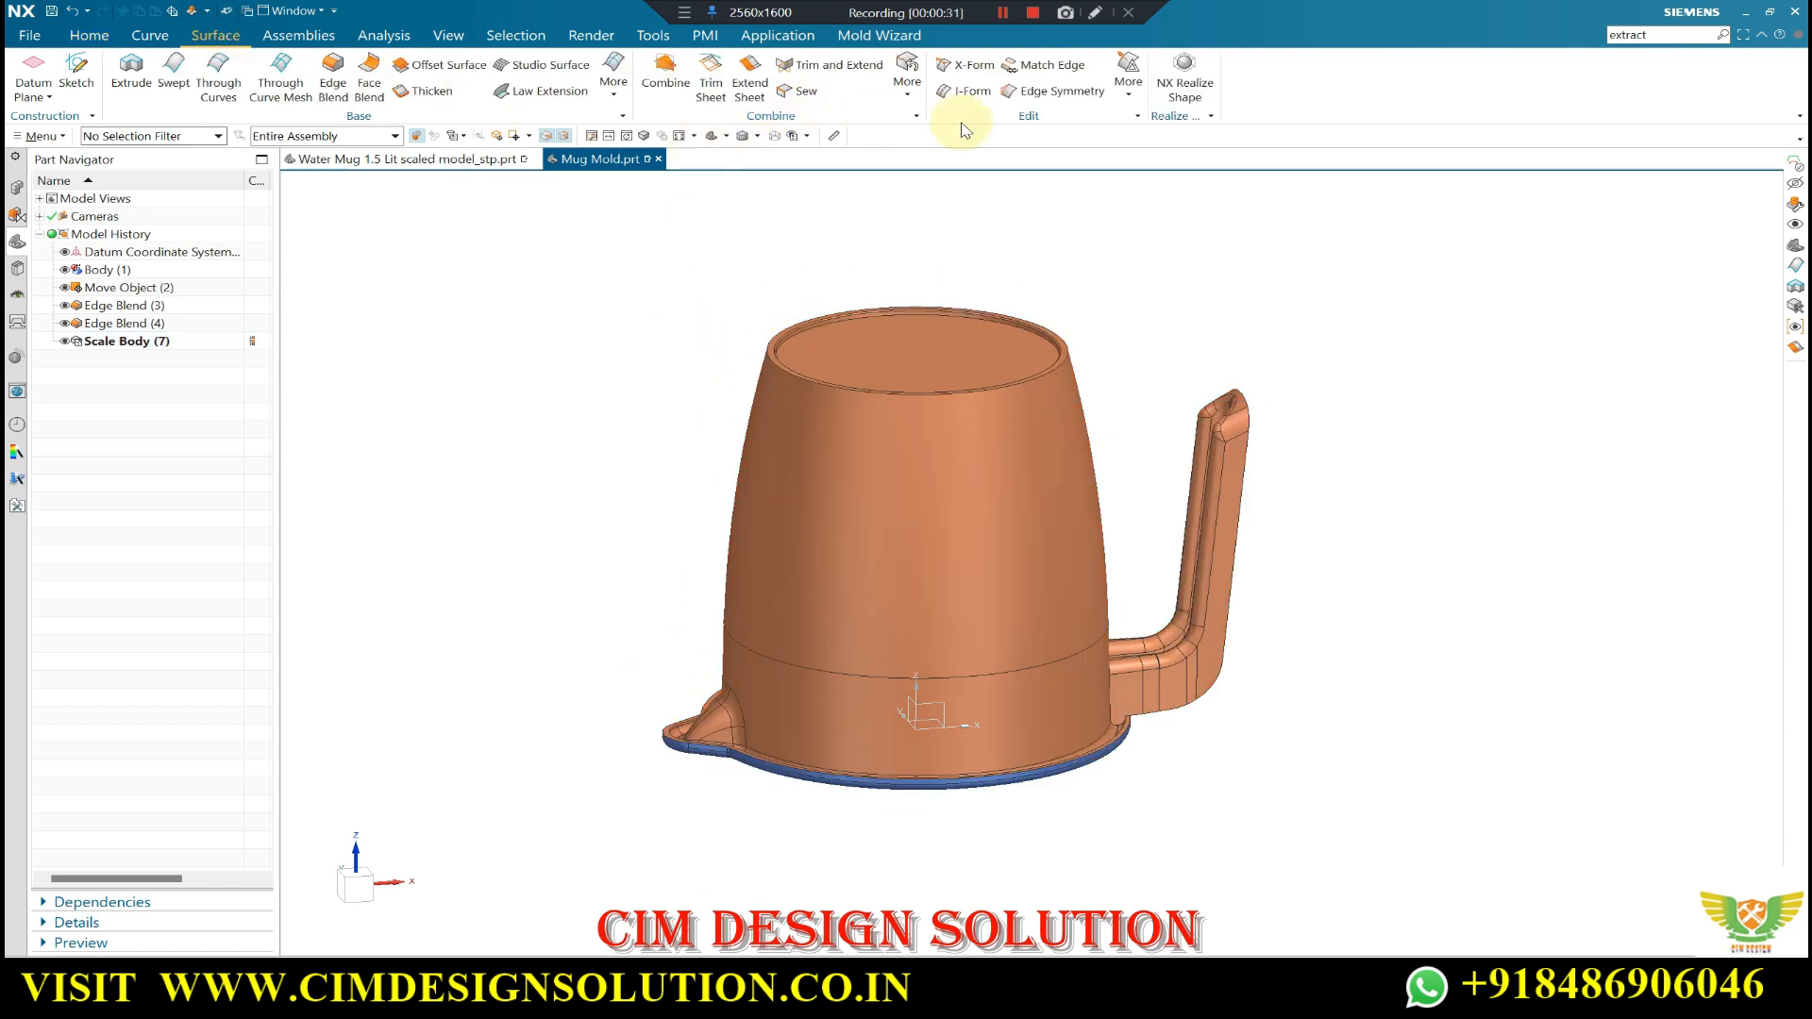
pyautogui.click(924, 293)
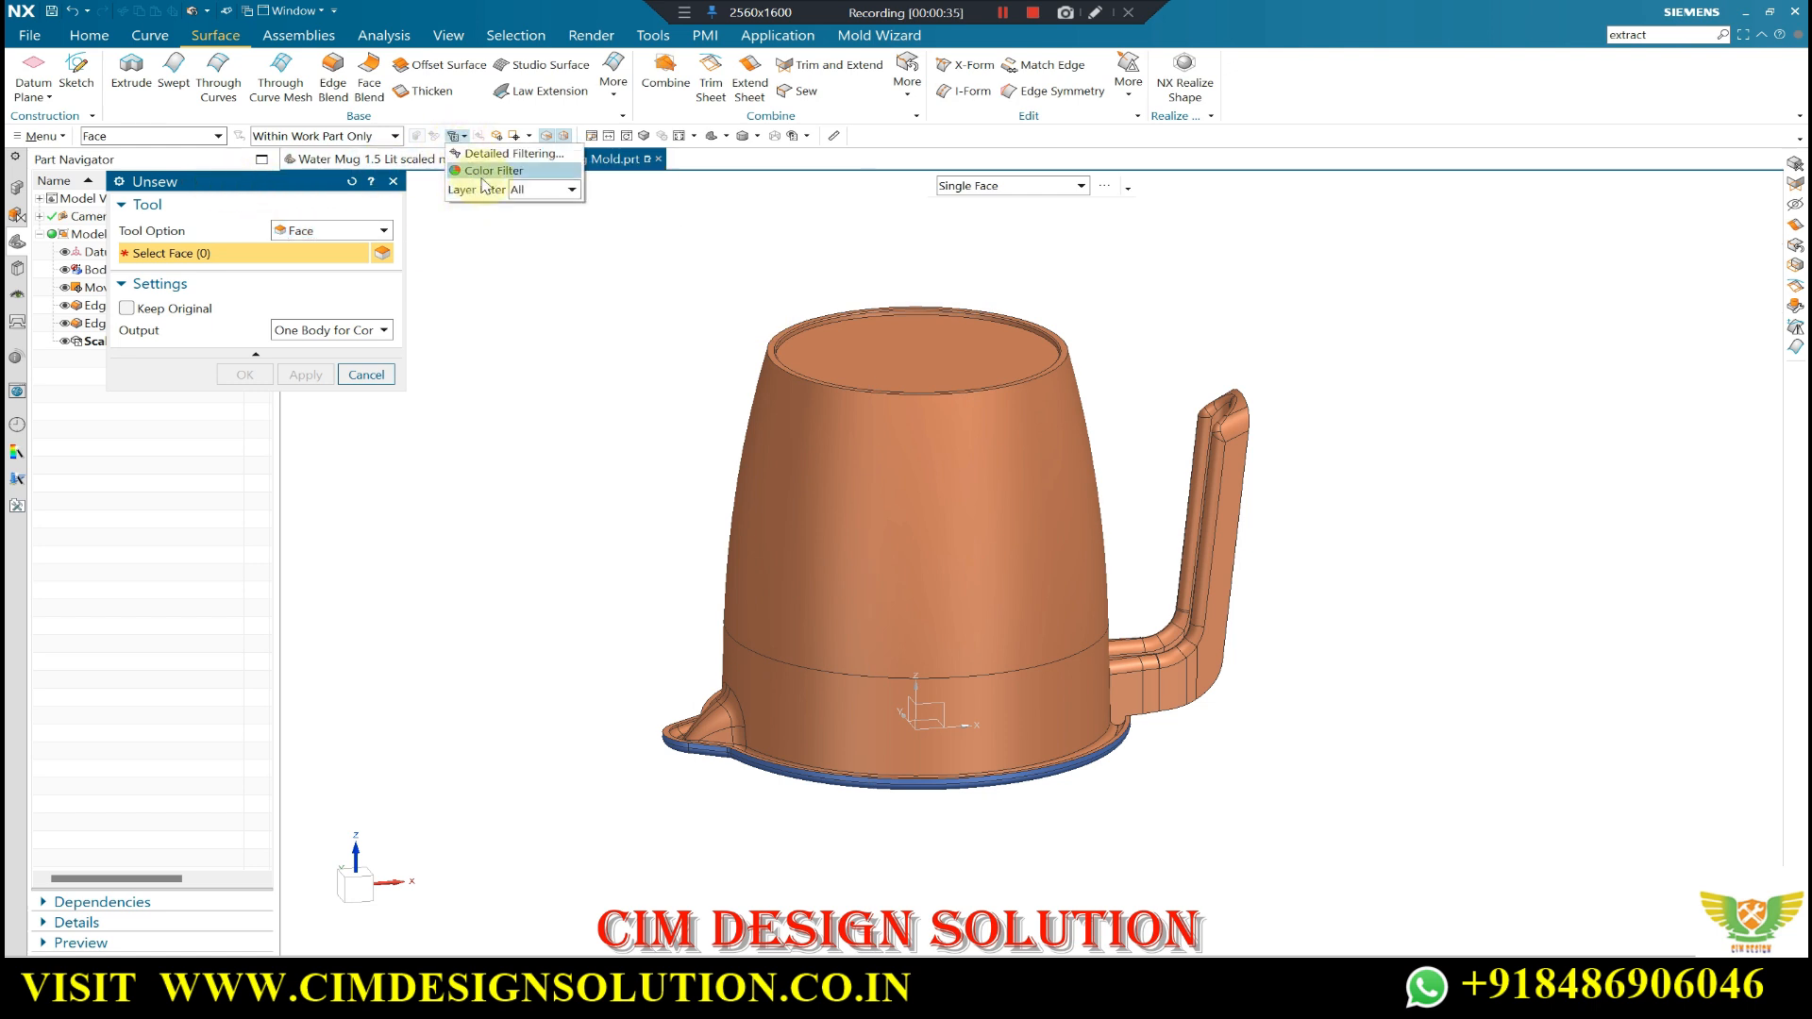
pyautogui.click(486, 171)
pyautogui.write('1')
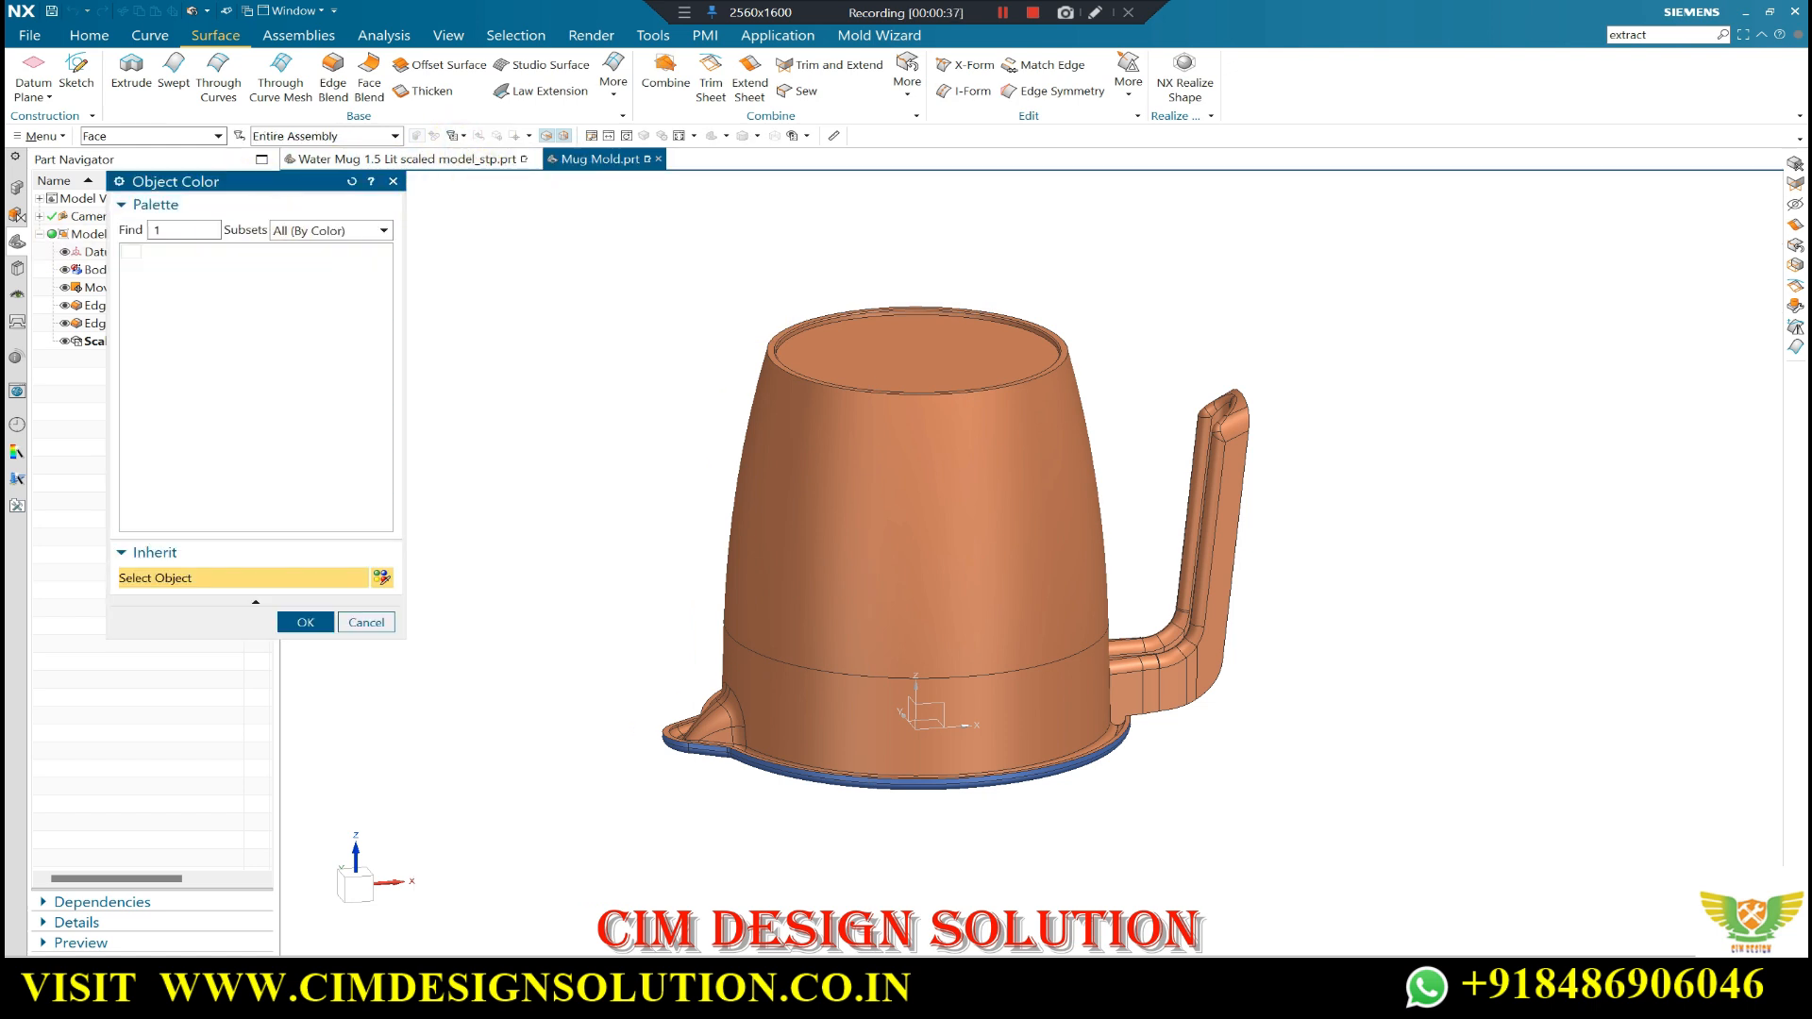
pyautogui.moveTo(753, 694); pyautogui.dragTo(750, 434, button='middle')
pyautogui.click(809, 699)
pyautogui.scroll(-1, 532, 603)
pyautogui.middleClick(529, 602)
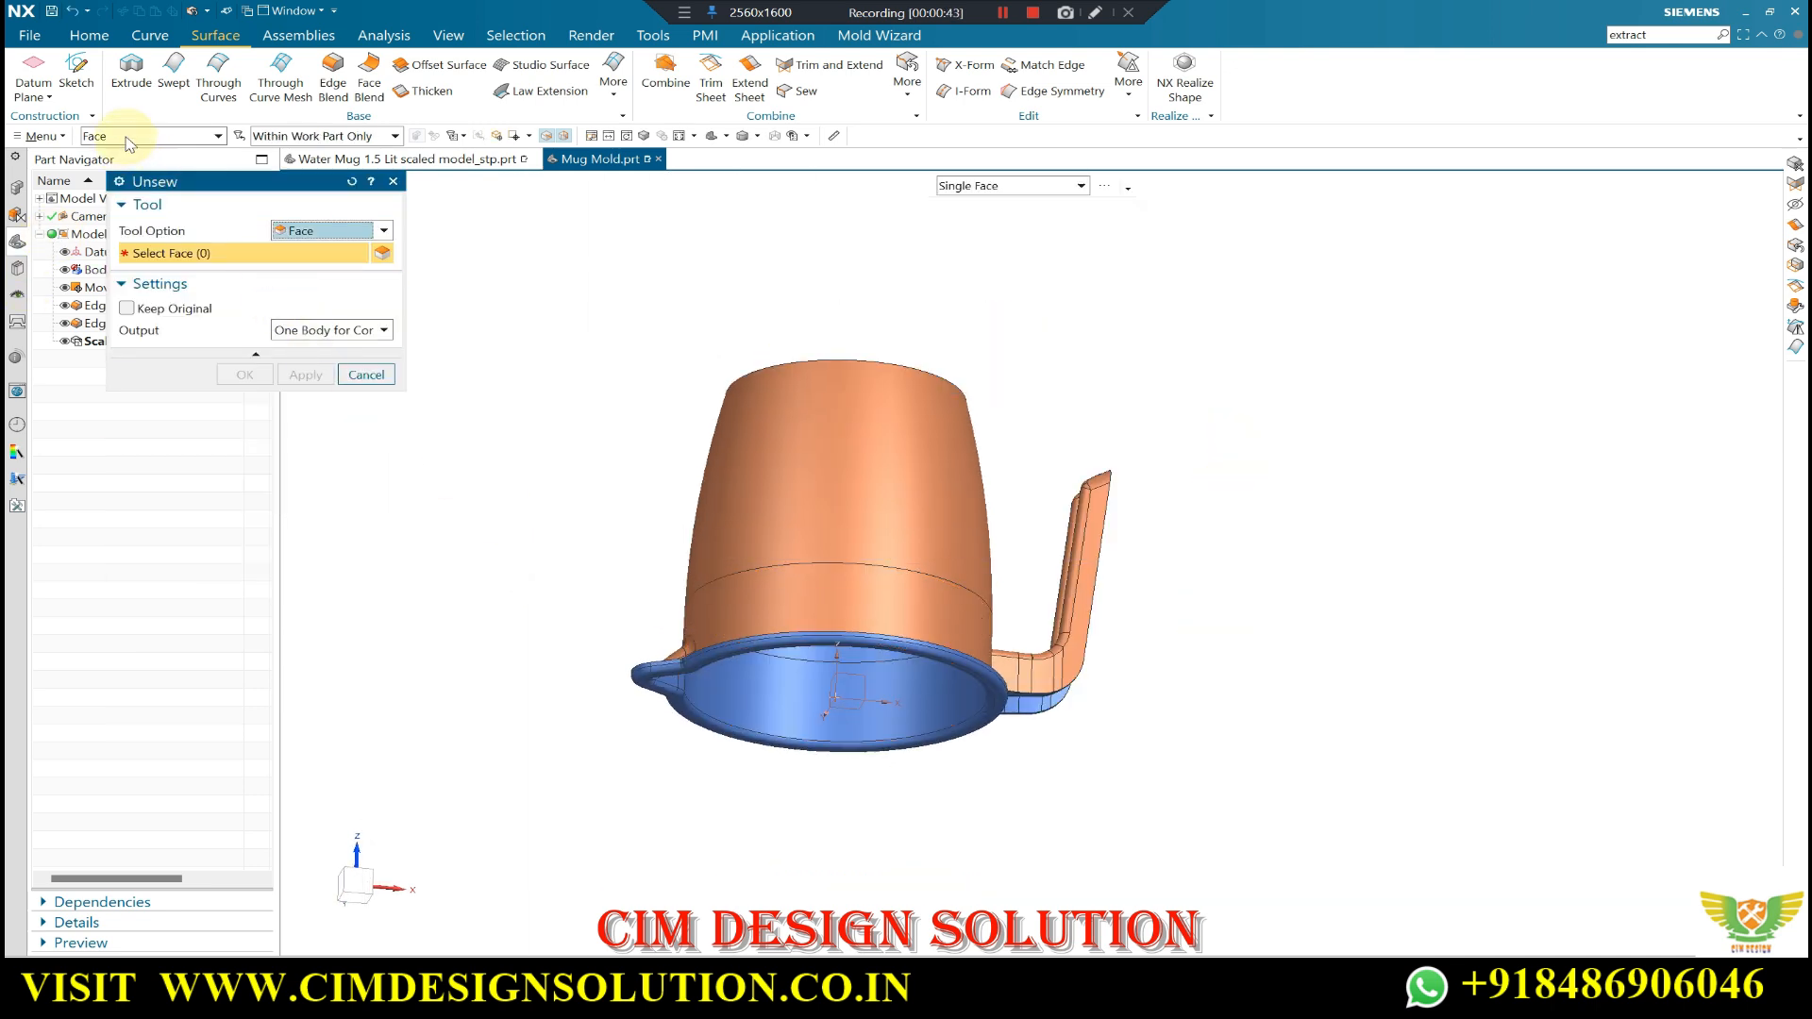
pyautogui.moveTo(1238, 307); pyautogui.dragTo(550, 823)
pyautogui.middleClick(550, 631)
pyautogui.click(366, 375)
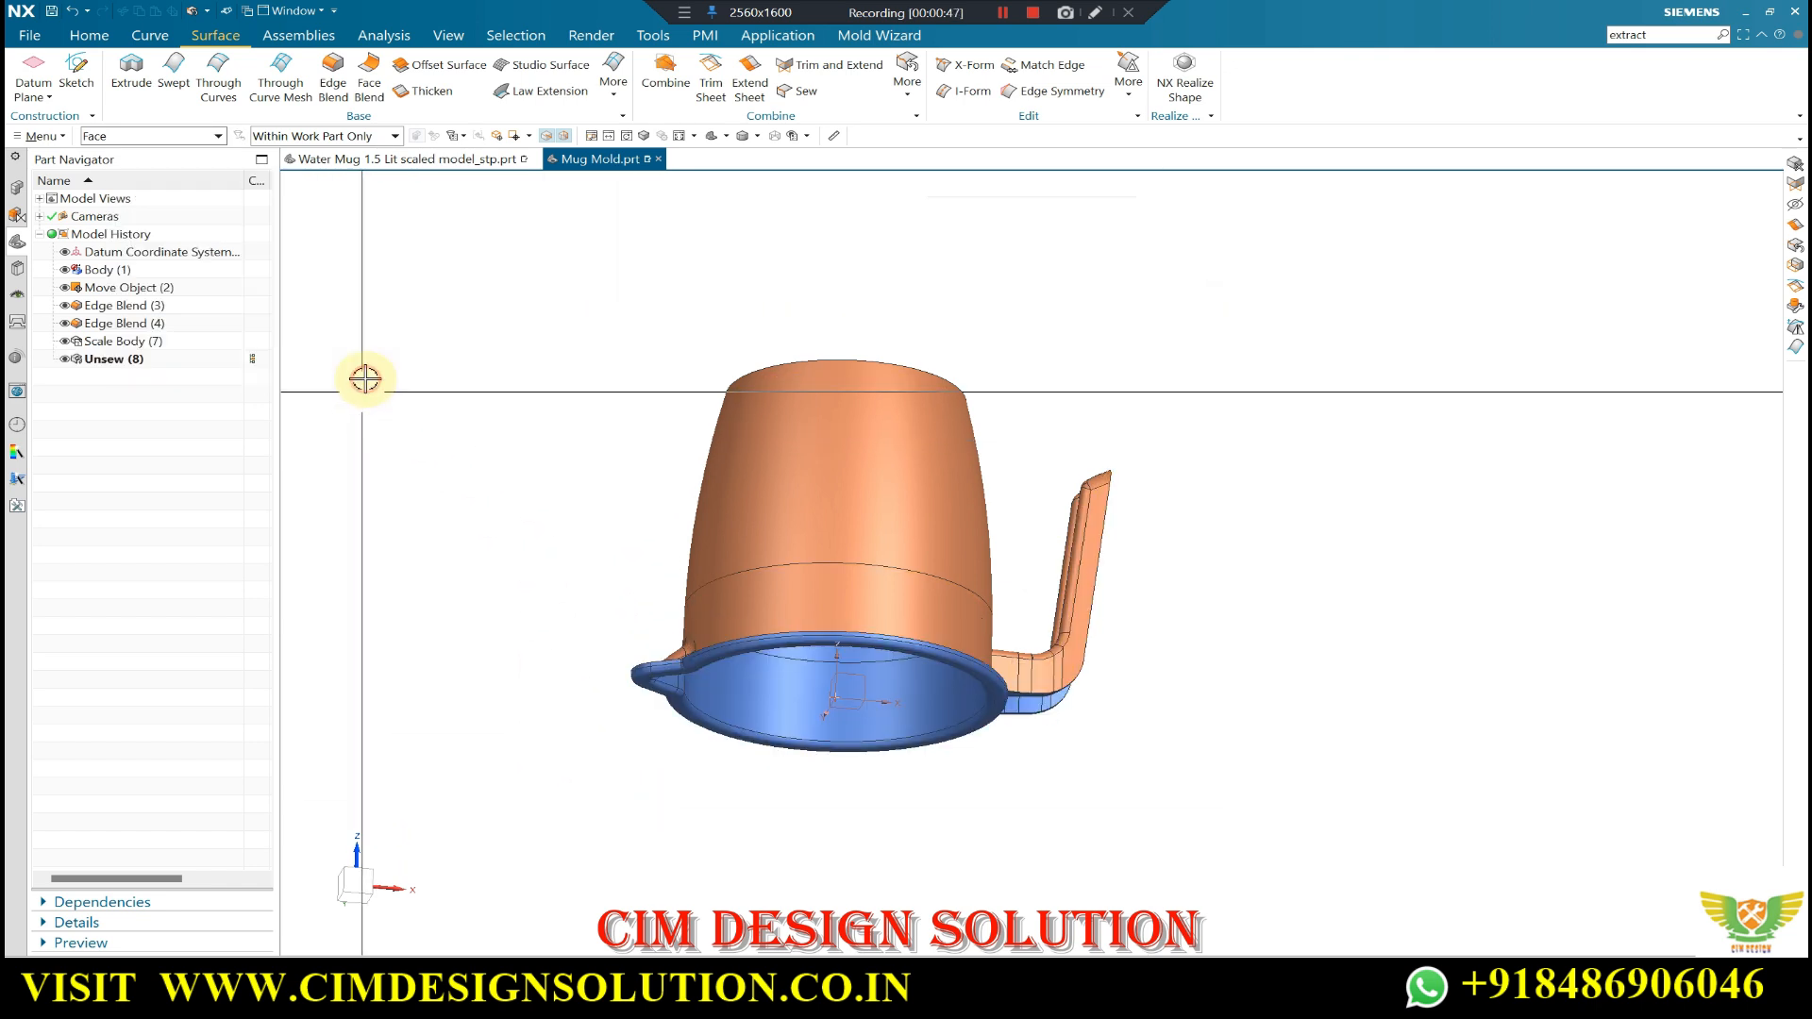
# - Delete the orange body so that only the mug's blue surfaces are kept
pyautogui.click(89, 35)
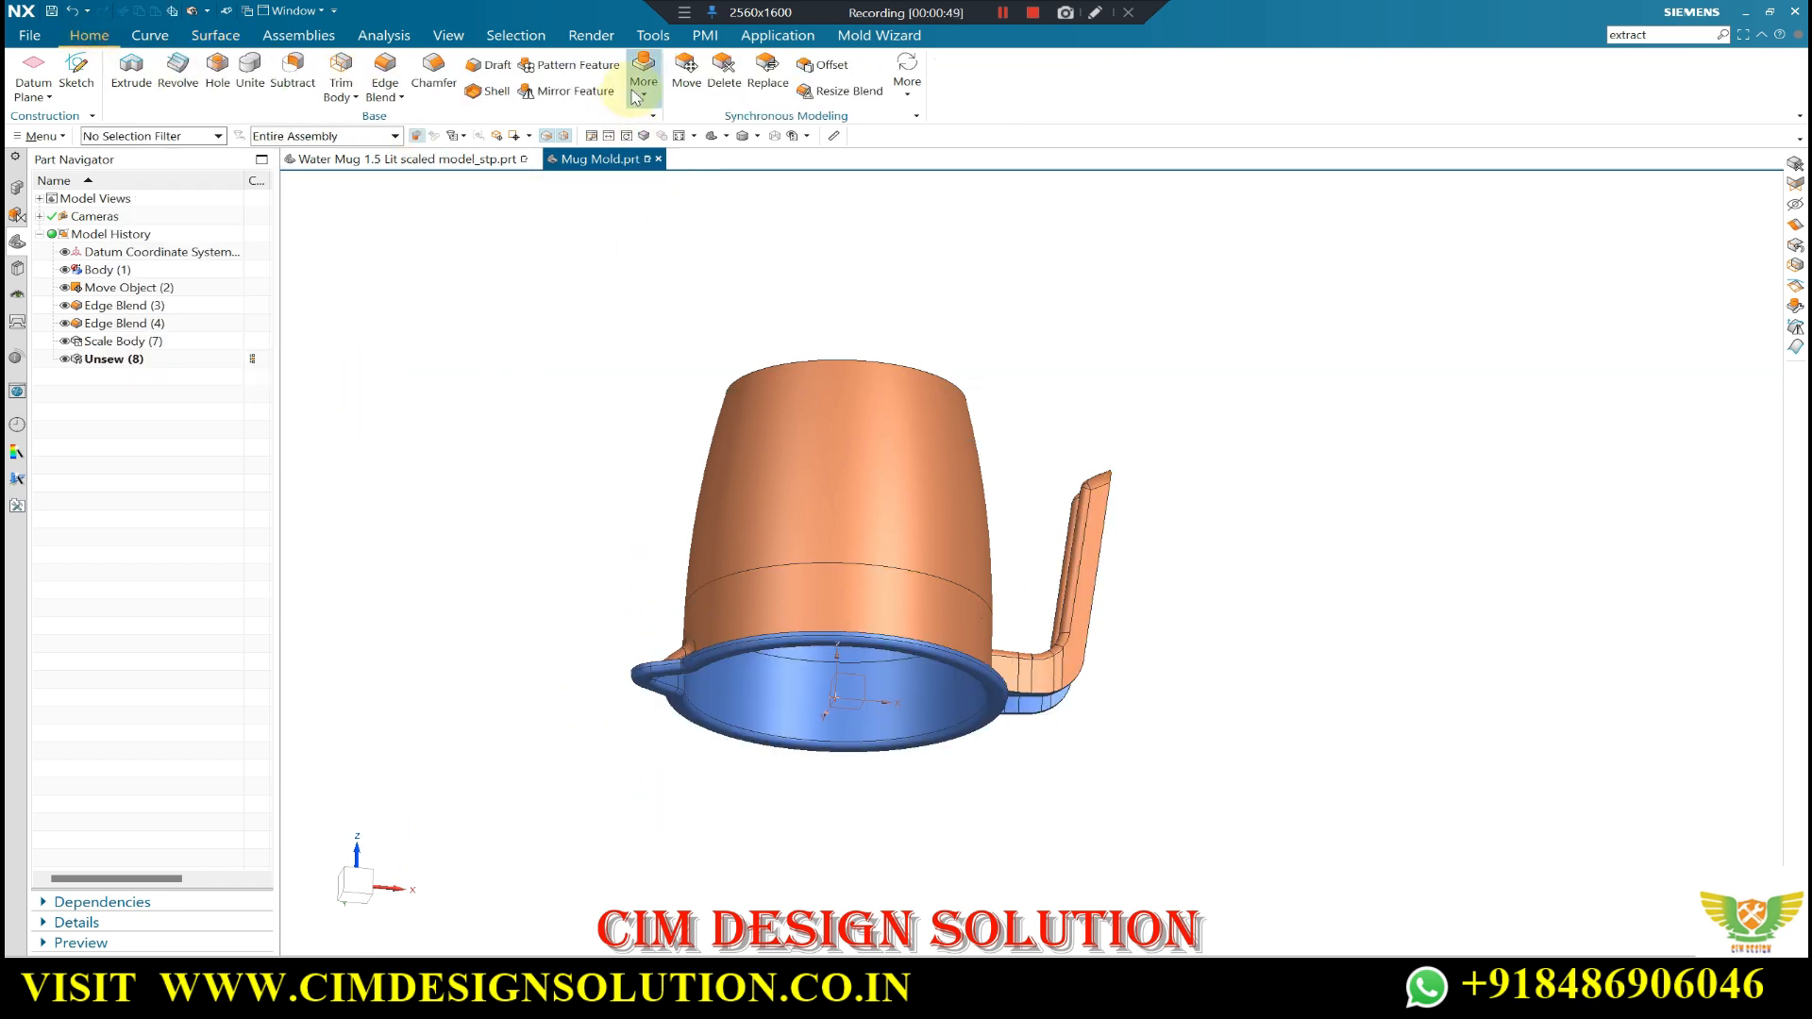
pyautogui.click(638, 94)
pyautogui.click(843, 514)
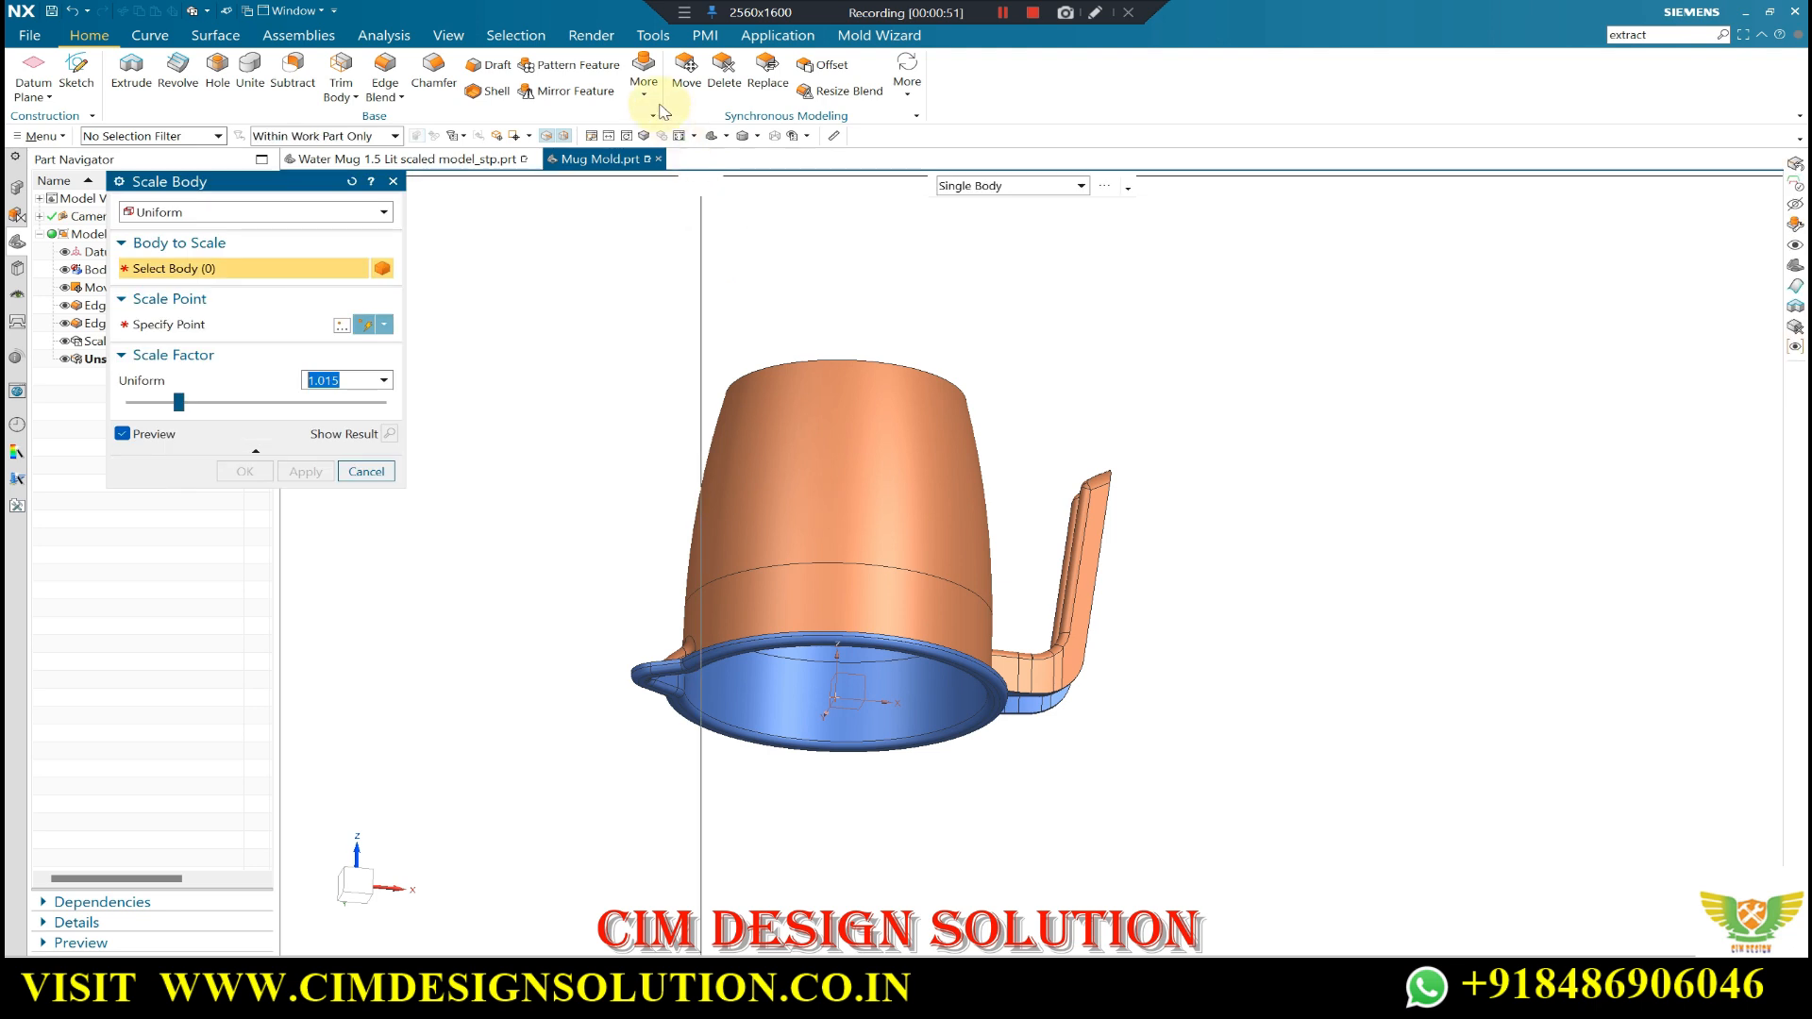
pyautogui.click(989, 435)
pyautogui.click(853, 477)
pyautogui.middleClick(566, 474)
pyautogui.moveTo(566, 474); pyautogui.dragTo(776, 554, button='middle')
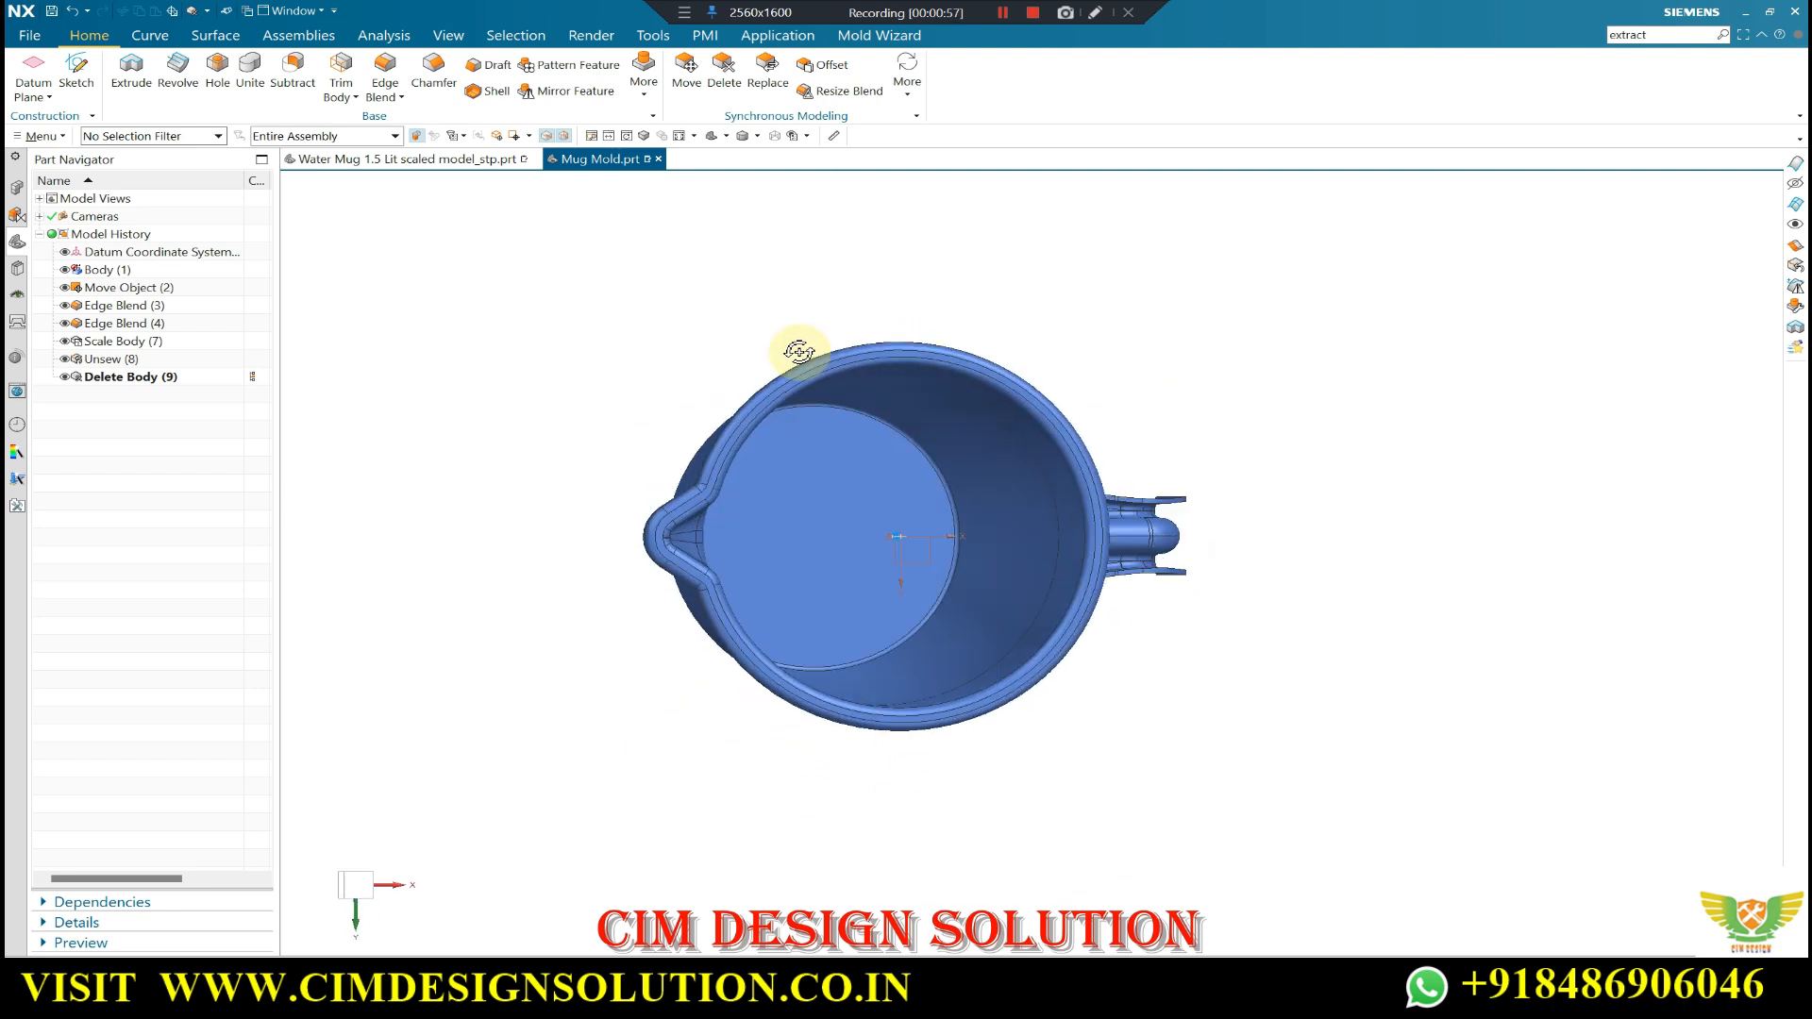
# - Examine the blue surfaces from the mug's open side, close up where the handle meets the rim
pyautogui.moveTo(865, 599); pyautogui.dragTo(827, 648, button='middle')
pyautogui.moveTo(884, 727); pyautogui.dragTo(852, 761, button='middle')
pyautogui.press('F8')
pyautogui.scroll(2, 1144, 570)
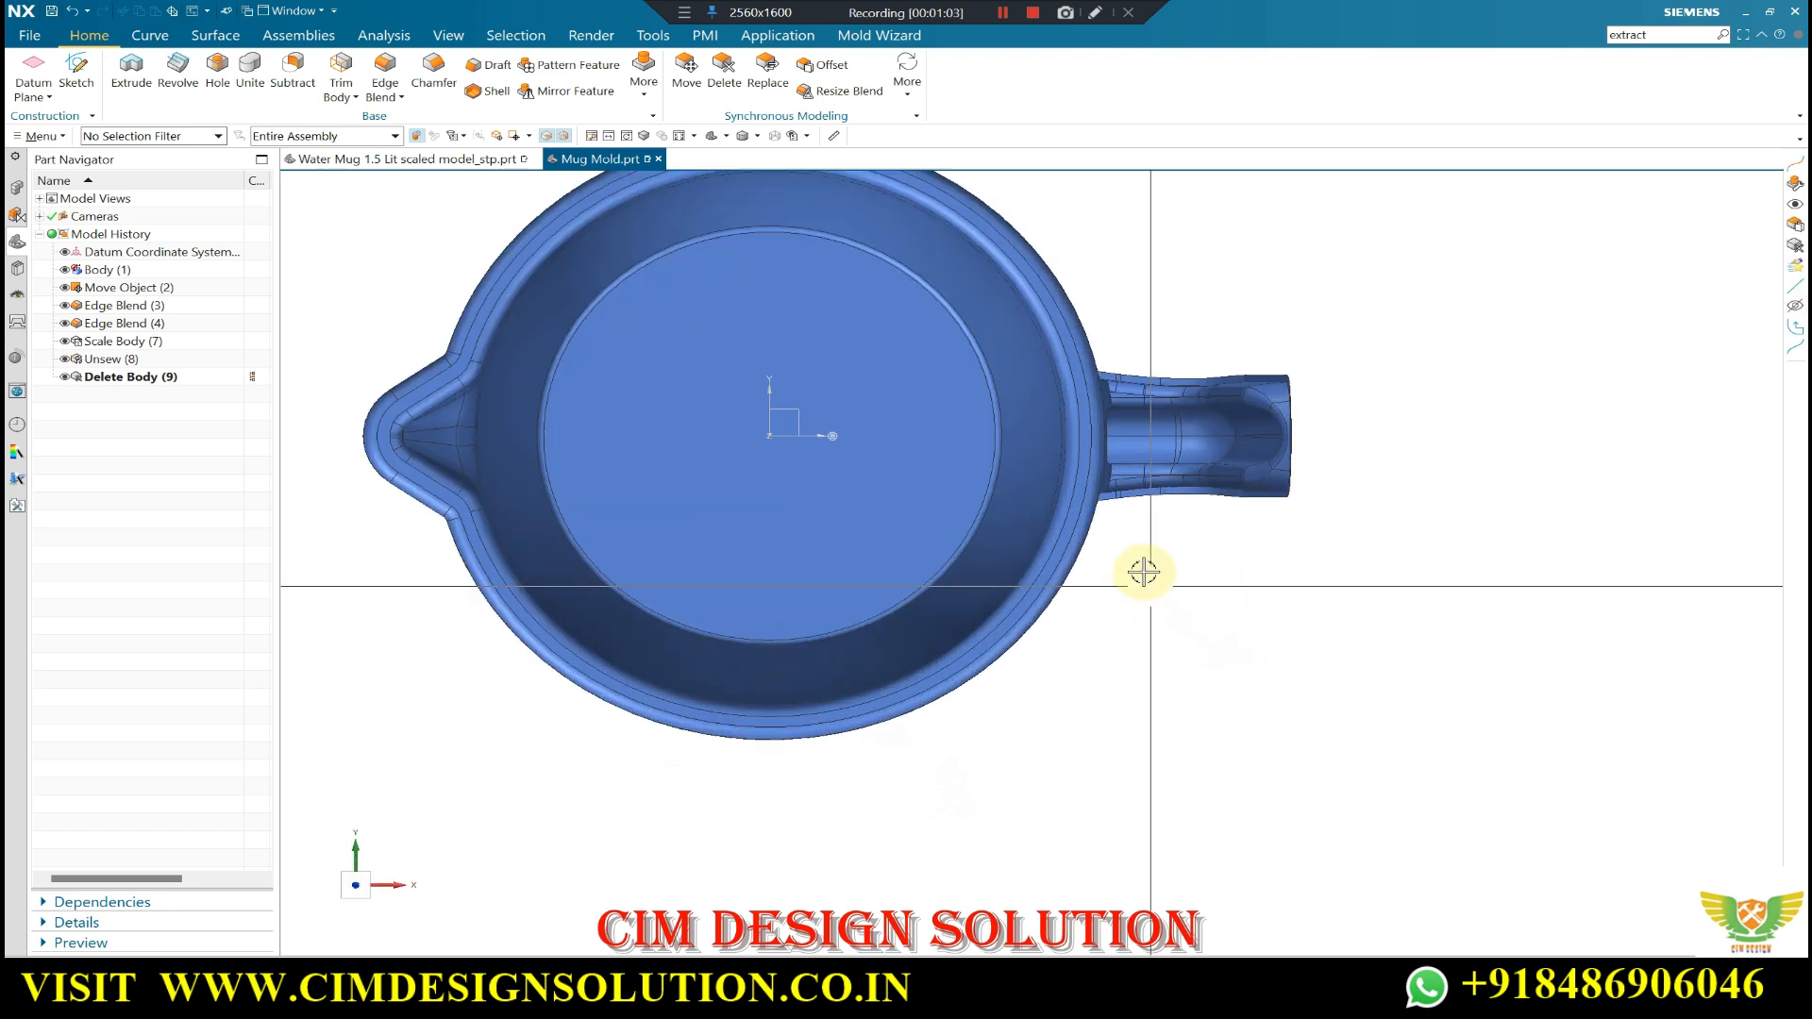
pyautogui.moveTo(1133, 546); pyautogui.dragTo(1129, 408, button='middle')
pyautogui.scroll(1, 1145, 746)
pyautogui.moveTo(1145, 761); pyautogui.dragTo(1157, 721, button='middle')
pyautogui.scroll(3, 1133, 725)
pyautogui.scroll(-3, 1038, 604)
pyautogui.scroll(3, 1052, 519)
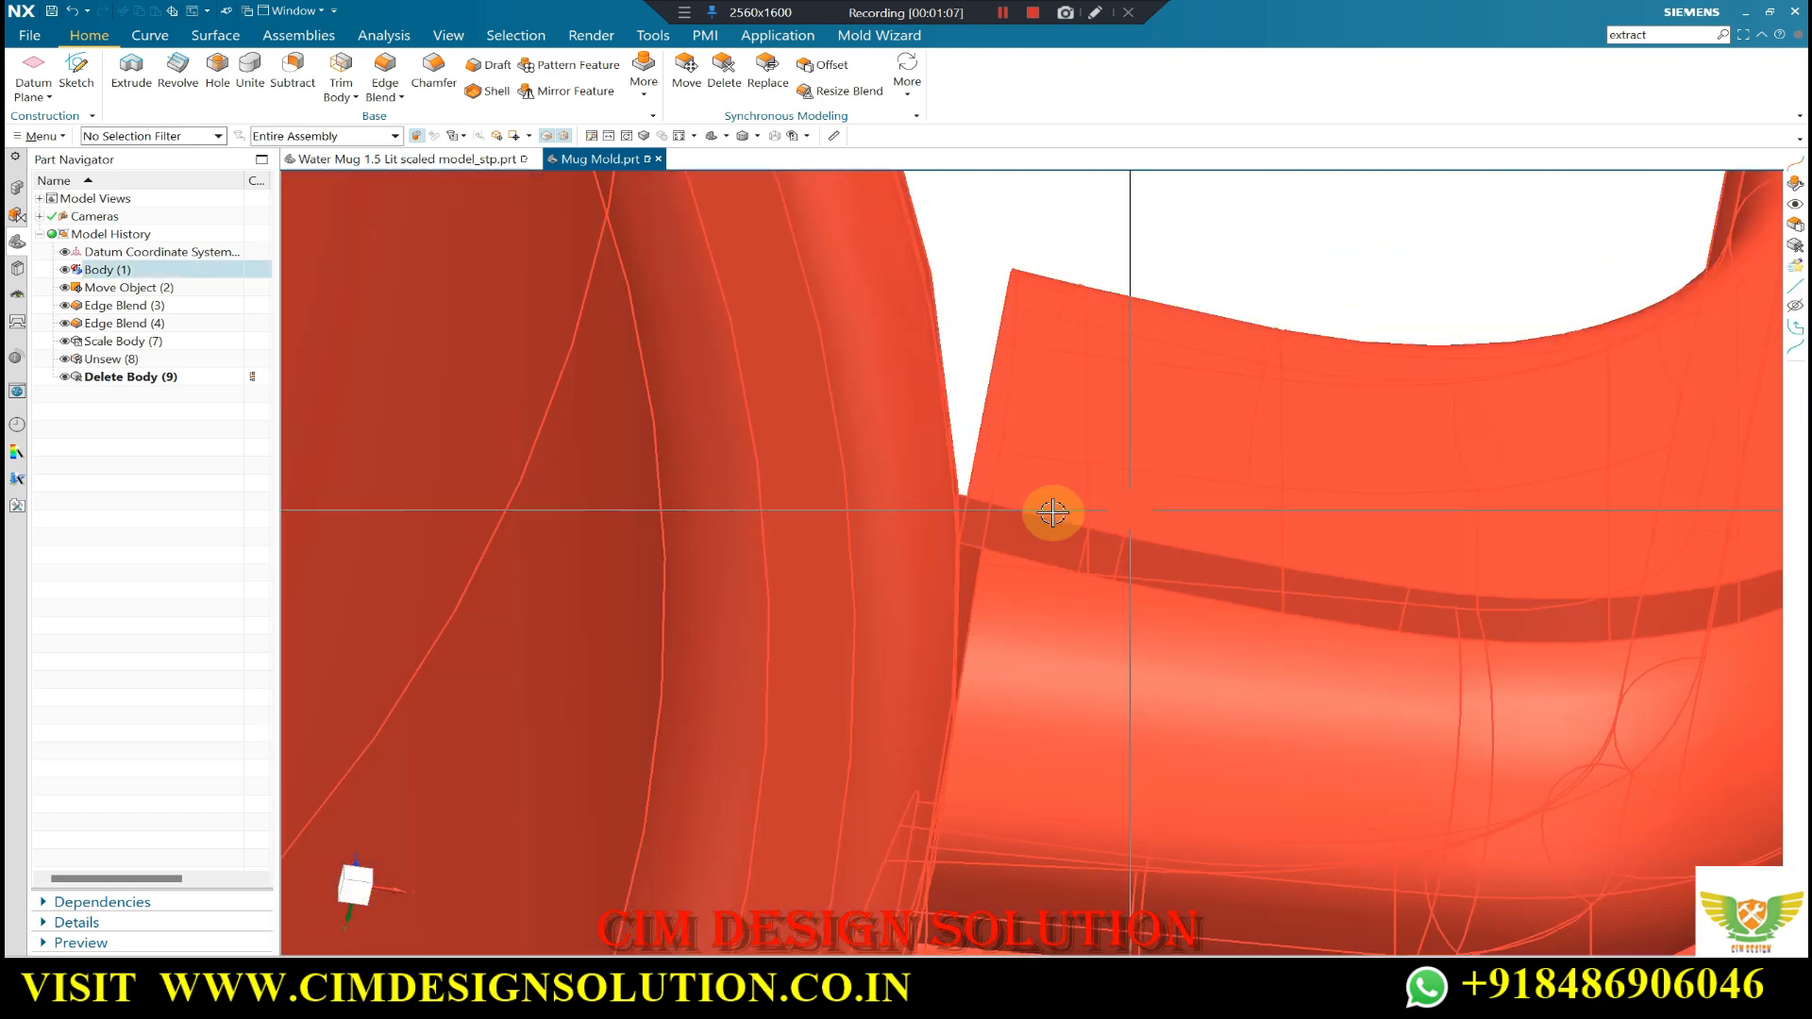
pyautogui.scroll(-3, 1051, 552)
pyautogui.scroll(2, 1066, 542)
pyautogui.scroll(-3, 1078, 575)
pyautogui.moveTo(1104, 676); pyautogui.dragTo(1123, 557, button='middle')
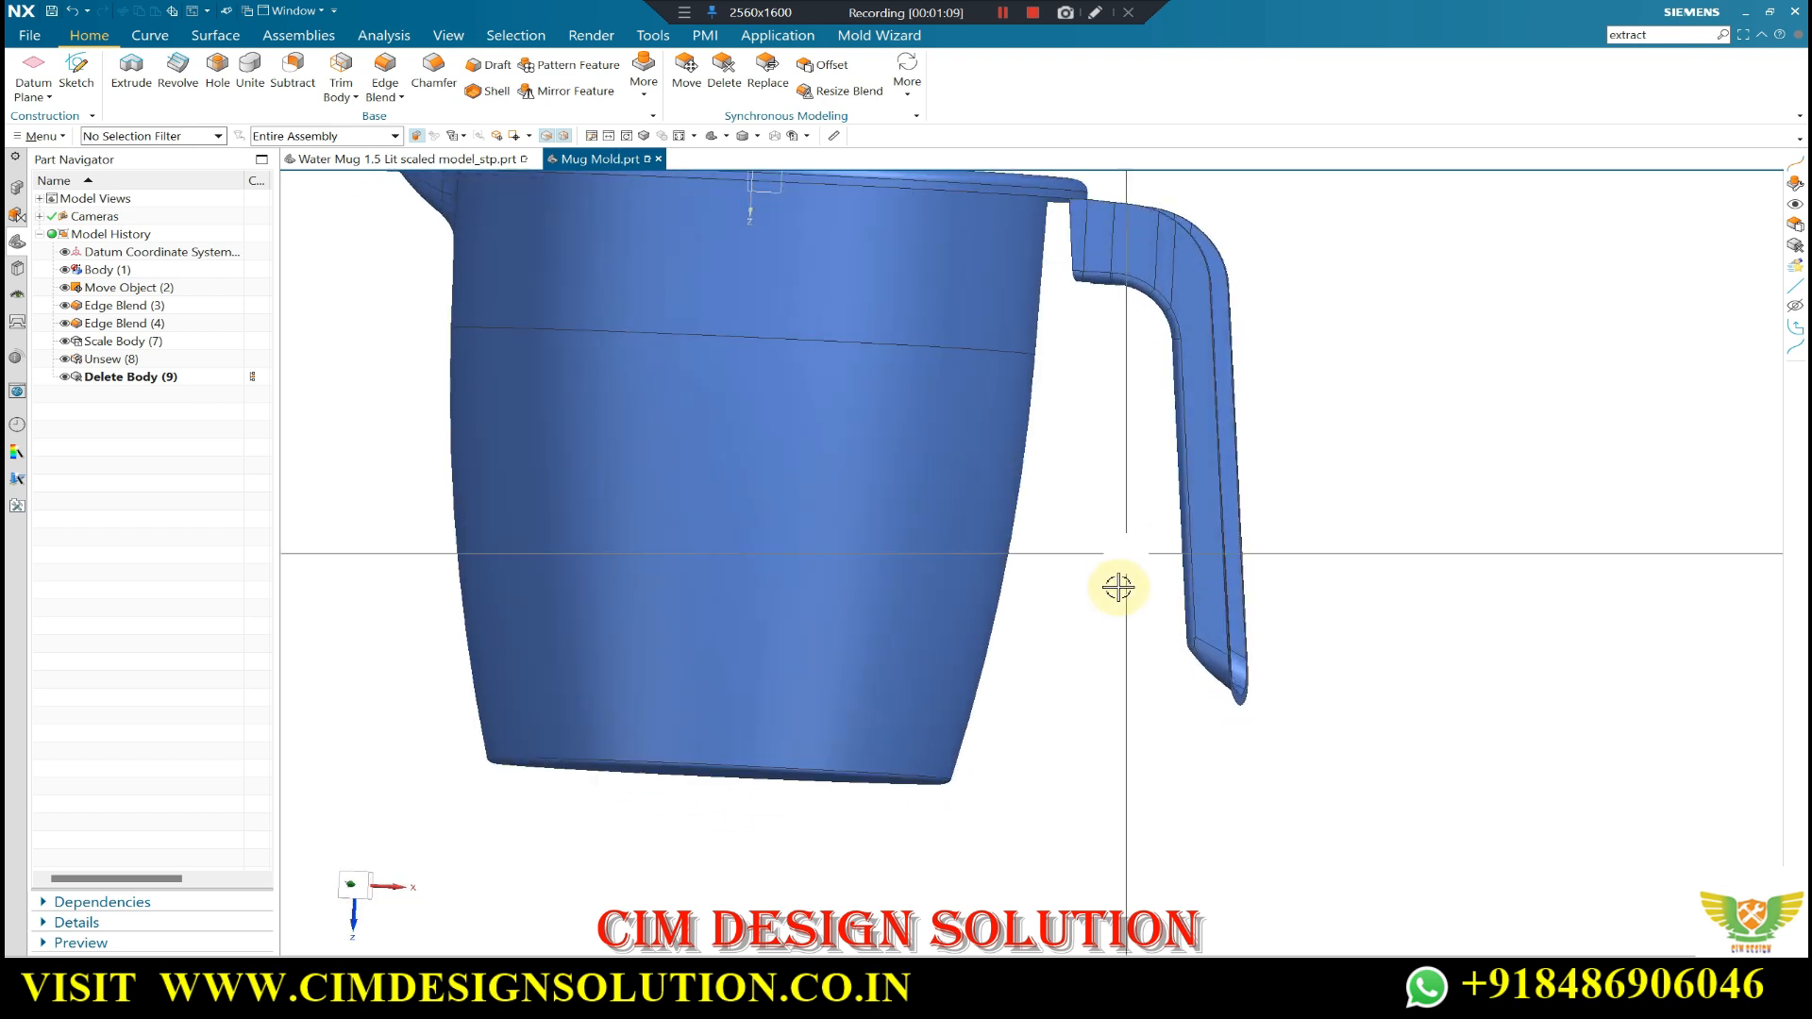
# - Examine the gap between the handle and the mug wall beneath the rim
pyautogui.scroll(-2, 1120, 585)
pyautogui.scroll(4, 1071, 366)
pyautogui.scroll(-2, 1166, 462)
pyautogui.moveTo(1163, 451); pyautogui.dragTo(1085, 567, button='middle')
pyautogui.scroll(4, 1072, 586)
pyautogui.scroll(-5, 1068, 376)
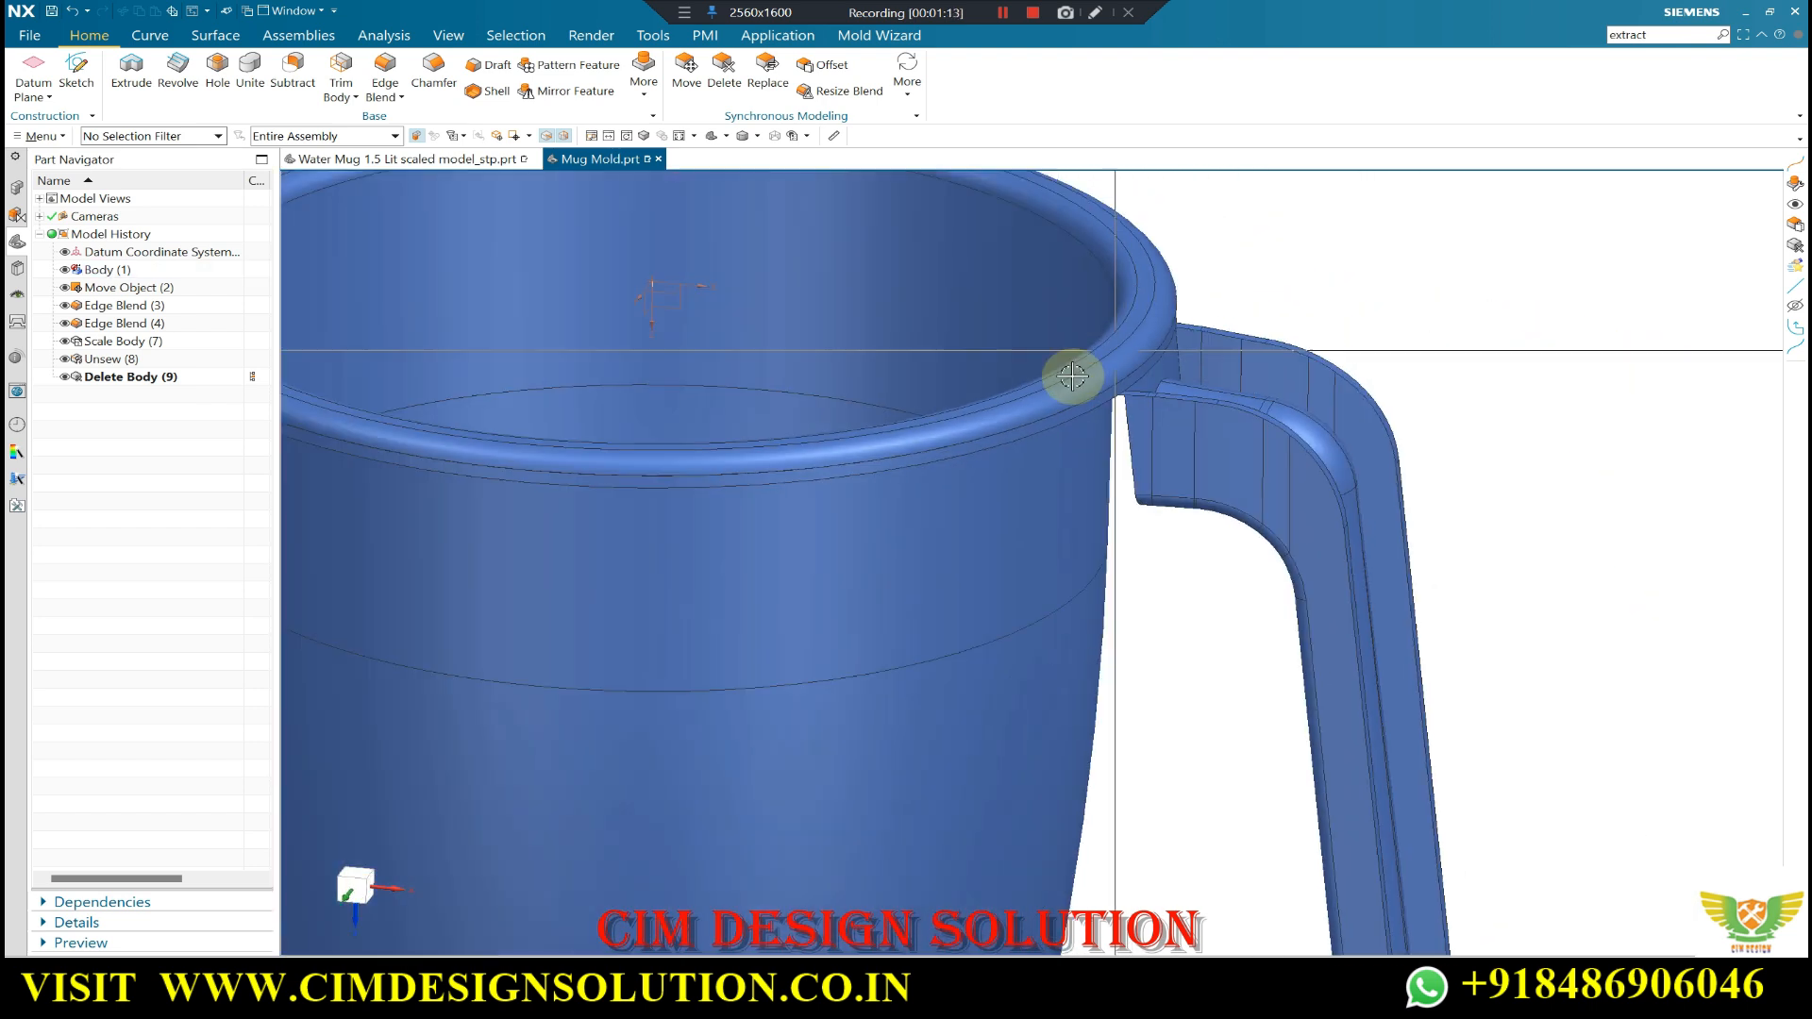
pyautogui.moveTo(1060, 393); pyautogui.dragTo(1023, 449, button='middle')
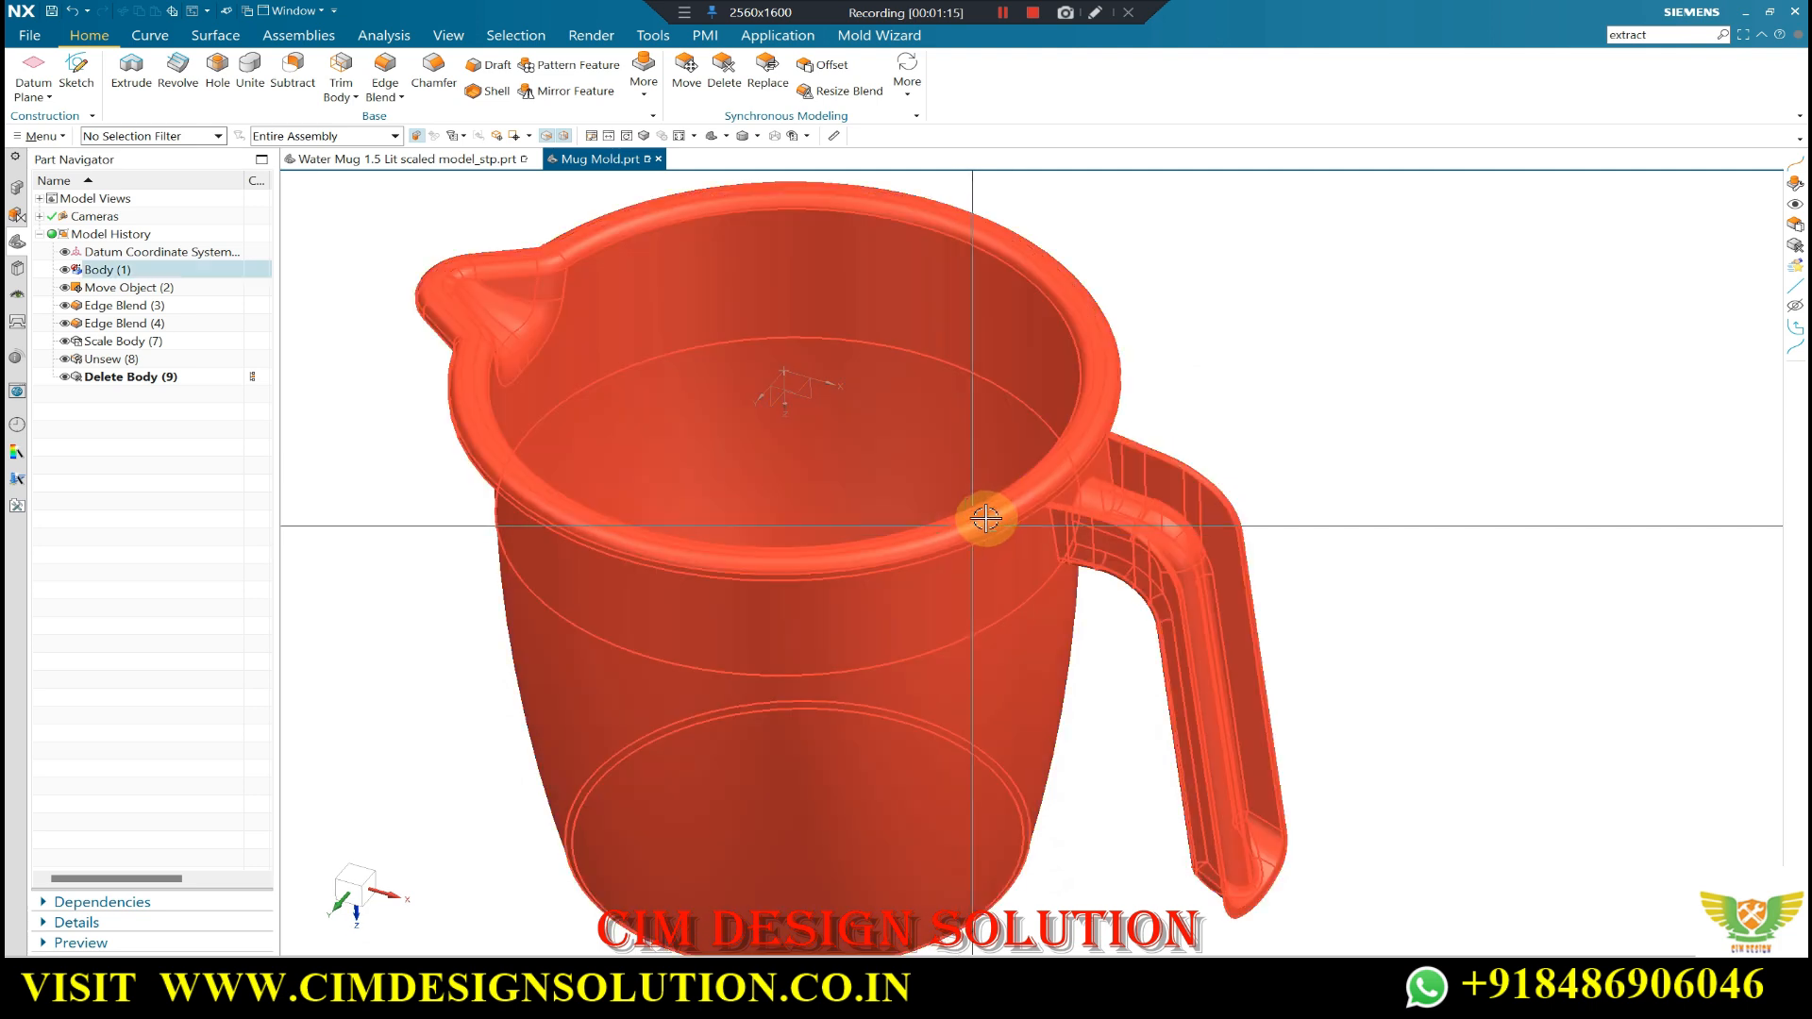
pyautogui.click(970, 467)
pyautogui.scroll(-1, 1241, 357)
pyautogui.moveTo(1162, 486); pyautogui.dragTo(1158, 517, button='middle')
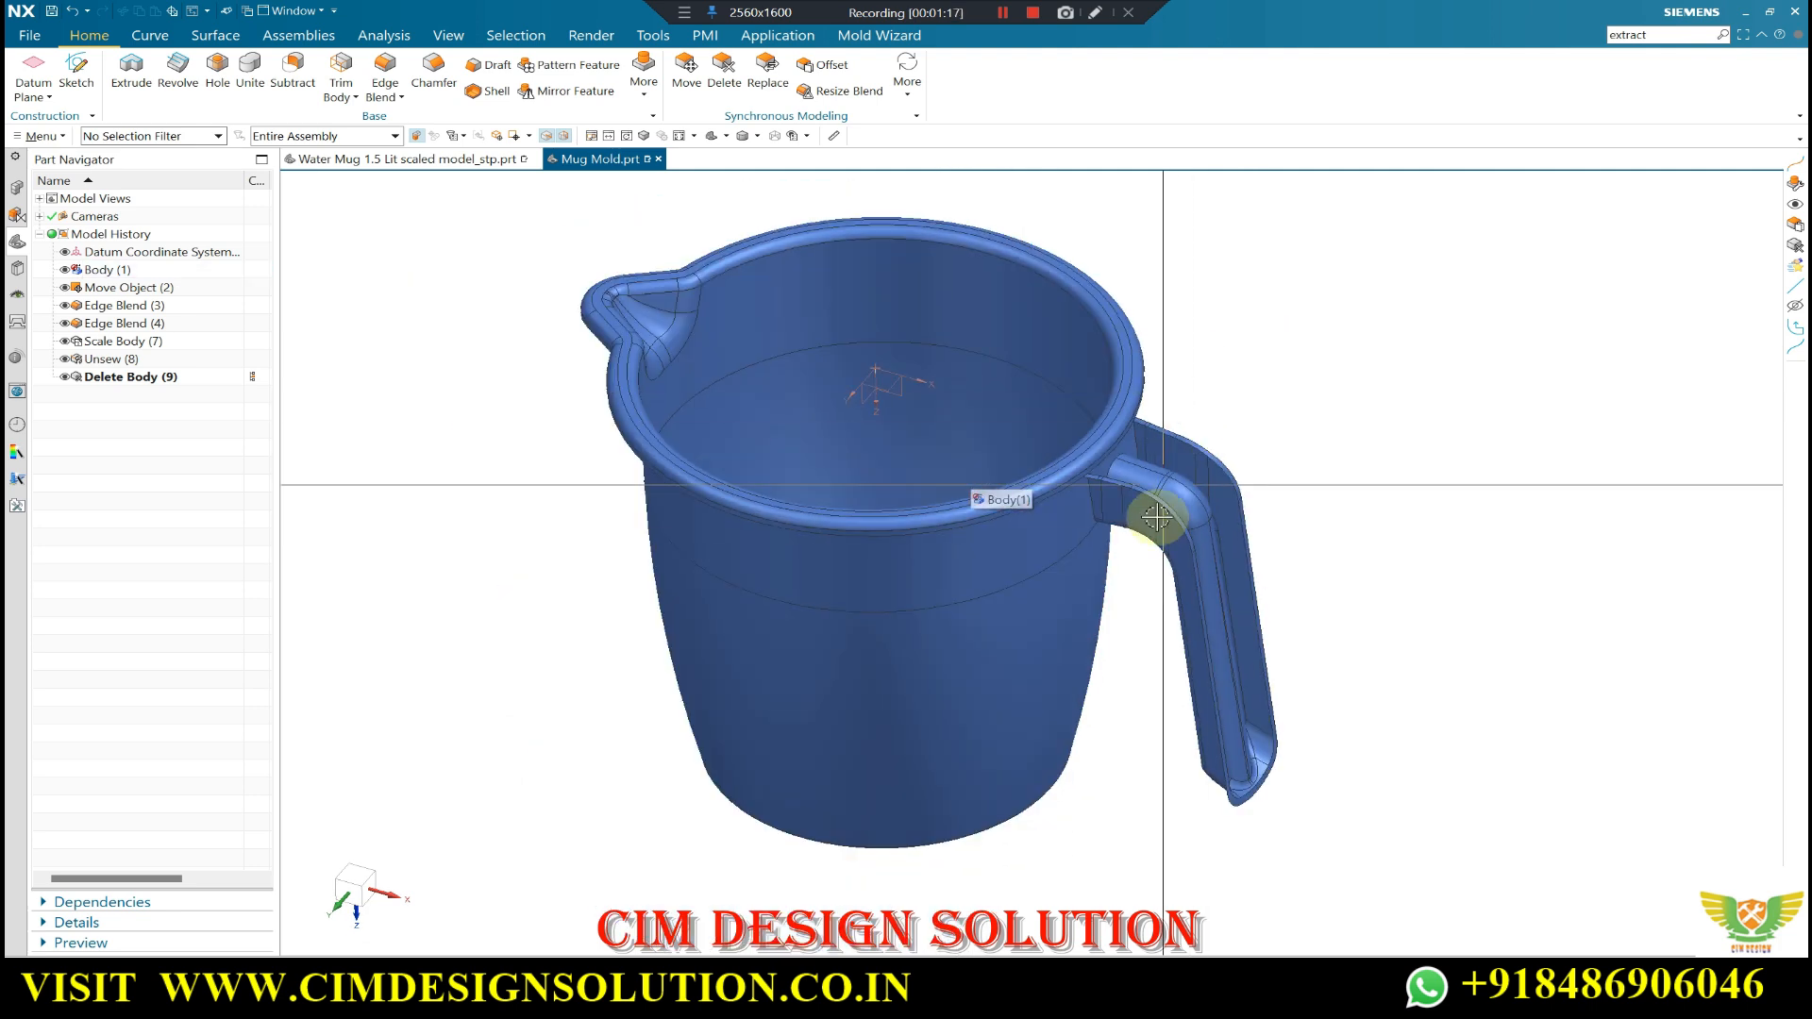
pyautogui.click(1249, 403)
pyautogui.click(1051, 477)
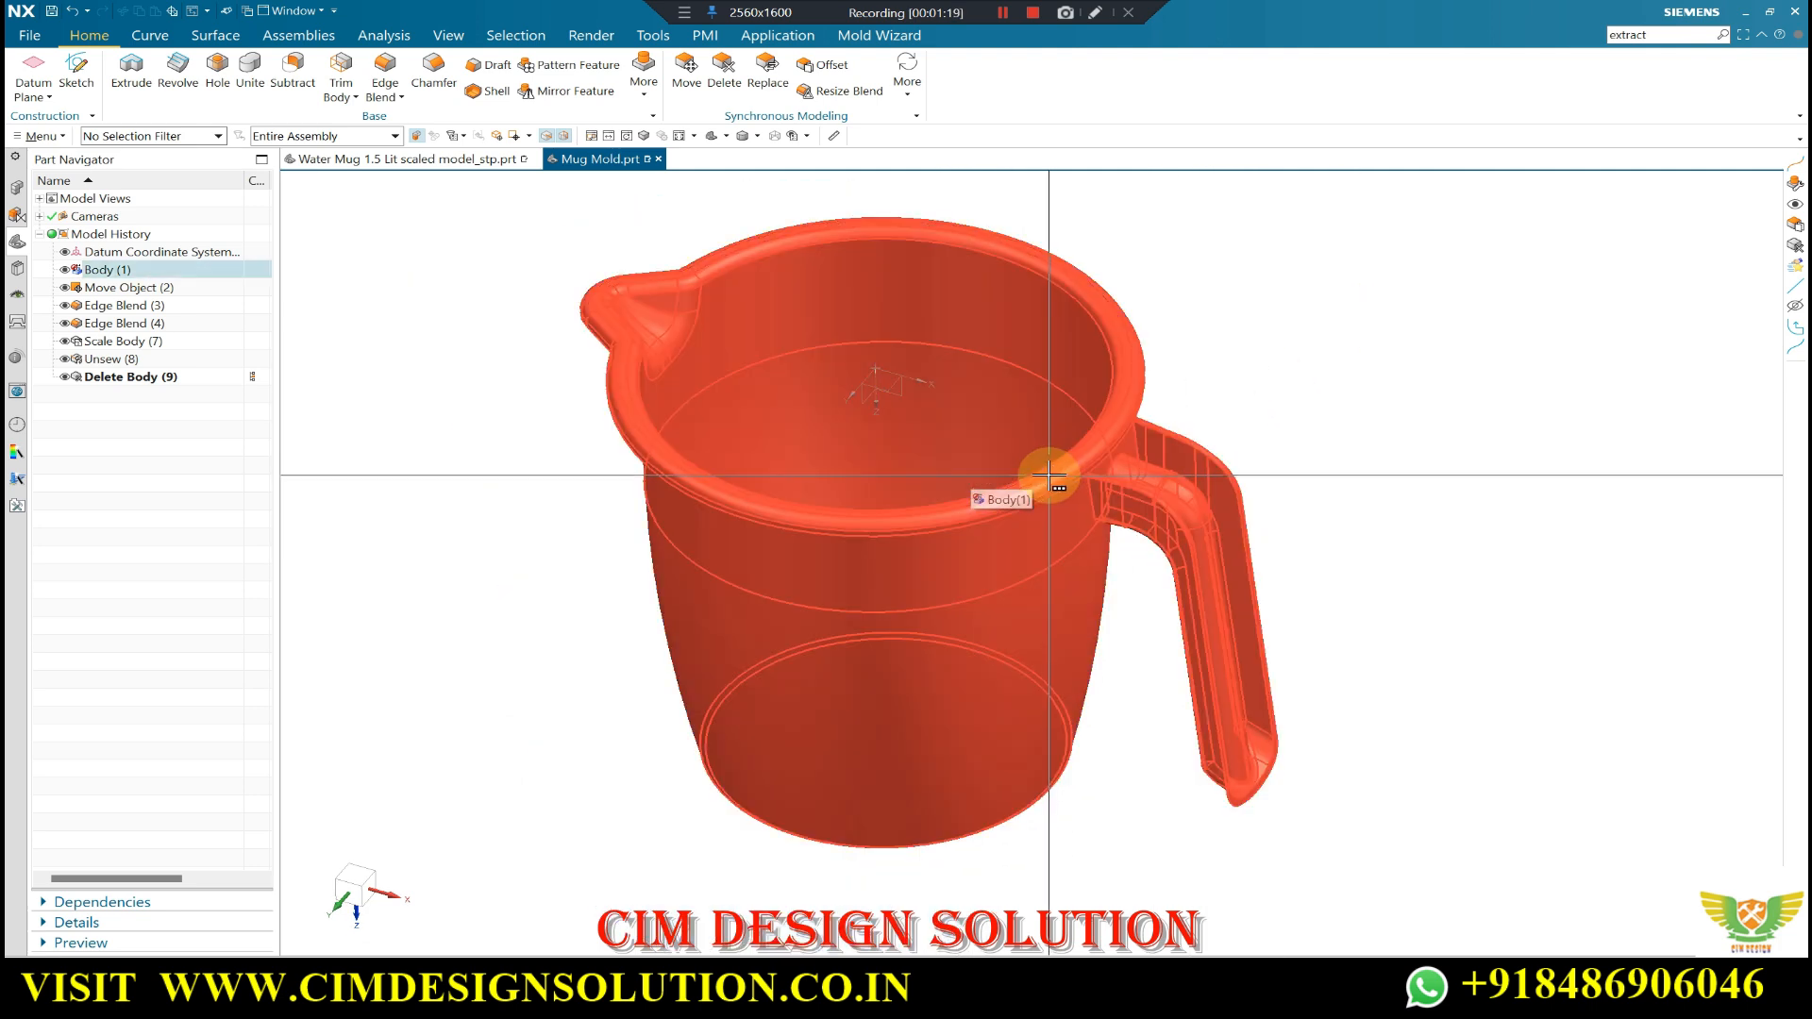
# - Examine the lower edge of the rim, spout and upper handle in a straight side view
pyautogui.moveTo(1008, 418); pyautogui.dragTo(1046, 346, button='middle')
pyautogui.scroll(1, 1056, 369)
pyautogui.scroll(2, 471, 288)
pyautogui.scroll(-3, 774, 348)
pyautogui.moveTo(748, 227); pyautogui.dragTo(789, 243, button='middle')
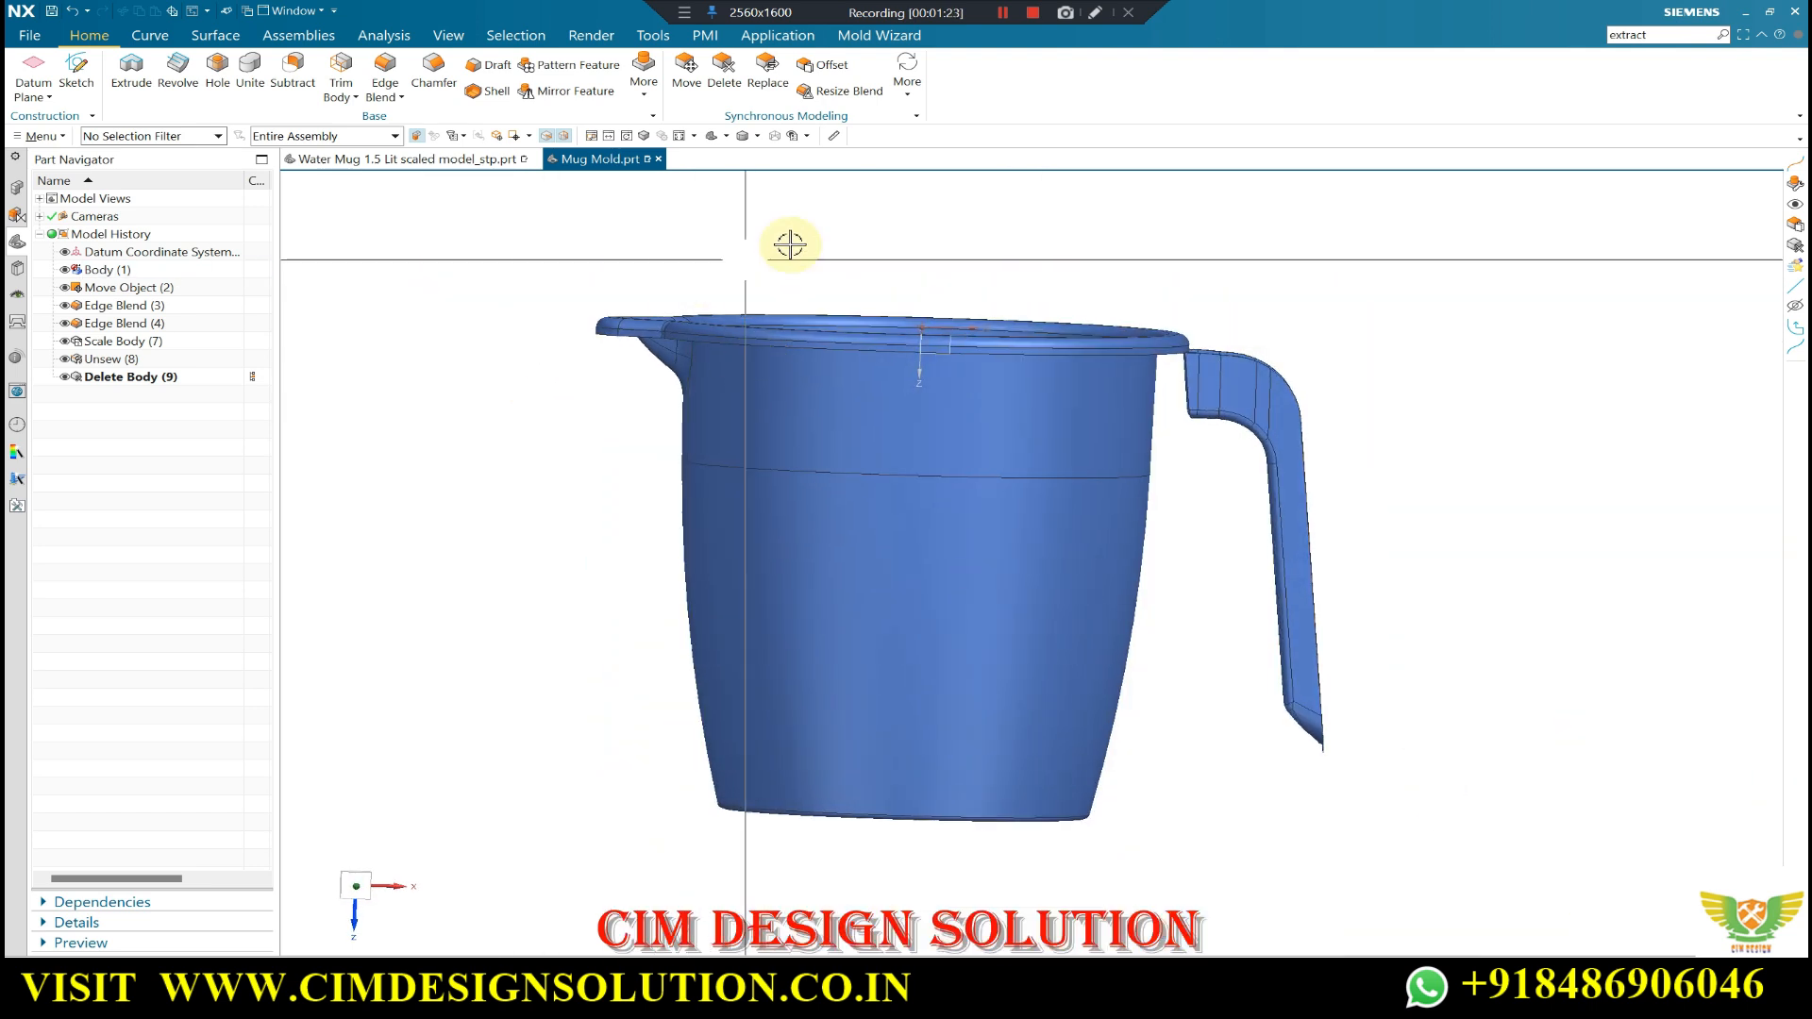
pyautogui.press('F8')
pyautogui.scroll(2, 1028, 392)
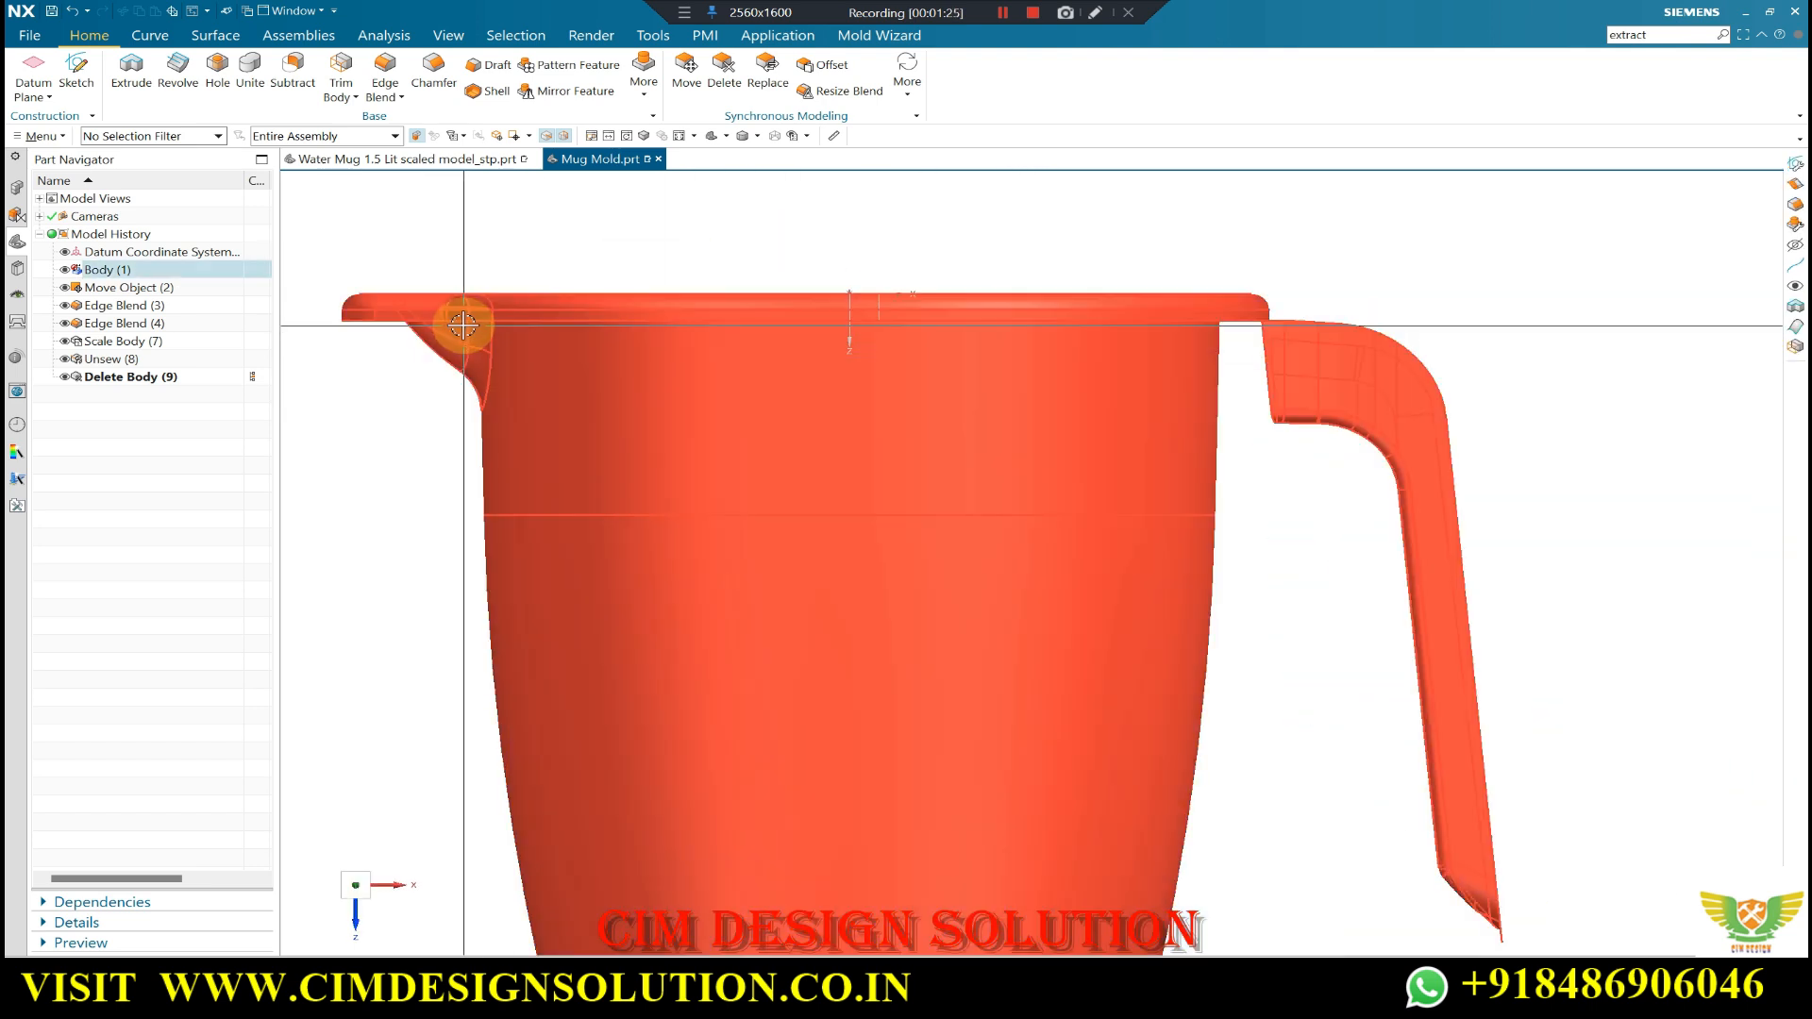
pyautogui.scroll(-2, 1204, 322)
pyautogui.moveTo(1215, 327); pyautogui.dragTo(1327, 518, button='middle')
pyautogui.scroll(7, 1250, 376)
pyautogui.scroll(-2, 1187, 382)
pyautogui.press('F8')
pyautogui.scroll(-5, 1311, 308)
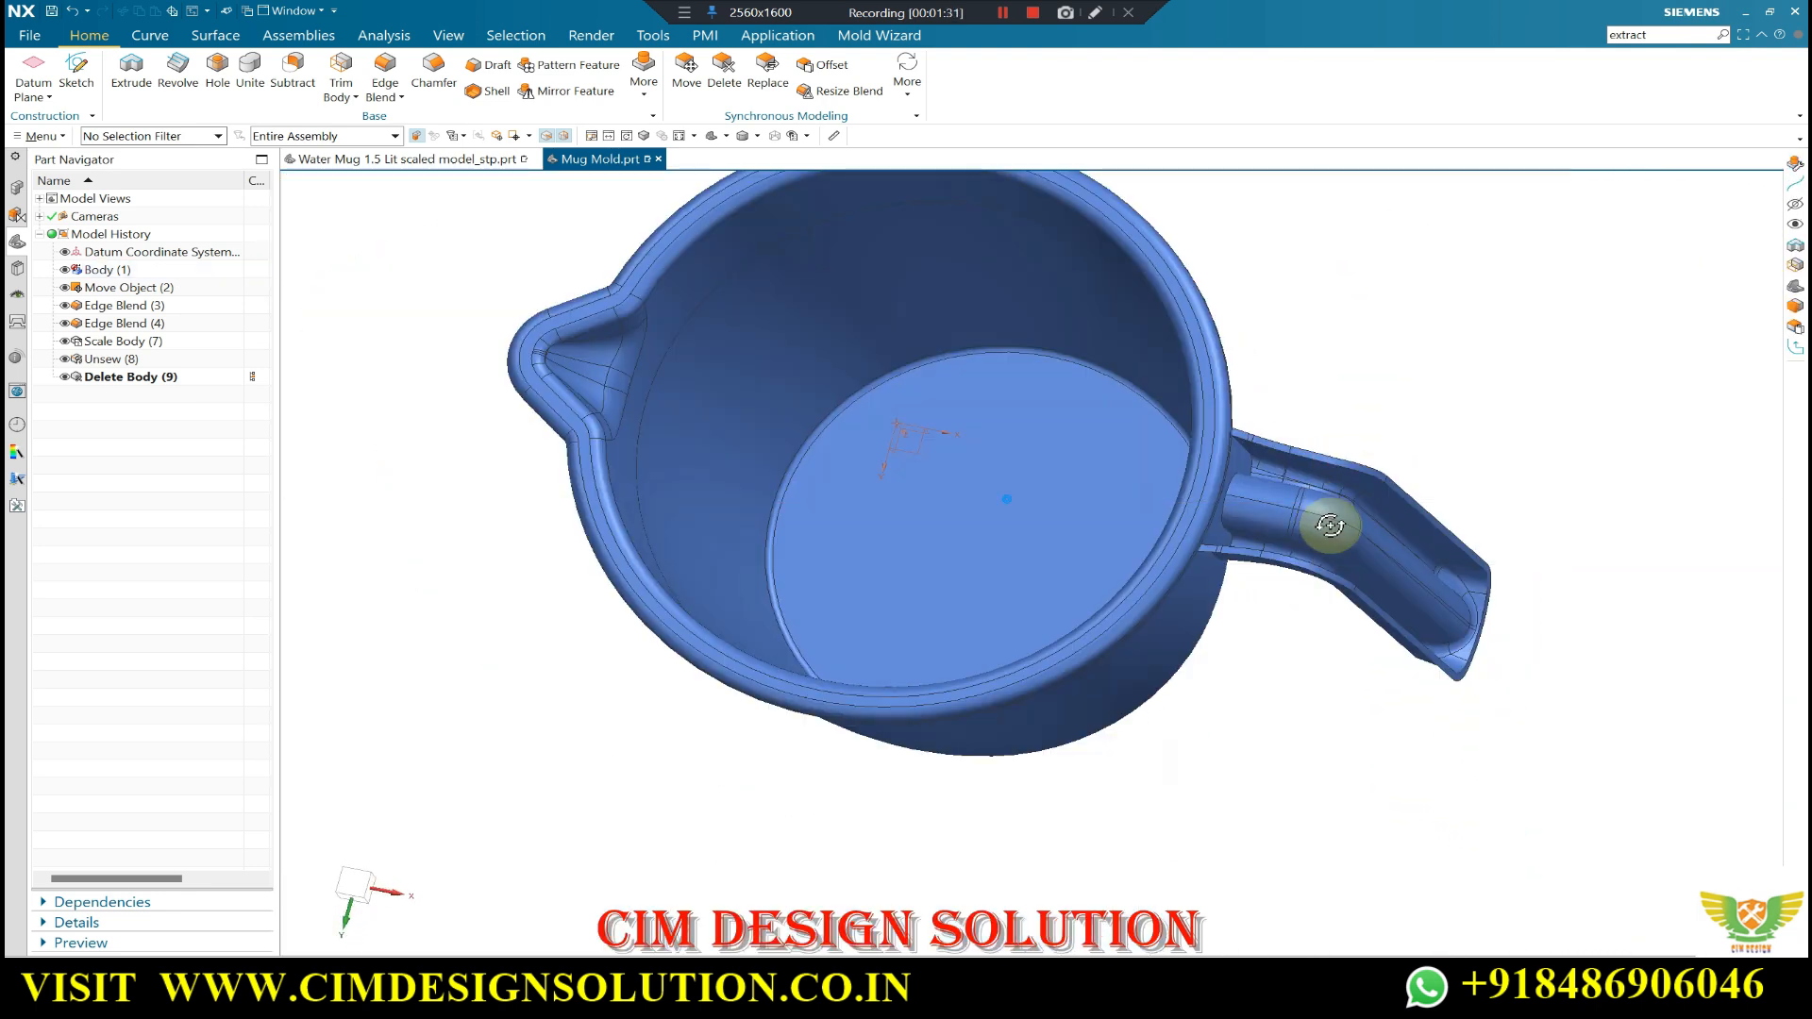
# - Examine the handle's inner channel and its junction with the rim, looking straight into the mug
pyautogui.press('F8')
pyautogui.scroll(4, 1396, 437)
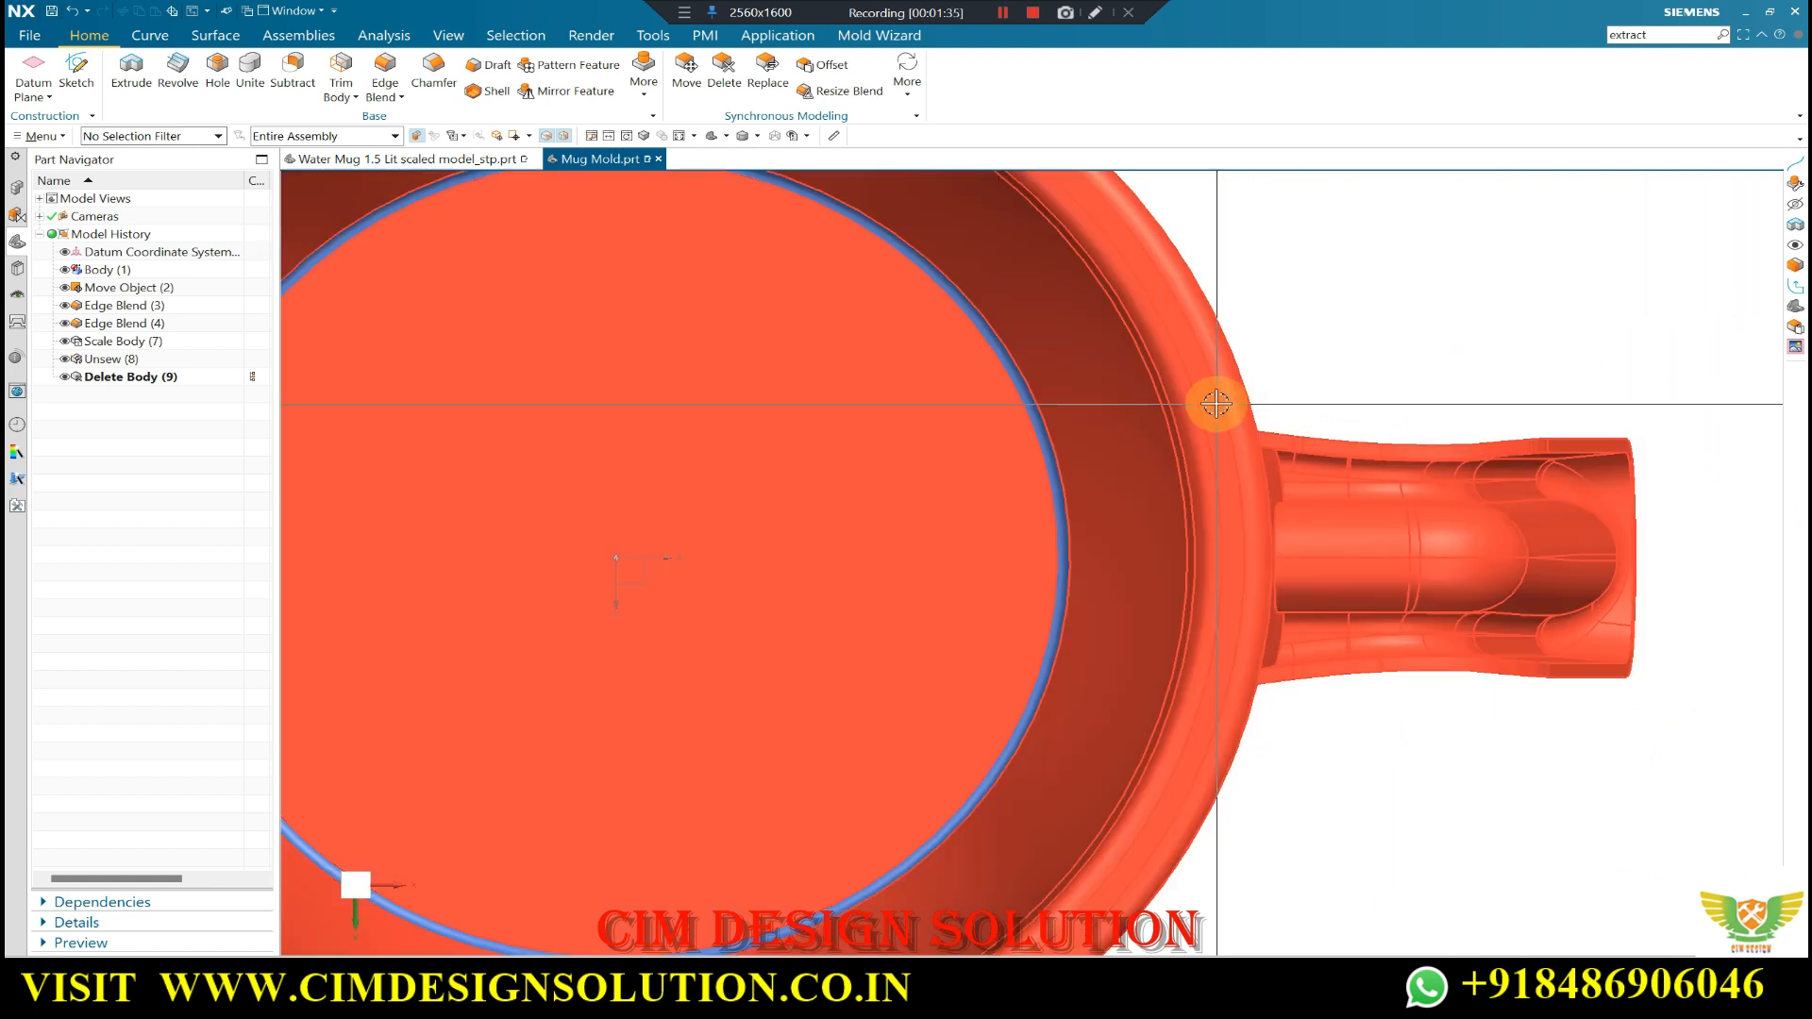
pyautogui.click(1386, 557)
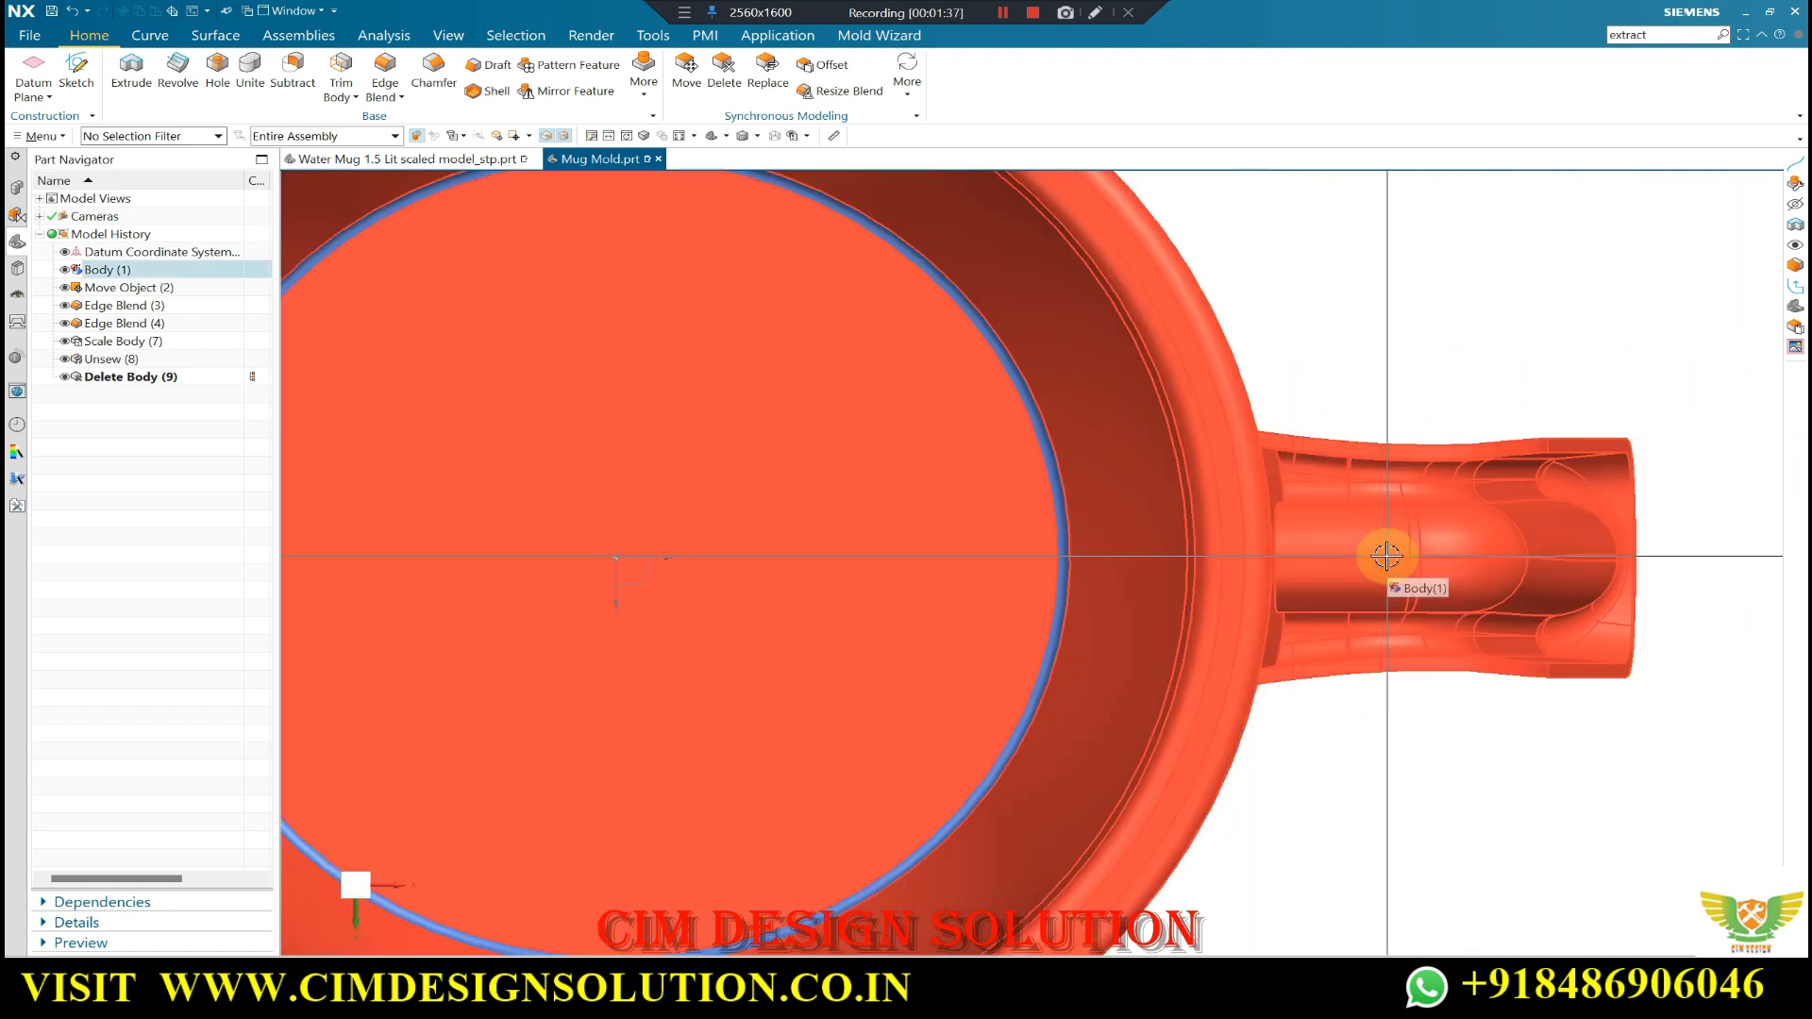
pyautogui.press('Escape')
pyautogui.scroll(-5, 1302, 554)
pyautogui.moveTo(1428, 526); pyautogui.dragTo(1346, 339, button='middle')
pyautogui.scroll(-3, 1346, 340)
pyautogui.moveTo(1444, 372); pyautogui.dragTo(1419, 295, button='middle')
pyautogui.scroll(3, 1419, 294)
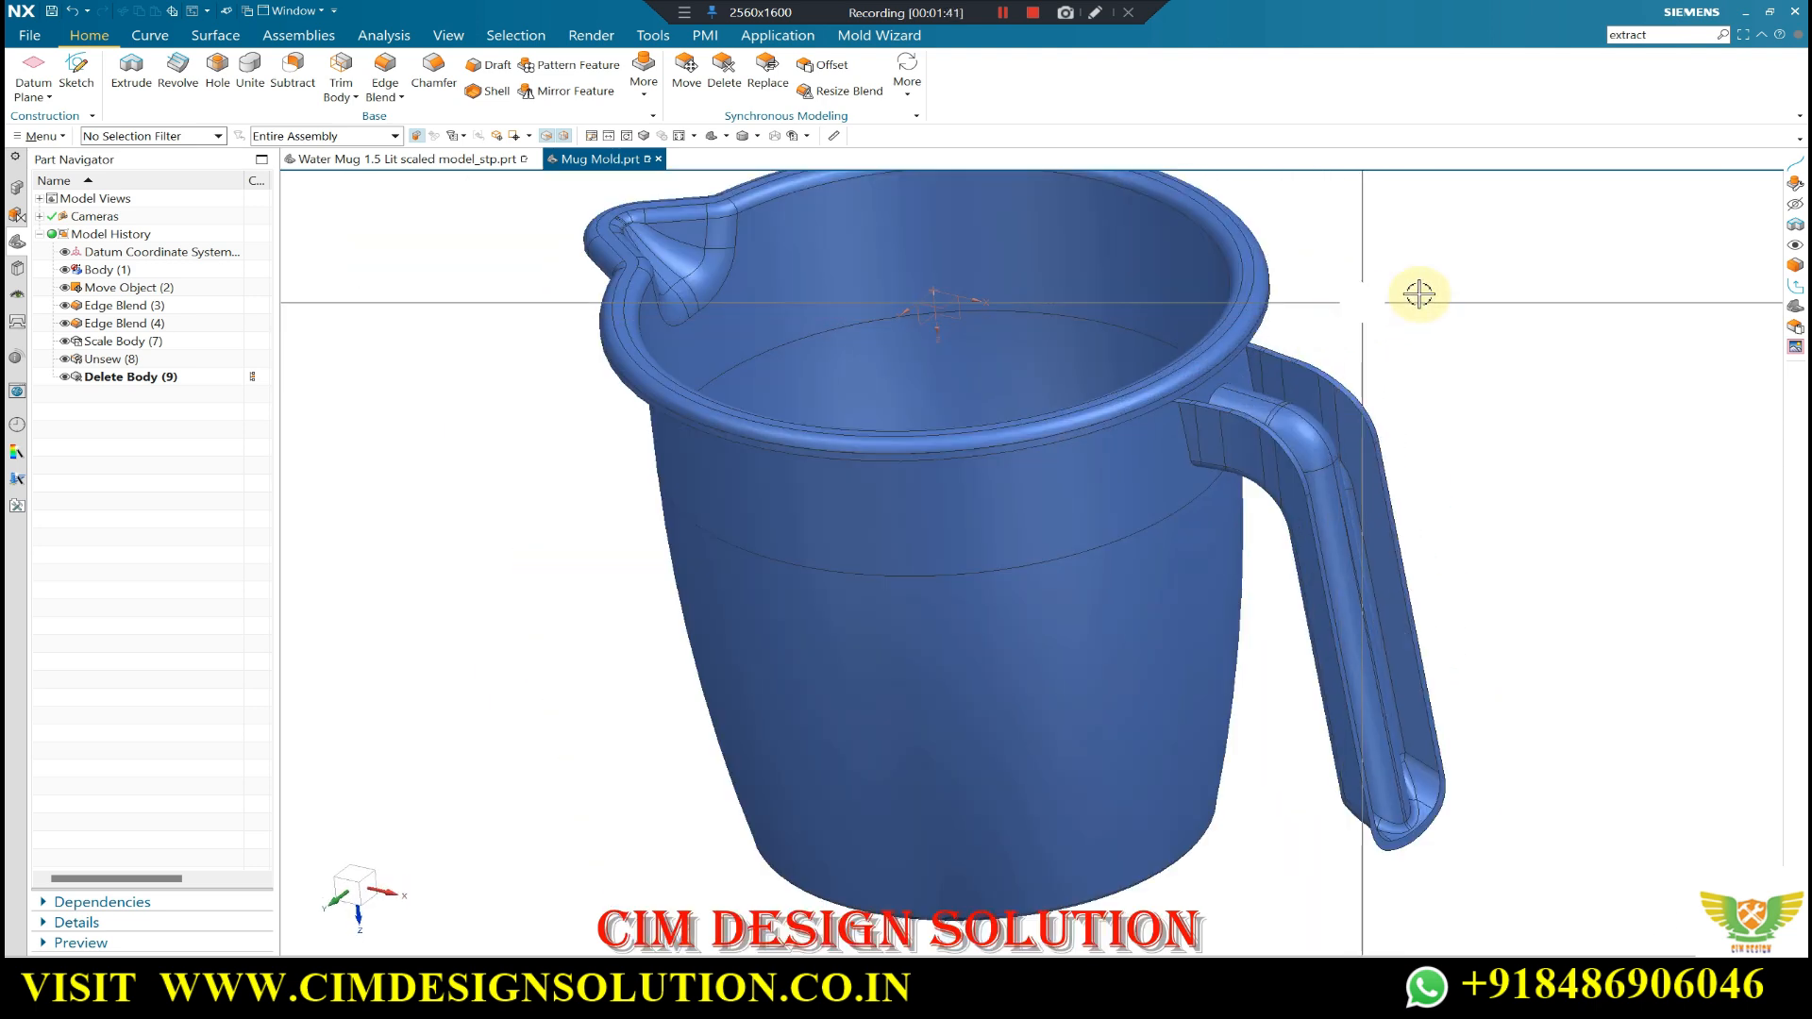
pyautogui.scroll(-4, 1327, 325)
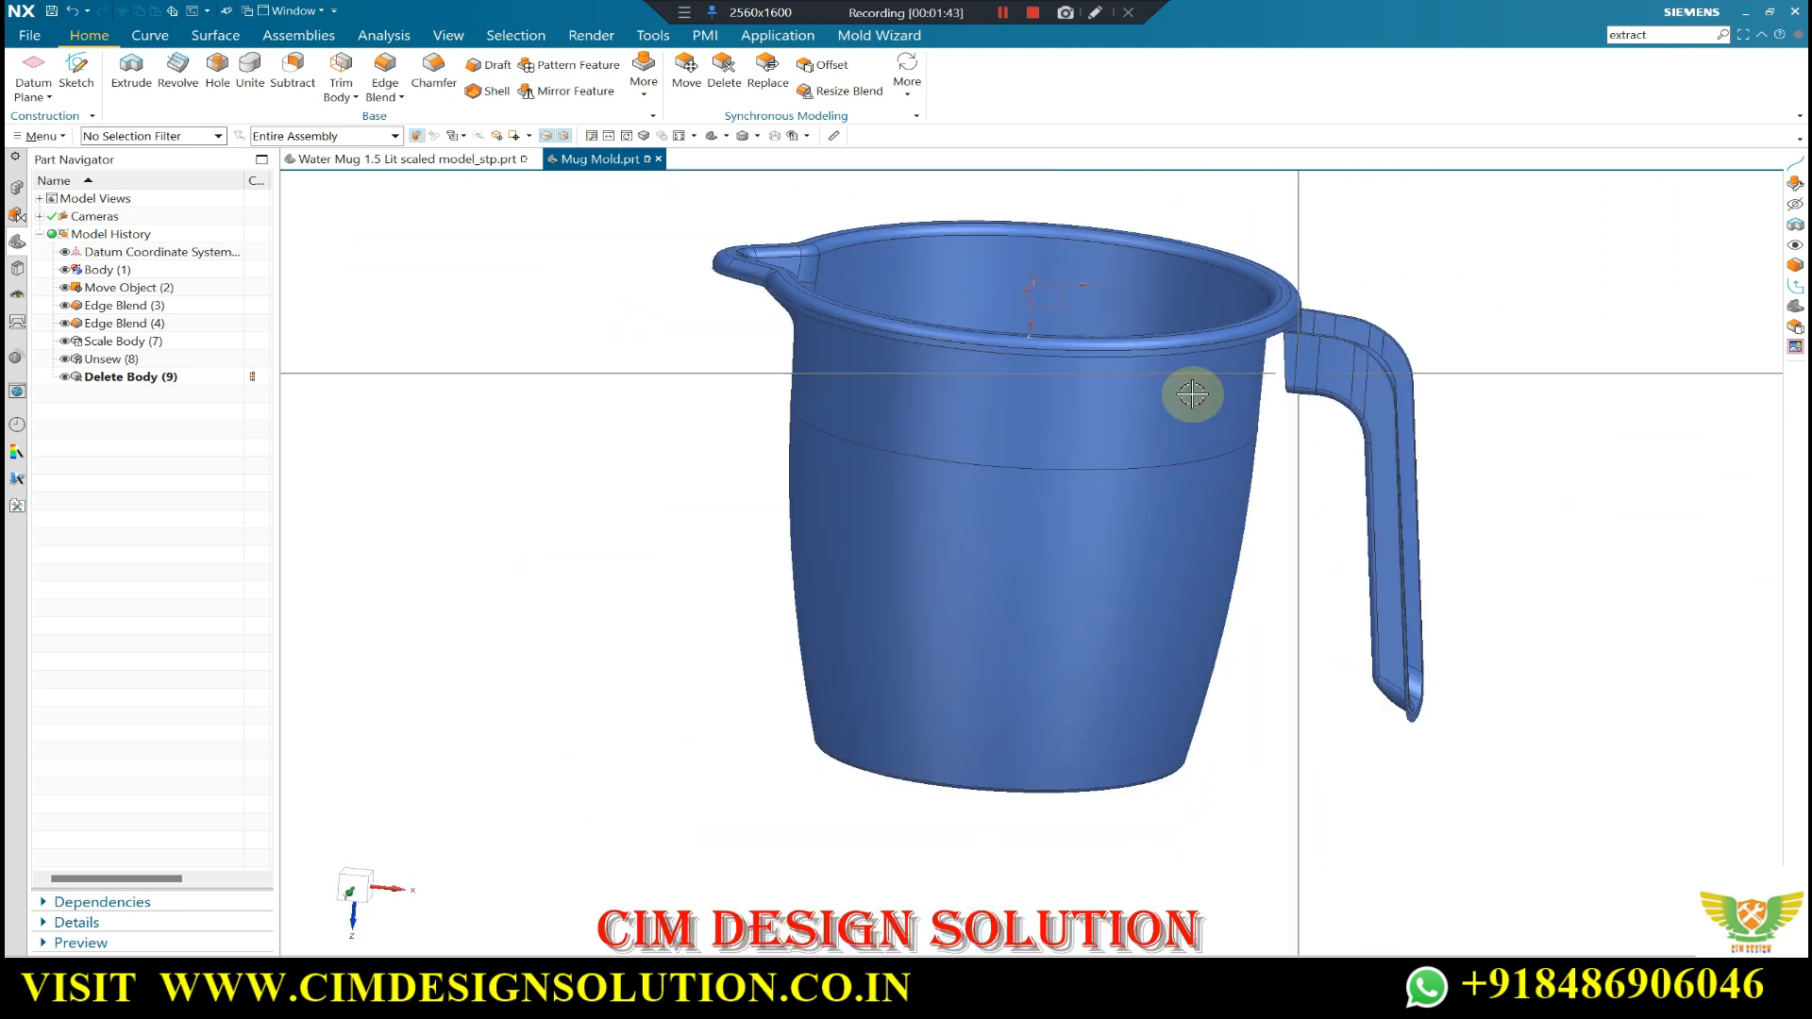
# - Examine the spout's underside, the outer wall and the base of the blue surface body
pyautogui.moveTo(566, 563); pyautogui.dragTo(567, 421, button='middle')
pyautogui.scroll(2, 591, 331)
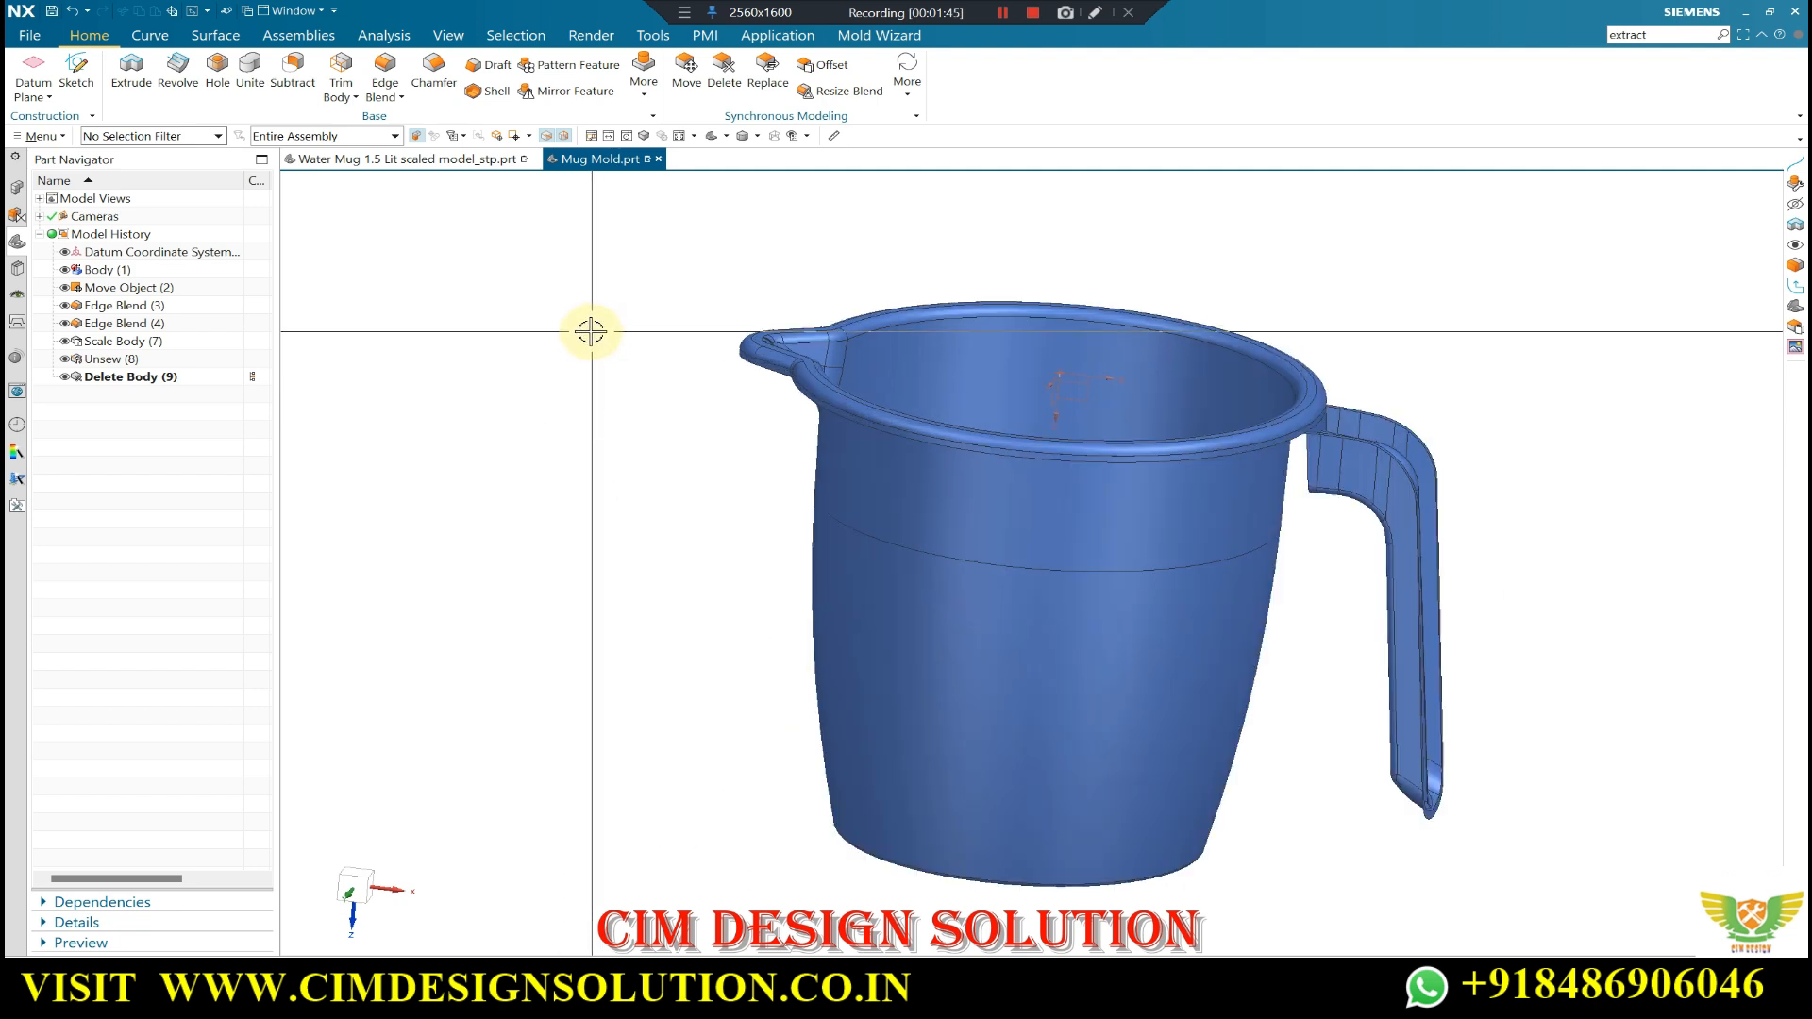
pyautogui.scroll(-3, 555, 365)
pyautogui.moveTo(554, 336); pyautogui.dragTo(1052, 356, button='middle')
pyautogui.scroll(2, 915, 384)
pyautogui.scroll(-3, 915, 384)
pyautogui.moveTo(915, 384); pyautogui.dragTo(1015, 319, button='middle')
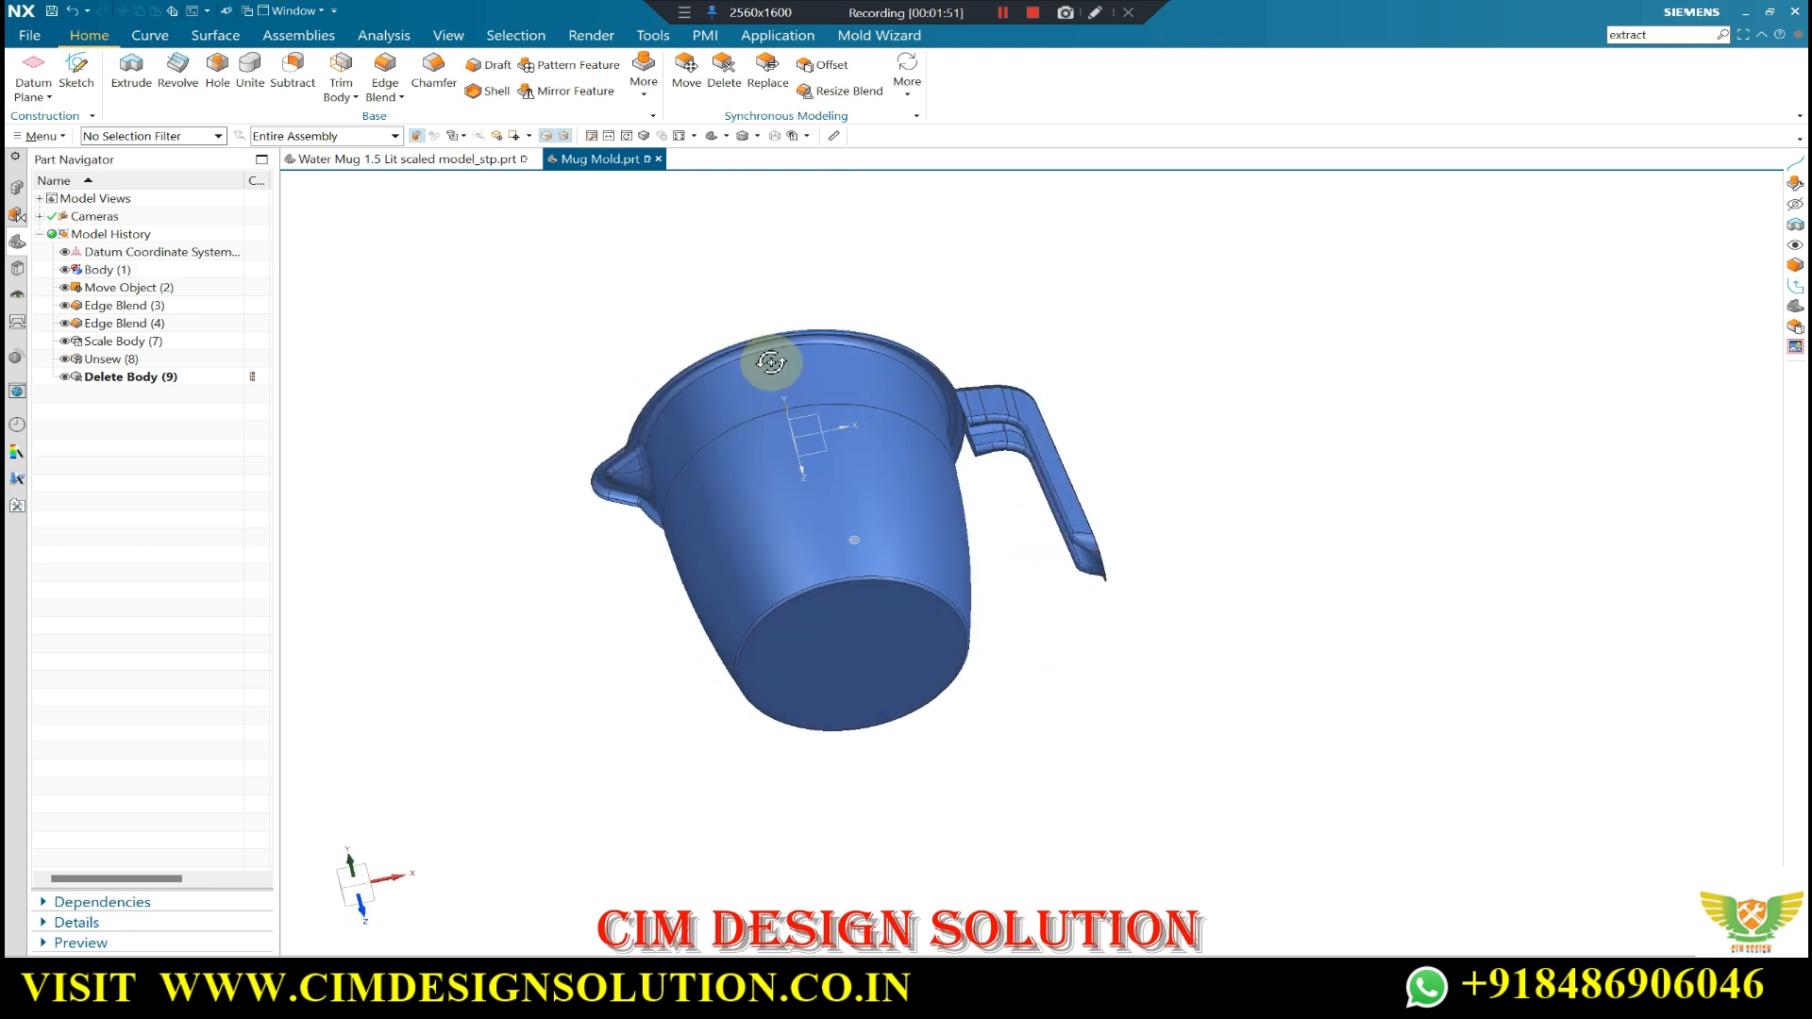
pyautogui.scroll(3, 671, 392)
pyautogui.moveTo(671, 393); pyautogui.dragTo(661, 356, button='middle')
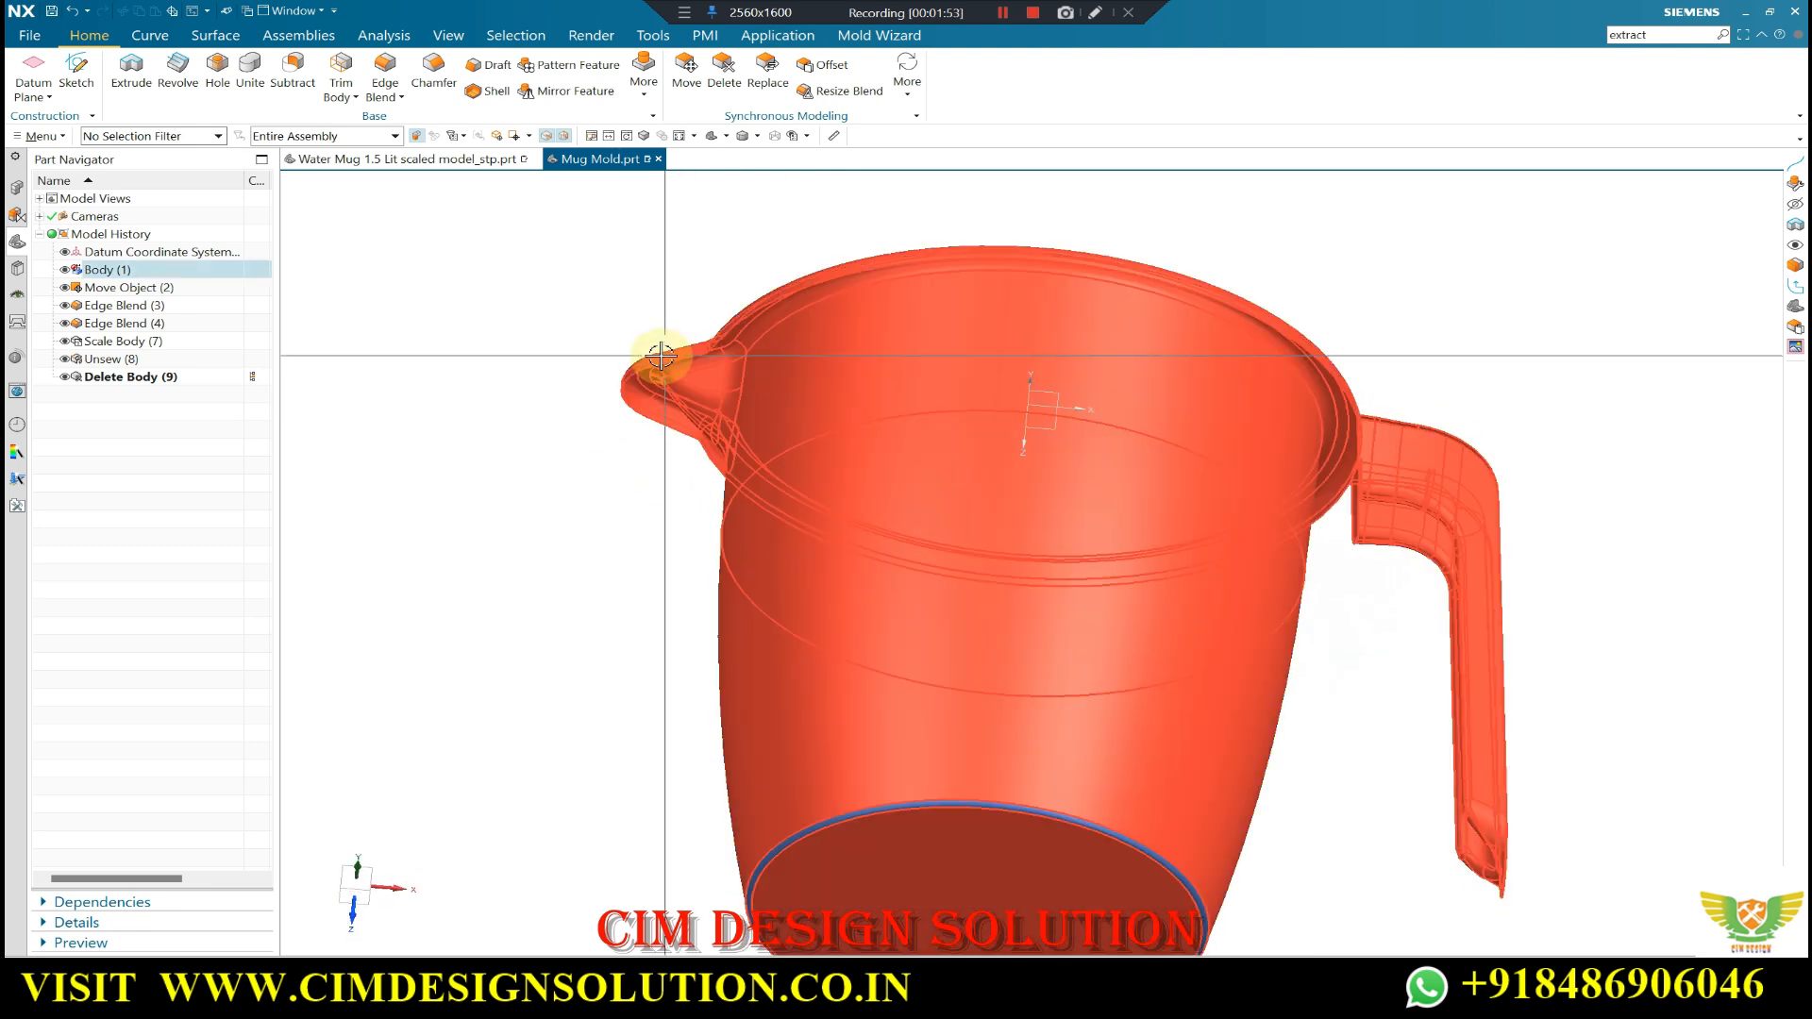
pyautogui.scroll(-3, 651, 350)
pyautogui.scroll(4, 717, 383)
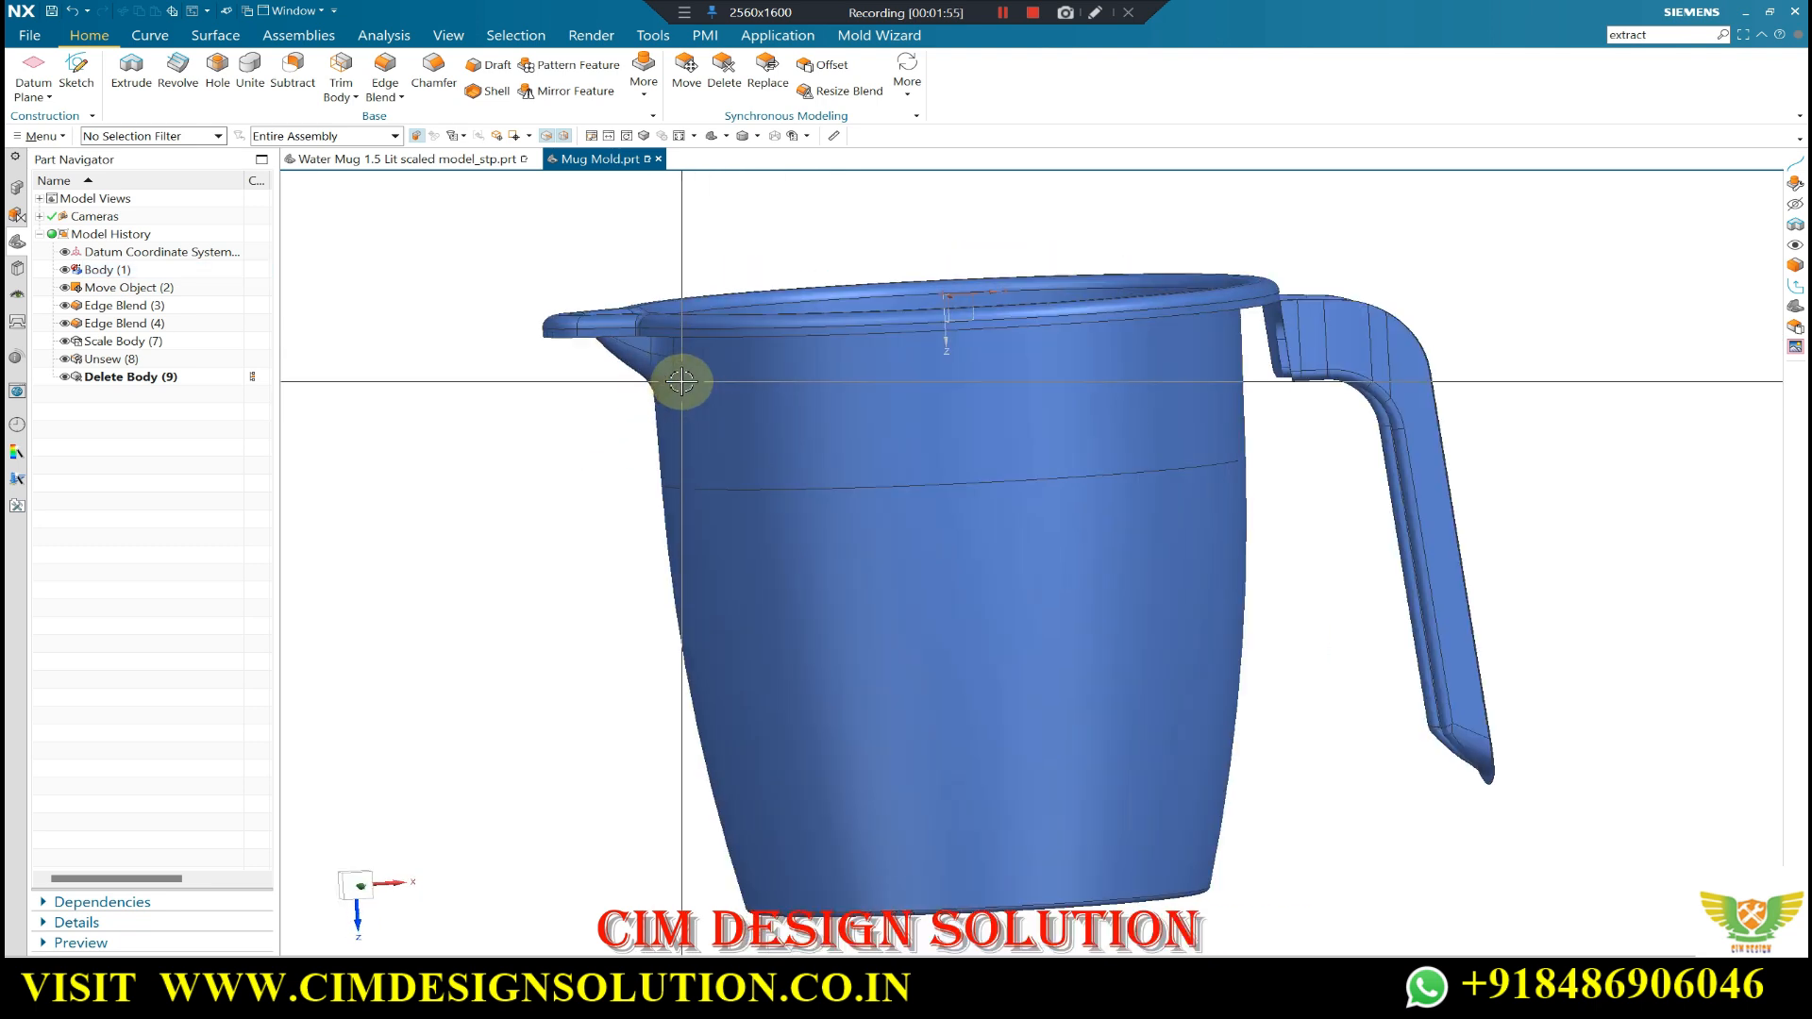
pyautogui.scroll(-2, 950, 291)
pyautogui.moveTo(950, 292); pyautogui.dragTo(976, 341, button='middle')
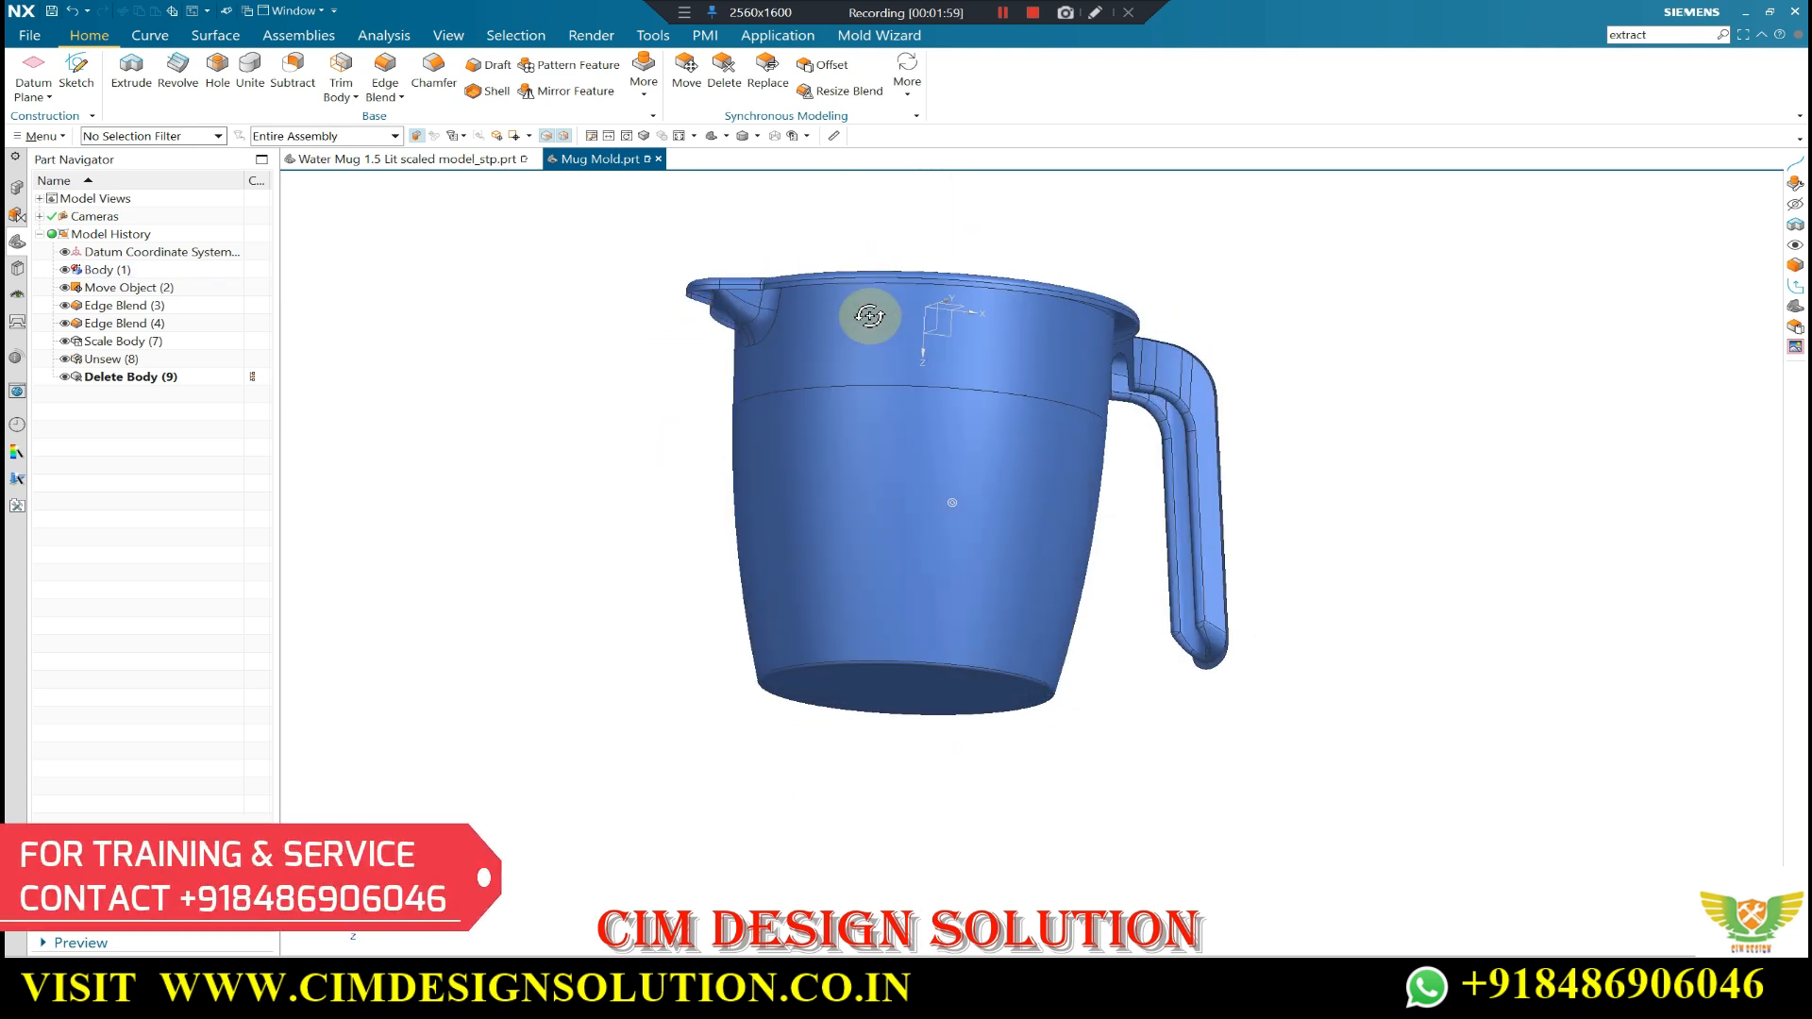
pyautogui.scroll(4, 883, 540)
pyautogui.scroll(-3, 824, 500)
pyautogui.moveTo(824, 507); pyautogui.dragTo(800, 397, button='middle')
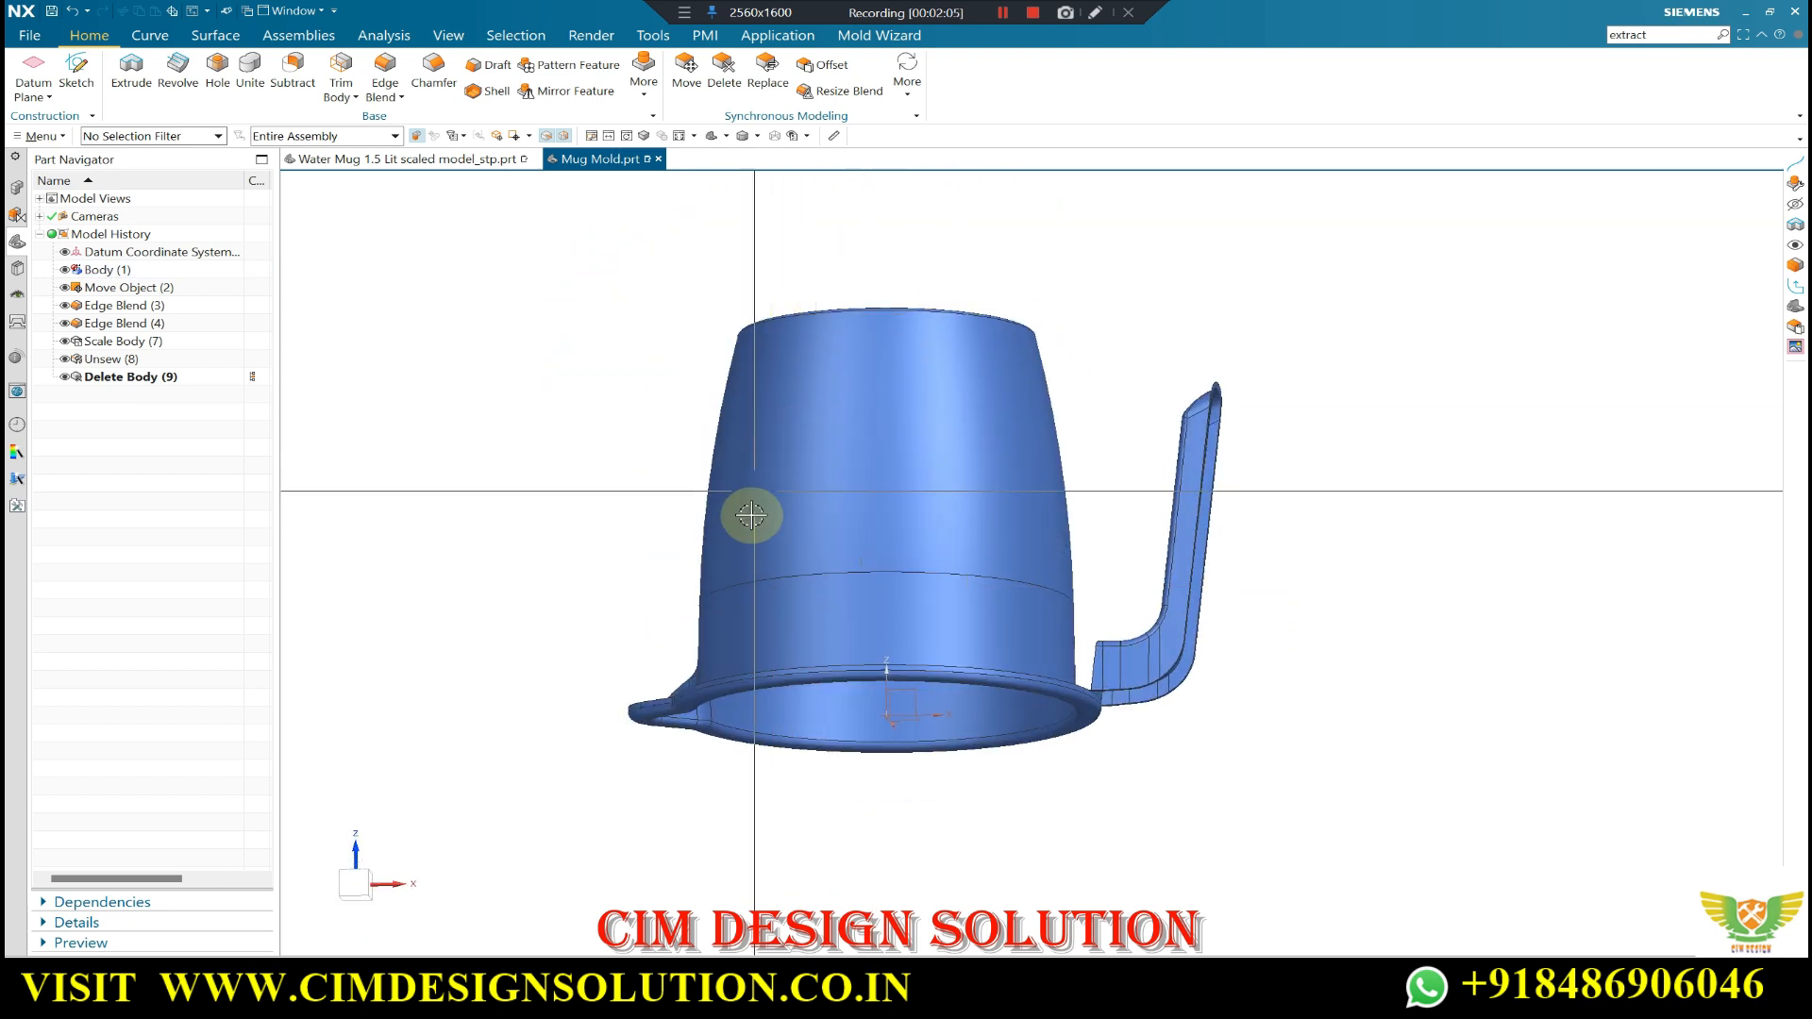
pyautogui.scroll(3, 870, 373)
pyautogui.moveTo(830, 364); pyautogui.dragTo(890, 506, button='middle')
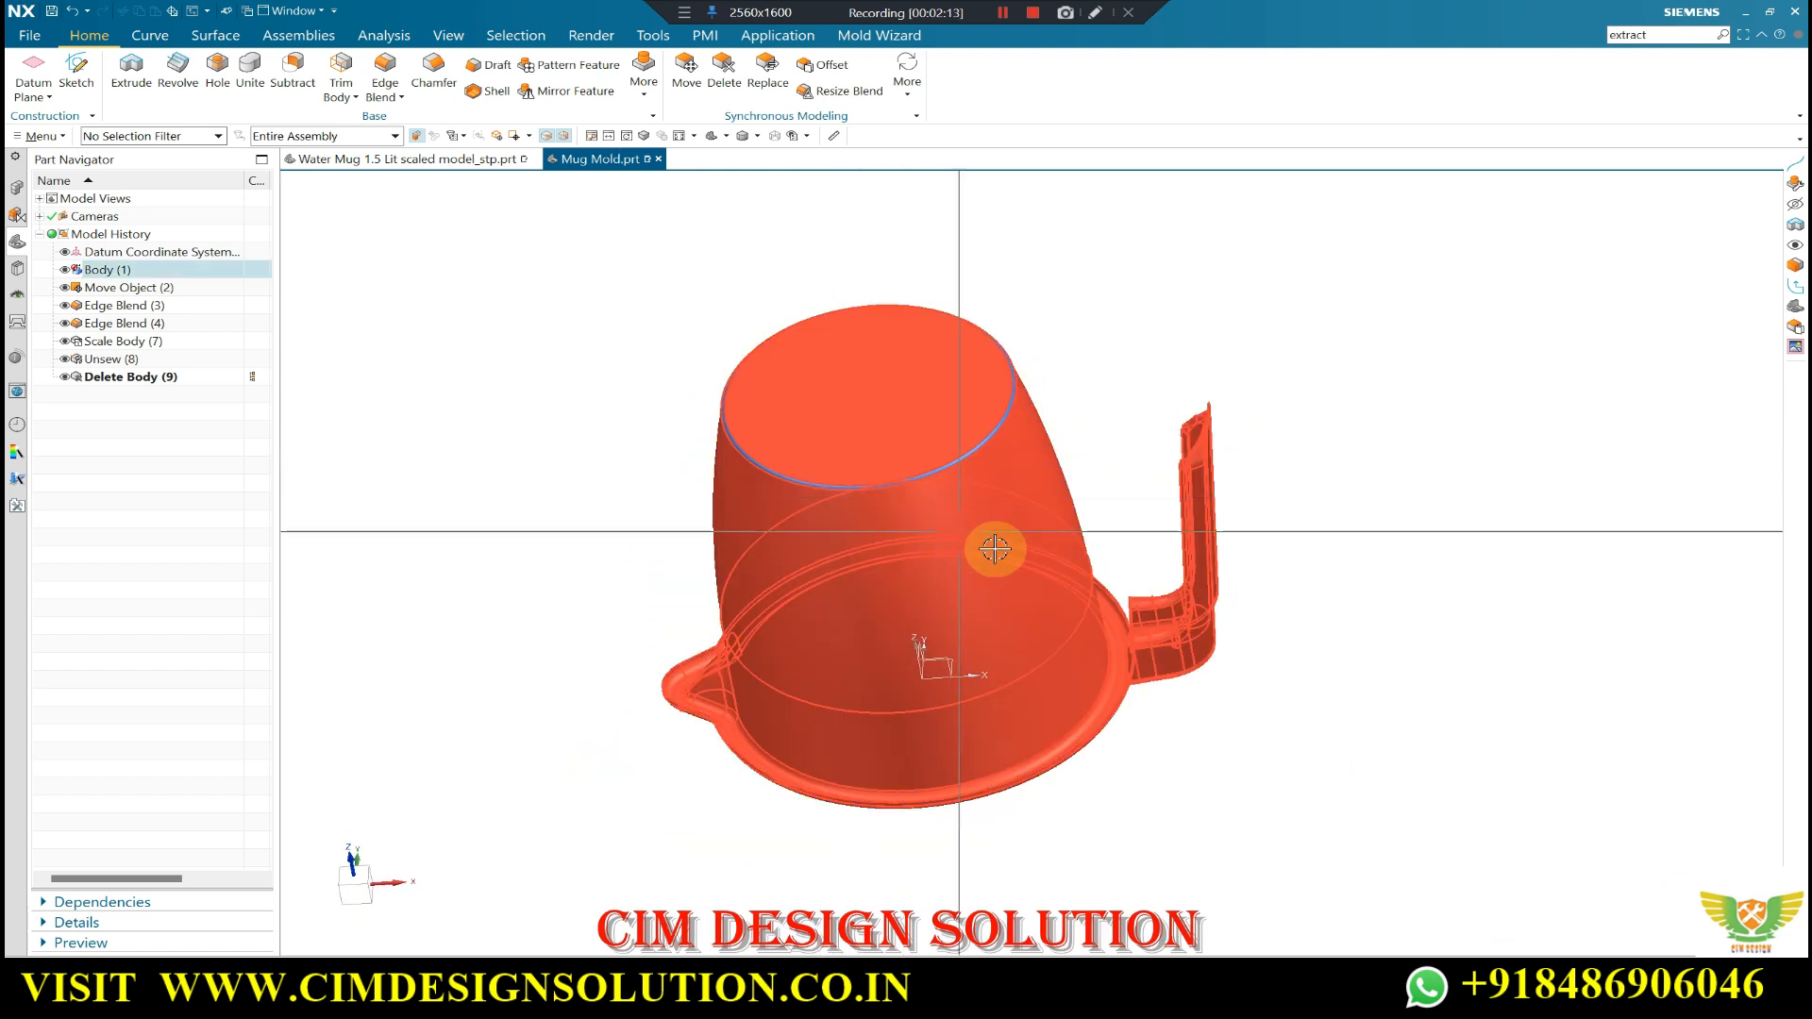
# - Draw a line about 26.7 mm long in the -XC direction from the outer rim corner on the spout's +Y side
pyautogui.moveTo(991, 547); pyautogui.dragTo(1020, 518, button='middle')
pyautogui.click(148, 37)
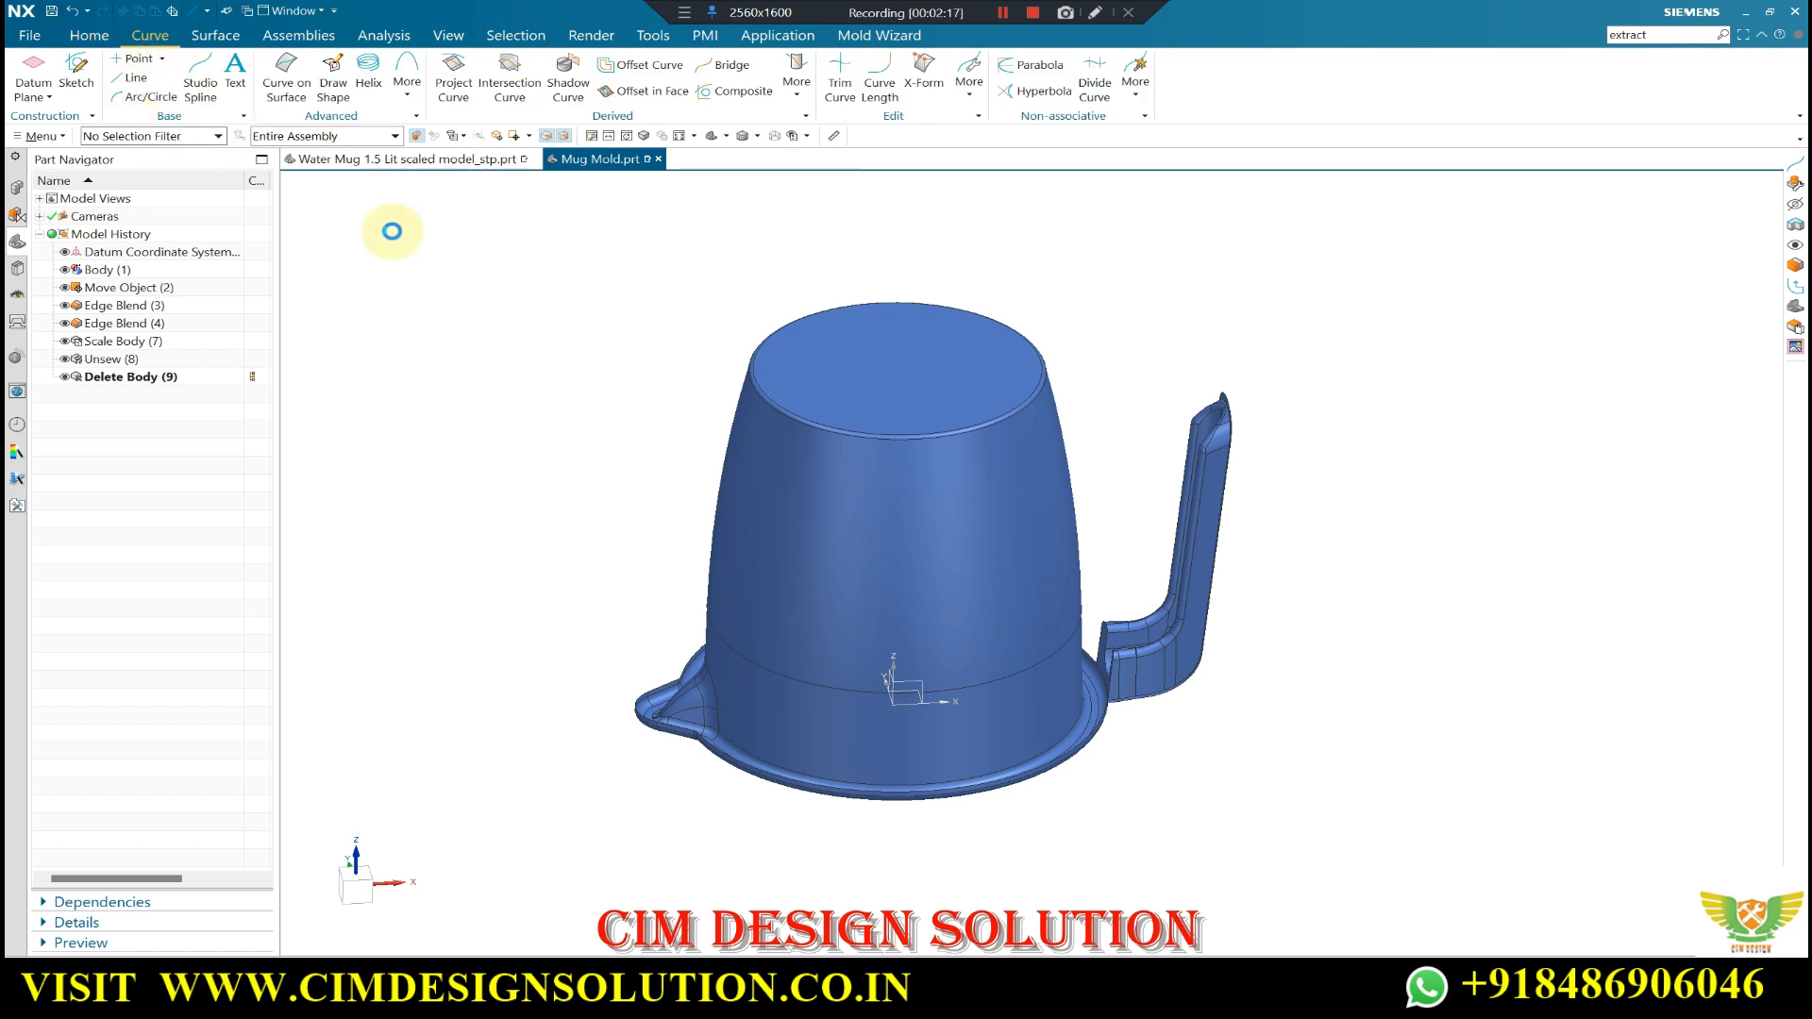
pyautogui.hotkey('ctrl', 'alt', 't')
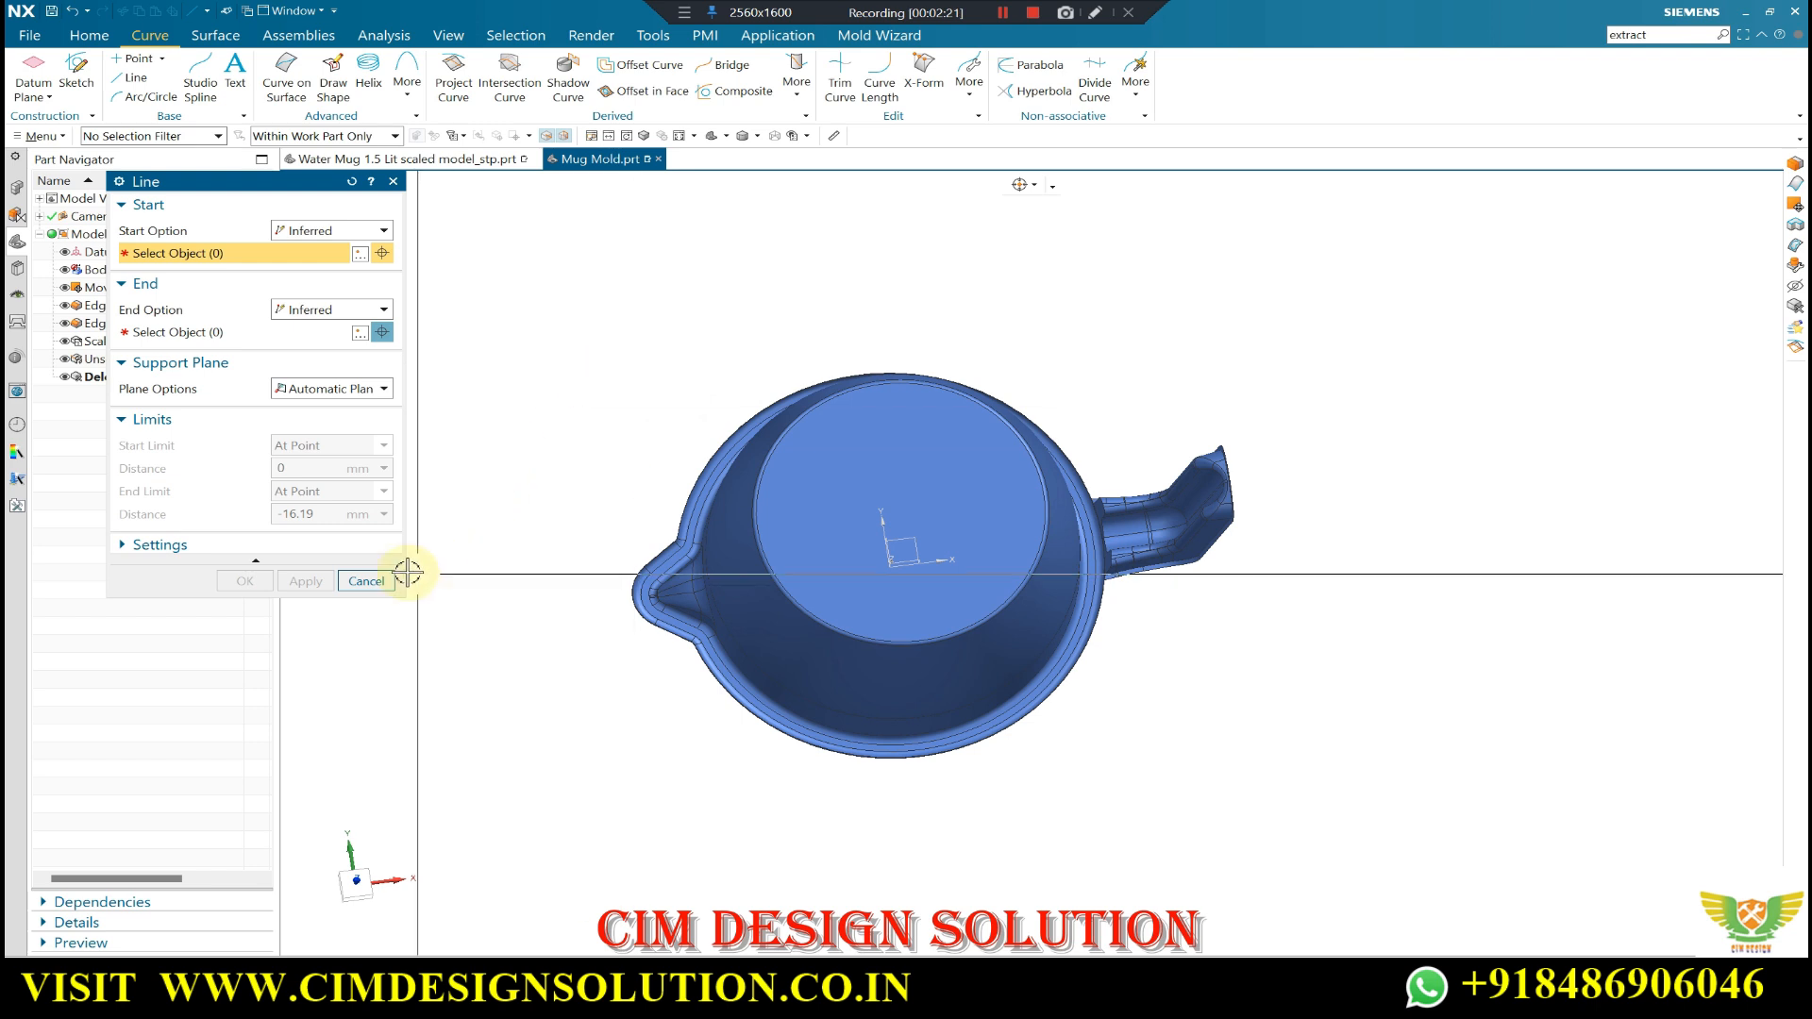
pyautogui.click(367, 580)
pyautogui.scroll(3, 657, 480)
pyautogui.scroll(2, 730, 481)
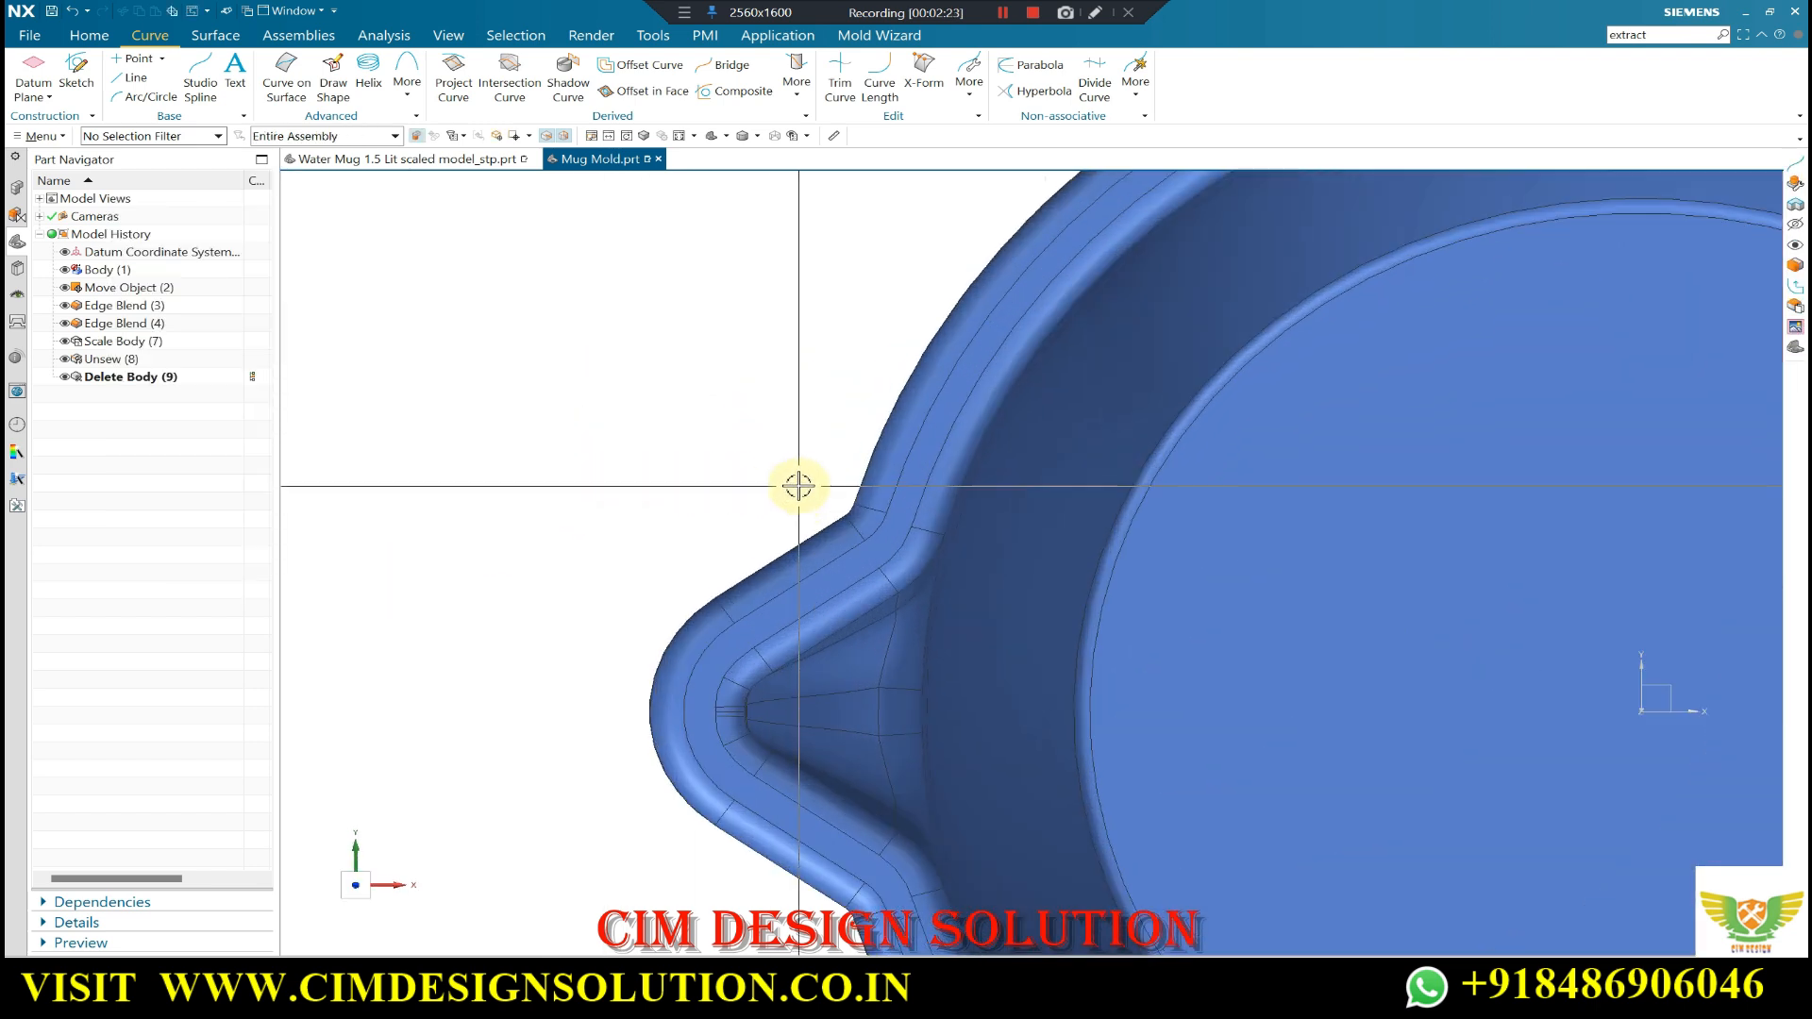
pyautogui.scroll(8, 853, 520)
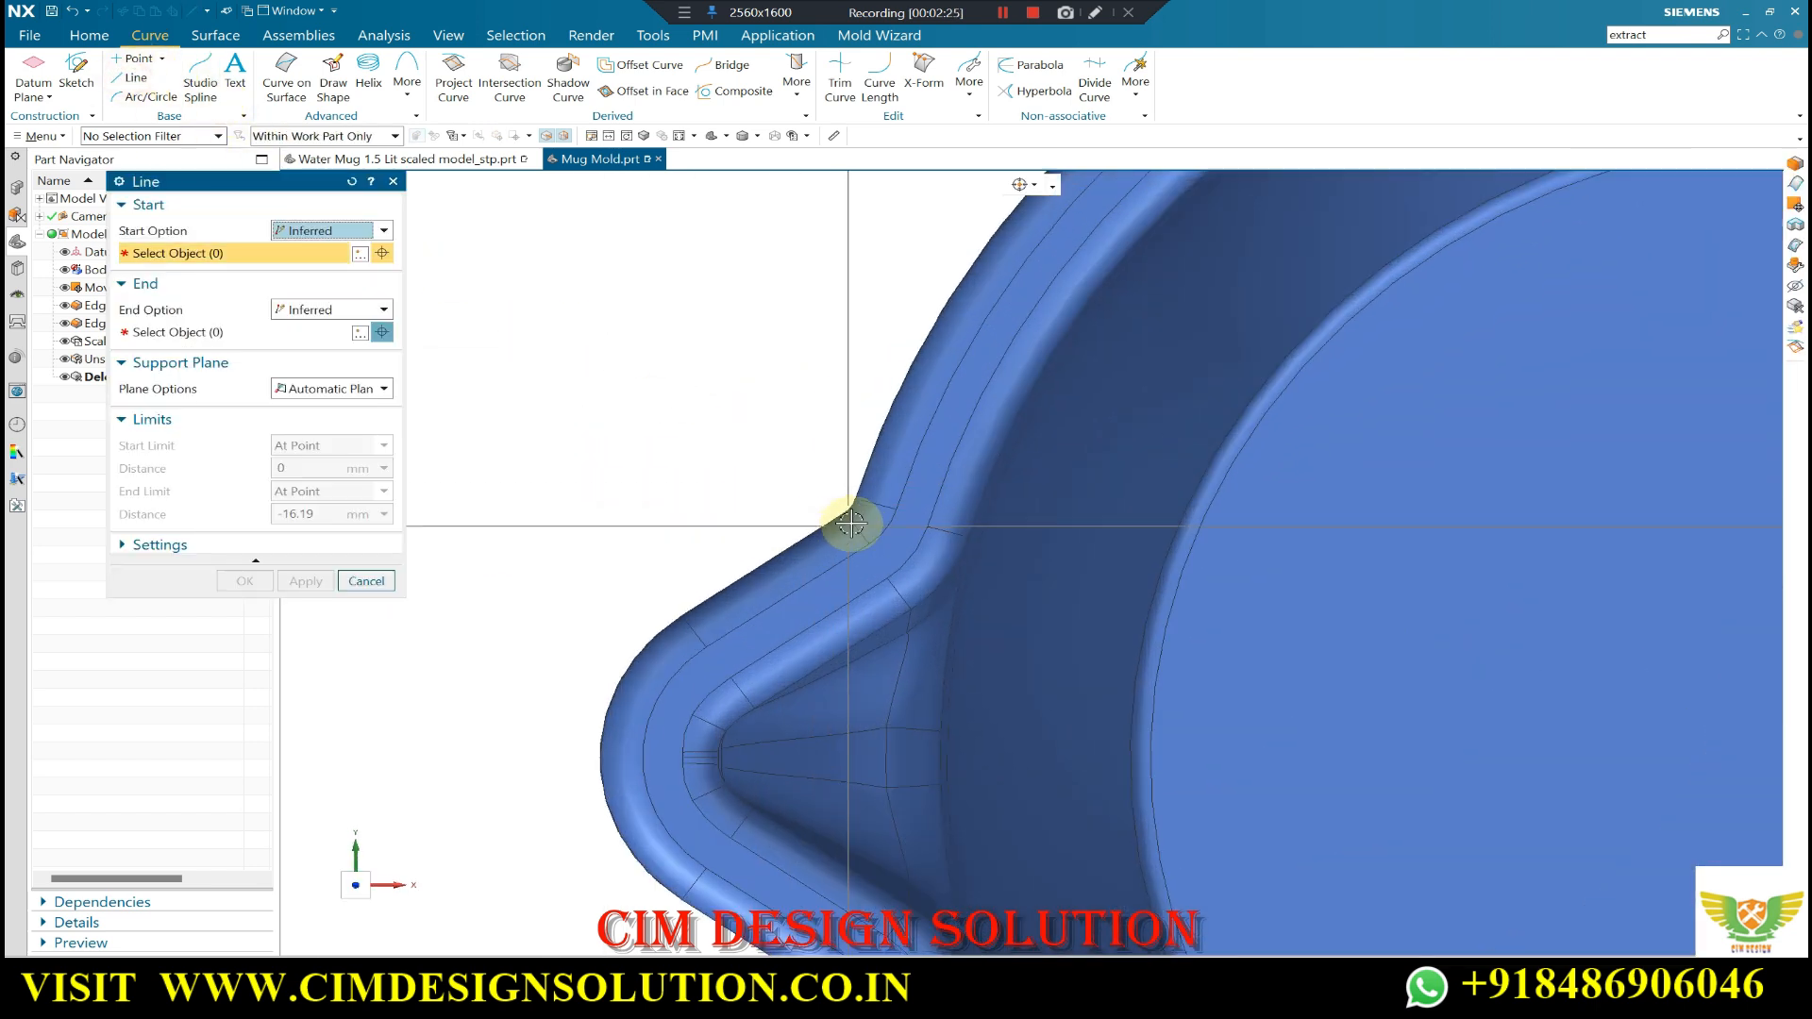
pyautogui.click(856, 467)
pyautogui.scroll(-2, 1121, 466)
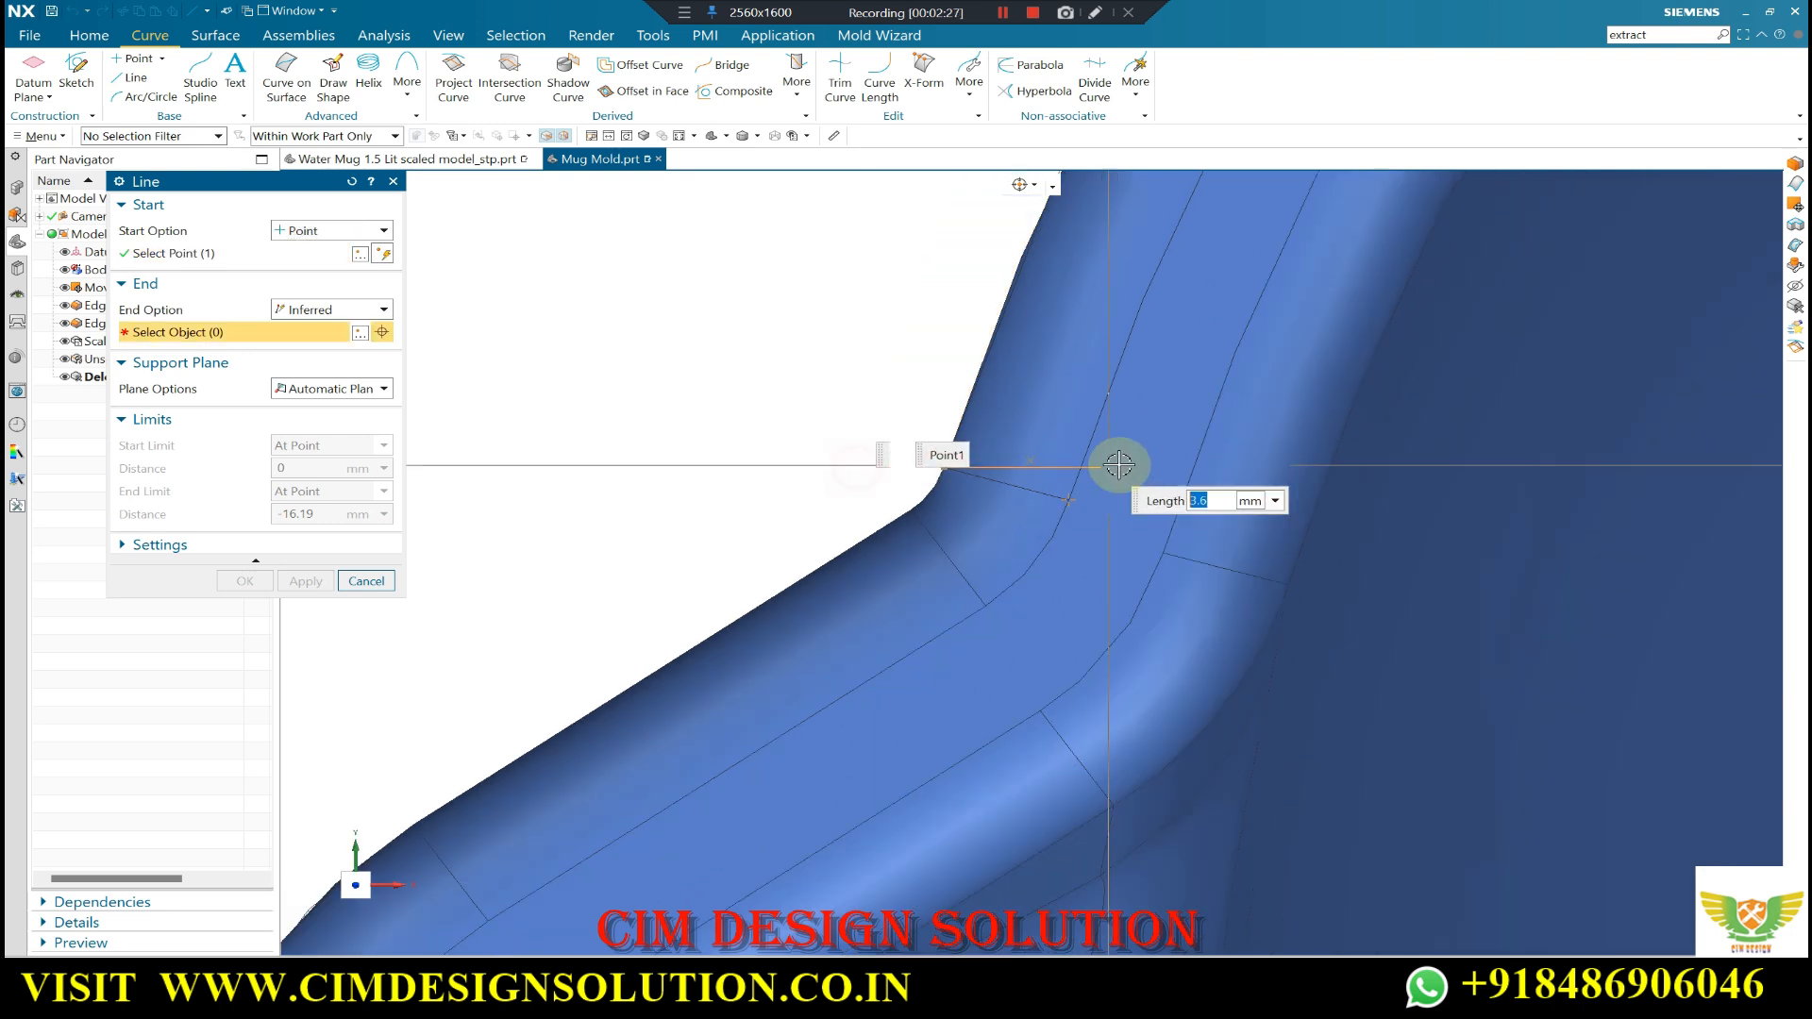
pyautogui.click(460, 467)
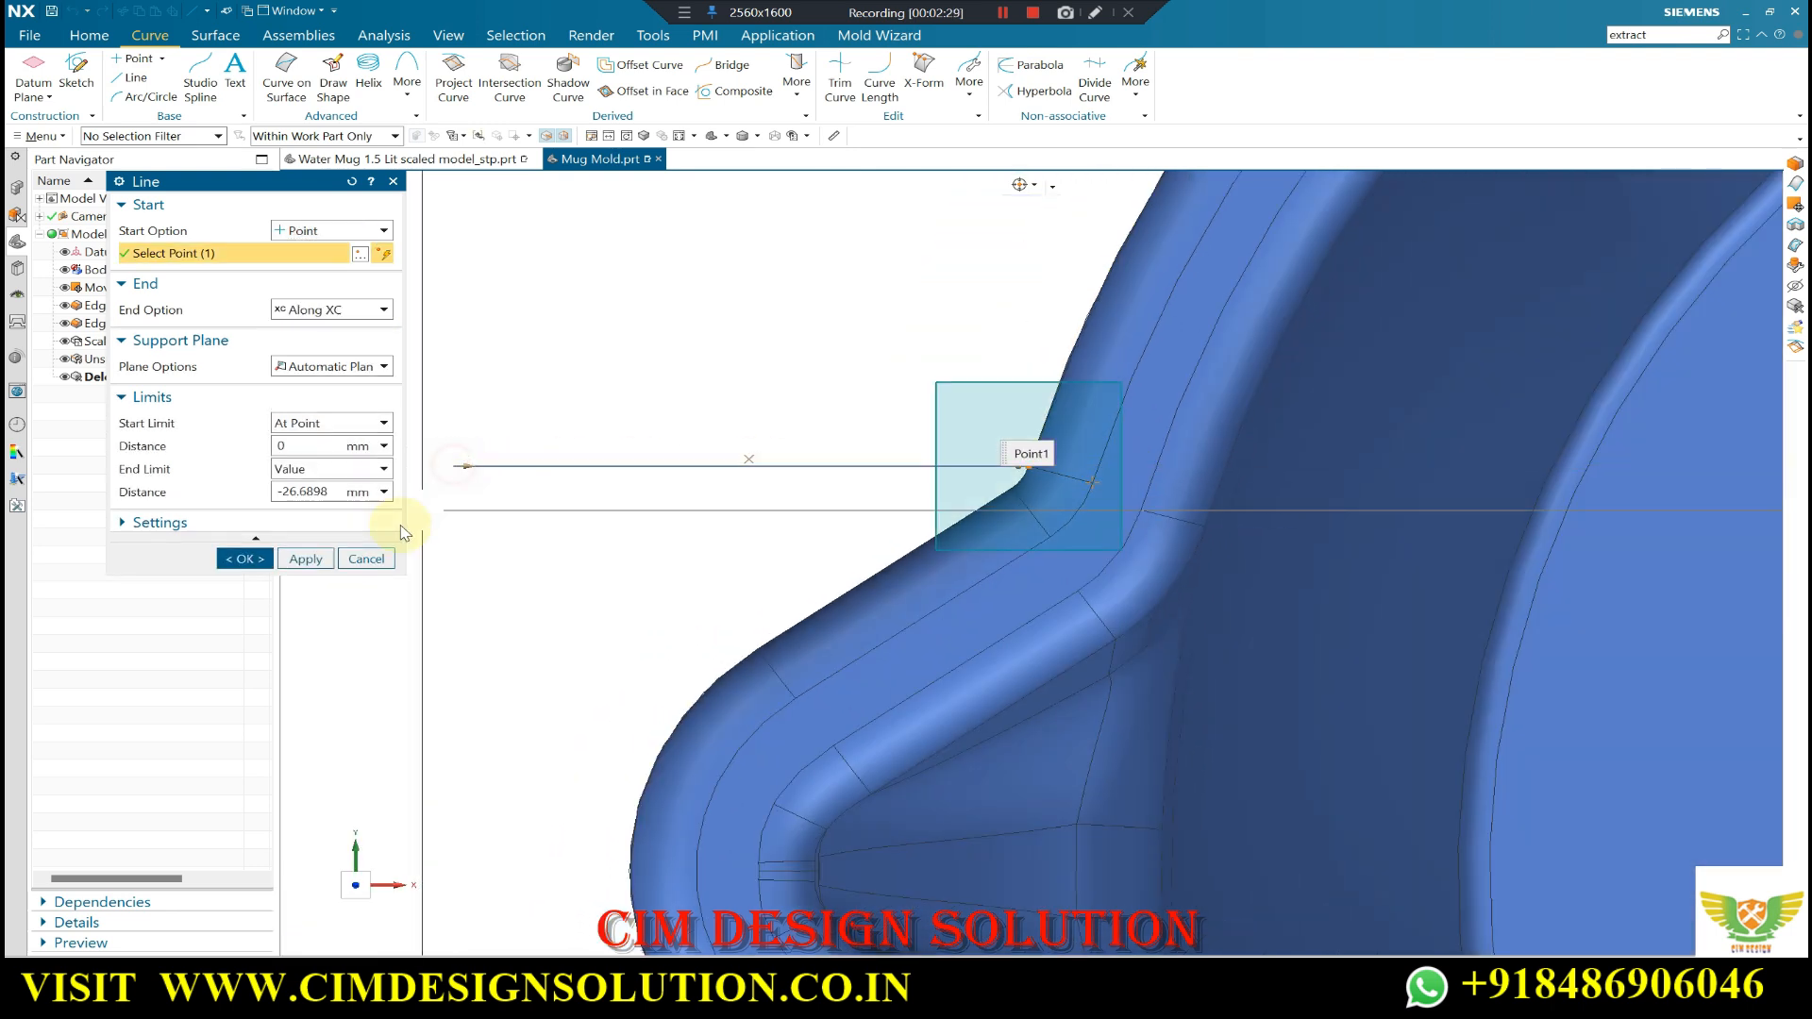
pyautogui.click(321, 559)
# - Draw a line about 30 mm long in the -XC direction from the rim corner on the spout's -Y side
pyautogui.scroll(-3, 1043, 680)
pyautogui.scroll(2, 1023, 762)
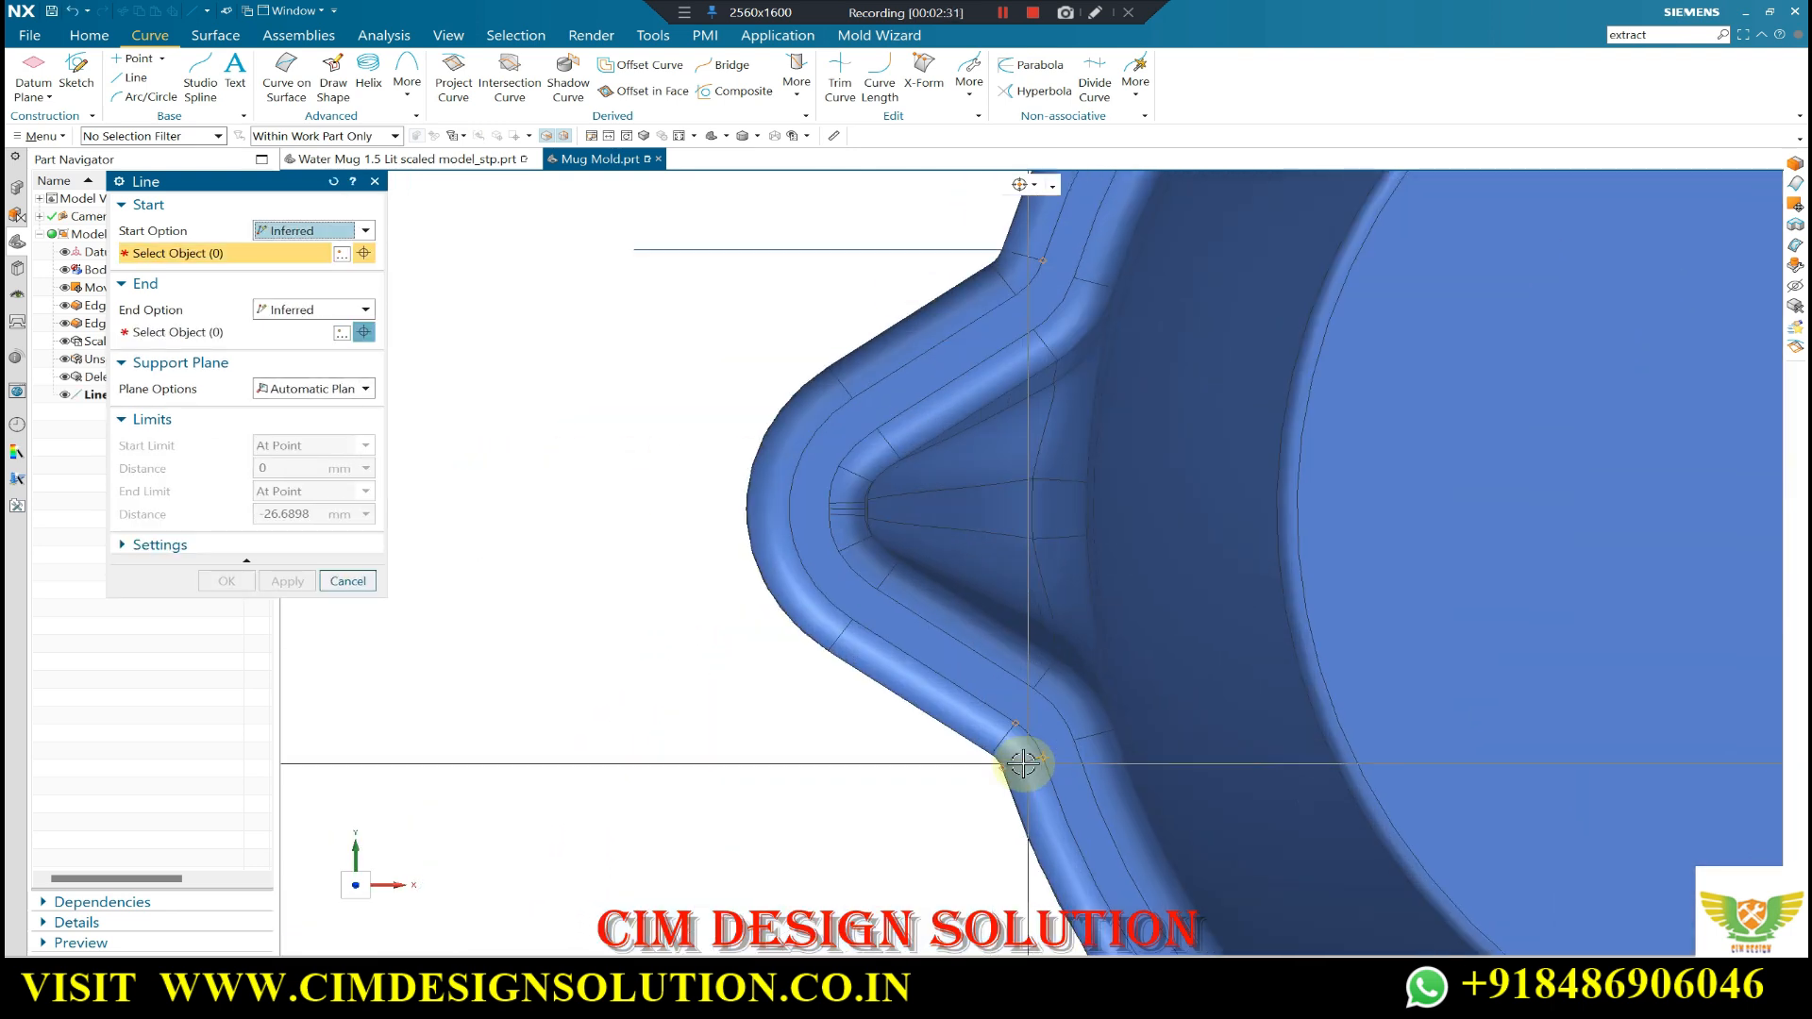
pyautogui.click(1008, 768)
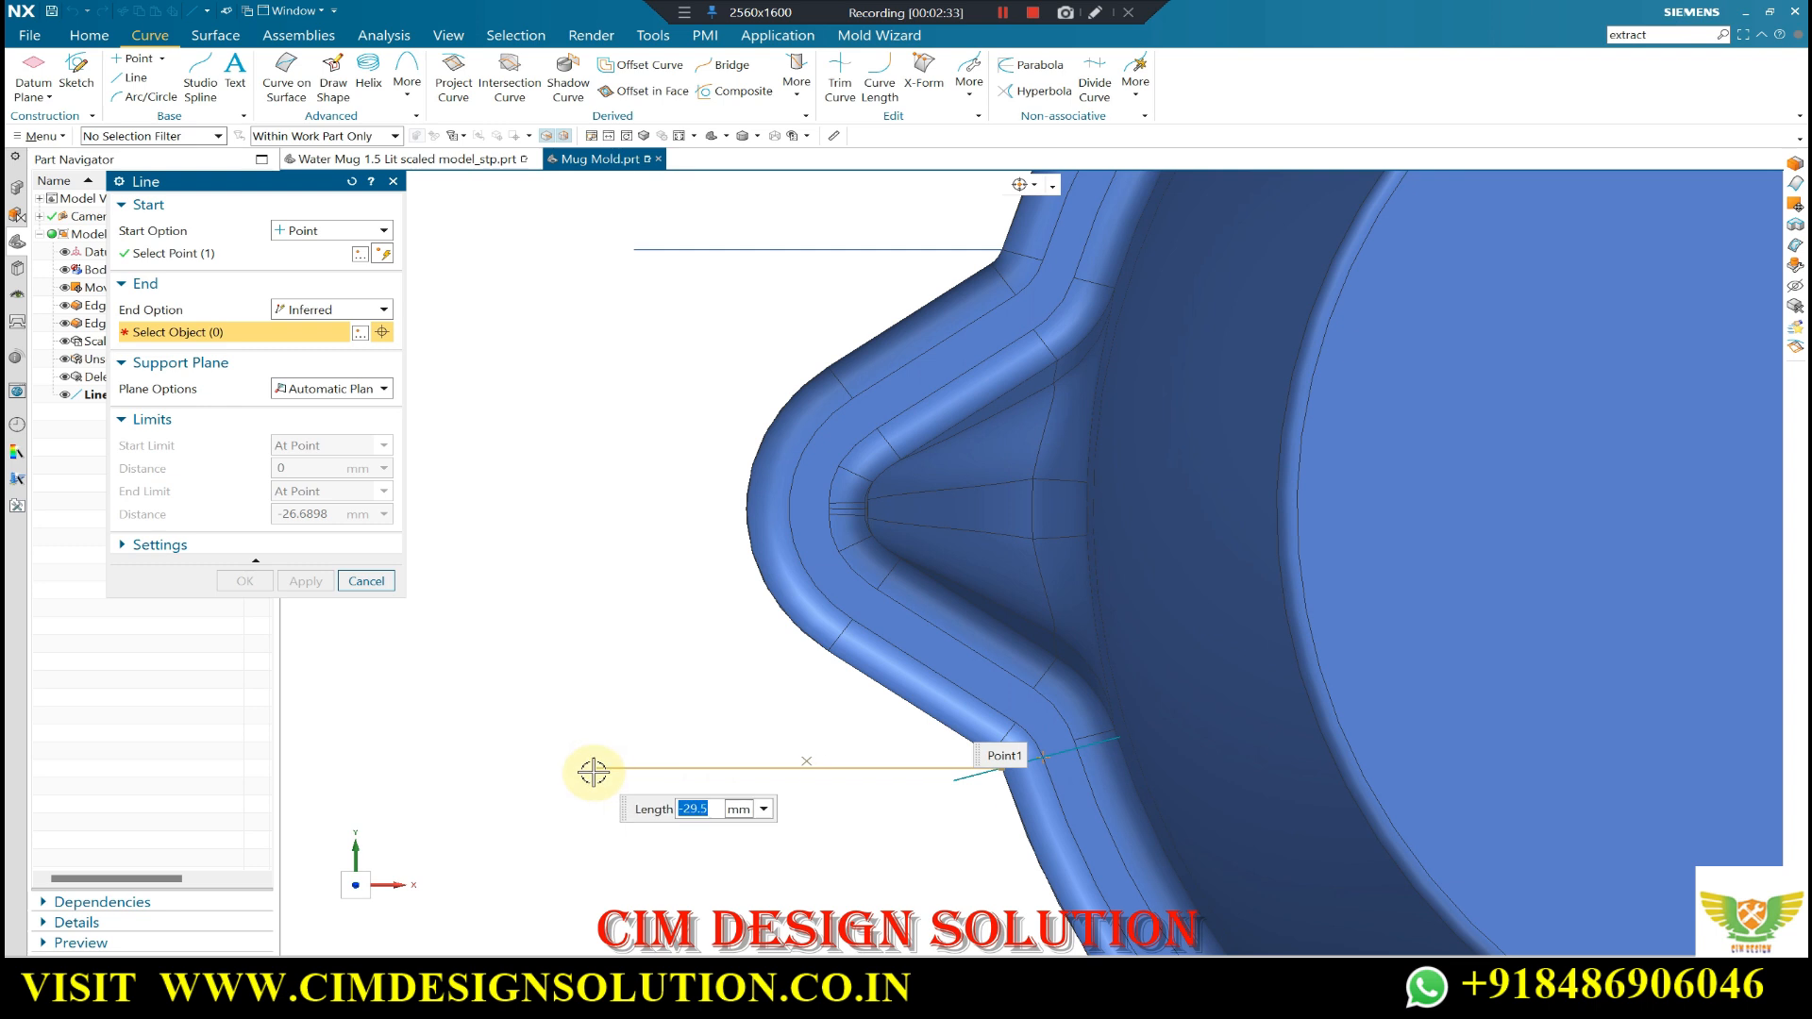
pyautogui.click(593, 772)
pyautogui.click(247, 582)
# - Delete the line on the spout's -Y side
pyautogui.moveTo(292, 567); pyautogui.dragTo(724, 791, button='middle')
pyautogui.scroll(-3, 752, 695)
pyautogui.scroll(4, 724, 791)
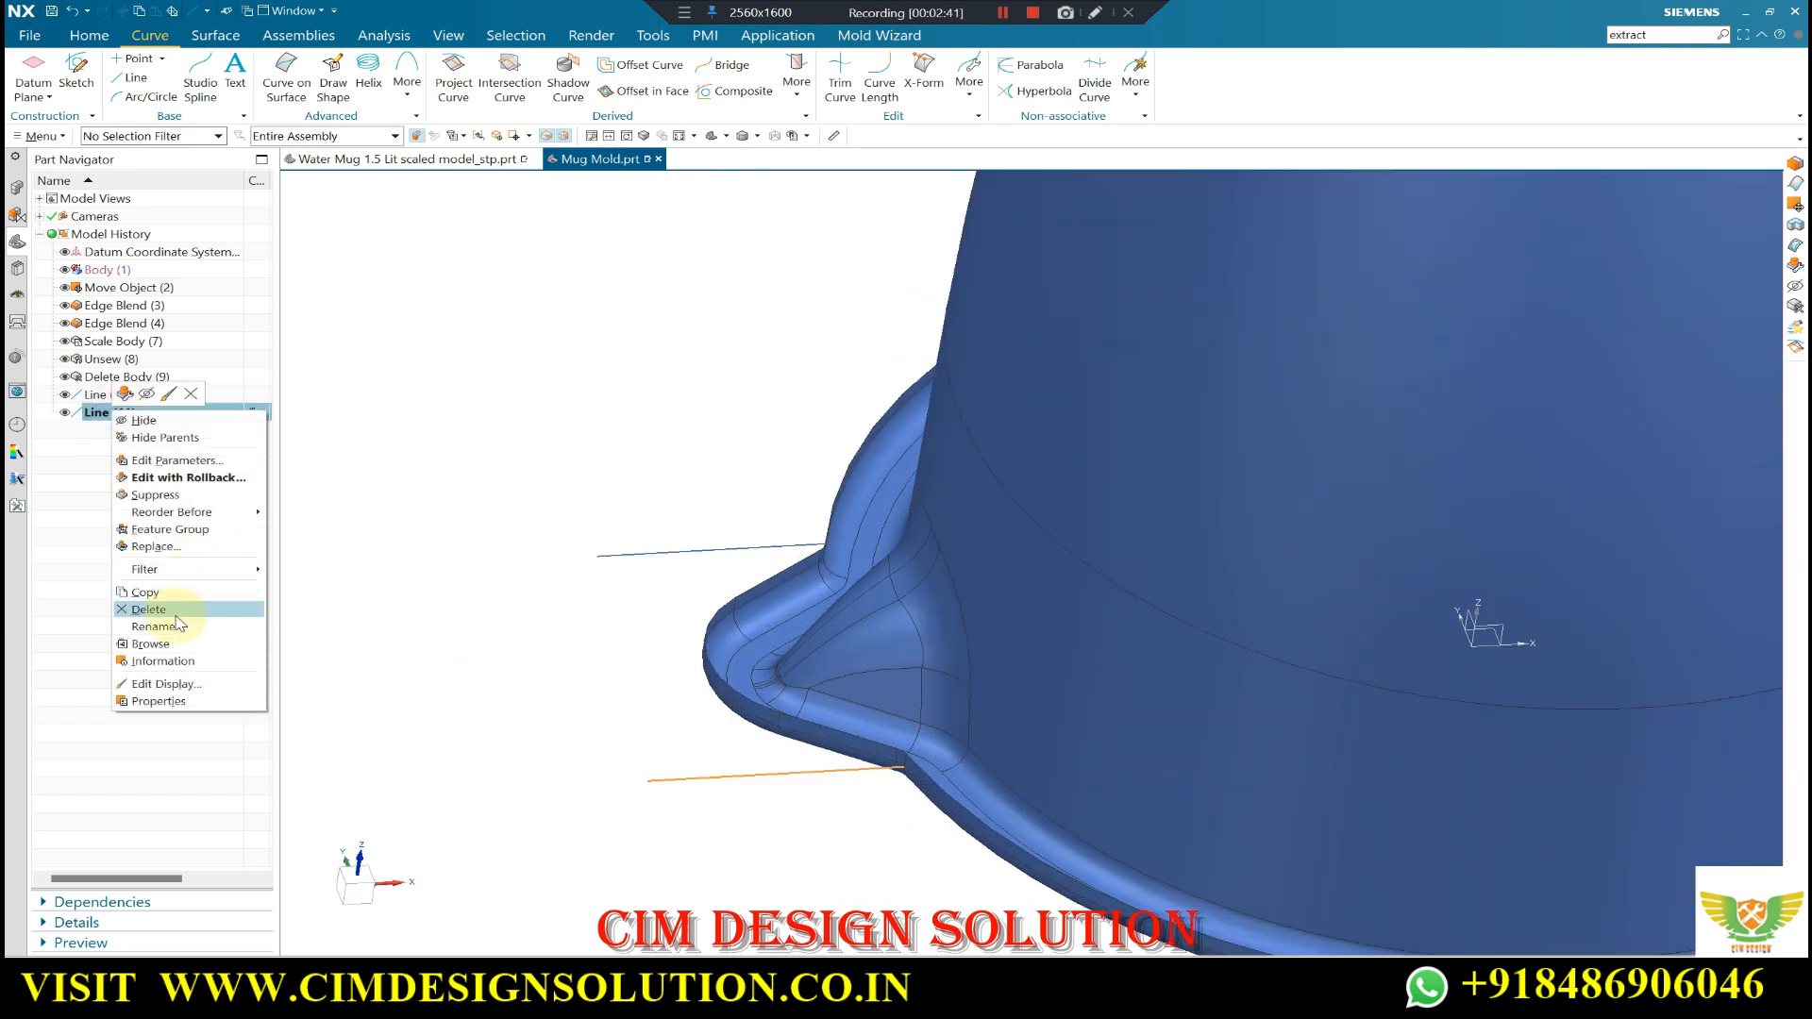
pyautogui.click(176, 614)
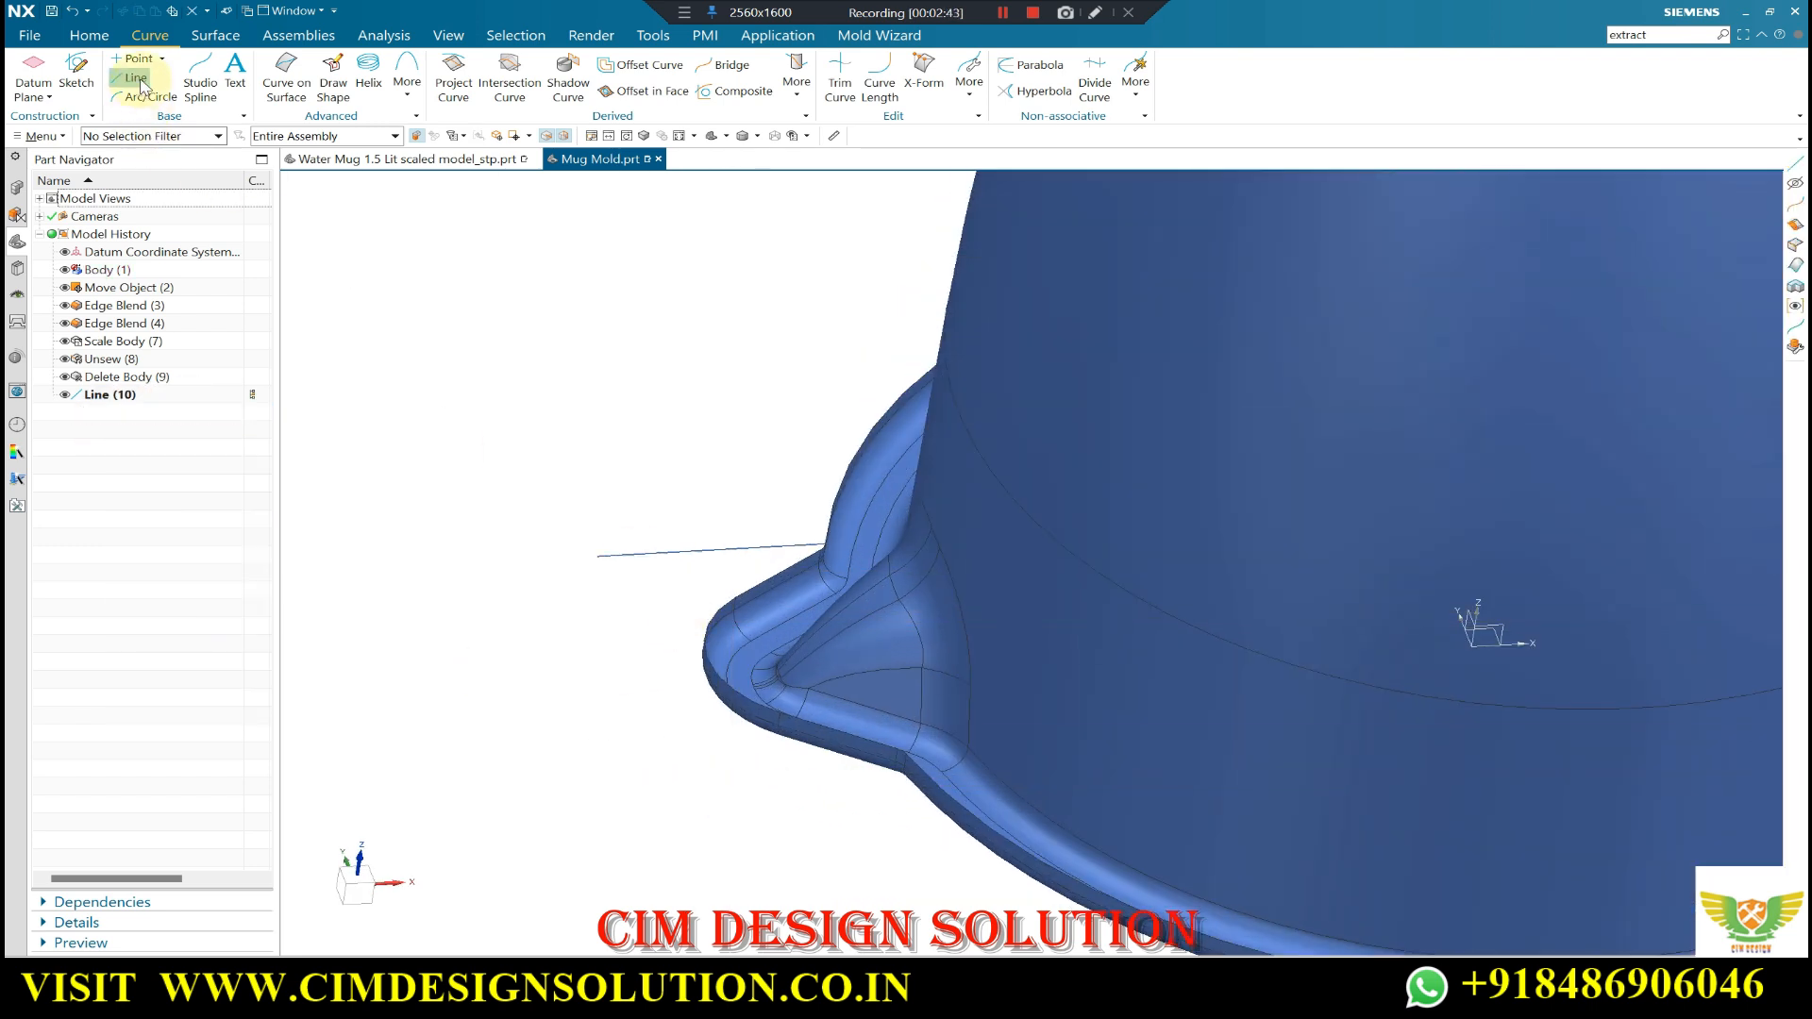
# - Redraw the line on the spout's -Y side from the rim corner's edge endpoint, about 38.4 mm long in the -XC direction
pyautogui.click(140, 83)
pyautogui.scroll(3, 881, 740)
pyautogui.scroll(2, 923, 756)
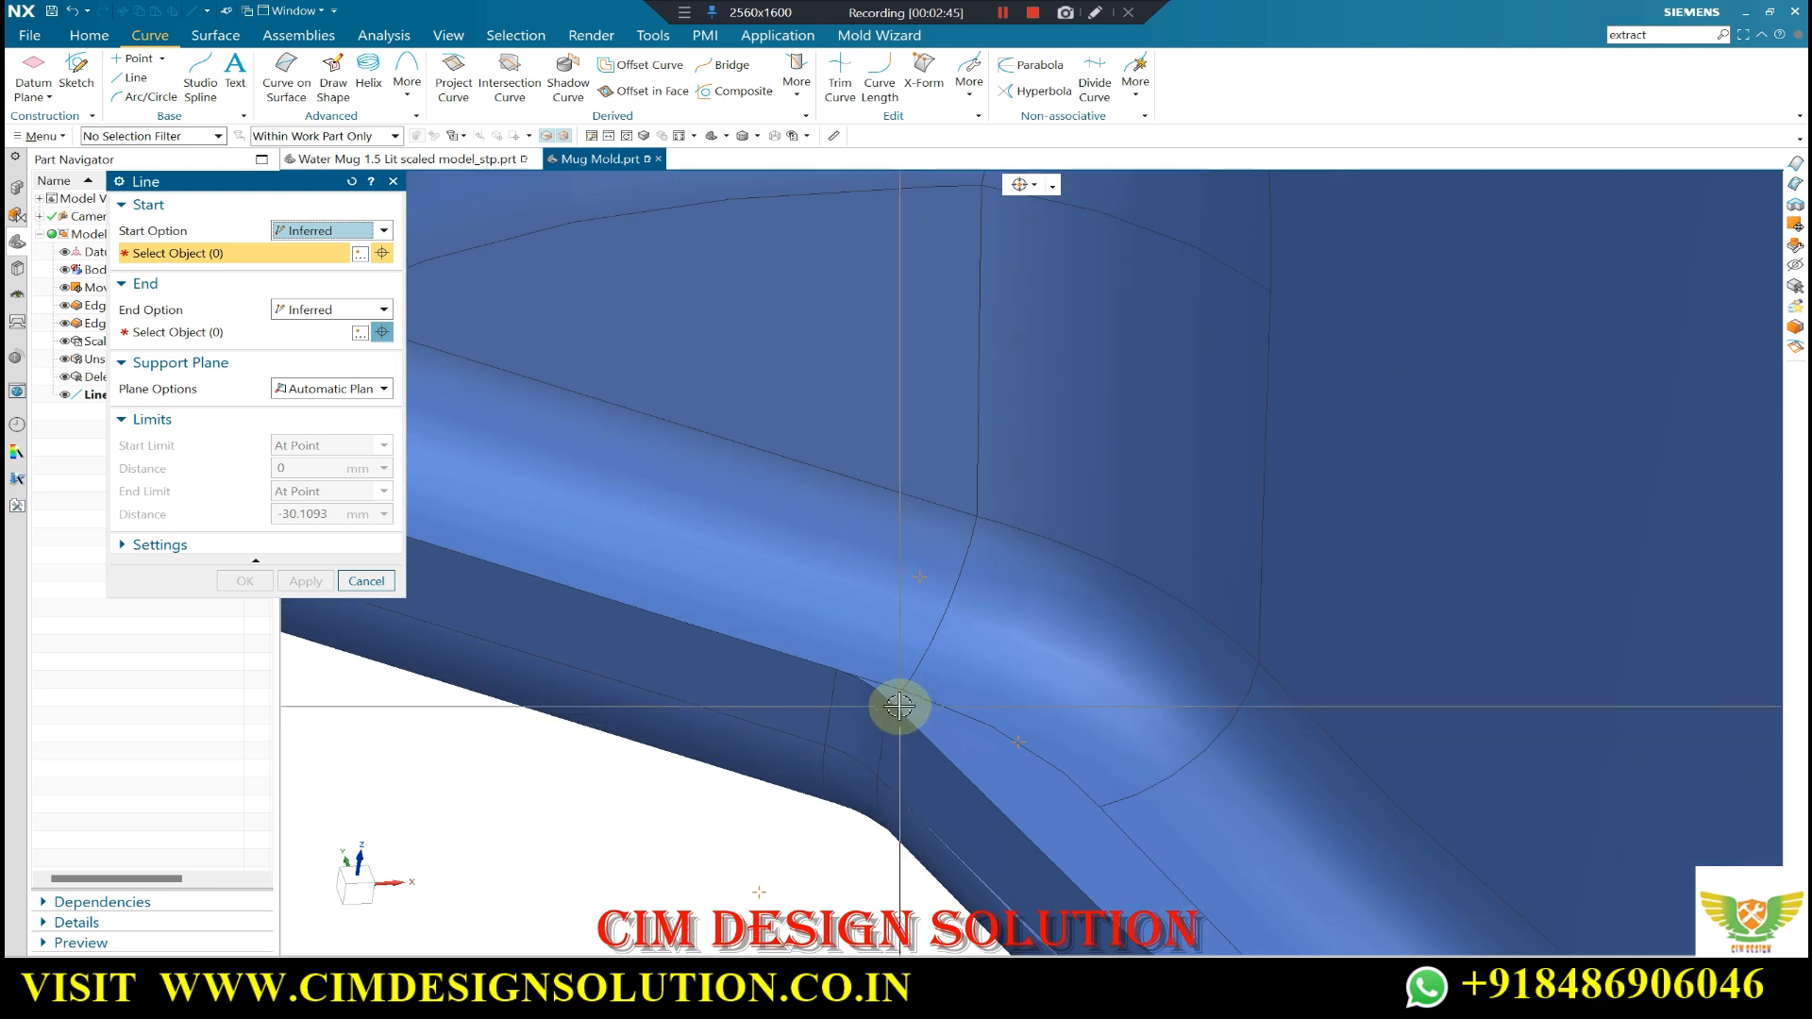
pyautogui.click(897, 705)
pyautogui.scroll(-3, 959, 696)
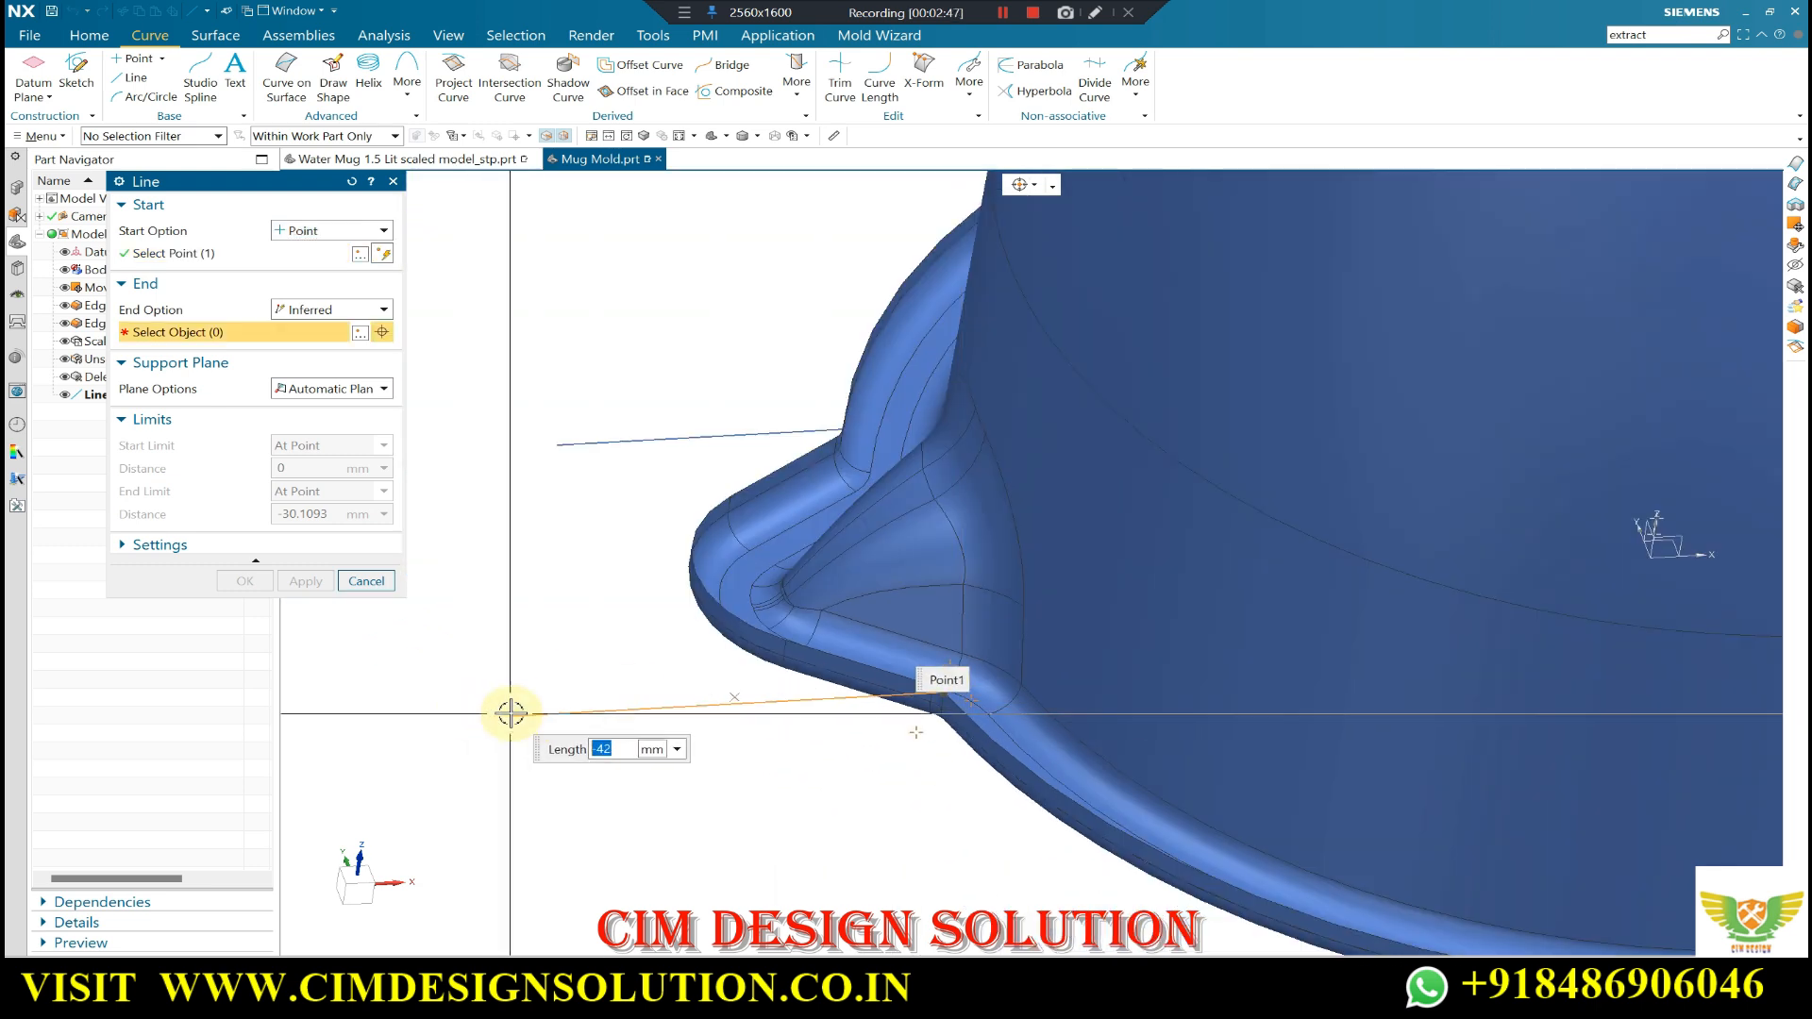
pyautogui.click(531, 709)
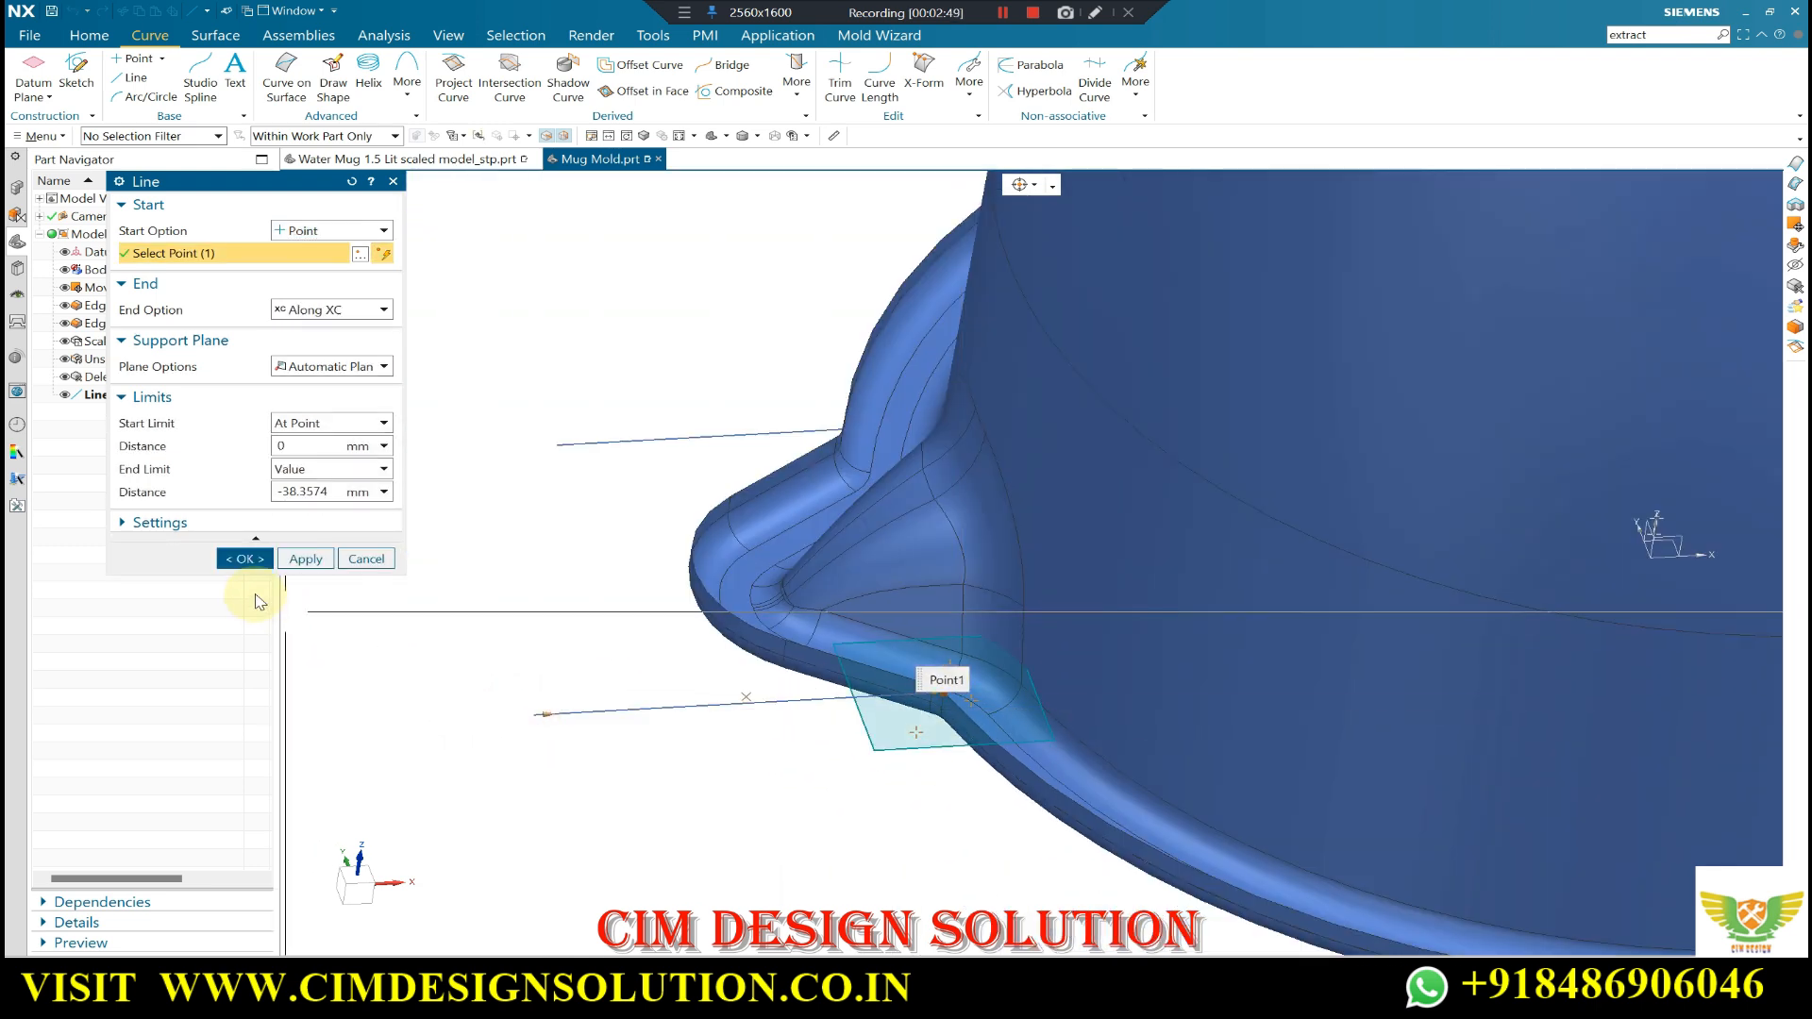
pyautogui.click(244, 562)
# - Draw a line about 76.7 mm long along XC from the point where the handle's +Y edge meets the rim
pyautogui.scroll(-3, 567, 466)
pyautogui.scroll(-3, 569, 467)
pyautogui.moveTo(675, 496); pyautogui.dragTo(701, 619, button='middle')
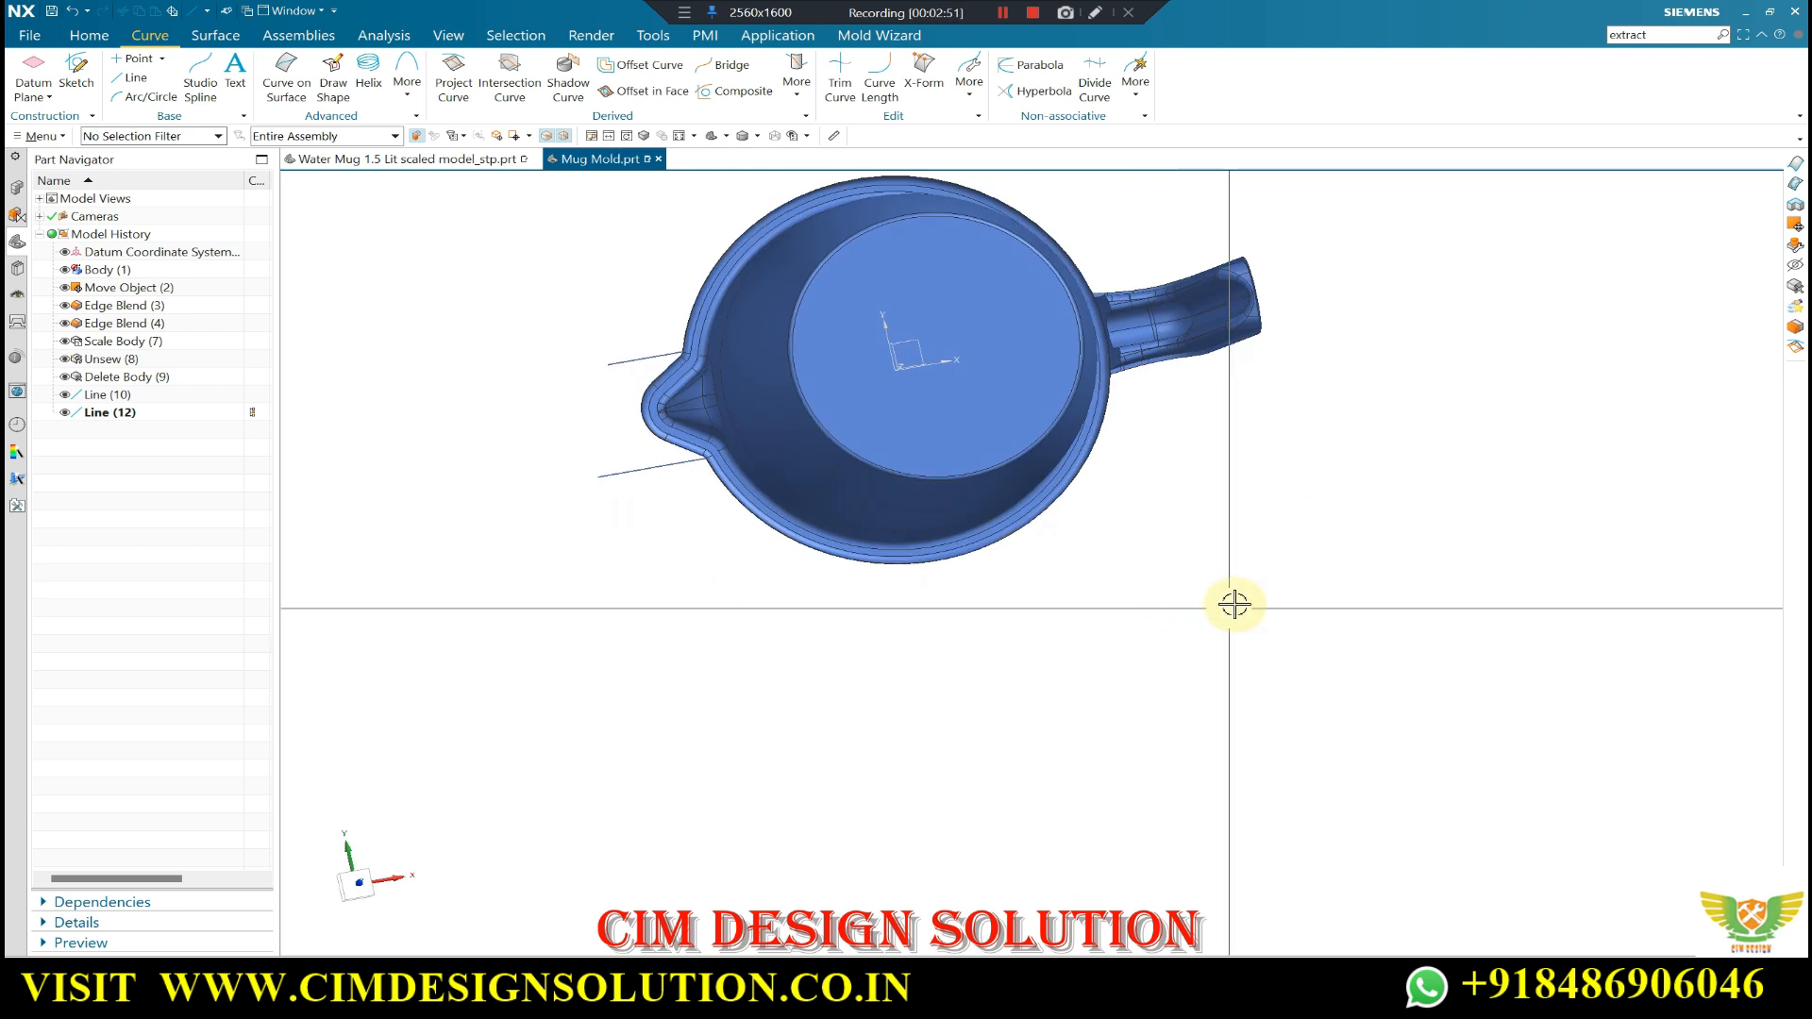
pyautogui.press('F8')
pyautogui.scroll(4, 1192, 288)
pyautogui.scroll(3, 1069, 377)
pyautogui.moveTo(1069, 377); pyautogui.dragTo(1080, 353, button='middle')
pyautogui.scroll(6, 975, 517)
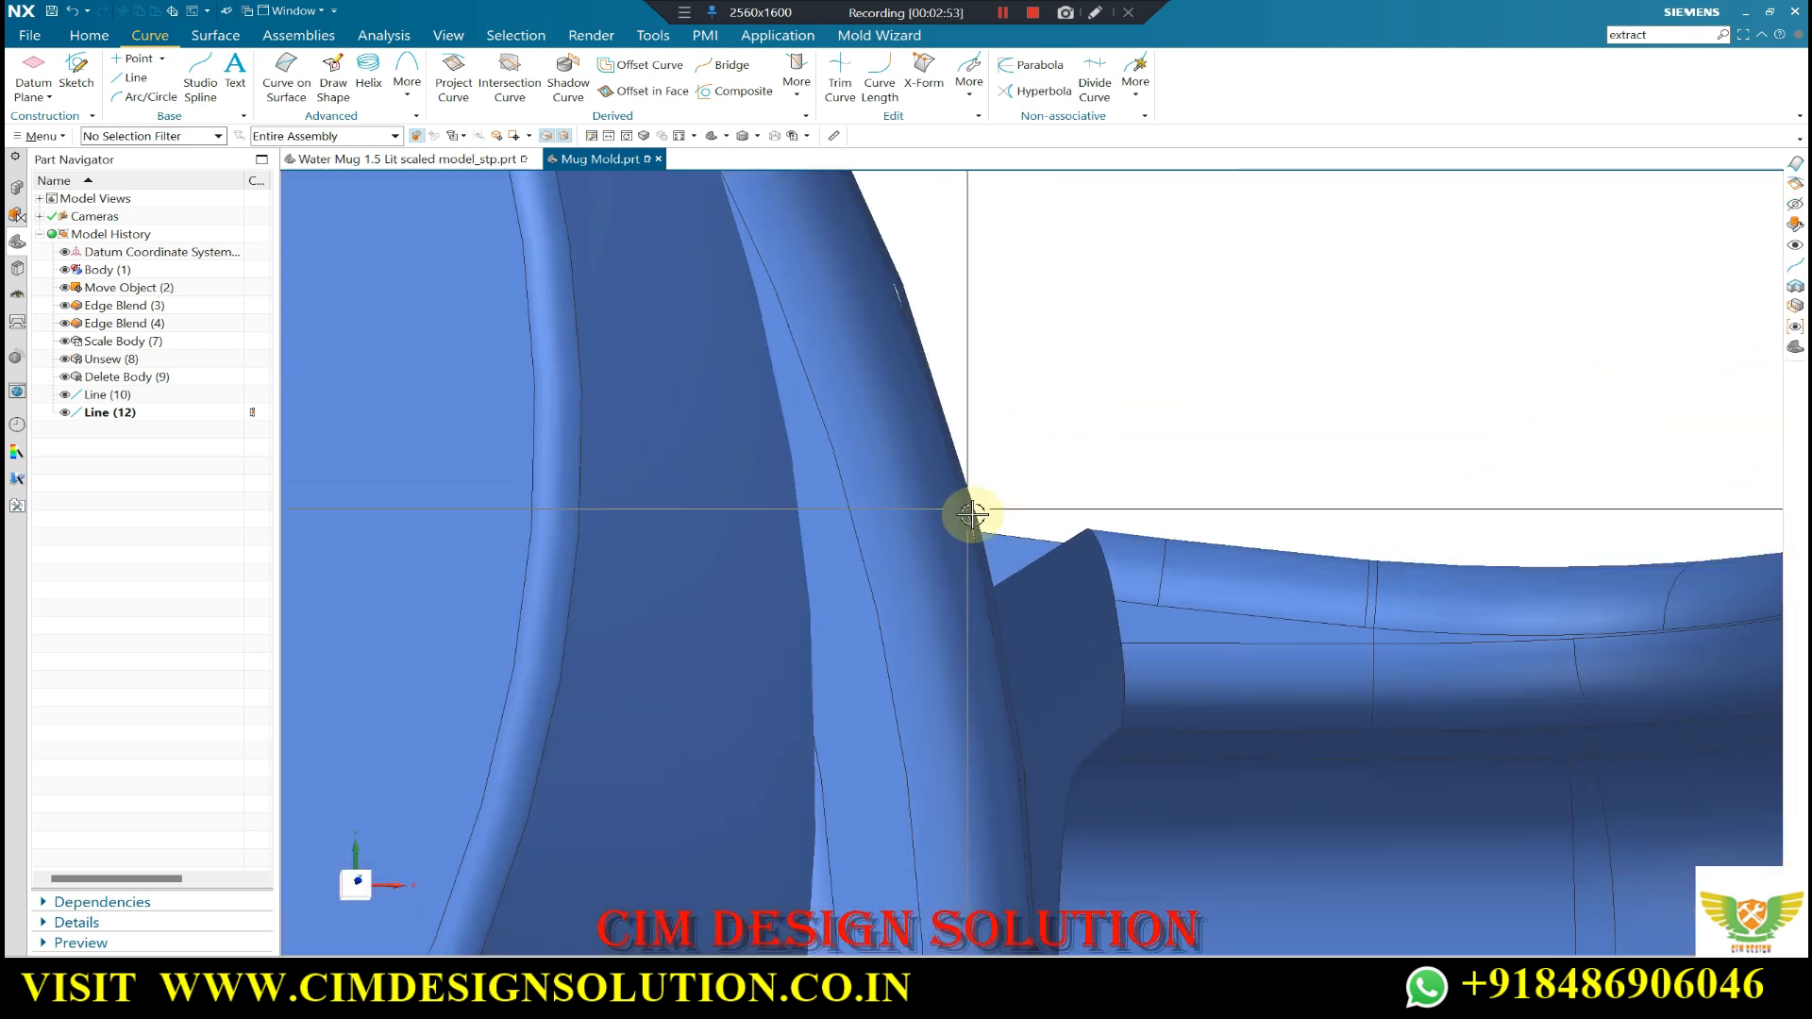
pyautogui.rightClick(1106, 377)
pyautogui.click(1161, 469)
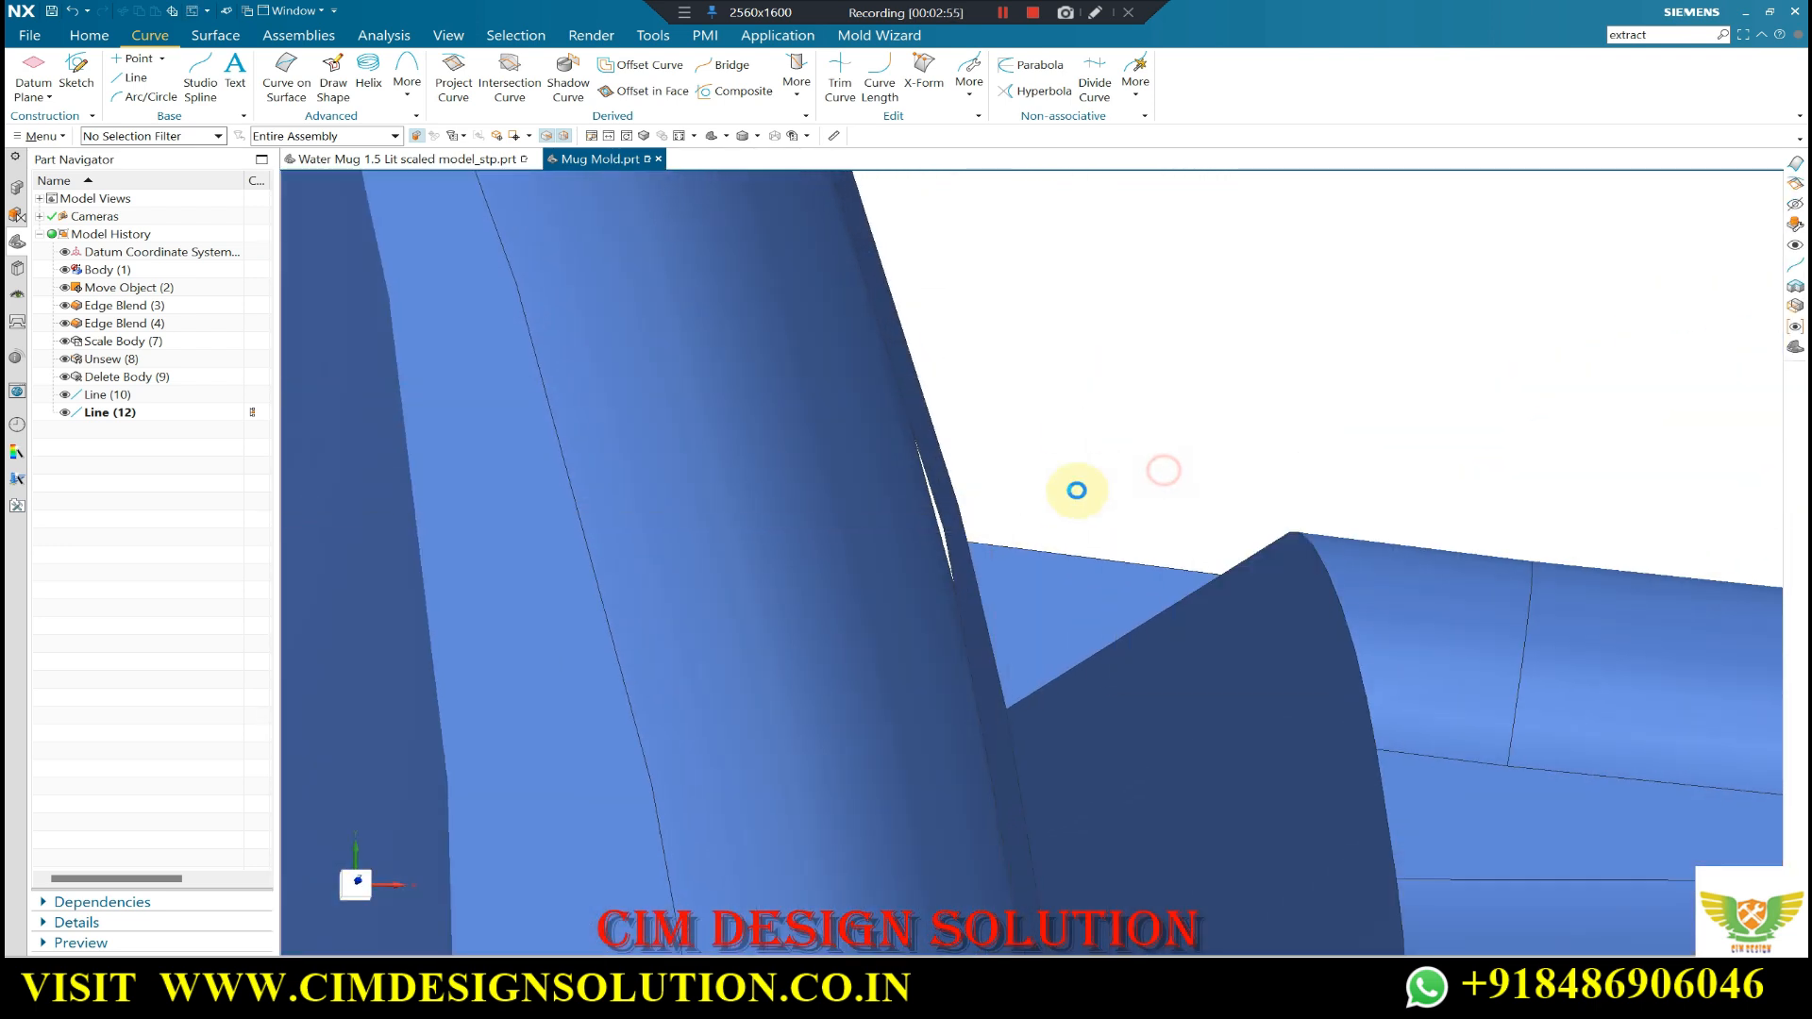
pyautogui.scroll(5, 944, 543)
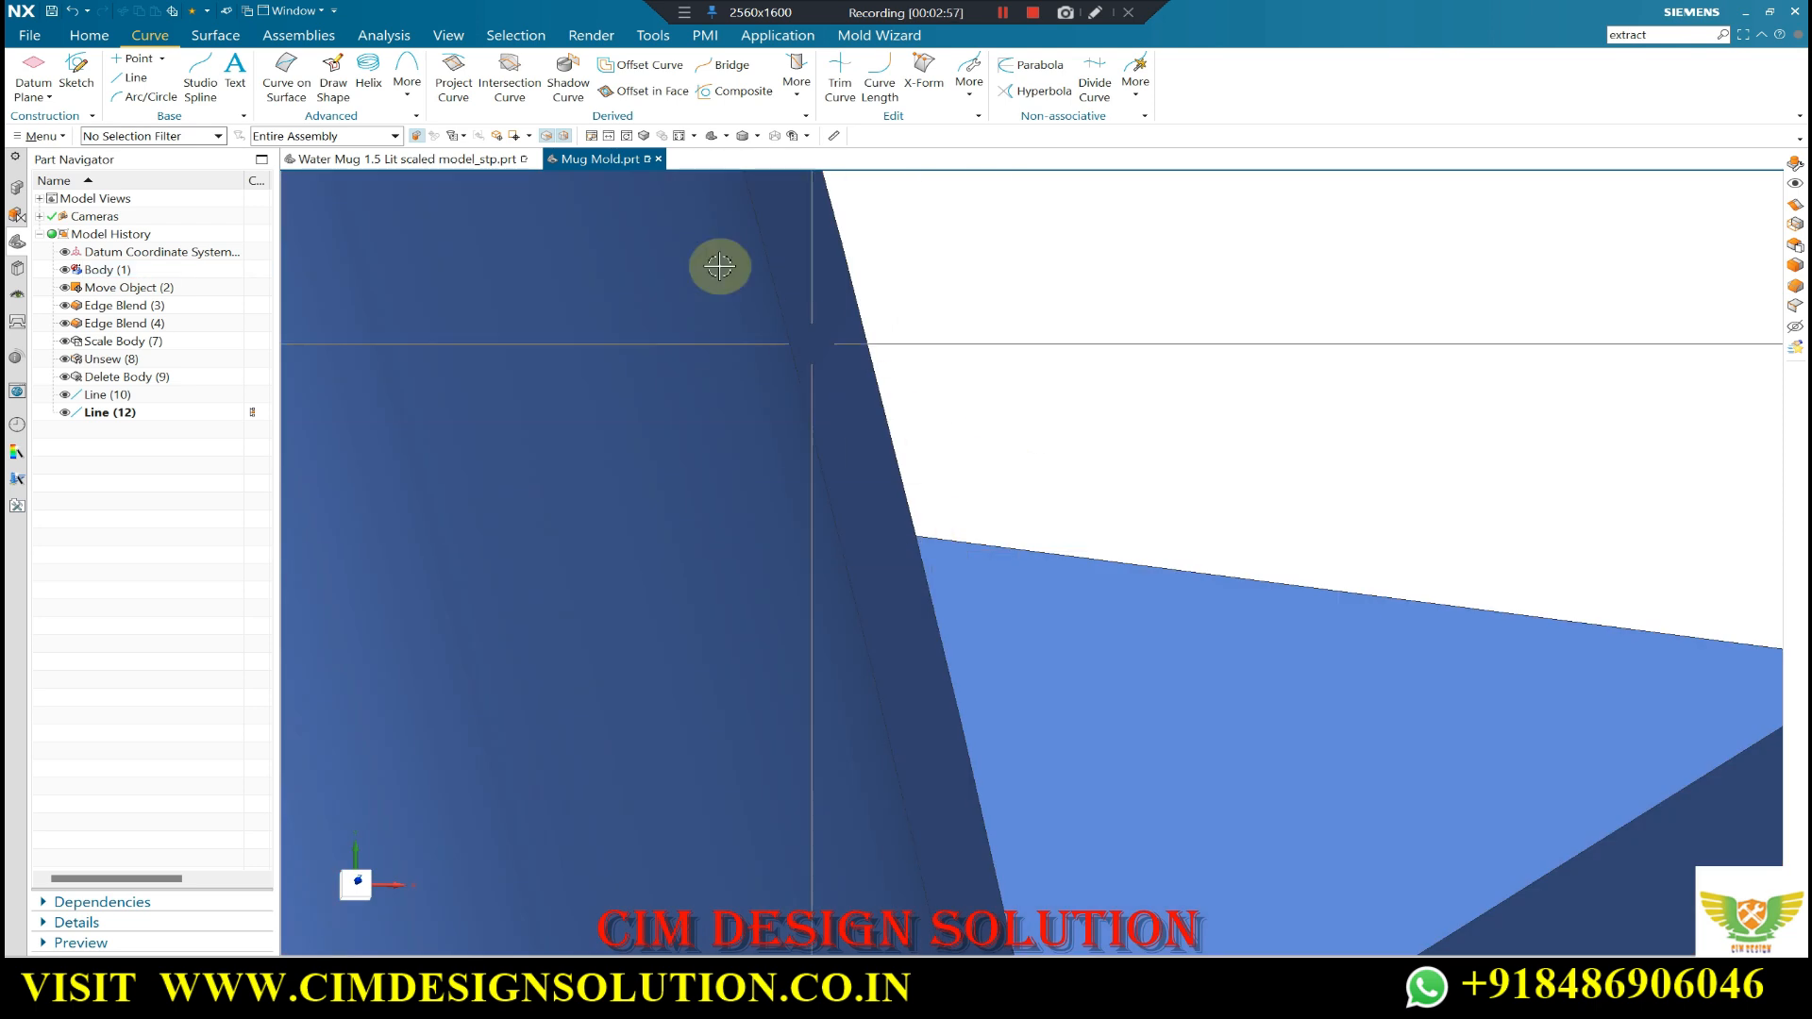
pyautogui.click(130, 79)
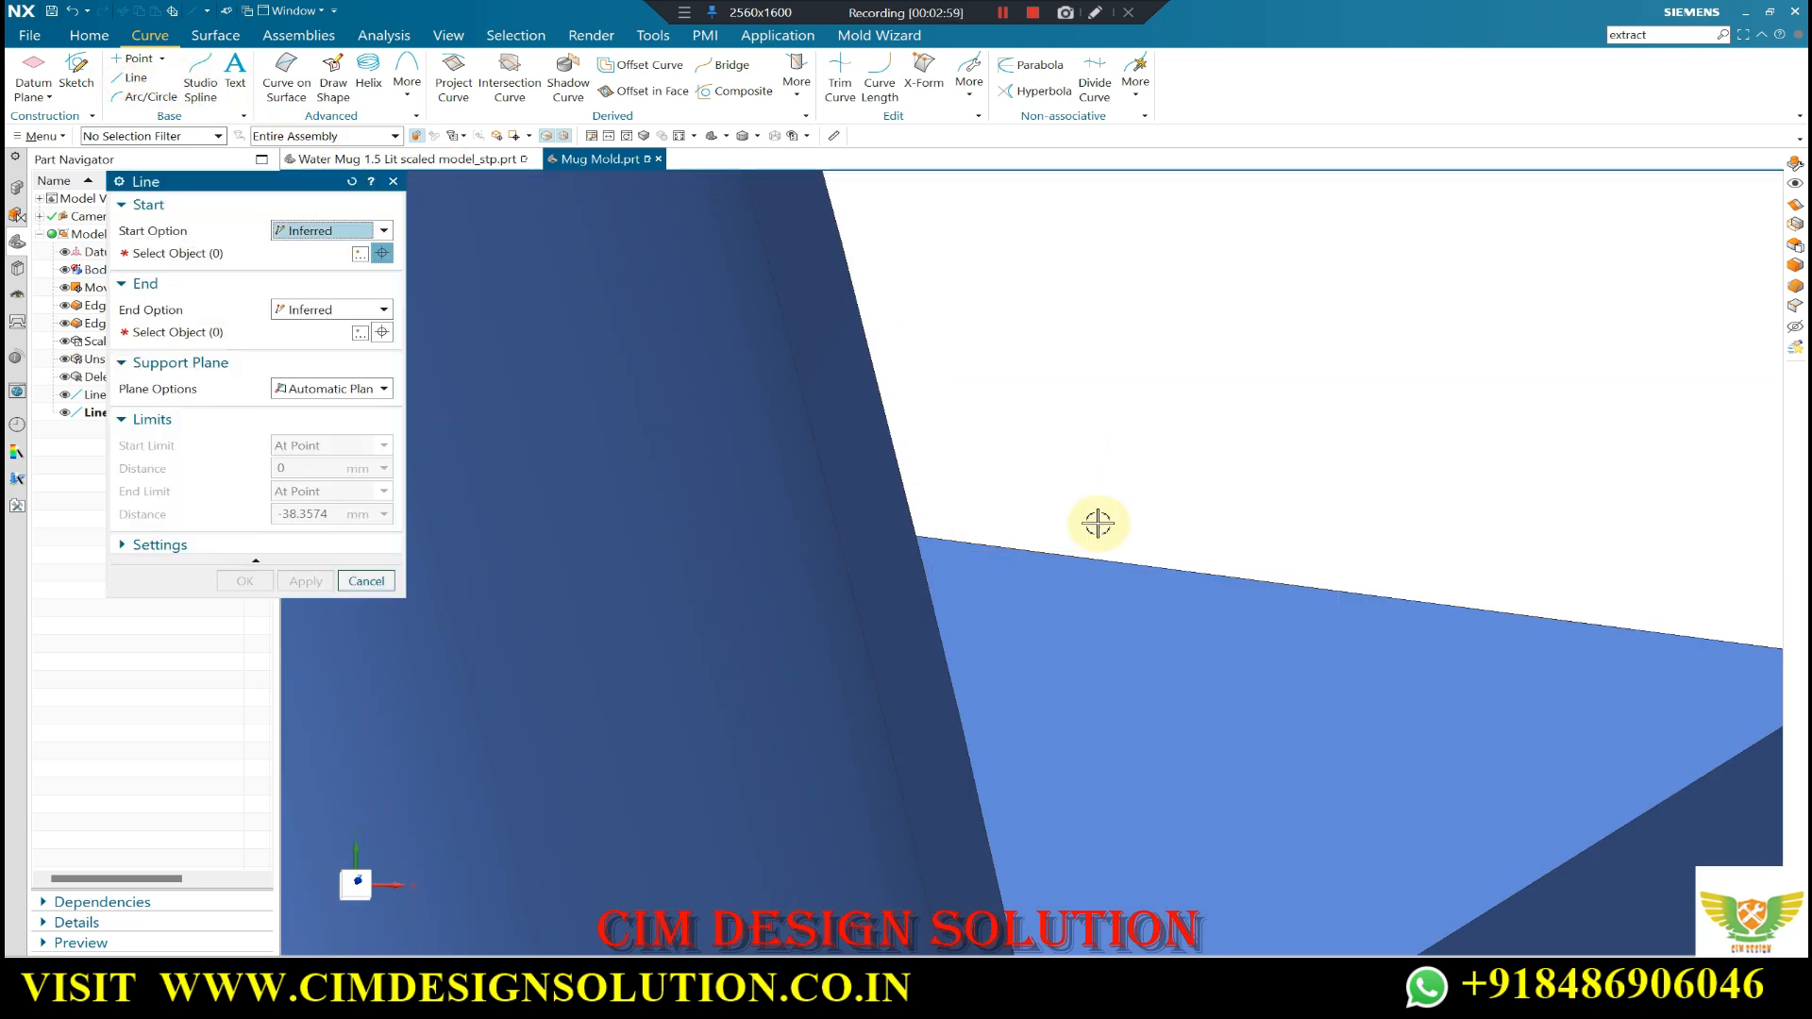
pyautogui.click(915, 533)
pyautogui.scroll(-6, 914, 531)
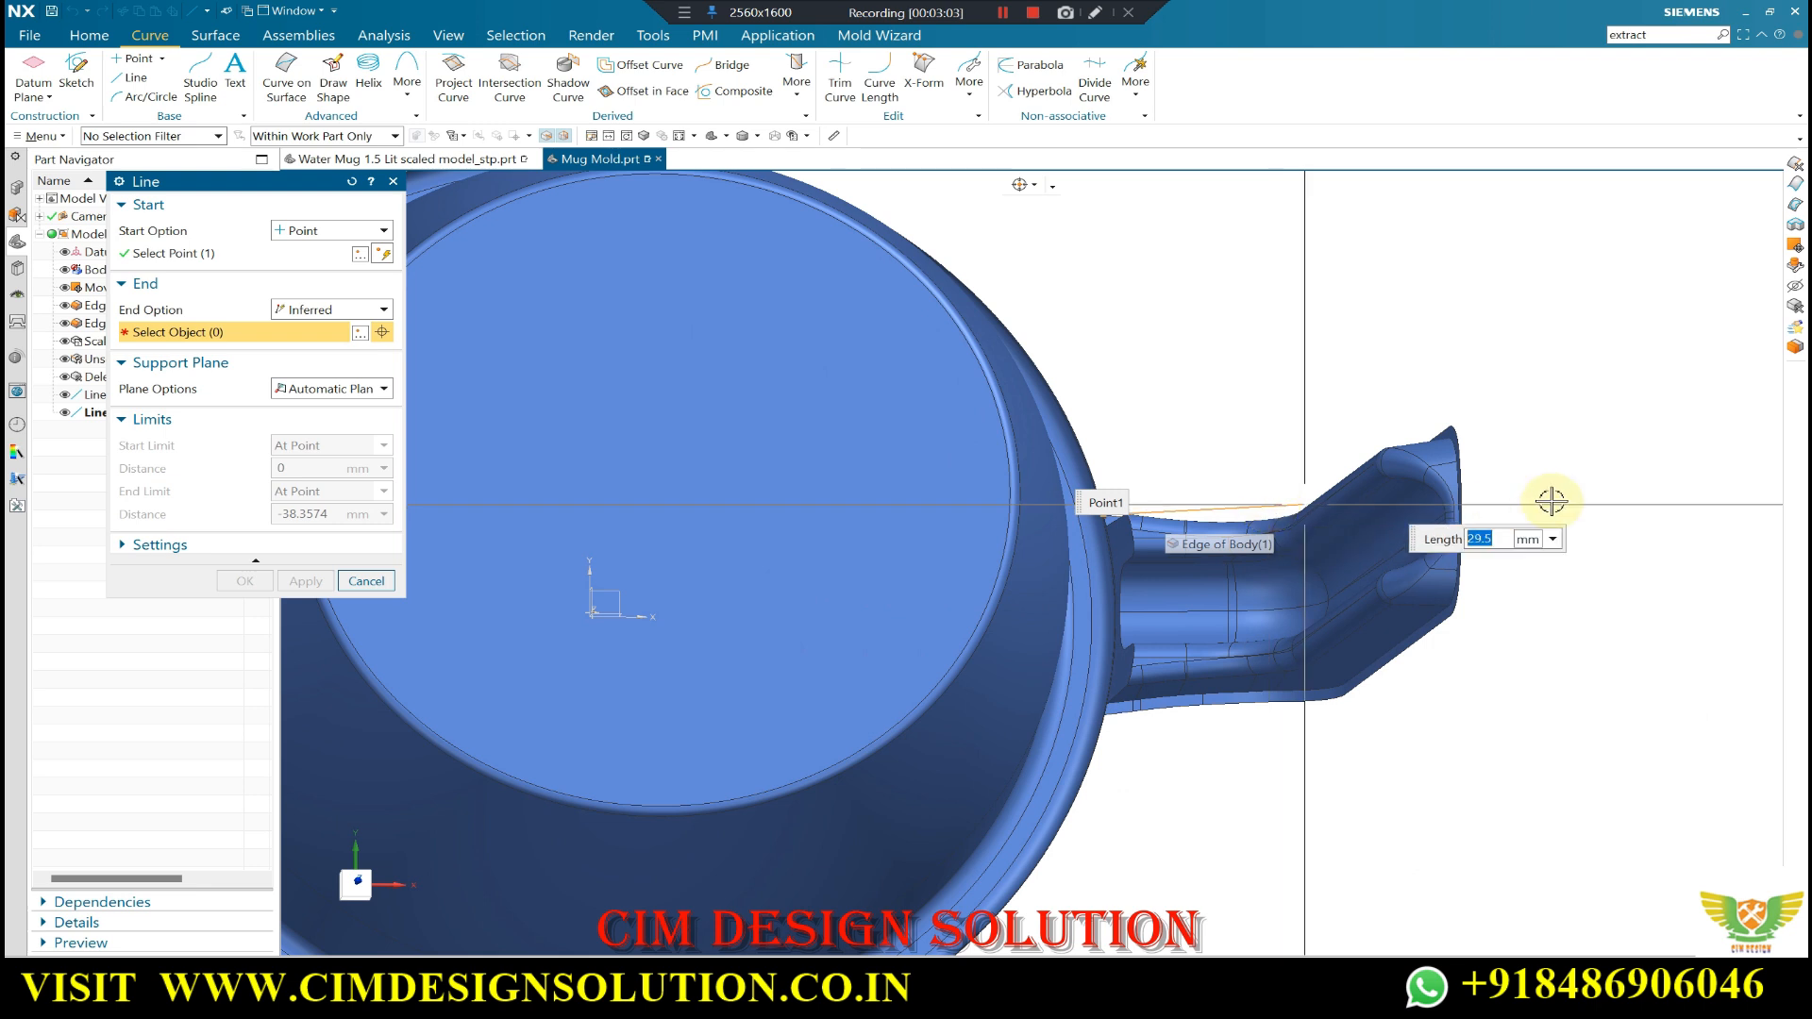
pyautogui.click(1643, 506)
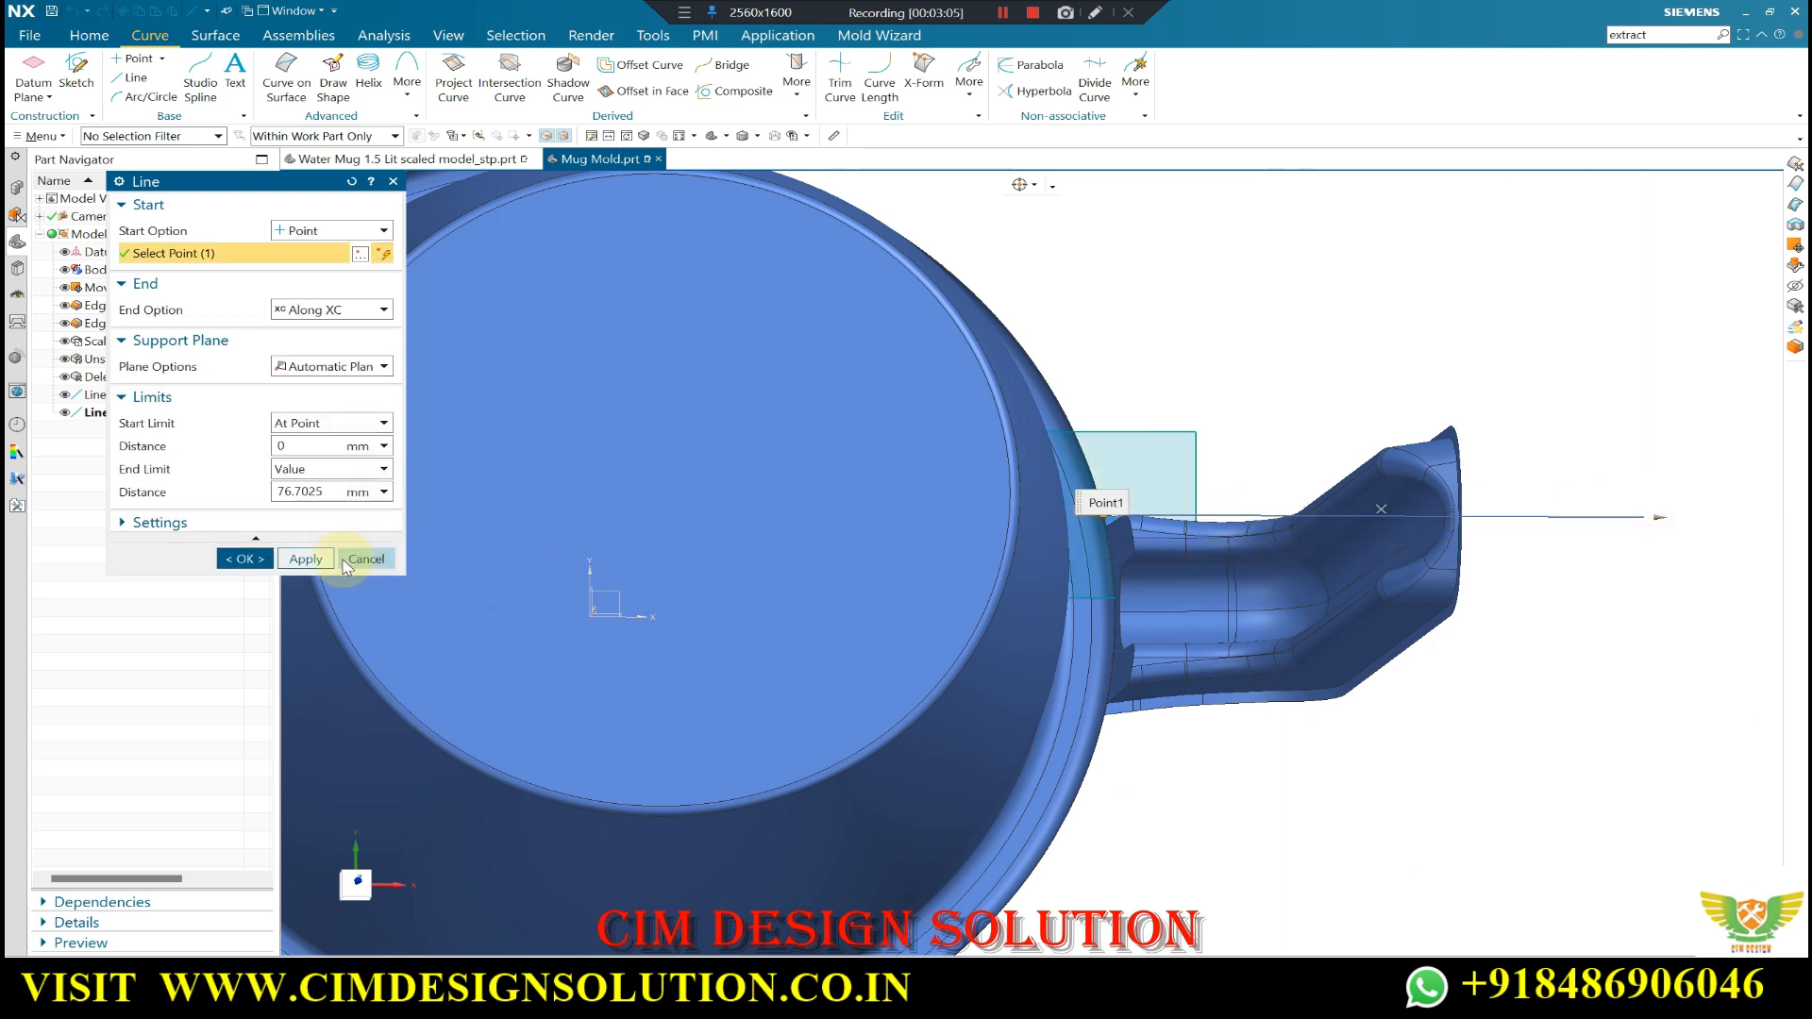
pyautogui.click(306, 558)
# - Draw a line about 79.9 mm long along XC from the point where the handle's -Y edge meets the rim
pyautogui.scroll(5, 1114, 717)
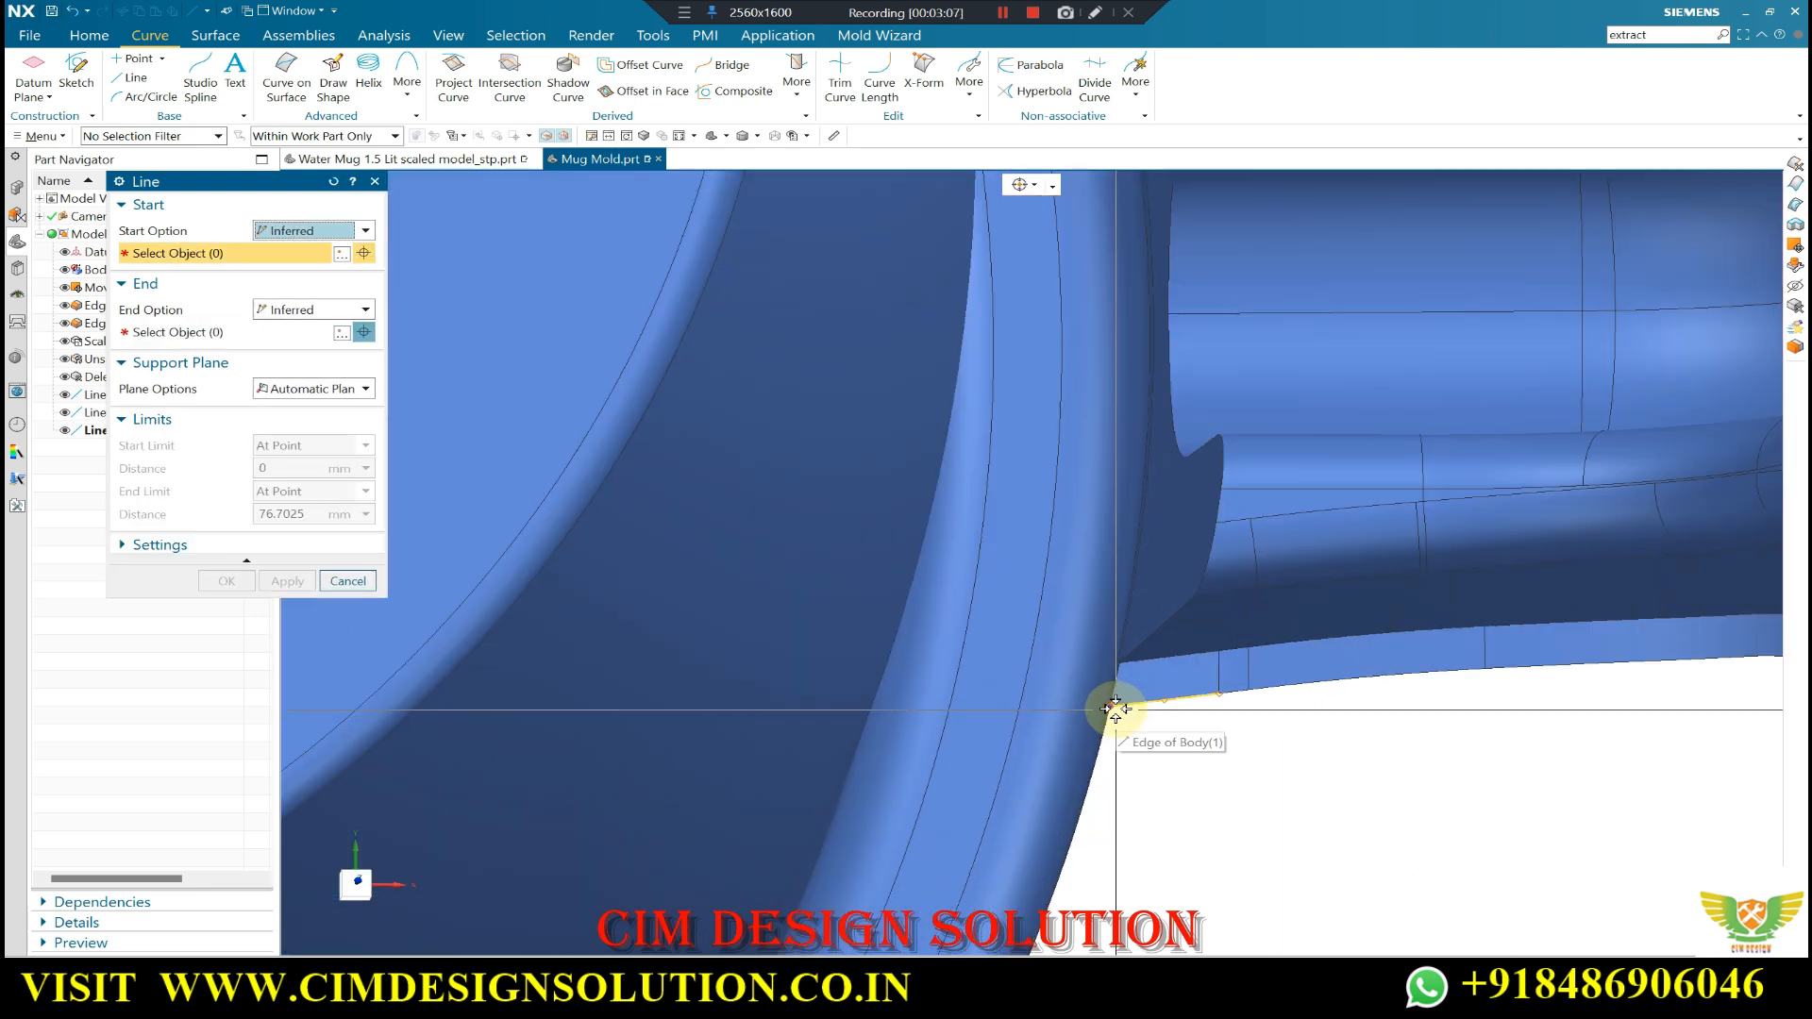
pyautogui.click(1116, 709)
pyautogui.scroll(-5, 825, 688)
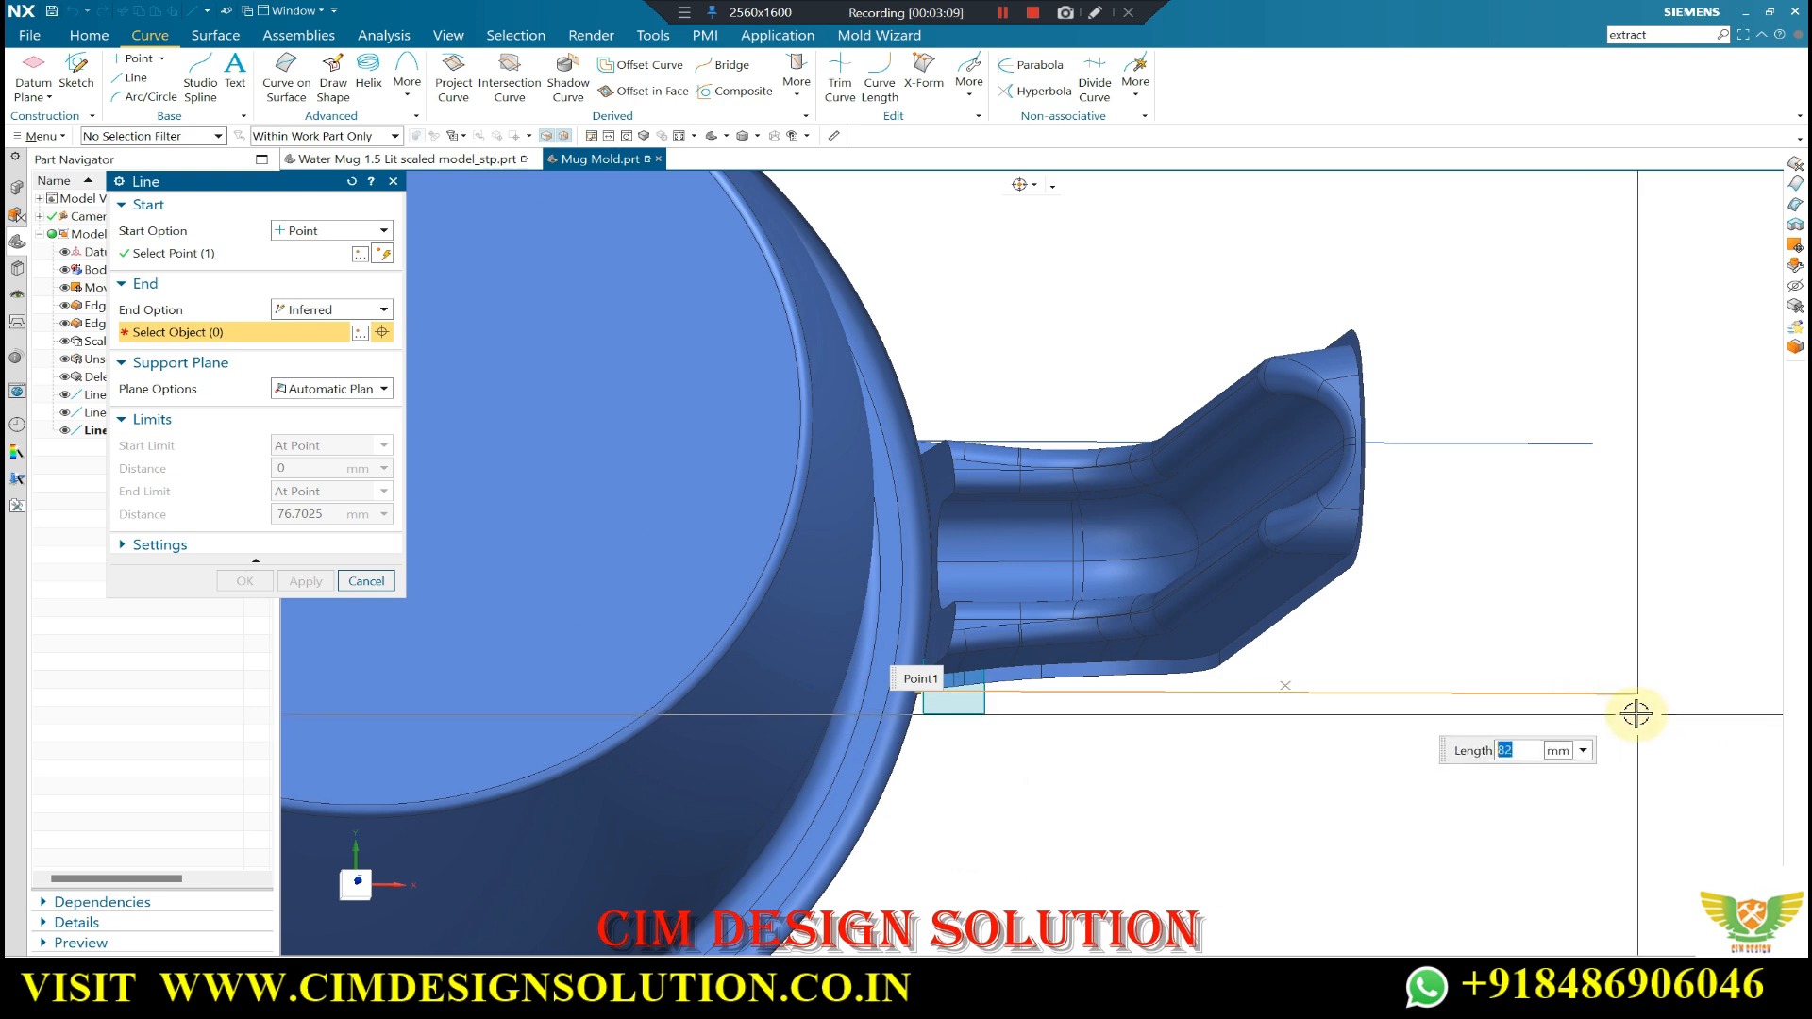
pyautogui.click(1621, 711)
pyautogui.click(243, 559)
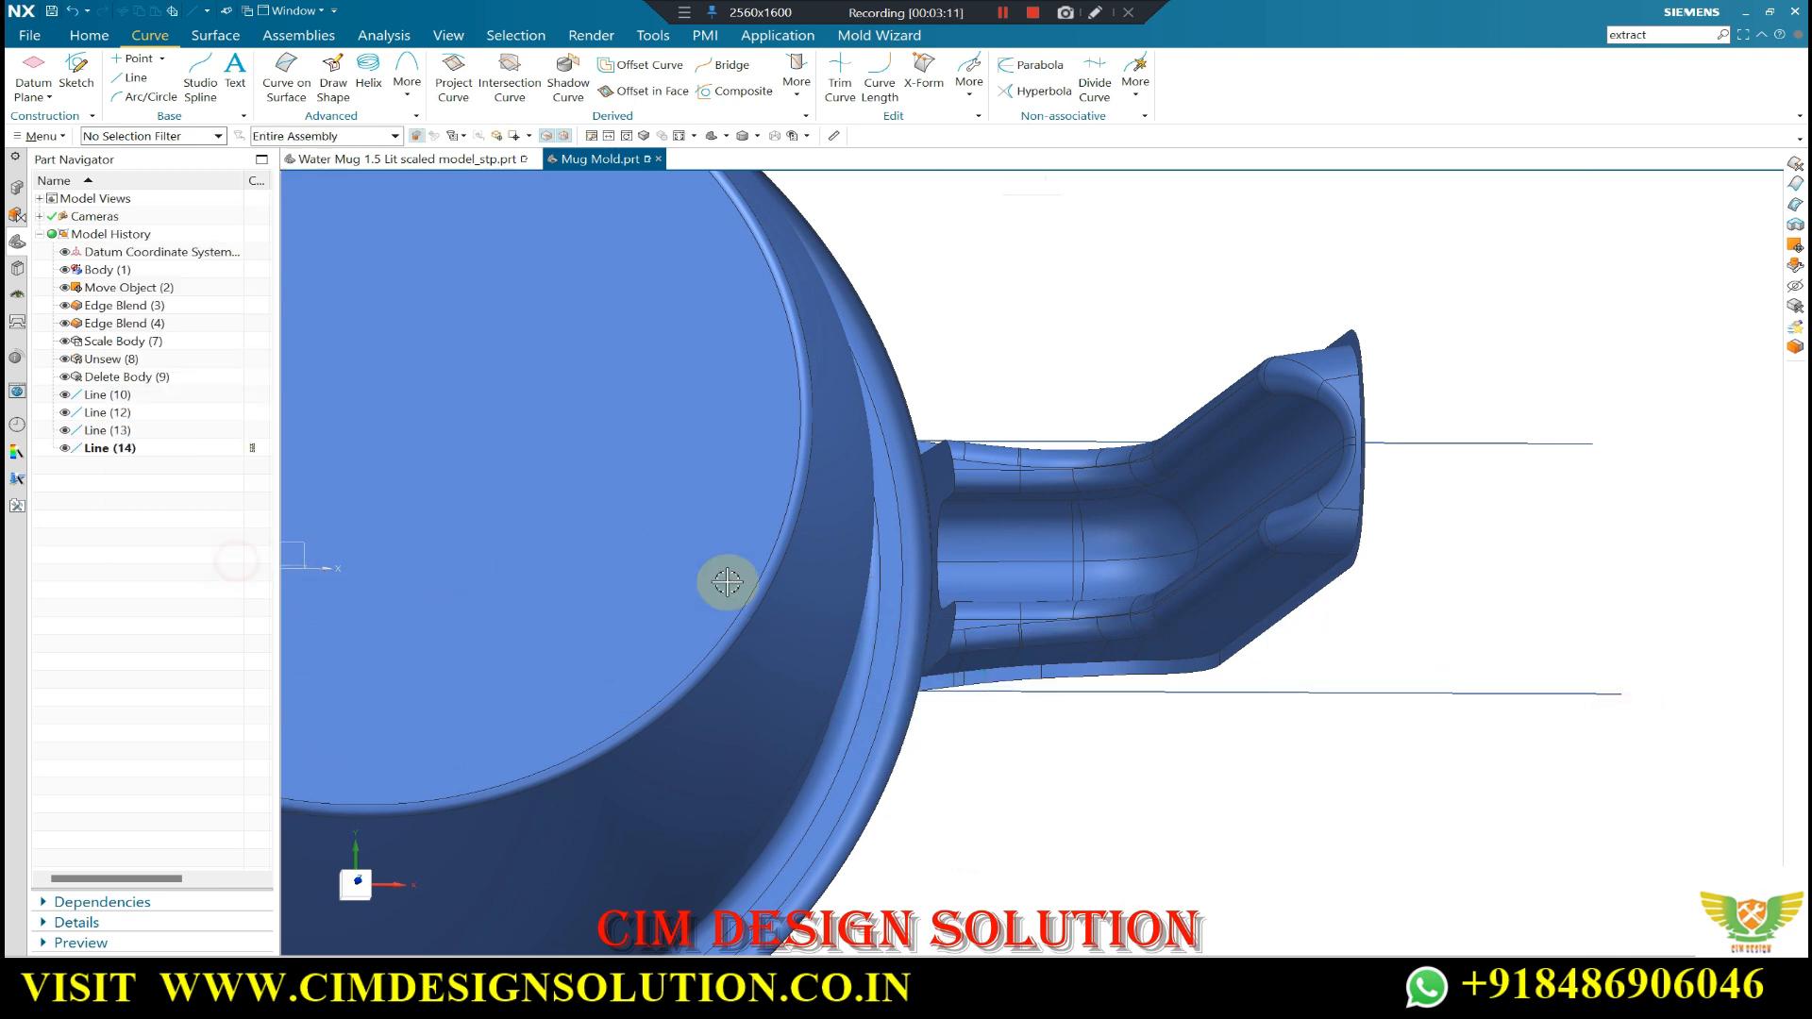
# - Draw a 115 mm line along YC from the outer rim edge on the -Y side, between spout and handle
pyautogui.moveTo(1521, 494); pyautogui.dragTo(417, 196, button='middle')
pyautogui.click(142, 79)
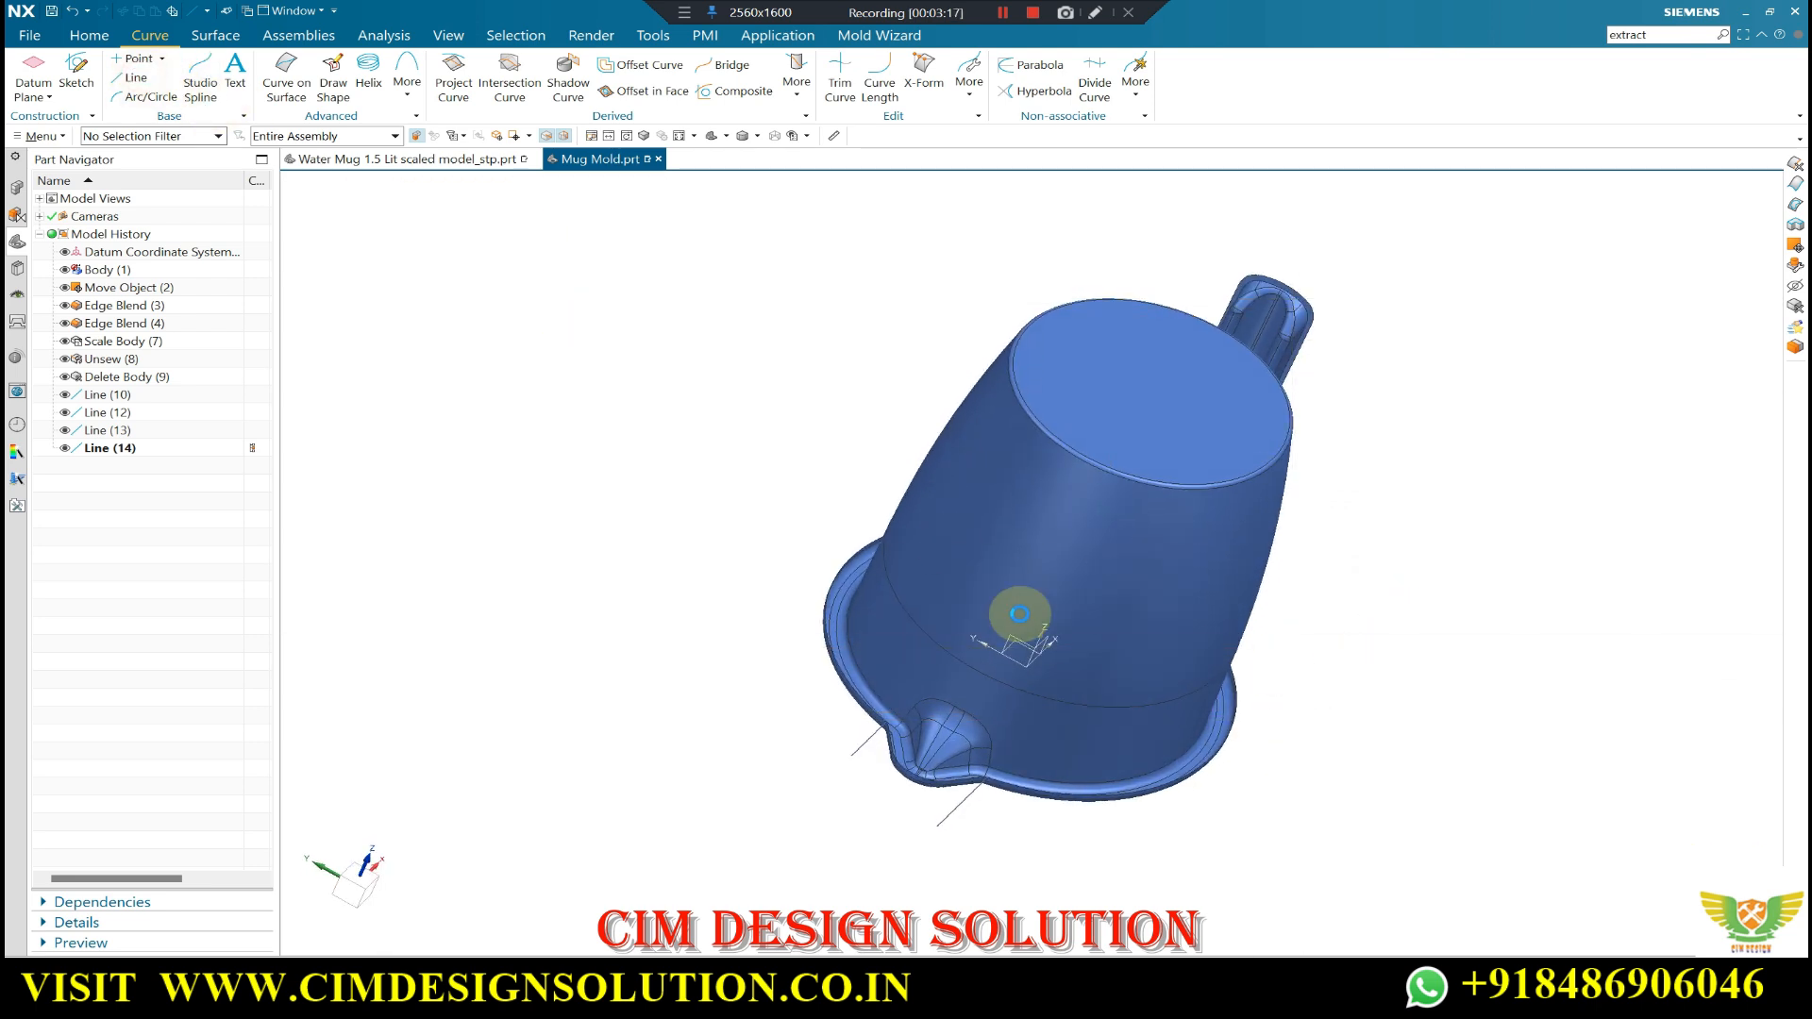
pyautogui.click(1036, 184)
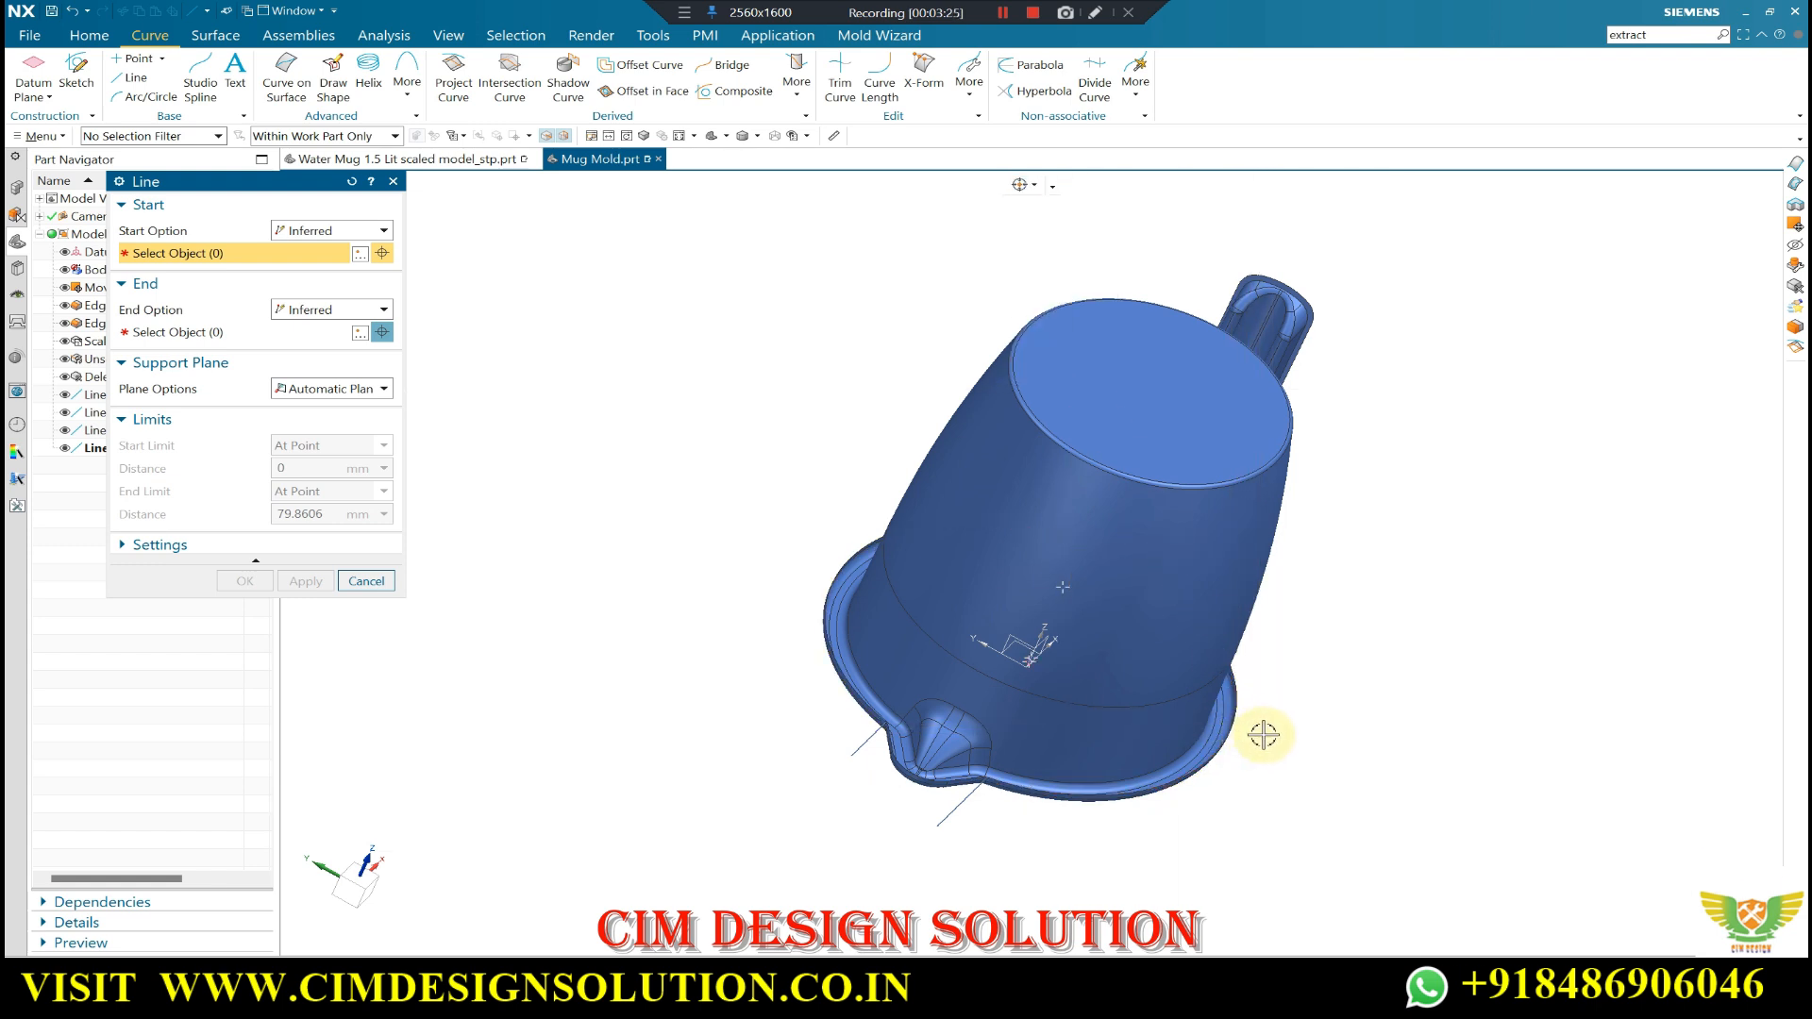
pyautogui.scroll(5, 1227, 723)
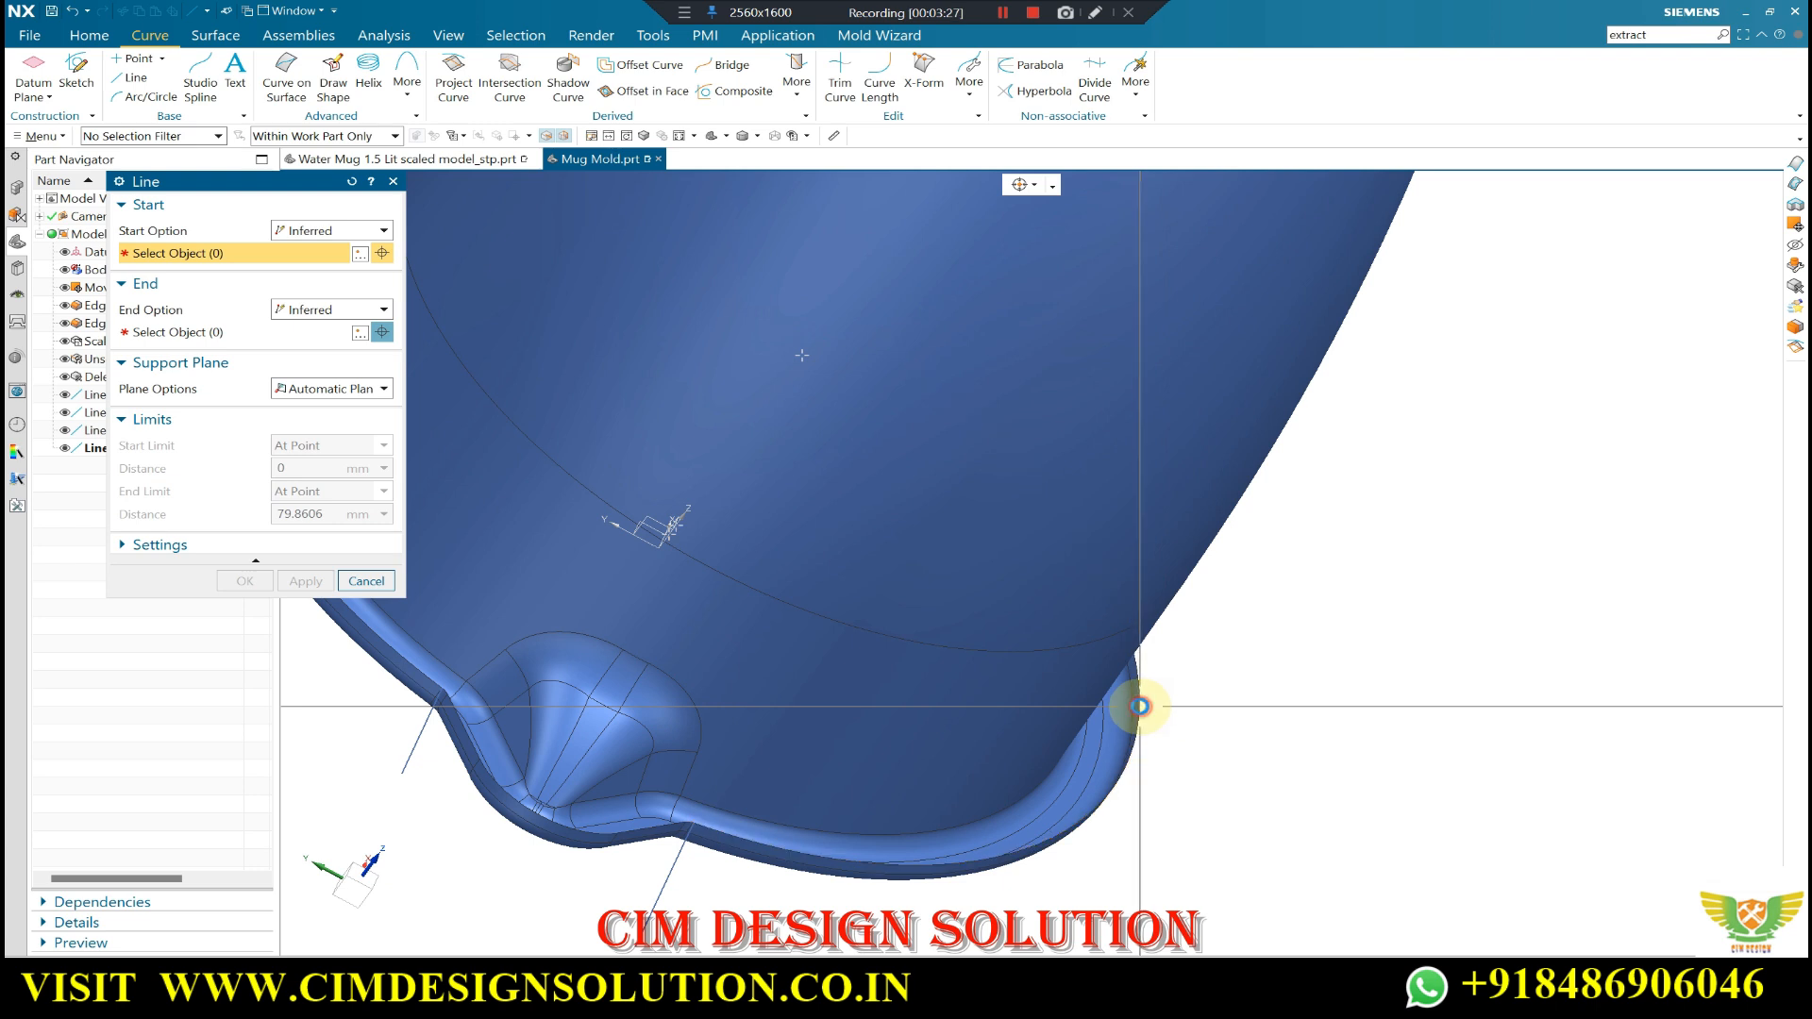
pyautogui.click(1140, 706)
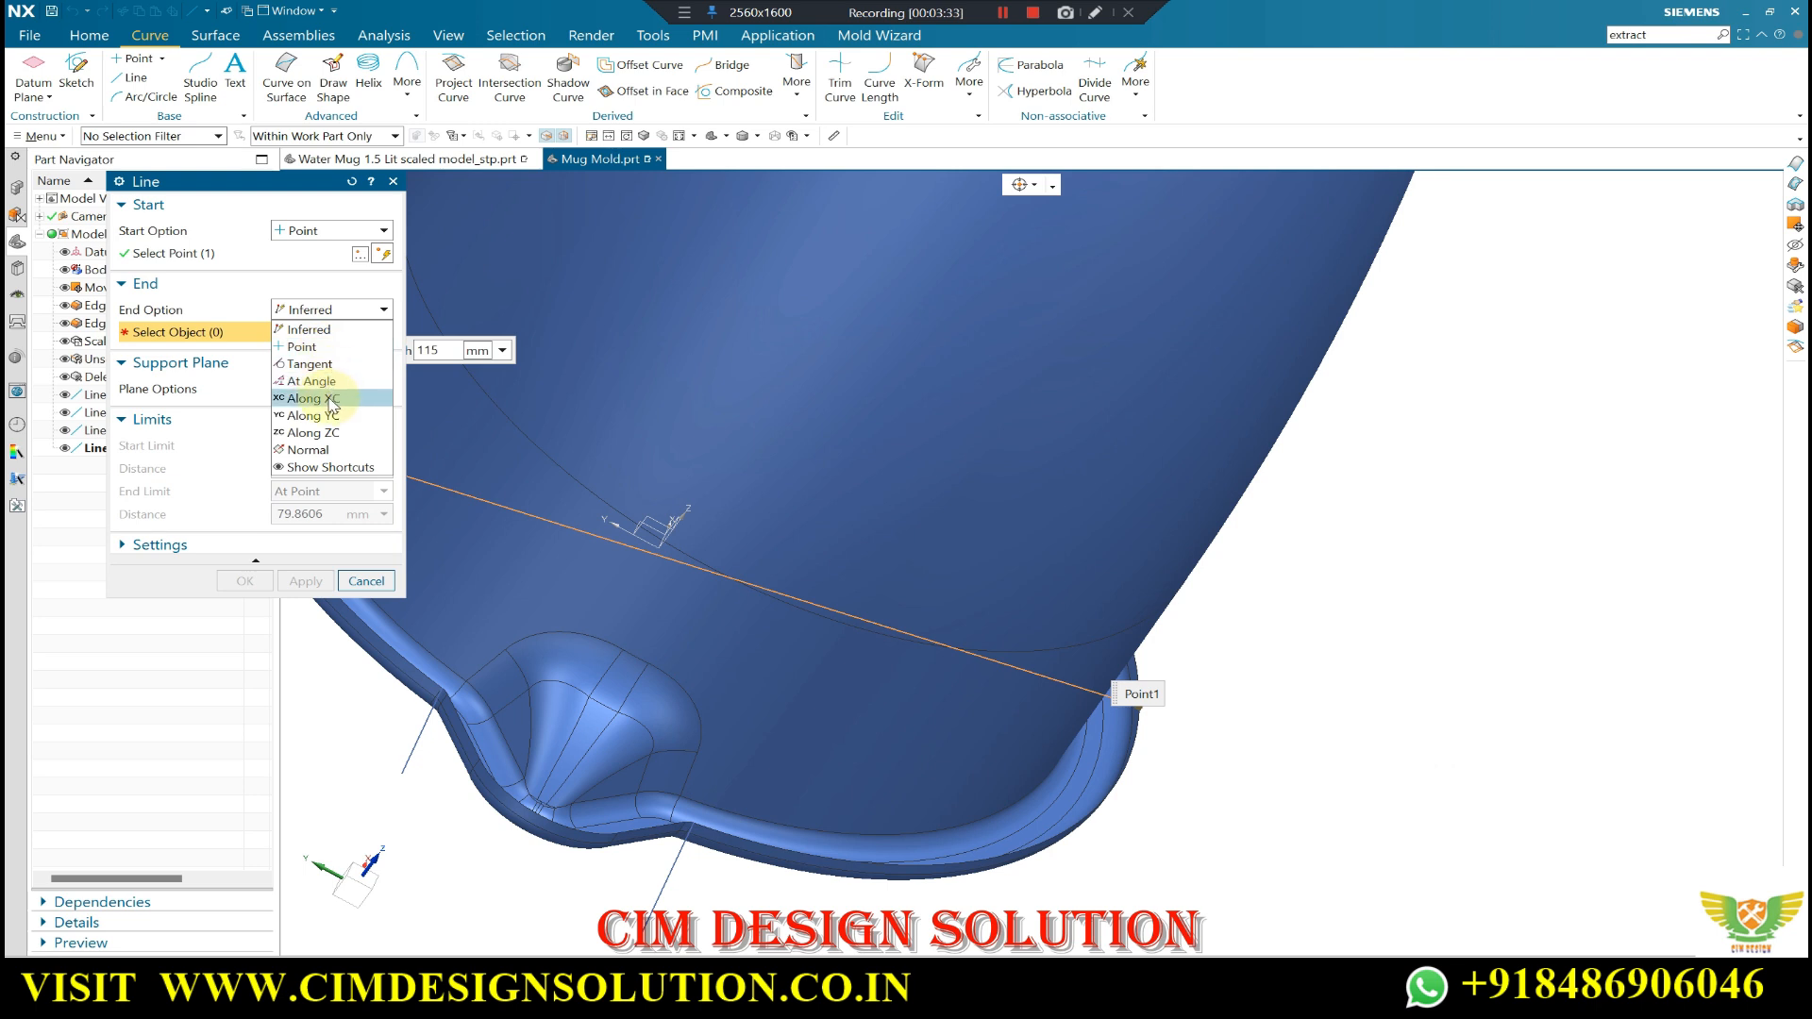
pyautogui.click(330, 399)
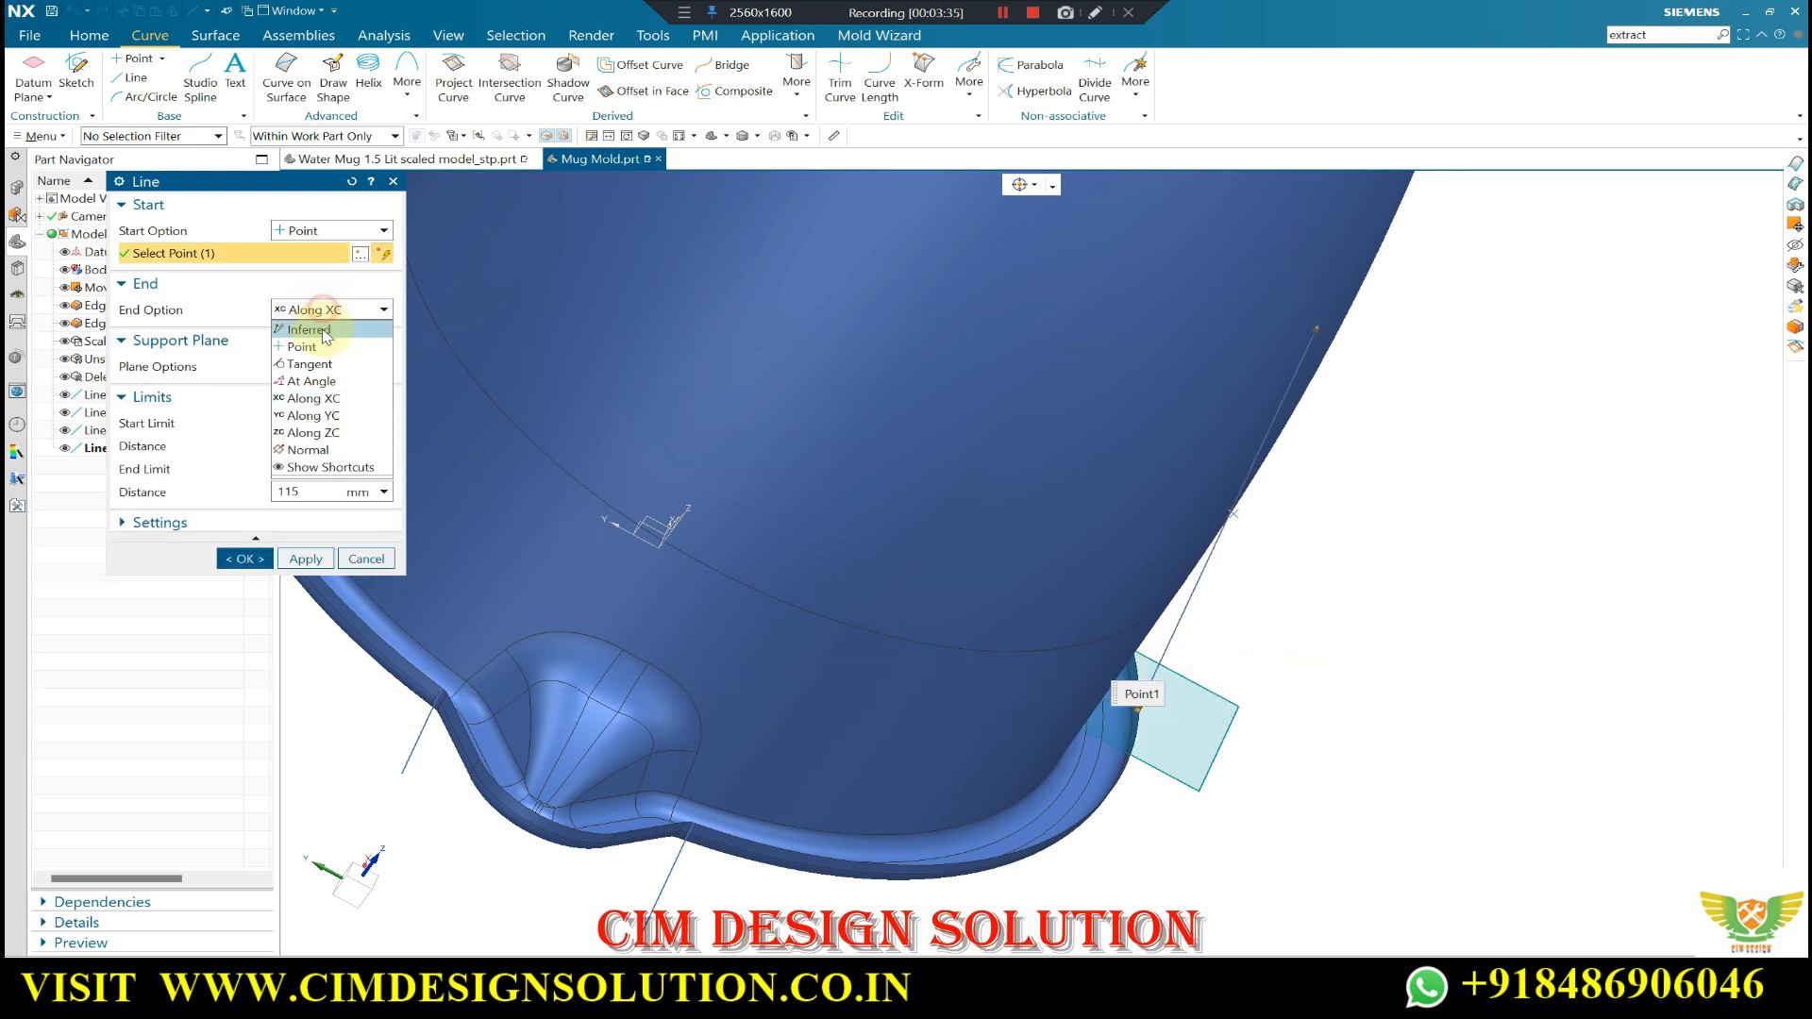
pyautogui.click(314, 400)
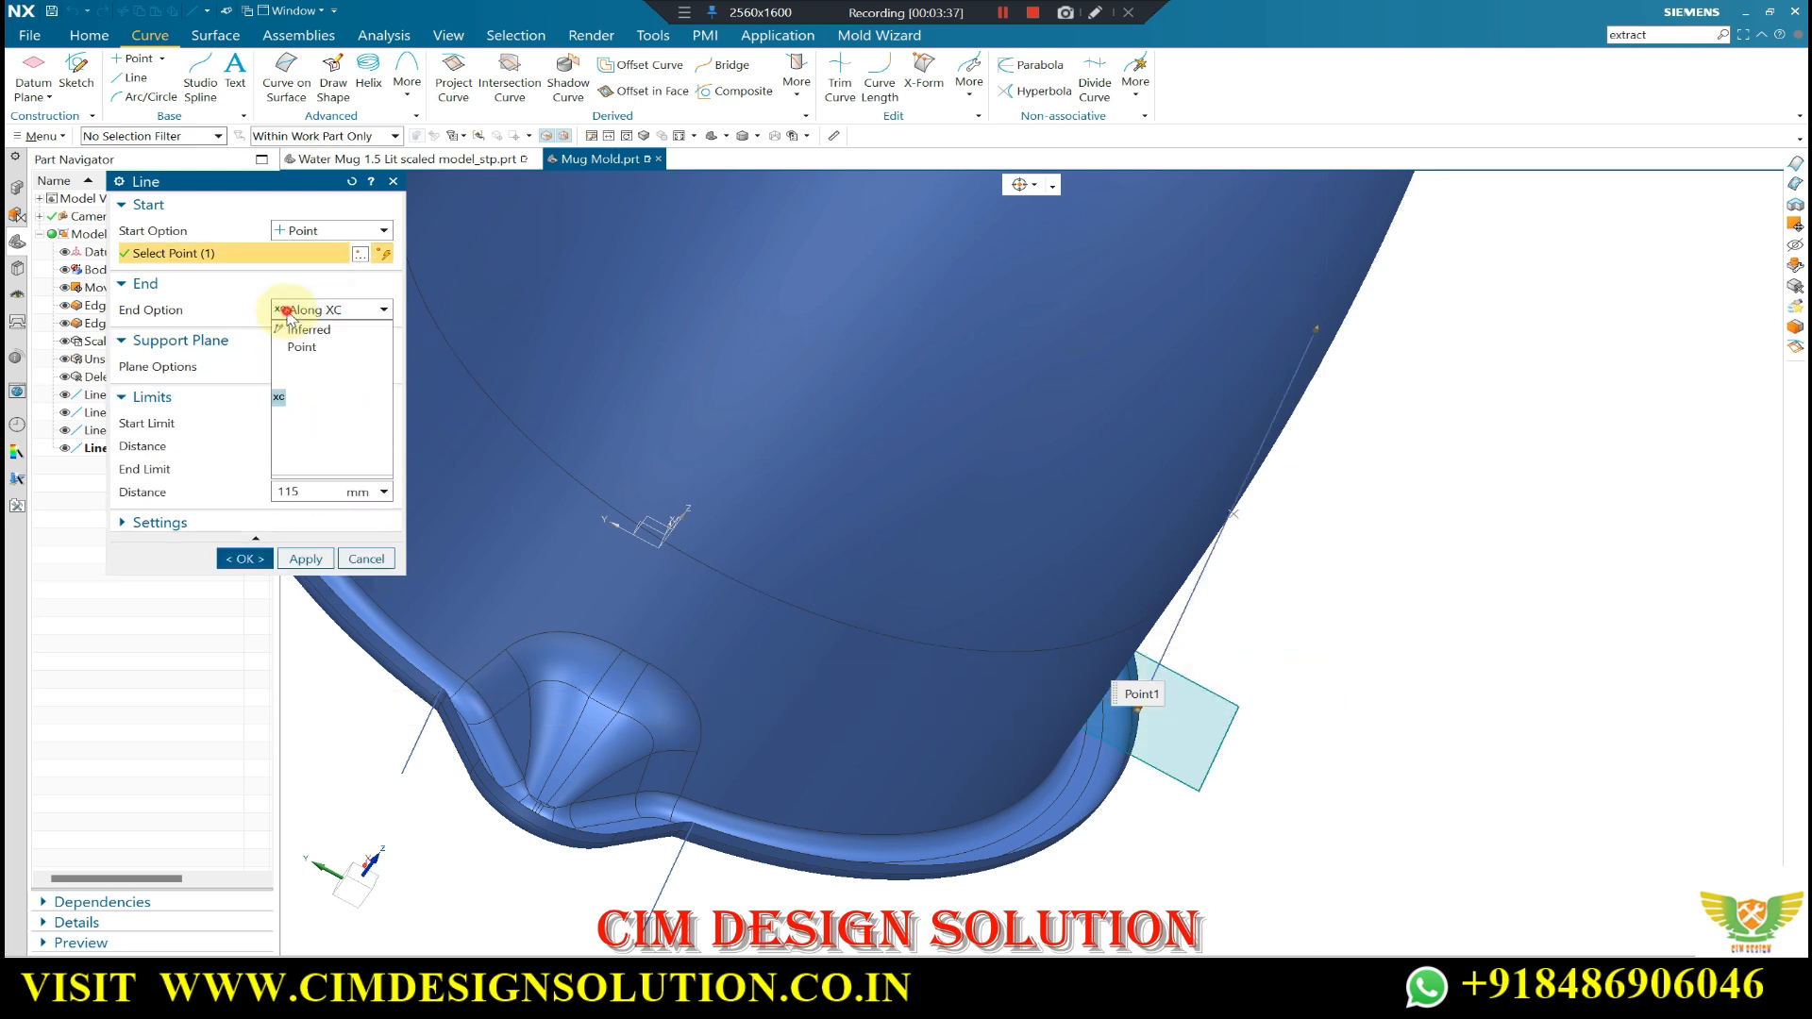
pyautogui.click(321, 416)
pyautogui.moveTo(1246, 692); pyautogui.dragTo(870, 566, button='middle')
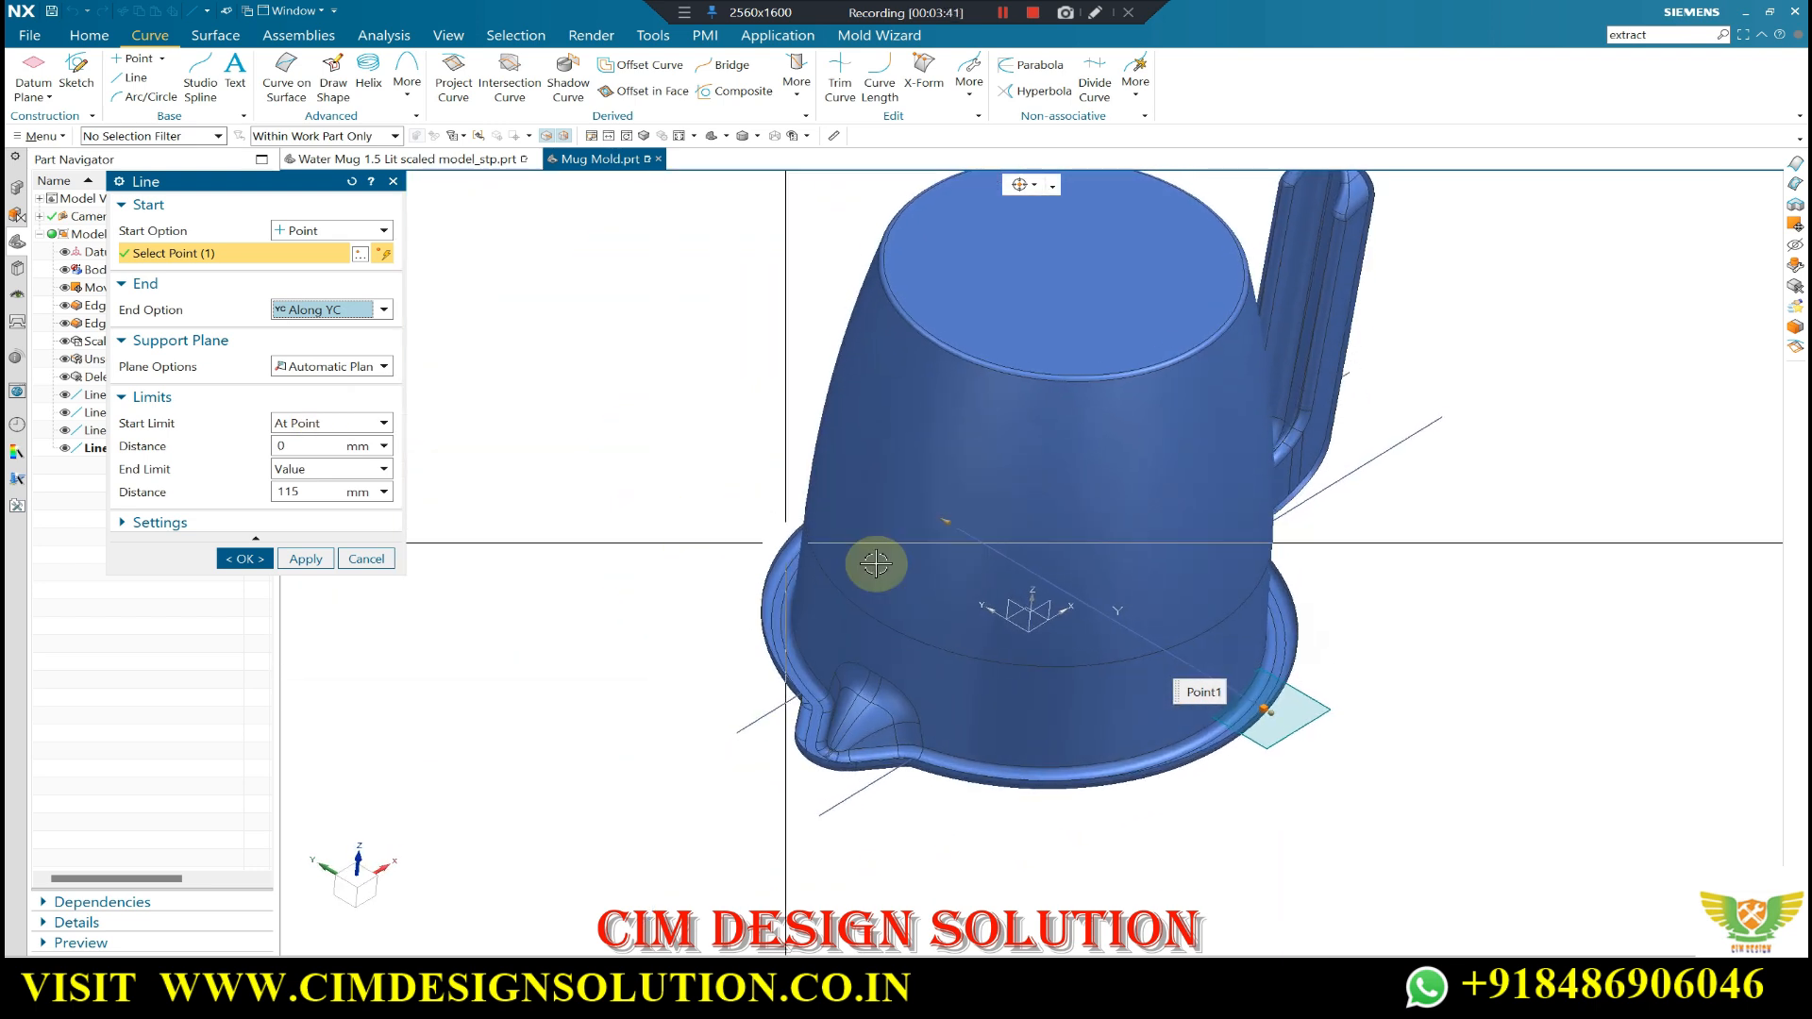
pyautogui.click(251, 559)
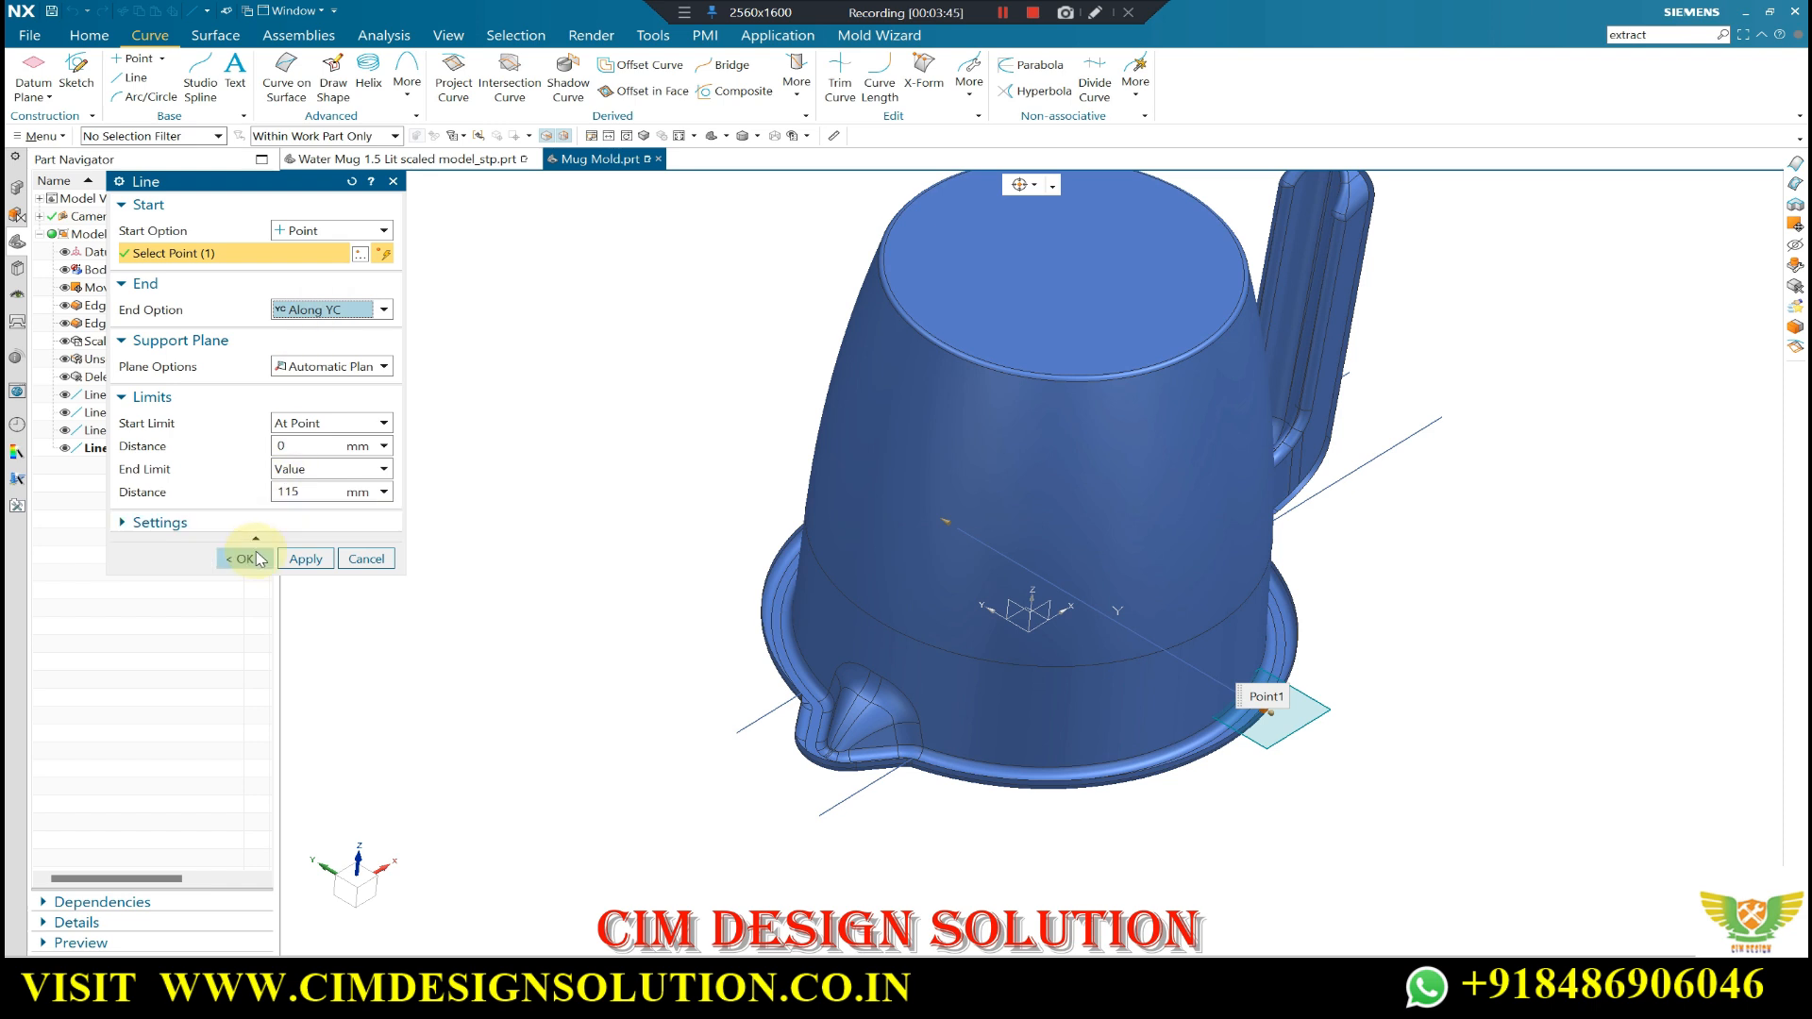
# - Start a Swept surface with tangent-curve section selection, clear the picked outer rim loop, and make the selection stop at intersections
pyautogui.moveTo(939, 675); pyautogui.dragTo(1060, 707, button='middle')
pyautogui.click(1053, 687)
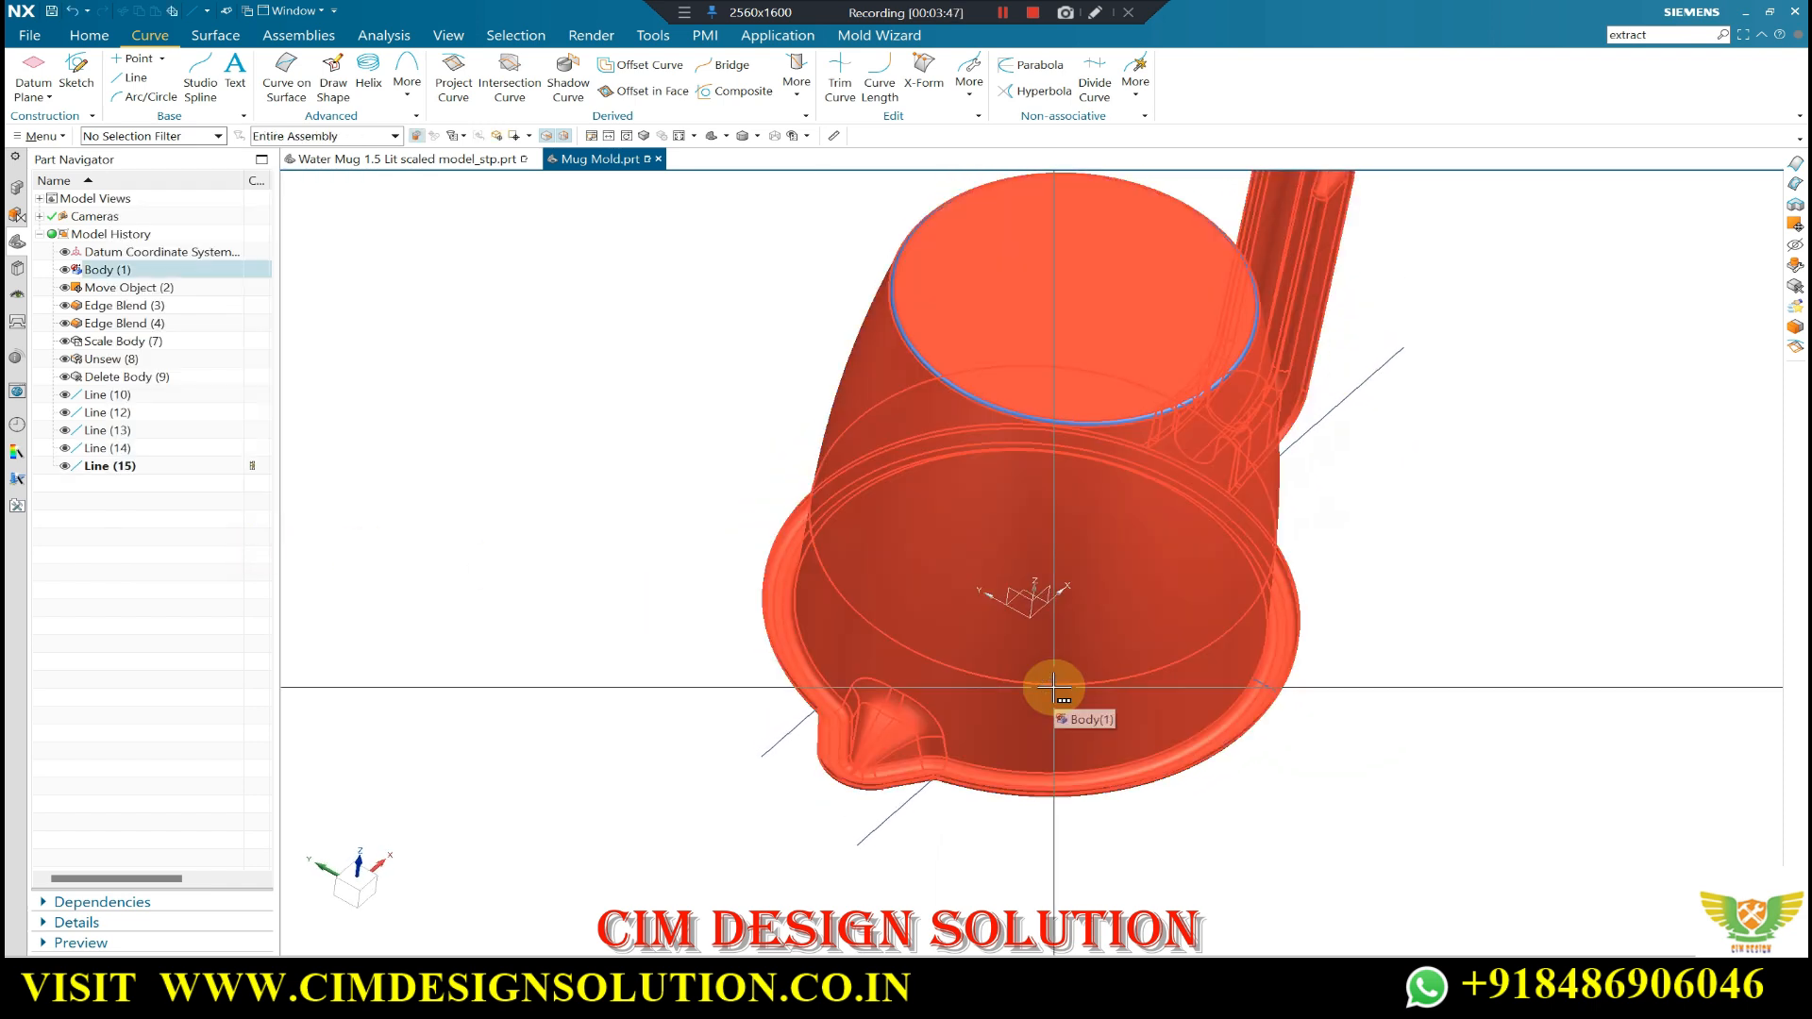
pyautogui.press('Escape')
pyautogui.moveTo(809, 513); pyautogui.dragTo(1004, 464, button='middle')
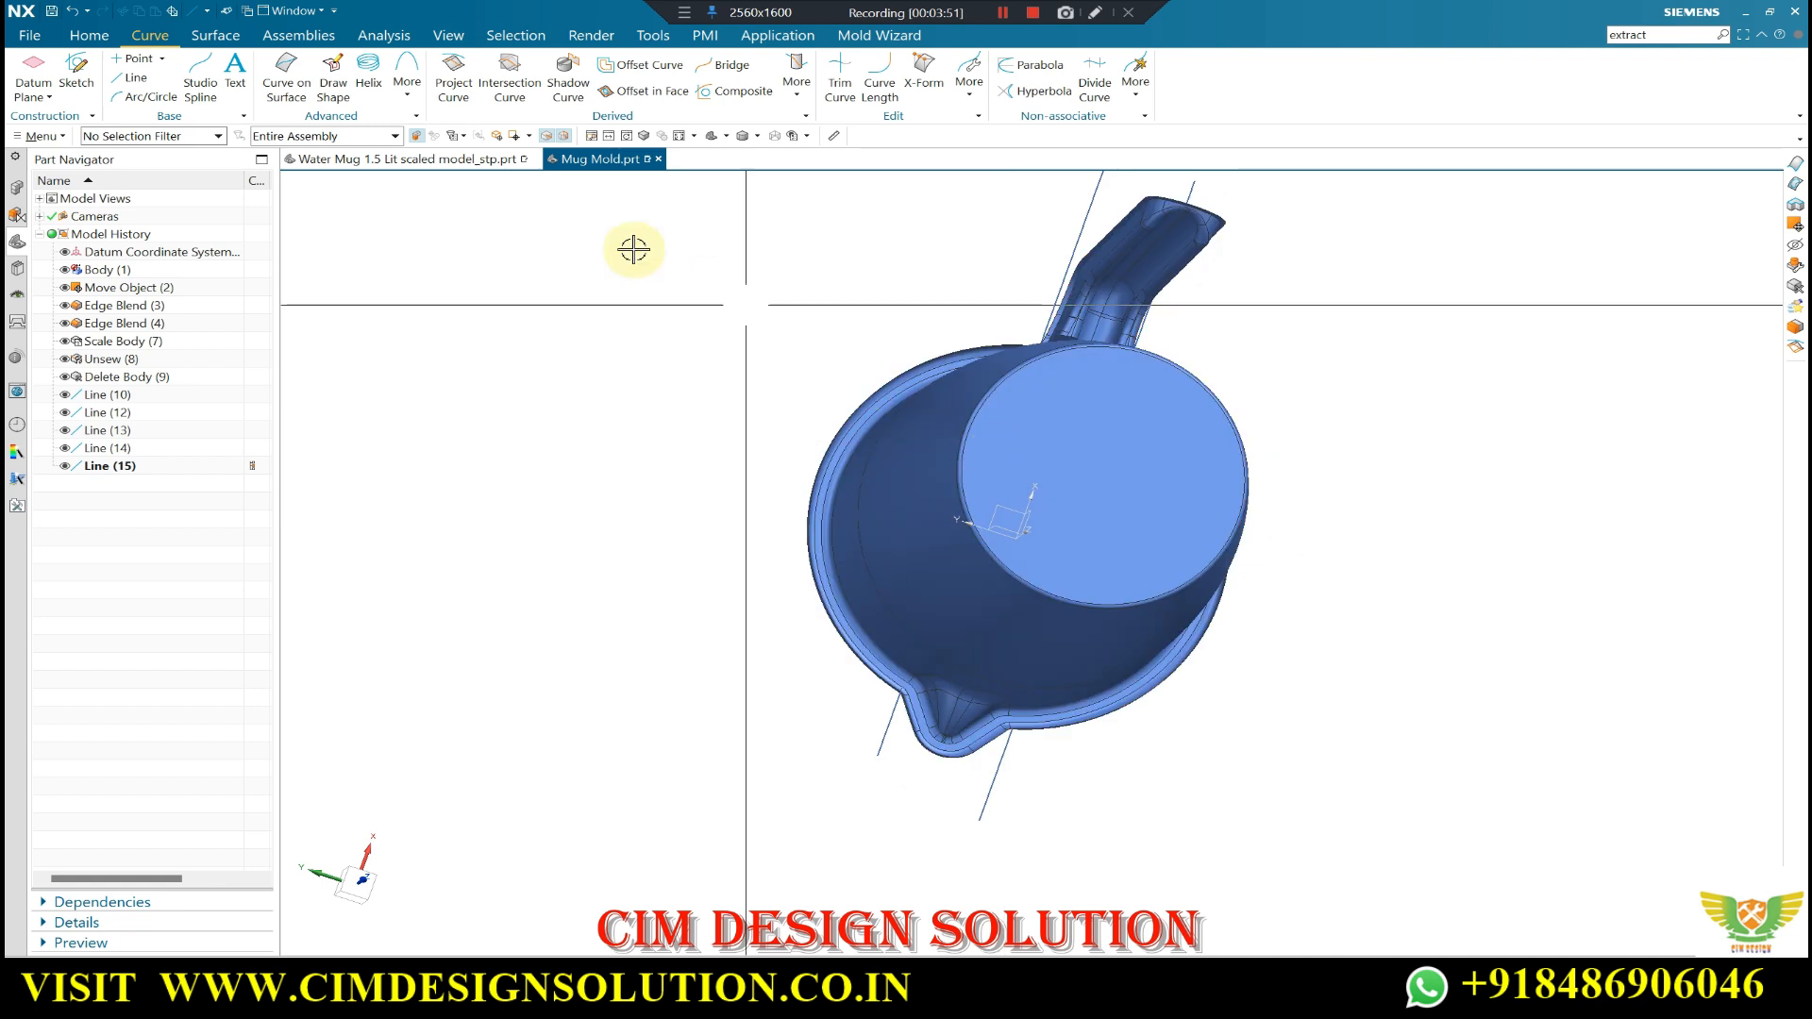
pyautogui.click(201, 38)
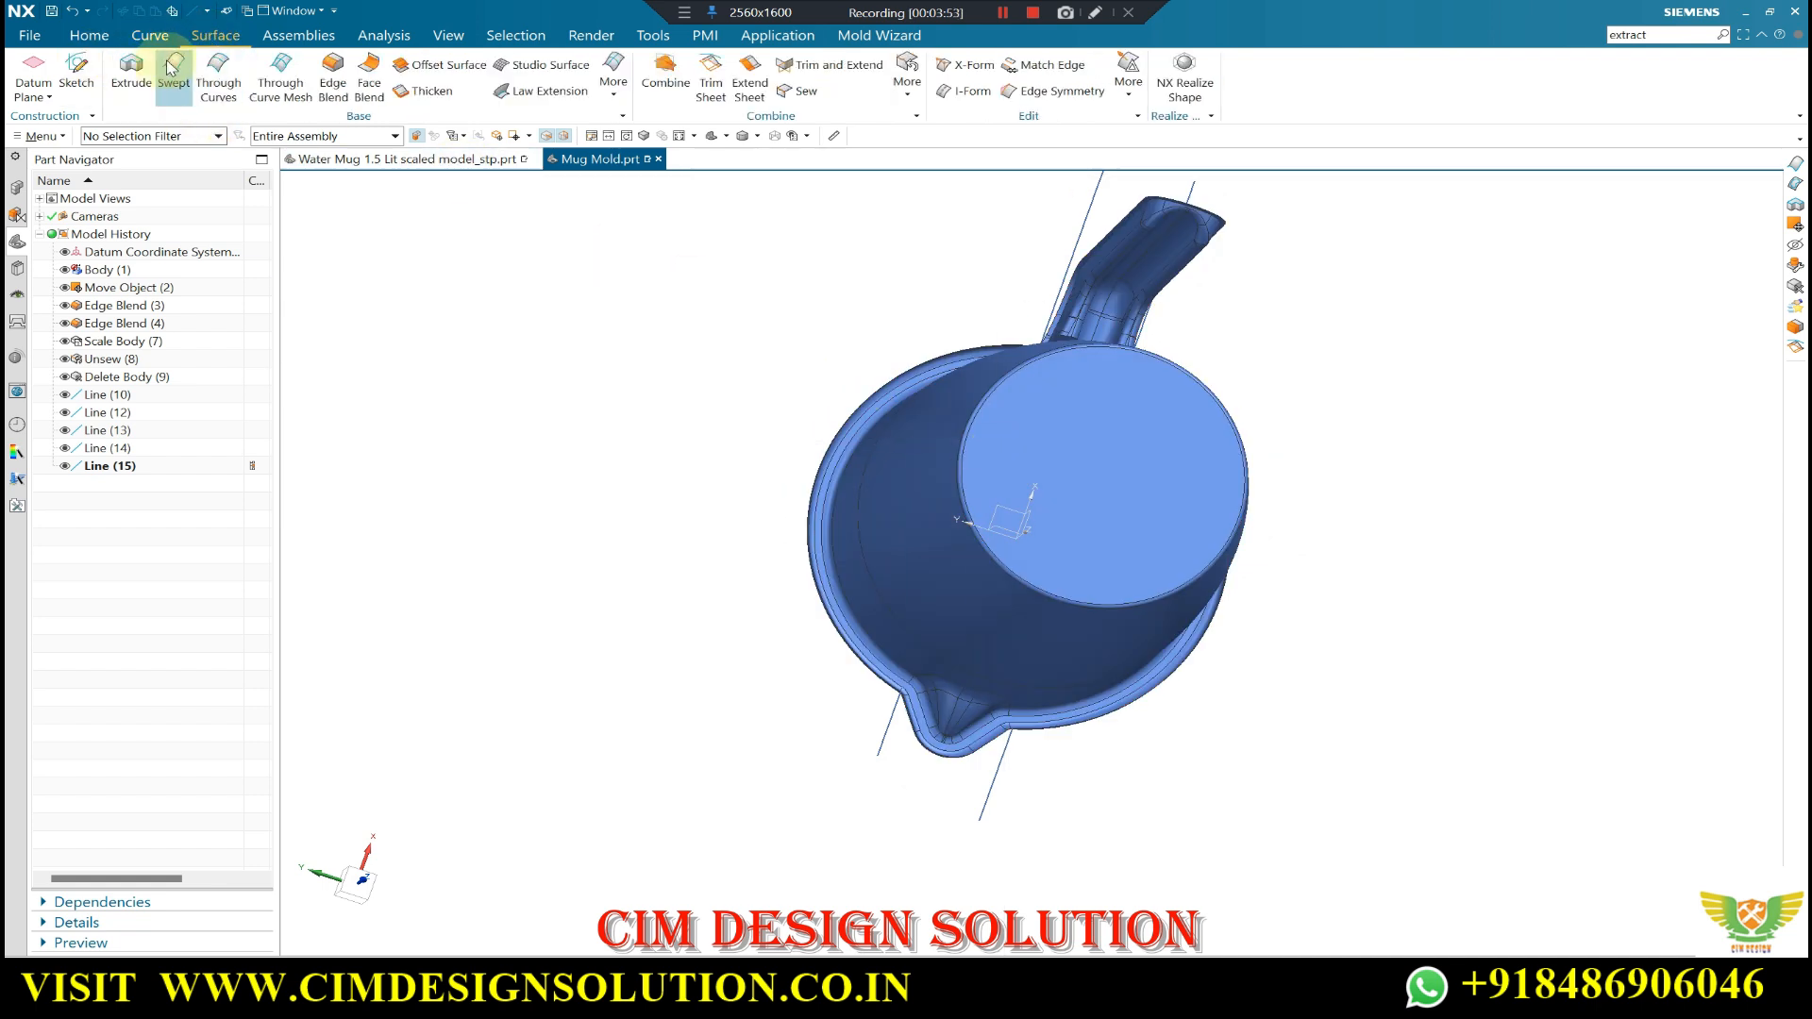
pyautogui.click(178, 68)
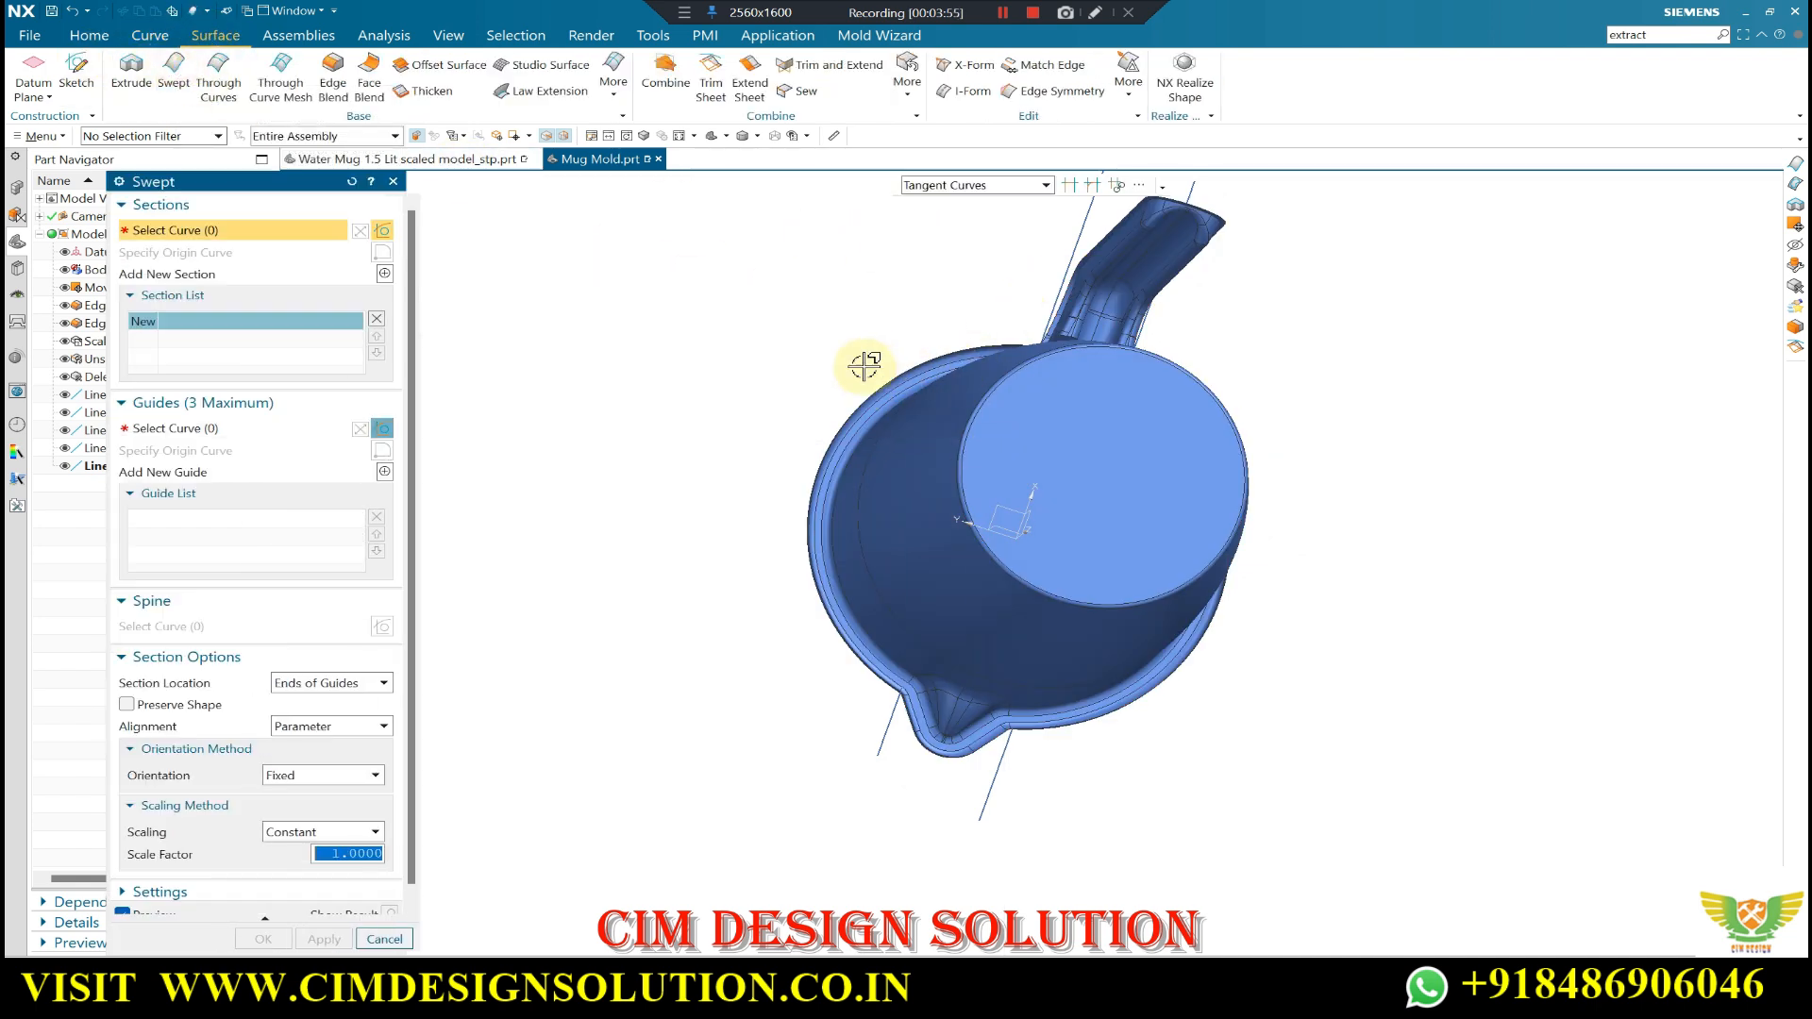
pyautogui.scroll(5, 859, 359)
pyautogui.click(823, 651)
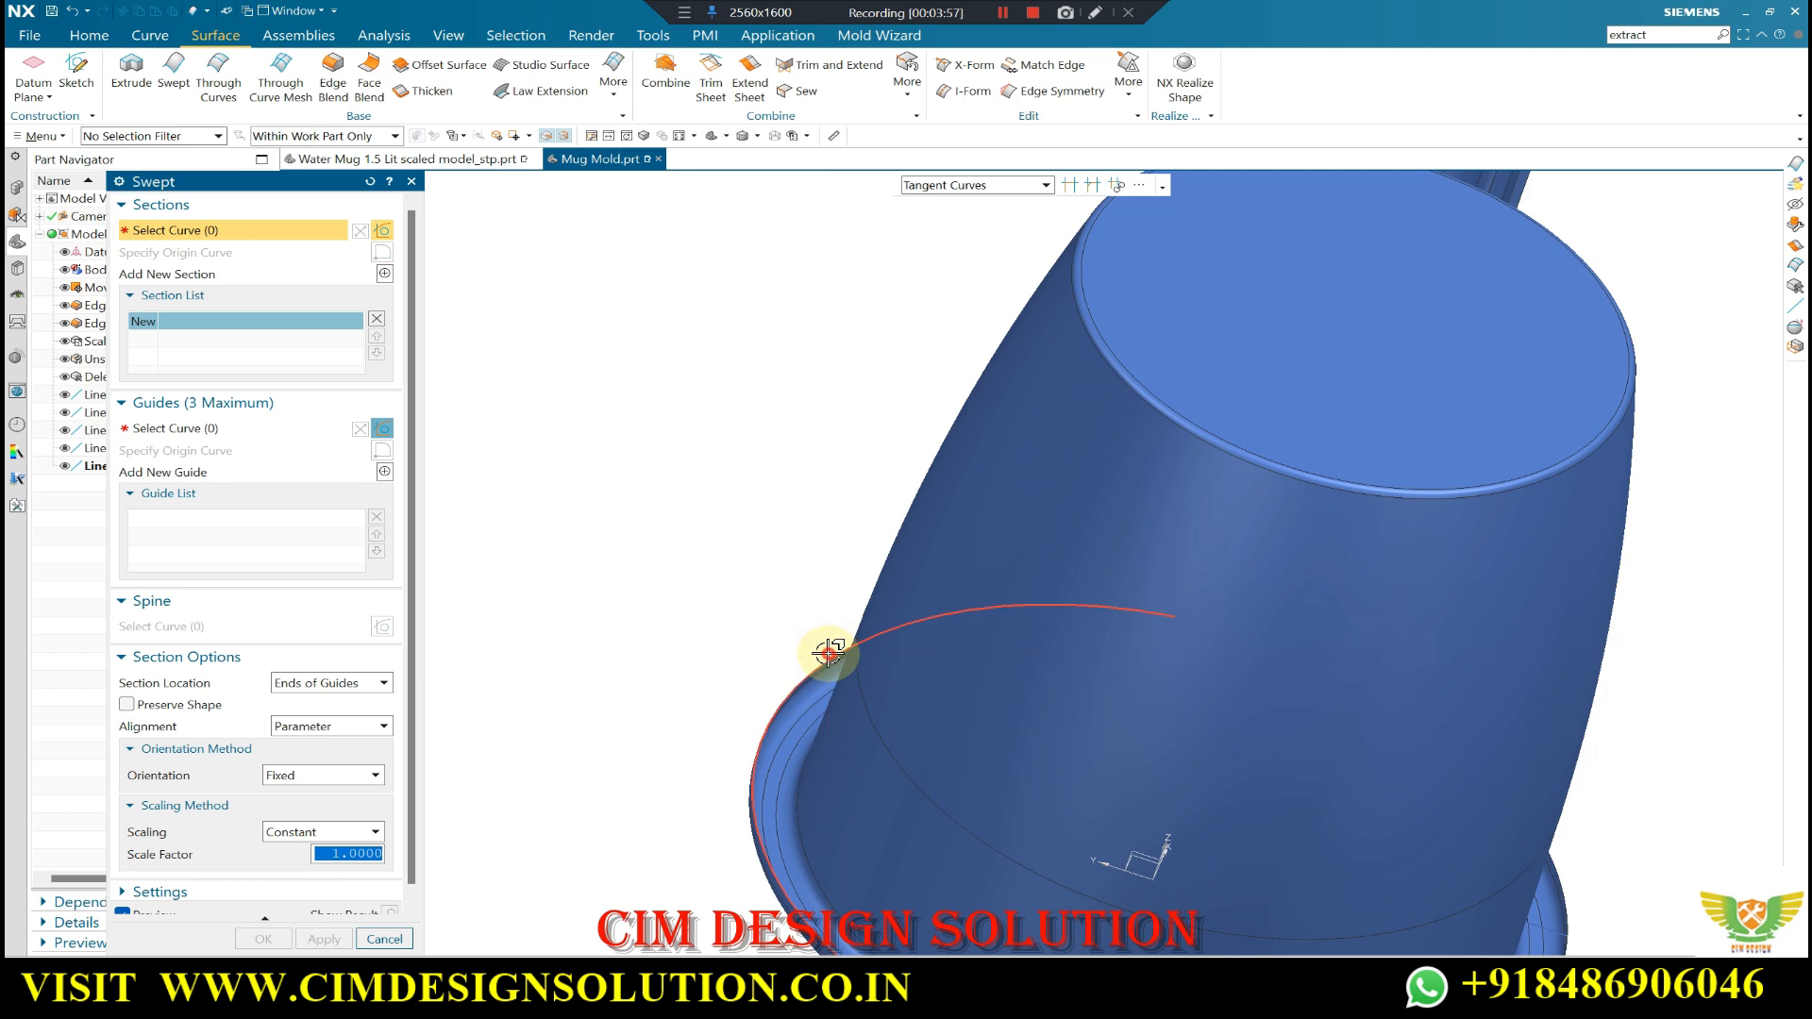
pyautogui.scroll(-5, 818, 405)
pyautogui.moveTo(818, 405); pyautogui.dragTo(838, 438, button='middle')
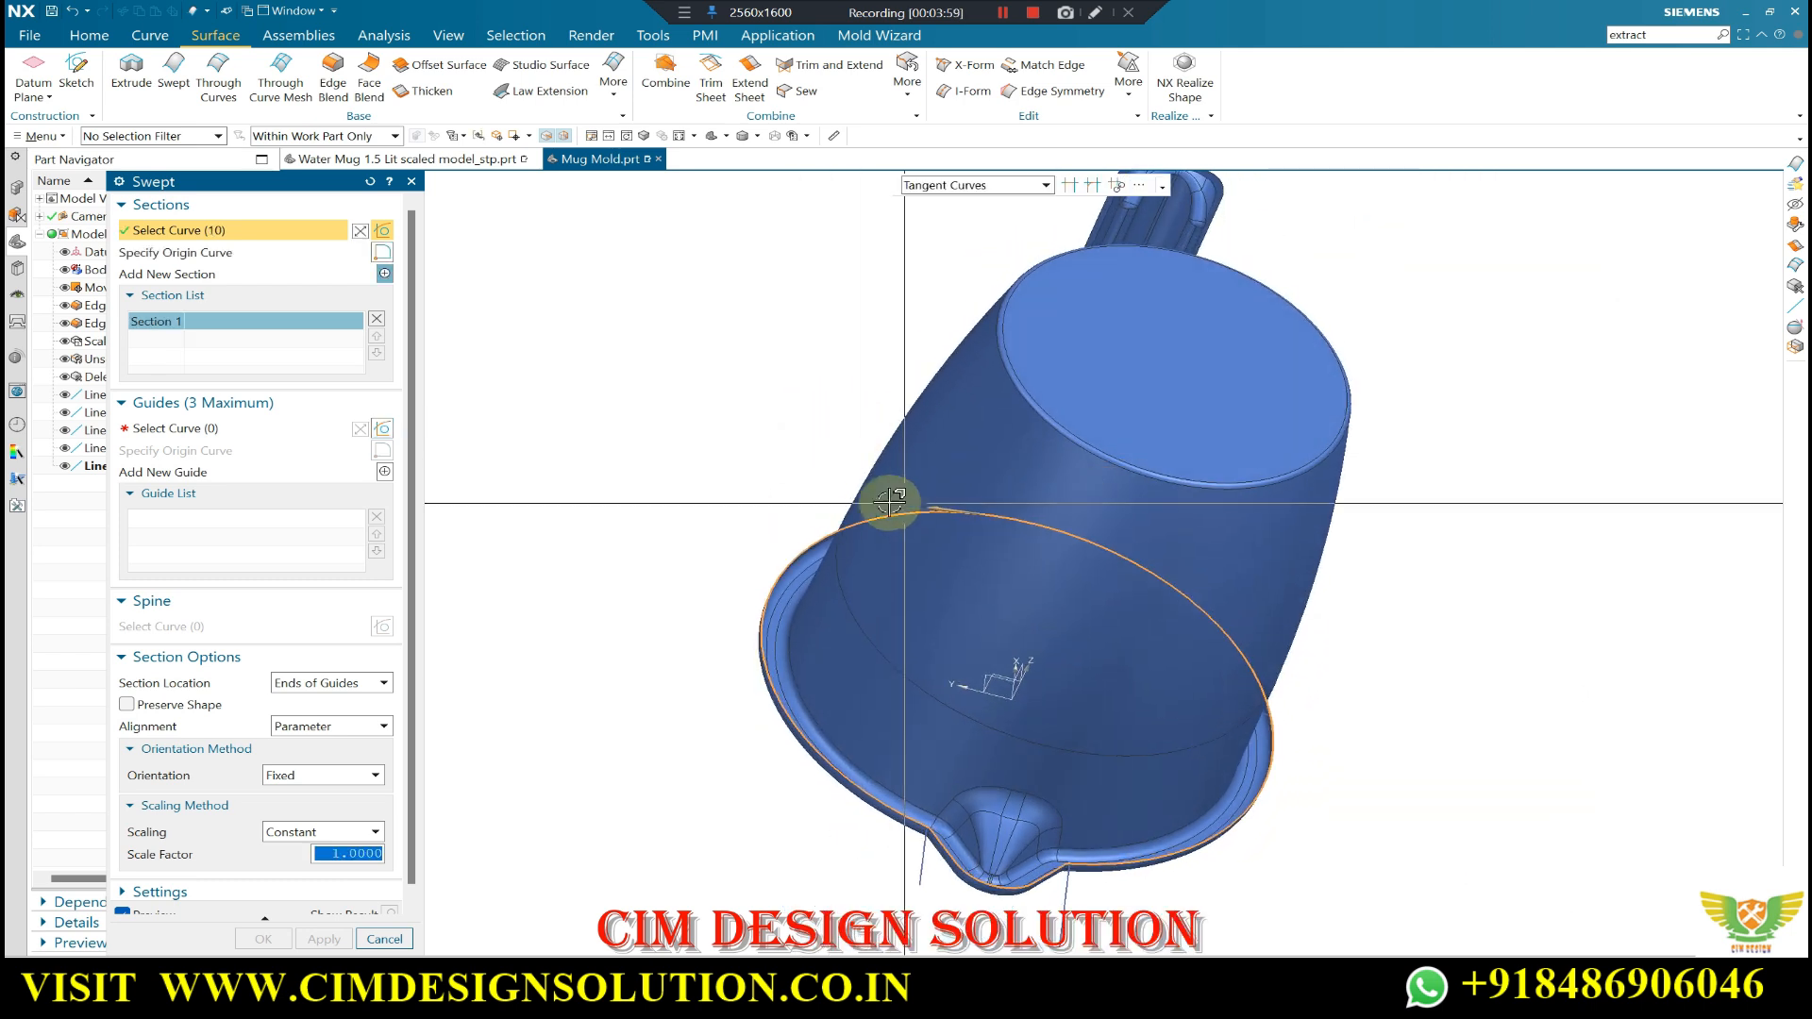
pyautogui.keyDown('shift'); pyautogui.click(858, 522); pyautogui.keyUp('shift')
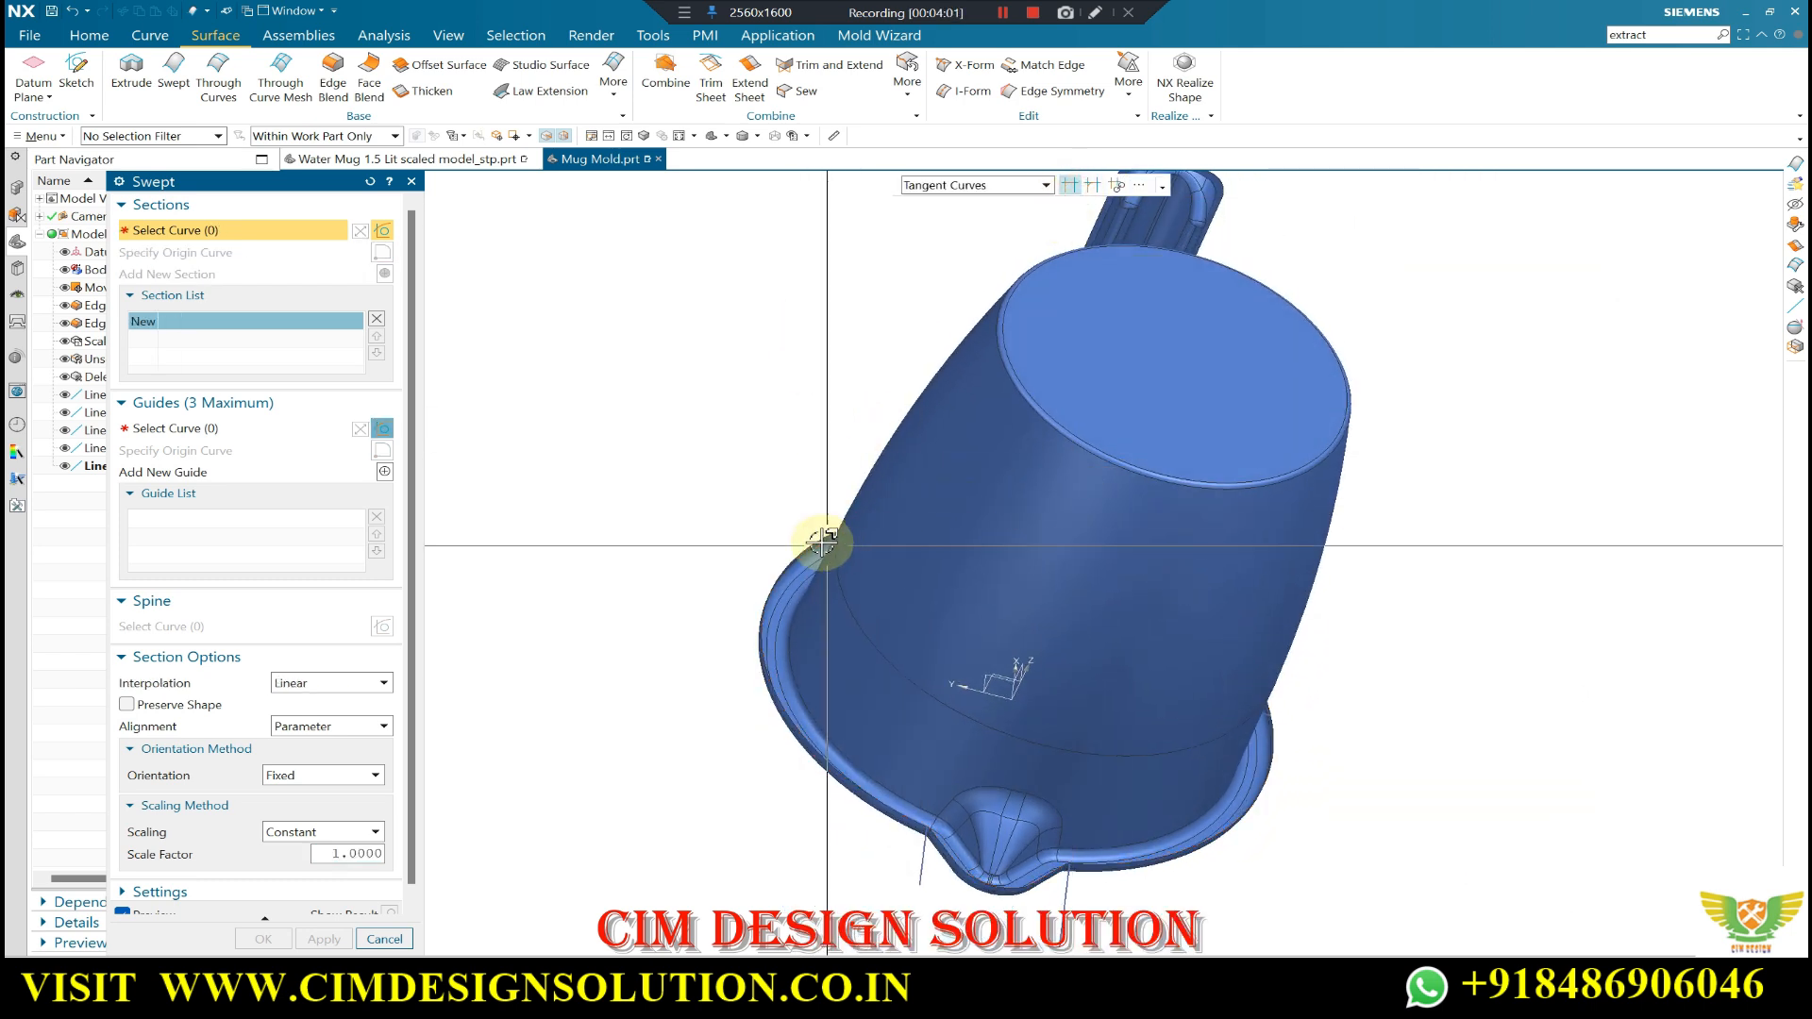
# - Sweep the outer rim edge on the +Y side, between spout and handle, using the 115 mm YC line as guide
pyautogui.moveTo(814, 495)
pyautogui.mouseDown(button='middle')
pyautogui.moveTo(797, 490)
pyautogui.moveTo(793, 554)
pyautogui.moveTo(798, 514)
pyautogui.mouseUp(button='middle')
pyautogui.click(186, 430)
pyautogui.moveTo(862, 577); pyautogui.dragTo(816, 538, button='middle')
pyautogui.click(1315, 718)
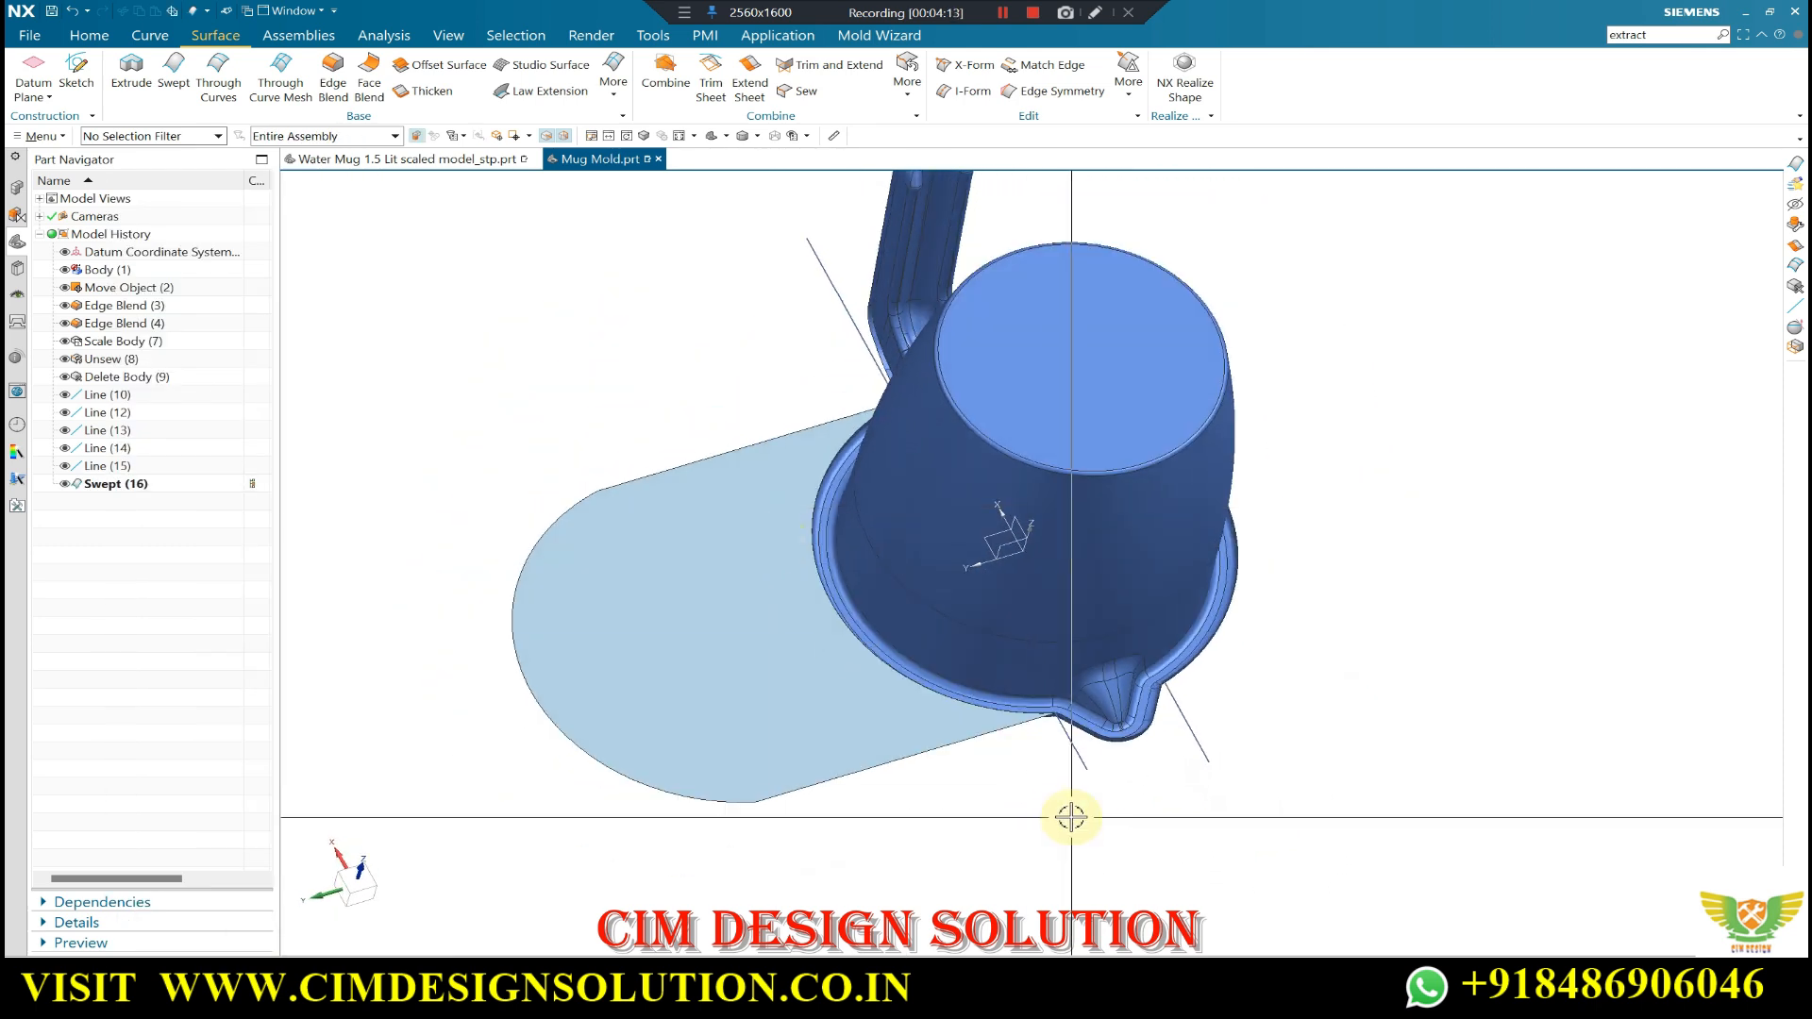
# - Extend the swept sheet's straight edge at the spout end outward by 51 mm with Extend Sheet
pyautogui.scroll(5, 1067, 807)
pyautogui.scroll(2, 1006, 666)
pyautogui.scroll(-5, 1067, 586)
pyautogui.scroll(2, 1225, 577)
pyautogui.moveTo(1222, 575); pyautogui.dragTo(1060, 720, button='middle')
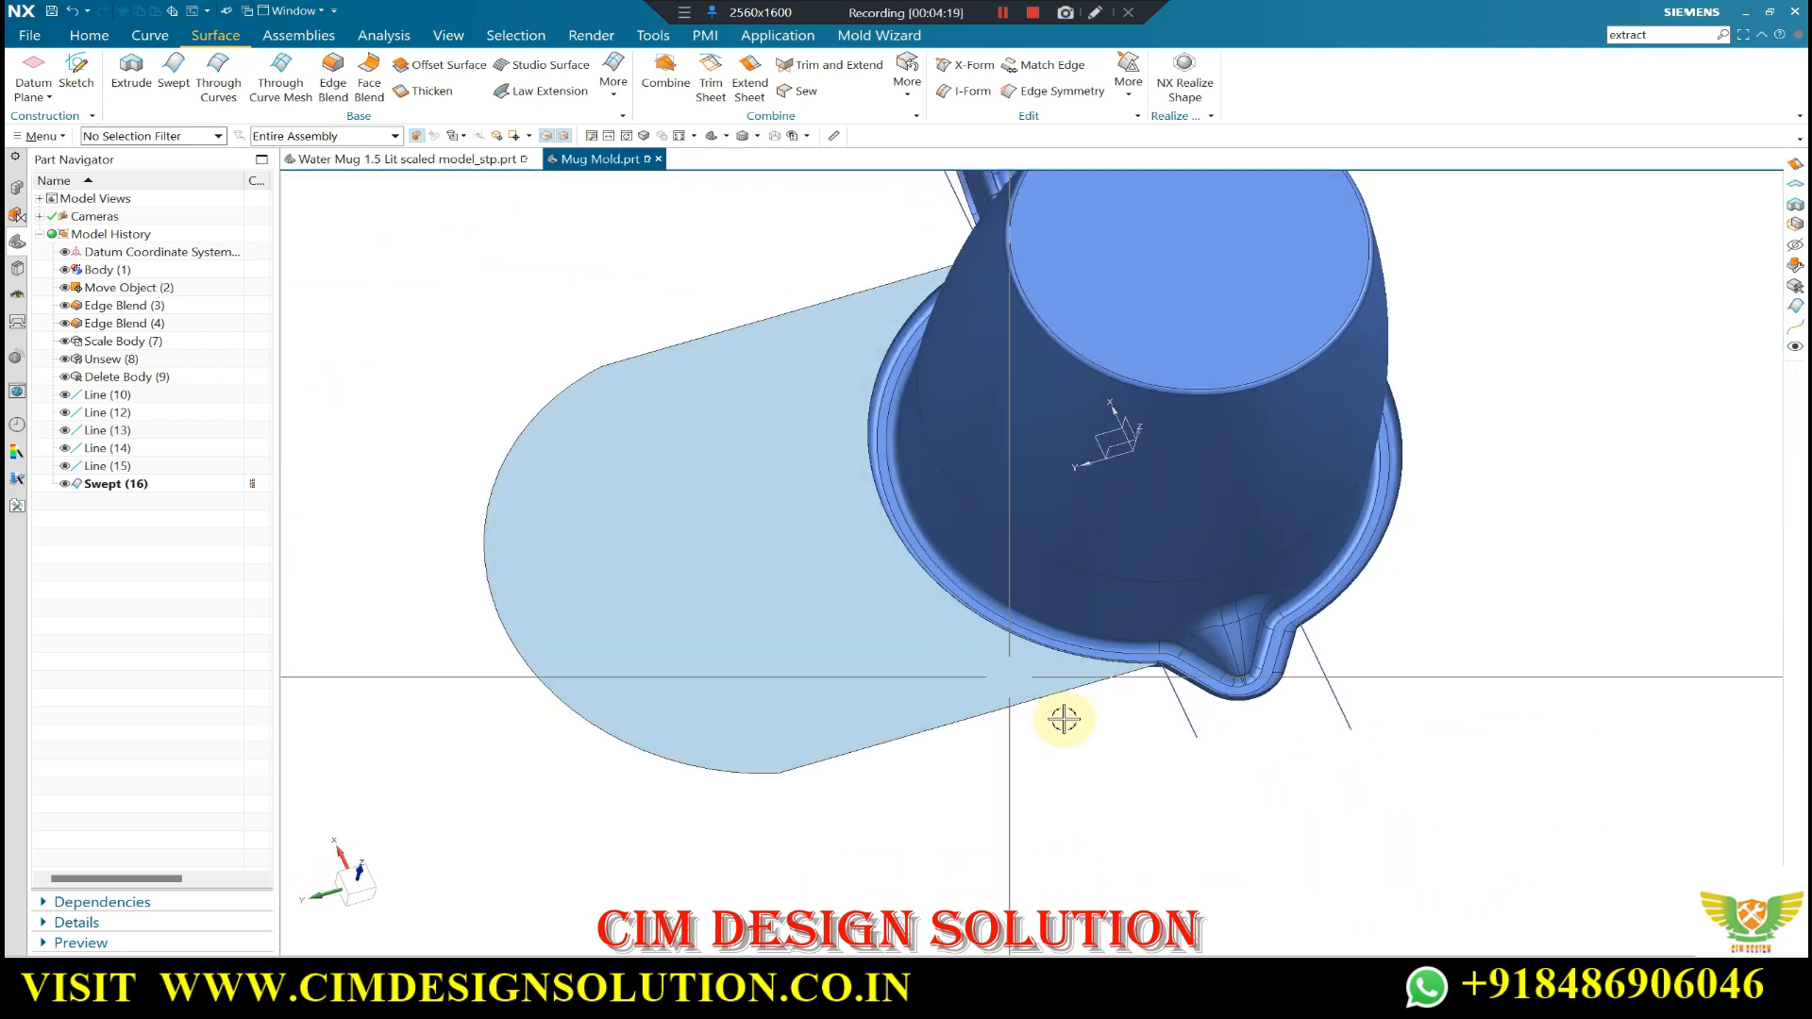
pyautogui.scroll(3, 1142, 630)
pyautogui.scroll(2, 1085, 660)
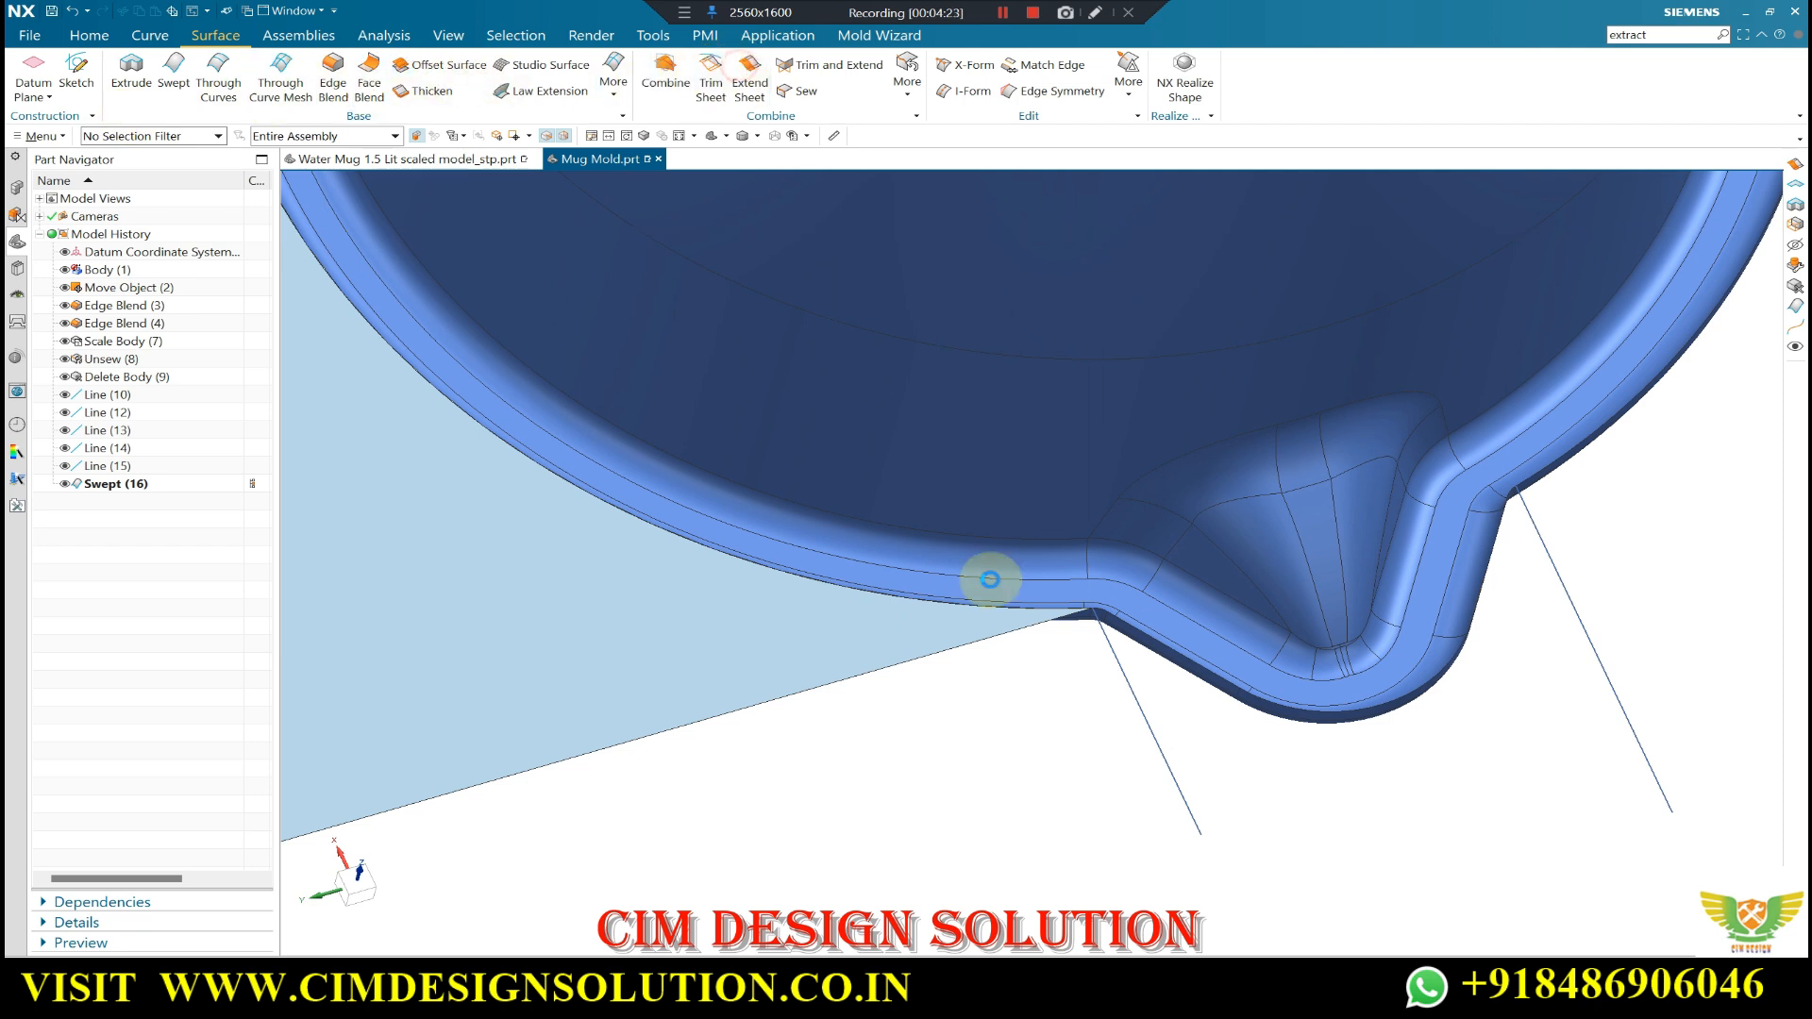
pyautogui.click(966, 647)
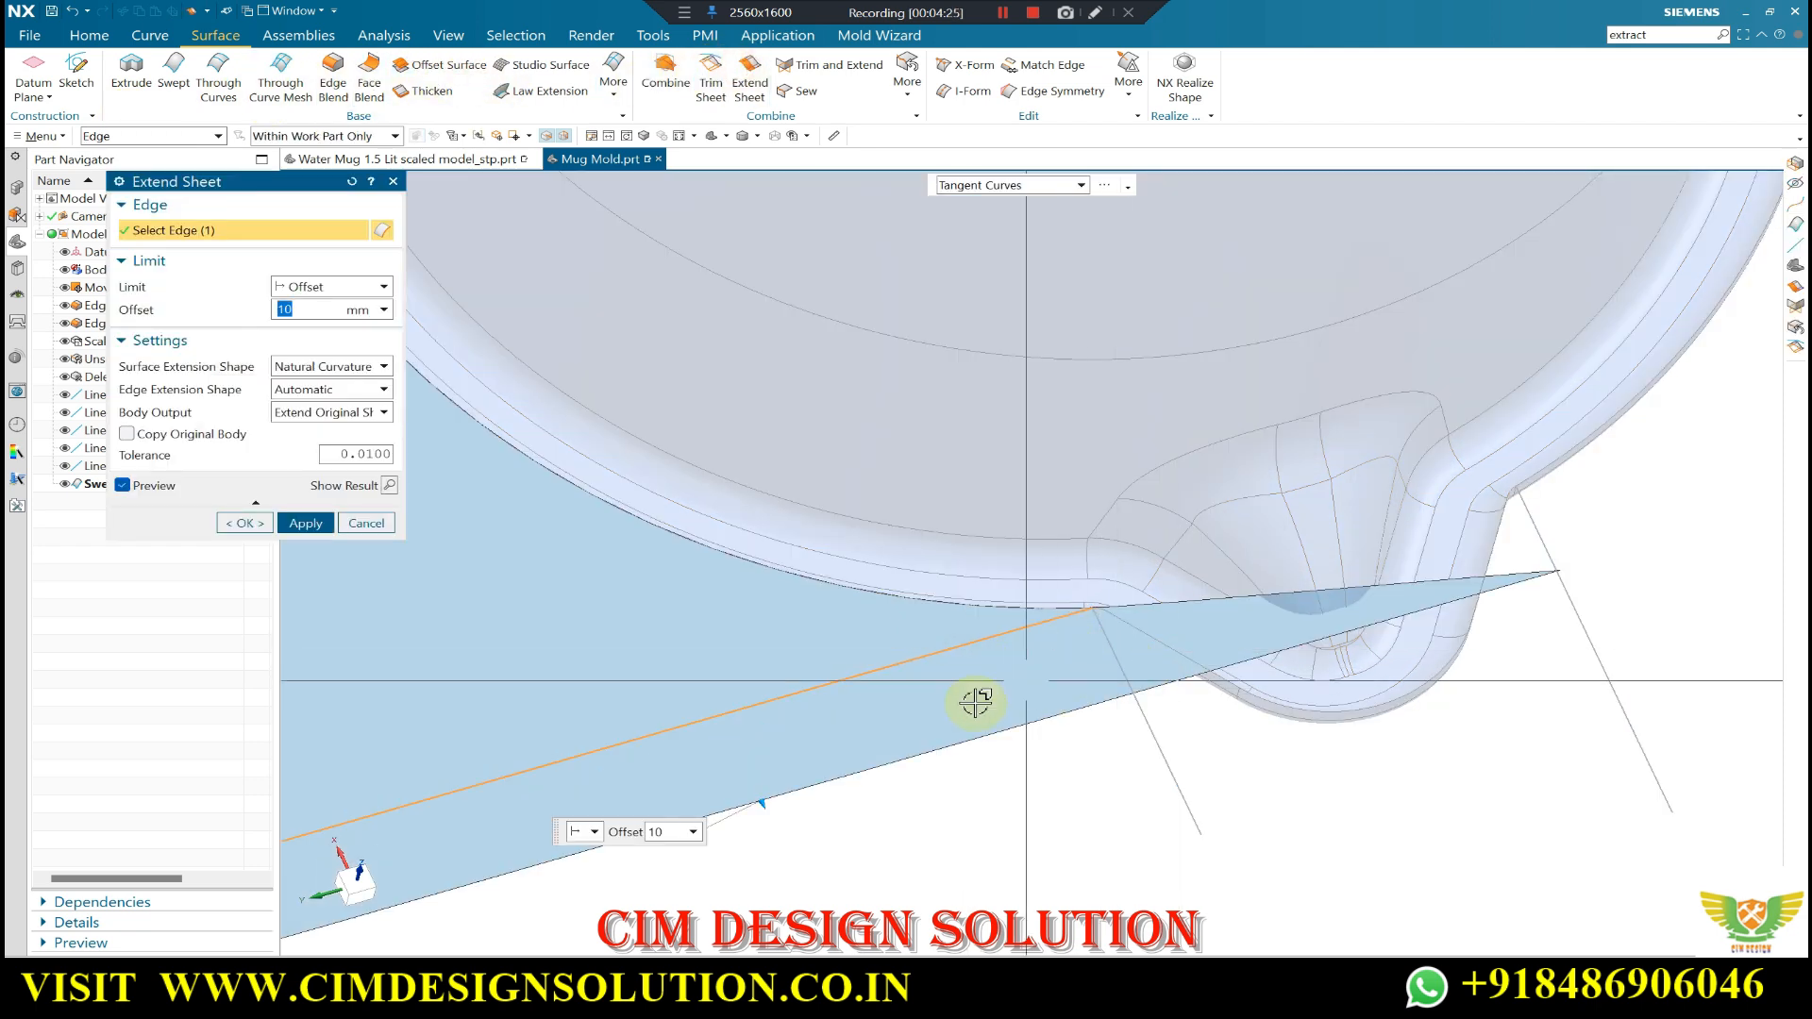
pyautogui.scroll(-2, 830, 712)
pyautogui.moveTo(790, 725); pyautogui.dragTo(923, 942)
pyautogui.middleClick(1036, 694)
# - Extend the sheet's straight edge at the handle end outward by 94 mm
pyautogui.moveTo(1035, 694); pyautogui.dragTo(768, 416, button='middle')
pyautogui.click(930, 412)
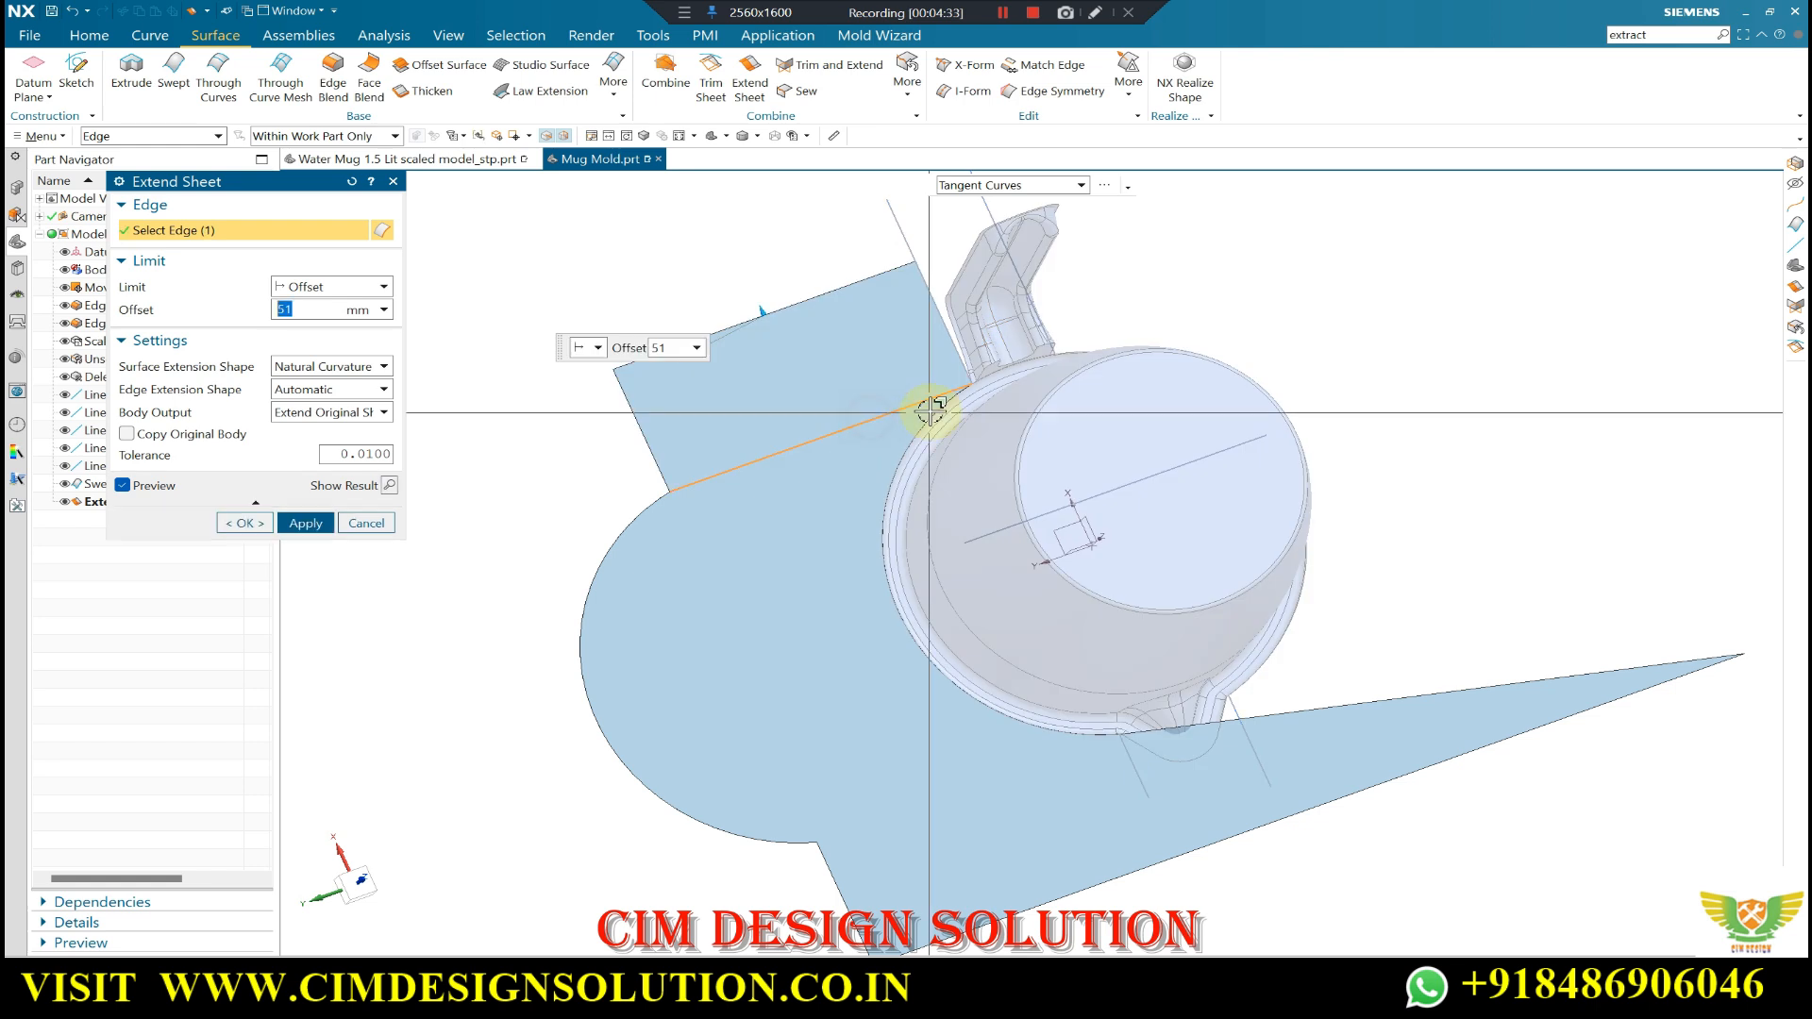
pyautogui.moveTo(752, 319); pyautogui.dragTo(715, 208)
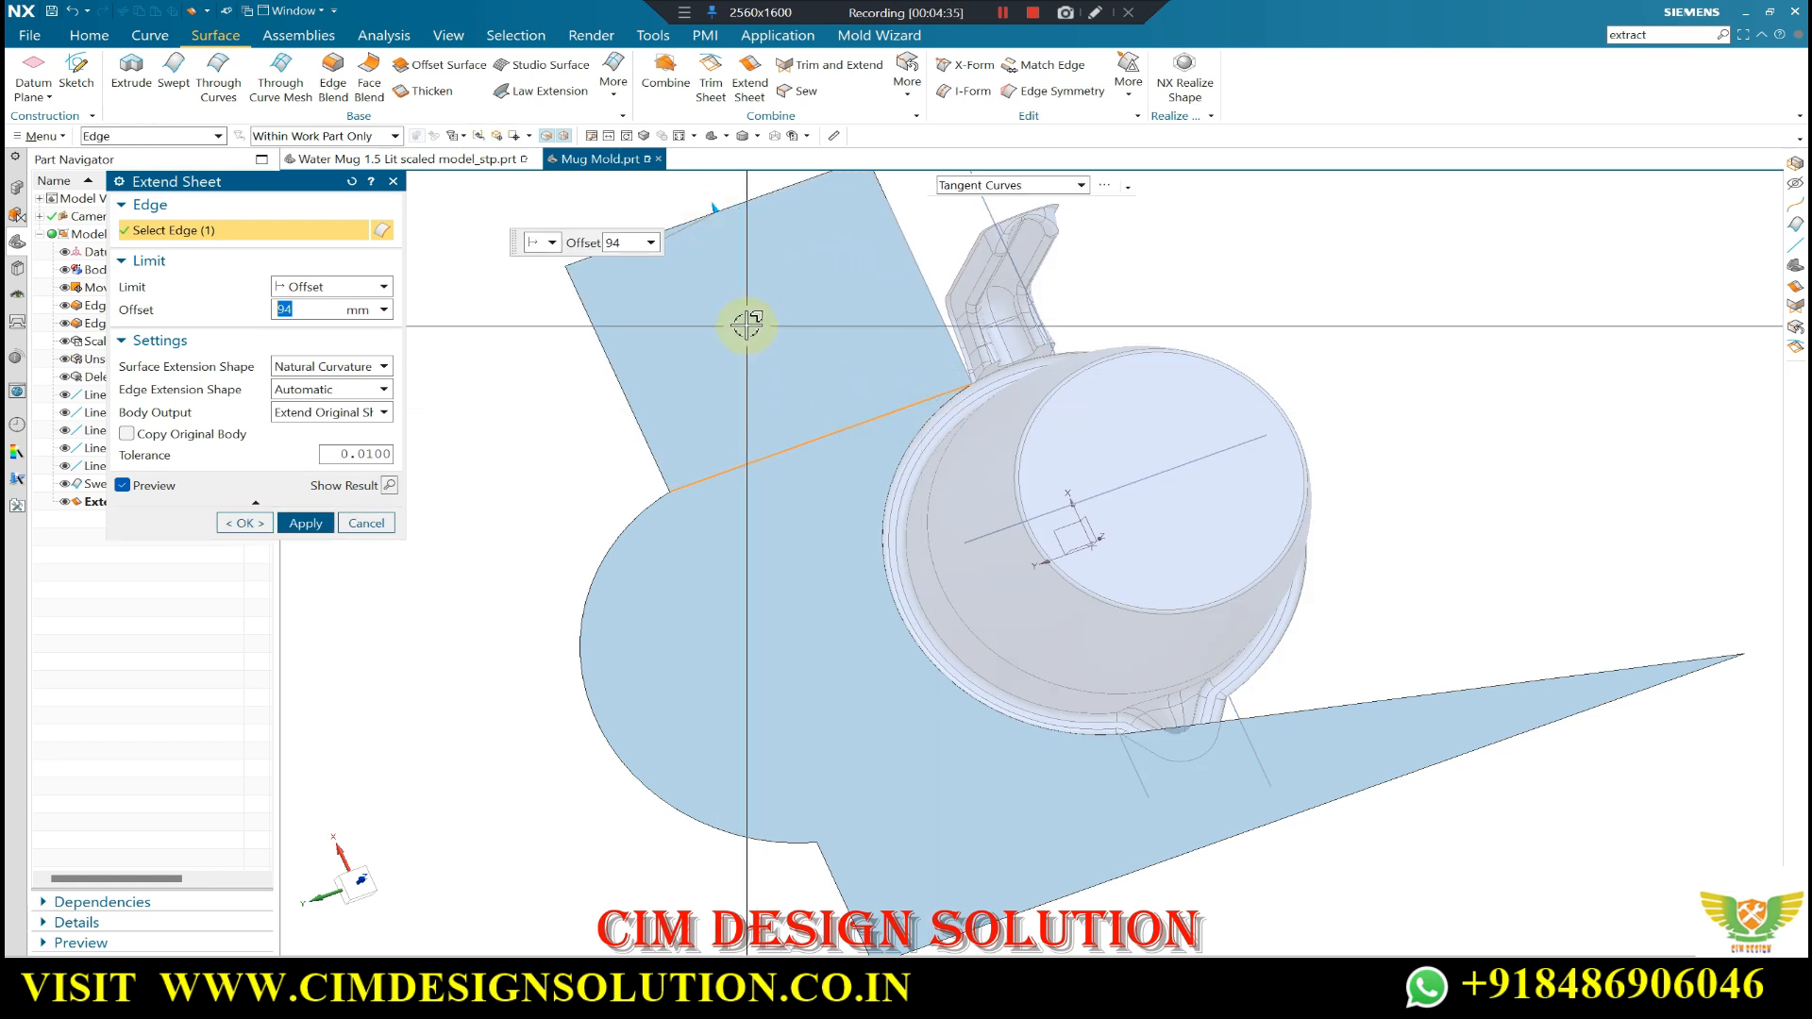
pyautogui.middleClick(747, 325)
pyautogui.scroll(-1, 724, 376)
pyautogui.press('Escape')
# - Trim the extended sheet body with the XC-ZC plane at distance 0, keeping the portion on the +Y side
pyautogui.scroll(2, 1090, 755)
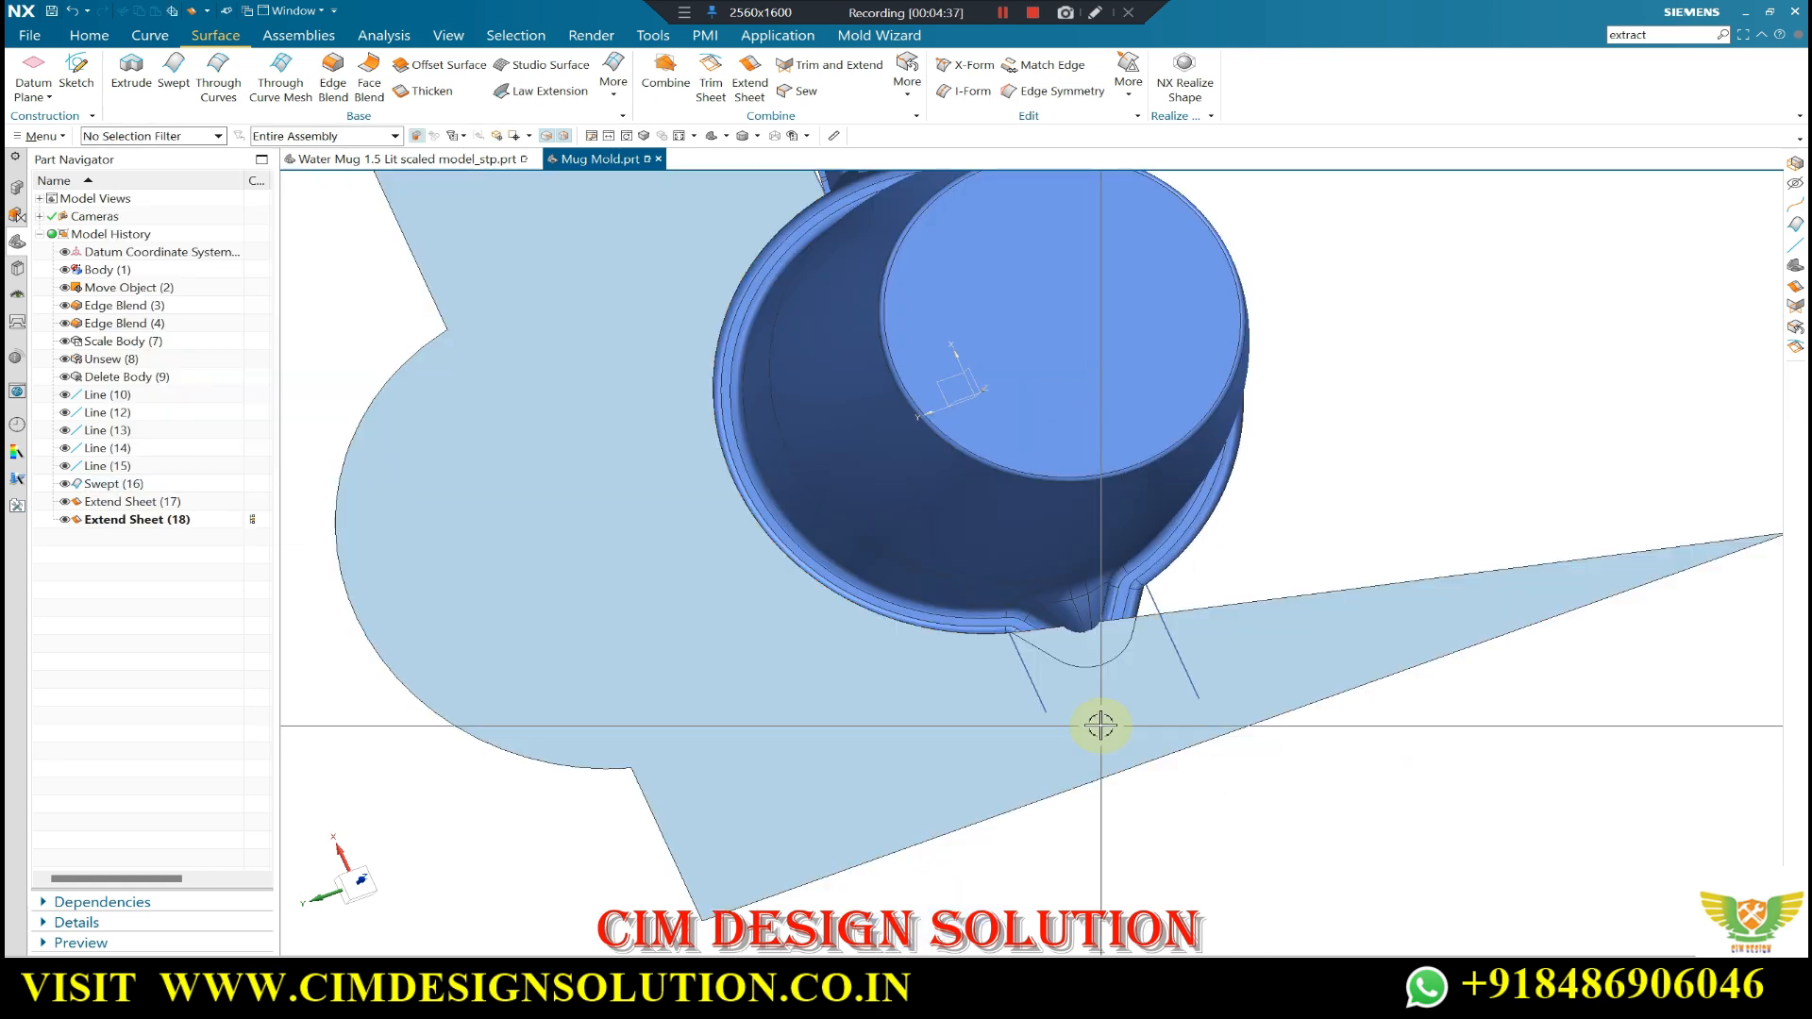
pyautogui.scroll(-1, 1101, 725)
pyautogui.moveTo(1141, 680); pyautogui.dragTo(733, 412, button='middle')
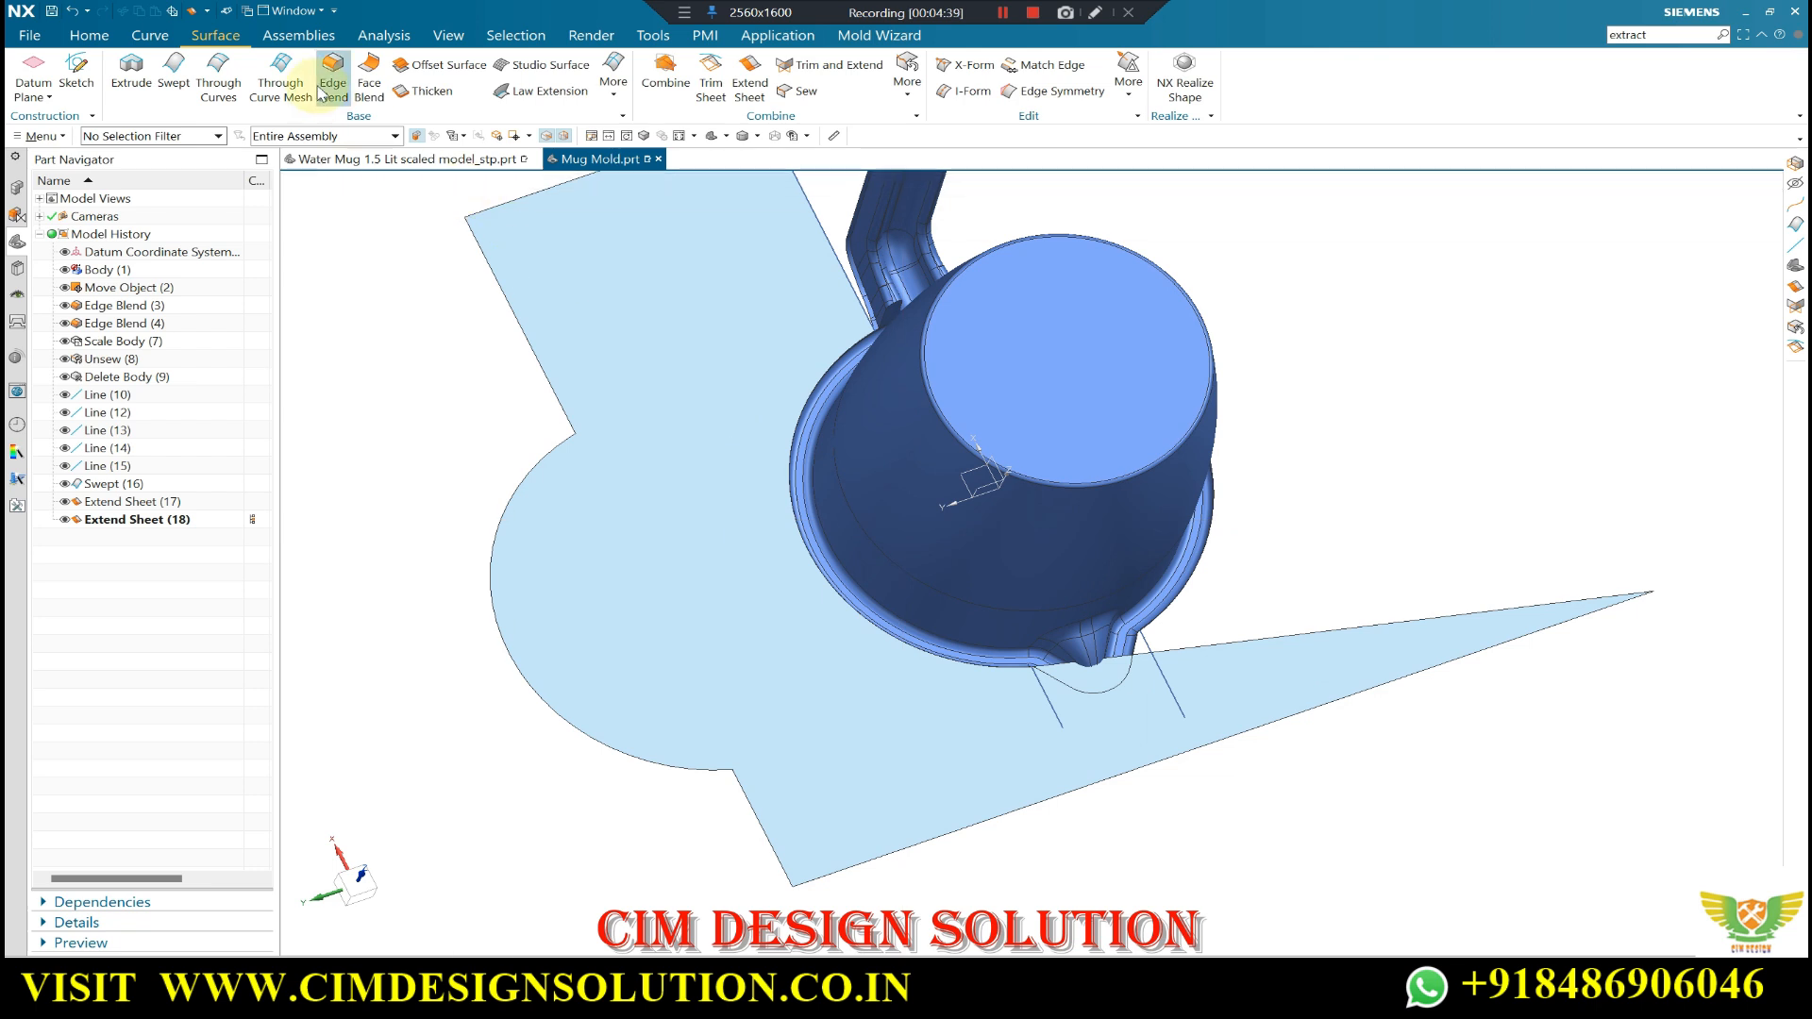
pyautogui.scroll(2, 132, 60)
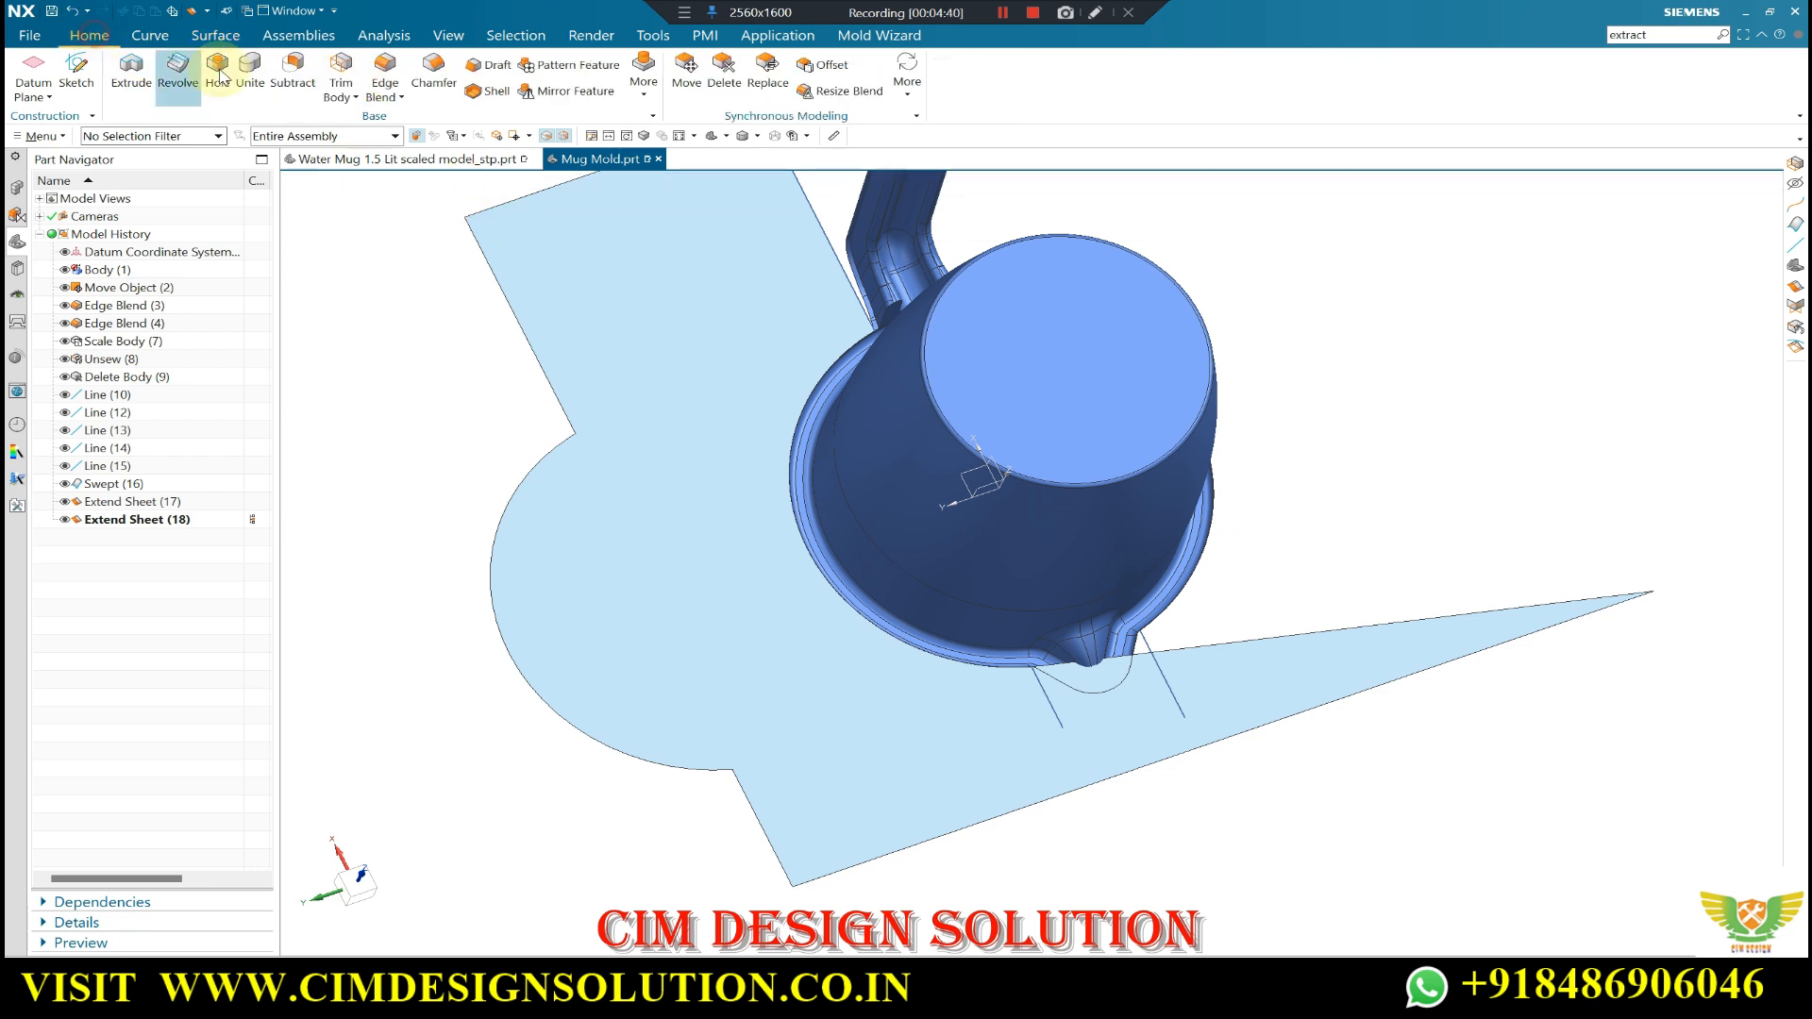
pyautogui.click(329, 73)
pyautogui.click(746, 525)
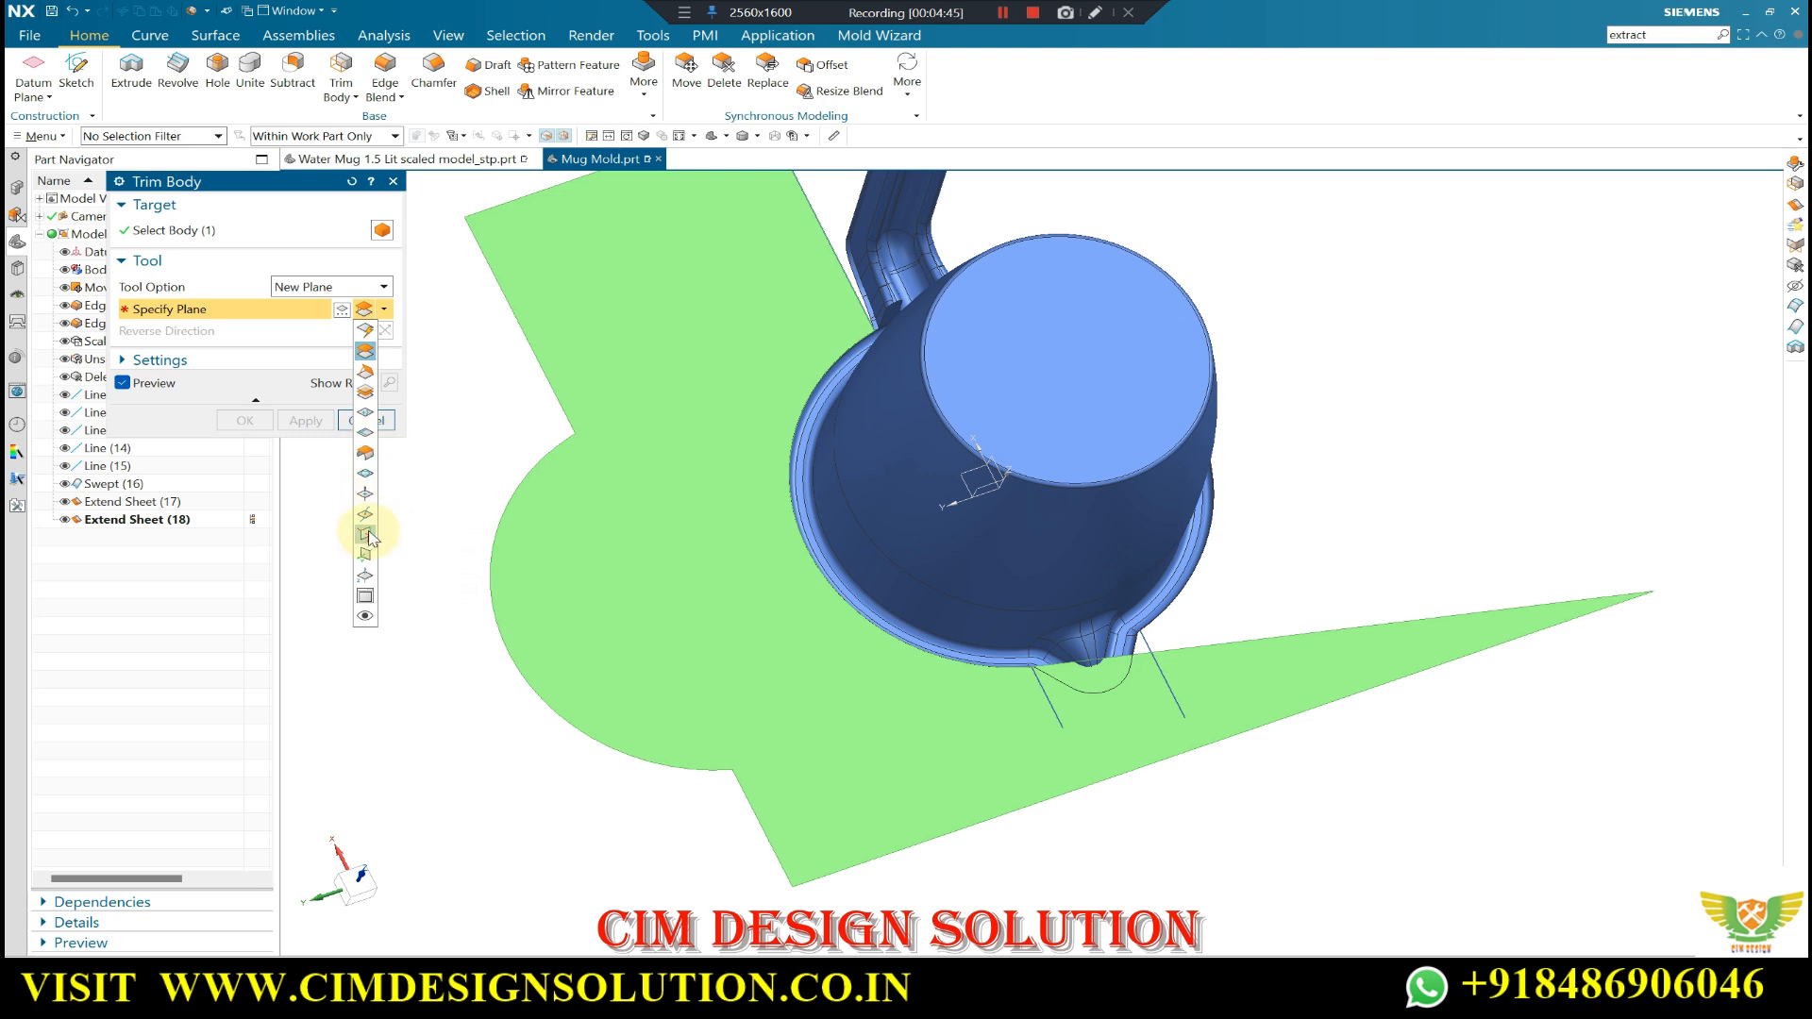
pyautogui.click(367, 518)
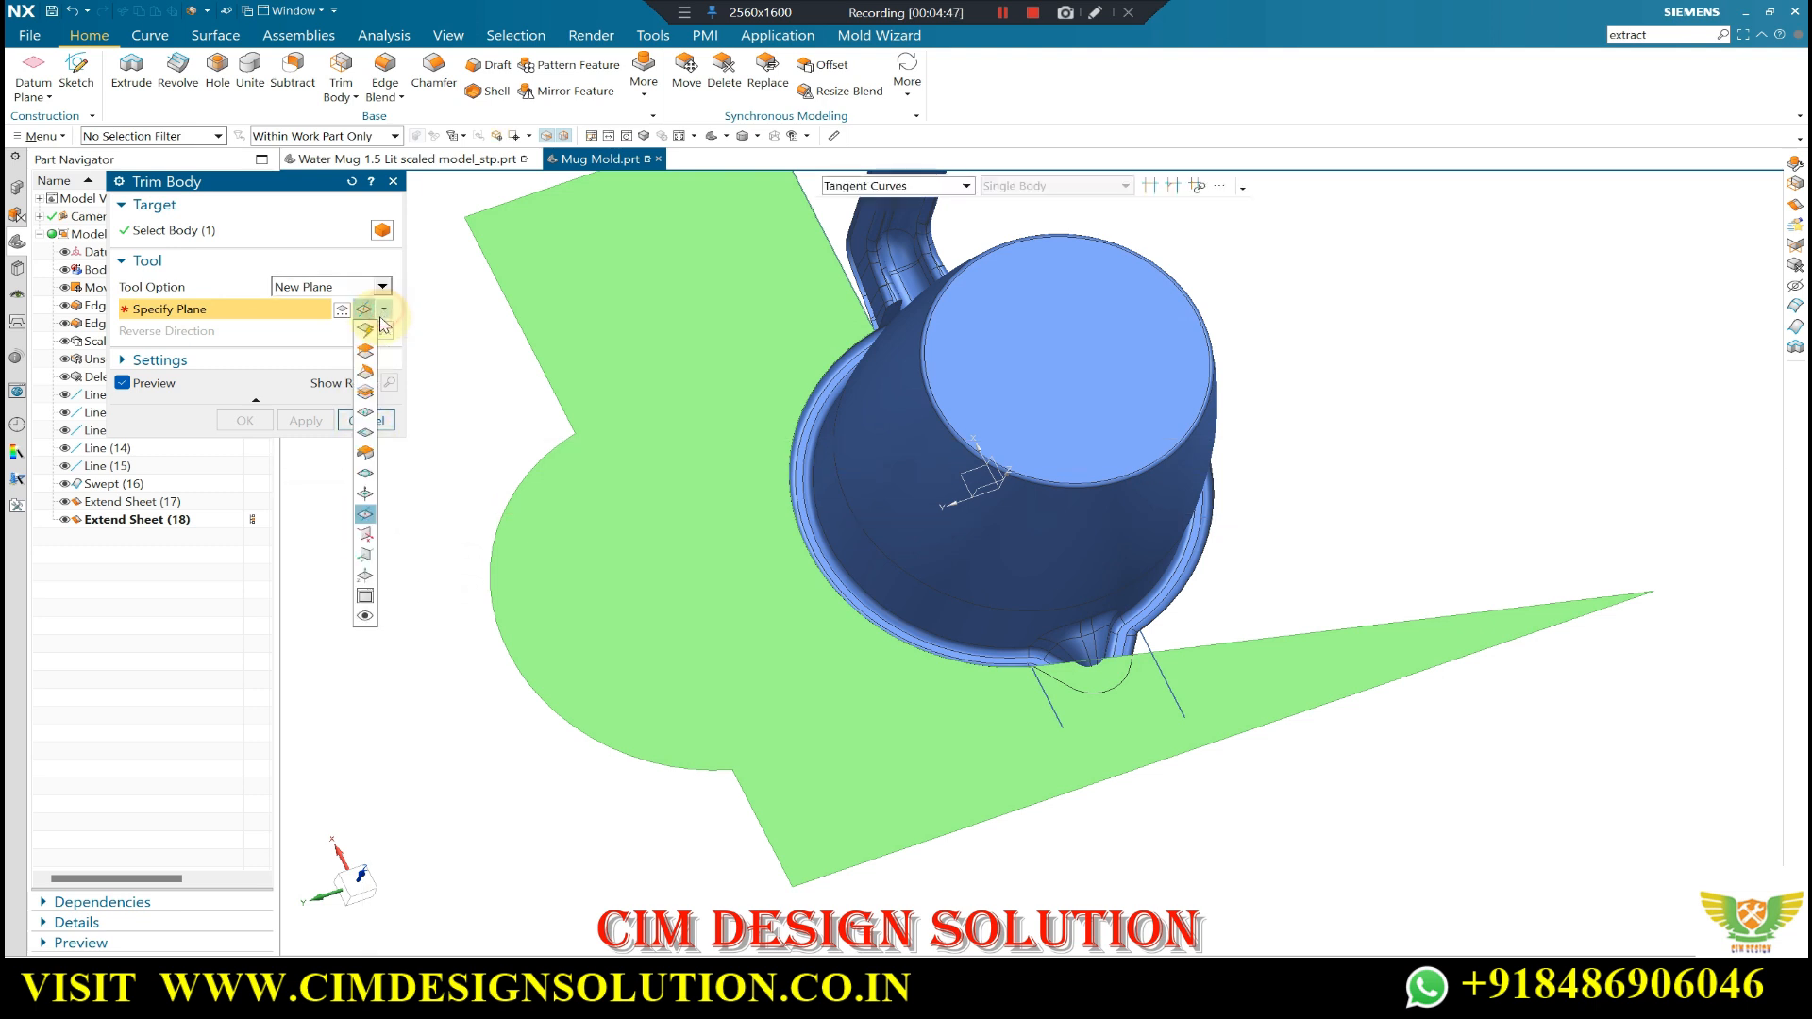
pyautogui.click(363, 536)
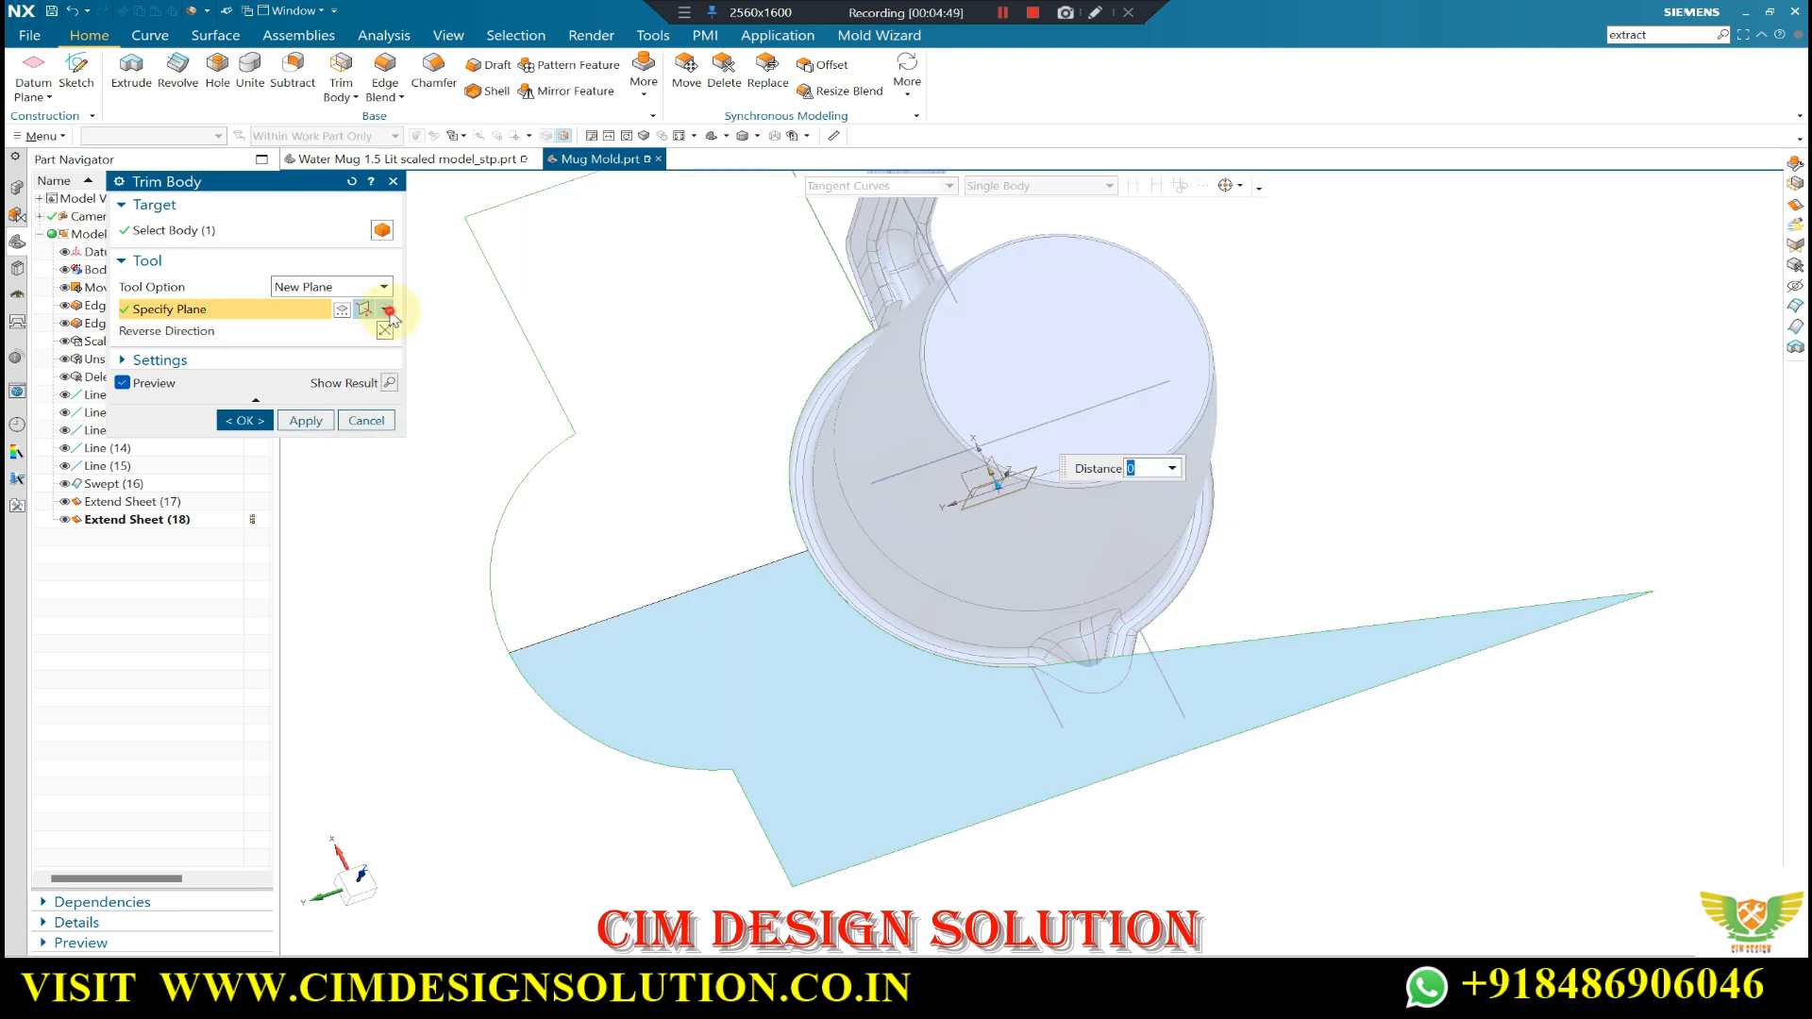
pyautogui.click(367, 554)
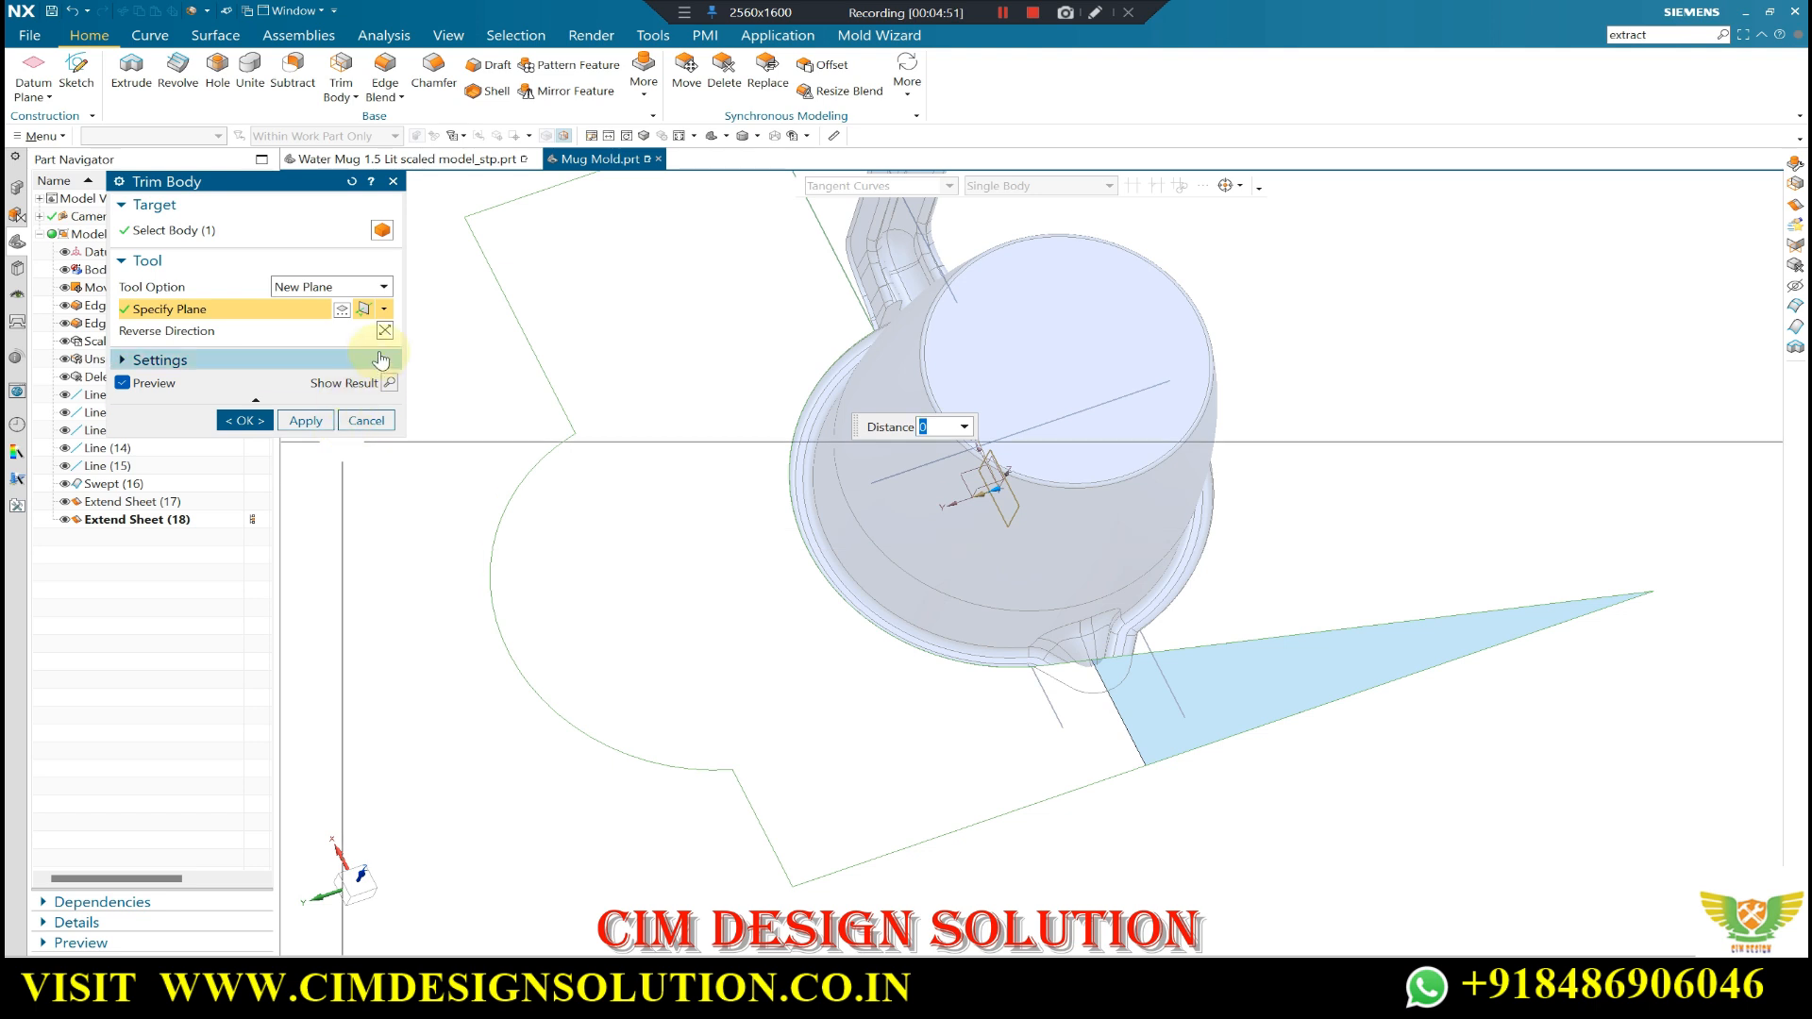
pyautogui.click(385, 330)
pyautogui.click(241, 425)
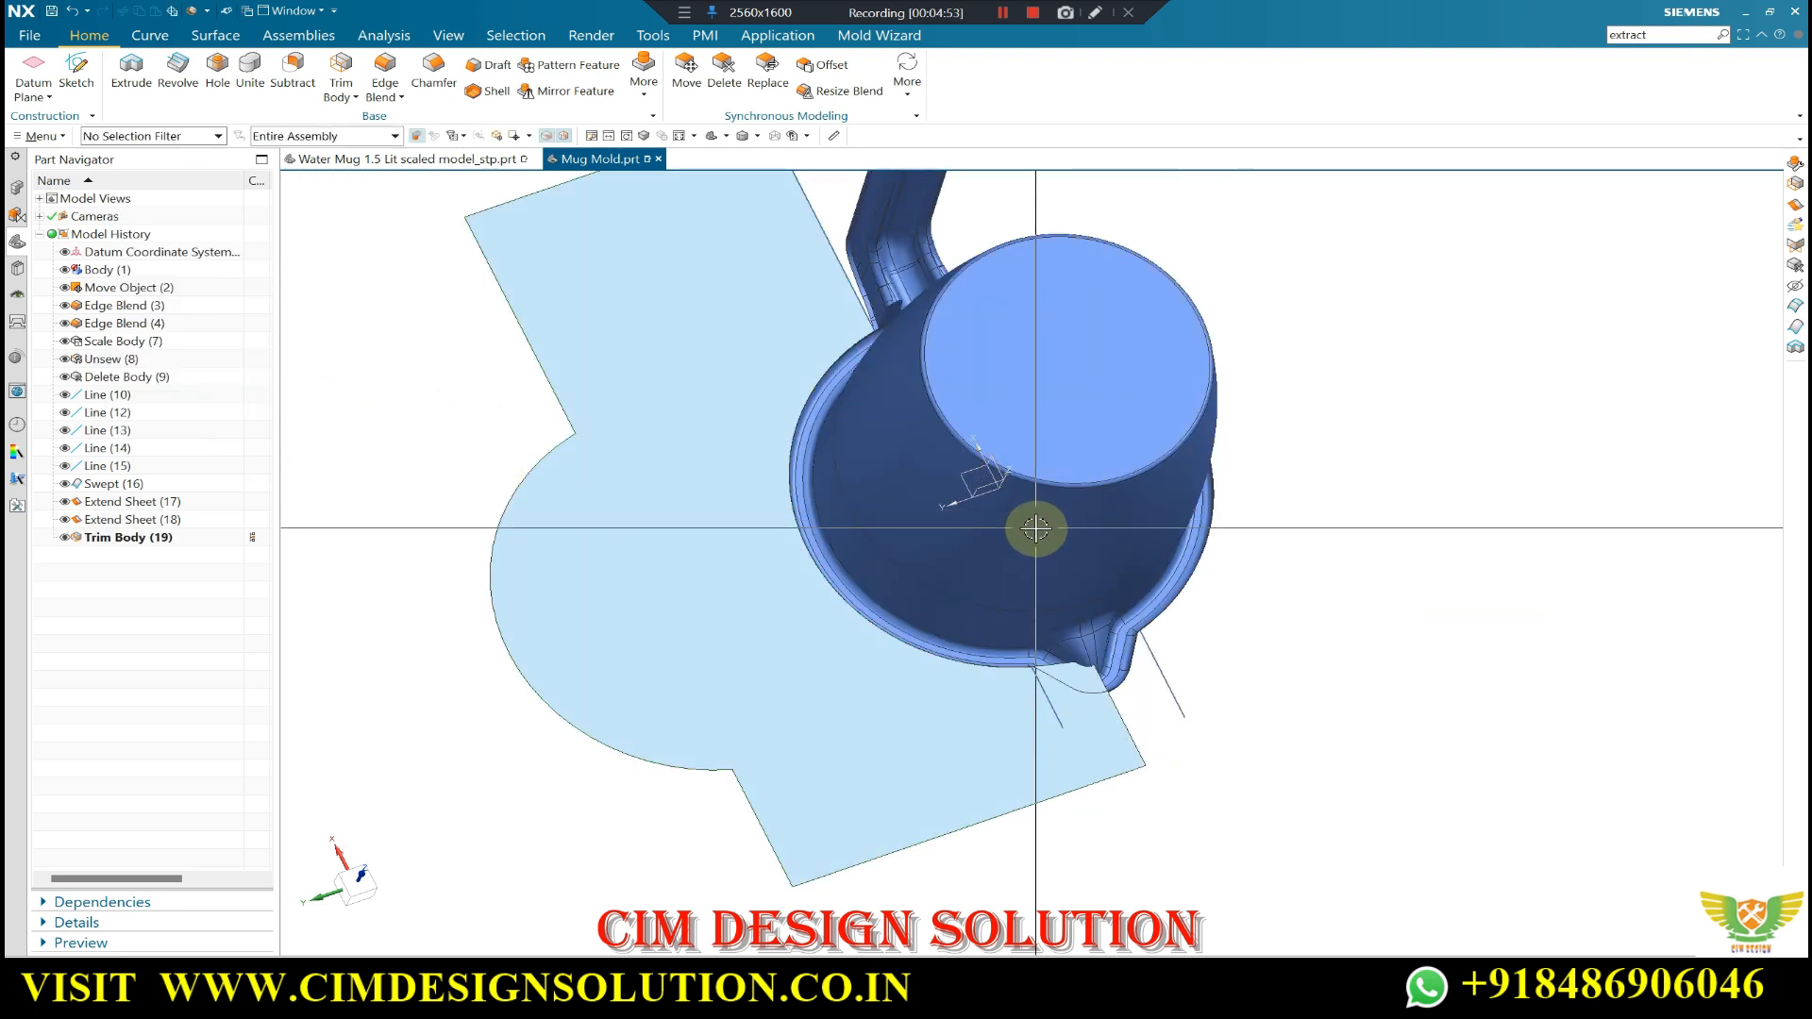
# - Set up a Trim Sheet with the parting sheet as target and four outer rim edges around the spout as boundary
pyautogui.scroll(5, 1084, 731)
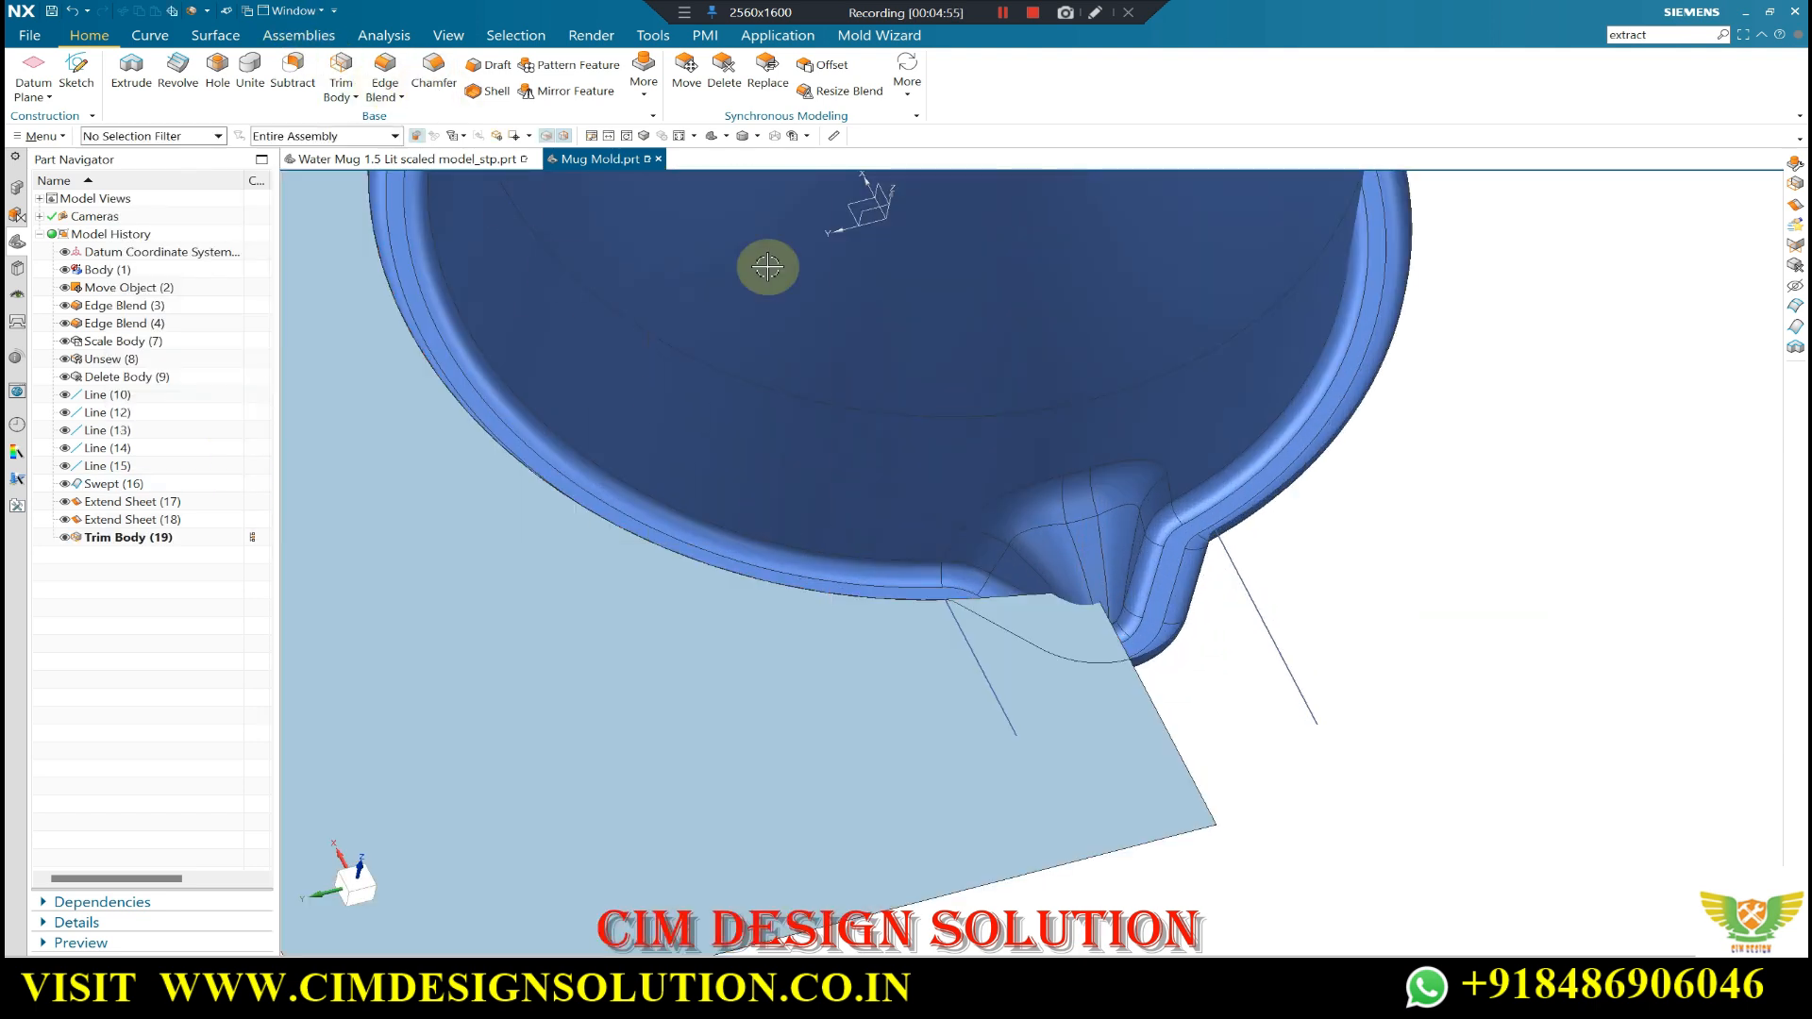
pyautogui.scroll(2, 1011, 639)
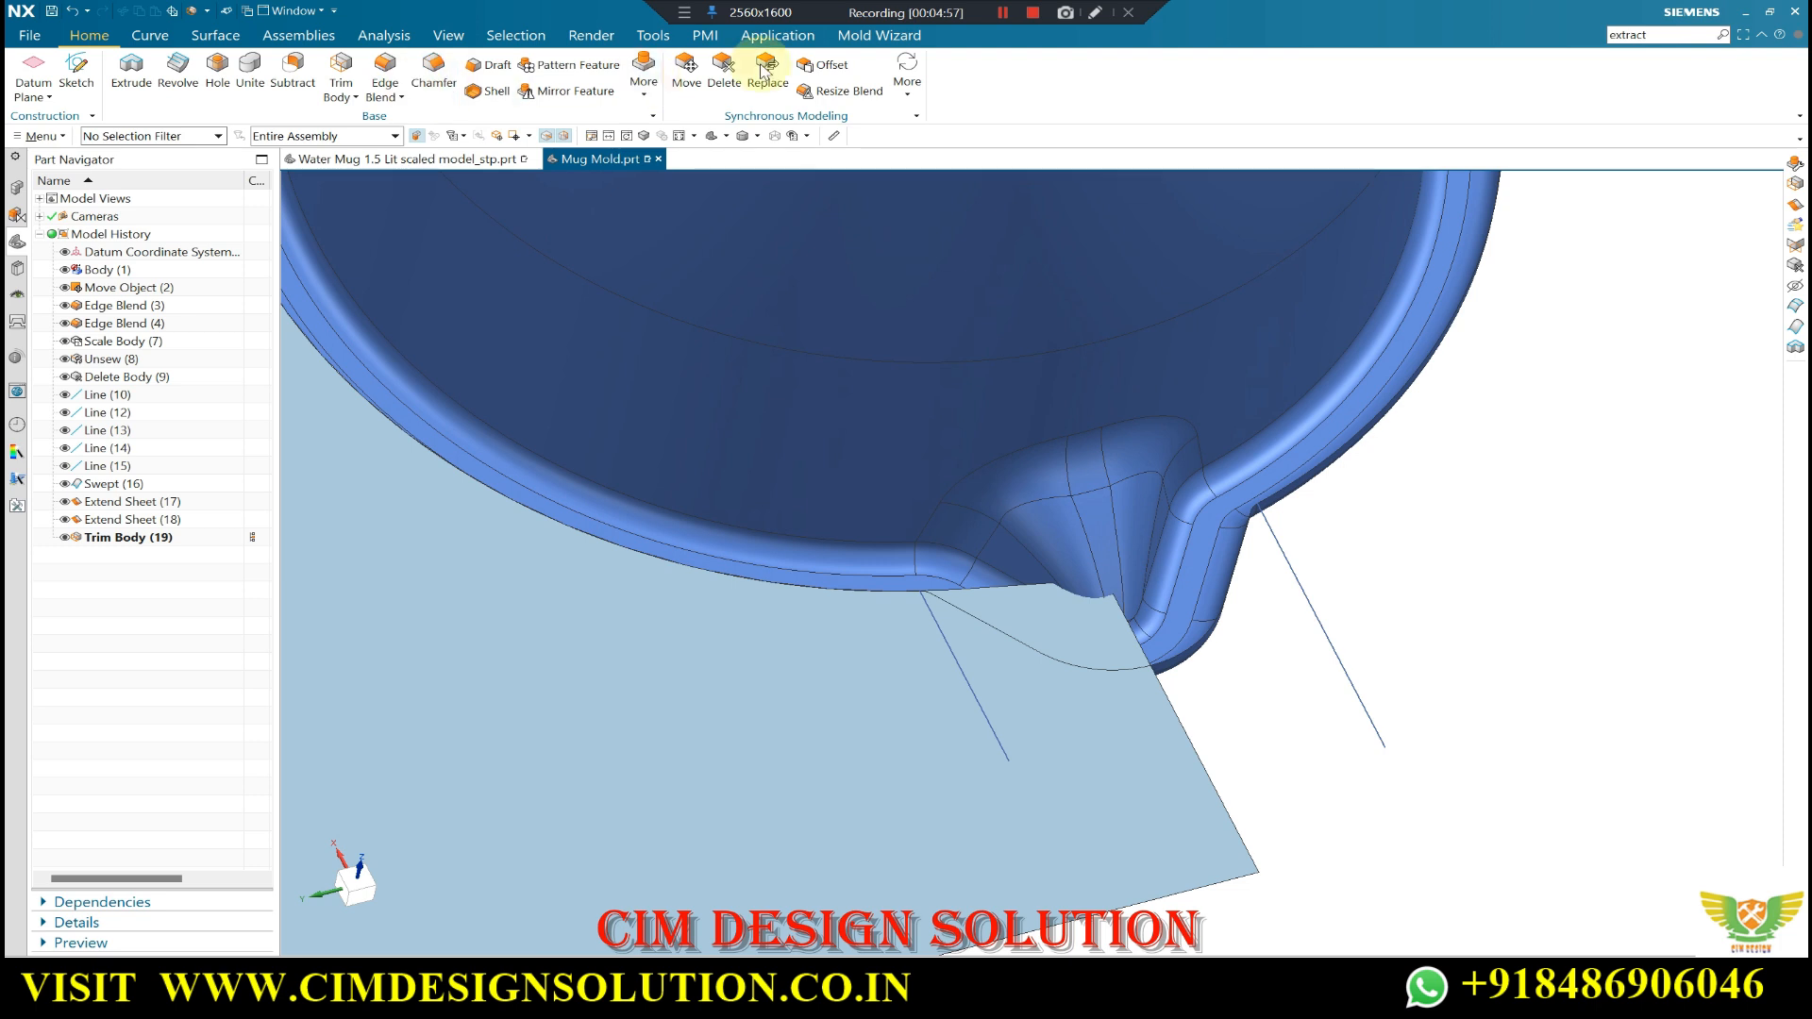
pyautogui.click(212, 36)
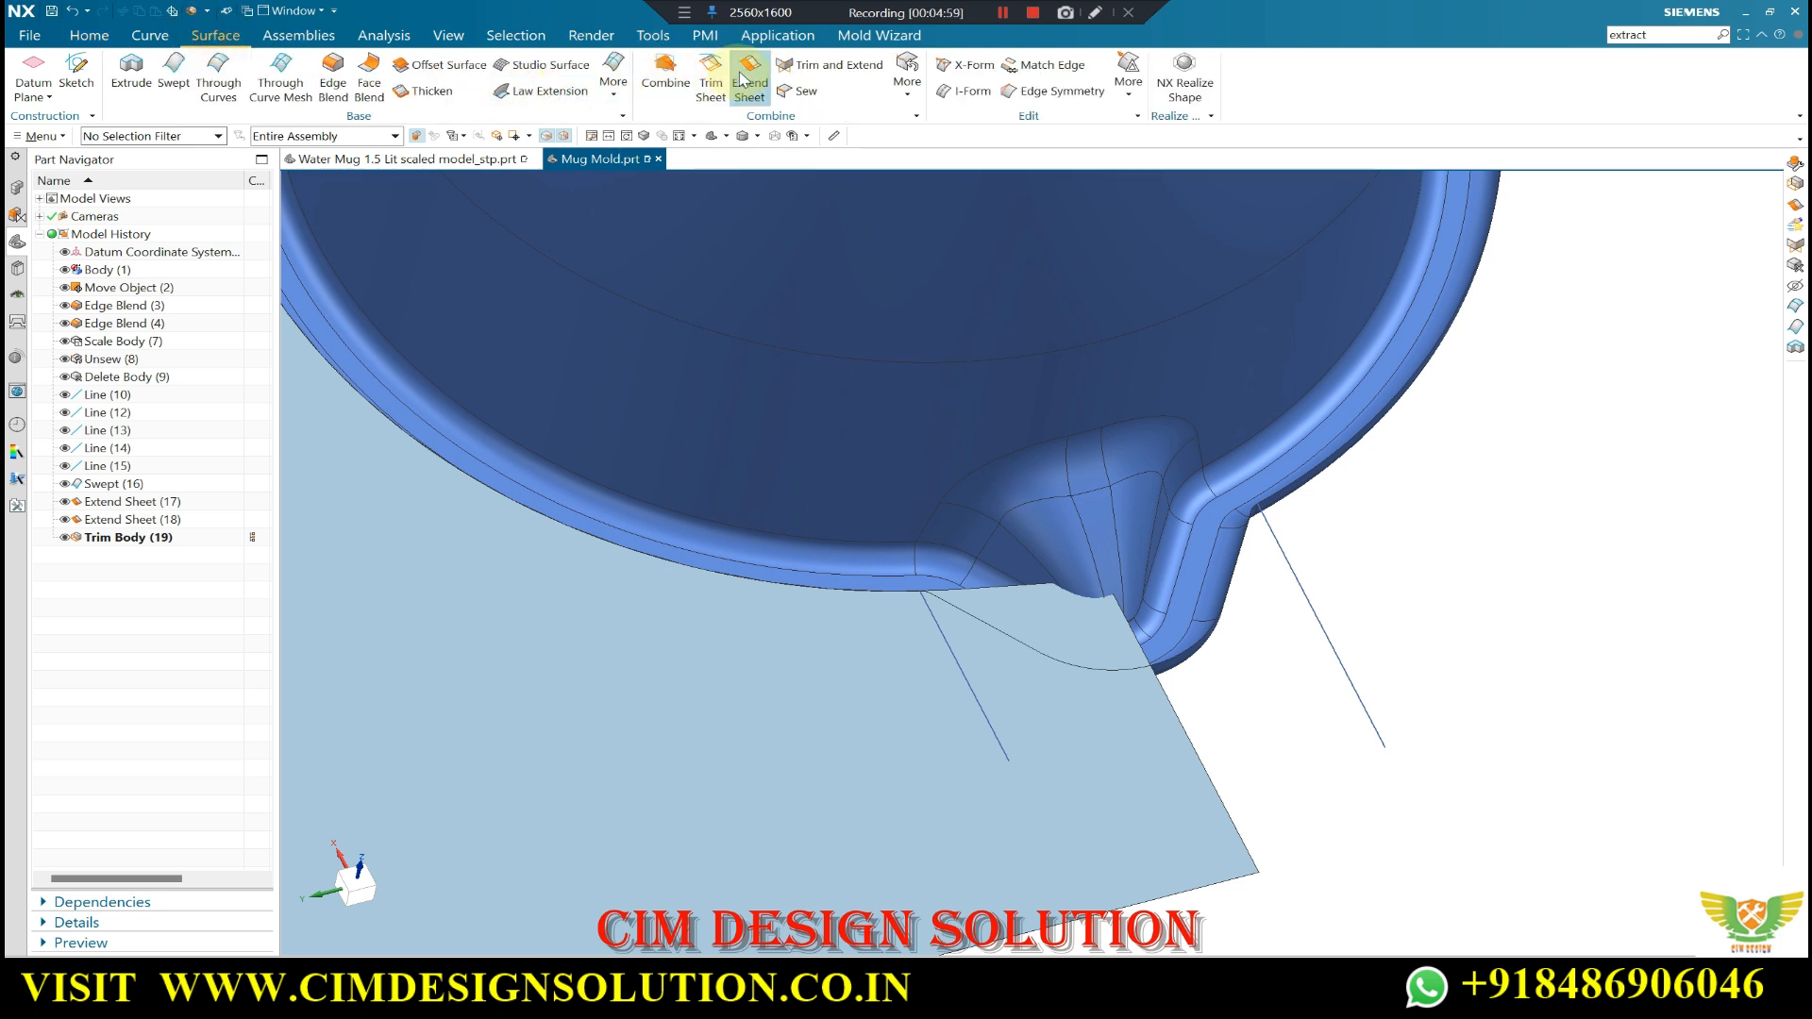
pyautogui.click(711, 80)
pyautogui.click(1060, 749)
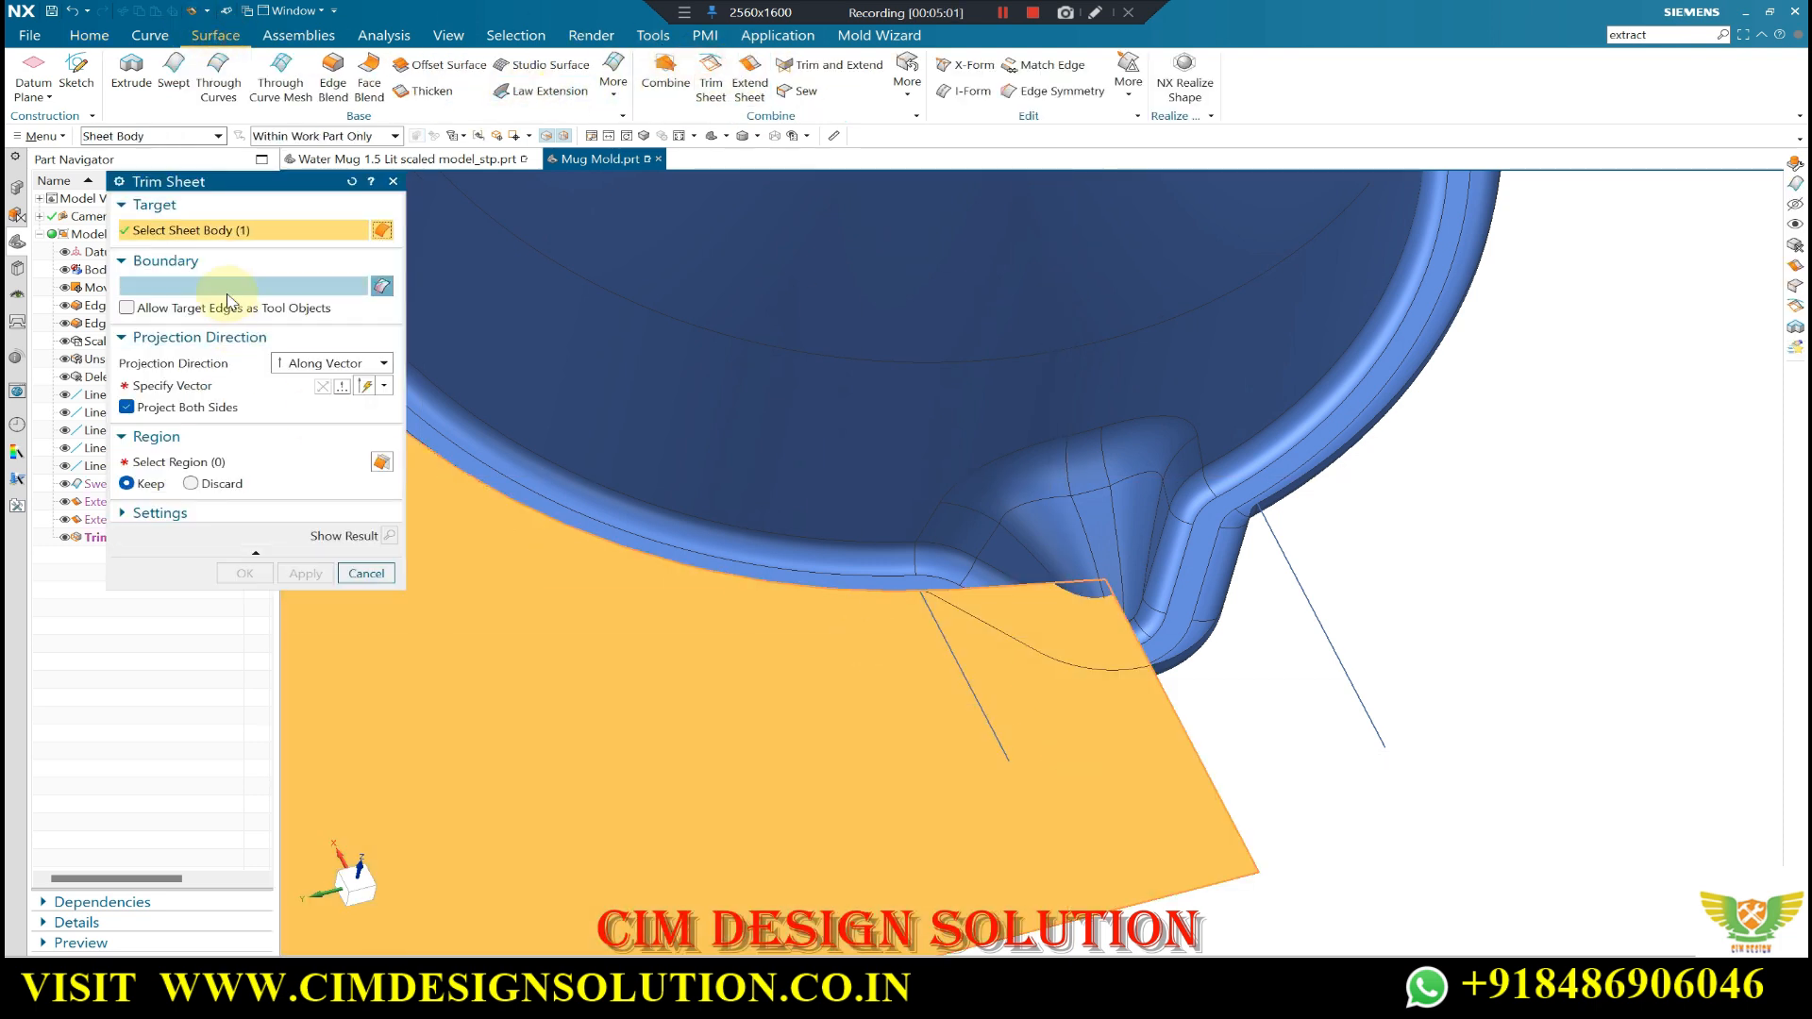
pyautogui.click(226, 287)
pyautogui.click(963, 609)
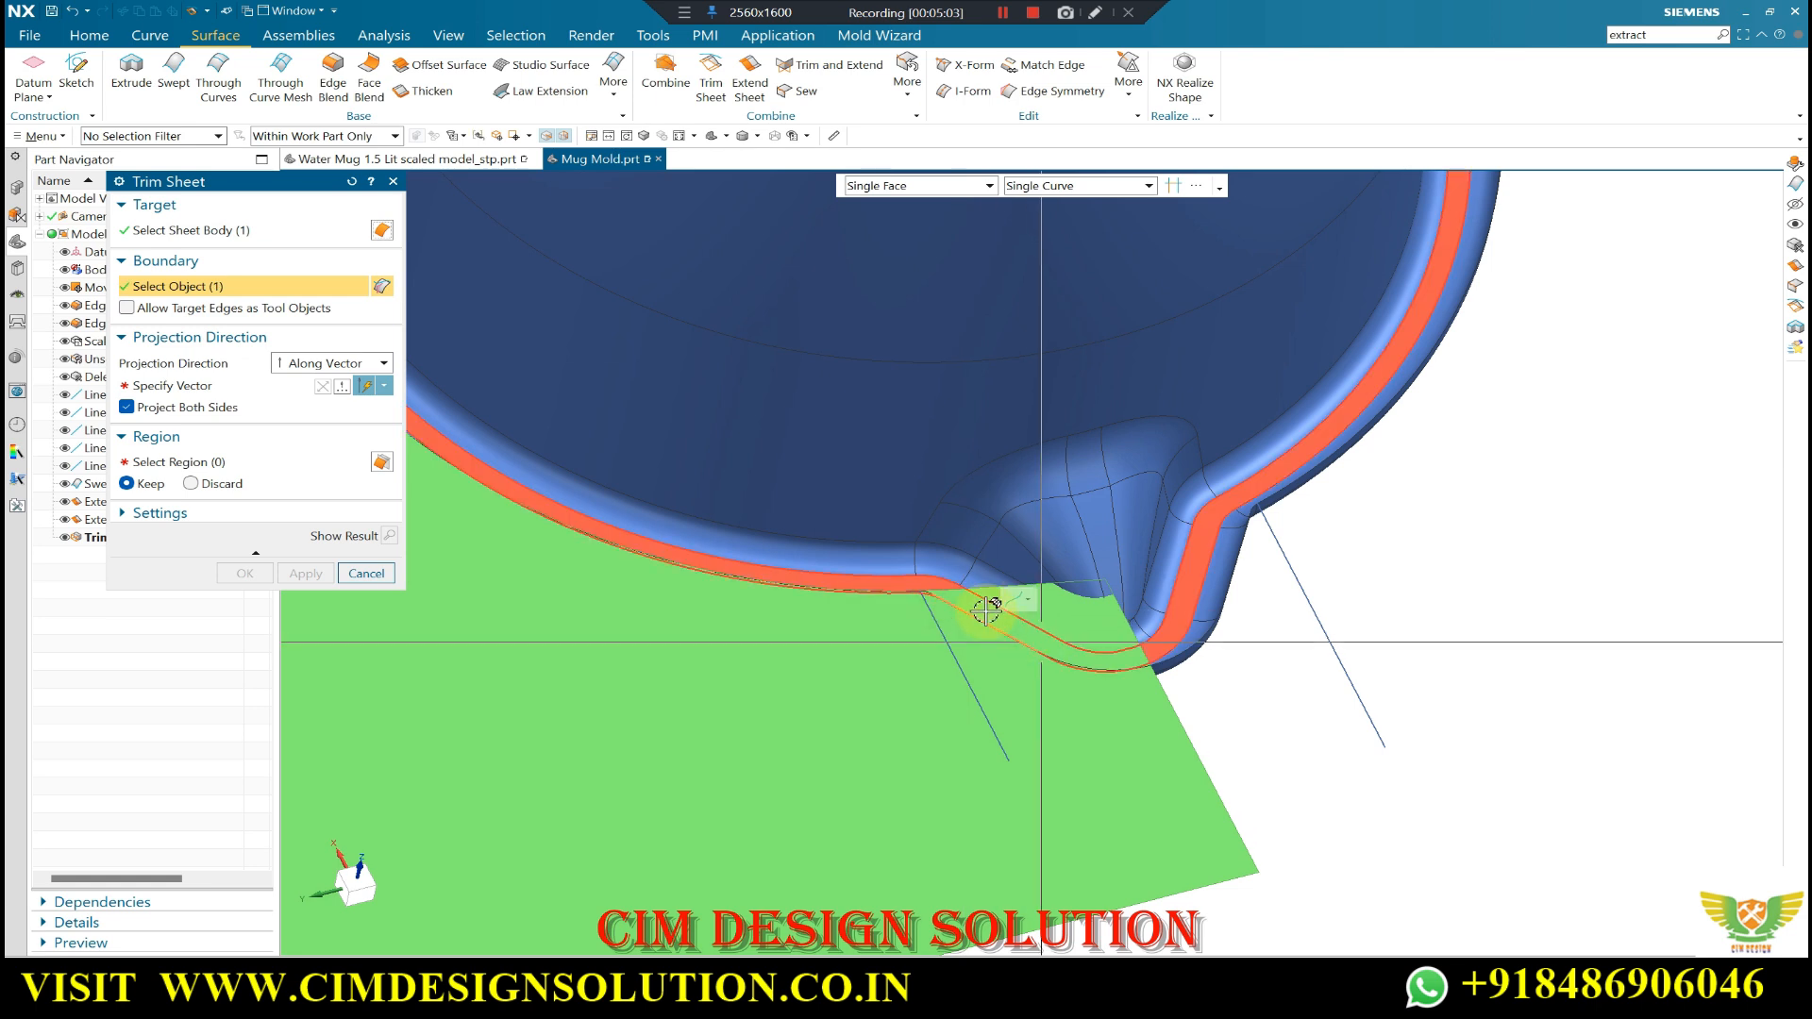
pyautogui.scroll(5, 897, 604)
pyautogui.click(861, 621)
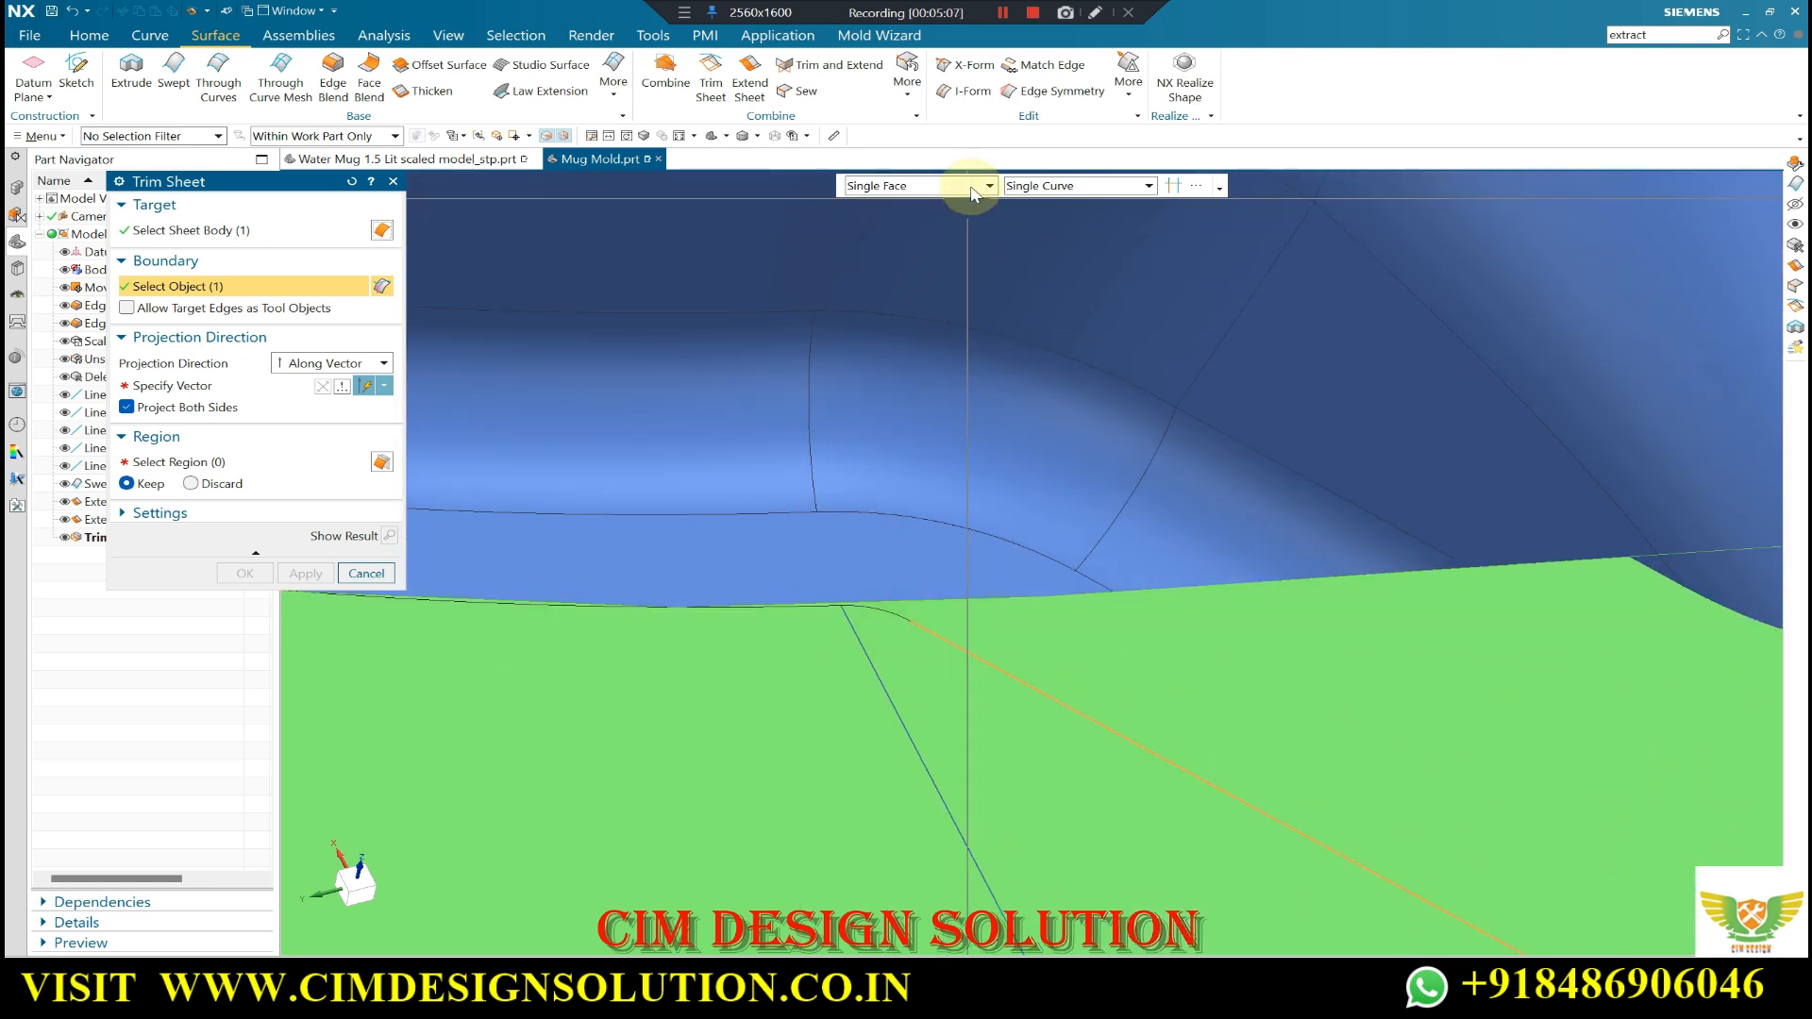
pyautogui.scroll(3, 944, 593)
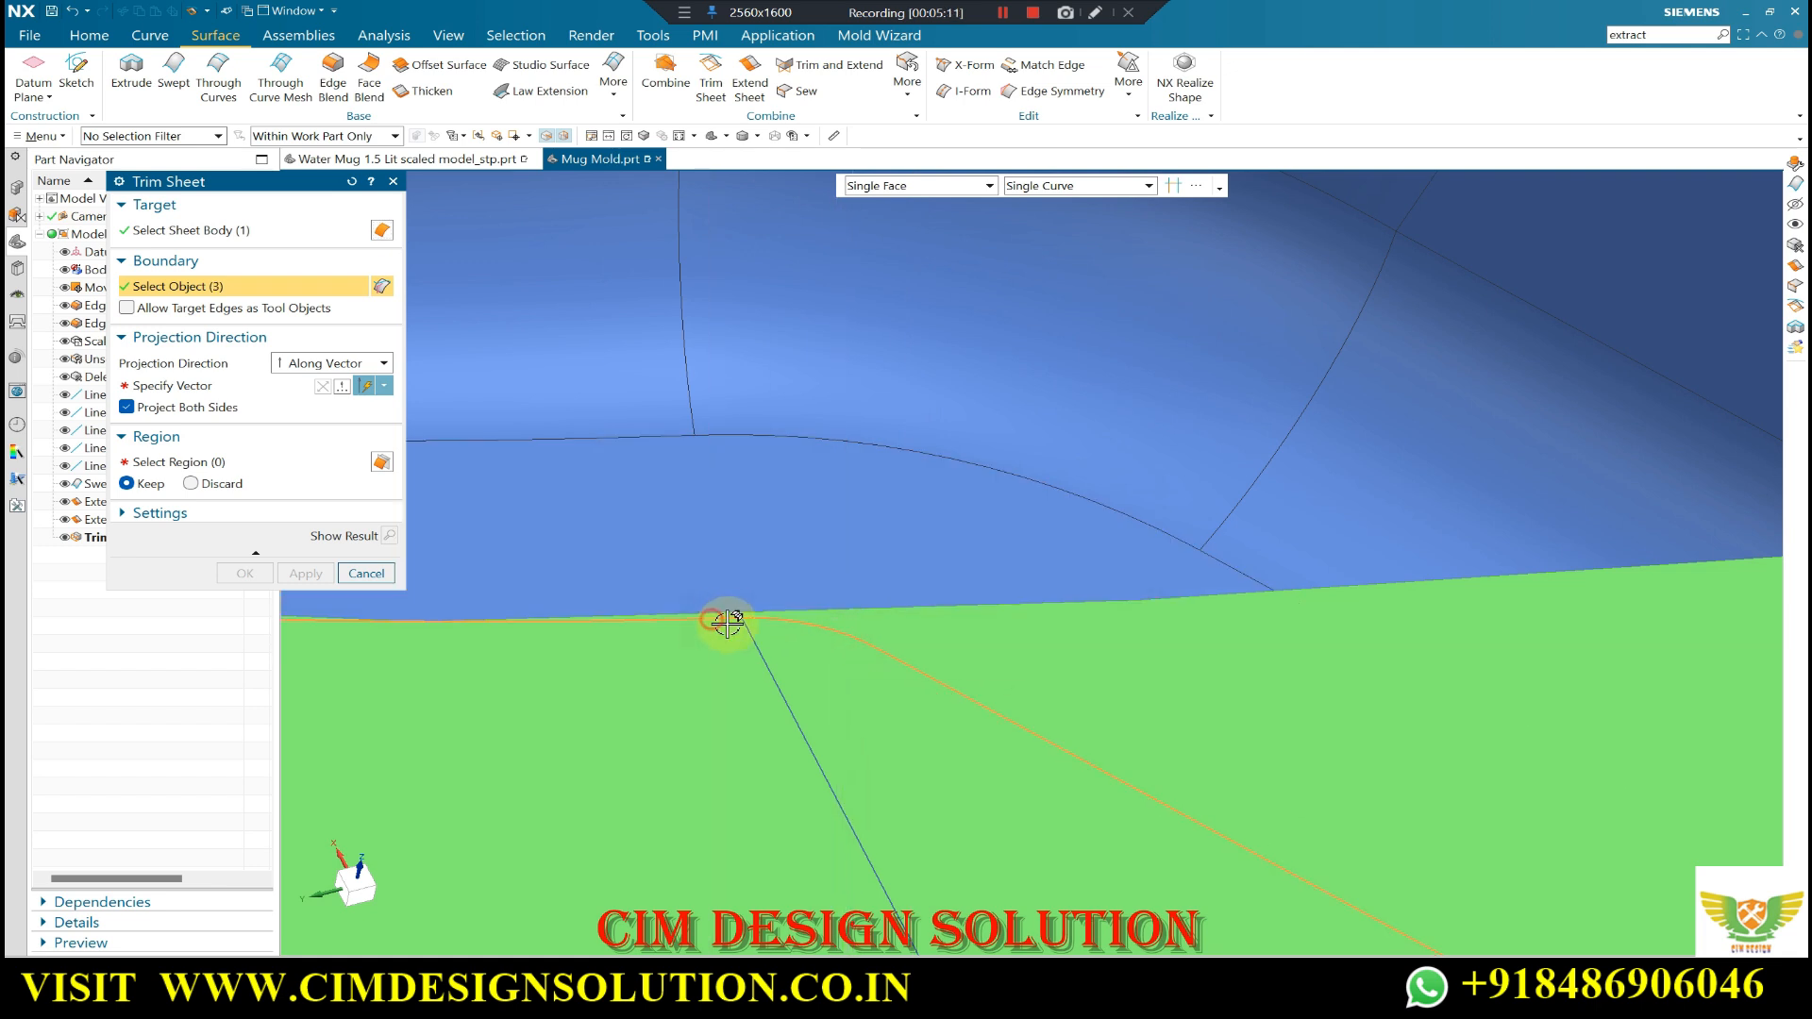
pyautogui.scroll(-5, 745, 609)
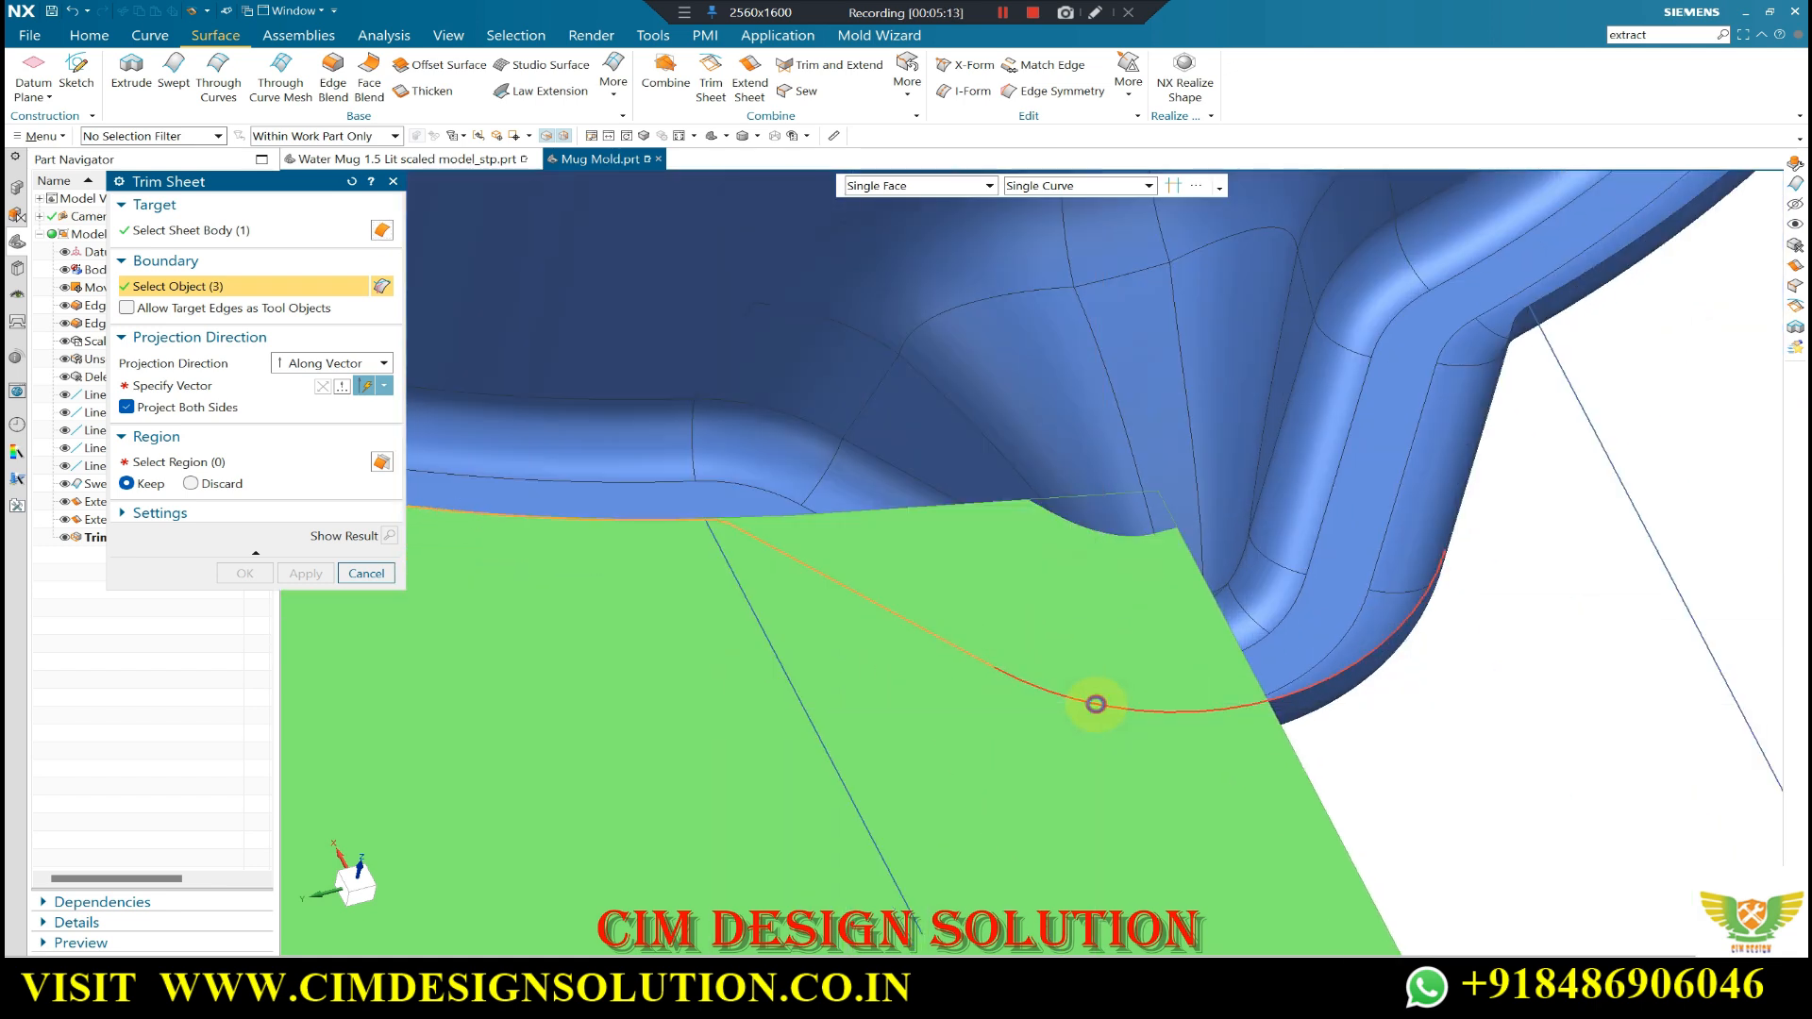
pyautogui.click(1096, 704)
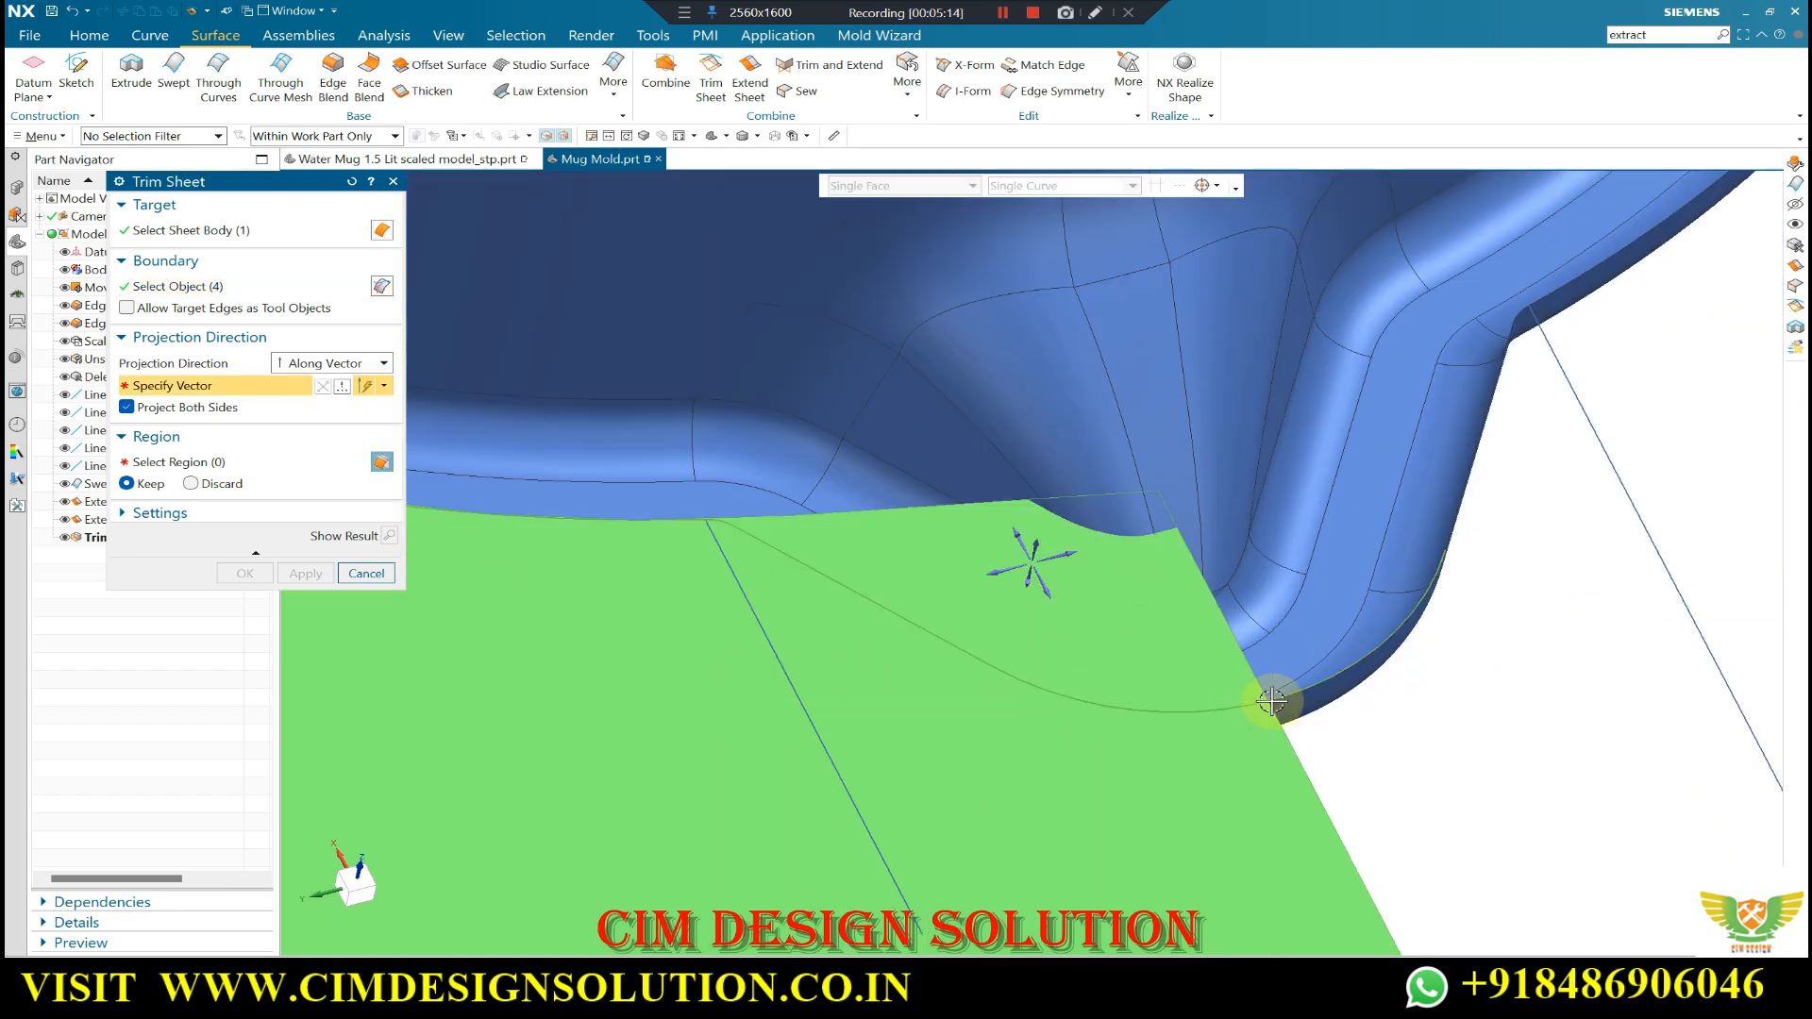
# - Project the trim boundary along ZC and apply the trim to remove the sheet area inside the spout outline
pyautogui.click(1035, 543)
pyautogui.middleClick(1029, 567)
pyautogui.scroll(-6, 1085, 591)
pyautogui.moveTo(1180, 703); pyautogui.dragTo(820, 466, button='middle')
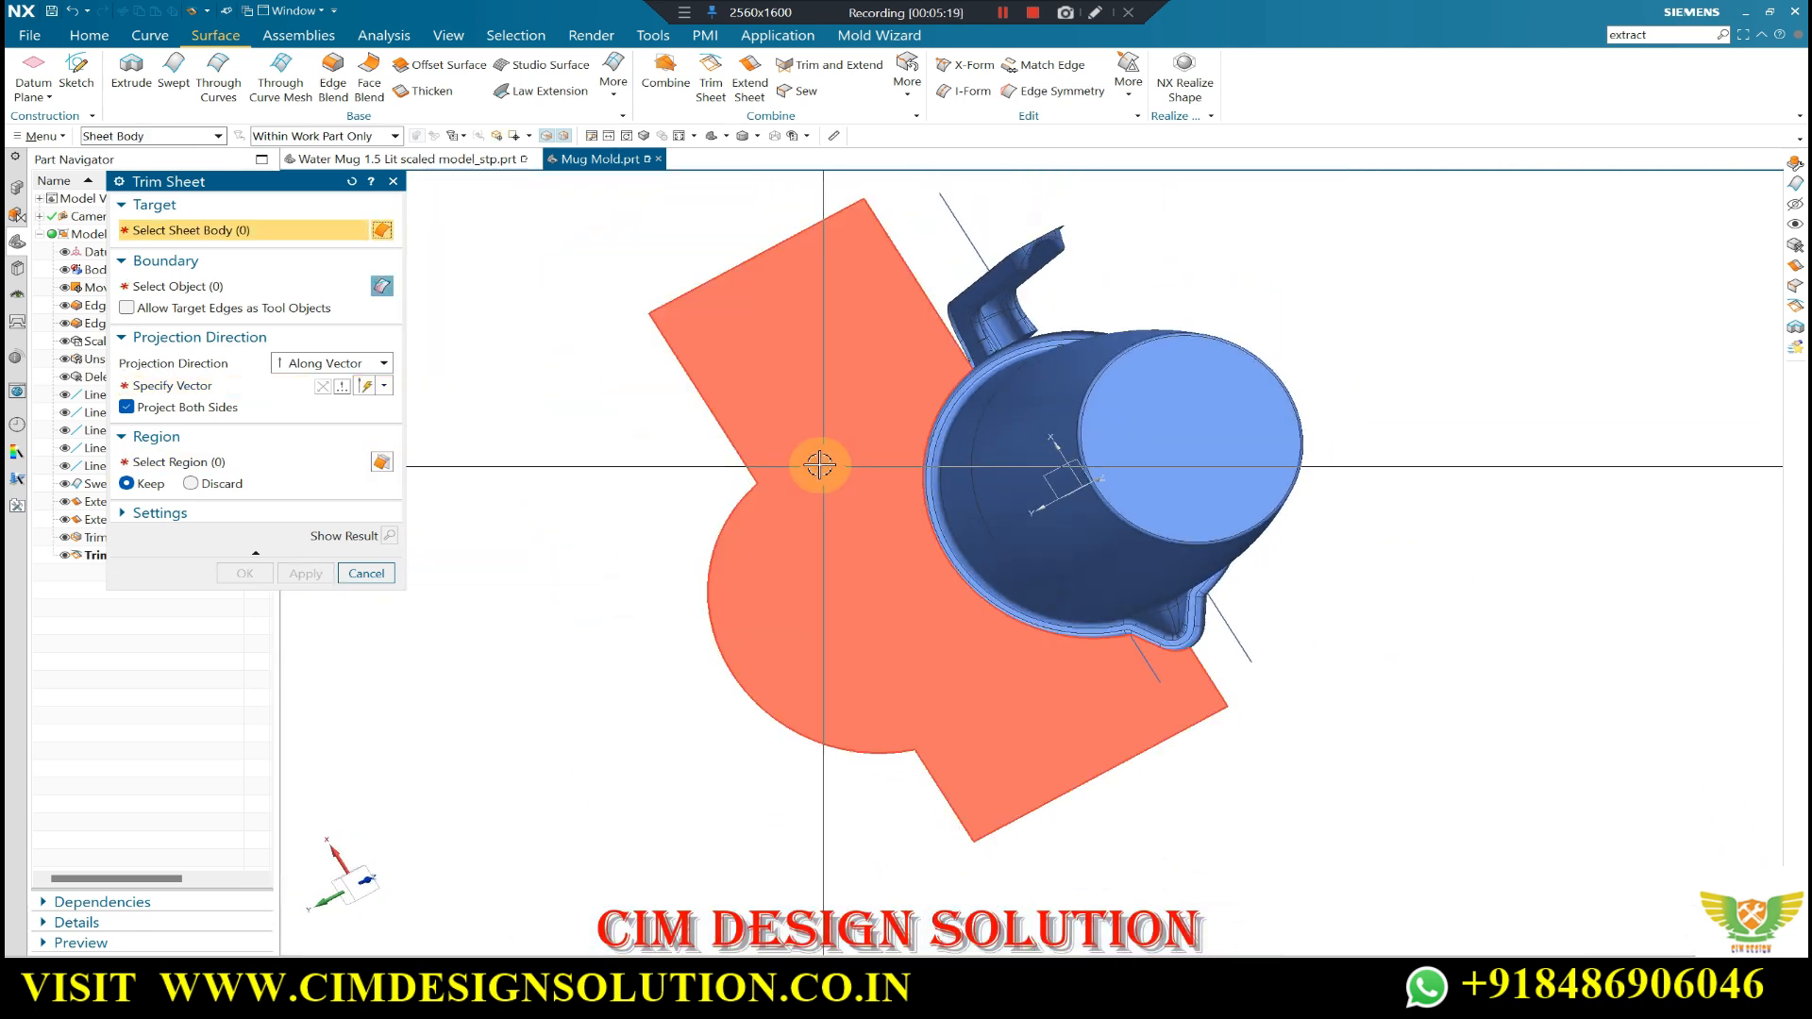
pyautogui.press('Escape')
# - Extend four outer edges of the parting sheet, including the curved one and the spout-end edge, by 94 mm
pyautogui.scroll(1, 740, 480)
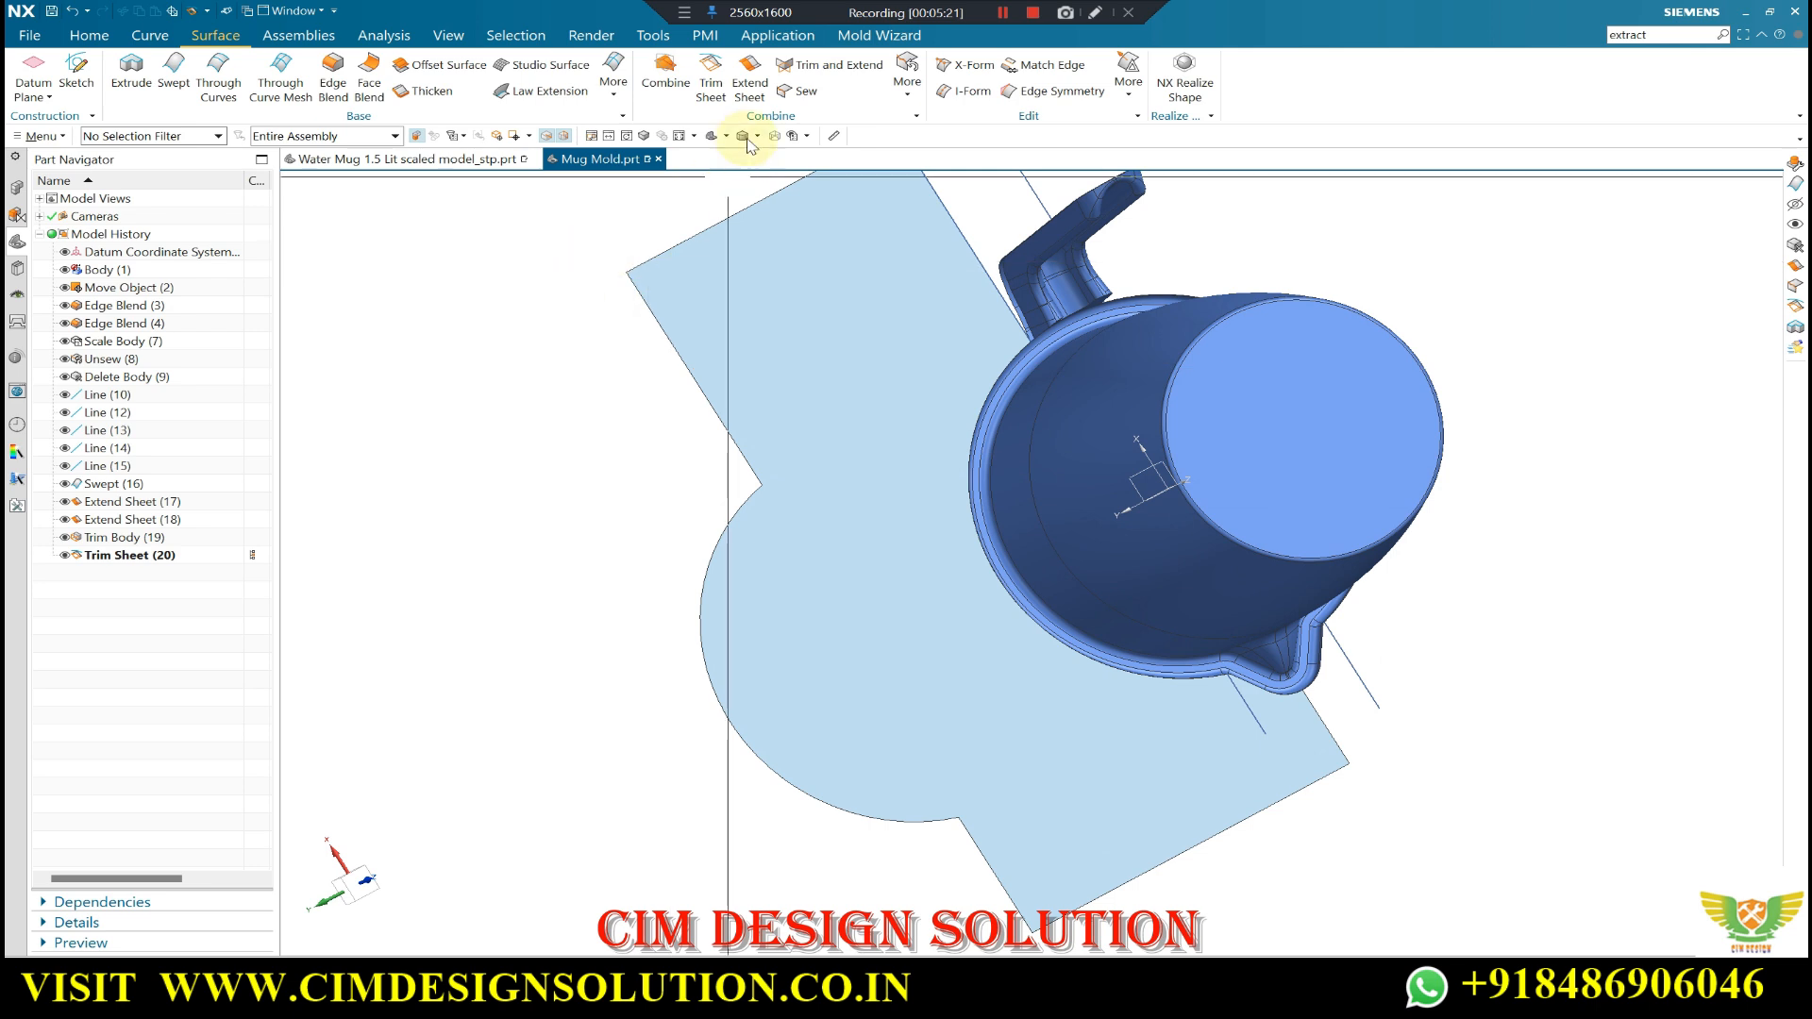
pyautogui.click(732, 518)
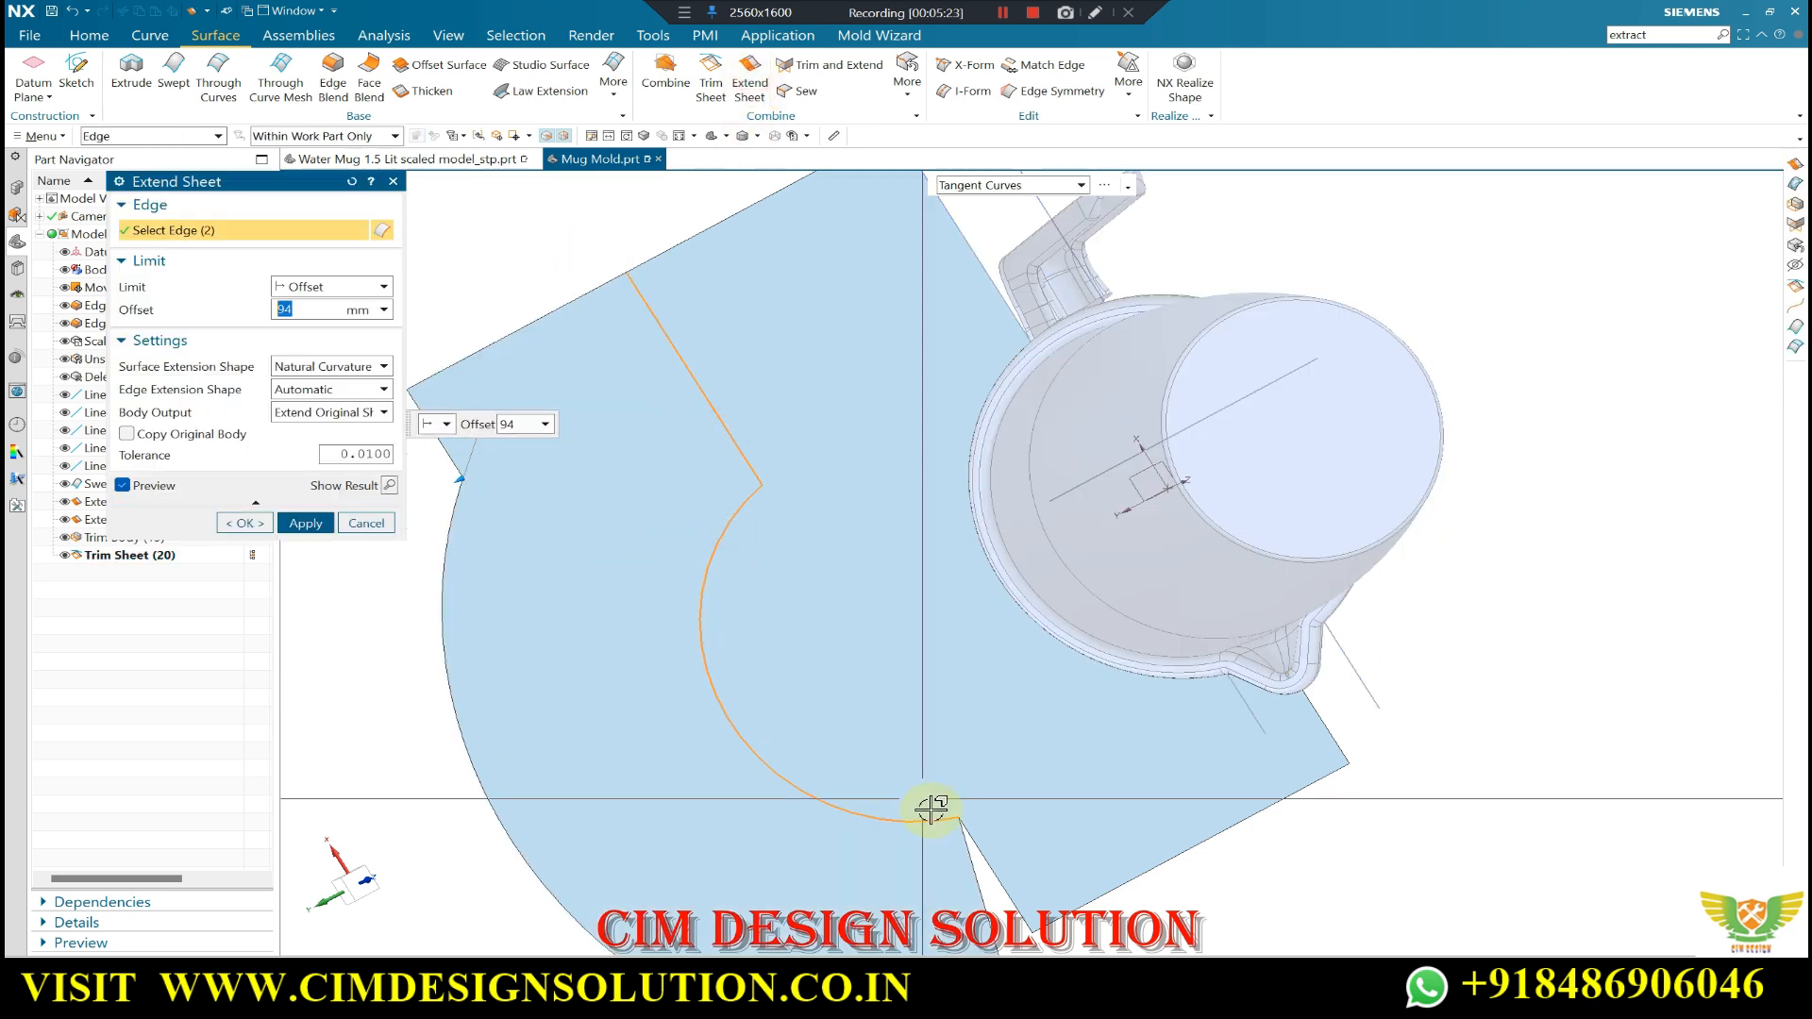
pyautogui.click(996, 859)
pyautogui.click(1124, 877)
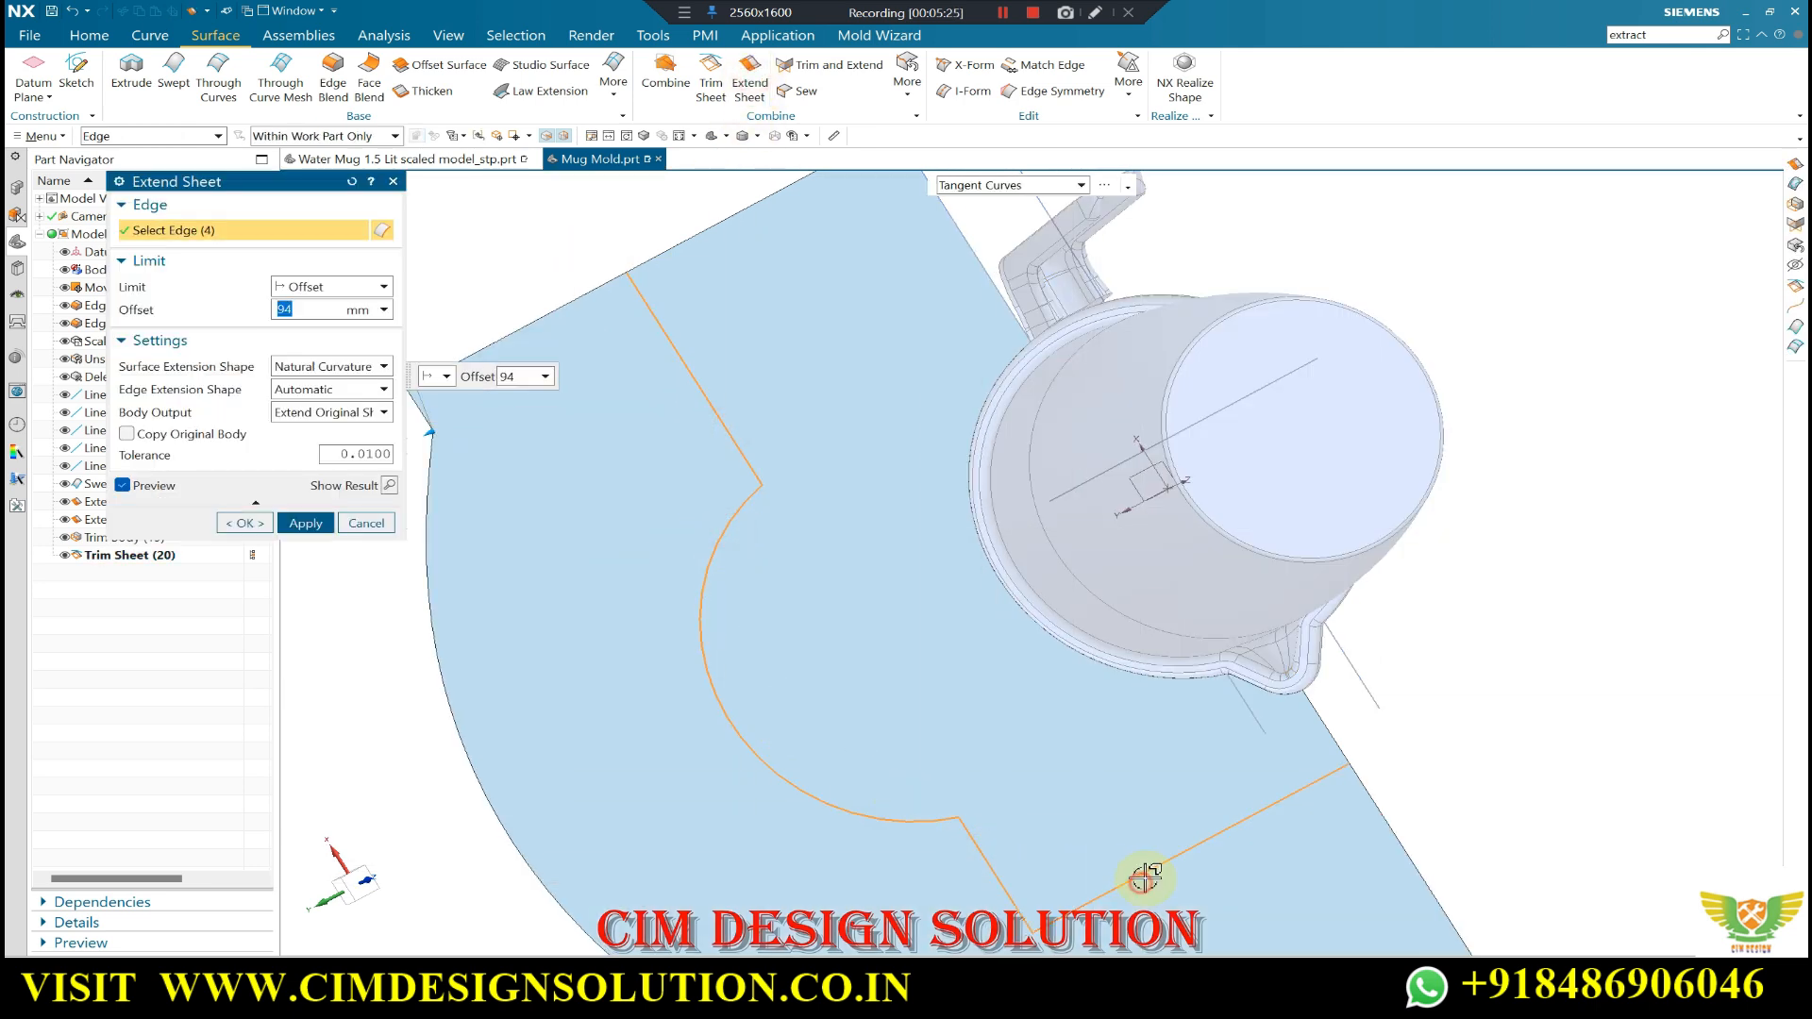
pyautogui.middleClick(855, 508)
pyautogui.scroll(-4, 854, 508)
pyautogui.moveTo(855, 508); pyautogui.dragTo(853, 470, button='middle')
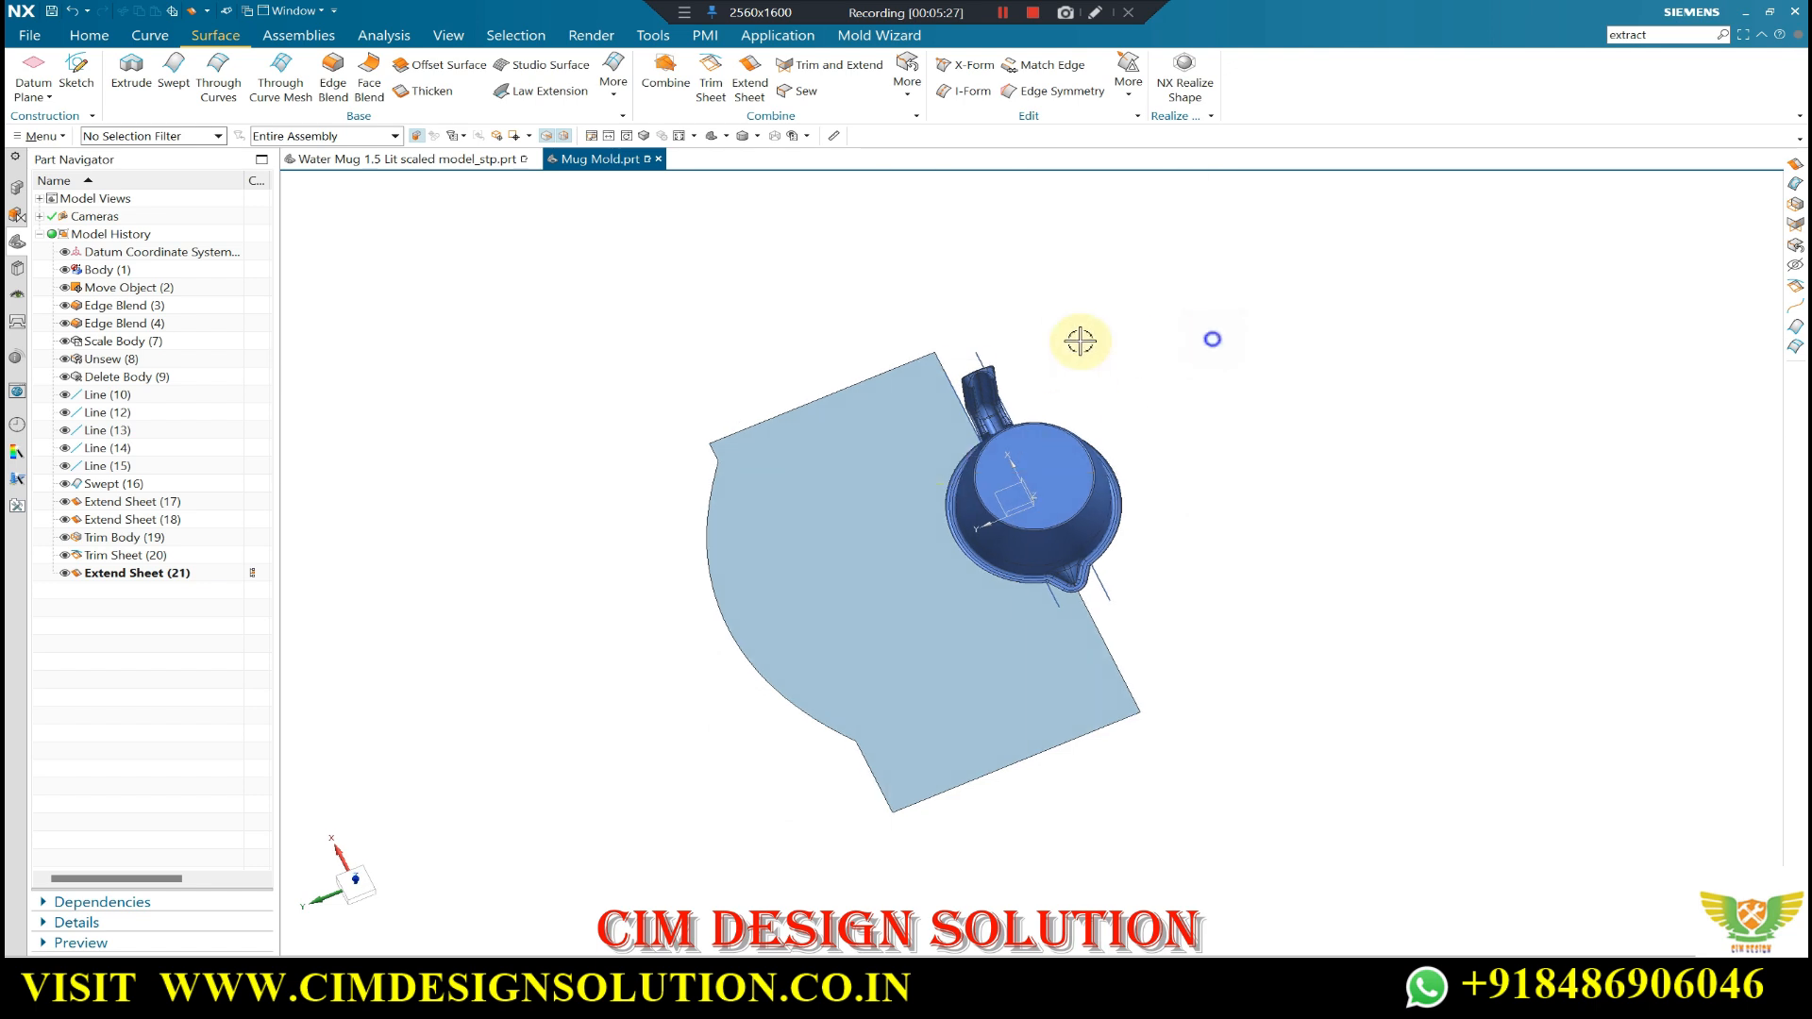
# - Examine the extended parting sheet's inner edge where it meets the mug's rim and handle
pyautogui.moveTo(1081, 341); pyautogui.dragTo(1035, 619, button='middle')
pyautogui.scroll(5, 975, 550)
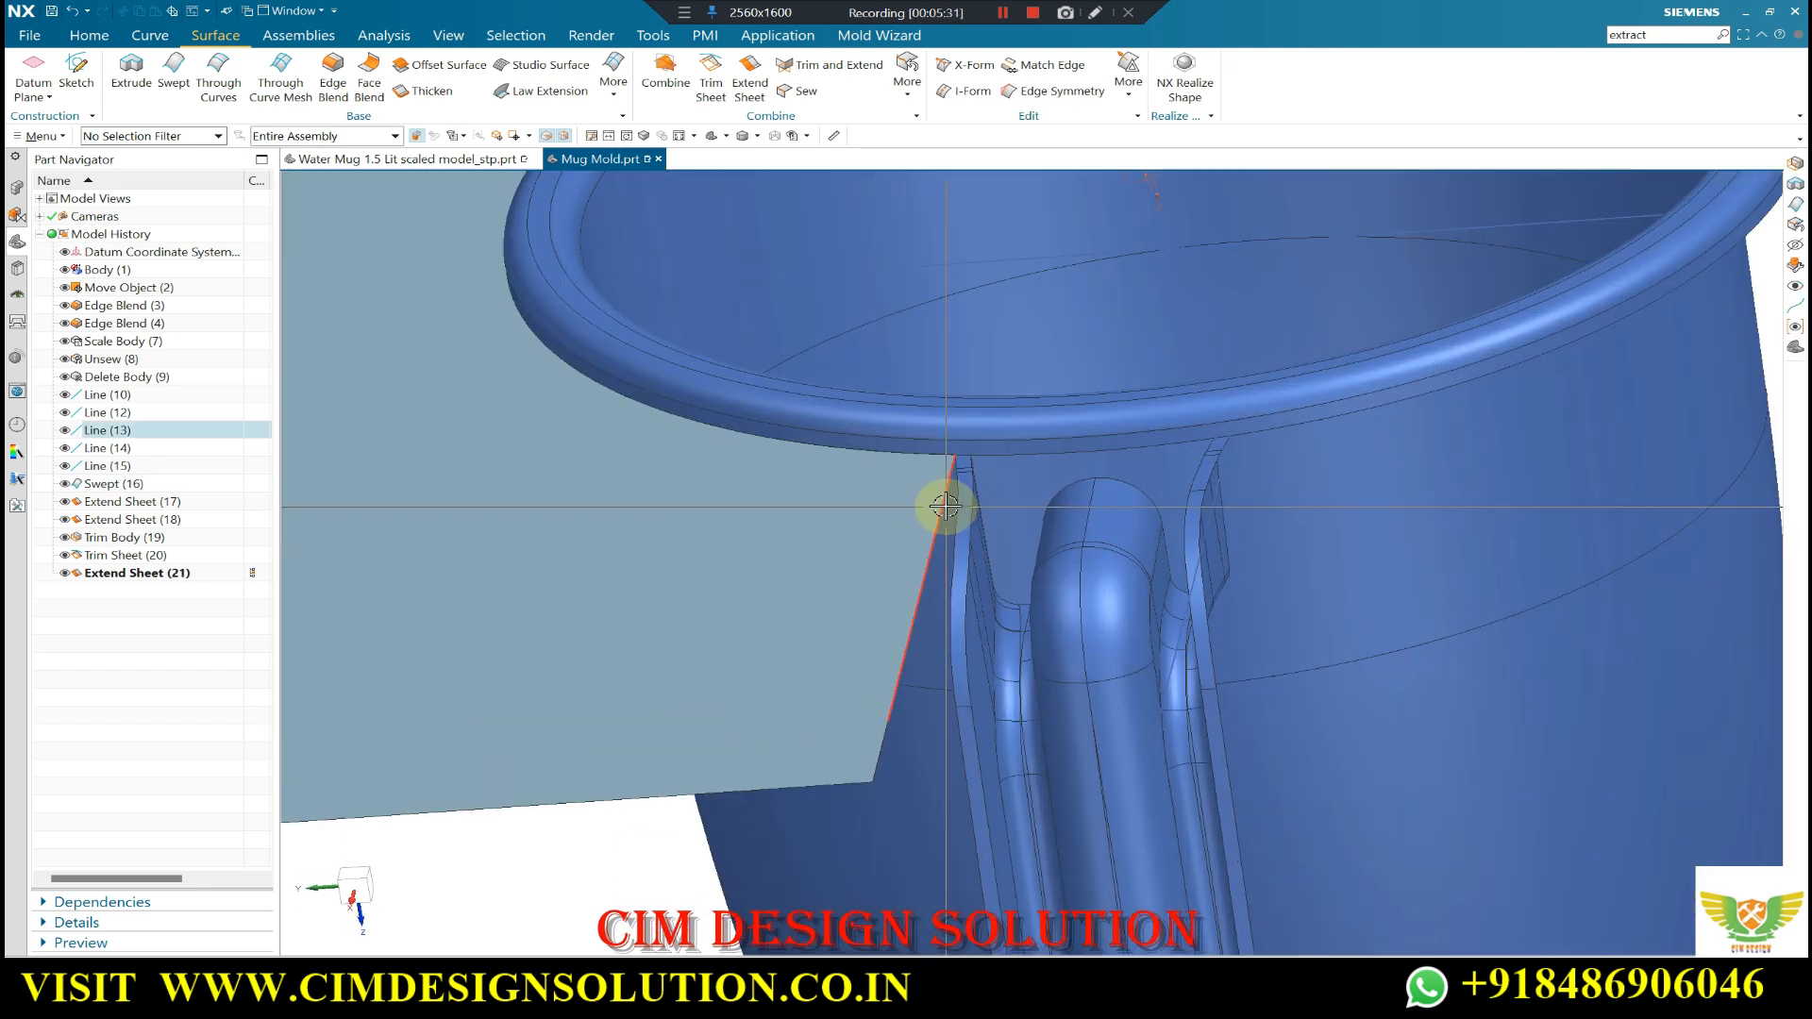
pyautogui.scroll(-5, 839, 488)
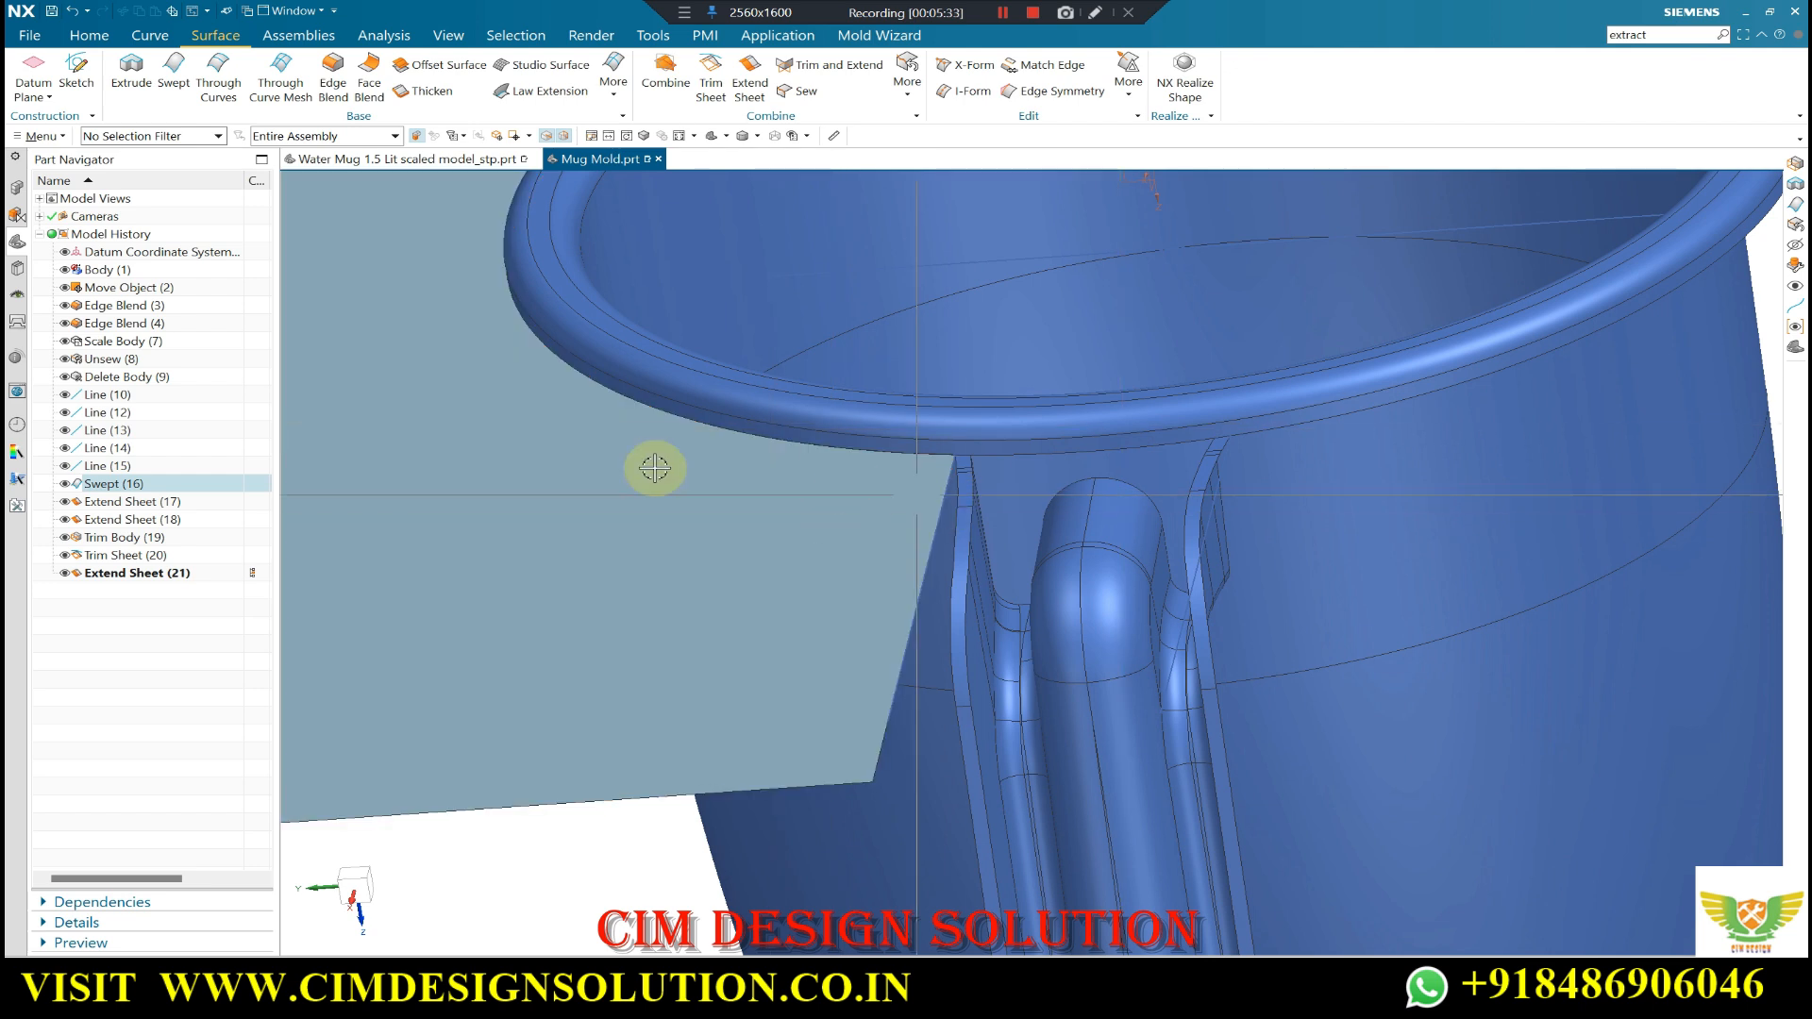
pyautogui.moveTo(740, 408); pyautogui.dragTo(989, 542, button='middle')
pyautogui.scroll(-3, 1006, 364)
pyautogui.scroll(4, 963, 490)
pyautogui.moveTo(1334, 588); pyautogui.dragTo(911, 652, button='middle')
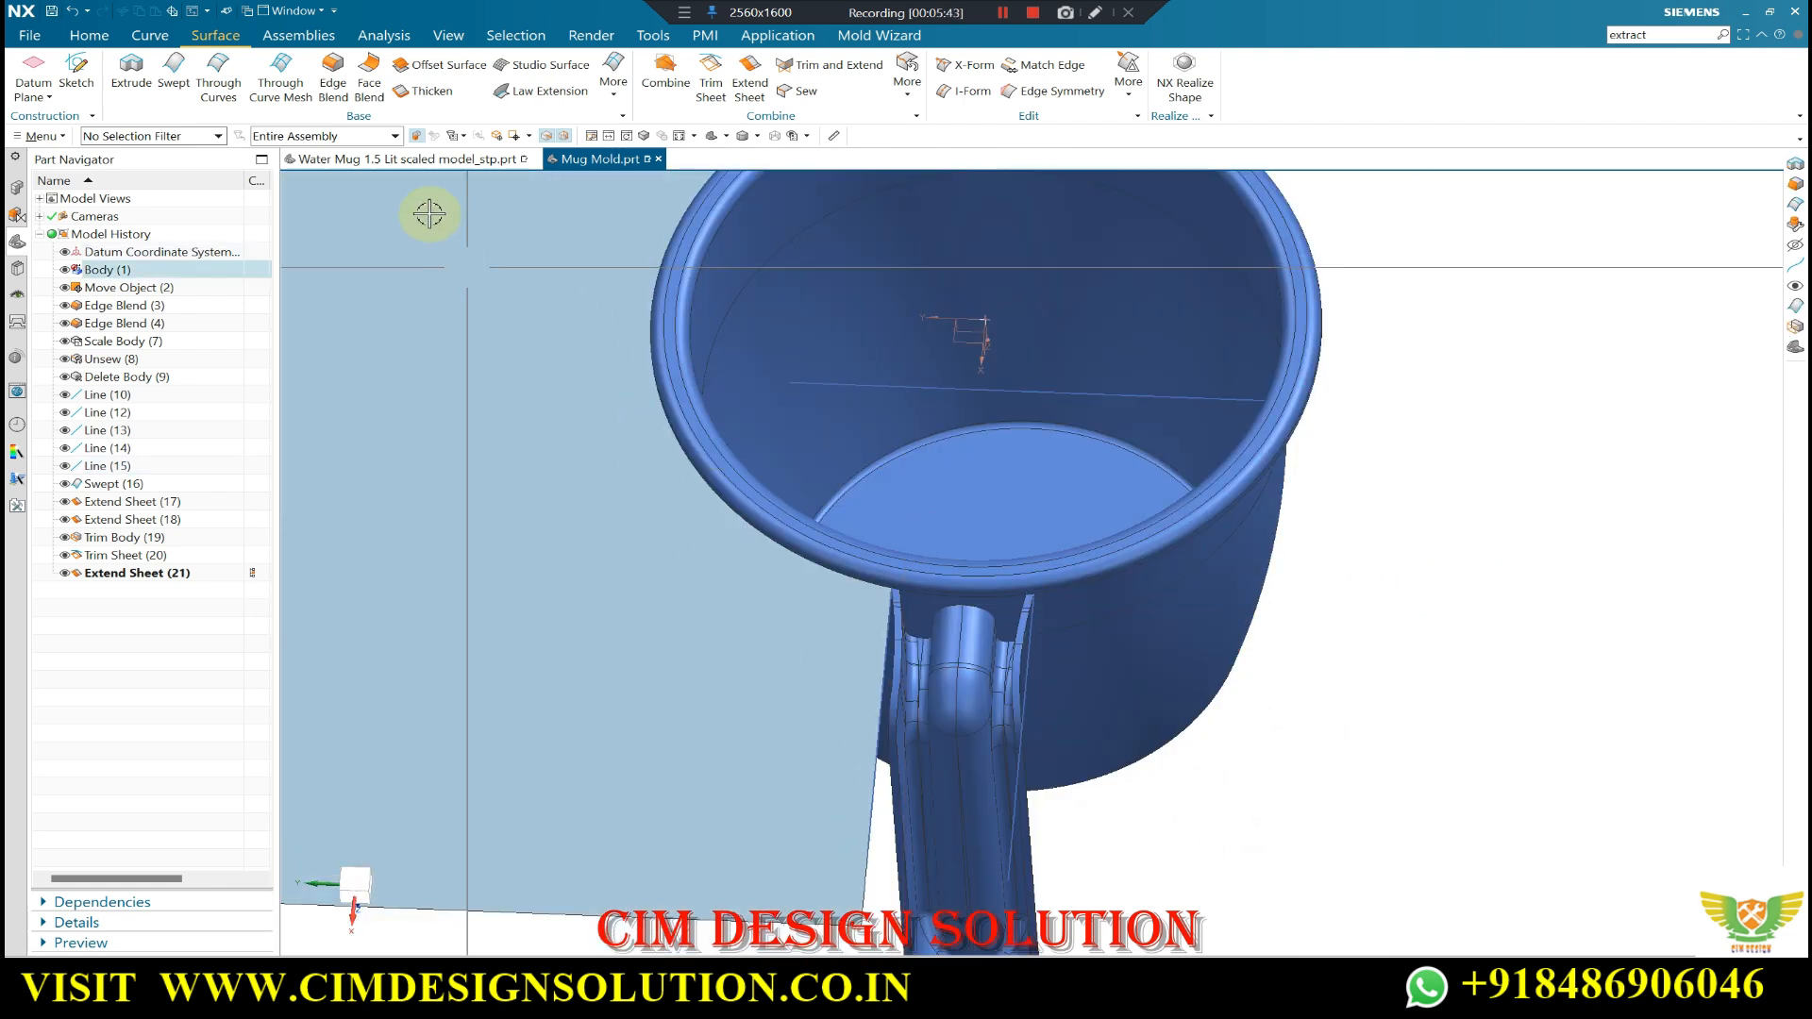
# - Trim the parting sheet with the XZ datum plane offset 22 mm toward the sheet, keeping the portion away from the handle
pyautogui.click(91, 37)
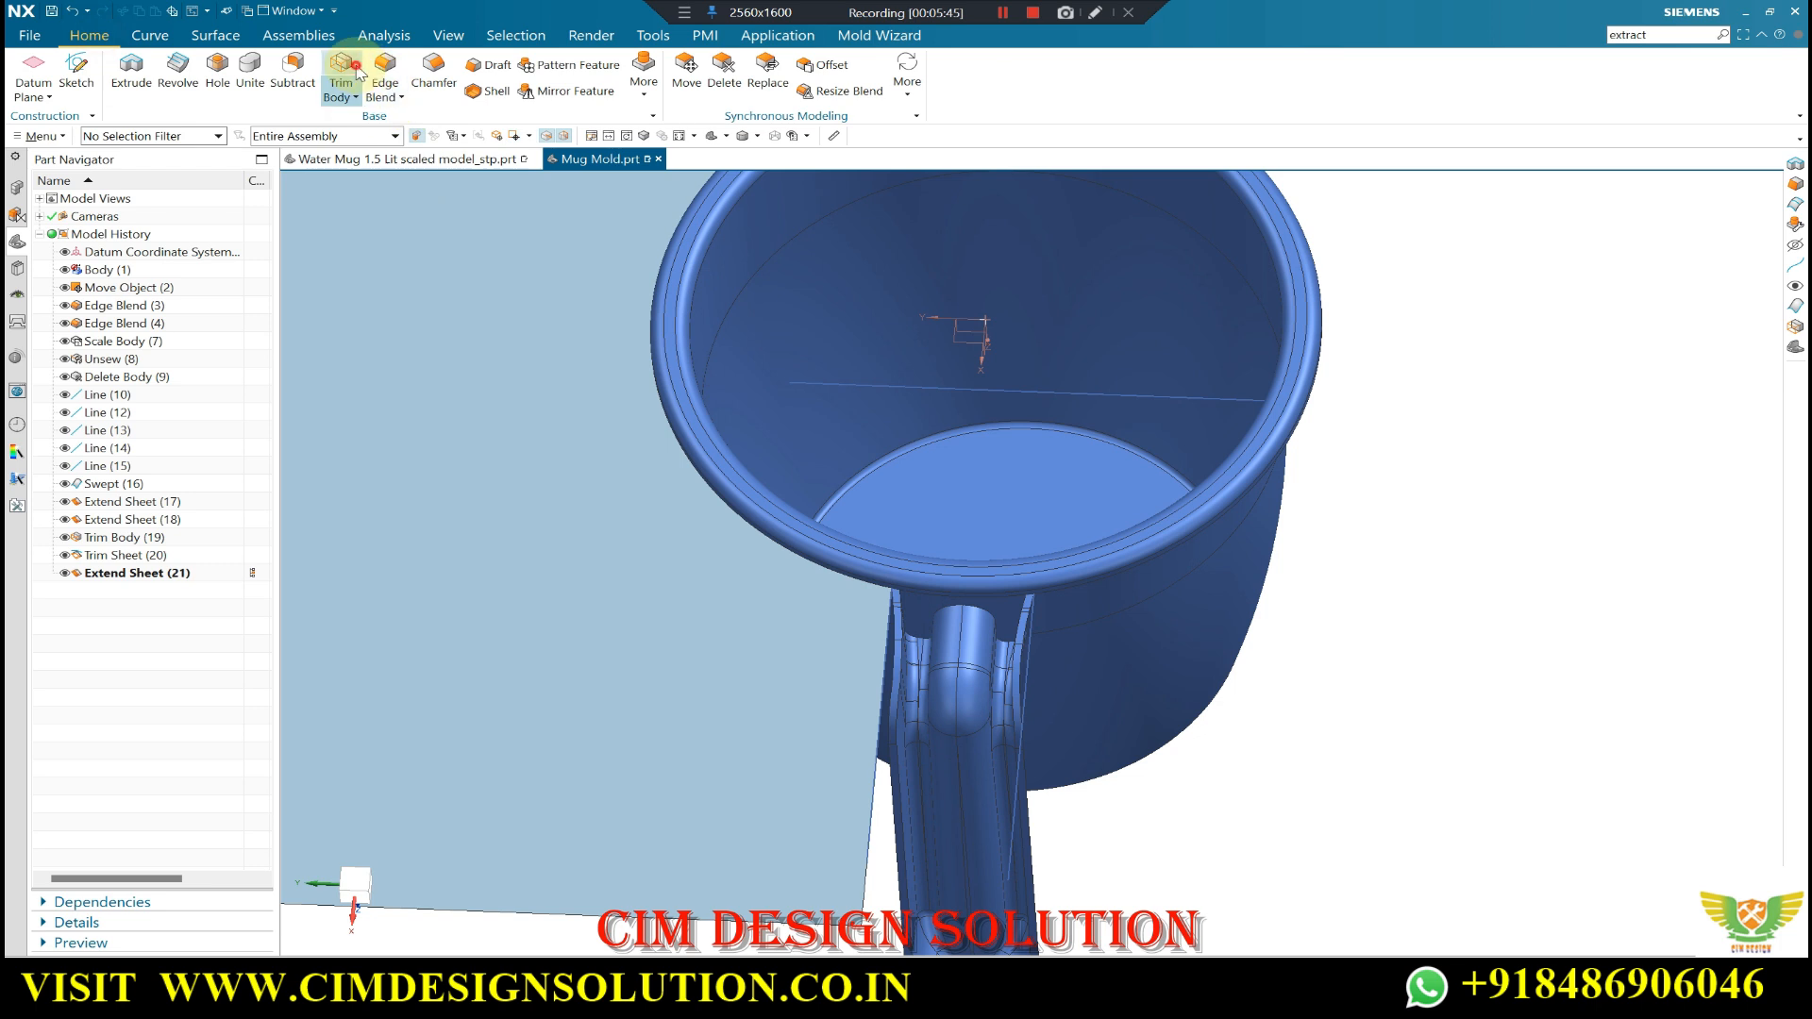
pyautogui.click(357, 70)
pyautogui.click(772, 676)
pyautogui.click(225, 315)
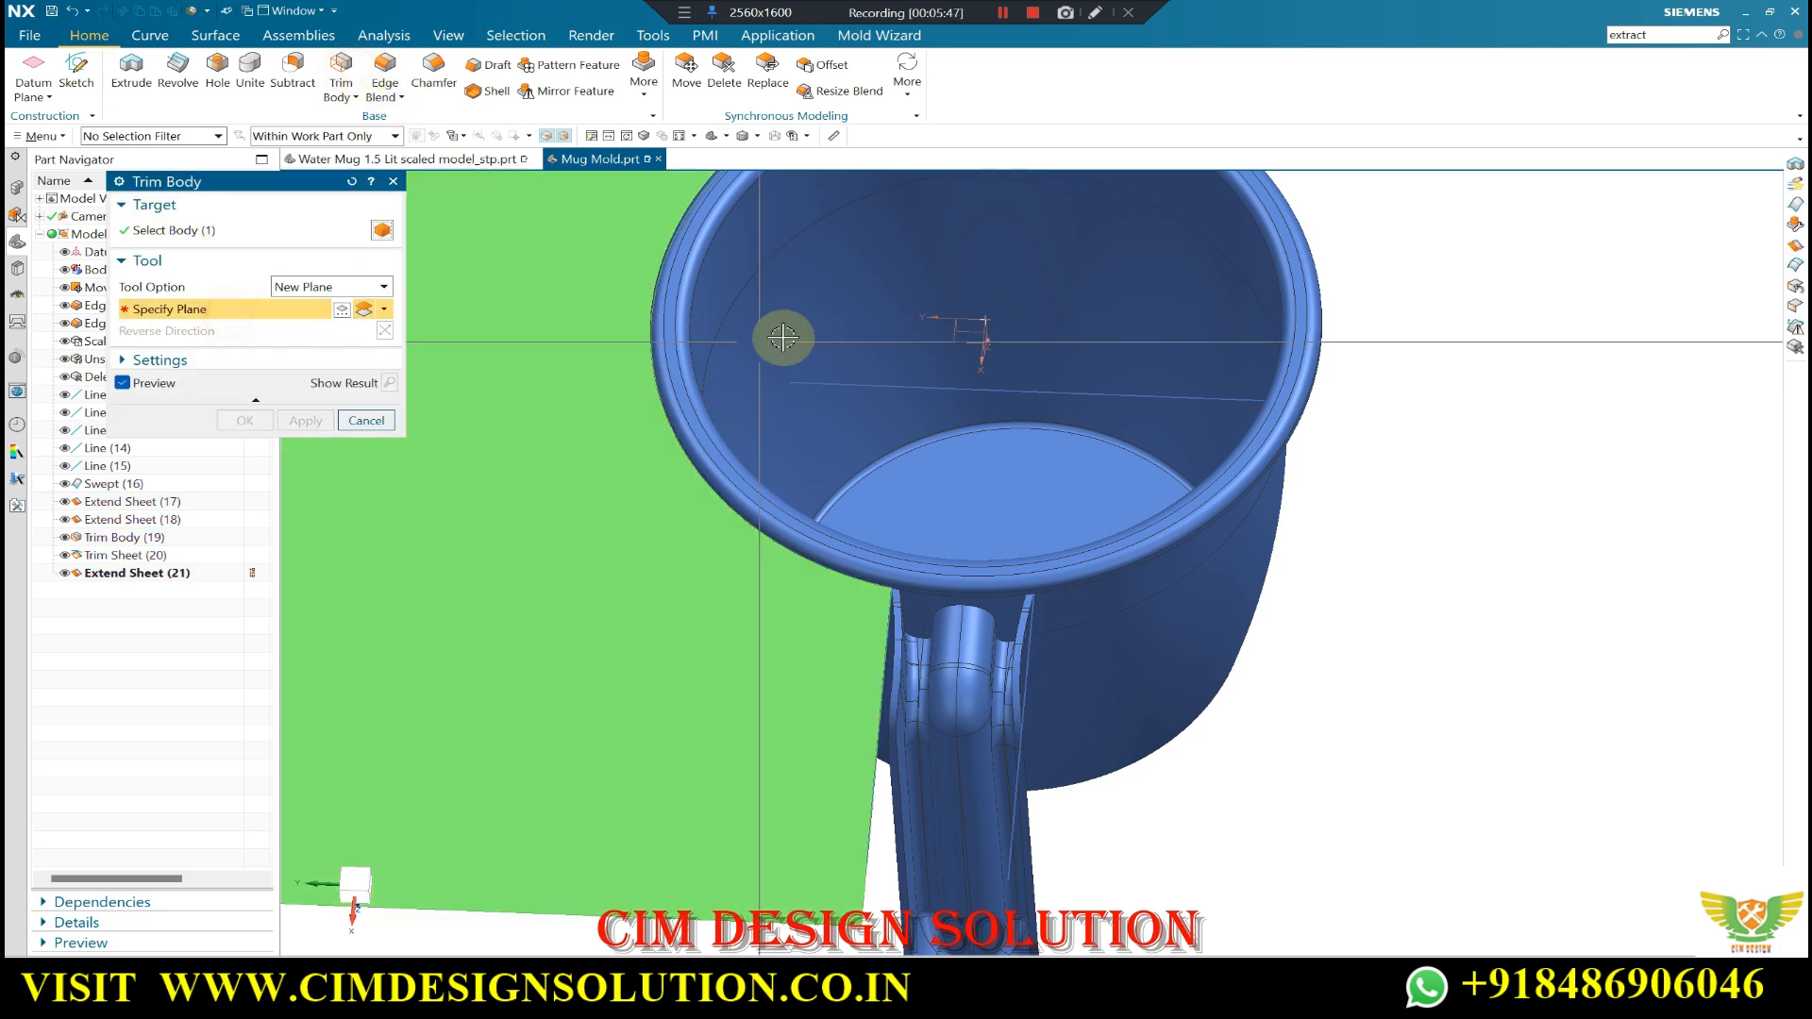
pyautogui.moveTo(968, 355); pyautogui.dragTo(944, 374, button='middle')
pyautogui.click(938, 371)
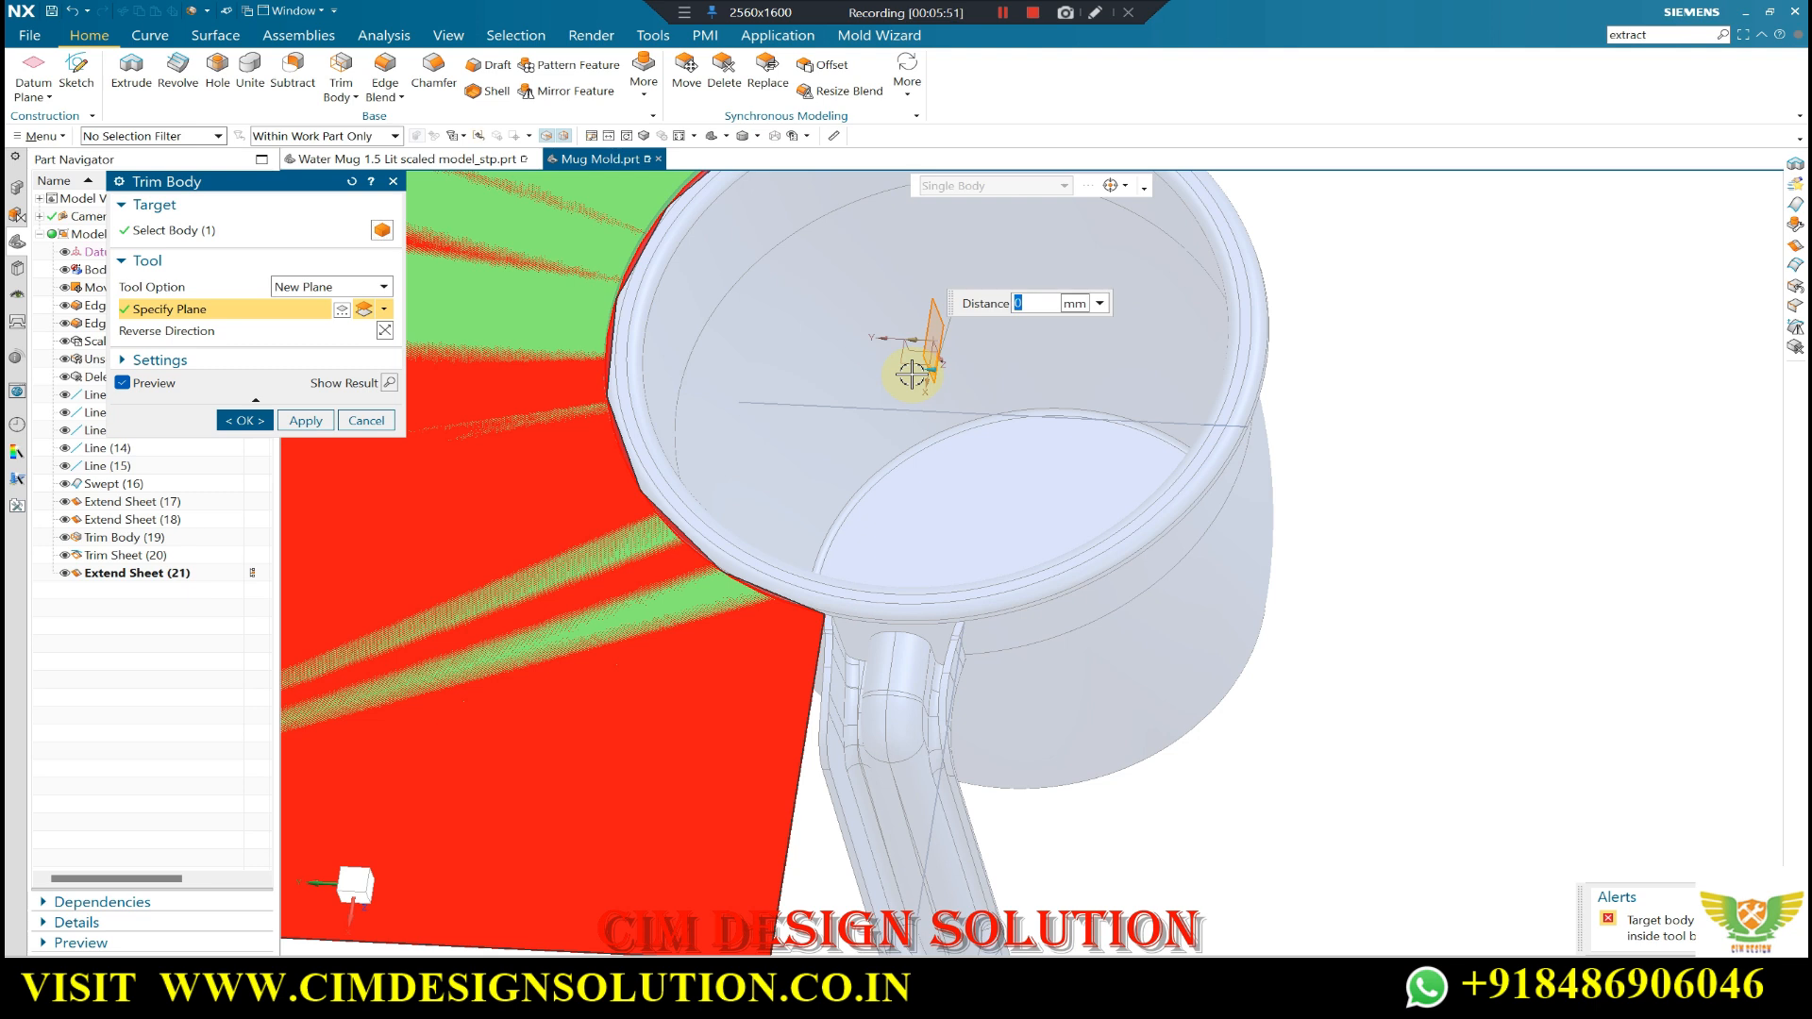
pyautogui.doubleClick(912, 374)
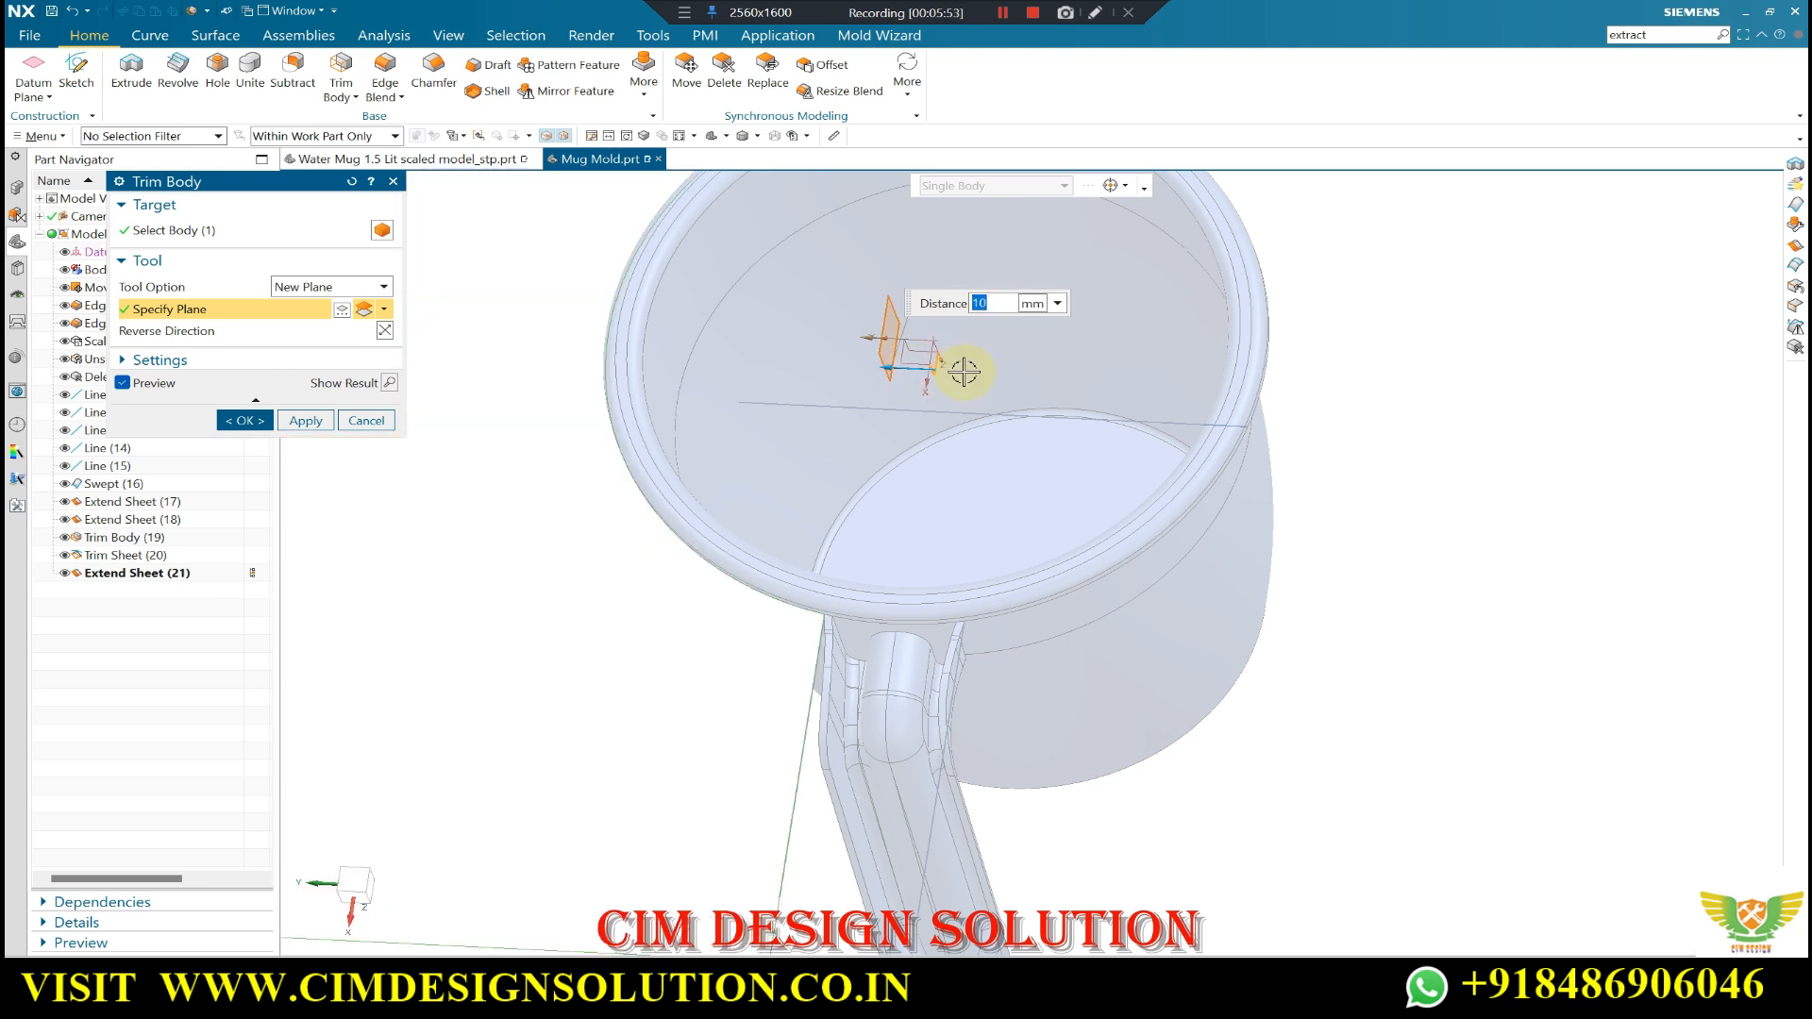
pyautogui.scroll(-2, 963, 372)
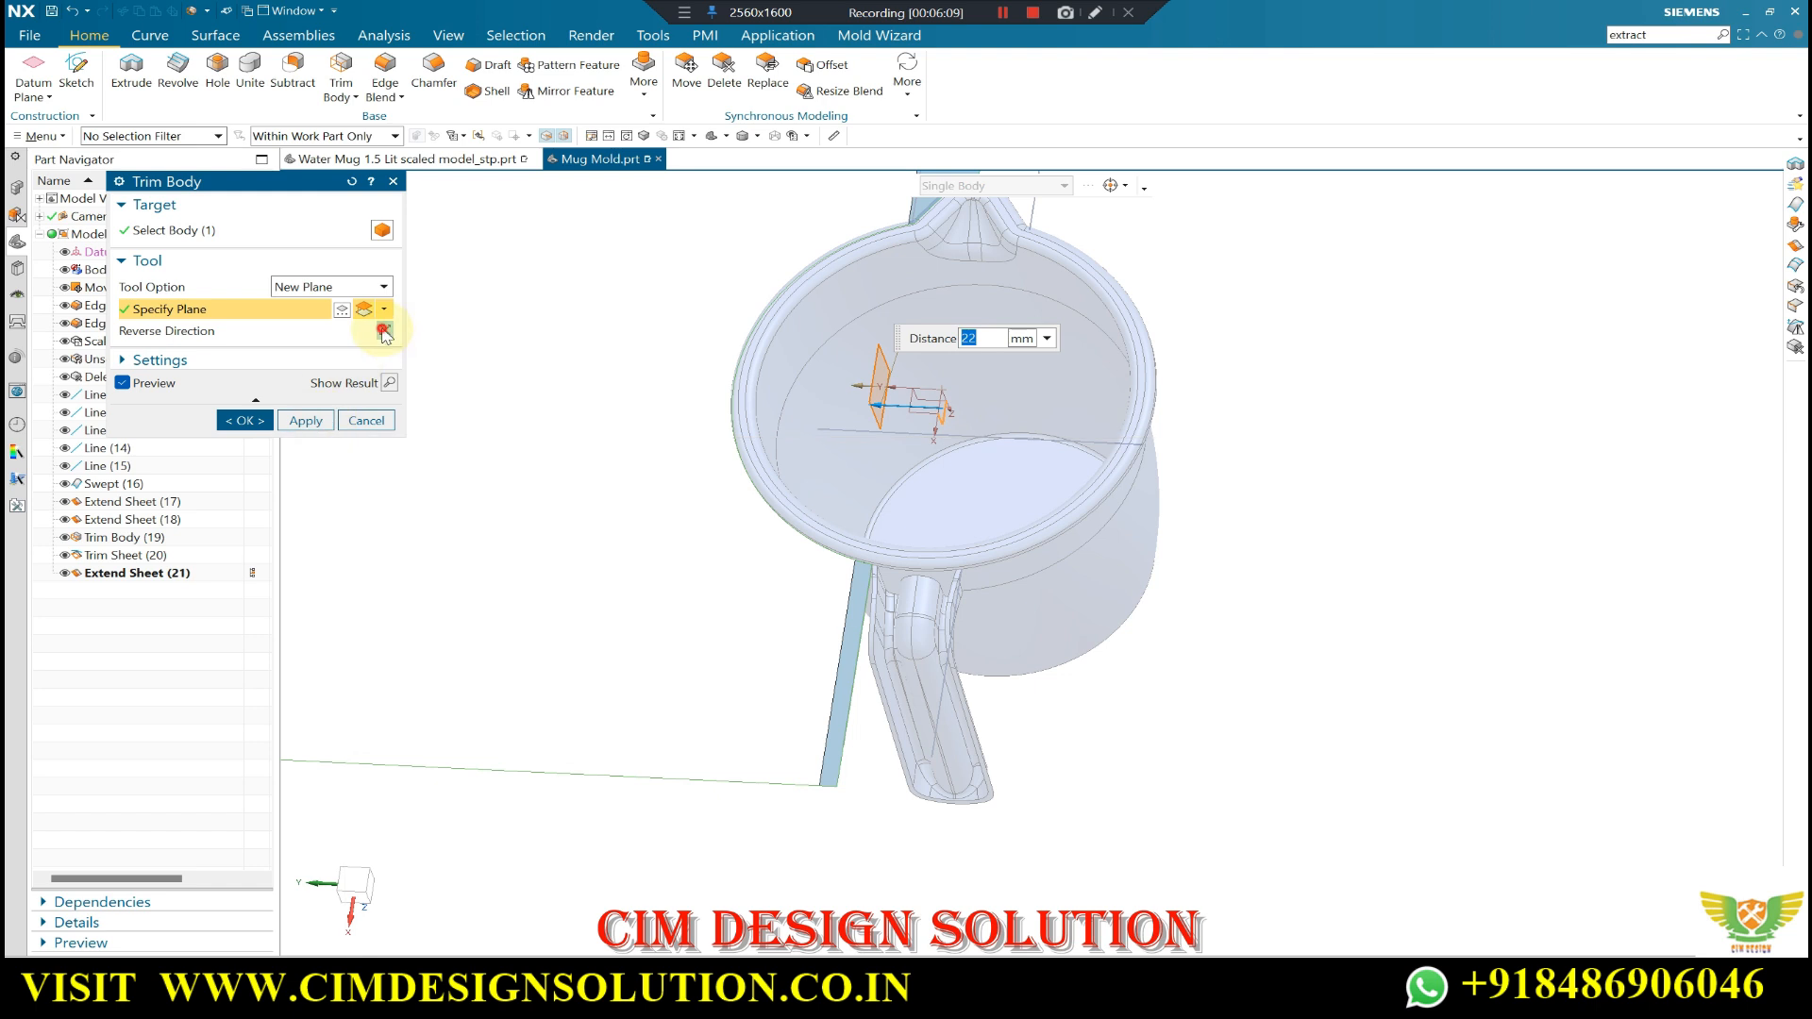
pyautogui.scroll(-8, 821, 667)
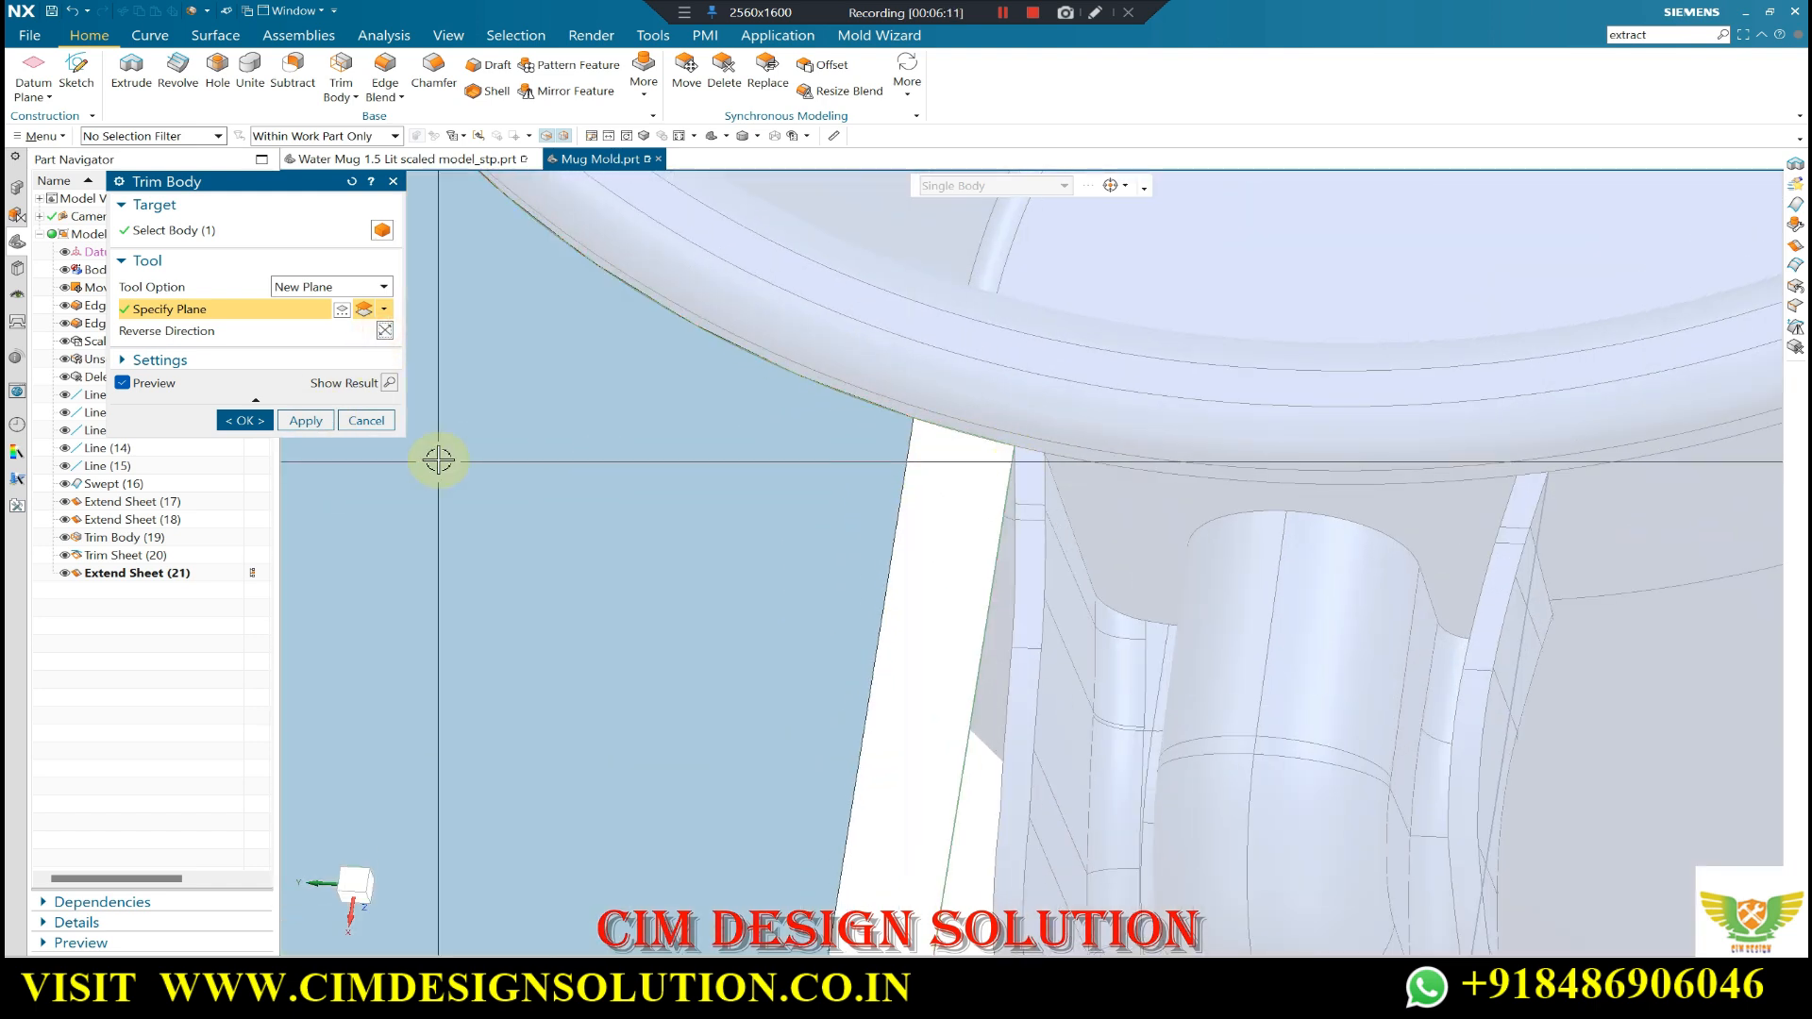
pyautogui.click(244, 420)
# - Trim the curved bulge off the parting sheet with a plane through its spout-side outer corner, parallel to the straight inner edge
pyautogui.scroll(10, 943, 506)
pyautogui.moveTo(966, 508); pyautogui.dragTo(956, 554, button='middle')
pyautogui.scroll(5, 982, 546)
pyautogui.press('F8')
pyautogui.scroll(-4, 926, 381)
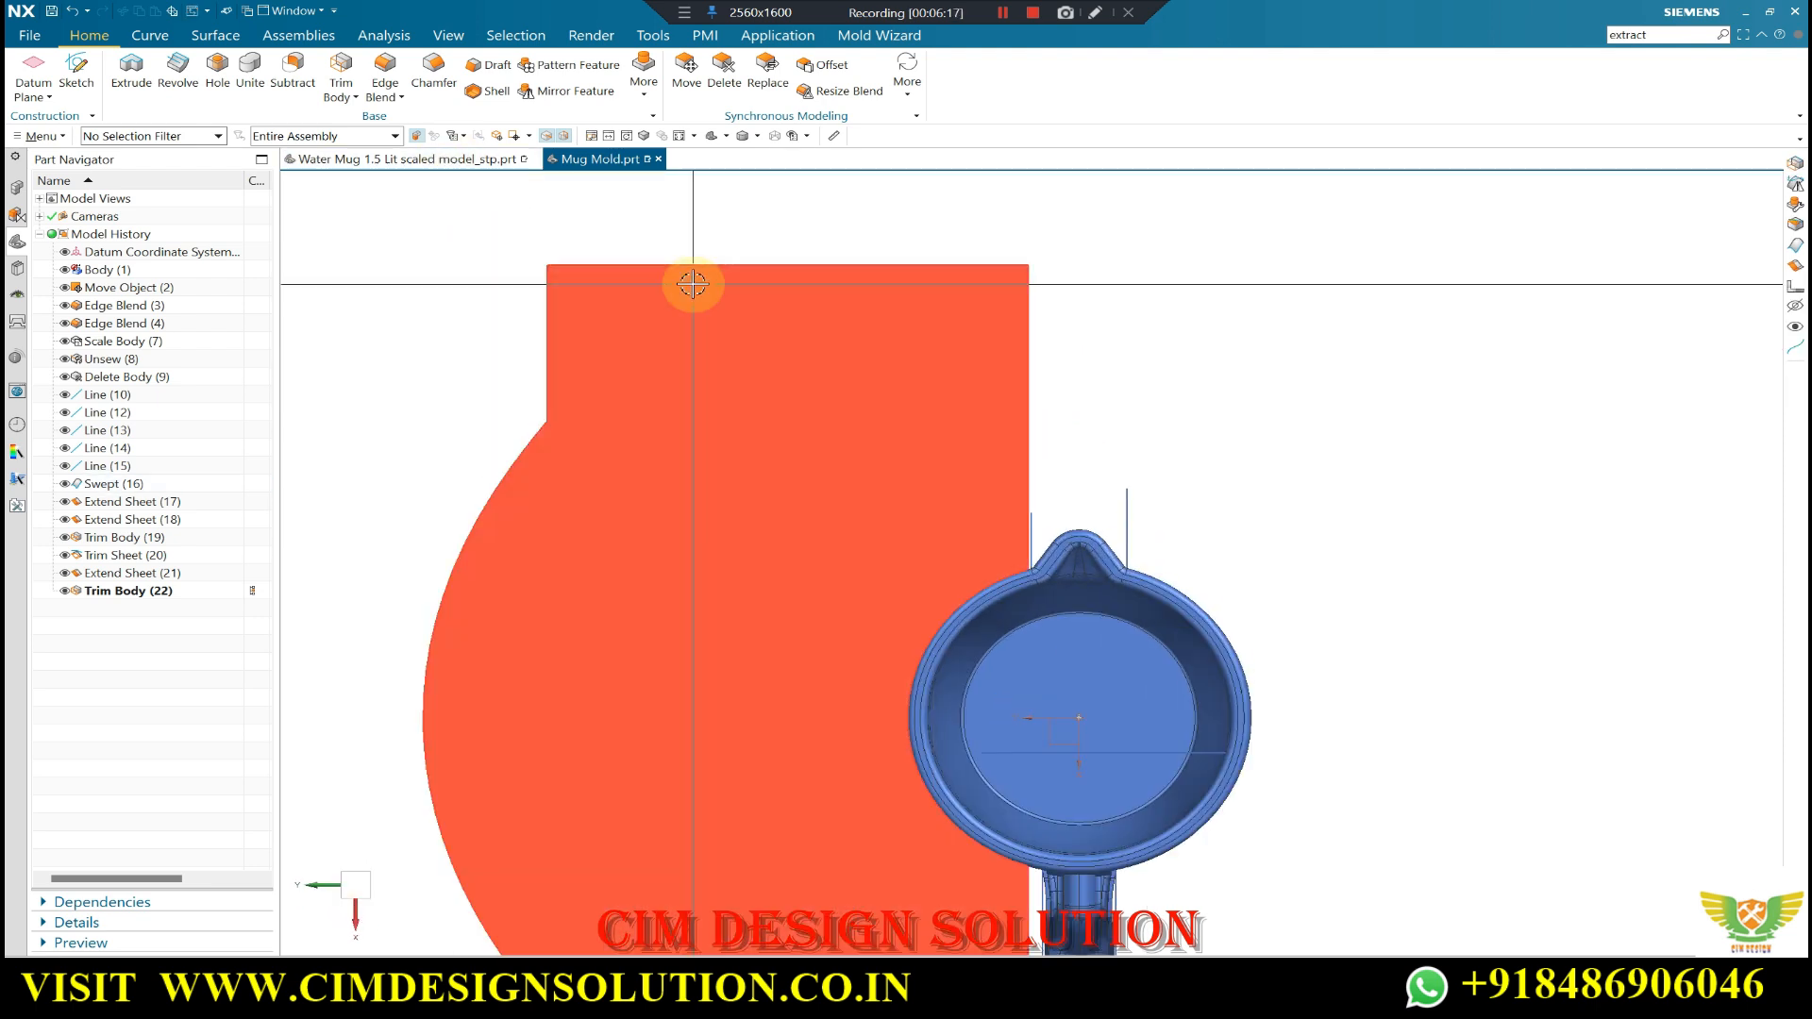
pyautogui.scroll(1, 693, 283)
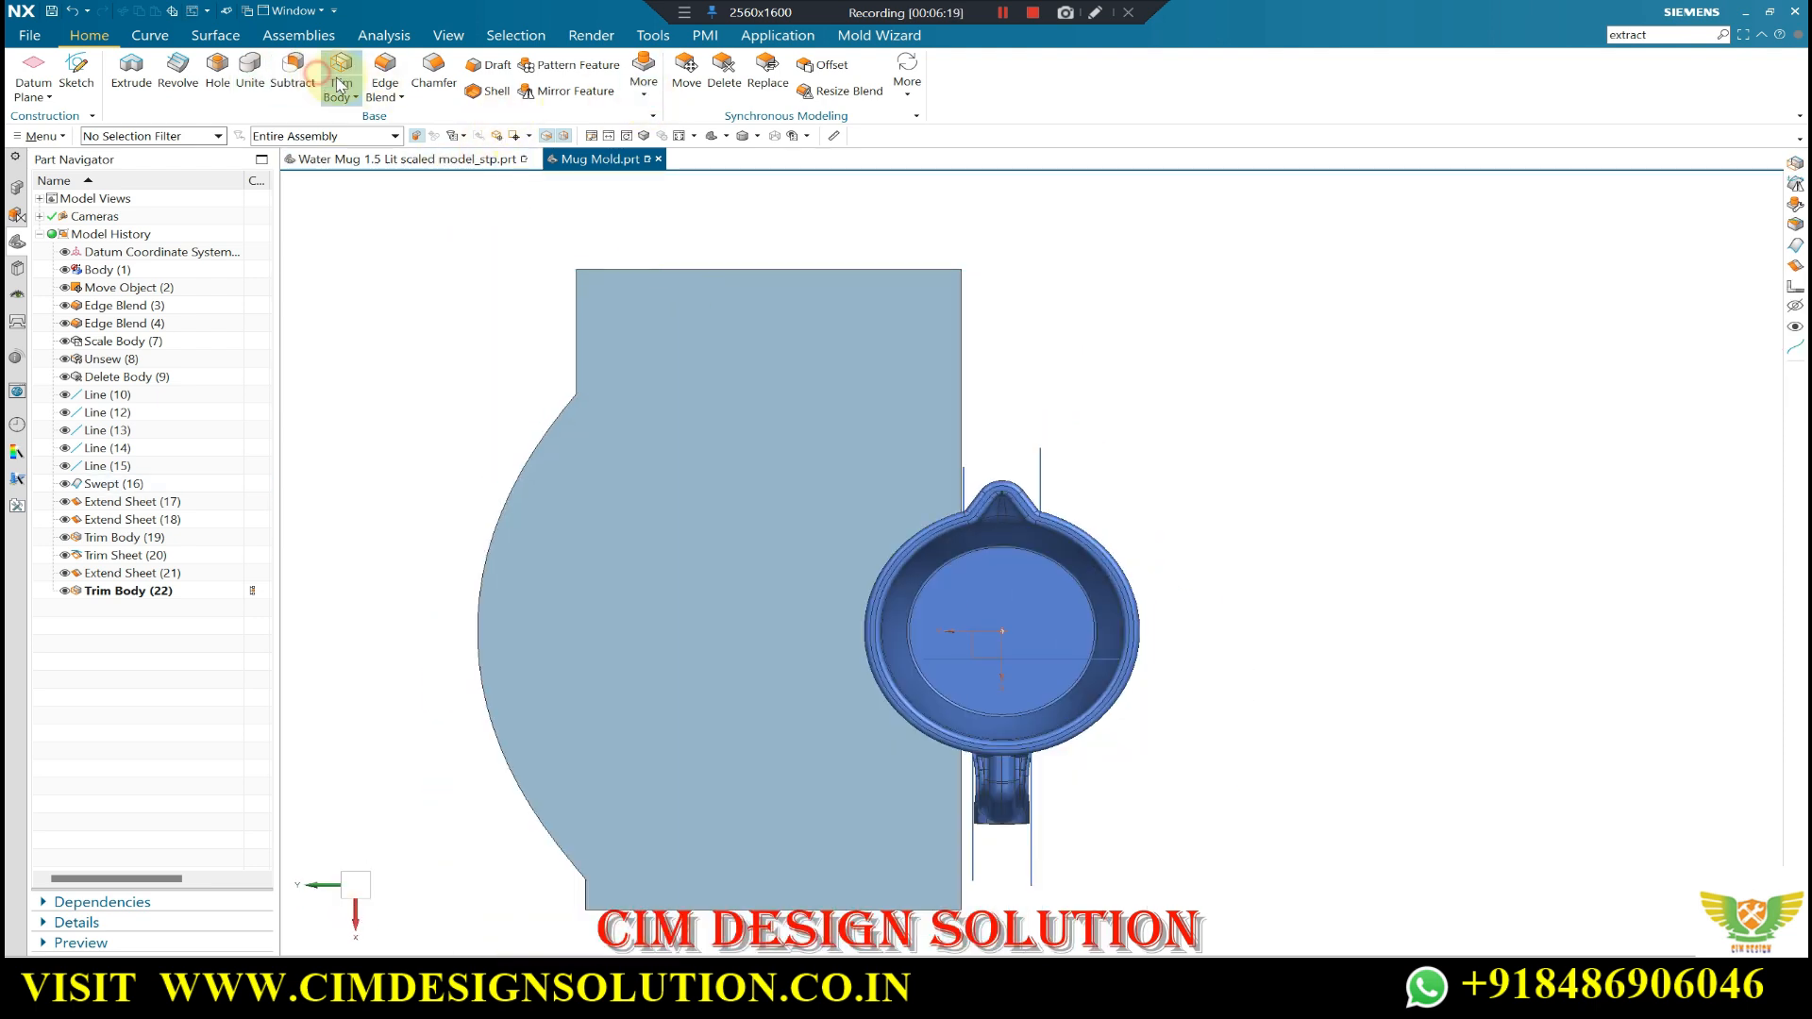
pyautogui.click(360, 117)
pyautogui.click(614, 526)
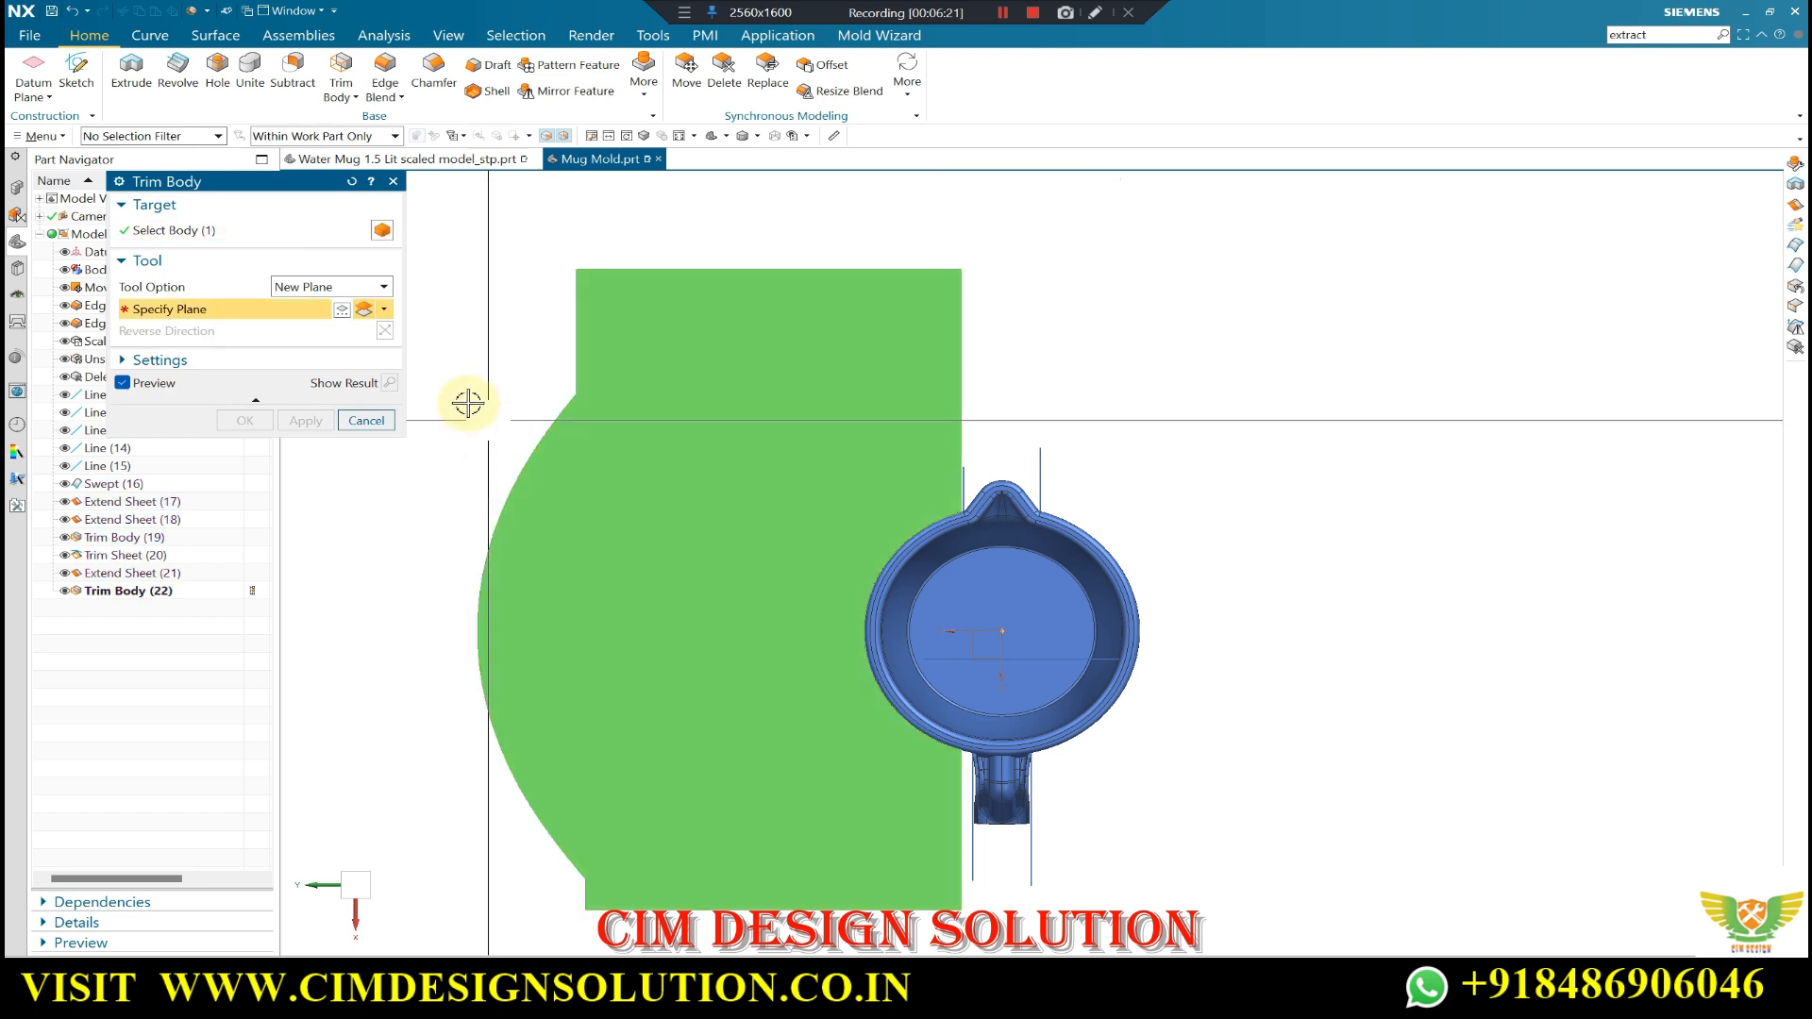
pyautogui.click(388, 311)
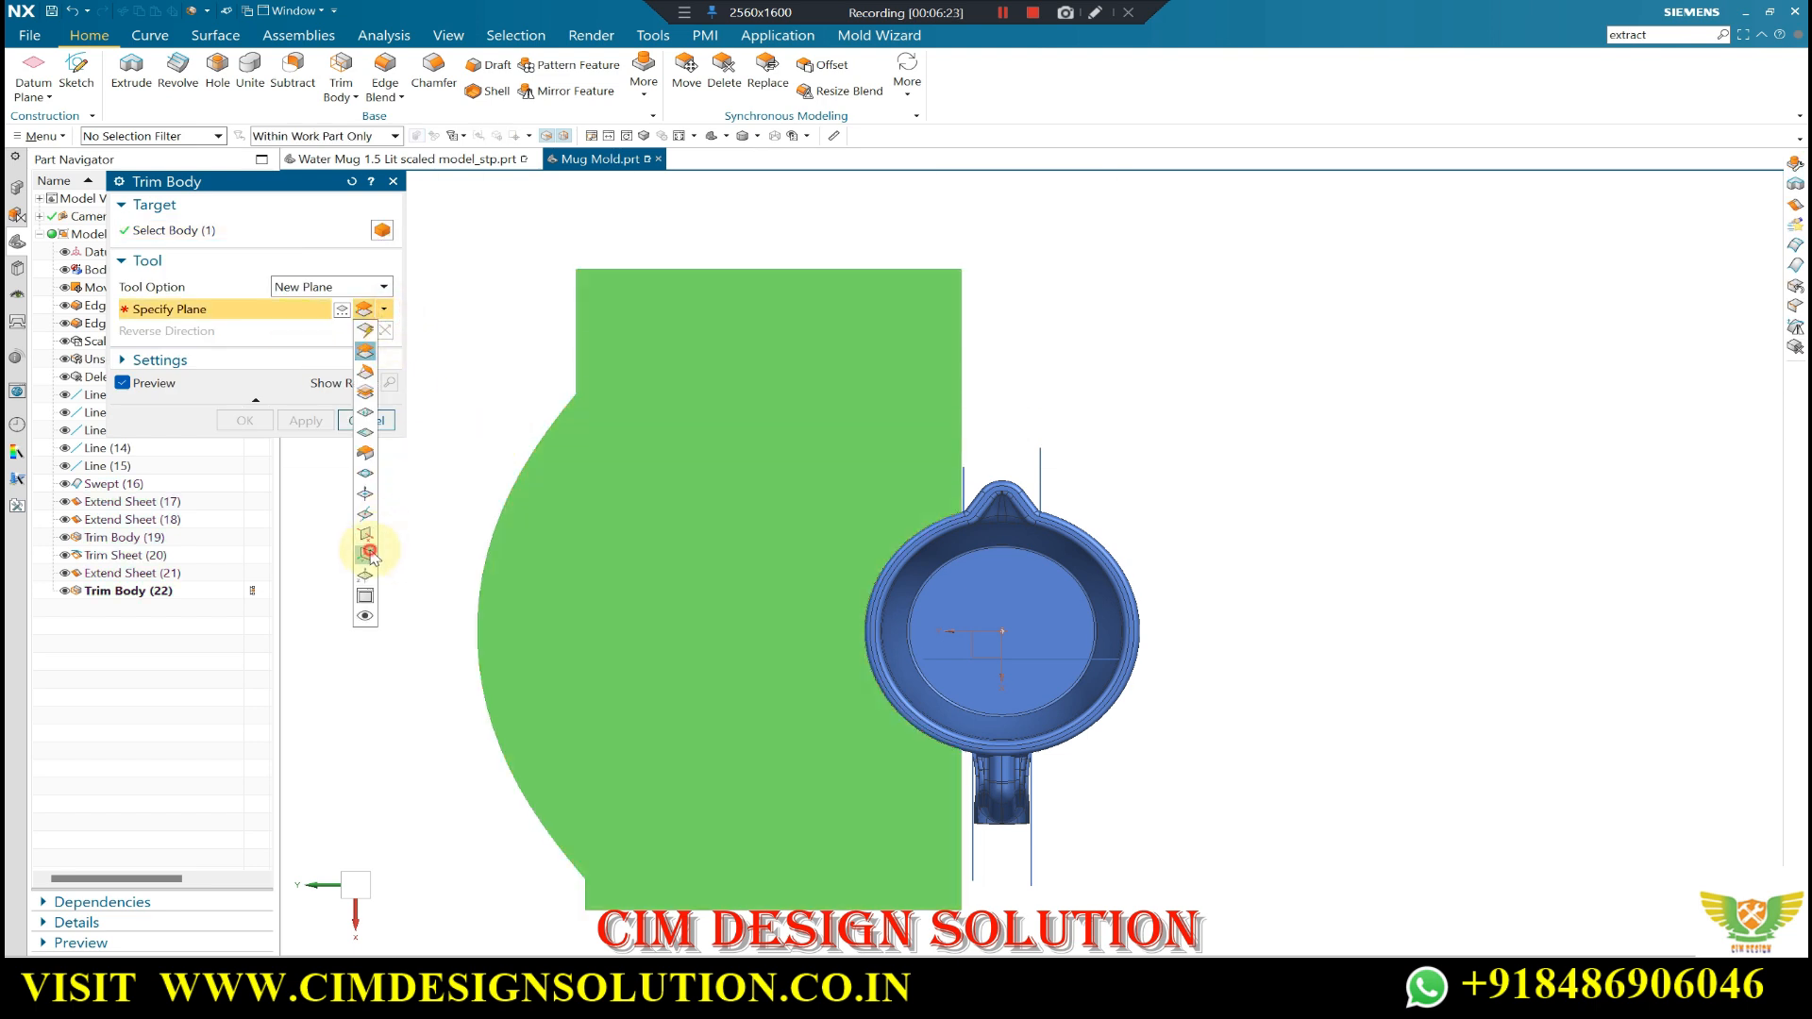
pyautogui.click(365, 555)
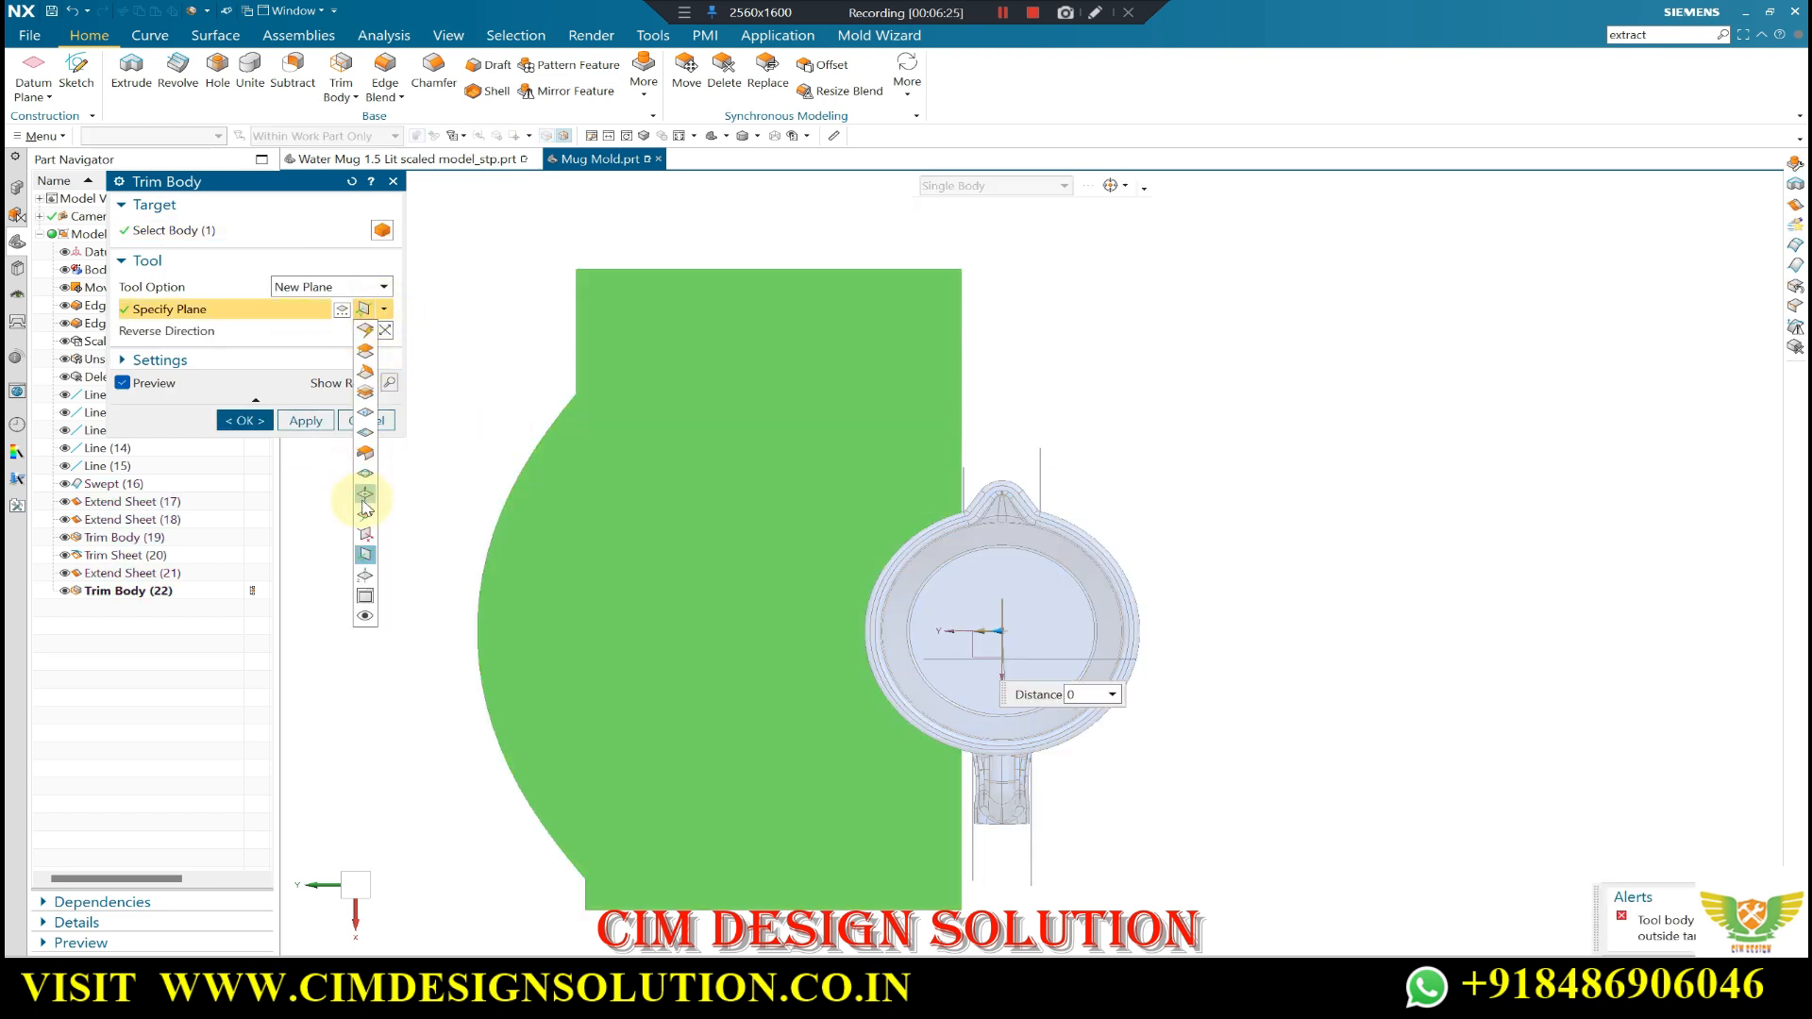
pyautogui.click(365, 508)
pyautogui.click(566, 393)
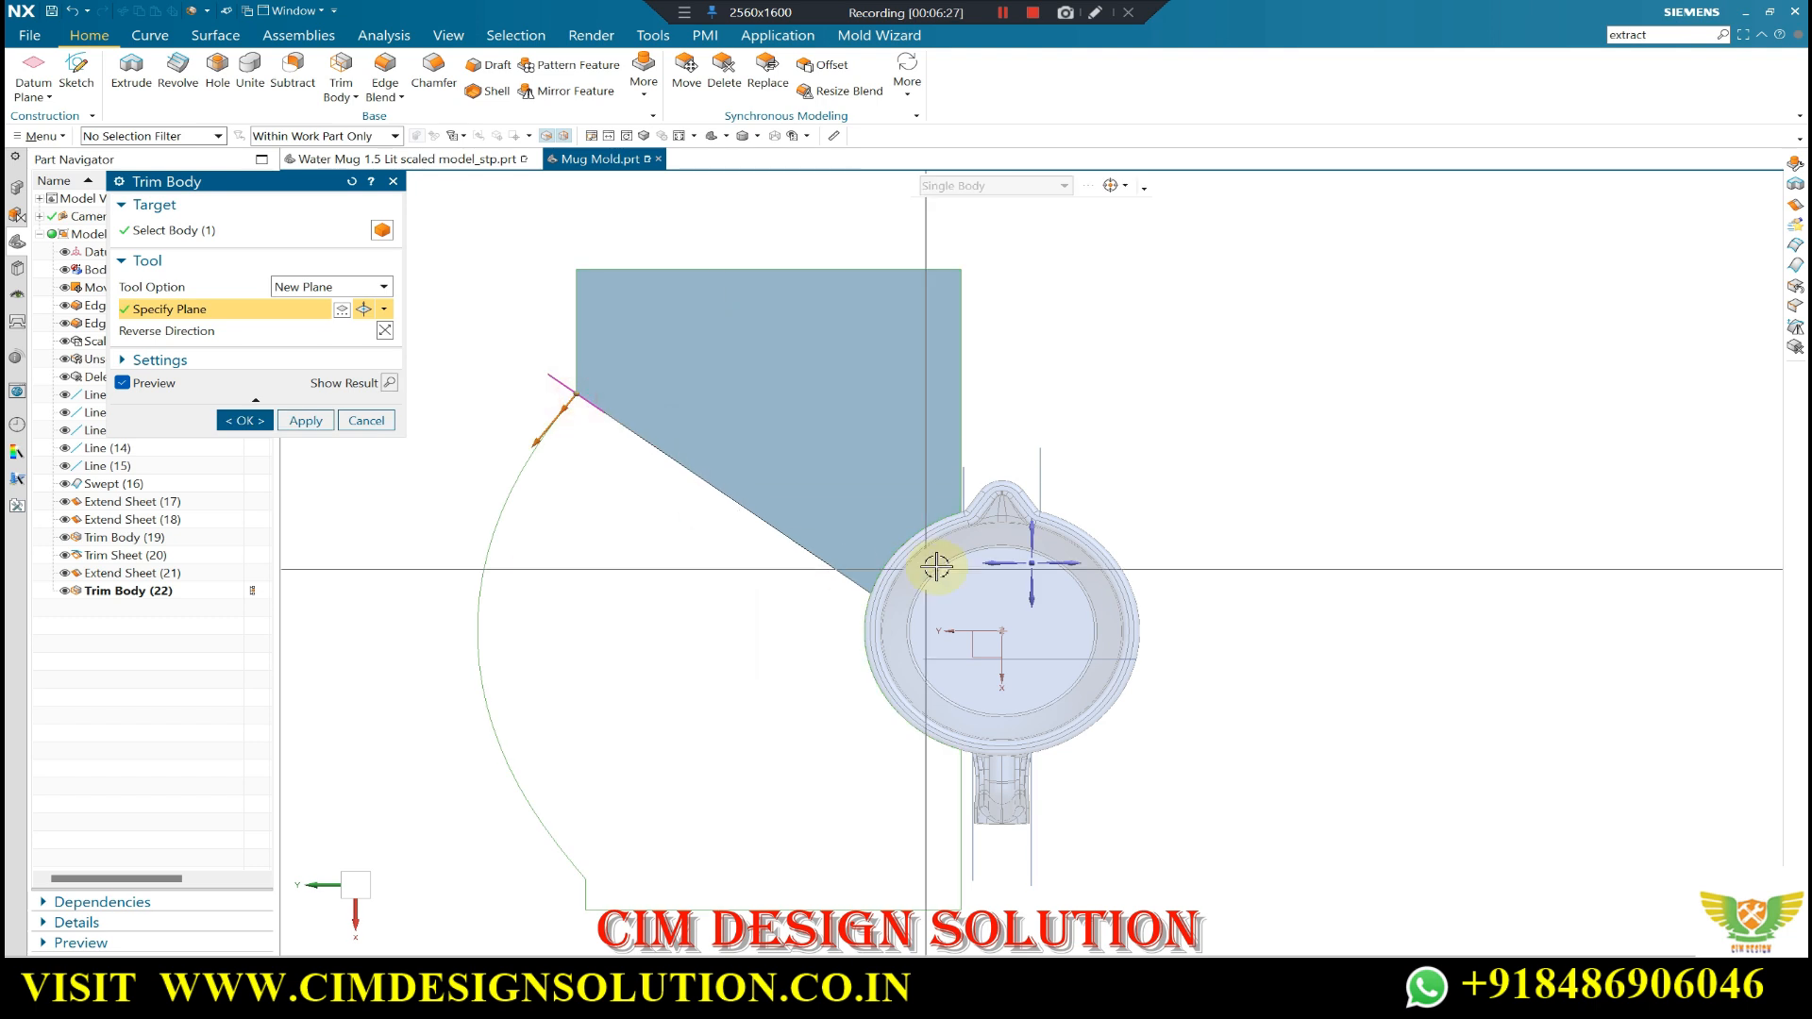
pyautogui.click(305, 420)
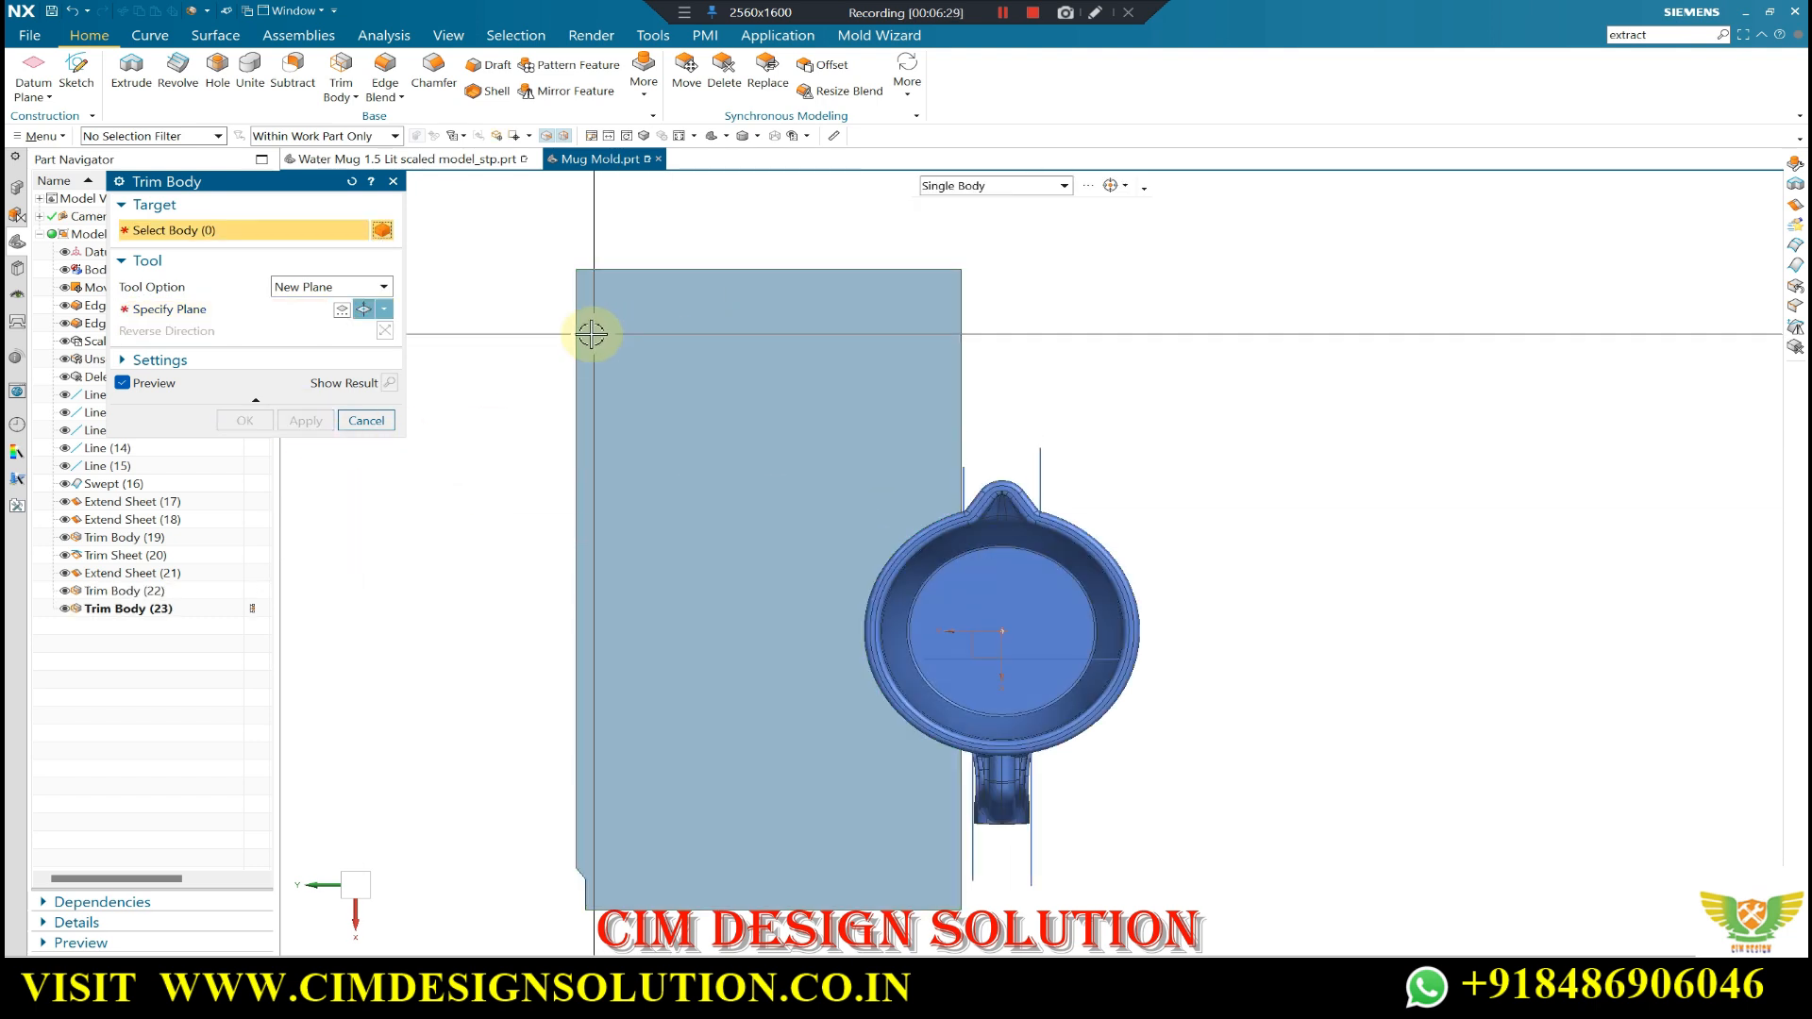
# - Remove the small notch at the parting sheet's handle-side outer corner with Delete Edge
pyautogui.scroll(-2, 838, 368)
pyautogui.scroll(3, 671, 710)
pyautogui.press('Escape')
pyautogui.click(658, 101)
pyautogui.click(218, 36)
pyautogui.click(915, 100)
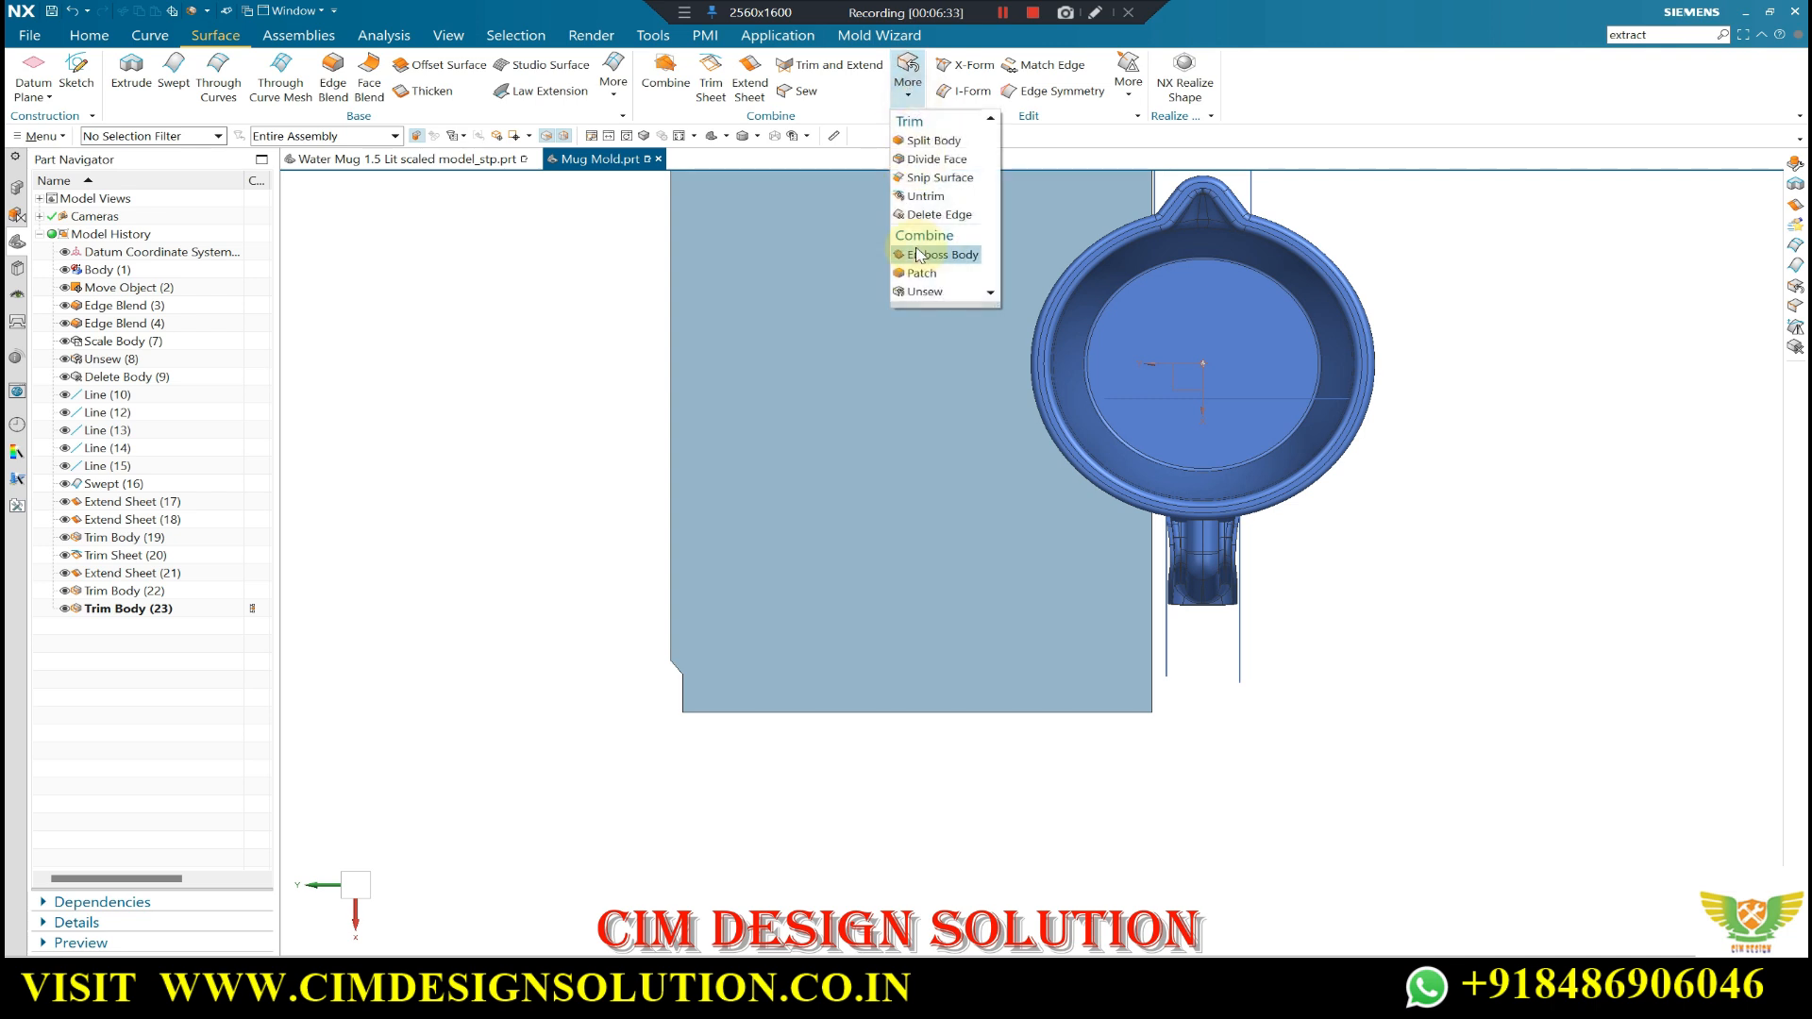
pyautogui.click(934, 214)
pyautogui.moveTo(720, 620); pyautogui.dragTo(620, 729)
pyautogui.middleClick(765, 686)
pyautogui.moveTo(824, 637); pyautogui.dragTo(1006, 396, button='middle')
pyautogui.scroll(2, 1007, 397)
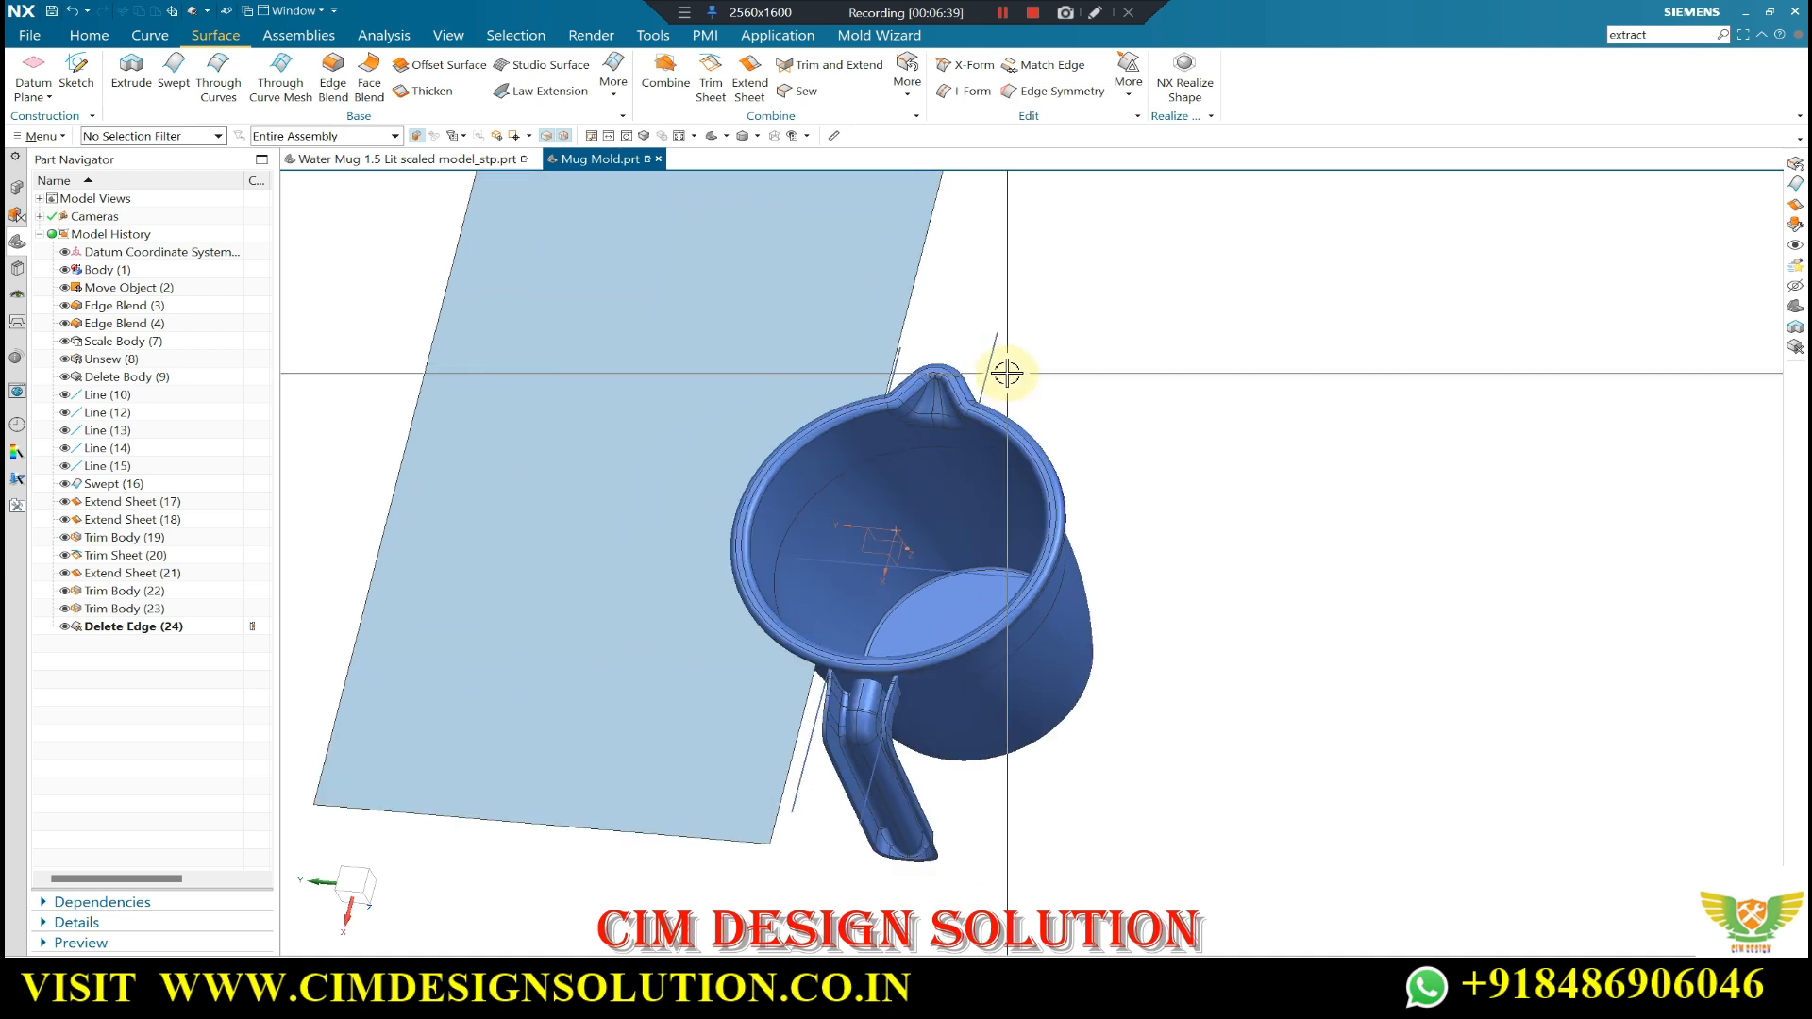
pyautogui.hotkey('ctrl', 'b')
pyautogui.click(151, 136)
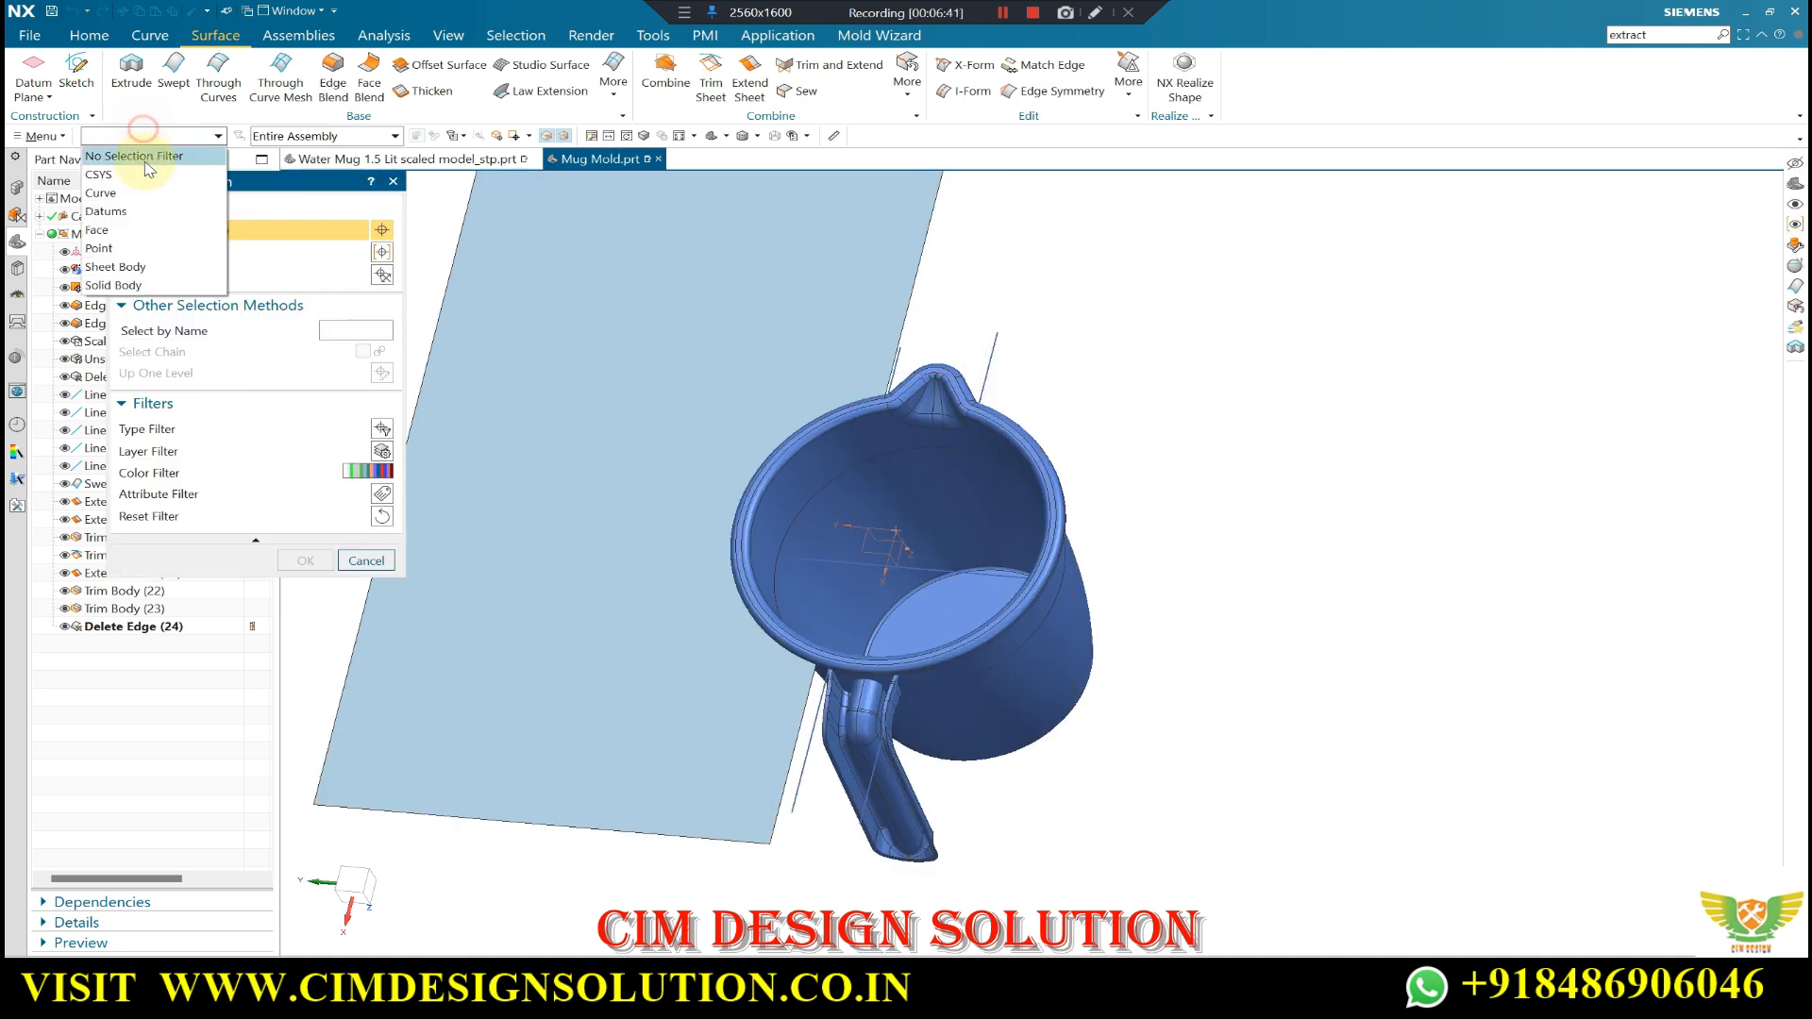
pyautogui.click(113, 211)
pyautogui.scroll(-2, 1196, 376)
pyautogui.moveTo(1162, 275); pyautogui.dragTo(841, 768)
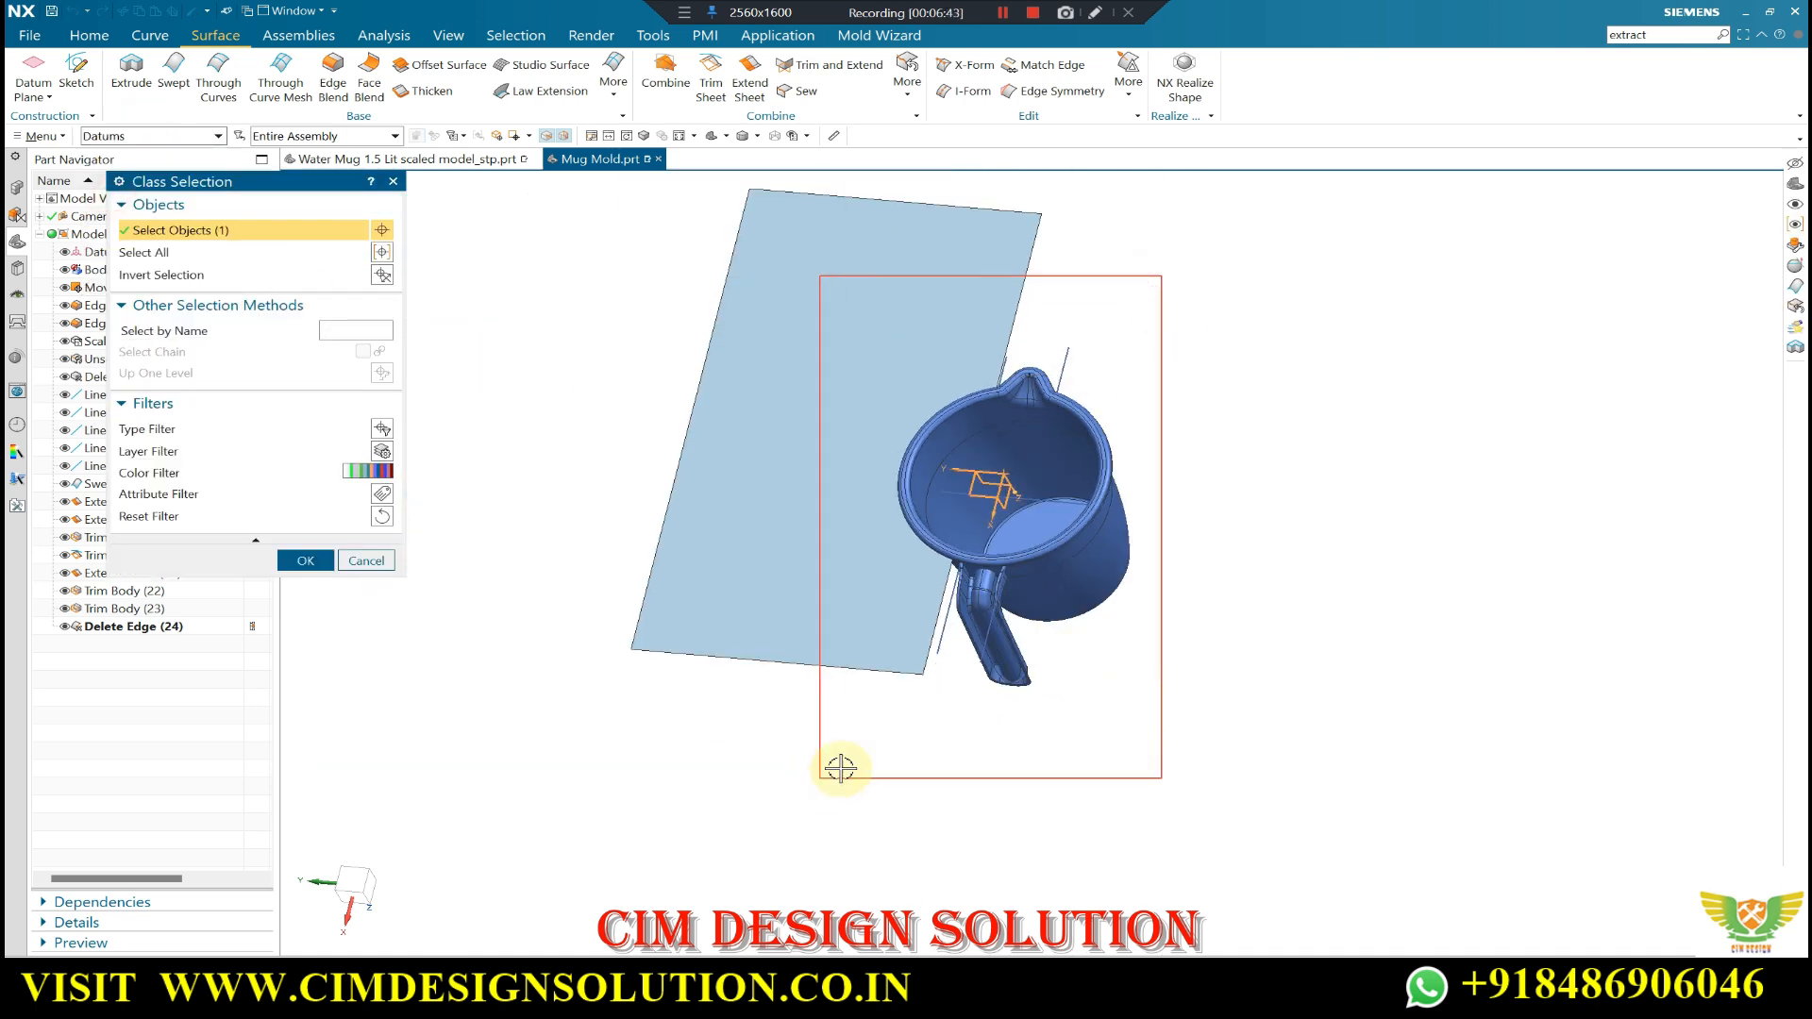
pyautogui.middleClick(828, 729)
pyautogui.press('Escape')
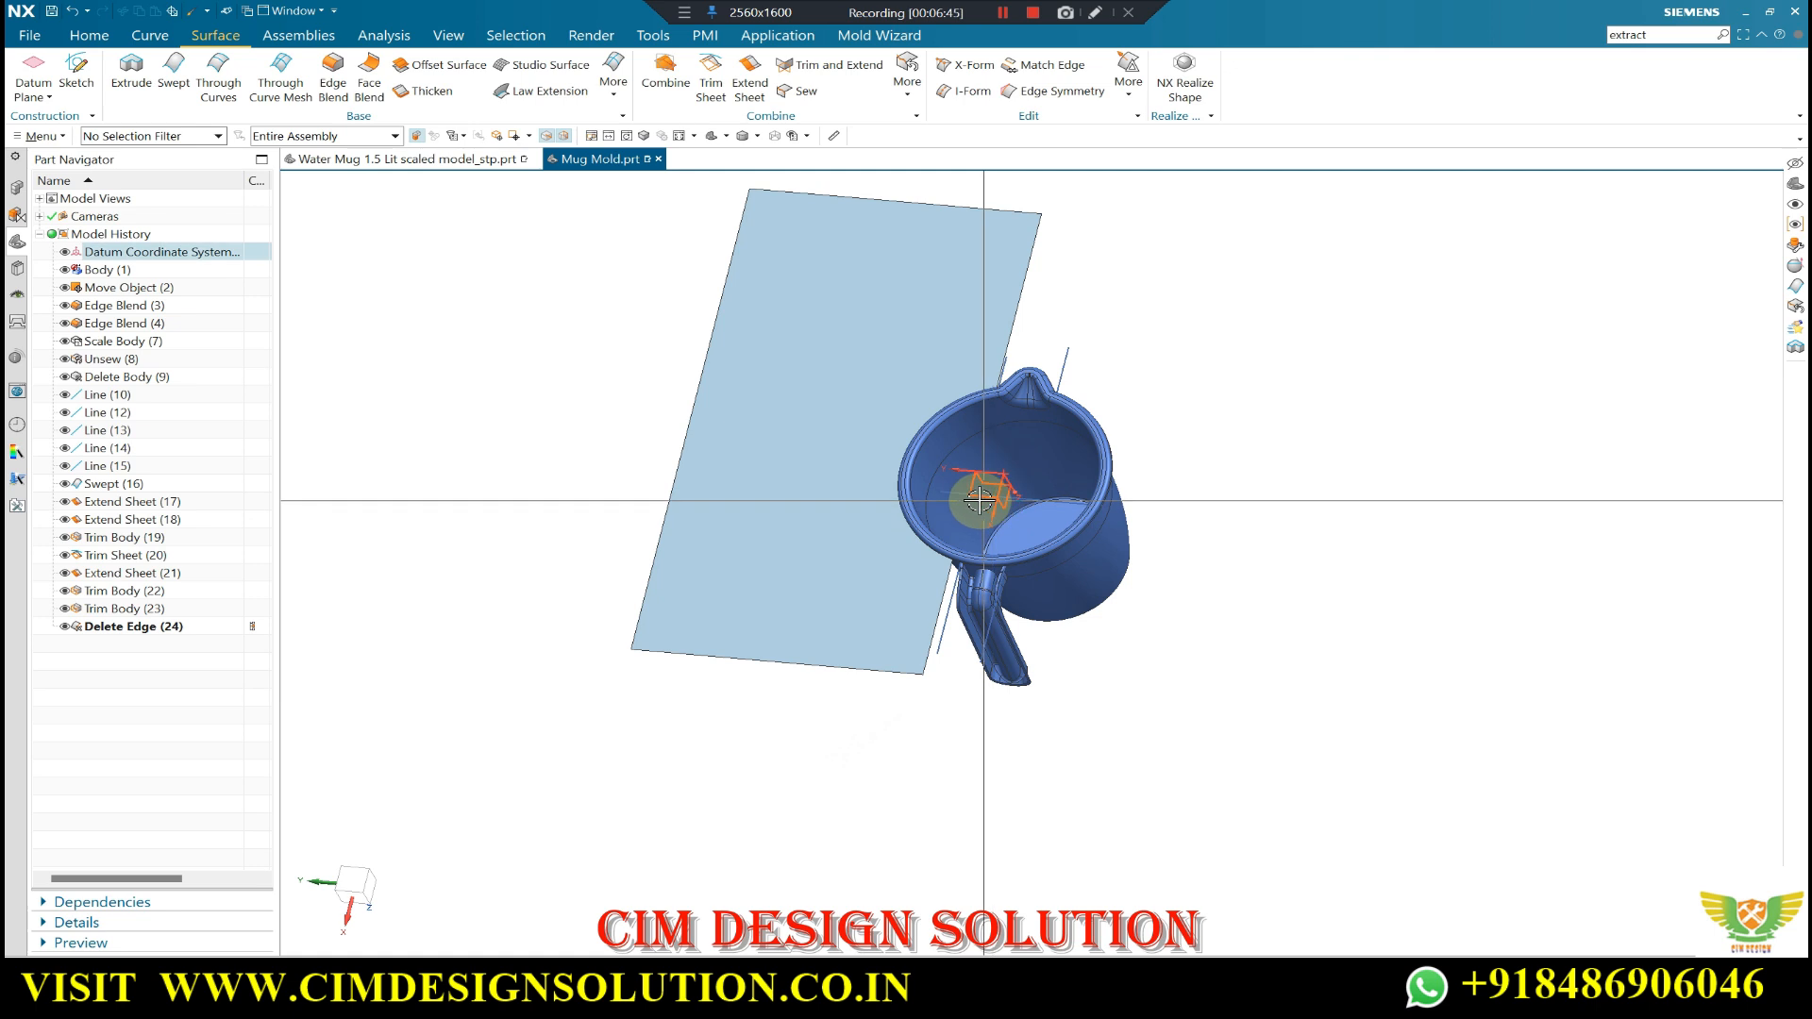
# - Move the five construction lines to layer 100 and turn that layer off
pyautogui.hotkey('ctrl', 'b')
pyautogui.click(111, 136)
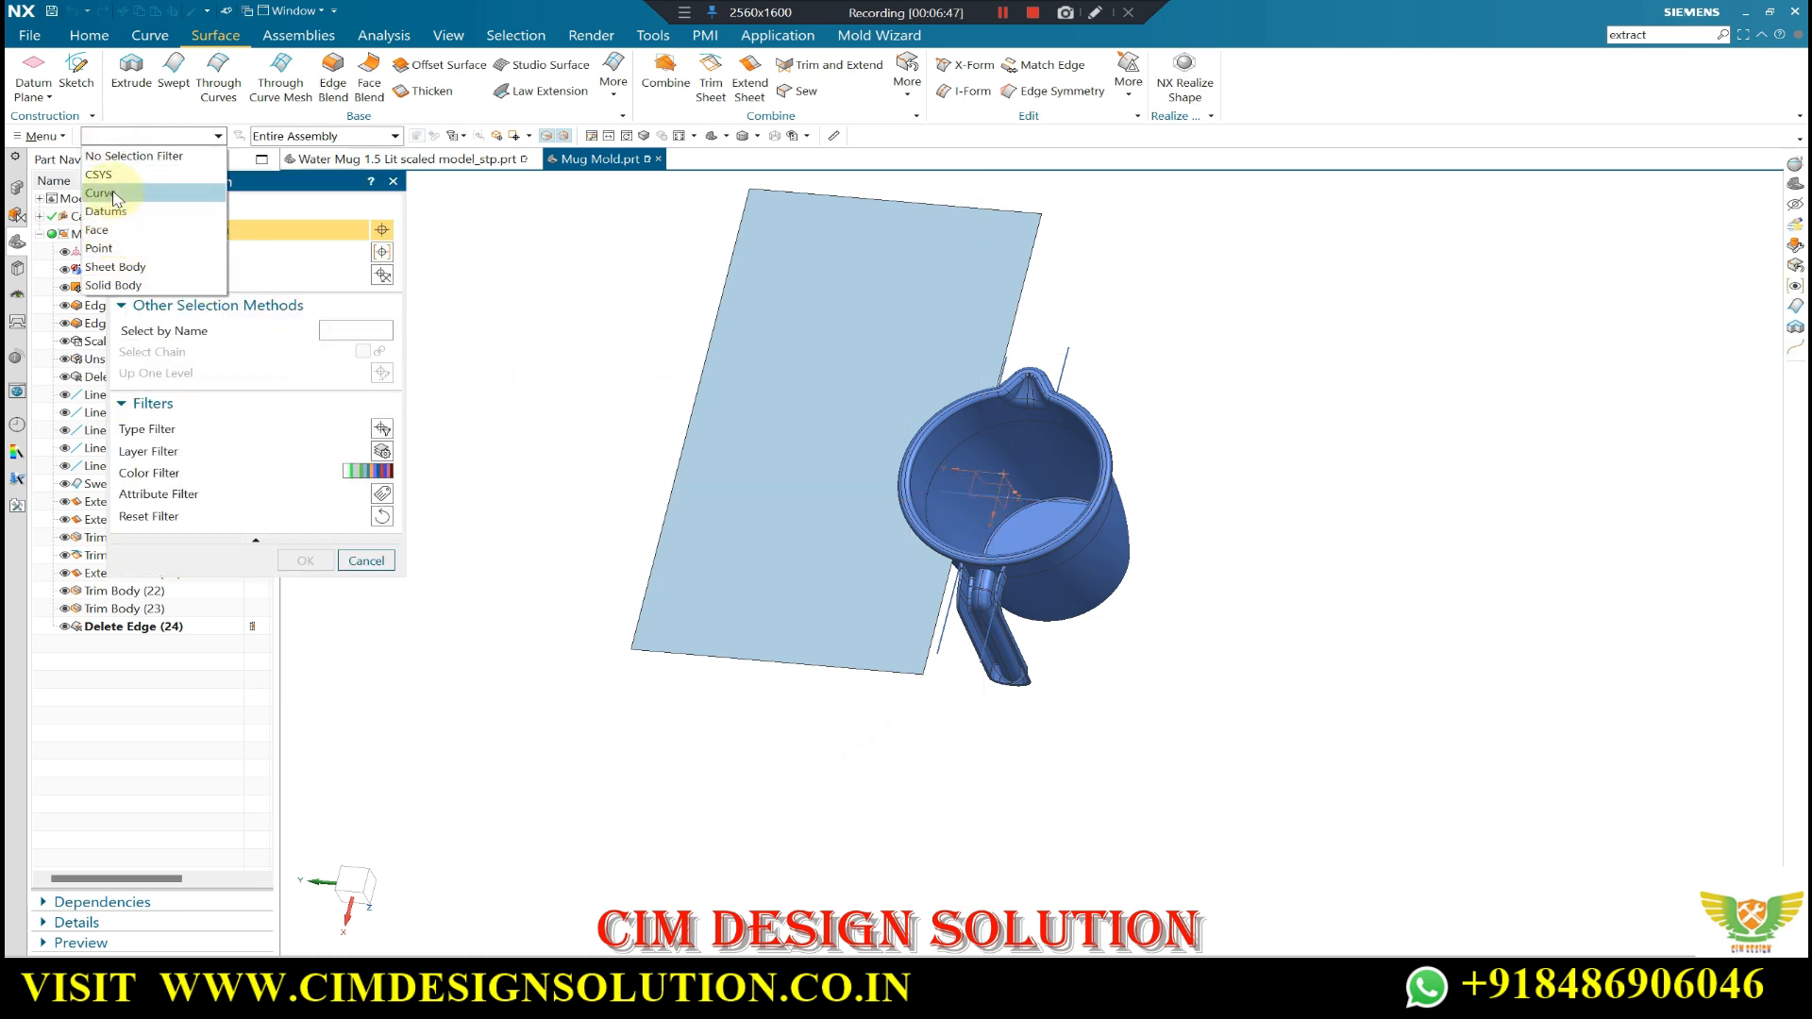
pyautogui.click(113, 194)
pyautogui.moveTo(1238, 275); pyautogui.dragTo(755, 784)
pyautogui.scroll(-2, 755, 784)
pyautogui.middleClick(712, 789)
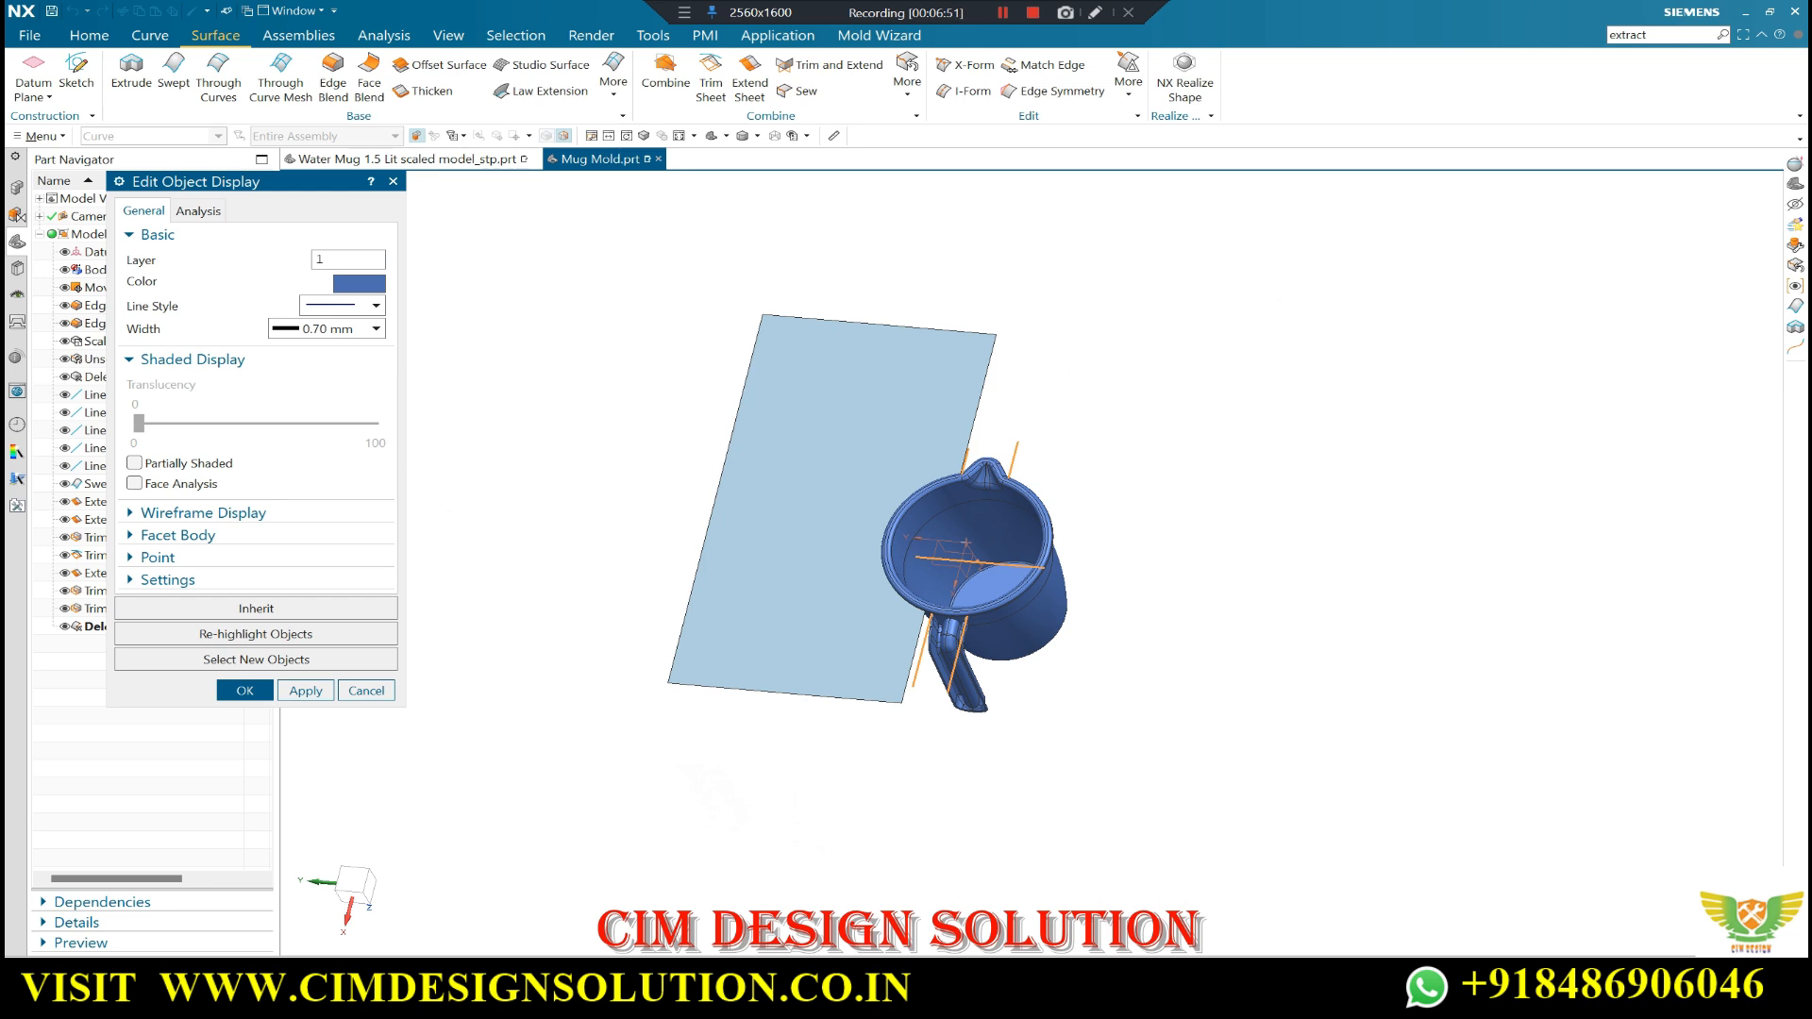
pyautogui.middleClick(475, 537)
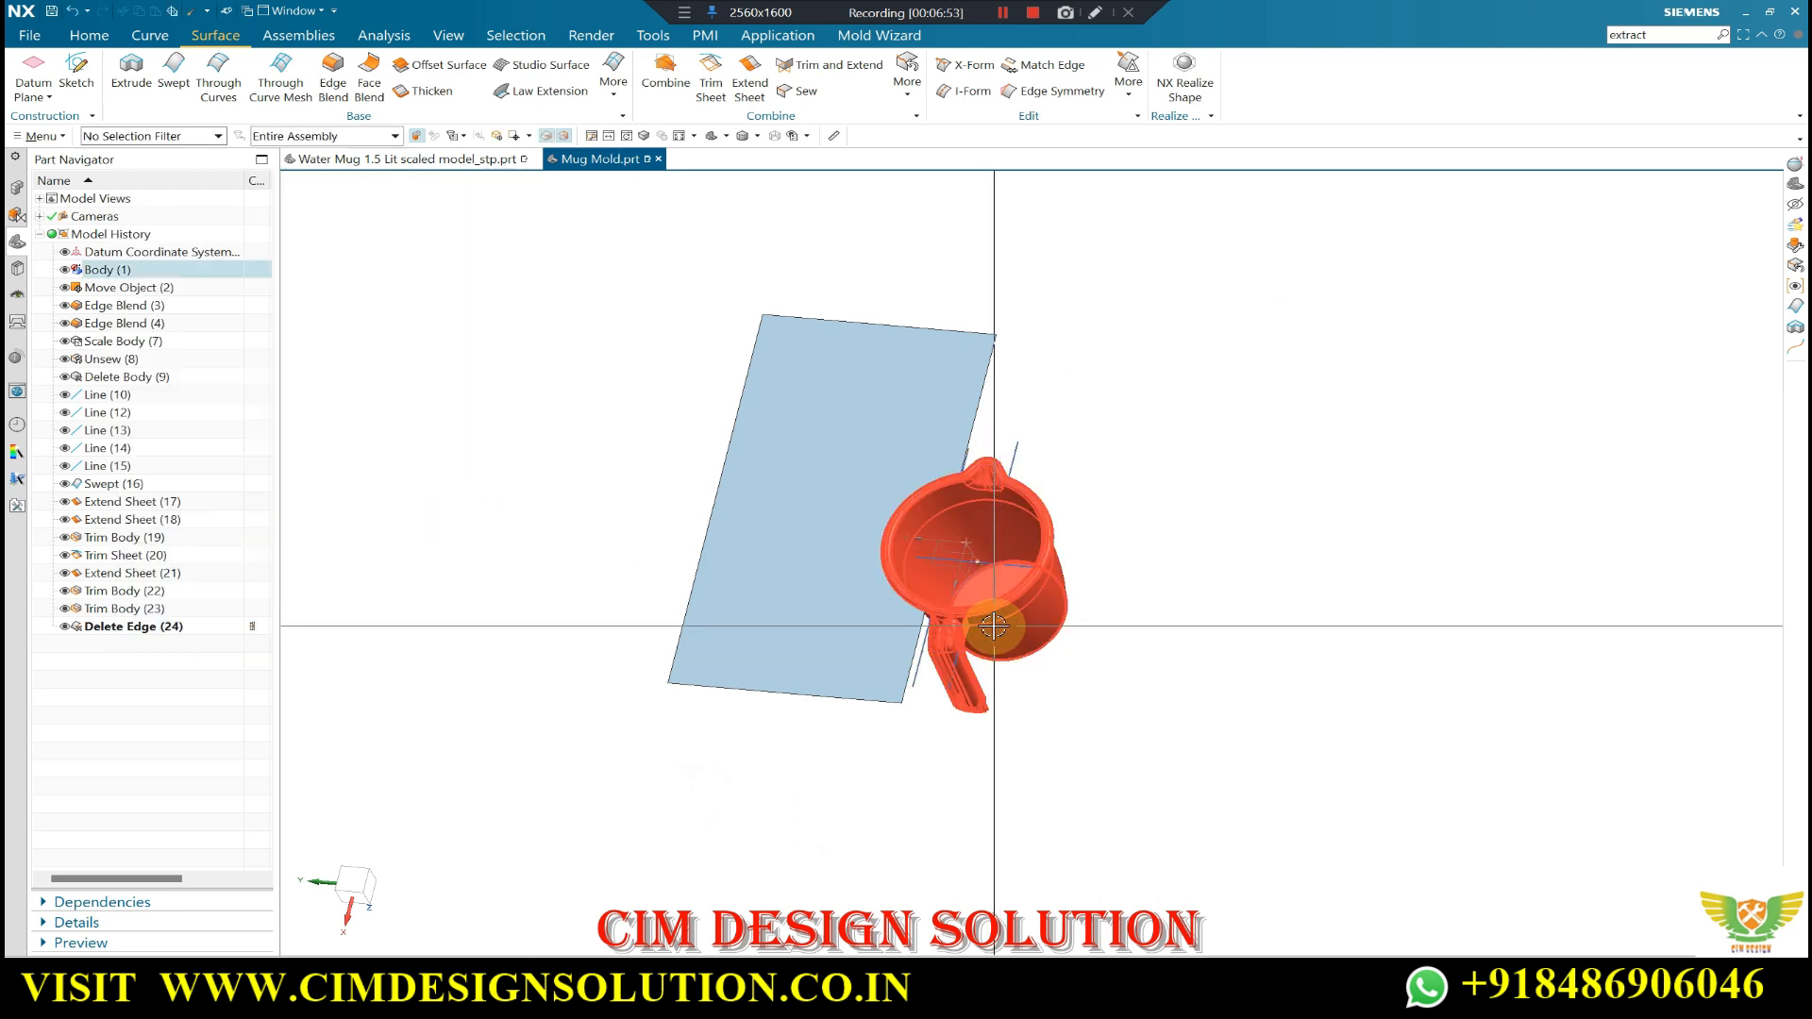
pyautogui.hotkey('ctrl', 'l')
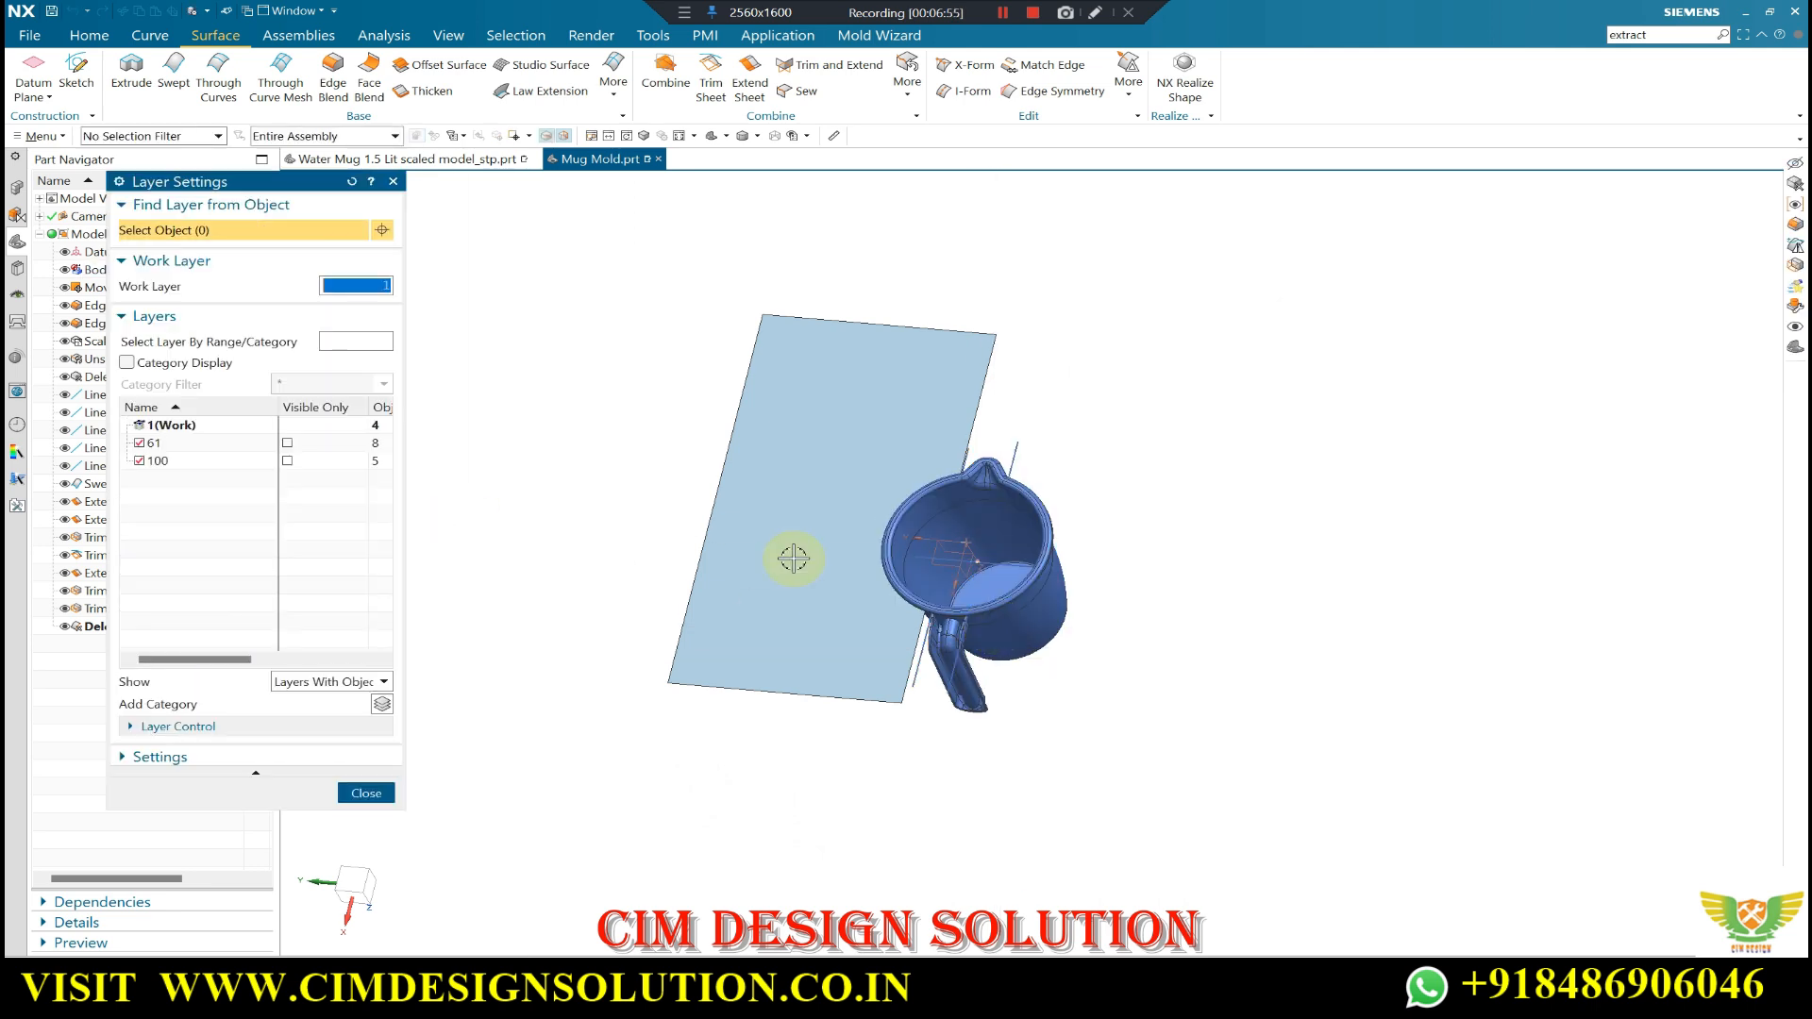
pyautogui.middleClick(142, 467)
# - Examine the trimmed parting sheet against the mug's rim, handle and spout
pyautogui.moveTo(1032, 514); pyautogui.dragTo(931, 614, button='middle')
pyautogui.scroll(3, 931, 614)
pyautogui.scroll(8, 930, 416)
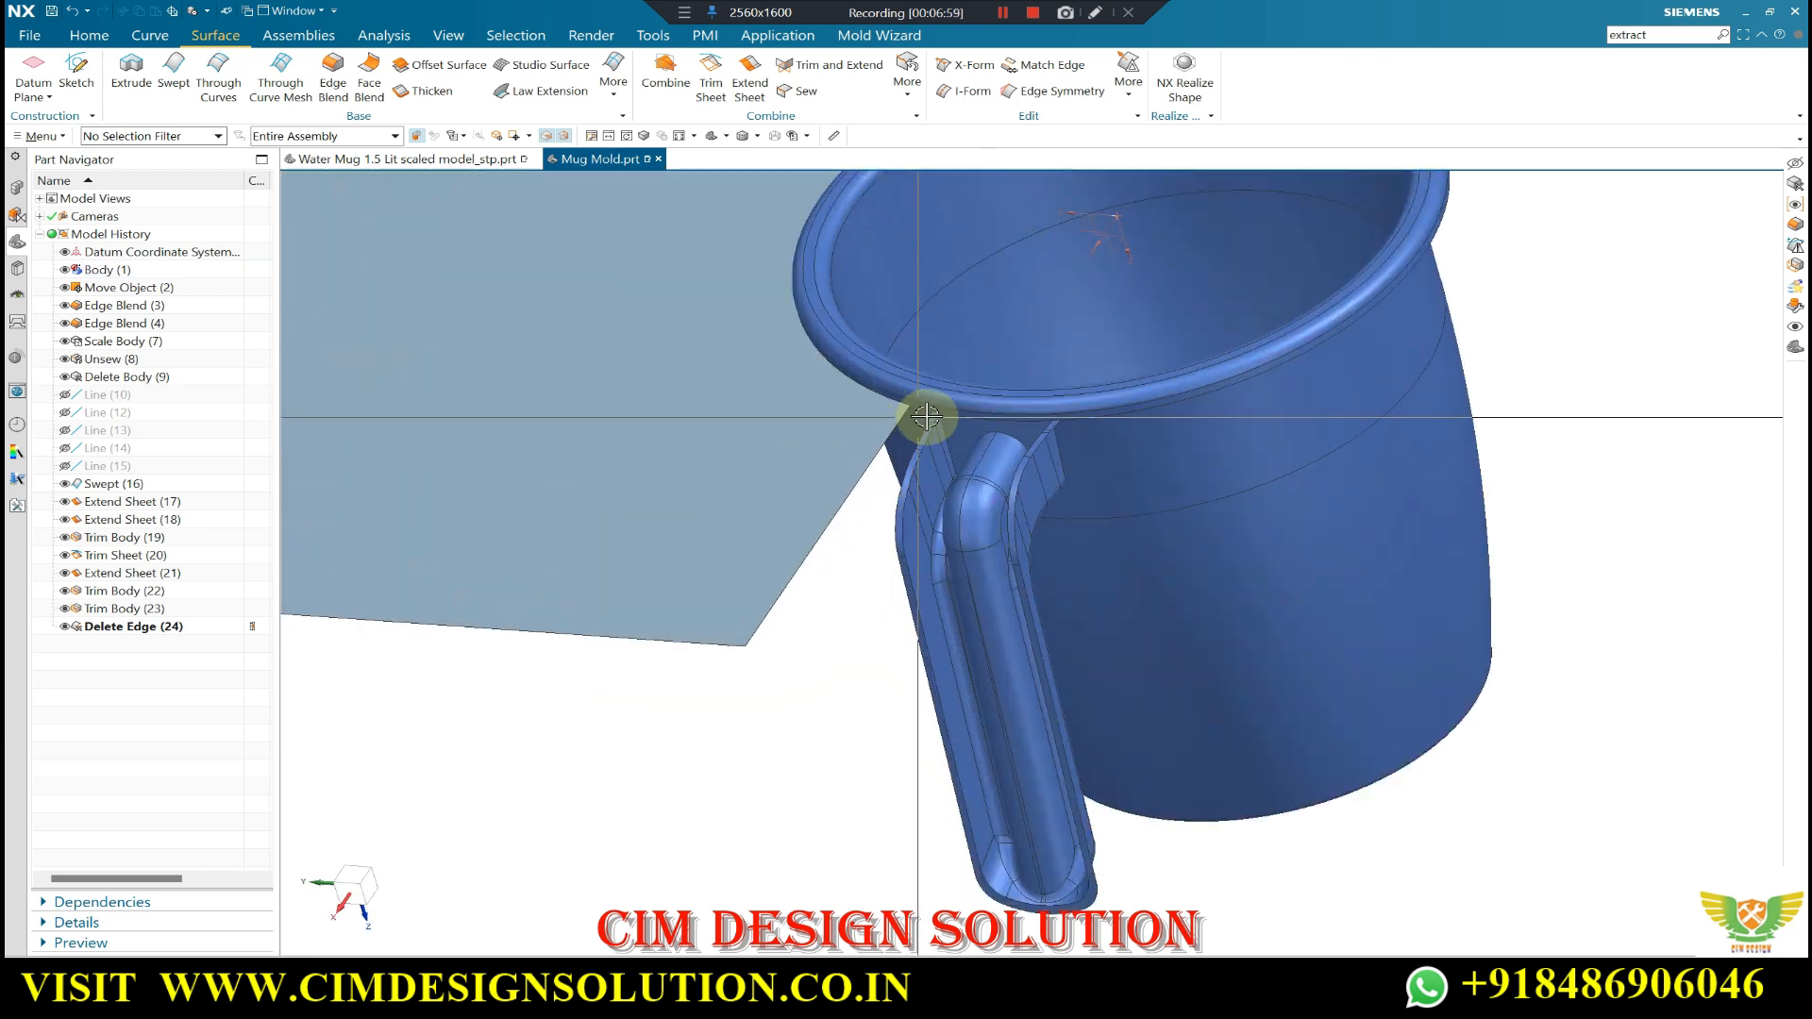
pyautogui.moveTo(922, 421); pyautogui.dragTo(942, 459, button='middle')
pyautogui.scroll(2, 1319, 324)
pyautogui.scroll(3, 1218, 295)
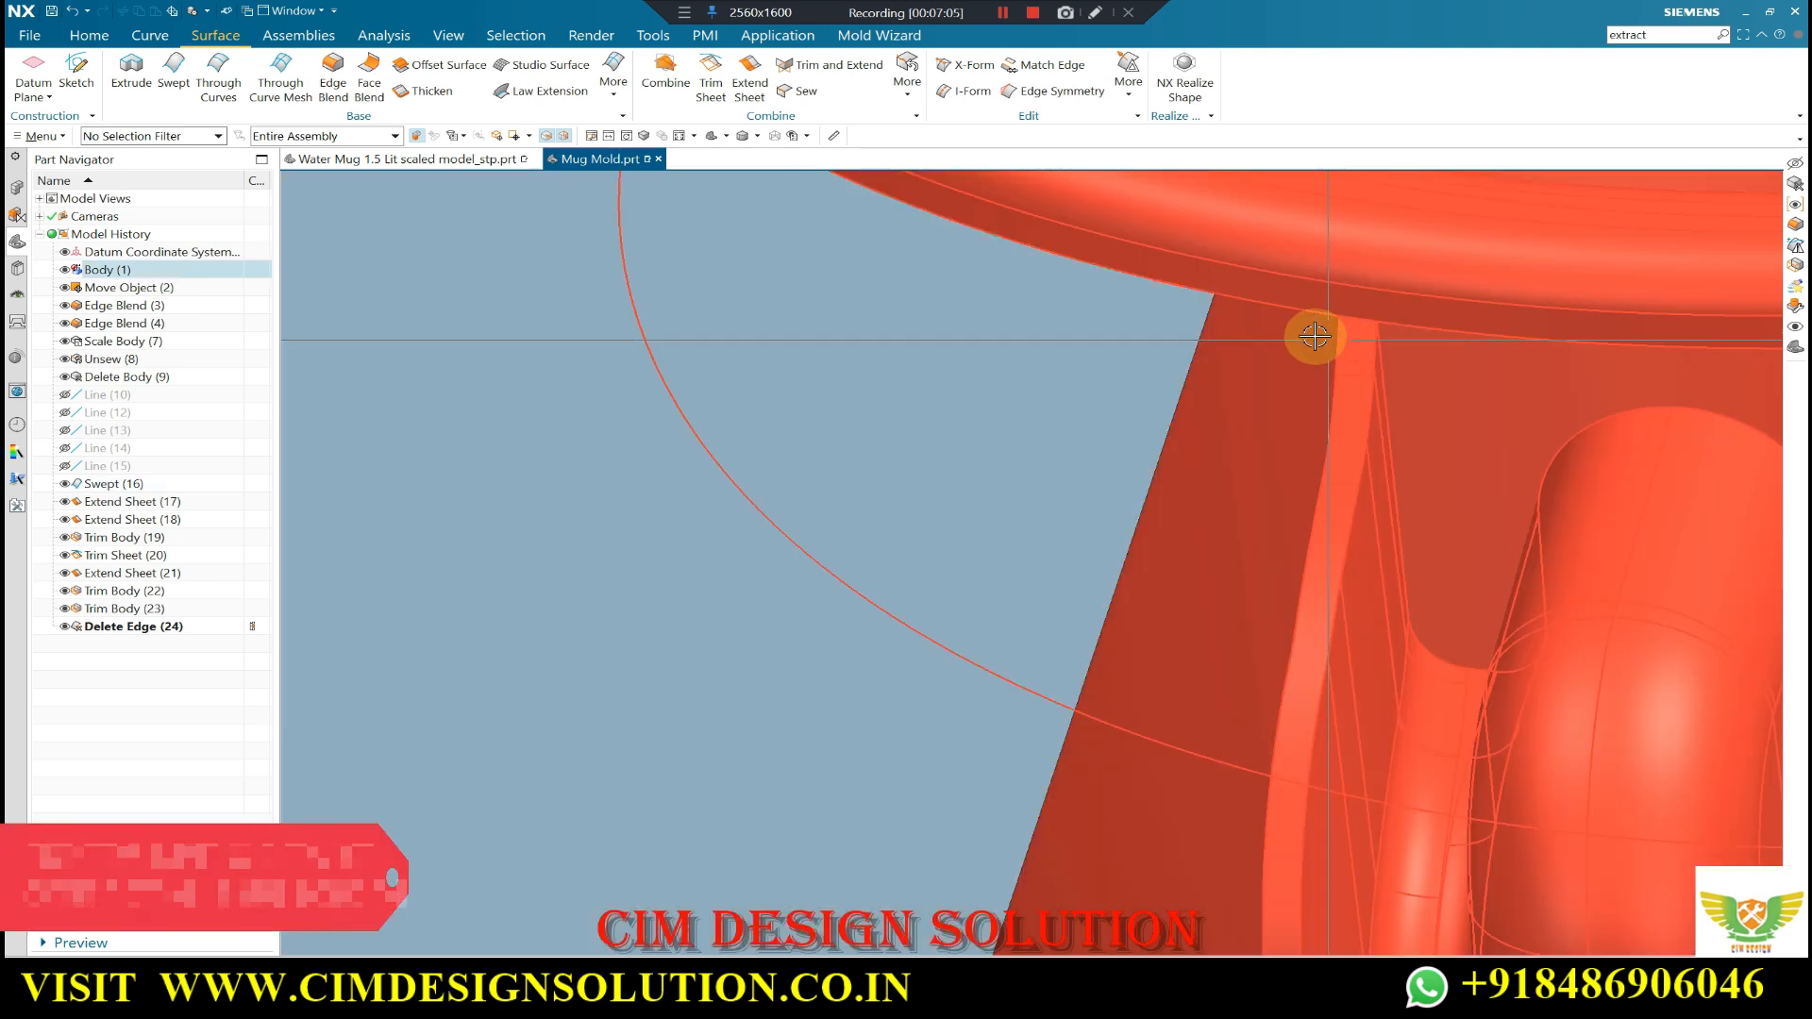
pyautogui.scroll(-9, 984, 386)
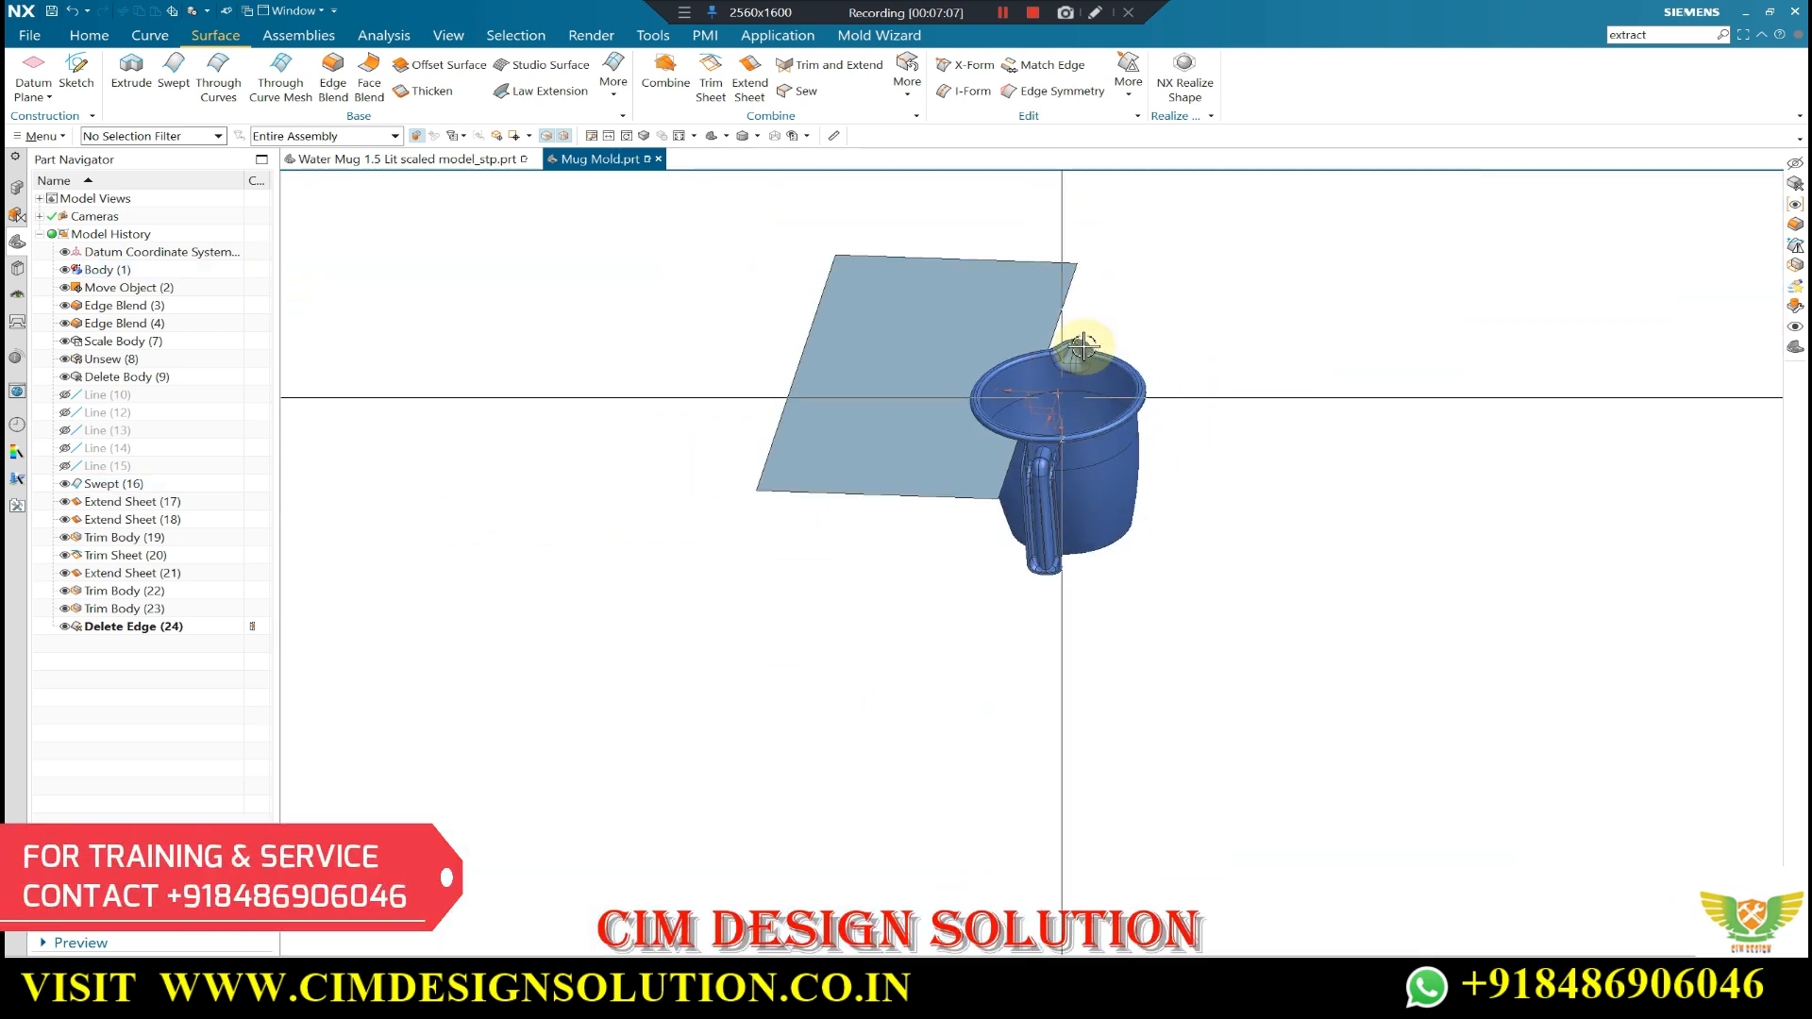
pyautogui.moveTo(1080, 376); pyautogui.dragTo(1060, 393, button='middle')
pyautogui.scroll(4, 1086, 346)
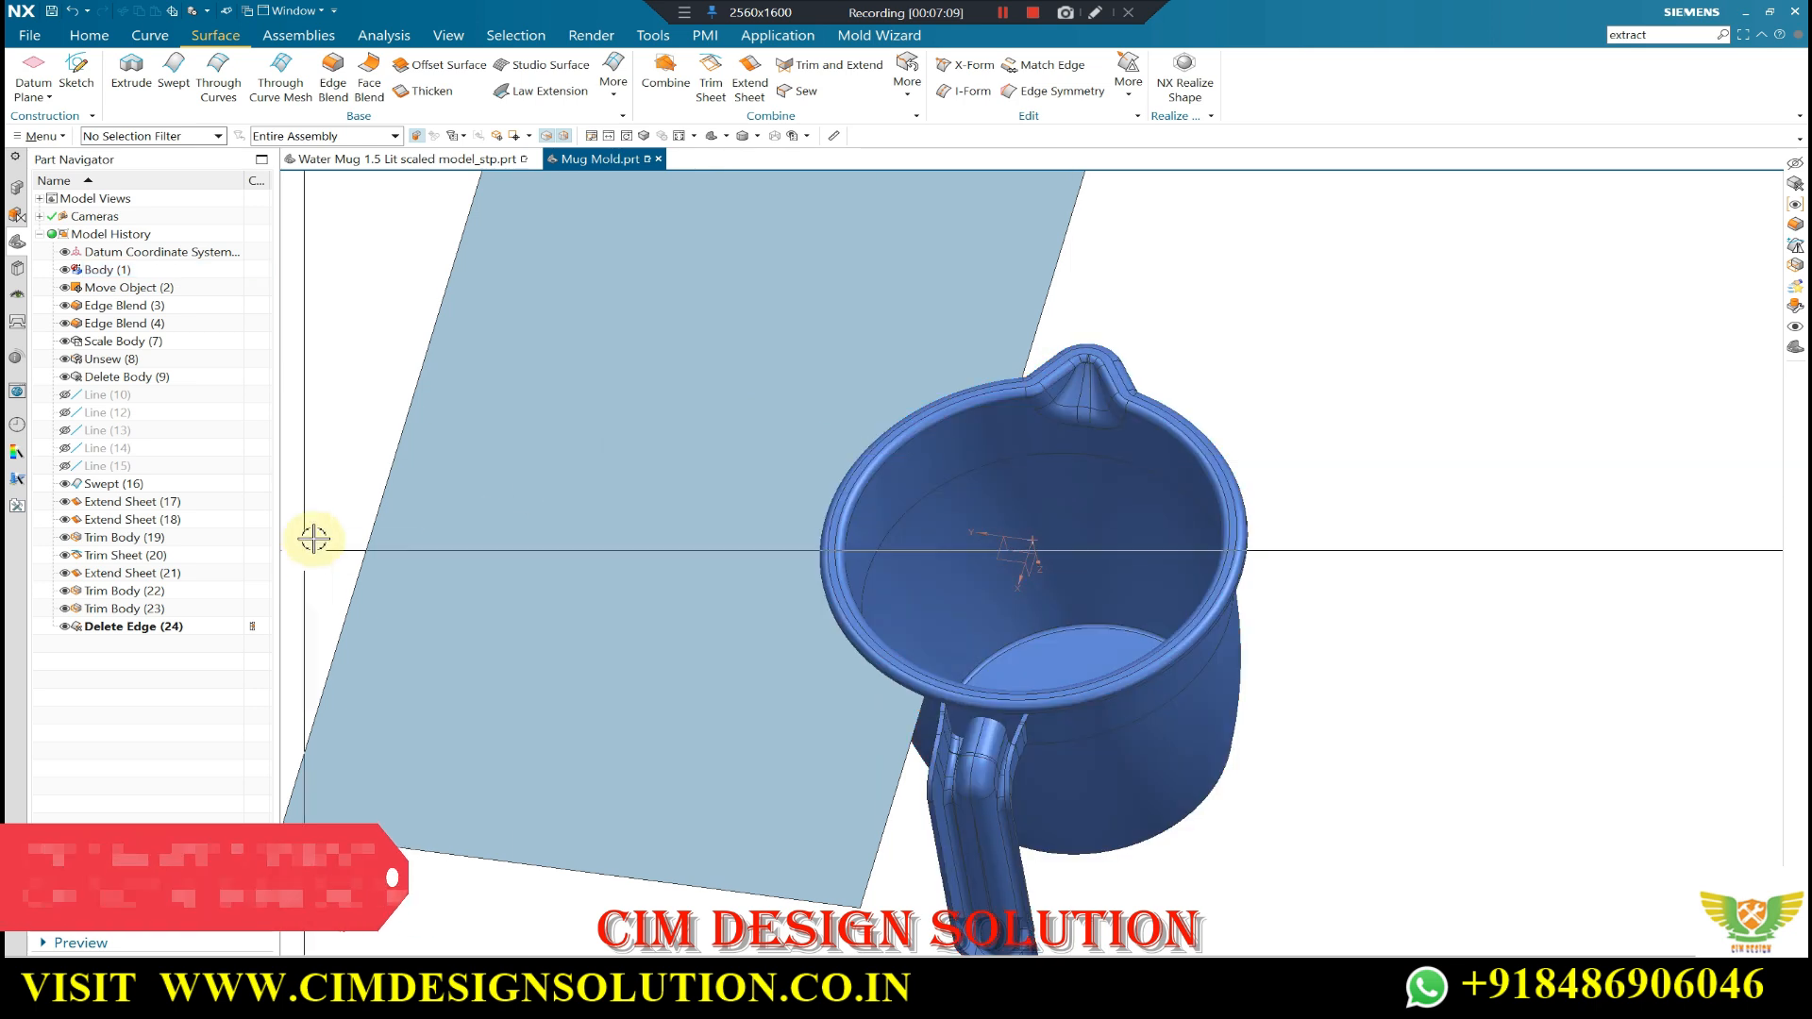
pyautogui.scroll(-3, 1098, 345)
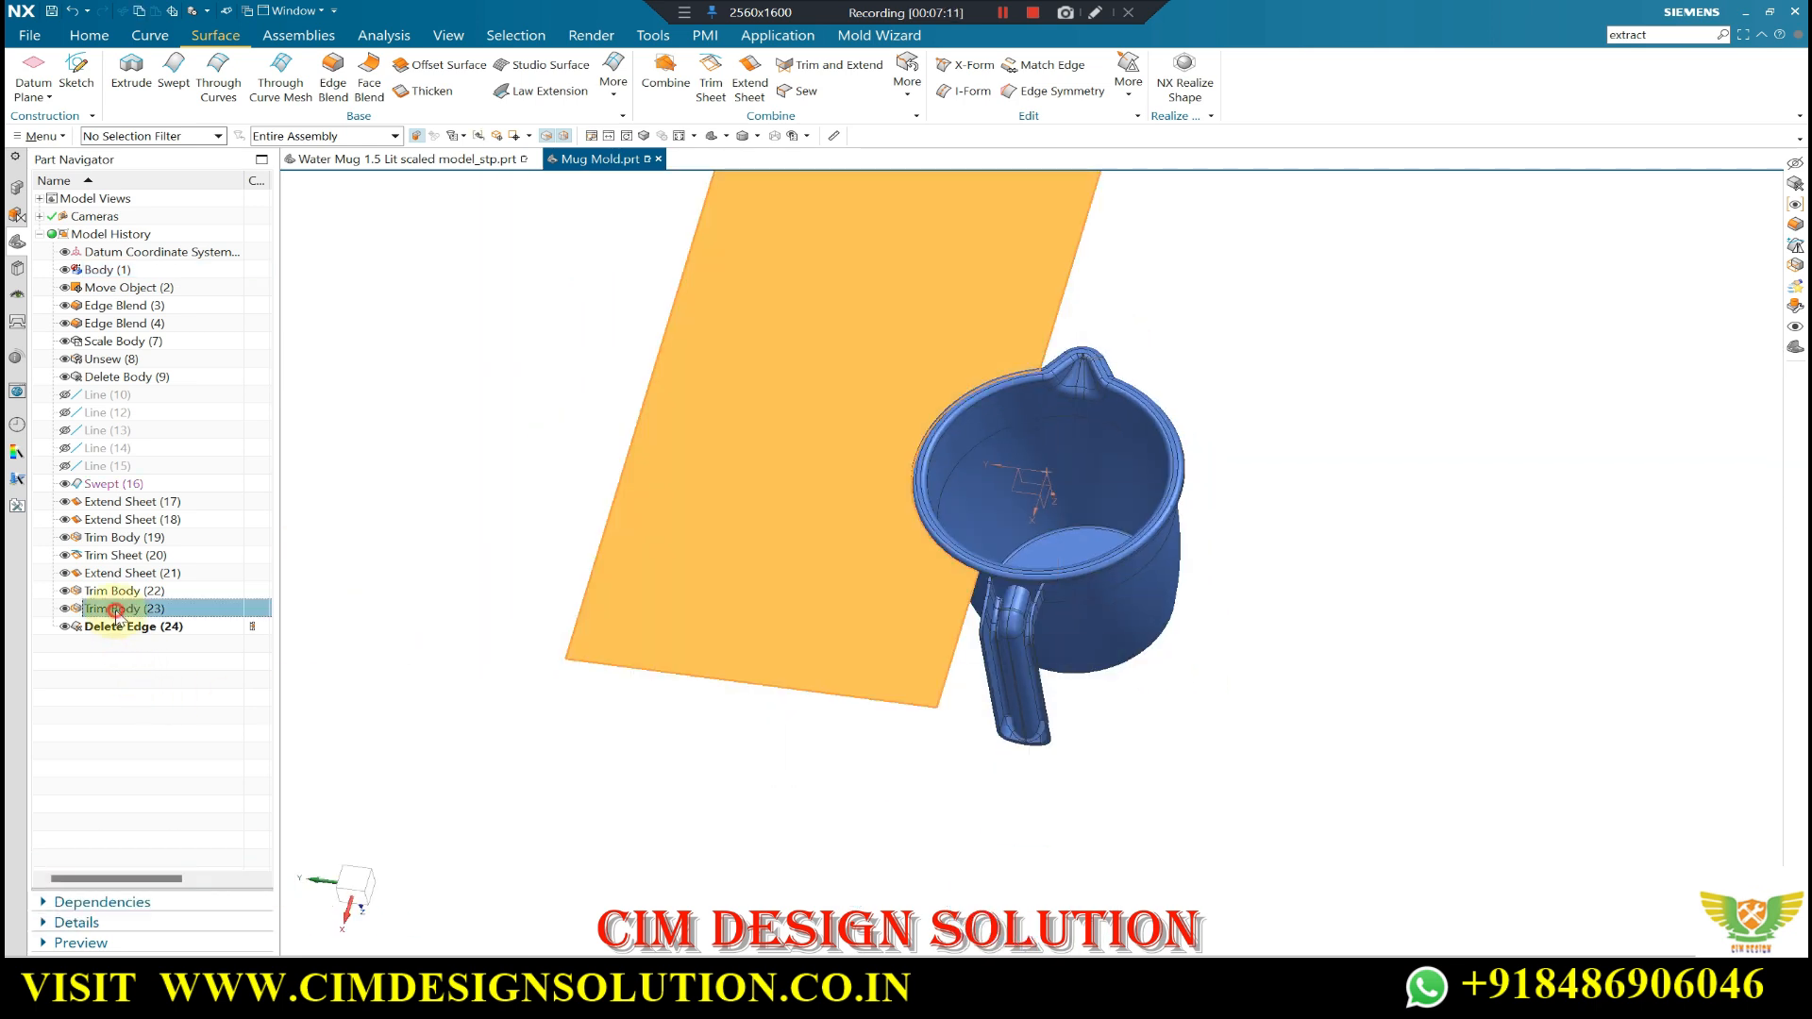
pyautogui.doubleClick(123, 592)
pyautogui.press('Escape')
pyautogui.doubleClick(117, 574)
pyautogui.scroll(-2, 887, 698)
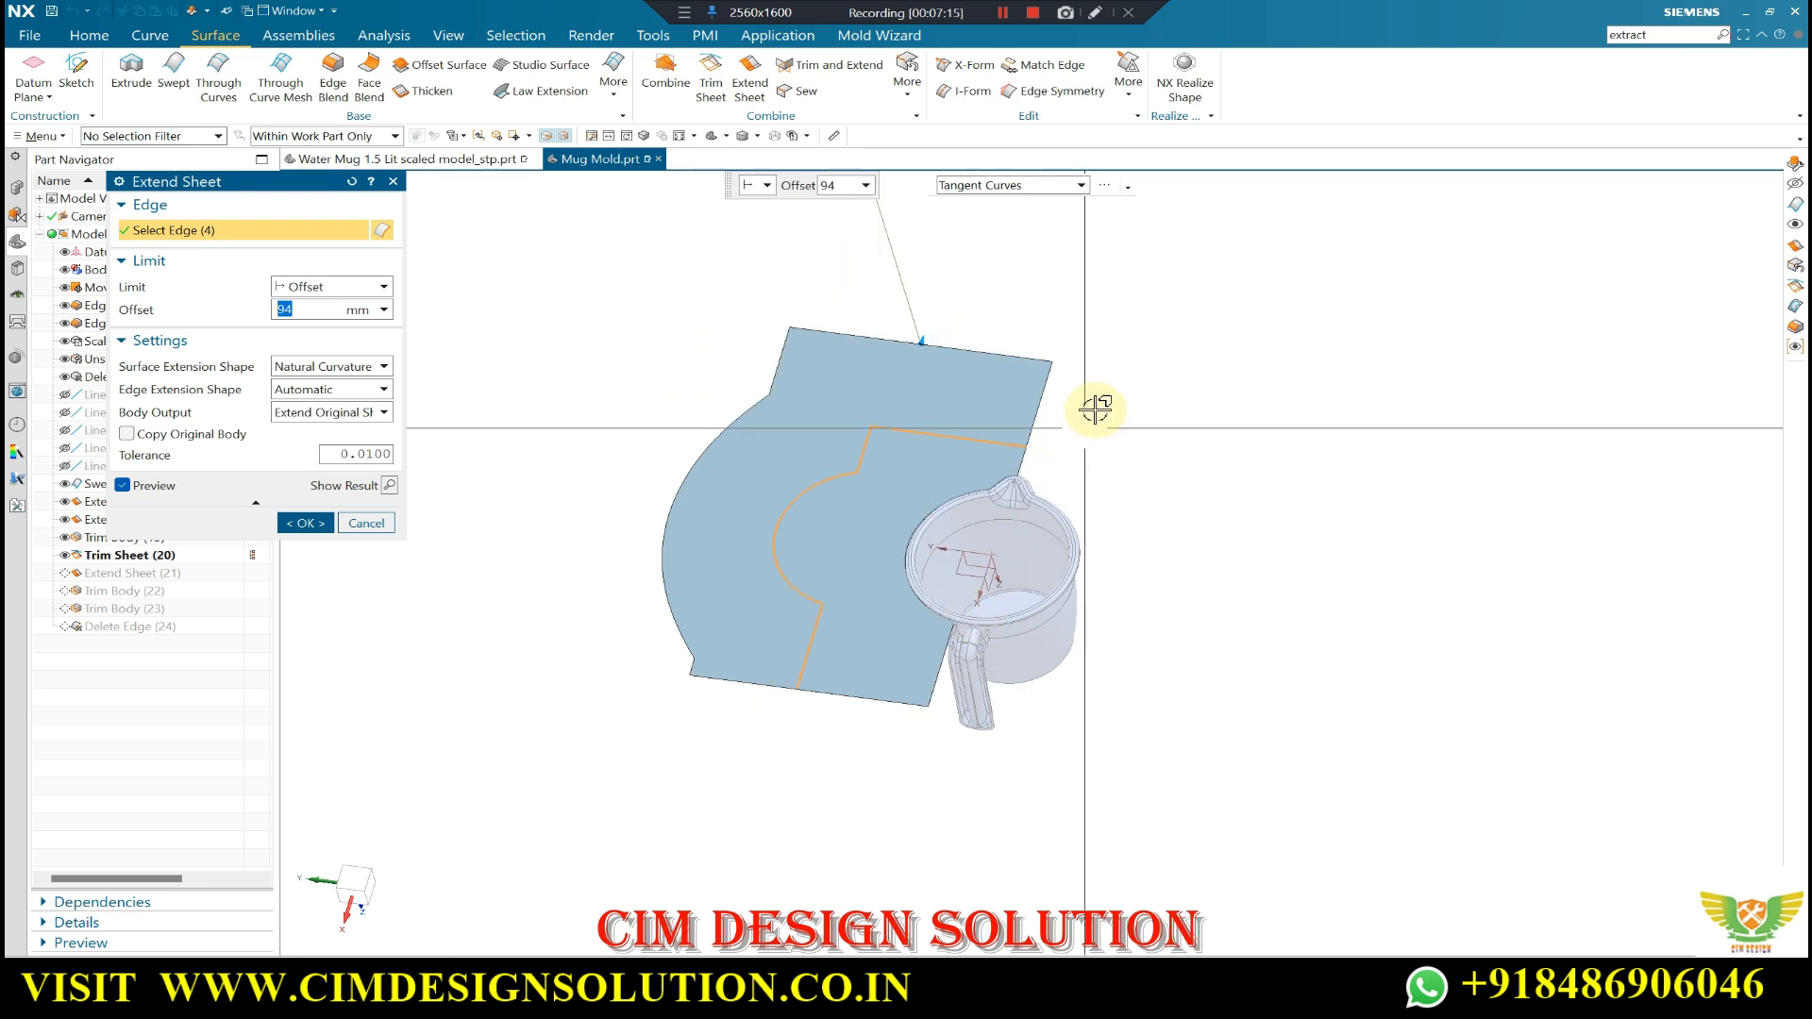
pyautogui.press('Escape')
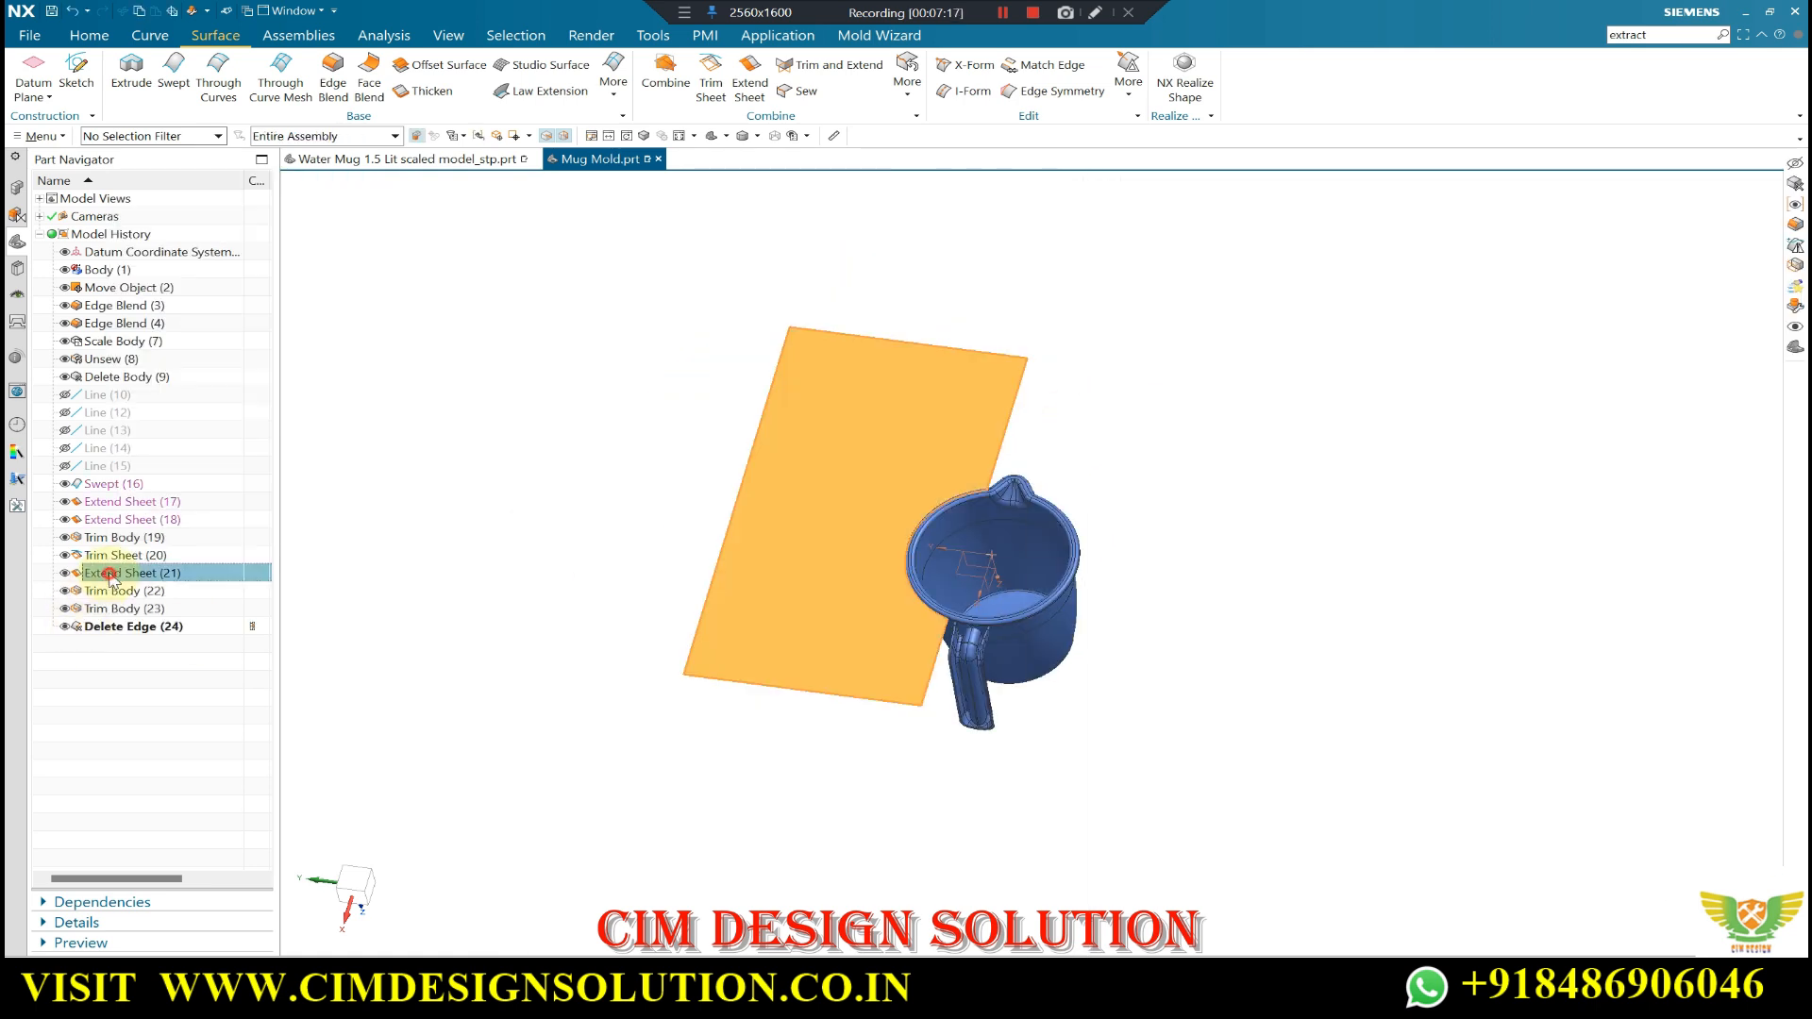
pyautogui.doubleClick(114, 575)
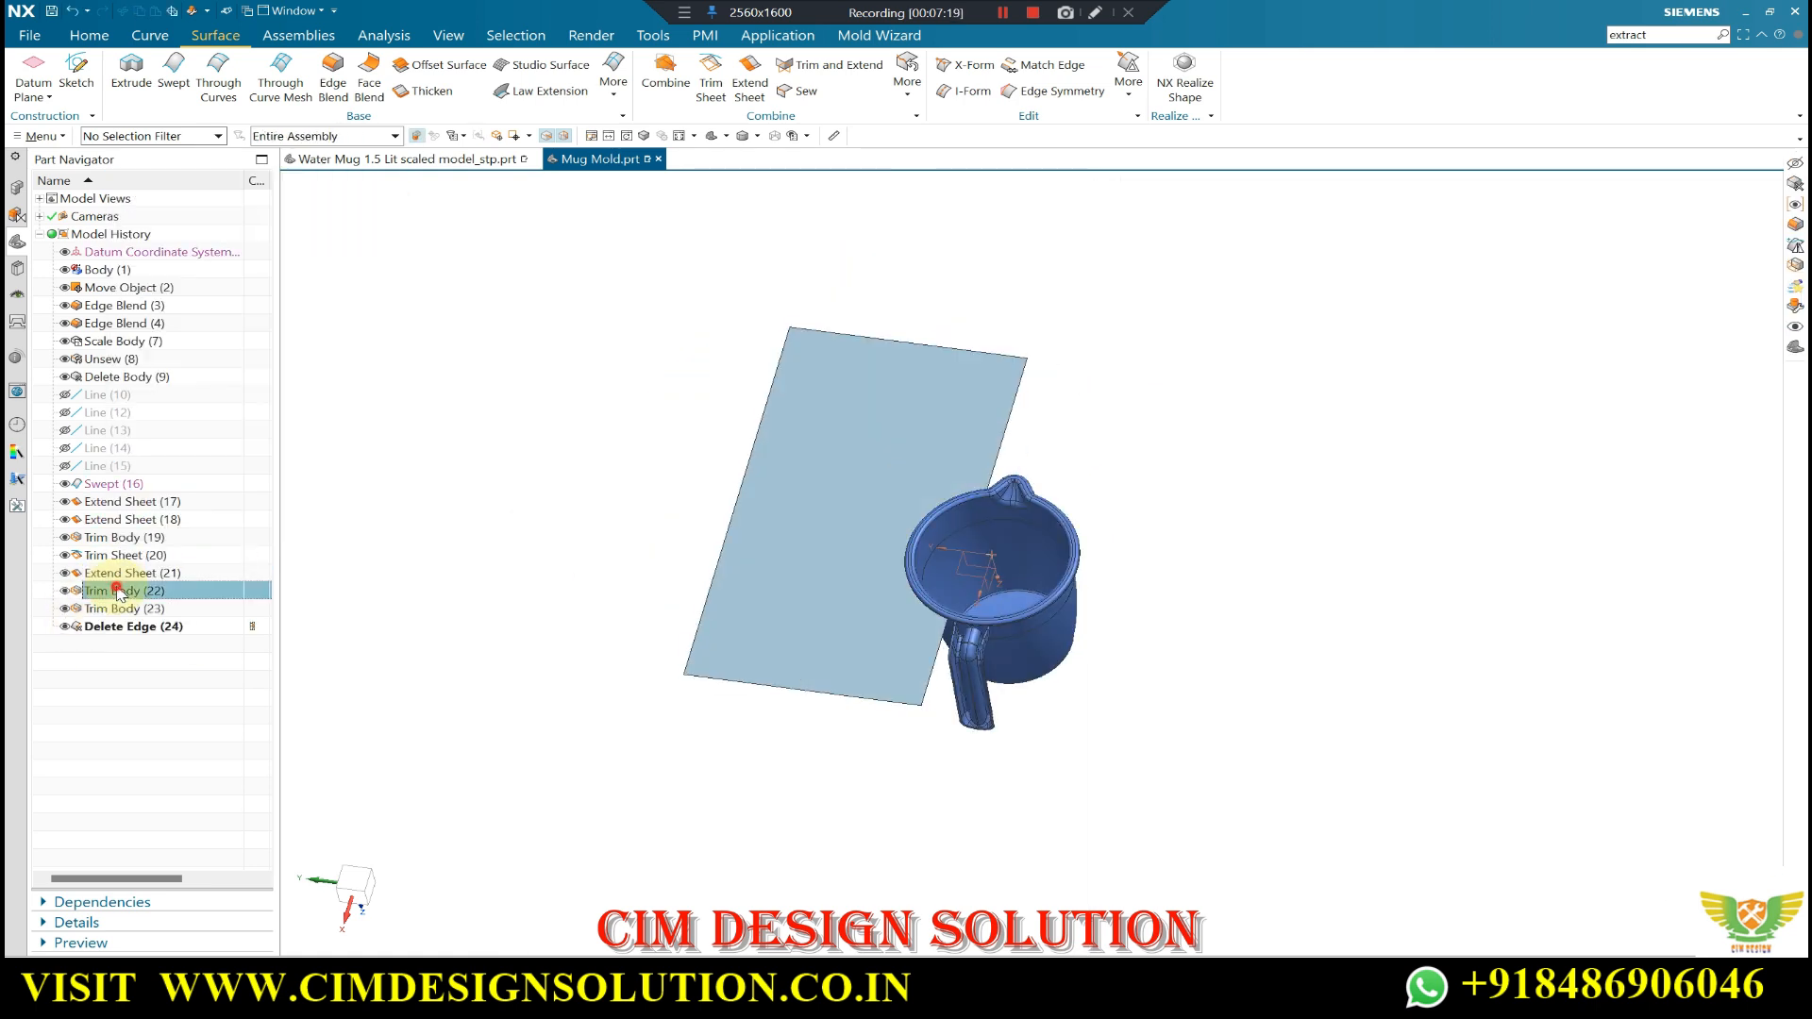
# - Roll the model history back to Trim Body (22) and review the edge and offset settings of Extend Sheet (21)
pyautogui.rightClick(115, 590)
pyautogui.click(179, 781)
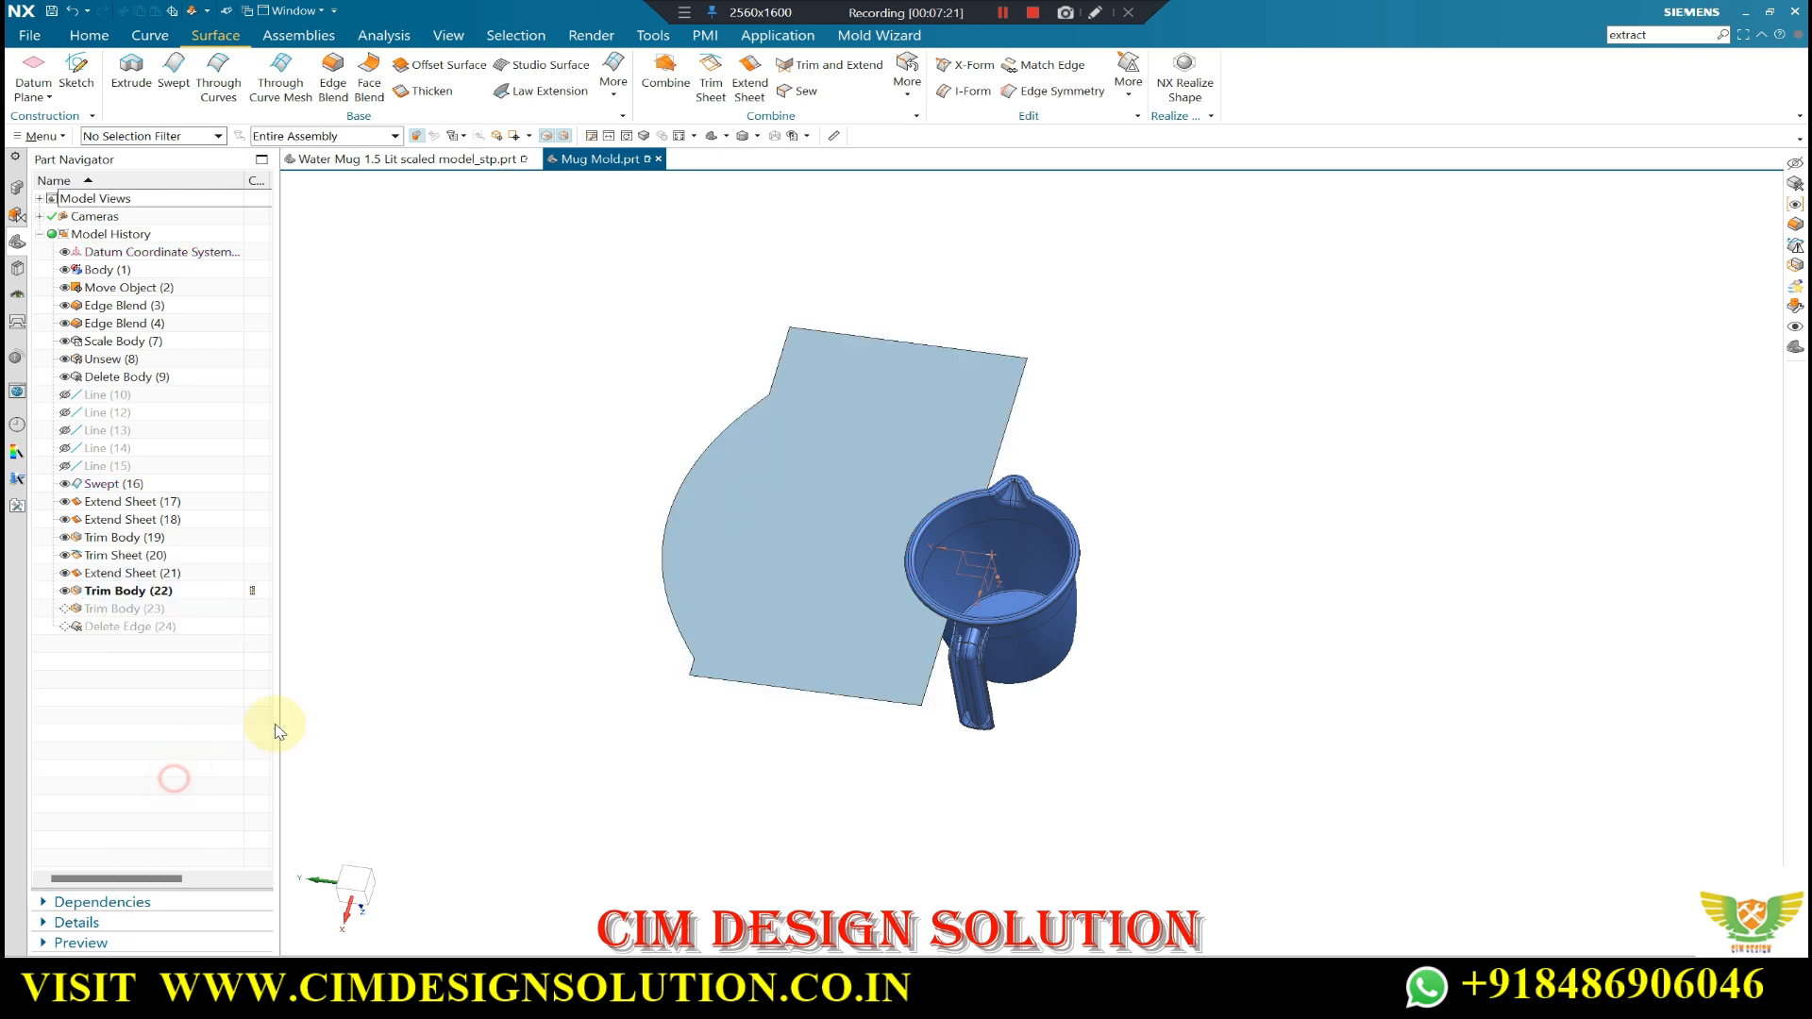
pyautogui.click(132, 575)
pyautogui.doubleClick(132, 575)
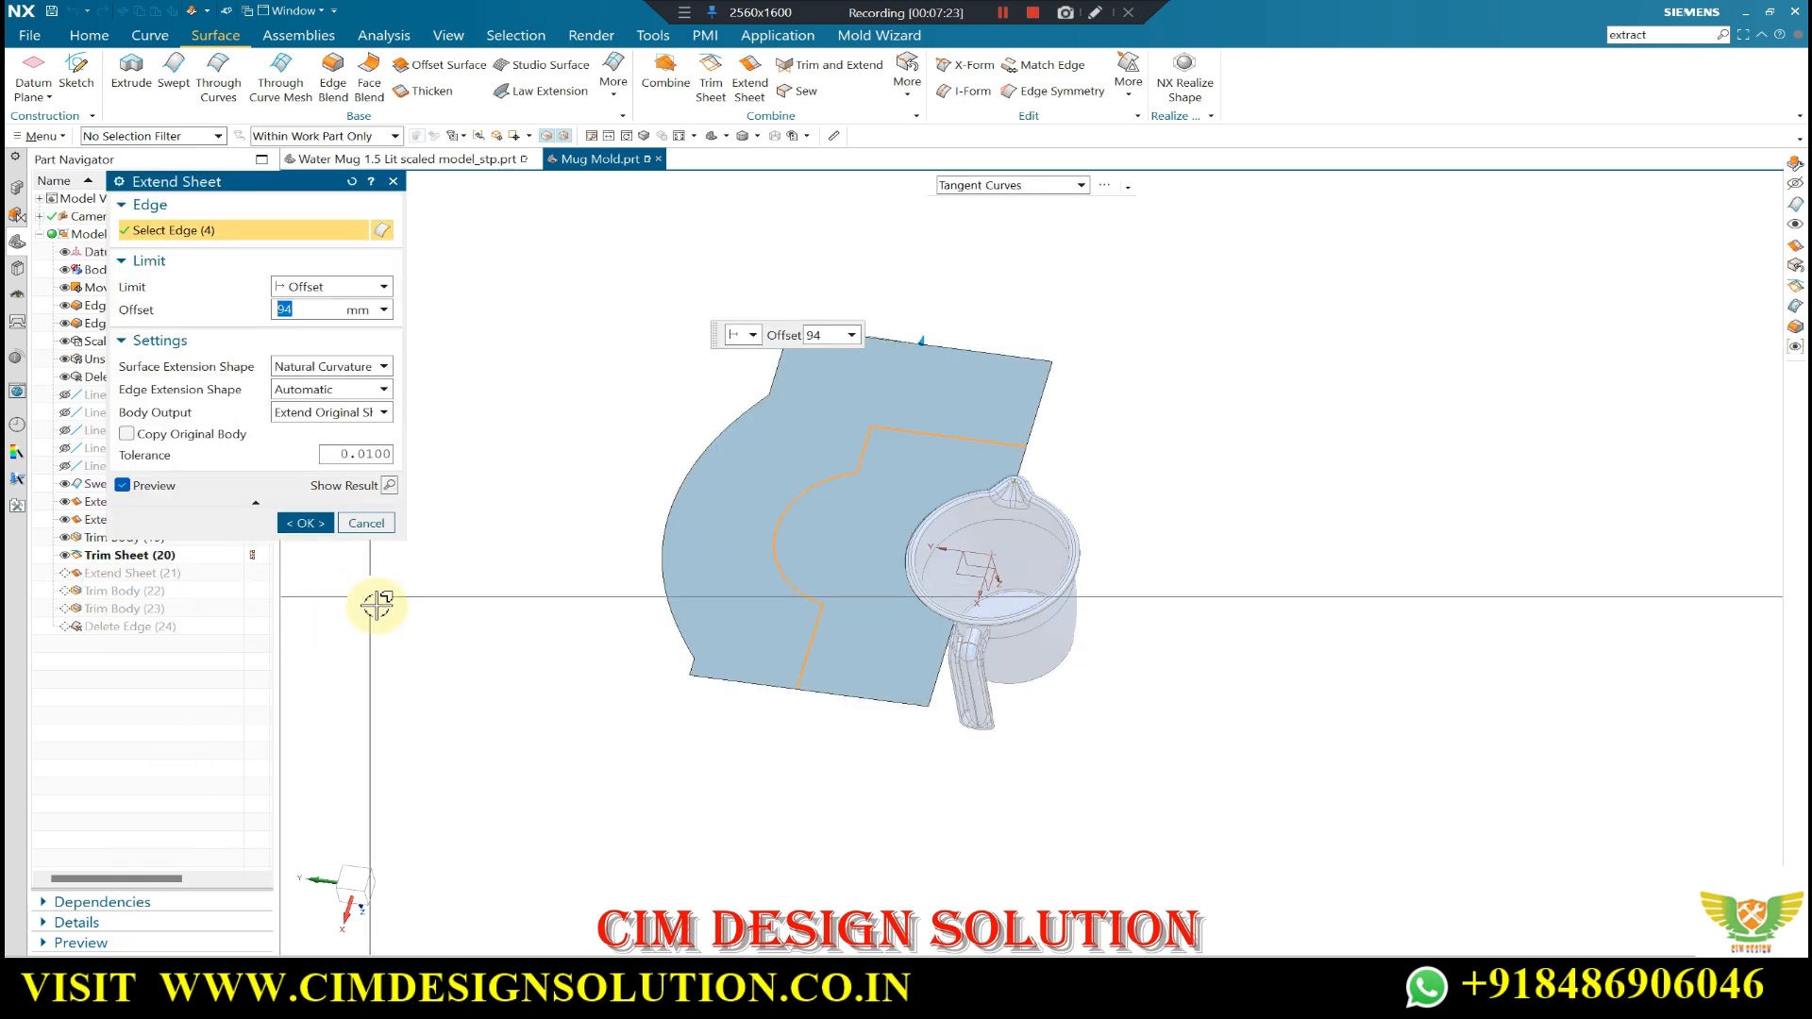
pyautogui.click(364, 521)
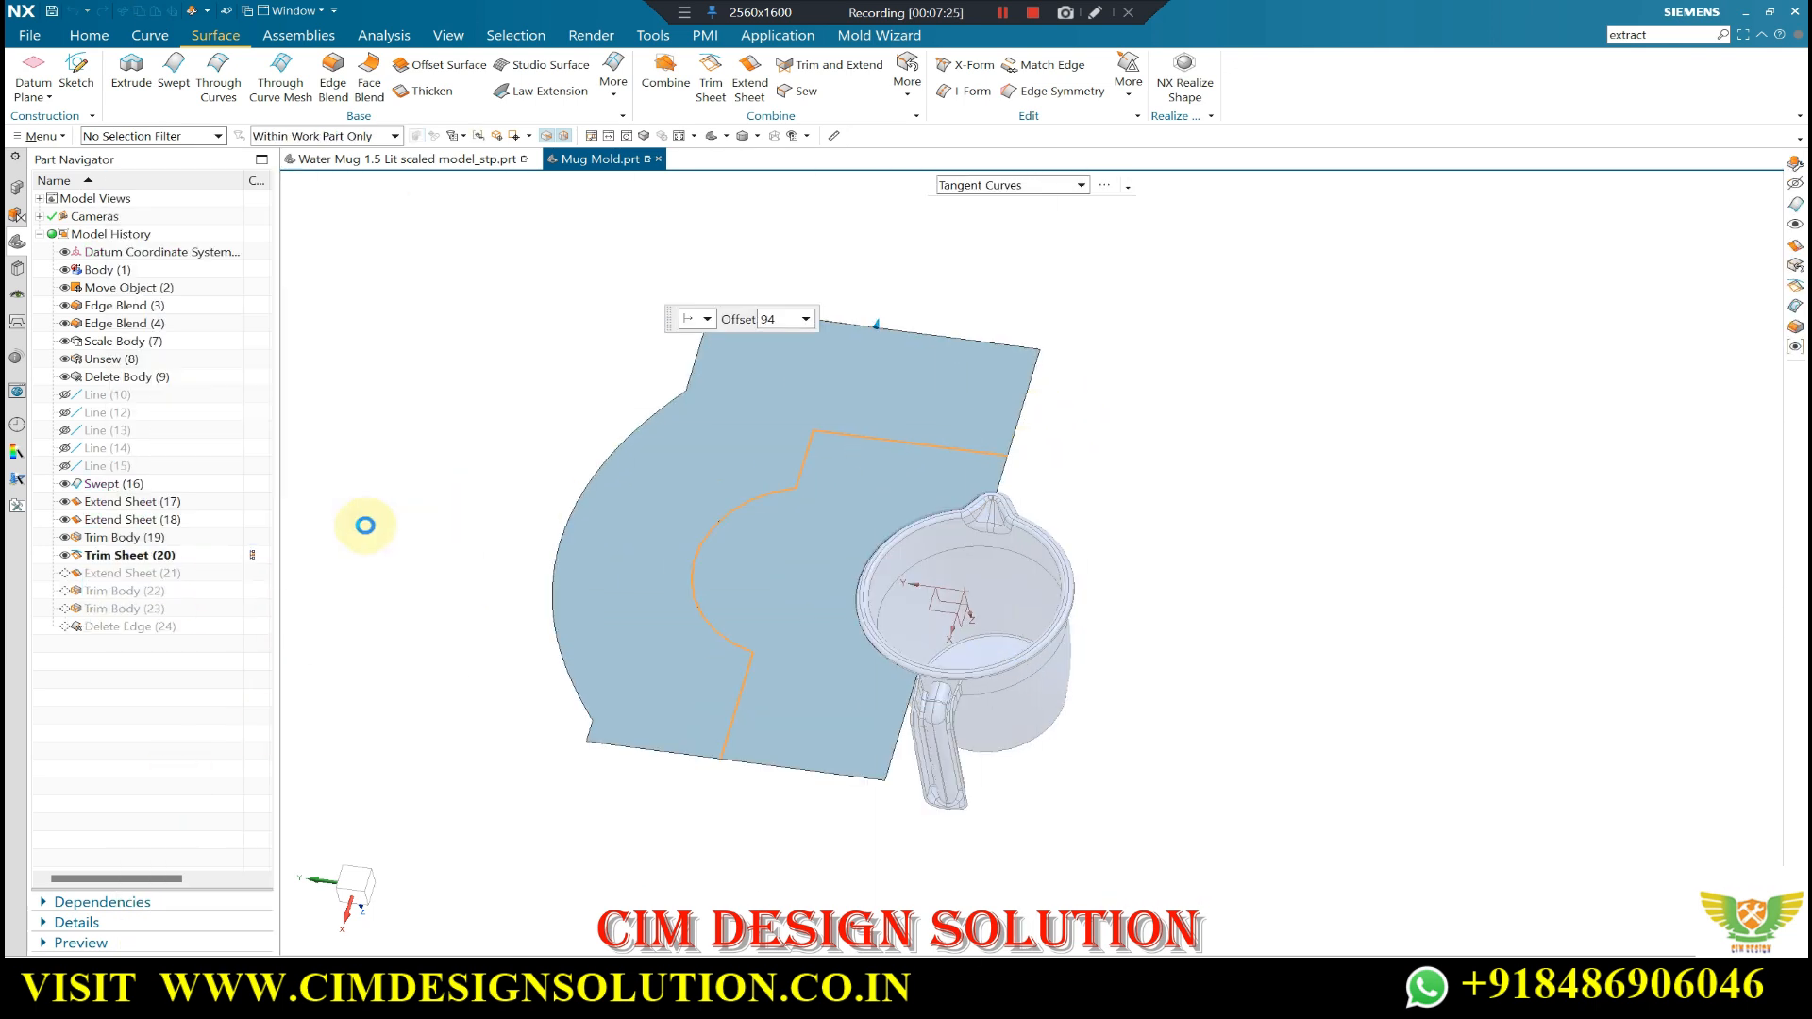
pyautogui.click(118, 571)
pyautogui.doubleClick(118, 555)
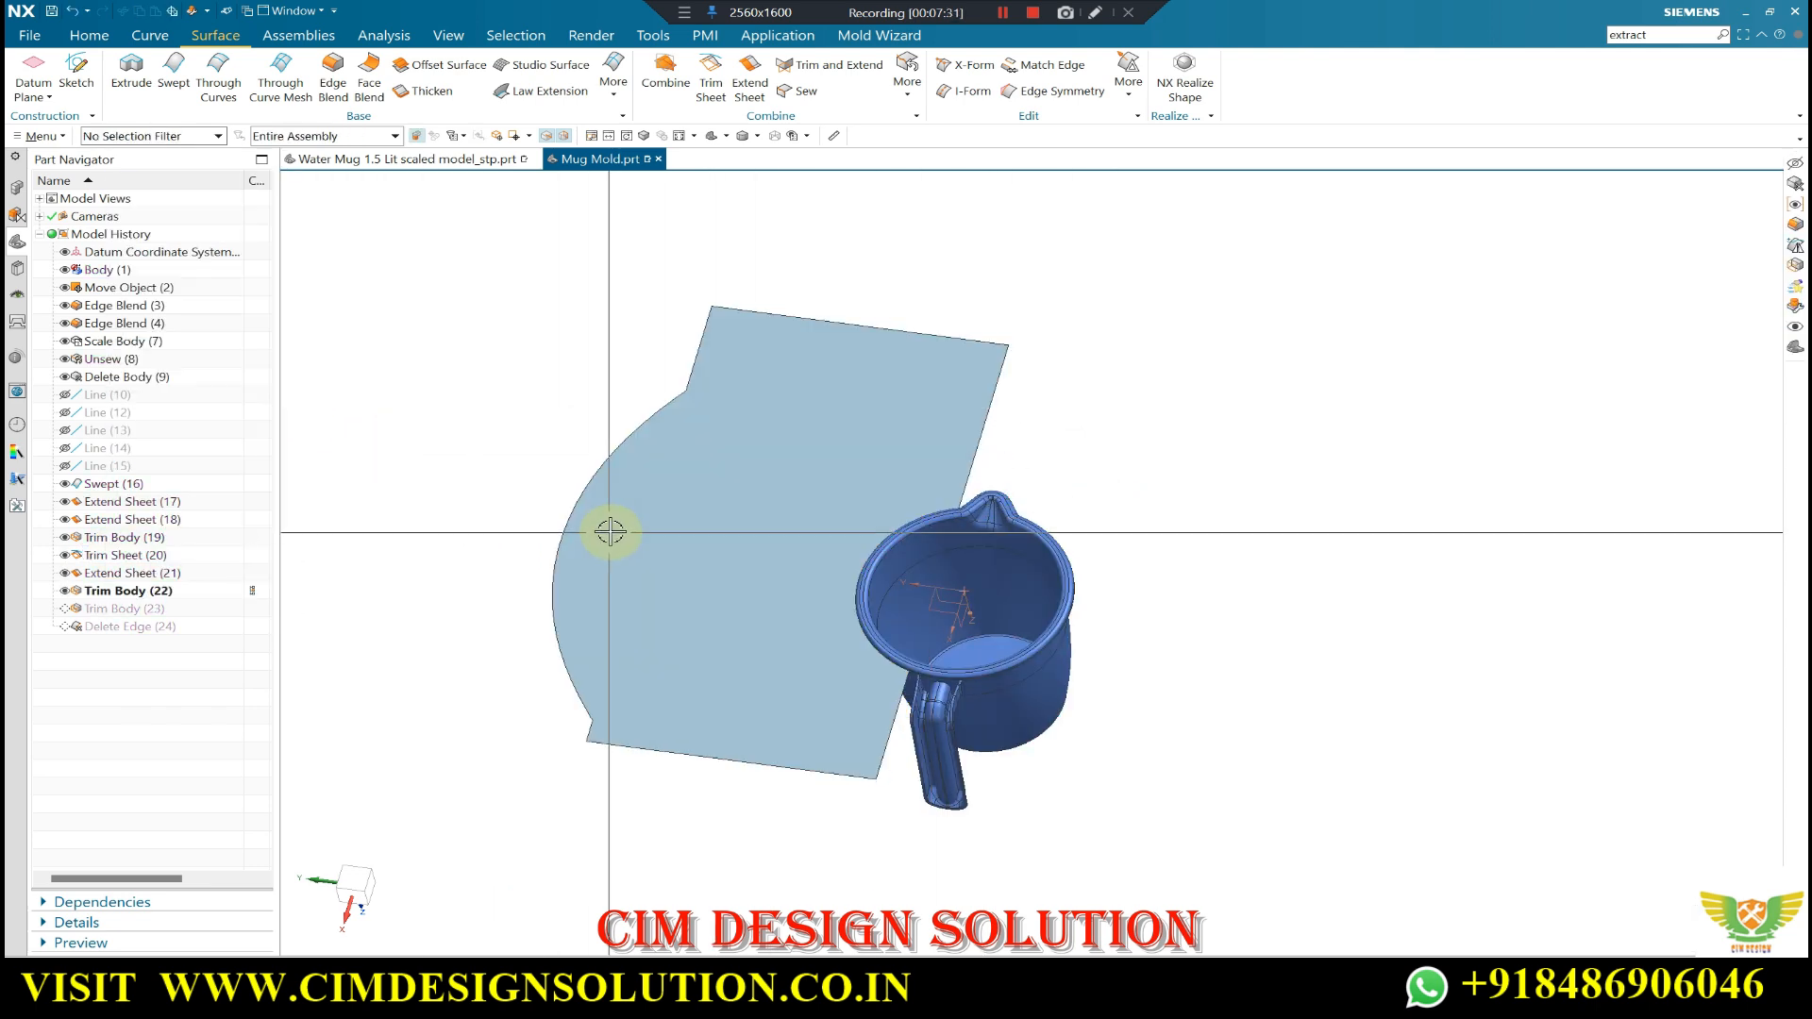
pyautogui.scroll(2, 1001, 424)
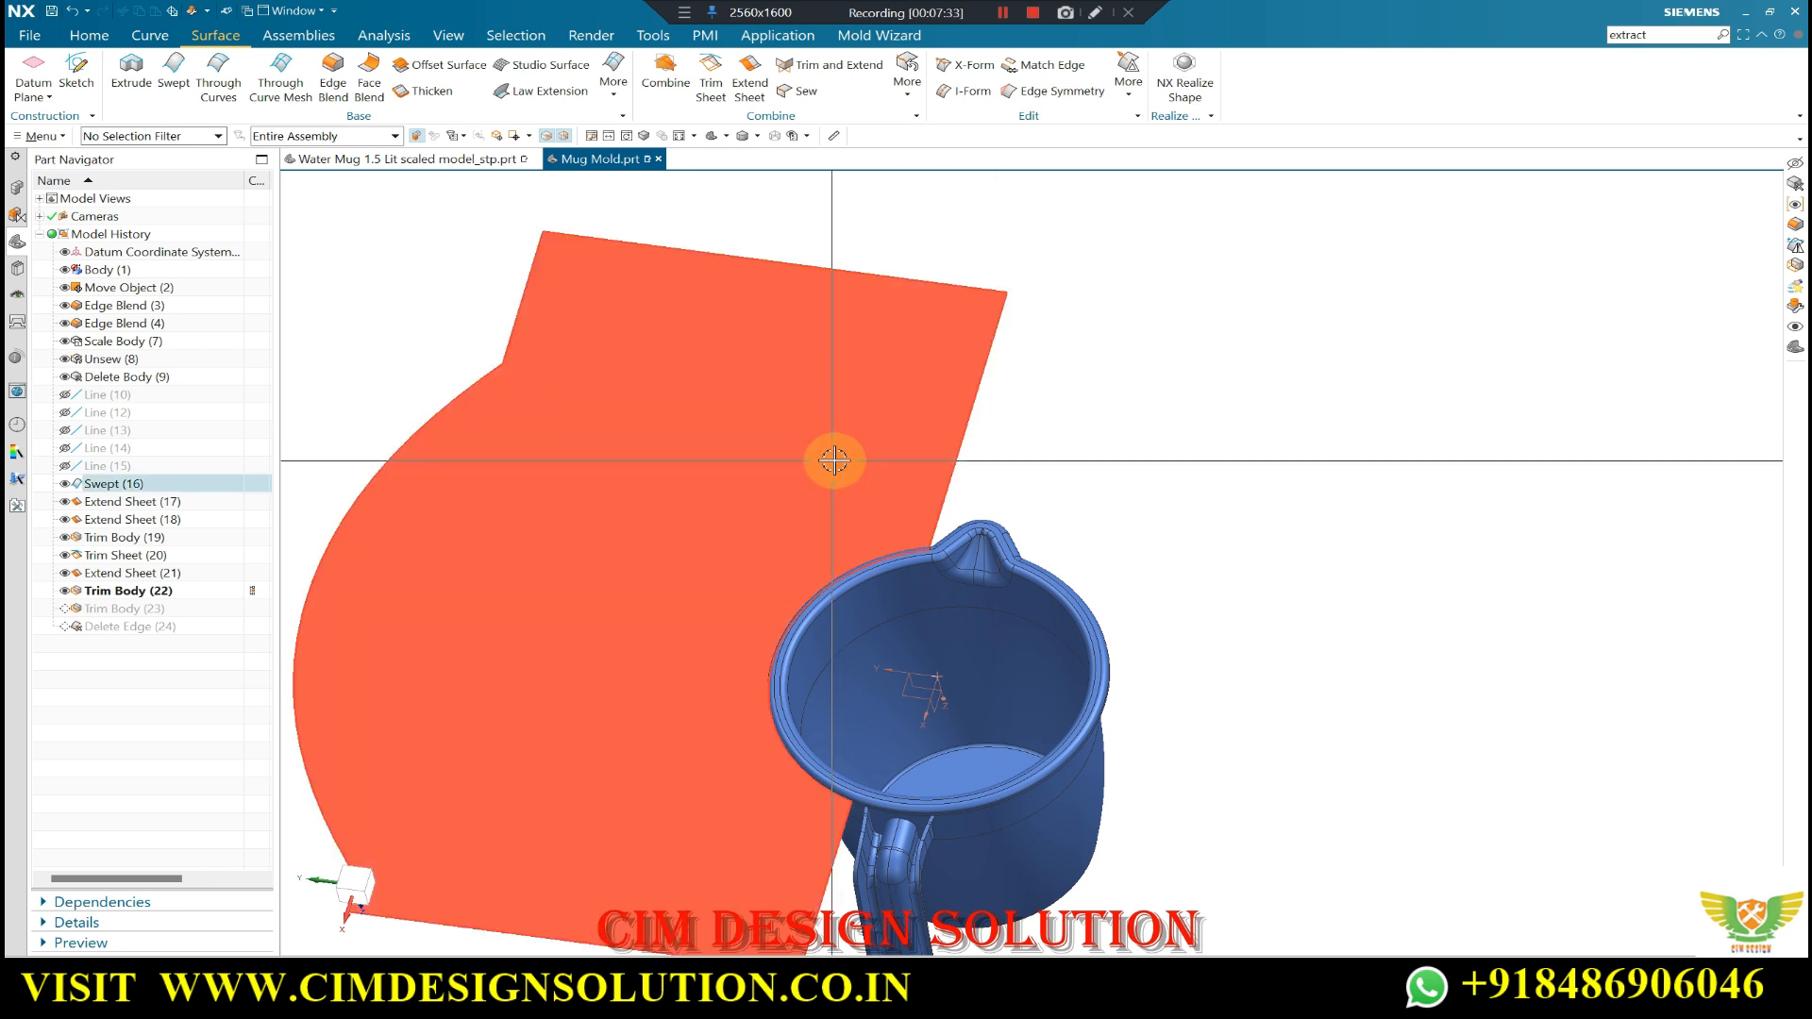
# - Delete the Trim Body (22) feature and roll the model history forward to the final Delete Edge feature
pyautogui.click(116, 591)
pyautogui.rightClick(116, 593)
pyautogui.click(175, 570)
pyautogui.scroll(-2, 829, 377)
pyautogui.moveTo(963, 457); pyautogui.dragTo(897, 513, button='middle')
pyautogui.scroll(3, 879, 631)
pyautogui.scroll(-3, 879, 631)
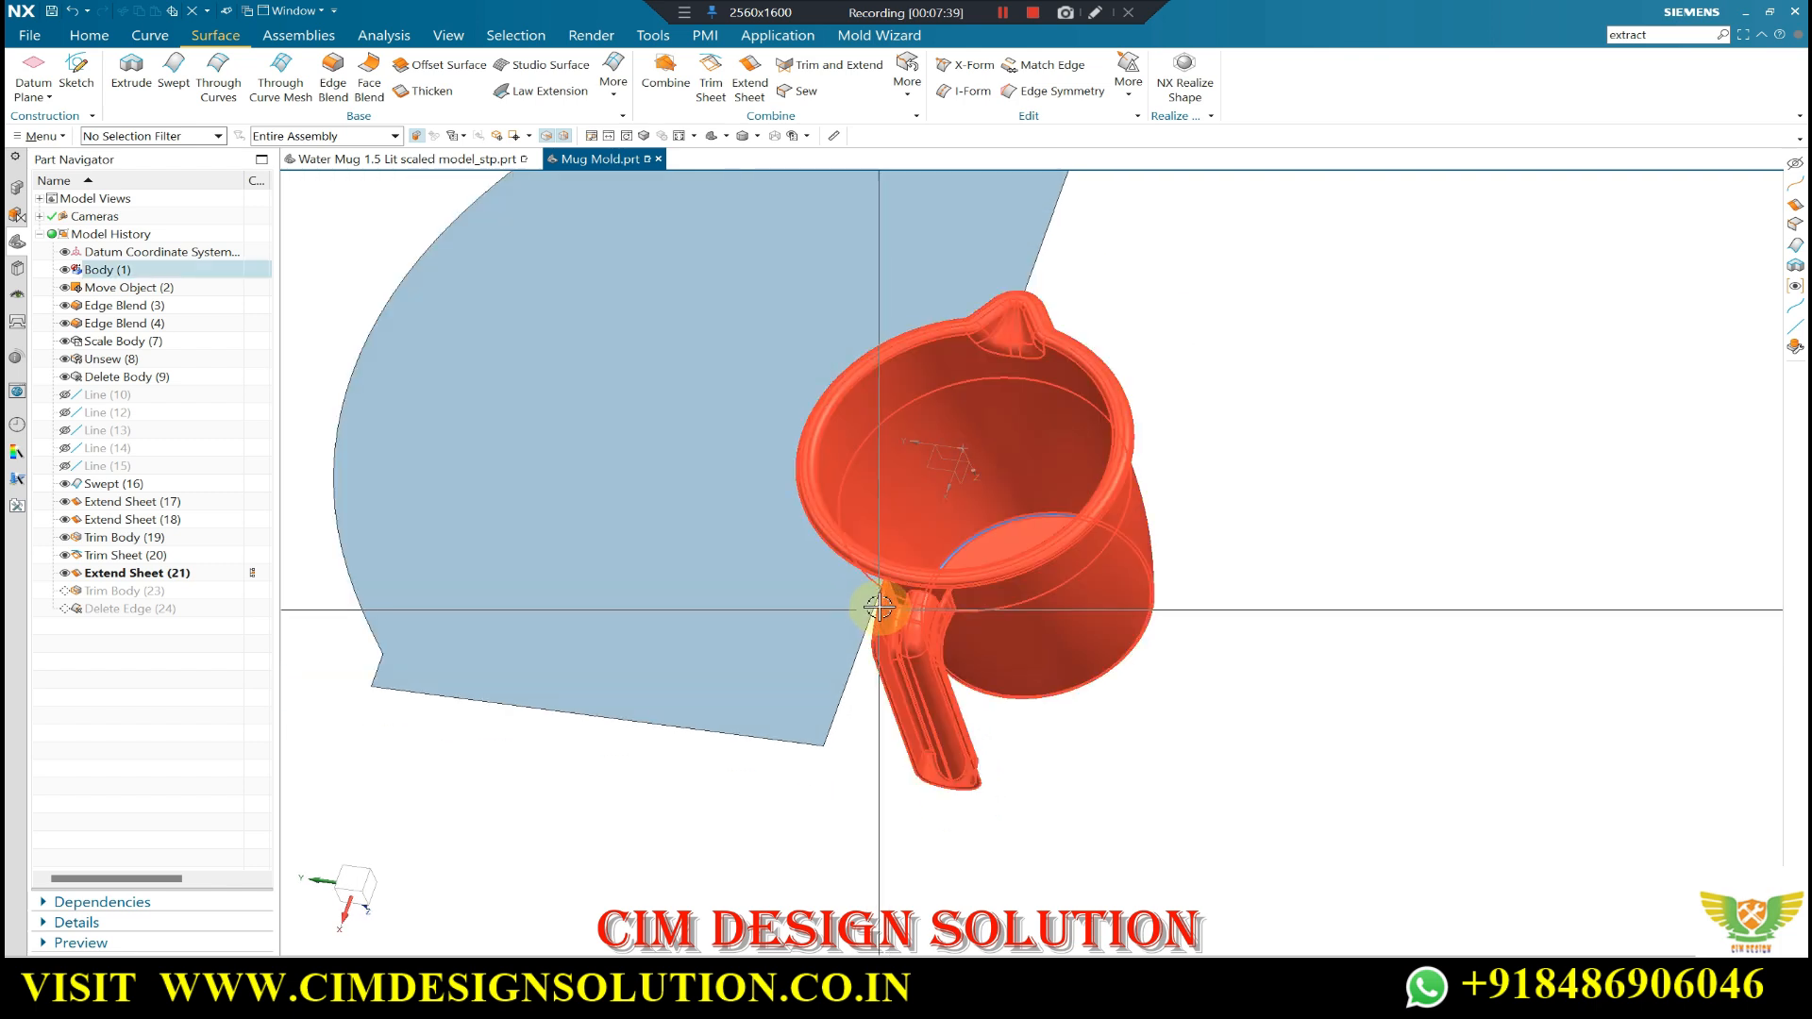
pyautogui.scroll(5, 862, 599)
pyautogui.scroll(-5, 862, 538)
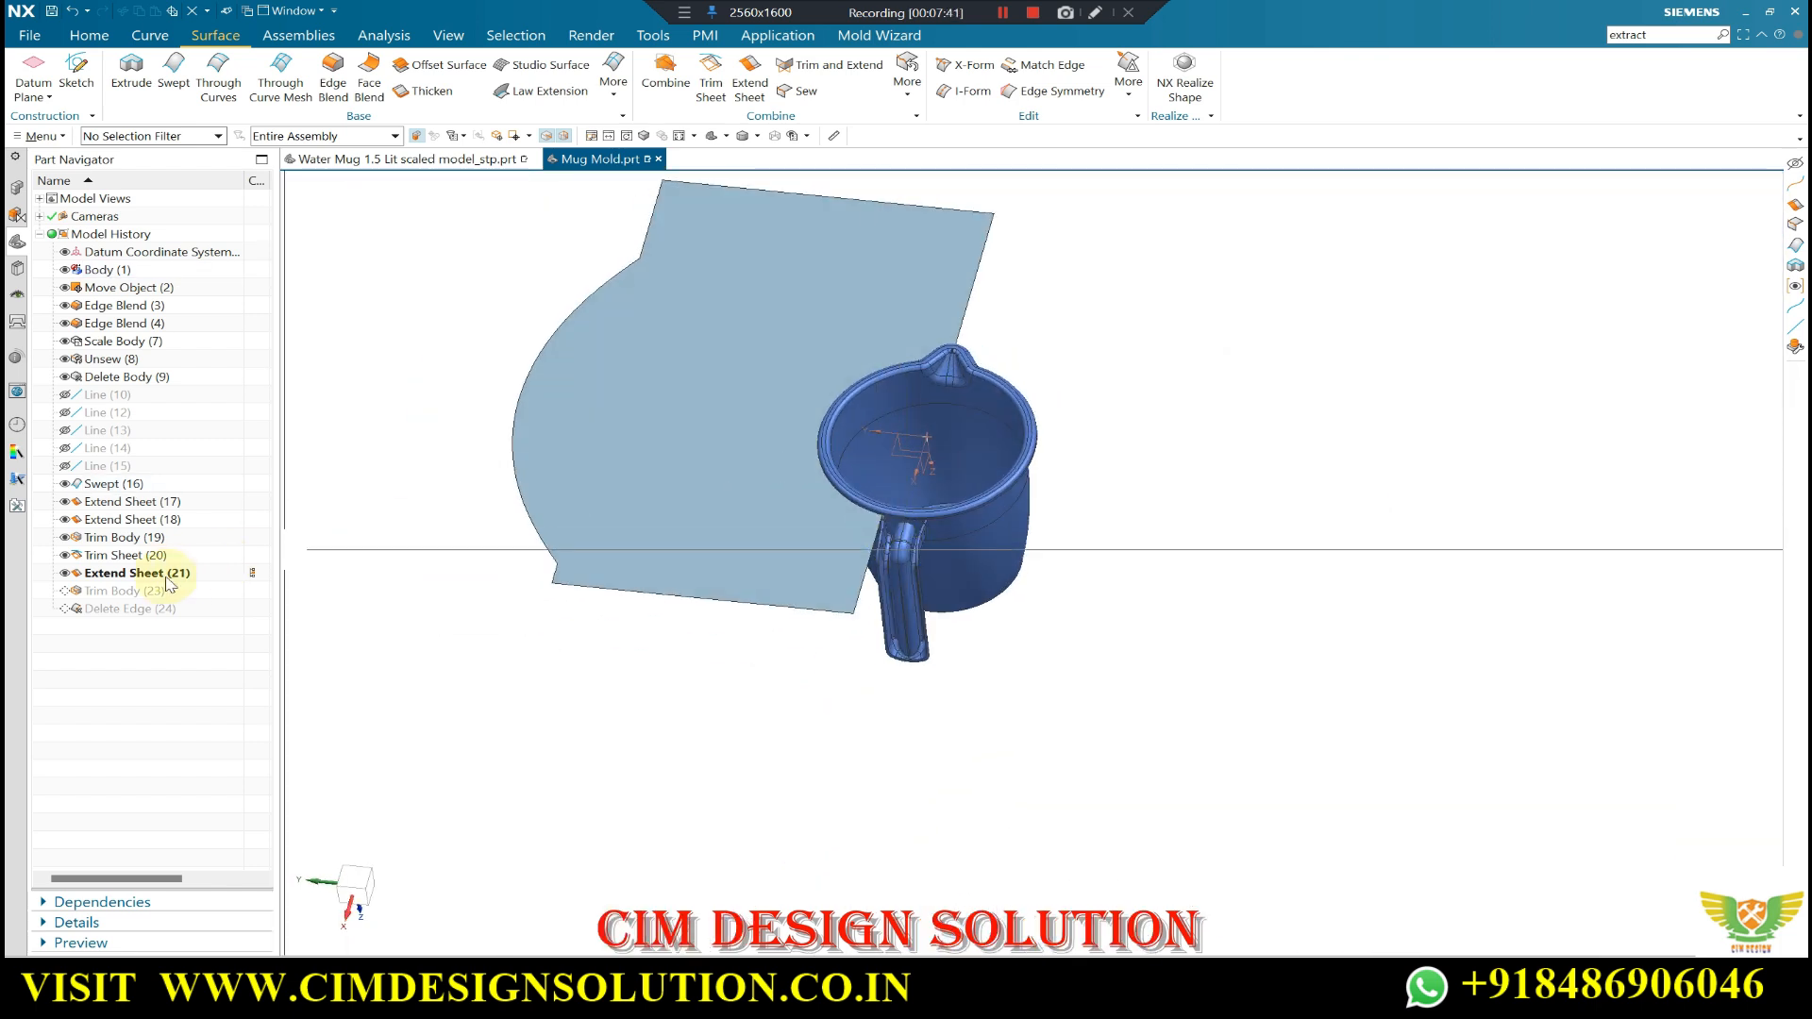
pyautogui.click(172, 668)
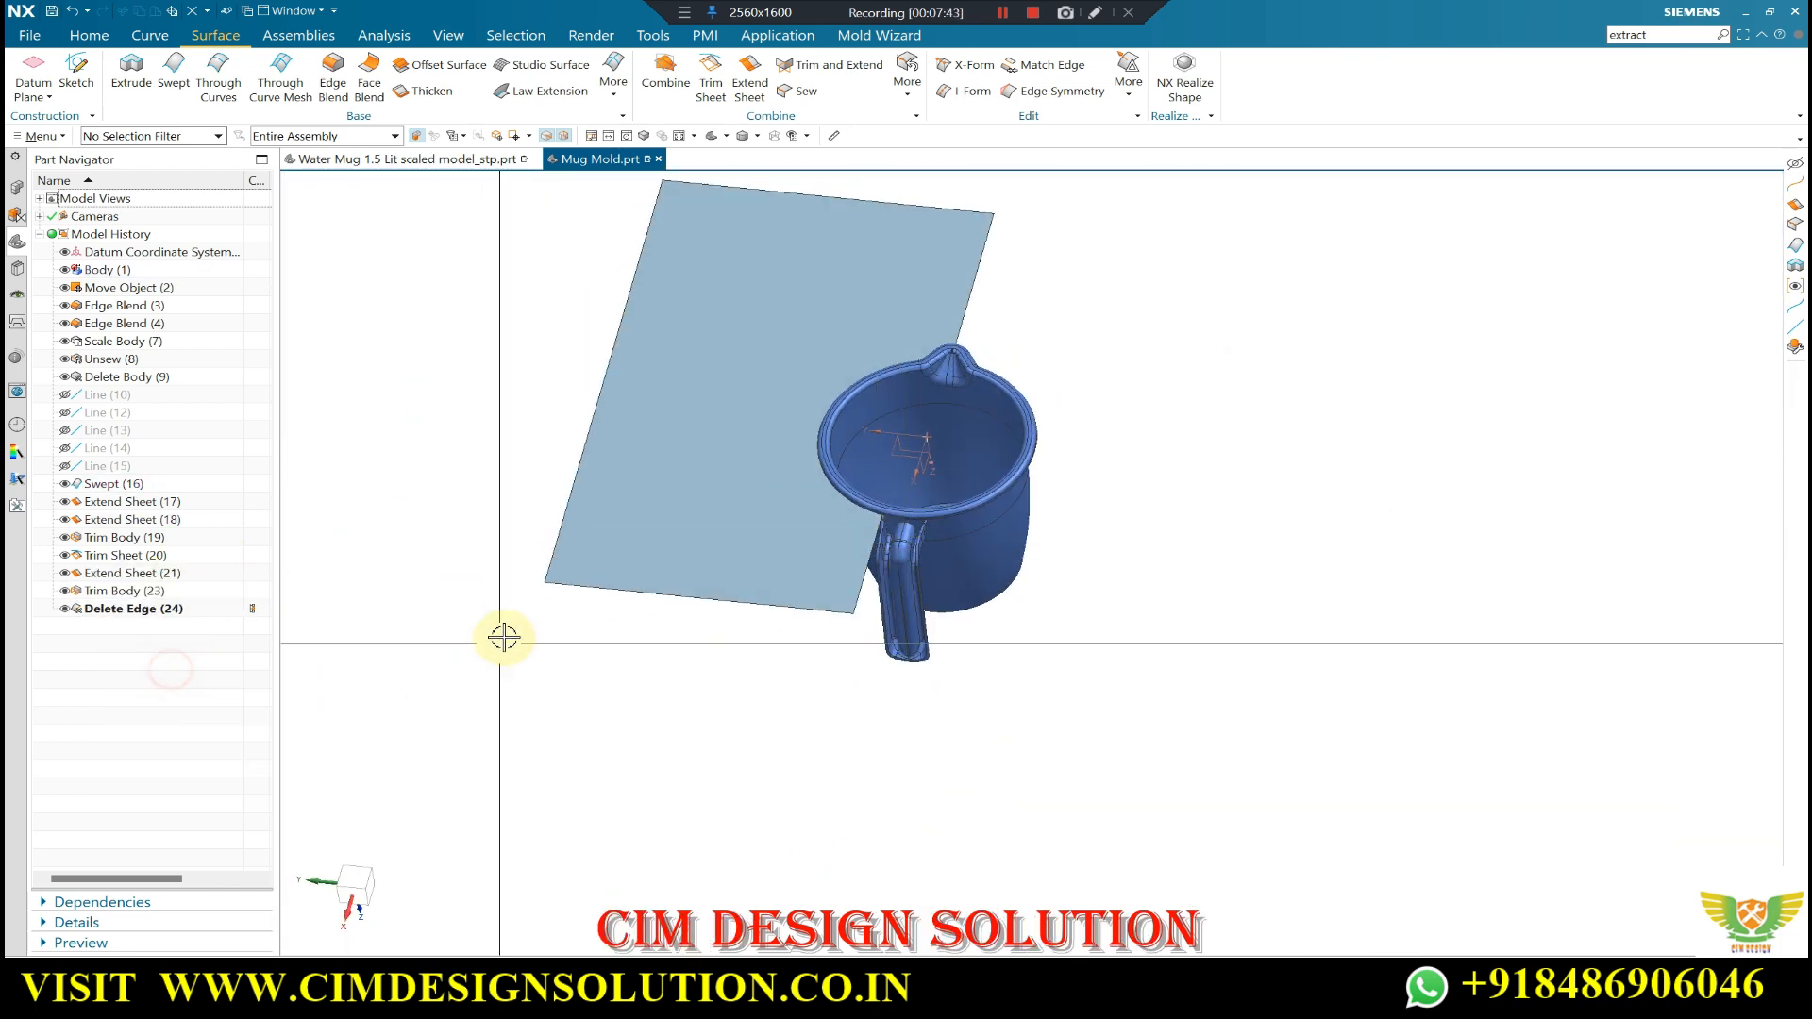
# - Examine how the parting sheet's inner edge meets the mug's rim and the upper end of the handle
pyautogui.scroll(-3, 718, 642)
pyautogui.moveTo(717, 642); pyautogui.dragTo(830, 575, button='middle')
pyautogui.scroll(3, 780, 627)
pyautogui.scroll(-3, 740, 756)
pyautogui.scroll(5, 768, 497)
pyautogui.scroll(-4, 768, 498)
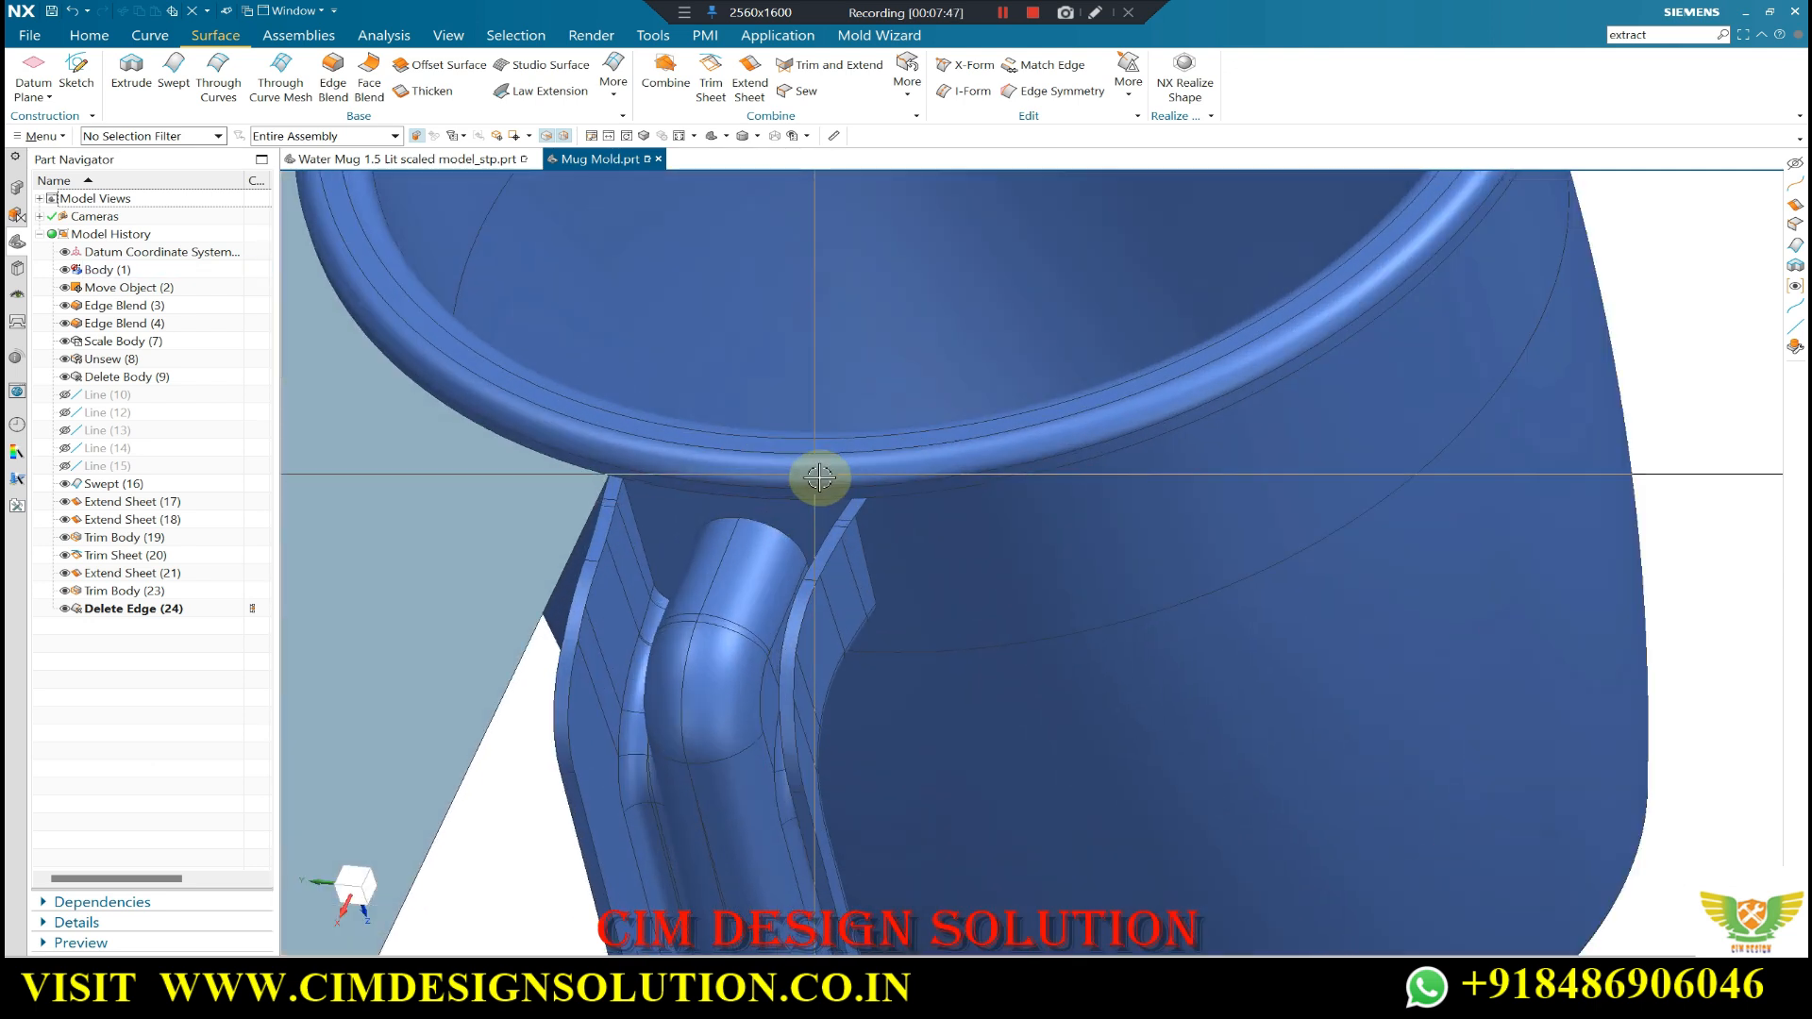
pyautogui.moveTo(781, 445); pyautogui.dragTo(878, 510, button='middle')
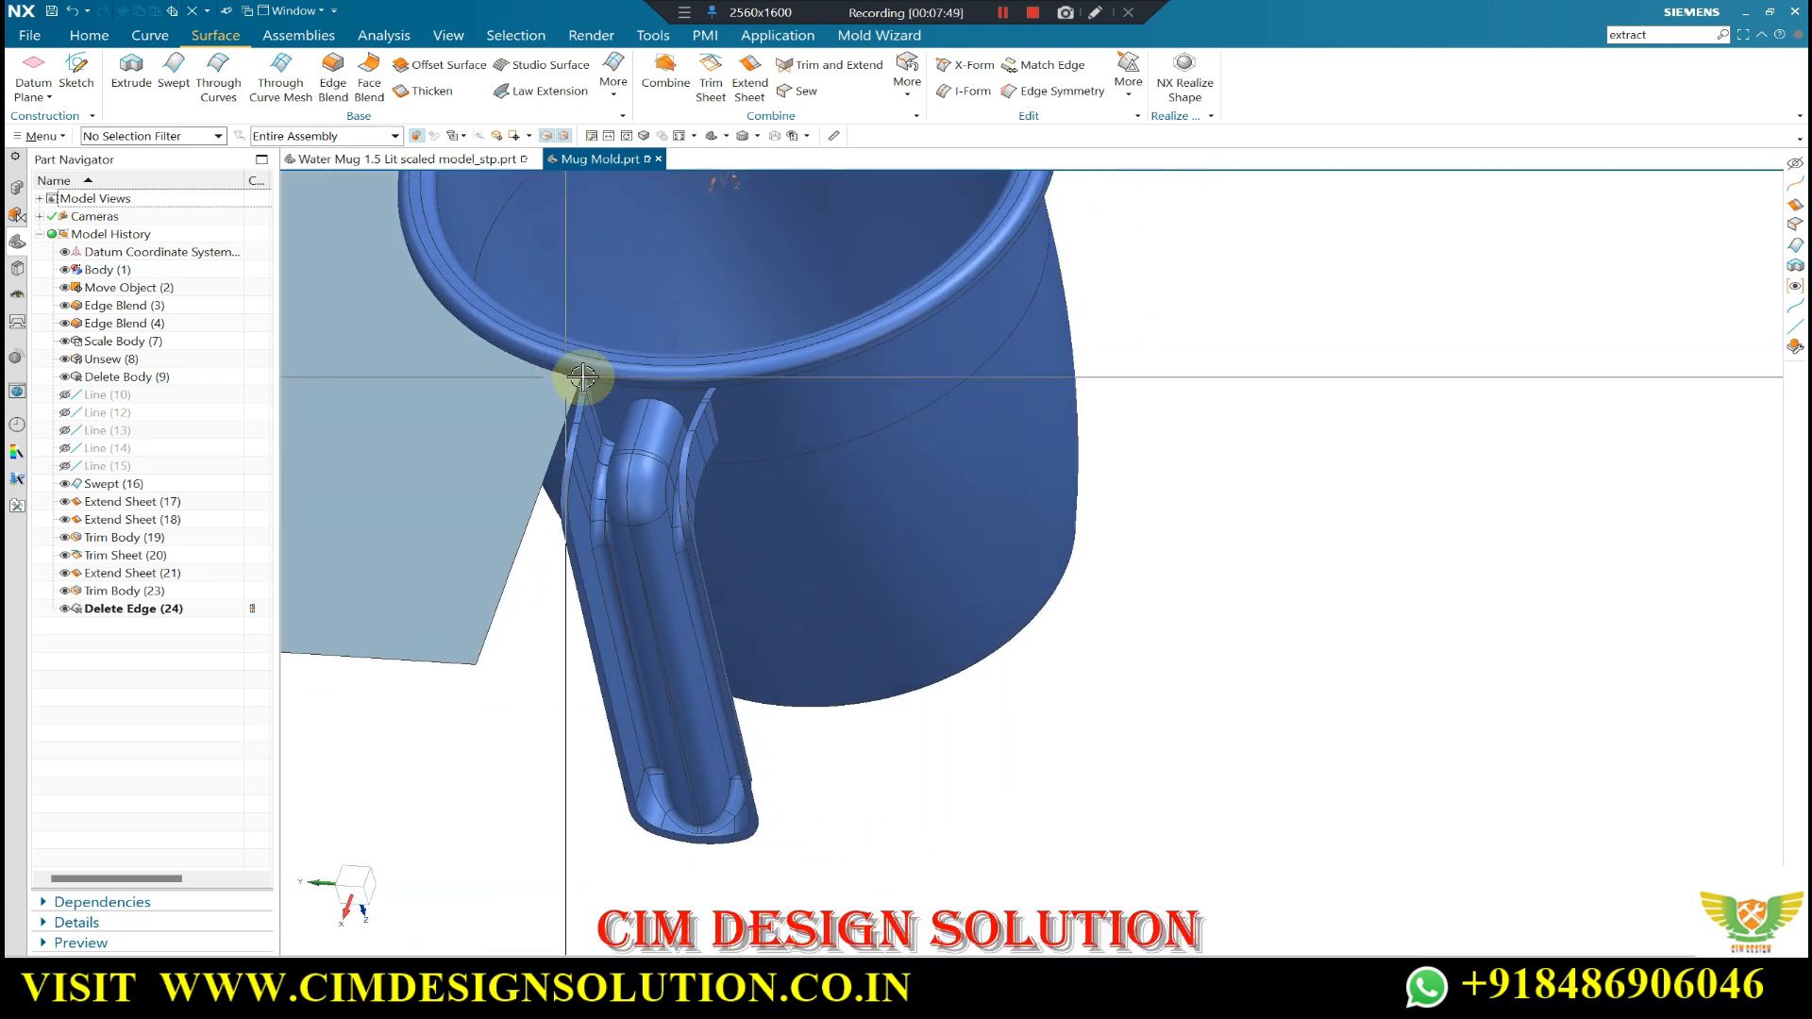
pyautogui.scroll(4, 586, 376)
pyautogui.scroll(-4, 603, 348)
pyautogui.moveTo(603, 348); pyautogui.dragTo(921, 529, button='middle')
pyautogui.moveTo(1209, 615); pyautogui.dragTo(982, 589, button='middle')
pyautogui.scroll(-4, 892, 586)
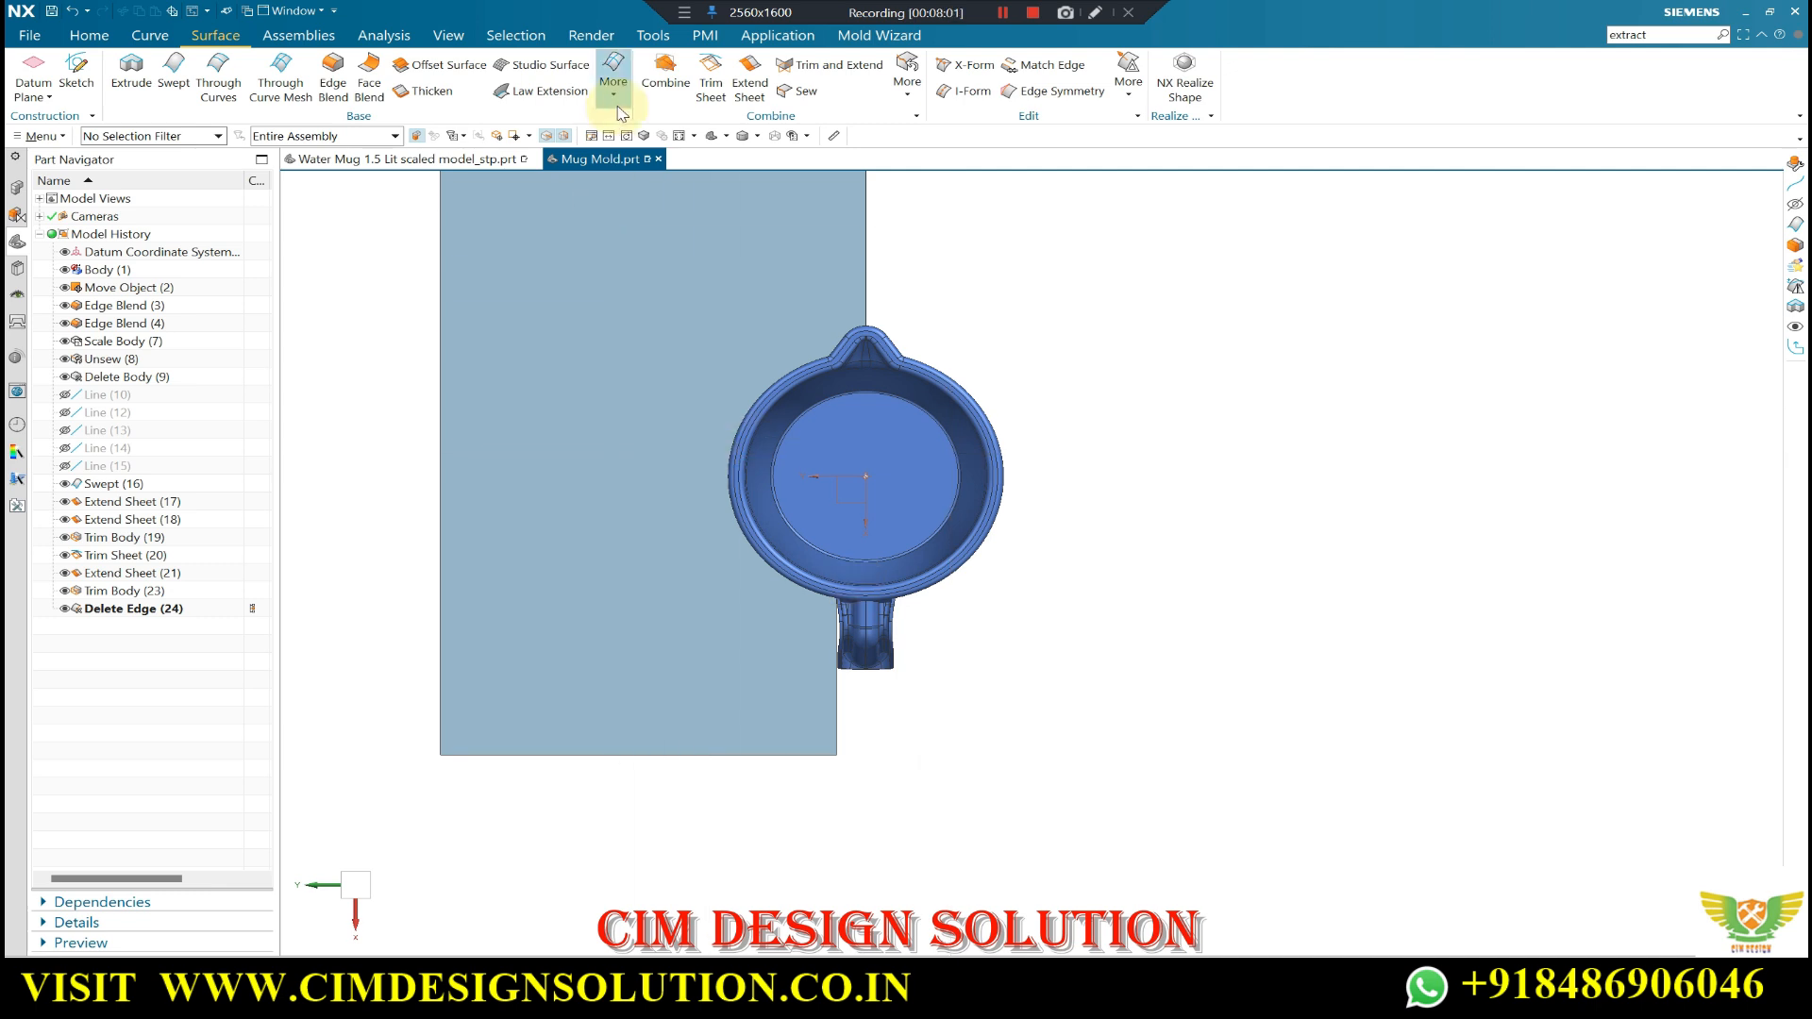
# - Split the parting sheet into spout-side and handle-side halves with the YZ plane through the mug's centre
pyautogui.click(614, 75)
pyautogui.click(143, 45)
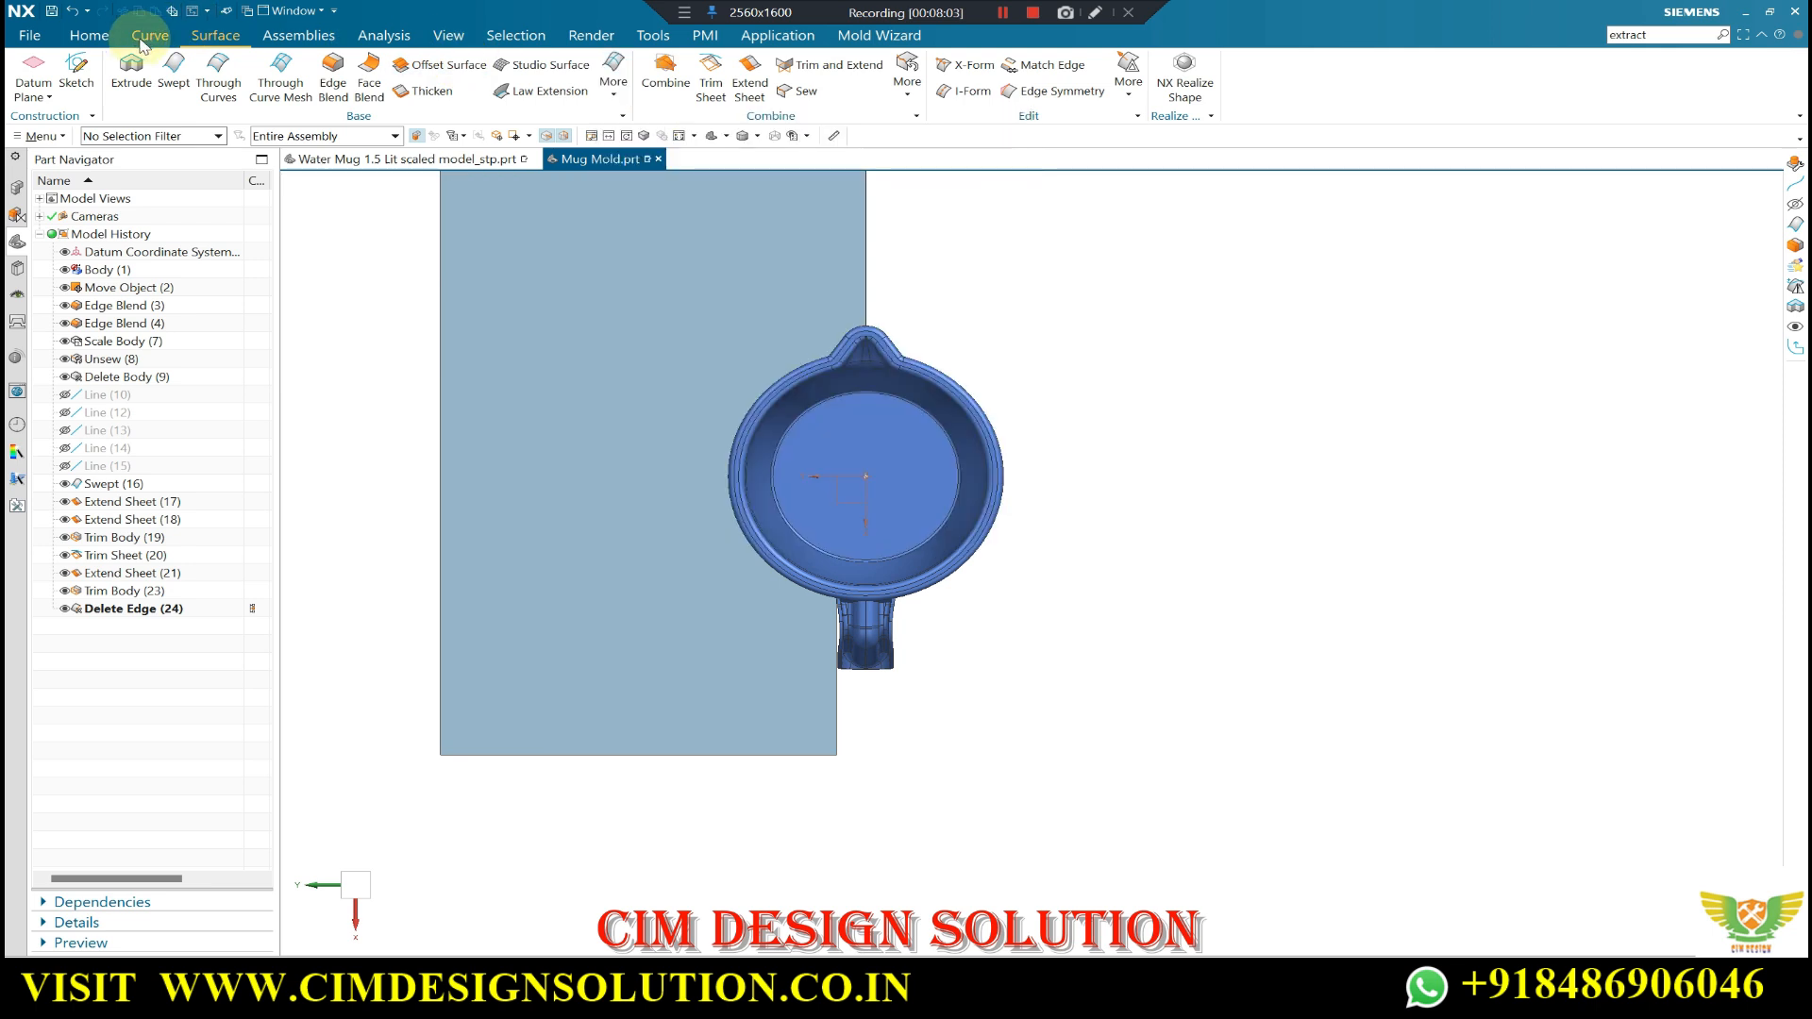
pyautogui.click(913, 142)
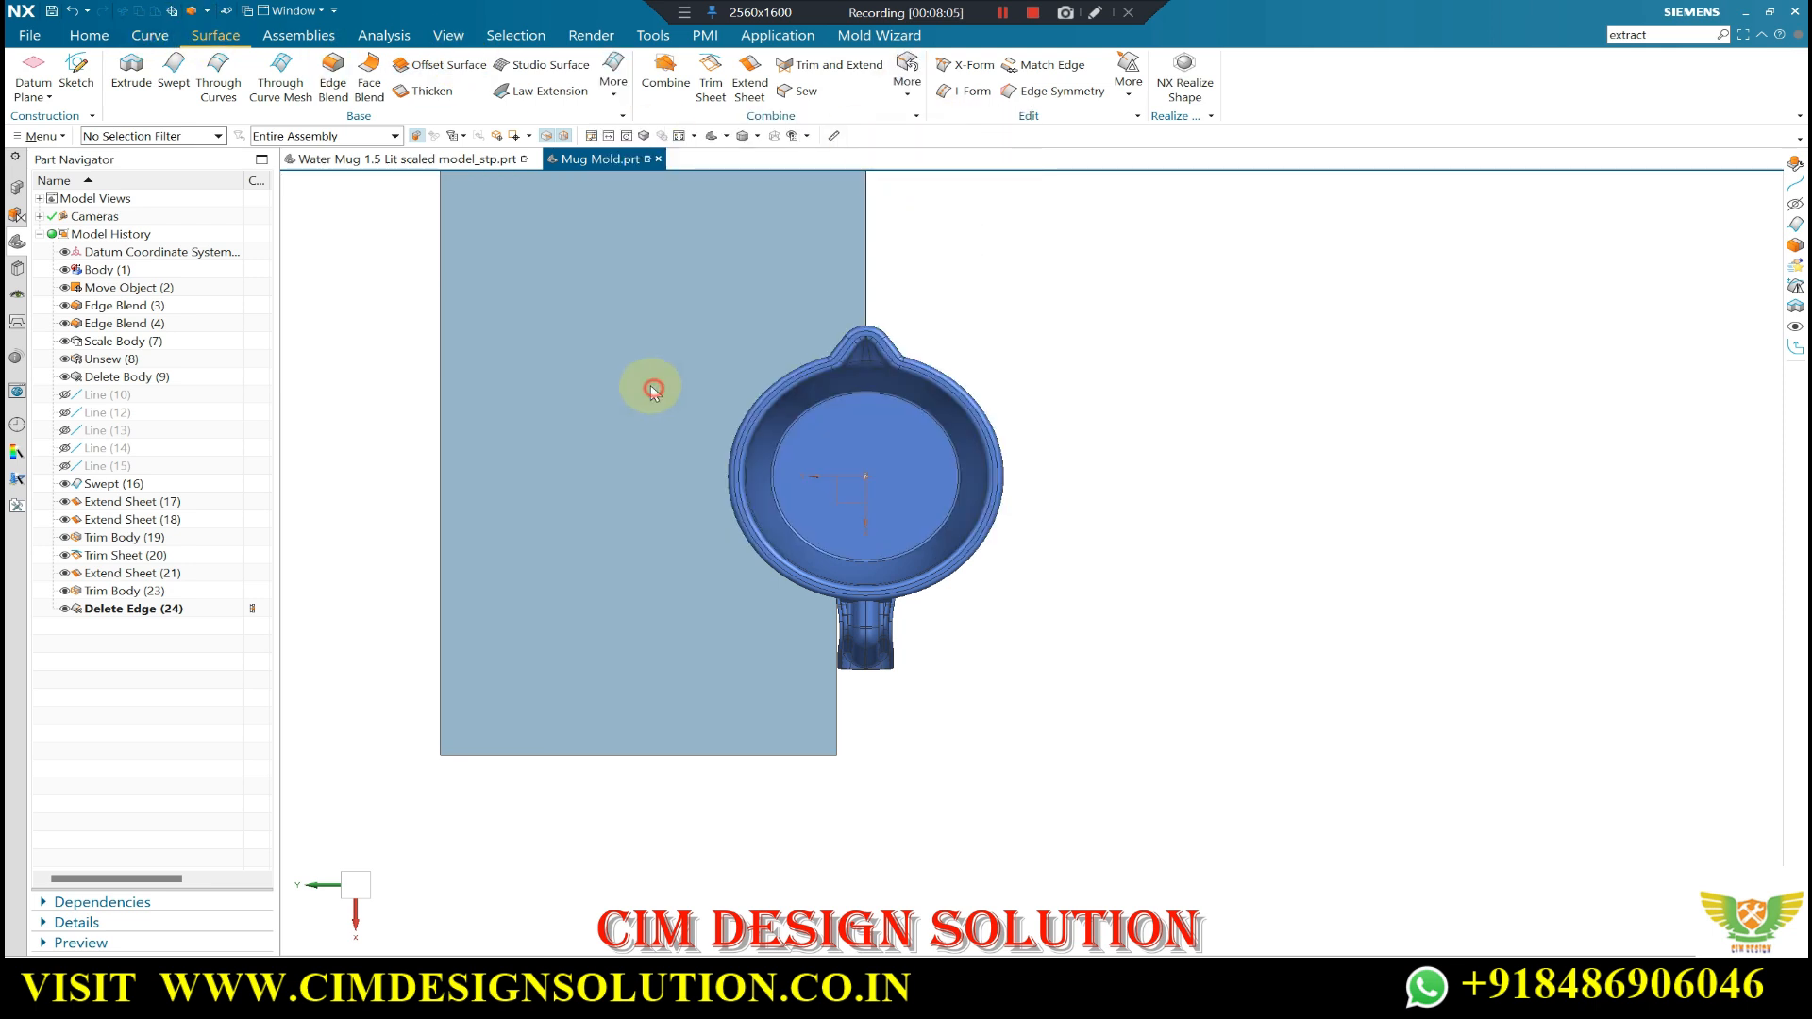
pyautogui.click(648, 384)
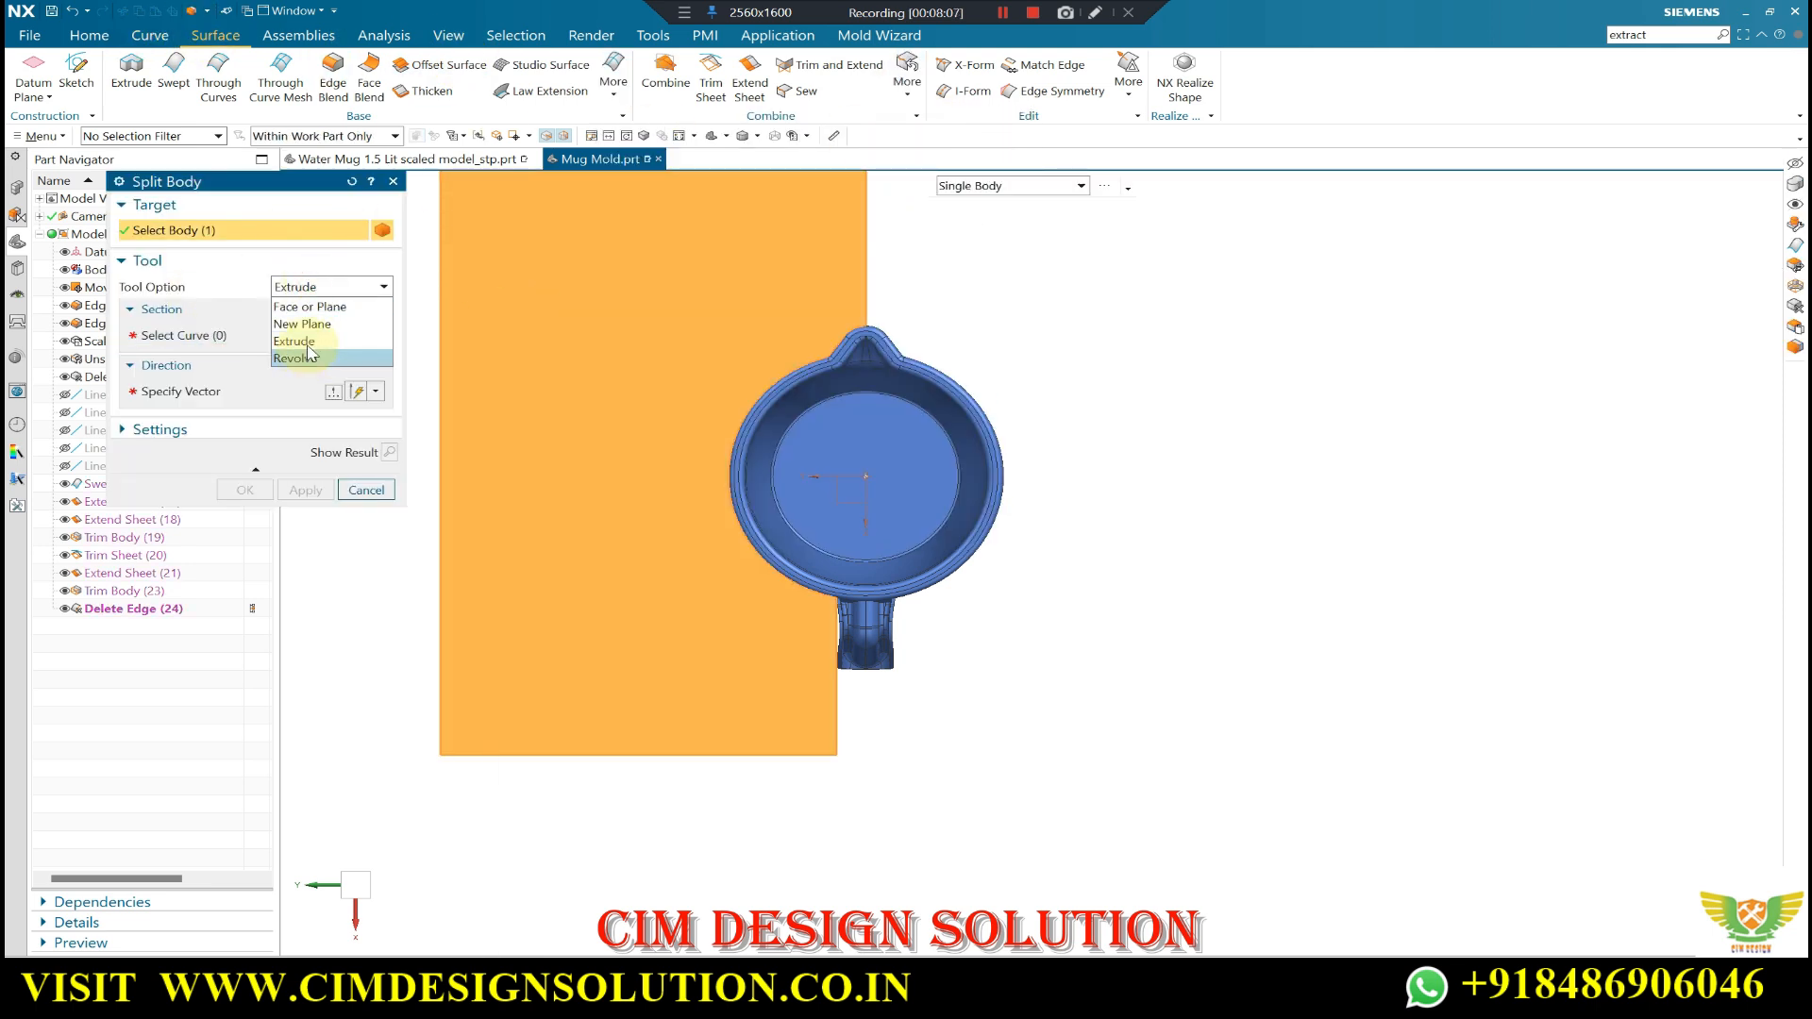
pyautogui.click(302, 324)
pyautogui.click(384, 311)
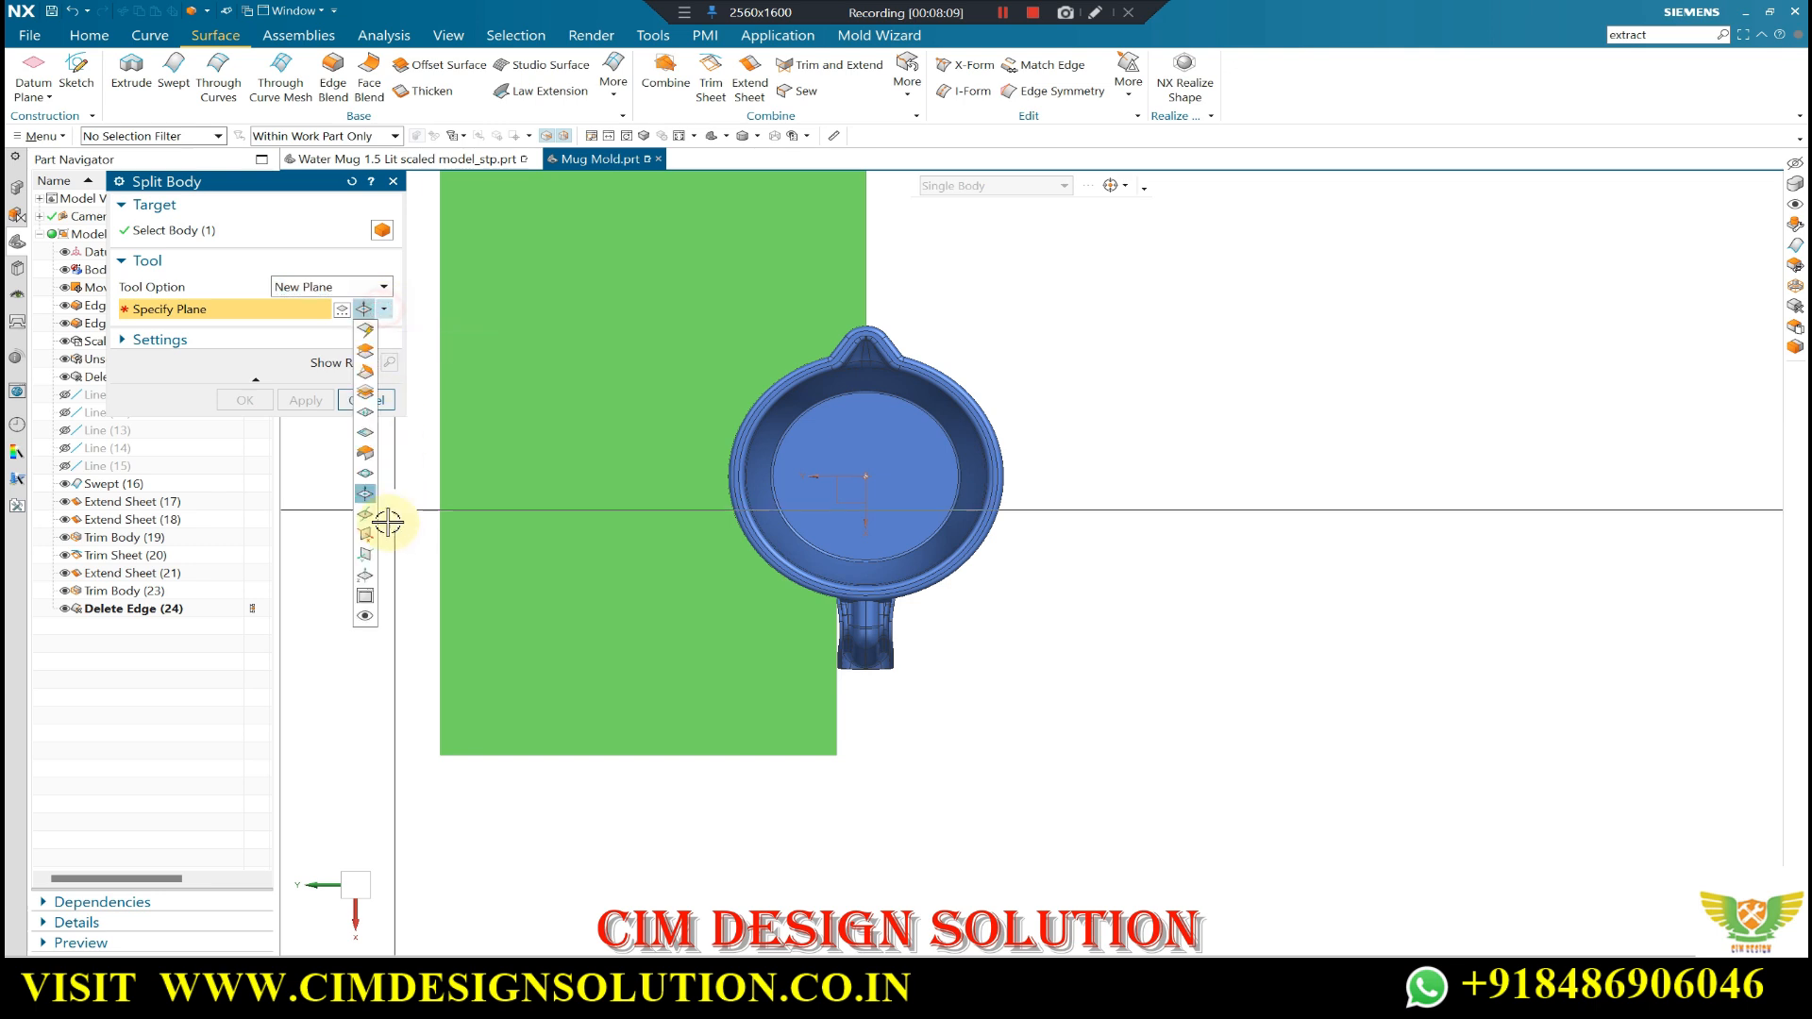
pyautogui.click(368, 535)
pyautogui.click(247, 400)
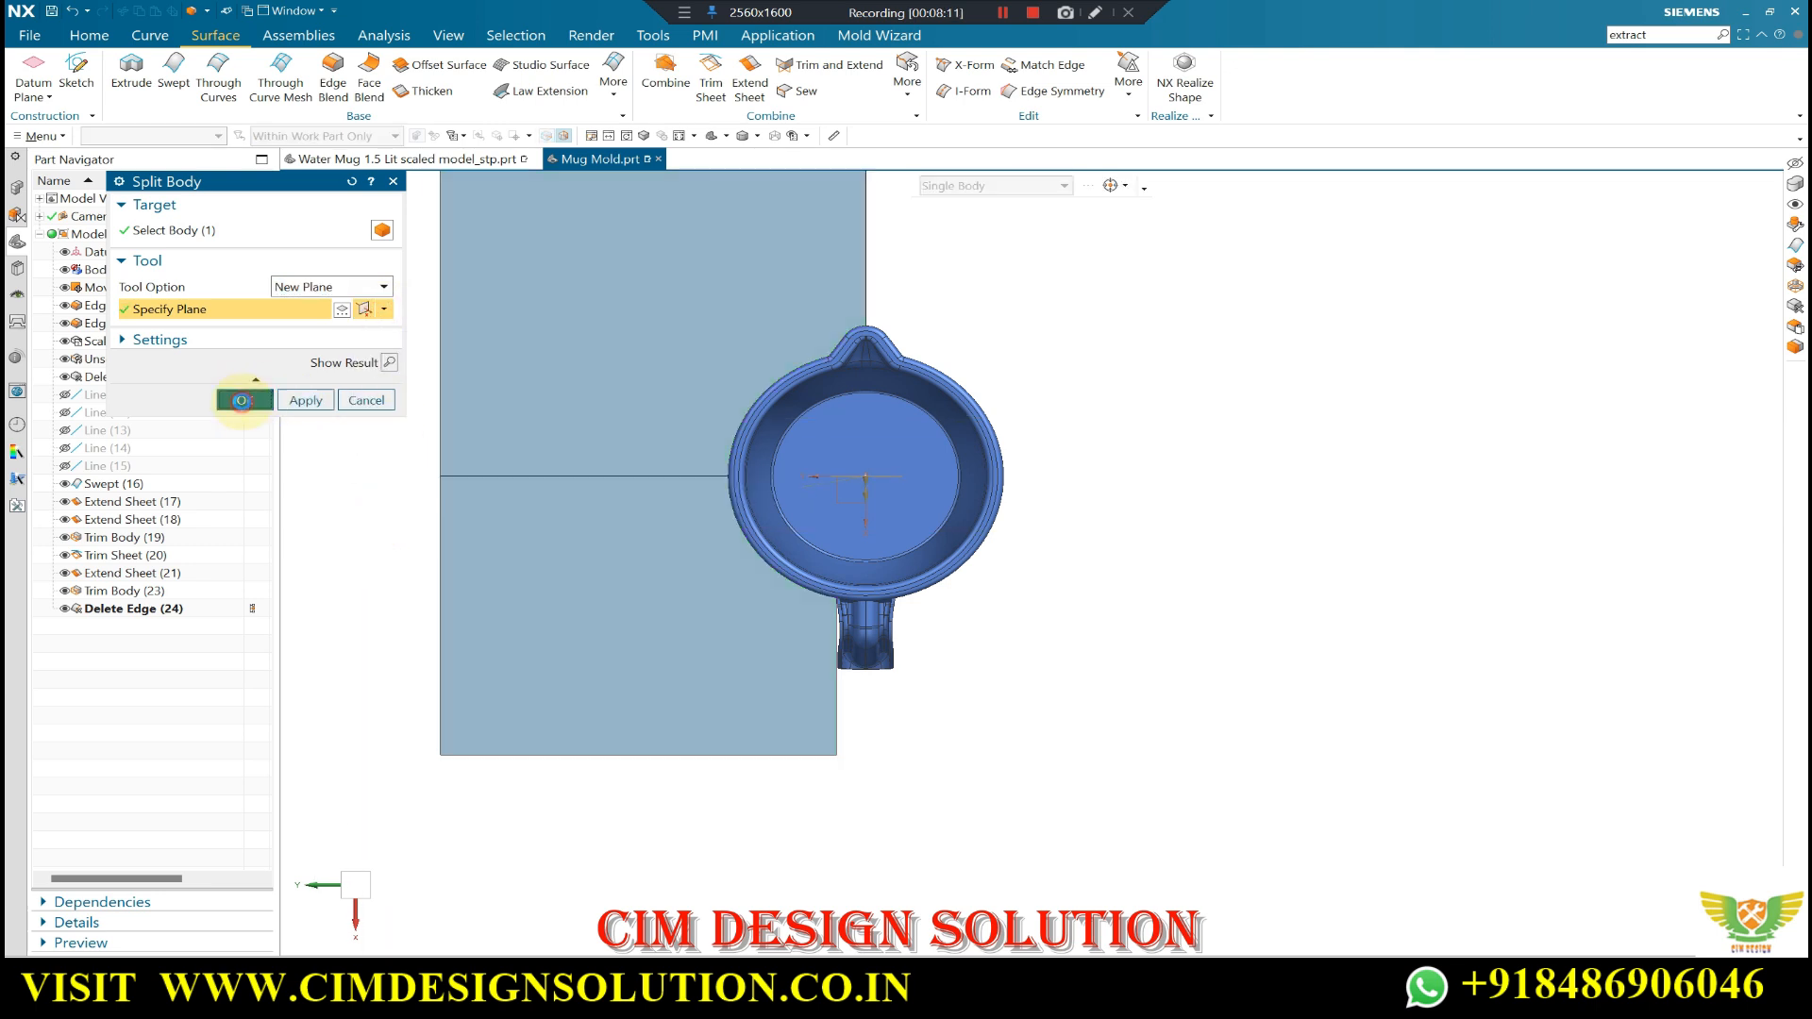
pyautogui.moveTo(810, 611); pyautogui.dragTo(781, 594, button='middle')
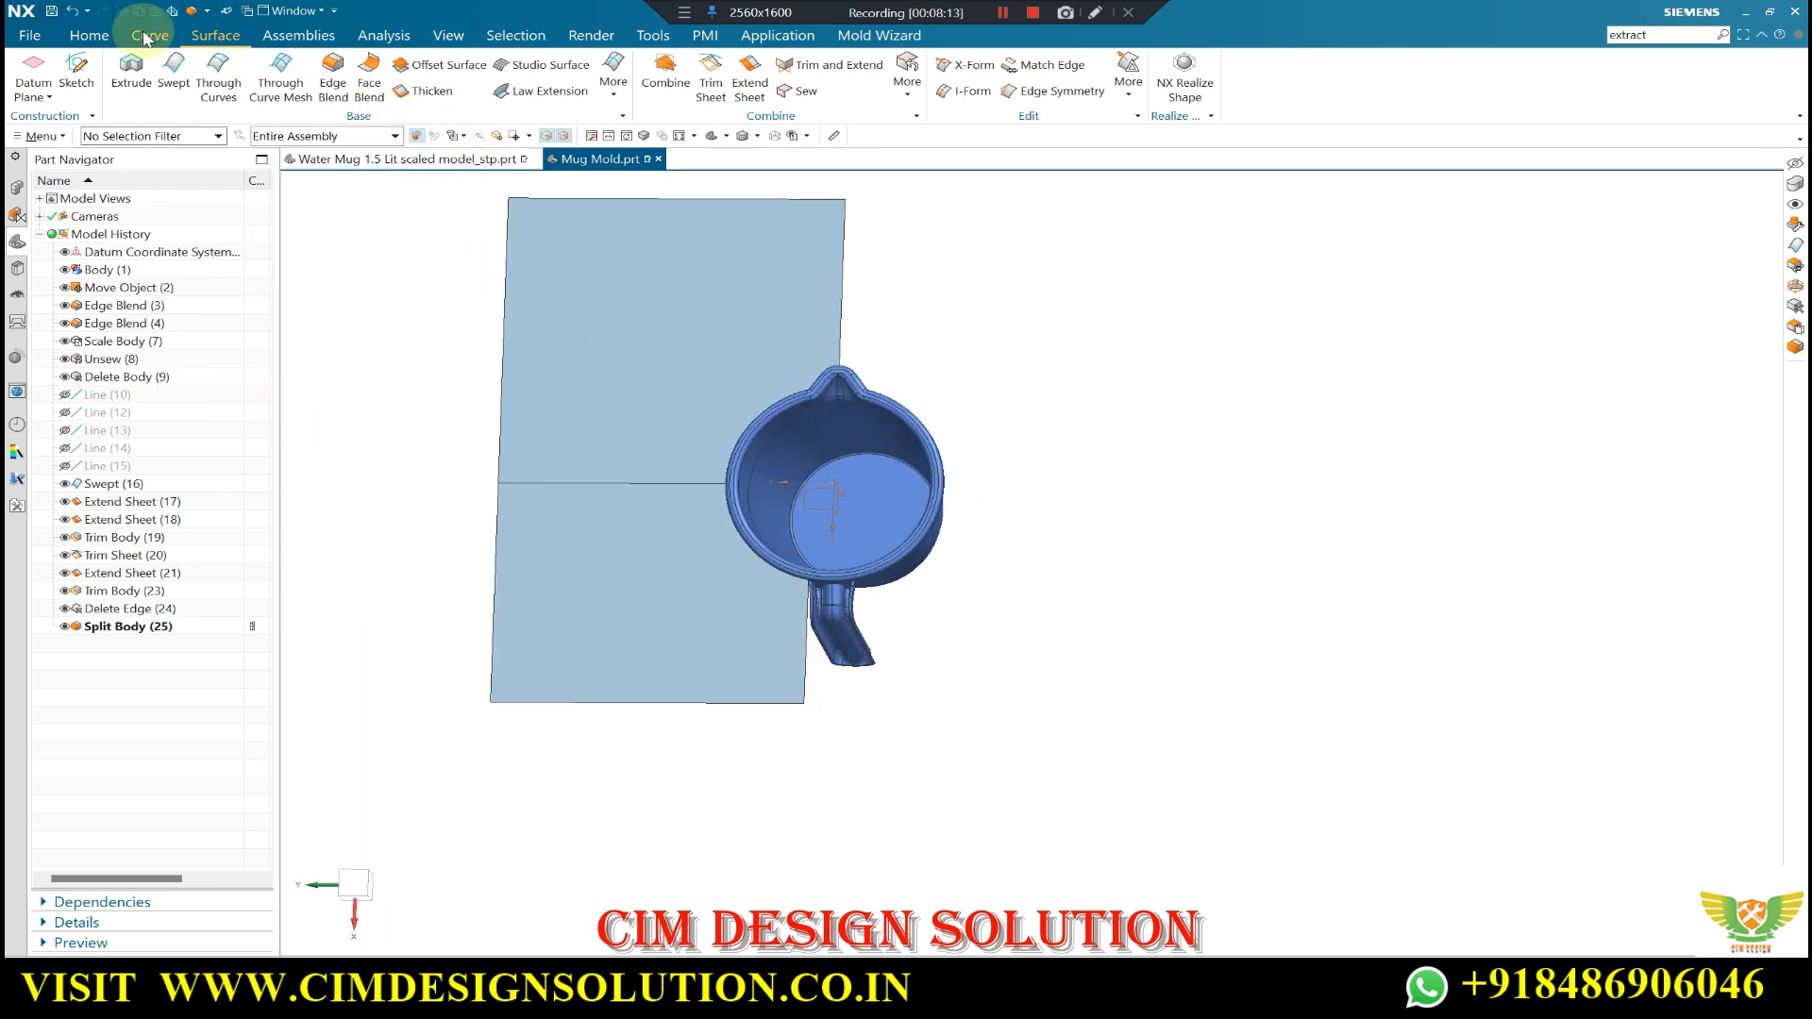
# - Trim the strip beside the handle off the handle-side sheet half with a plane offset 22 mm from the XZ datum plane
pyautogui.click(105, 38)
pyautogui.click(338, 76)
pyautogui.click(727, 687)
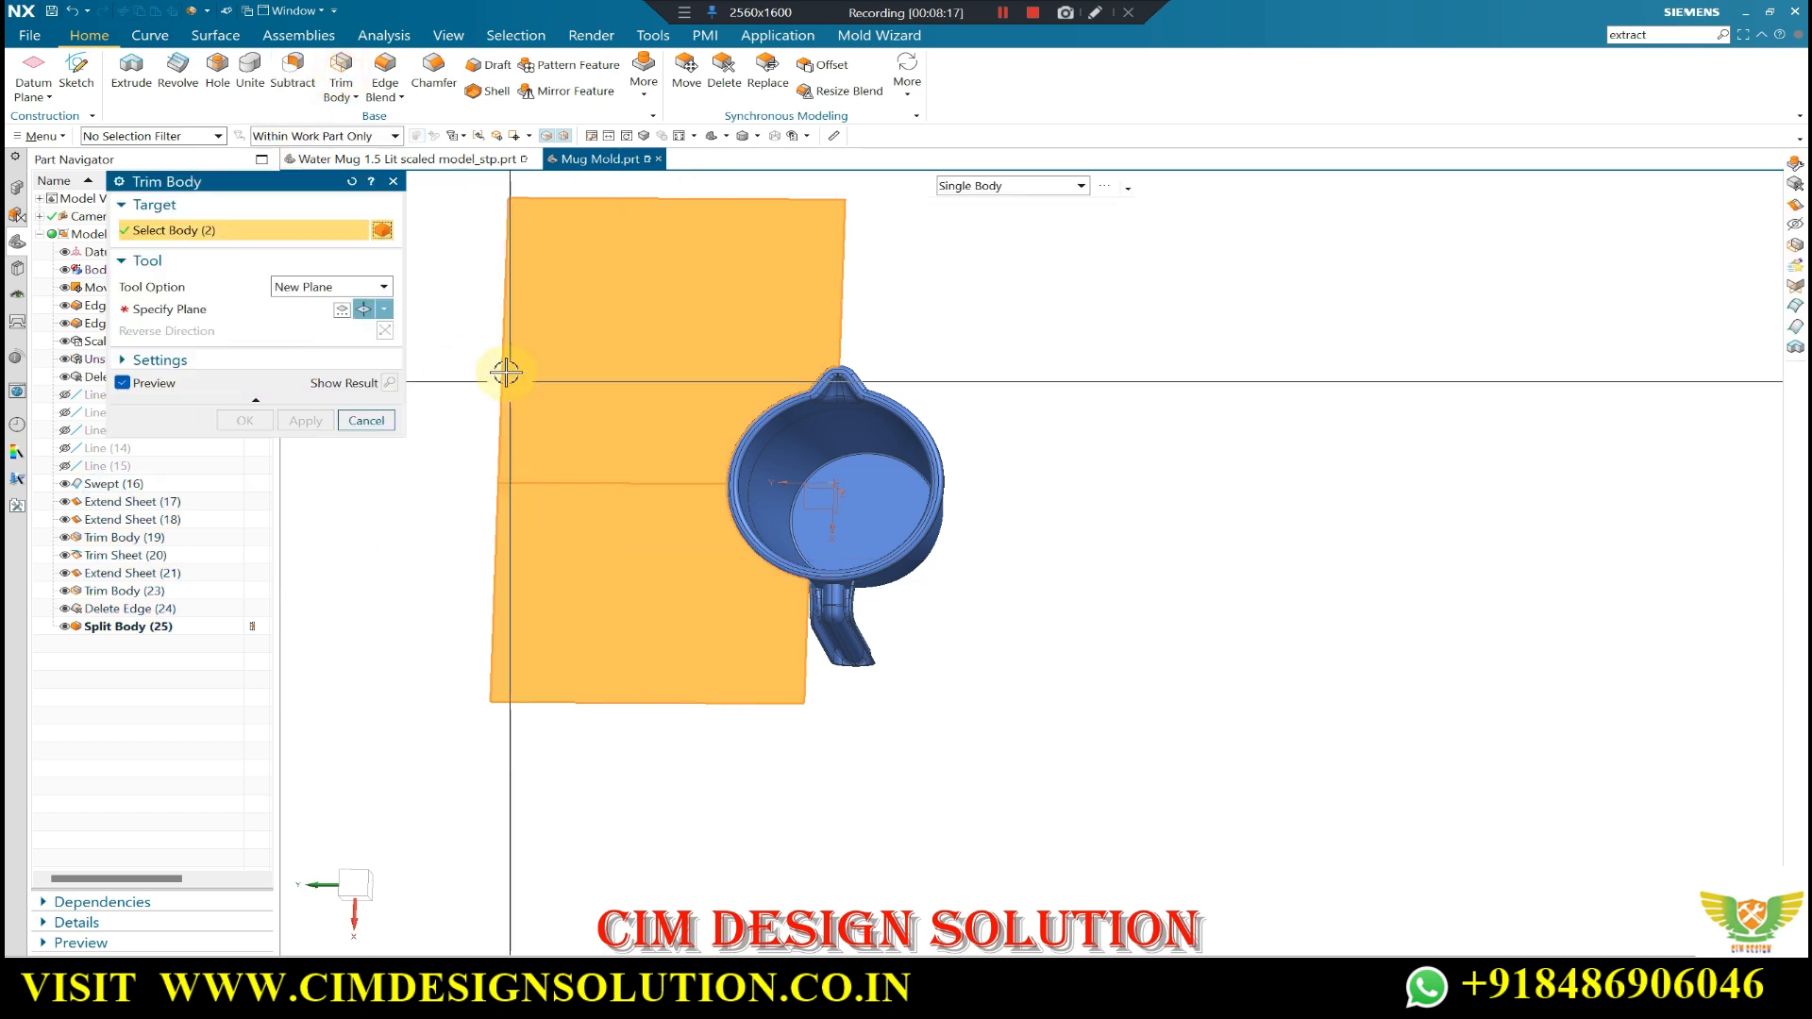
pyautogui.keyDown('shift'); pyautogui.click(600, 315); pyautogui.keyUp('shift')
pyautogui.click(384, 309)
pyautogui.click(365, 353)
pyautogui.middleClick(849, 505)
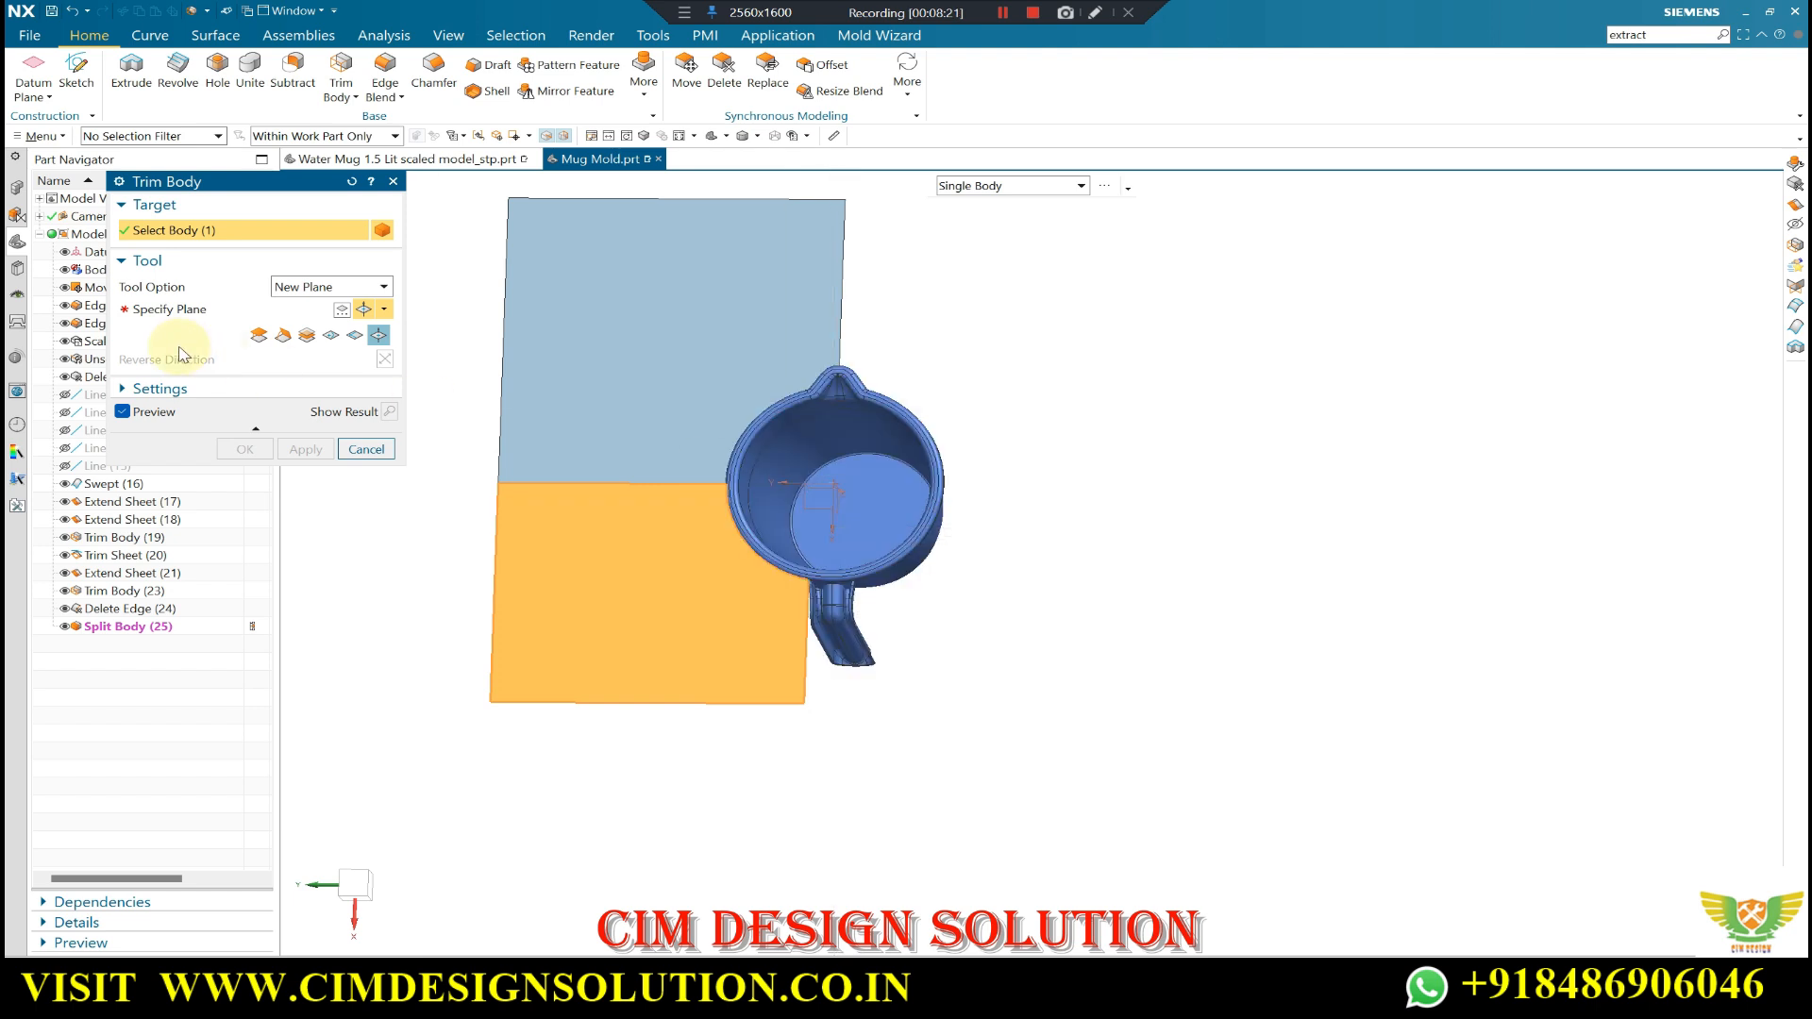
pyautogui.click(259, 336)
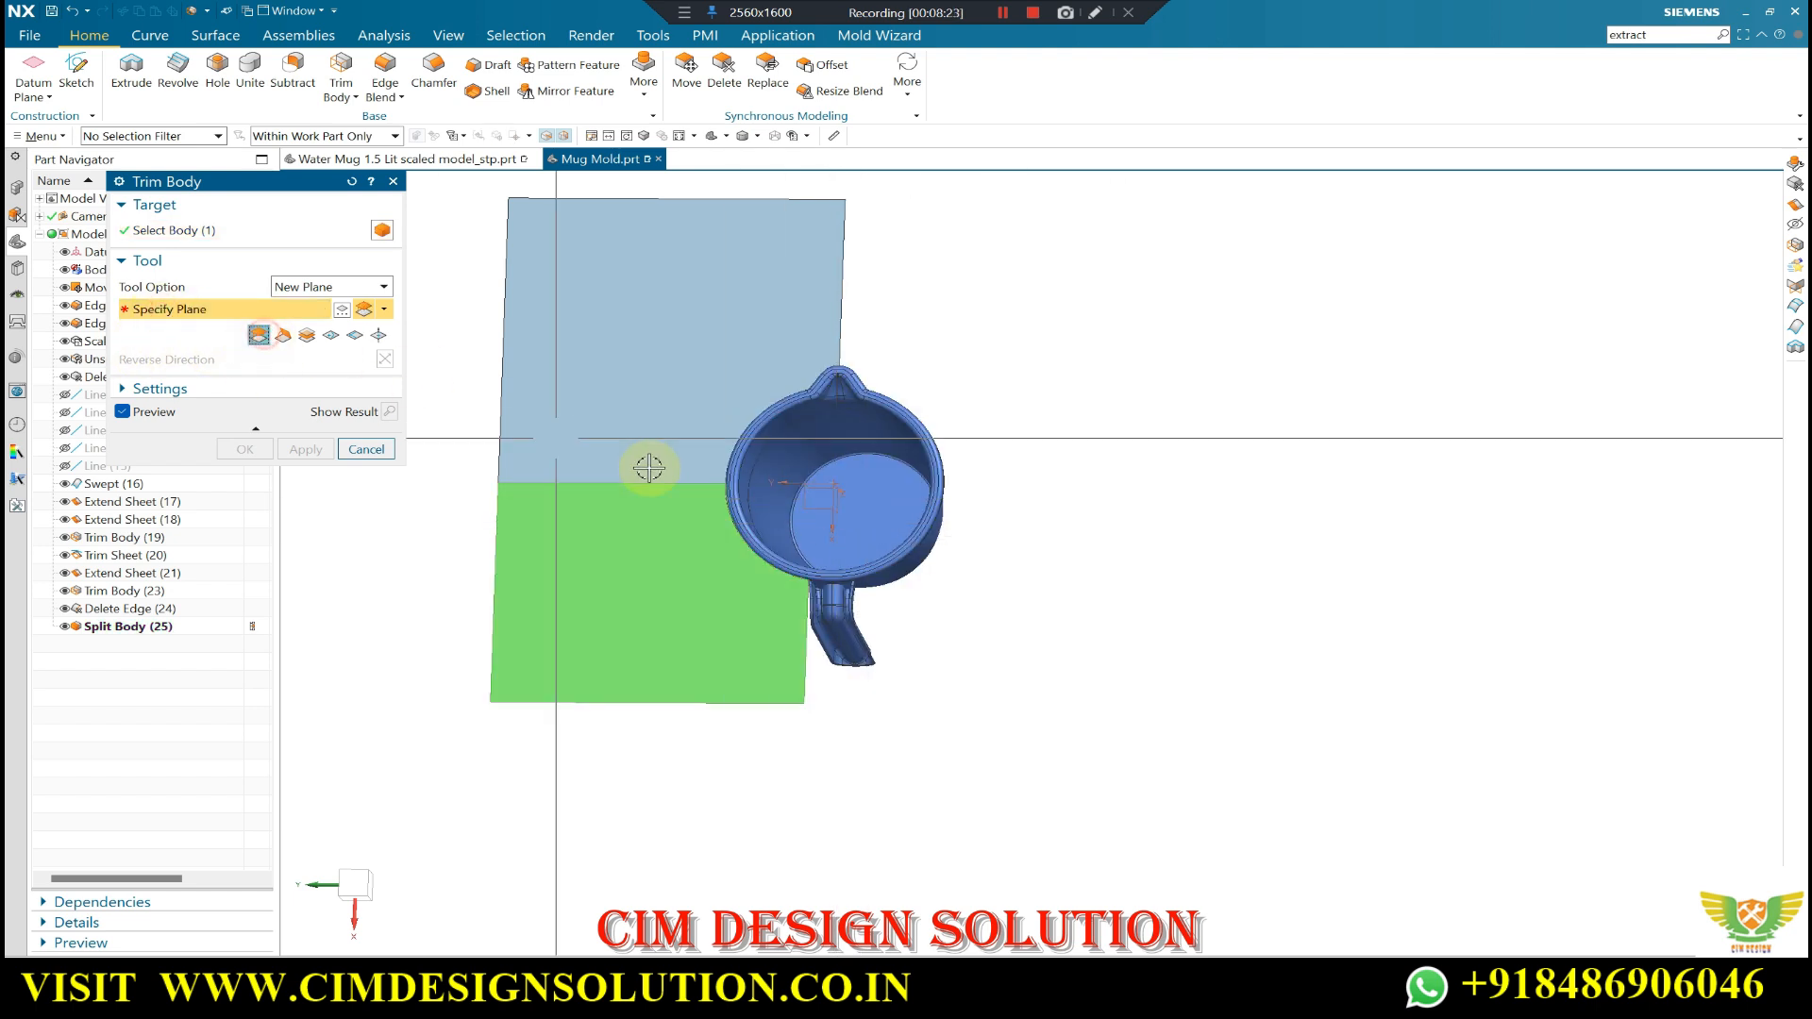
pyautogui.click(835, 508)
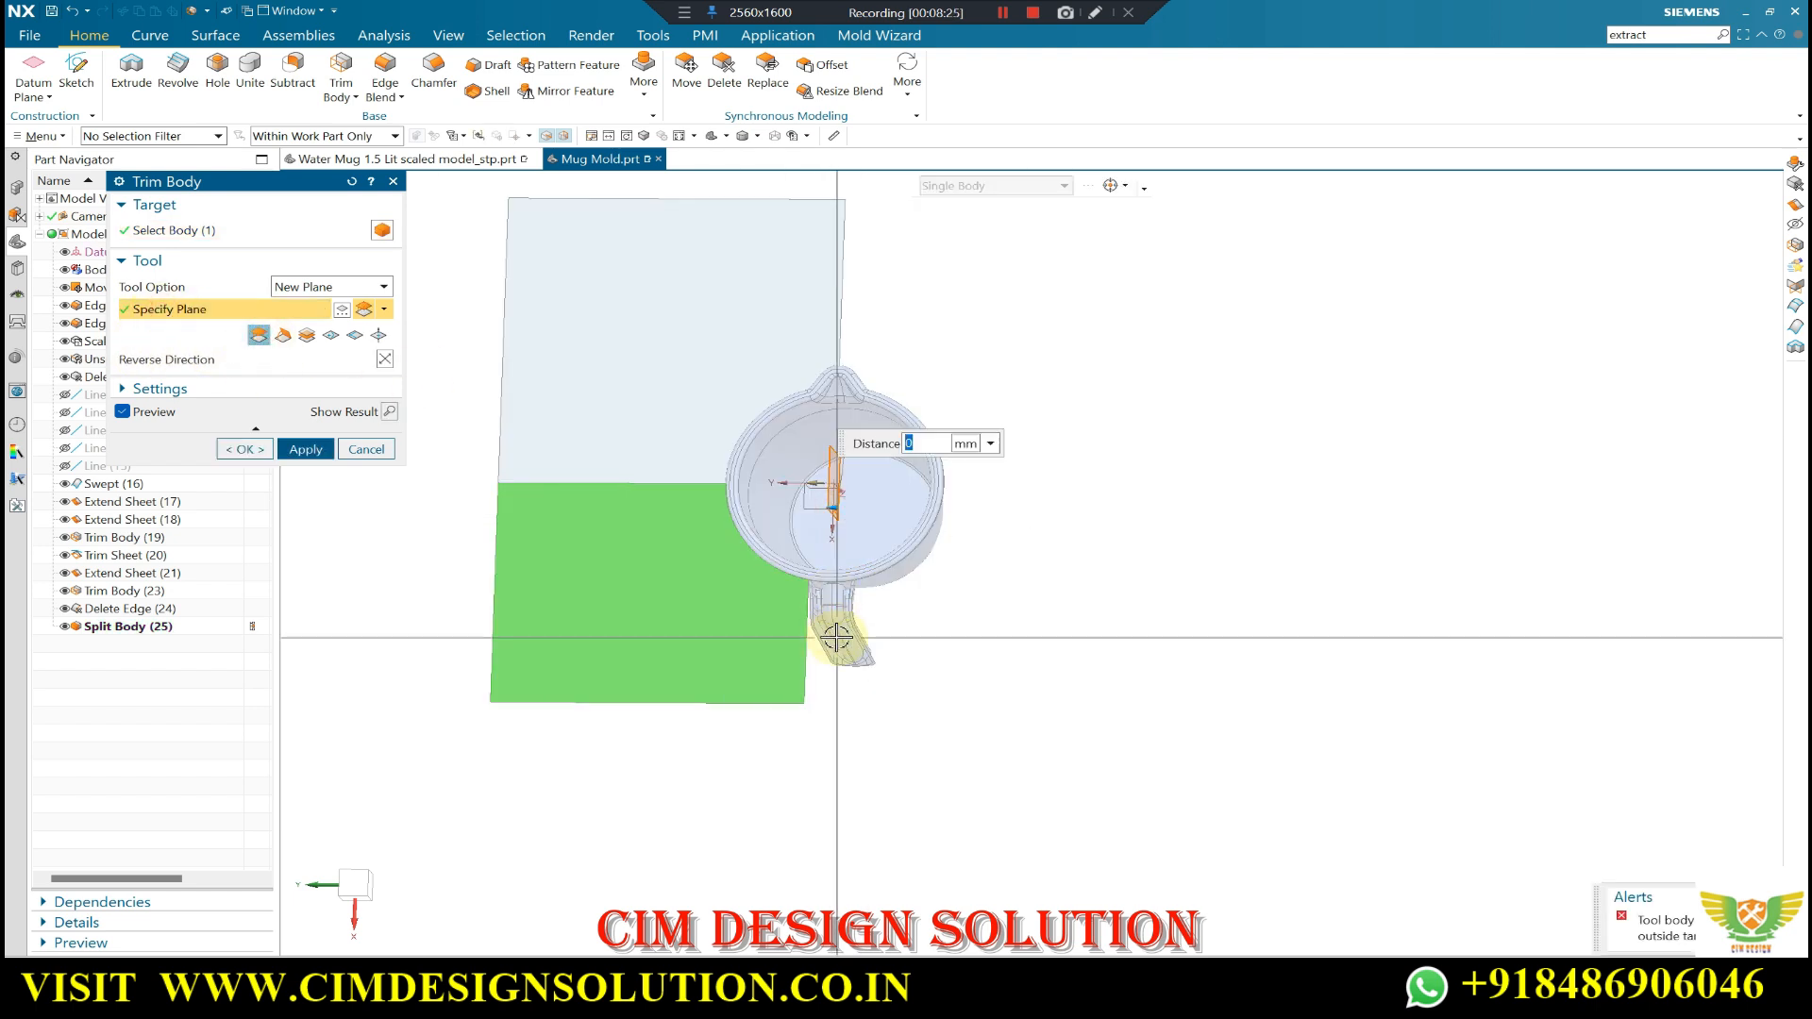
pyautogui.write('-22')
pyautogui.press('Return')
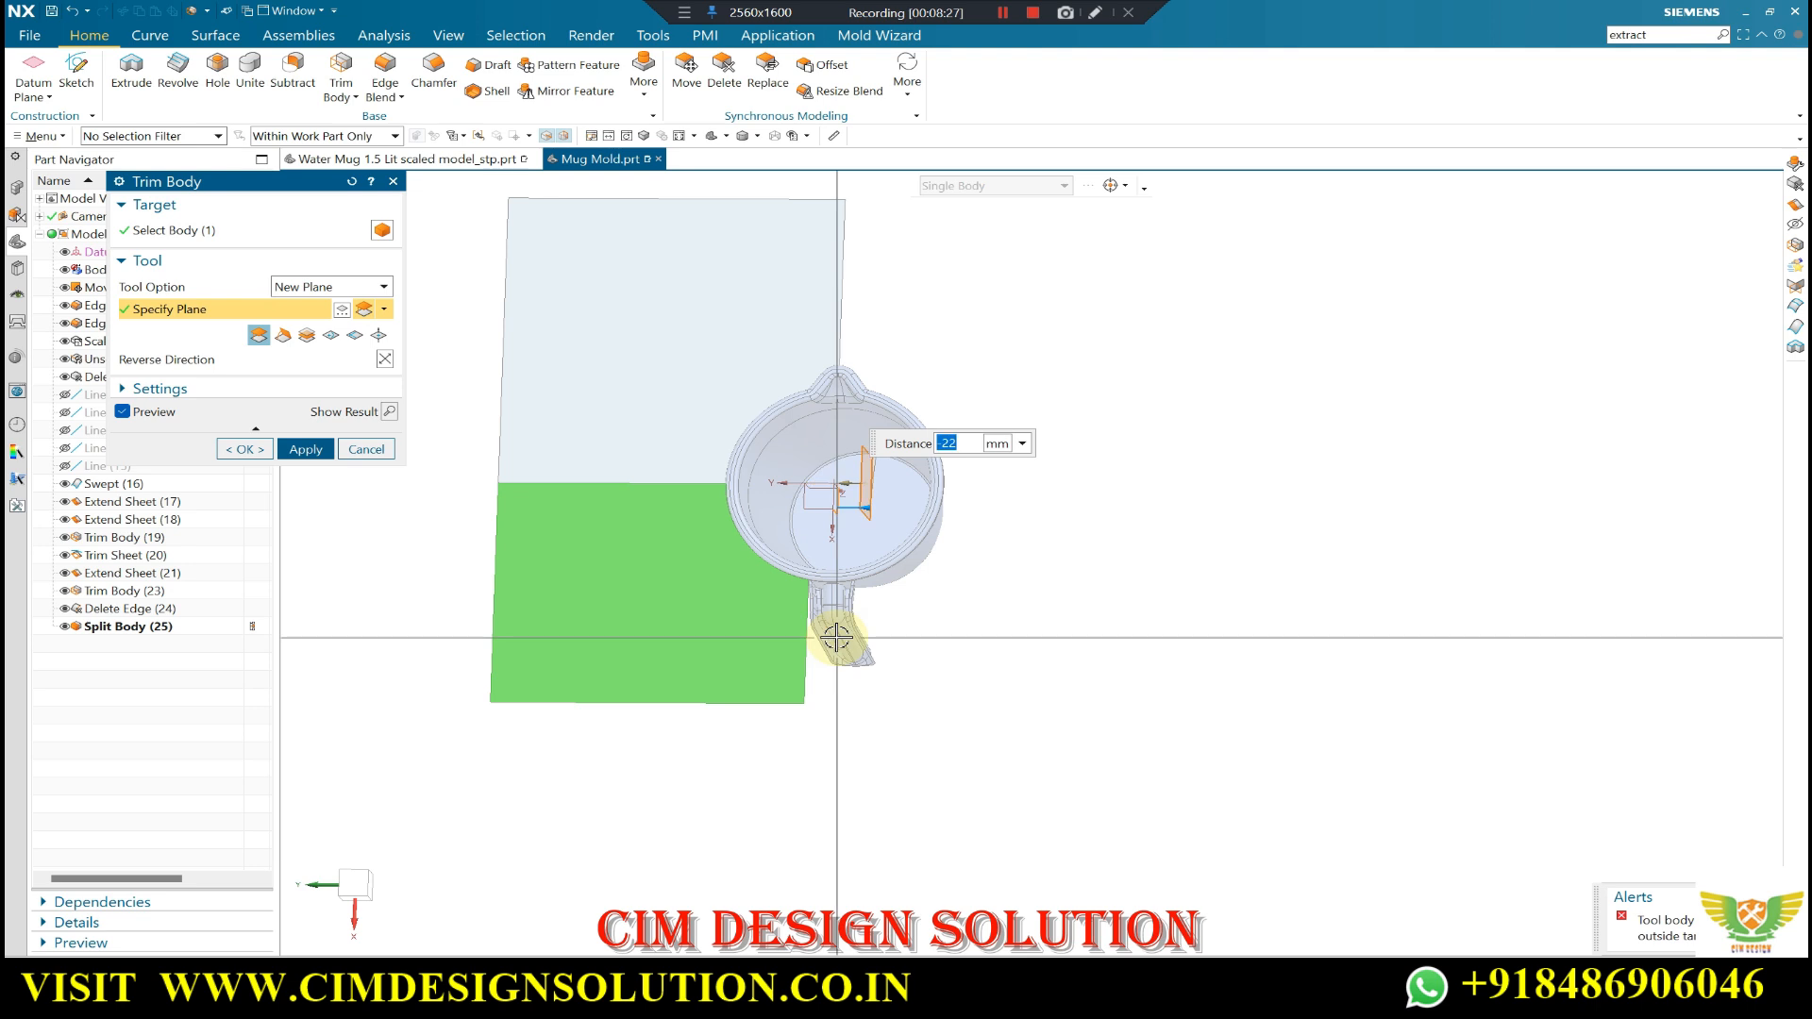
pyautogui.click(385, 358)
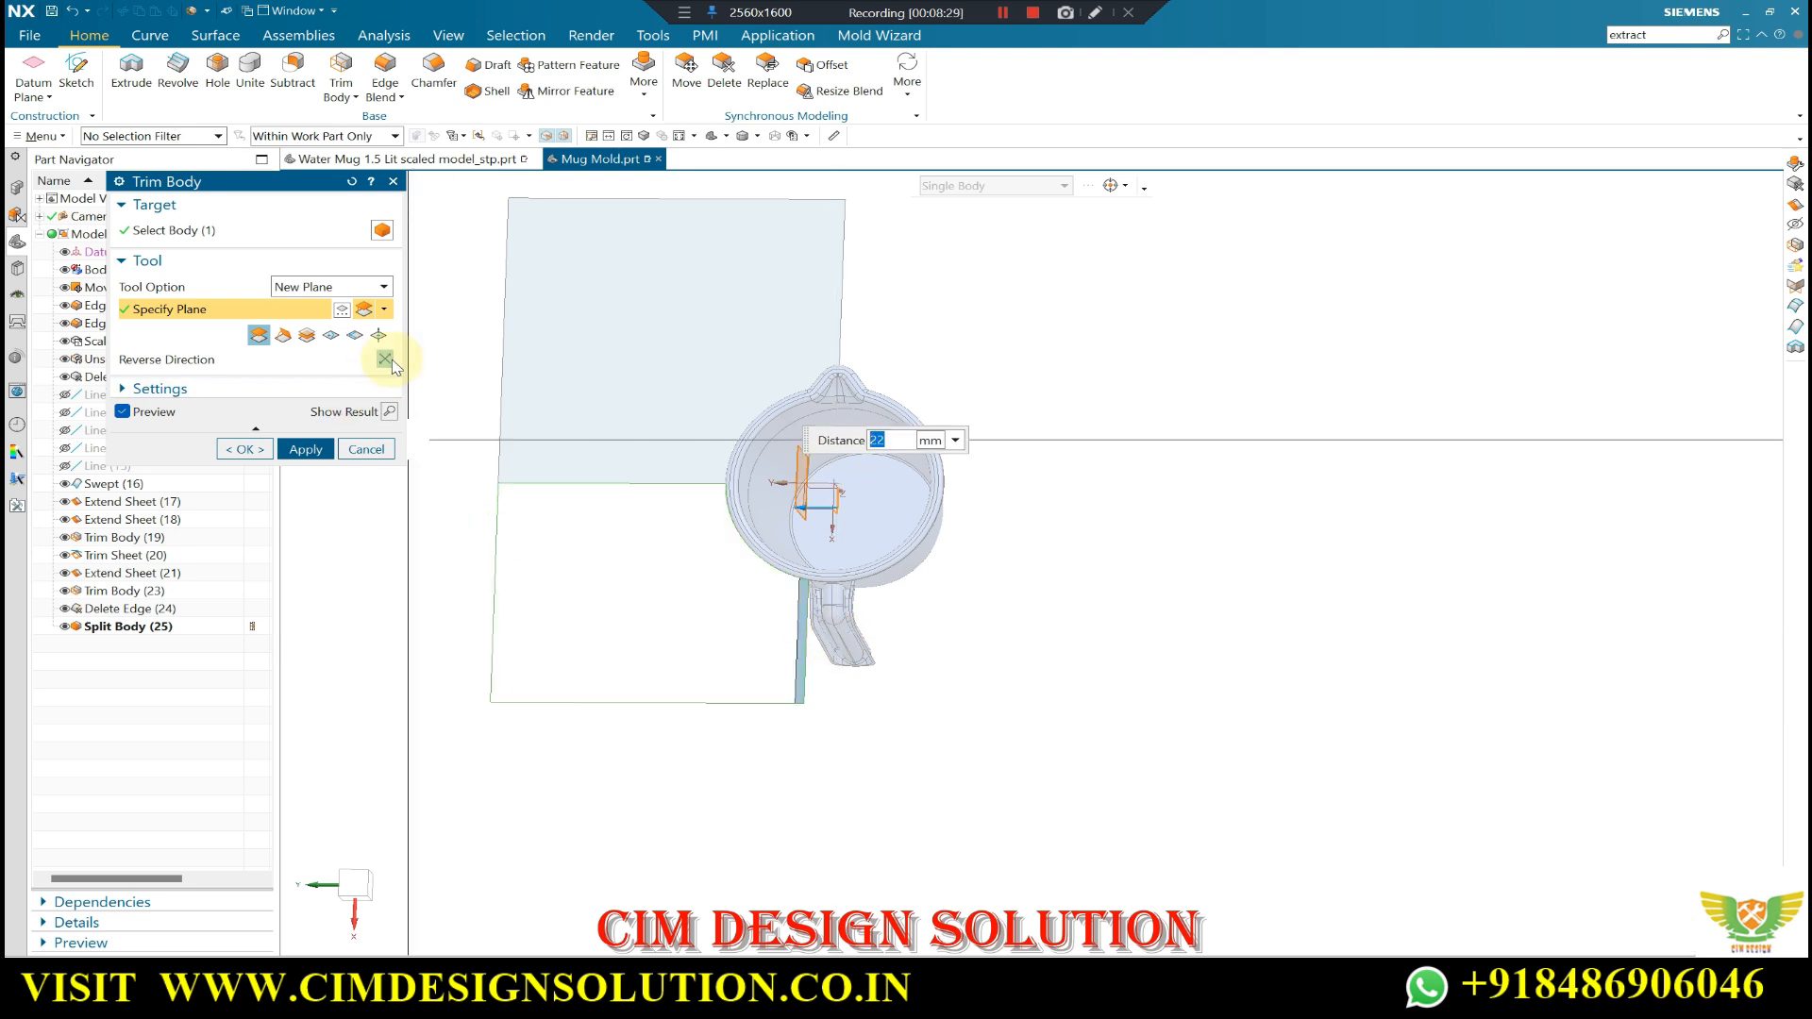
pyautogui.click(244, 449)
pyautogui.scroll(-3, 982, 635)
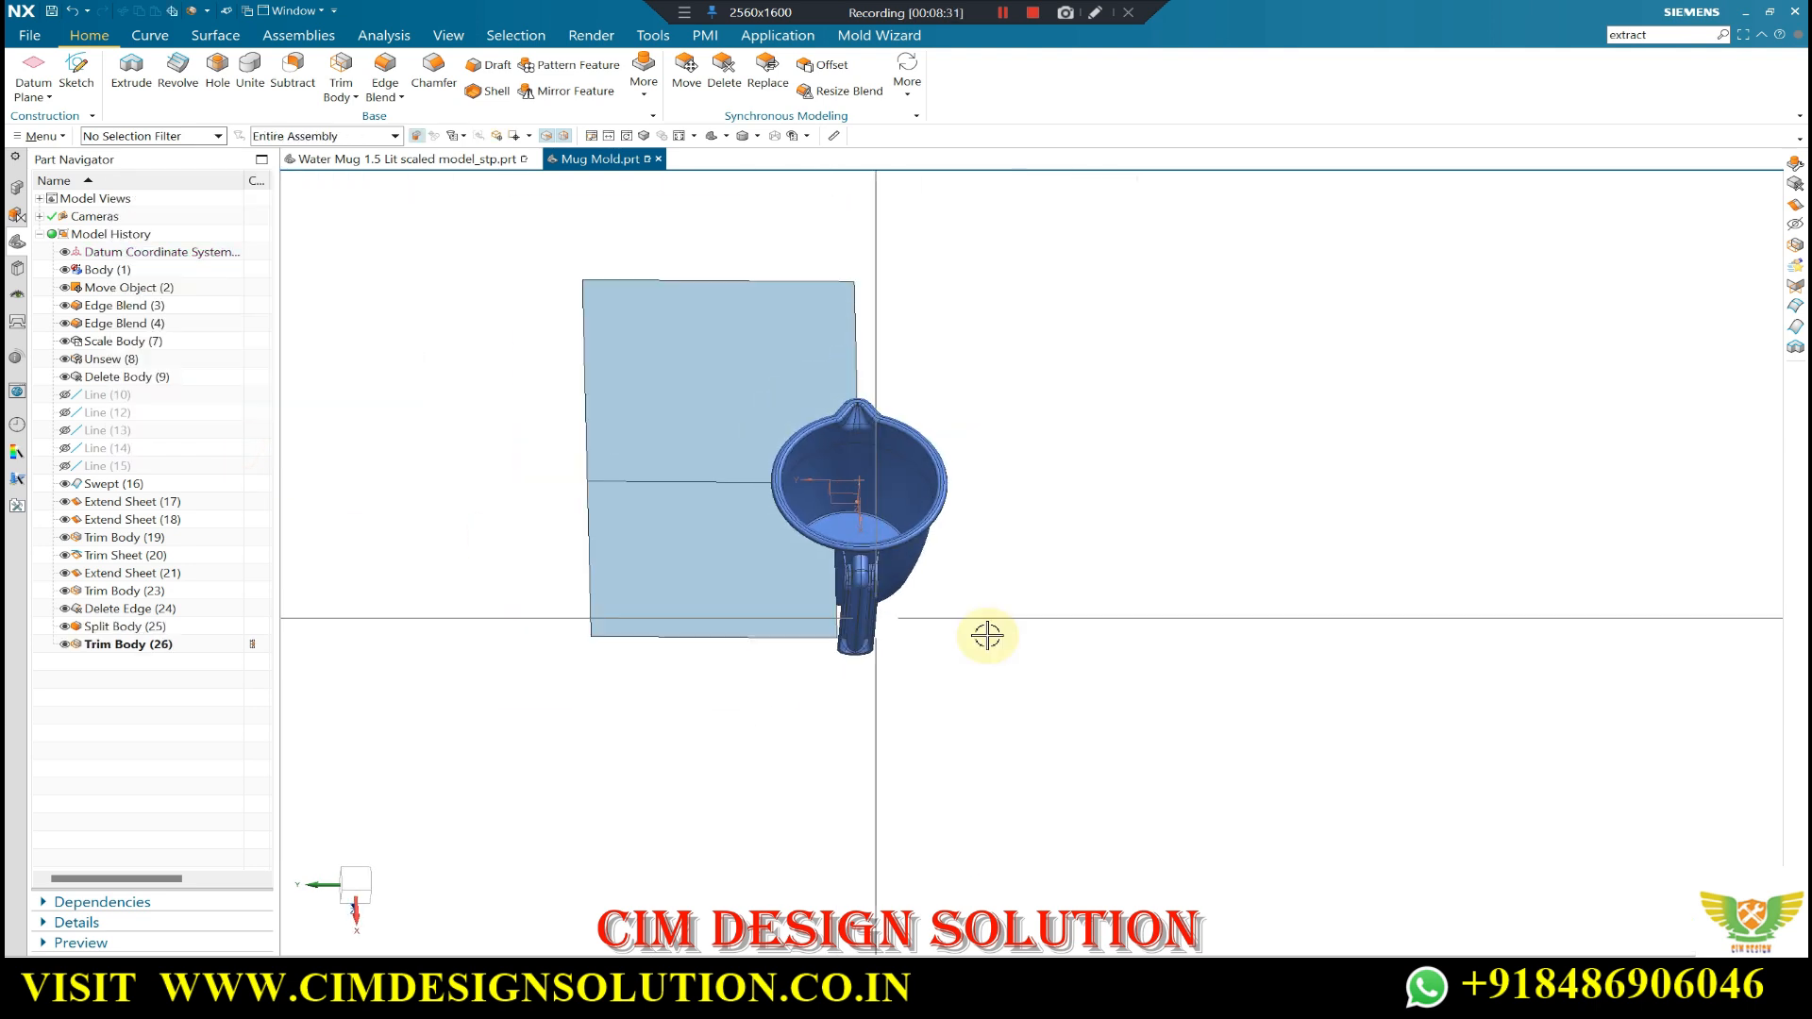
# - Examine the gap between the trimmed sheet edge, the mug's rim and the handle
pyautogui.scroll(5, 854, 590)
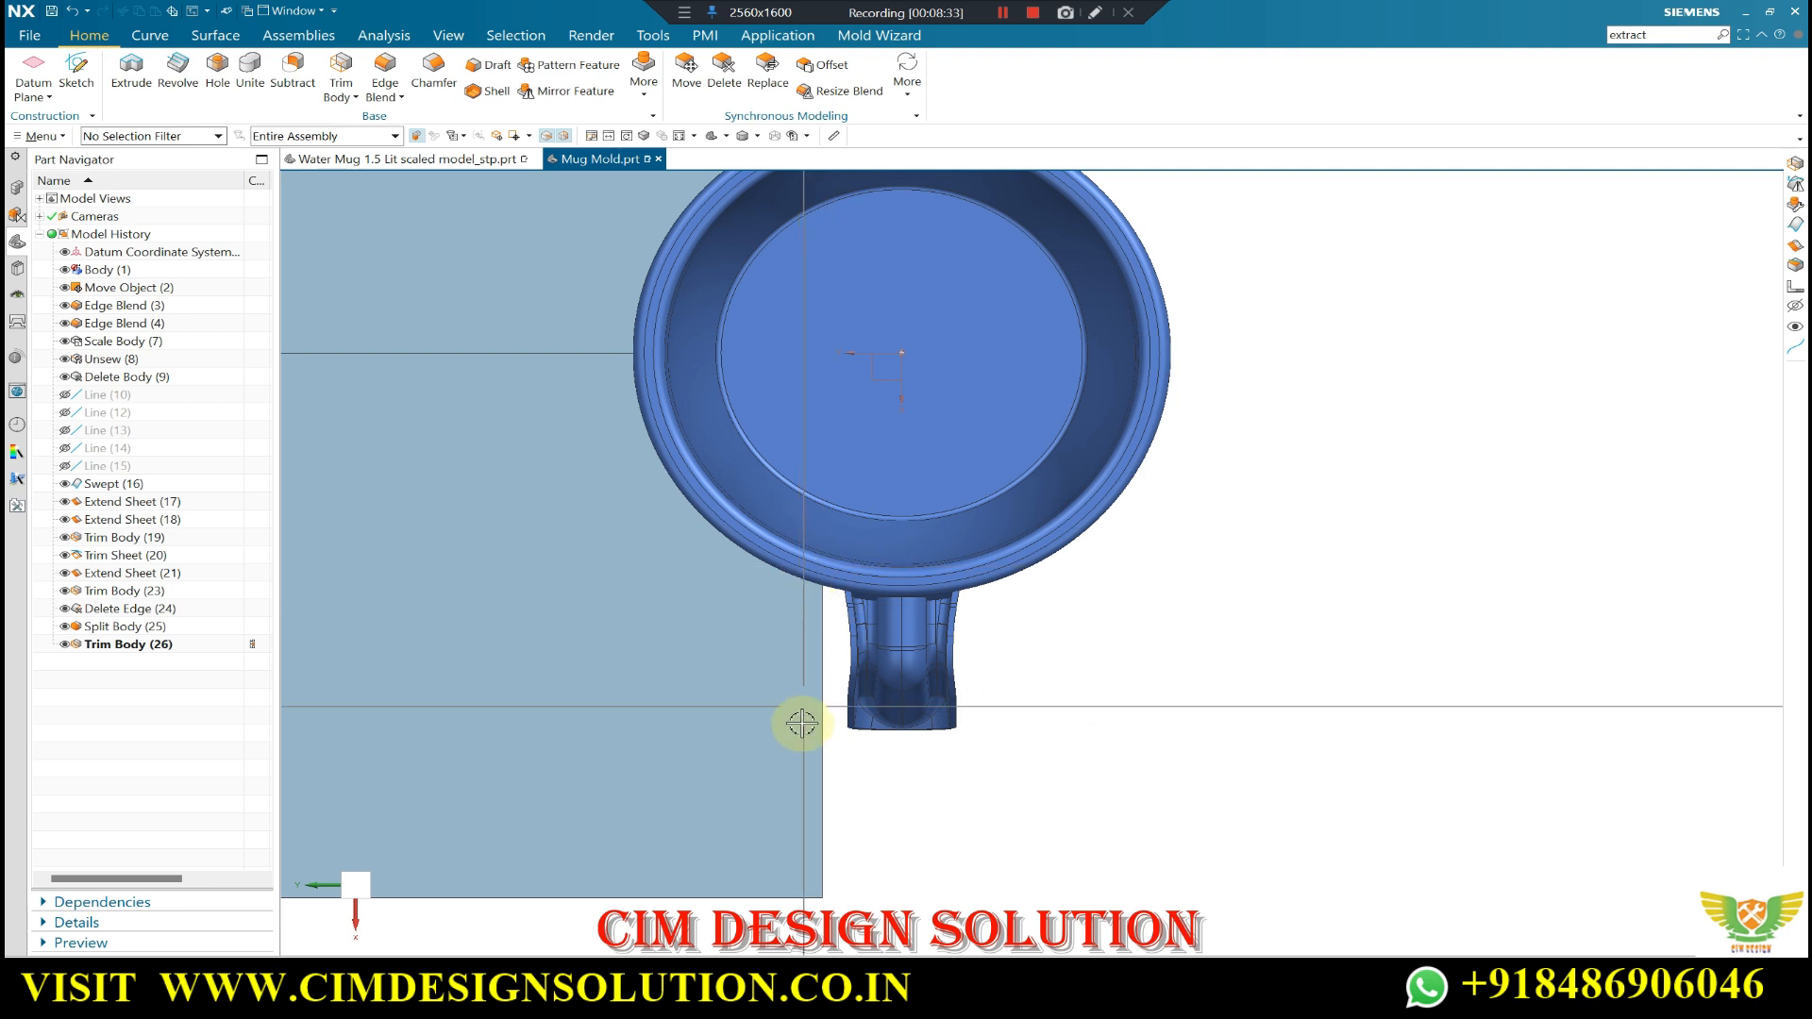
pyautogui.moveTo(813, 575); pyautogui.dragTo(680, 494, button='middle')
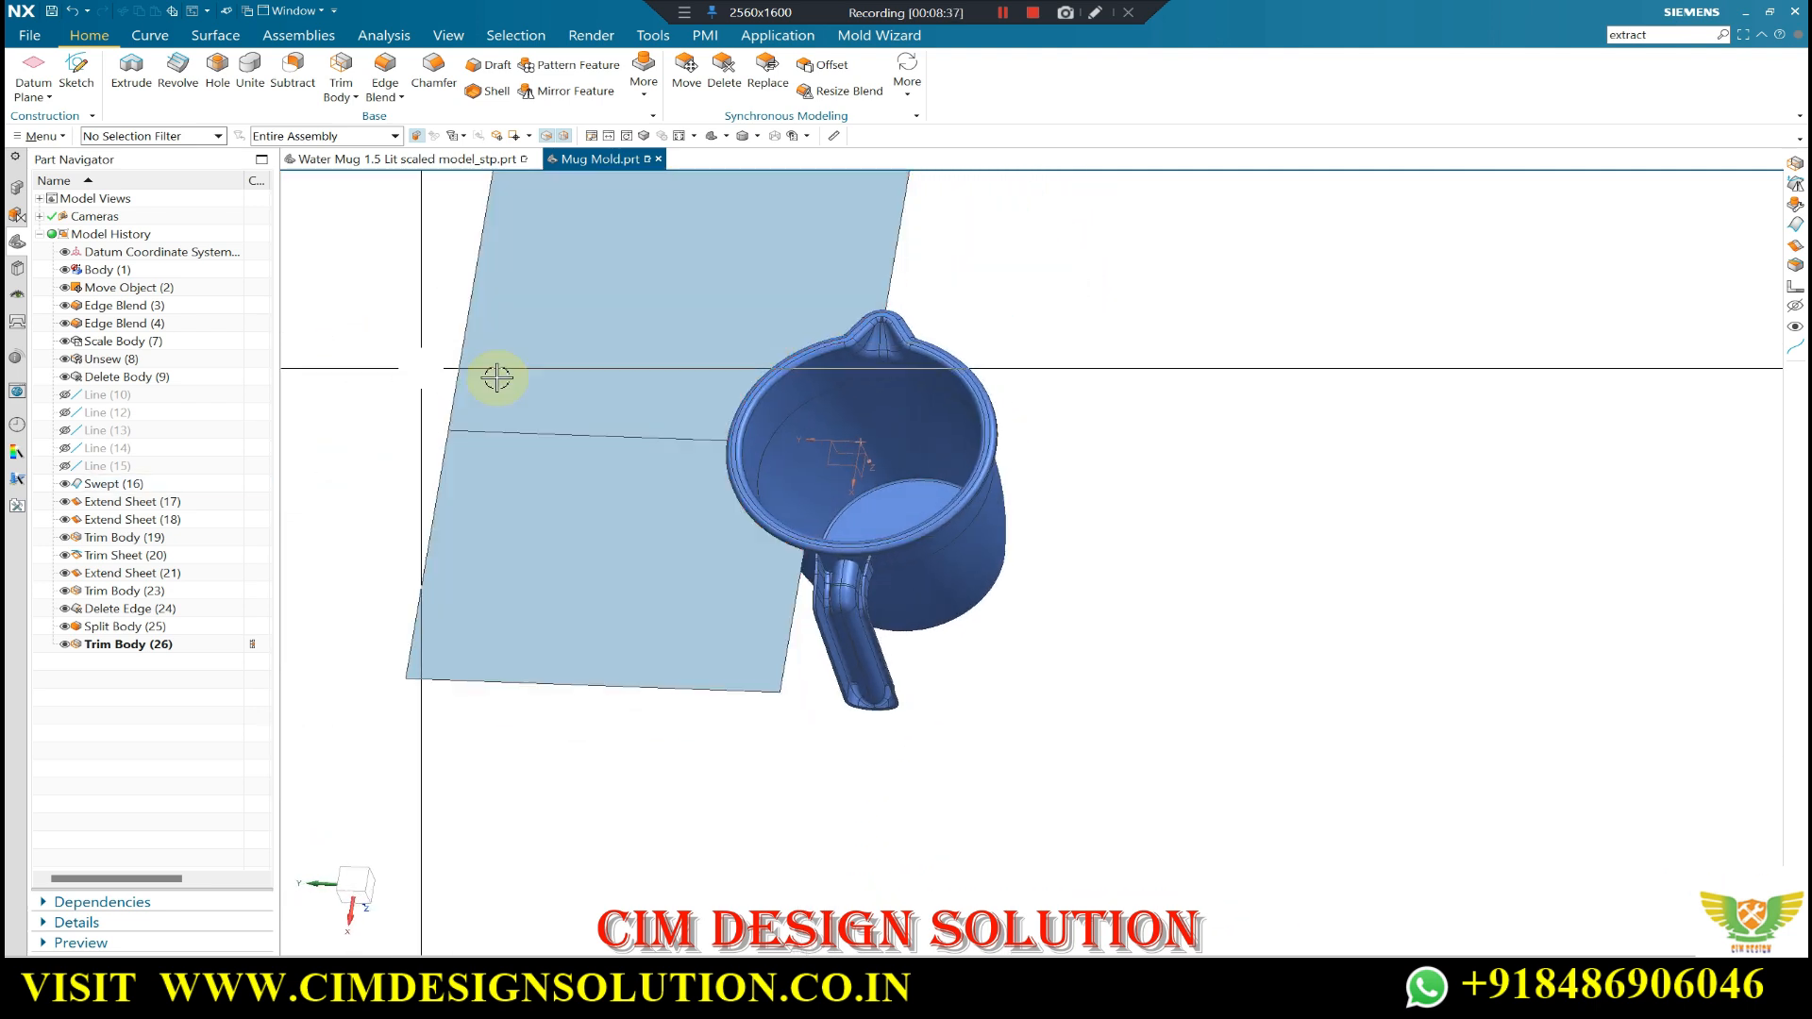
pyautogui.moveTo(627, 404); pyautogui.dragTo(963, 635, button='middle')
pyautogui.scroll(-3, 890, 478)
pyautogui.scroll(3, 890, 478)
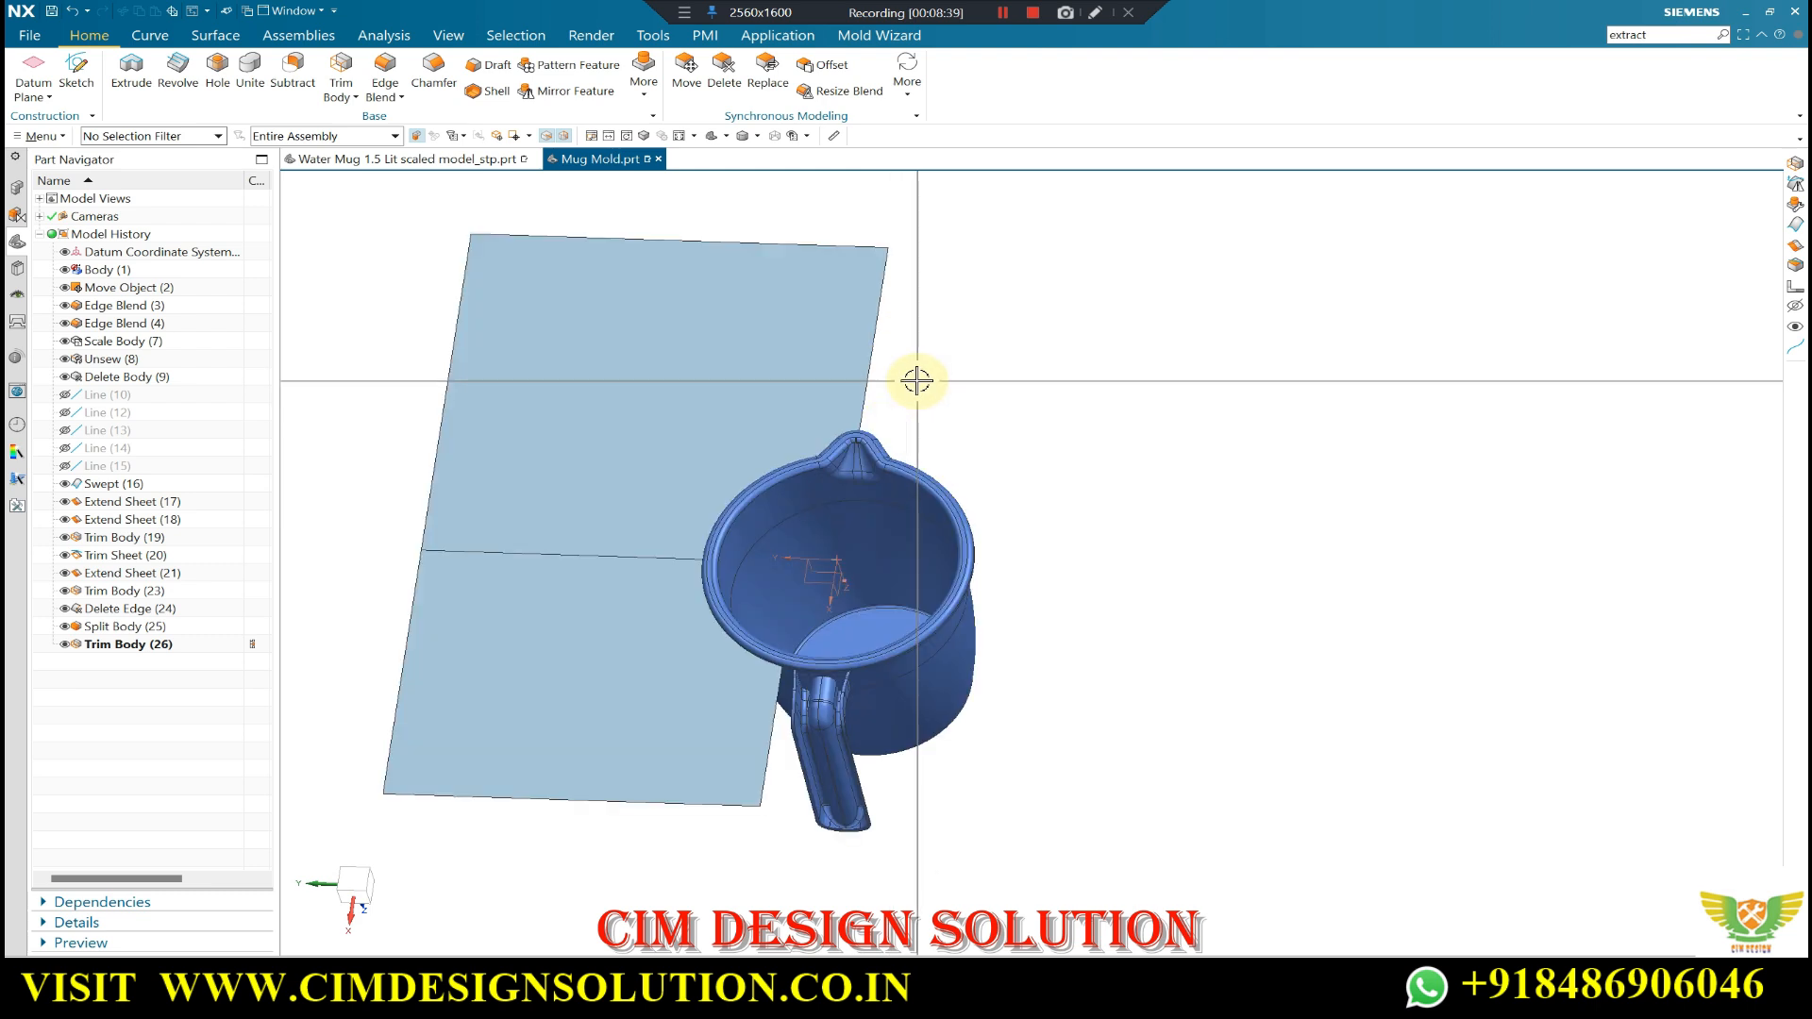
pyautogui.moveTo(1003, 457); pyautogui.dragTo(882, 518, button='middle')
pyautogui.scroll(3, 921, 487)
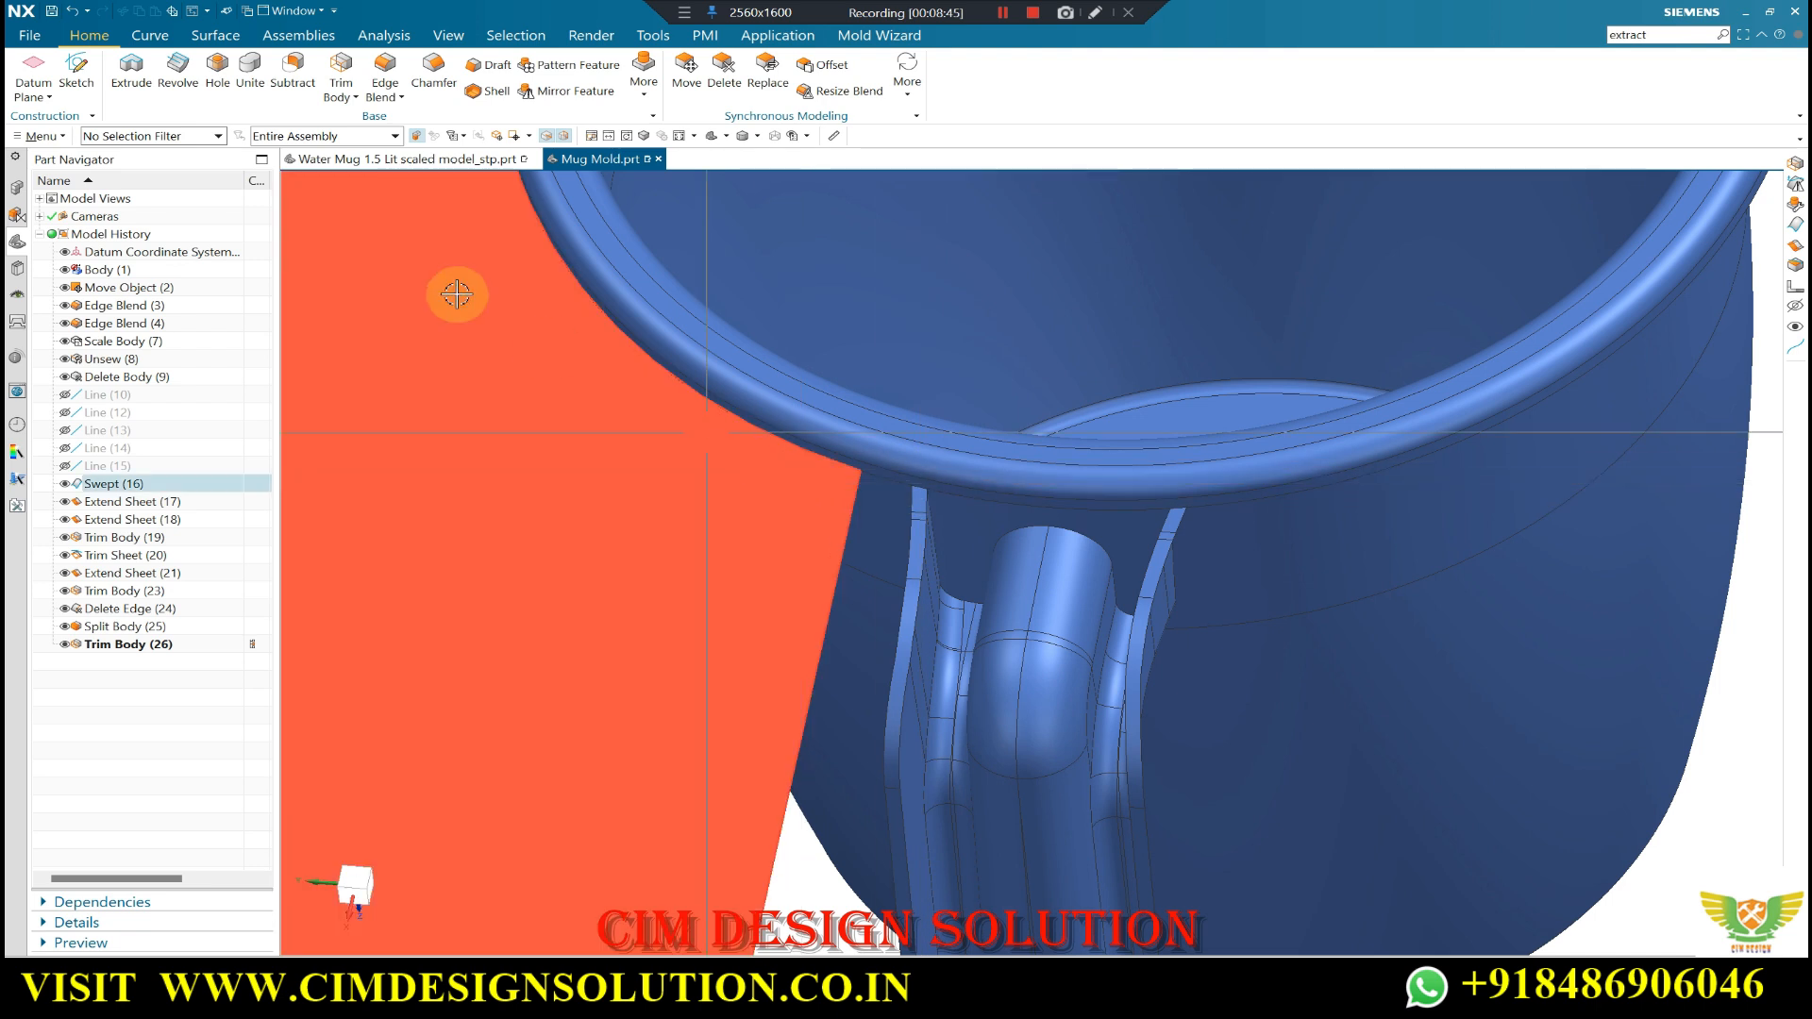
pyautogui.scroll(4, 908, 491)
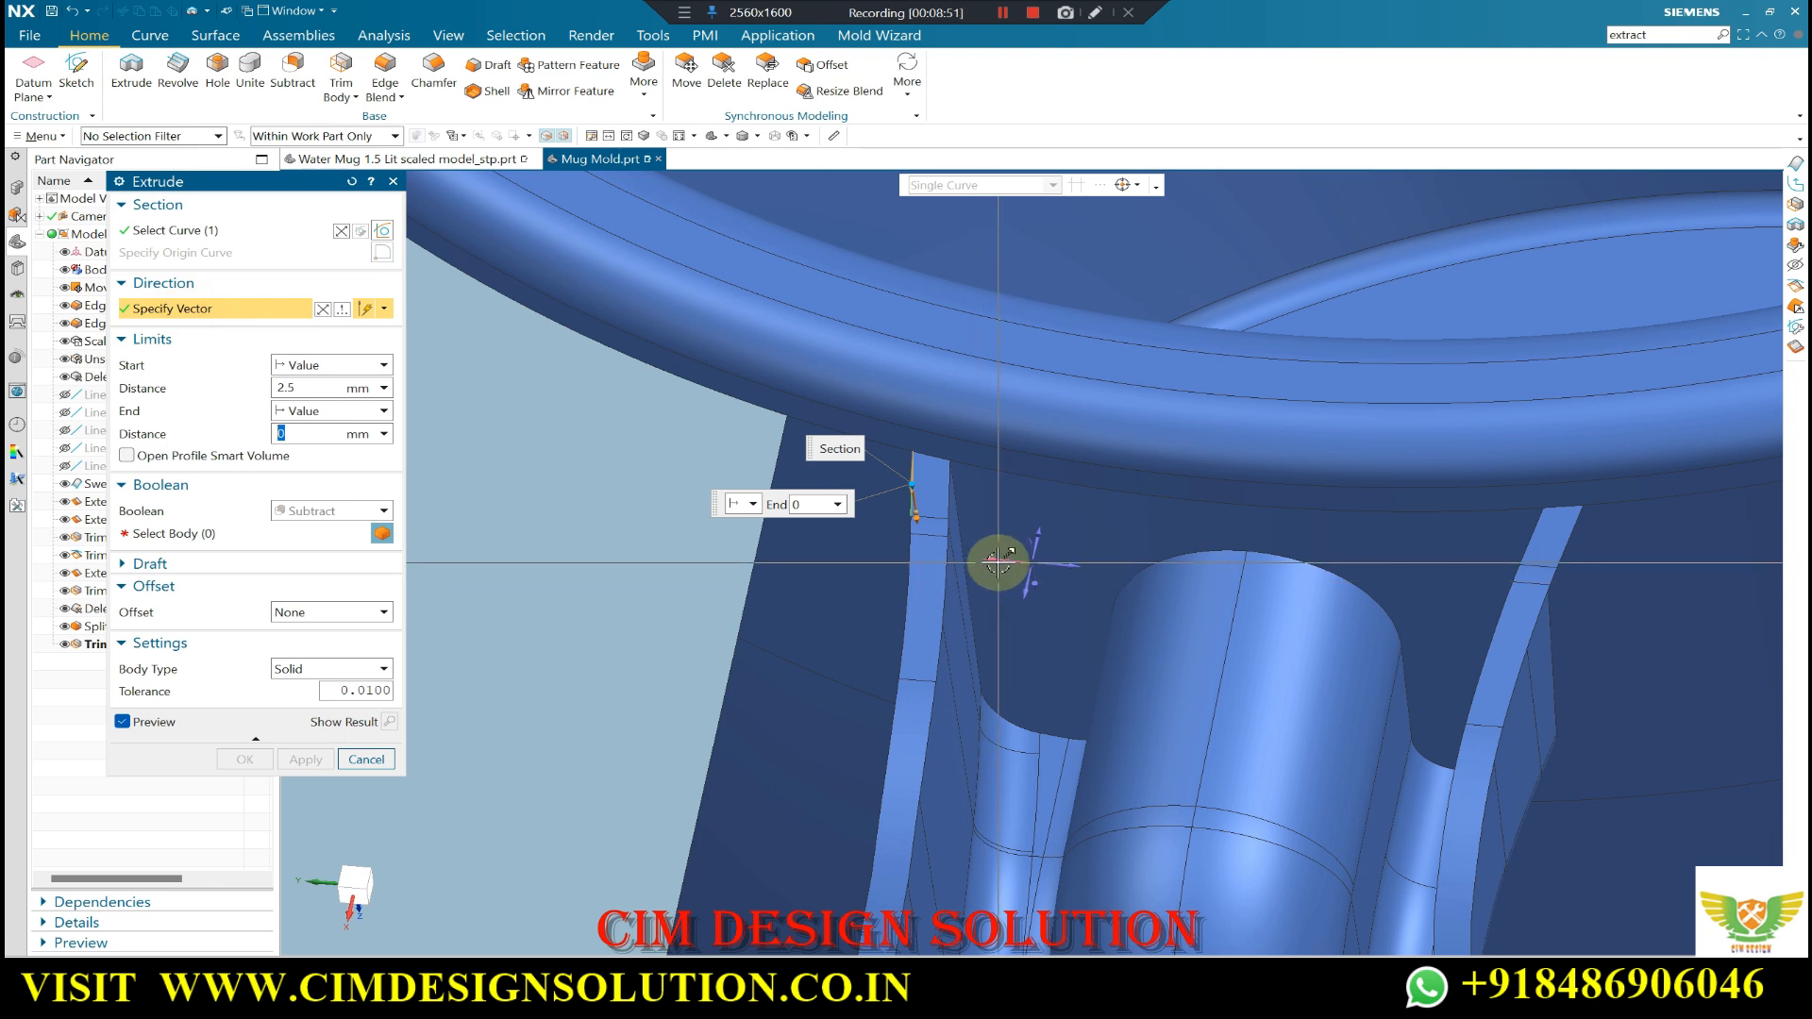
pyautogui.click(999, 563)
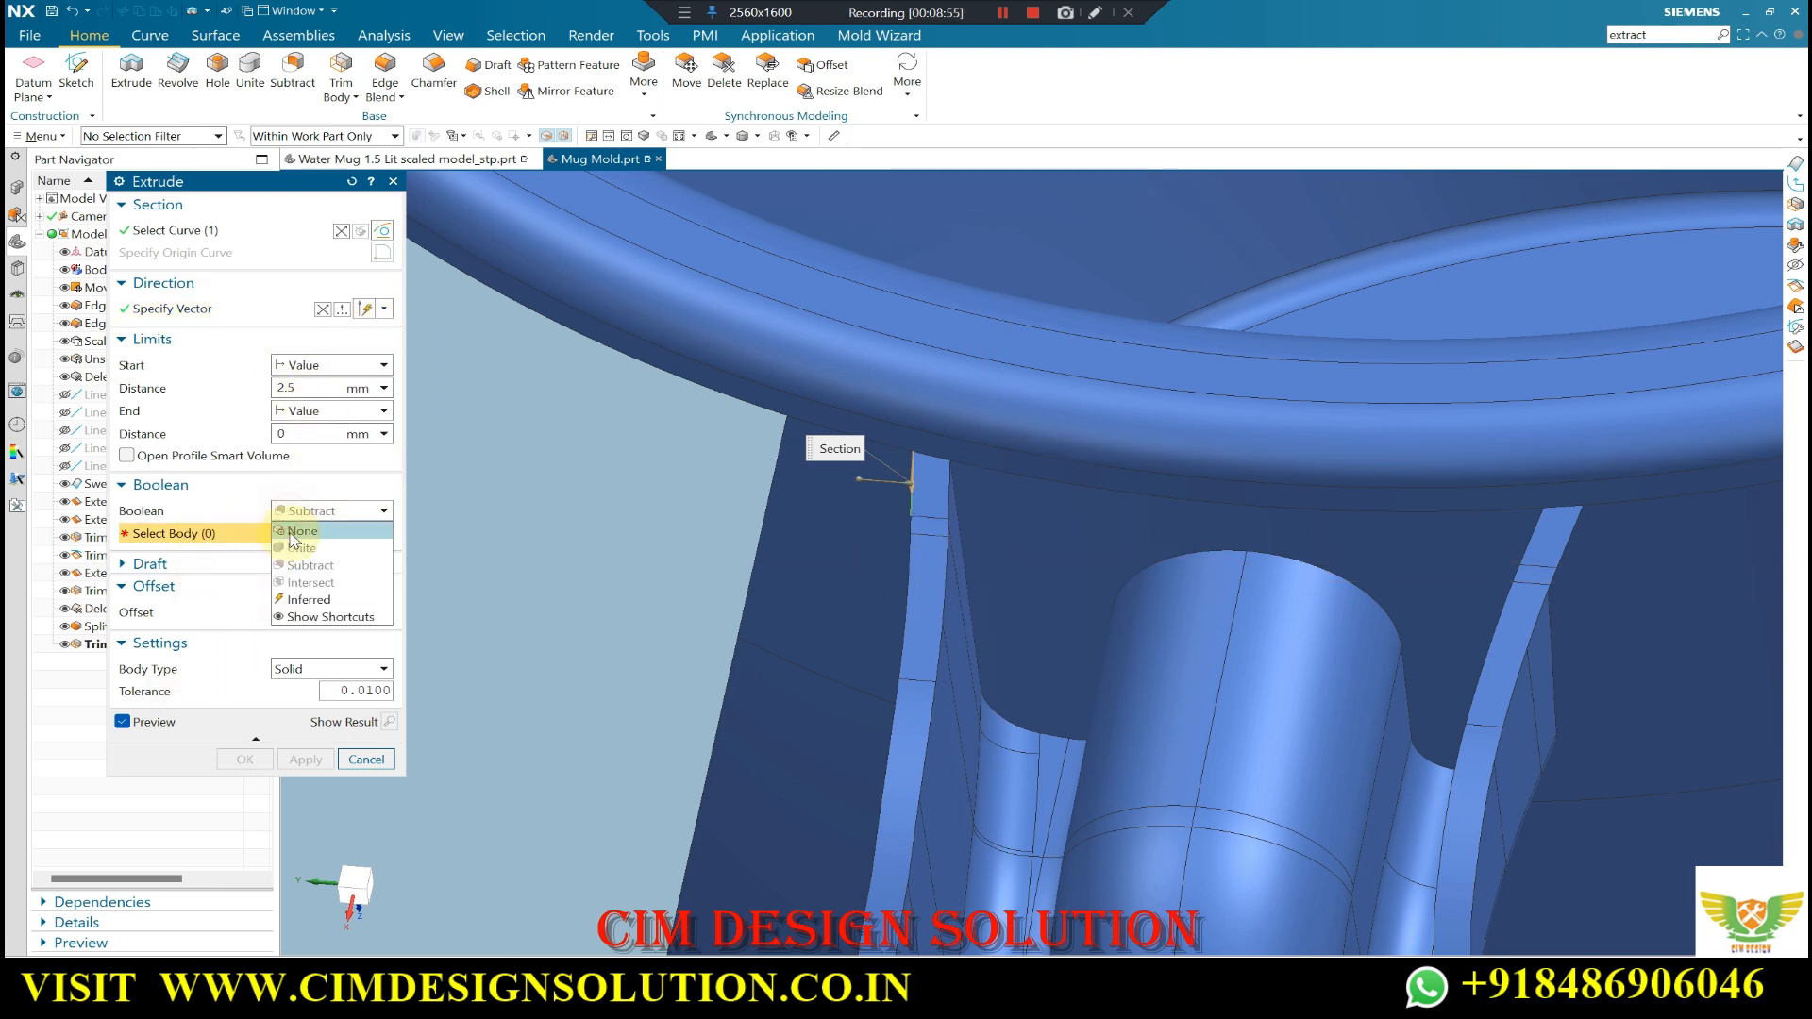
pyautogui.click(301, 531)
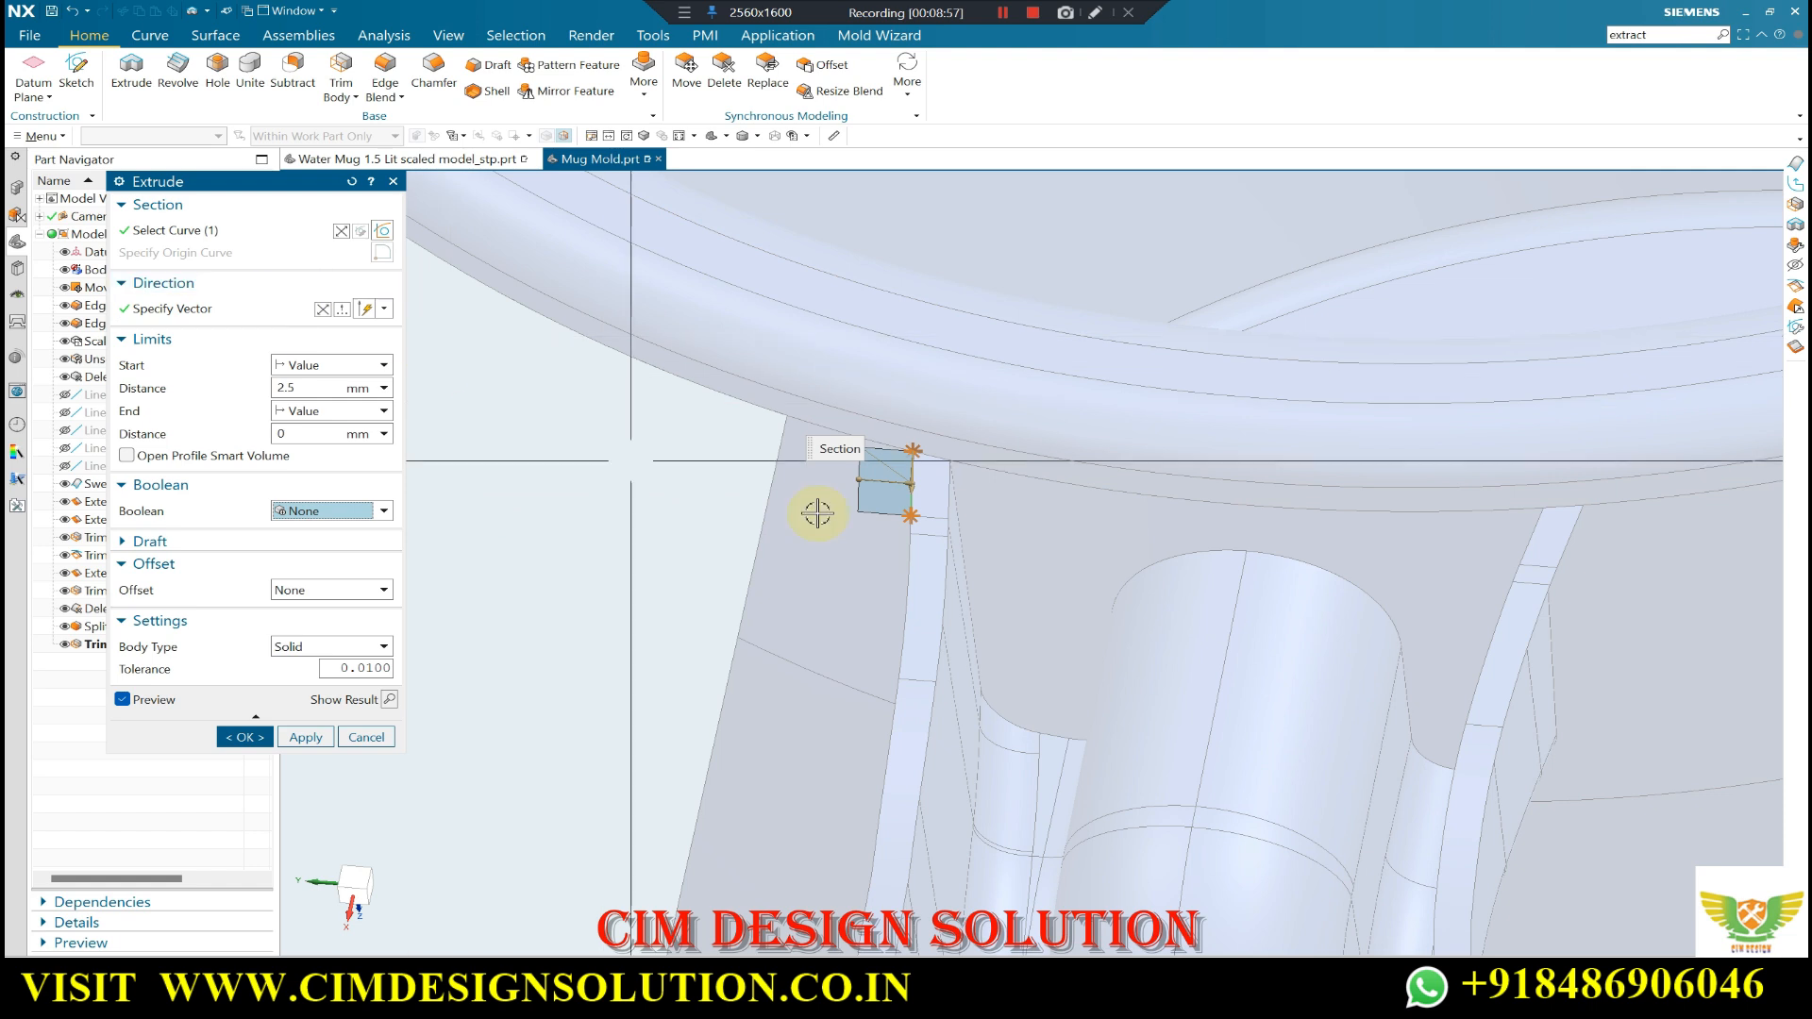
pyautogui.scroll(3, 862, 421)
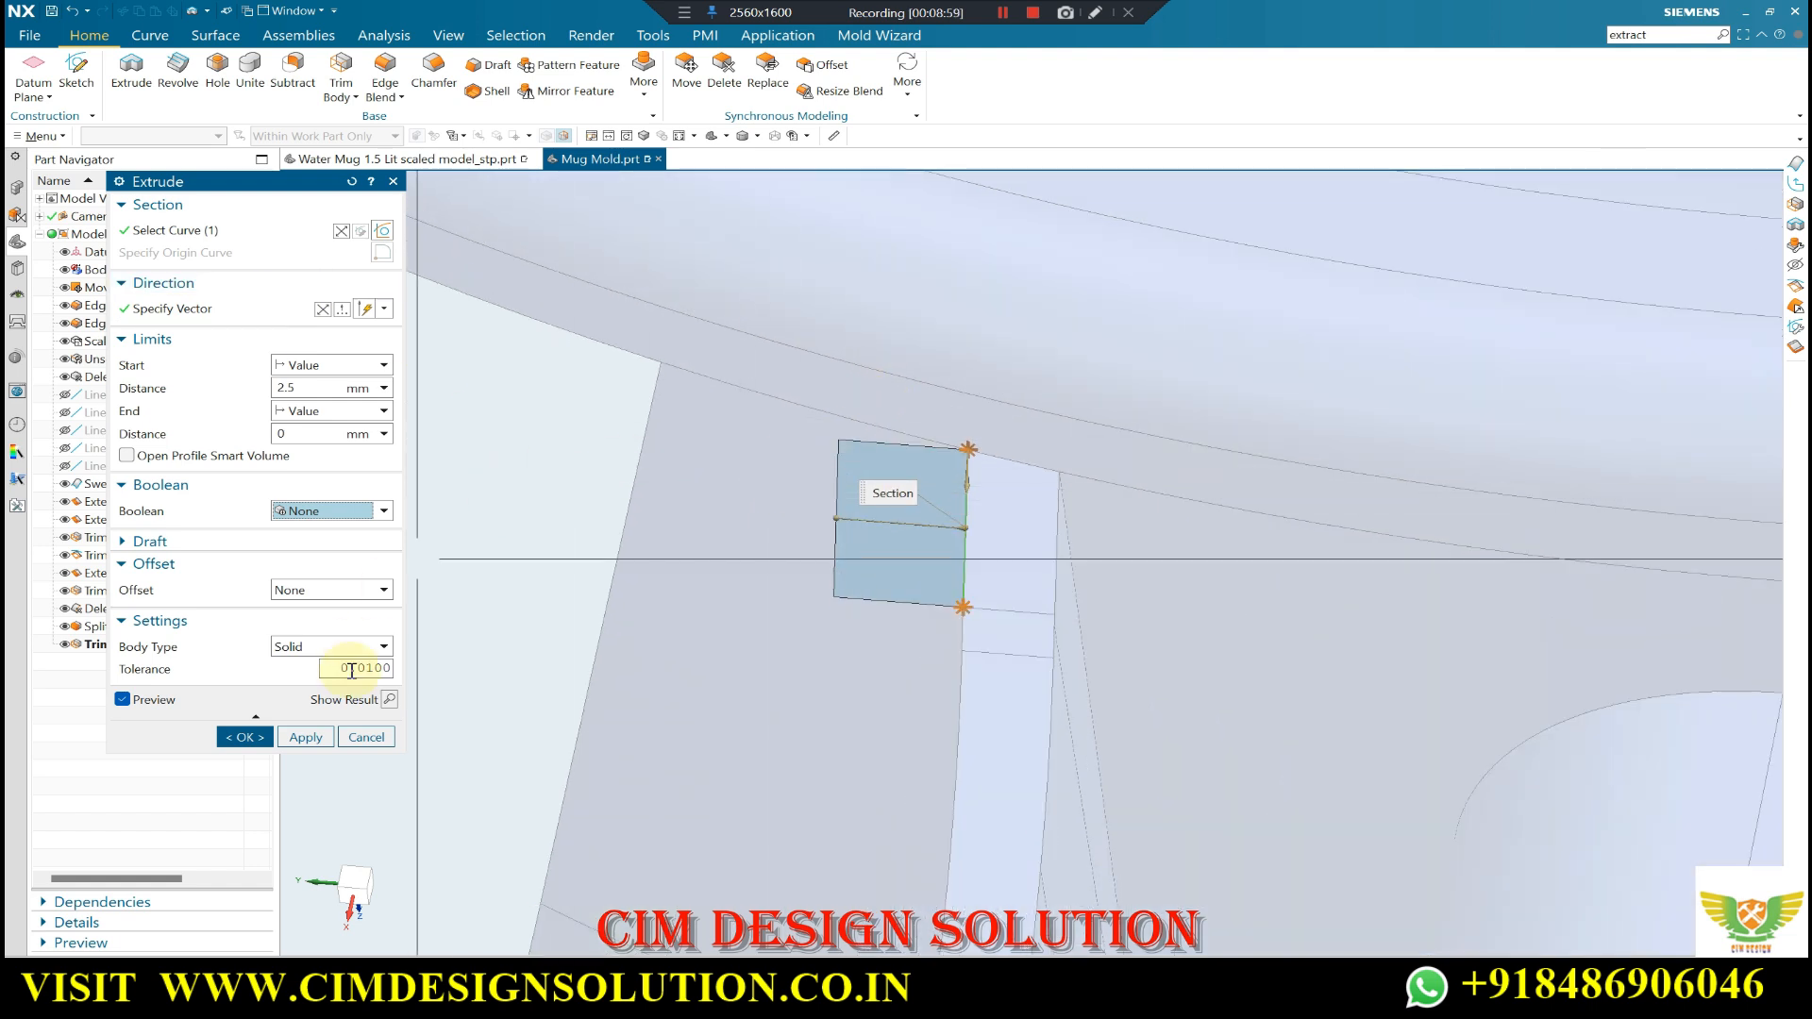
pyautogui.click(367, 737)
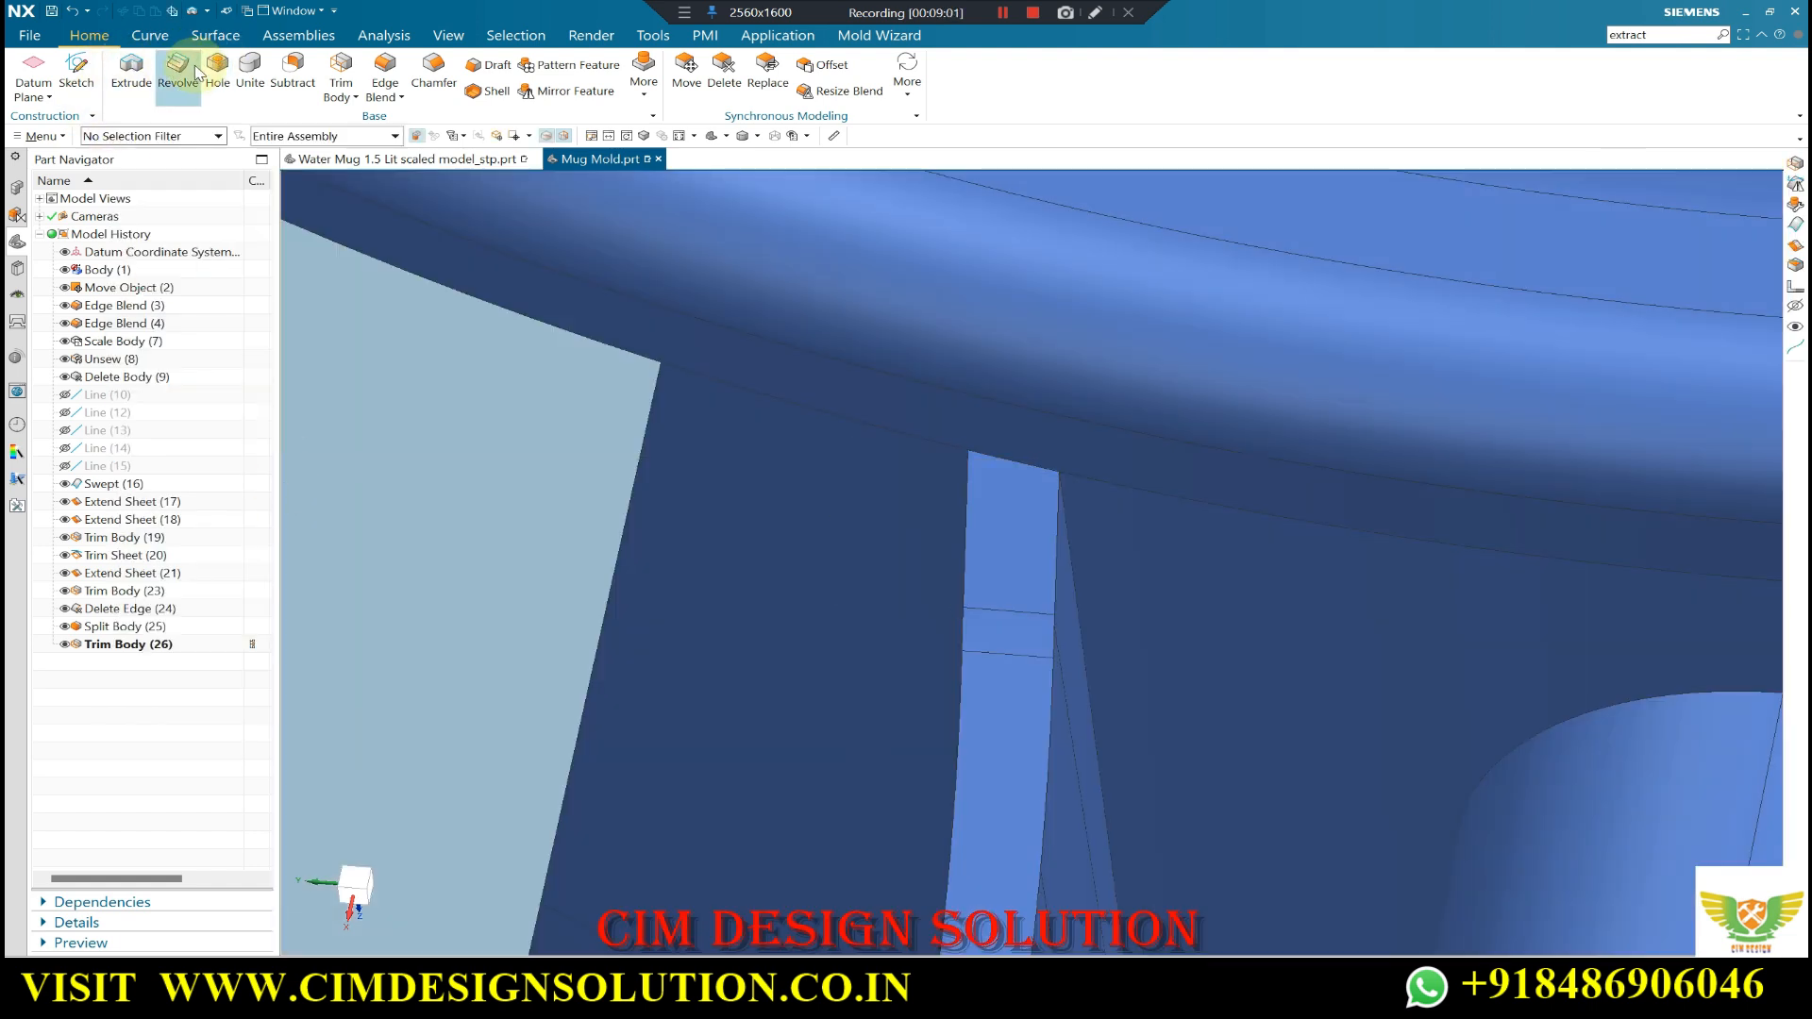
# - Start a Swept surface whose section is the single rim edge between the trimmed sheet and the handle's near side
pyautogui.click(217, 38)
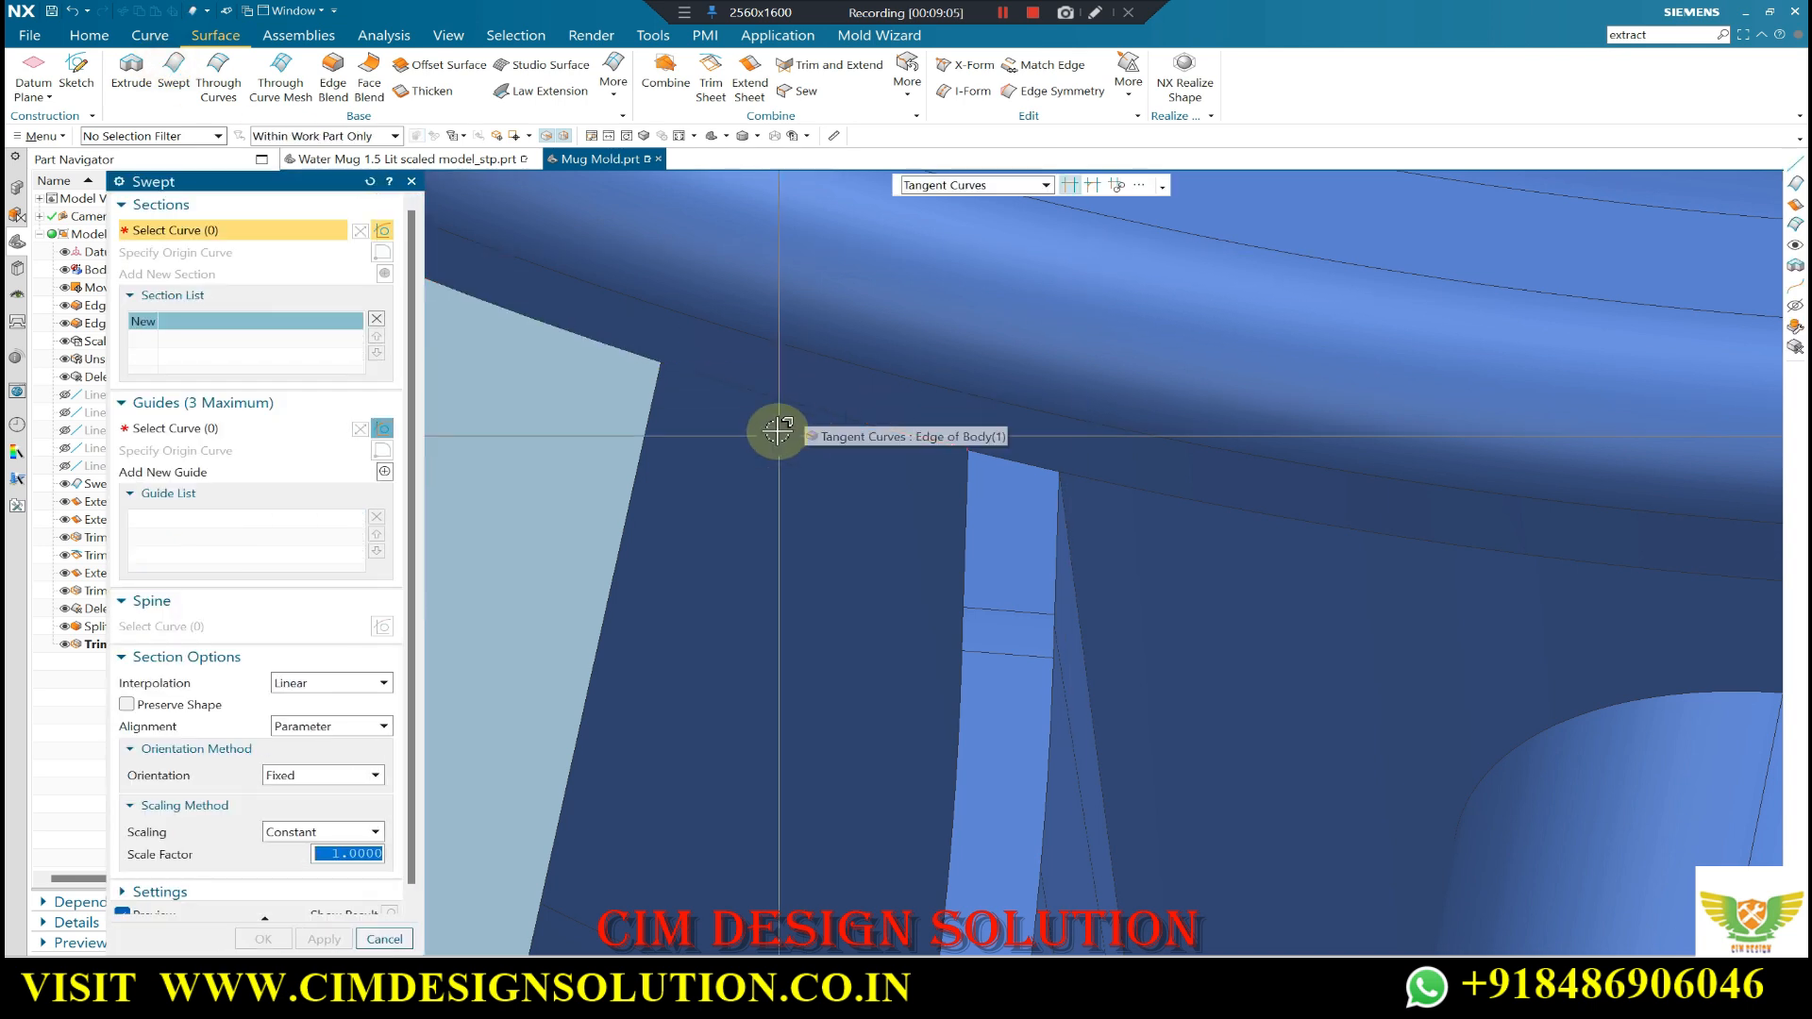
pyautogui.click(789, 400)
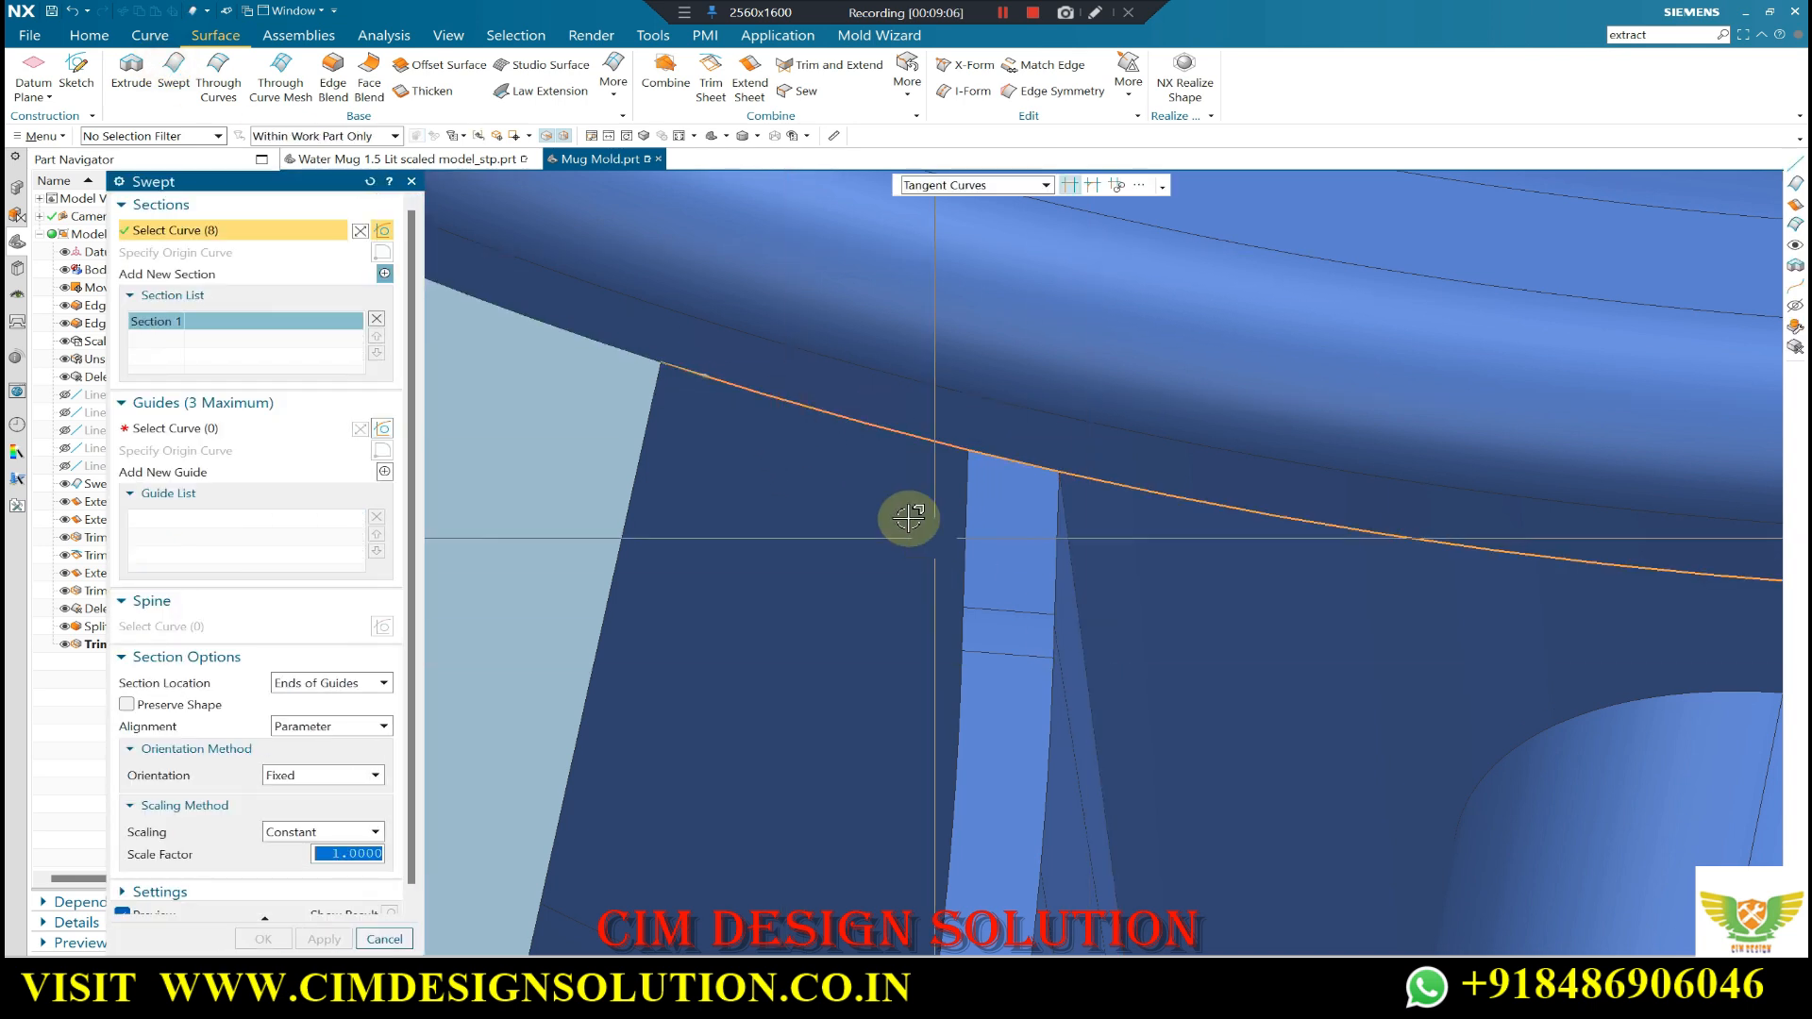
pyautogui.middleClick(1013, 462)
pyautogui.click(1045, 185)
pyautogui.click(963, 222)
pyautogui.click(975, 190)
pyautogui.click(970, 207)
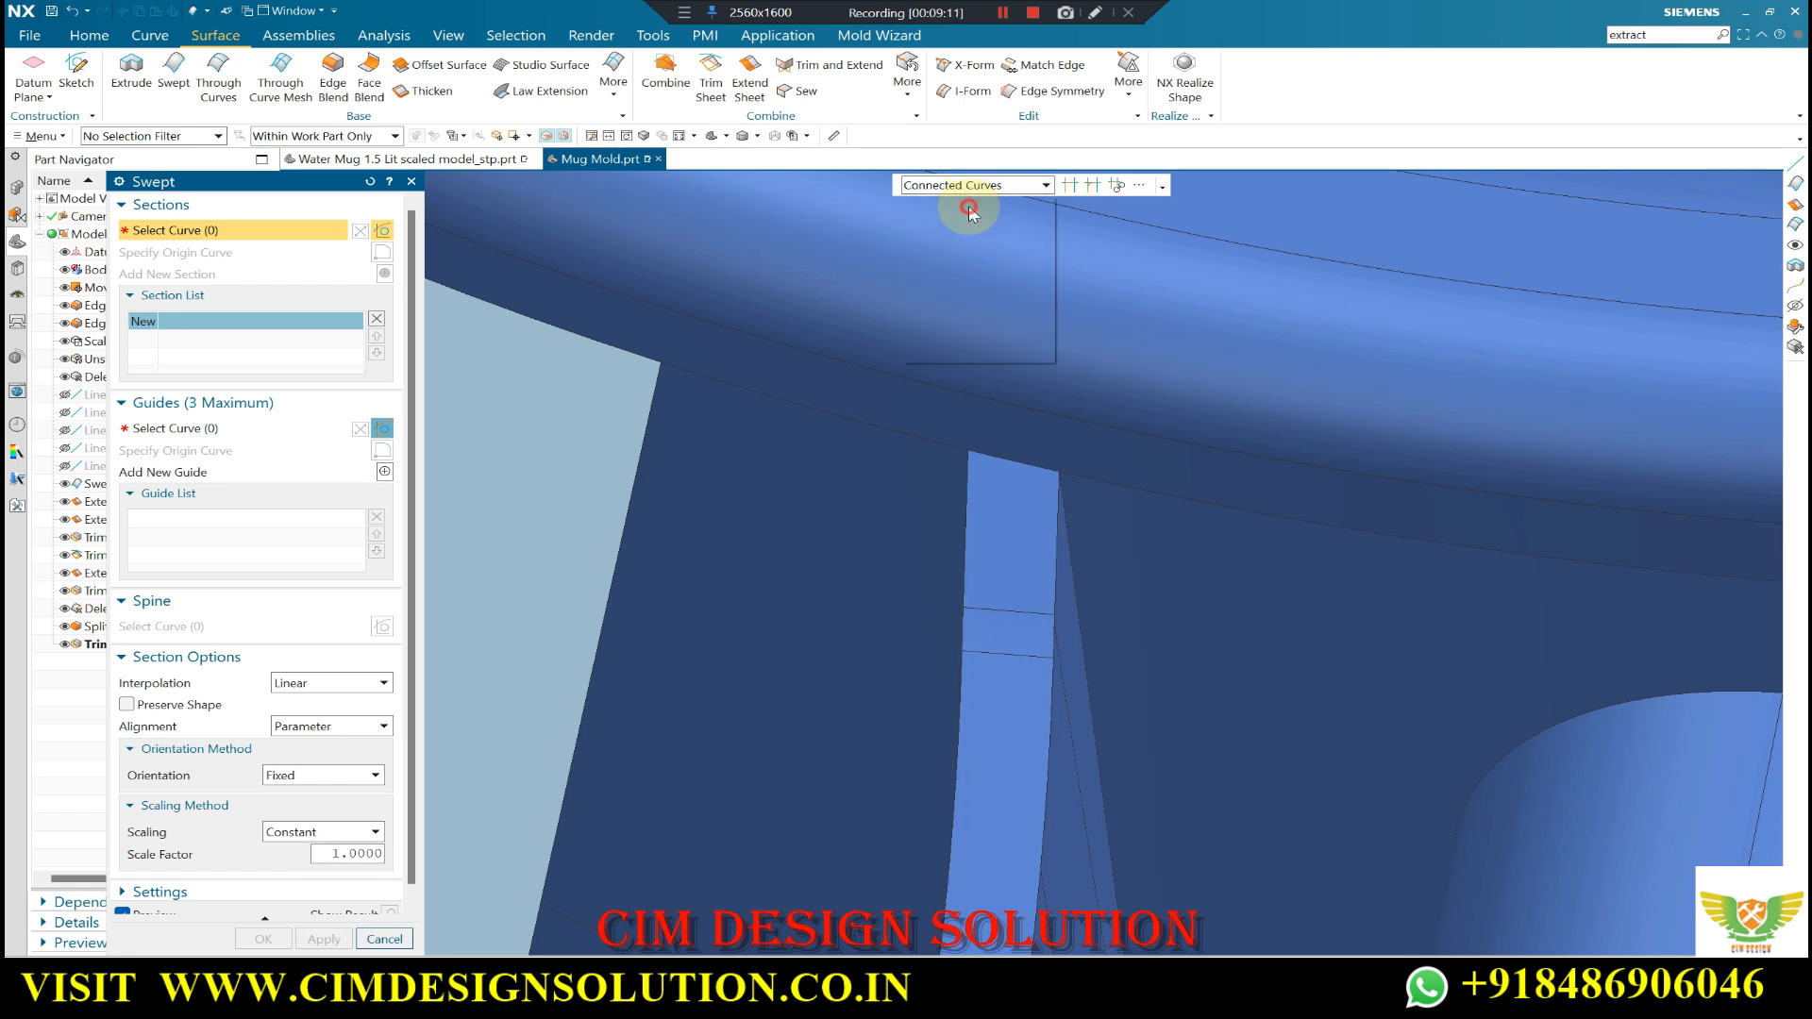
pyautogui.click(812, 405)
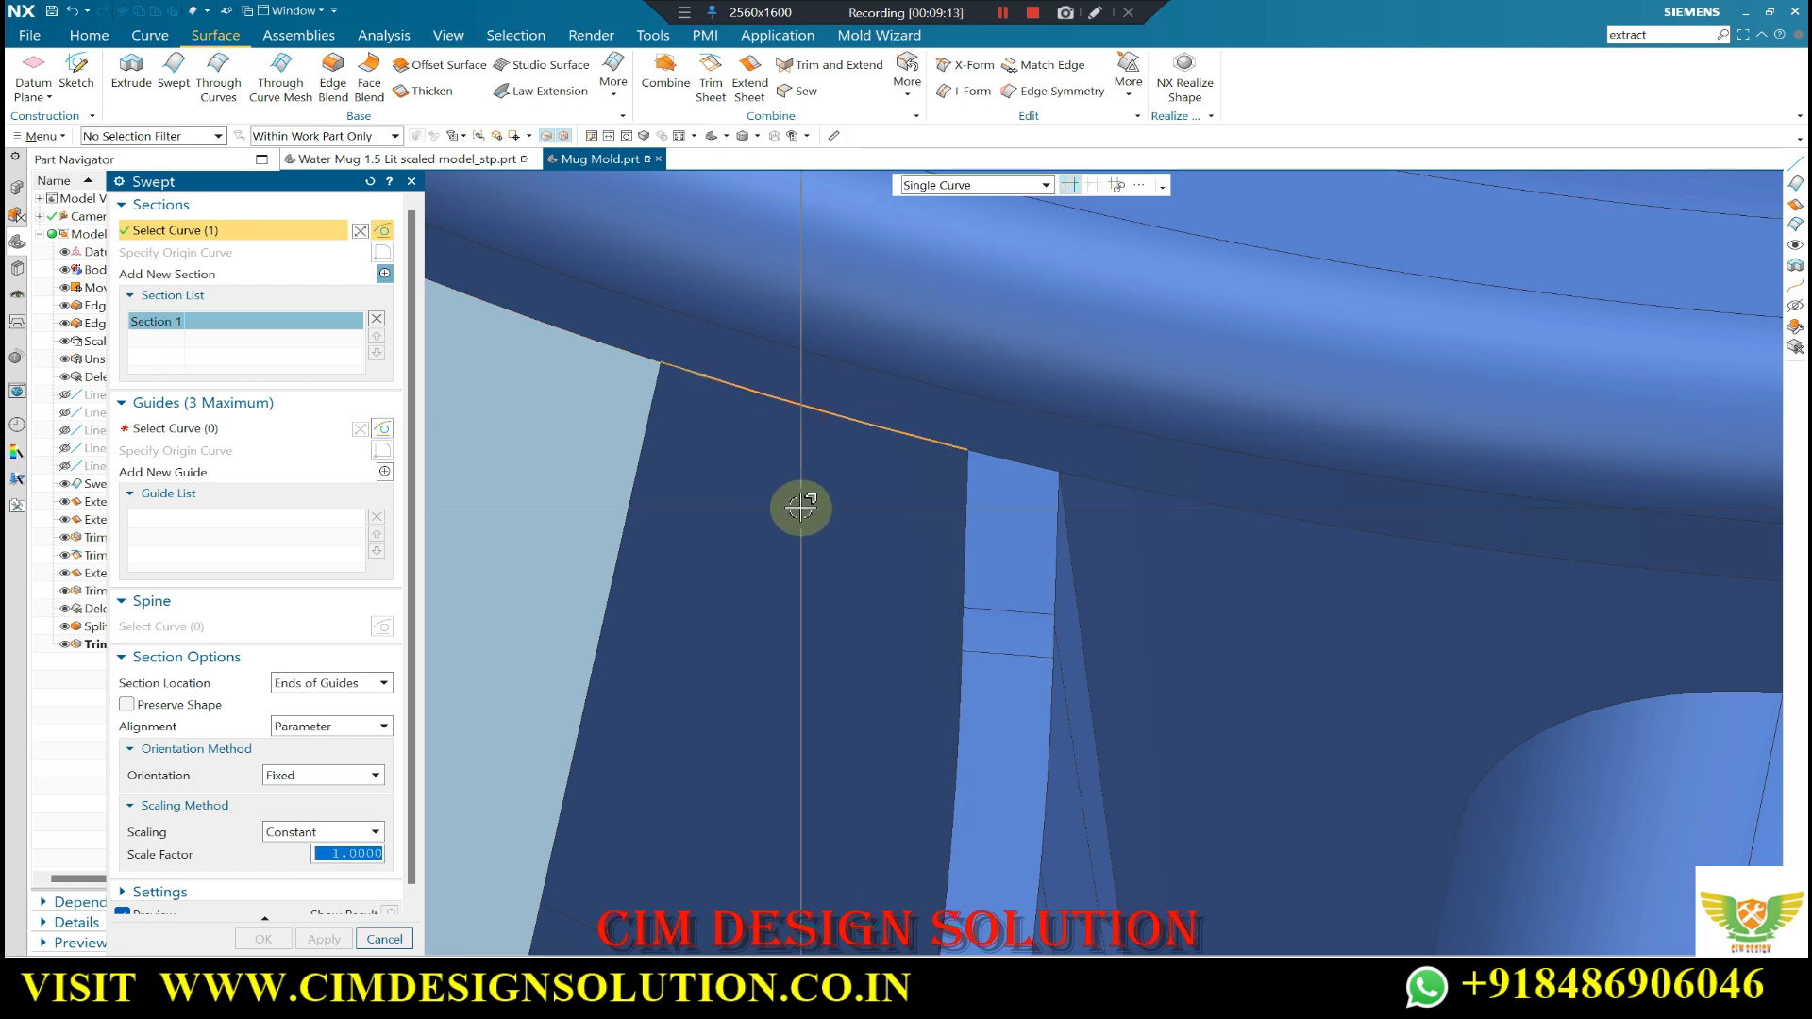
# - Guide the sweep along the upper edge segments of the handle's outer side and reverse the directions so the strip runs down the handle
pyautogui.click(181, 430)
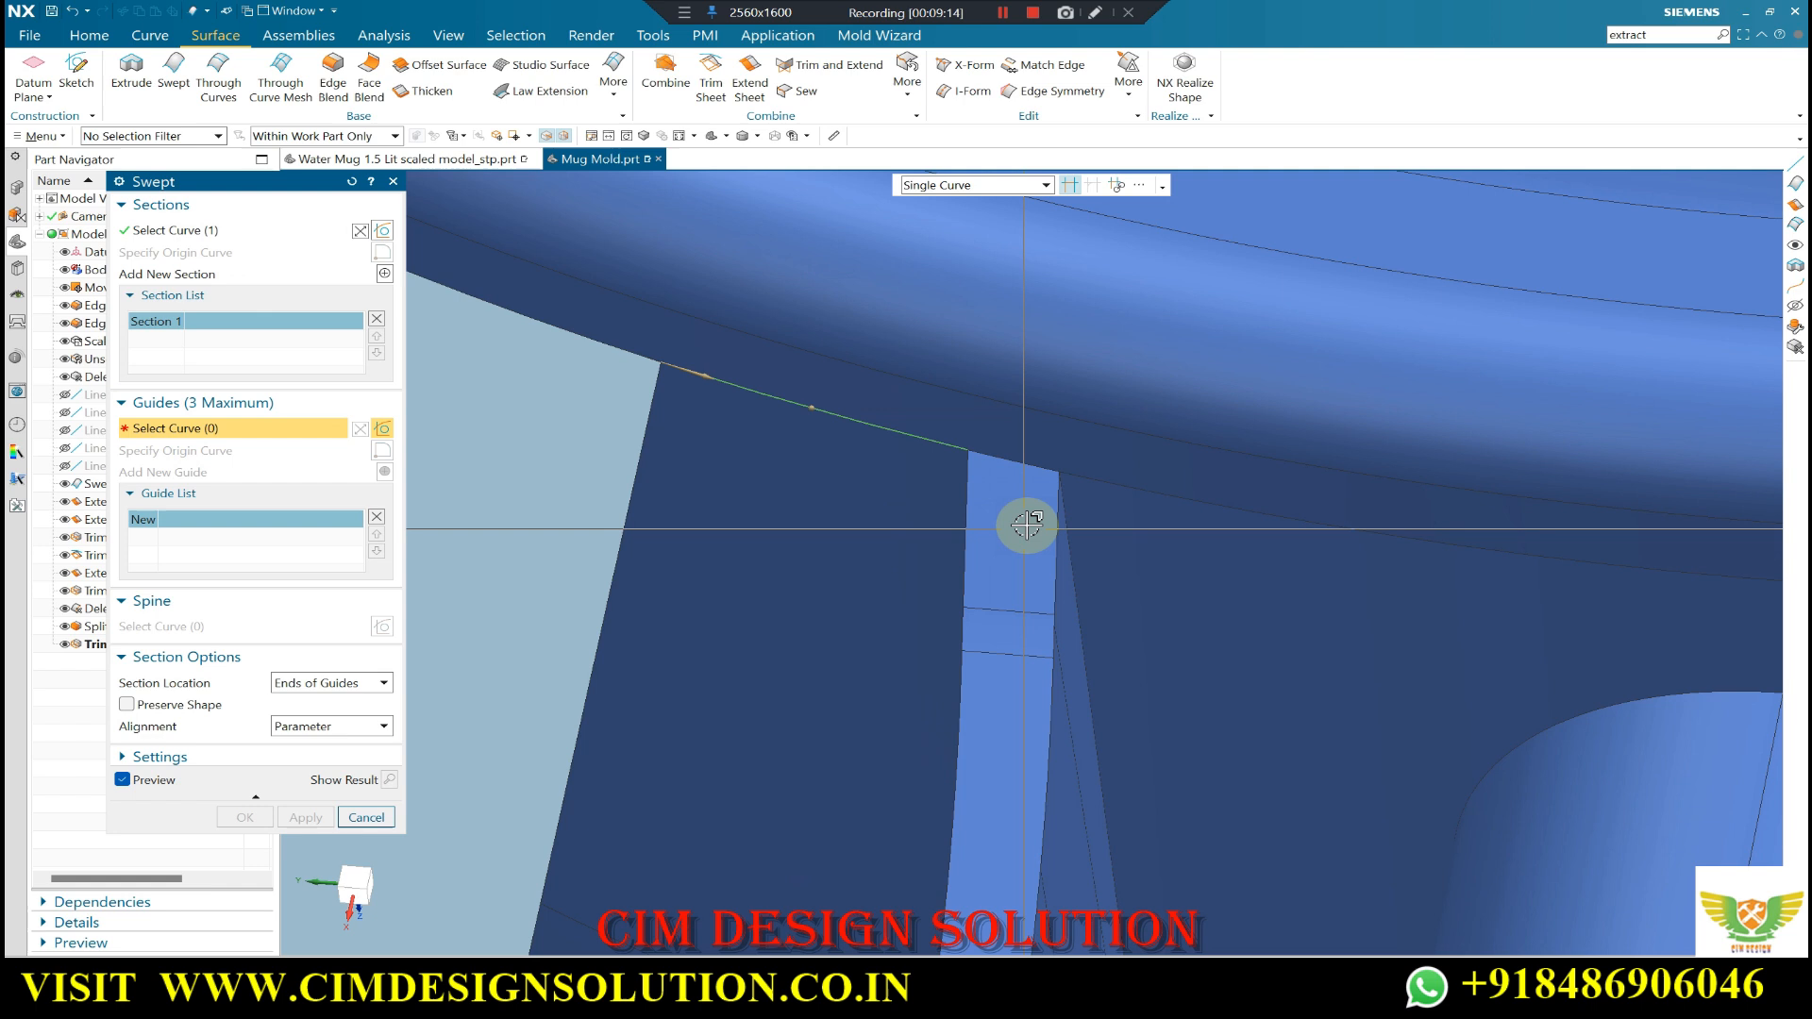
pyautogui.click(967, 486)
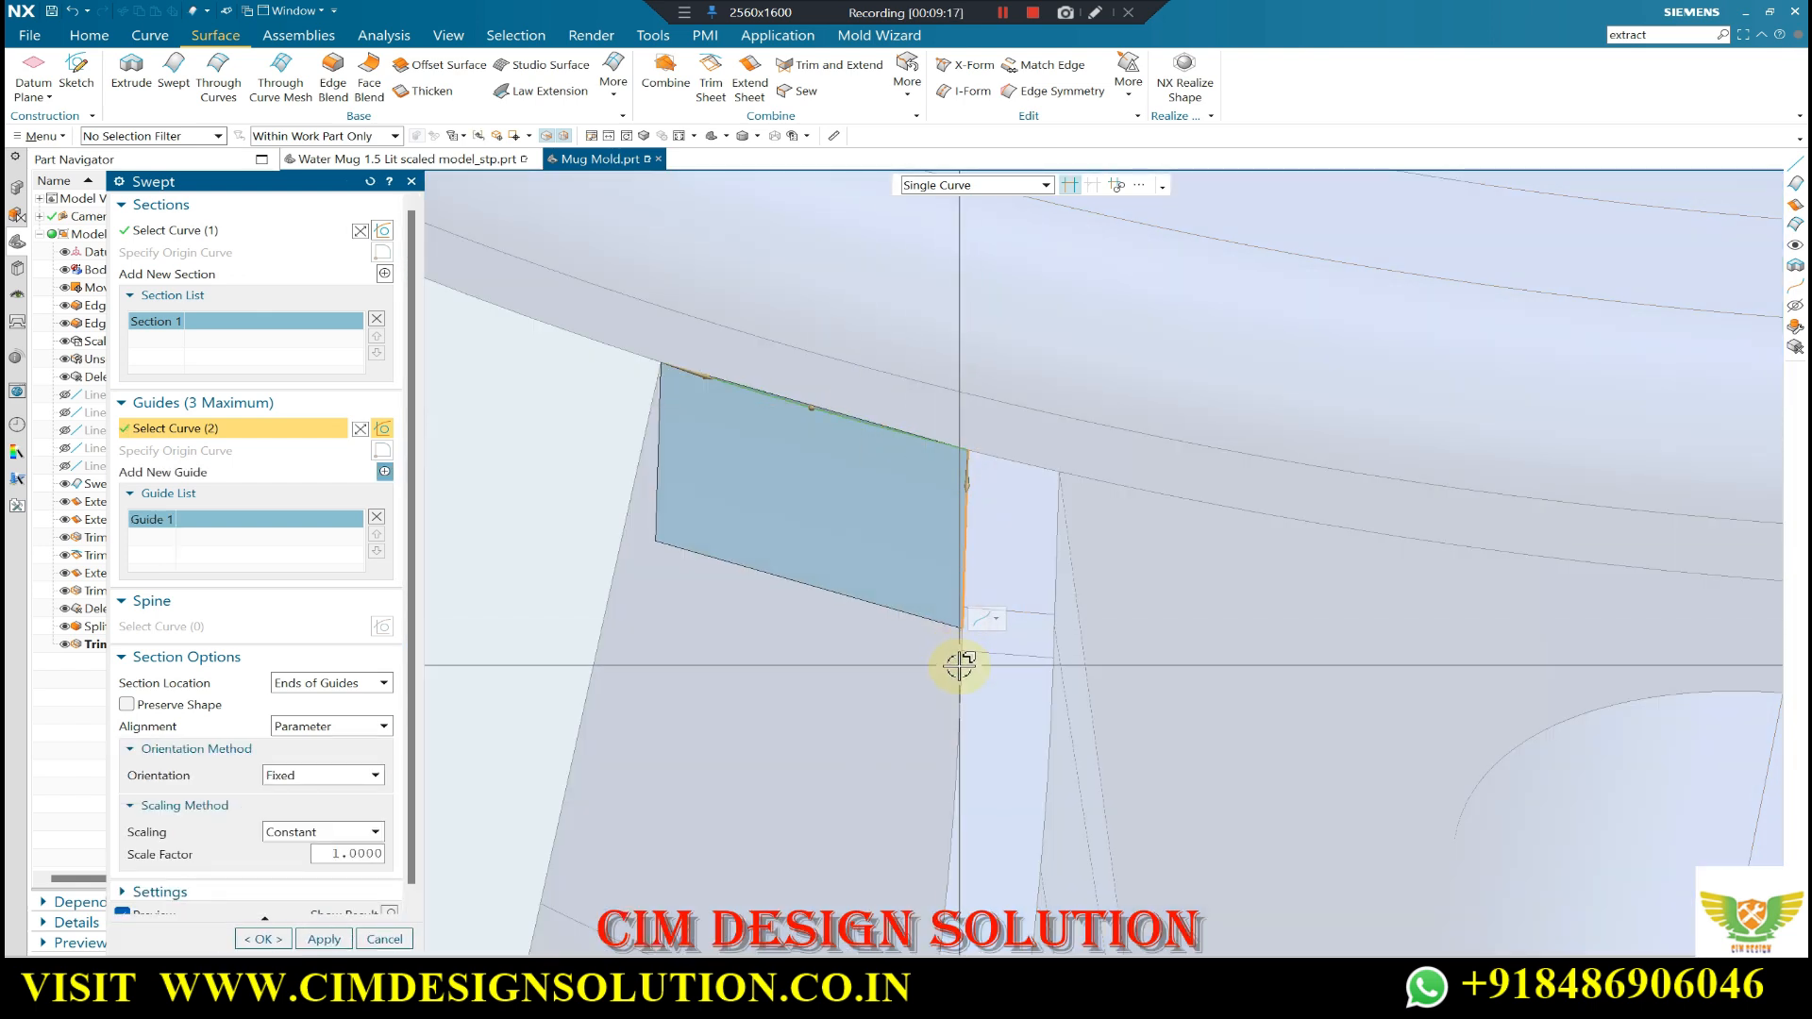
pyautogui.click(957, 613)
pyautogui.click(962, 638)
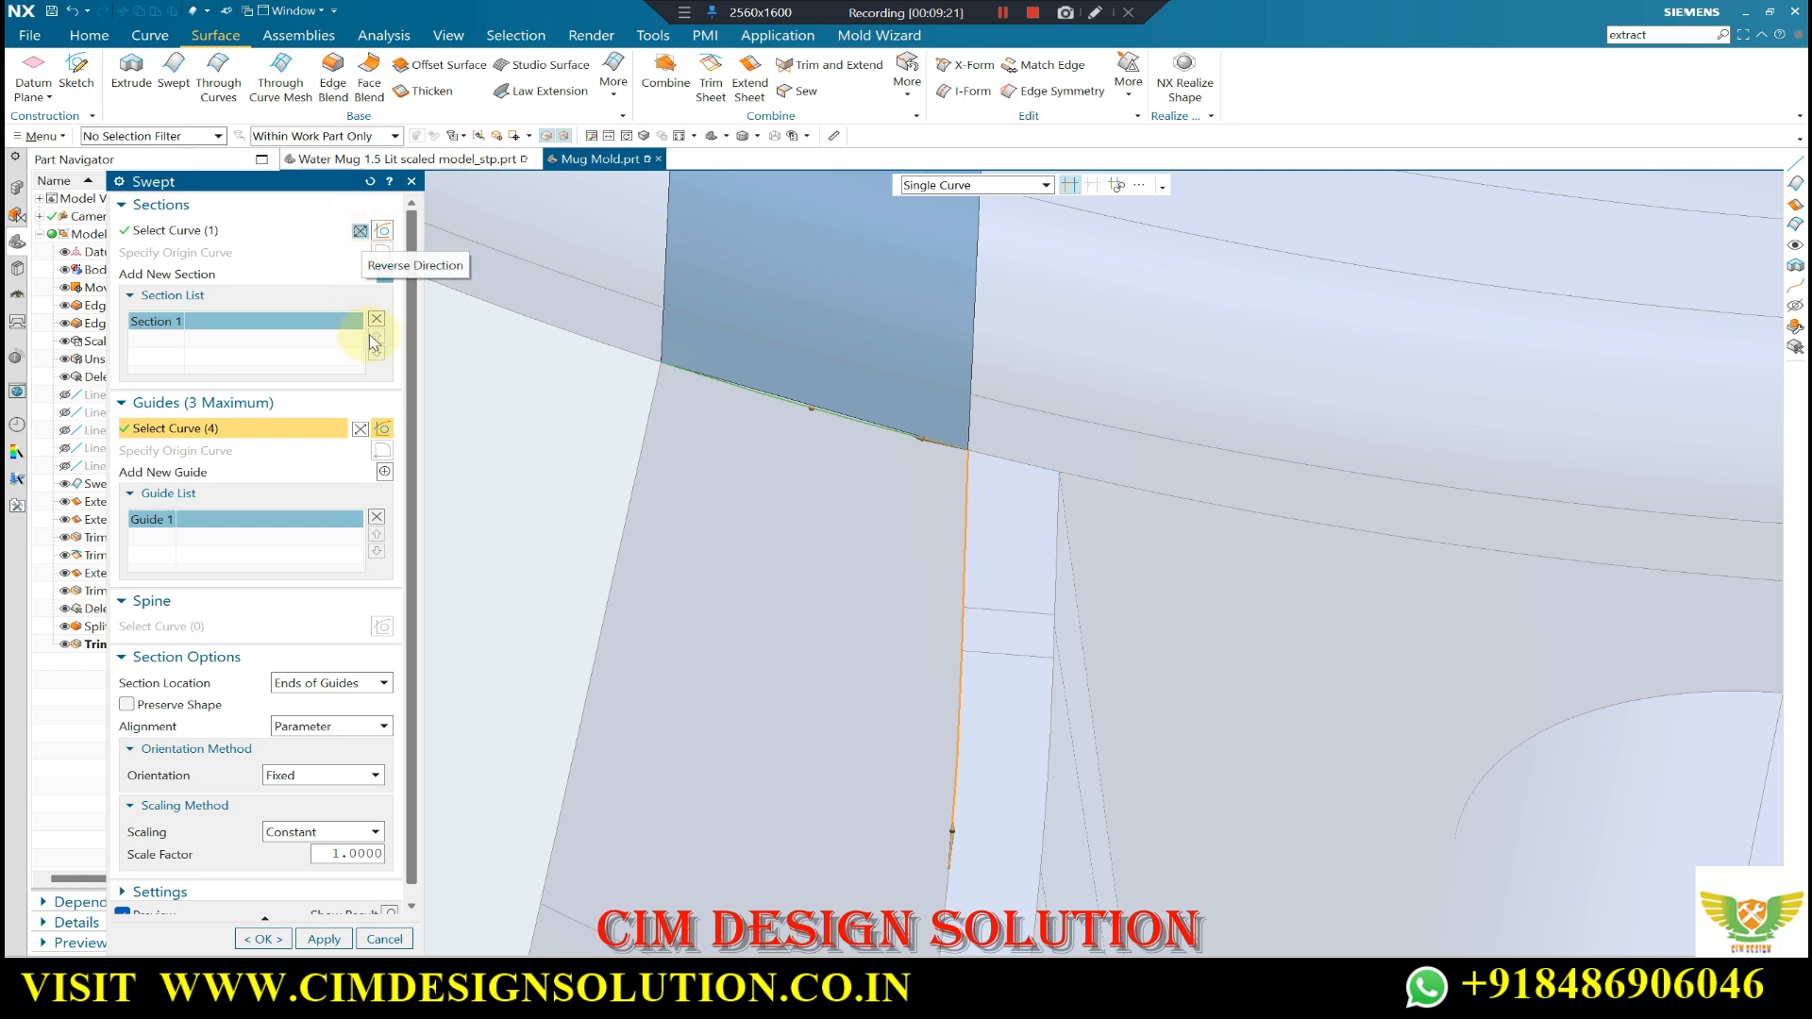
pyautogui.click(359, 434)
pyautogui.scroll(-6, 824, 277)
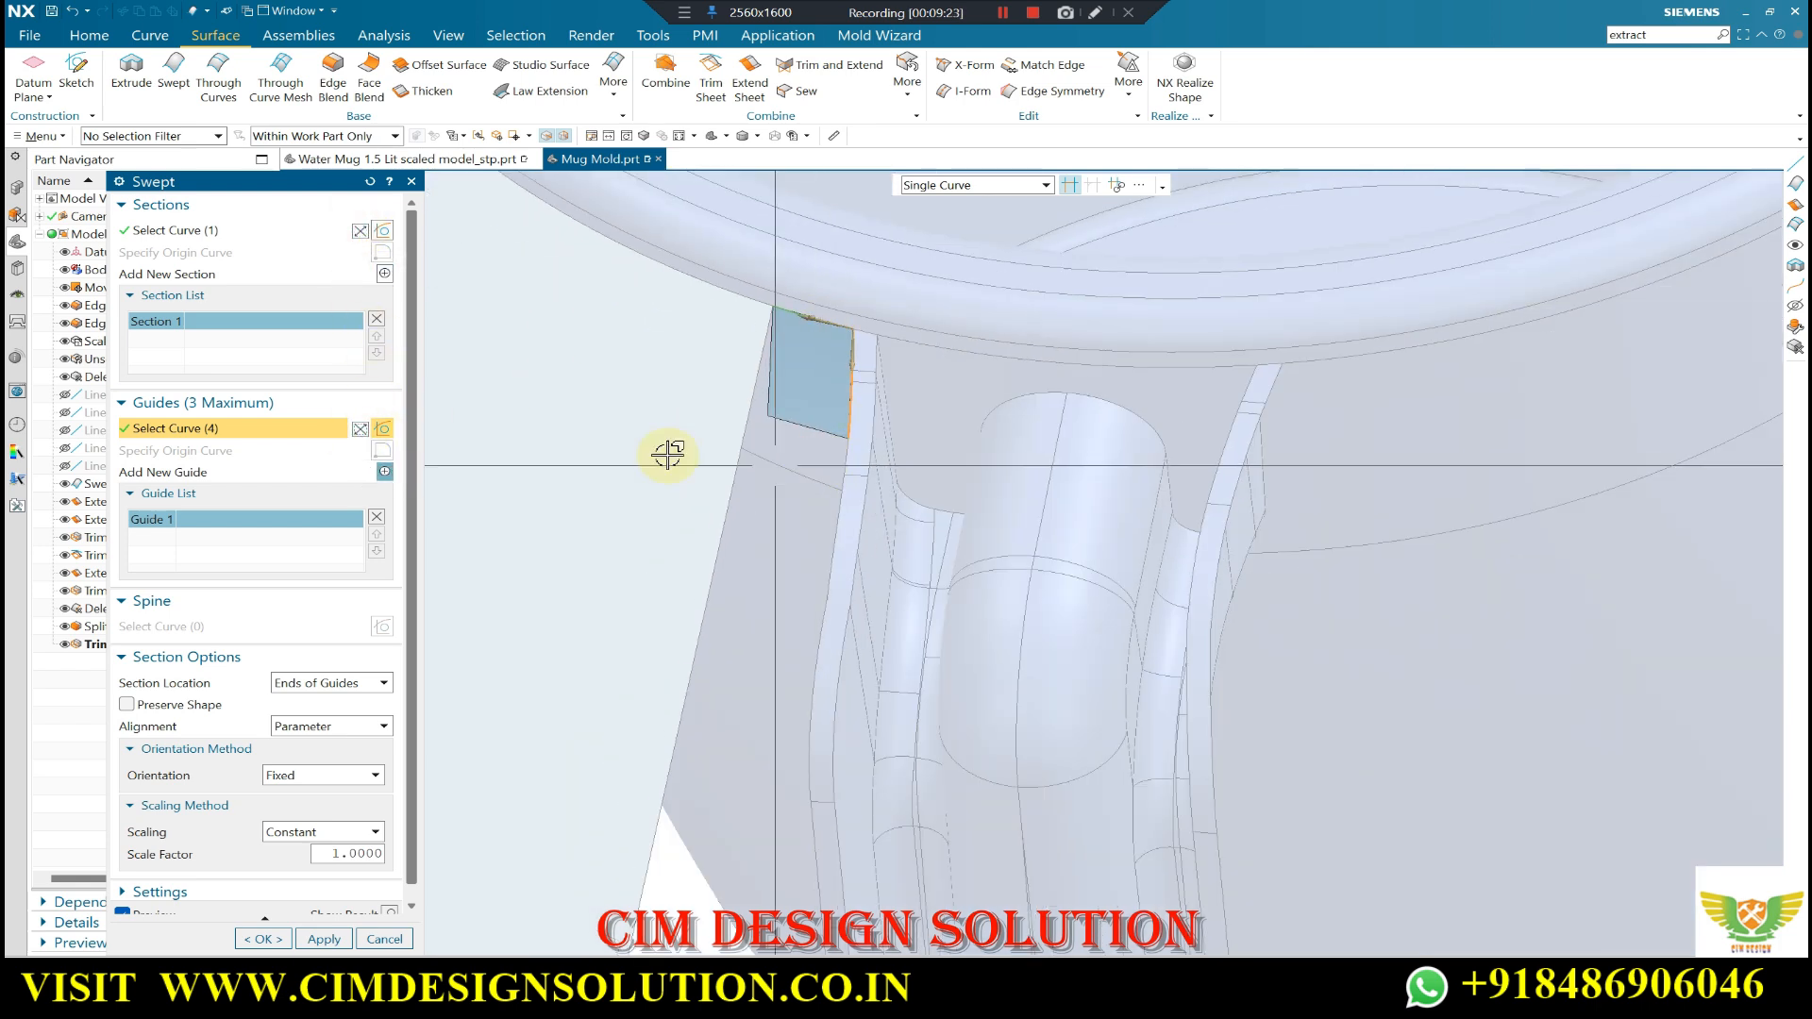
# - Add the following edge segments down the handle's outer side to the guide and create the swept strip
pyautogui.scroll(3, 929, 562)
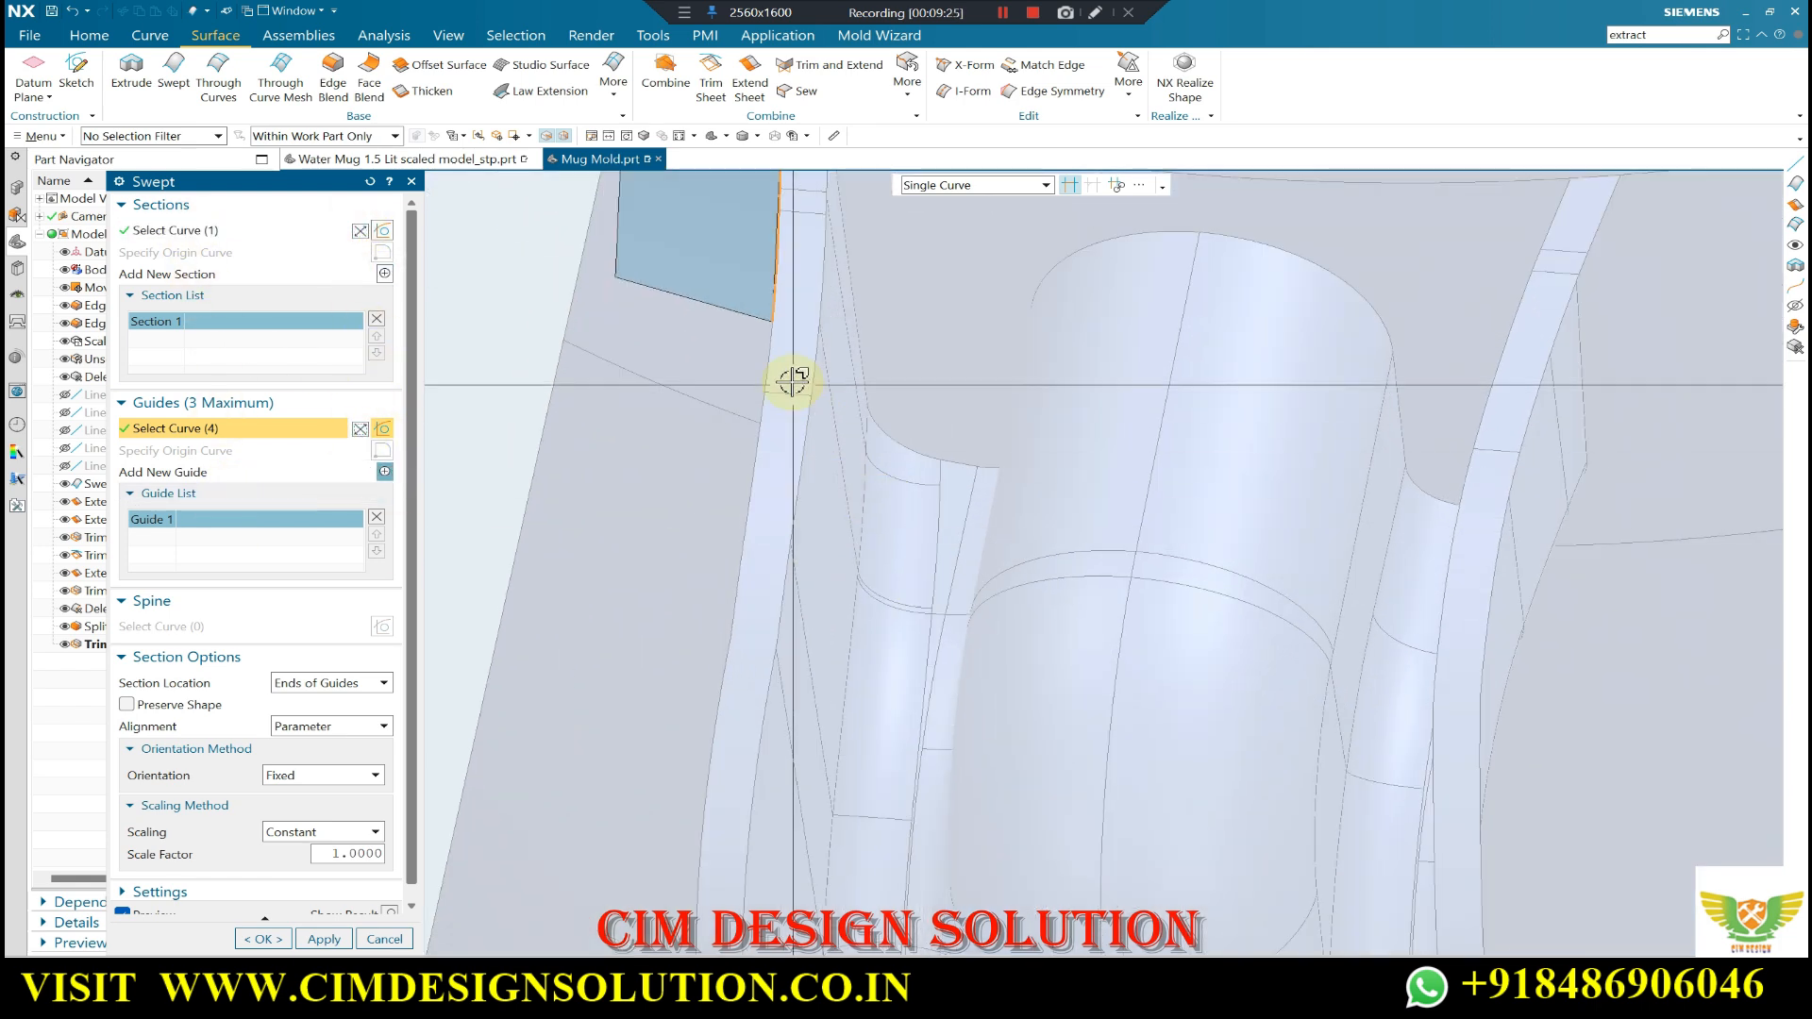
pyautogui.click(755, 400)
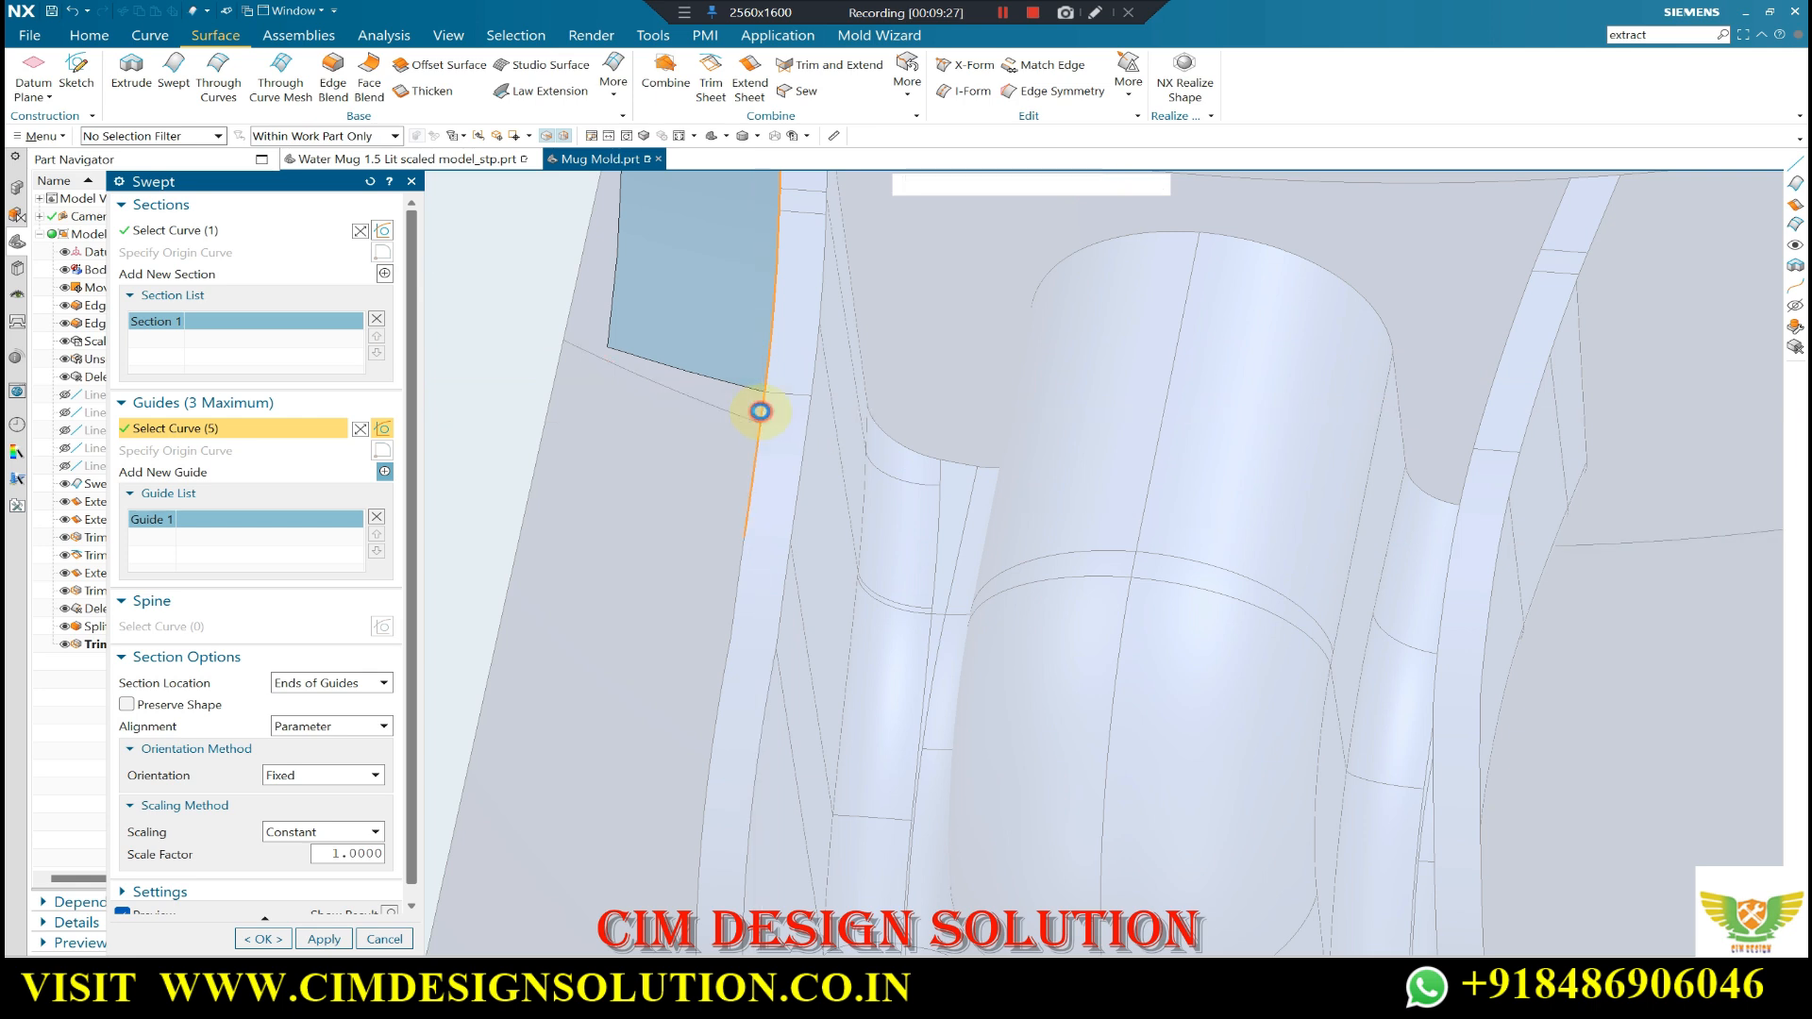
pyautogui.click(760, 411)
pyautogui.scroll(-4, 722, 425)
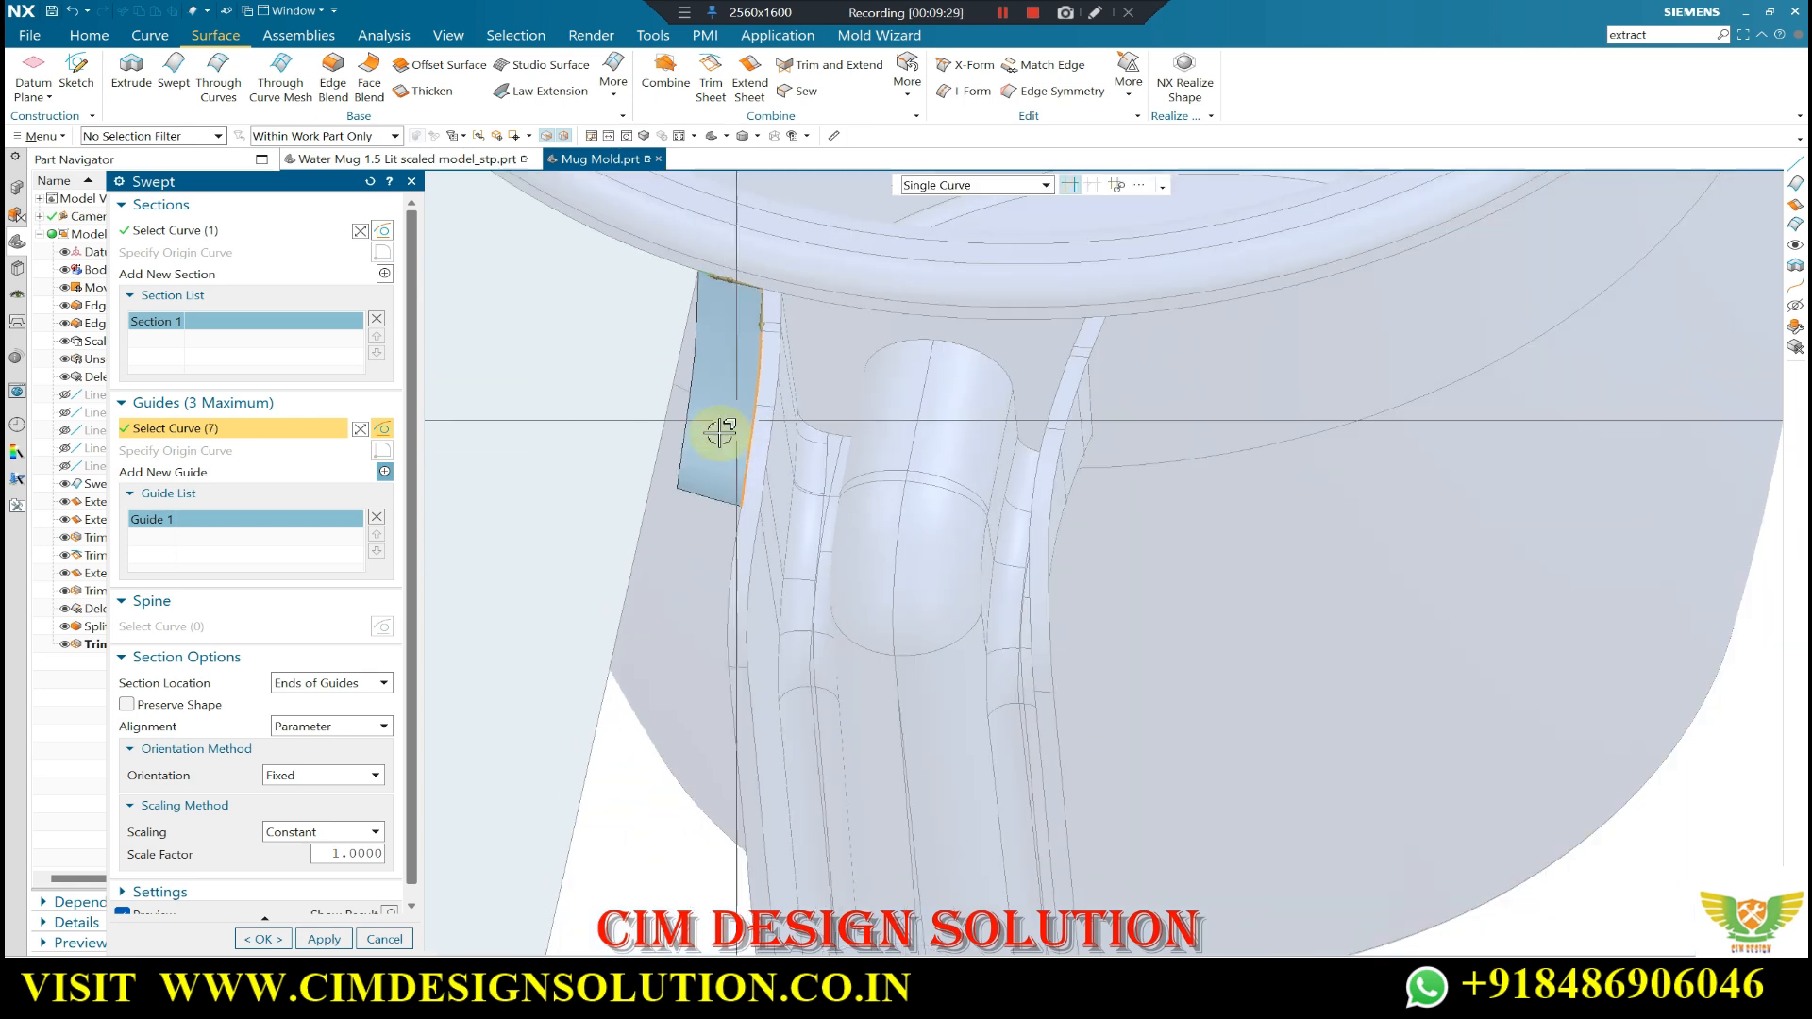
pyautogui.scroll(2, 733, 554)
pyautogui.click(733, 525)
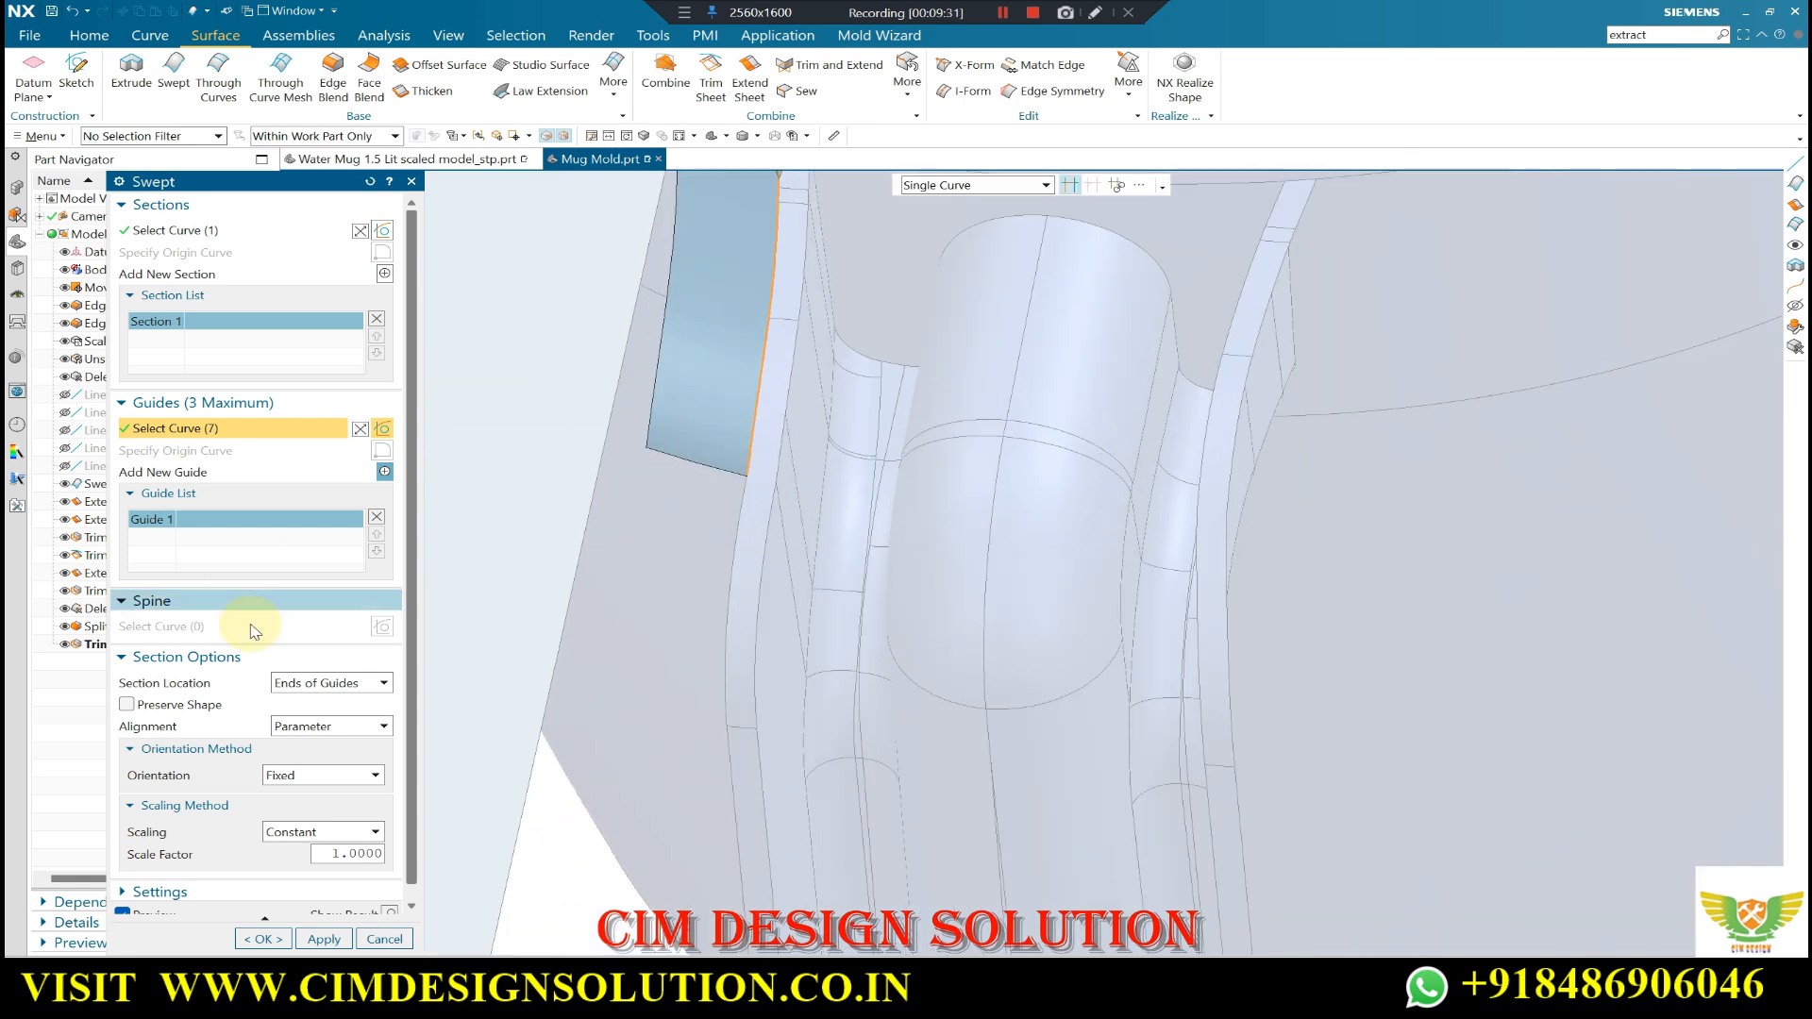
pyautogui.click(333, 938)
# - Sweep a second strip below the first, using the next handle edge as section and the first strip's lower edge as guide with reversed direction
pyautogui.scroll(-4, 829, 457)
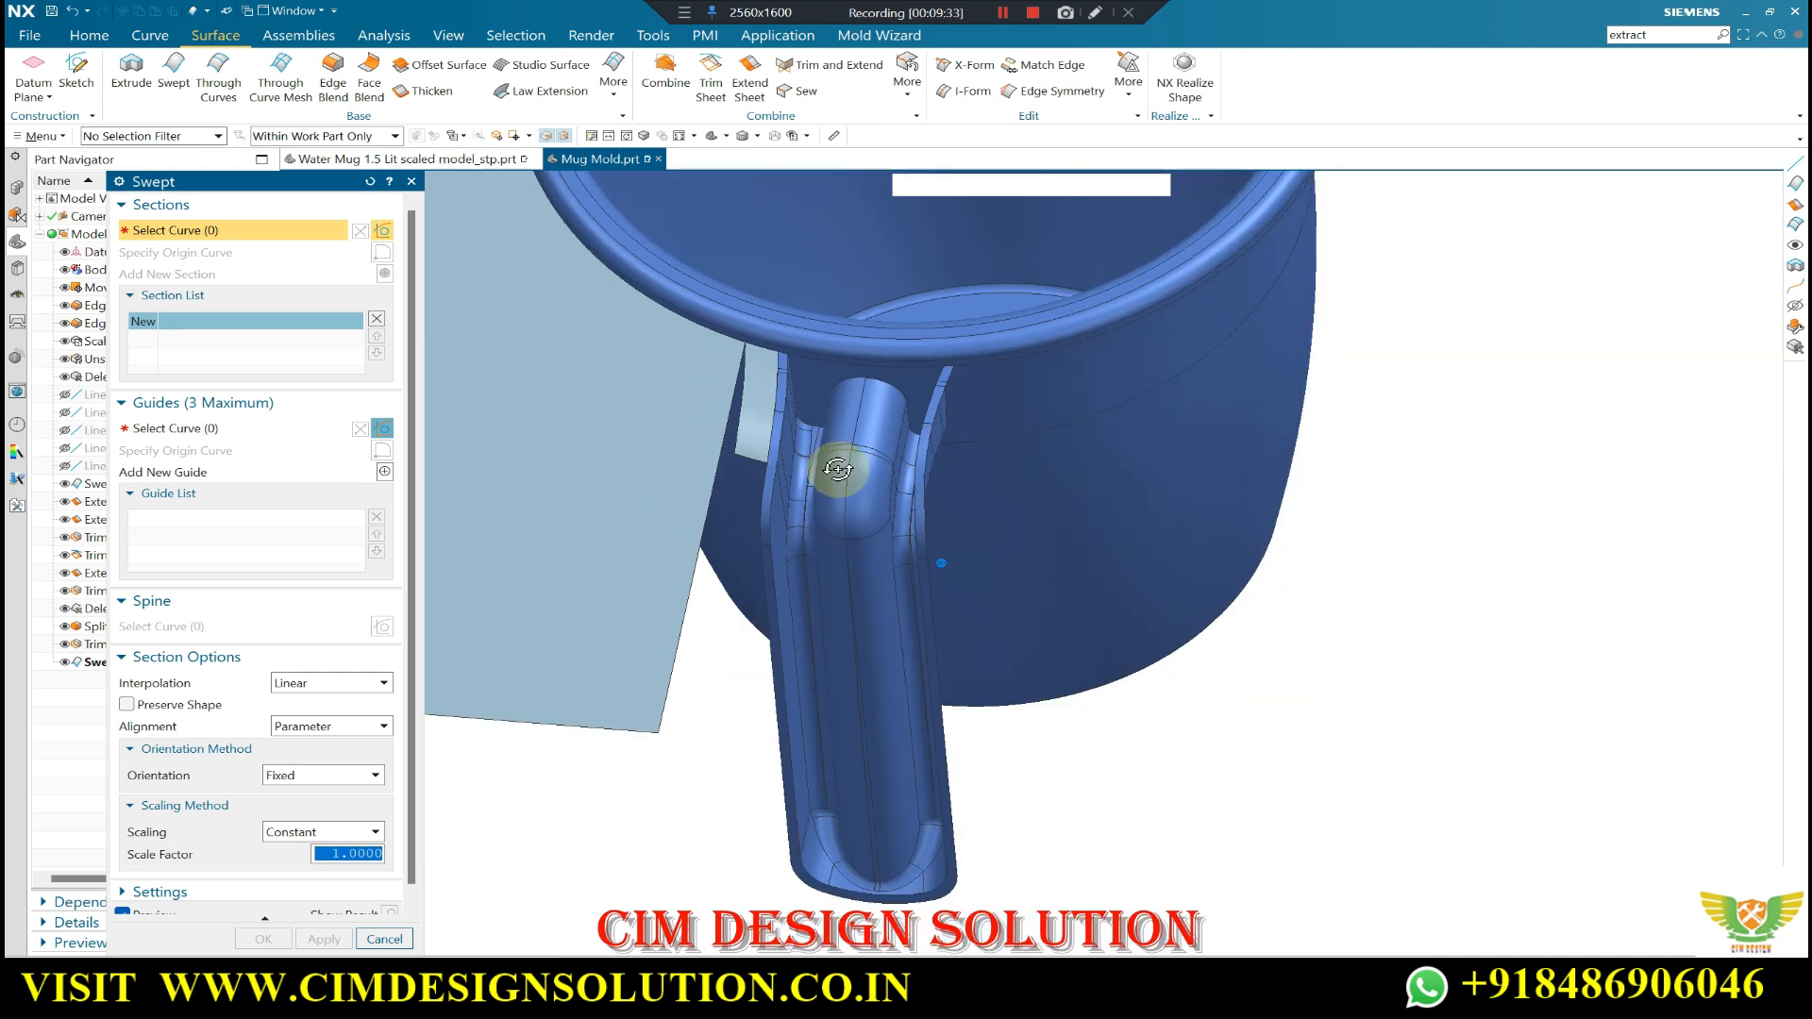
pyautogui.scroll(2, 837, 473)
pyautogui.press('F8')
pyautogui.scroll(4, 810, 604)
pyautogui.scroll(-3, 819, 570)
pyautogui.moveTo(825, 570); pyautogui.dragTo(798, 510, button='middle')
pyautogui.scroll(2, 784, 491)
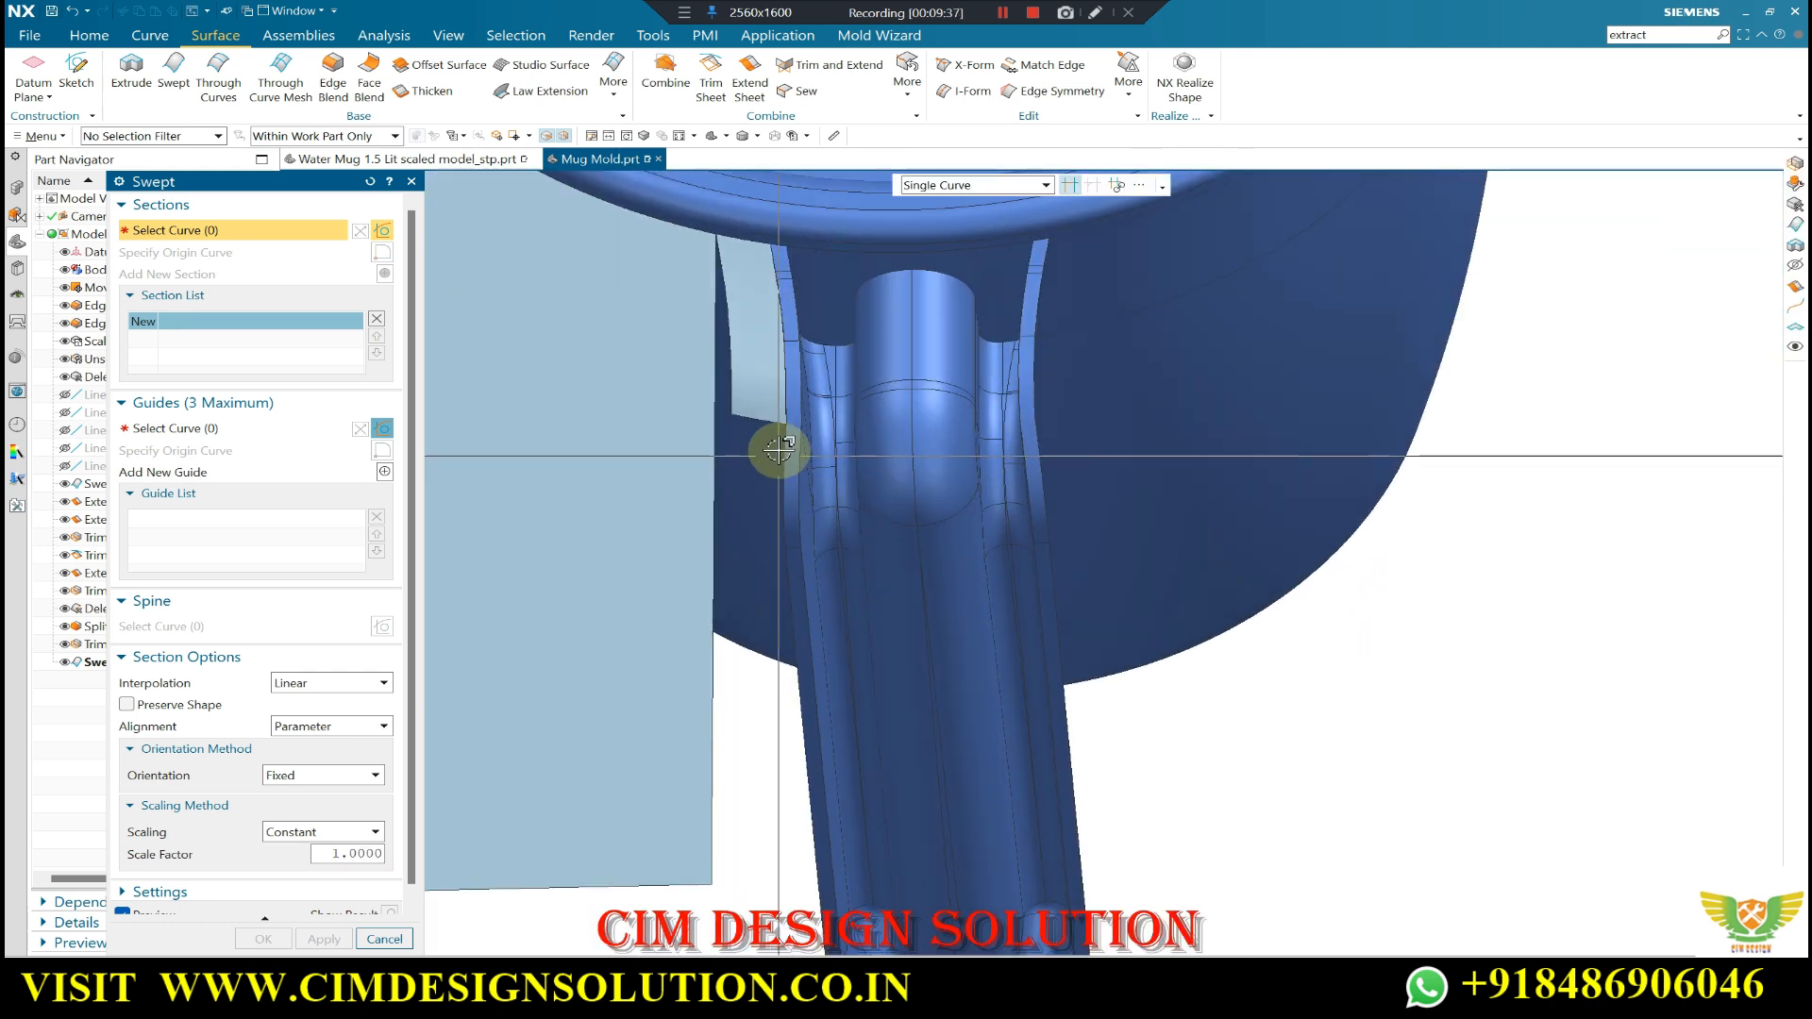
pyautogui.click(240, 431)
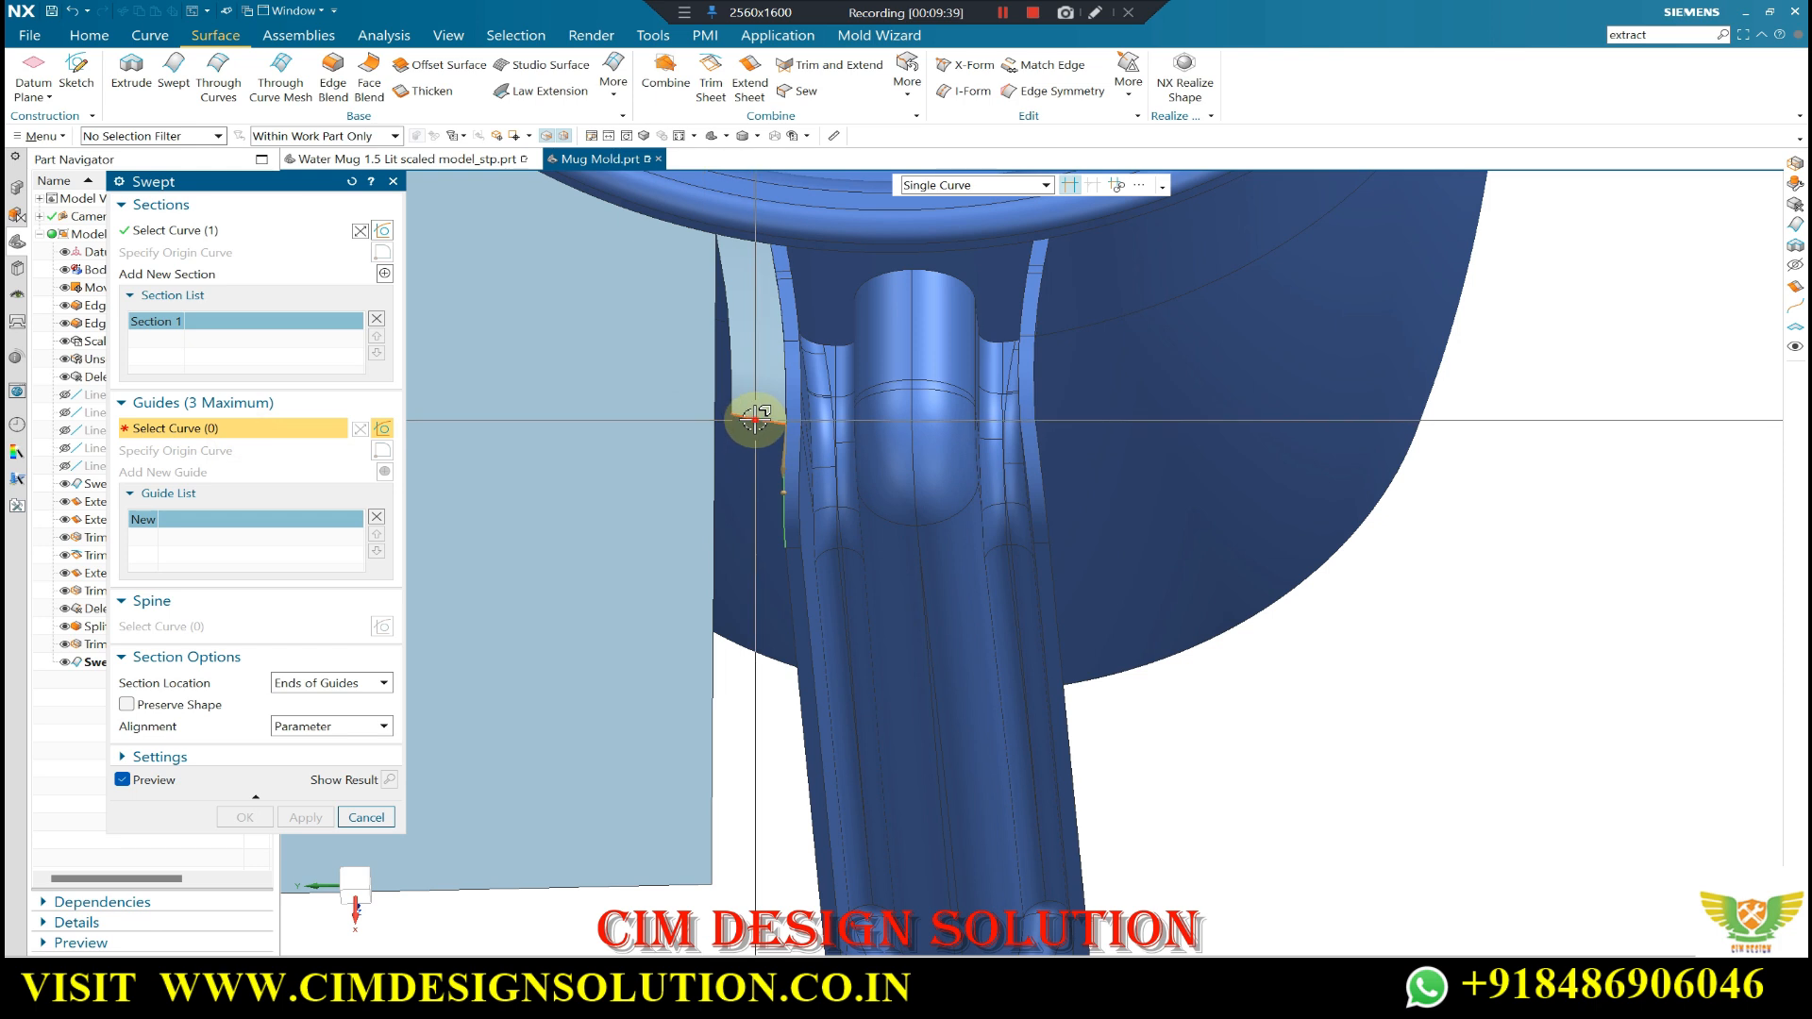
pyautogui.click(788, 469)
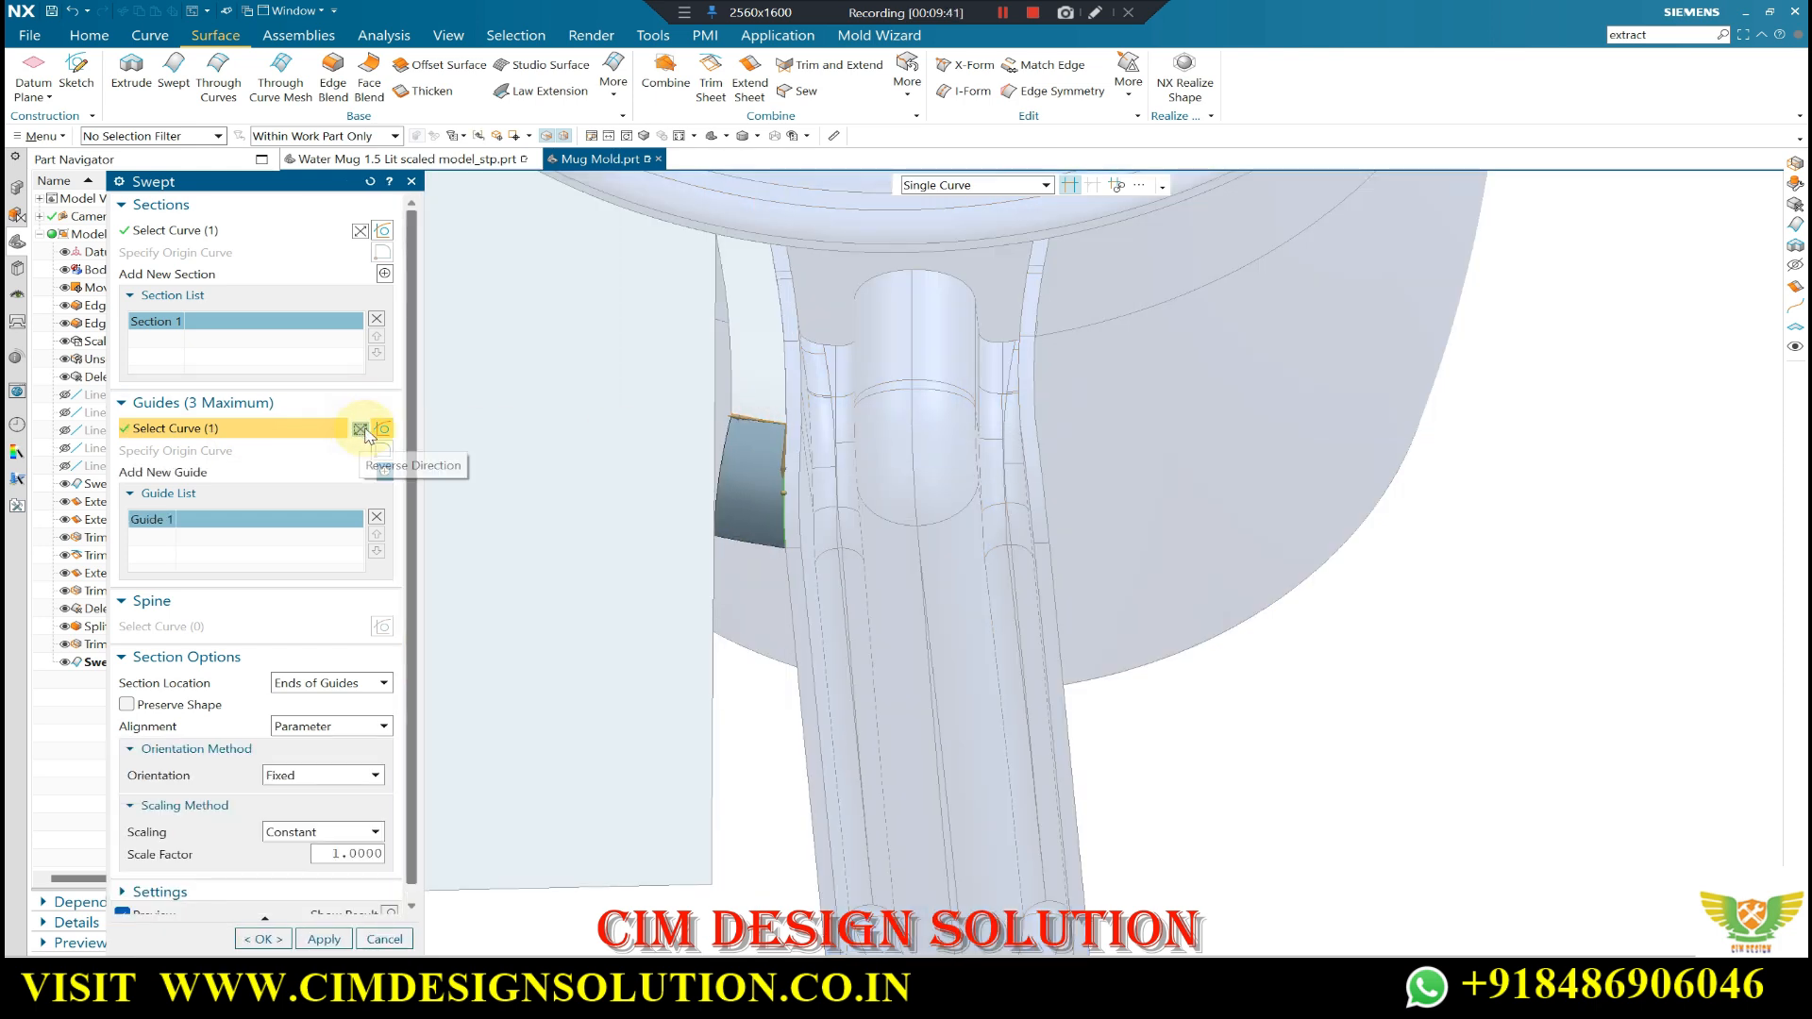
pyautogui.click(364, 431)
pyautogui.middleClick(1384, 597)
# - Extend the outer edges of the two swept strips by 10 mm towards the parting sheet
pyautogui.moveTo(1306, 659); pyautogui.dragTo(674, 350, button='middle')
pyautogui.click(748, 76)
pyautogui.scroll(3, 825, 366)
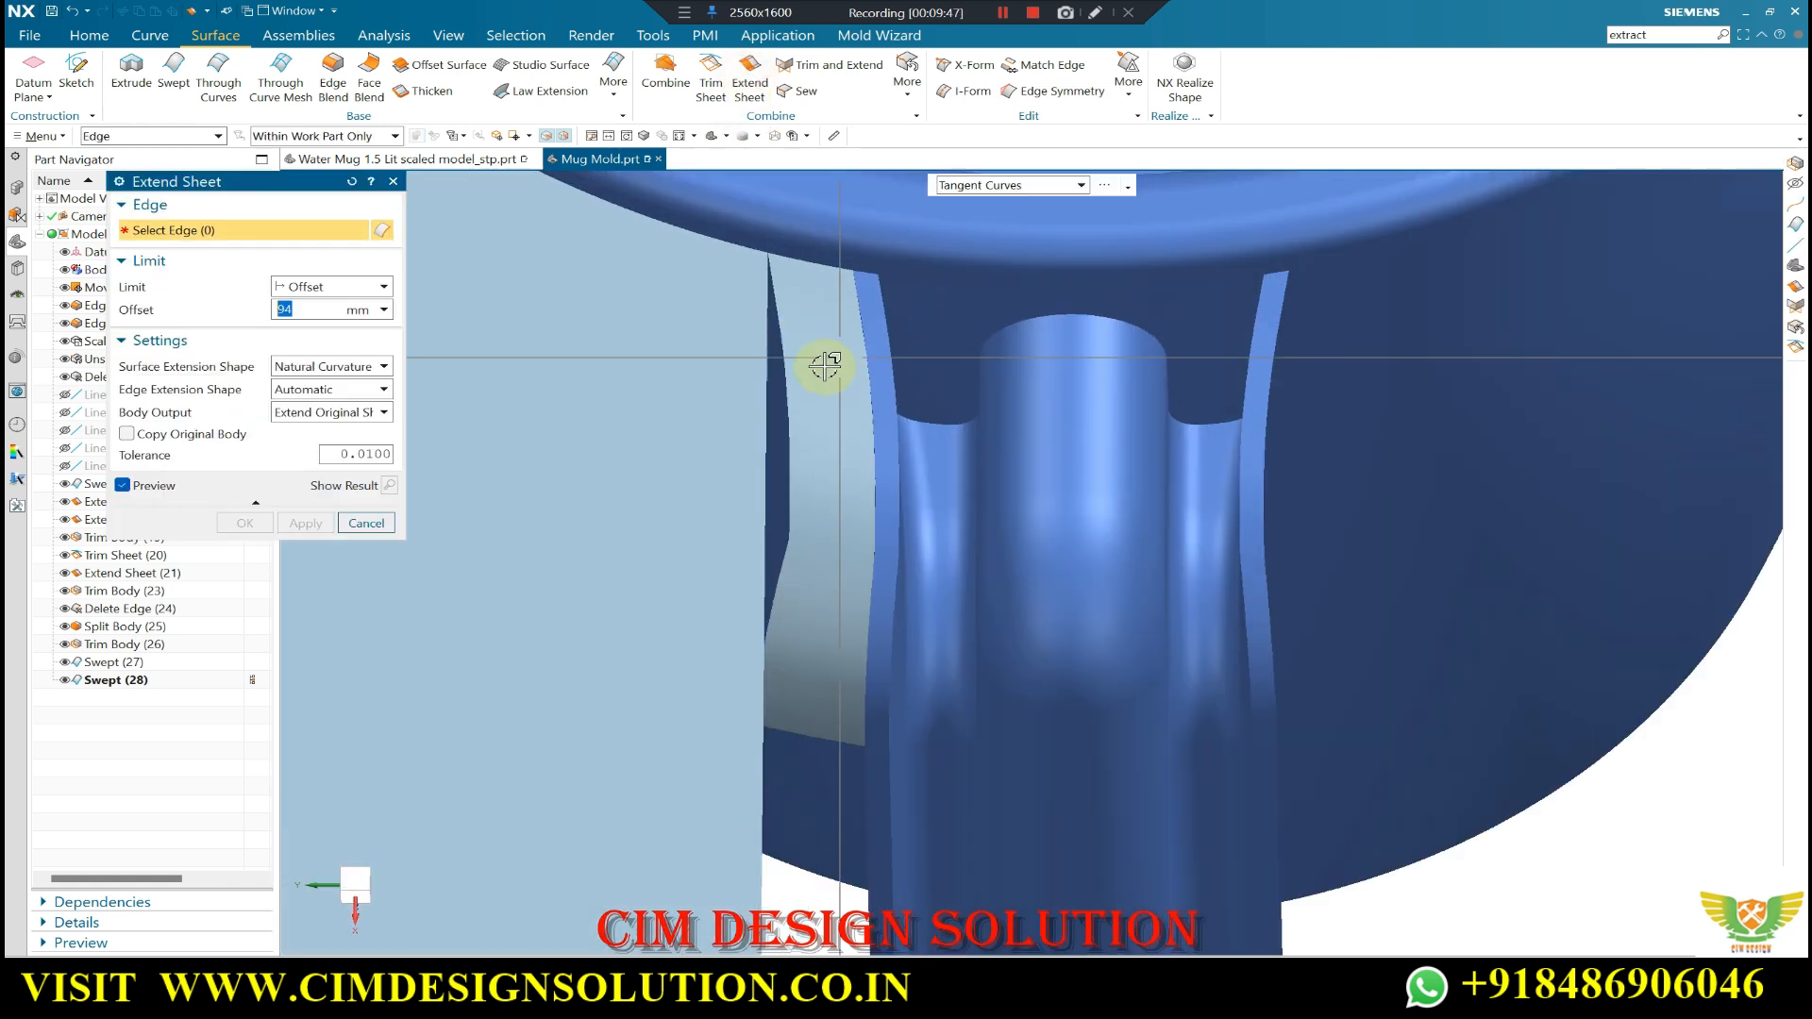
pyautogui.click(786, 375)
pyautogui.click(787, 564)
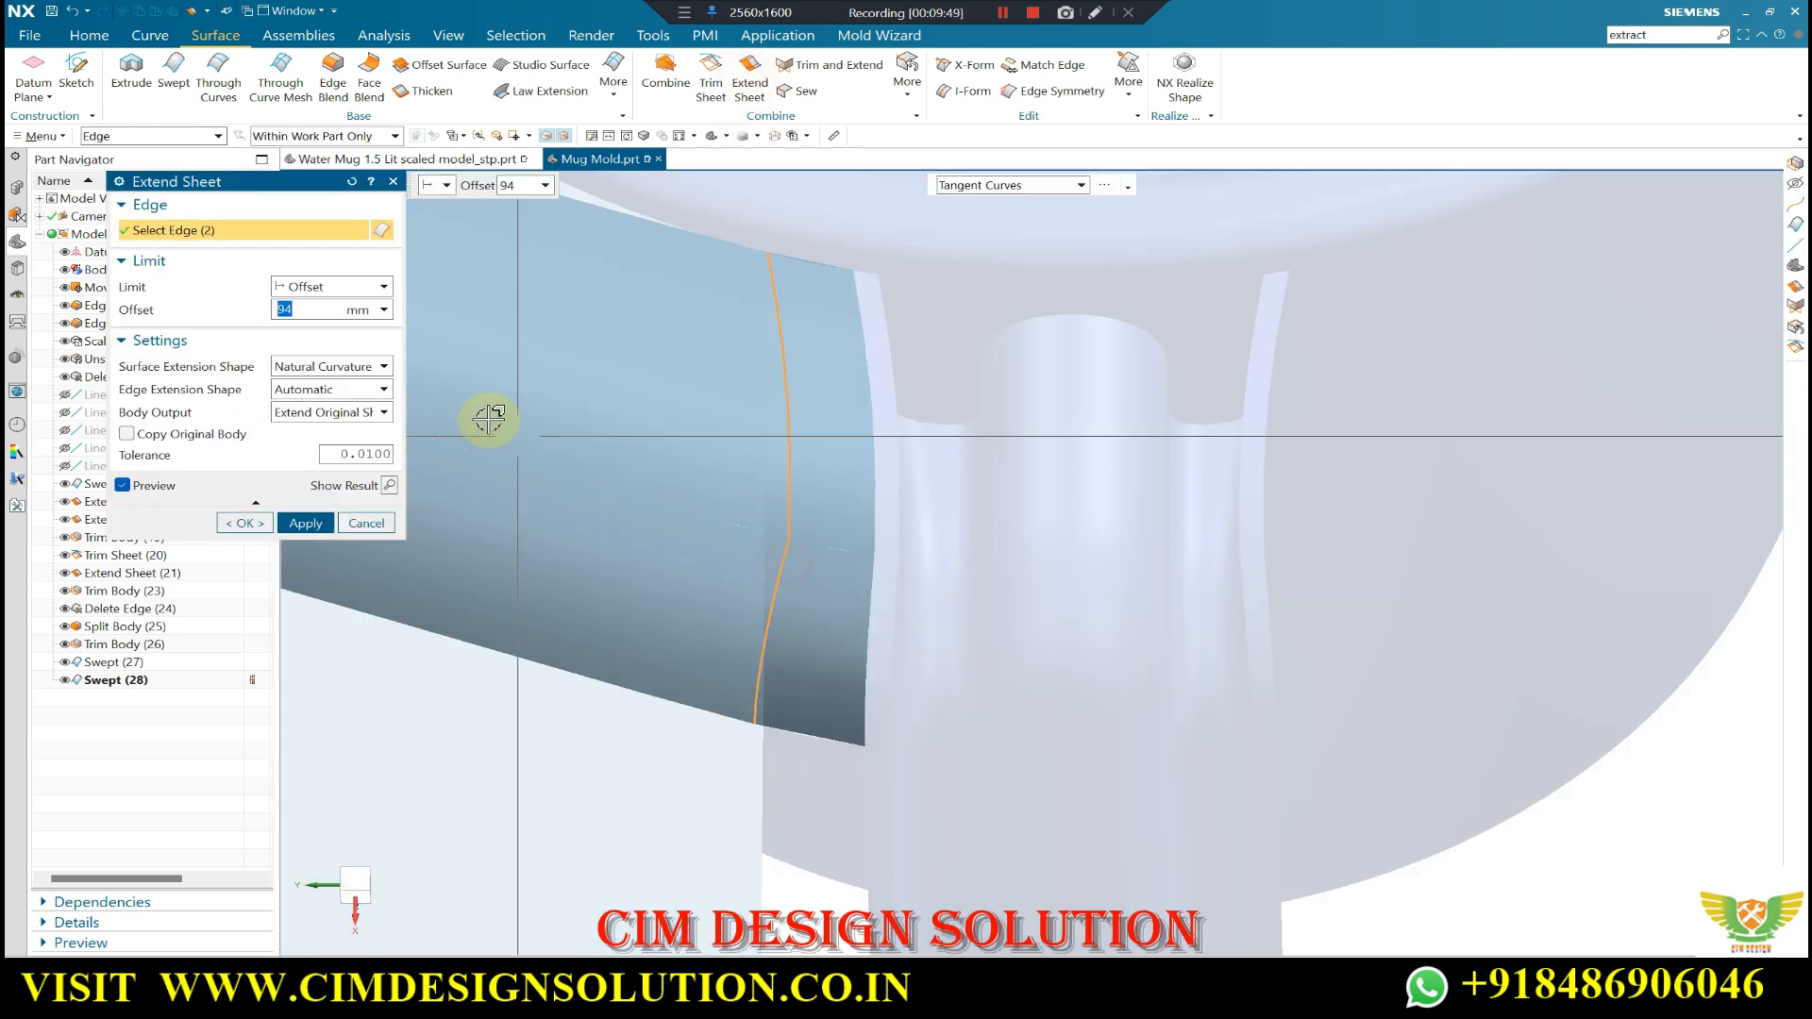
pyautogui.click(461, 401)
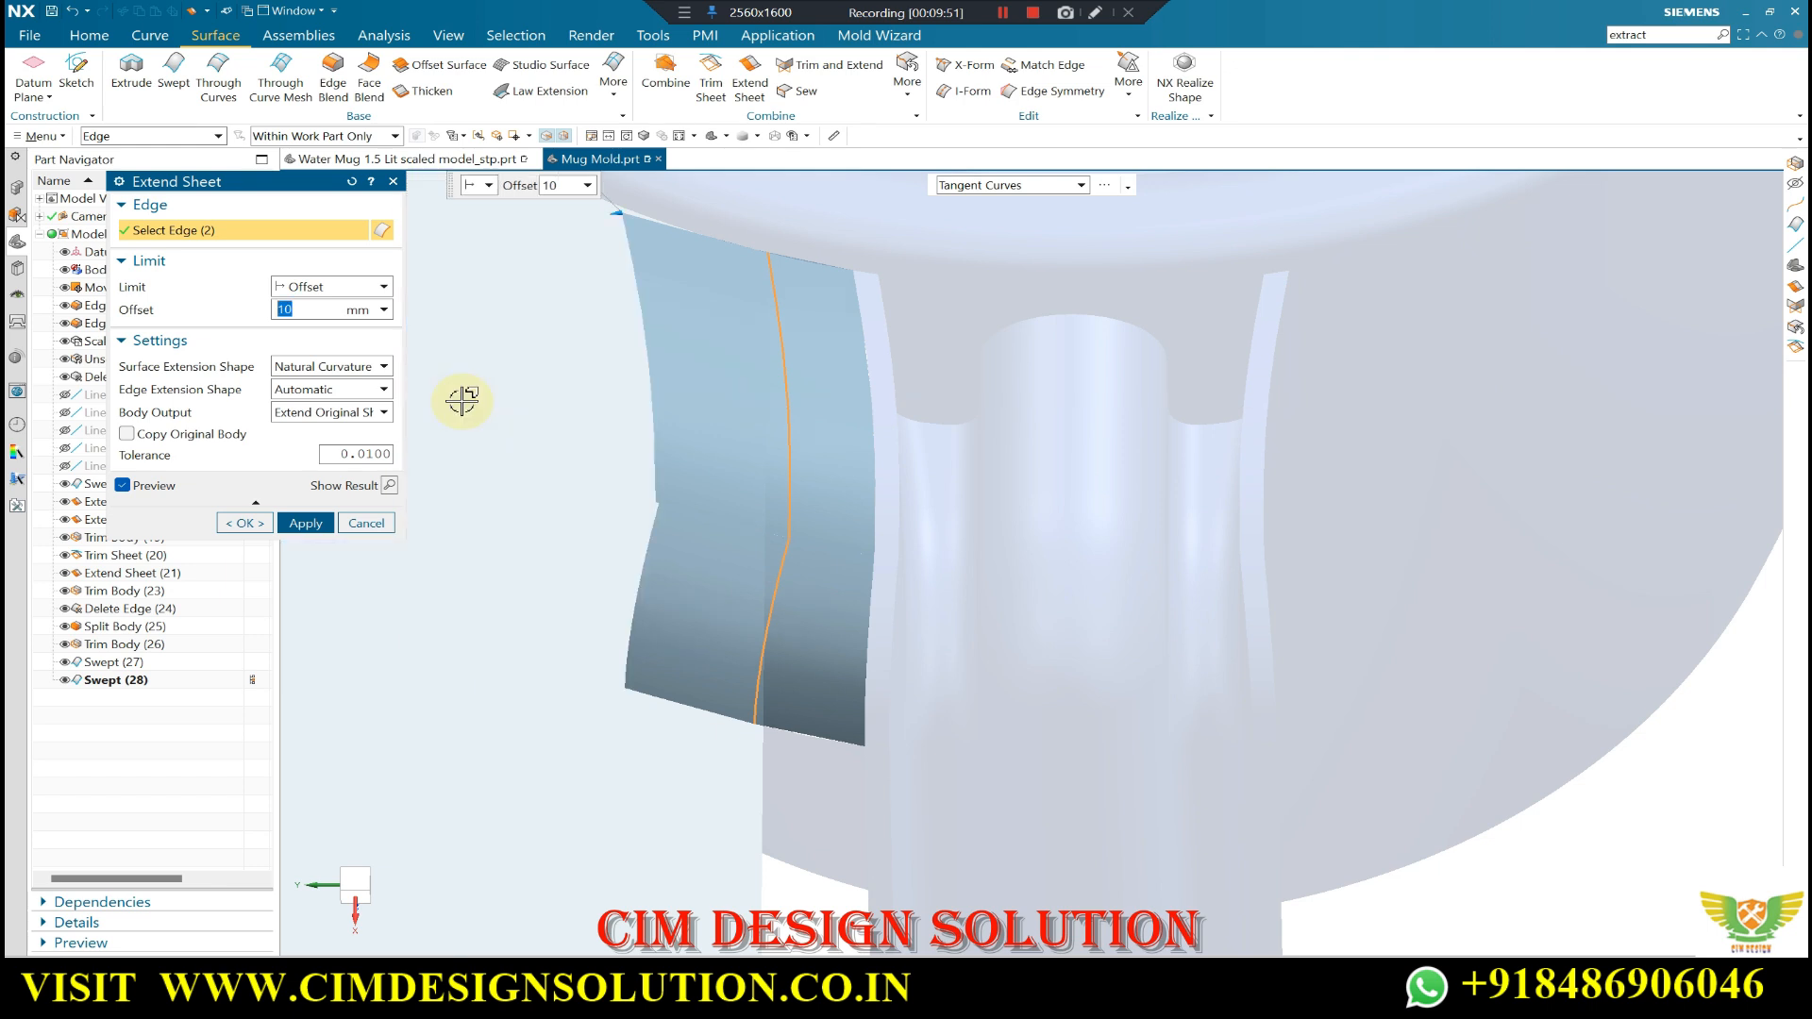
pyautogui.click(246, 522)
# - Examine the extended strips beside the handle and the handle's lower end
pyautogui.moveTo(648, 283); pyautogui.dragTo(819, 654, button='middle')
pyautogui.moveTo(1007, 737); pyautogui.dragTo(1016, 590, button='right')
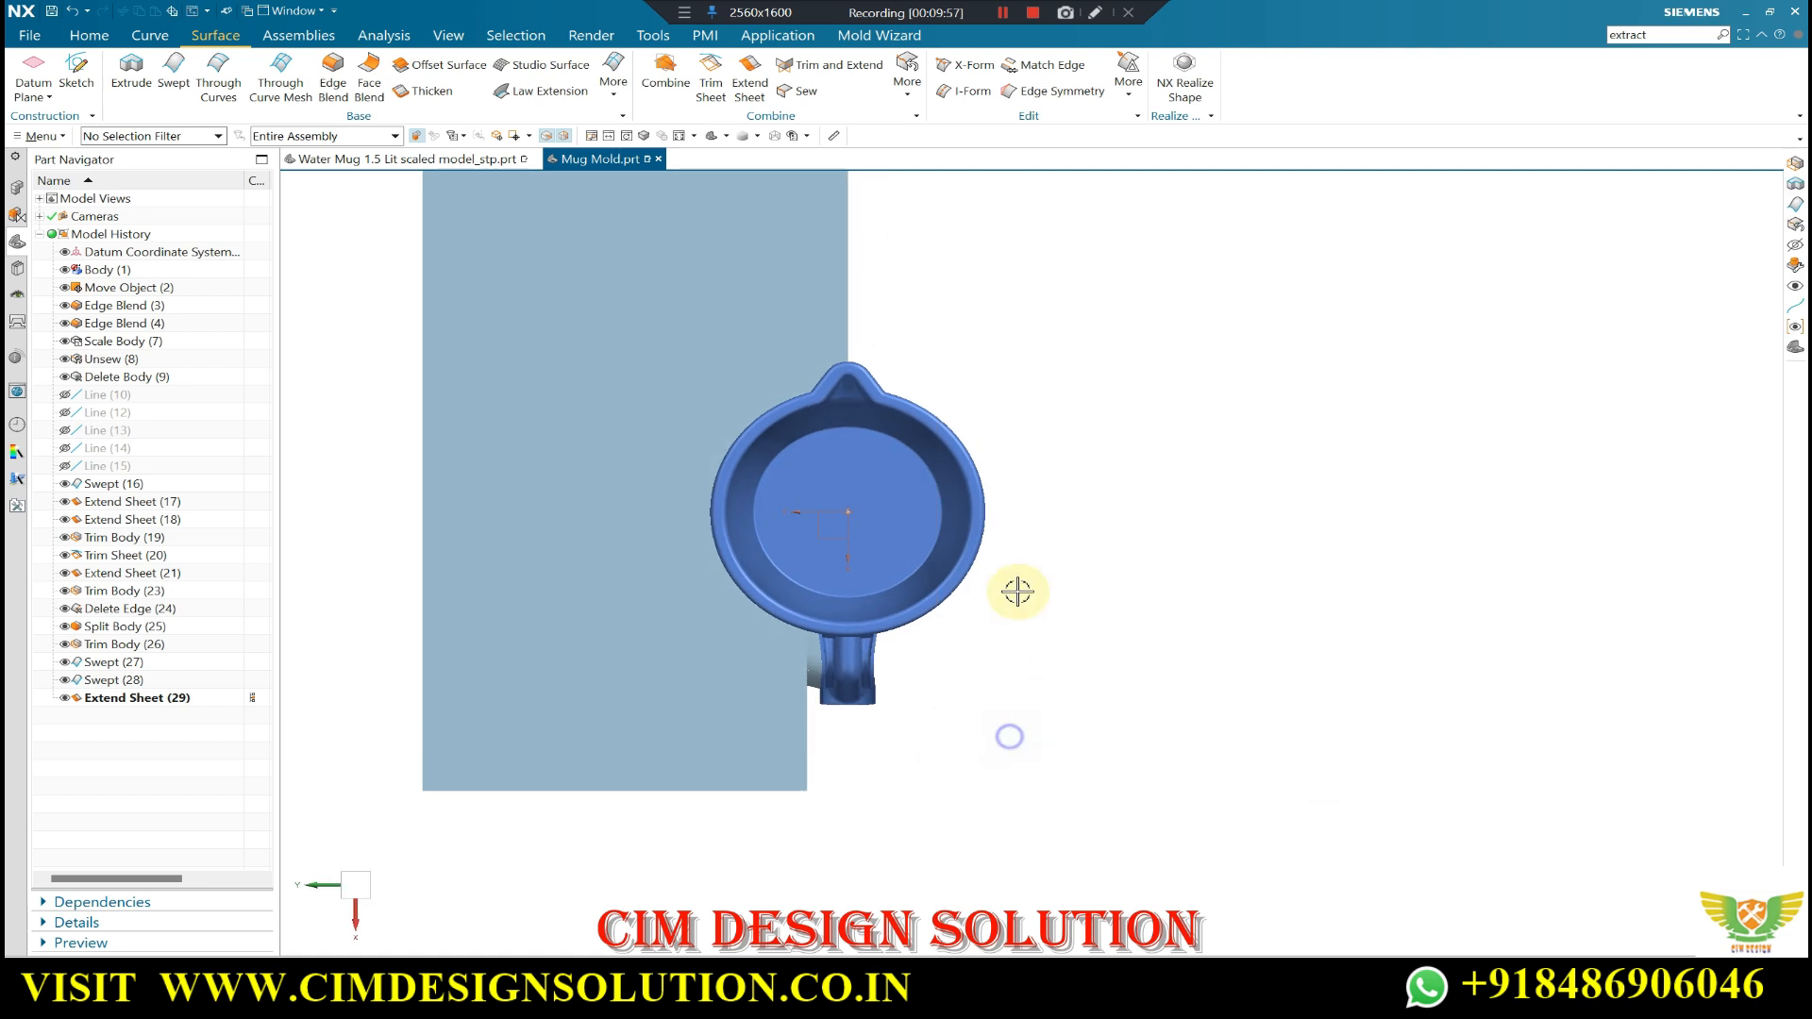
pyautogui.scroll(2, 825, 635)
pyautogui.moveTo(825, 627); pyautogui.dragTo(797, 491, button='middle')
pyautogui.scroll(2, 781, 614)
pyautogui.moveTo(858, 562)
pyautogui.mouseDown(button='middle')
pyautogui.moveTo(821, 557)
pyautogui.moveTo(808, 594)
pyautogui.moveTo(898, 482)
pyautogui.moveTo(914, 639)
pyautogui.moveTo(943, 566)
pyautogui.moveTo(1024, 566)
pyautogui.moveTo(883, 613)
pyautogui.mouseUp(button='middle')
pyautogui.scroll(4, 870, 825)
pyautogui.click(875, 780)
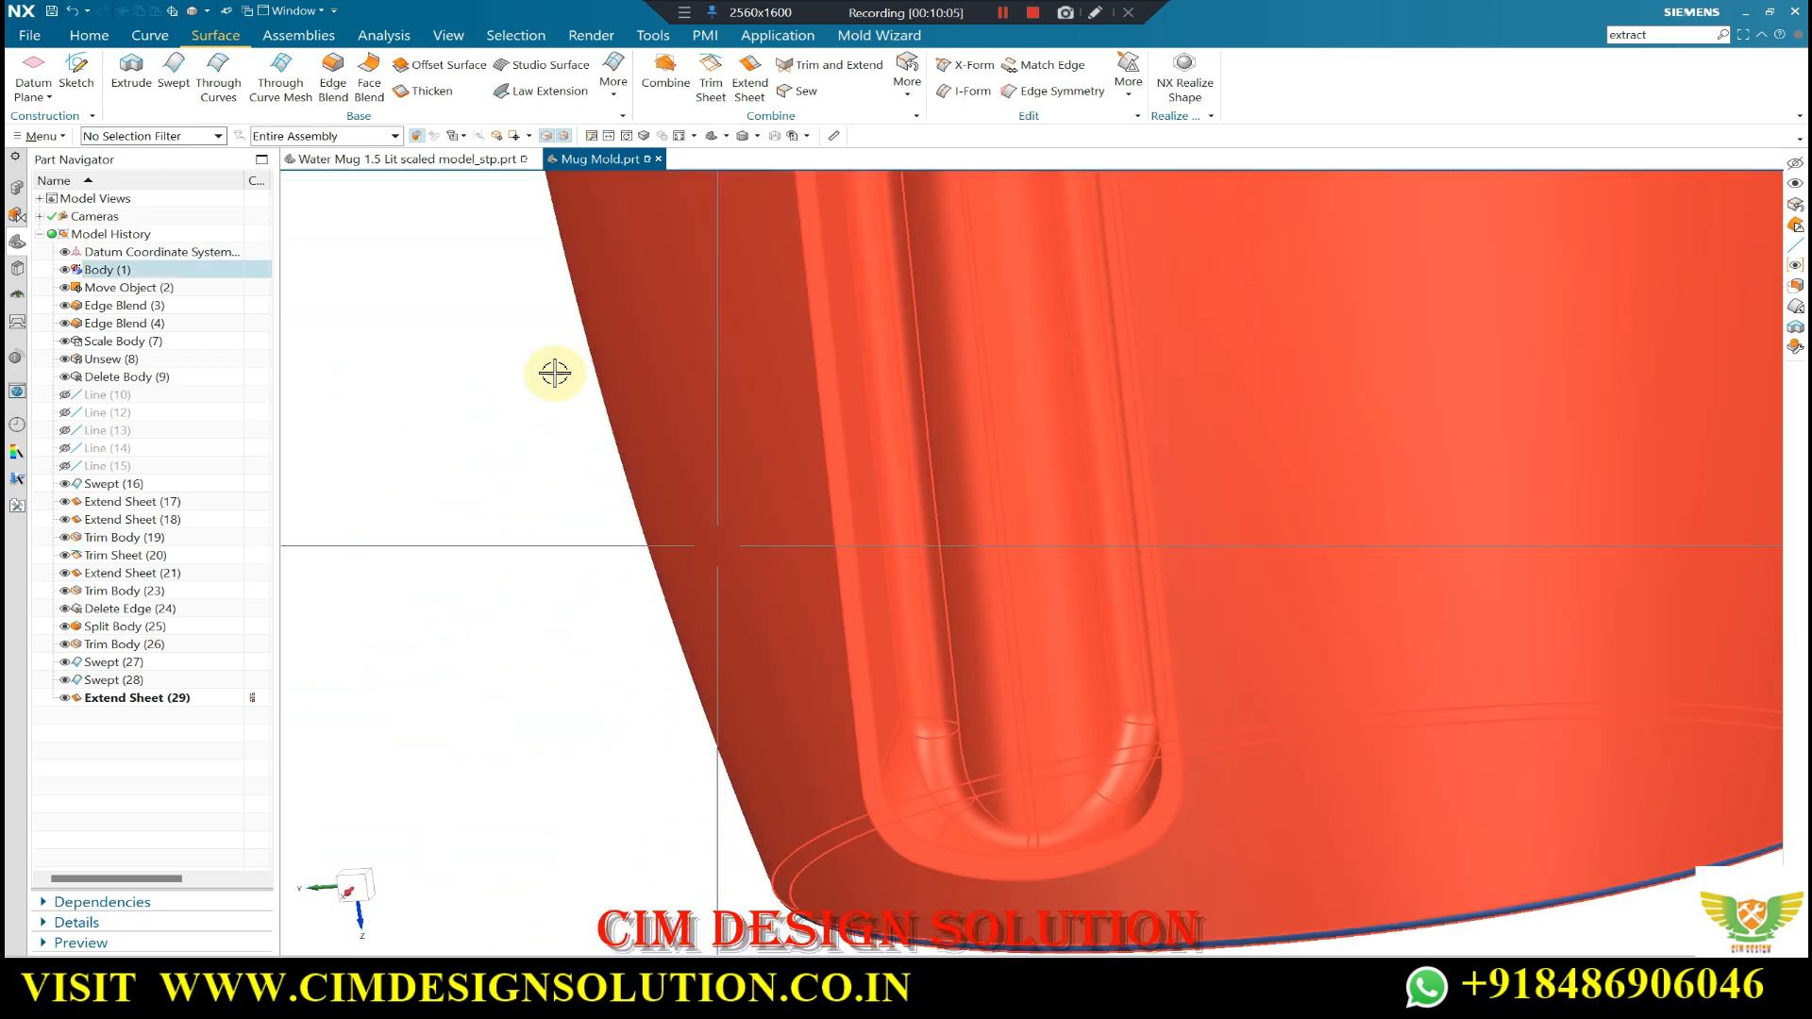
pyautogui.press('Escape')
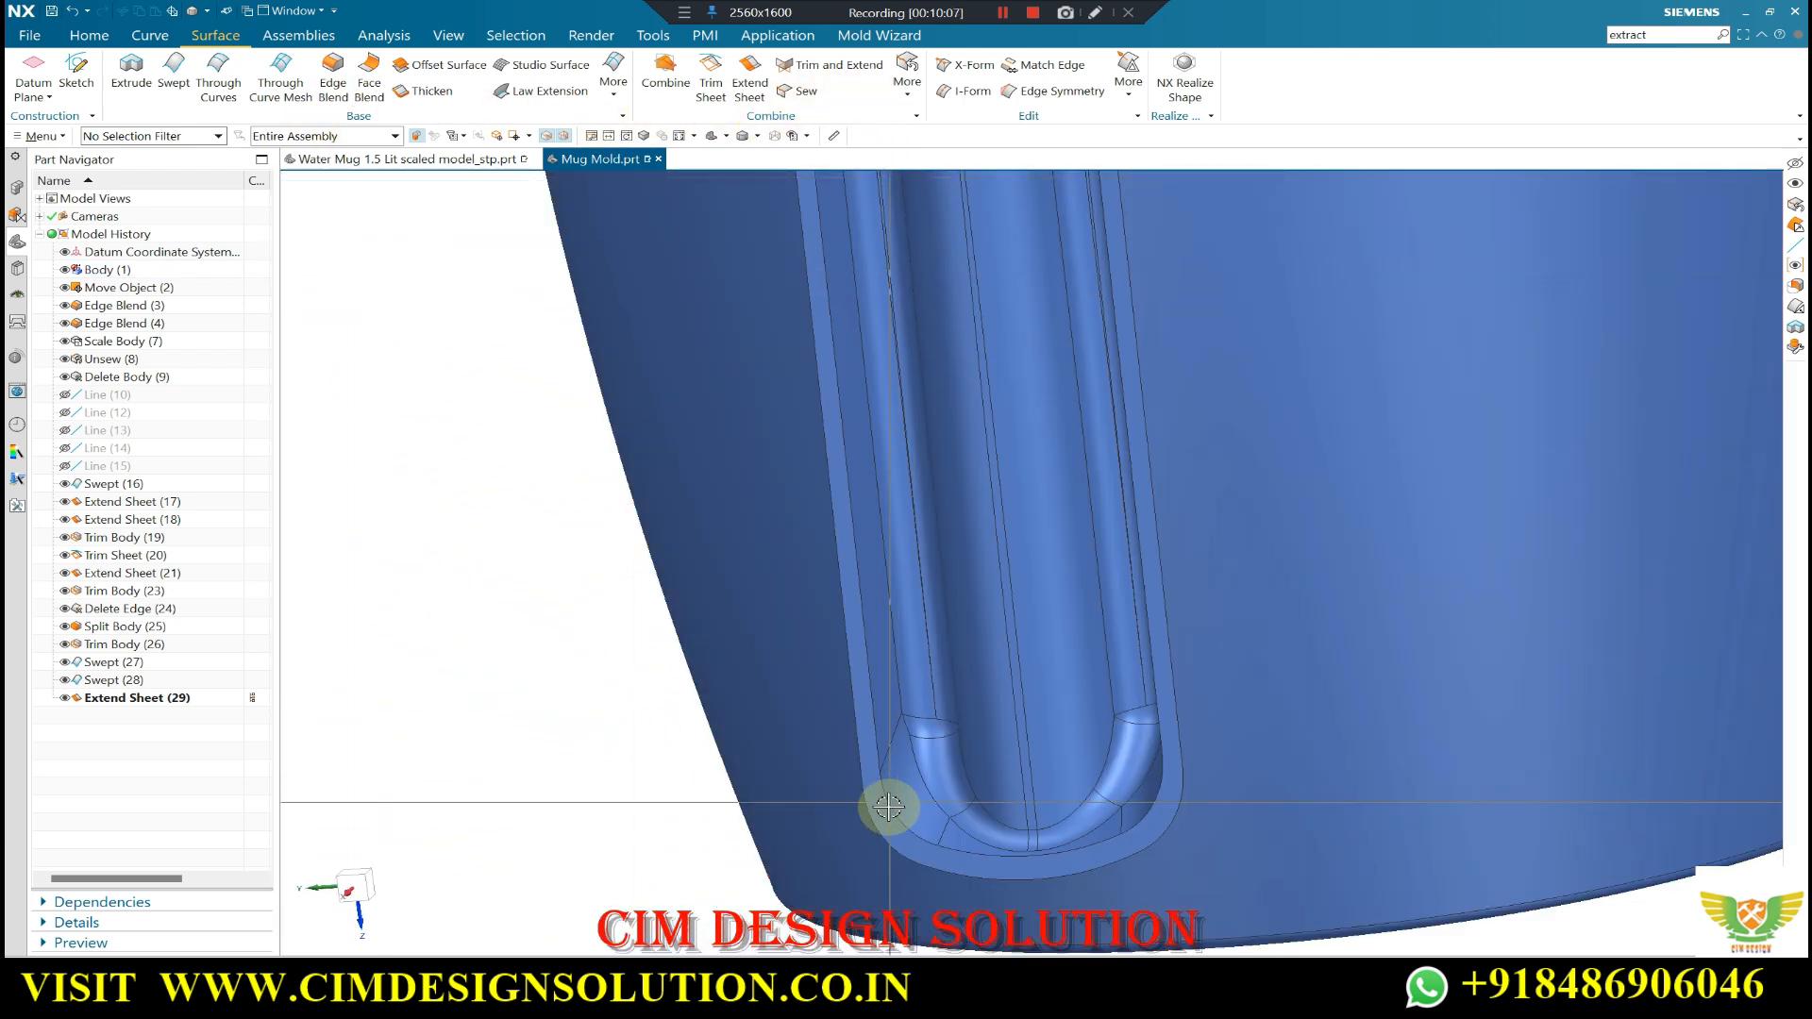
# - Examine the handle's outer side edge from the end of the strips down to the mug's base
pyautogui.scroll(-5, 973, 755)
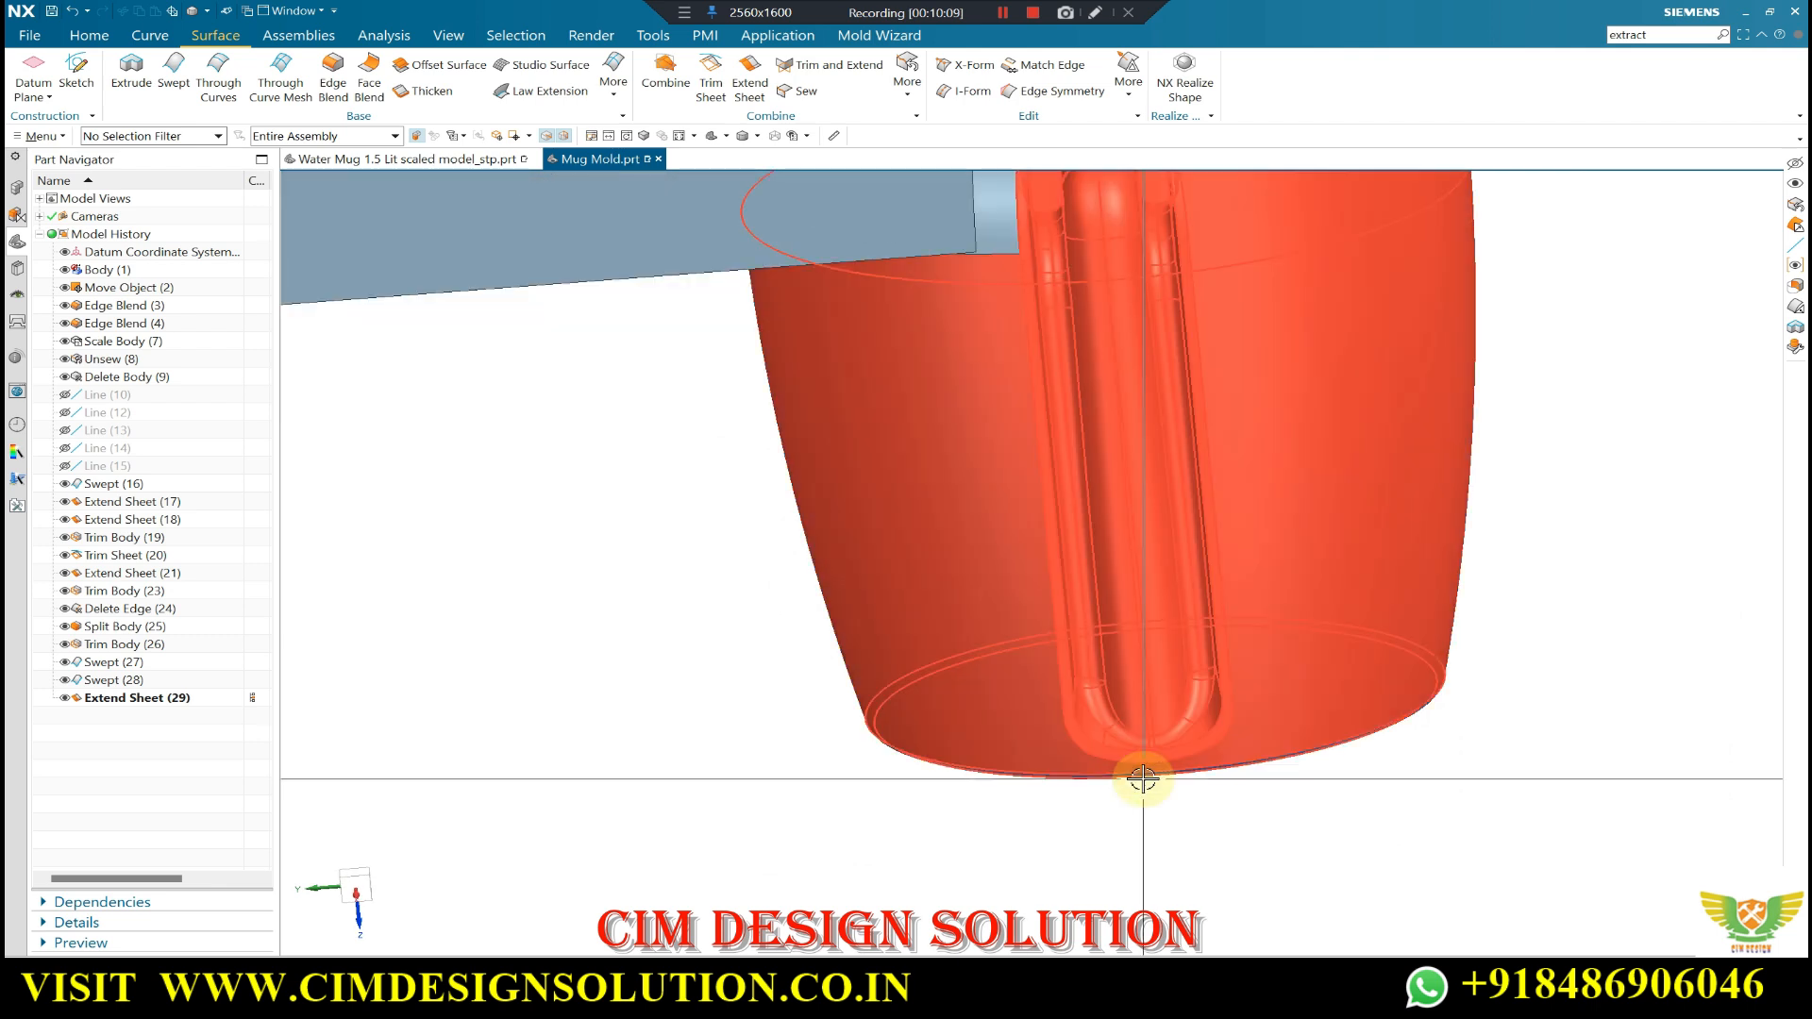
pyautogui.scroll(2, 1142, 780)
pyautogui.scroll(-1, 737, 170)
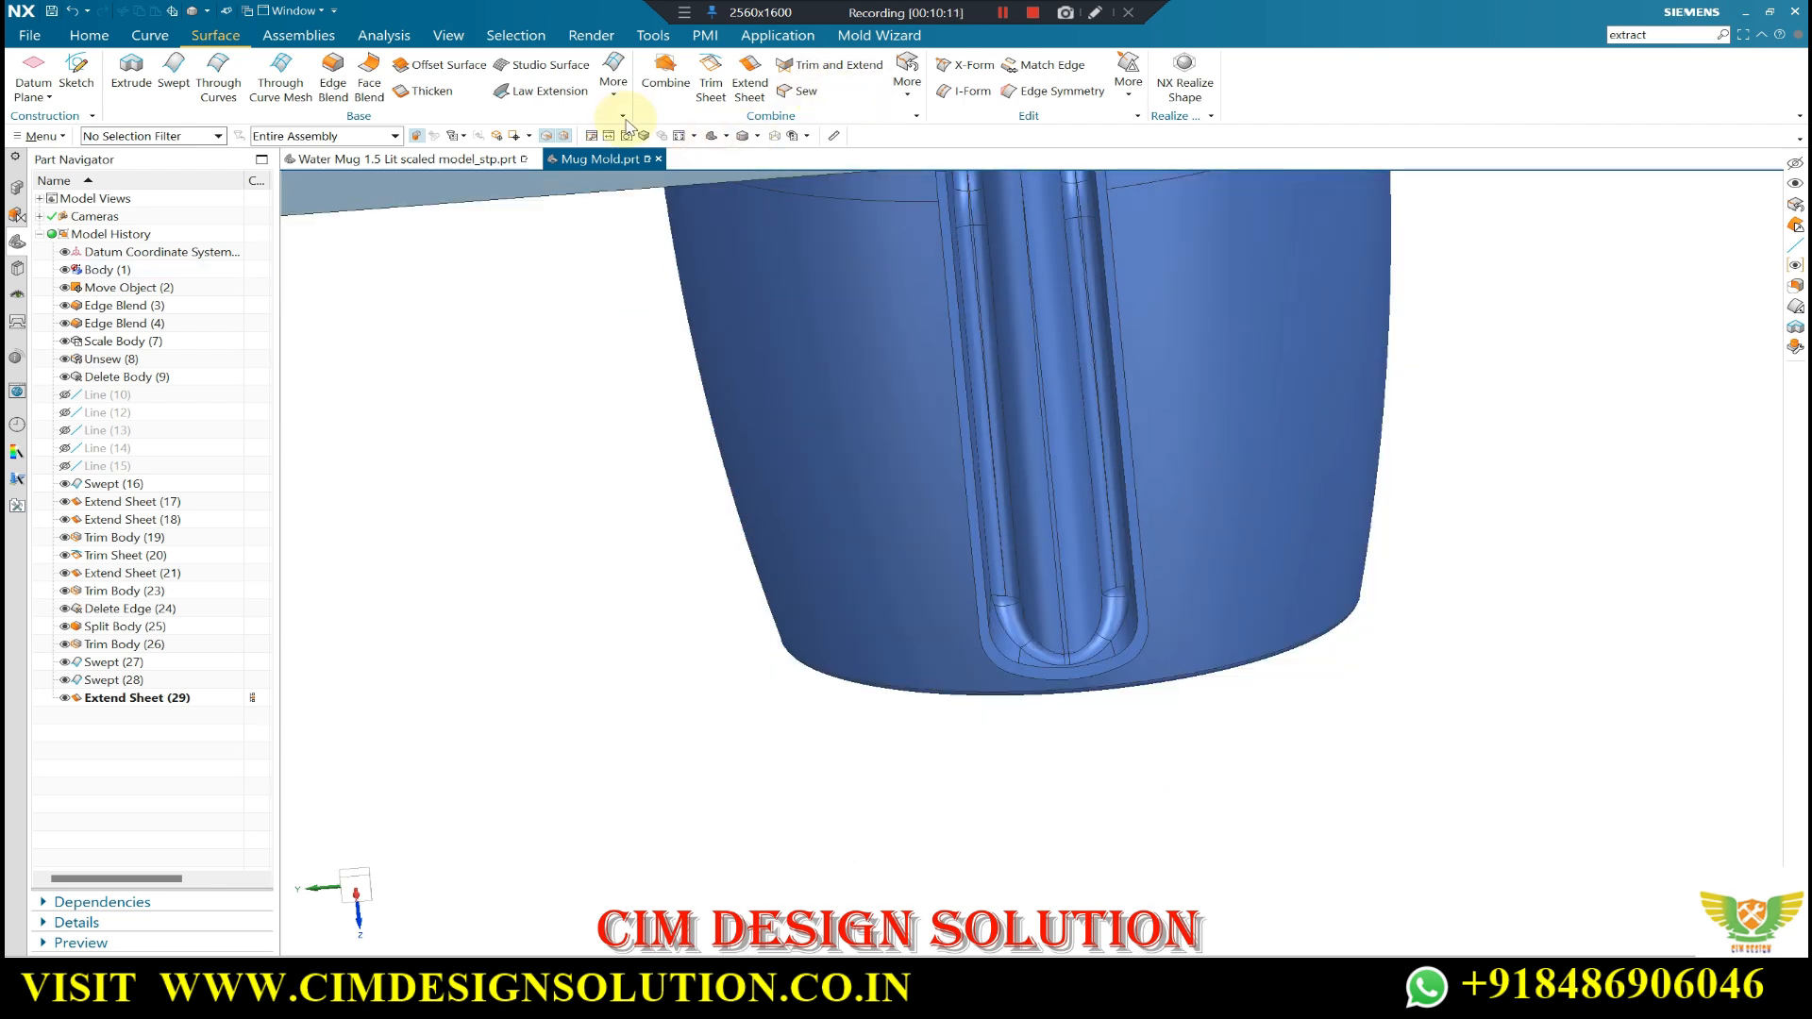
pyautogui.scroll(-3, 938, 546)
pyautogui.moveTo(938, 547); pyautogui.dragTo(898, 494, button='middle')
pyautogui.scroll(4, 749, 230)
pyautogui.scroll(2, 753, 299)
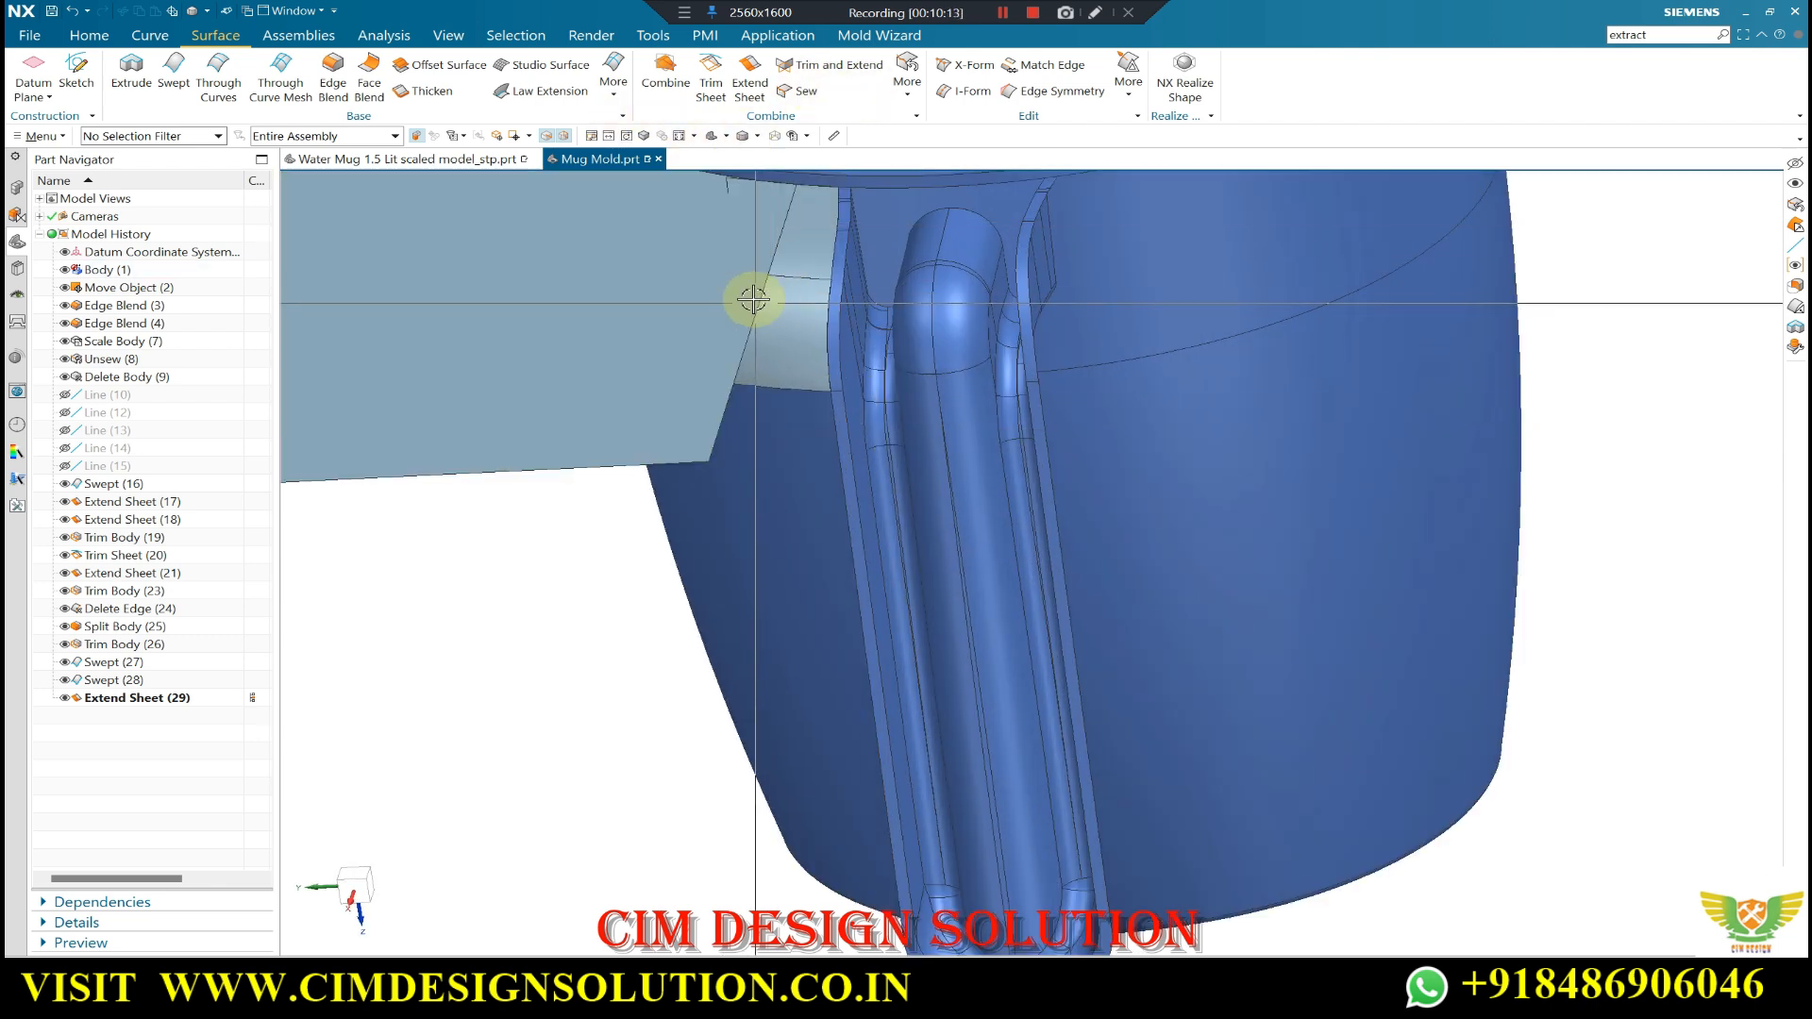
pyautogui.moveTo(825, 423); pyautogui.dragTo(838, 434, button='middle')
pyautogui.scroll(-1, 838, 434)
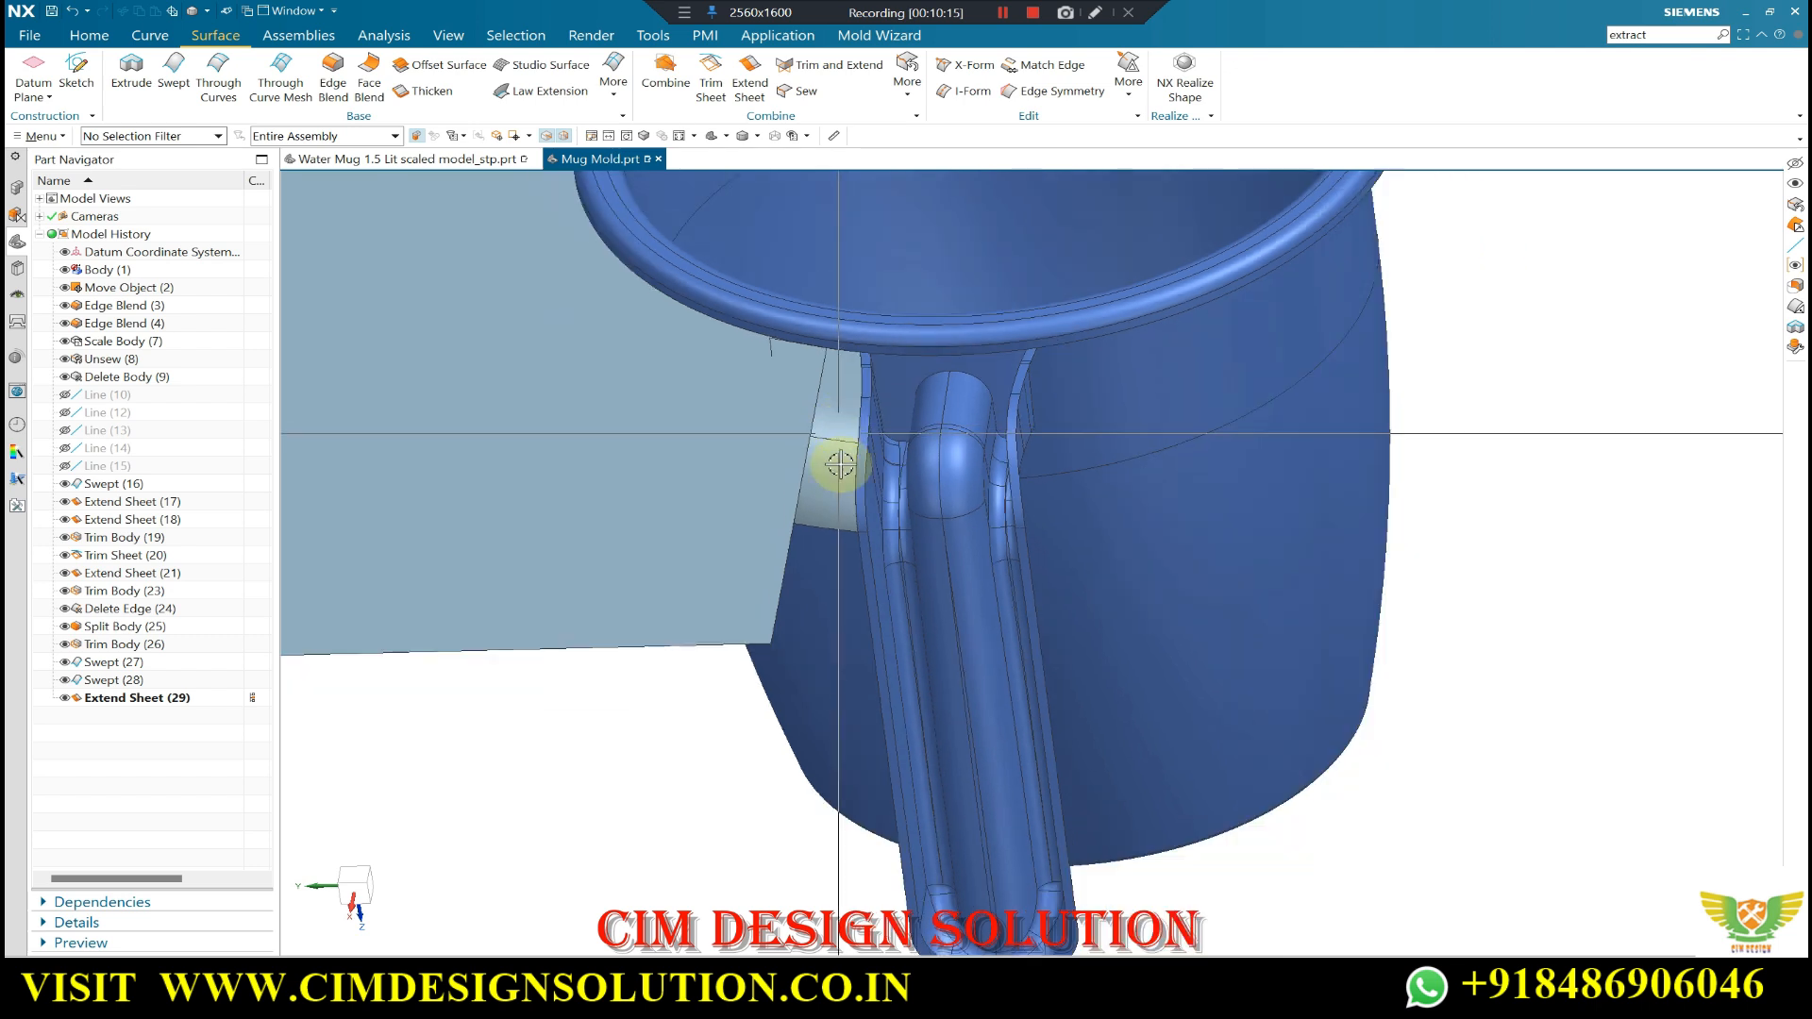
pyautogui.scroll(-4, 839, 463)
# - Sweep a sheet along the handle, using its long straight side edge as section and the lower edge of the extended strip as guide
pyautogui.scroll(5, 862, 619)
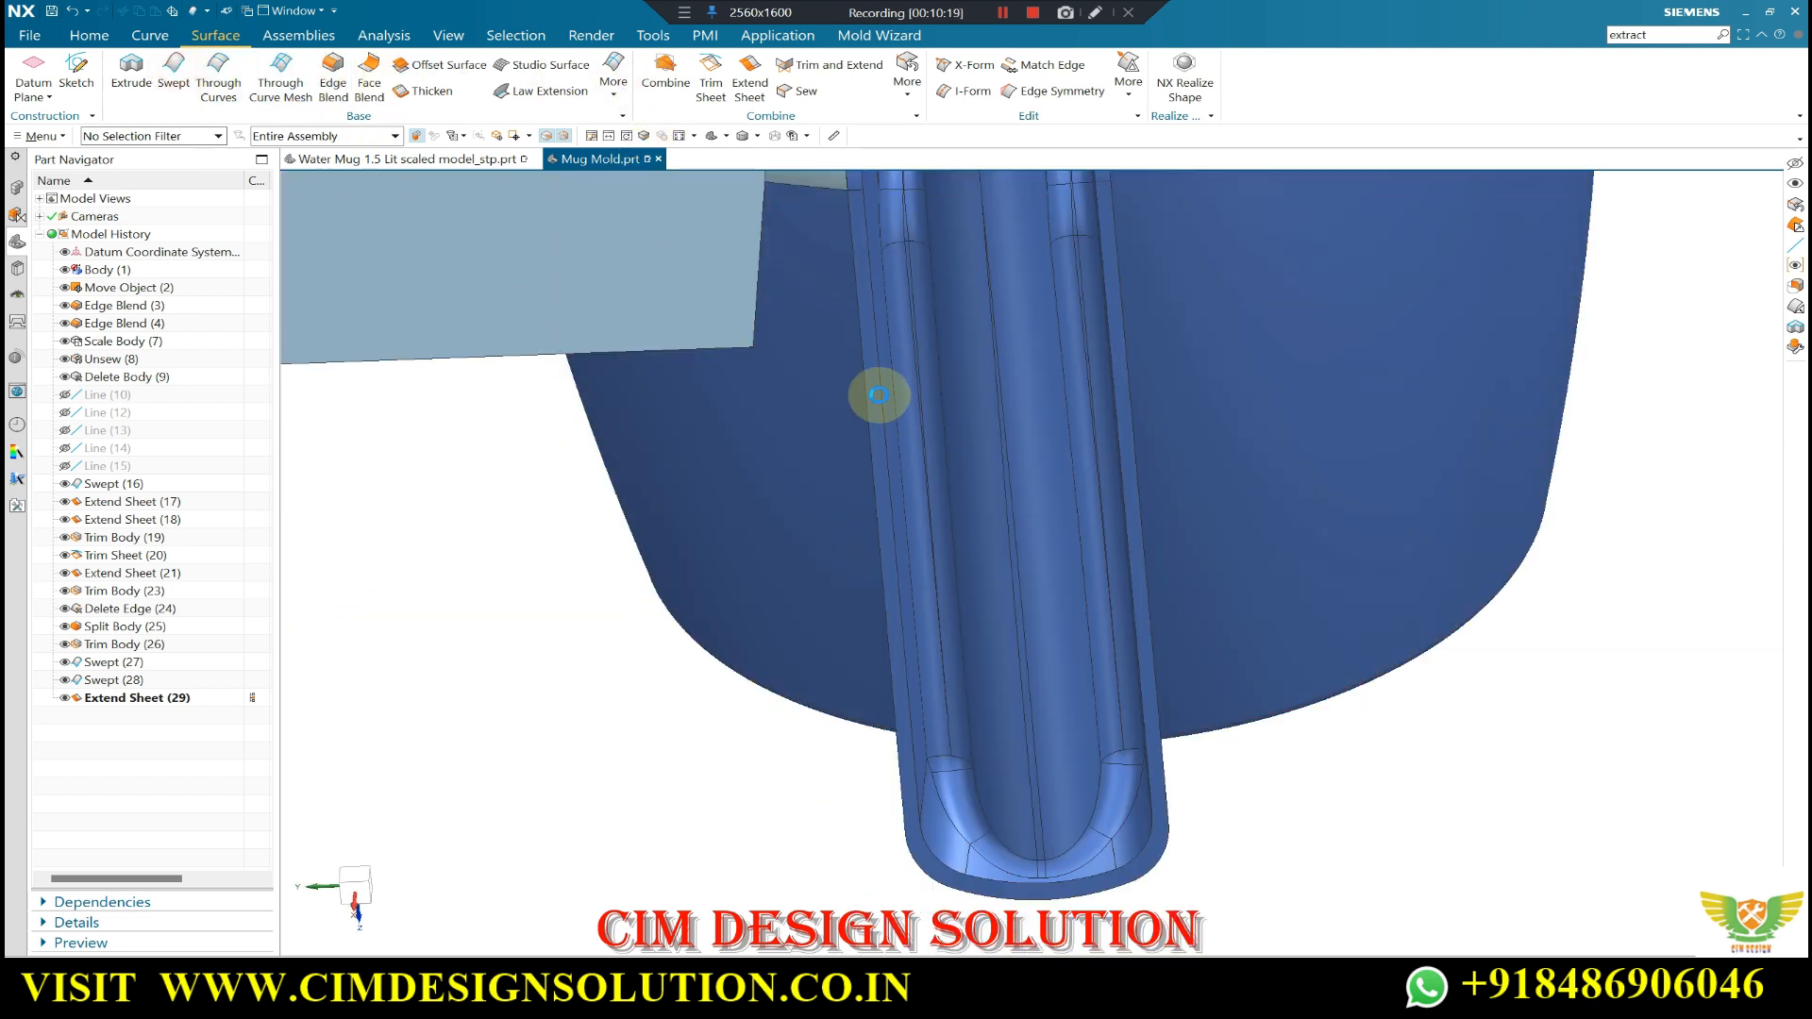
pyautogui.scroll(-2, 933, 717)
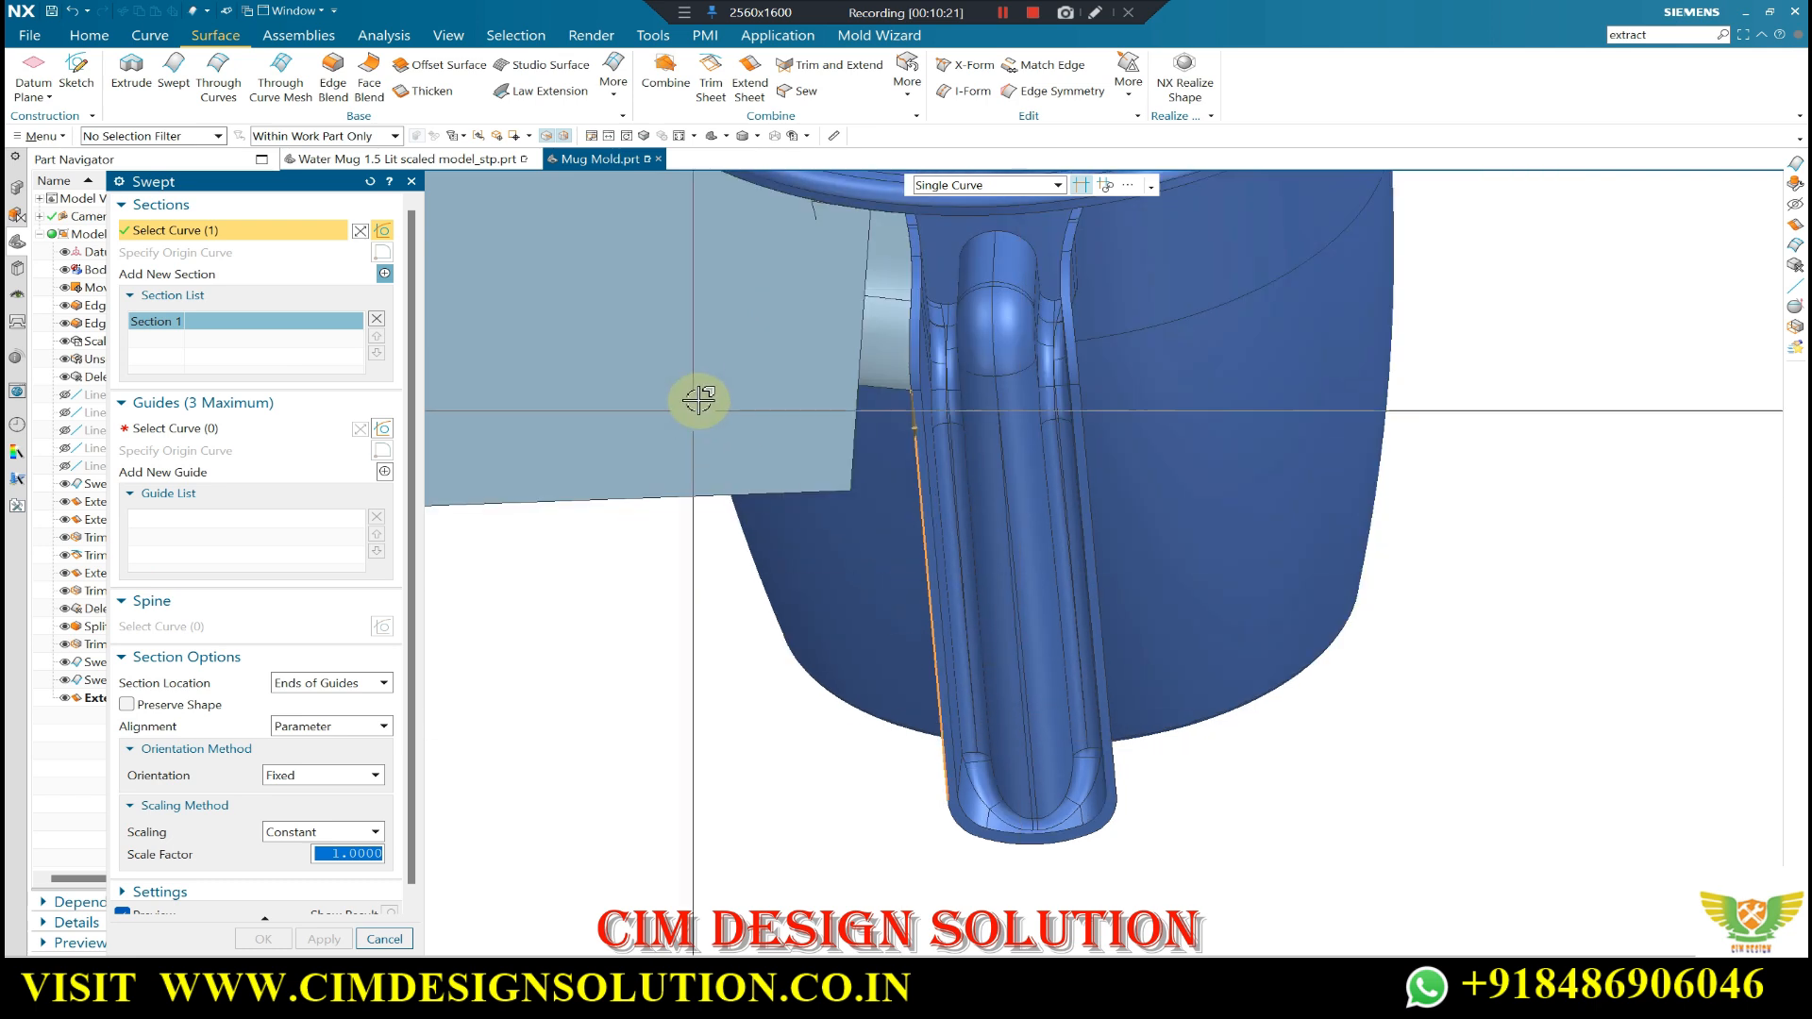
pyautogui.scroll(1, 698, 400)
pyautogui.click(216, 428)
pyautogui.scroll(3, 877, 374)
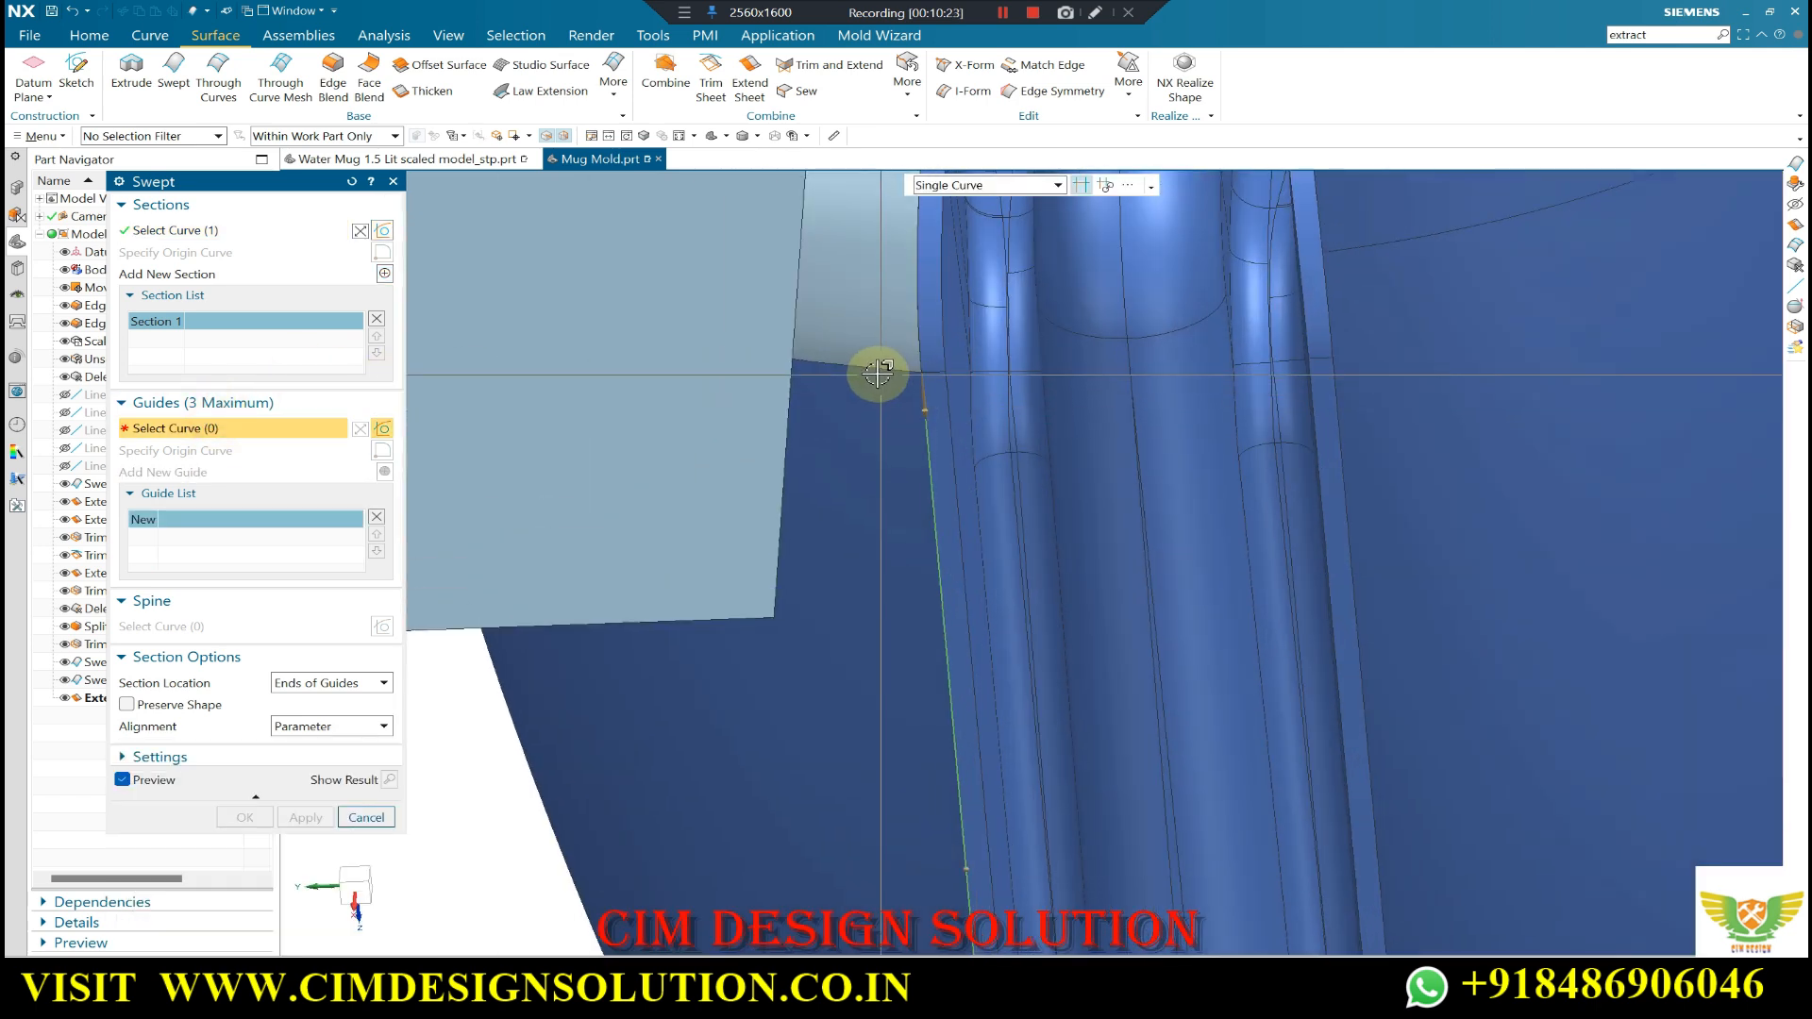
pyautogui.click(878, 371)
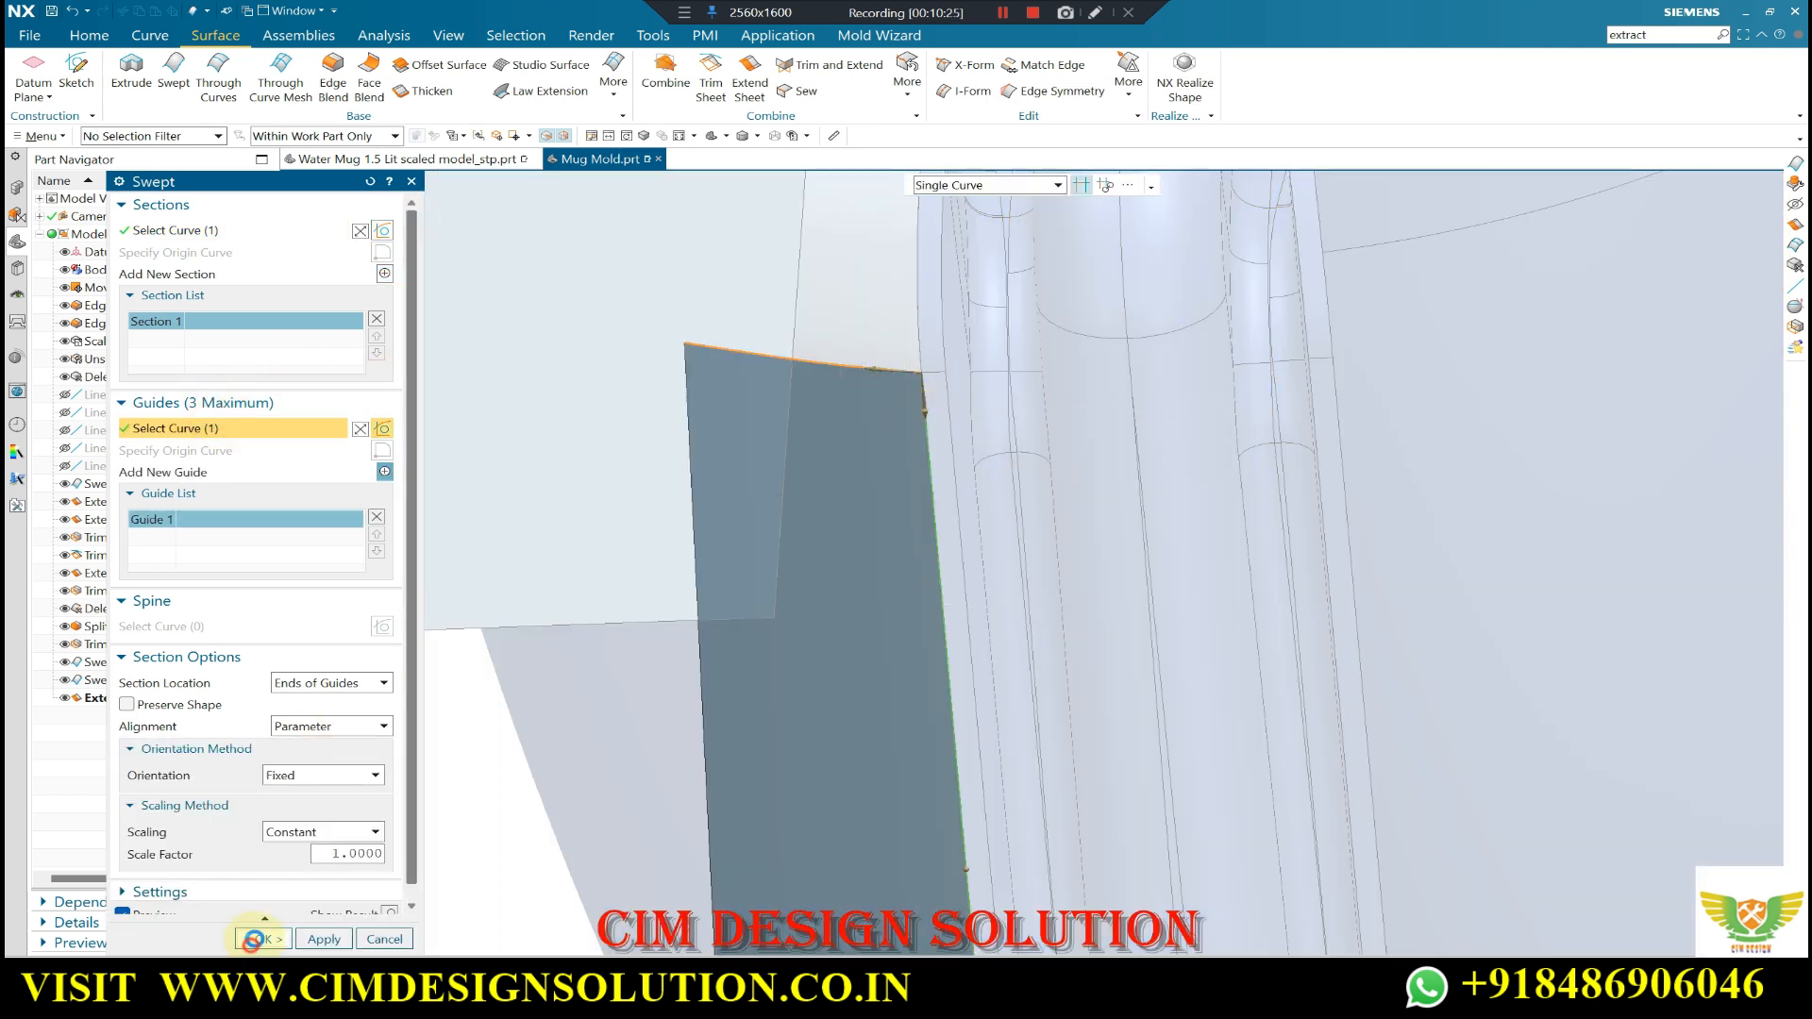
pyautogui.click(253, 939)
# - Update the display and examine the seam between the new swept sheet and the strip above it
pyautogui.moveTo(870, 372); pyautogui.dragTo(1315, 615, button='middle')
pyautogui.moveTo(1368, 534); pyautogui.dragTo(777, 198, button='middle')
pyautogui.rightClick(788, 219)
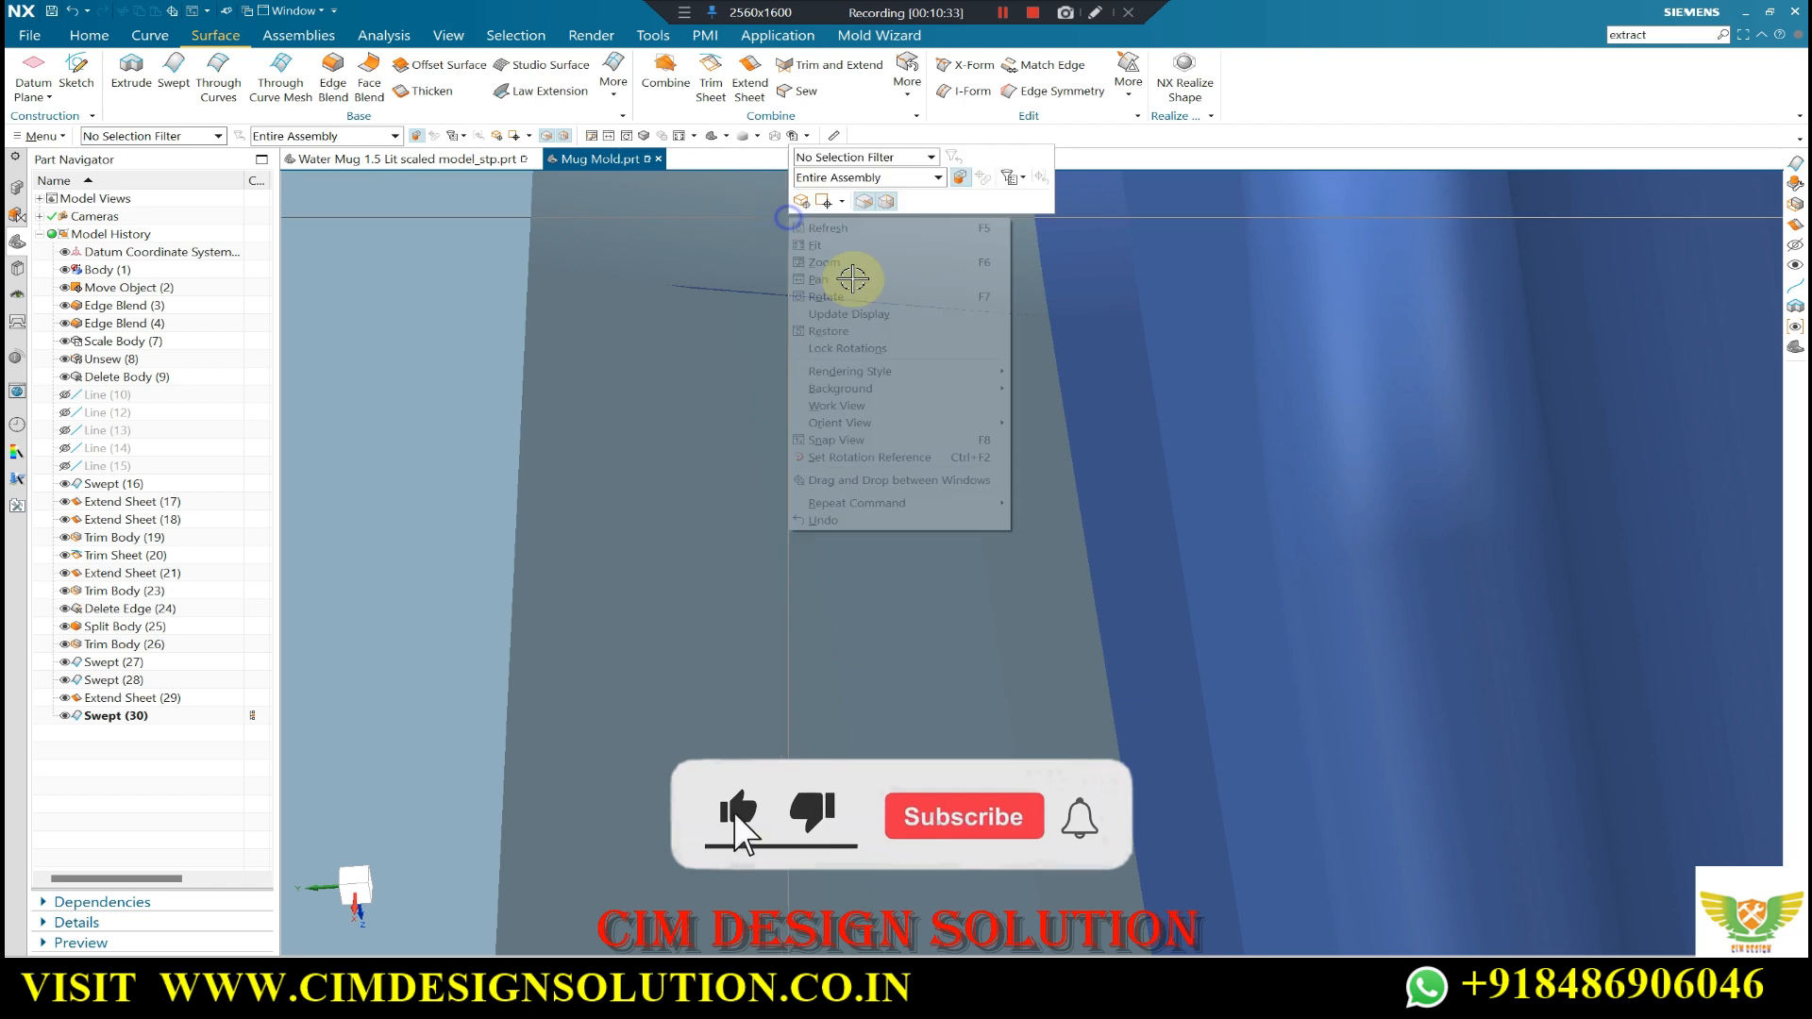
pyautogui.click(858, 313)
pyautogui.moveTo(829, 451); pyautogui.dragTo(819, 341, button='right')
pyautogui.scroll(-3, 860, 387)
pyautogui.moveTo(902, 415)
pyautogui.mouseDown(button='middle')
pyautogui.moveTo(910, 466)
pyautogui.moveTo(812, 324)
pyautogui.moveTo(801, 425)
pyautogui.moveTo(929, 415)
pyautogui.mouseUp(button='middle')
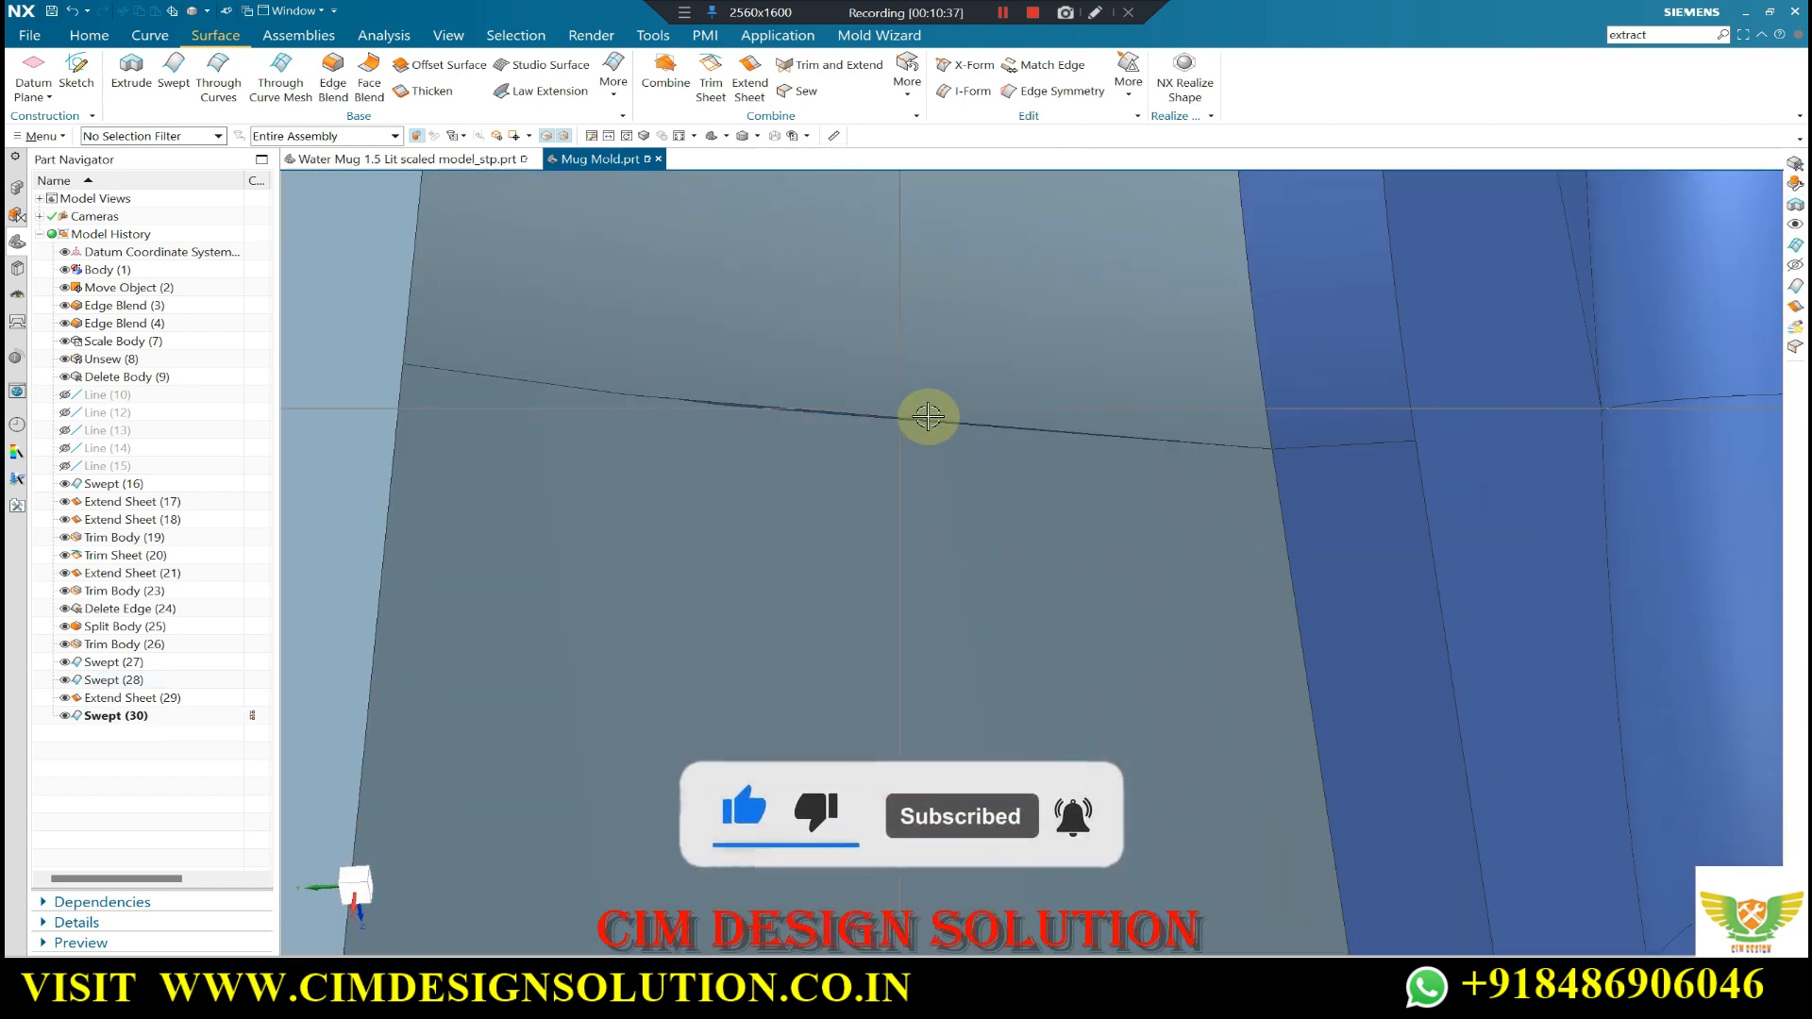
pyautogui.scroll(-3, 930, 418)
pyautogui.scroll(5, 869, 427)
pyautogui.scroll(-5, 789, 453)
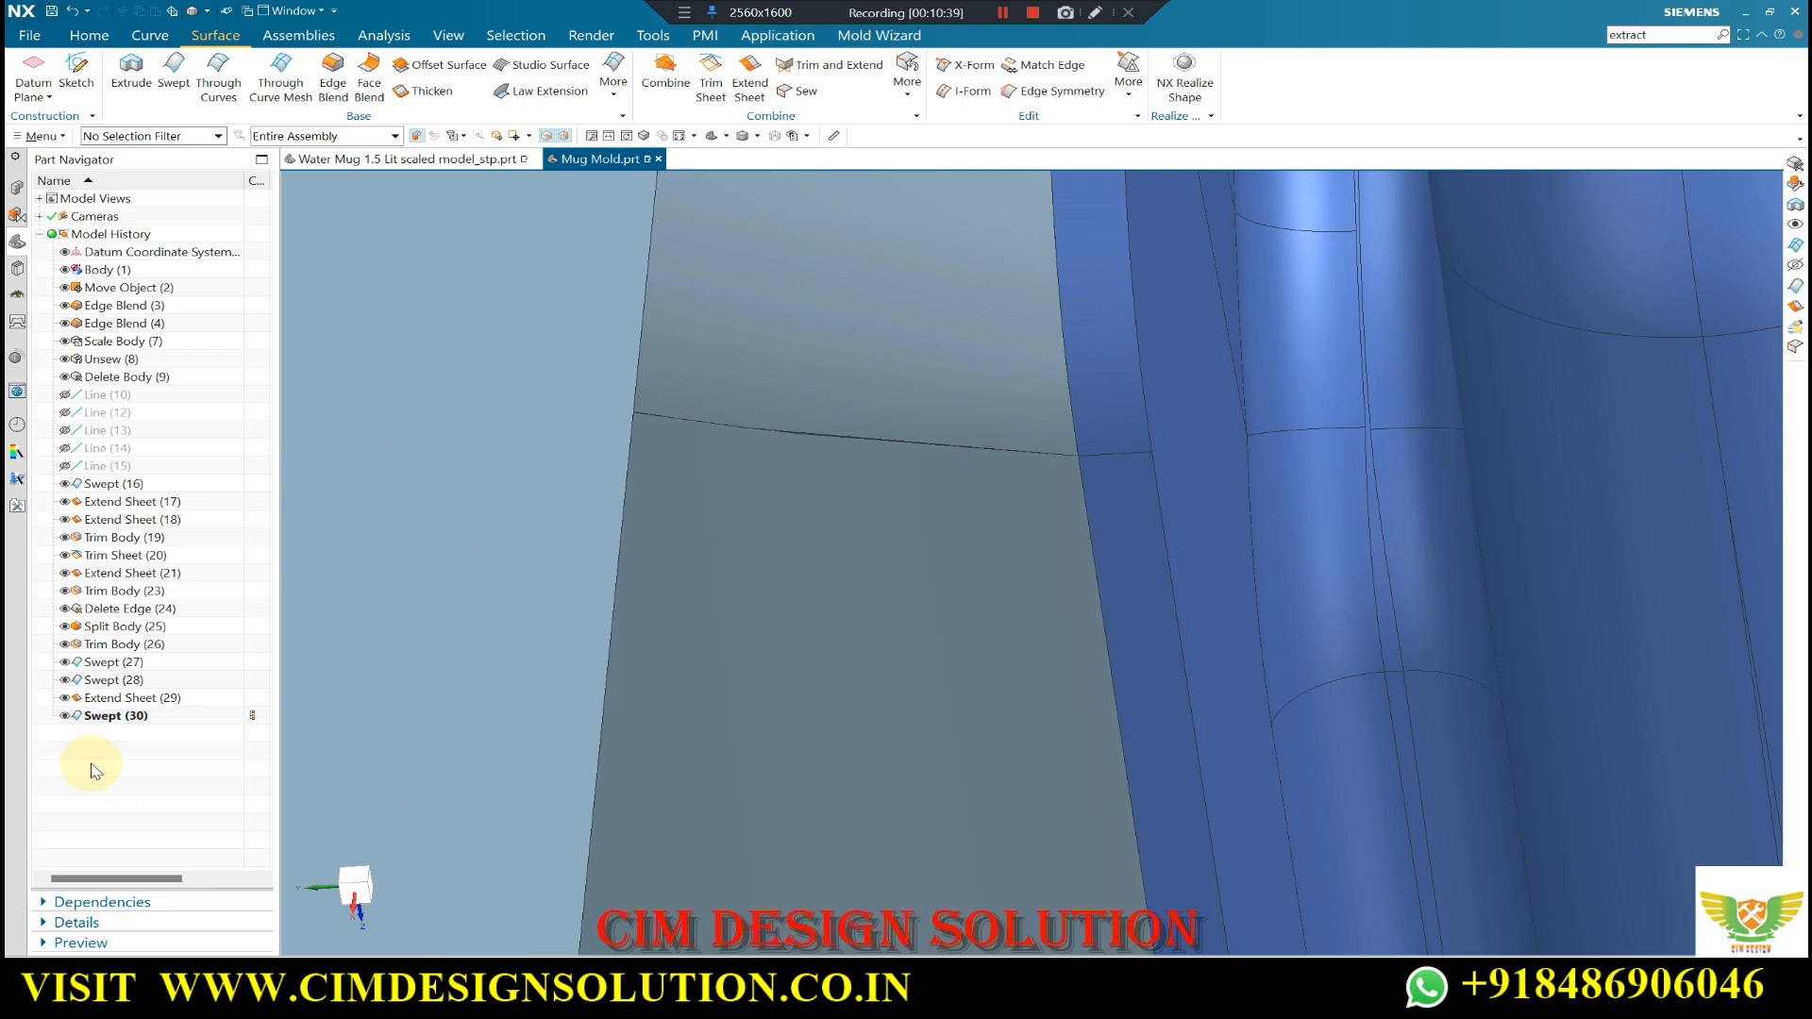
# - Reopen the last swept sheet's definition and examine its seam with the extended strip above, leaving the settings as they are
pyautogui.doubleClick(112, 716)
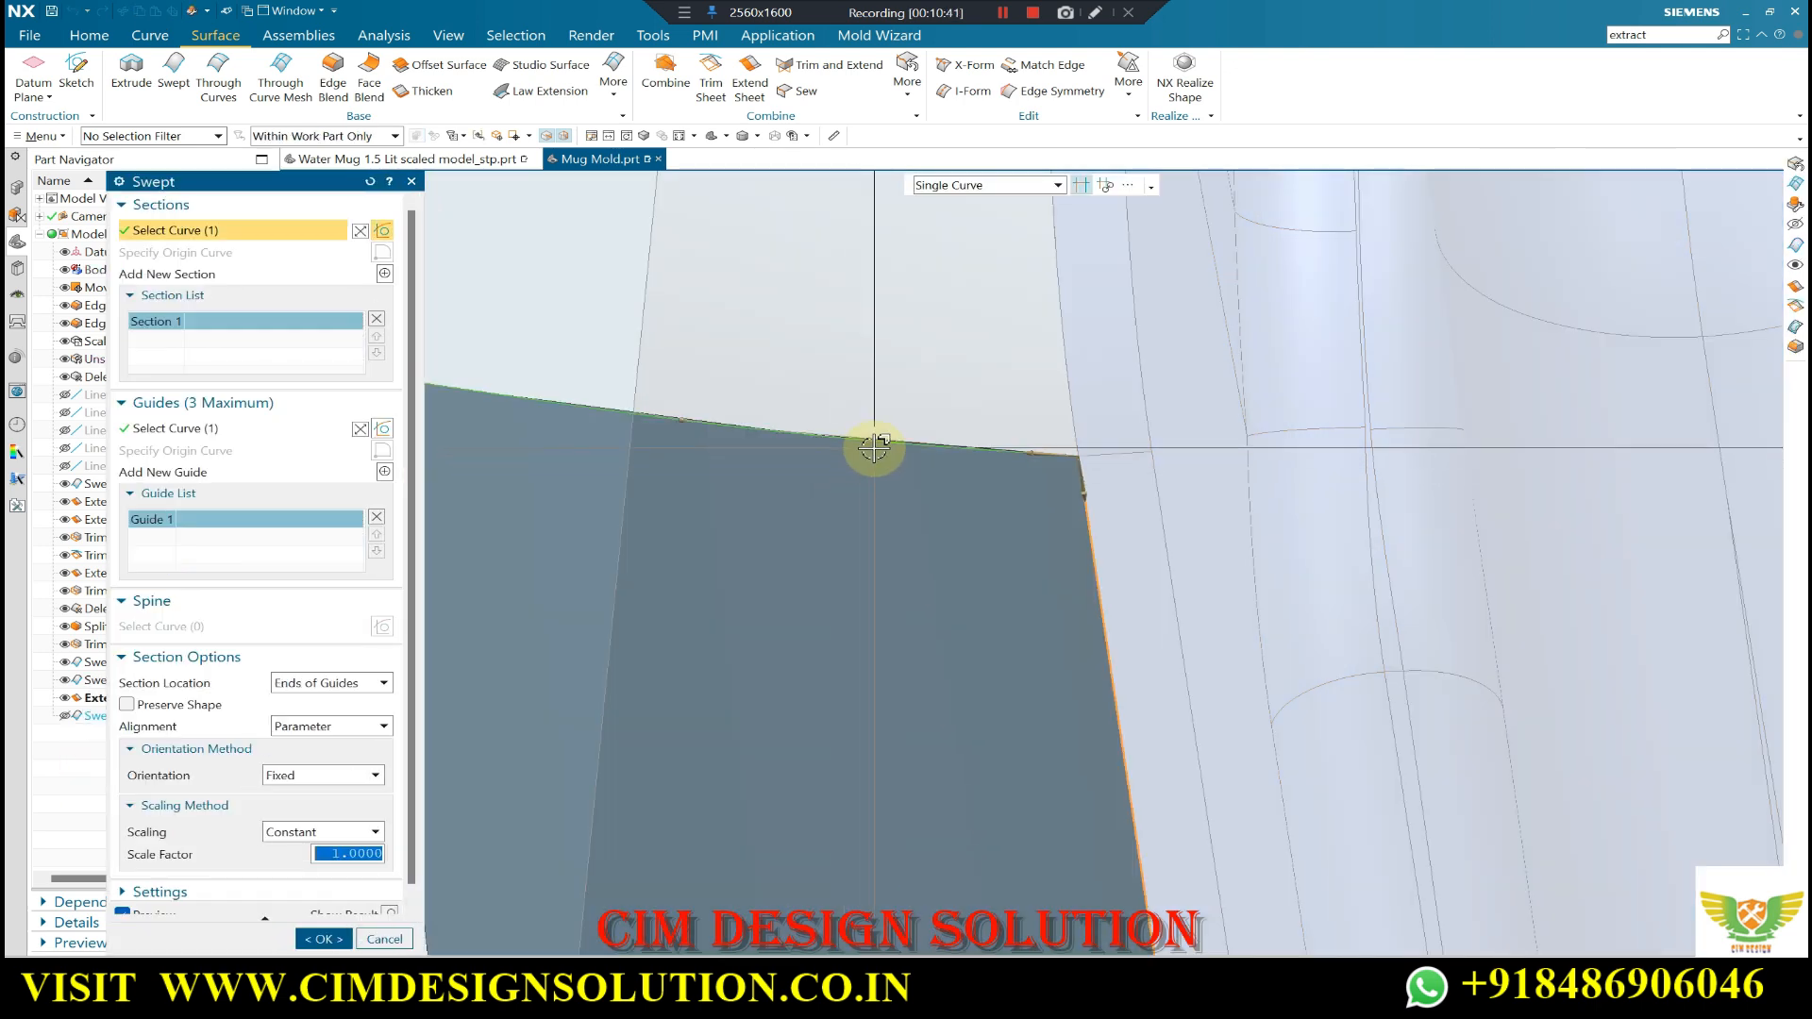
pyautogui.scroll(3, 974, 446)
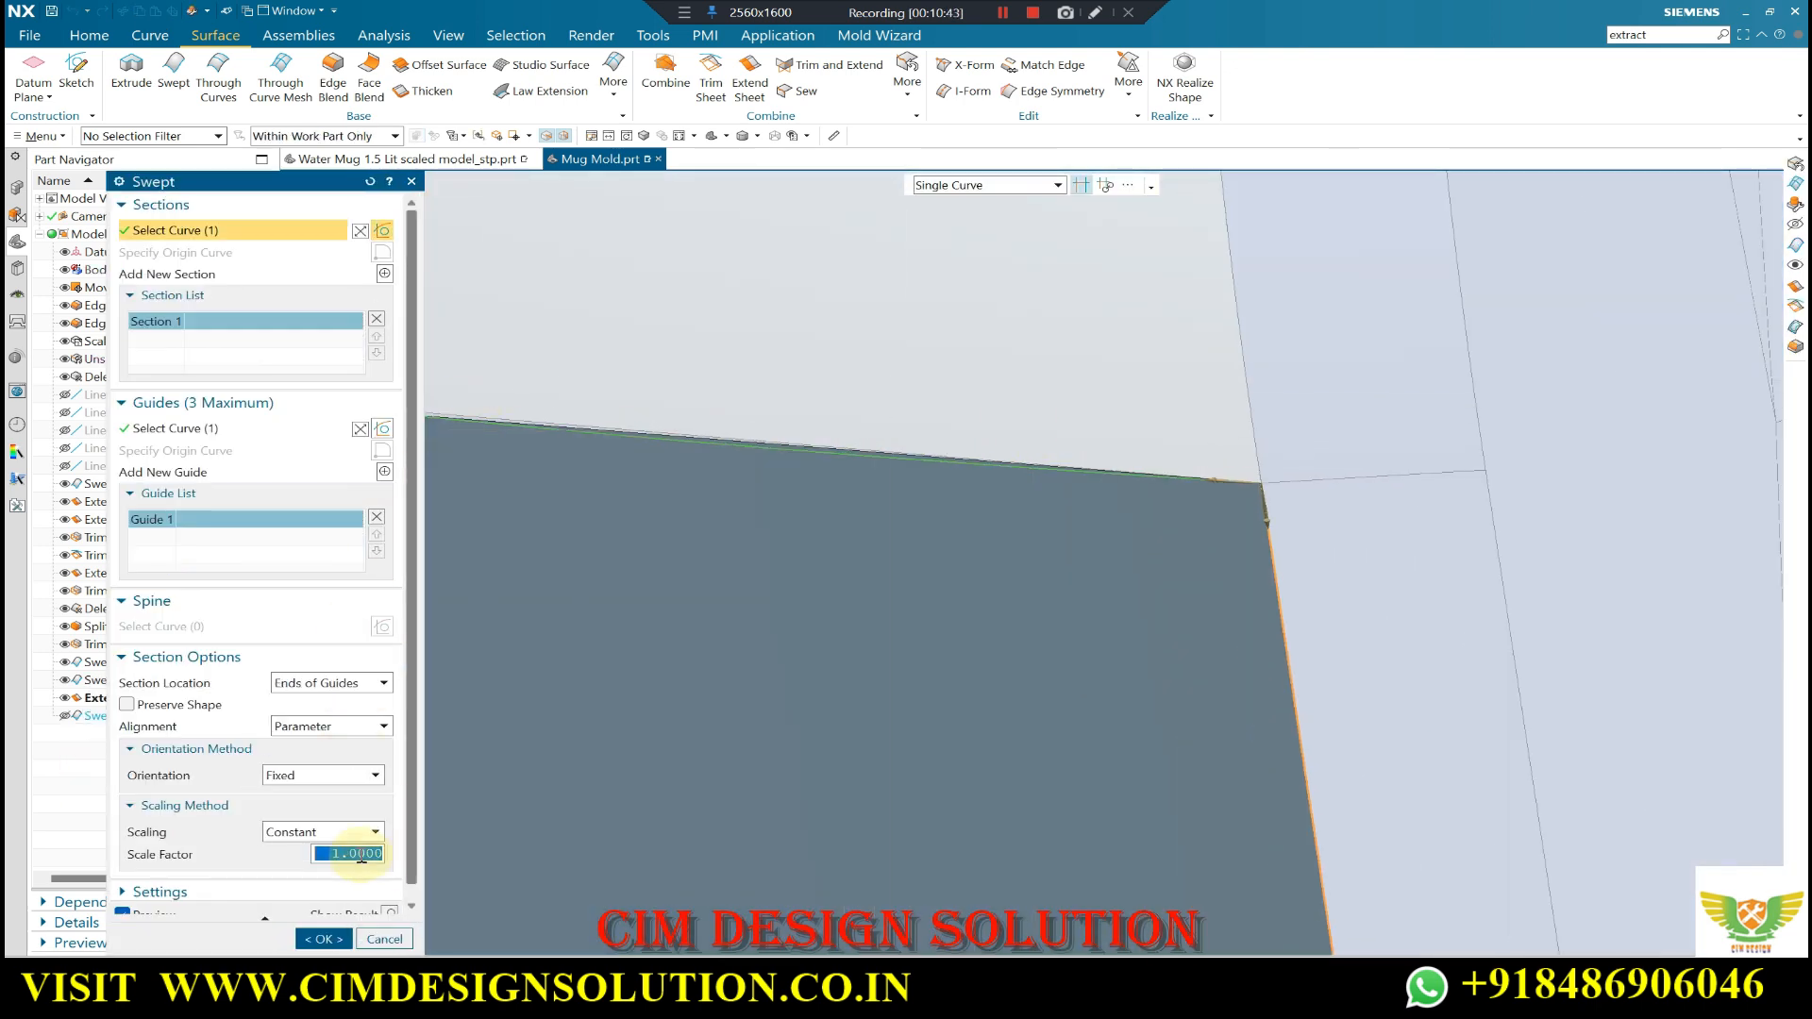
pyautogui.scroll(-1, 330, 703)
pyautogui.middleClick(1090, 475)
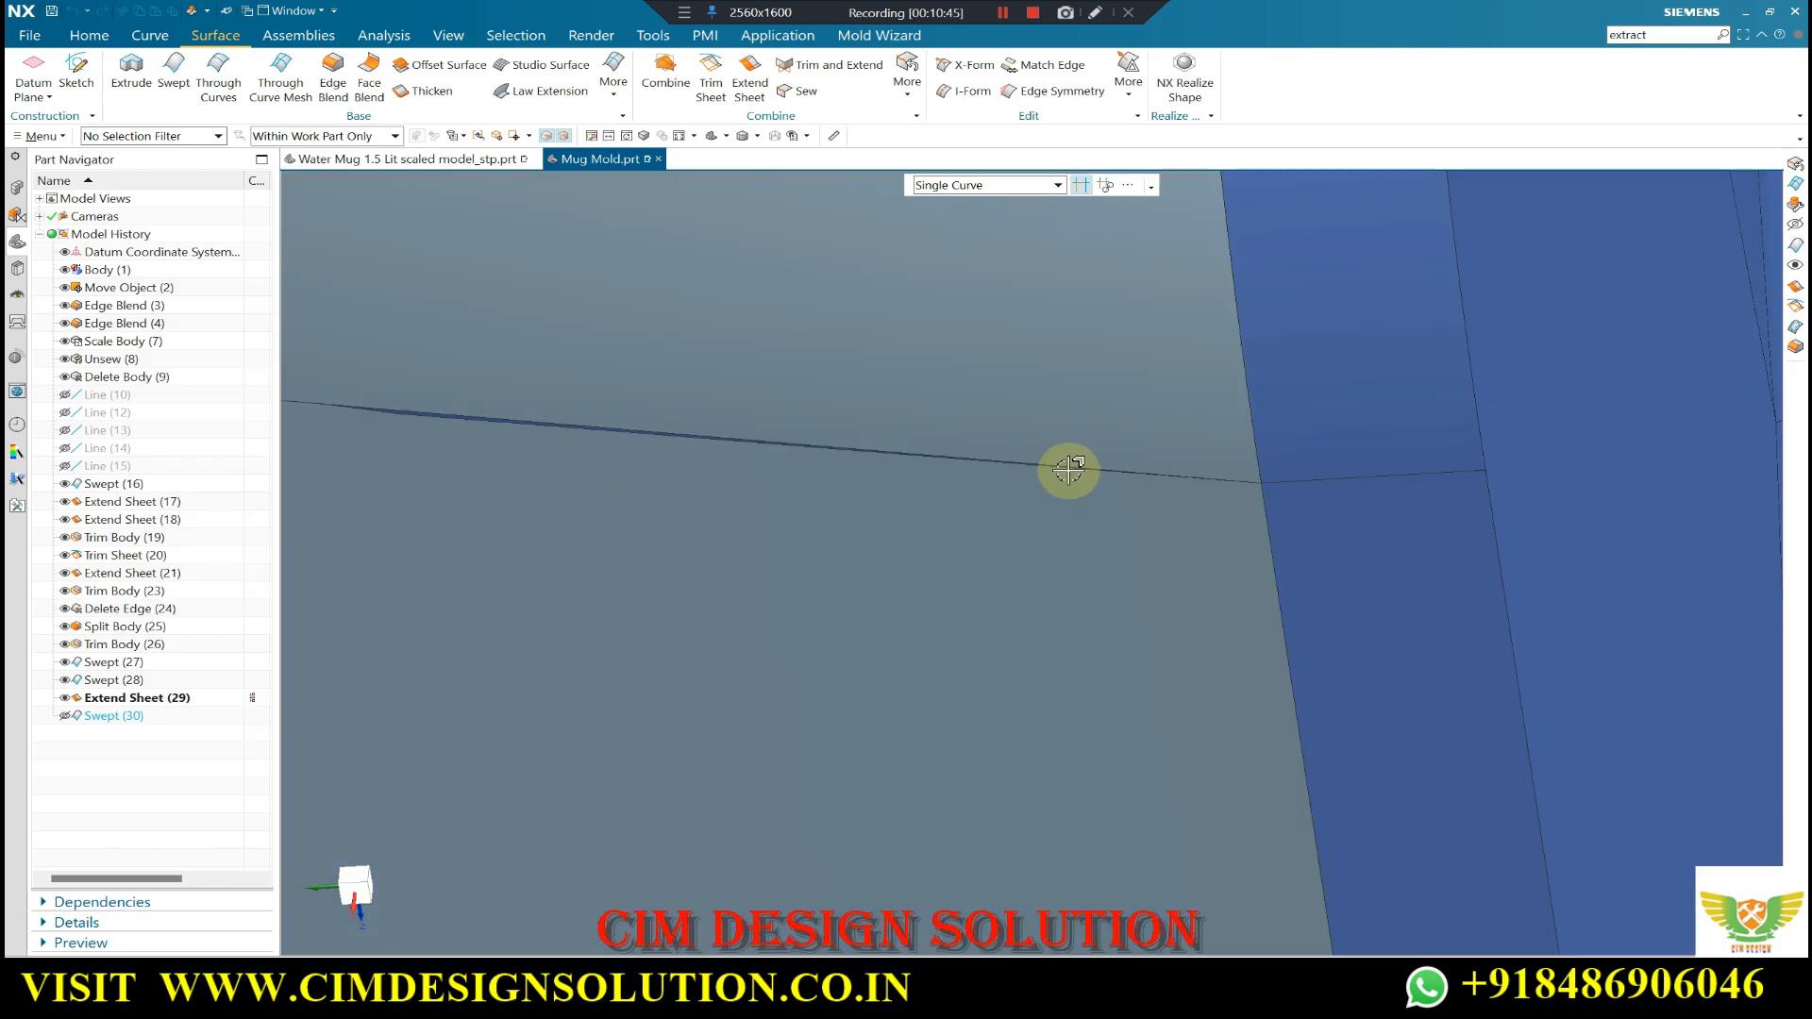
pyautogui.scroll(-5, 1068, 469)
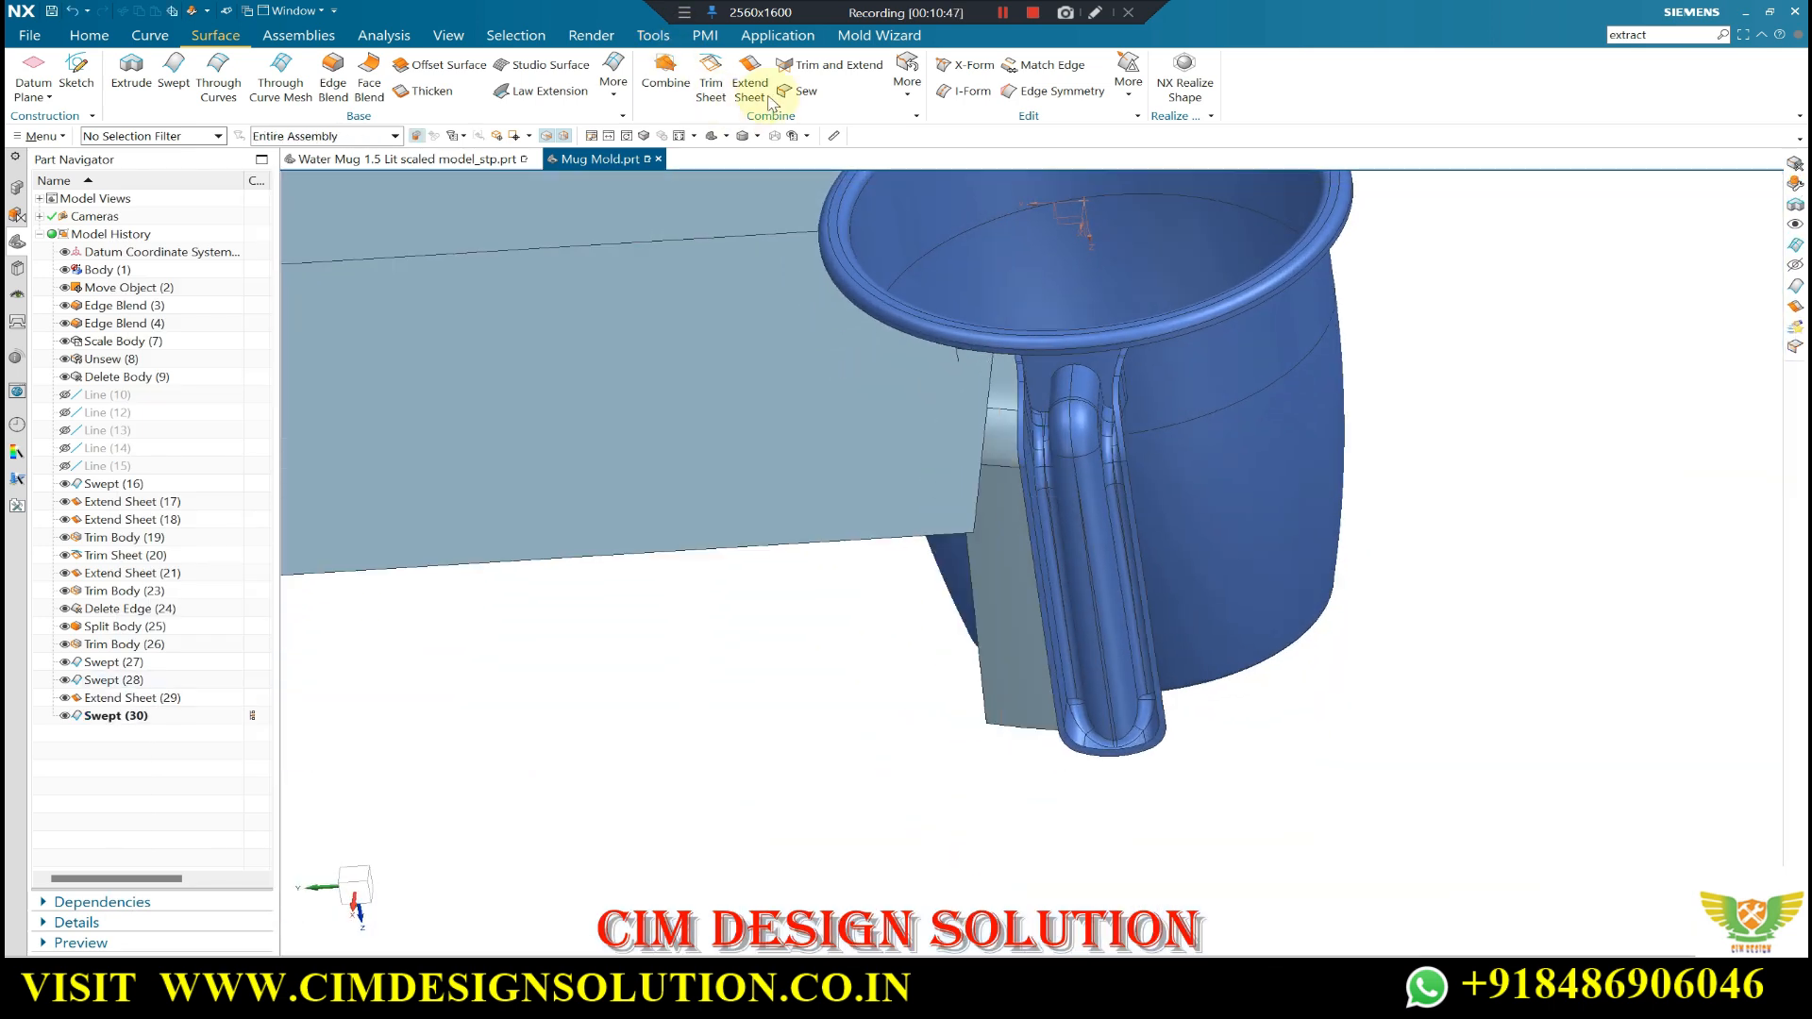
# - Sew the uppermost strip beside the handle to the two sheets below it
pyautogui.scroll(3, 961, 343)
pyautogui.click(853, 514)
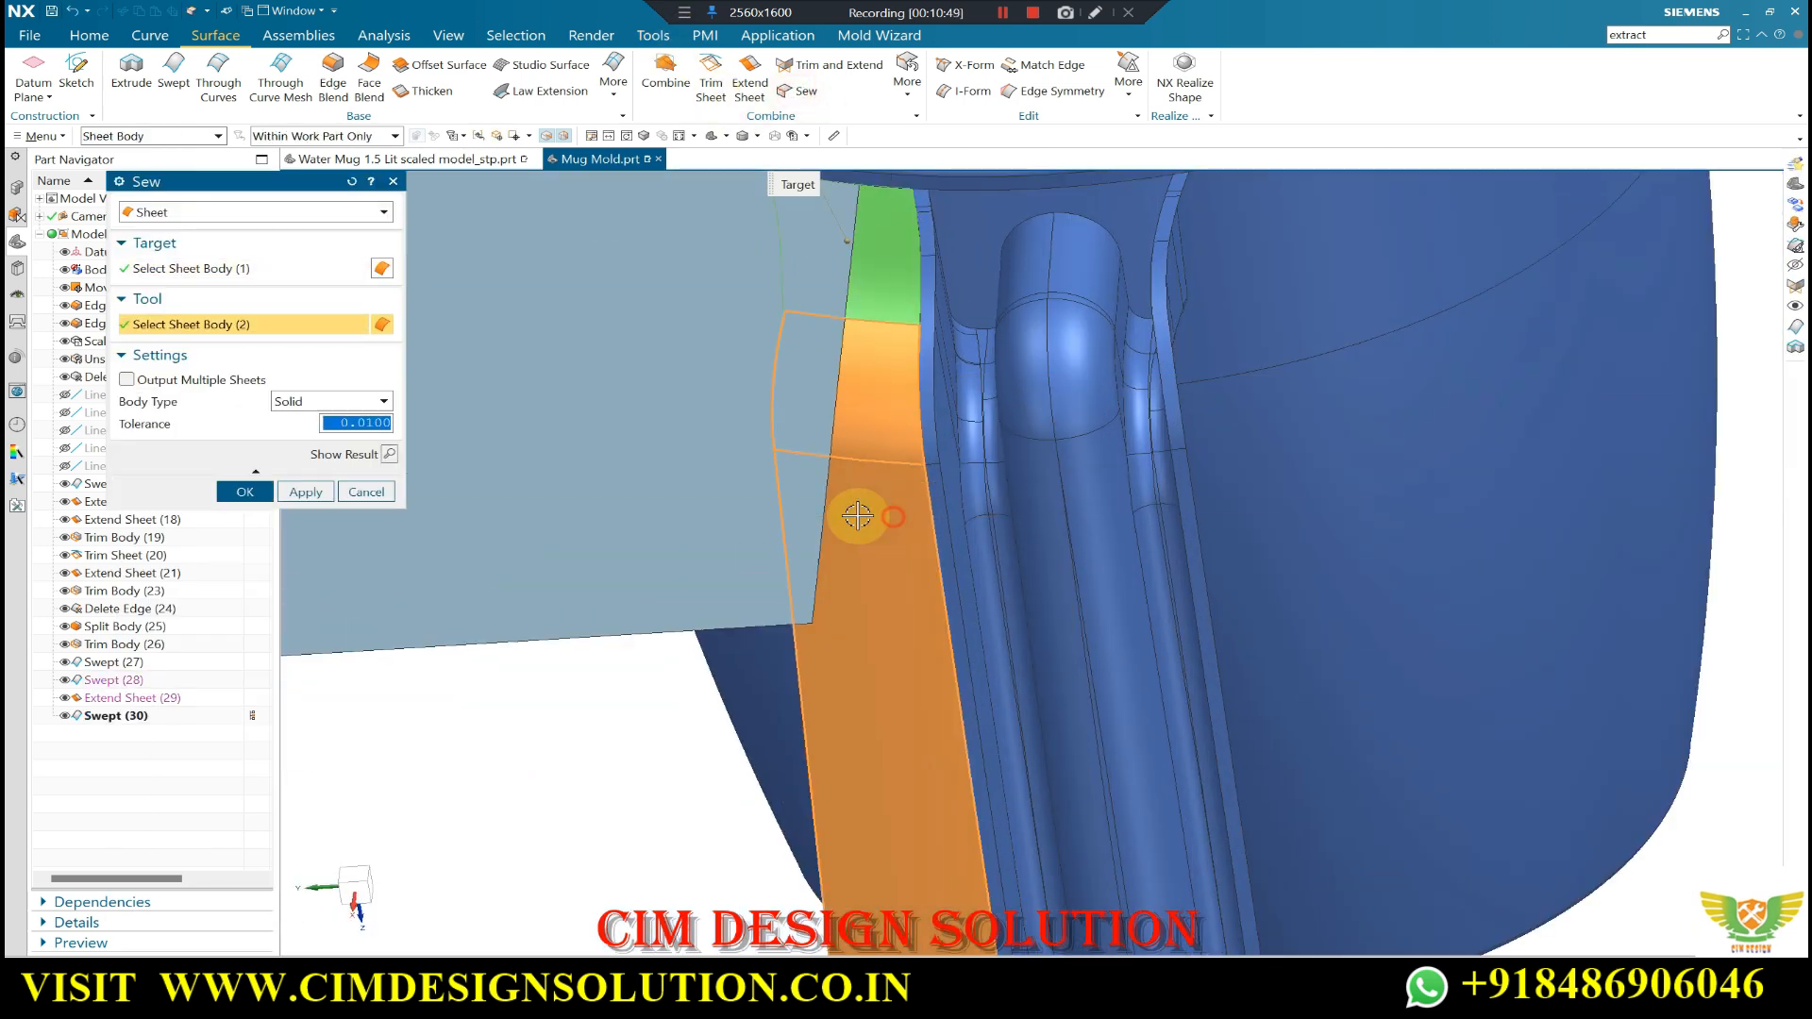
pyautogui.middleClick(513, 400)
# - Update the display and examine the sewn sheets along the handle, from the upper seam to the lower end
pyautogui.scroll(5, 969, 403)
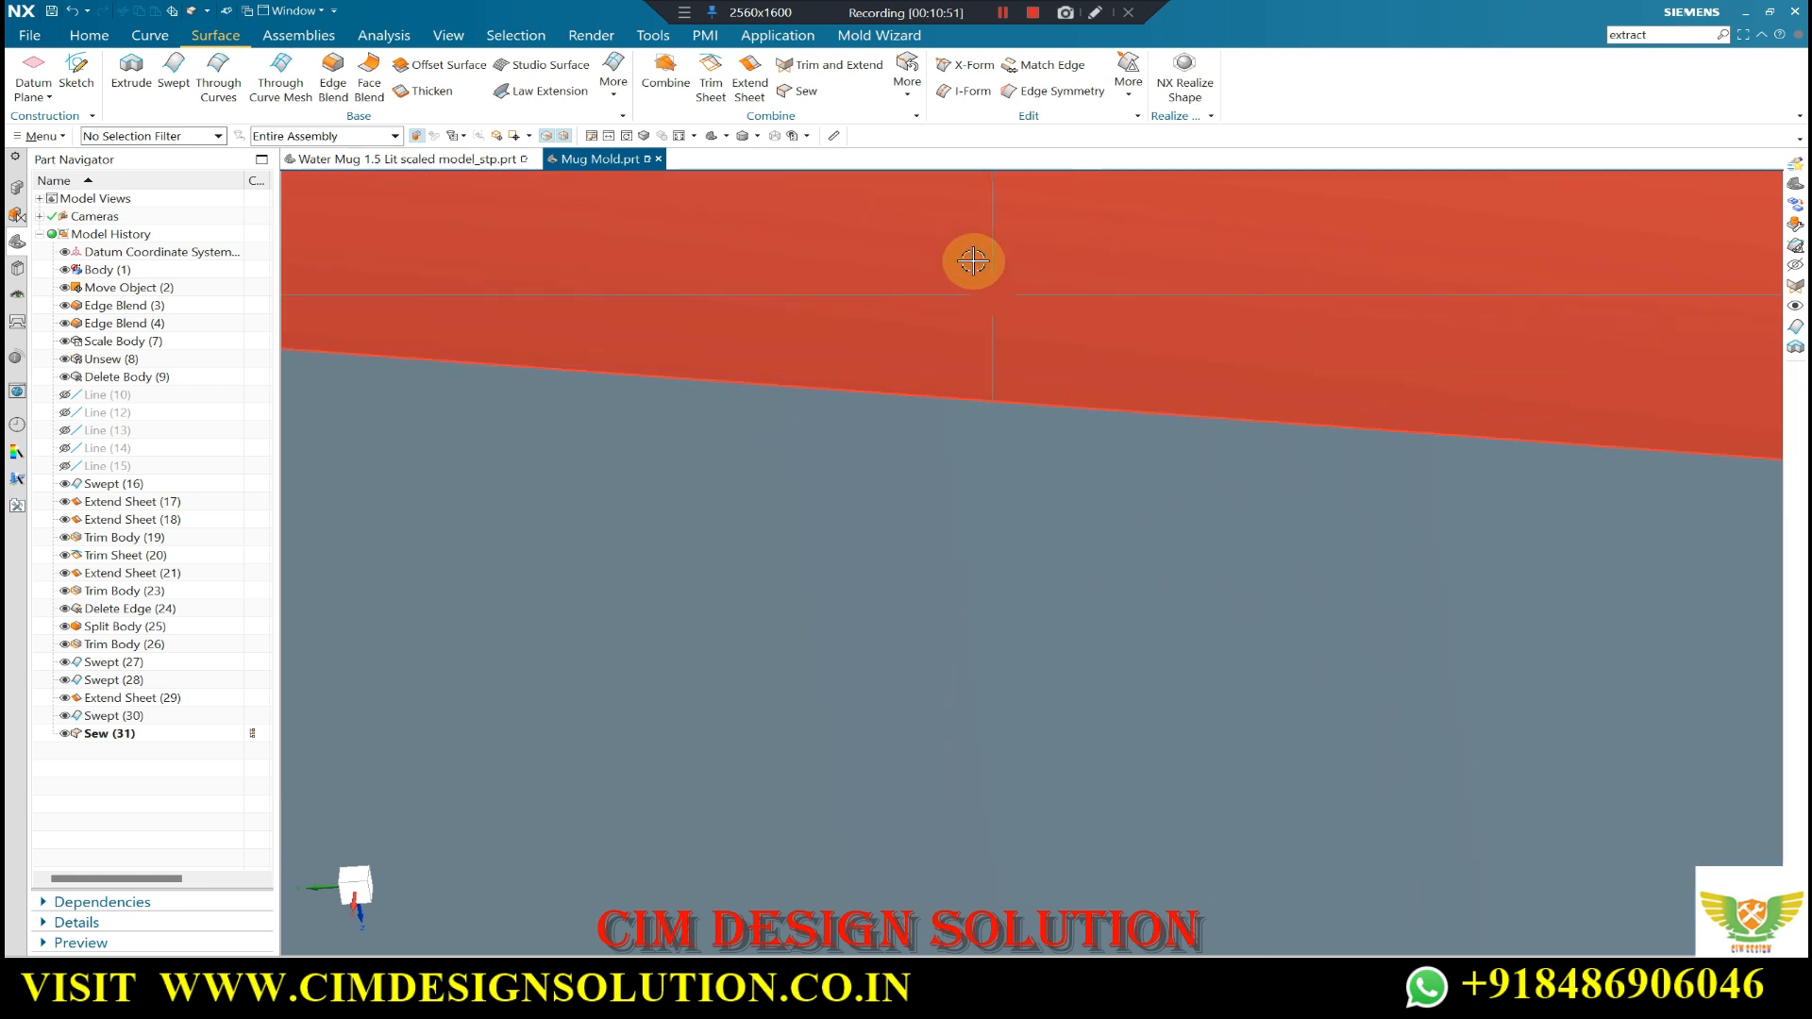
pyautogui.rightClick(971, 257)
pyautogui.click(1044, 352)
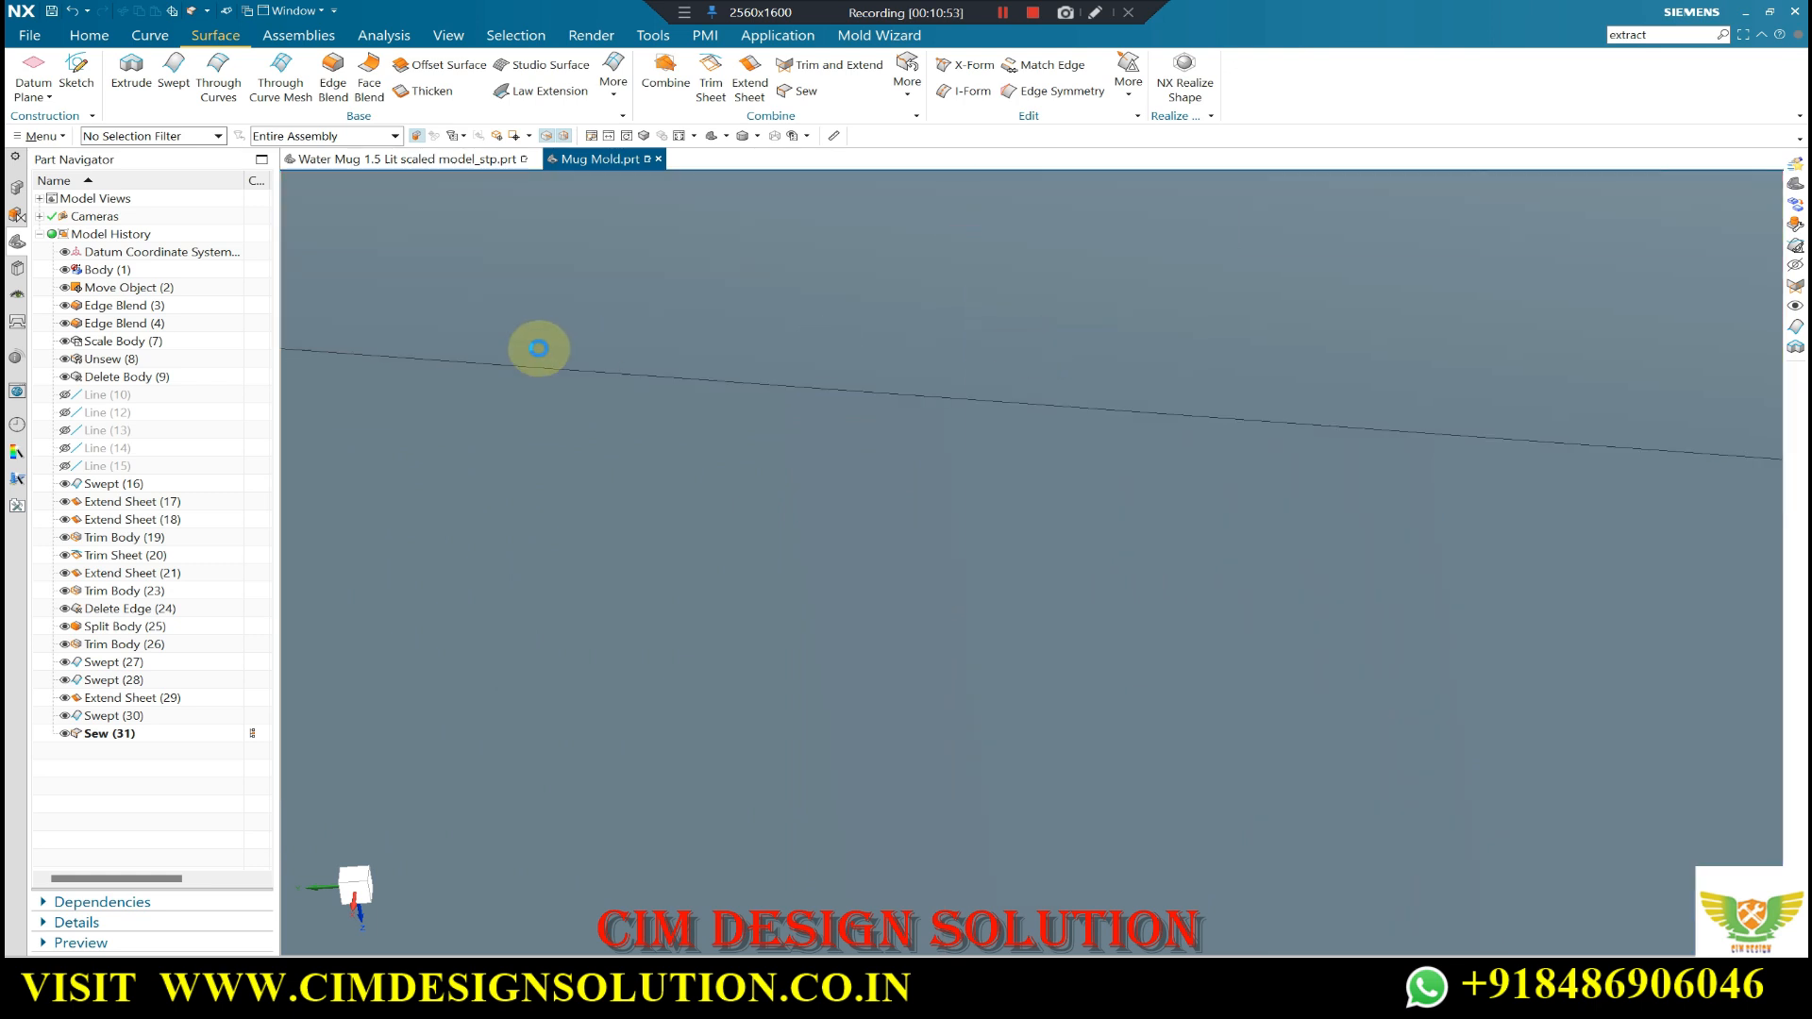
pyautogui.moveTo(952, 359)
pyautogui.mouseDown(button='middle')
pyautogui.moveTo(910, 372)
pyautogui.moveTo(972, 404)
pyautogui.moveTo(938, 424)
pyautogui.moveTo(974, 409)
pyautogui.moveTo(965, 380)
pyautogui.mouseUp(button='middle')
pyautogui.scroll(2, 975, 563)
pyautogui.moveTo(975, 562); pyautogui.dragTo(1021, 566, button='middle')
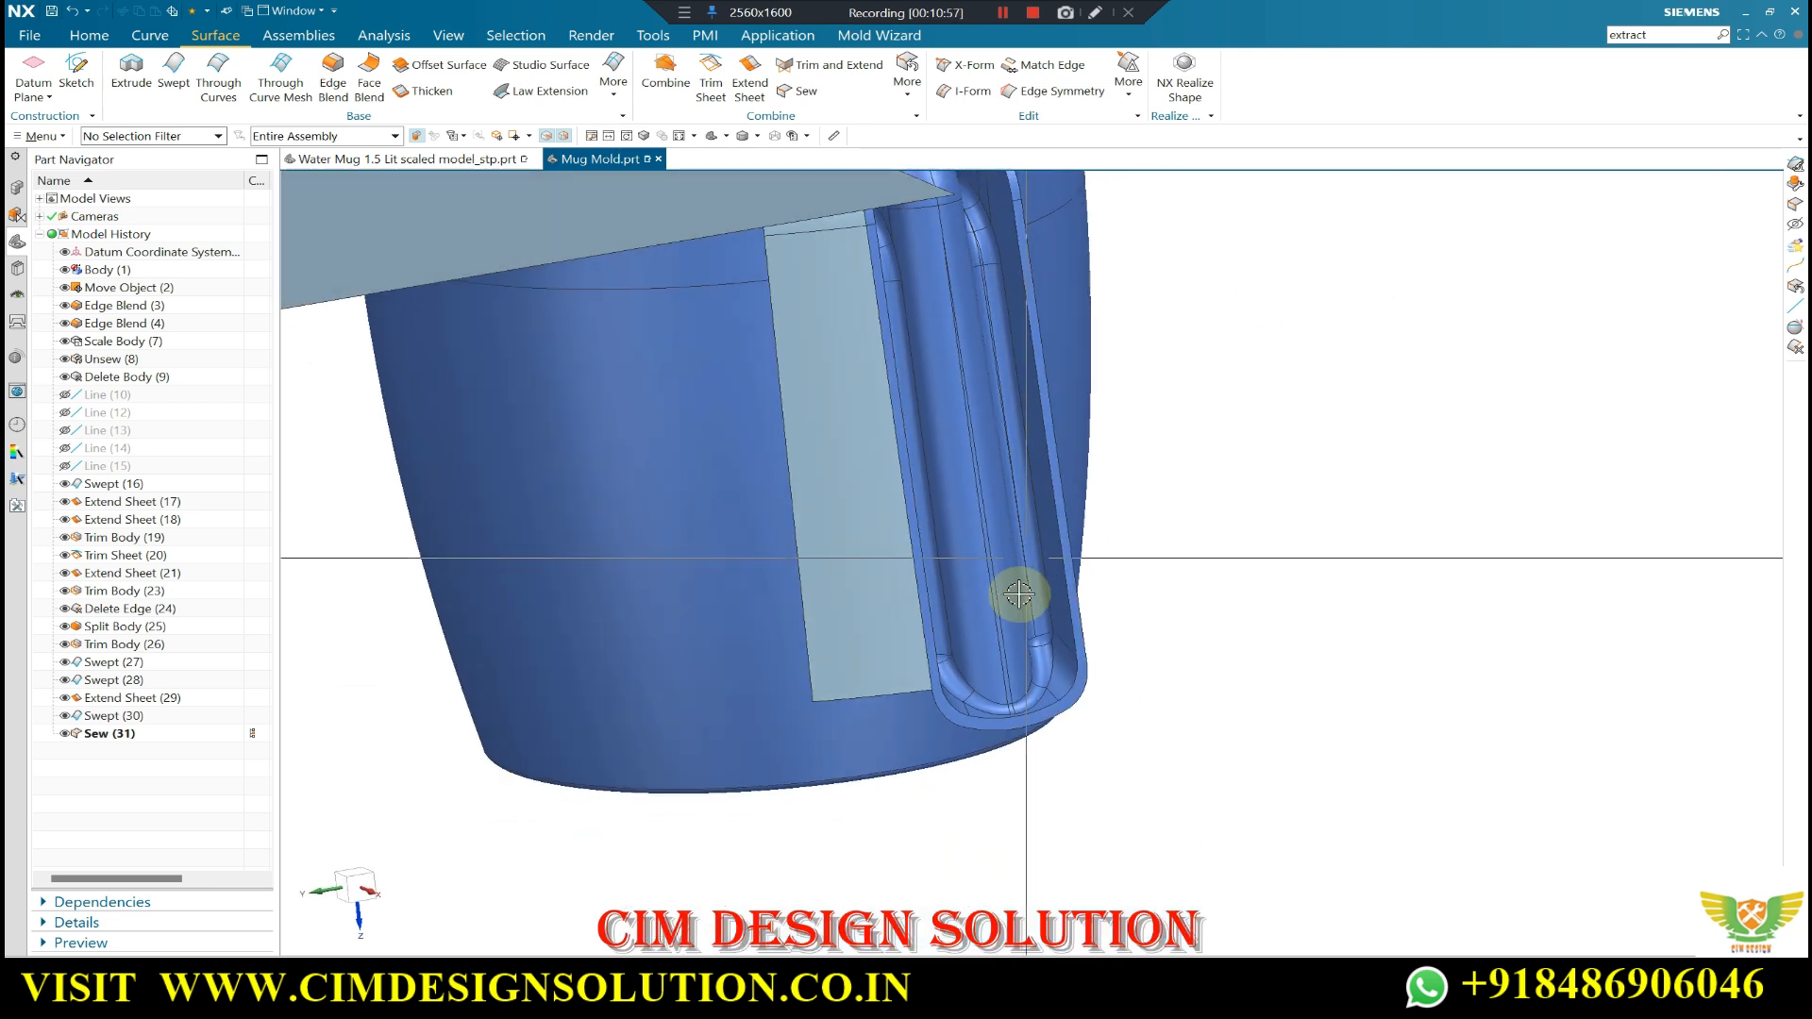
pyautogui.scroll(5, 1002, 736)
pyautogui.moveTo(944, 486); pyautogui.dragTo(977, 578, button='middle')
pyautogui.scroll(-2, 993, 559)
pyautogui.moveTo(1166, 483); pyautogui.dragTo(1114, 600, button='middle')
pyautogui.scroll(-2, 1101, 602)
pyautogui.moveTo(954, 458); pyautogui.dragTo(911, 499, button='middle')
# - Try to mirror the sewn sheet body to the opposite side of the handle with Mirror Geometry
pyautogui.click(614, 76)
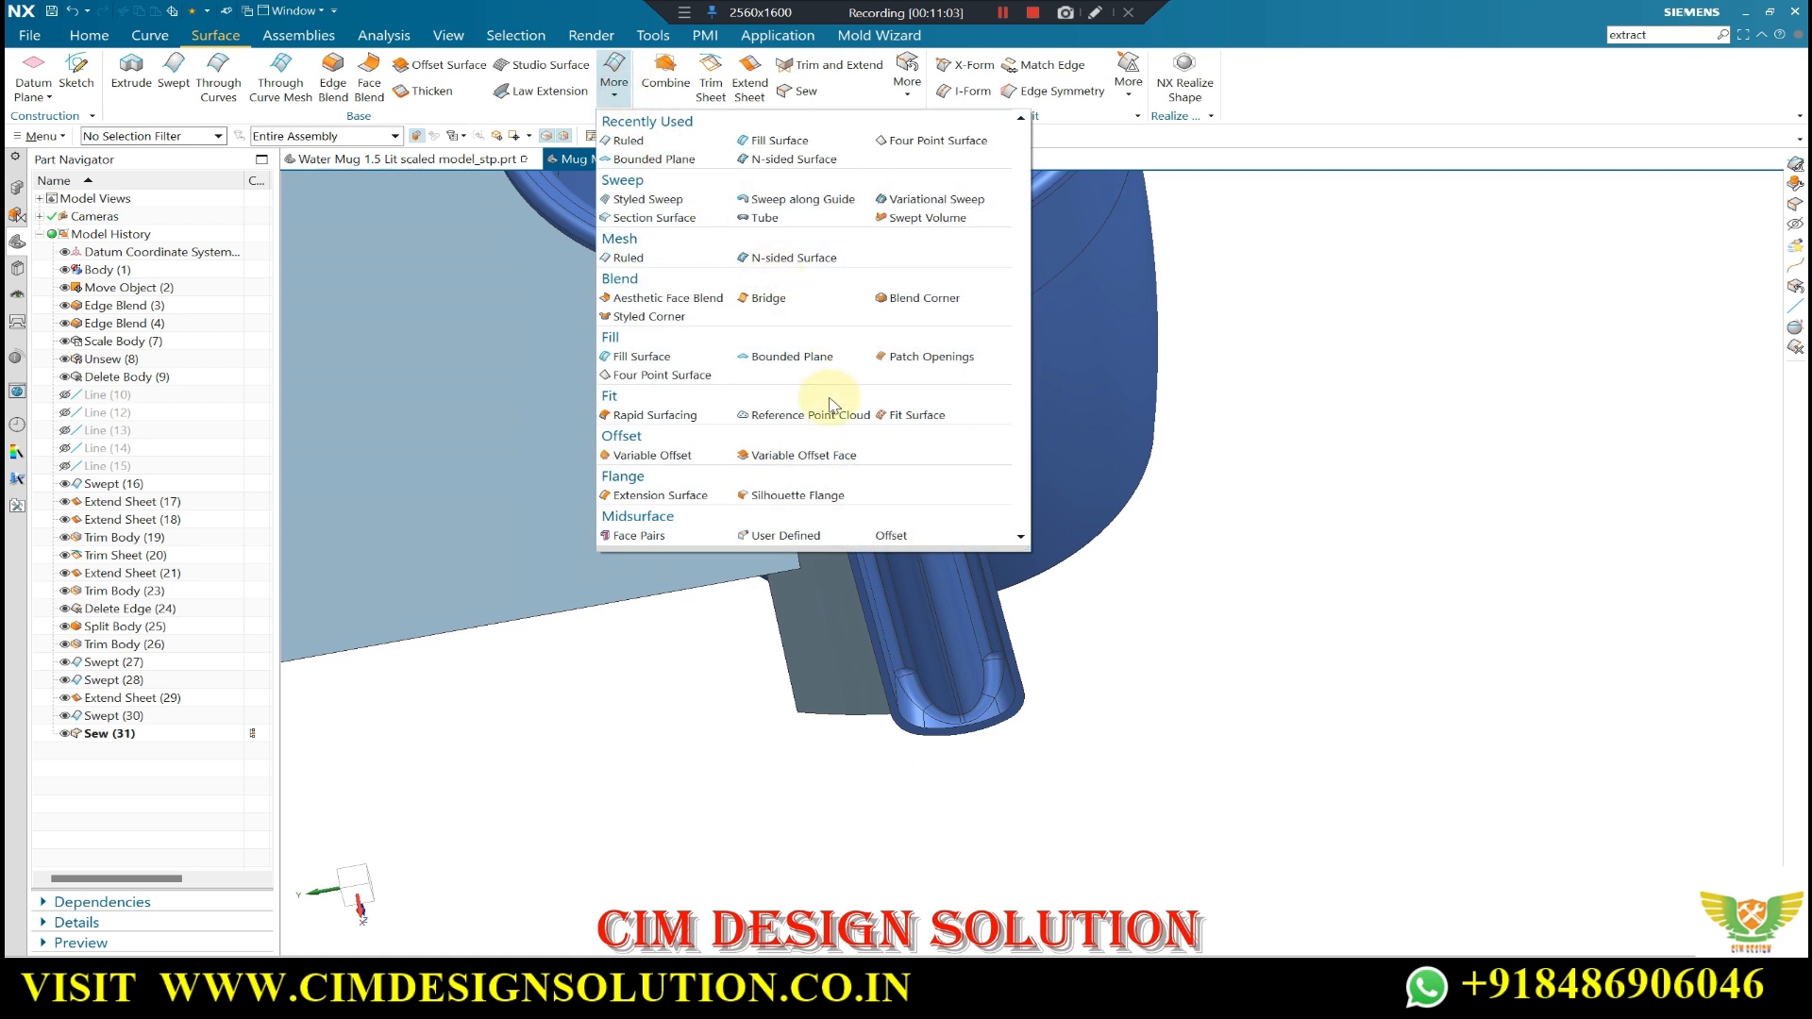
pyautogui.click(89, 35)
pyautogui.click(644, 76)
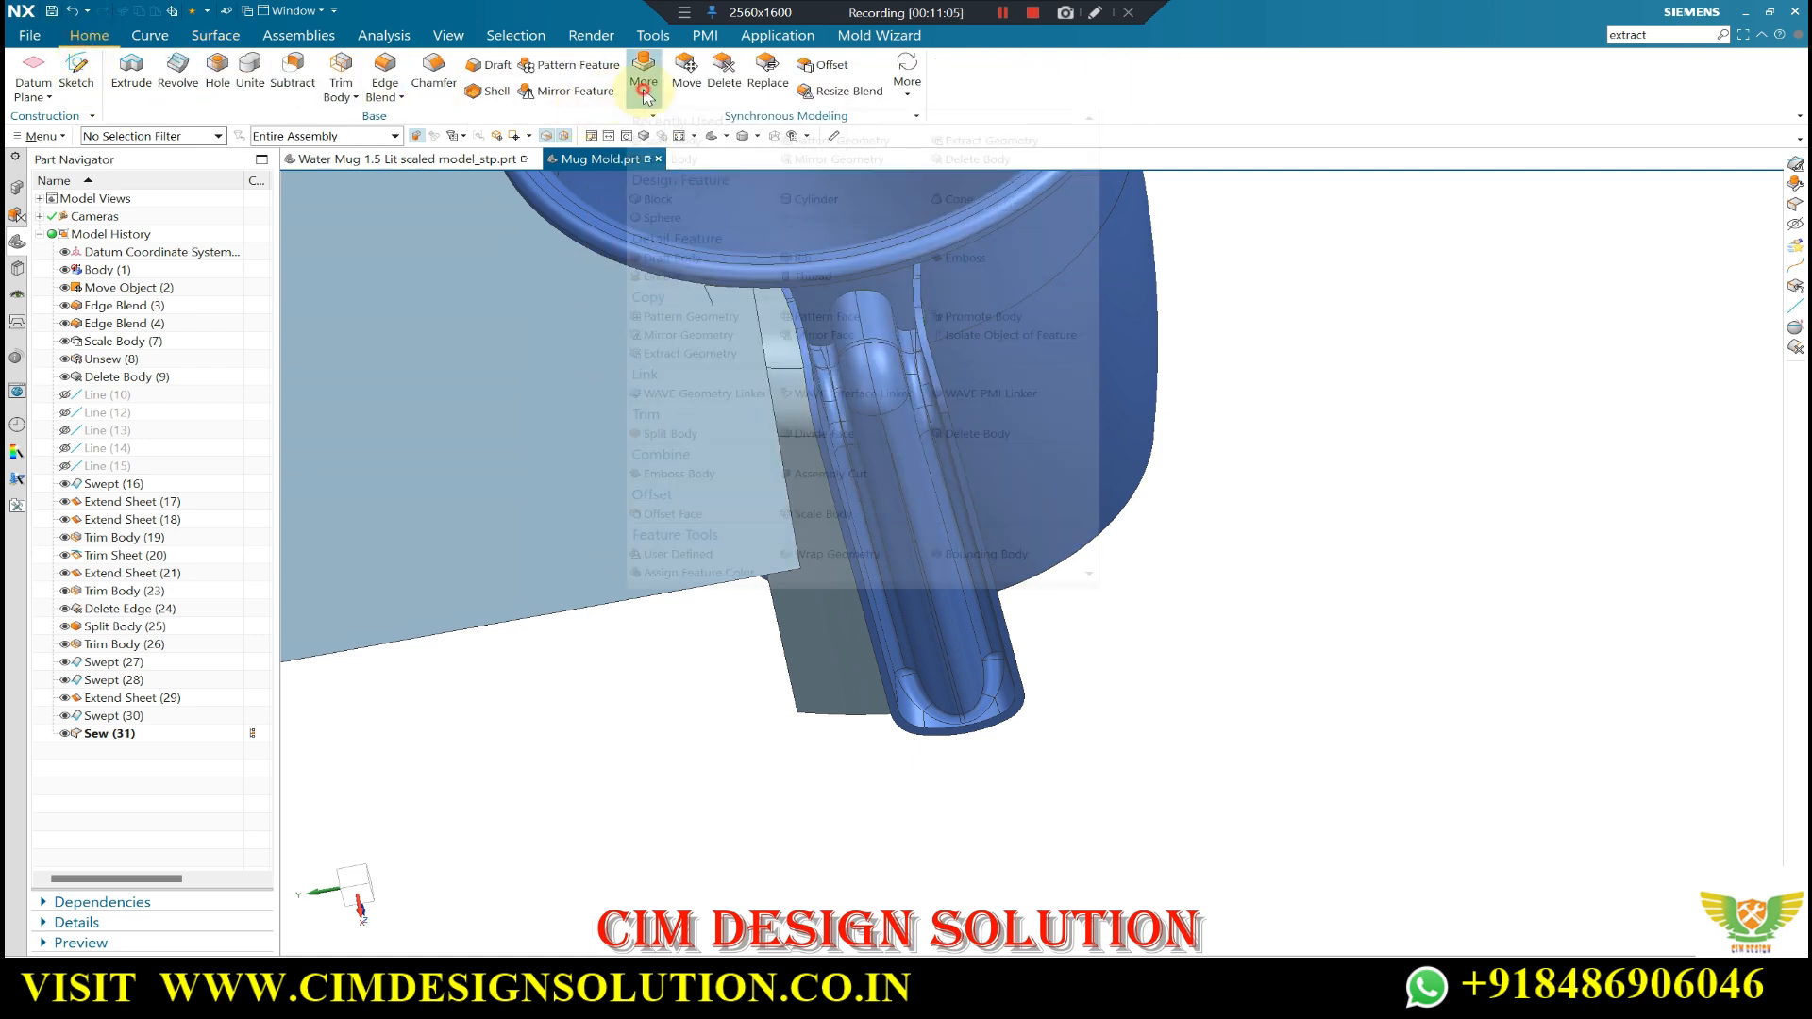
pyautogui.click(687, 337)
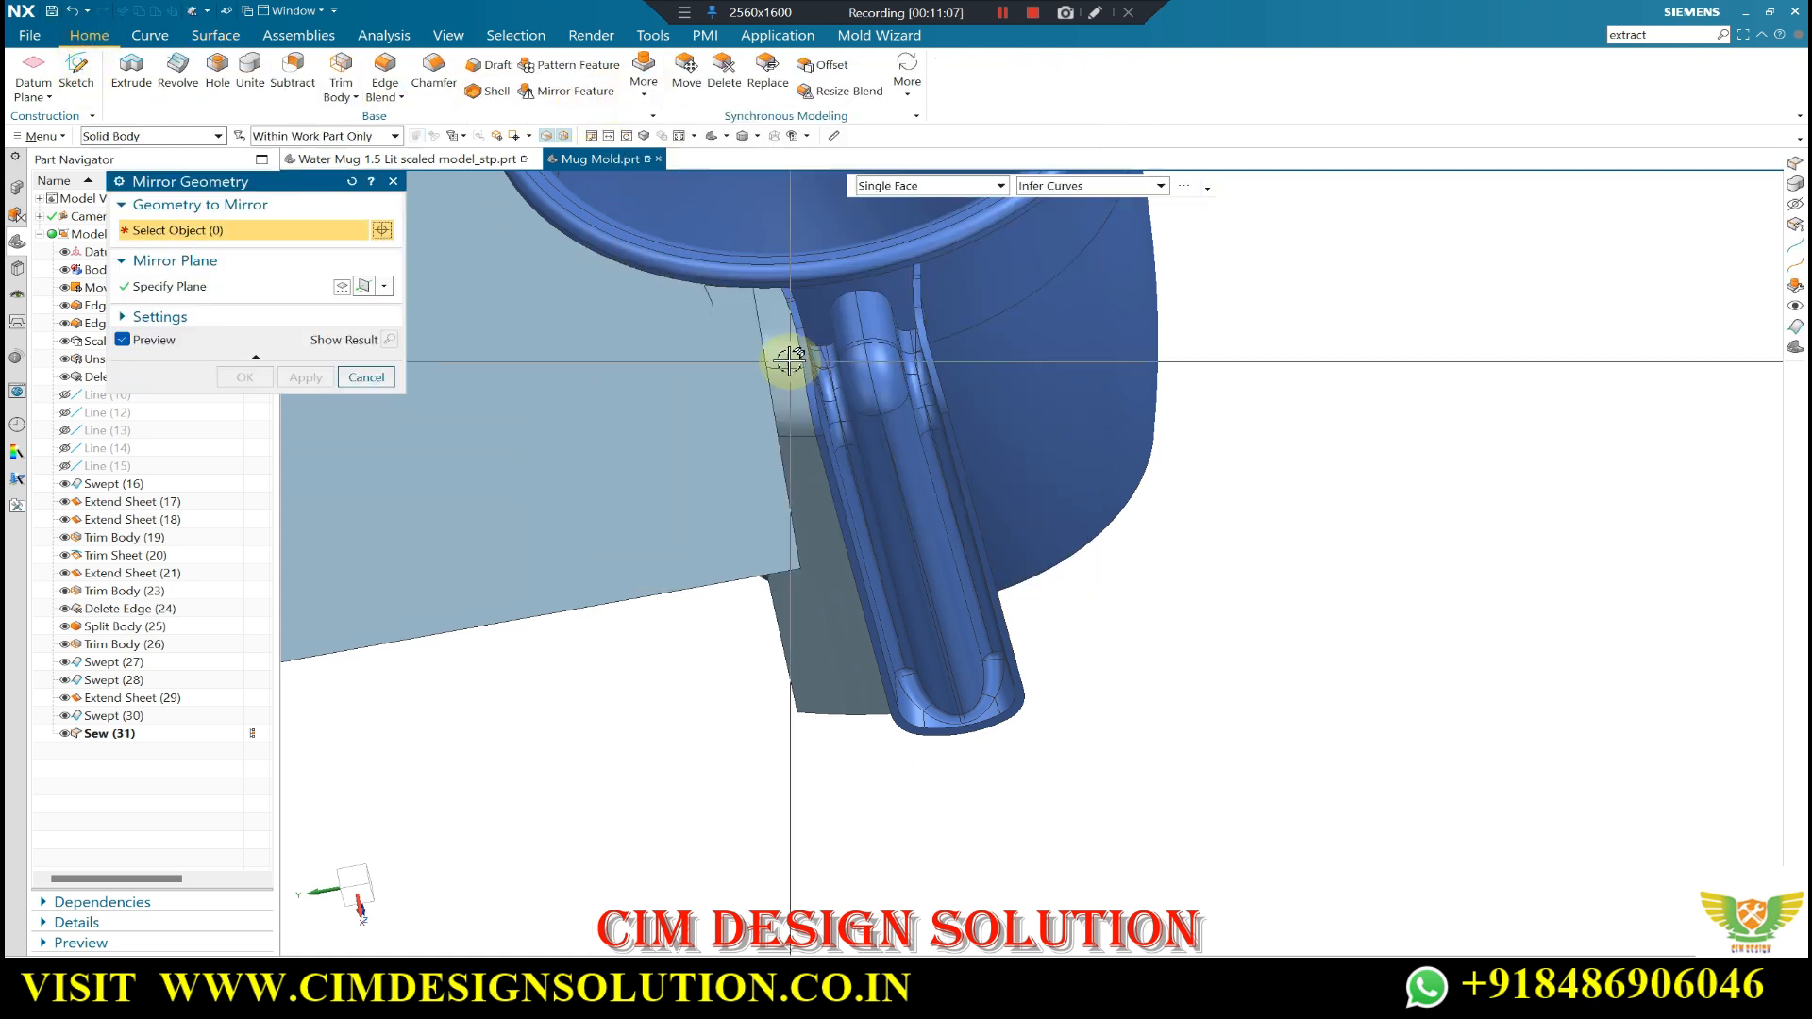
pyautogui.click(177, 133)
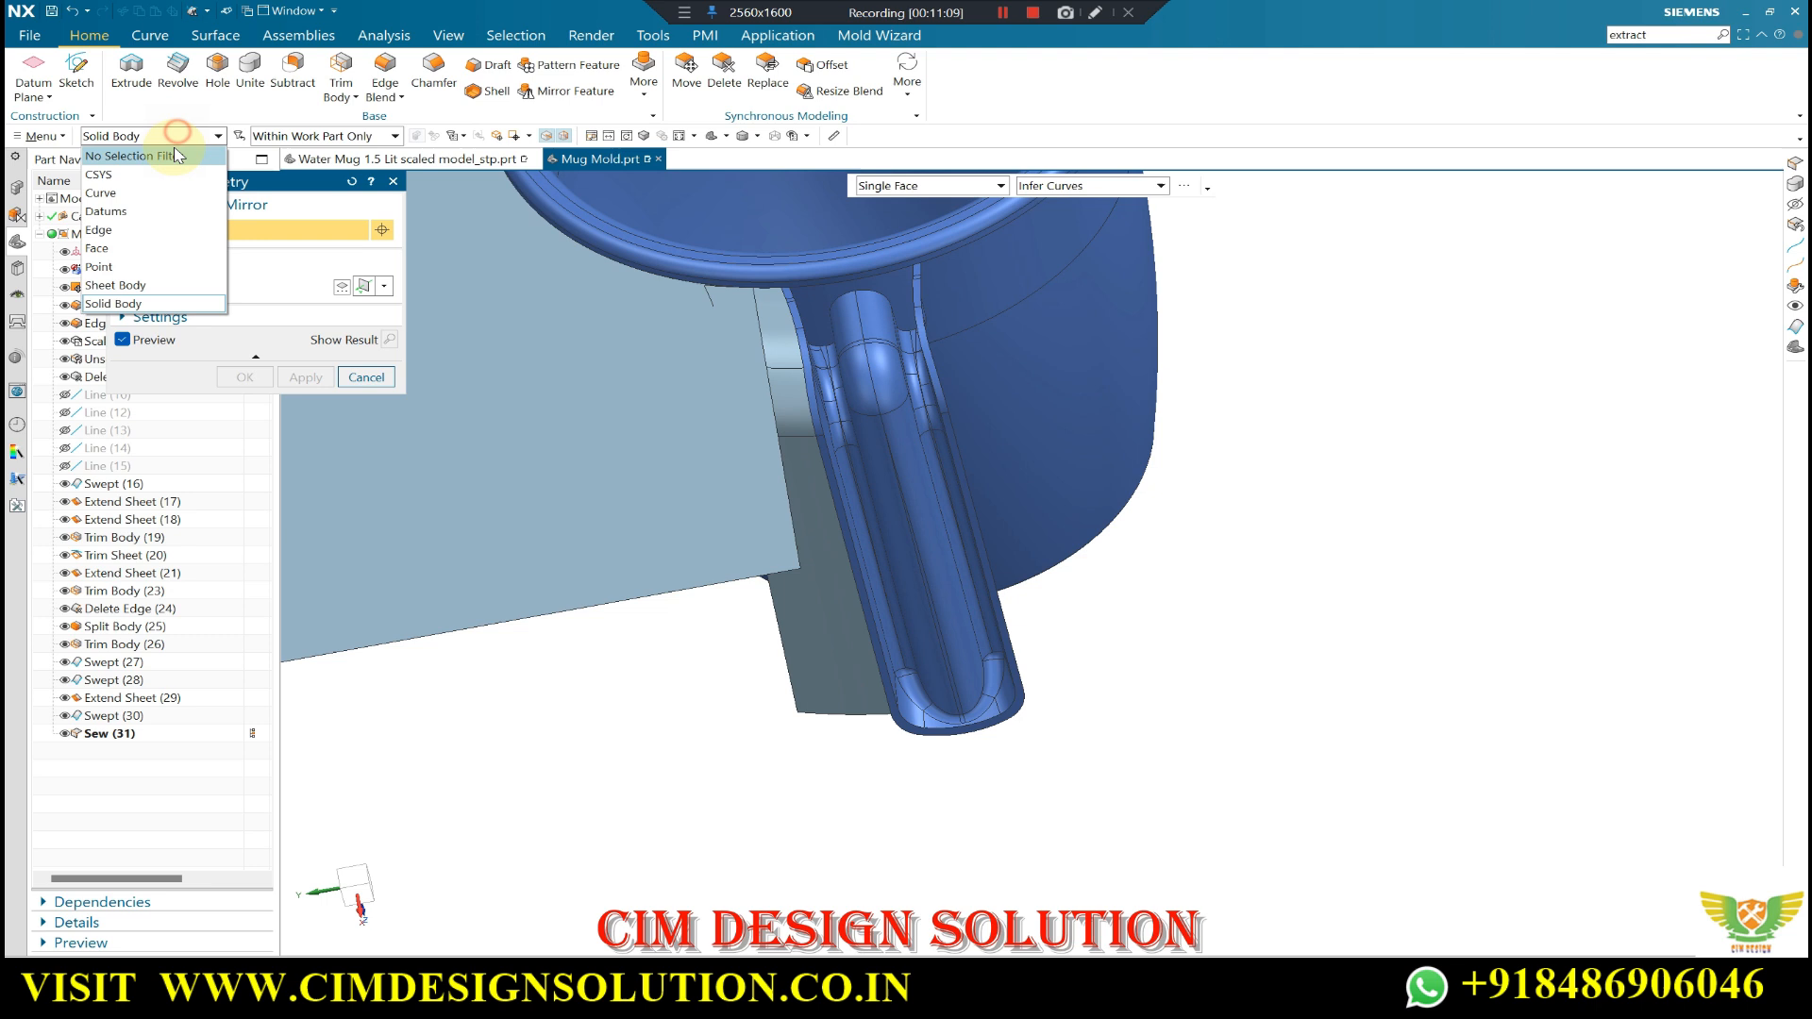
pyautogui.click(113, 285)
pyautogui.click(788, 342)
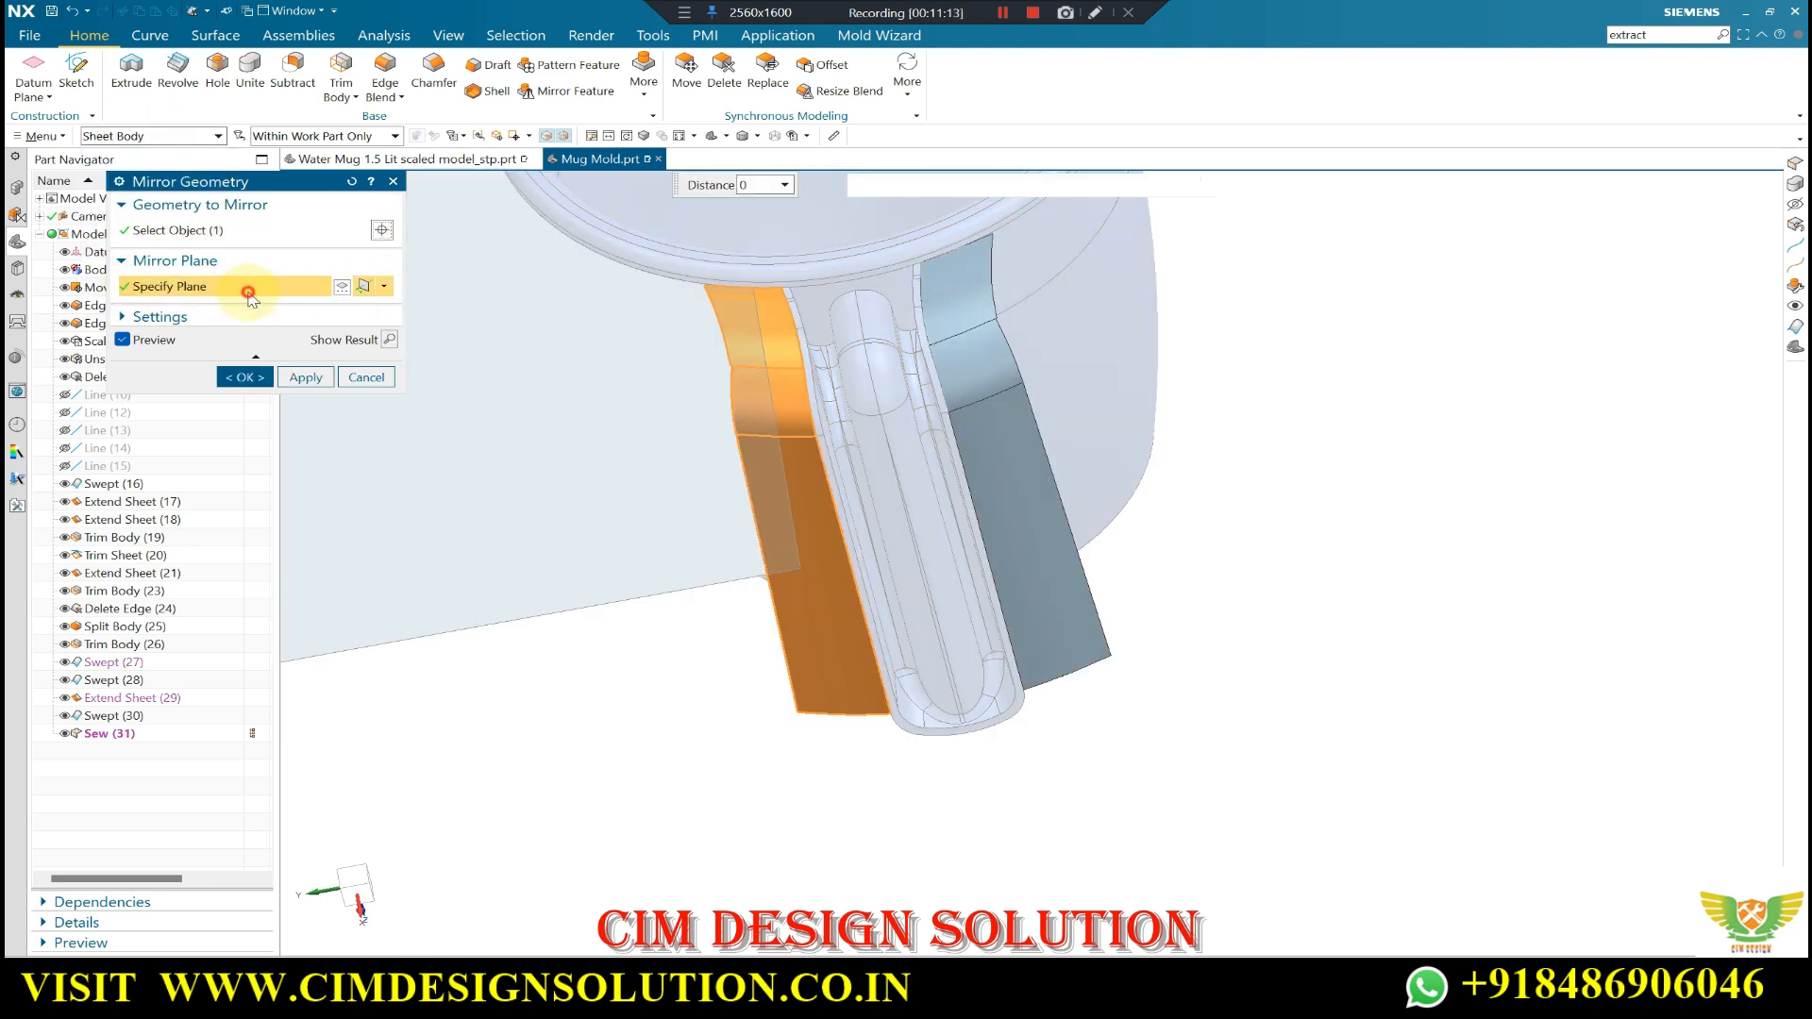
# - Examine the mirrored preview beside the handle from above and from the front, and cancel the mirroring
pyautogui.scroll(-2, 849, 482)
pyautogui.moveTo(1007, 469); pyautogui.dragTo(982, 489, button='middle')
pyautogui.scroll(3, 882, 476)
pyautogui.moveTo(878, 460); pyautogui.dragTo(1109, 453, button='middle')
pyautogui.press('F8')
pyautogui.moveTo(1029, 550); pyautogui.dragTo(876, 572, button='middle')
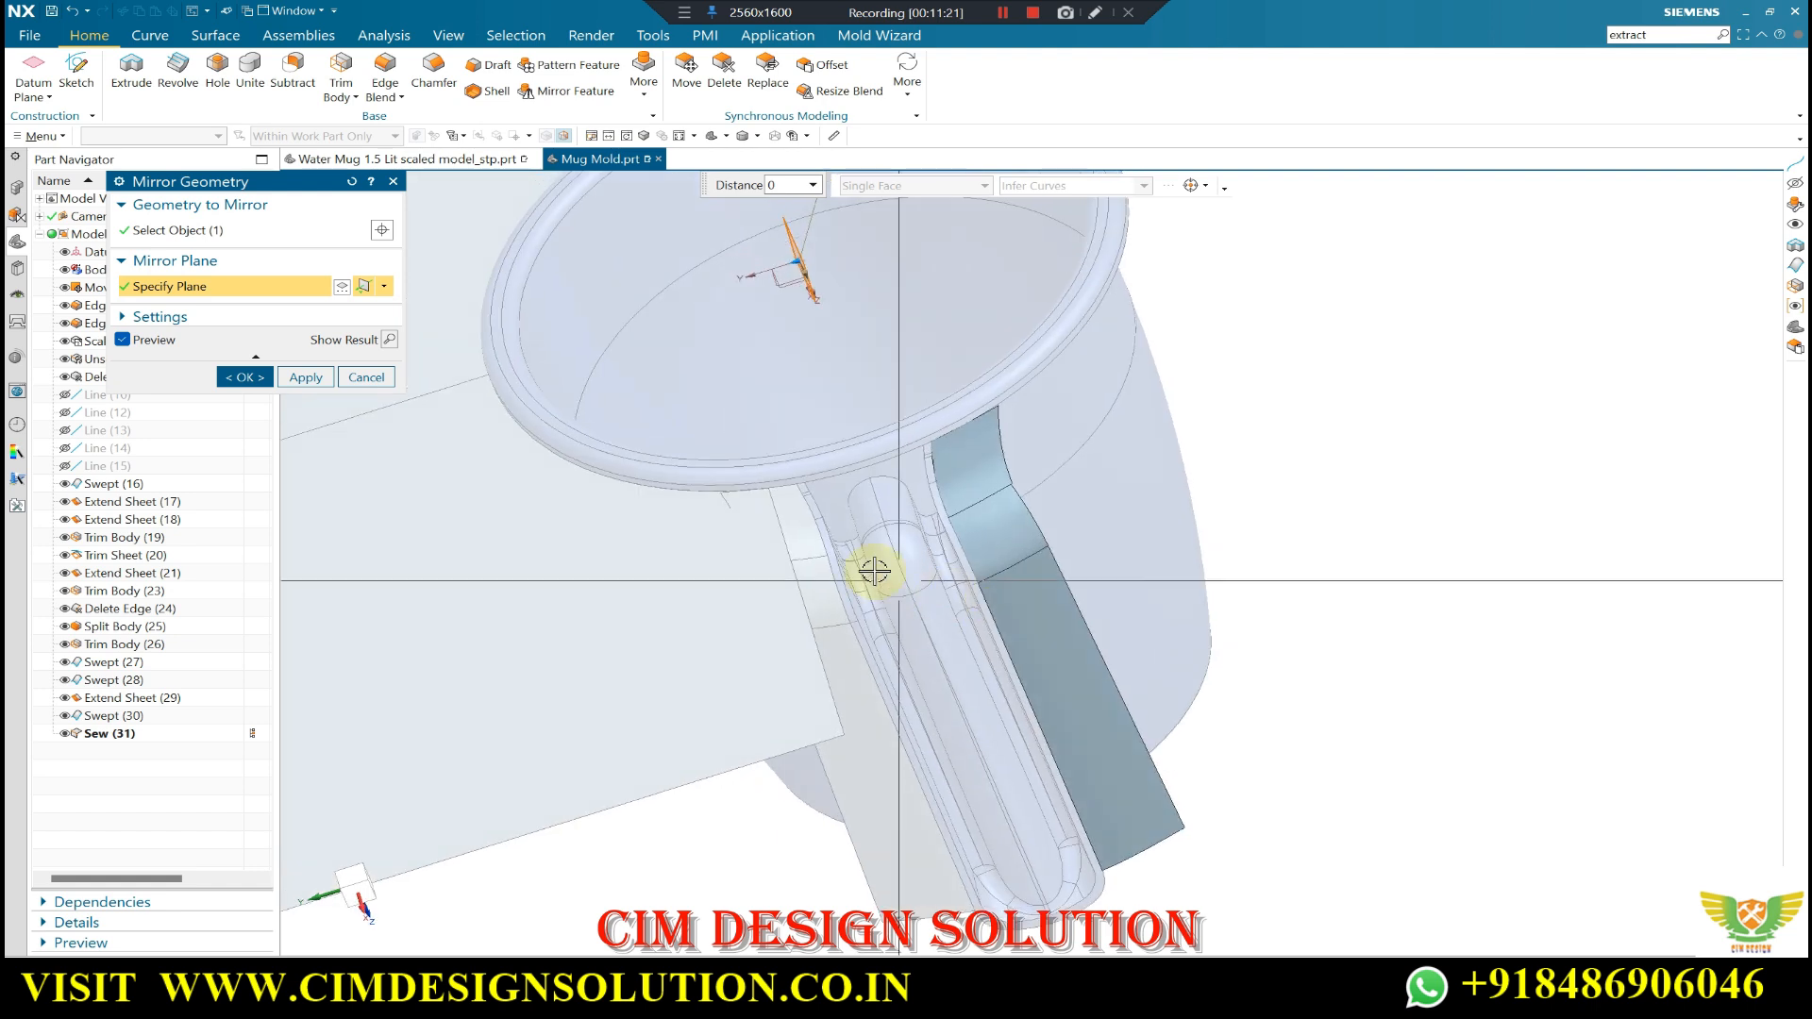
pyautogui.scroll(3, 876, 572)
pyautogui.scroll(-1, 858, 497)
pyautogui.scroll(2, 881, 623)
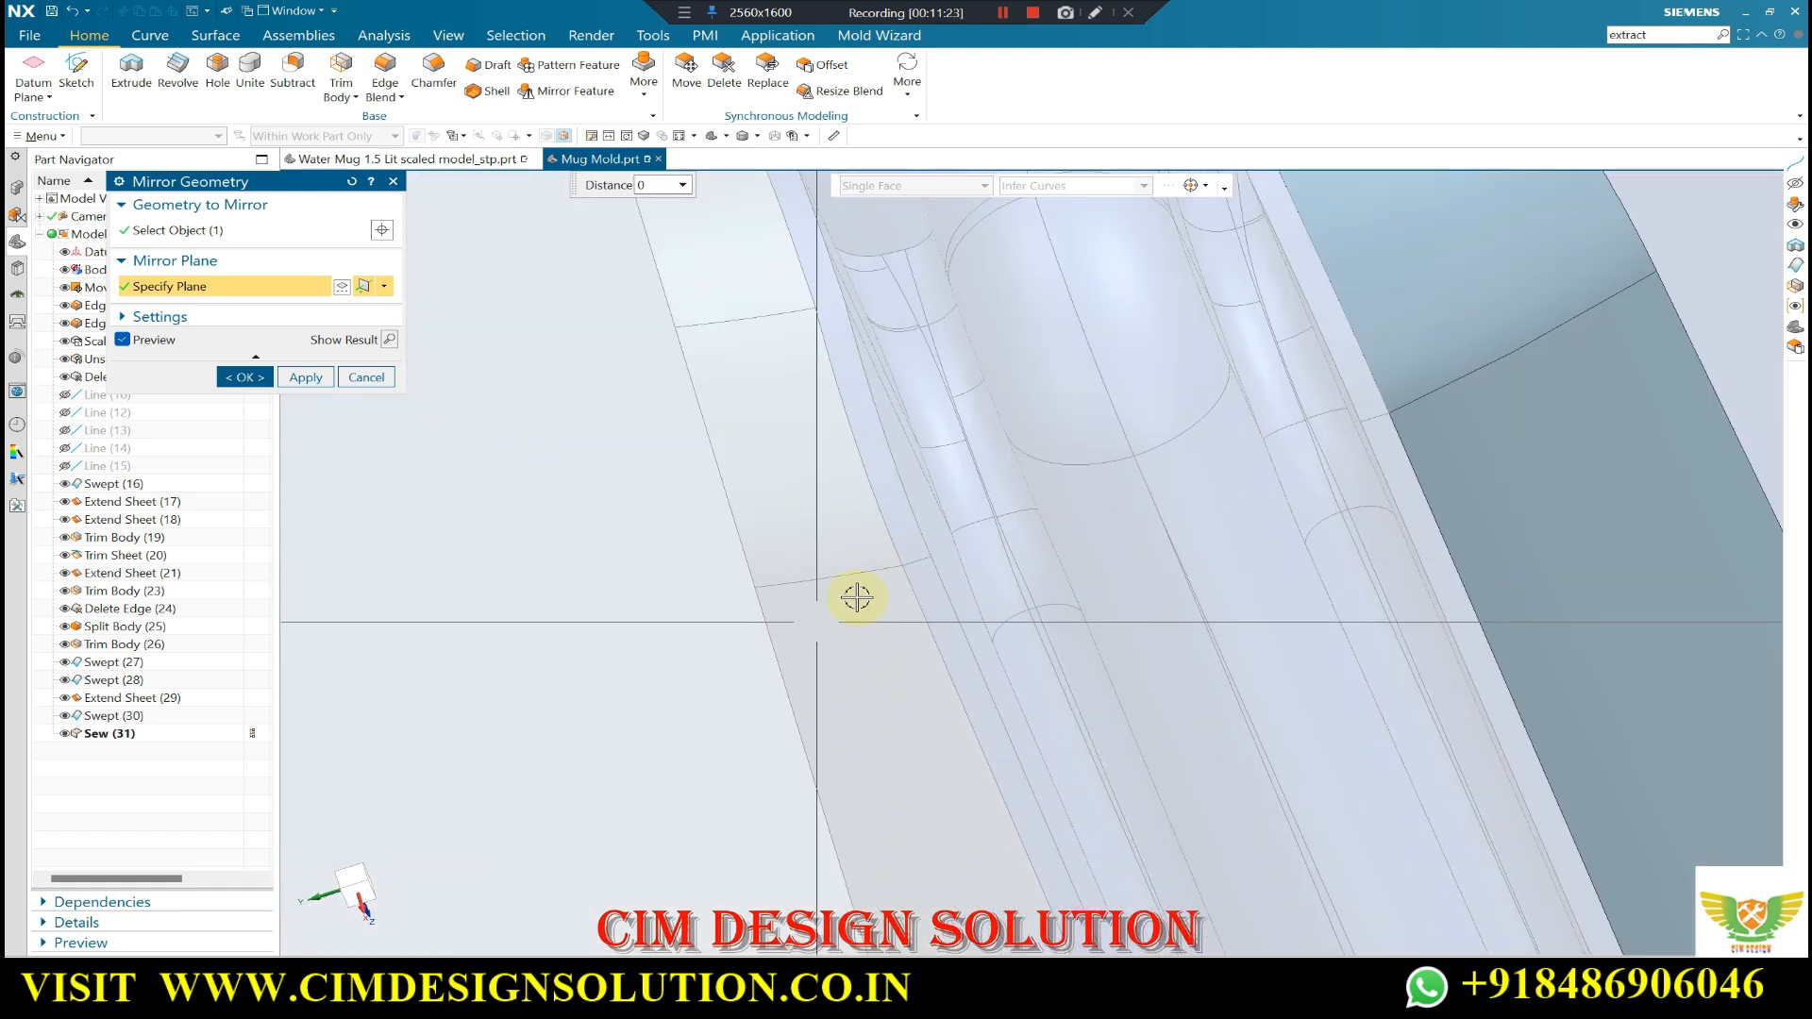
pyautogui.scroll(-5, 991, 430)
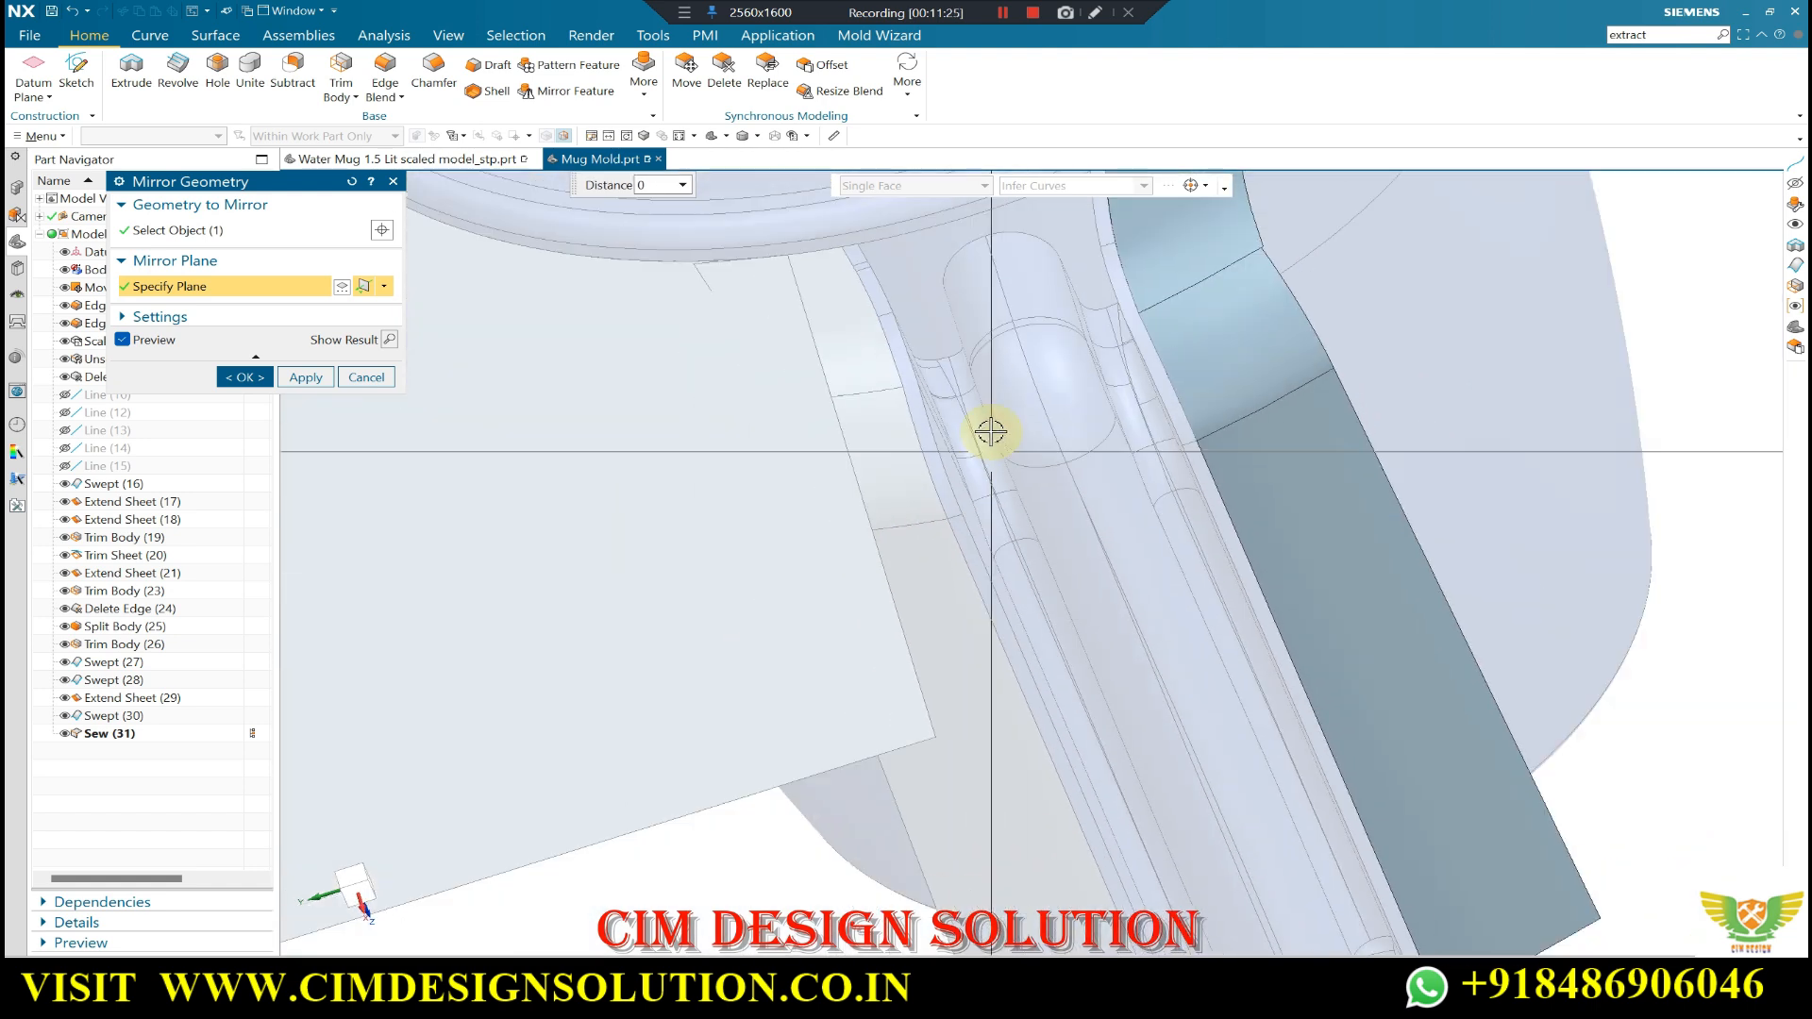
pyautogui.moveTo(1056, 433); pyautogui.dragTo(947, 428, button='middle')
pyautogui.scroll(1, 925, 412)
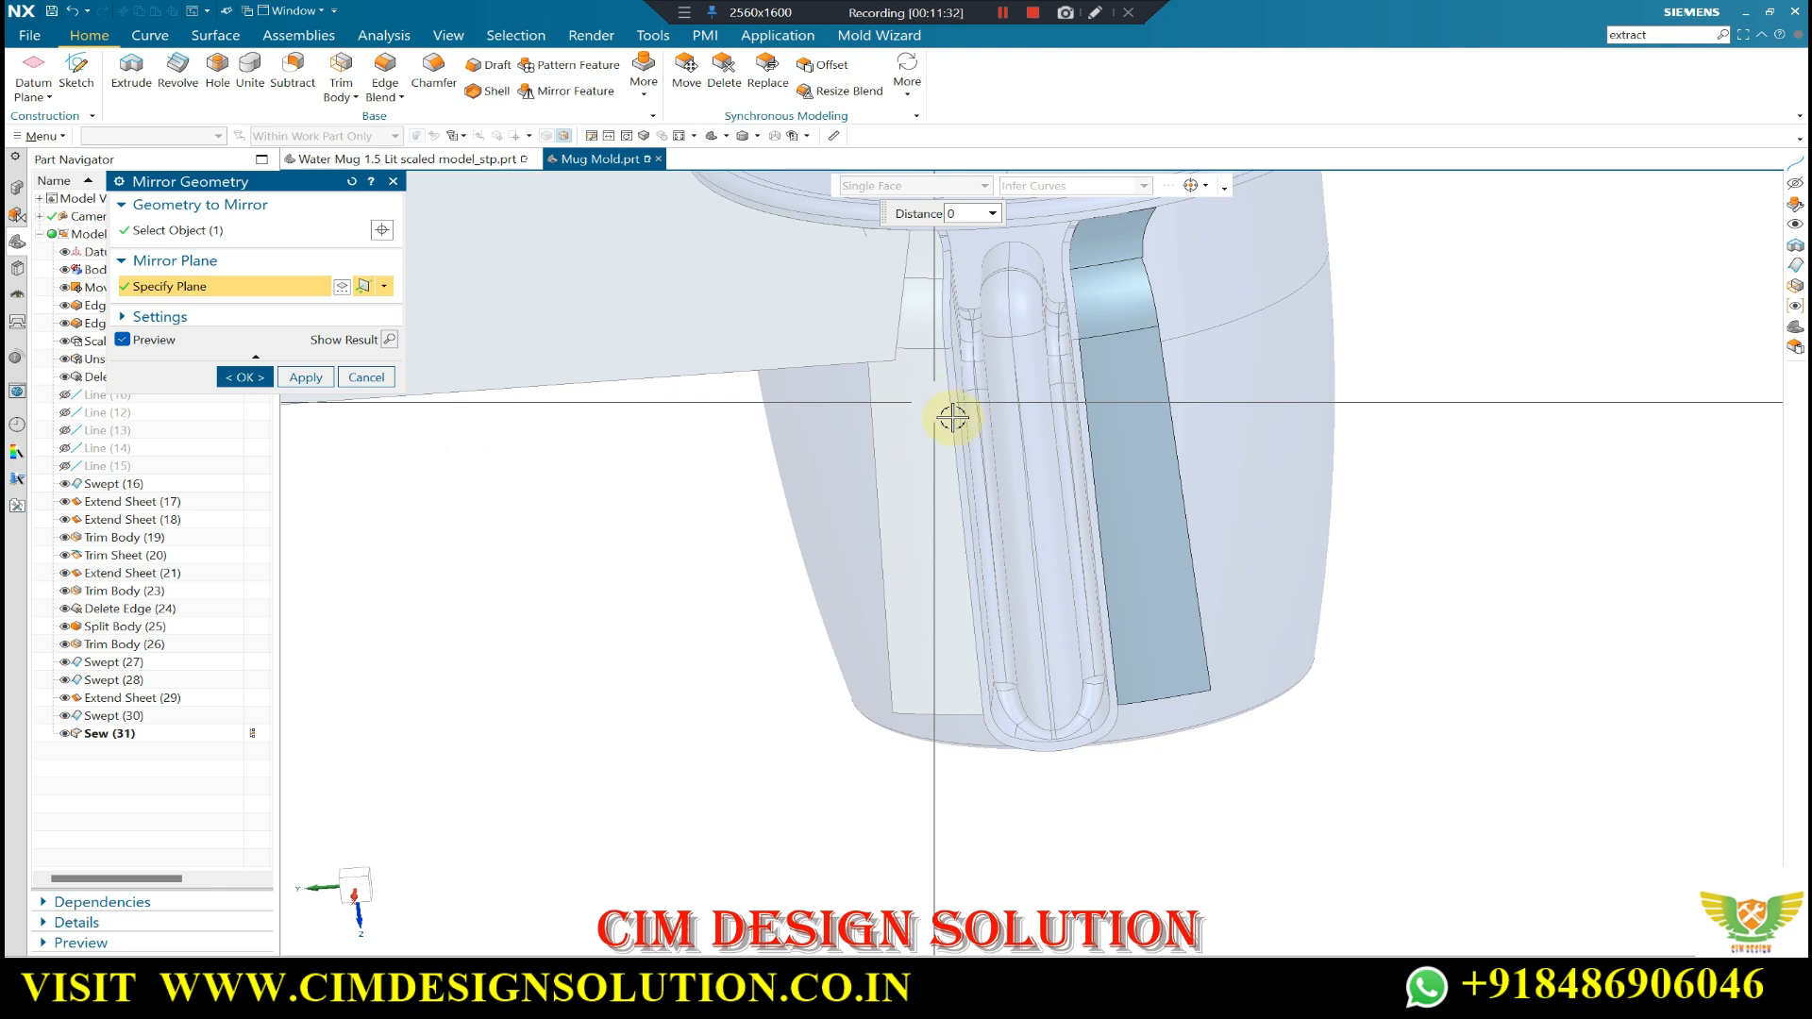
pyautogui.press('Escape')
# - Undo the sew and the last swept sheet beside the handle
pyautogui.scroll(-1, 913, 461)
pyautogui.moveTo(913, 460)
pyautogui.mouseDown(button='middle')
pyautogui.moveTo(931, 448)
pyautogui.moveTo(922, 469)
pyautogui.mouseUp(button='middle')
pyautogui.scroll(2, 951, 398)
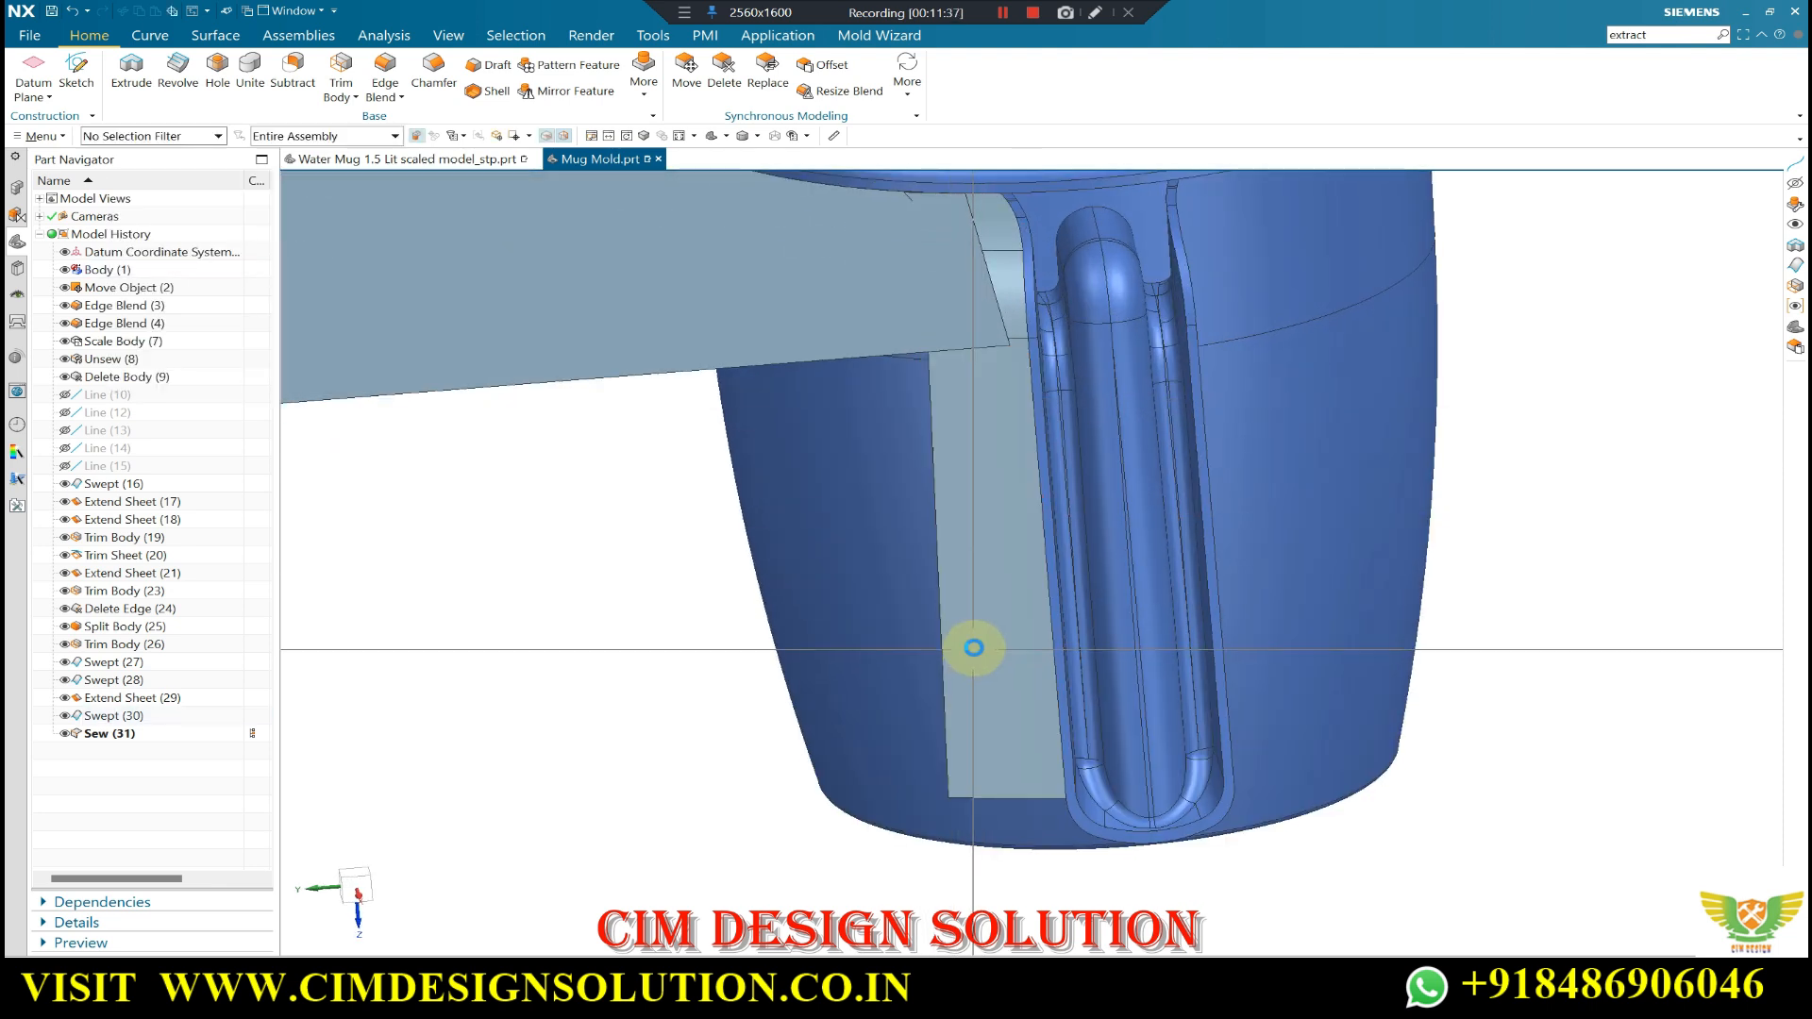
pyautogui.hotkey('ctrl', 'z')
pyautogui.hotkey('ctrl', 'z')
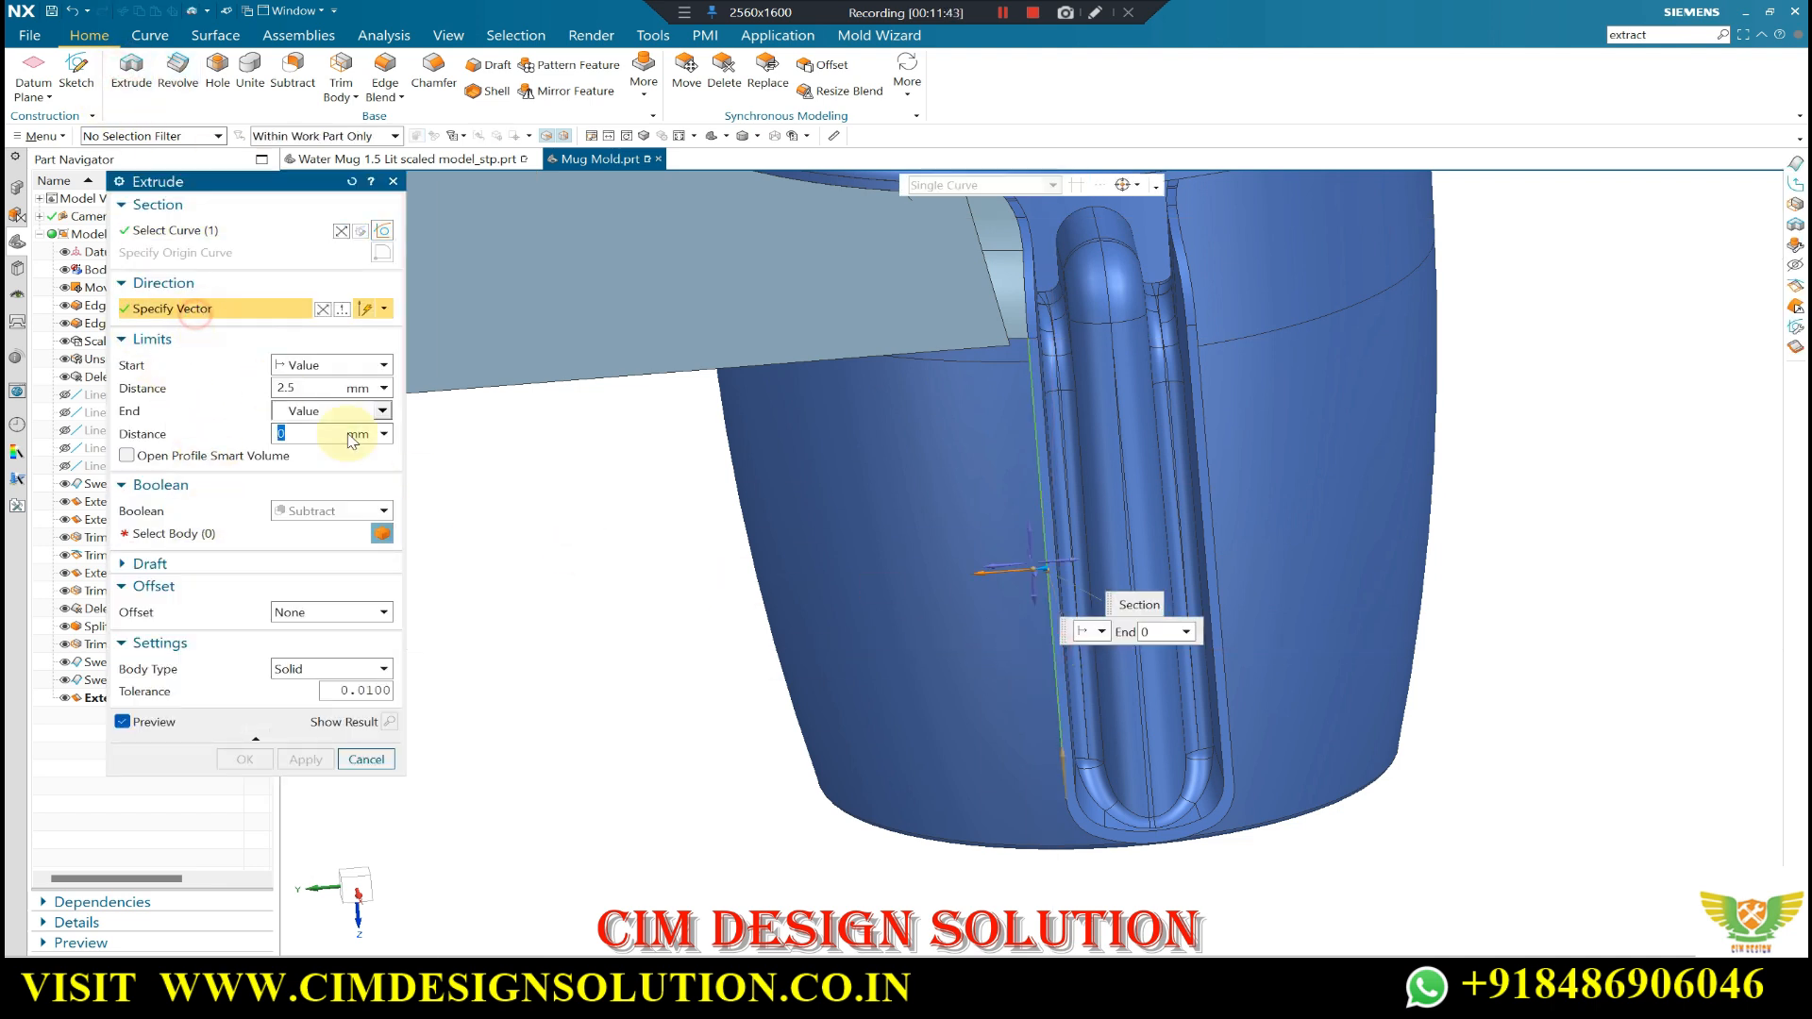
# - Extrude the handle's long straight side edge outward into a separate sheet, without a boolean operation
pyautogui.click(380, 532)
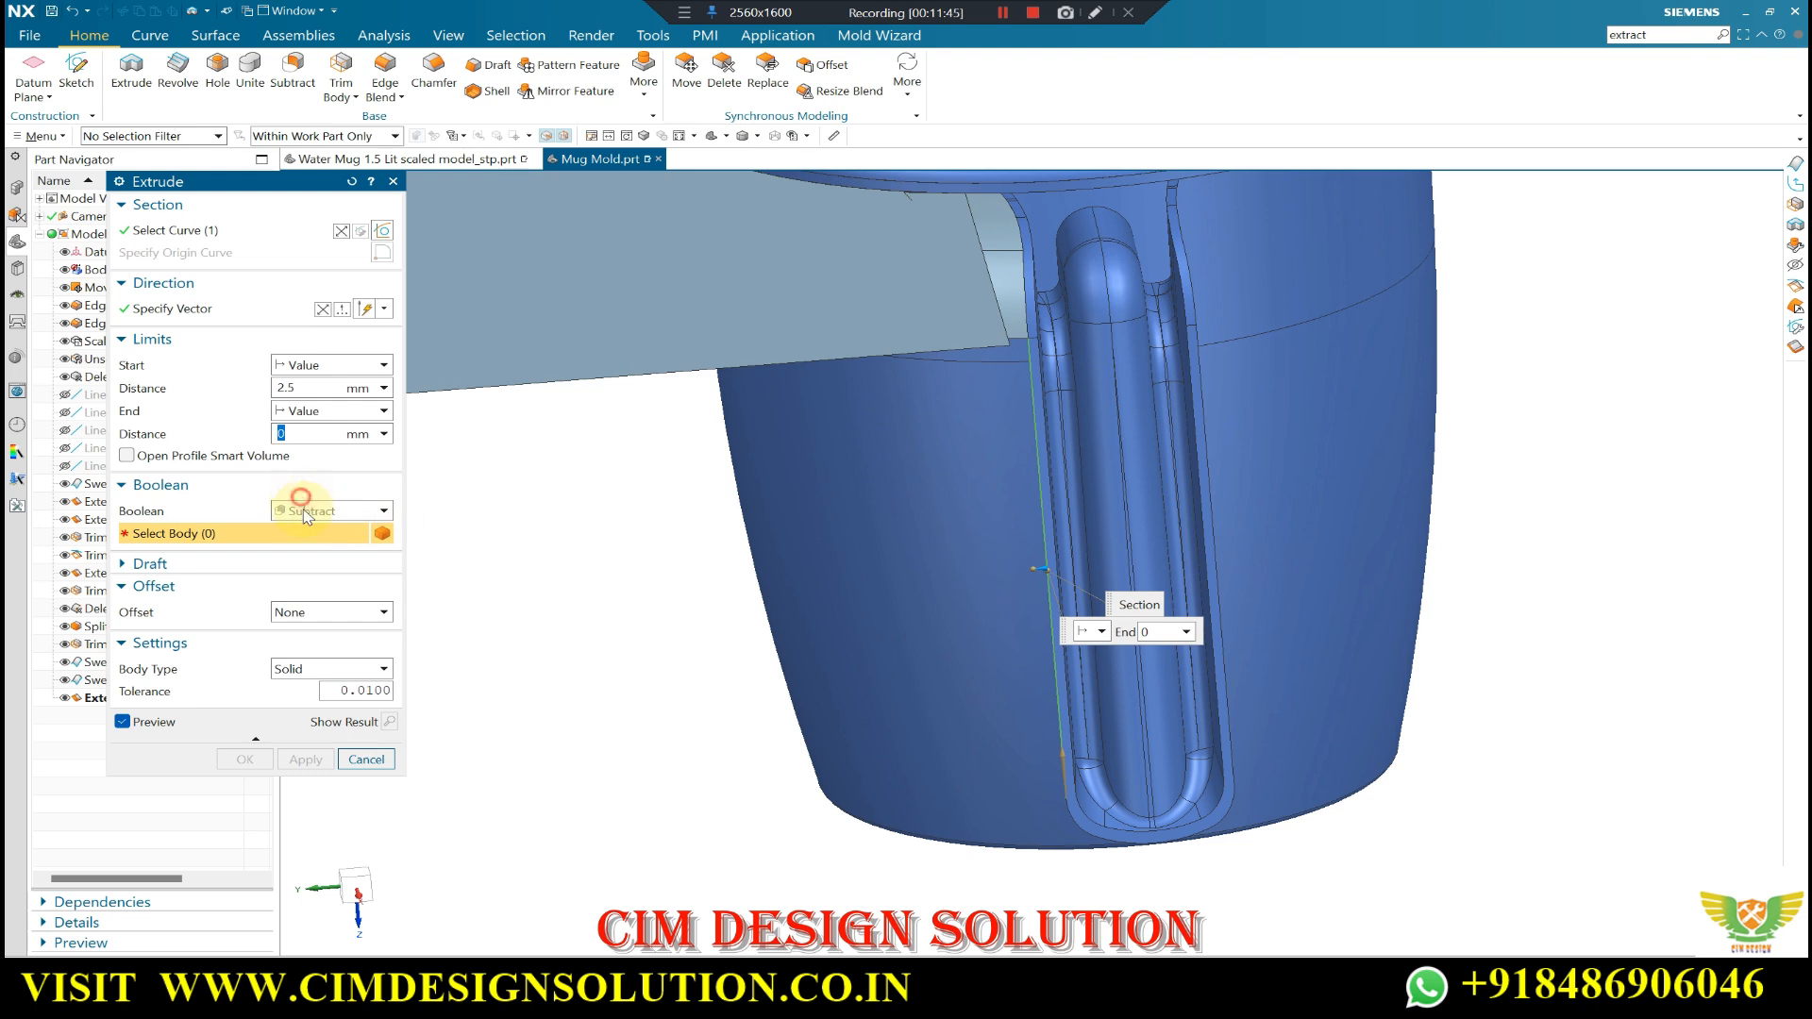
pyautogui.click(300, 531)
pyautogui.moveTo(1041, 570); pyautogui.dragTo(811, 604)
pyautogui.click(245, 737)
# - Examine the gap between the extruded sheet and the curved strip above it, including in the straight top view
pyautogui.moveTo(245, 737); pyautogui.dragTo(830, 593, button='middle')
pyautogui.scroll(-4, 937, 513)
pyautogui.scroll(8, 860, 601)
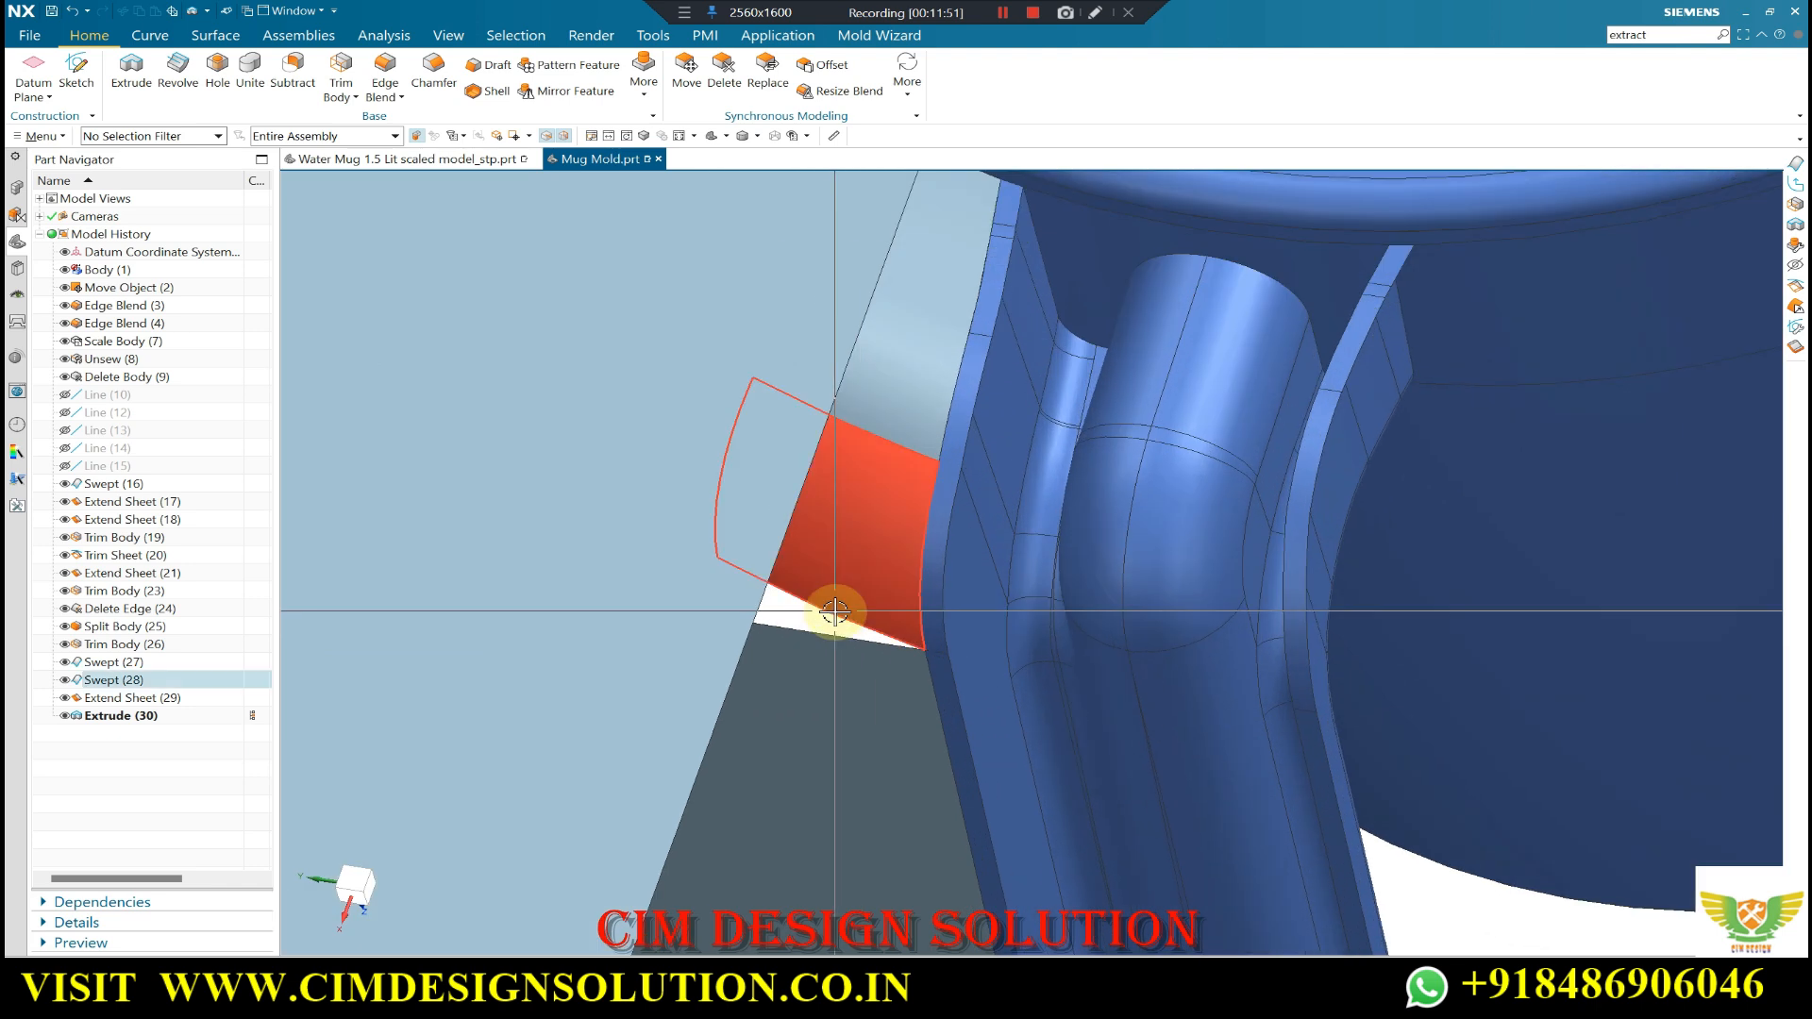
pyautogui.scroll(-3, 818, 602)
pyautogui.press('F8')
pyautogui.scroll(4, 1177, 809)
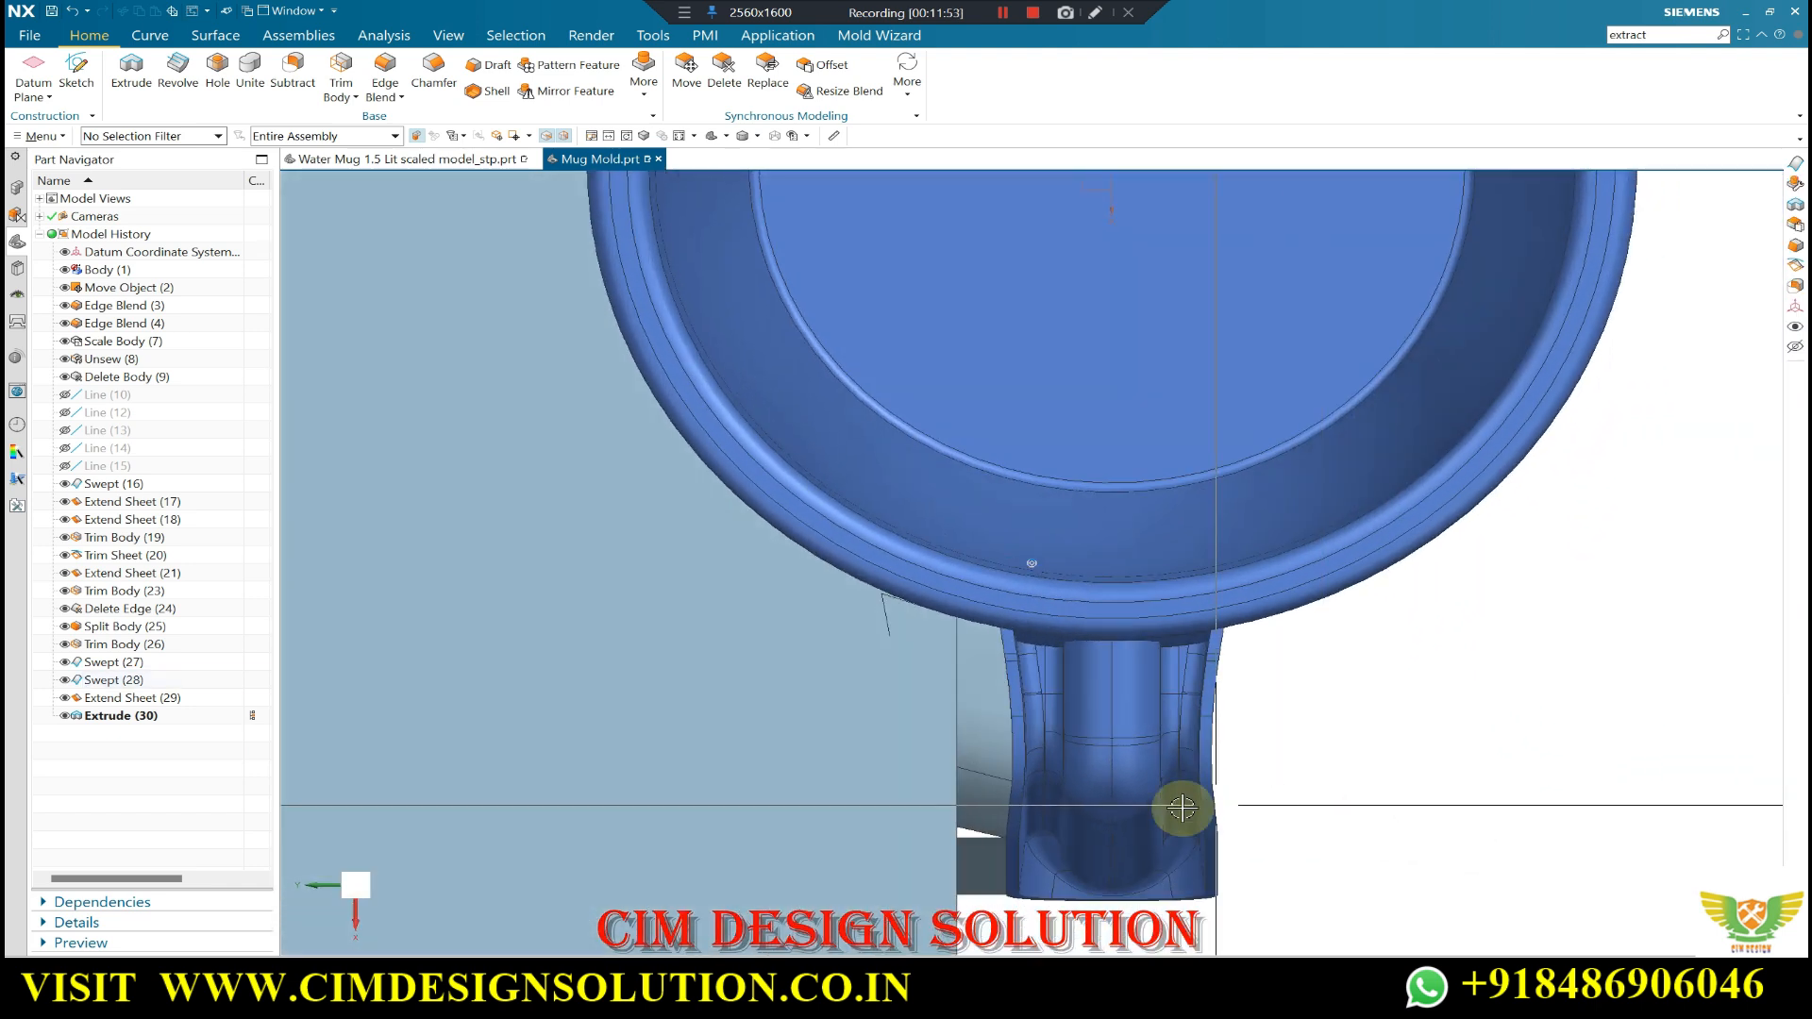
pyautogui.scroll(-1, 990, 776)
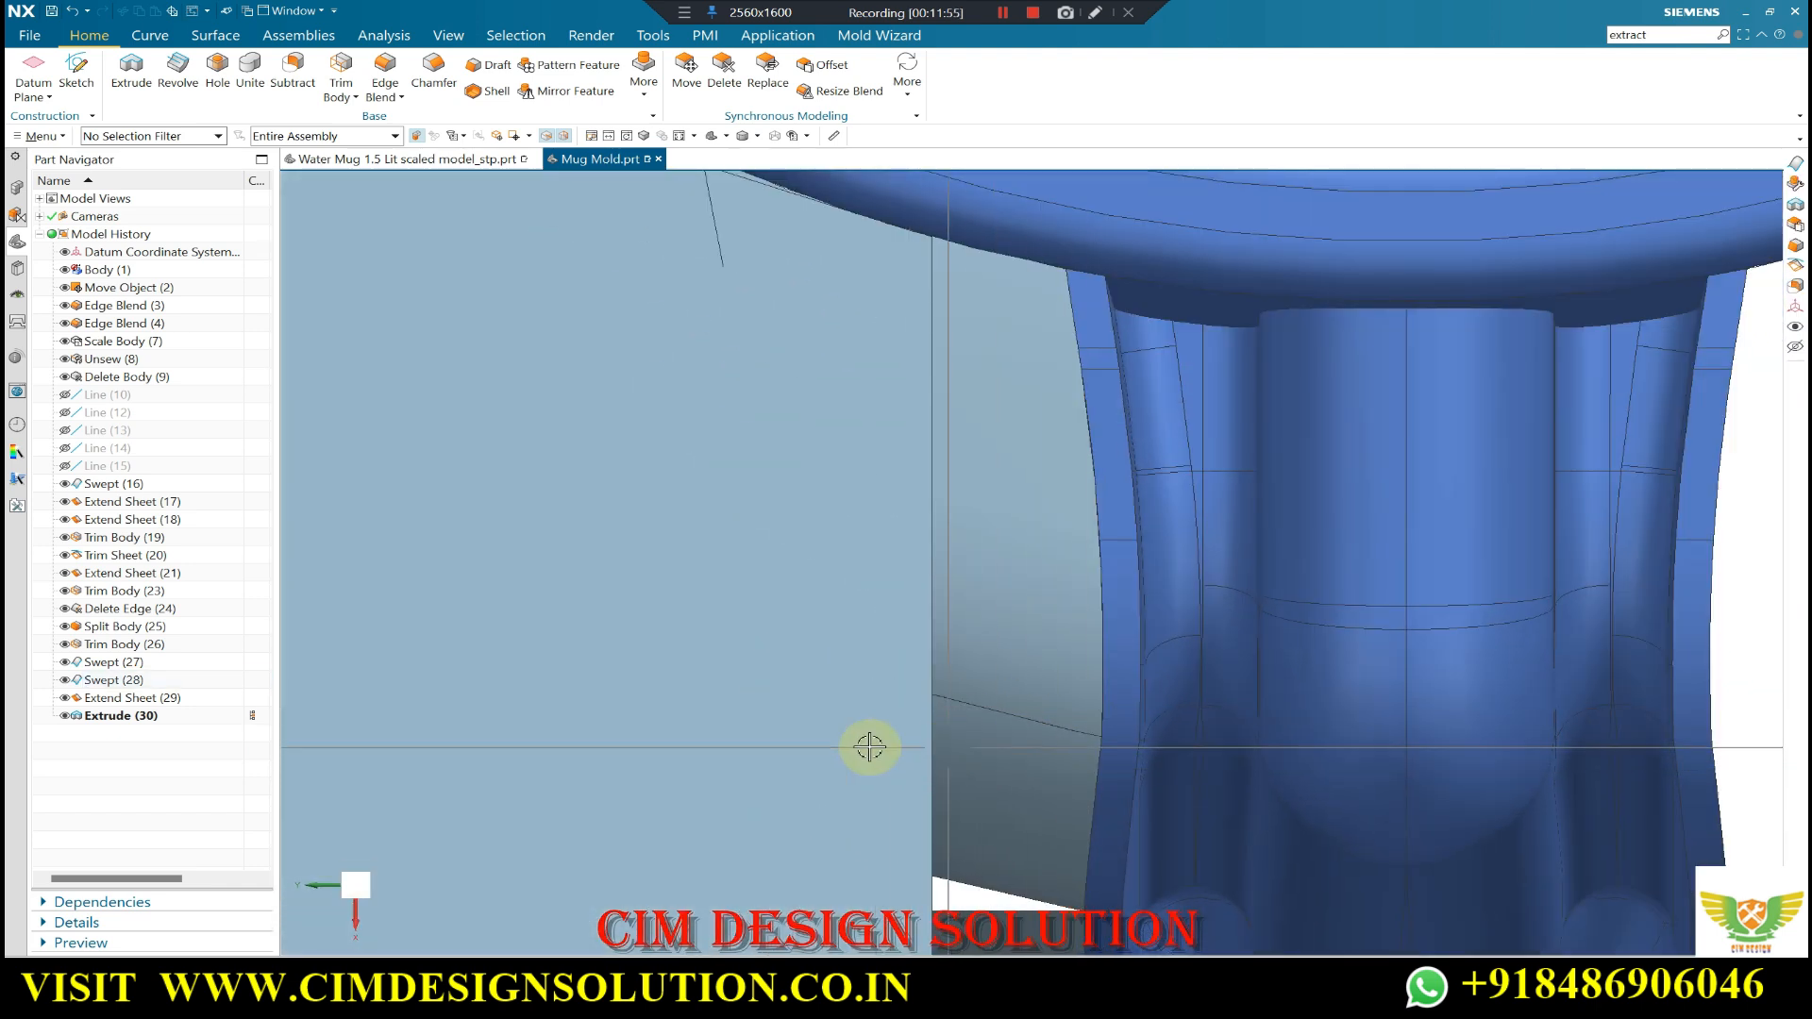
pyautogui.scroll(-2, 1008, 718)
pyautogui.moveTo(1008, 717); pyautogui.dragTo(998, 704, button='middle')
pyautogui.scroll(-1, 999, 704)
pyautogui.press('F8')
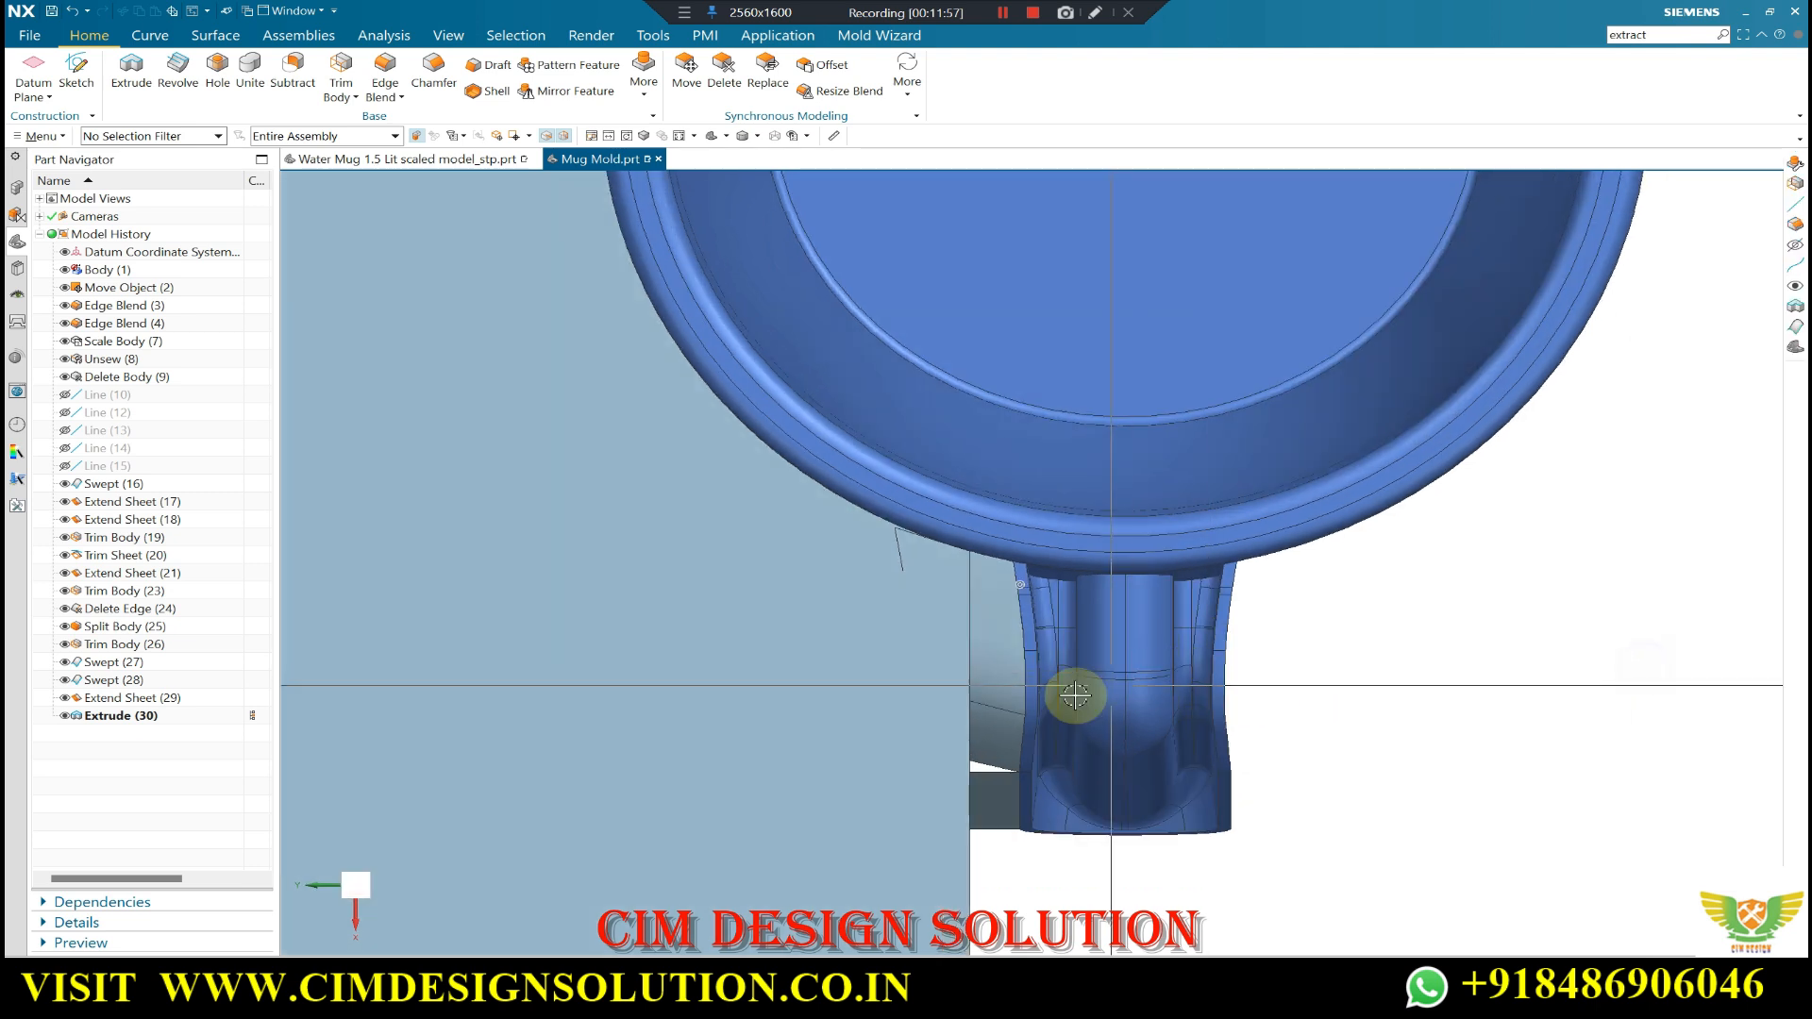
pyautogui.scroll(6, 1006, 716)
pyautogui.moveTo(1006, 704); pyautogui.dragTo(1061, 475, button='middle')
pyautogui.scroll(-1, 1061, 475)
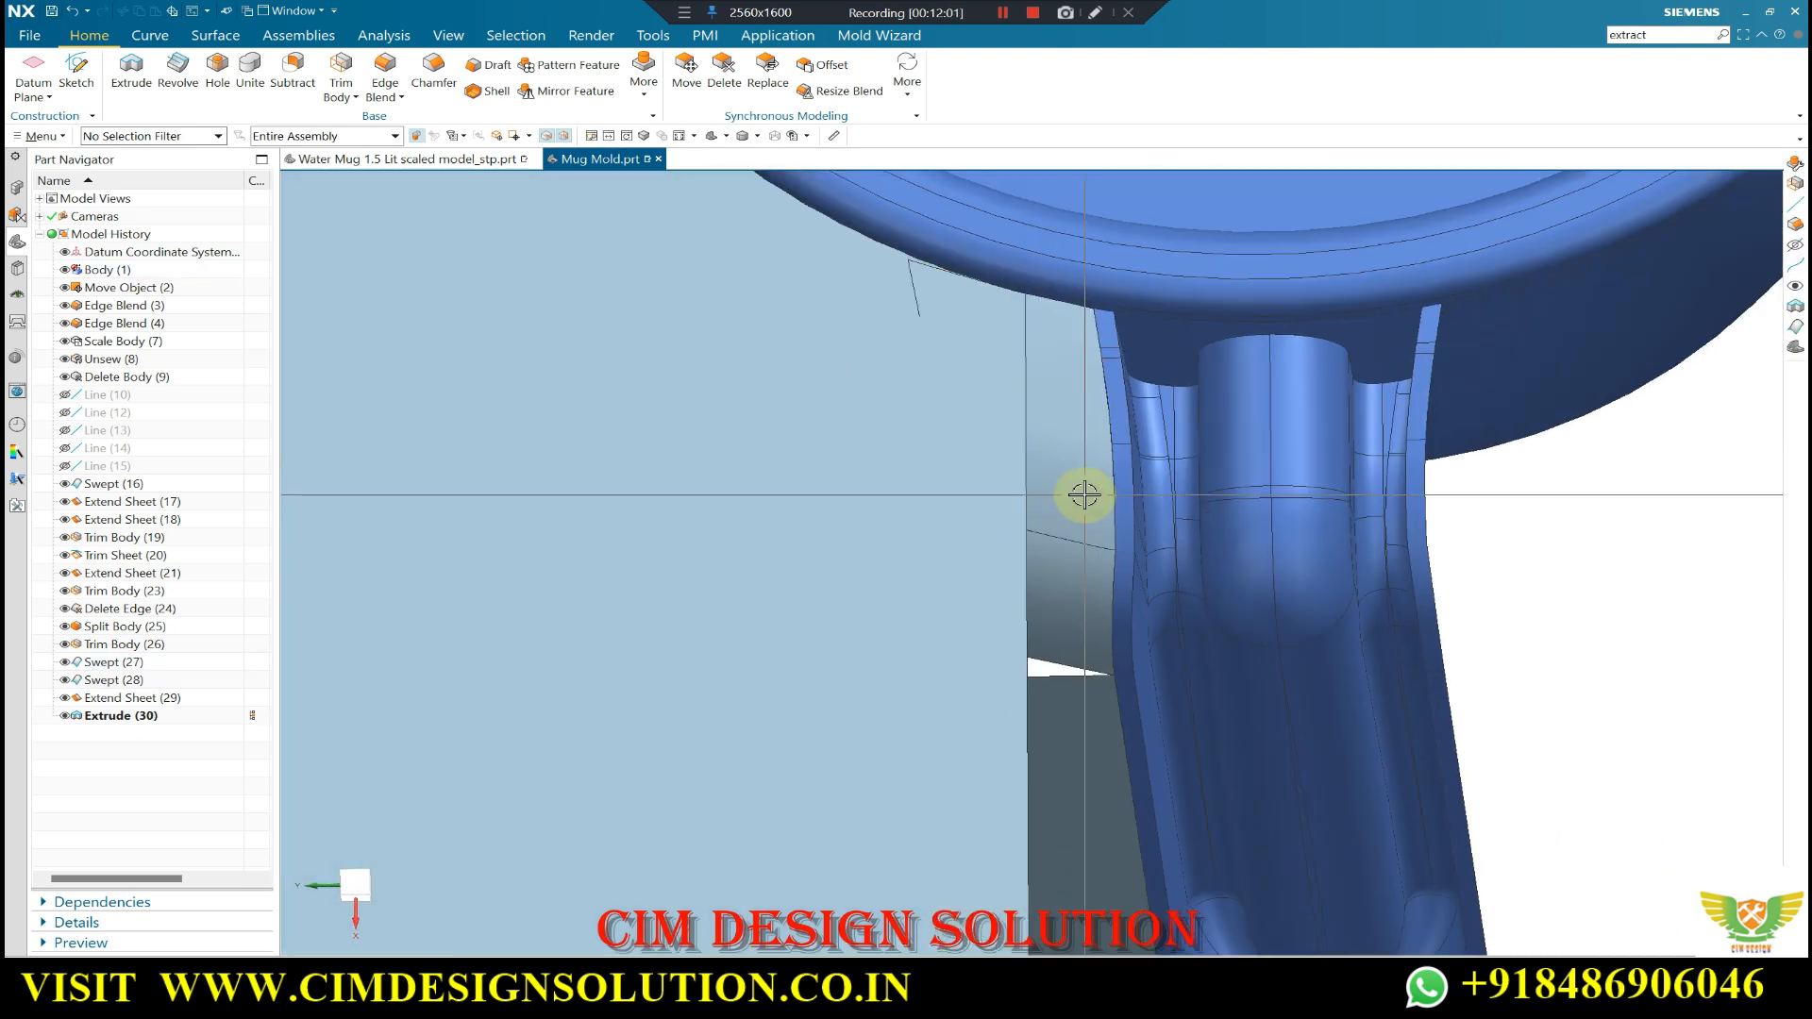
pyautogui.press('F8')
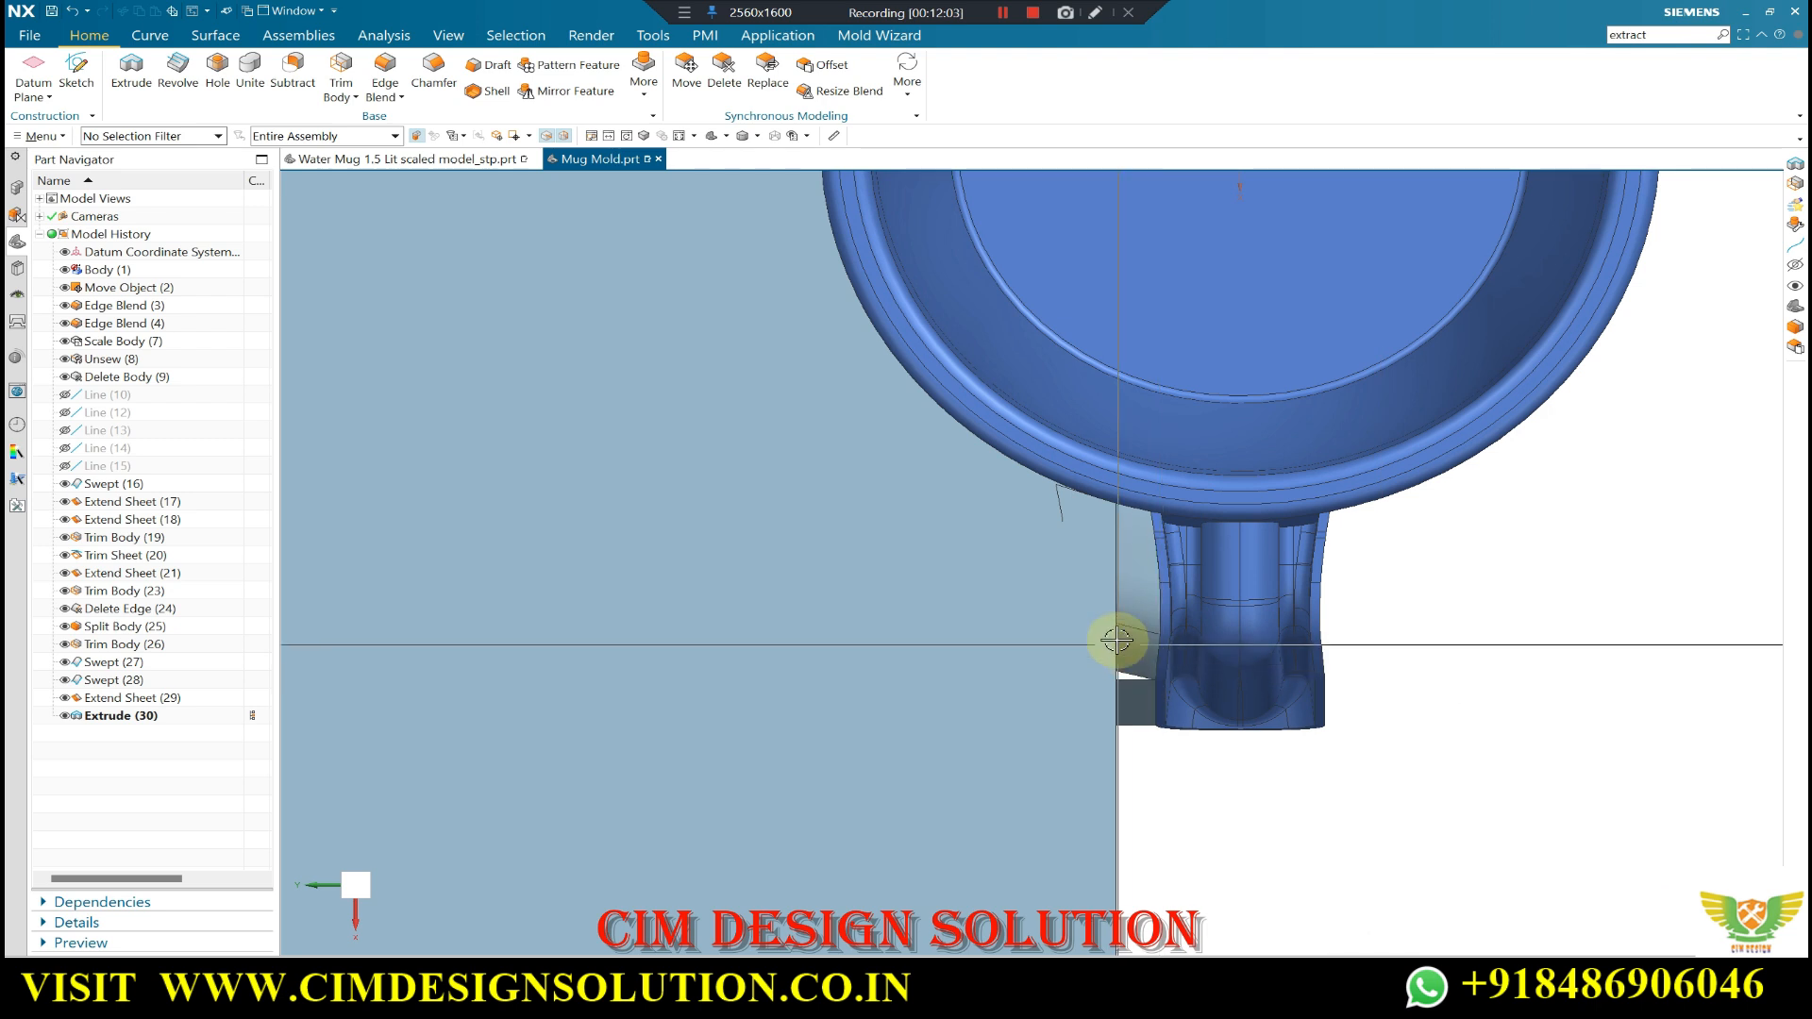
# - Trim the two swept strips beside the handle with a new plane through a point on the handle's side edge, keeping the upper portion
pyautogui.scroll(2, 1128, 641)
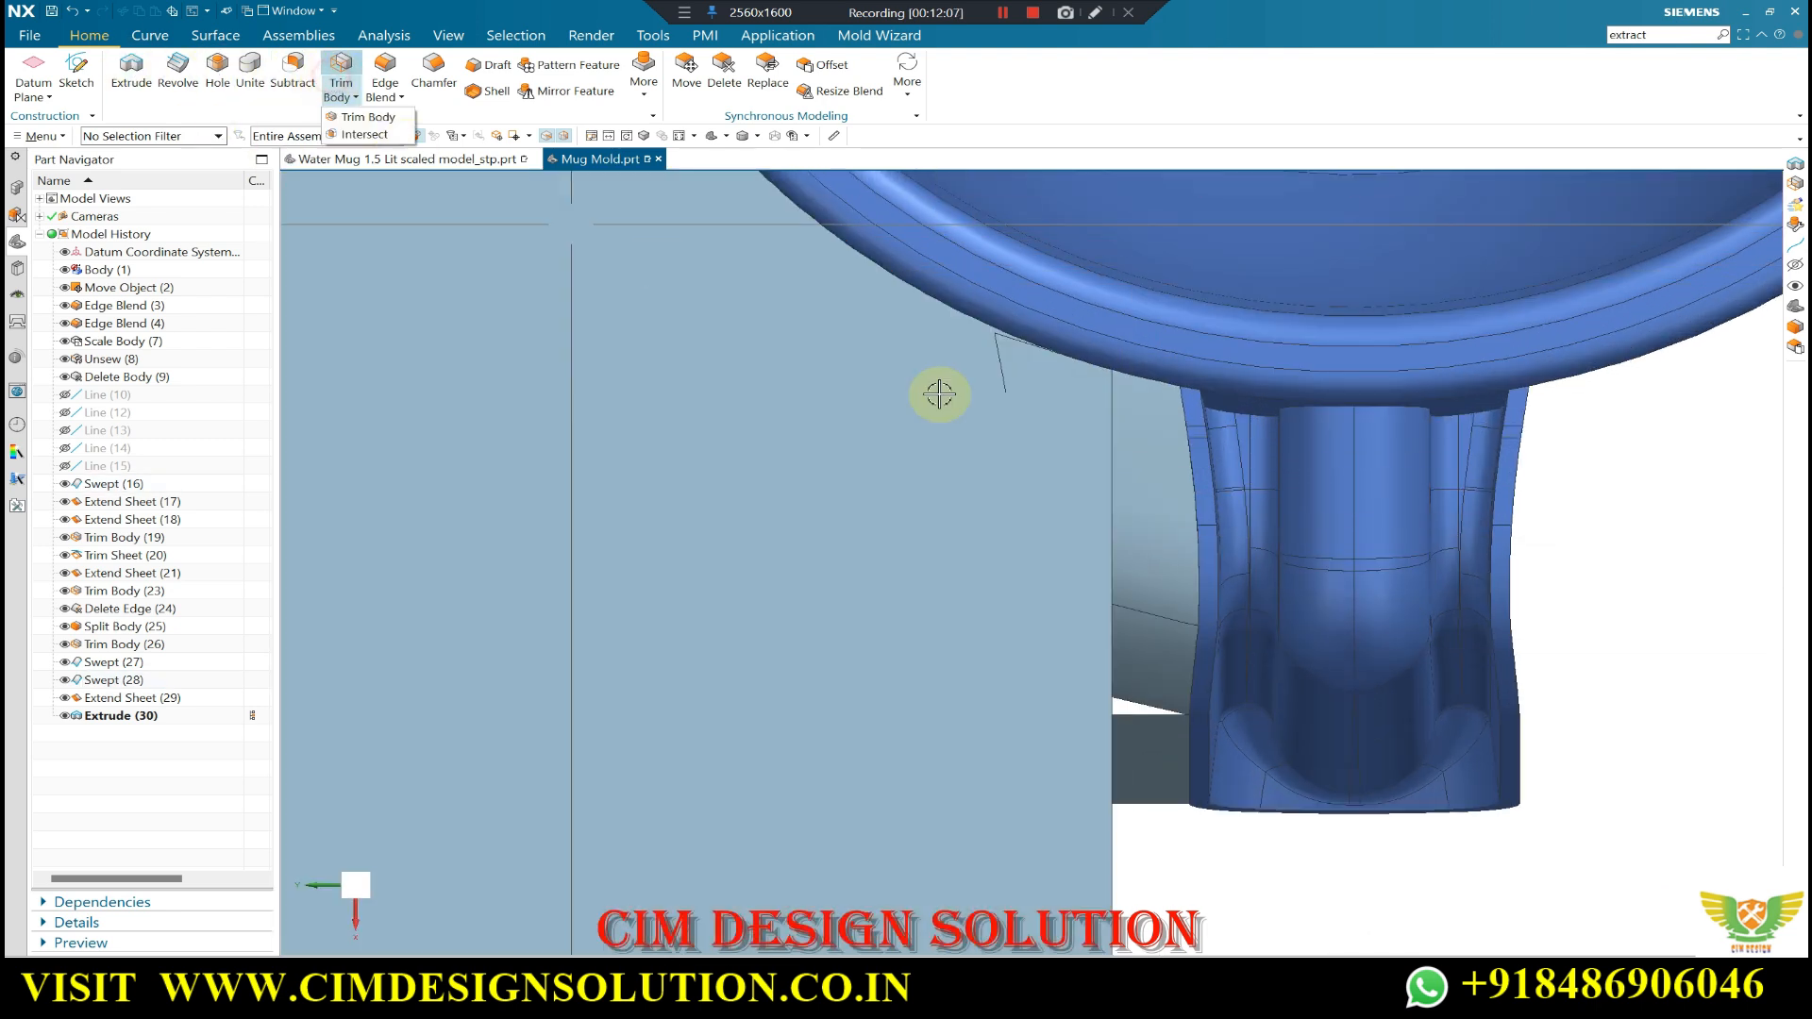
pyautogui.scroll(-2, 397, 462)
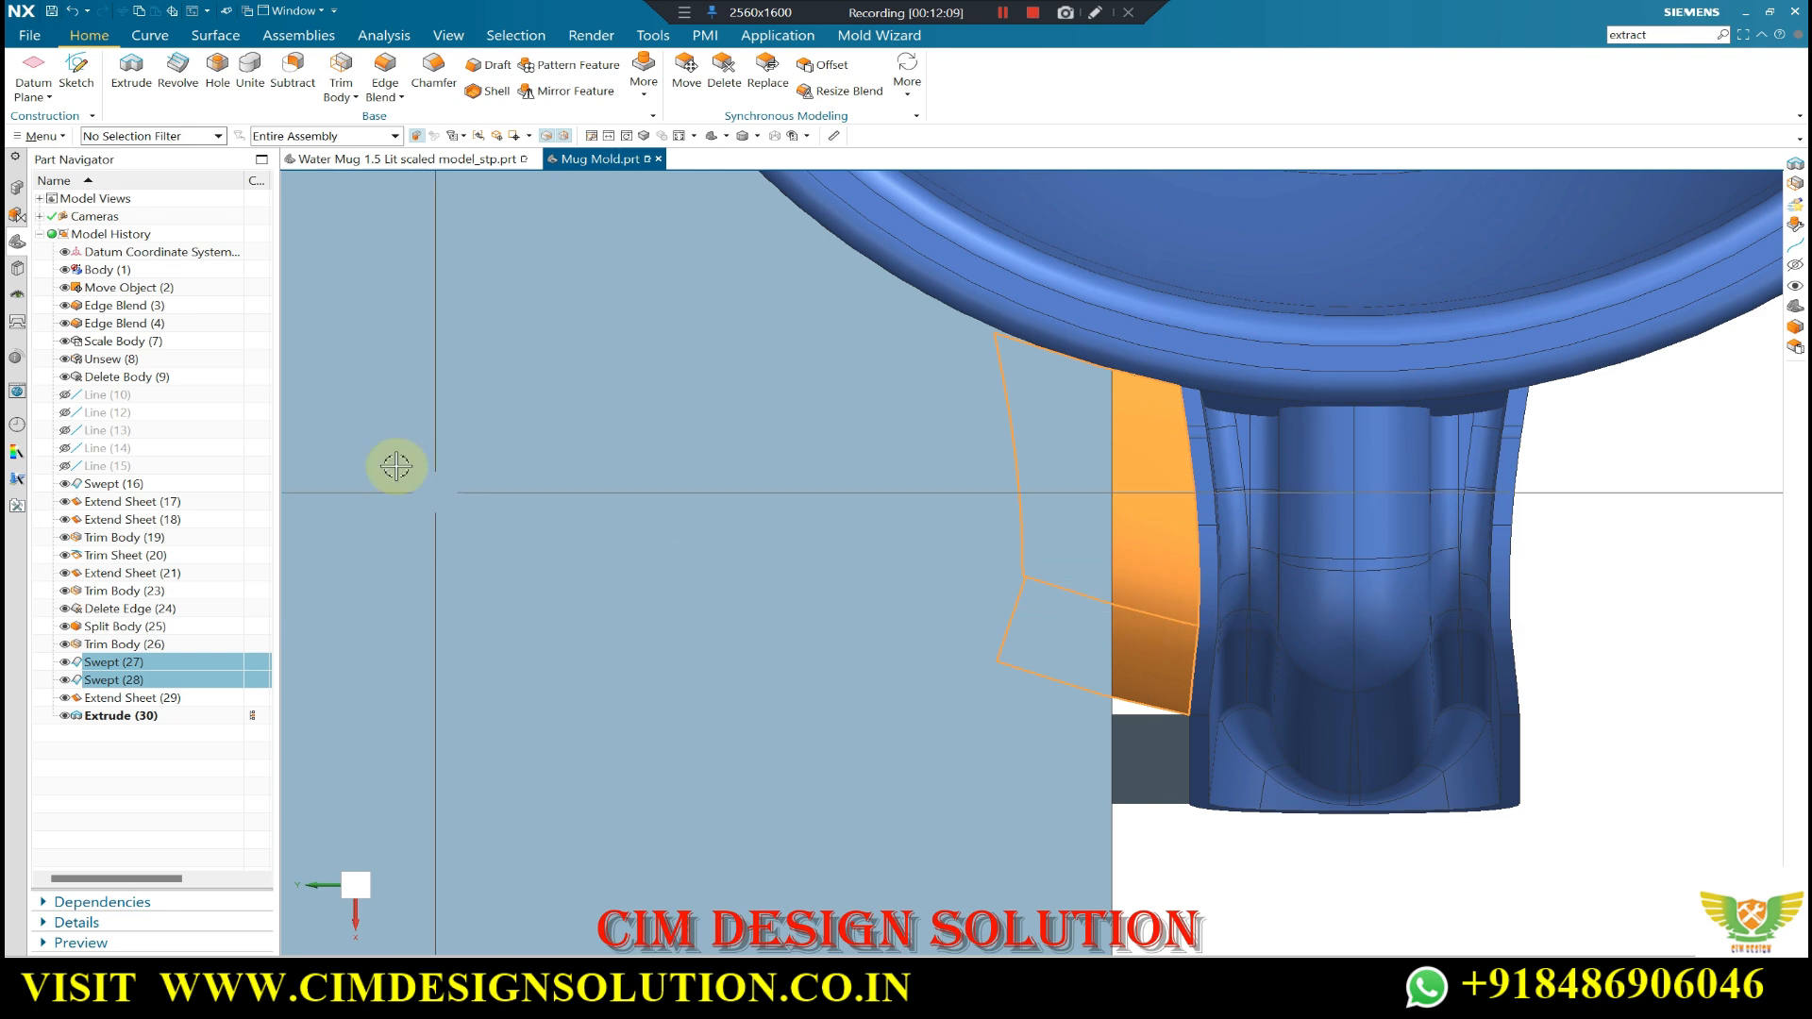
pyautogui.click(341, 68)
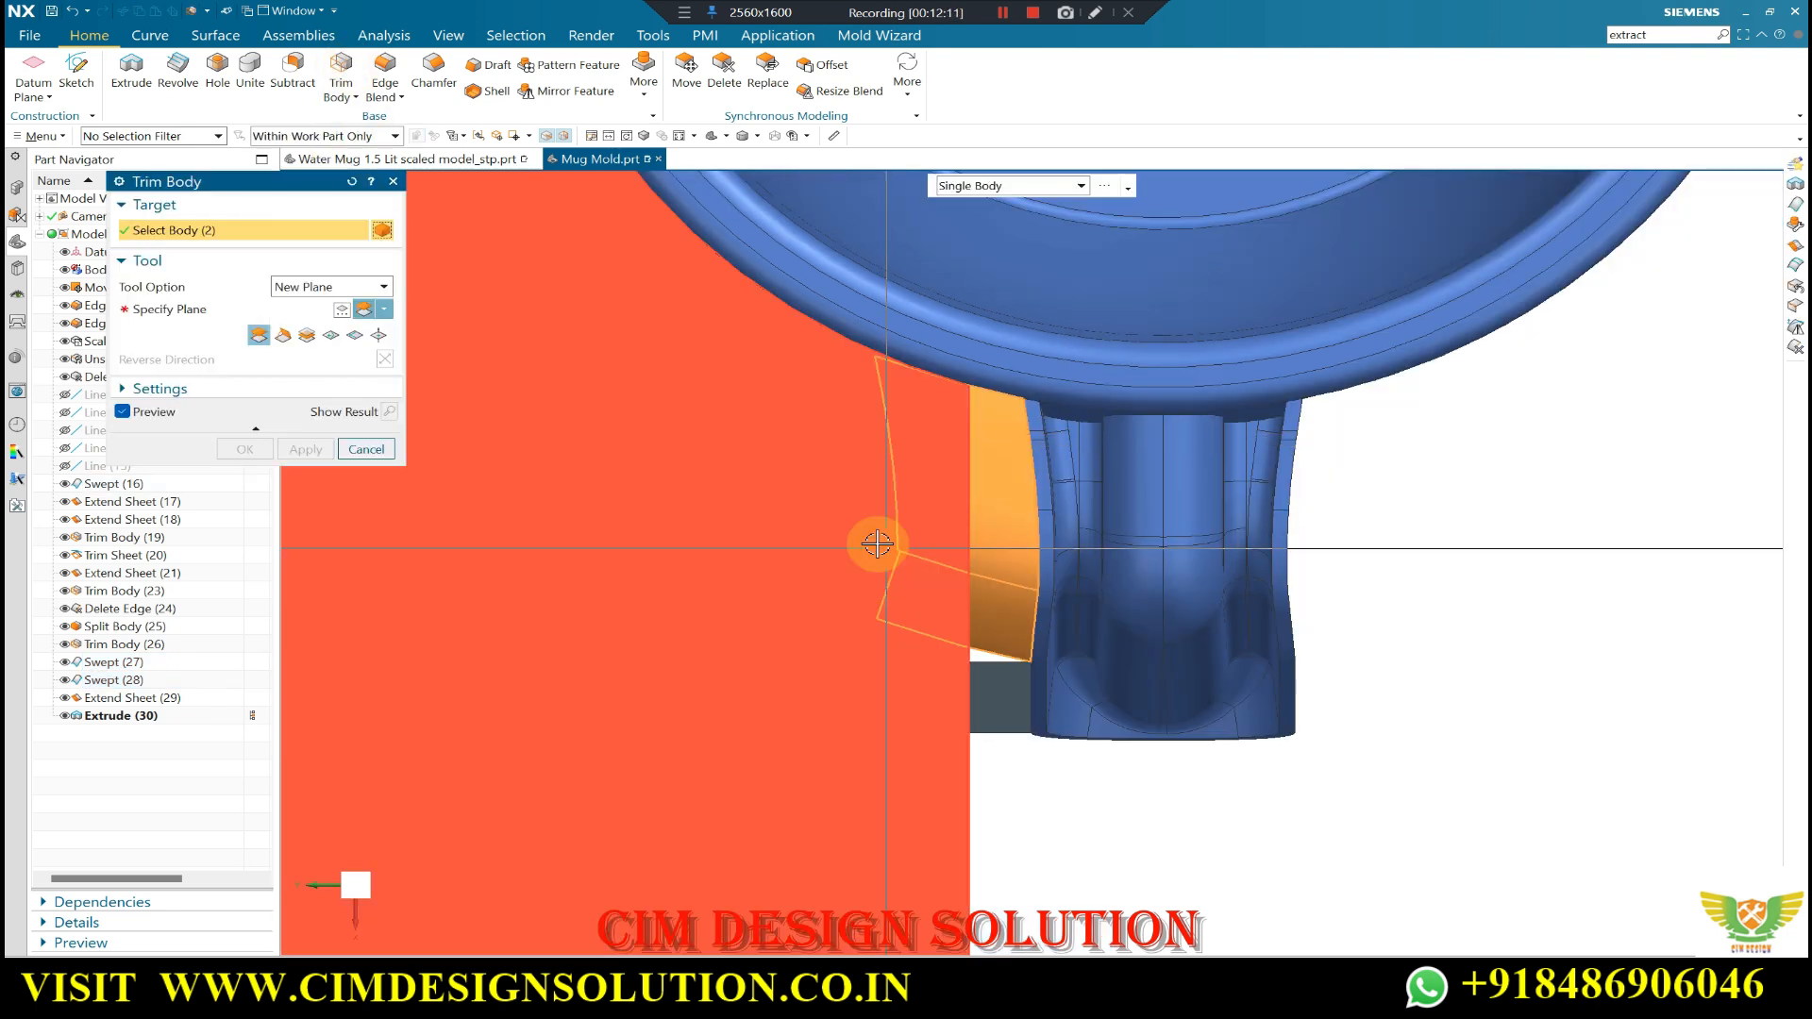
pyautogui.click(383, 309)
pyautogui.click(380, 335)
pyautogui.scroll(5, 1038, 568)
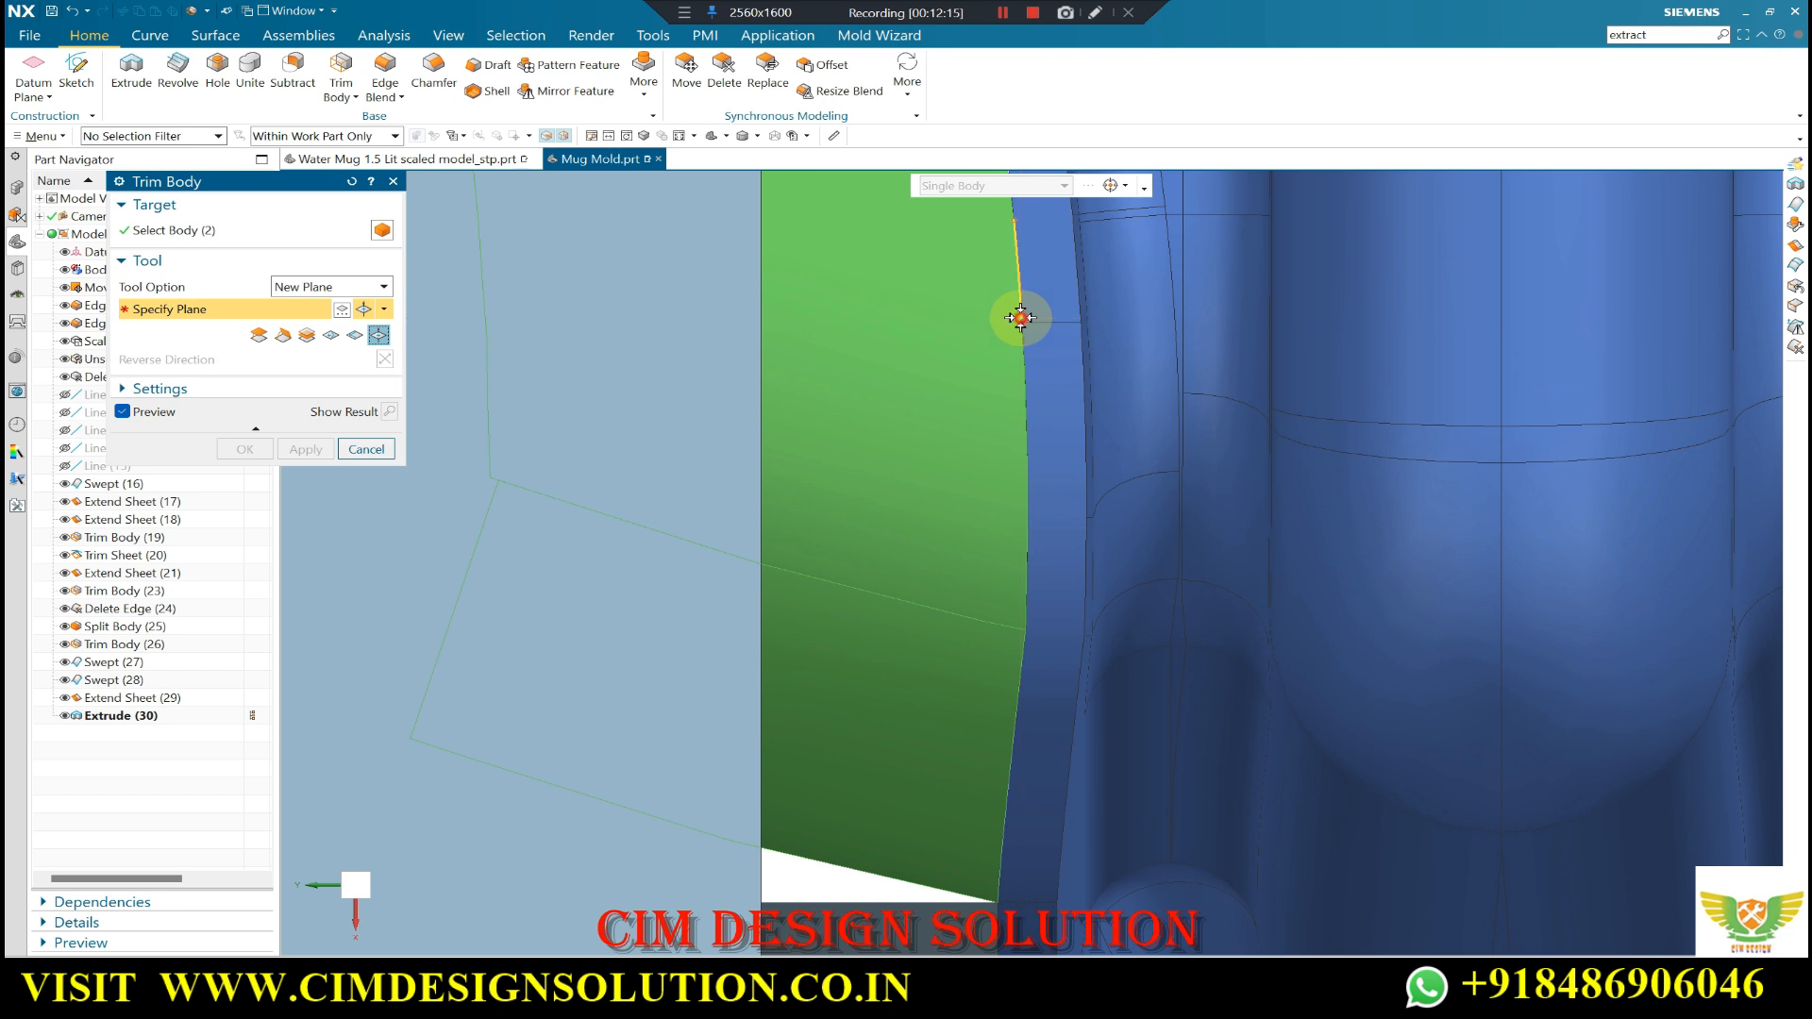
pyautogui.click(1021, 318)
pyautogui.click(1036, 529)
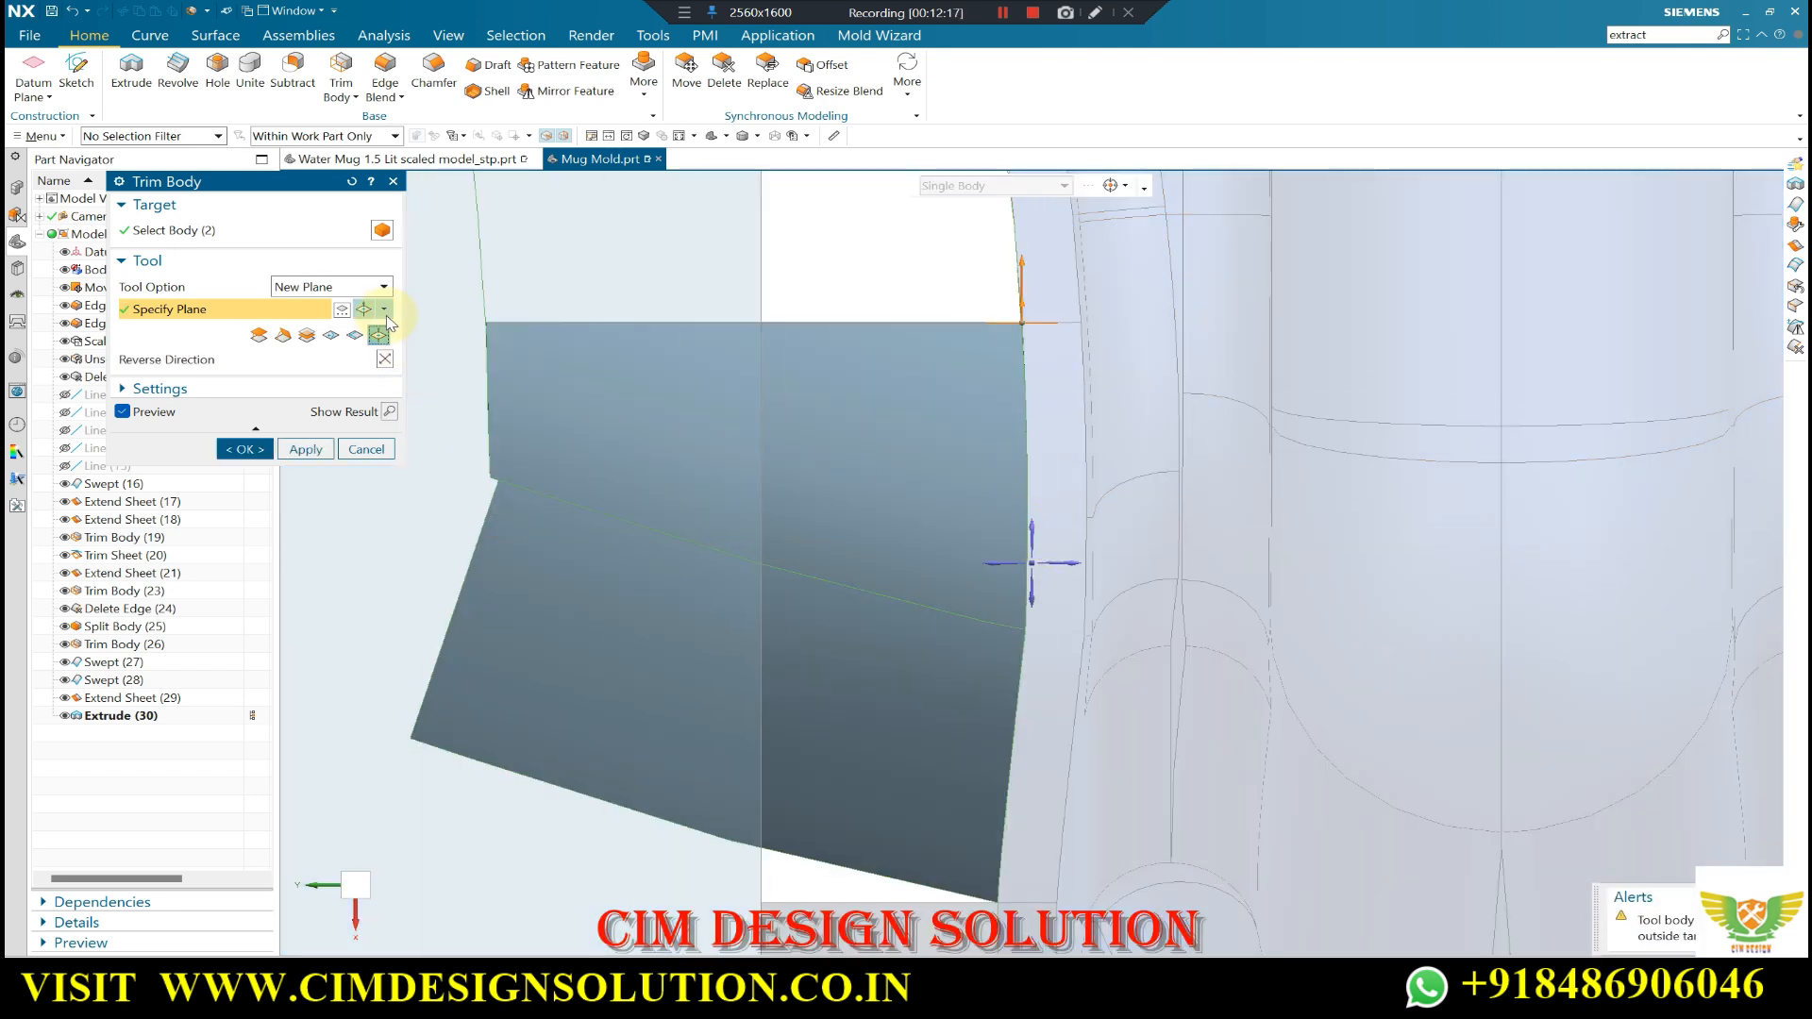
pyautogui.click(384, 363)
pyautogui.click(243, 451)
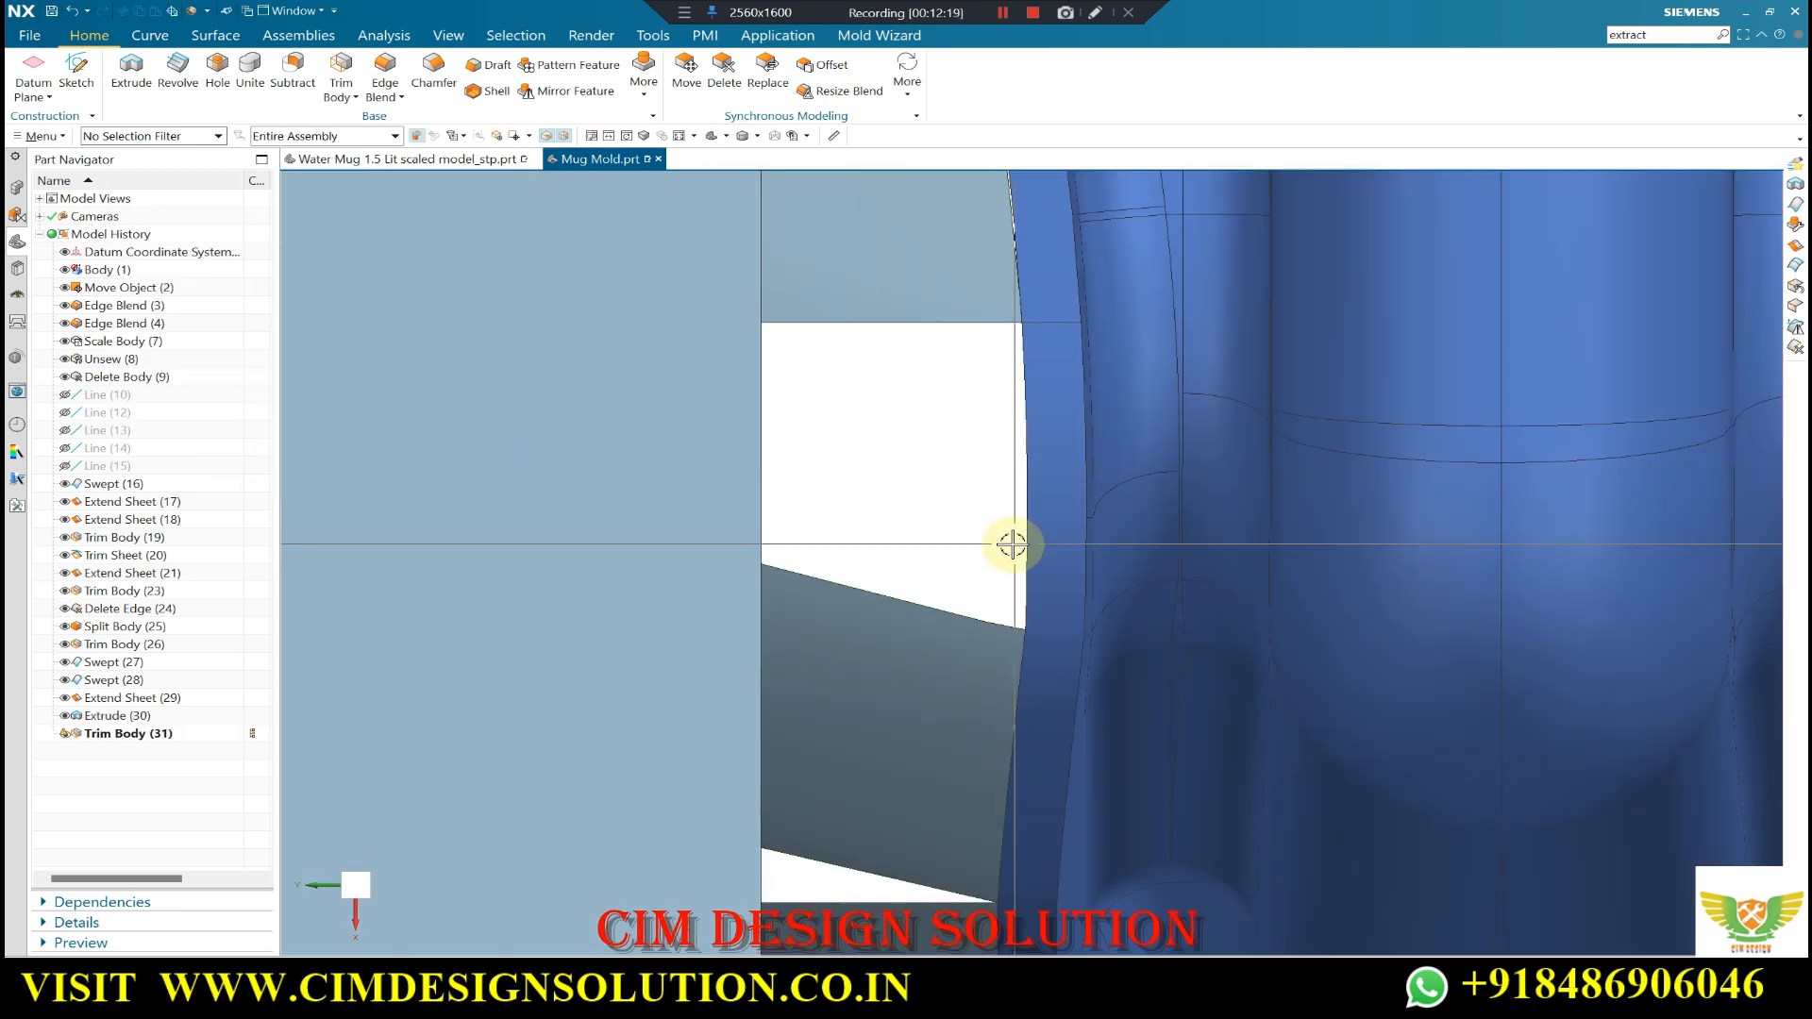
# - Delete the leftover lower swept strip between the trimmed strip and the extruded sheet
pyautogui.click(643, 85)
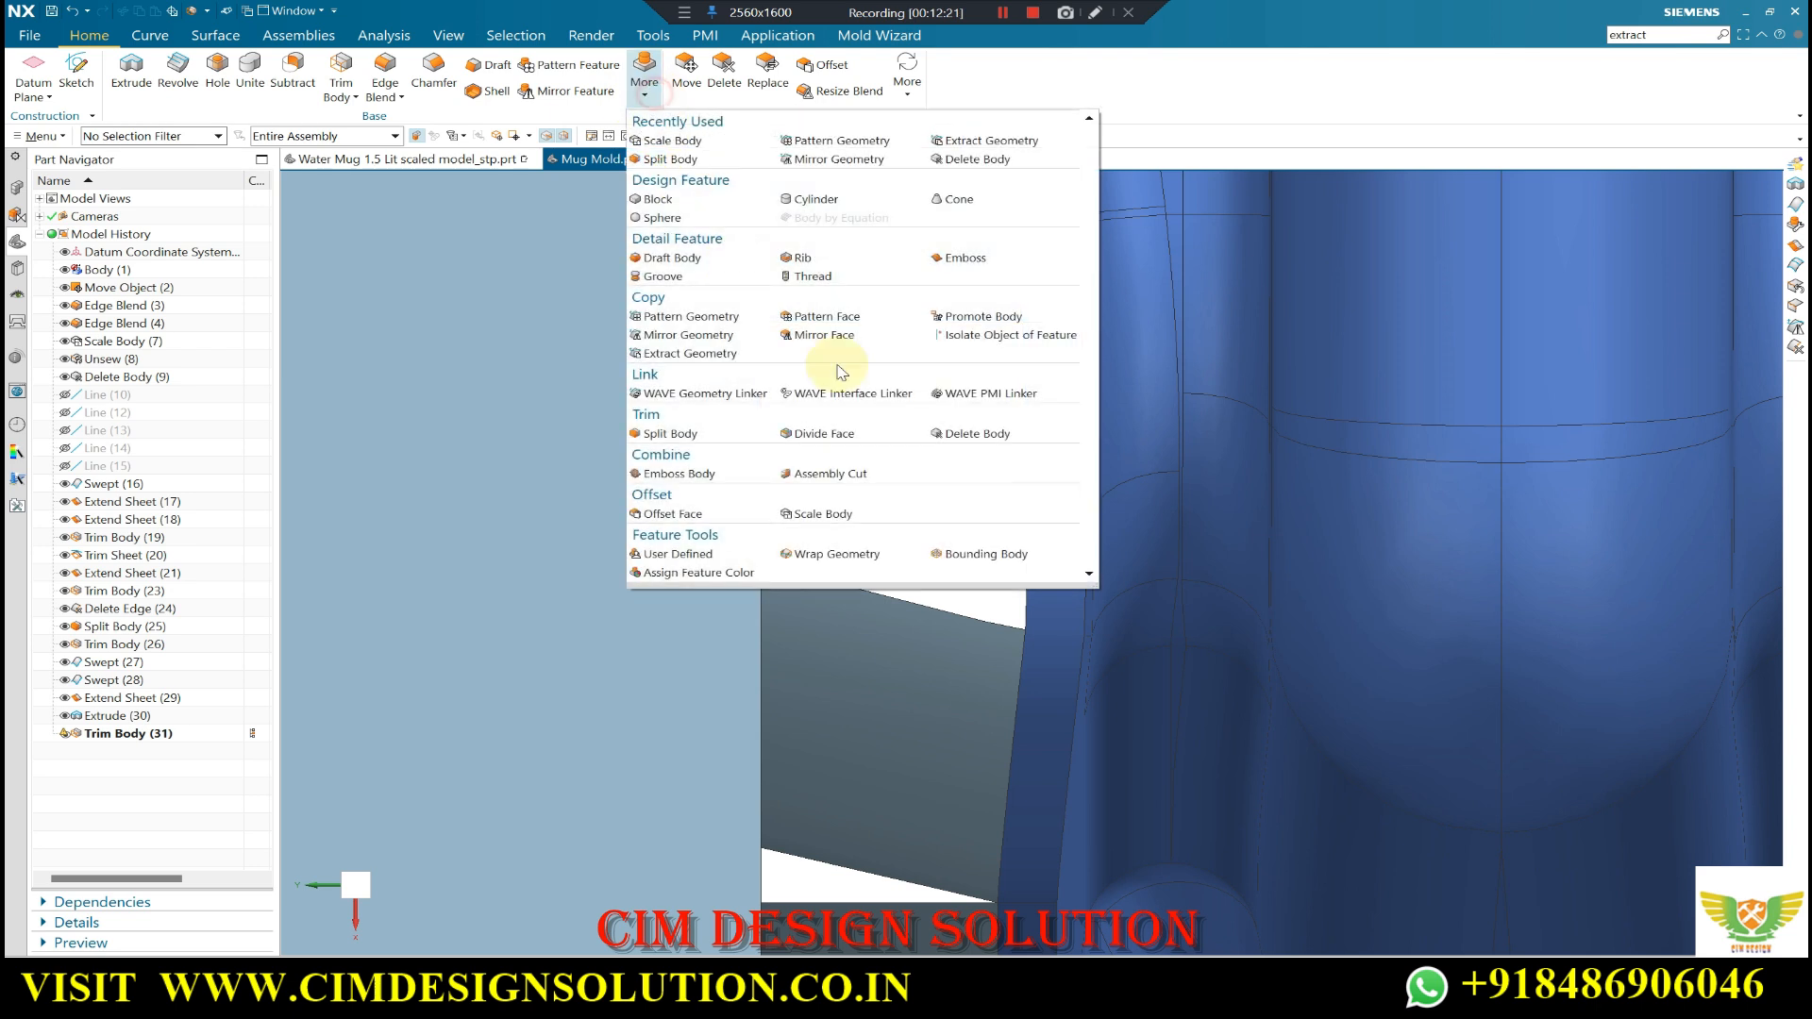
pyautogui.click(937, 433)
pyautogui.click(902, 627)
pyautogui.middleClick(1031, 534)
# - Try to sweep the handle's curved side edge across the gap, using the upper strip's and extruded sheet's facing edges as guides
pyautogui.moveTo(1031, 534); pyautogui.dragTo(986, 535, button='middle')
pyautogui.scroll(1, 1027, 433)
pyautogui.click(213, 36)
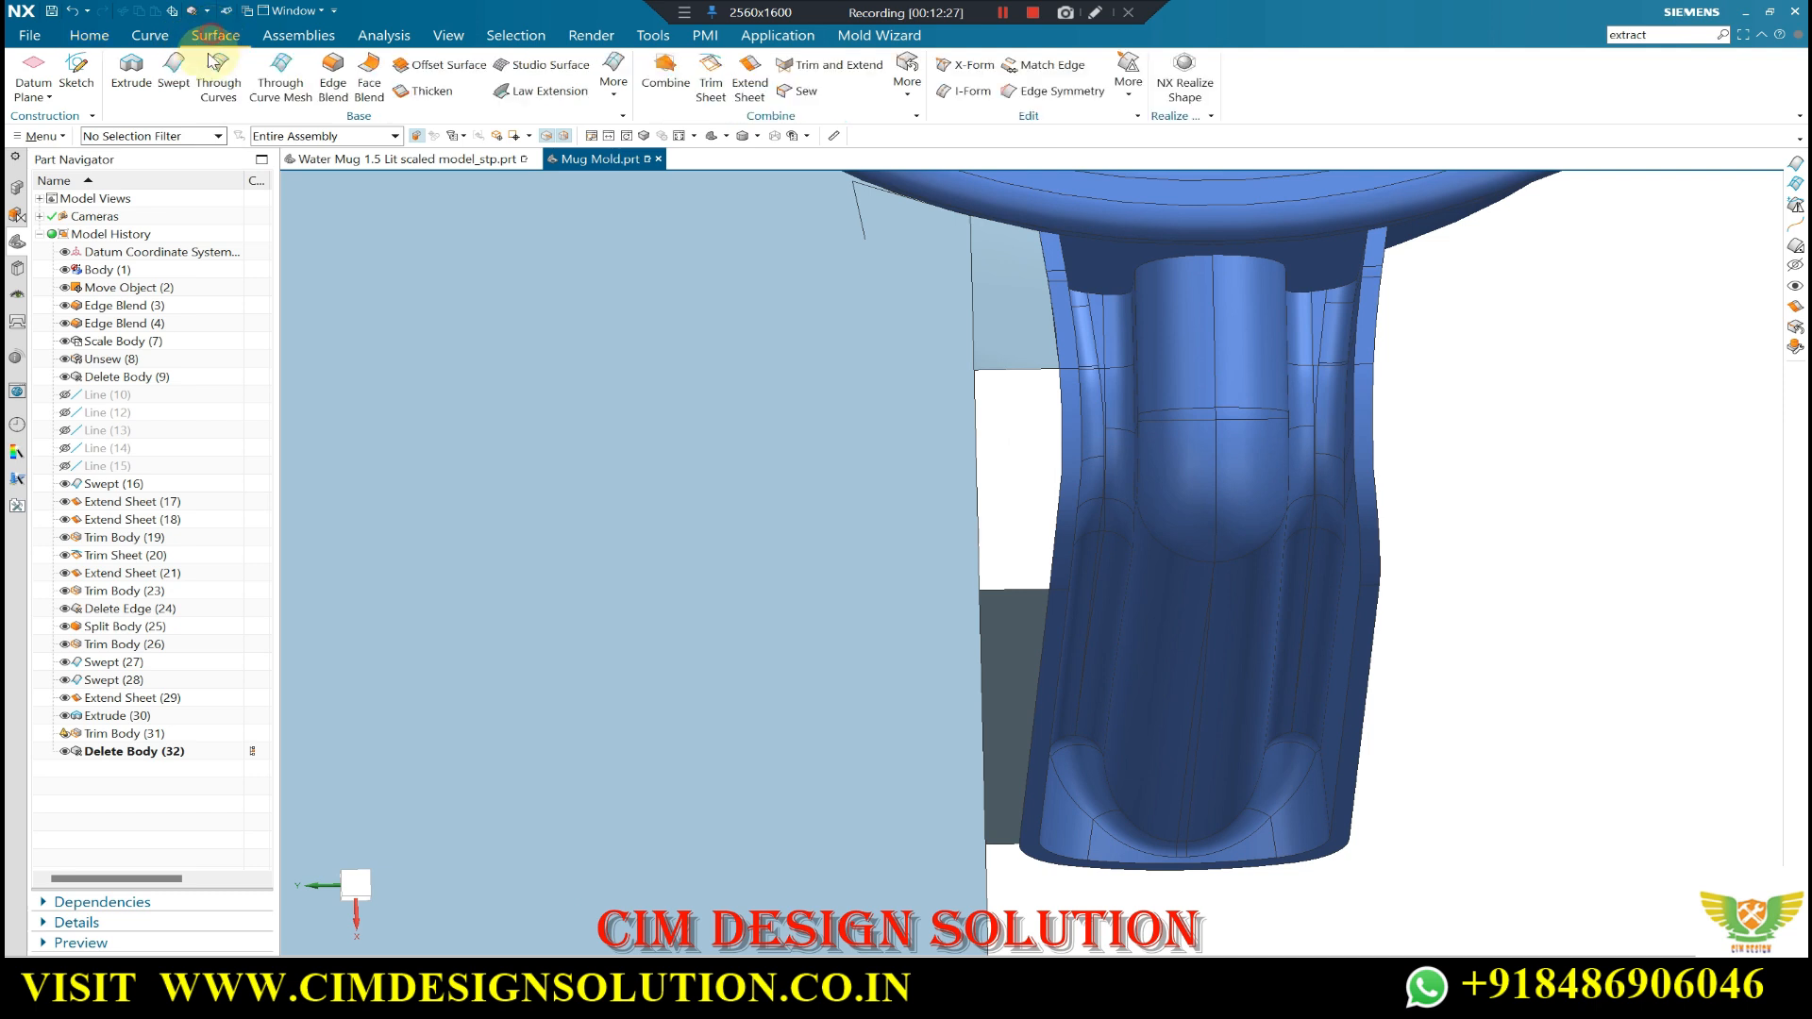
pyautogui.scroll(3, 1052, 404)
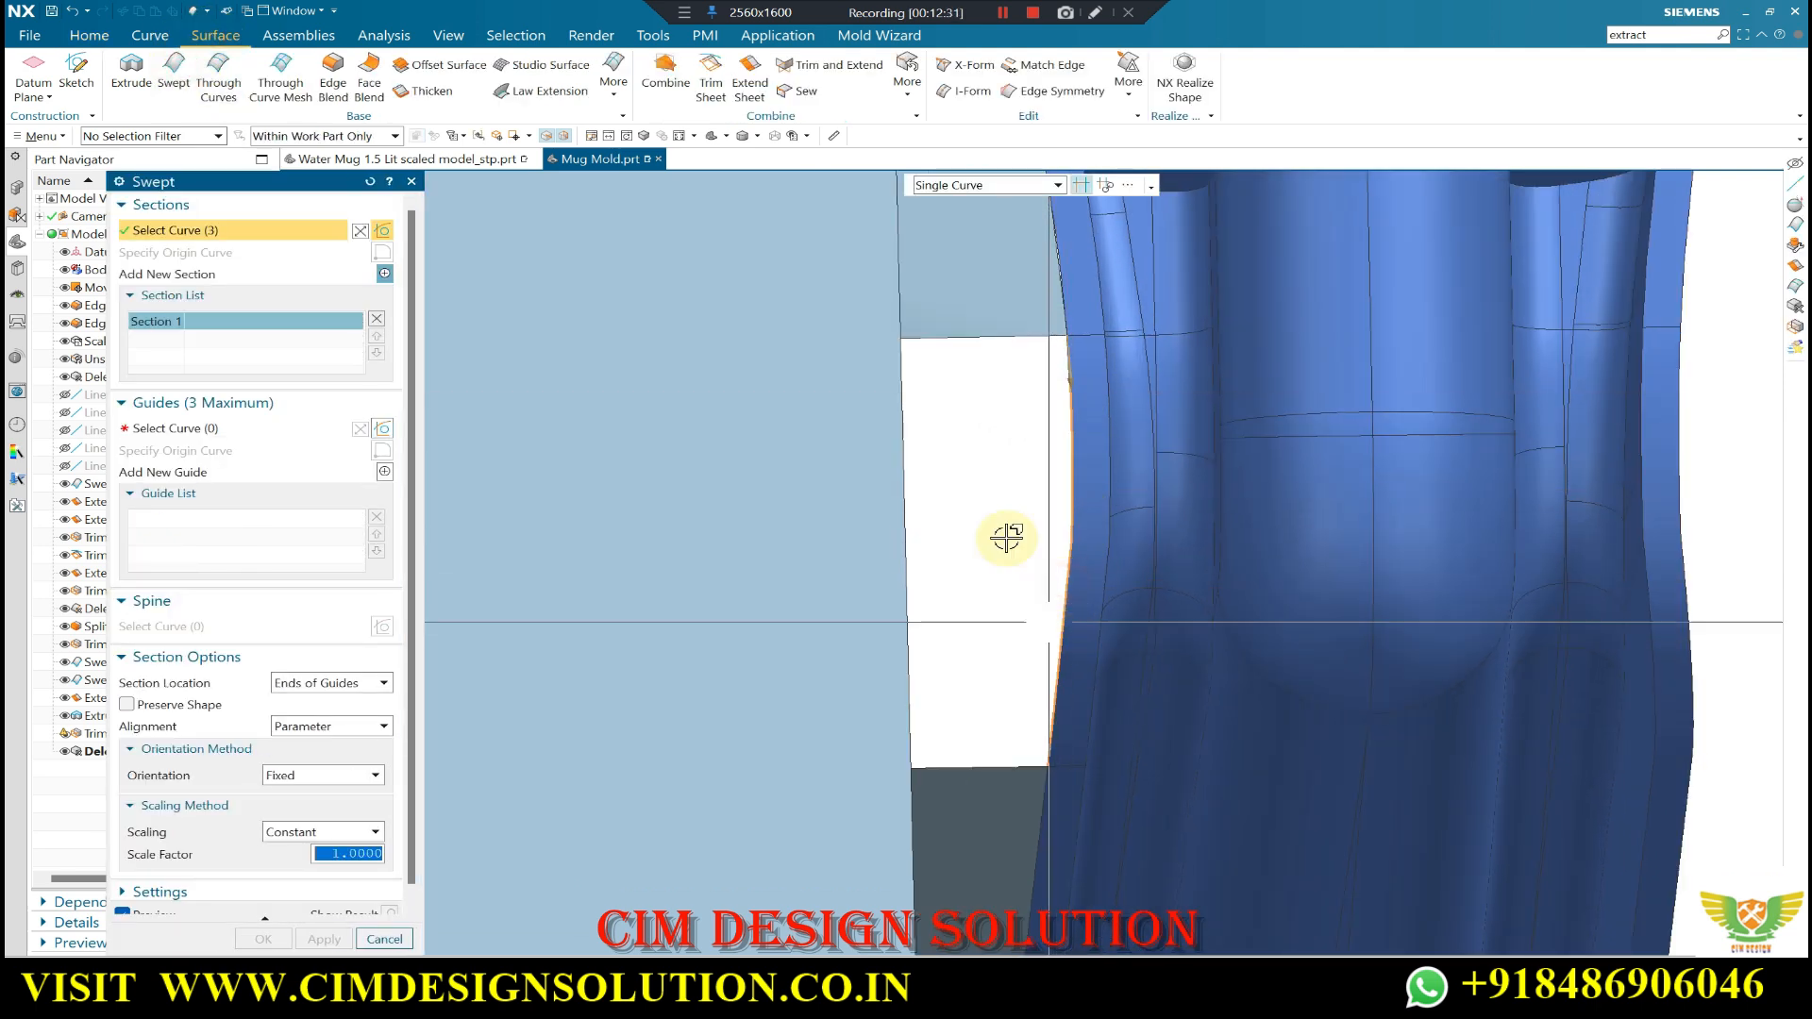
pyautogui.click(188, 430)
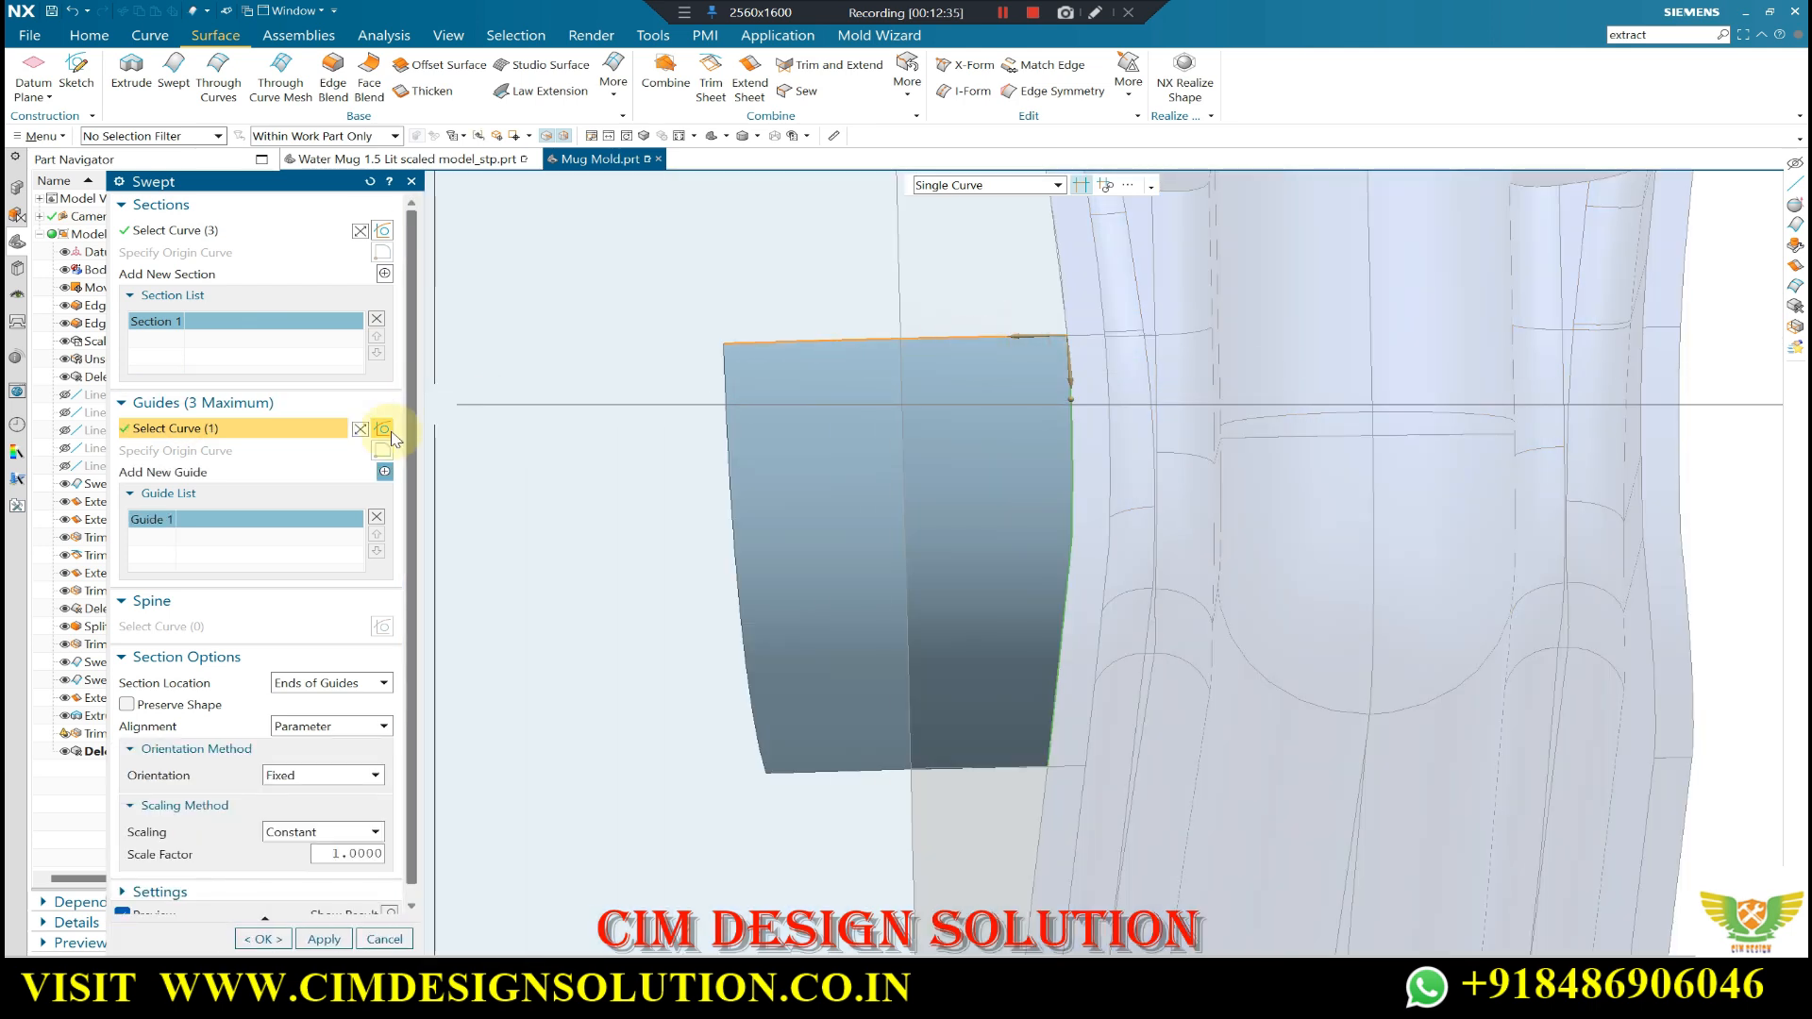
pyautogui.click(384, 470)
pyautogui.click(987, 768)
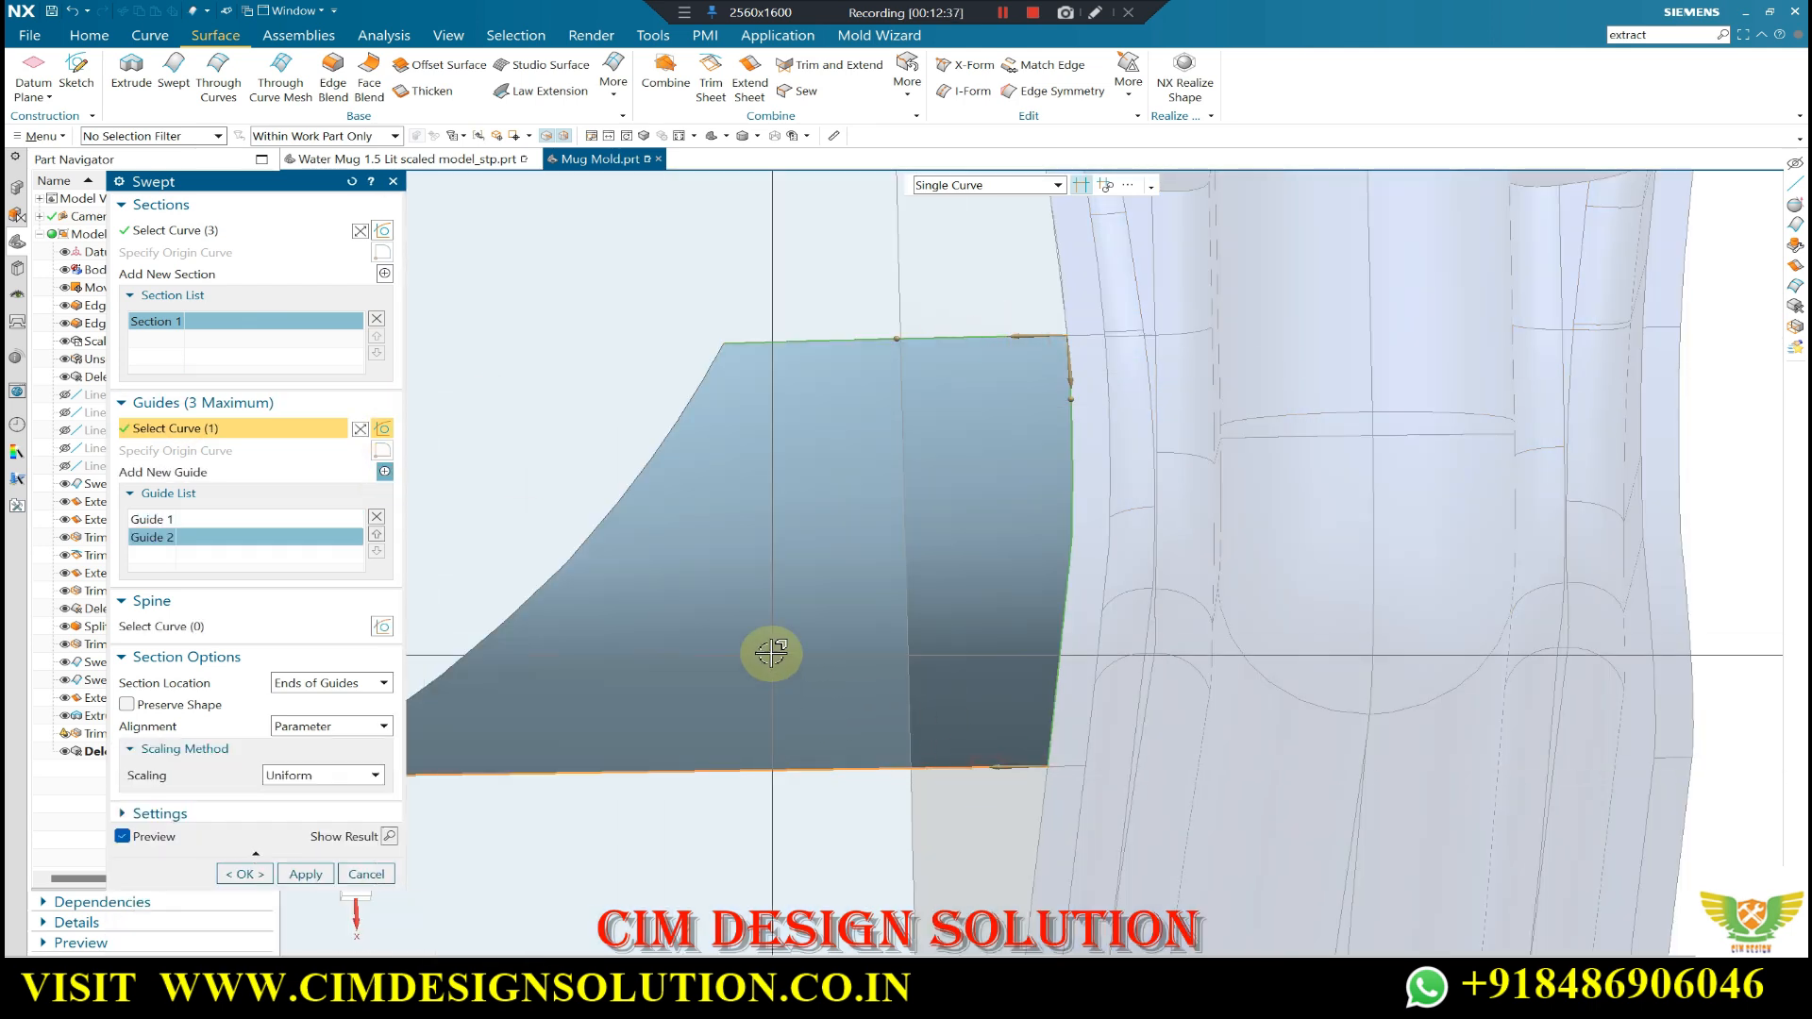
pyautogui.middleClick(830, 586)
# - Sew the swept gap surface to the upper strip beside the handle
pyautogui.moveTo(1472, 465); pyautogui.dragTo(1493, 562, button='middle')
pyautogui.moveTo(1189, 528)
pyautogui.mouseDown(button='middle')
pyautogui.moveTo(1145, 478)
pyautogui.moveTo(1132, 542)
pyautogui.mouseUp(button='middle')
pyautogui.scroll(3, 1129, 544)
pyautogui.moveTo(842, 591); pyautogui.dragTo(892, 495, button='right')
pyautogui.moveTo(892, 495); pyautogui.dragTo(864, 519, button='middle')
pyautogui.scroll(3, 648, 693)
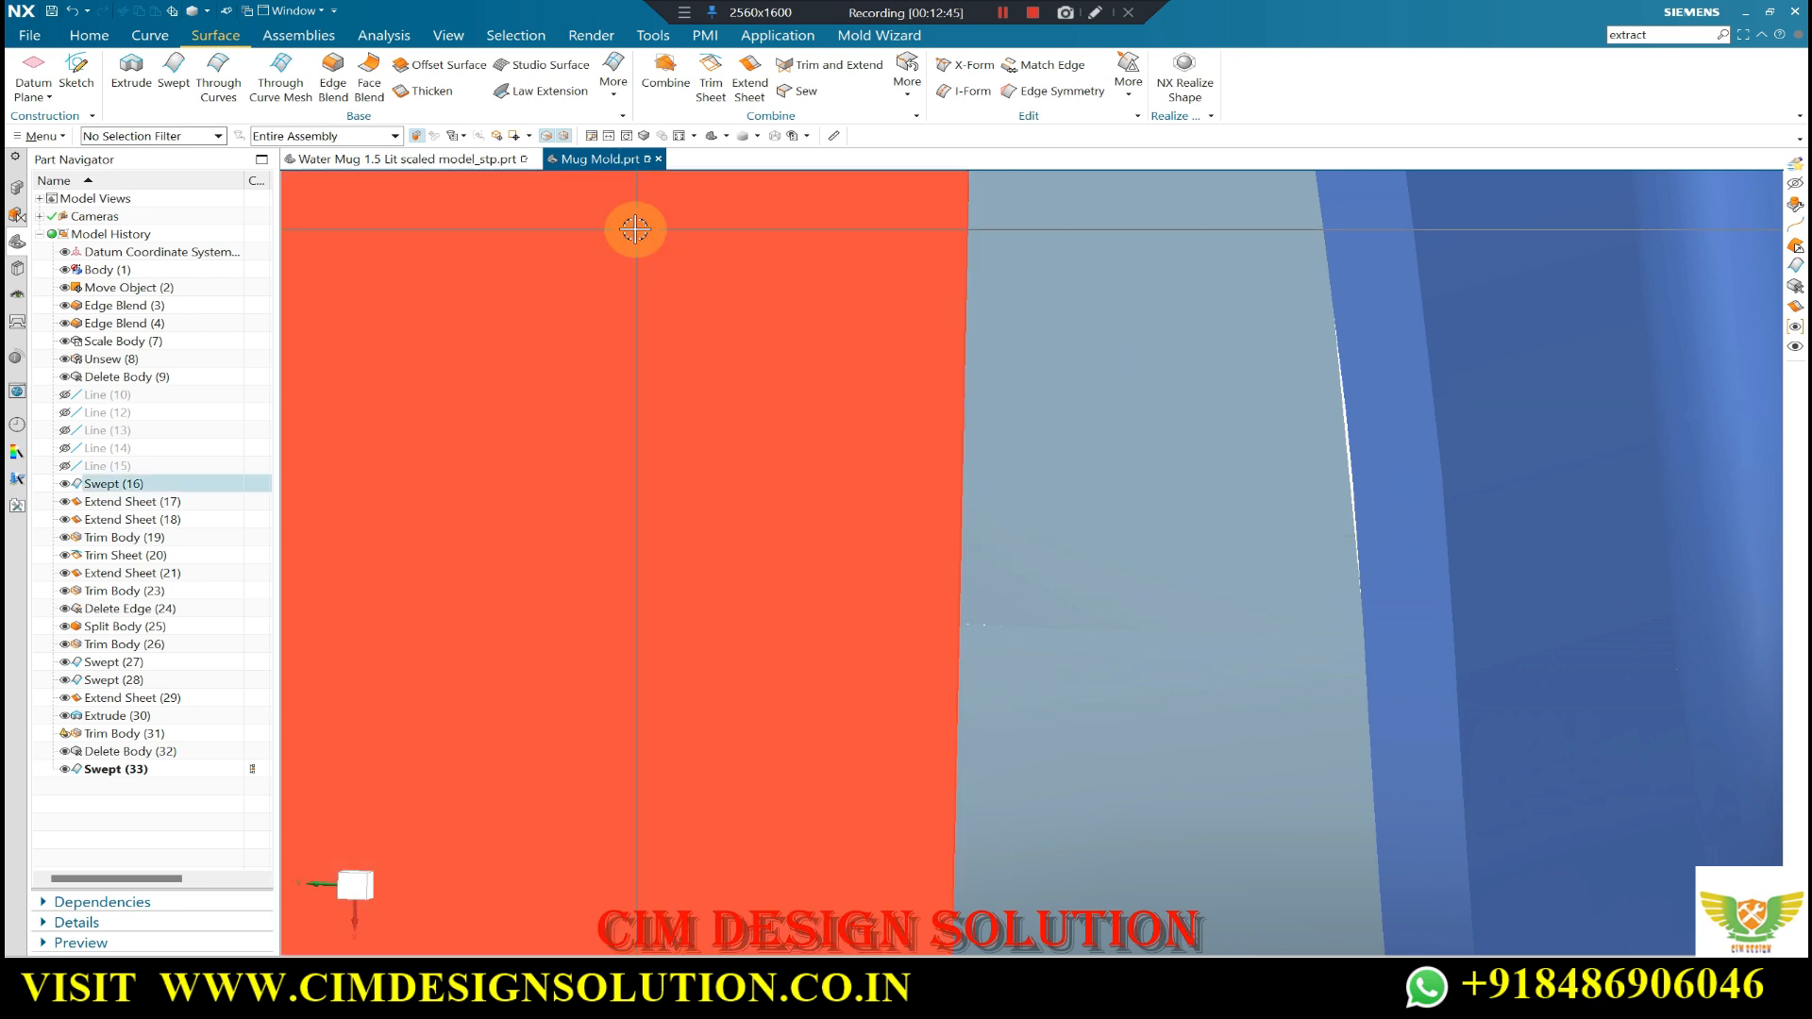
pyautogui.click(802, 87)
pyautogui.click(1096, 381)
pyautogui.scroll(-3, 1096, 381)
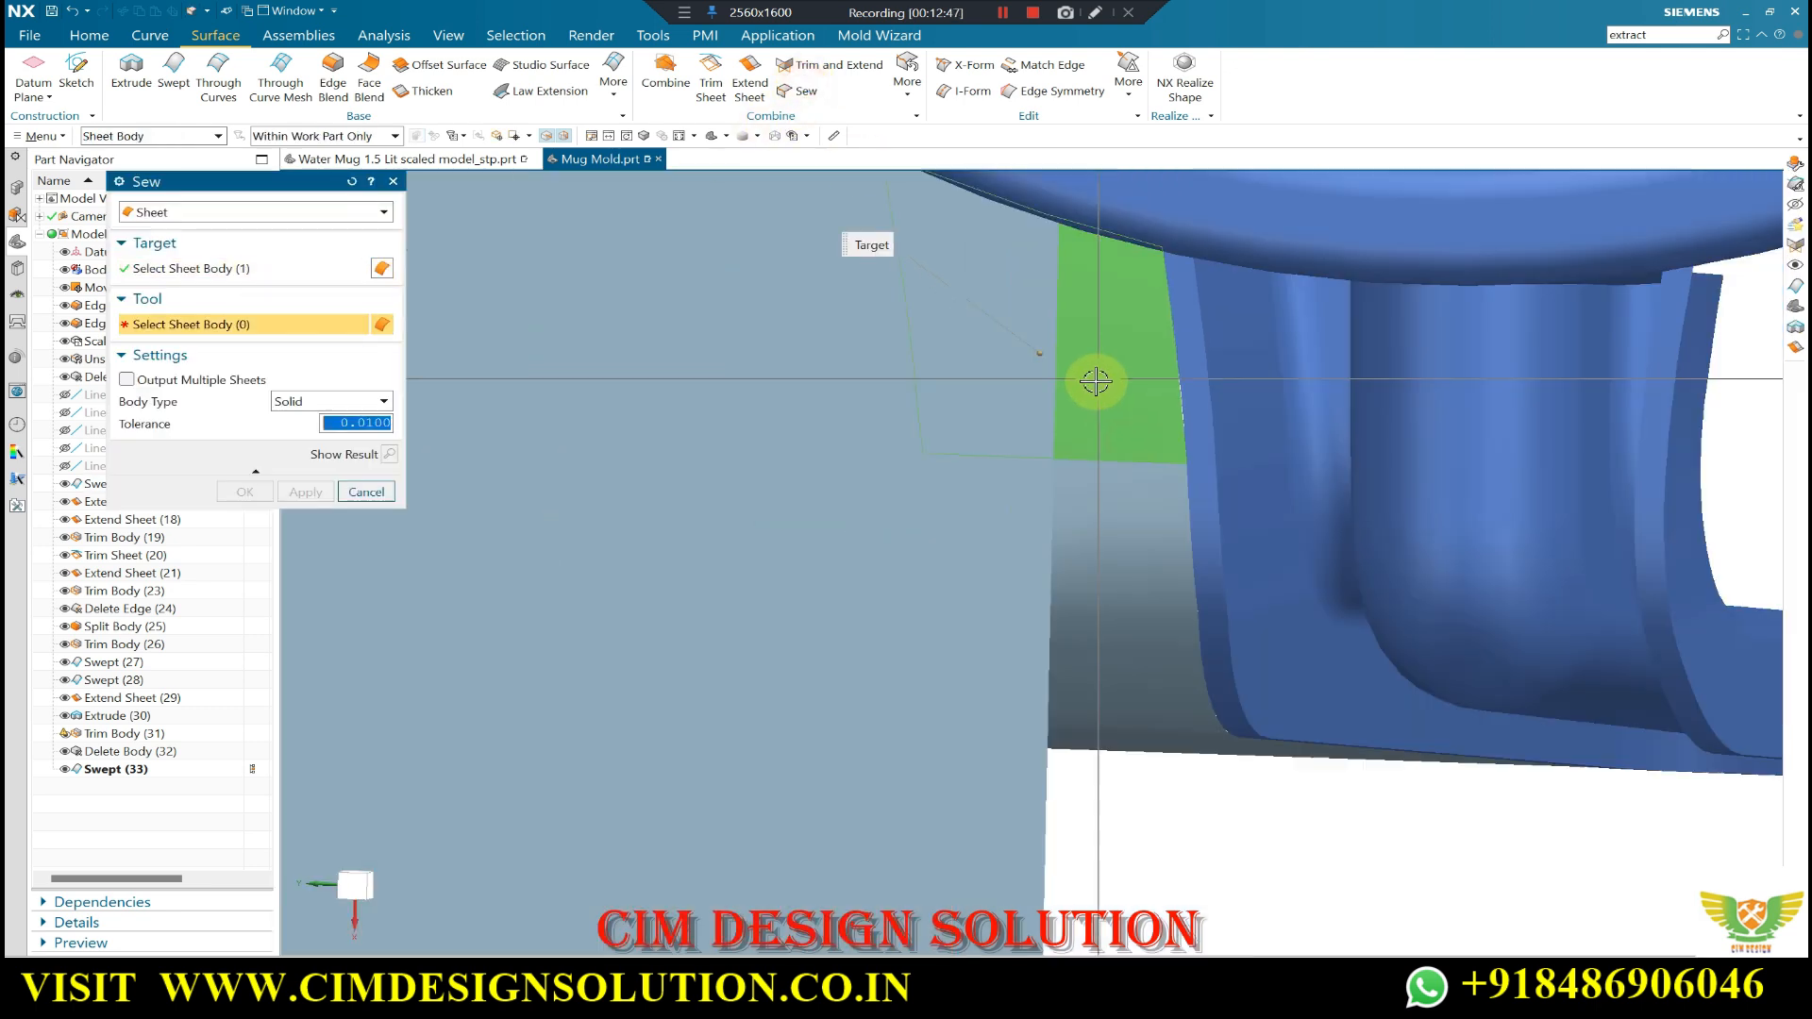
pyautogui.click(1111, 559)
pyautogui.middleClick(1147, 744)
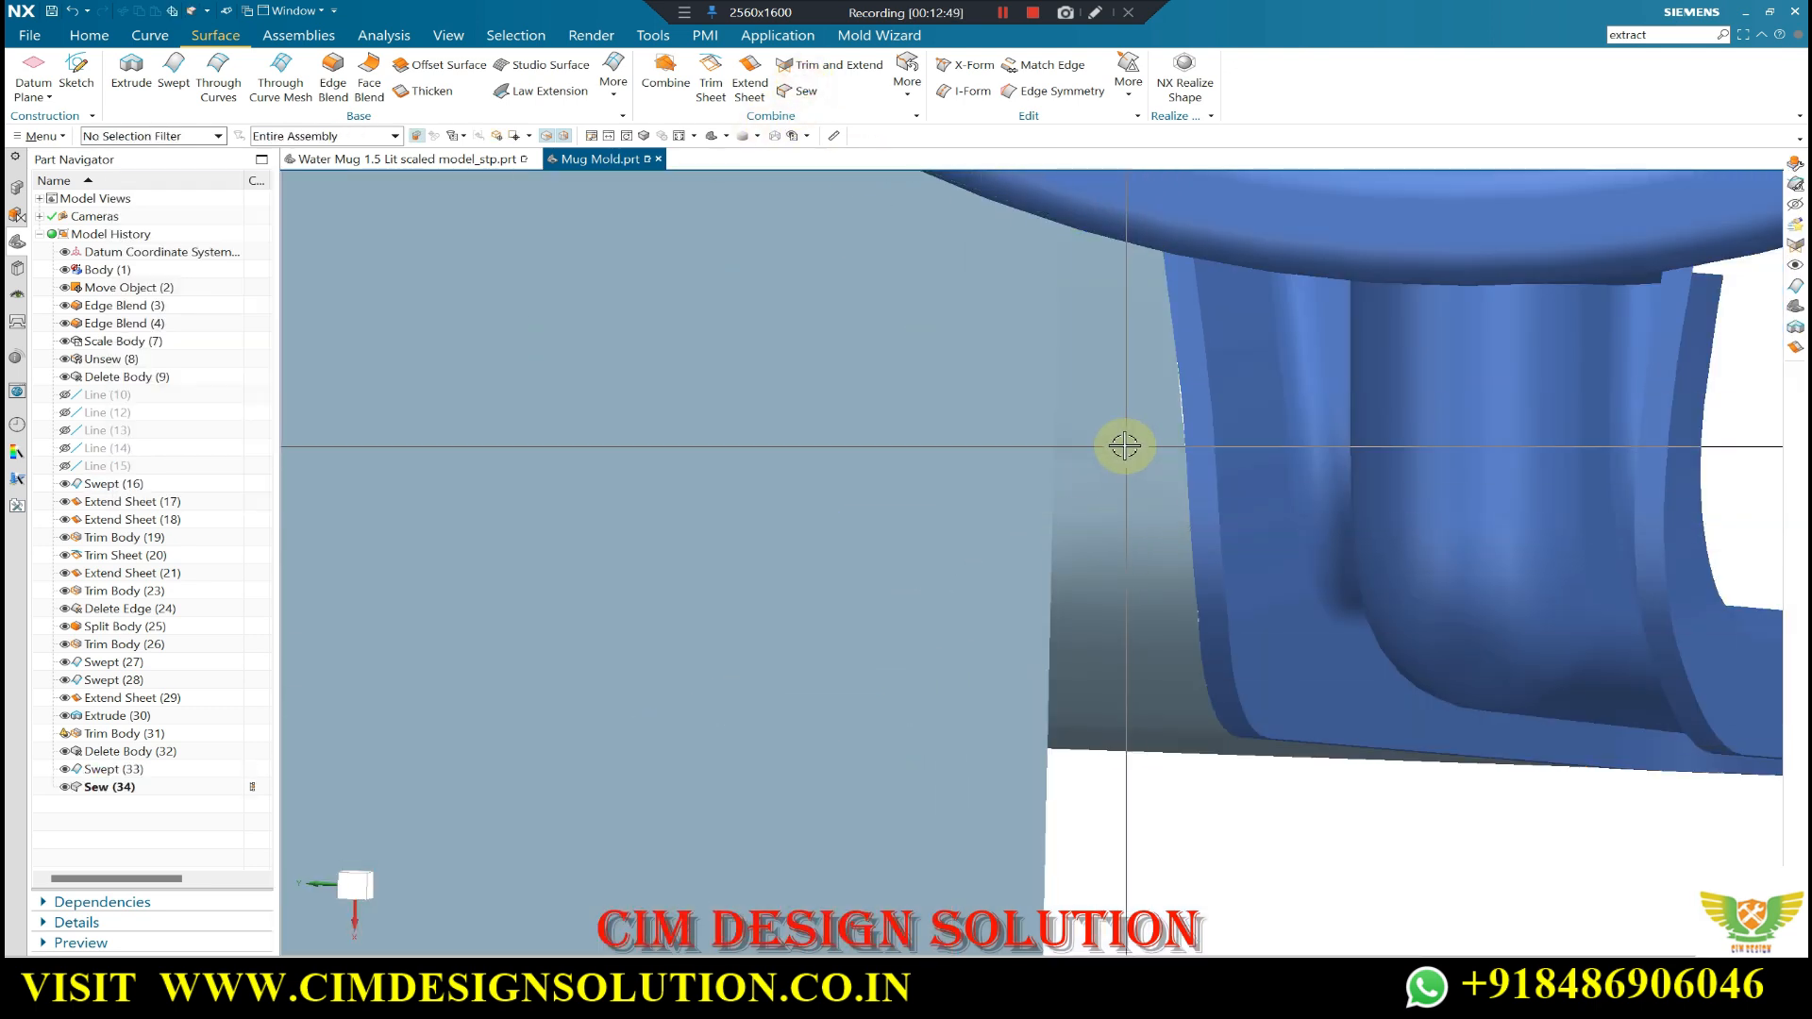
# - Undo the sew and the swept surface that fills the gap beside the handle
pyautogui.scroll(4, 1124, 445)
pyautogui.moveTo(1092, 336); pyautogui.dragTo(1181, 756, button='middle')
pyautogui.hotkey('ctrl', 'z')
pyautogui.moveTo(1066, 593); pyautogui.dragTo(1039, 546, button='middle')
pyautogui.scroll(3, 1011, 329)
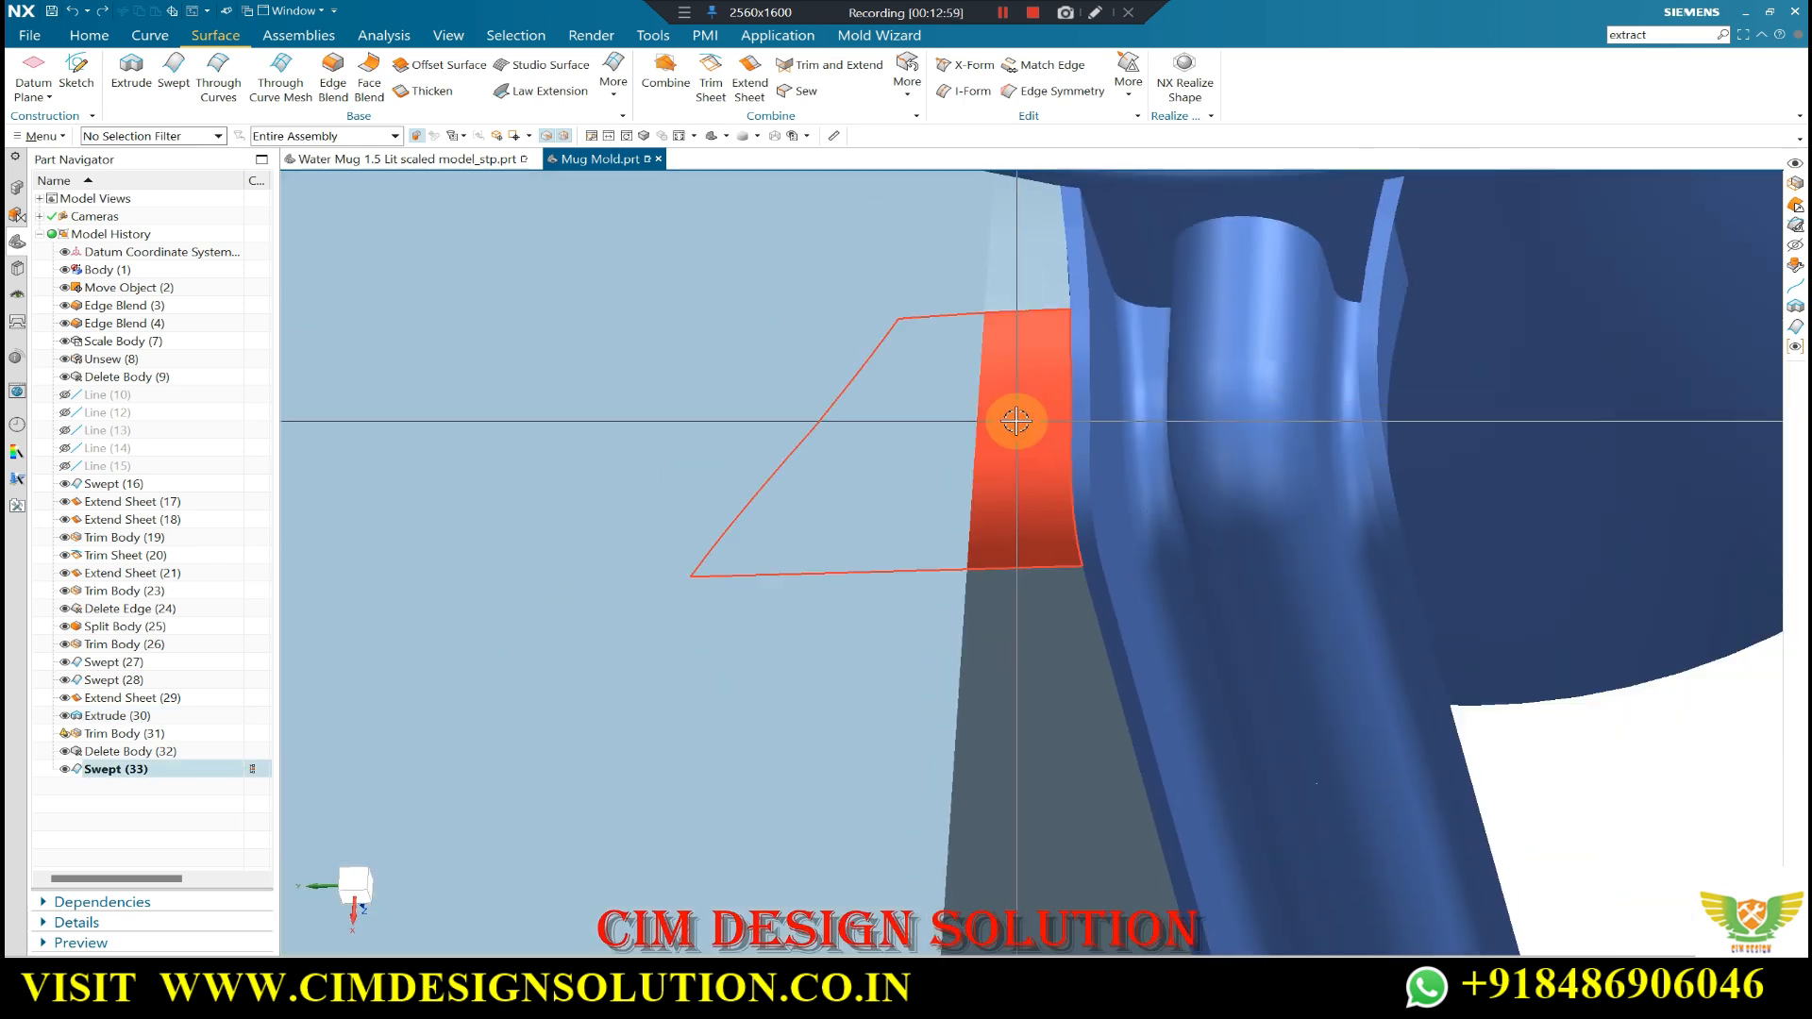
pyautogui.hotkey('ctrl', 'z')
pyautogui.scroll(-3, 974, 437)
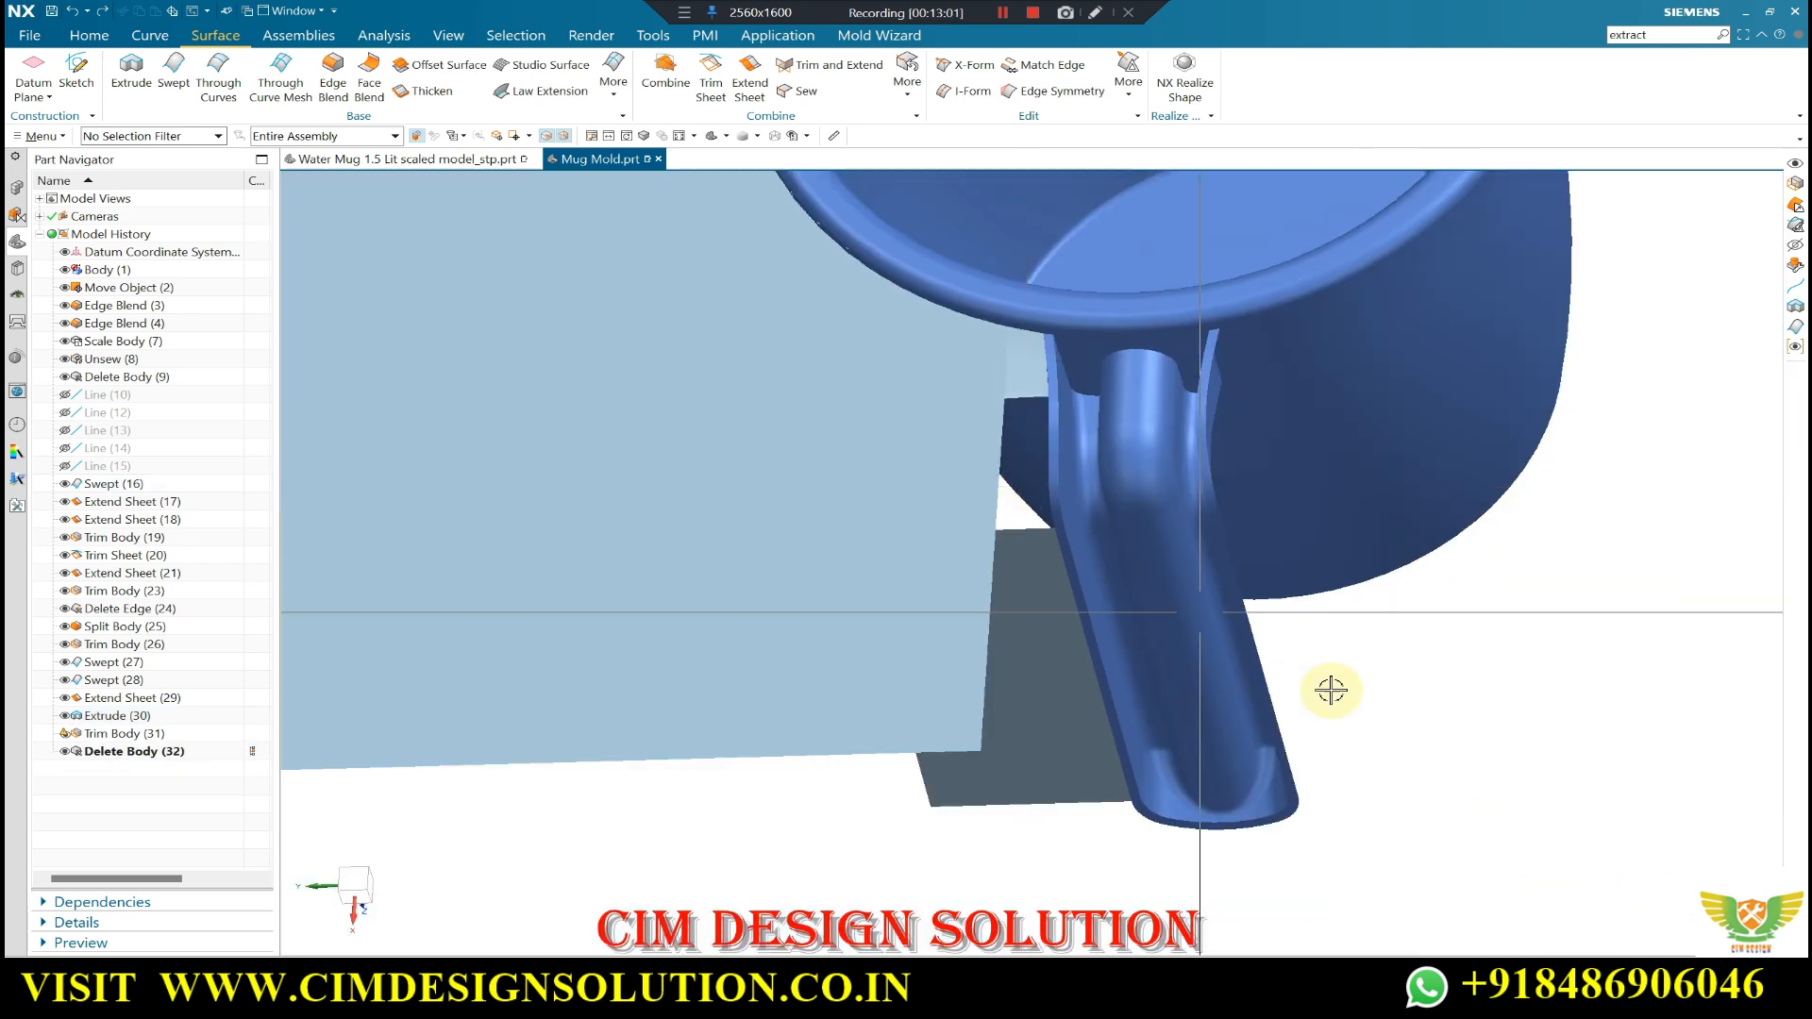
# - Hide the large parting sheet beside the mug, leaving the upper strip and the extruded sheet next to the handle
pyautogui.press('F8')
pyautogui.moveTo(1026, 560); pyautogui.dragTo(1032, 408, button='middle')
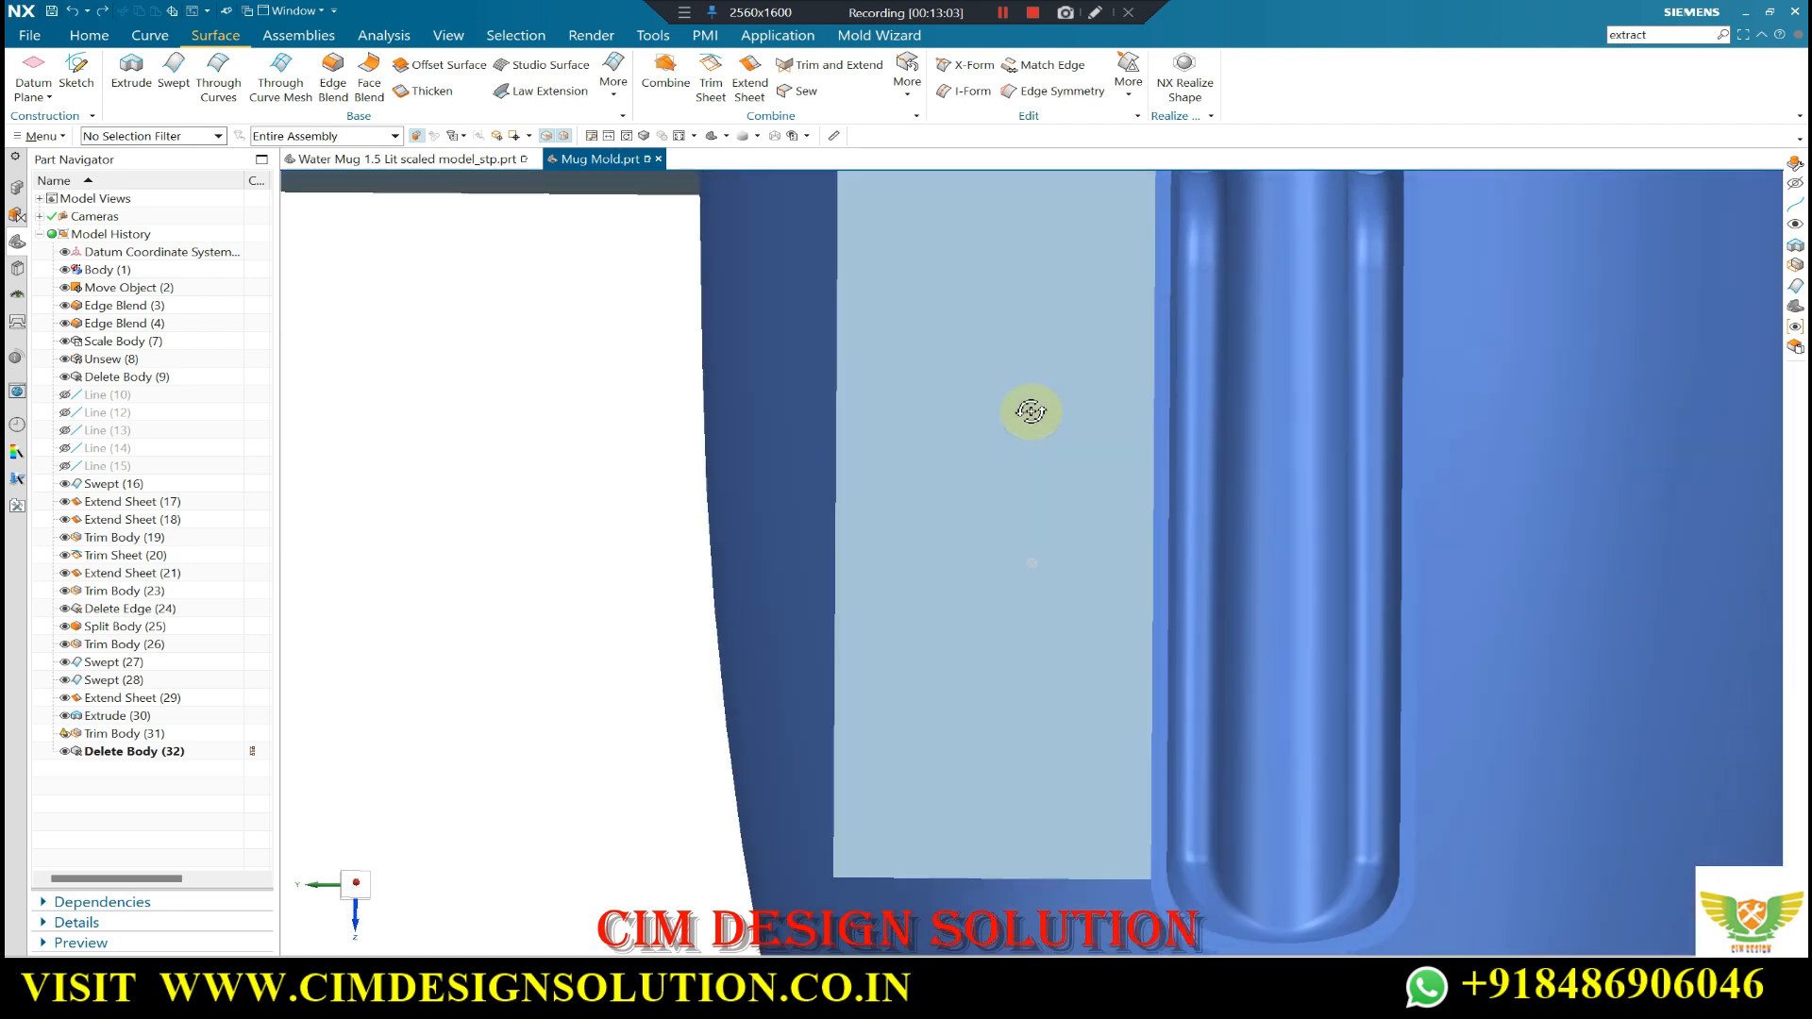
pyautogui.scroll(-3, 999, 525)
pyautogui.moveTo(979, 518); pyautogui.dragTo(965, 546, button='middle')
pyautogui.scroll(-1, 953, 542)
pyautogui.click(732, 473)
pyautogui.hotkey('ctrl', 'b')
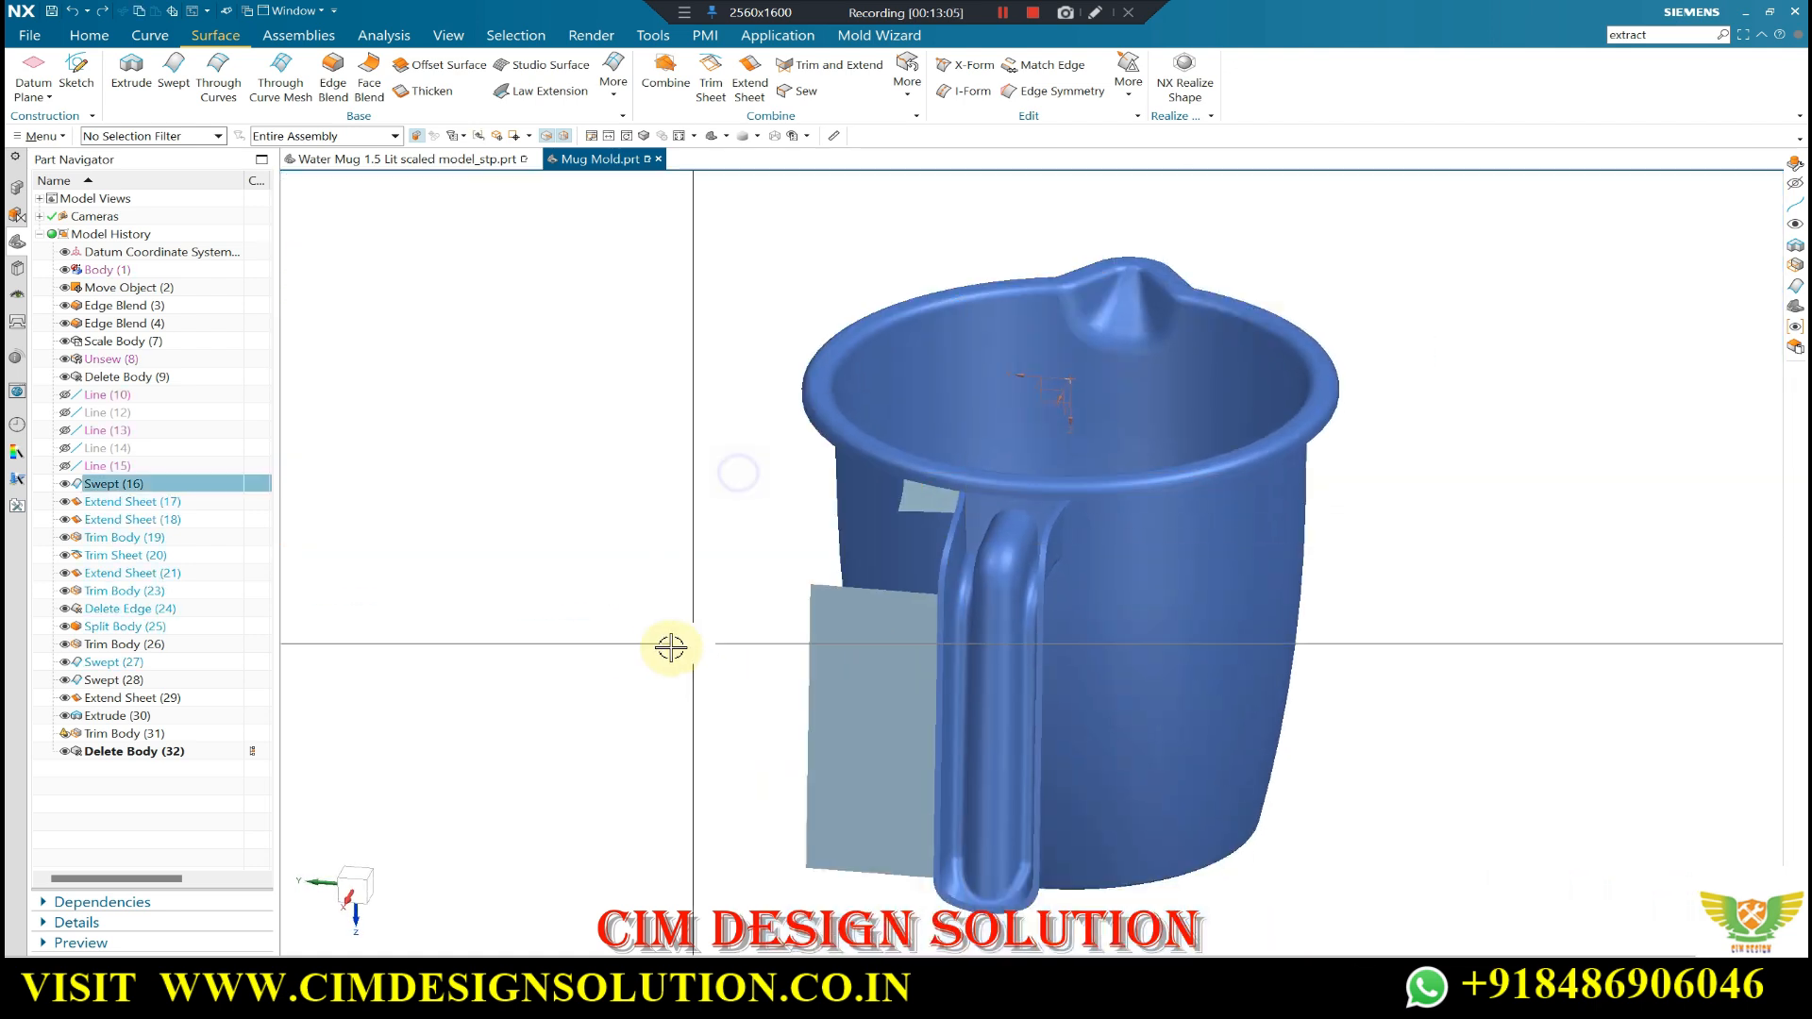
# - Trim the upper strip and the extruded sheet with a new plane through the strip's outer corner, keeping the portions next to the handle
pyautogui.moveTo(641, 567); pyautogui.dragTo(441, 614, button='middle')
pyautogui.press('F8')
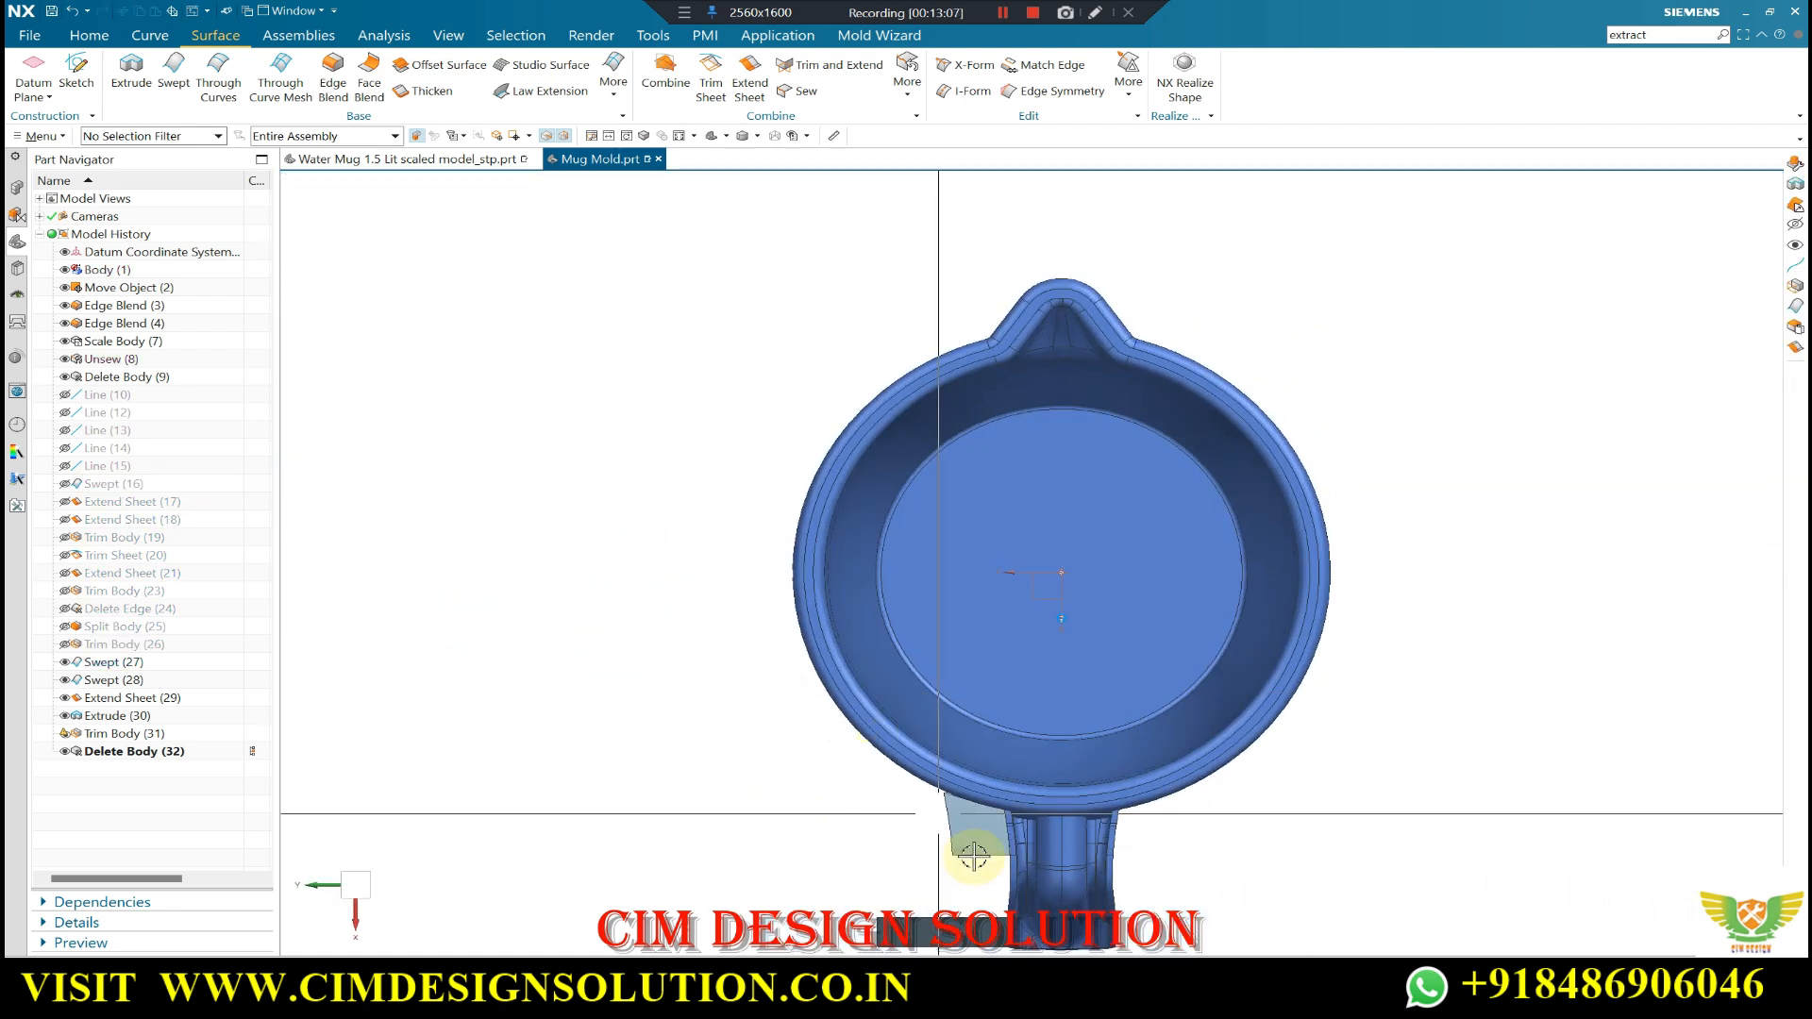
pyautogui.scroll(2, 972, 849)
pyautogui.click(151, 36)
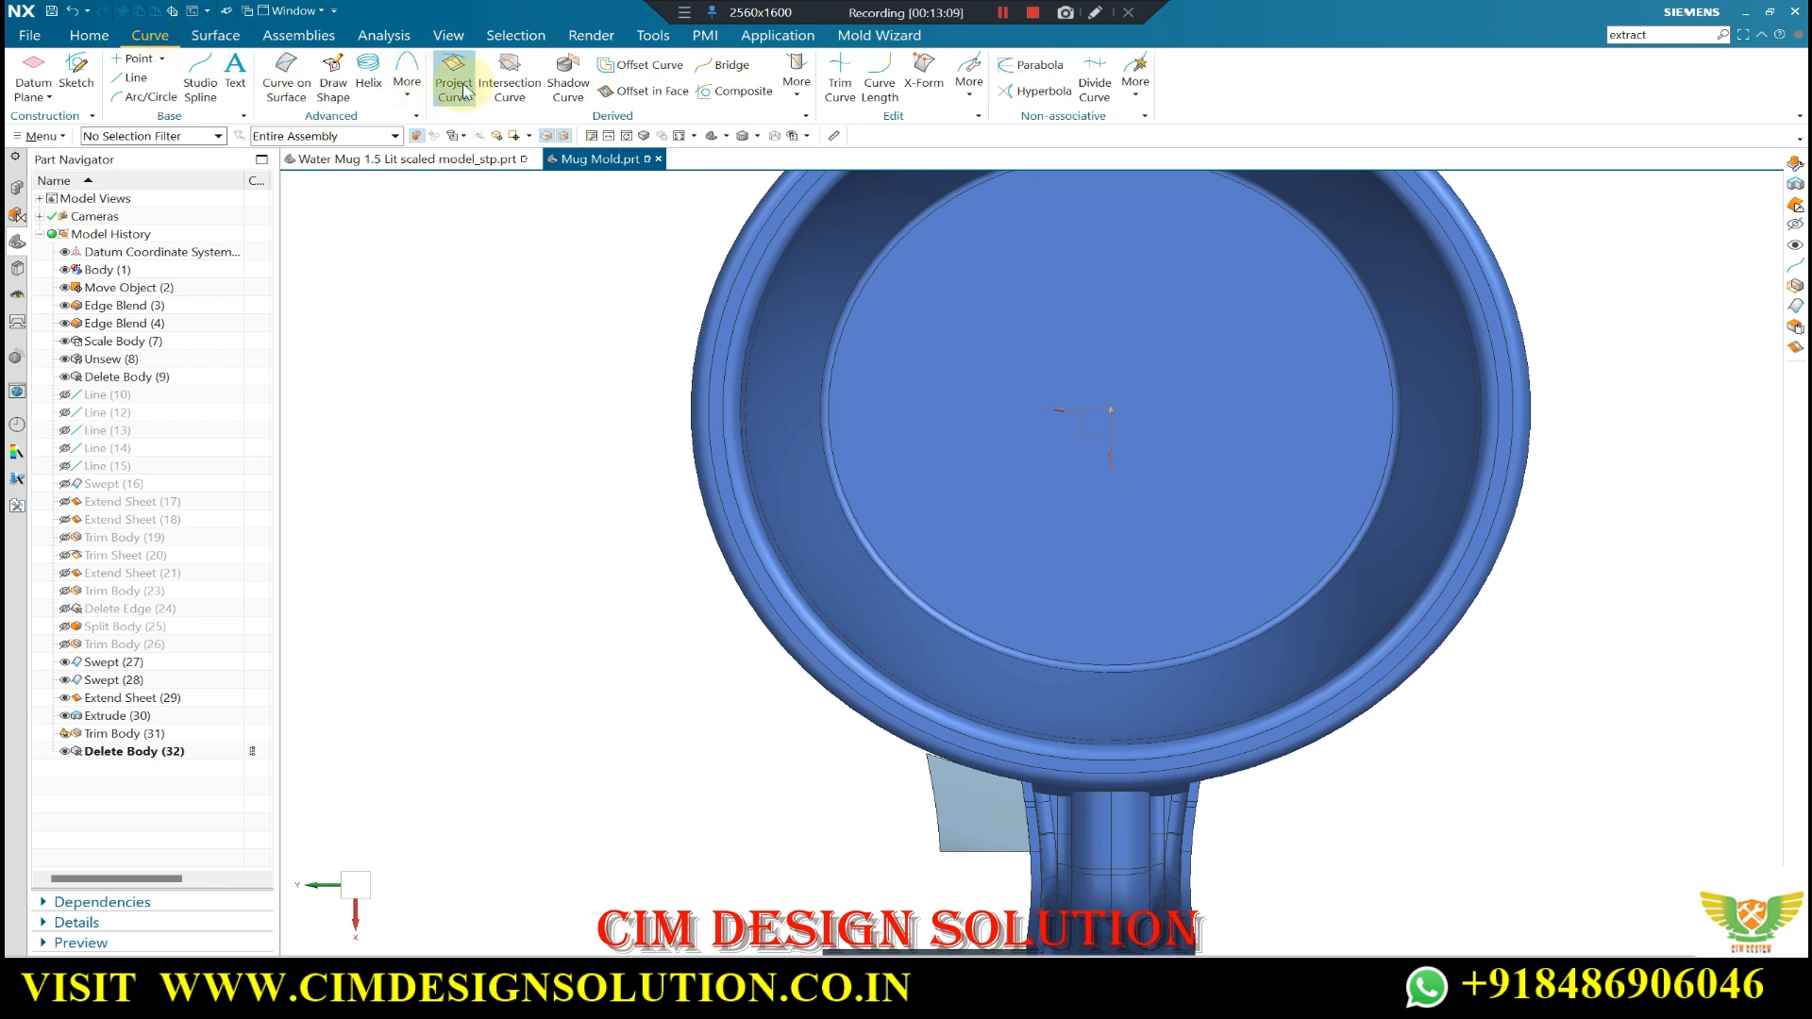
pyautogui.click(116, 36)
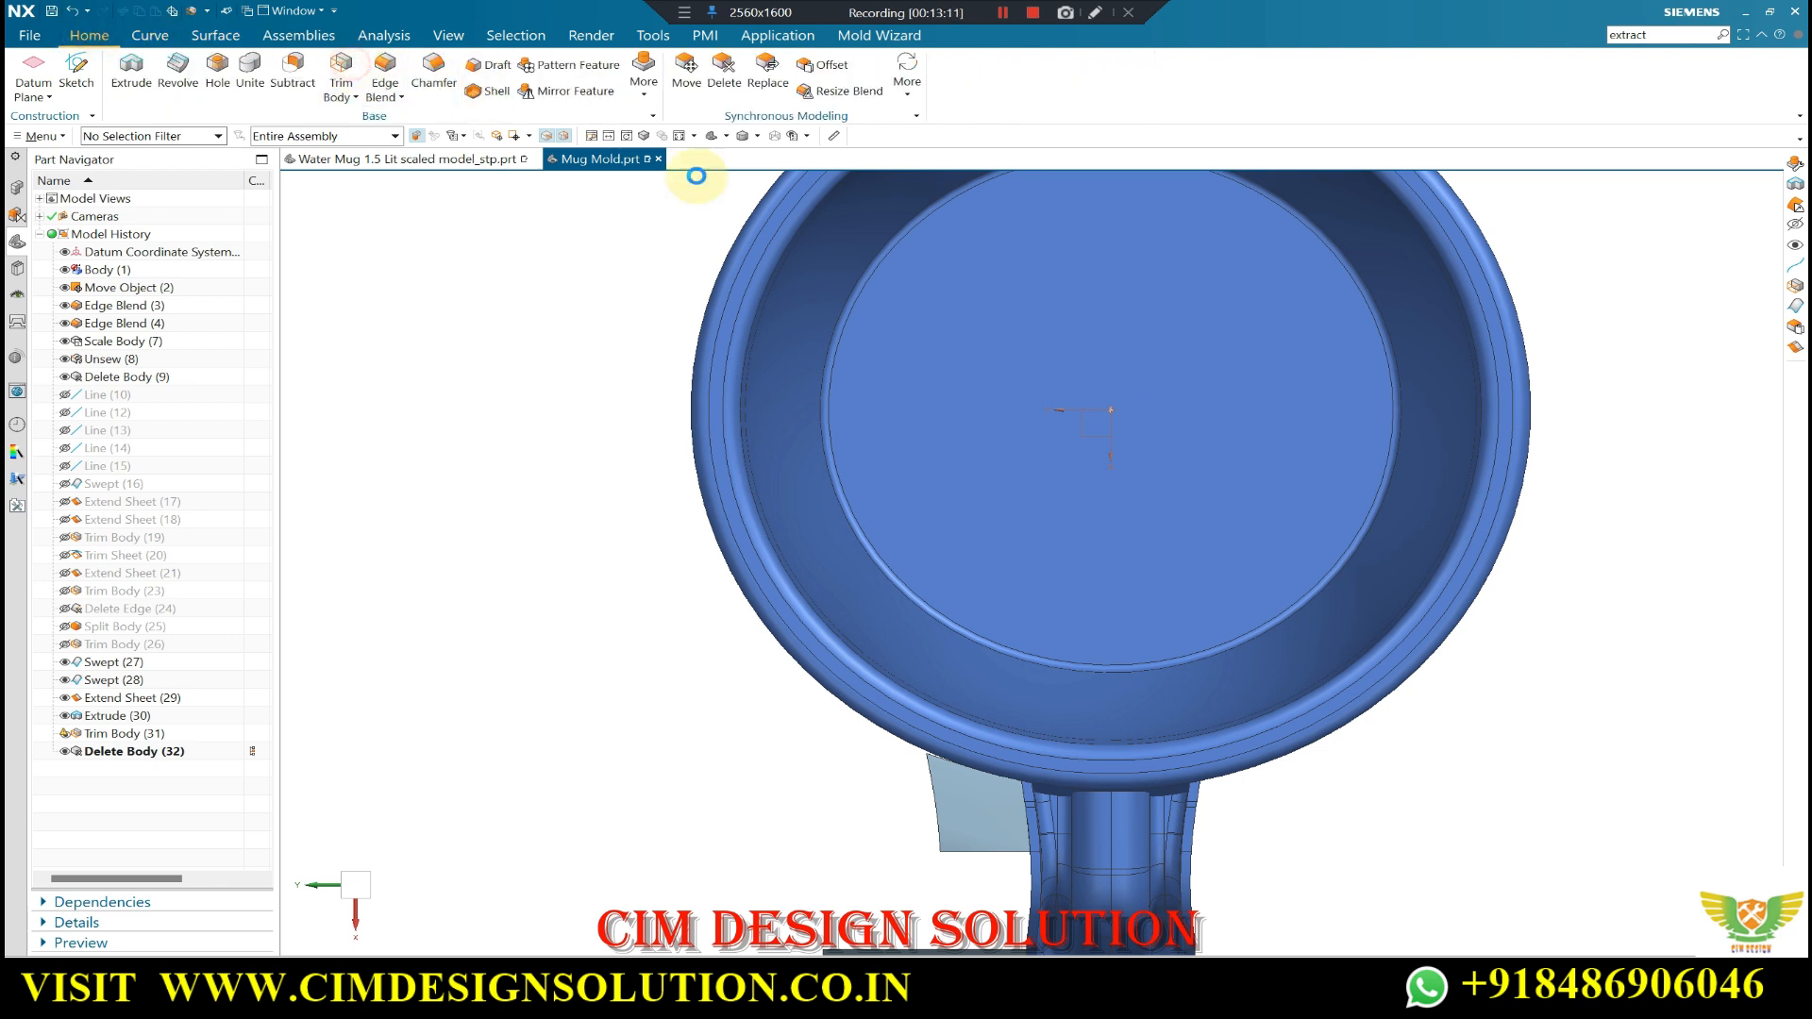
pyautogui.scroll(-5, 829, 434)
pyautogui.scroll(5, 862, 549)
pyautogui.click(862, 510)
pyautogui.click(838, 667)
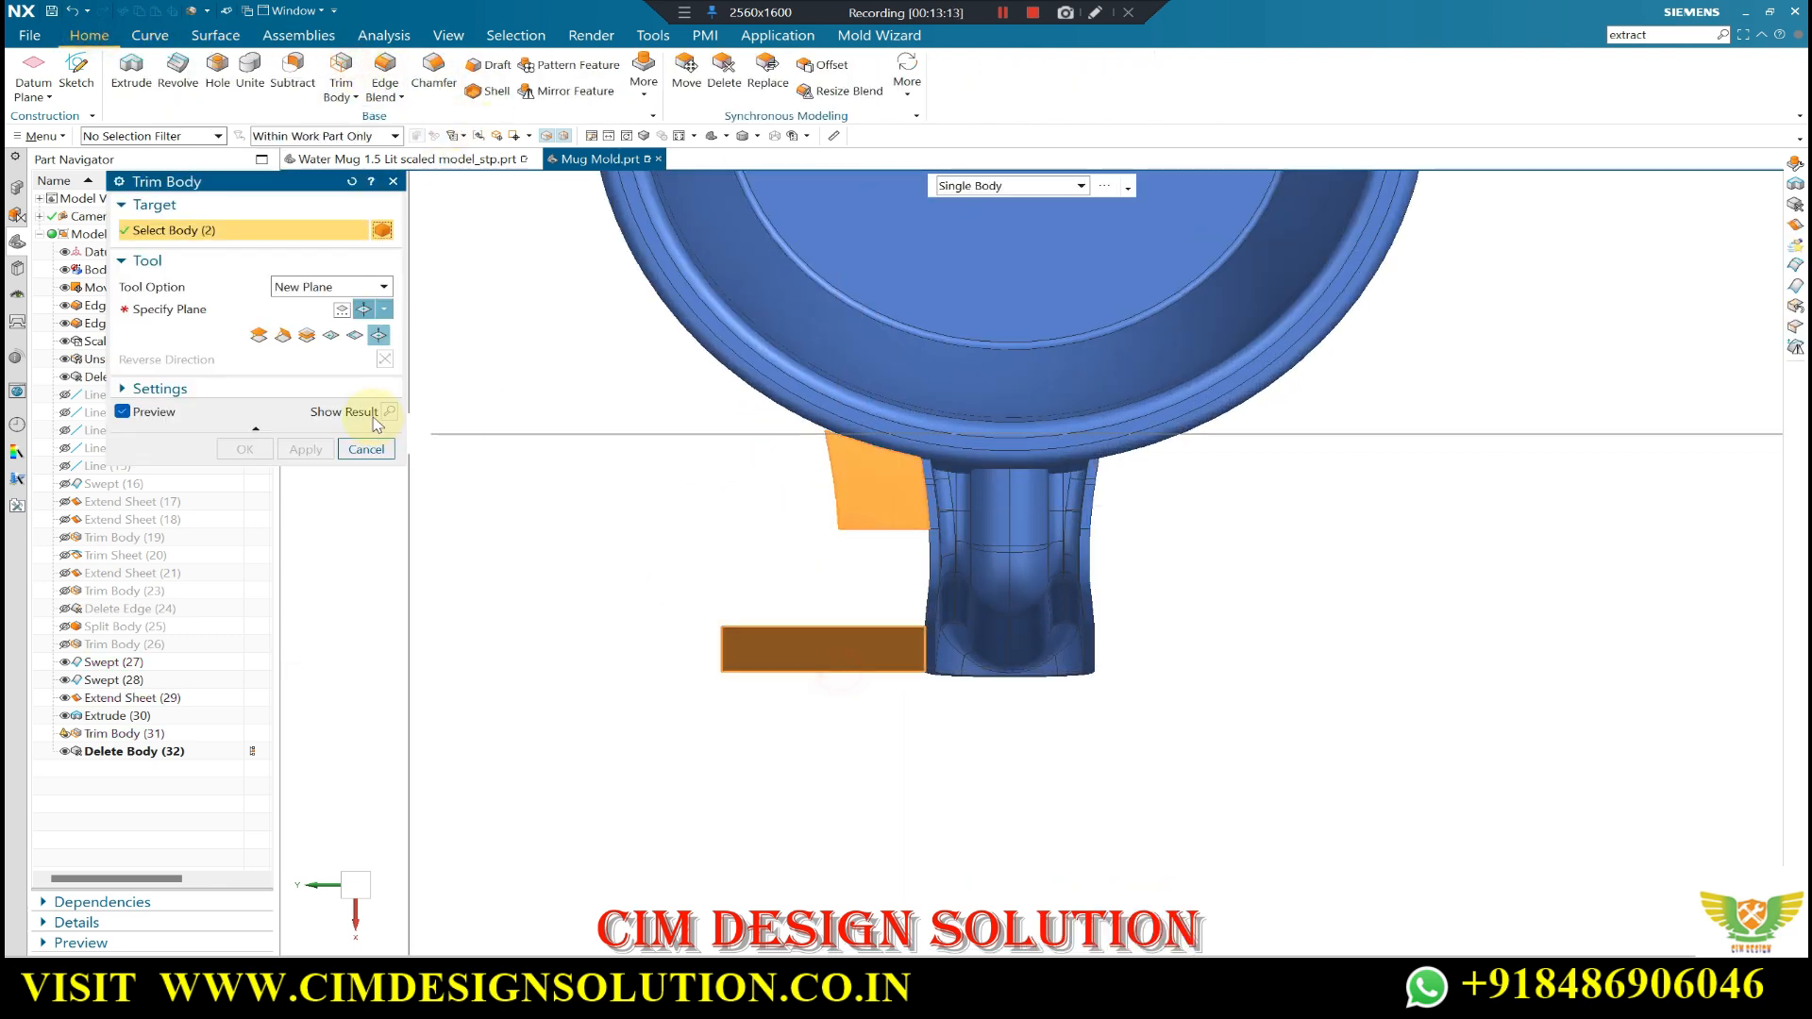
pyautogui.scroll(3, 911, 559)
pyautogui.middleClick(782, 491)
pyautogui.click(793, 496)
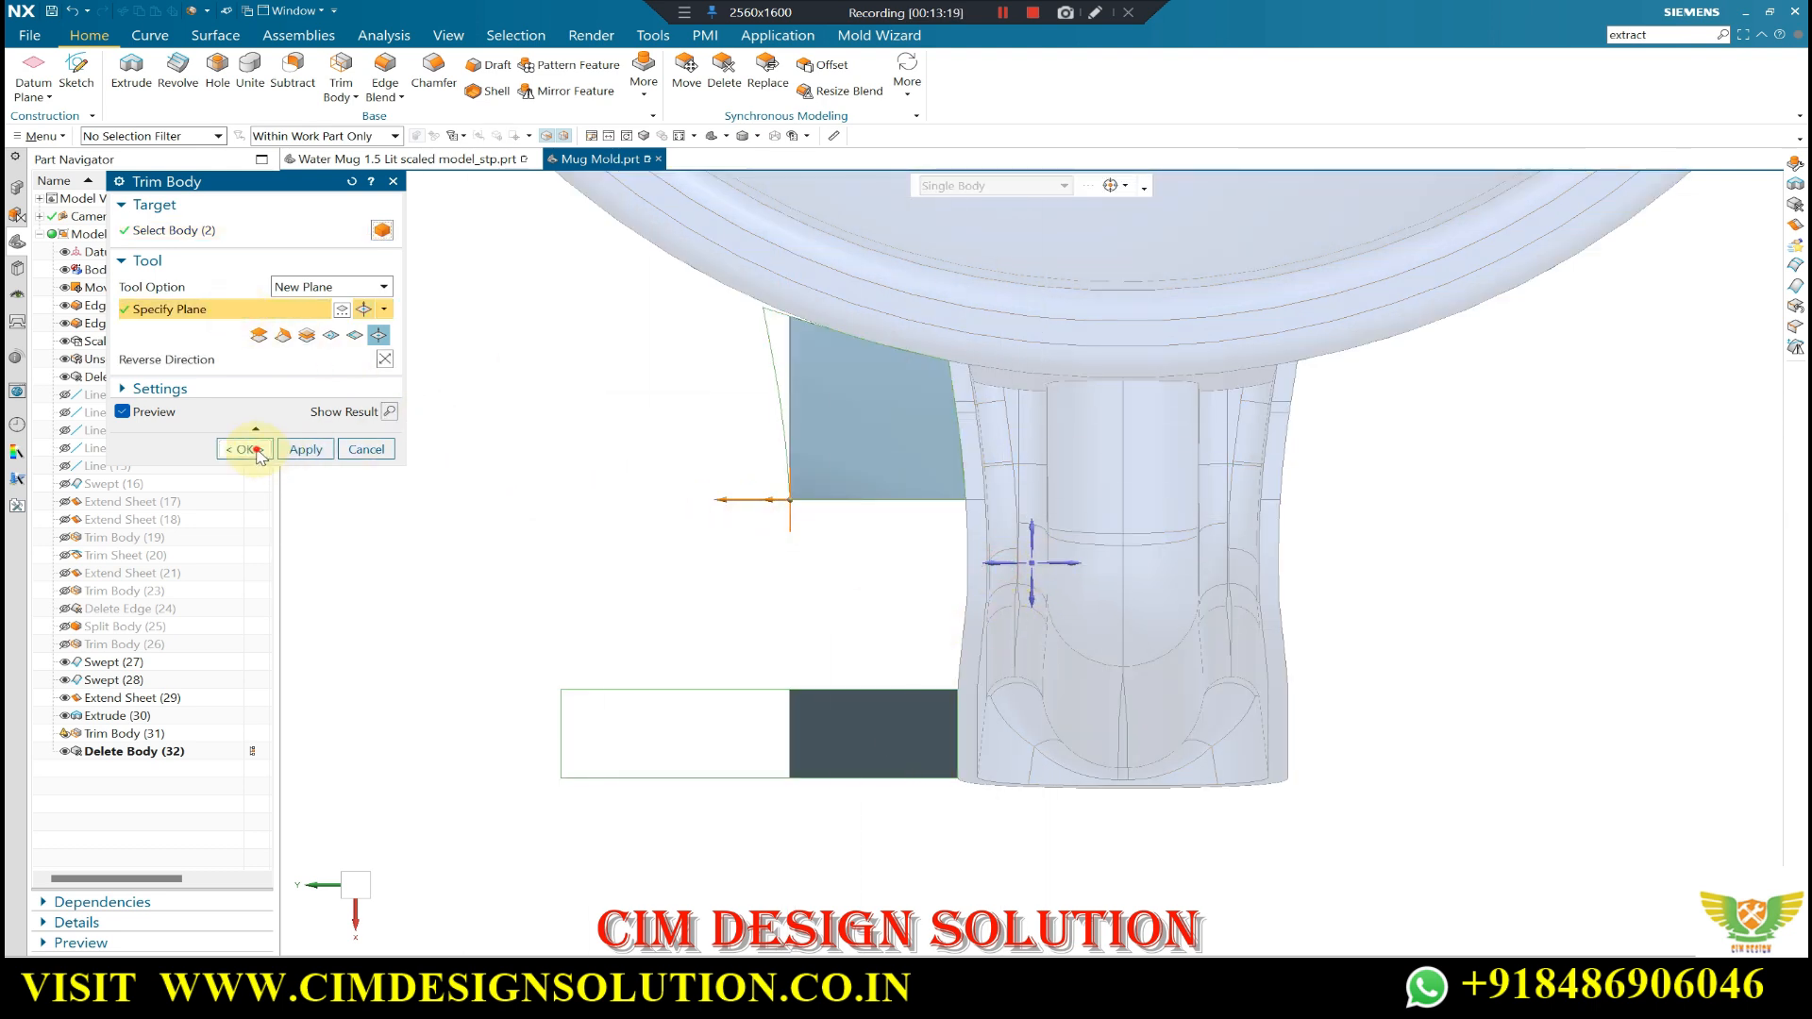
pyautogui.click(247, 450)
# - Bridge the outer edges of the upper strip and the extruded sheet with a G1 tangent curve, with start magnitude 1
pyautogui.moveTo(801, 530); pyautogui.dragTo(862, 449, button='middle')
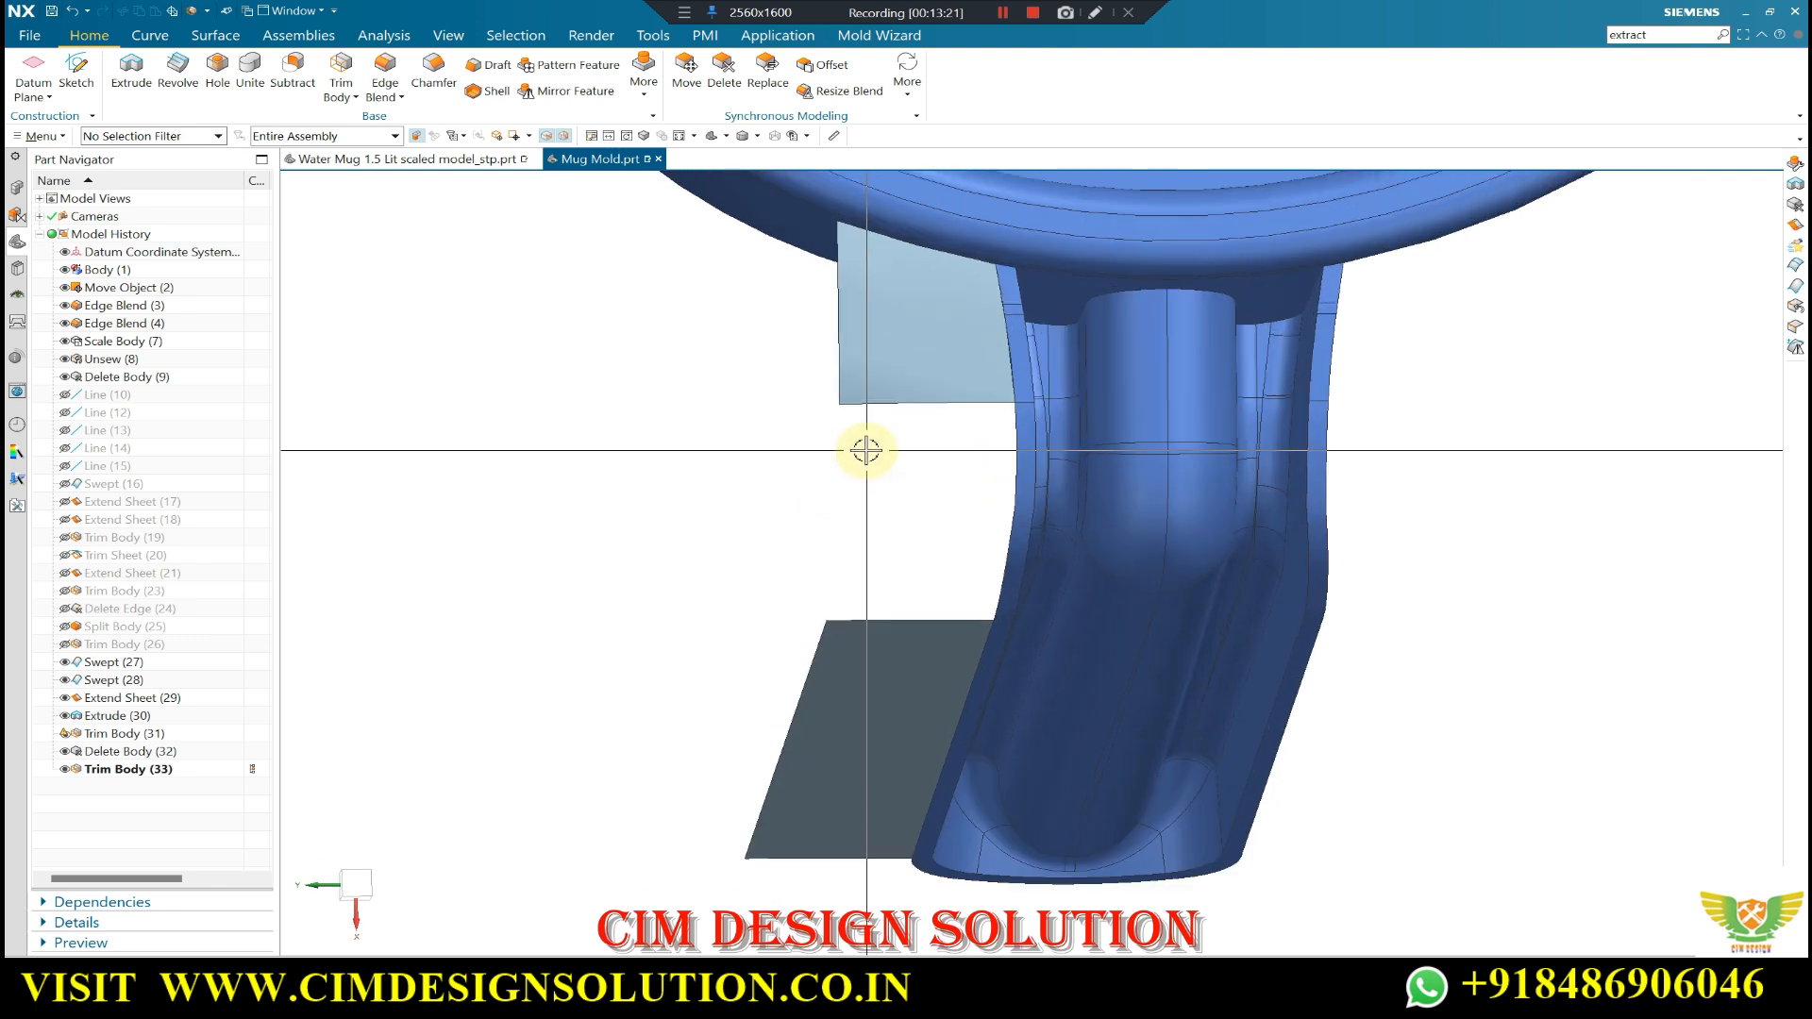
pyautogui.click(150, 37)
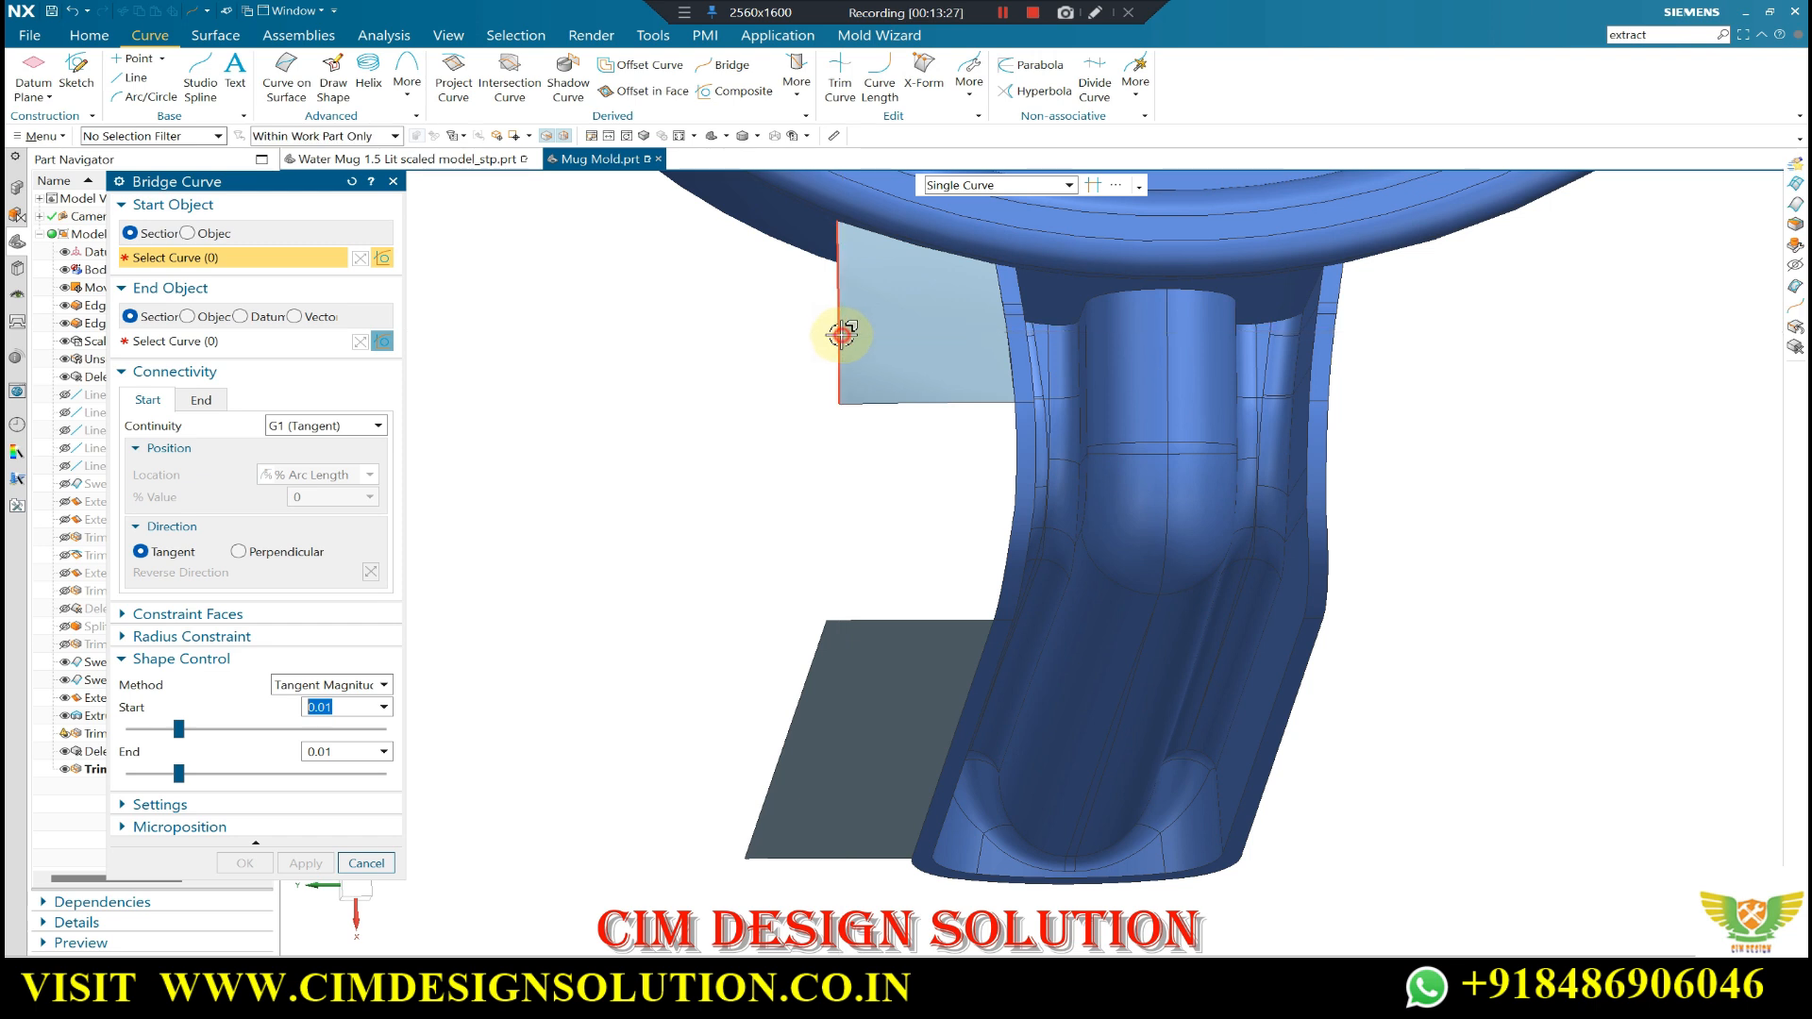
pyautogui.click(813, 660)
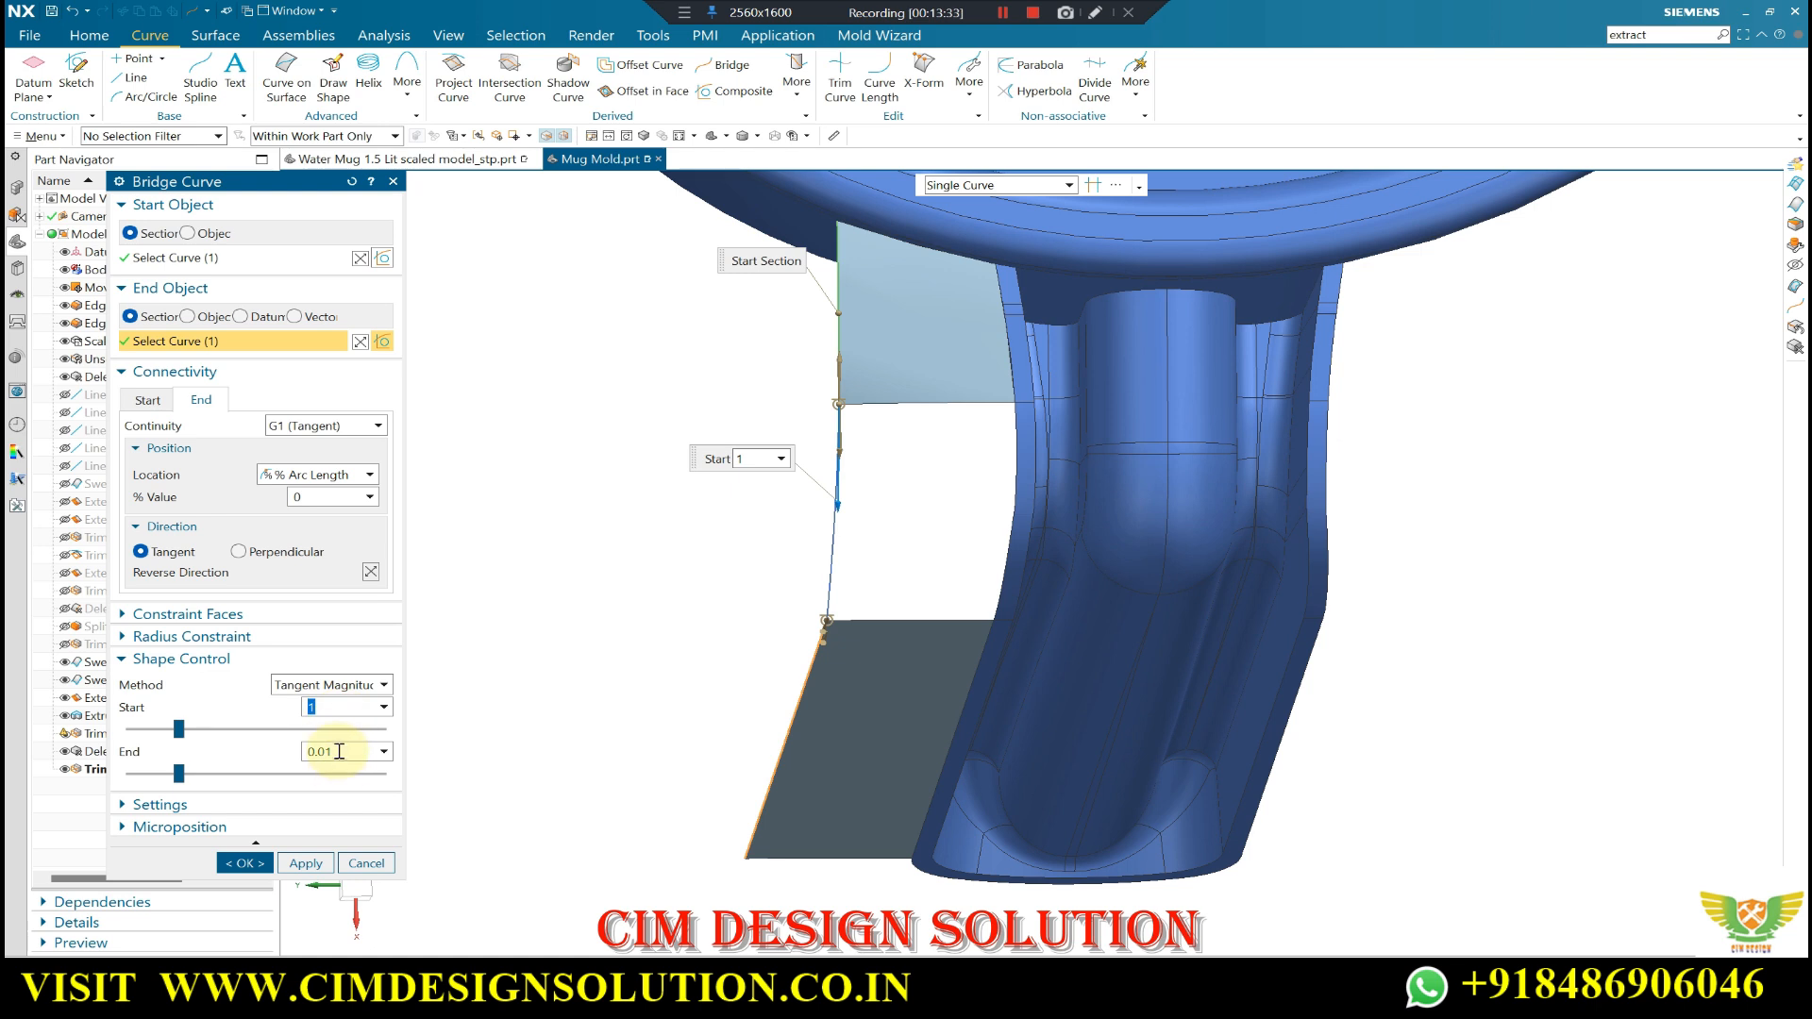
pyautogui.middleClick(572, 765)
# - Examine the bridge curve against the handle's curved profile from the side, straight top and angled views
pyautogui.moveTo(579, 756); pyautogui.dragTo(1065, 606, button='middle')
pyautogui.scroll(-2, 740, 575)
pyautogui.press('F8')
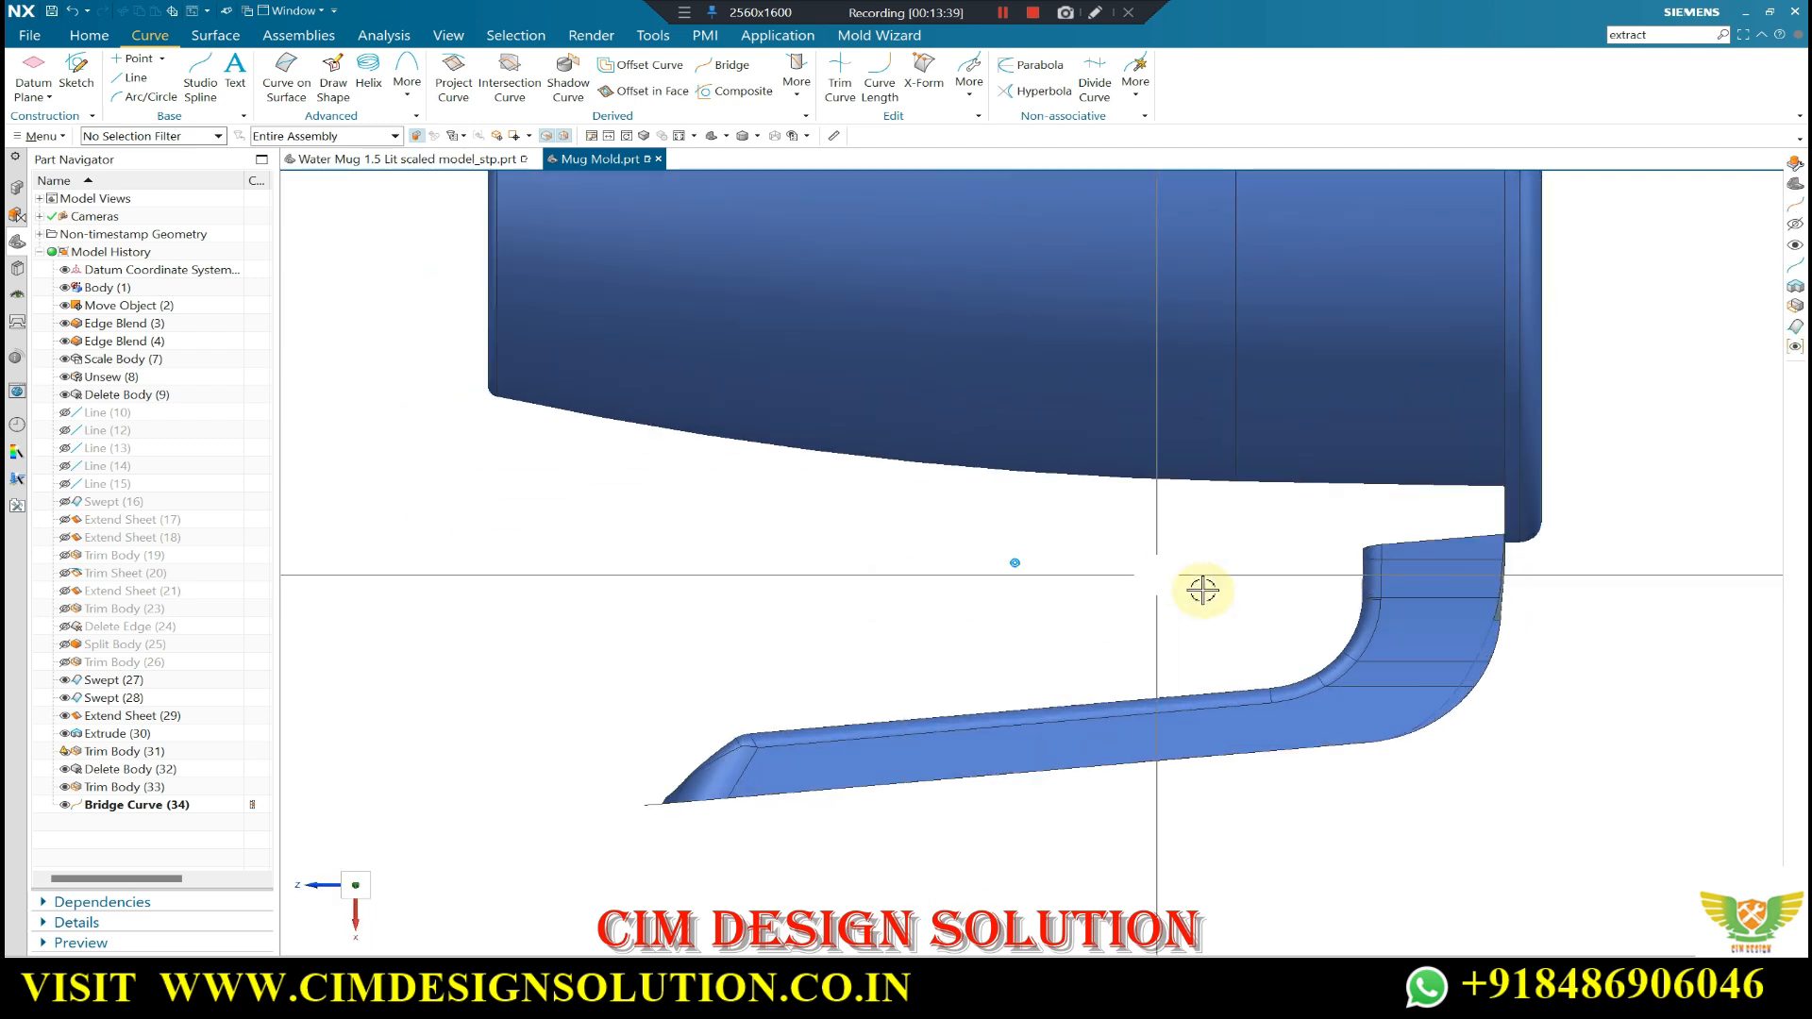
pyautogui.scroll(3, 1444, 641)
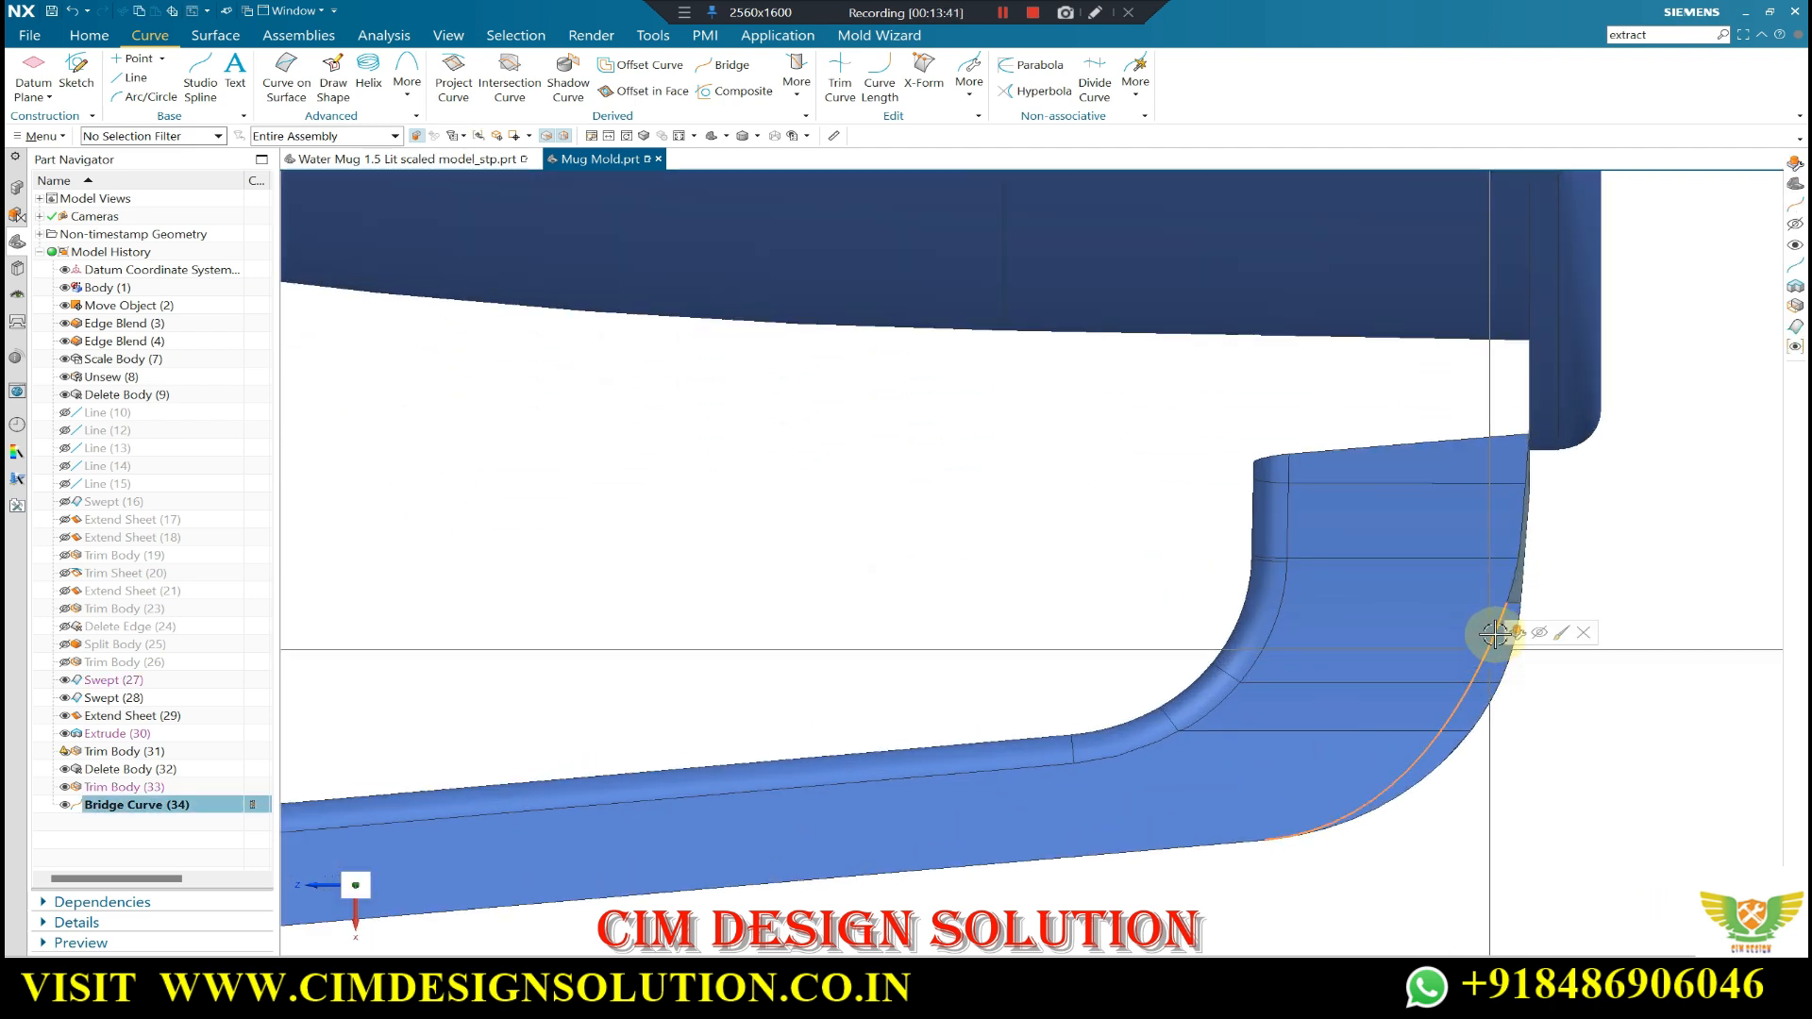
pyautogui.scroll(2, 1494, 633)
pyautogui.scroll(-3, 1511, 613)
pyautogui.moveTo(1497, 598); pyautogui.dragTo(1357, 517, button='middle')
pyautogui.scroll(-2, 1358, 517)
pyautogui.scroll(3, 984, 491)
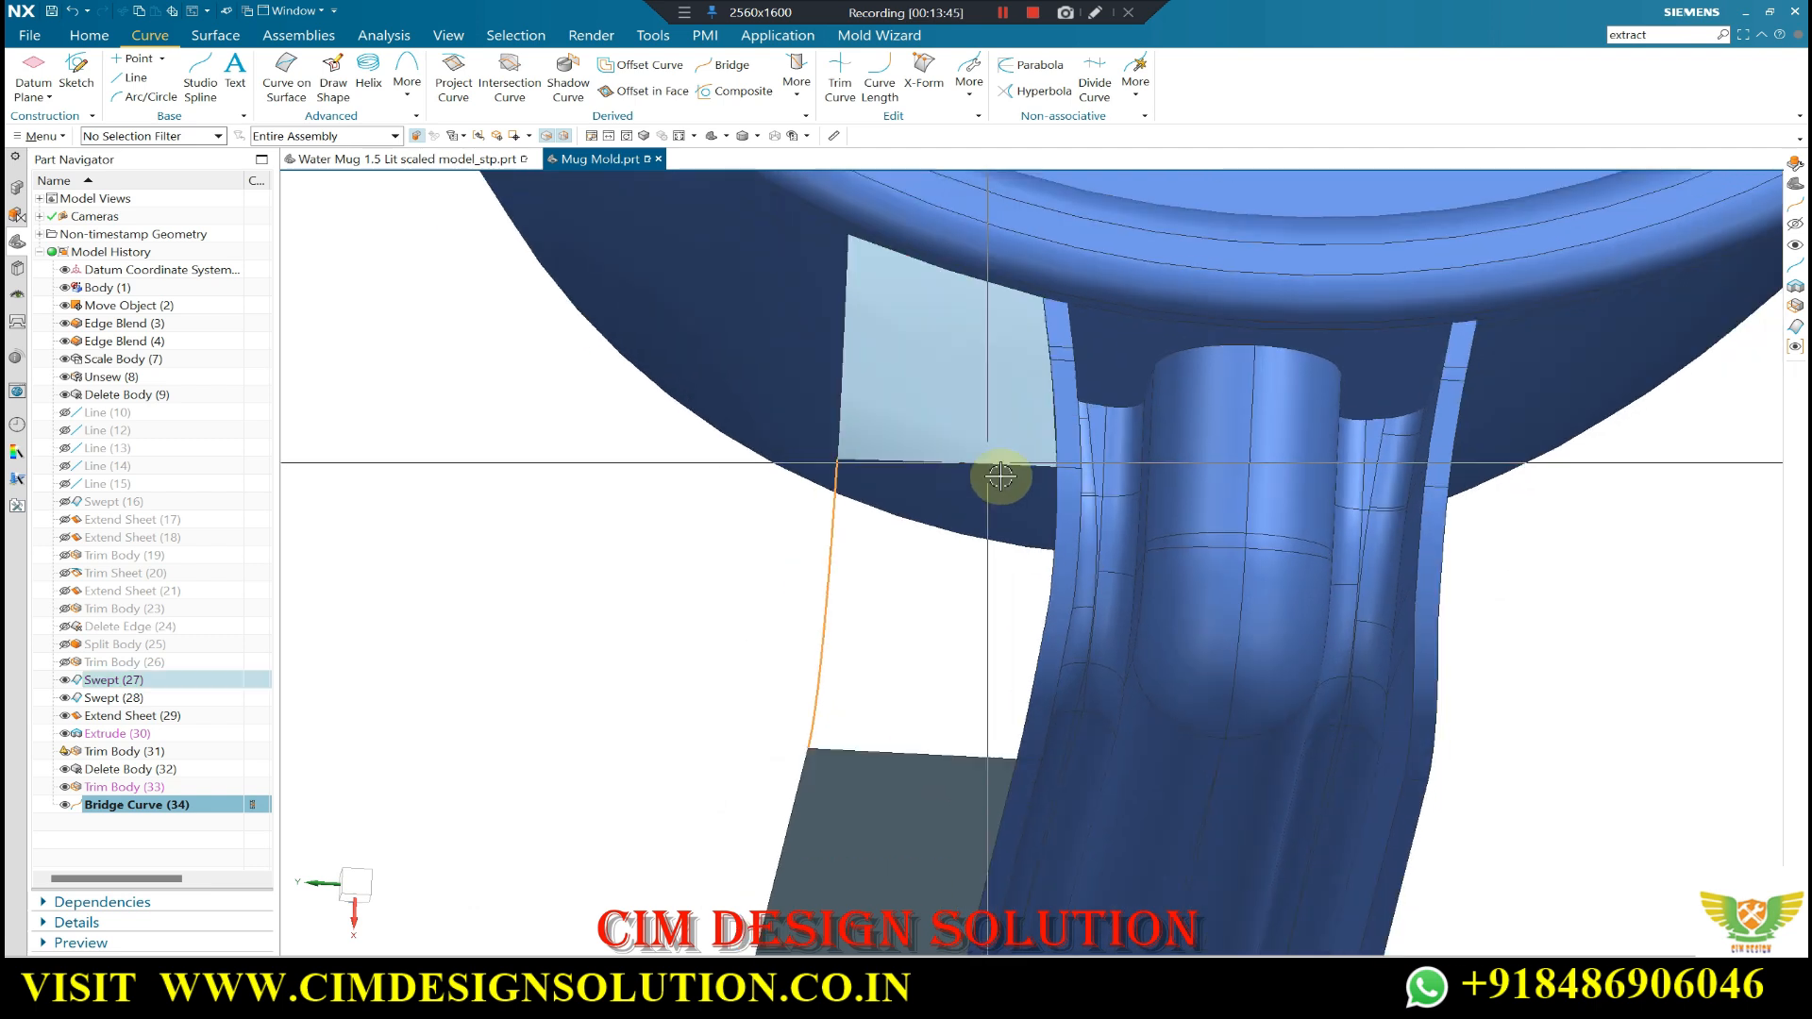
pyautogui.scroll(-3, 1000, 477)
pyautogui.scroll(4, 922, 478)
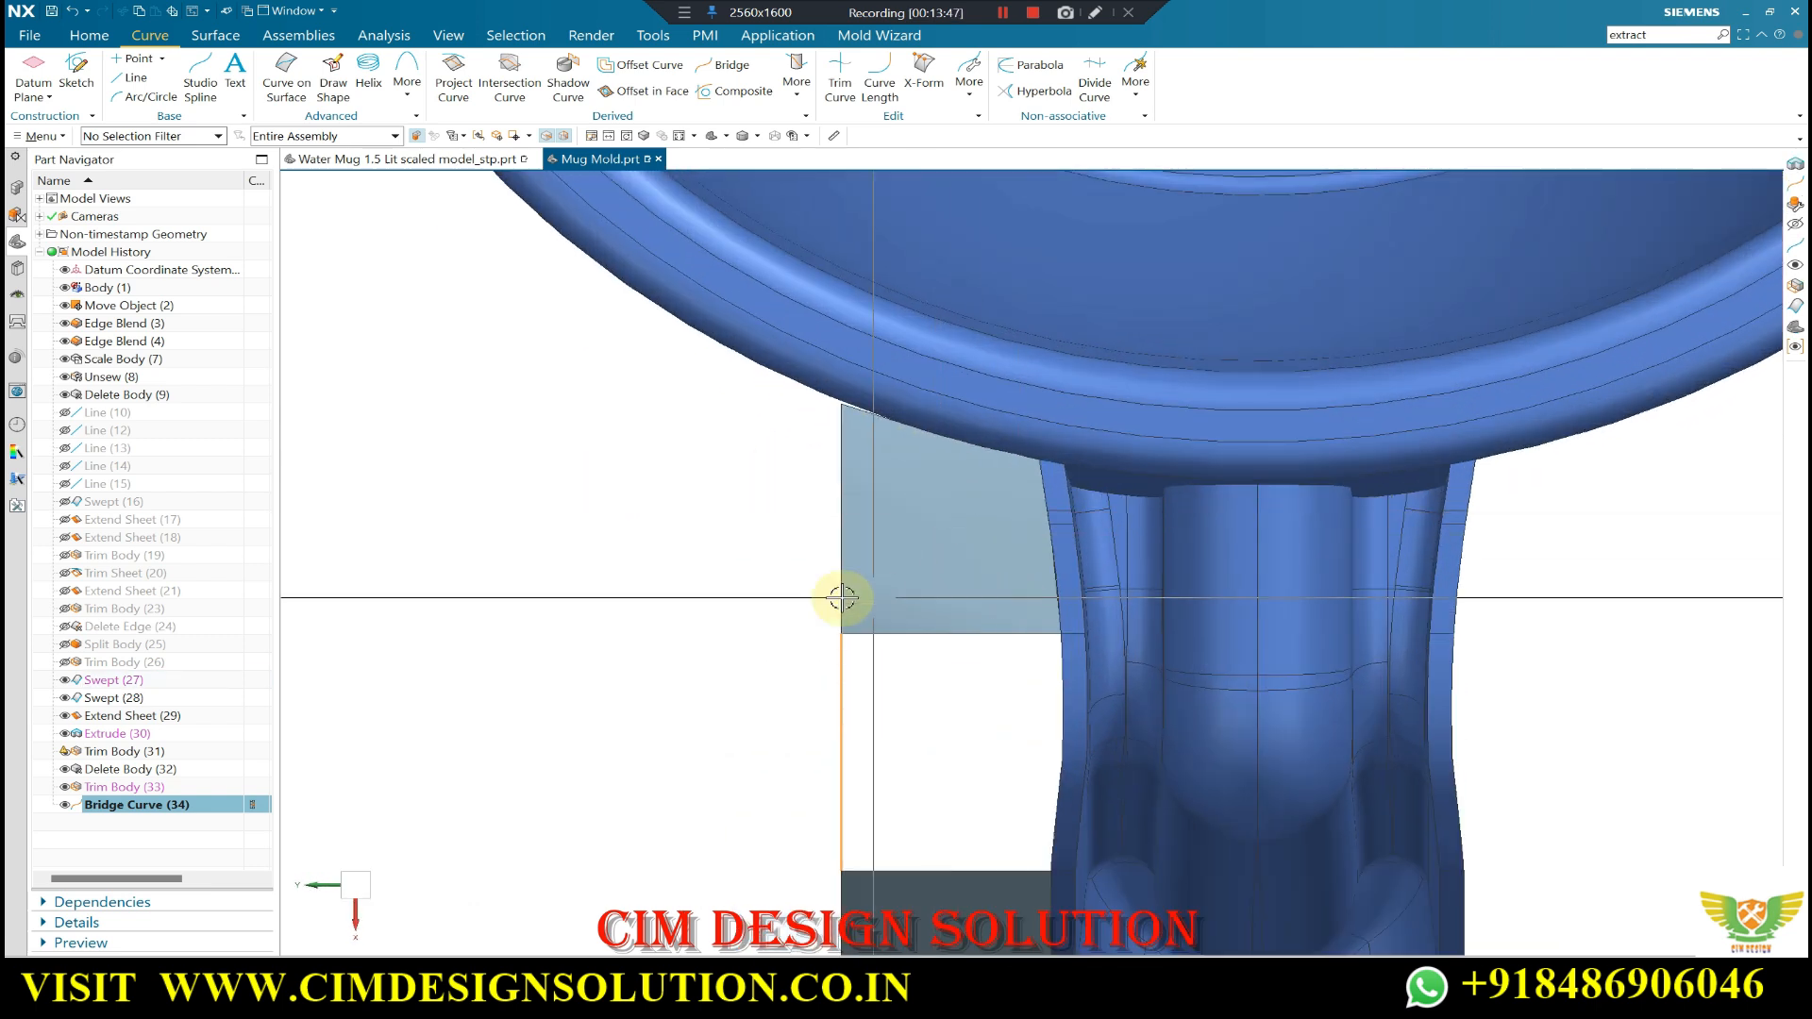
pyautogui.scroll(2, 862, 527)
pyautogui.scroll(-4, 897, 578)
pyautogui.moveTo(862, 527)
pyautogui.mouseDown(button='middle')
pyautogui.moveTo(898, 579)
pyautogui.moveTo(987, 517)
pyautogui.moveTo(879, 538)
pyautogui.mouseUp(button='middle')
pyautogui.scroll(3, 879, 538)
# - Define a Through Curve Mesh with the two facing sheet edges as primary curves and the handle edge and bridge curve as cross curves
pyautogui.click(215, 35)
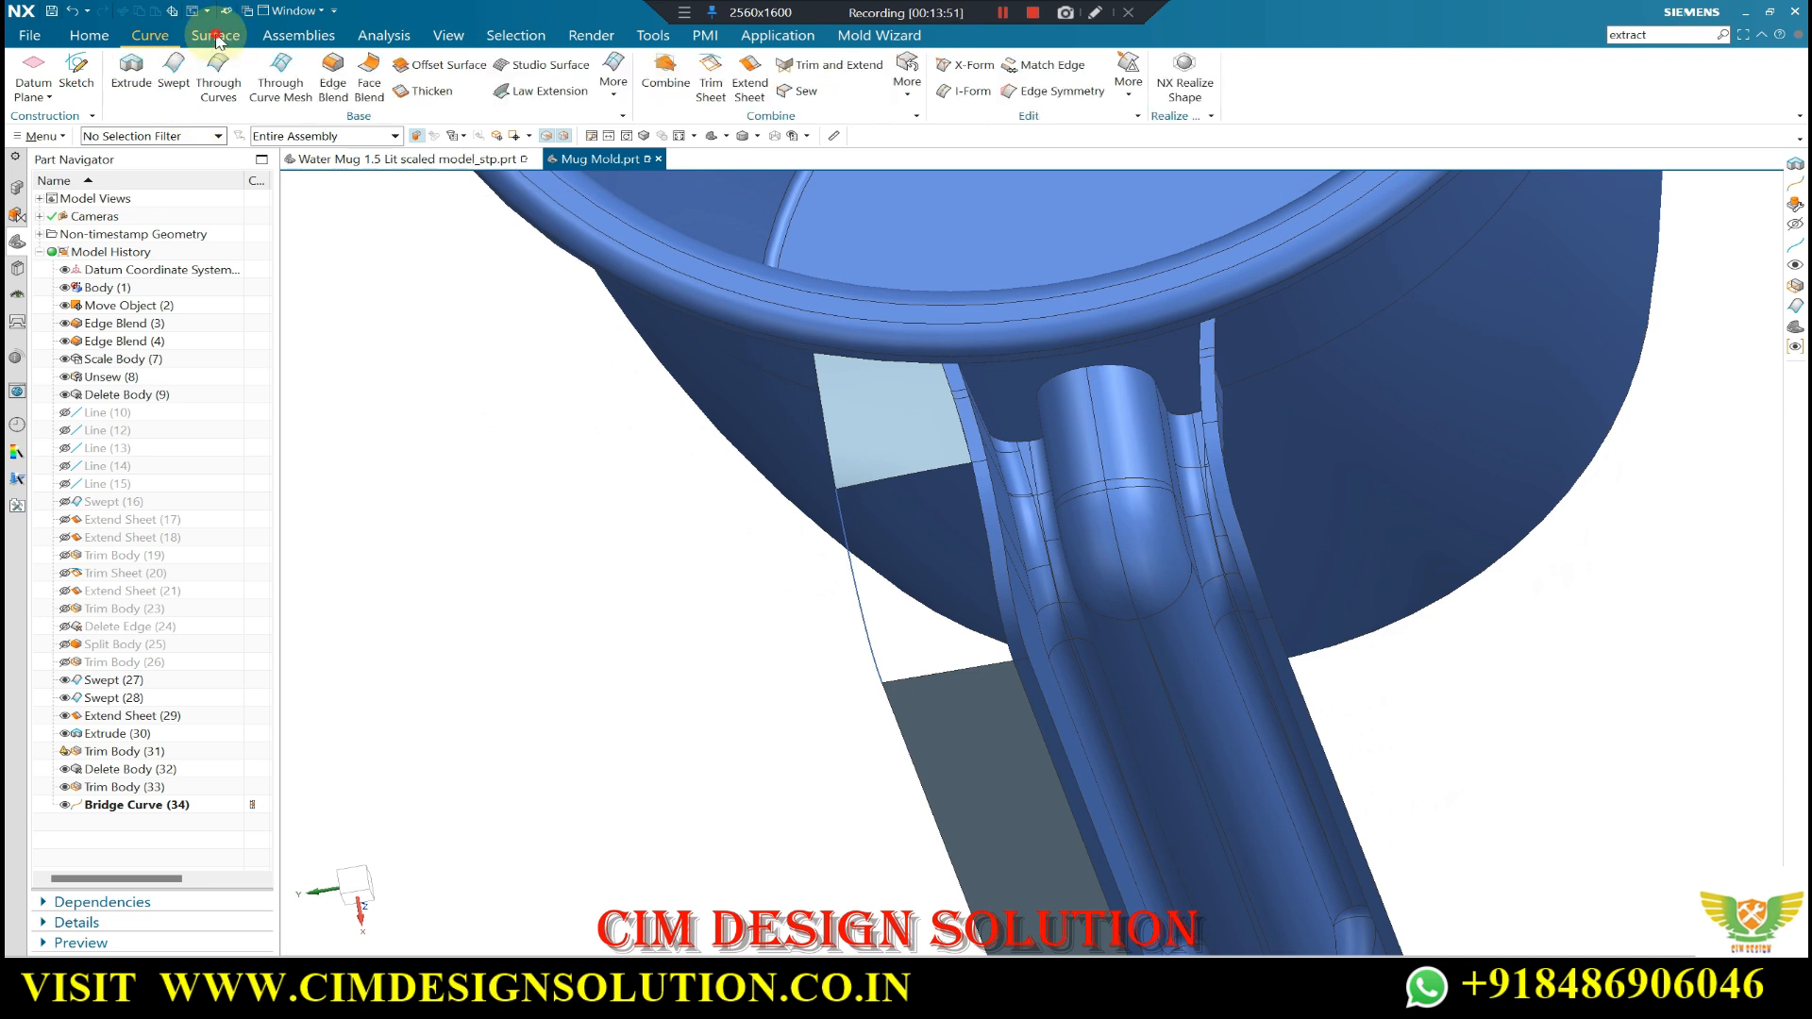
pyautogui.click(284, 68)
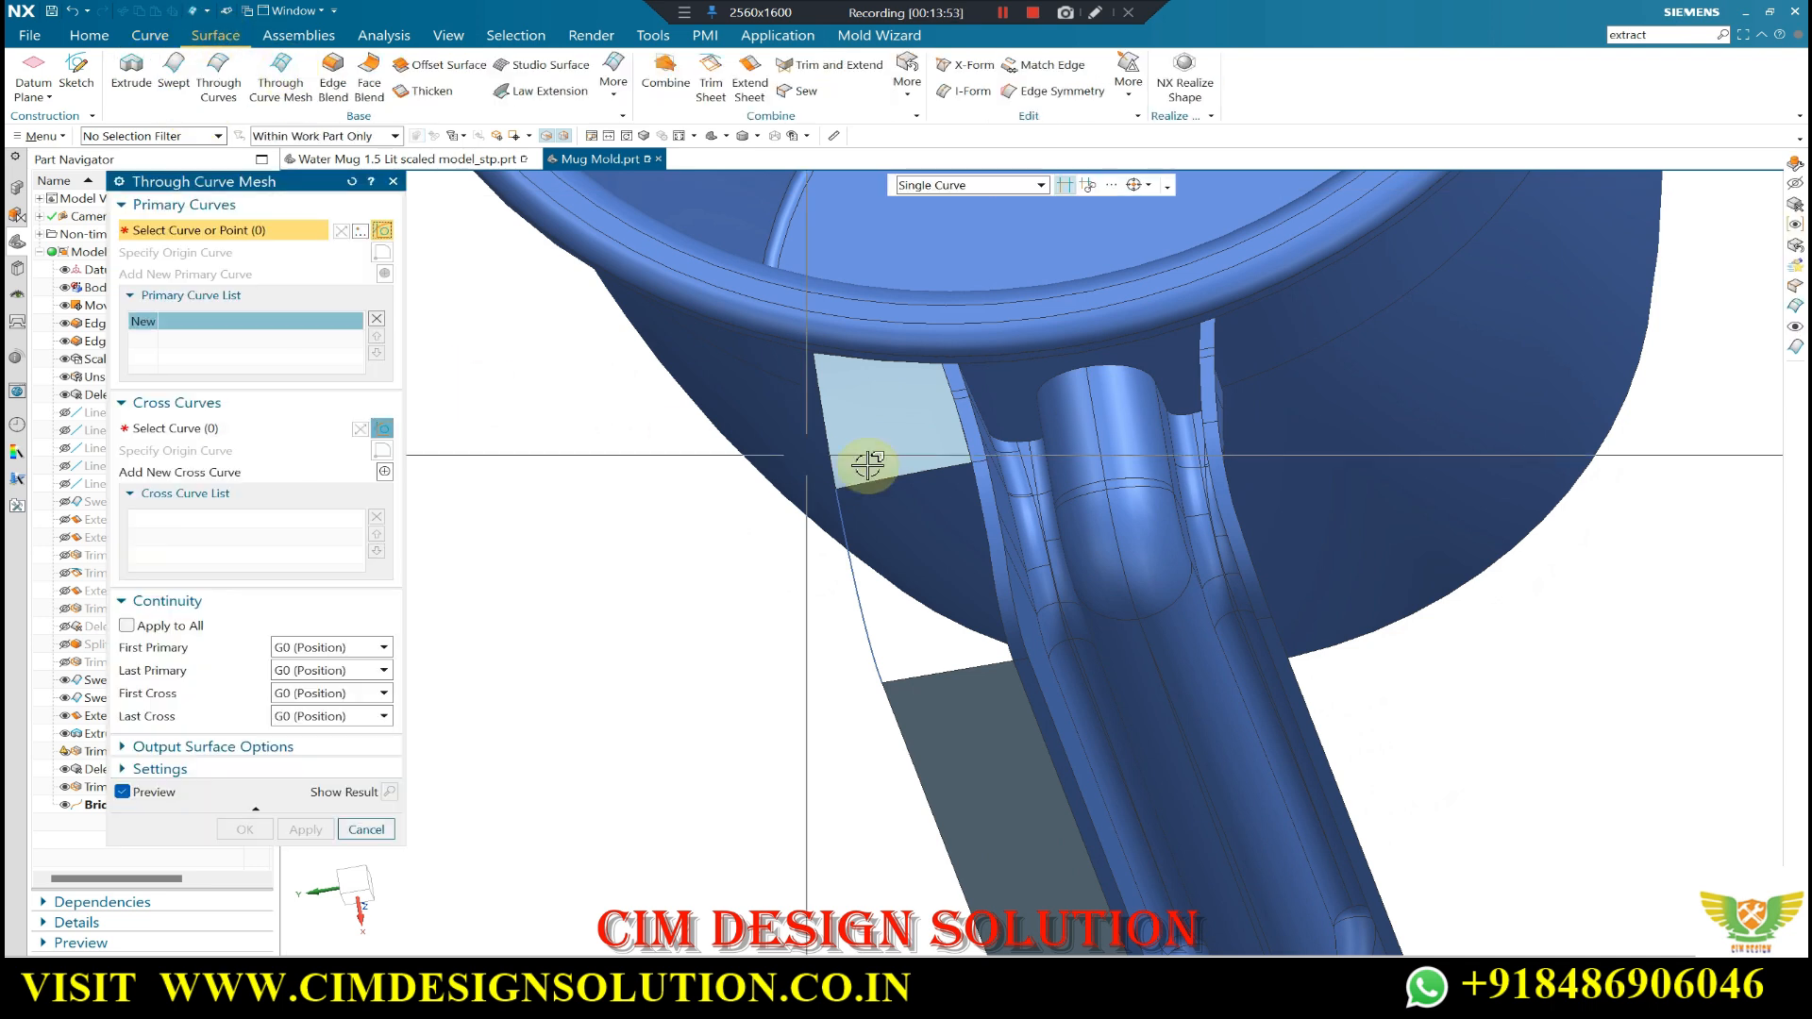
pyautogui.click(908, 474)
pyautogui.click(379, 271)
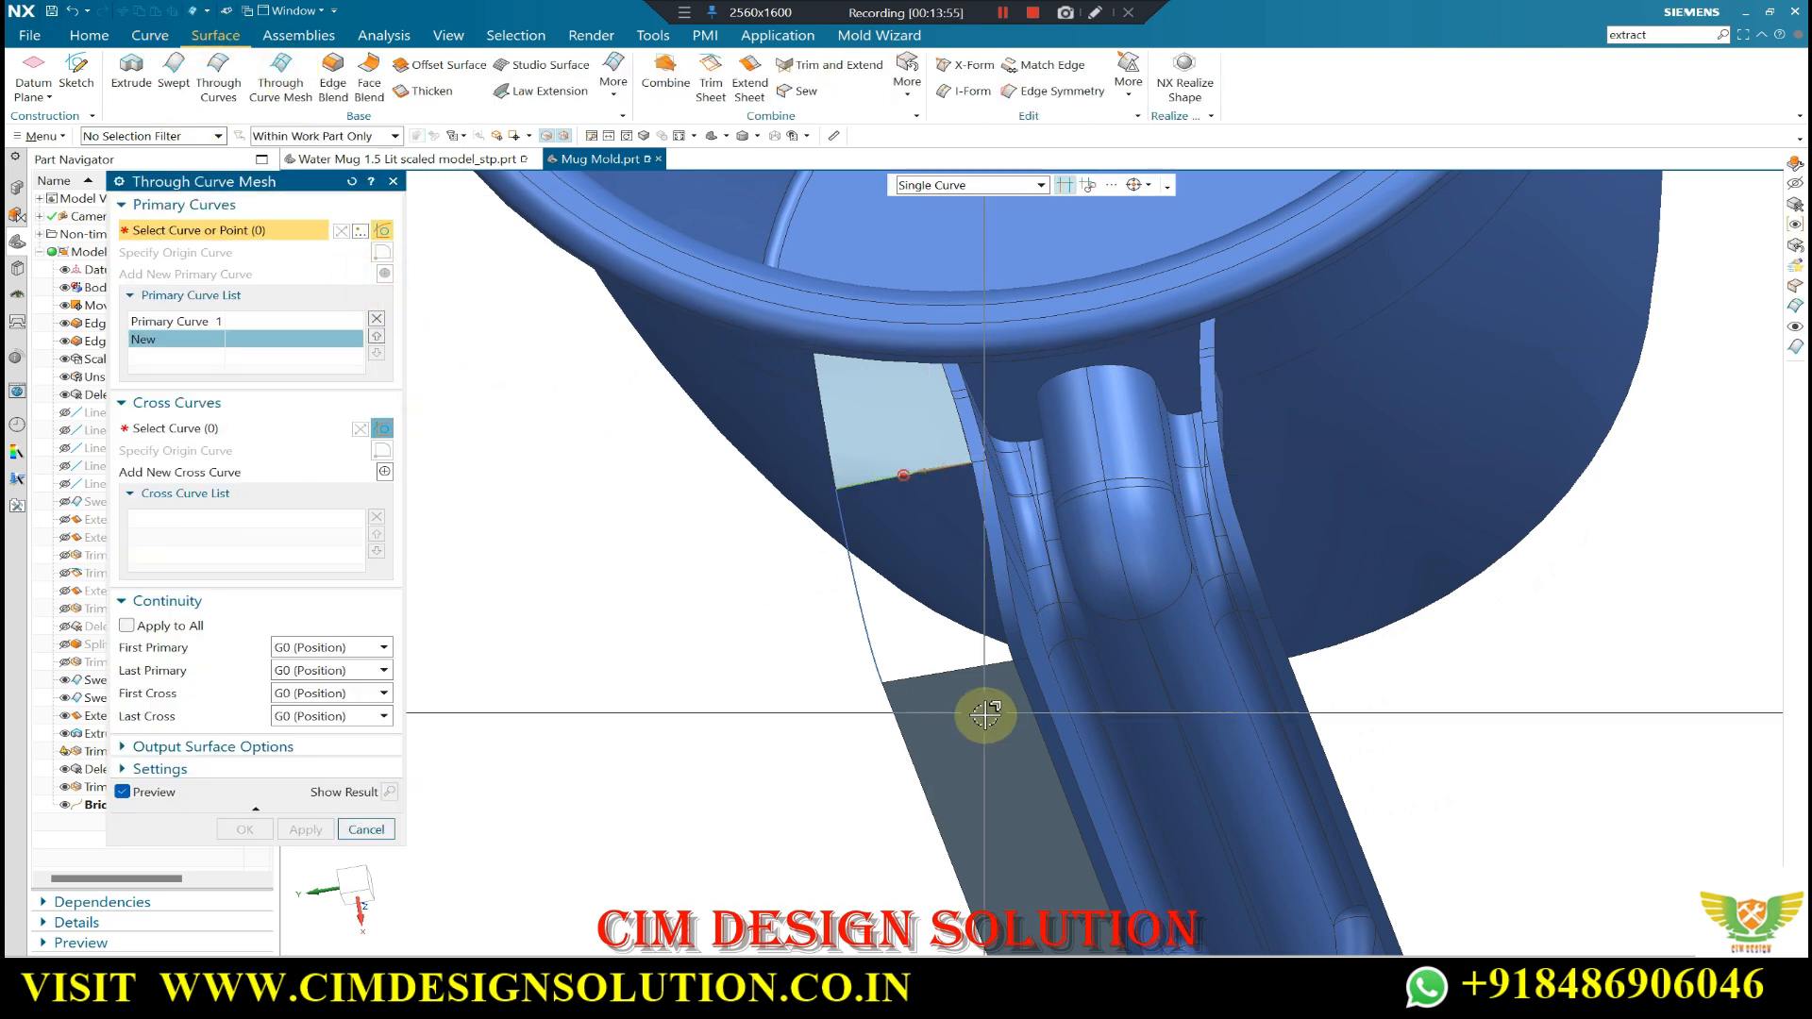
pyautogui.click(949, 671)
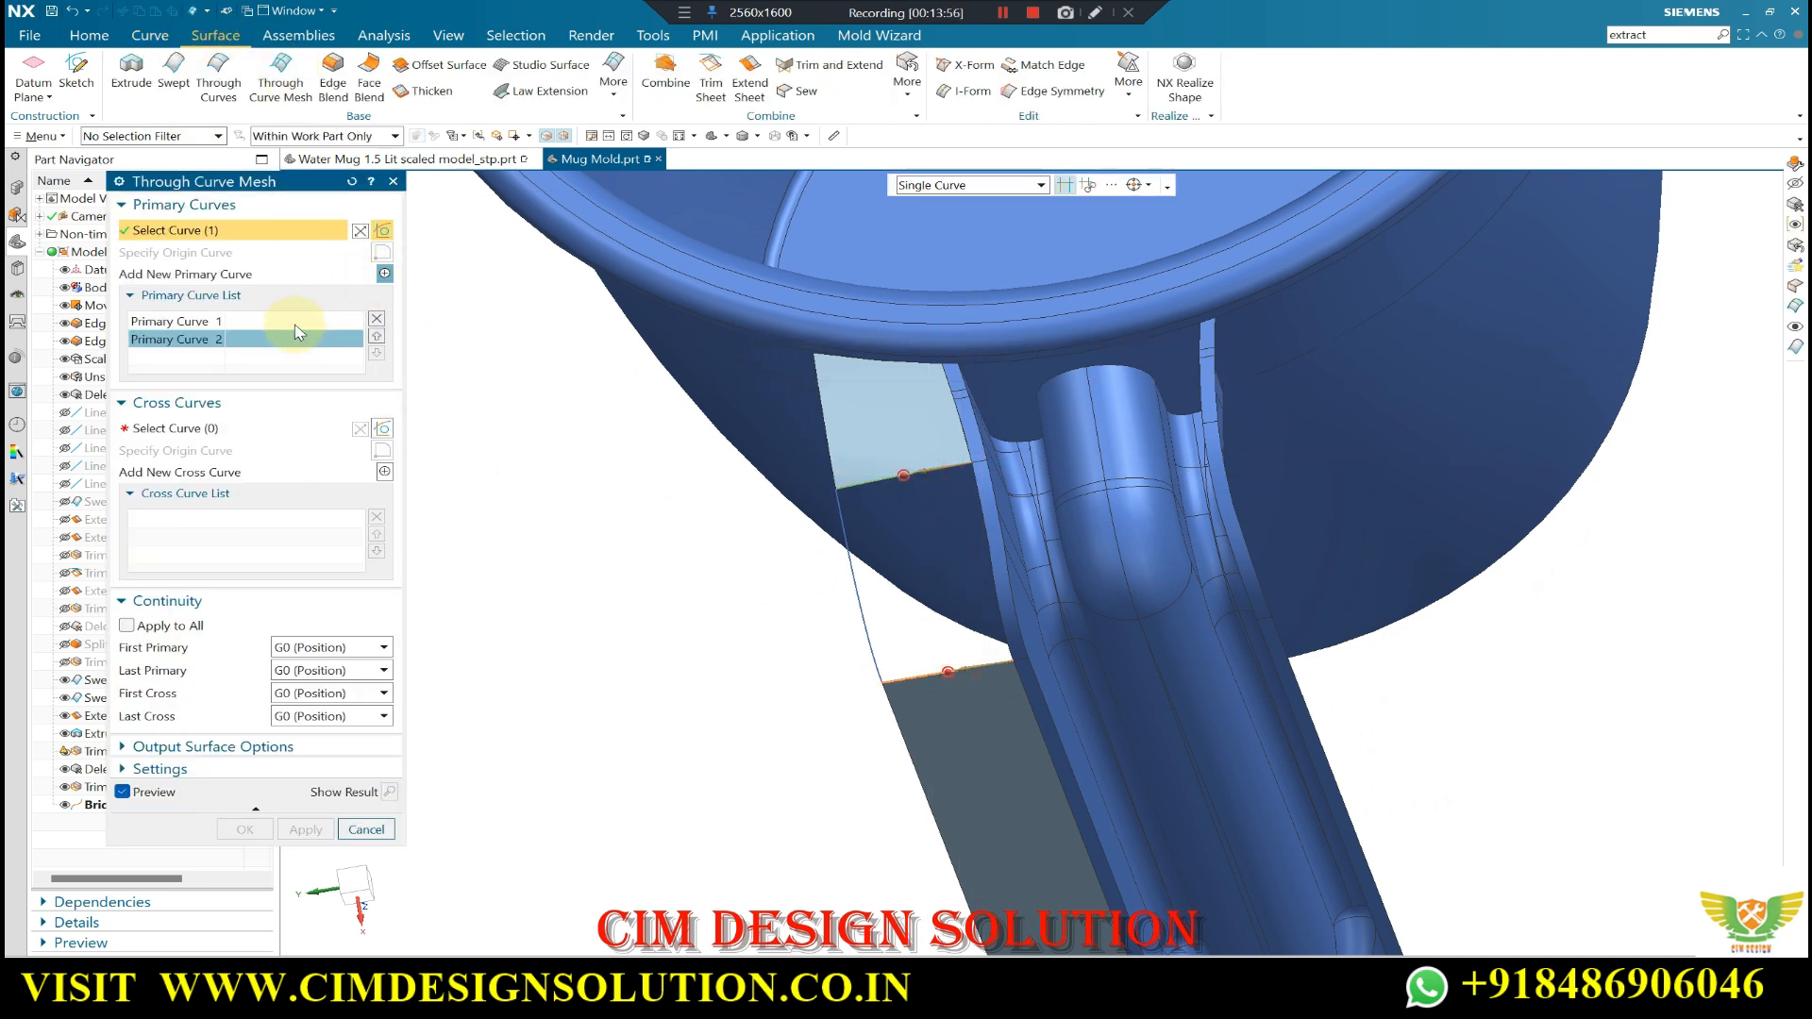
pyautogui.click(216, 427)
pyautogui.click(971, 514)
pyautogui.scroll(3, 981, 517)
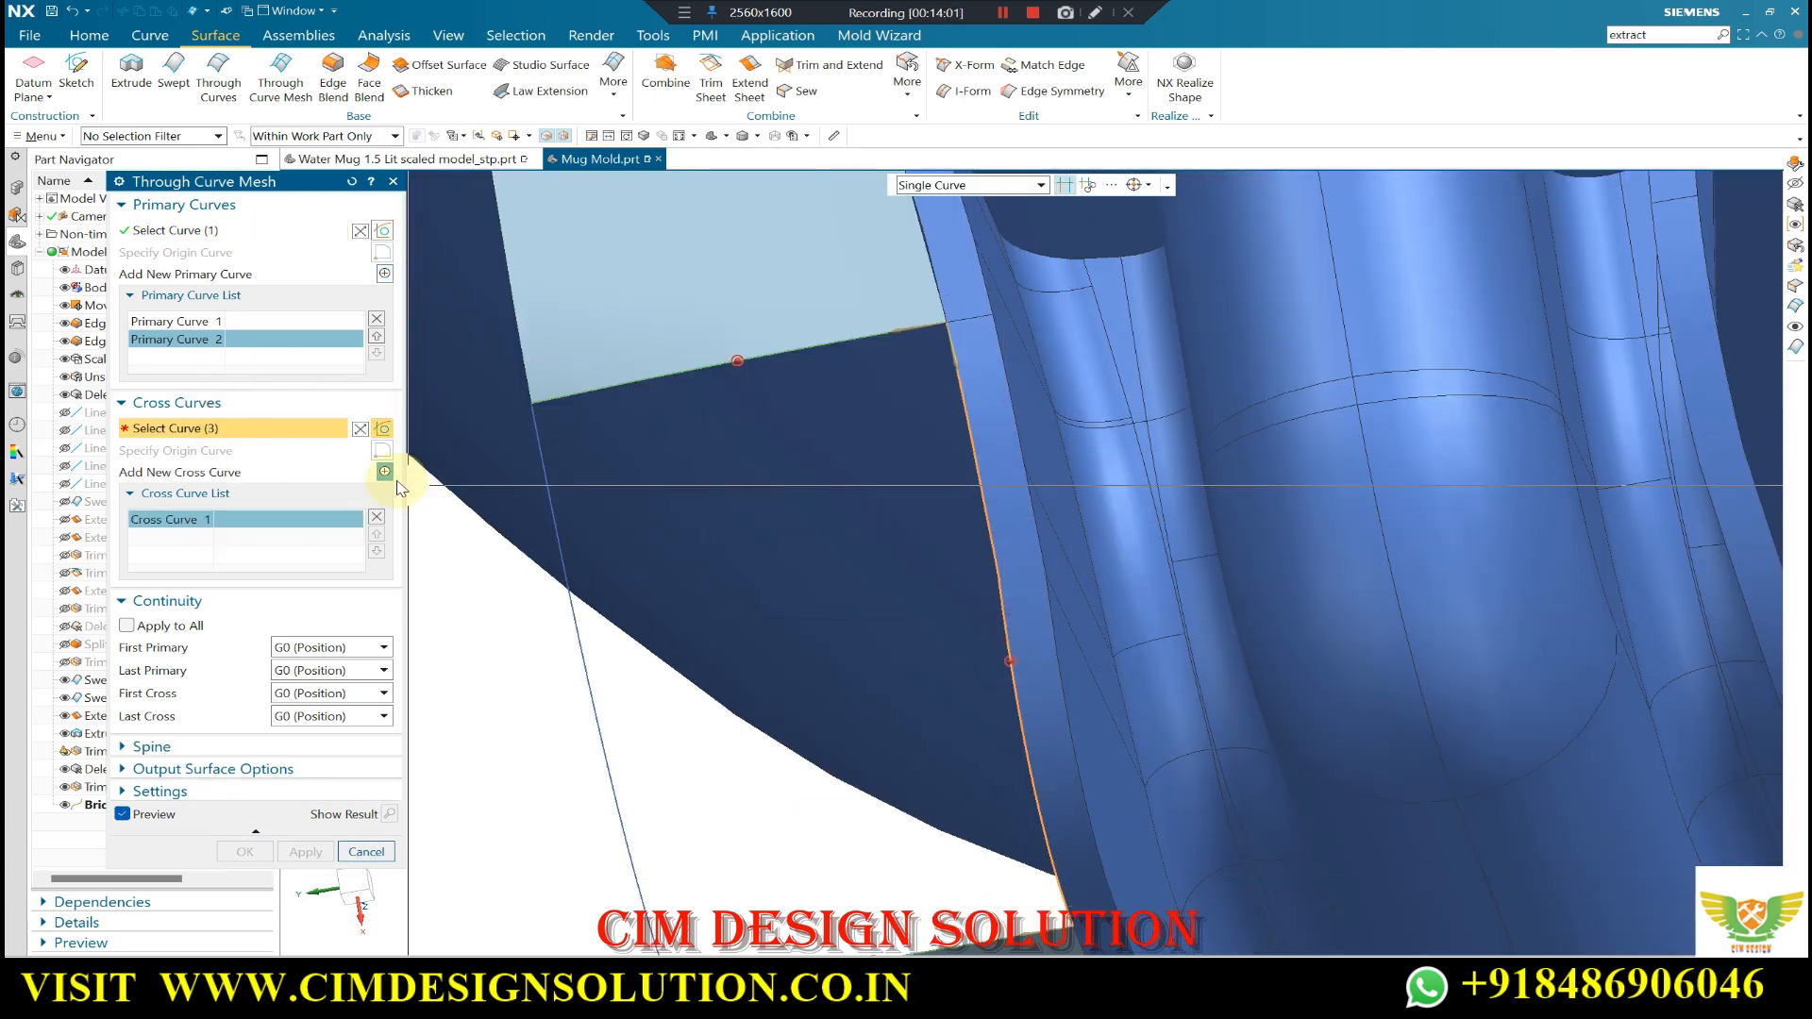
pyautogui.click(574, 627)
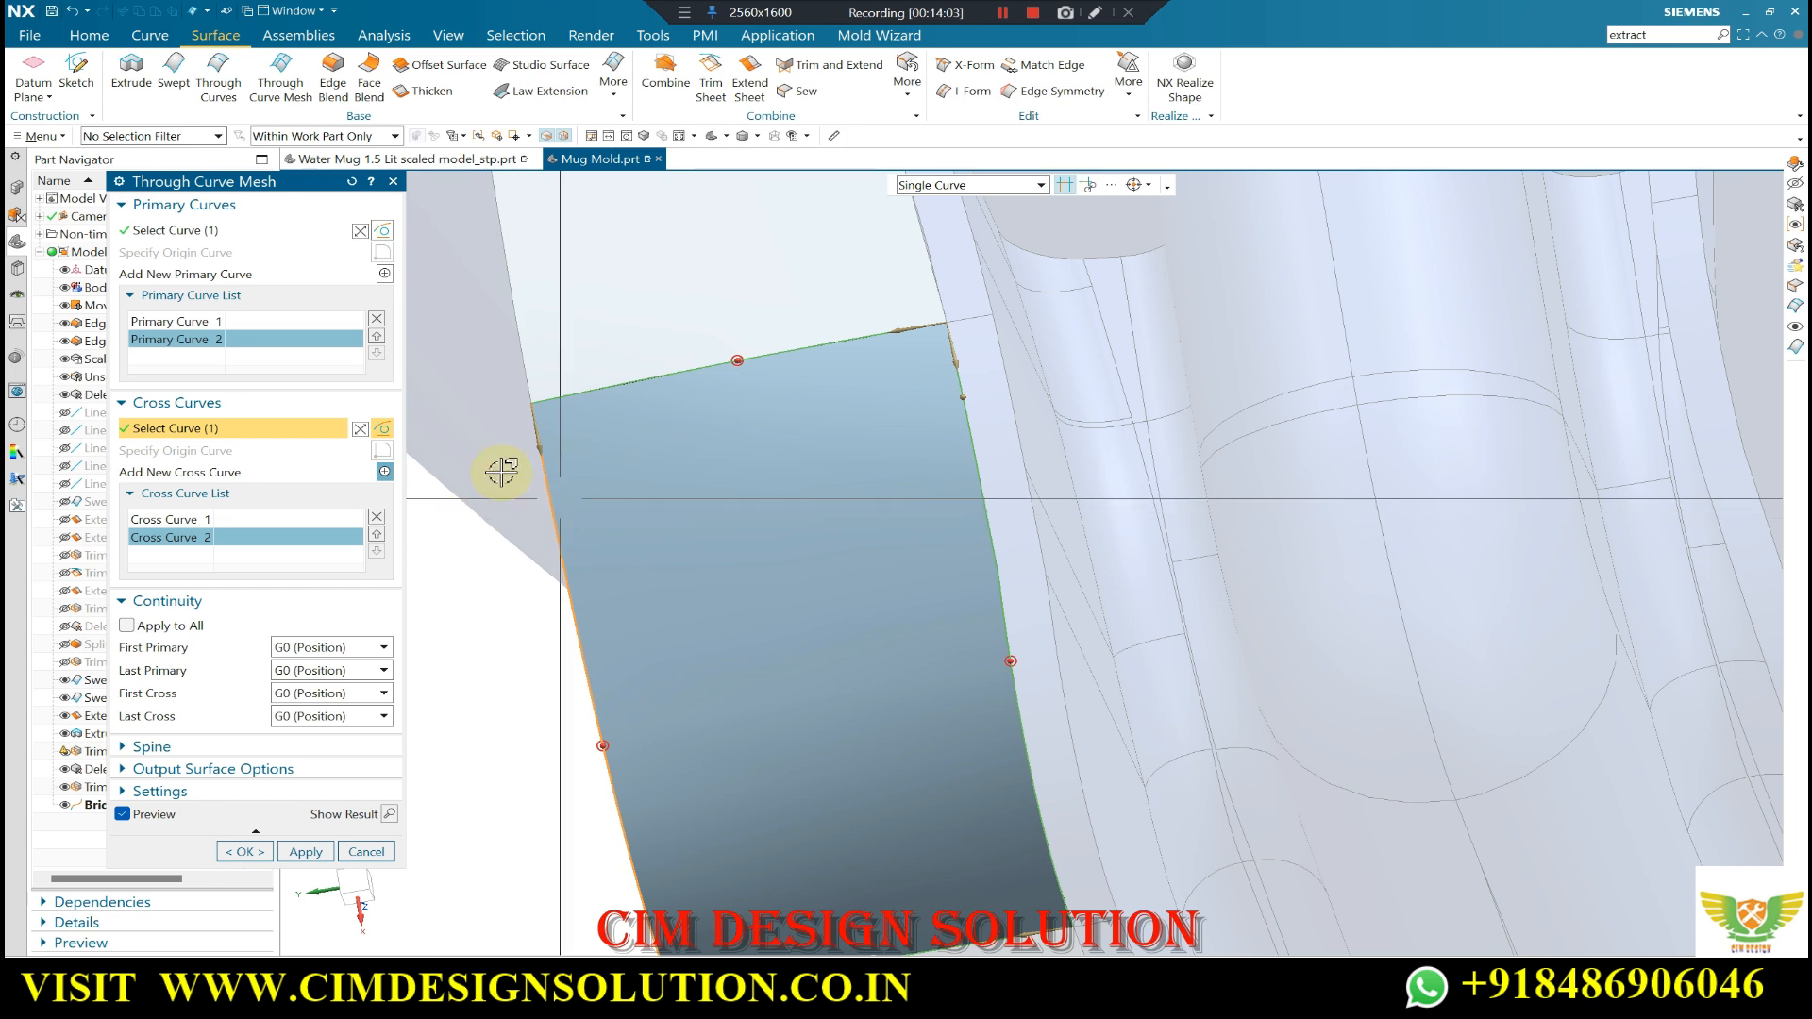
# - Try G1 tangent continuity between the mesh's first primary curve and the upper strip's face
pyautogui.click(179, 325)
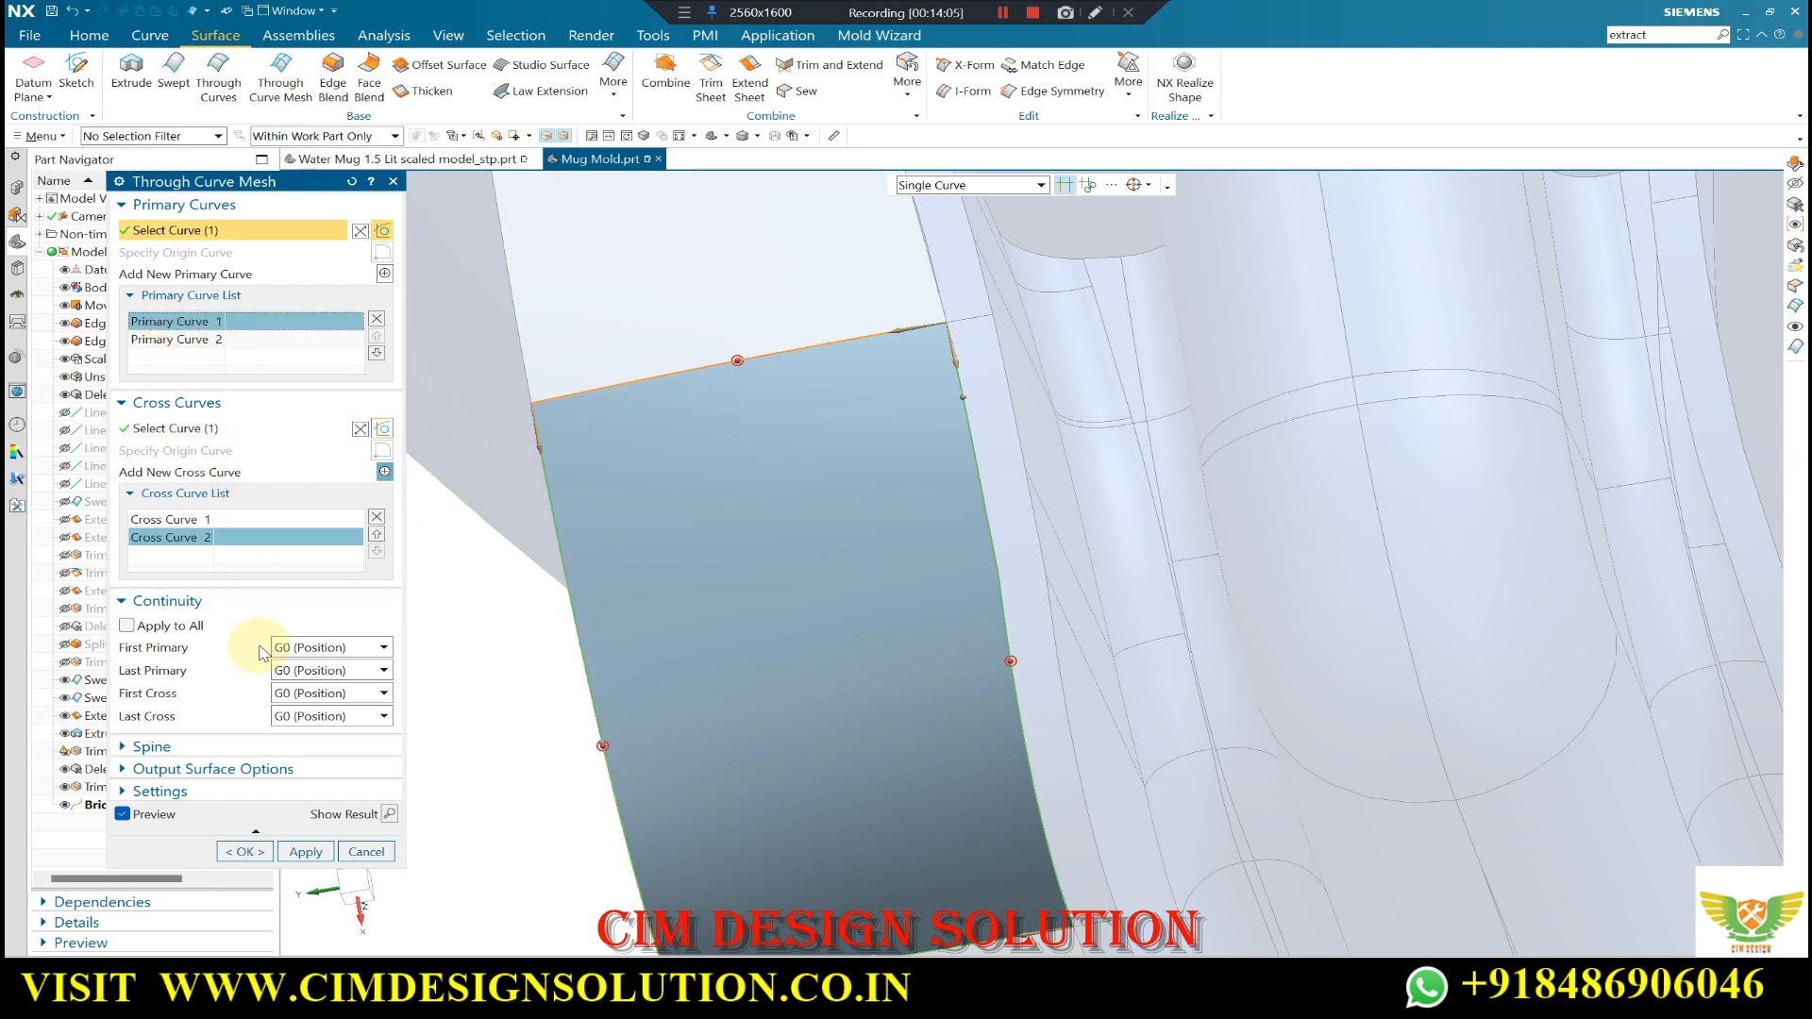
pyautogui.click(312, 685)
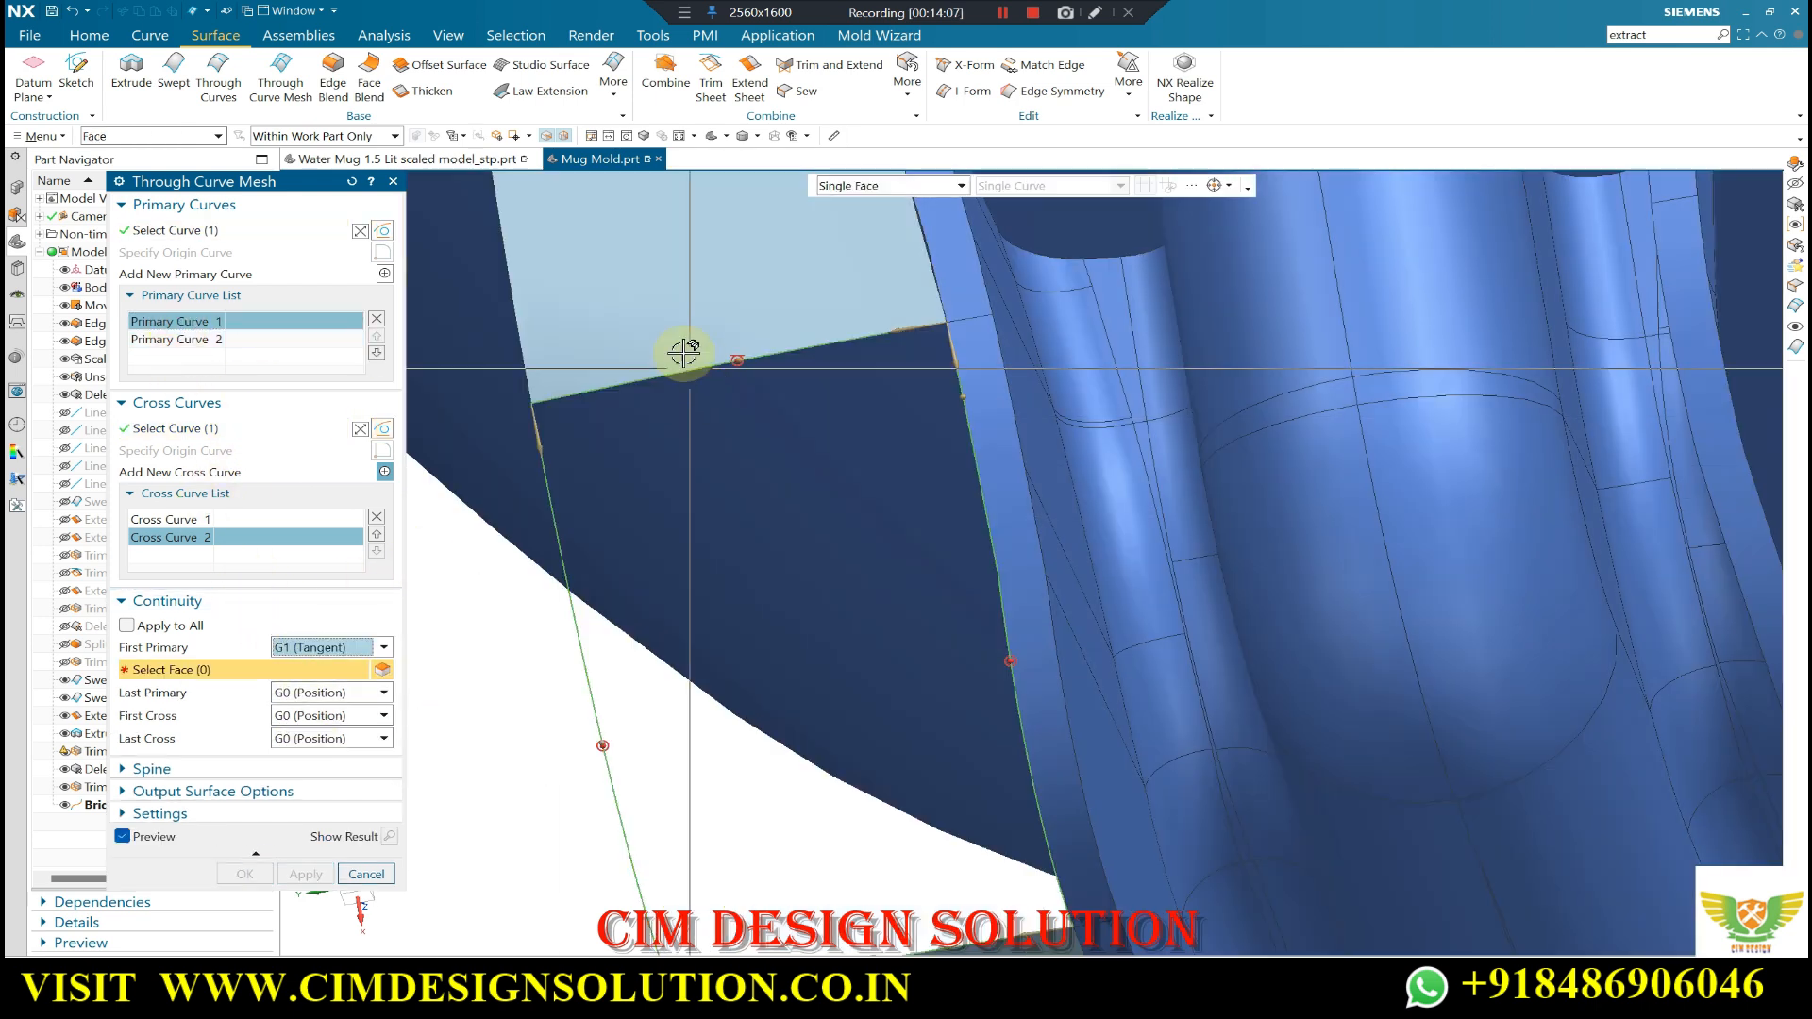
pyautogui.click(683, 353)
pyautogui.scroll(-3, 786, 455)
pyautogui.moveTo(828, 443); pyautogui.dragTo(858, 445, button='middle')
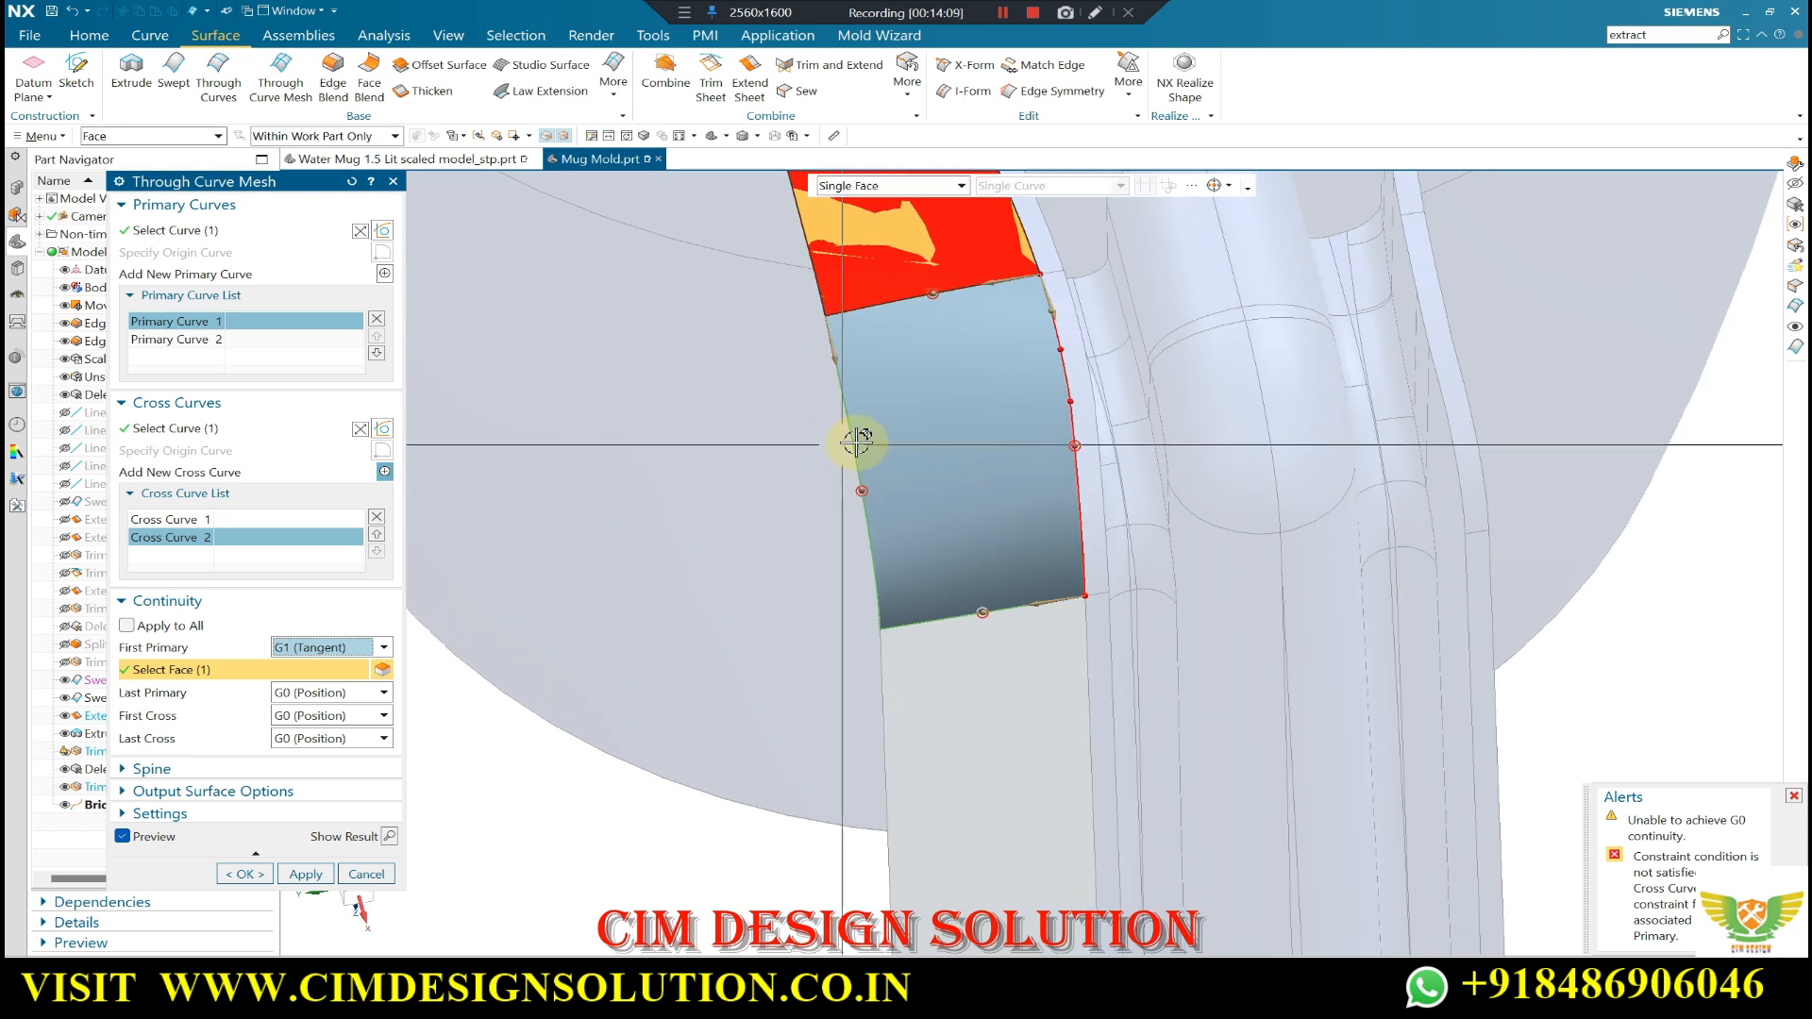
# - Return the first primary curve's continuity to G0 (Position) and create the mesh surface
pyautogui.click(311, 666)
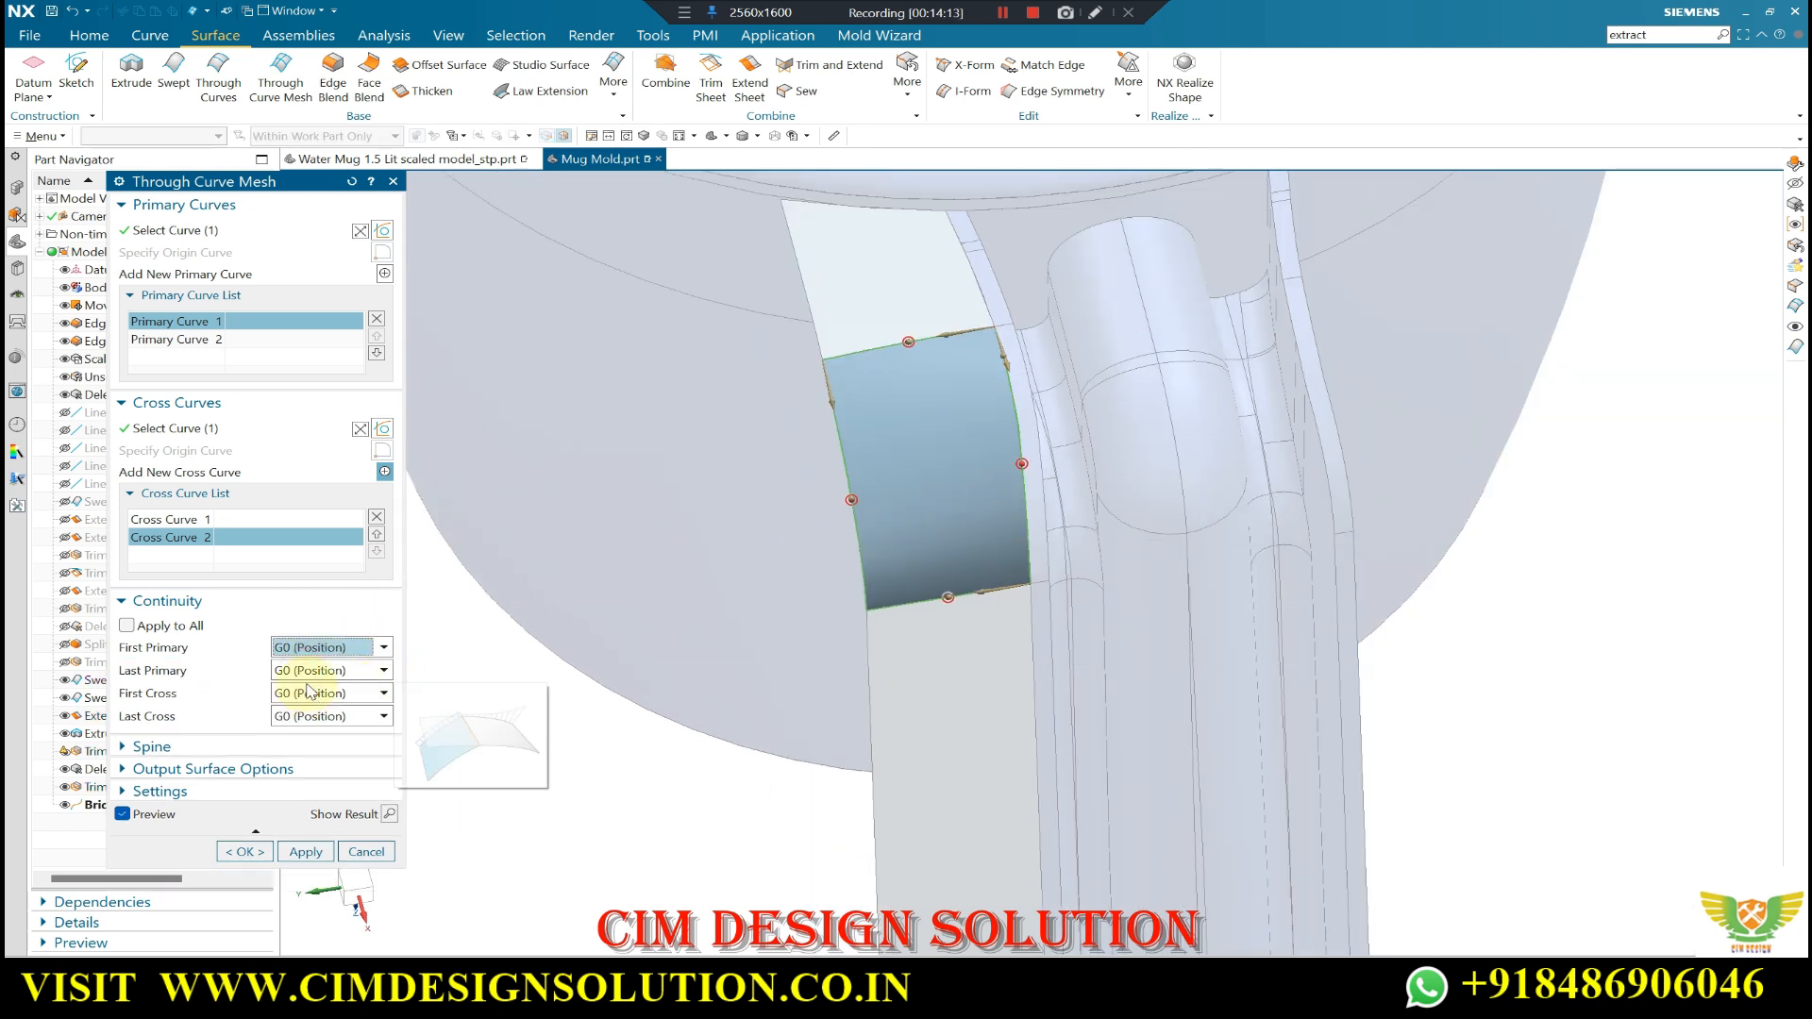
pyautogui.middleClick(901, 521)
pyautogui.middleClick(667, 526)
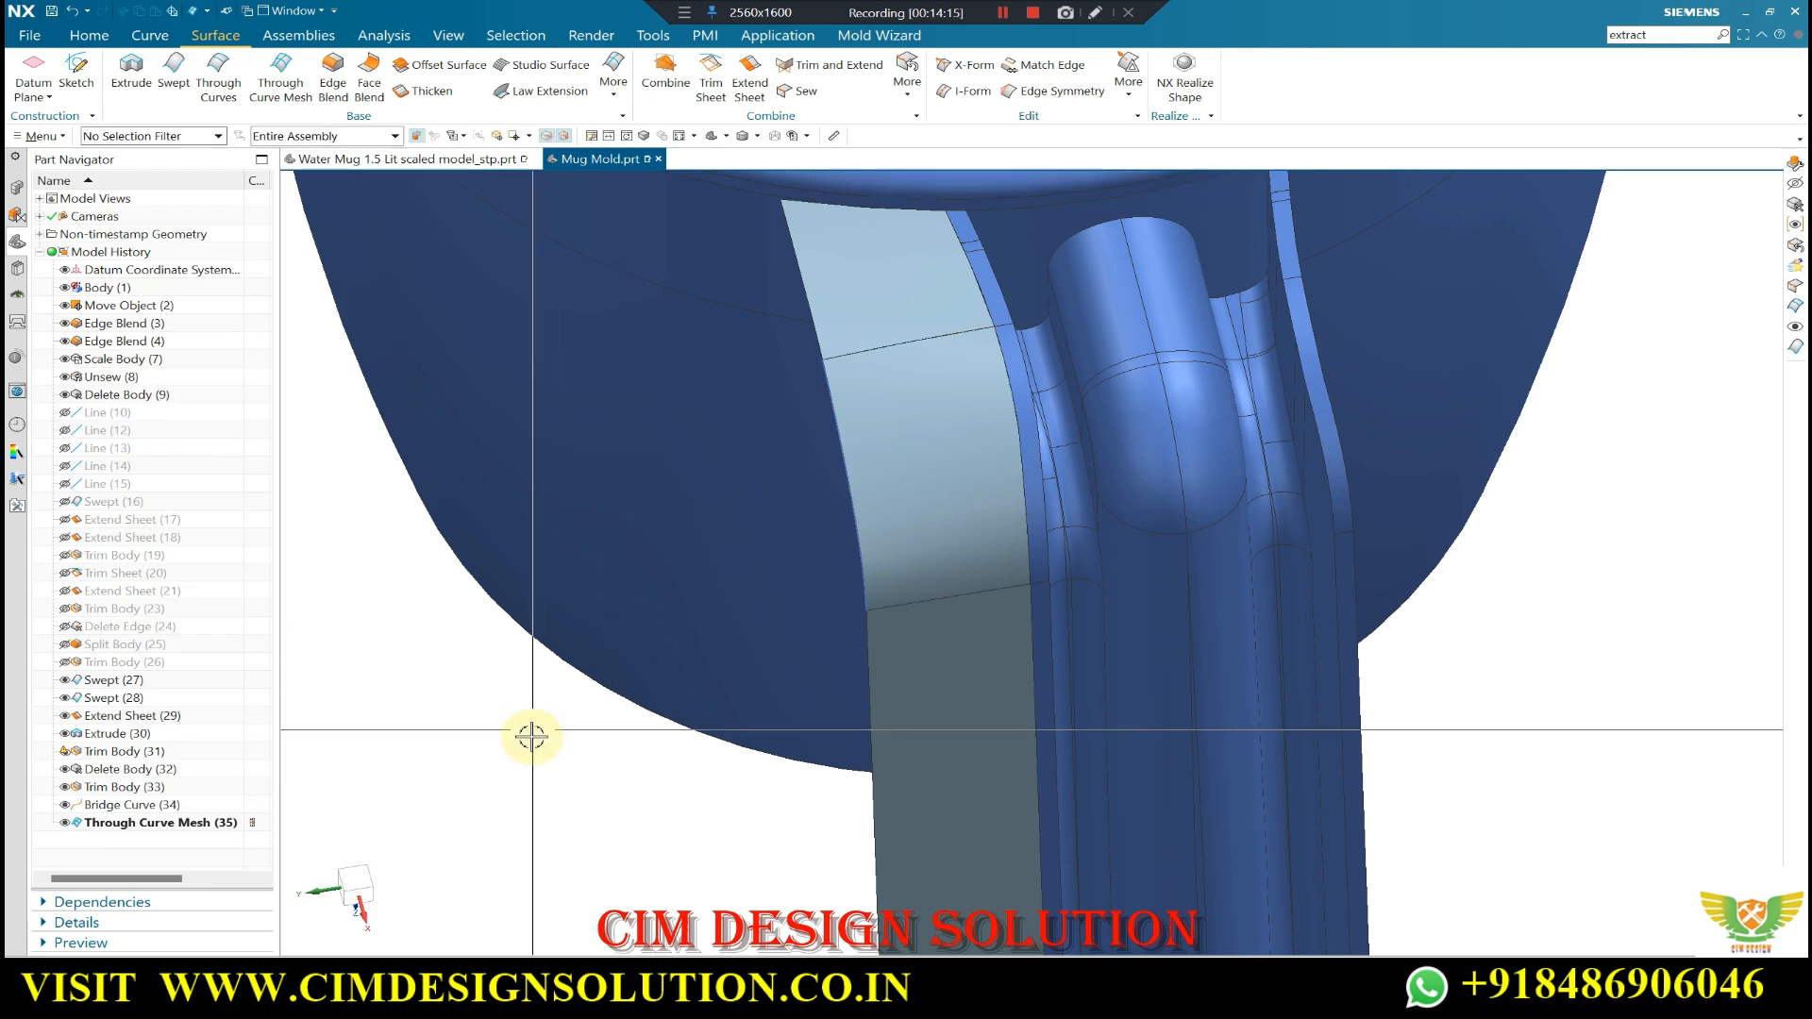
pyautogui.scroll(-2, 531, 736)
pyautogui.moveTo(567, 688); pyautogui.dragTo(514, 737, button='middle')
pyautogui.scroll(3, 636, 730)
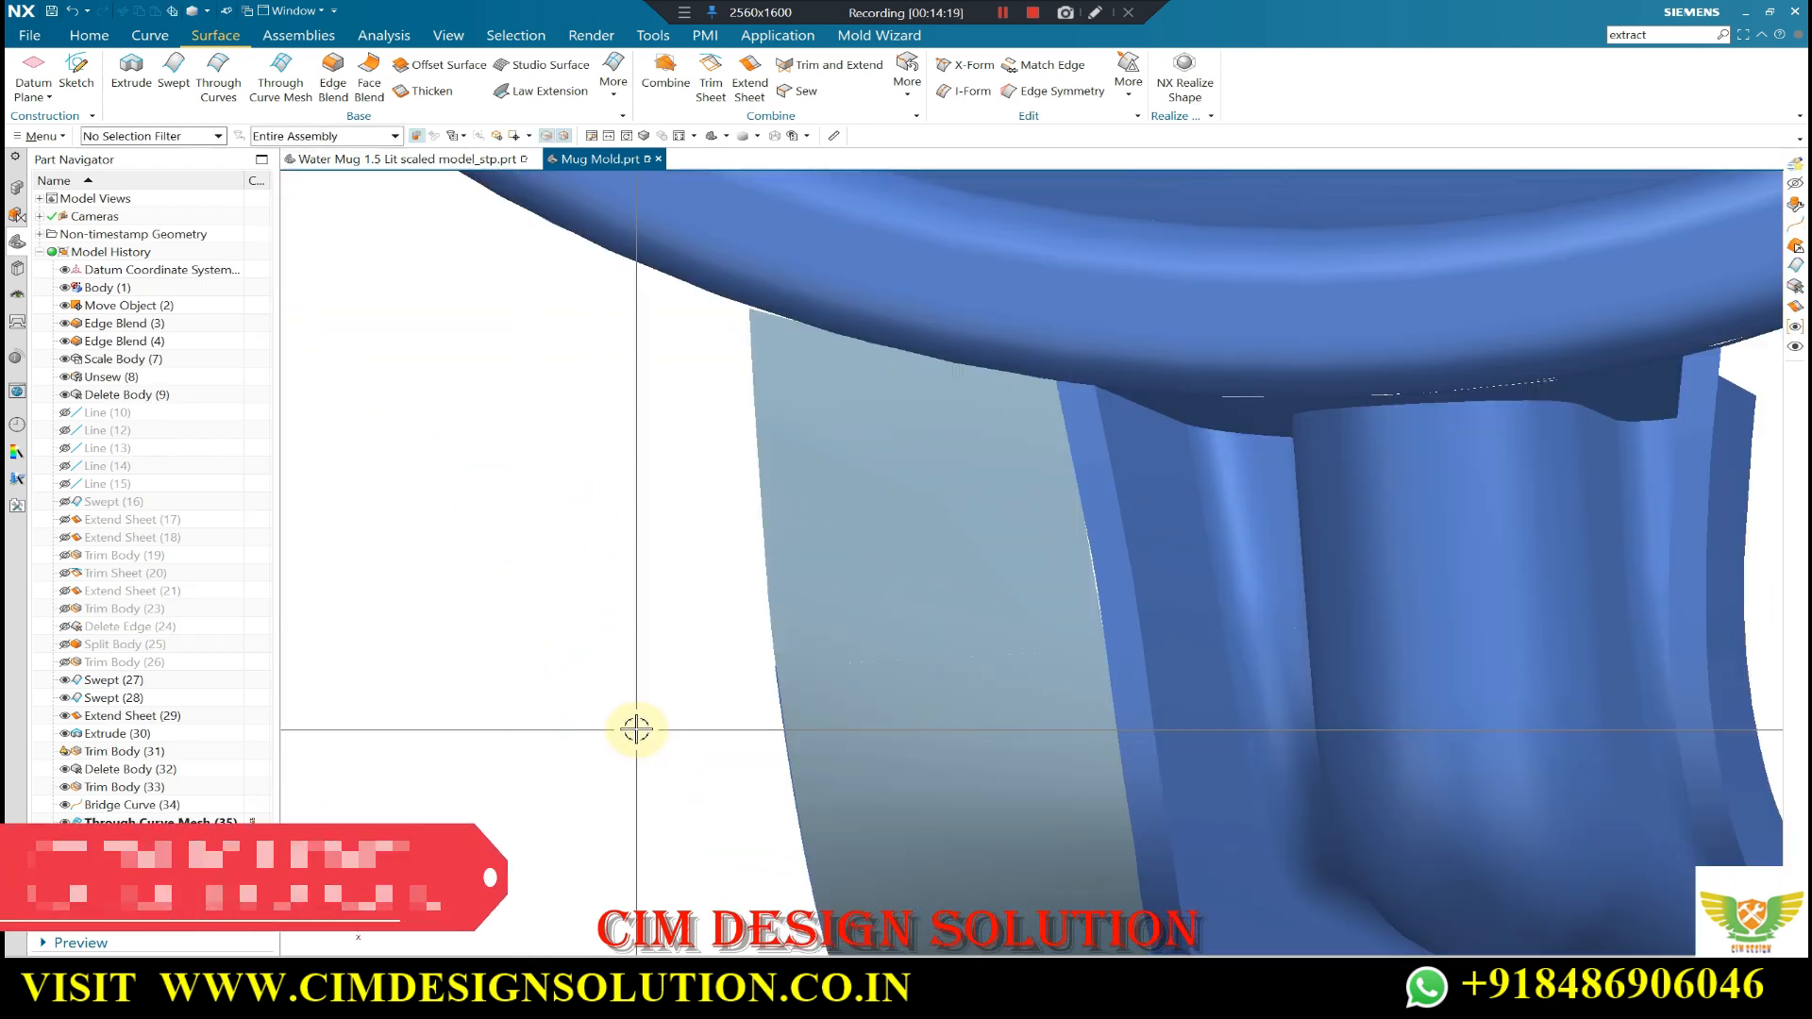
# - Sew the mesh surface to the adjoining strips along the handle's side to form one sheet
pyautogui.scroll(-4, 563, 513)
pyautogui.moveTo(668, 529); pyautogui.dragTo(631, 619, button='middle')
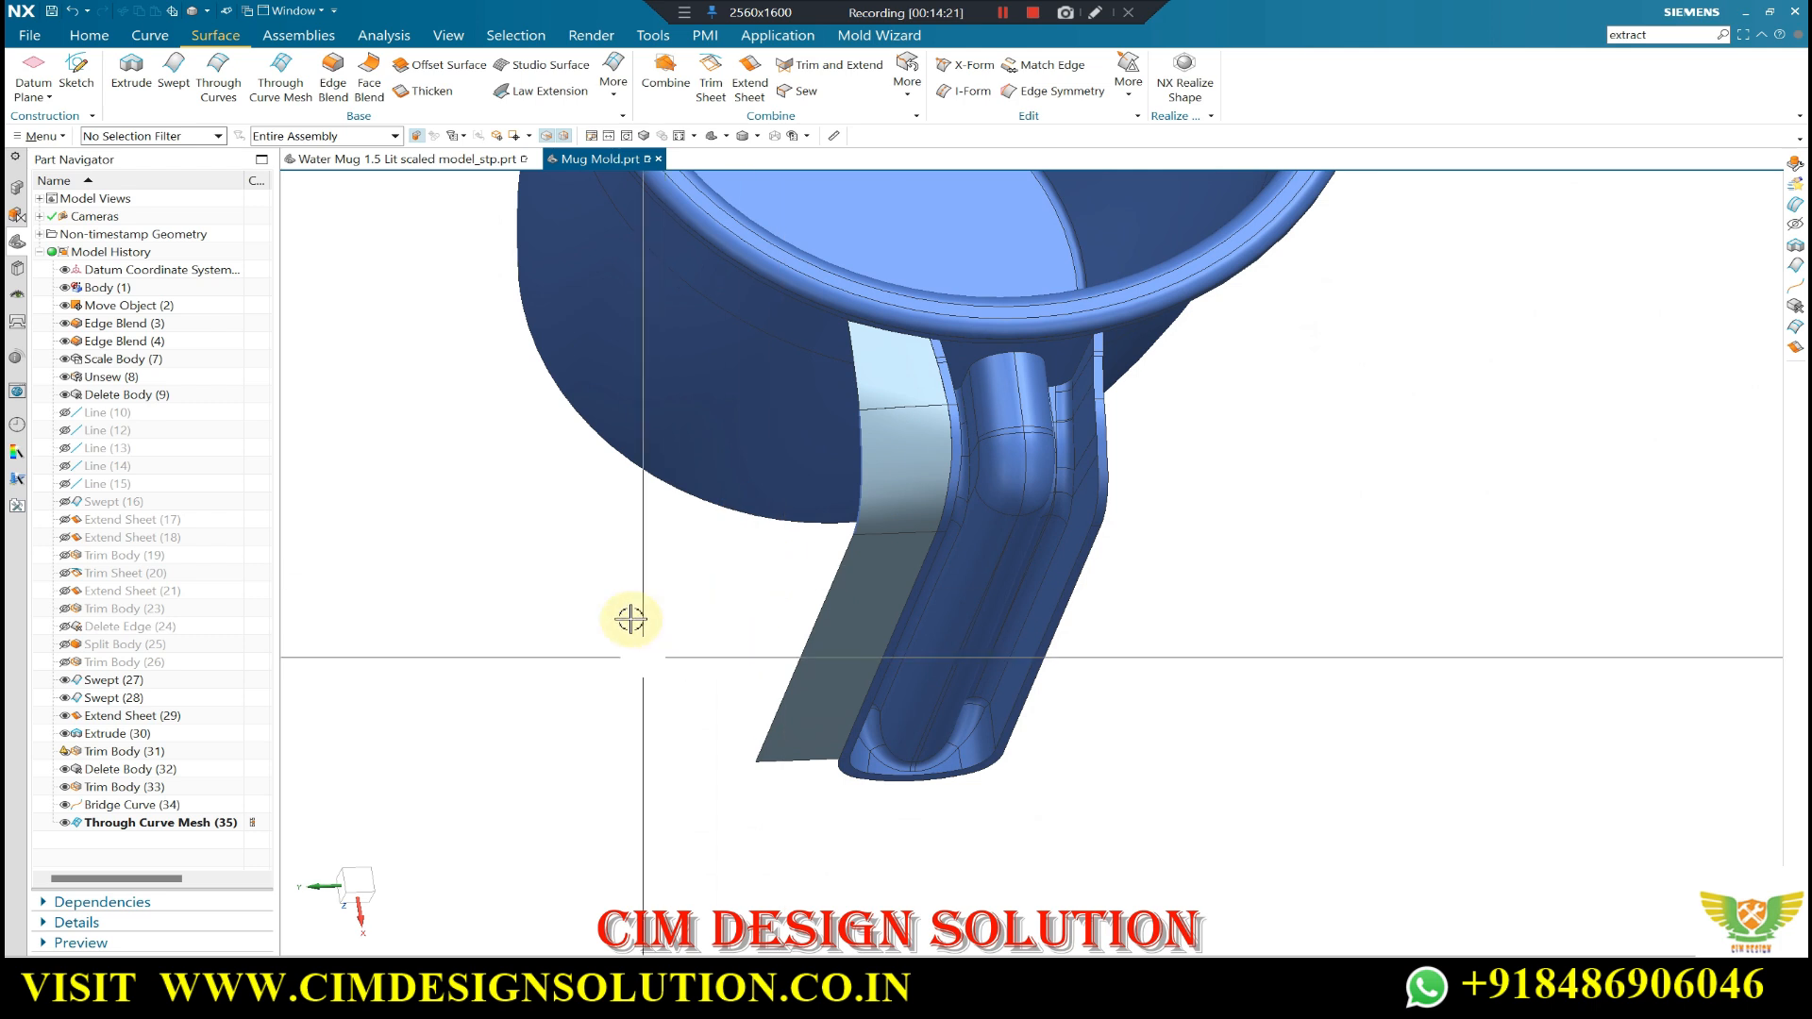
pyautogui.scroll(2, 910, 453)
pyautogui.scroll(1, 992, 506)
pyautogui.scroll(-3, 1019, 534)
pyautogui.moveTo(1027, 538); pyautogui.dragTo(989, 530, button='middle')
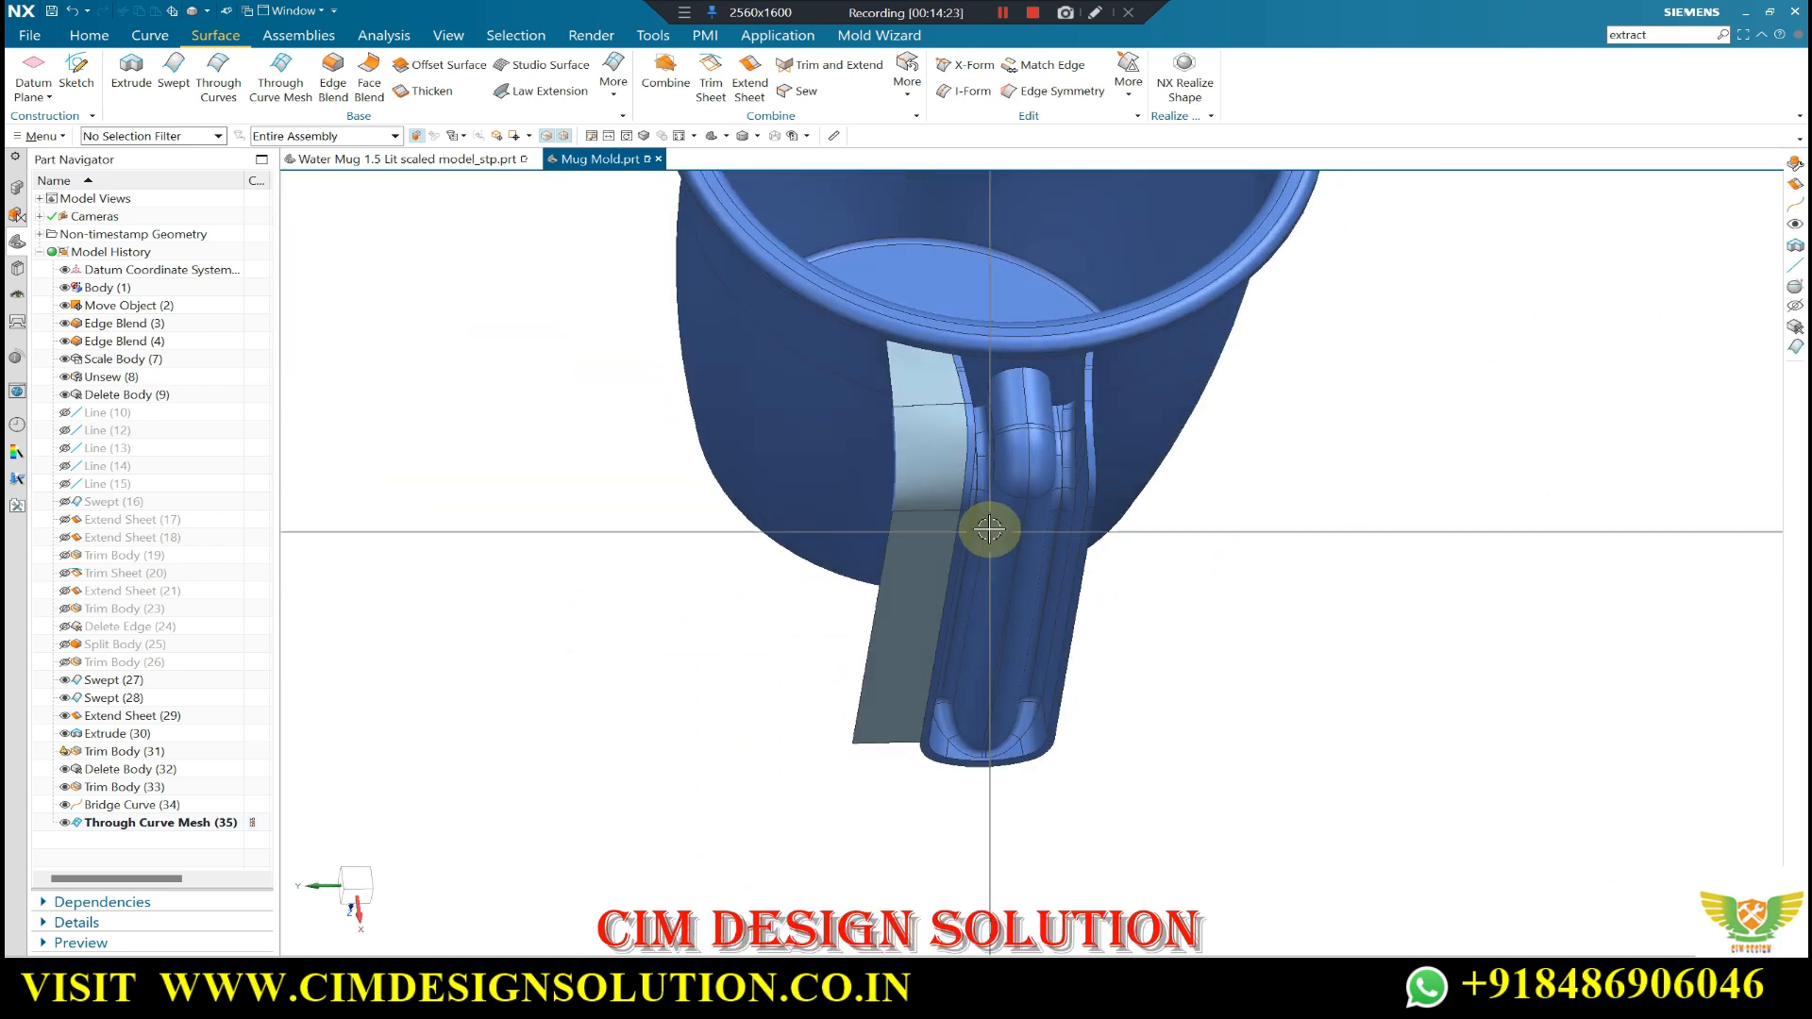
pyautogui.click(928, 377)
pyautogui.click(930, 441)
pyautogui.middleClick(647, 479)
pyautogui.moveTo(624, 468); pyautogui.dragTo(591, 517, button='middle')
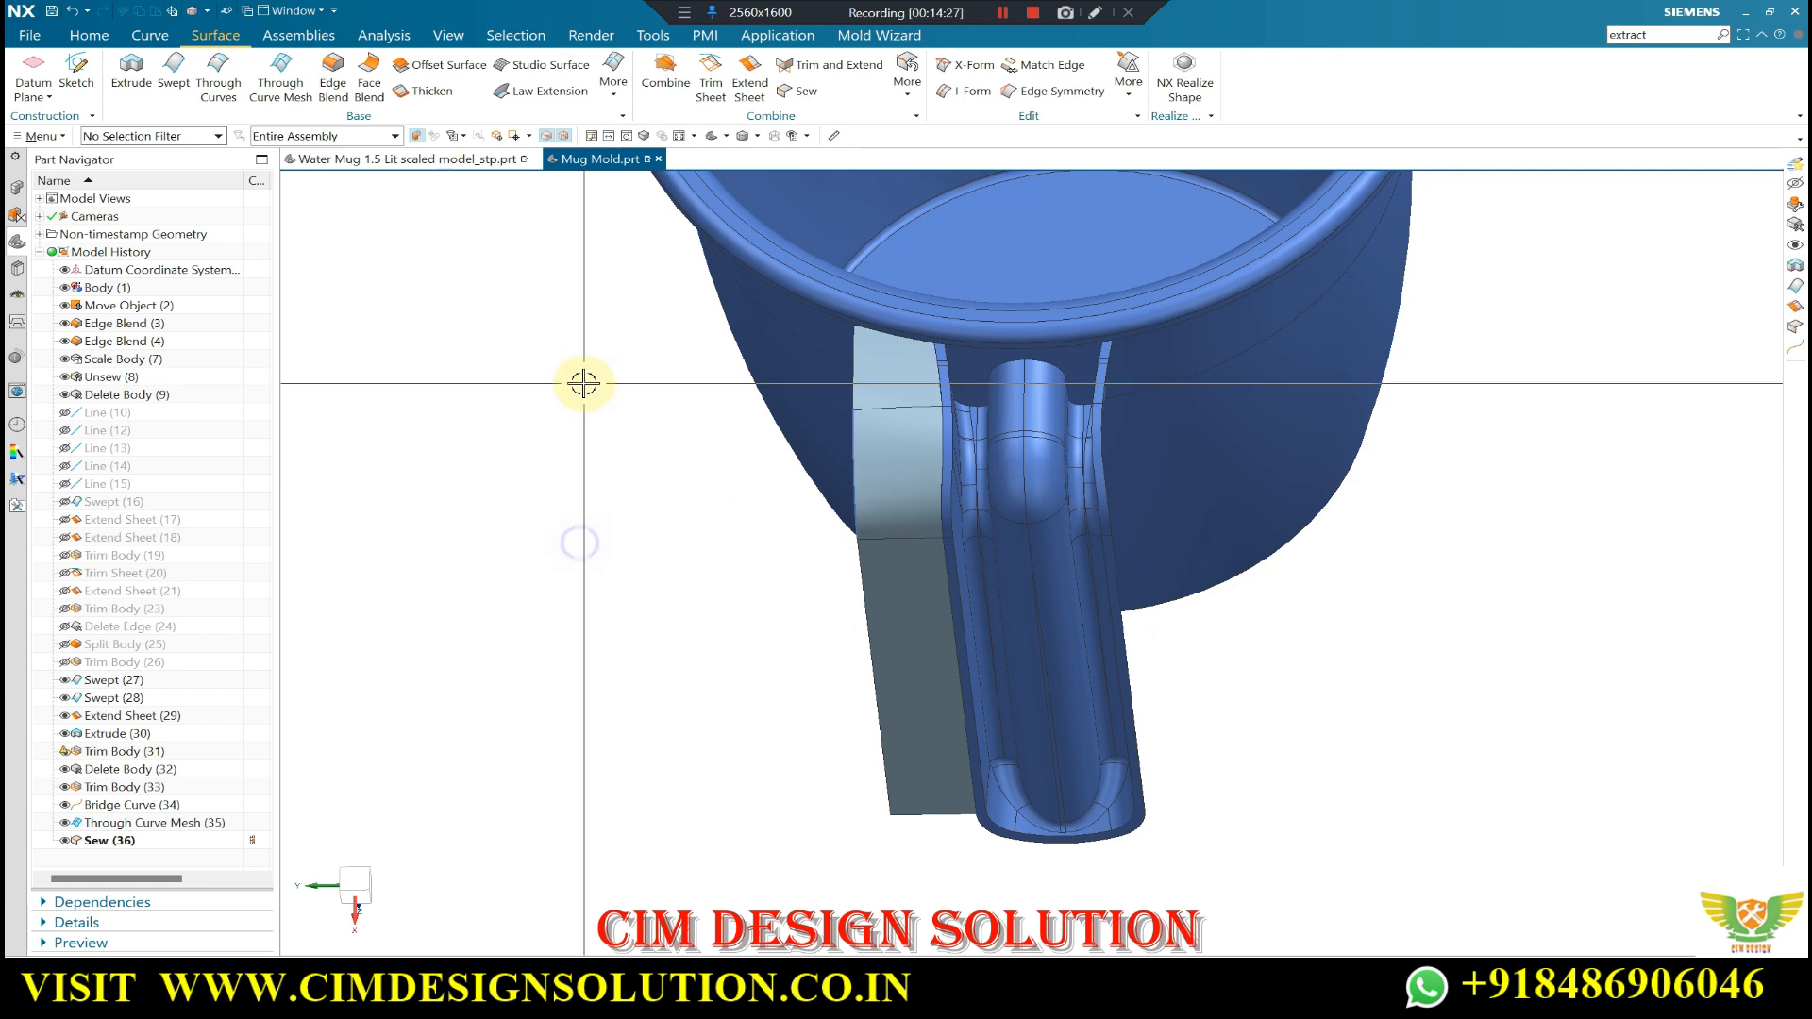
# - Show the hidden large rim parting sheet and inspect where it meets the sewn strip beside the handle
pyautogui.moveTo(584, 383); pyautogui.dragTo(966, 506, button='middle')
pyautogui.scroll(2, 885, 433)
pyautogui.scroll(-2, 934, 455)
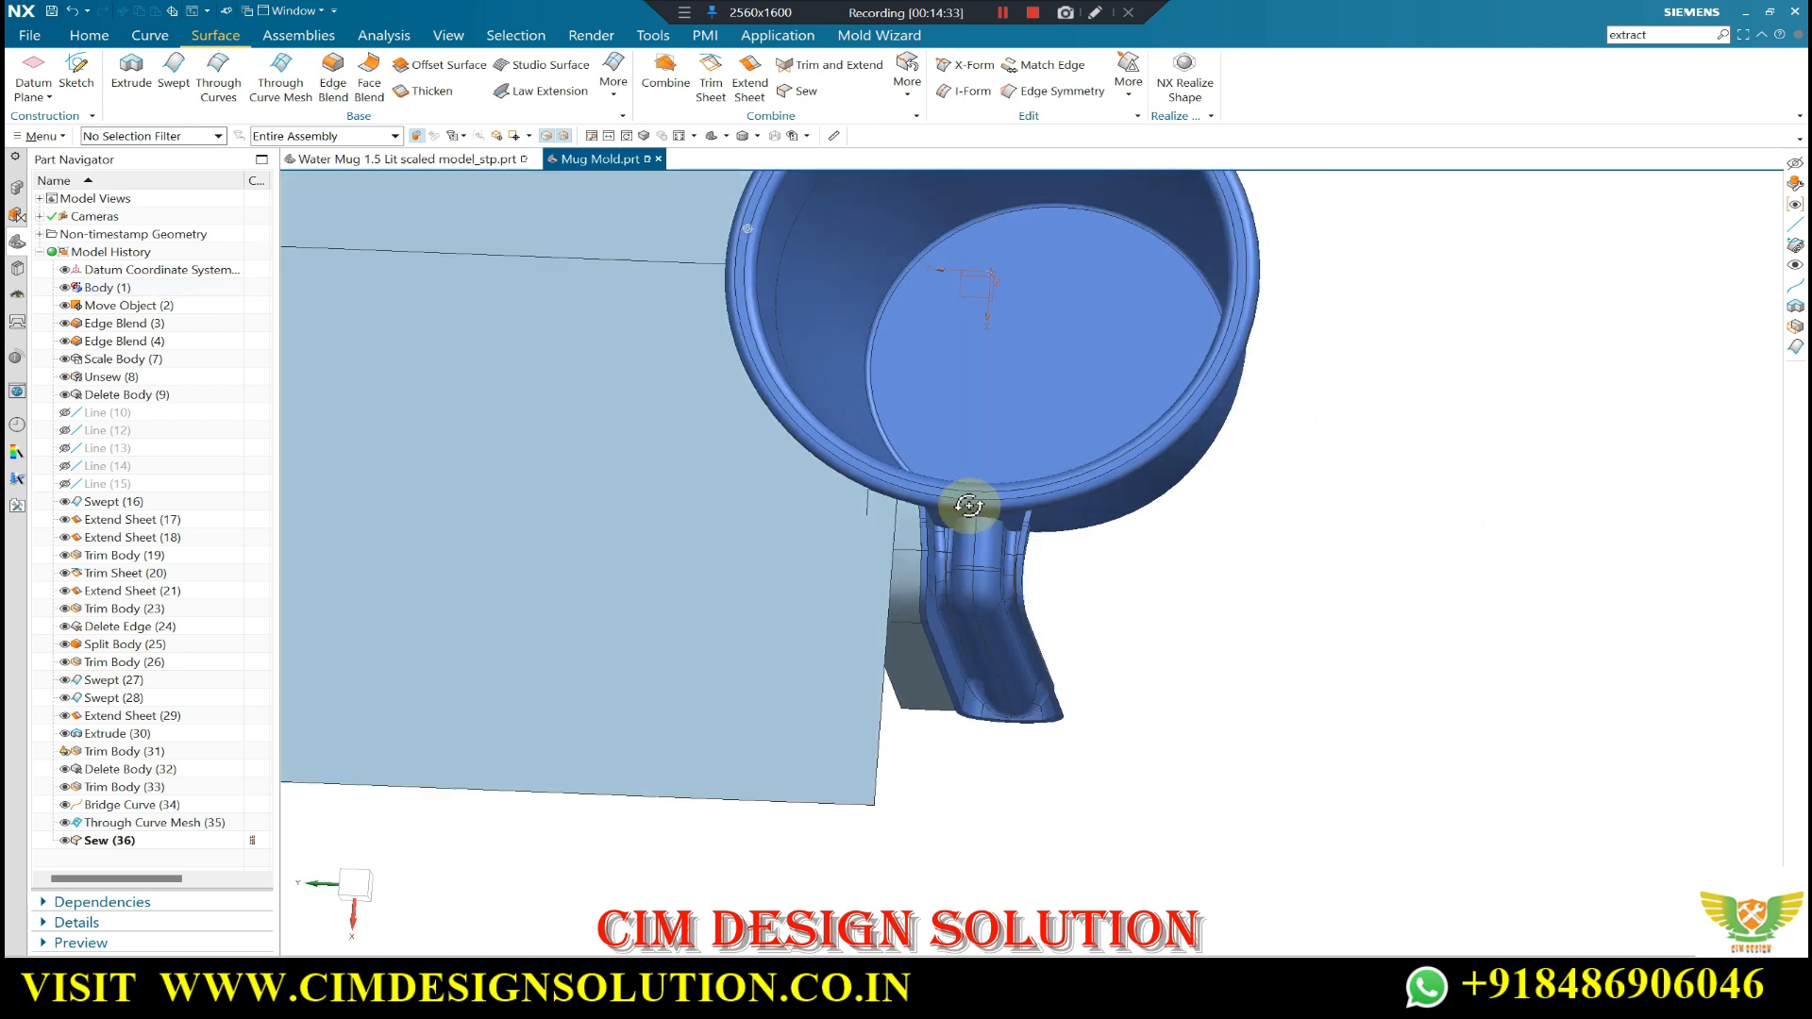
pyautogui.scroll(3, 885, 665)
pyautogui.scroll(-3, 840, 681)
pyautogui.moveTo(869, 545); pyautogui.dragTo(813, 469, button='middle')
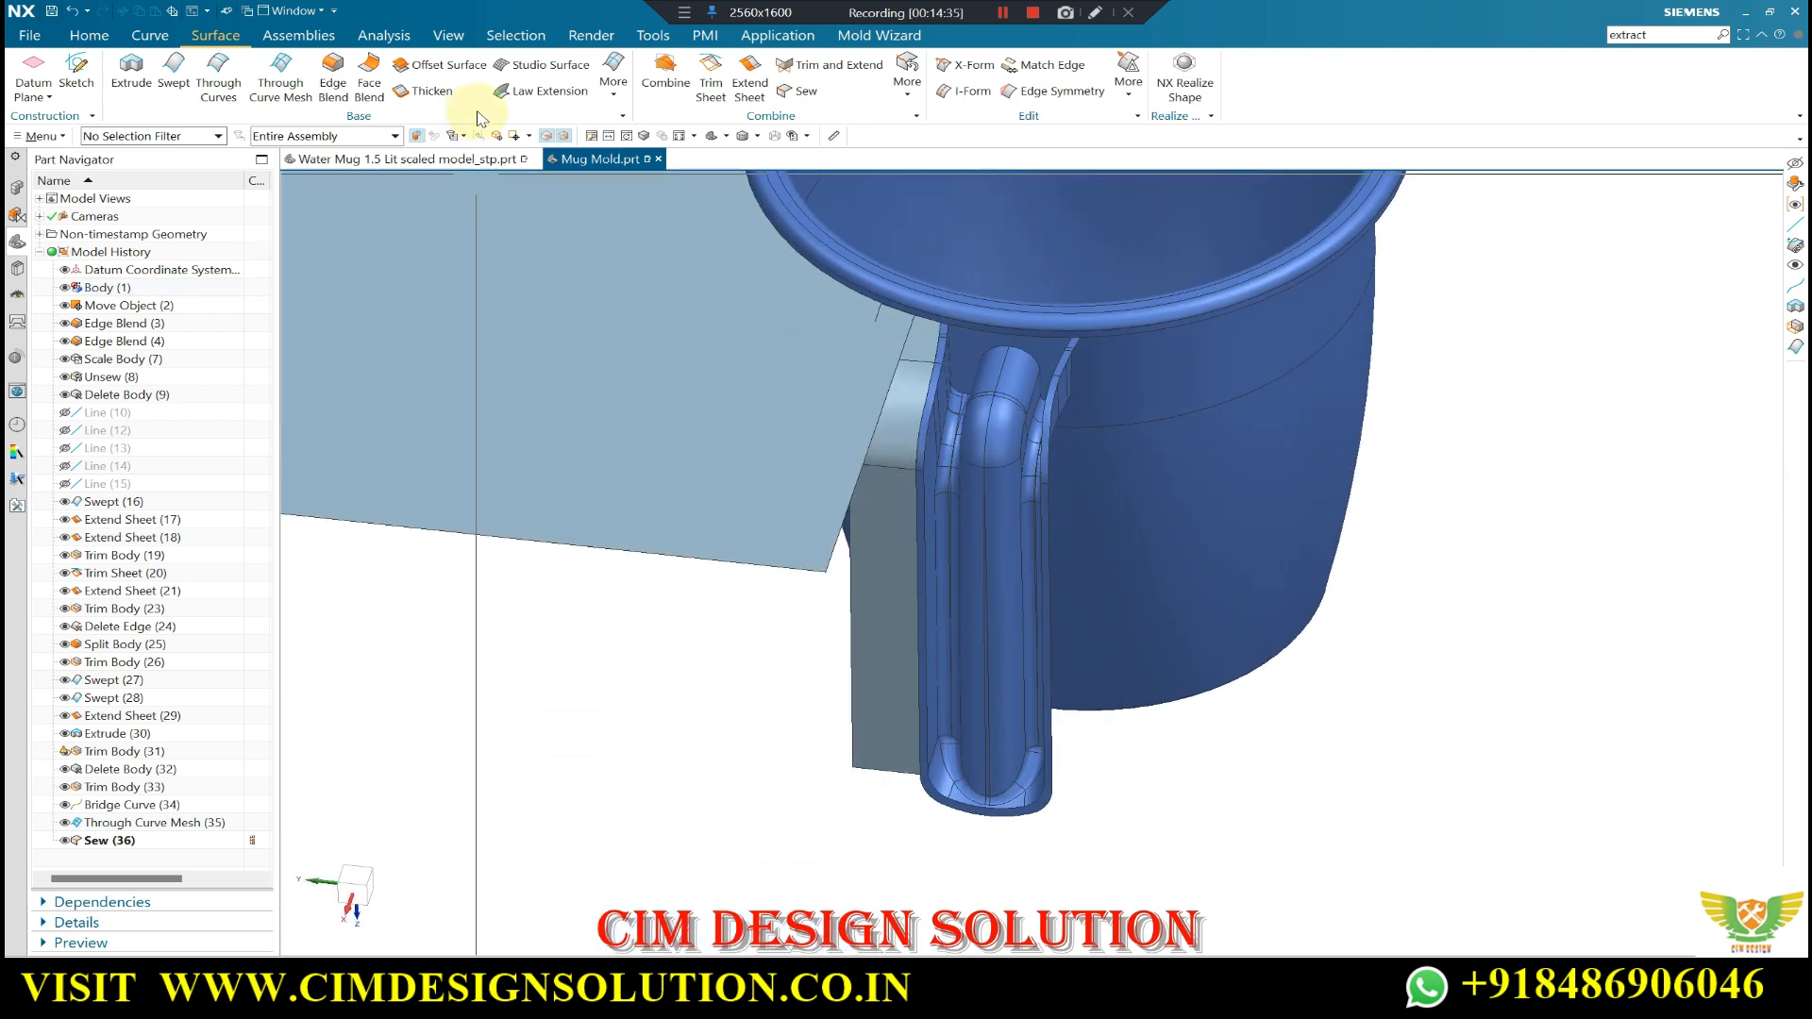
# - Mirror the sewn handle-side sheet body to the opposite side of the handle with Mirror Geometry
pyautogui.click(612, 85)
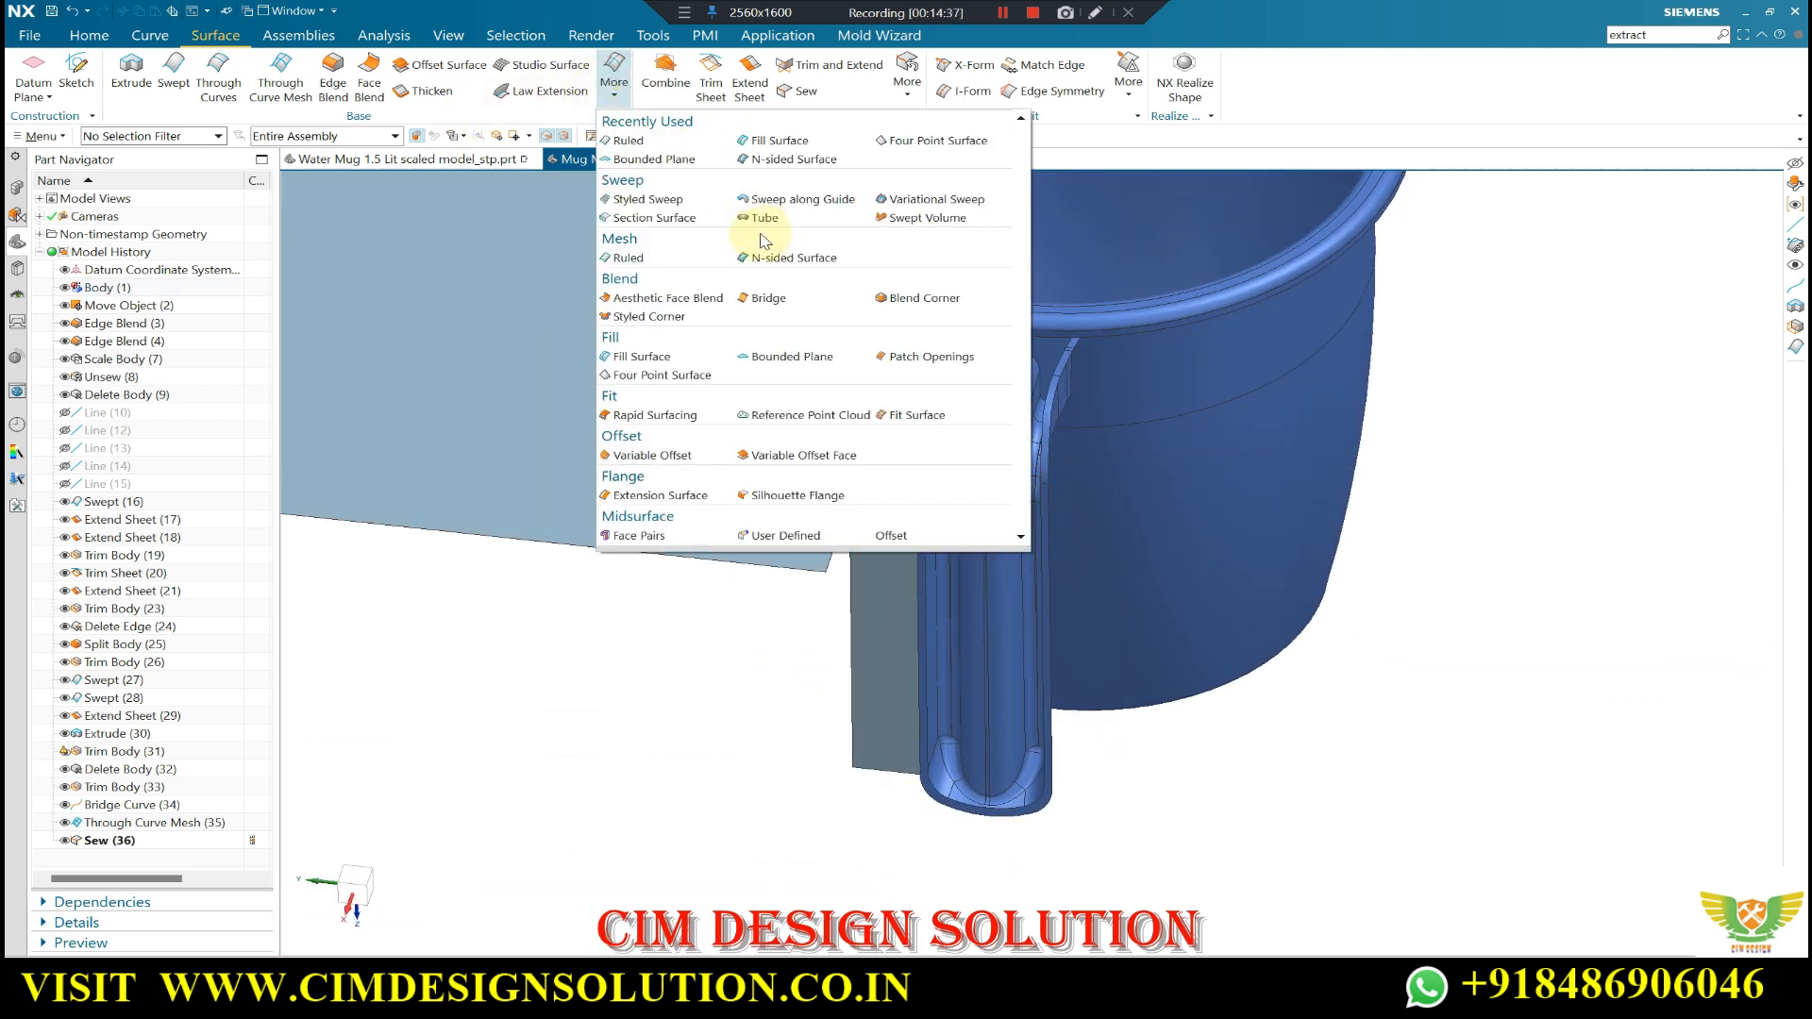
pyautogui.click(247, 45)
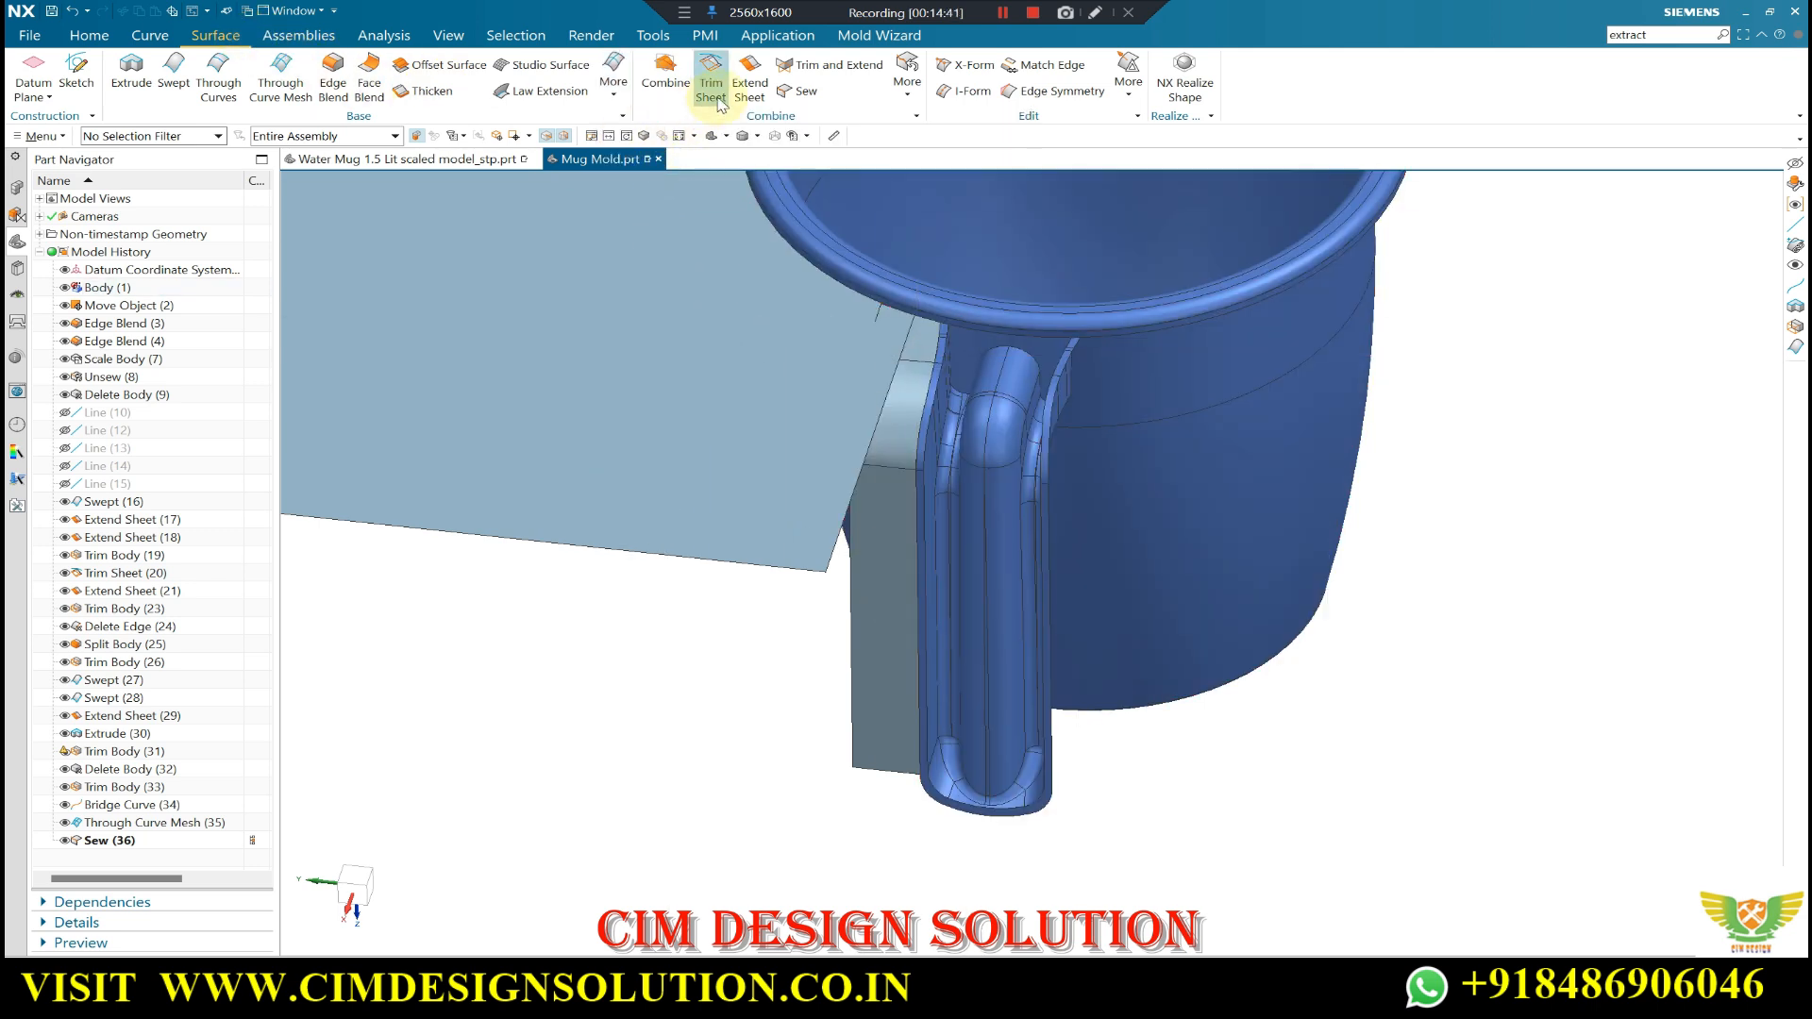
pyautogui.click(611, 85)
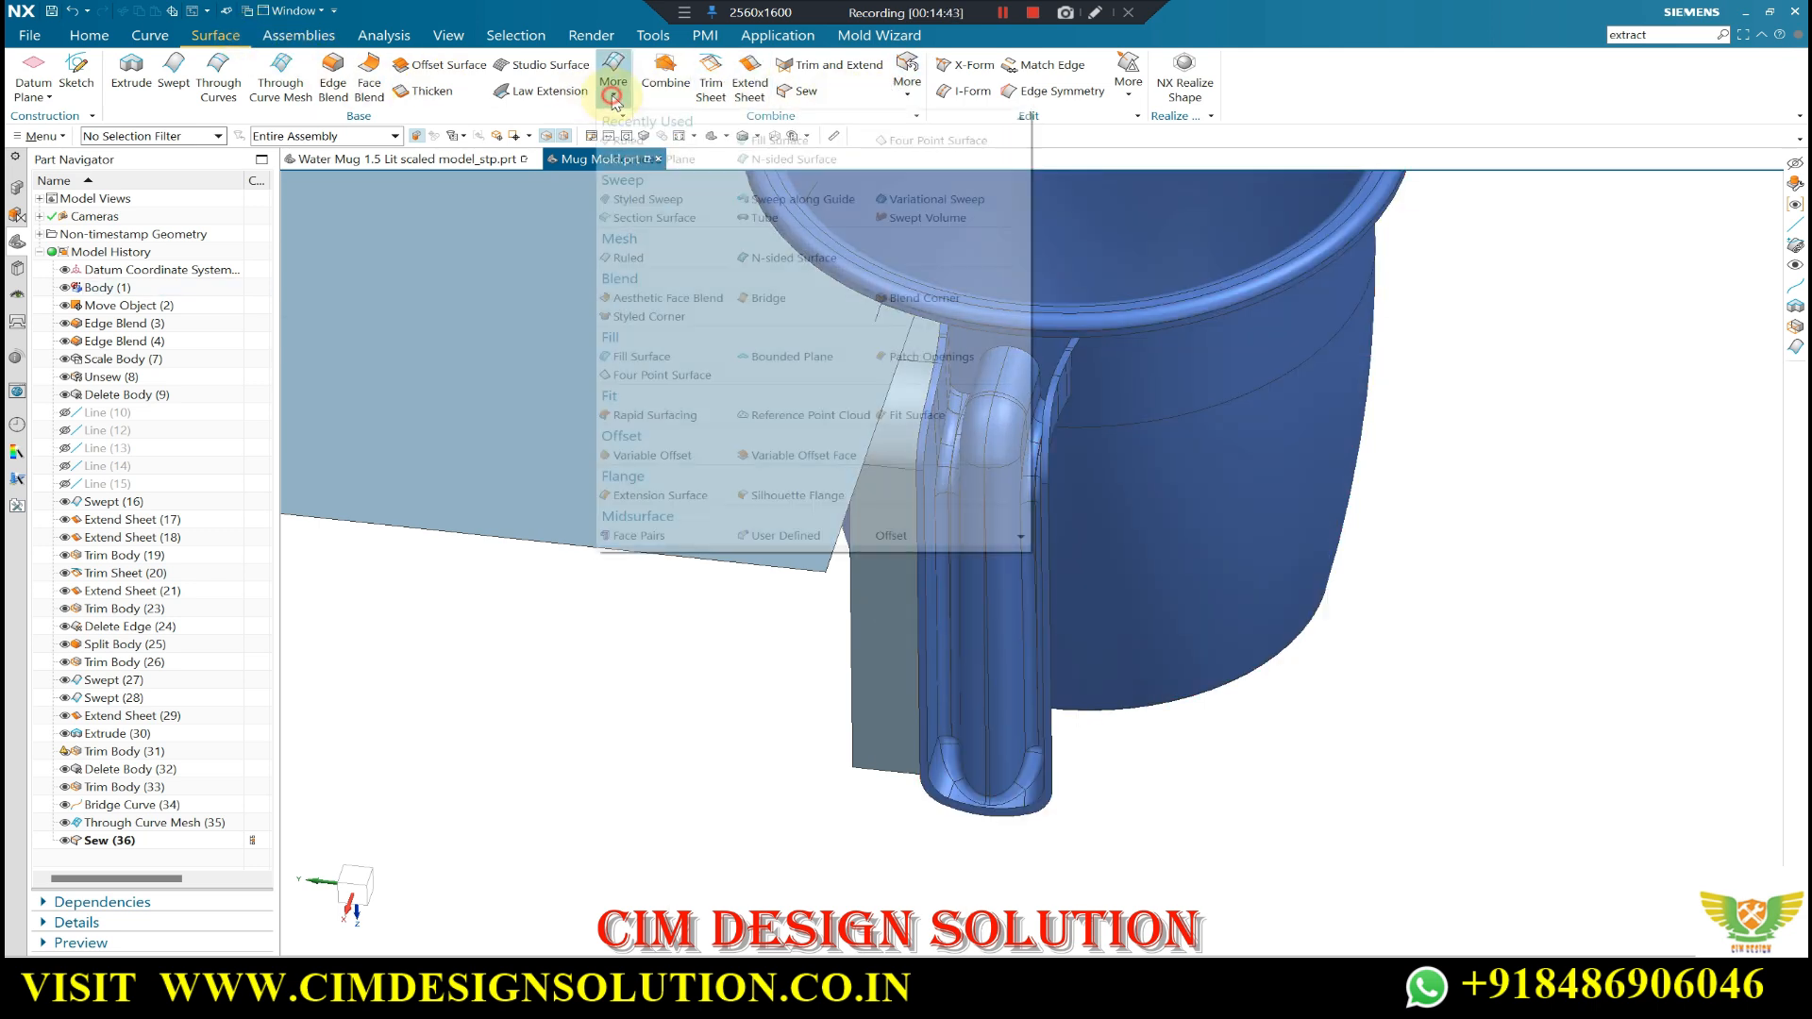
pyautogui.click(93, 36)
pyautogui.click(644, 77)
pyautogui.click(678, 339)
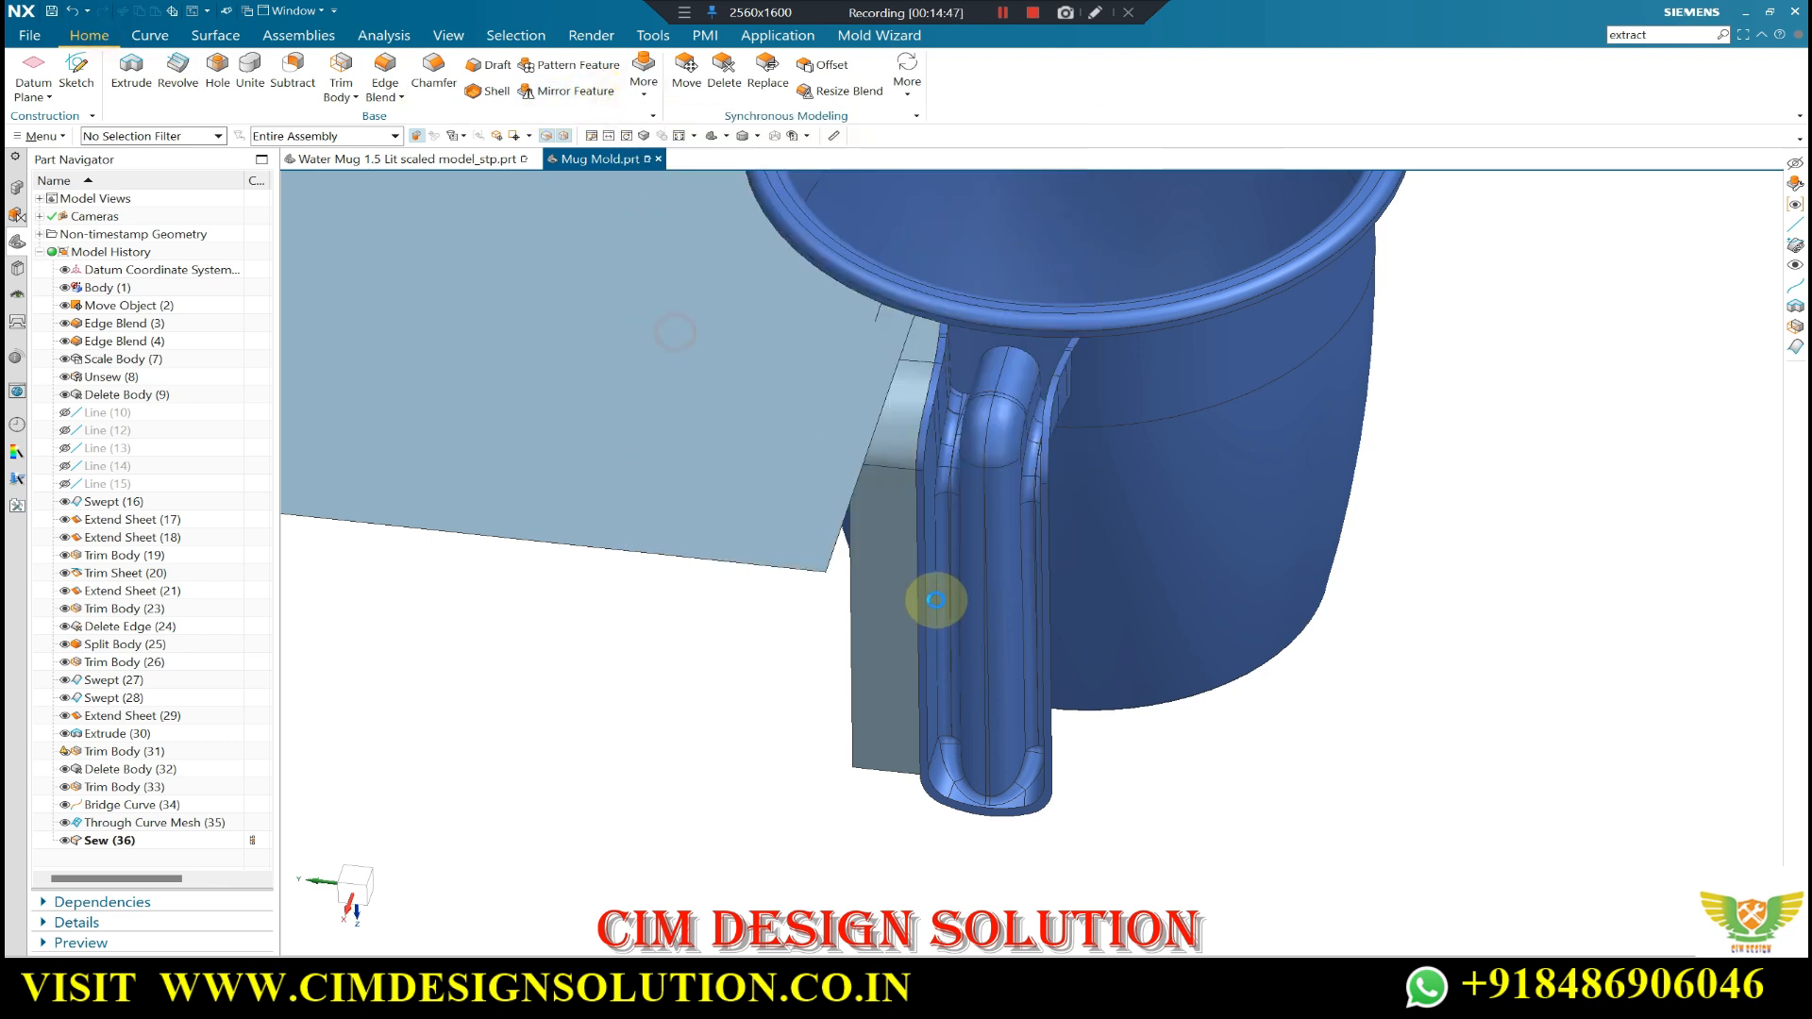
pyautogui.click(144, 137)
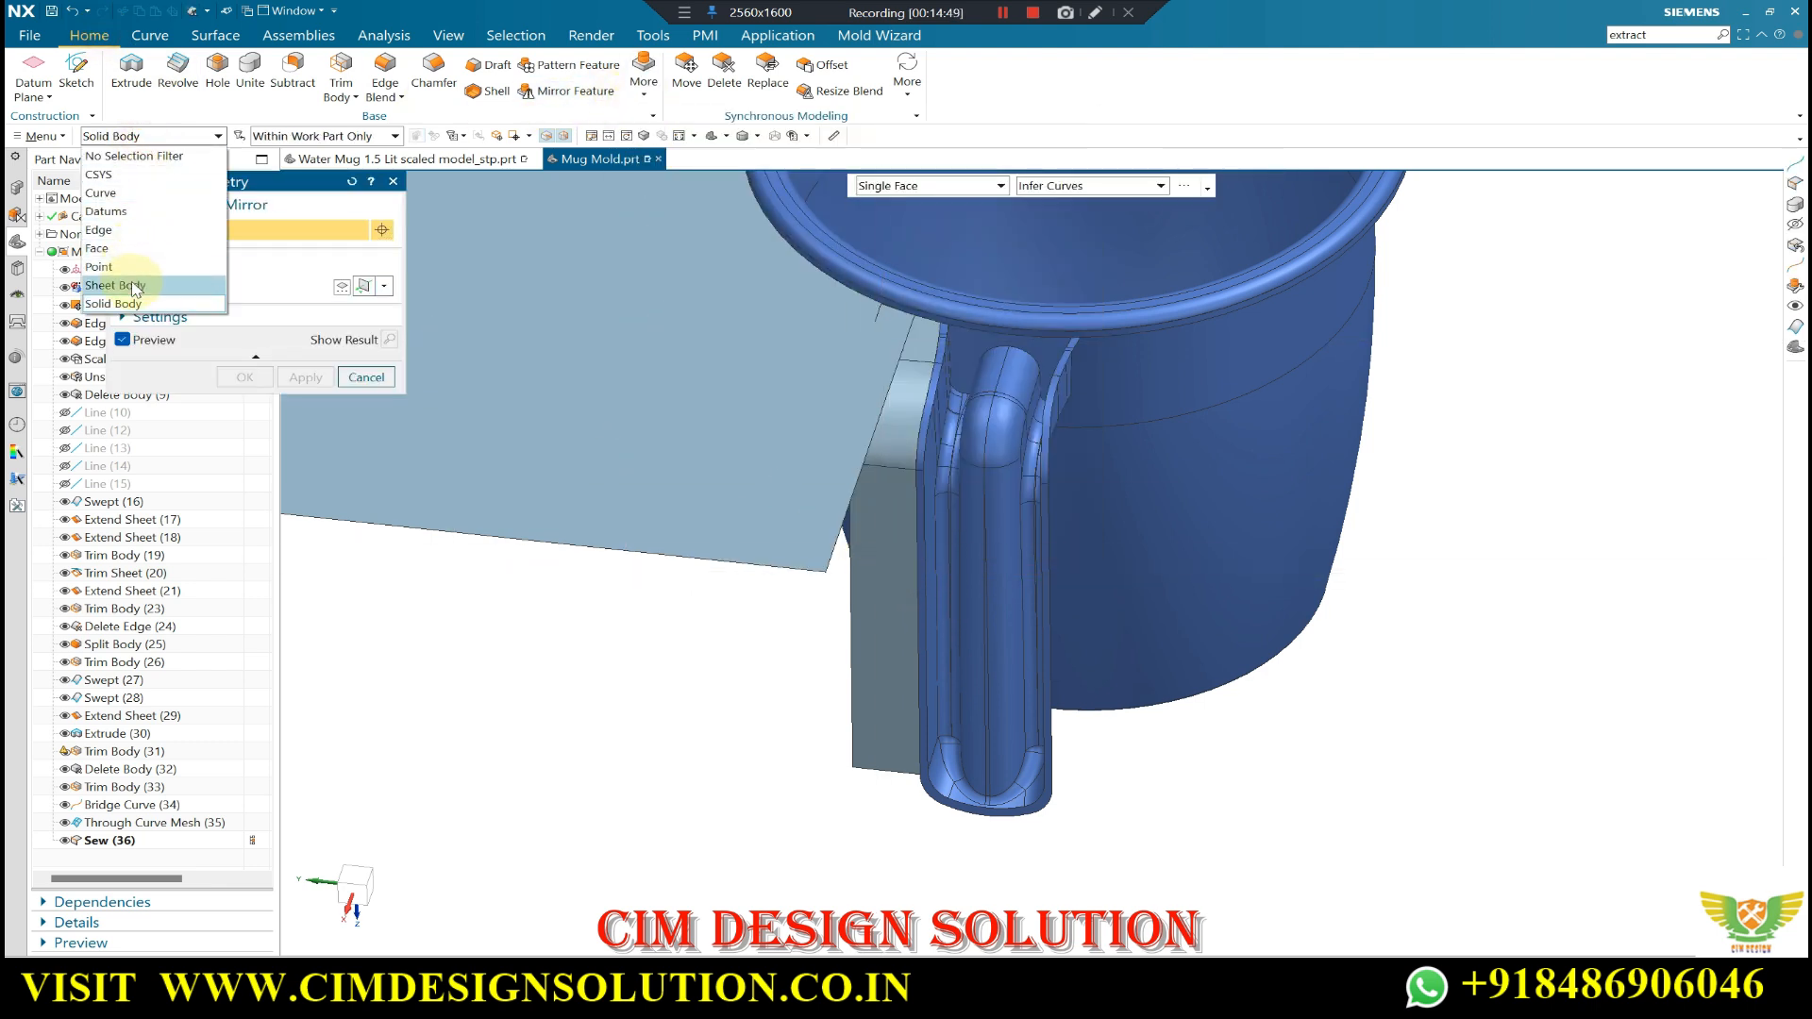
pyautogui.click(137, 286)
pyautogui.click(873, 491)
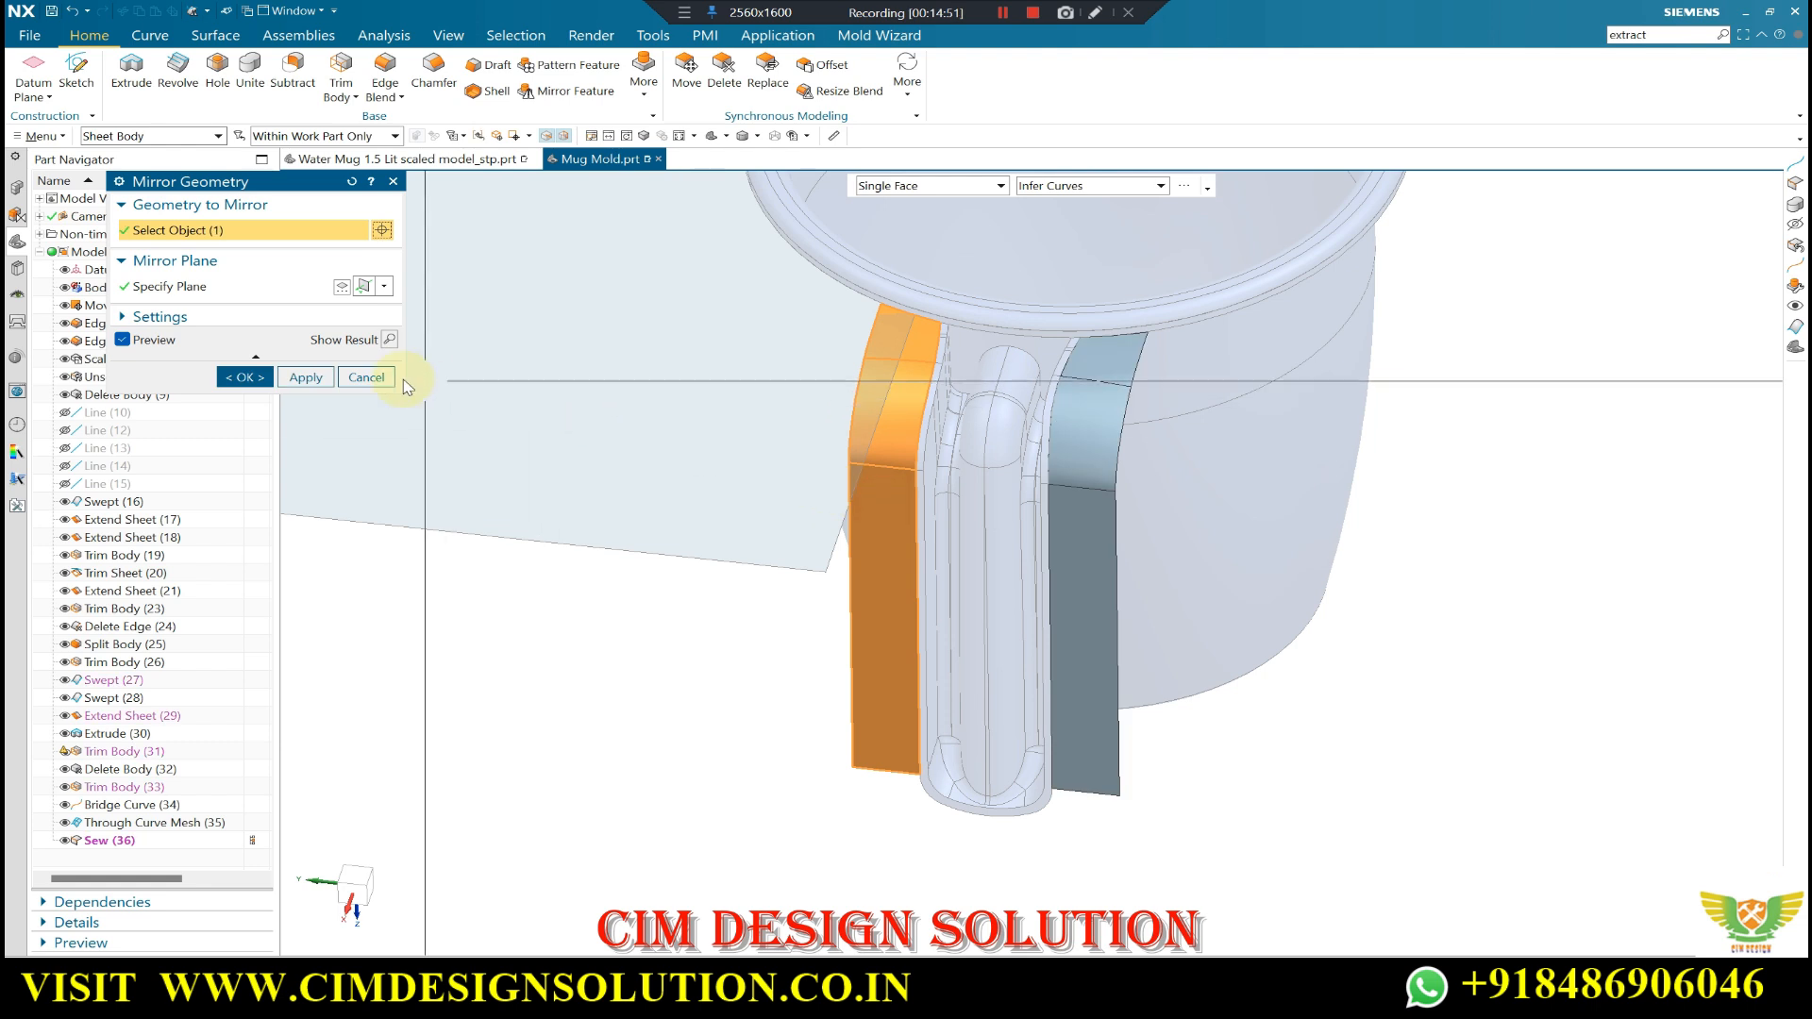
pyautogui.click(247, 377)
# - Extrude the curved edge at the handle's lower end outward as a sheet, with start distance 36 mm and end distance 0 mm
pyautogui.moveTo(1068, 639); pyautogui.dragTo(1338, 540, button='middle')
pyautogui.moveTo(1232, 645); pyautogui.dragTo(1284, 680, button='middle')
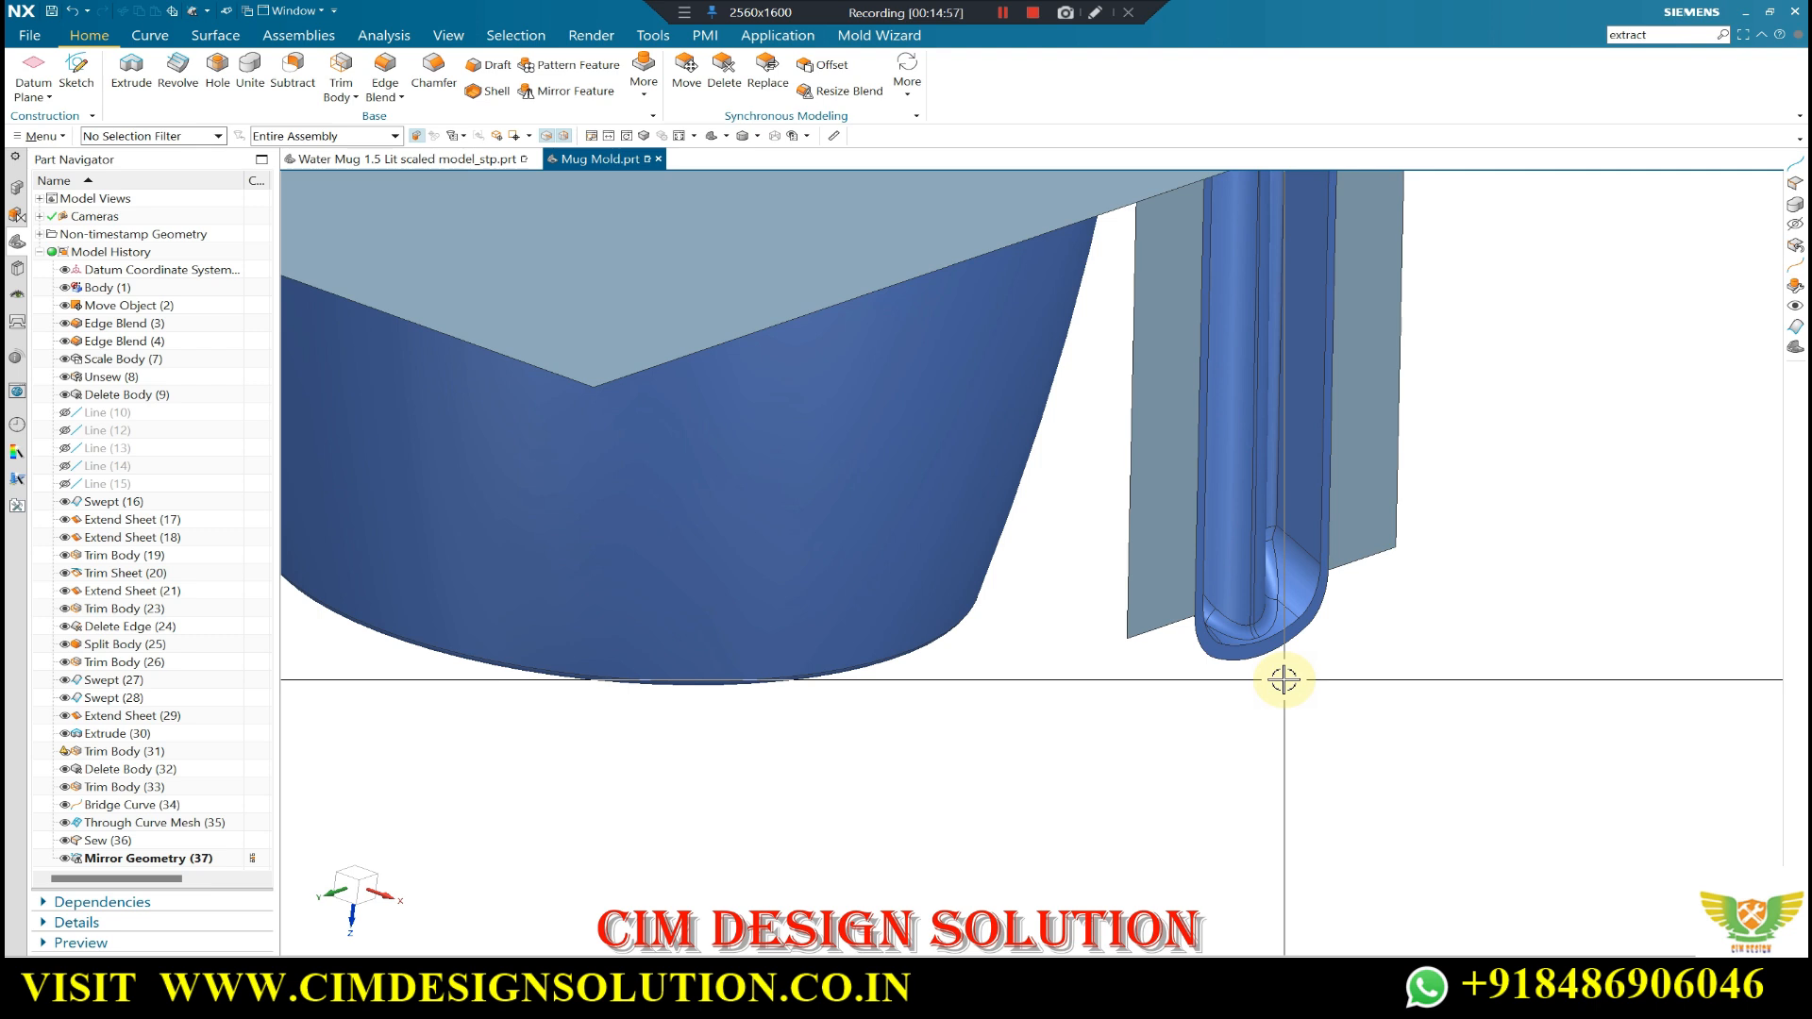
pyautogui.click(133, 75)
pyautogui.click(1262, 661)
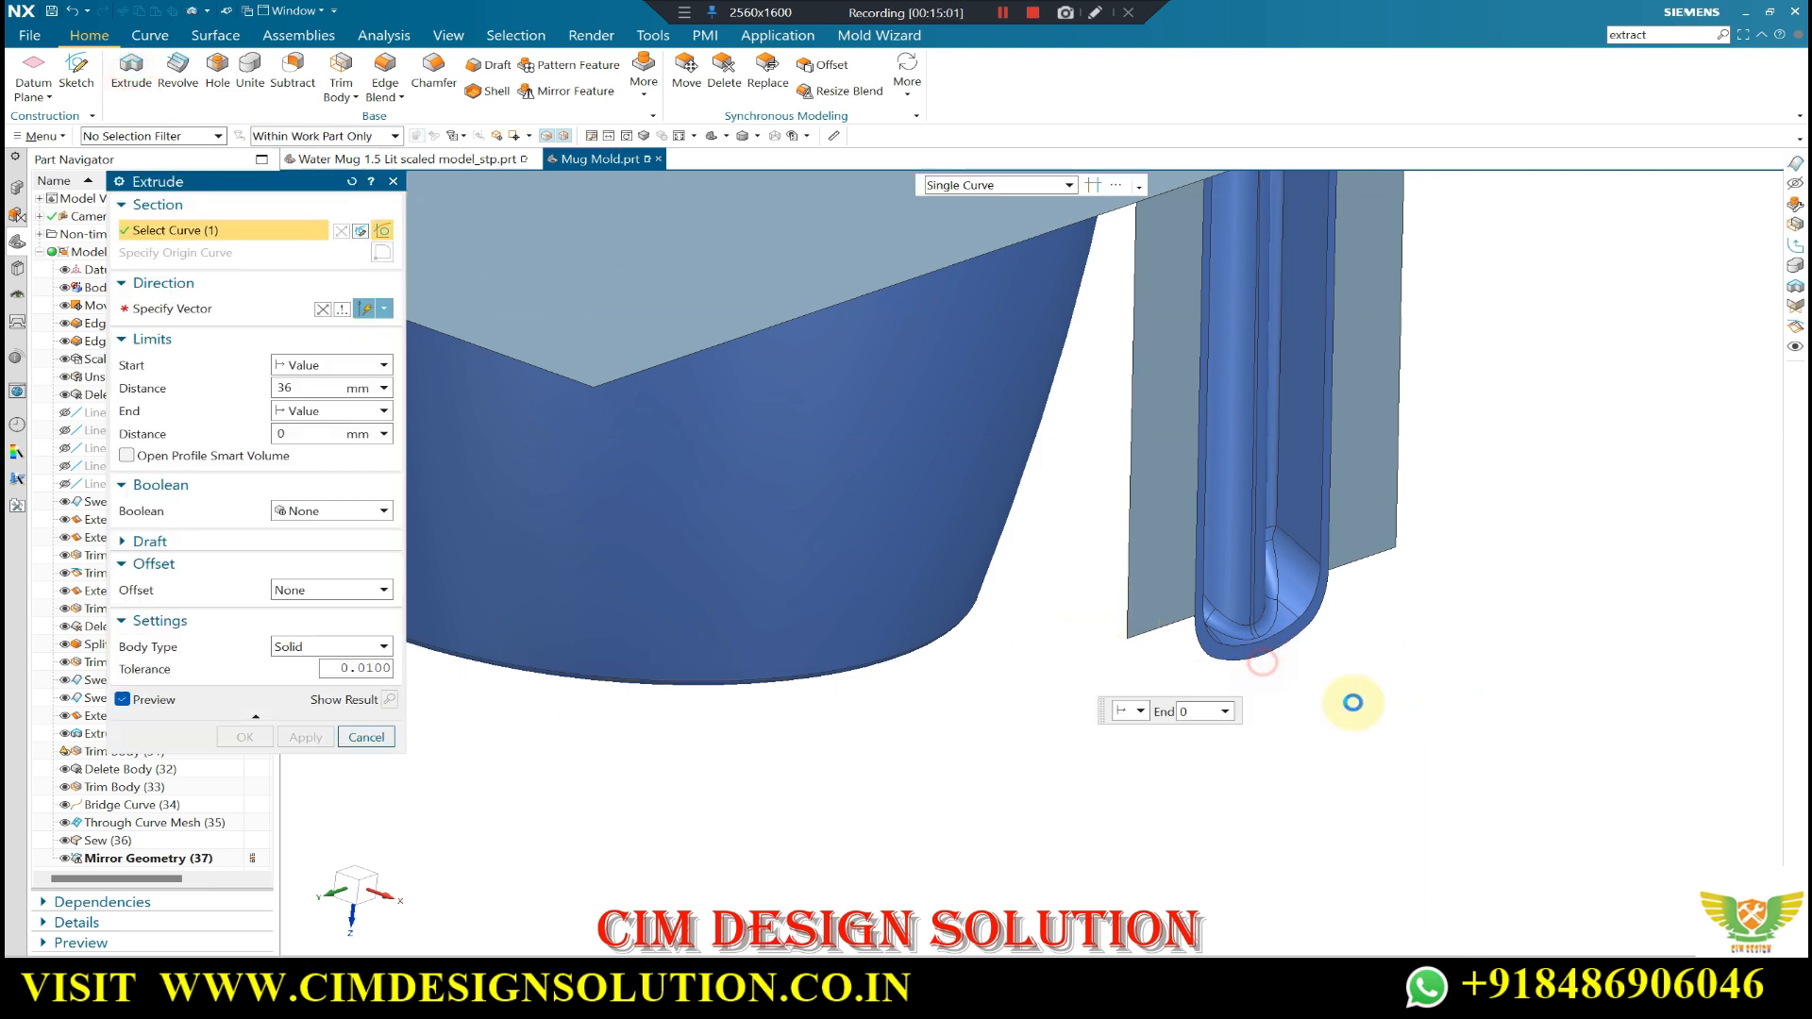
pyautogui.click(193, 310)
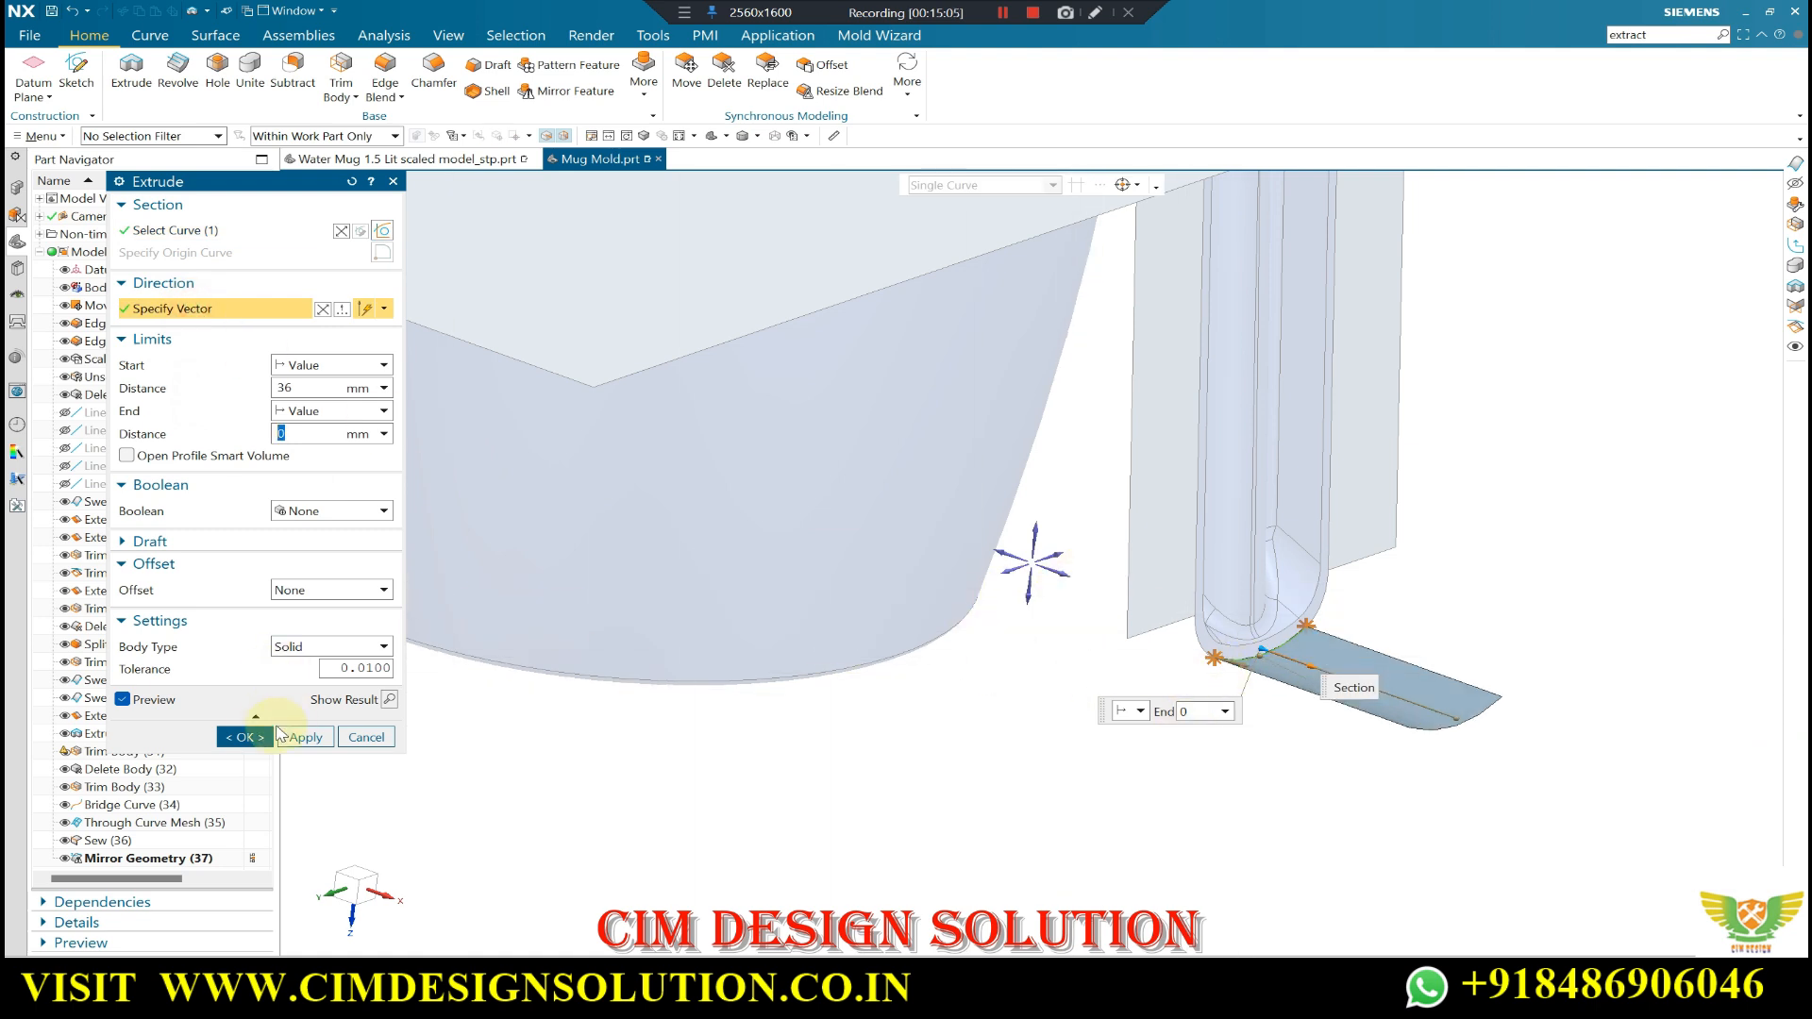
pyautogui.click(244, 737)
# - Examine the gaps between the extruded sheet at the handle's lower end and the two side strips
pyautogui.scroll(-3, 1085, 689)
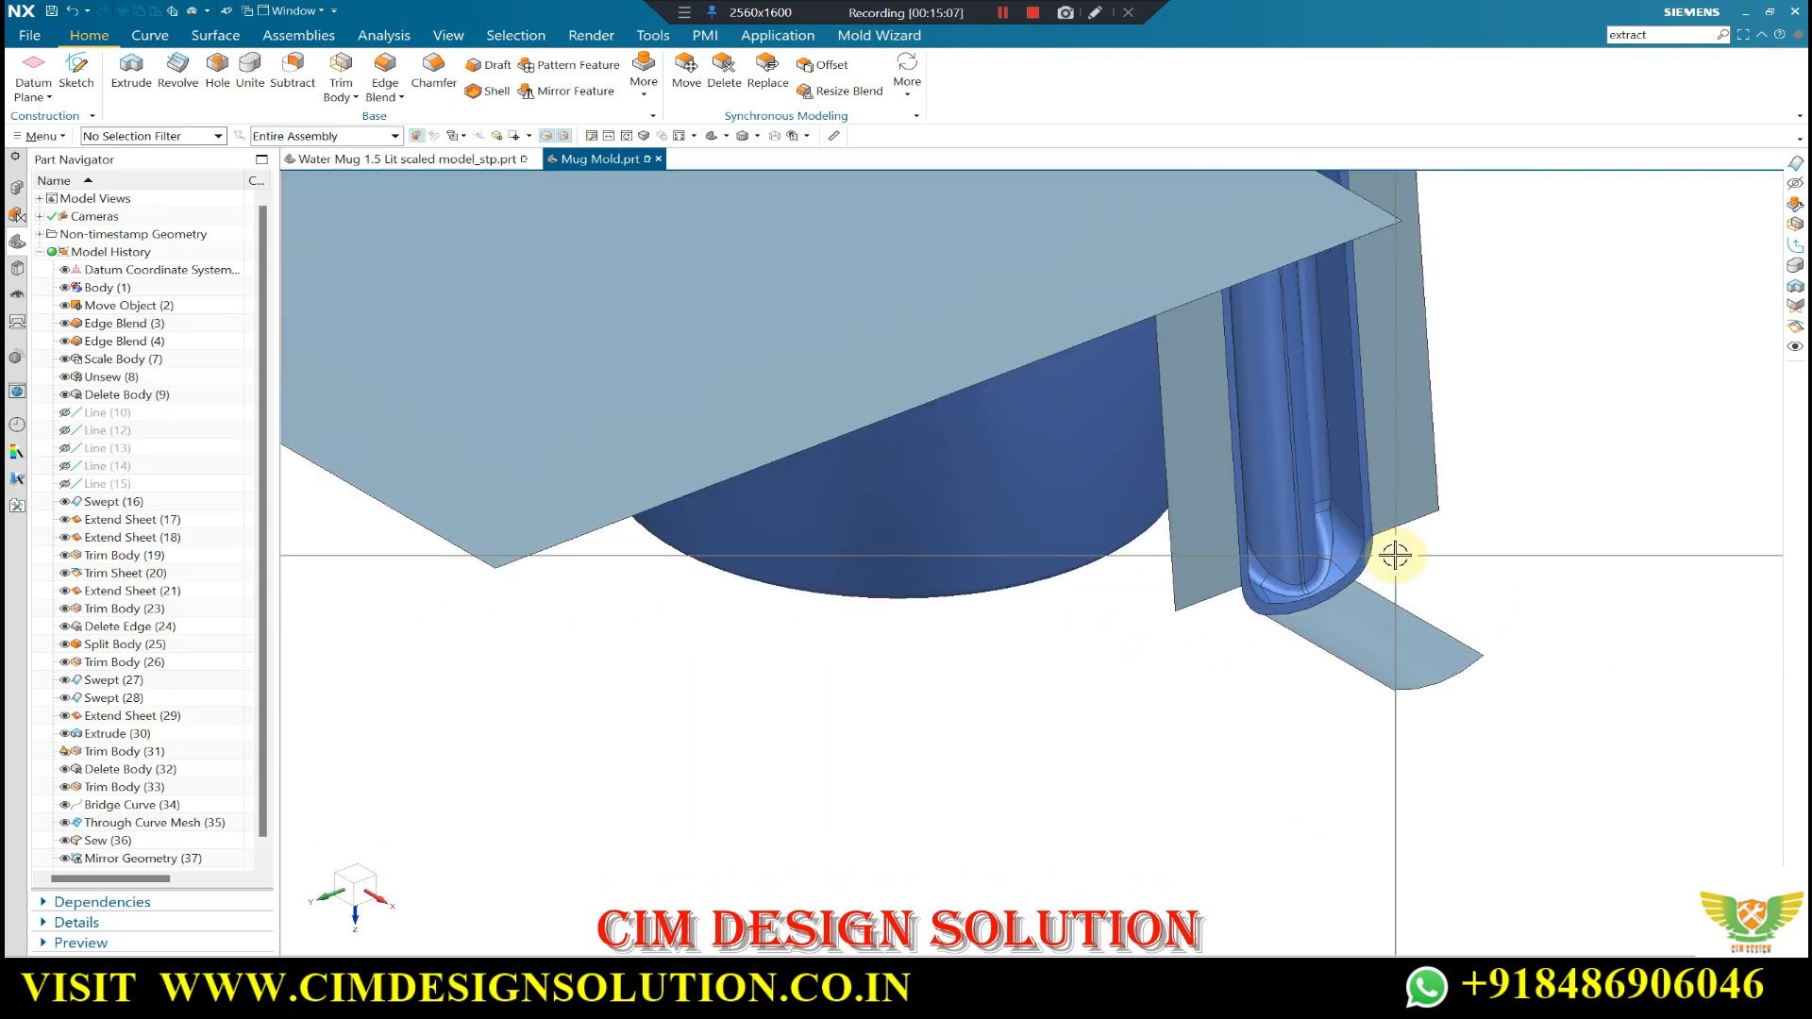
pyautogui.scroll(-2, 1394, 557)
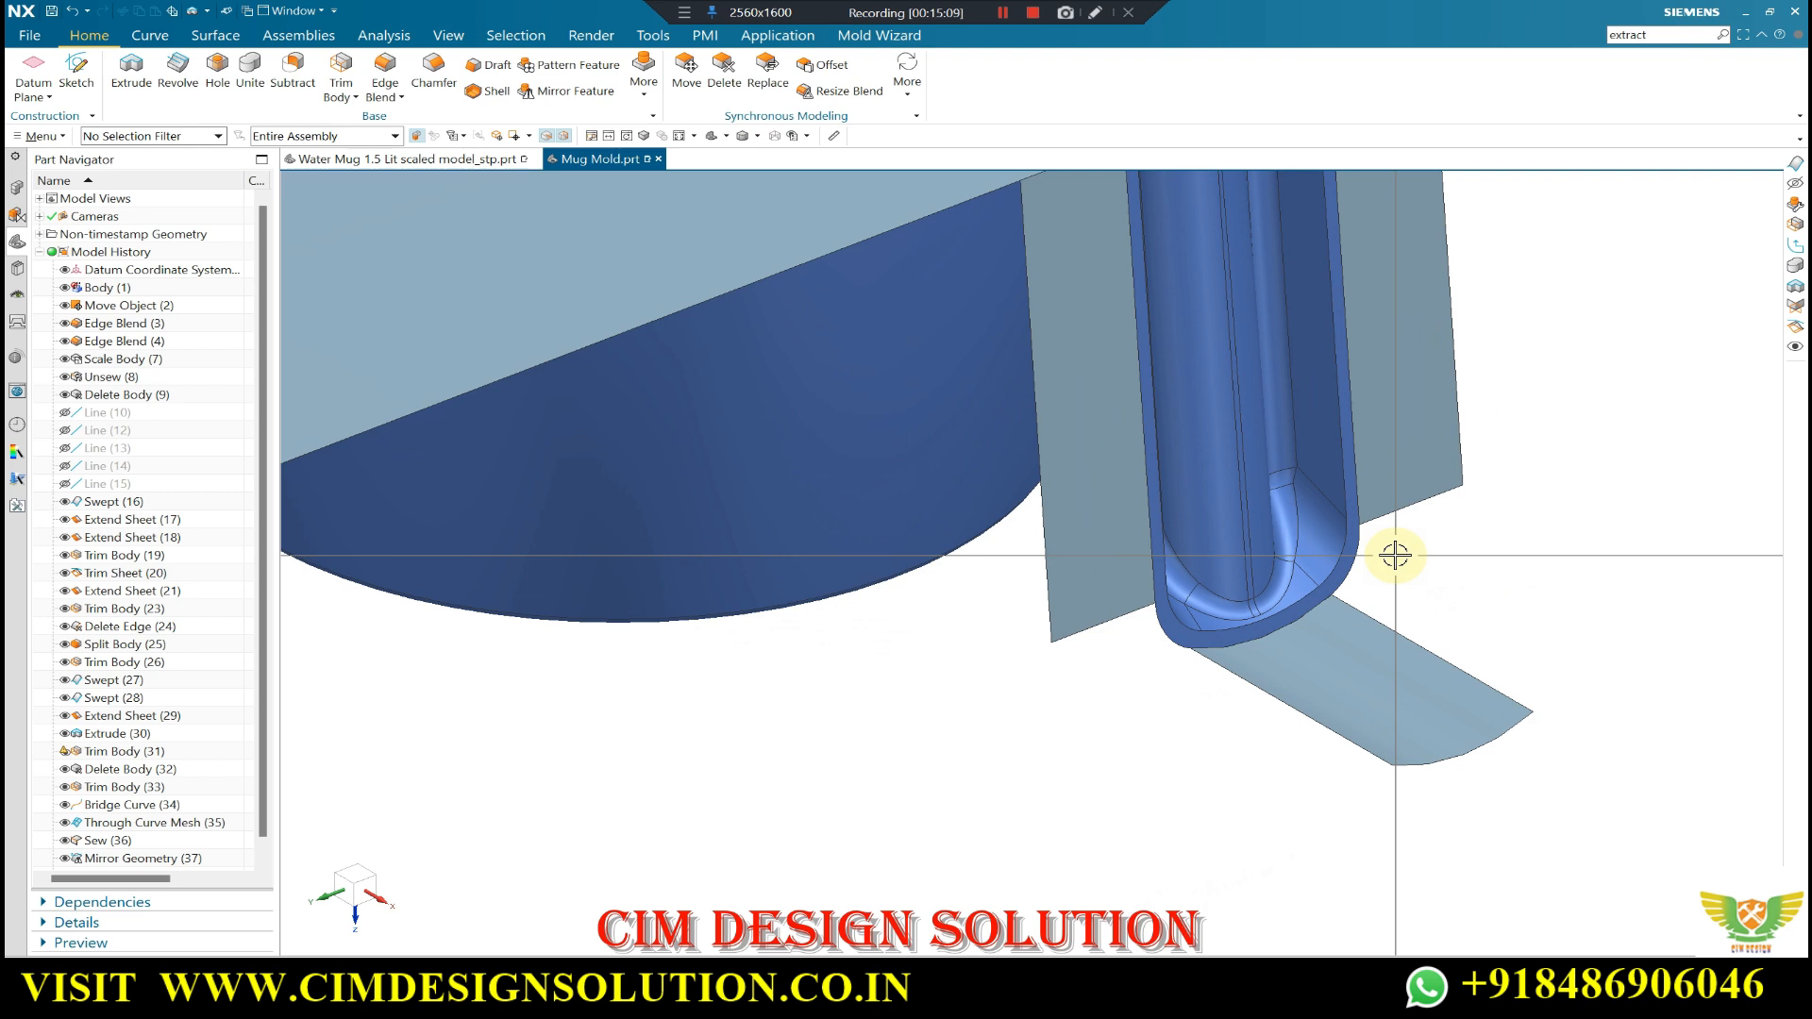
pyautogui.moveTo(1404, 579); pyautogui.dragTo(1192, 625, button='middle')
pyautogui.scroll(-4, 1171, 619)
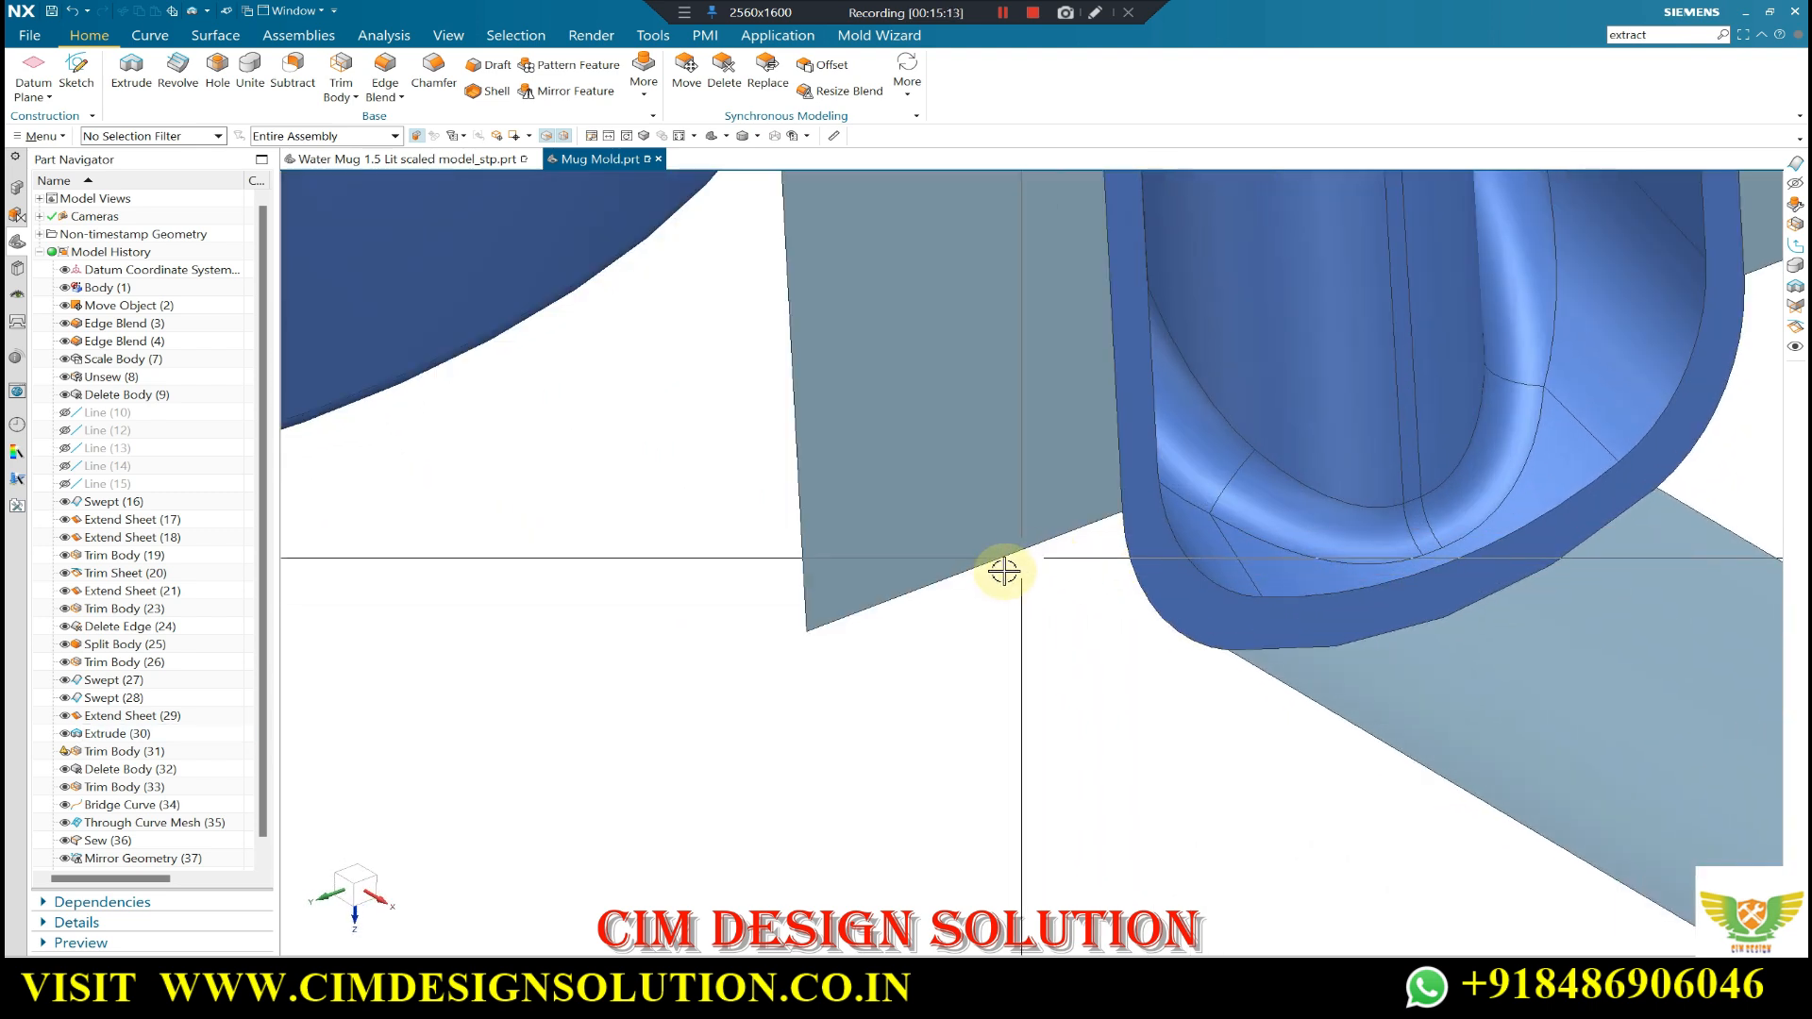
pyautogui.scroll(4, 1037, 600)
pyautogui.moveTo(1039, 598); pyautogui.dragTo(1060, 571, button='middle')
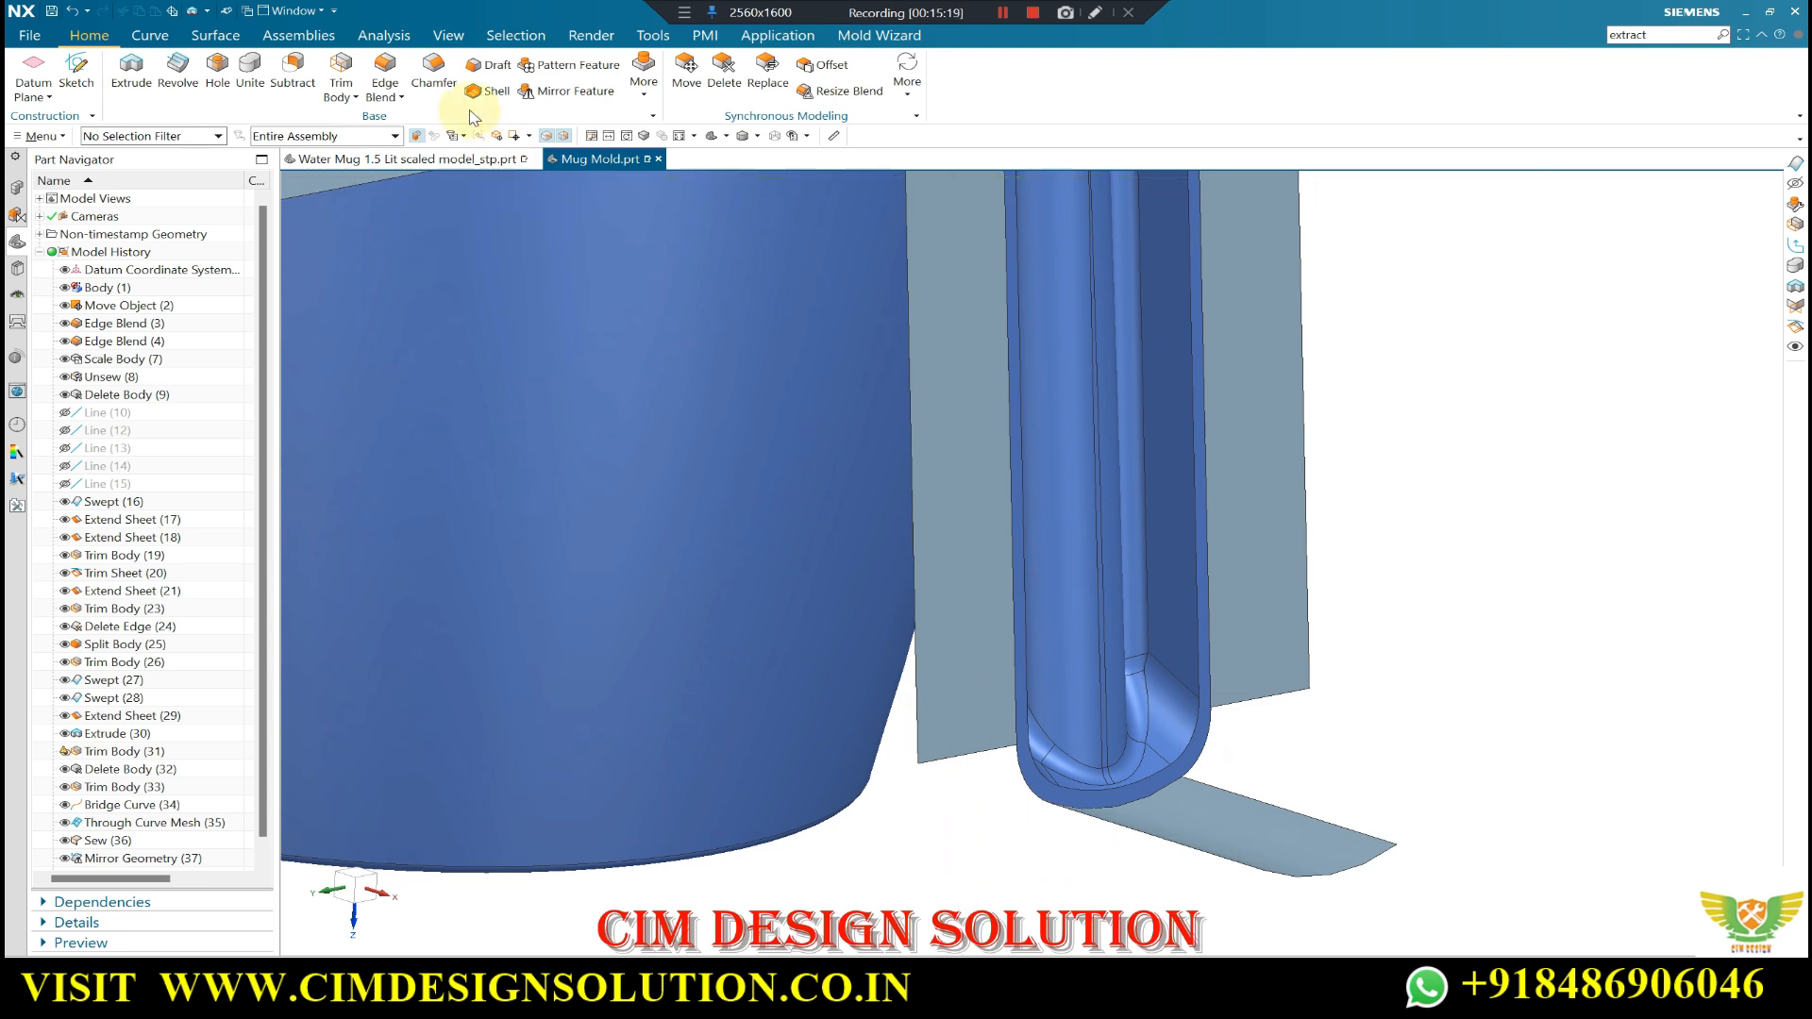
pyautogui.scroll(3, 1011, 303)
pyautogui.moveTo(1011, 303); pyautogui.dragTo(906, 415, button='middle')
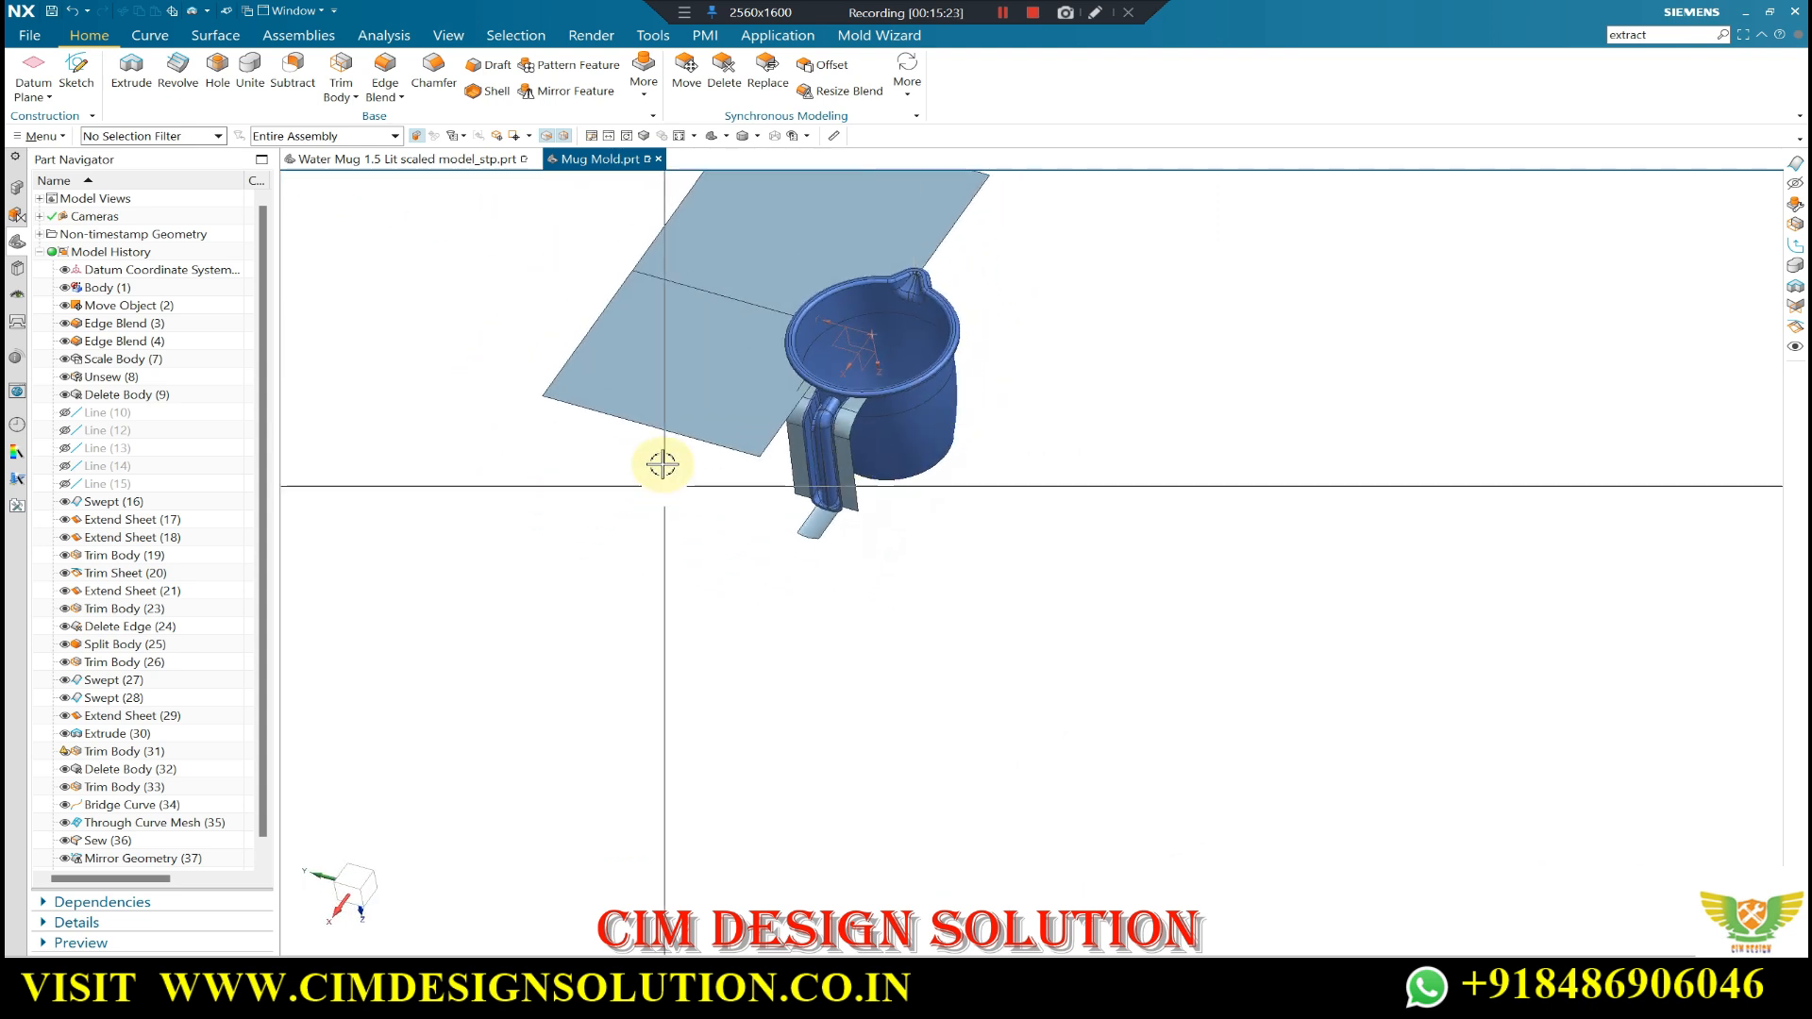
# - Shorten the large rim parting sheet's edge beside the handle using Extend Sheet with an offset of -2 mm
pyautogui.scroll(-5, 781, 400)
pyautogui.scroll(-2, 904, 333)
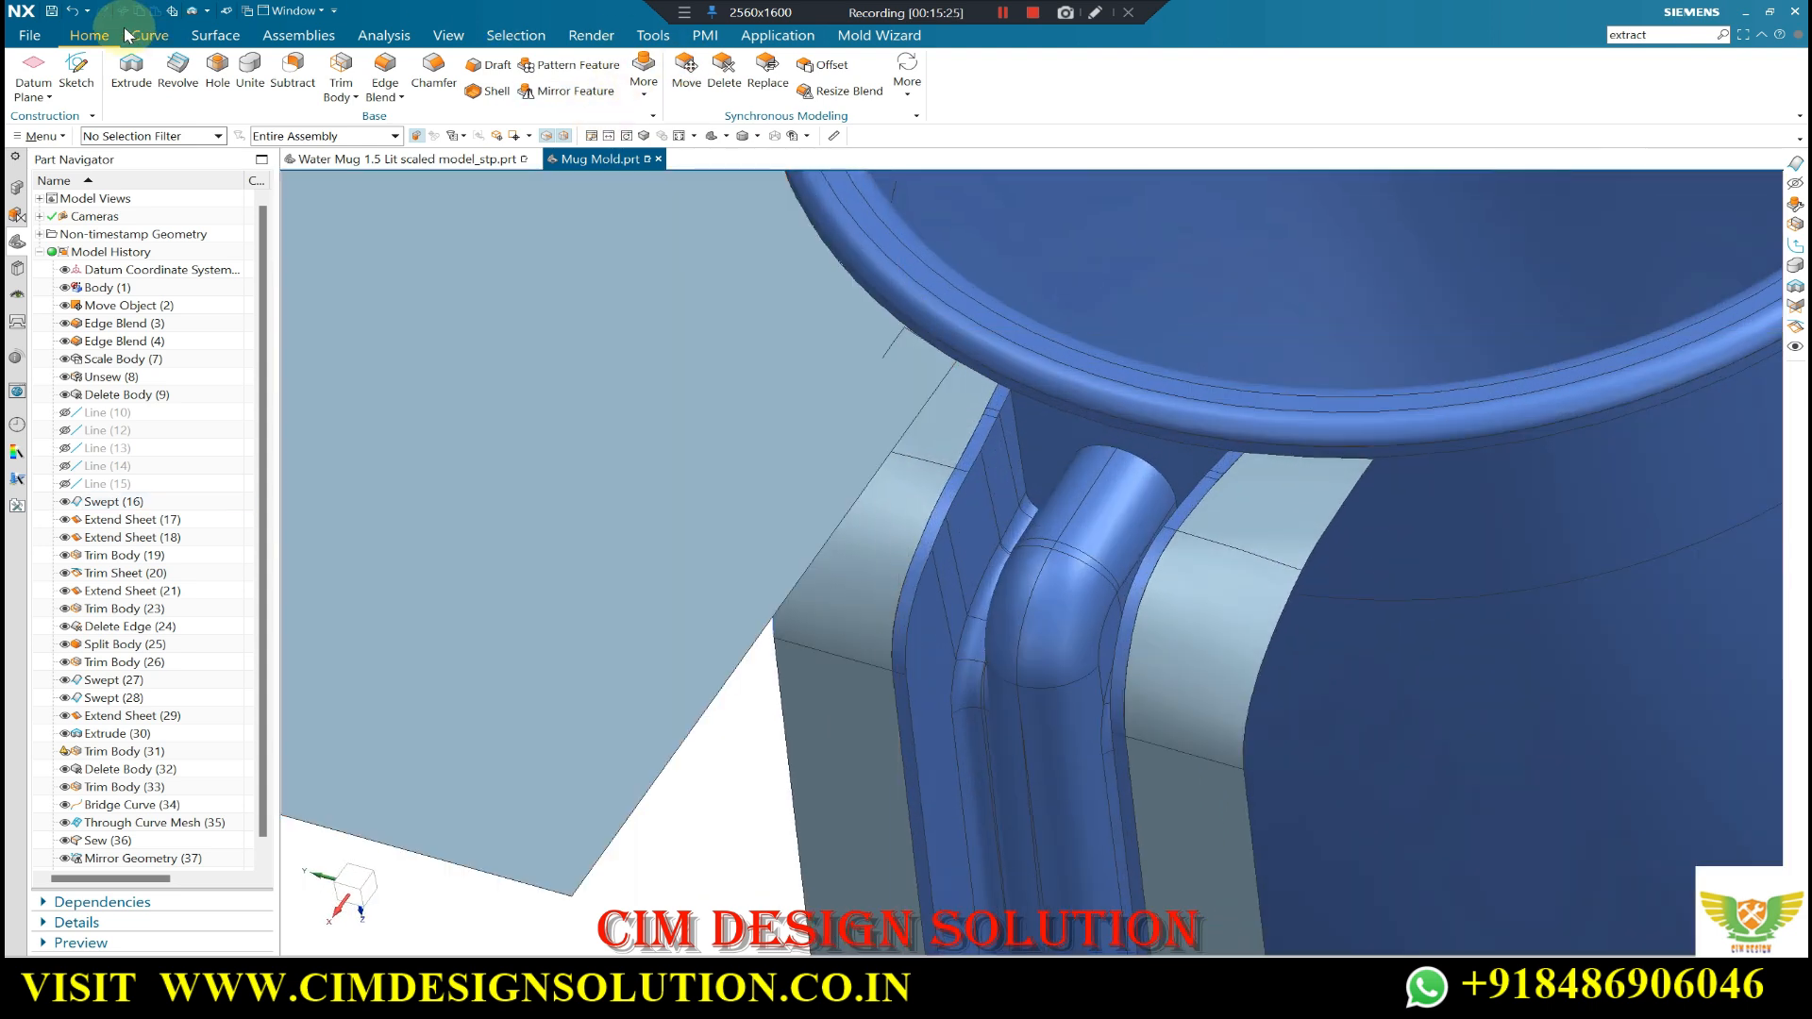
pyautogui.click(215, 36)
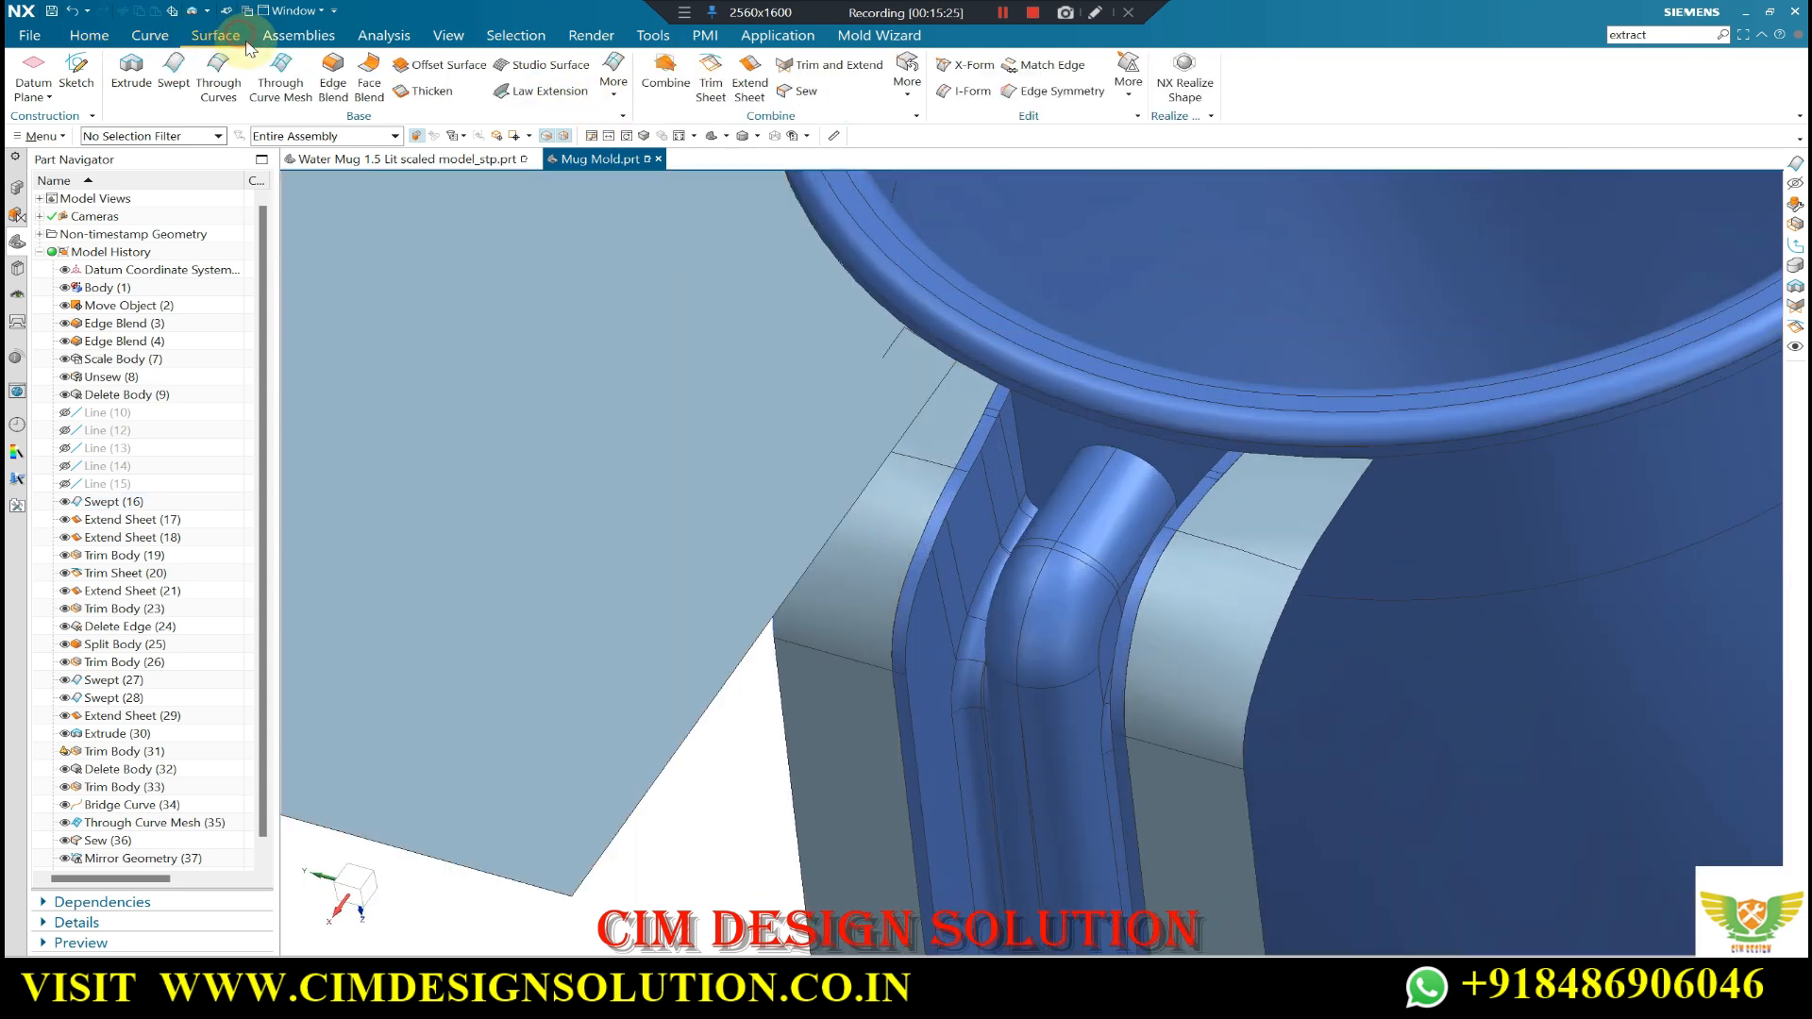
pyautogui.click(750, 76)
pyautogui.click(831, 534)
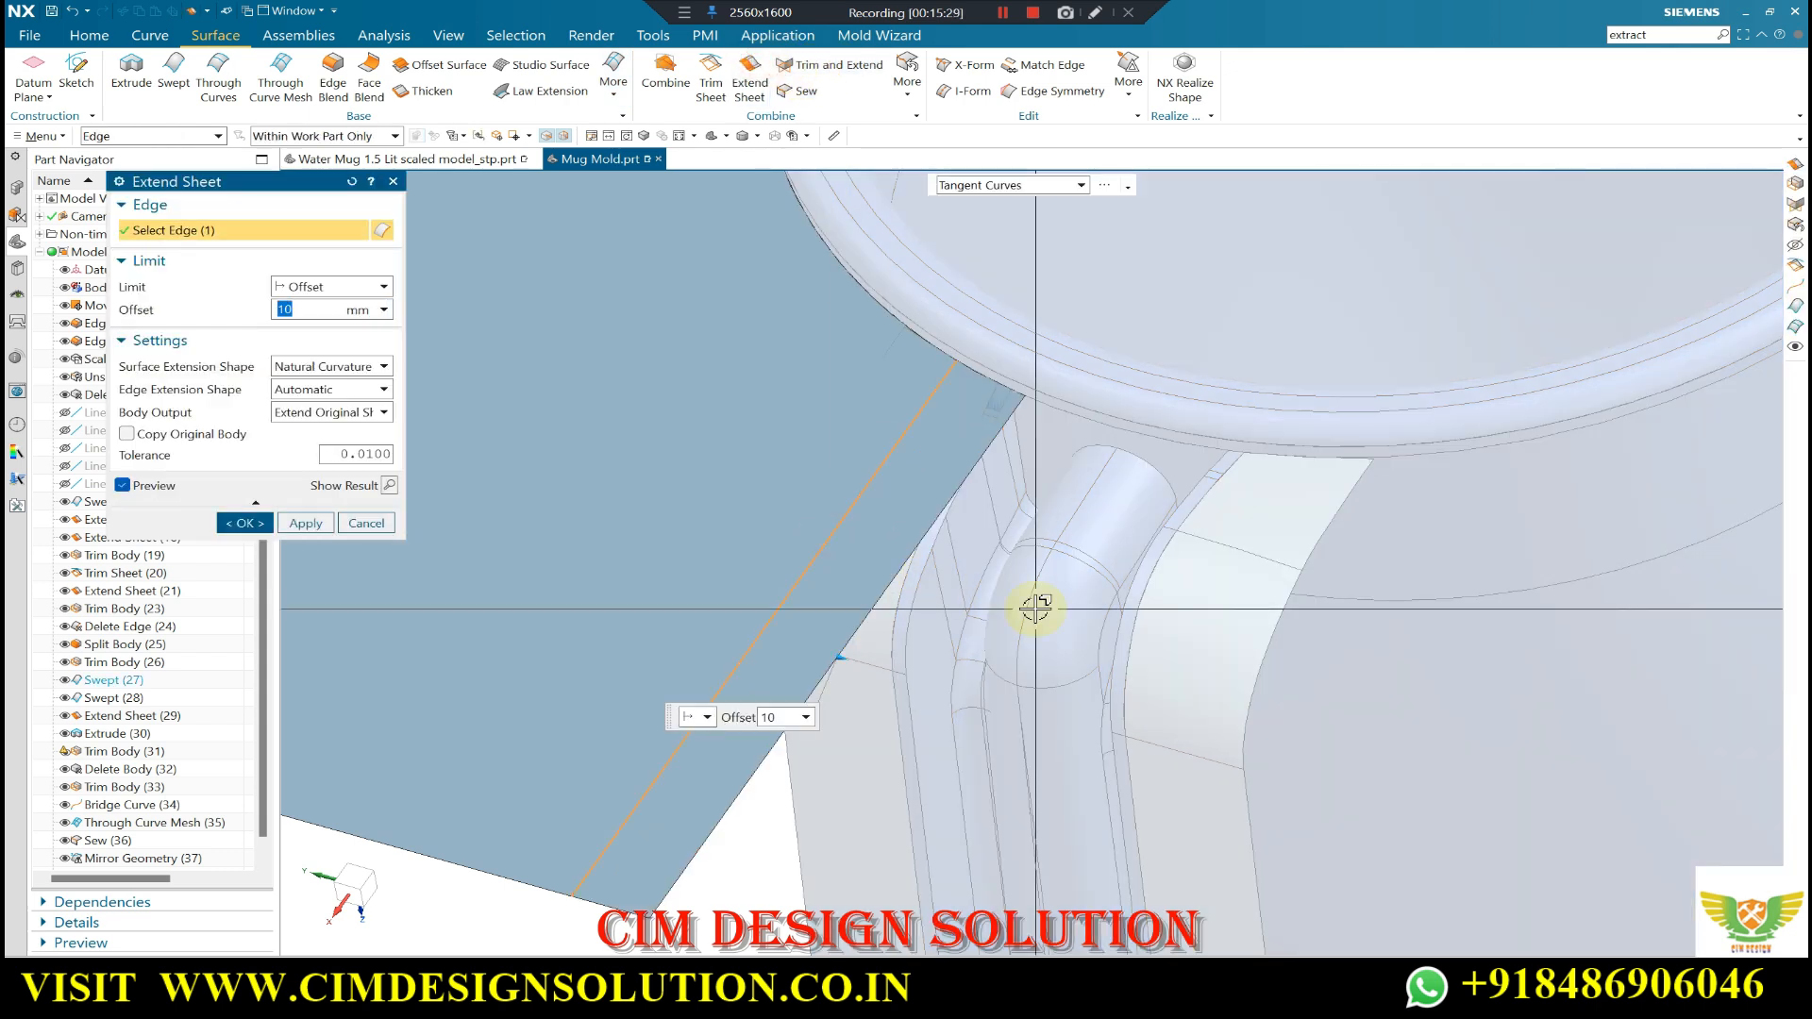
pyautogui.press('Return')
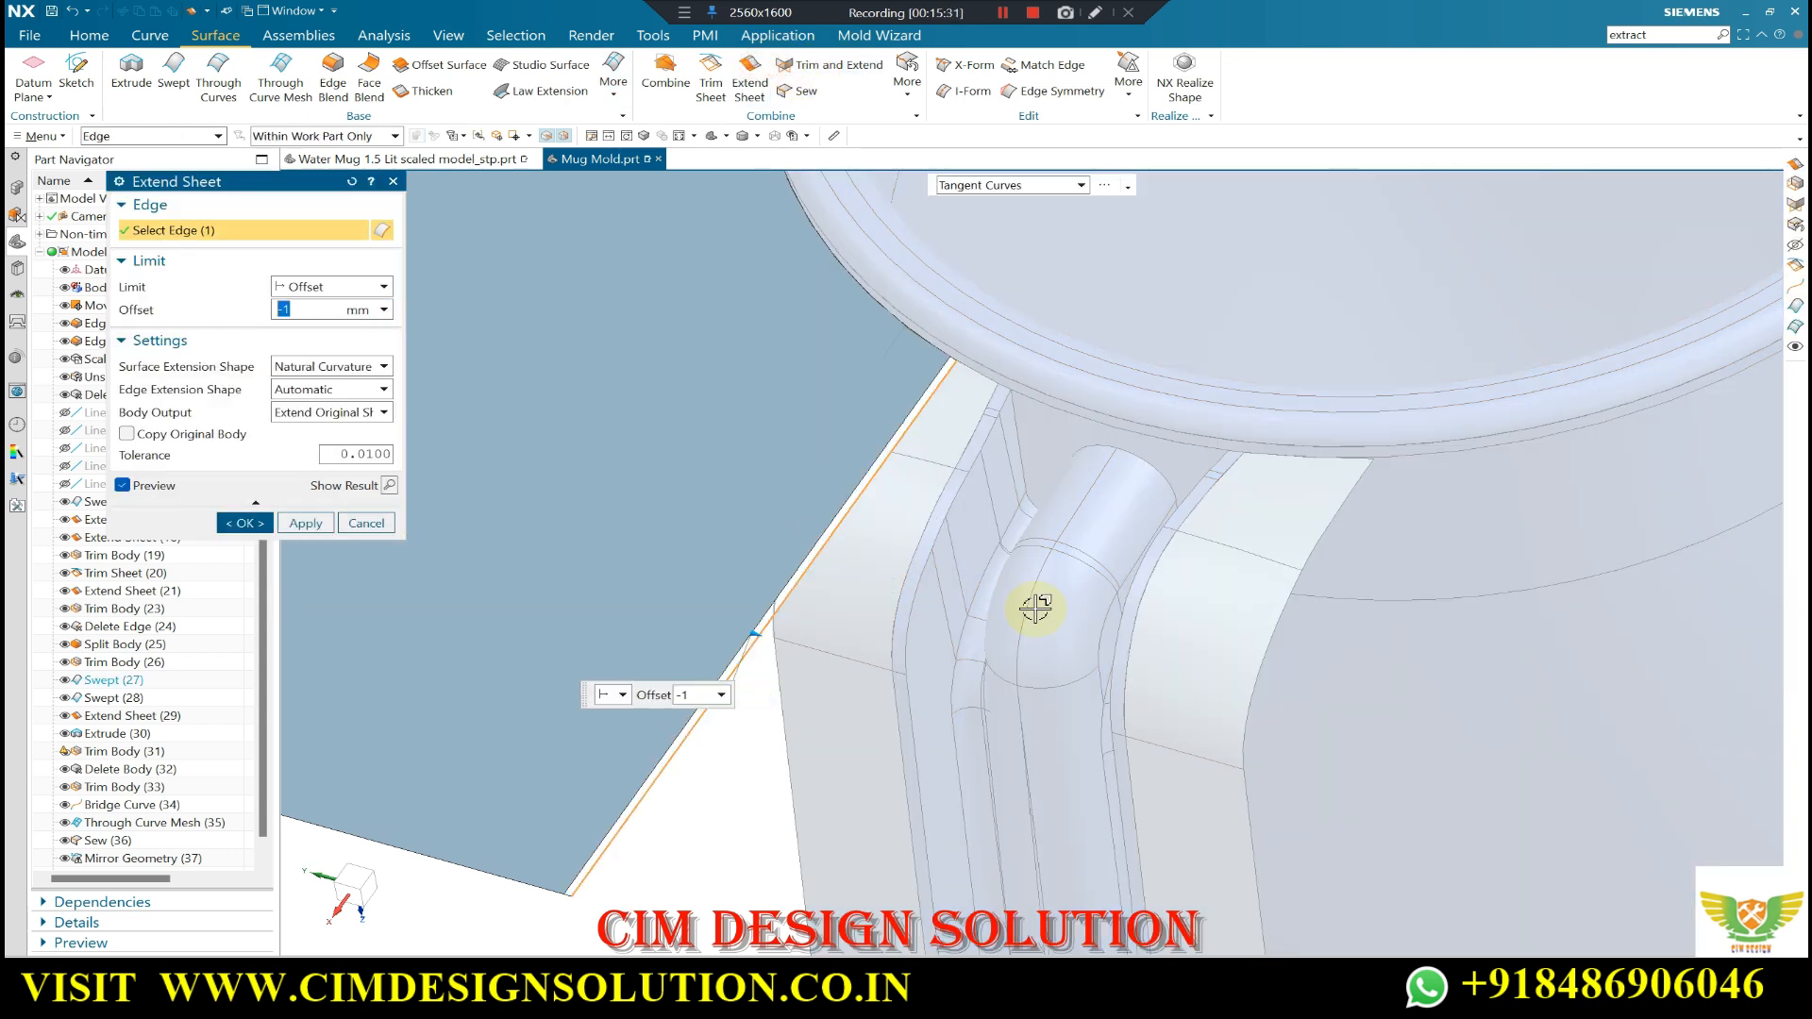
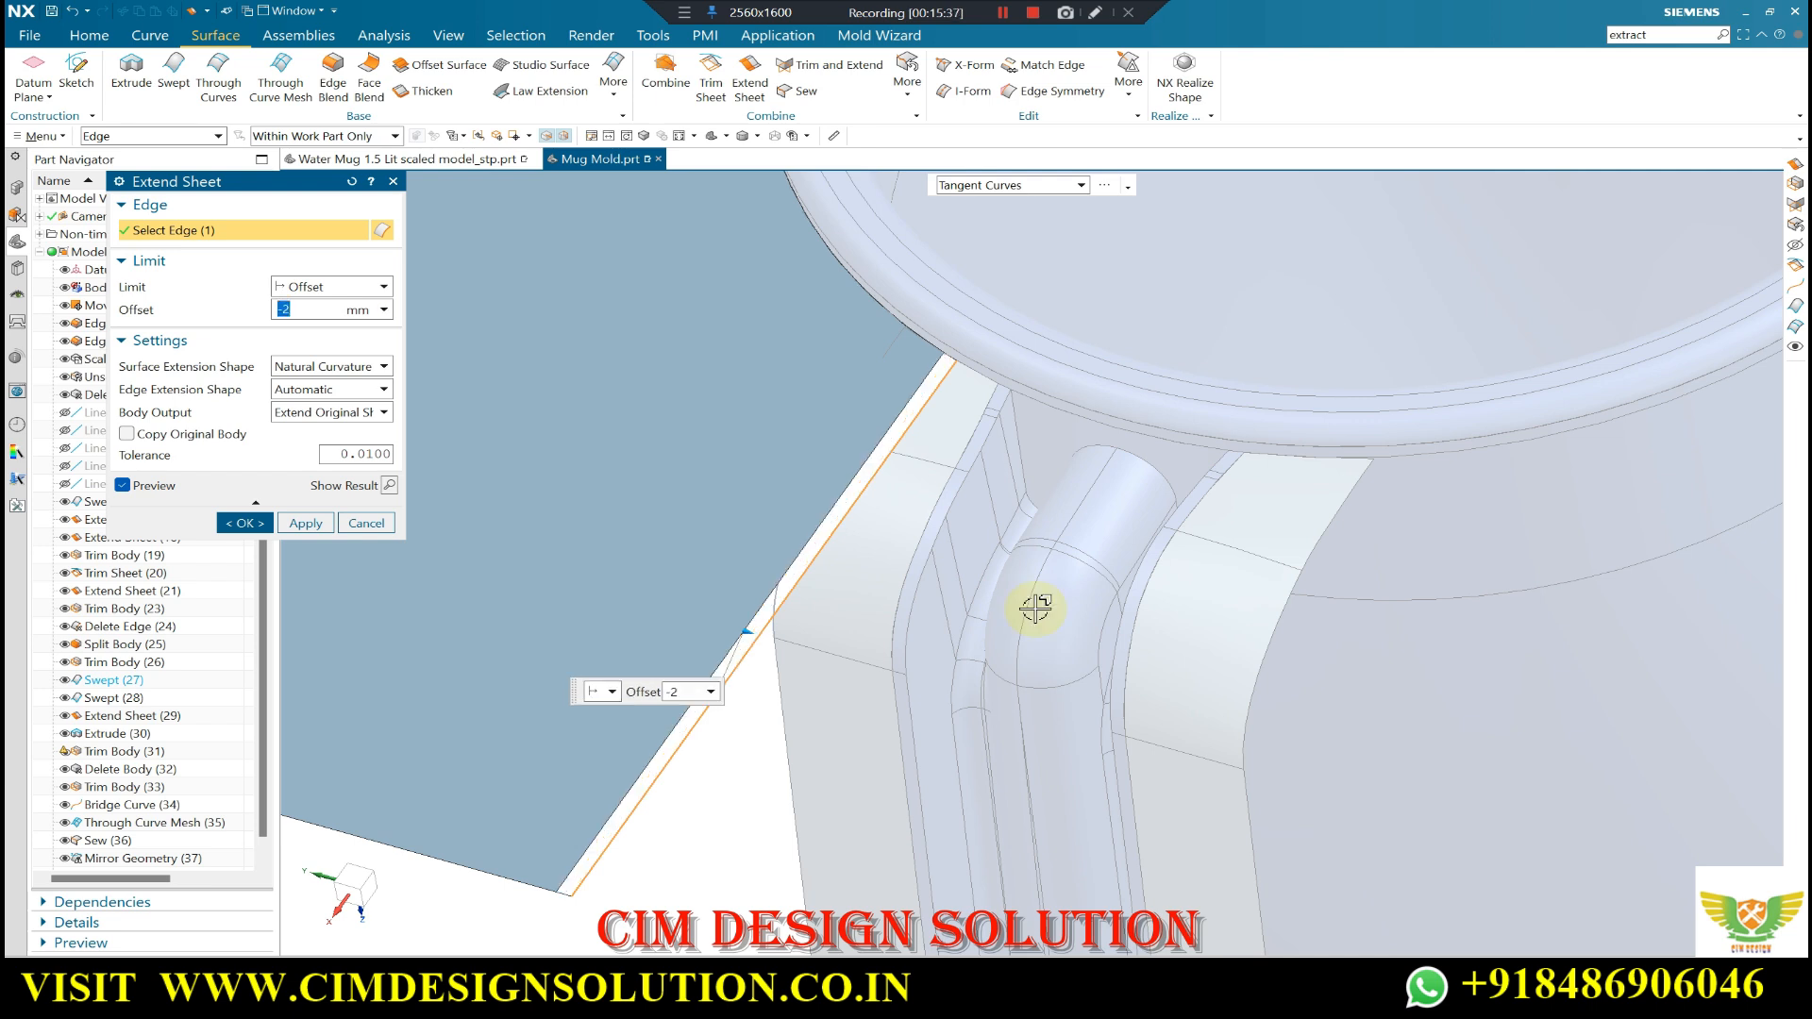
pyautogui.click(236, 523)
# - Create a Swept sheet from the handle's curved lower end edge, using the straight lengthwise edge inside the handle as guide
pyautogui.moveTo(944, 437)
pyautogui.mouseDown(button='middle')
pyautogui.moveTo(1021, 458)
pyautogui.moveTo(963, 425)
pyautogui.mouseUp(button='middle')
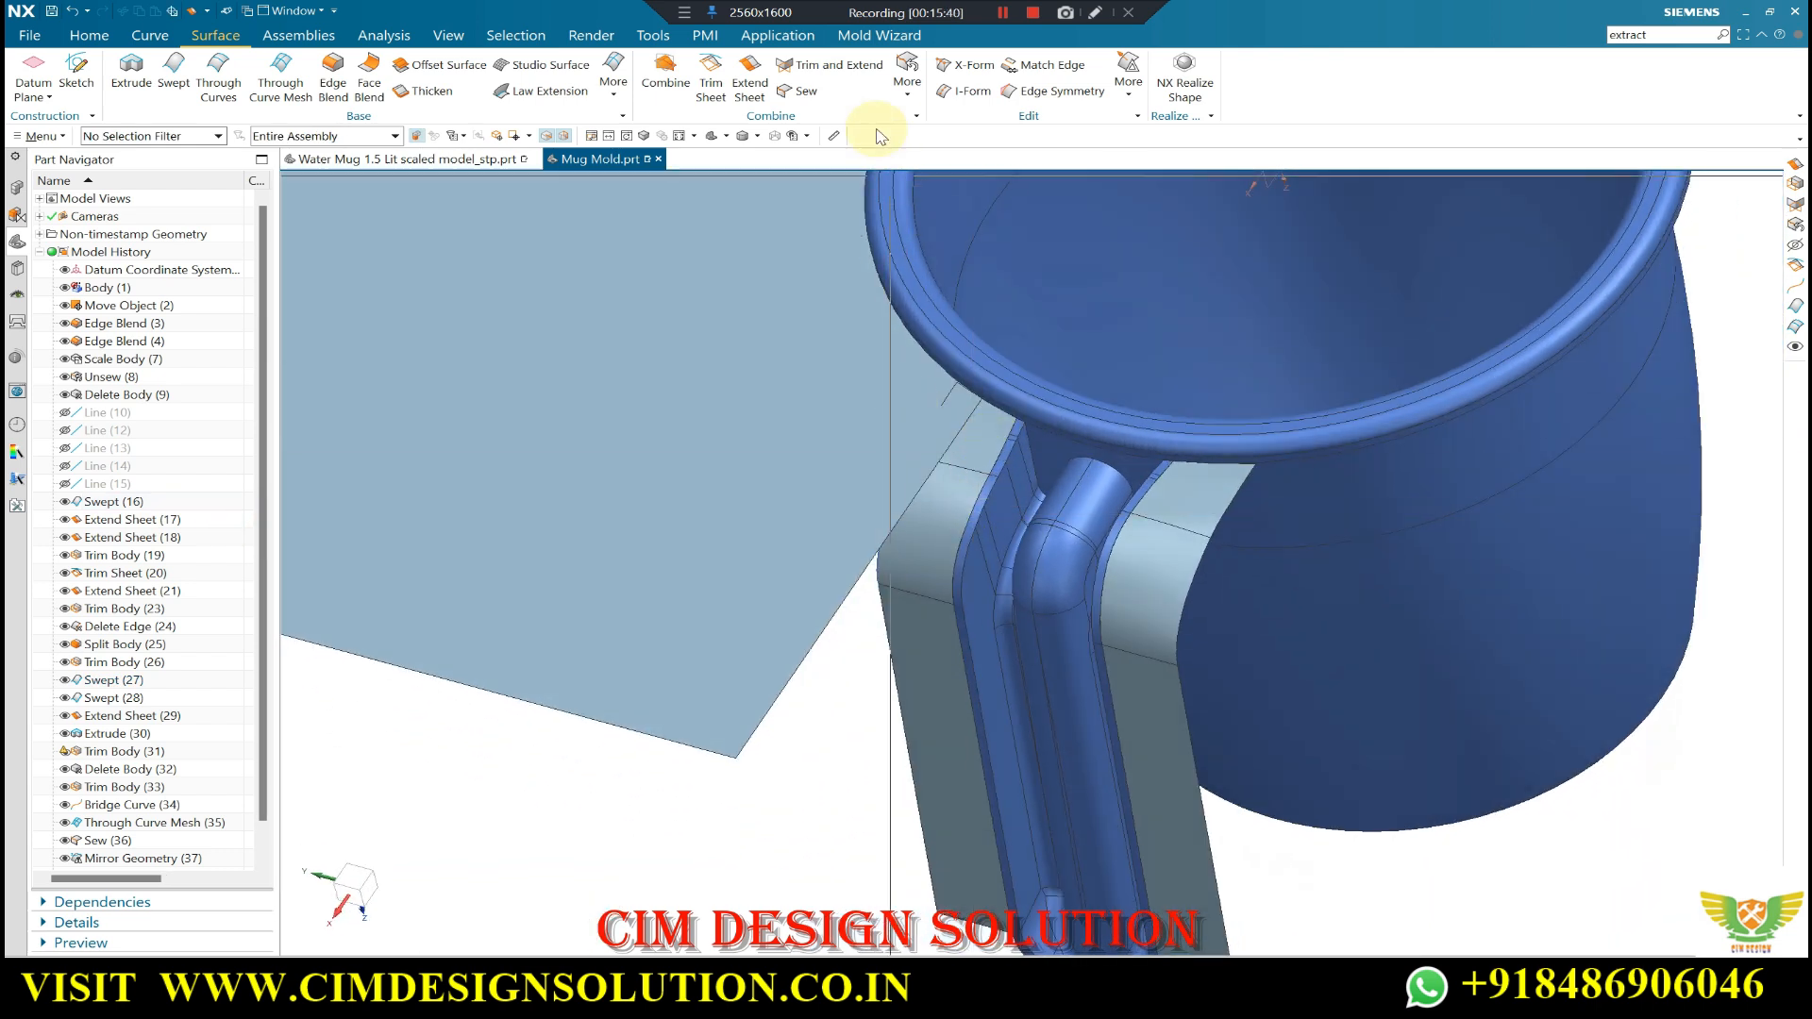
pyautogui.click(1003, 12)
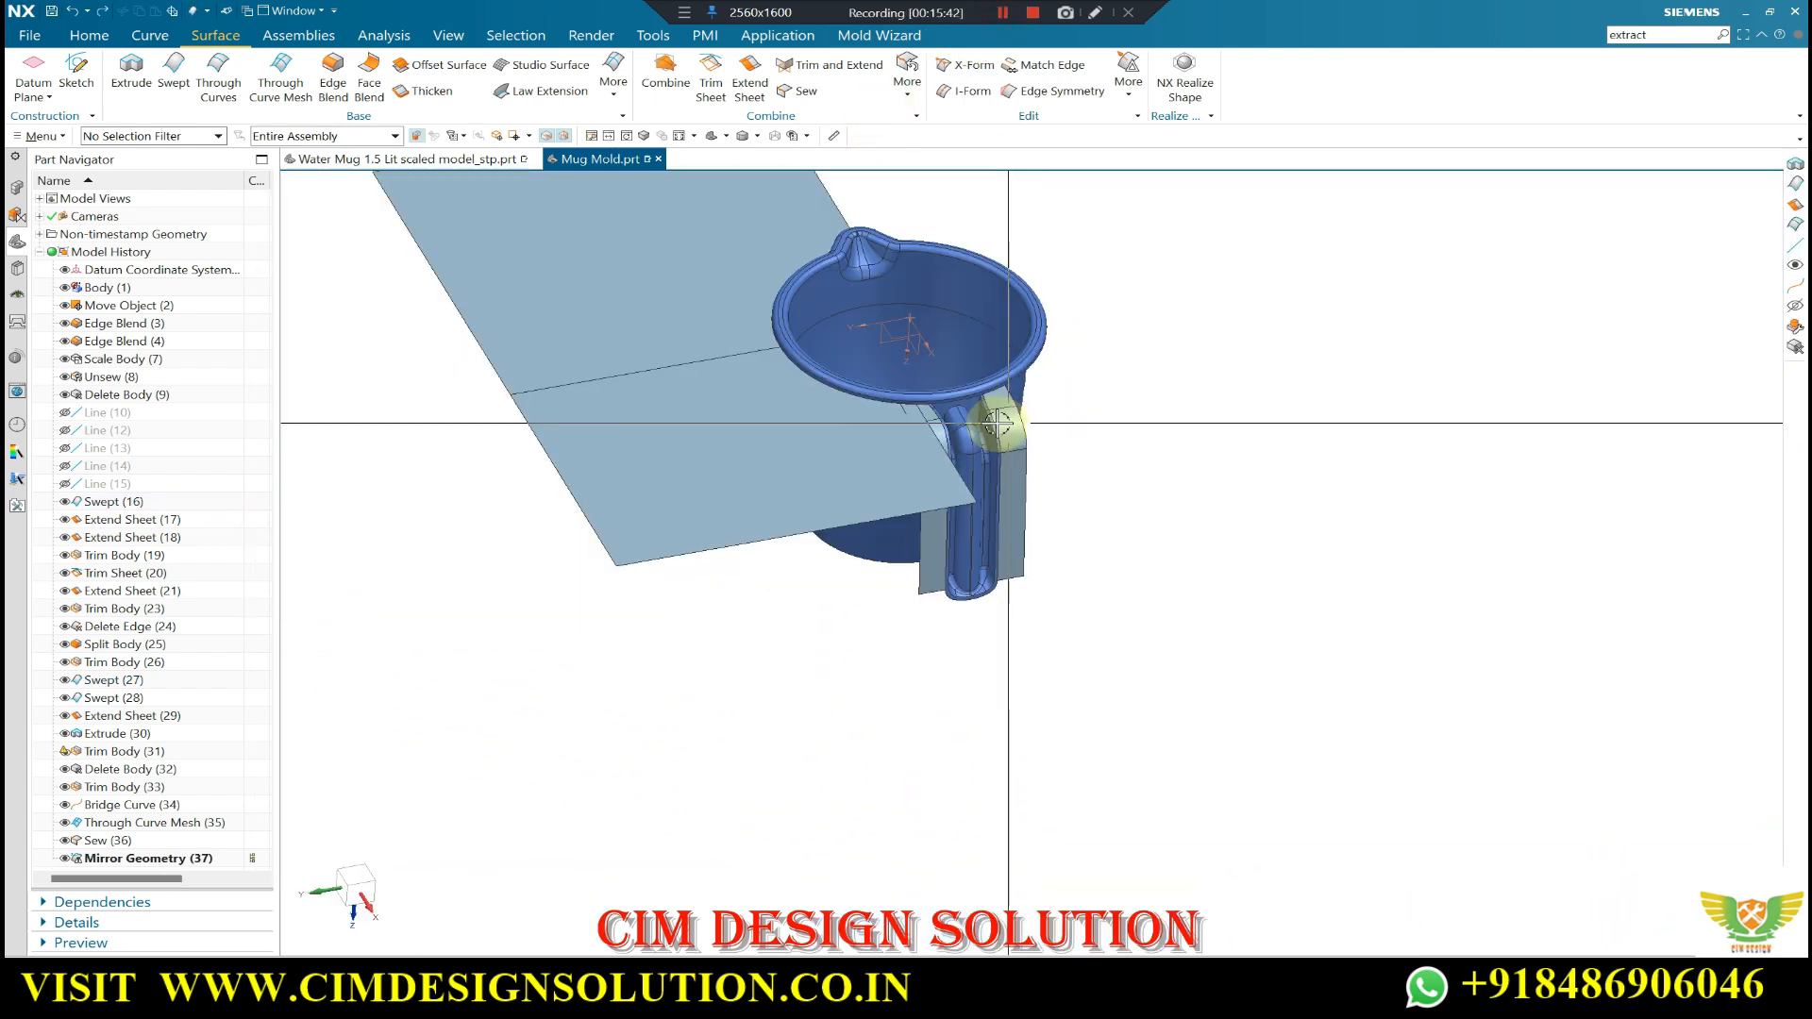
pyautogui.moveTo(991, 421); pyautogui.dragTo(1008, 734, button='middle')
pyautogui.scroll(2, 1008, 734)
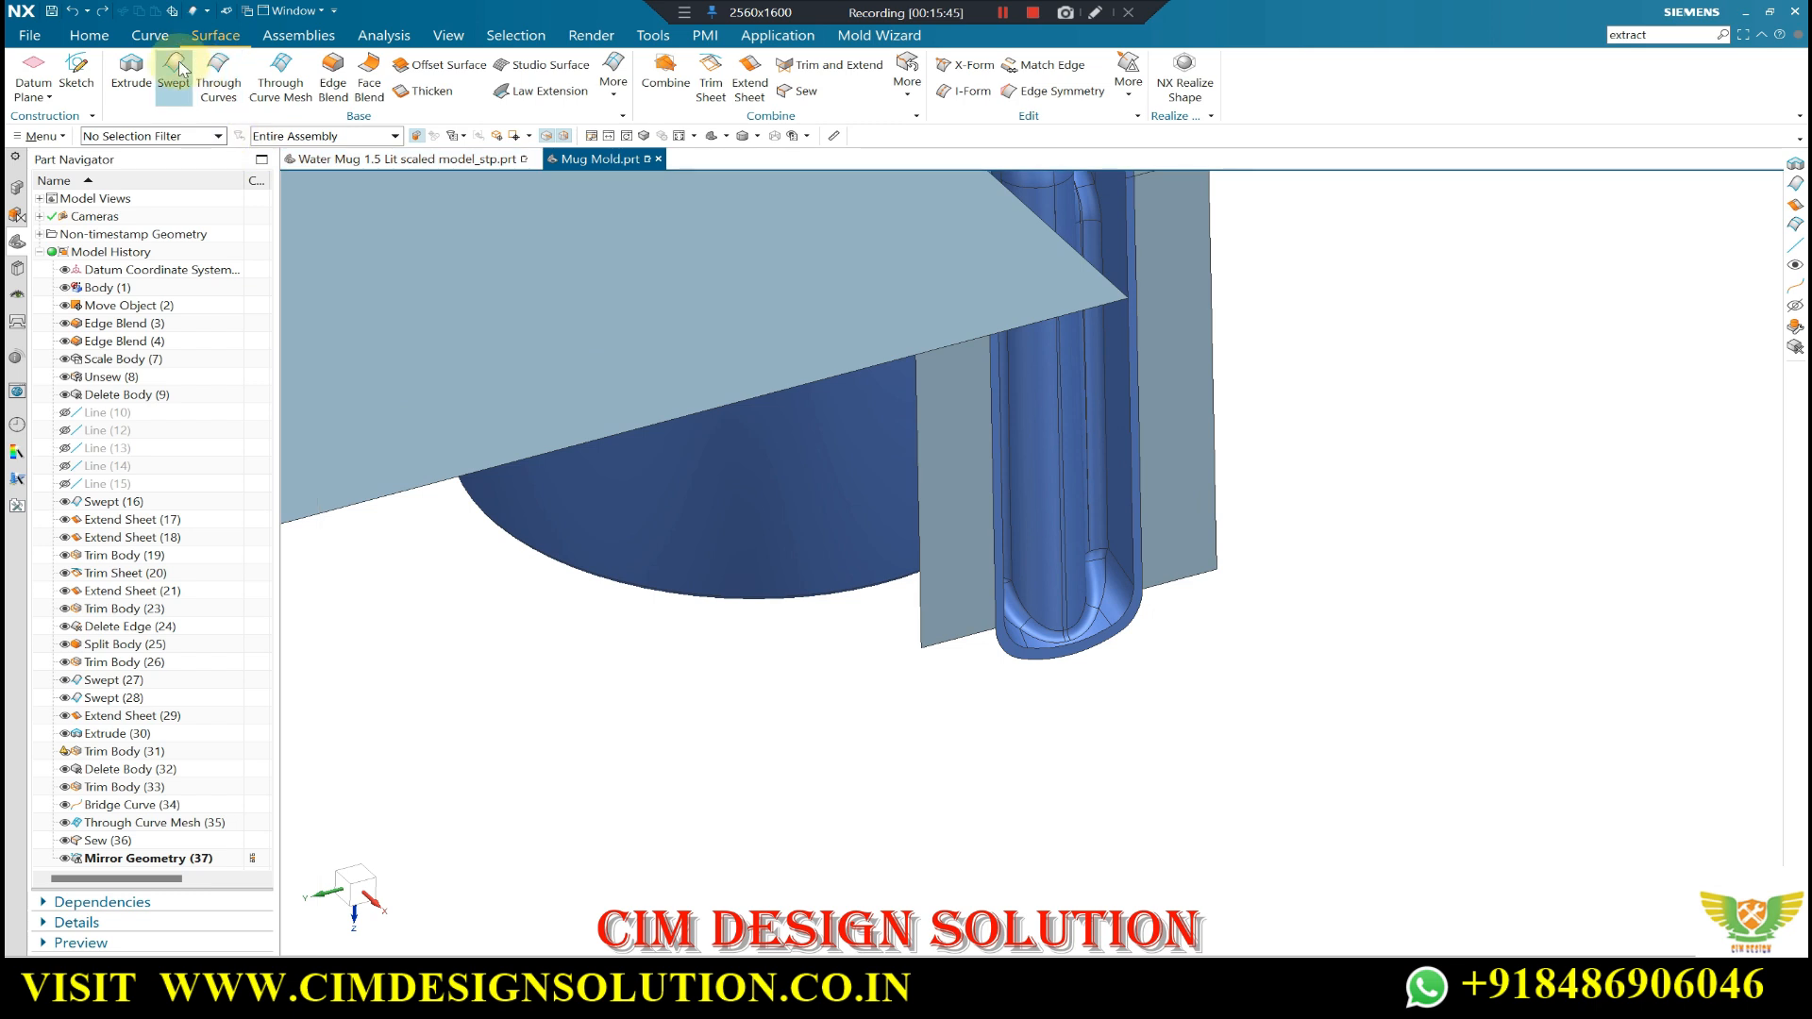
pyautogui.click(166, 428)
pyautogui.click(1061, 661)
pyautogui.moveTo(1061, 575); pyautogui.dragTo(1126, 687, button='middle')
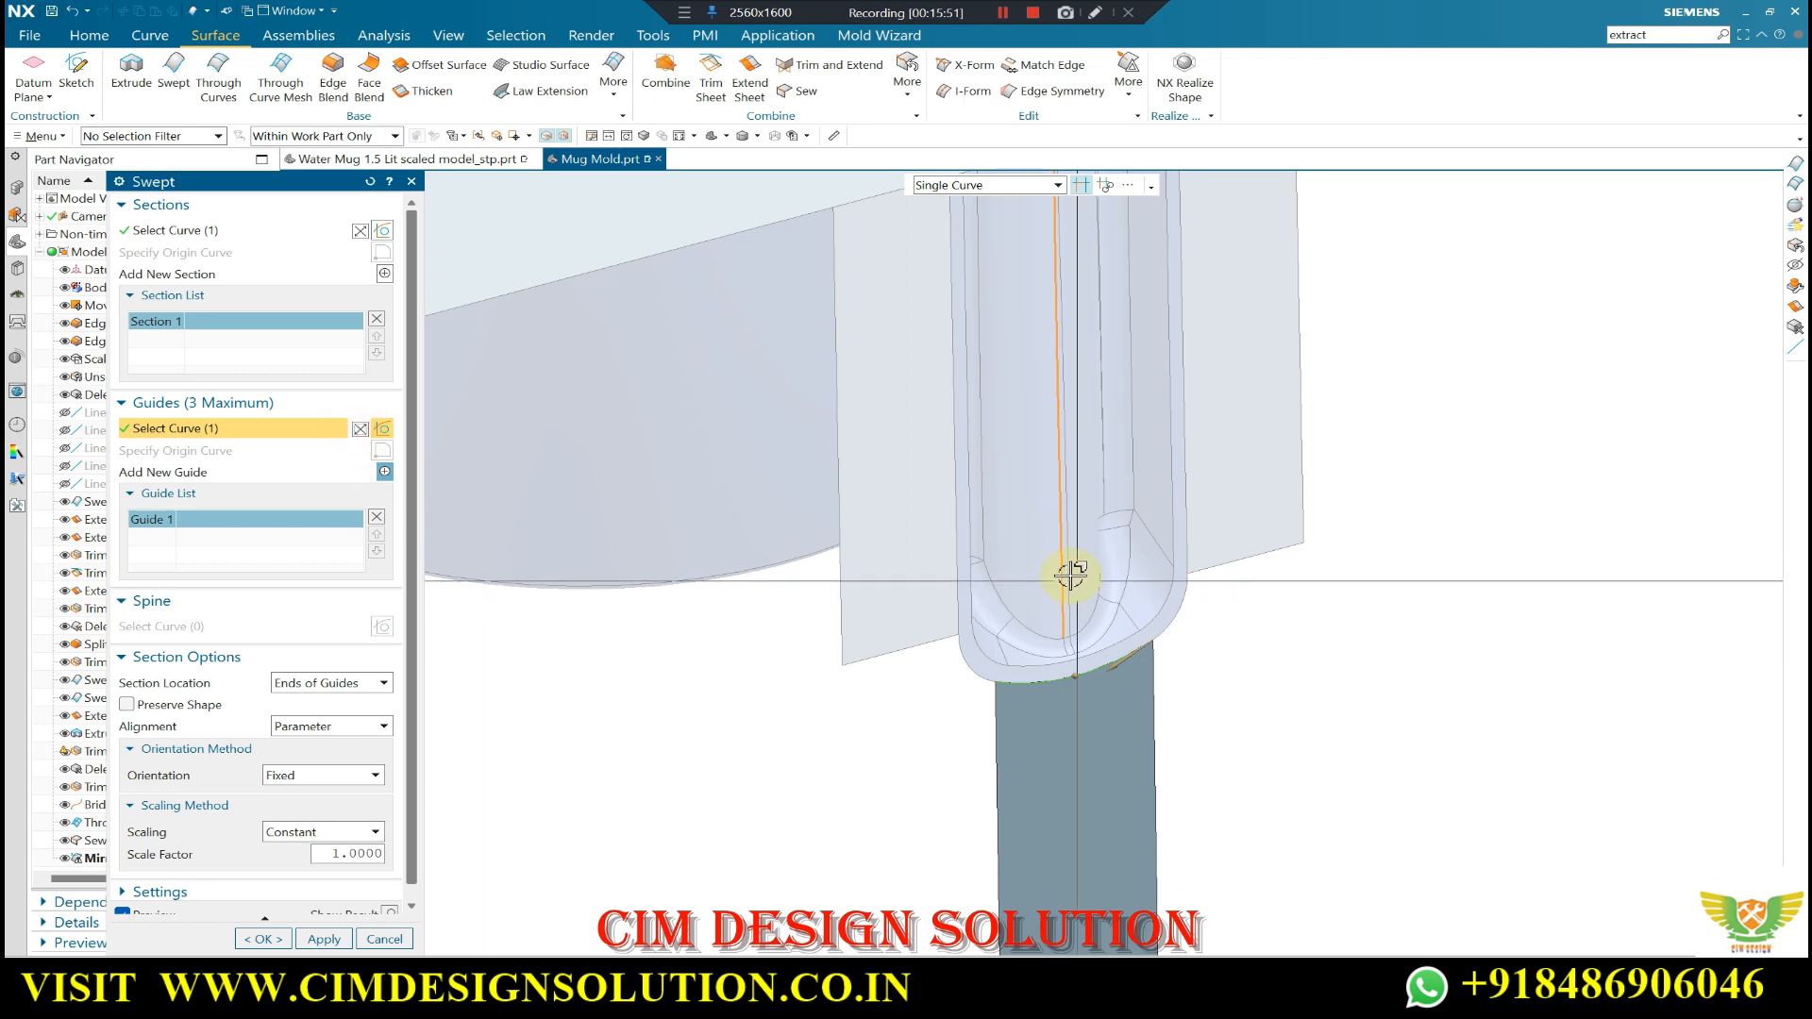
pyautogui.click(321, 939)
pyautogui.click(265, 941)
# - Examine the swept strip below the handle and its alignment with the side strips from straight and angled views
pyautogui.scroll(-4, 908, 500)
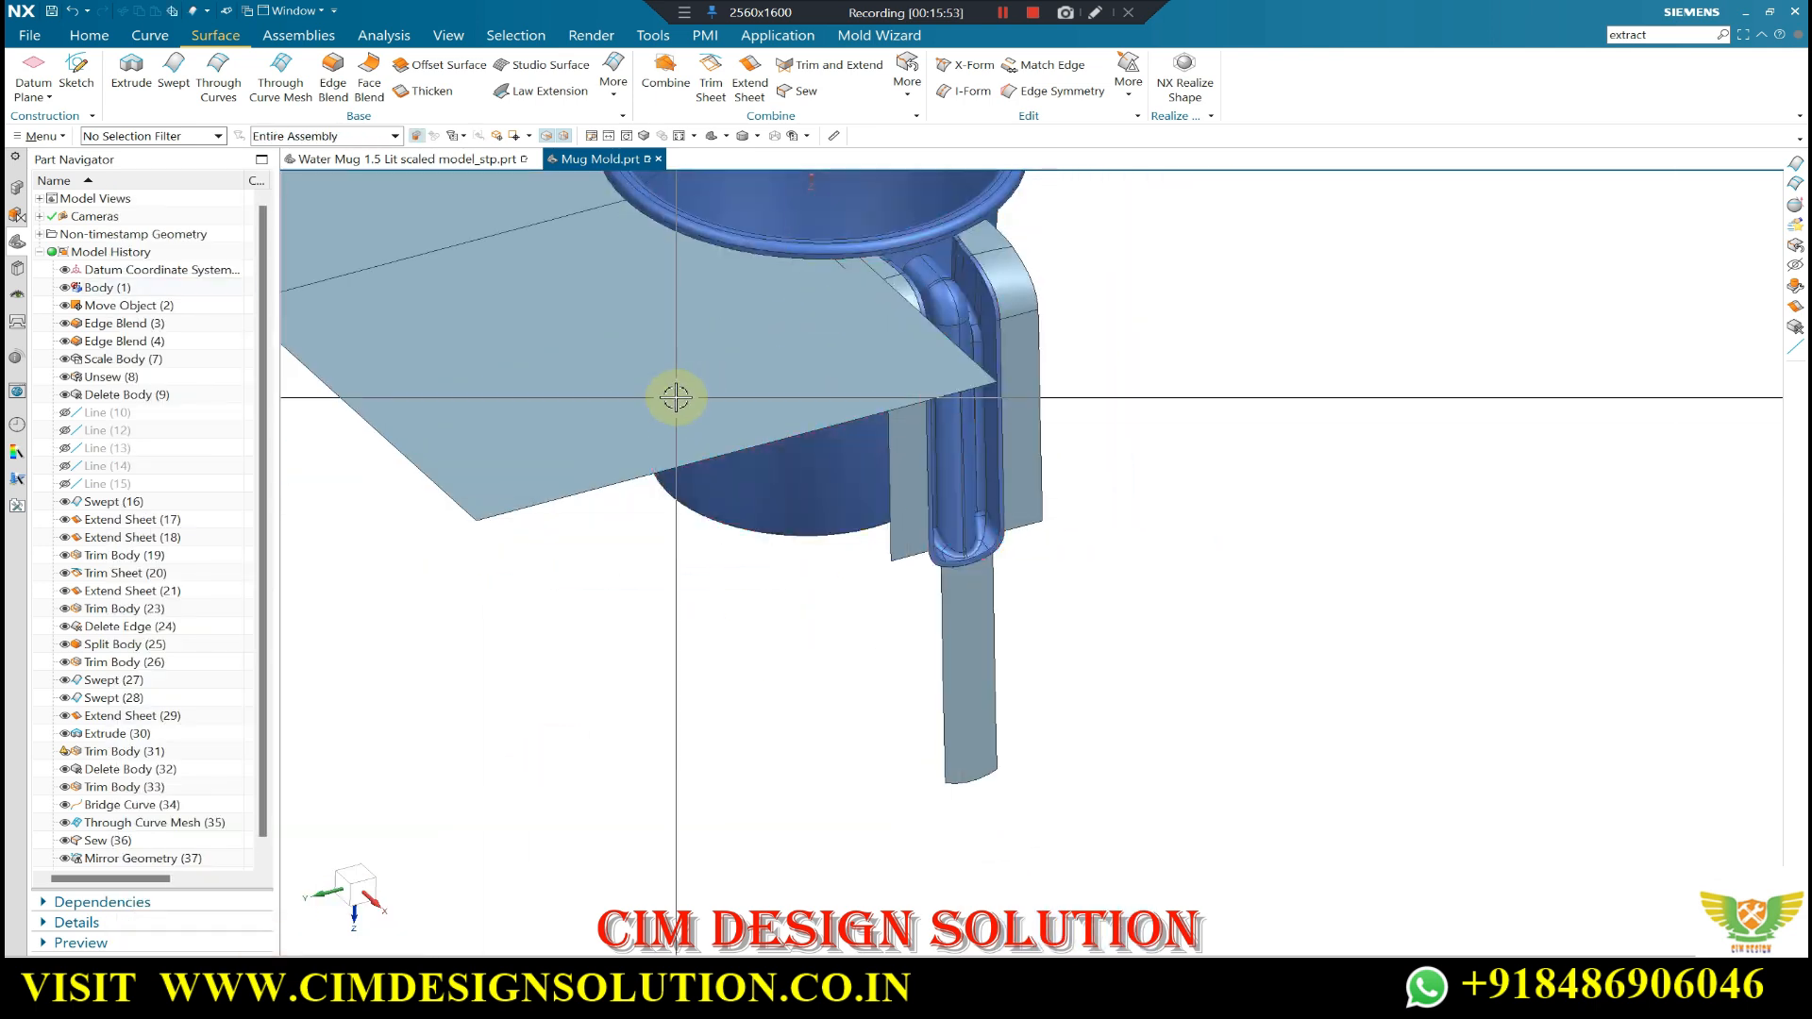
pyautogui.scroll(4, 967, 557)
pyautogui.scroll(-5, 1005, 552)
pyautogui.moveTo(1024, 529); pyautogui.dragTo(1485, 522, button='middle')
pyautogui.press('F8')
pyautogui.scroll(3, 1092, 529)
pyautogui.moveTo(1040, 442); pyautogui.dragTo(1149, 404, button='middle')
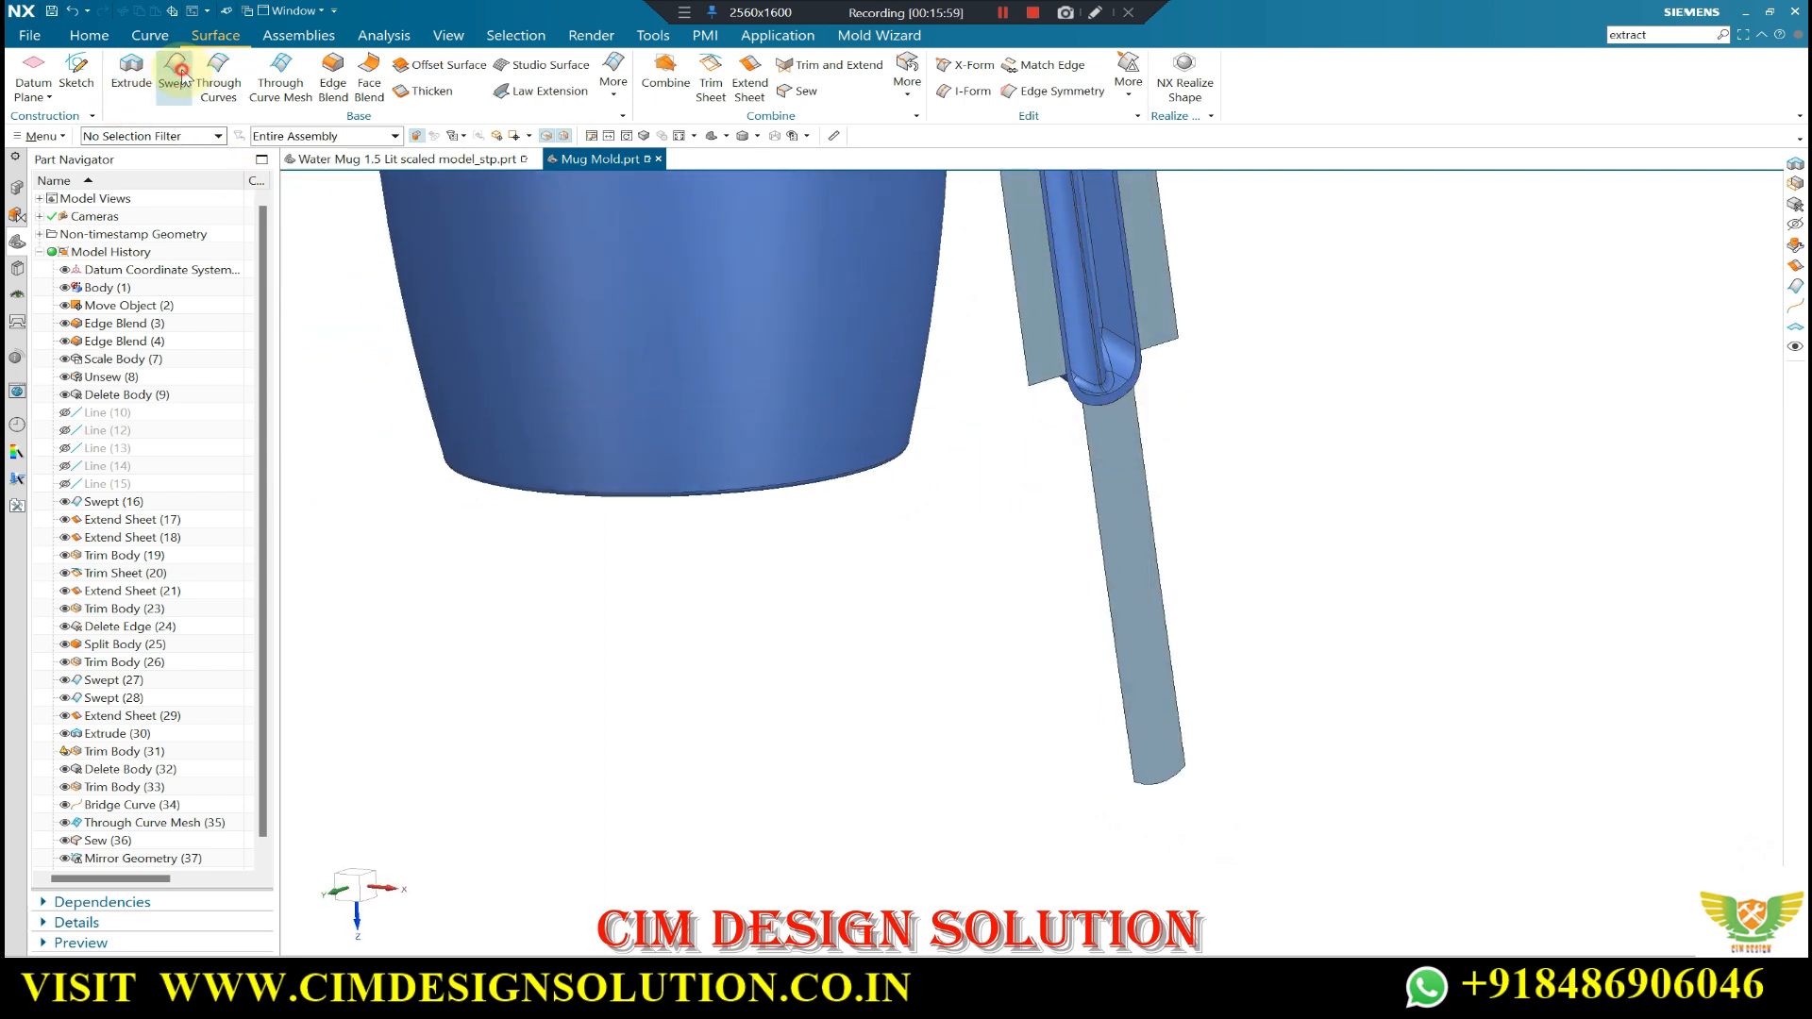
pyautogui.click(262, 75)
pyautogui.press('Escape')
pyautogui.click(89, 35)
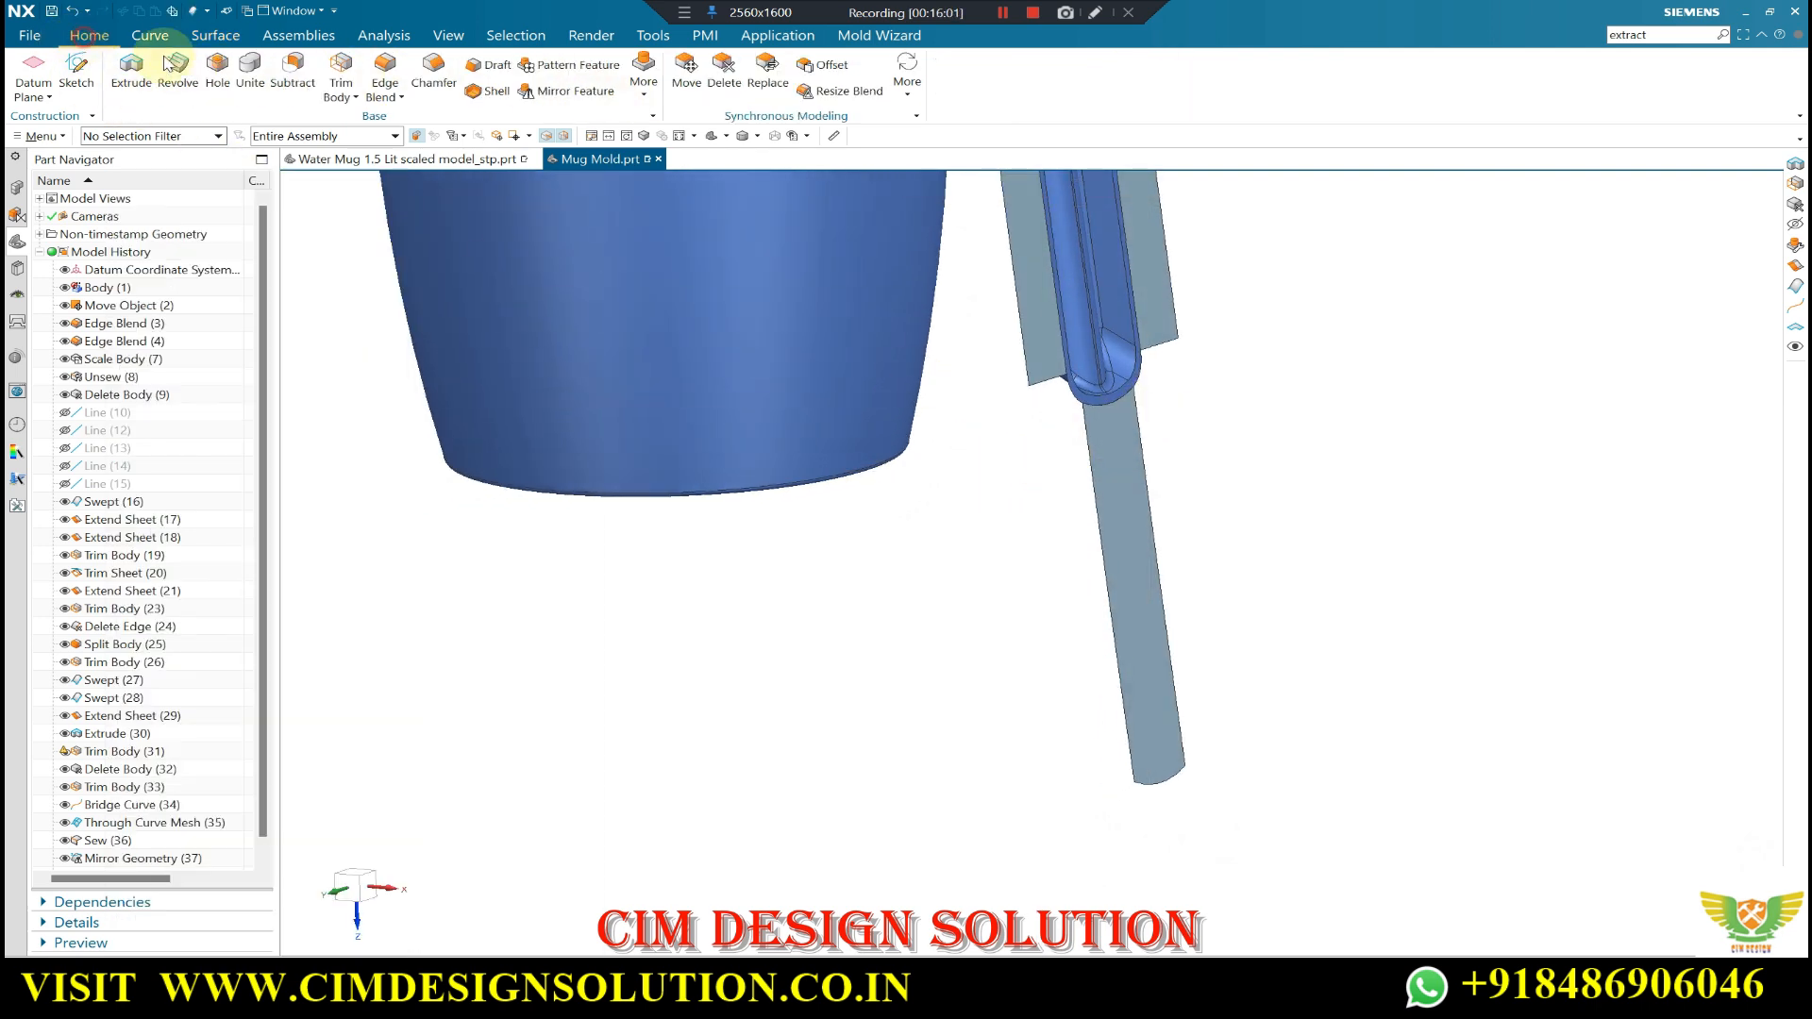
pyautogui.click(338, 75)
pyautogui.click(1128, 477)
pyautogui.scroll(1, 1108, 432)
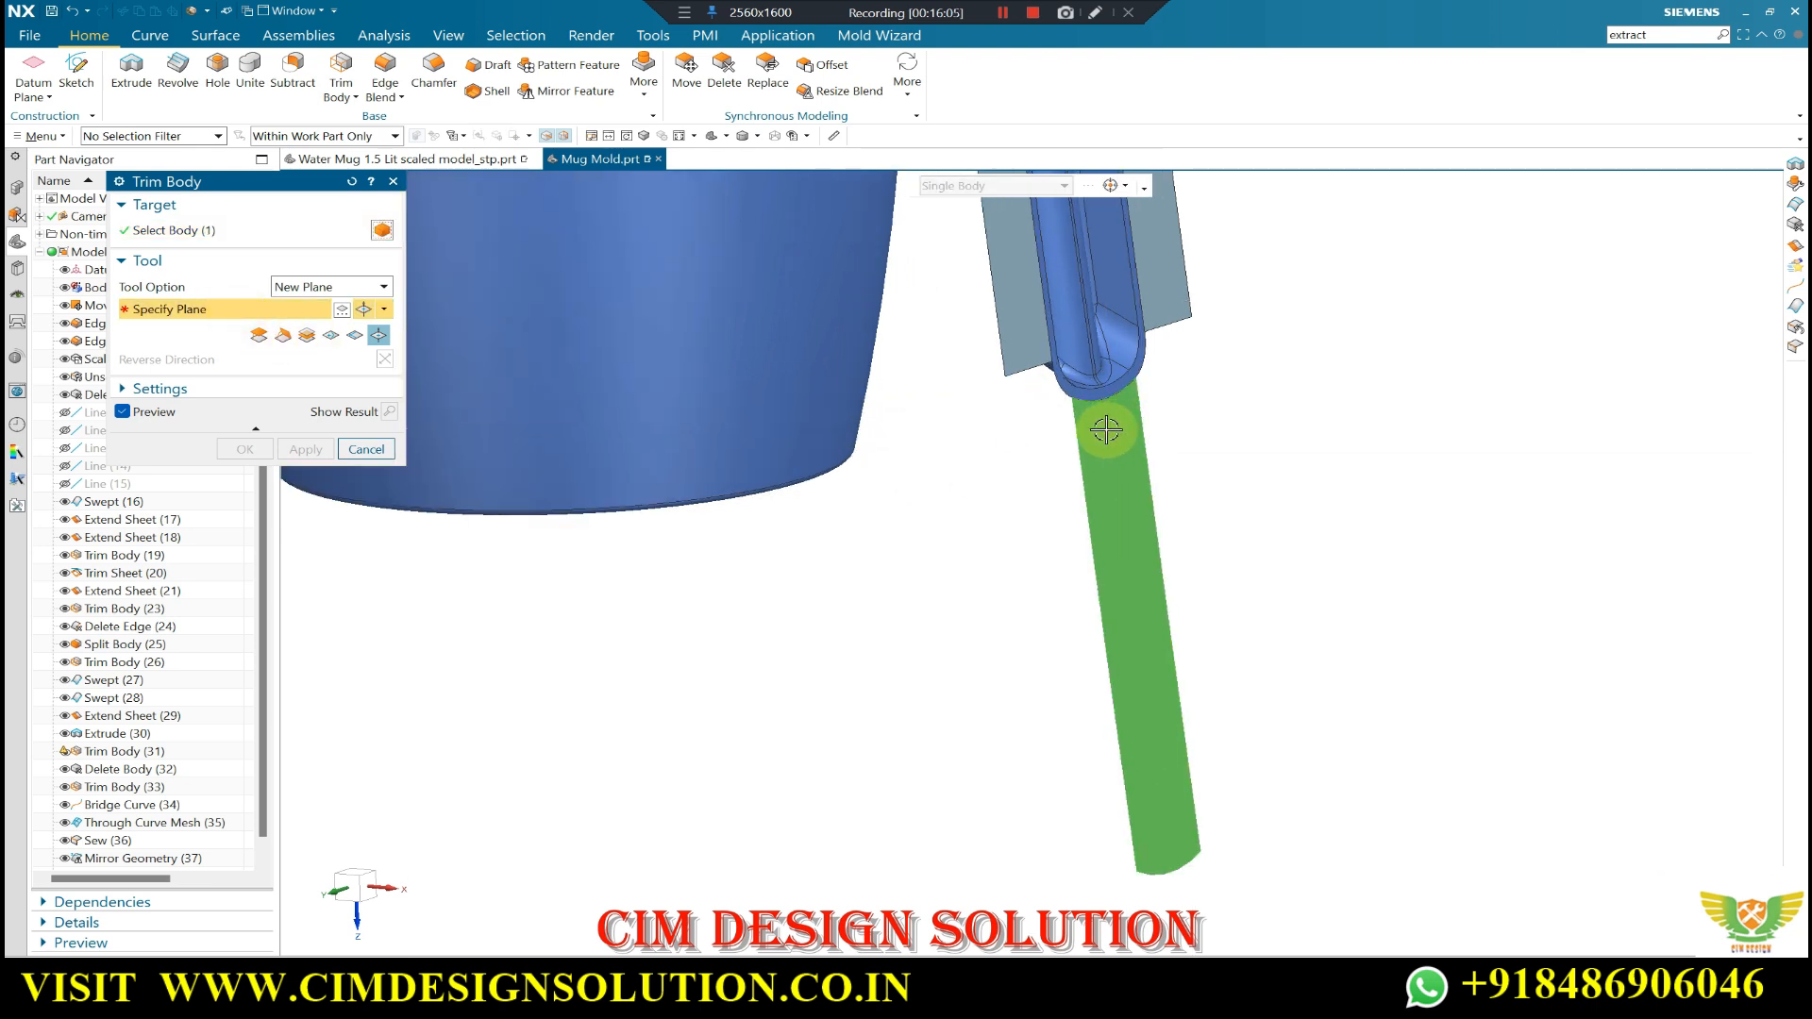
pyautogui.press('Escape')
# - Create a Swept sheet at one lower handle corner, guided by the adjacent side strip's end edge and the central strip's lengthwise edge
pyautogui.scroll(-1, 769, 404)
pyautogui.moveTo(769, 404); pyautogui.dragTo(802, 428, button='middle')
pyautogui.scroll(-1, 803, 430)
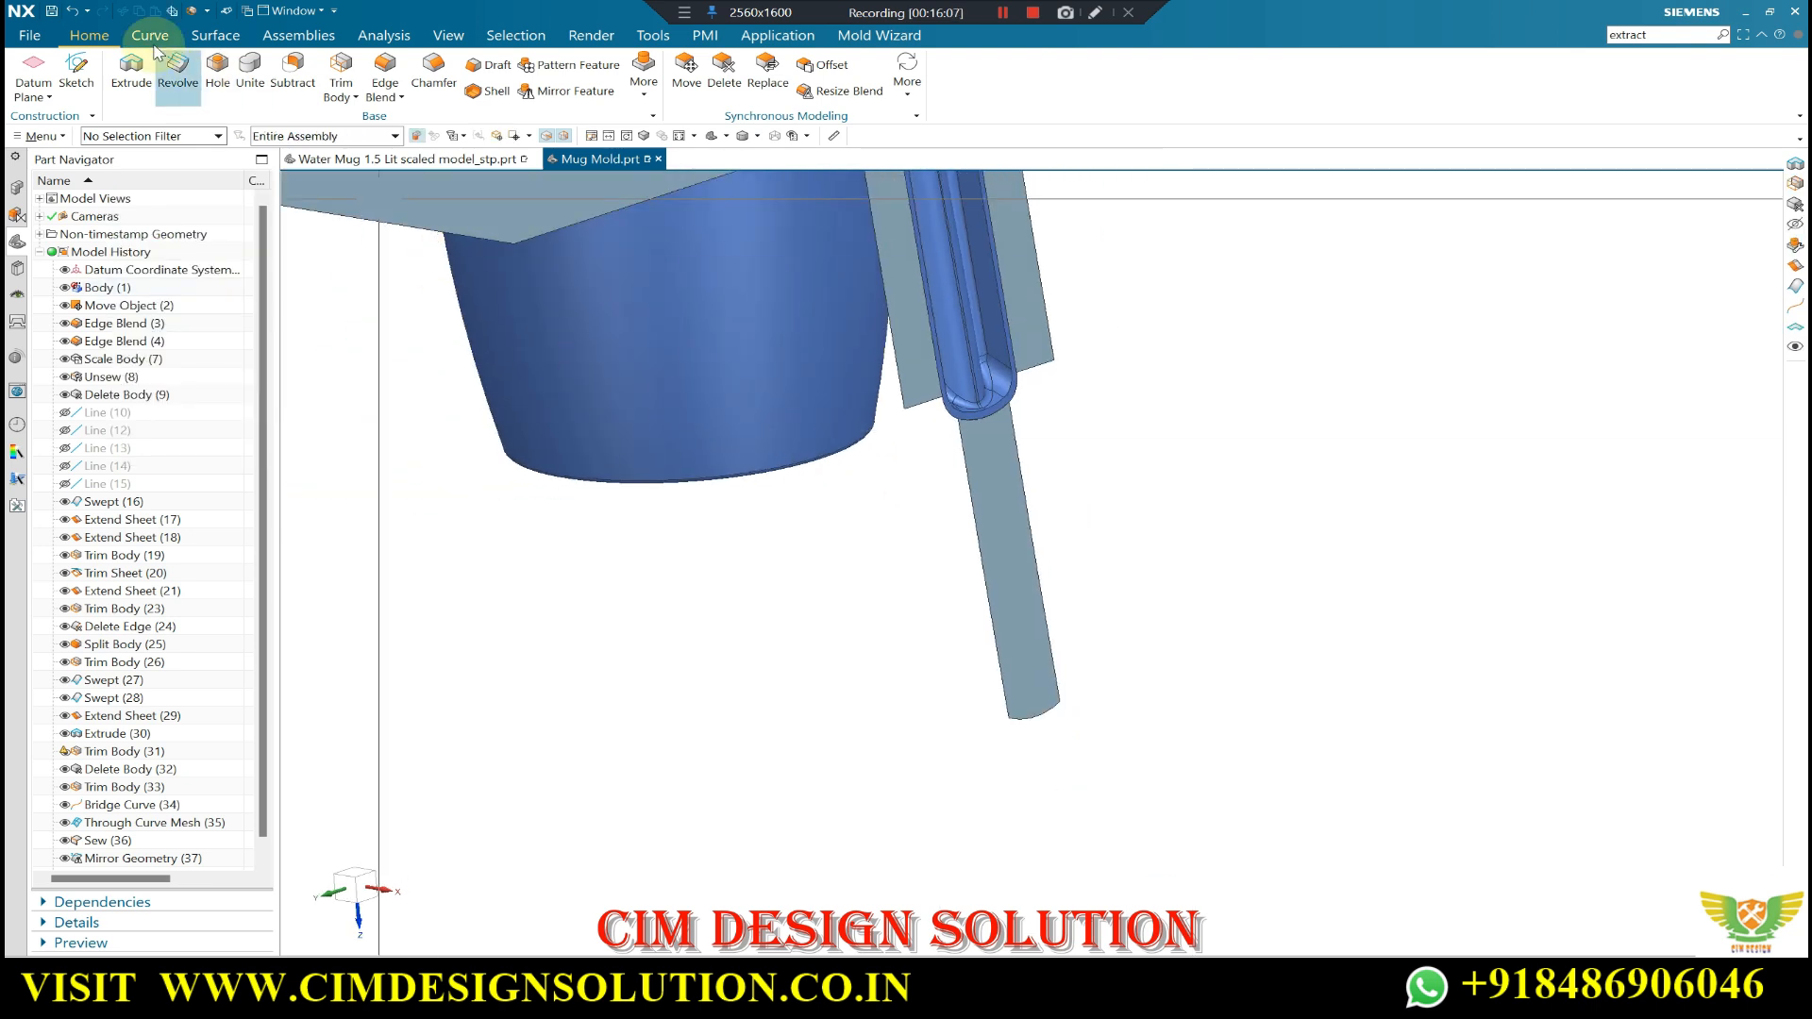
pyautogui.click(217, 38)
pyautogui.scroll(7, 948, 412)
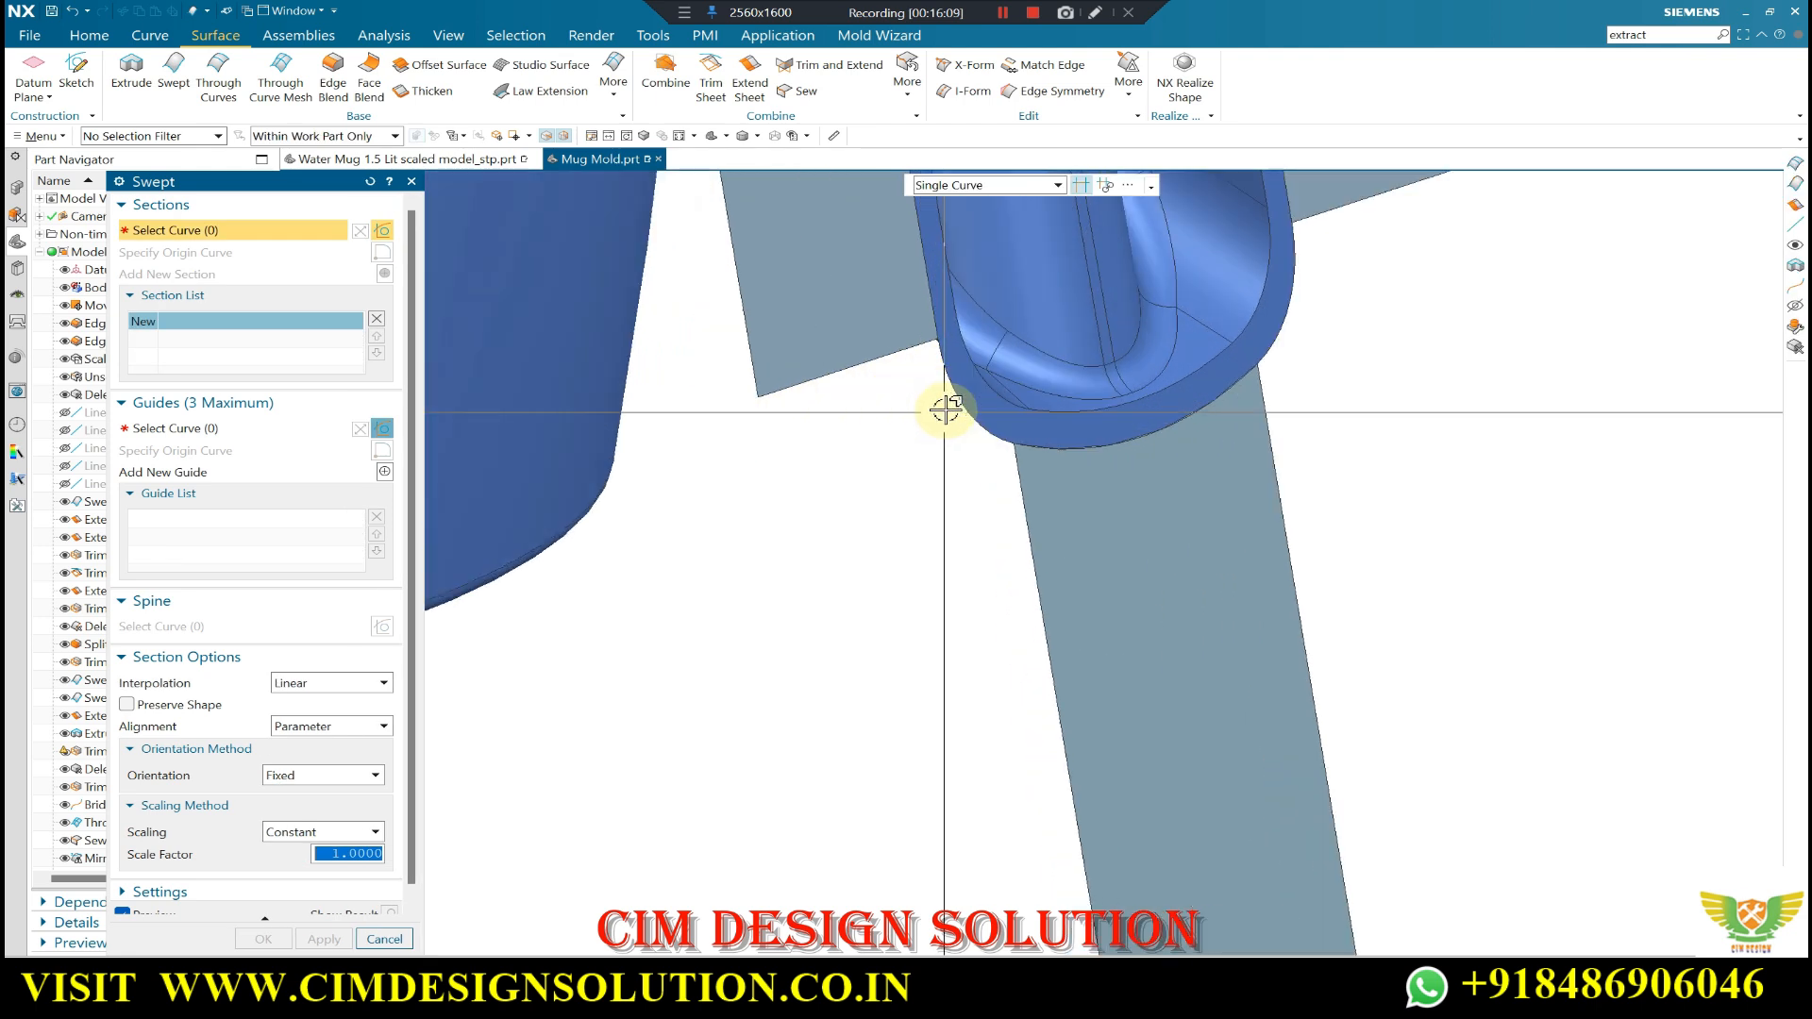
pyautogui.click(964, 403)
pyautogui.click(230, 425)
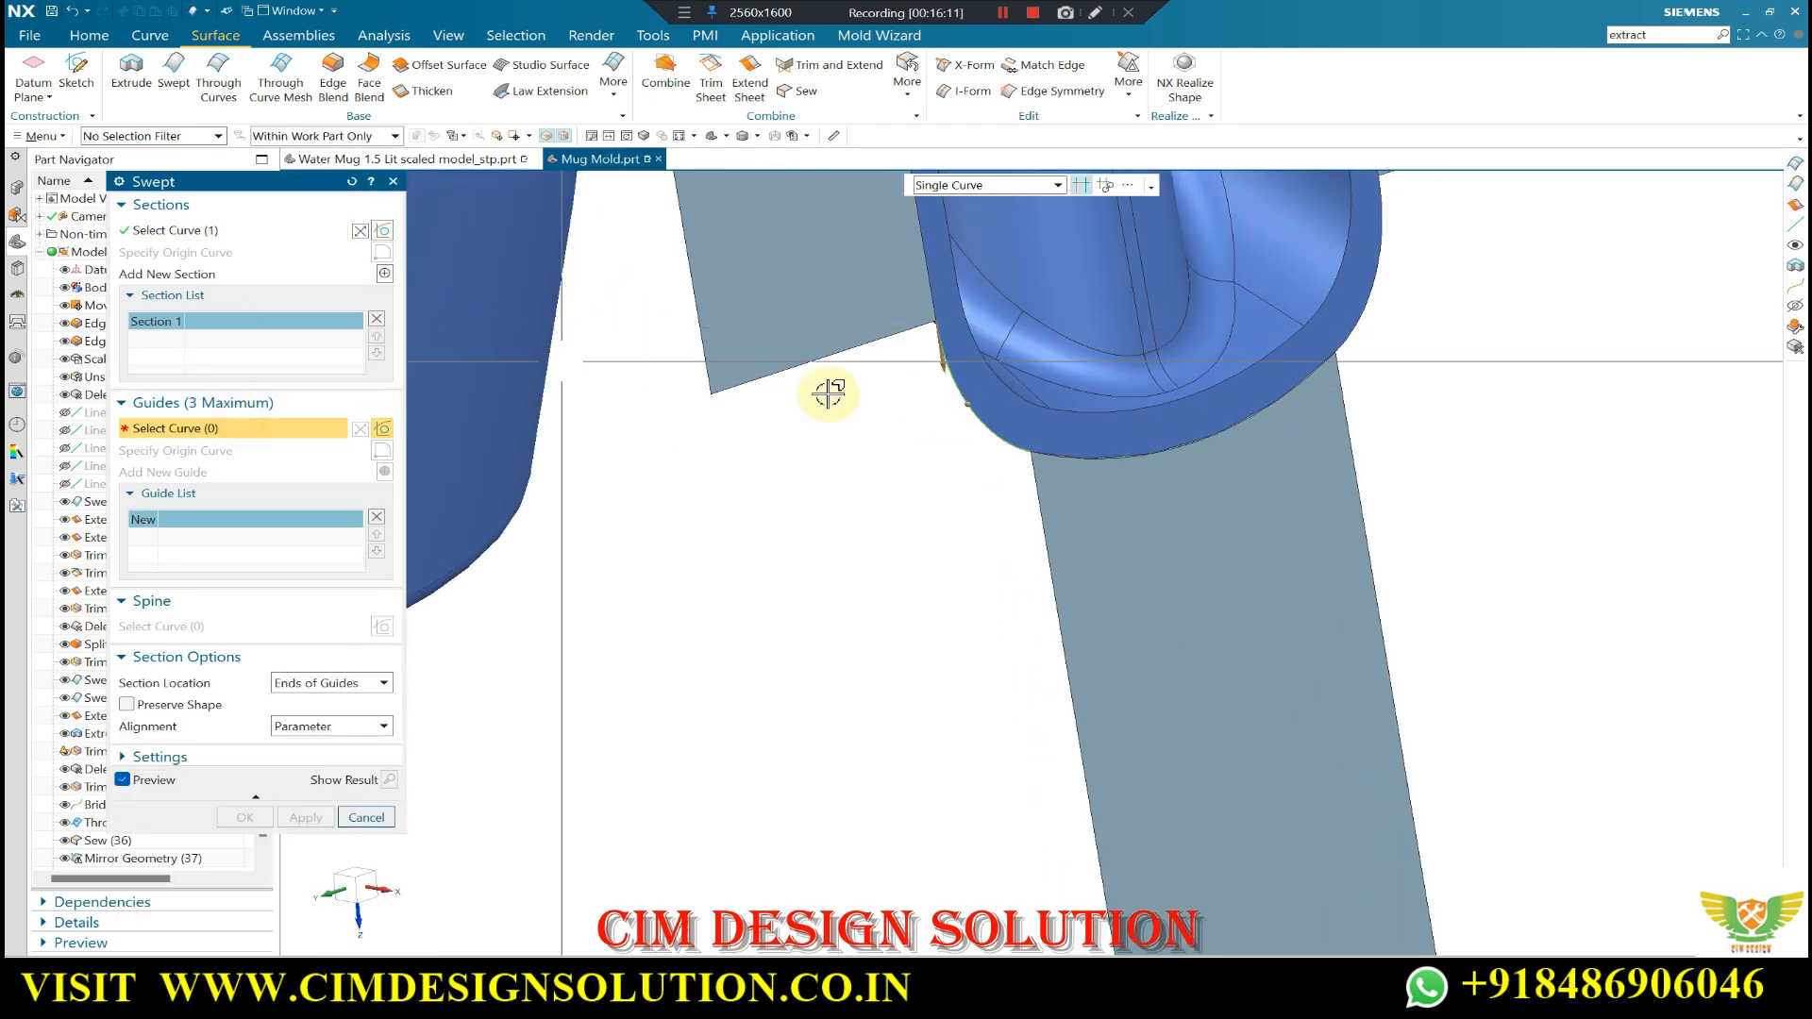
pyautogui.click(797, 365)
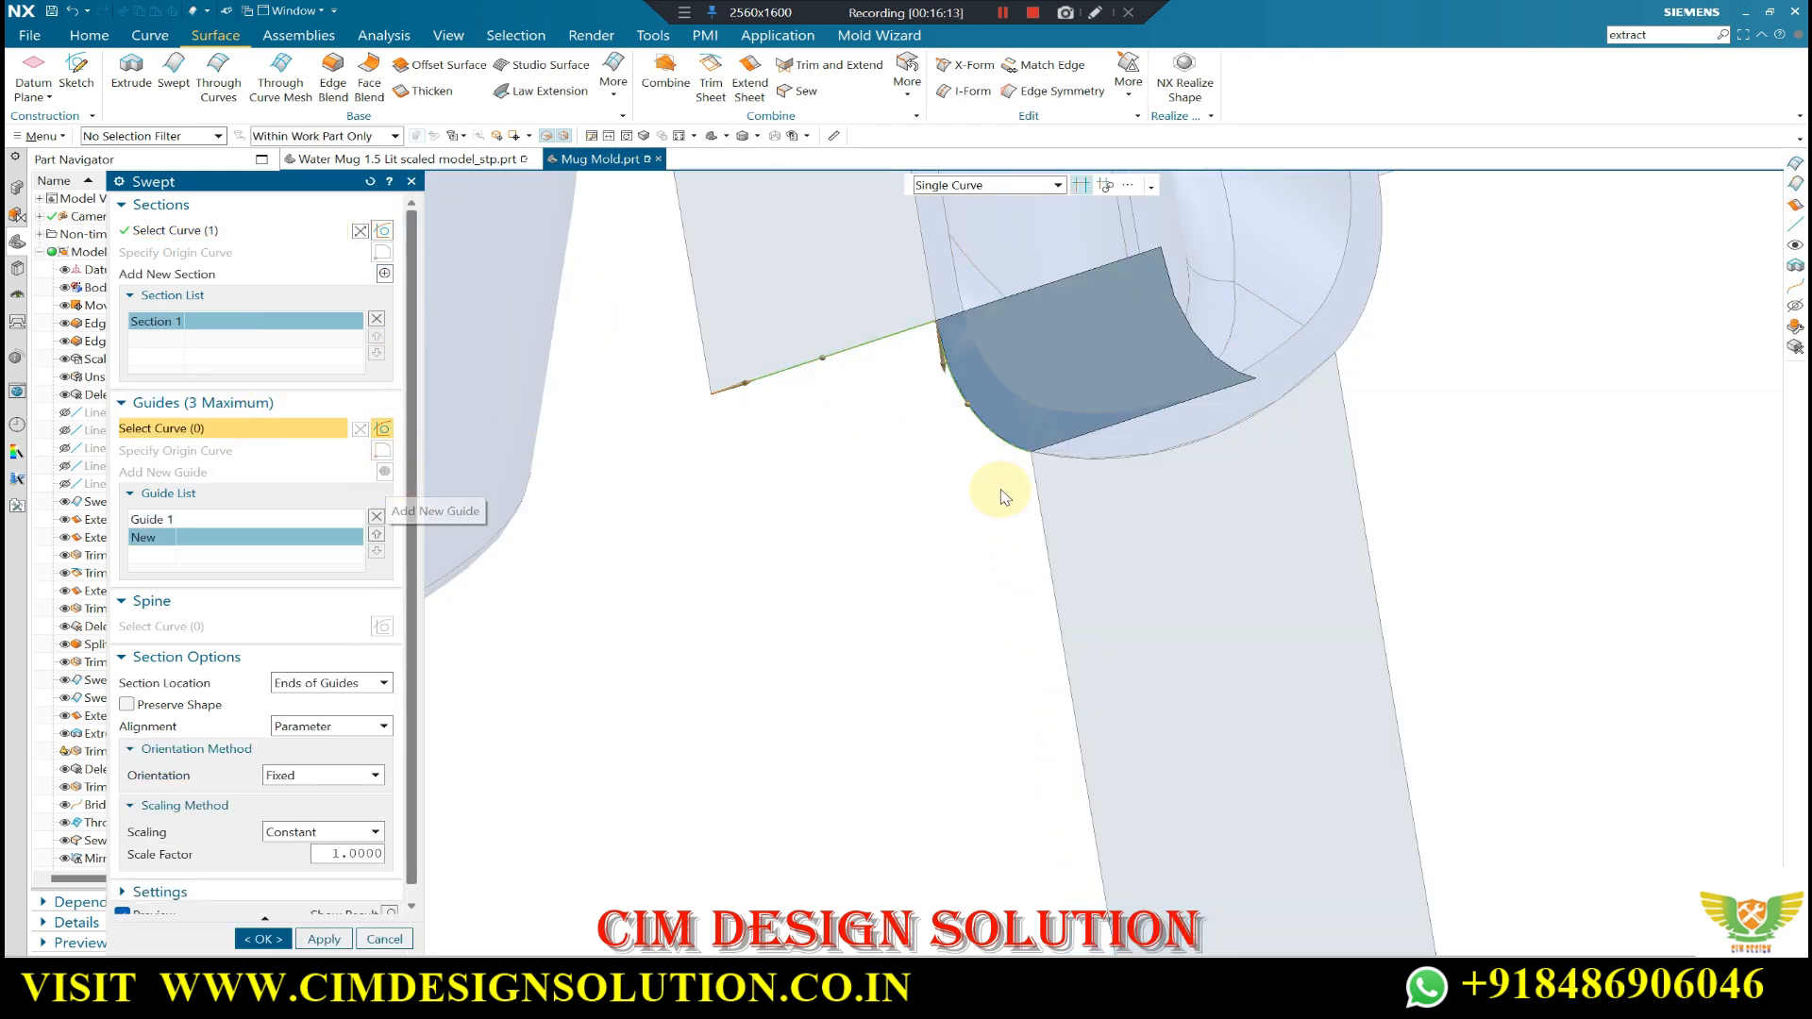
pyautogui.click(1039, 505)
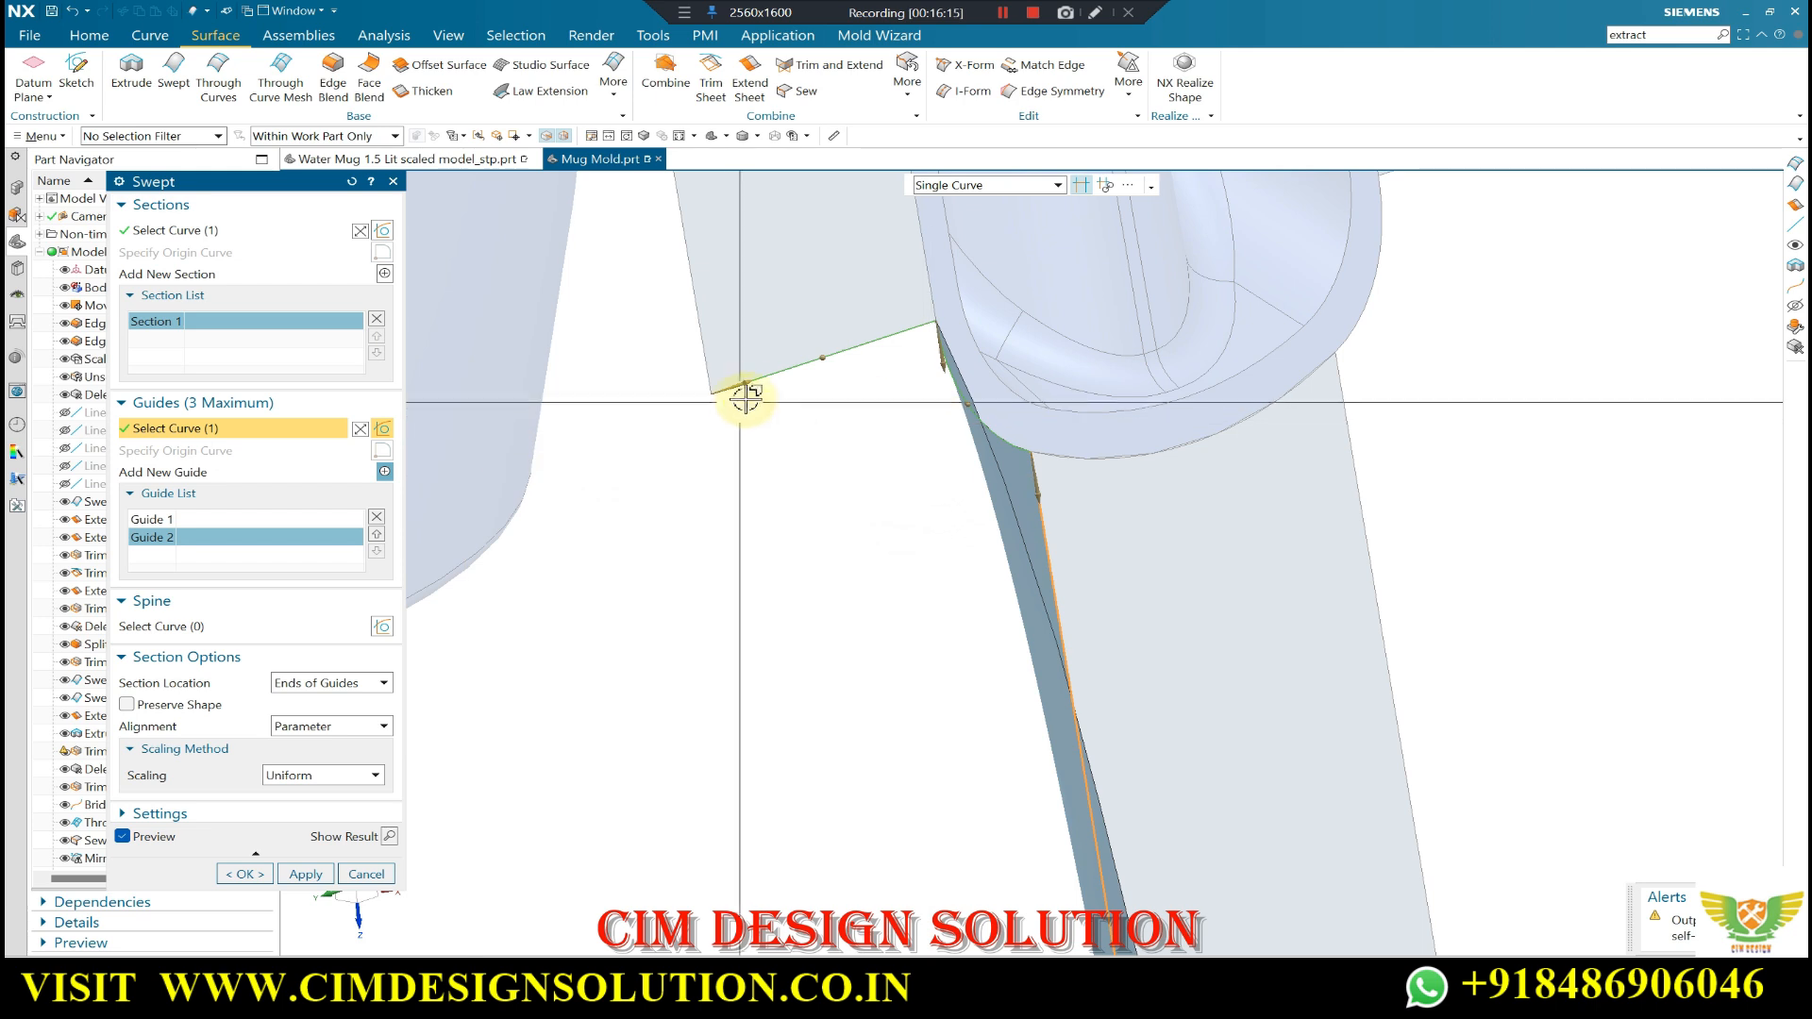
pyautogui.moveTo(750, 386); pyautogui.dragTo(1112, 400, button='middle')
pyautogui.click(306, 878)
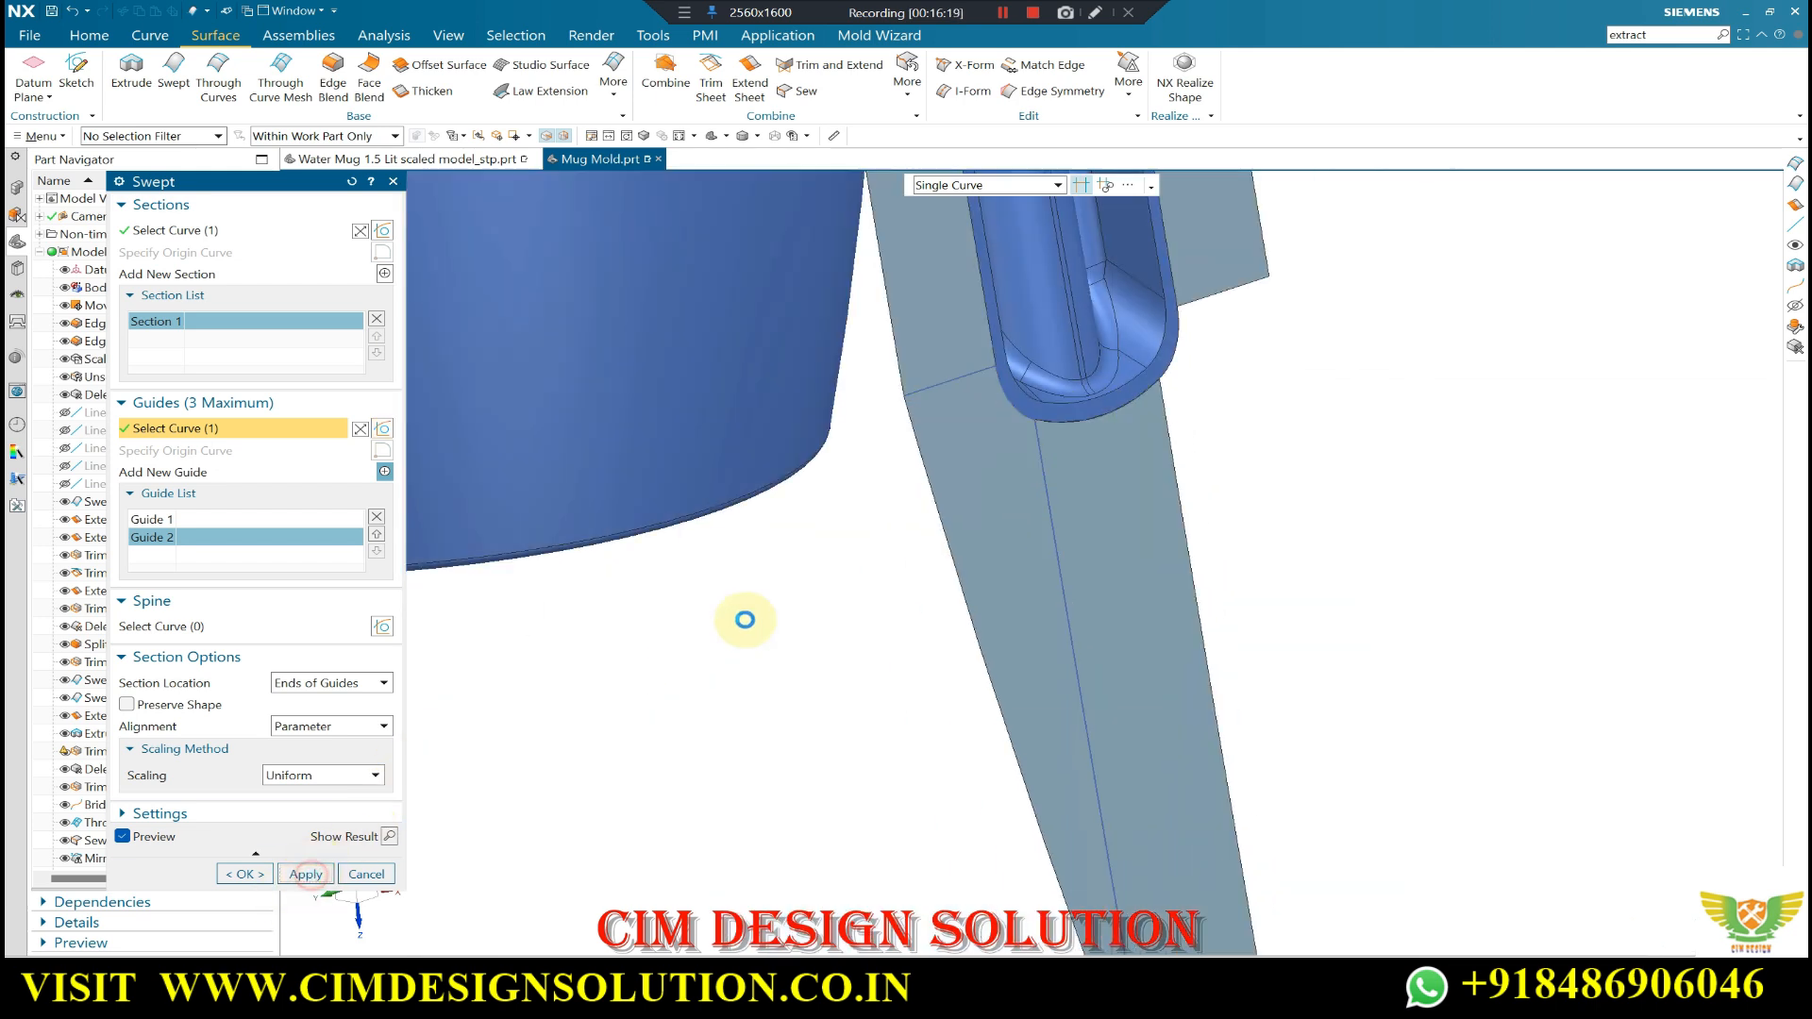
# - Create a matching Swept sheet at the opposite lower handle corner, using the other side strip's end edge and the central strip's lengthwise edge
pyautogui.moveTo(1173, 473); pyautogui.dragTo(1237, 380, button='middle')
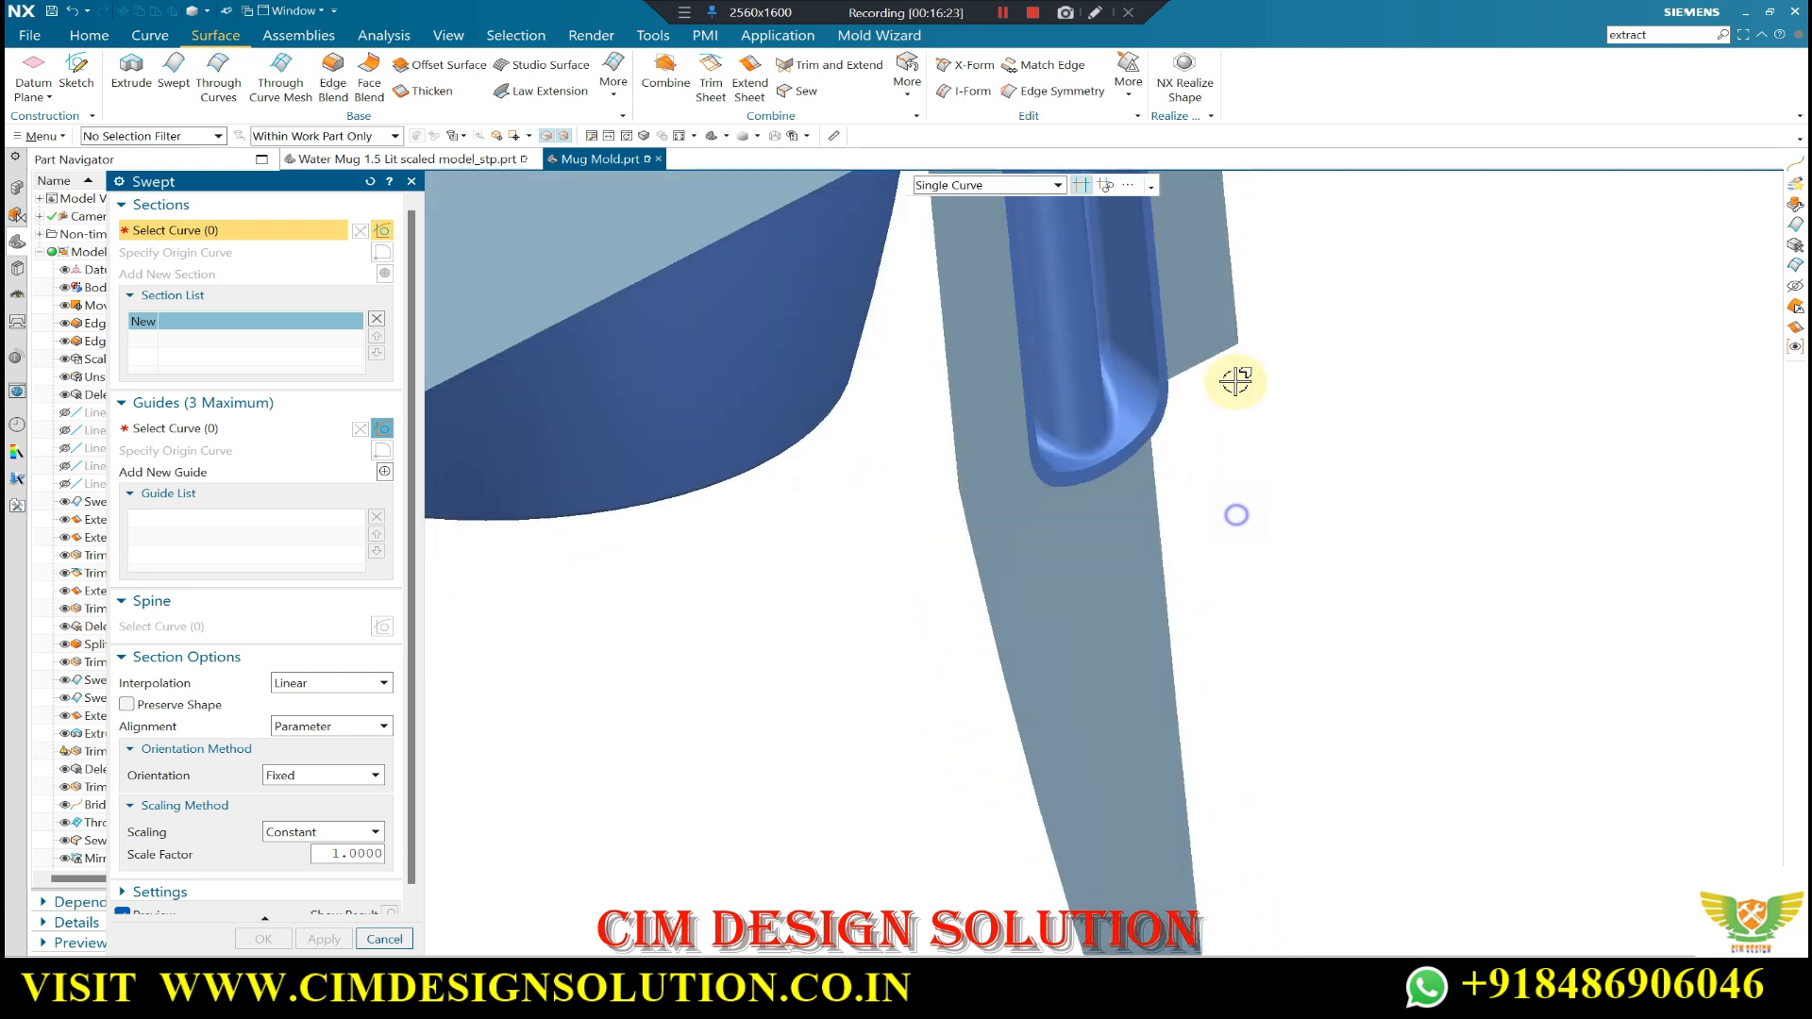
pyautogui.click(199, 430)
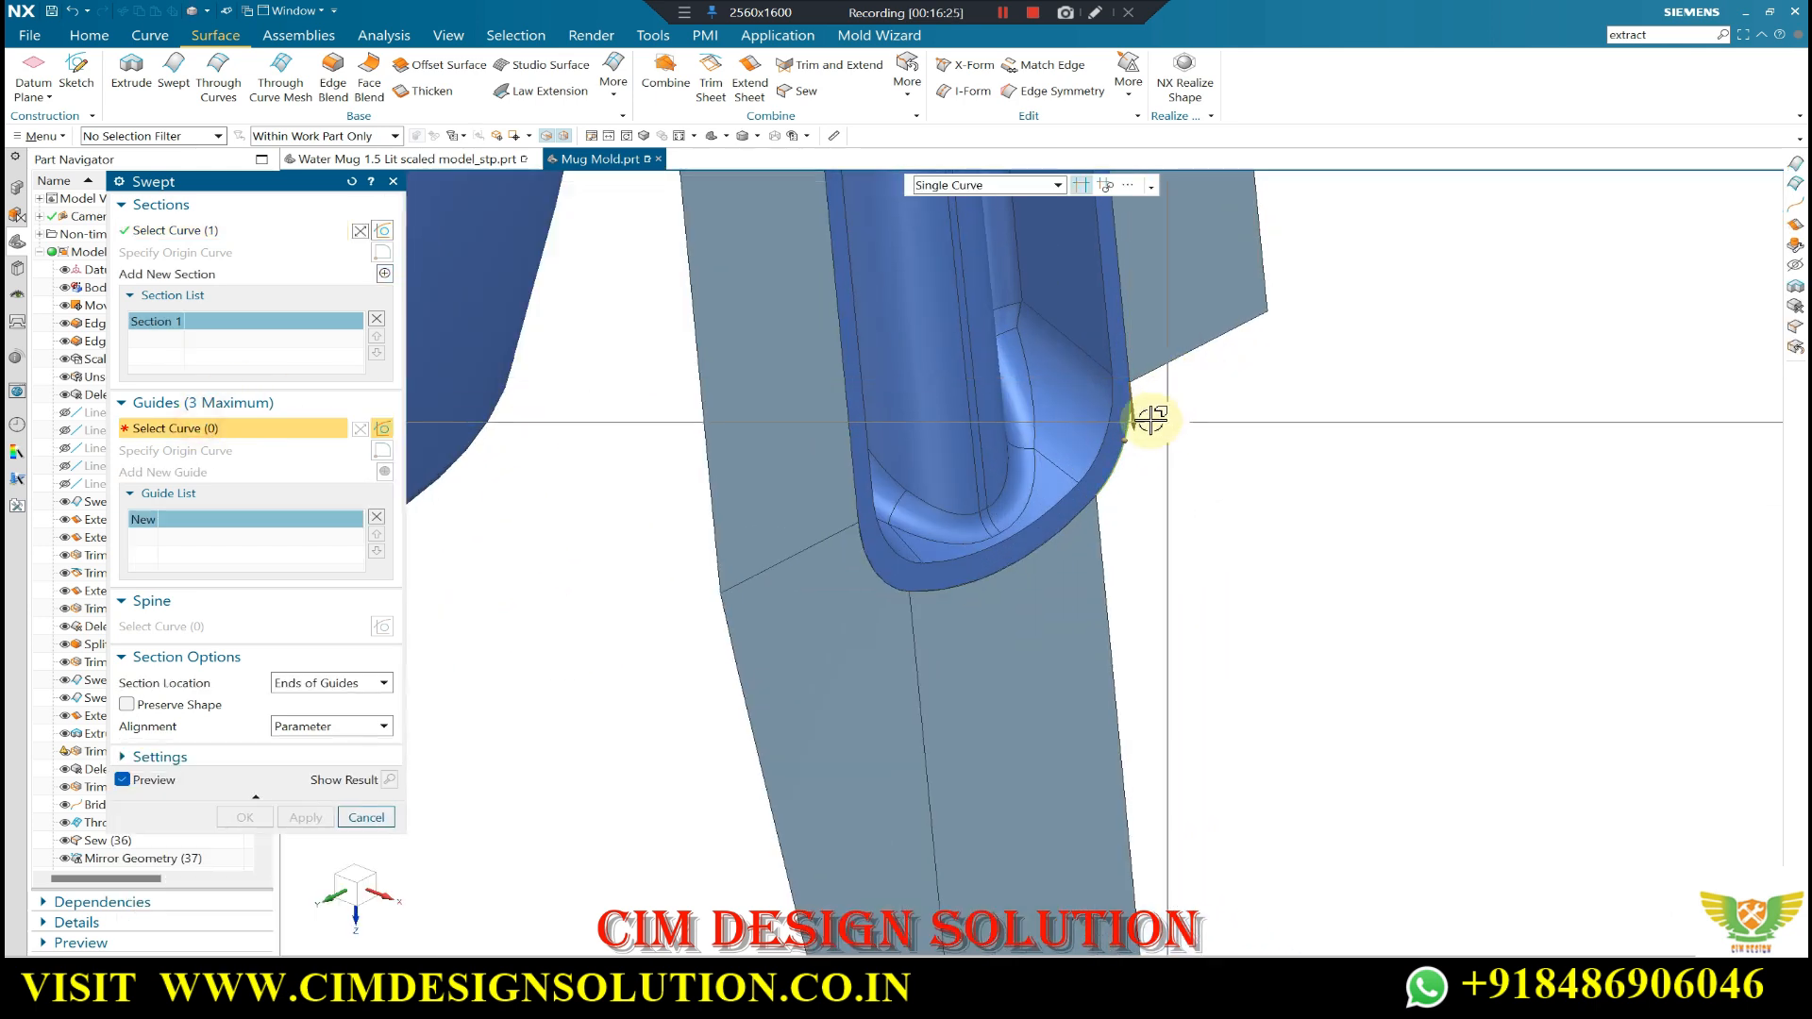
pyautogui.click(1169, 364)
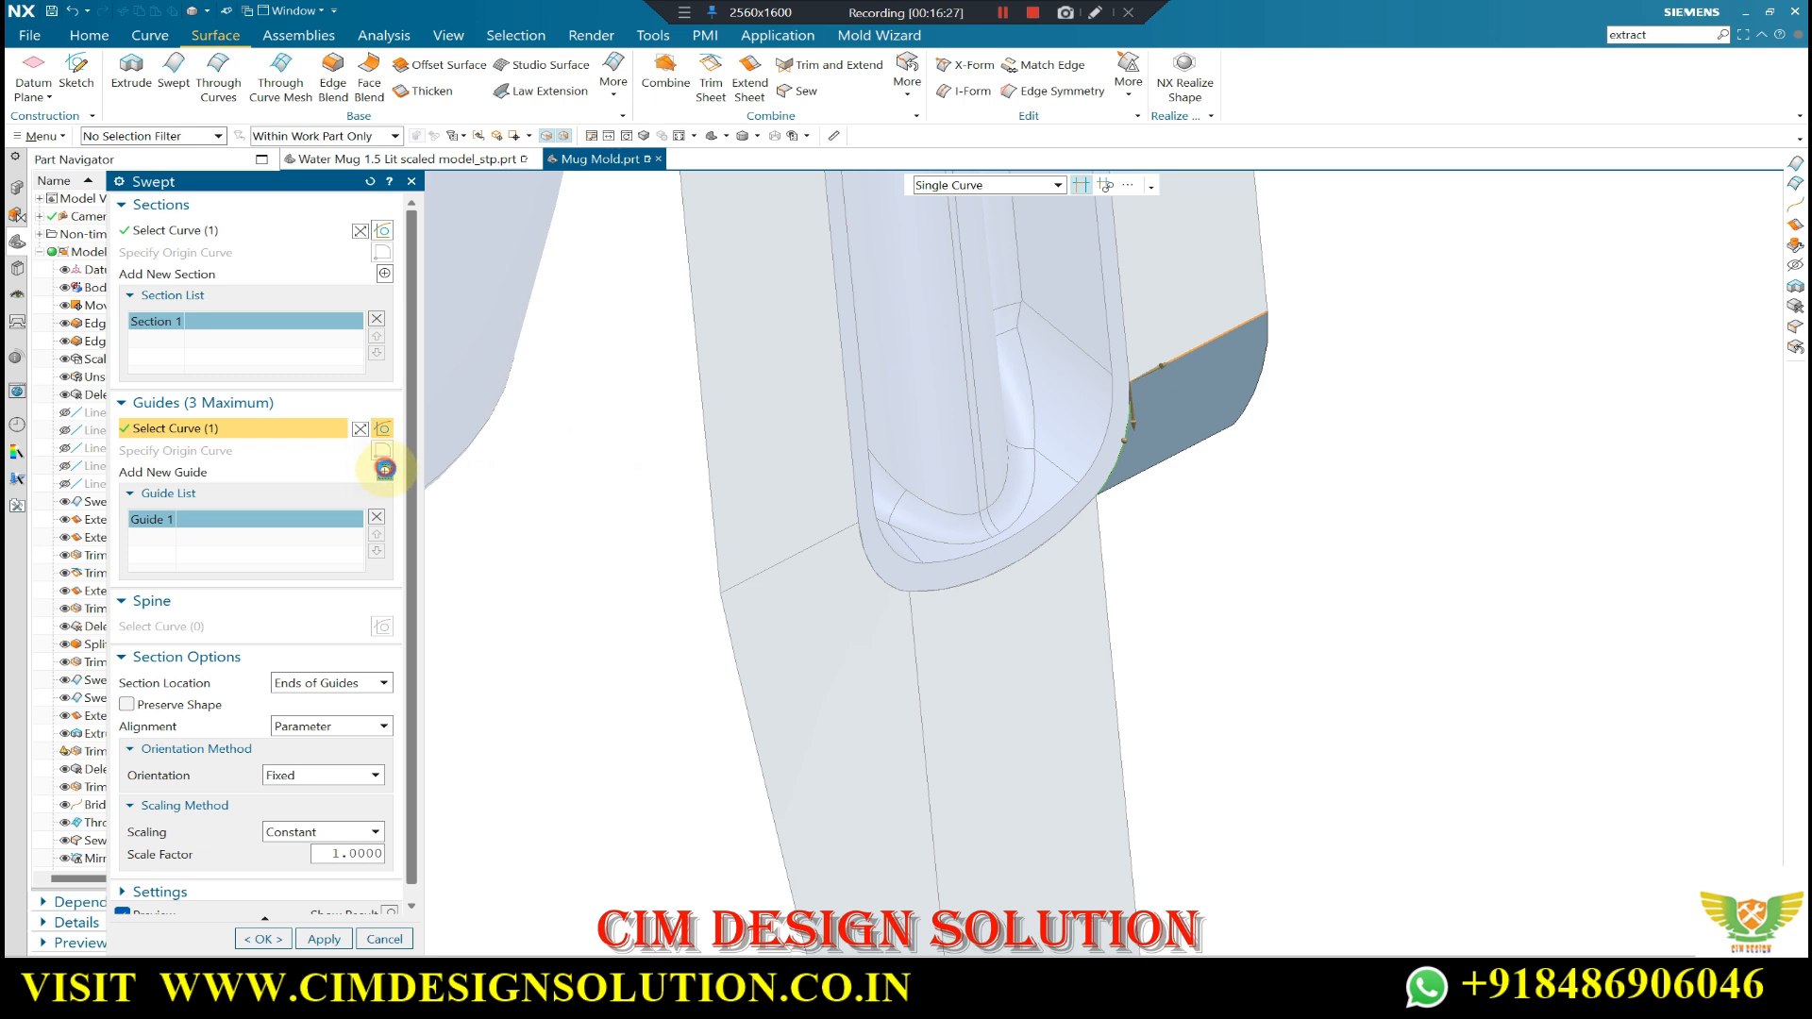
pyautogui.click(385, 469)
pyautogui.click(1096, 600)
pyautogui.middleClick(1152, 511)
pyautogui.scroll(-1, 1150, 508)
pyautogui.middleClick(1150, 508)
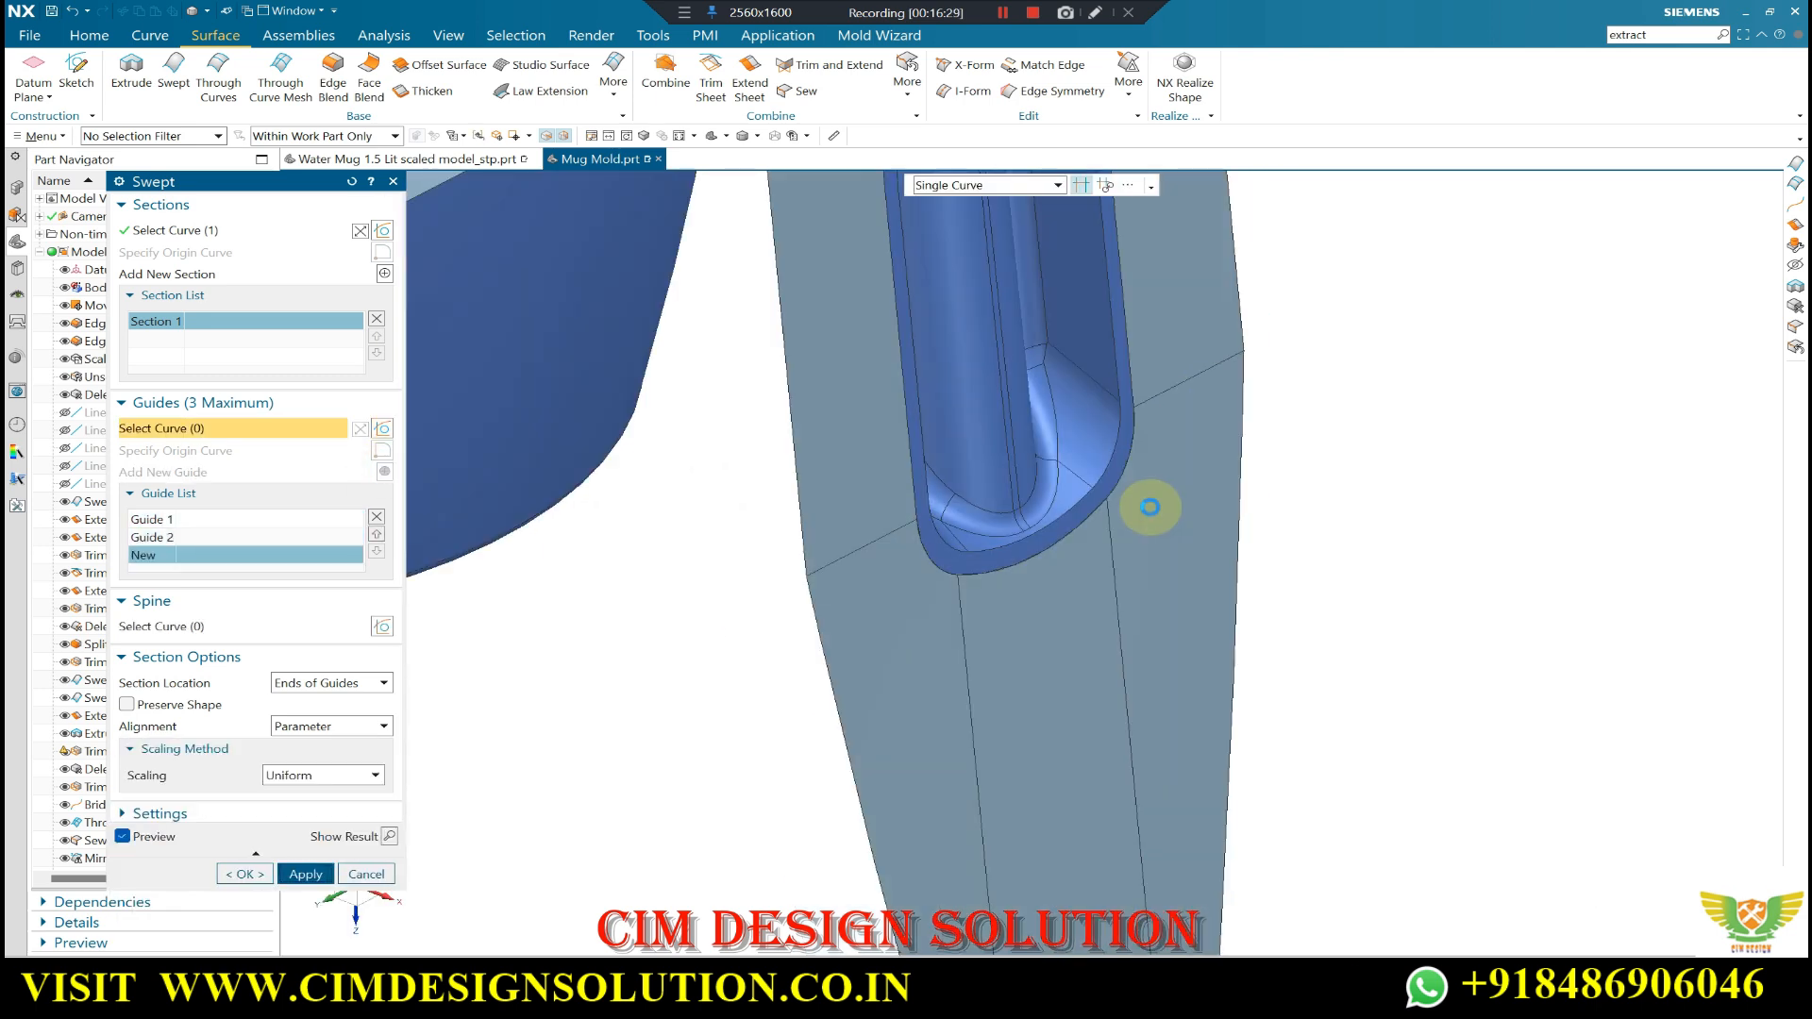
pyautogui.scroll(-7, 1244, 532)
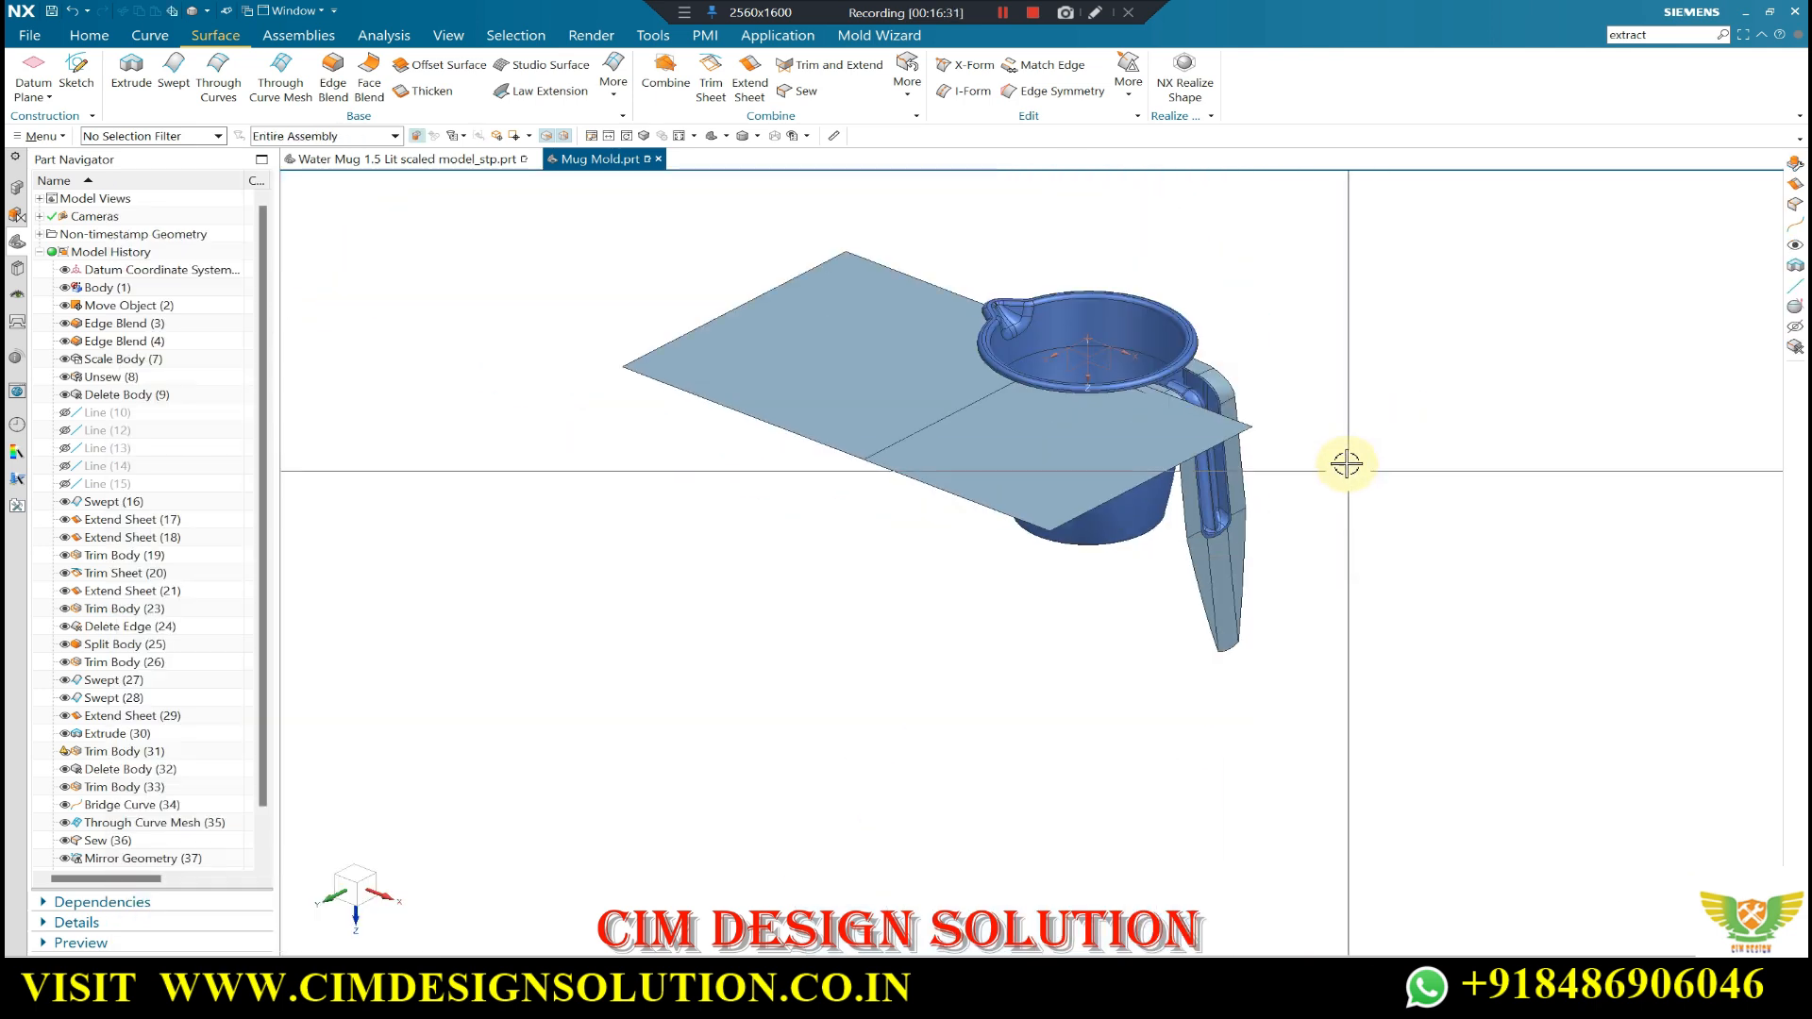
# - Trim the three swept sheets below the handle with a new plane through a strip edge, keeping only the short portion nearest the handle
pyautogui.moveTo(1347, 465); pyautogui.dragTo(1287, 473, button='middle')
pyautogui.press('F8')
pyautogui.scroll(3, 1068, 551)
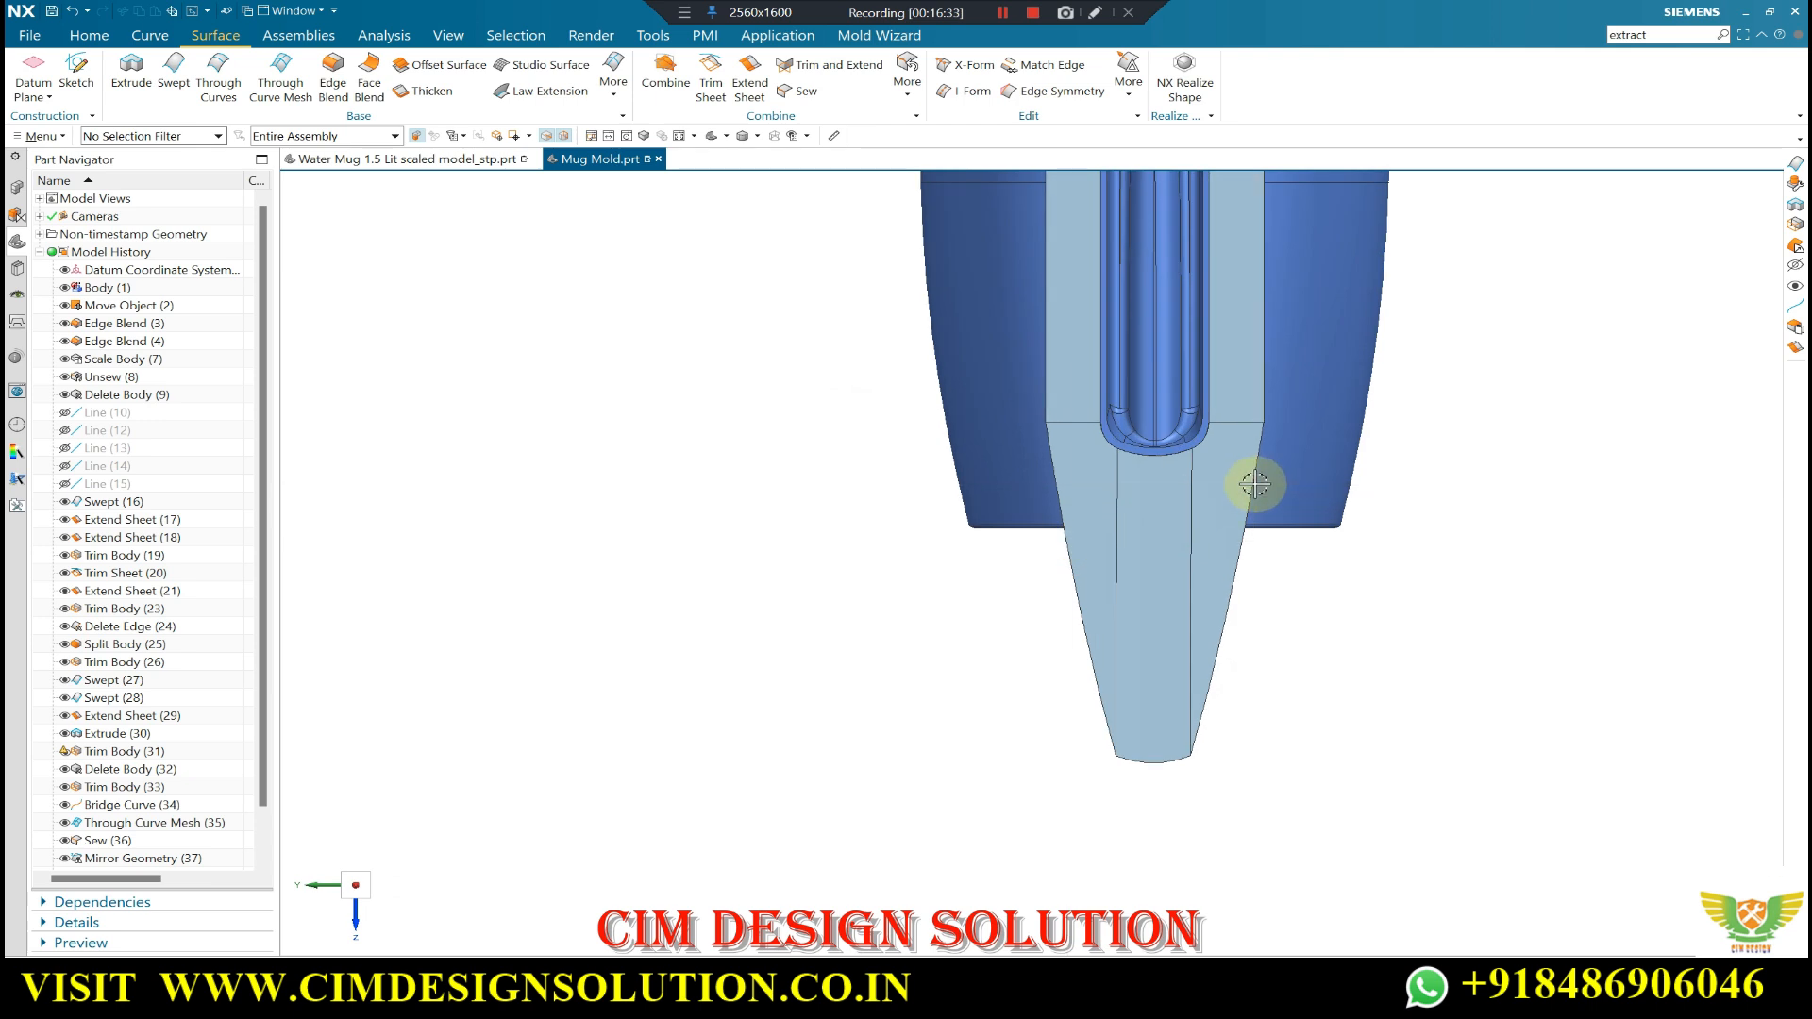
pyautogui.scroll(5, 1155, 443)
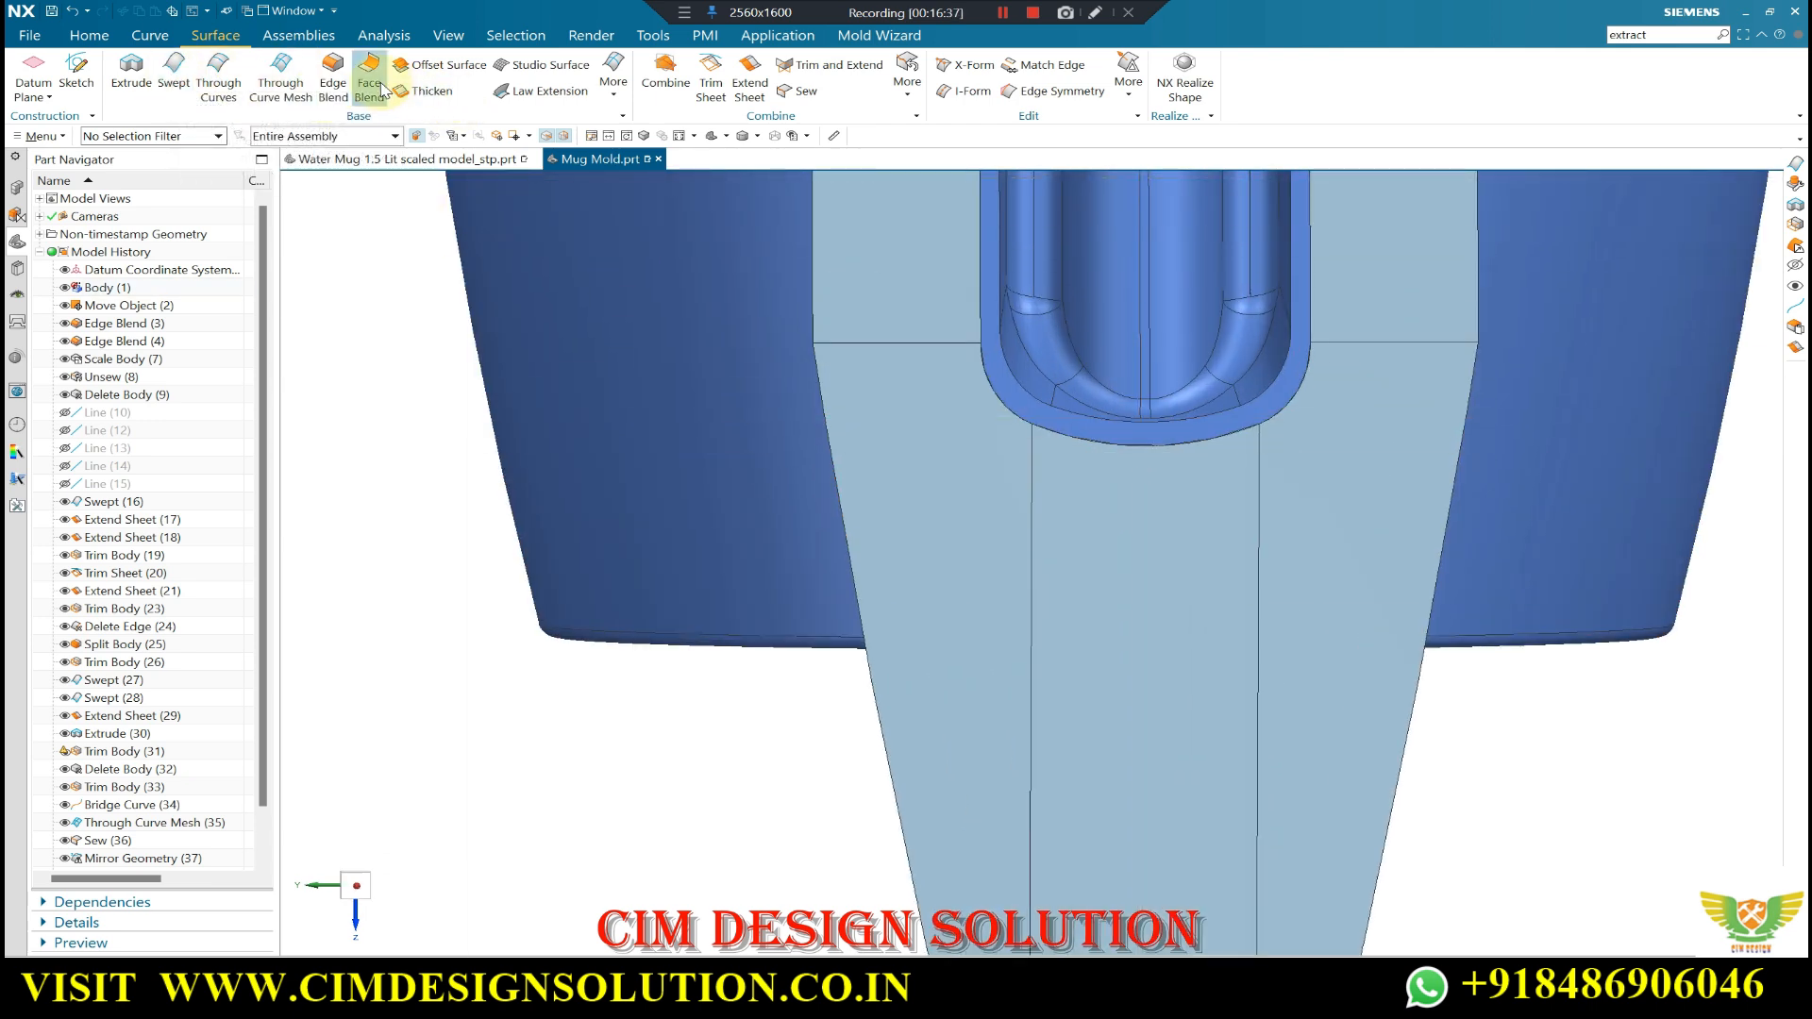
pyautogui.click(92, 36)
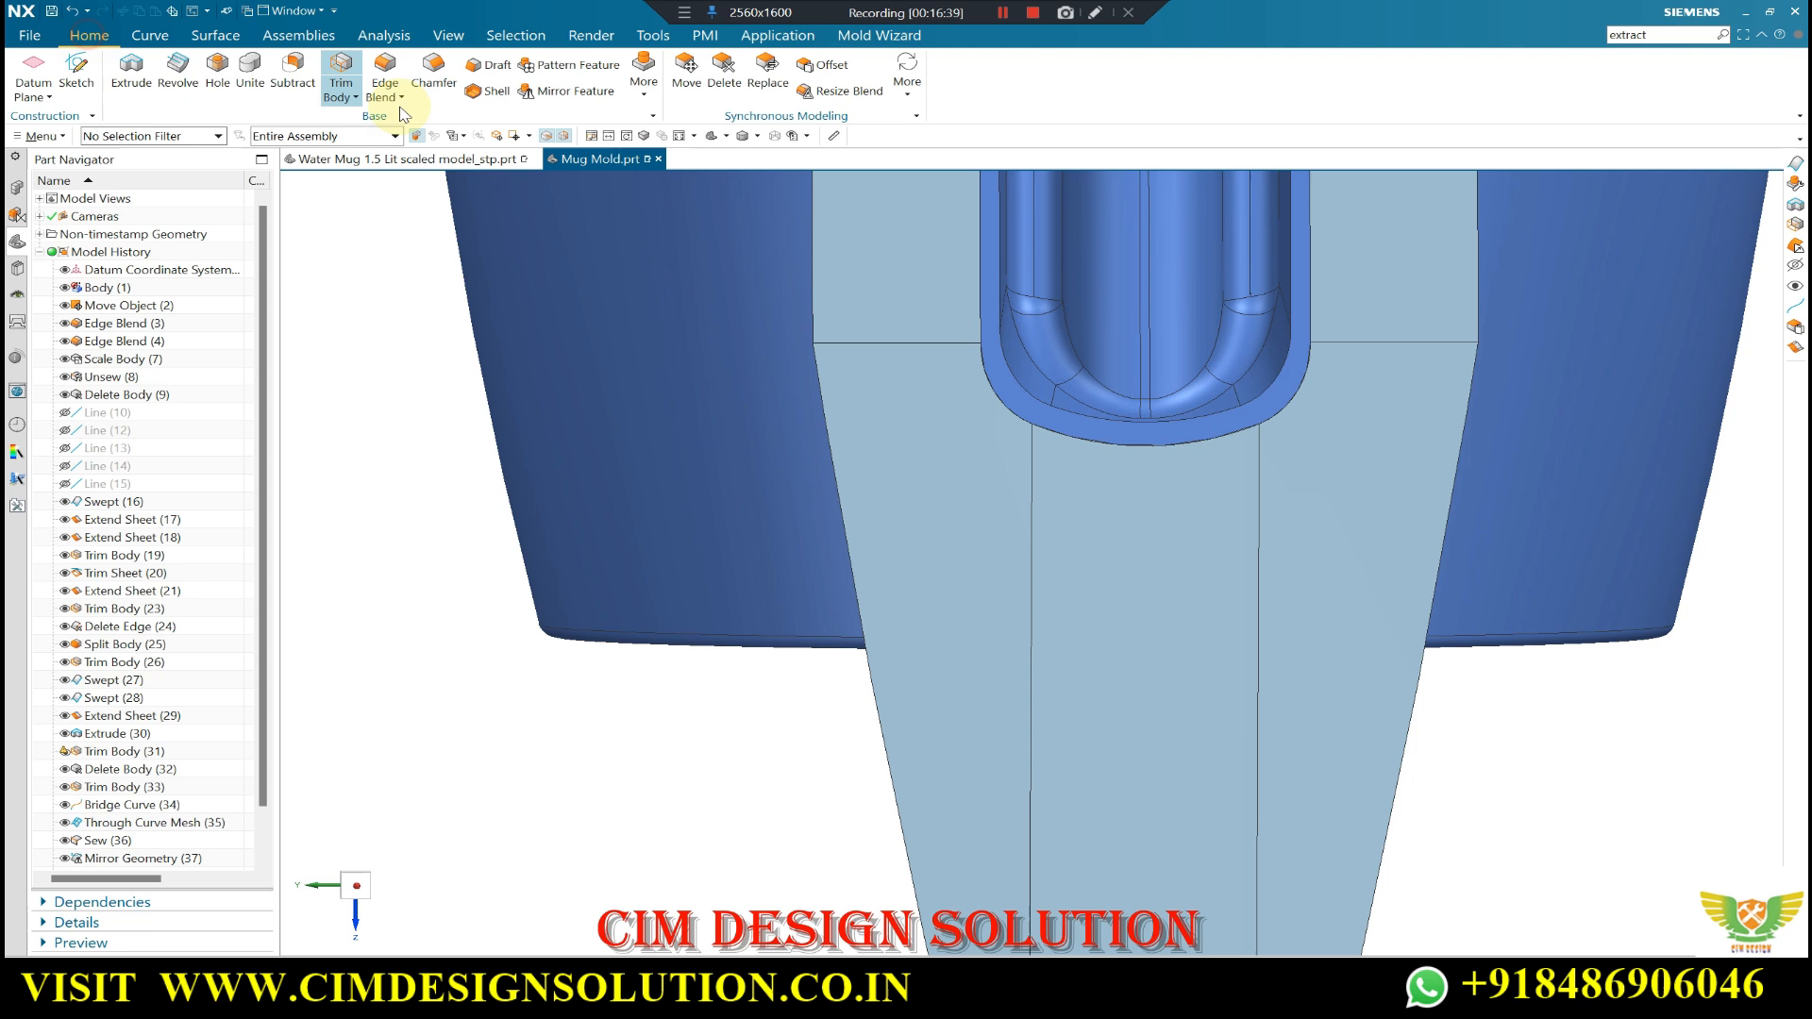
pyautogui.click(349, 77)
pyautogui.click(1169, 513)
pyautogui.click(954, 510)
pyautogui.click(1347, 530)
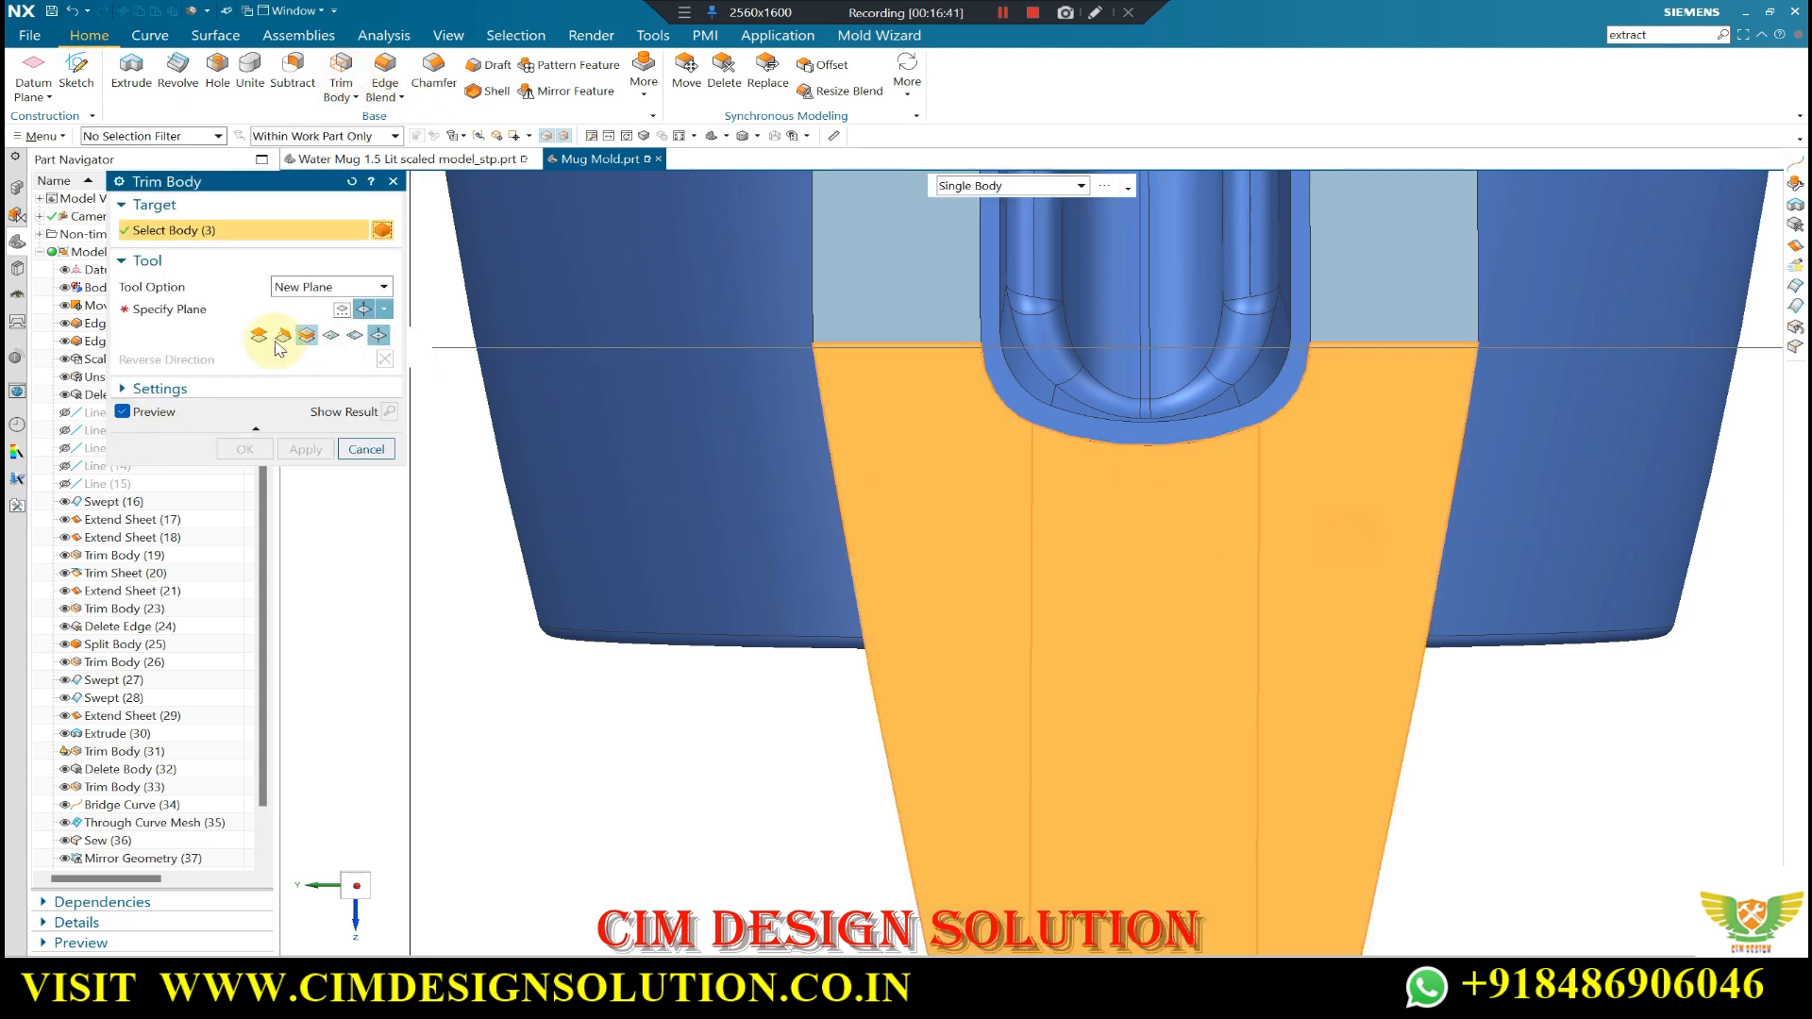
pyautogui.click(224, 312)
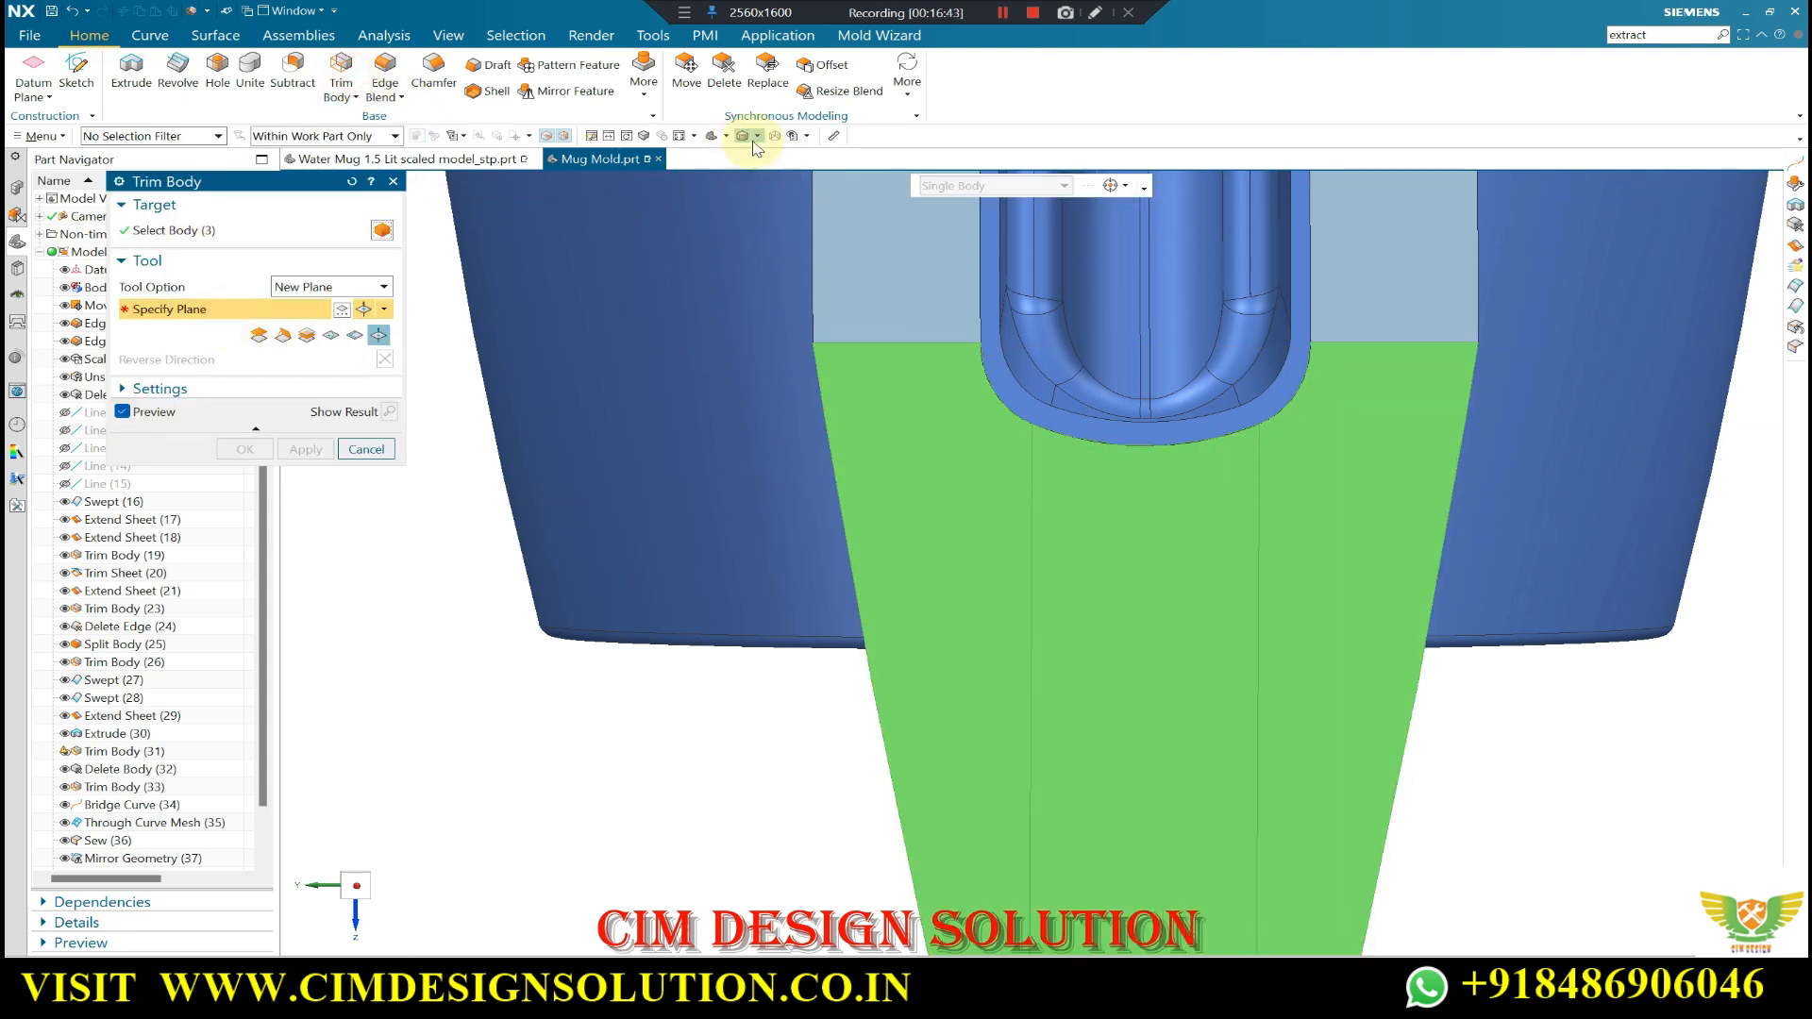
pyautogui.click(1124, 186)
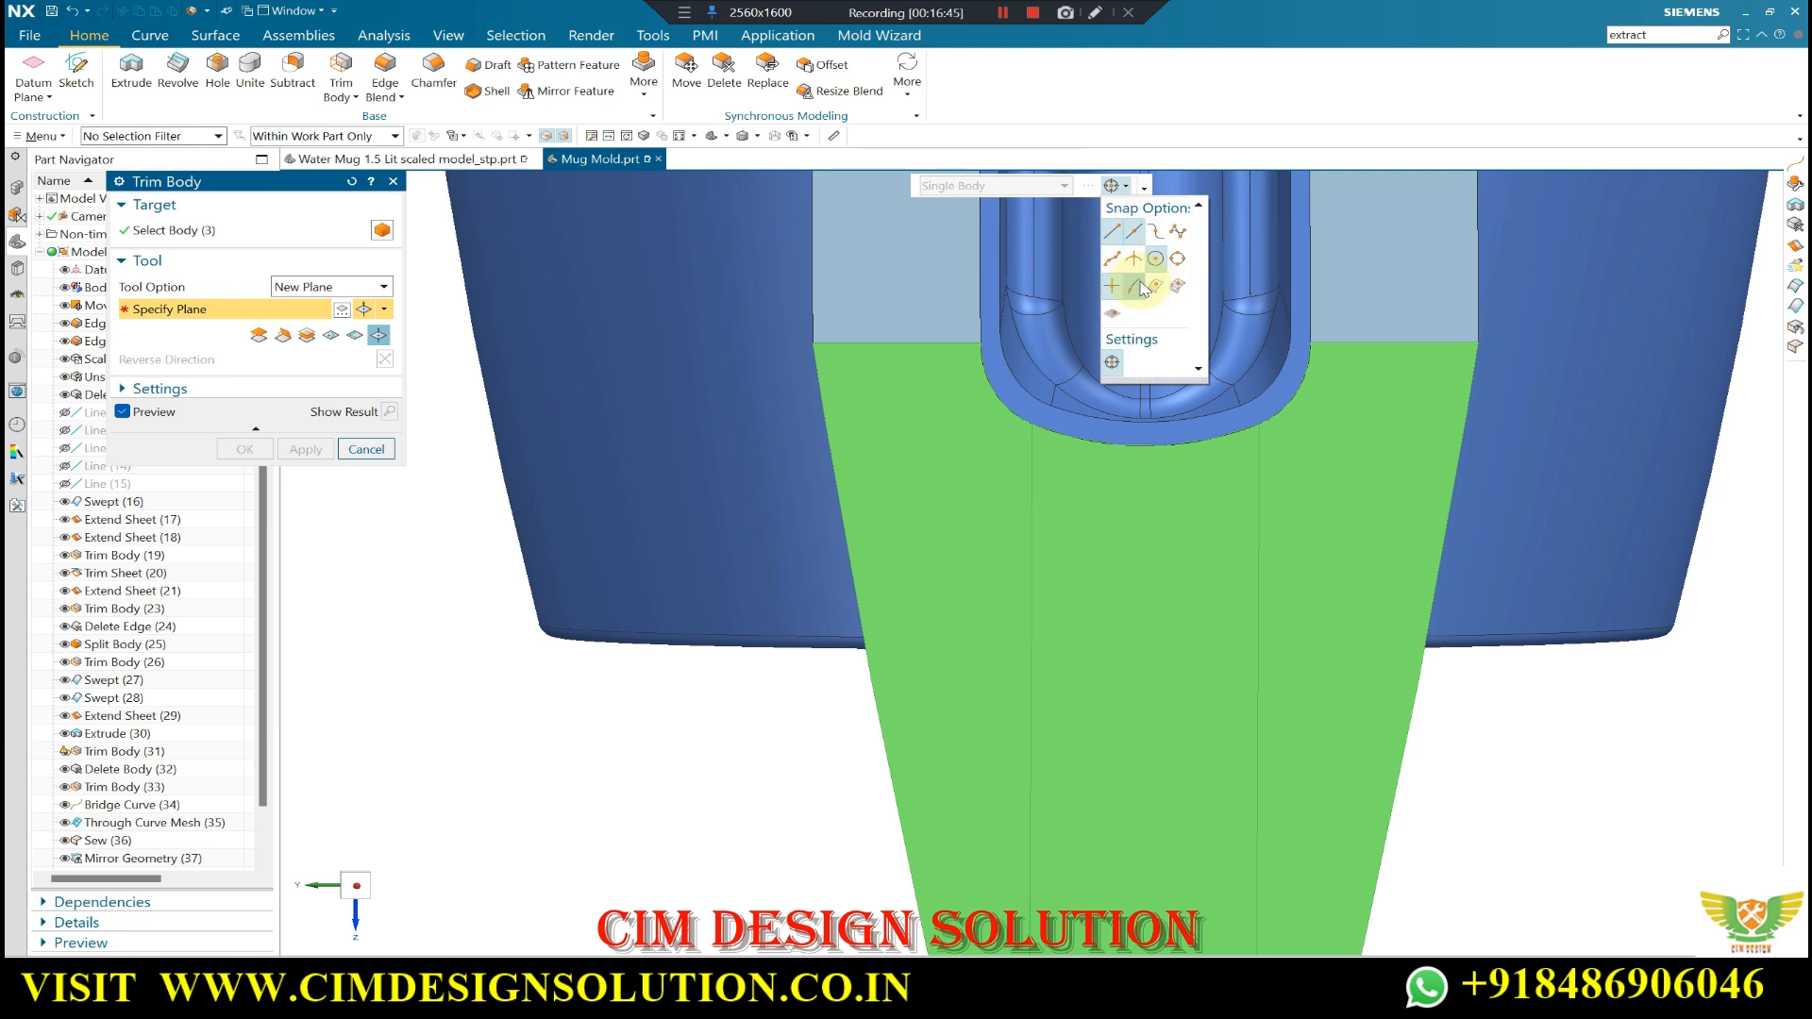
pyautogui.click(1257, 538)
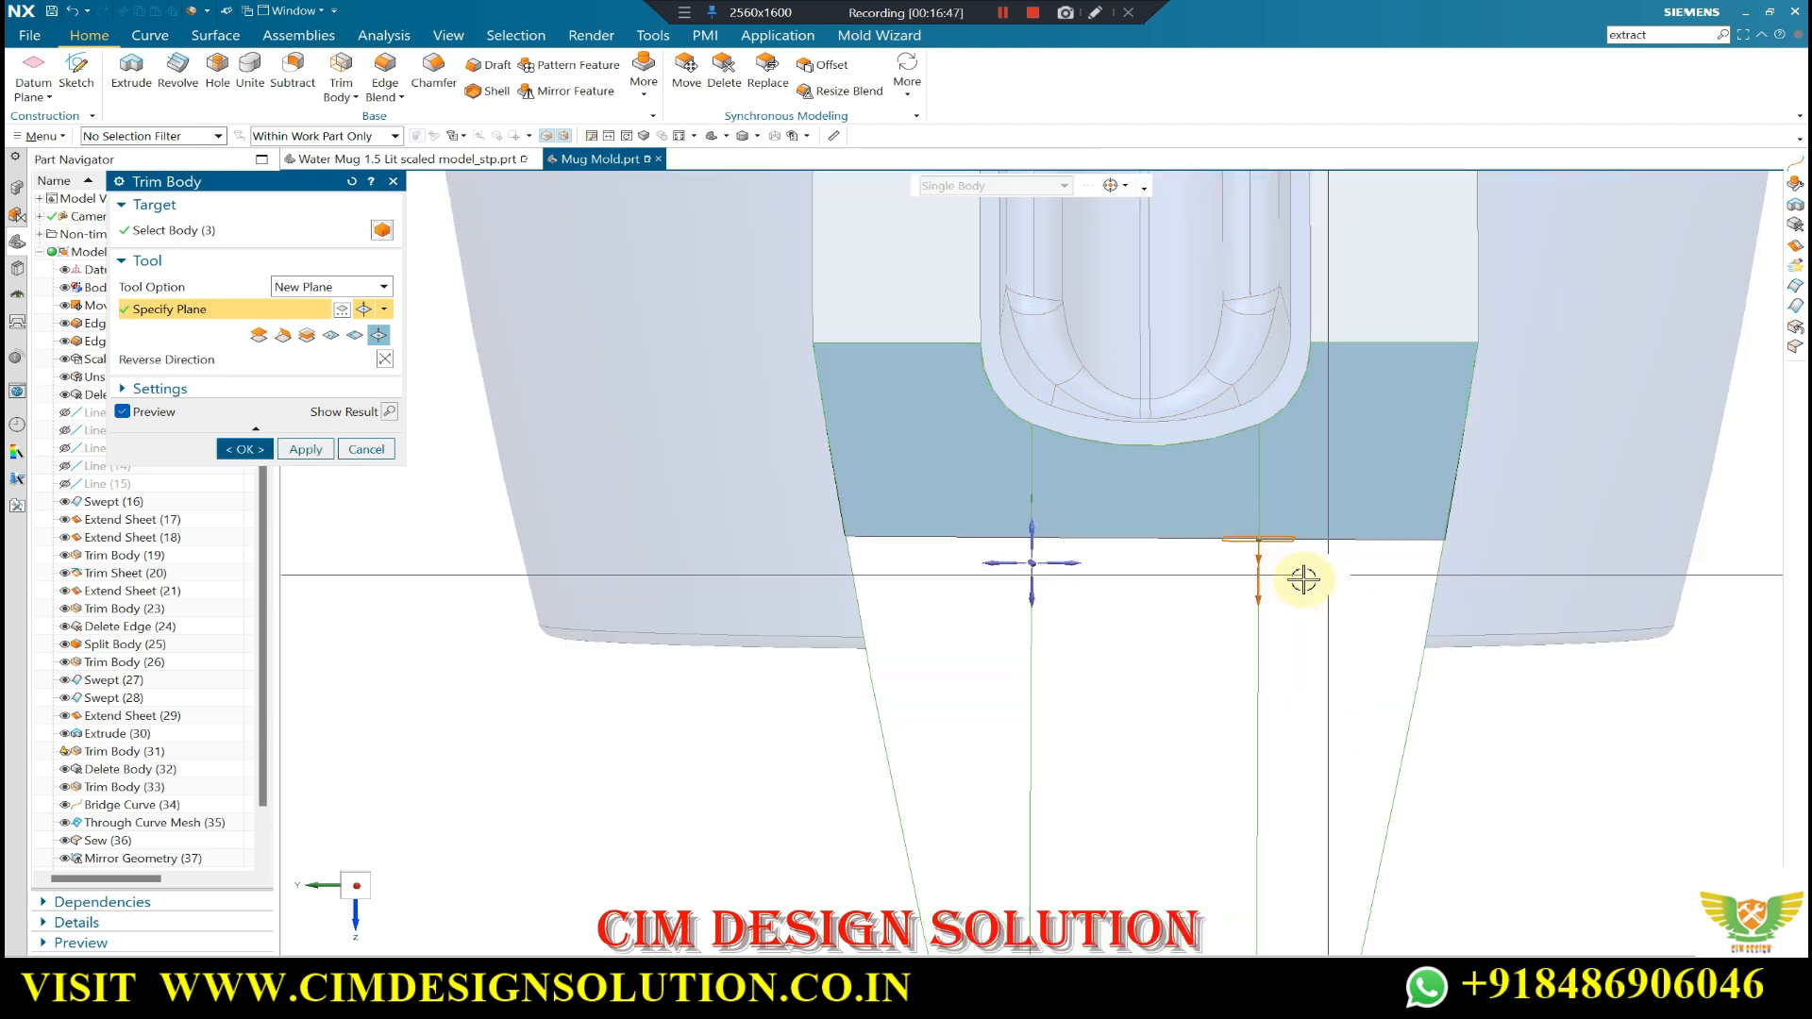
pyautogui.click(244, 449)
pyautogui.moveTo(712, 295)
pyautogui.mouseDown(button='middle')
pyautogui.moveTo(1006, 444)
pyautogui.moveTo(1050, 527)
pyautogui.mouseUp(button='middle')
pyautogui.scroll(3, 1050, 527)
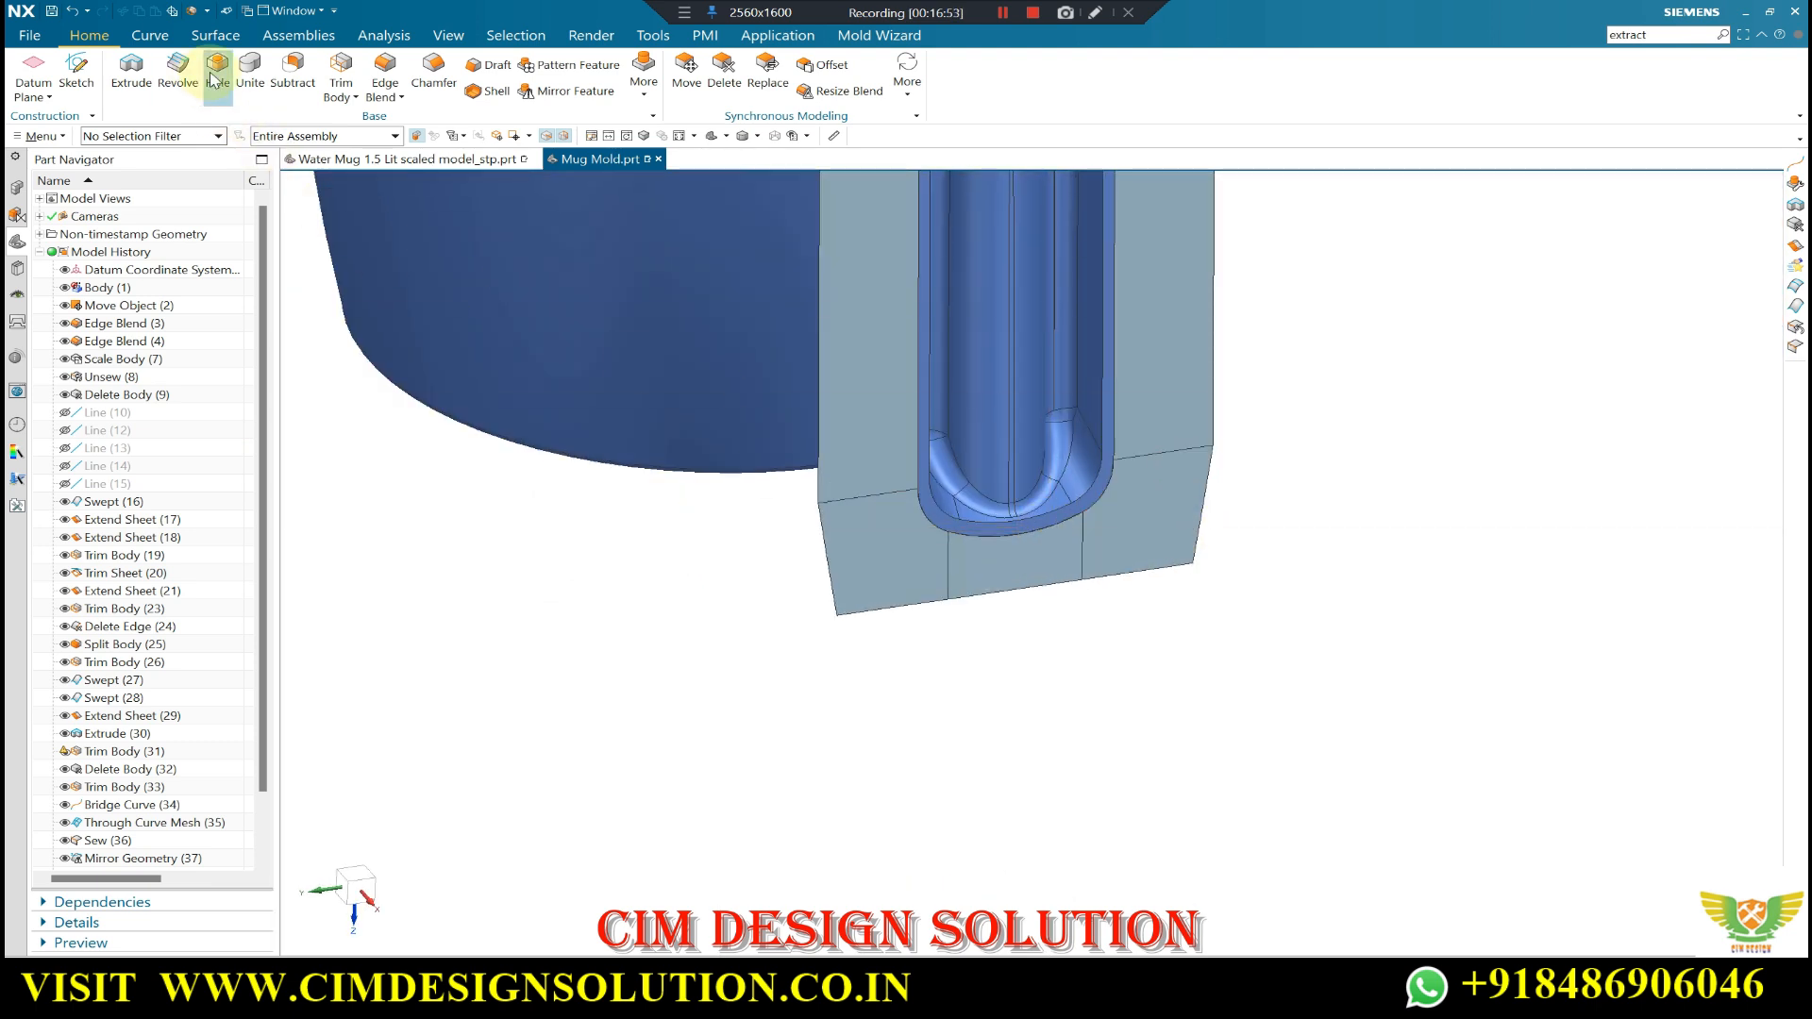
pyautogui.click(241, 40)
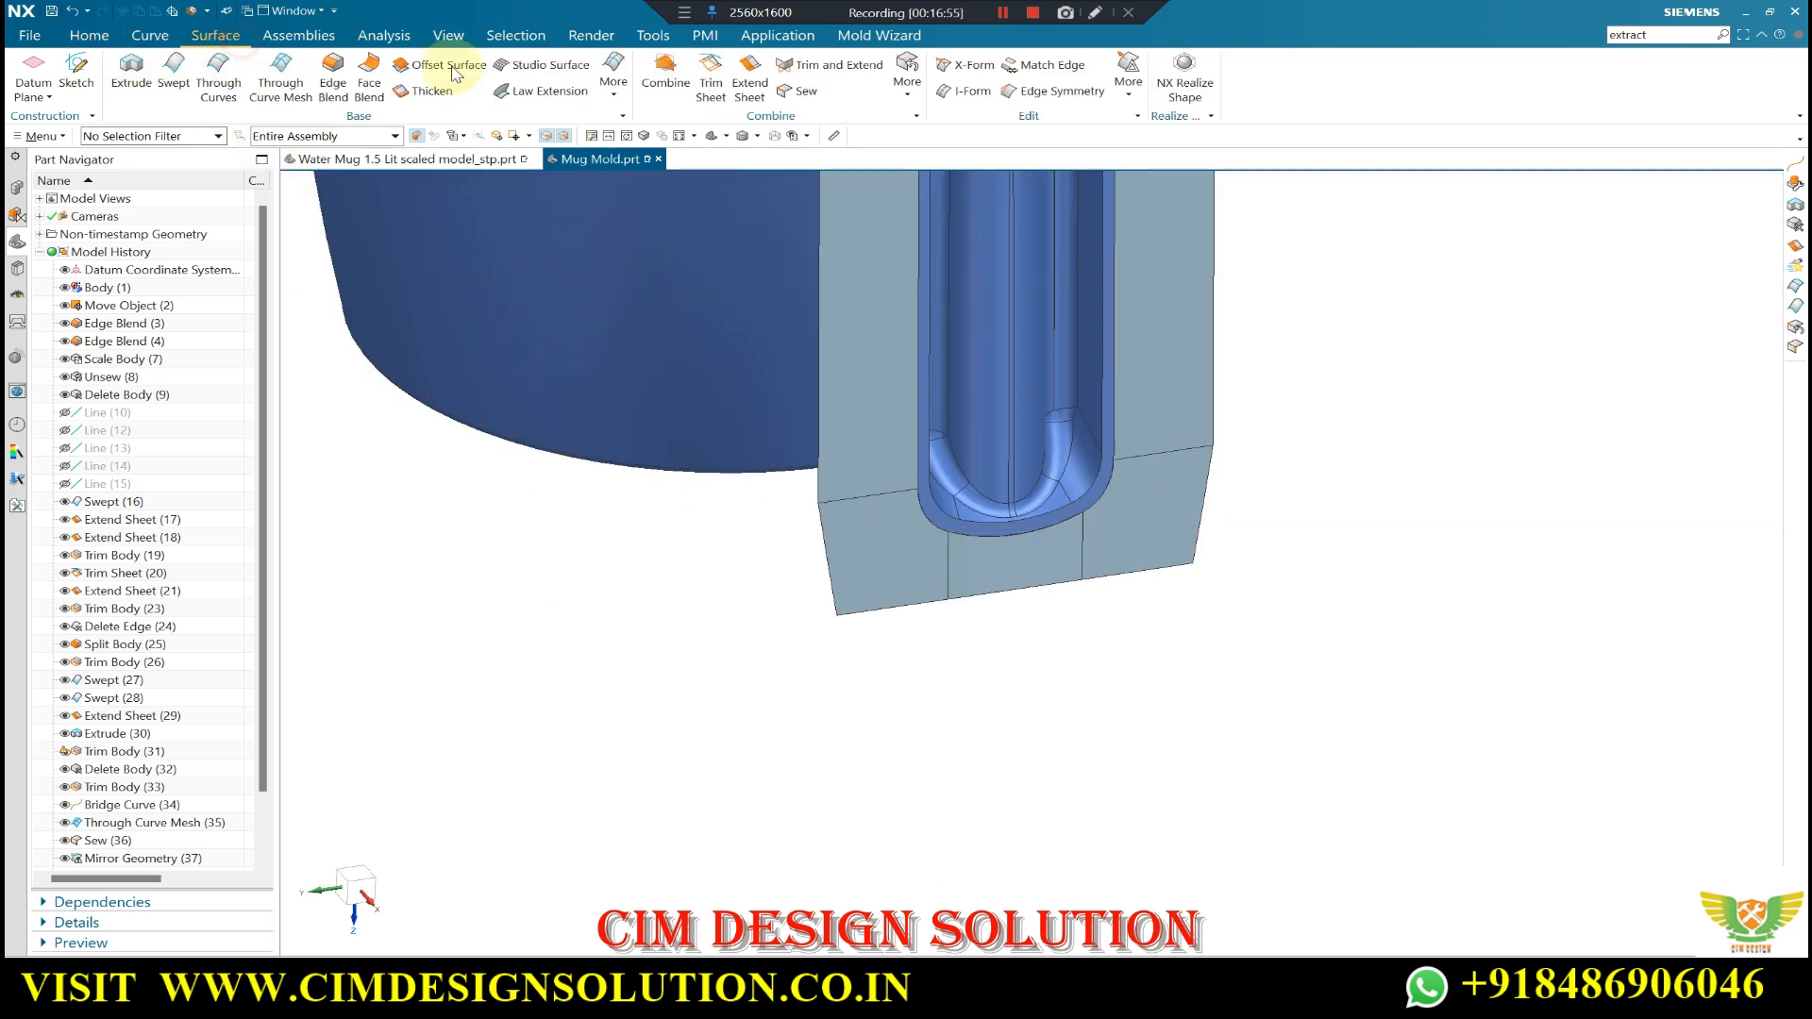
pyautogui.click(908, 90)
pyautogui.click(932, 213)
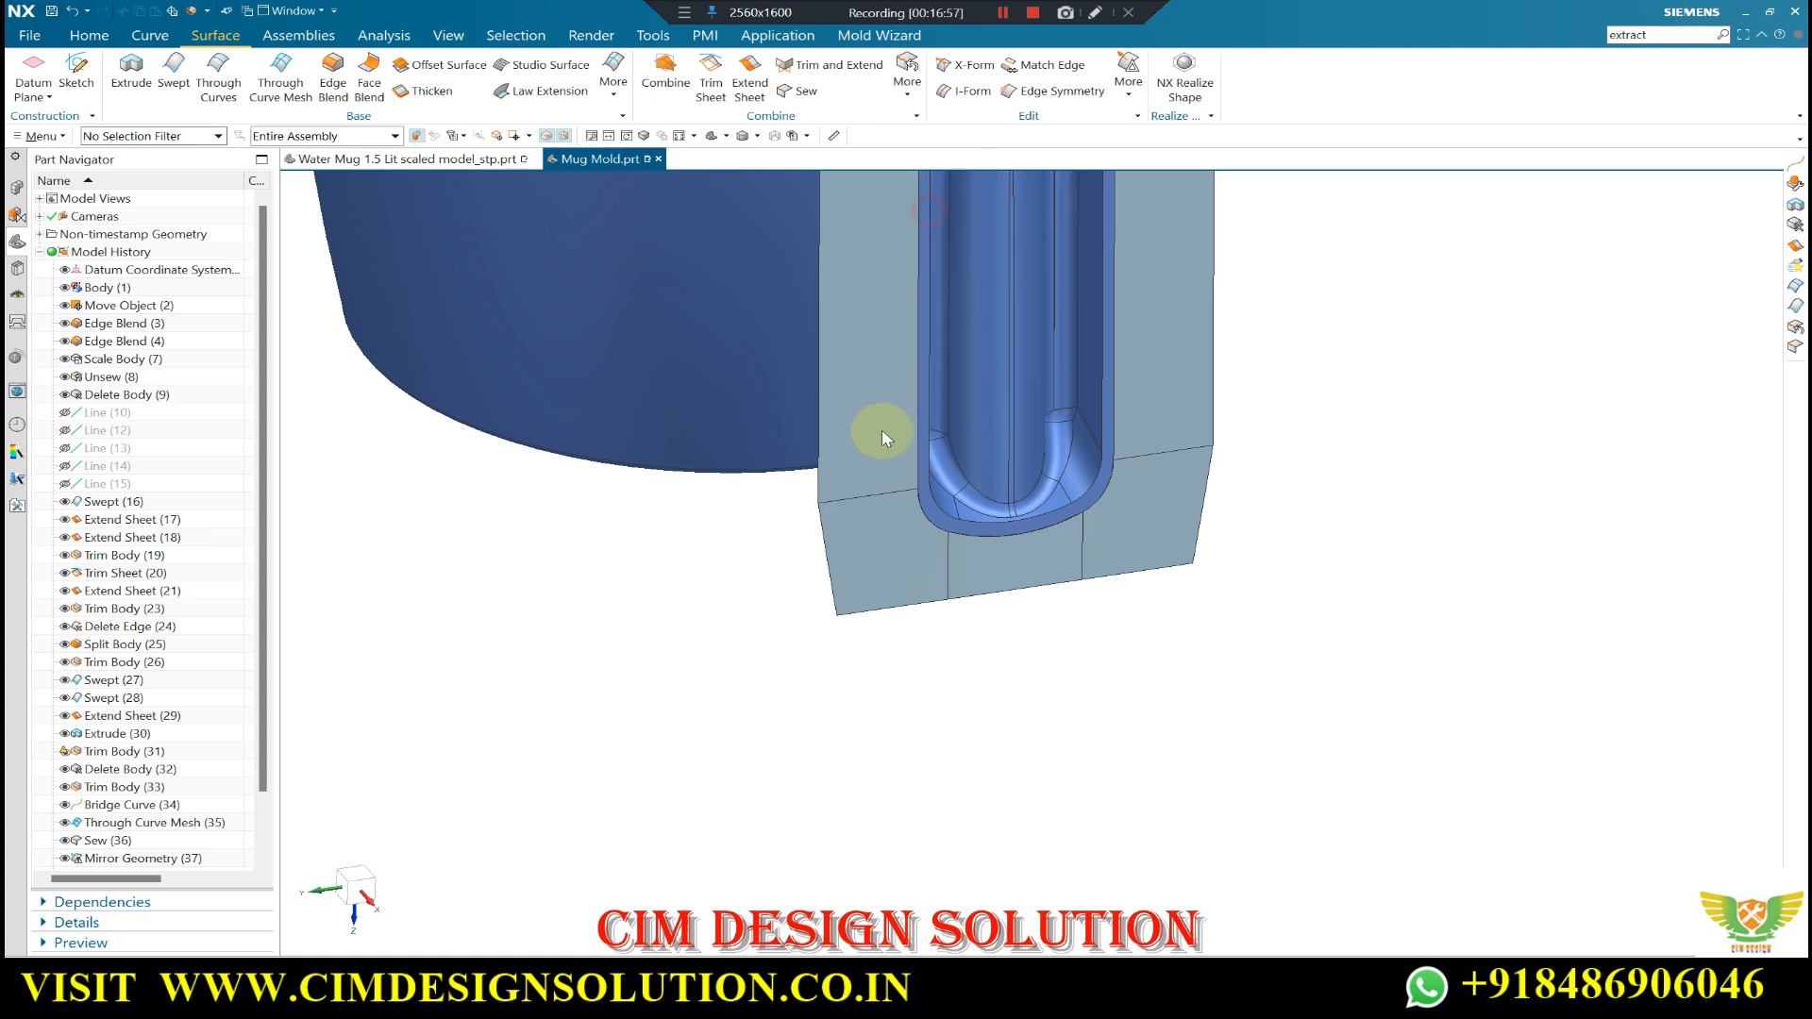
pyautogui.click(837, 561)
pyautogui.middleClick(551, 347)
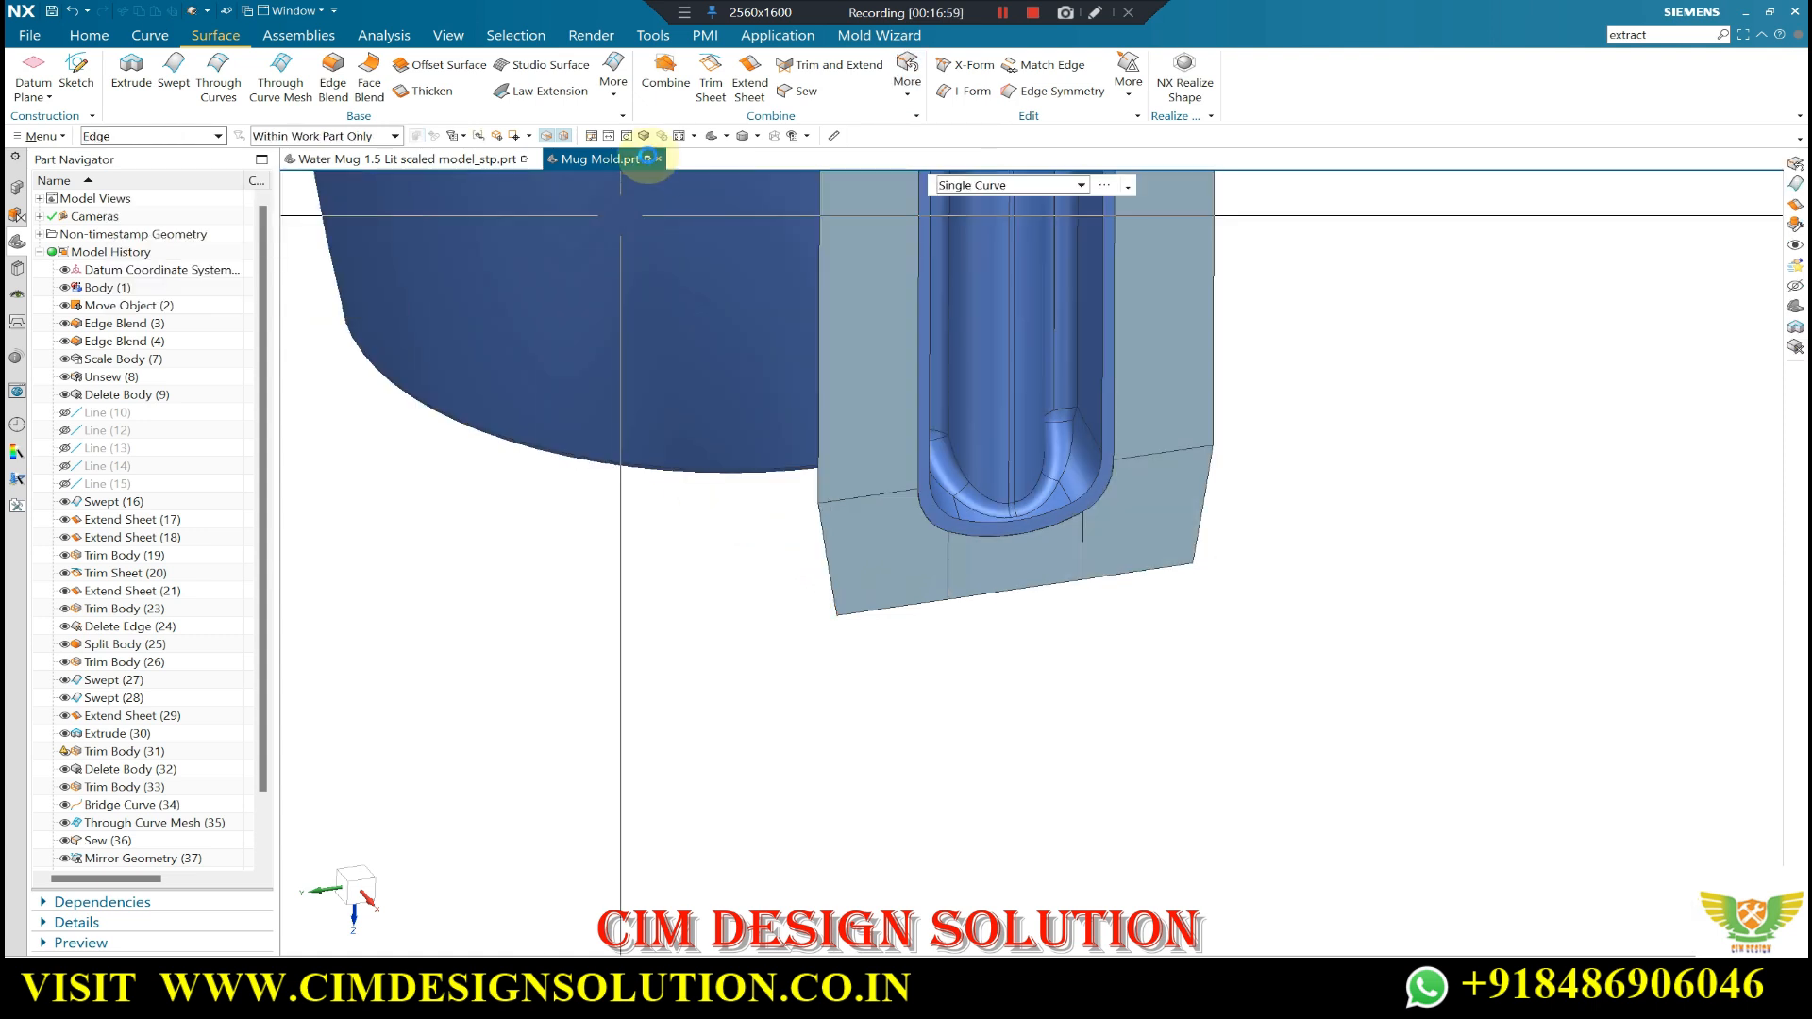
# - Extend the slanted outer edges of both trimmed corner sheets outward using Extend Sheet with an offset of 20.5 mm
pyautogui.click(749, 75)
pyautogui.click(822, 567)
pyautogui.moveTo(834, 560); pyautogui.dragTo(712, 595)
pyautogui.click(1201, 518)
pyautogui.middleClick(1219, 505)
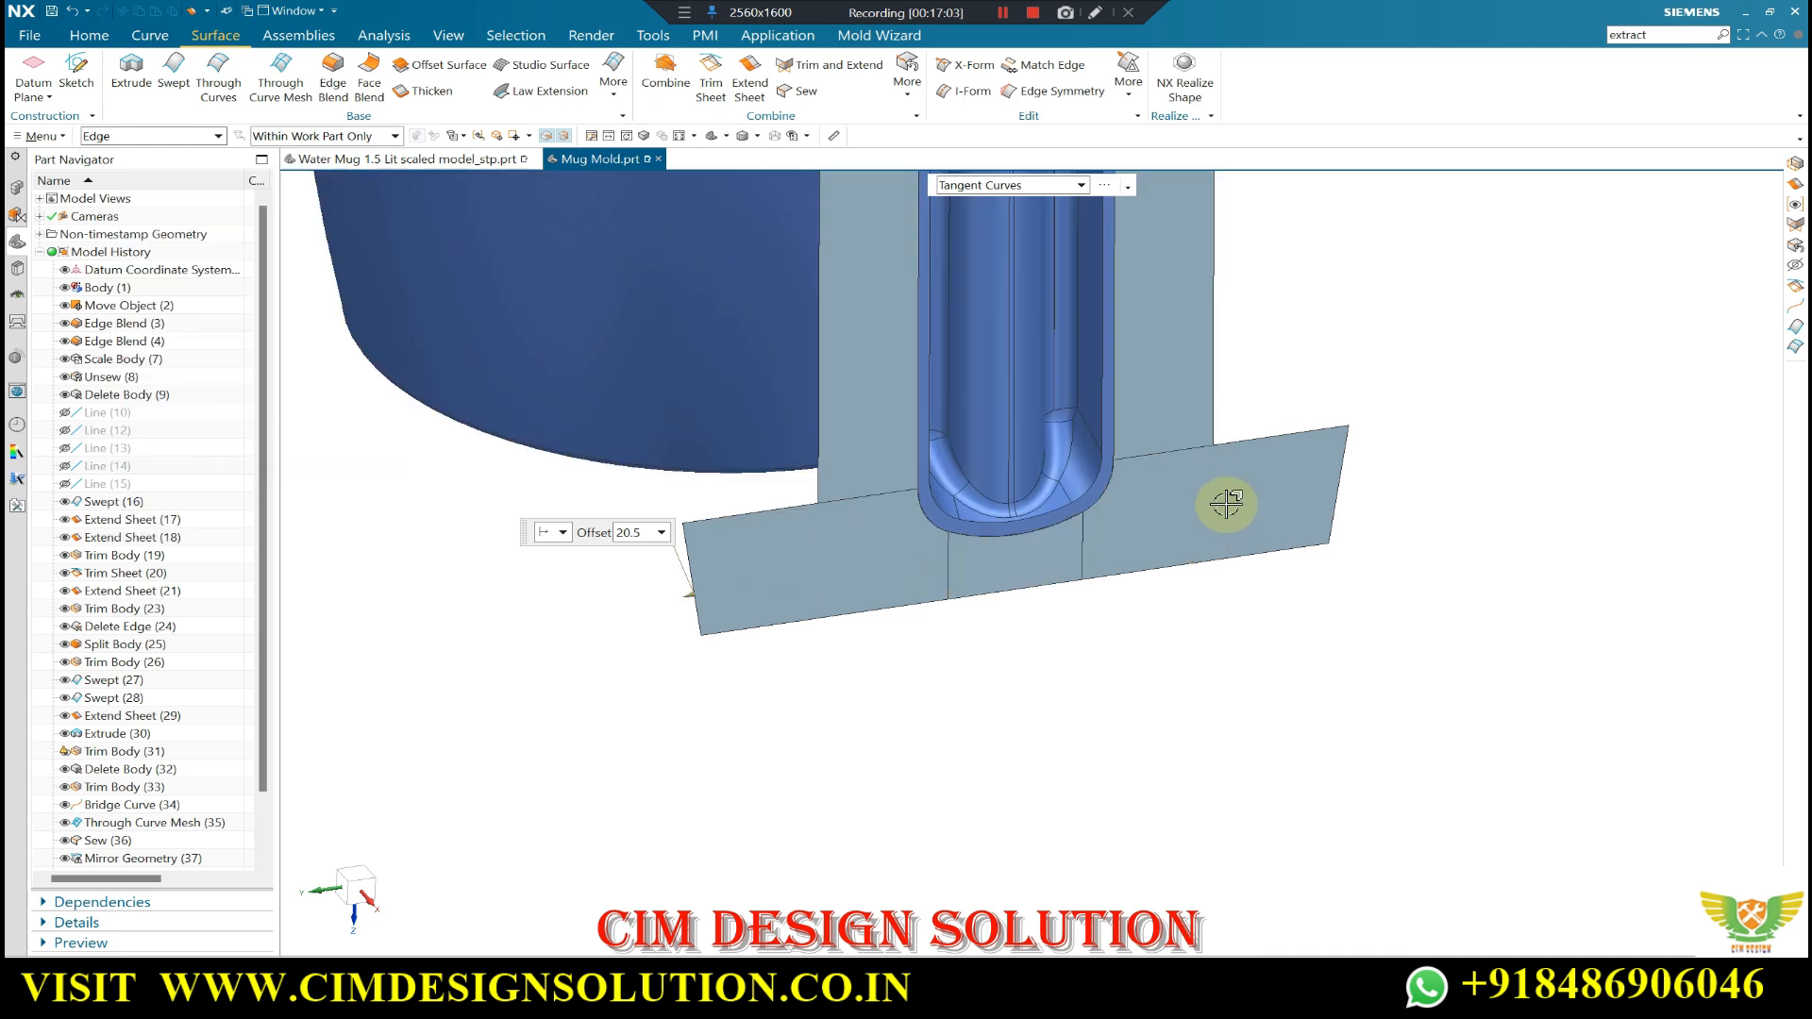
# - Trim both extended corner sheets with new planes through the side strips' lower outer corners, making their outer edges flush with the strips
pyautogui.click(90, 35)
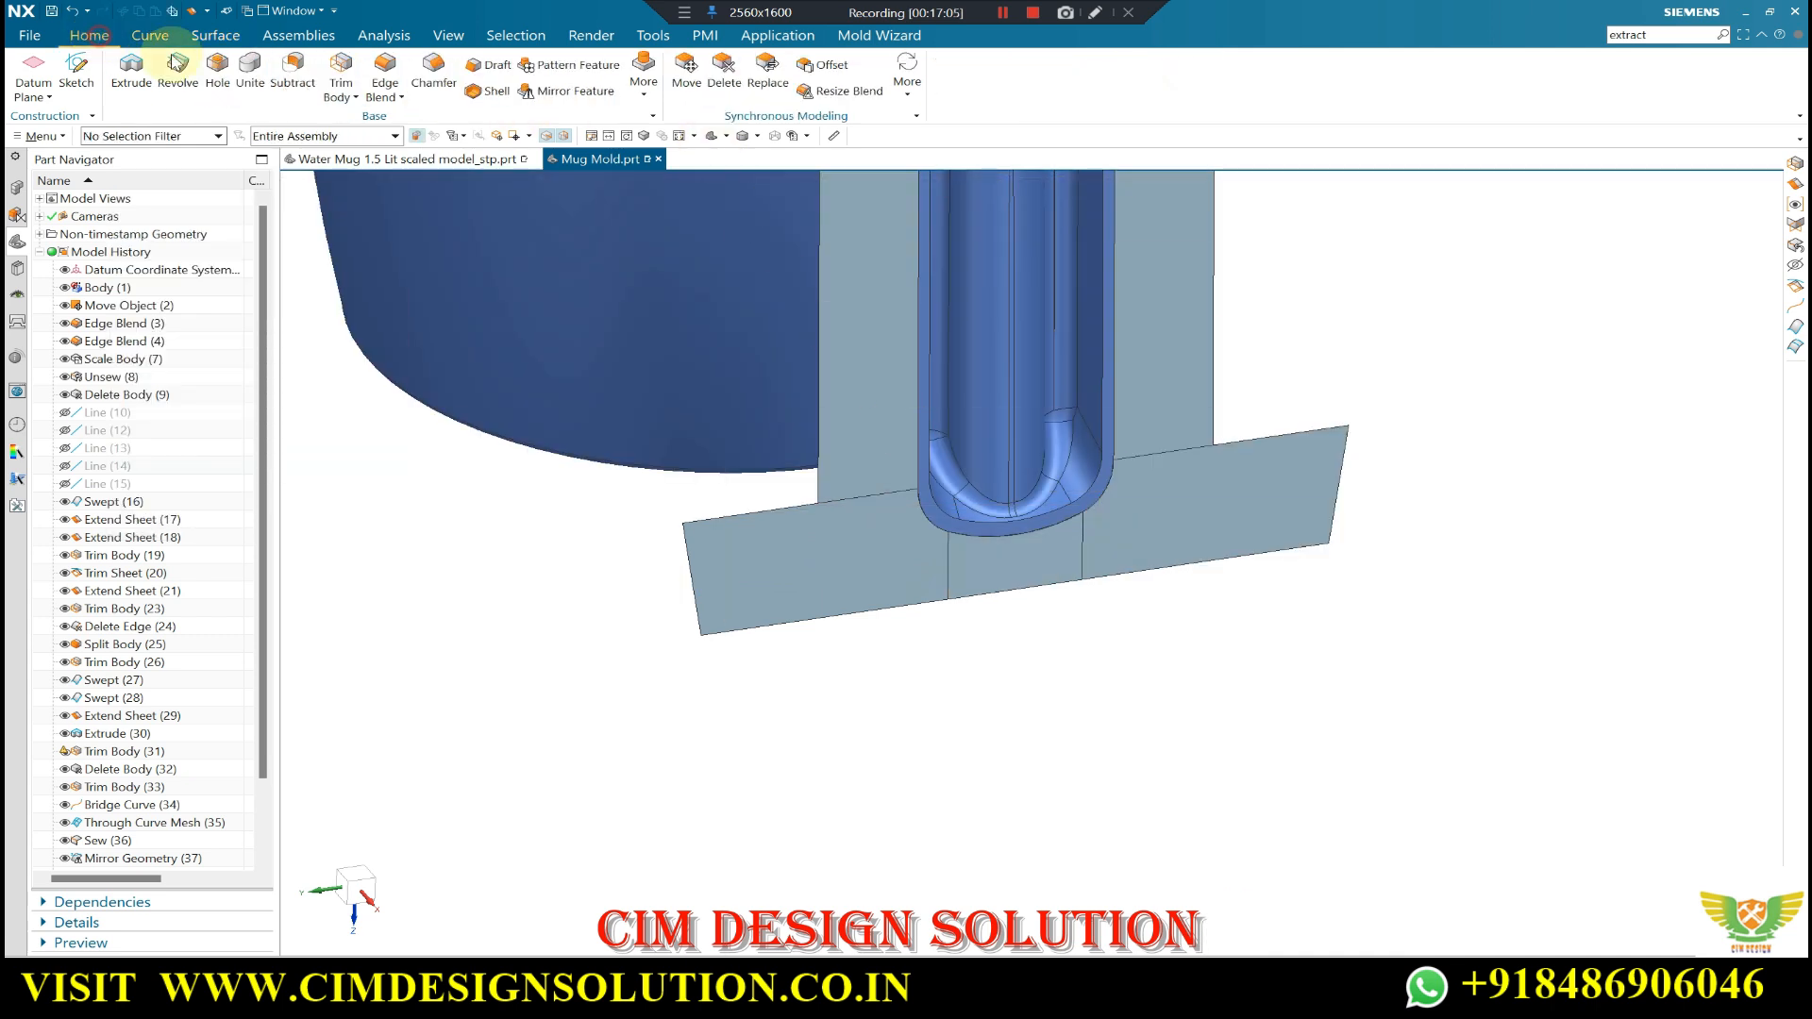
pyautogui.click(797, 609)
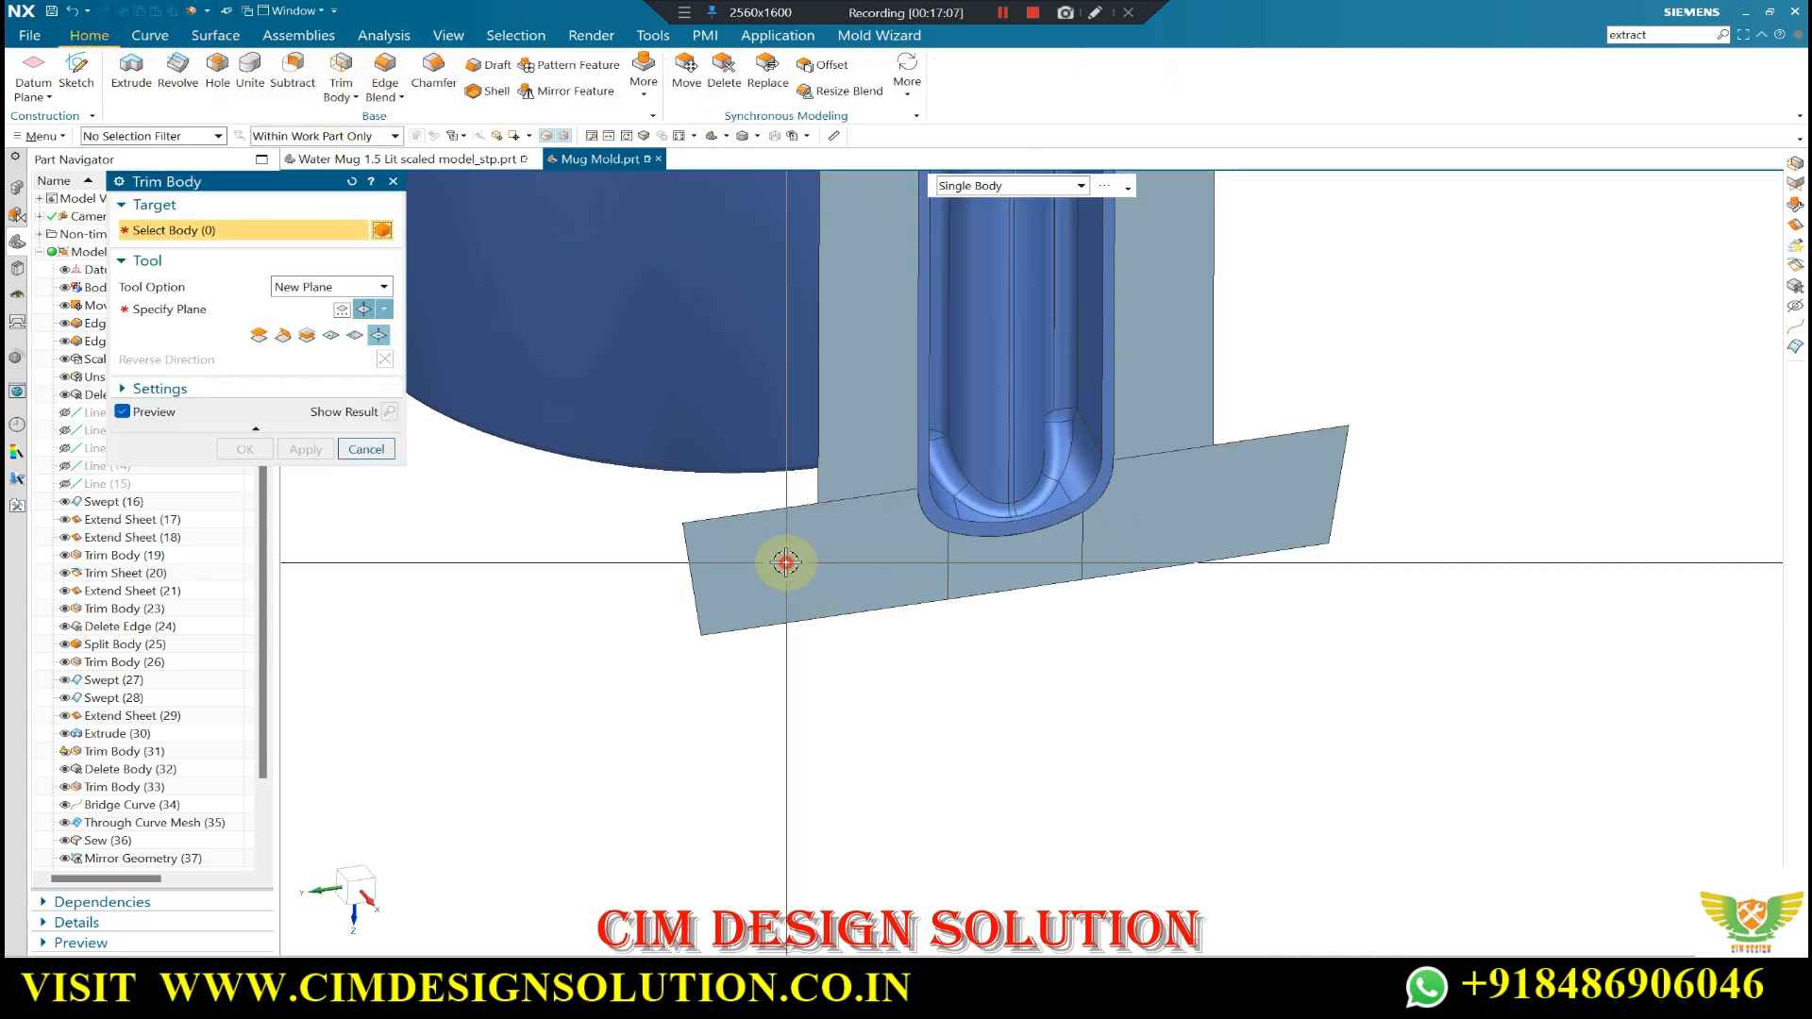
pyautogui.click(826, 522)
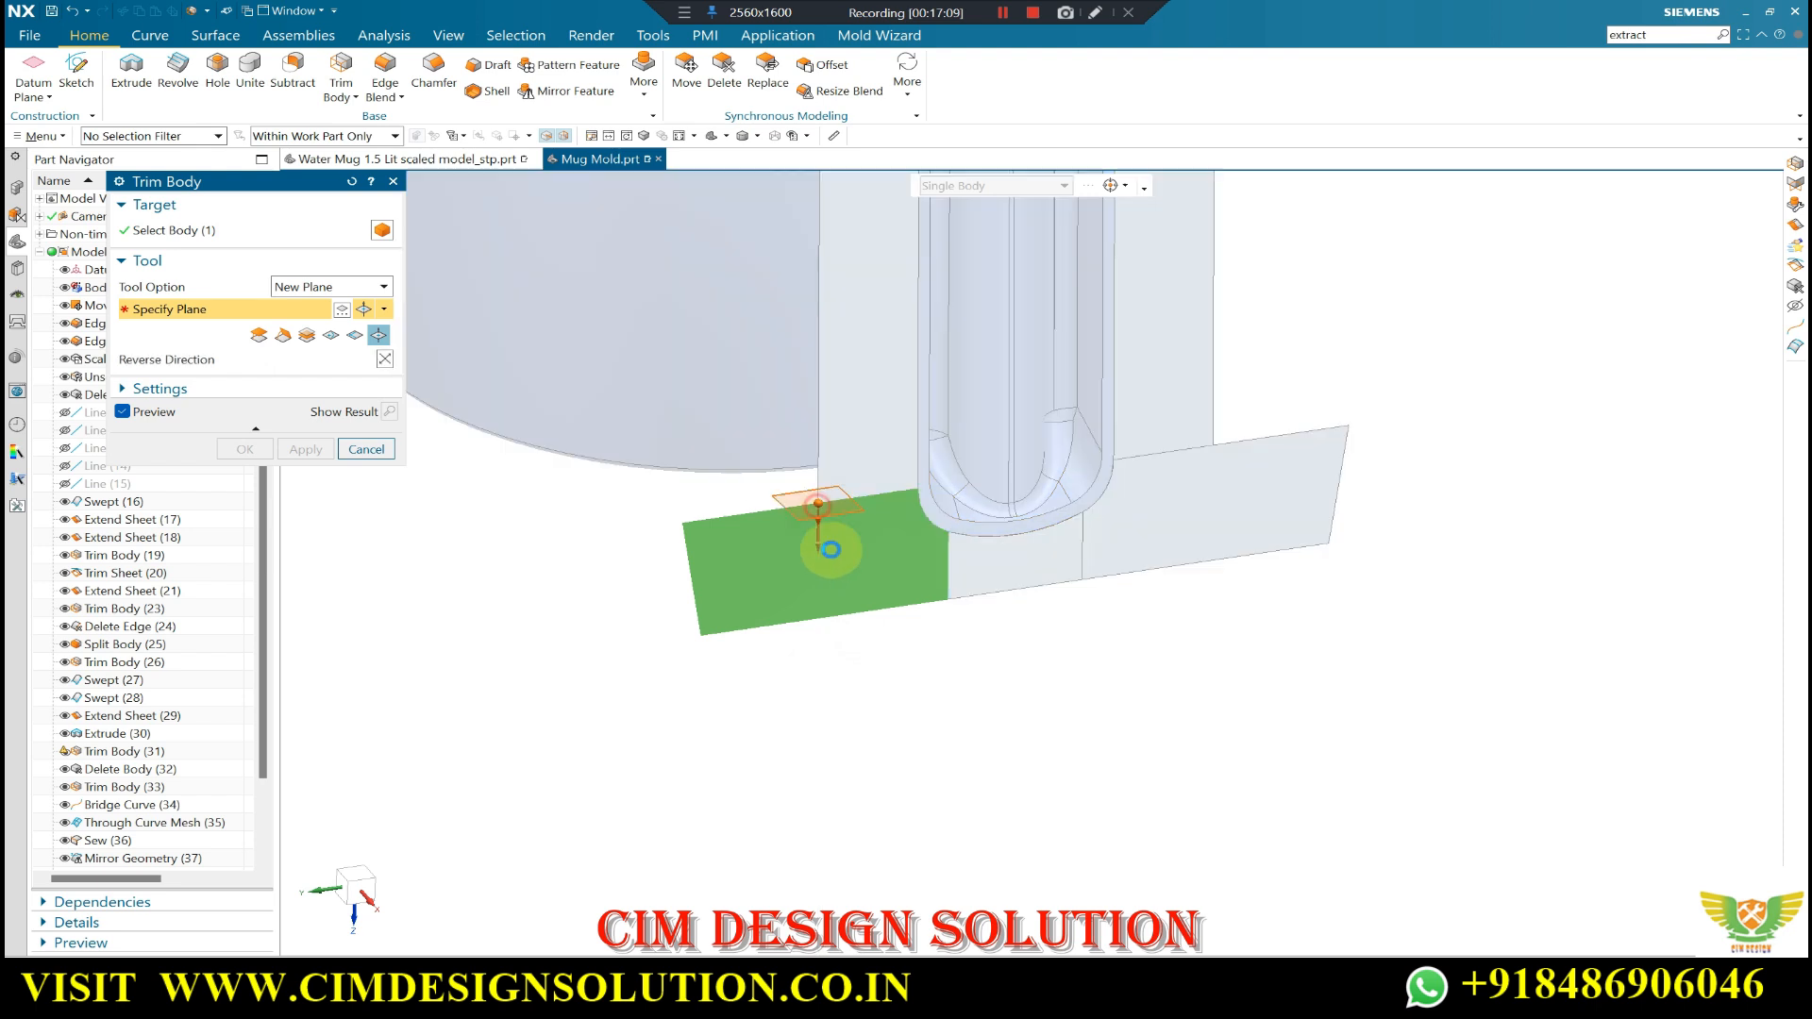
pyautogui.click(306, 449)
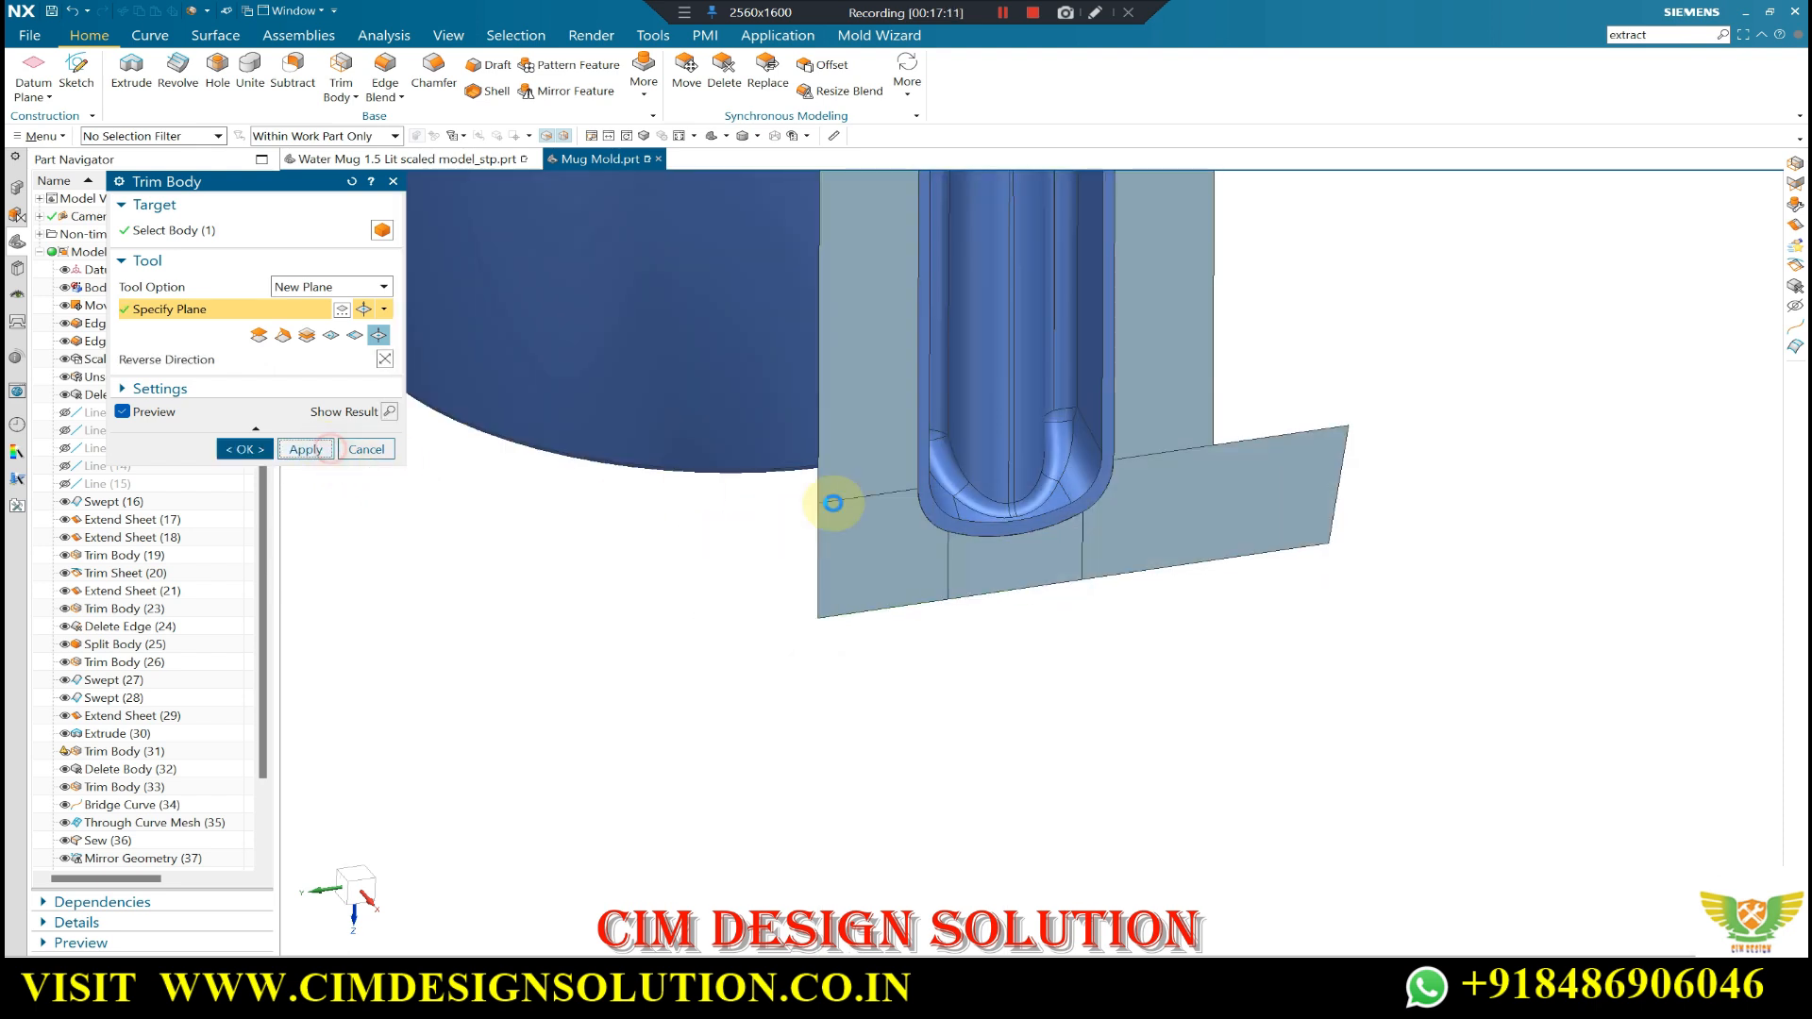
pyautogui.click(1206, 445)
pyautogui.click(1073, 558)
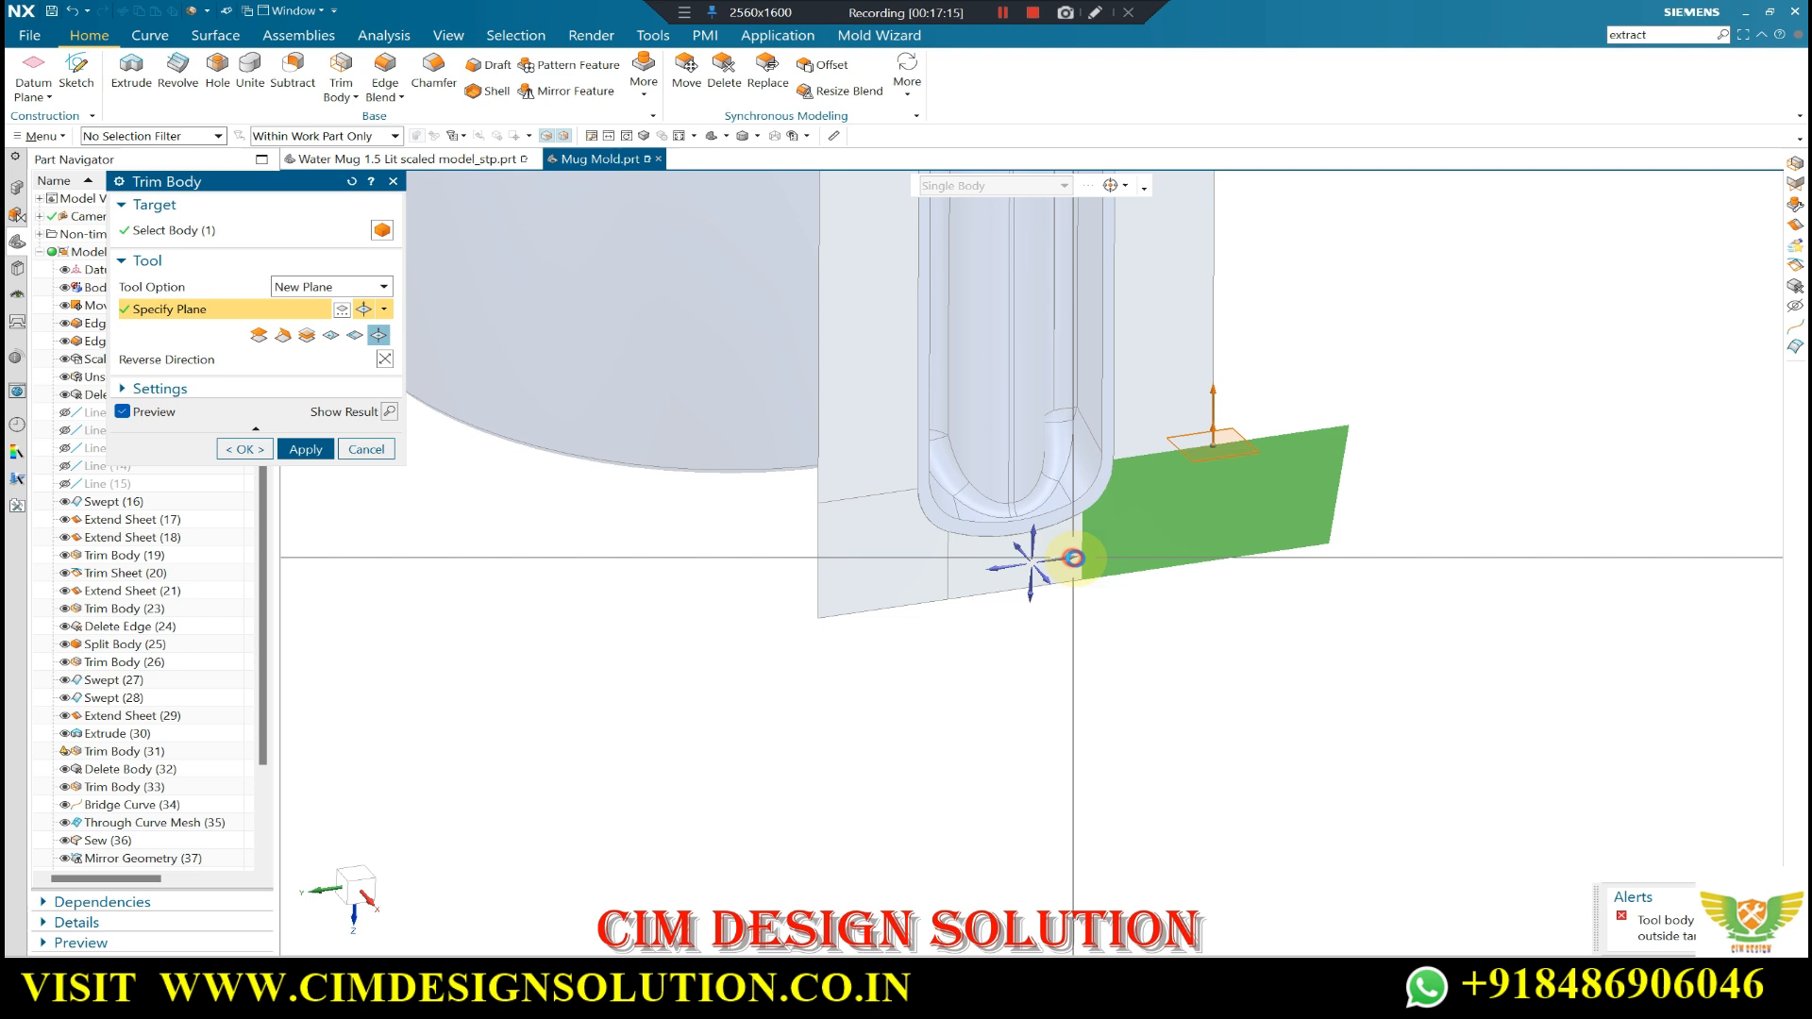
pyautogui.middleClick(1077, 561)
# - Examine the parting sheets around the handle and the area where the side strips meet the rim from above
pyautogui.scroll(-5, 1150, 579)
pyautogui.moveTo(1124, 534); pyautogui.dragTo(1020, 570, button='middle')
pyautogui.scroll(8, 982, 524)
pyautogui.scroll(-7, 982, 550)
pyautogui.press('F8')
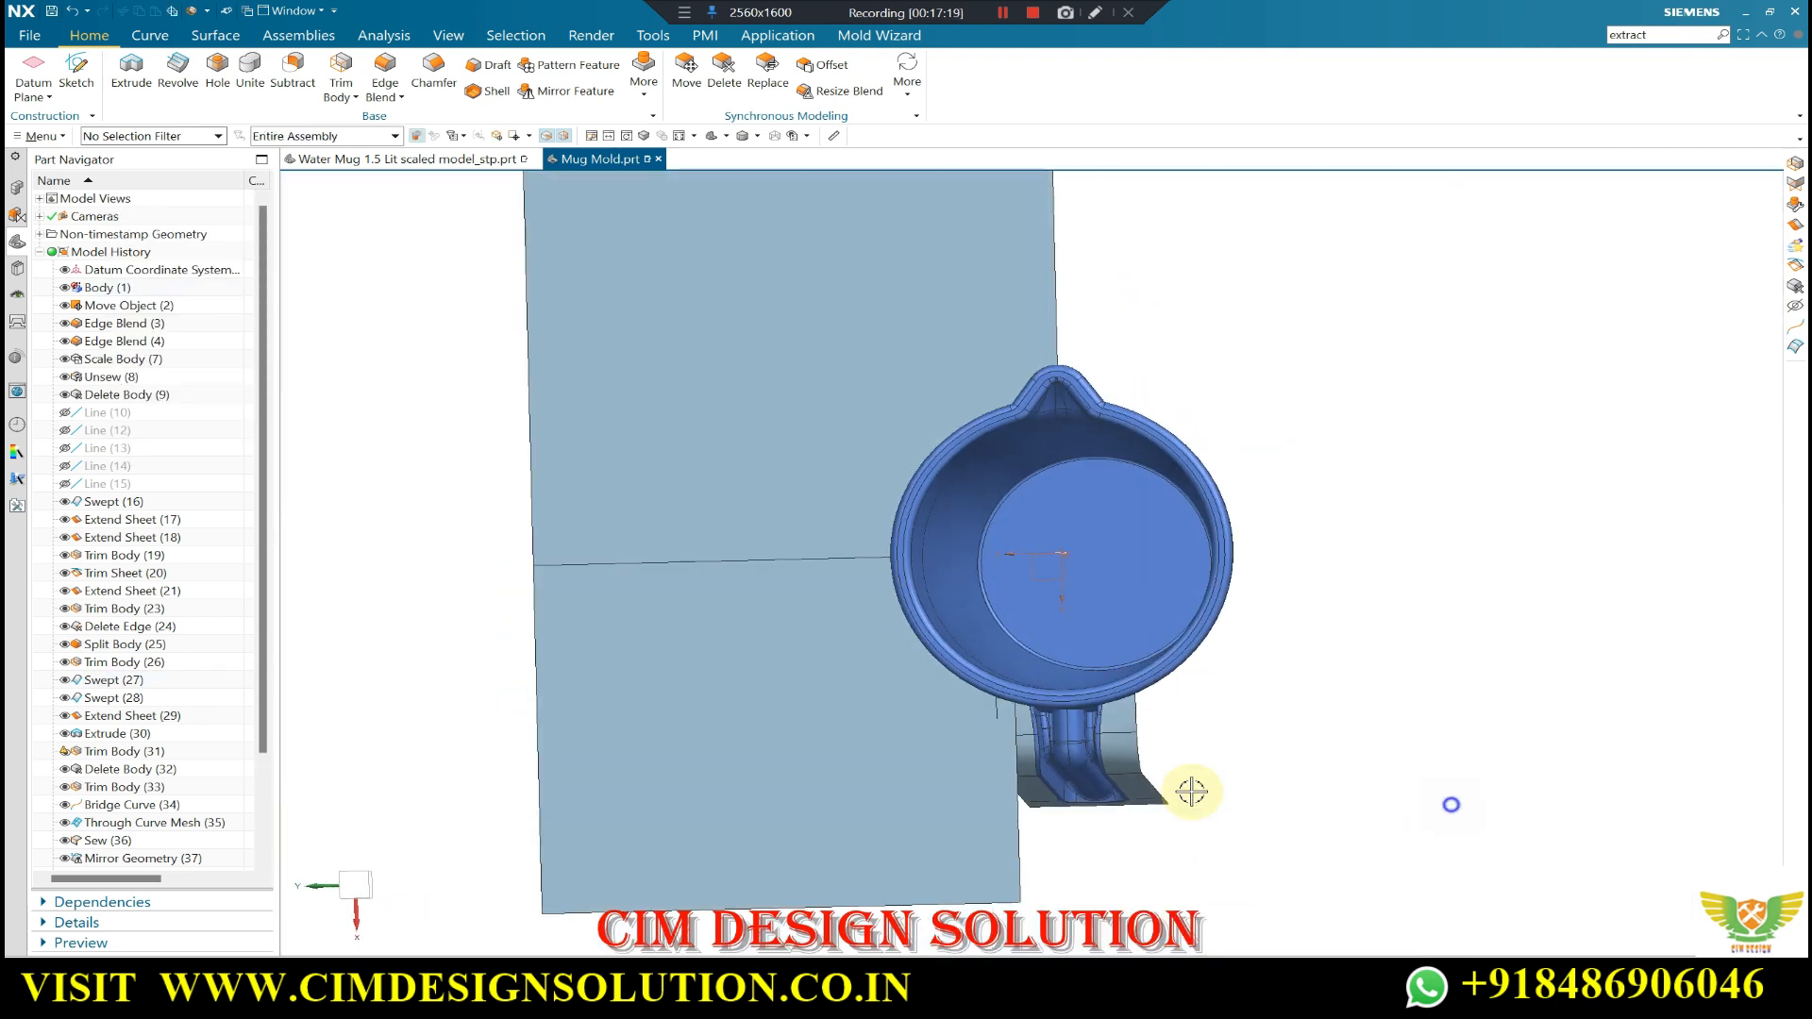
pyautogui.scroll(4, 1055, 741)
pyautogui.moveTo(1055, 741); pyautogui.dragTo(1004, 632, button='middle')
pyautogui.scroll(-1, 986, 637)
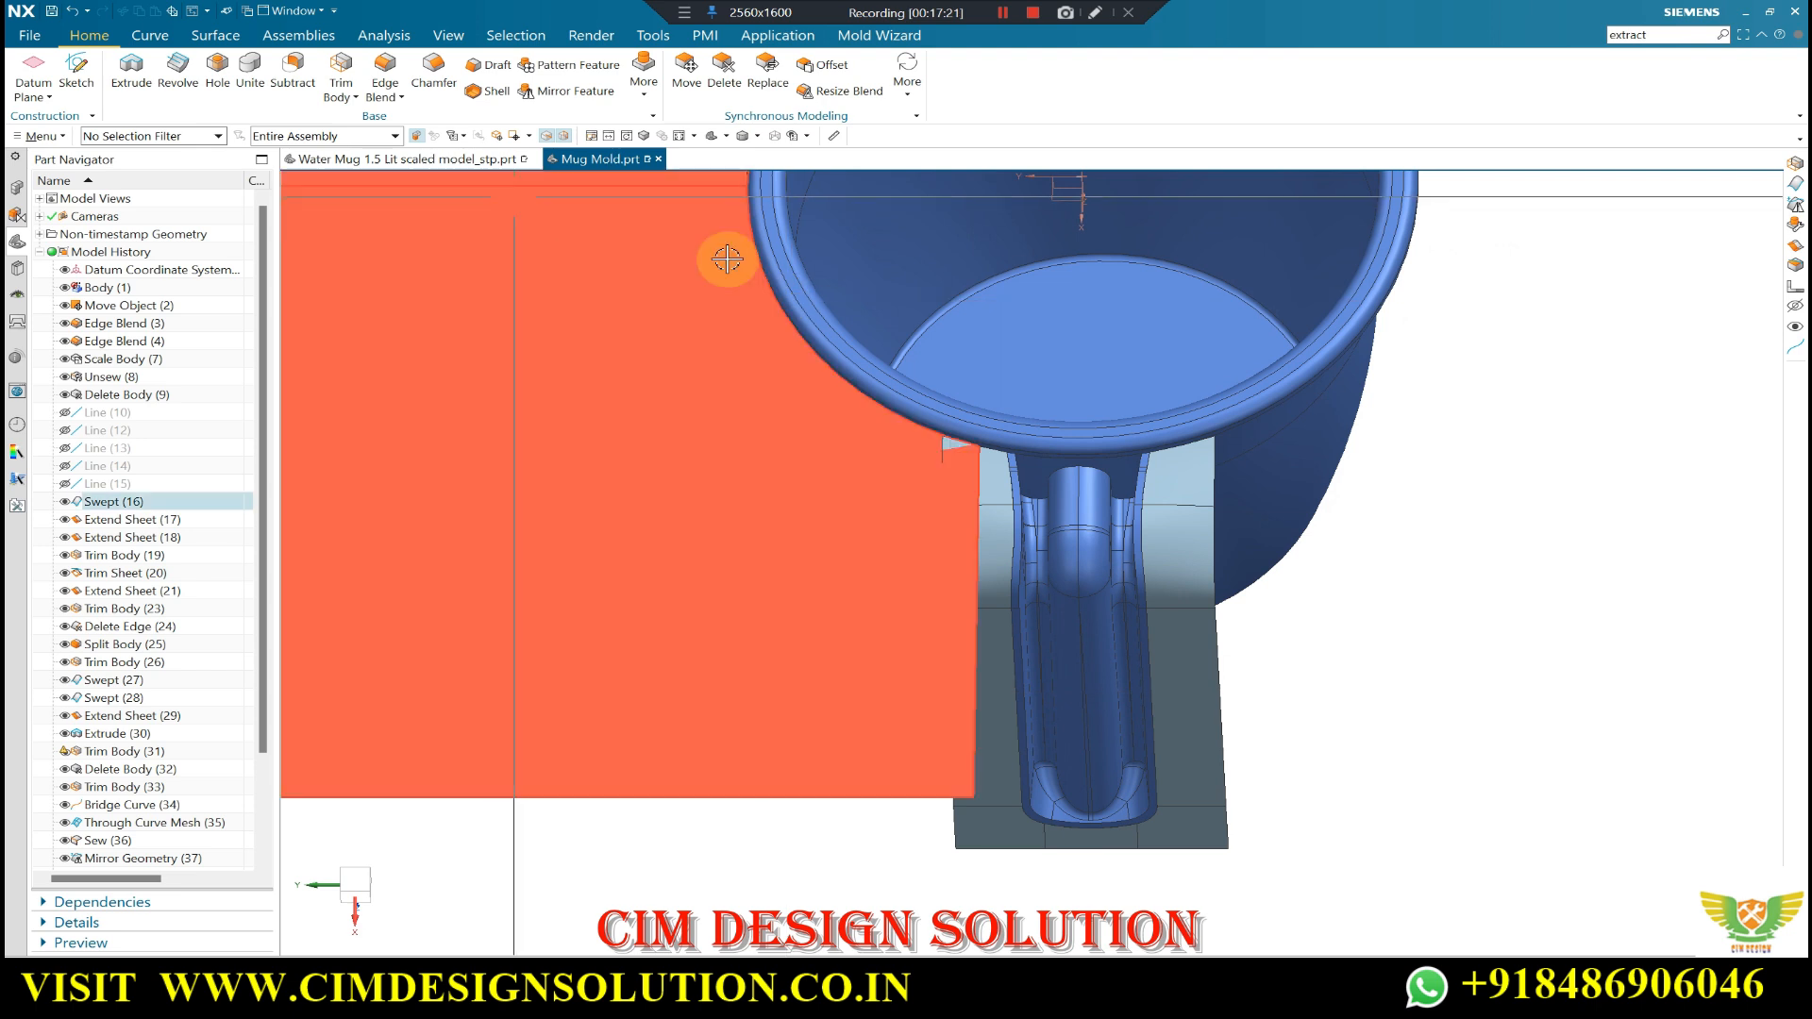
pyautogui.scroll(-2, 1208, 538)
pyautogui.moveTo(1209, 538); pyautogui.dragTo(1188, 479, button='middle')
pyautogui.scroll(4, 1188, 478)
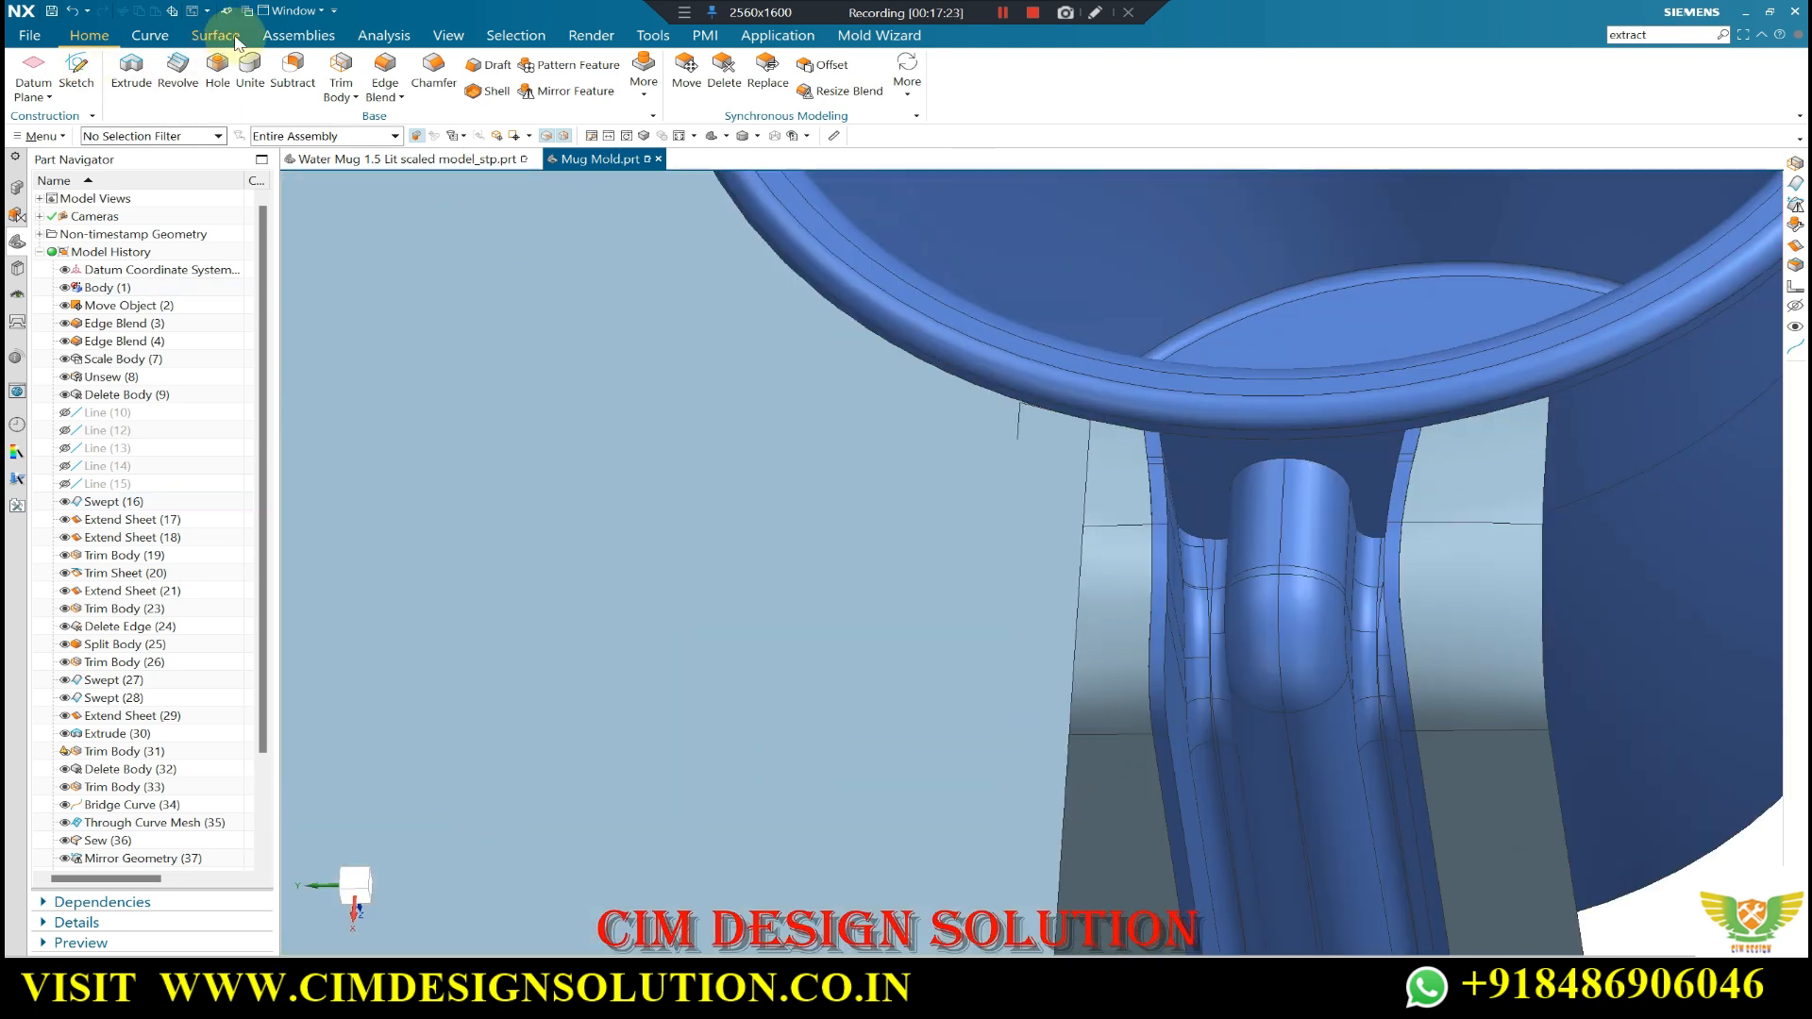
# - Measure the projected distance along a vector between the side strip's upper outer corner and the handle's edge near the rim
pyautogui.click(373, 37)
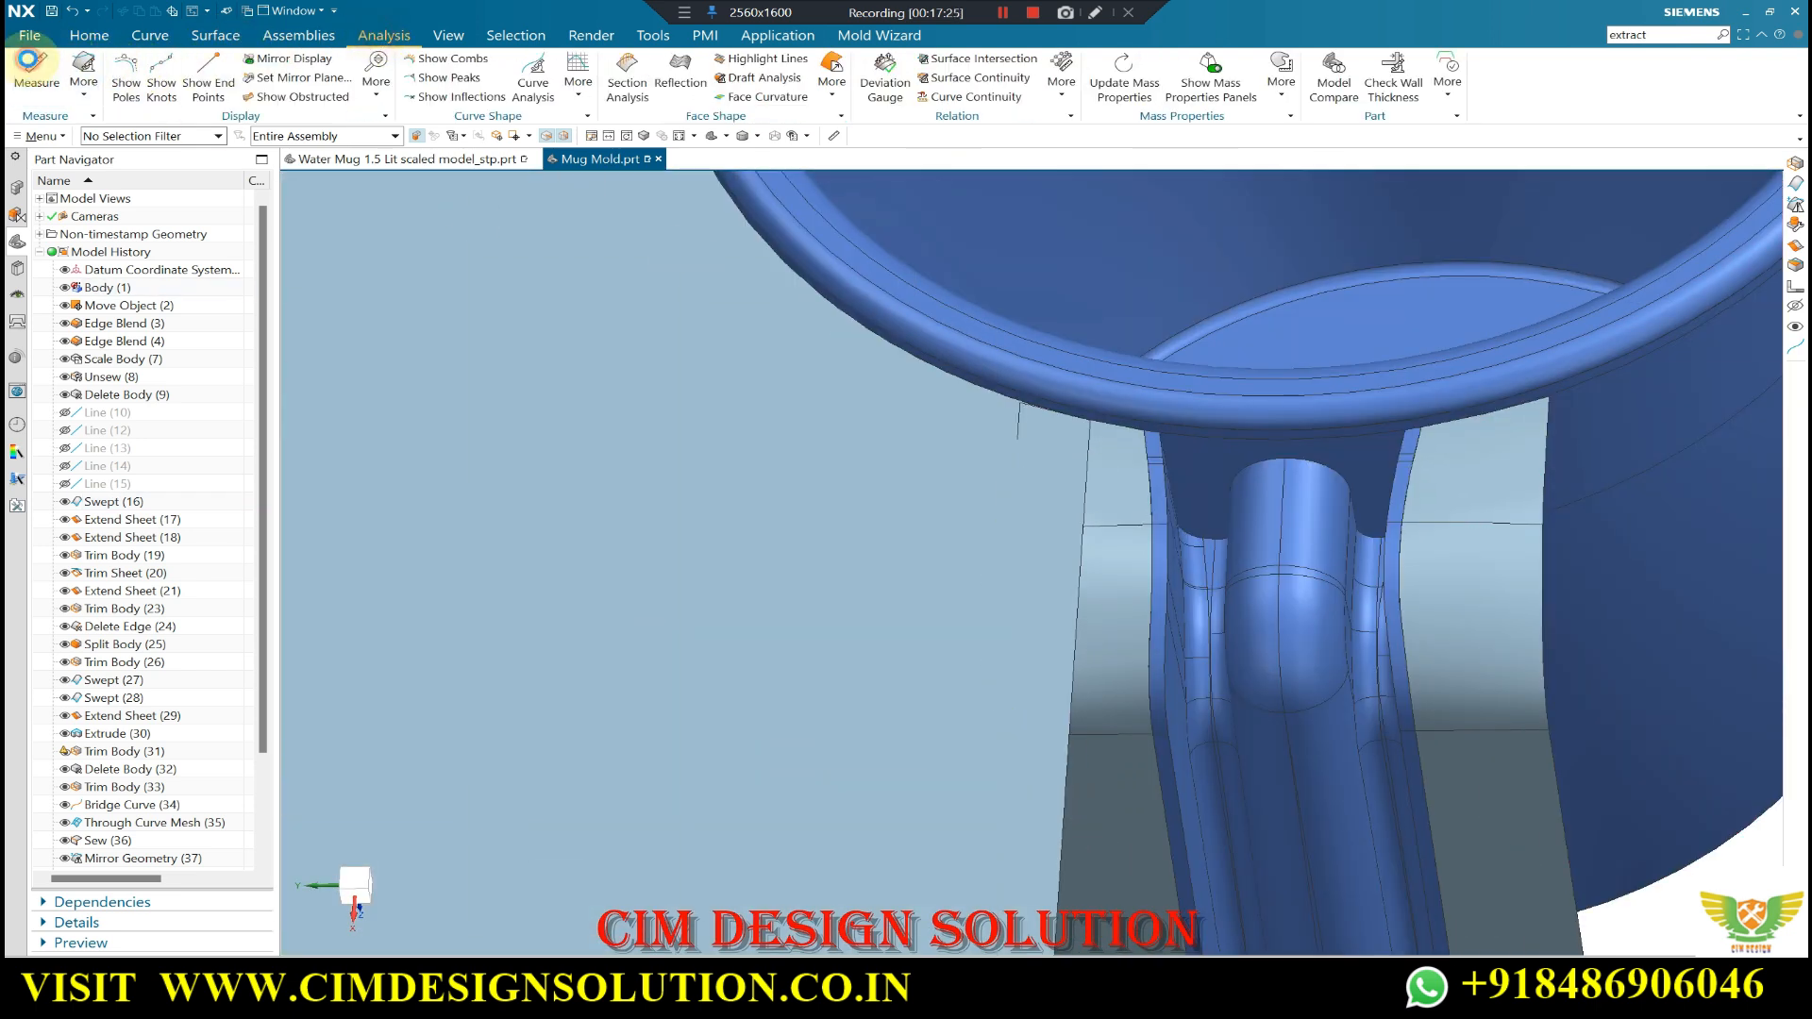
pyautogui.click(28, 60)
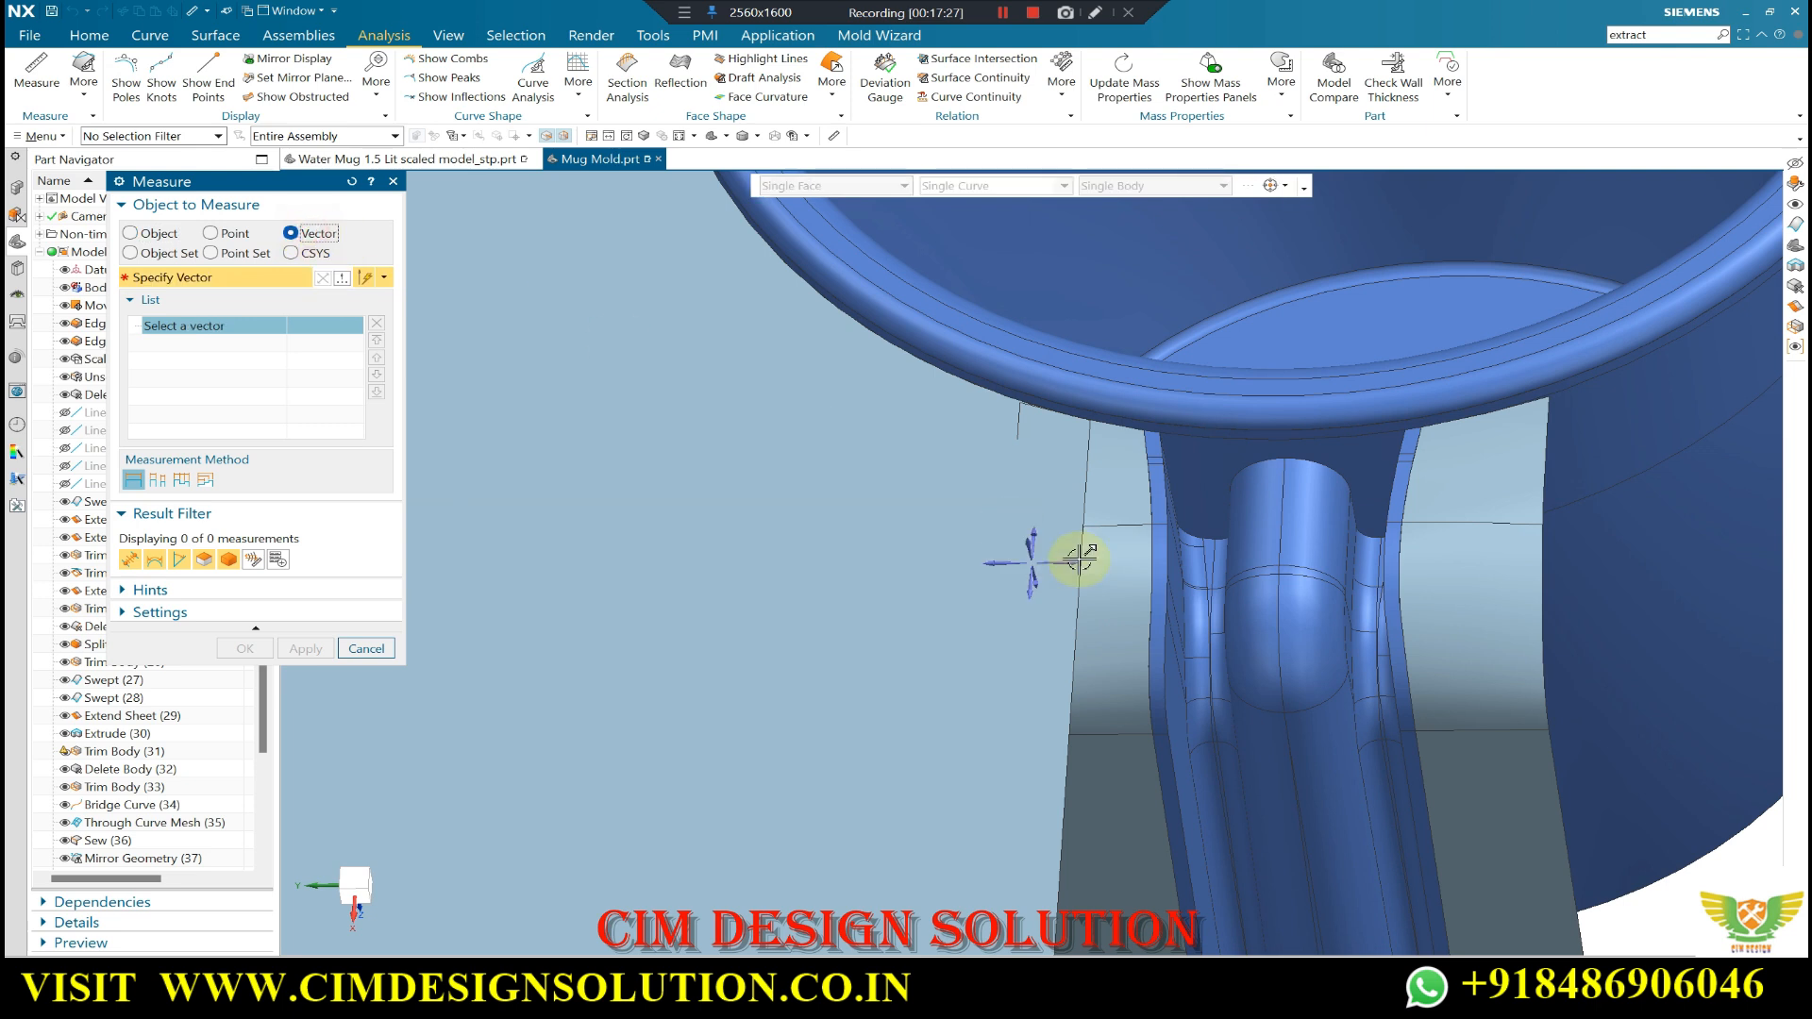
pyautogui.click(1051, 563)
pyautogui.scroll(4, 1092, 433)
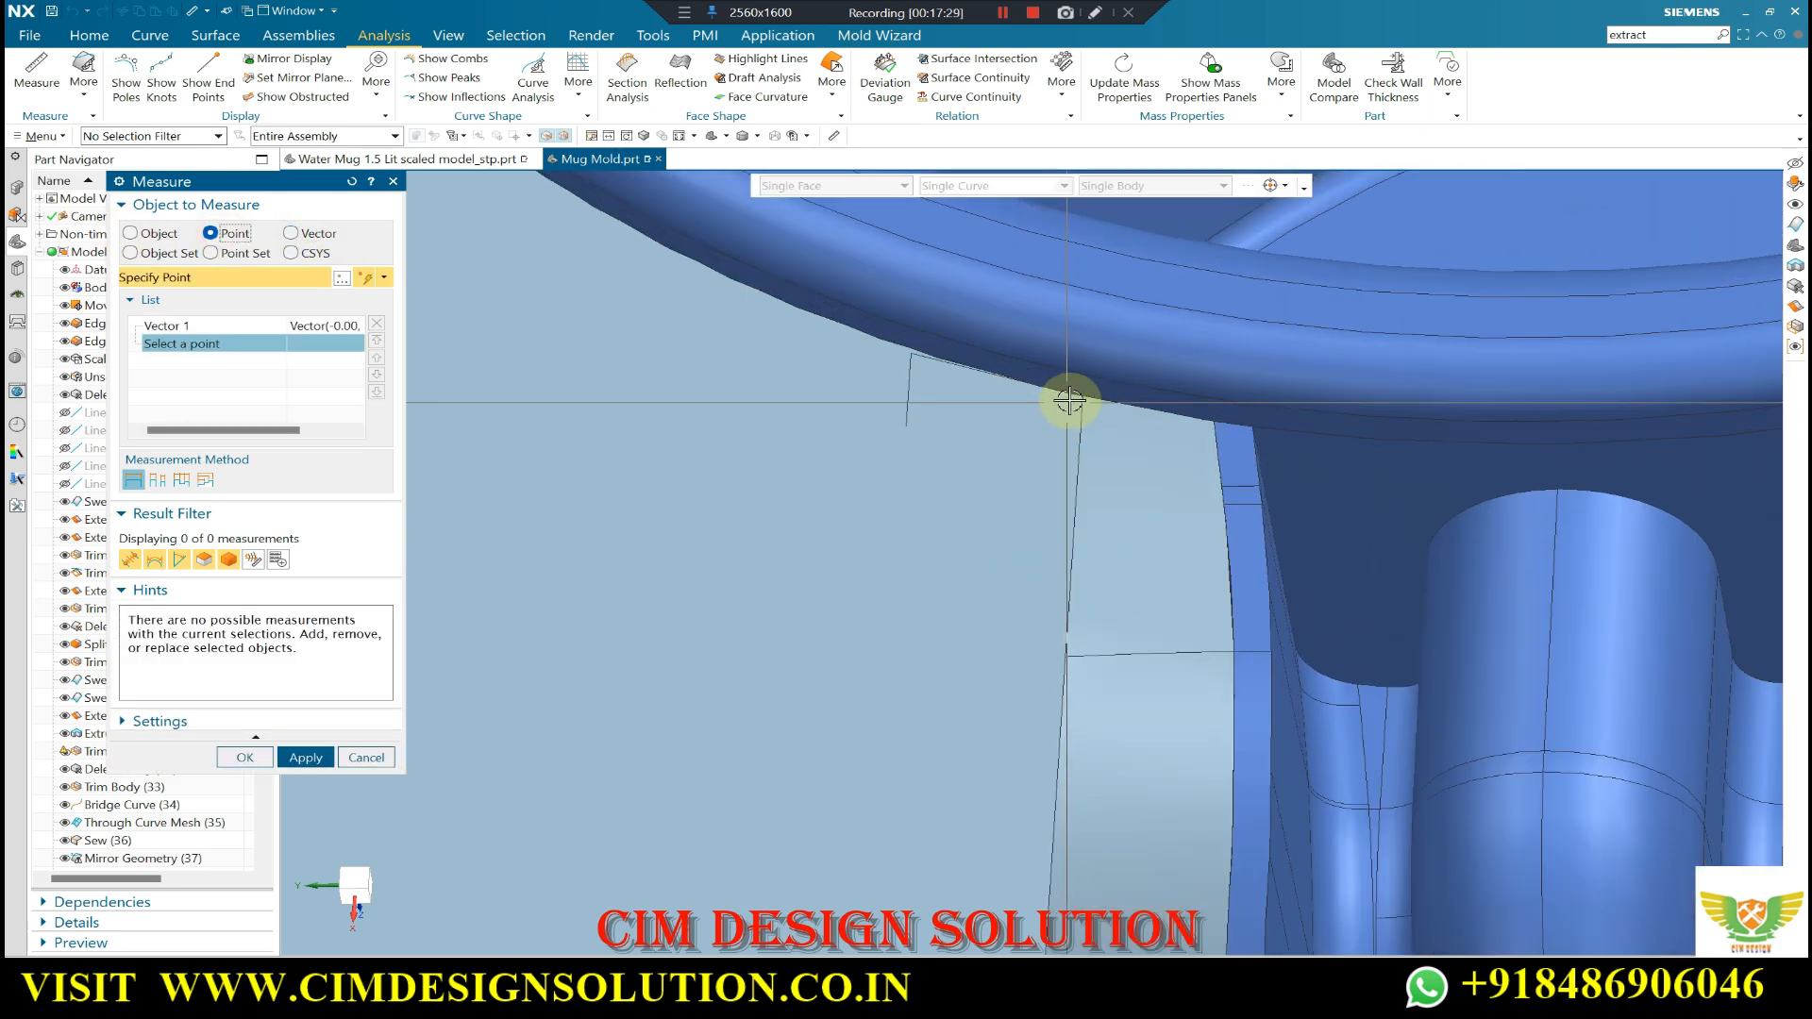
pyautogui.click(1079, 396)
pyautogui.click(1215, 425)
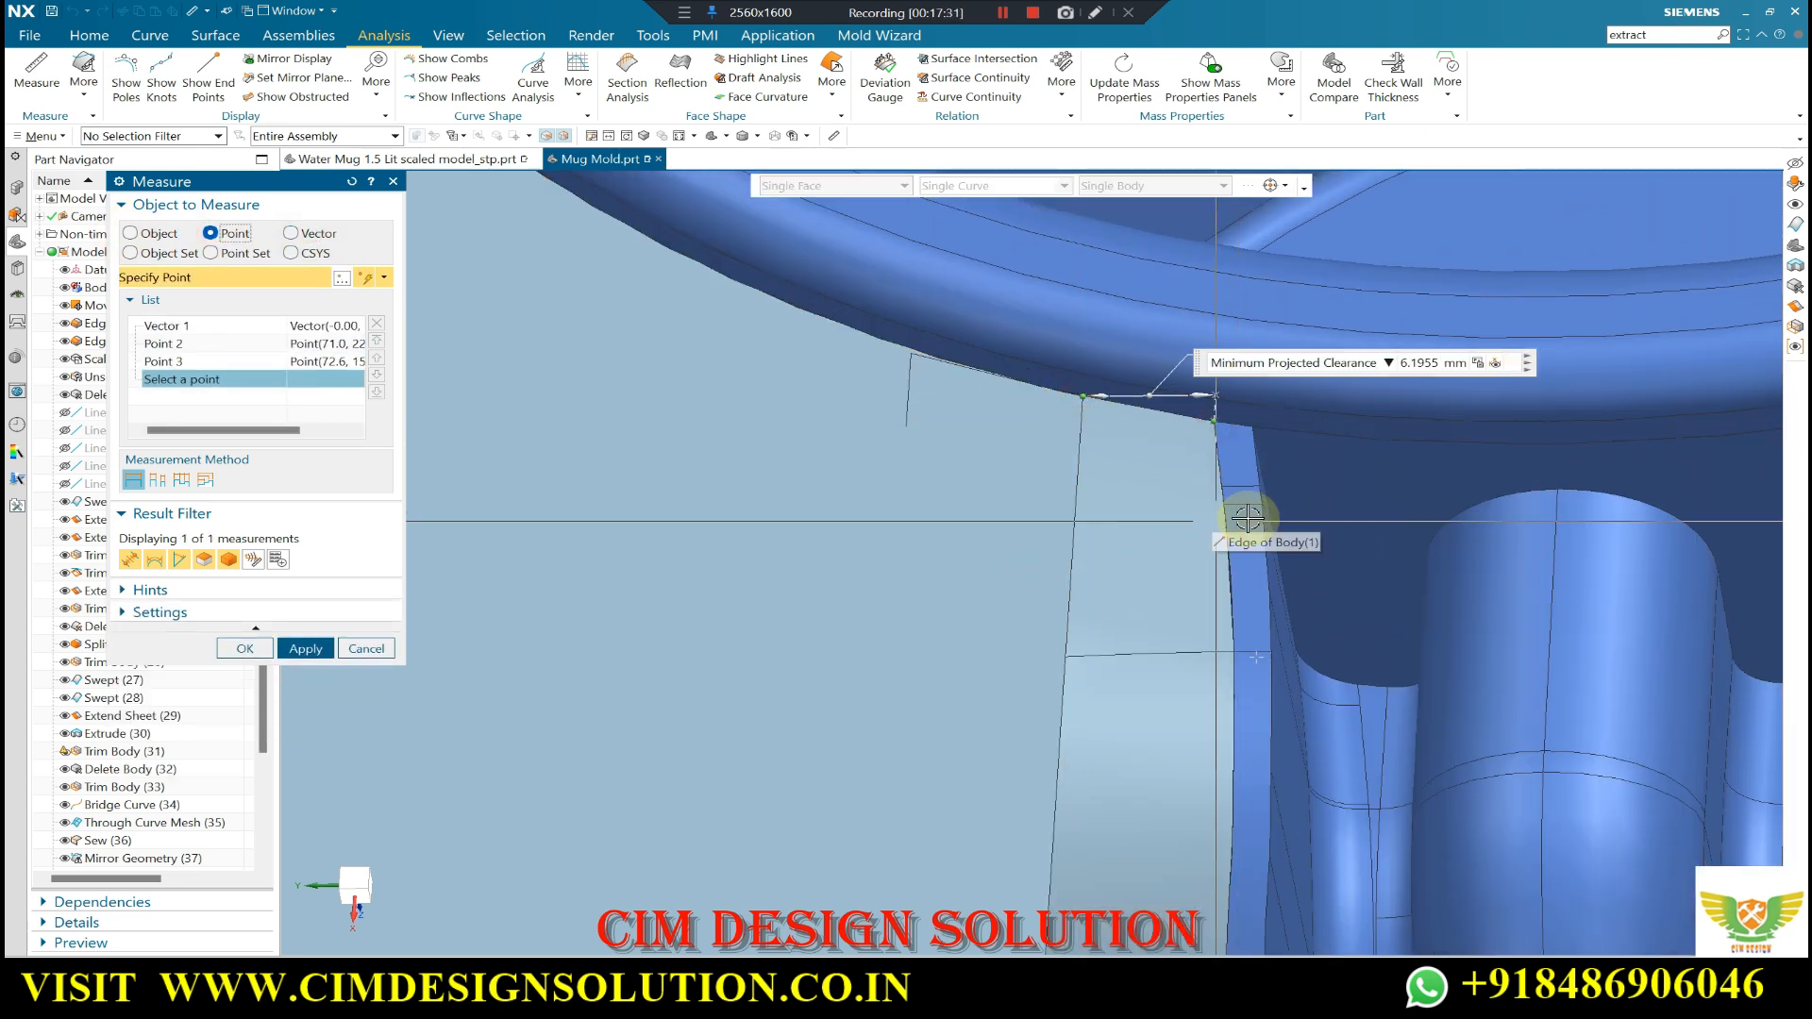
pyautogui.press('Escape')
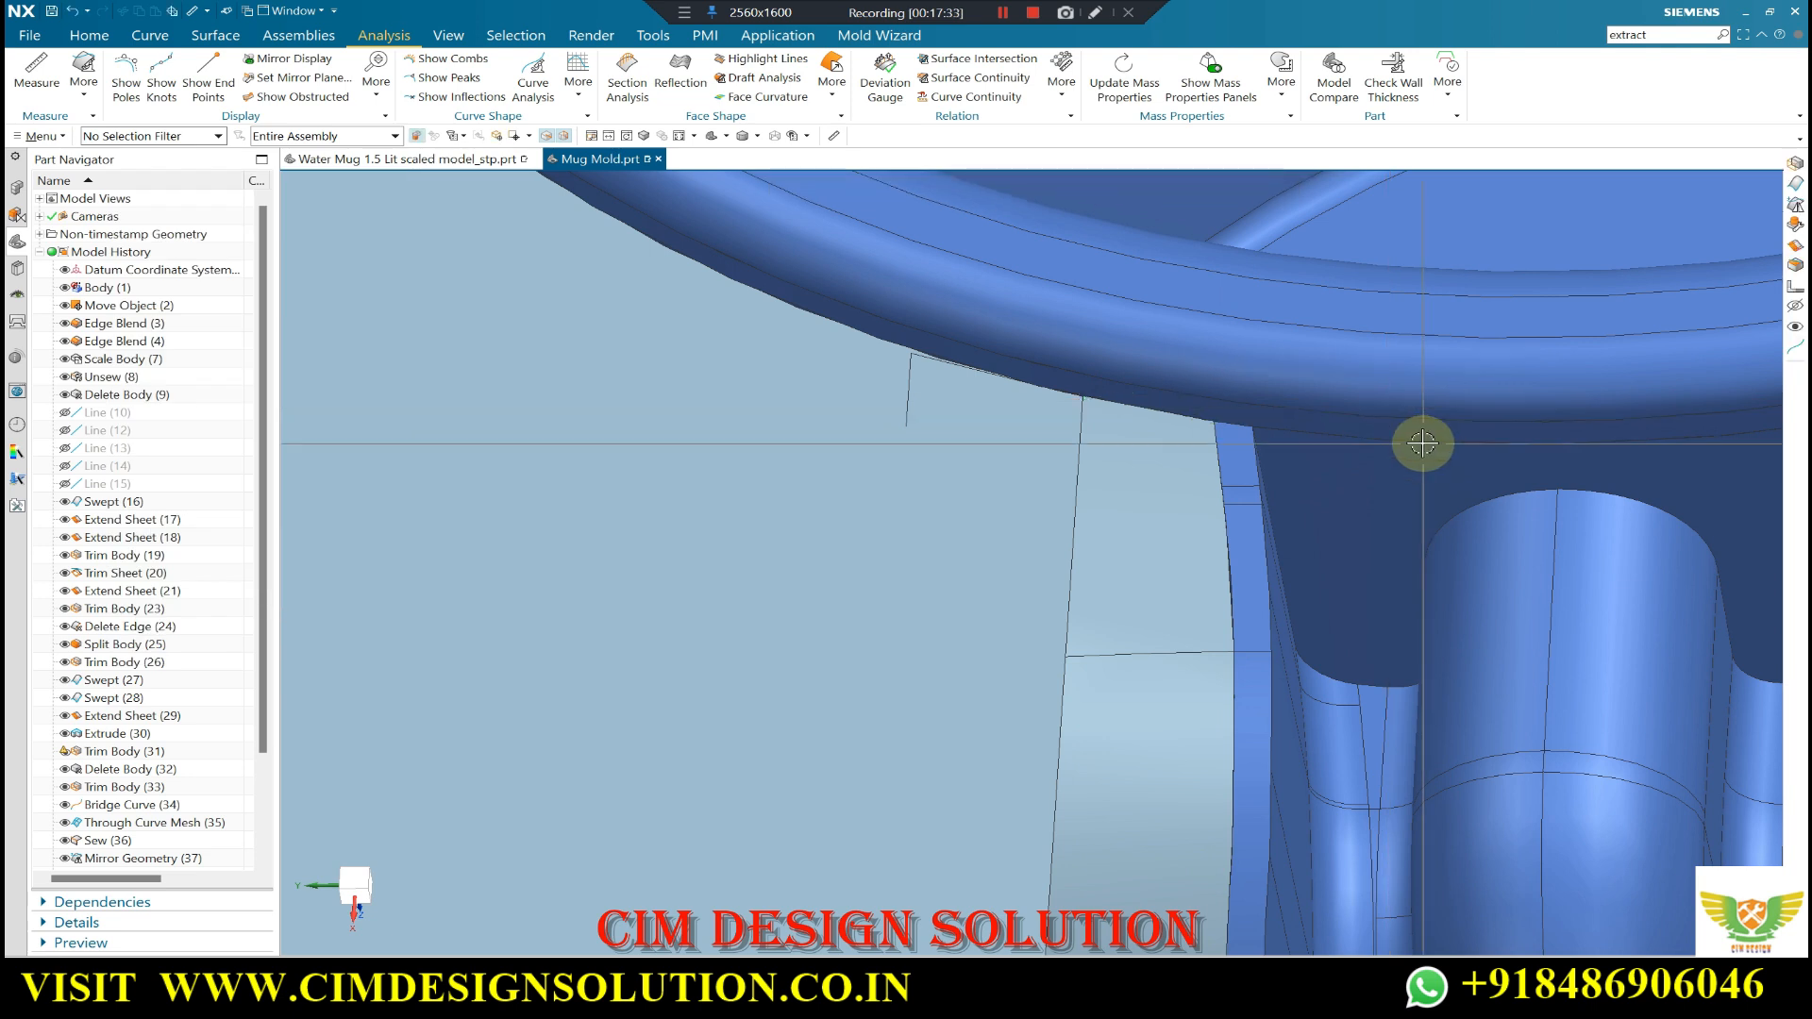
pyautogui.scroll(-6, 1066, 455)
pyautogui.moveTo(1067, 455); pyautogui.dragTo(1121, 425, button='middle')
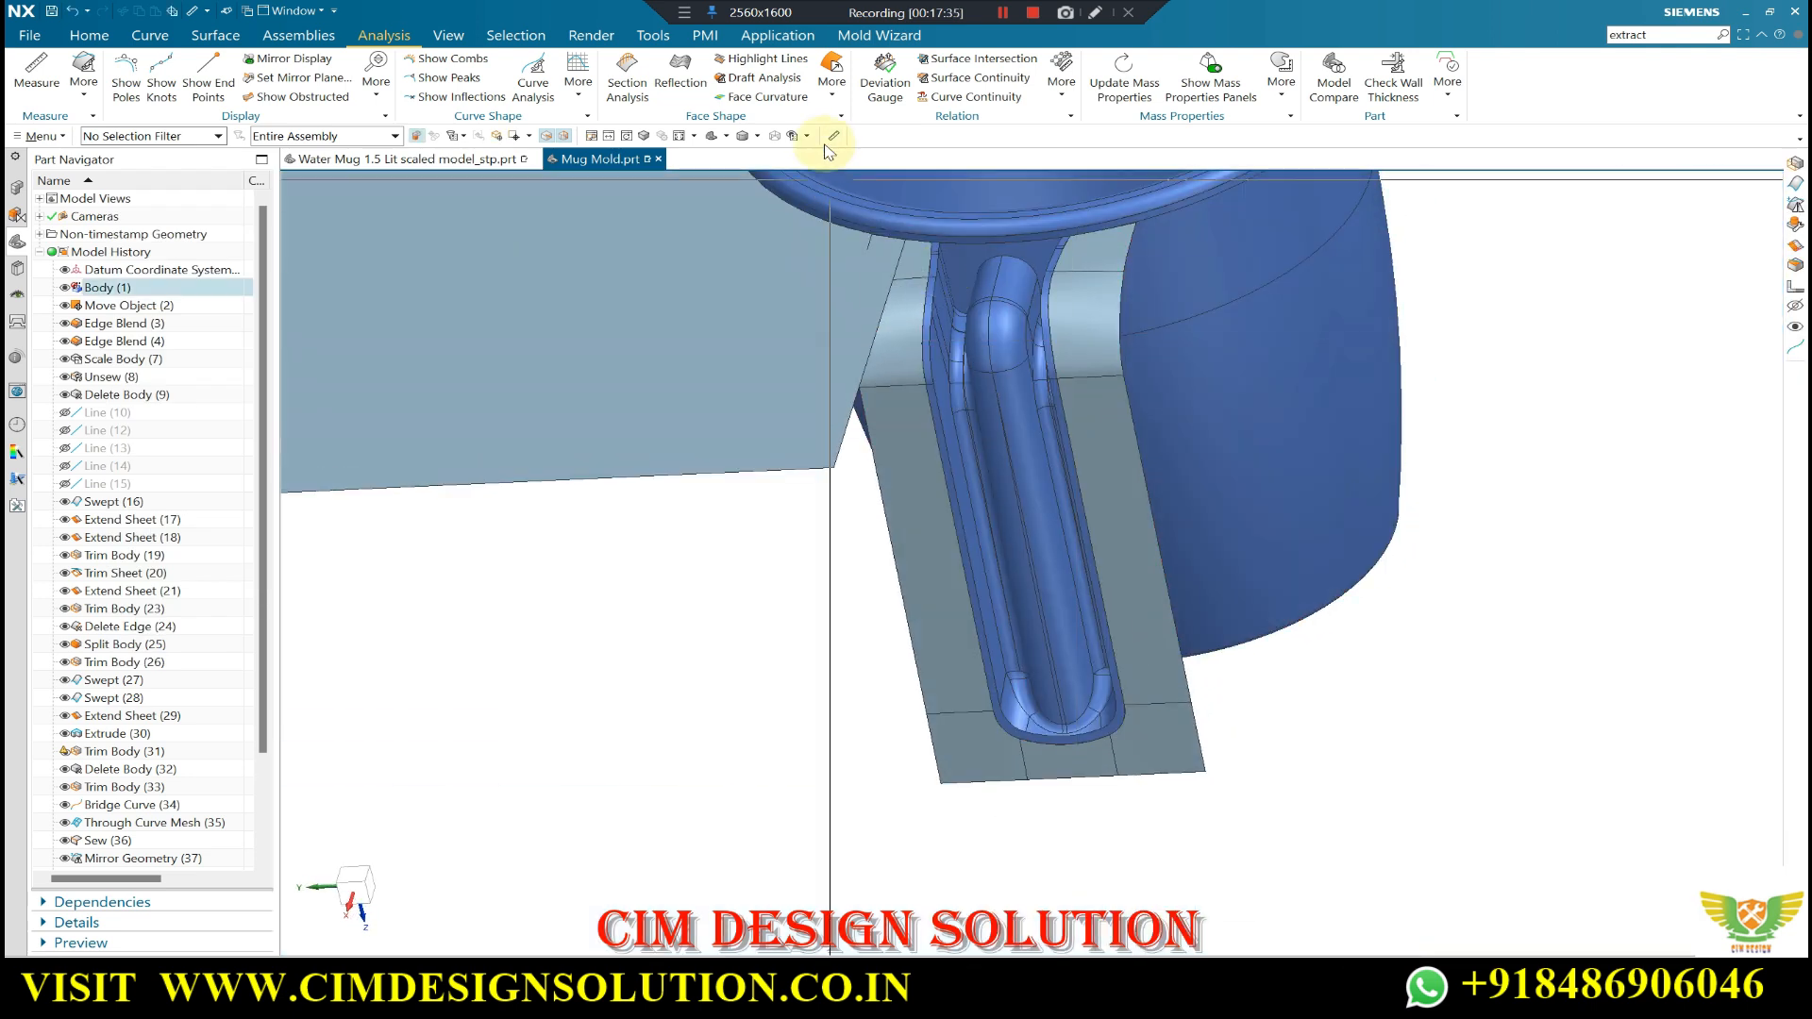
pyautogui.scroll(-3, 969, 502)
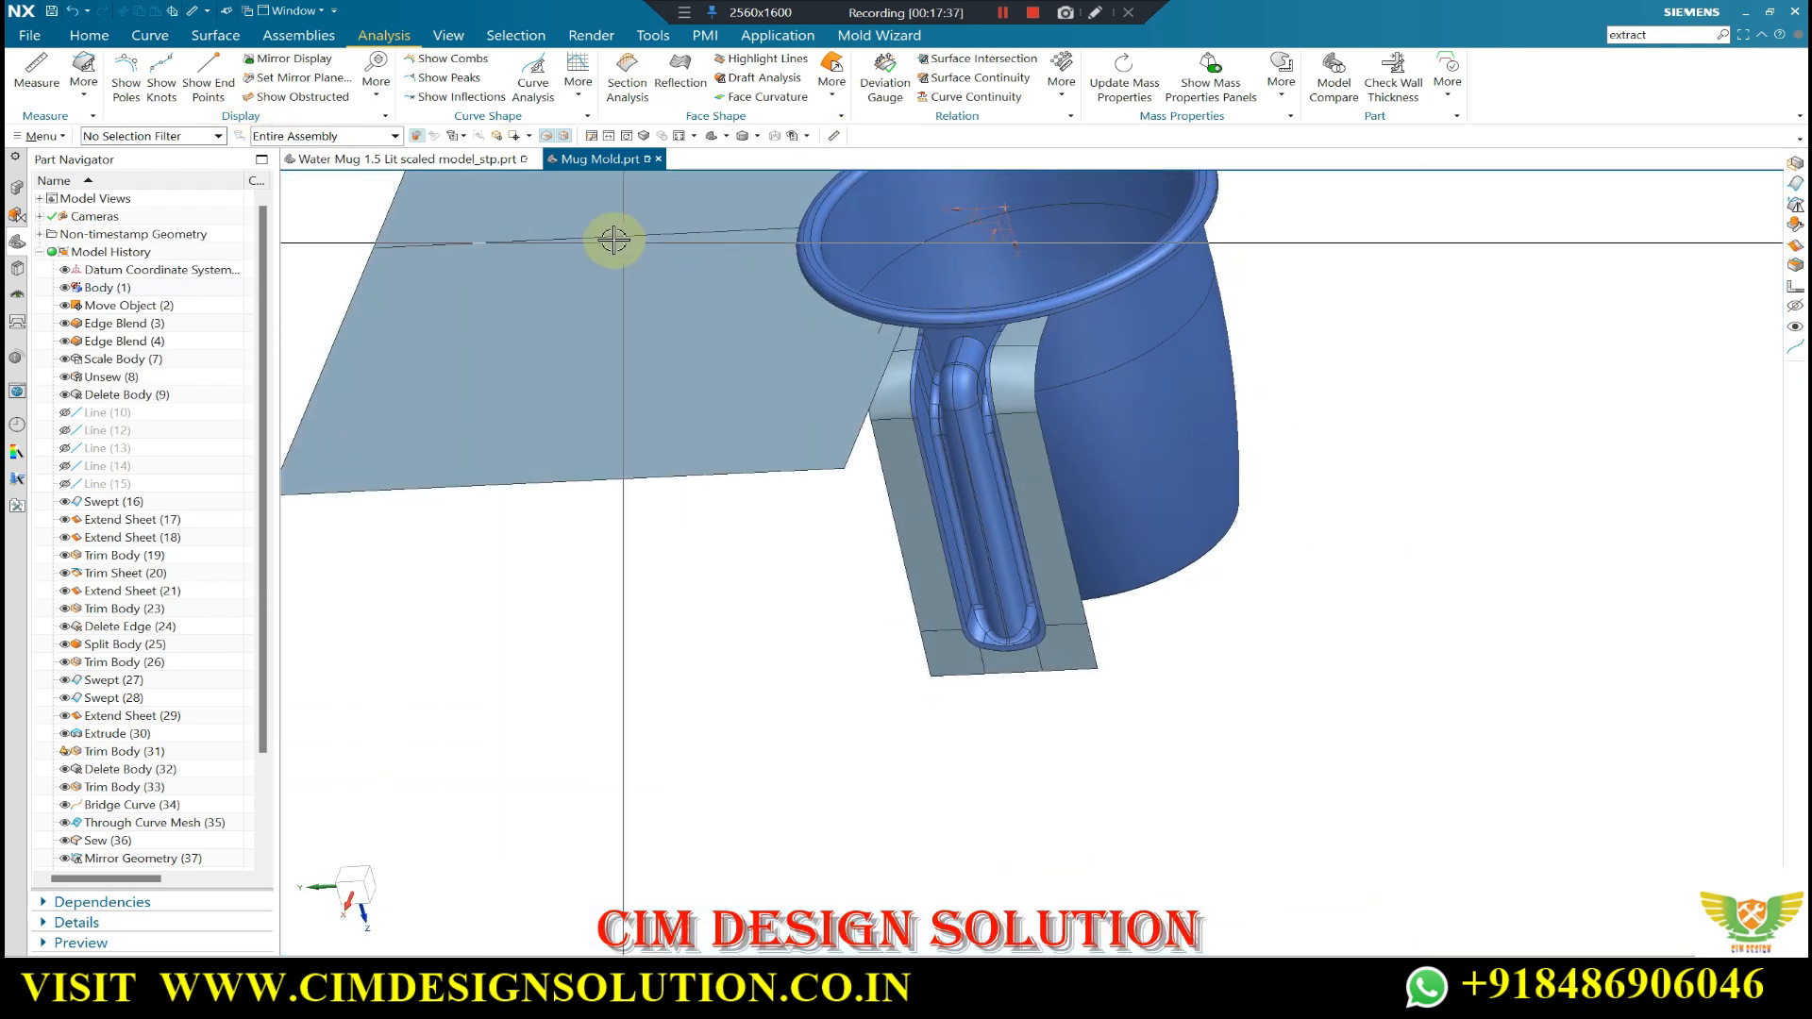
pyautogui.click(215, 35)
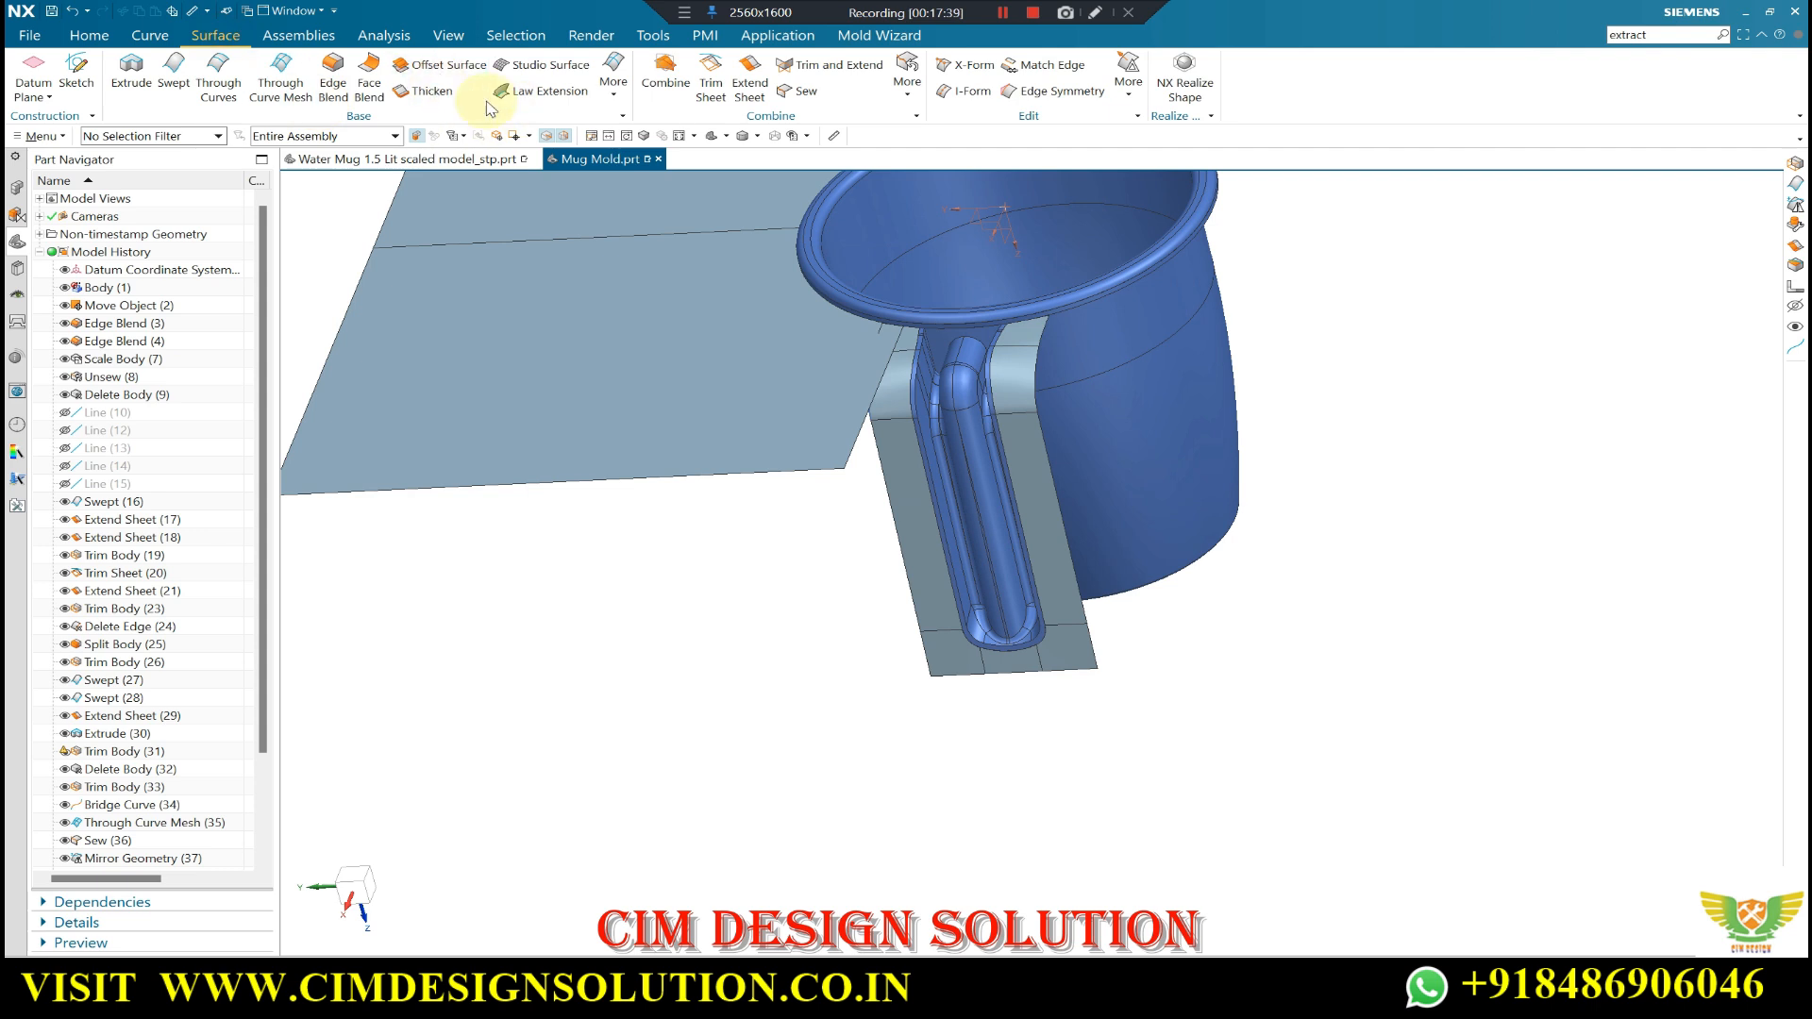
pyautogui.click(615, 85)
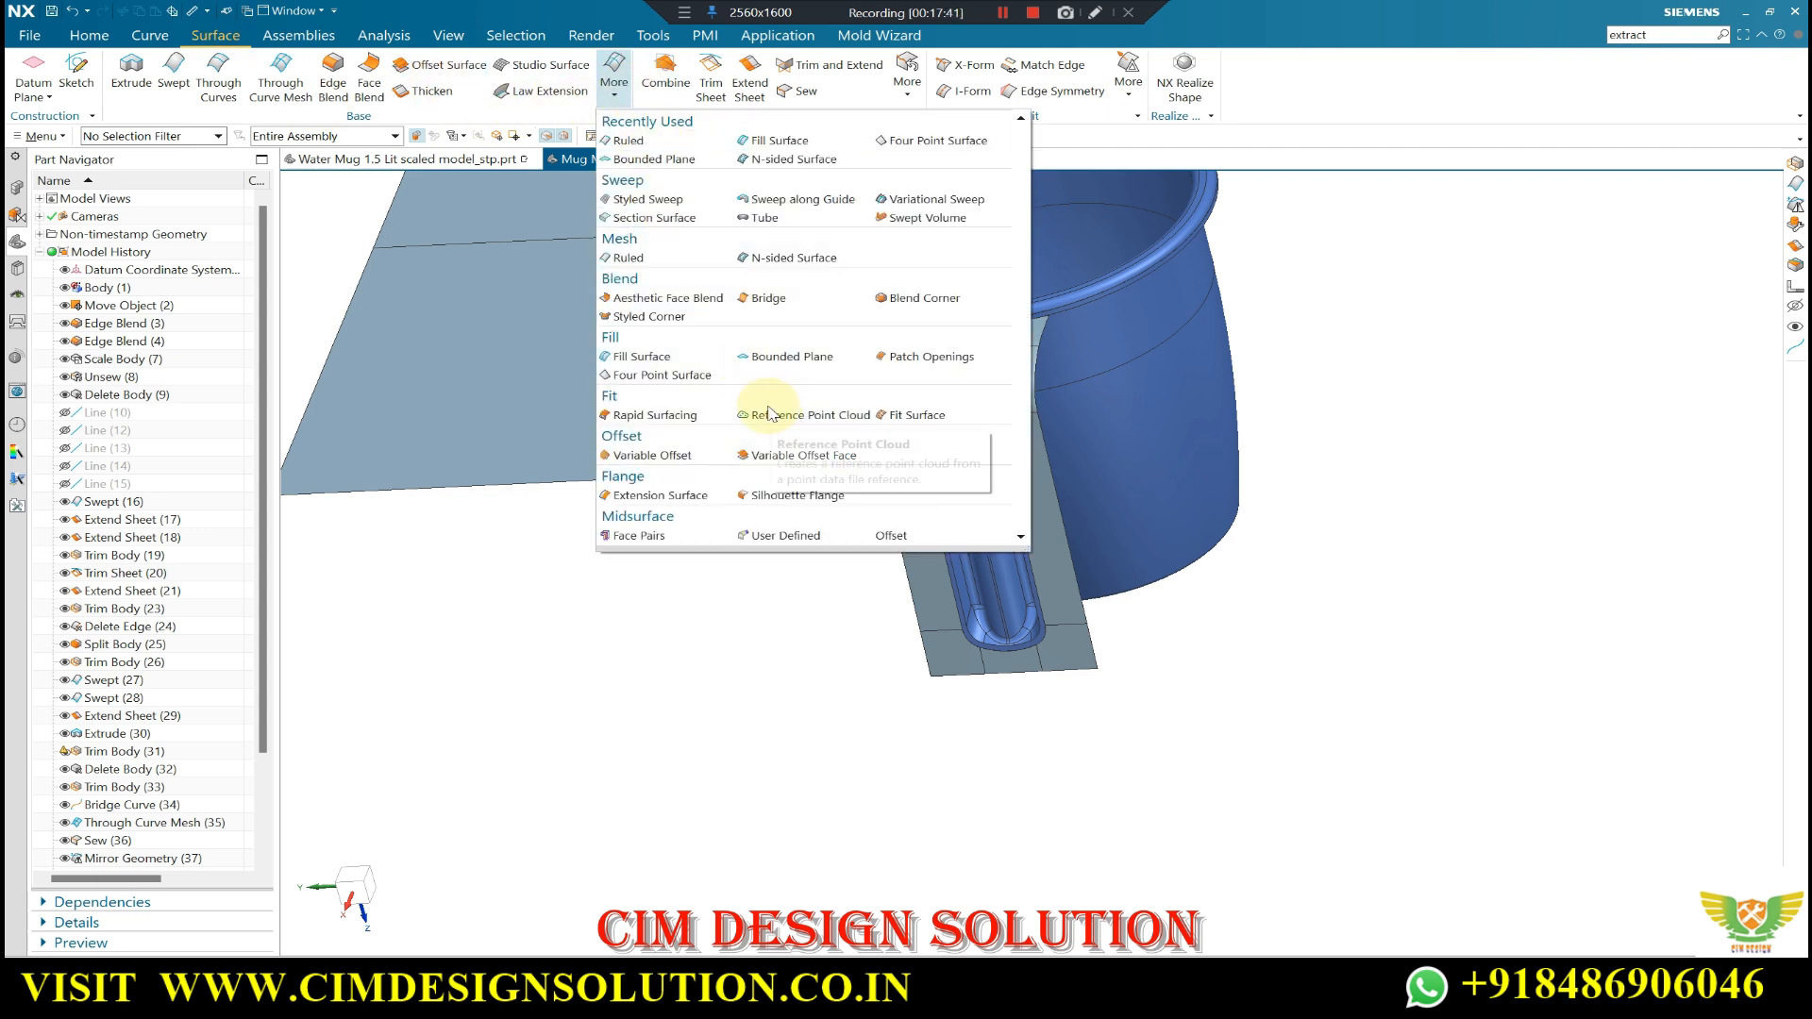
pyautogui.click(955, 674)
pyautogui.scroll(4, 988, 673)
pyautogui.click(1012, 672)
pyautogui.click(1185, 664)
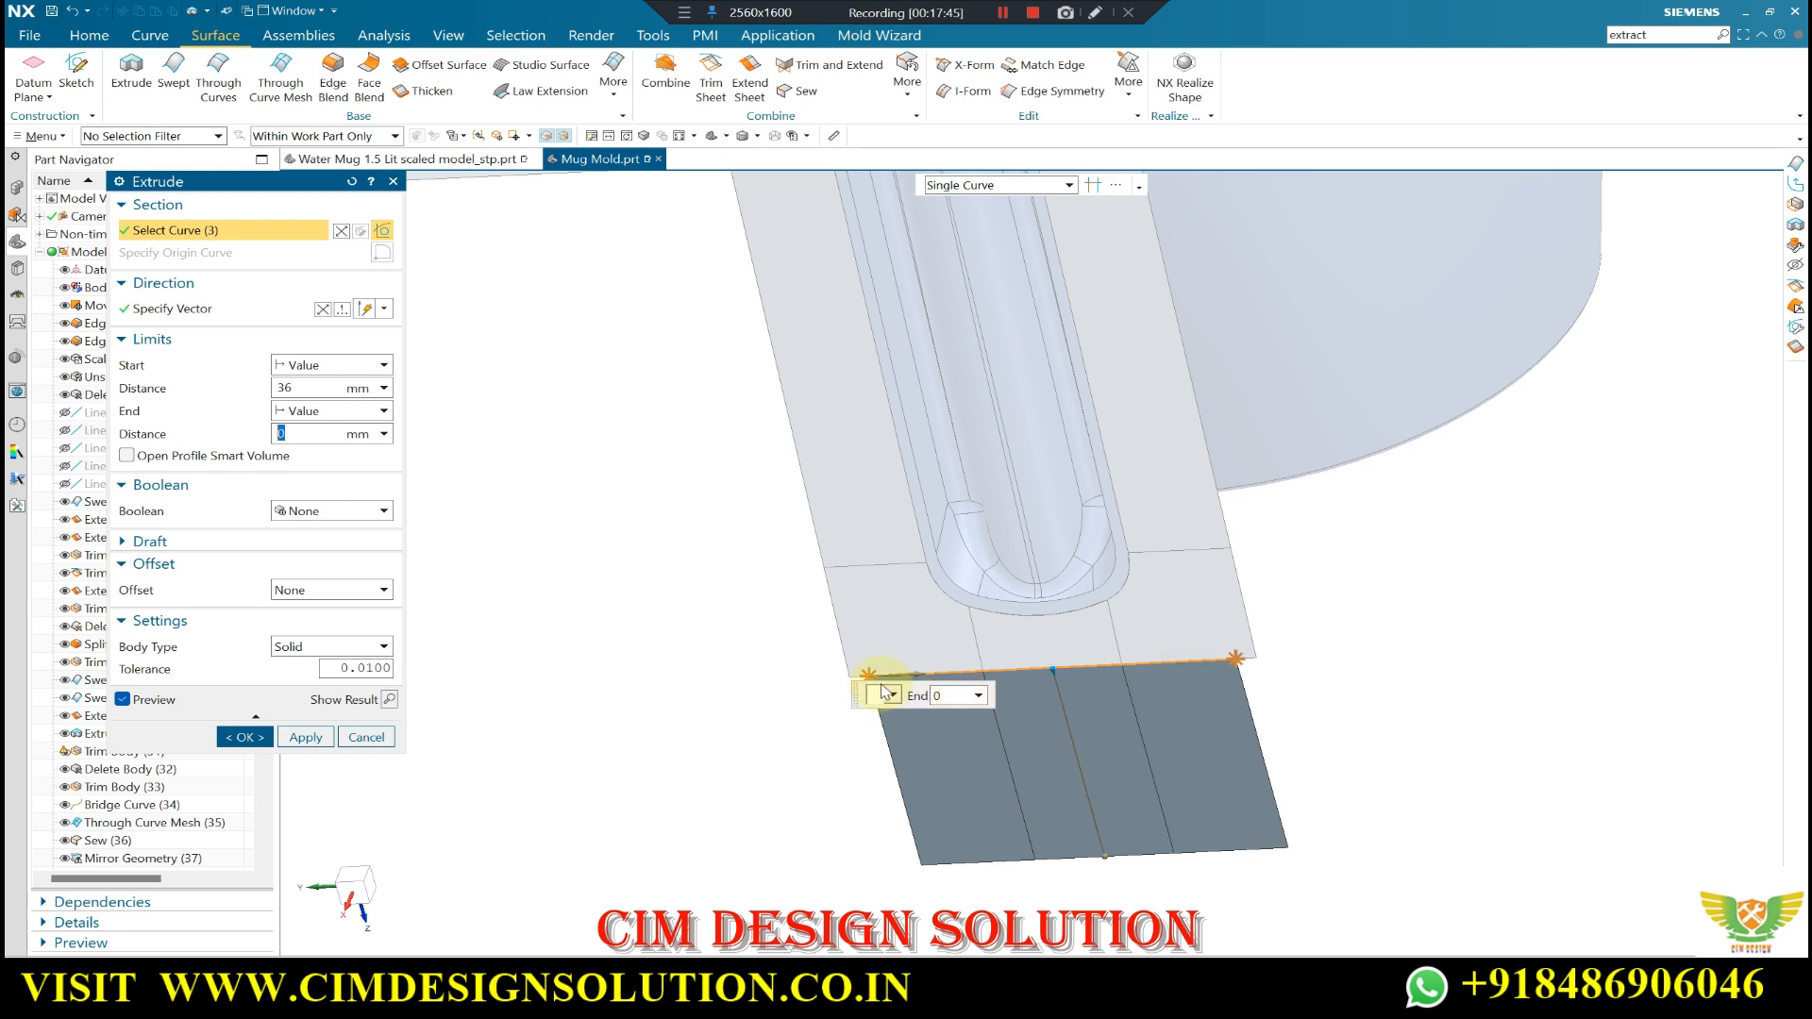
pyautogui.scroll(3, 880, 680)
pyautogui.click(843, 673)
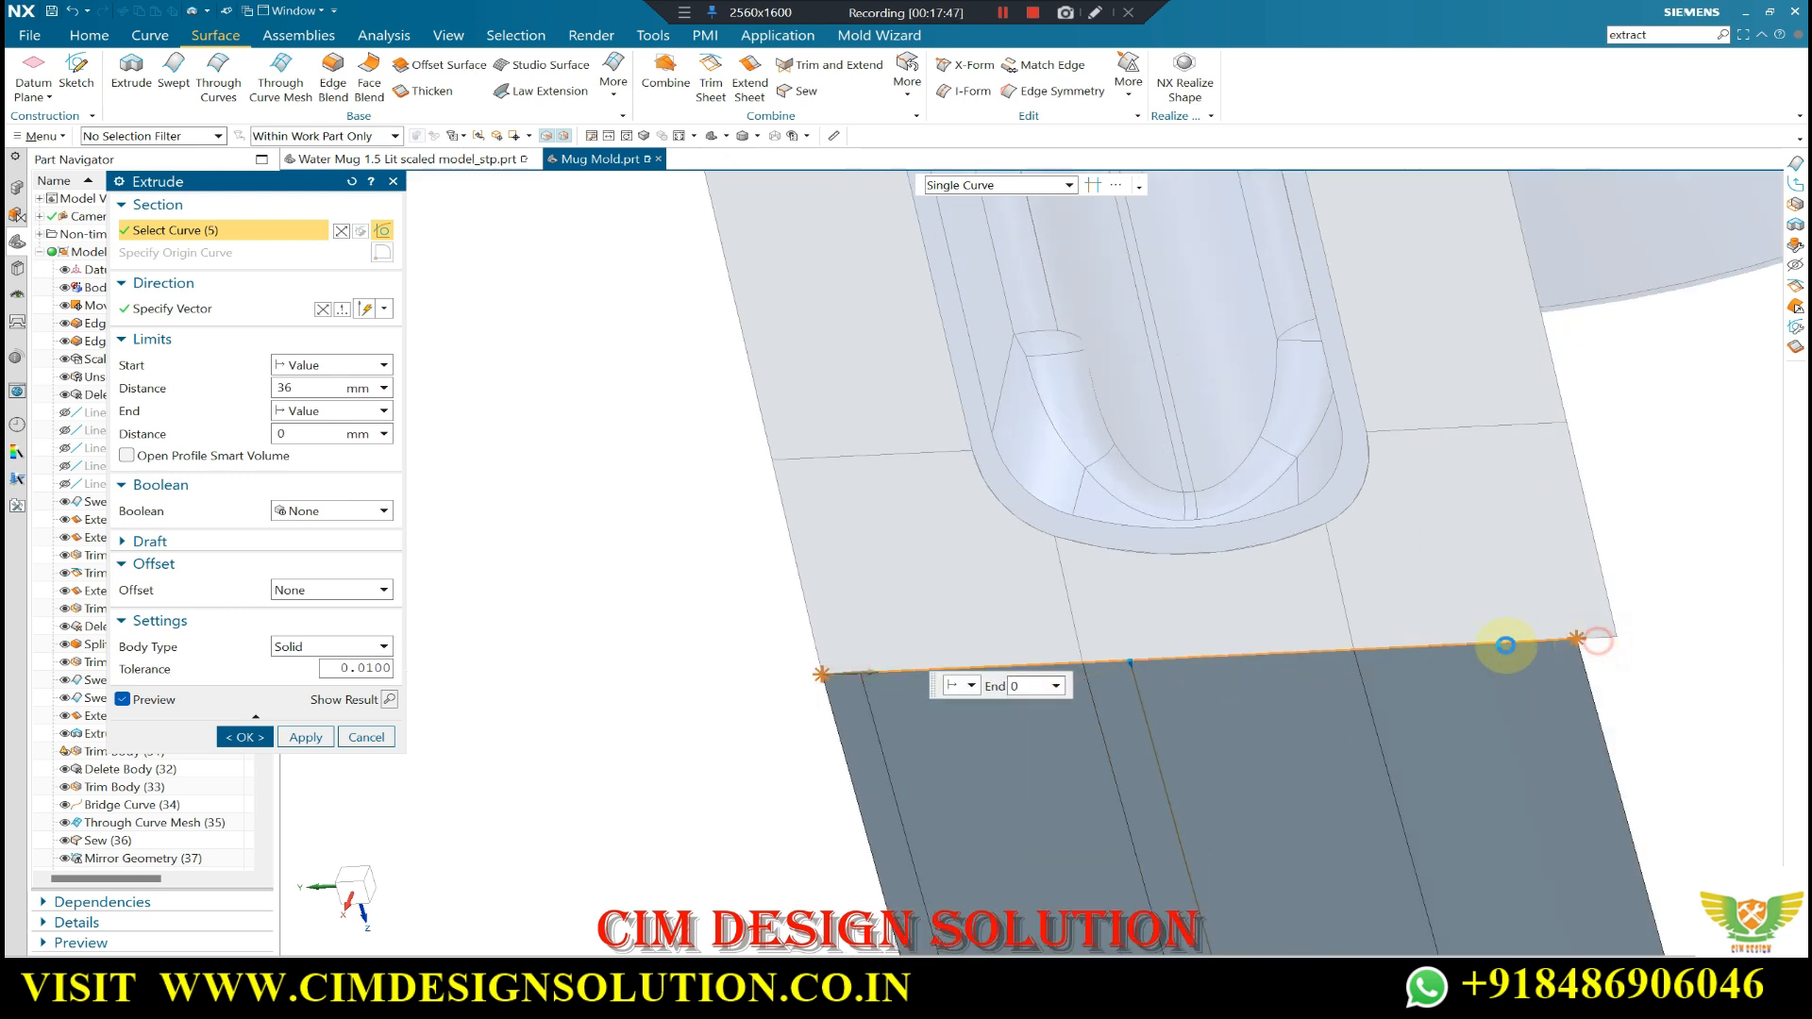
pyautogui.middleClick(453, 267)
# - Sweep the end edges of the handle's parting sheets along the slanted inner edge of the flat parting sheet
pyautogui.moveTo(453, 267); pyautogui.dragTo(341, 285, button='middle')
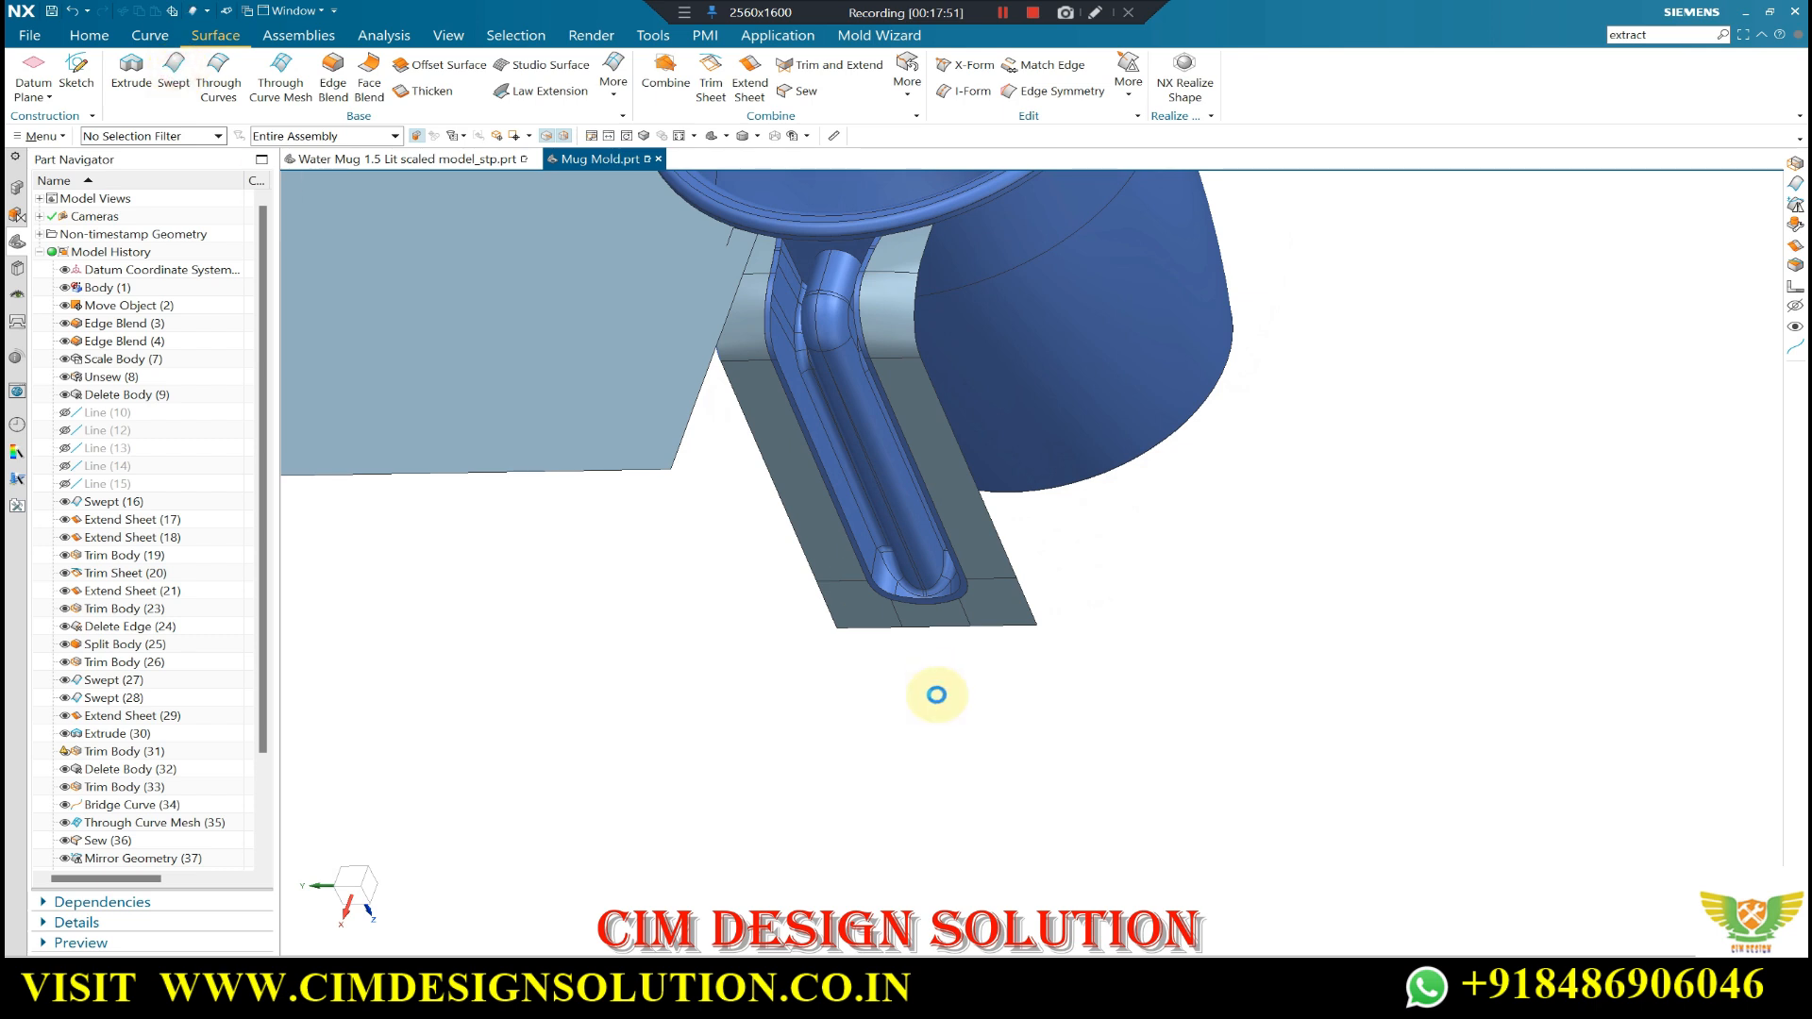
pyautogui.scroll(3, 813, 627)
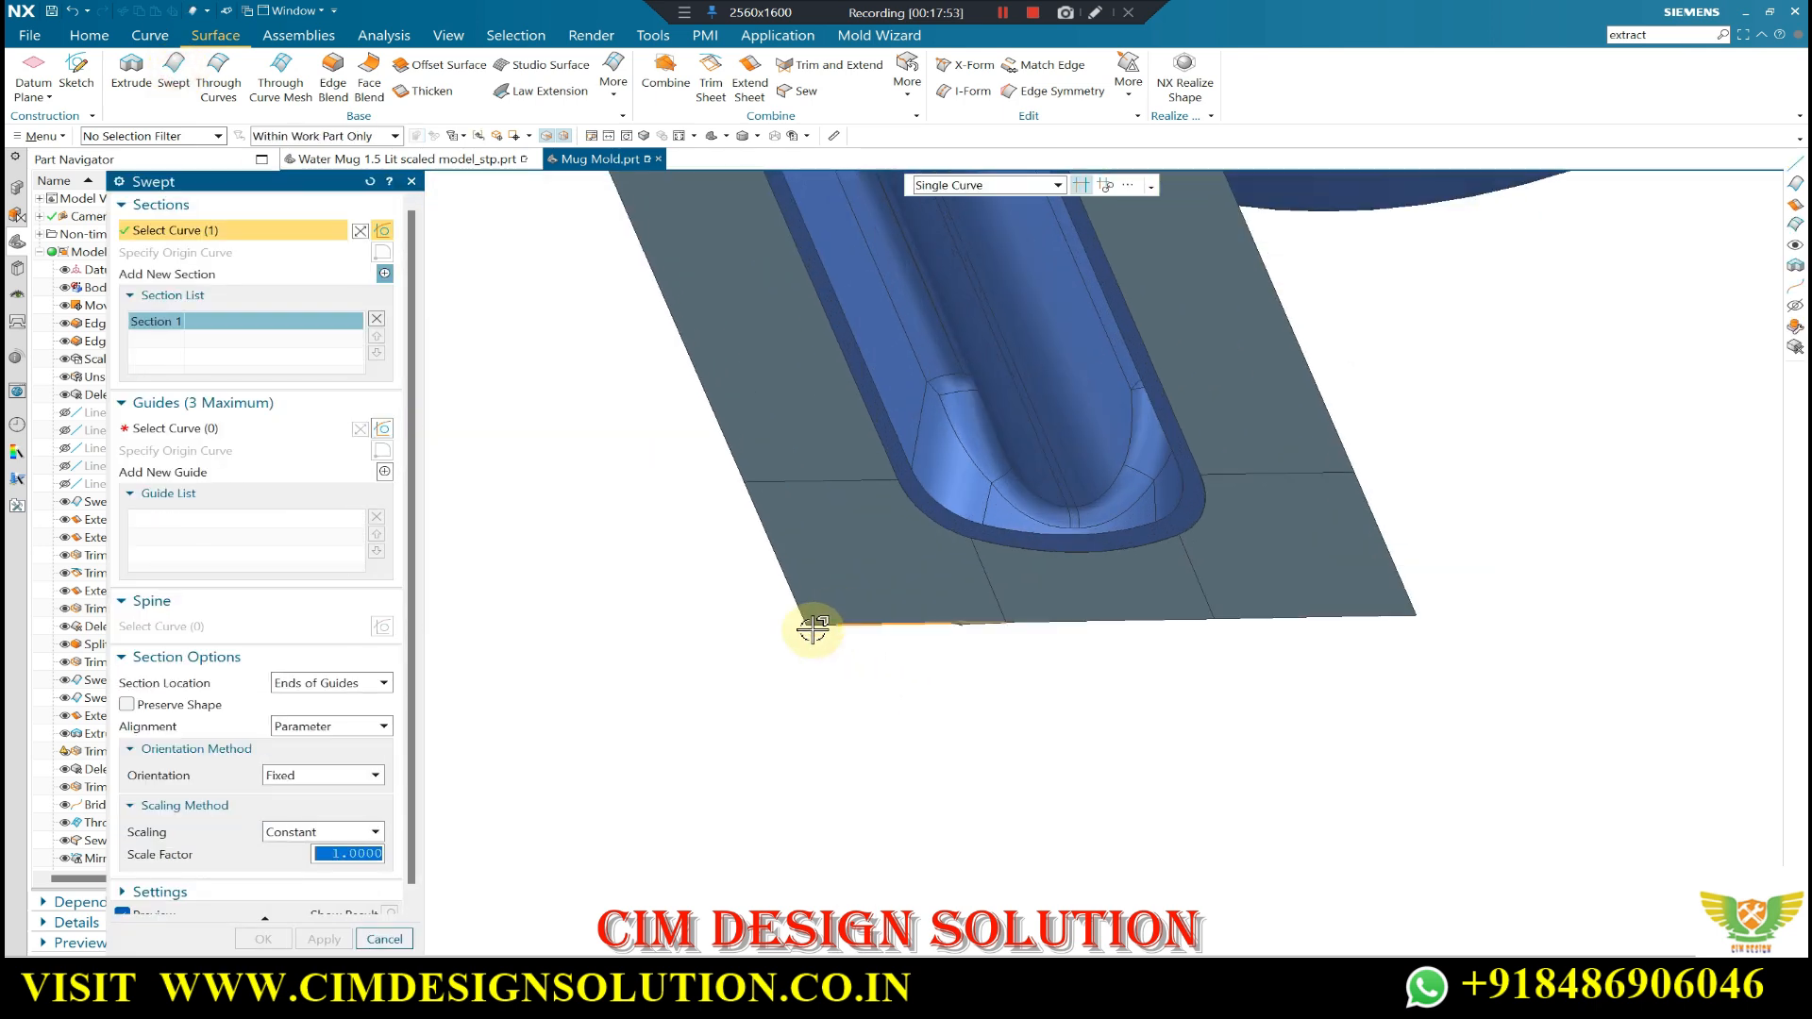
pyautogui.click(1057, 624)
pyautogui.click(1278, 621)
pyautogui.click(1403, 619)
pyautogui.click(229, 430)
pyautogui.scroll(-4, 992, 661)
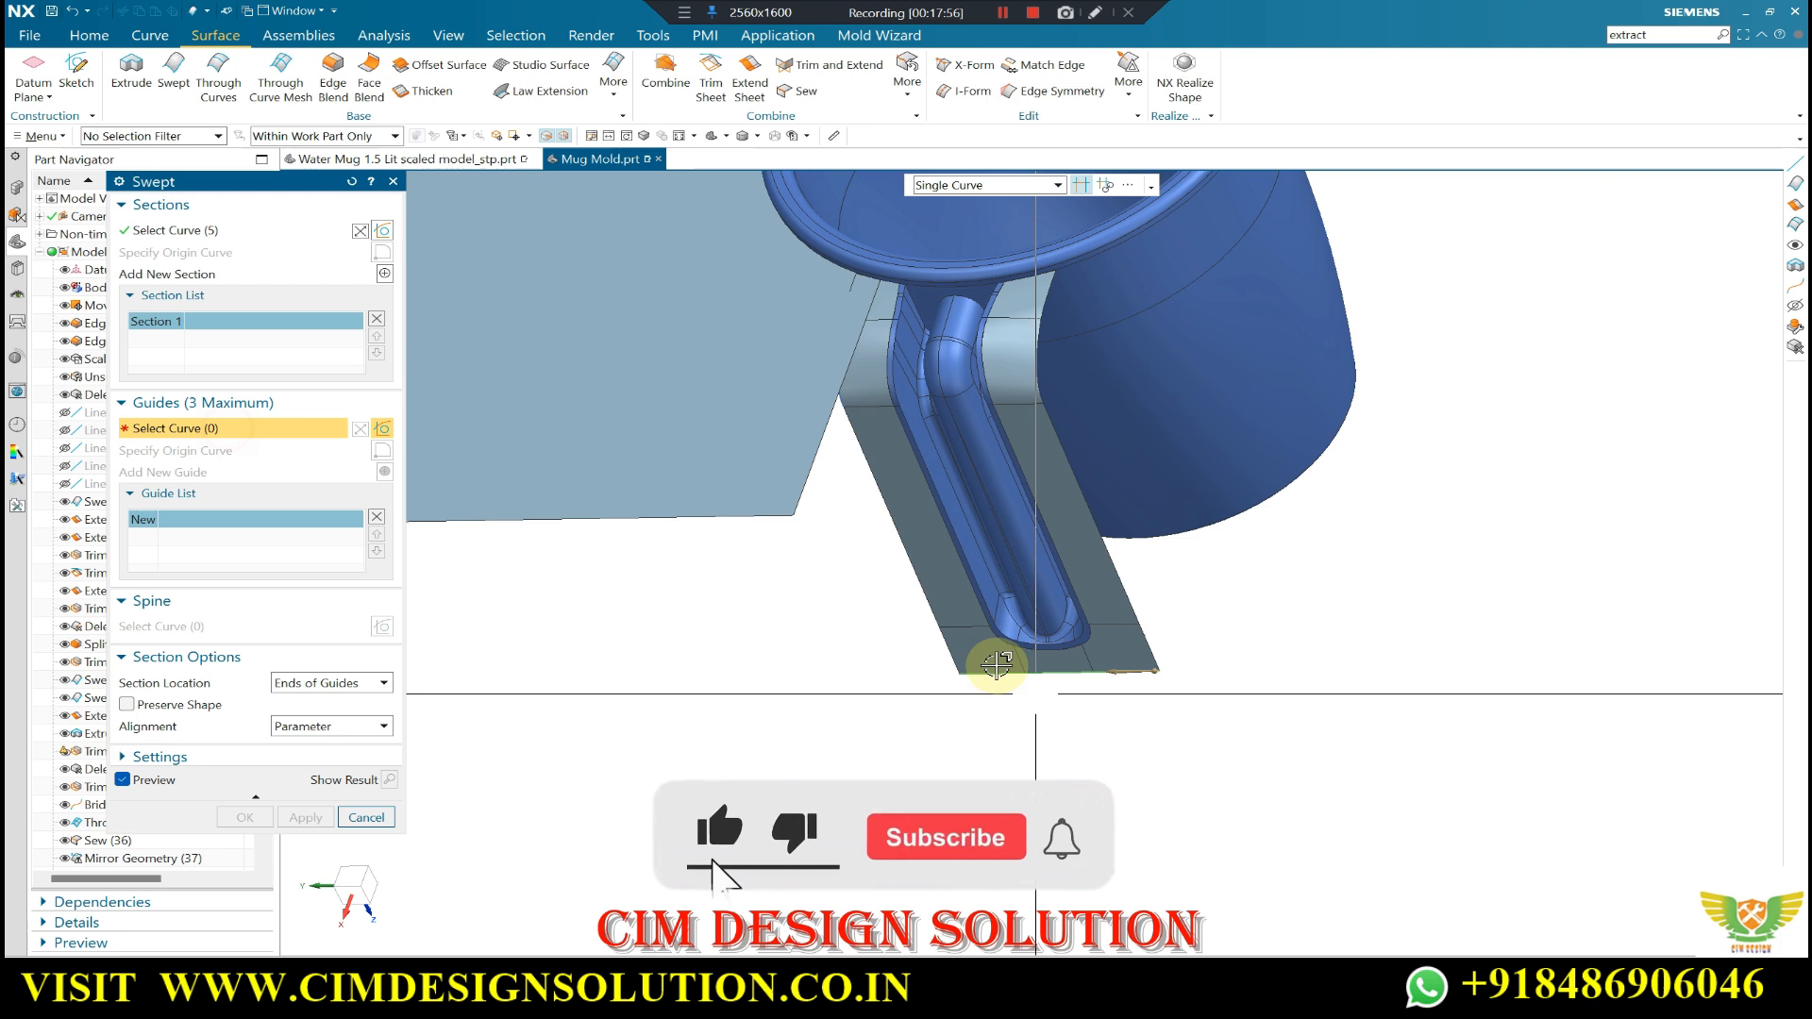
pyautogui.click(797, 490)
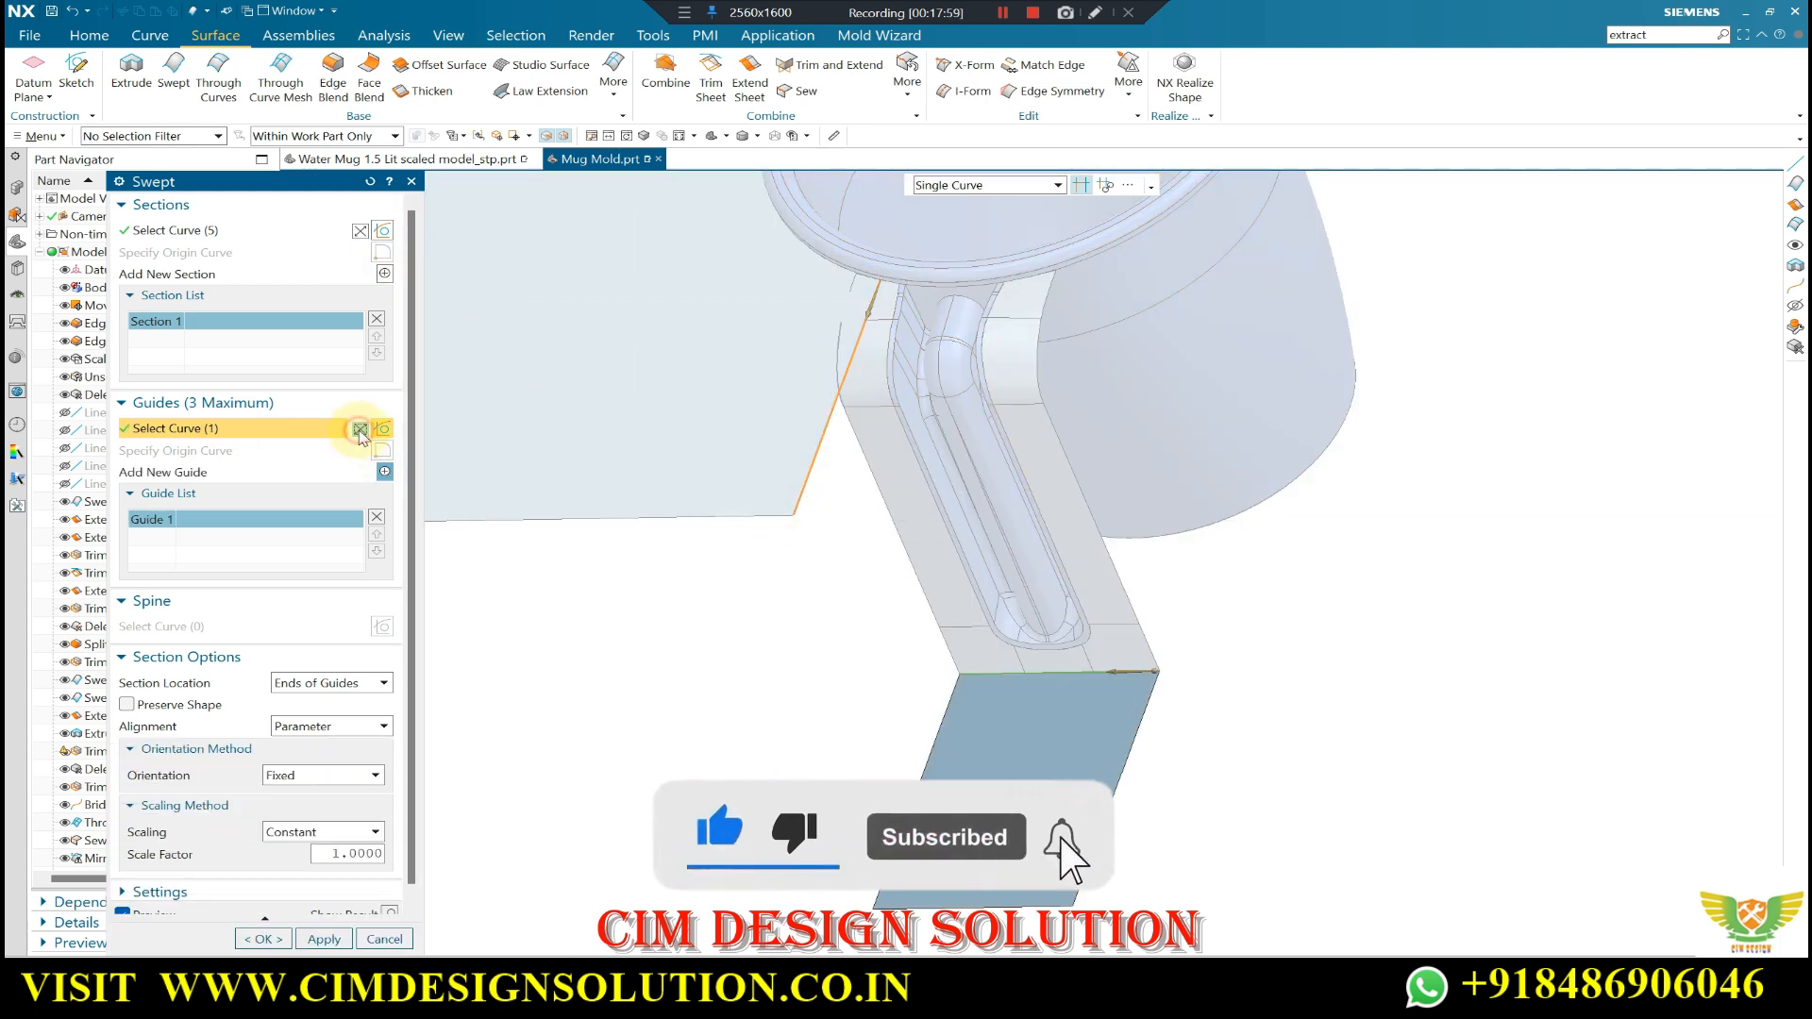
pyautogui.click(667, 422)
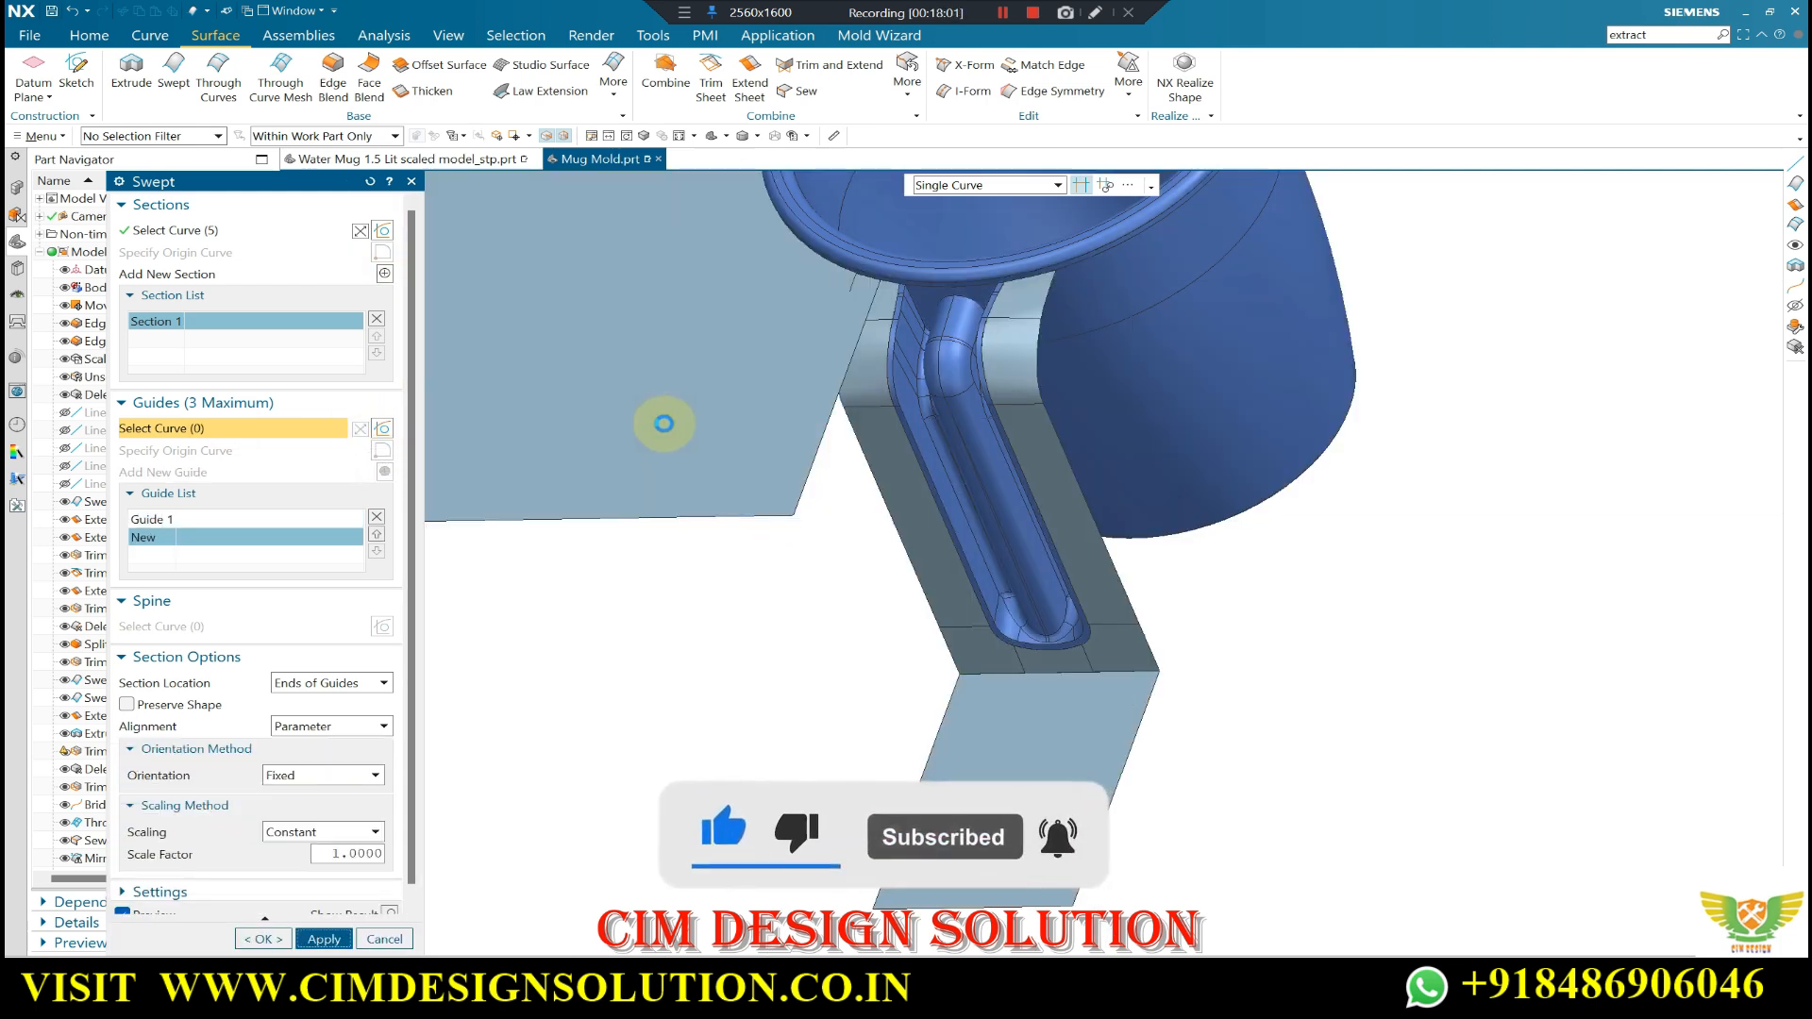
pyautogui.moveTo(809, 598); pyautogui.dragTo(769, 619, button='middle')
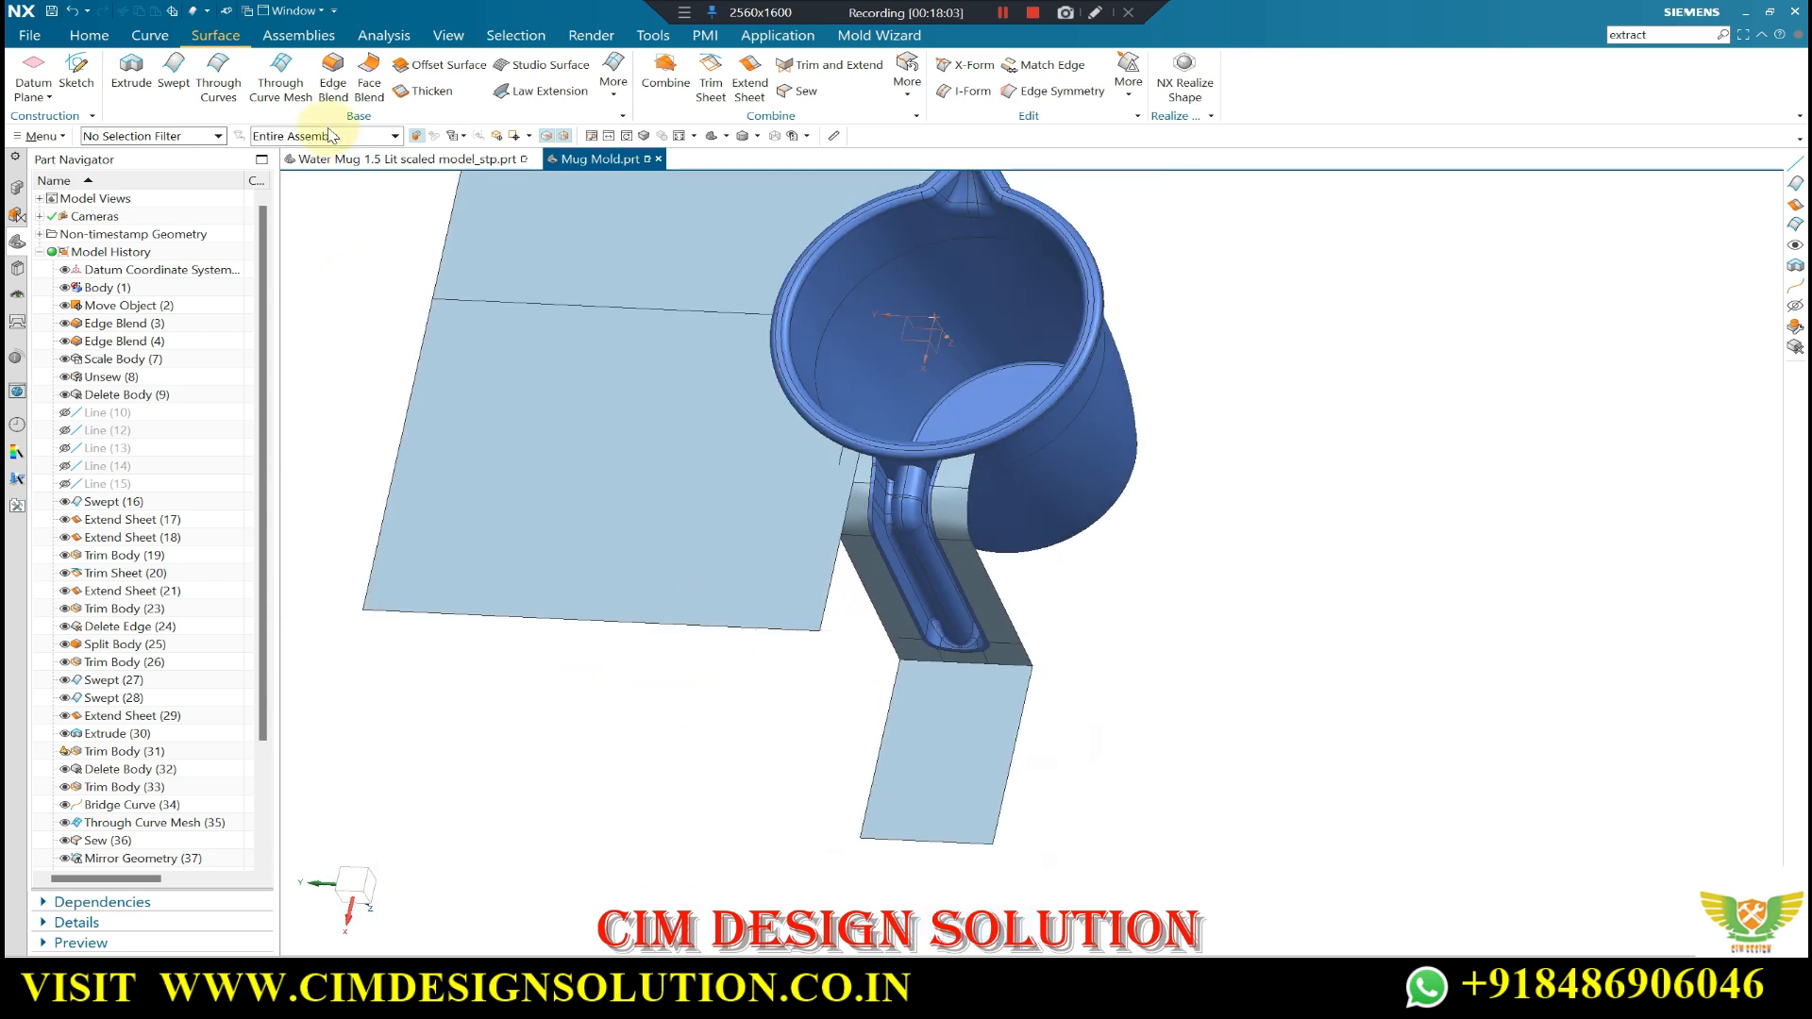
# - Trim the three parting sheets on the flat sheet's side of the handle with a new plane through the flat sheet's inner corner, reversing the direction
pyautogui.click(90, 36)
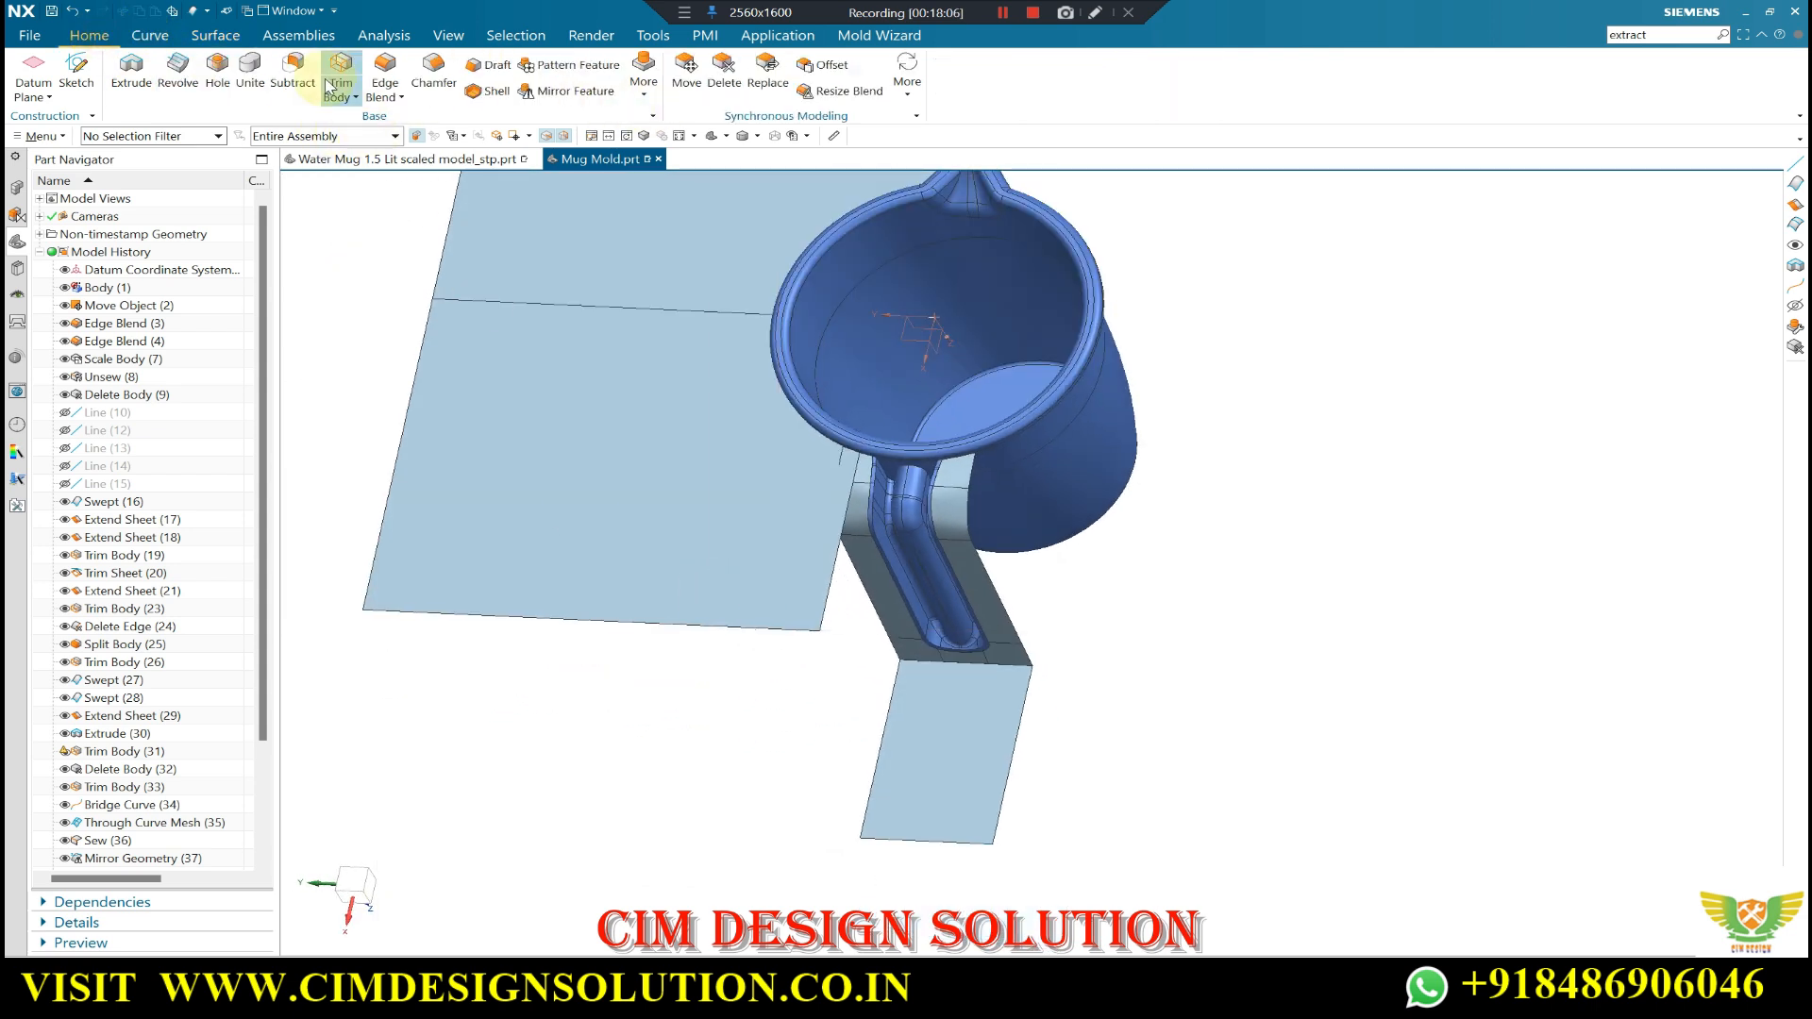
pyautogui.click(841, 514)
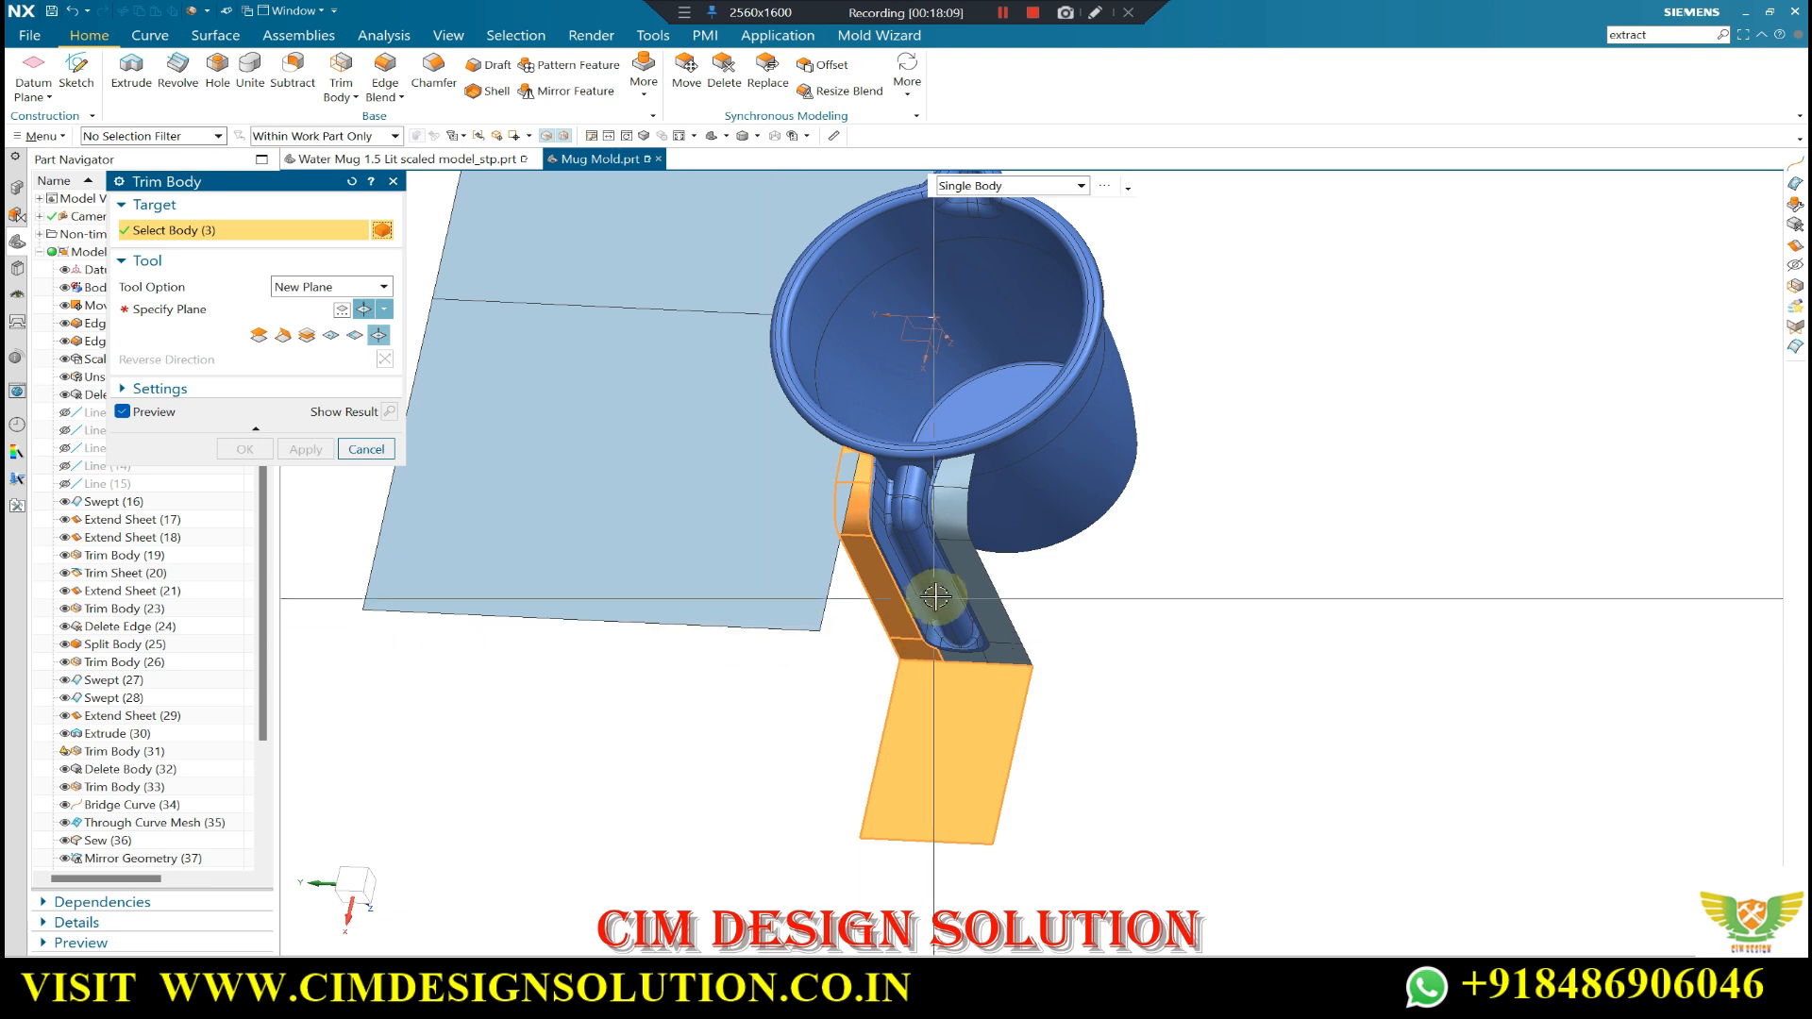
pyautogui.click(268, 310)
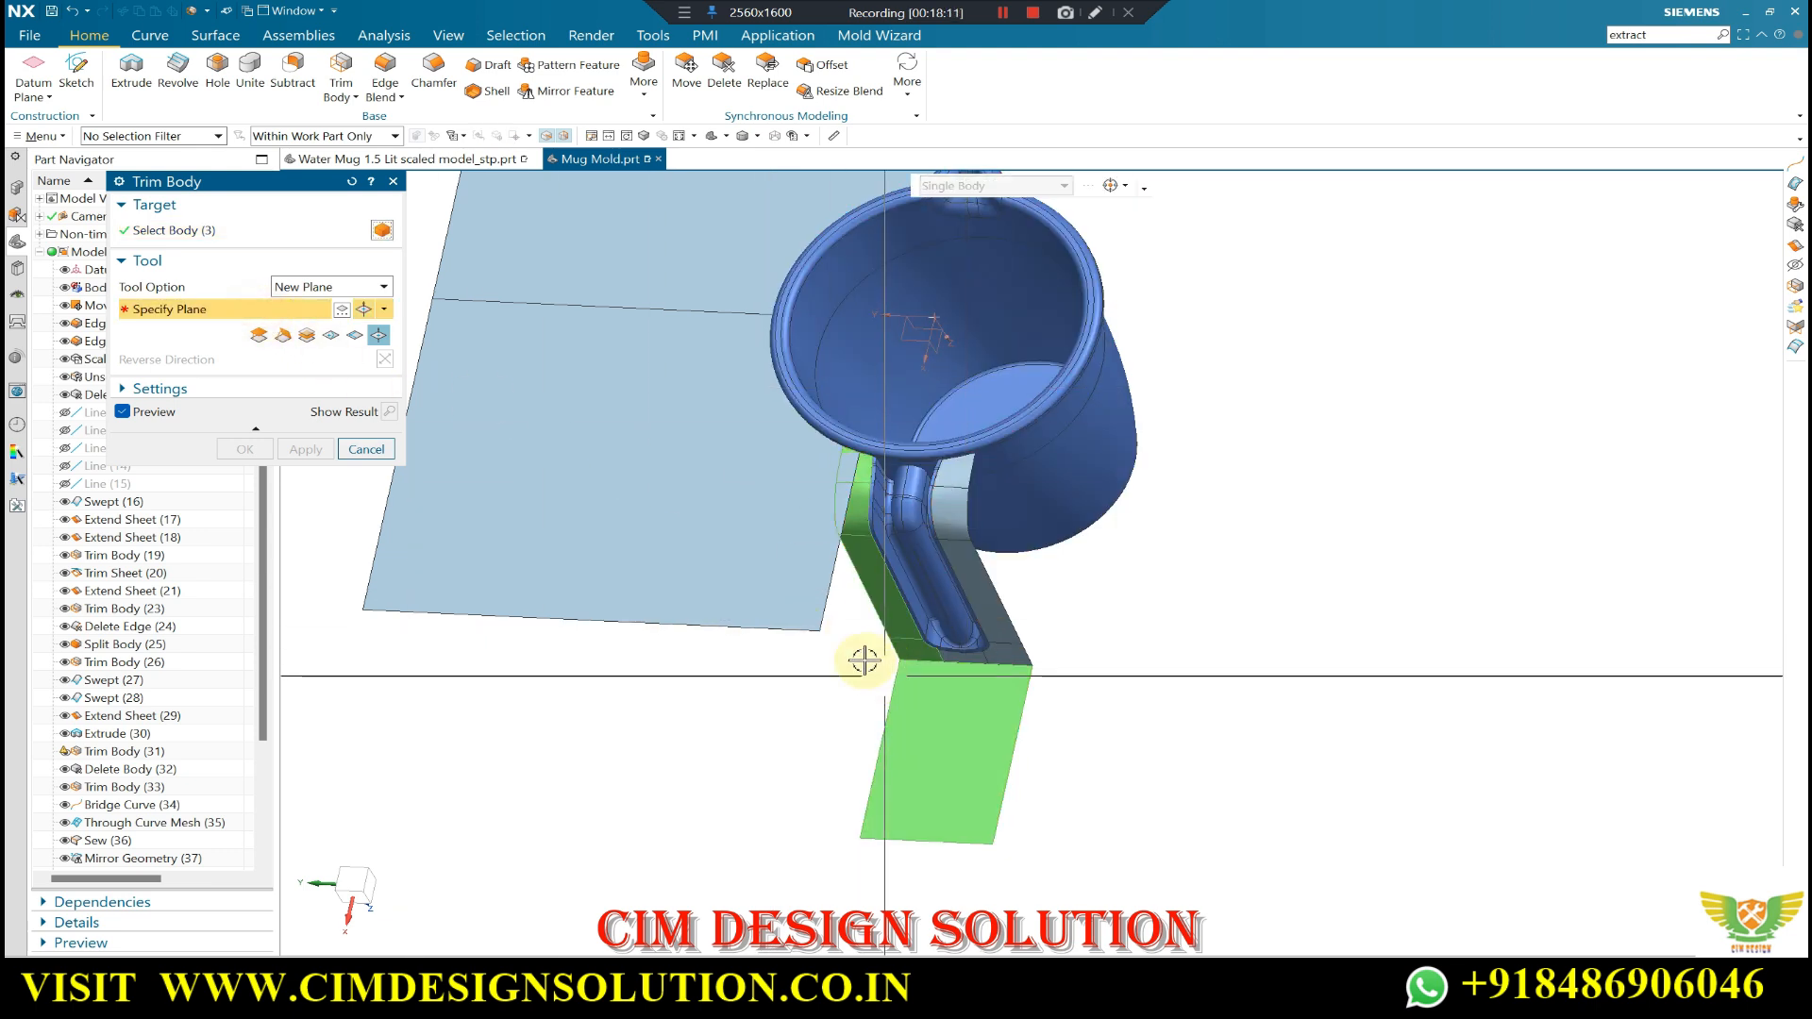
pyautogui.click(821, 633)
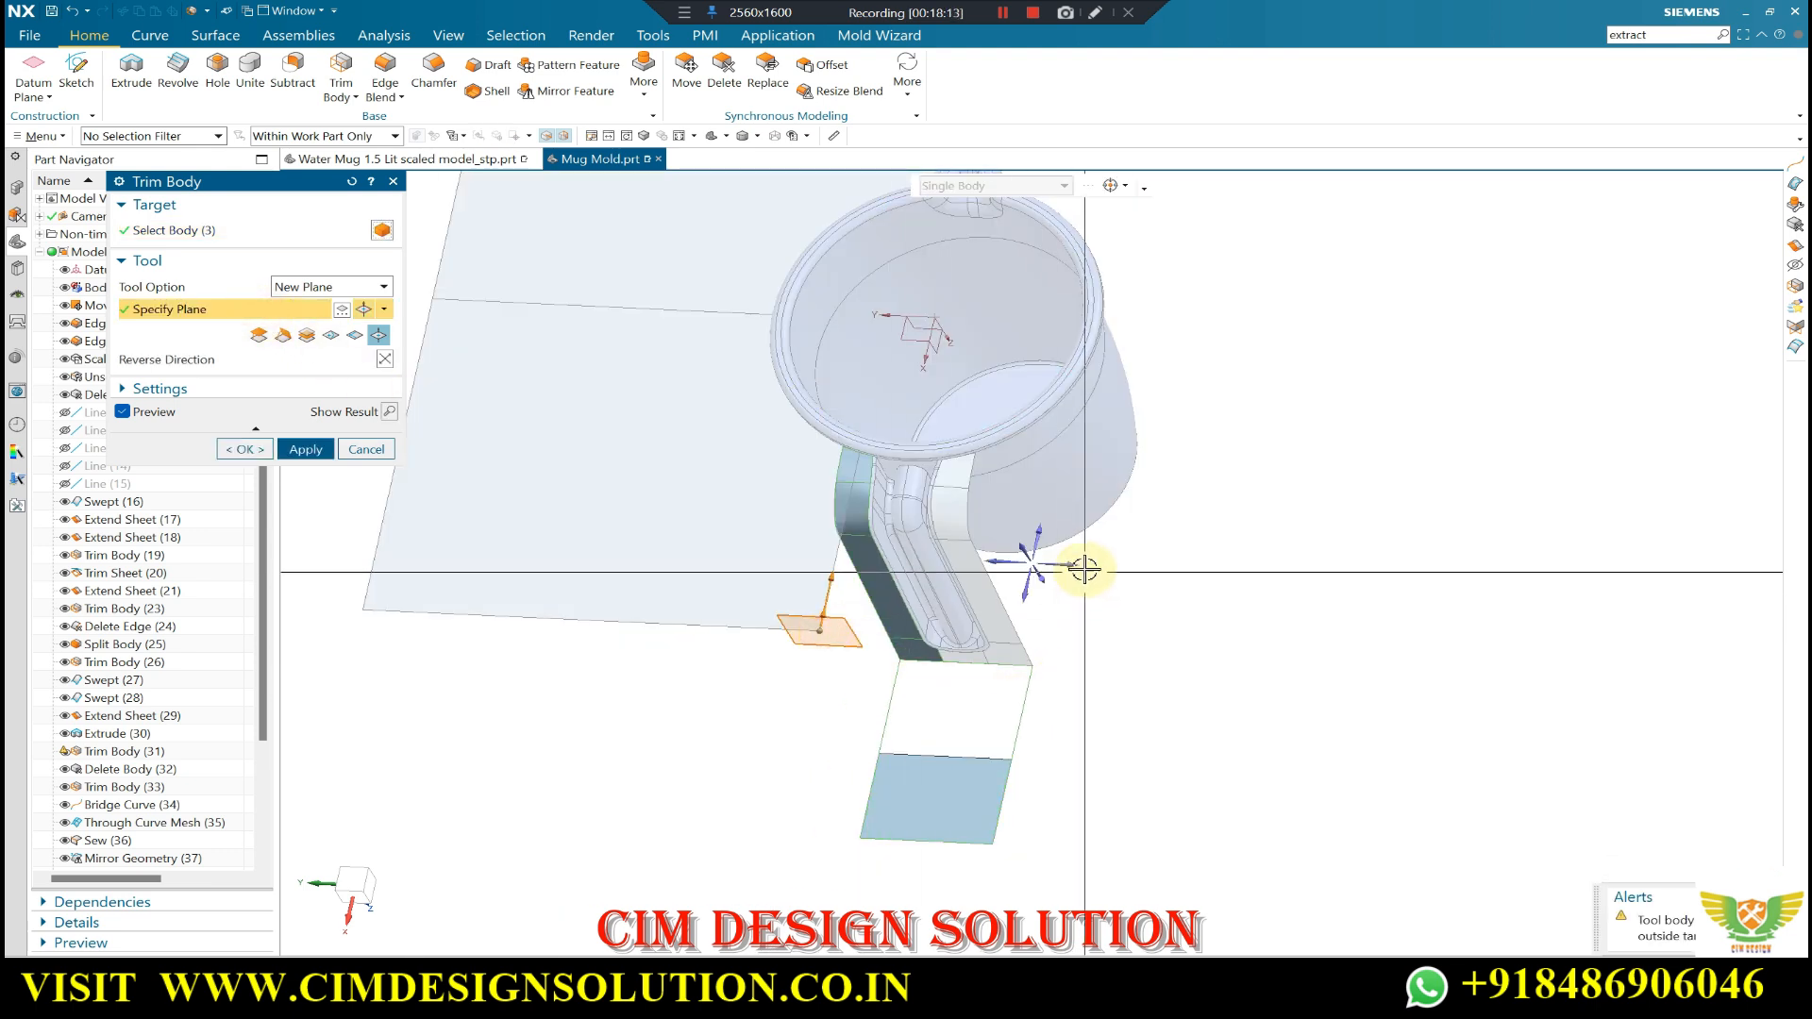
pyautogui.click(385, 360)
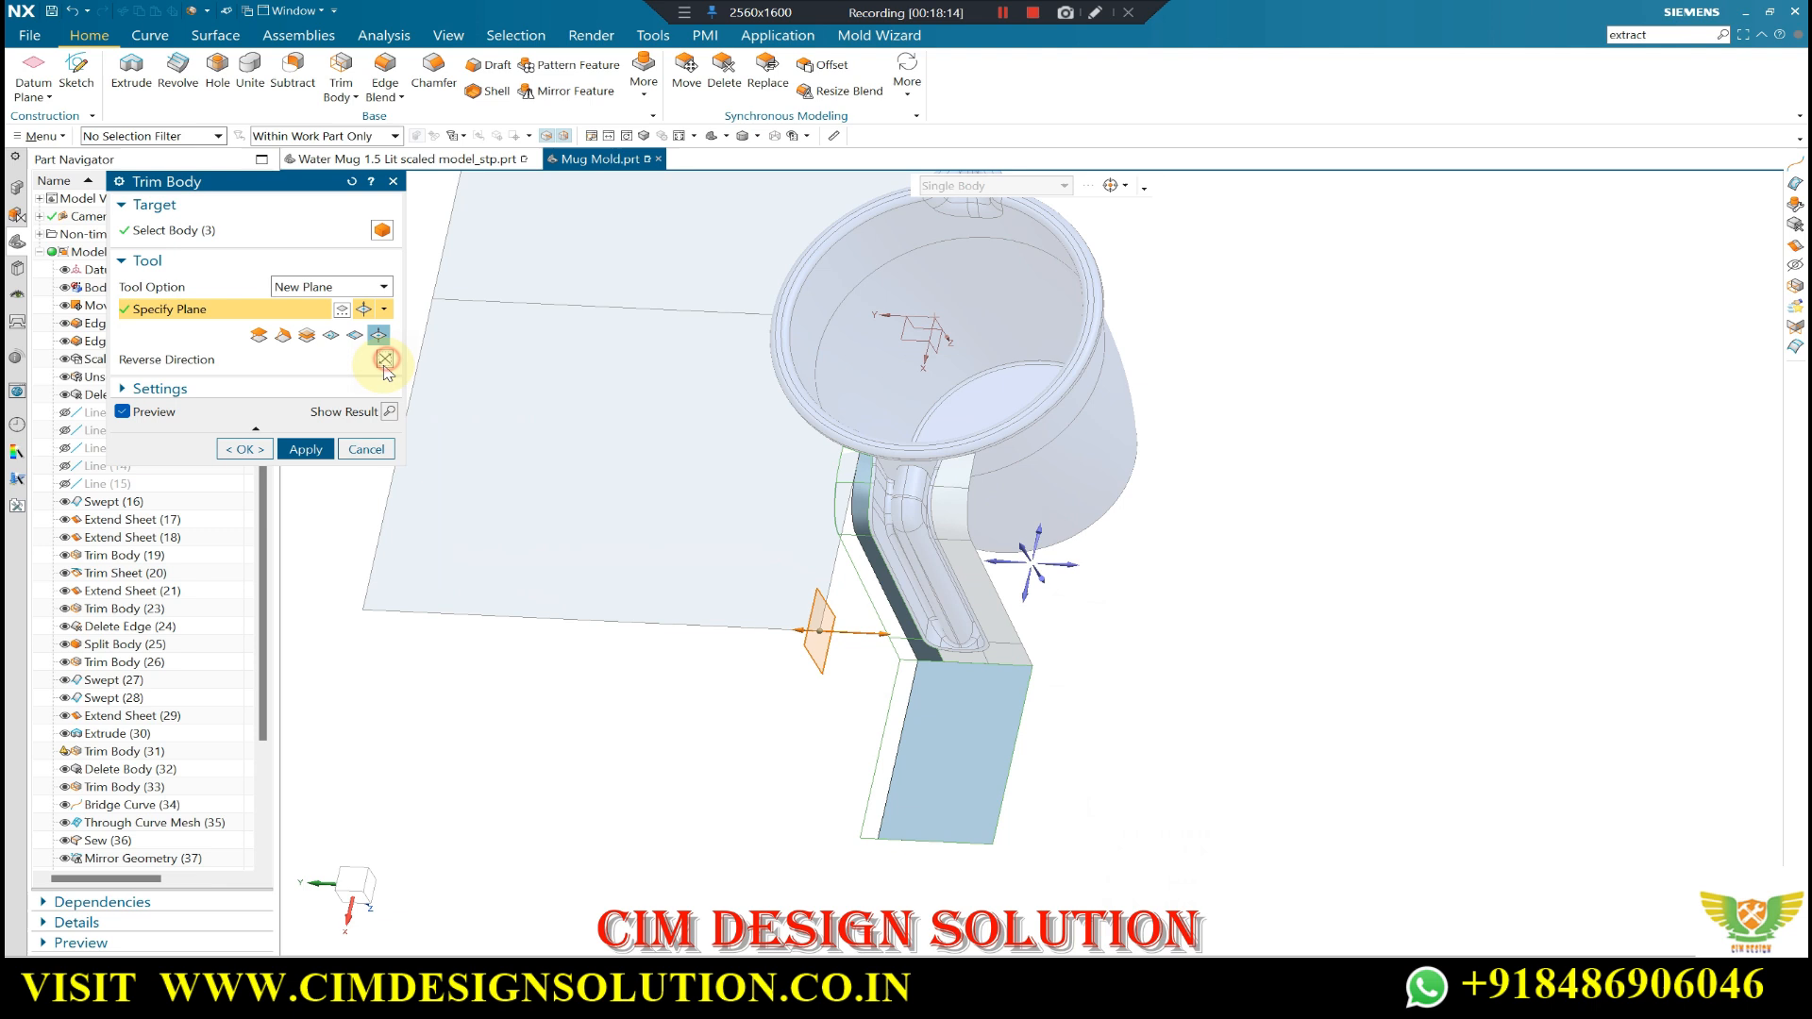
pyautogui.click(260, 455)
# - Mirror the two flat parting sheets to the opposite side of the mug about its centre plane
pyautogui.moveTo(898, 550)
pyautogui.mouseDown(button='middle')
pyautogui.moveTo(926, 483)
pyautogui.moveTo(904, 537)
pyautogui.moveTo(920, 555)
pyautogui.mouseUp(button='middle')
pyautogui.scroll(-3, 908, 539)
pyautogui.scroll(1, 920, 555)
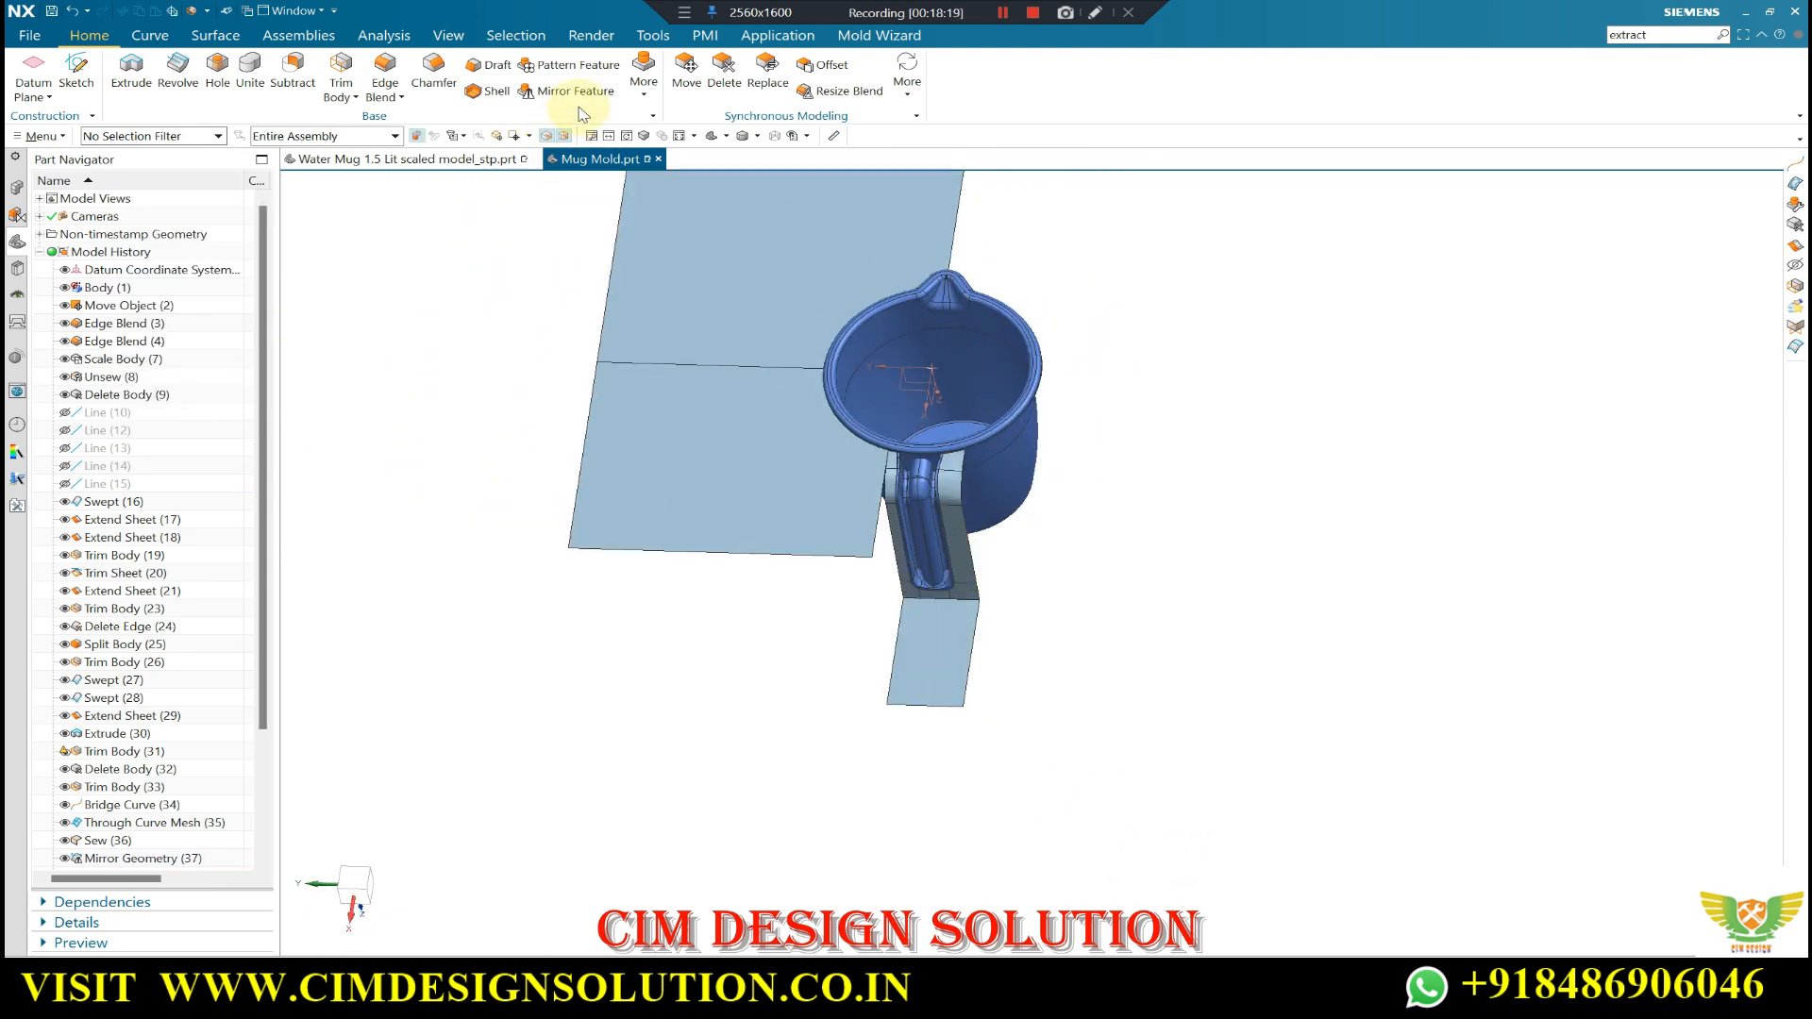
pyautogui.click(644, 76)
pyautogui.click(704, 354)
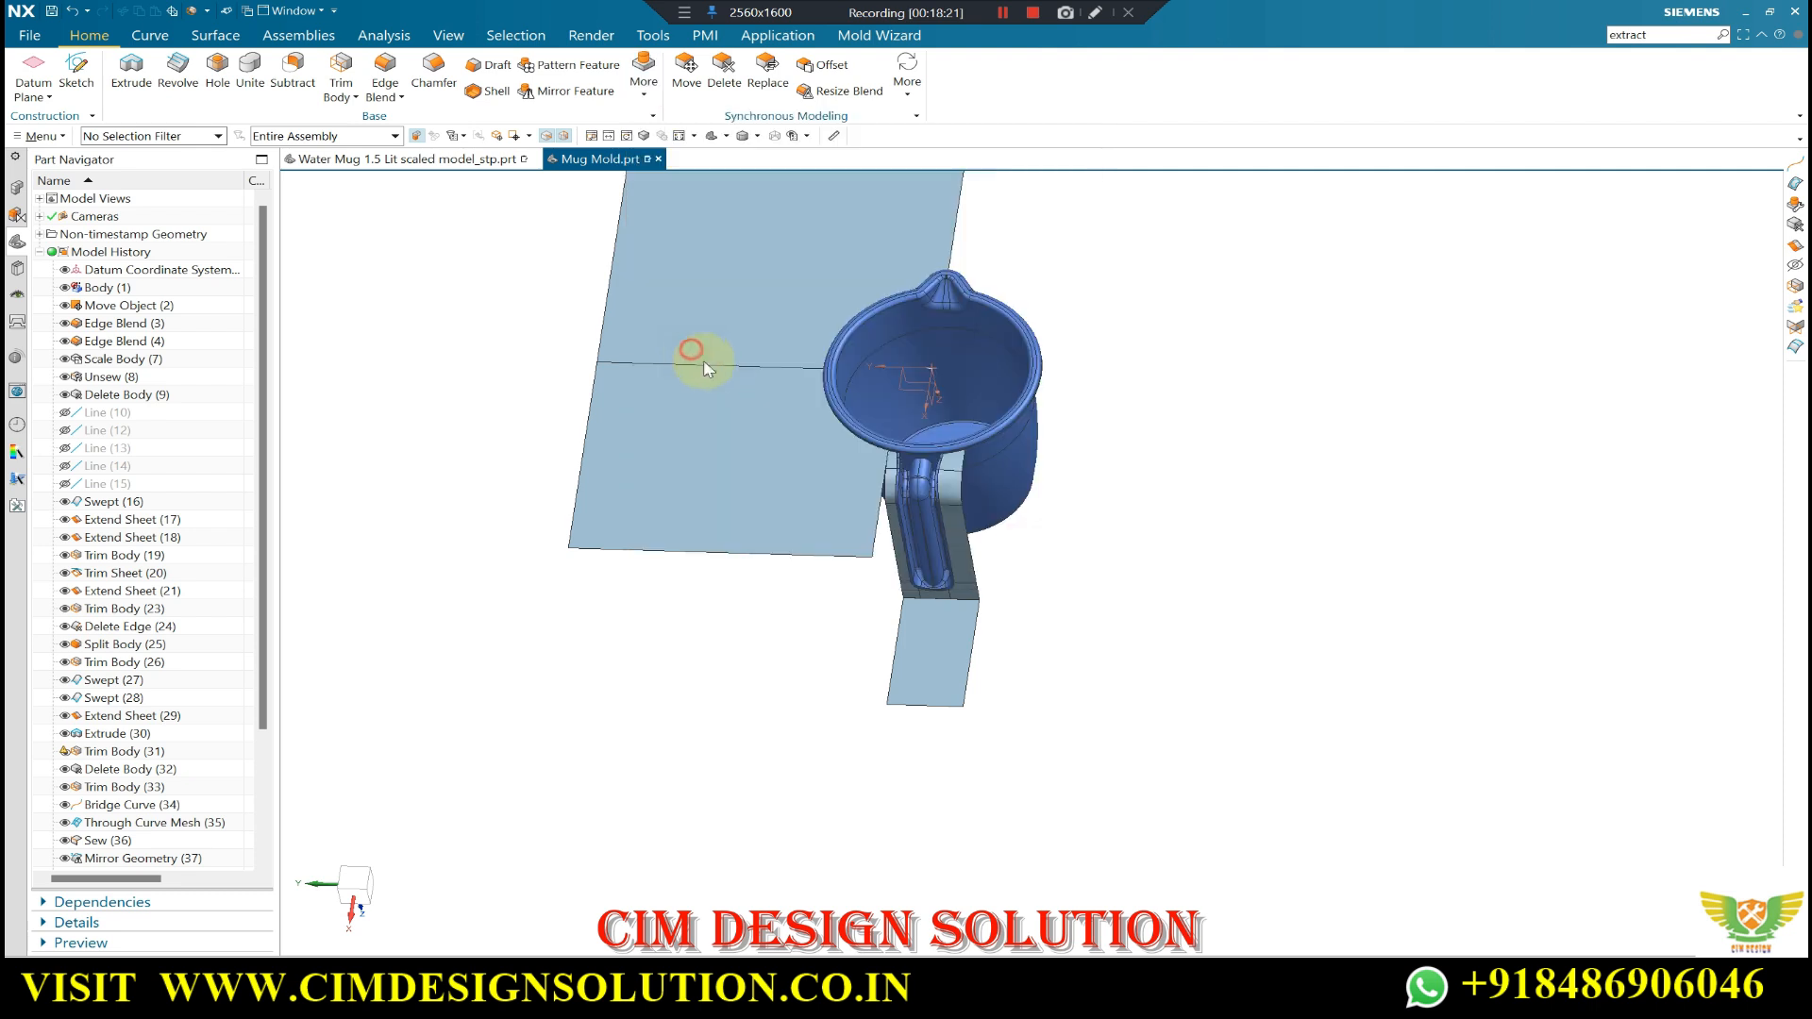
pyautogui.click(644, 75)
pyautogui.click(707, 333)
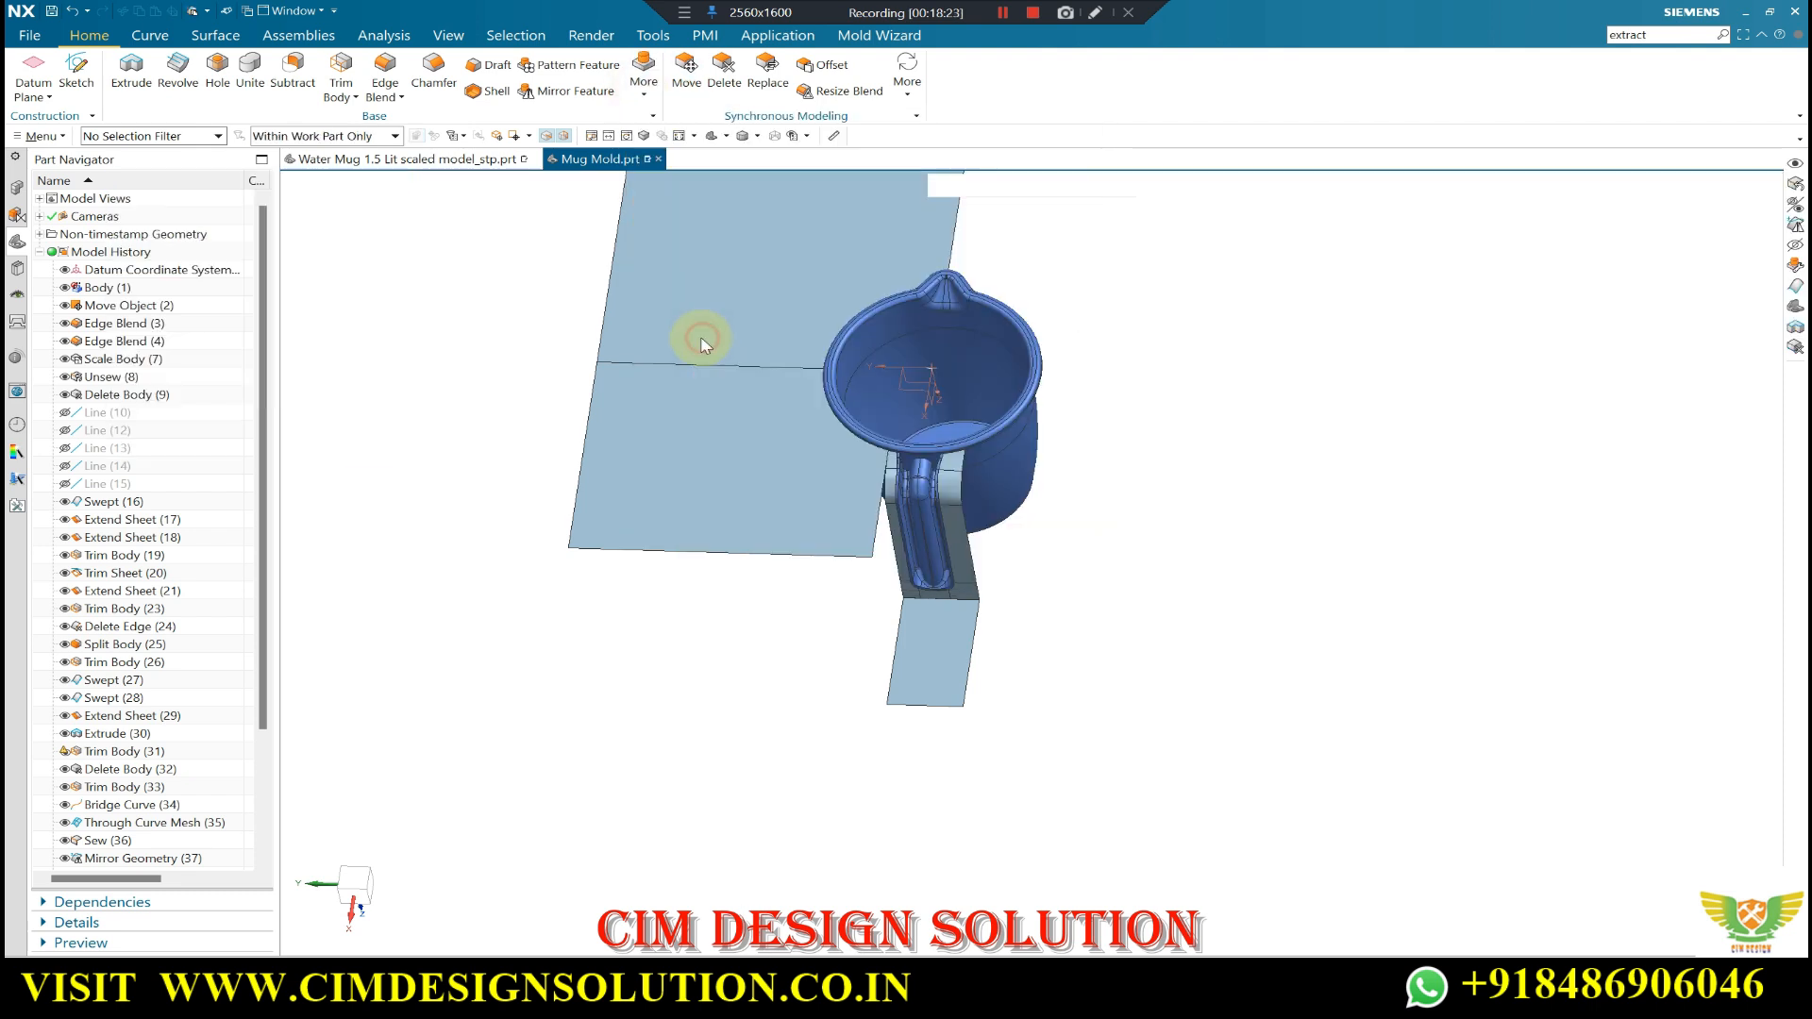
pyautogui.click(733, 304)
pyautogui.click(733, 440)
pyautogui.scroll(-3, 741, 547)
pyautogui.scroll(3, 878, 457)
pyautogui.click(246, 378)
pyautogui.scroll(-2, 953, 573)
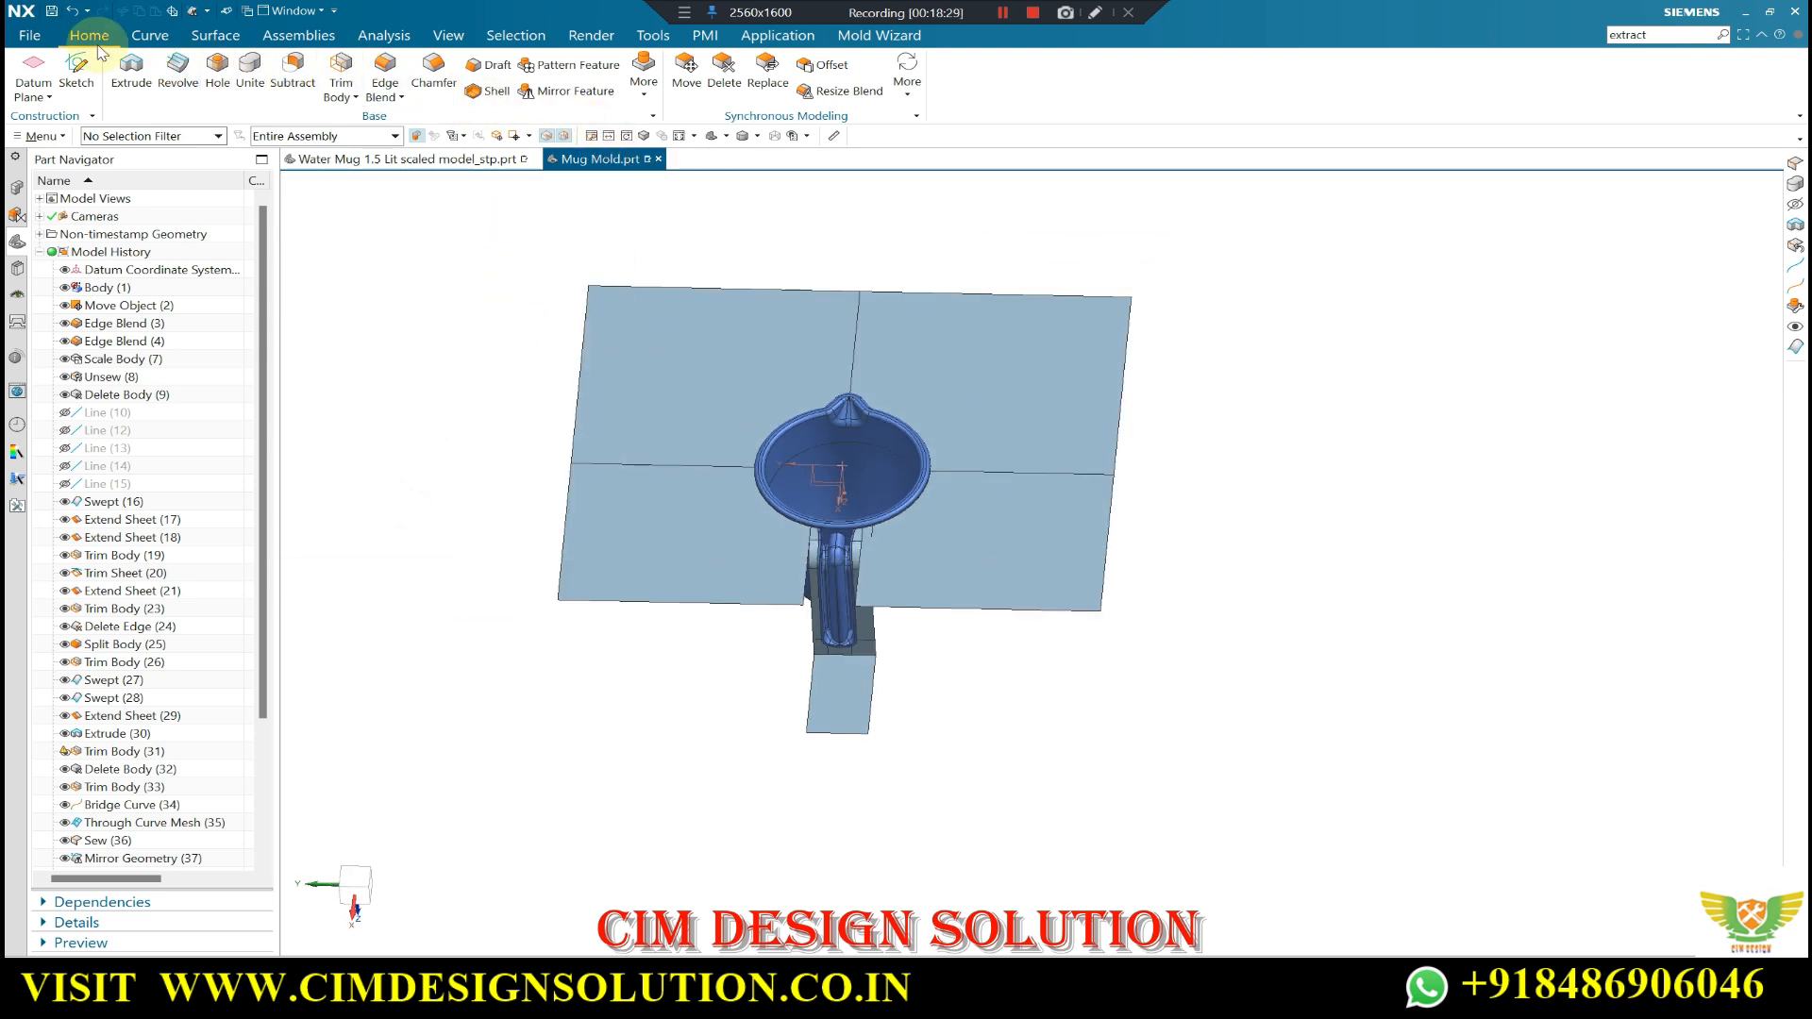
# - Trim the three sheets on the handle's other side with a plane through the mirrored flat sheet's inner corner, reversing the direction
pyautogui.scroll(2, 883, 585)
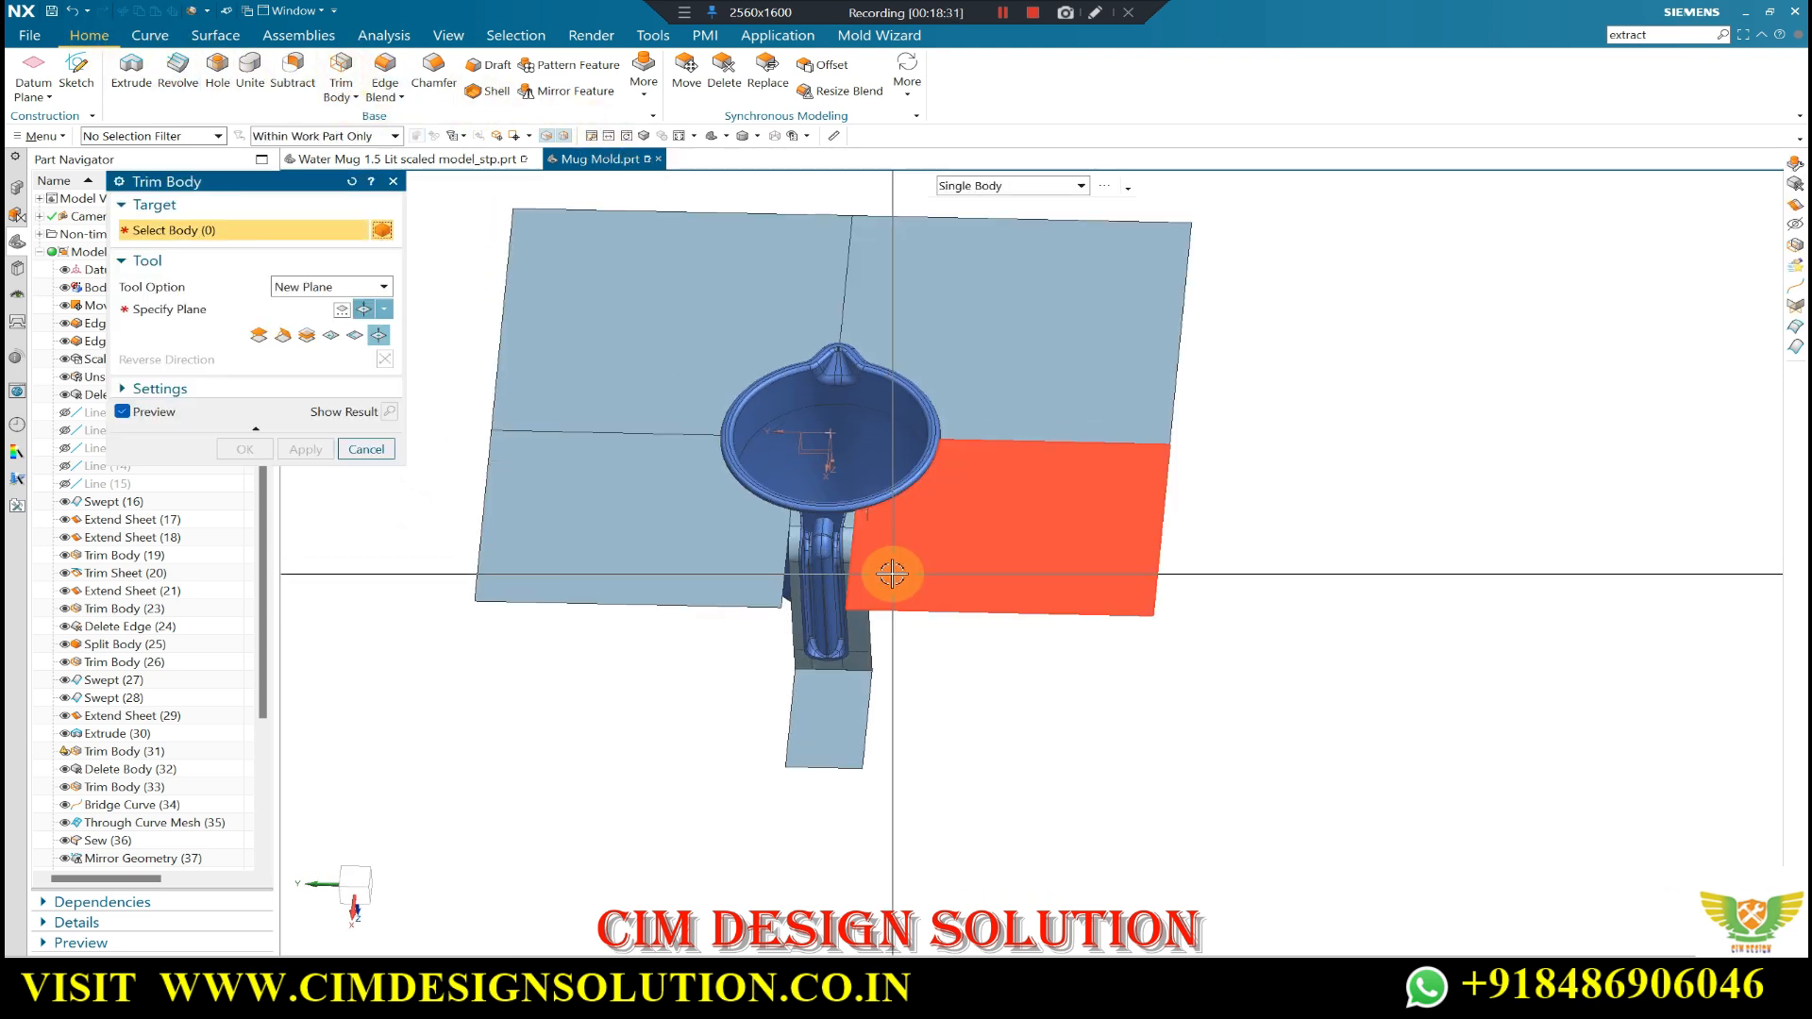
pyautogui.click(867, 672)
pyautogui.click(866, 656)
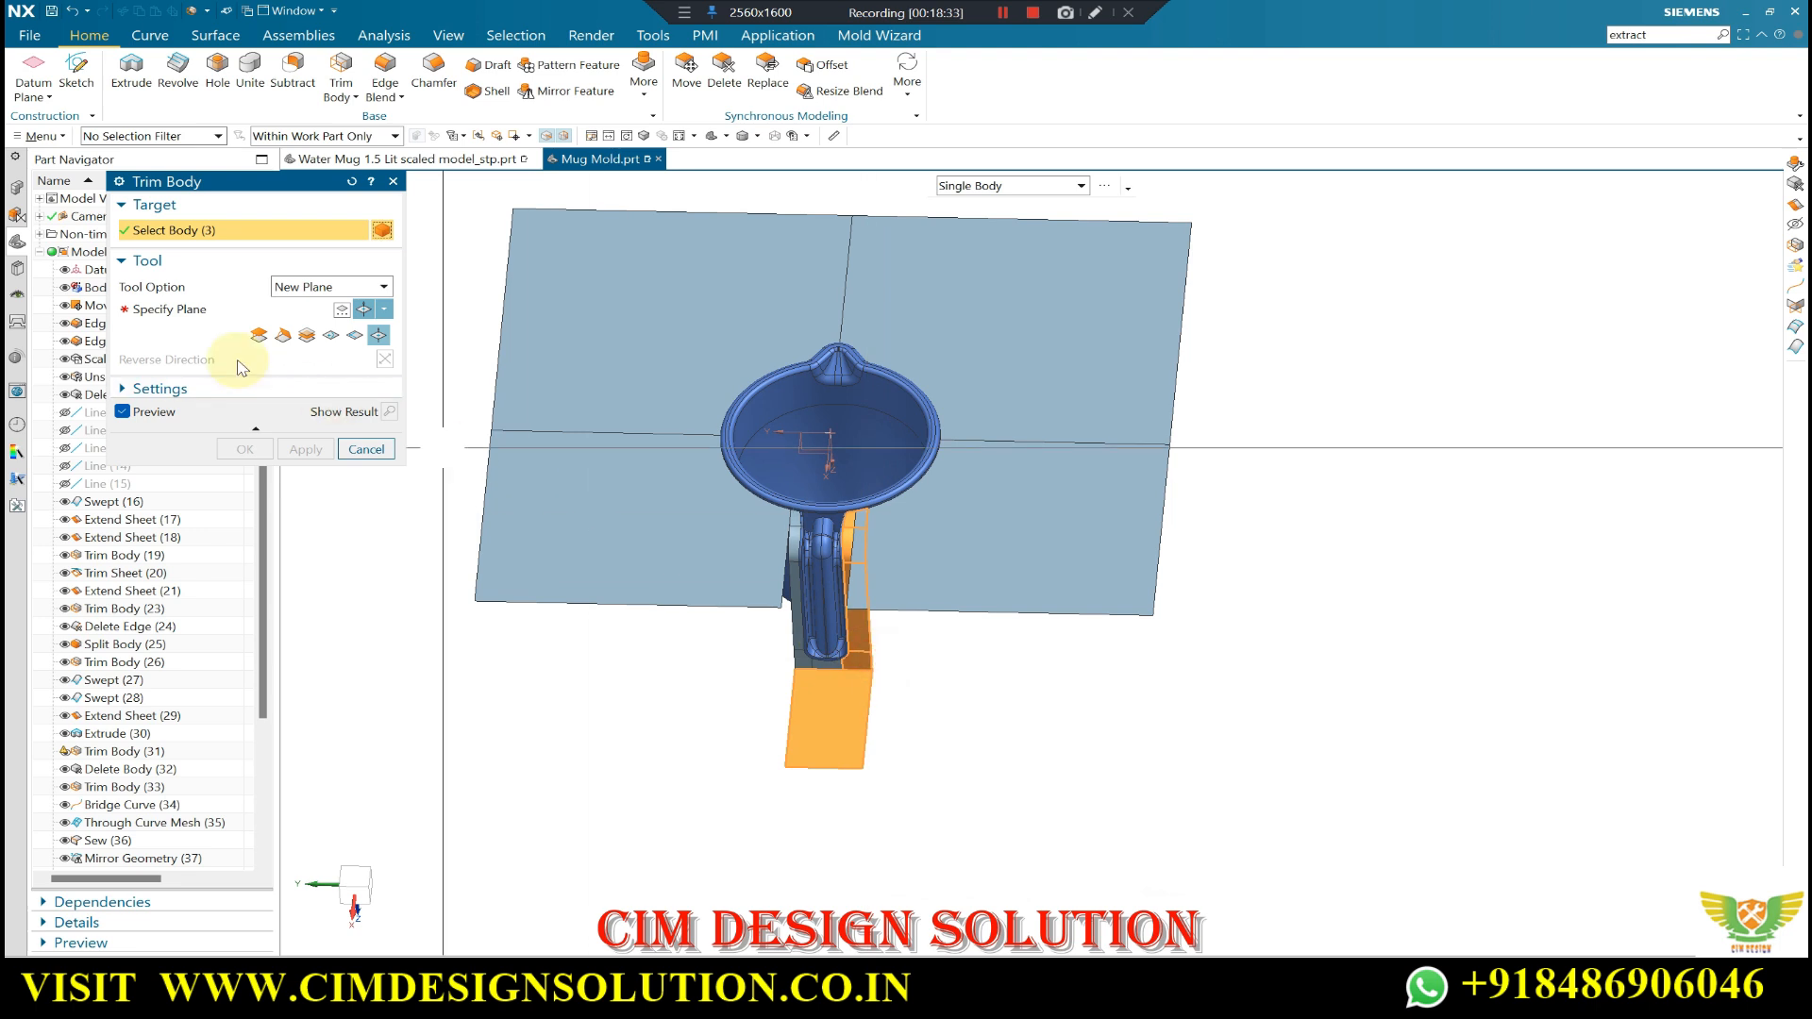
pyautogui.click(231, 311)
pyautogui.scroll(2, 870, 619)
pyautogui.moveTo(827, 593); pyautogui.dragTo(922, 647, button='middle')
pyautogui.click(924, 648)
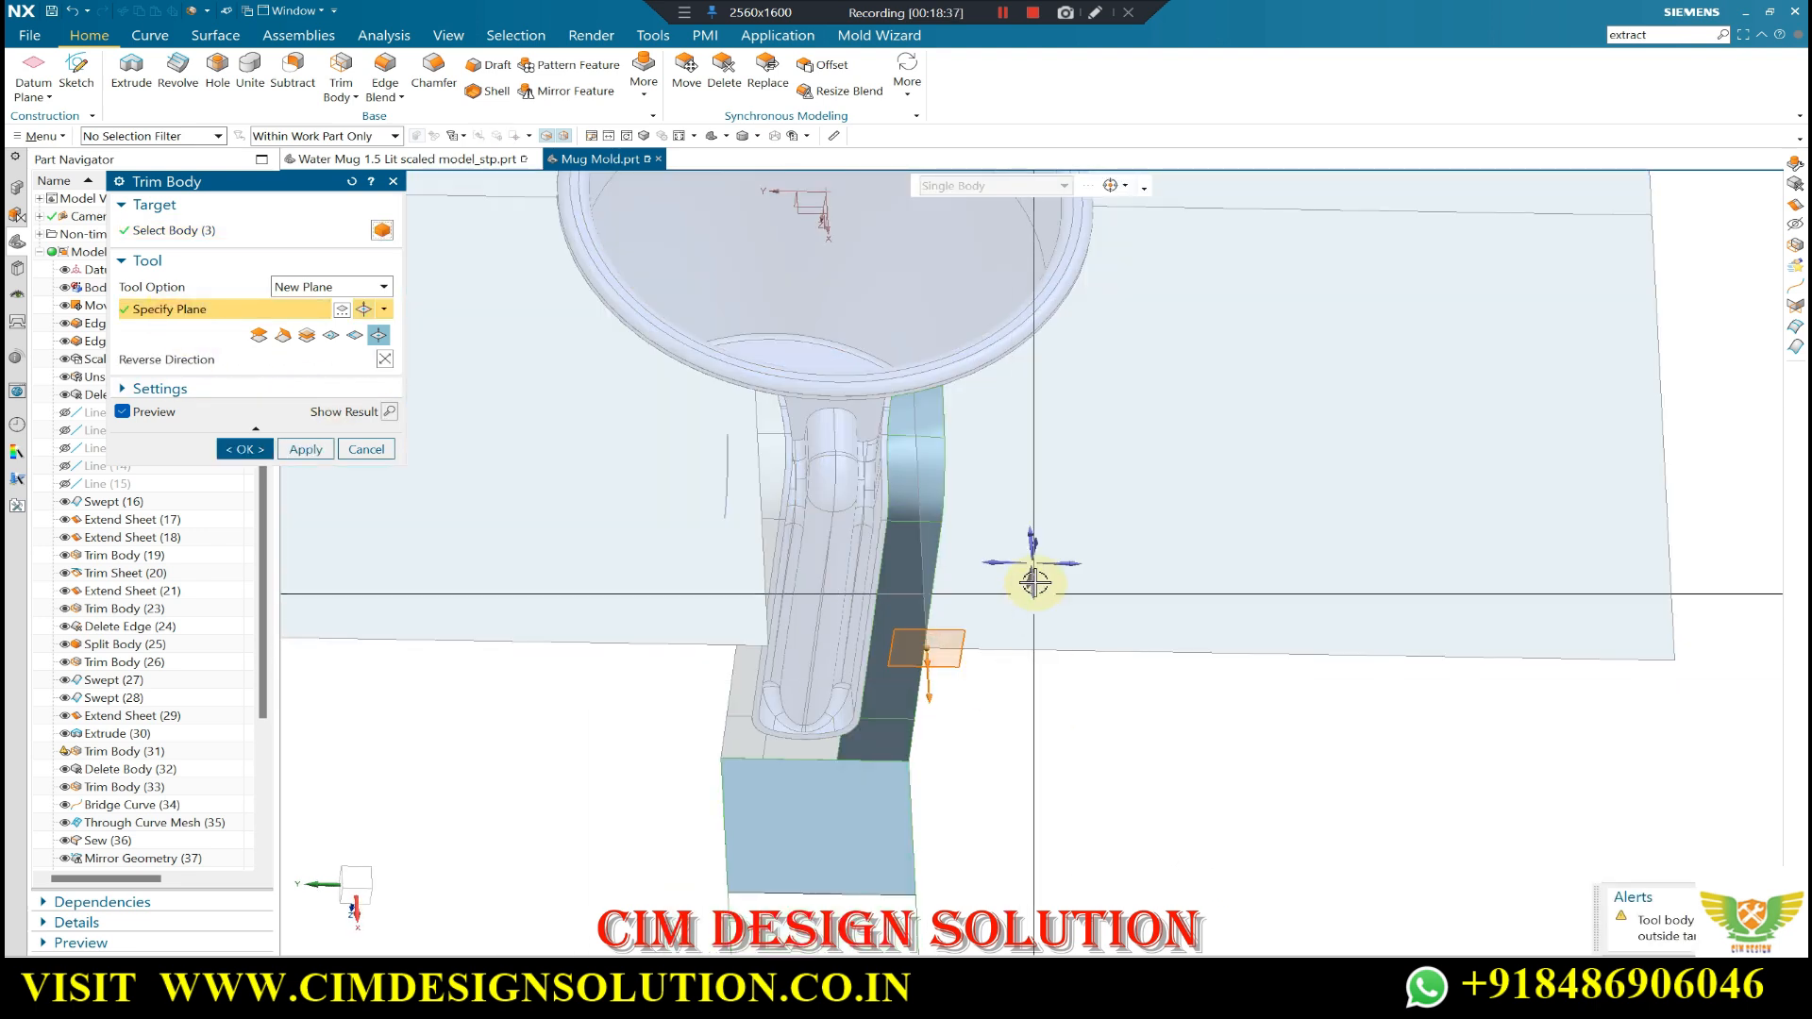
pyautogui.click(908, 529)
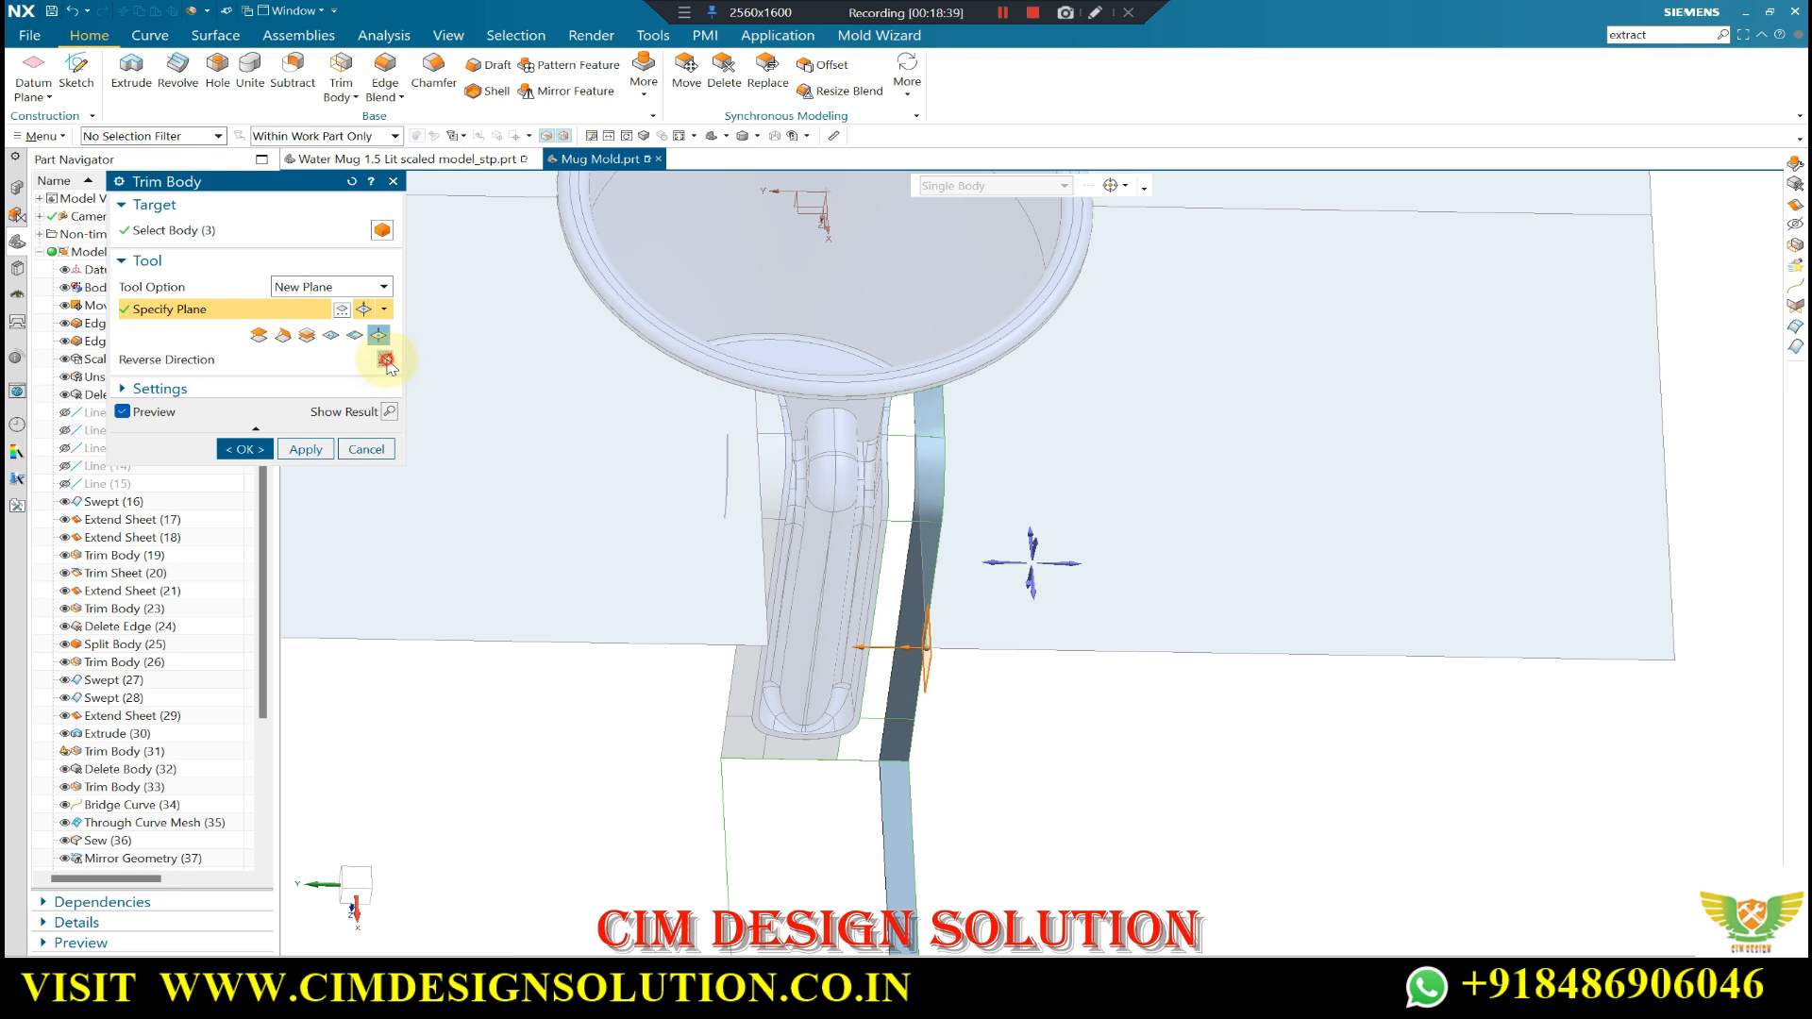
pyautogui.click(386, 359)
pyautogui.click(243, 450)
# - Trim the outer end of the swept sheet below the handle with a new plane through the flat parting sheet's inner corner
pyautogui.press('F8')
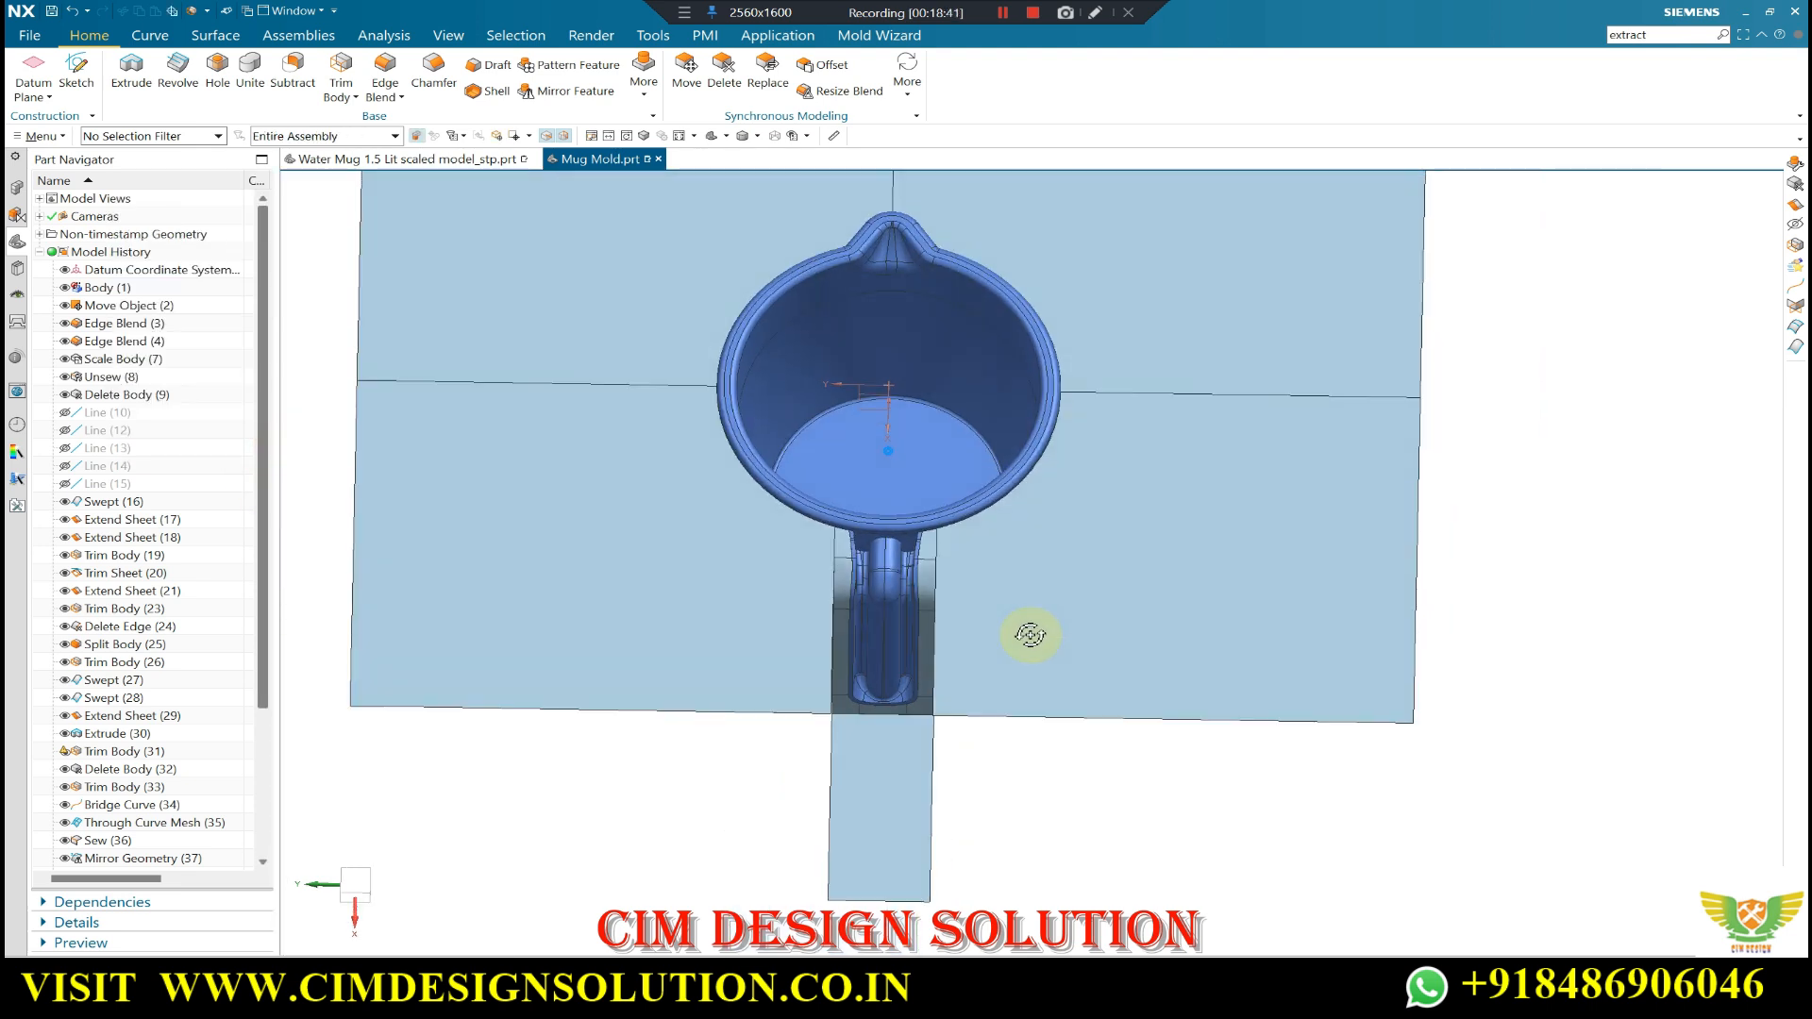
pyautogui.moveTo(526, 494); pyautogui.dragTo(676, 570, button='middle')
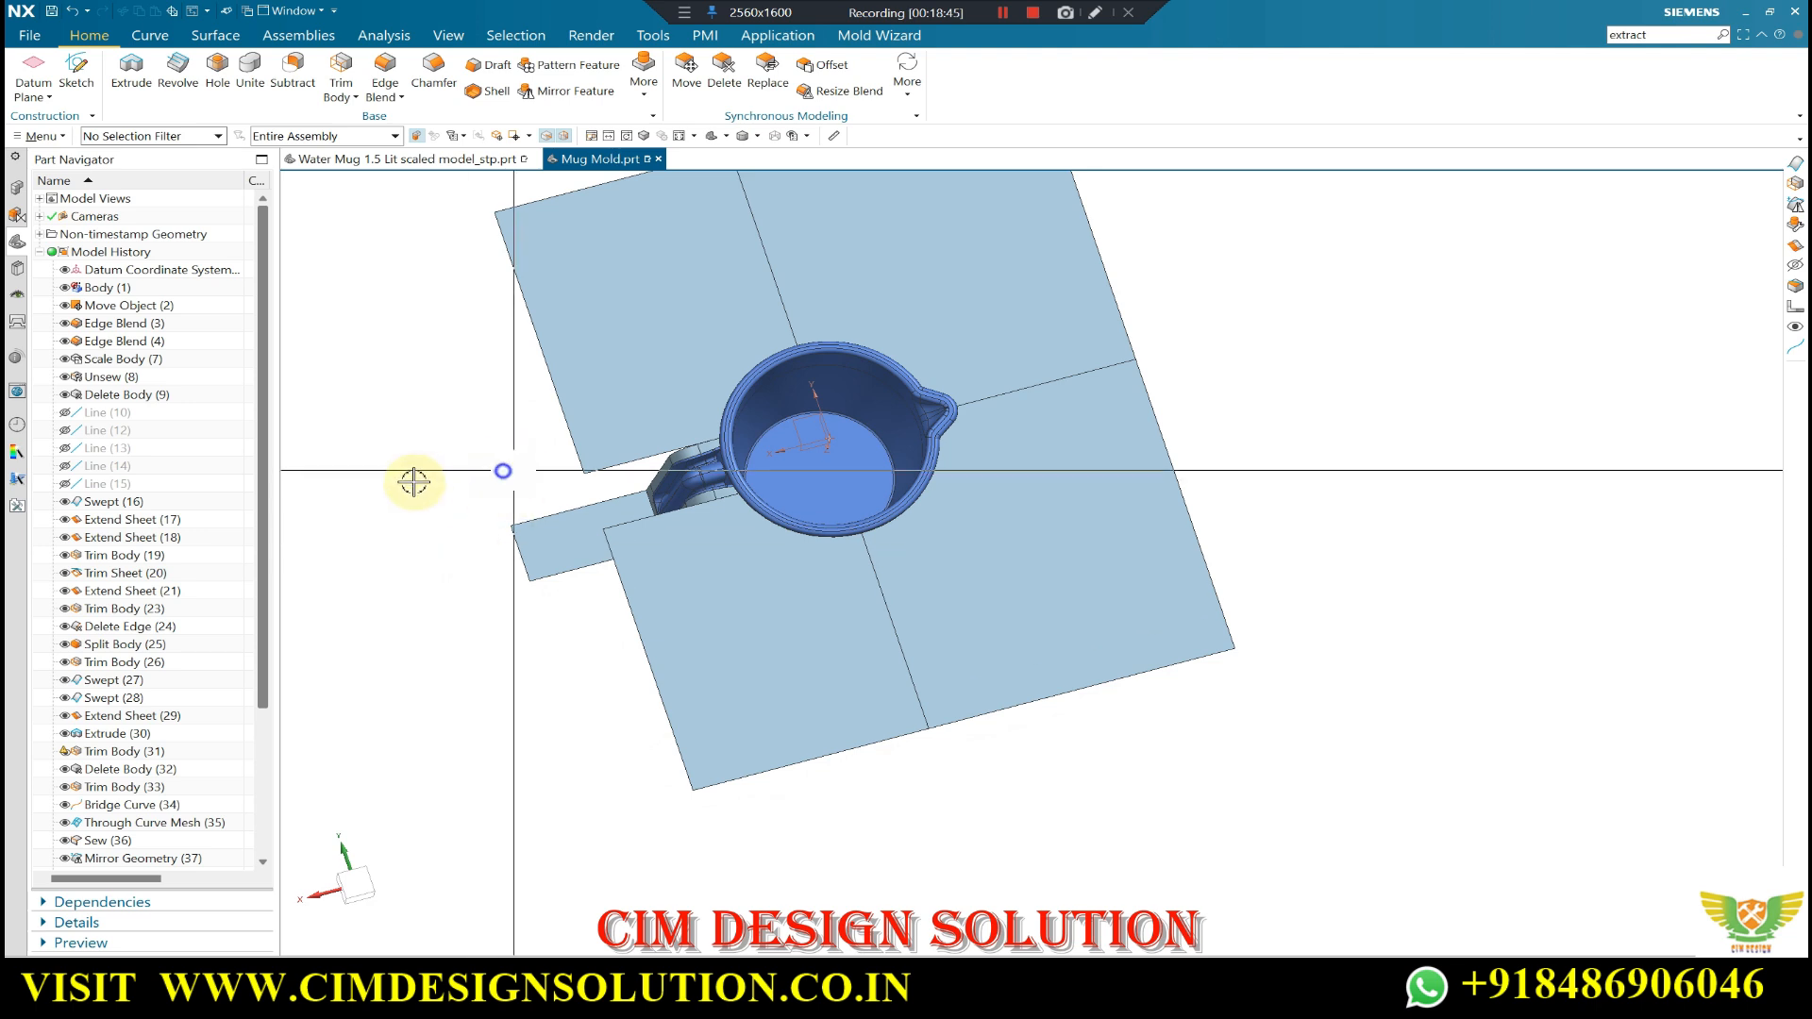
pyautogui.press('F8')
pyautogui.scroll(3, 632, 445)
pyautogui.moveTo(664, 444); pyautogui.dragTo(393, 242, button='middle')
pyautogui.click(341, 75)
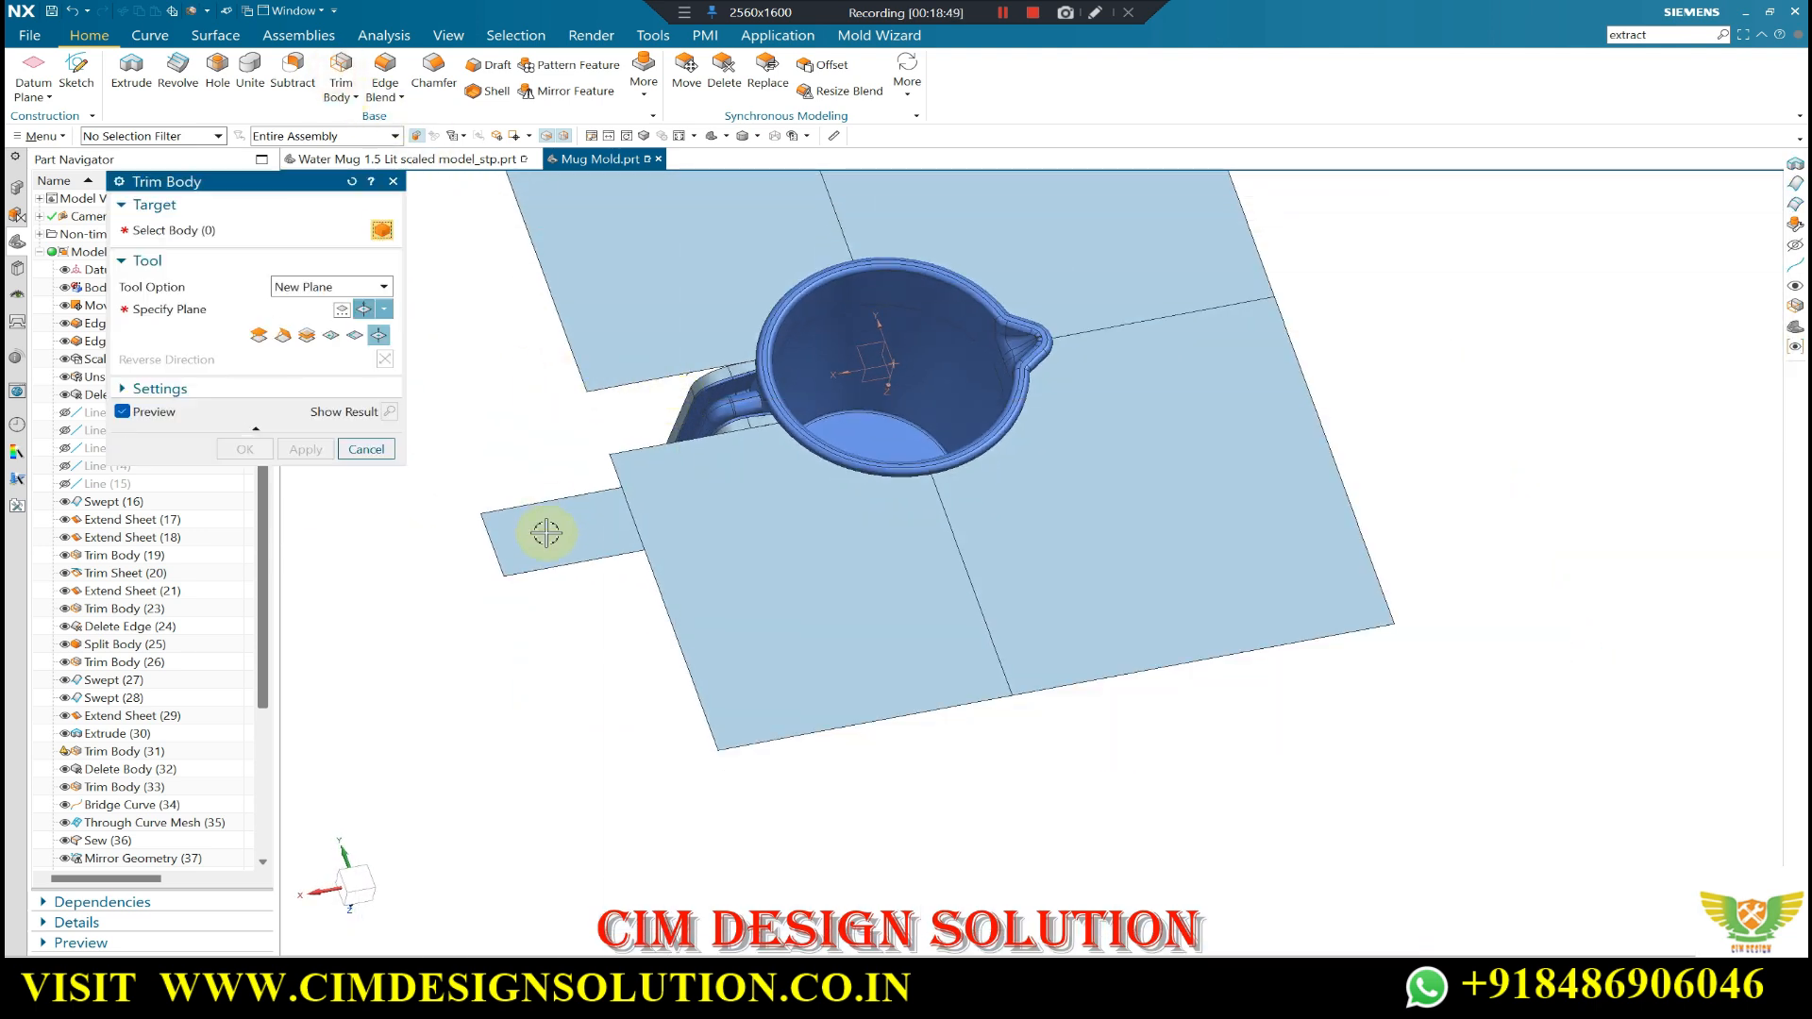
pyautogui.click(547, 527)
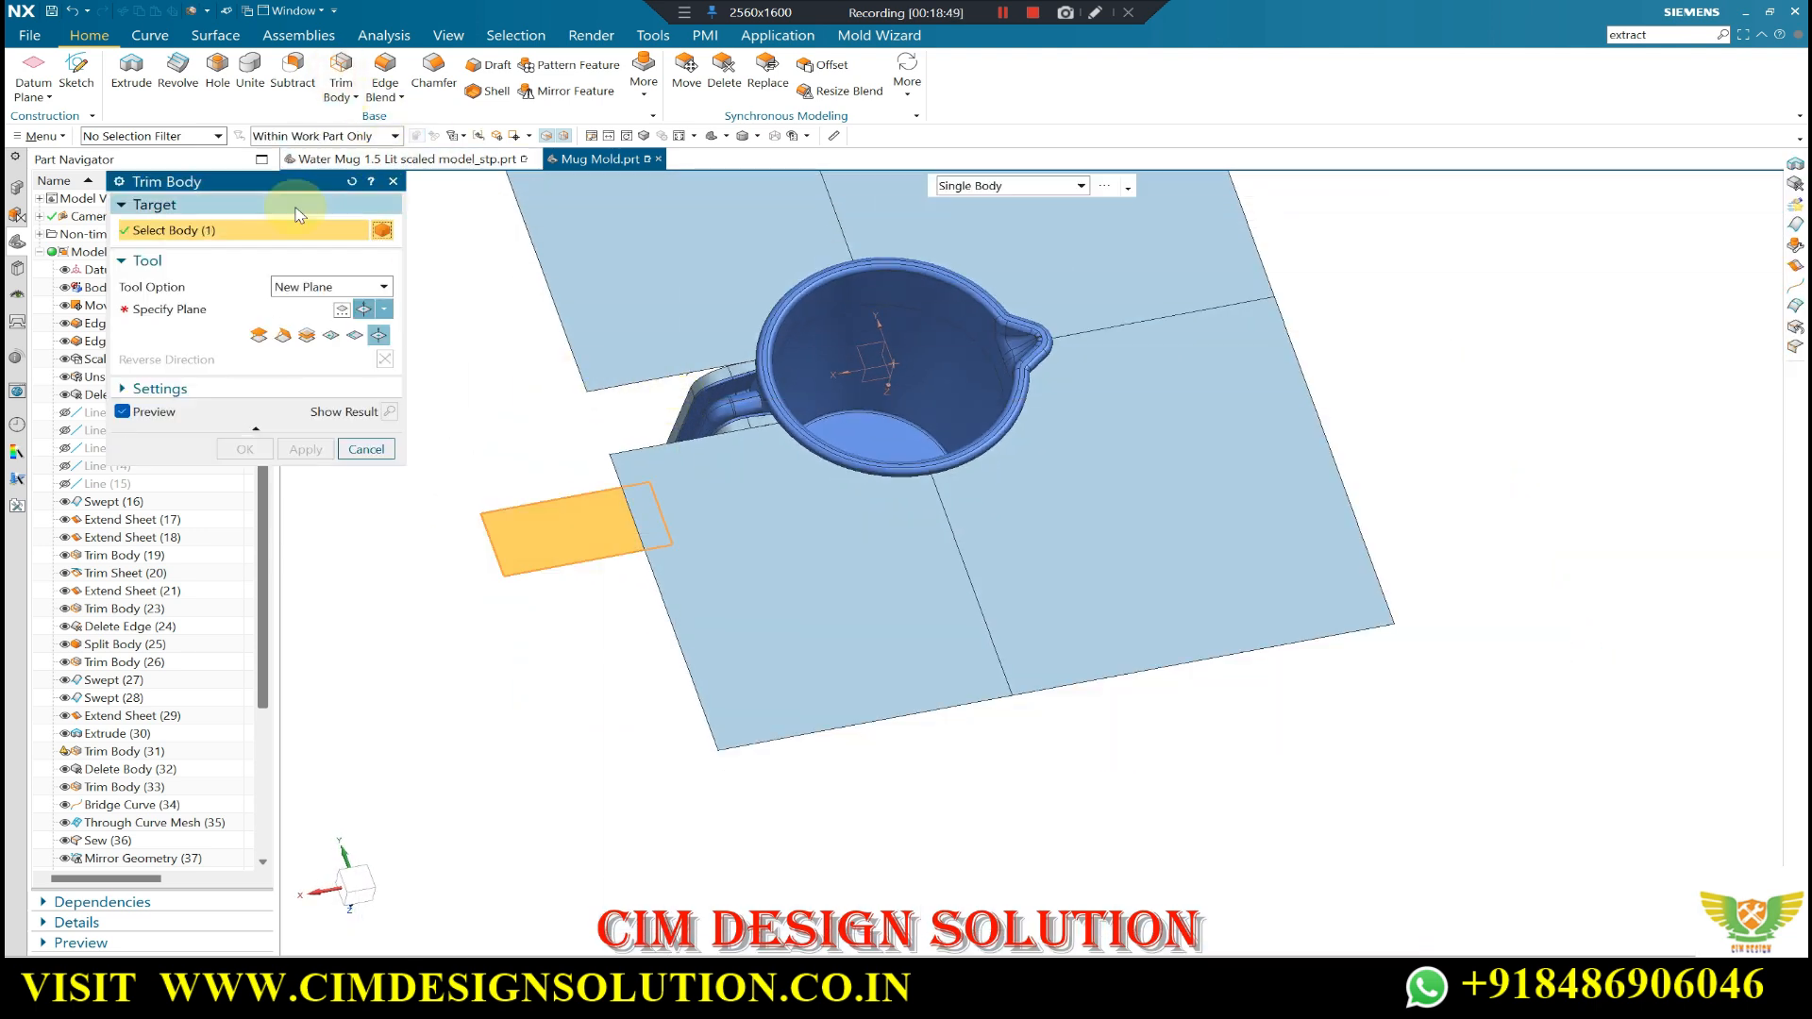
pyautogui.click(581, 392)
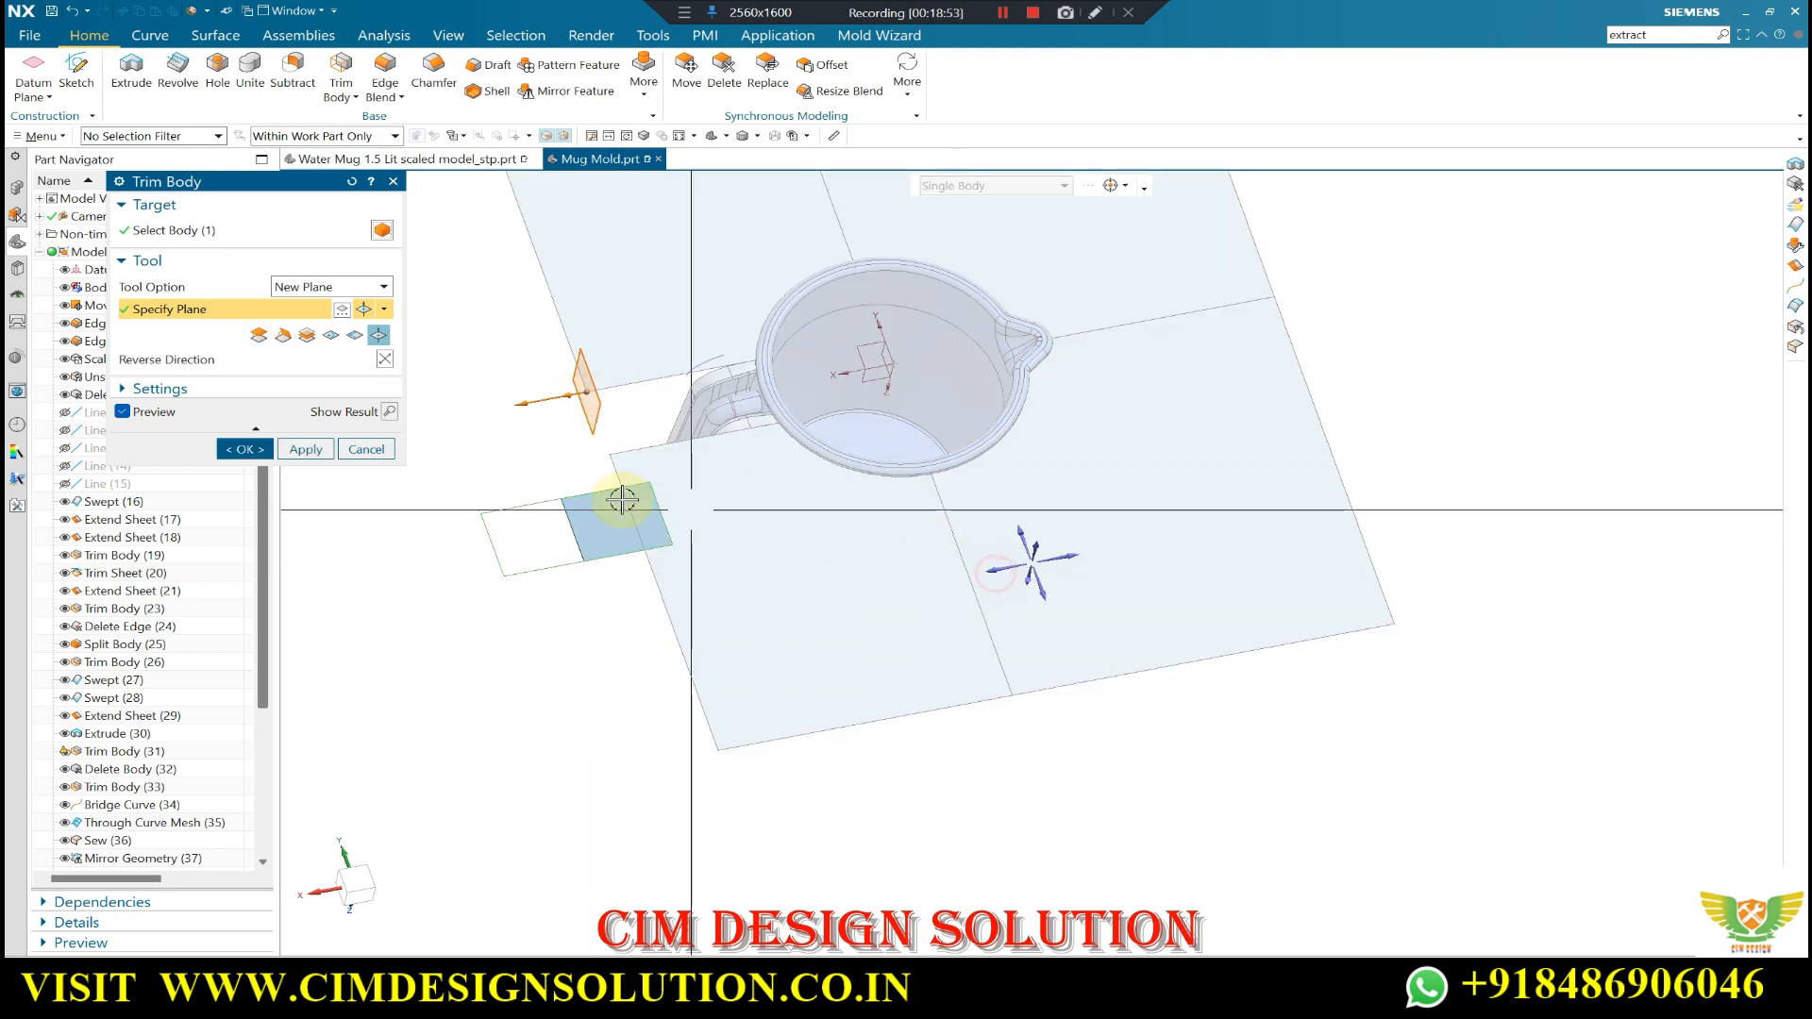
pyautogui.click(244, 449)
# - Draw two lines joining the flat parting sheets' inner corners beside the handle to the outer corners of the lower swept sheet
pyautogui.moveTo(501, 446); pyautogui.dragTo(934, 500, button='middle')
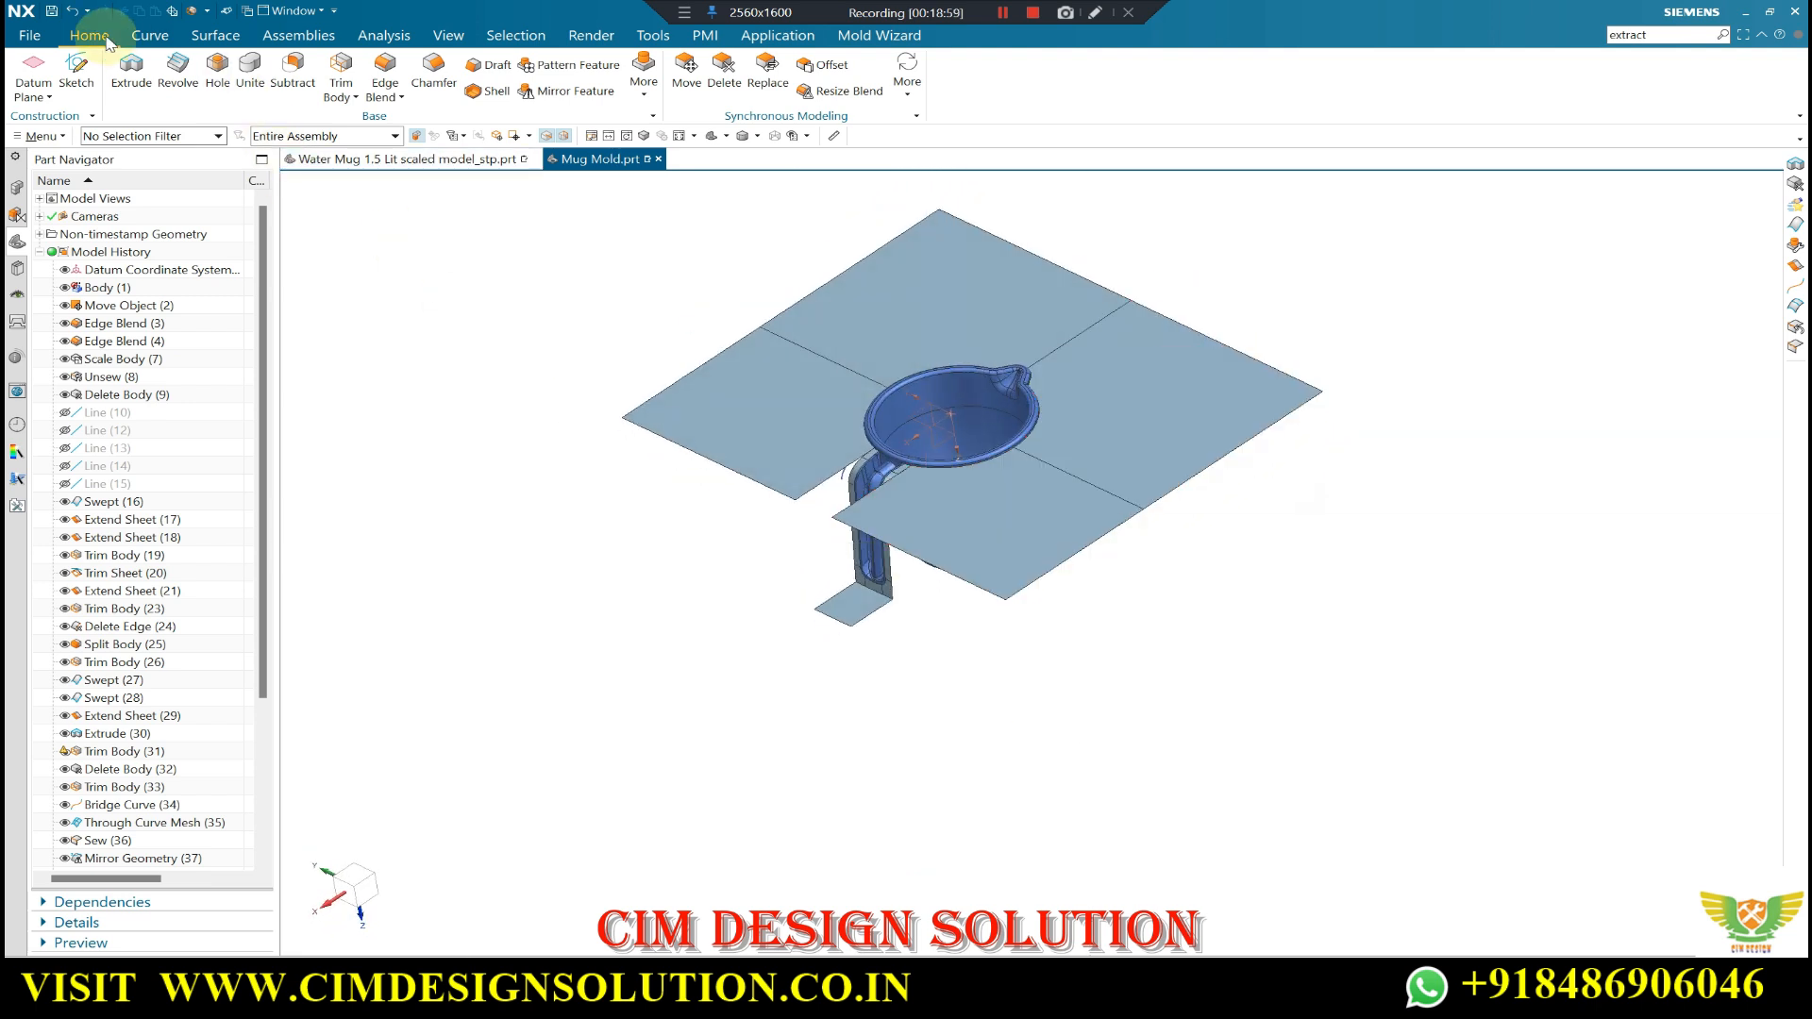
pyautogui.click(150, 35)
pyautogui.click(130, 76)
pyautogui.click(793, 499)
pyautogui.click(815, 610)
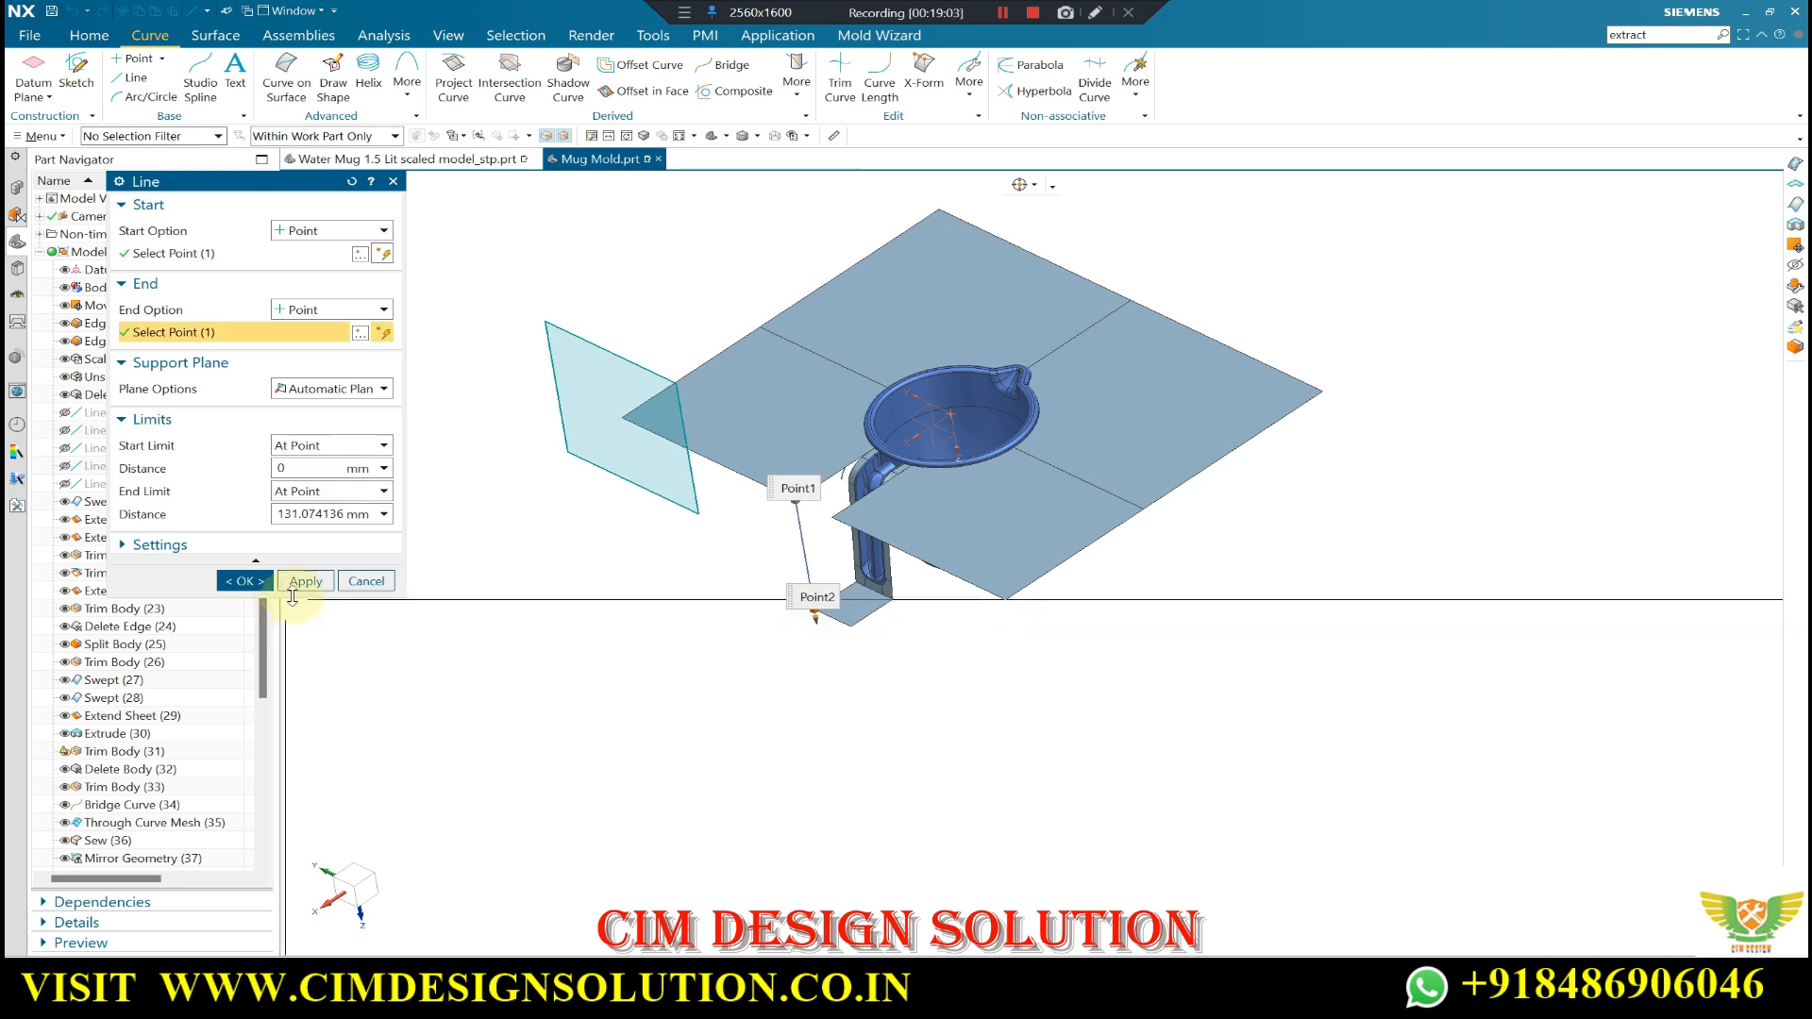
pyautogui.click(304, 584)
pyautogui.click(836, 518)
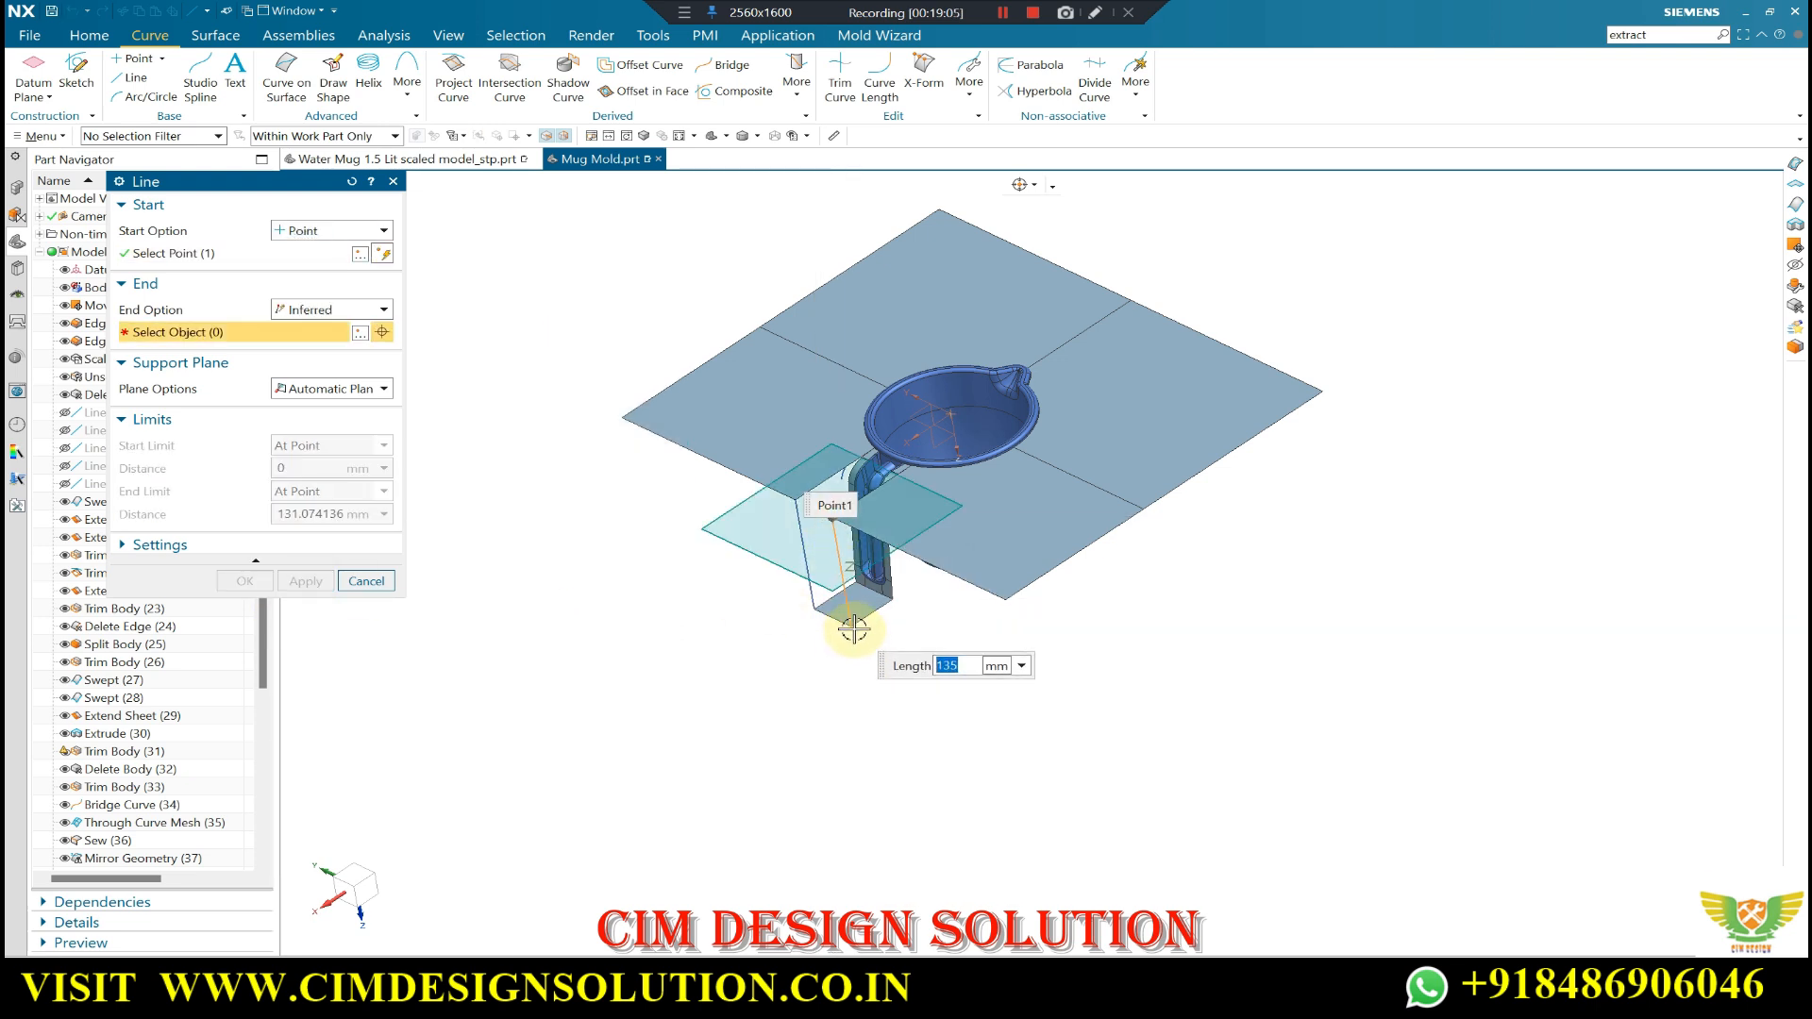
pyautogui.click(852, 627)
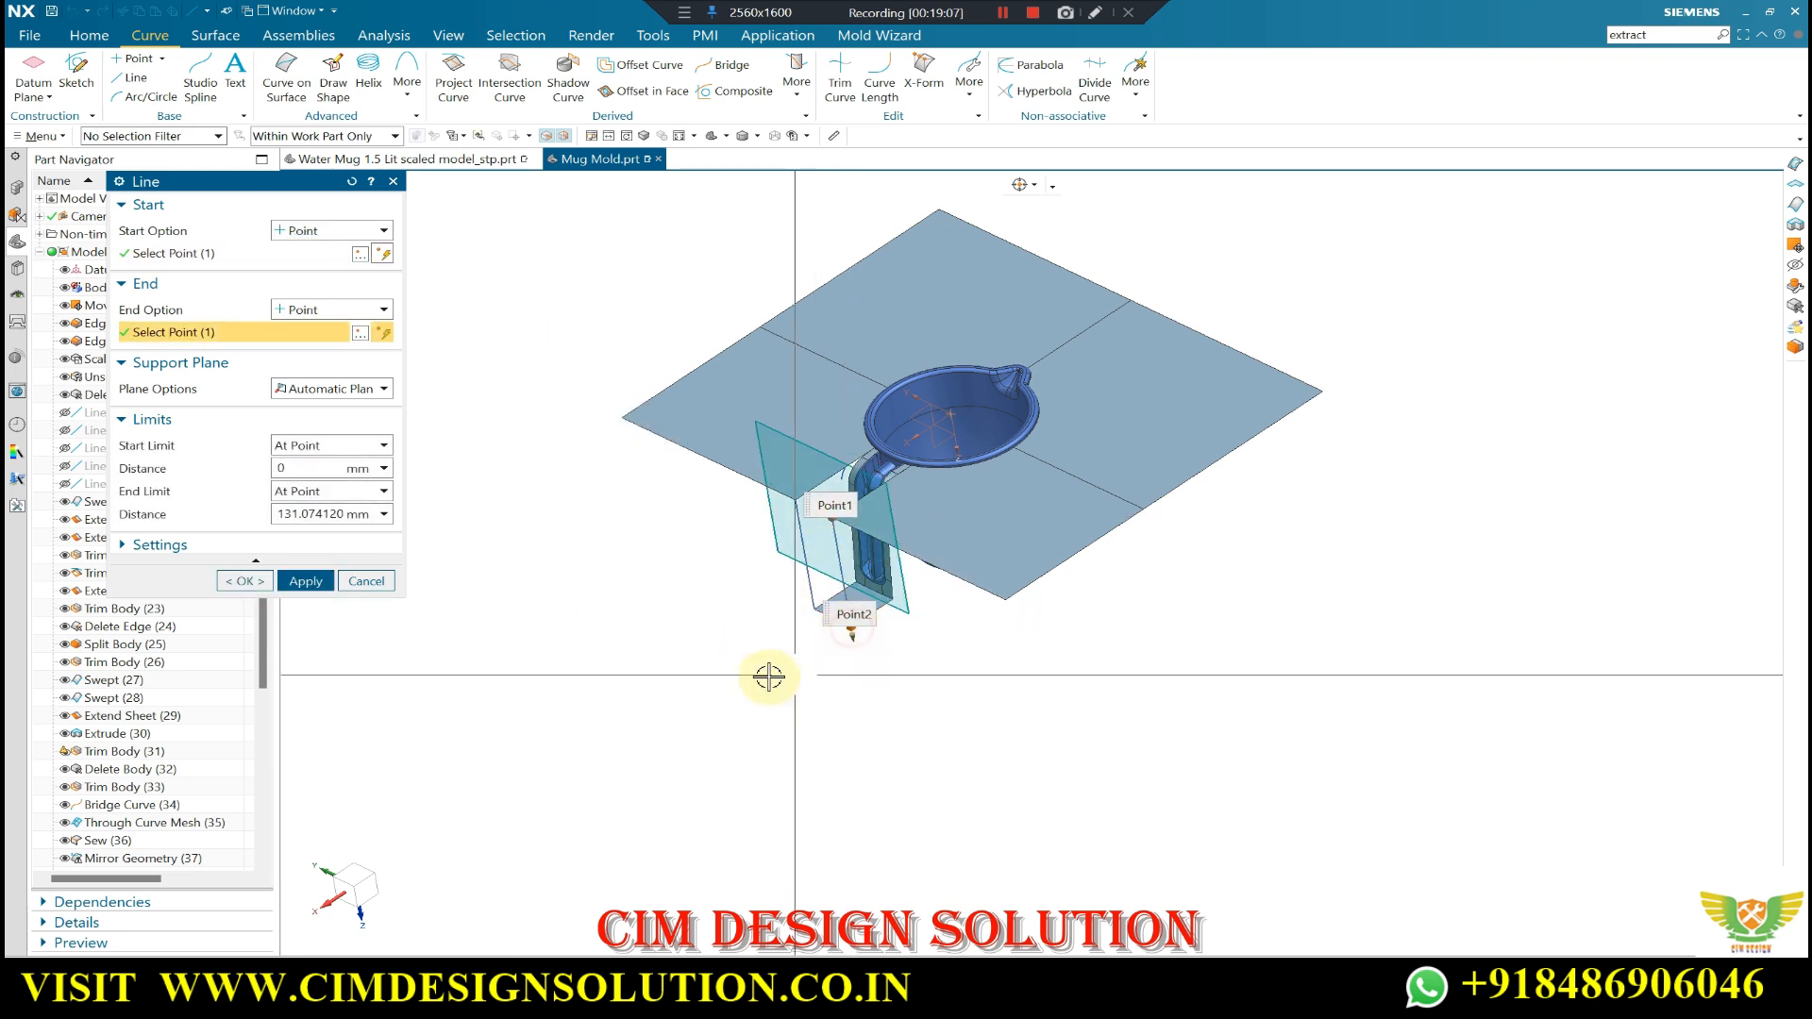
pyautogui.click(245, 580)
# - Move the bridge curve near the top of the handle to layer 10
pyautogui.moveTo(679, 591); pyautogui.dragTo(836, 508, button='middle')
pyautogui.scroll(5, 850, 473)
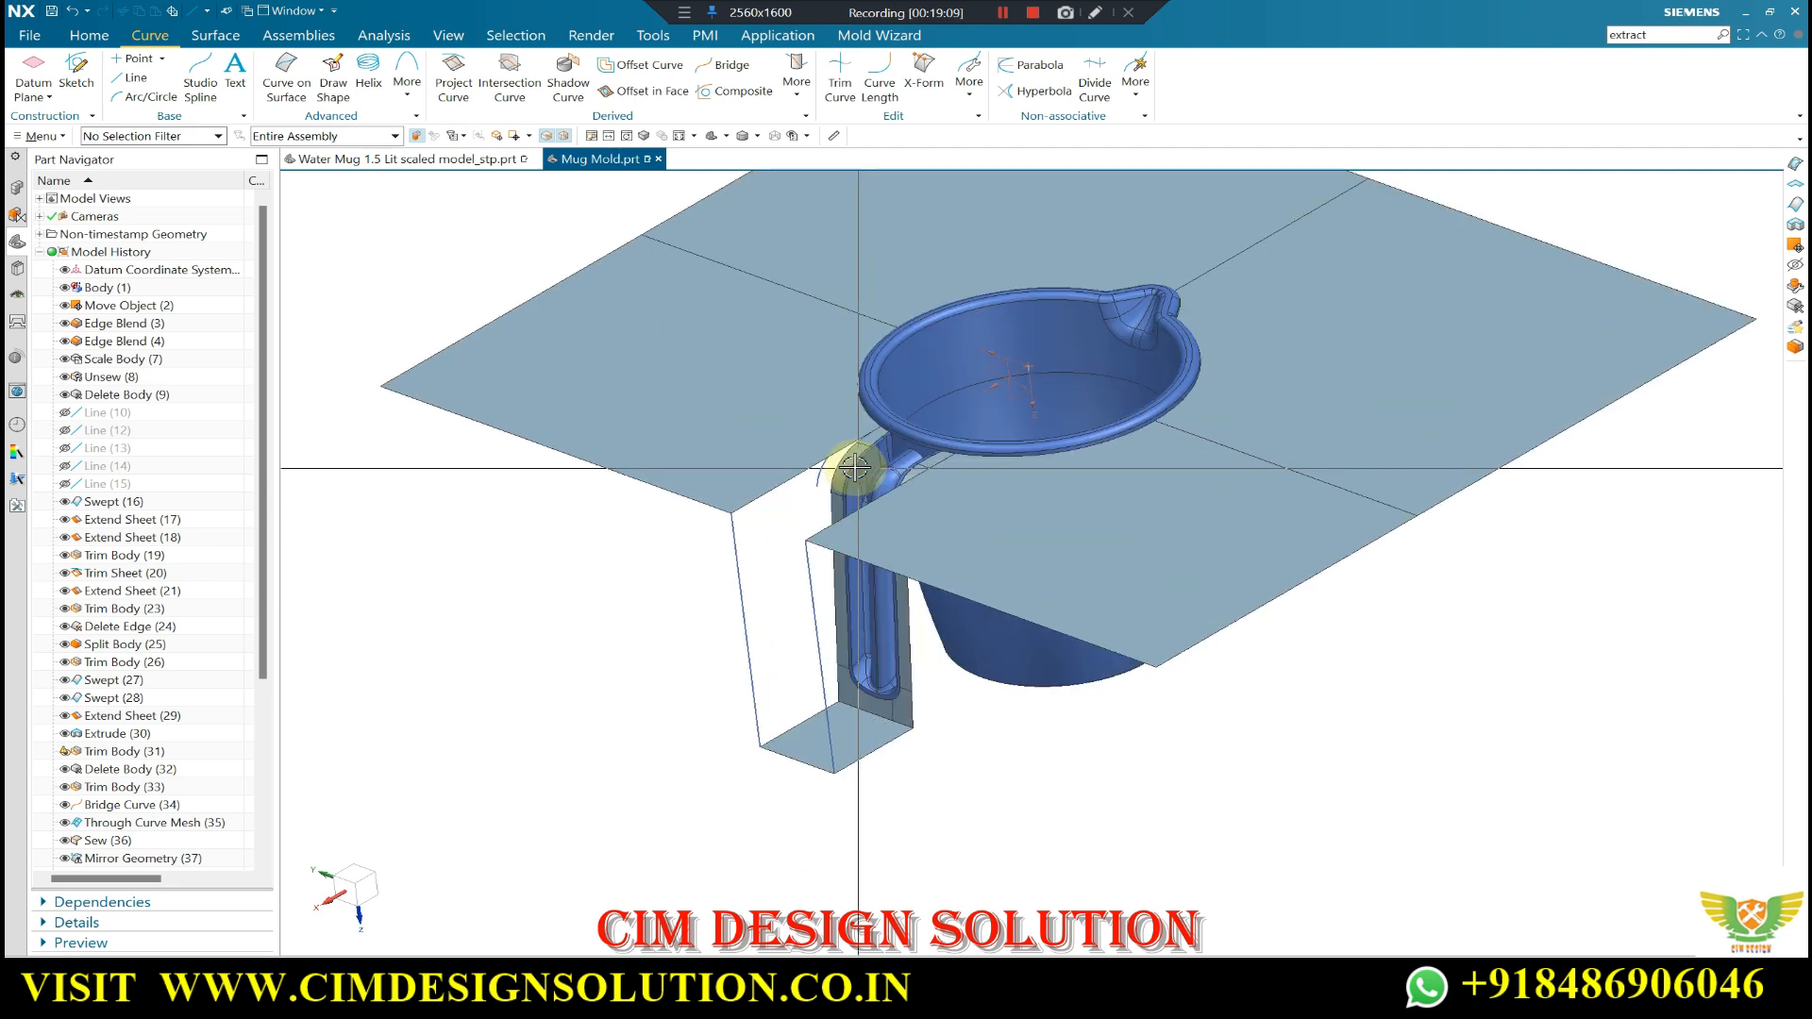
pyautogui.hotkey('ctrl', 'b')
pyautogui.click(804, 479)
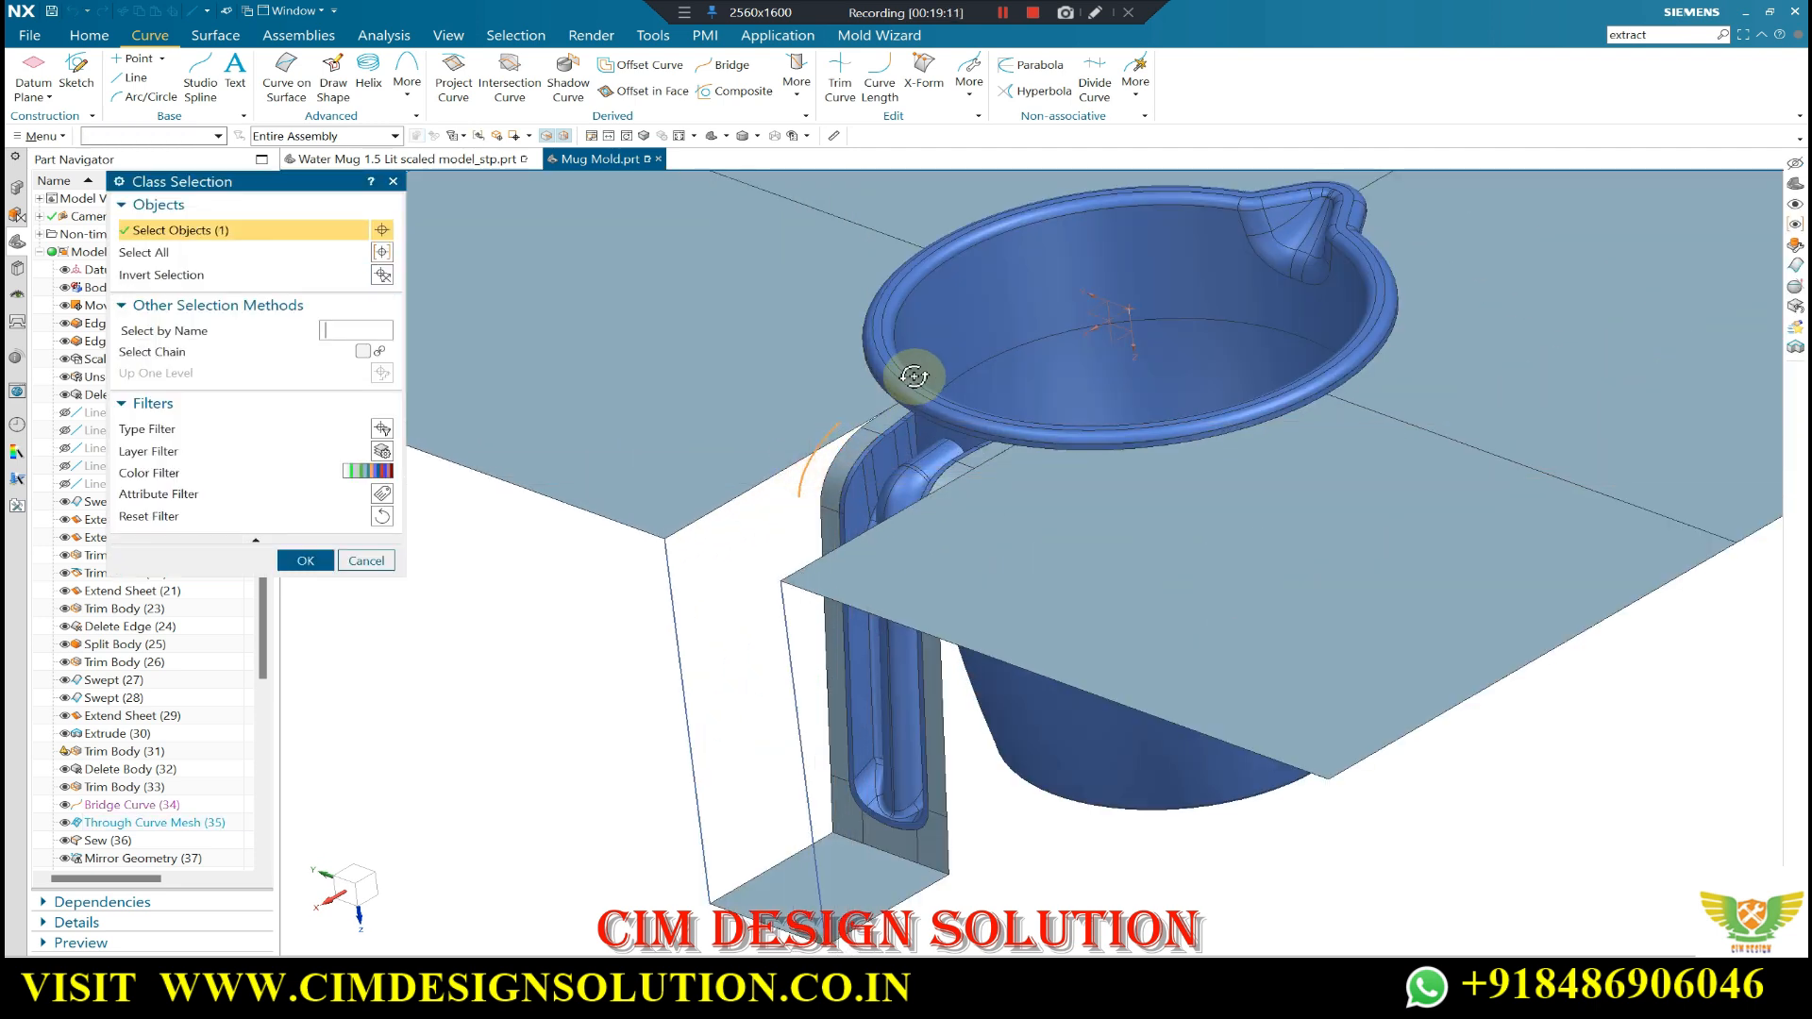
pyautogui.moveTo(913, 377); pyautogui.dragTo(910, 368, button='middle')
pyautogui.scroll(2, 910, 368)
pyautogui.middleClick(908, 368)
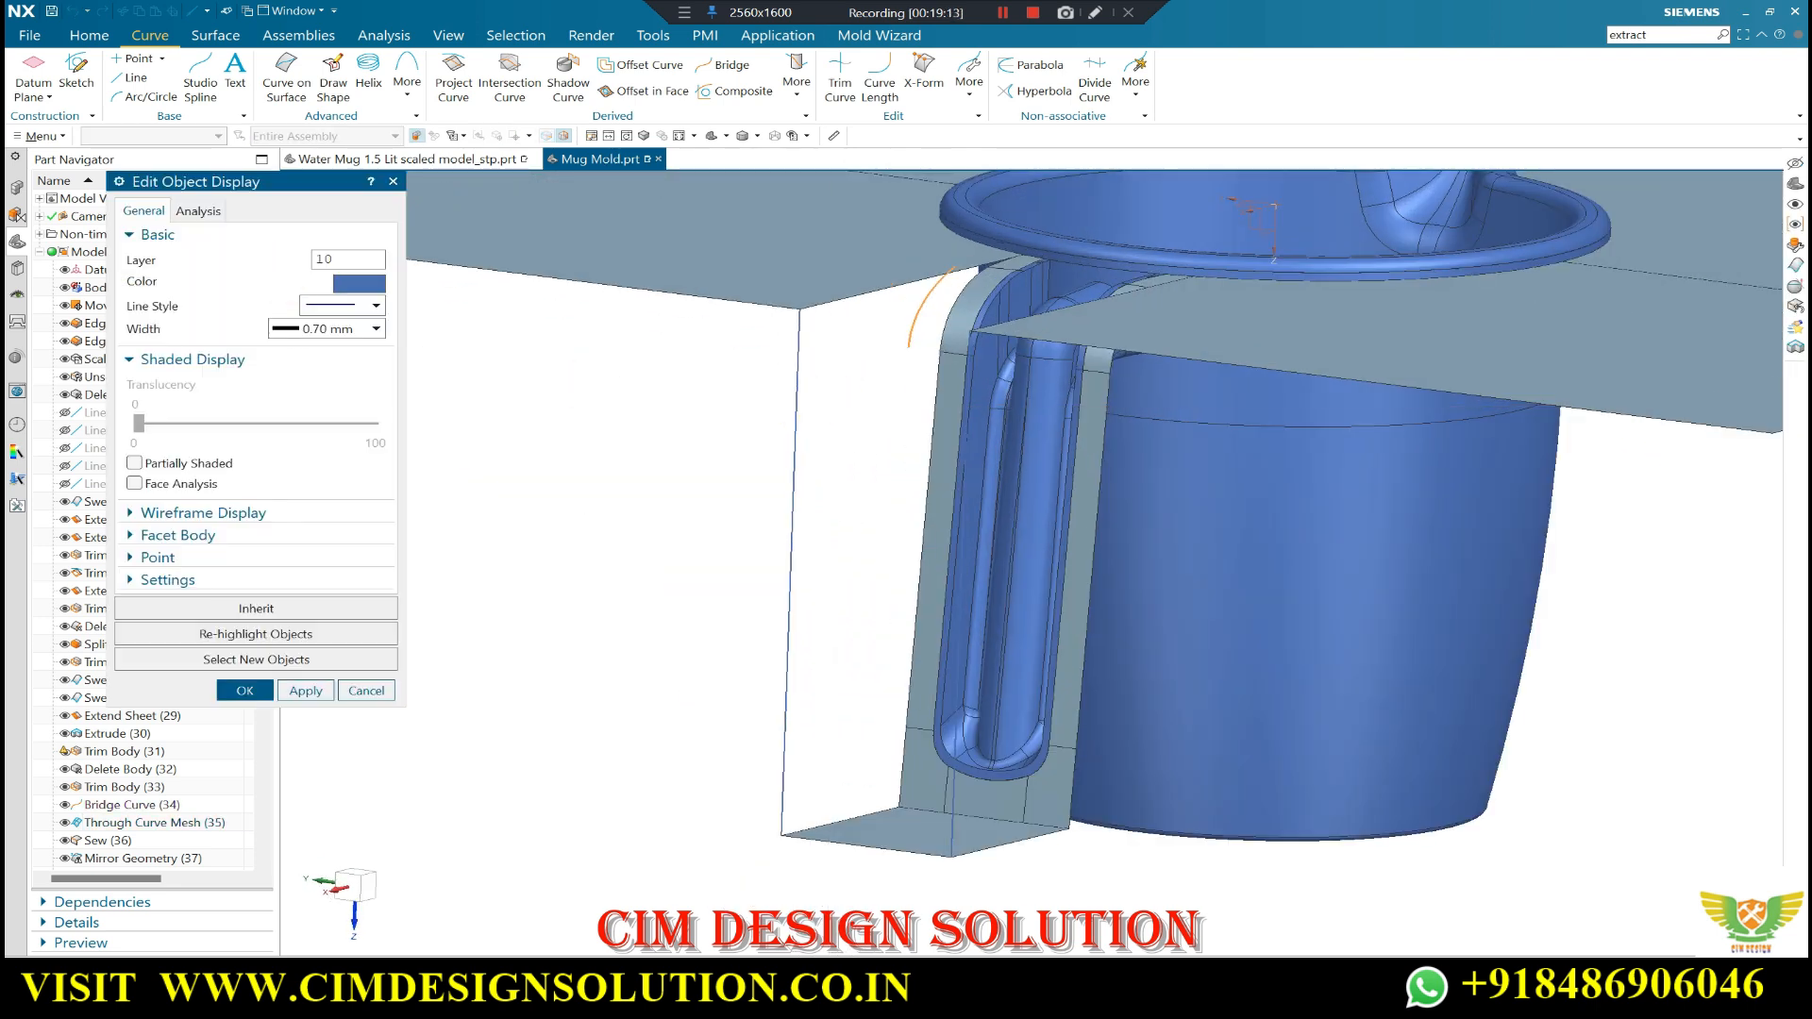
pyautogui.middleClick(275, 273)
pyautogui.scroll(-4, 785, 437)
pyautogui.moveTo(785, 437); pyautogui.dragTo(765, 493, button='middle')
pyautogui.scroll(-1, 765, 494)
pyautogui.click(191, 40)
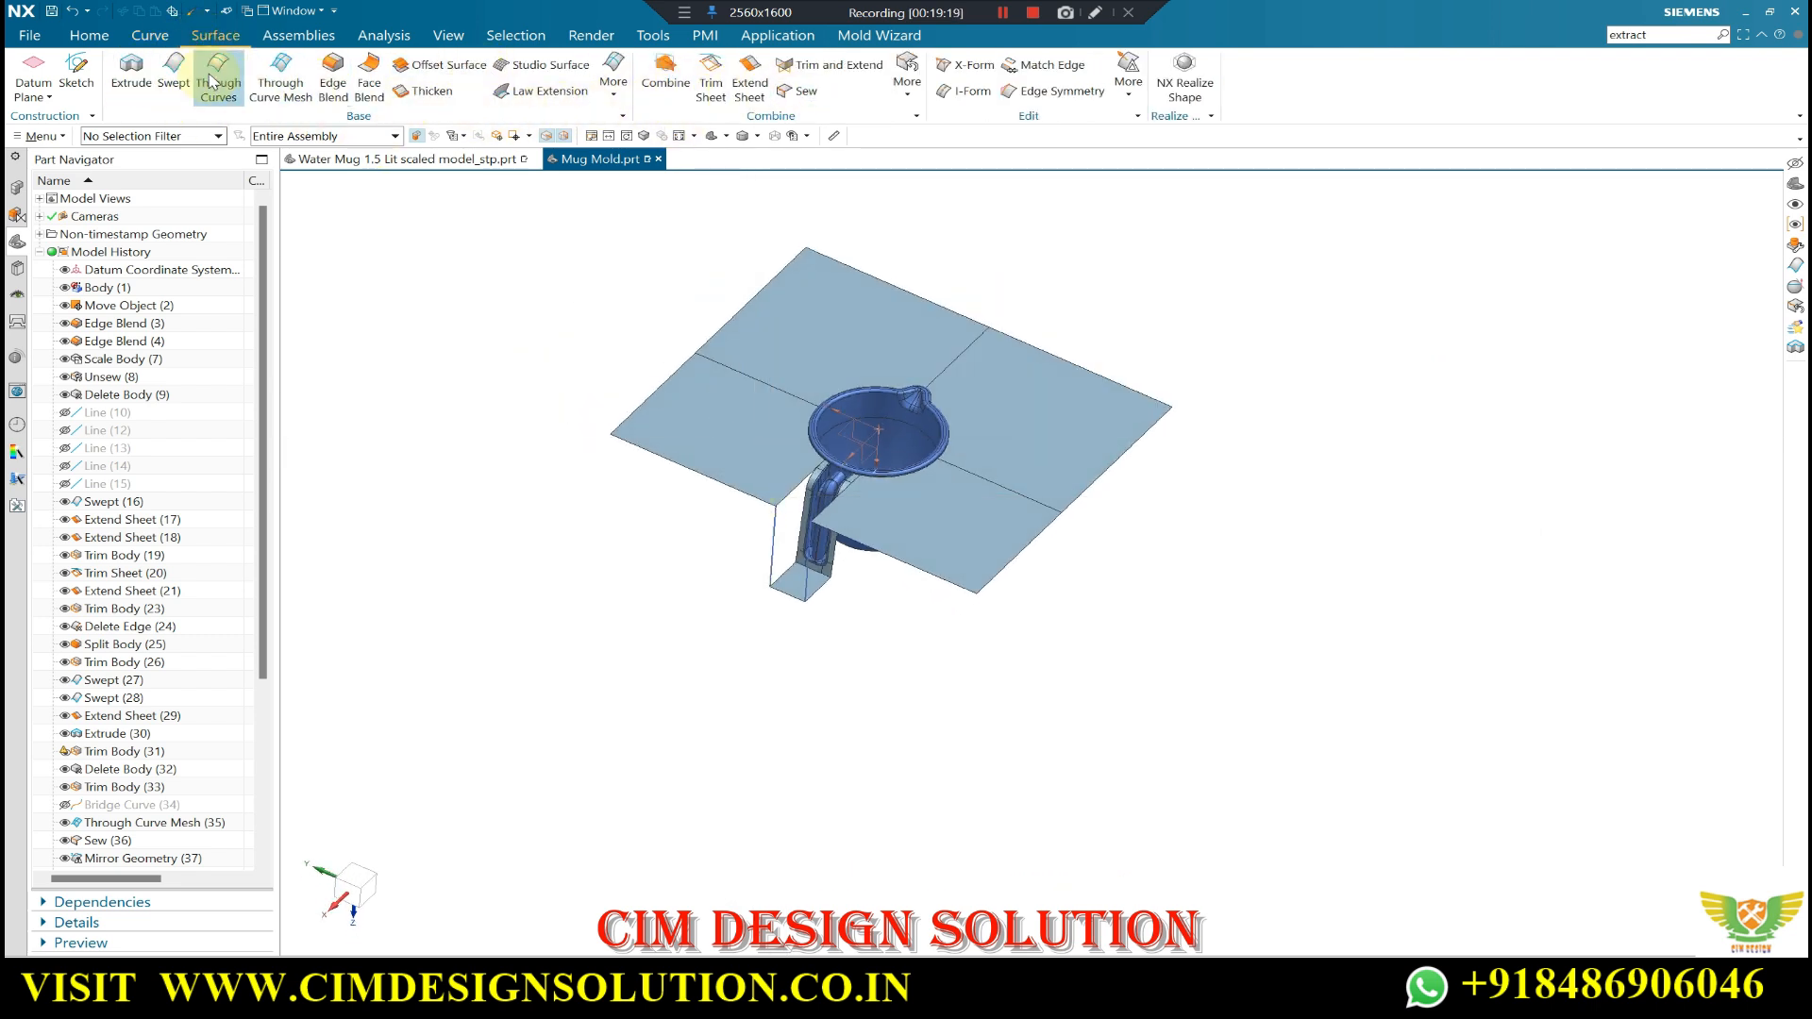
pyautogui.click(613, 73)
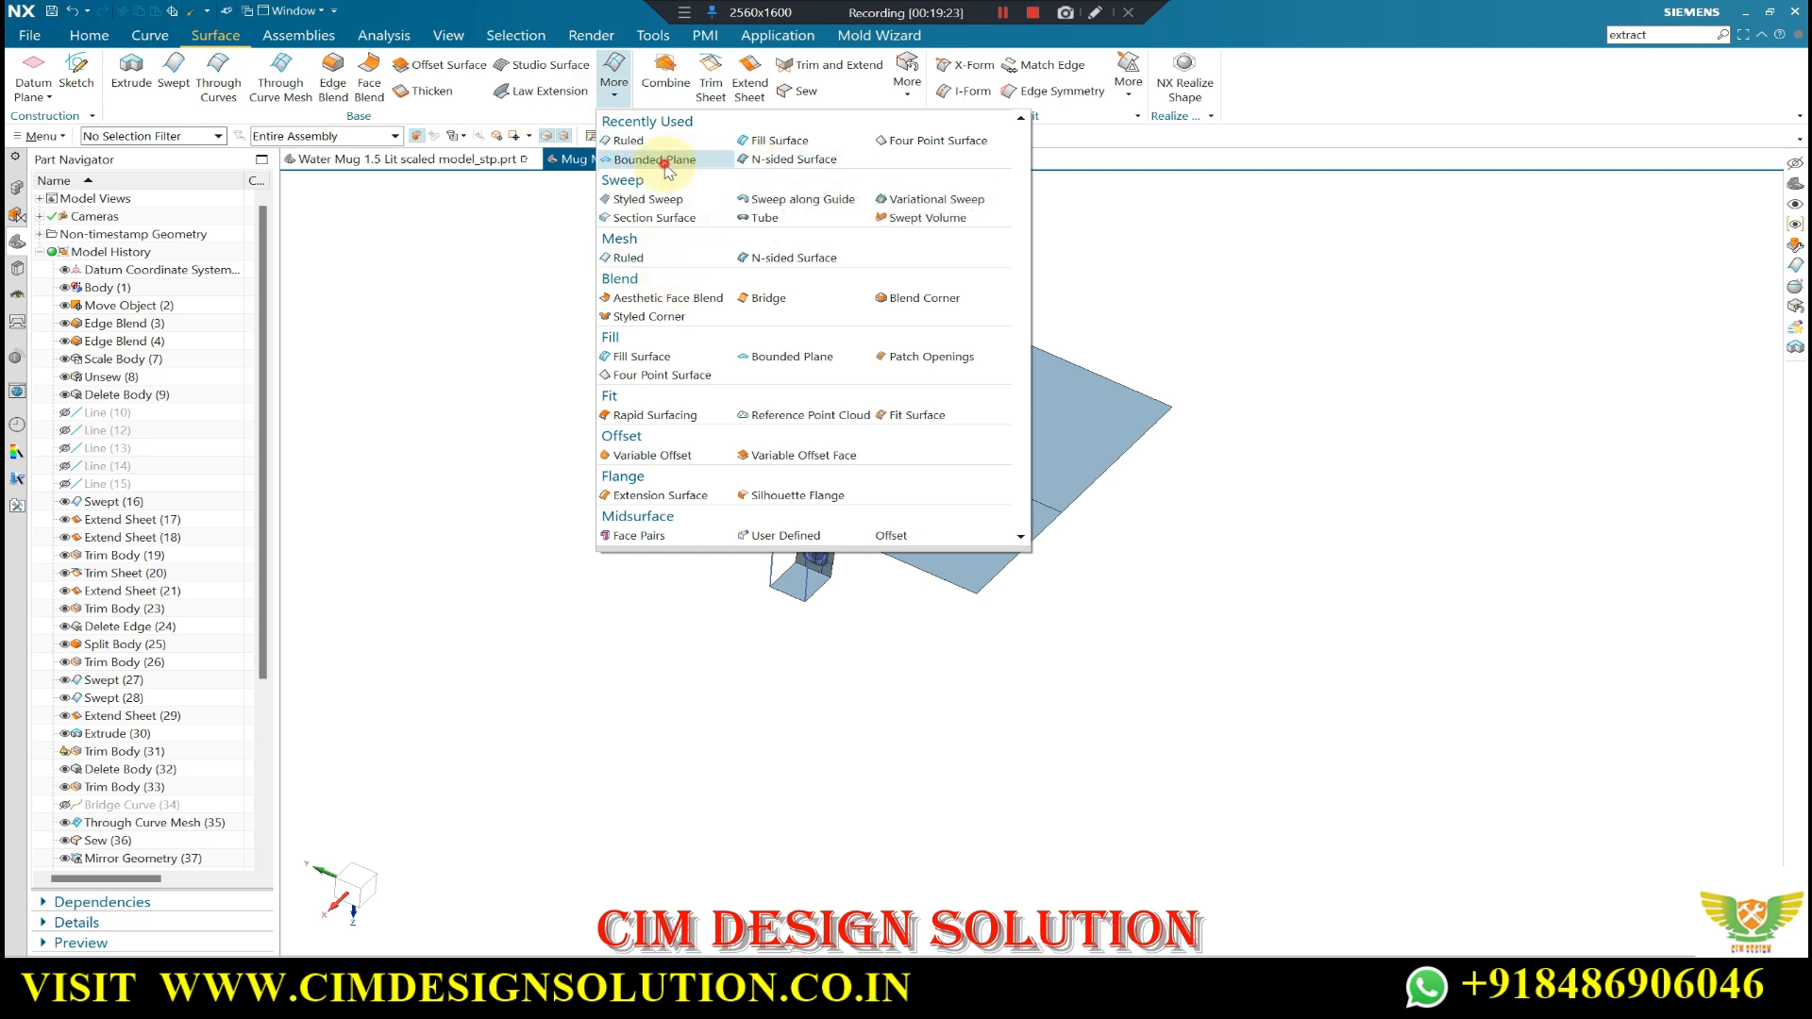
pyautogui.click(664, 160)
pyautogui.scroll(4, 773, 519)
pyautogui.click(838, 639)
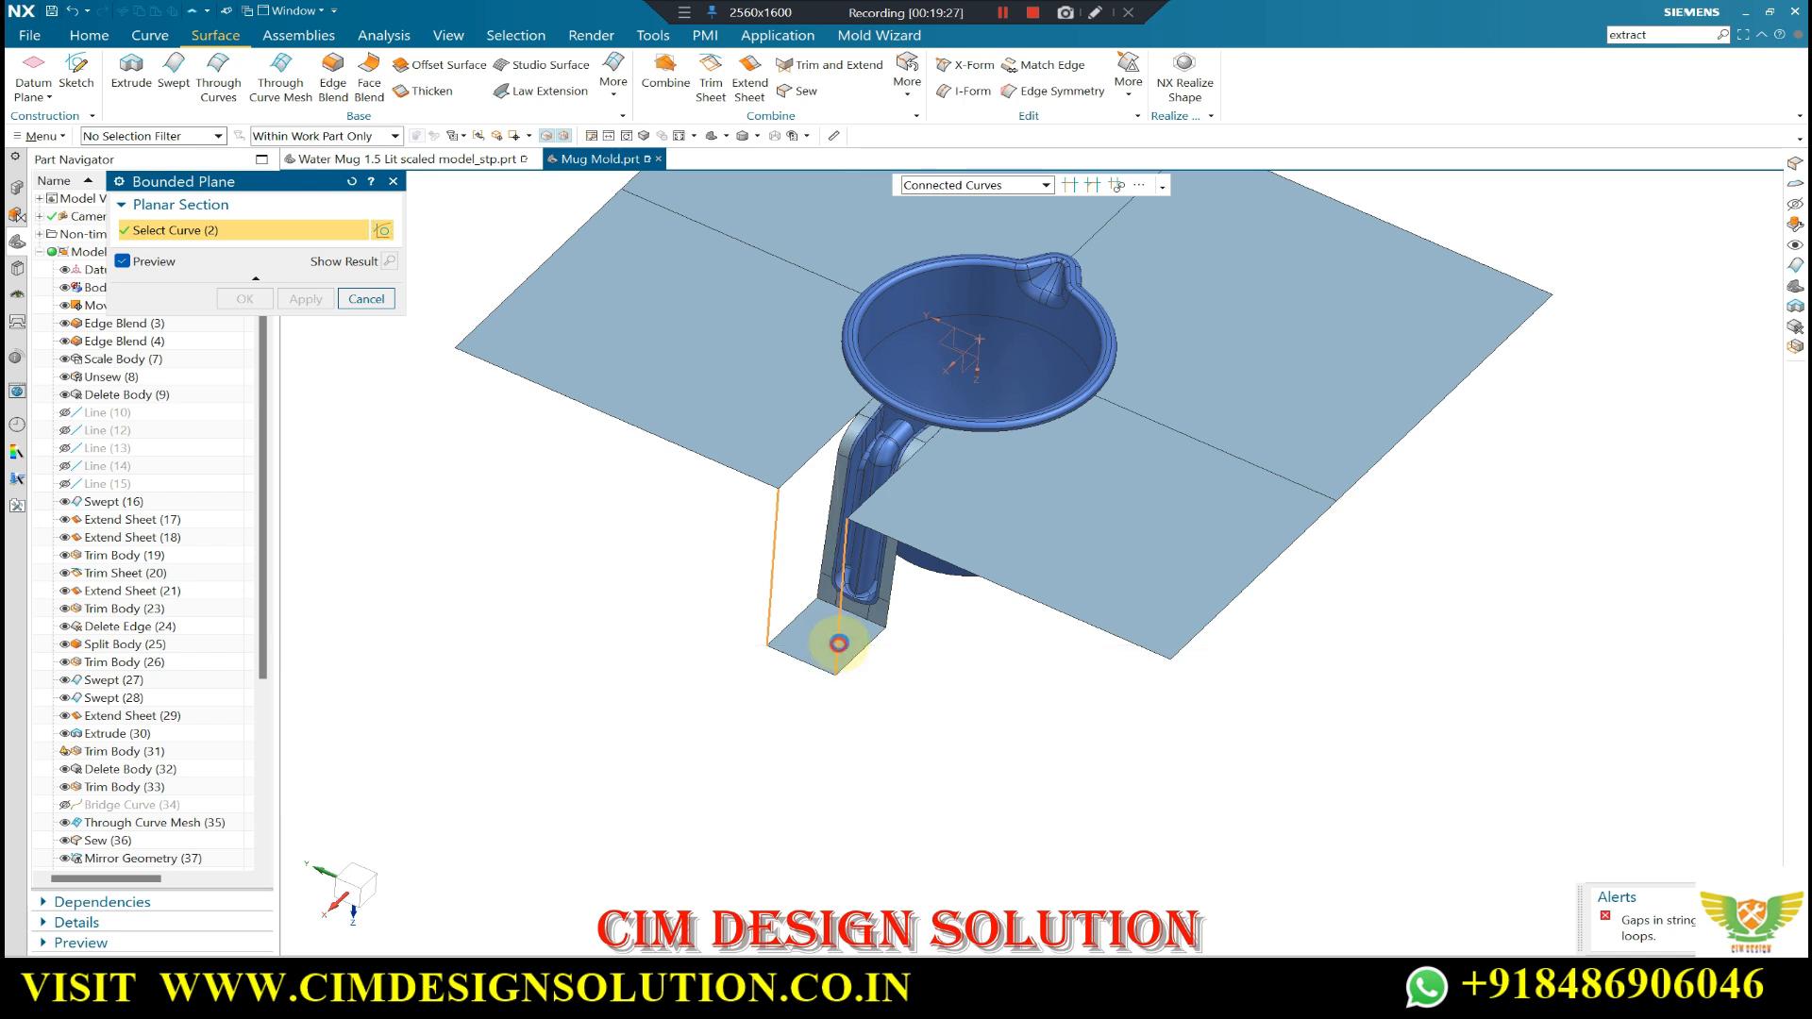
pyautogui.scroll(5, 843, 449)
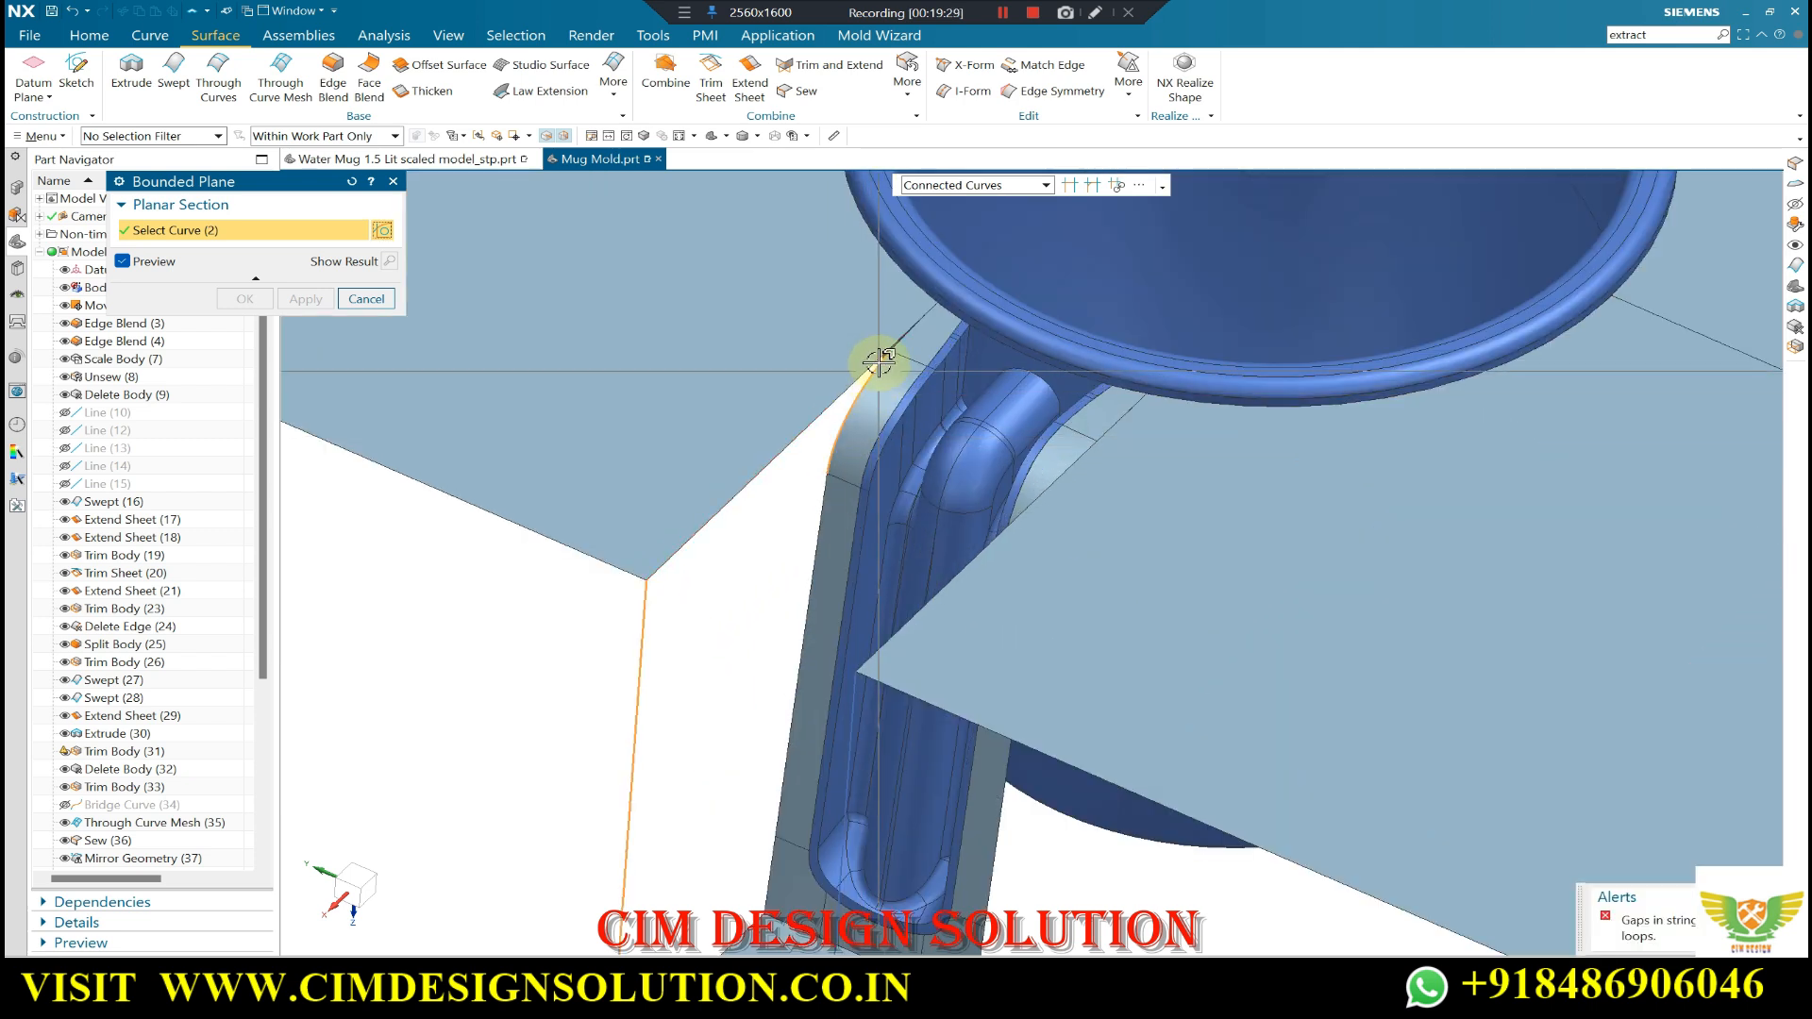
pyautogui.scroll(3, 895, 351)
pyautogui.click(896, 337)
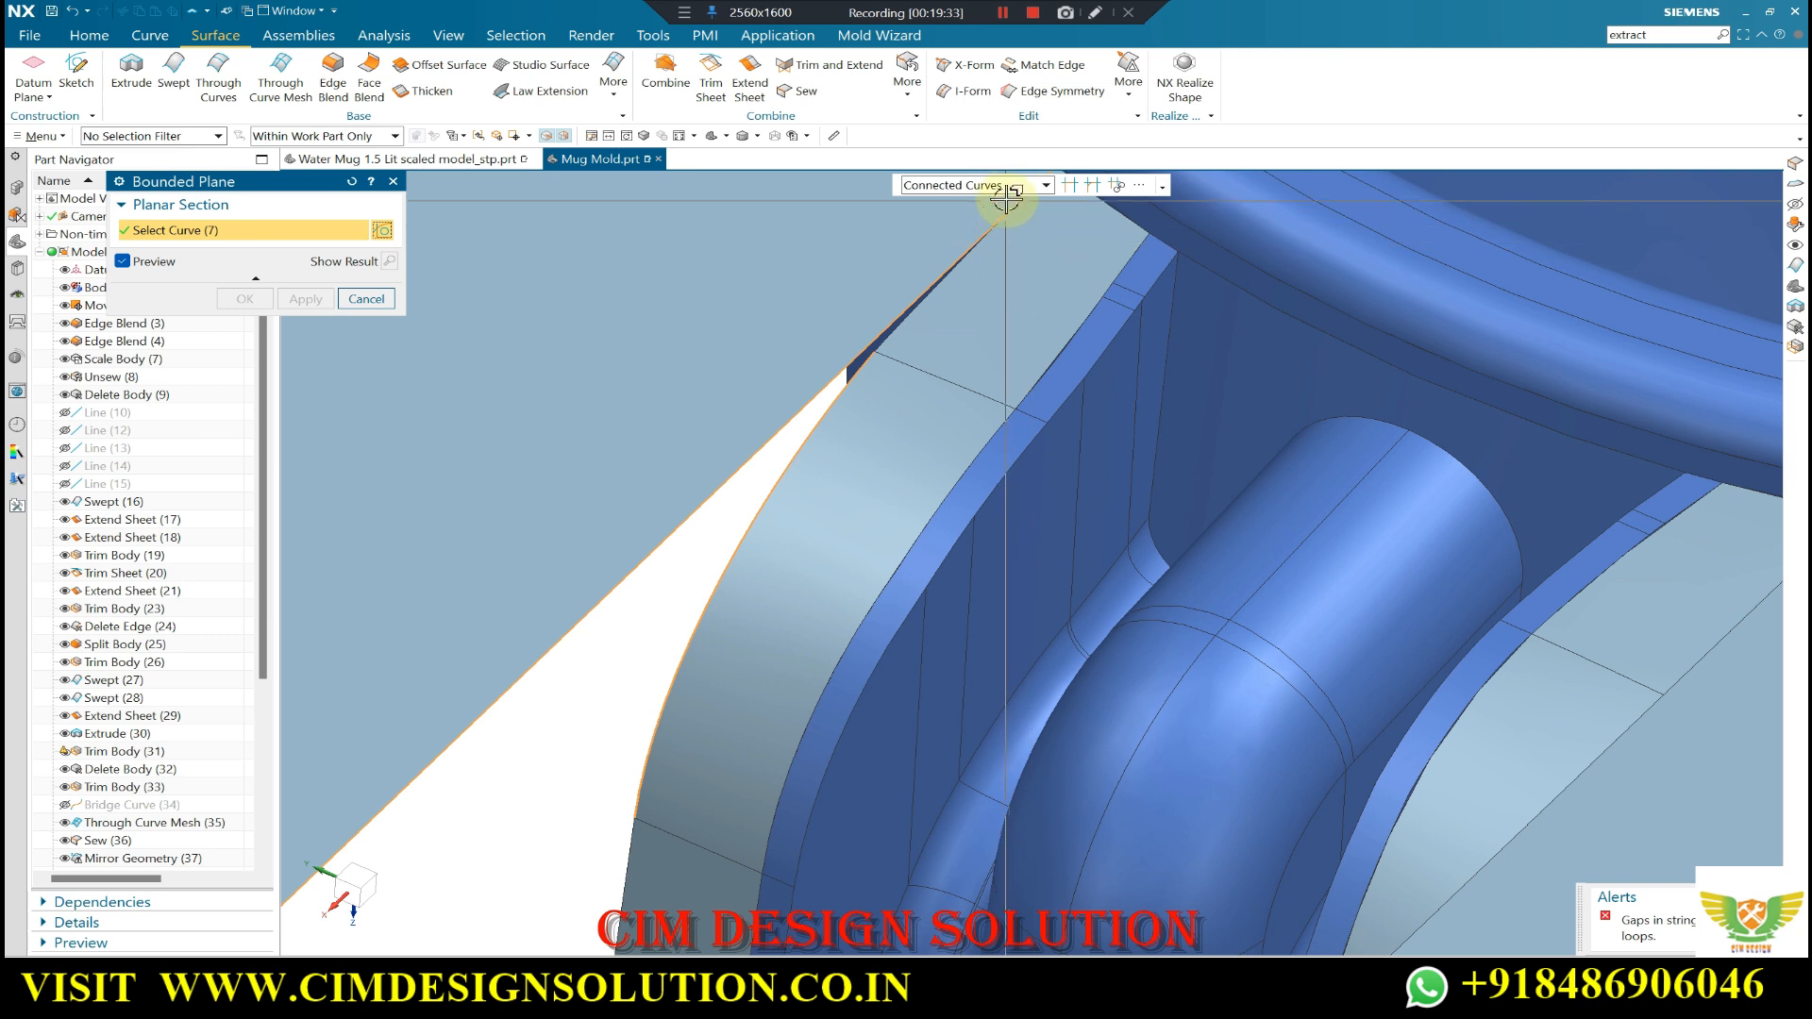
pyautogui.click(1046, 185)
pyautogui.click(944, 202)
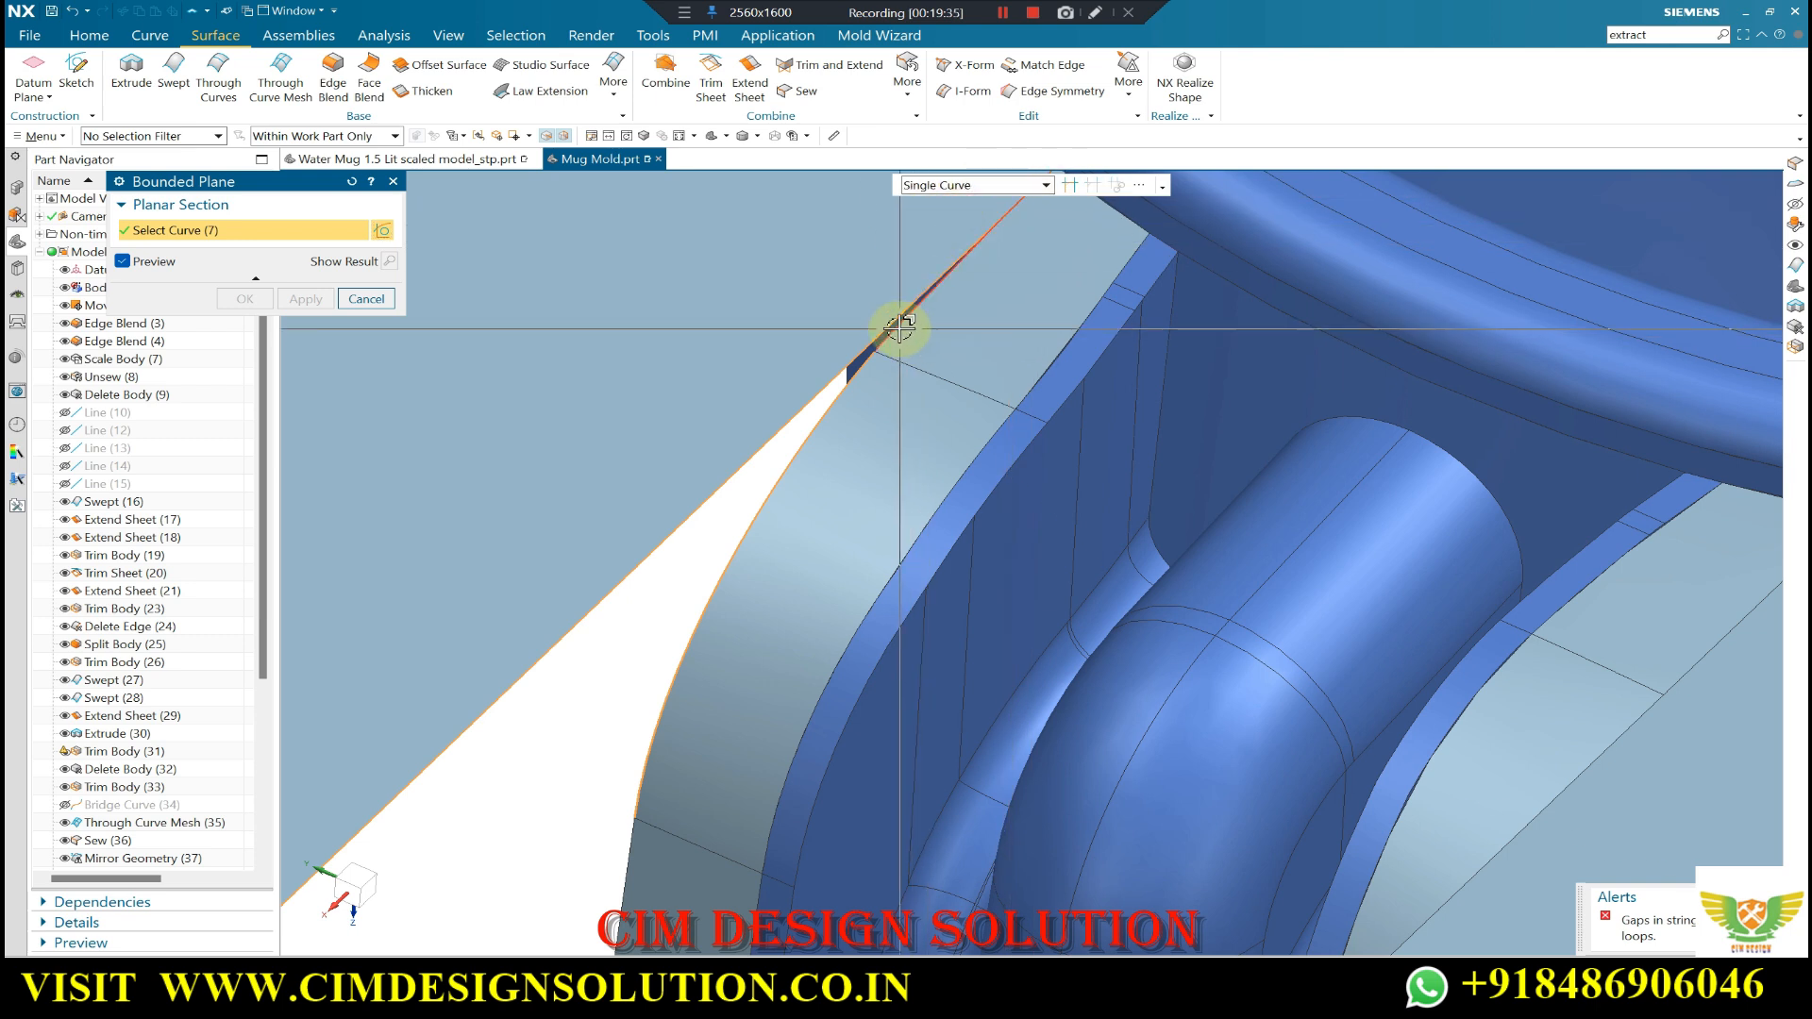
pyautogui.click(900, 327)
pyautogui.scroll(-4, 975, 324)
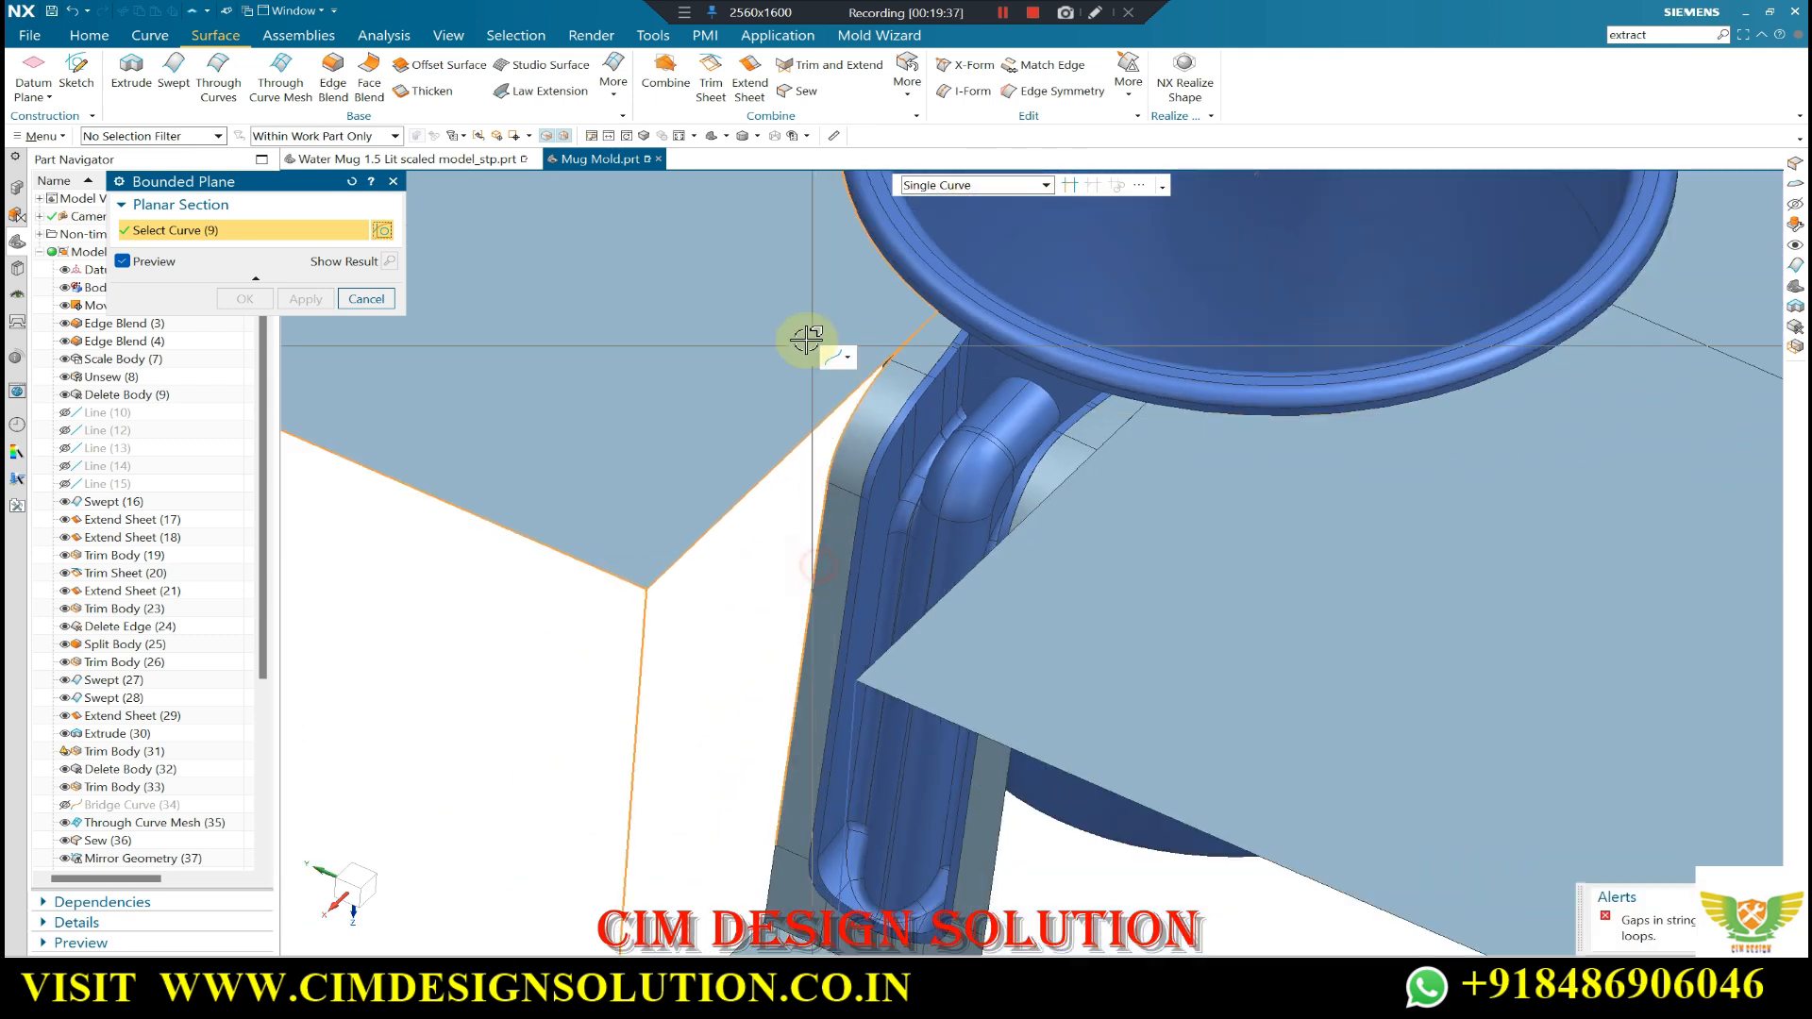
pyautogui.scroll(-3, 763, 617)
pyautogui.scroll(3, 778, 567)
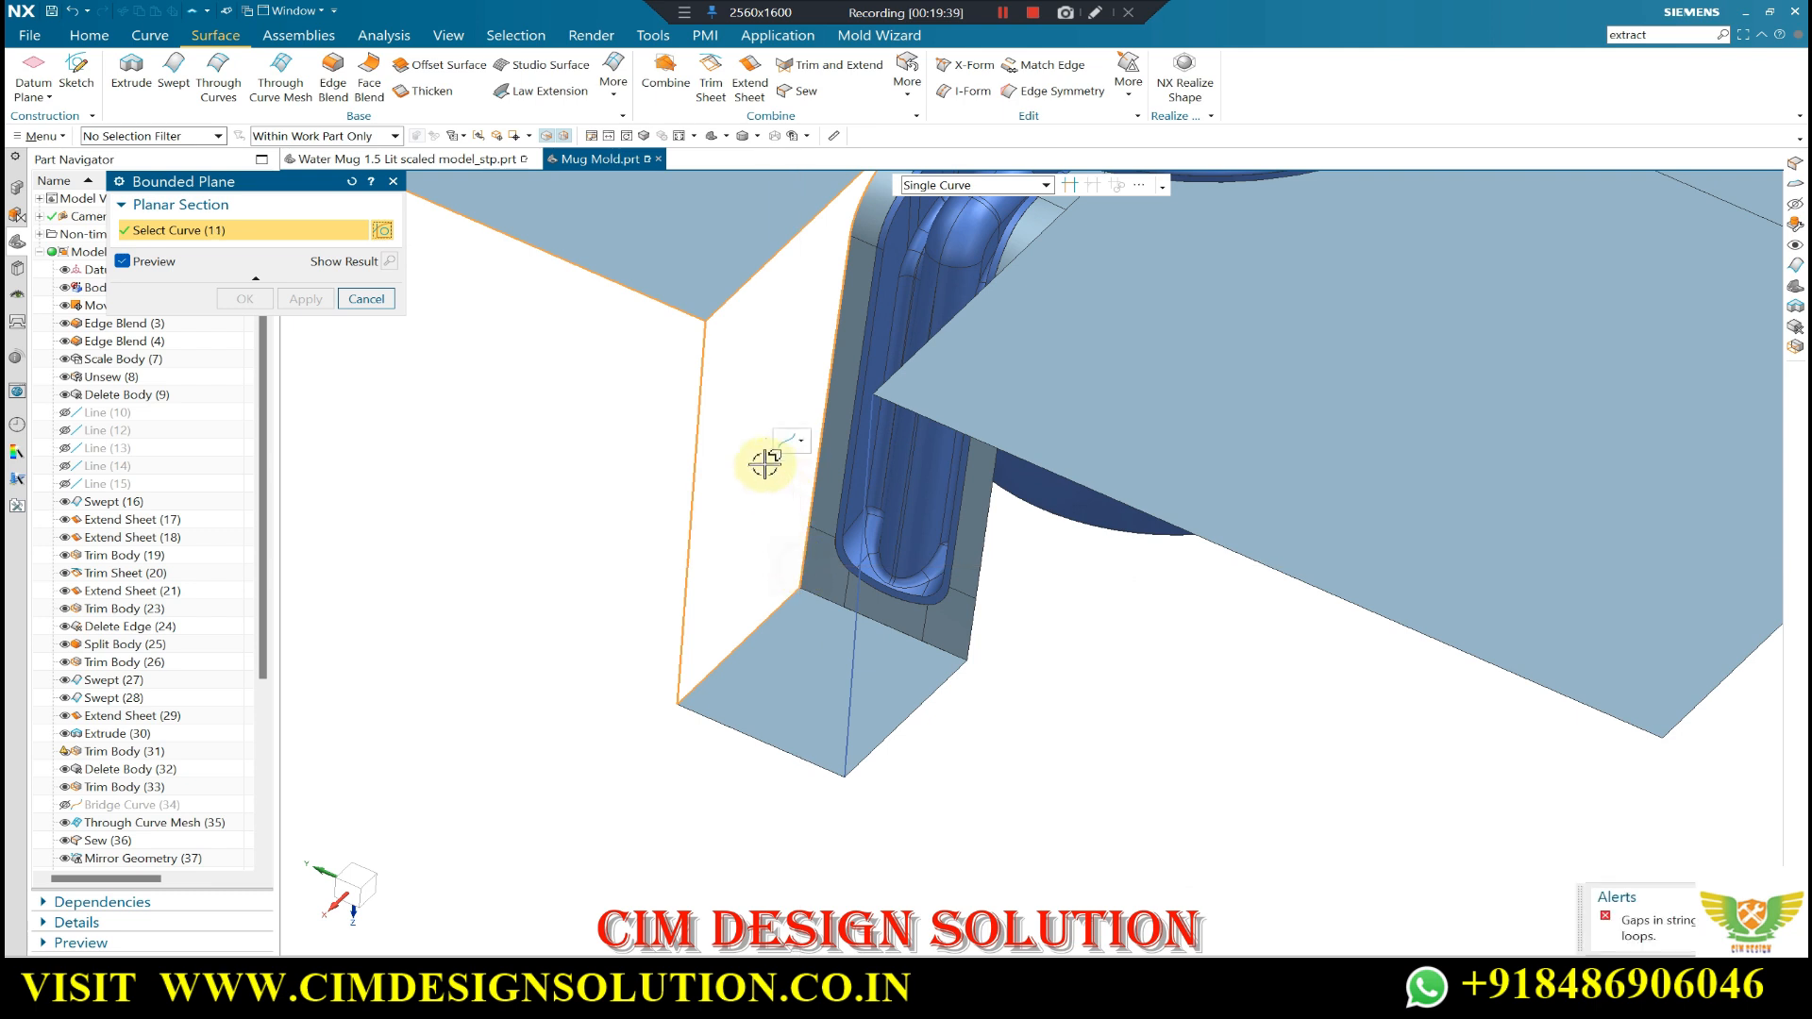
pyautogui.scroll(-3, 818, 516)
pyautogui.scroll(3, 857, 314)
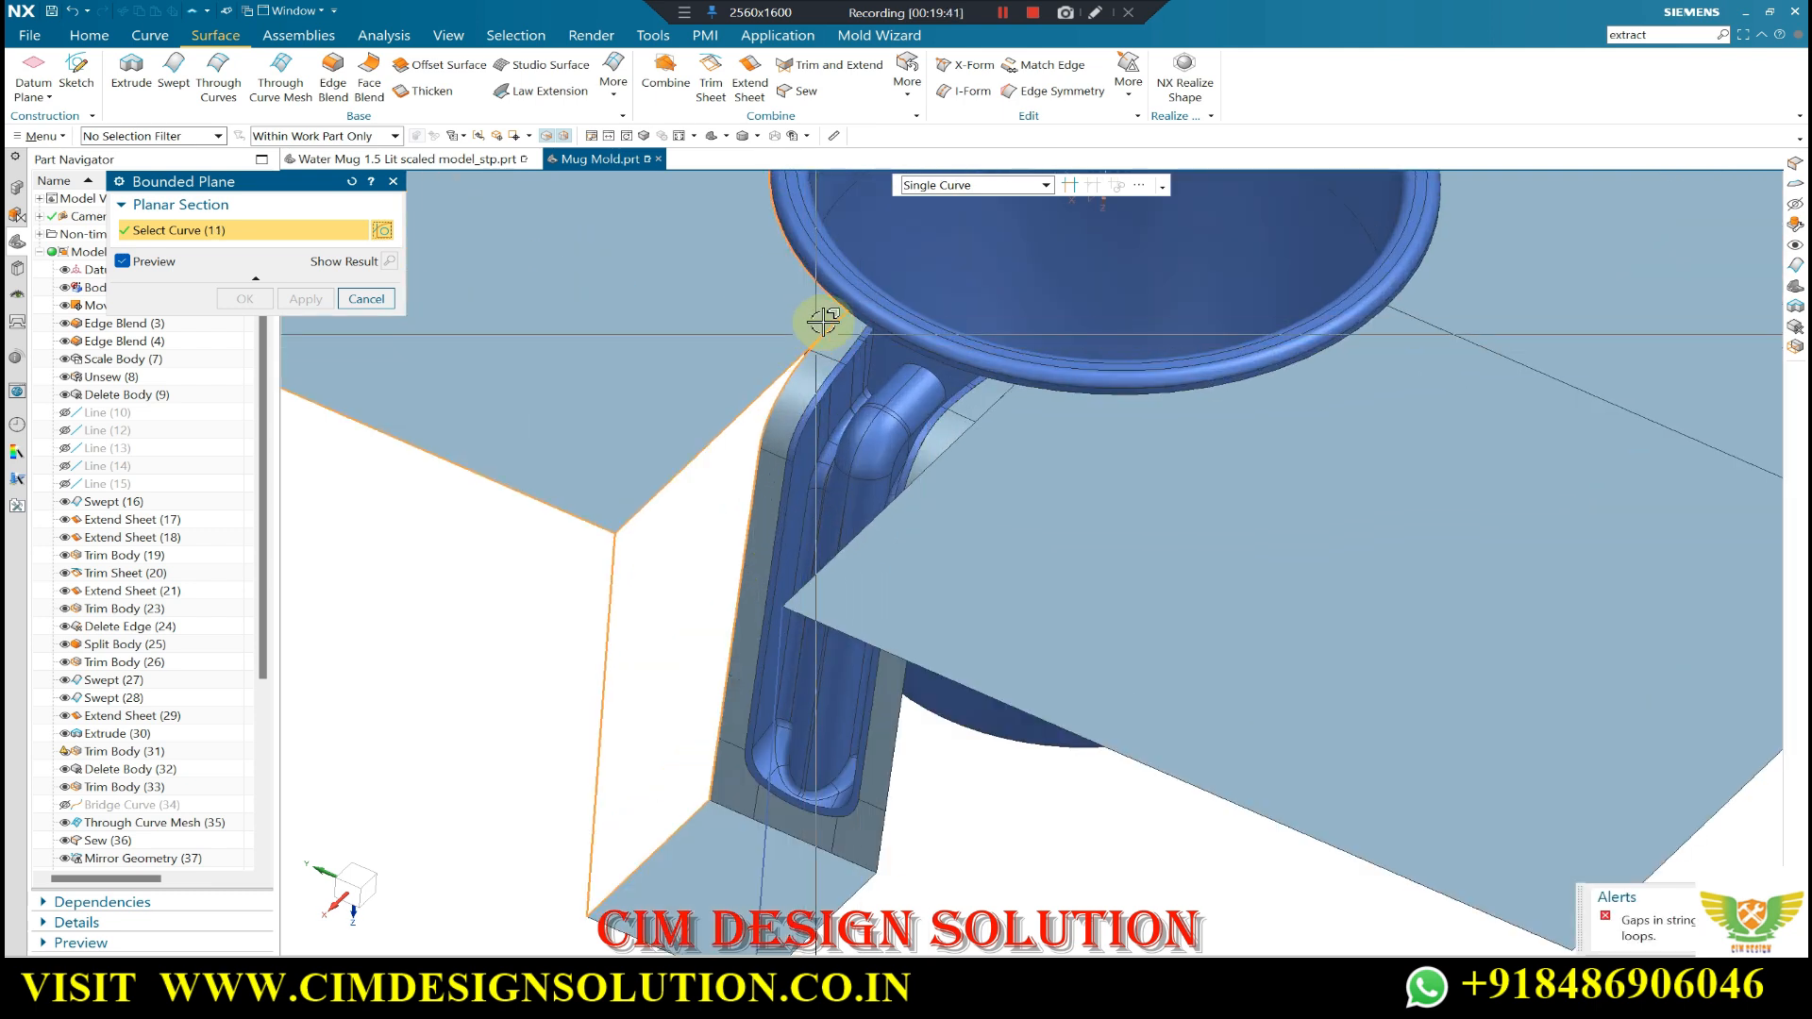
pyautogui.scroll(3, 823, 322)
pyautogui.keyDown('shift'); pyautogui.click(850, 286); pyautogui.keyUp('shift')
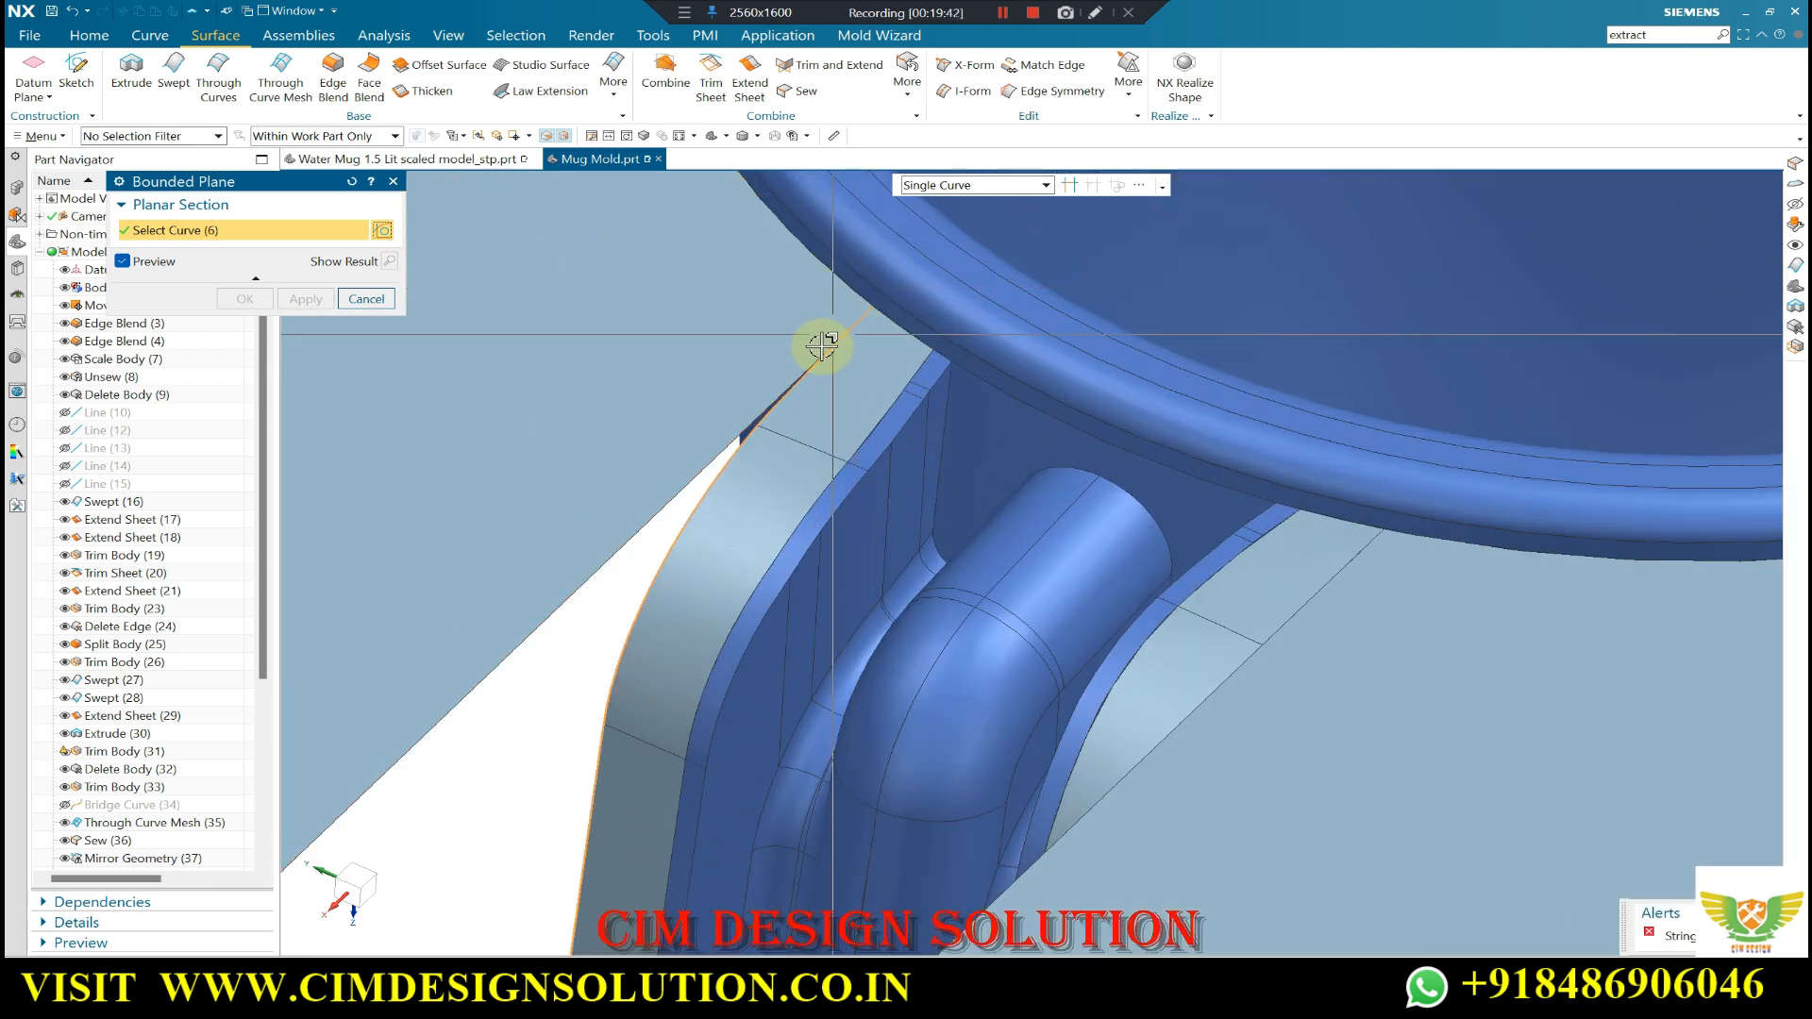
pyautogui.click(645, 527)
pyautogui.scroll(-5, 870, 285)
pyautogui.moveTo(836, 463); pyautogui.dragTo(797, 562, button='middle')
pyautogui.press('Escape')
# - Draw a 44 mm line between the two flat parting sheets' inner corners across the handle opening
pyautogui.scroll(-3, 869, 473)
pyautogui.scroll(2, 798, 562)
pyautogui.click(151, 36)
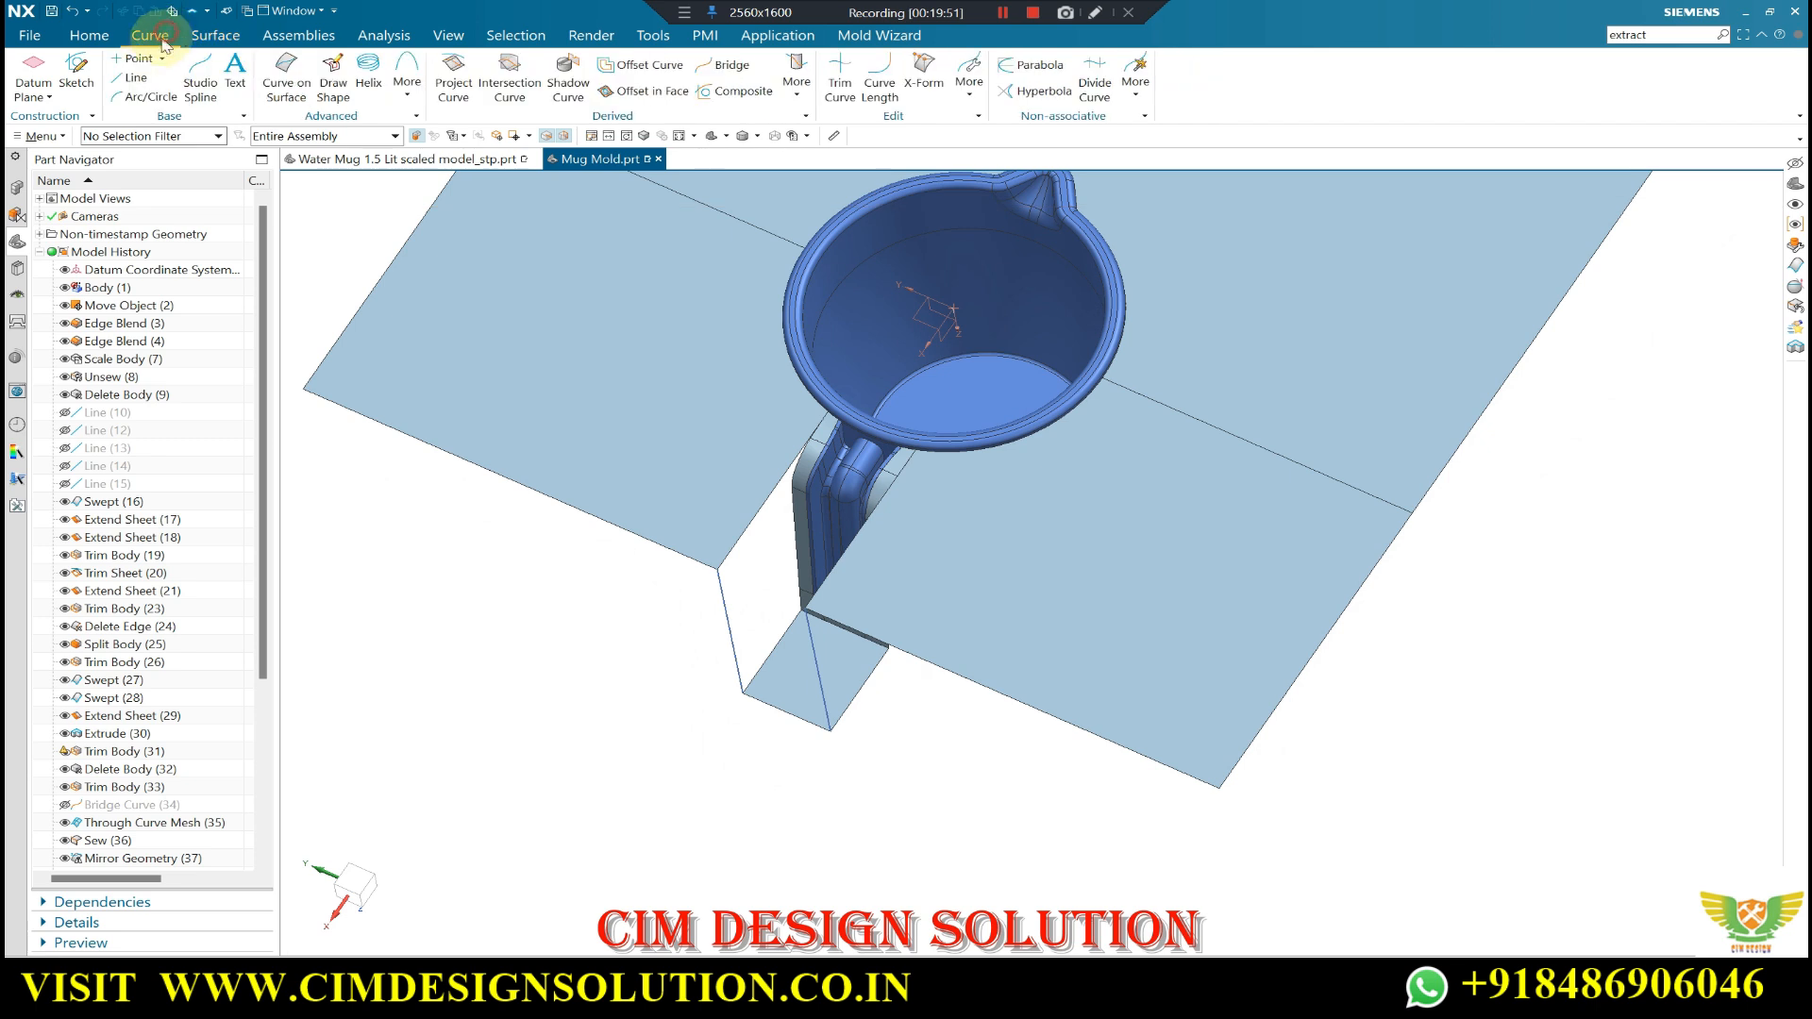
pyautogui.scroll(1, 718, 561)
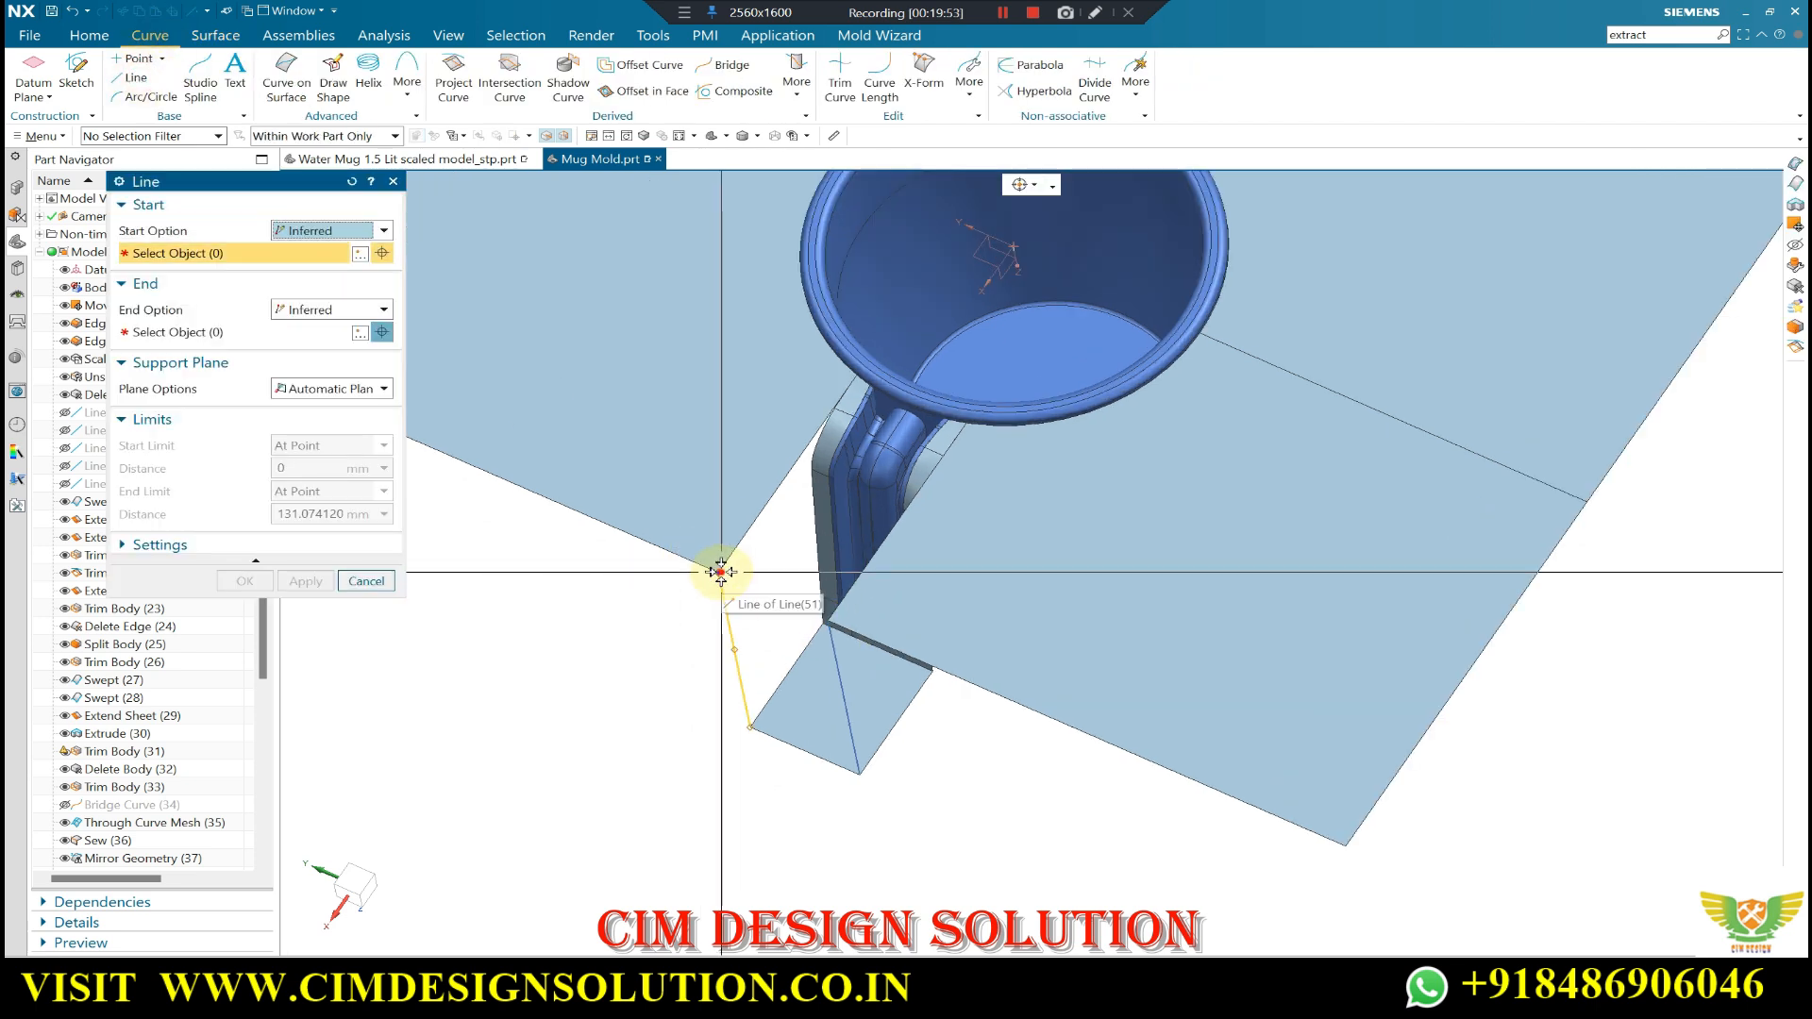
pyautogui.click(722, 572)
pyautogui.click(830, 623)
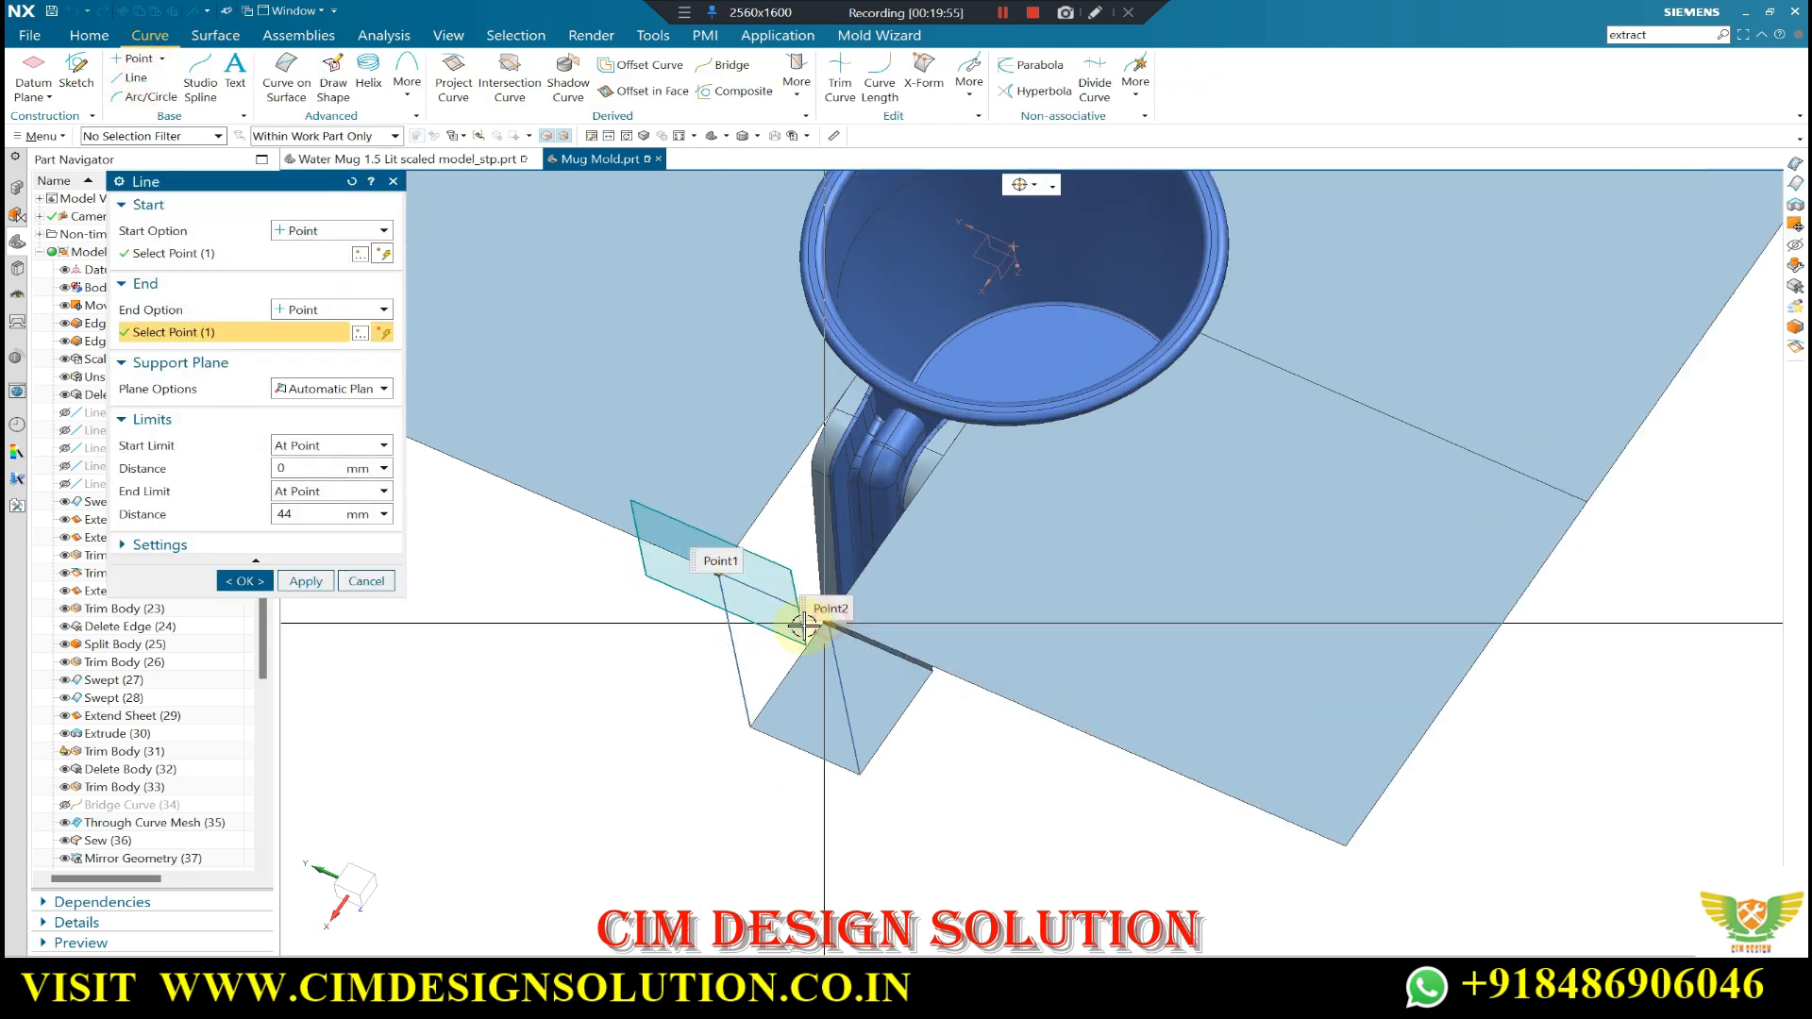
pyautogui.moveTo(885, 604); pyautogui.dragTo(876, 547, button='middle')
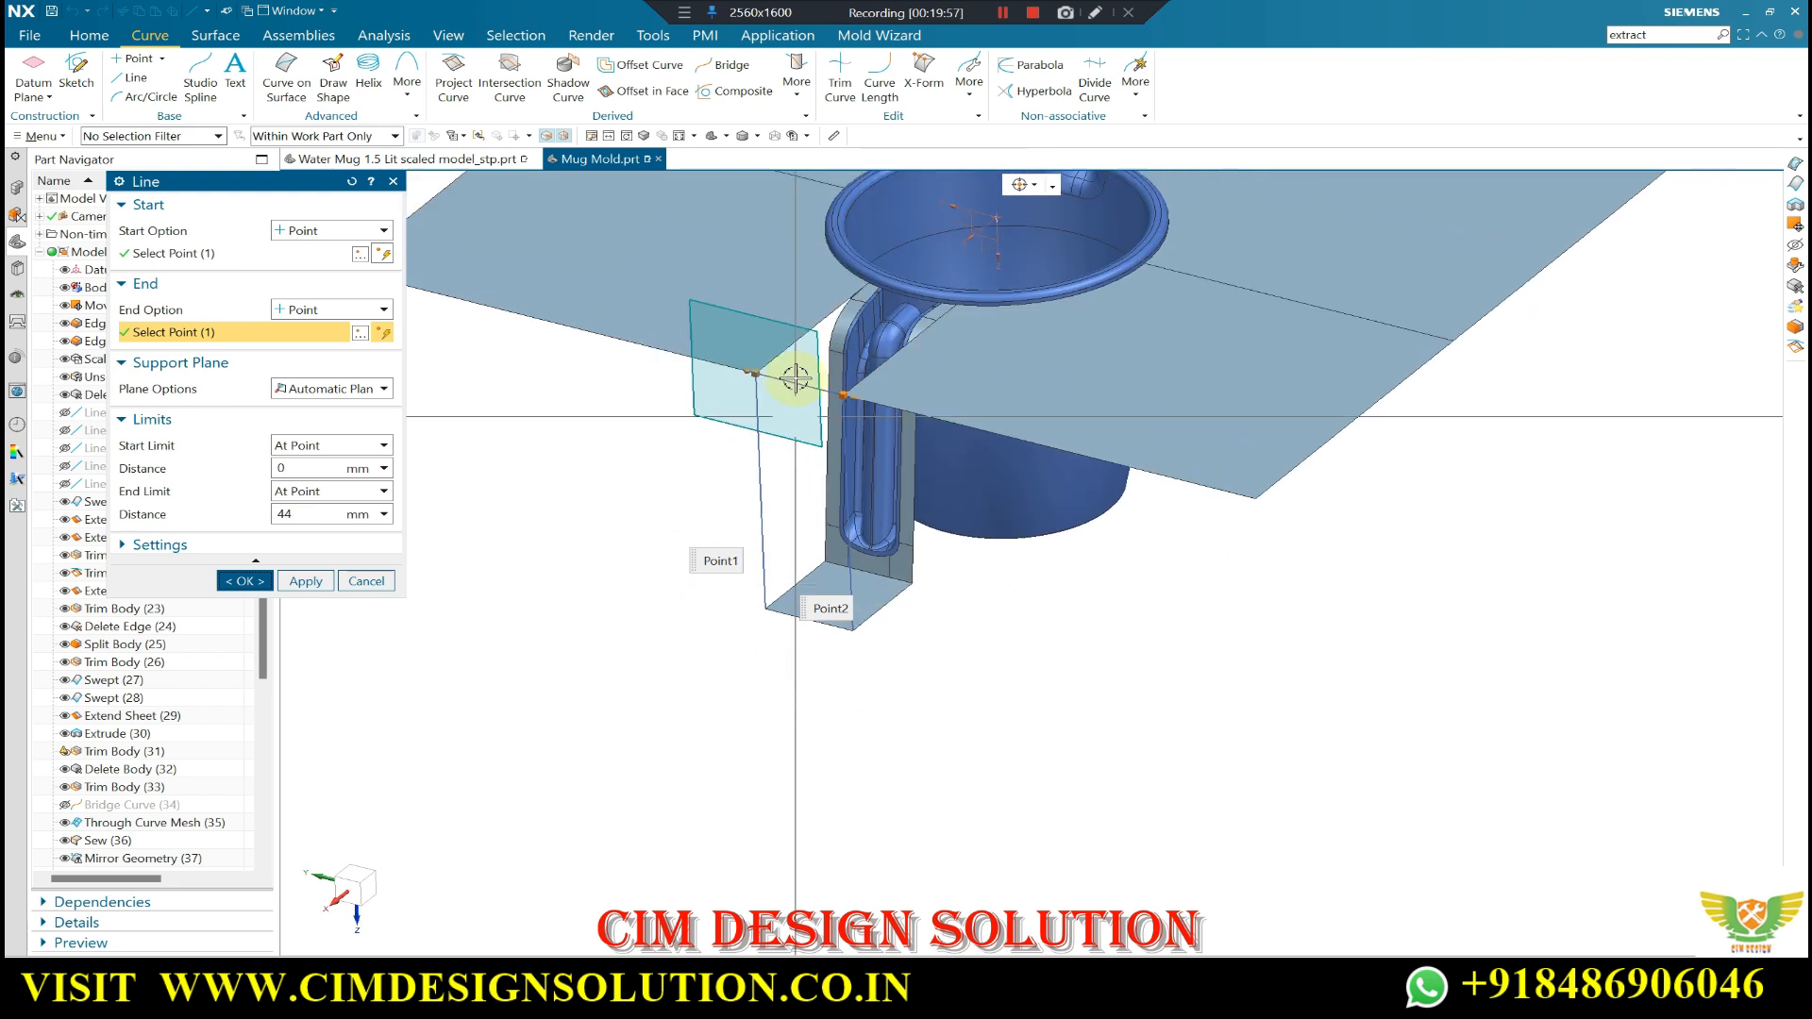
pyautogui.scroll(8, 802, 379)
pyautogui.middleClick(899, 538)
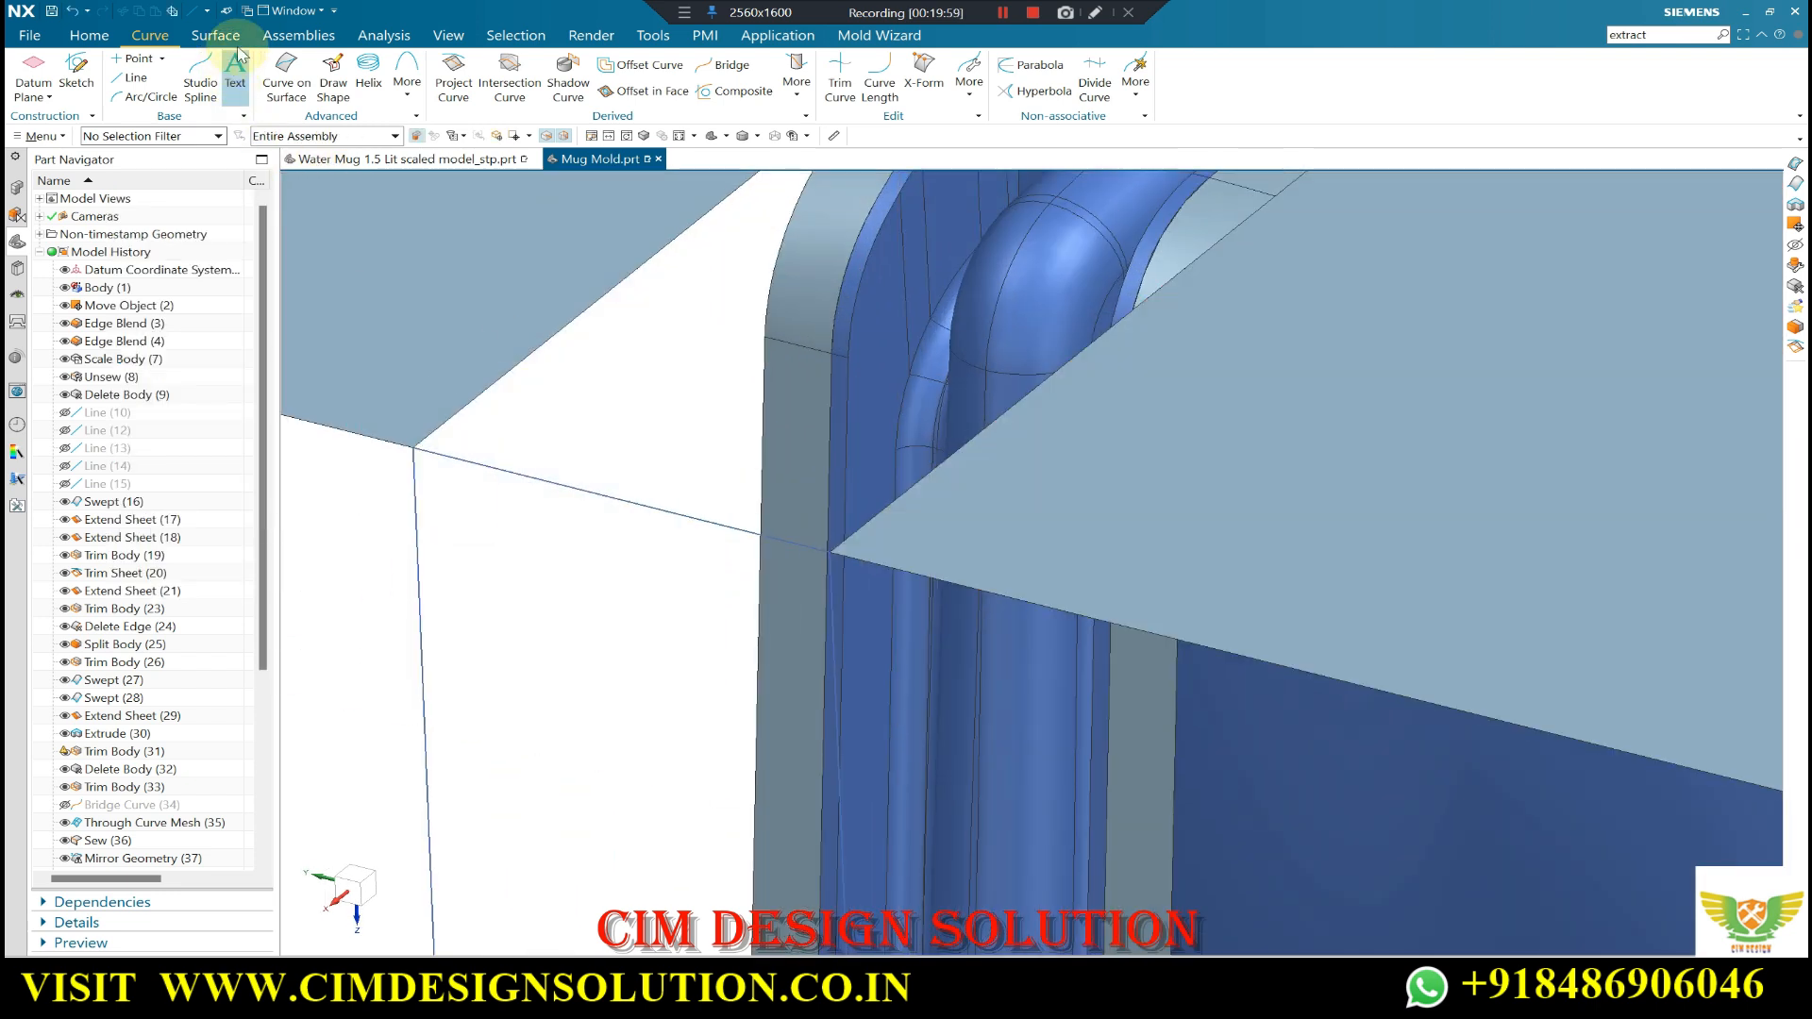
# - Create a bounded plane from the three connecting lines and the lower sheet's outer edge, selecting them as single curves
pyautogui.click(216, 35)
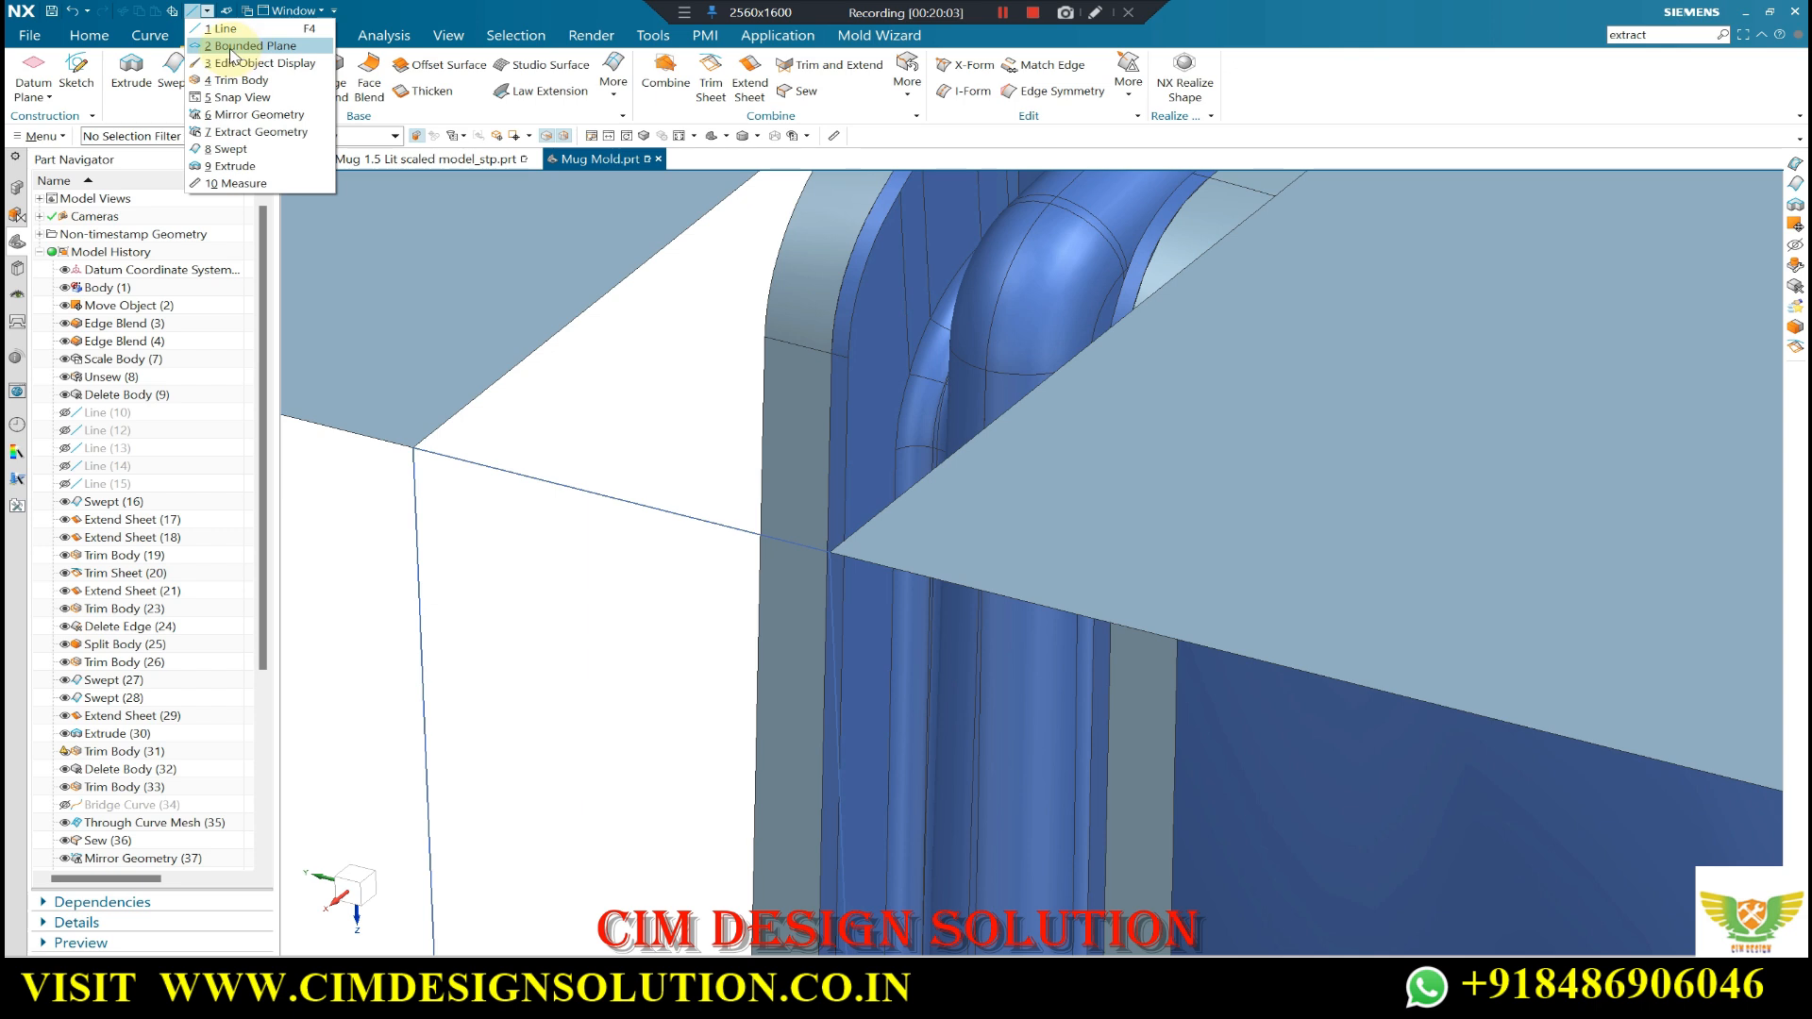
pyautogui.click(231, 50)
pyautogui.scroll(-3, 898, 421)
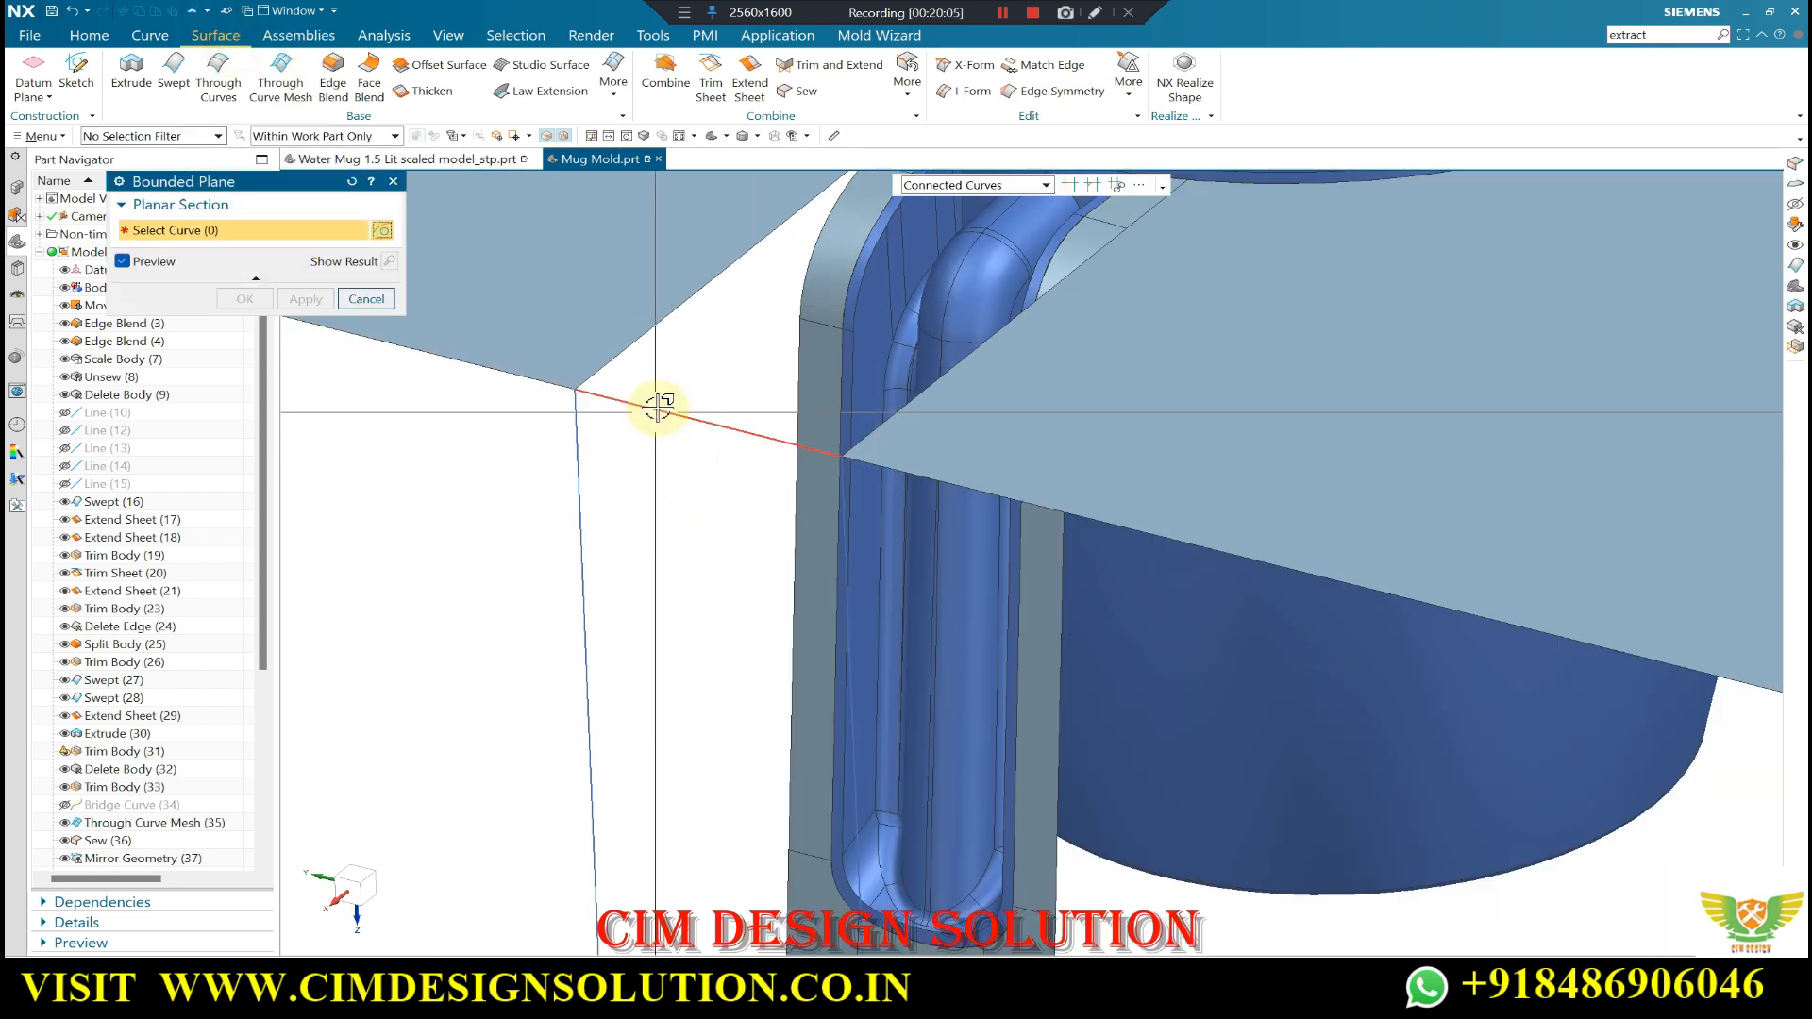
pyautogui.scroll(-4, 656, 334)
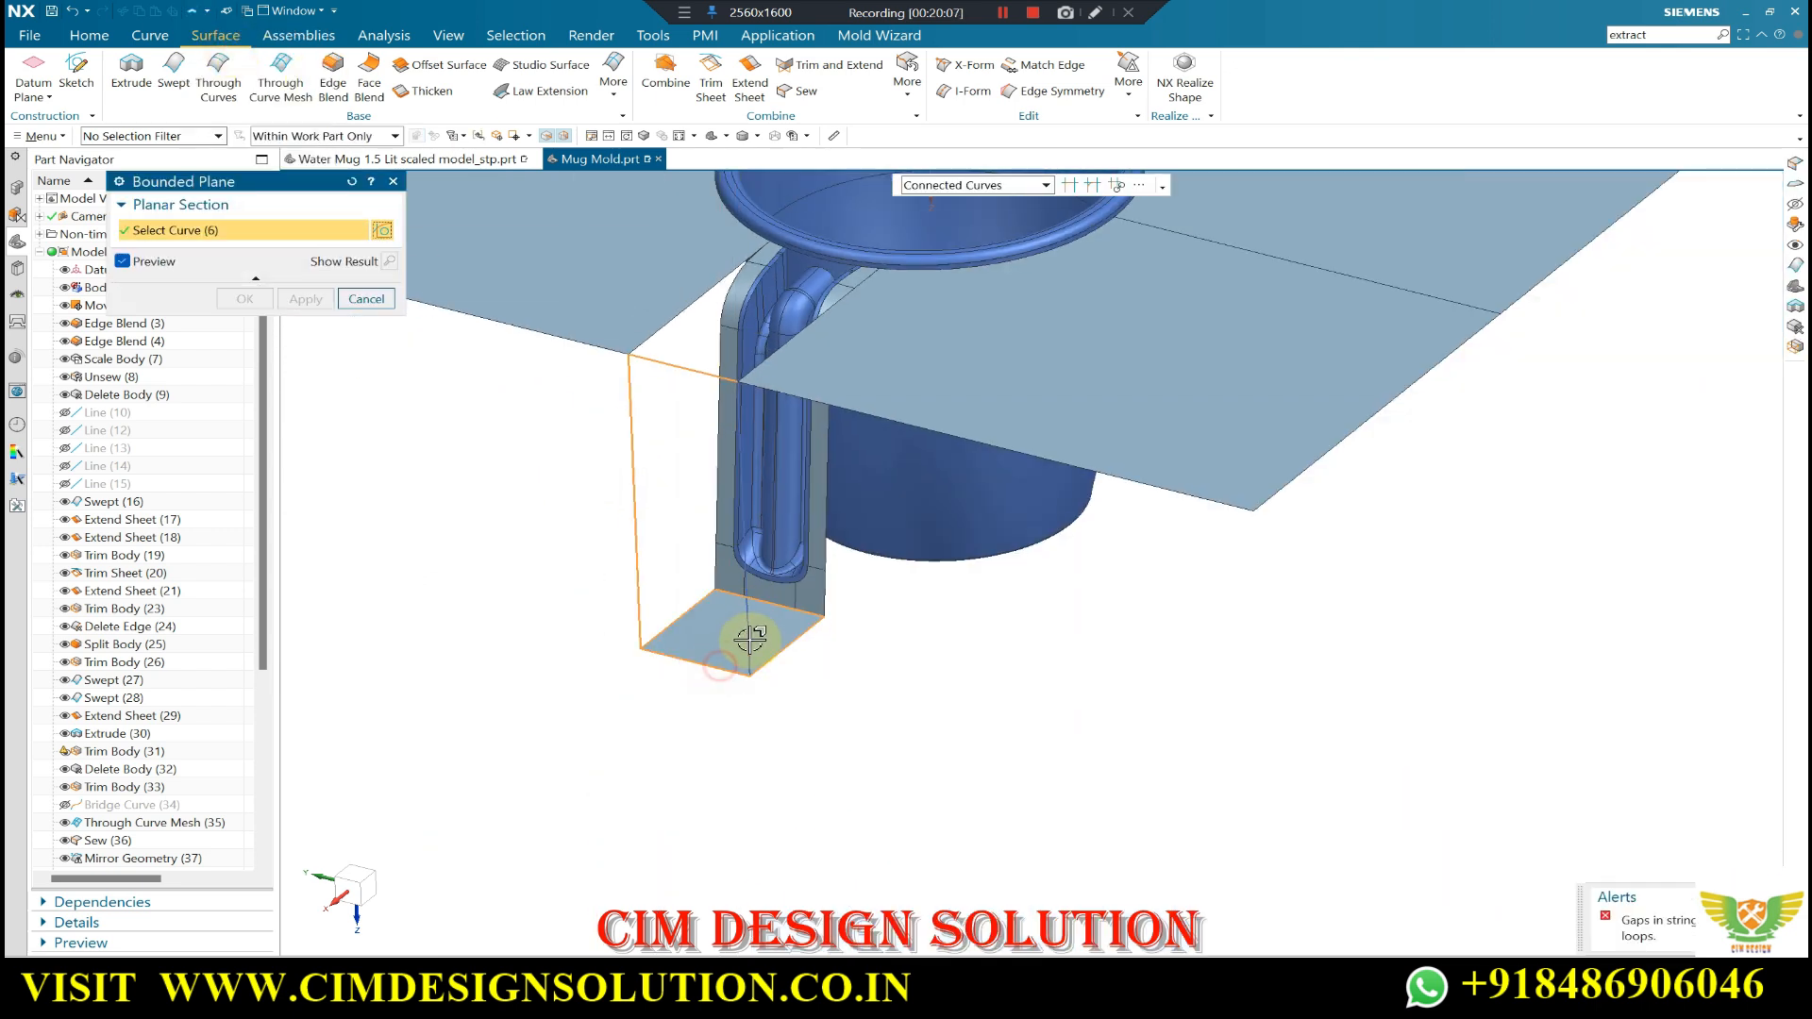
pyautogui.click(972, 185)
pyautogui.click(935, 201)
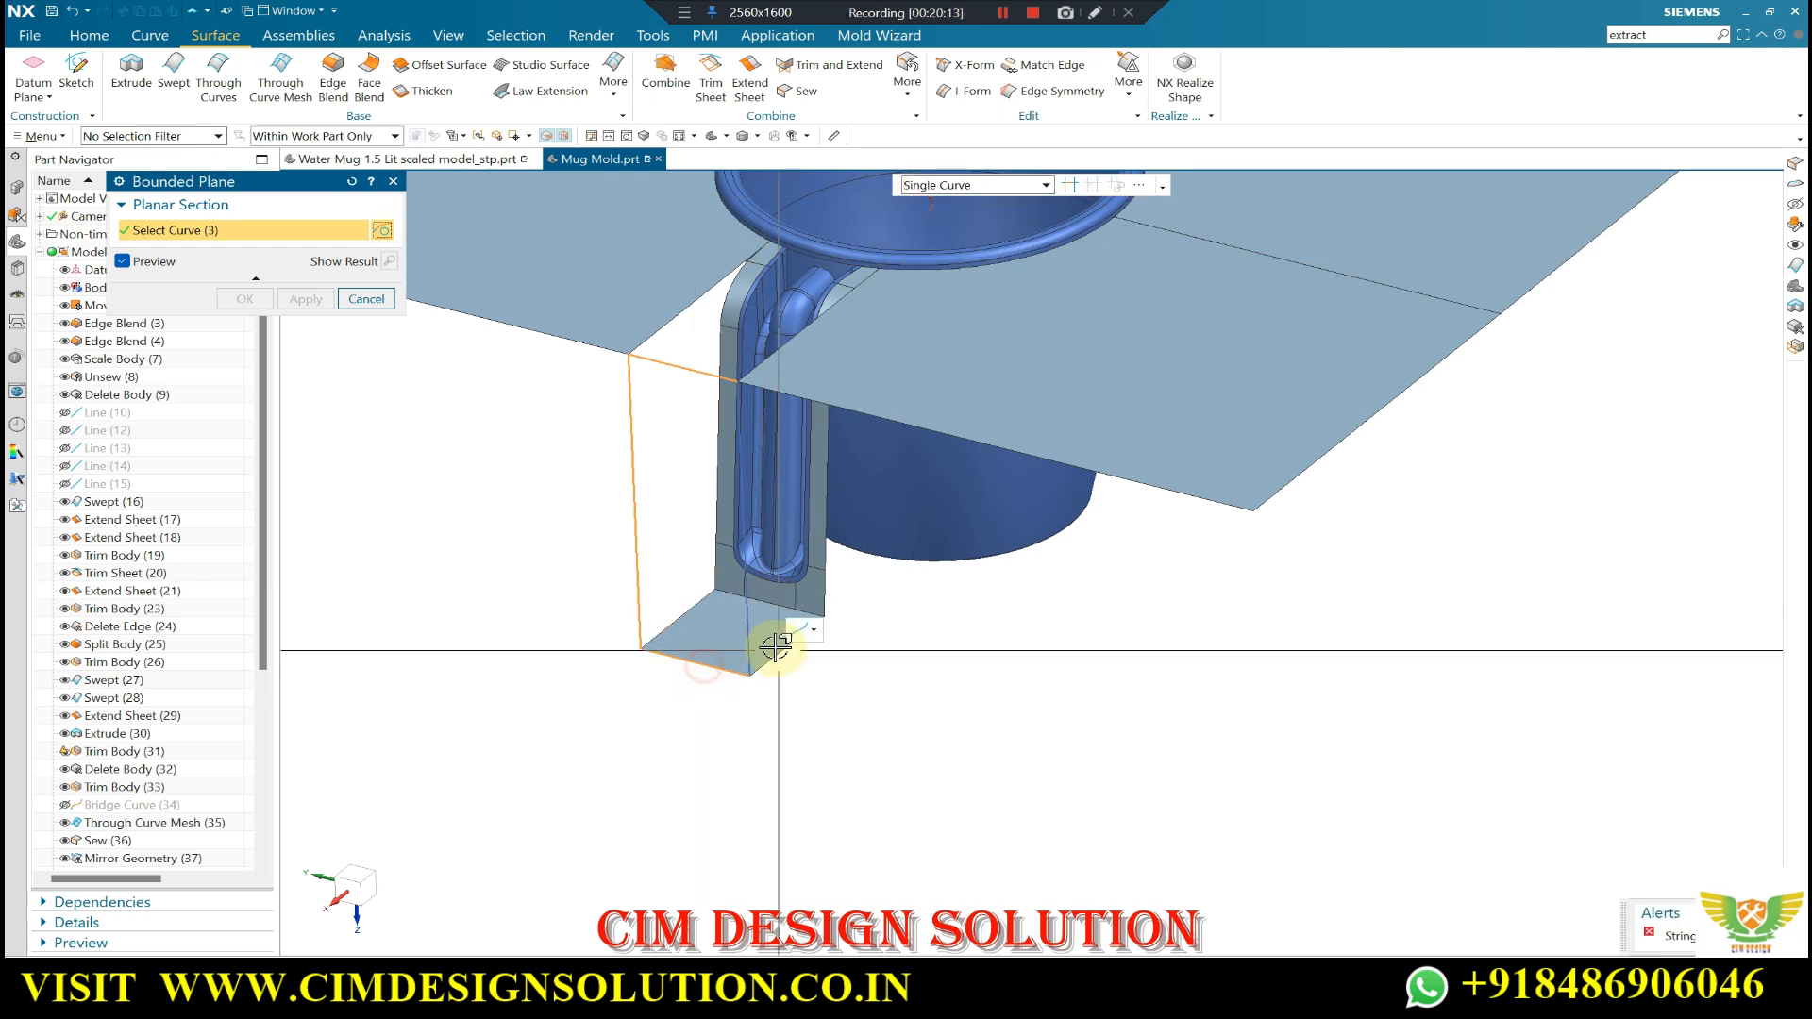
pyautogui.click(742, 635)
pyautogui.click(298, 300)
pyautogui.moveTo(635, 336); pyautogui.dragTo(869, 578, button='middle')
pyautogui.press('Escape')
# - Examine the new end plane and the remaining openings around the handle from several directions
pyautogui.scroll(-2, 841, 433)
pyautogui.scroll(-1, 869, 579)
pyautogui.press('F8')
pyautogui.scroll(6, 732, 416)
pyautogui.moveTo(1005, 410); pyautogui.dragTo(963, 405, button='middle')
pyautogui.scroll(3, 912, 216)
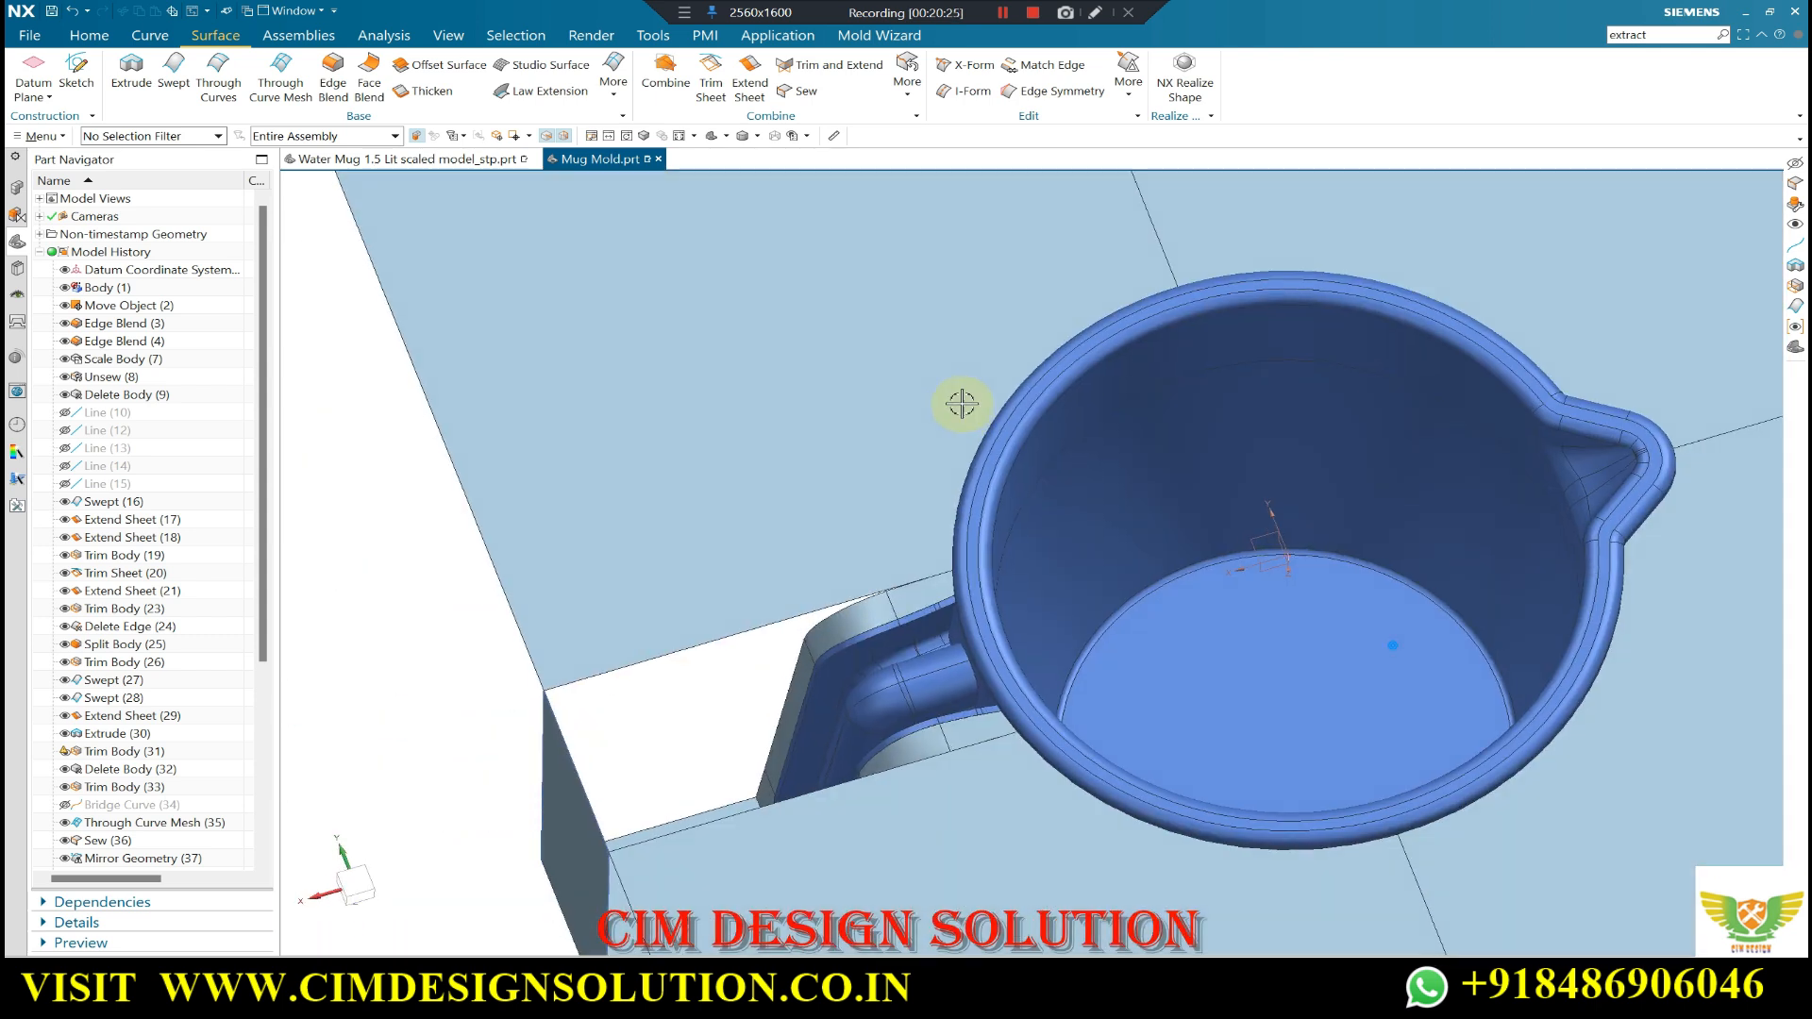
pyautogui.scroll(-3, 904, 330)
pyautogui.click(616, 95)
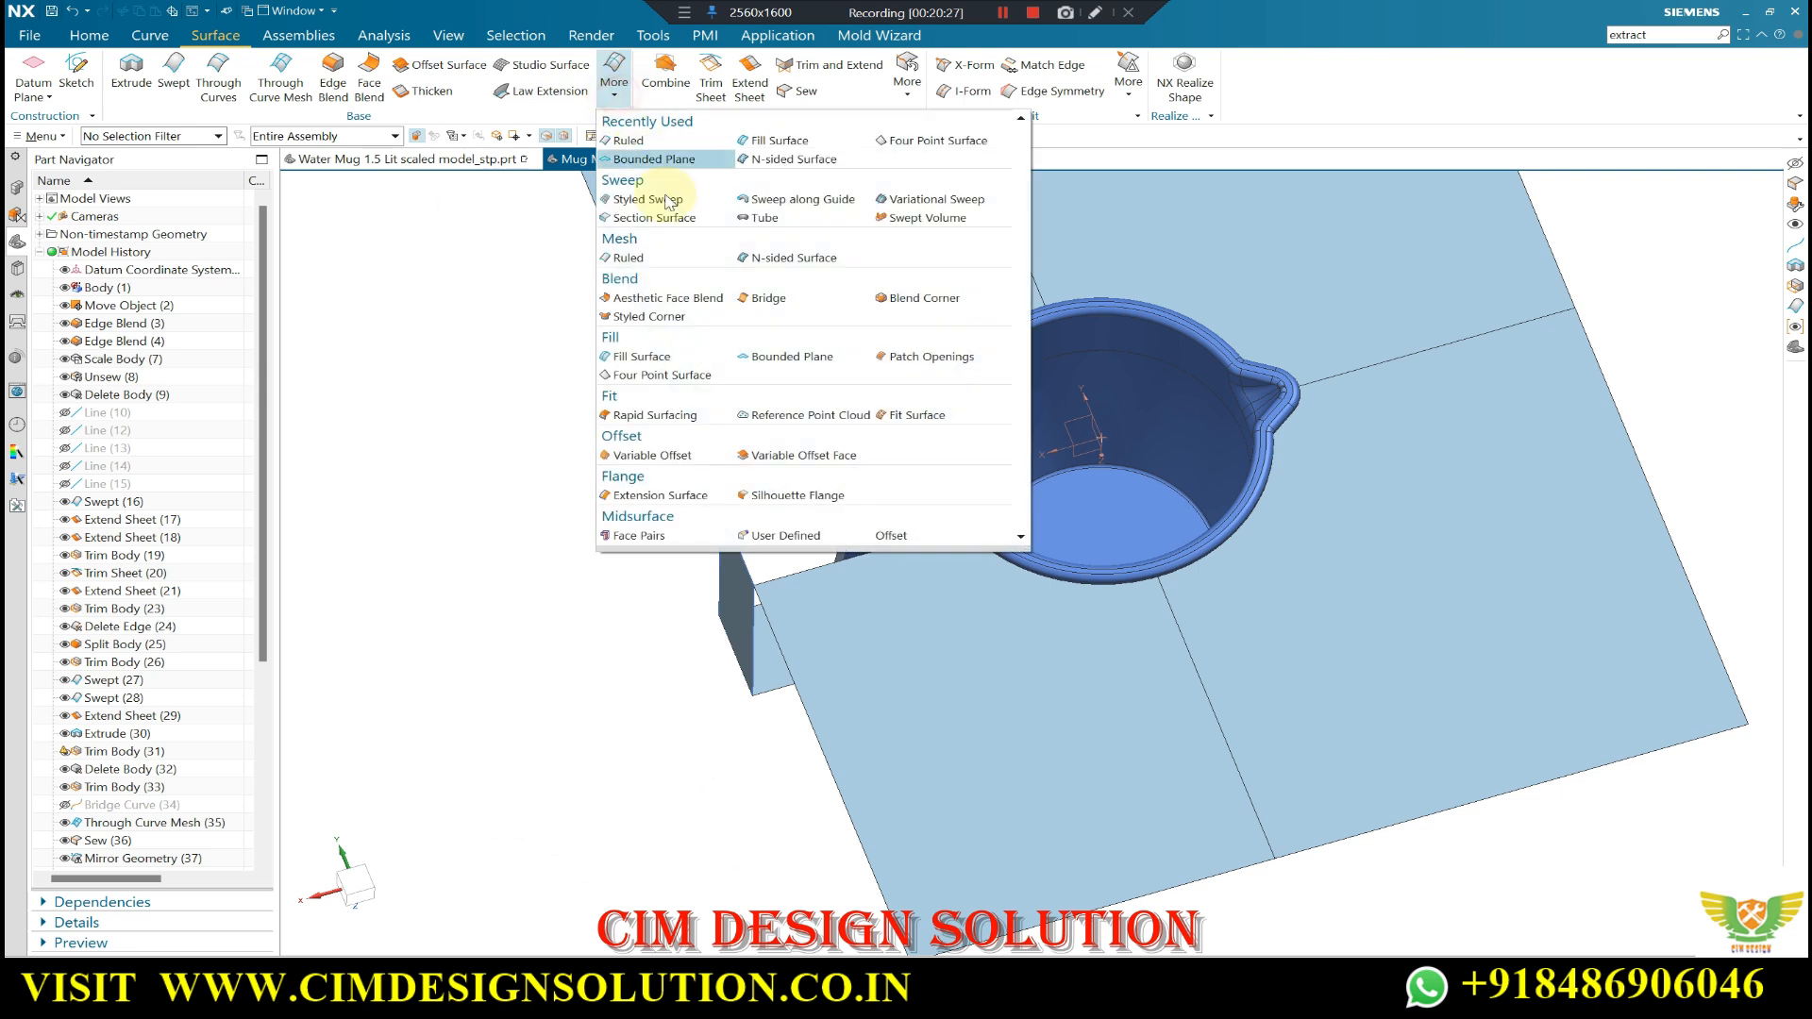
pyautogui.click(469, 458)
pyautogui.press('F8')
pyautogui.scroll(7, 897, 442)
pyautogui.moveTo(959, 472); pyautogui.dragTo(1044, 413, button='middle')
pyautogui.scroll(-3, 904, 429)
pyautogui.moveTo(903, 430)
pyautogui.mouseDown(button='middle')
pyautogui.moveTo(846, 481)
pyautogui.moveTo(846, 440)
pyautogui.moveTo(858, 502)
pyautogui.moveTo(879, 413)
pyautogui.moveTo(921, 402)
pyautogui.mouseUp(button='middle')
pyautogui.scroll(3, 922, 402)
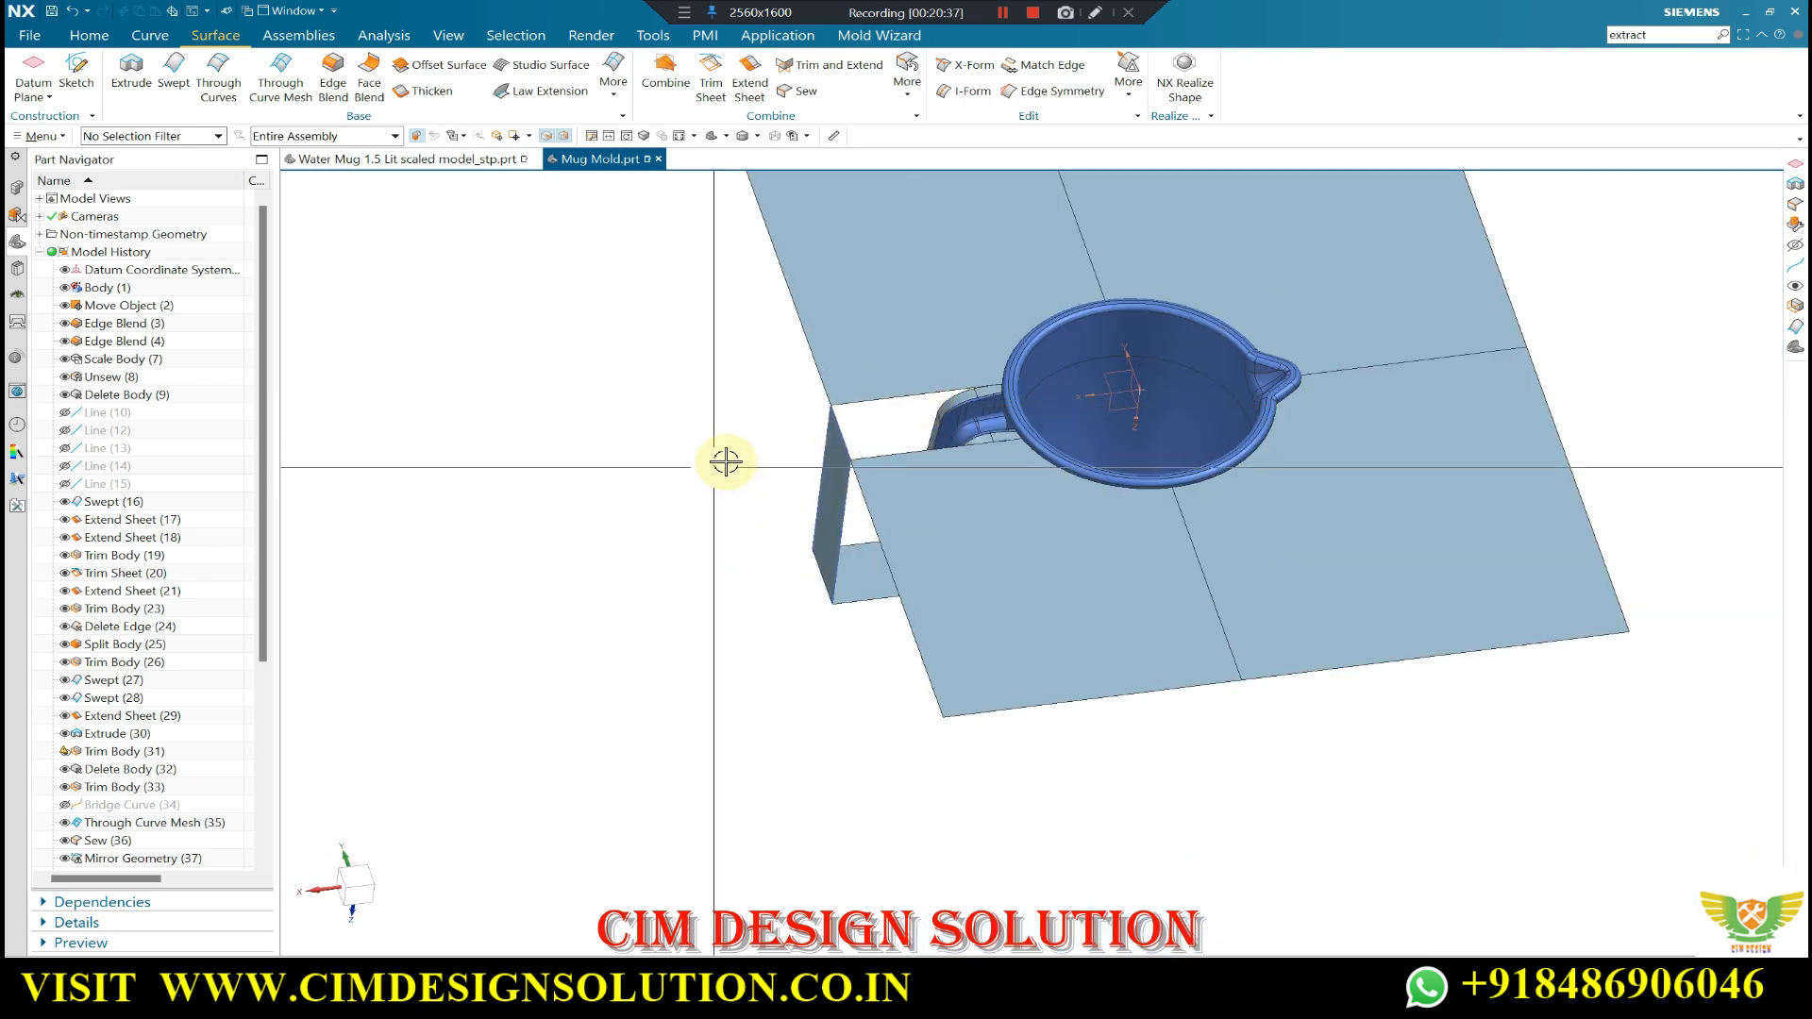
# - Sew the flat parting sheets around the rim together, using a flat sheet beside the handle as the target
pyautogui.click(878, 359)
pyautogui.scroll(-3, 940, 406)
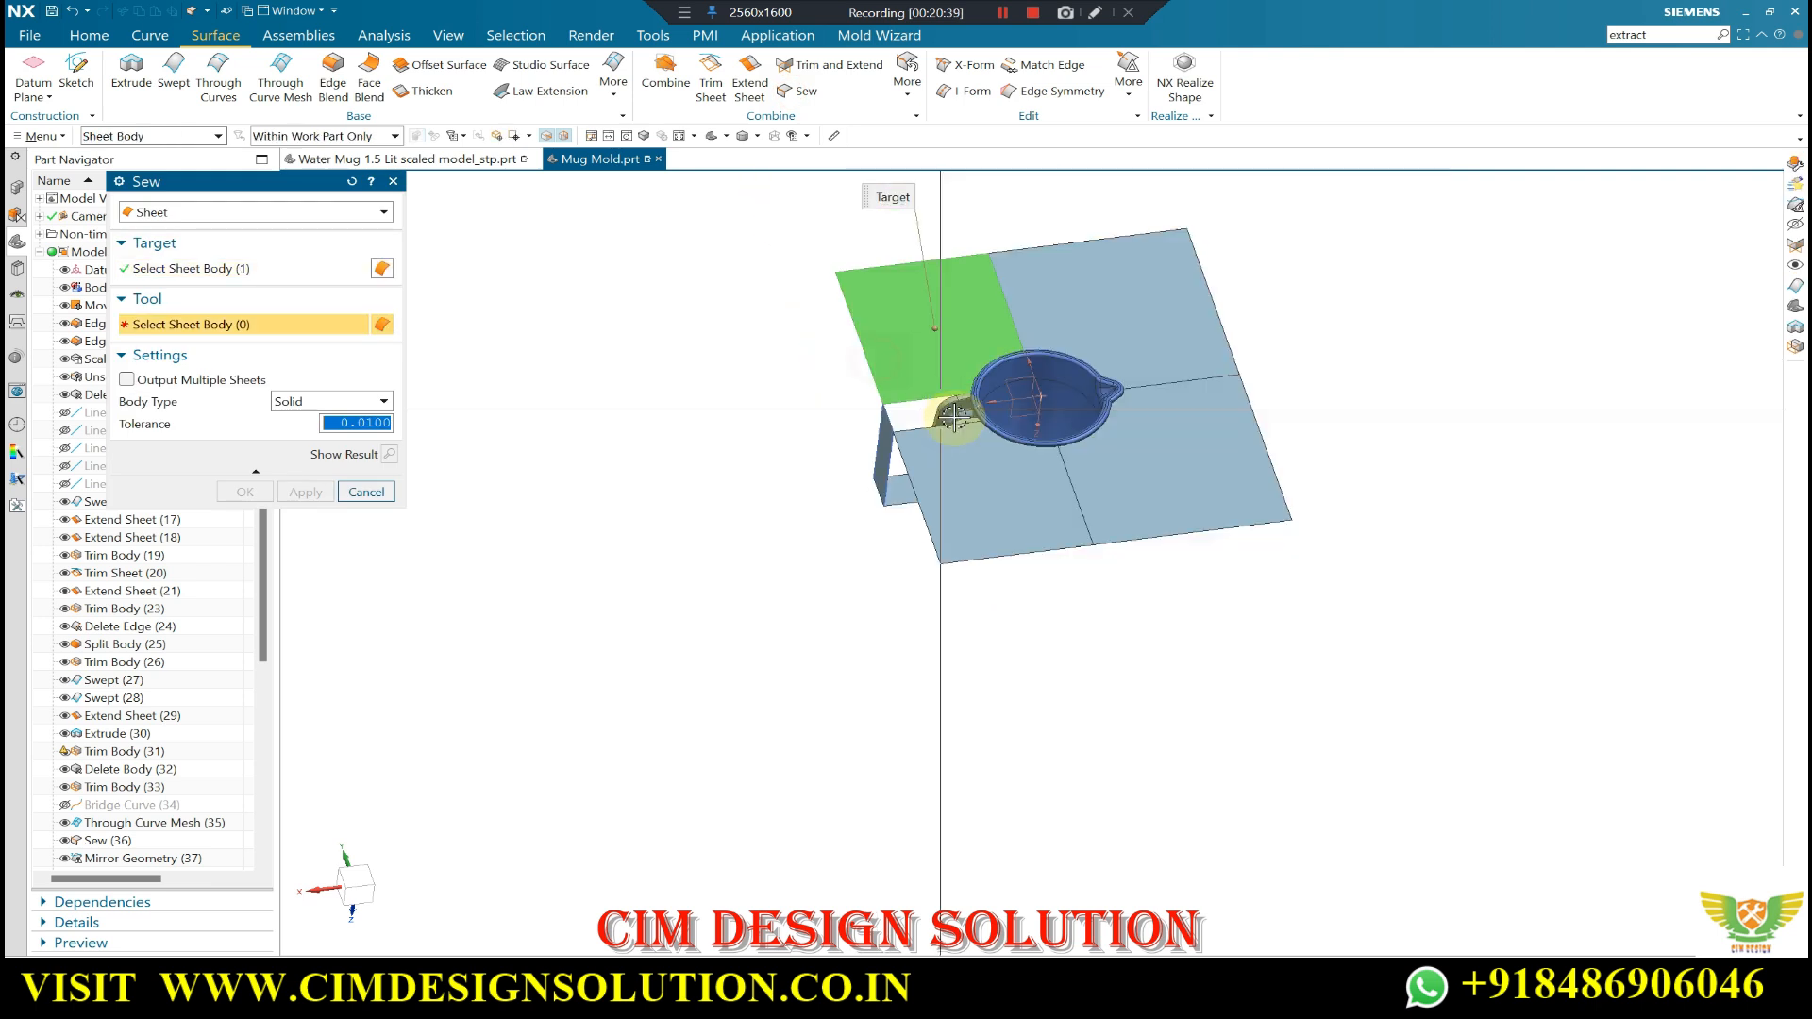
pyautogui.click(1092, 401)
pyautogui.middleClick(740, 607)
# - Add the adjoining flat parting sheets as tool bodies and finish the sew around the rim
pyautogui.scroll(5, 761, 437)
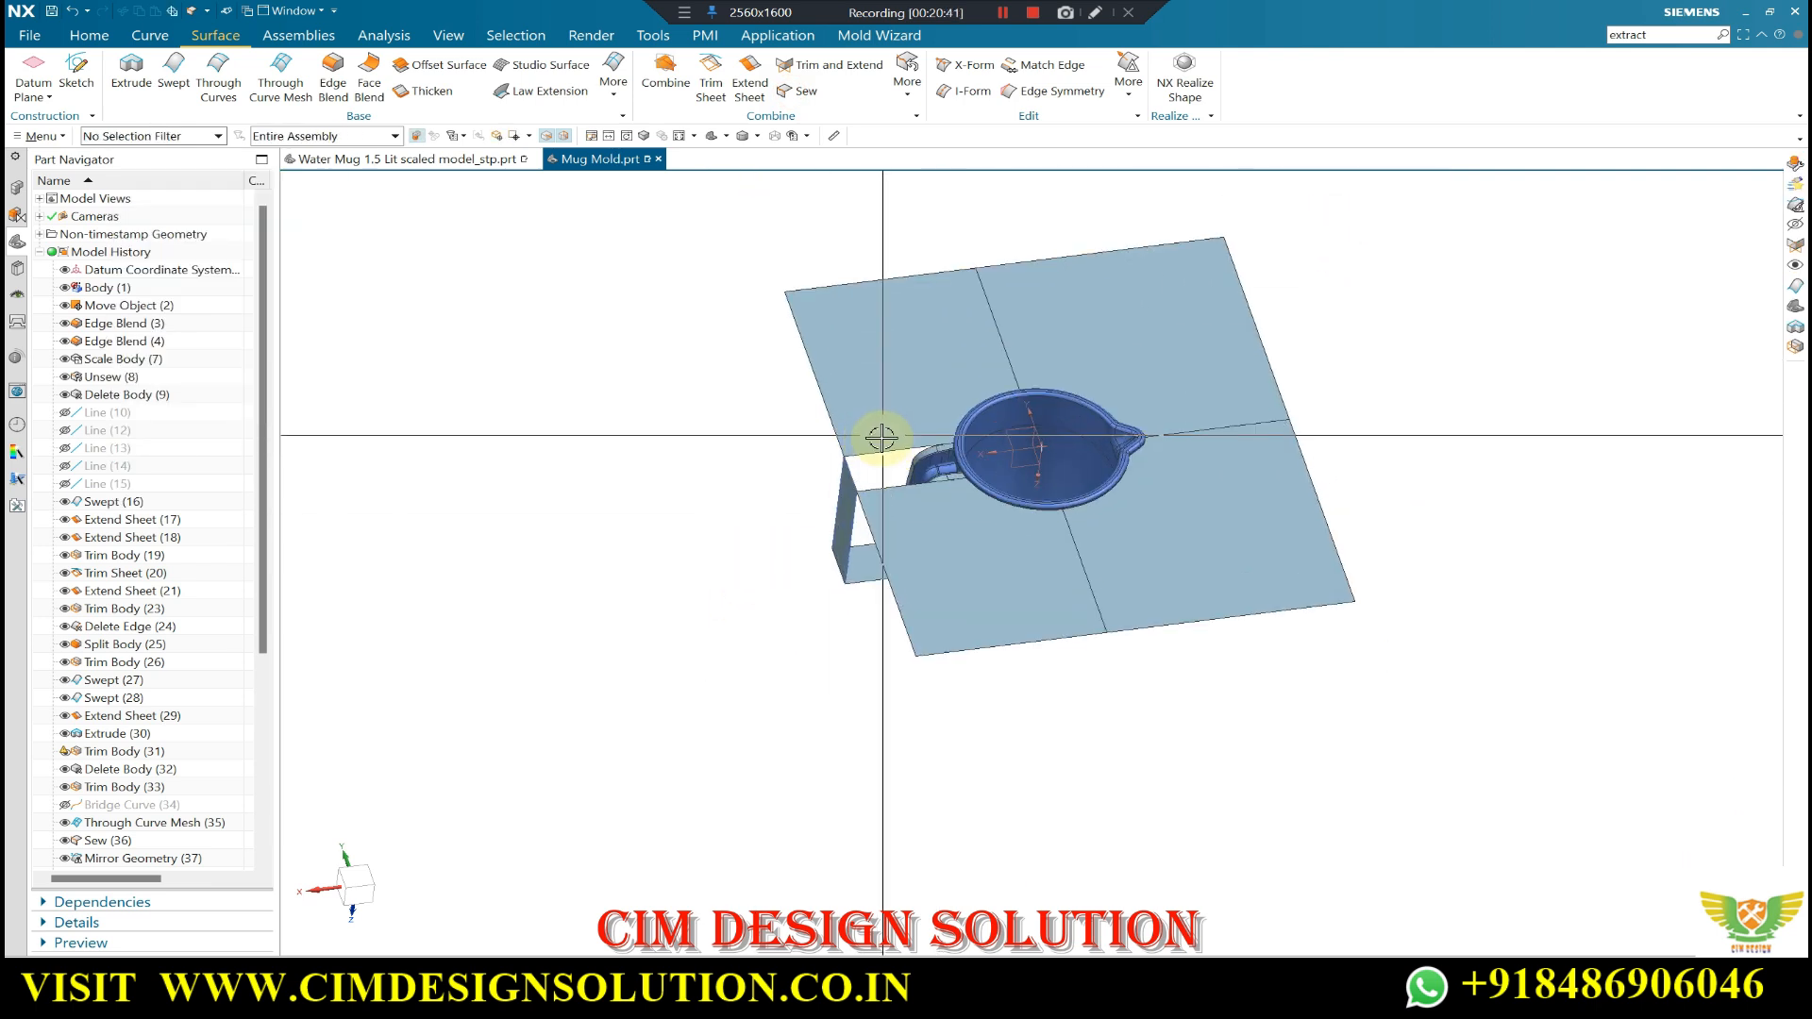
pyautogui.moveTo(917, 427); pyautogui.dragTo(886, 455, button='middle')
# - Try to build a bounded plane over the side opening beside the handle, selecting its surrounding edges as single curves
pyautogui.click(614, 84)
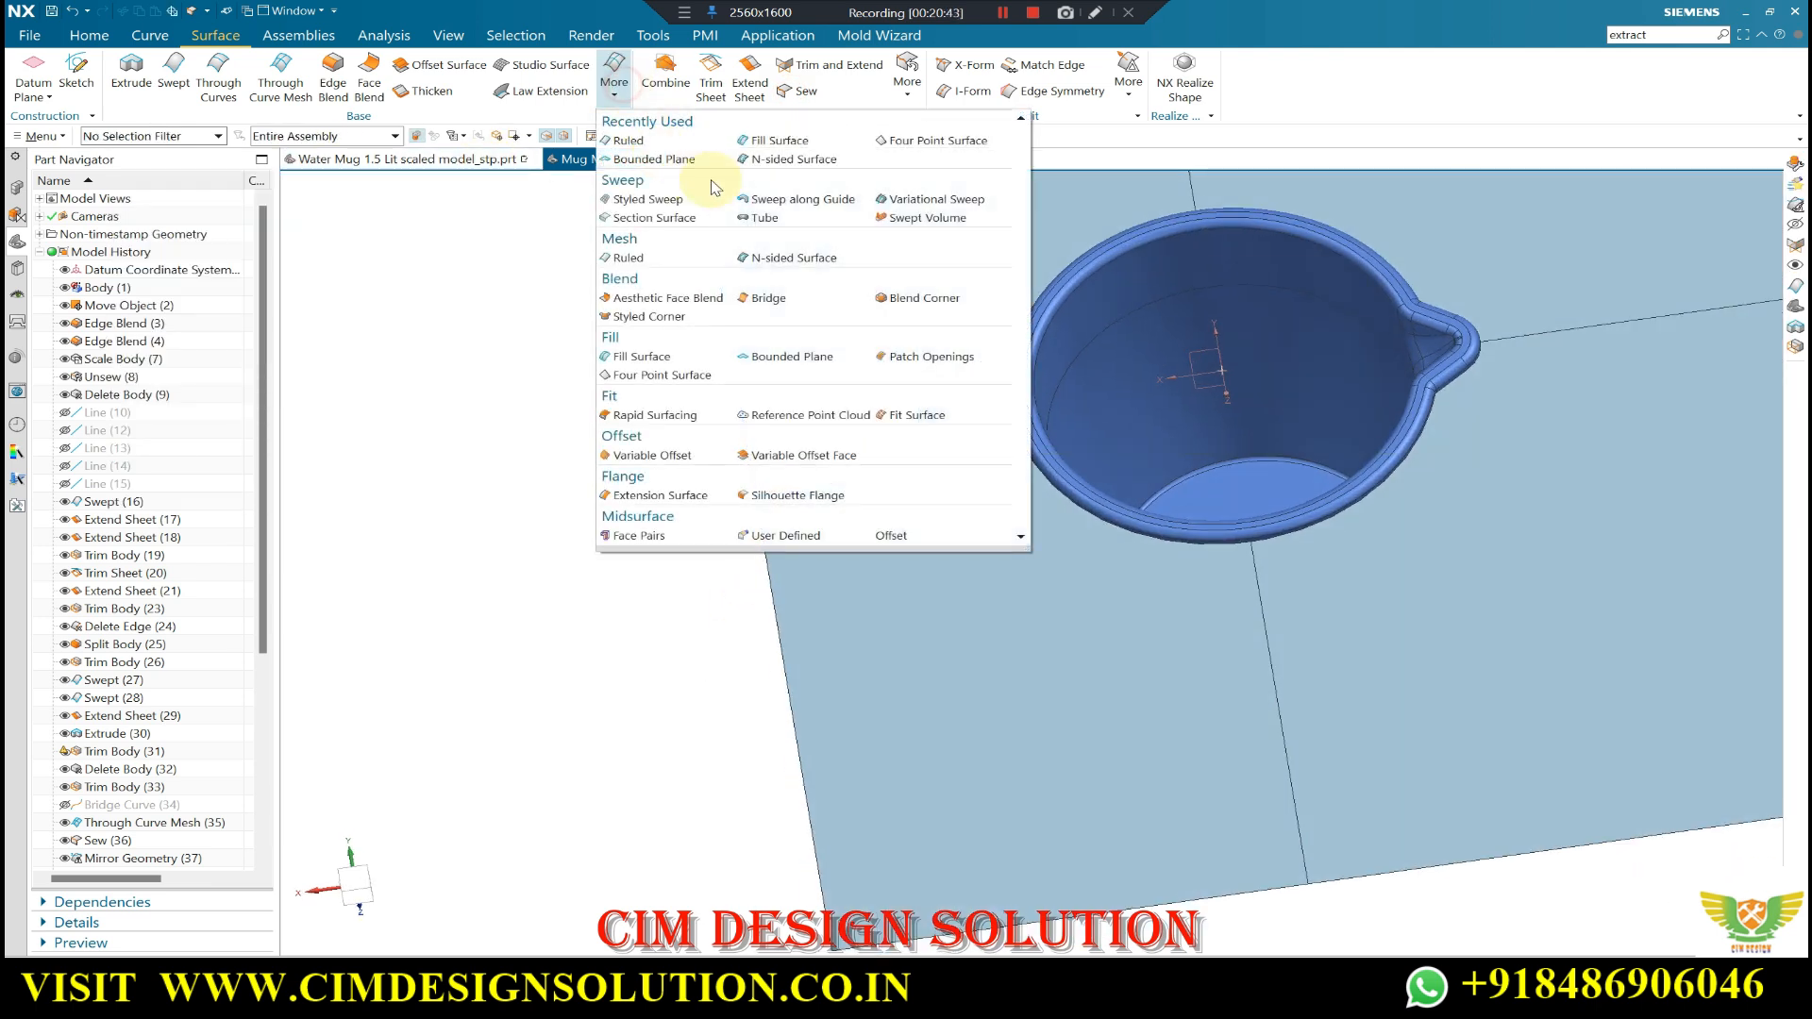
pyautogui.click(642, 160)
pyautogui.moveTo(831, 425); pyautogui.dragTo(775, 381, button='middle')
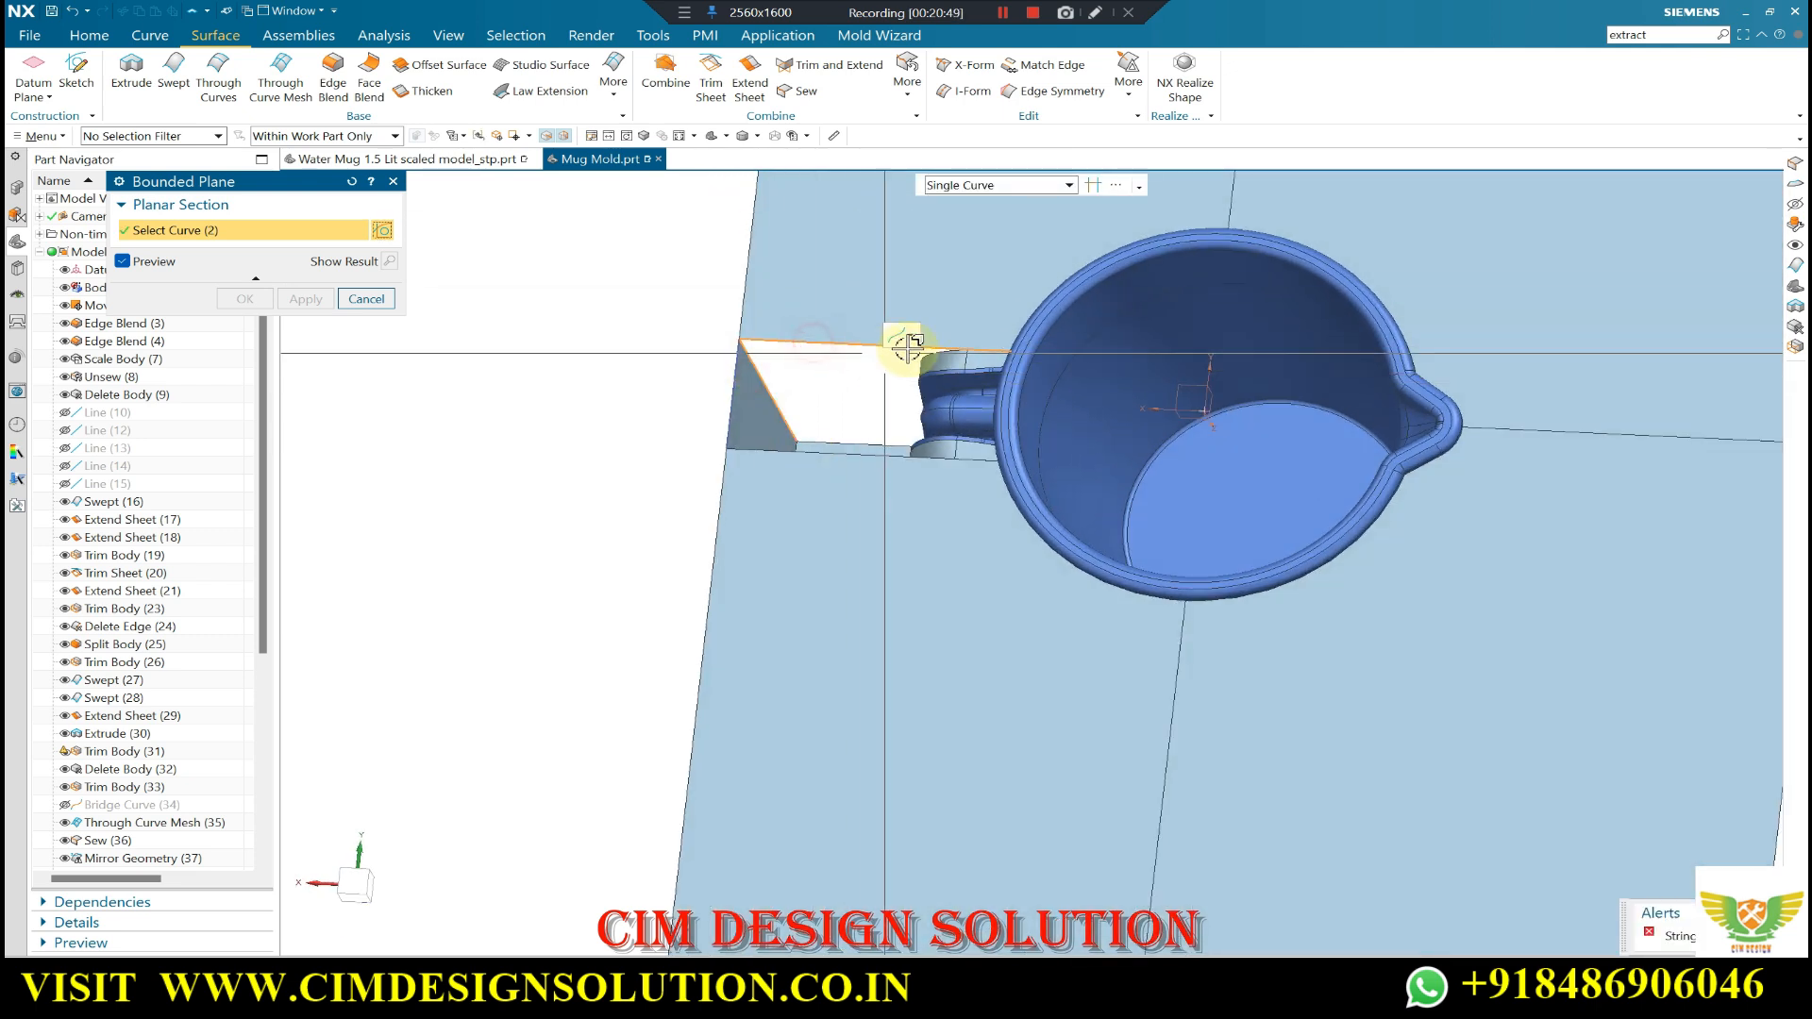
pyautogui.scroll(3, 908, 348)
pyautogui.scroll(3, 1003, 352)
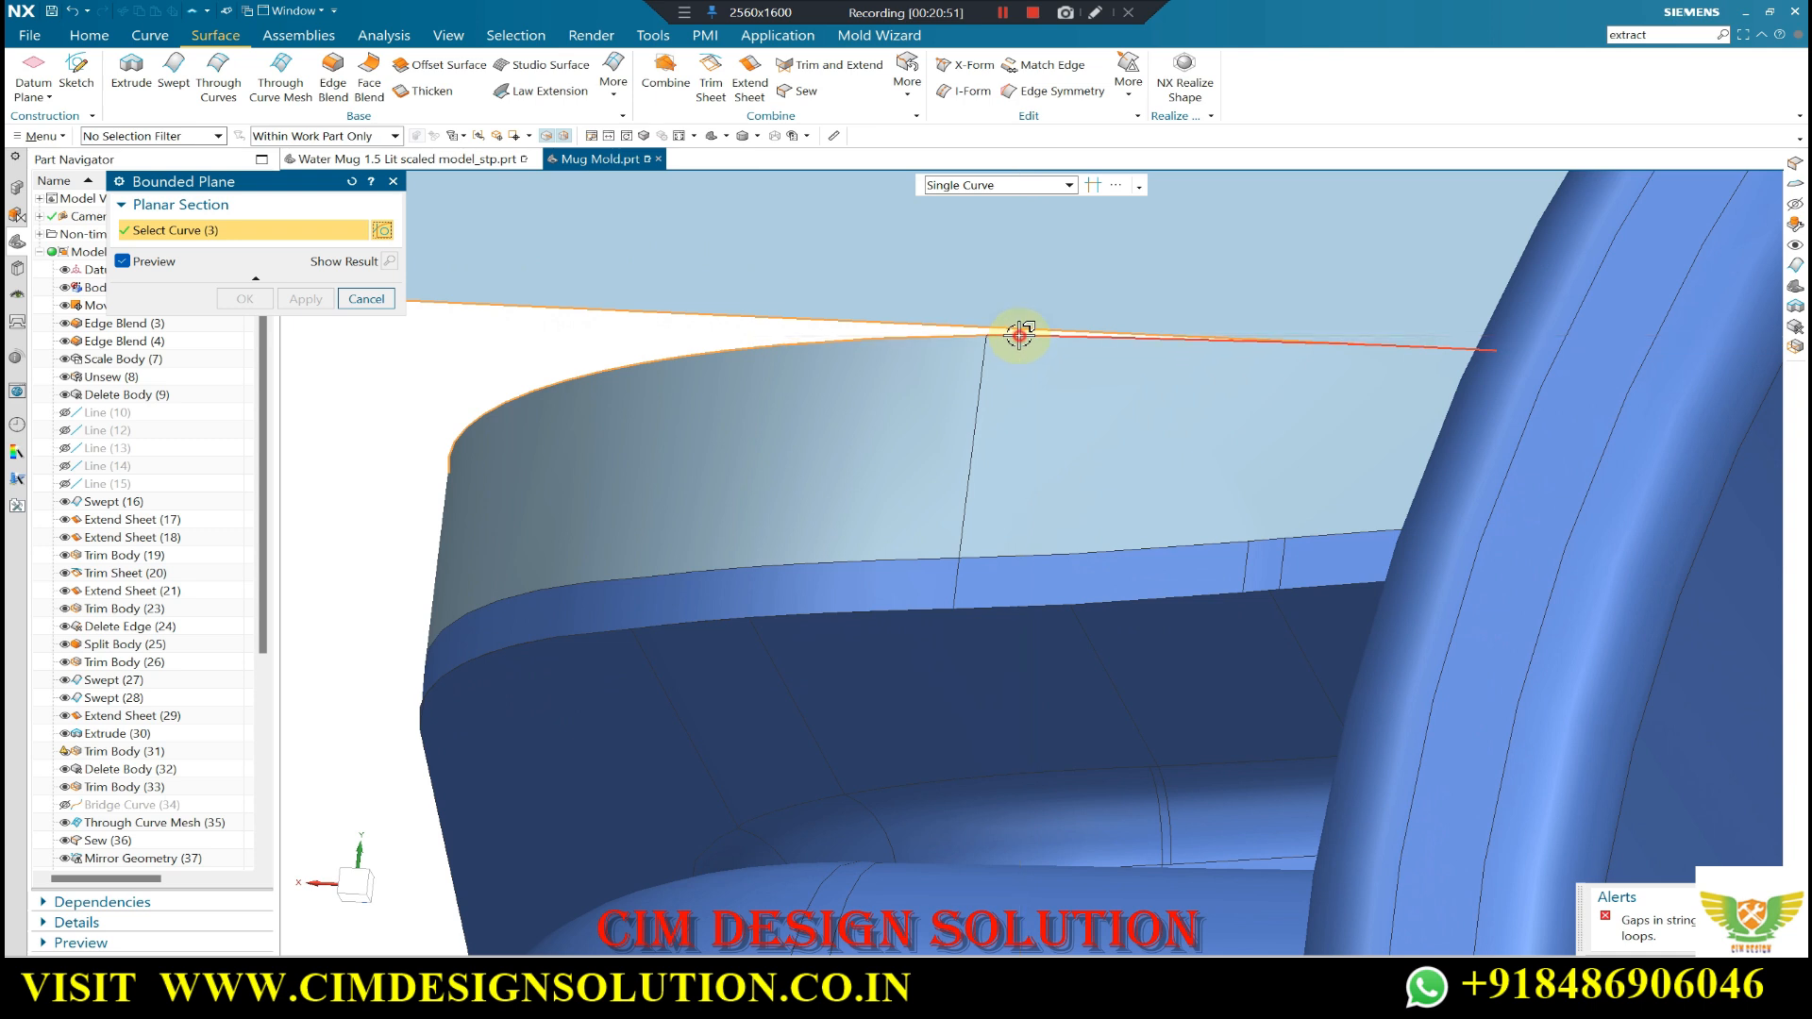
pyautogui.scroll(-5, 1168, 390)
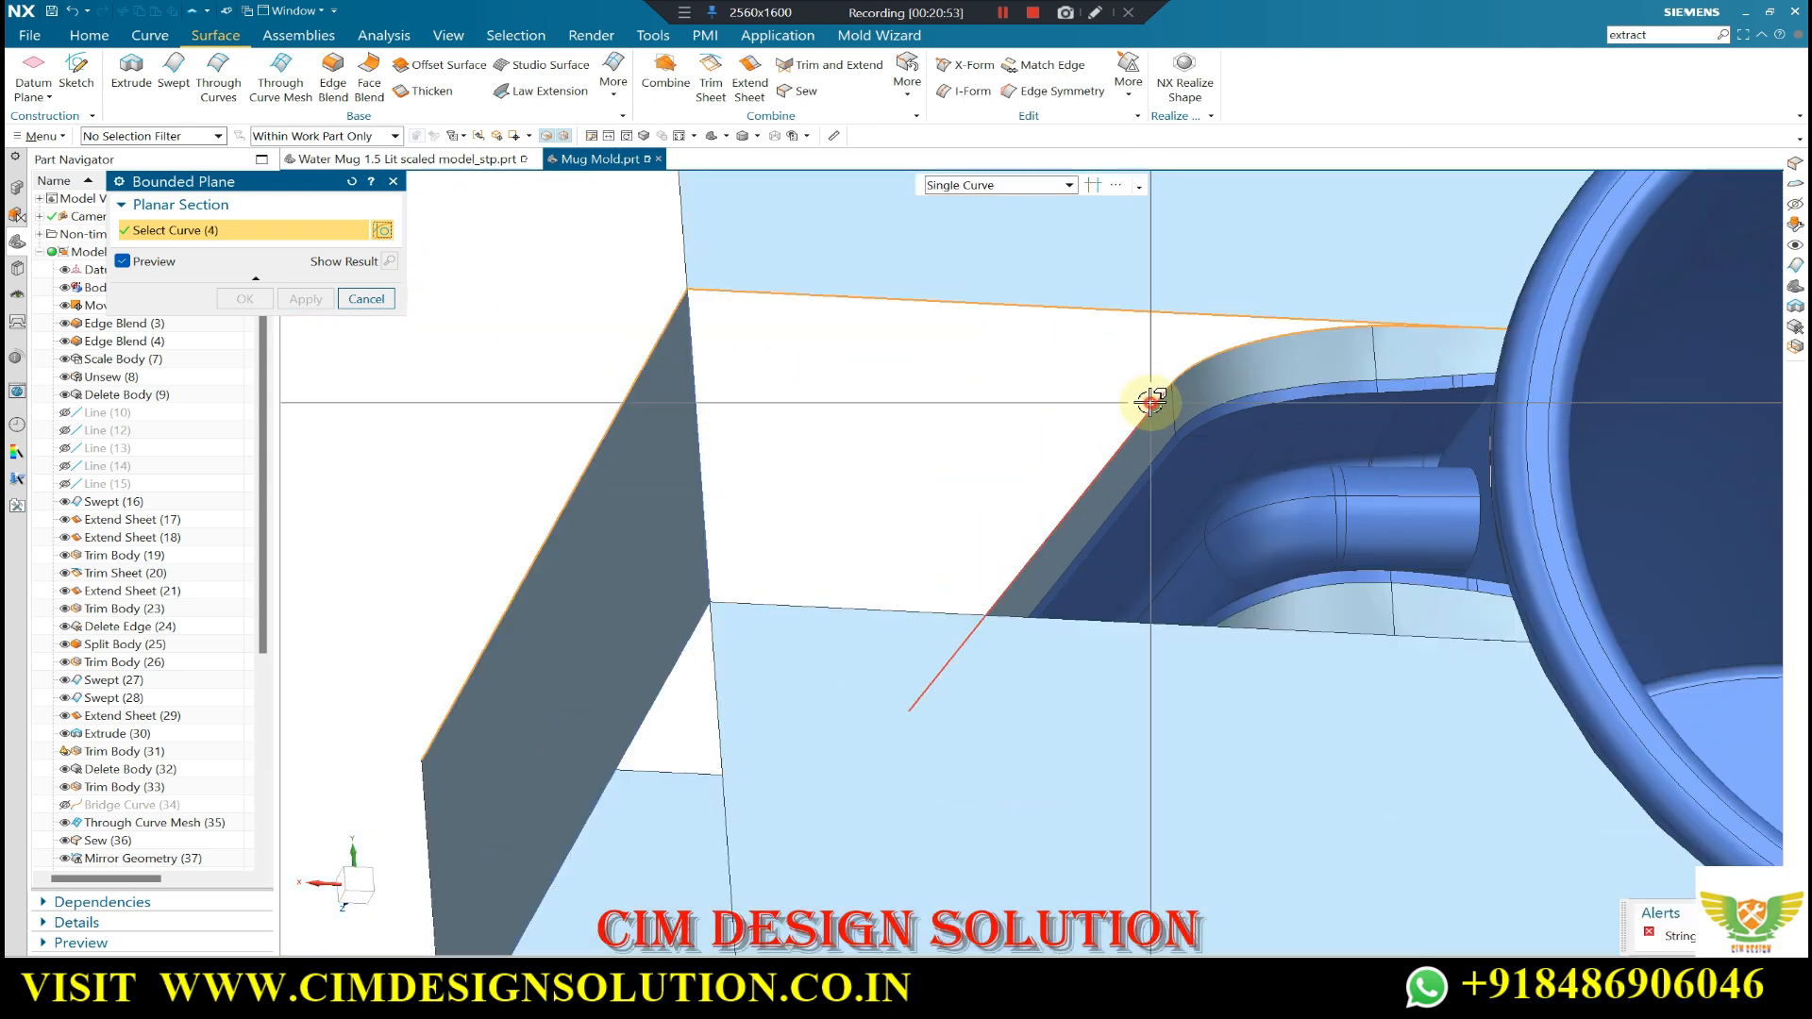
pyautogui.click(1150, 403)
pyautogui.scroll(-1, 972, 510)
pyautogui.moveTo(971, 511); pyautogui.dragTo(798, 635, button='middle')
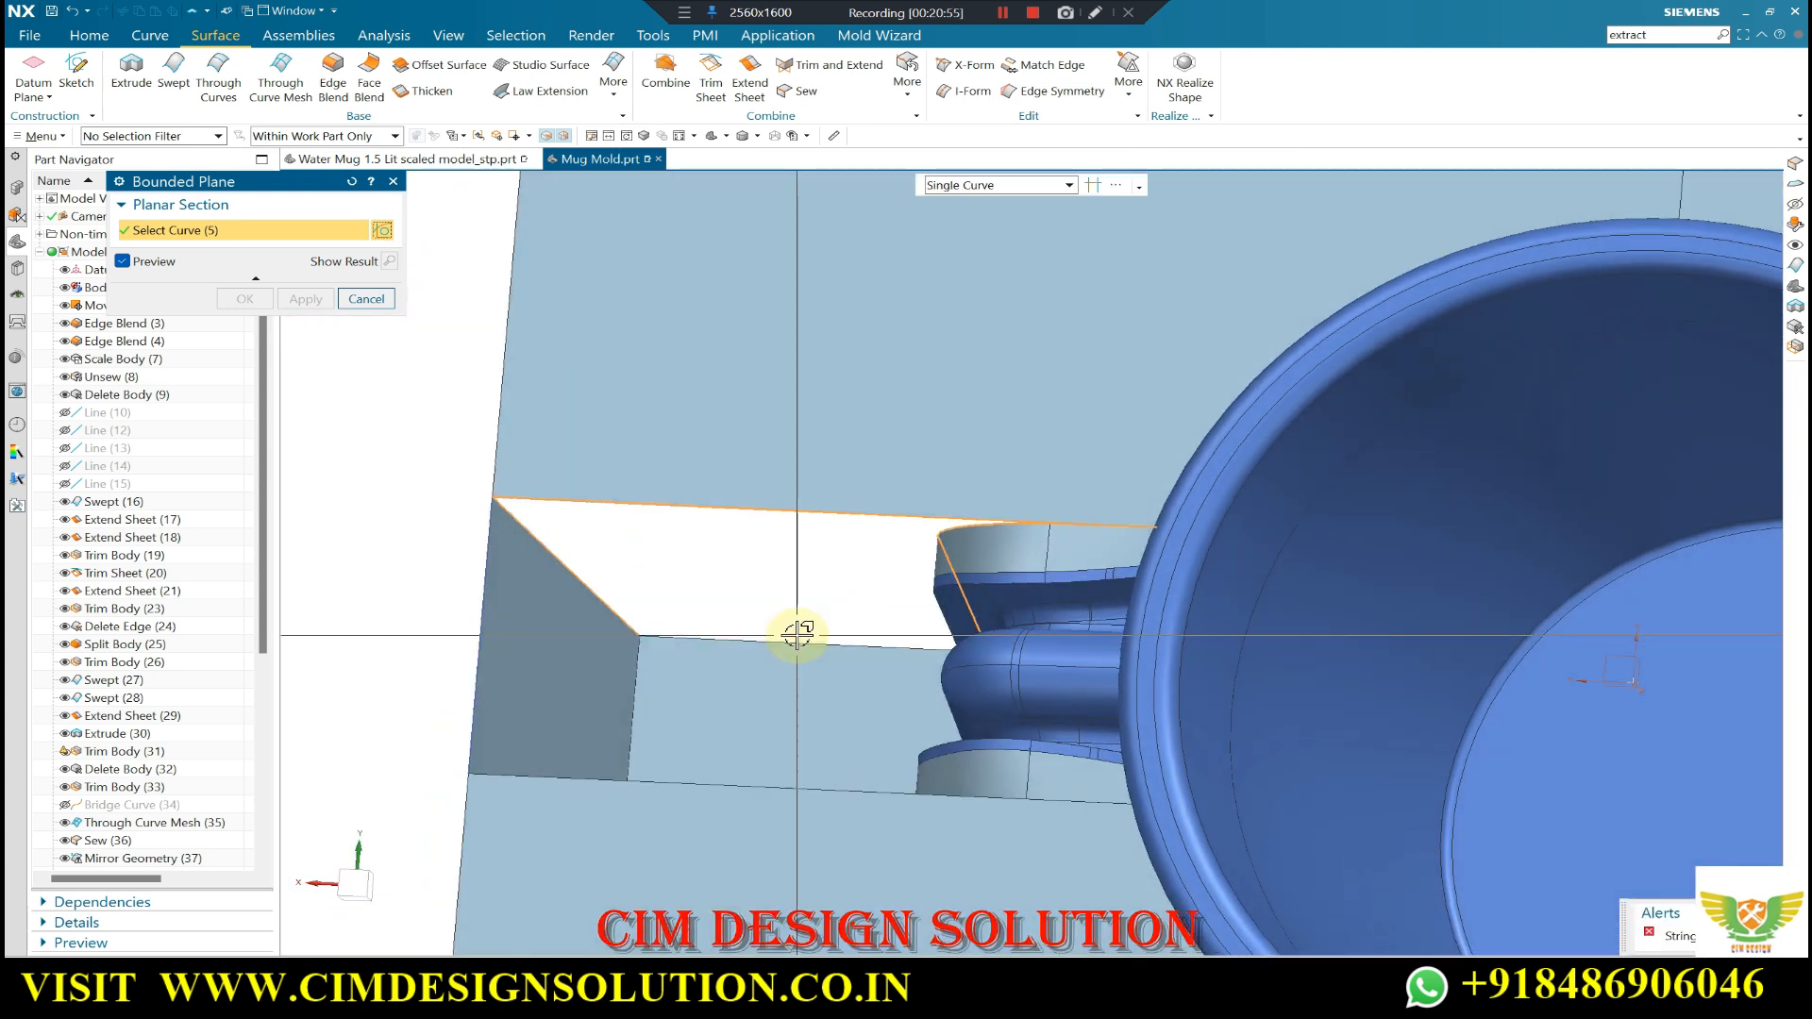
pyautogui.moveTo(1397, 760); pyautogui.dragTo(818, 688, button='middle')
pyautogui.scroll(-3, 703, 612)
pyautogui.moveTo(1011, 620); pyautogui.dragTo(1092, 633, button='middle')
pyautogui.scroll(2, 1373, 586)
# - Examine the side boundary's corner near the mug rim up close and abandon the bounded plane
pyautogui.scroll(5, 1360, 572)
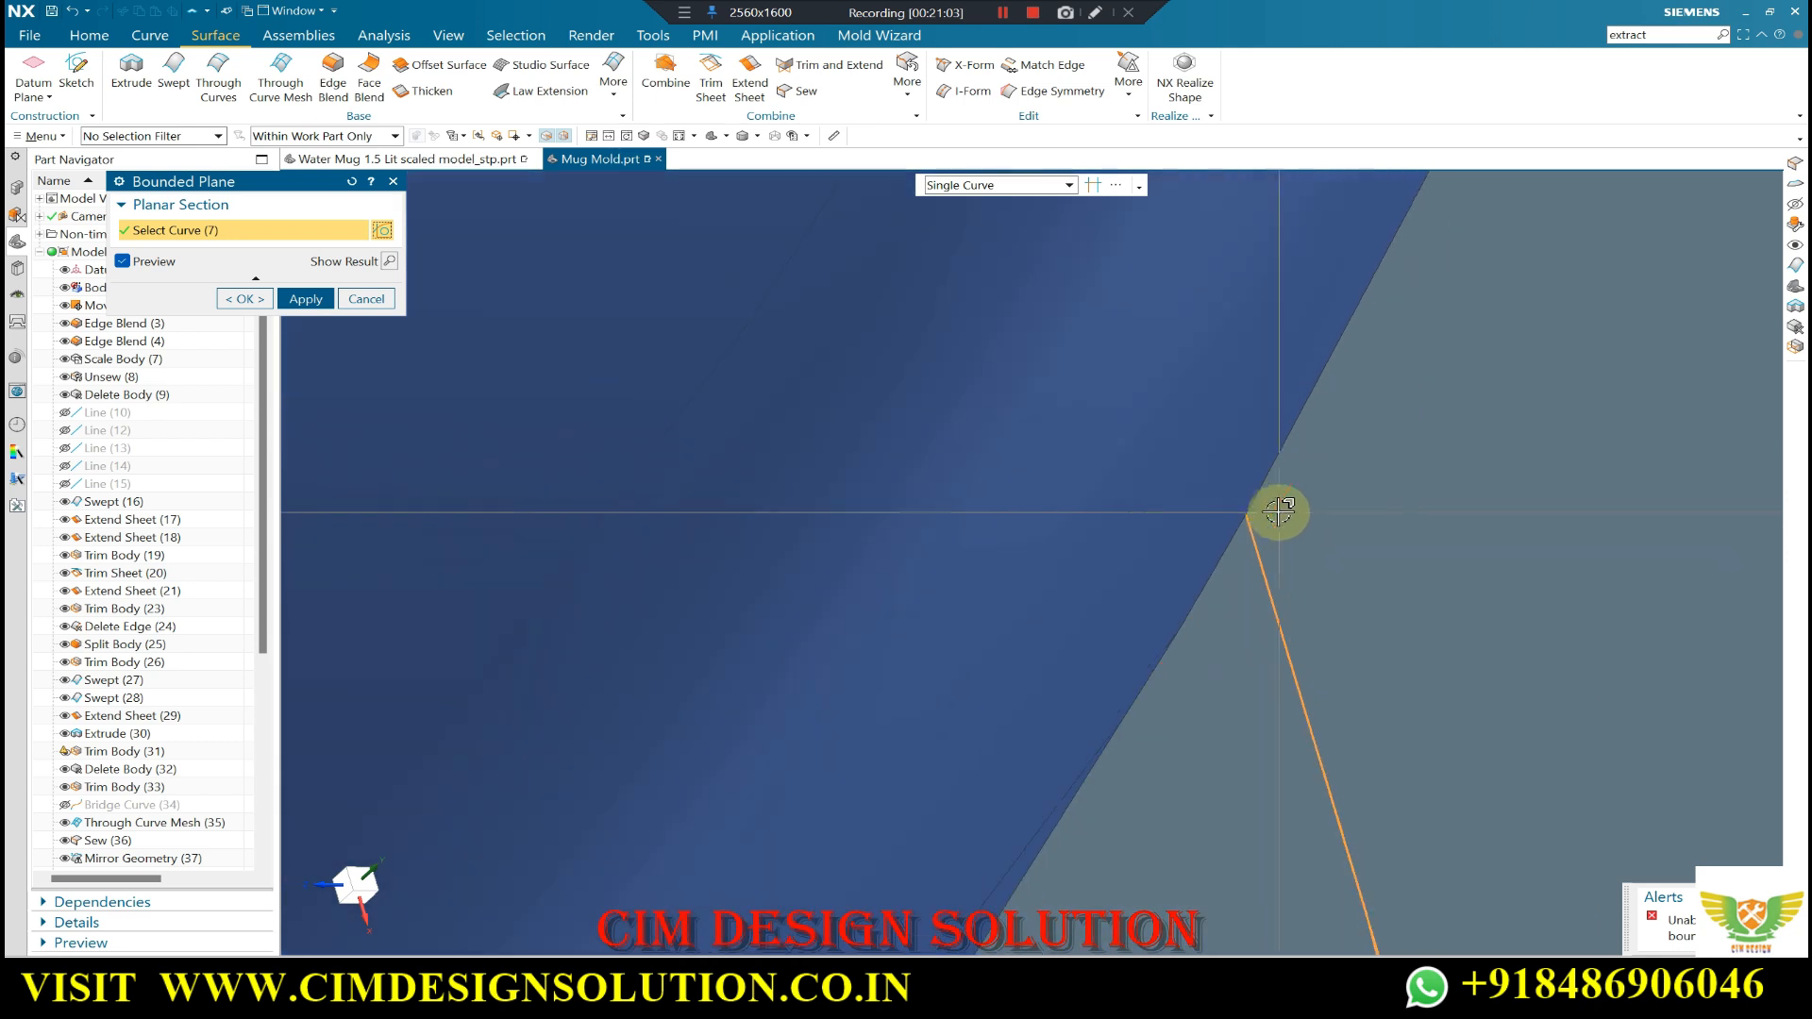
pyautogui.scroll(4, 1188, 445)
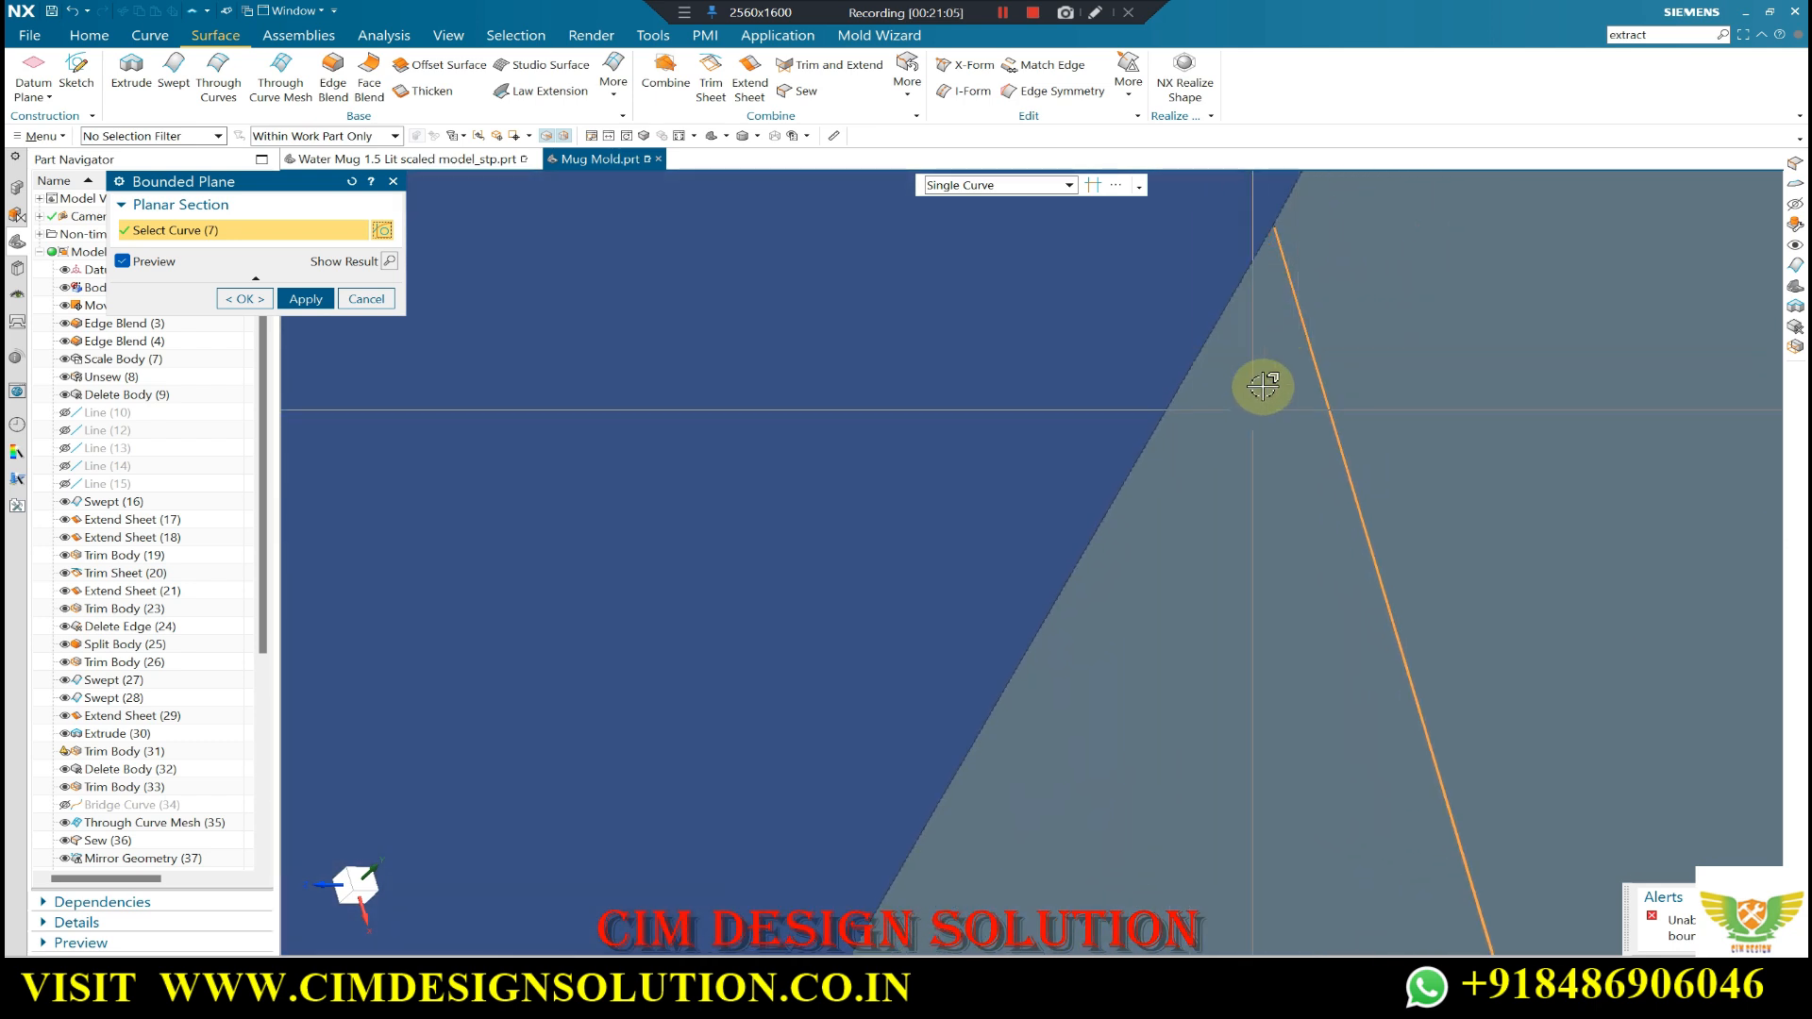
pyautogui.scroll(2, 1274, 209)
pyautogui.scroll(-3, 1218, 307)
pyautogui.scroll(2, 1238, 283)
pyautogui.scroll(-2, 1048, 226)
pyautogui.scroll(-10, 1102, 293)
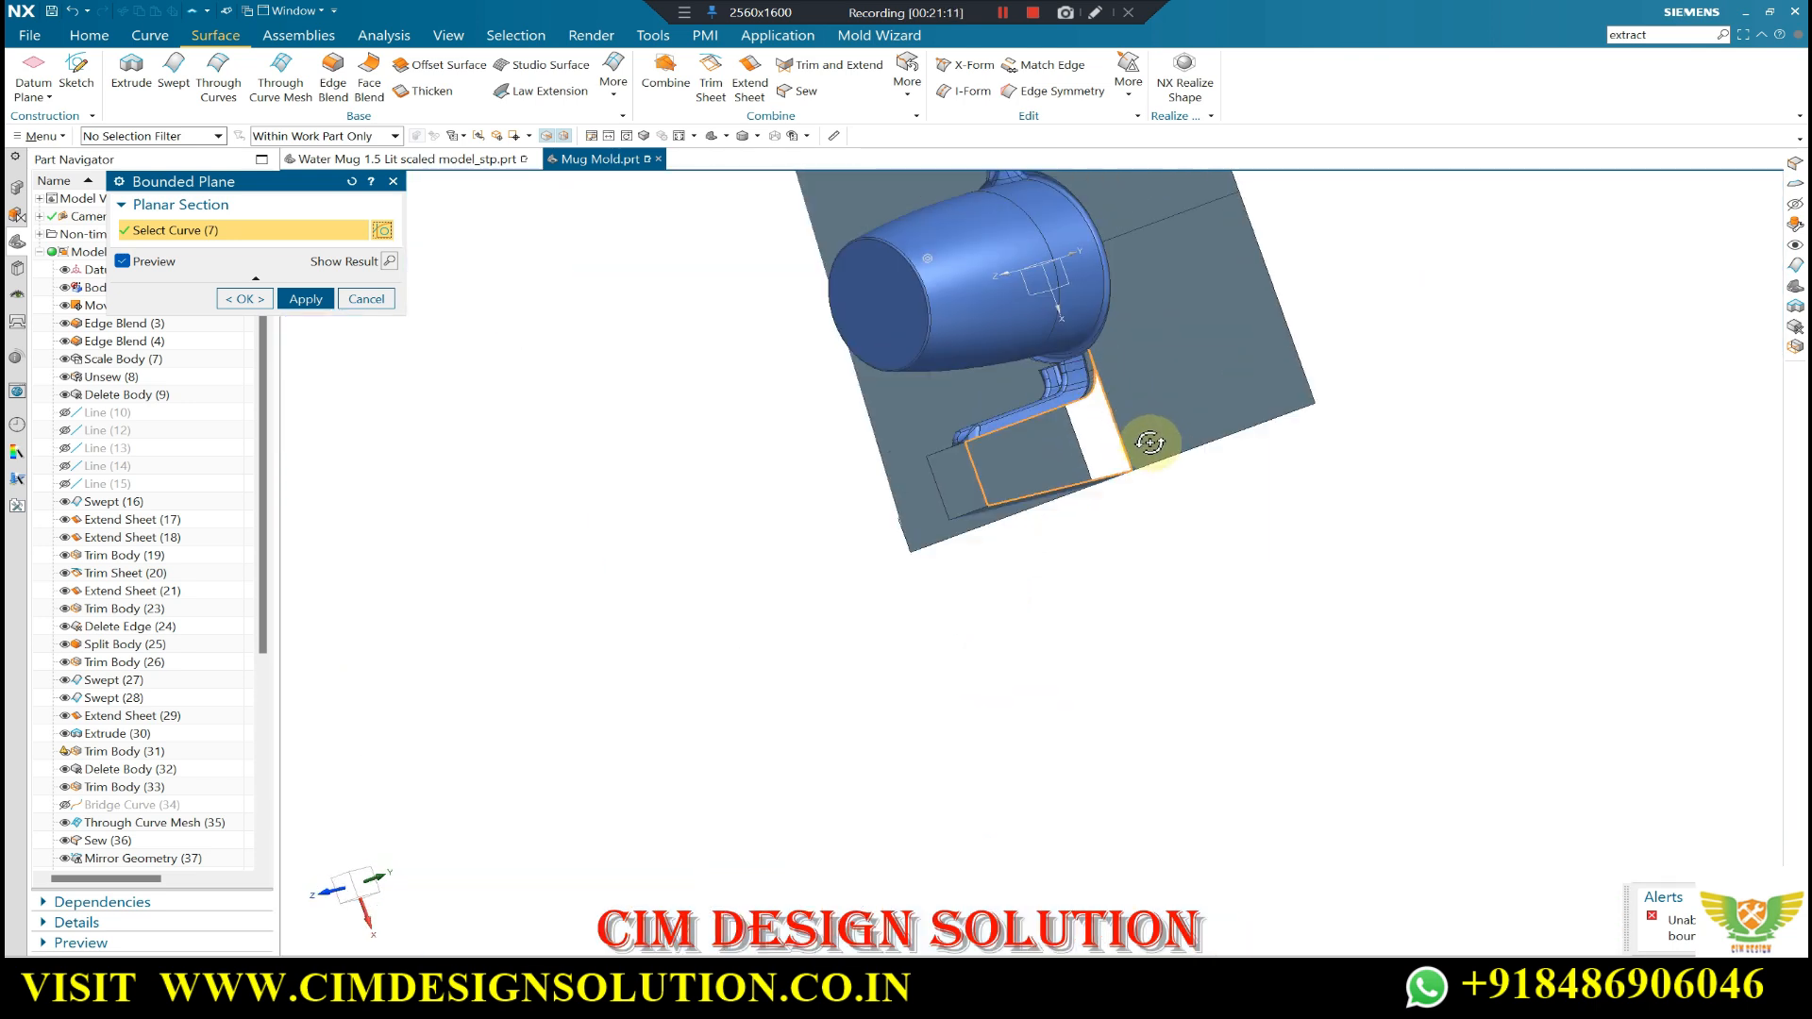
pyautogui.moveTo(1150, 443); pyautogui.dragTo(1103, 444, button='middle')
pyautogui.press('Escape')
# - Define a Fill Surface boundary from seven single curves around the side opening between the handle, rim sheet and end plane
pyautogui.click(613, 92)
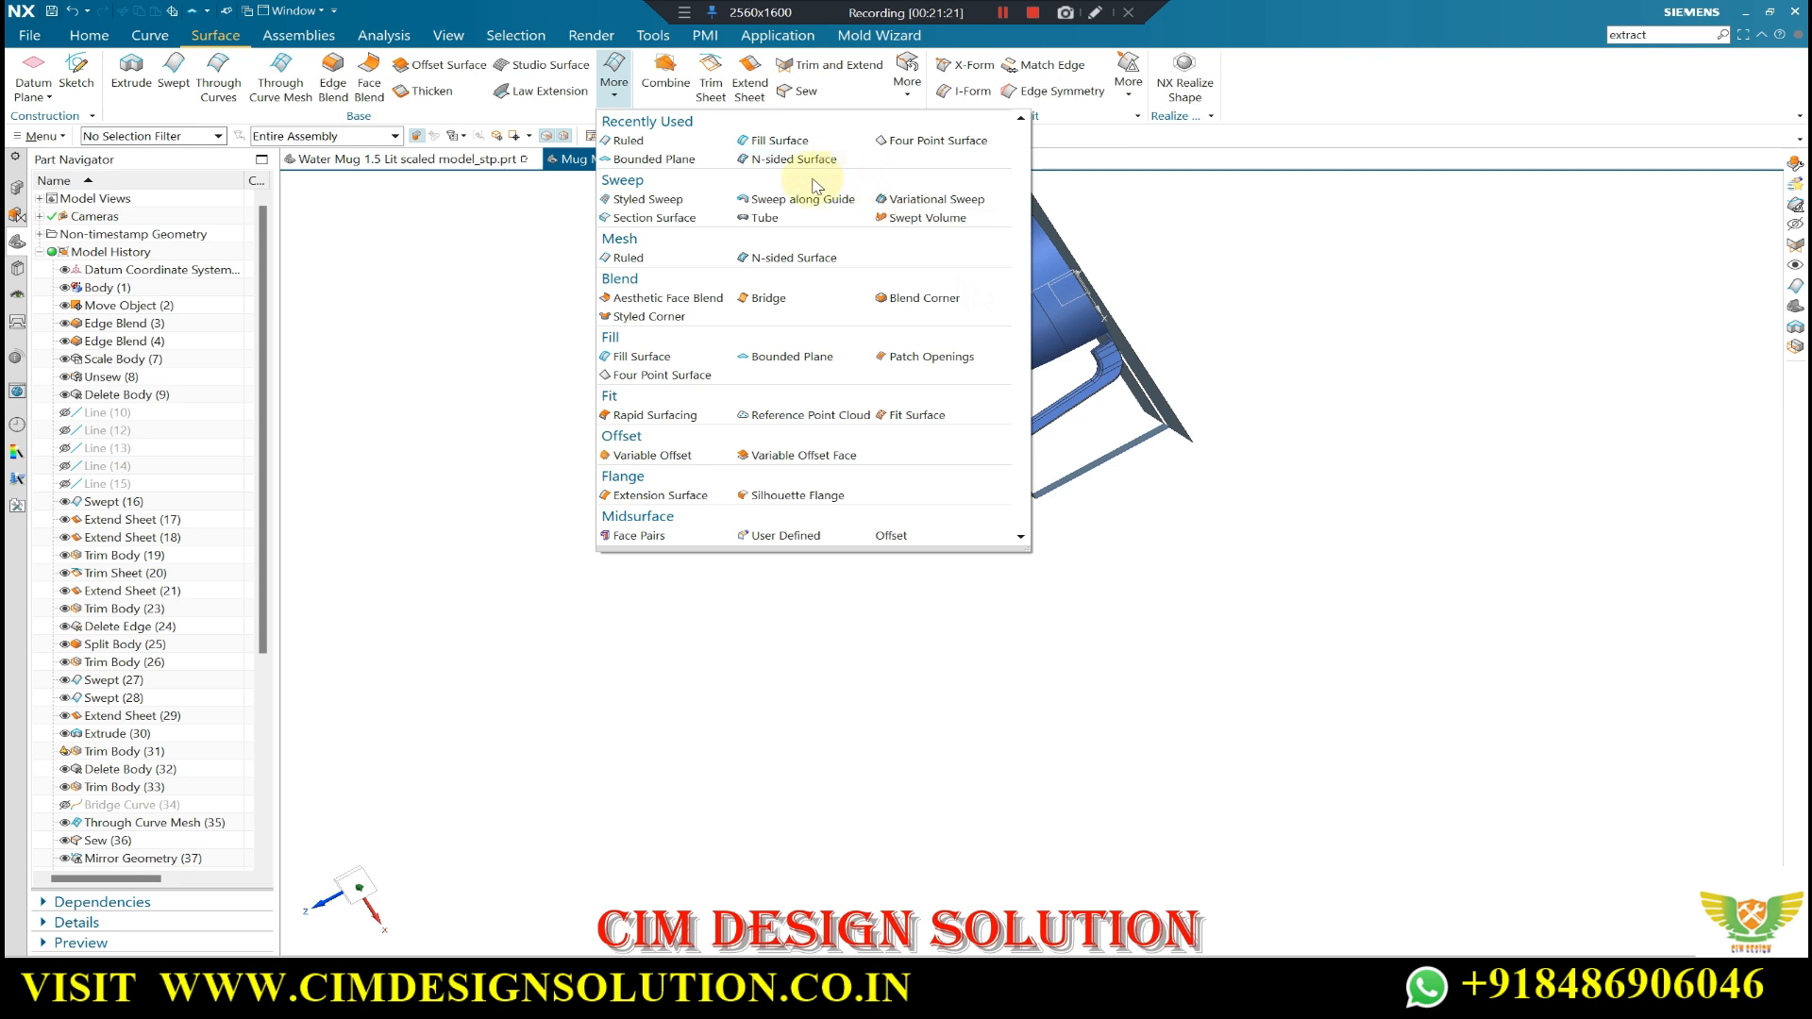
pyautogui.click(762, 142)
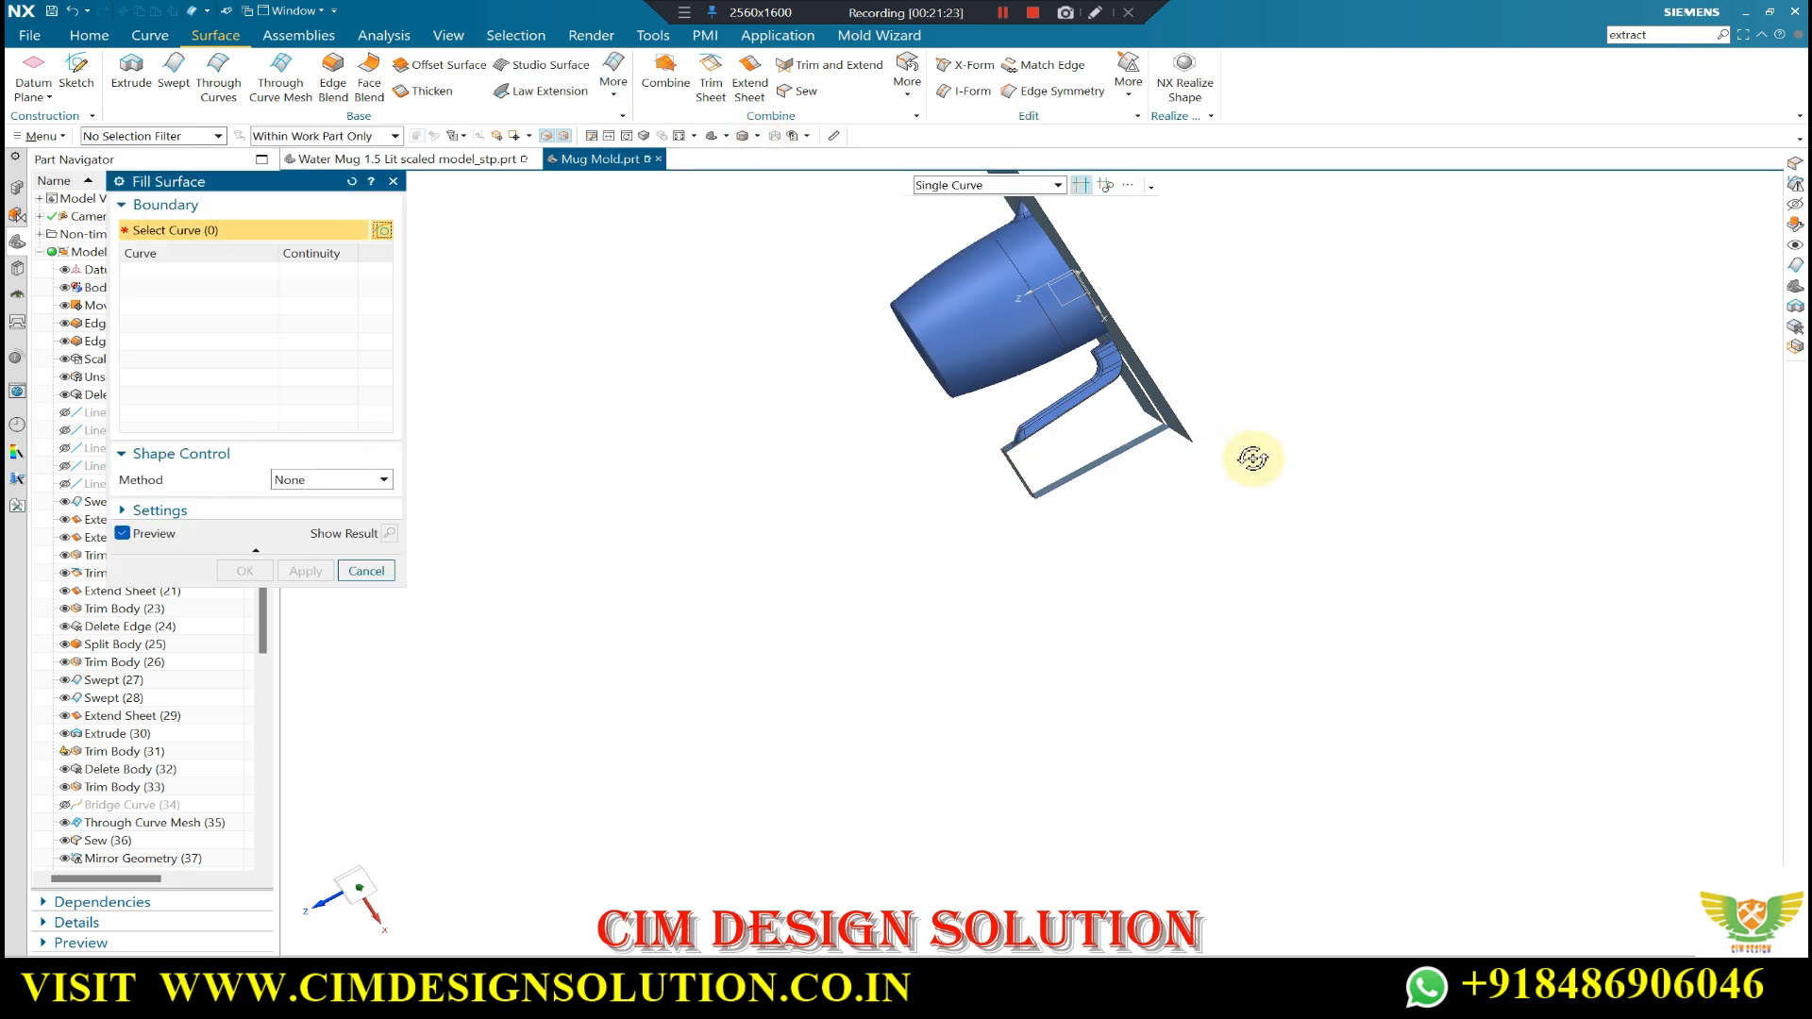
pyautogui.scroll(4, 1157, 437)
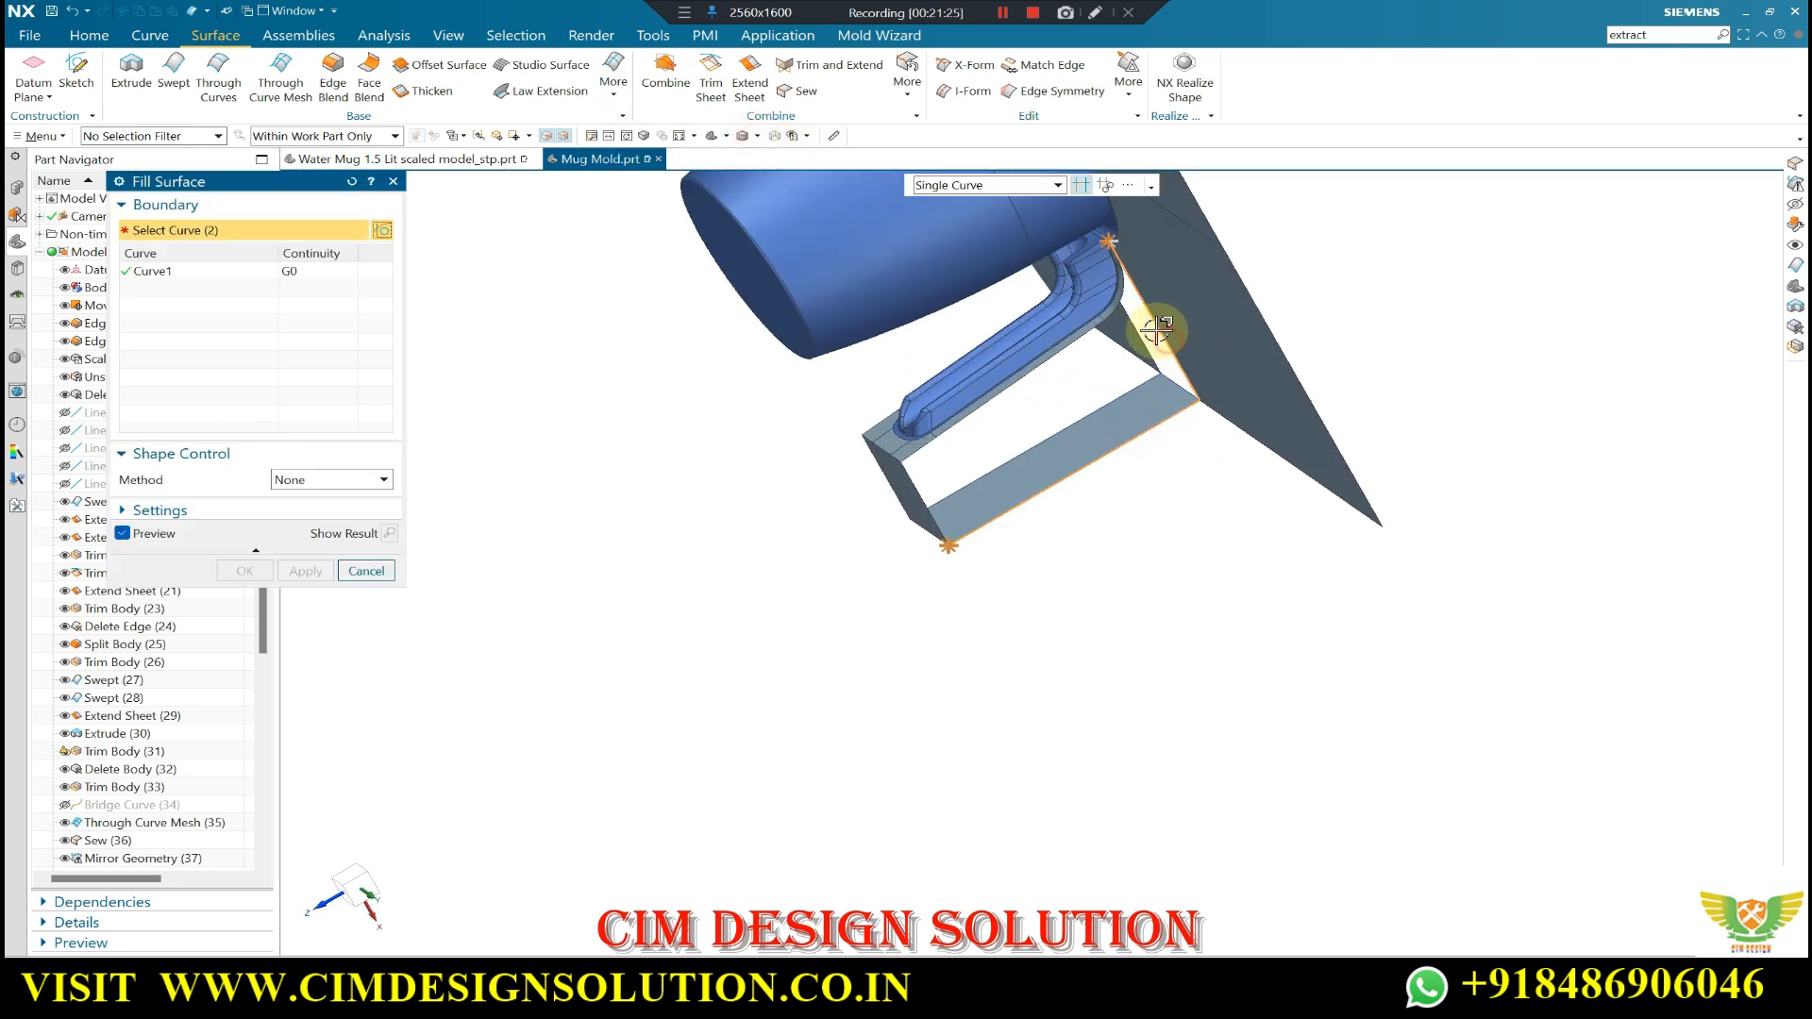
pyautogui.click(1156, 331)
pyautogui.scroll(4, 1157, 331)
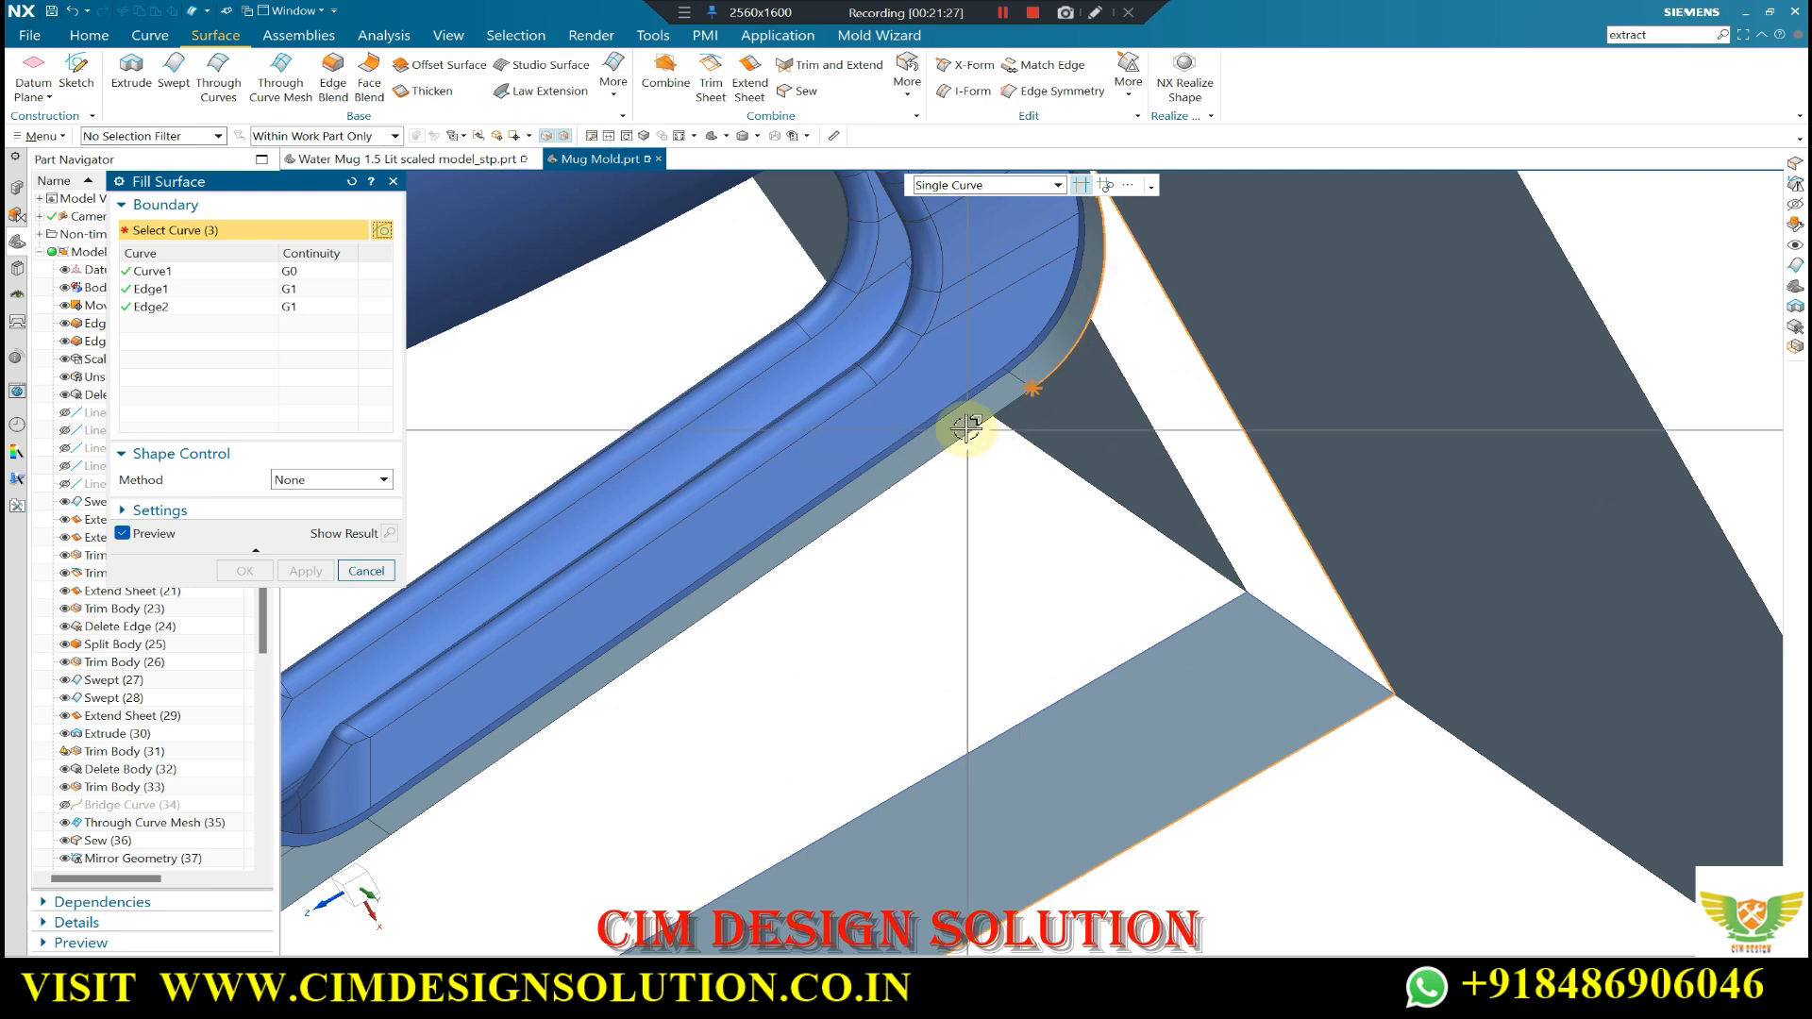
pyautogui.scroll(-5, 966, 428)
pyautogui.click(784, 639)
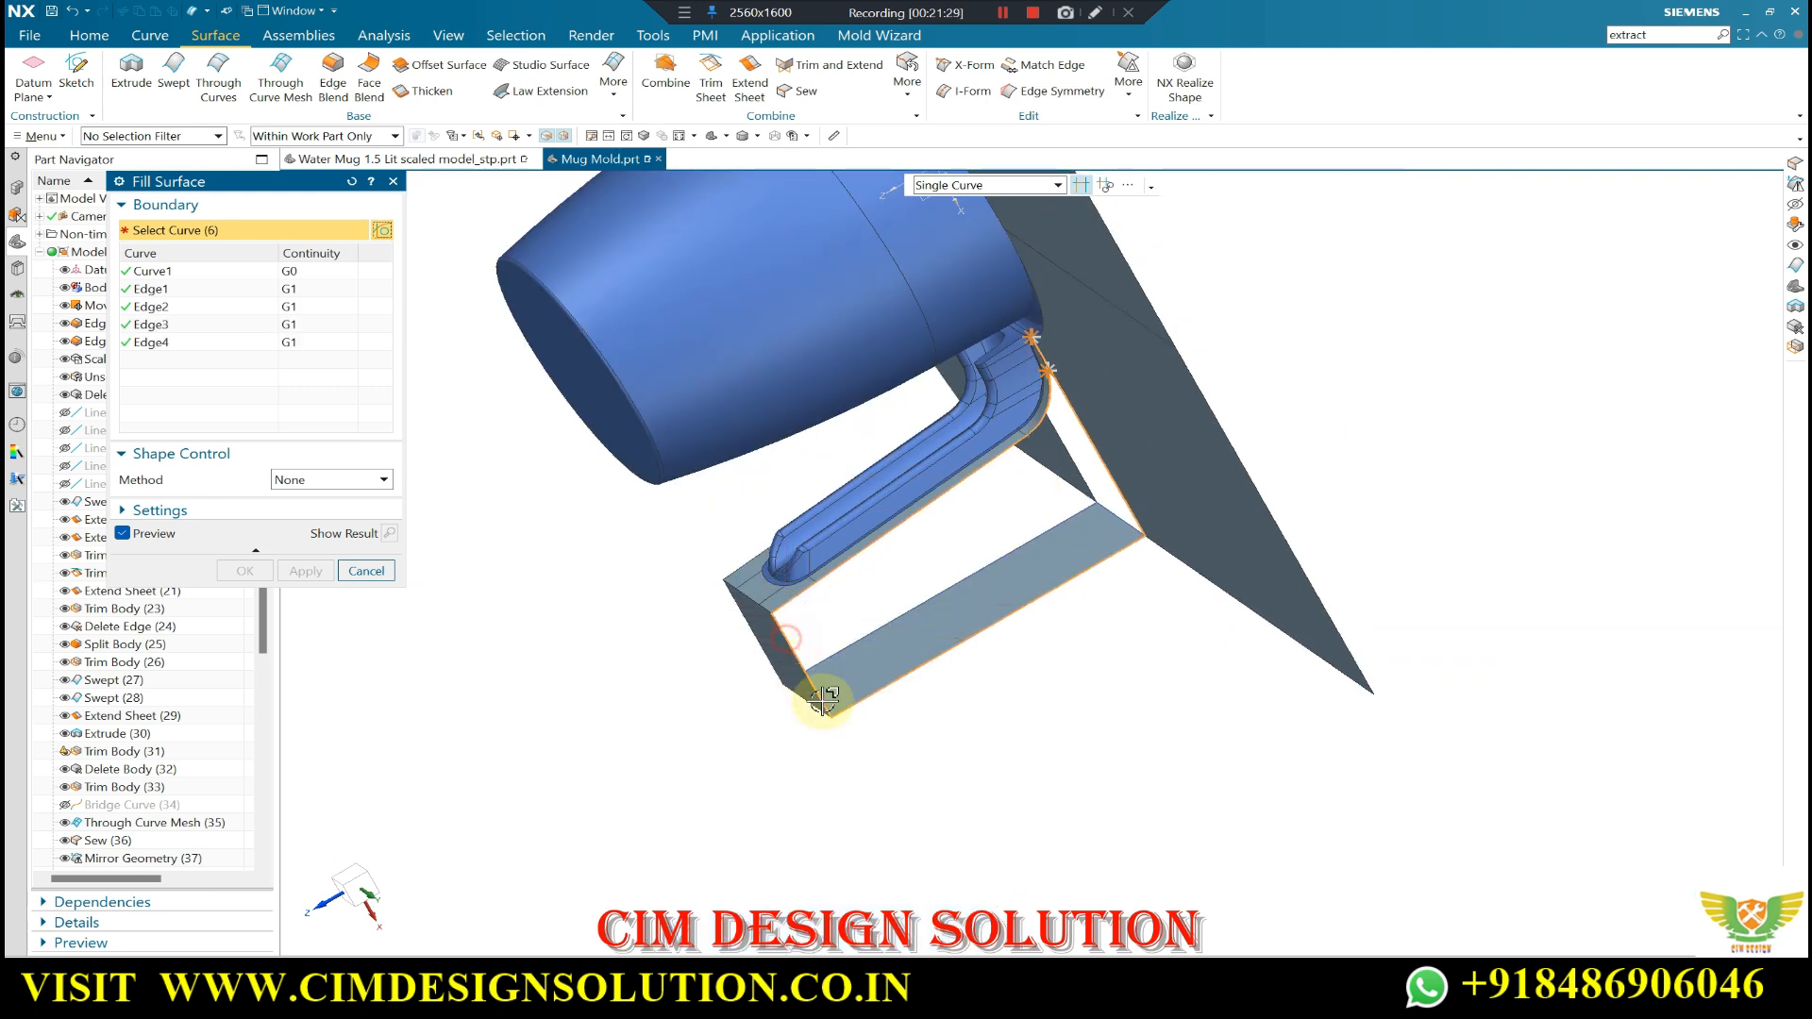
pyautogui.scroll(5, 824, 700)
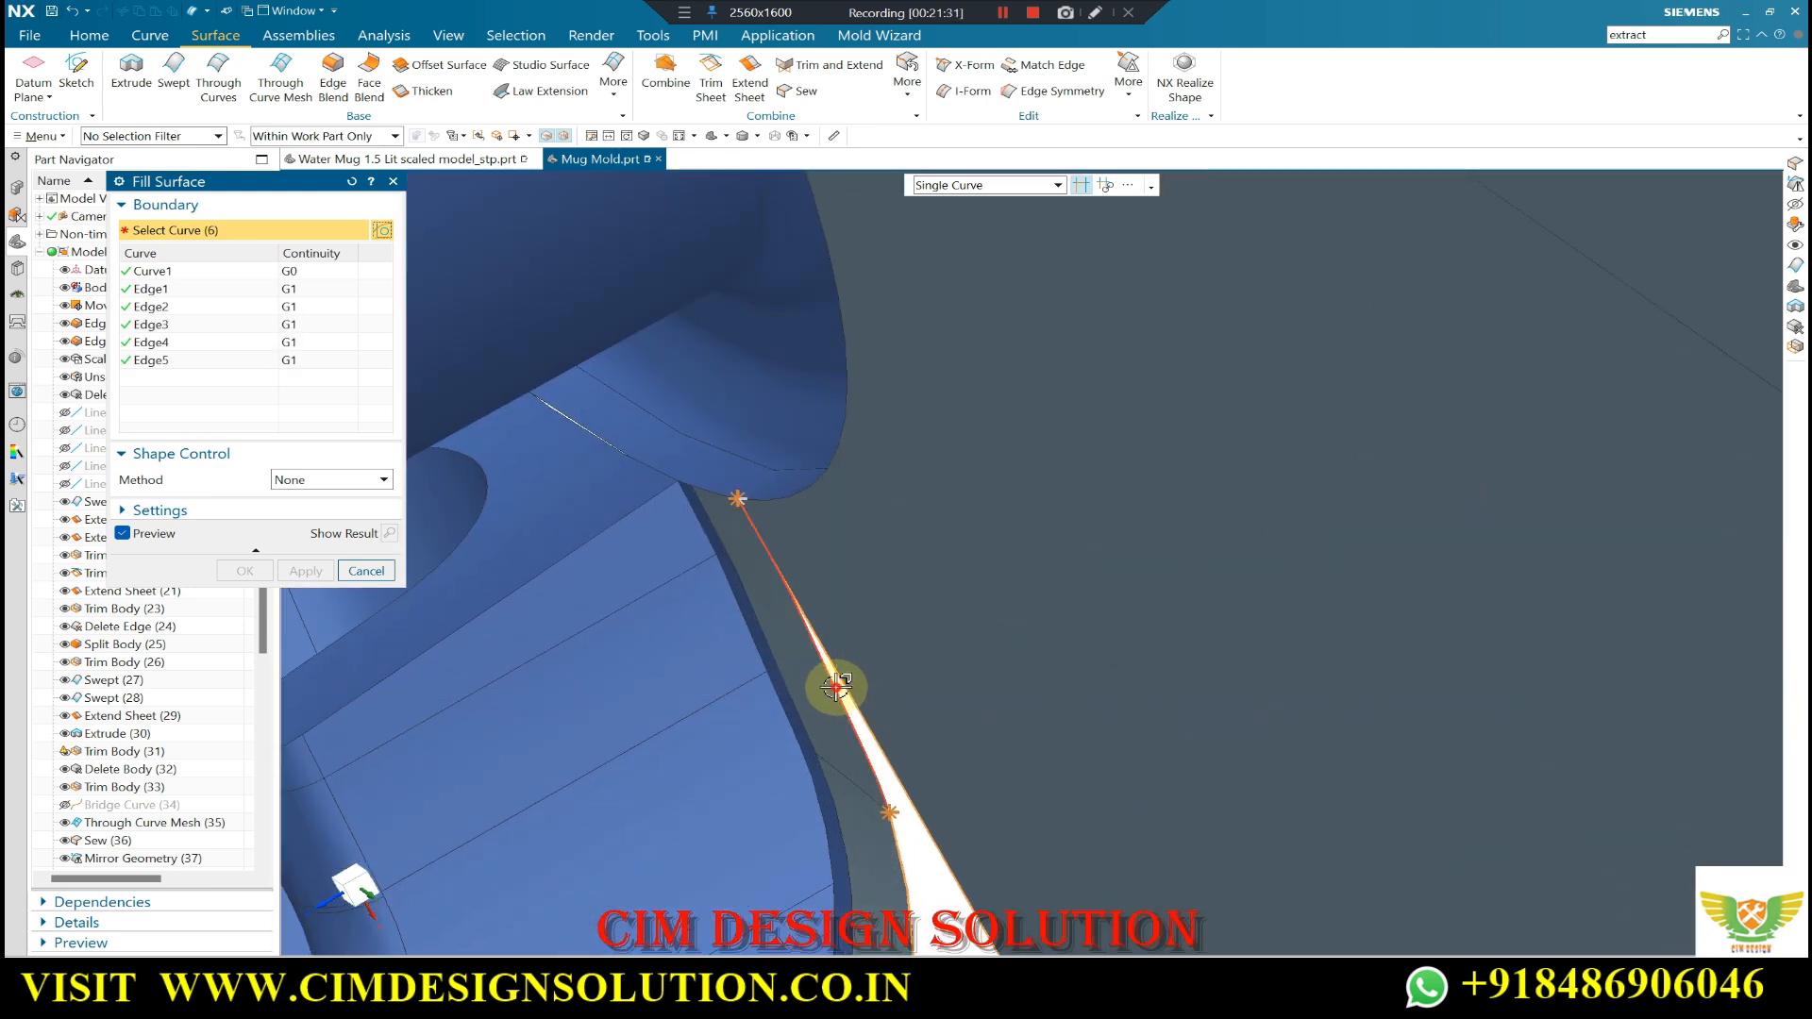
pyautogui.scroll(-4, 995, 304)
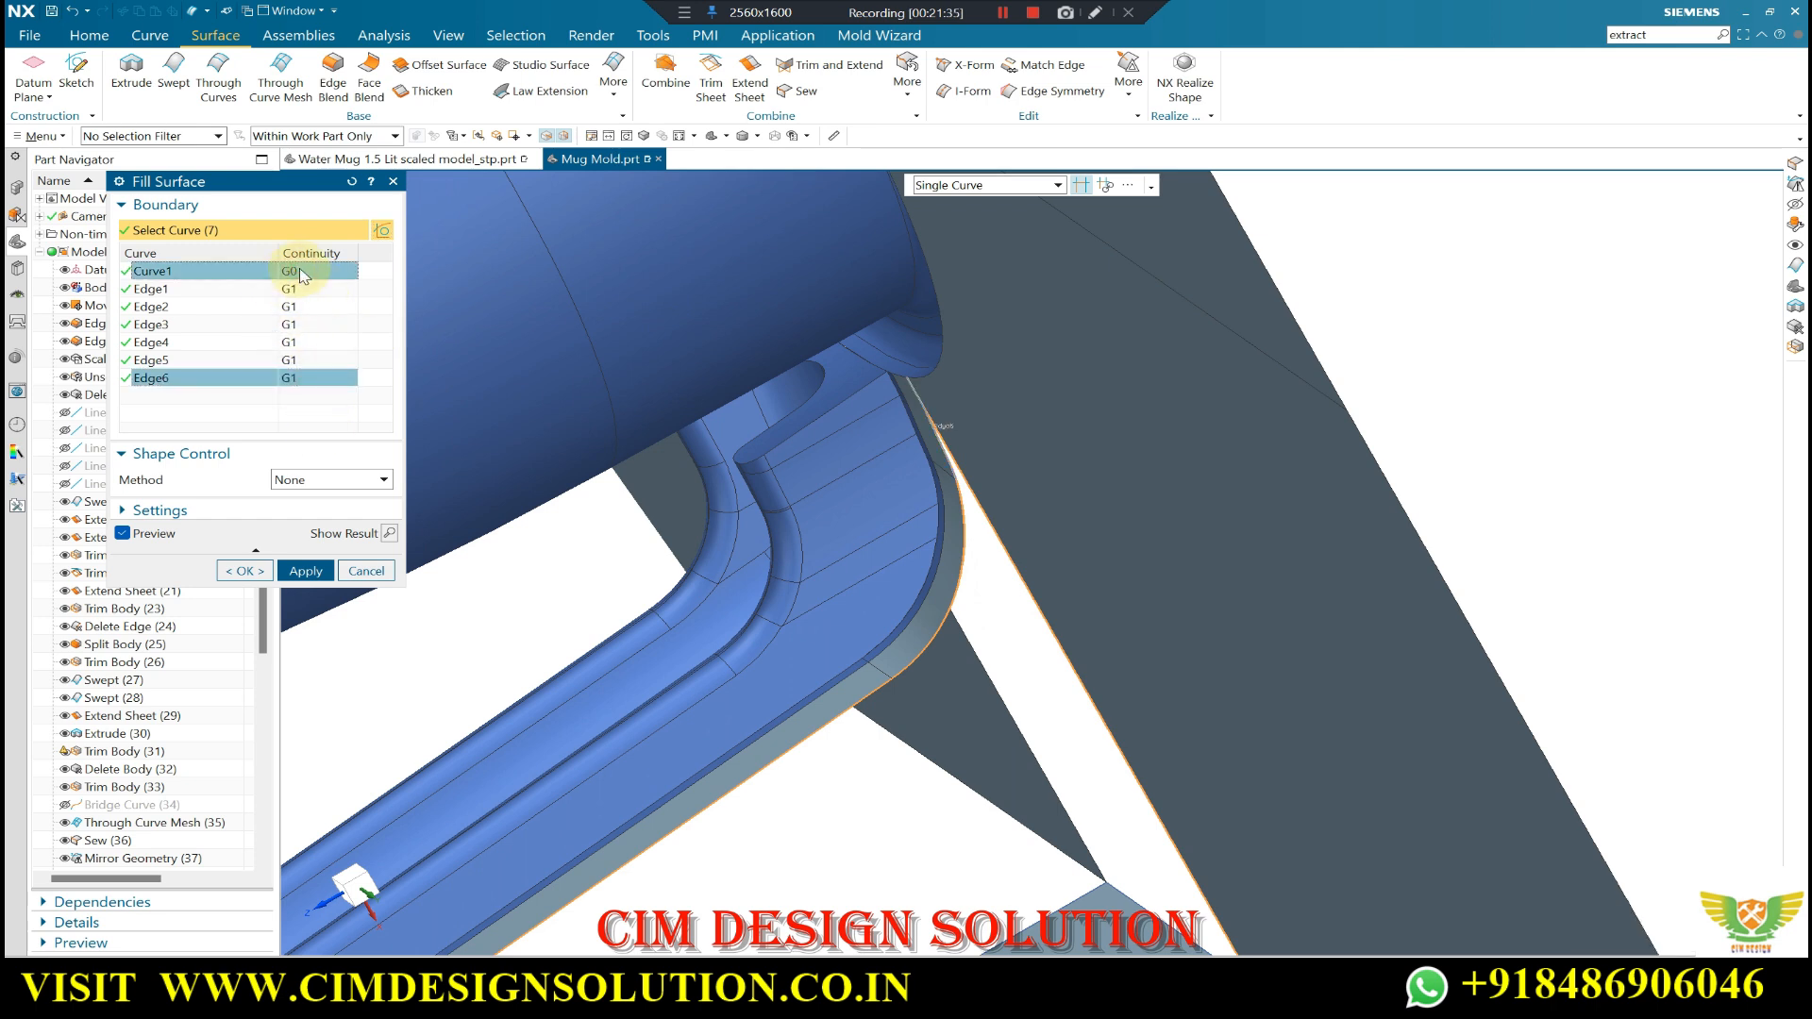
# - Select the boundary curves together in the continuity list and create the fill surface beside the handle
pyautogui.keyDown('shift'); pyautogui.click(303, 362); pyautogui.keyUp('shift')
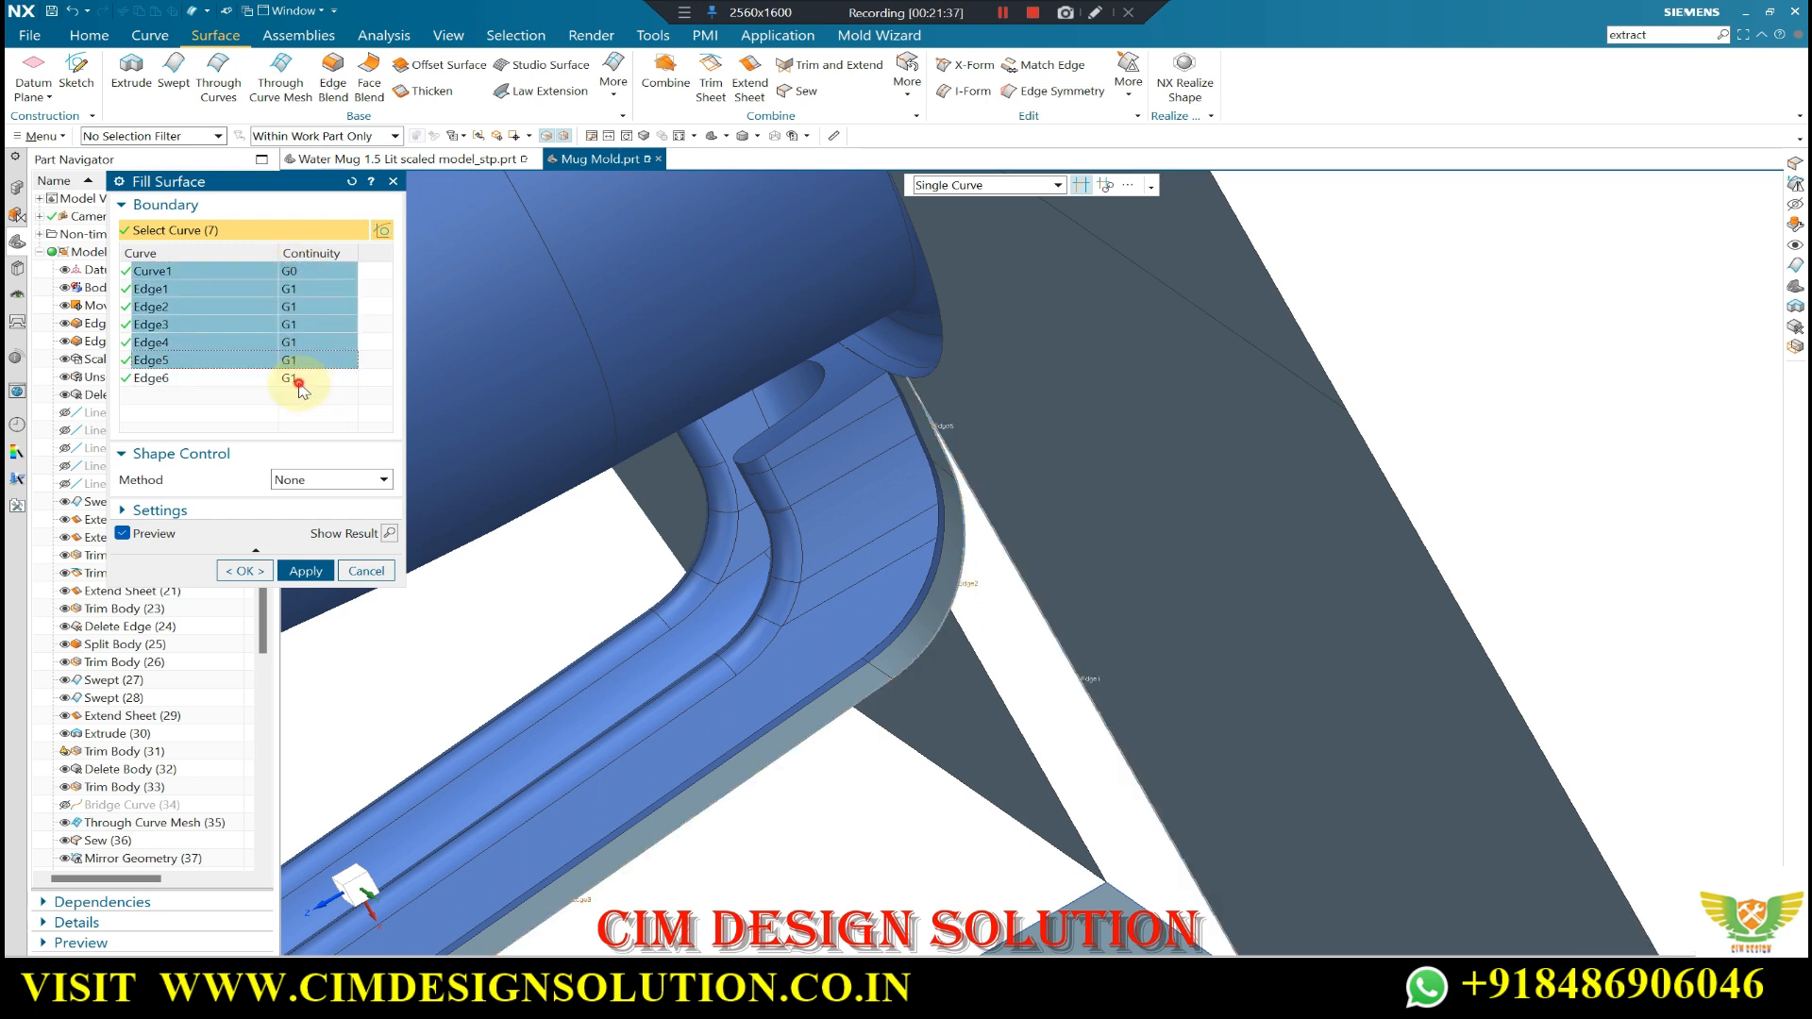
pyautogui.click(327, 388)
pyautogui.scroll(-4, 1085, 405)
pyautogui.moveTo(1084, 493); pyautogui.dragTo(906, 481, button='middle')
pyautogui.press('Escape')
# - Mirror the filled side surface to the opposite side of the handle opening with Mirror Geometry
pyautogui.click(614, 73)
pyautogui.click(106, 40)
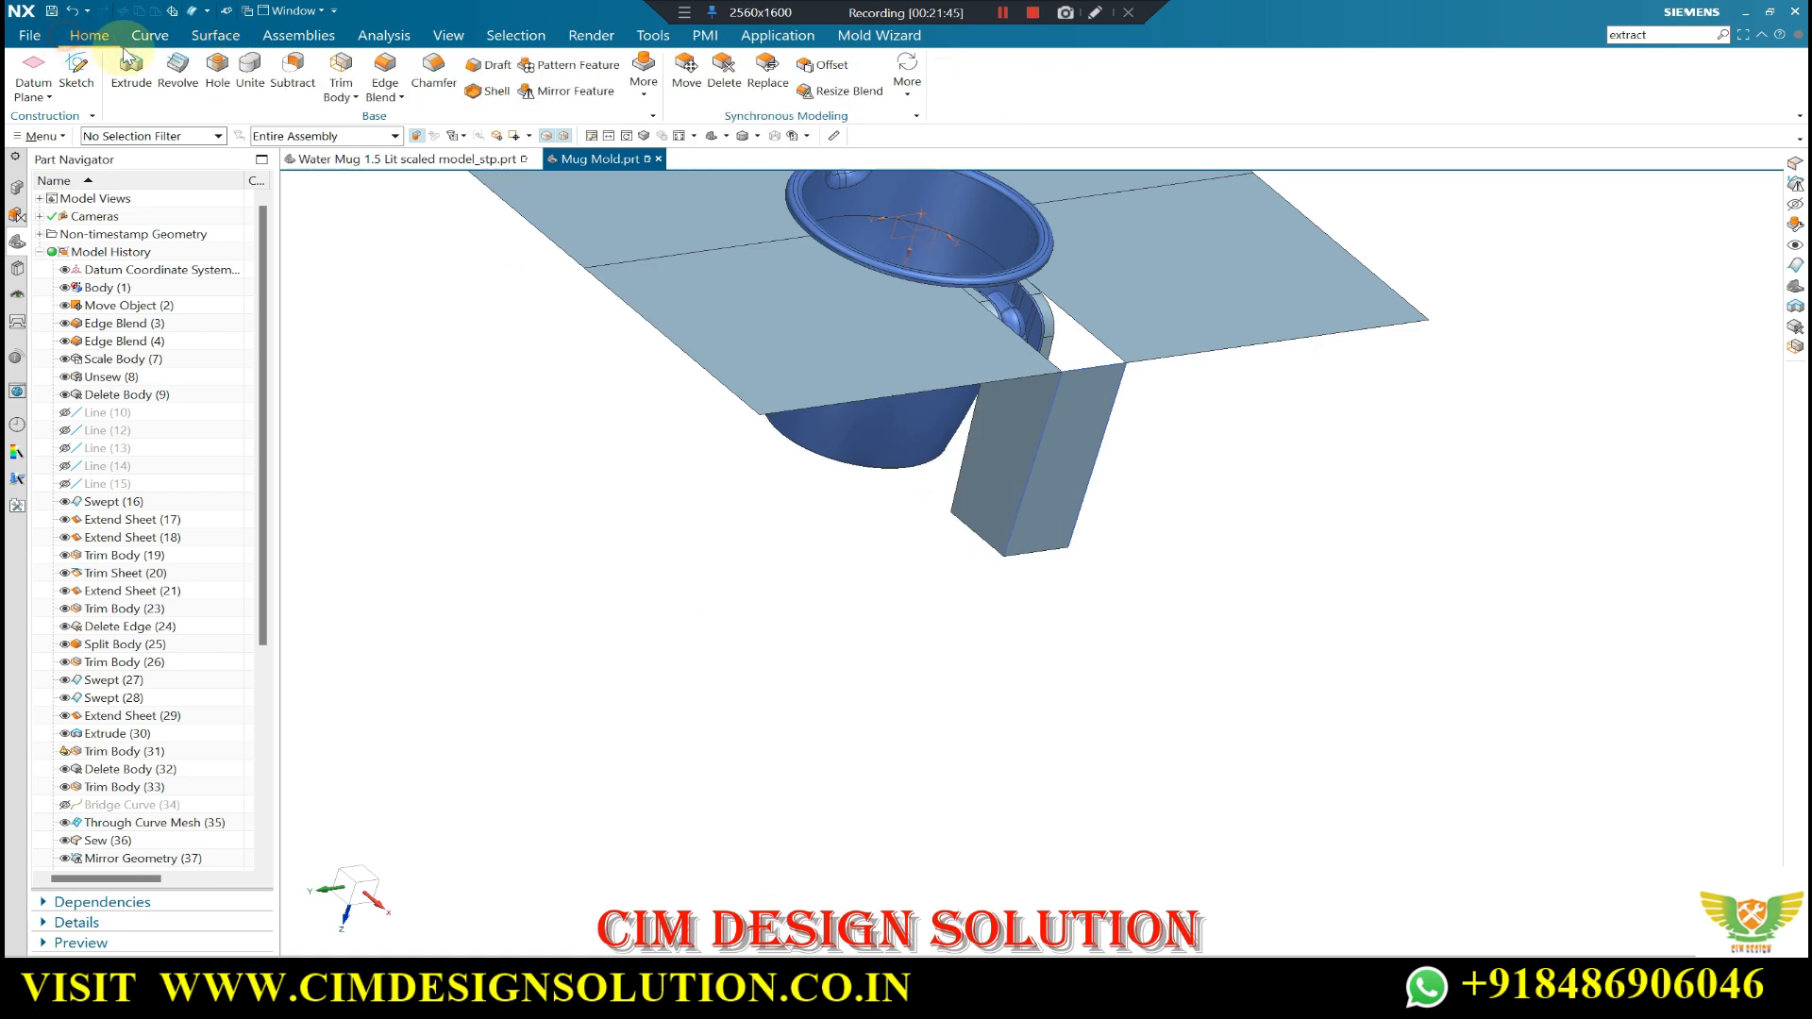
pyautogui.click(640, 100)
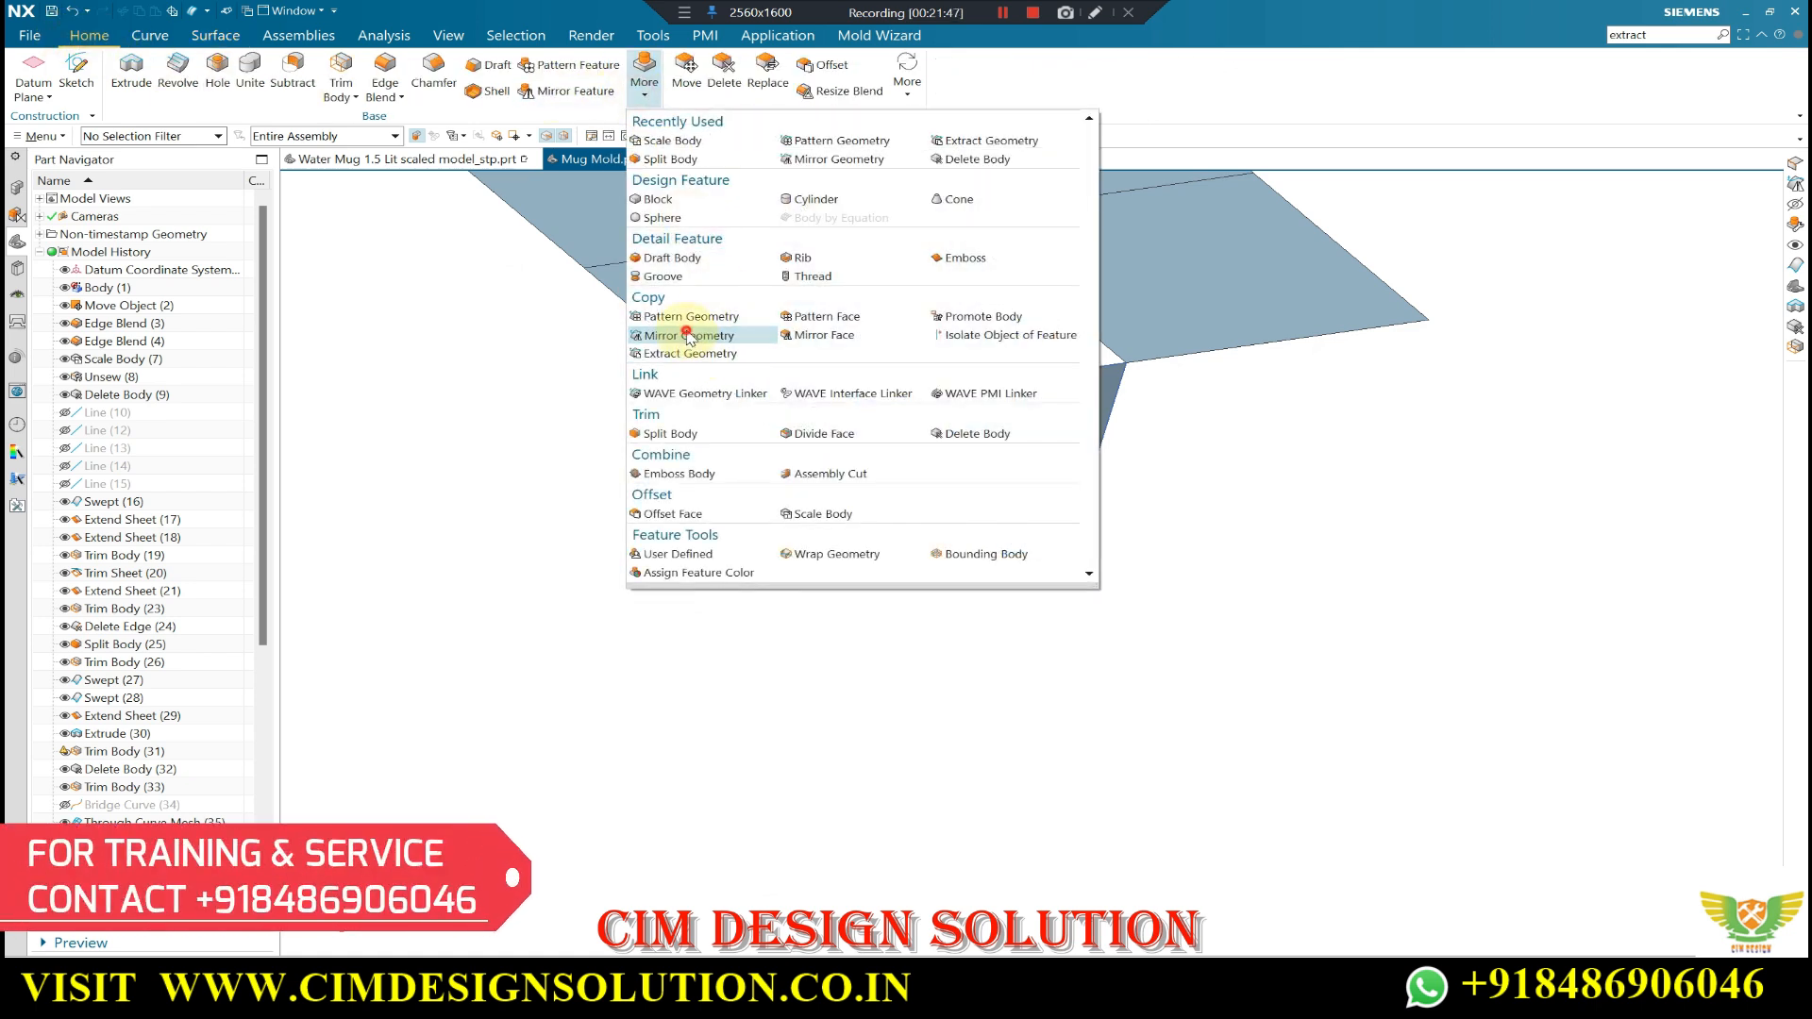
pyautogui.click(671, 342)
pyautogui.click(1005, 443)
pyautogui.click(244, 379)
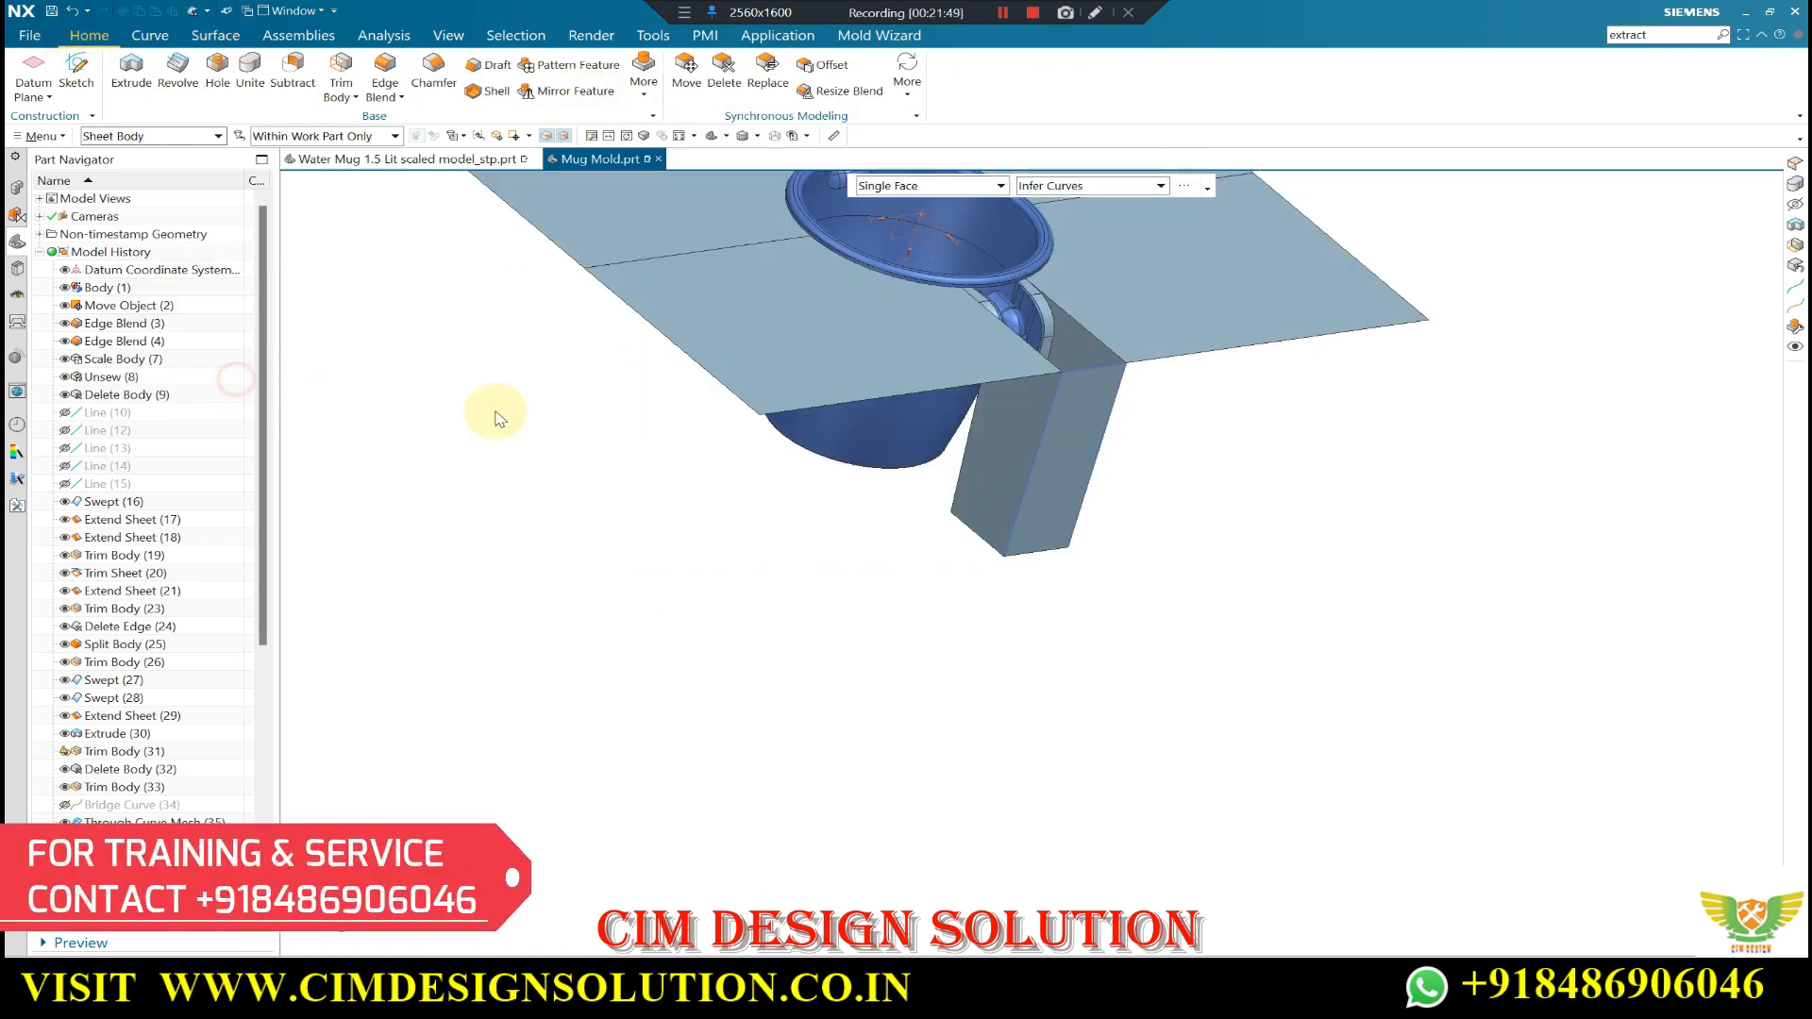
# - Sew the flat rim parting sheet together with the side and end sheets around the handle
pyautogui.scroll(-3, 566, 349)
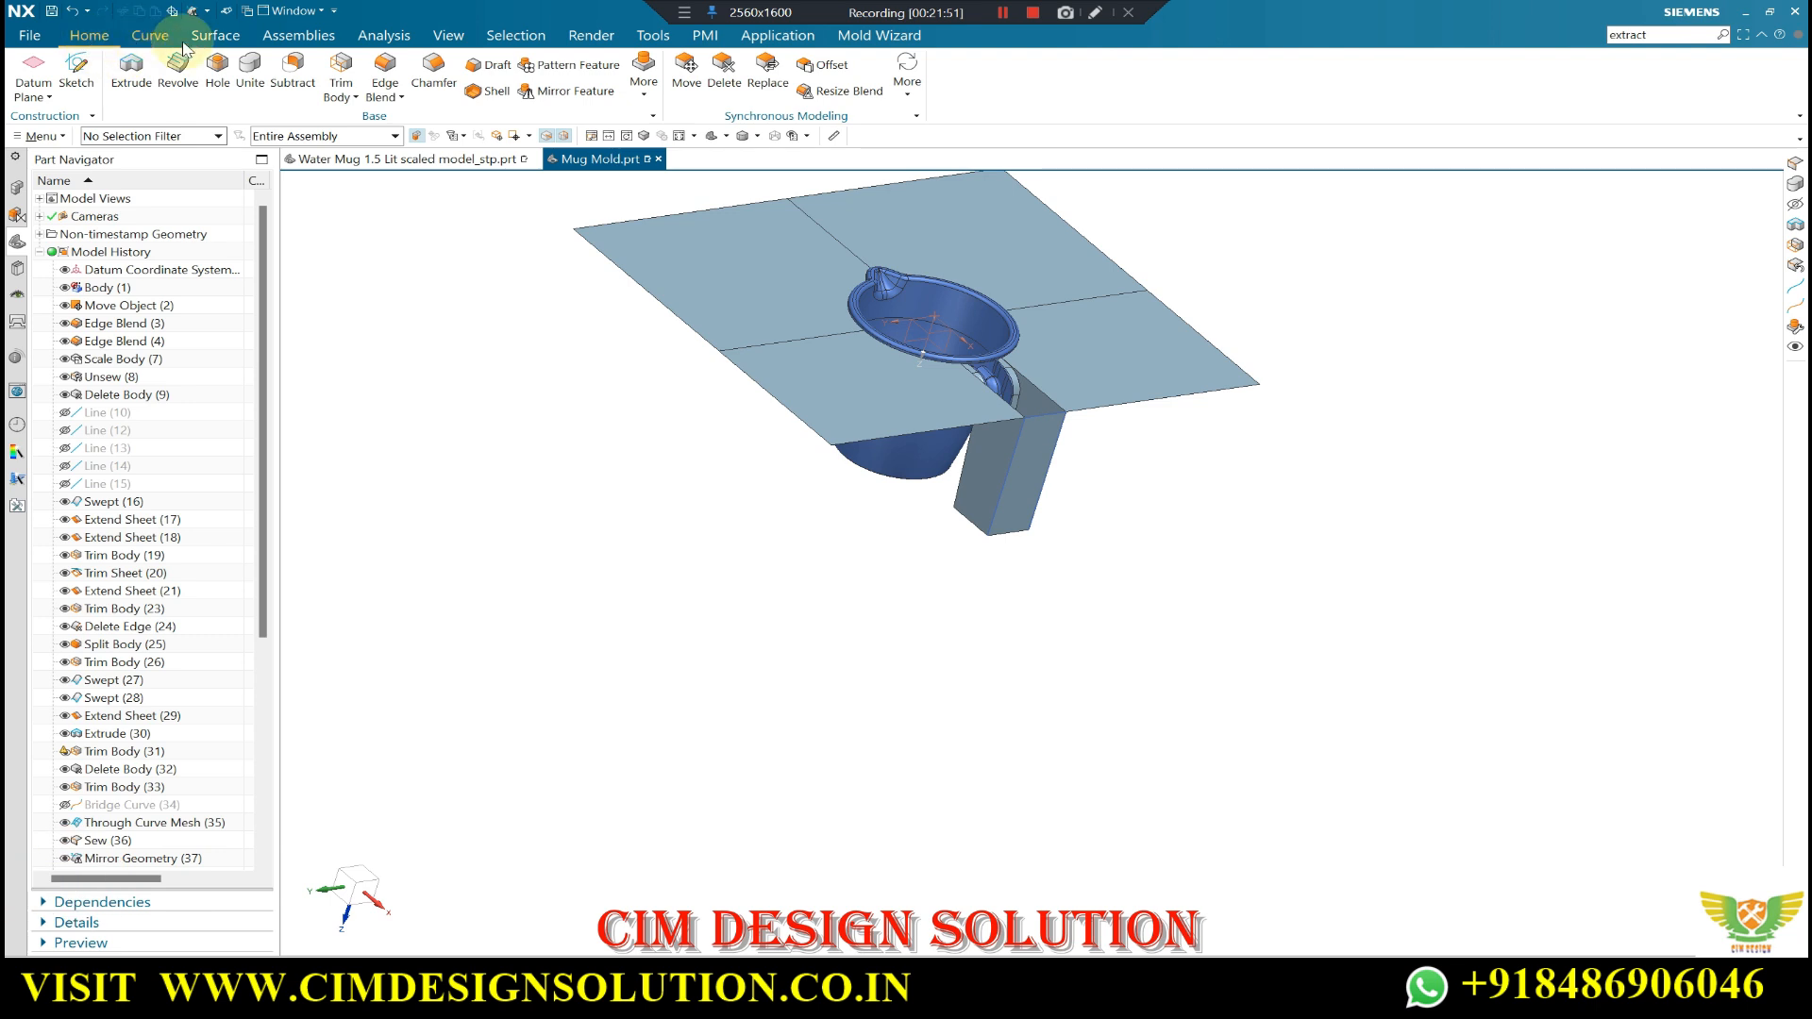
pyautogui.click(215, 36)
pyautogui.click(807, 93)
pyautogui.scroll(-3, 1145, 271)
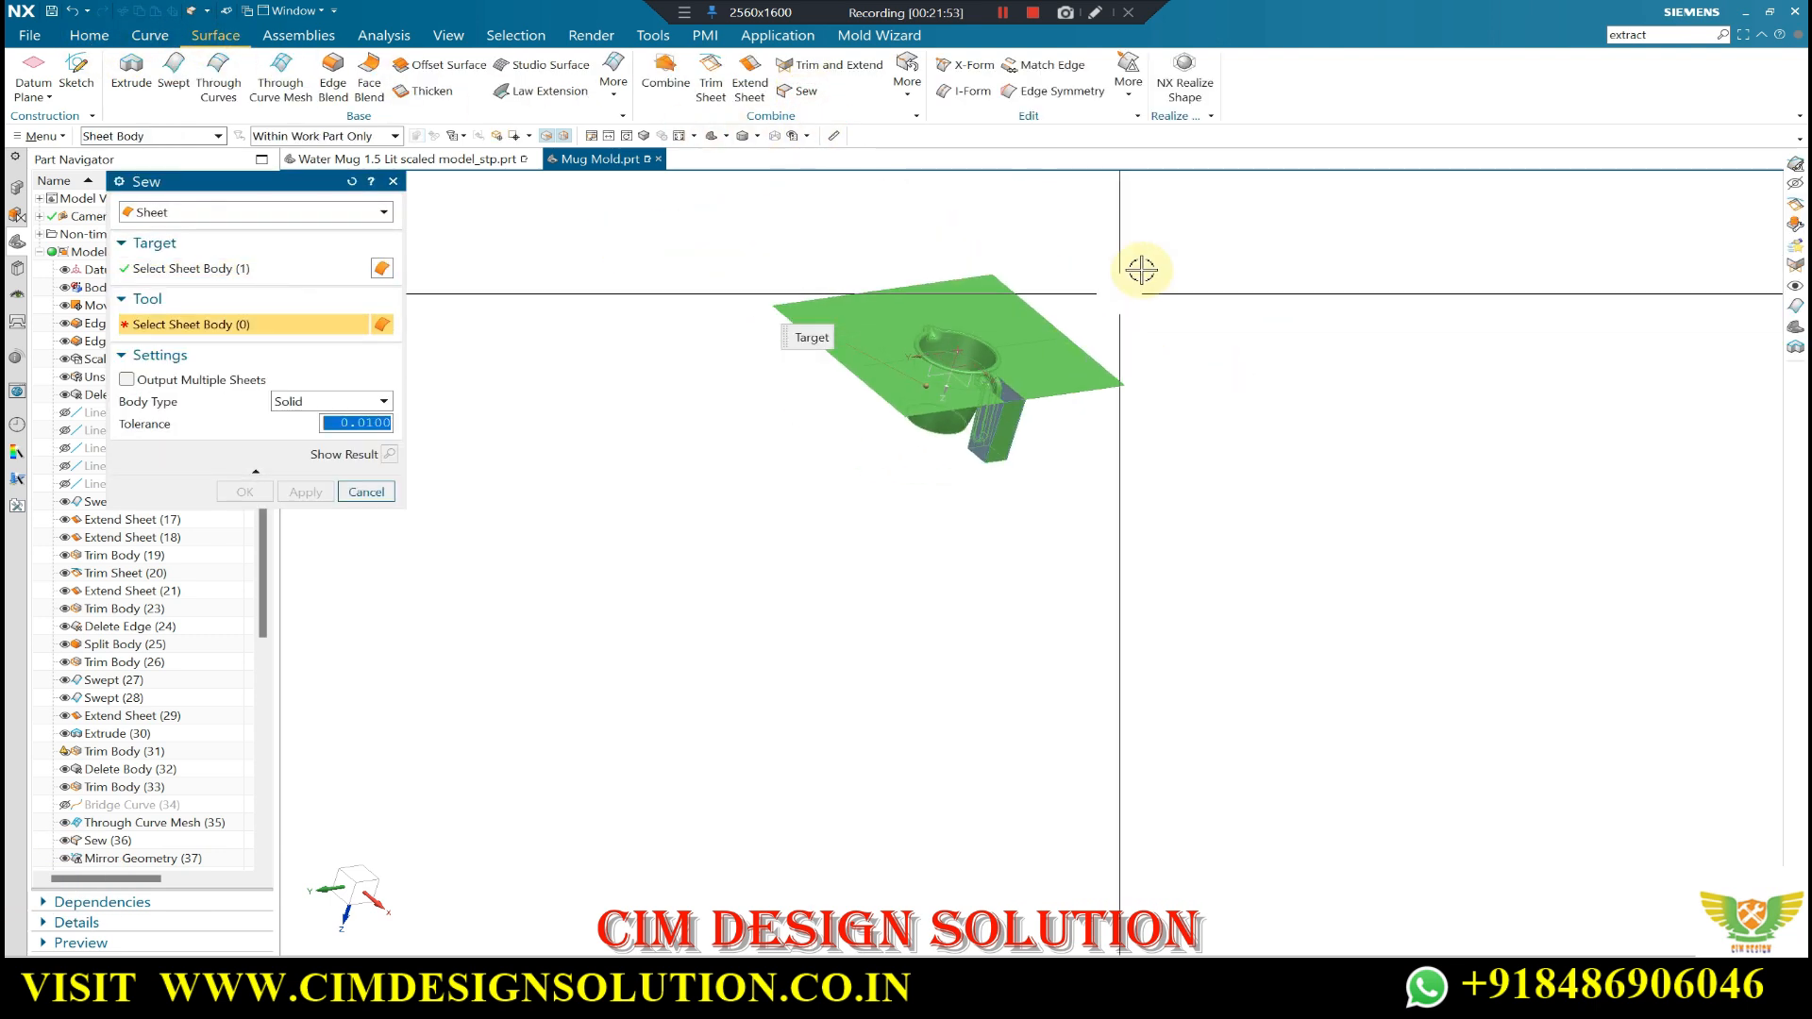
pyautogui.scroll(3, 1017, 361)
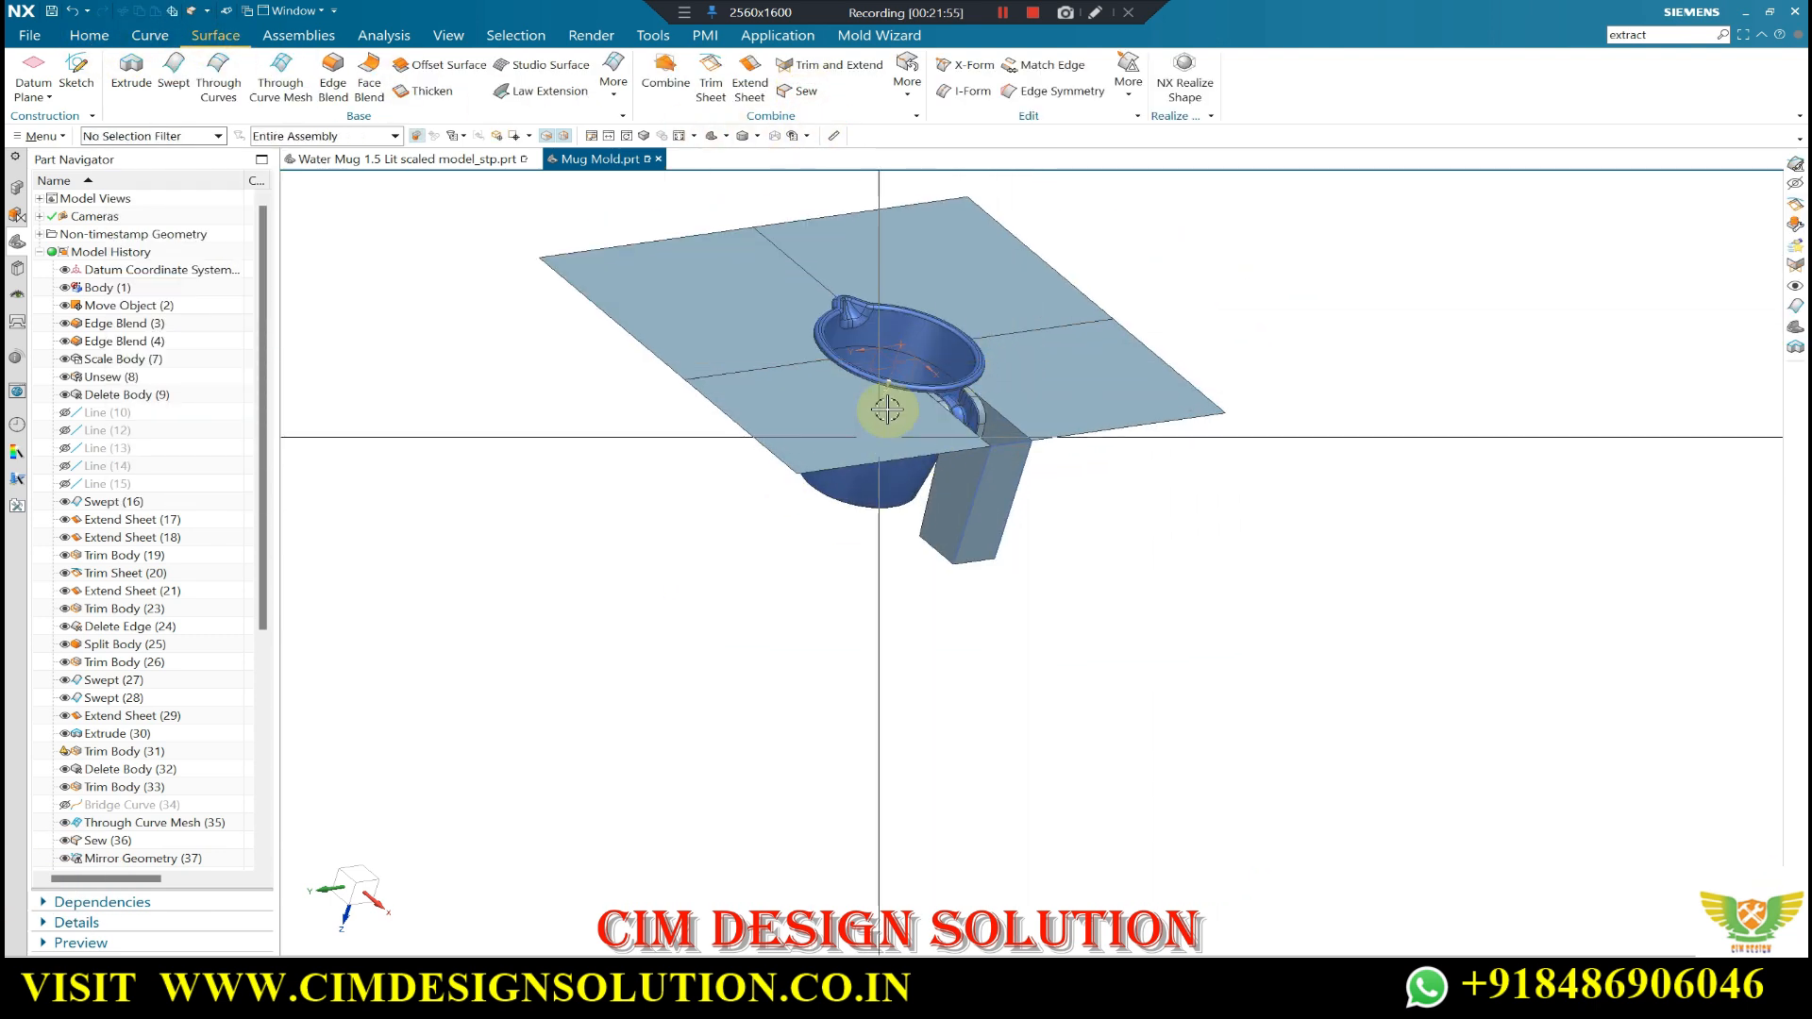
pyautogui.scroll(-3, 838, 338)
# - Set the selection filter to Sheet Body and highlight the sewn parting body to check which sheets it includes
pyautogui.click(162, 136)
pyautogui.click(142, 315)
pyautogui.scroll(-1, 826, 432)
pyautogui.moveTo(830, 439); pyautogui.dragTo(908, 614, button='middle')
pyautogui.scroll(4, 894, 534)
pyautogui.scroll(-1, 906, 629)
pyautogui.scroll(5, 809, 535)
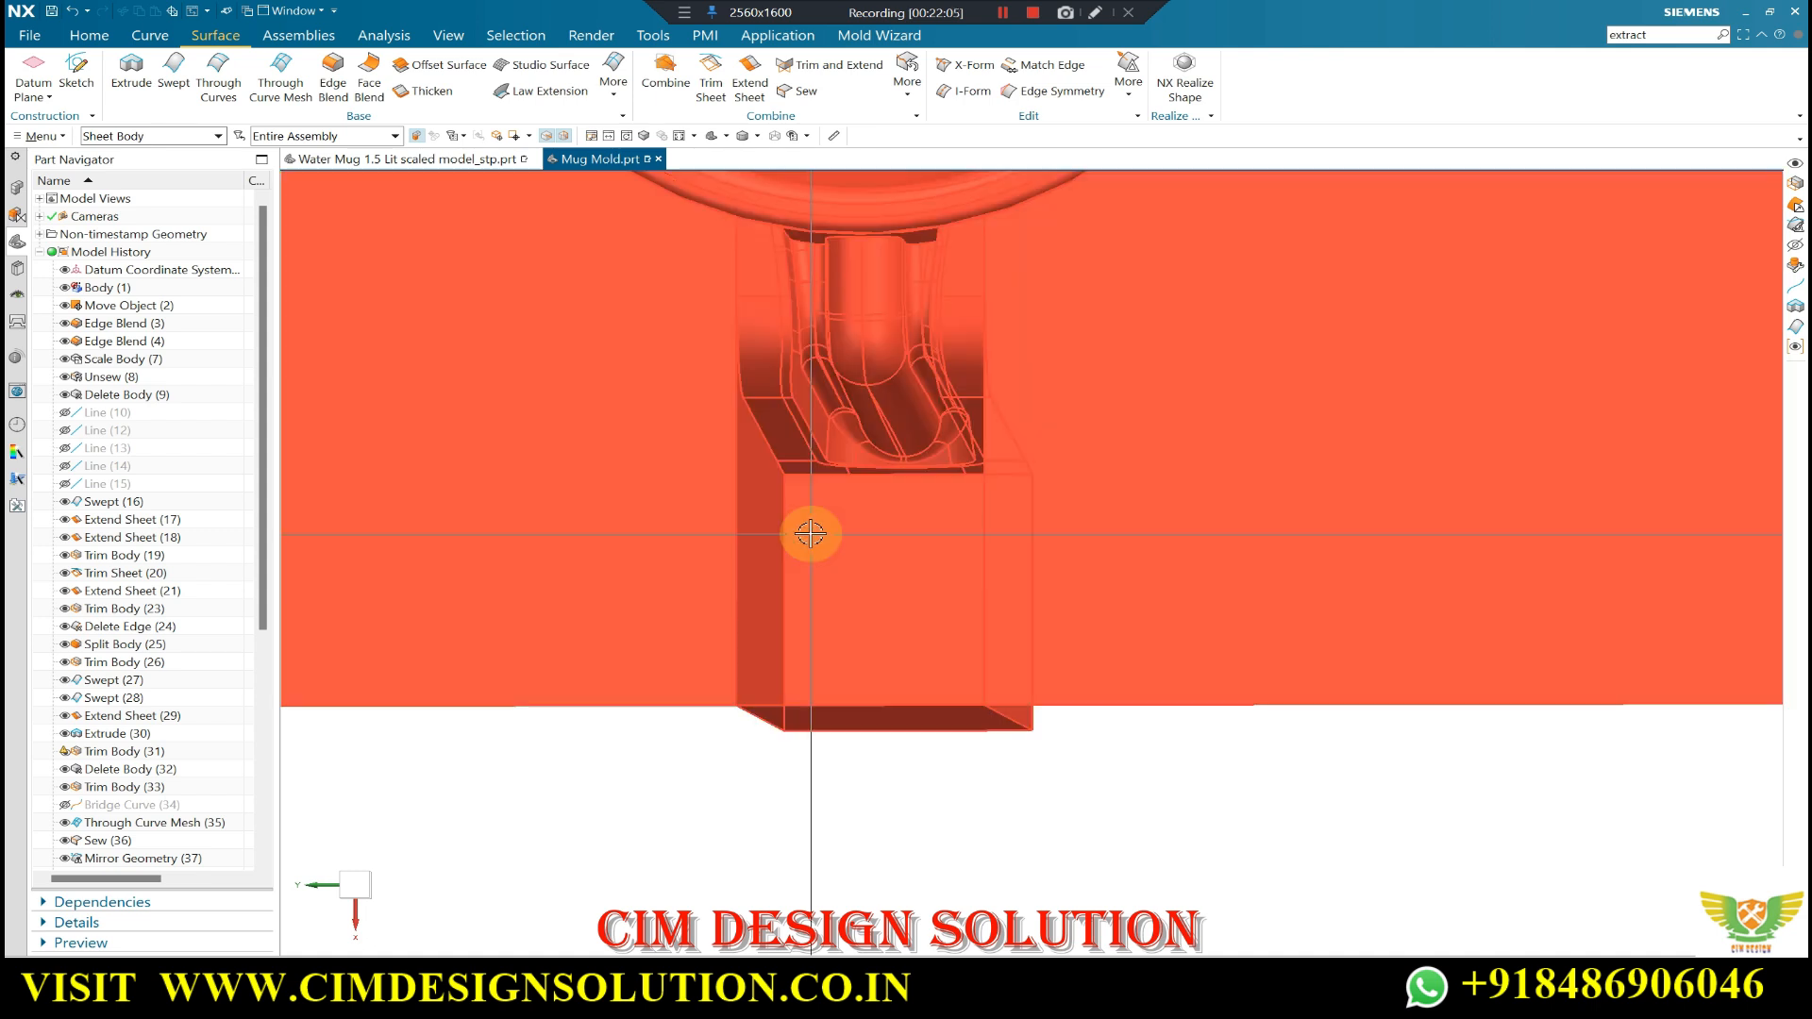
pyautogui.moveTo(809, 529)
pyautogui.mouseDown(button='middle')
pyautogui.moveTo(1044, 473)
pyautogui.moveTo(1413, 604)
pyautogui.mouseUp(button='middle')
# - Examine the joints where the handle's parting sheets meet the underside of the mug rim, up close and from several directions
pyautogui.scroll(2, 1088, 271)
pyautogui.scroll(2, 1145, 283)
pyautogui.scroll(2, 954, 307)
pyautogui.scroll(2, 992, 360)
pyautogui.moveTo(993, 360); pyautogui.dragTo(604, 422, button='middle')
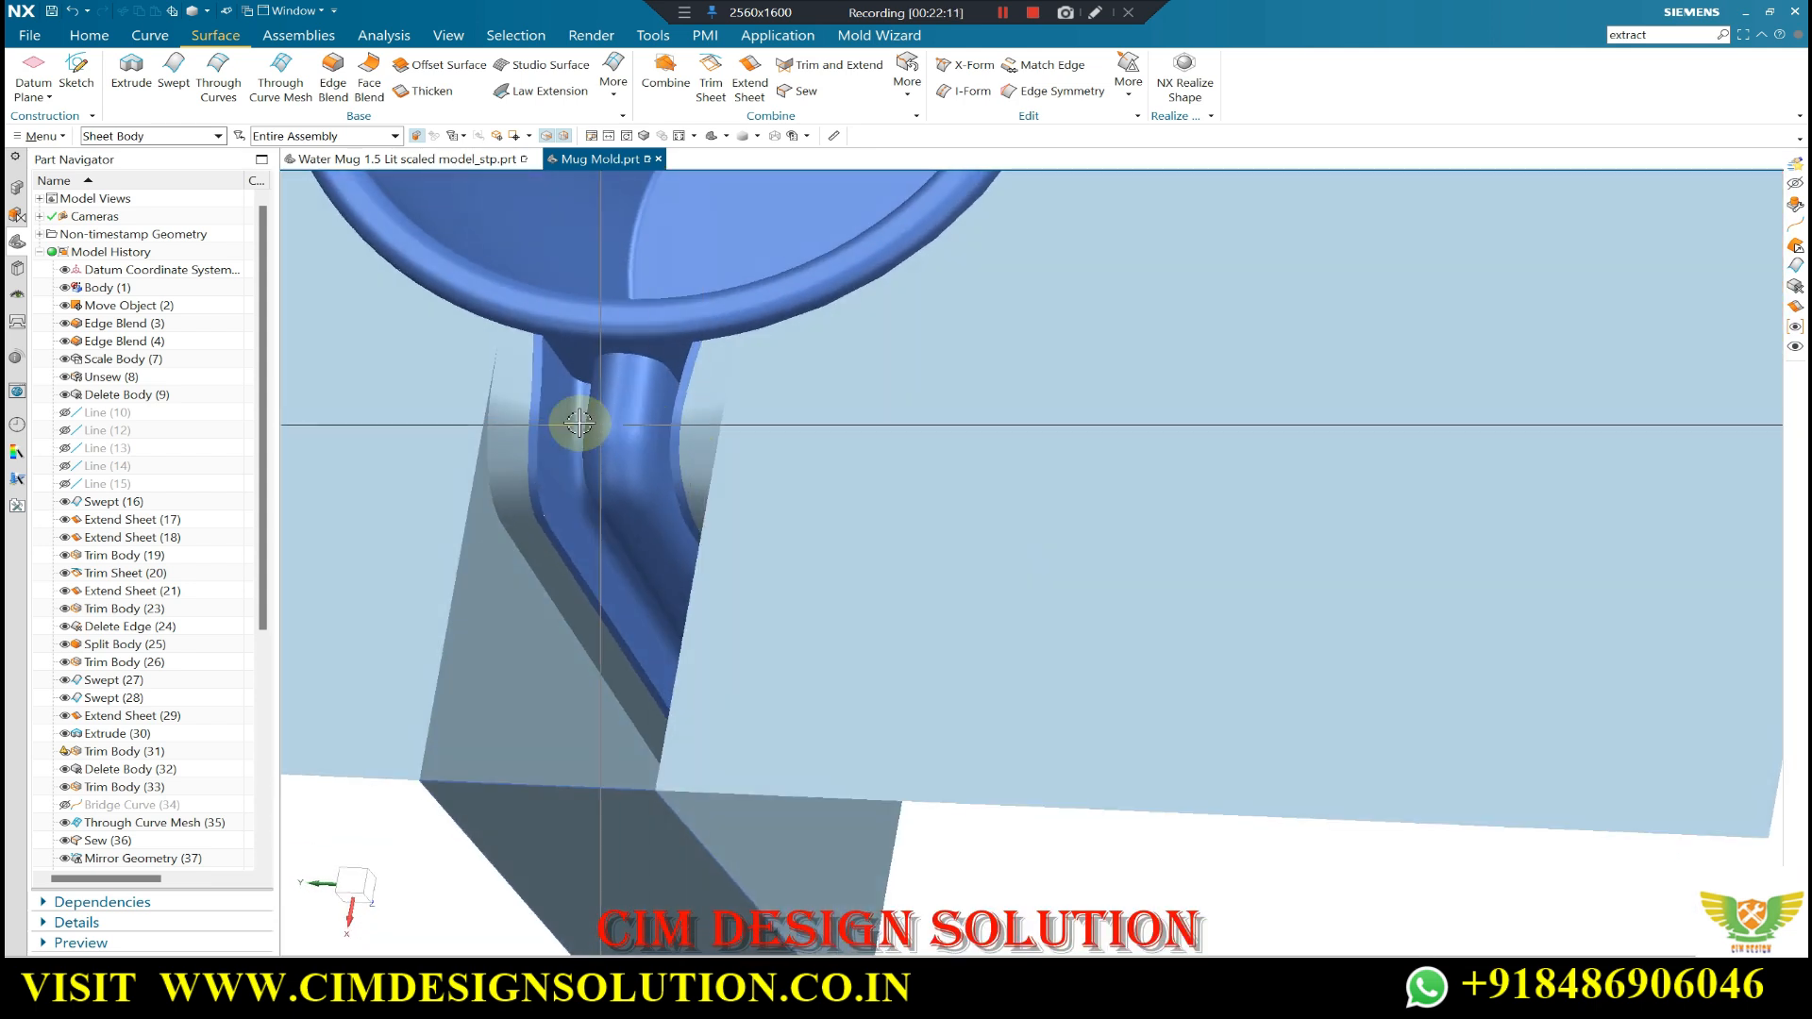
pyautogui.scroll(3, 501, 400)
pyautogui.scroll(-3, 599, 409)
pyautogui.scroll(3, 558, 296)
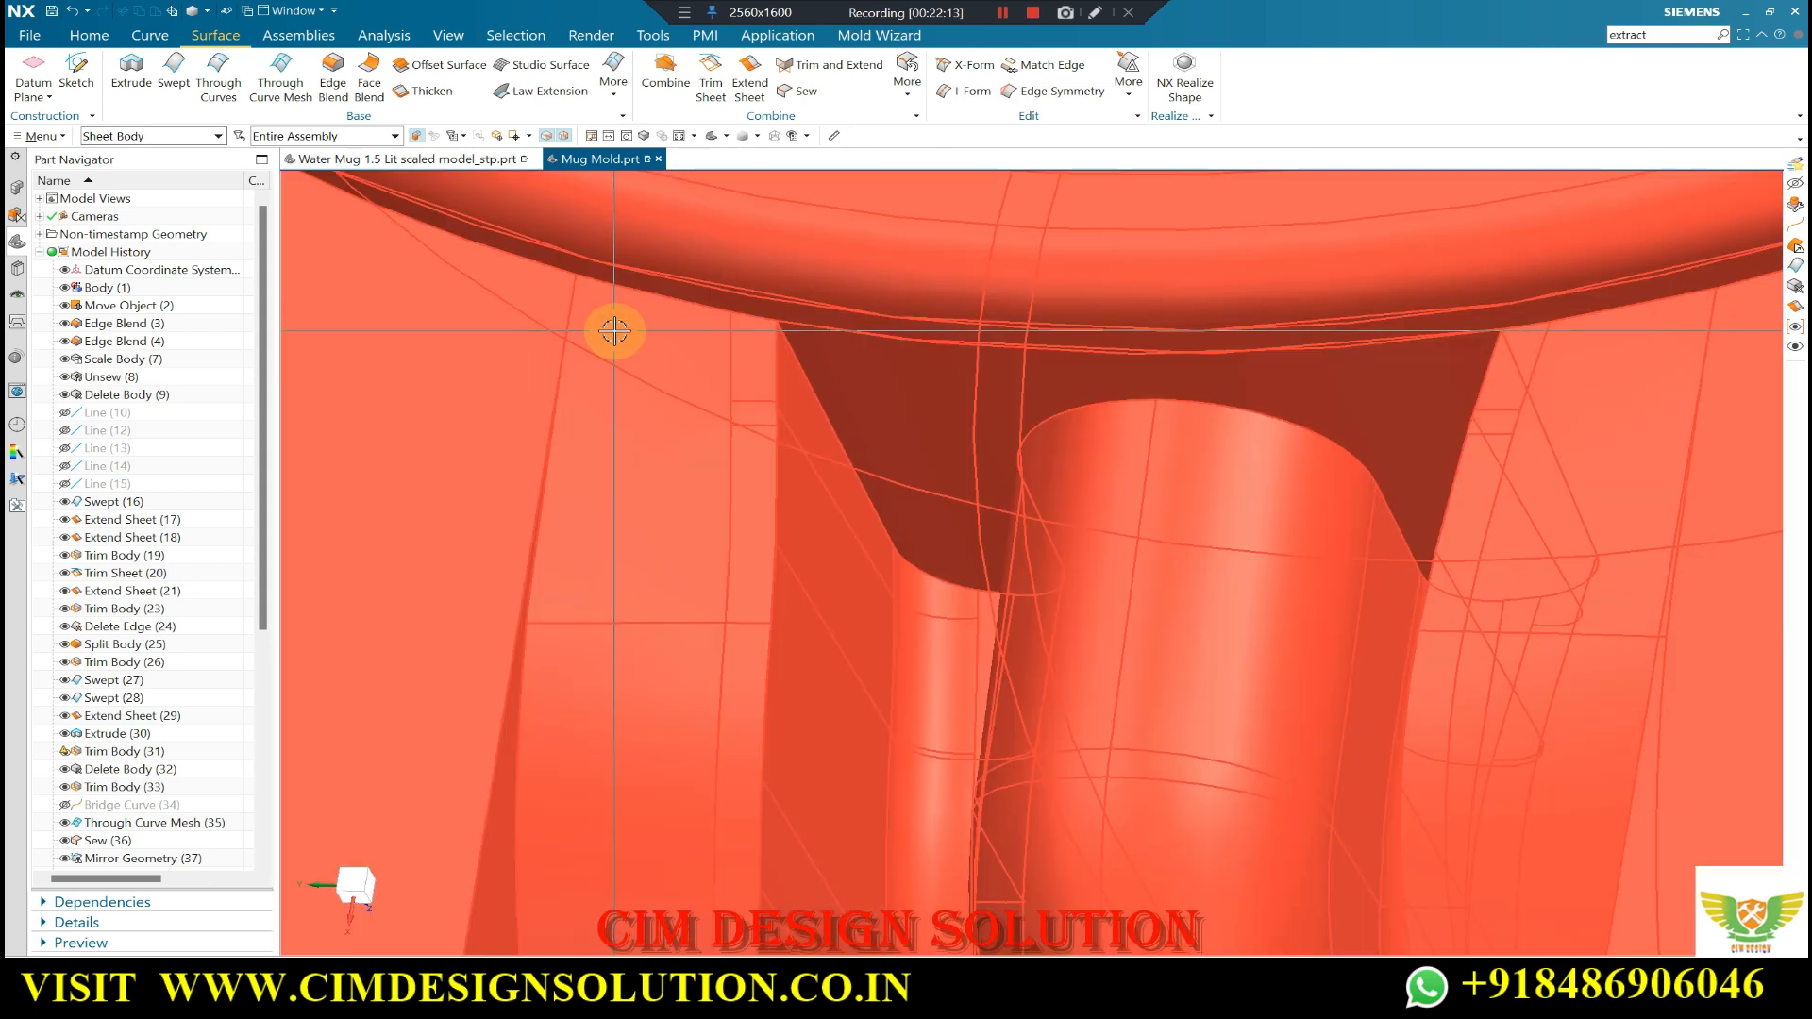
pyautogui.scroll(-3, 615, 331)
pyautogui.scroll(3, 688, 307)
pyautogui.scroll(-3, 696, 283)
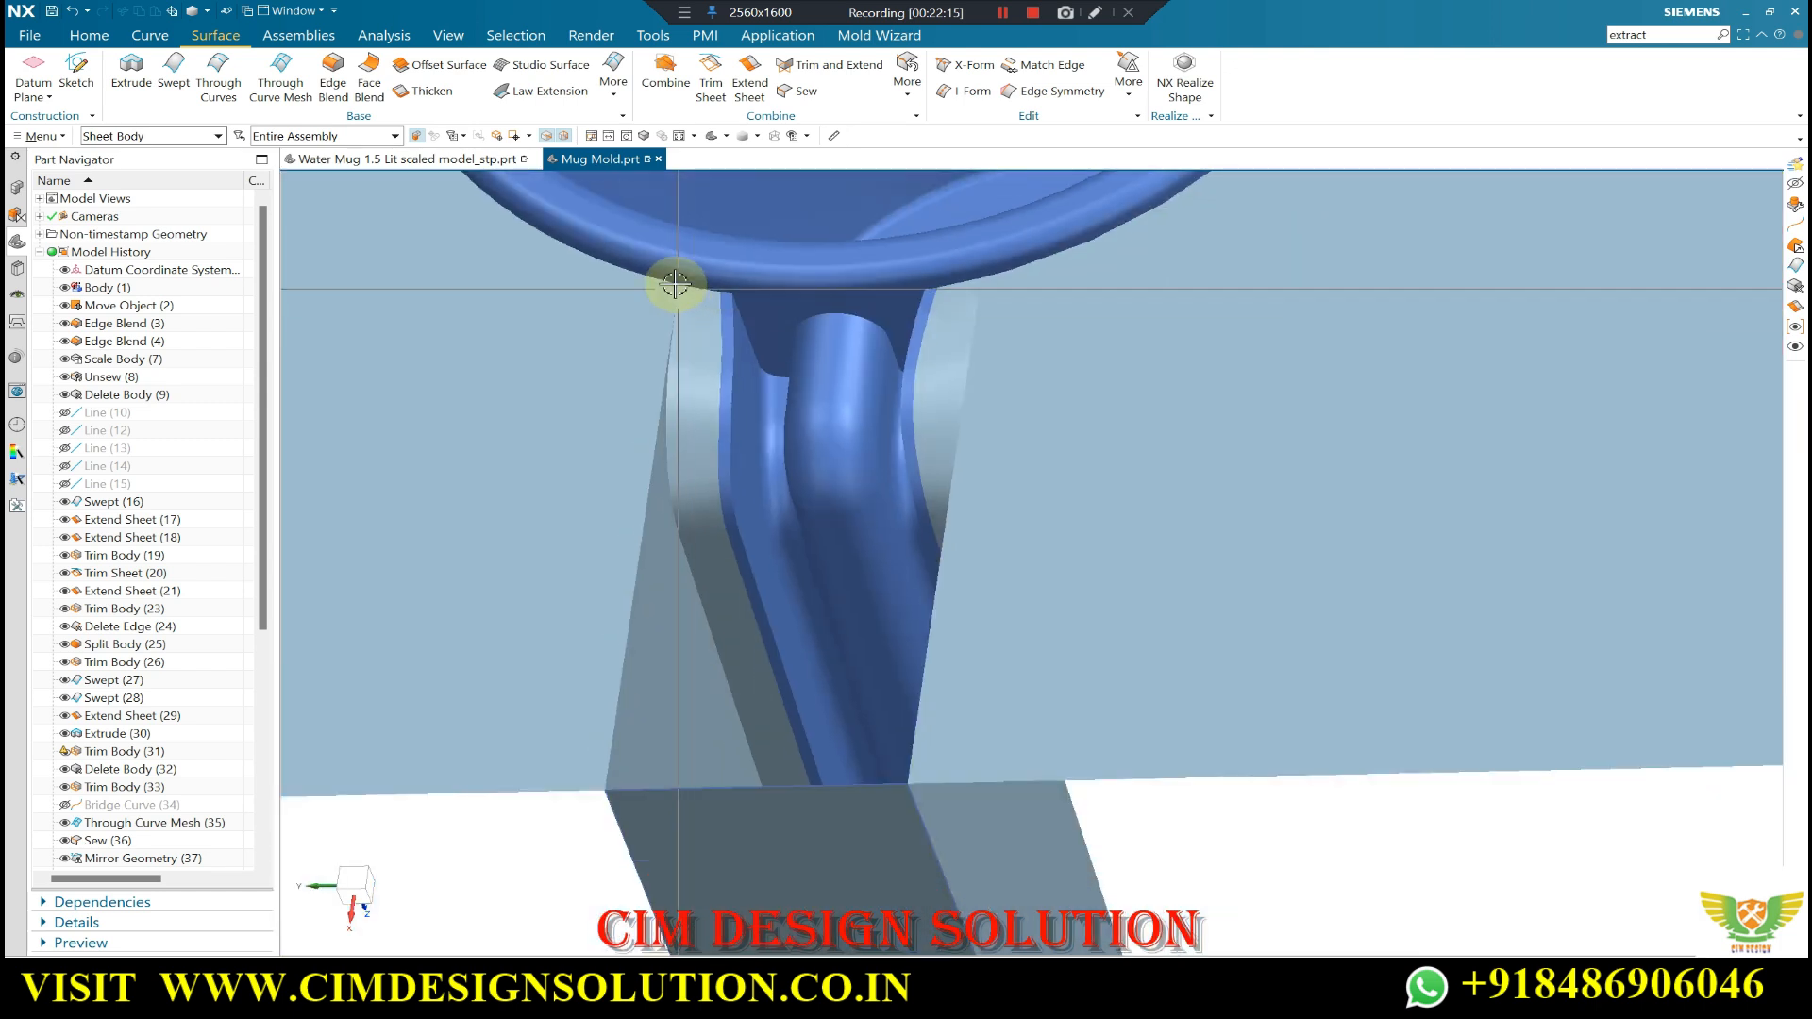
pyautogui.scroll(5, 672, 293)
pyautogui.moveTo(652, 364); pyautogui.dragTo(655, 372, button='middle')
pyautogui.scroll(-3, 655, 371)
pyautogui.moveTo(982, 372); pyautogui.dragTo(822, 507, button='middle')
pyautogui.scroll(1, 799, 307)
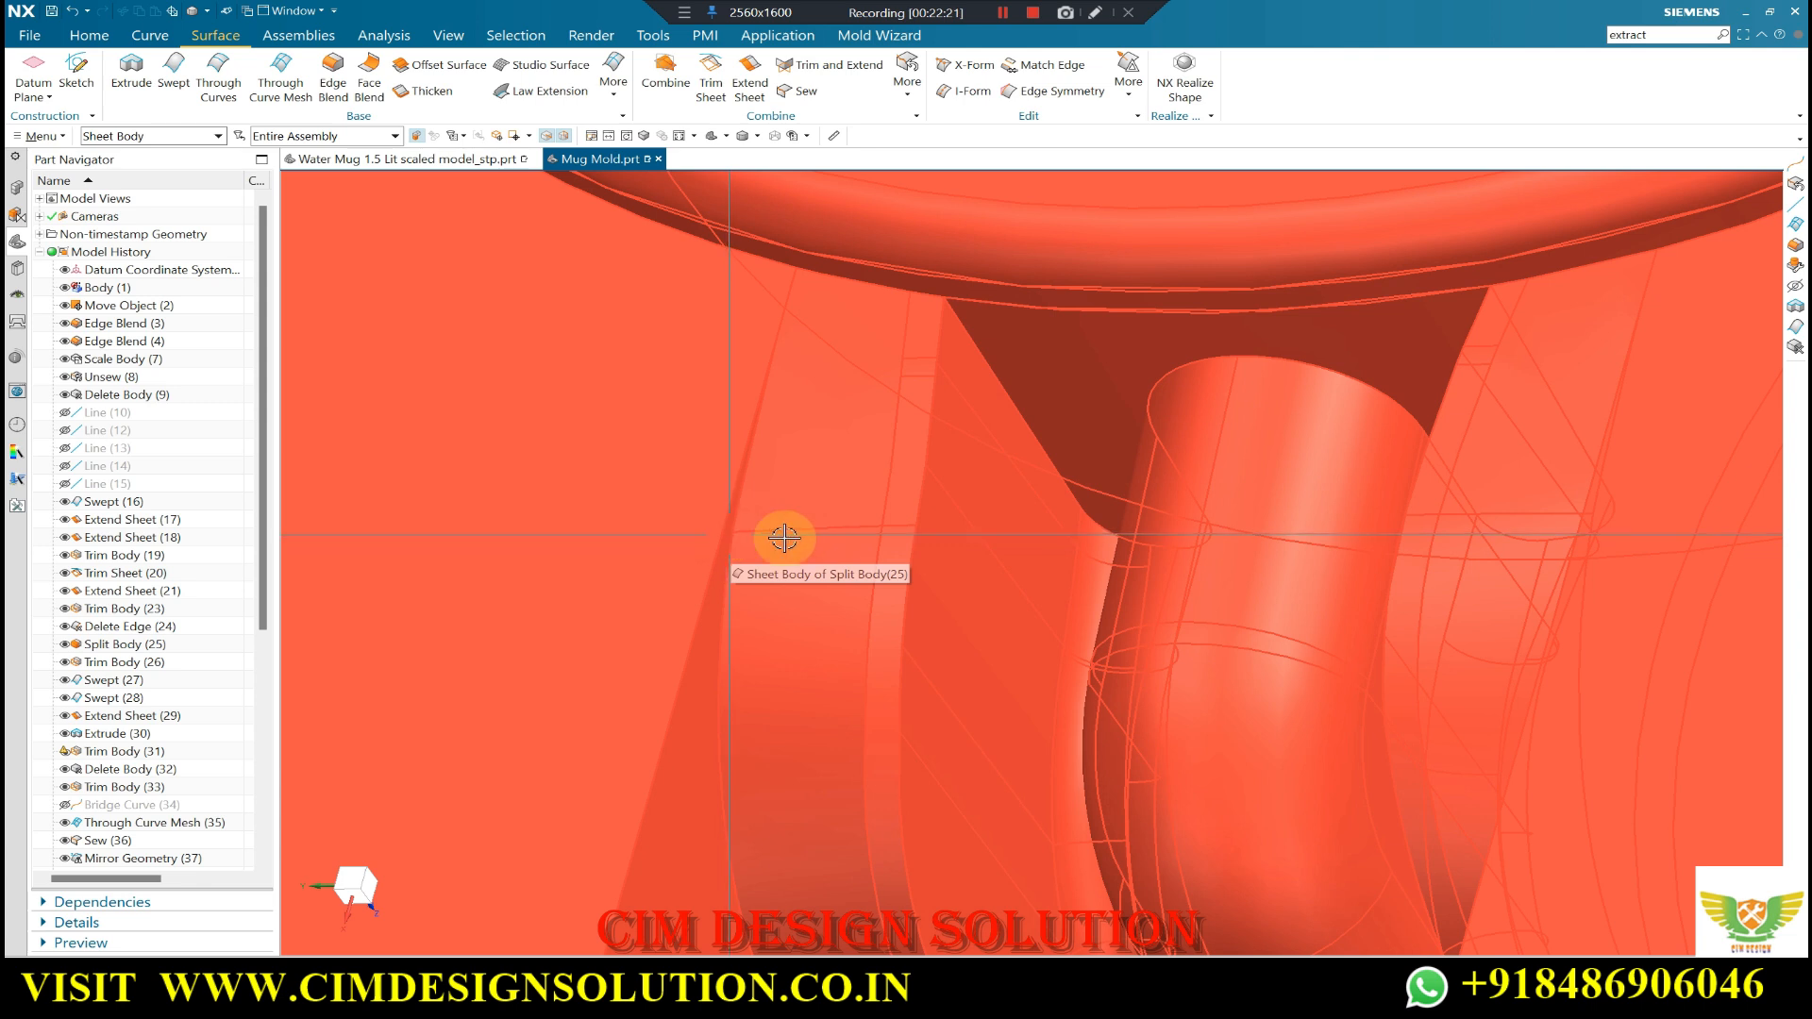
pyautogui.moveTo(834, 524); pyautogui.dragTo(943, 501, button='middle')
pyautogui.scroll(-6, 979, 529)
pyautogui.scroll(-3, 889, 524)
pyautogui.scroll(4, 898, 444)
pyautogui.scroll(3, 922, 434)
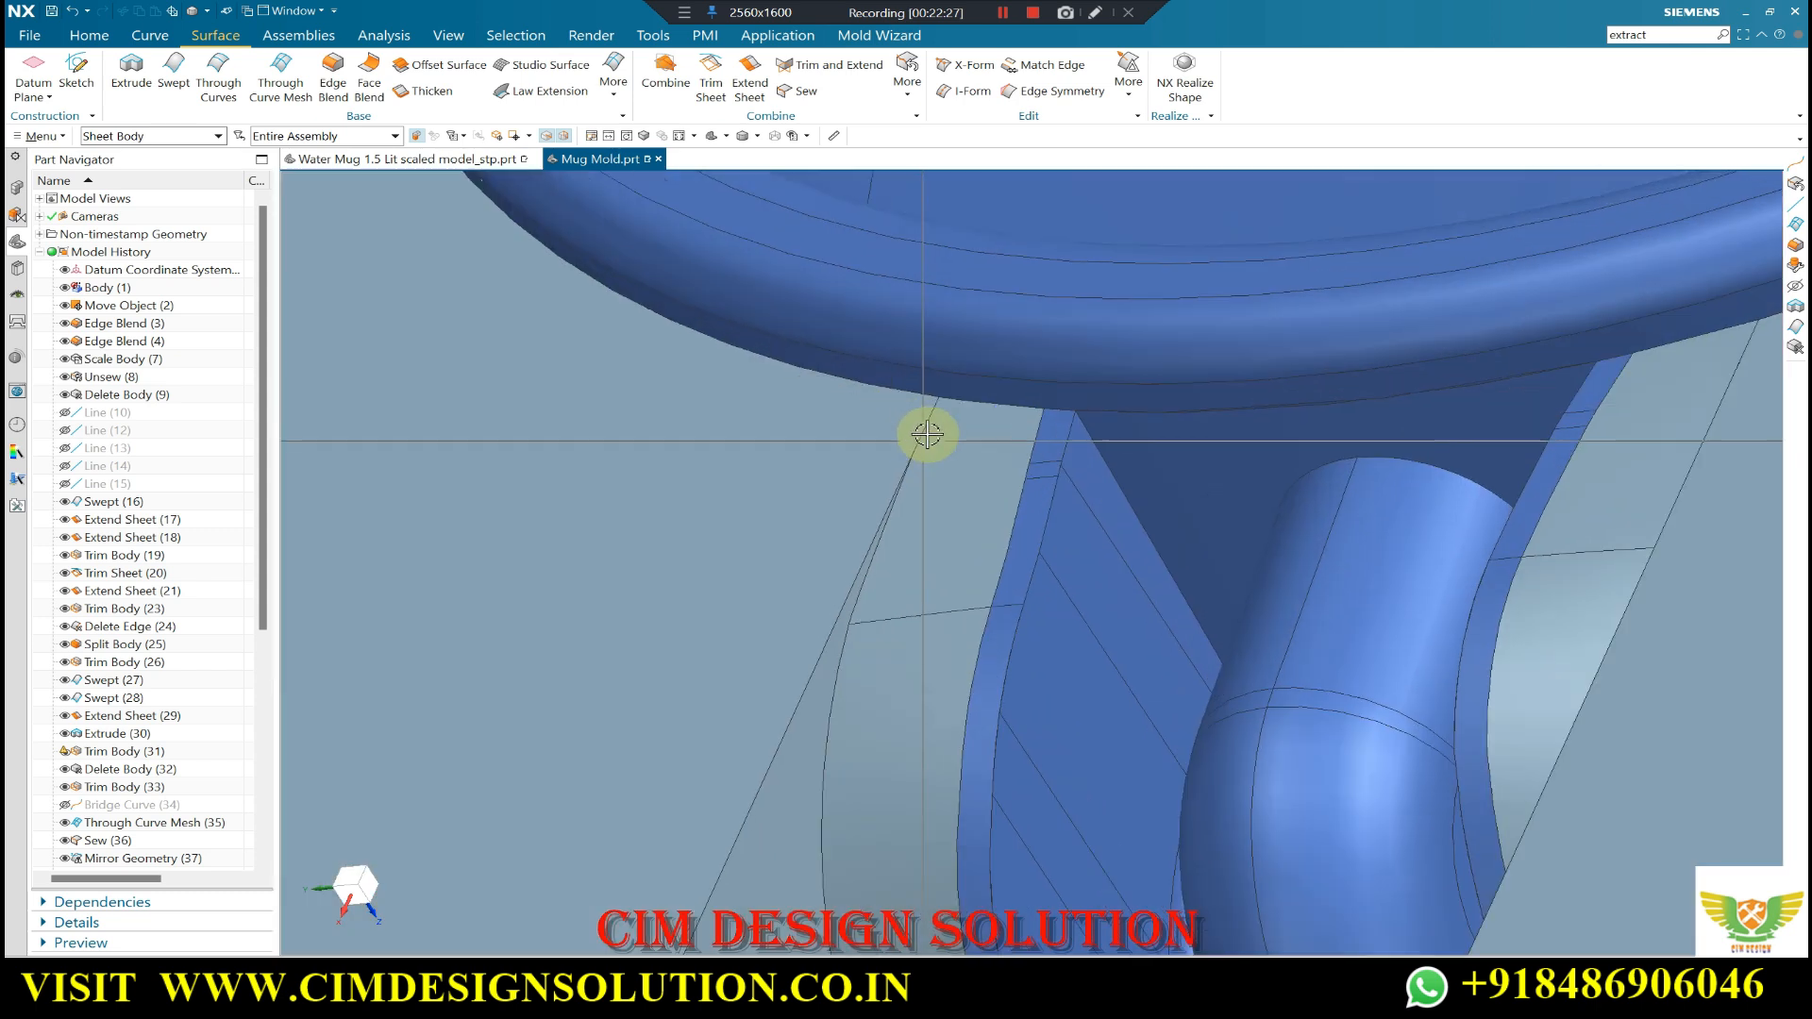
pyautogui.scroll(-5, 907, 405)
pyautogui.scroll(5, 903, 408)
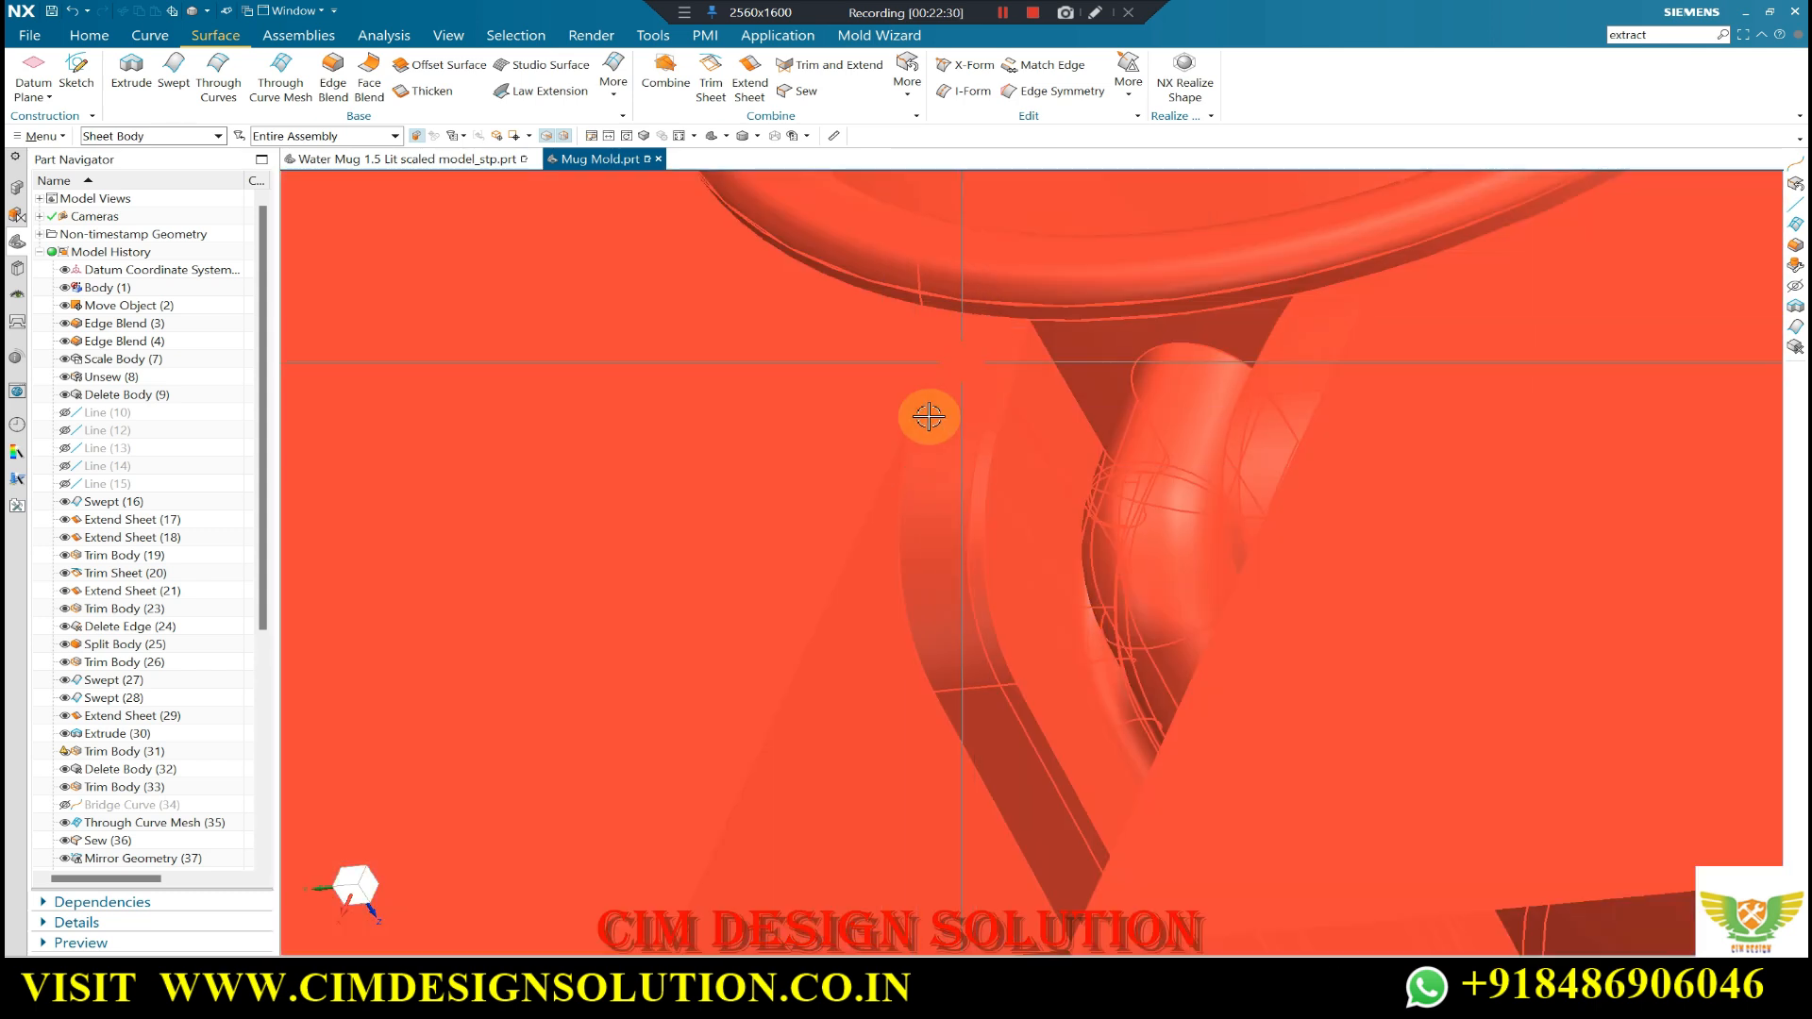
pyautogui.scroll(-5, 928, 406)
pyautogui.moveTo(976, 467)
pyautogui.mouseDown(button='middle')
pyautogui.moveTo(1019, 469)
pyautogui.moveTo(973, 471)
pyautogui.mouseUp(button='middle')
pyautogui.scroll(-2, 970, 473)
pyautogui.scroll(5, 967, 474)
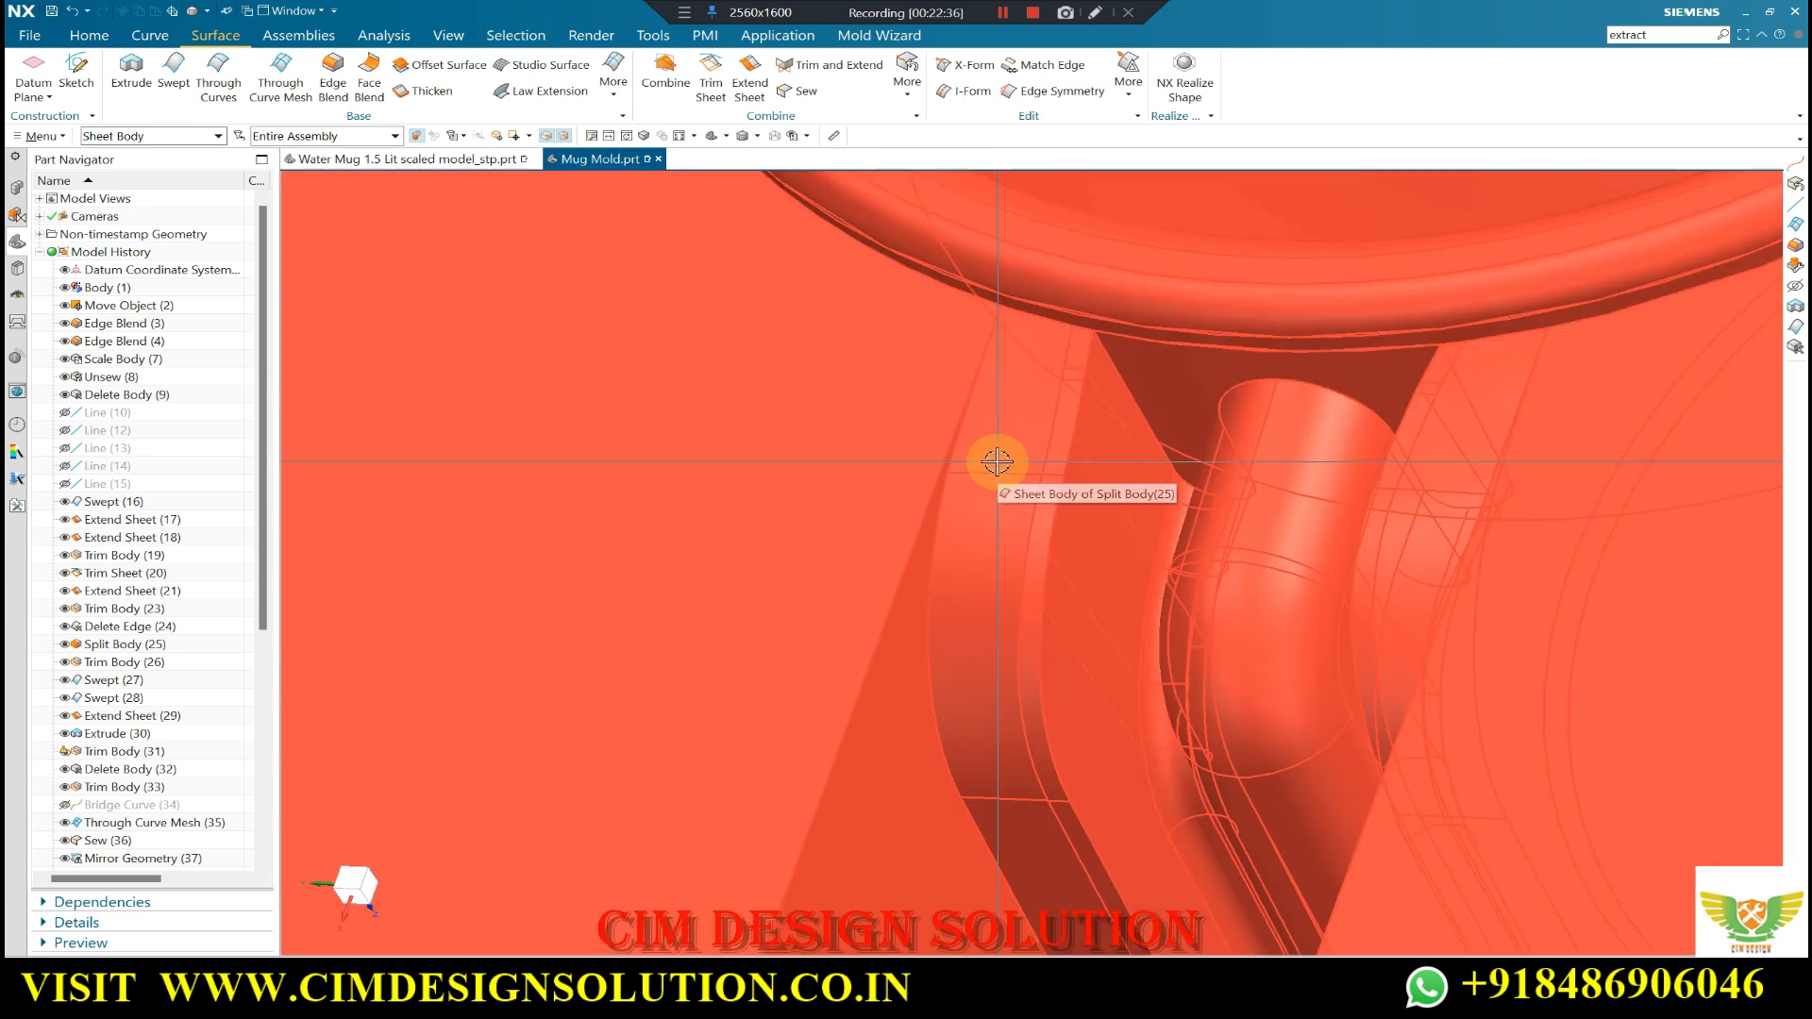
pyautogui.scroll(-5, 934, 538)
pyautogui.scroll(4, 962, 529)
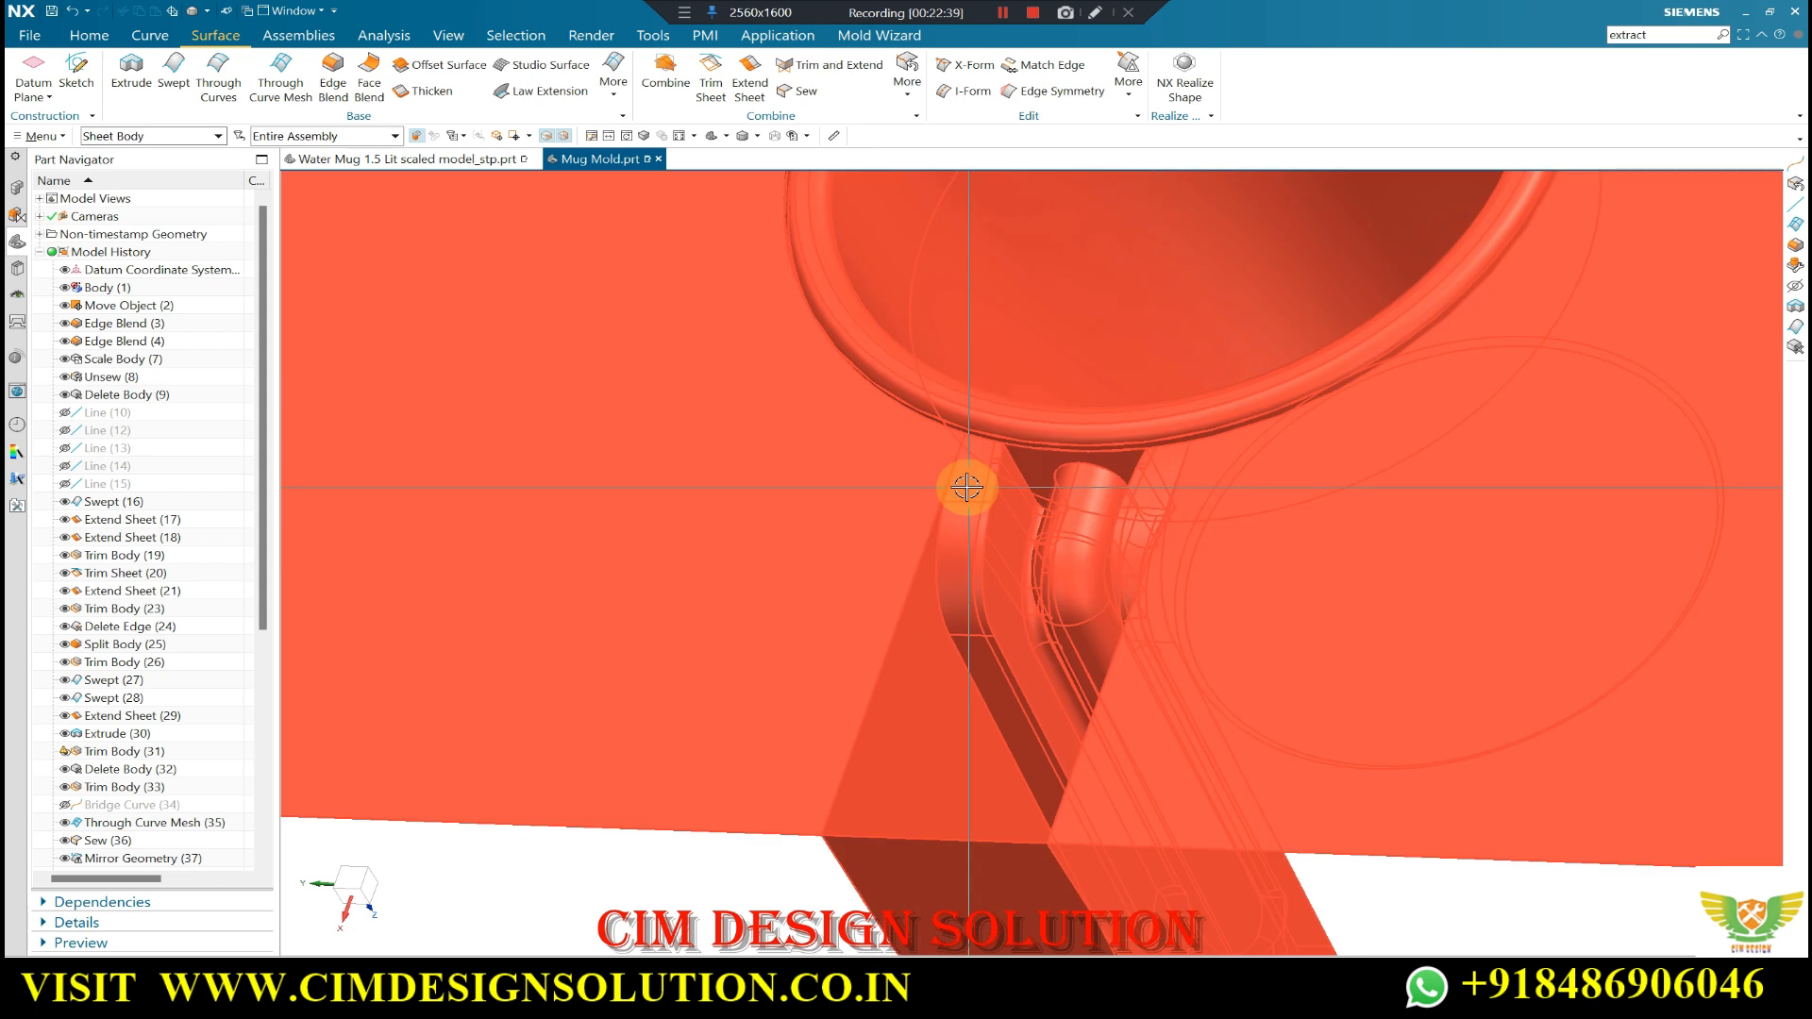
pyautogui.scroll(-4, 971, 548)
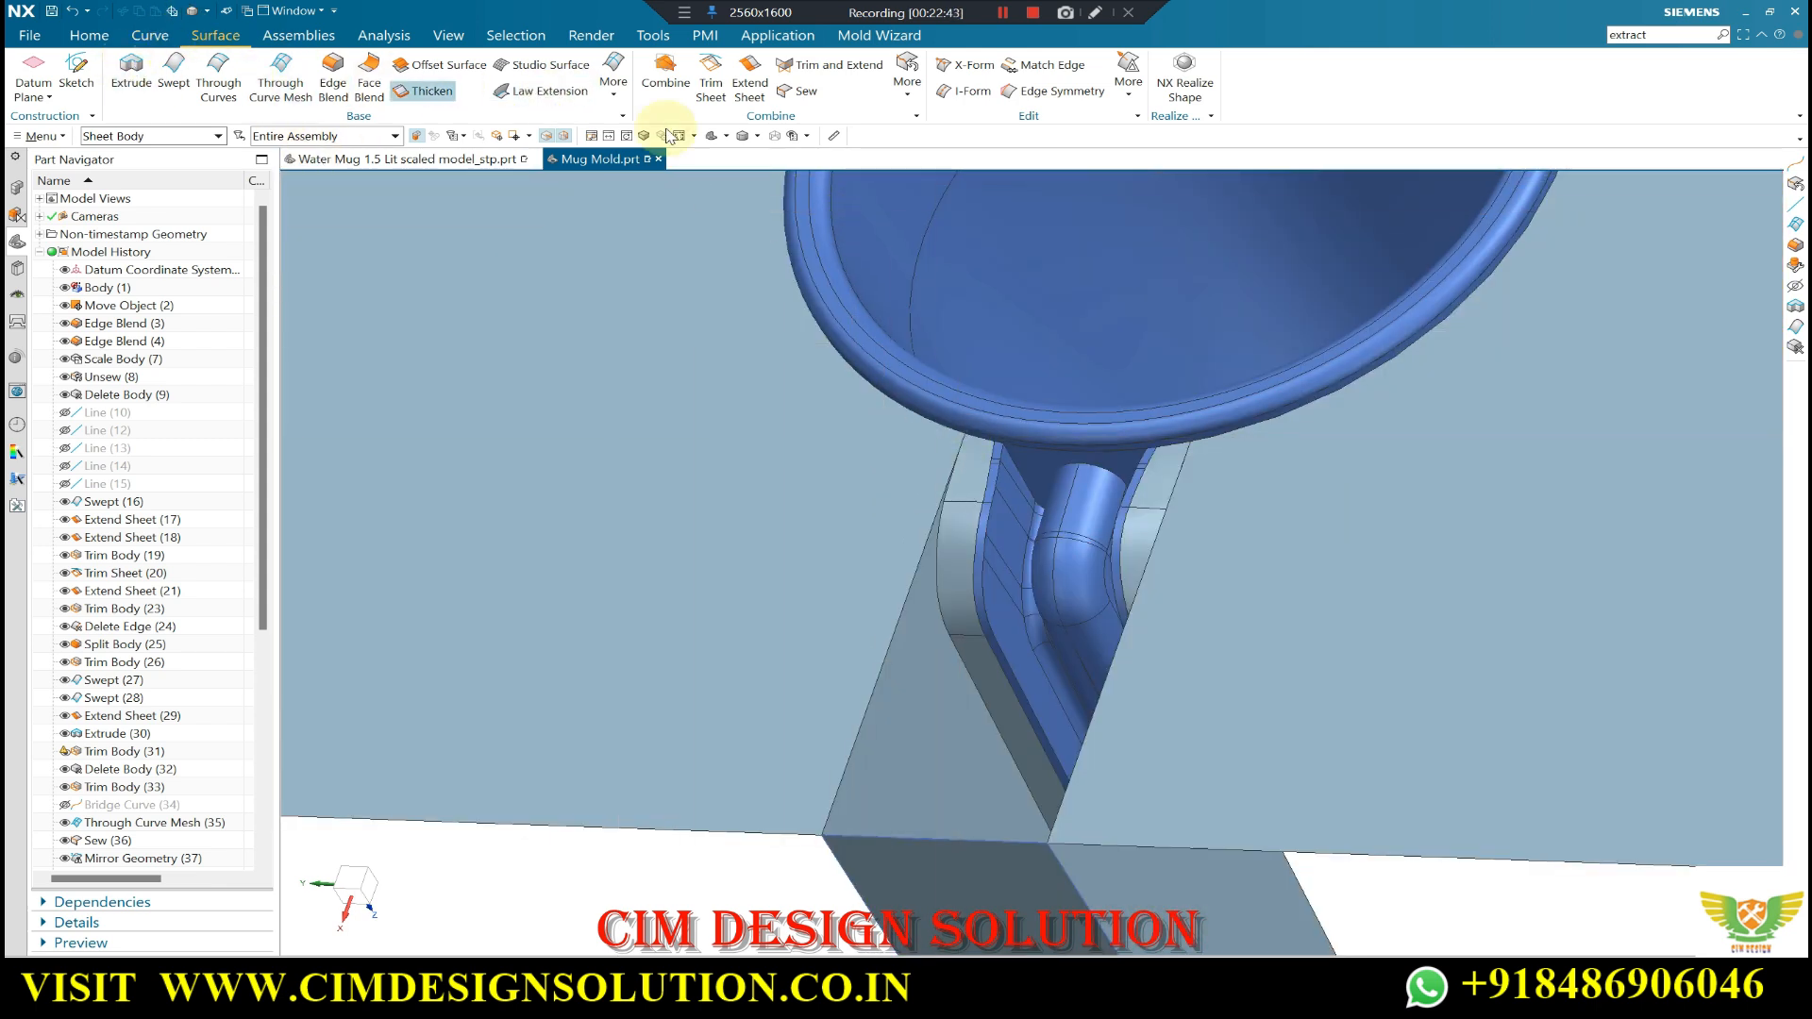
pyautogui.click(598, 91)
pyautogui.click(909, 83)
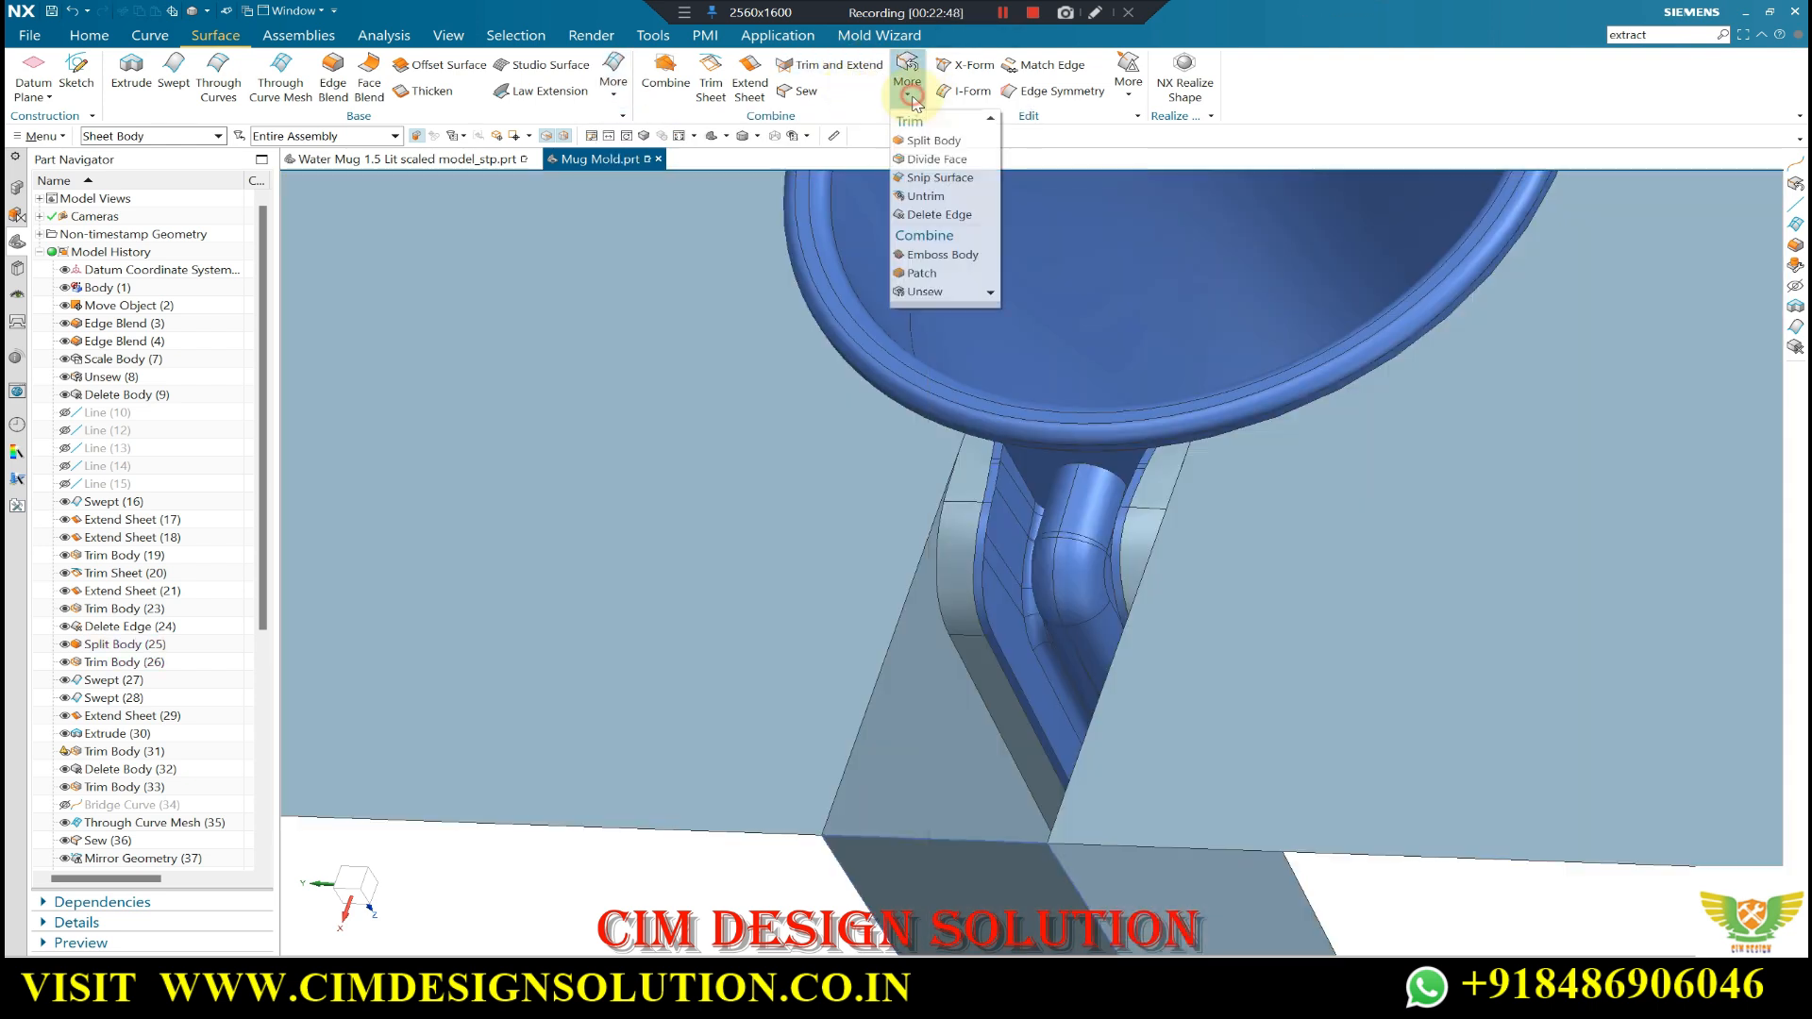
pyautogui.click(906, 101)
pyautogui.click(898, 98)
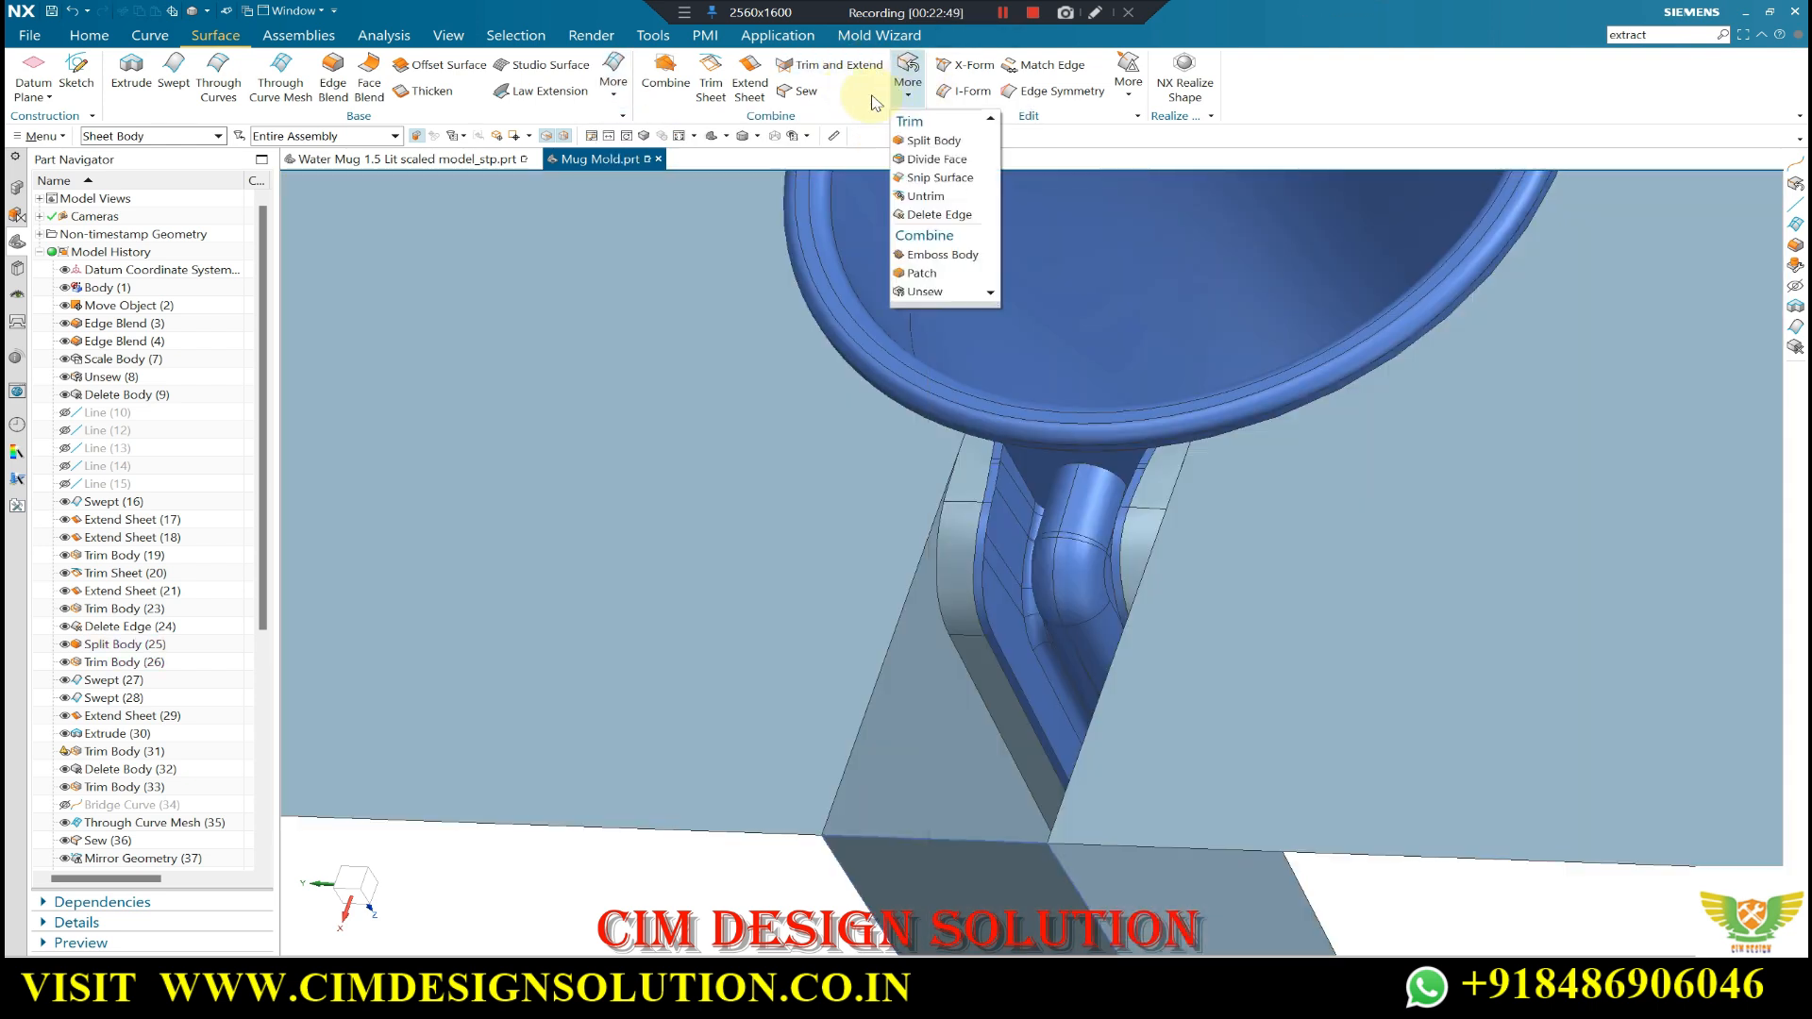
# - Unsew the large flat parting faces and the narrow strips beside the handle from the sewn parting sheet
pyautogui.click(914, 292)
pyautogui.click(965, 467)
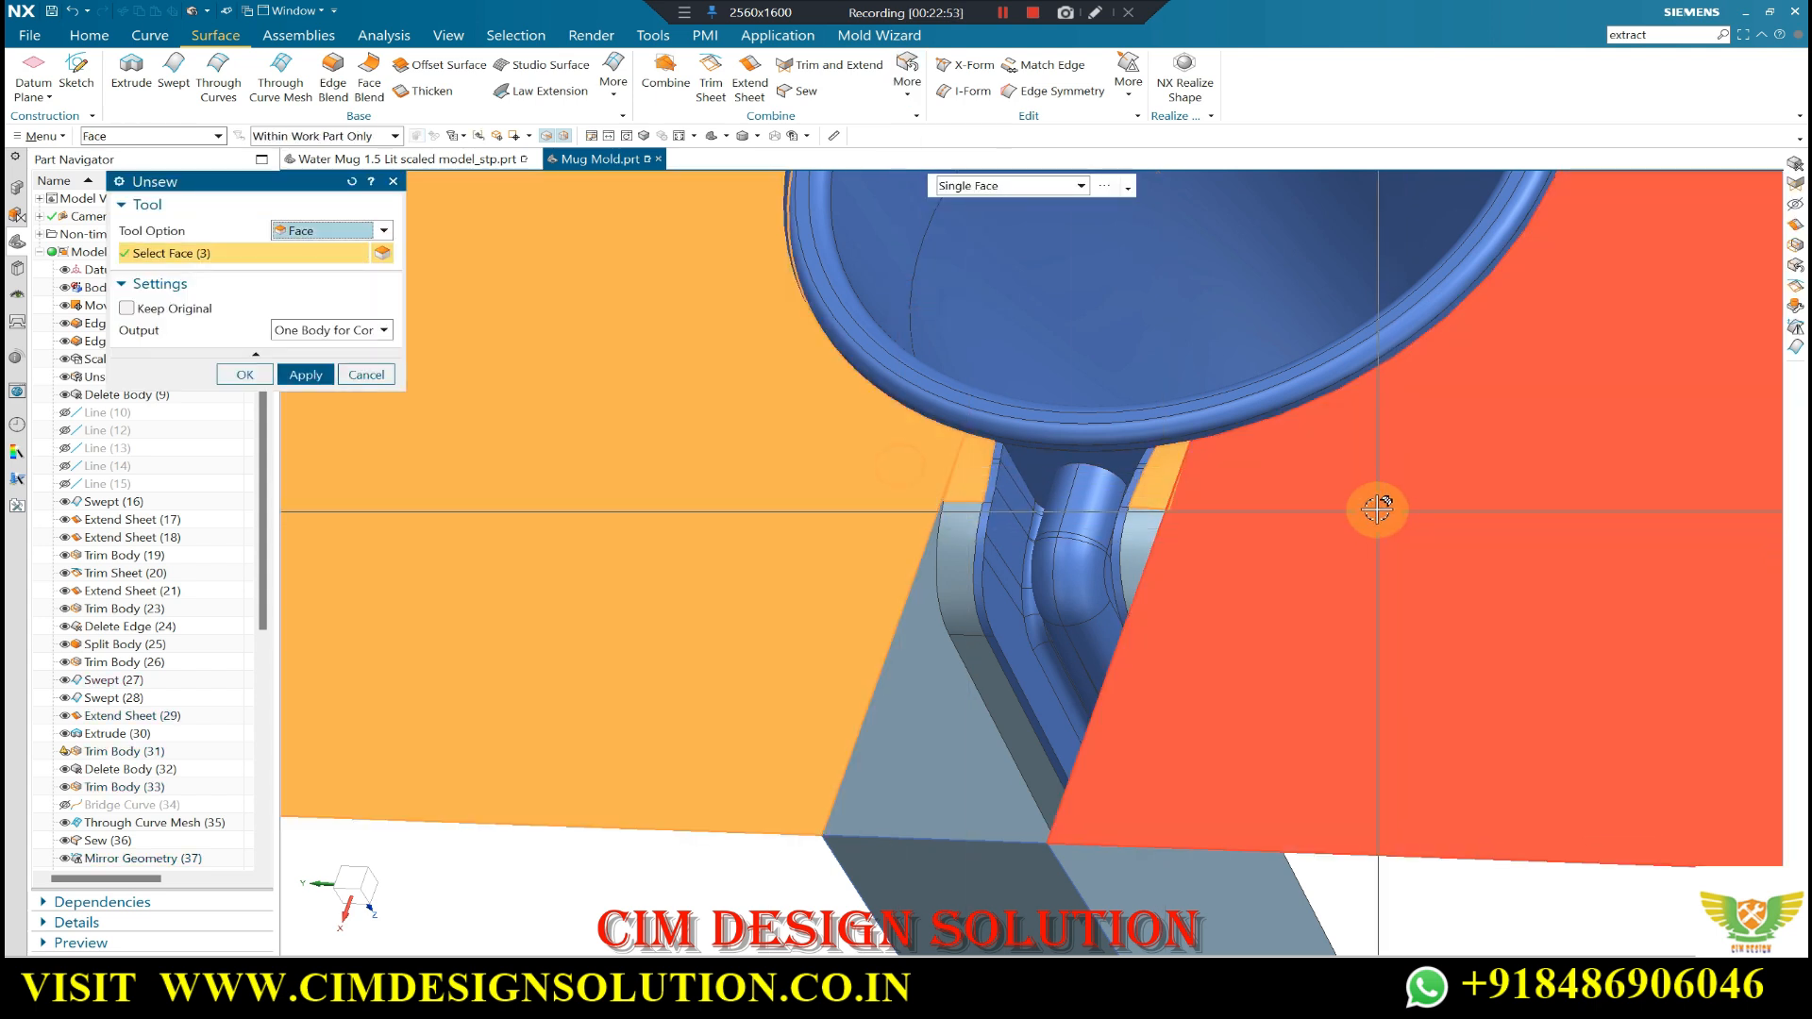
pyautogui.middleClick(956, 488)
# - Split the two unsewn sheets on either side of the handle with a new plane at the strip's end near the rim
pyautogui.click(906, 85)
pyautogui.click(921, 217)
pyautogui.click(952, 479)
pyautogui.click(1208, 479)
pyautogui.click(358, 310)
pyautogui.scroll(5, 939, 493)
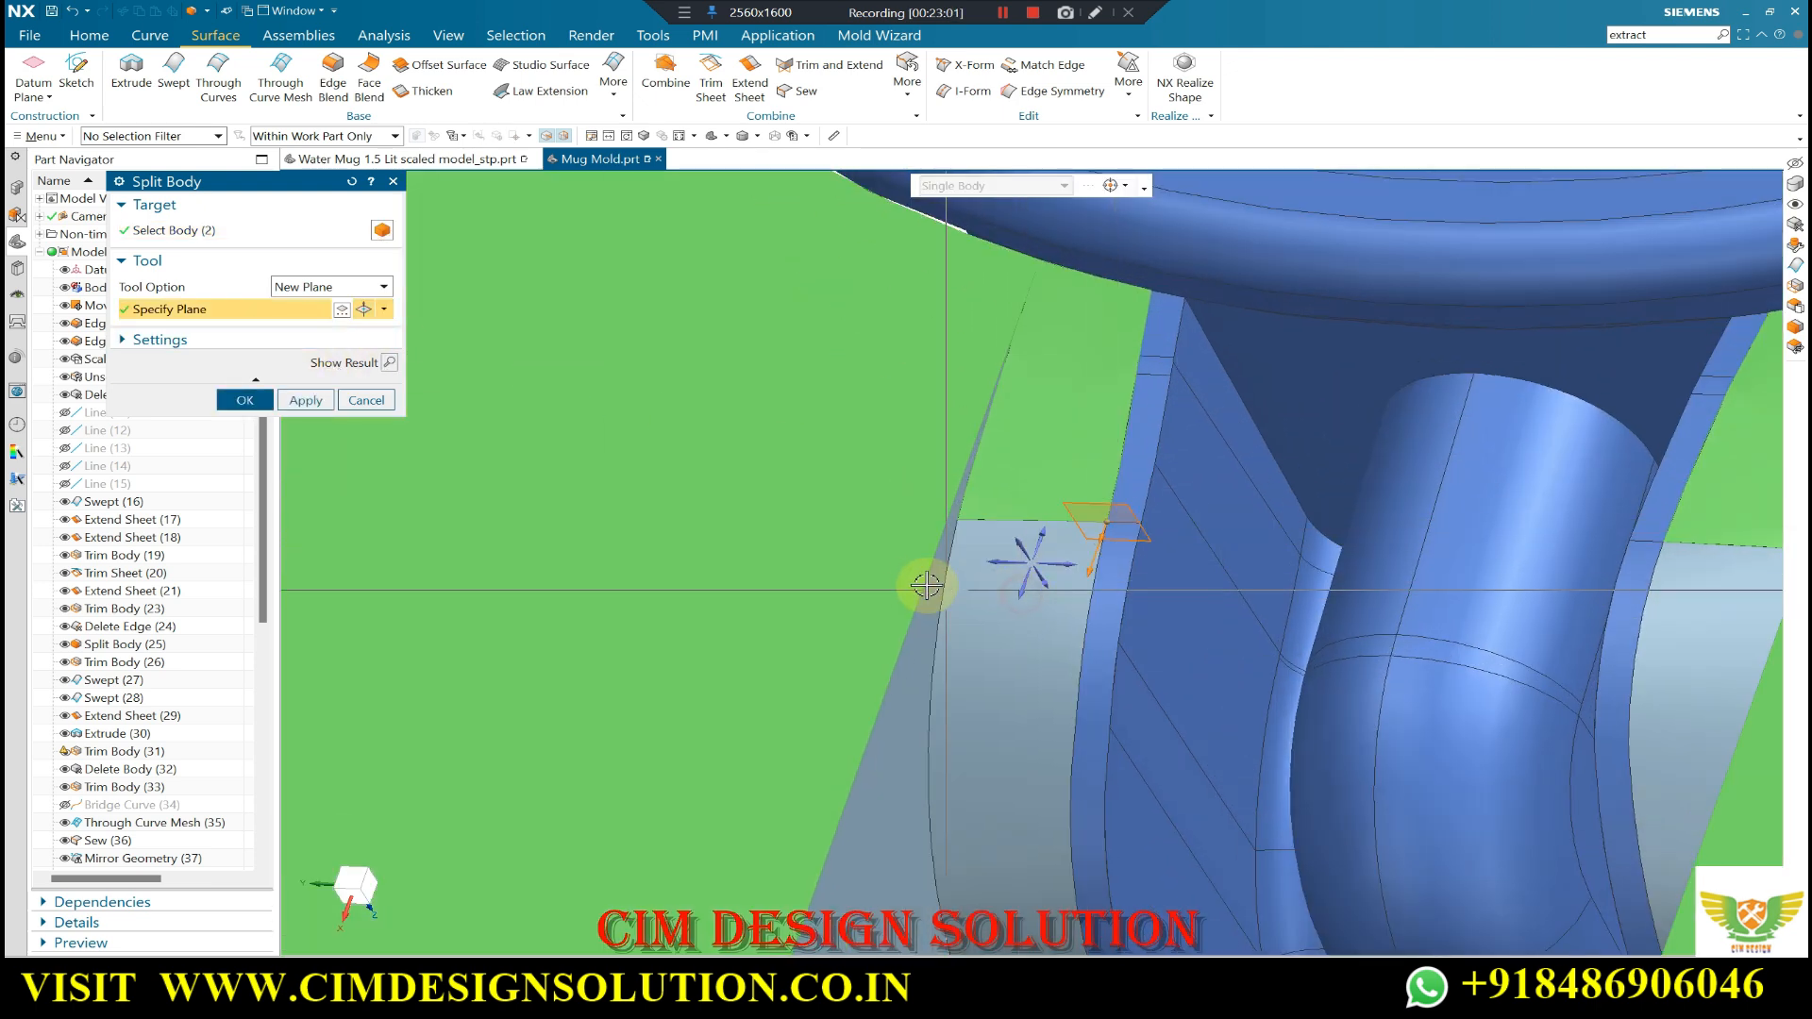
pyautogui.press('Escape')
pyautogui.hotkey('ctrl', 'b')
pyautogui.scroll(-1, 1043, 483)
pyautogui.scroll(3, 897, 533)
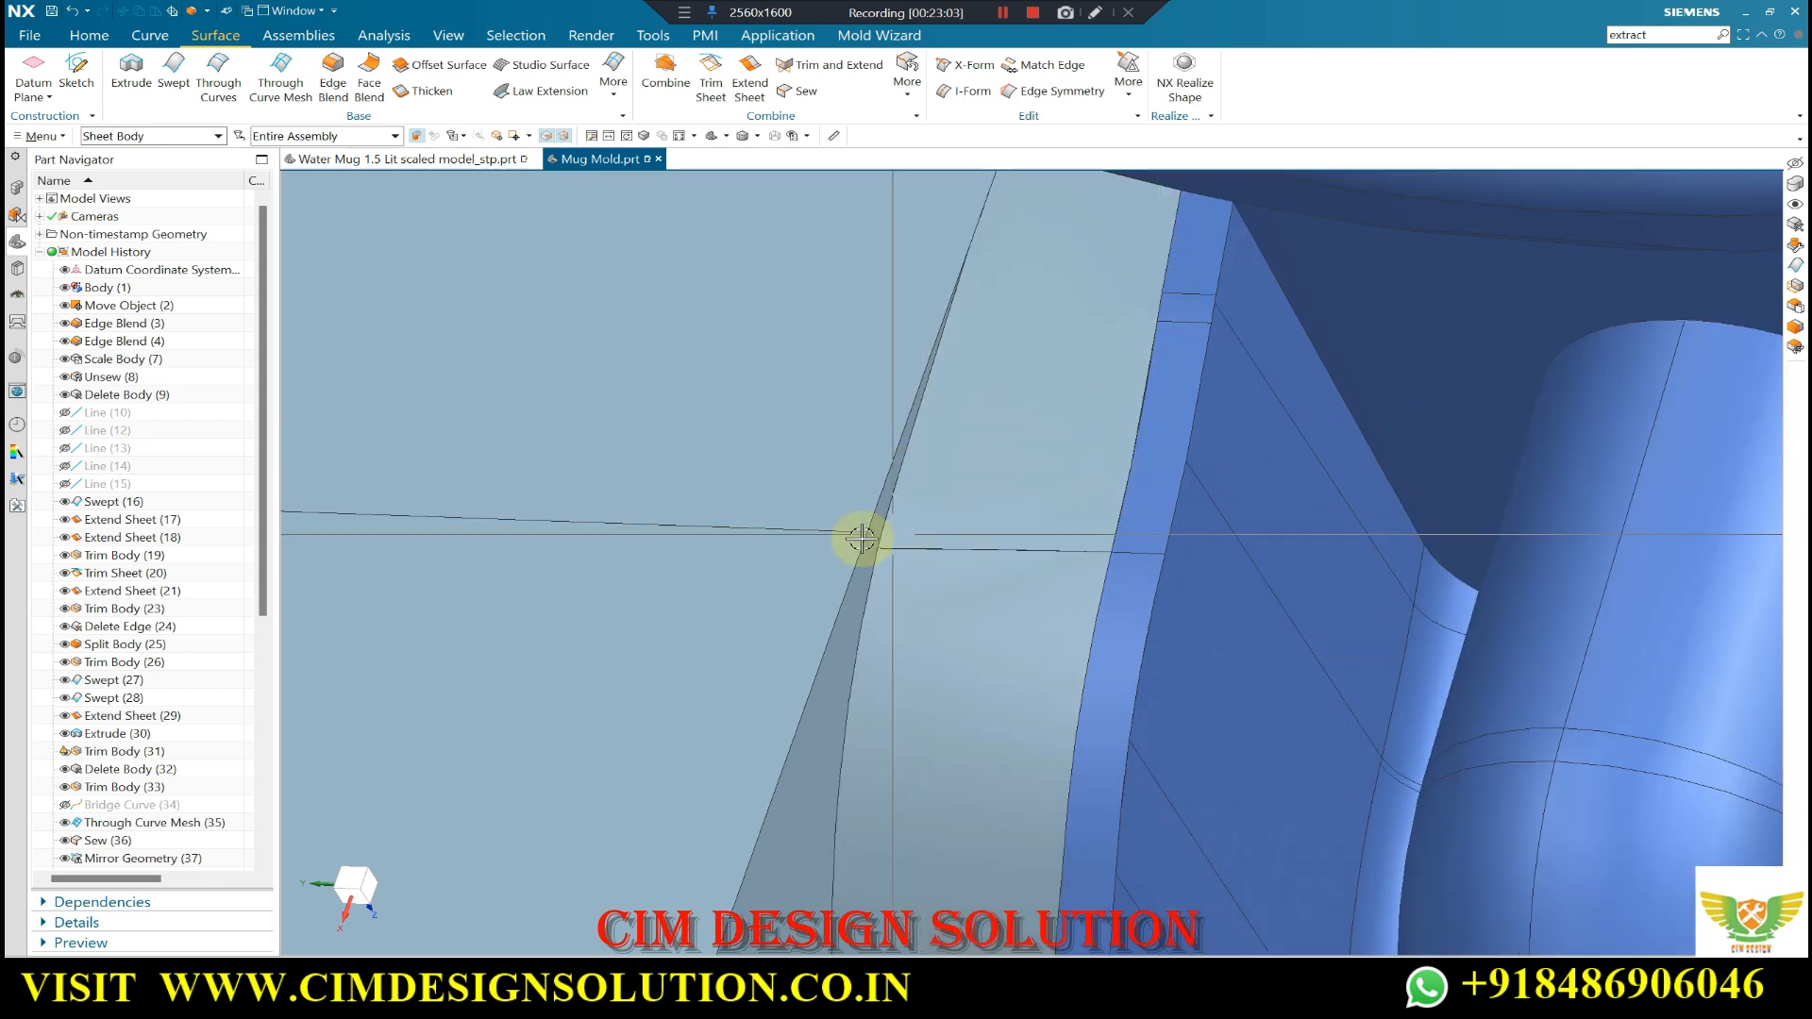
pyautogui.scroll(-7, 141, 755)
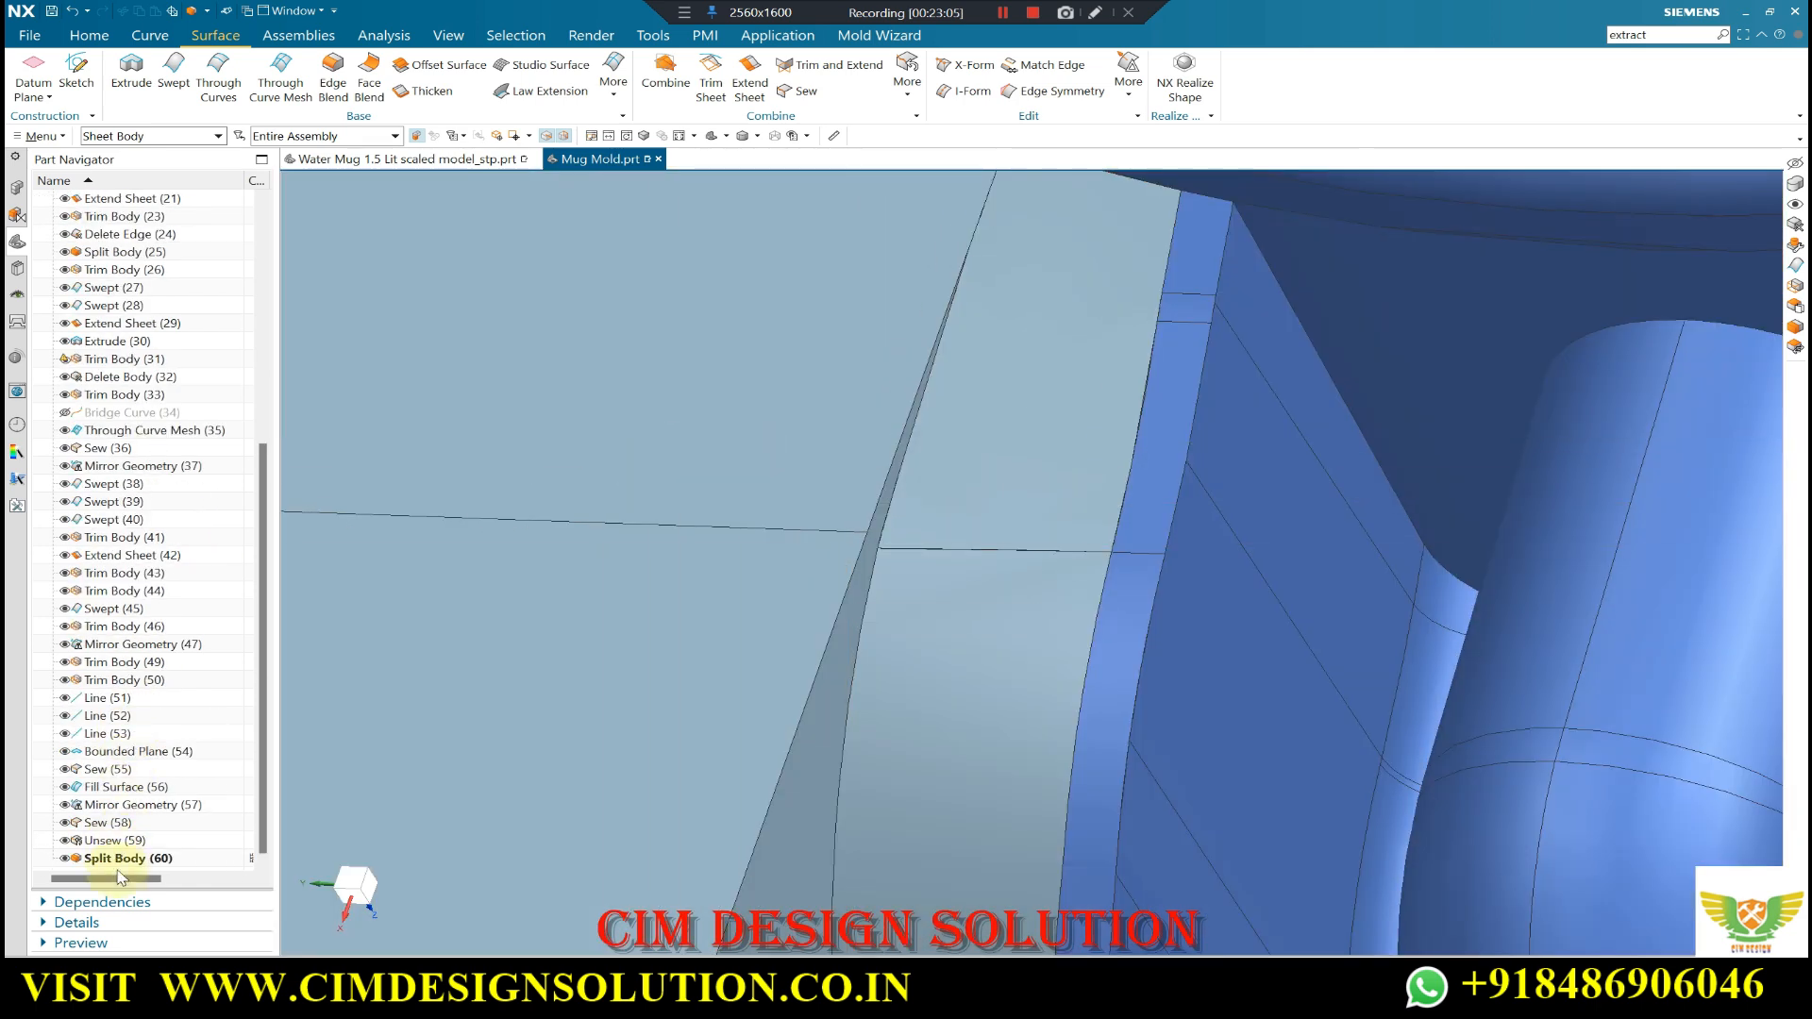
# - Edit the split beside the handle to include the narrow sliver face of the side sheet as another target
pyautogui.doubleClick(123, 860)
pyautogui.scroll(-2, 907, 472)
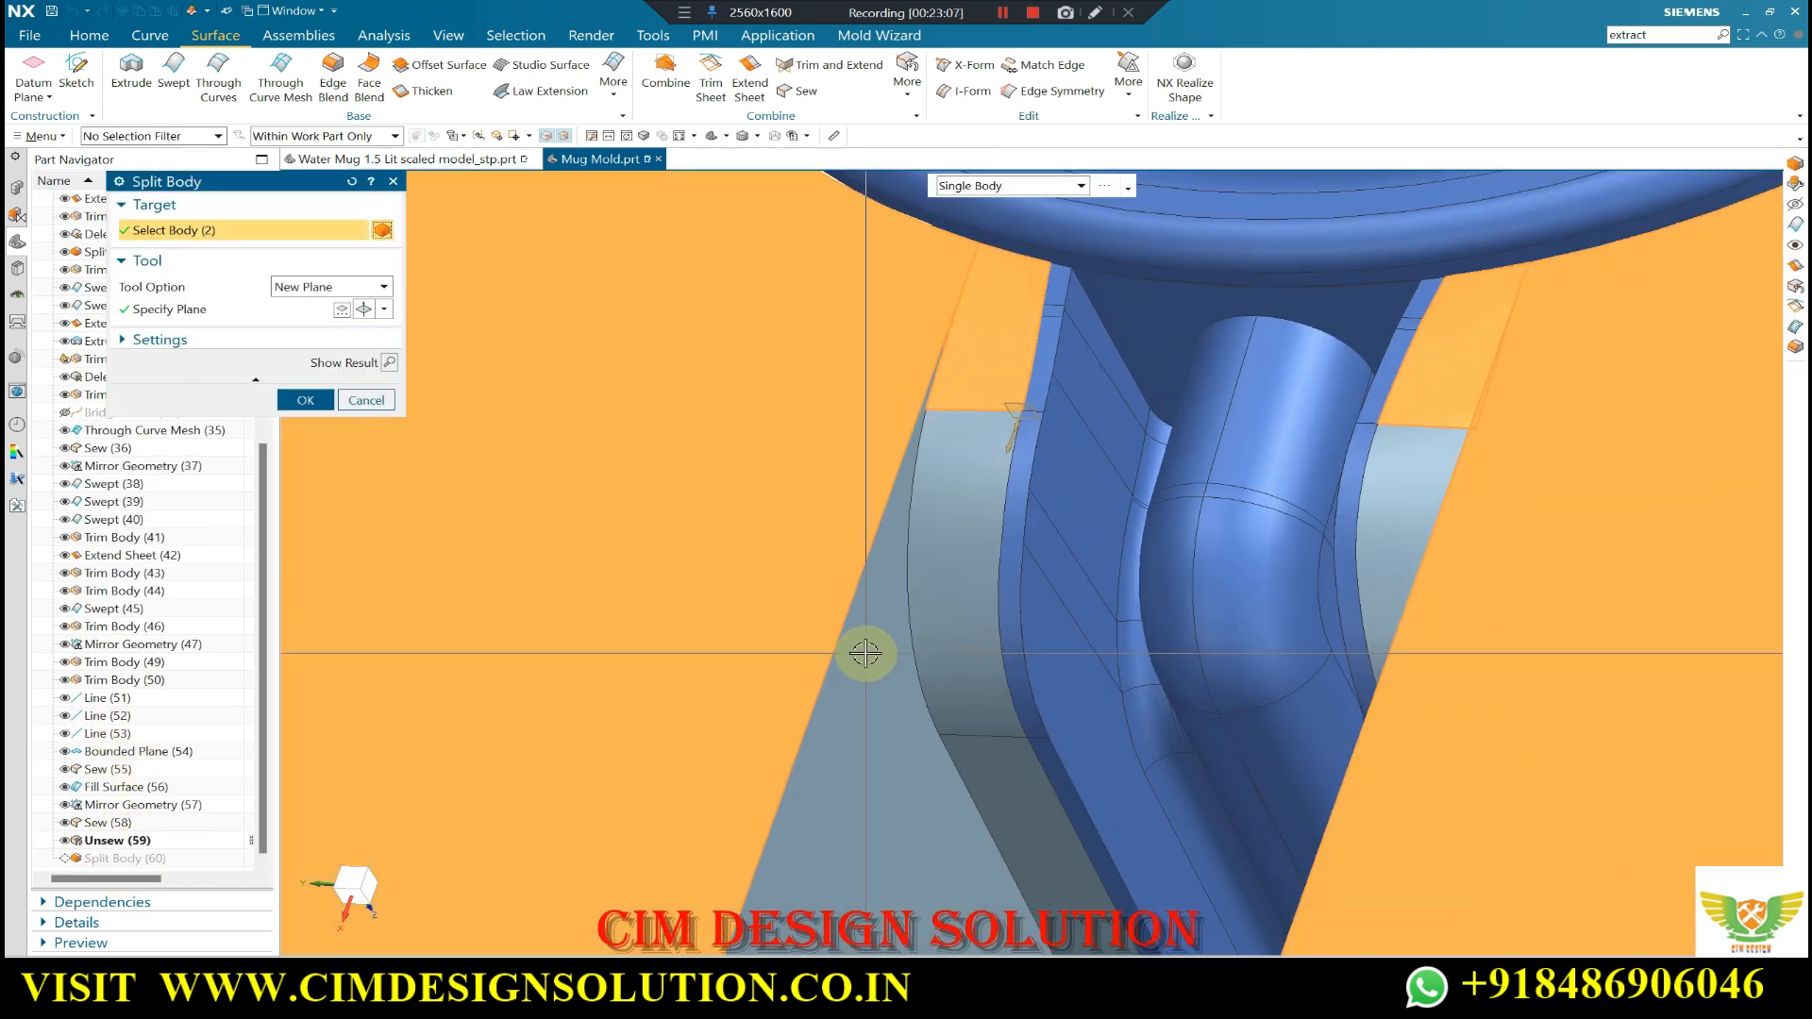
pyautogui.scroll(-2, 850, 385)
pyautogui.middleClick(785, 371)
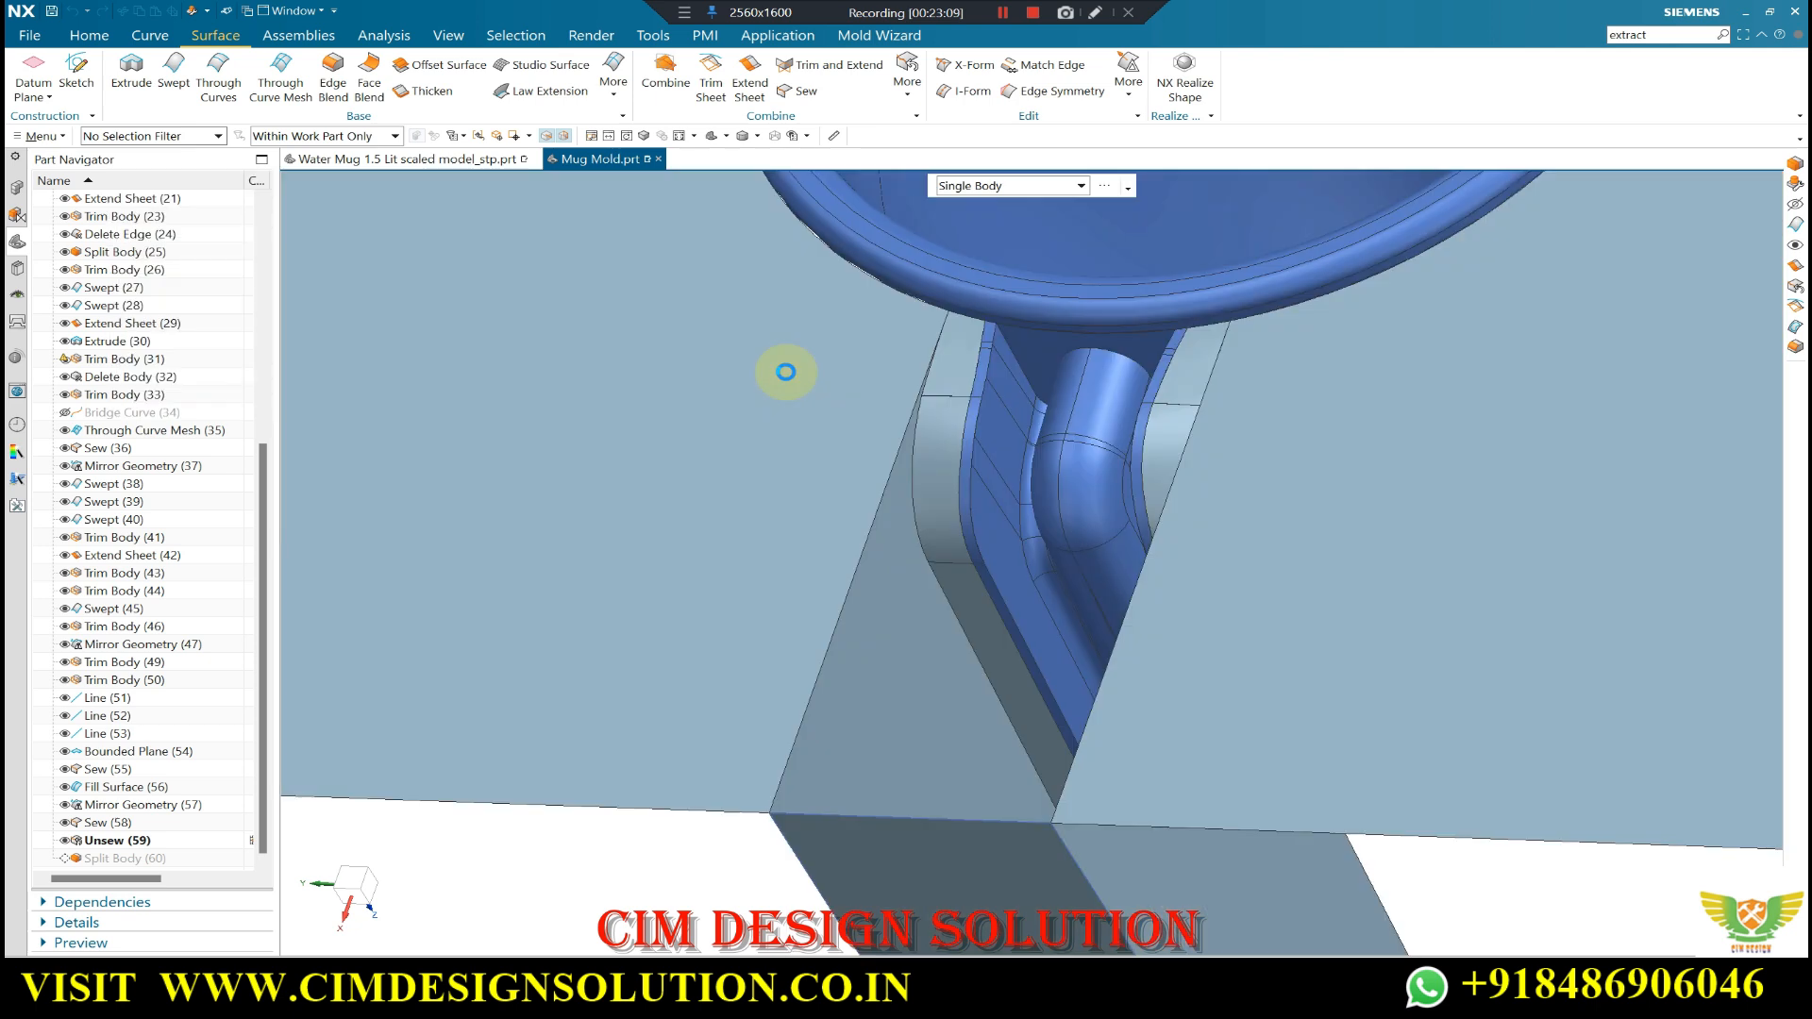
pyautogui.scroll(3, 934, 375)
pyautogui.scroll(3, 939, 371)
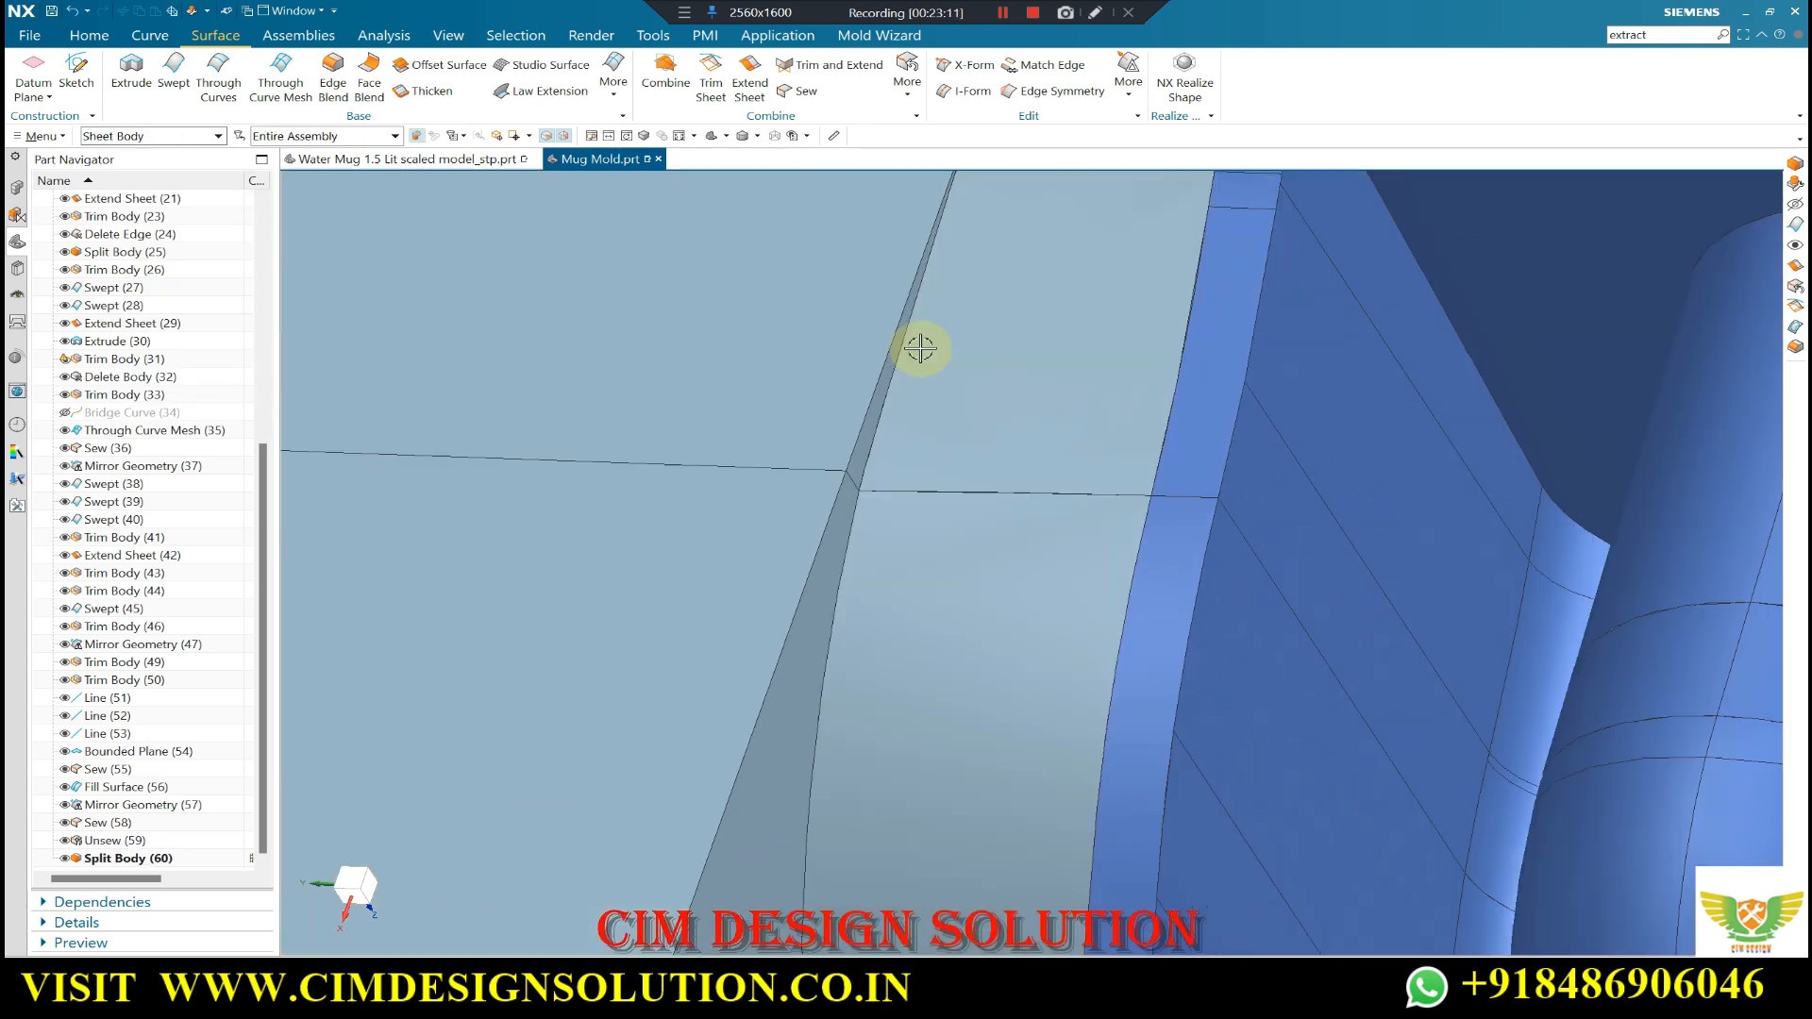
pyautogui.scroll(-3, 982, 378)
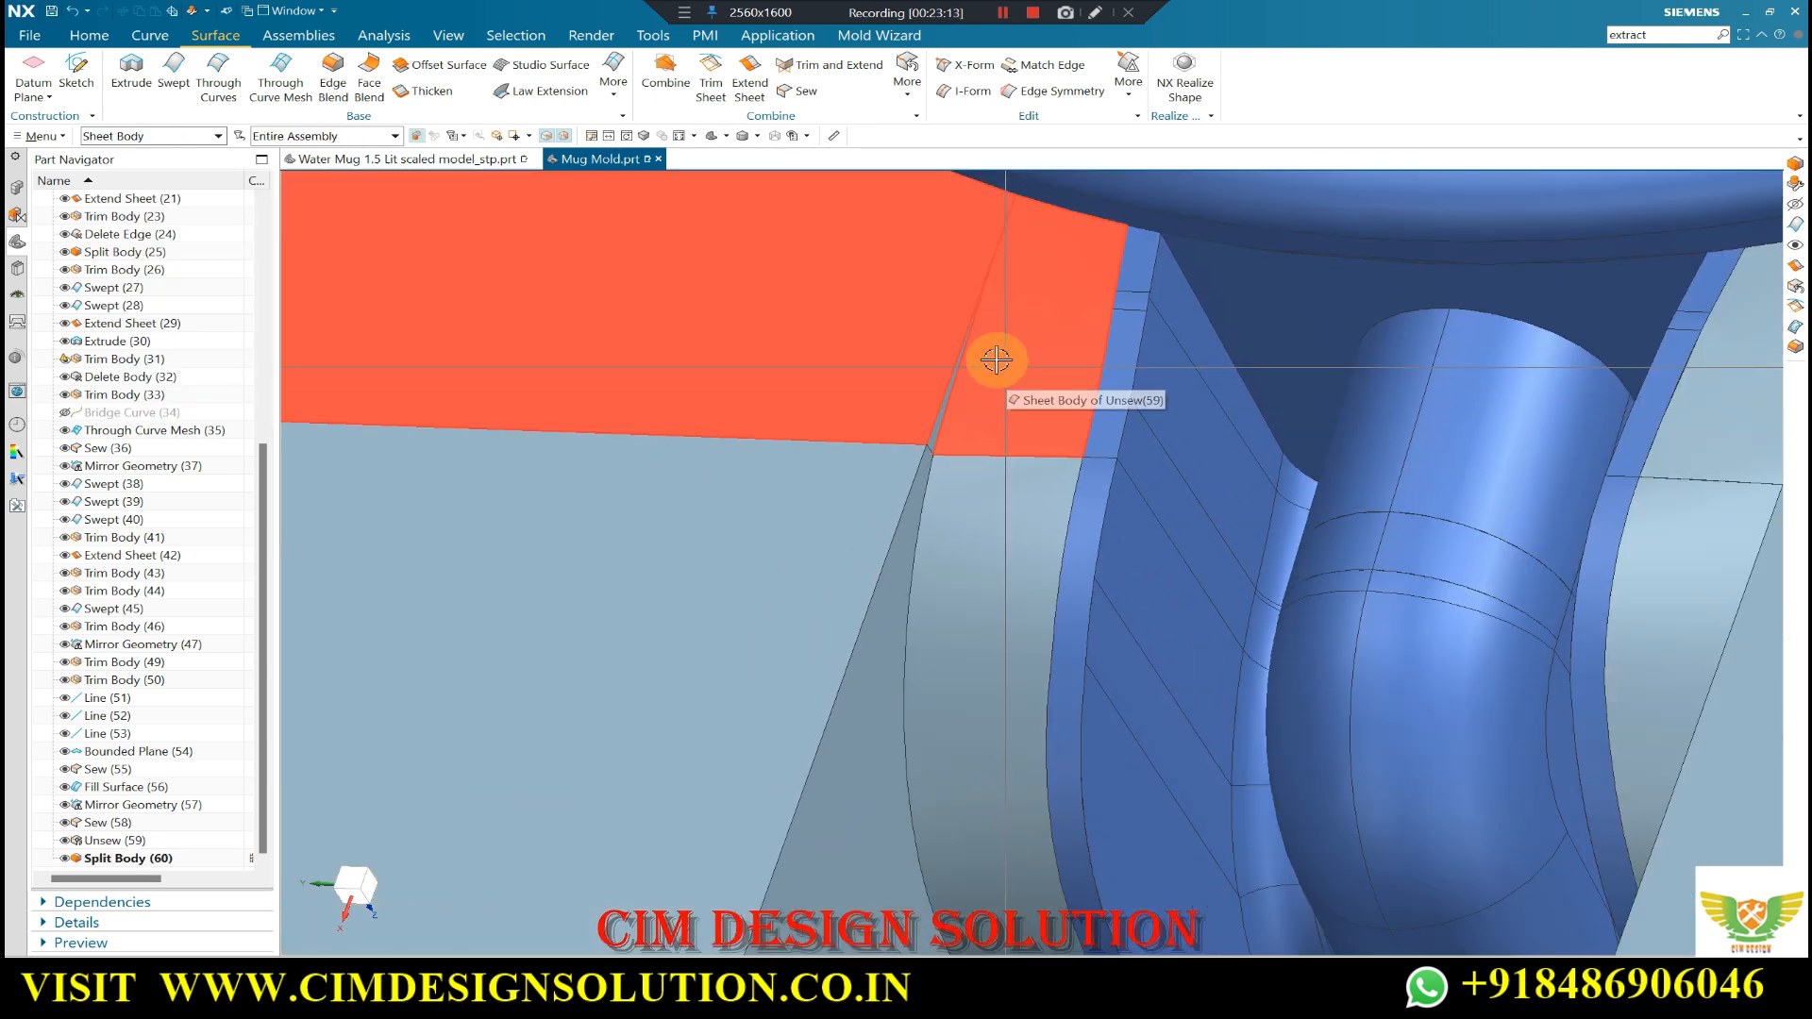
pyautogui.scroll(-3, 996, 359)
pyautogui.click(907, 76)
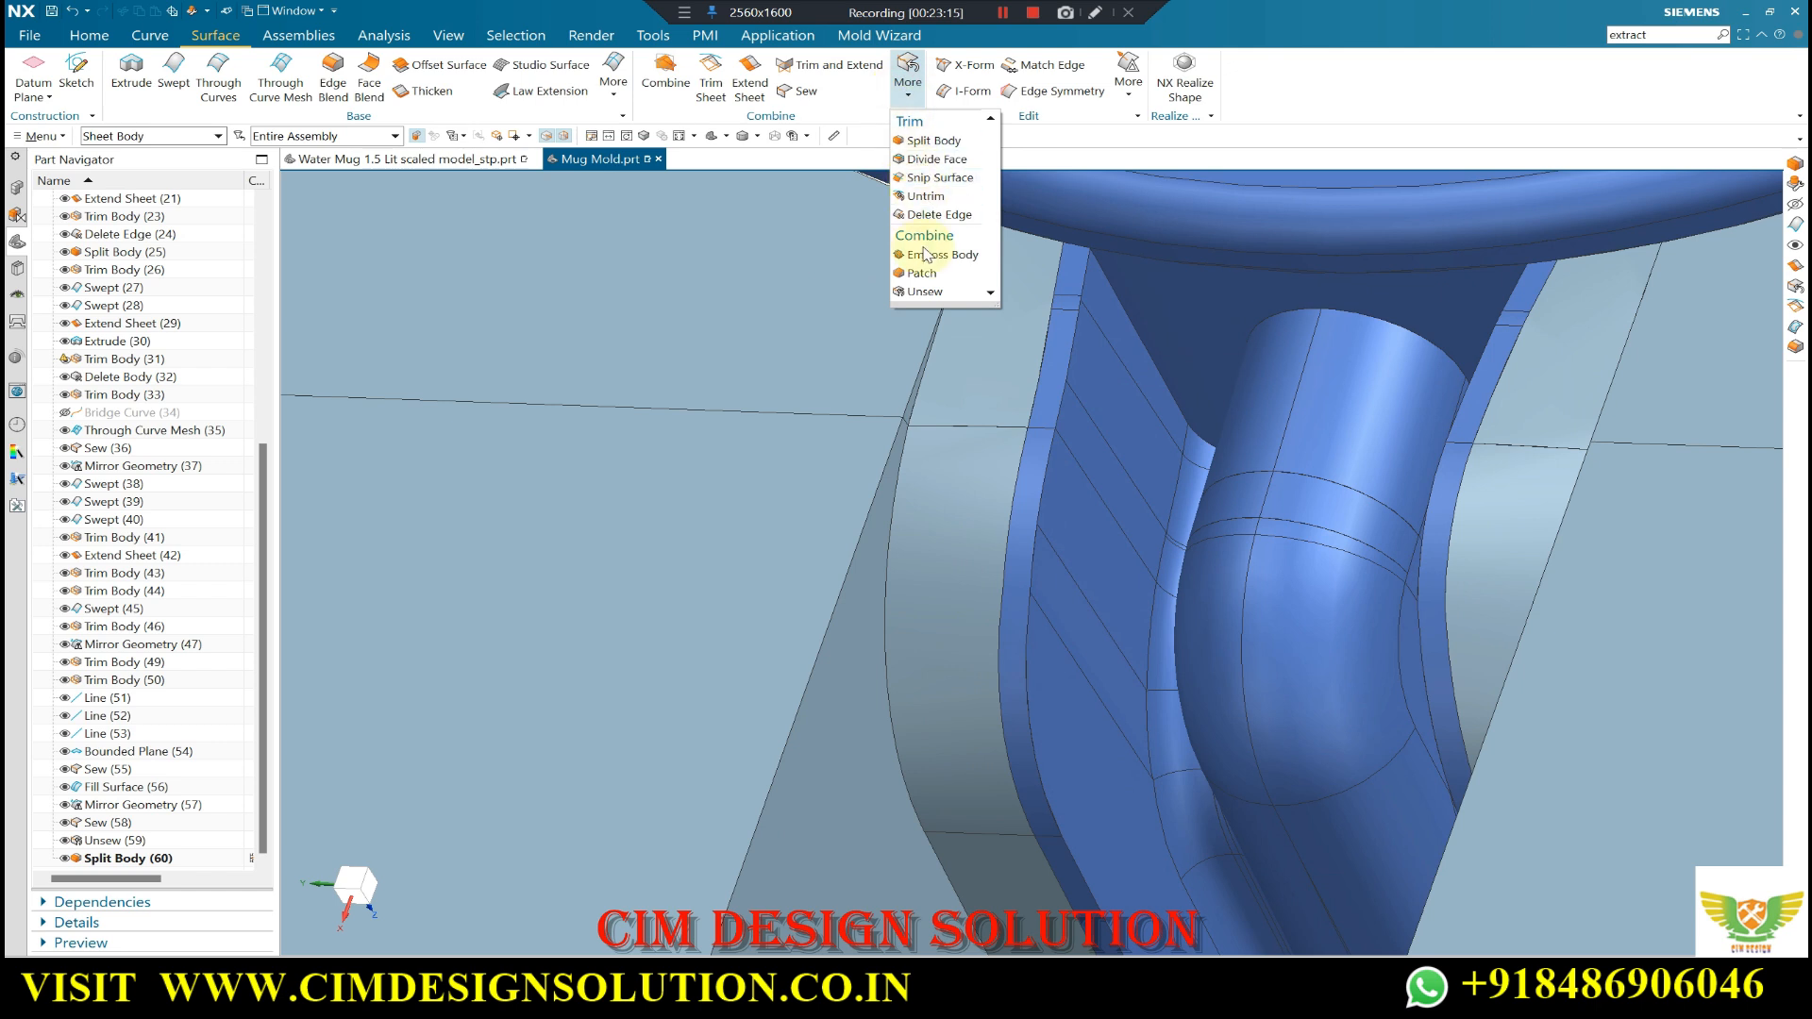
pyautogui.click(954, 408)
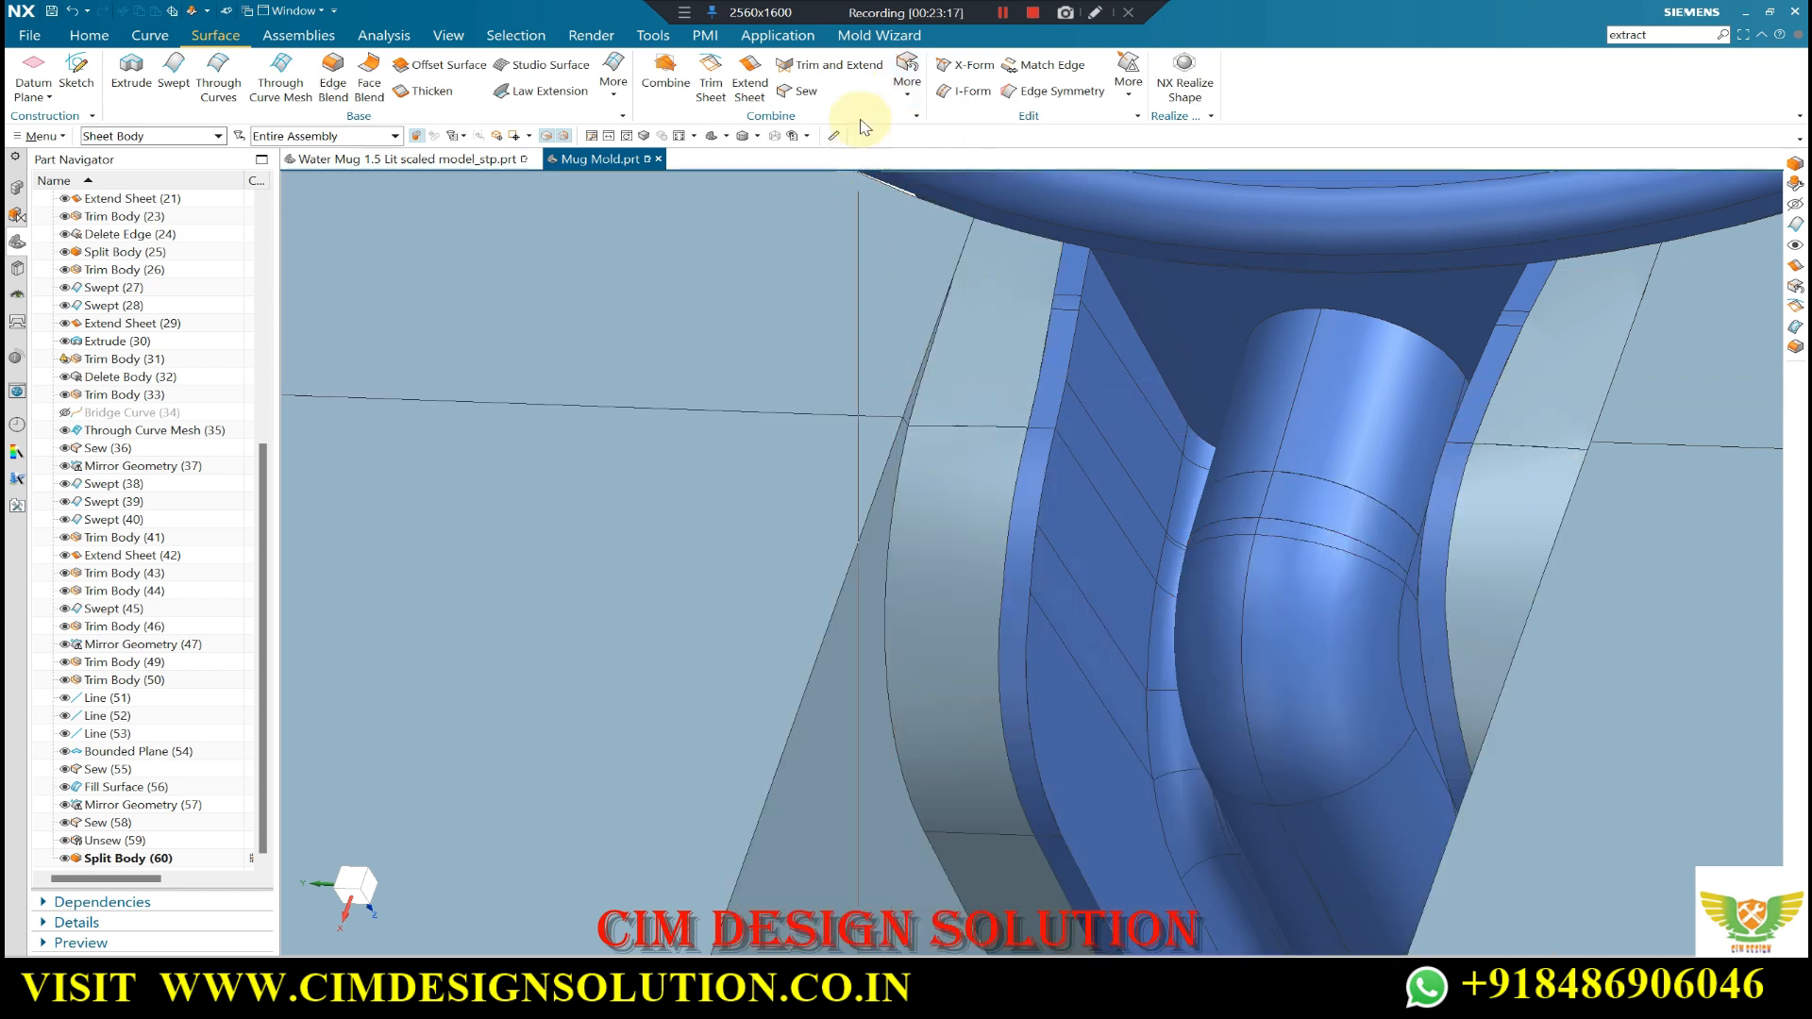
pyautogui.click(907, 75)
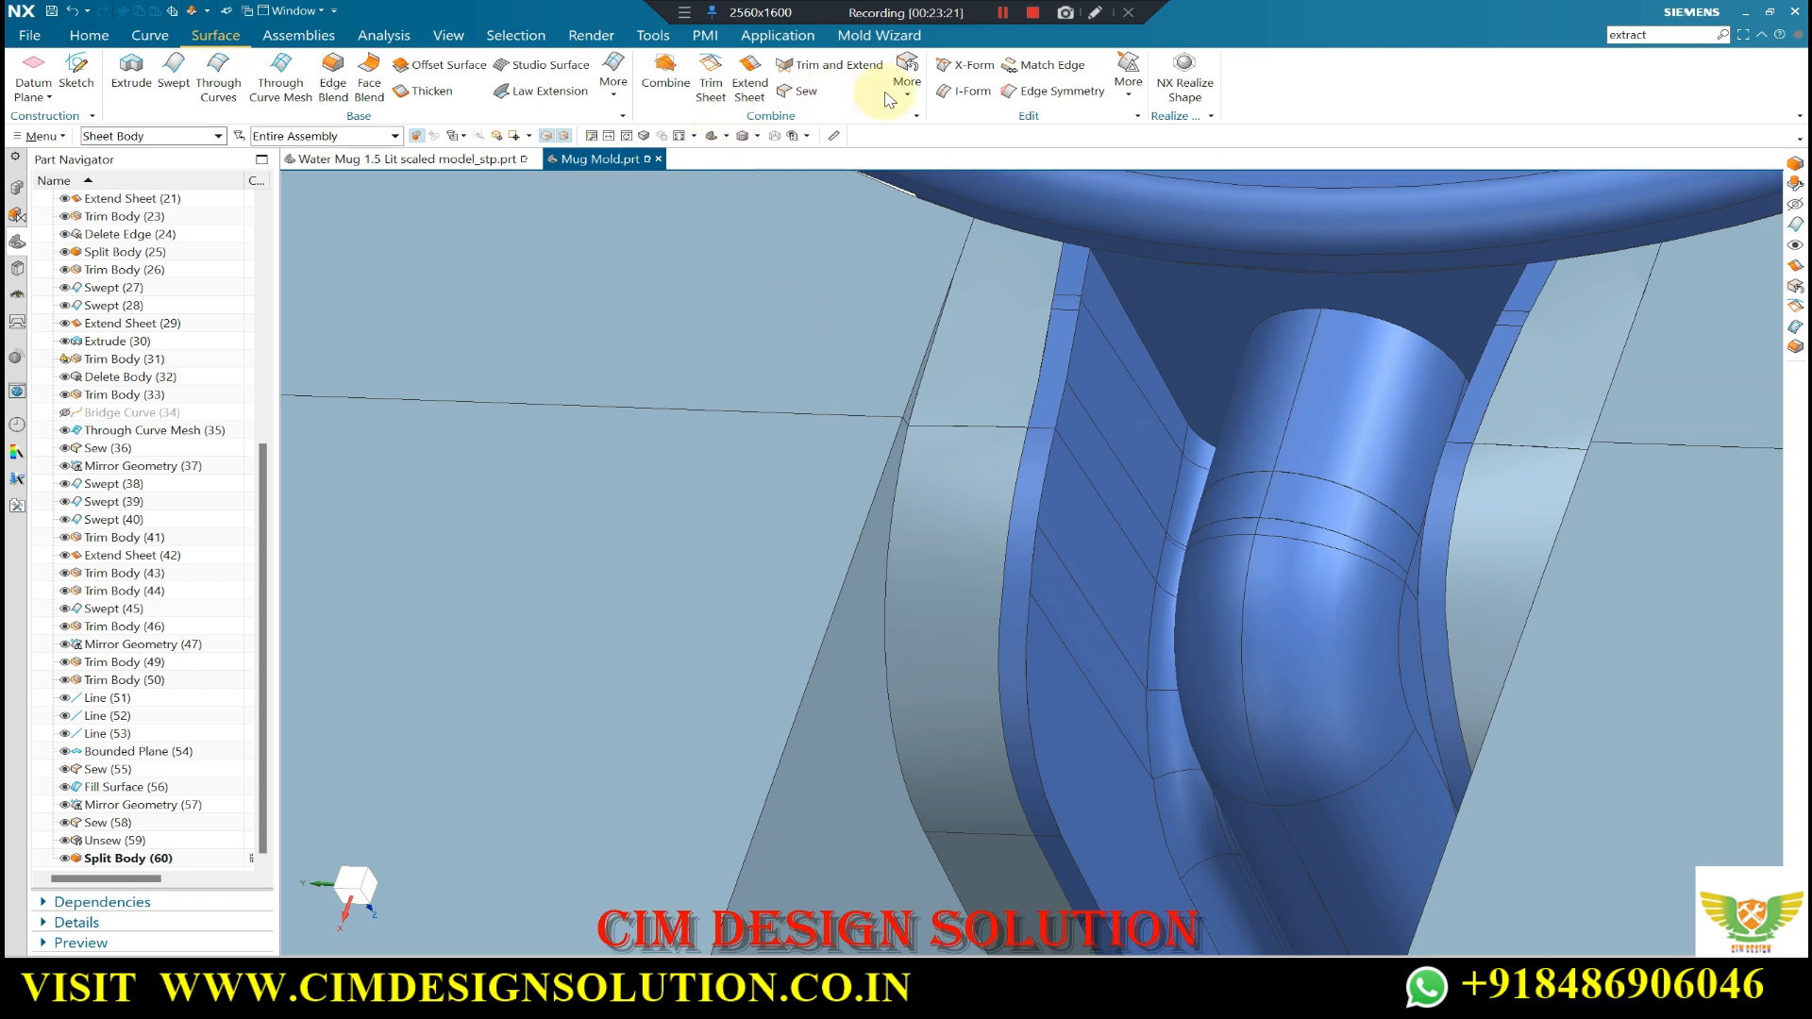
pyautogui.scroll(-8, 1227, 481)
pyautogui.moveTo(1379, 513); pyautogui.dragTo(1418, 508, button='middle')
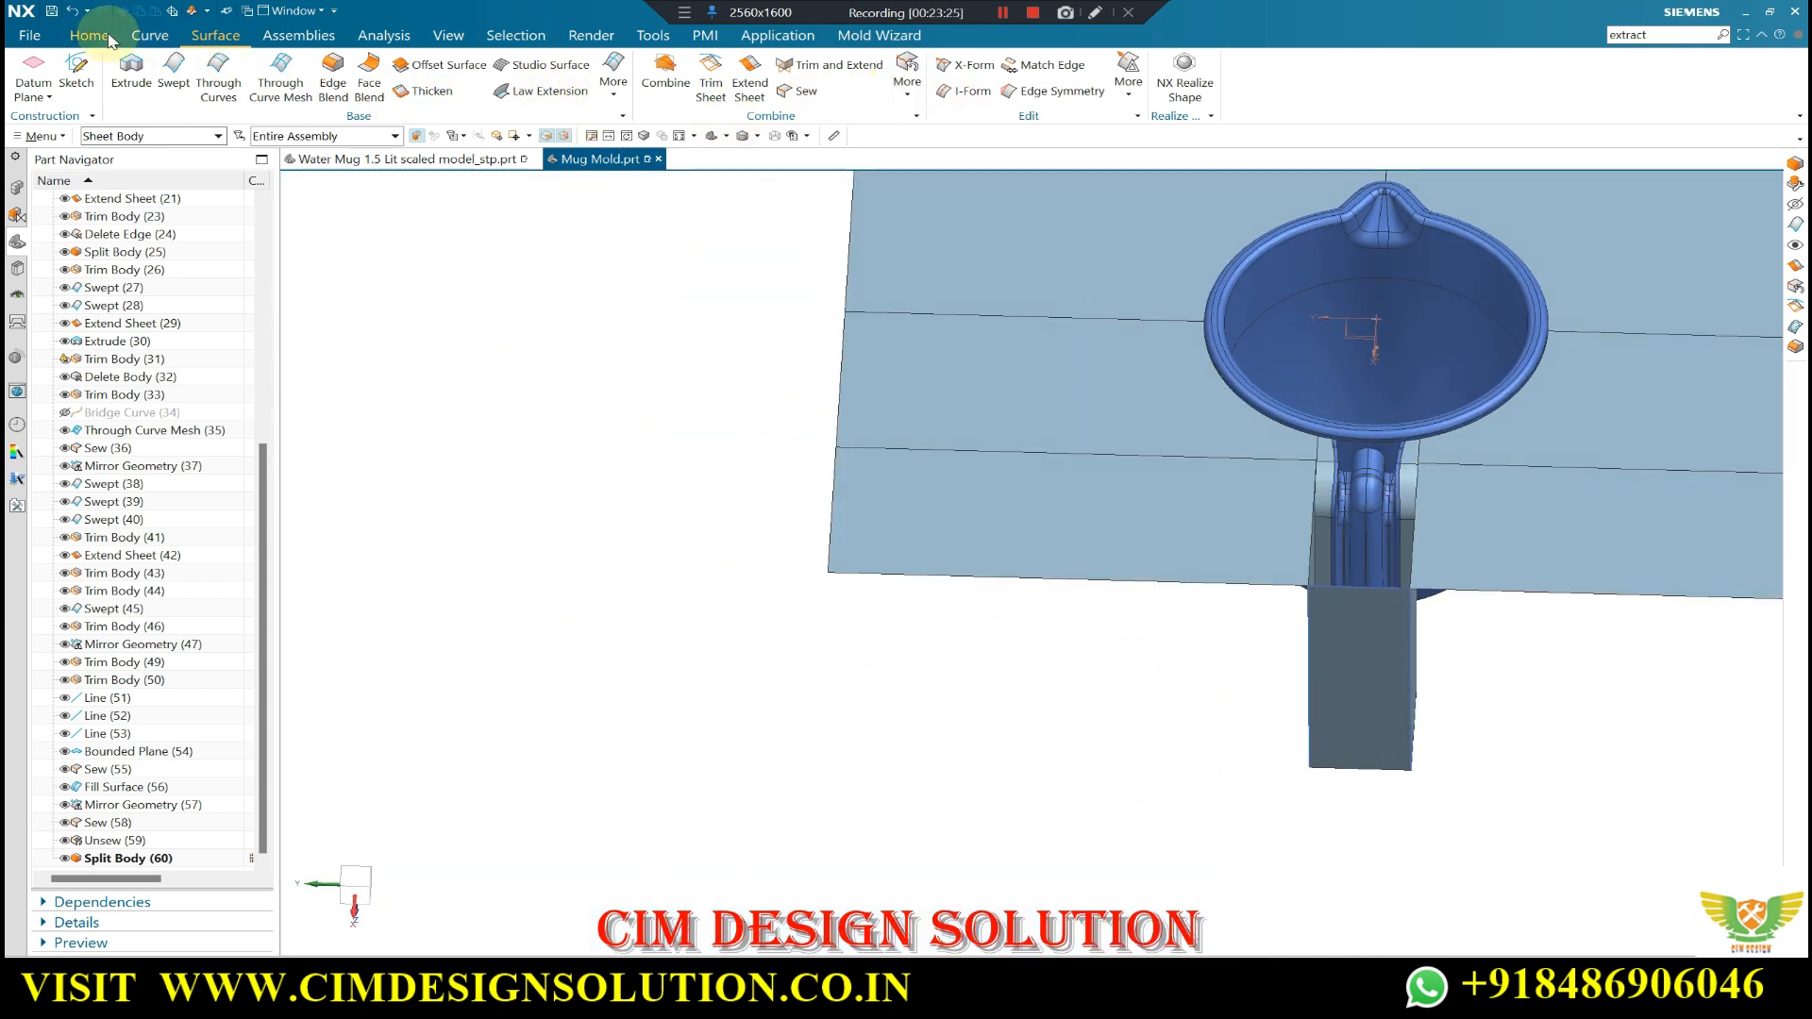
pyautogui.click(614, 90)
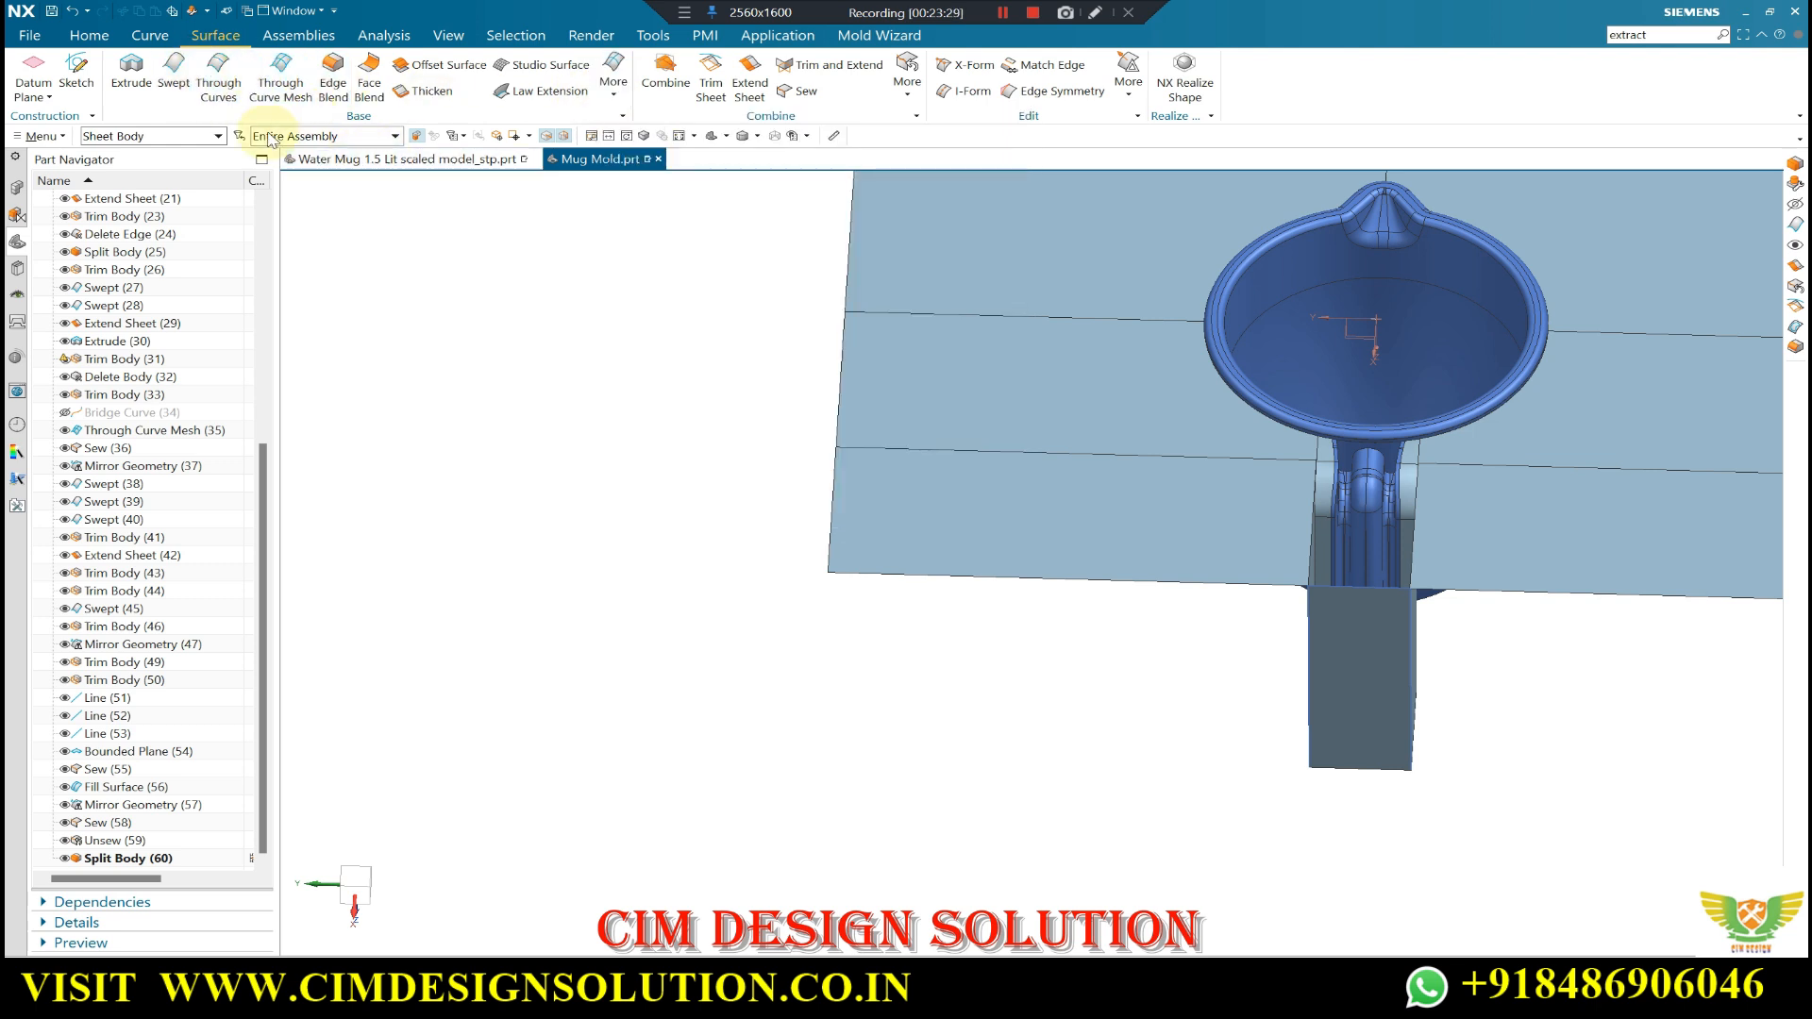
# - Trim the mug body and the selected parting sheets to one half with a new vertical plane through the middle of the handle
pyautogui.click(91, 37)
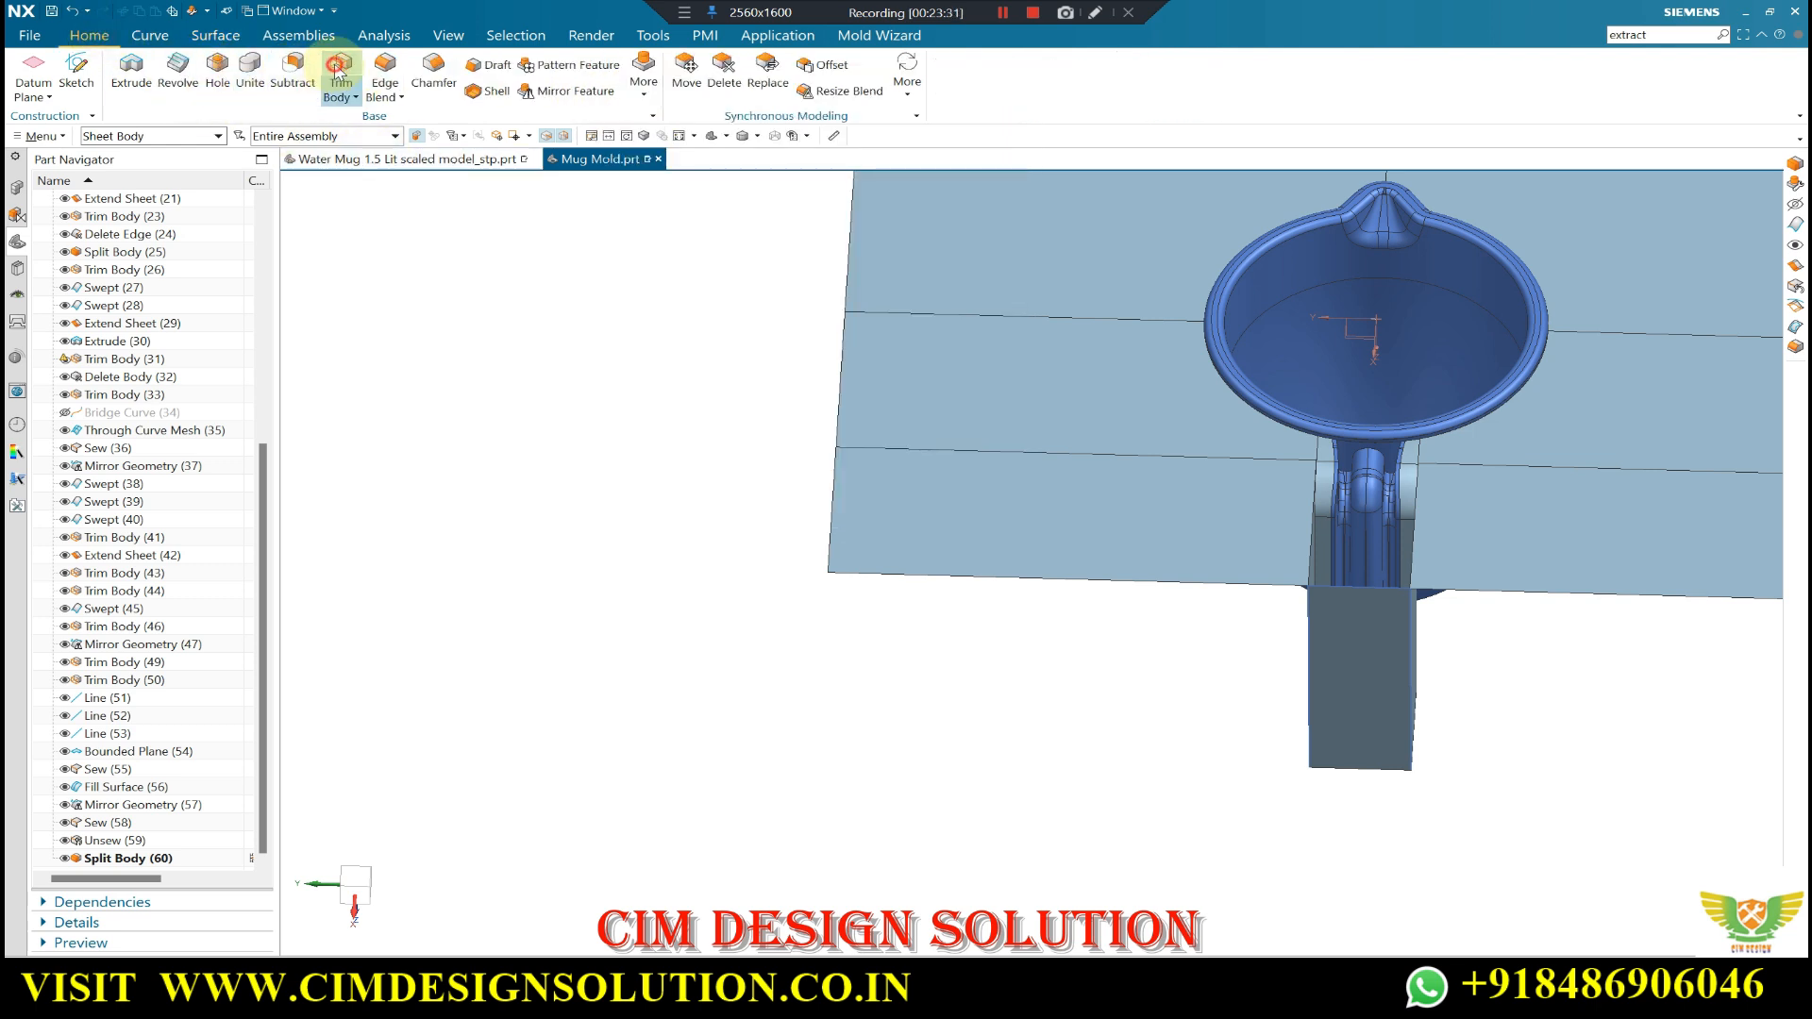
pyautogui.click(337, 71)
pyautogui.click(1431, 310)
pyautogui.scroll(3, 1411, 488)
pyautogui.click(1409, 486)
pyautogui.middleClick(914, 417)
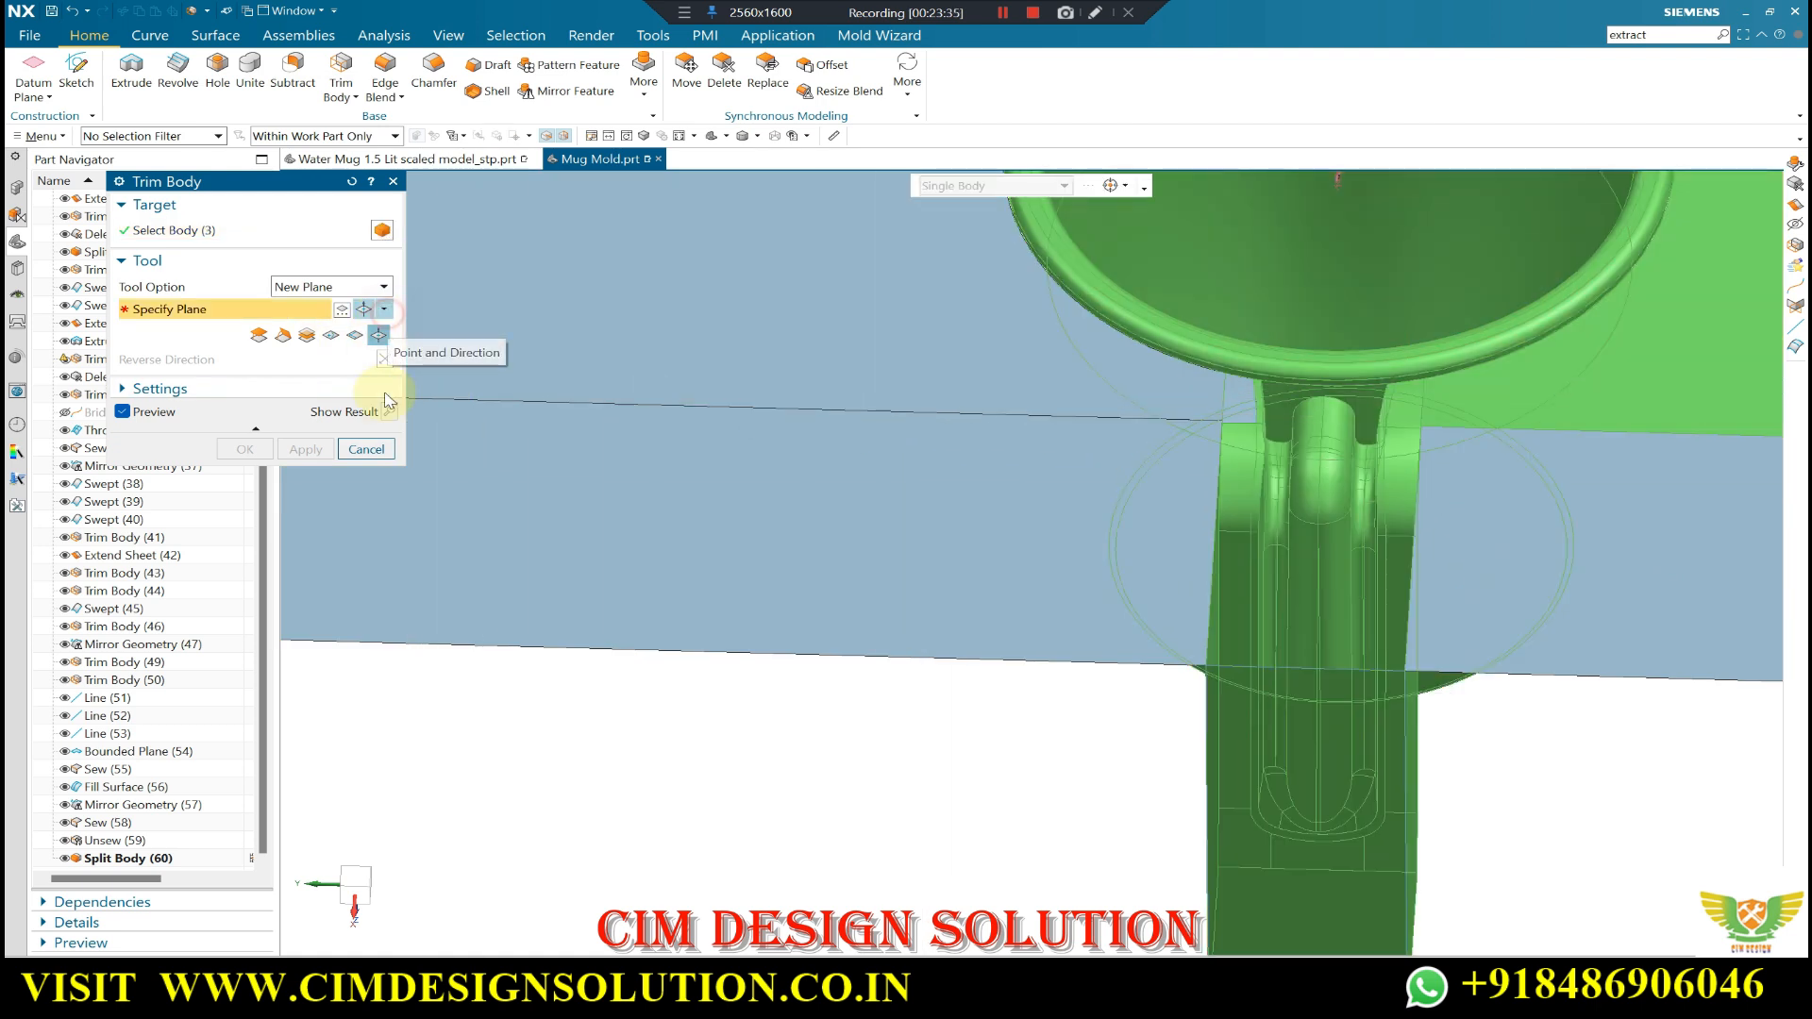
pyautogui.click(383, 309)
pyautogui.click(366, 536)
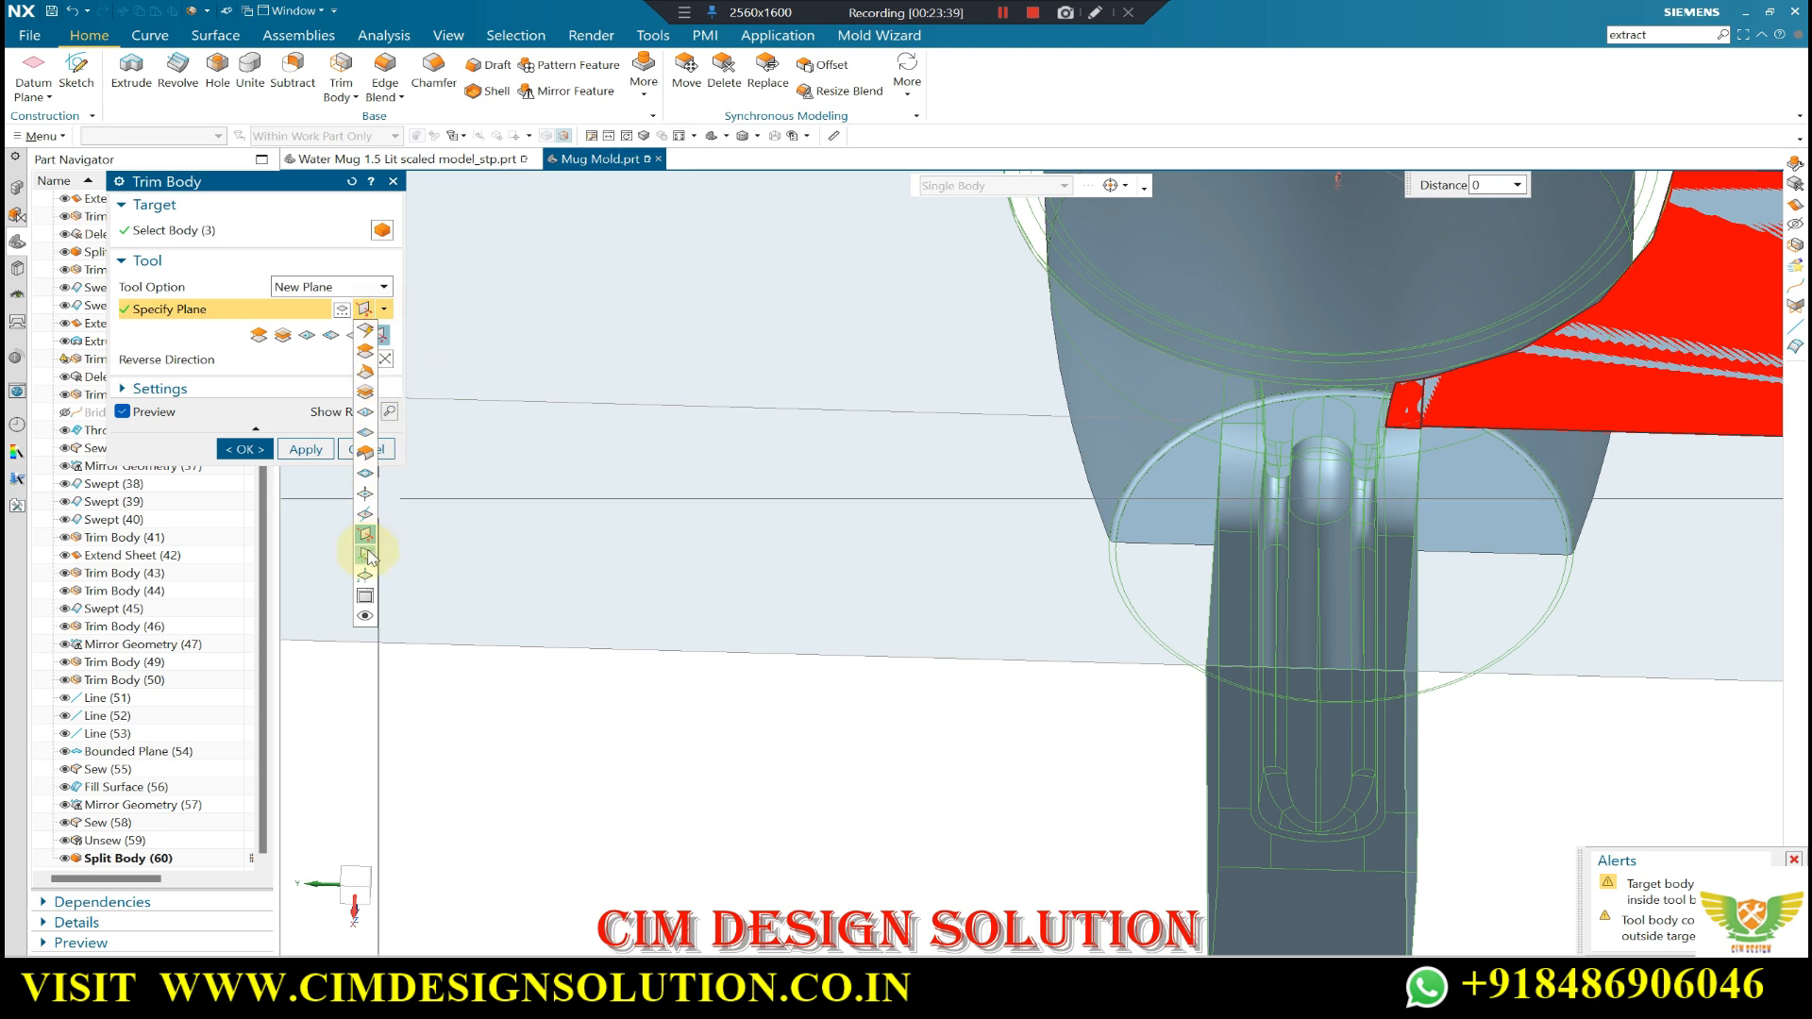
pyautogui.click(364, 553)
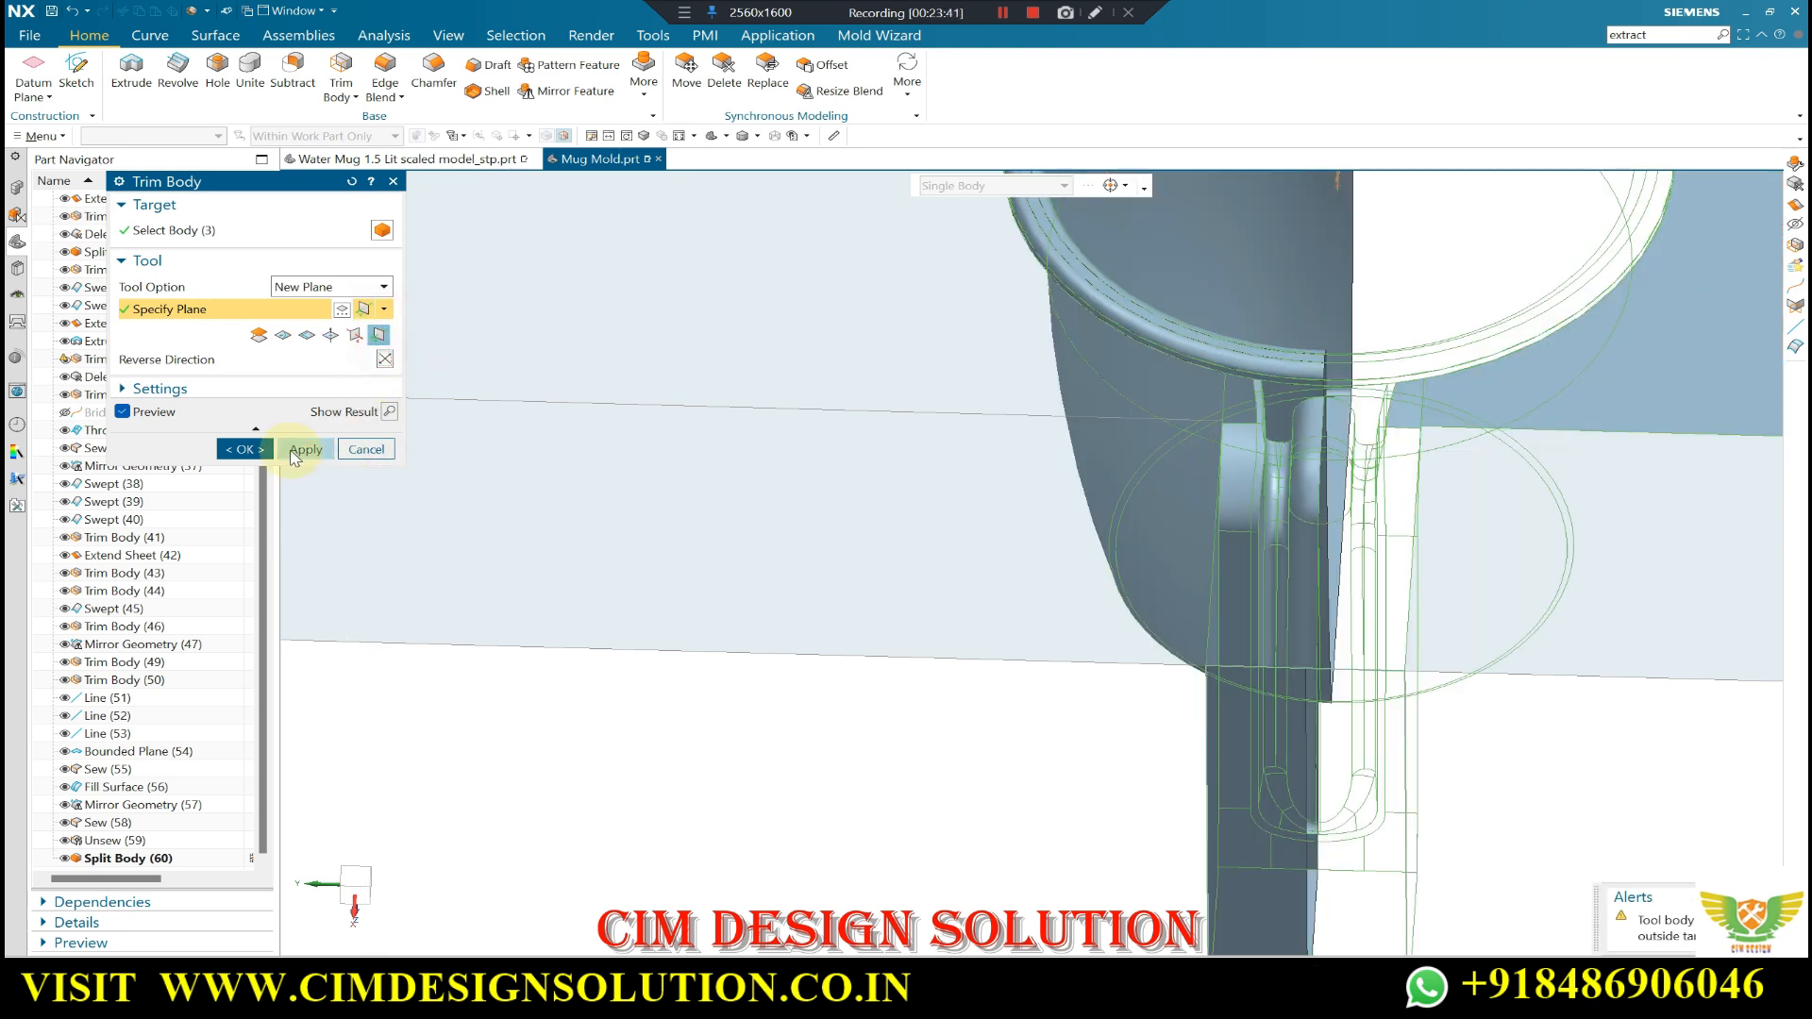
pyautogui.click(265, 450)
pyautogui.scroll(-5, 752, 421)
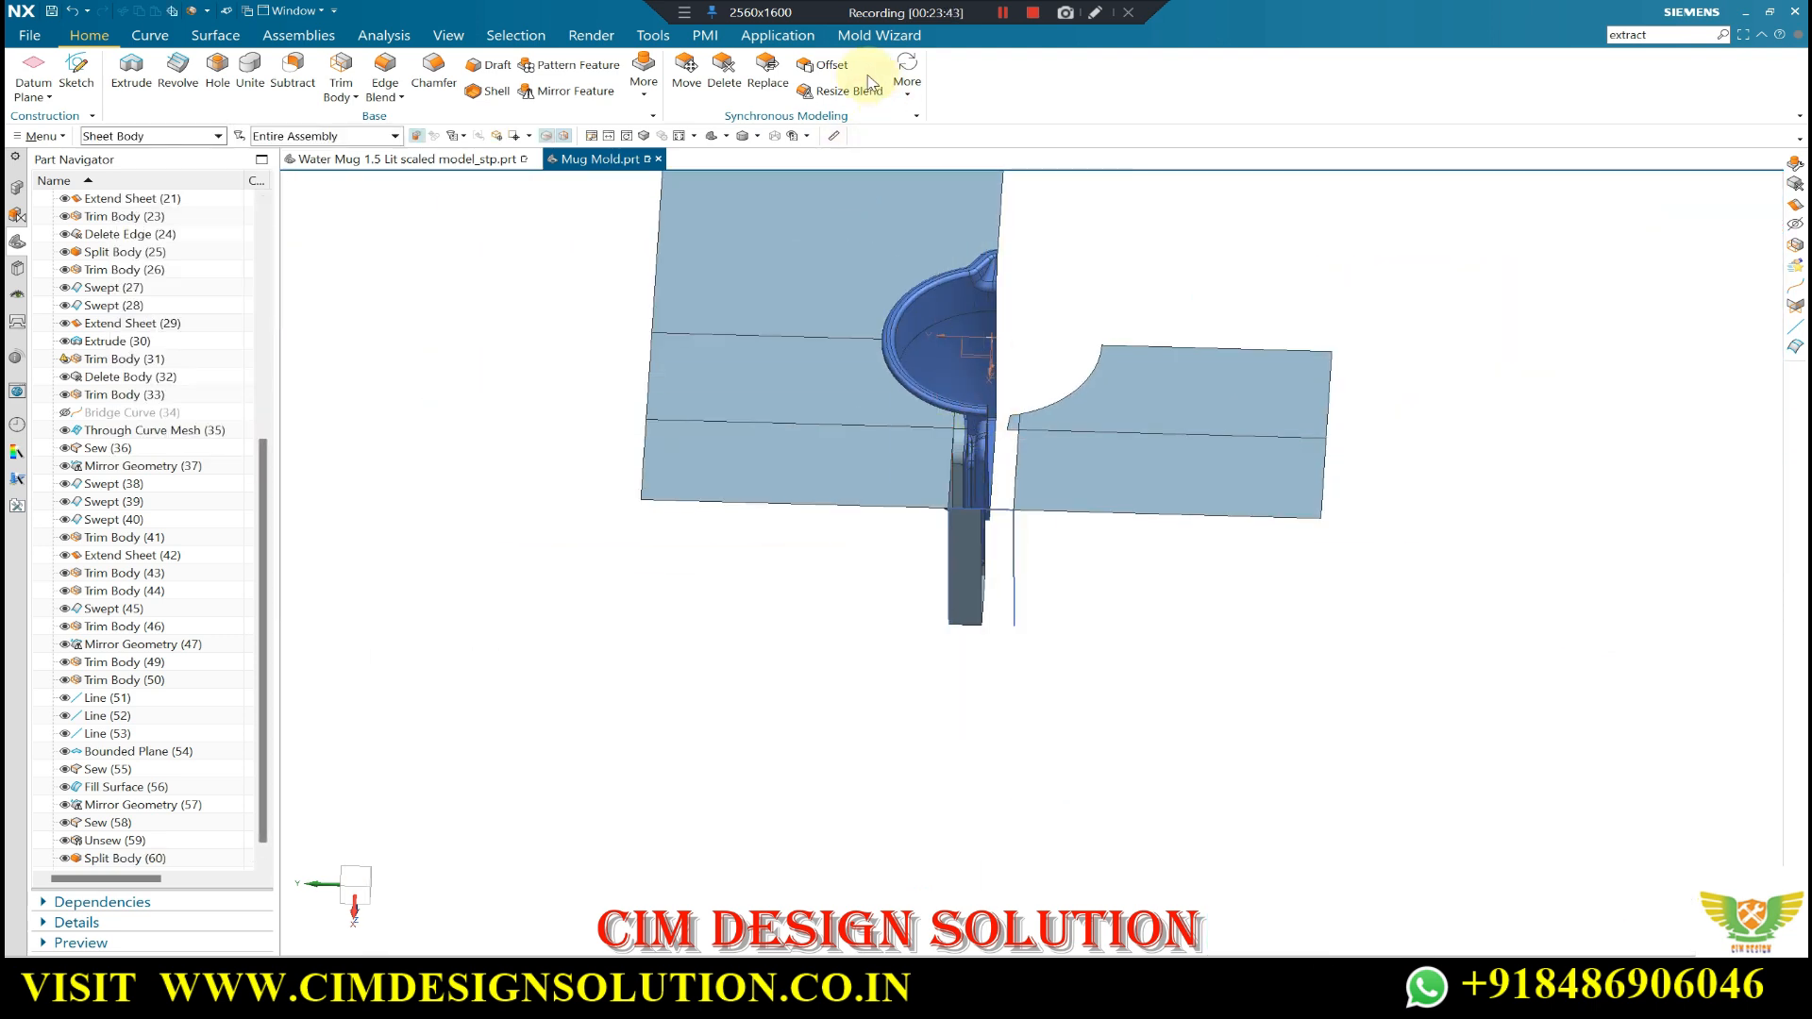
# - Move the three construction lines around the handle's end block to layer 10
pyautogui.hotkey('ctrl', 'b')
pyautogui.click(118, 139)
pyautogui.click(126, 189)
pyautogui.moveTo(1346, 285); pyautogui.dragTo(869, 743)
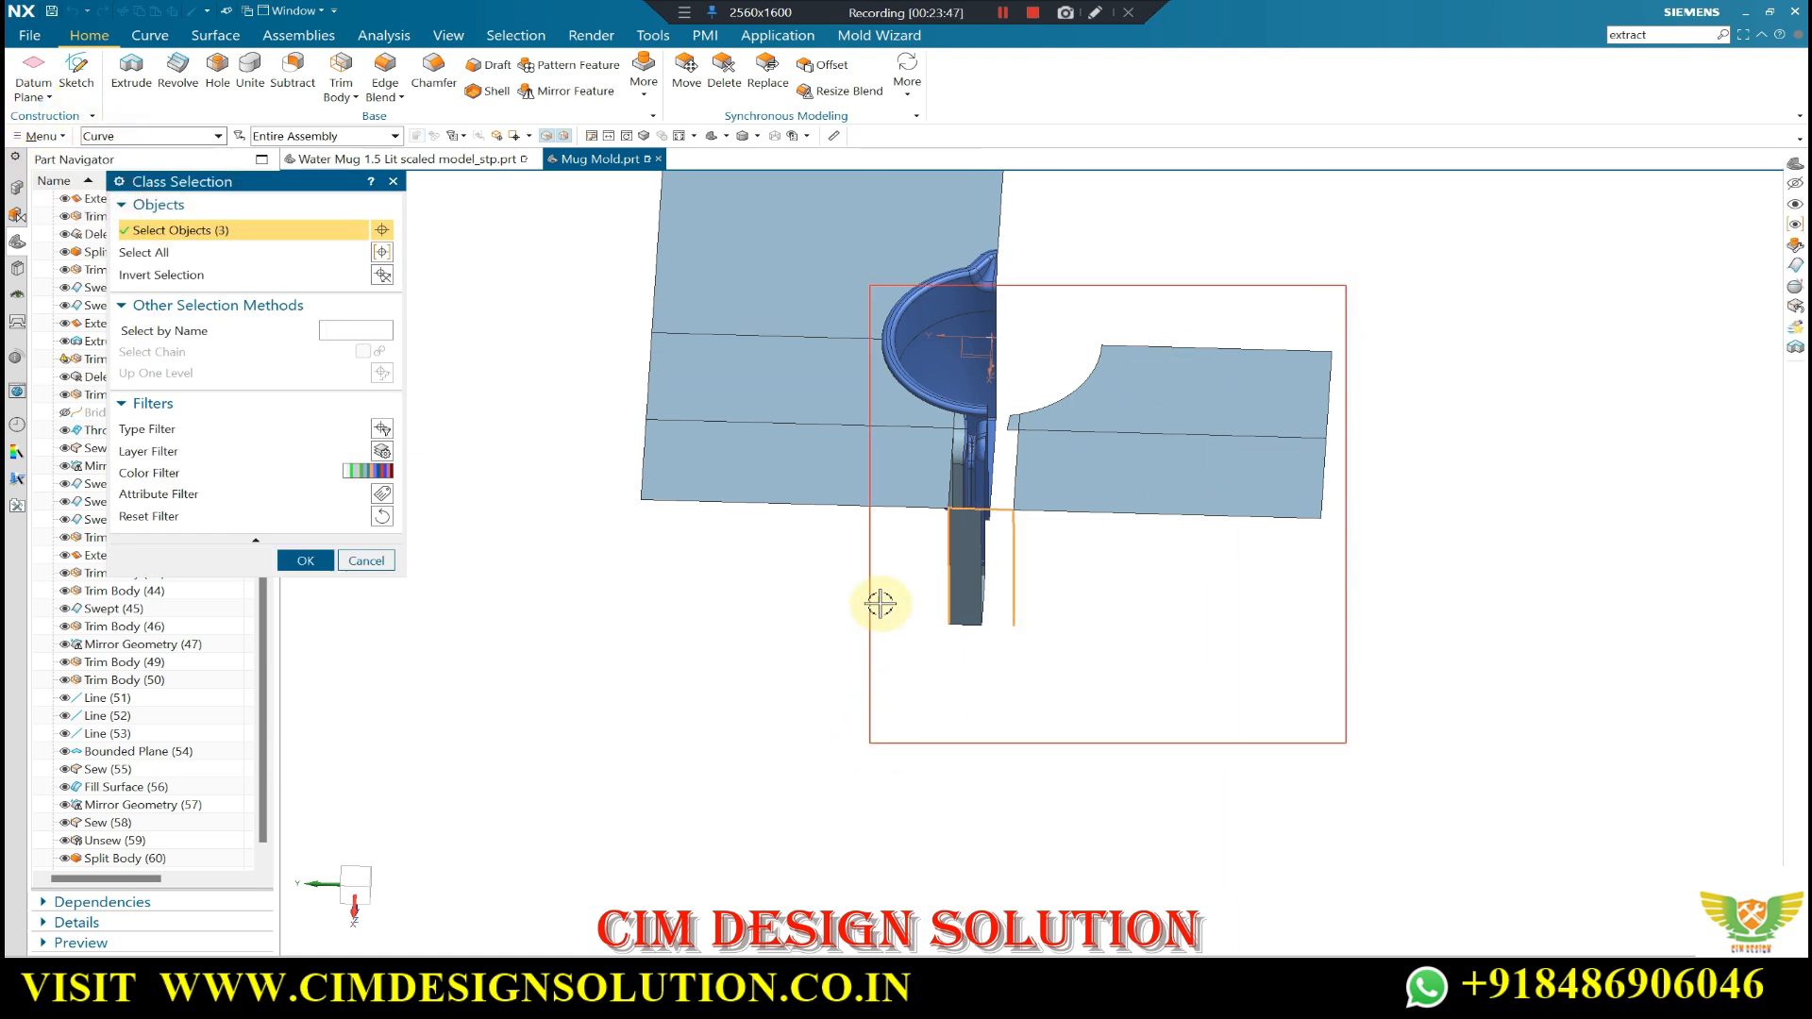
pyautogui.scroll(-1, 487, 468)
pyautogui.middleClick(485, 468)
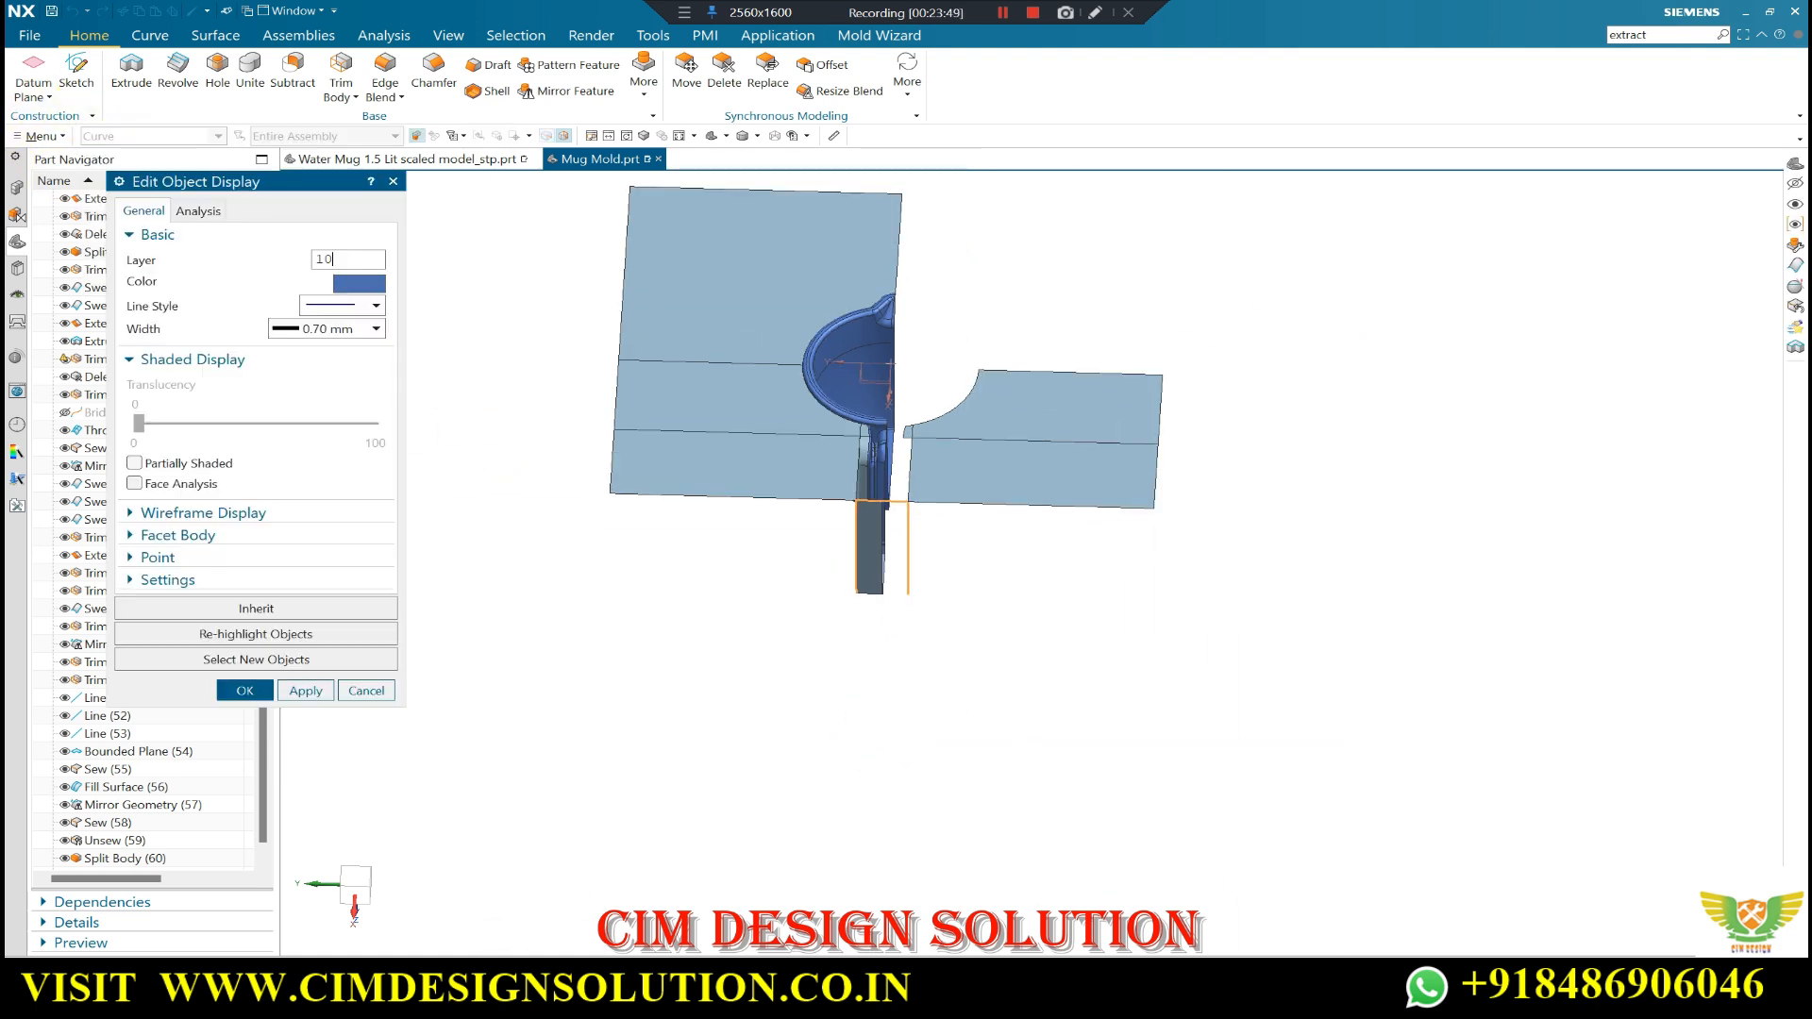
pyautogui.middleClick(454, 349)
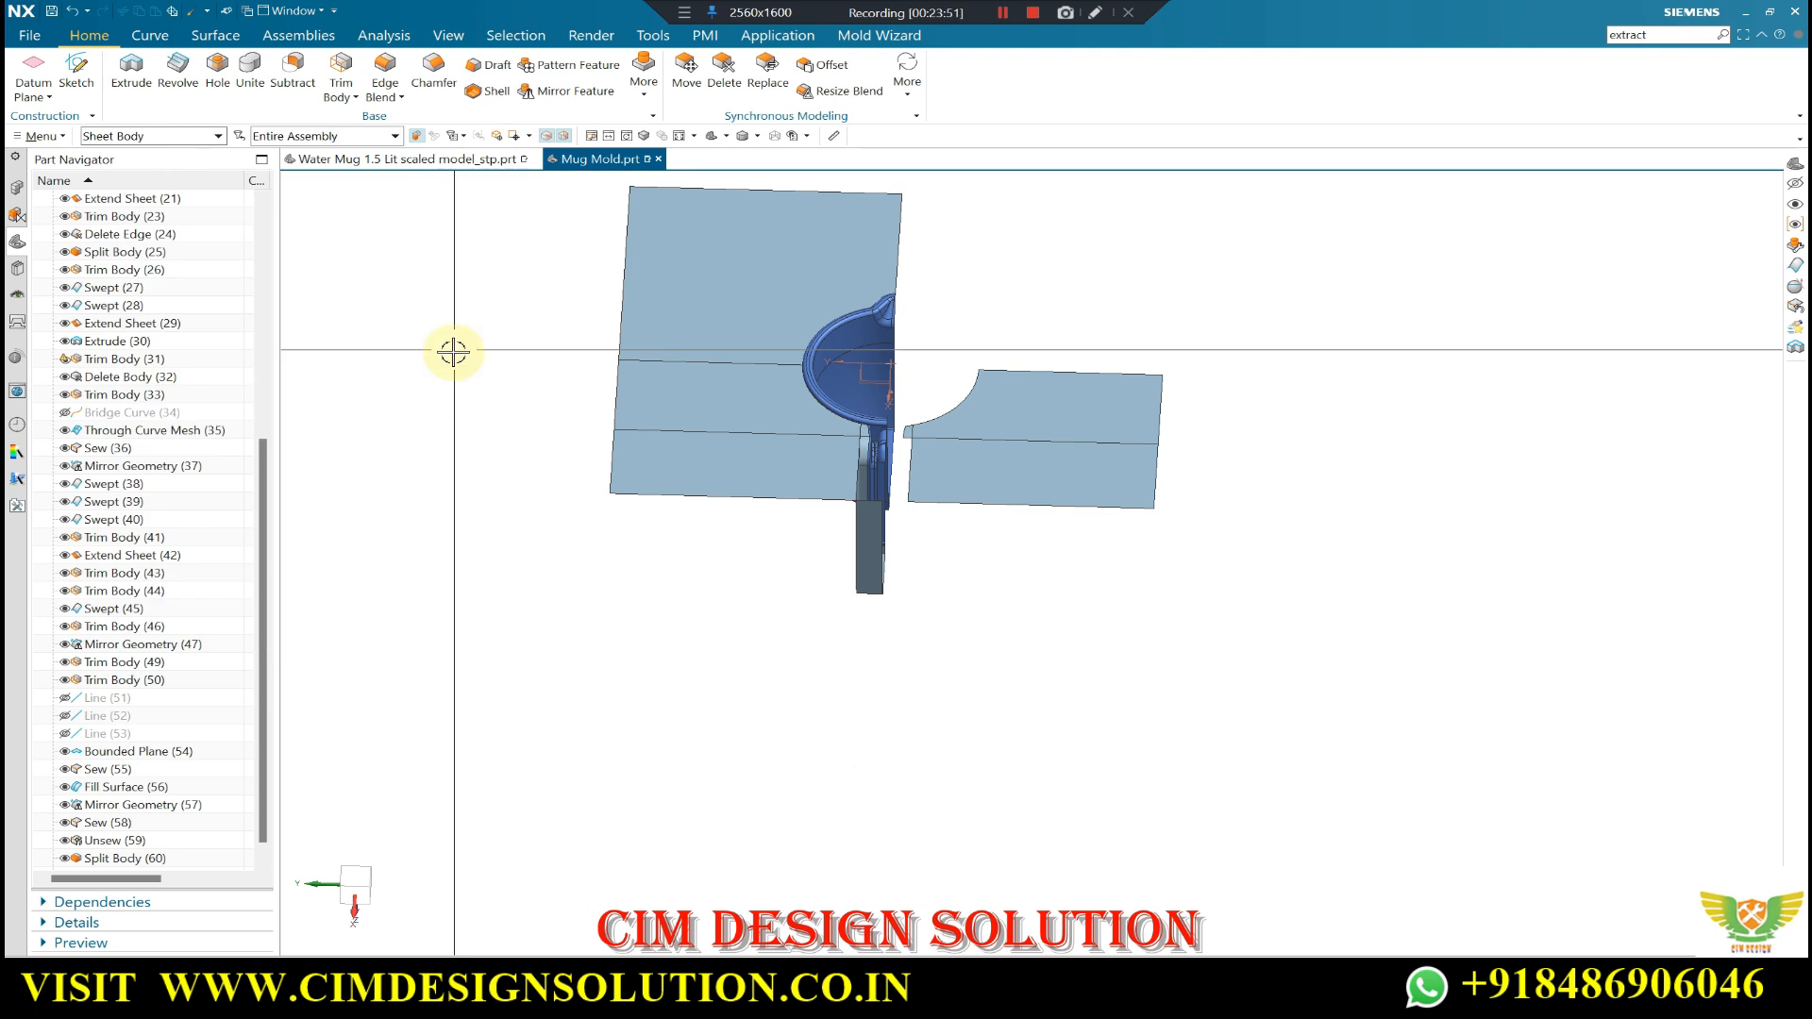
# - Delete the leftover flat parting sheet on the trimmed-away side of the mug with Delete Body
pyautogui.click(644, 91)
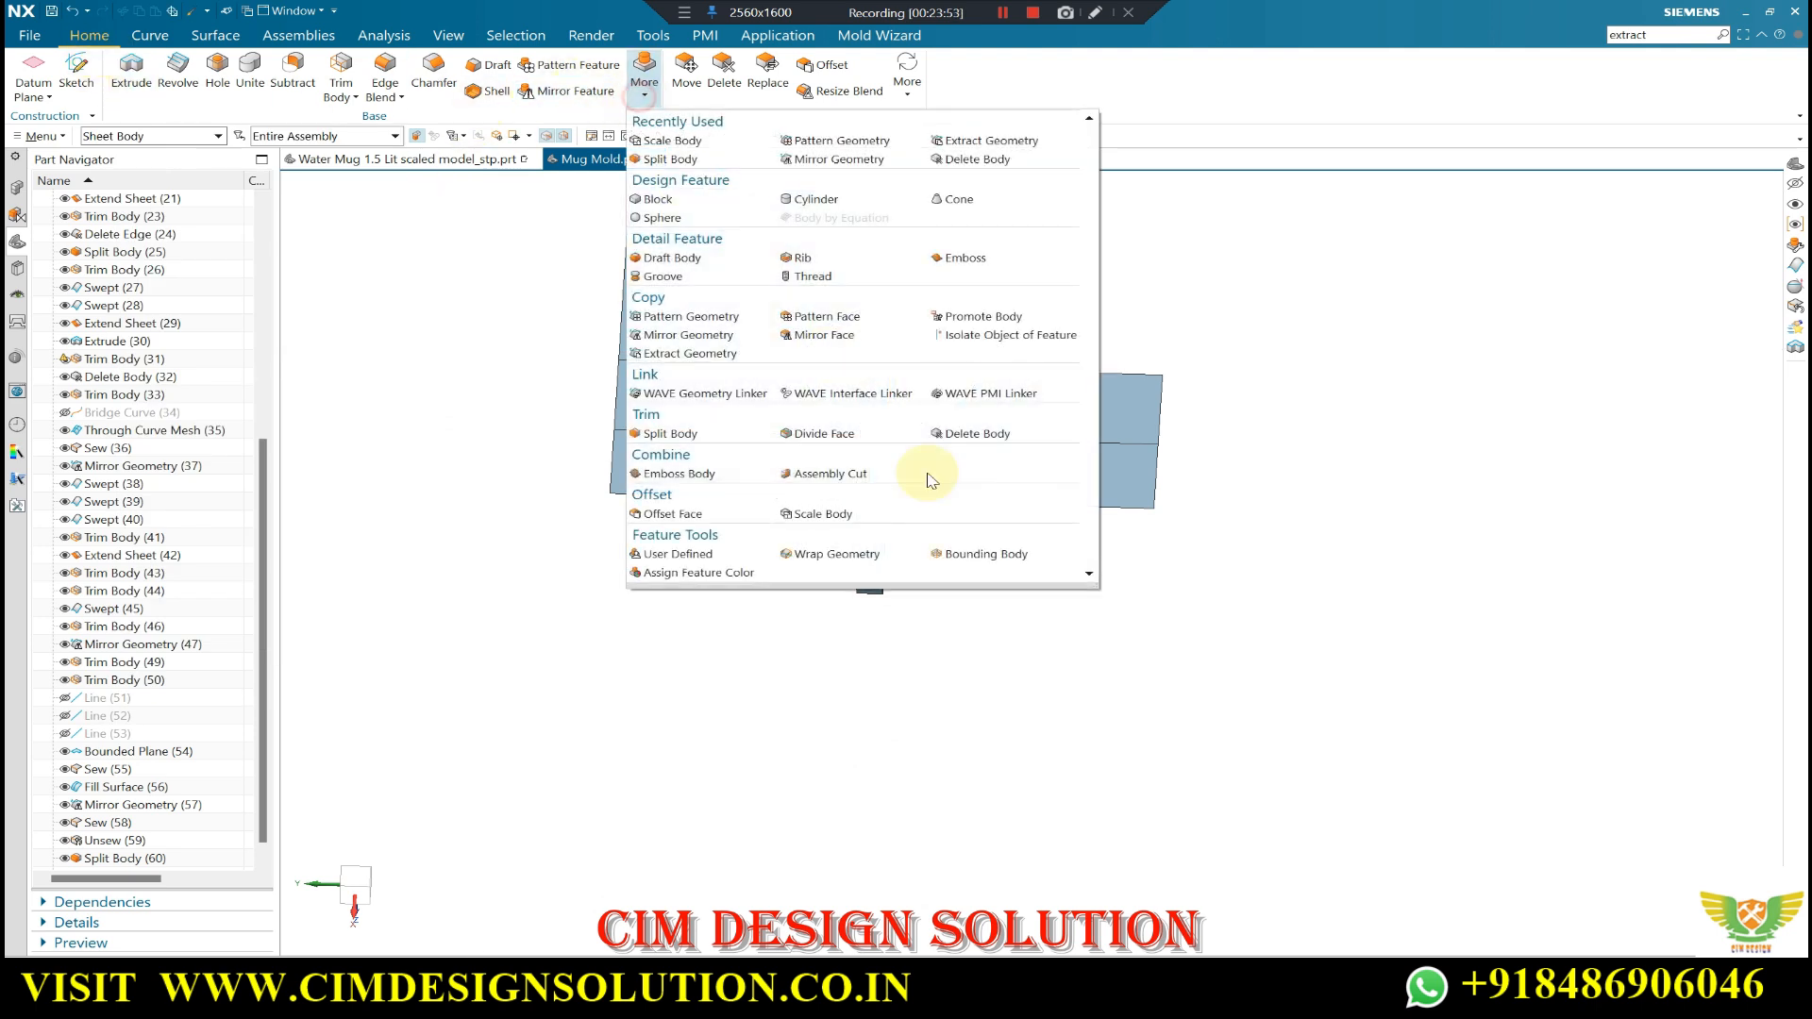
pyautogui.click(978, 436)
pyautogui.click(1003, 473)
pyautogui.middleClick(858, 445)
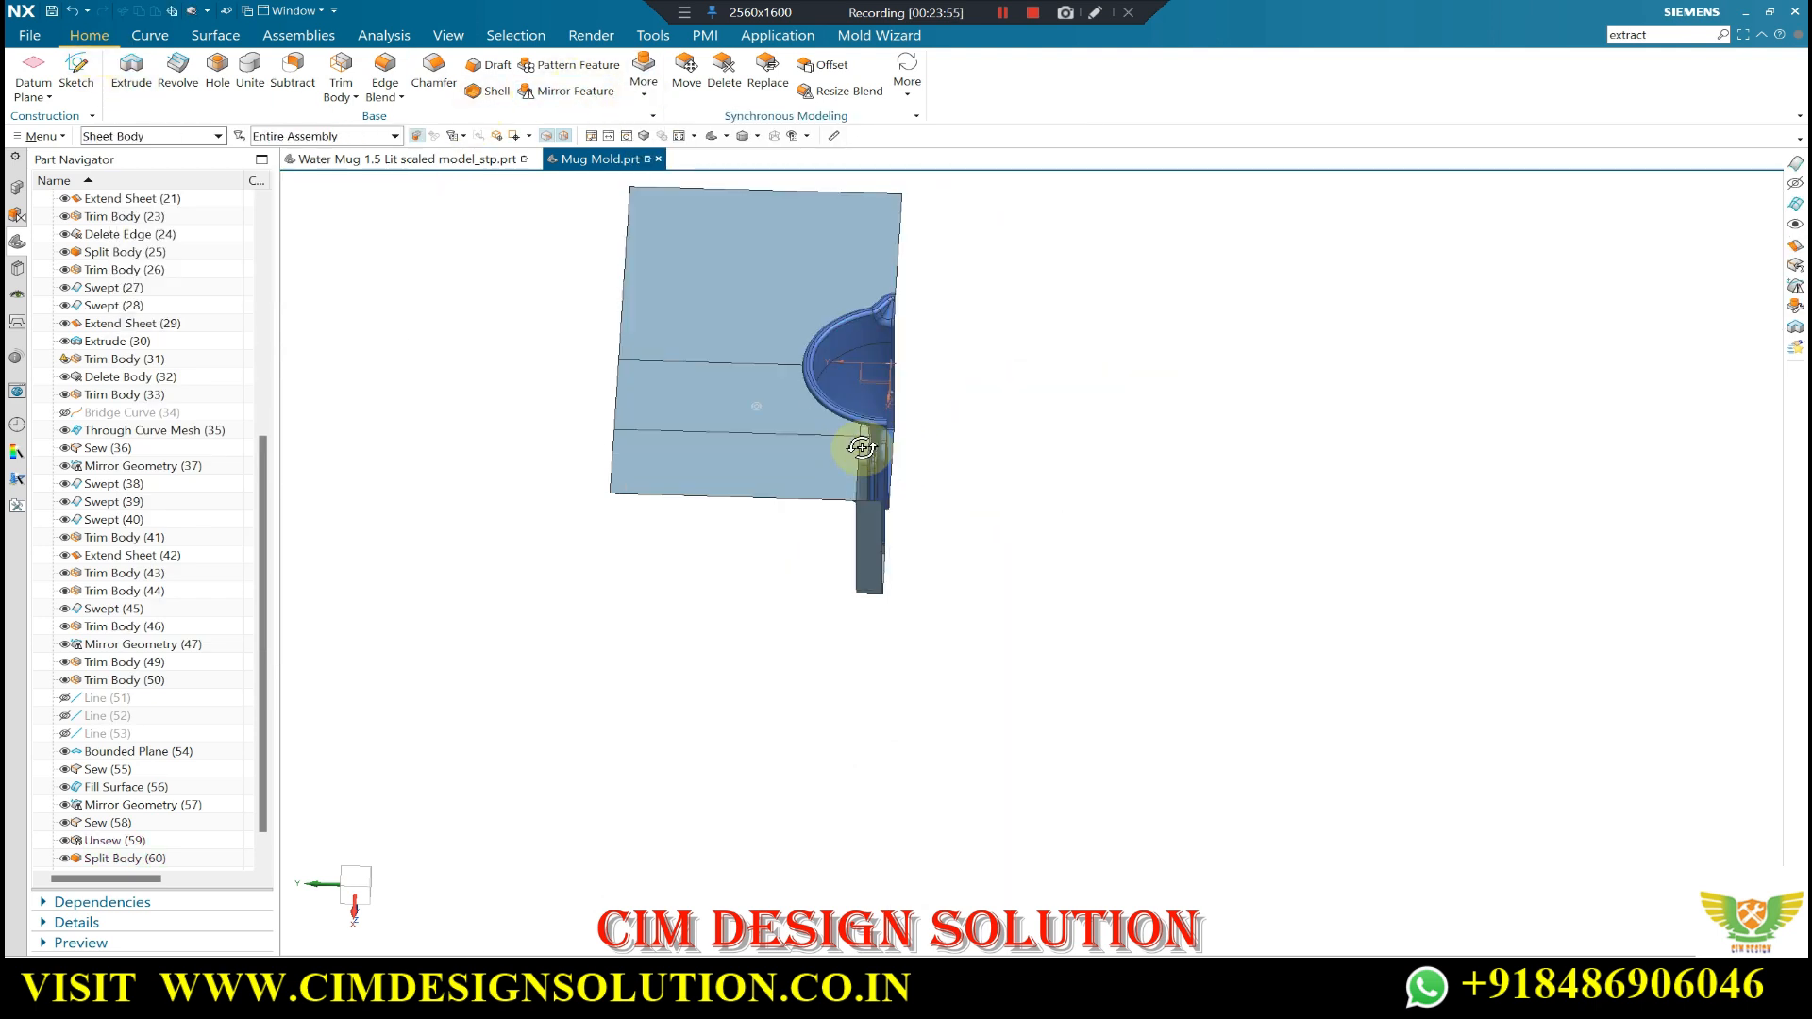
pyautogui.scroll(5, 802, 482)
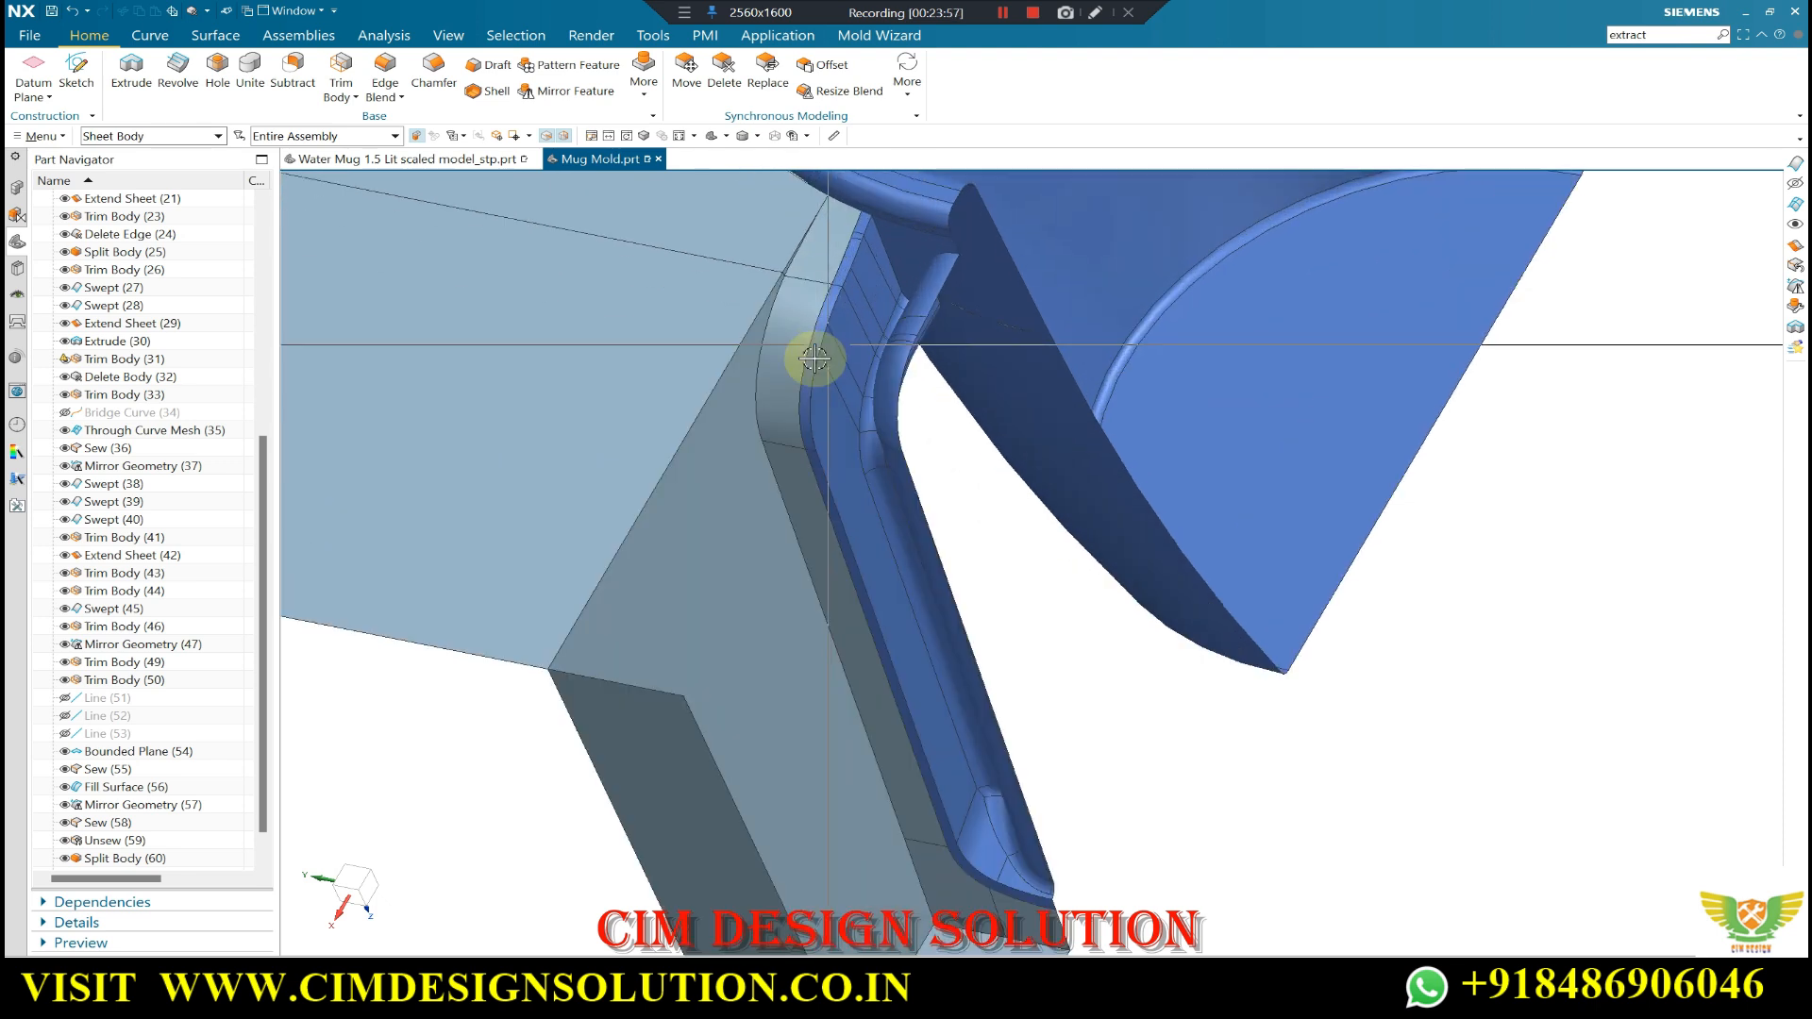
pyautogui.scroll(3, 864, 307)
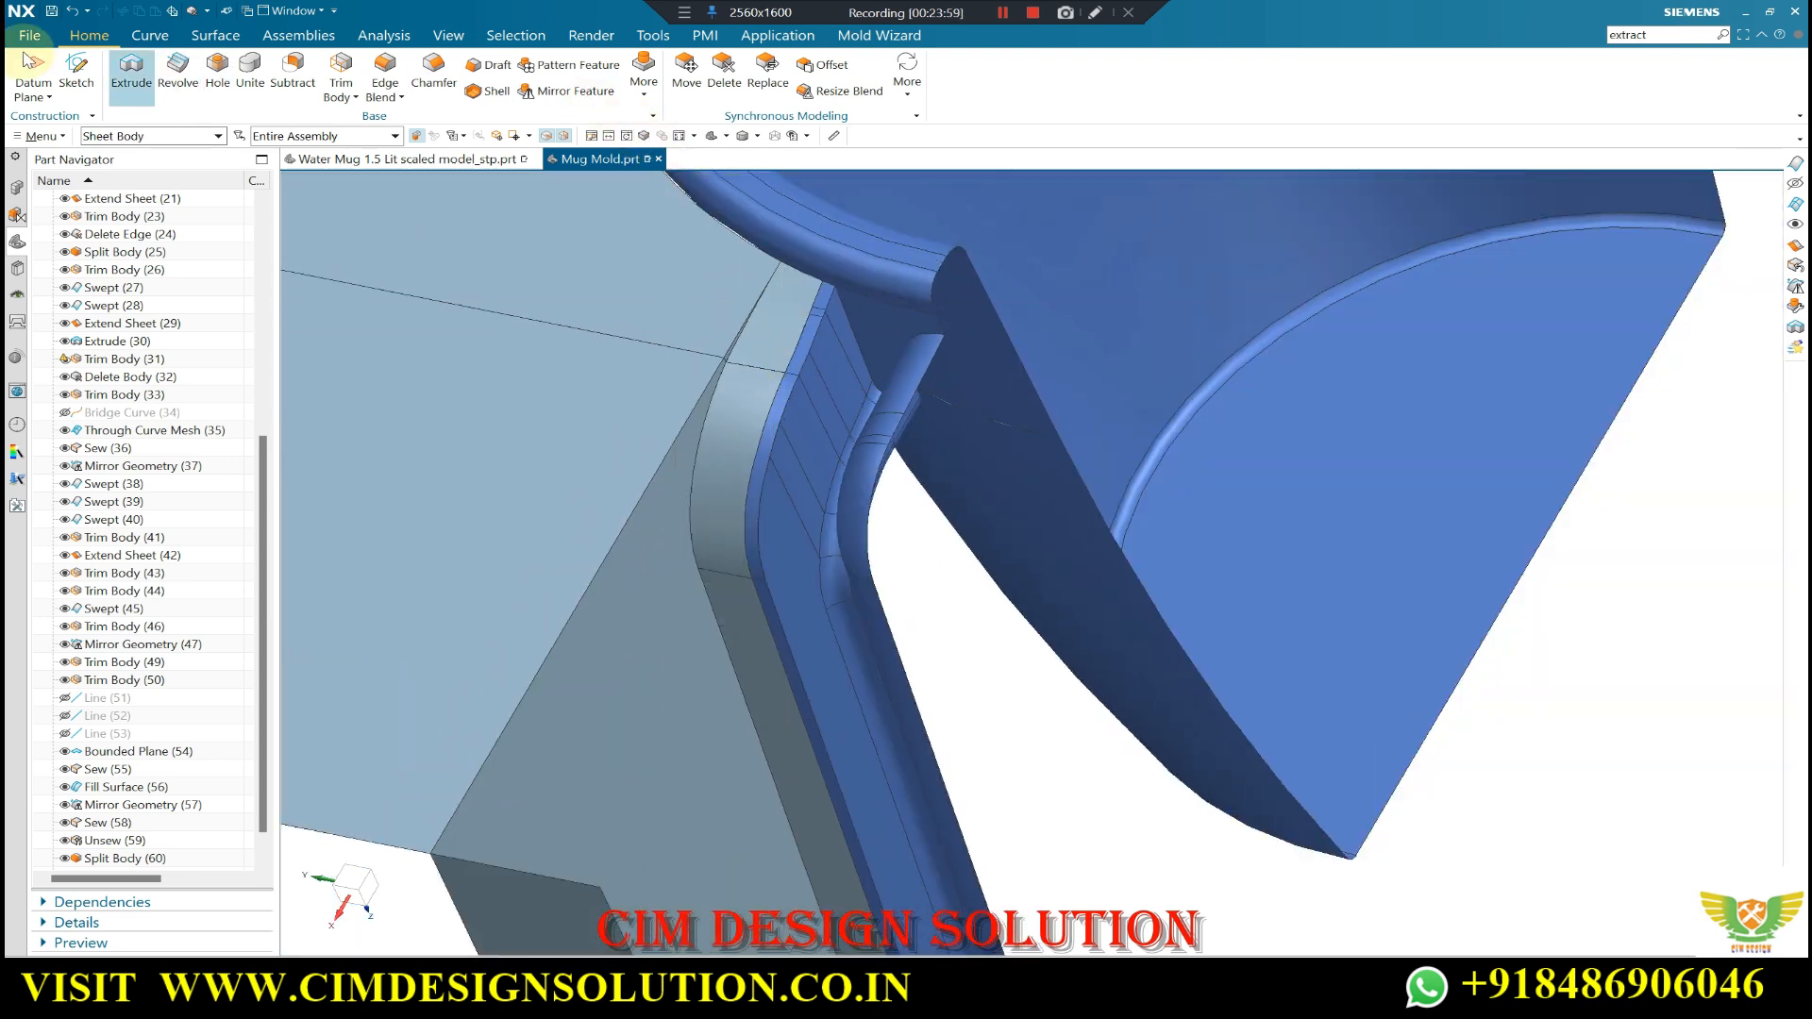
pyautogui.click(644, 76)
pyautogui.click(978, 432)
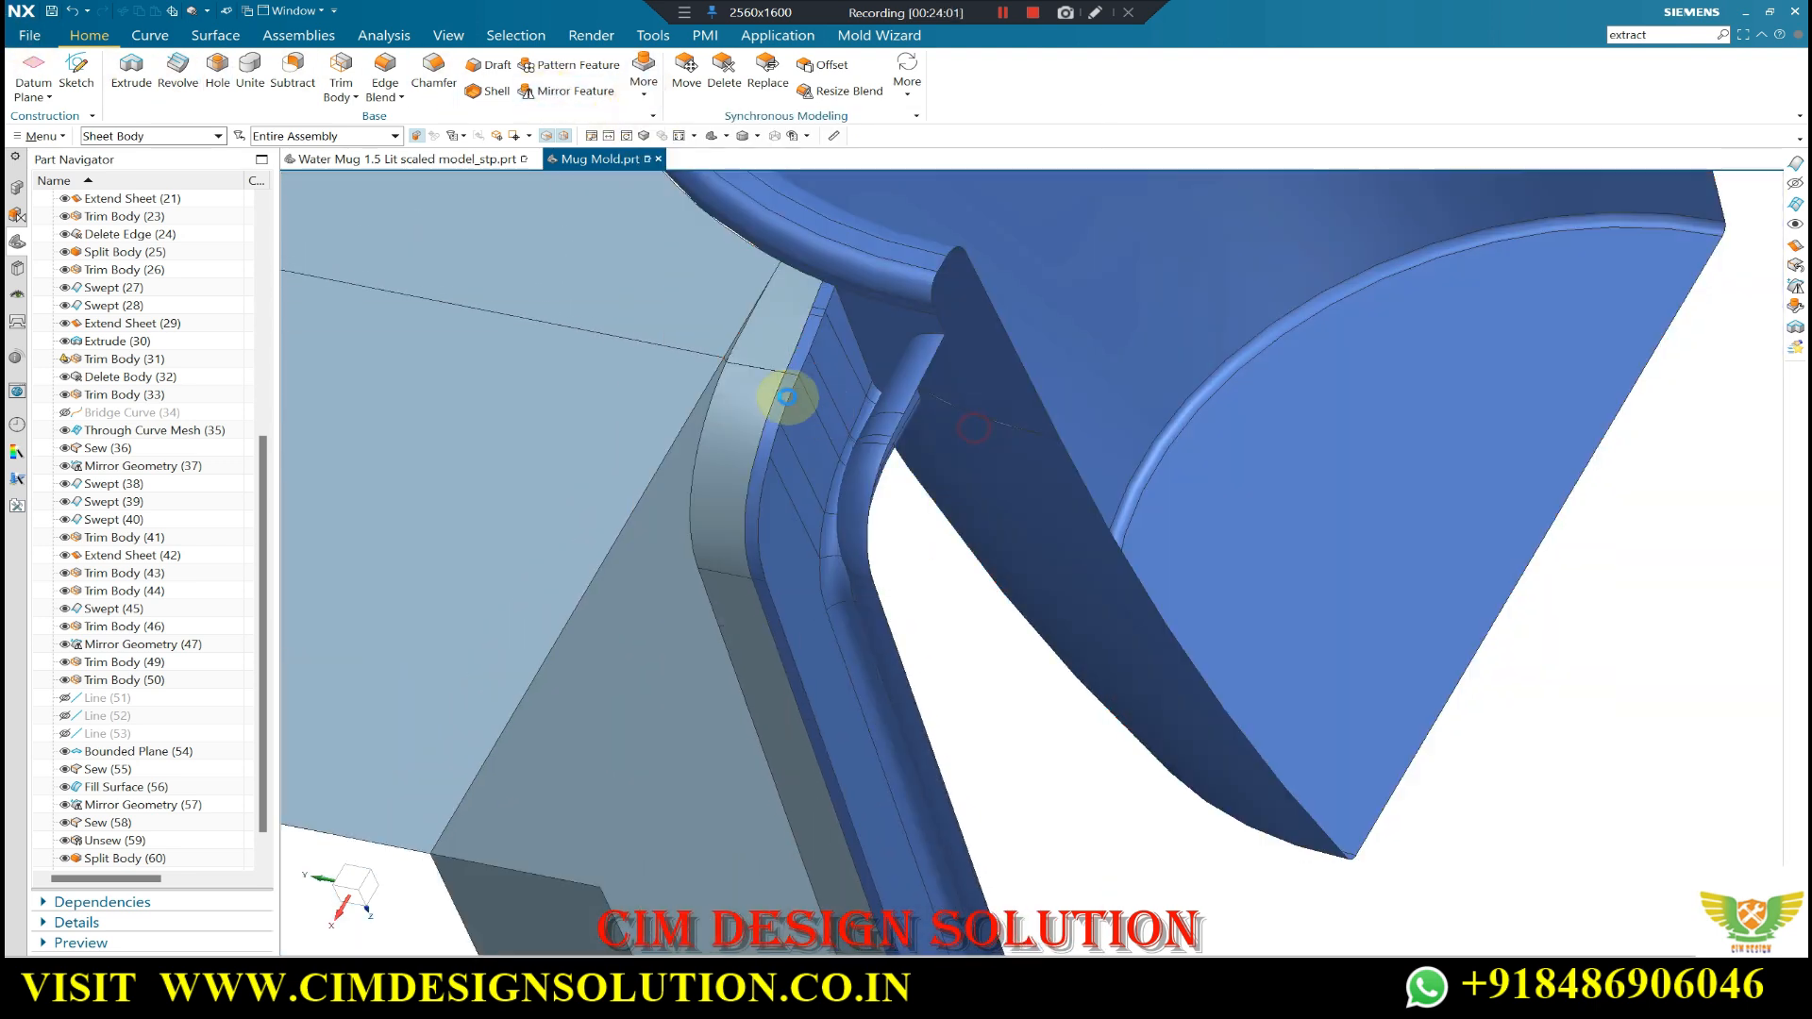
pyautogui.click(766, 351)
pyautogui.middleClick(760, 351)
pyautogui.click(644, 76)
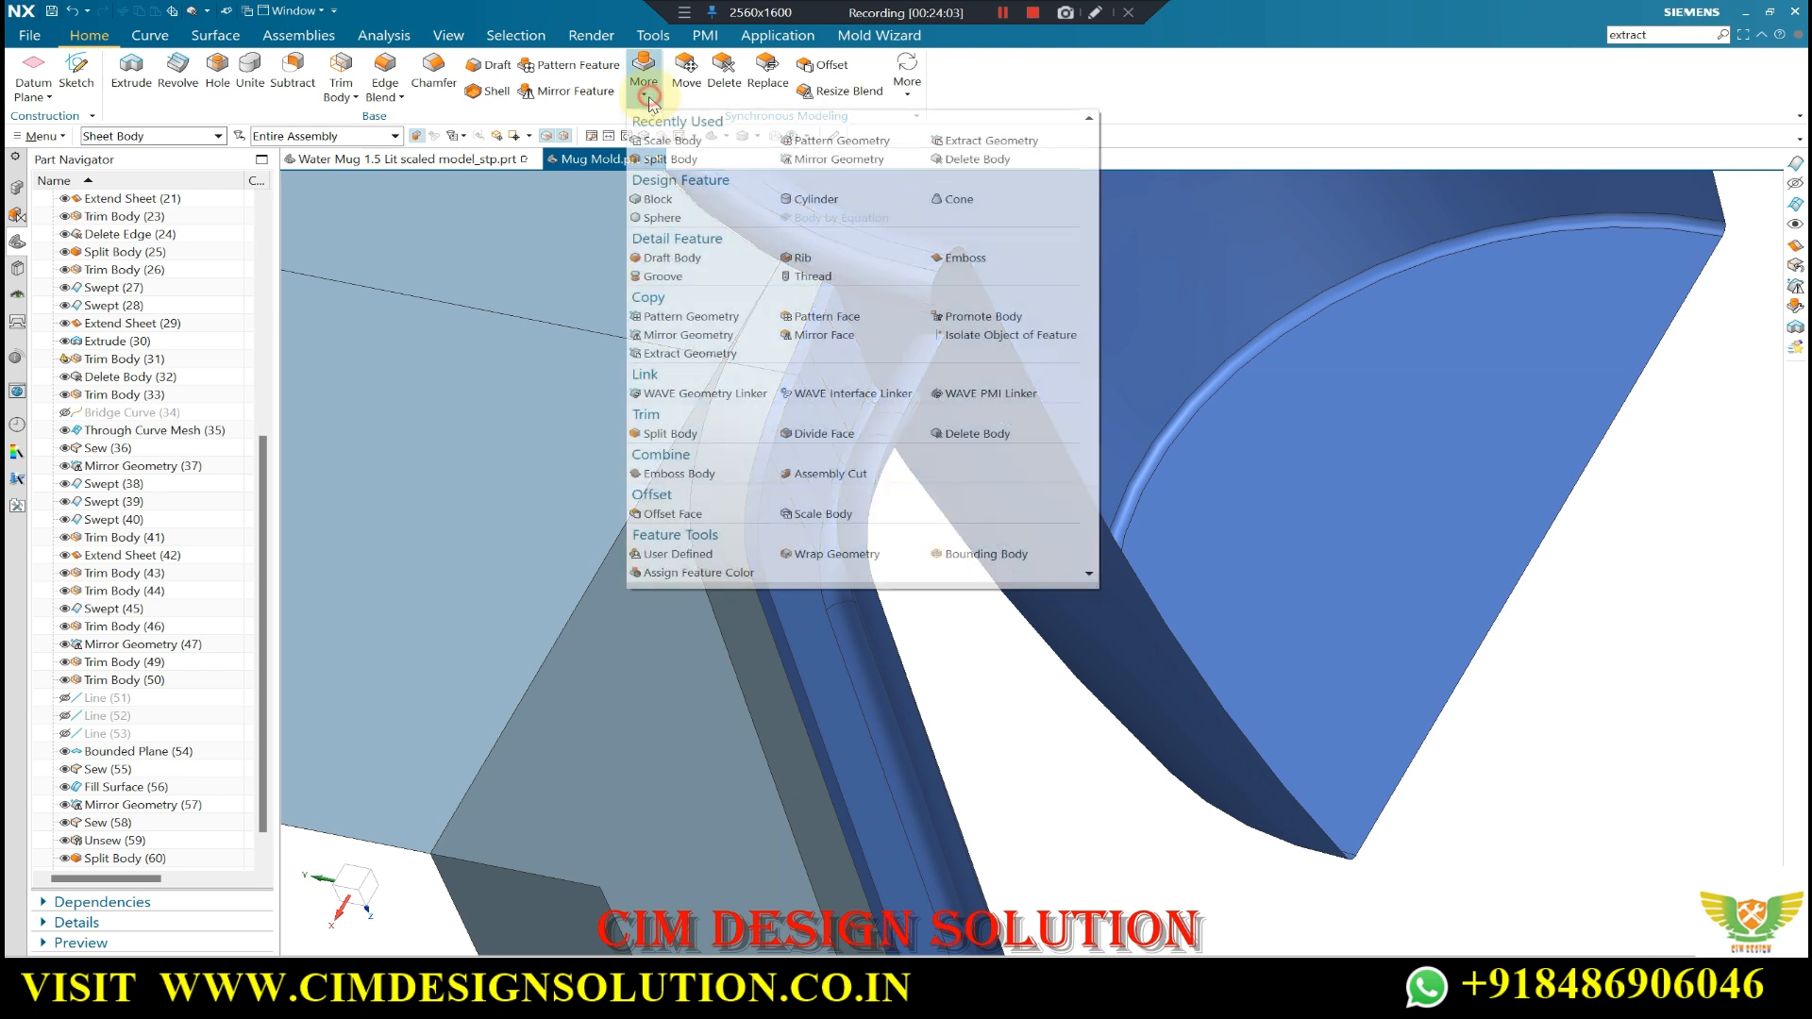
# - Try to unsew a parting face beside the handle opening as a separate body
pyautogui.click(211, 38)
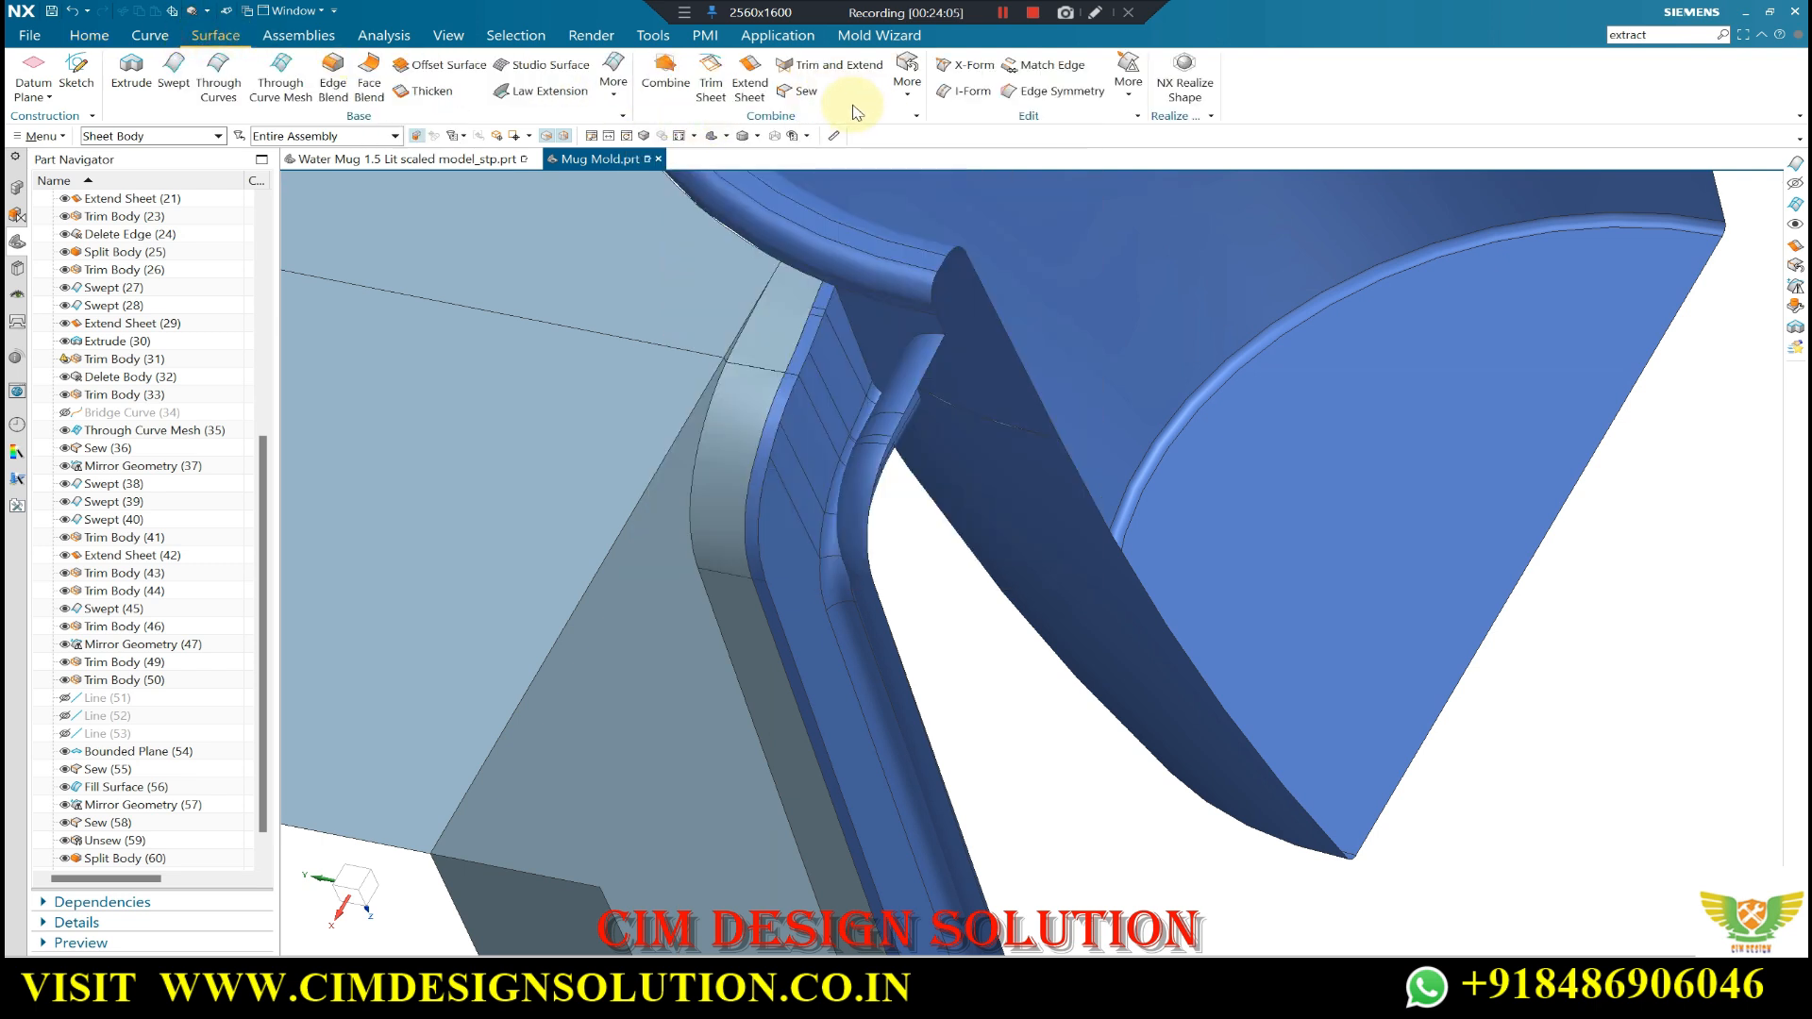
pyautogui.click(917, 96)
pyautogui.click(908, 289)
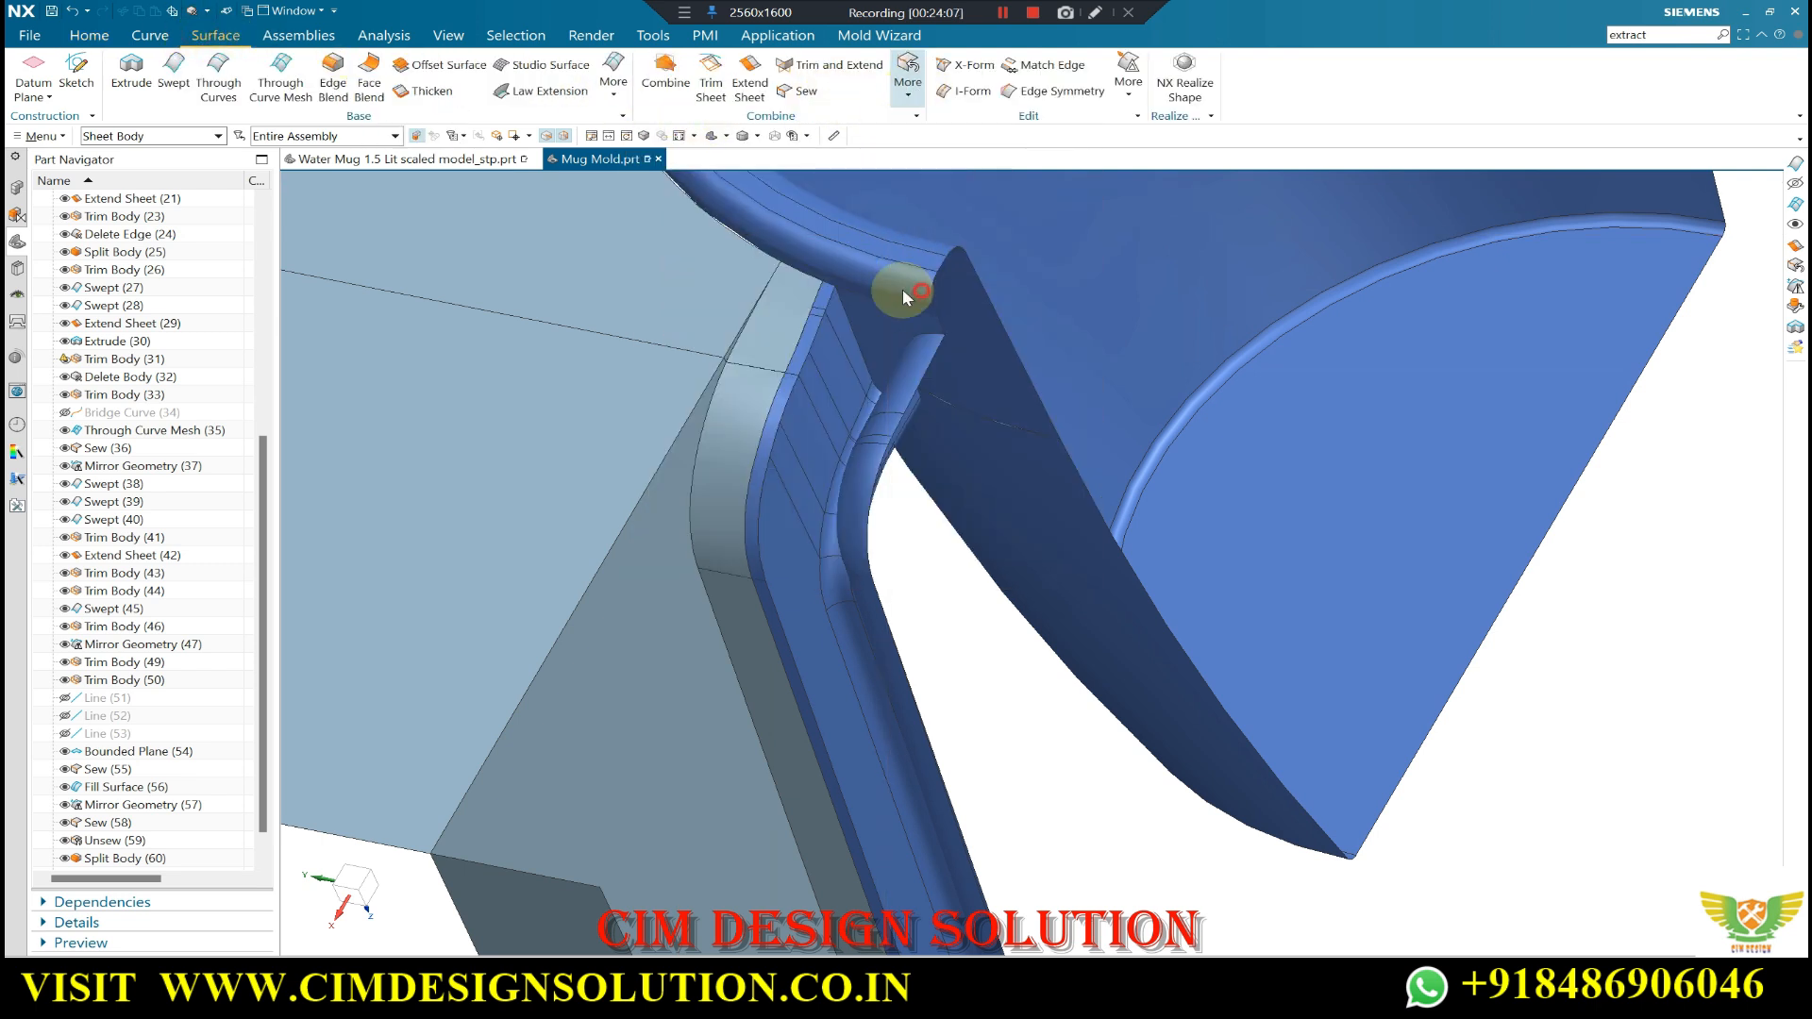
pyautogui.scroll(3, 701, 356)
pyautogui.click(738, 357)
pyautogui.click(321, 378)
pyautogui.scroll(-2, 668, 490)
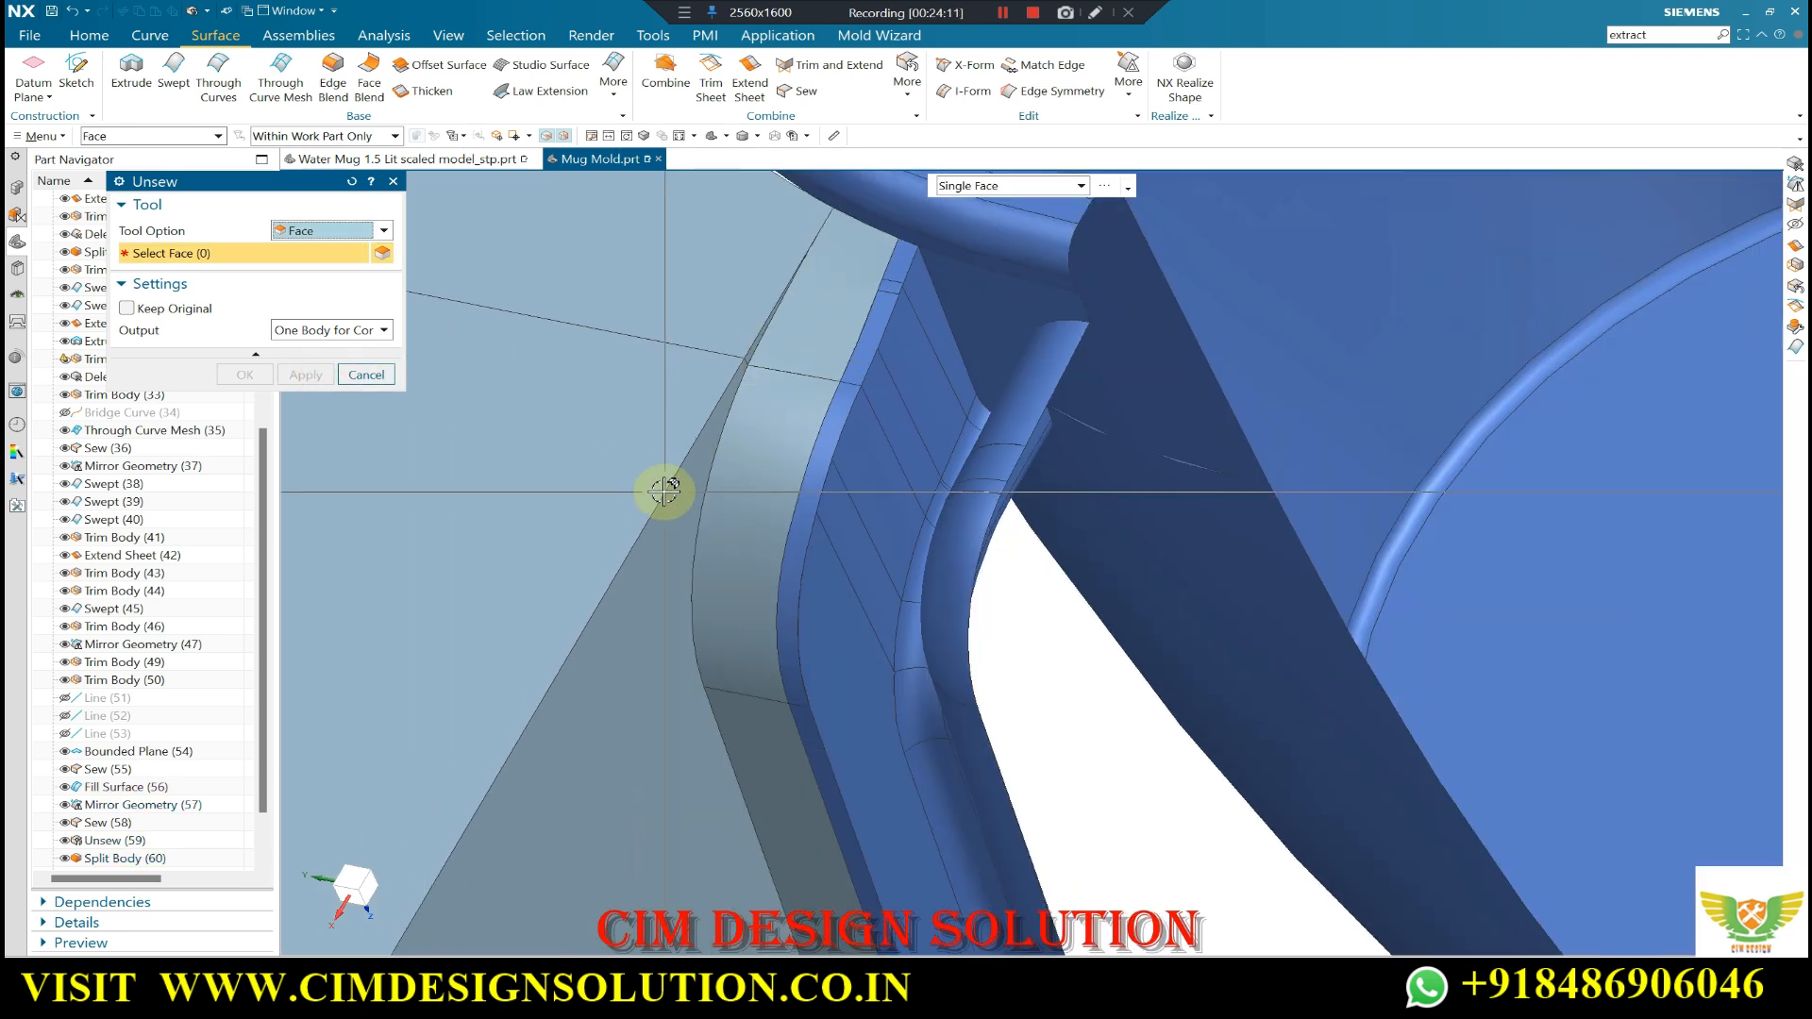
pyautogui.click(661, 492)
pyautogui.middleClick(599, 436)
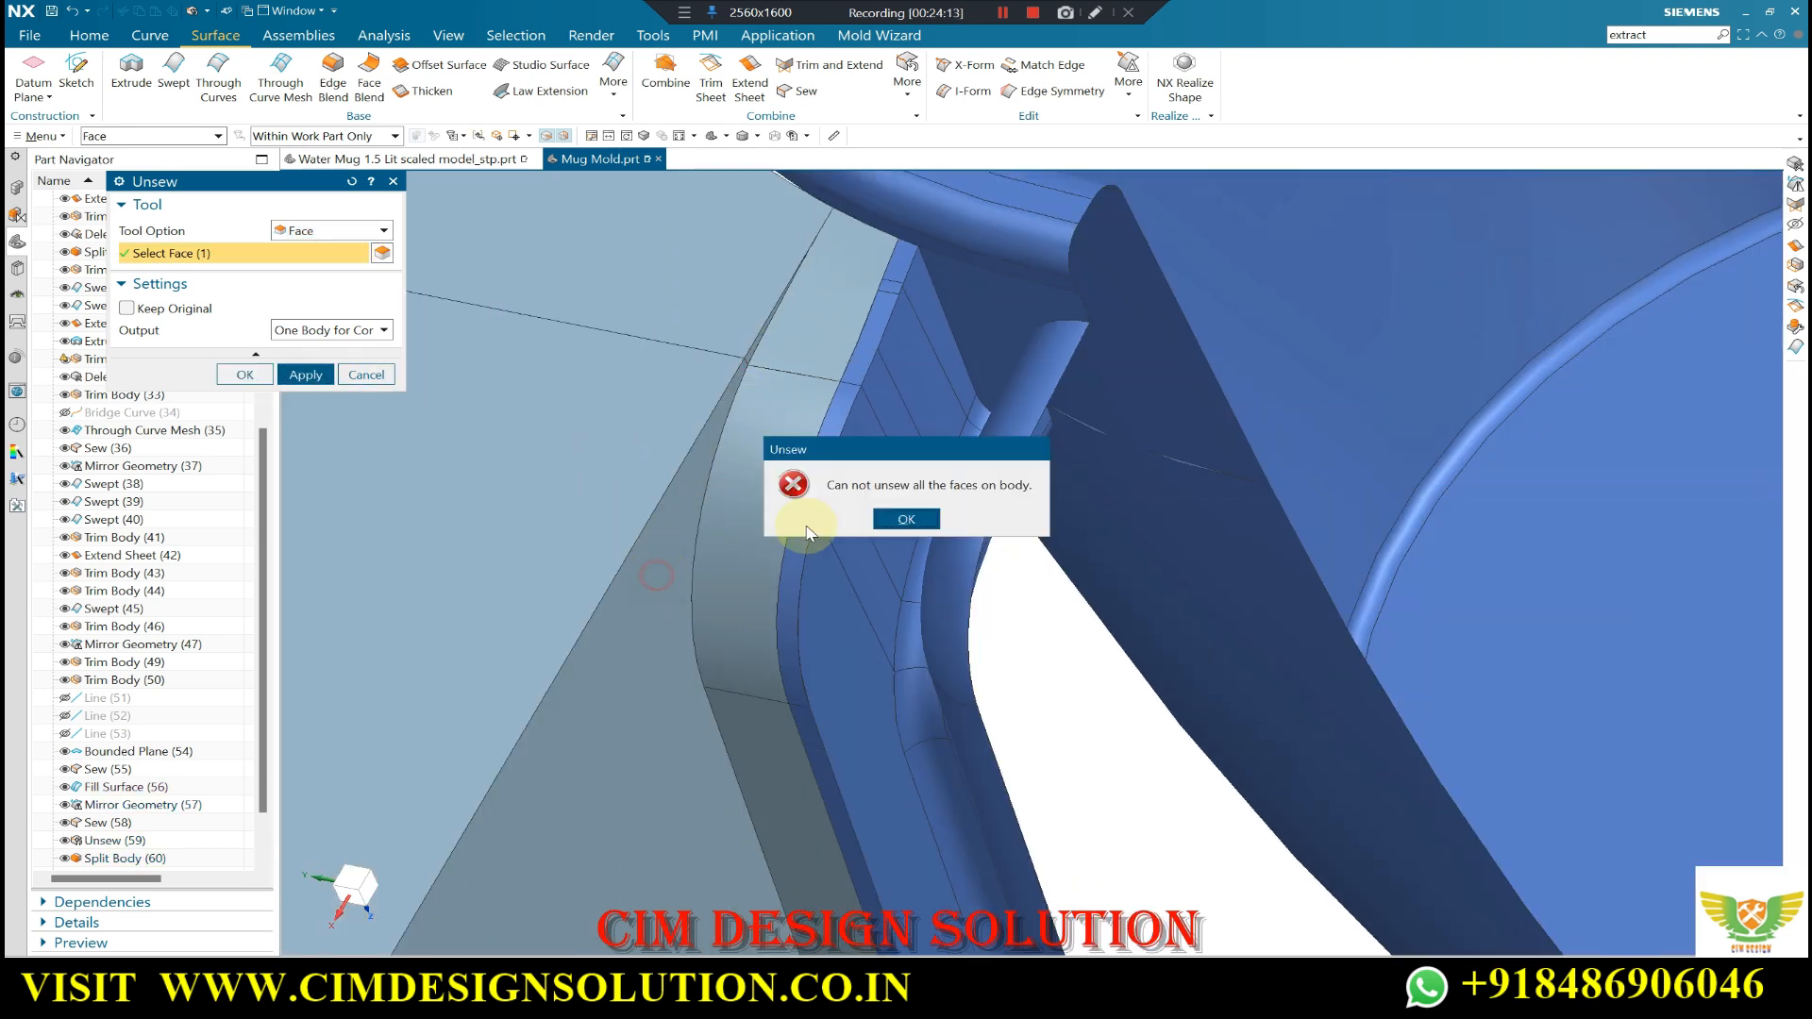
pyautogui.press('Escape')
pyautogui.press('Escape')
# - Delete the split-off flat strip and the adjoining sliver between the handle and the large parting sheet near the rim
pyautogui.click(89, 34)
pyautogui.click(645, 76)
pyautogui.click(979, 434)
pyautogui.click(761, 342)
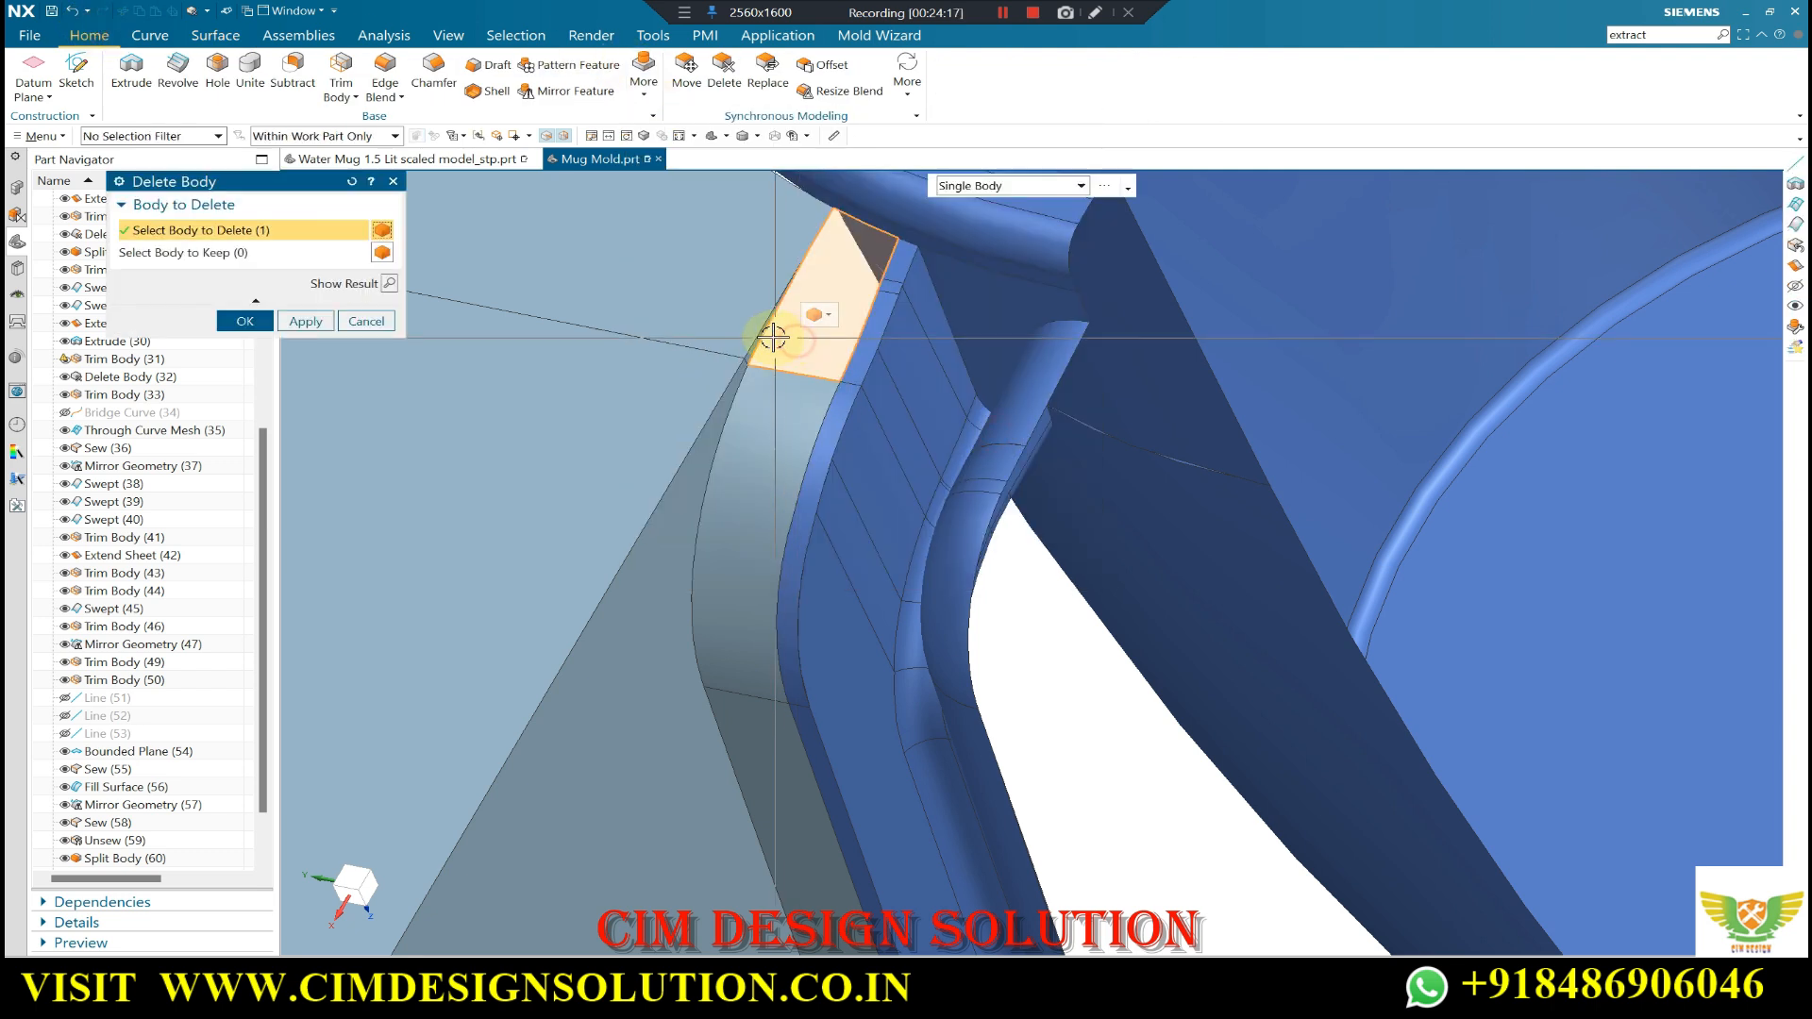
pyautogui.scroll(3, 741, 351)
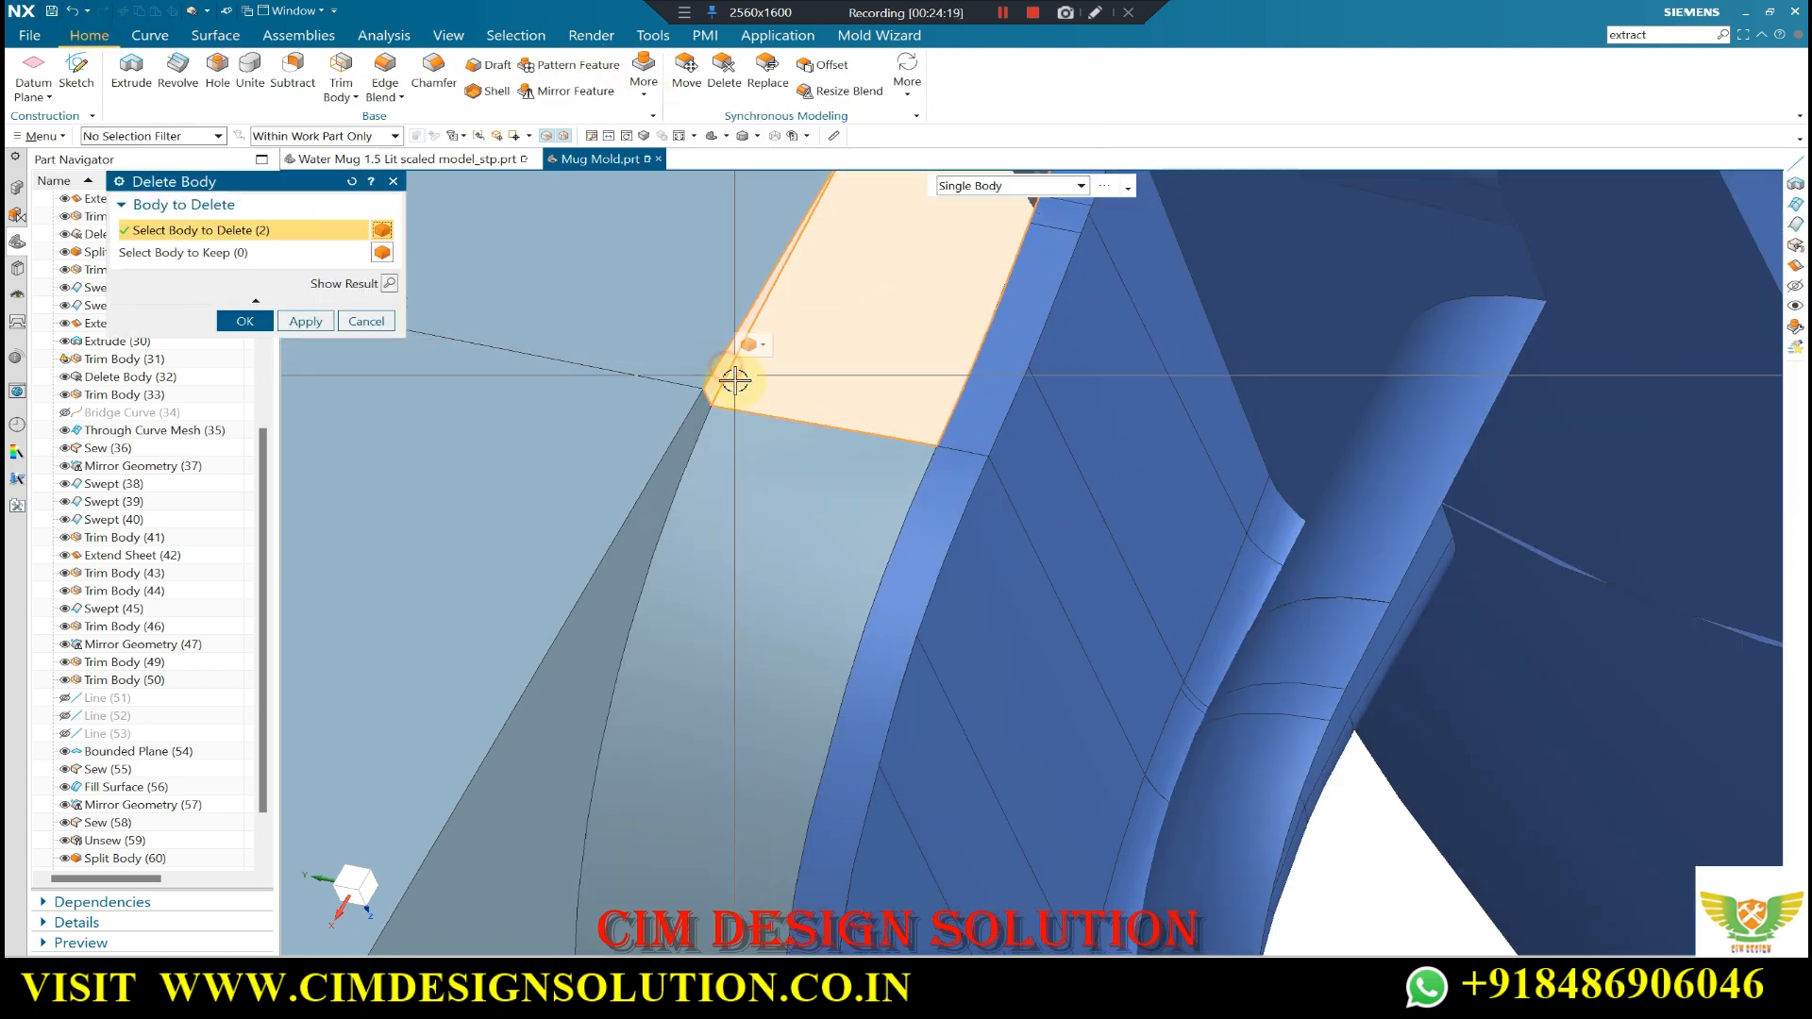
pyautogui.click(245, 322)
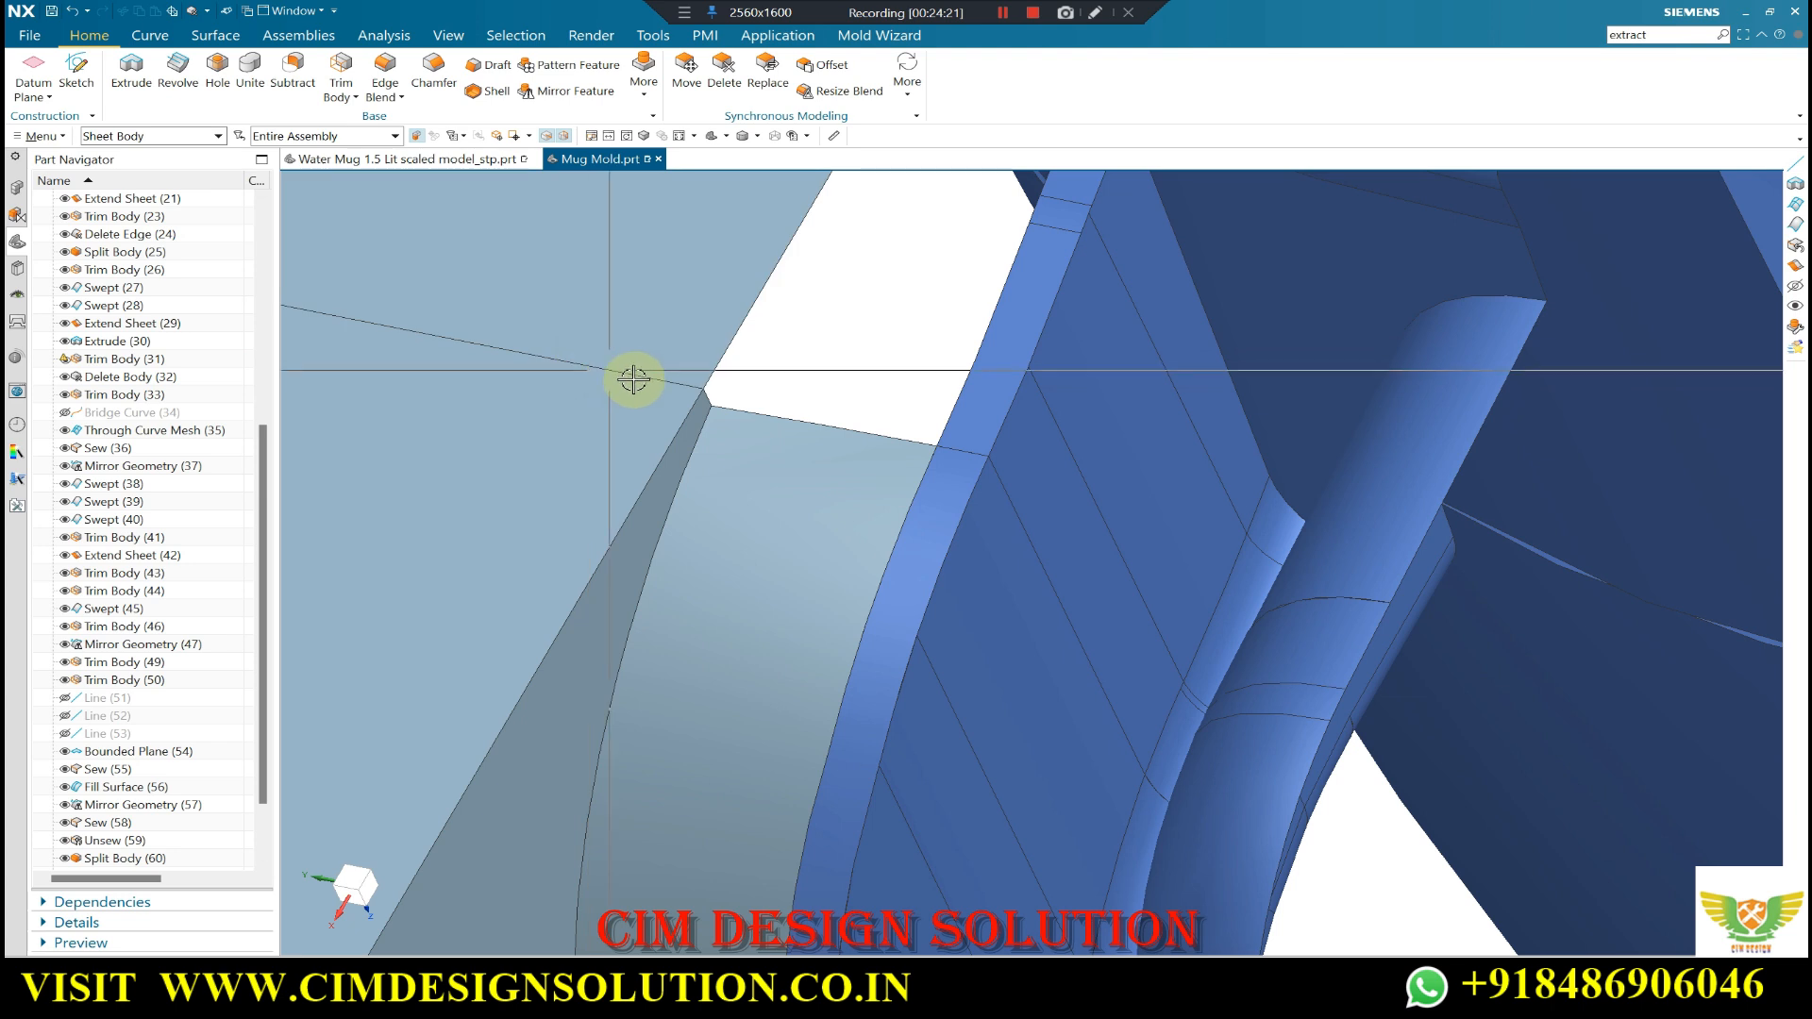
pyautogui.click(152, 36)
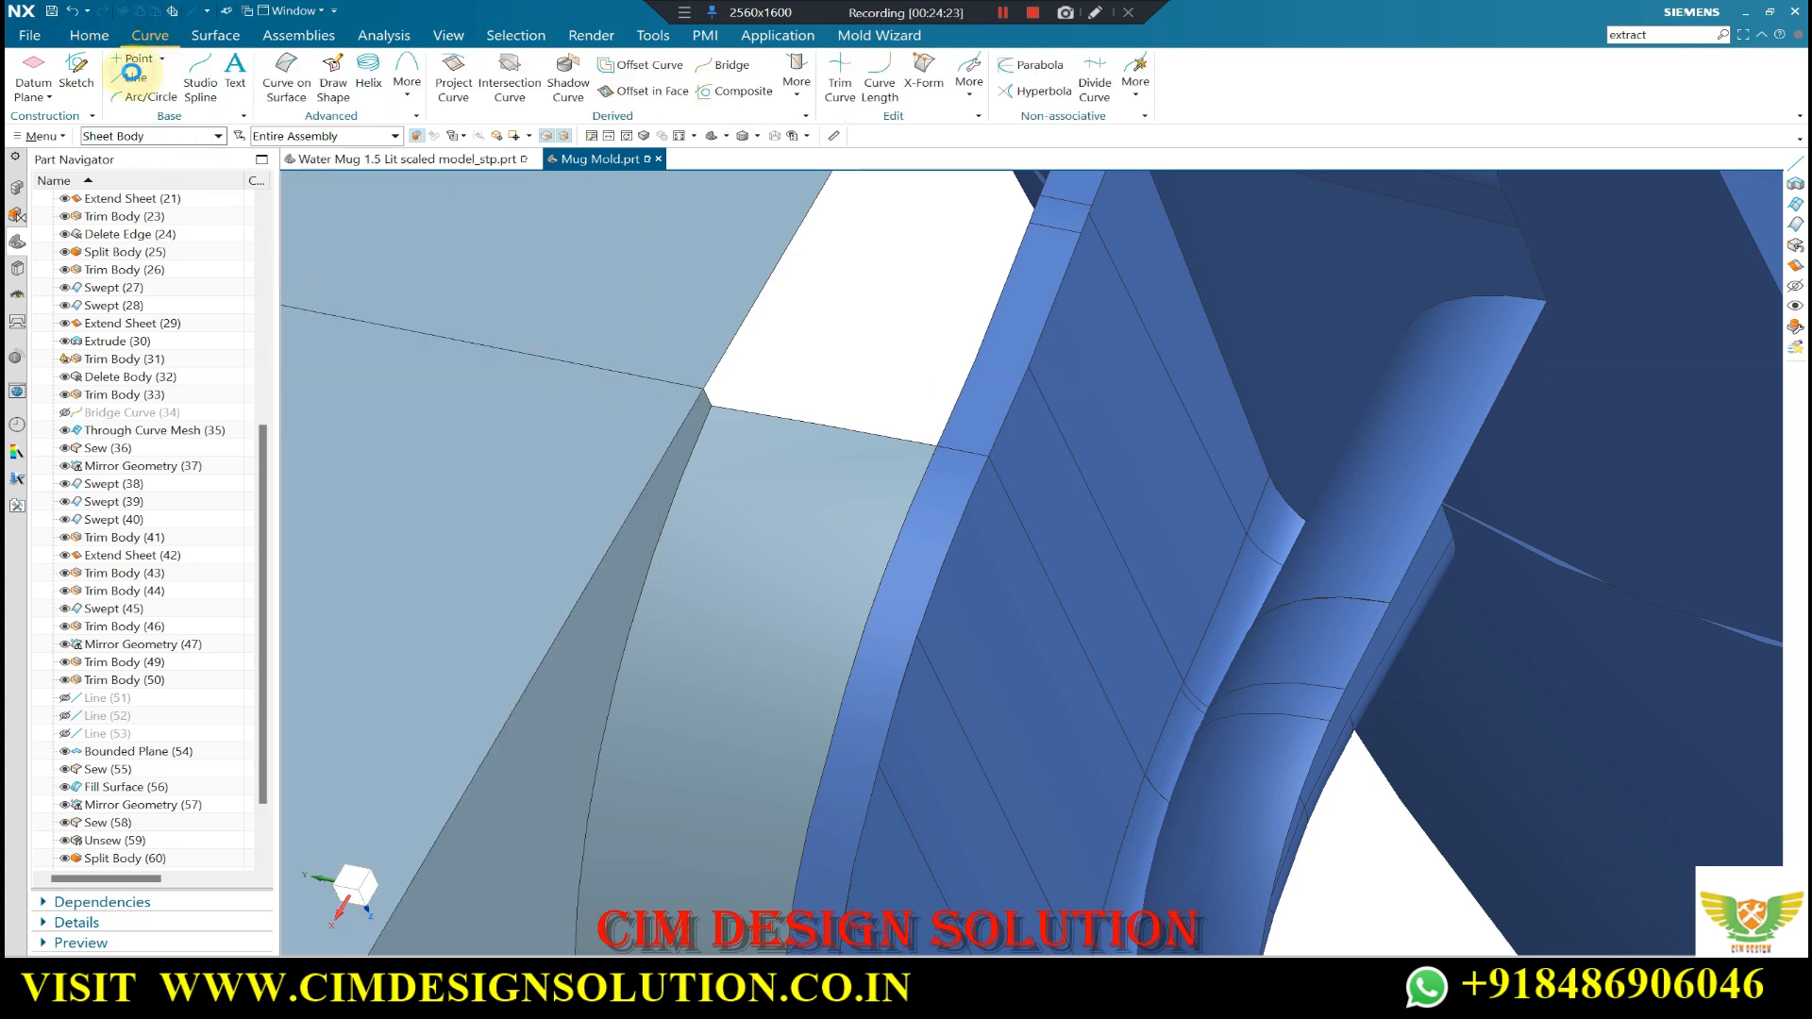
pyautogui.click(132, 76)
pyautogui.scroll(-3, 693, 391)
pyautogui.click(708, 394)
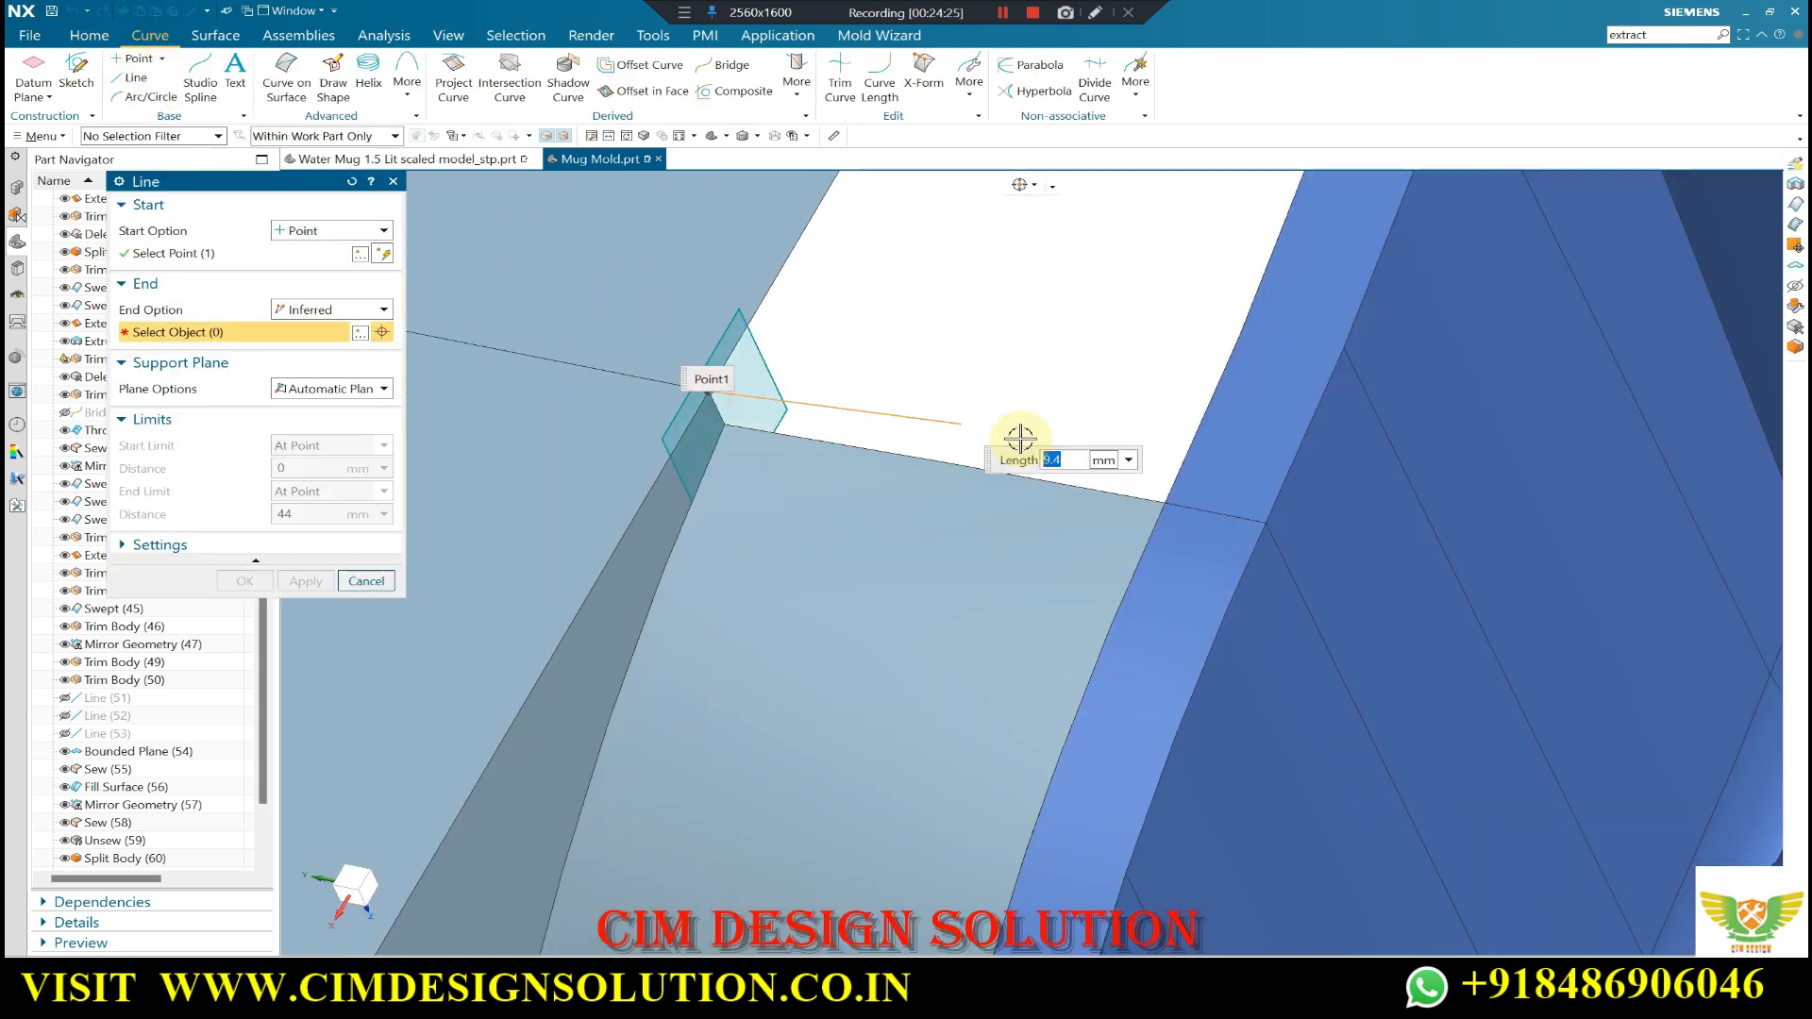
pyautogui.press('Escape')
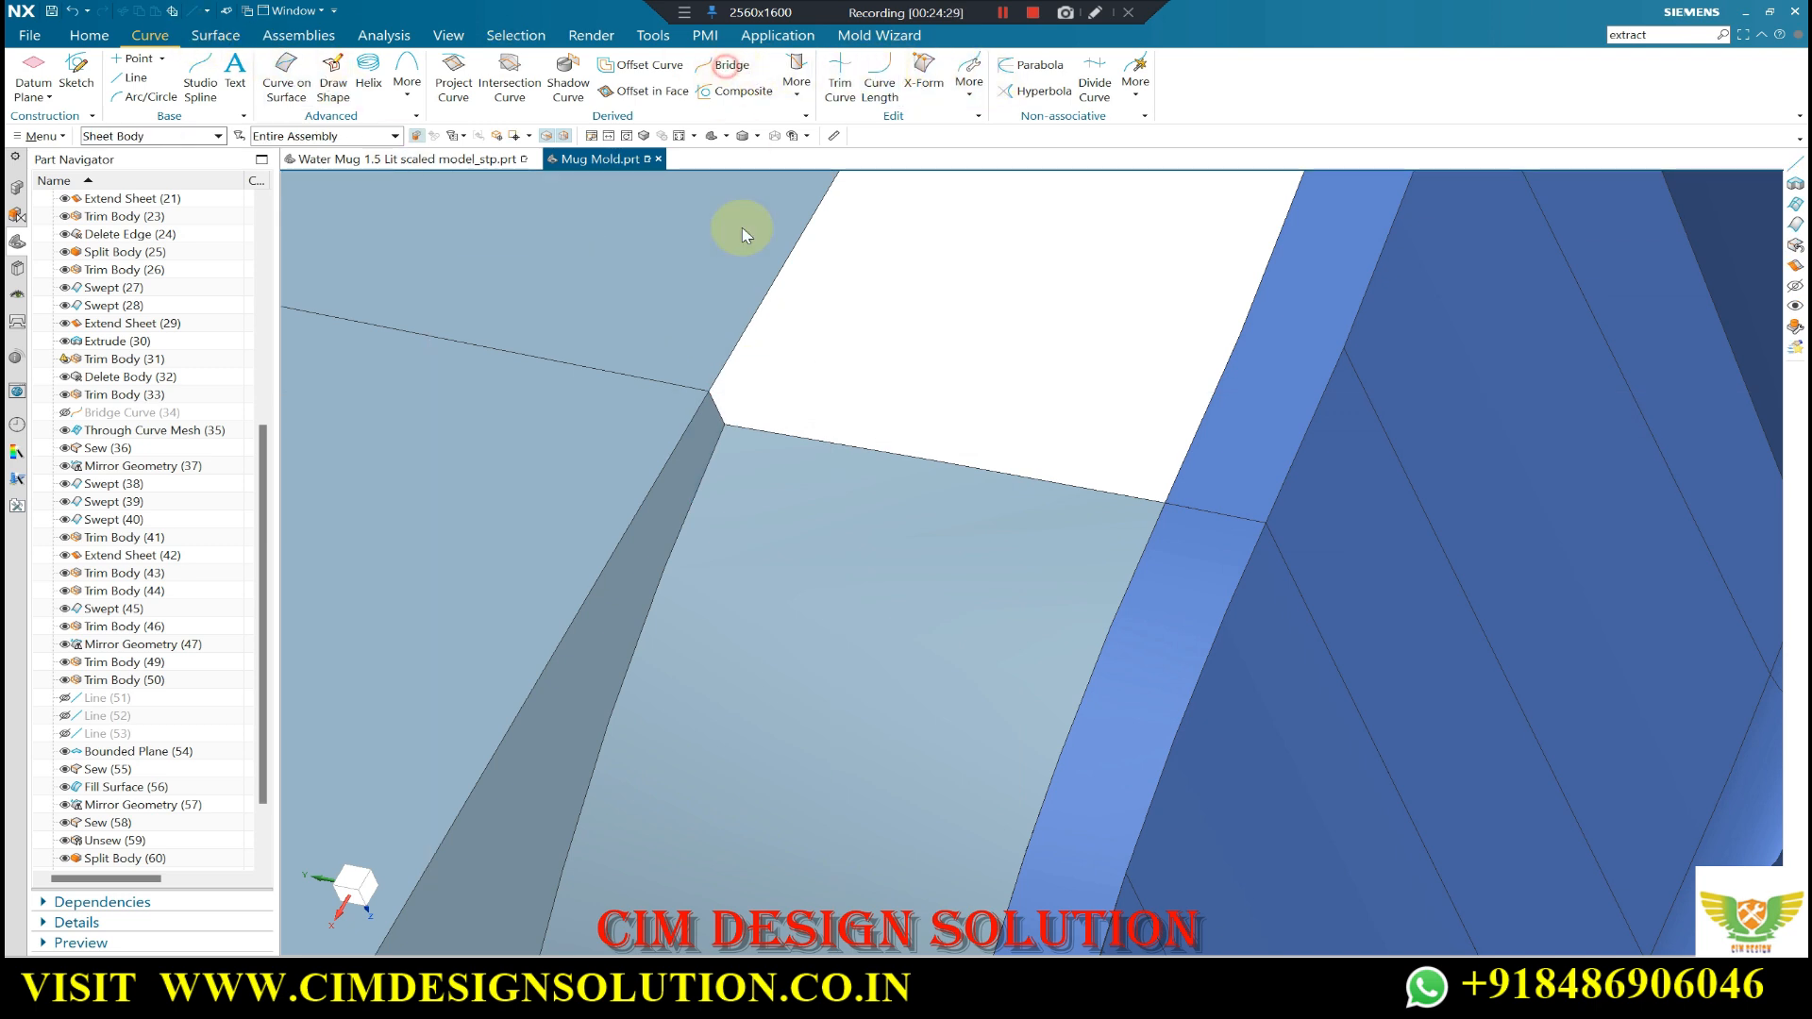
# - Create a G1 bridge curve across the gap, from the large parting sheet's edge to the short edge on the handle face
pyautogui.click(680, 379)
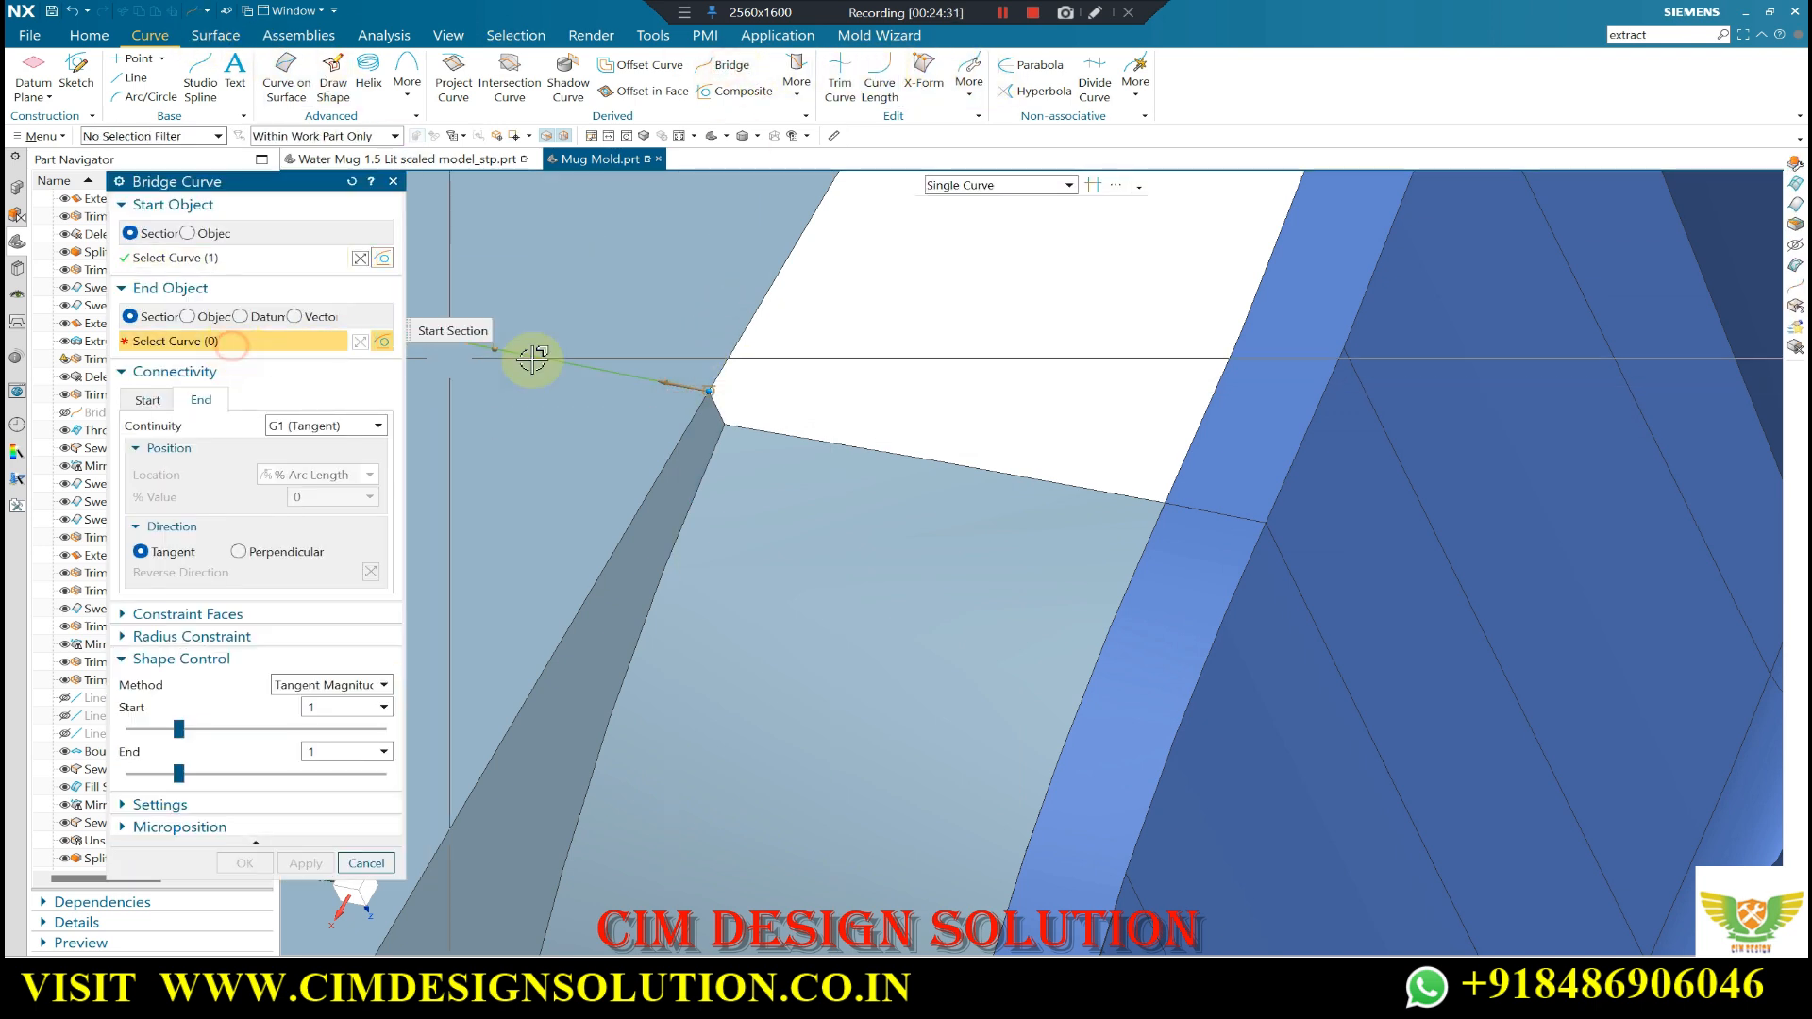
pyautogui.click(1187, 500)
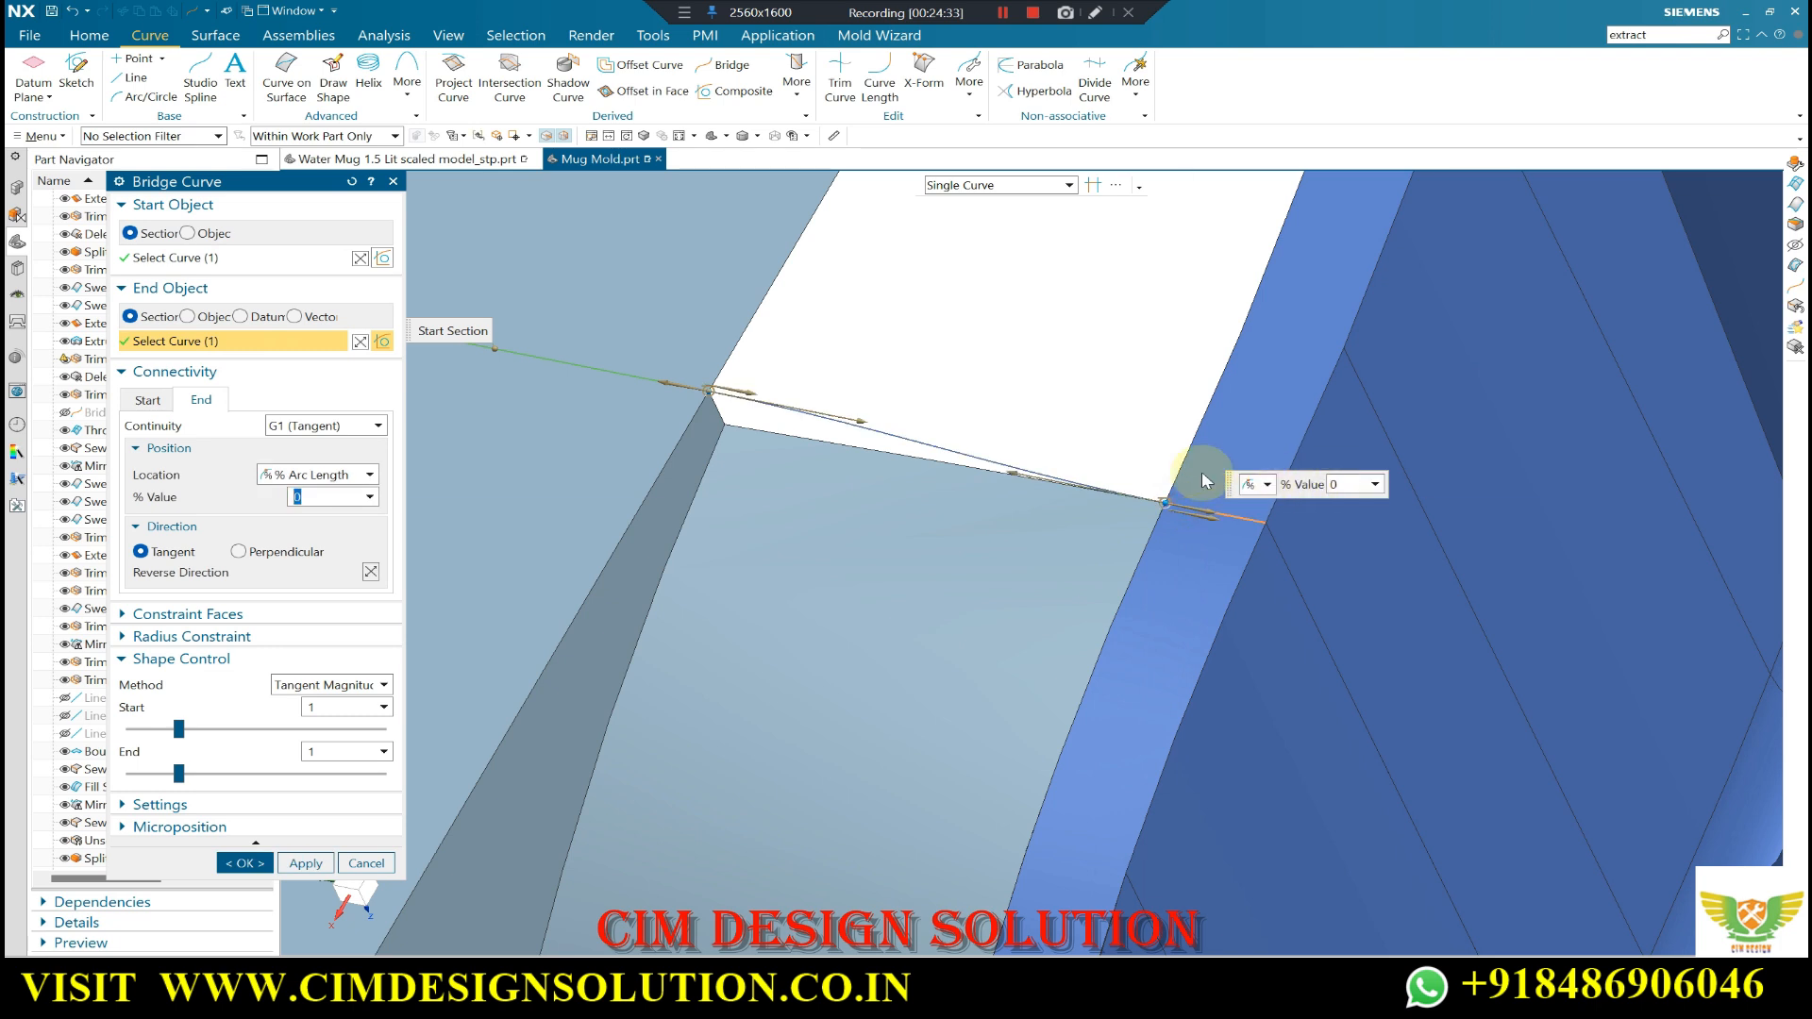
pyautogui.click(244, 863)
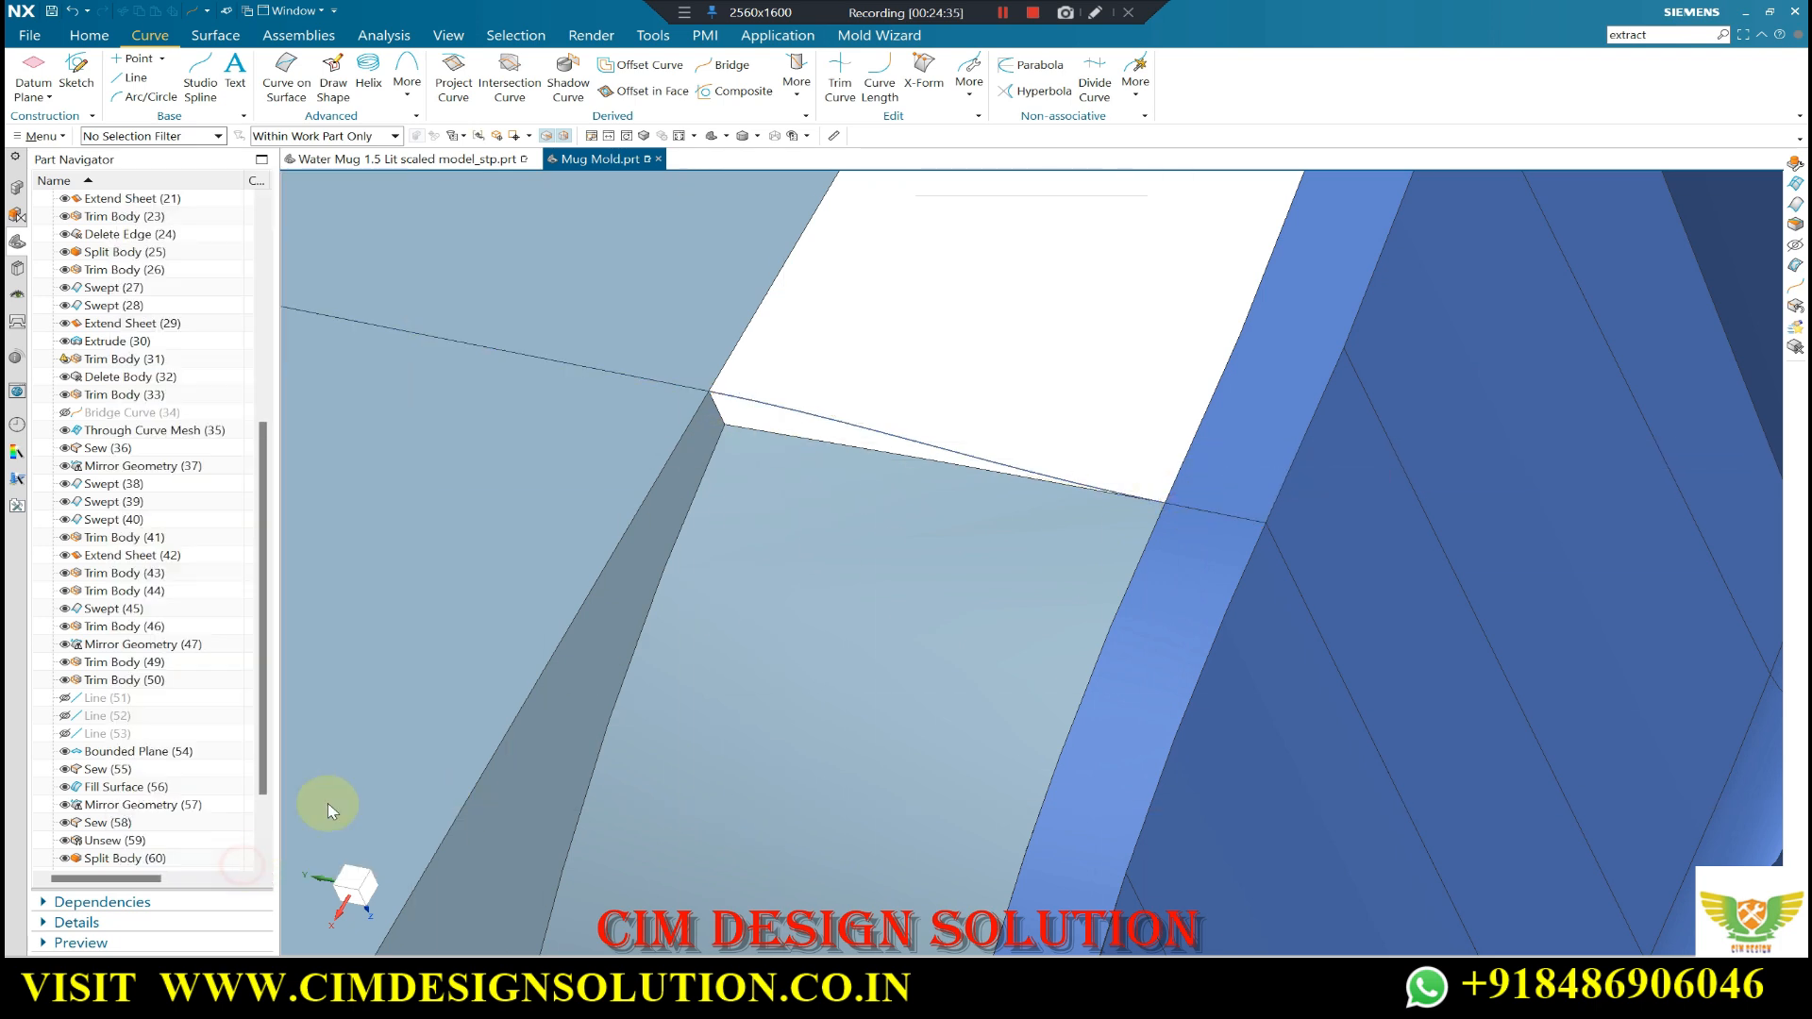
# - Start a Through Curve Mesh over the gap near the rim, with its upper short edge and the bridge curve as primary curves
pyautogui.scroll(-5, 789, 562)
pyautogui.scroll(1, 952, 266)
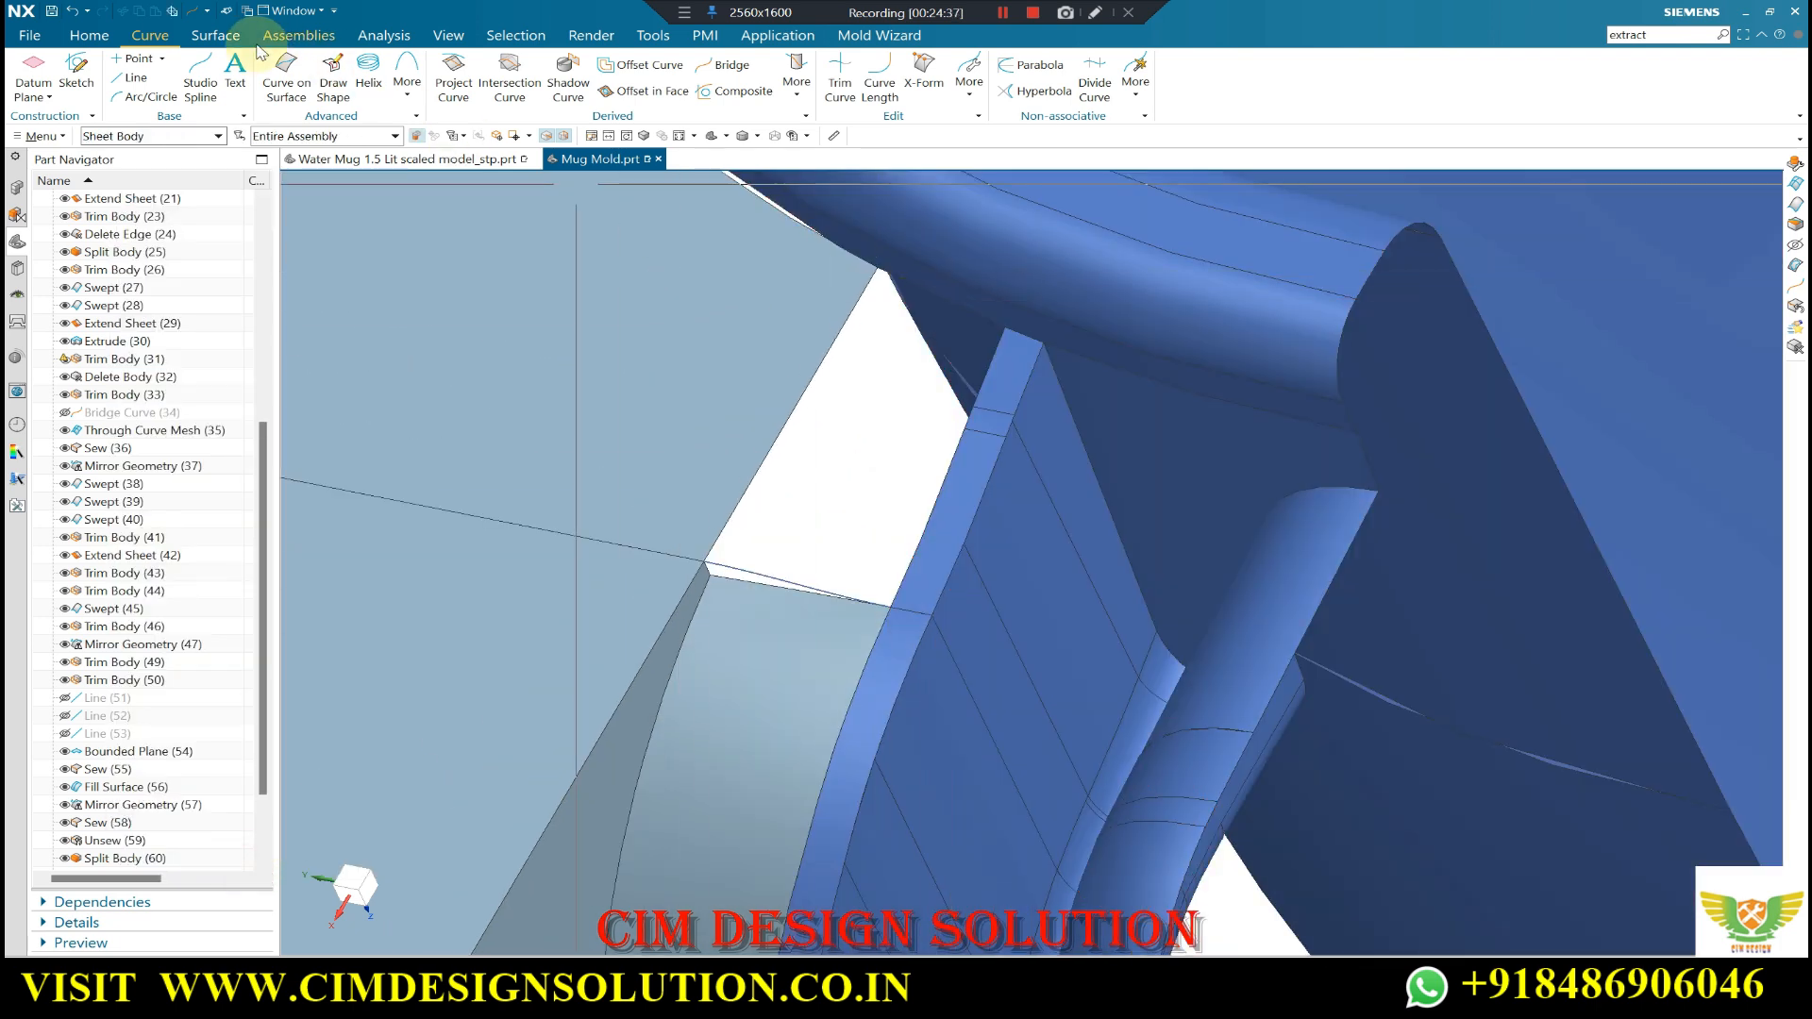
pyautogui.click(215, 35)
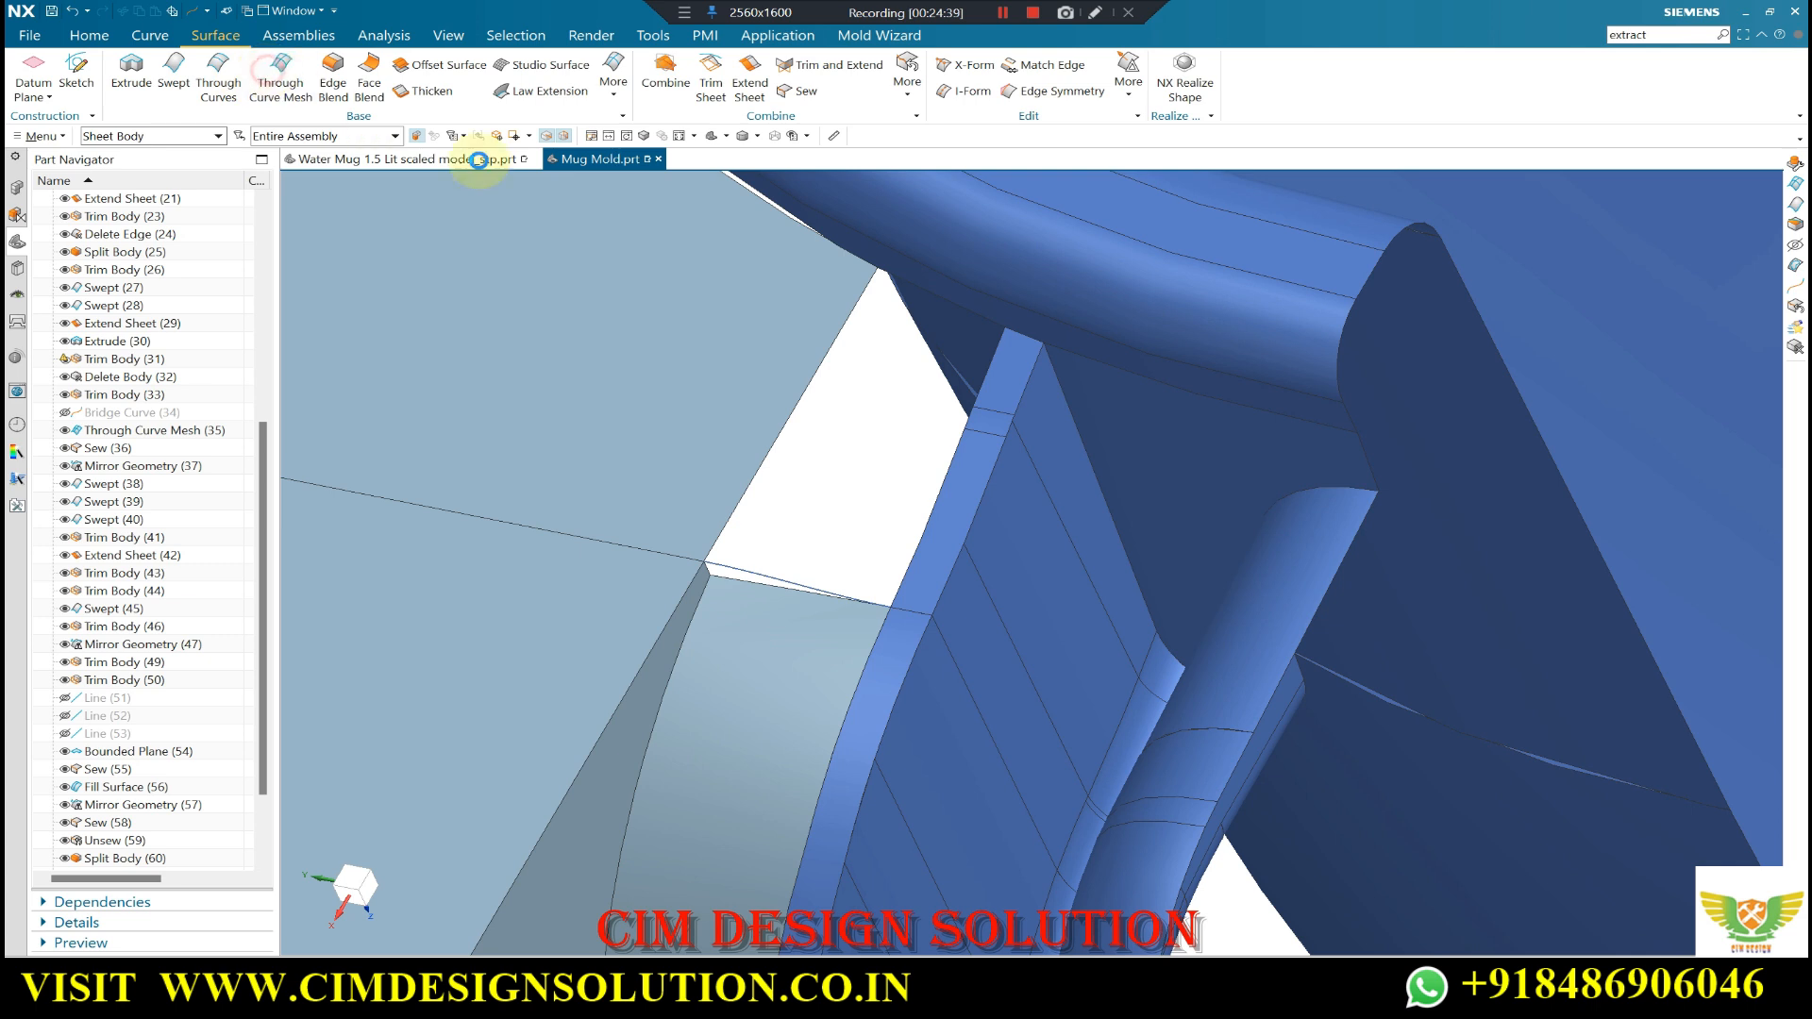
pyautogui.click(935, 296)
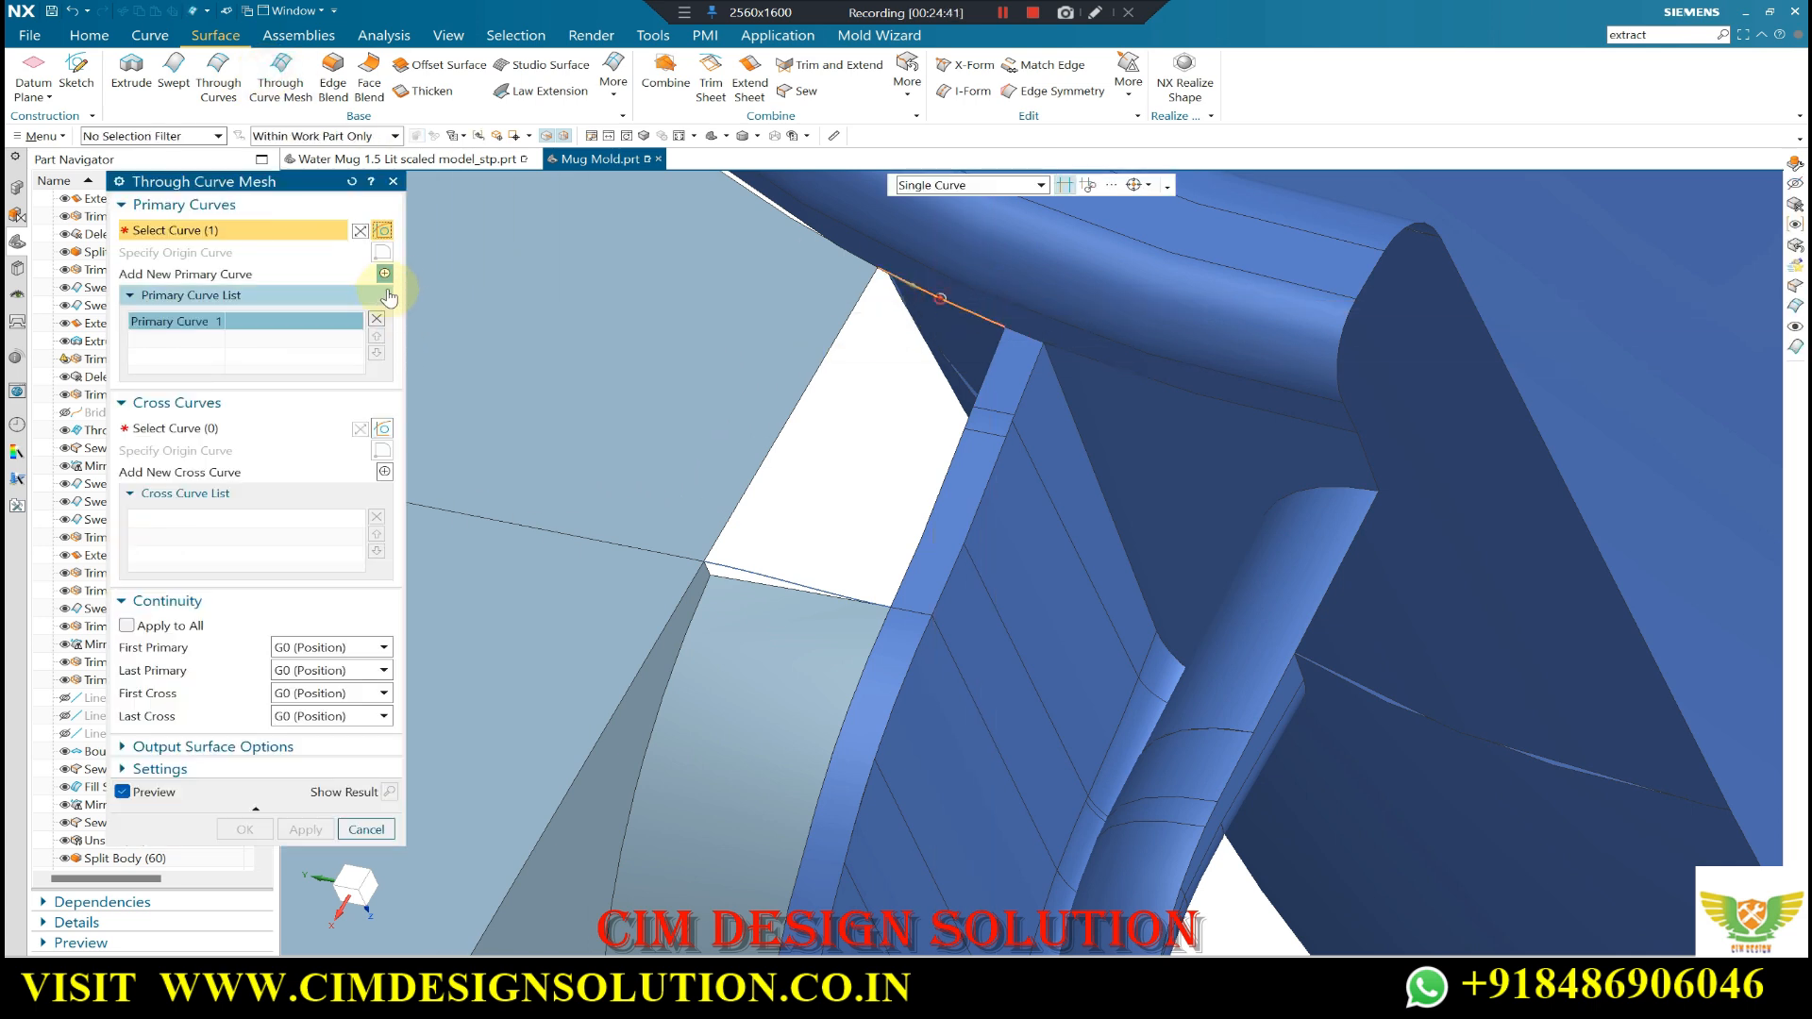
pyautogui.click(386, 274)
pyautogui.click(781, 575)
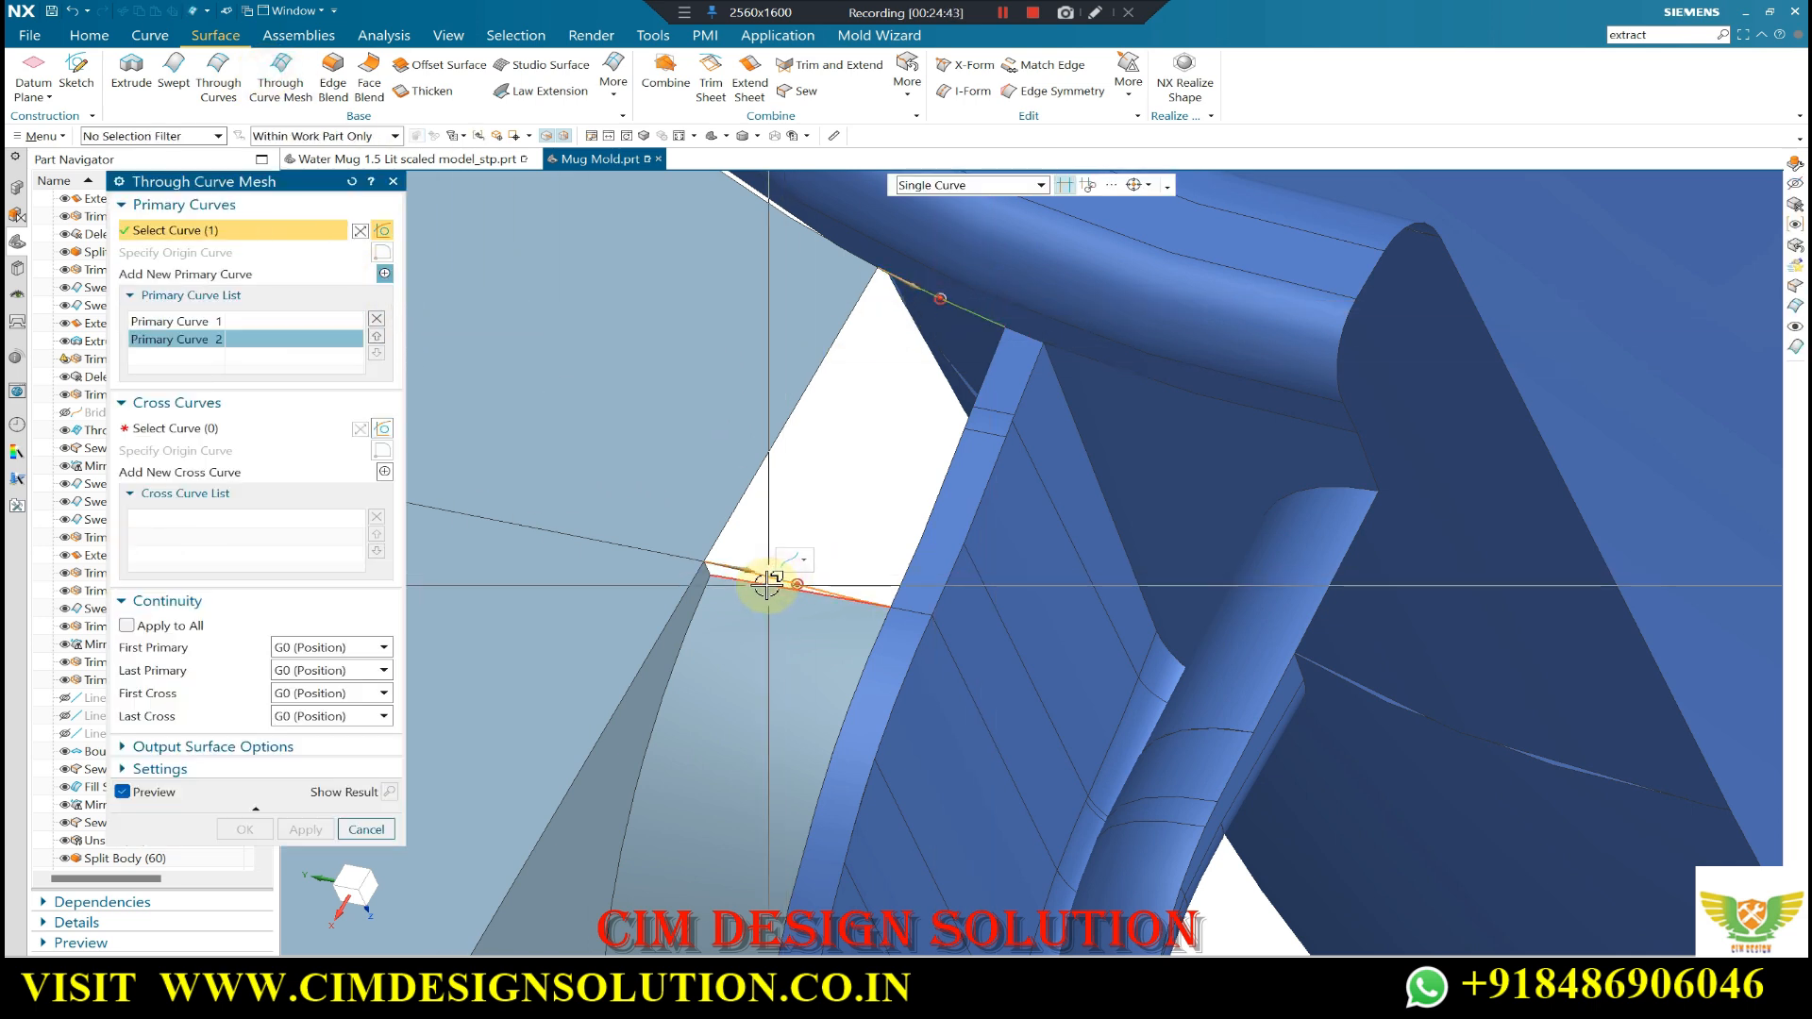
# - Define the mesh's cross curves from the large parting sheet's long edge and the chain of handle edges opposite
pyautogui.click(192, 432)
pyautogui.click(753, 437)
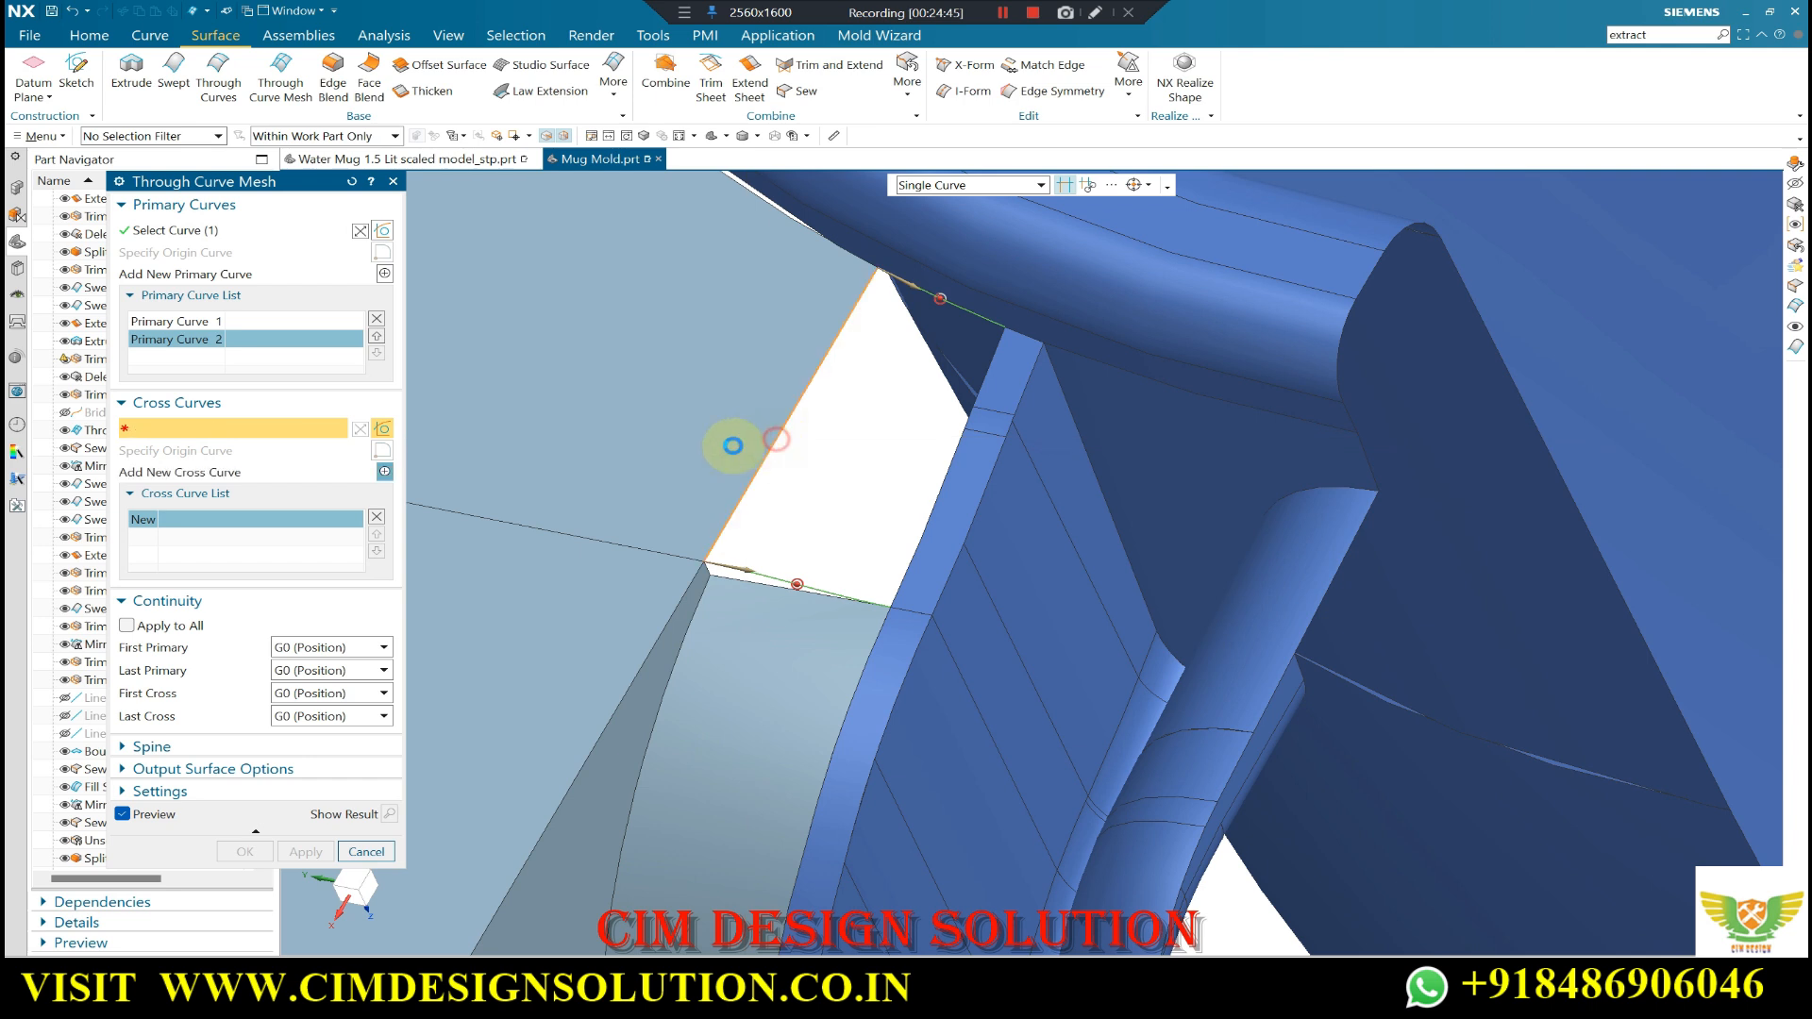
pyautogui.click(385, 472)
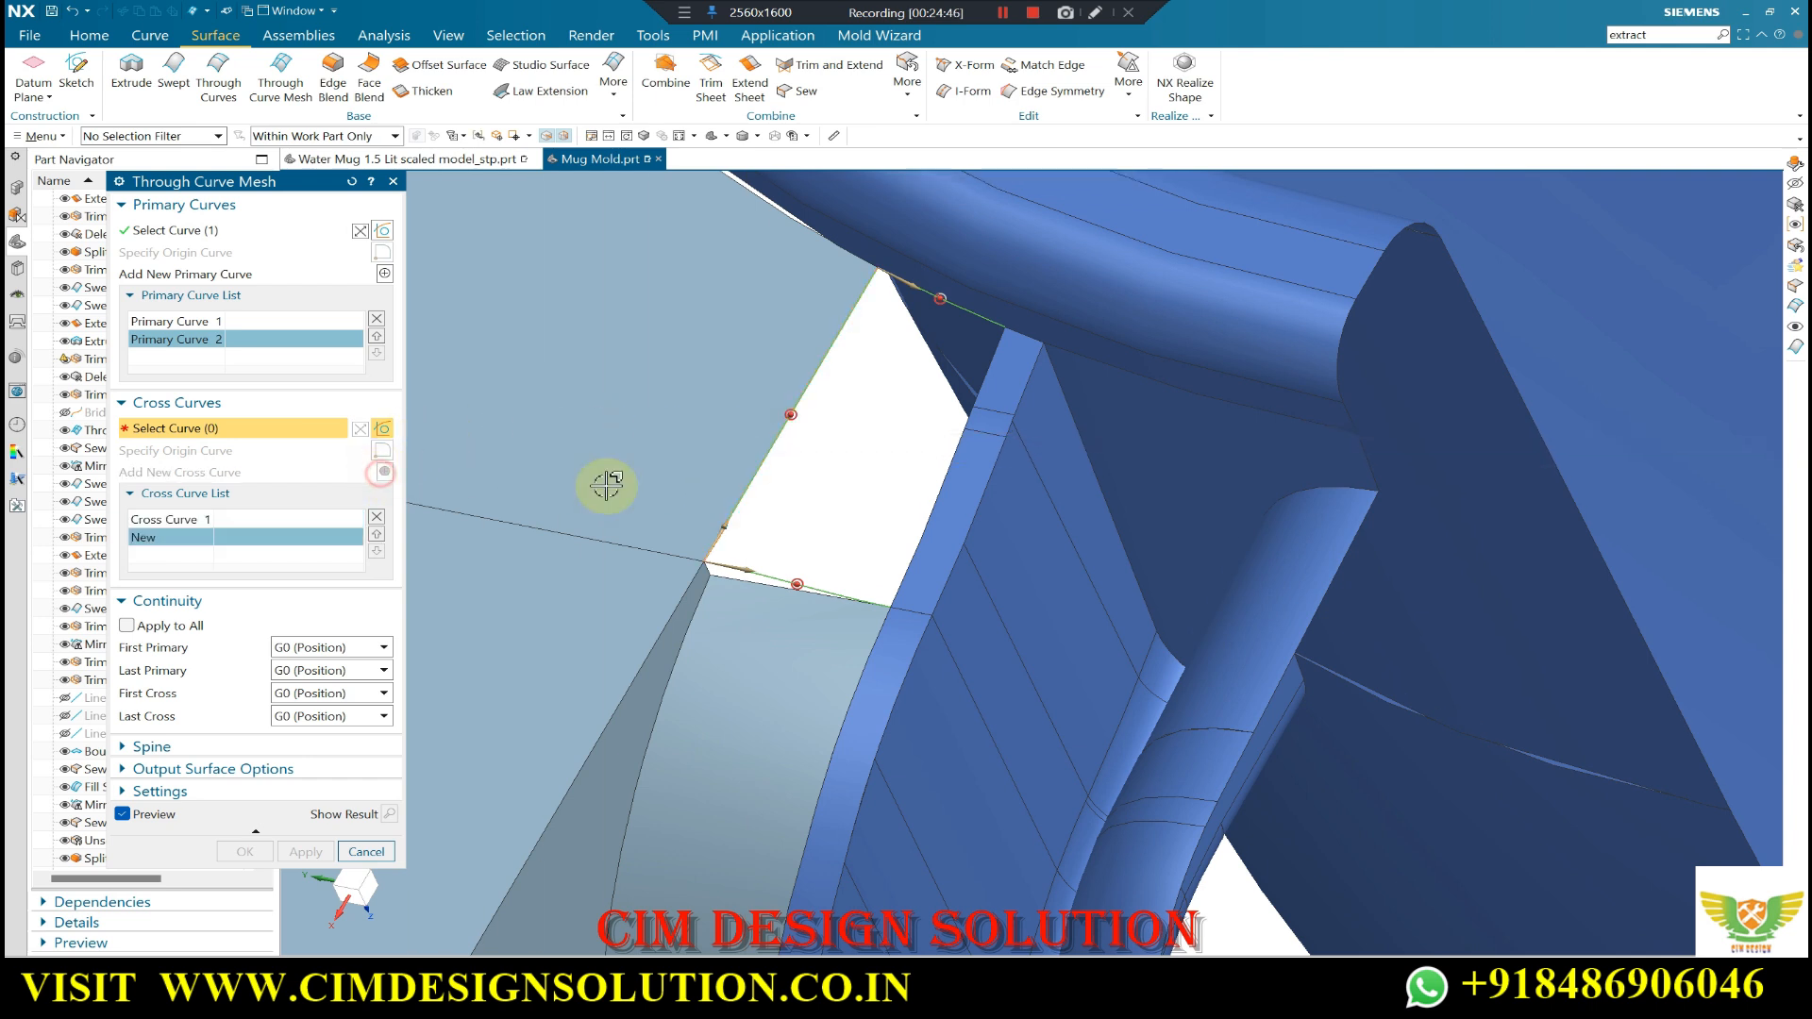
pyautogui.click(907, 573)
pyautogui.click(985, 375)
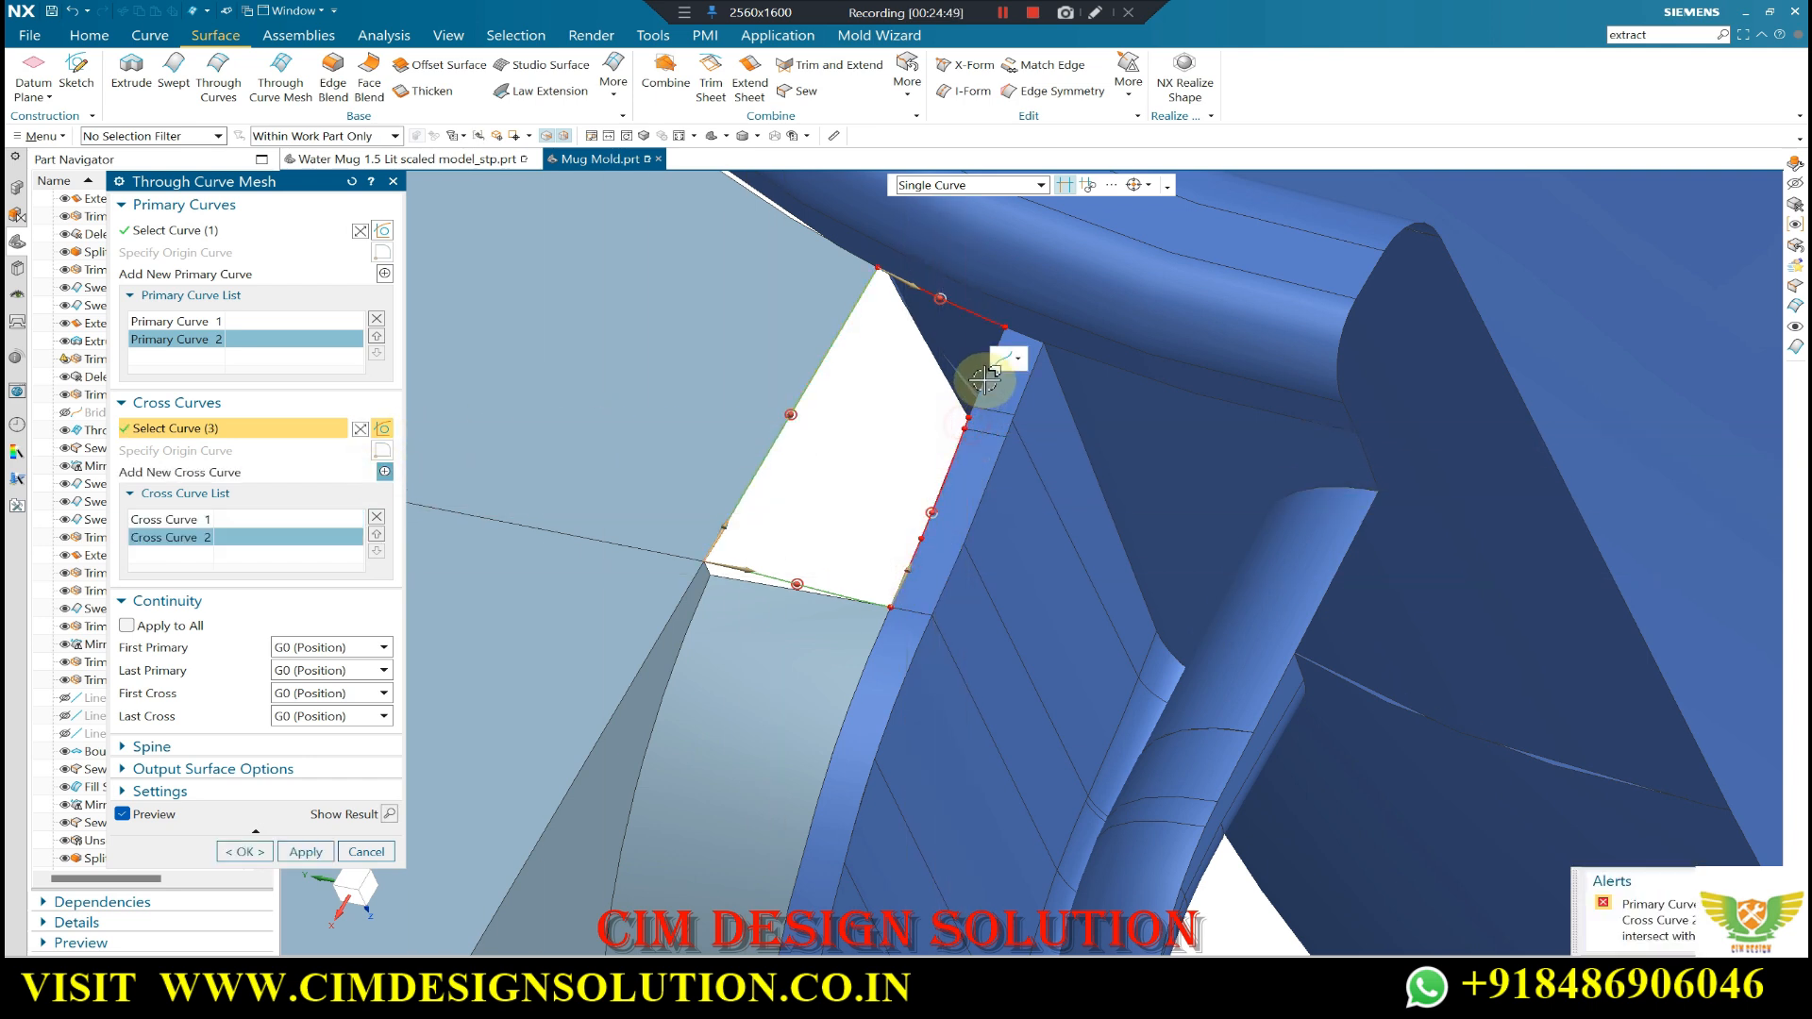
pyautogui.click(971, 413)
pyautogui.scroll(1, 970, 416)
pyautogui.click(970, 415)
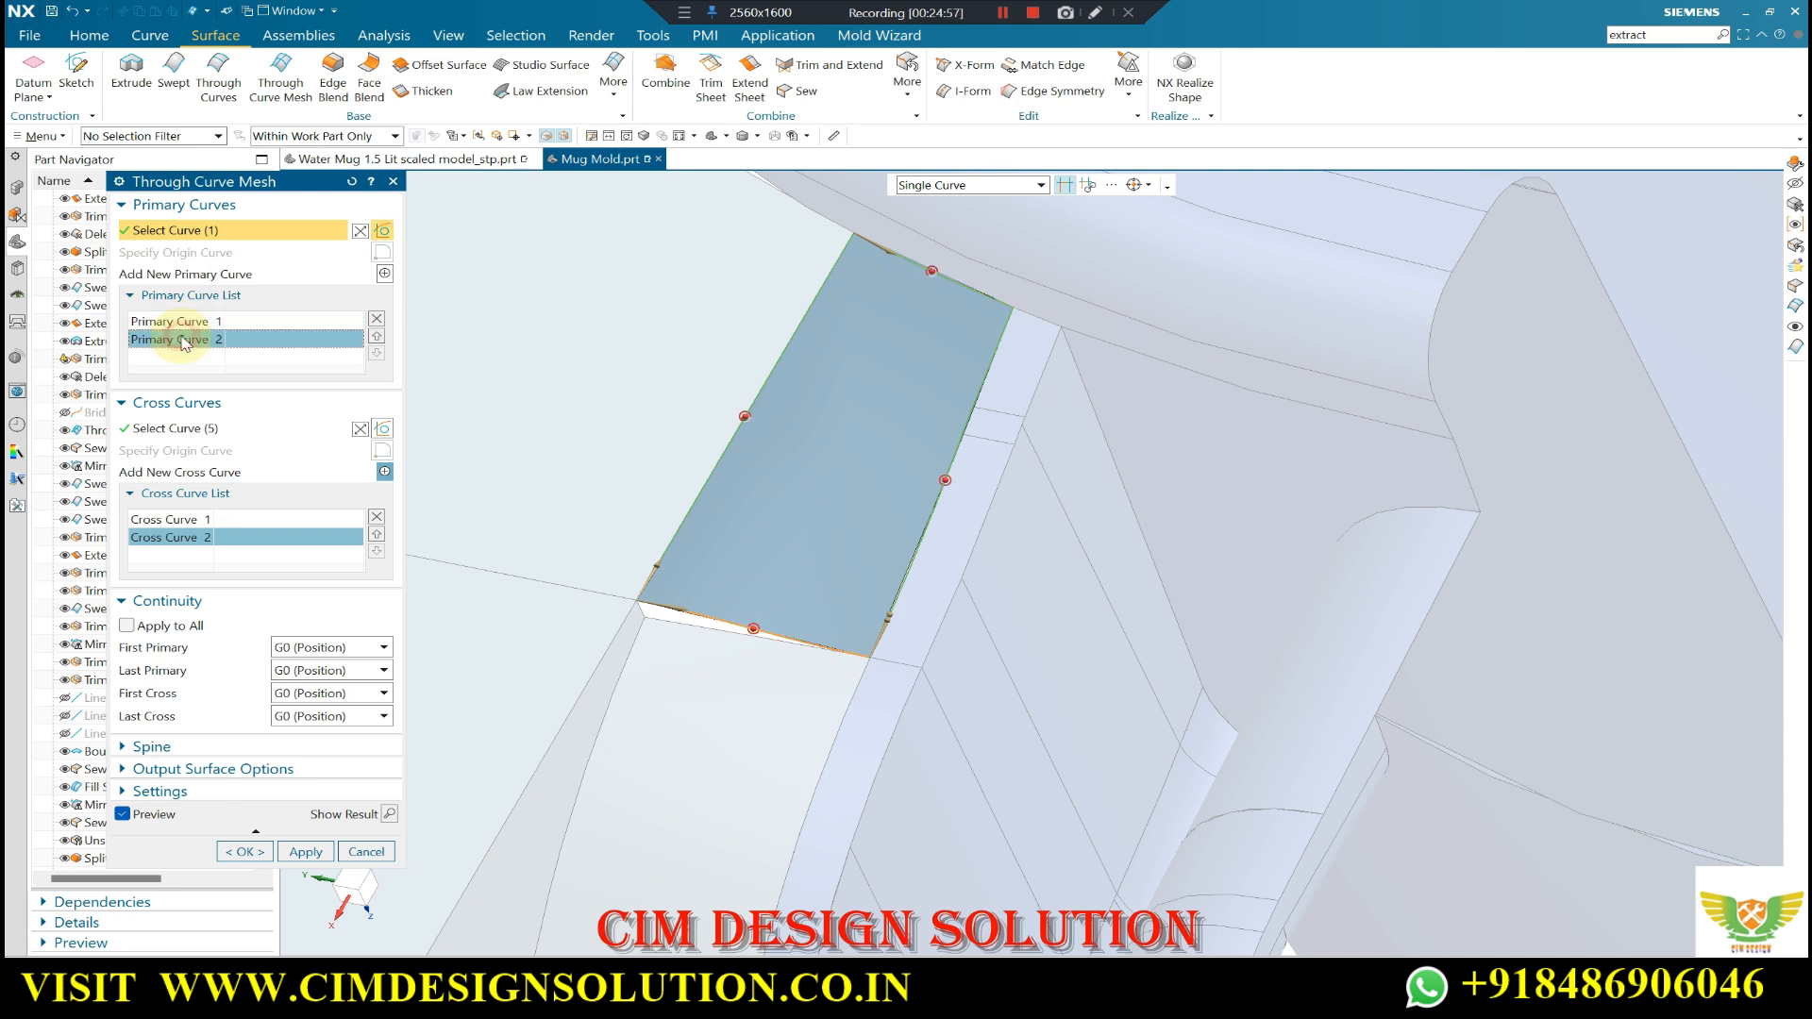
# - Make both cross sides G1 tangent, to the large parting sheet and the three narrow handle faces, and create the mesh surface
pyautogui.click(179, 521)
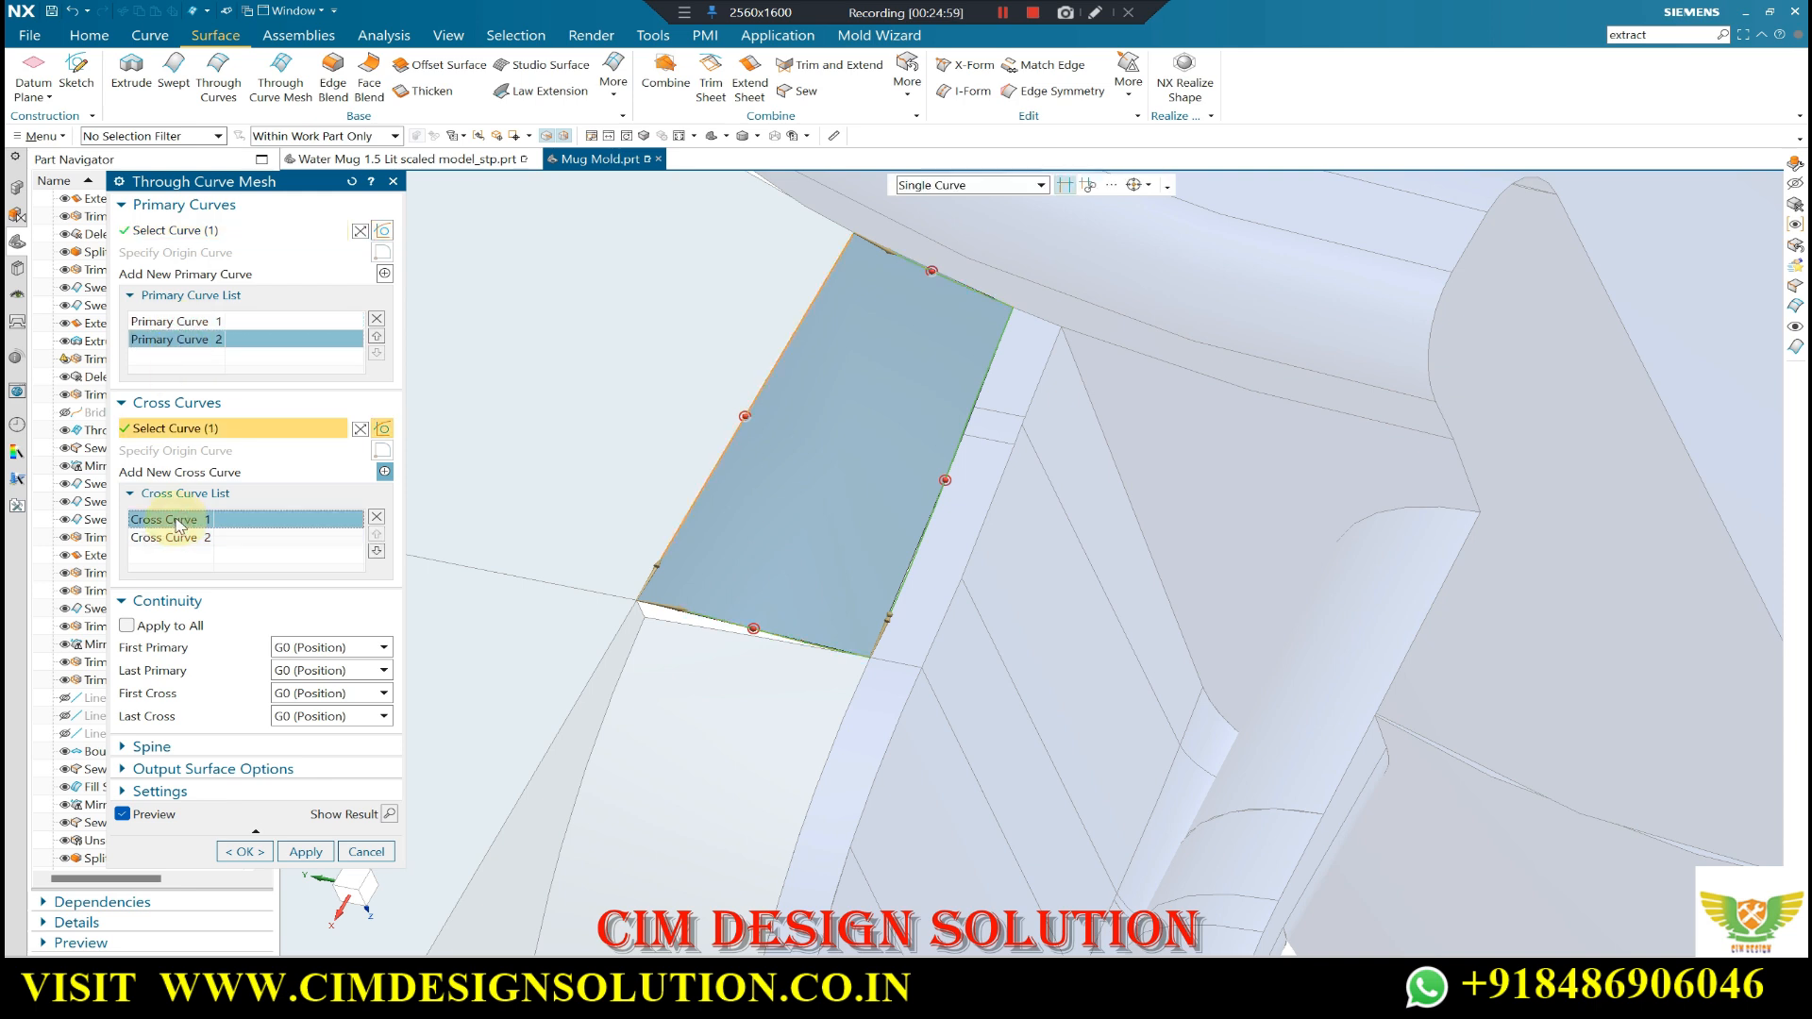
pyautogui.click(304, 730)
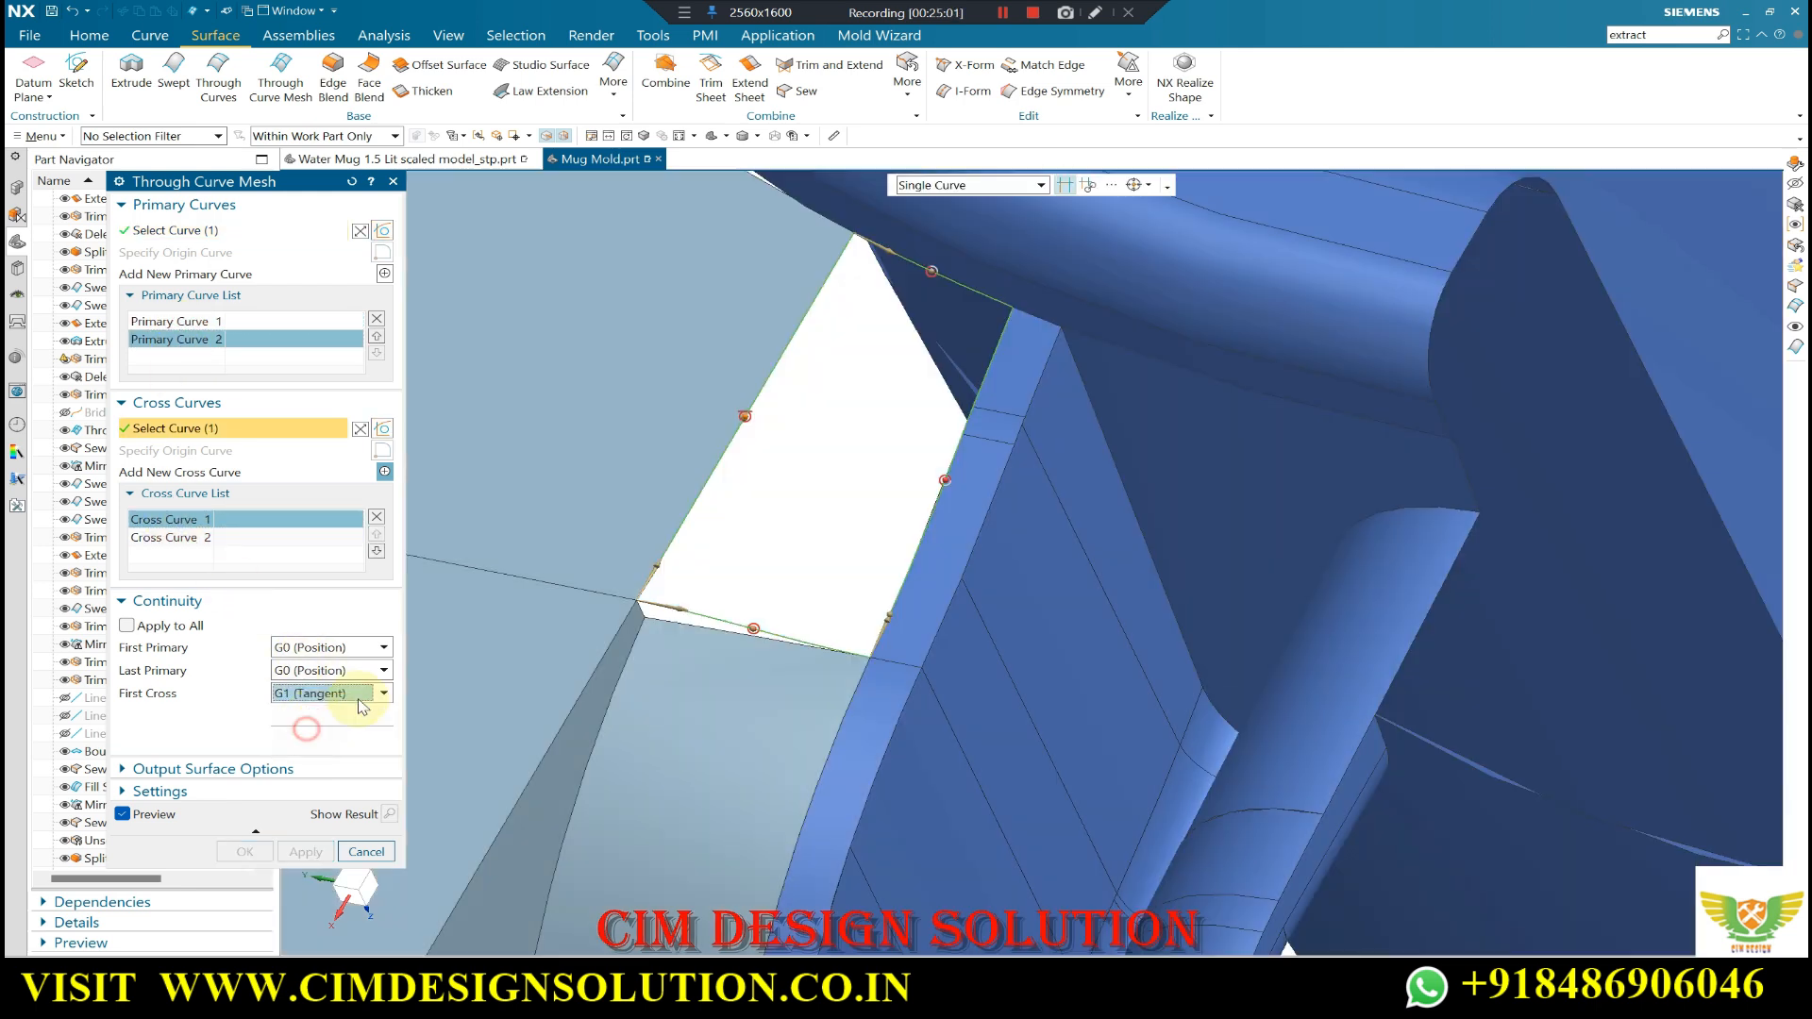
pyautogui.click(627, 433)
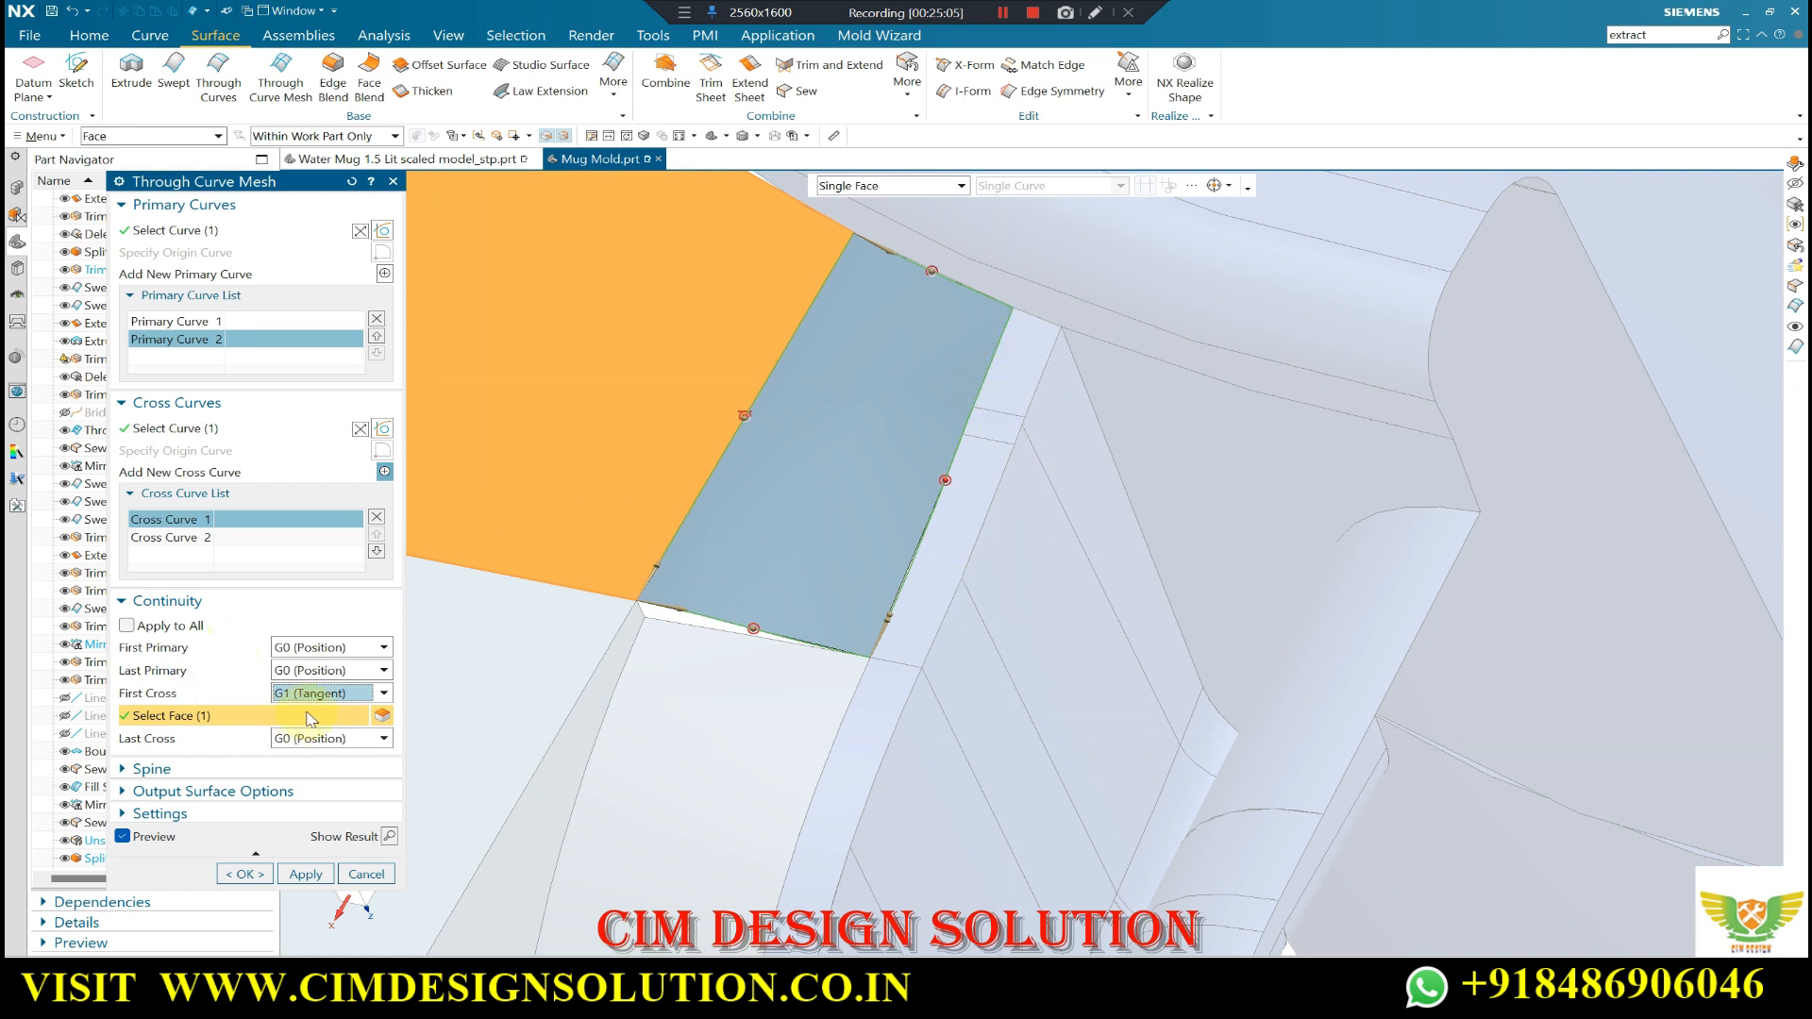
pyautogui.click(310, 777)
pyautogui.click(1023, 365)
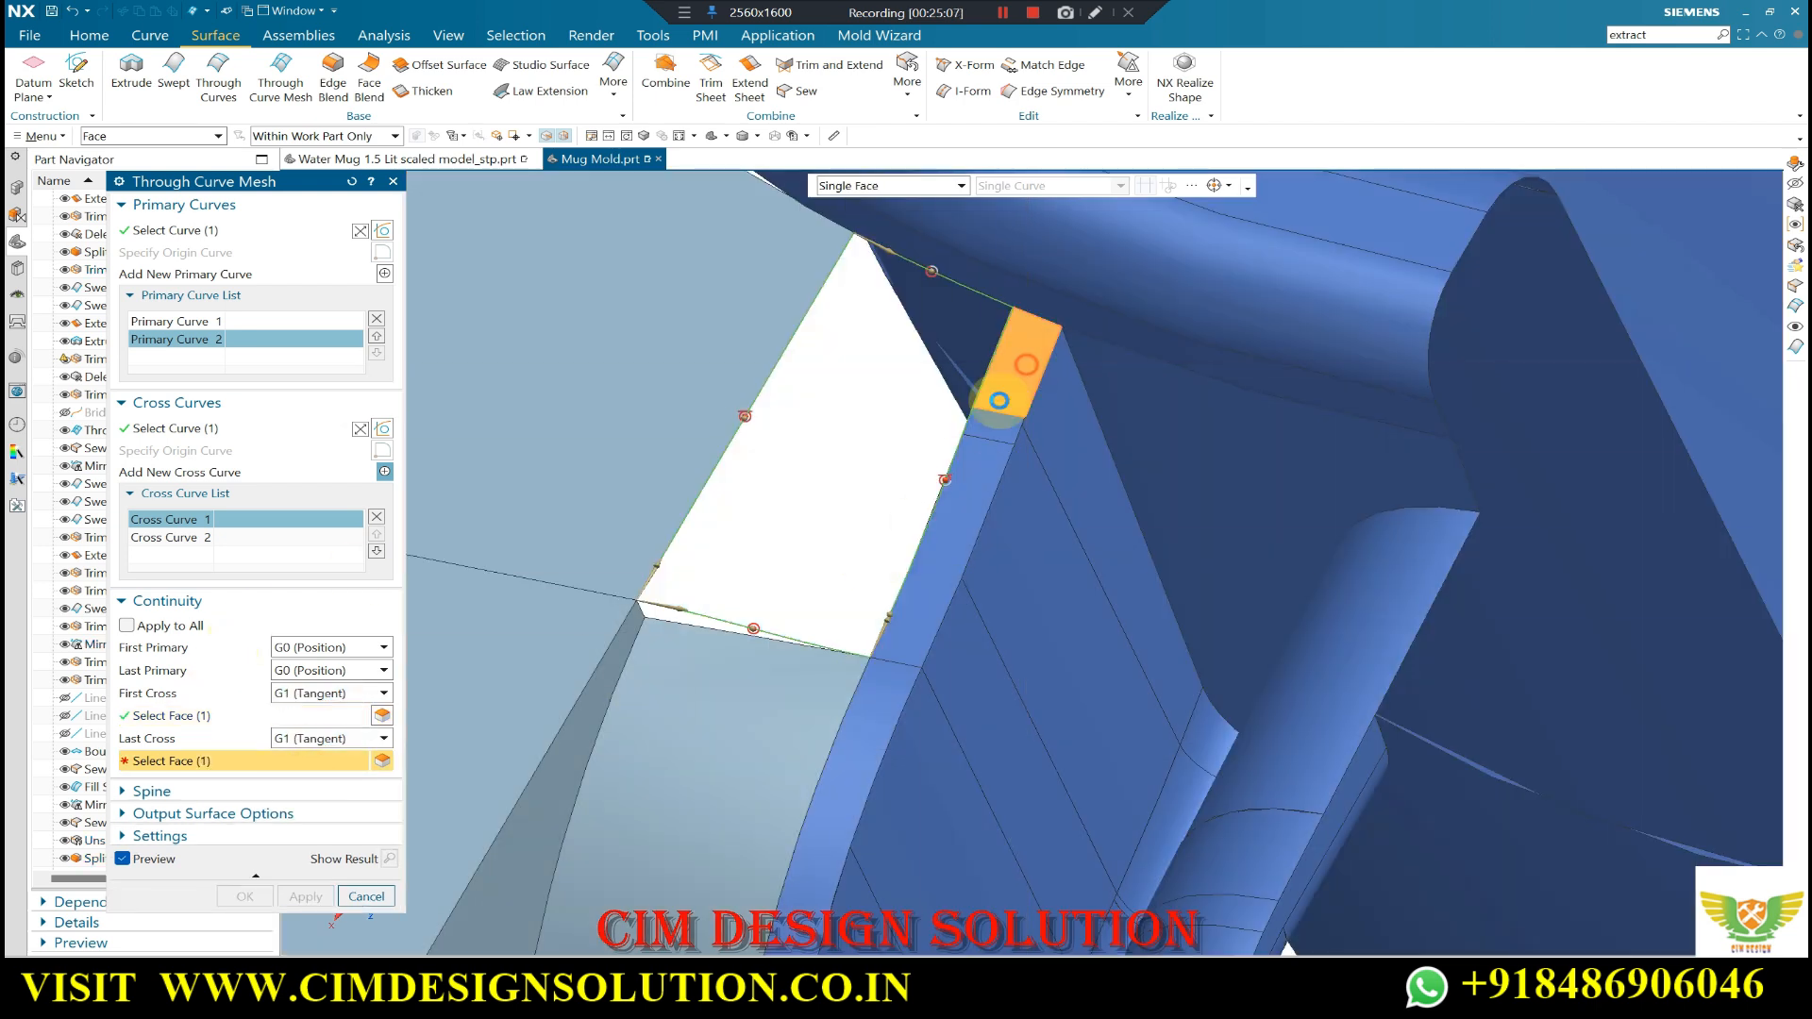
pyautogui.click(977, 440)
pyautogui.click(939, 544)
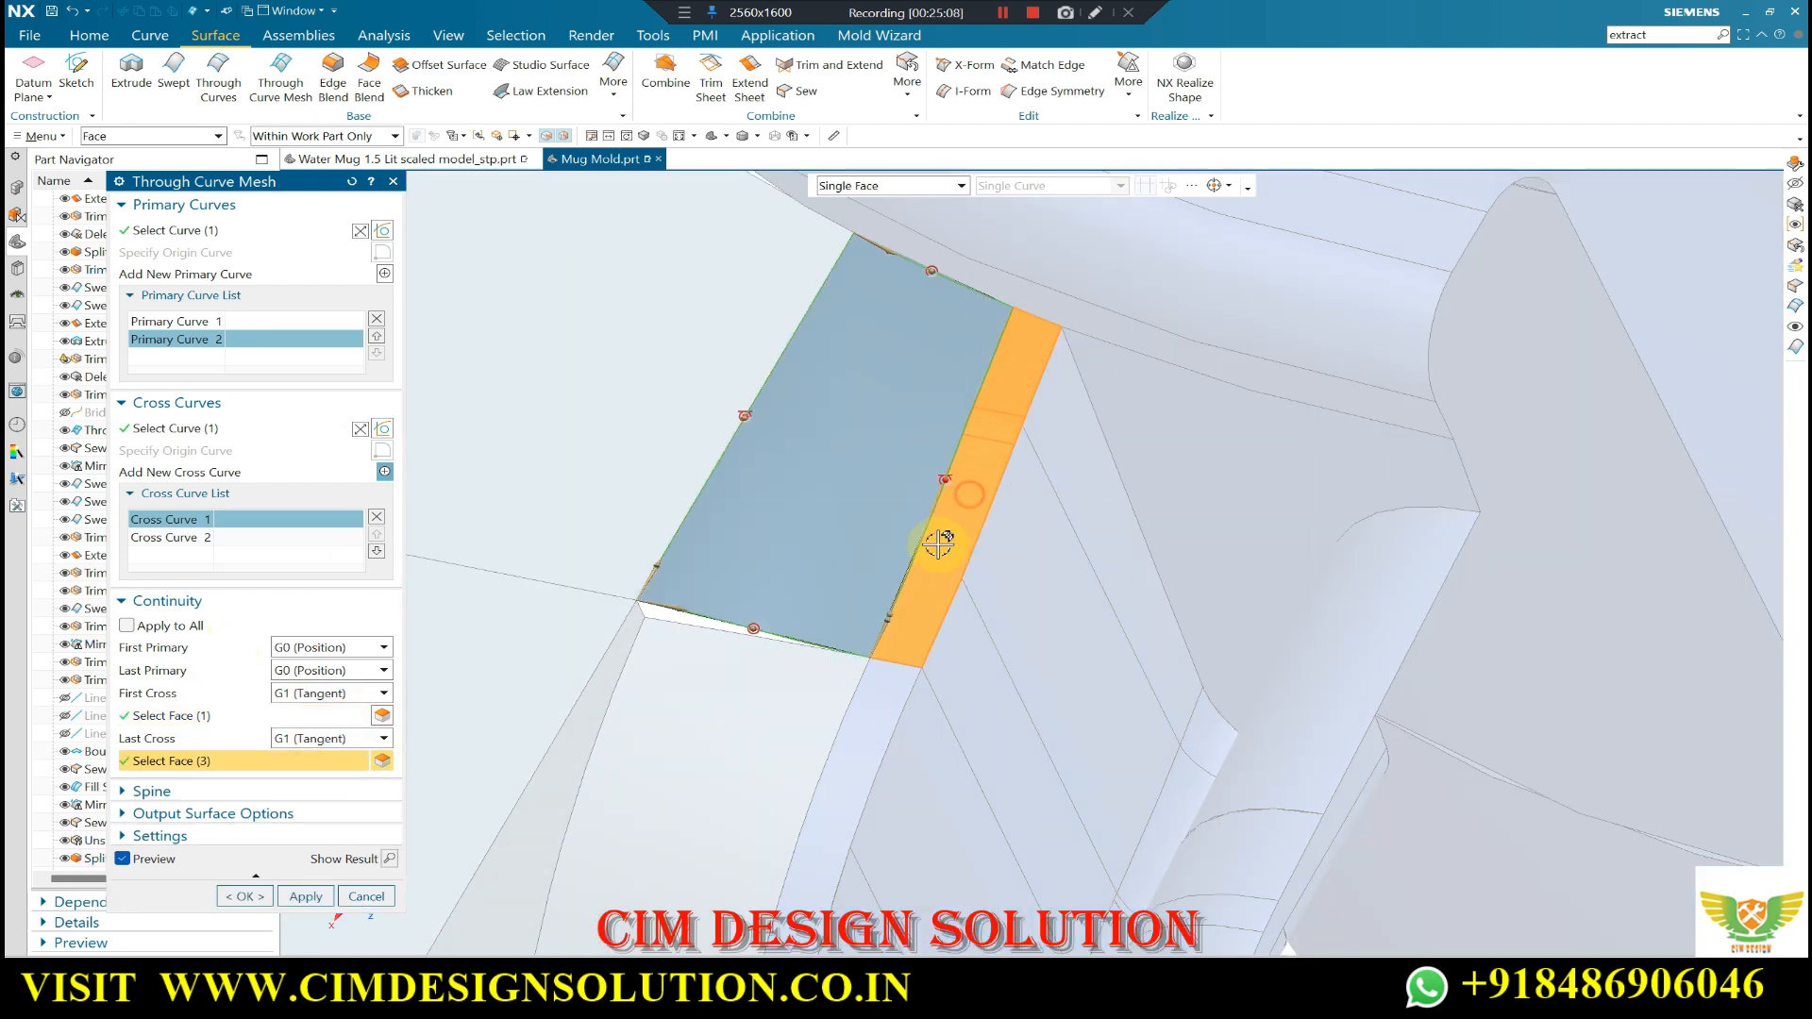
pyautogui.click(260, 895)
# - Try to delete the curved parting strip beside the handle below the new mesh surface
pyautogui.moveTo(610, 331); pyautogui.dragTo(569, 247, button='middle')
pyautogui.scroll(-4, 568, 247)
pyautogui.scroll(3, 809, 527)
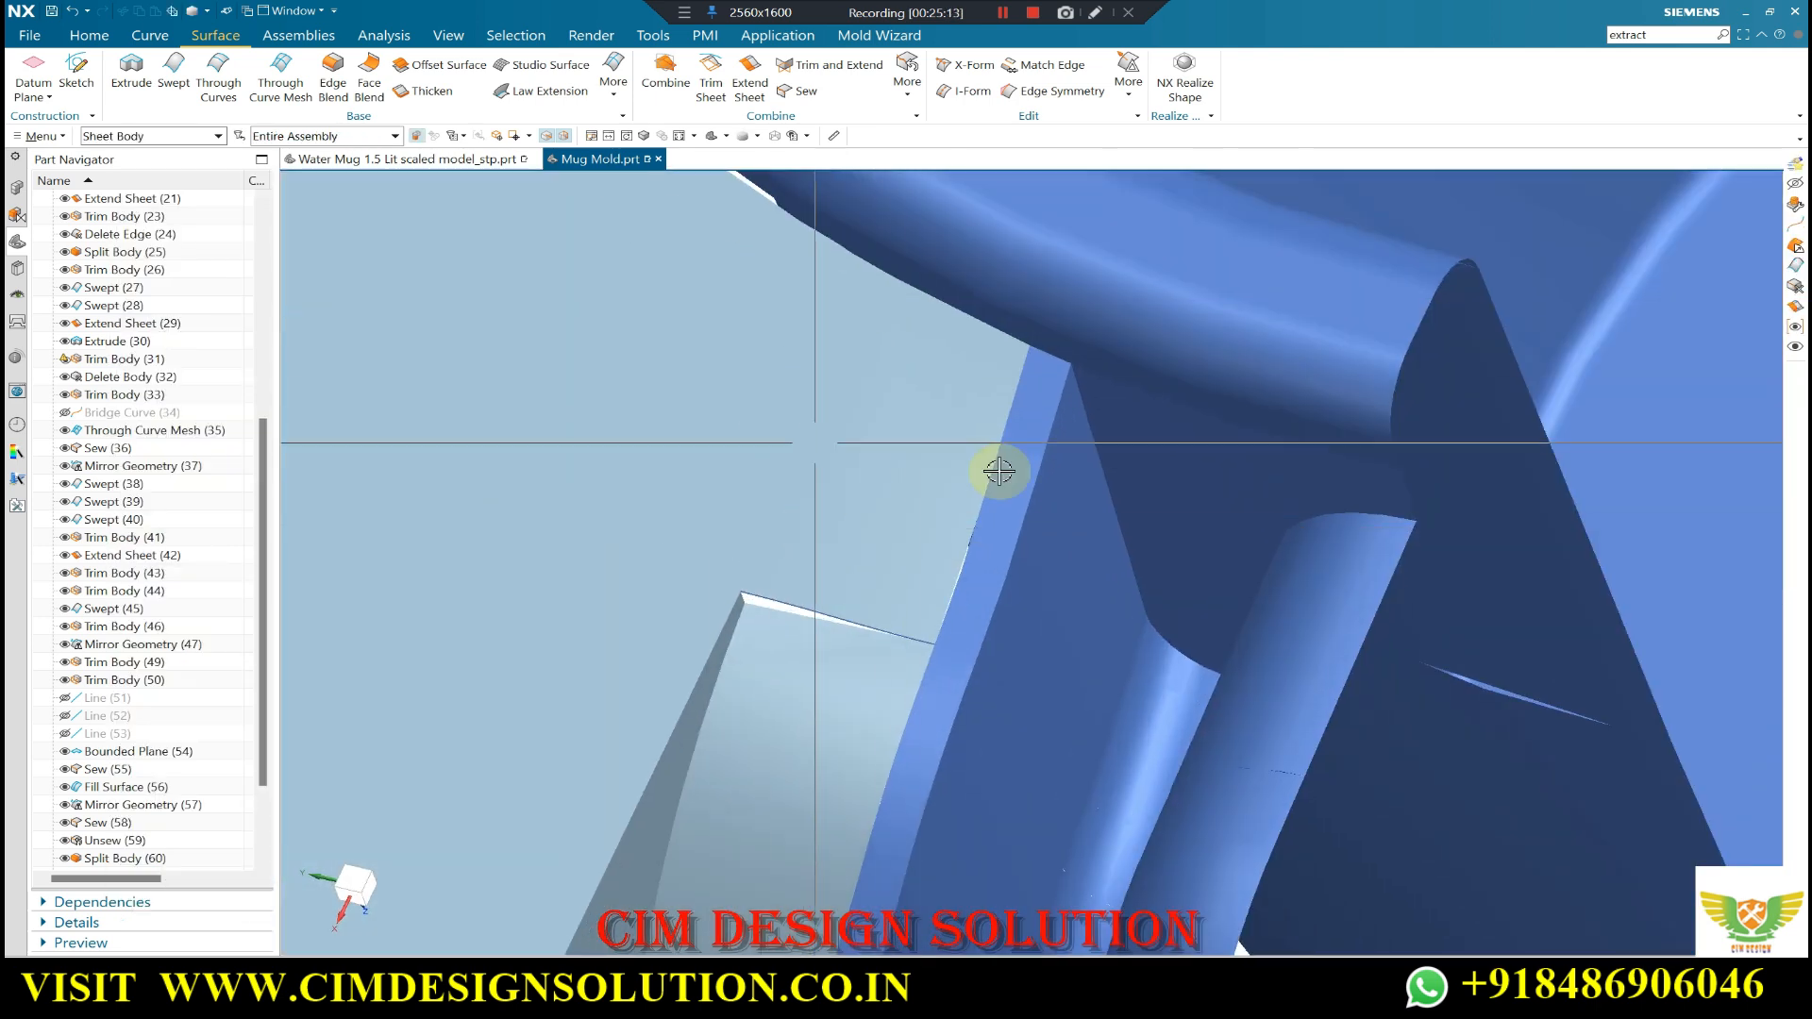
pyautogui.scroll(-4, 882, 374)
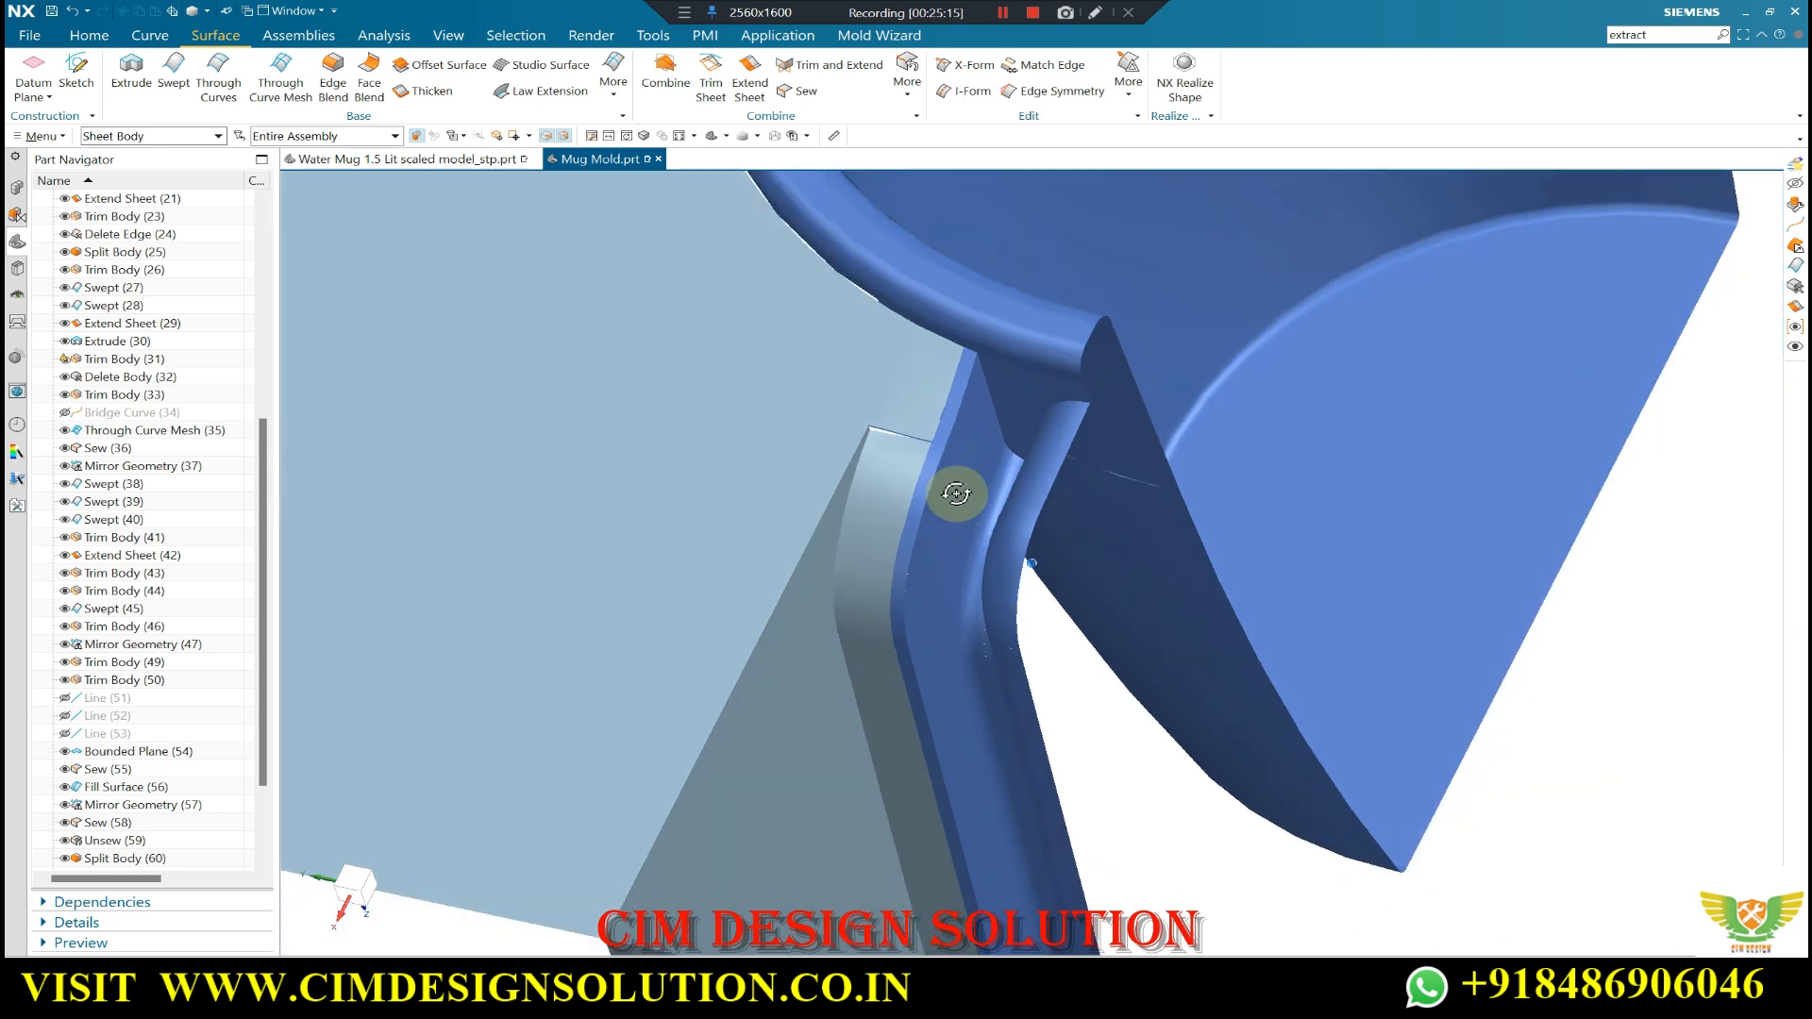
pyautogui.click(107, 35)
pyautogui.click(644, 75)
pyautogui.click(818, 529)
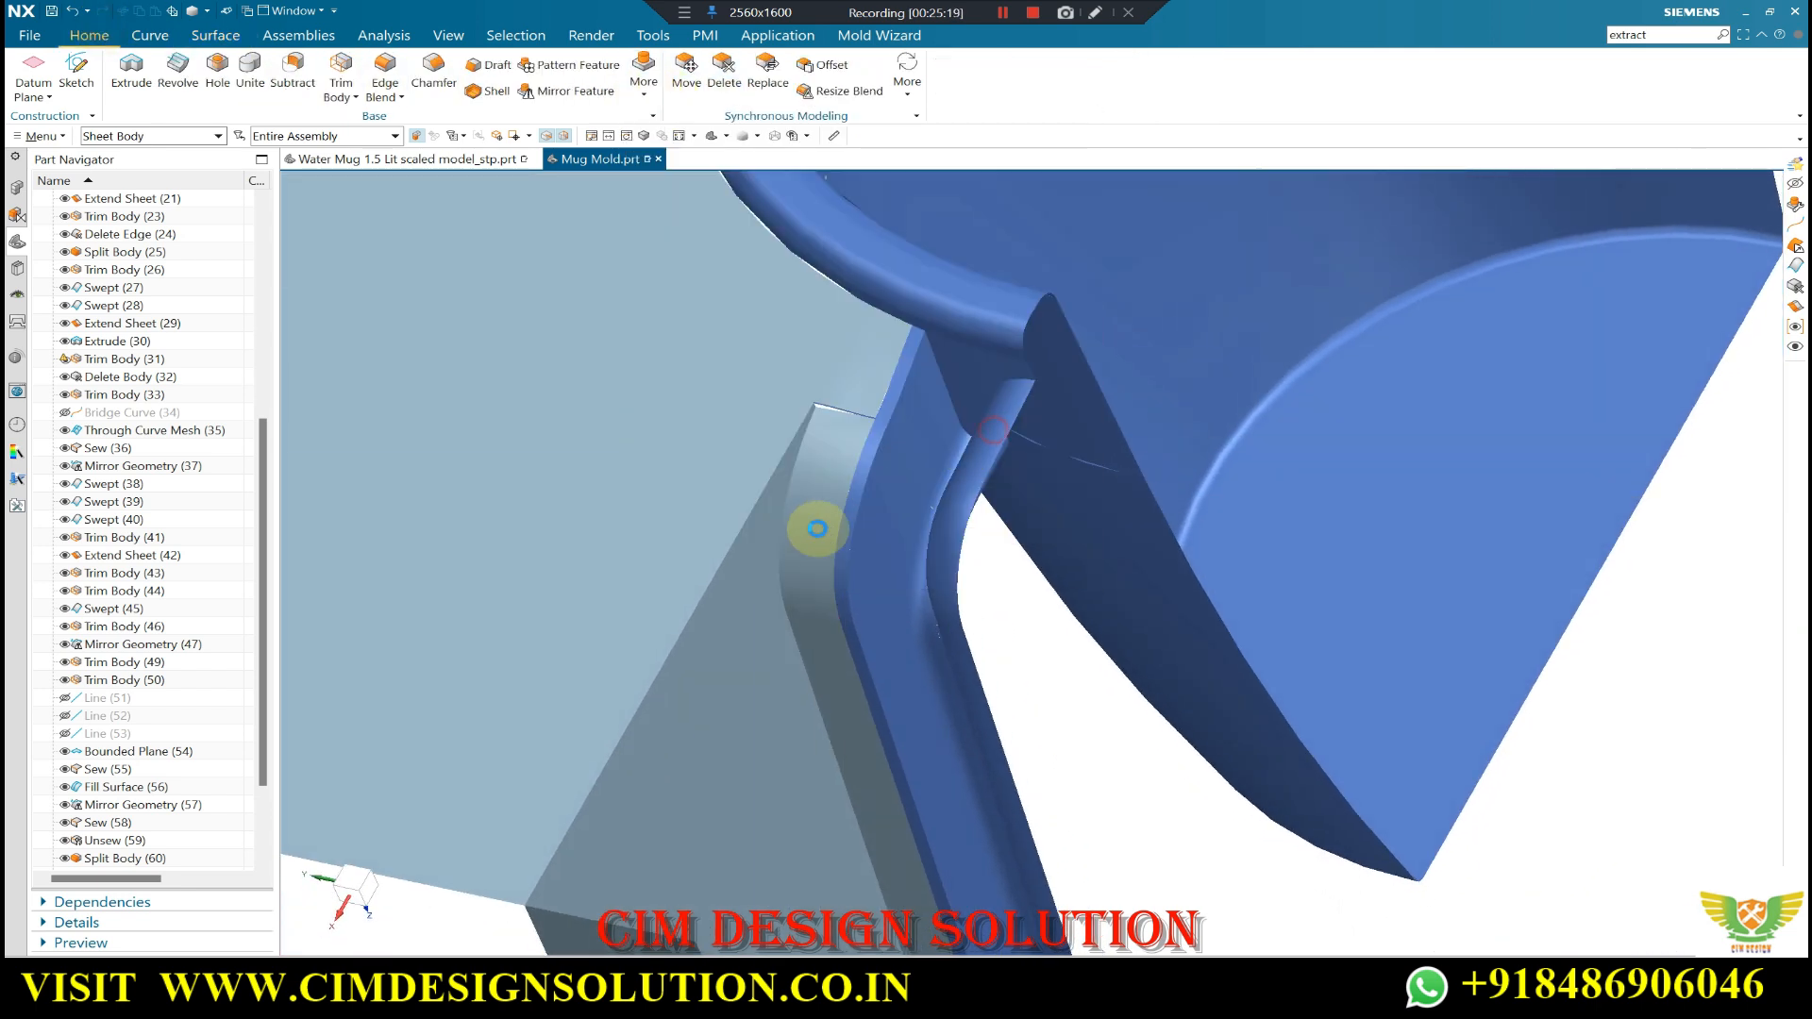
pyautogui.click(804, 512)
pyautogui.middleClick(733, 286)
# - Unsew the curved parting strip beside the handle from the surrounding parting sheets
pyautogui.click(649, 104)
pyautogui.click(223, 35)
pyautogui.click(906, 95)
pyautogui.click(938, 283)
pyautogui.click(794, 580)
pyautogui.moveTo(794, 581); pyautogui.dragTo(647, 449, button='middle')
pyautogui.middleClick(675, 429)
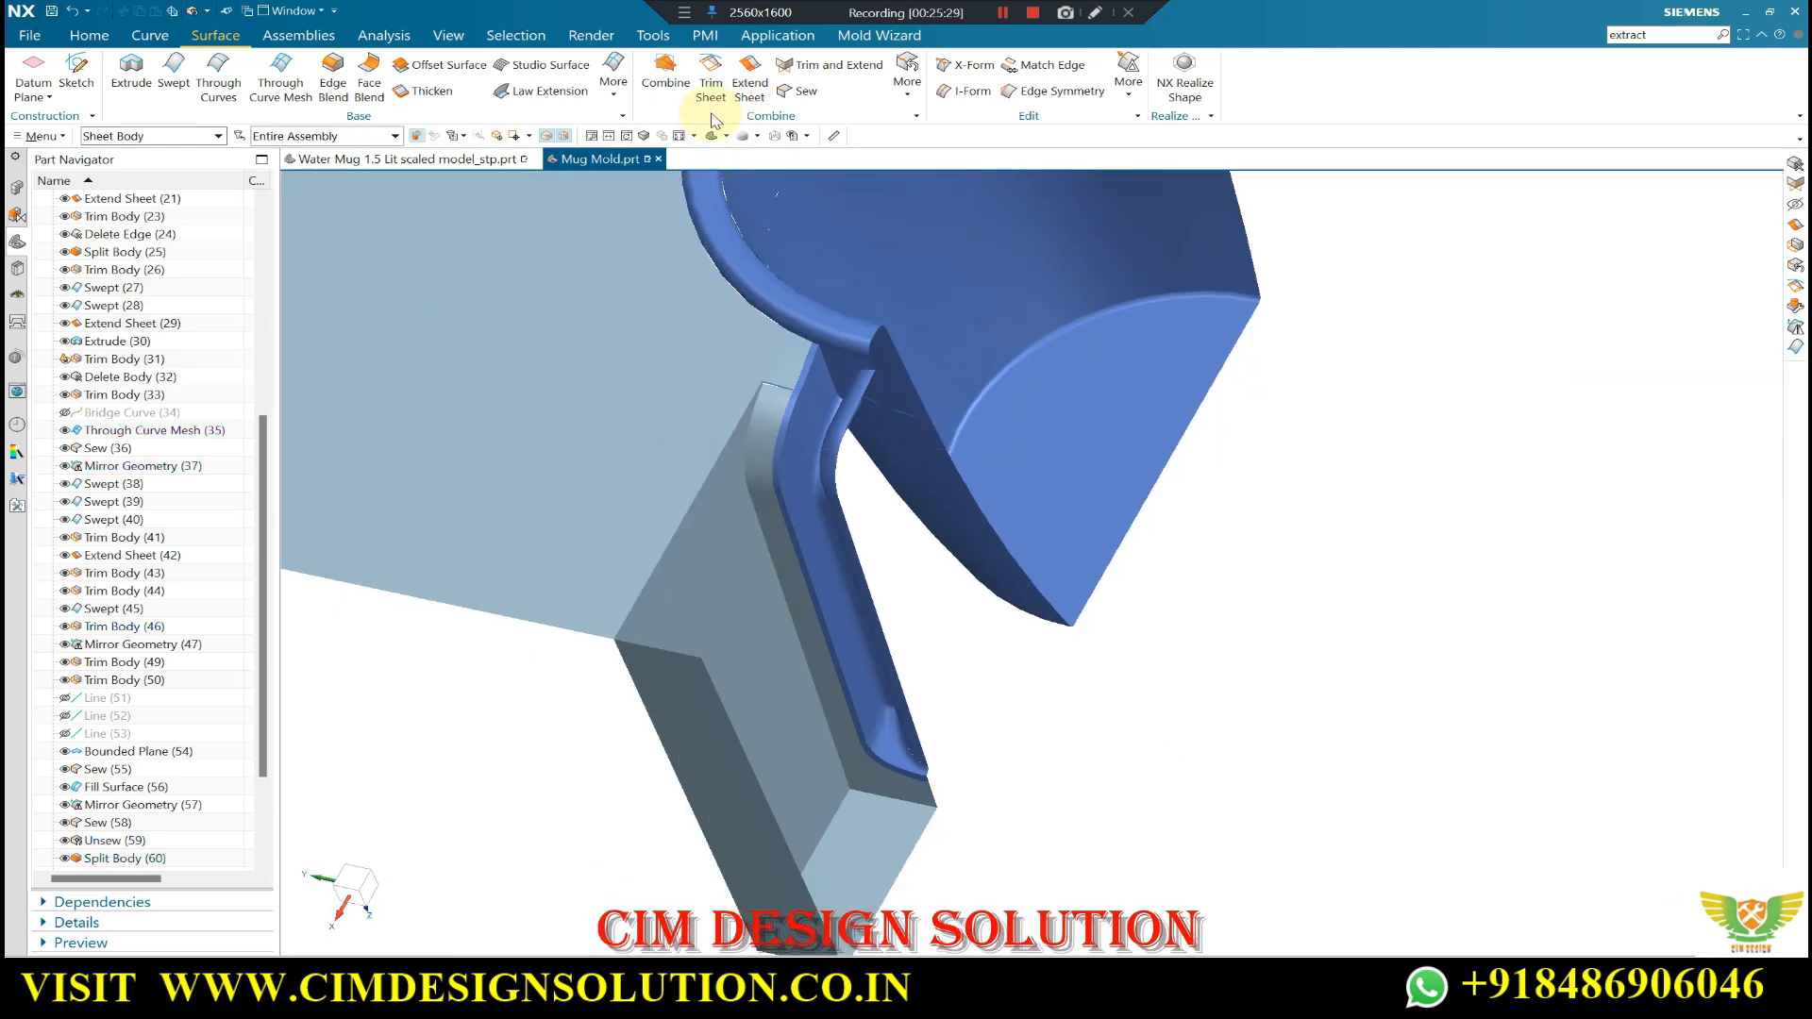
# - Delete the curved parting strip and its adjoining slanted face beside the handle with Delete Body
pyautogui.click(608, 90)
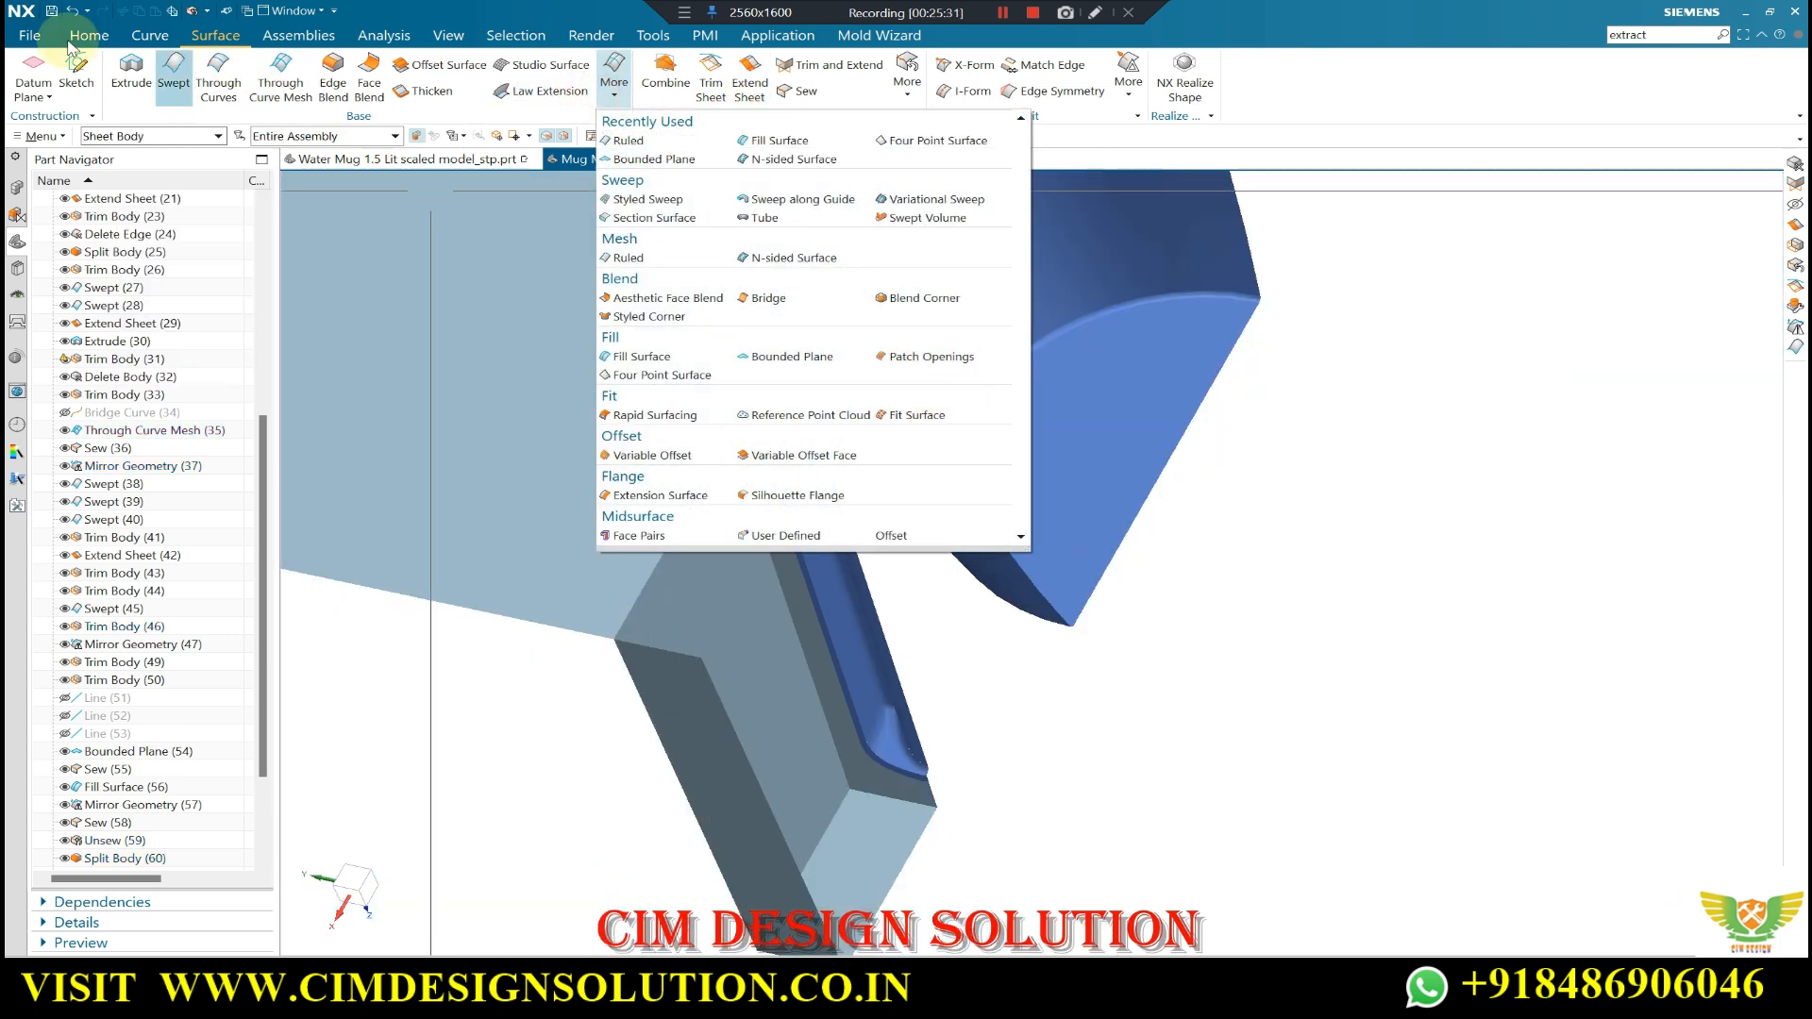
pyautogui.click(89, 38)
pyautogui.click(643, 76)
pyautogui.click(972, 450)
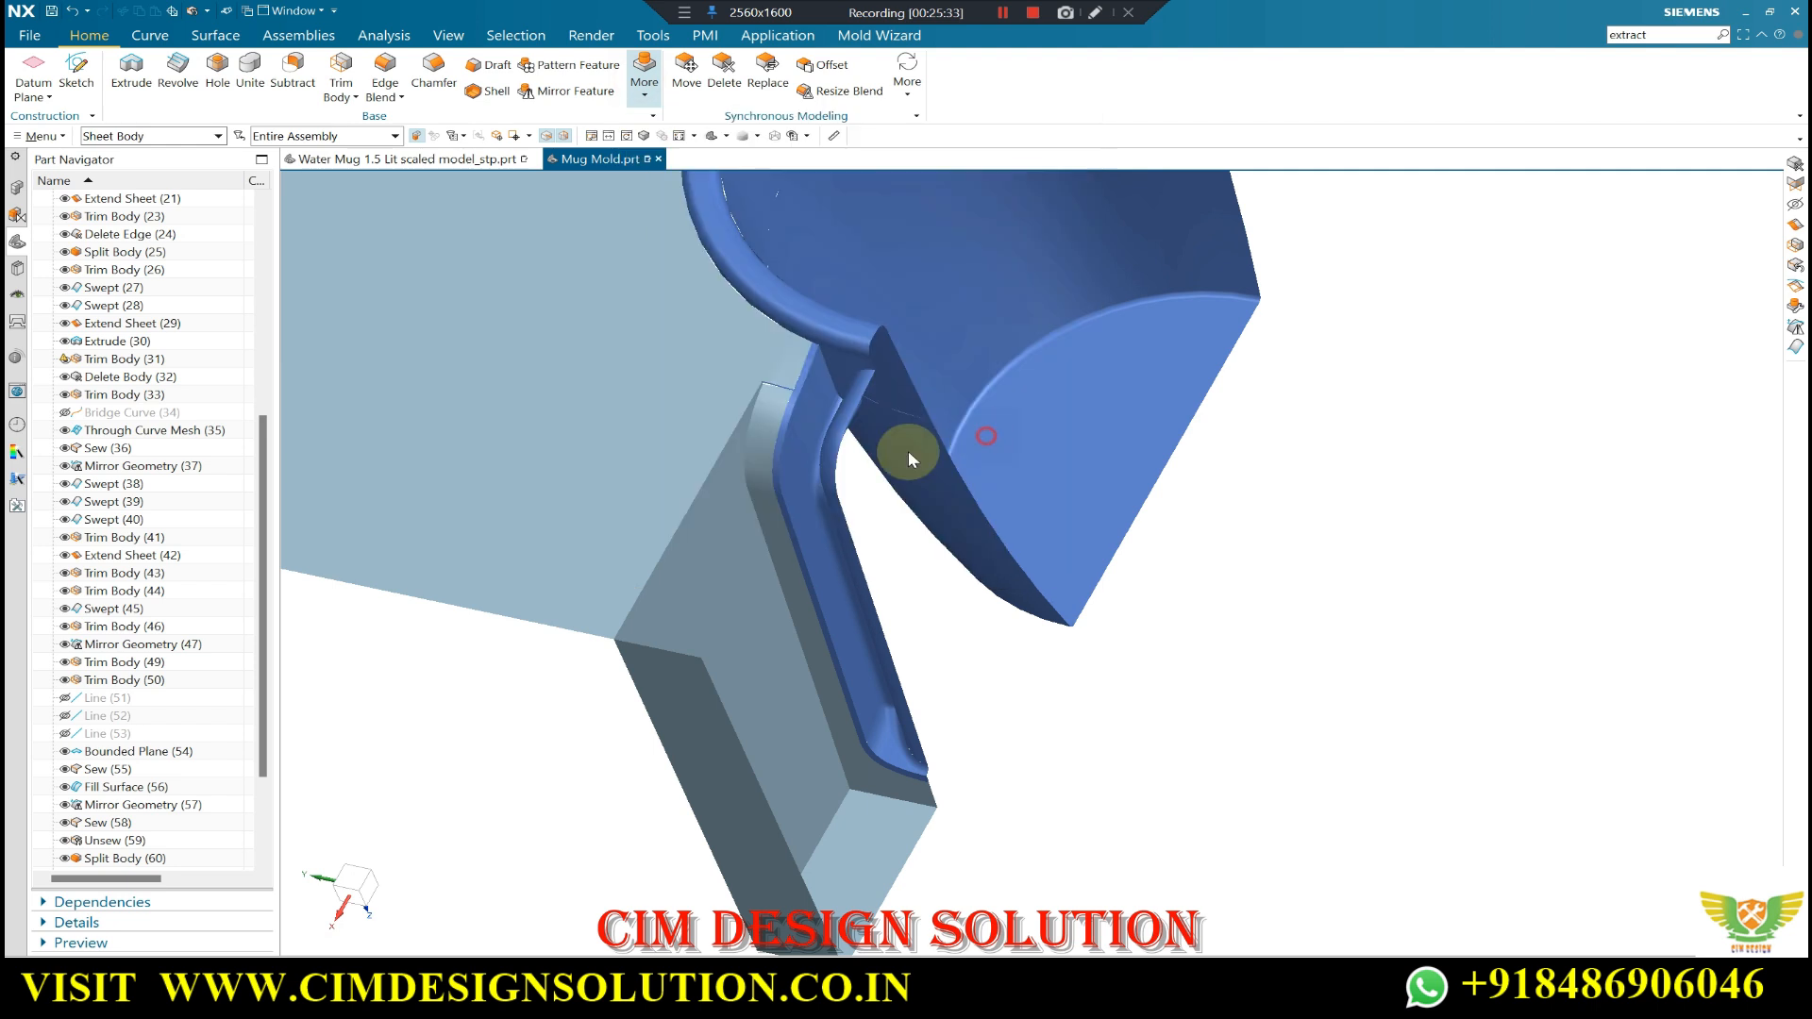
pyautogui.click(747, 472)
pyautogui.middleClick(748, 472)
# - Move the bridge curve at the new mesh surface's lower edge to another layer
pyautogui.scroll(3, 781, 392)
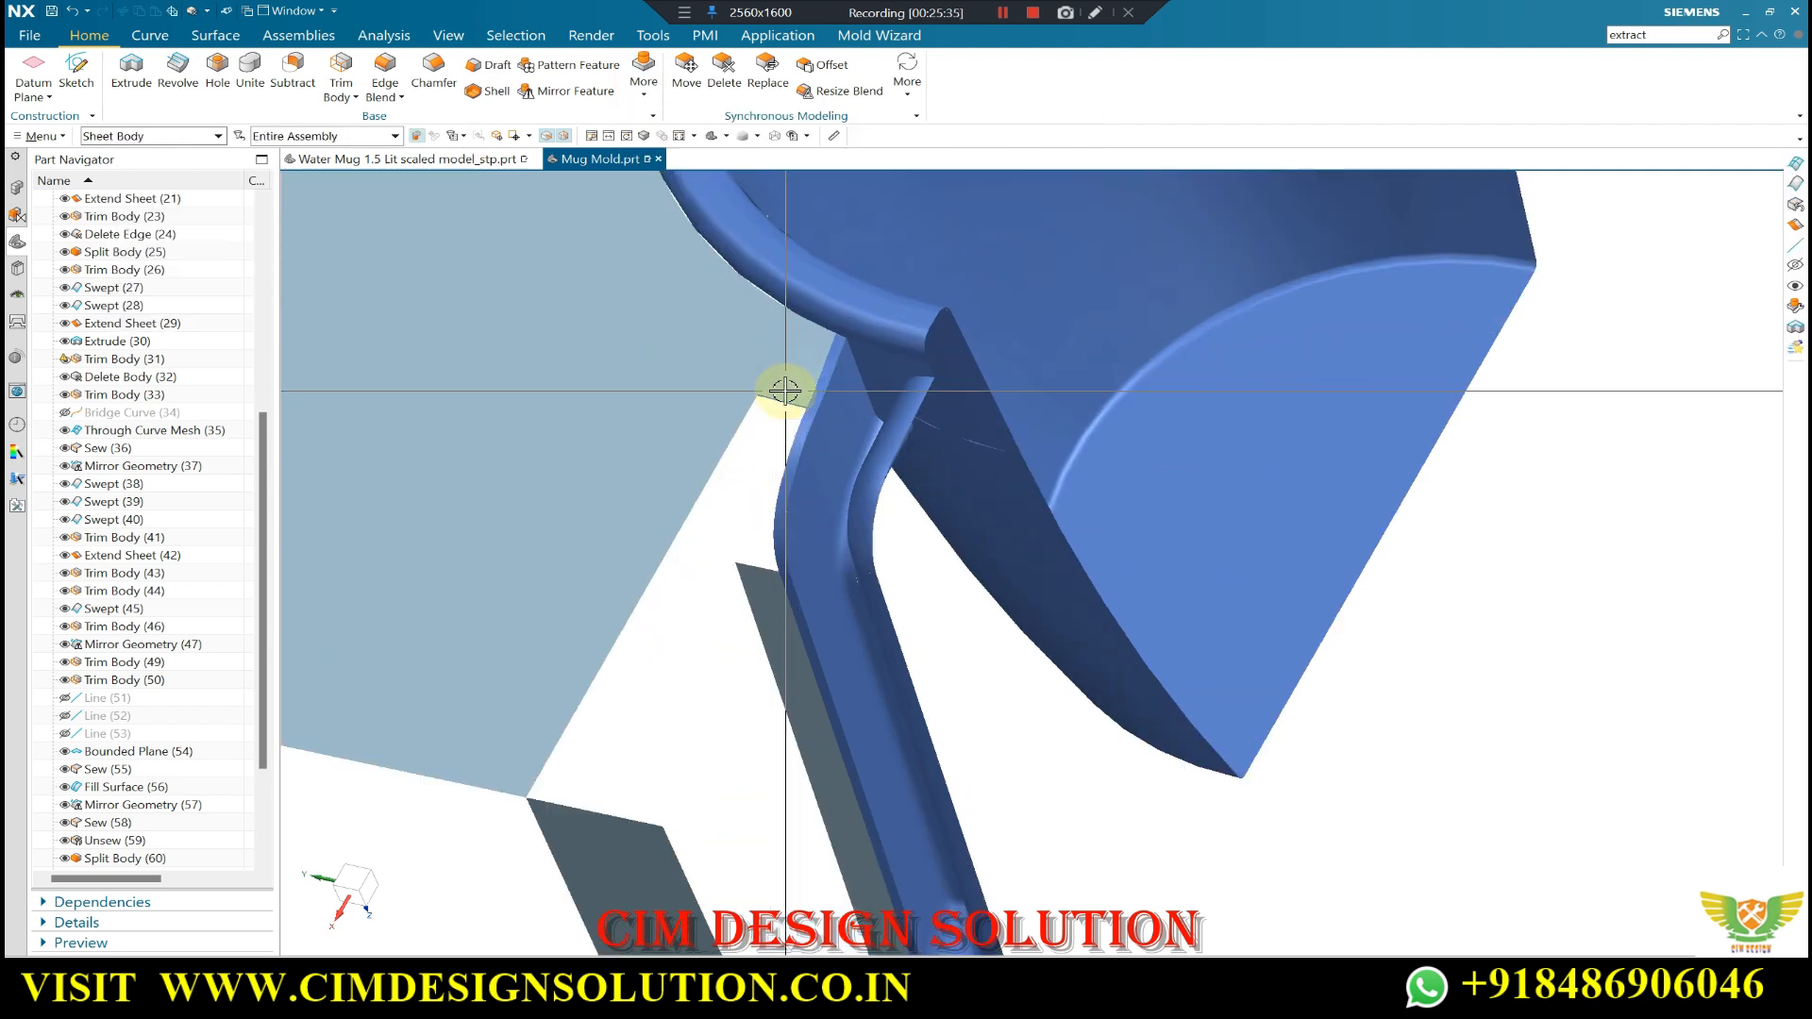
pyautogui.hotkey('ctrl', 'b')
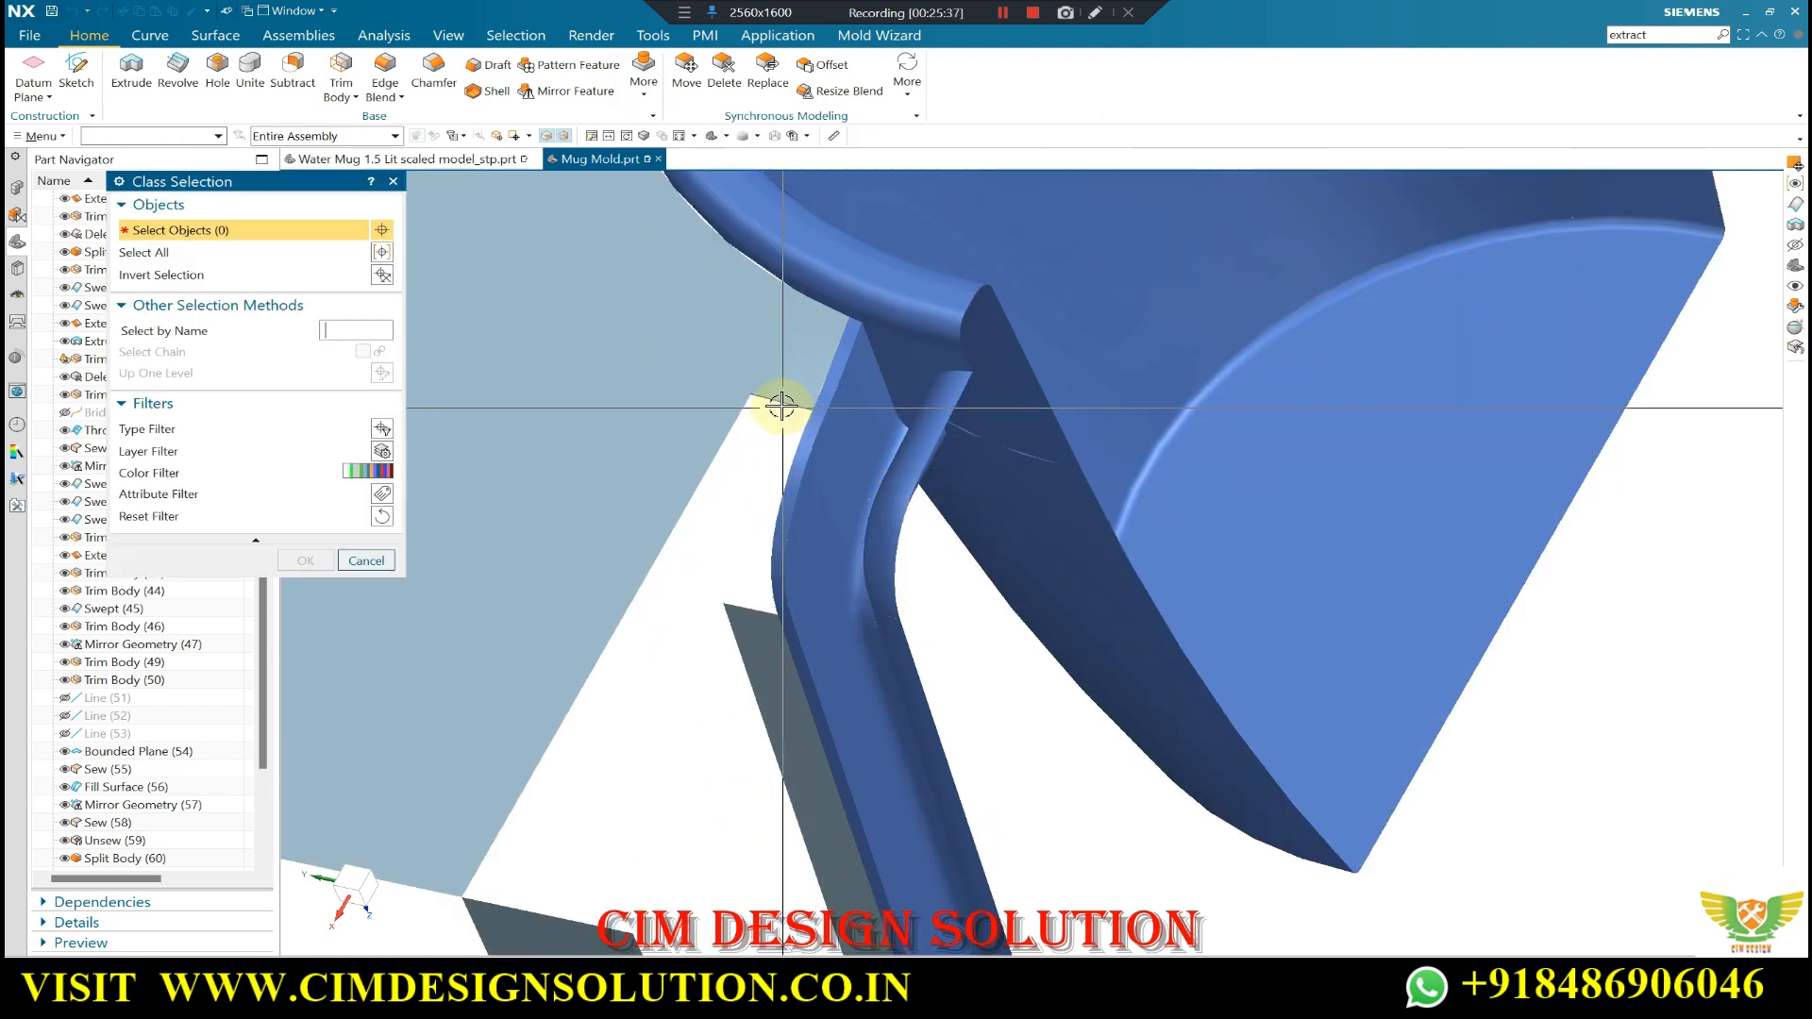
pyautogui.middleClick(312, 307)
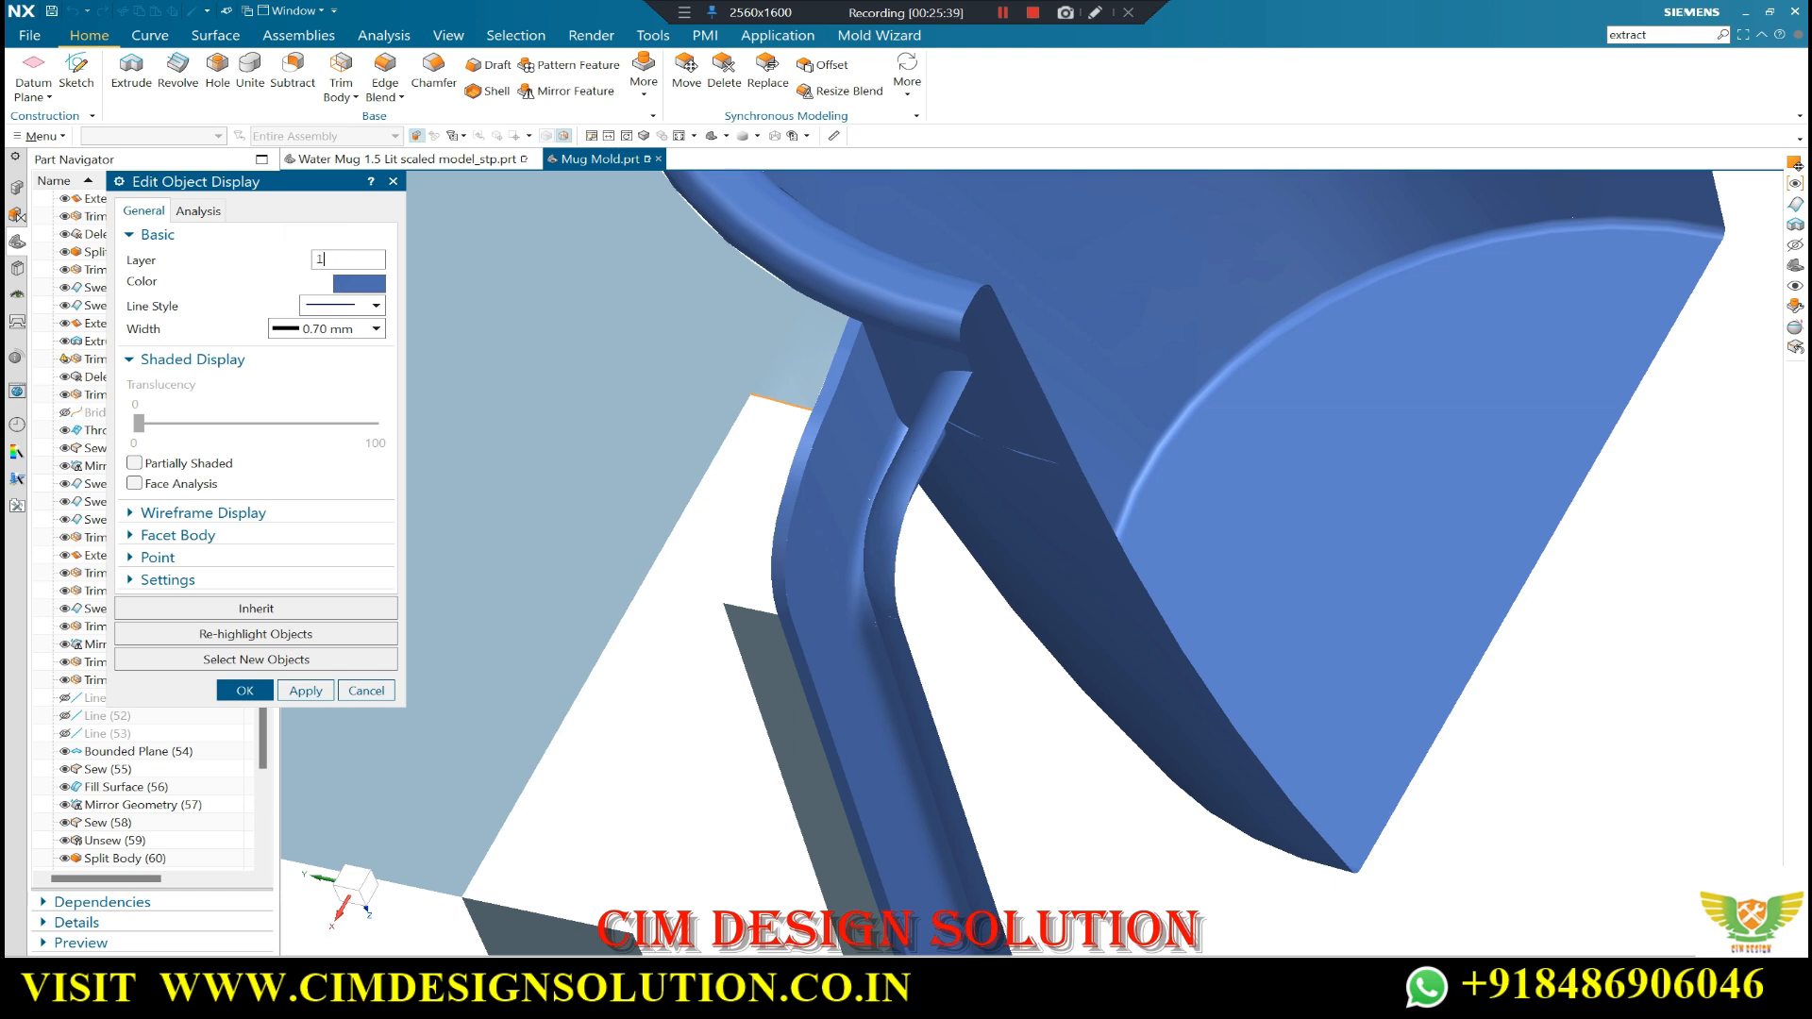
pyautogui.press('Return')
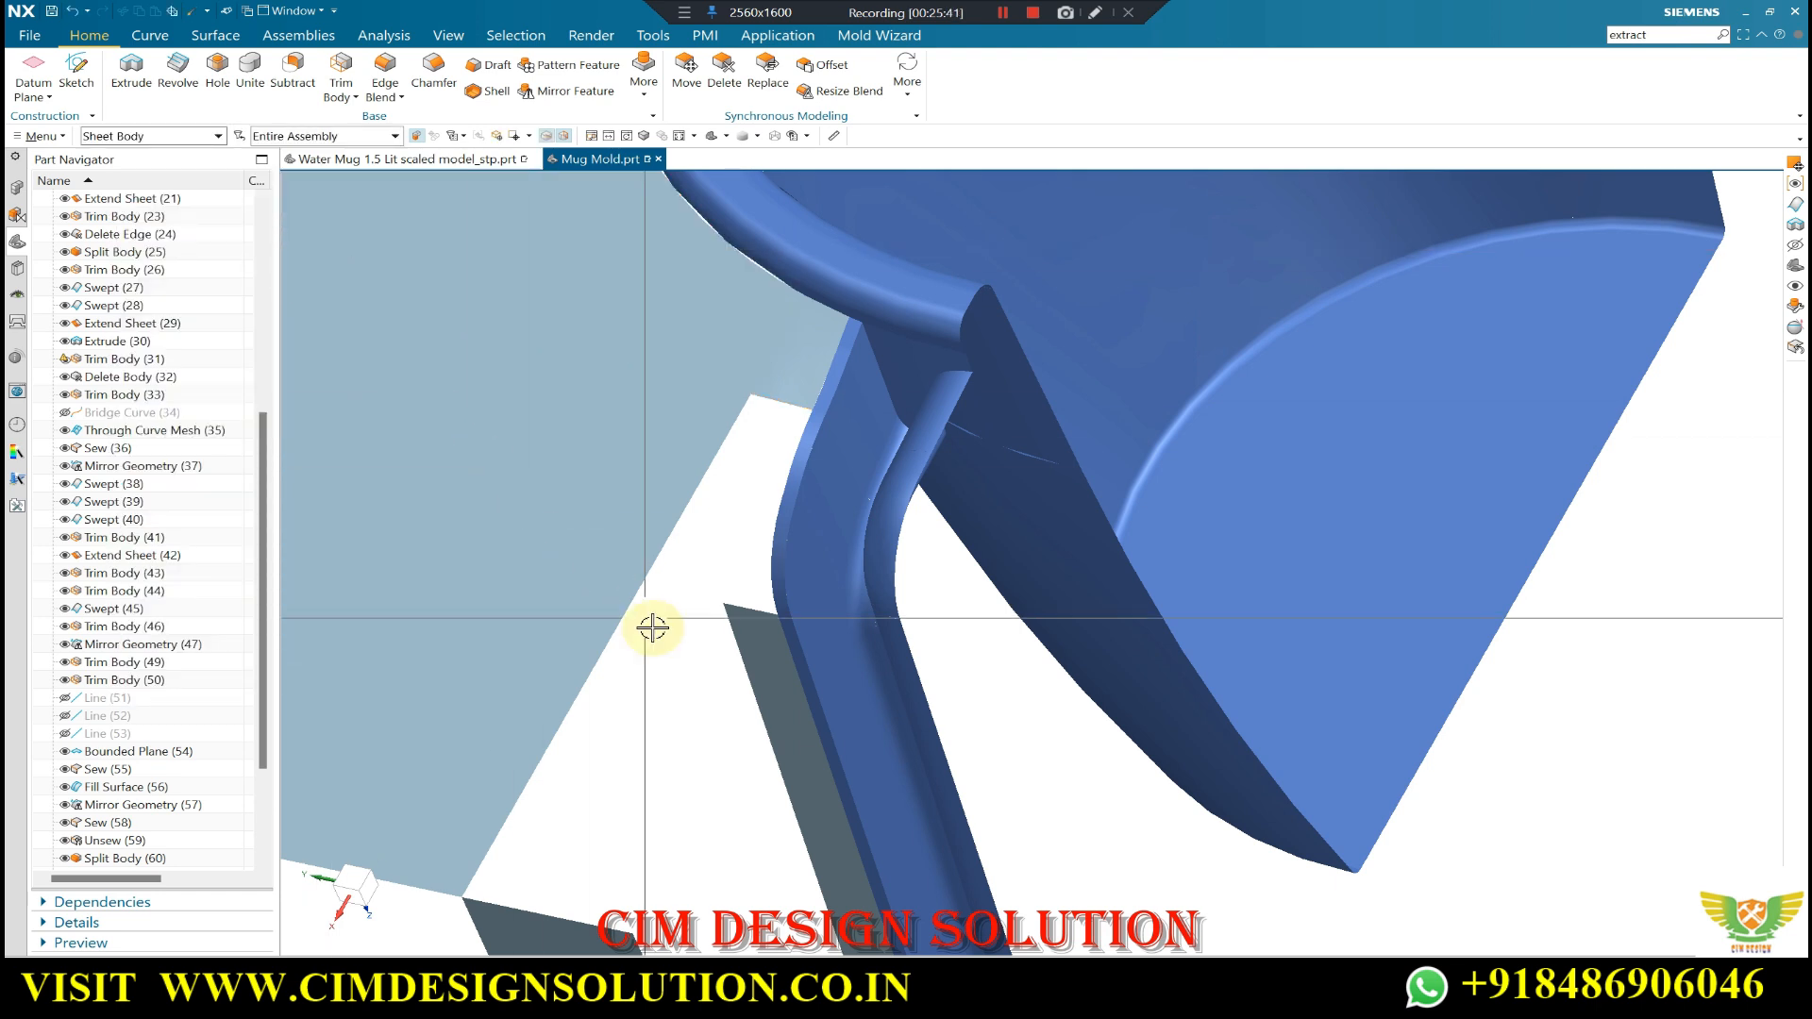
# - Show the model's edges and create a G1 bridge curve from the mesh surface's long edge to the lower handle strip's outer edge
pyautogui.moveTo(692, 701); pyautogui.dragTo(692, 575, button='right')
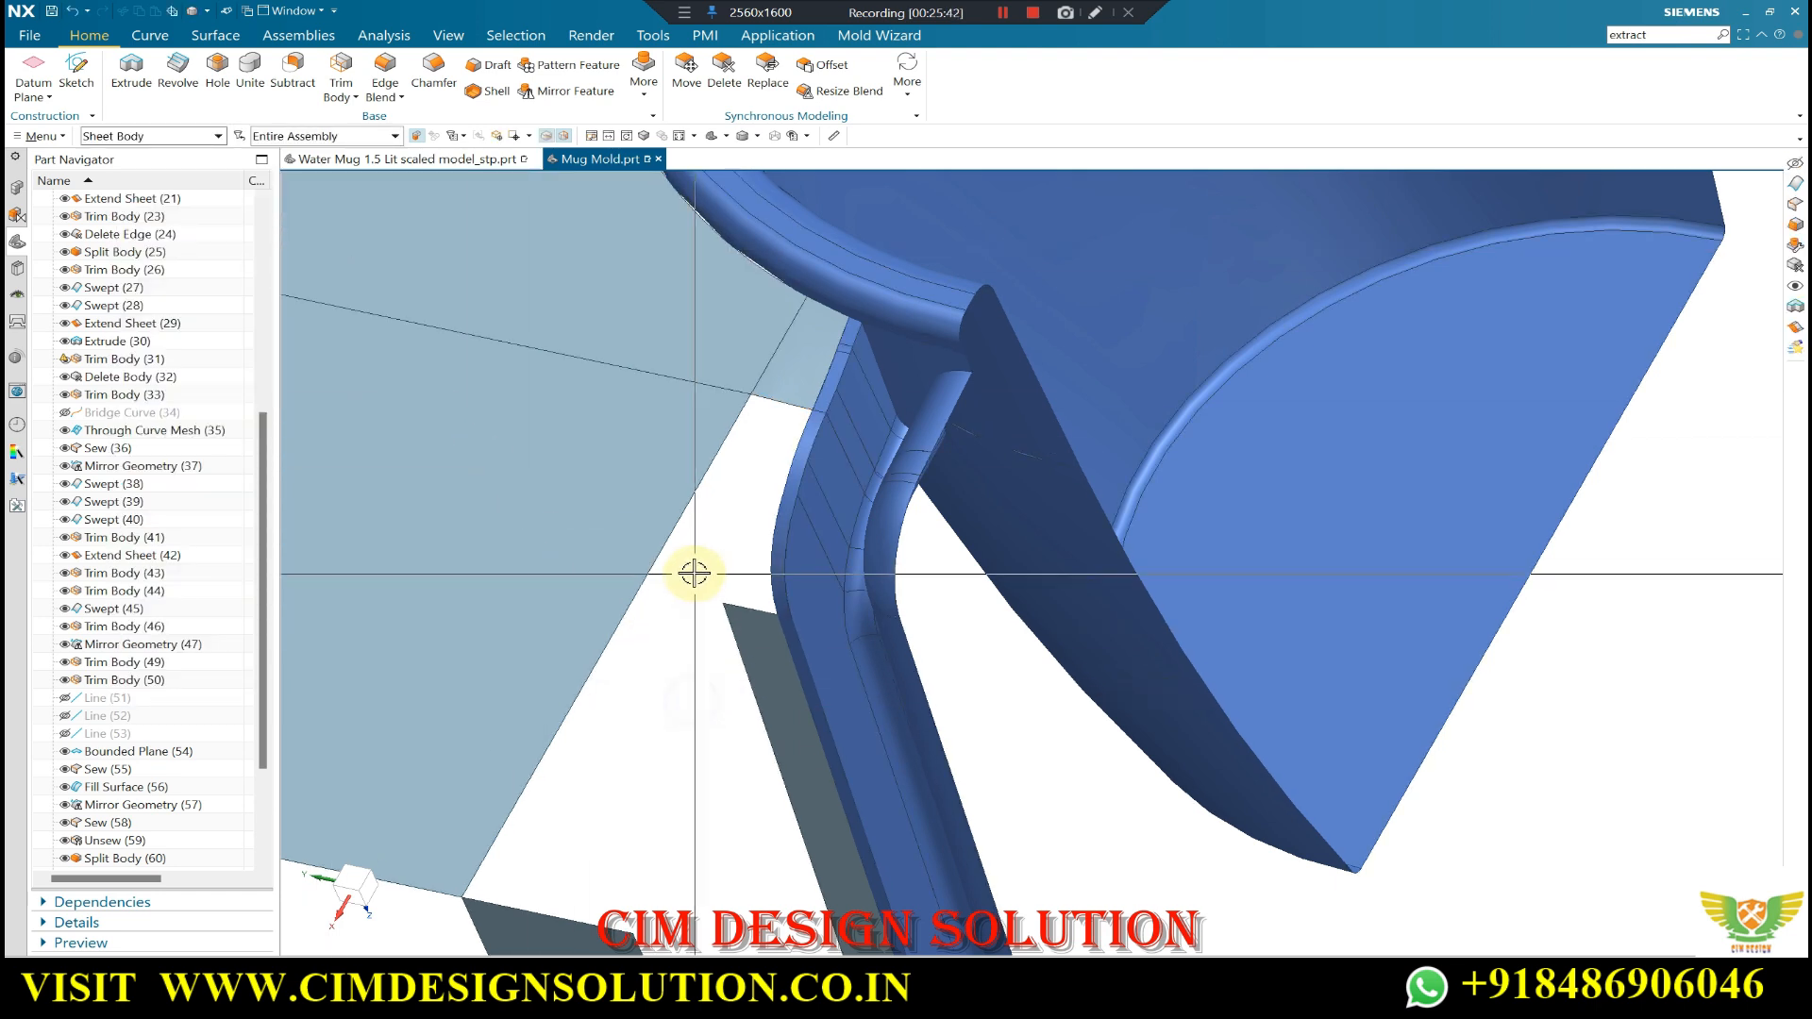
pyautogui.click(168, 36)
pyautogui.click(777, 347)
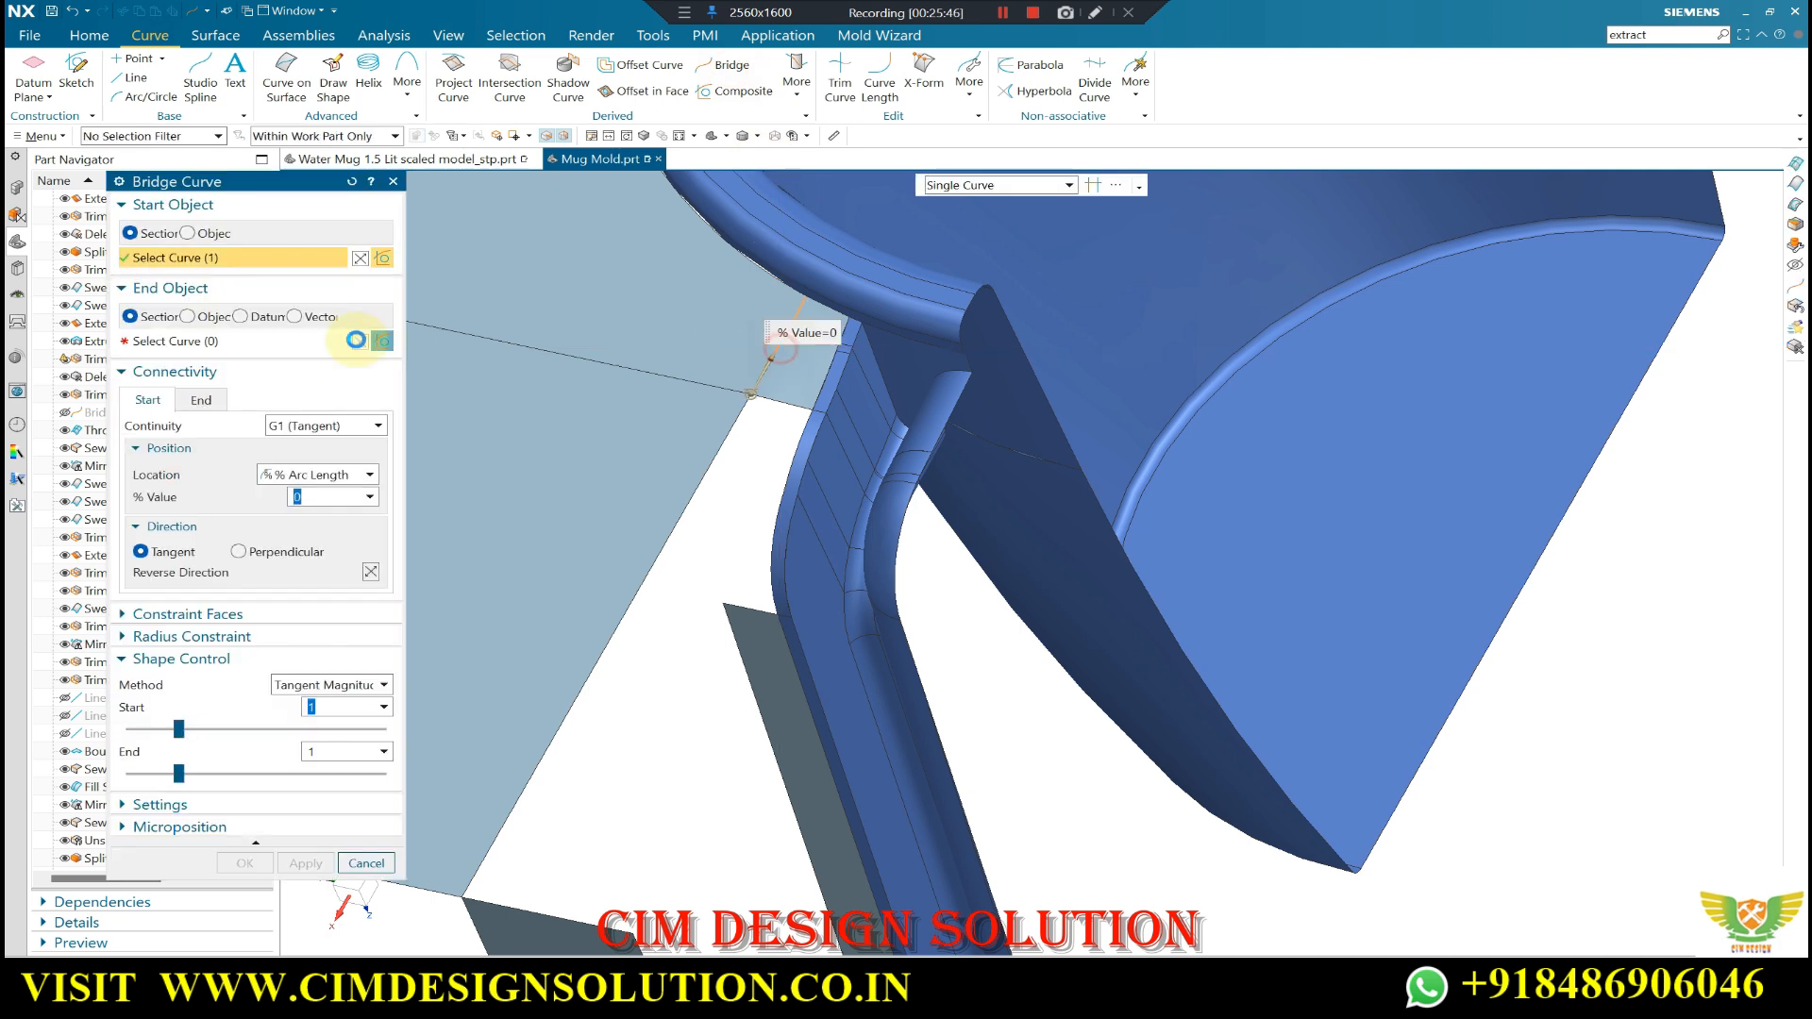
pyautogui.click(729, 624)
pyautogui.middleClick(741, 416)
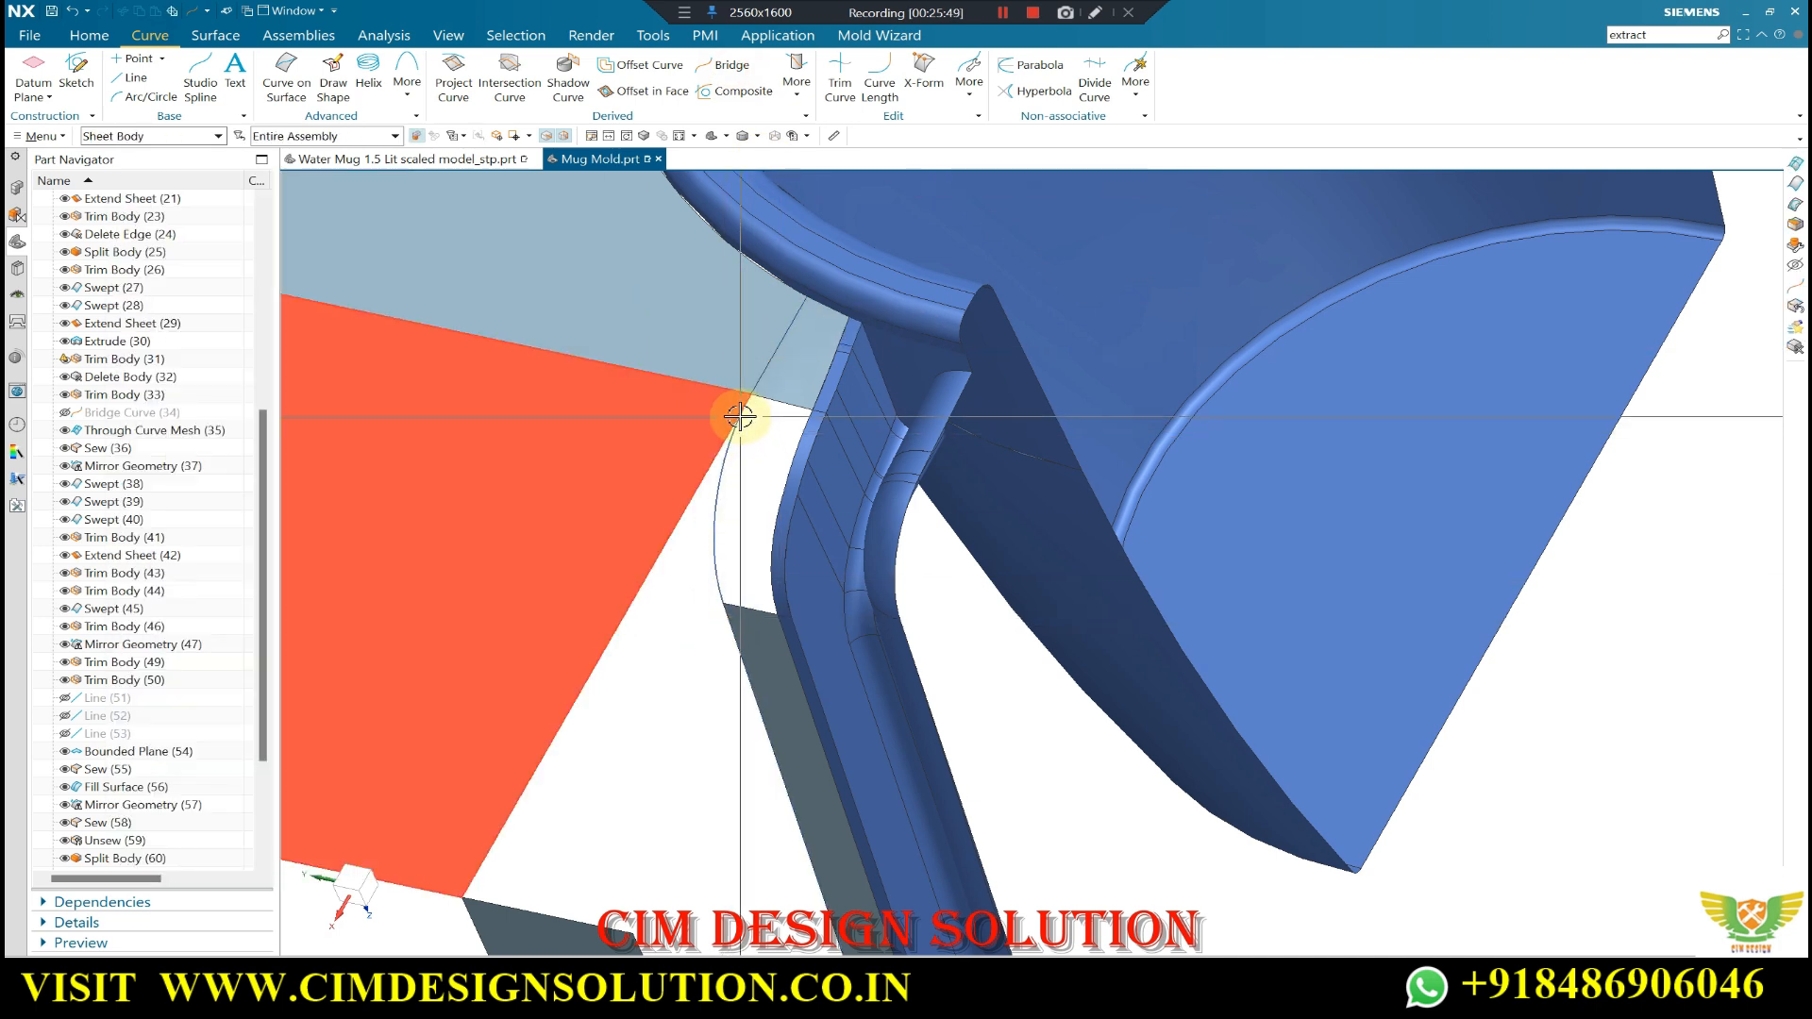
pyautogui.click(725, 419)
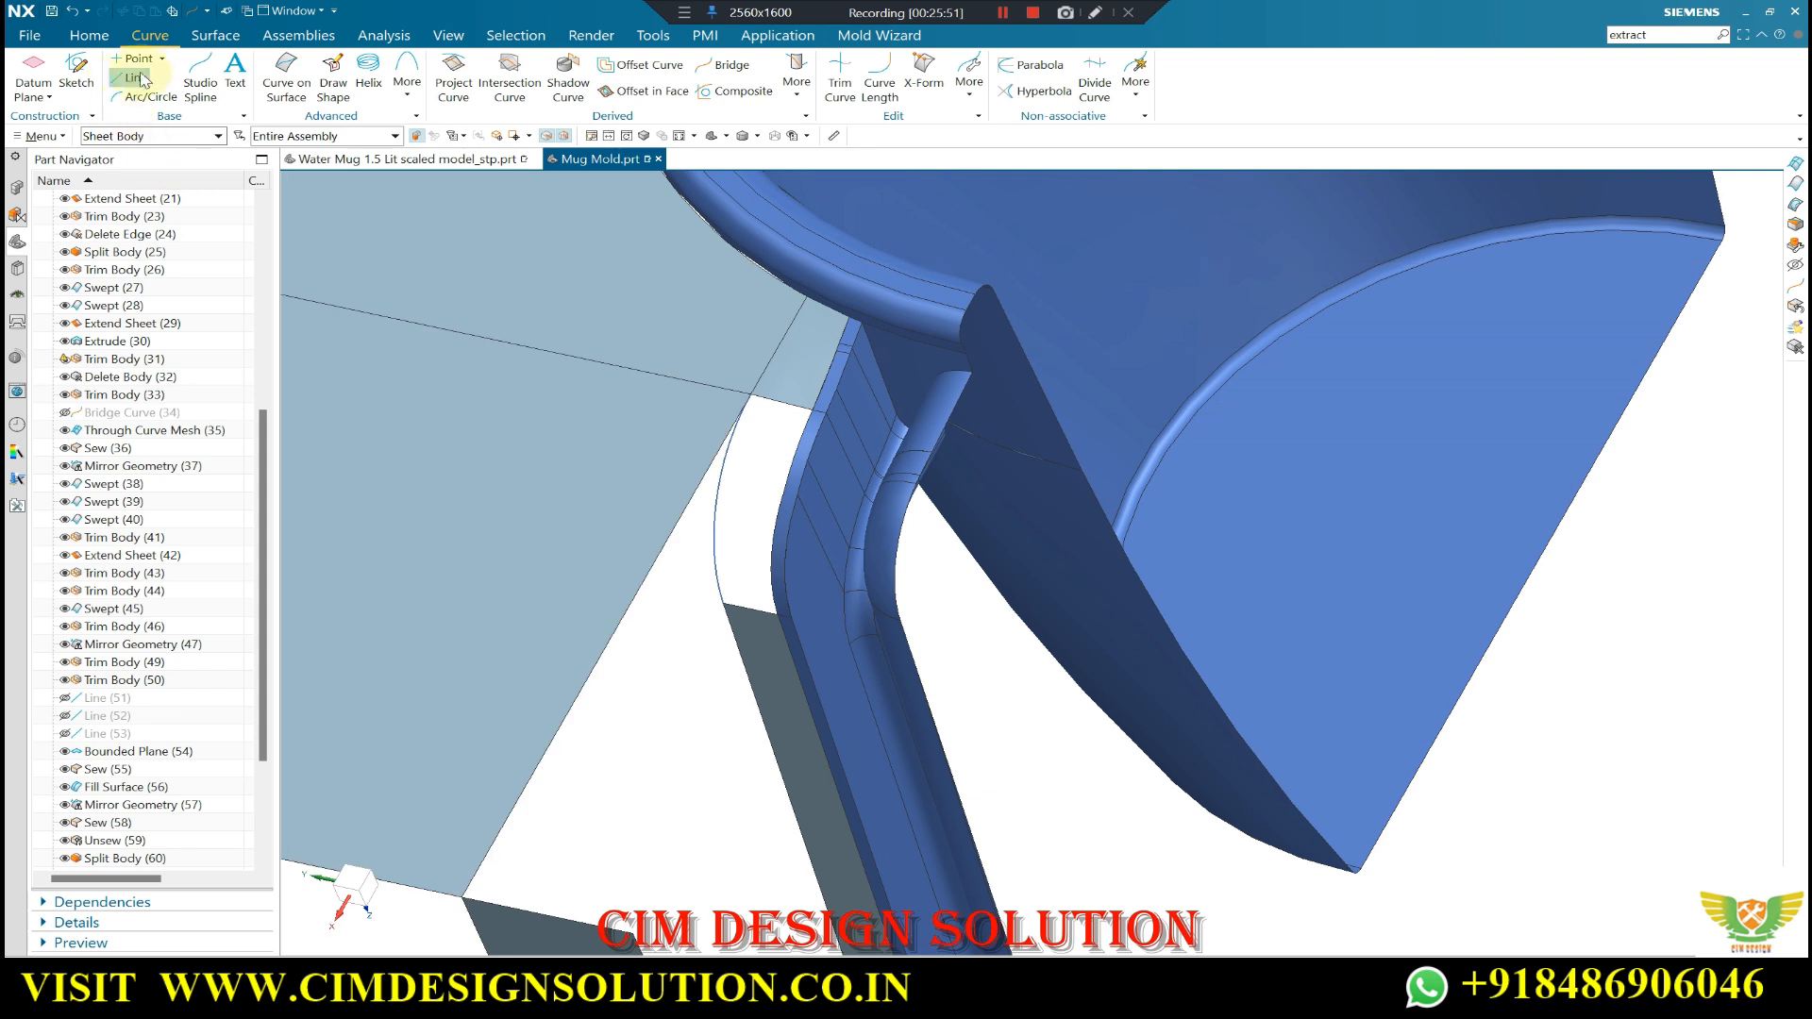
# - Start a Through Curve Mesh across the gap beside the handle, with its short edges as primary curves and the bridge curve and handle edges as cross curves
pyautogui.click(214, 36)
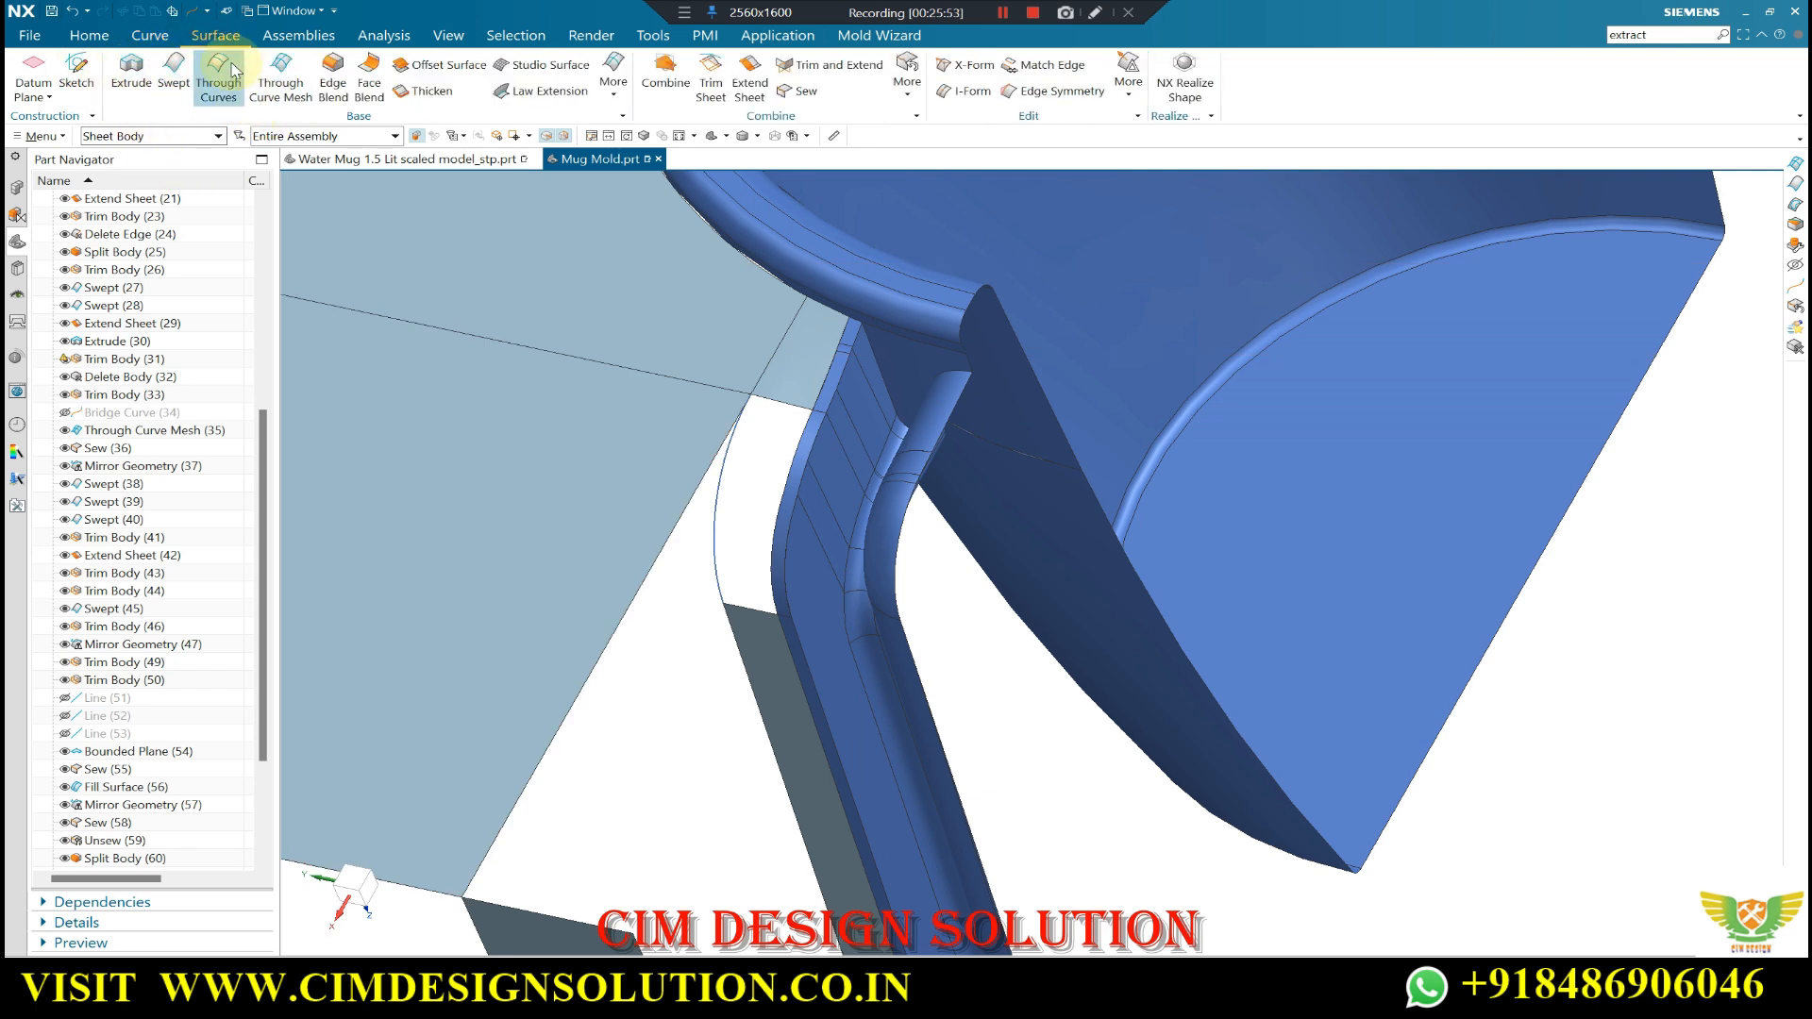
pyautogui.click(276, 75)
pyautogui.click(780, 401)
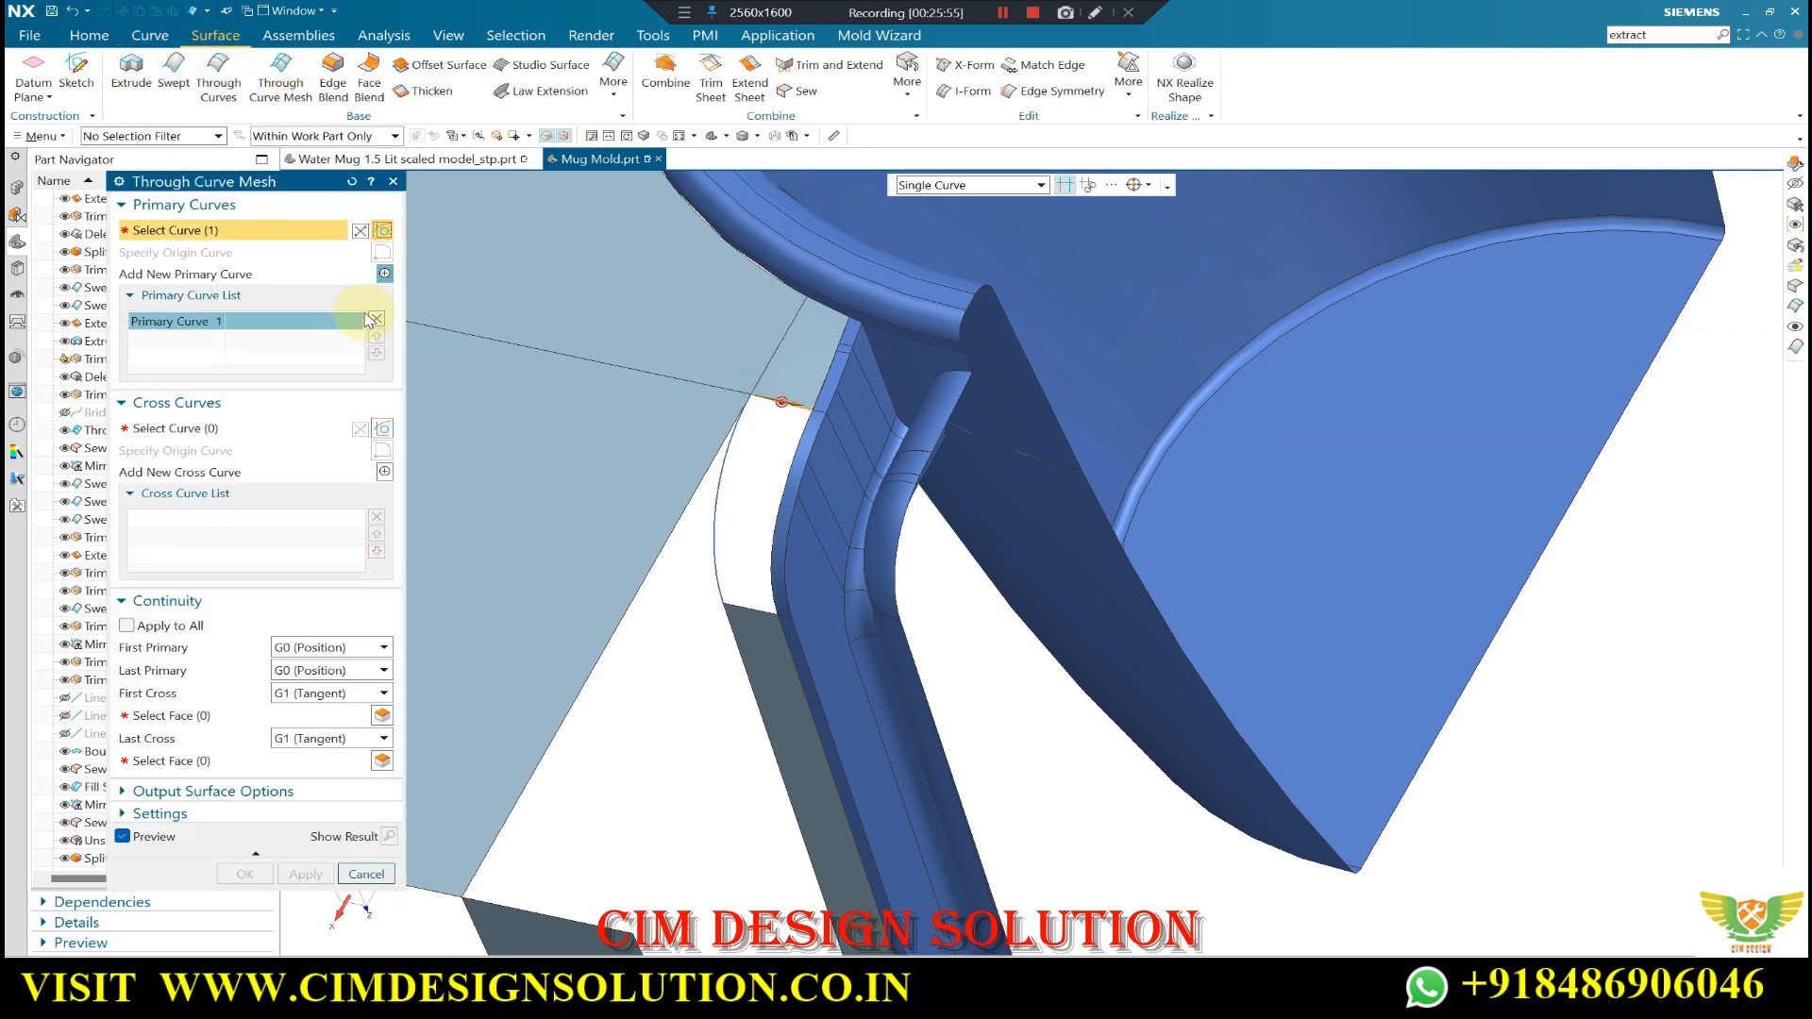
pyautogui.click(382, 272)
pyautogui.click(750, 609)
pyautogui.click(189, 429)
pyautogui.click(714, 474)
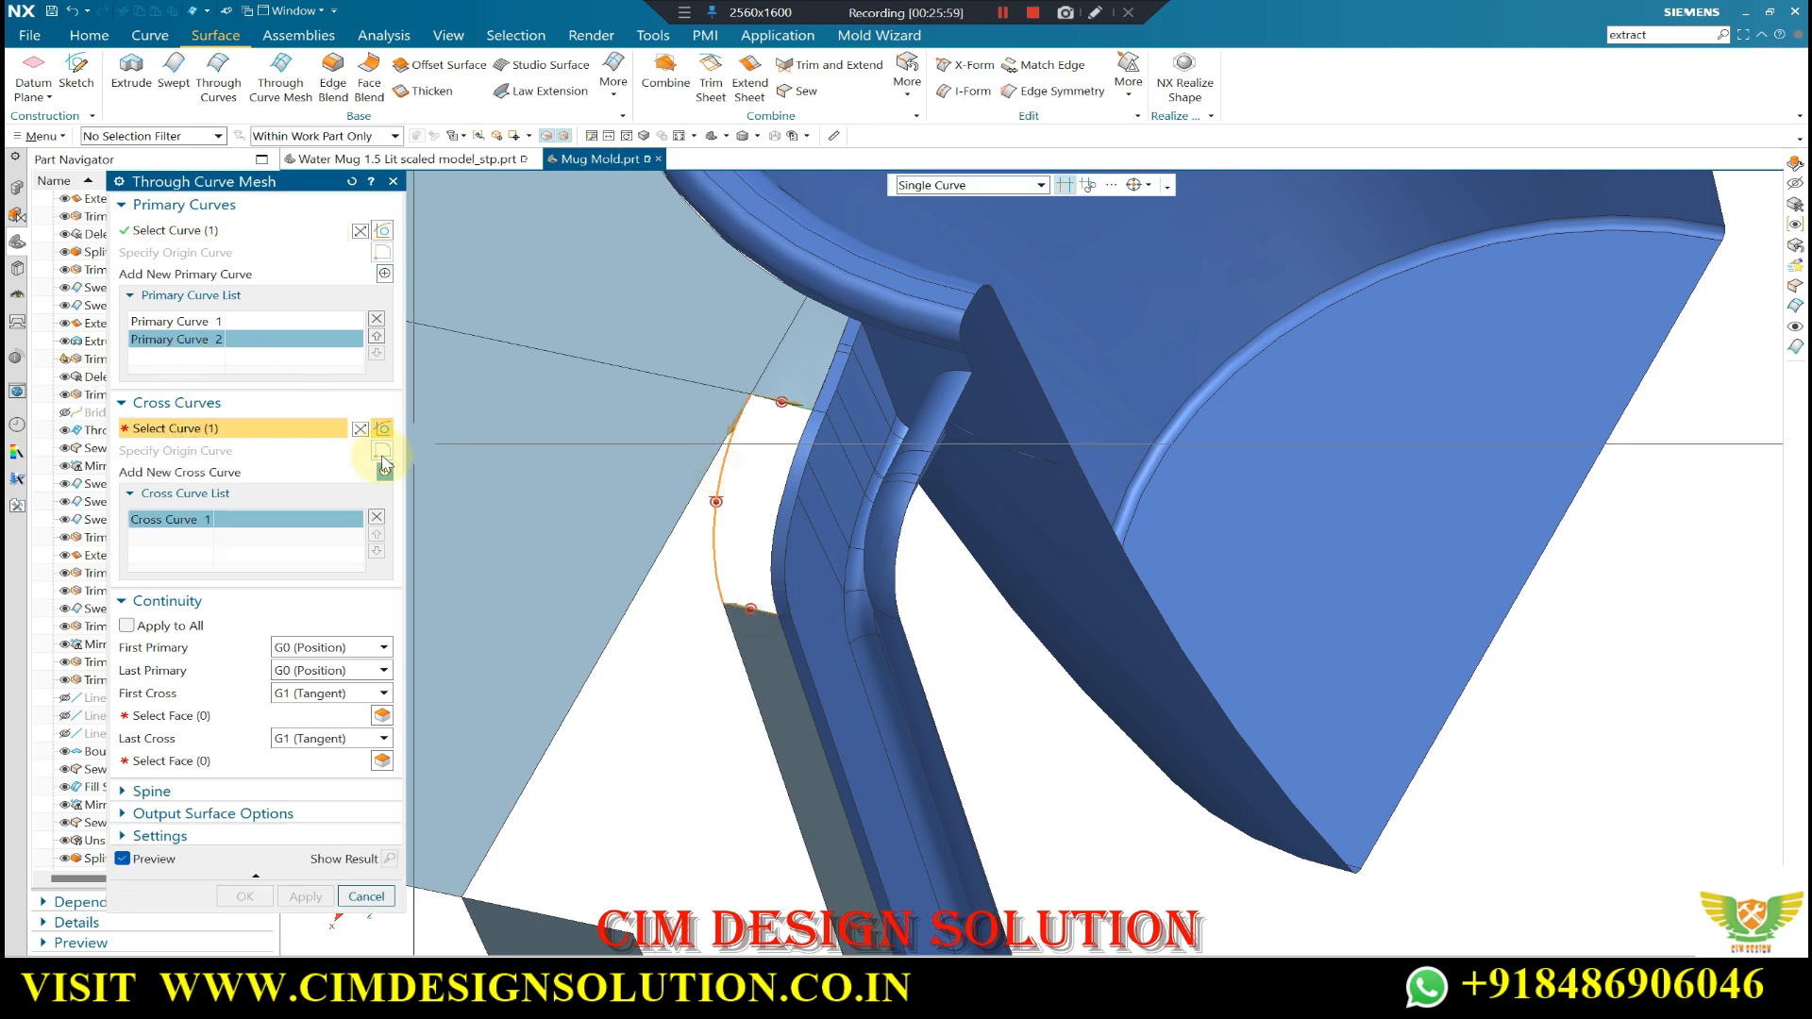
pyautogui.click(384, 469)
pyautogui.click(784, 479)
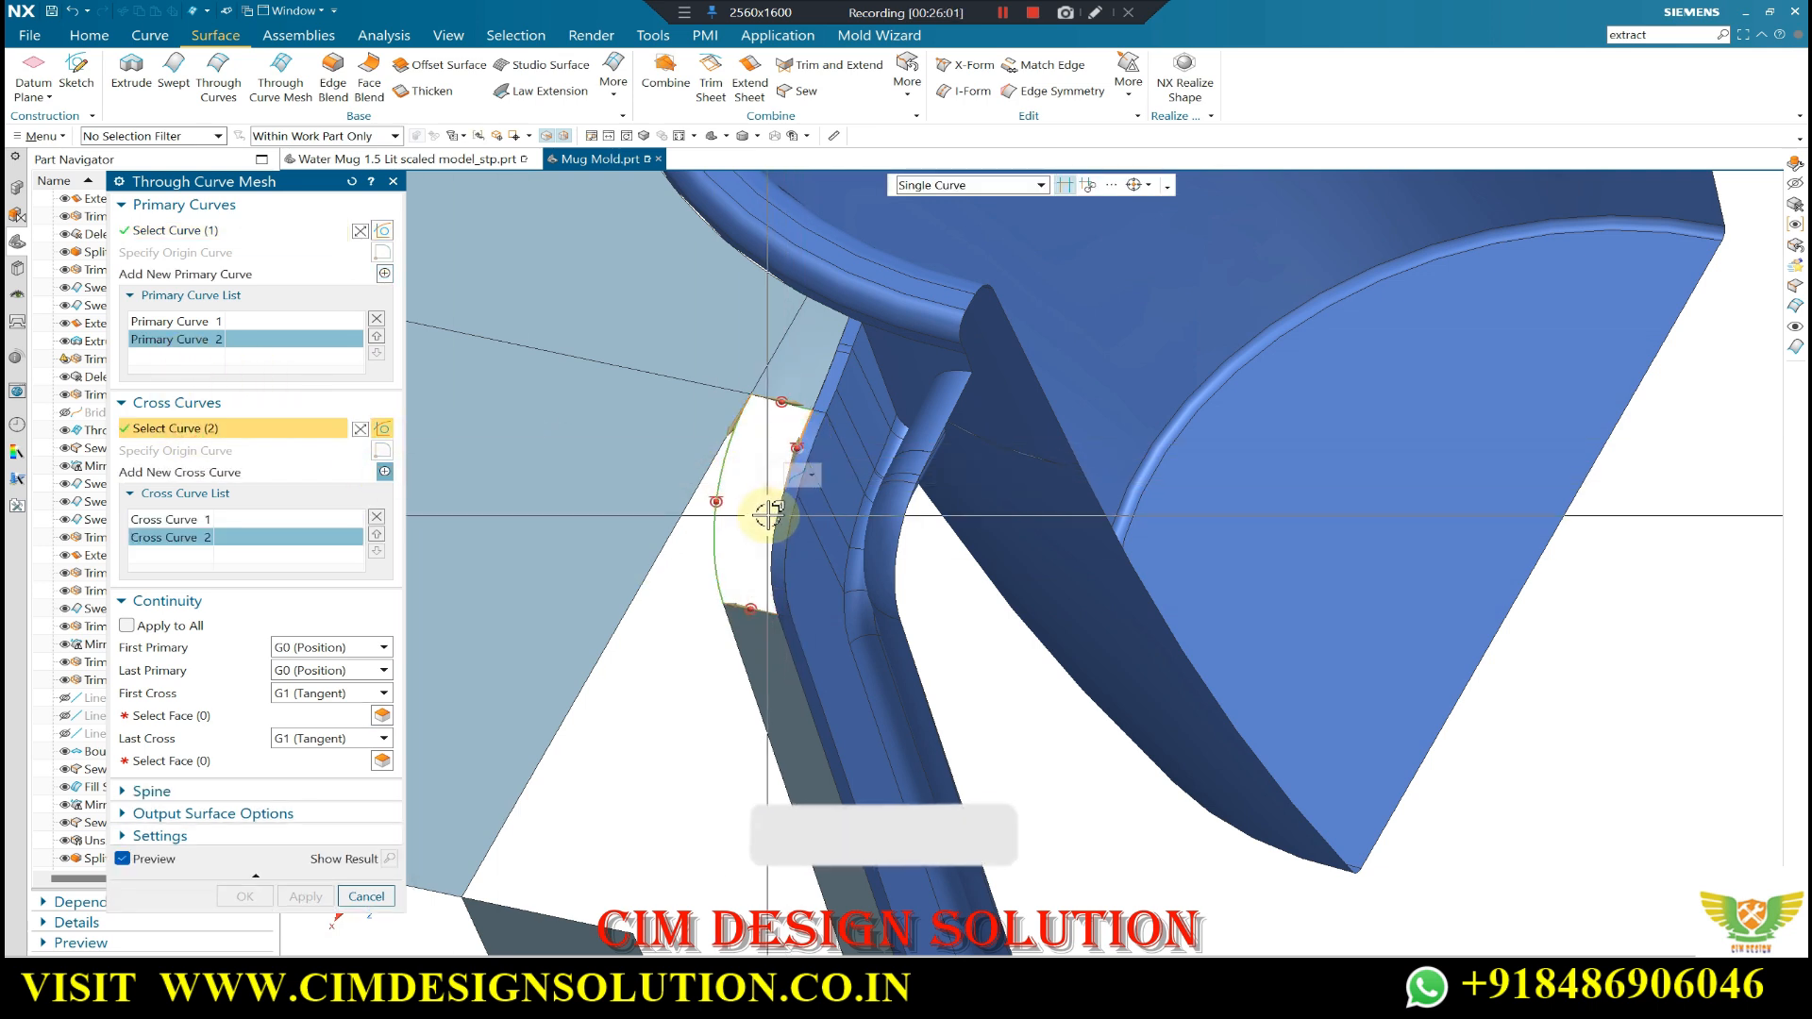
pyautogui.scroll(-3, 768, 519)
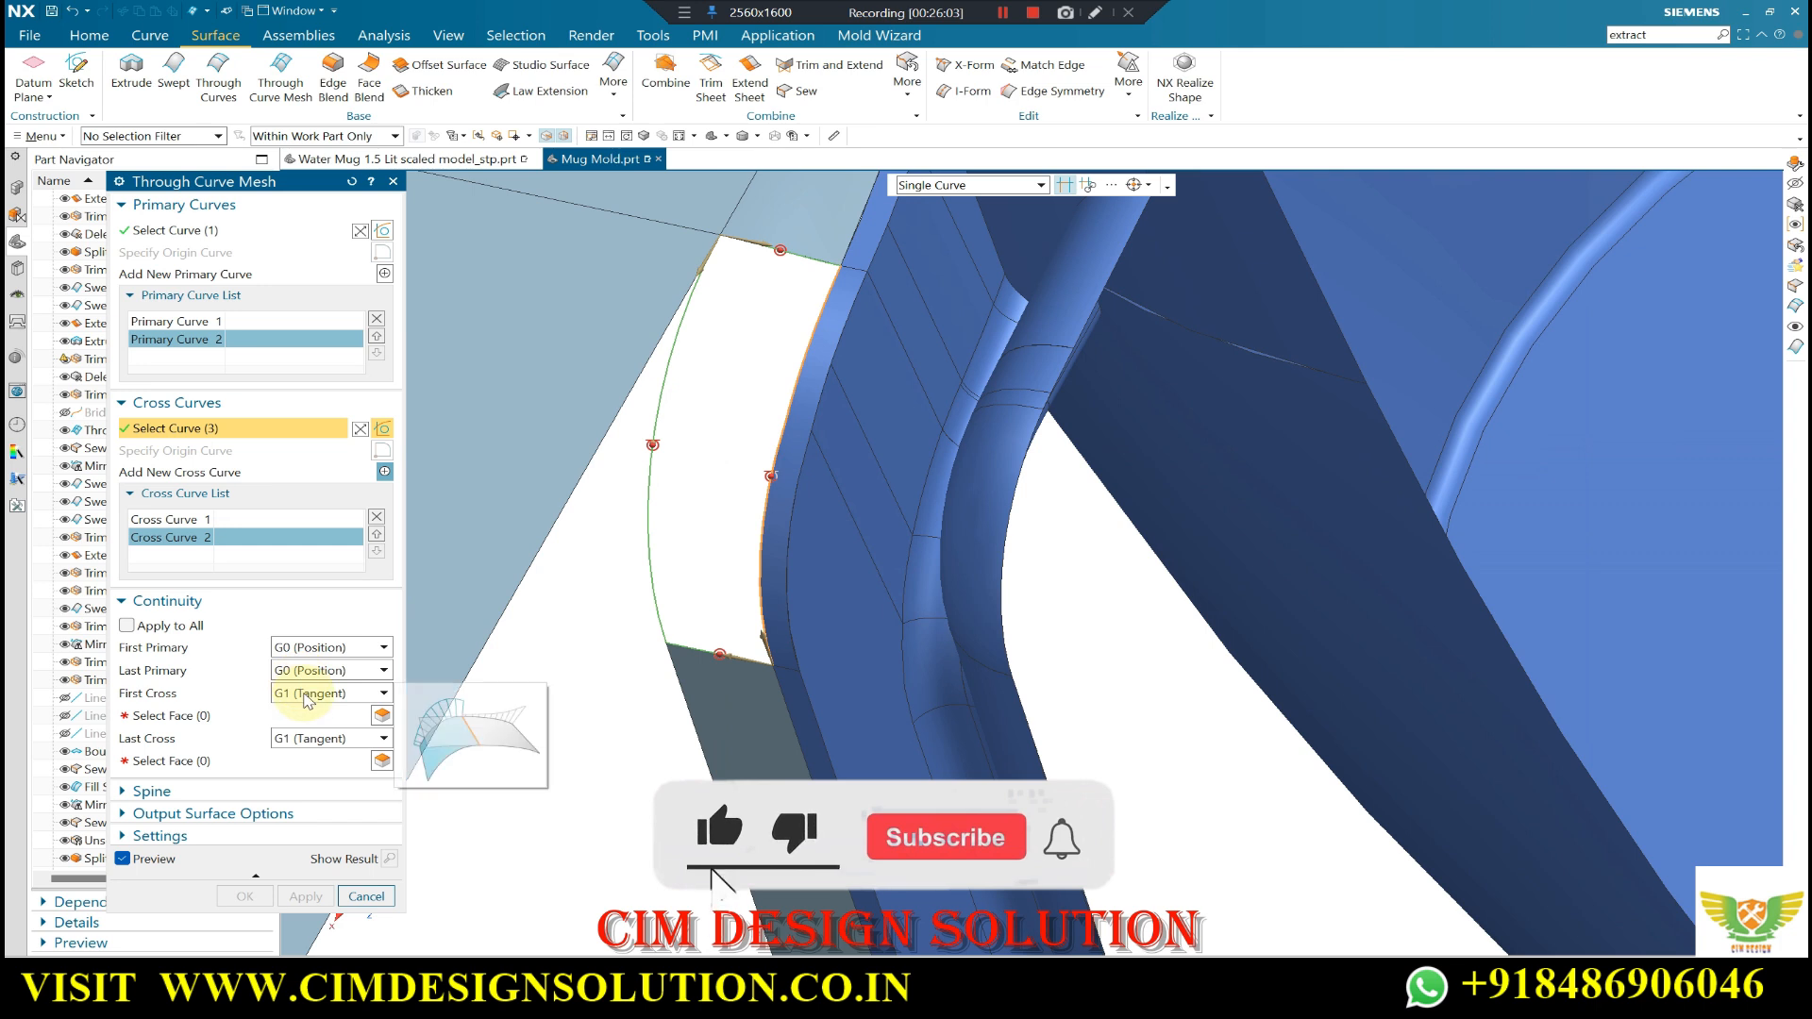
# - Create the mesh surface with first primary continuity G1 (Tangent) to the upper adjoining face and both cross continuities G0 (Position)
pyautogui.click(193, 323)
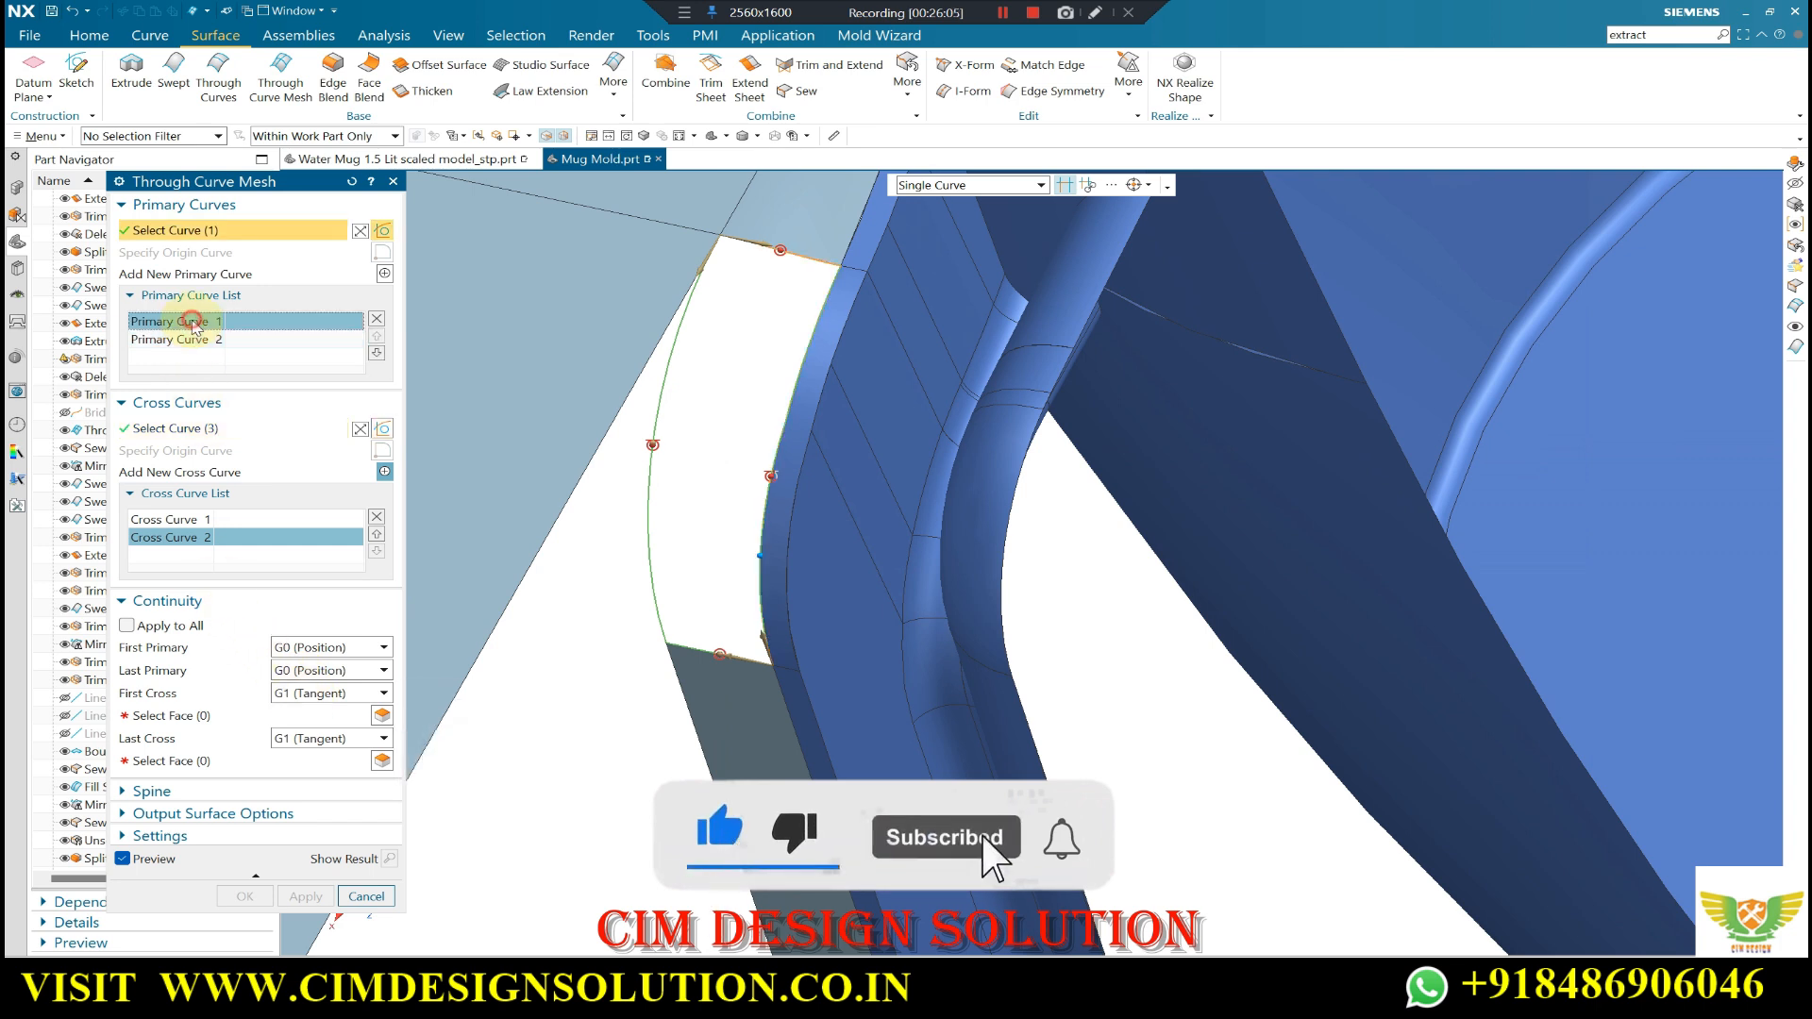
pyautogui.click(293, 686)
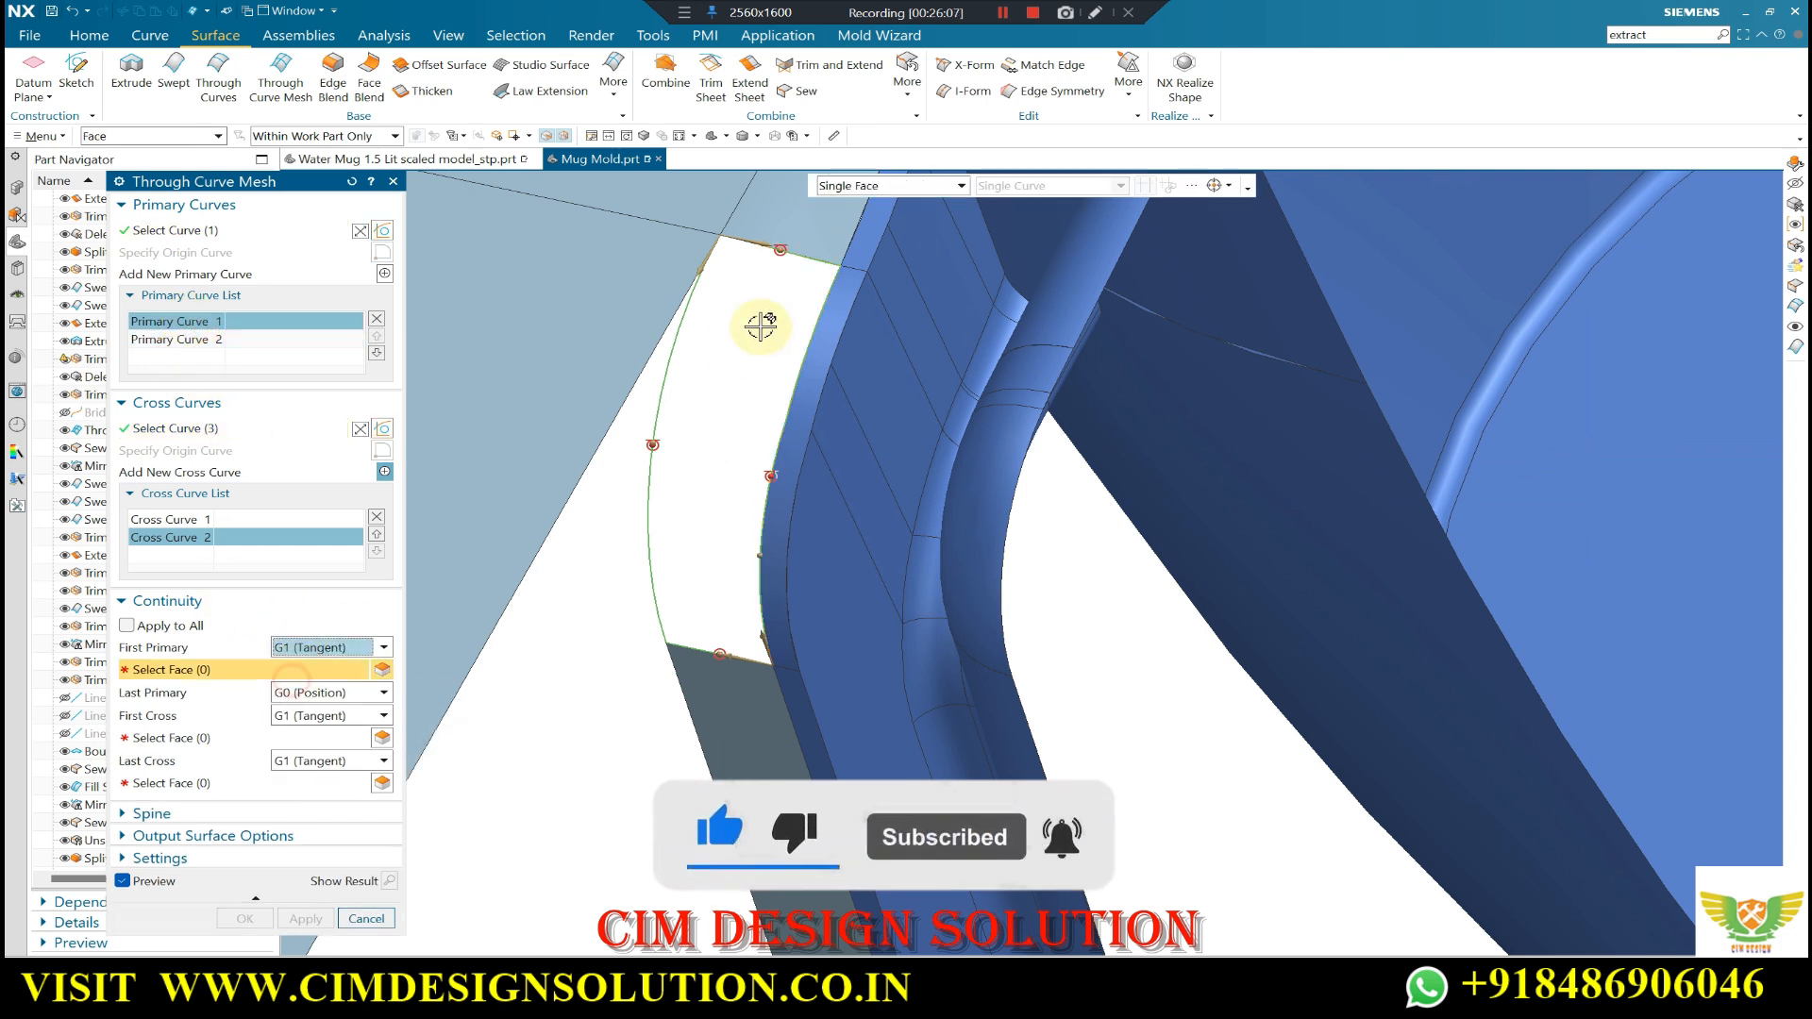
pyautogui.click(781, 202)
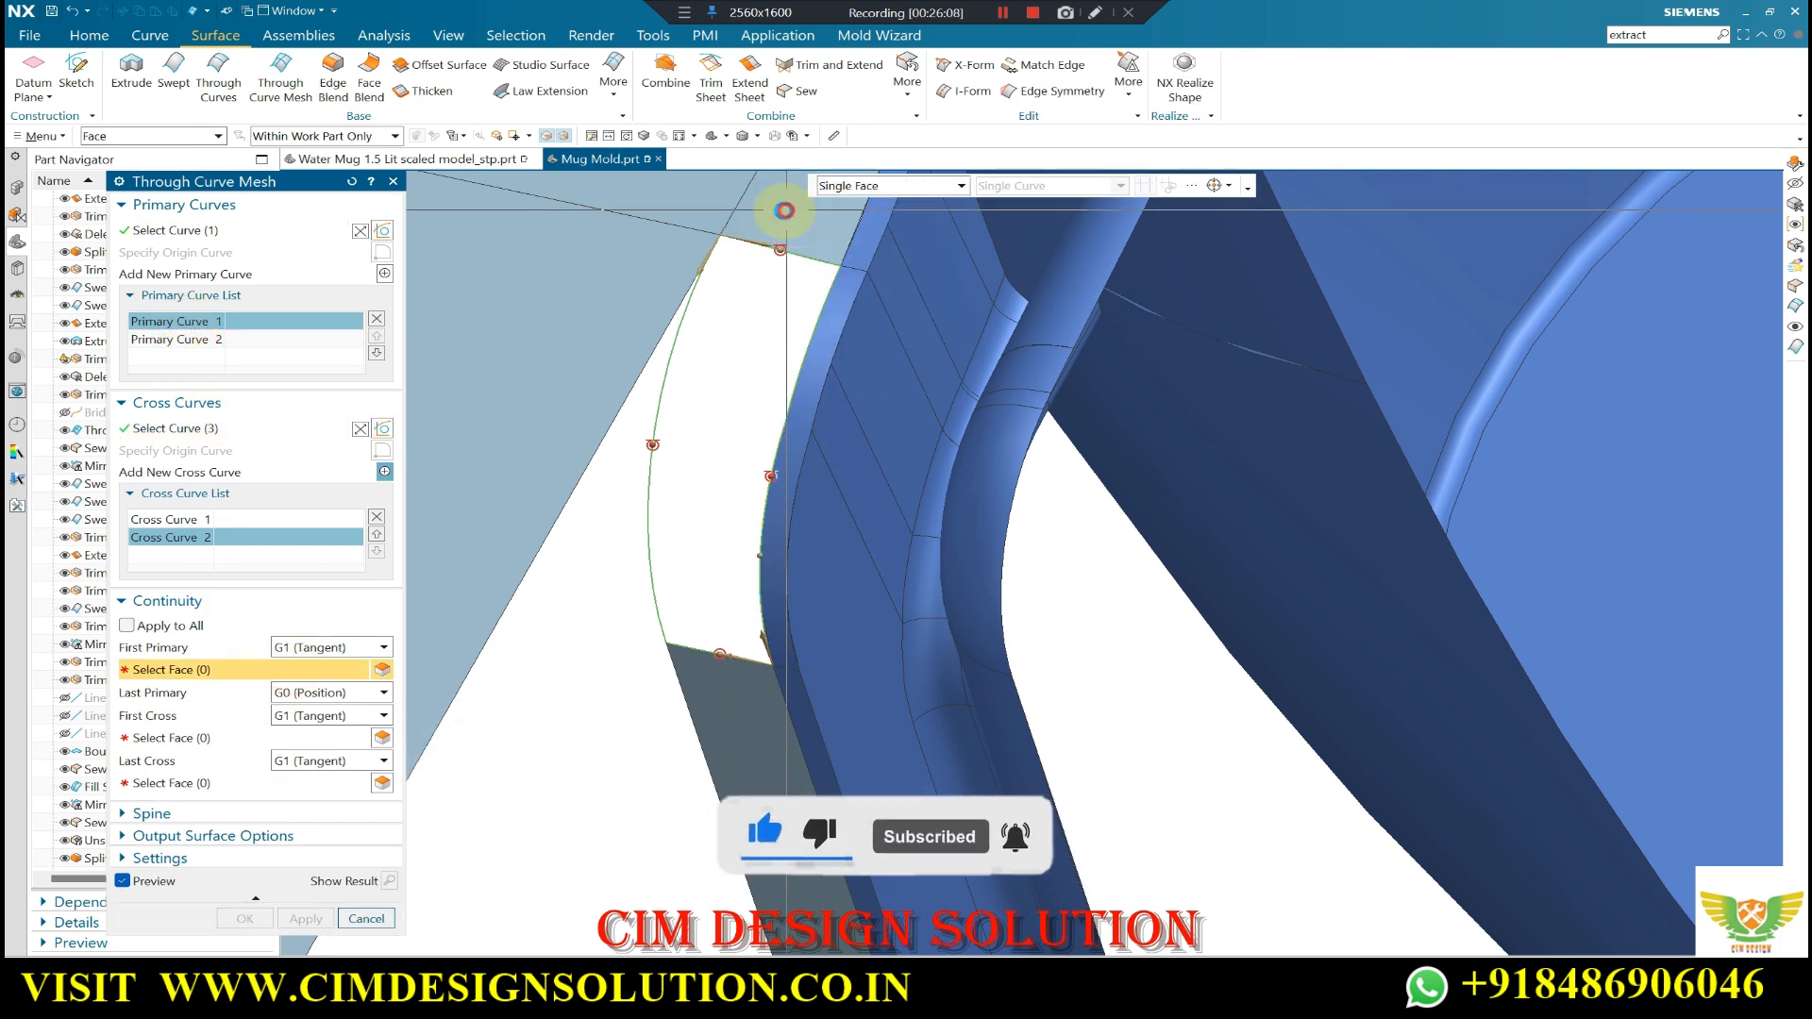
pyautogui.click(299, 713)
pyautogui.click(304, 717)
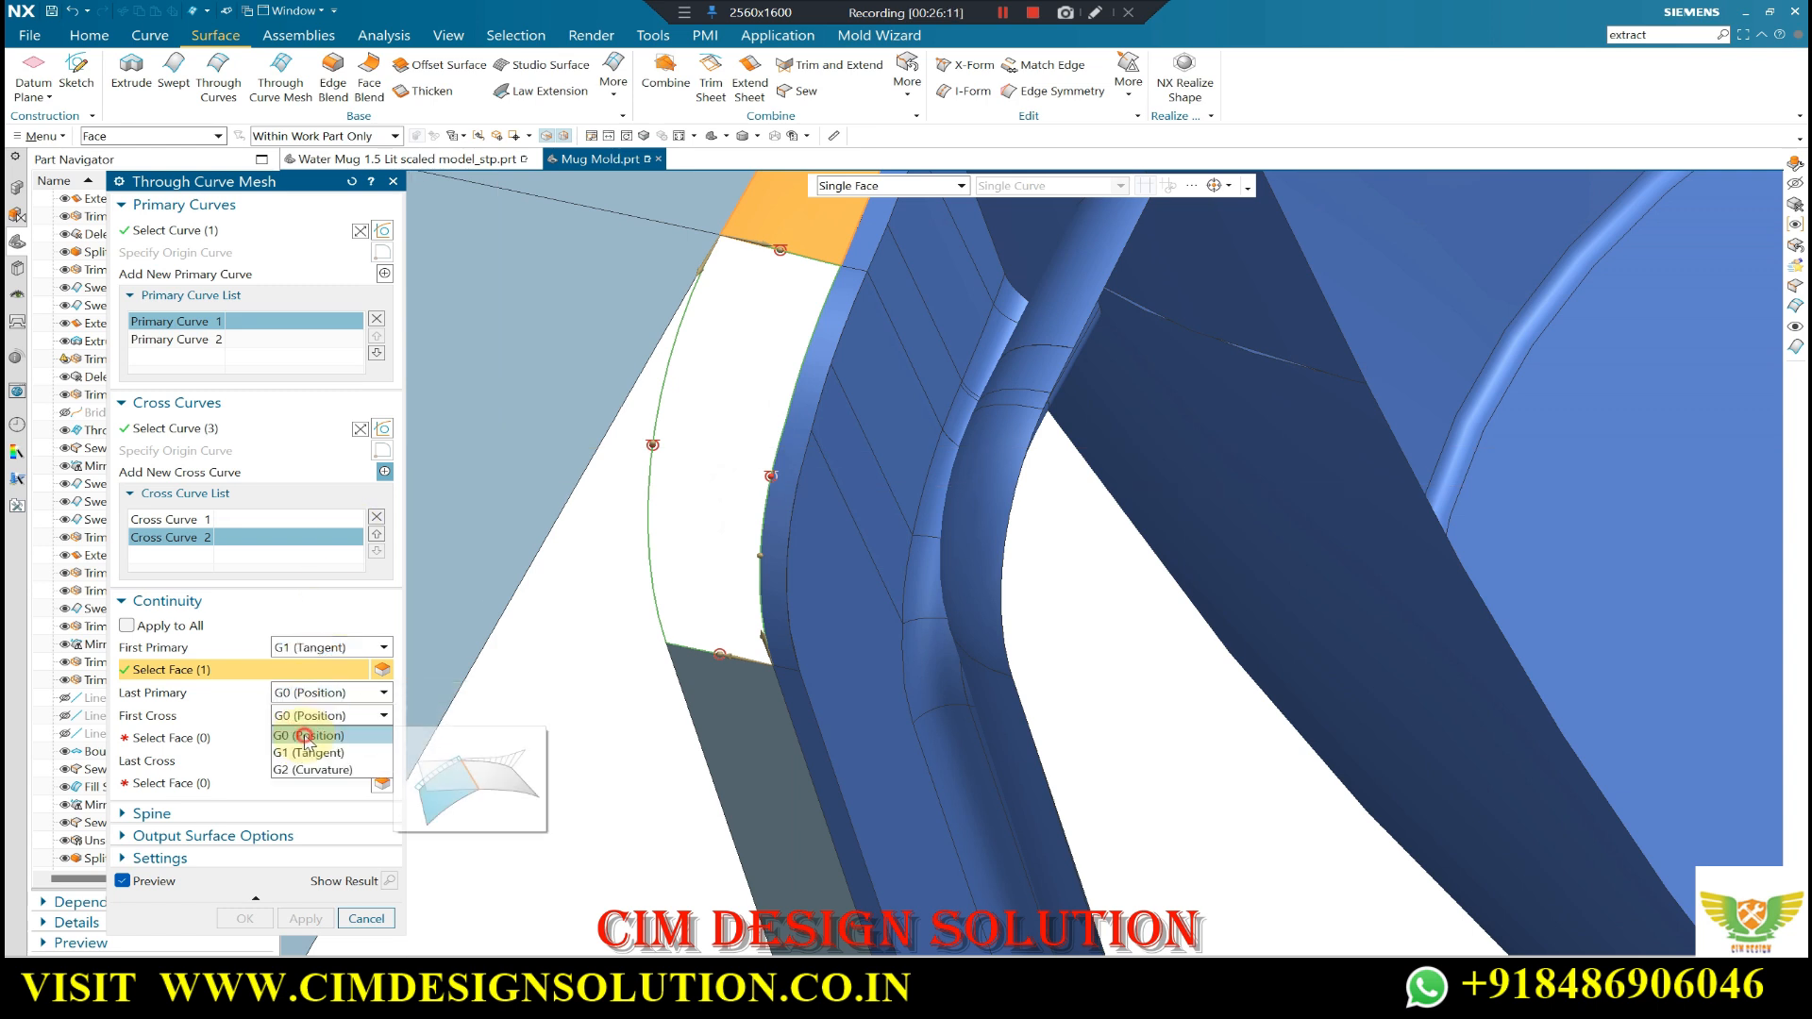
pyautogui.click(307, 738)
pyautogui.click(304, 739)
pyautogui.click(303, 758)
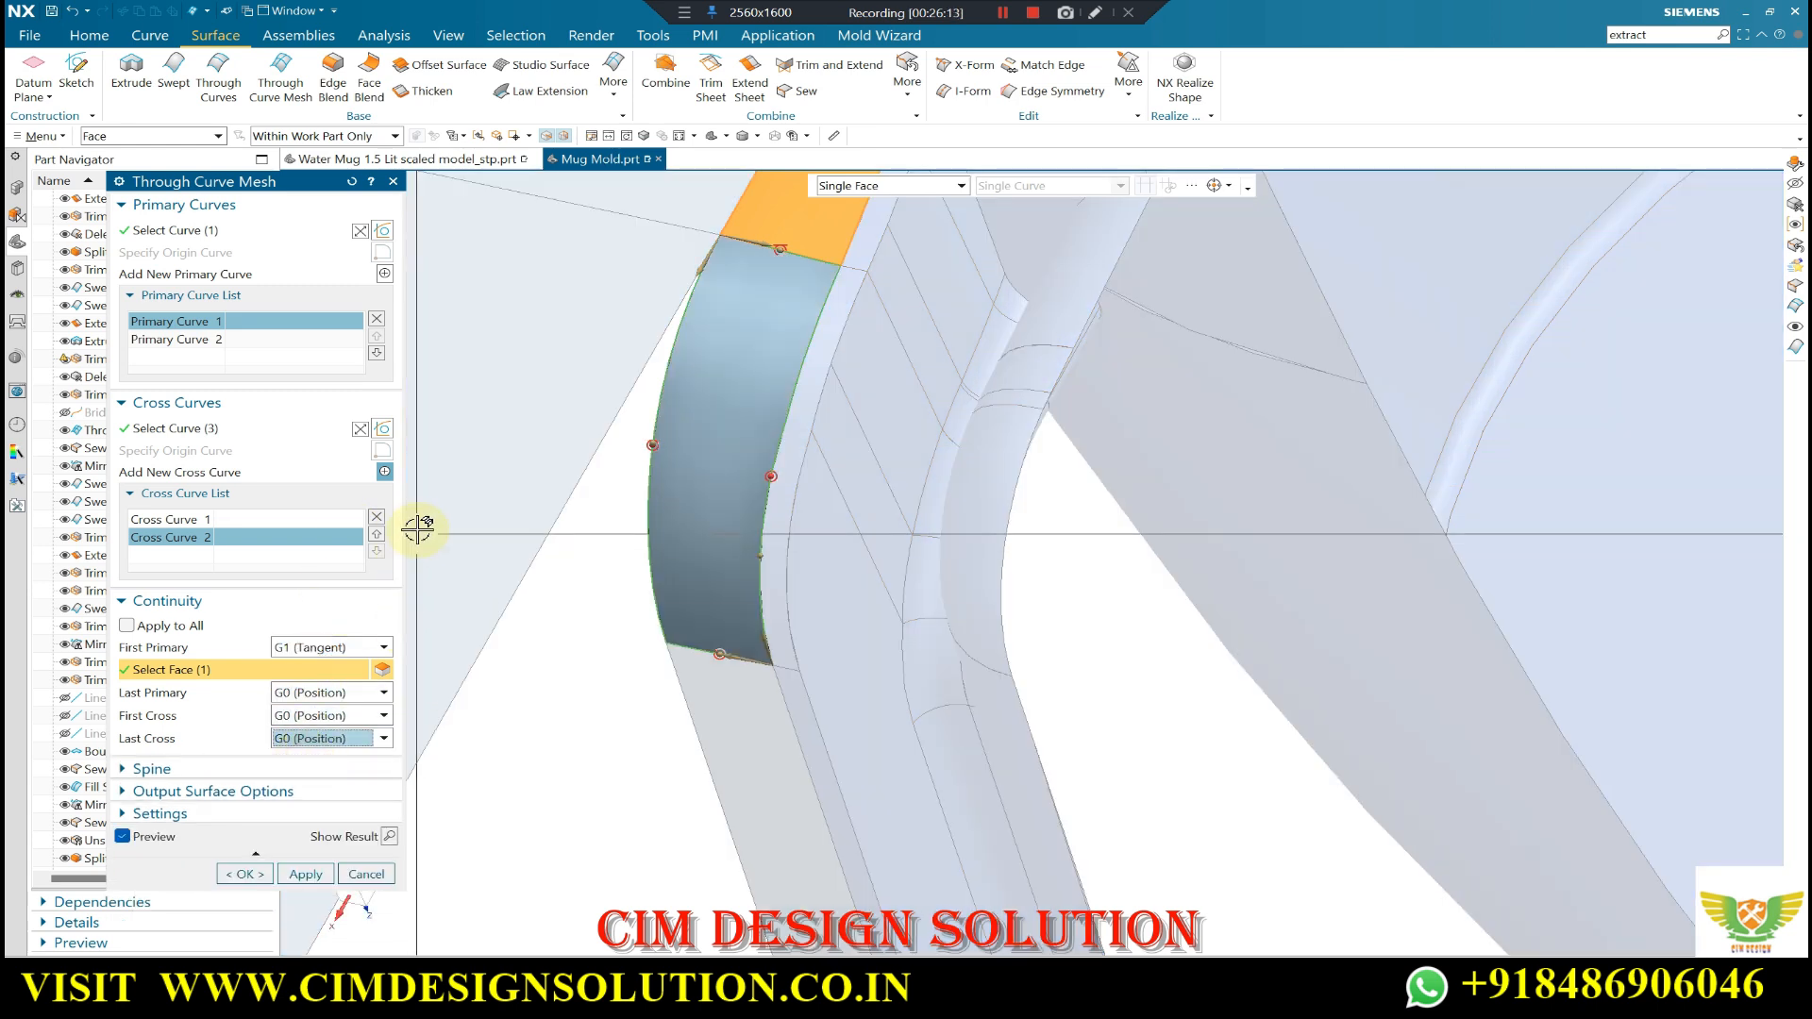
pyautogui.scroll(-3, 707, 393)
pyautogui.middleClick(707, 391)
pyautogui.middleClick(707, 391)
# - Edit the new mesh surface to set its last primary continuity to G1 (Tangent) against the single slanted face below it
pyautogui.moveTo(708, 379); pyautogui.dragTo(725, 378, button='middle')
pyautogui.click(689, 633)
pyautogui.moveTo(703, 566); pyautogui.dragTo(718, 548, button='middle')
pyautogui.scroll(3, 742, 392)
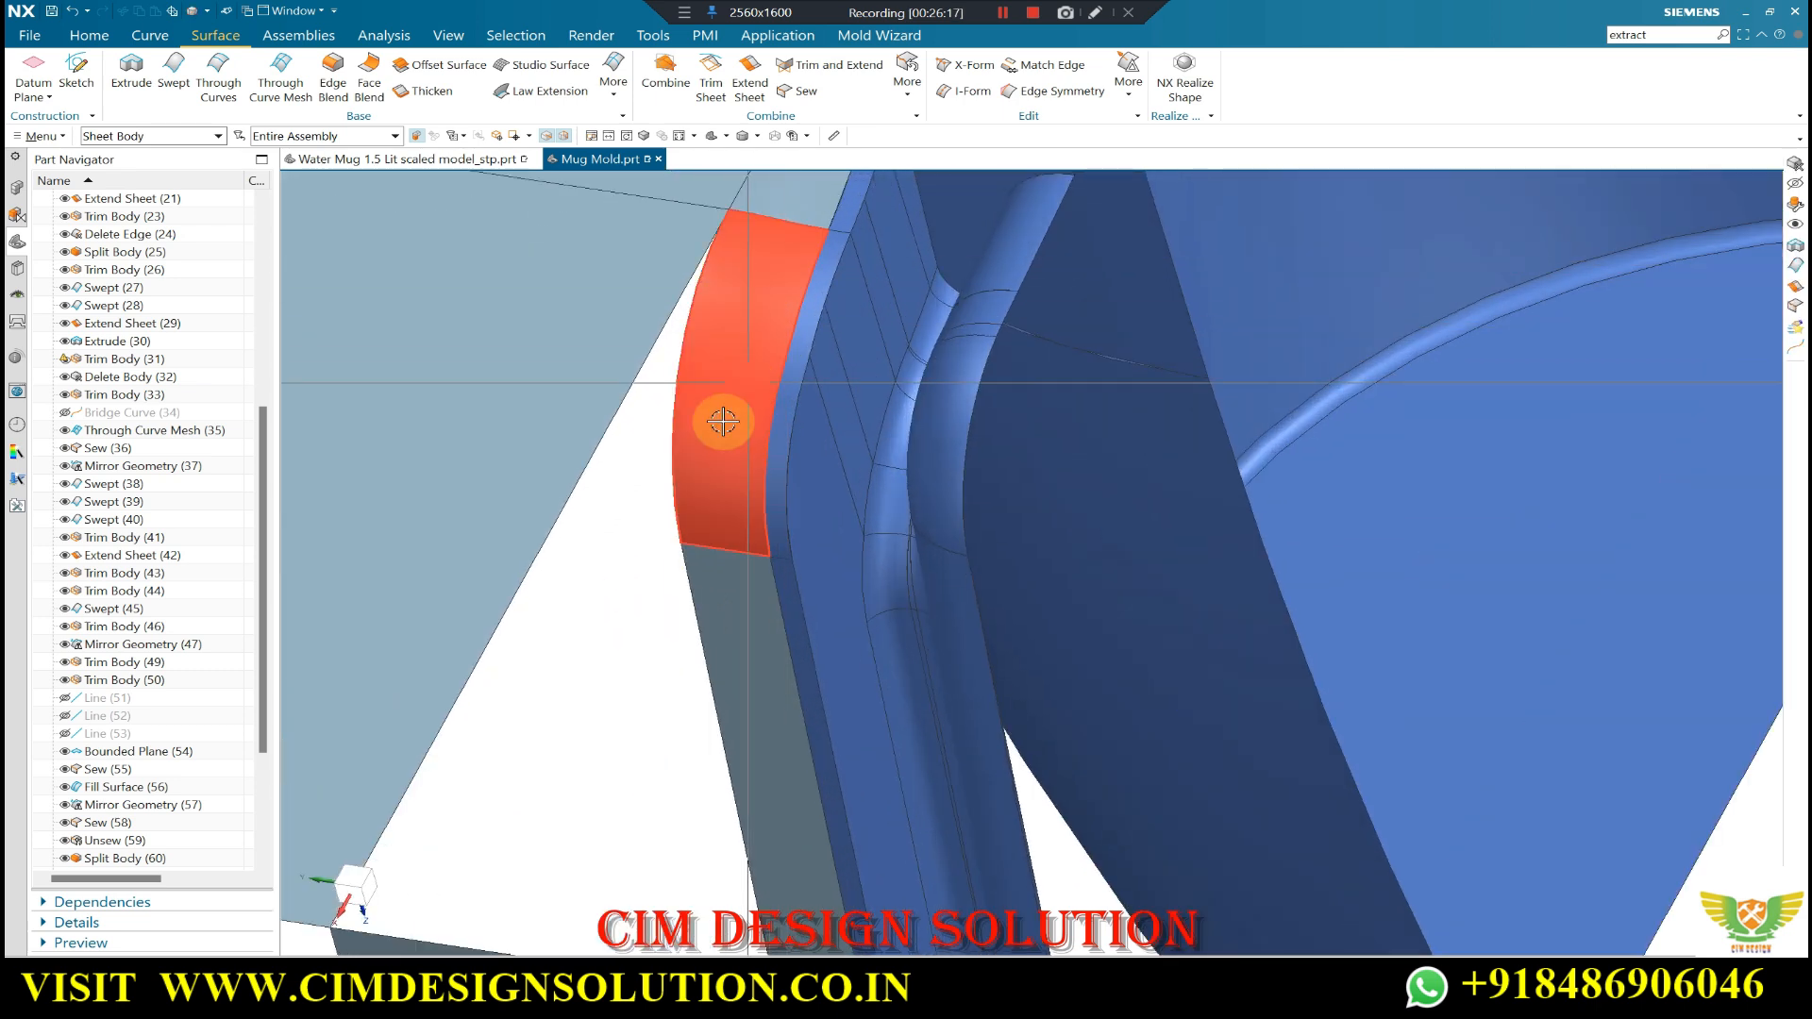
pyautogui.scroll(-4, 113, 789)
pyautogui.doubleClick(123, 866)
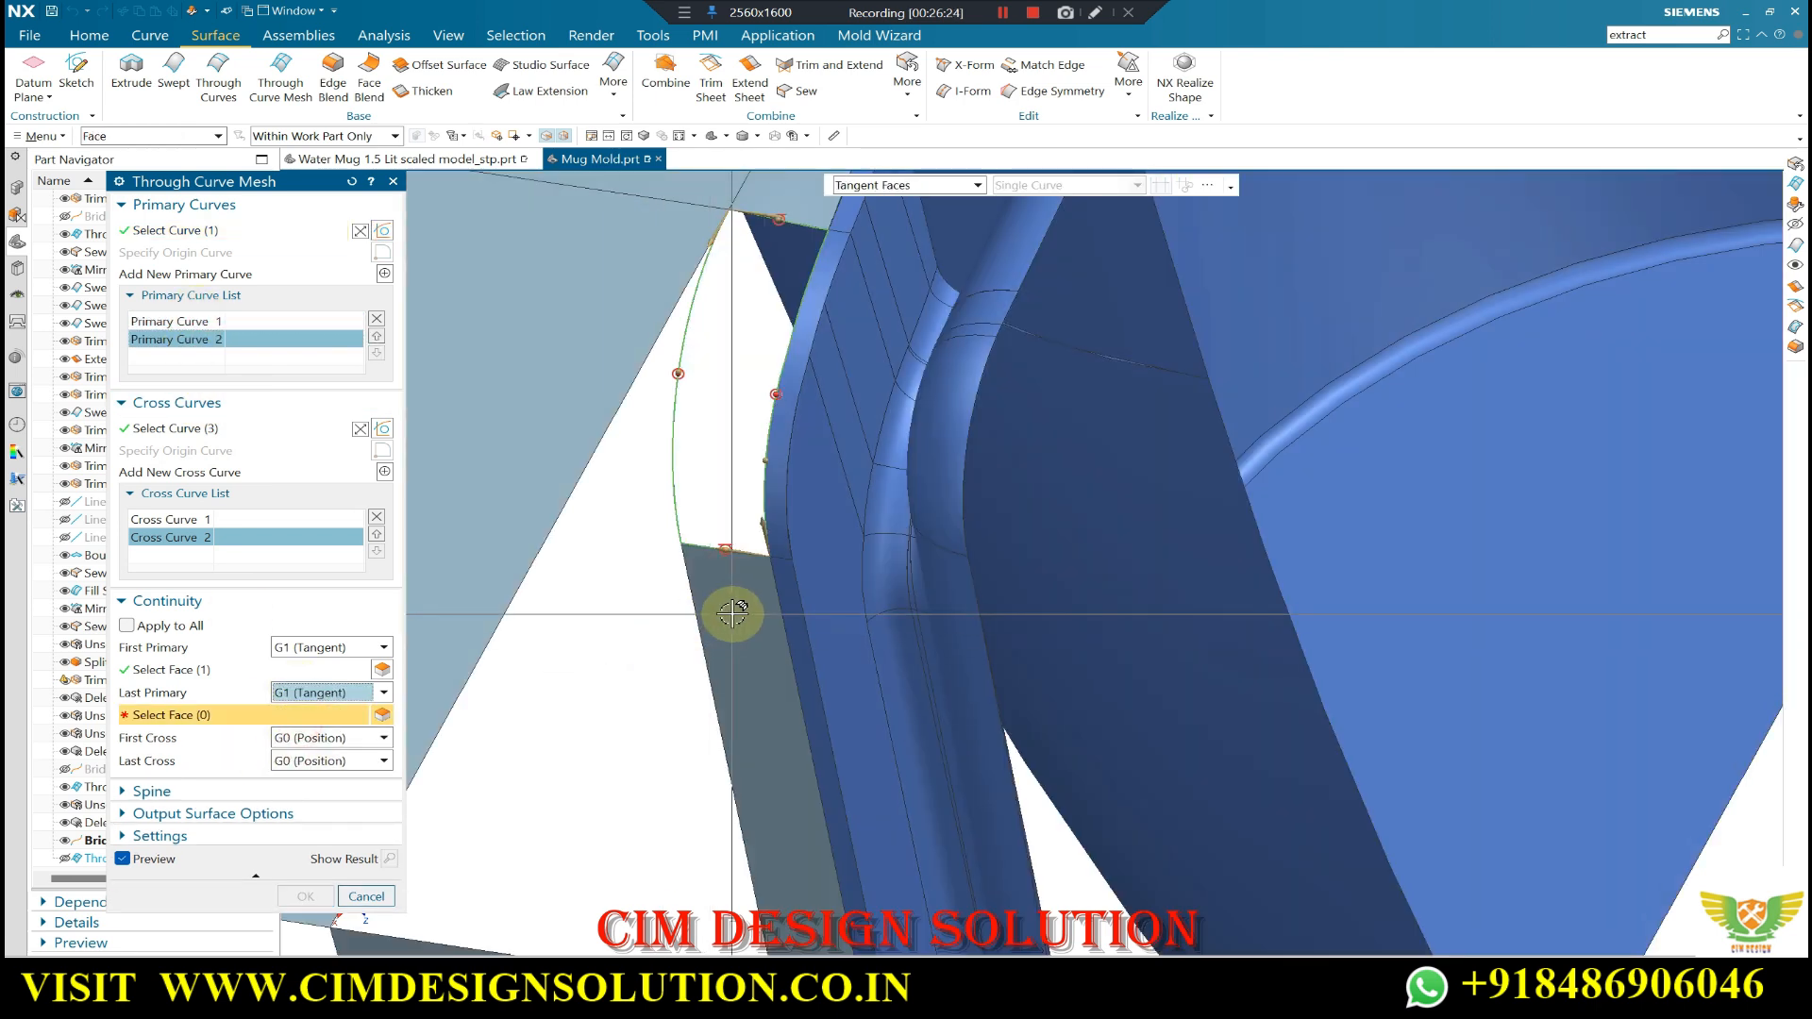
pyautogui.click(733, 615)
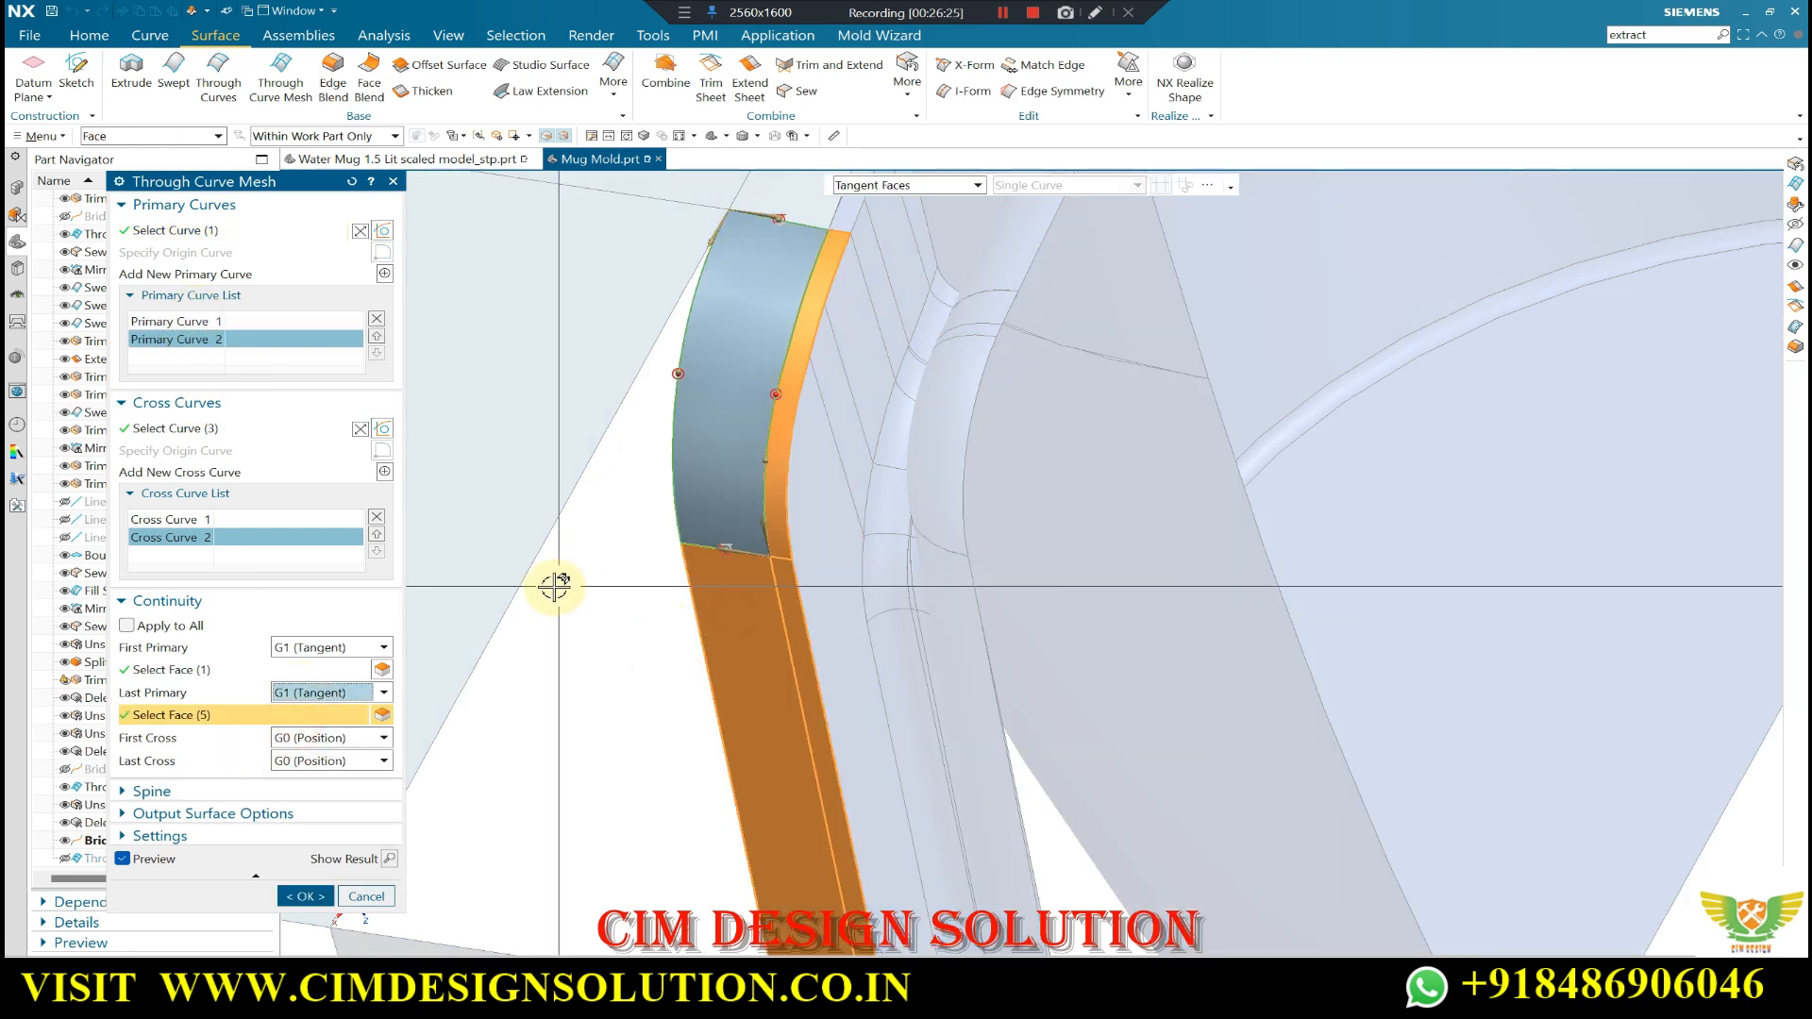
pyautogui.keyDown('shift'); pyautogui.click(745, 611); pyautogui.keyUp('shift')
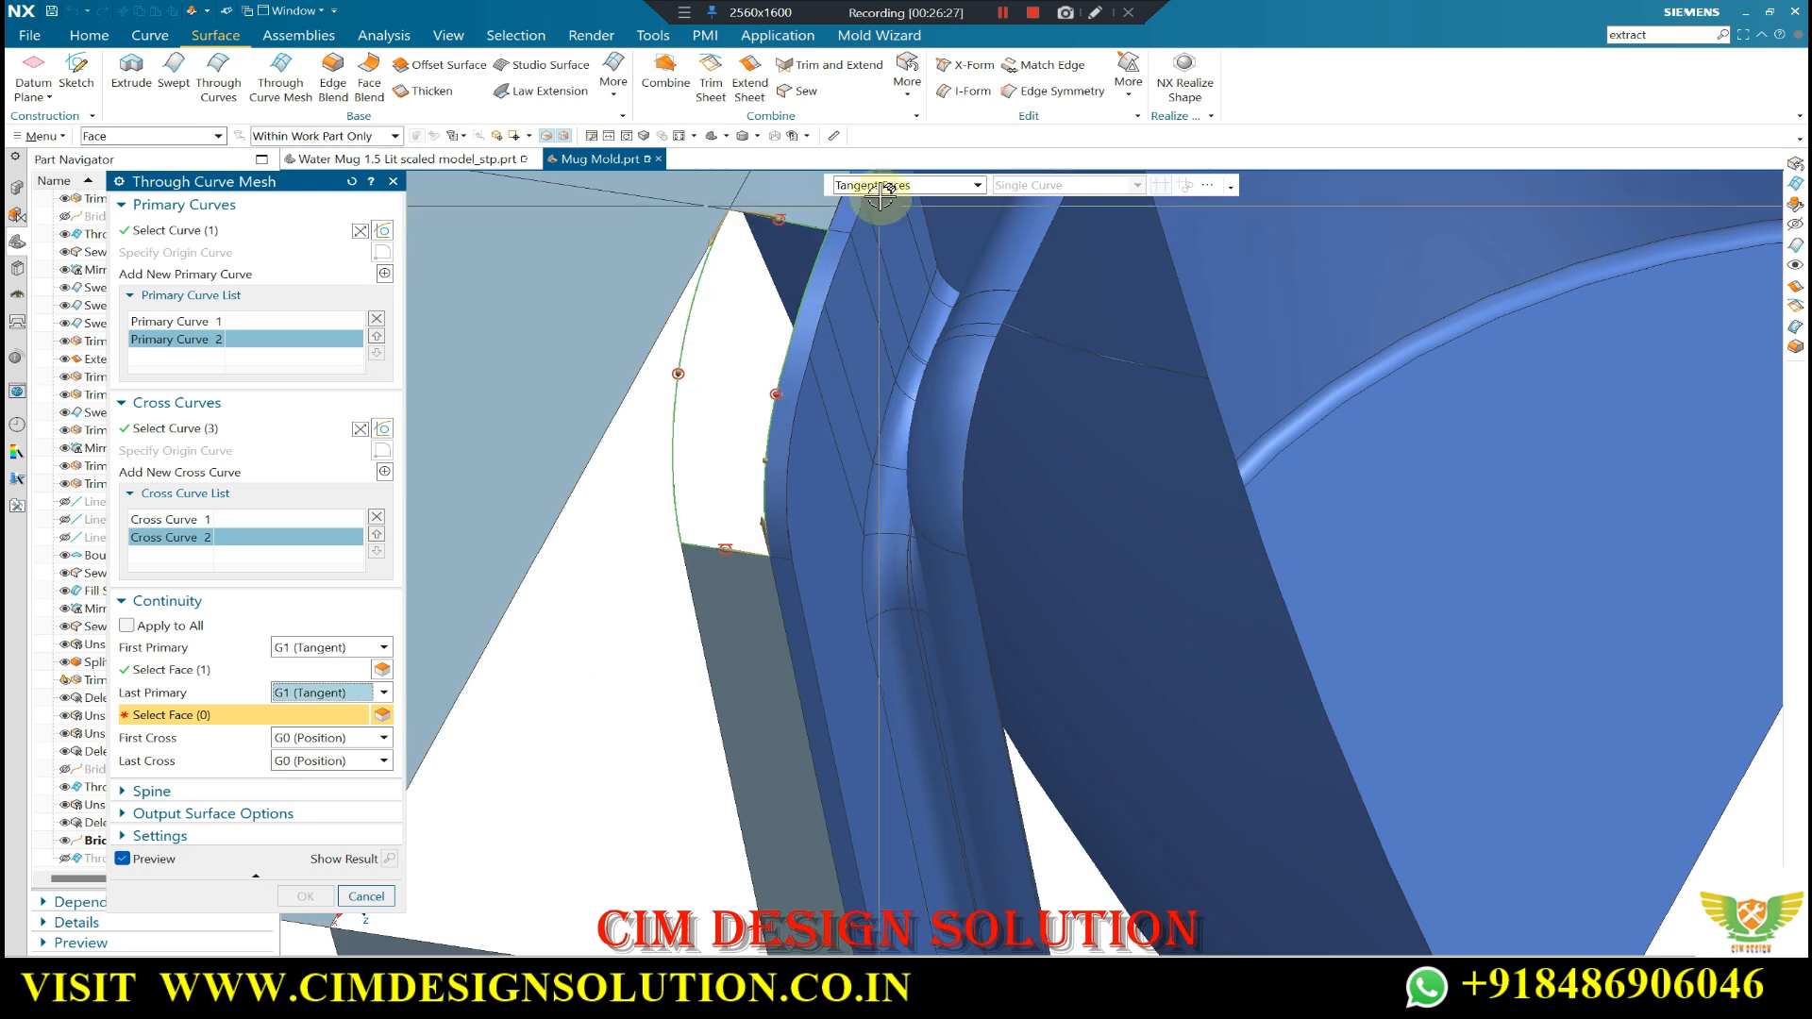
pyautogui.click(869, 188)
pyautogui.click(867, 204)
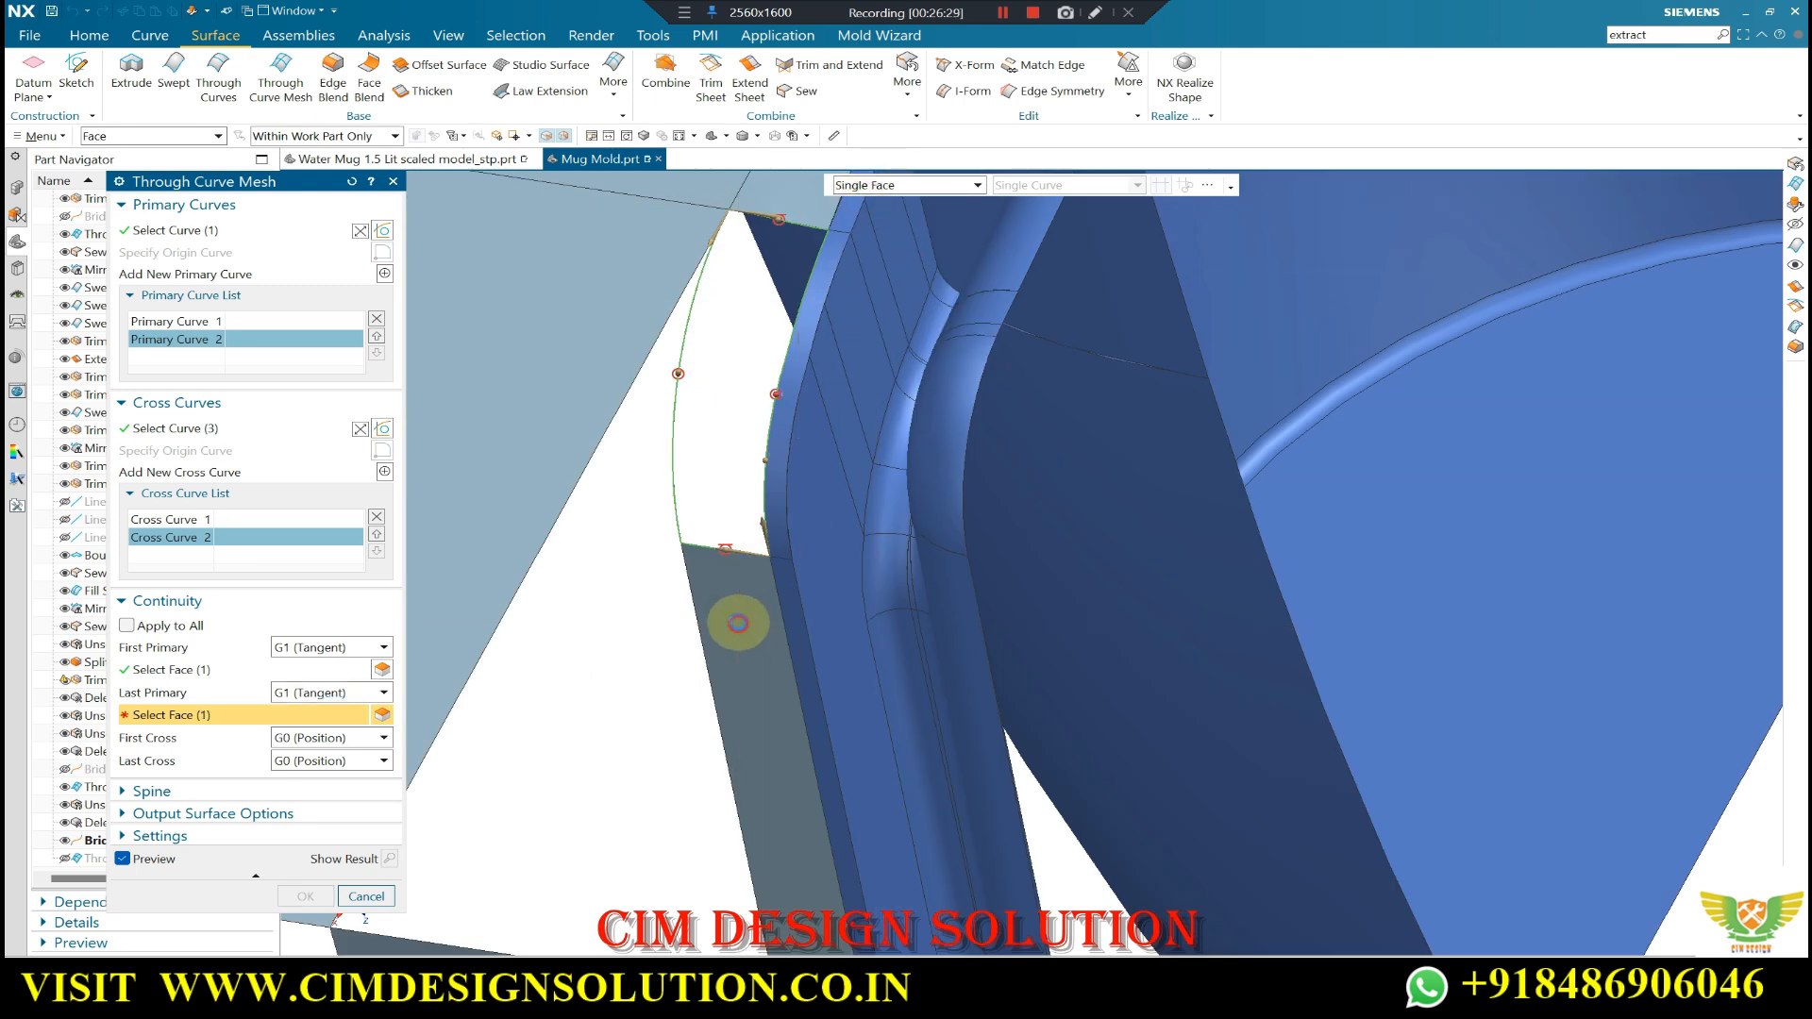
pyautogui.click(740, 618)
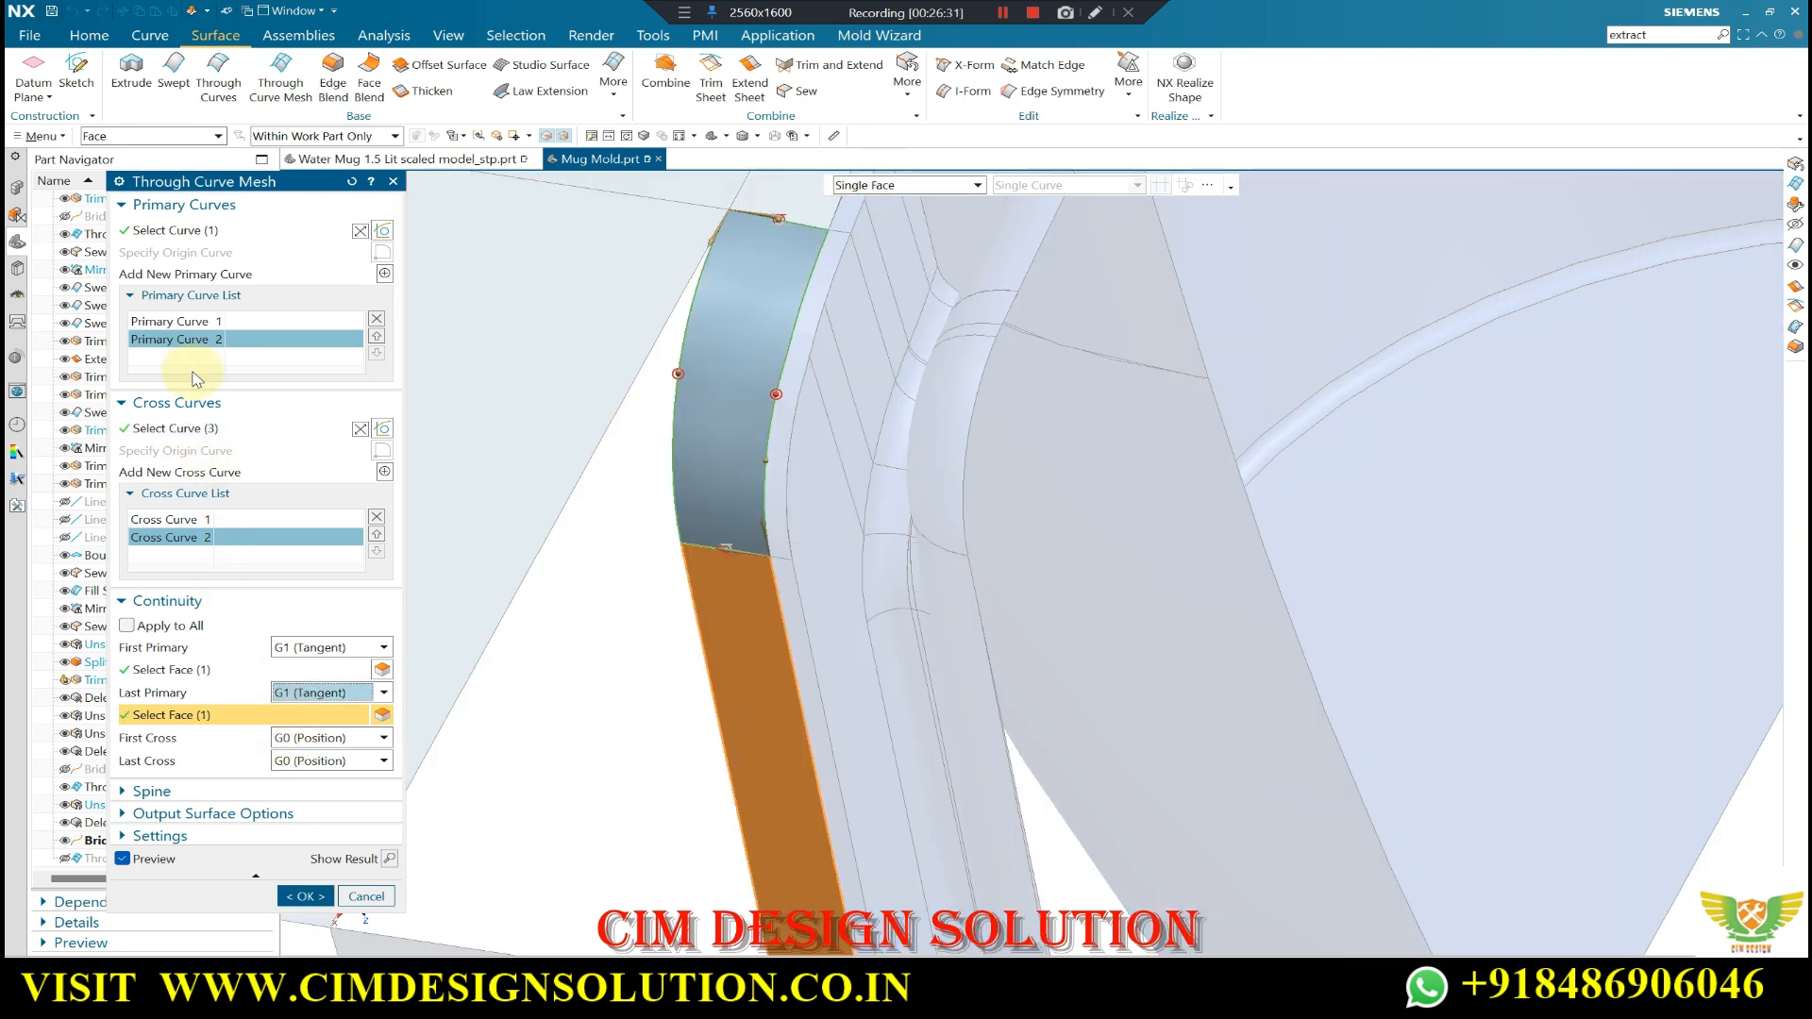
# - Set the mesh surface's last cross continuity to G1 (Tangent) against the narrow handle strip face and accept the edit
pyautogui.click(184, 521)
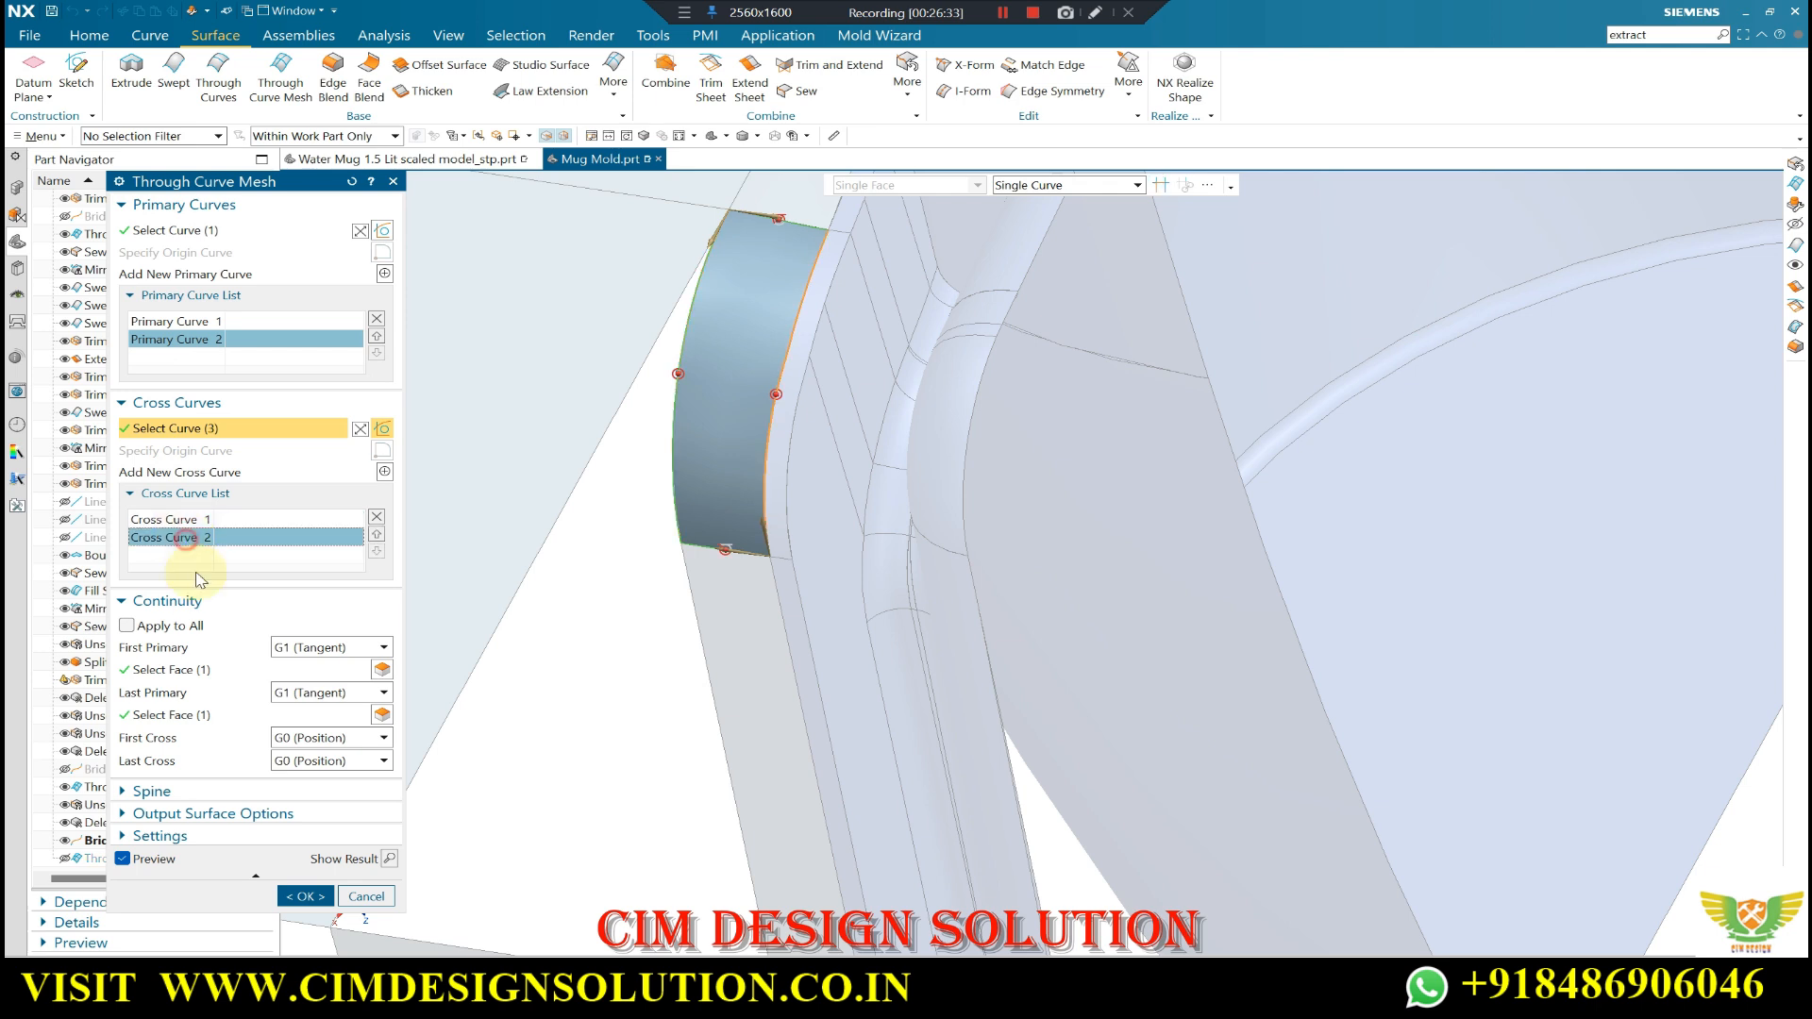
pyautogui.click(308, 799)
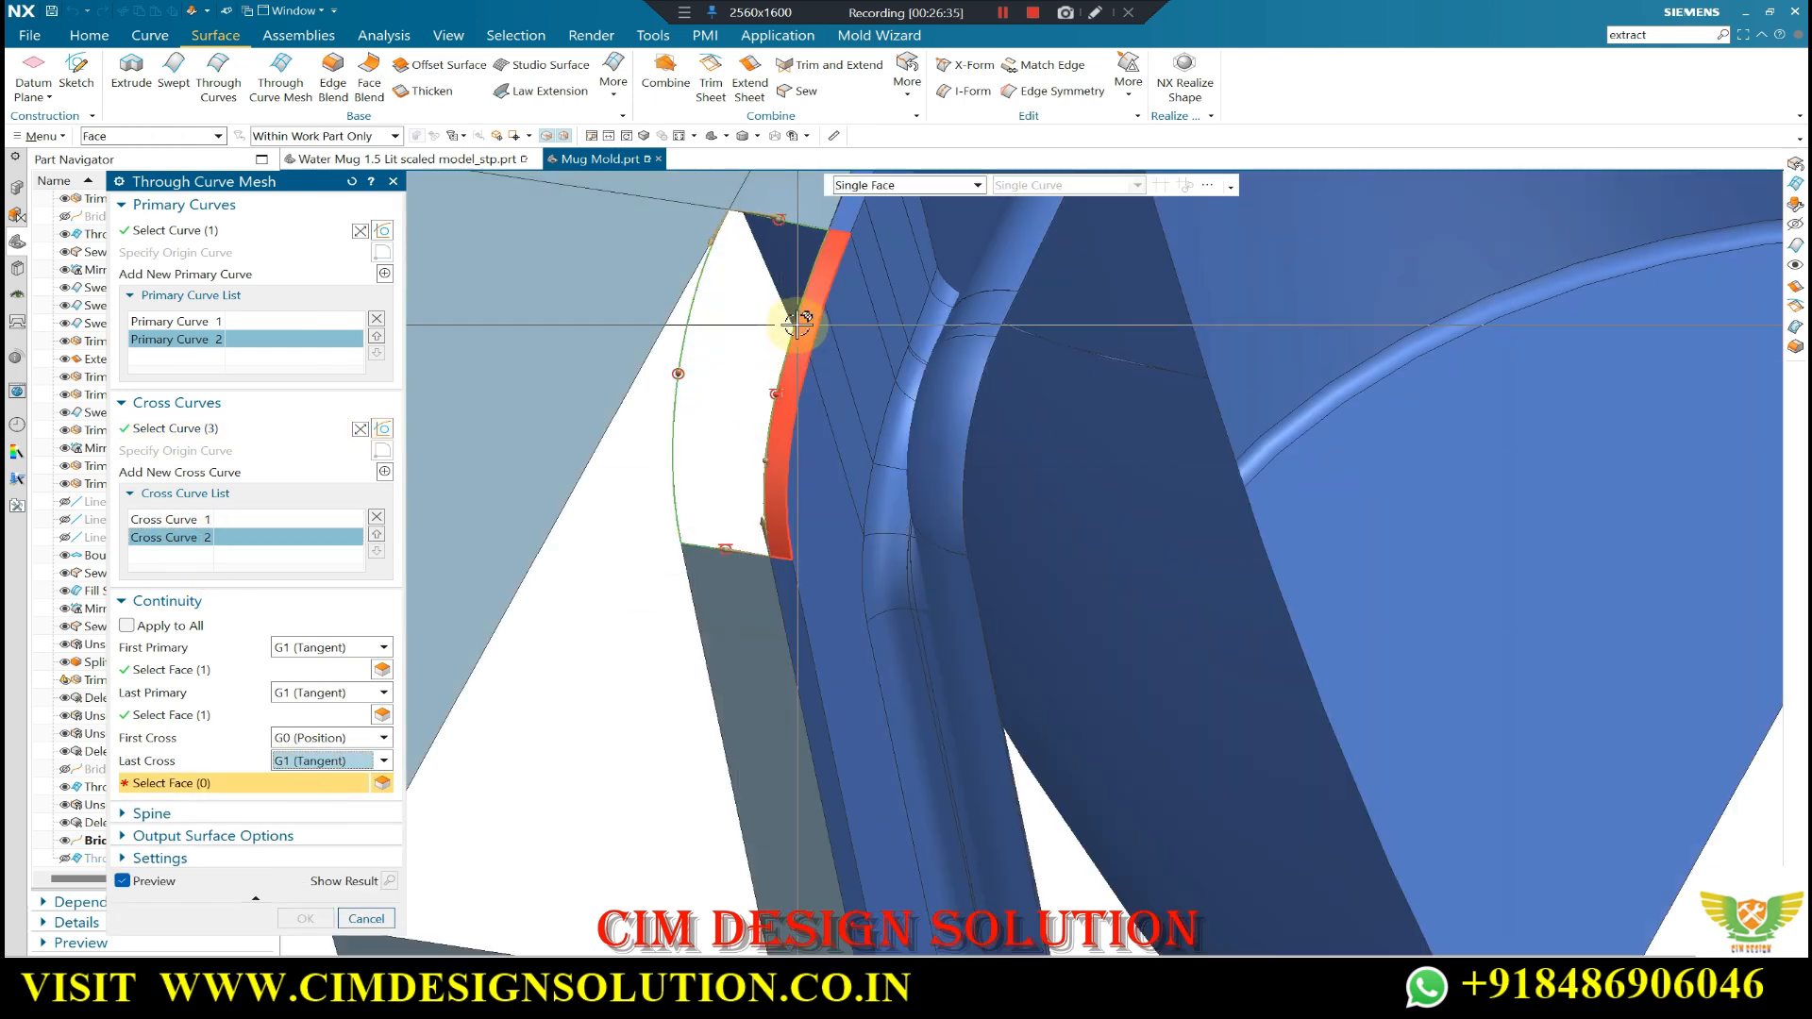
pyautogui.click(797, 322)
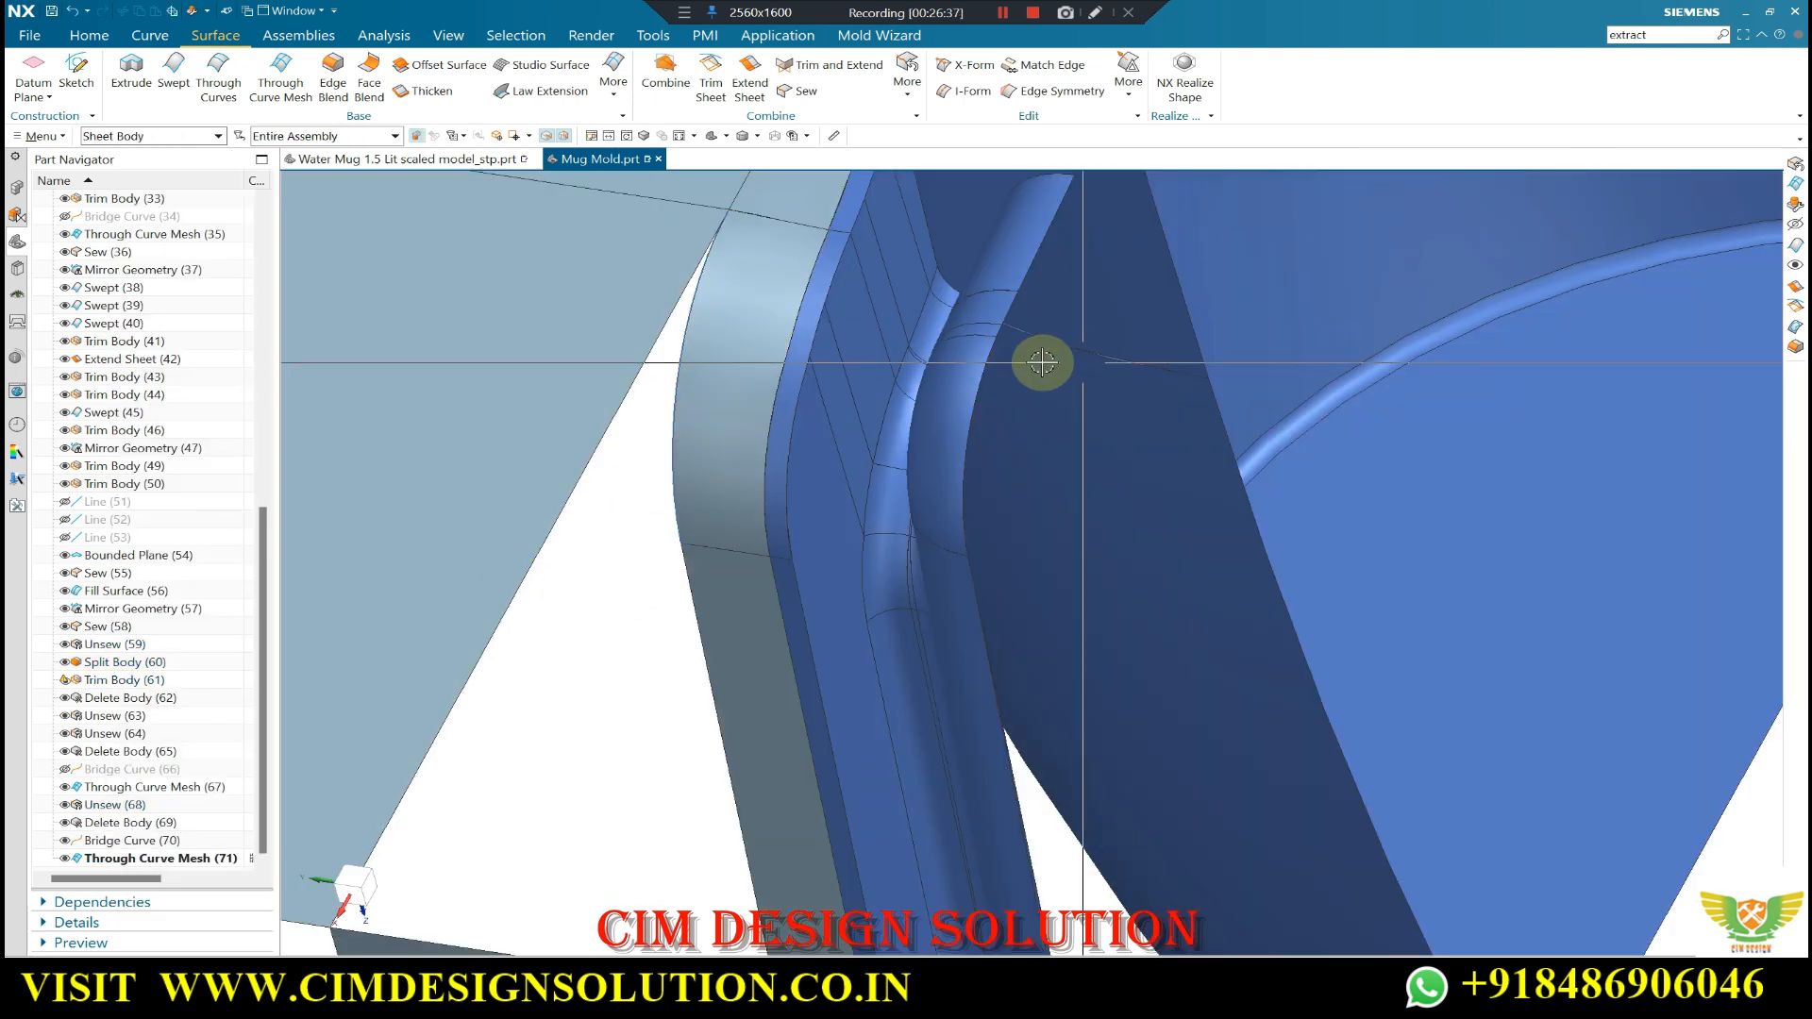
# - Move the bridge curve along the mesh surface's outer edge to another layer
pyautogui.scroll(-3, 1570, 554)
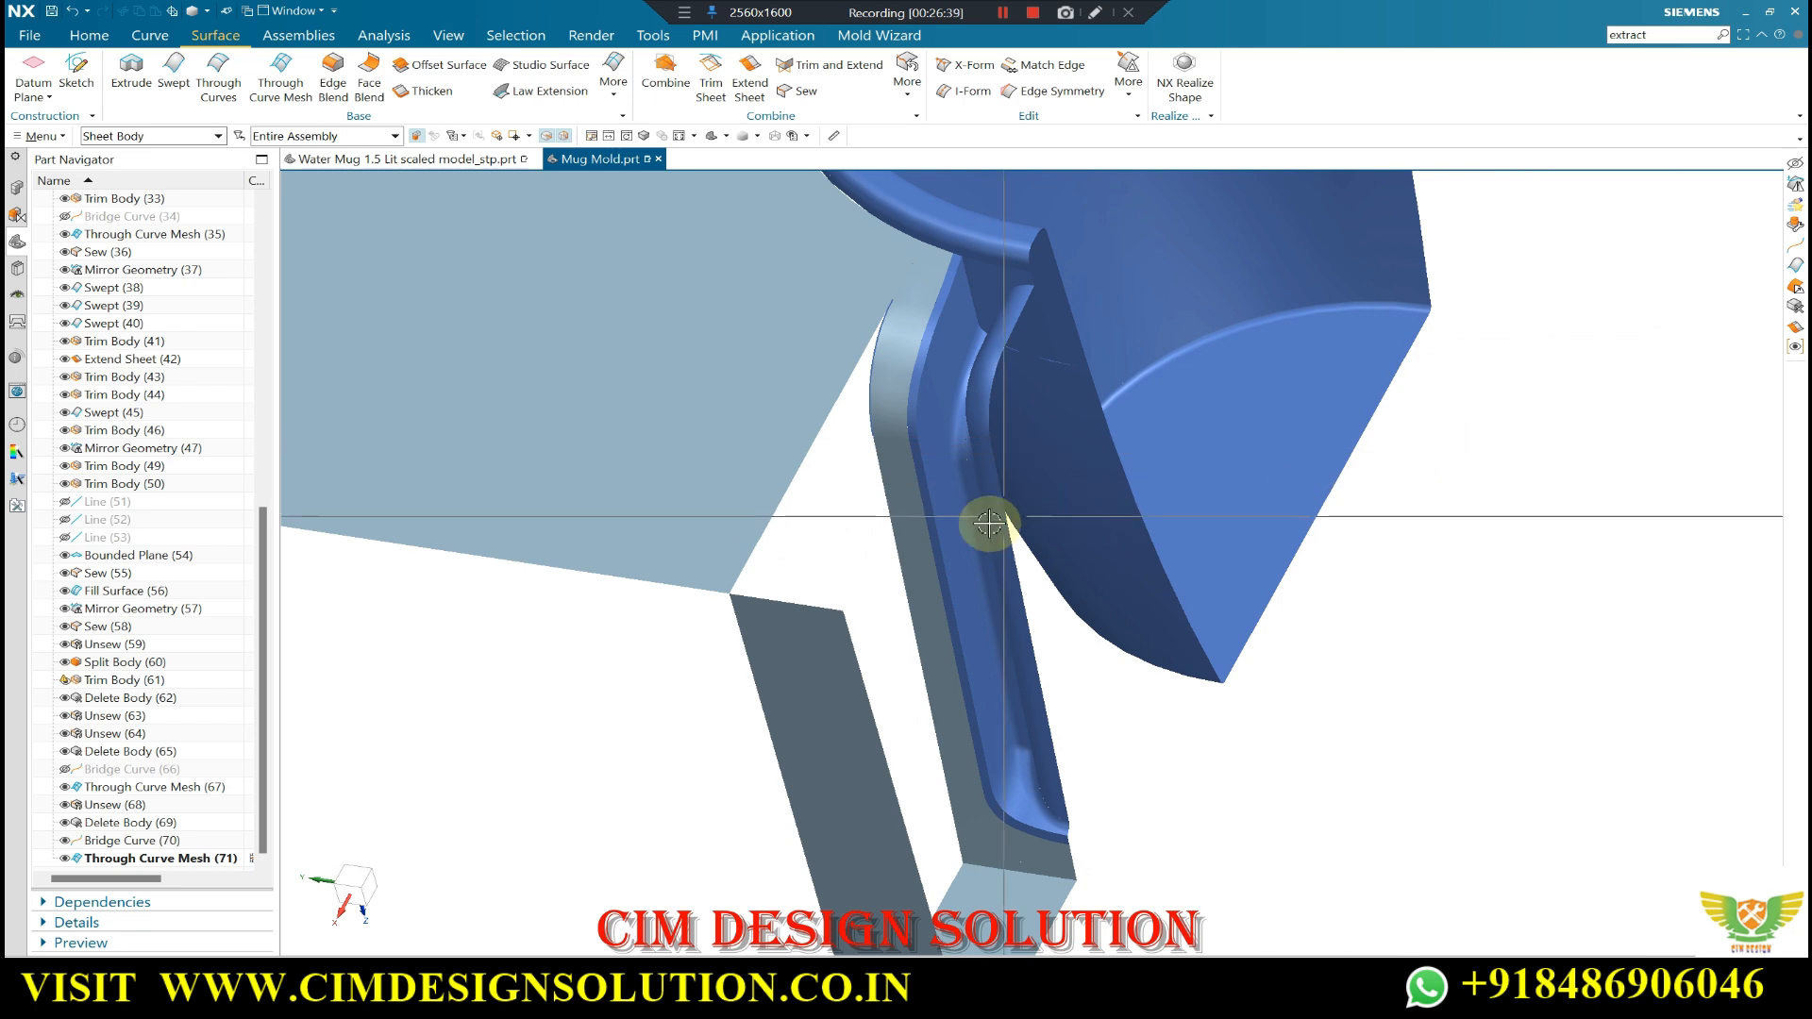
pyautogui.scroll(4, 881, 344)
pyautogui.scroll(-2, 872, 397)
pyautogui.scroll(-3, 873, 398)
pyautogui.moveTo(1548, 566); pyautogui.dragTo(1570, 667, button='middle')
pyautogui.press('F8')
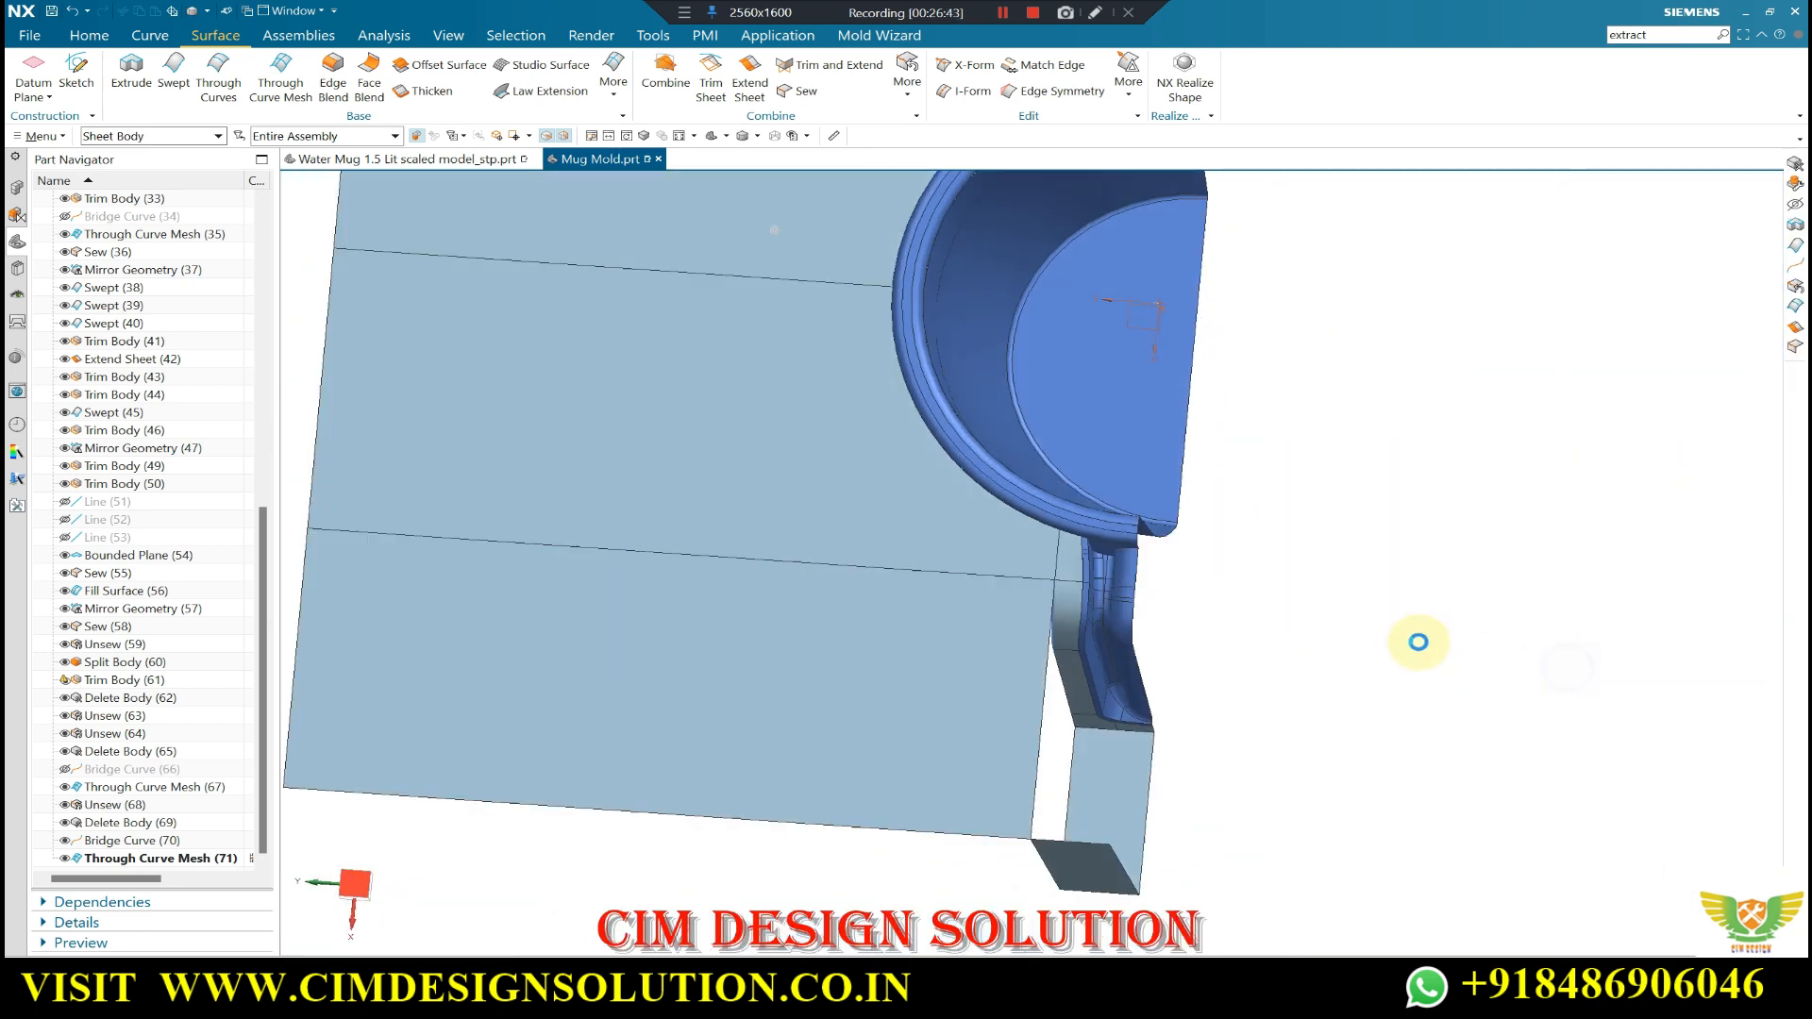
pyautogui.scroll(4, 1123, 574)
pyautogui.moveTo(1123, 575); pyautogui.dragTo(916, 277, button='middle')
pyautogui.hotkey('ctrl', 'b')
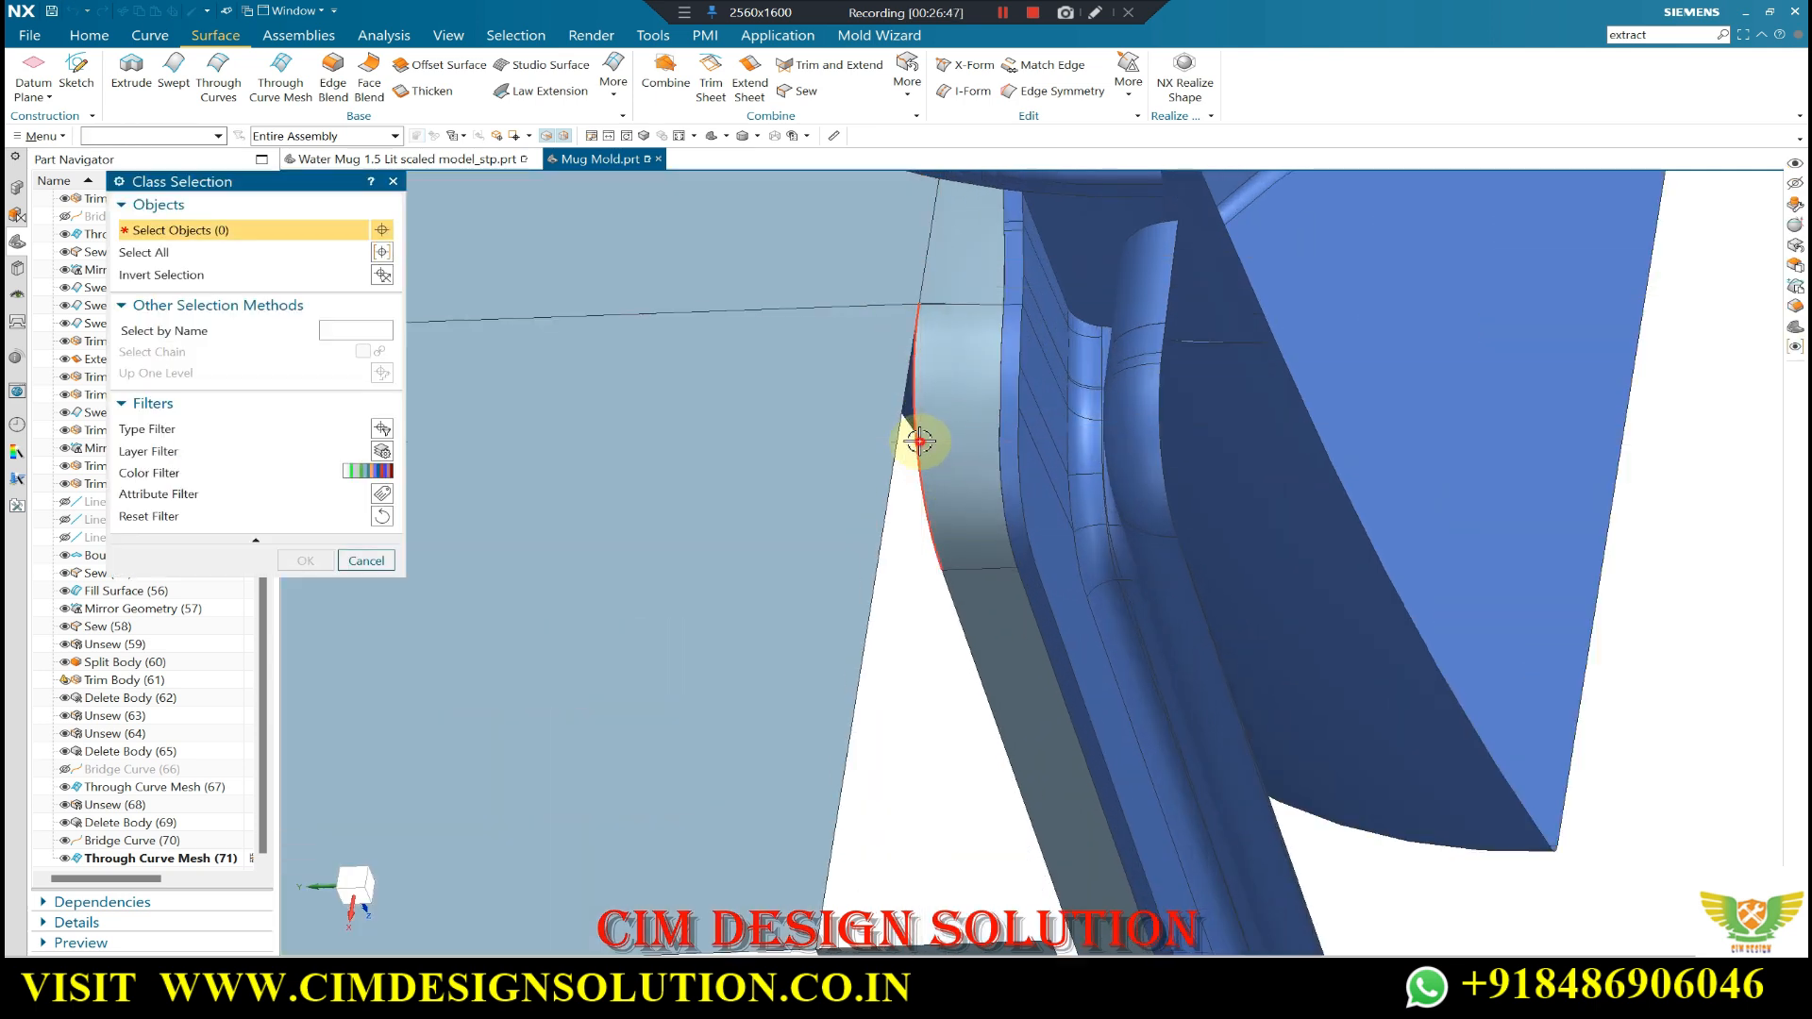
pyautogui.click(920, 440)
pyautogui.middleClick(311, 287)
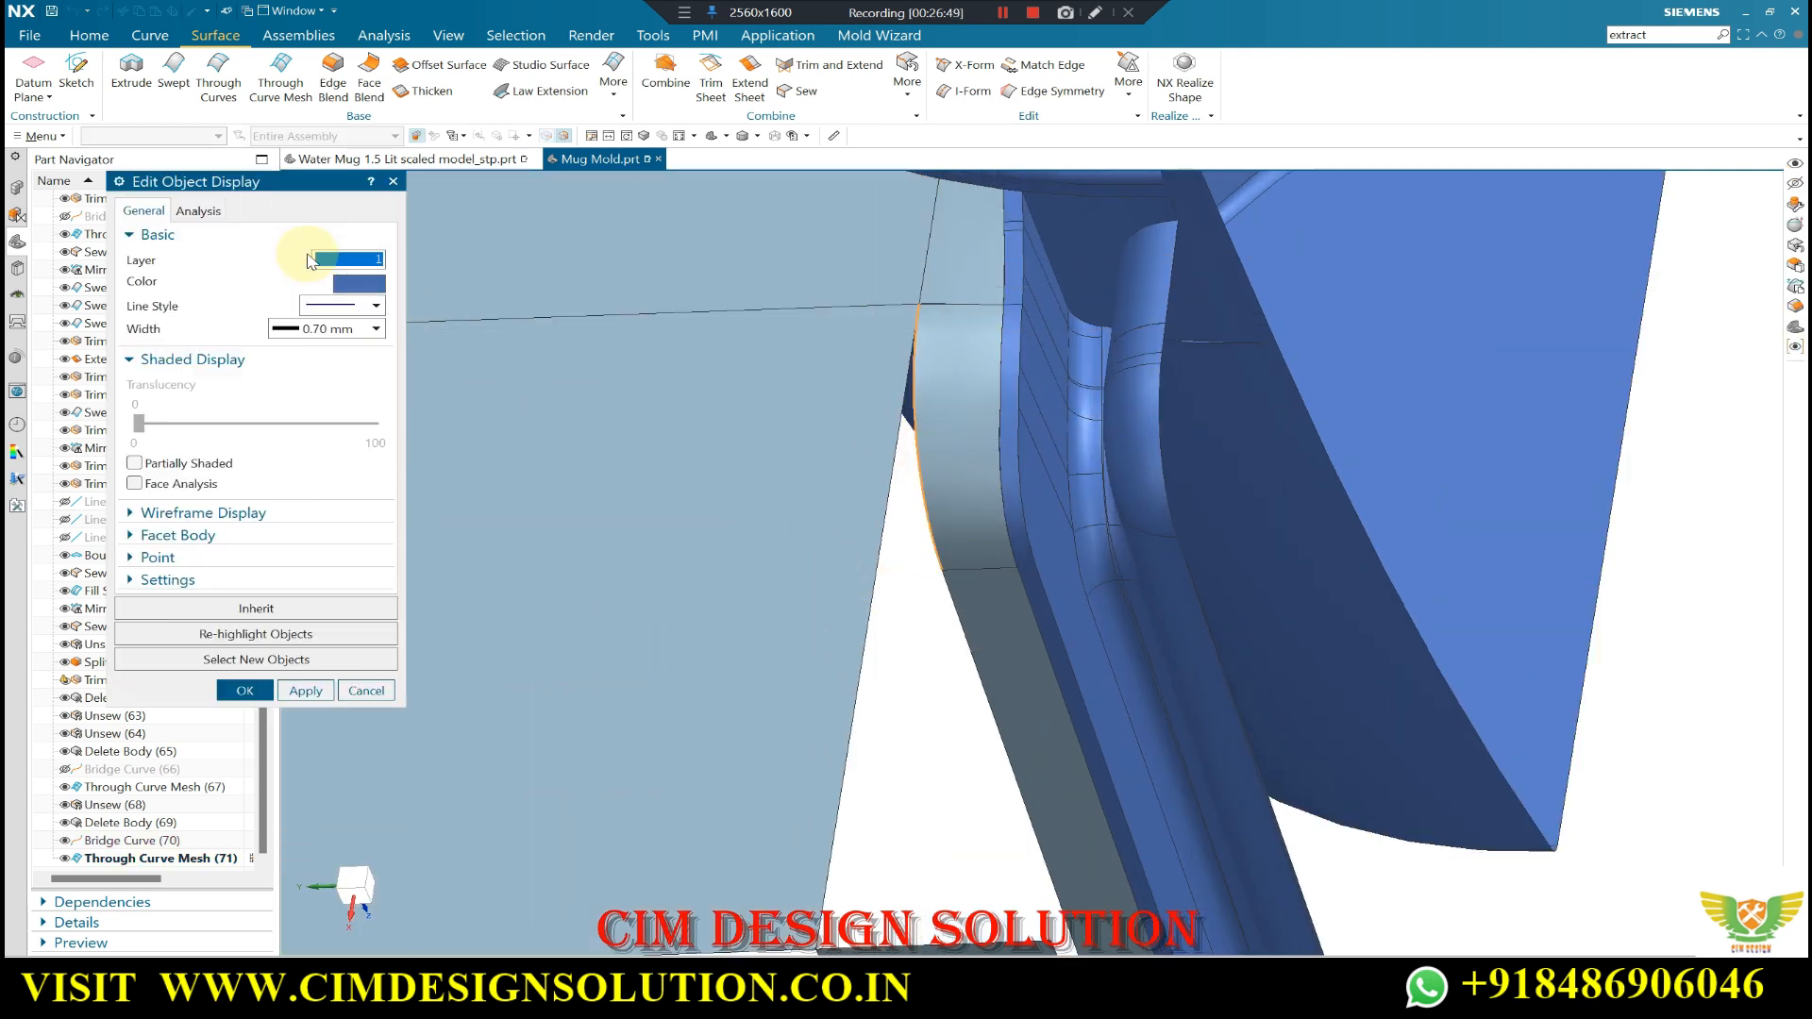
pyautogui.press('Return')
# - Start a Fill Surface and select the six edges bounding the open gap between the flat parting sheet and the handle strip
pyautogui.moveTo(661, 312); pyautogui.dragTo(741, 402, button='middle')
pyautogui.click(614, 83)
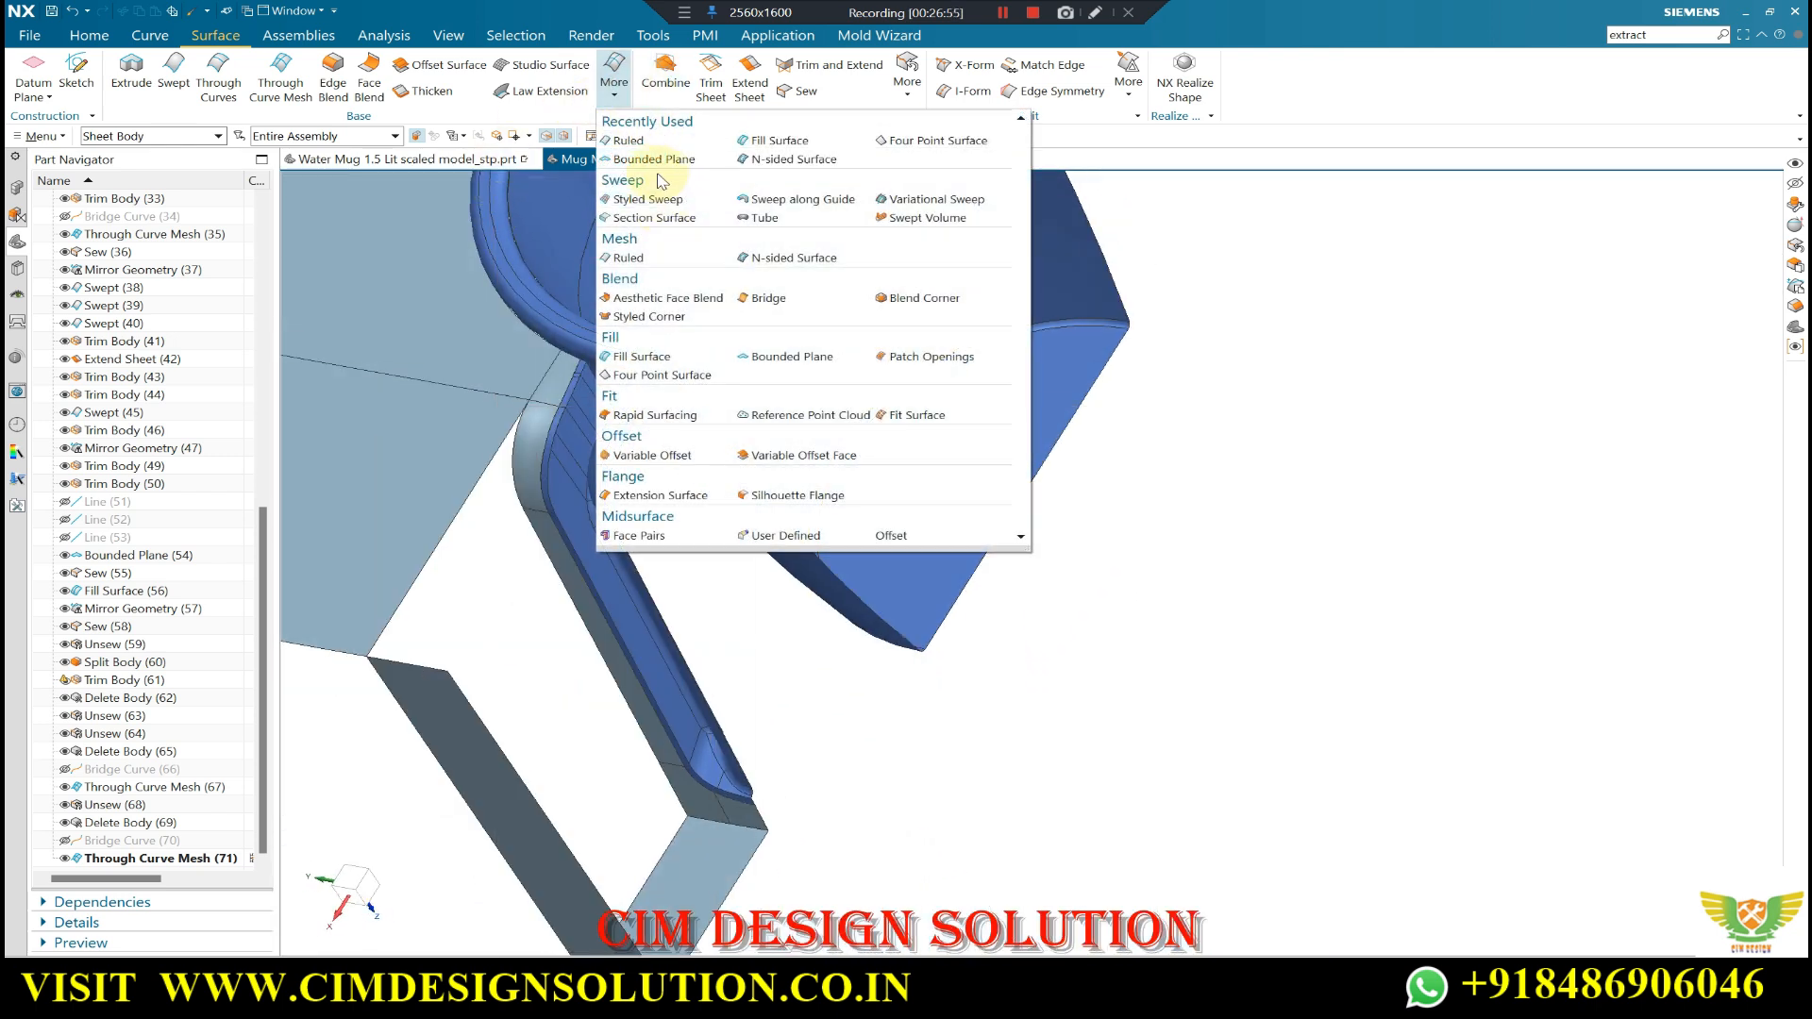
pyautogui.click(753, 143)
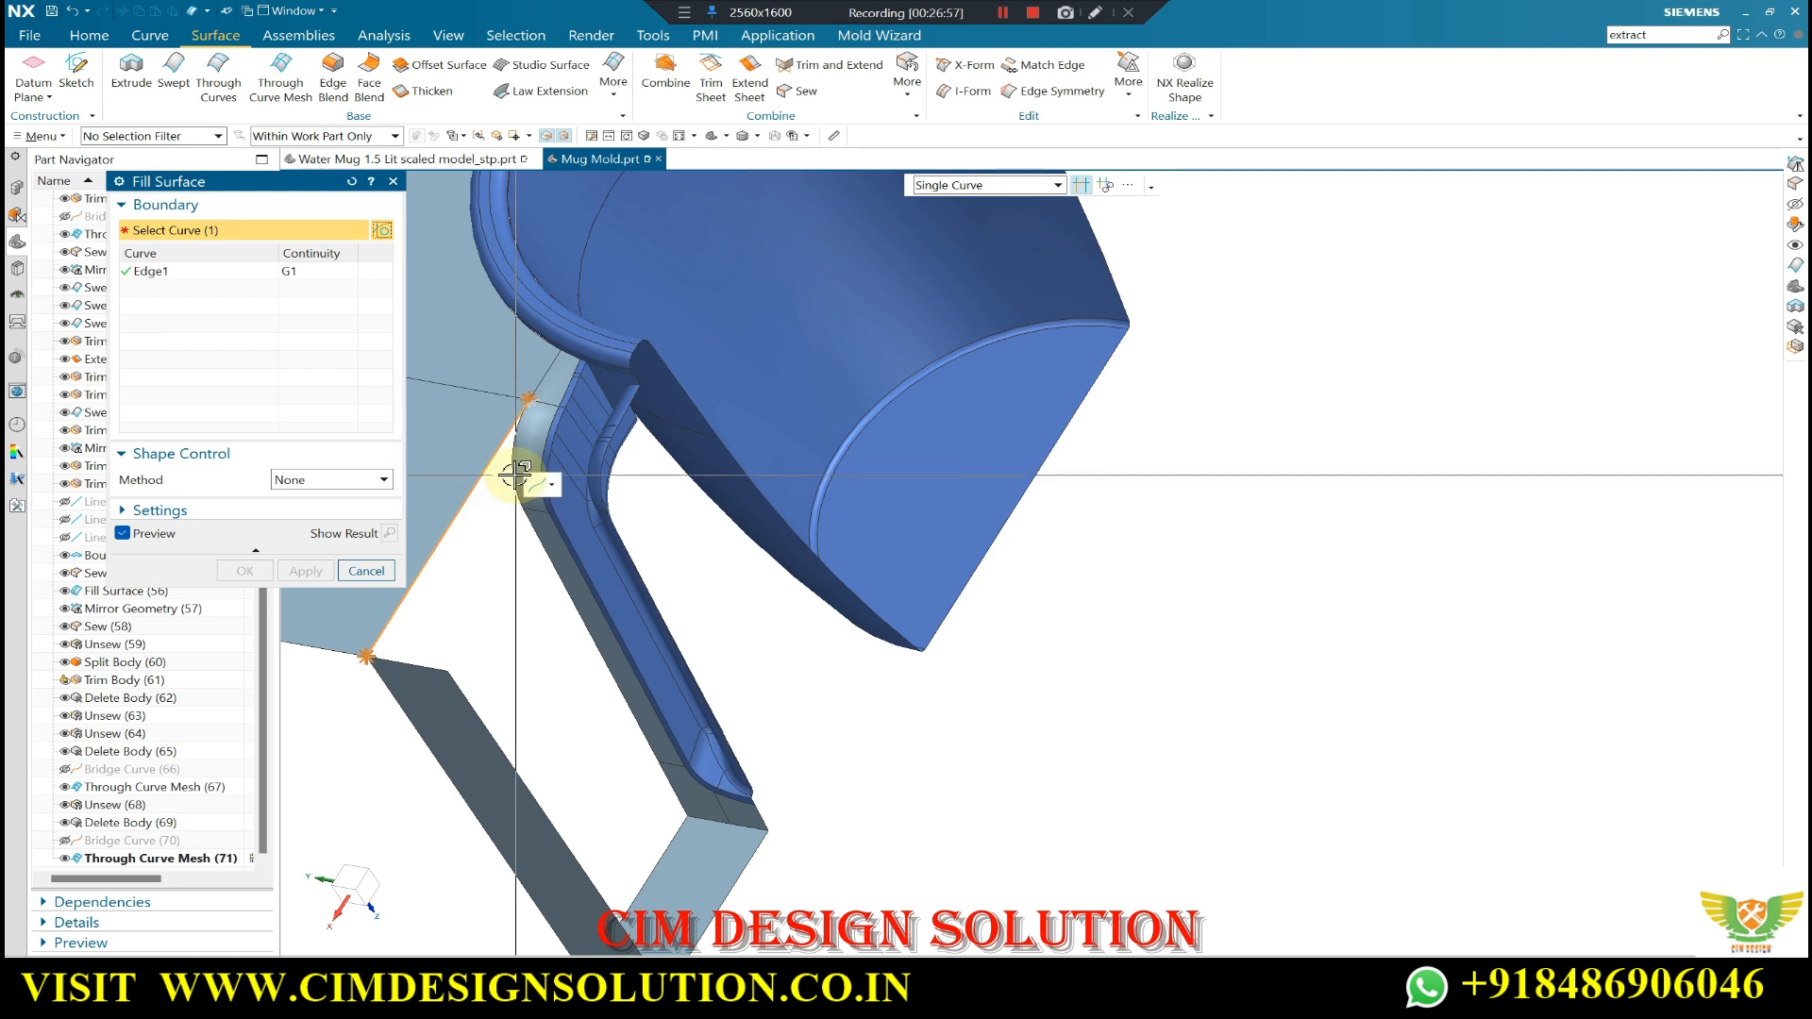
pyautogui.click(660, 857)
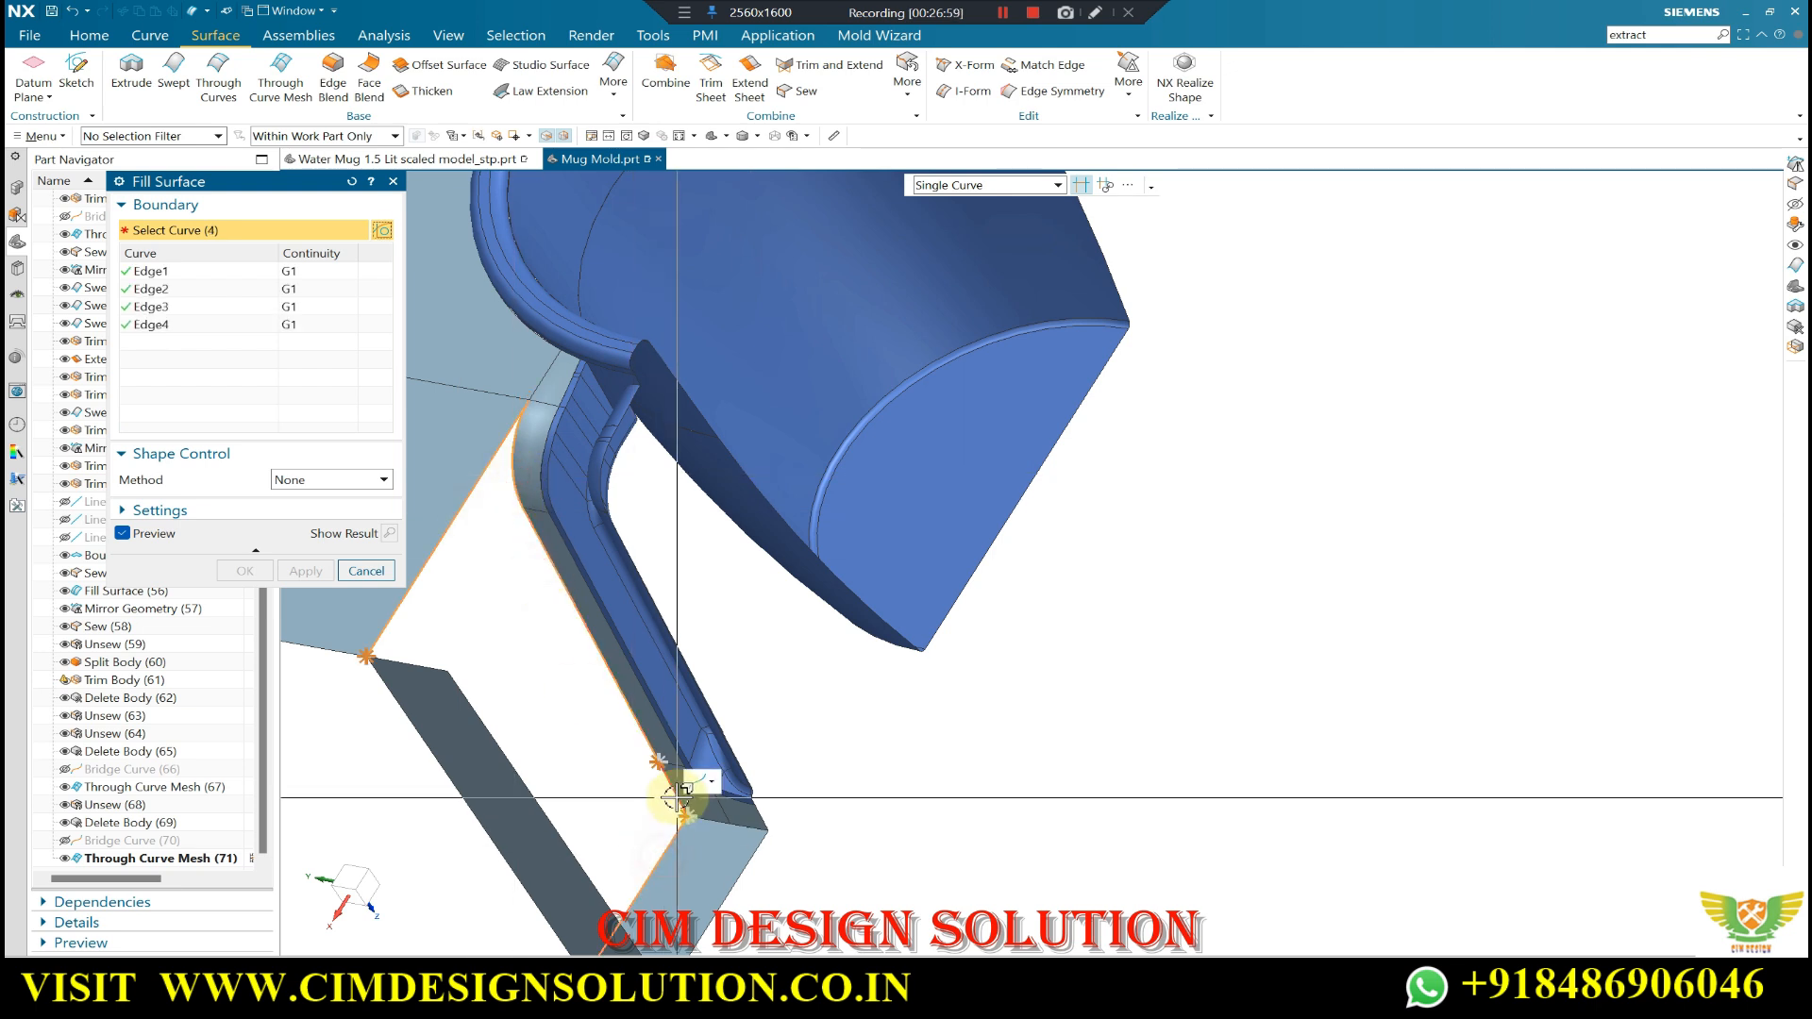
pyautogui.moveTo(587, 708); pyautogui.dragTo(835, 840, button='middle')
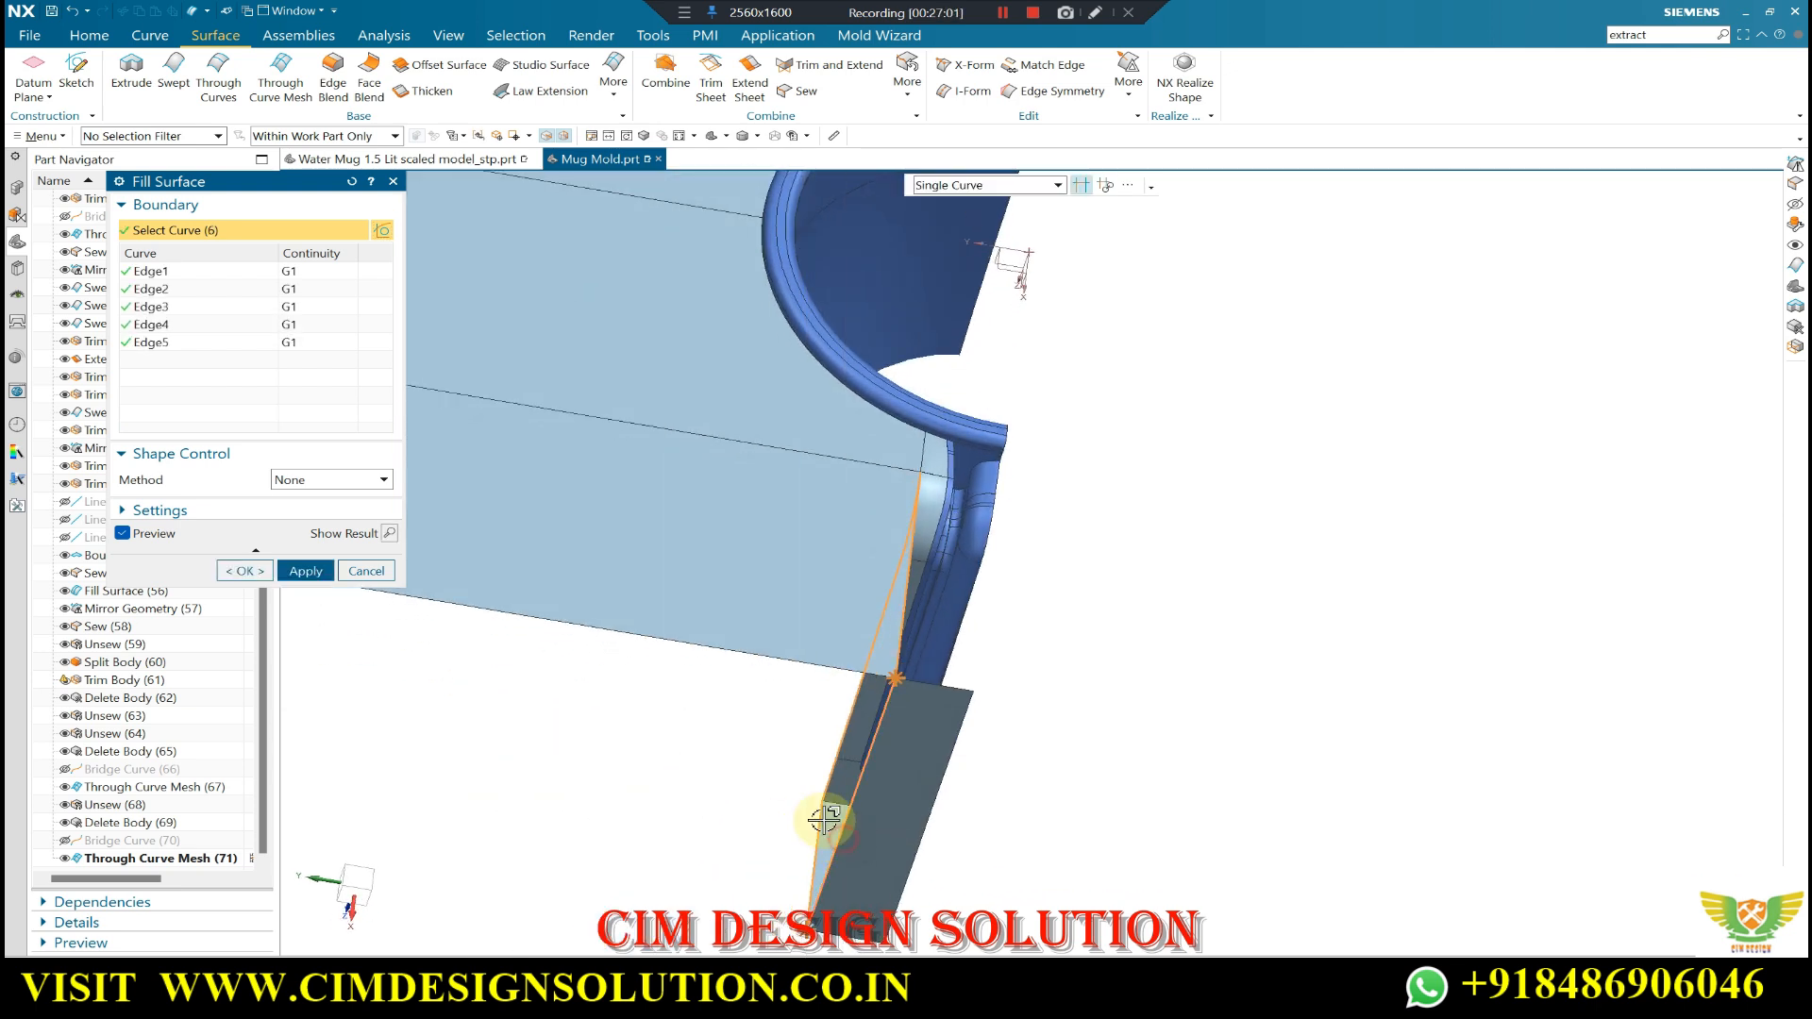
pyautogui.scroll(-3, 820, 657)
pyautogui.moveTo(897, 653); pyautogui.dragTo(832, 647, button='middle')
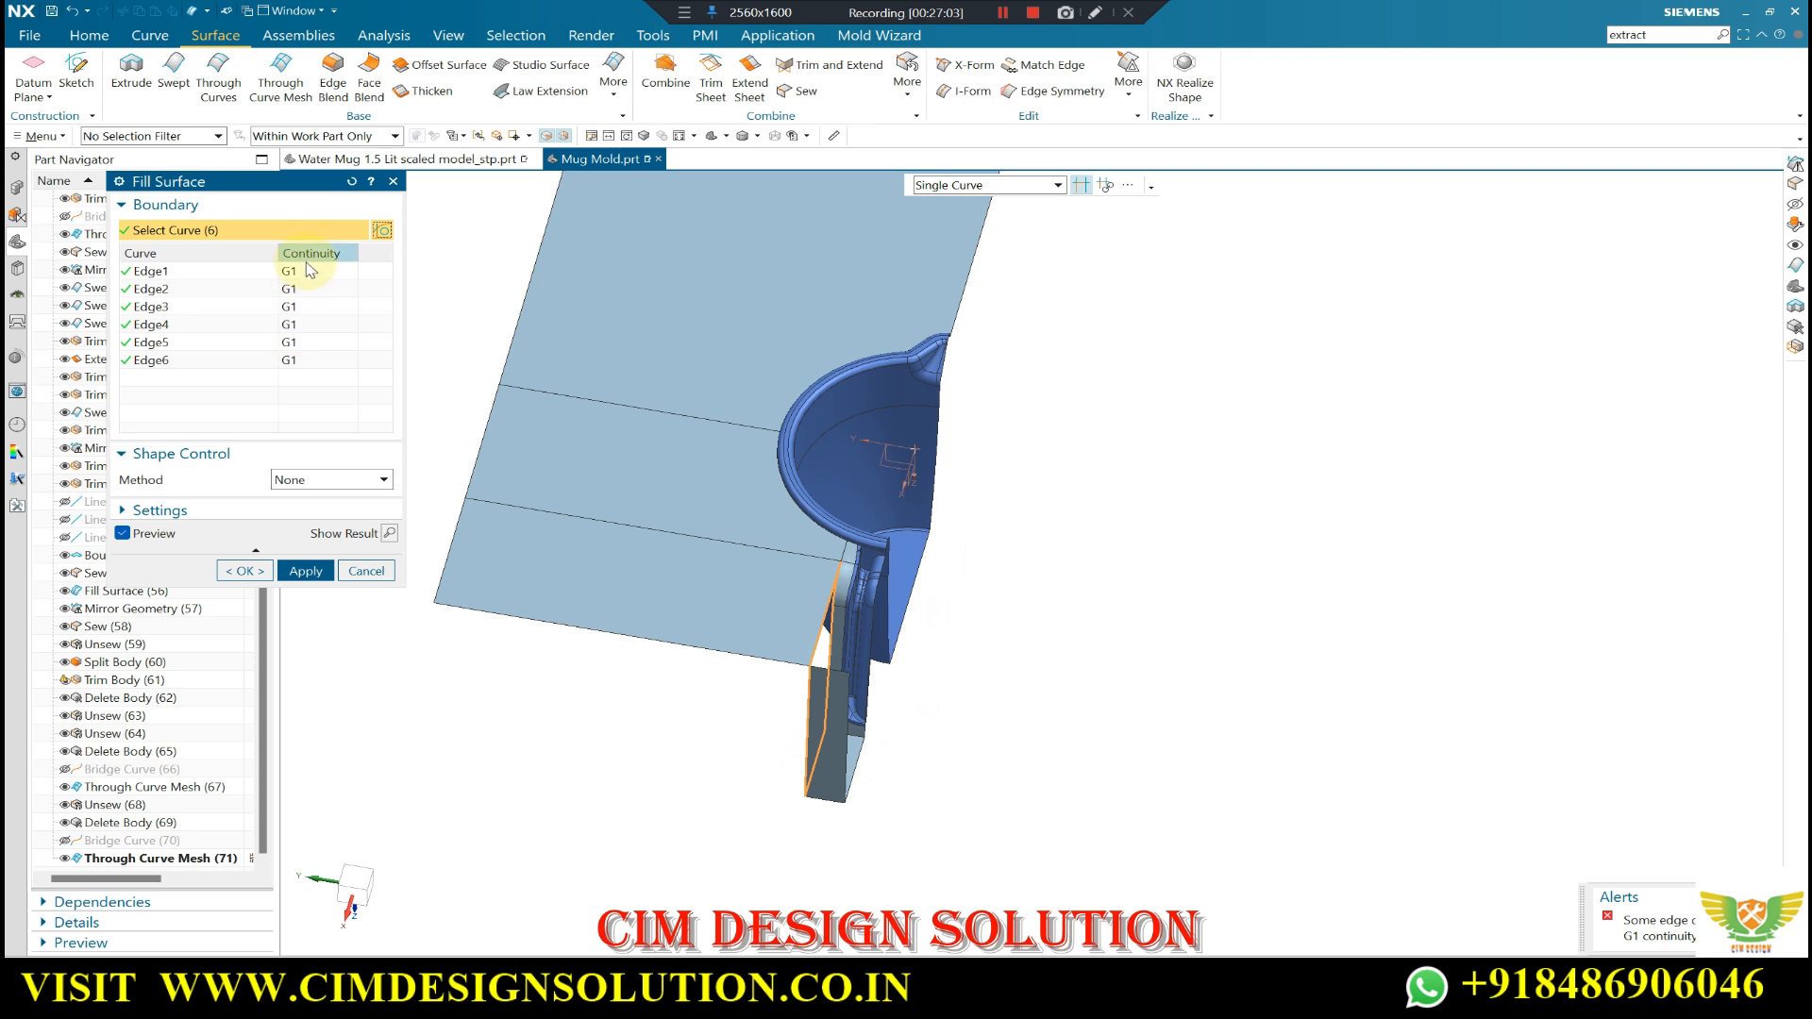
# - Replace the G1 continuity on all six boundary edges and create the fill surface beside the handle
pyautogui.keyDown('shift'); pyautogui.click(306, 360); pyautogui.keyUp('shift')
pyautogui.rightClick(308, 357)
pyautogui.click(334, 367)
pyautogui.middleClick(372, 401)
pyautogui.scroll(-2, 909, 601)
pyautogui.moveTo(909, 601); pyautogui.dragTo(1138, 722, button='middle')
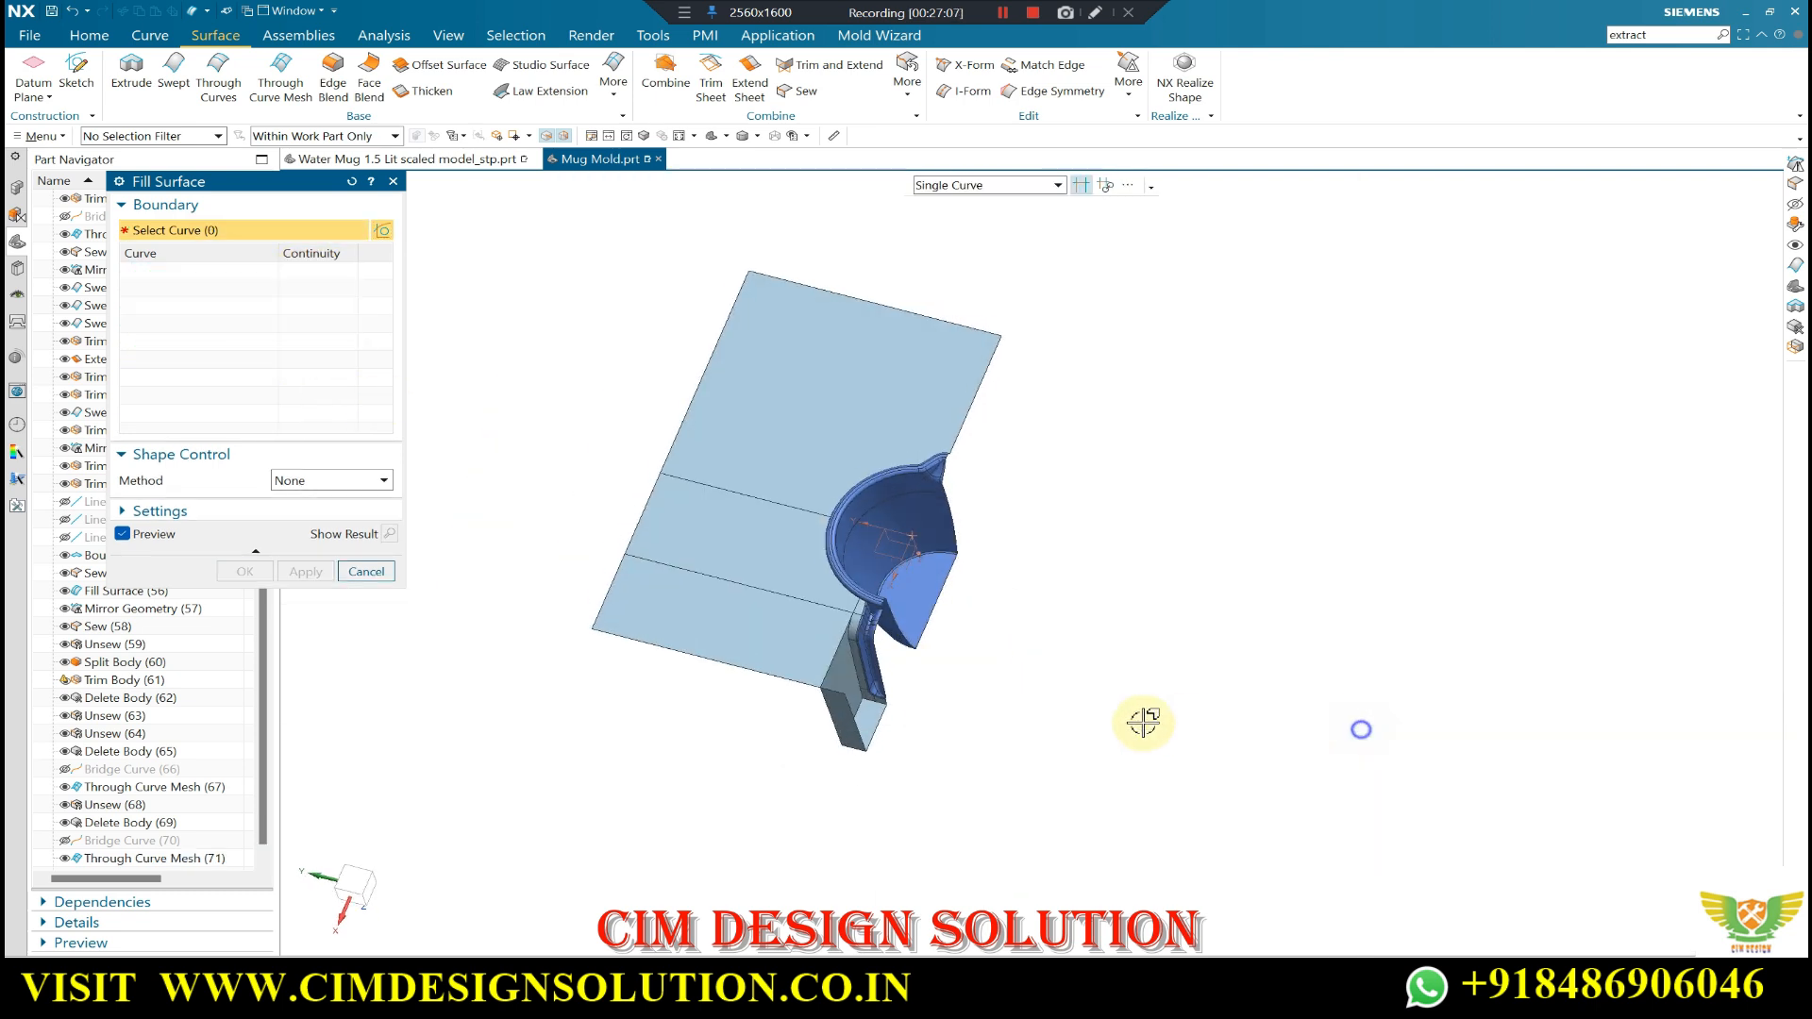
pyautogui.press('F8')
pyautogui.scroll(5, 903, 691)
pyautogui.scroll(-2, 955, 599)
pyautogui.moveTo(954, 600); pyautogui.dragTo(922, 655, button='middle')
pyautogui.press('Escape')
pyautogui.scroll(-1, 922, 656)
# - Mirror all the visible mug and parting sheet bodies about the mug's centre plane with Mirror Geometry
pyautogui.click(614, 76)
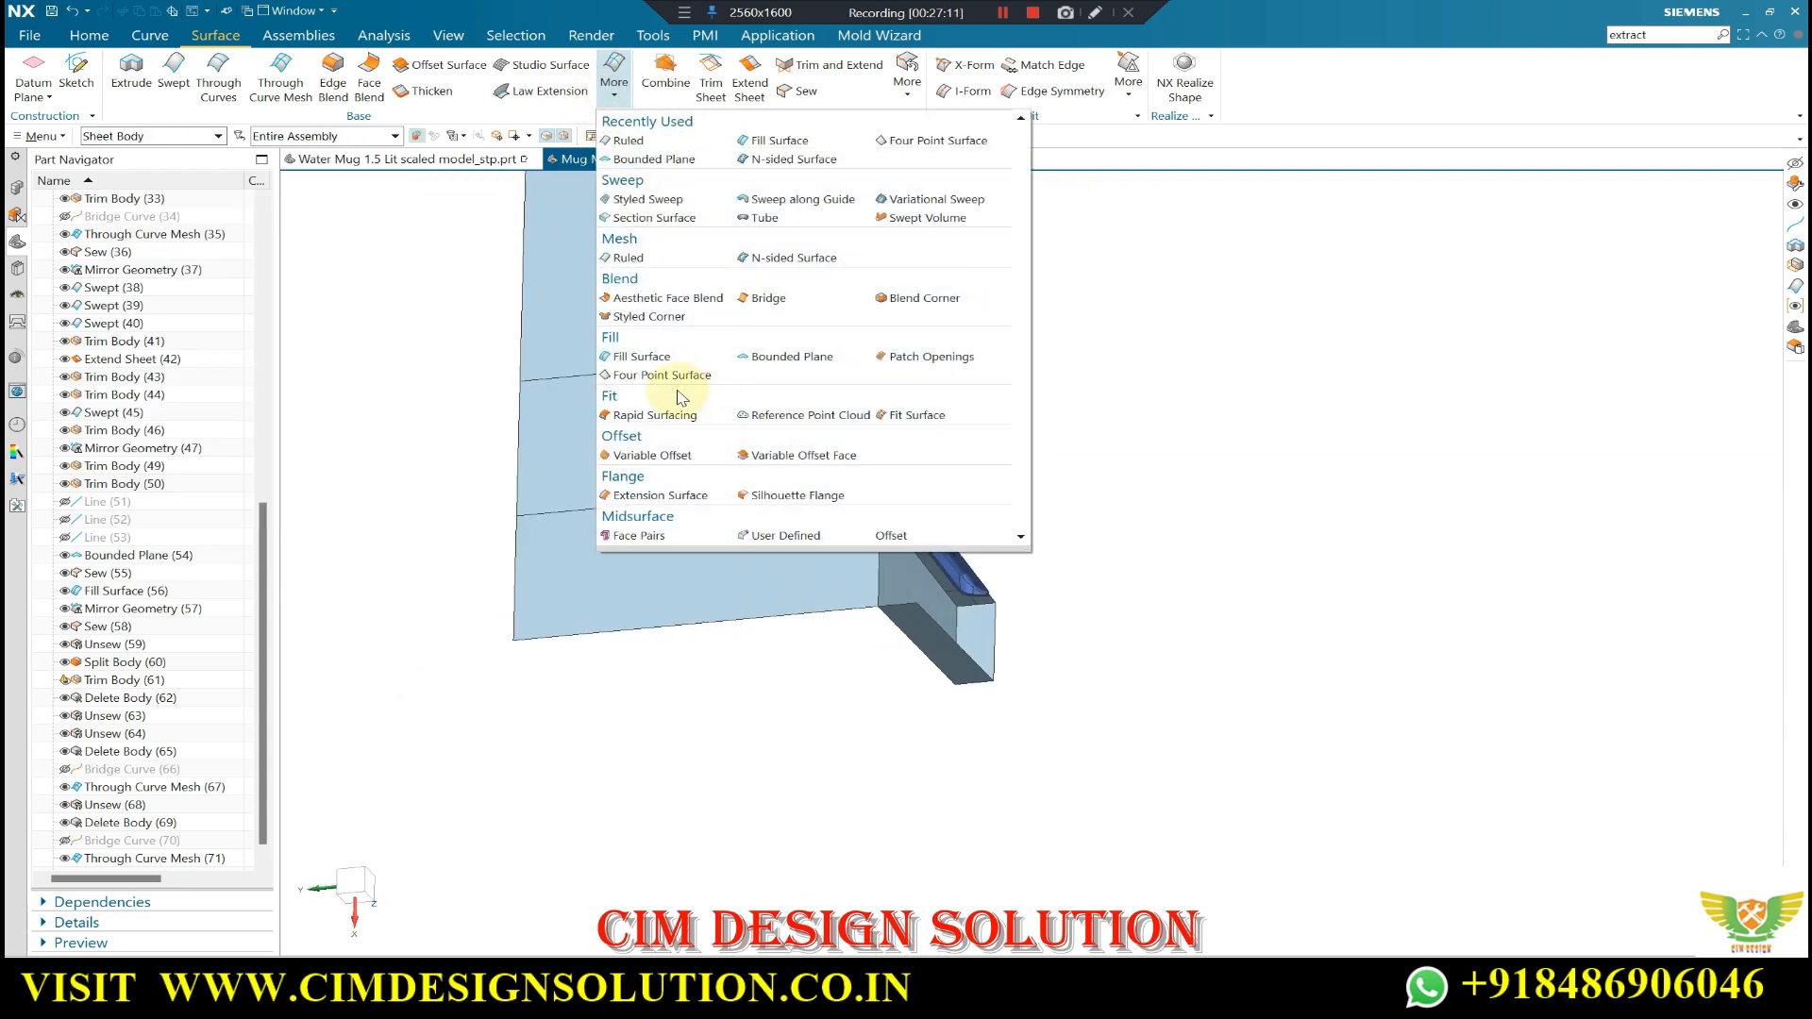
pyautogui.click(107, 35)
pyautogui.click(644, 78)
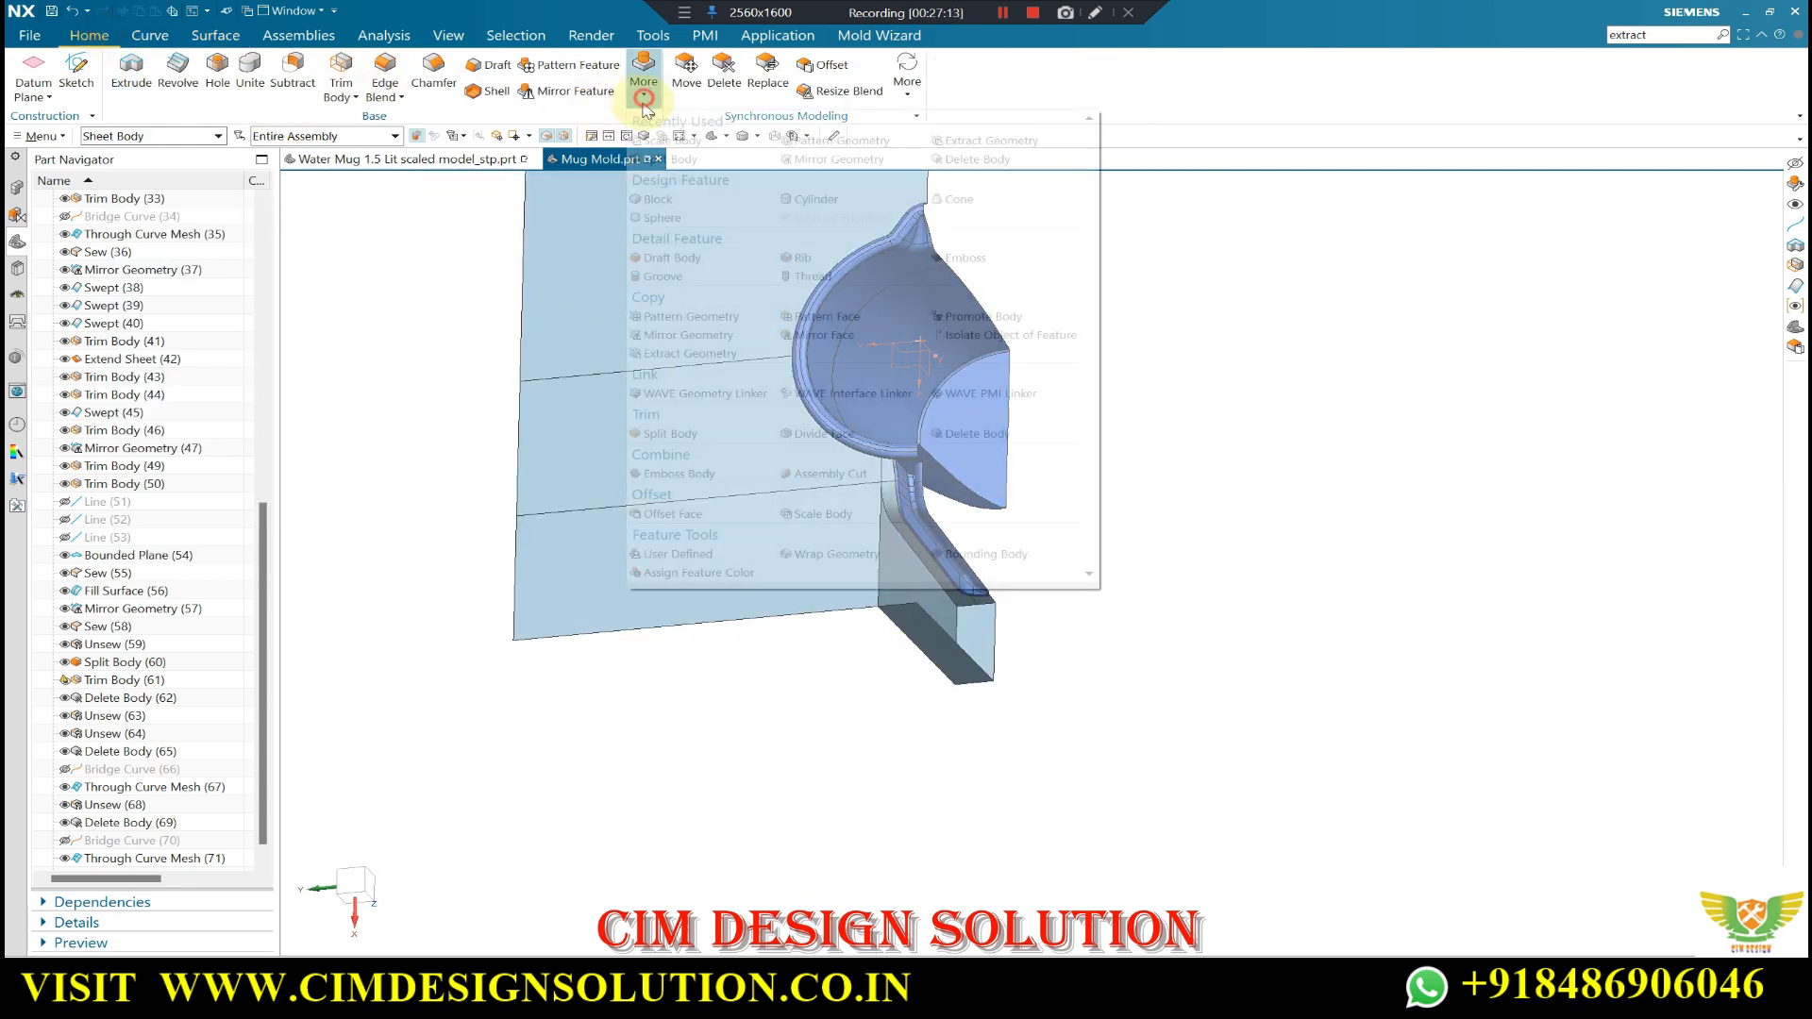
pyautogui.click(699, 335)
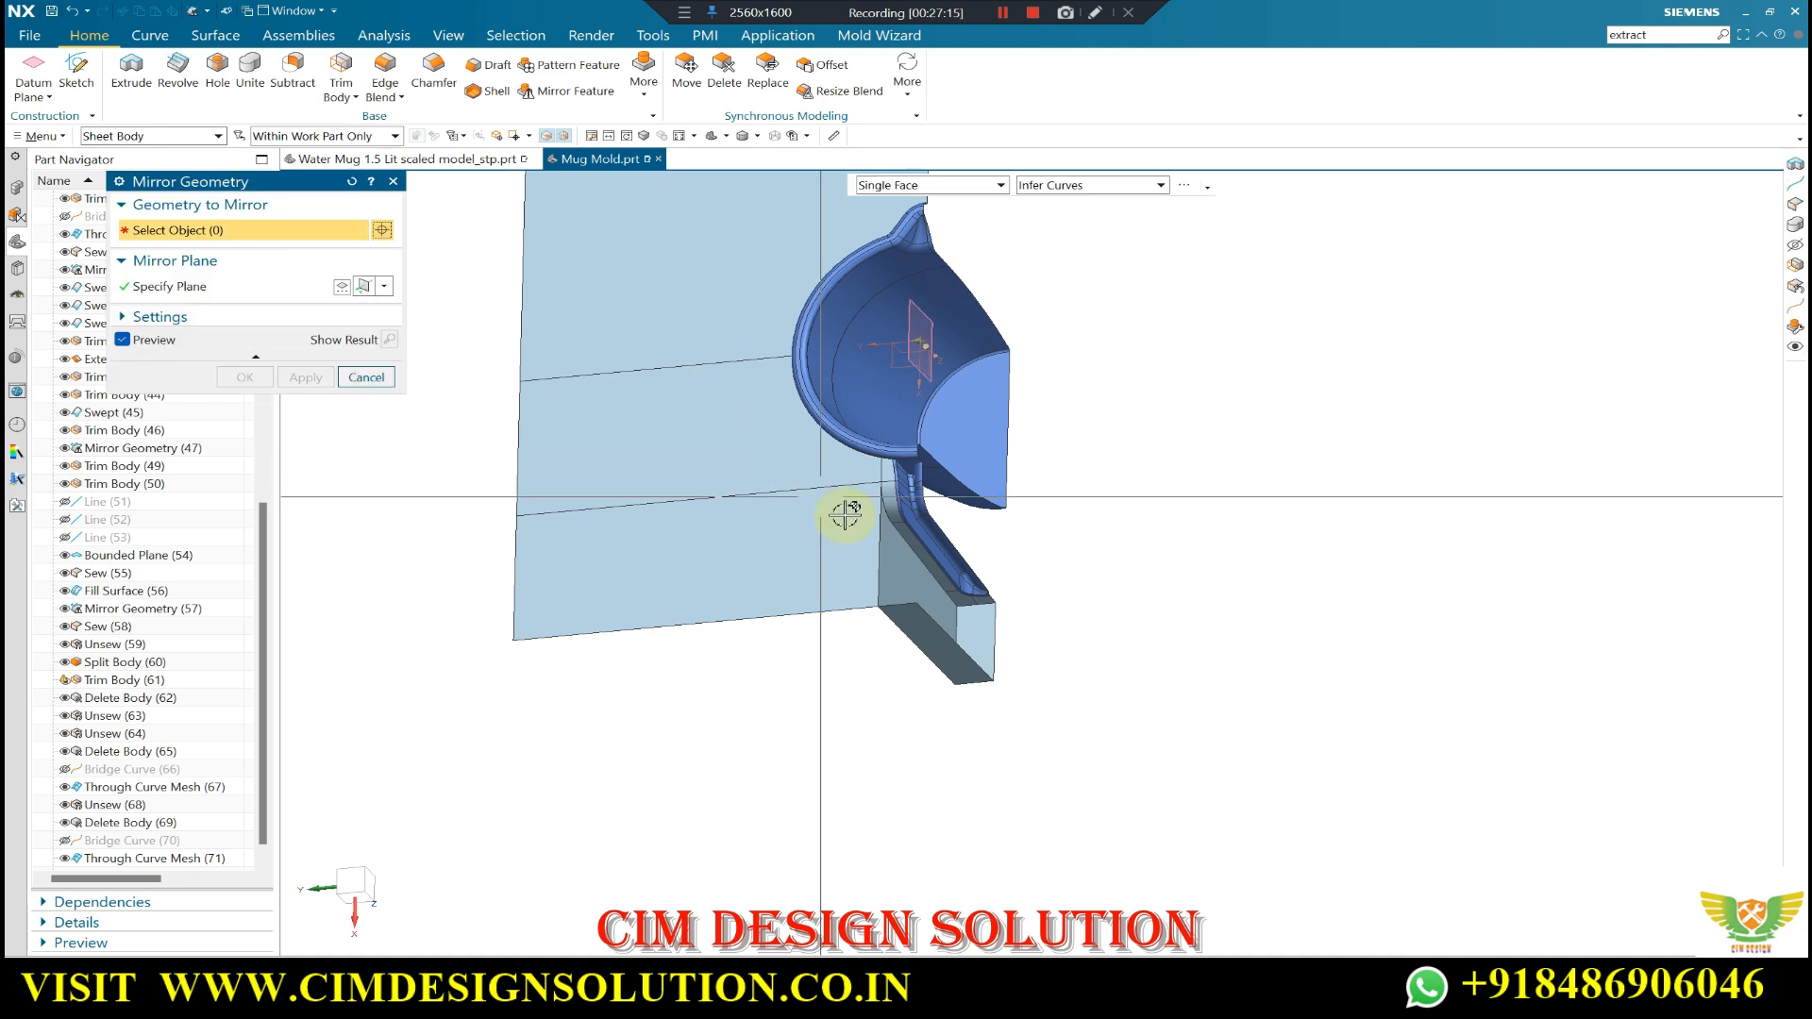
pyautogui.scroll(-2, 849, 515)
pyautogui.scroll(-1, 1028, 273)
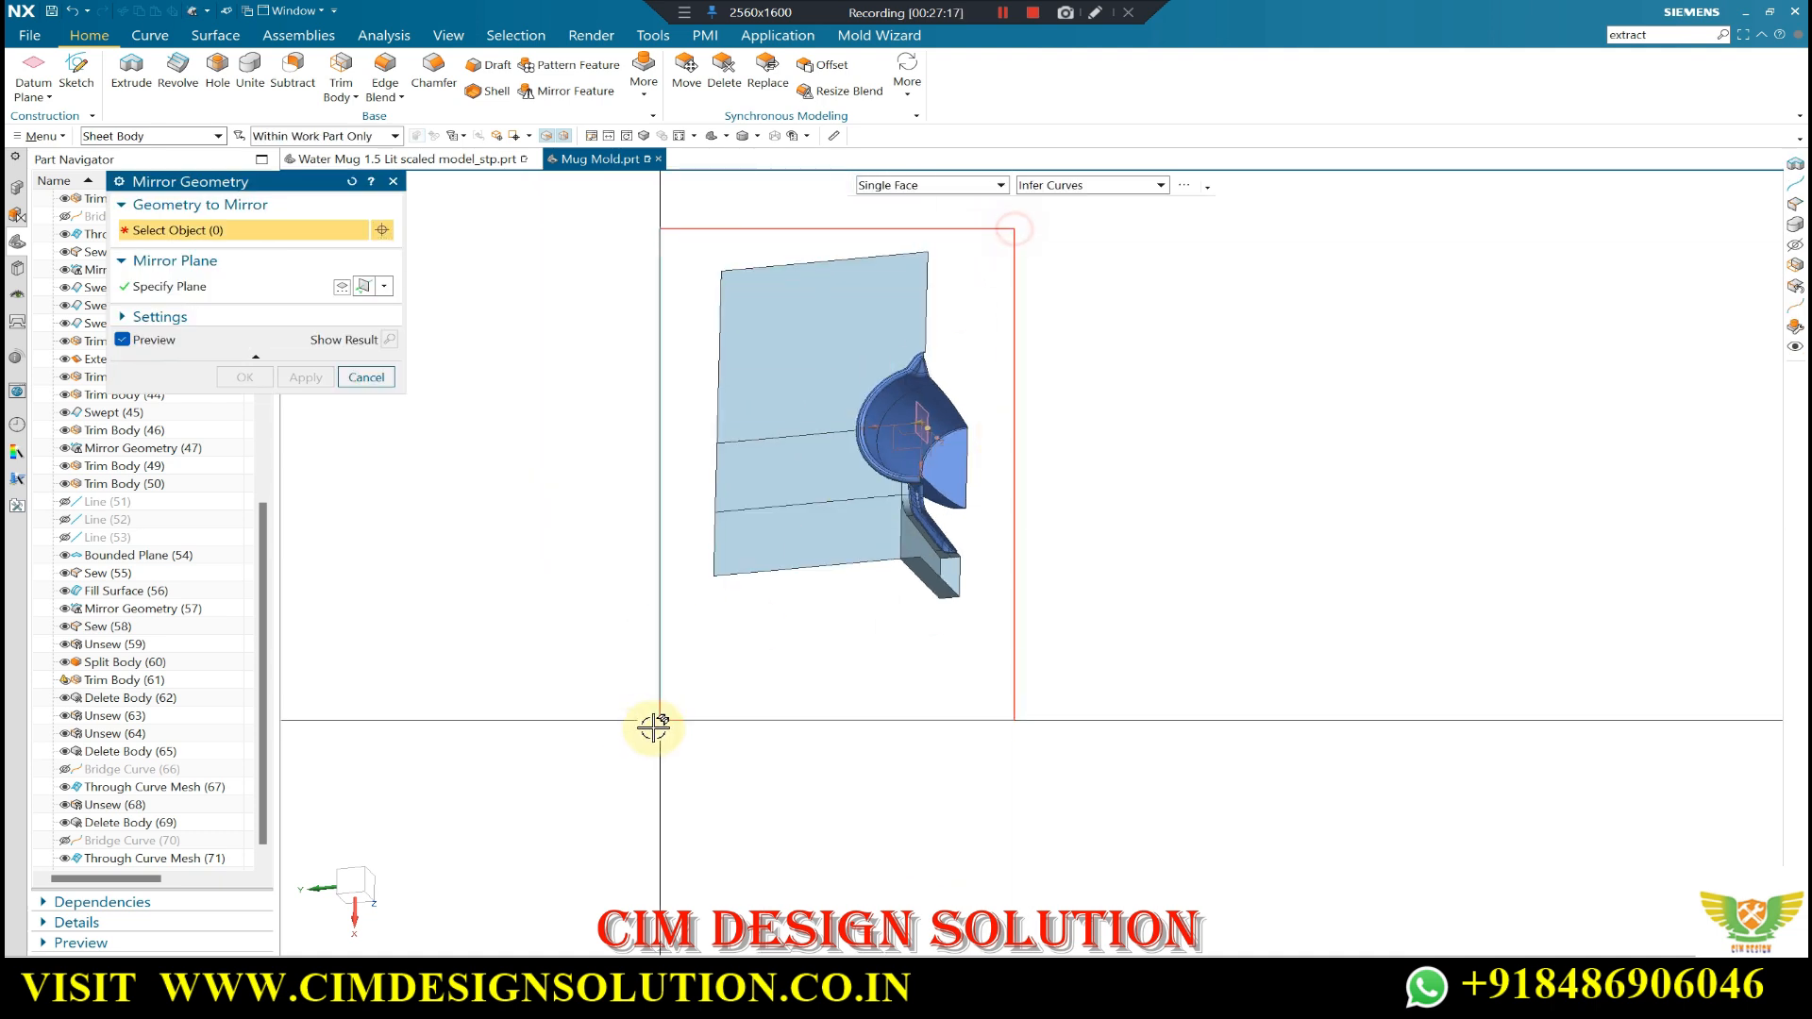
pyautogui.moveTo(653, 727); pyautogui.dragTo(640, 708)
pyautogui.click(244, 380)
# - Examine the mirrored parting sheets around the handle and along the outer block faces for gaps
pyautogui.moveTo(854, 547); pyautogui.dragTo(862, 676, button='middle')
pyautogui.press('F8')
pyautogui.scroll(4, 982, 553)
pyautogui.moveTo(981, 553); pyautogui.dragTo(893, 614, button='middle')
pyautogui.scroll(-5, 906, 589)
pyautogui.press('F8')
pyautogui.scroll(4, 954, 605)
pyautogui.scroll(2, 935, 585)
pyautogui.scroll(4, 942, 585)
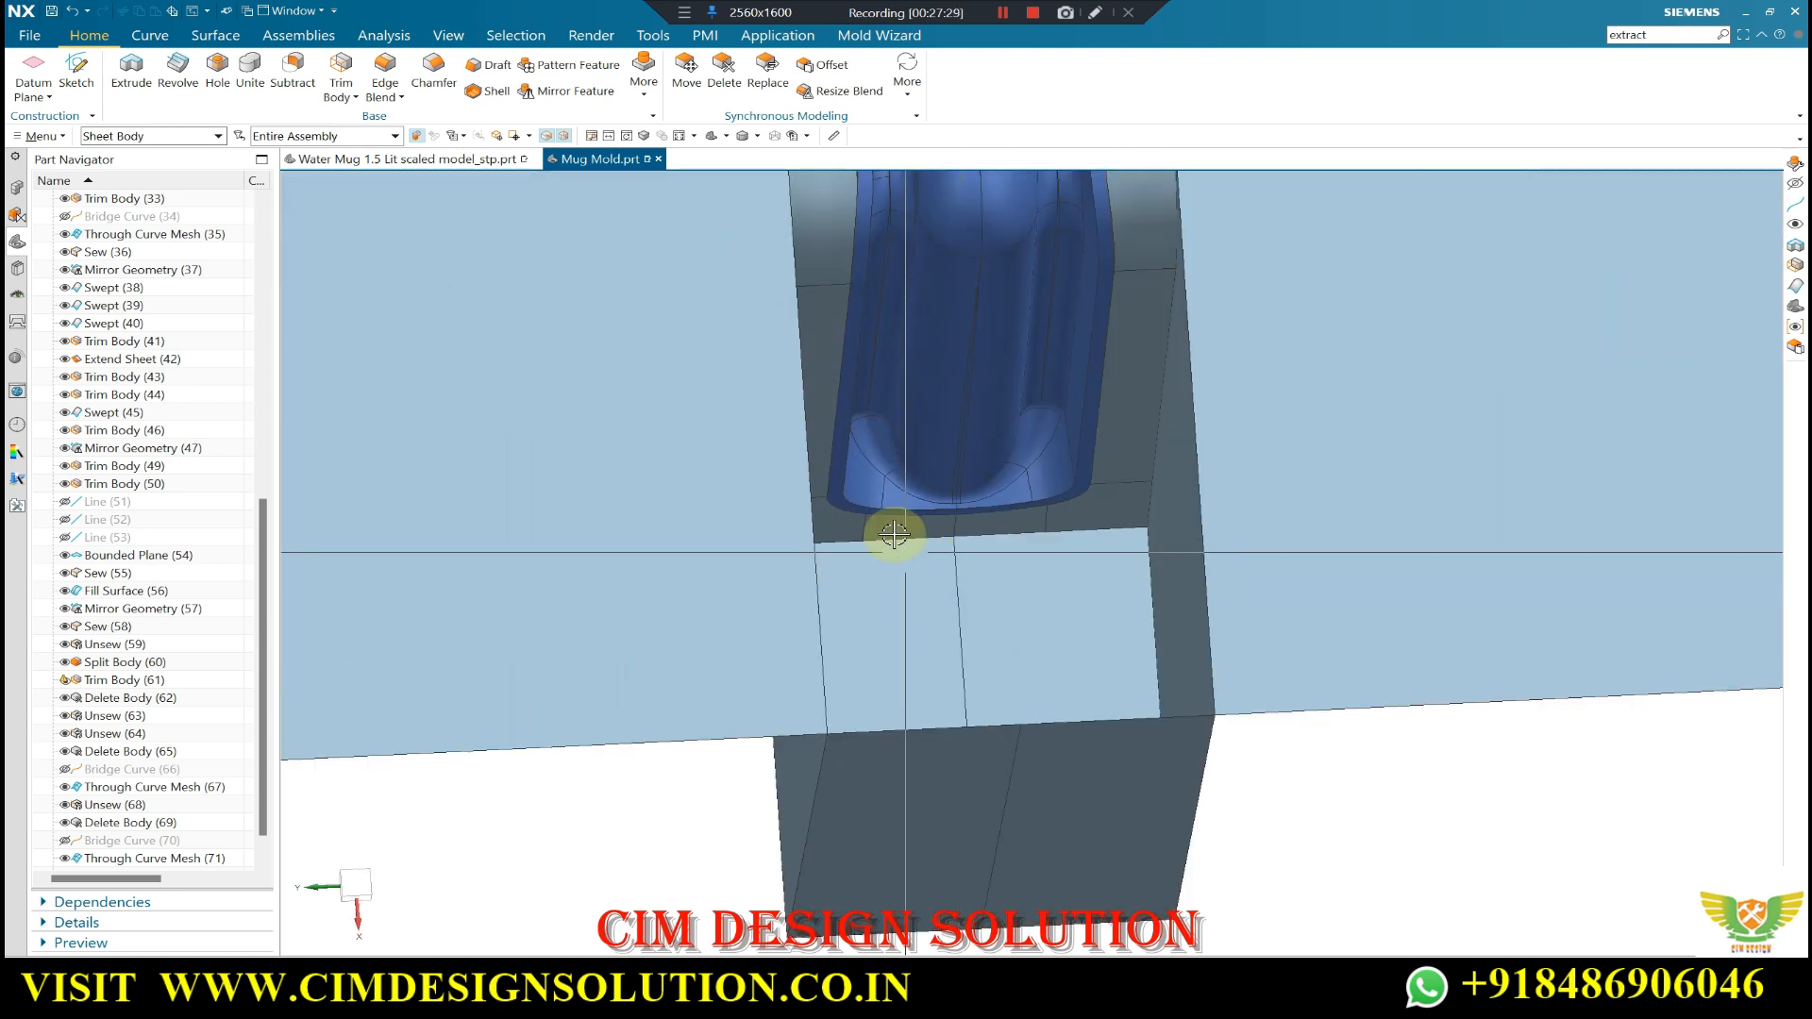
pyautogui.scroll(-3, 884, 452)
pyautogui.scroll(-4, 886, 452)
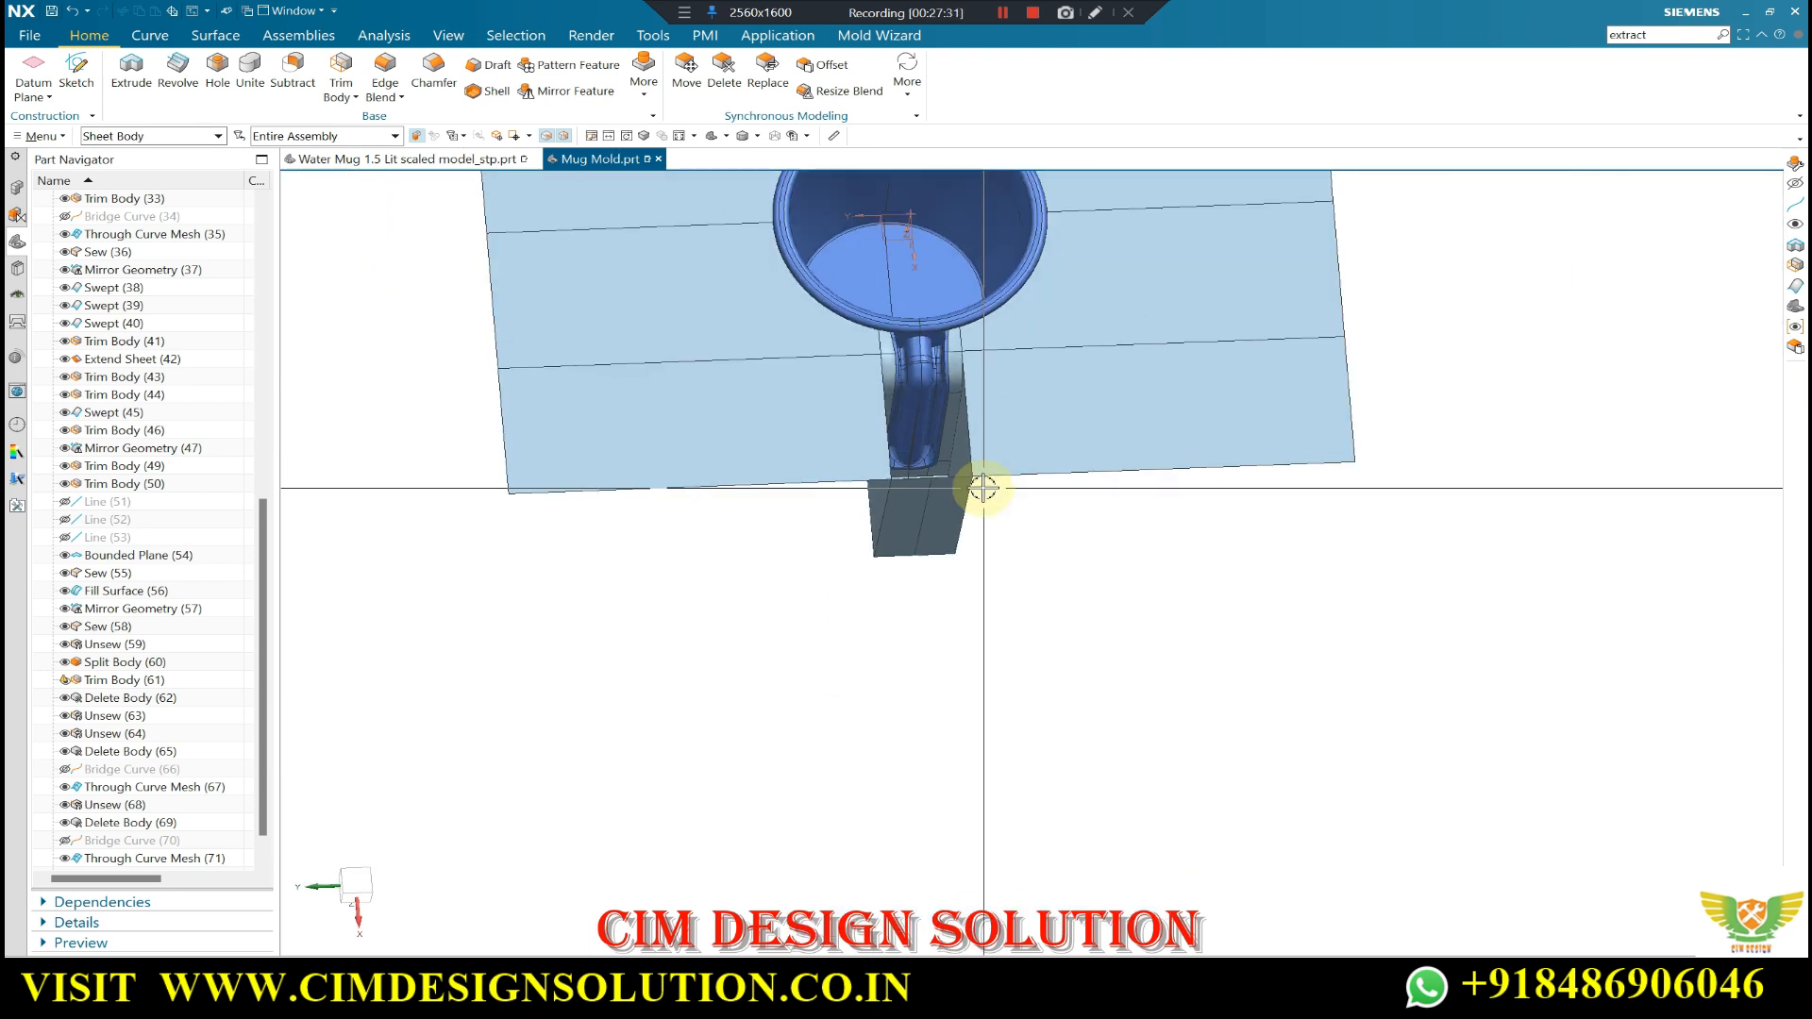
# - Sew all the visible mug and parting sheet bodies together, using the flat parting sheet beside the mug as the target
pyautogui.moveTo(922, 447); pyautogui.dragTo(882, 385, button='middle')
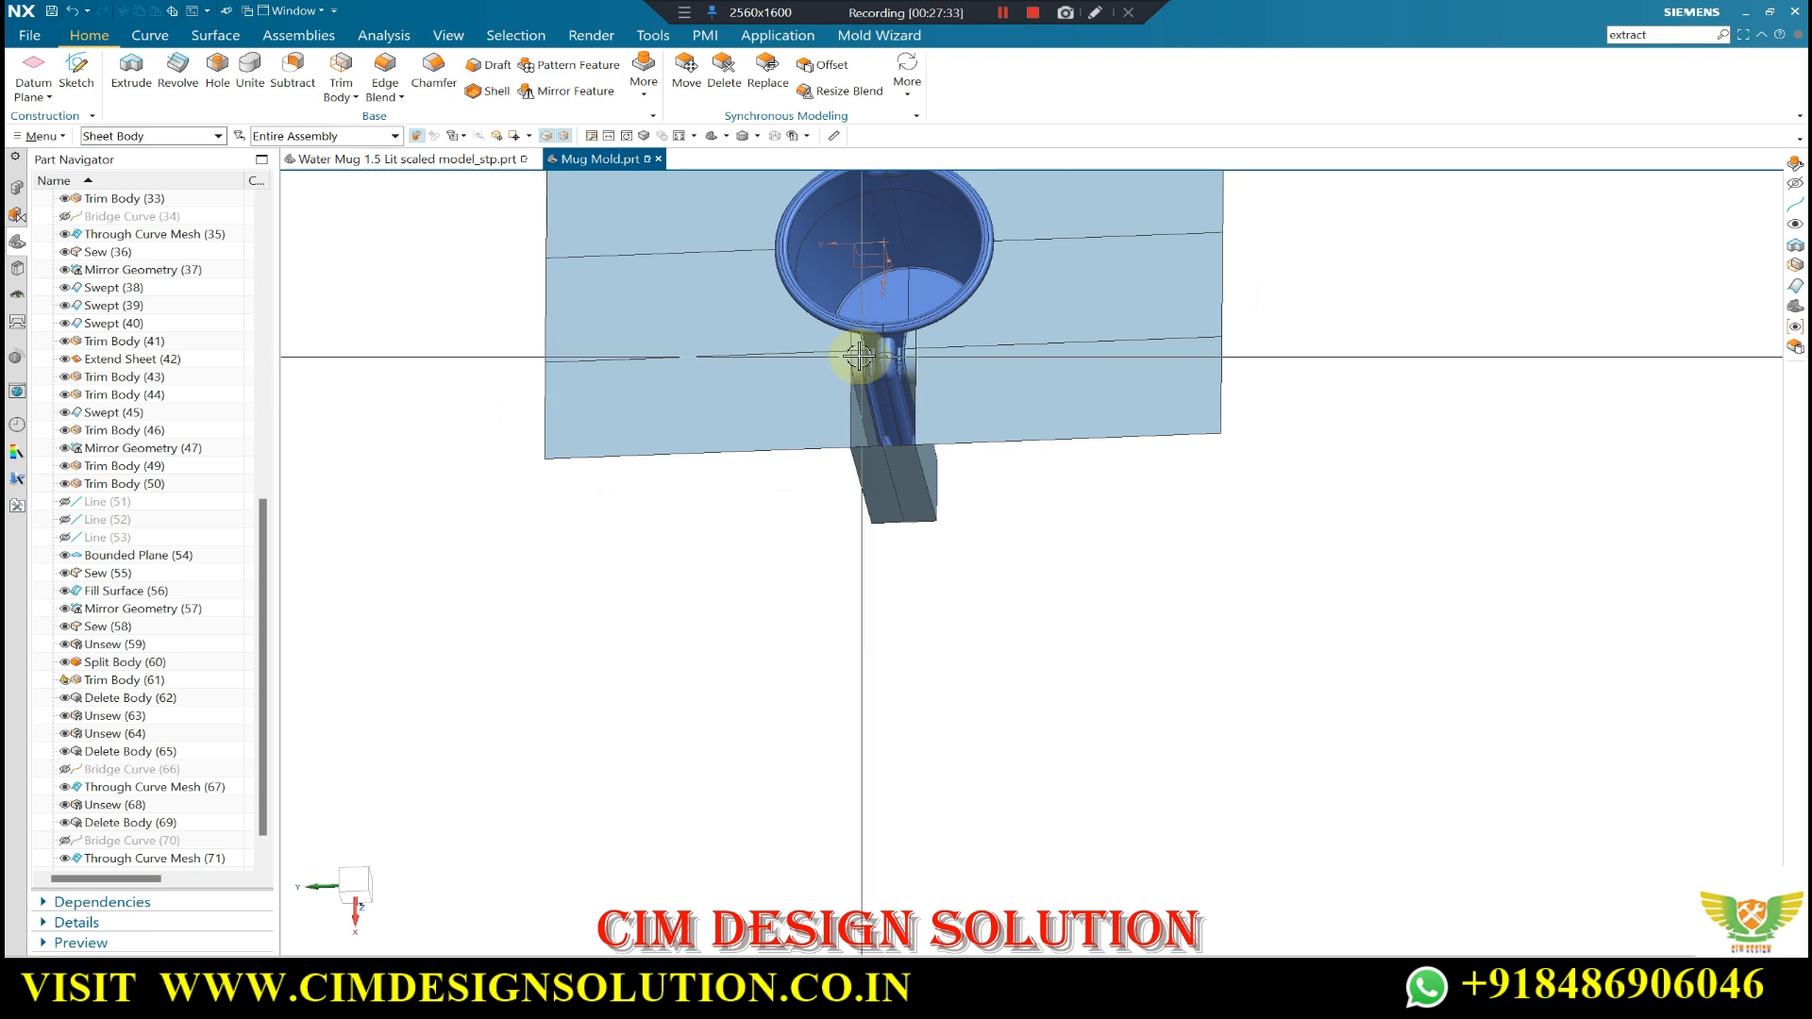
pyautogui.scroll(5, 859, 356)
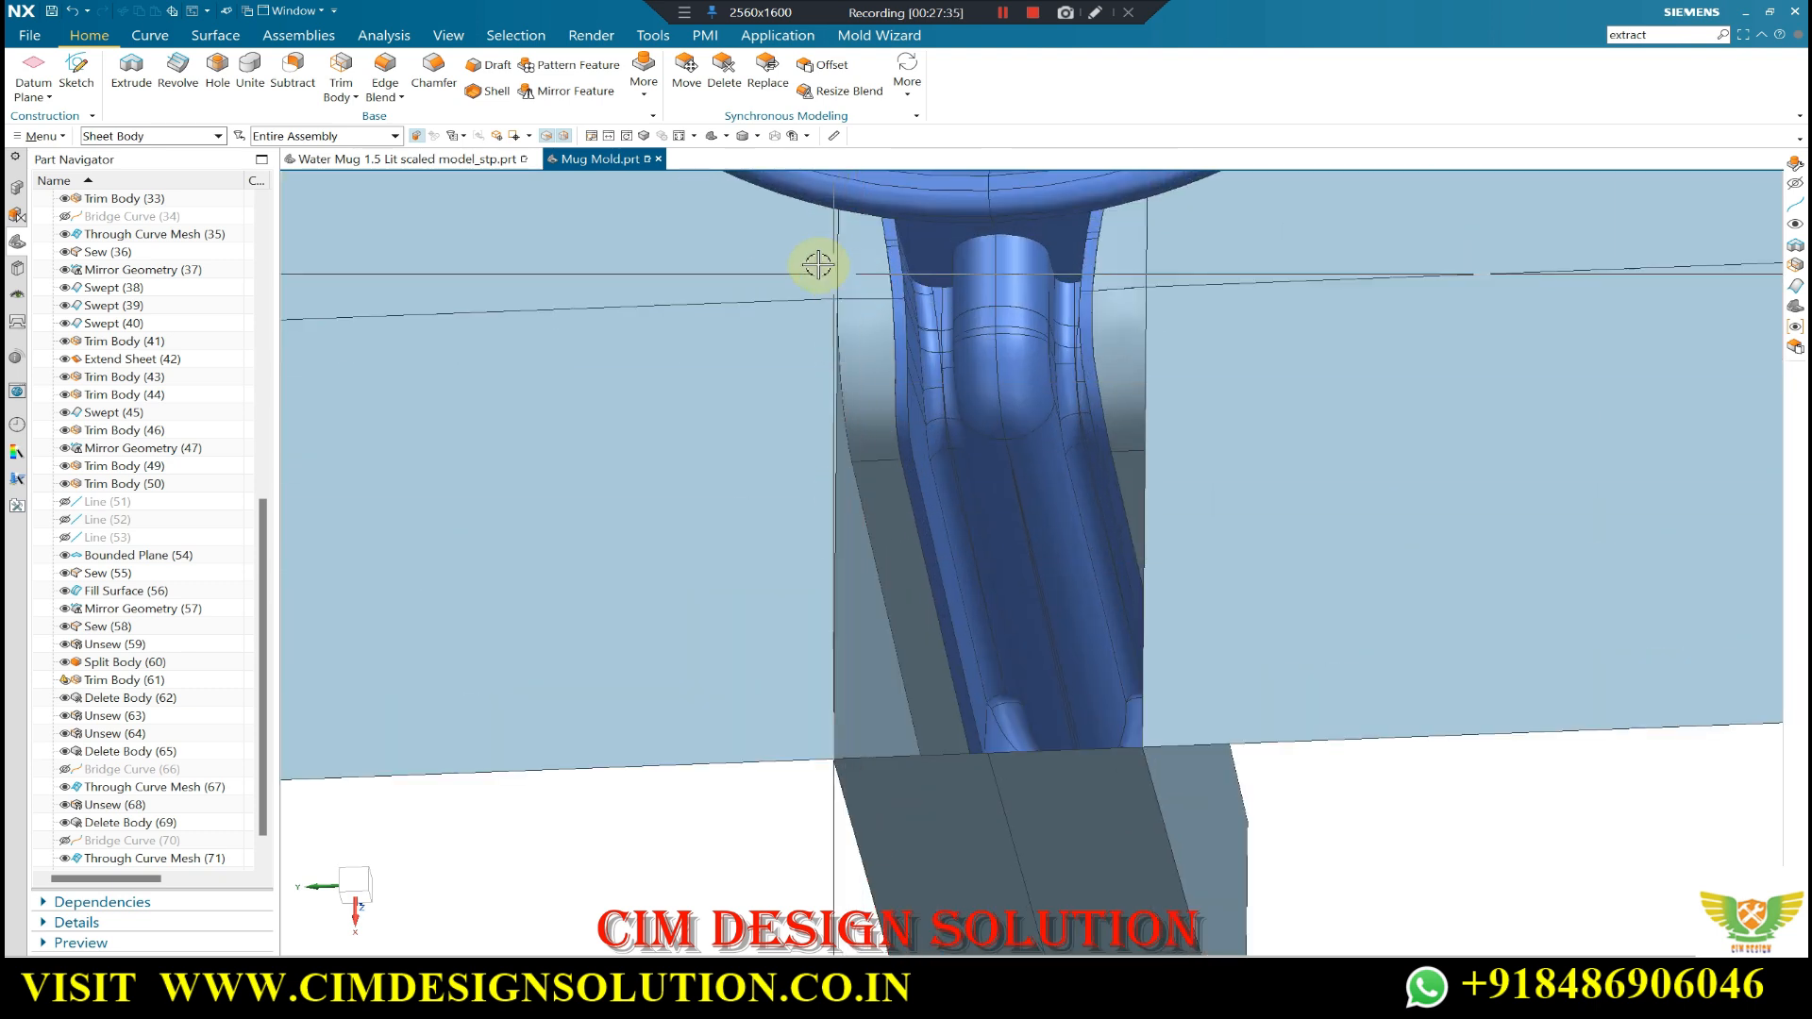
pyautogui.scroll(-5, 816, 311)
pyautogui.click(215, 36)
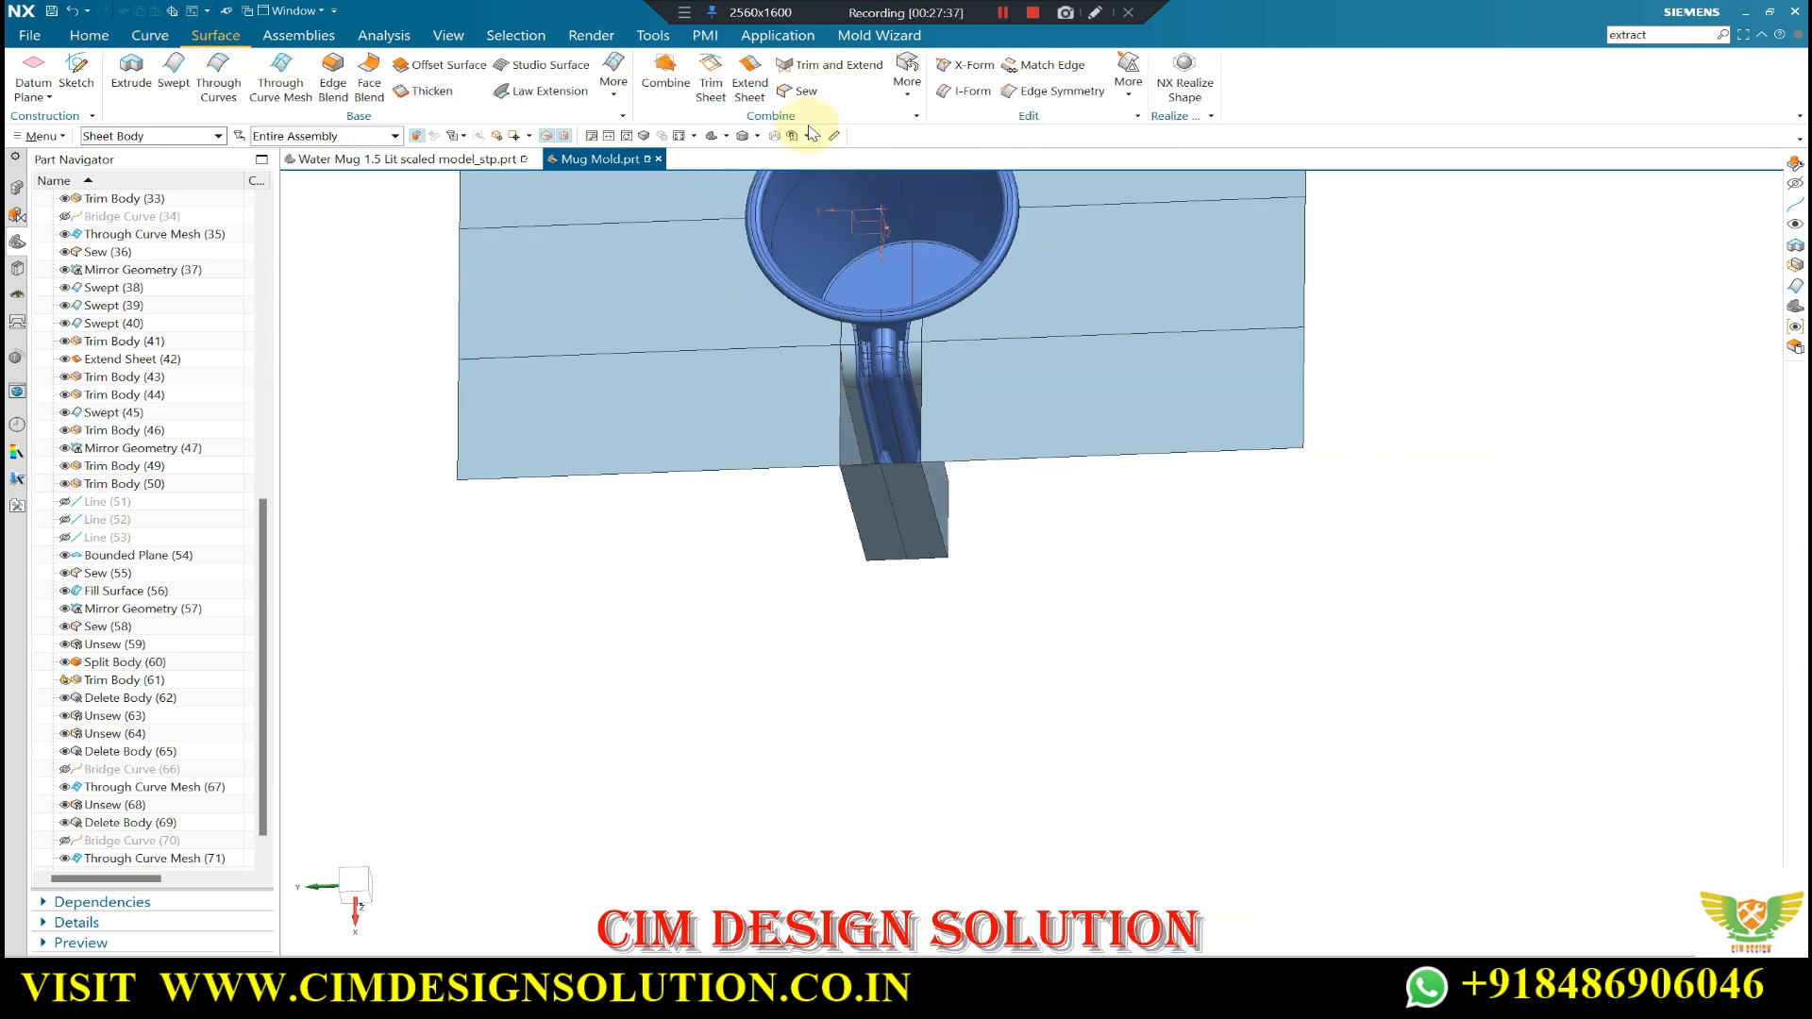
pyautogui.click(807, 91)
pyautogui.click(714, 315)
pyautogui.scroll(-5, 1159, 583)
pyautogui.moveTo(1421, 263); pyautogui.dragTo(767, 706)
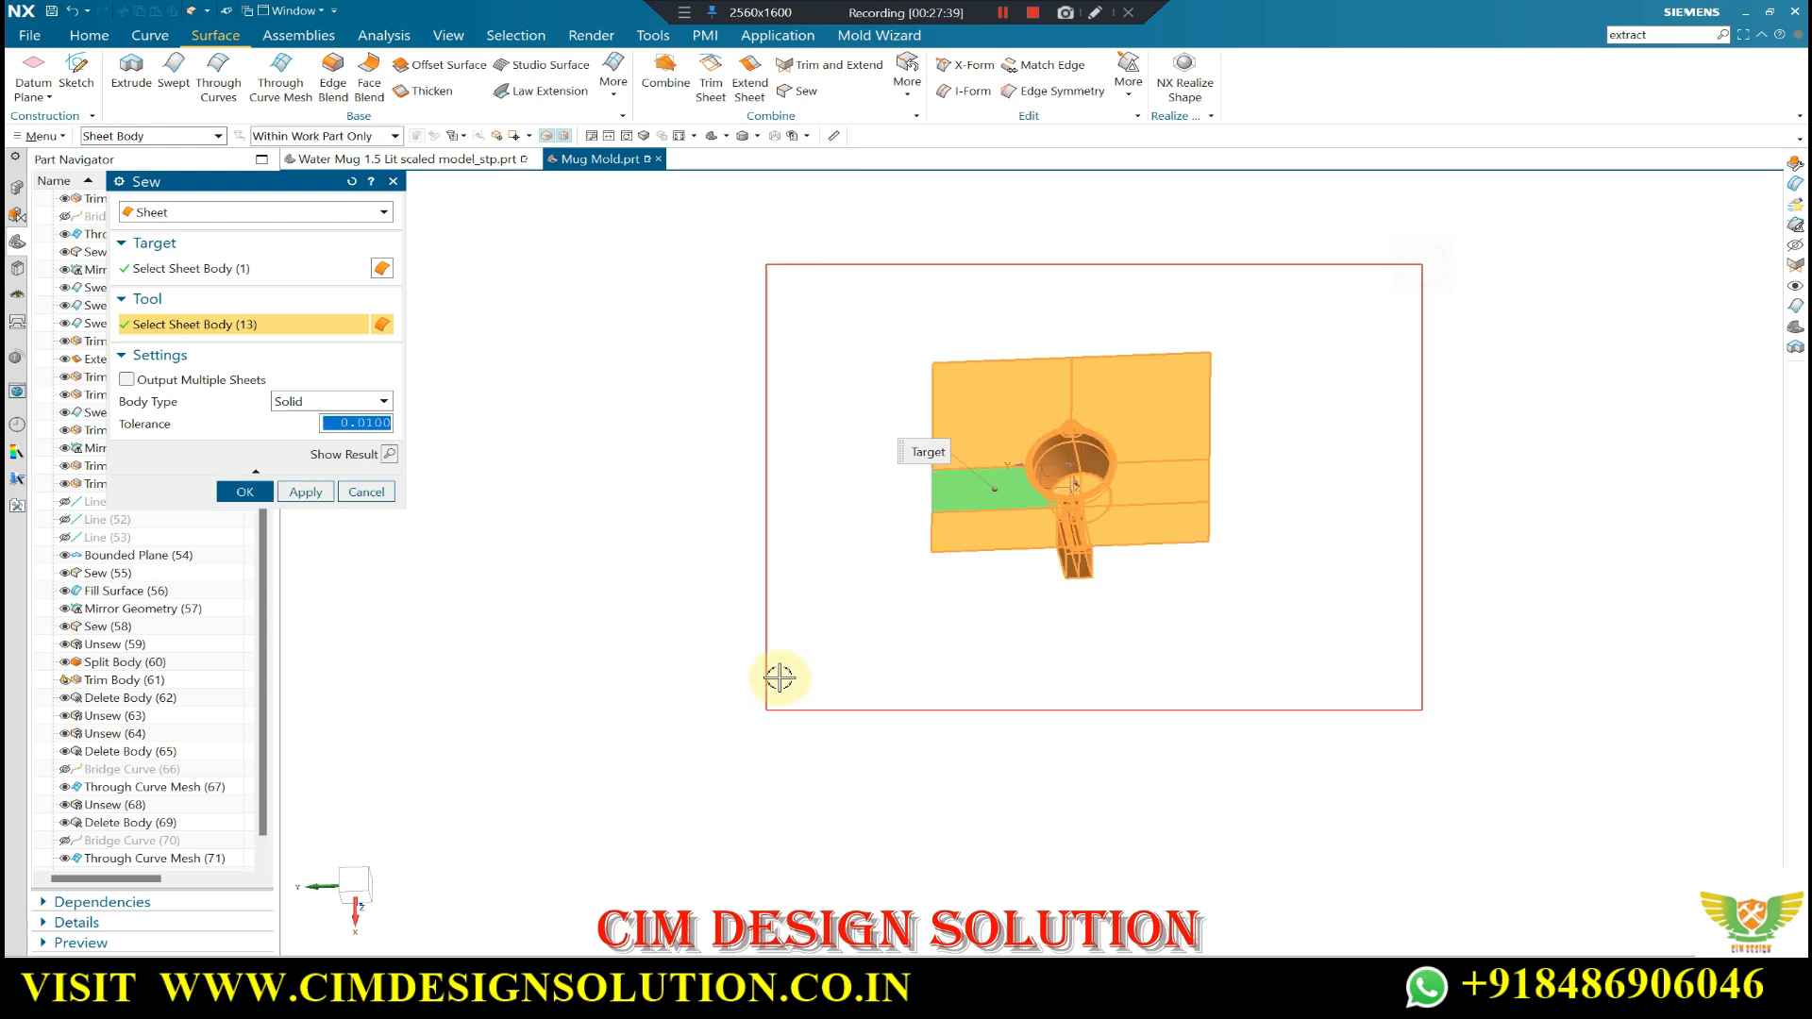
pyautogui.middleClick(798, 650)
pyautogui.scroll(3, 1161, 474)
pyautogui.press('F8')
pyautogui.scroll(3, 1007, 490)
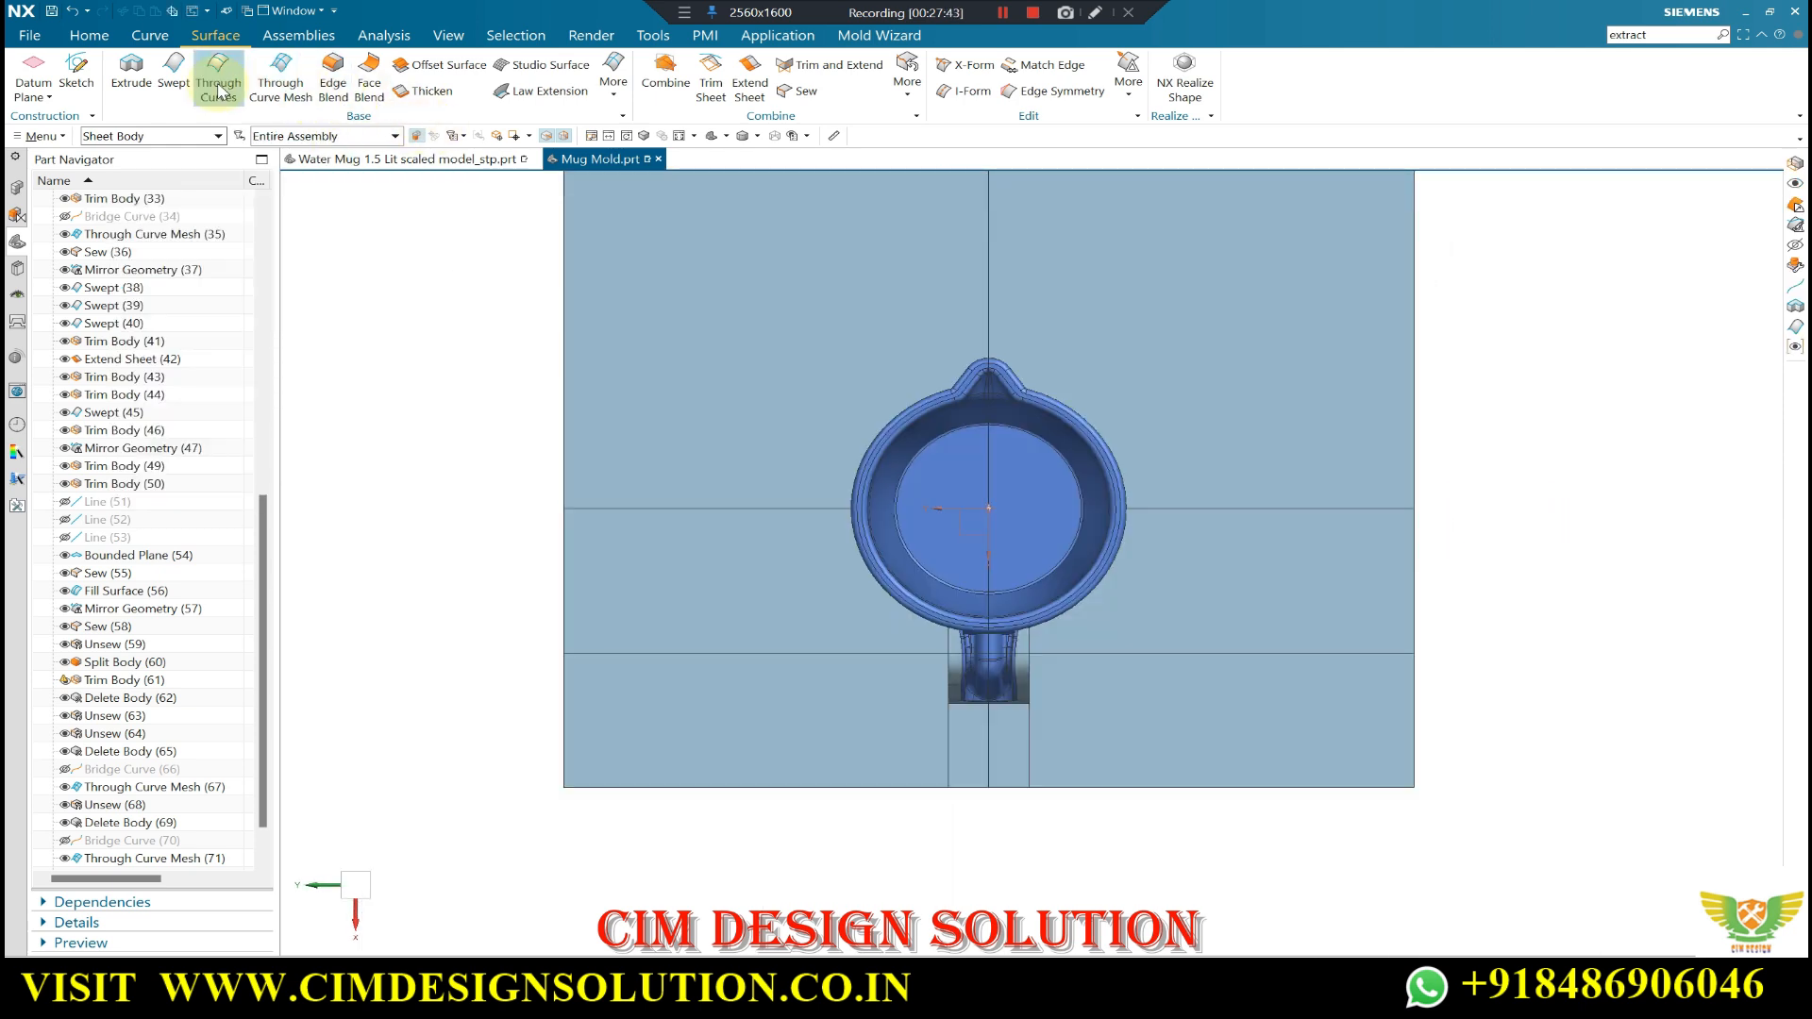
# - Trim the sewn sheet body on the spout side with a new plane offset -150 mm along X, keeping the mug side
pyautogui.click(108, 37)
pyautogui.click(991, 349)
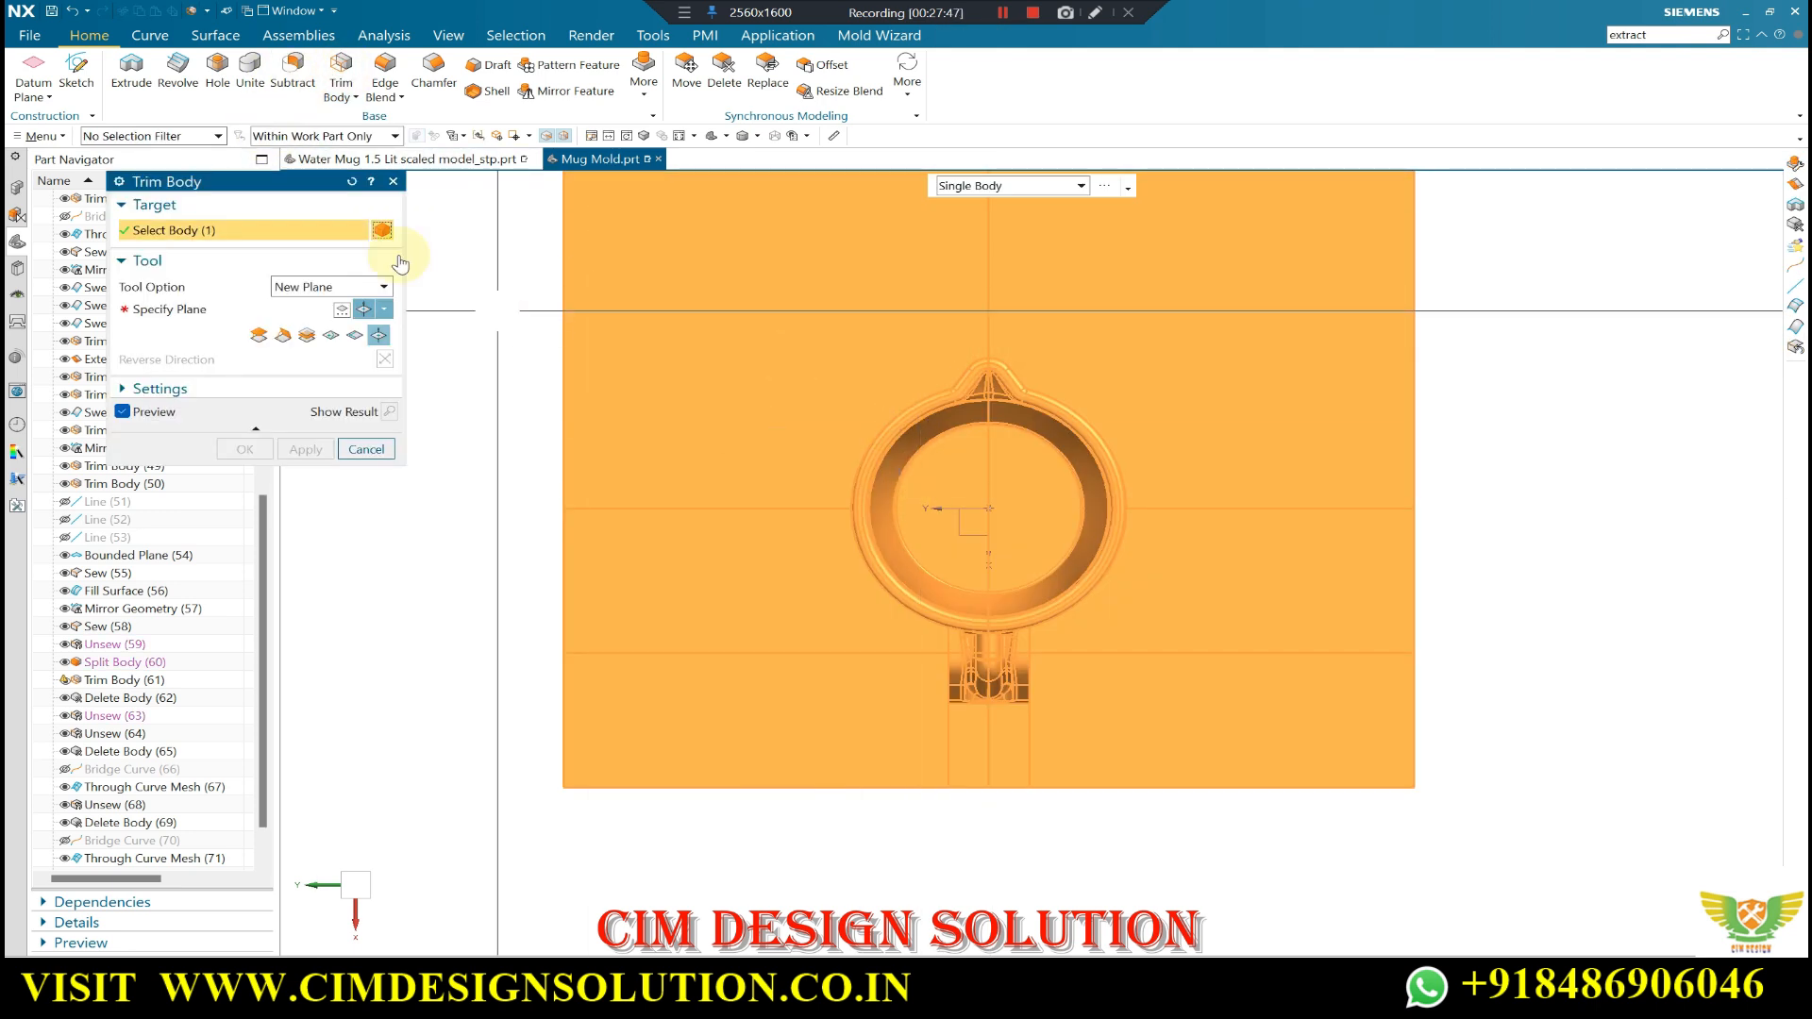
pyautogui.moveTo(740, 444); pyautogui.dragTo(706, 432, button='middle')
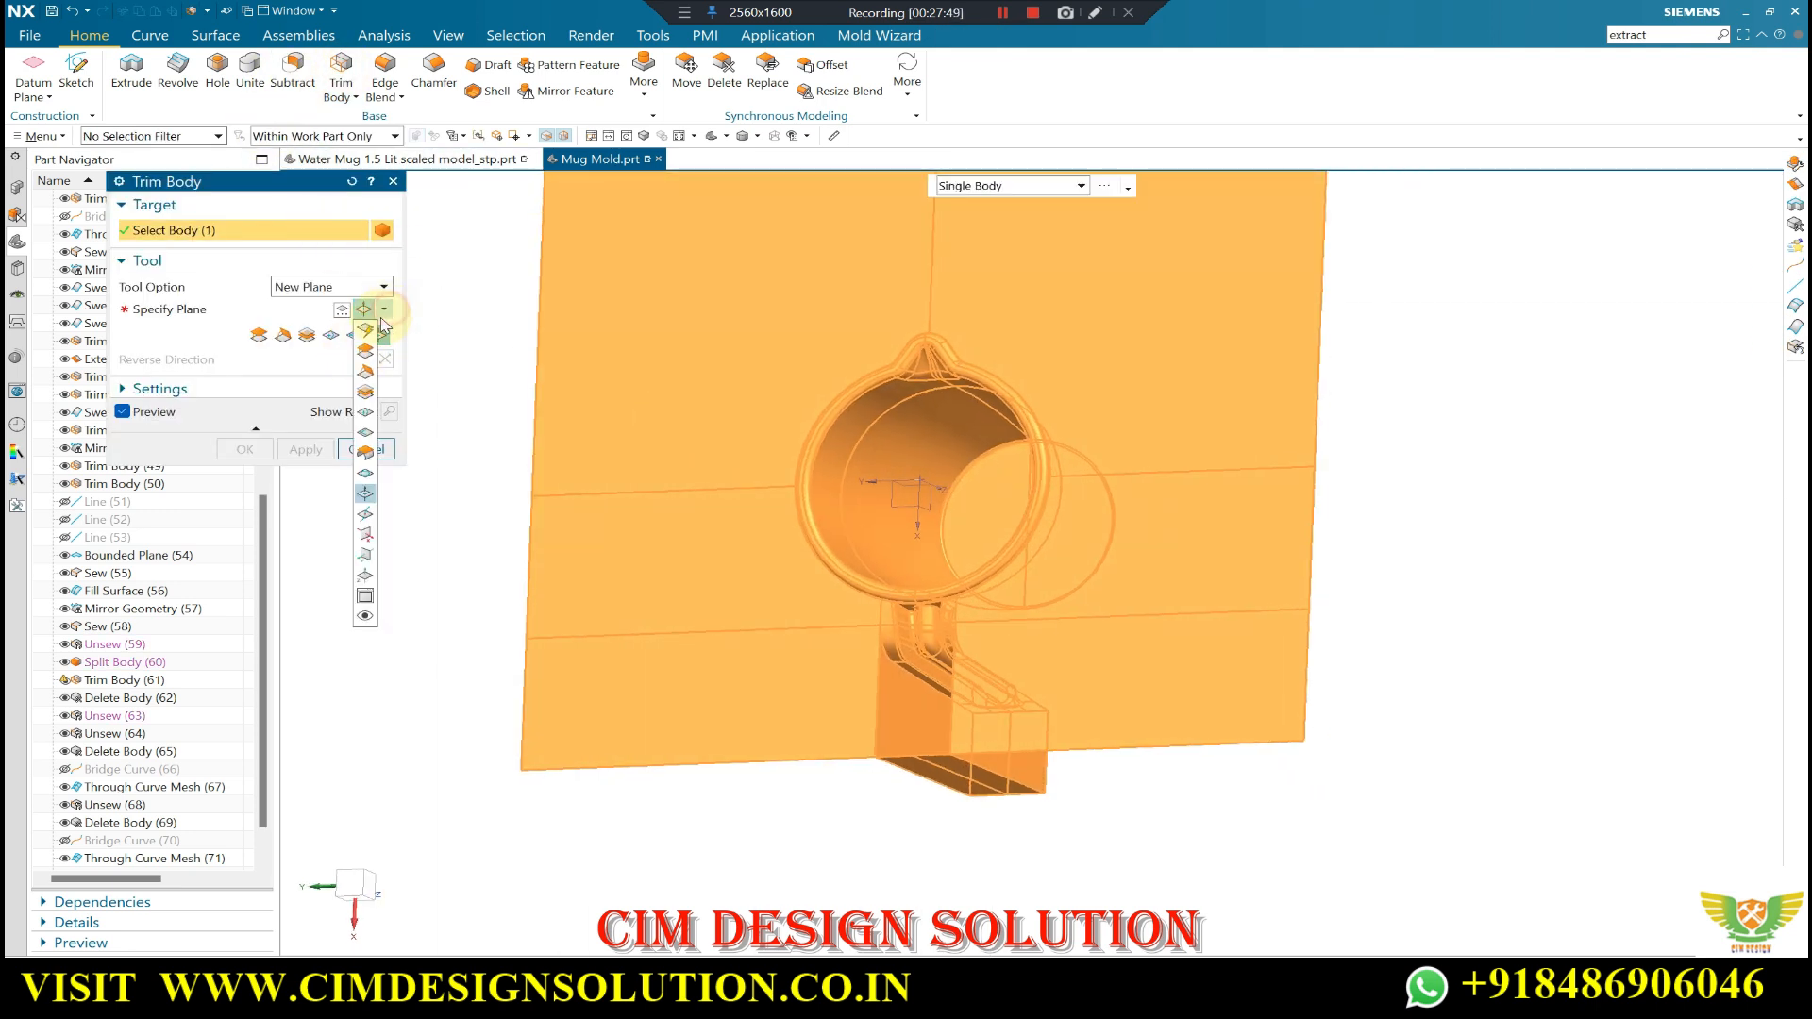
pyautogui.click(904, 488)
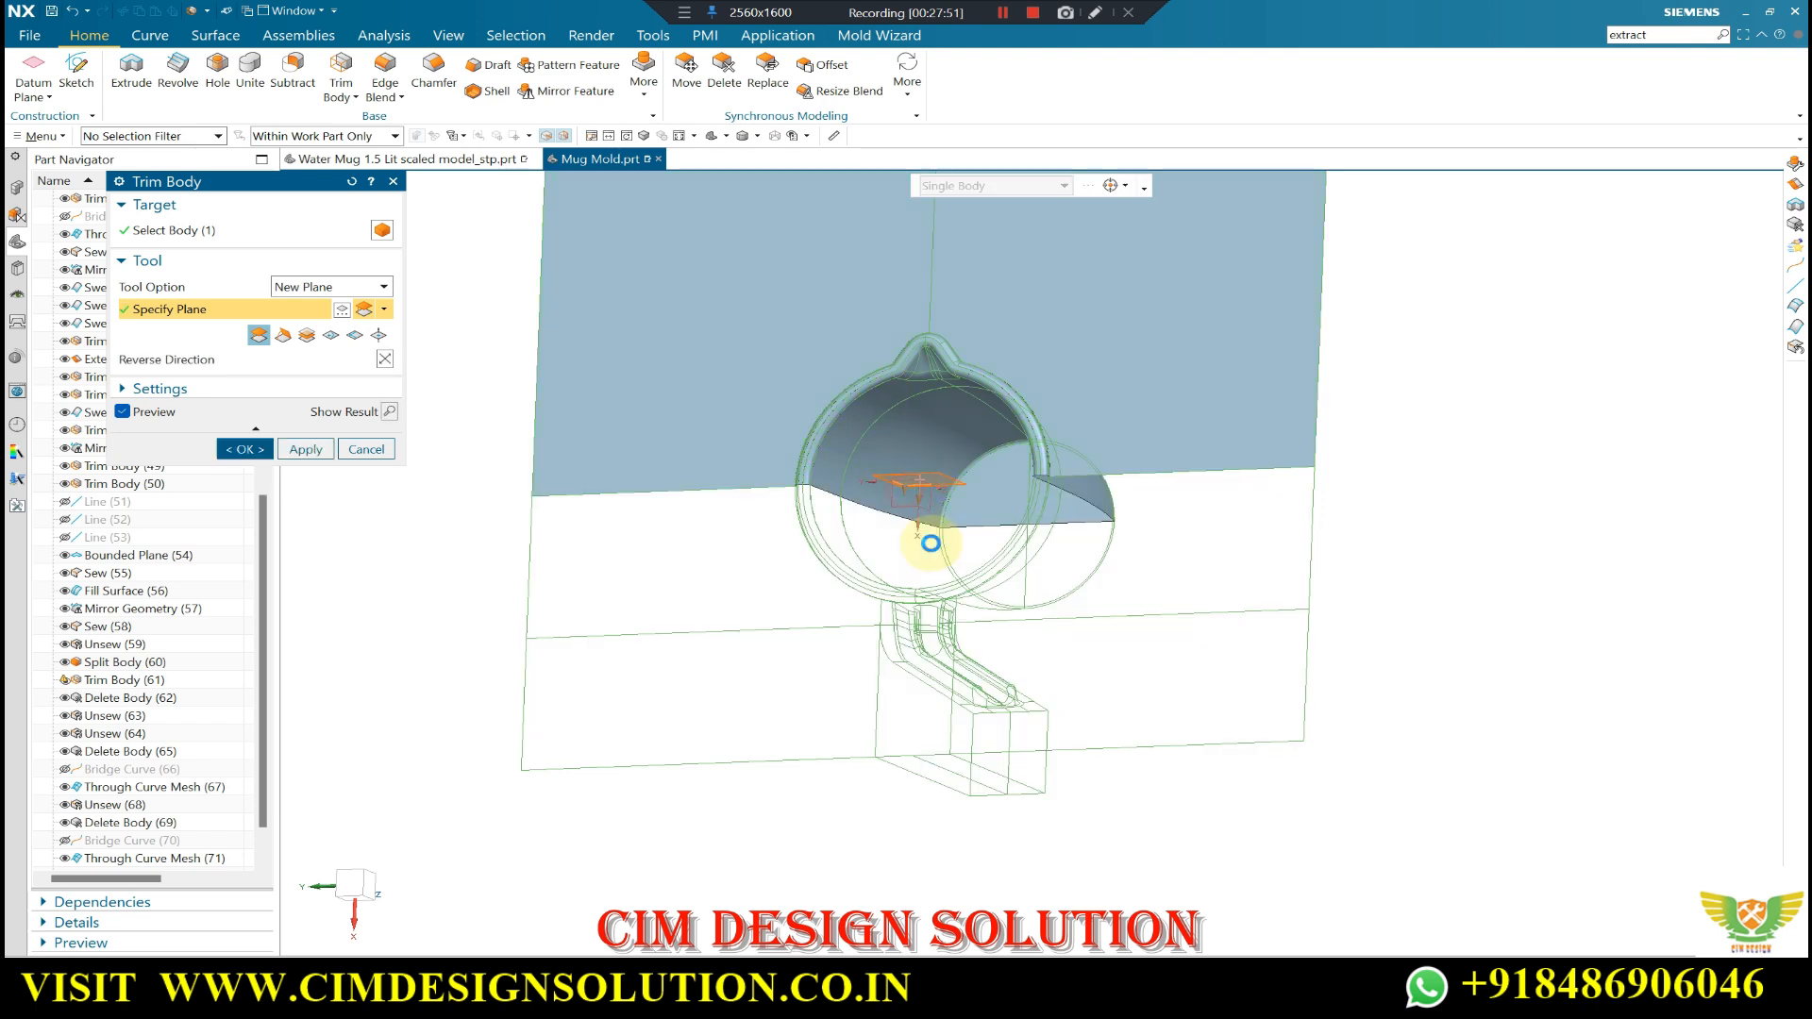
pyautogui.moveTo(915, 485); pyautogui.dragTo(921, 229)
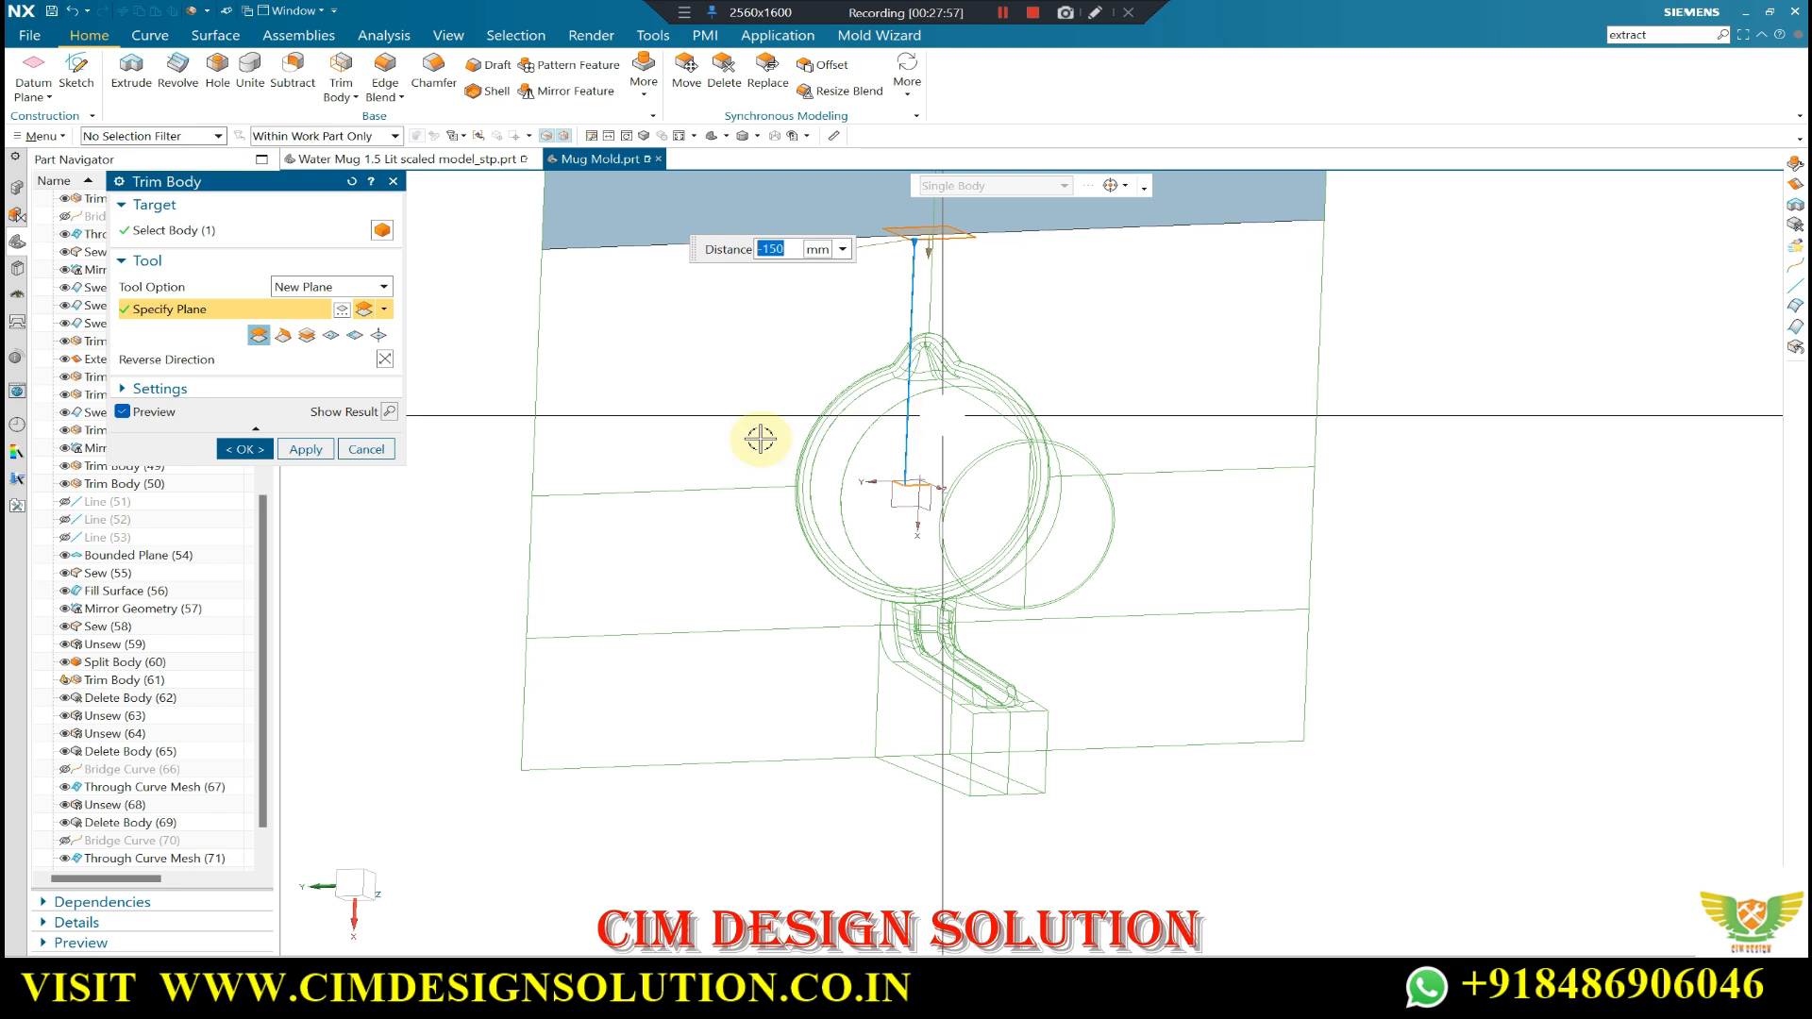
pyautogui.click(385, 361)
pyautogui.click(304, 450)
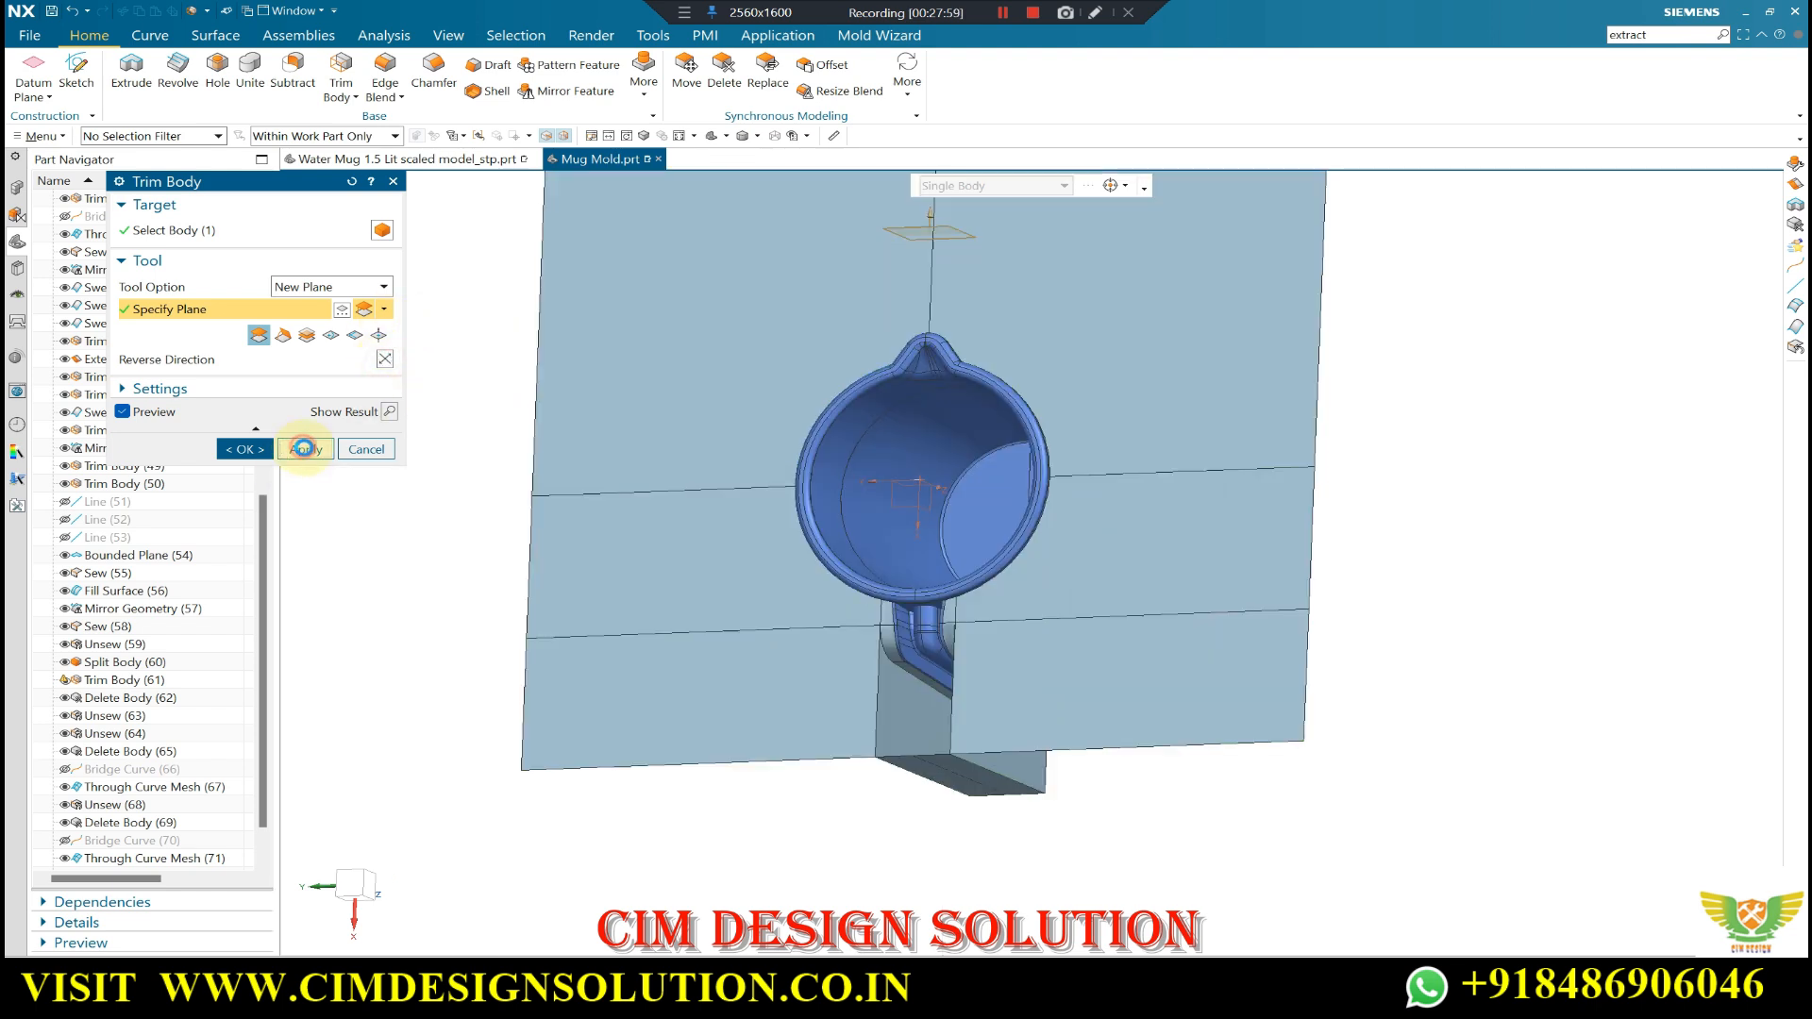
pyautogui.moveTo(761, 514)
pyautogui.mouseDown(button='middle')
pyautogui.moveTo(866, 583)
pyautogui.moveTo(870, 498)
pyautogui.moveTo(909, 538)
pyautogui.moveTo(1246, 538)
pyautogui.moveTo(1213, 566)
pyautogui.moveTo(1171, 529)
pyautogui.mouseUp(button='middle')
pyautogui.press('Escape')
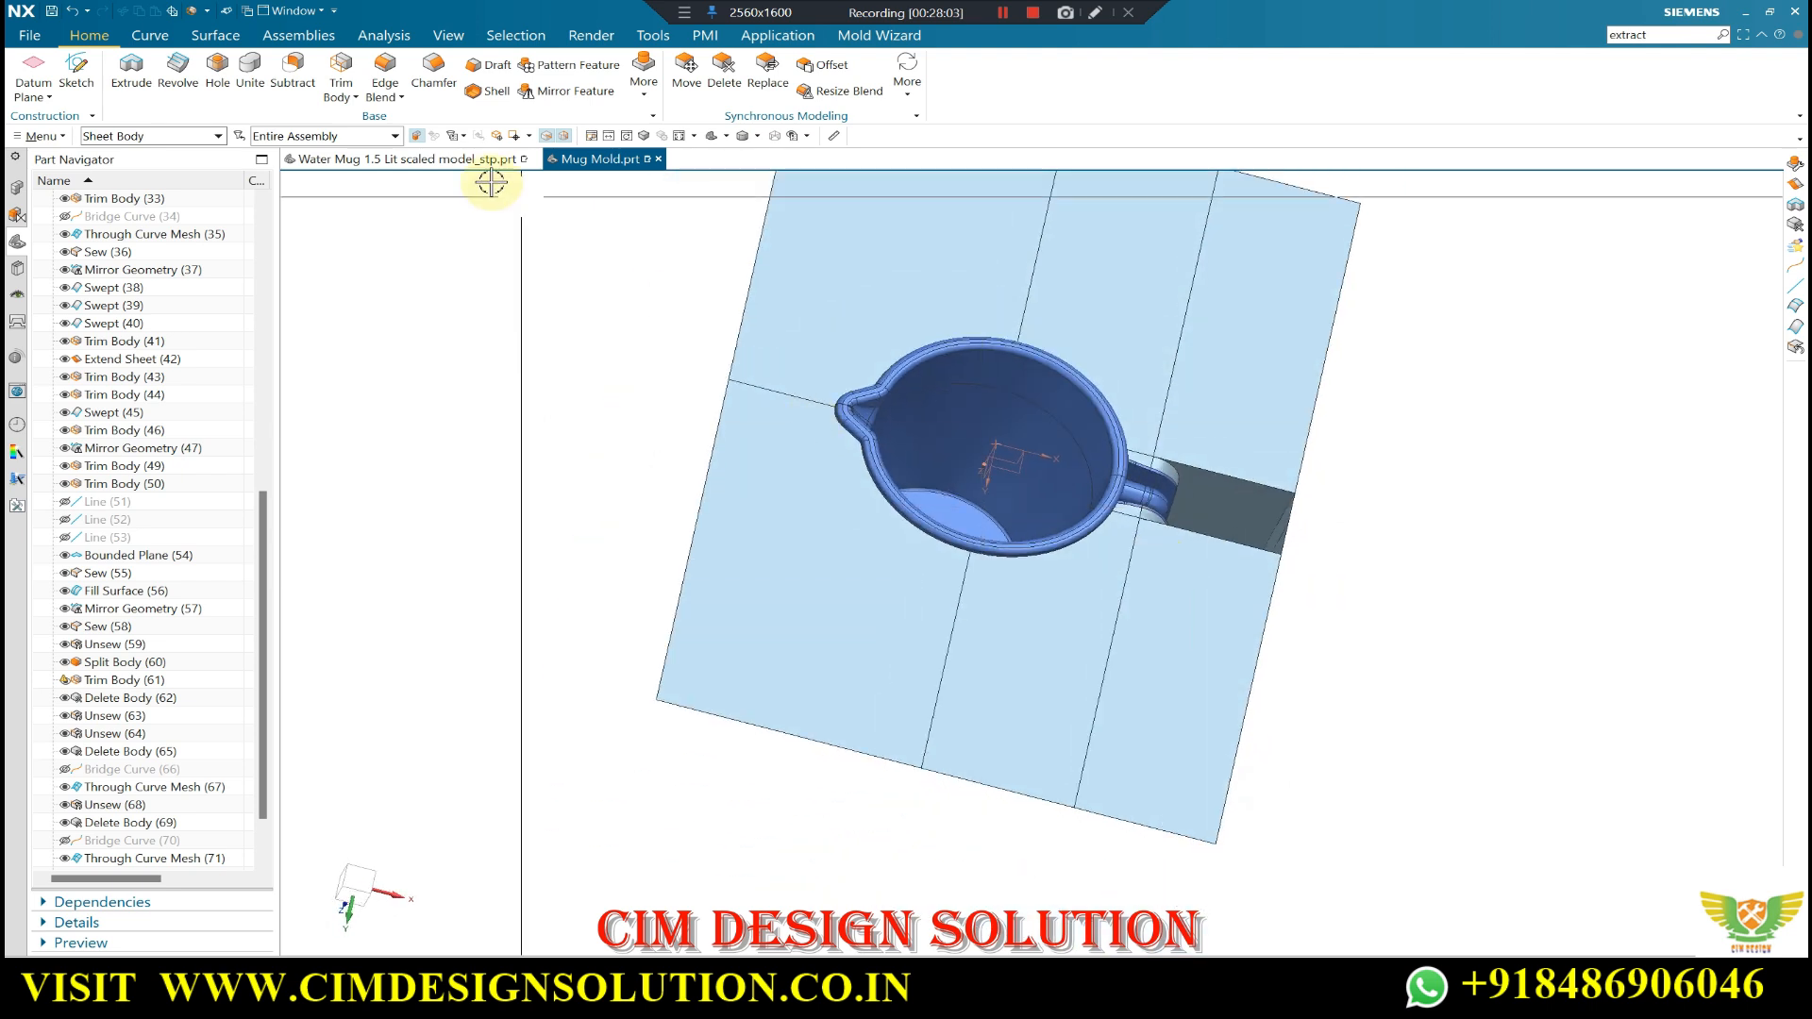
# - Extrude the four handle-side boundary edges of the parting sheet outward along X, with limits 36 mm and 0 mm
pyautogui.click(132, 75)
pyautogui.click(1331, 345)
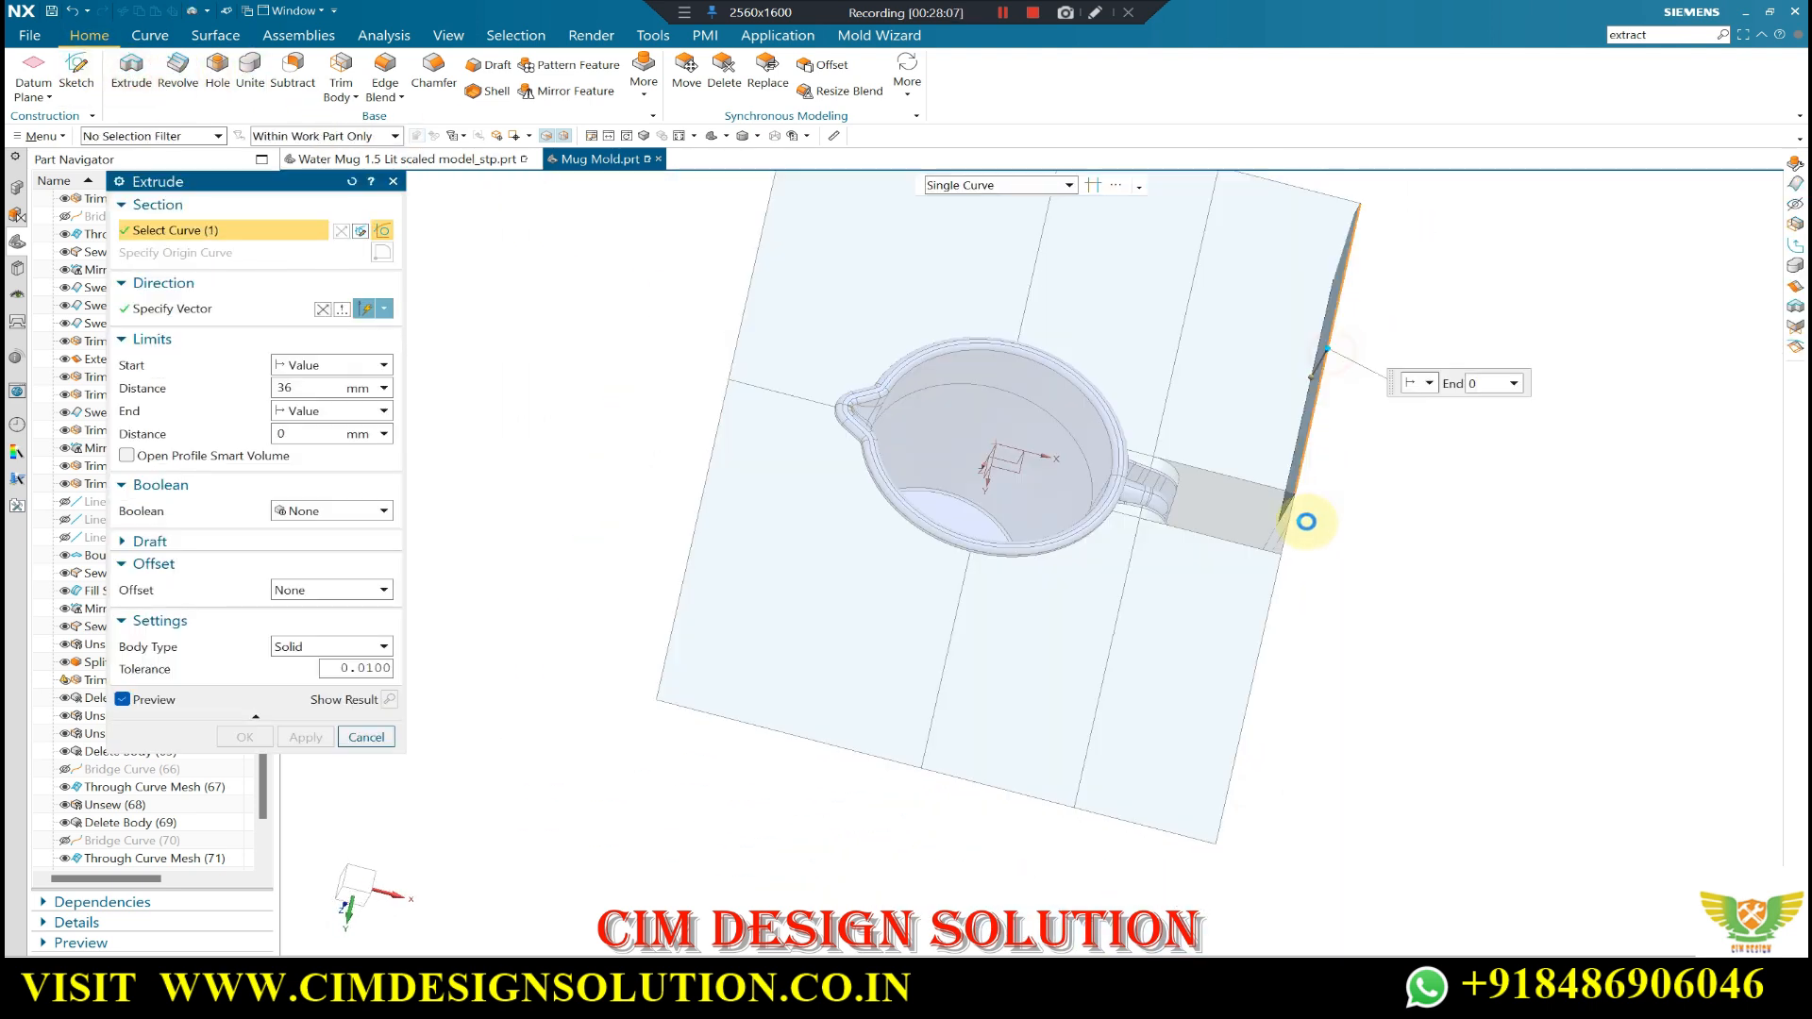
pyautogui.scroll(3, 1303, 519)
pyautogui.click(1278, 559)
pyautogui.click(1259, 626)
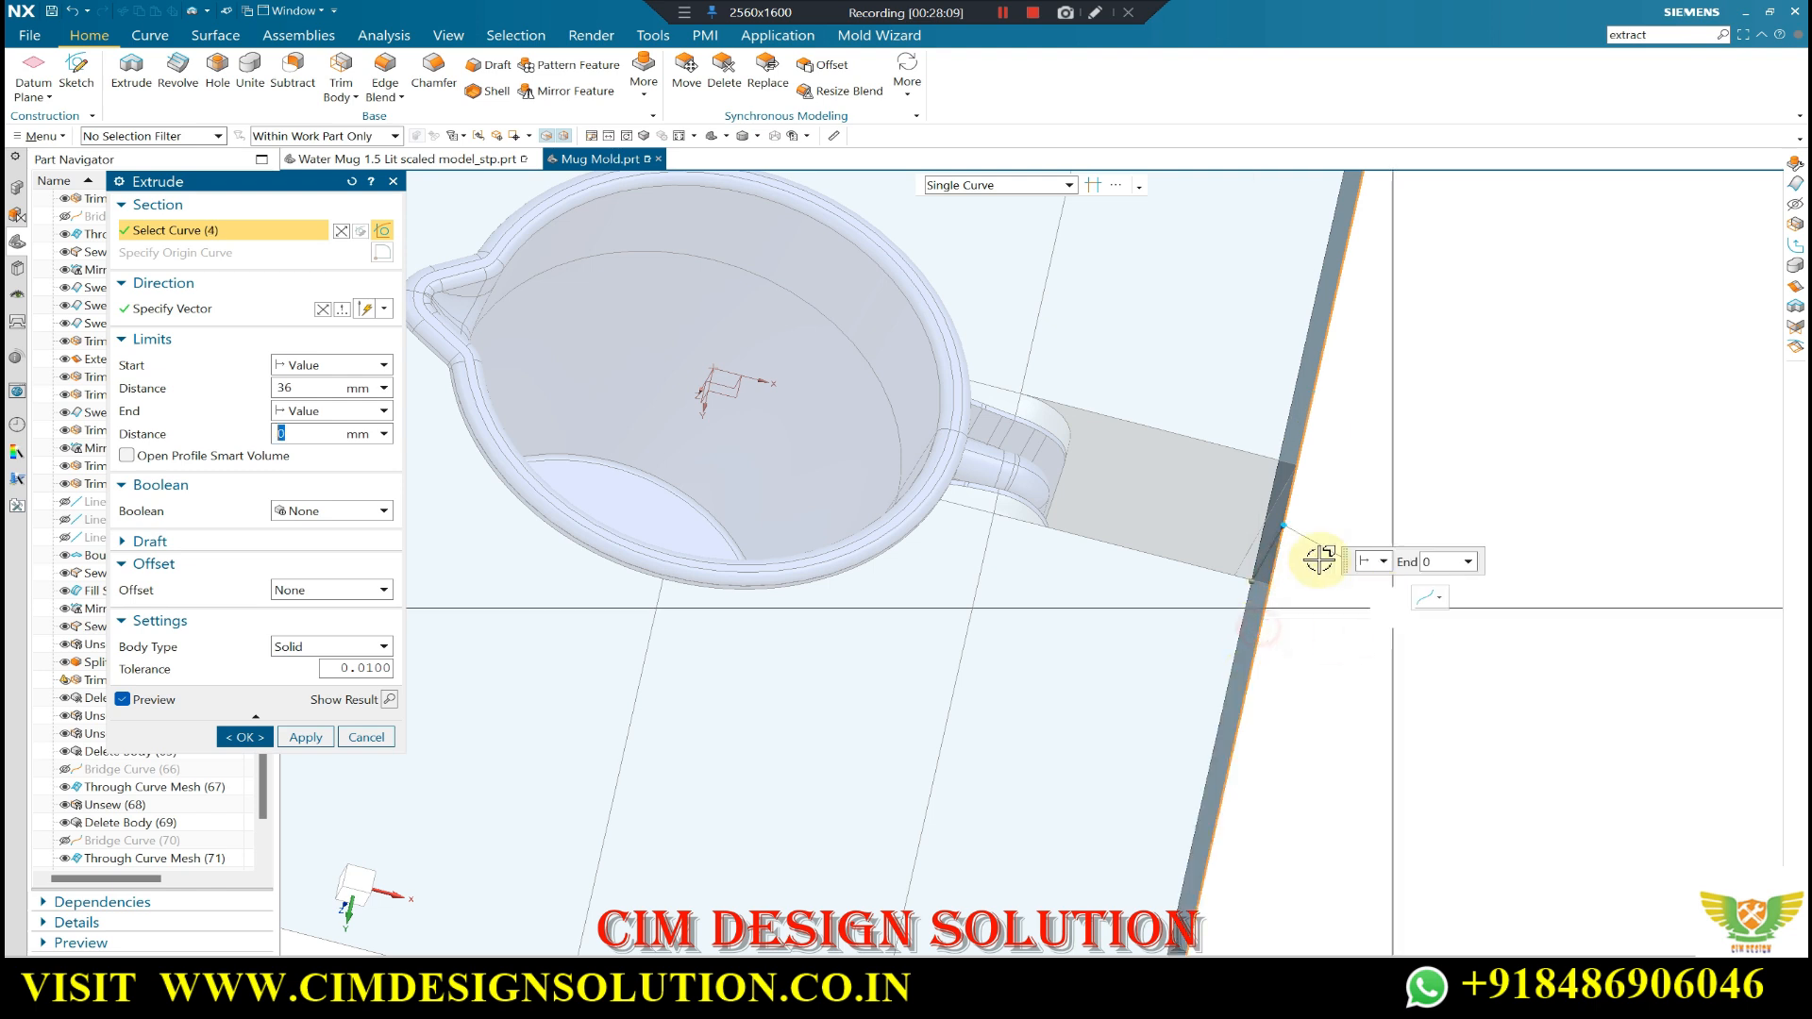
pyautogui.click(153, 309)
pyautogui.click(1072, 574)
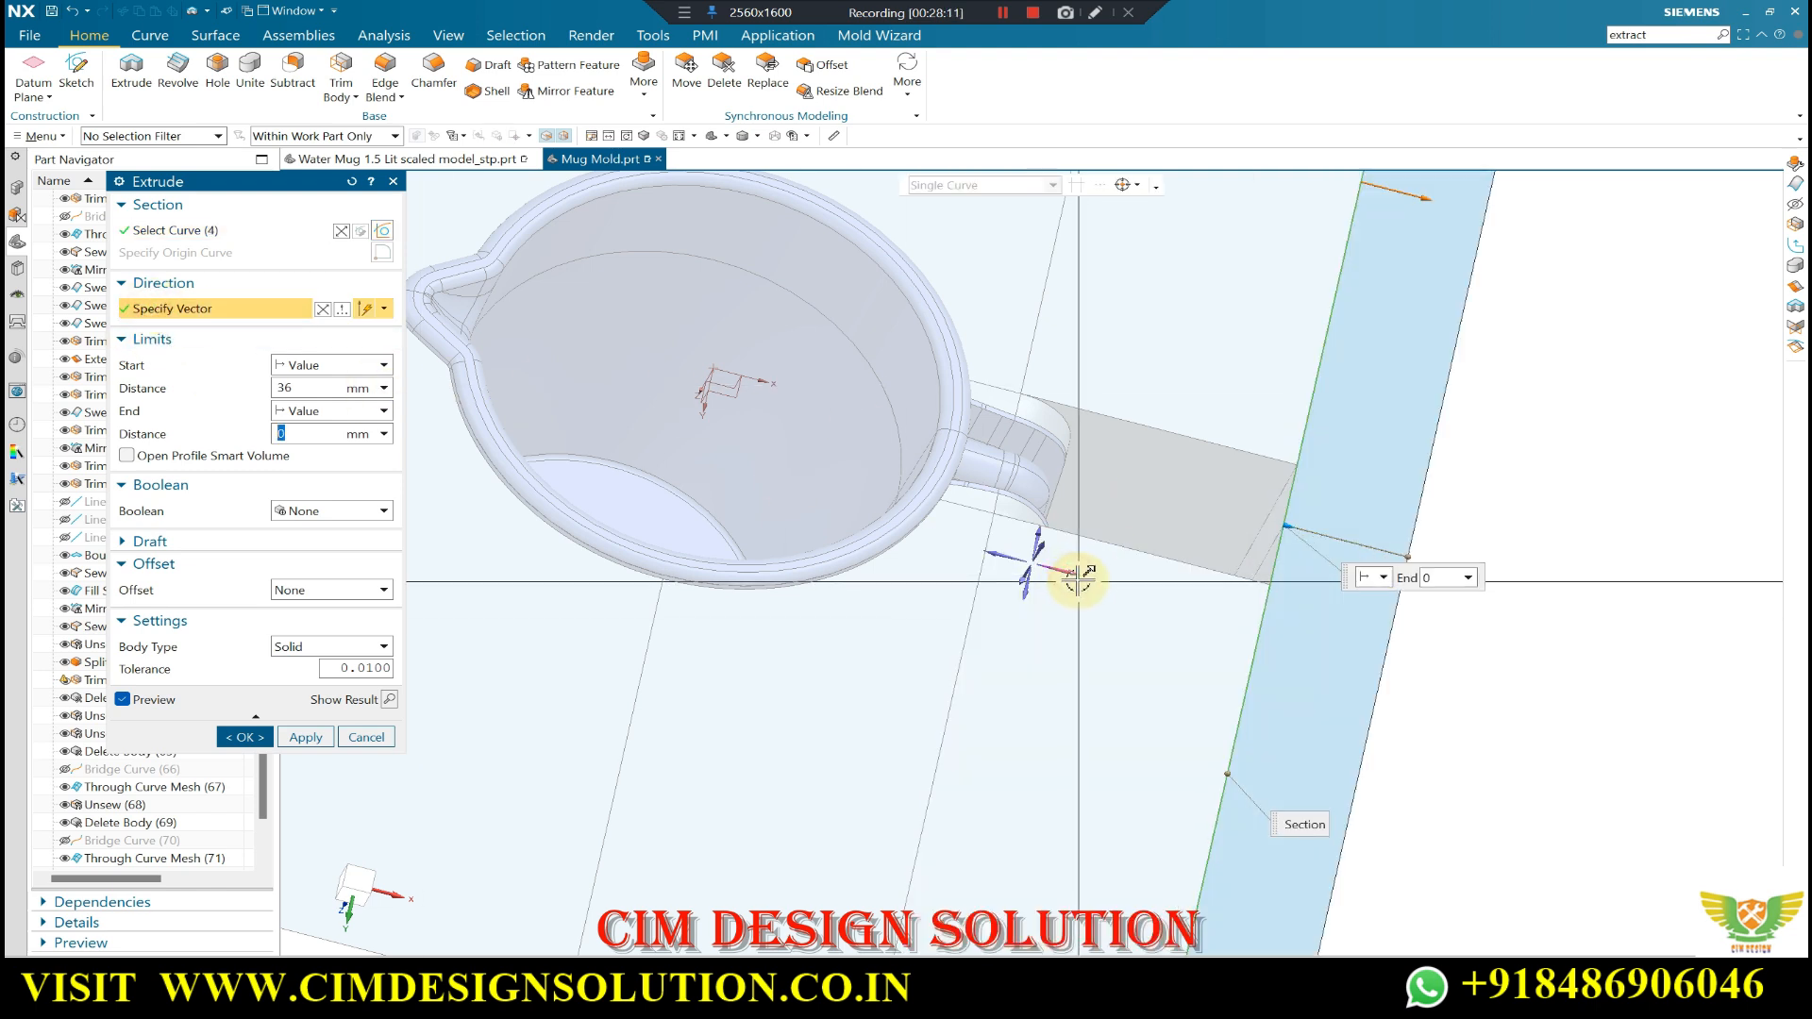
pyautogui.scroll(-3, 1199, 440)
pyautogui.middleClick(1169, 463)
pyautogui.moveTo(1153, 516); pyautogui.dragTo(1468, 454, button='middle')
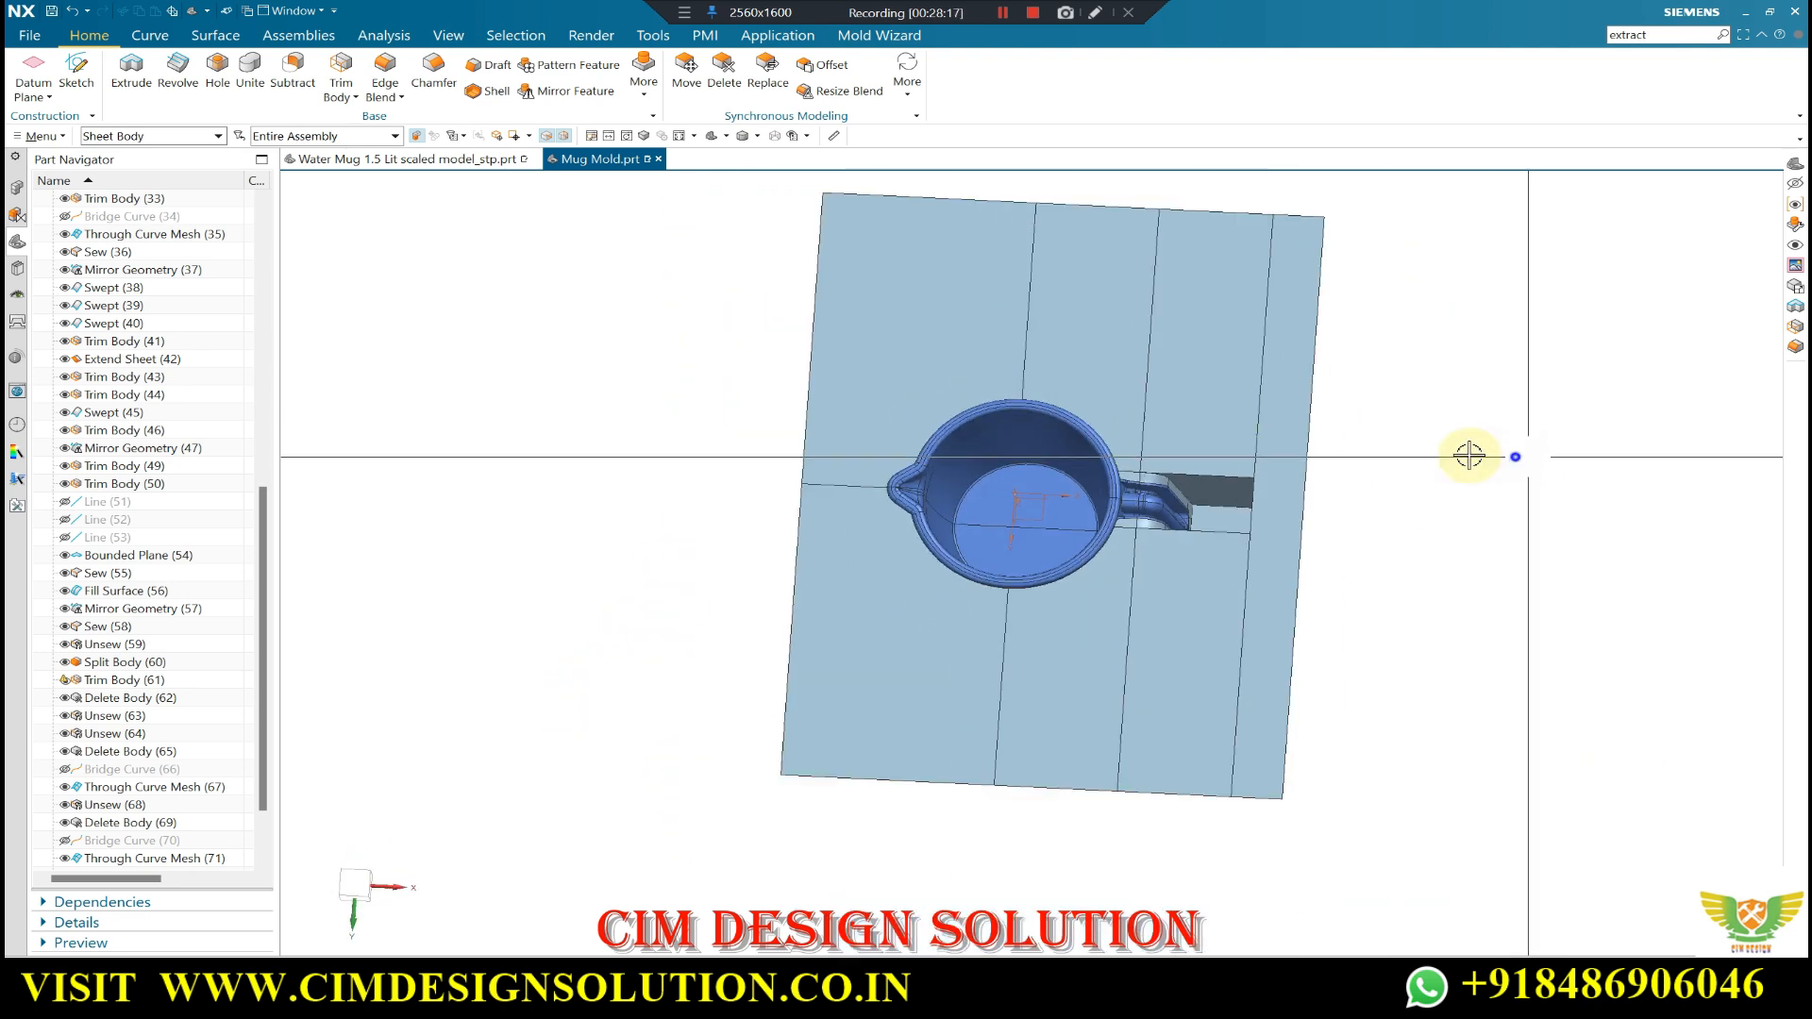
# - Sew the new handle-side extension sheet to the mug and parting surface body
pyautogui.click(550, 91)
pyautogui.click(210, 35)
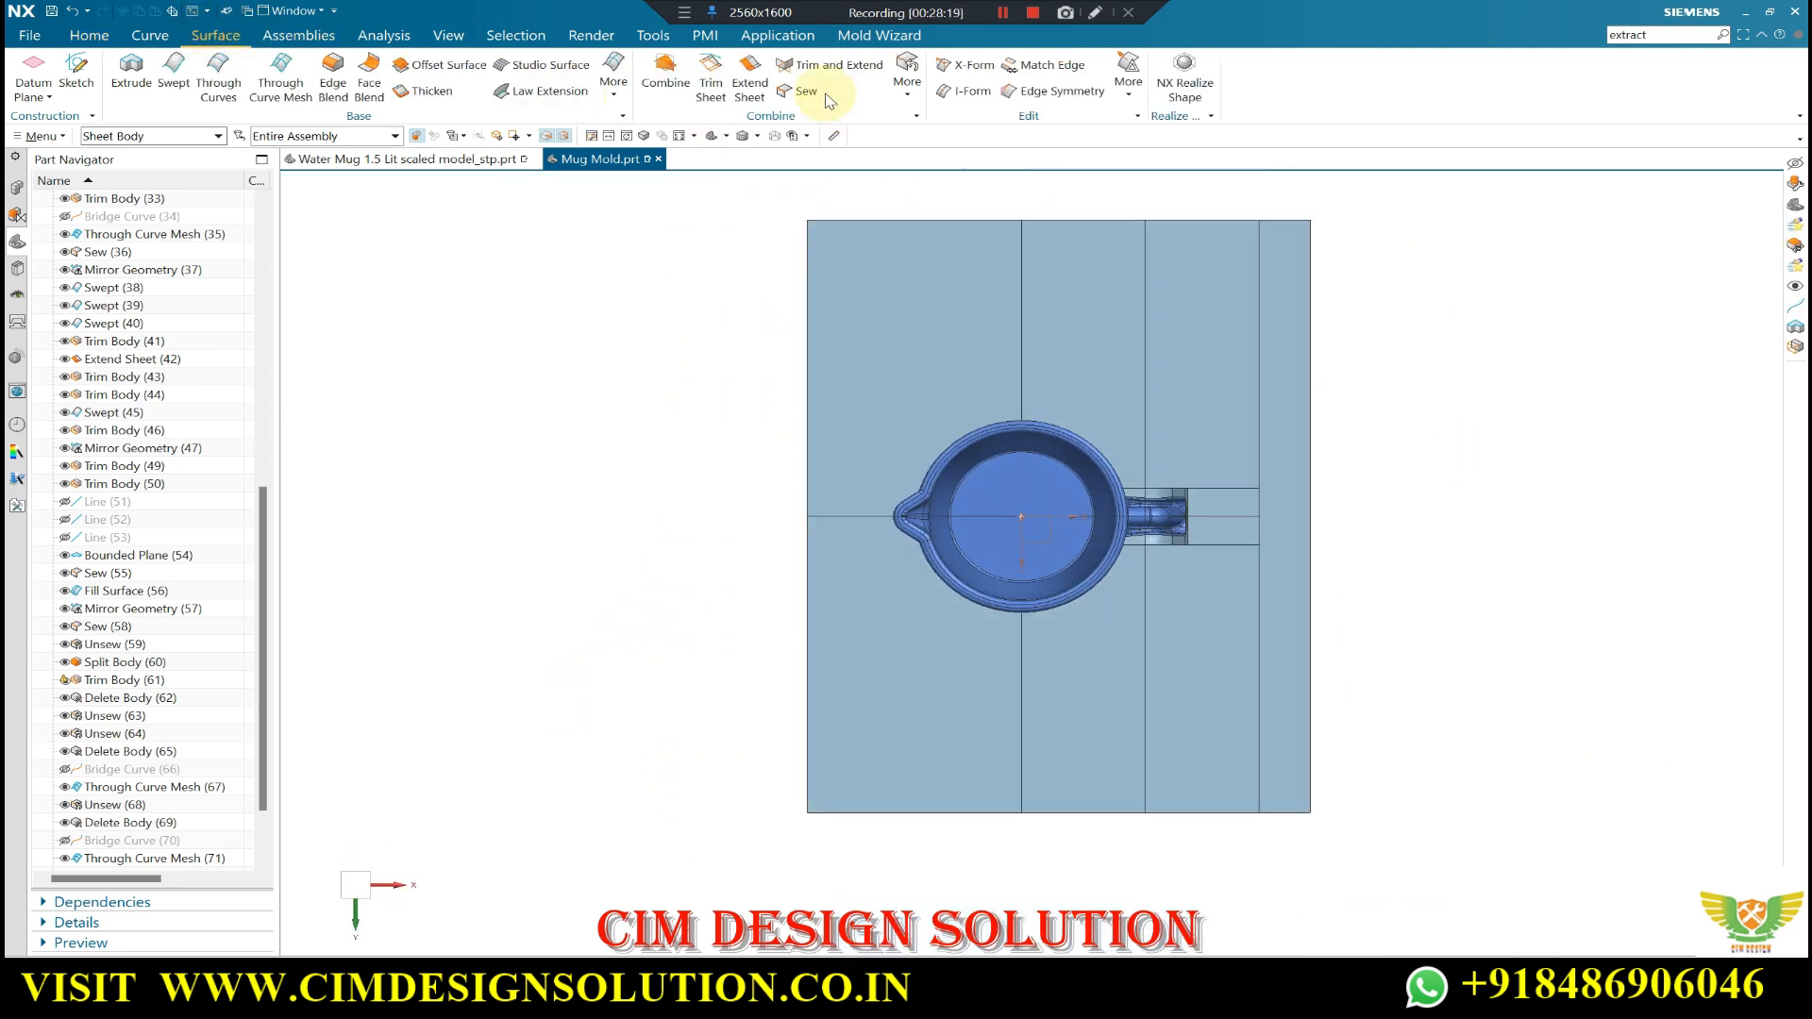
pyautogui.click(937, 330)
pyautogui.scroll(-3, 1161, 429)
pyautogui.moveTo(1375, 277); pyautogui.dragTo(837, 708)
pyautogui.middleClick(867, 659)
pyautogui.moveTo(1219, 435); pyautogui.dragTo(1182, 411, button='middle')
pyautogui.scroll(5, 1174, 405)
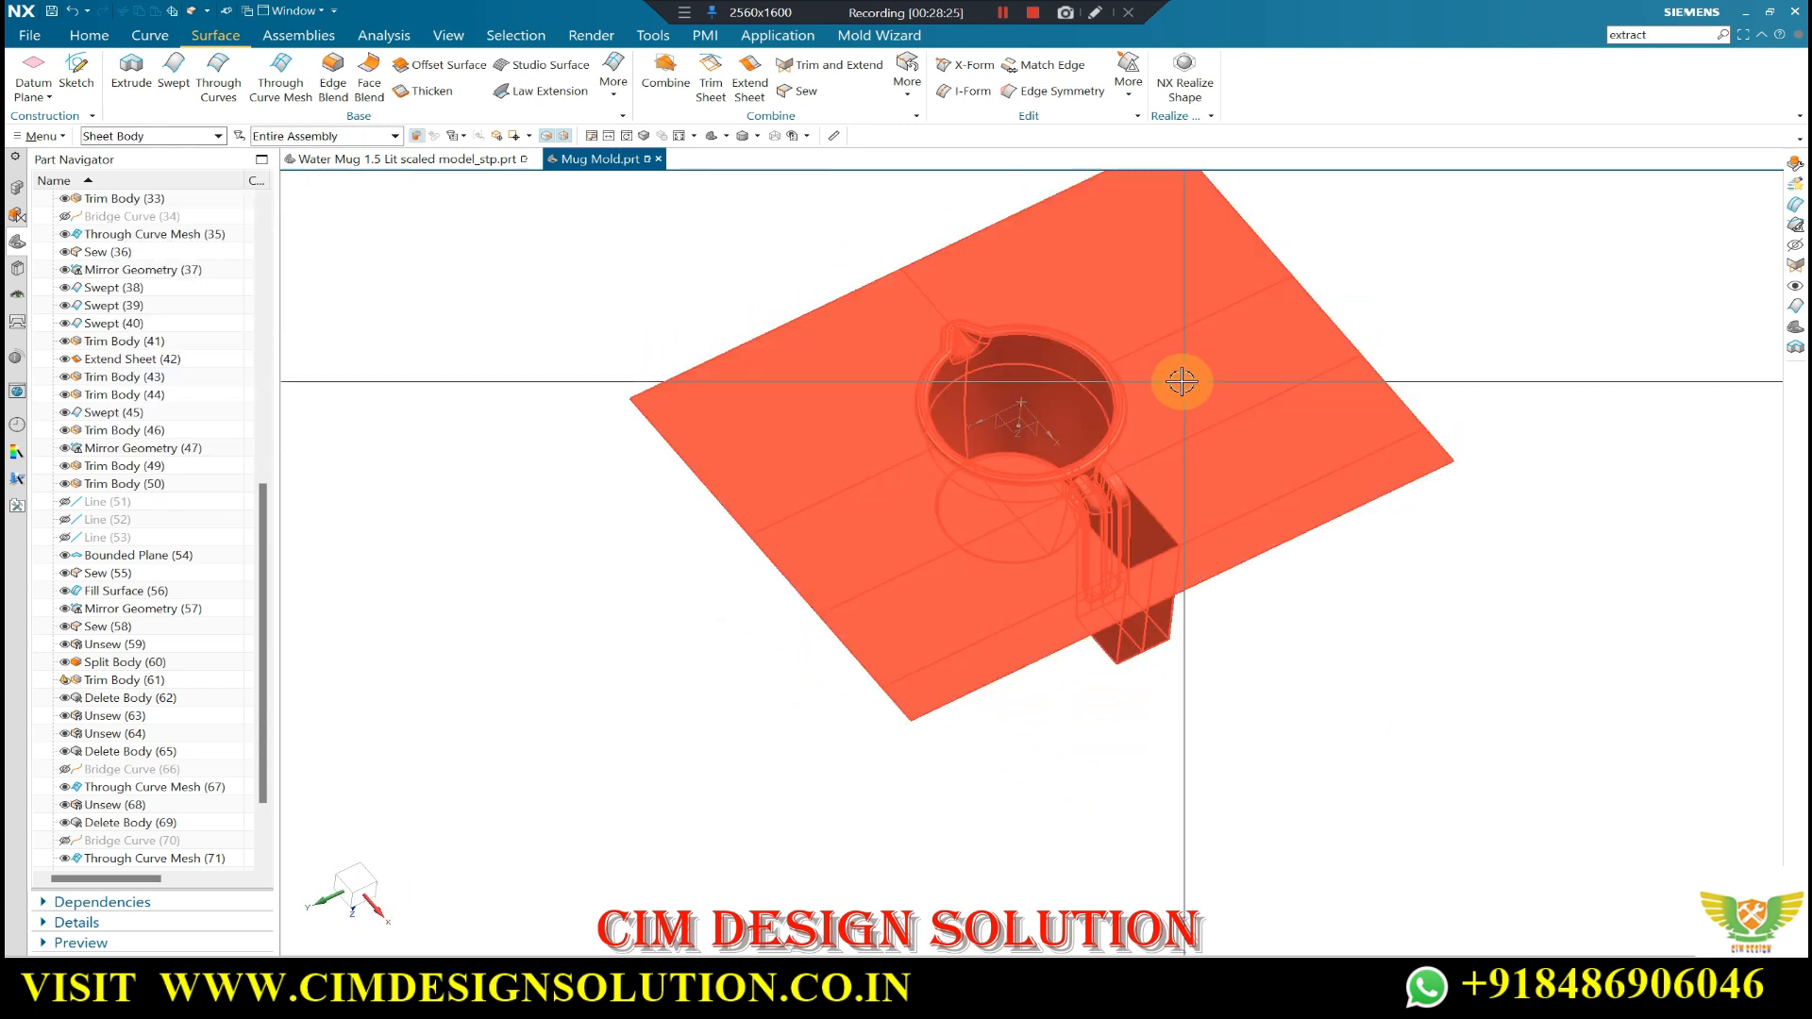
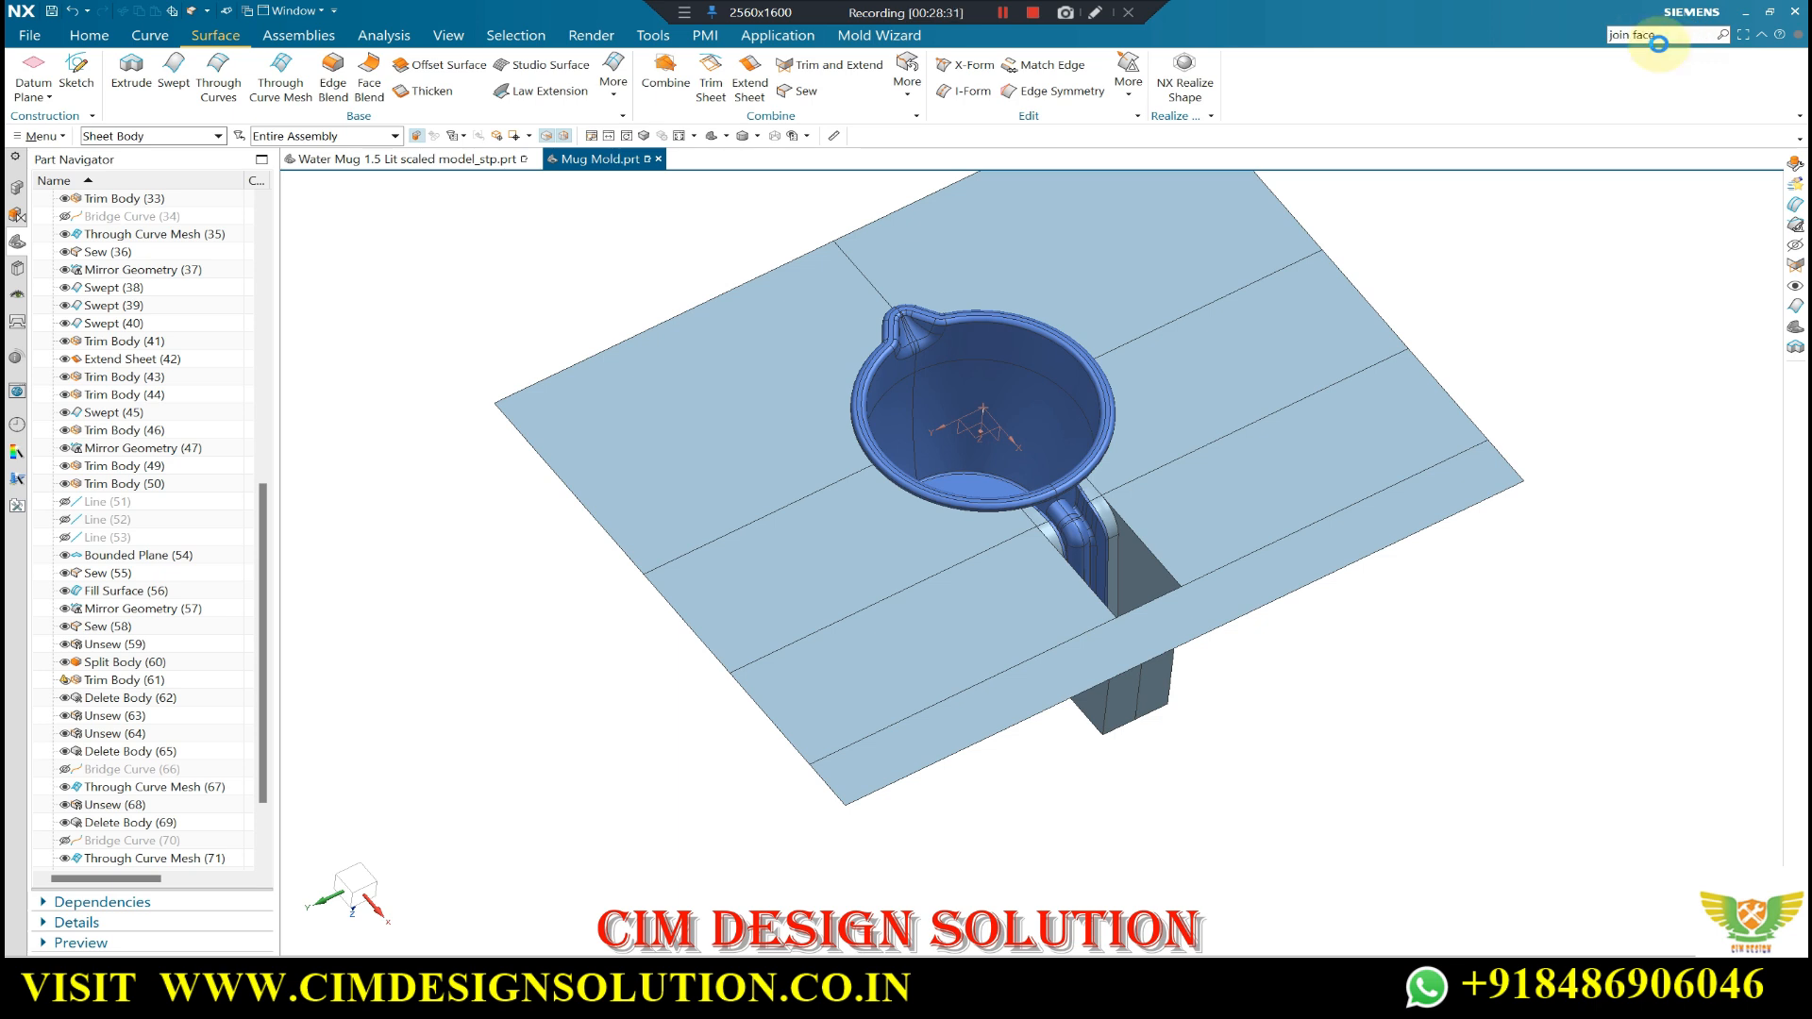
# - Find the Join Face (Legacy) command and merge the parting sheet's coplanar faces with the On Same Surface option
pyautogui.press('Return')
pyautogui.scroll(-3, 1689, 658)
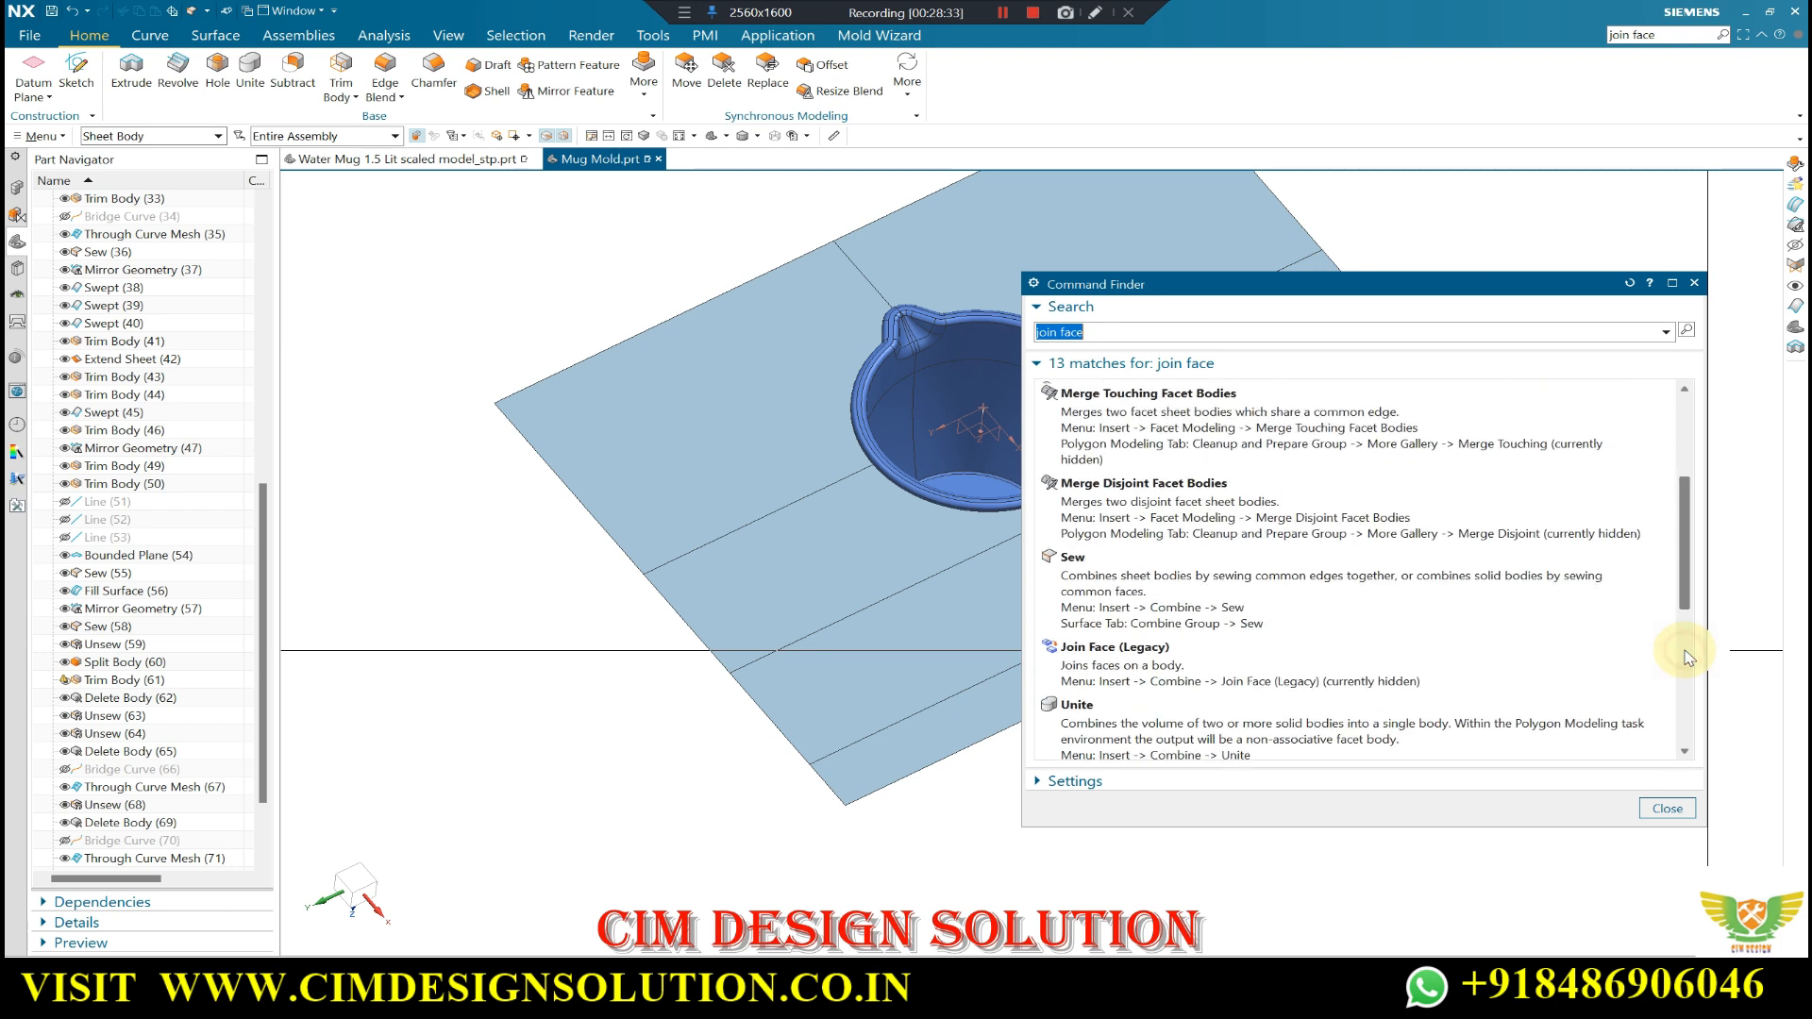
pyautogui.click(1255, 672)
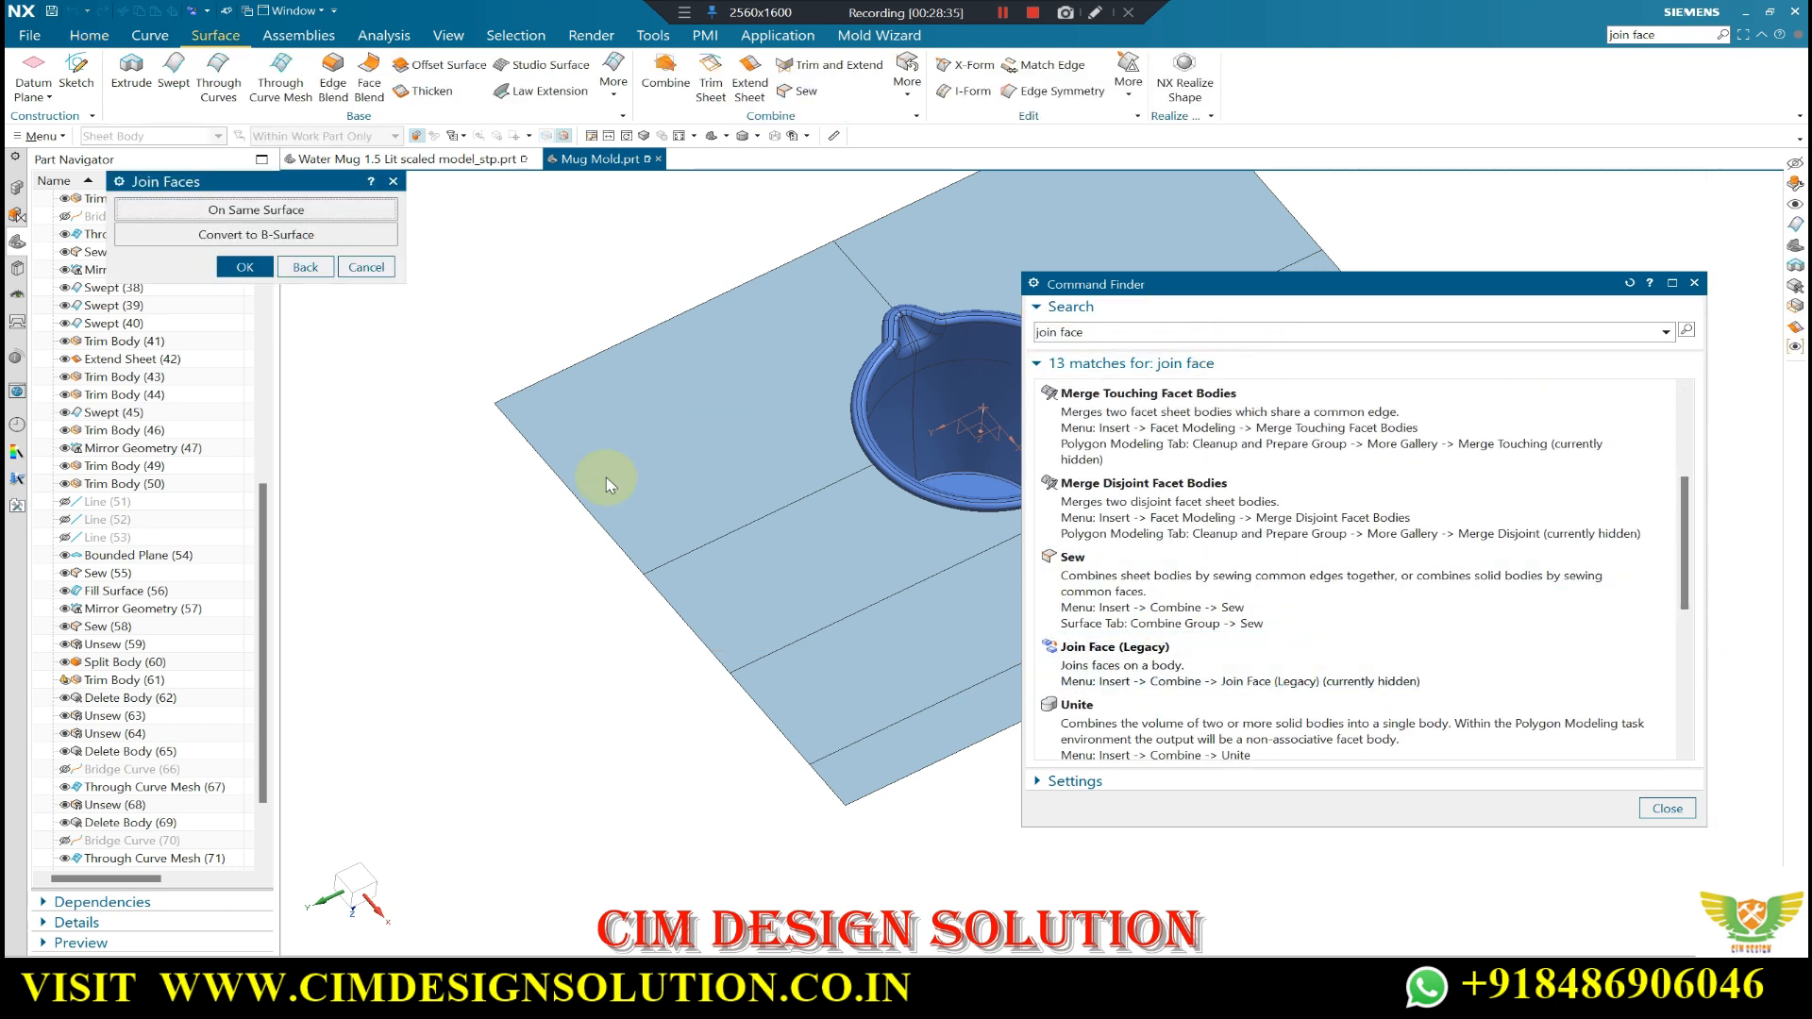
pyautogui.hotkey('ctrl', 'f')
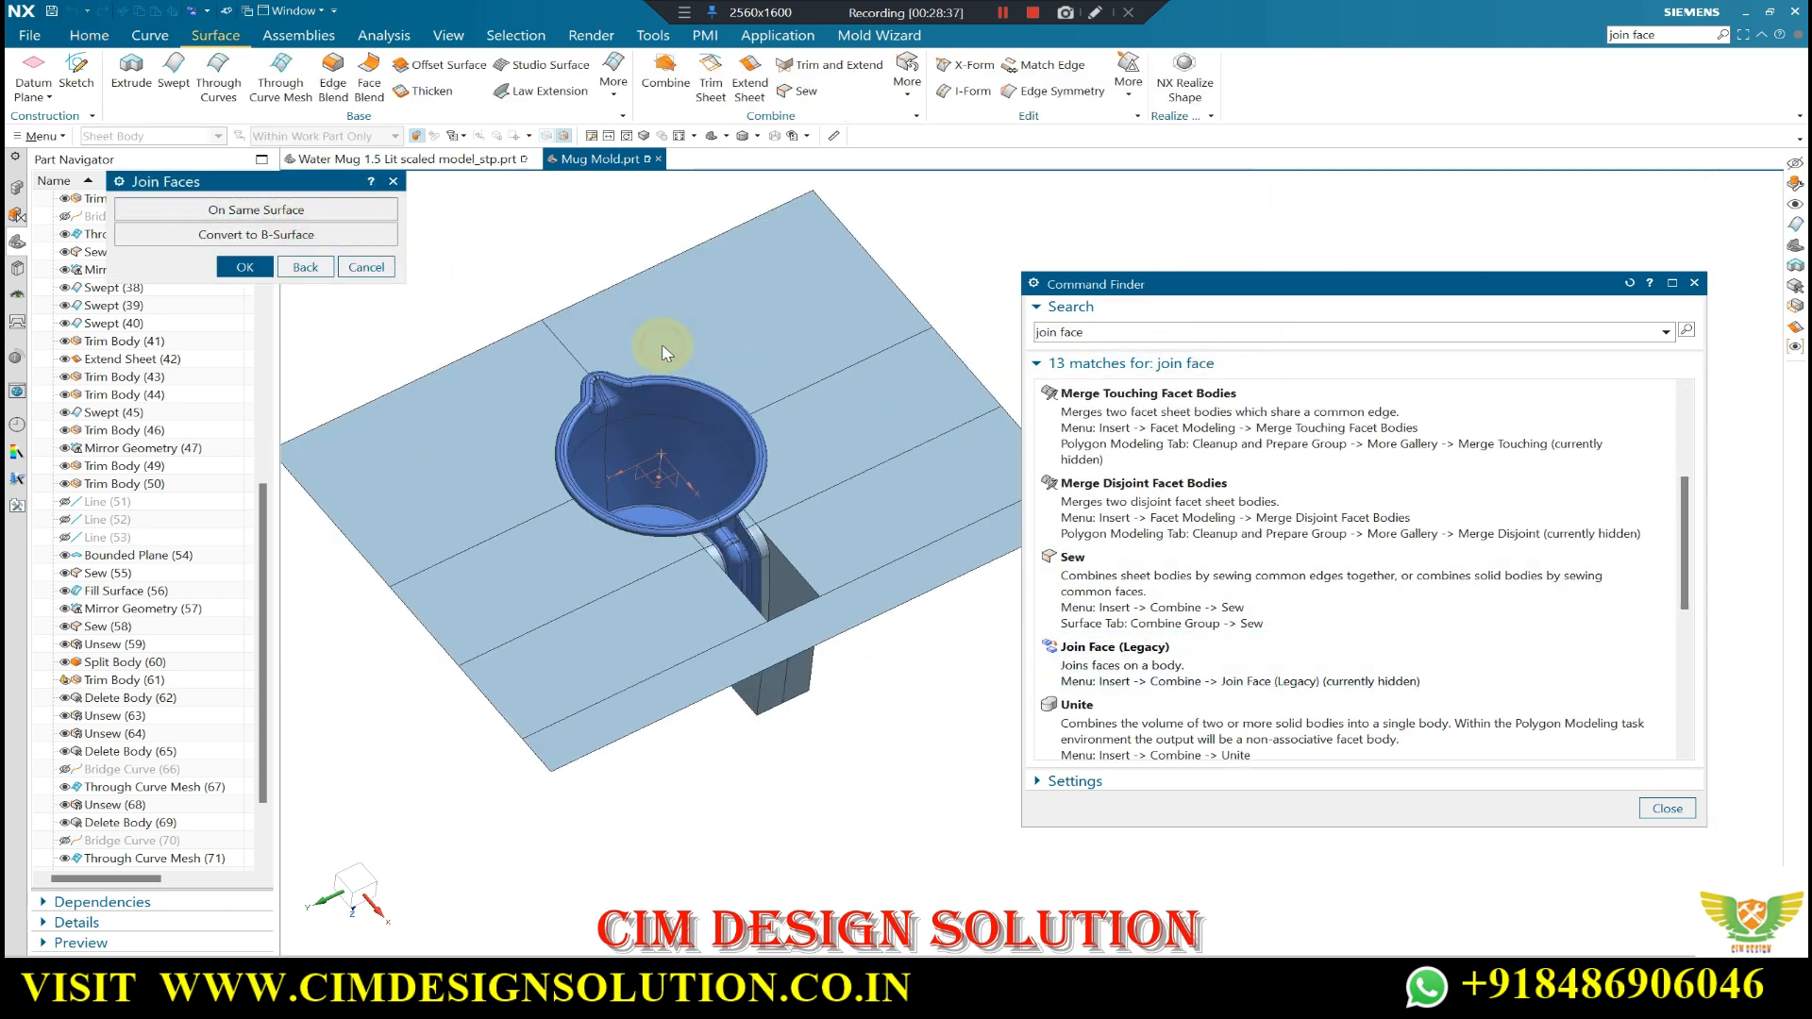
pyautogui.click(255, 210)
pyautogui.click(925, 443)
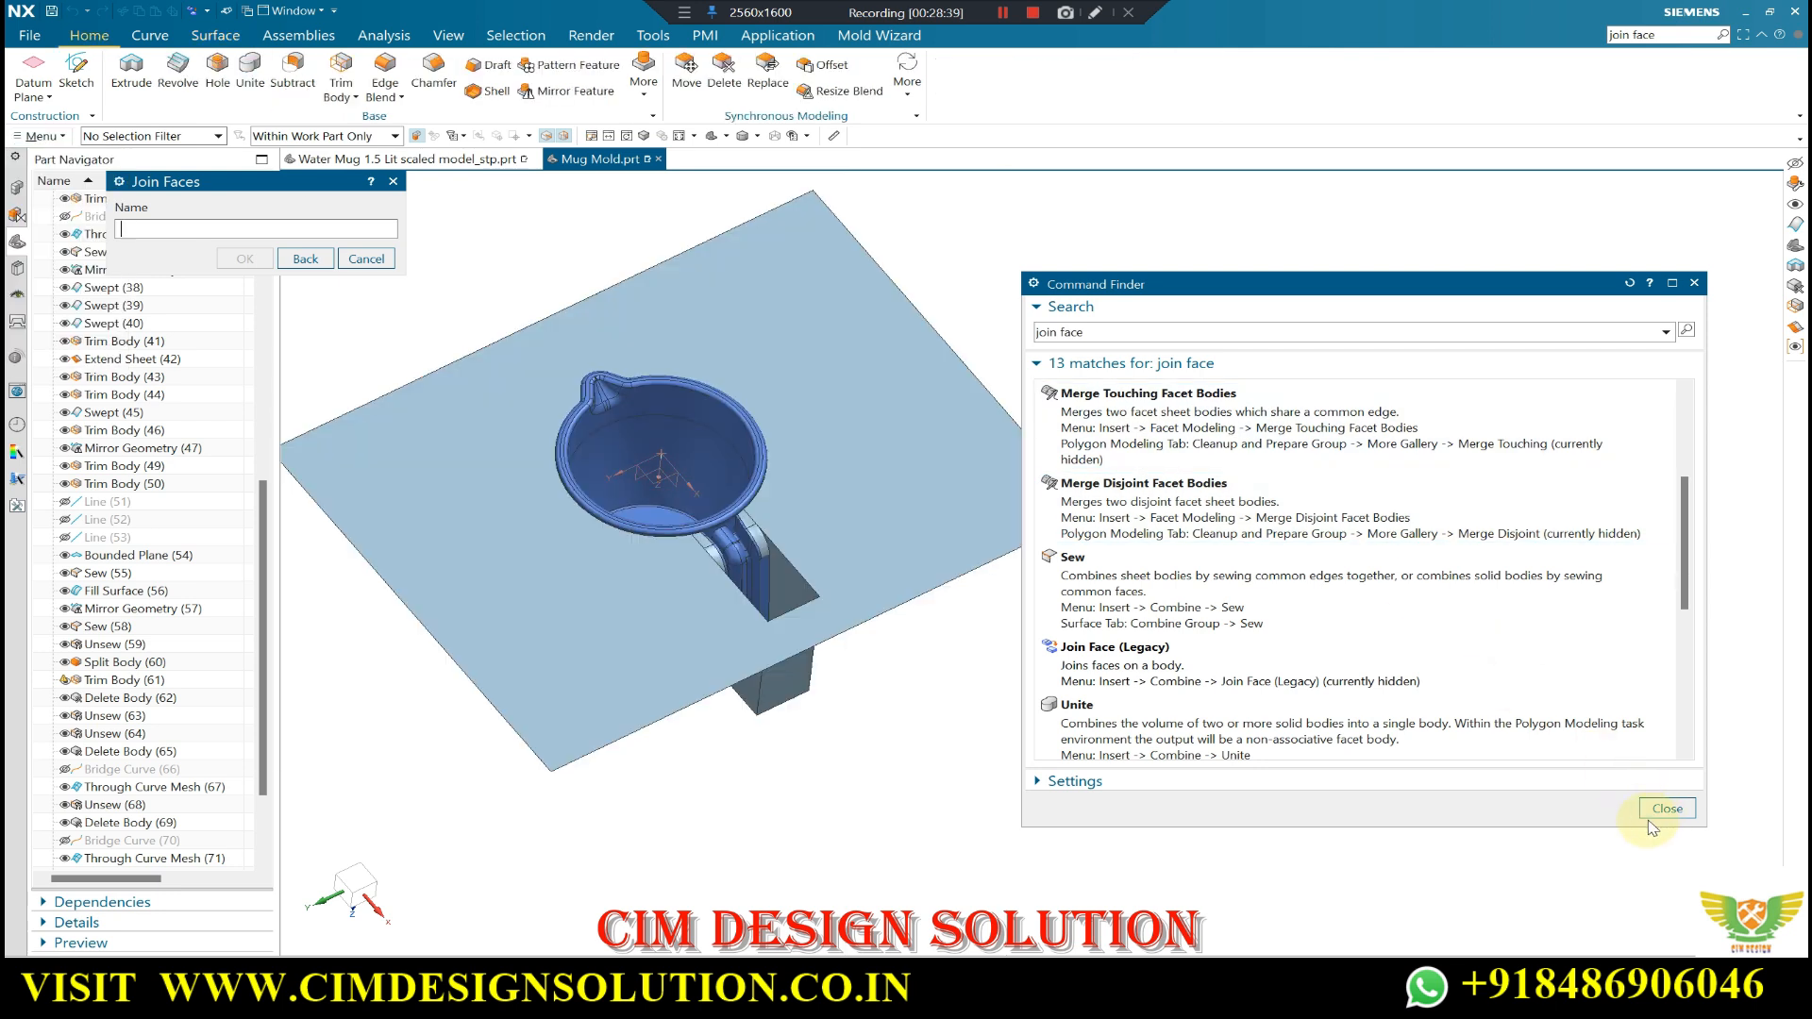
pyautogui.click(1667, 808)
pyautogui.press('Escape')
pyautogui.scroll(-3, 1145, 506)
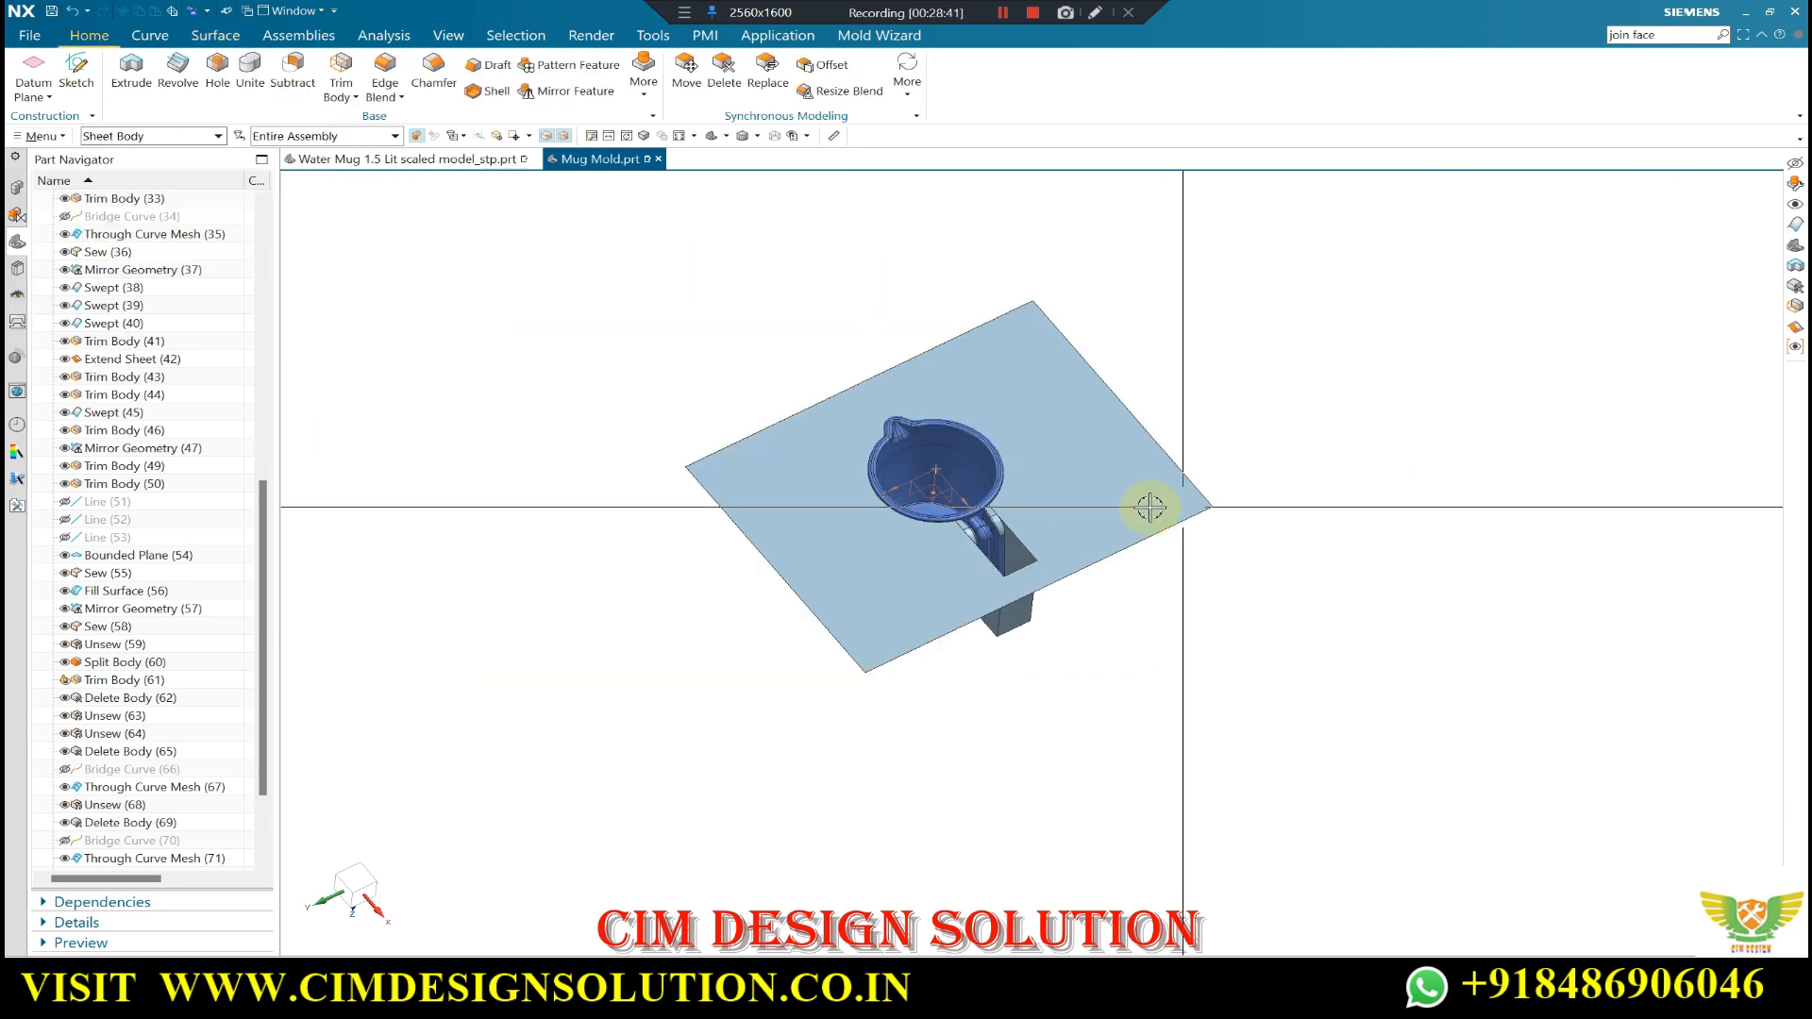
# - Offset the outer end face of the handle pocket by 20 mm towards the handle with Offset Region
pyautogui.scroll(3, 1116, 480)
pyautogui.moveTo(1105, 514); pyautogui.dragTo(1255, 578, button='middle')
pyautogui.scroll(3, 1027, 599)
pyautogui.scroll(-3, 1044, 586)
pyautogui.moveTo(1198, 444); pyautogui.dragTo(1482, 474, button='middle')
pyautogui.press('F8')
pyautogui.moveTo(1084, 518); pyautogui.dragTo(1092, 562, button='middle')
pyautogui.scroll(6, 1071, 551)
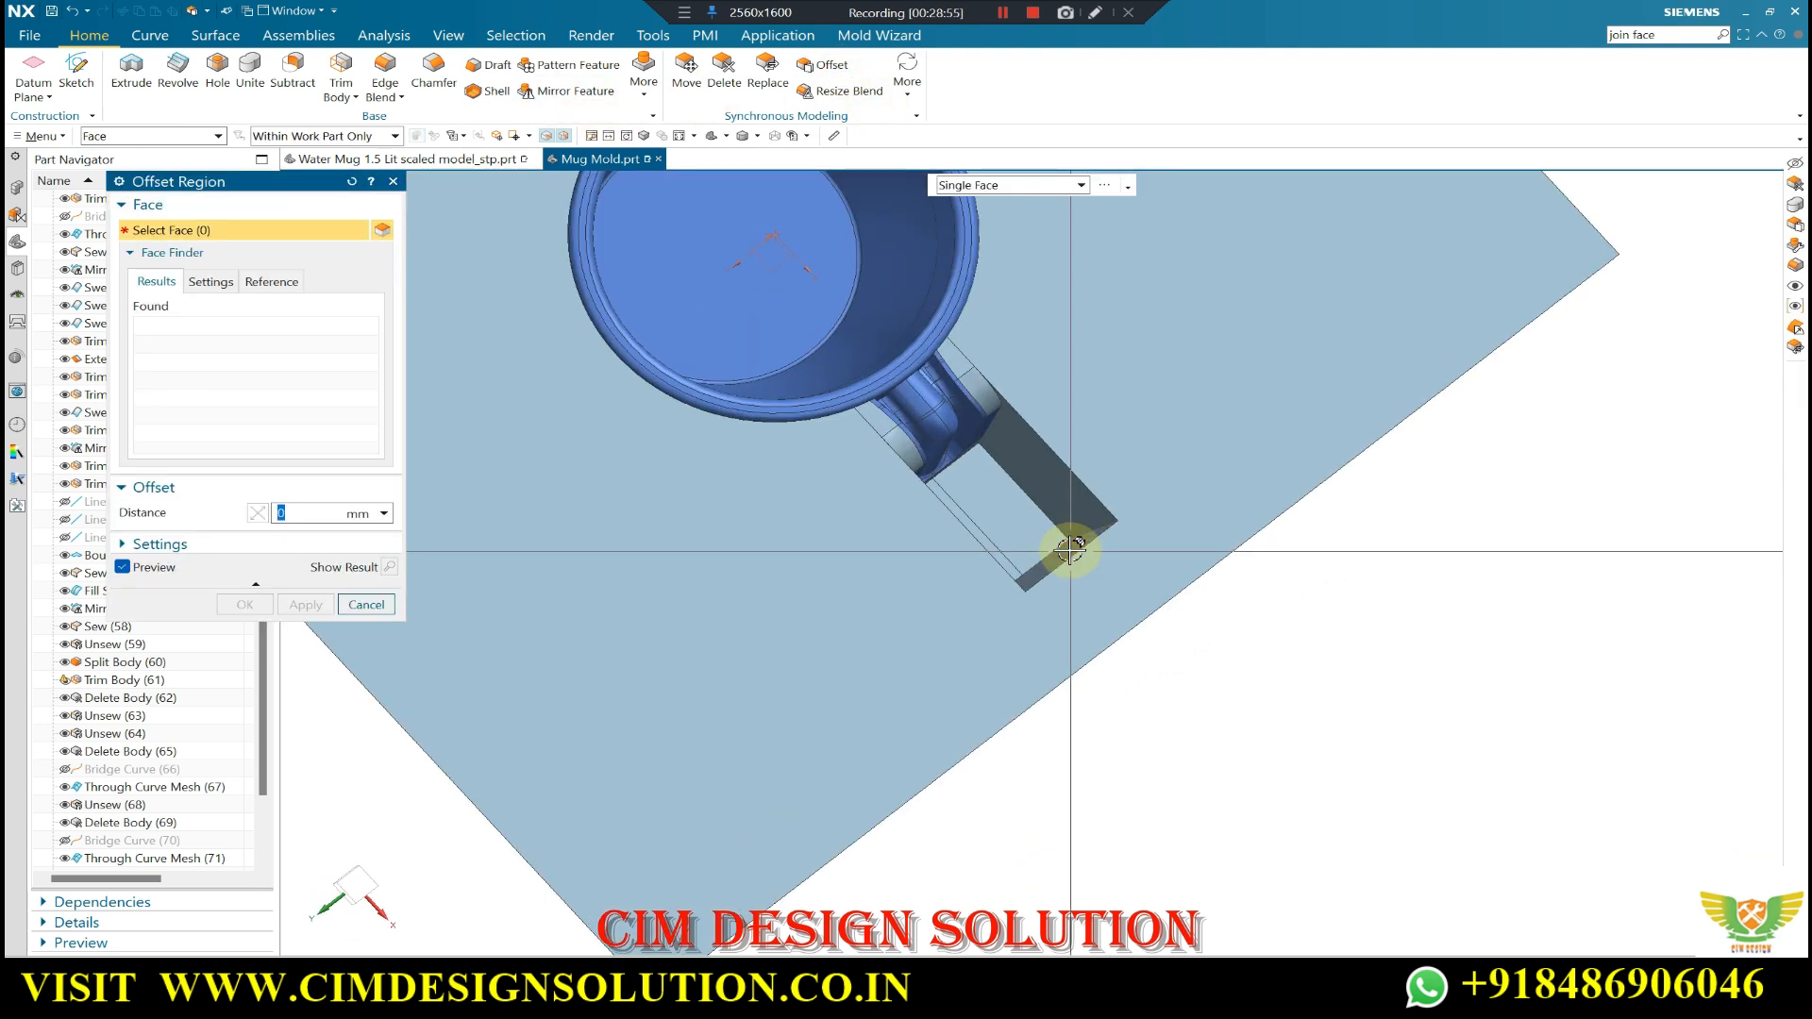
pyautogui.click(1247, 567)
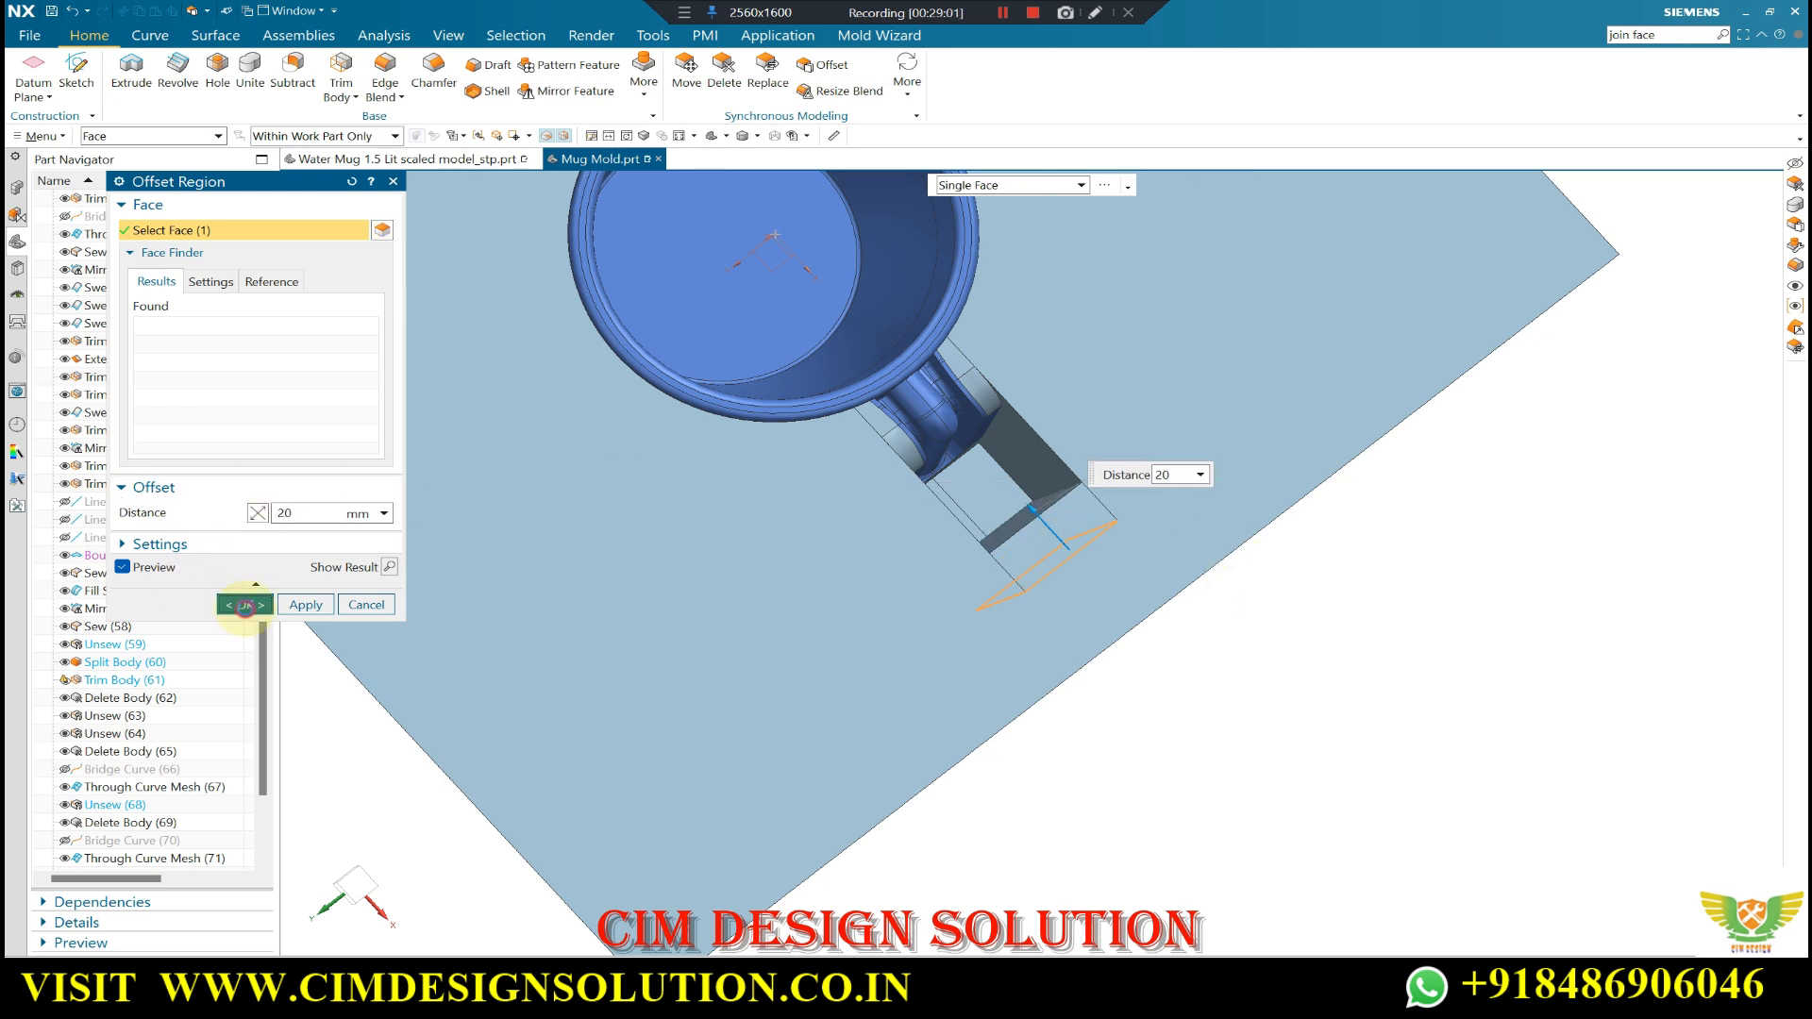
pyautogui.click(244, 605)
# - Examine the handle pocket and the surrounding parting surface from several angles
pyautogui.moveTo(919, 591); pyautogui.dragTo(945, 496, button='middle')
pyautogui.hotkey('ctrl', 'b')
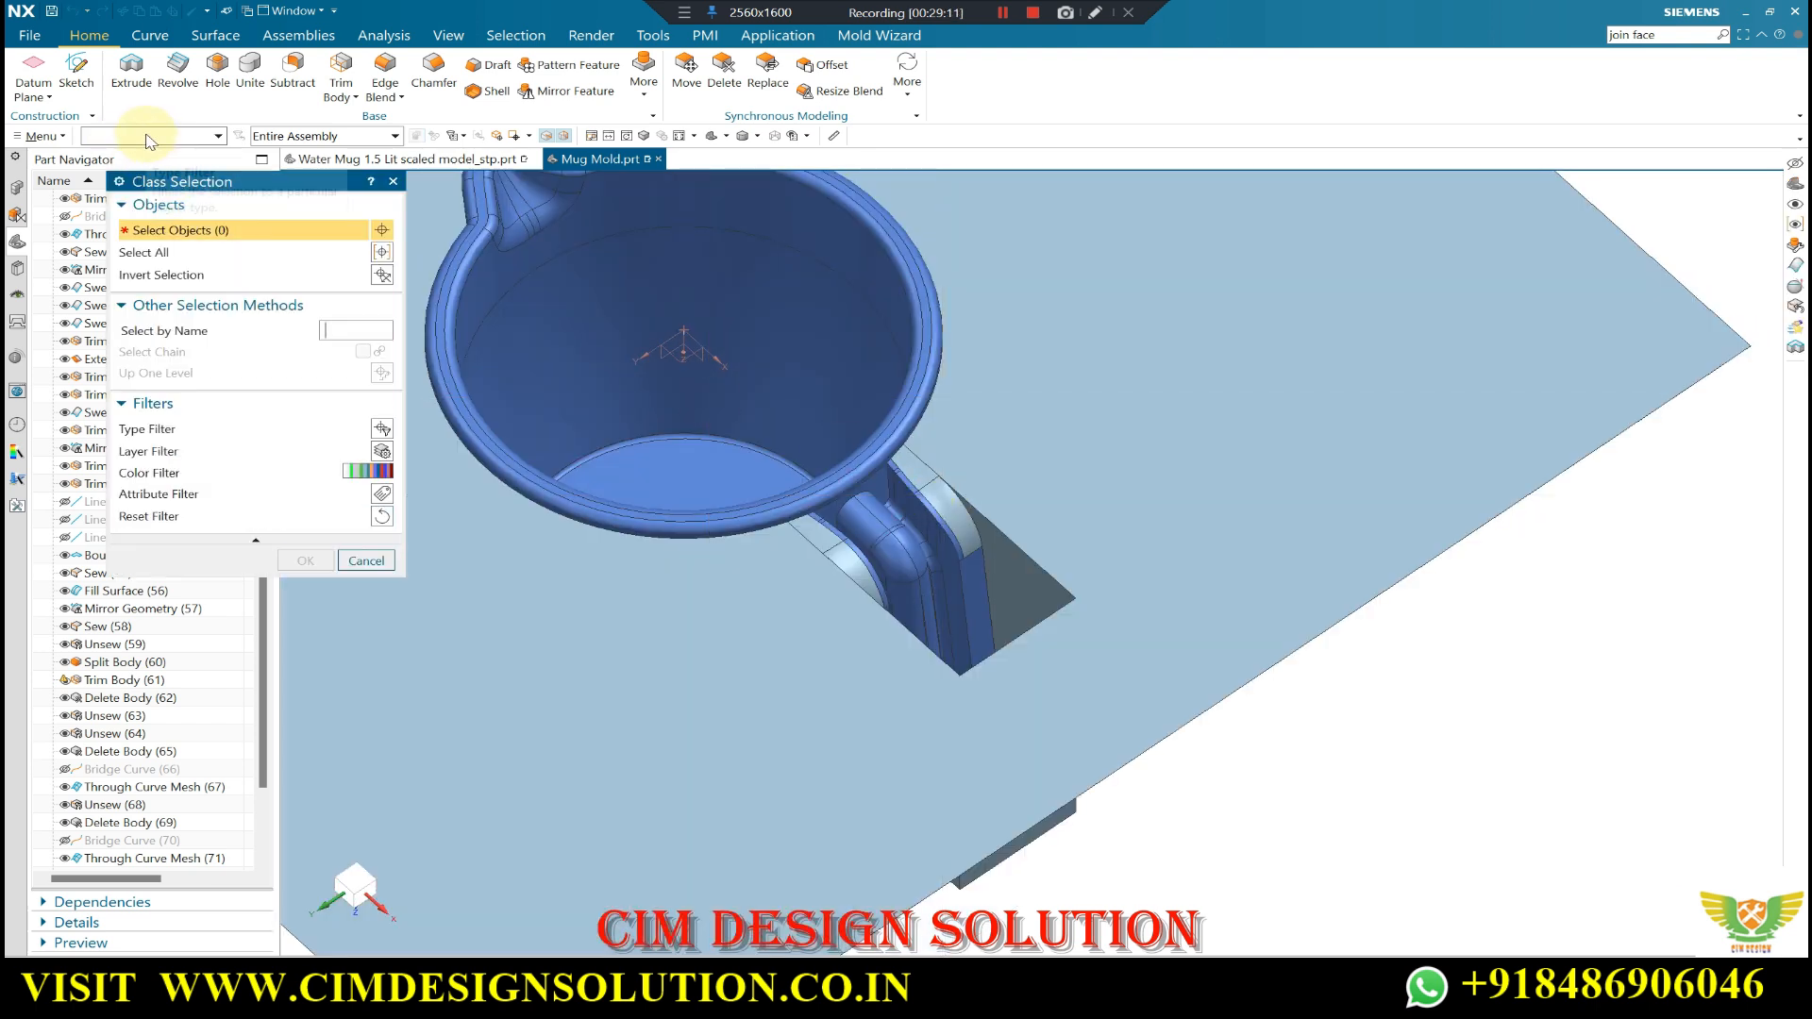
pyautogui.moveTo(912, 595); pyautogui.dragTo(891, 619, button='middle')
pyautogui.scroll(4, 840, 674)
pyautogui.scroll(-2, 1056, 562)
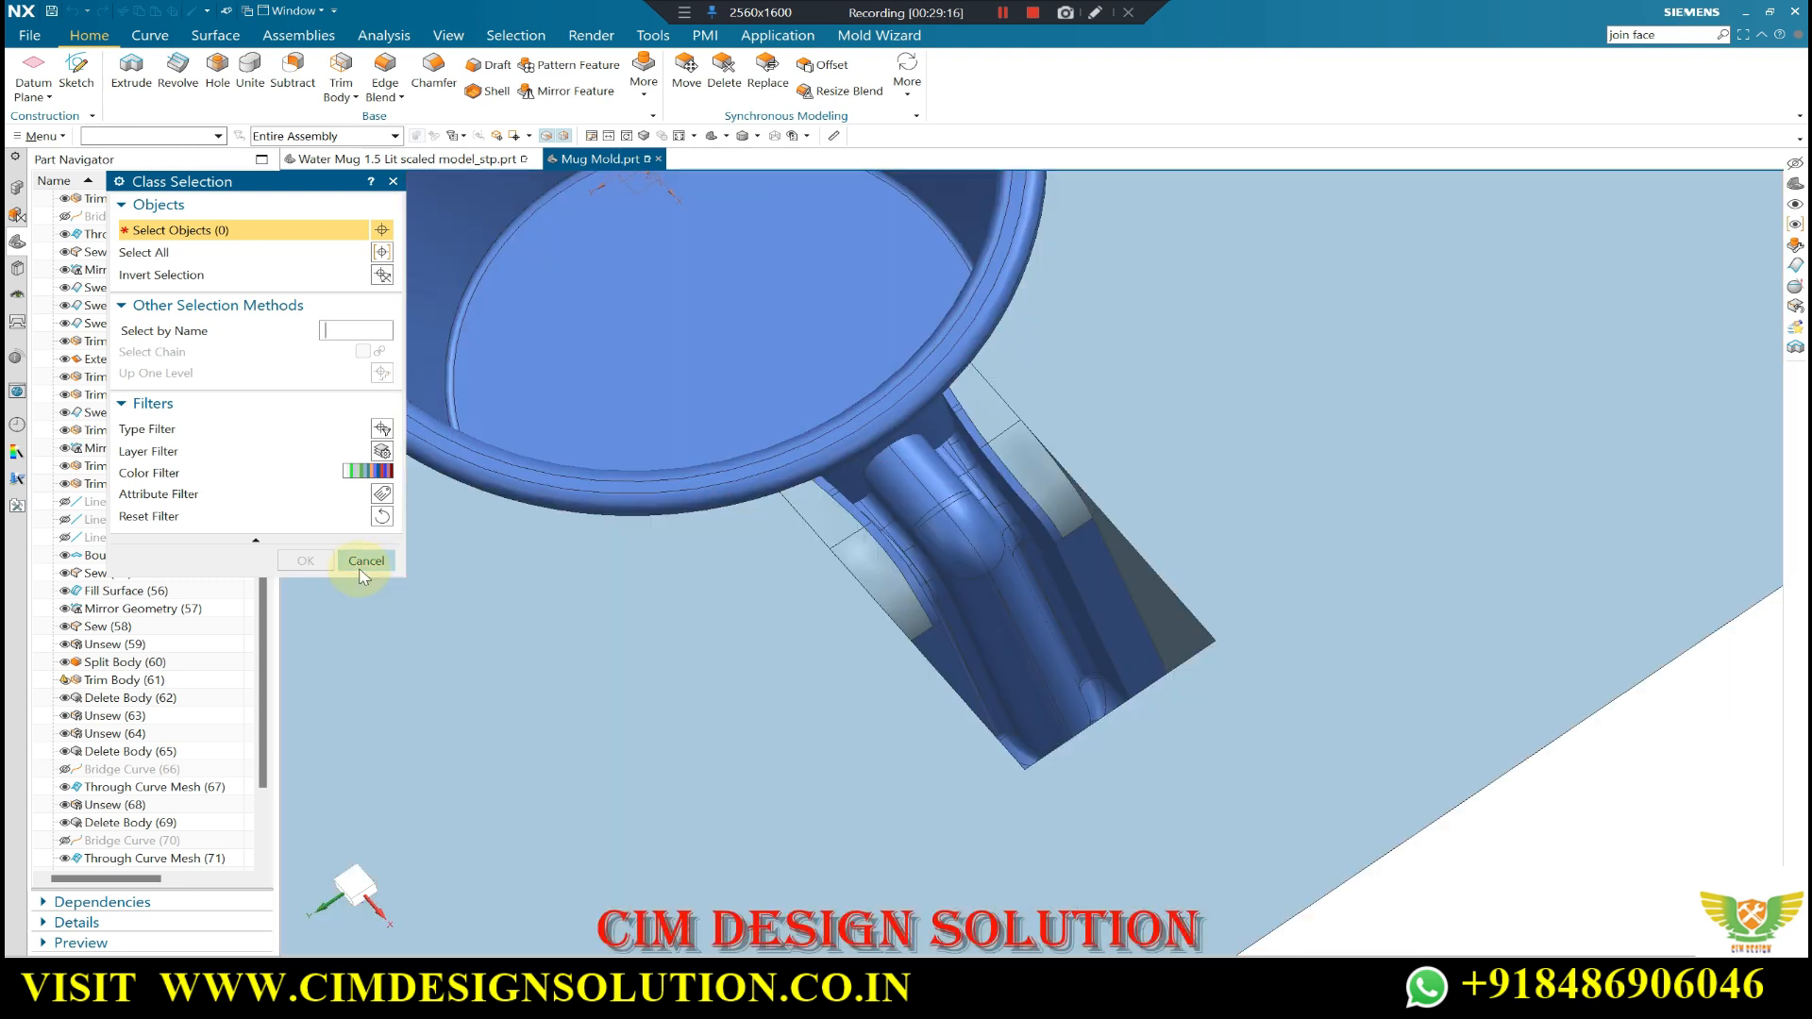
pyautogui.click(364, 560)
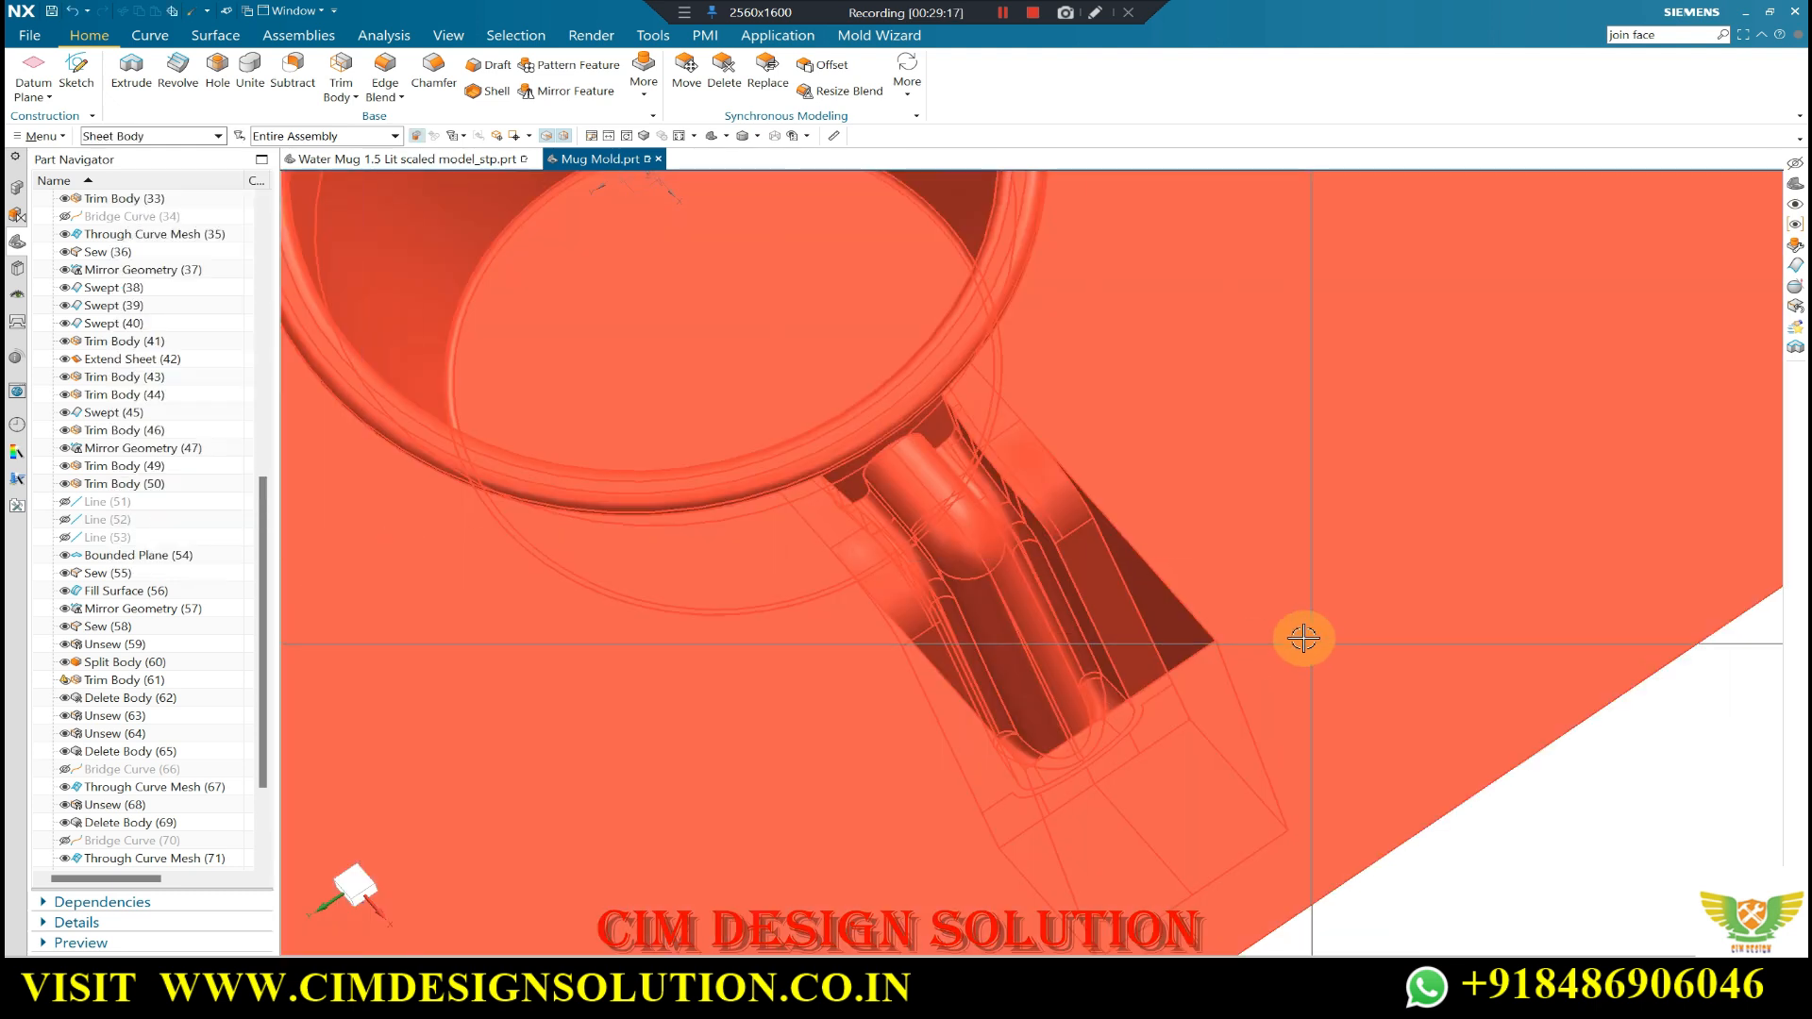
pyautogui.scroll(-4, 1148, 587)
pyautogui.moveTo(1149, 587); pyautogui.dragTo(1080, 630, button='middle')
pyautogui.scroll(-2, 831, 615)
pyautogui.moveTo(929, 609); pyautogui.dragTo(1027, 580, button='middle')
pyautogui.scroll(5, 1025, 561)
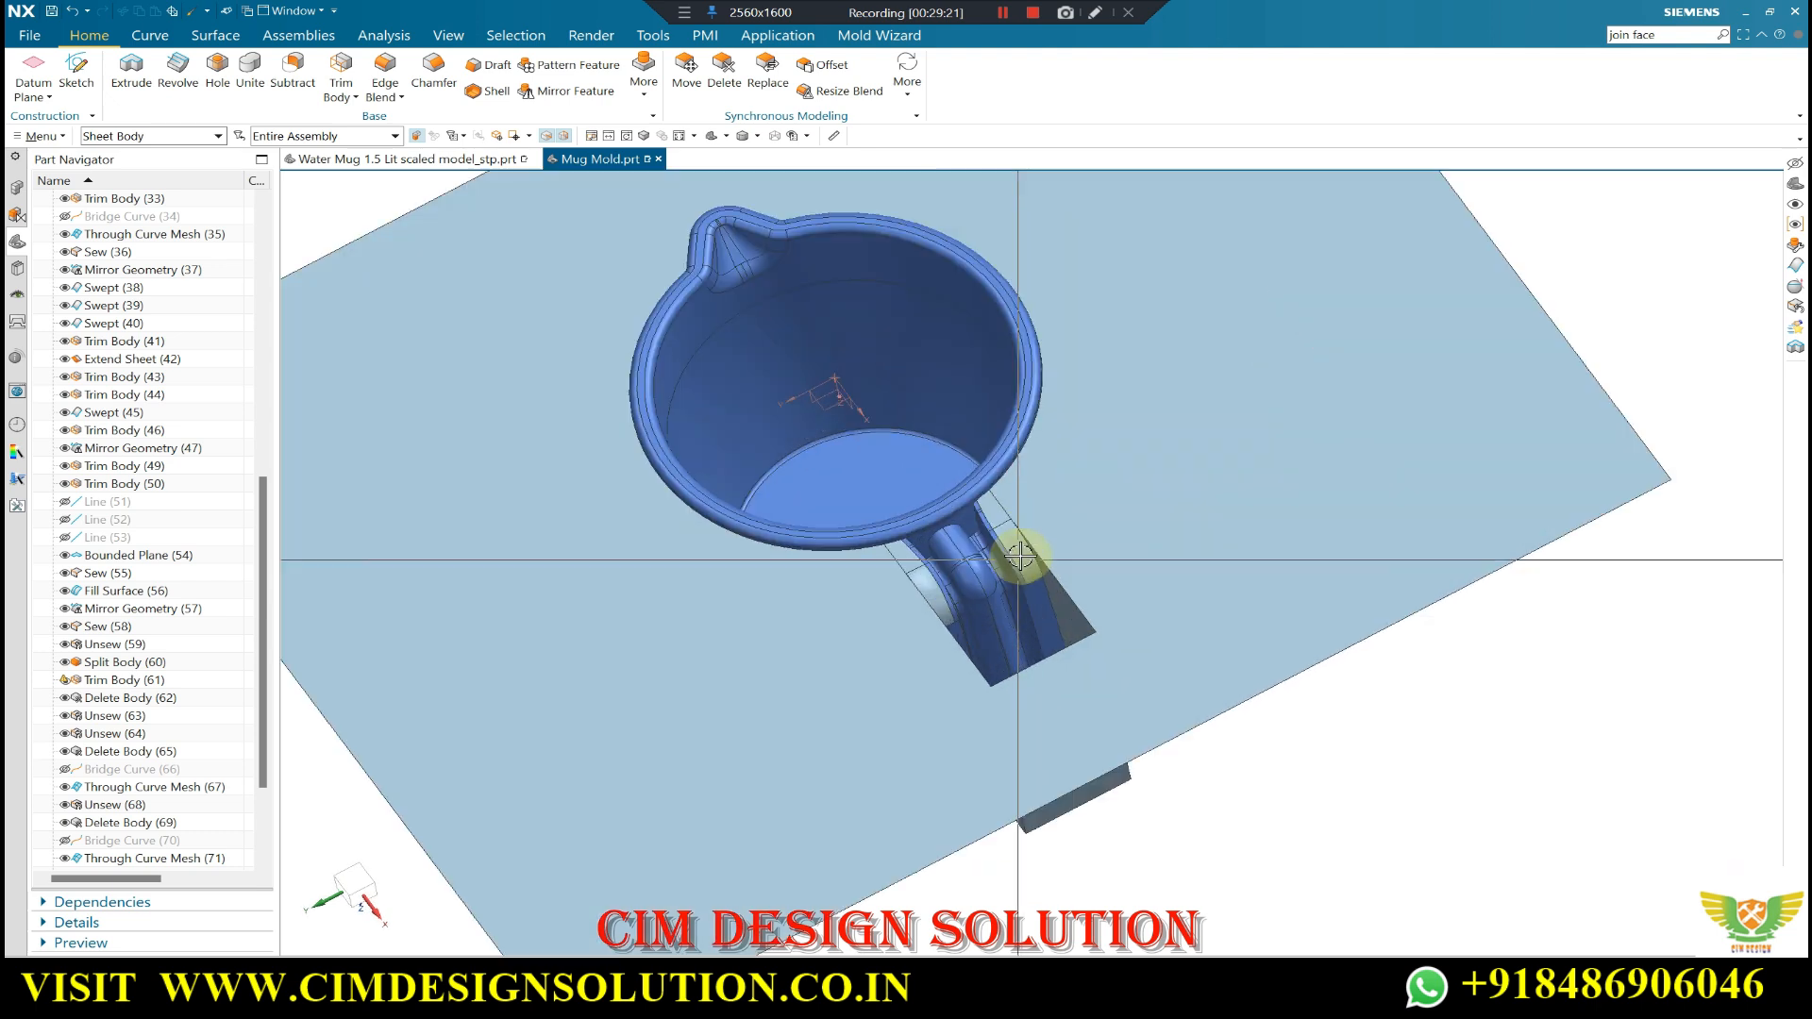
pyautogui.scroll(-3, 1085, 580)
pyautogui.scroll(-4, 1025, 602)
pyautogui.moveTo(881, 525); pyautogui.dragTo(862, 607, button='middle')
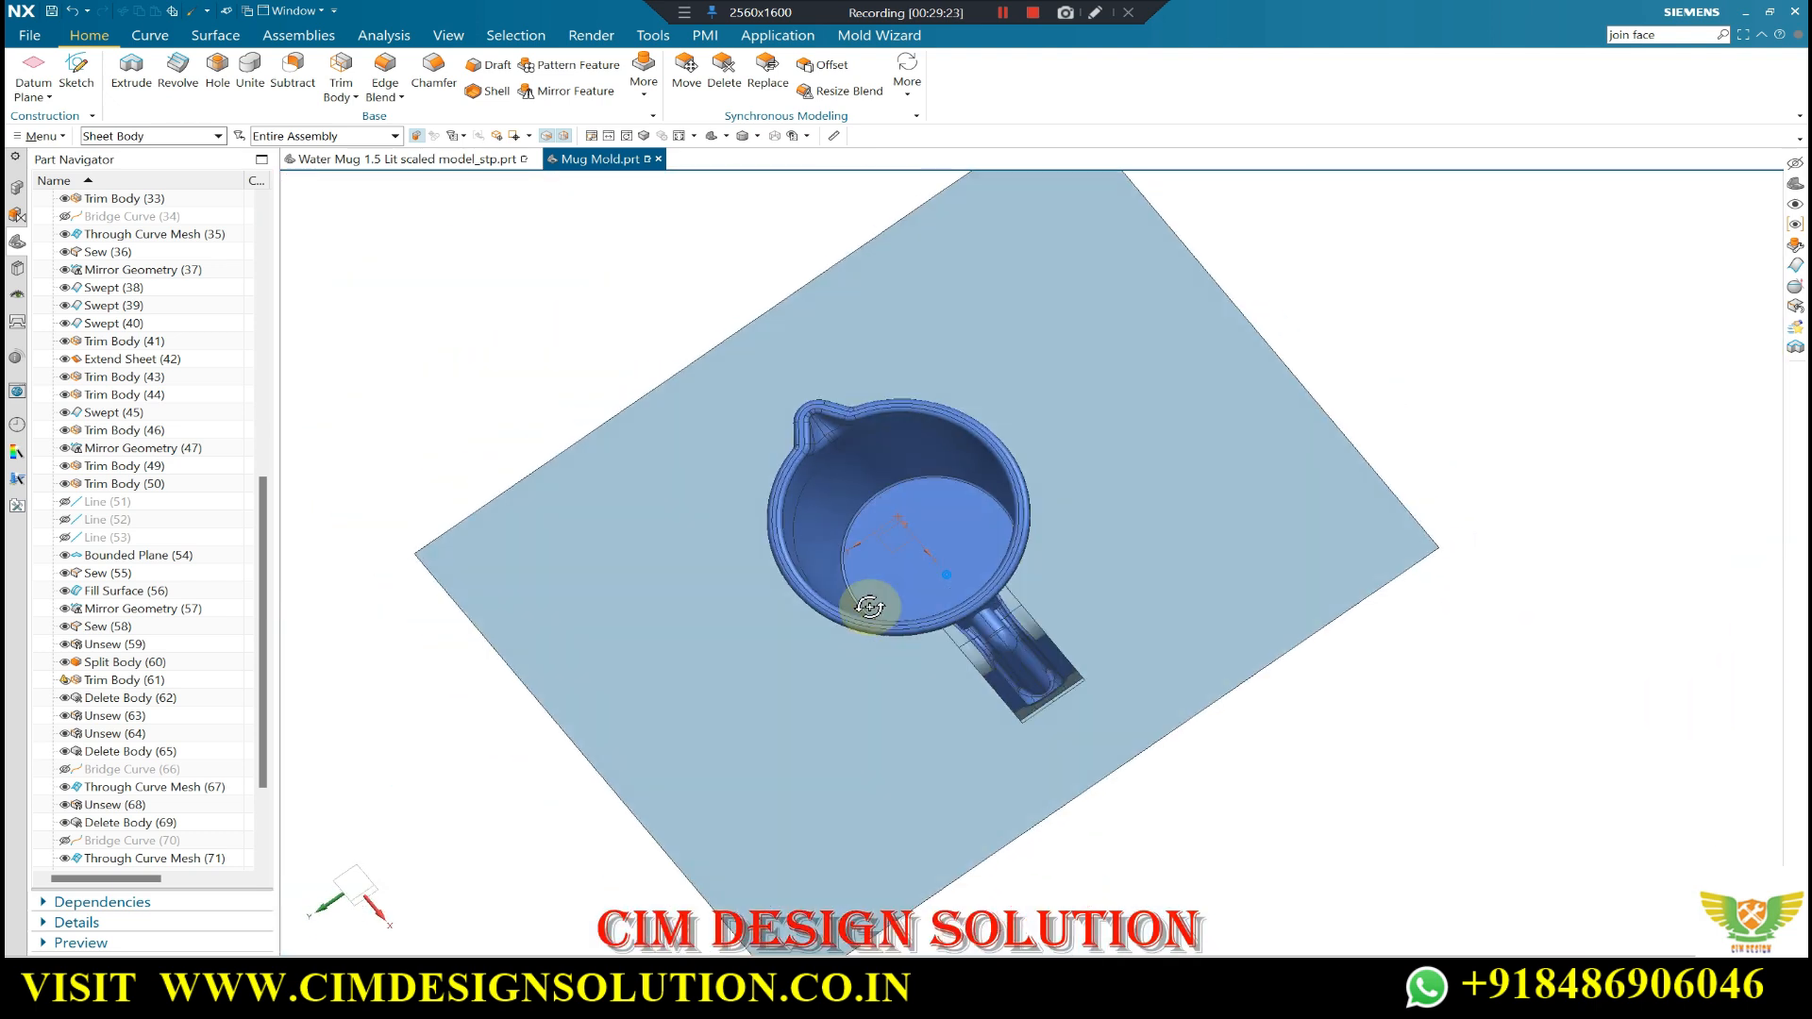
# - Extrude the parting sheet's four outer edges towards the mug's base to an end distance of about 145 mm
pyautogui.moveTo(1177, 564); pyautogui.dragTo(1190, 457, button='middle')
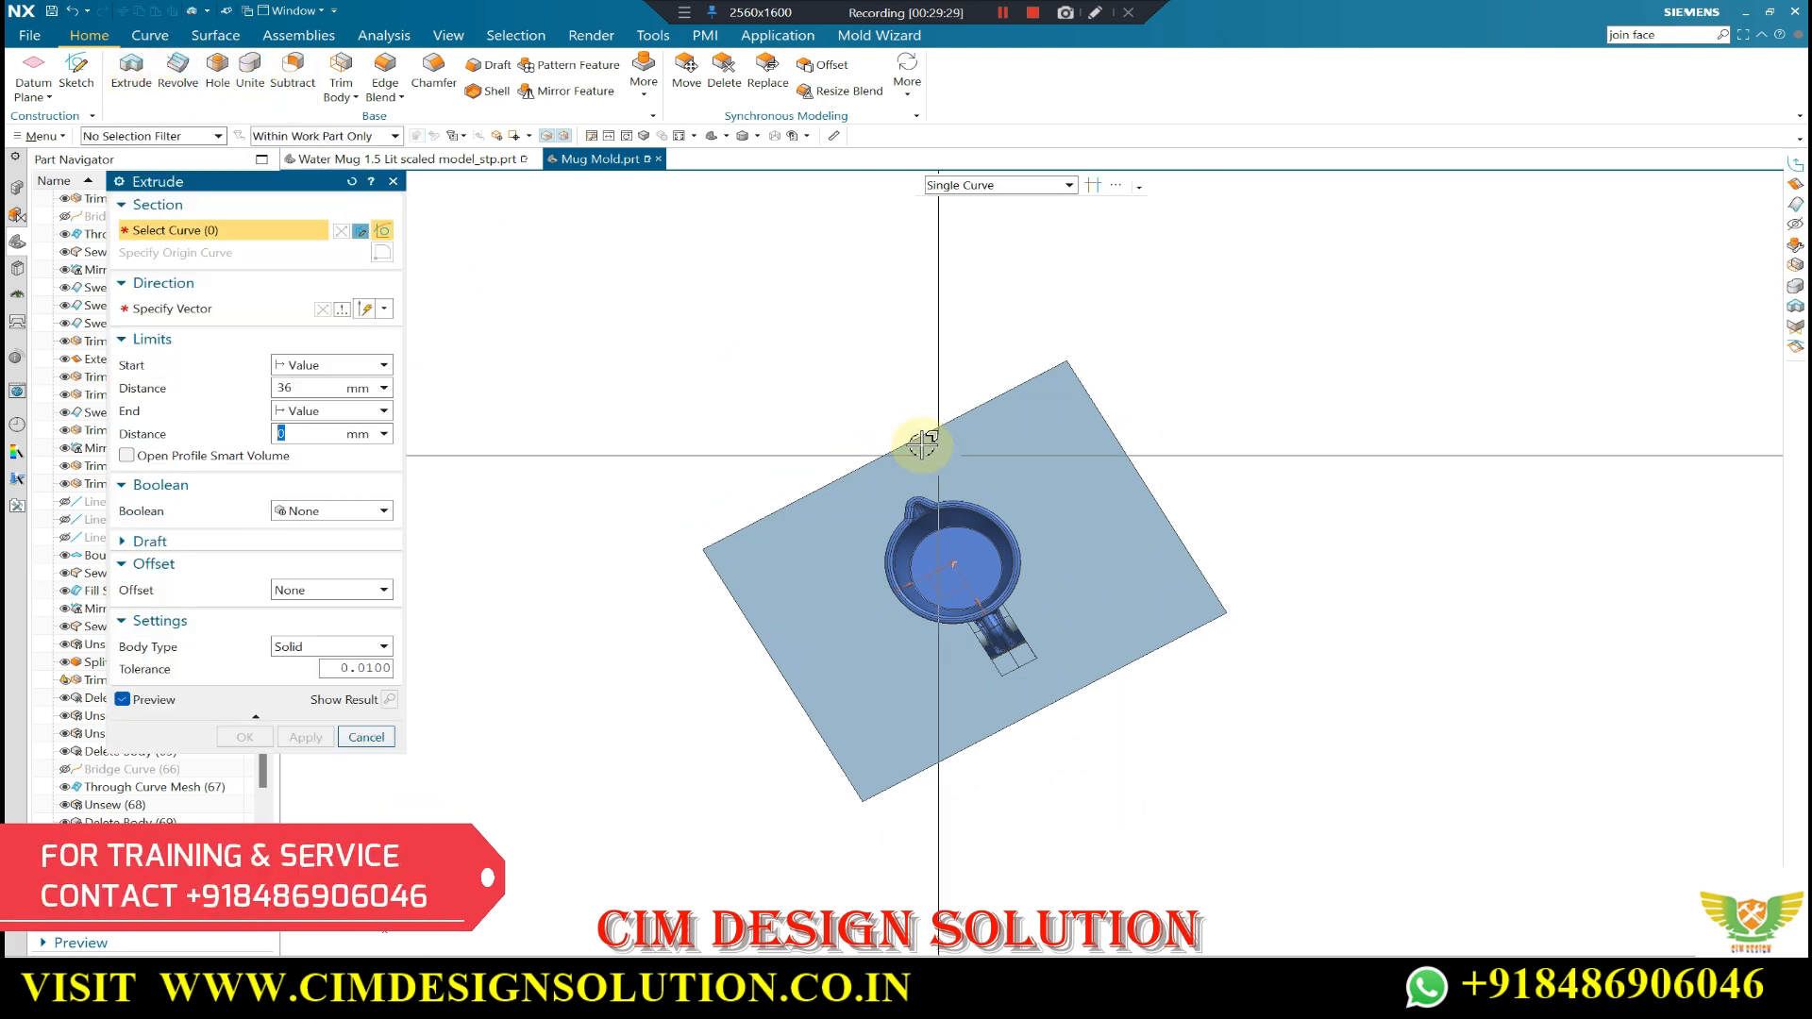
pyautogui.click(913, 437)
pyautogui.click(1114, 431)
pyautogui.click(1161, 646)
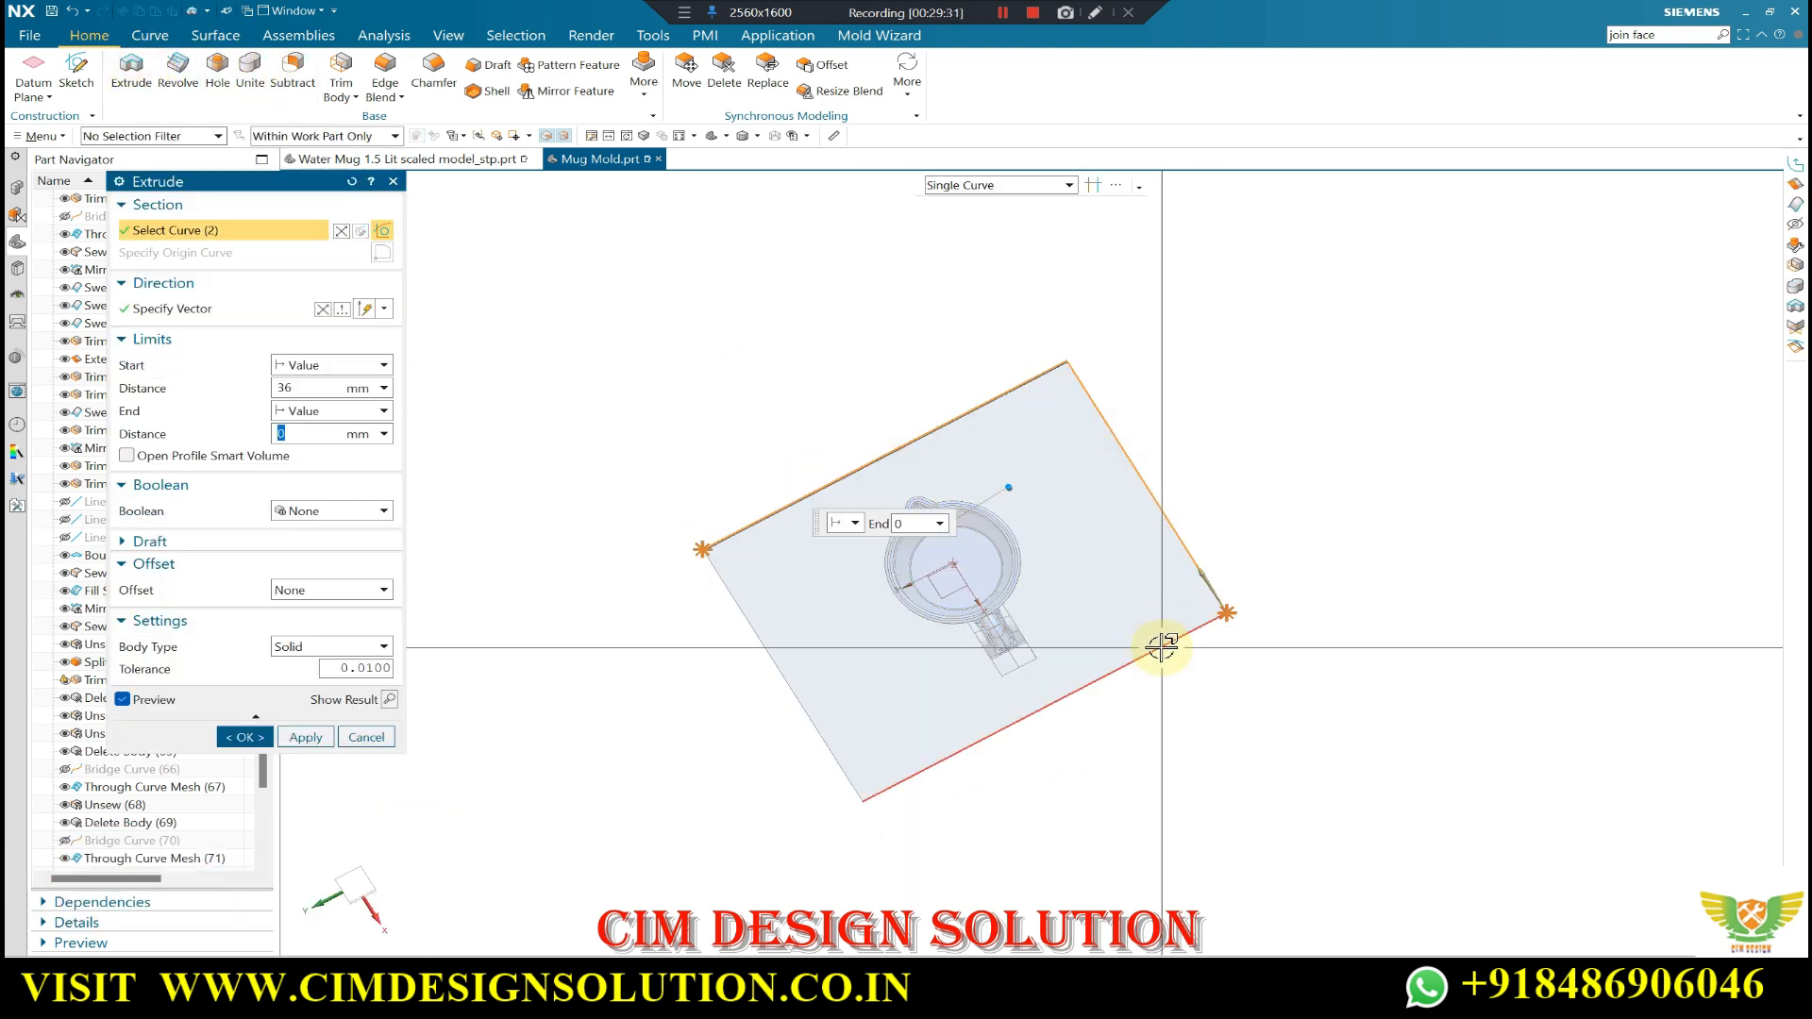
pyautogui.click(766, 662)
pyautogui.moveTo(764, 659); pyautogui.dragTo(1007, 501, button='middle')
pyautogui.moveTo(1007, 501); pyautogui.dragTo(1005, 658)
# - Set the extrusion's start distance to 0 mm and end distance to 175 mm, and create the block's side walls
pyautogui.doubleClick(304, 395)
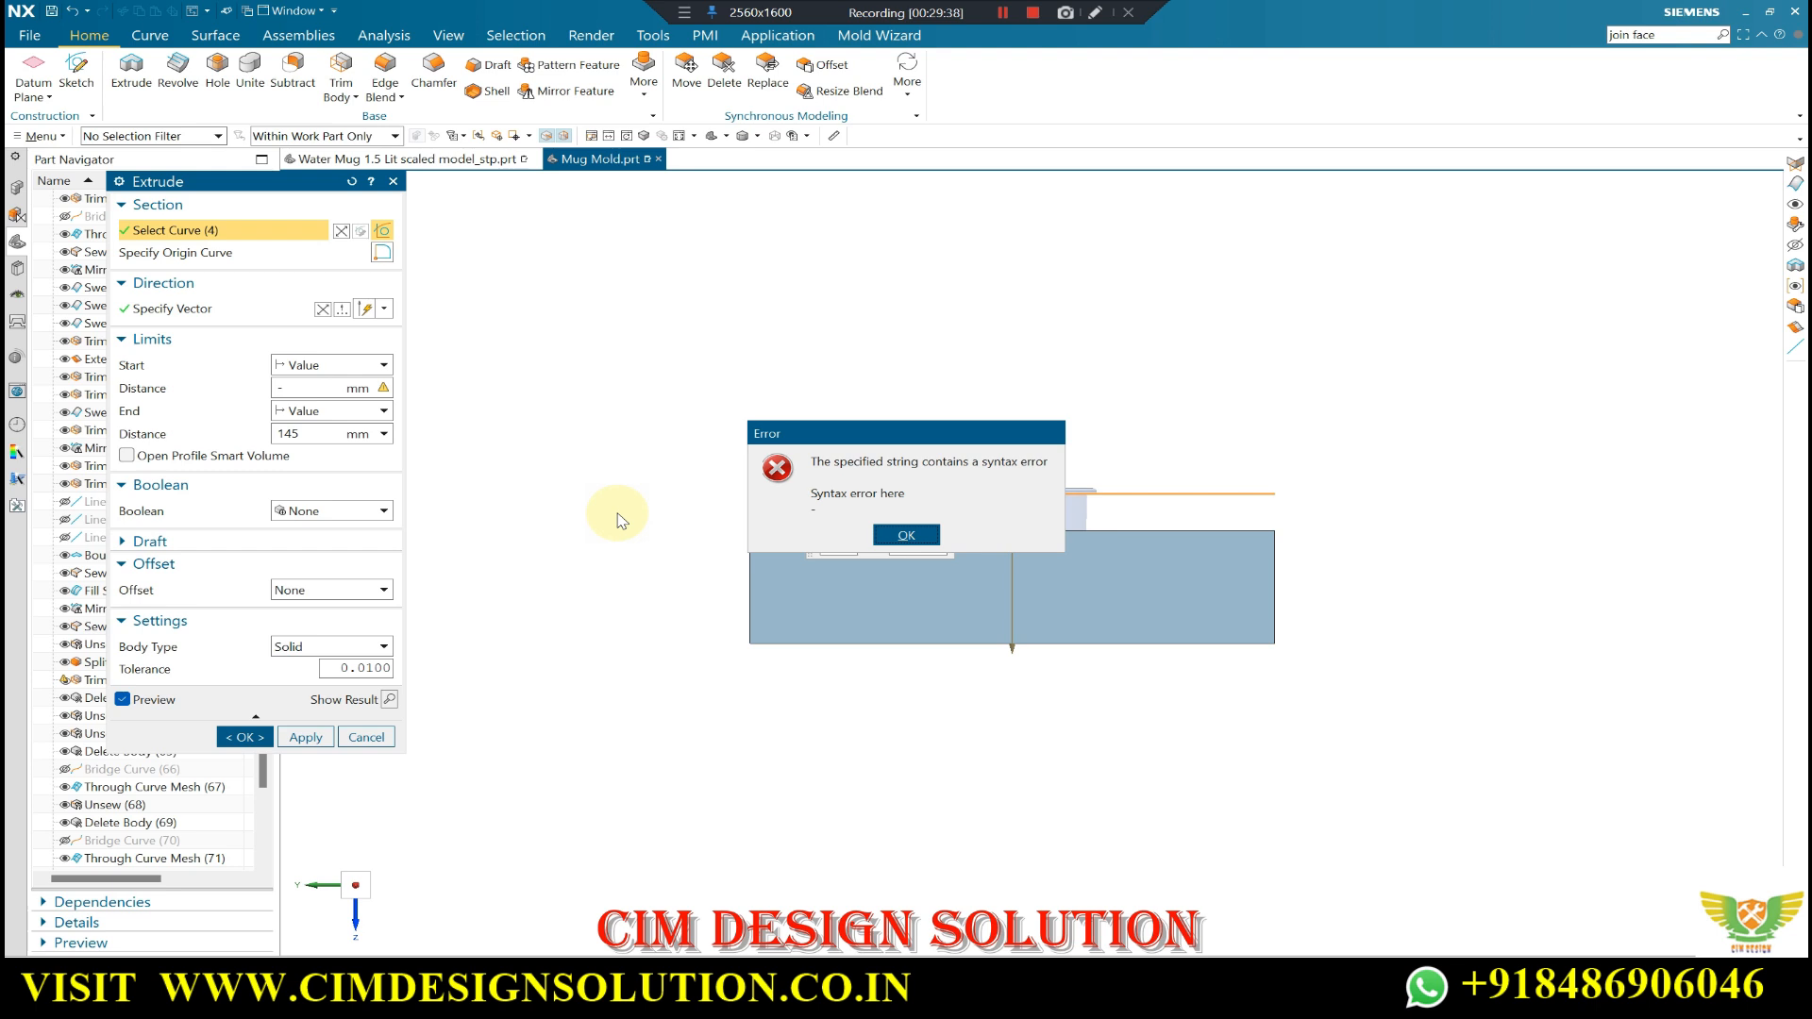
pyautogui.click(906, 535)
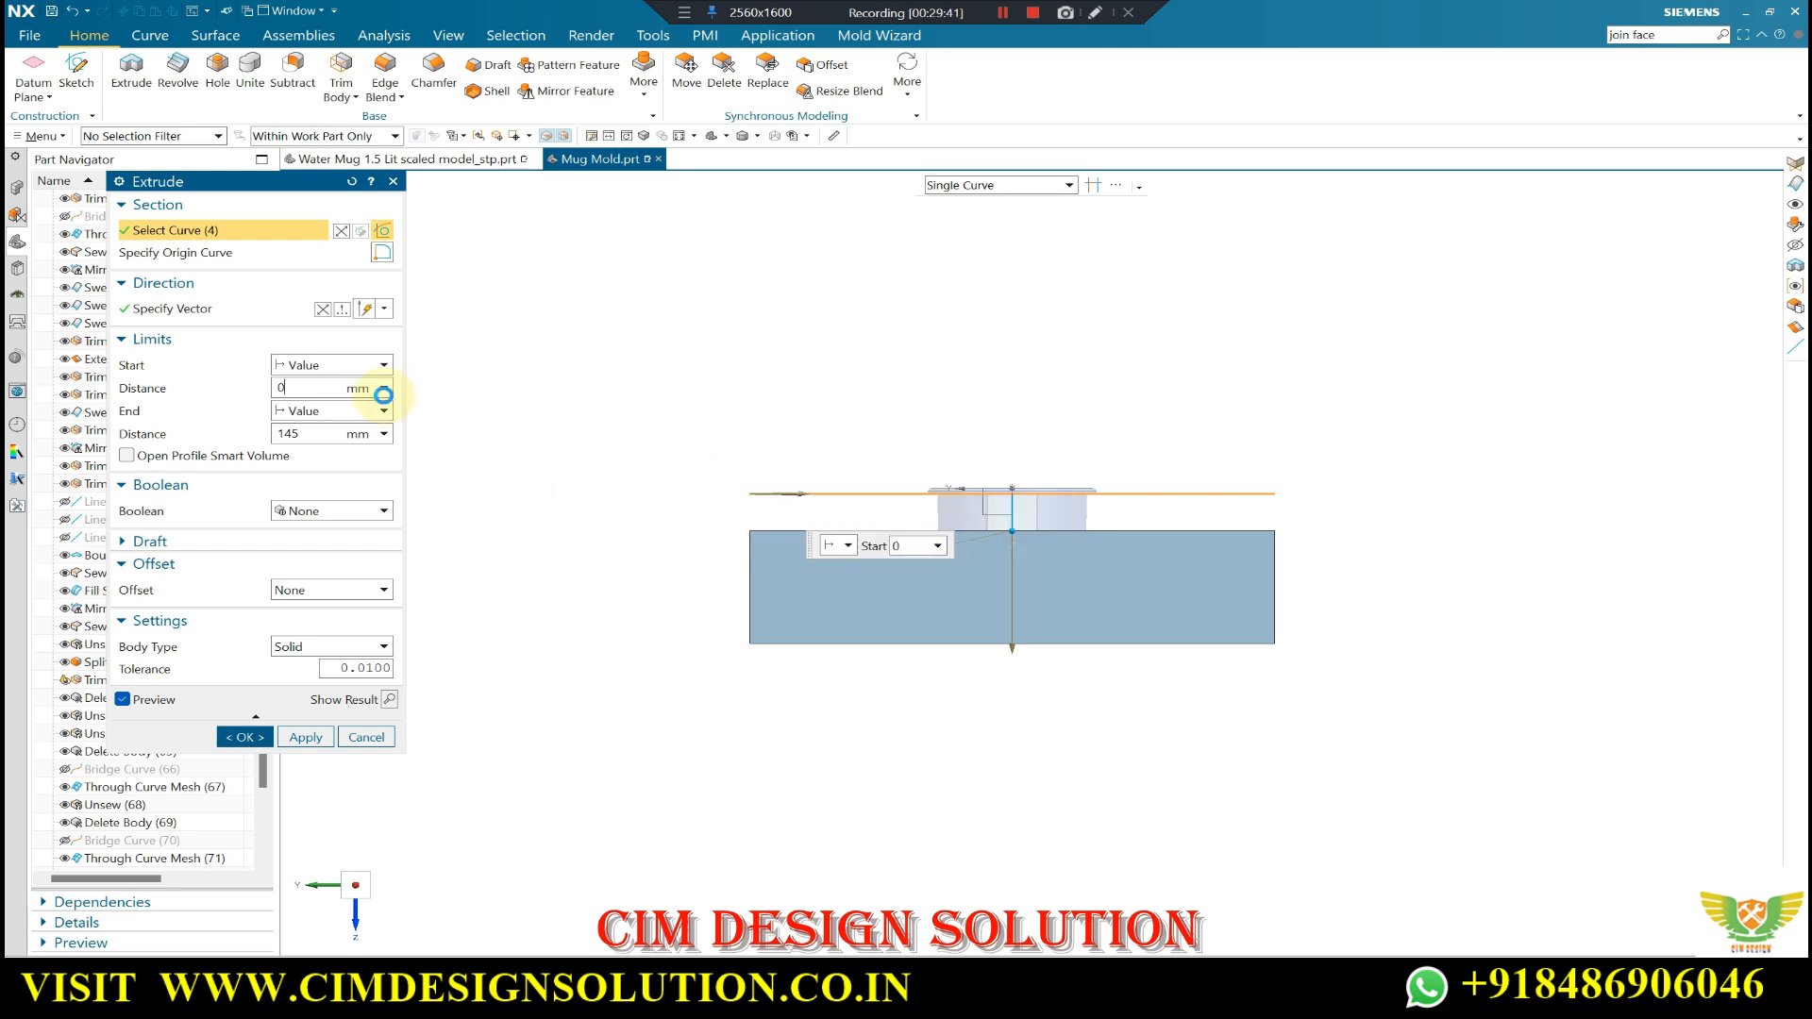
pyautogui.write('0')
pyautogui.click(319, 442)
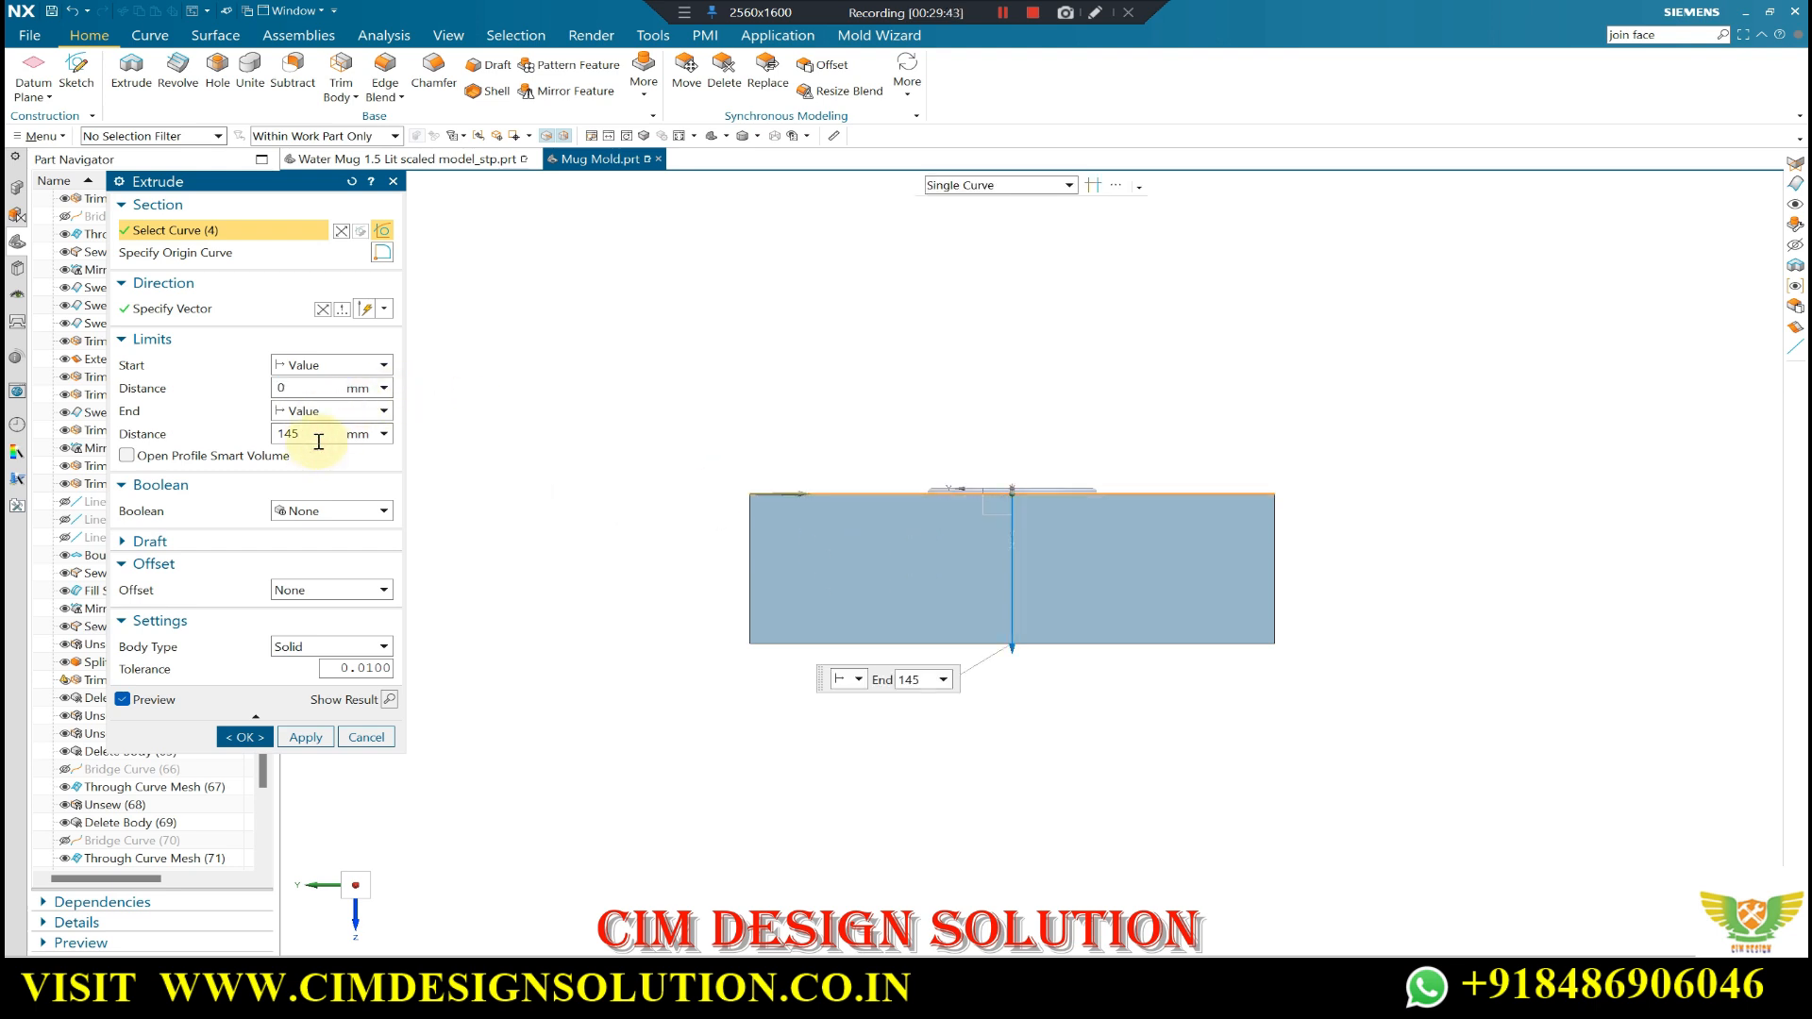
pyautogui.write('=30')
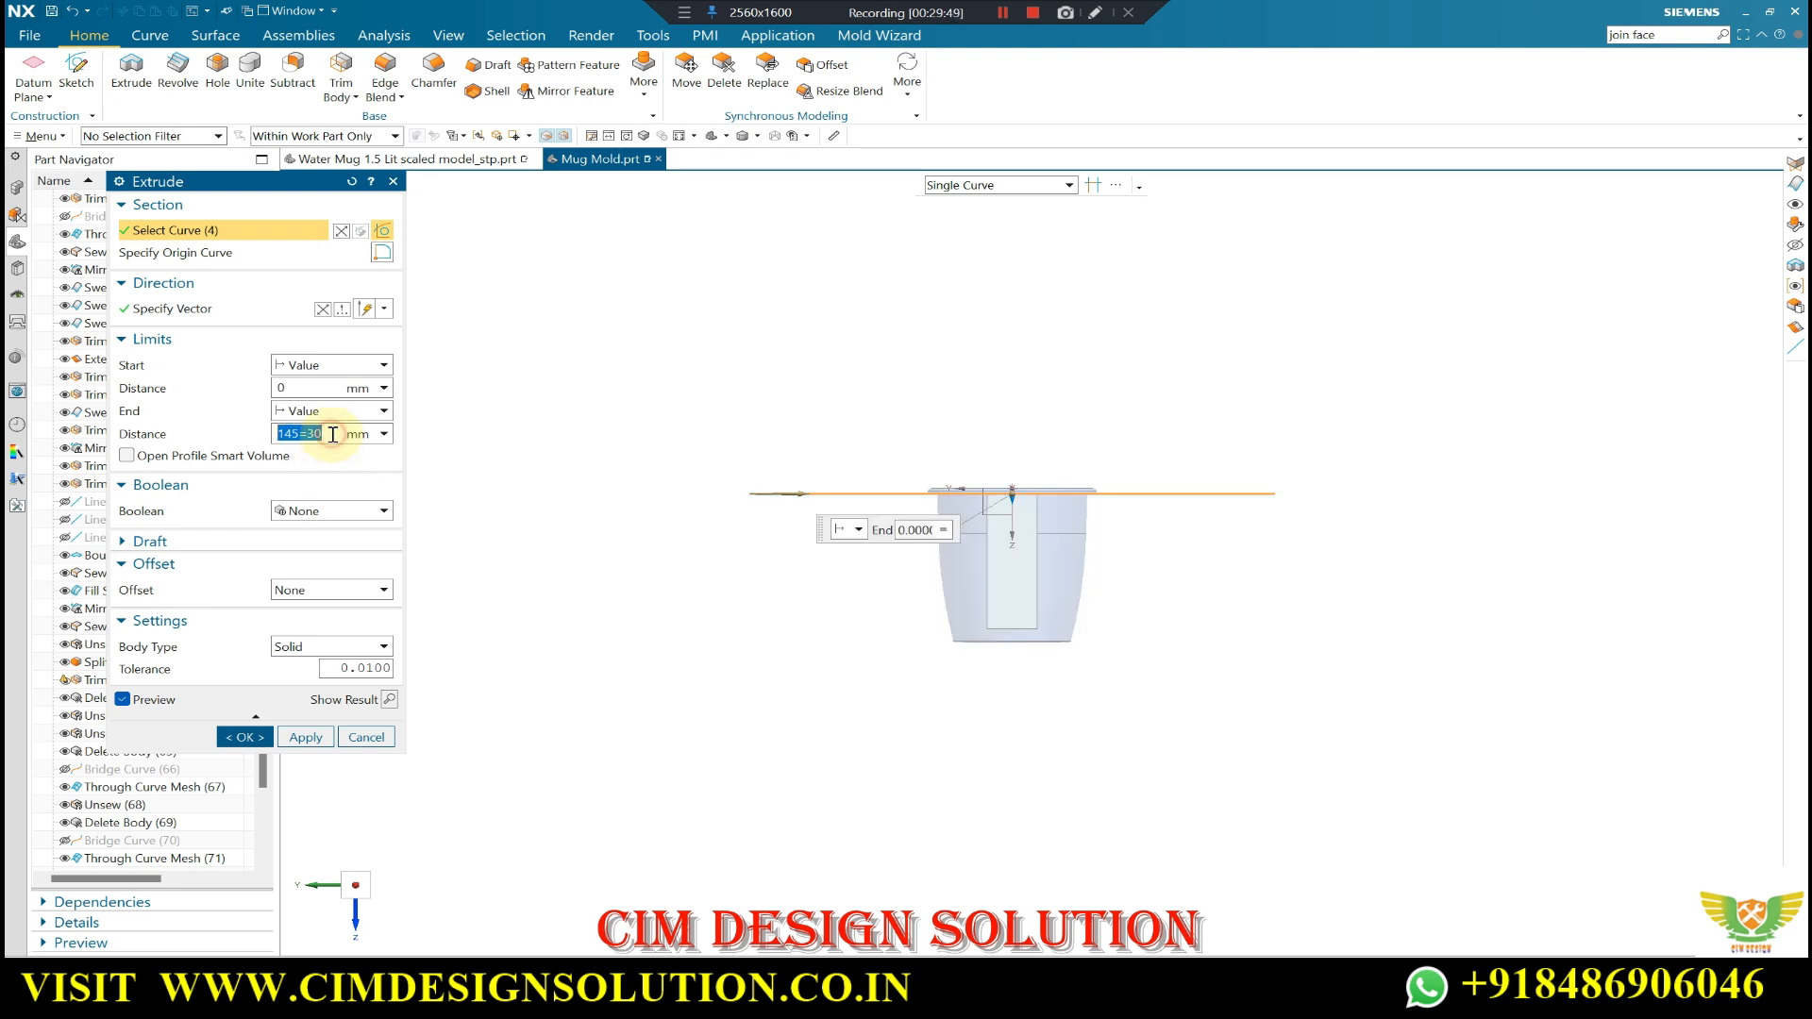
pyautogui.write('17')
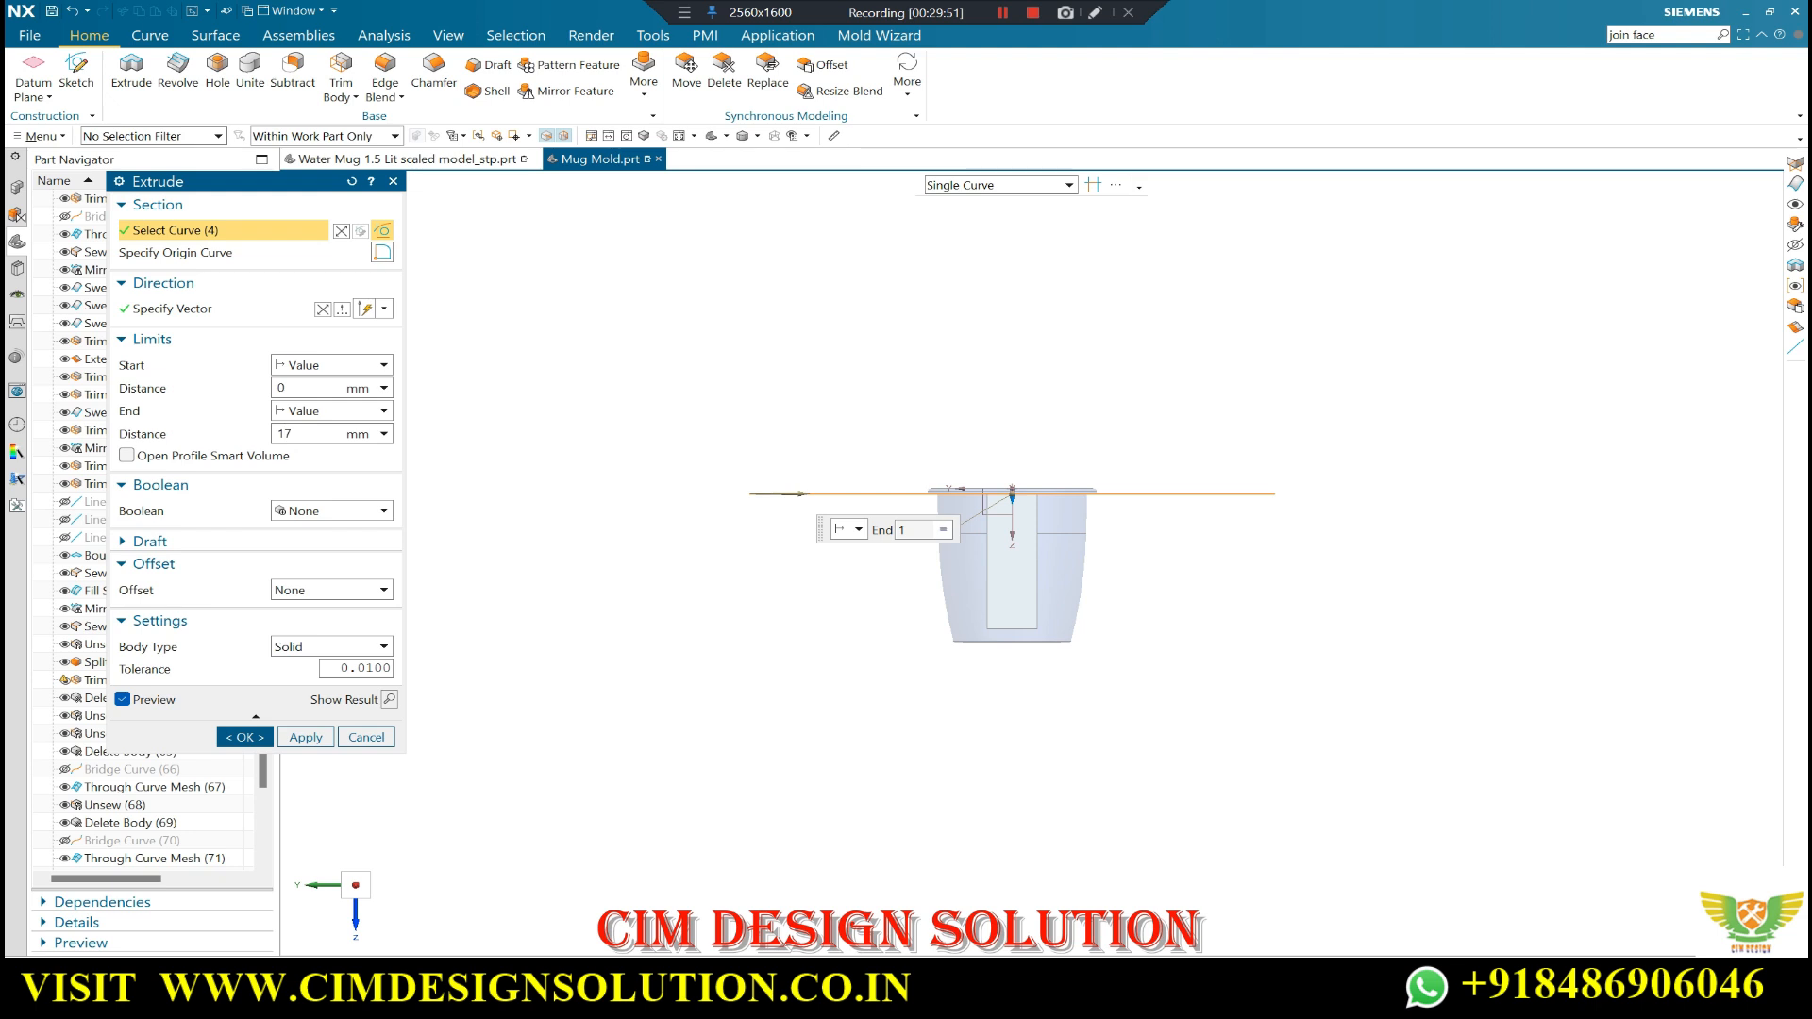
pyautogui.write('5')
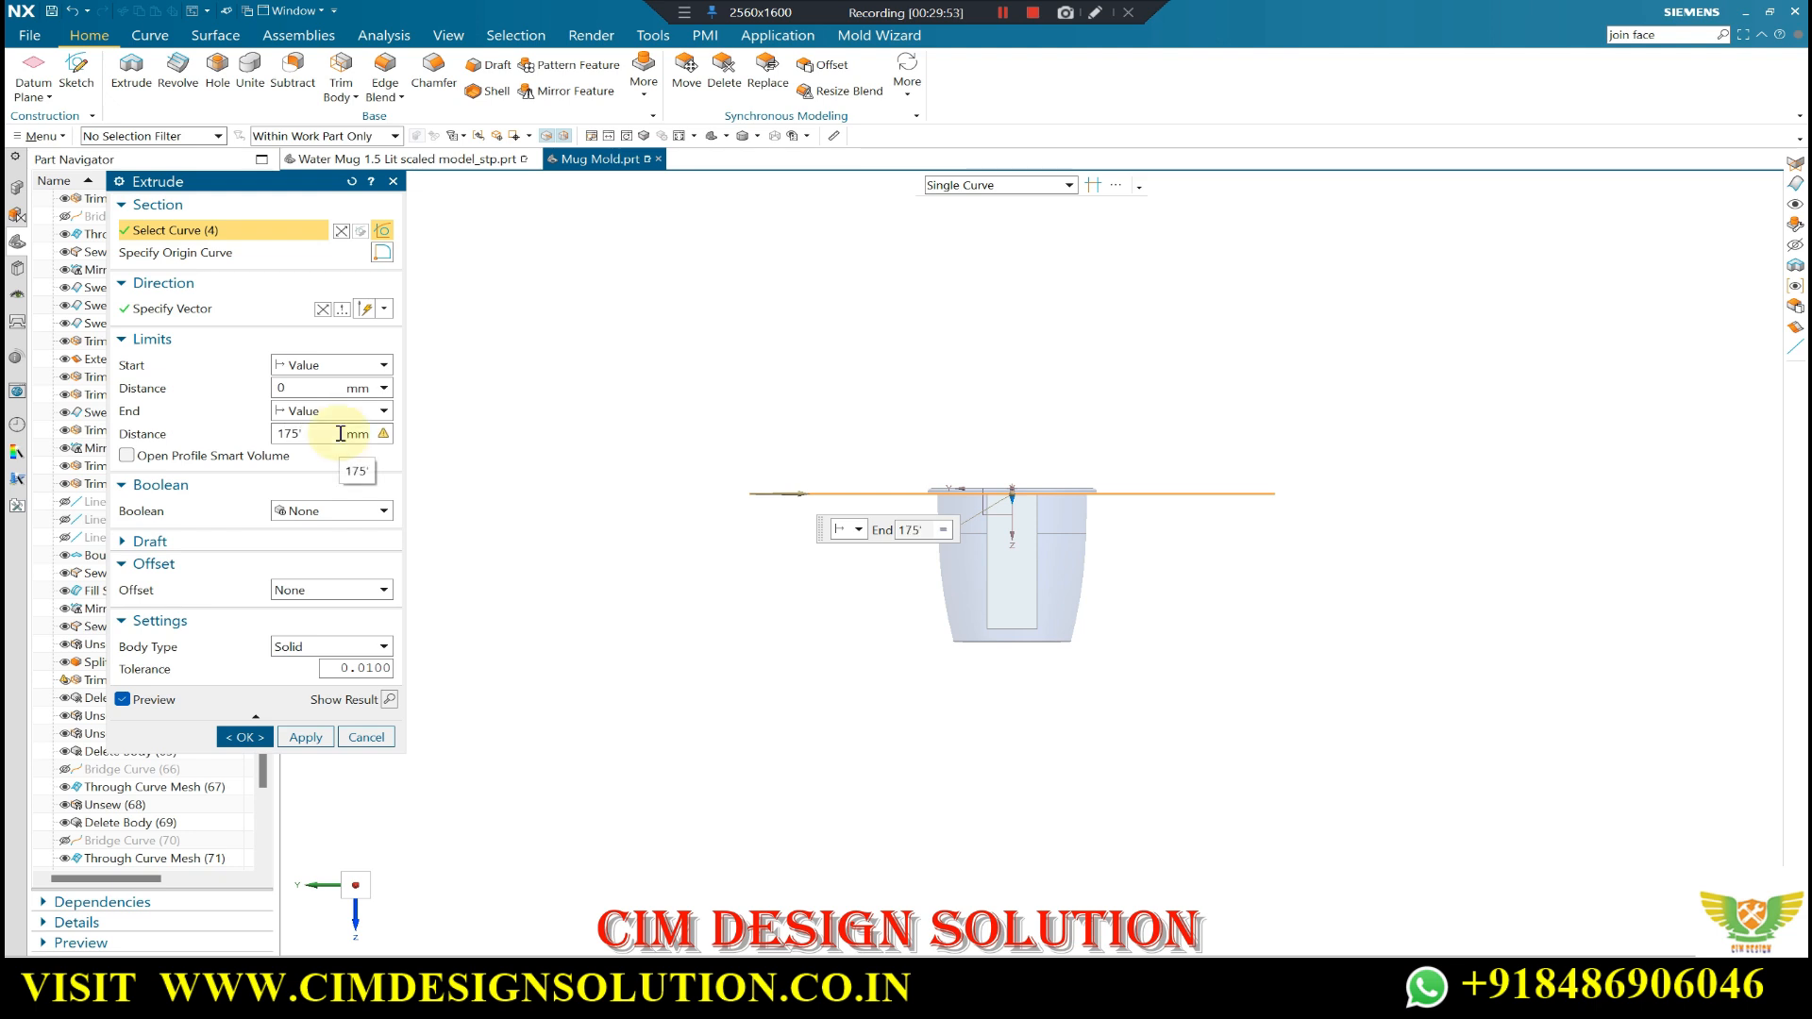
pyautogui.press('Return')
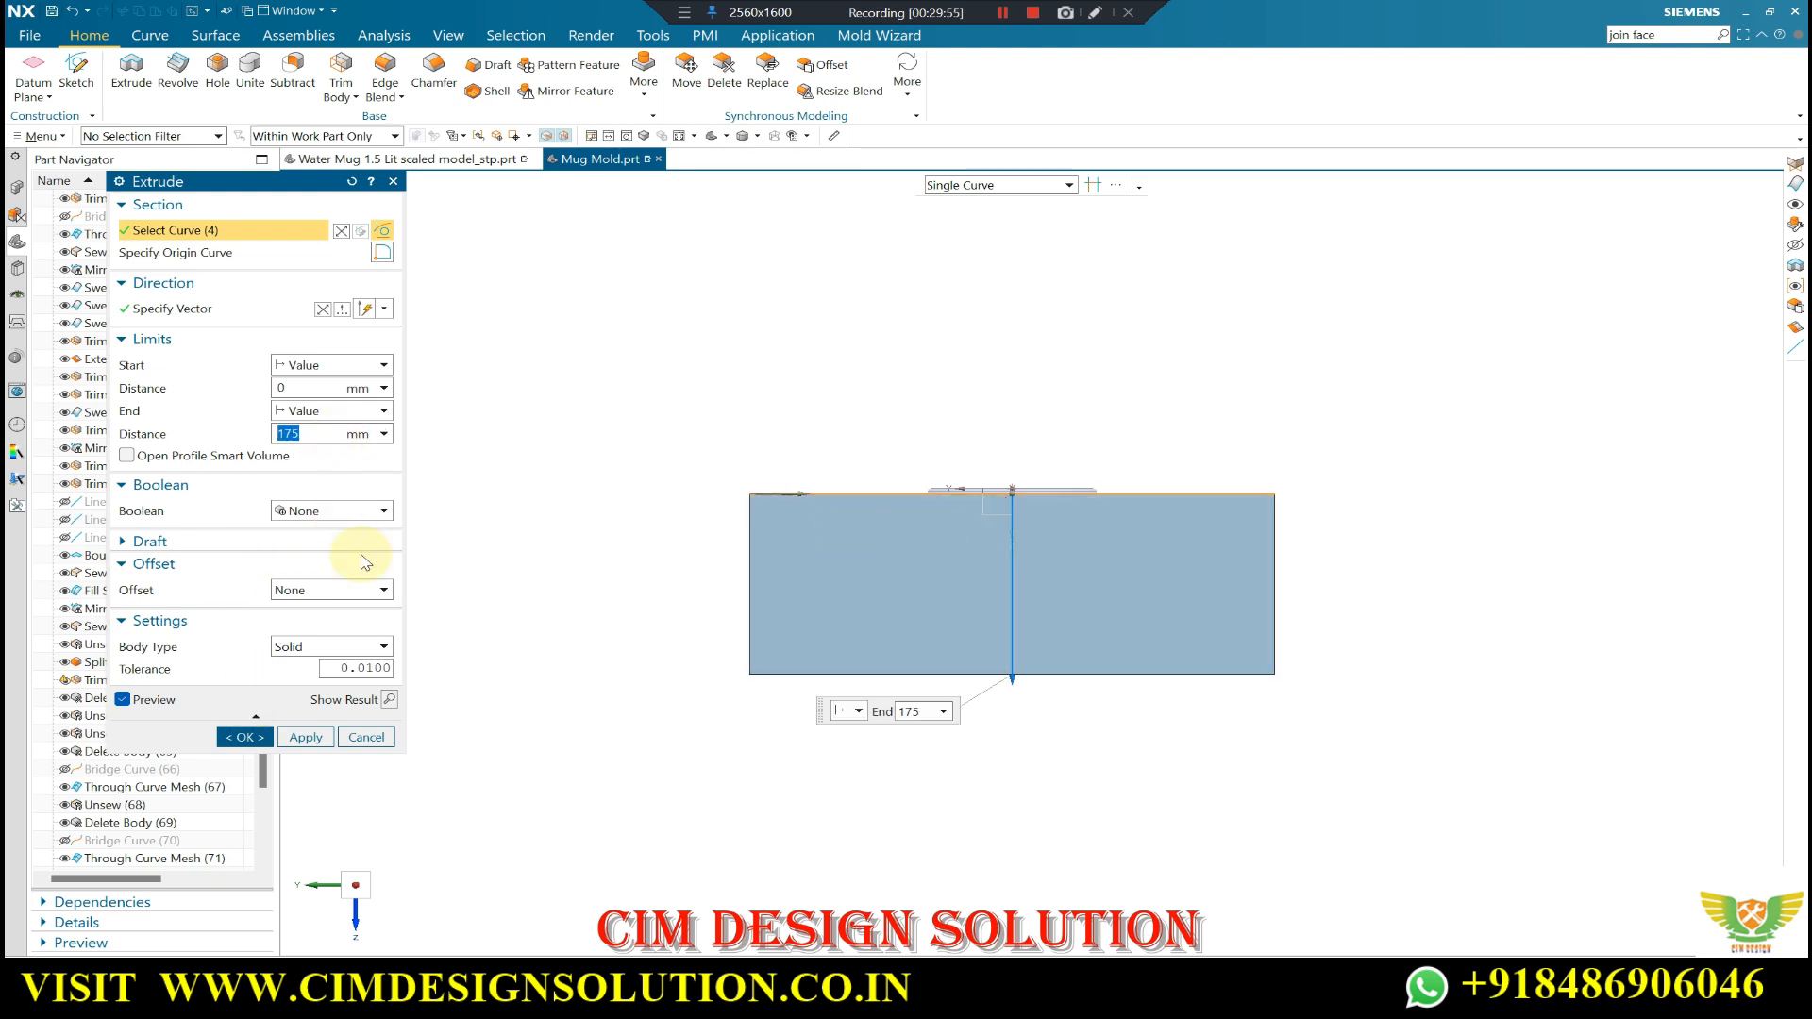
pyautogui.click(250, 737)
# - Close the open end of the extruded walls, beyond the mug's base, with a Bounded Plane through its four edges
pyautogui.moveTo(684, 558); pyautogui.dragTo(541, 247, button='middle')
pyautogui.click(643, 81)
pyautogui.click(342, 97)
pyautogui.click(192, 38)
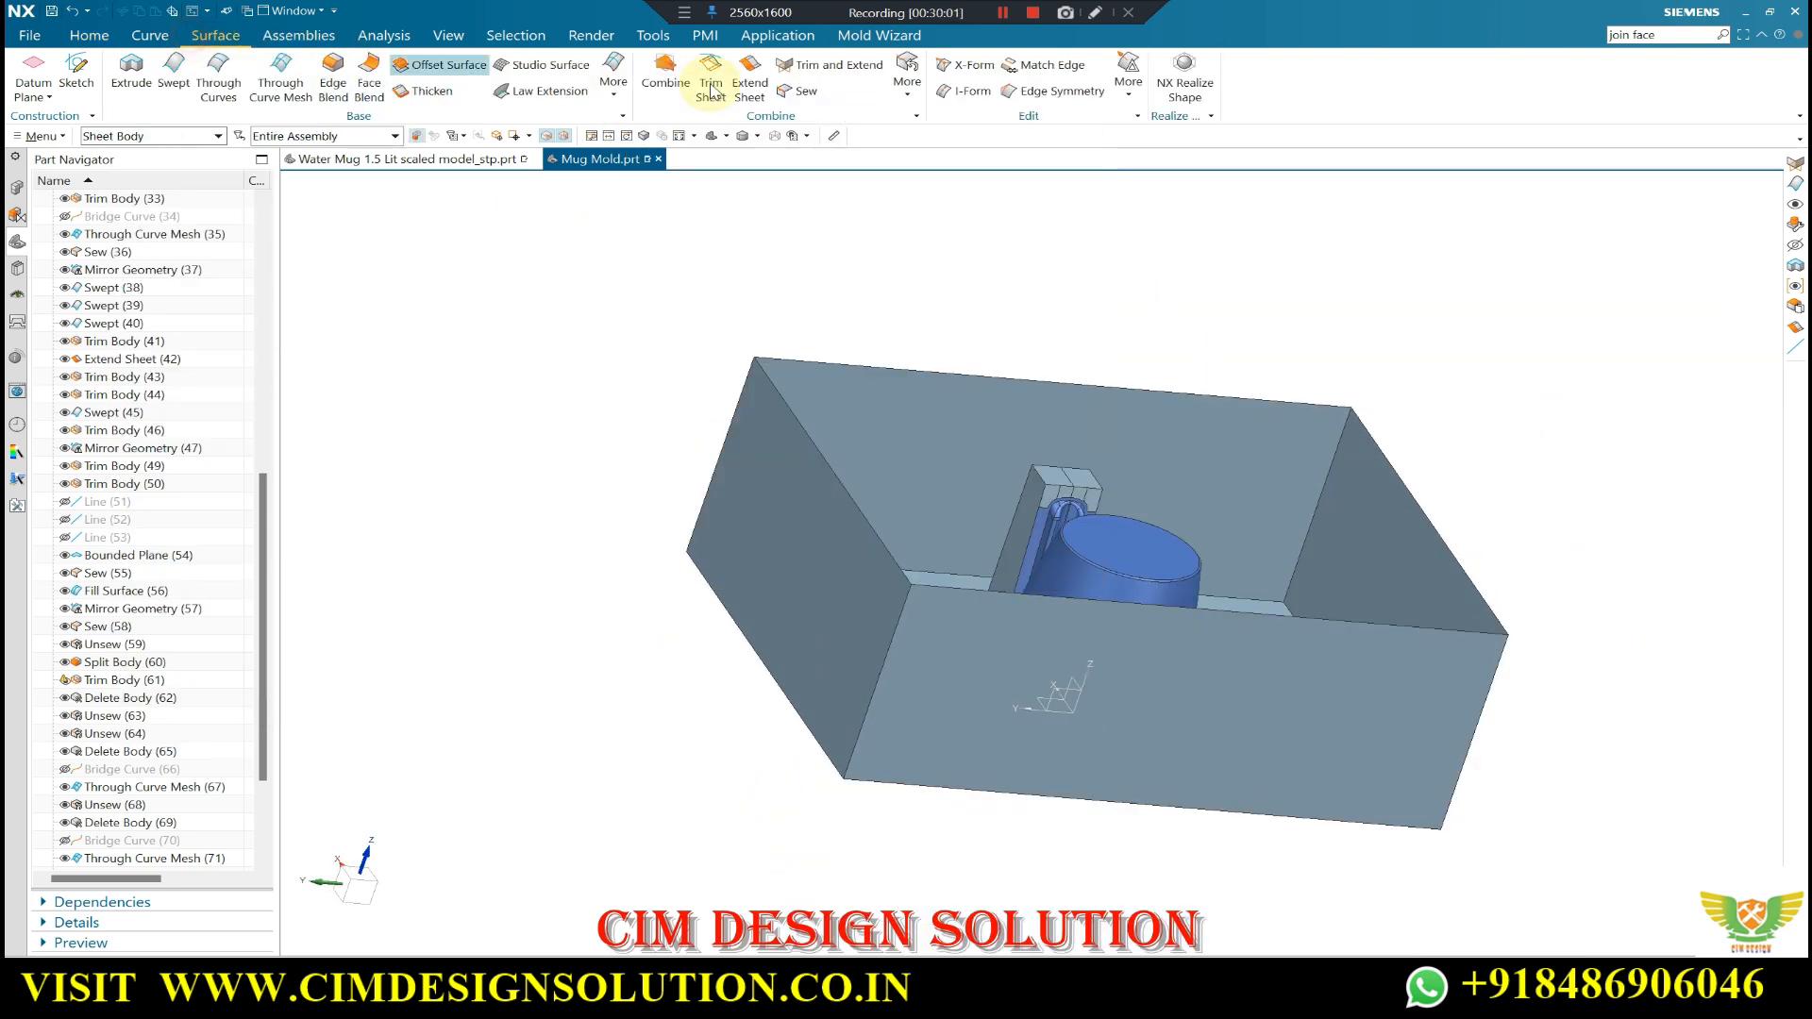
pyautogui.click(614, 94)
pyautogui.click(661, 159)
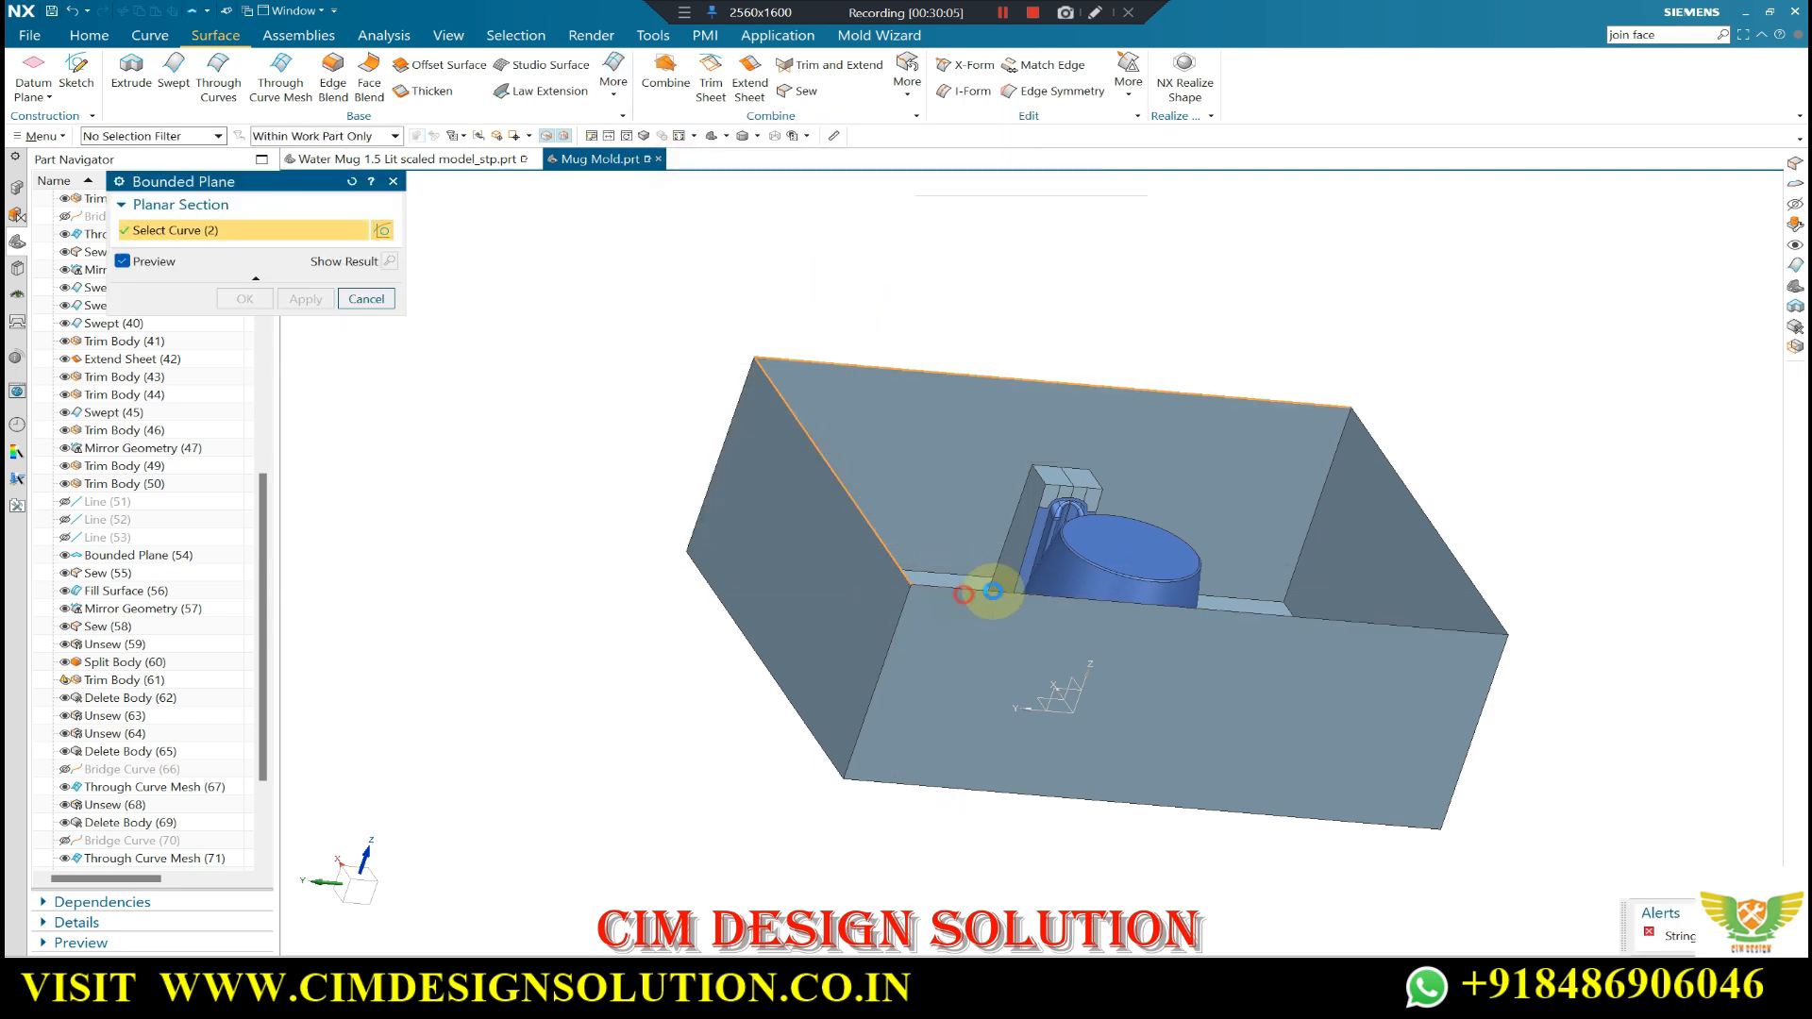
pyautogui.click(1409, 485)
pyautogui.middleClick(1189, 421)
pyautogui.scroll(-1, 1180, 418)
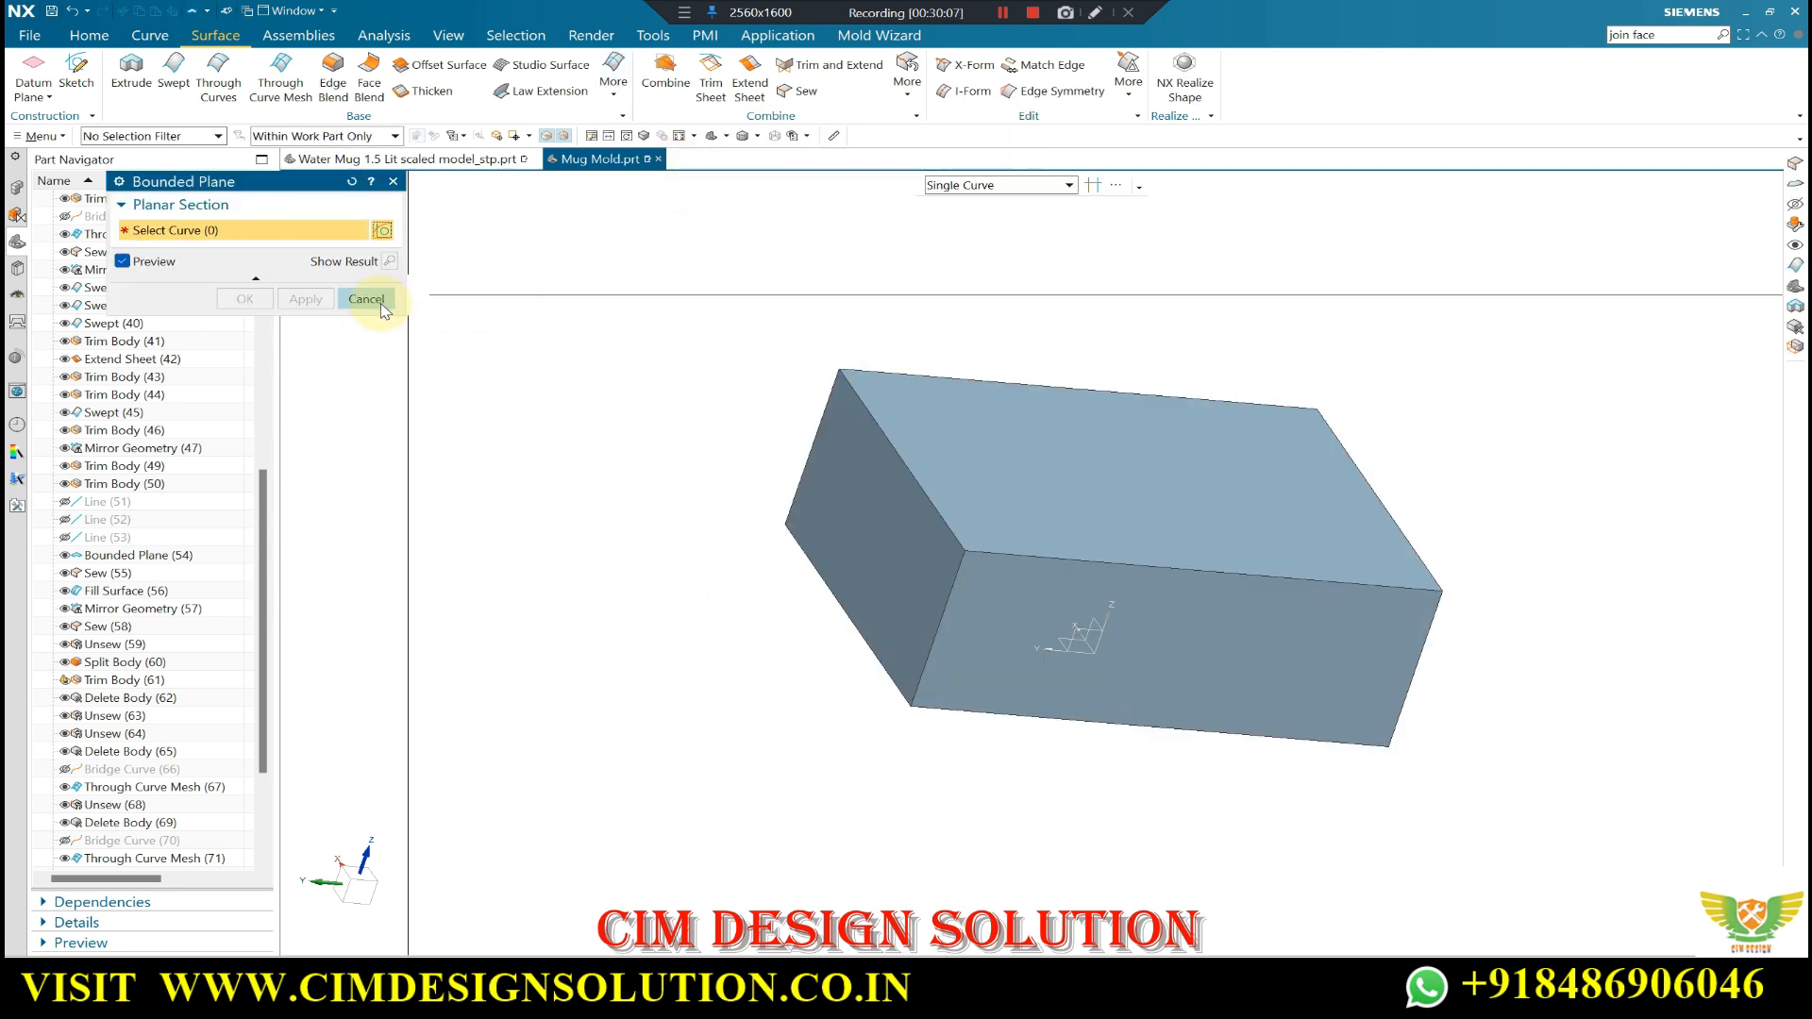
pyautogui.click(379, 303)
# - Sew the bounded plane with the side walls and the parting surface into a solid mold block
pyautogui.click(805, 91)
pyautogui.click(1020, 425)
pyautogui.scroll(-2, 1482, 354)
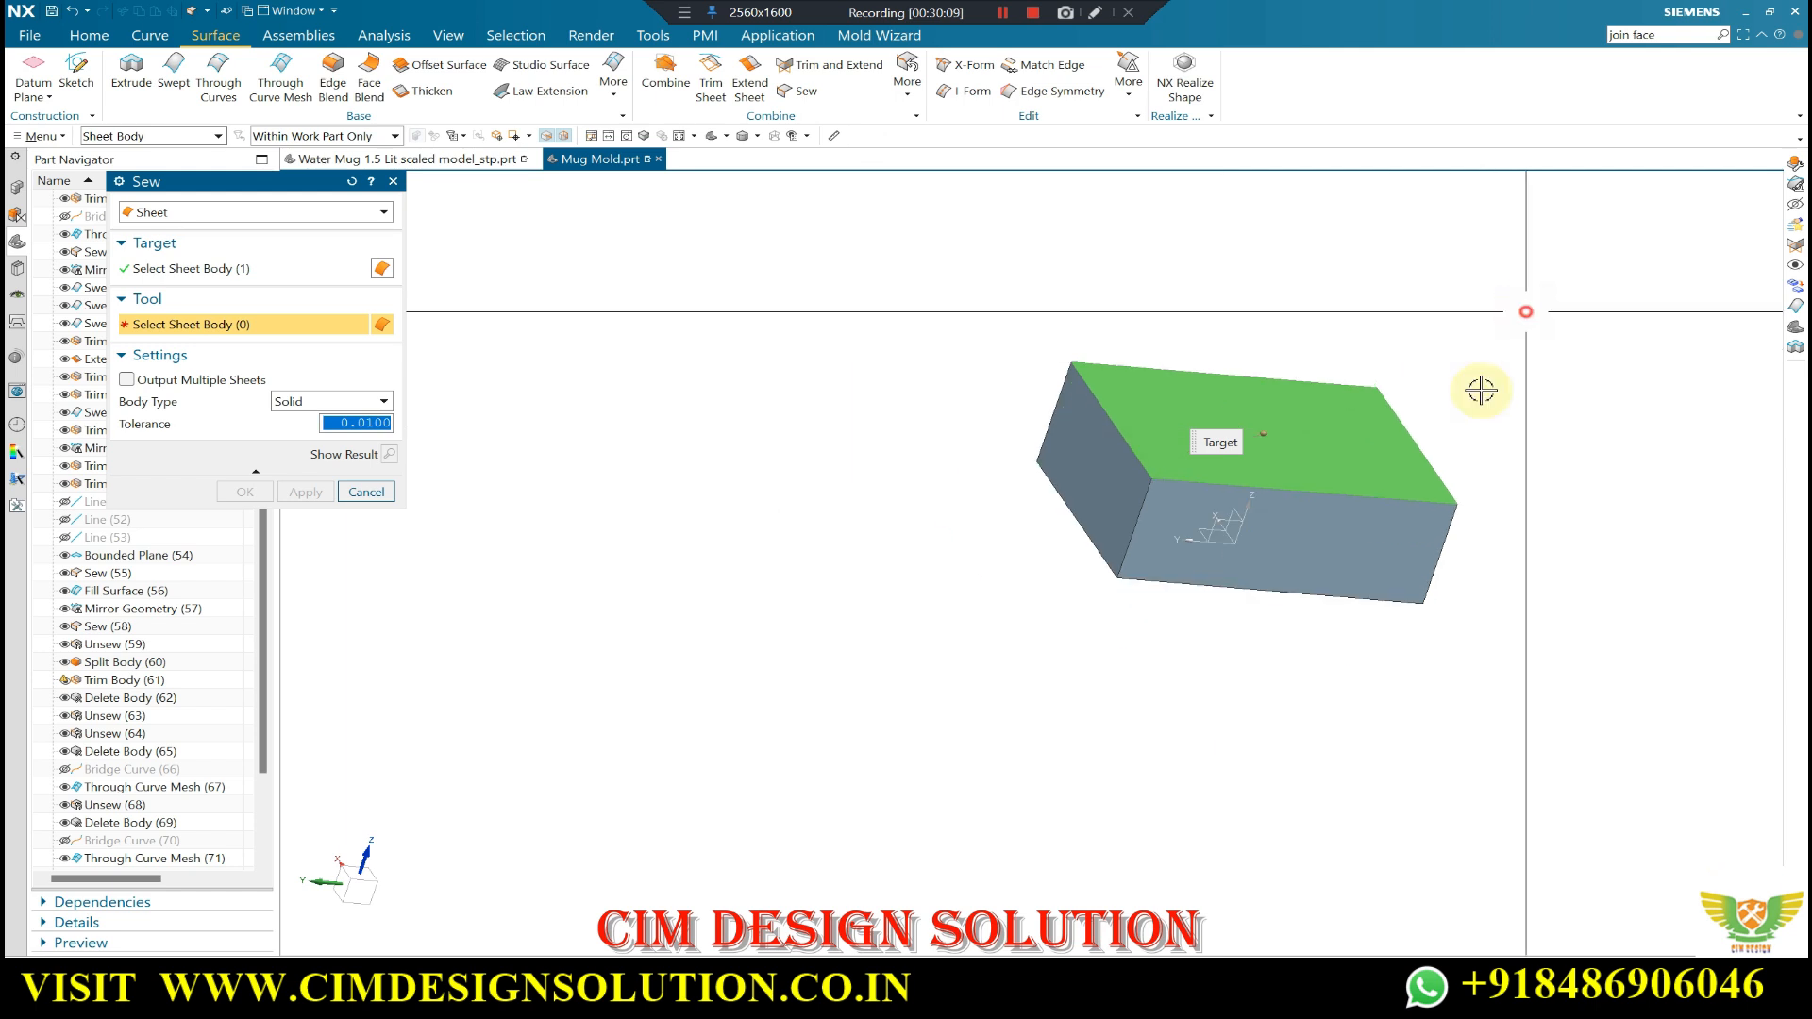
pyautogui.moveTo(1526, 313); pyautogui.dragTo(842, 773)
pyautogui.middleClick(817, 595)
# - Examine the sewn mold block, especially the mug cavity and the handle pocket
pyautogui.moveTo(1067, 564); pyautogui.dragTo(1185, 340, button='middle')
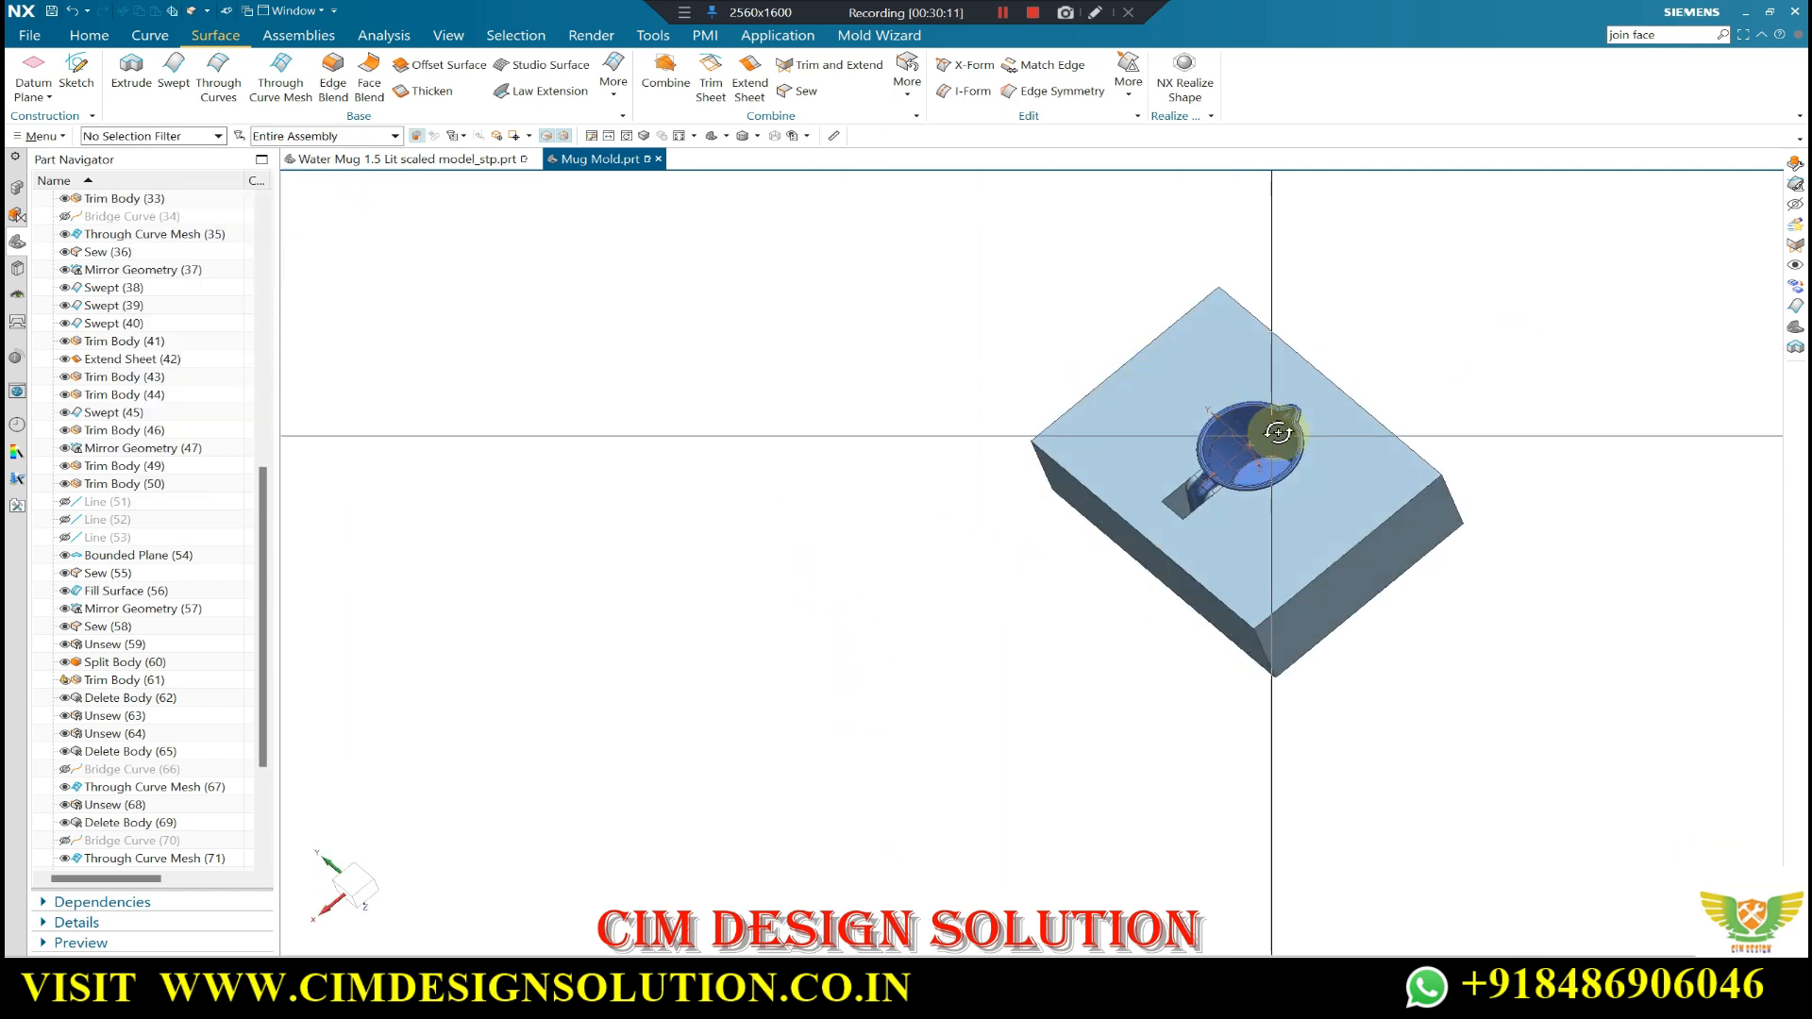
pyautogui.moveTo(1387, 514); pyautogui.dragTo(1415, 463, button='middle')
pyautogui.scroll(3, 1415, 463)
pyautogui.hotkey('ctrl', 'h')
pyautogui.moveTo(1169, 437); pyautogui.dragTo(1173, 526, button='middle')
pyautogui.press('Escape')
pyautogui.scroll(3, 1117, 522)
pyautogui.scroll(-3, 1060, 529)
pyautogui.scroll(2, 1073, 457)
pyautogui.scroll(3, 1120, 590)
pyautogui.scroll(2, 1128, 538)
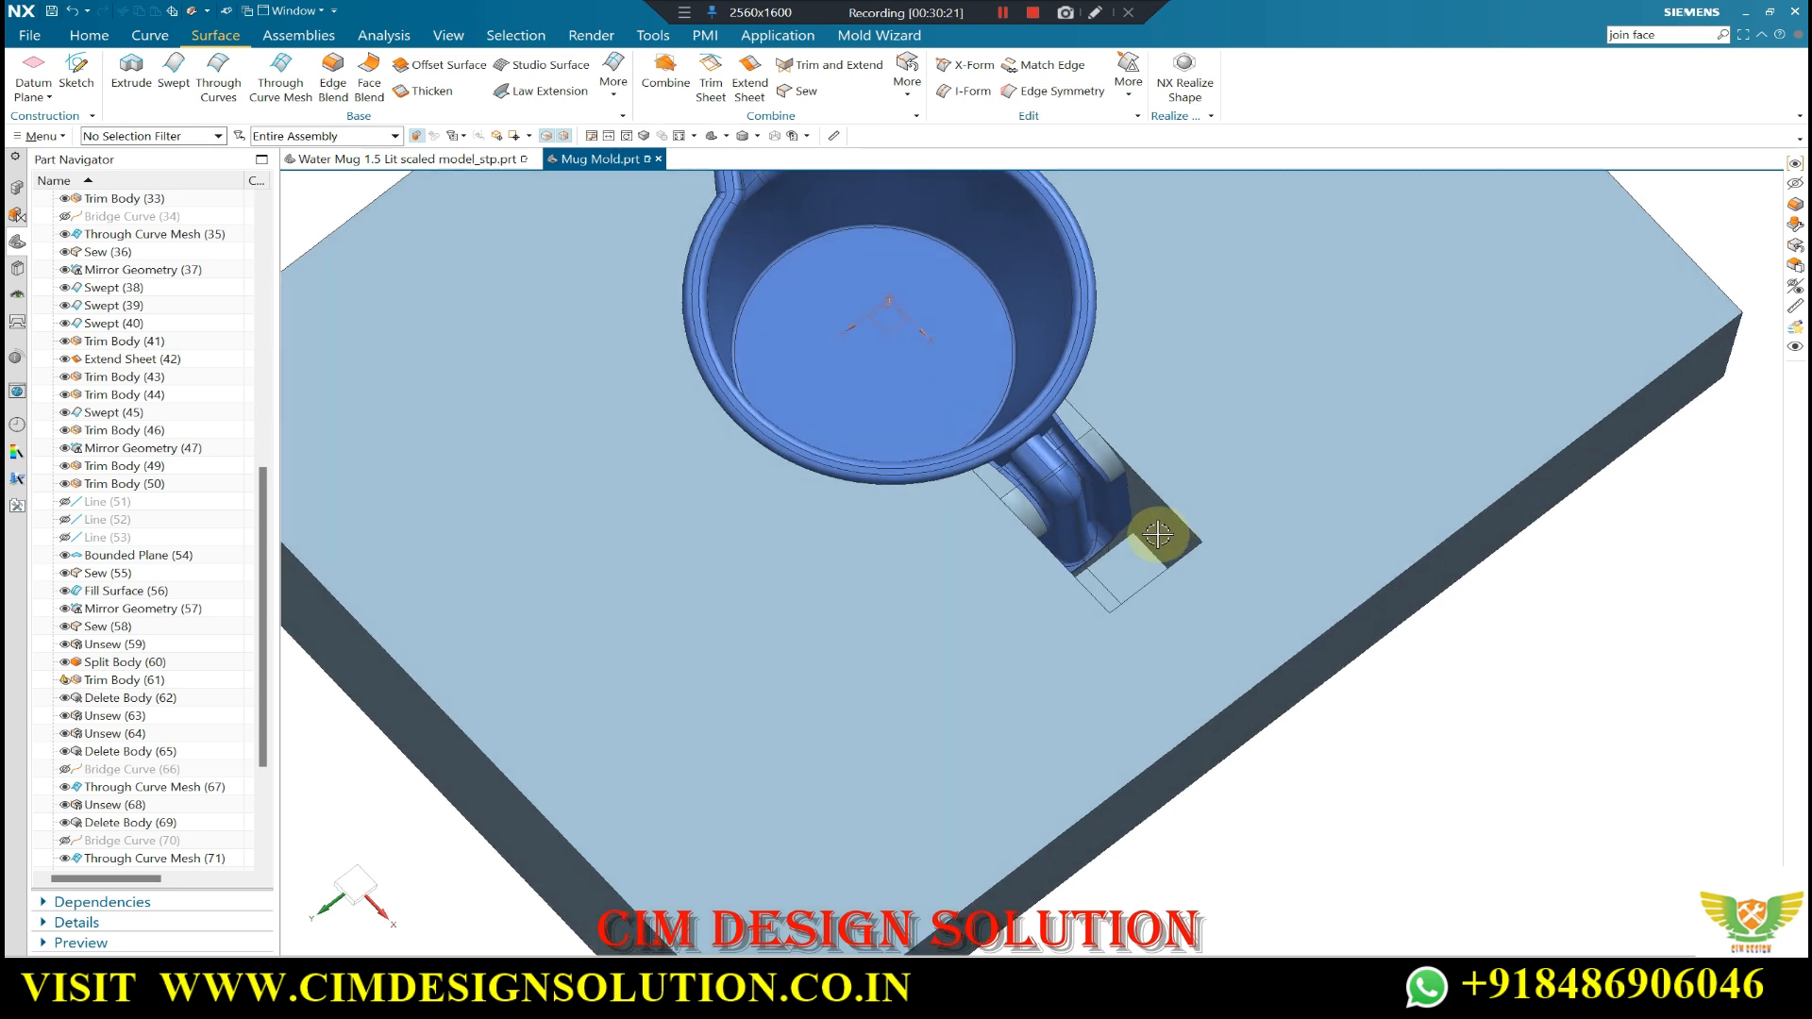
# - Draft the two opposite side walls of the handle pocket from their stationary edges with an angle of -1°
pyautogui.scroll(4, 1145, 548)
pyautogui.click(91, 36)
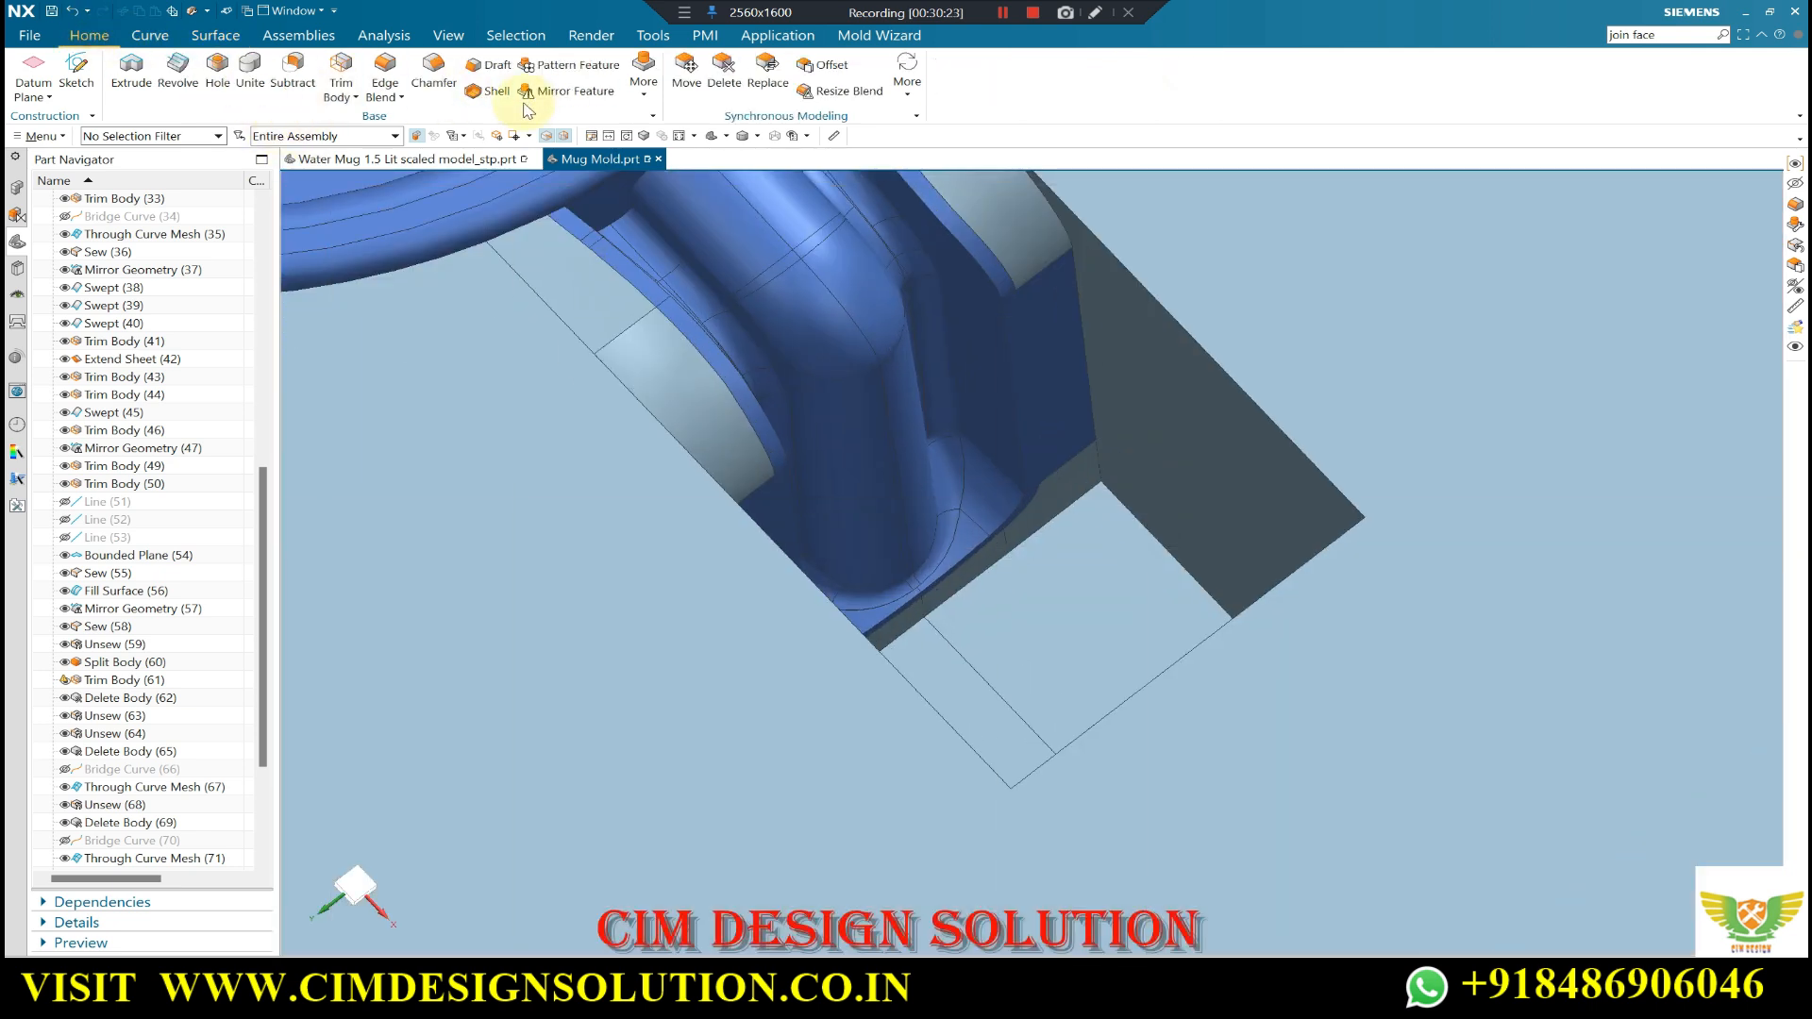
pyautogui.click(216, 36)
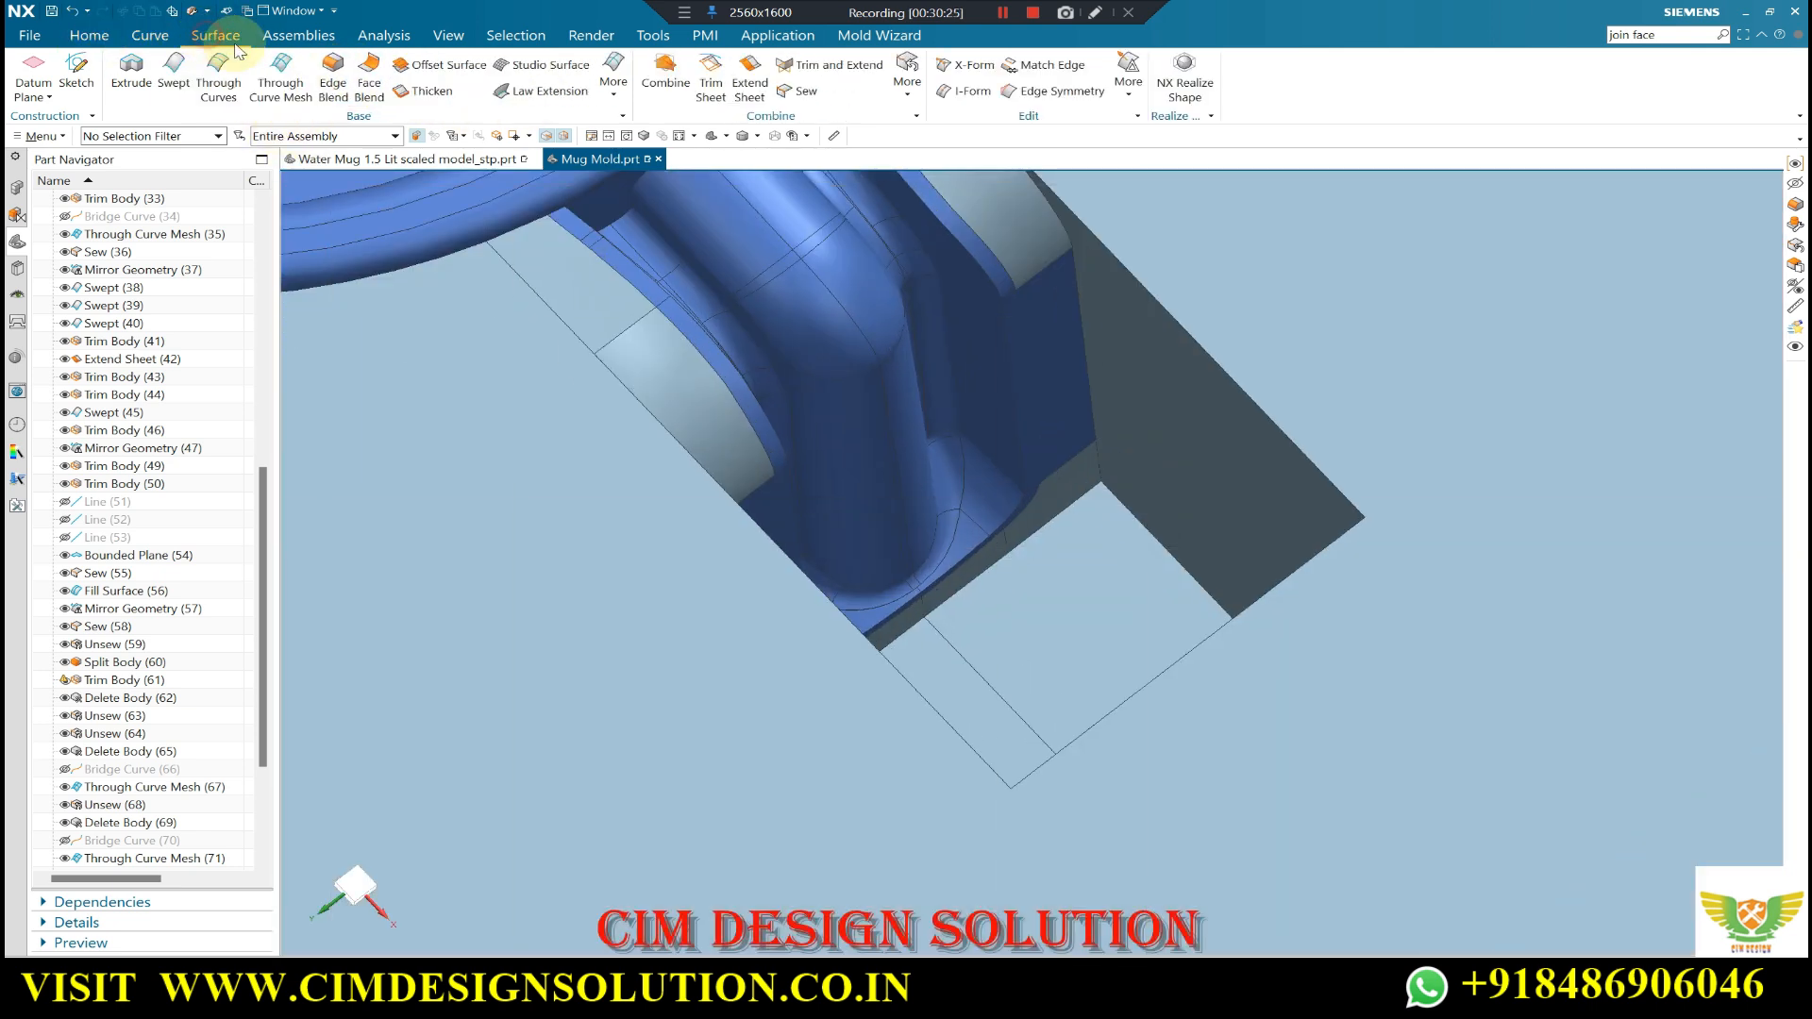
pyautogui.click(91, 36)
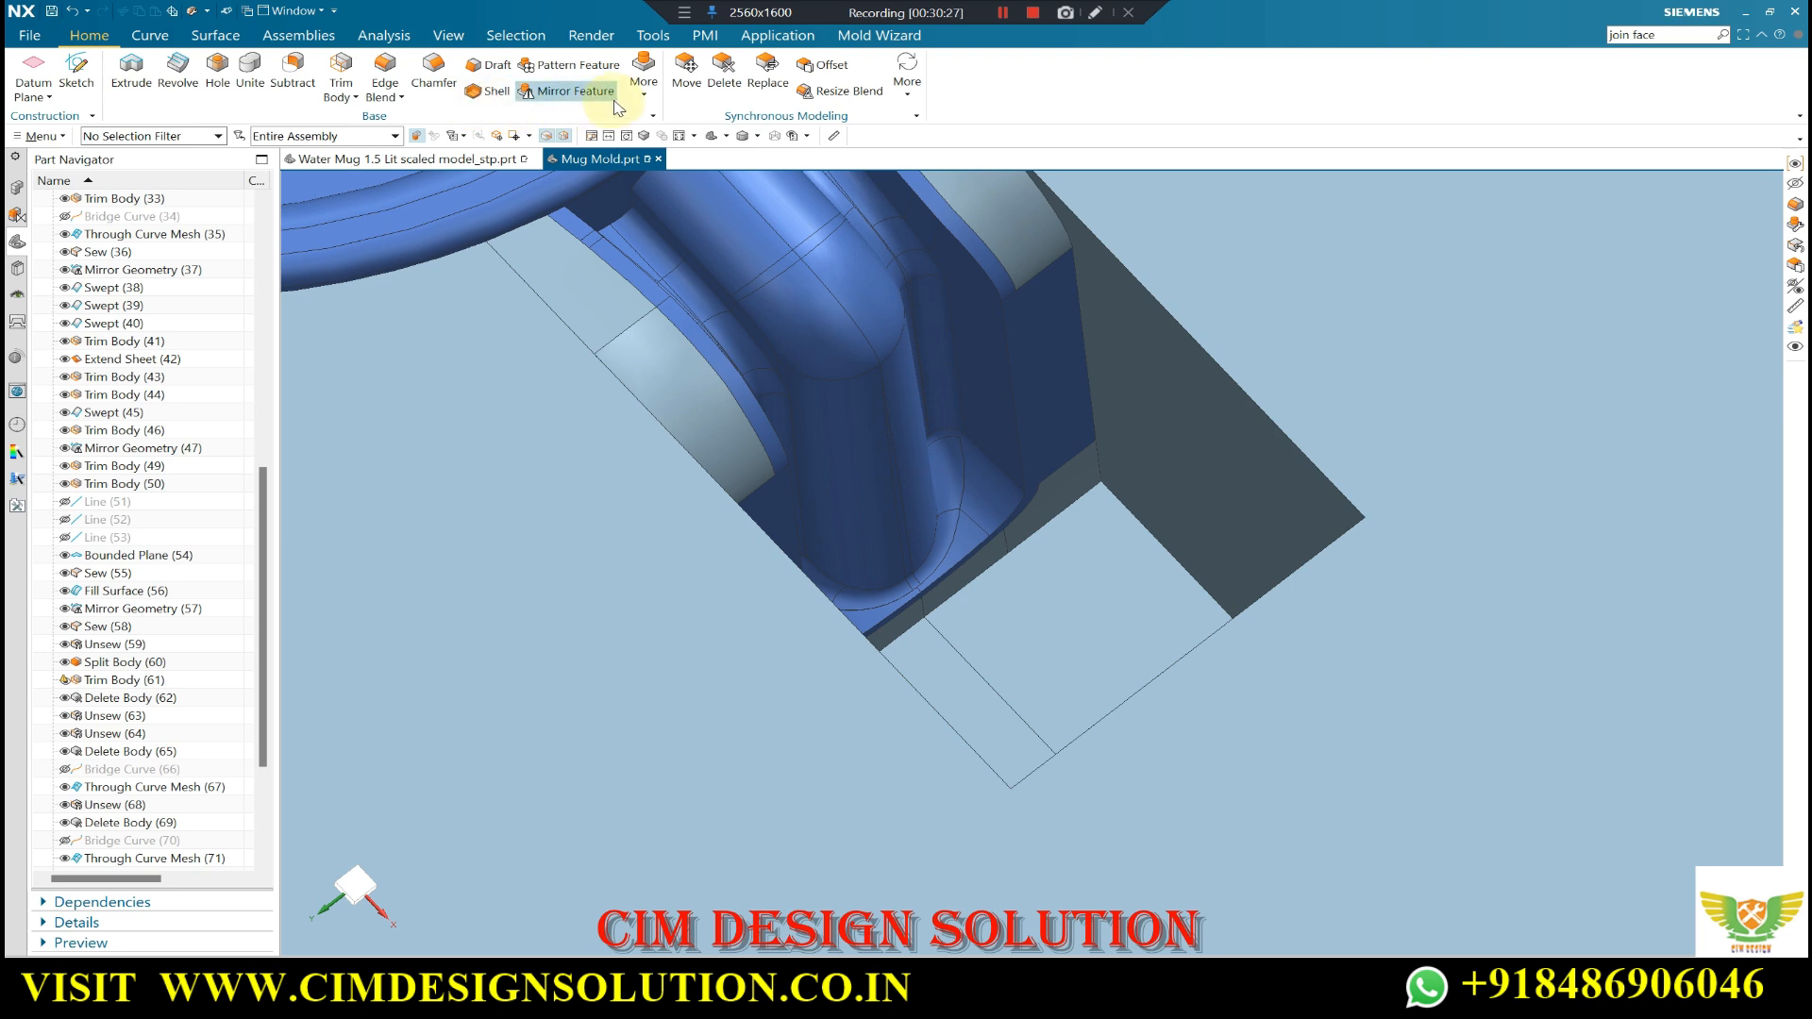
pyautogui.click(478, 68)
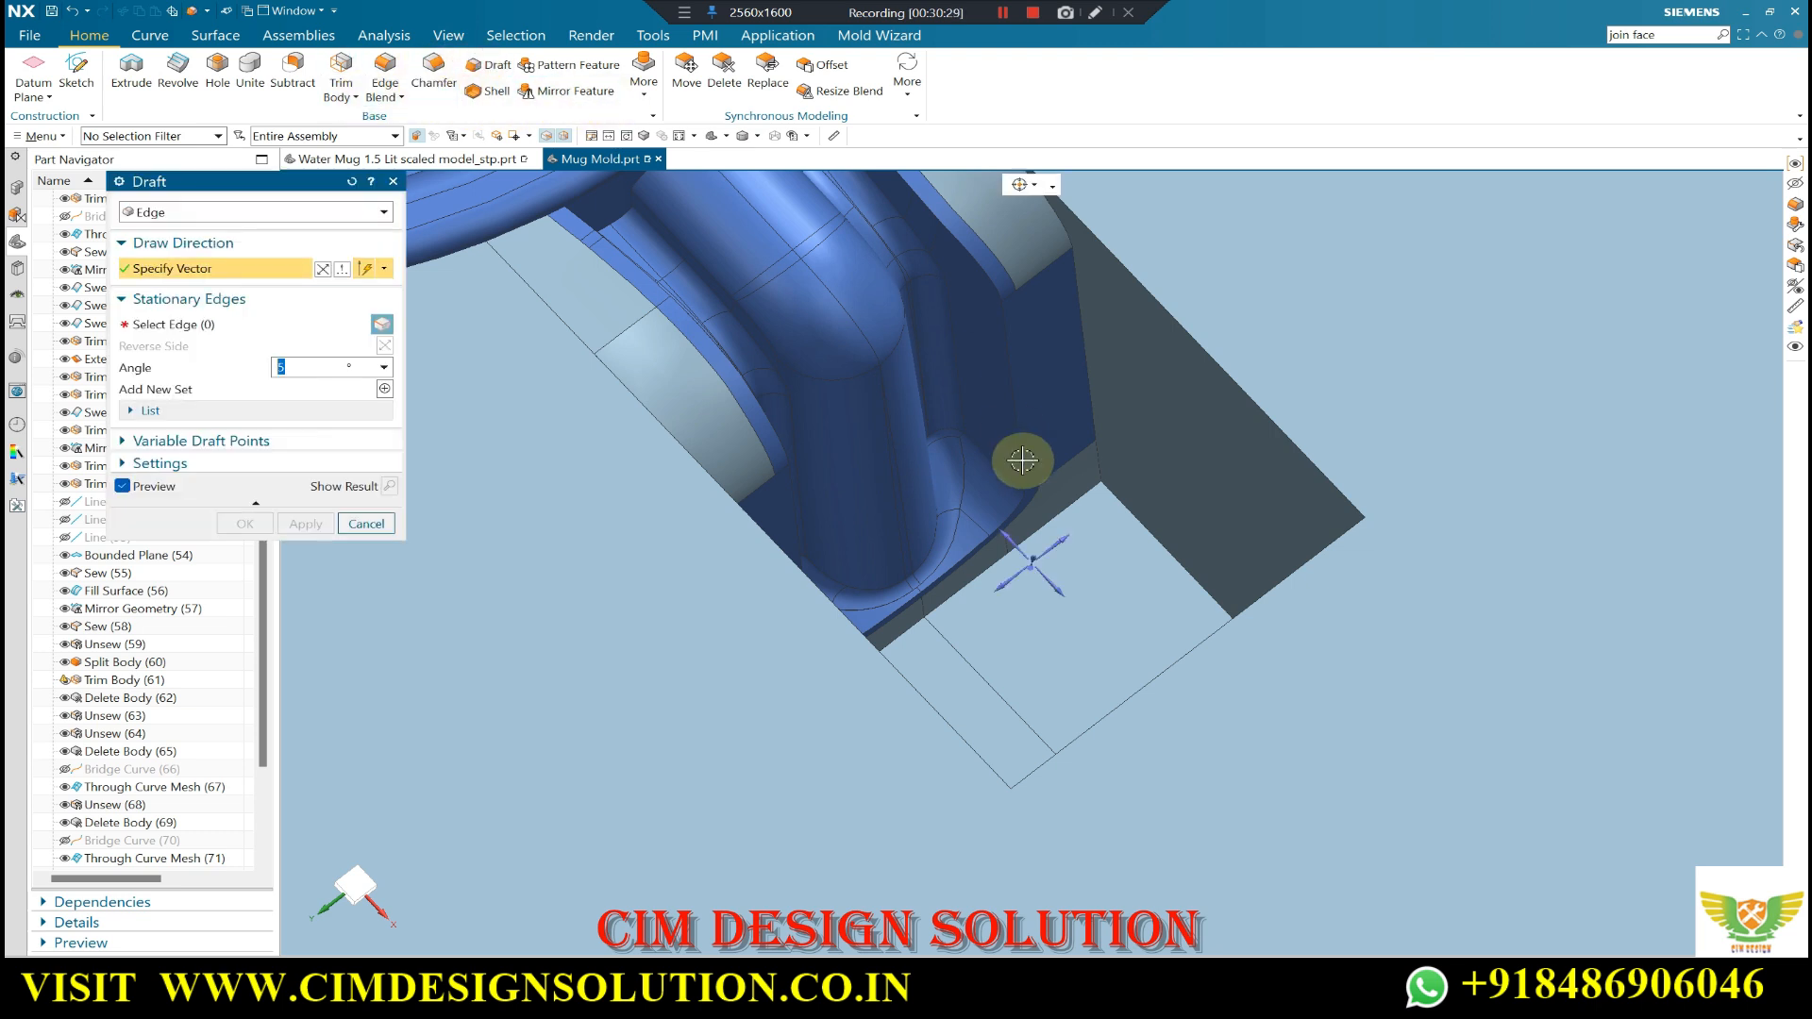
pyautogui.click(1033, 557)
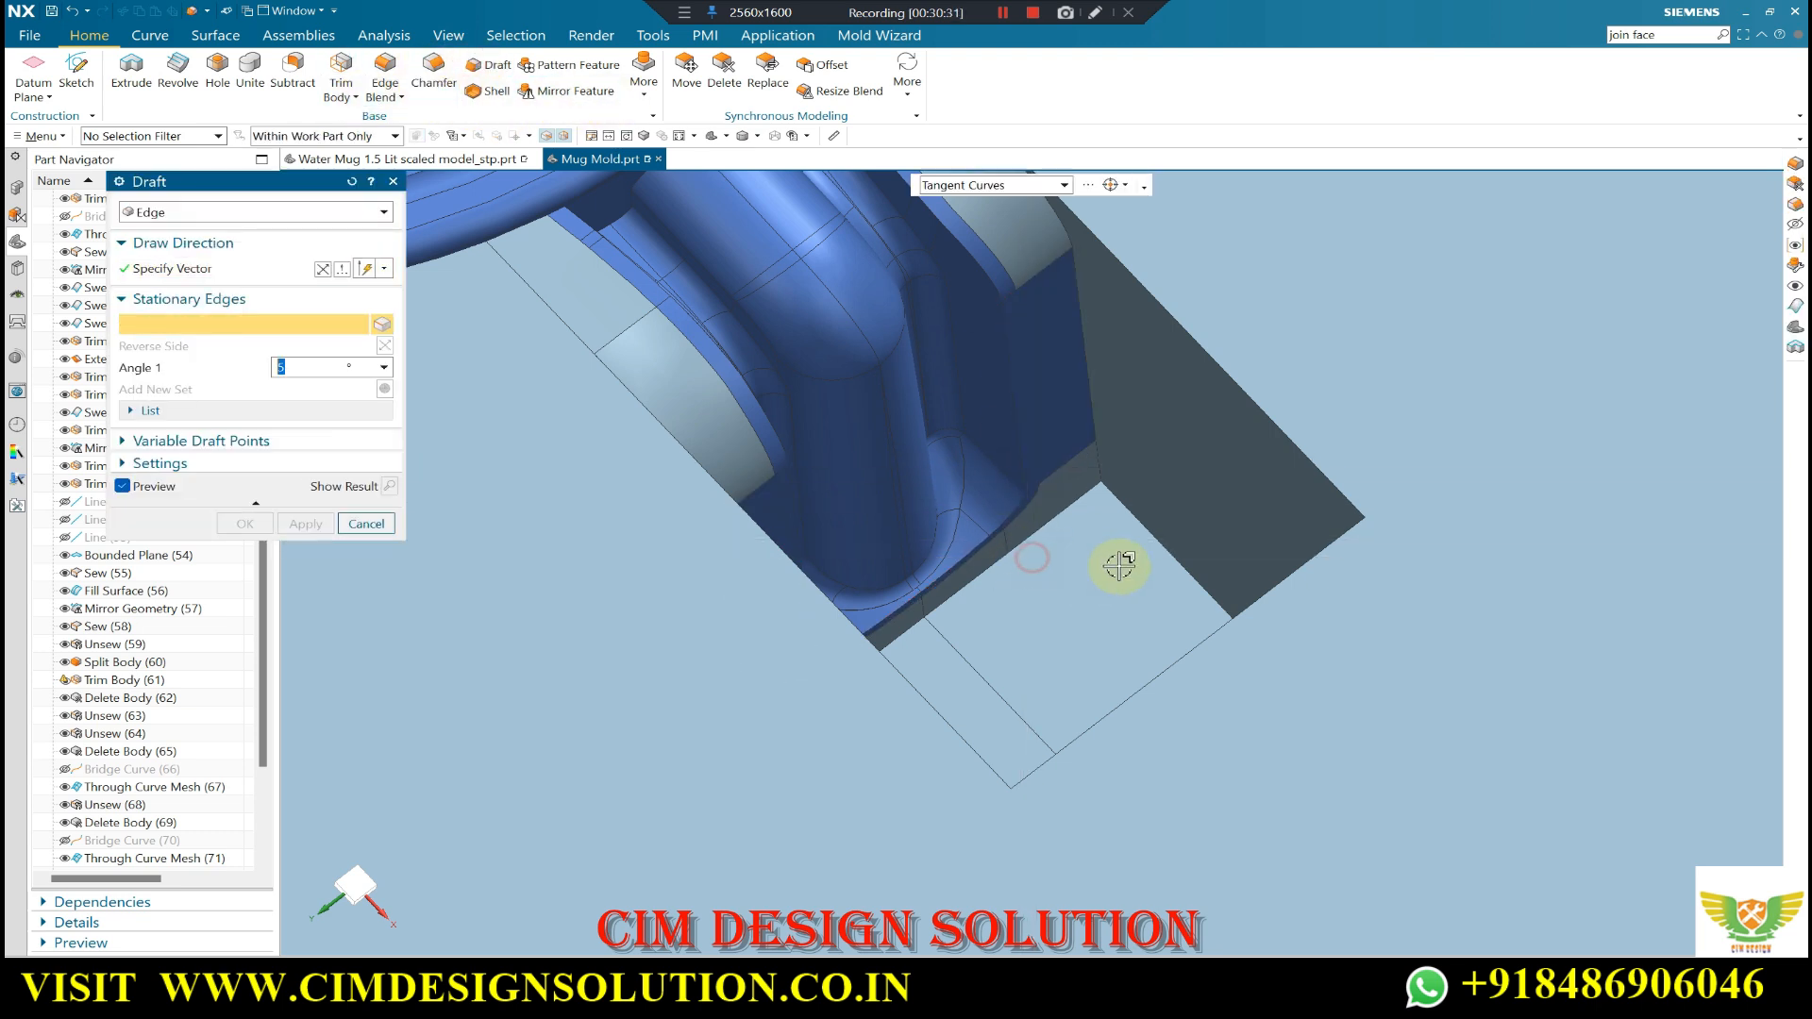
pyautogui.click(1149, 536)
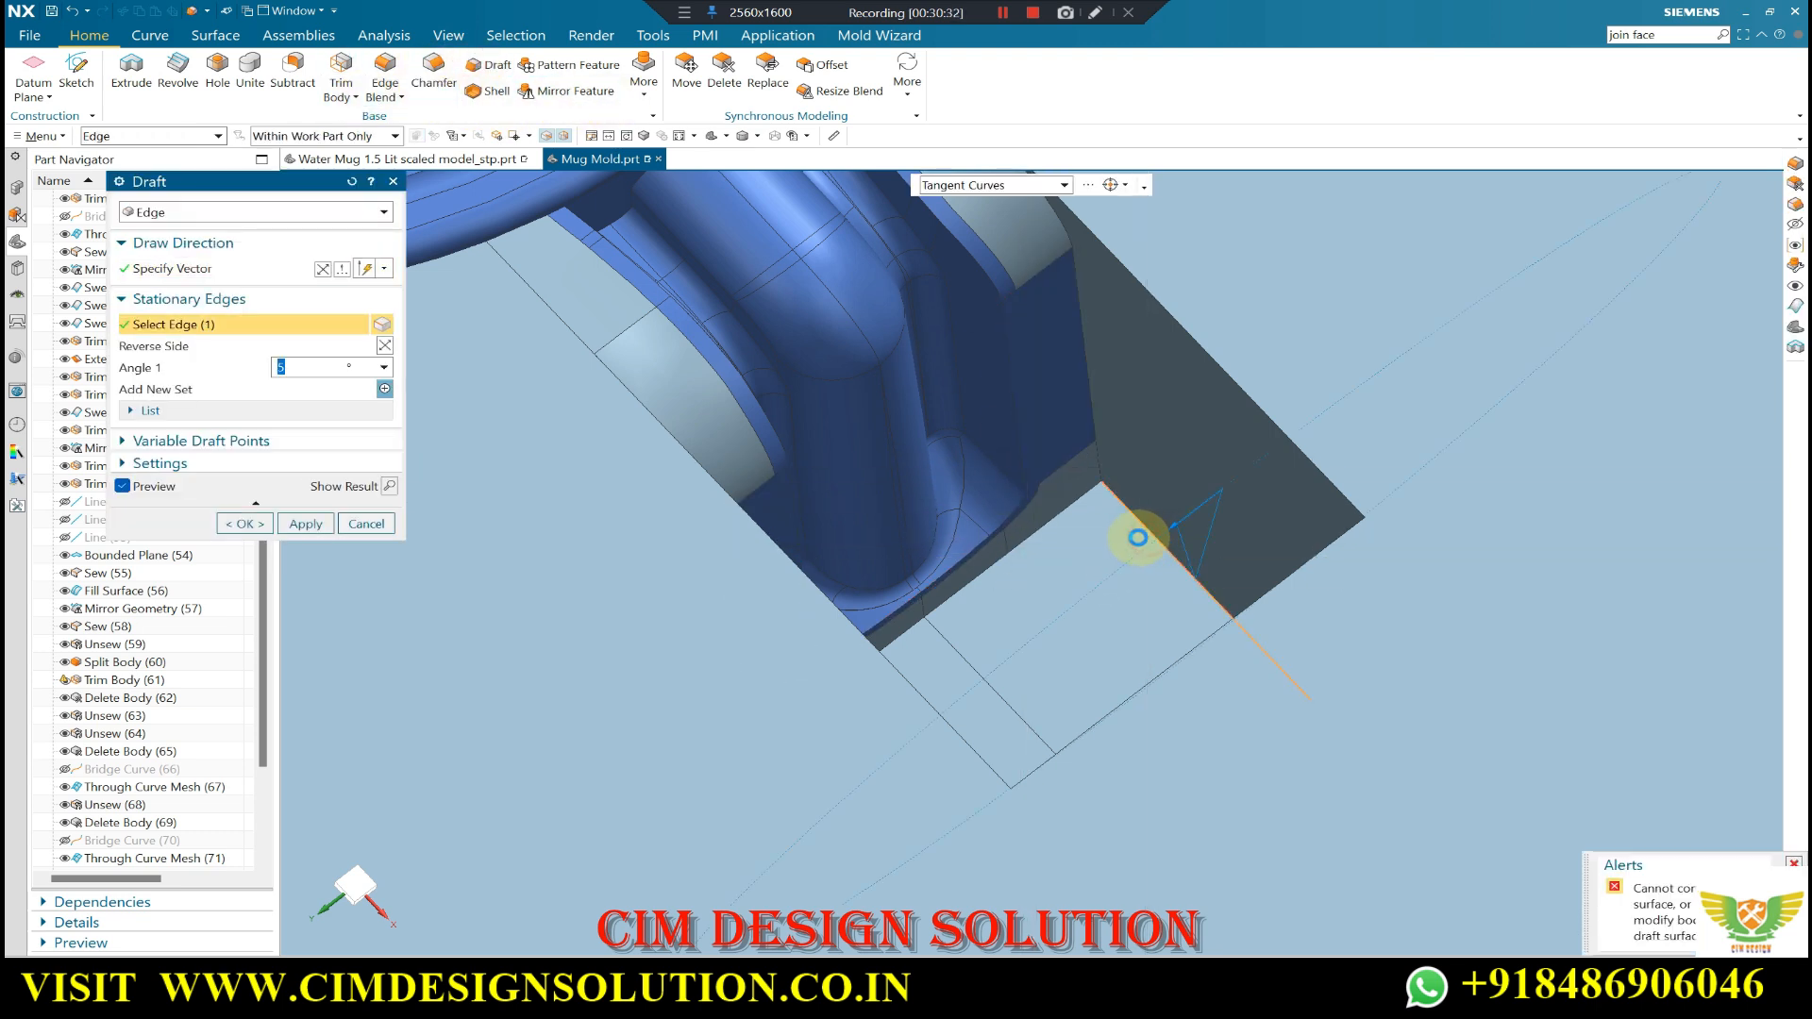
pyautogui.click(646, 451)
pyautogui.scroll(-3, 646, 452)
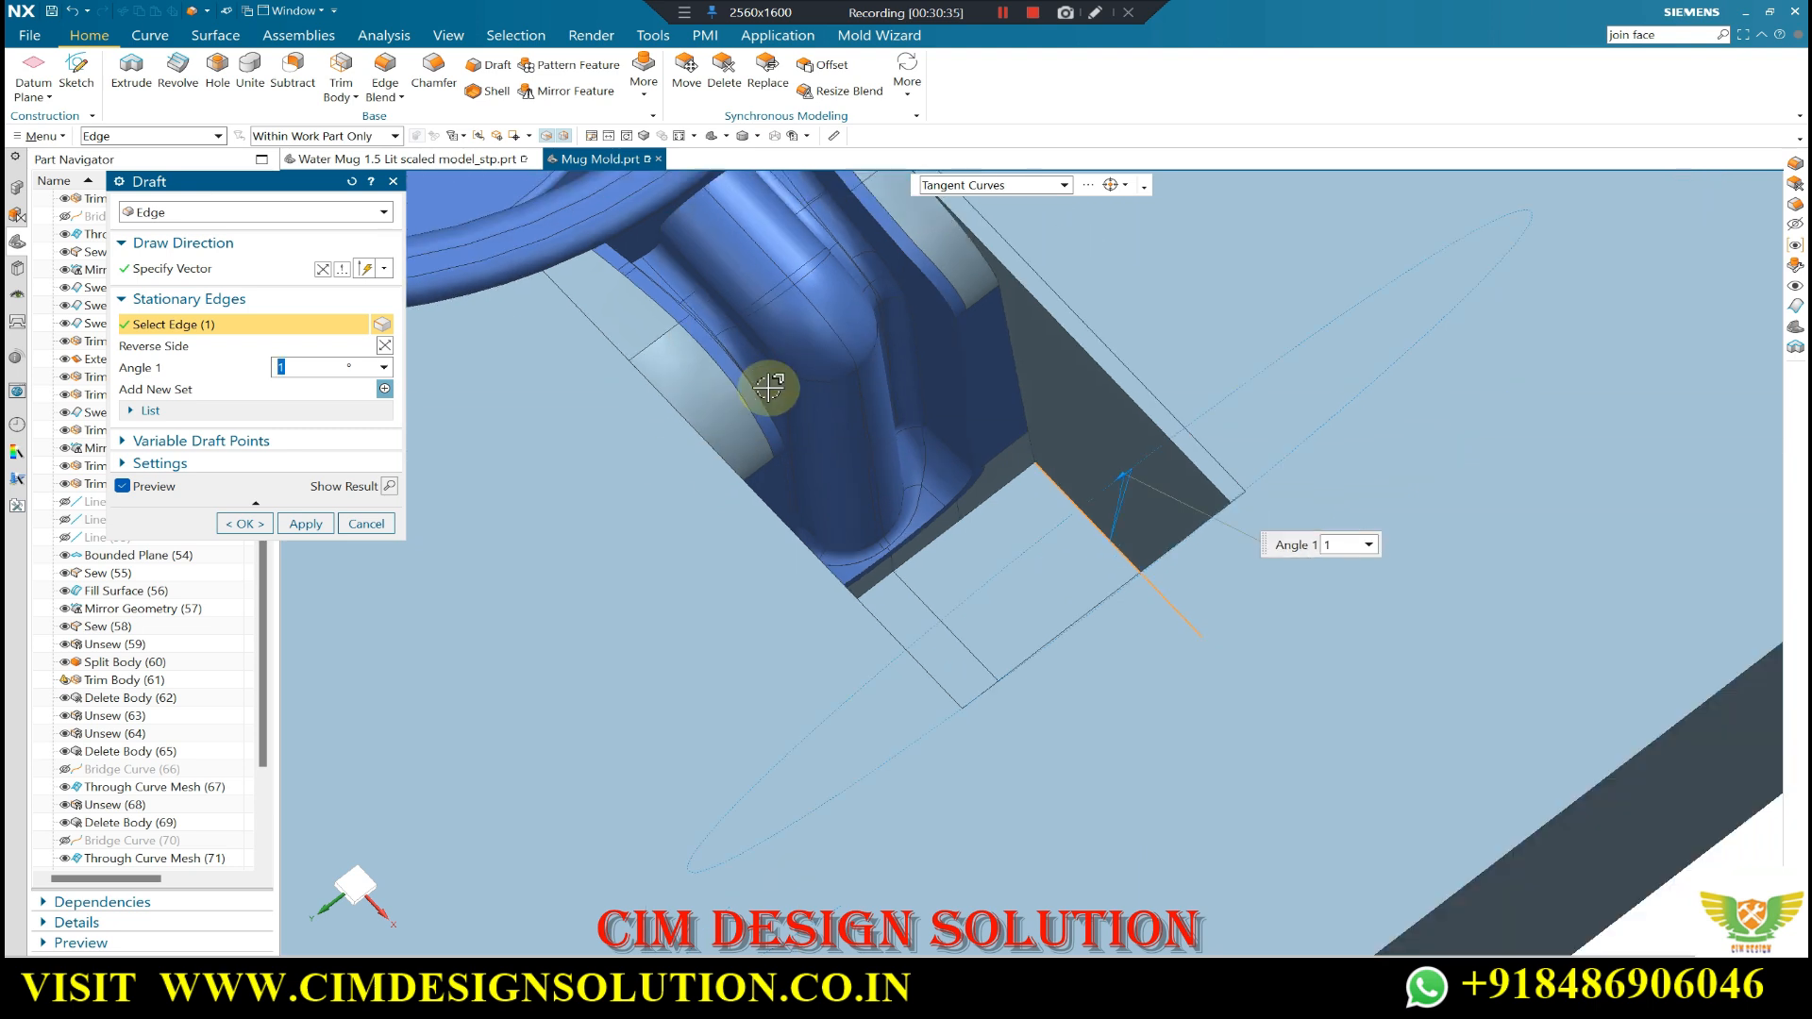
pyautogui.click(573, 347)
pyautogui.moveTo(626, 340); pyautogui.dragTo(843, 527, button='middle')
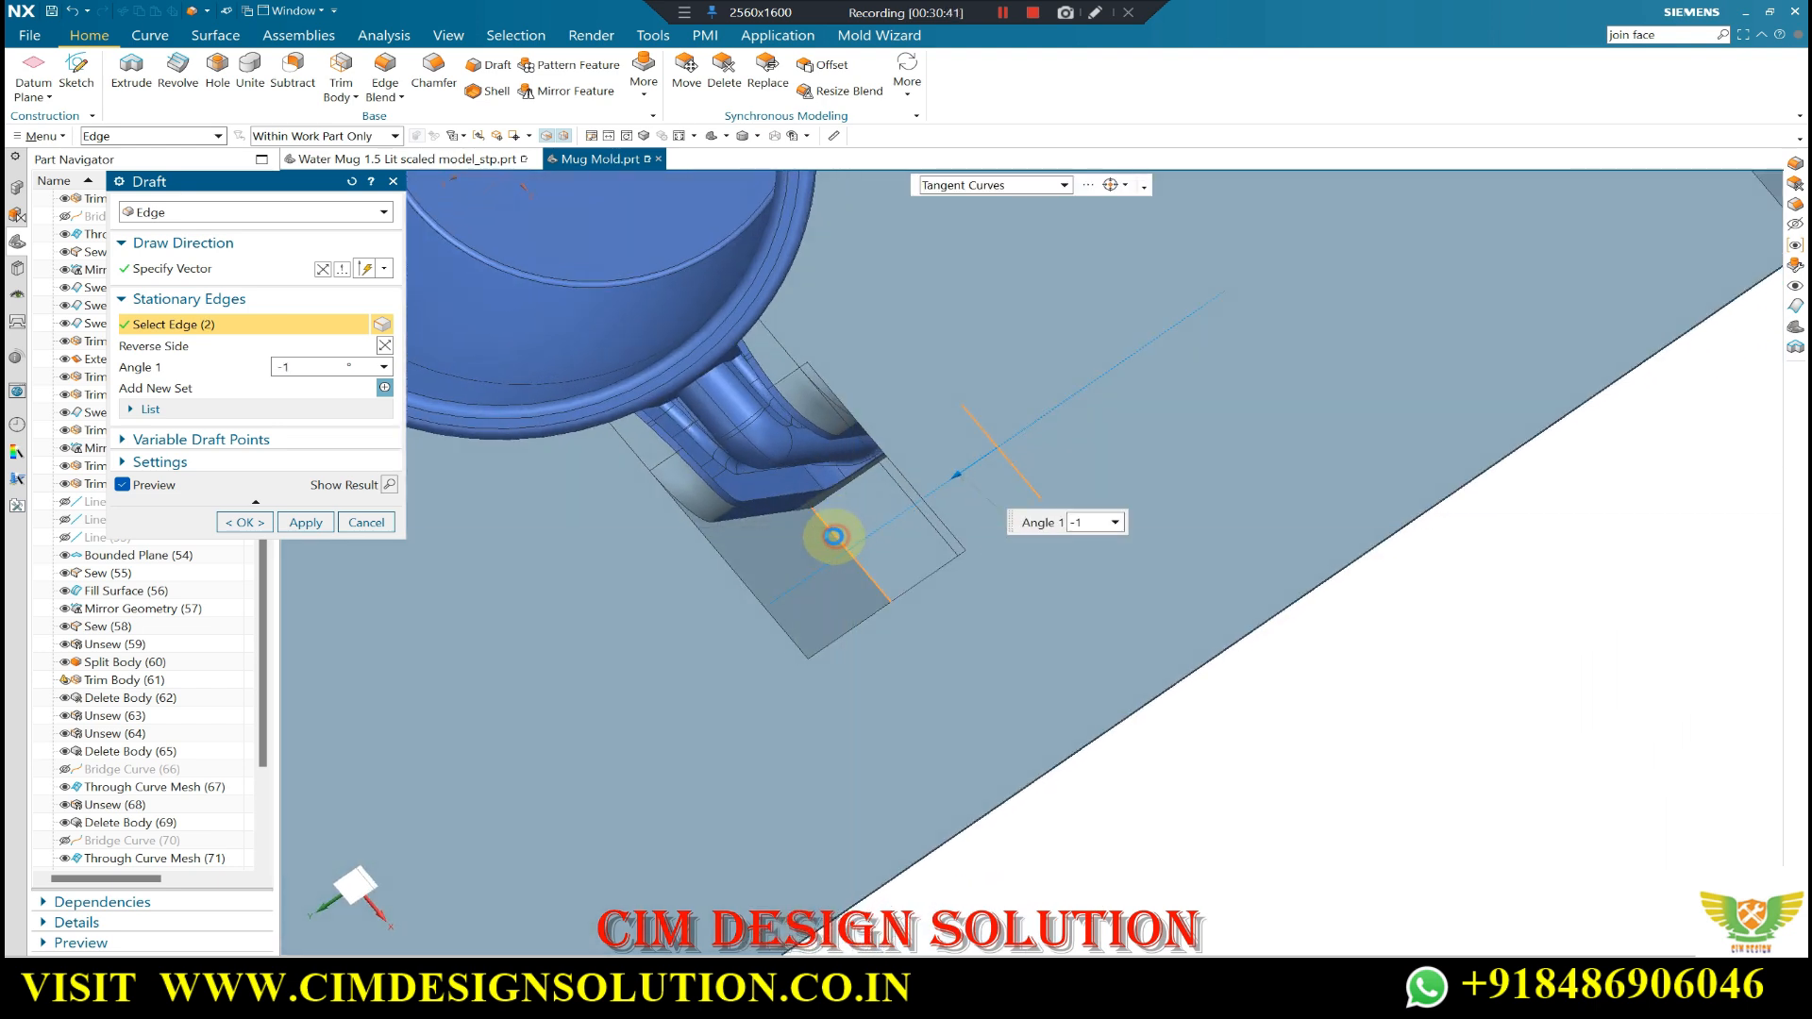
pyautogui.click(247, 522)
# - Set up a 3 mm Edge Blend on the ledge edge at the handle's end and the pocket's two outer corner edges
pyautogui.moveTo(526, 494); pyautogui.dragTo(1322, 676, button='middle')
pyautogui.press('F8')
pyautogui.scroll(7, 734, 548)
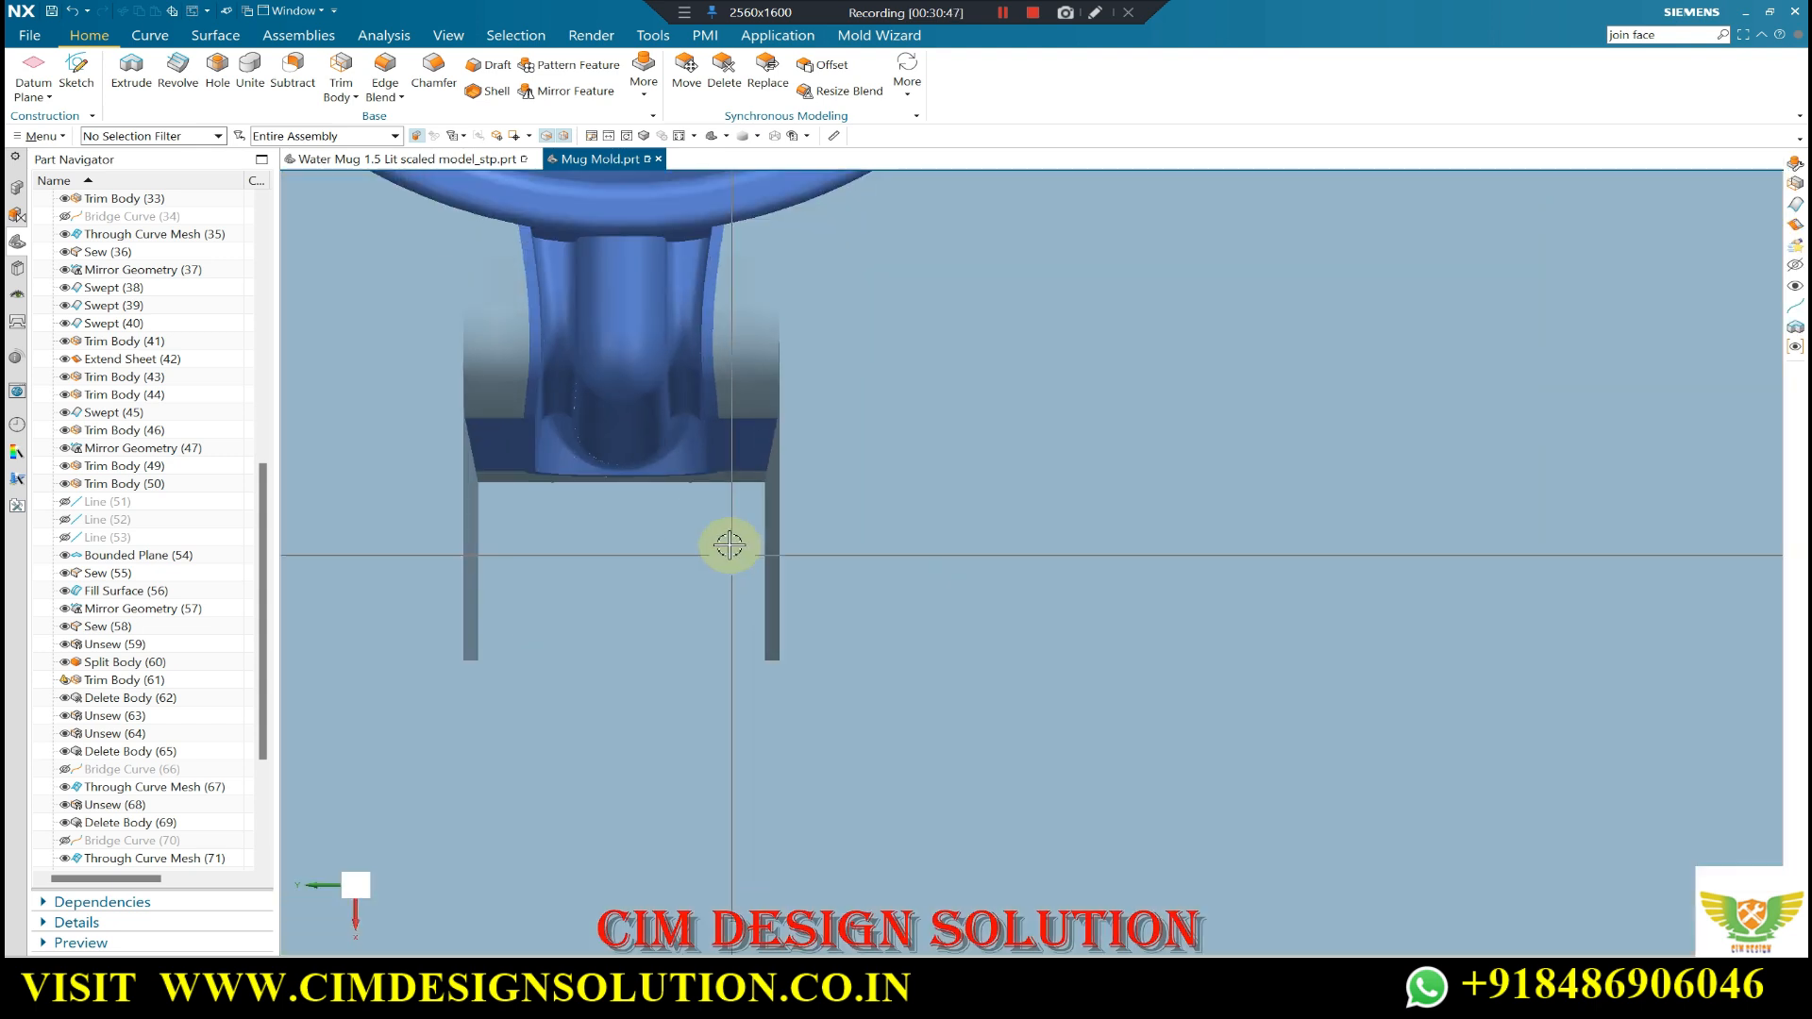
pyautogui.scroll(5, 614, 513)
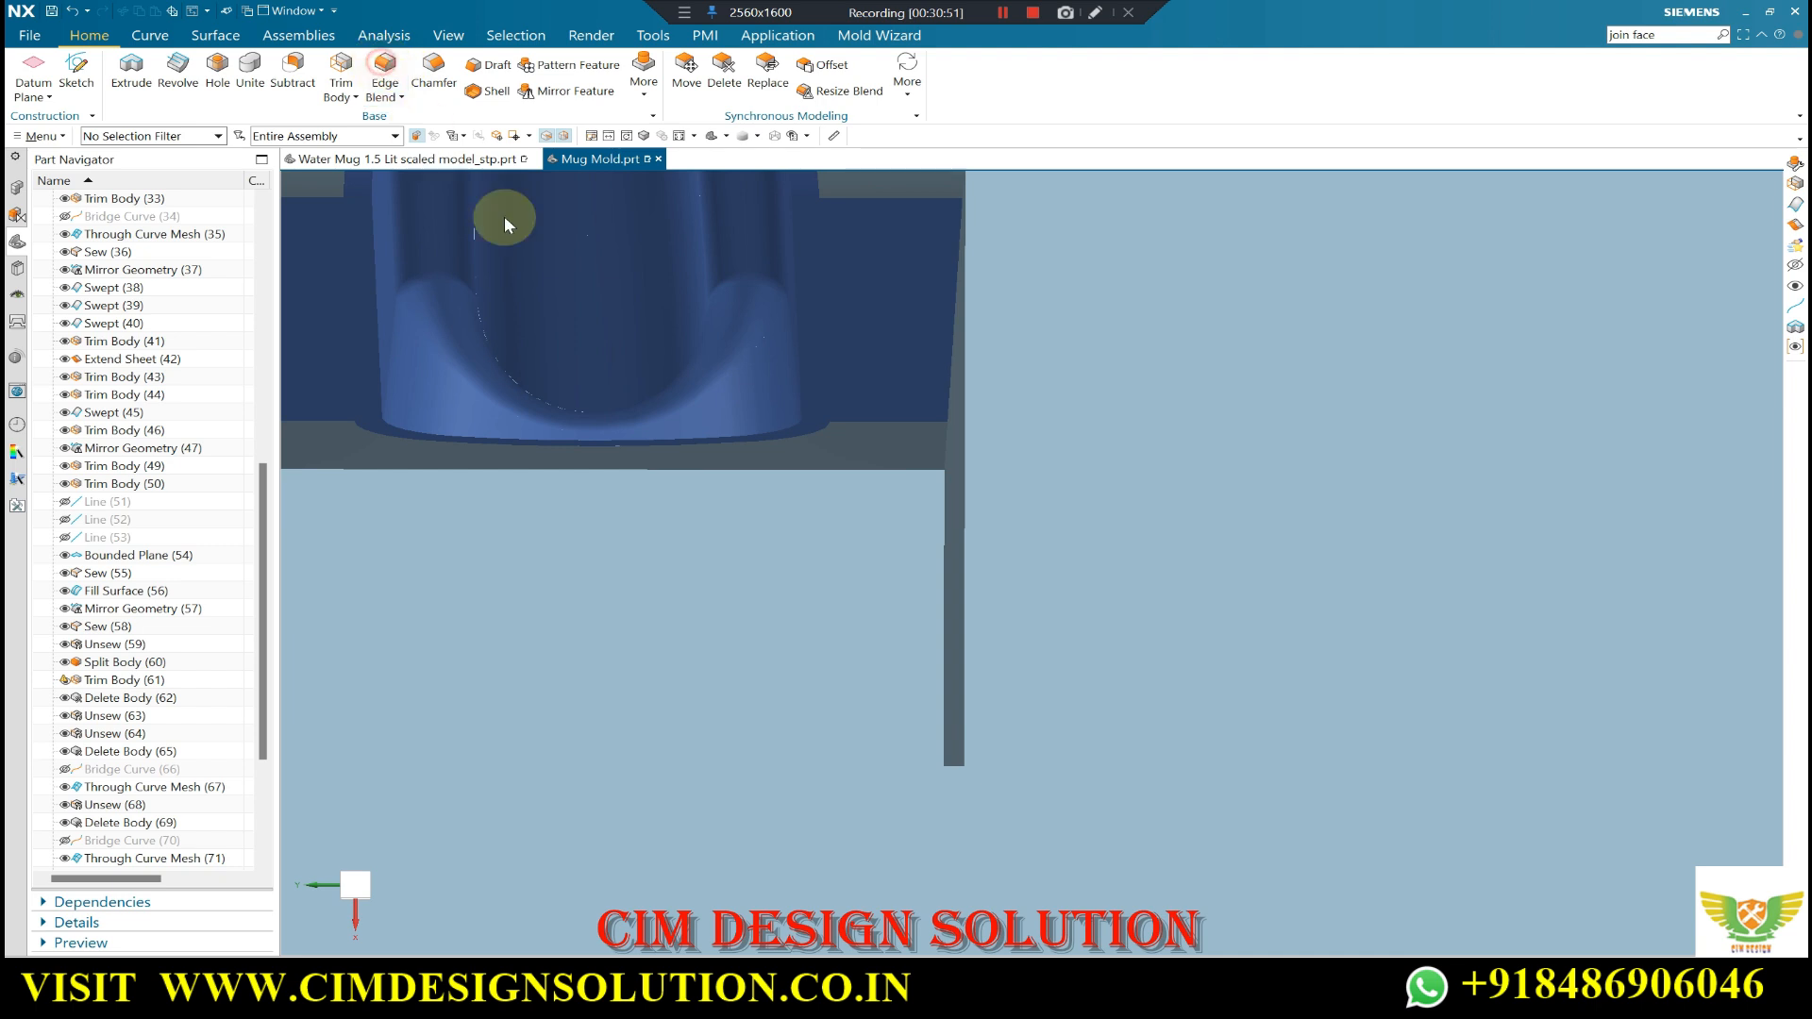
pyautogui.click(728, 469)
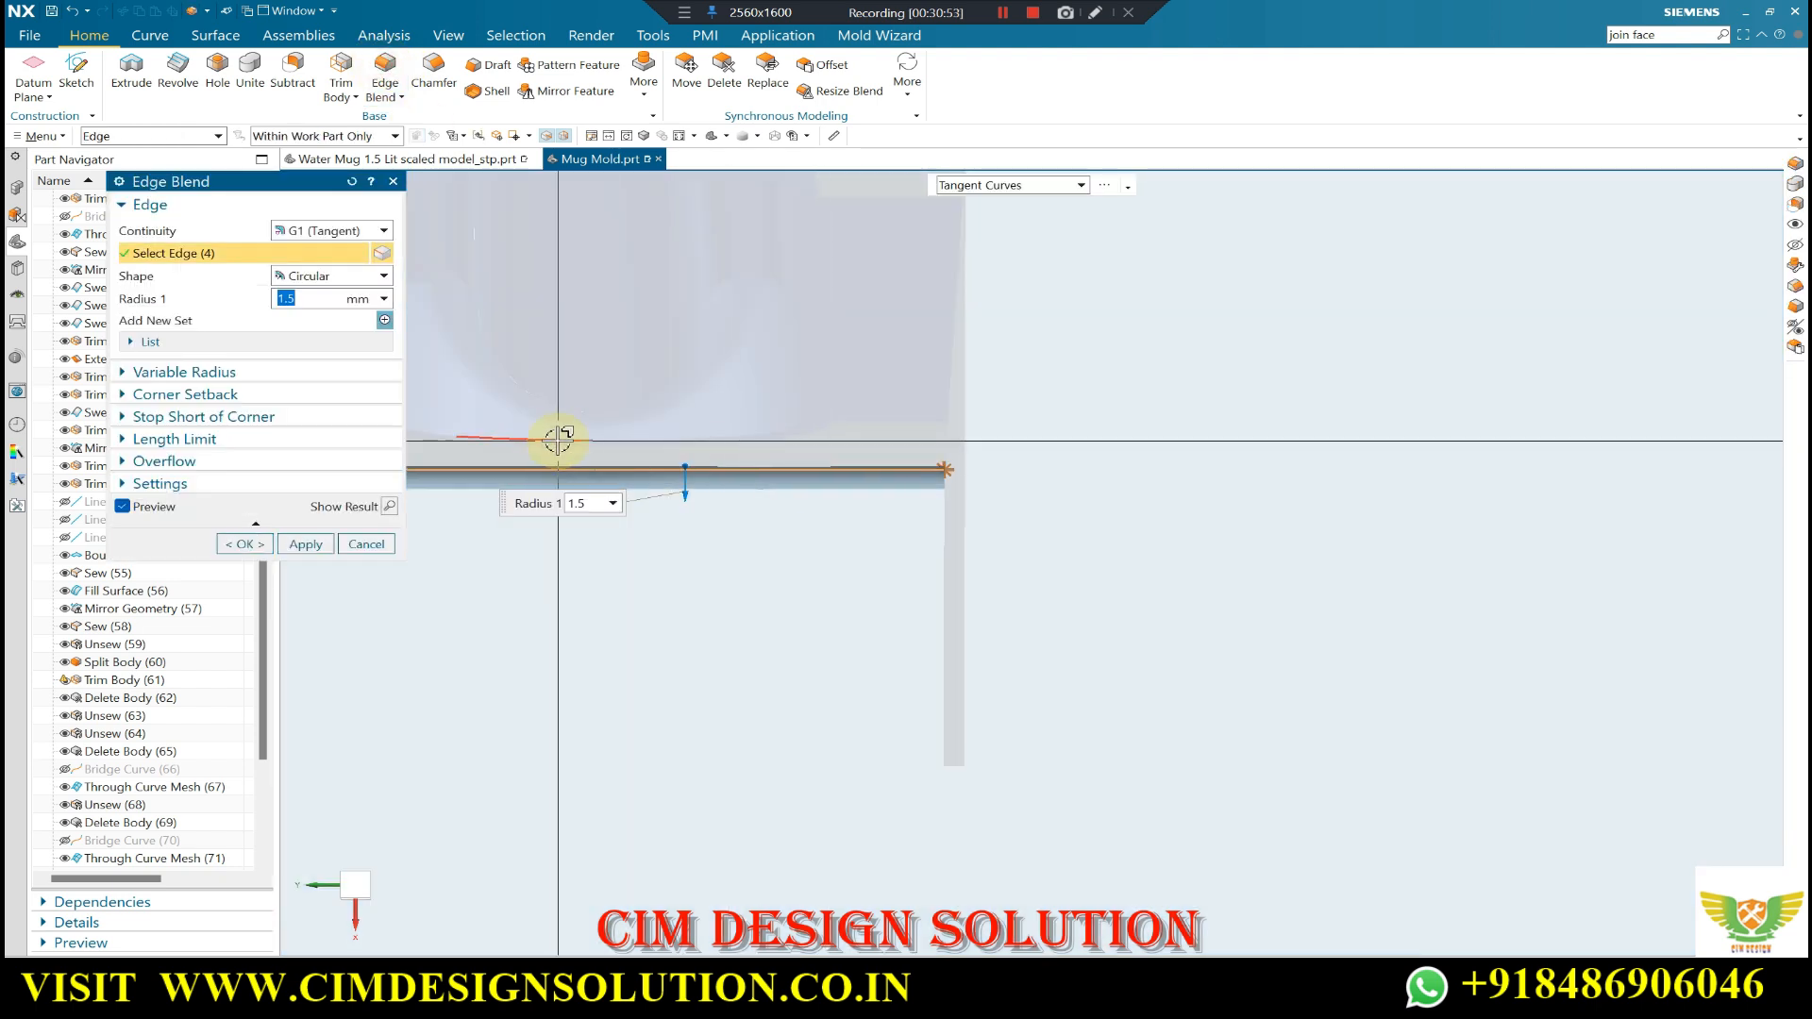
pyautogui.moveTo(715, 462); pyautogui.dragTo(885, 634, button='middle')
pyautogui.click(915, 729)
pyautogui.moveTo(915, 729); pyautogui.dragTo(733, 703, button='middle')
pyautogui.click(468, 749)
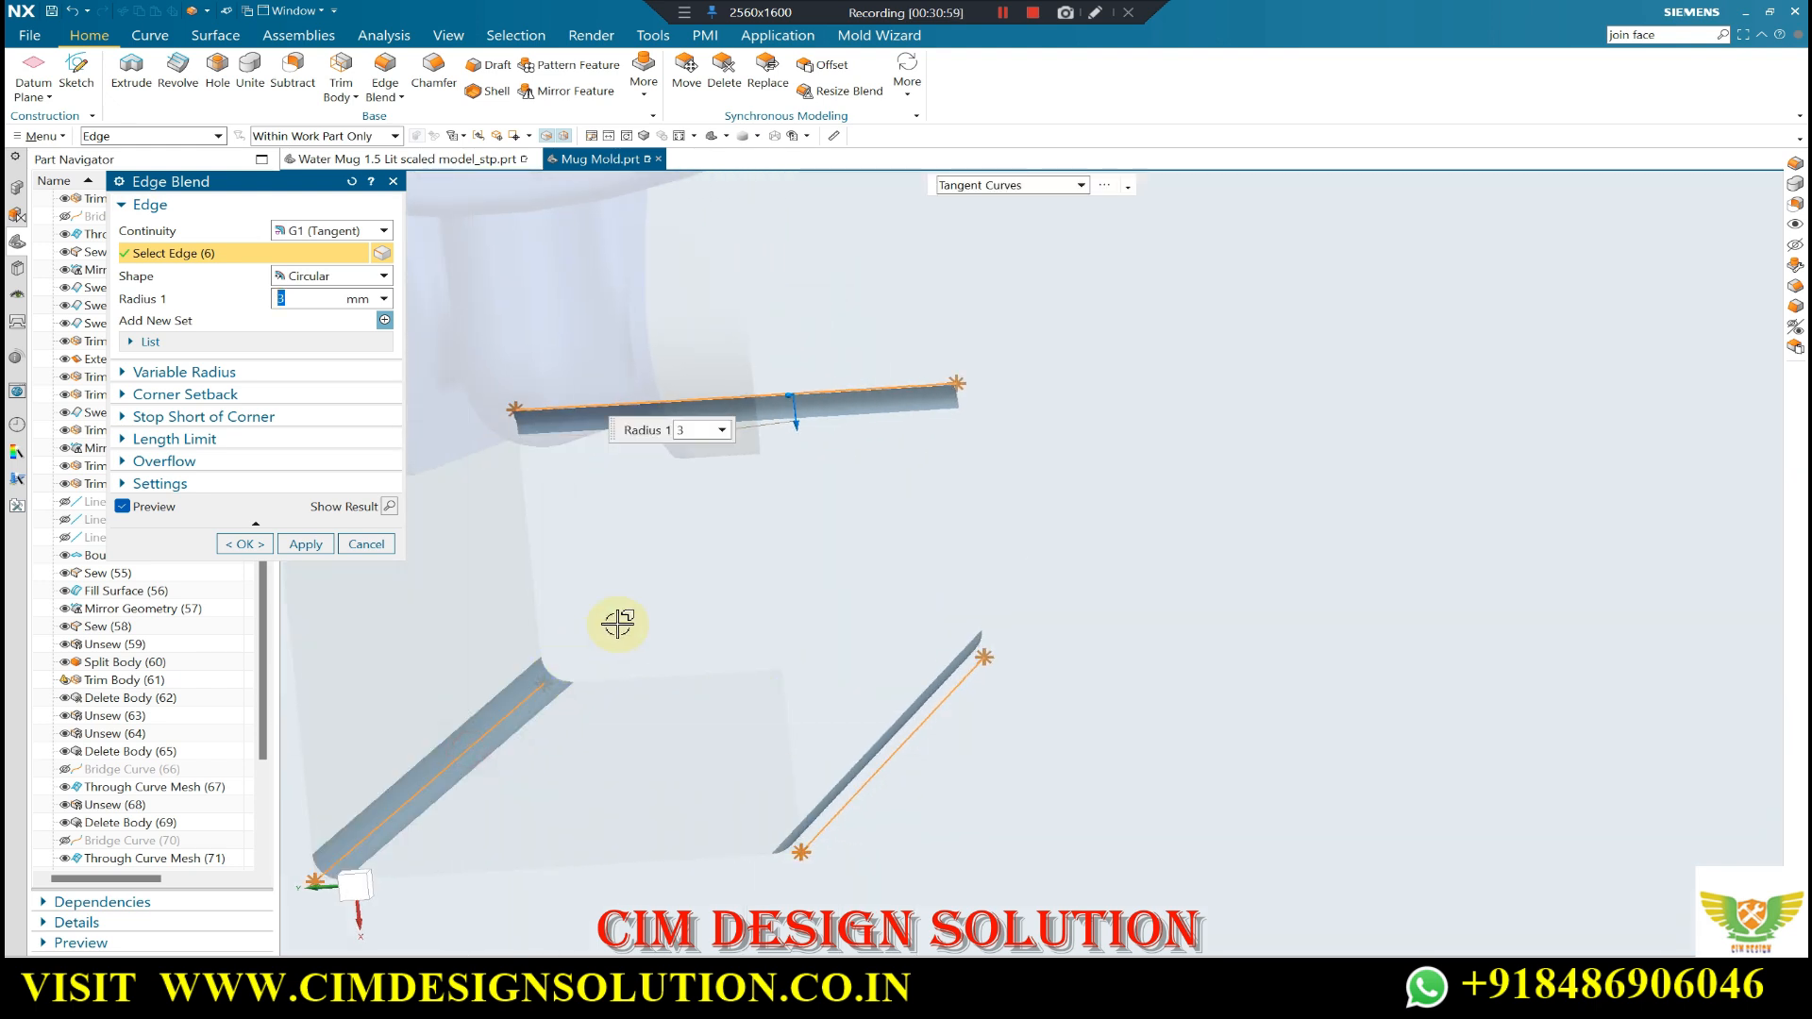
# - Add the sloped and curved side edges beside the handle to the 3 mm blend and create it
pyautogui.moveTo(614, 623); pyautogui.dragTo(727, 612, button='middle')
pyautogui.scroll(-4, 740, 611)
pyautogui.moveTo(853, 598); pyautogui.dragTo(857, 613, button='middle')
pyautogui.scroll(-1, 857, 613)
pyautogui.scroll(1, 700, 542)
pyautogui.moveTo(699, 542); pyautogui.dragTo(991, 494, button='middle')
pyautogui.scroll(3, 611, 542)
pyautogui.click(996, 488)
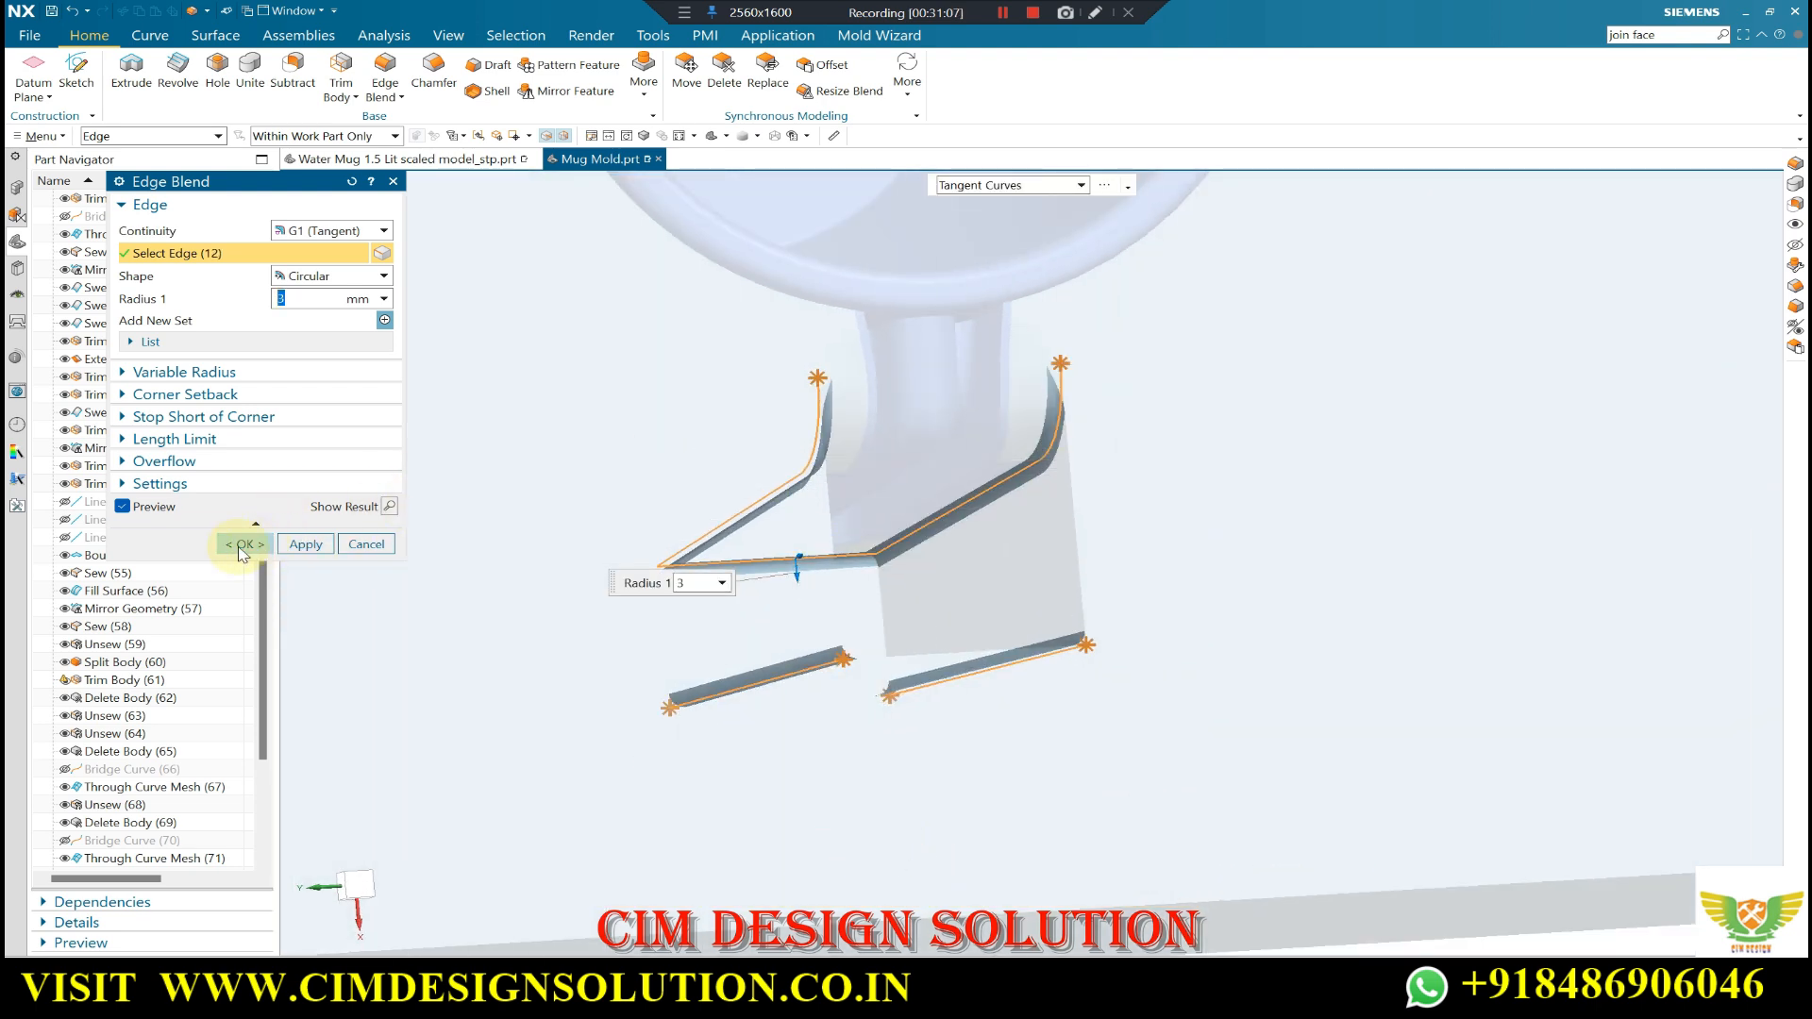
pyautogui.click(242, 544)
# - Blend the tangent edge chain around the handle pocket's floor with a 3 mm radius
pyautogui.scroll(-4, 1306, 546)
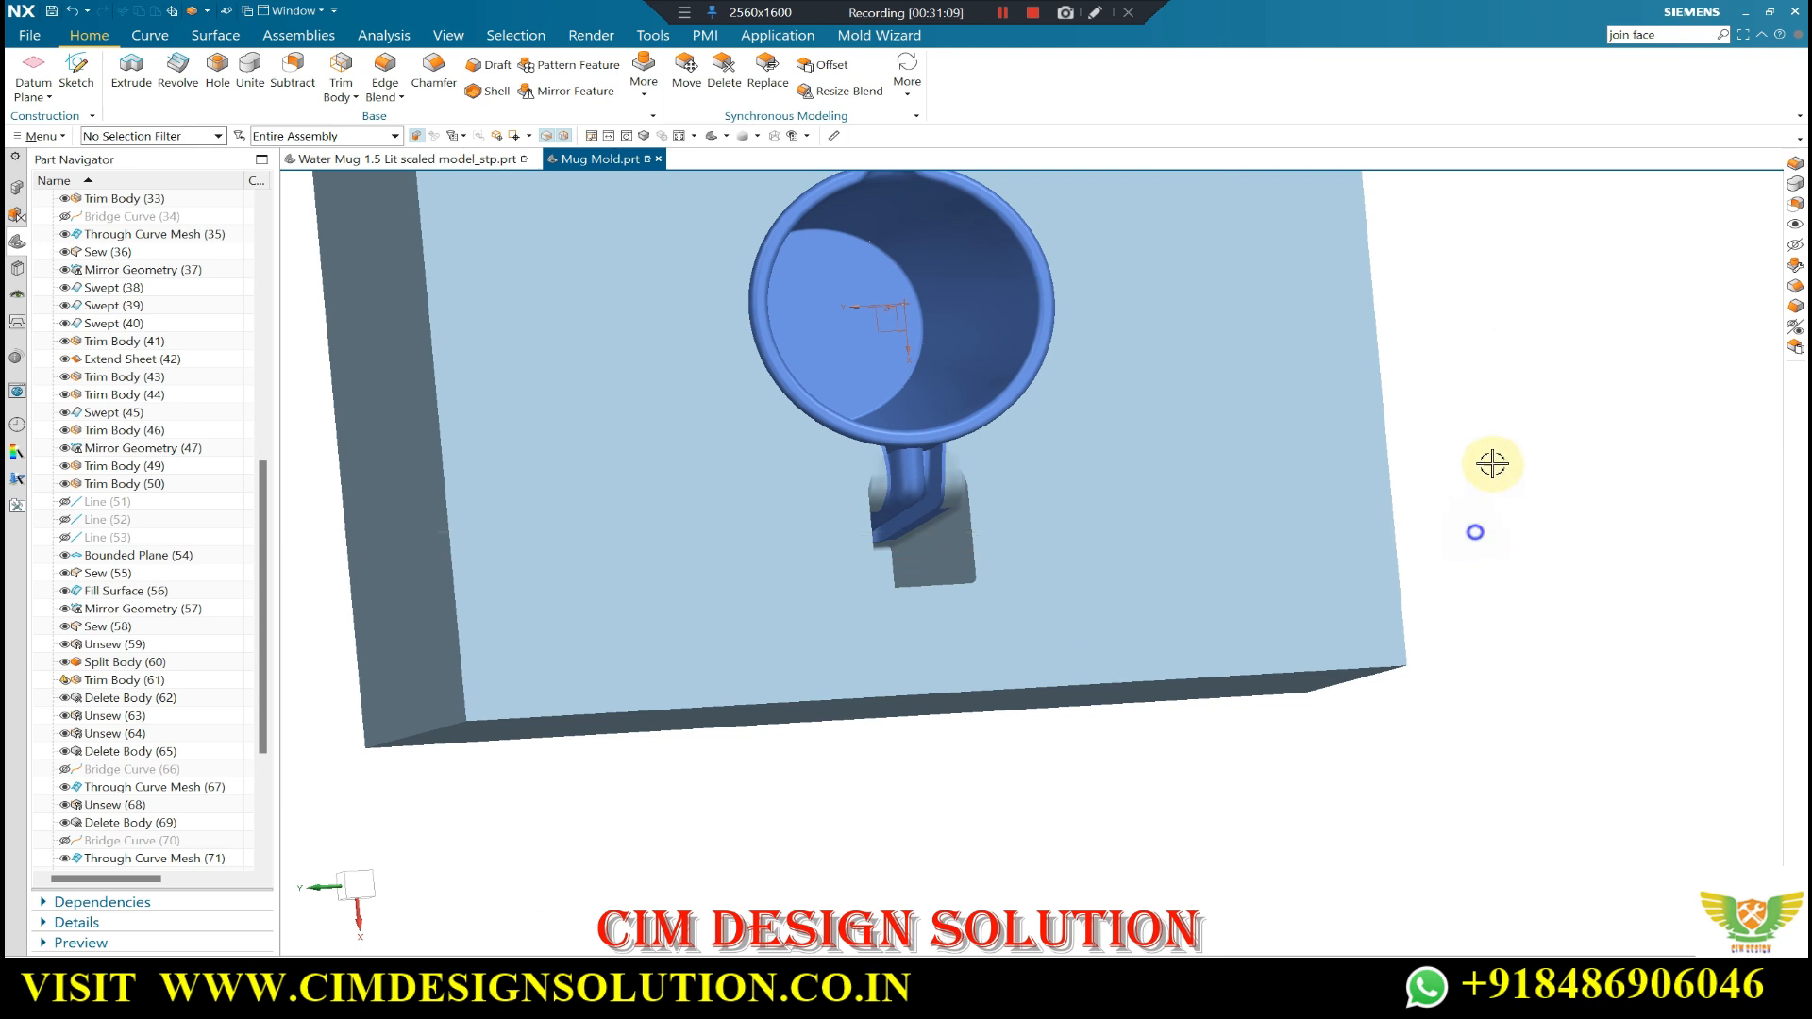
pyautogui.moveTo(1456, 487); pyautogui.dragTo(1416, 534, button='middle')
pyautogui.press('F8')
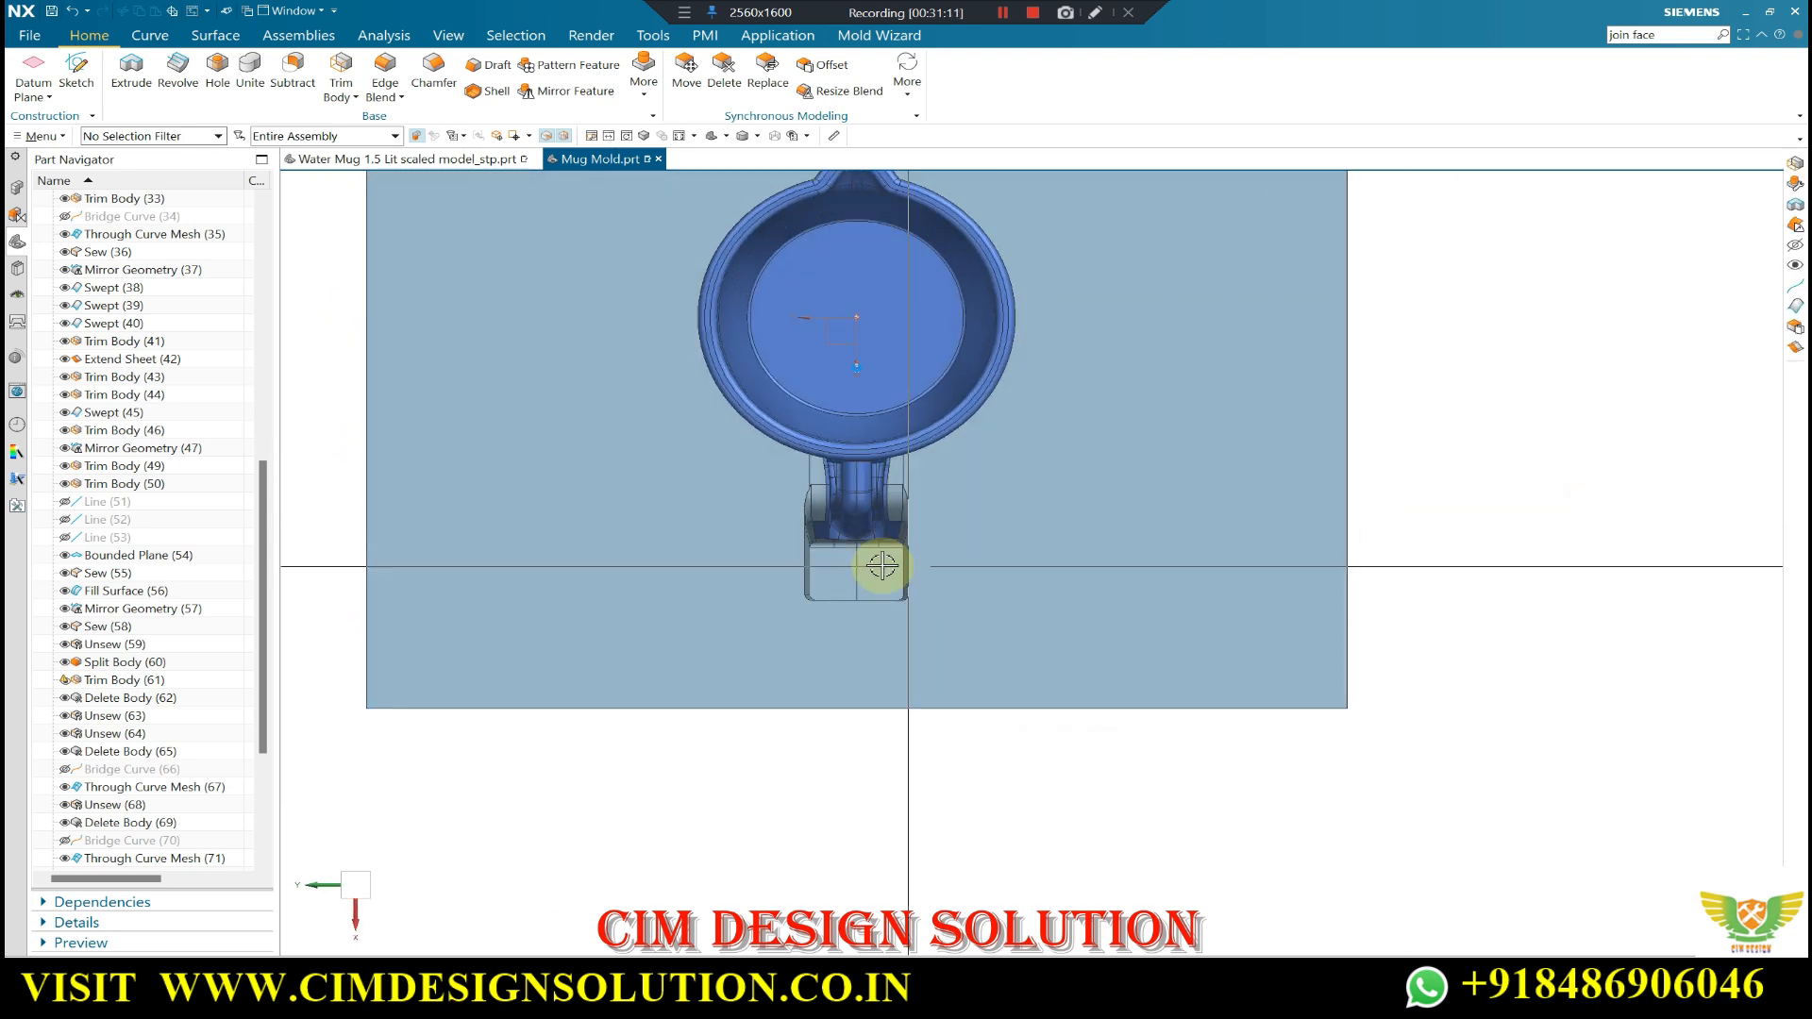
pyautogui.scroll(5, 843, 533)
pyautogui.moveTo(761, 468)
pyautogui.mouseDown(button='middle')
pyautogui.moveTo(740, 449)
pyautogui.moveTo(756, 461)
pyautogui.mouseUp(button='middle')
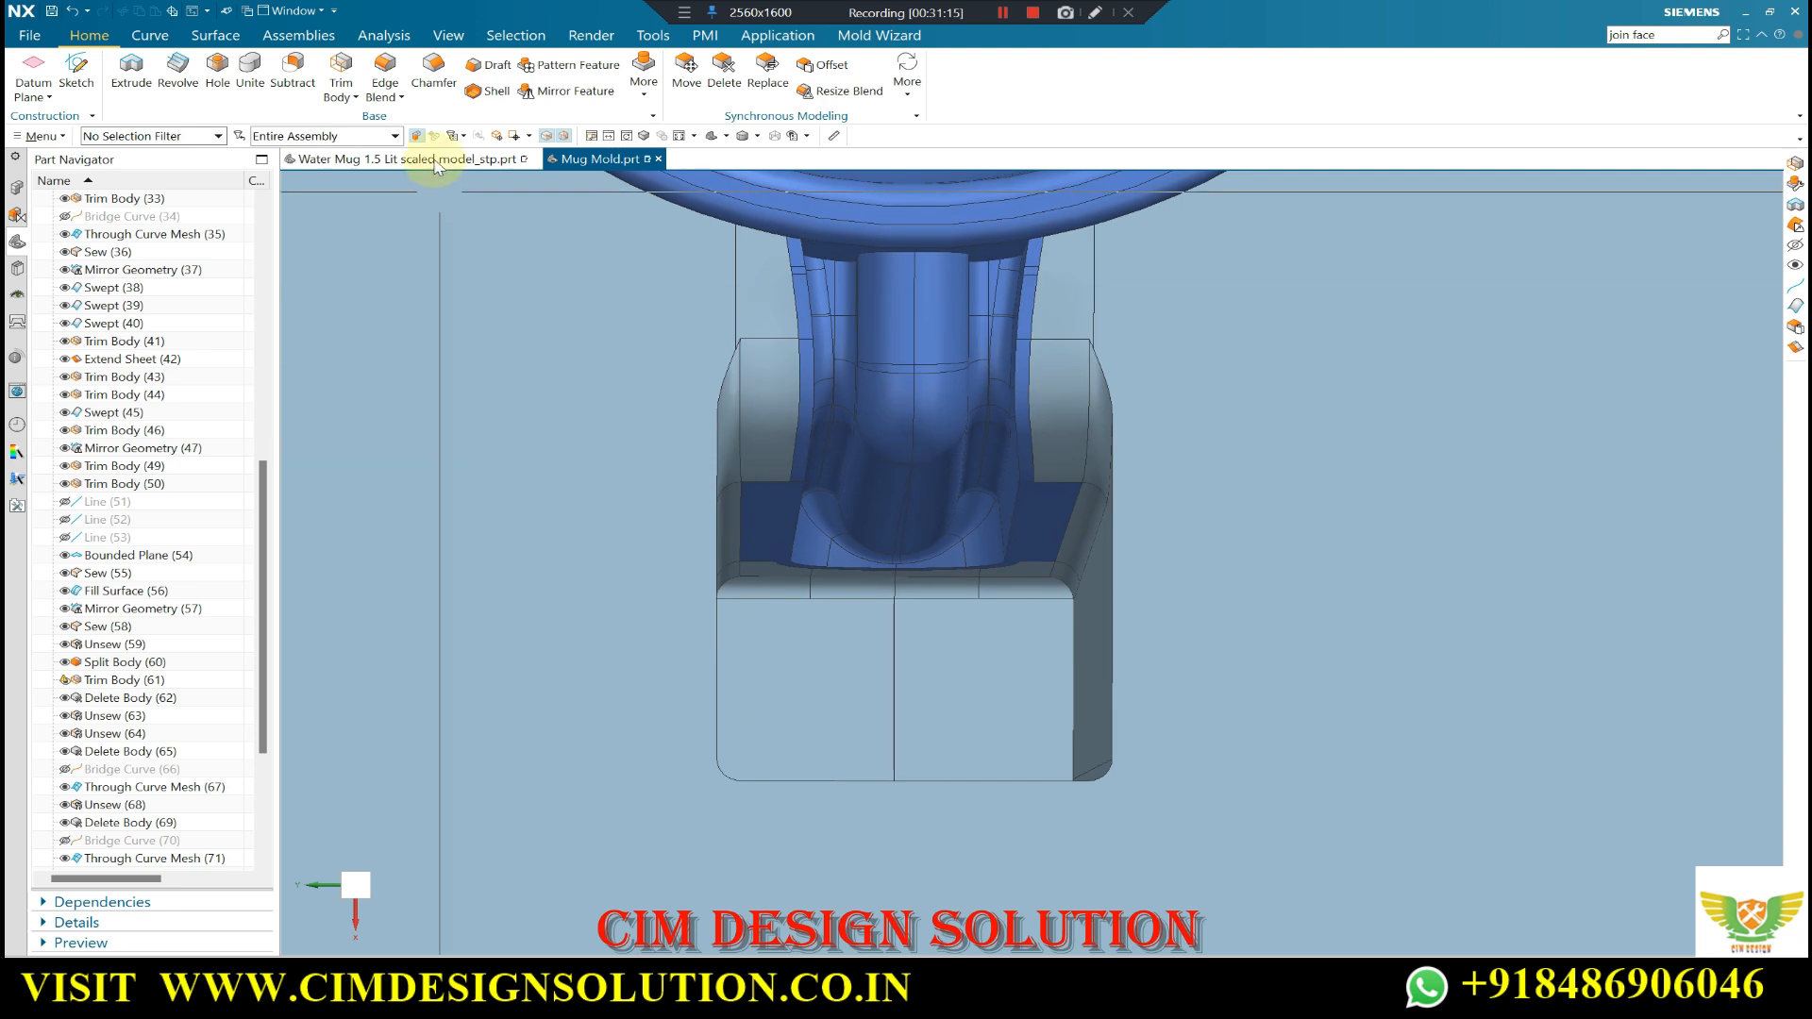
pyautogui.press('b')
pyautogui.click(1075, 647)
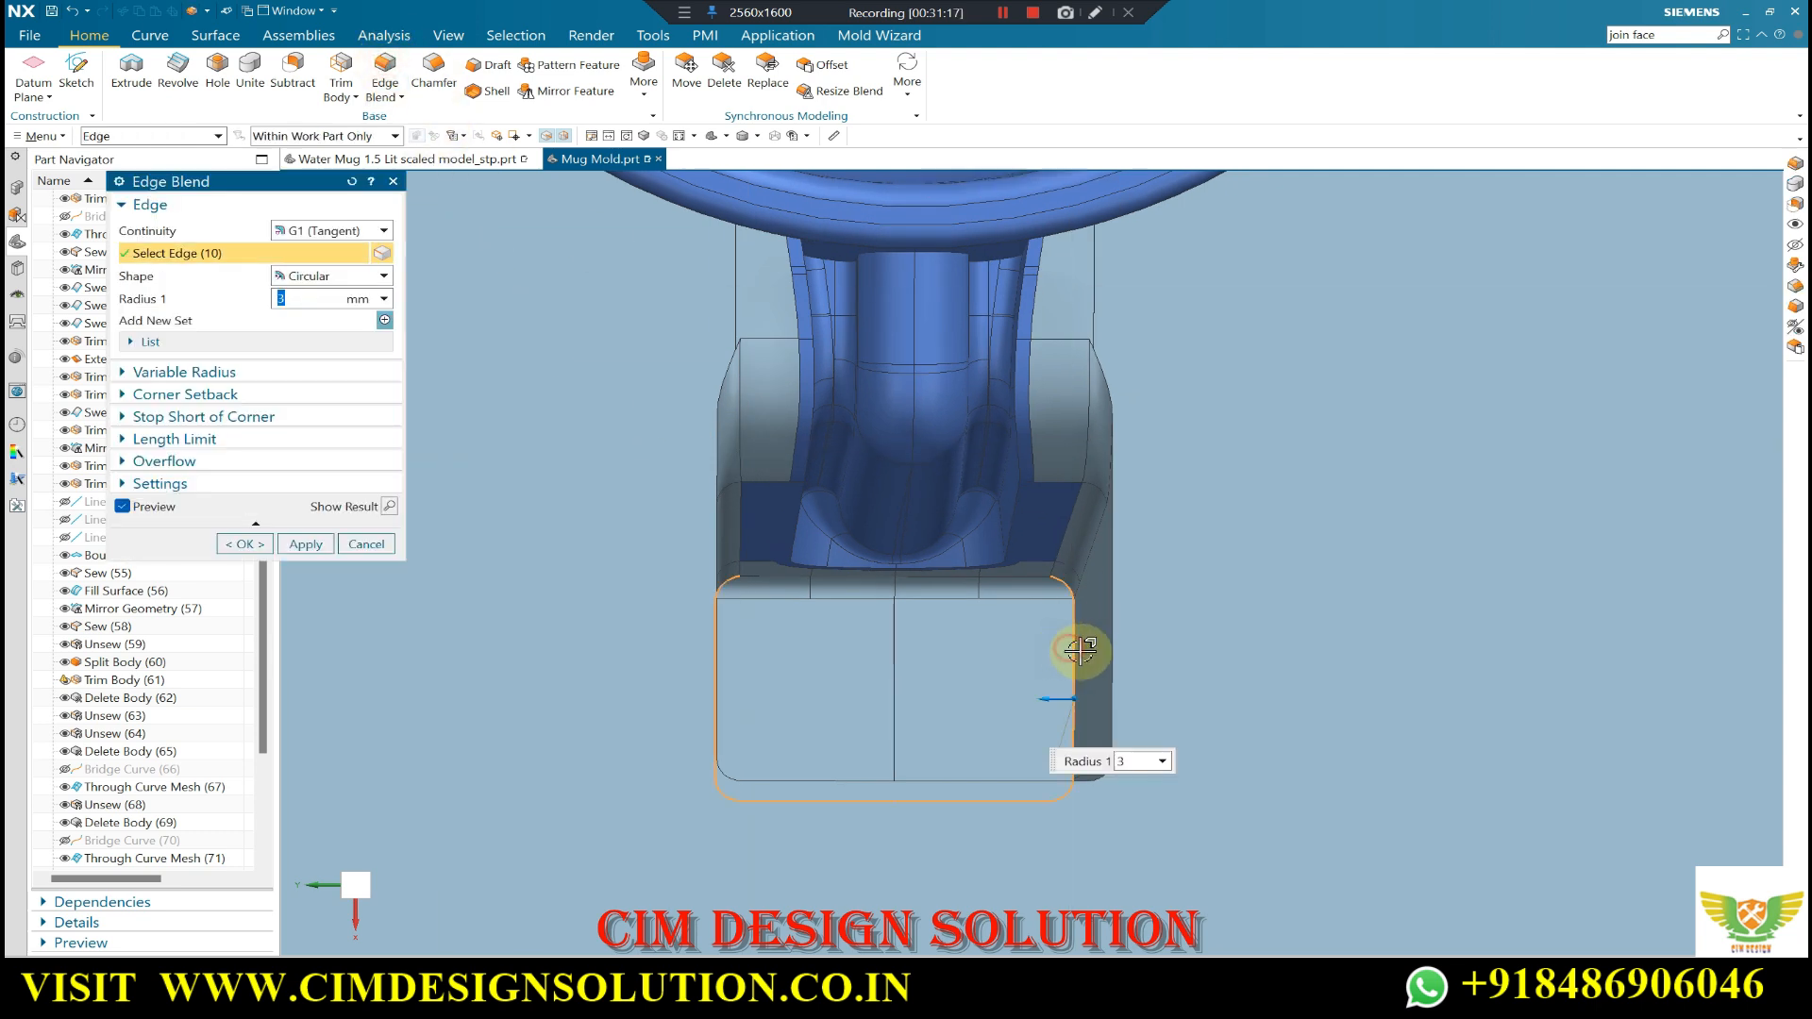
pyautogui.click(244, 544)
# - Examine the blended handle pocket and the mold block from above and up close
pyautogui.moveTo(1029, 585)
pyautogui.mouseDown(button='middle')
pyautogui.moveTo(1060, 620)
pyautogui.moveTo(1012, 607)
pyautogui.mouseUp(button='middle')
pyautogui.scroll(-5, 1029, 604)
pyautogui.click(1650, 603)
pyautogui.press('F8')
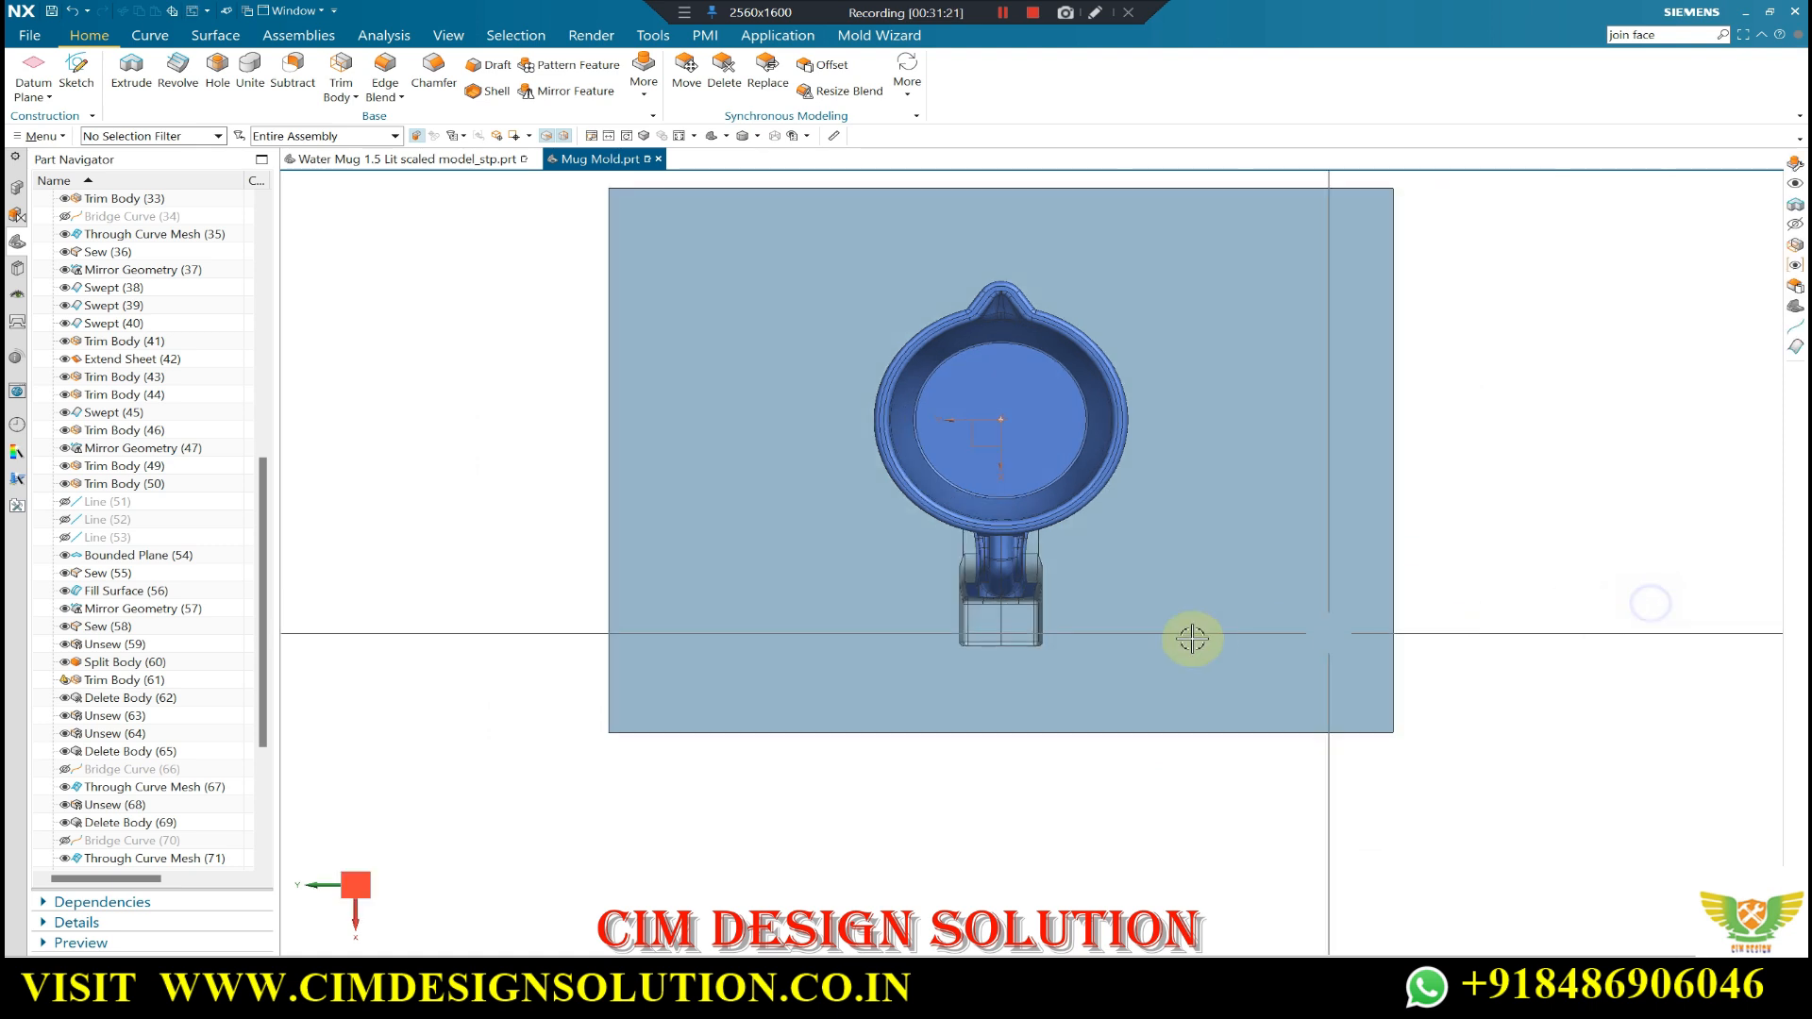
pyautogui.scroll(6, 1015, 593)
pyautogui.moveTo(976, 527); pyautogui.dragTo(984, 550, button='middle')
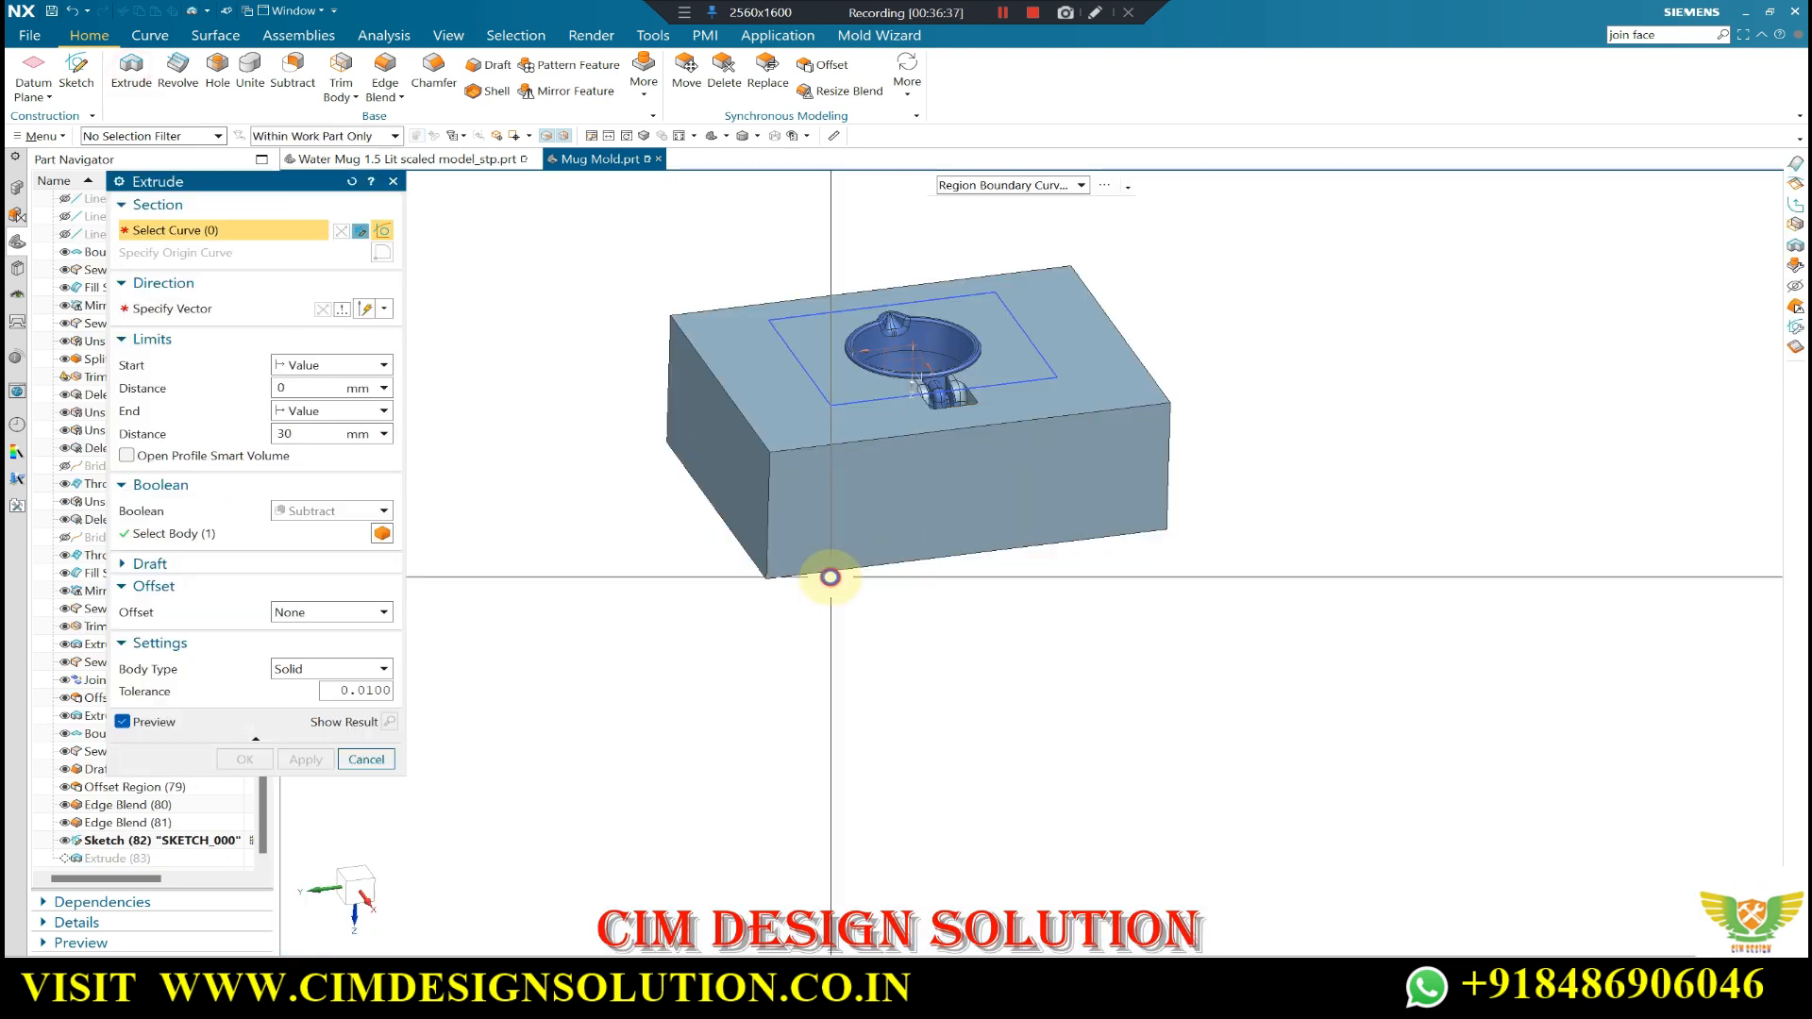
# - Extrude the outline of the mold block's face opposite the cavity from -245 mm to 0 mm with Boolean set to None
pyautogui.click(829, 576)
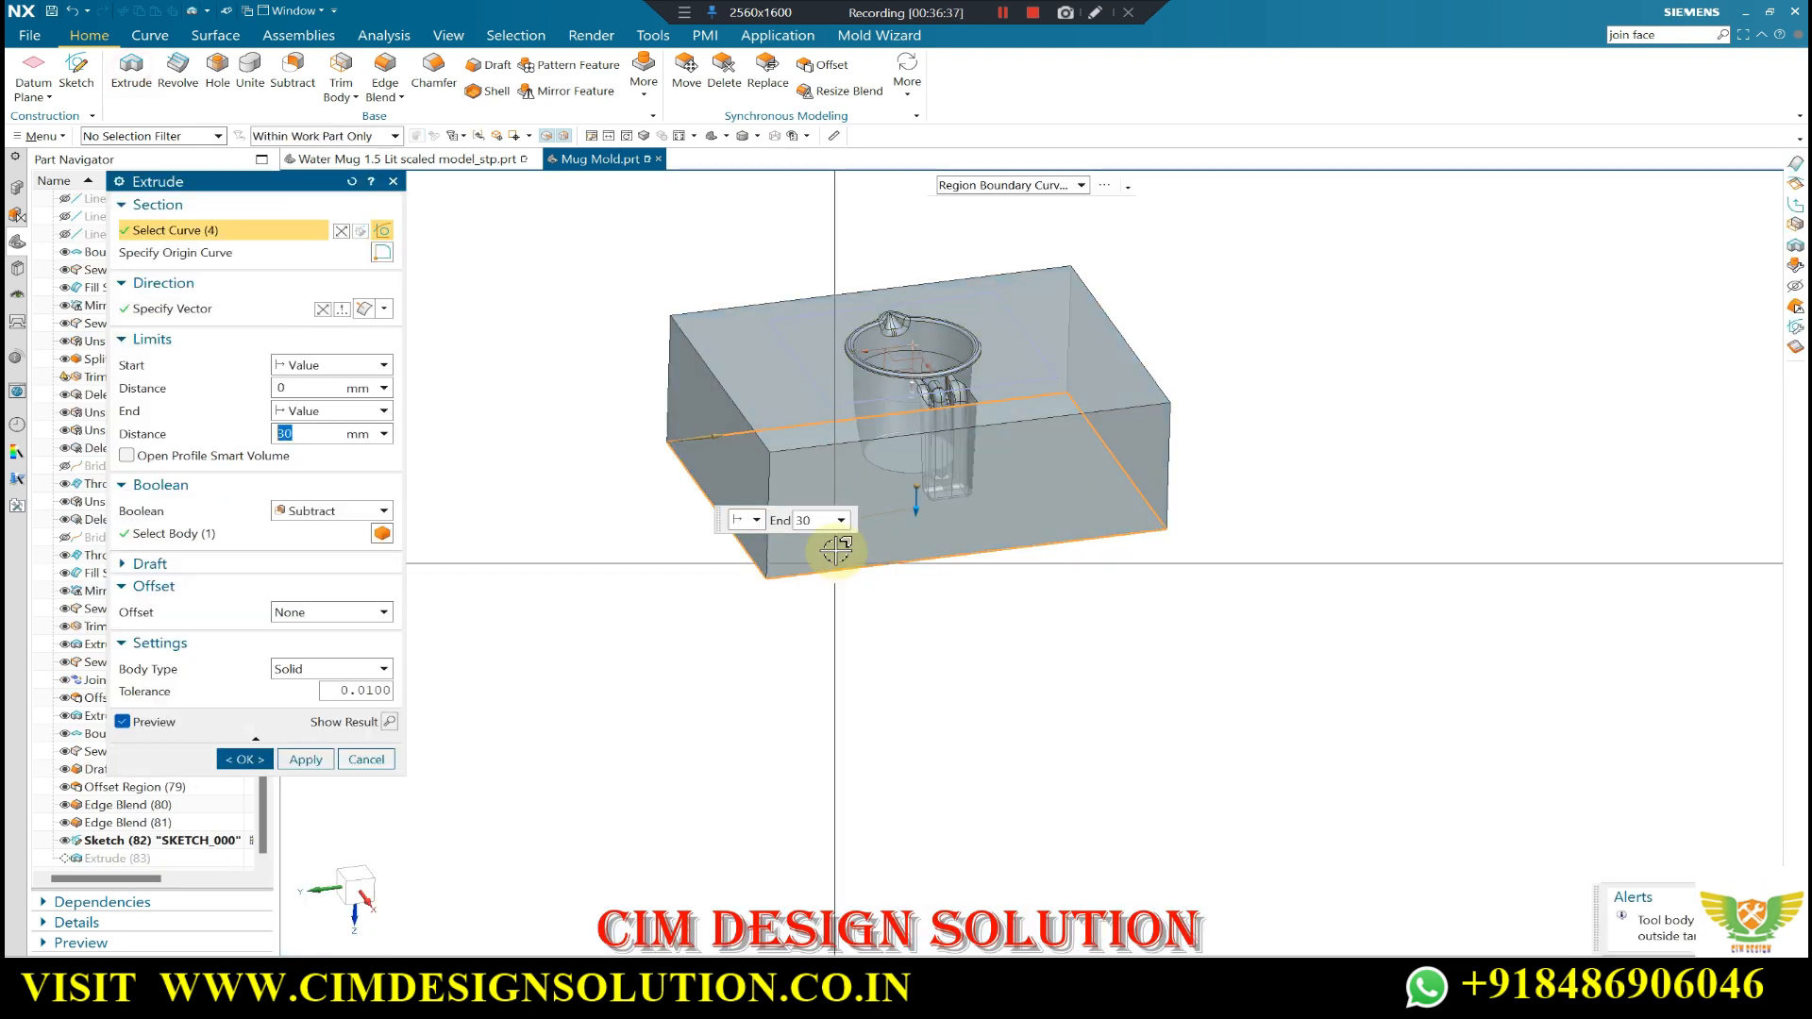
pyautogui.moveTo(918, 488); pyautogui.dragTo(923, 307)
pyautogui.click(300, 531)
pyautogui.moveTo(1084, 659); pyautogui.dragTo(950, 594, button='middle')
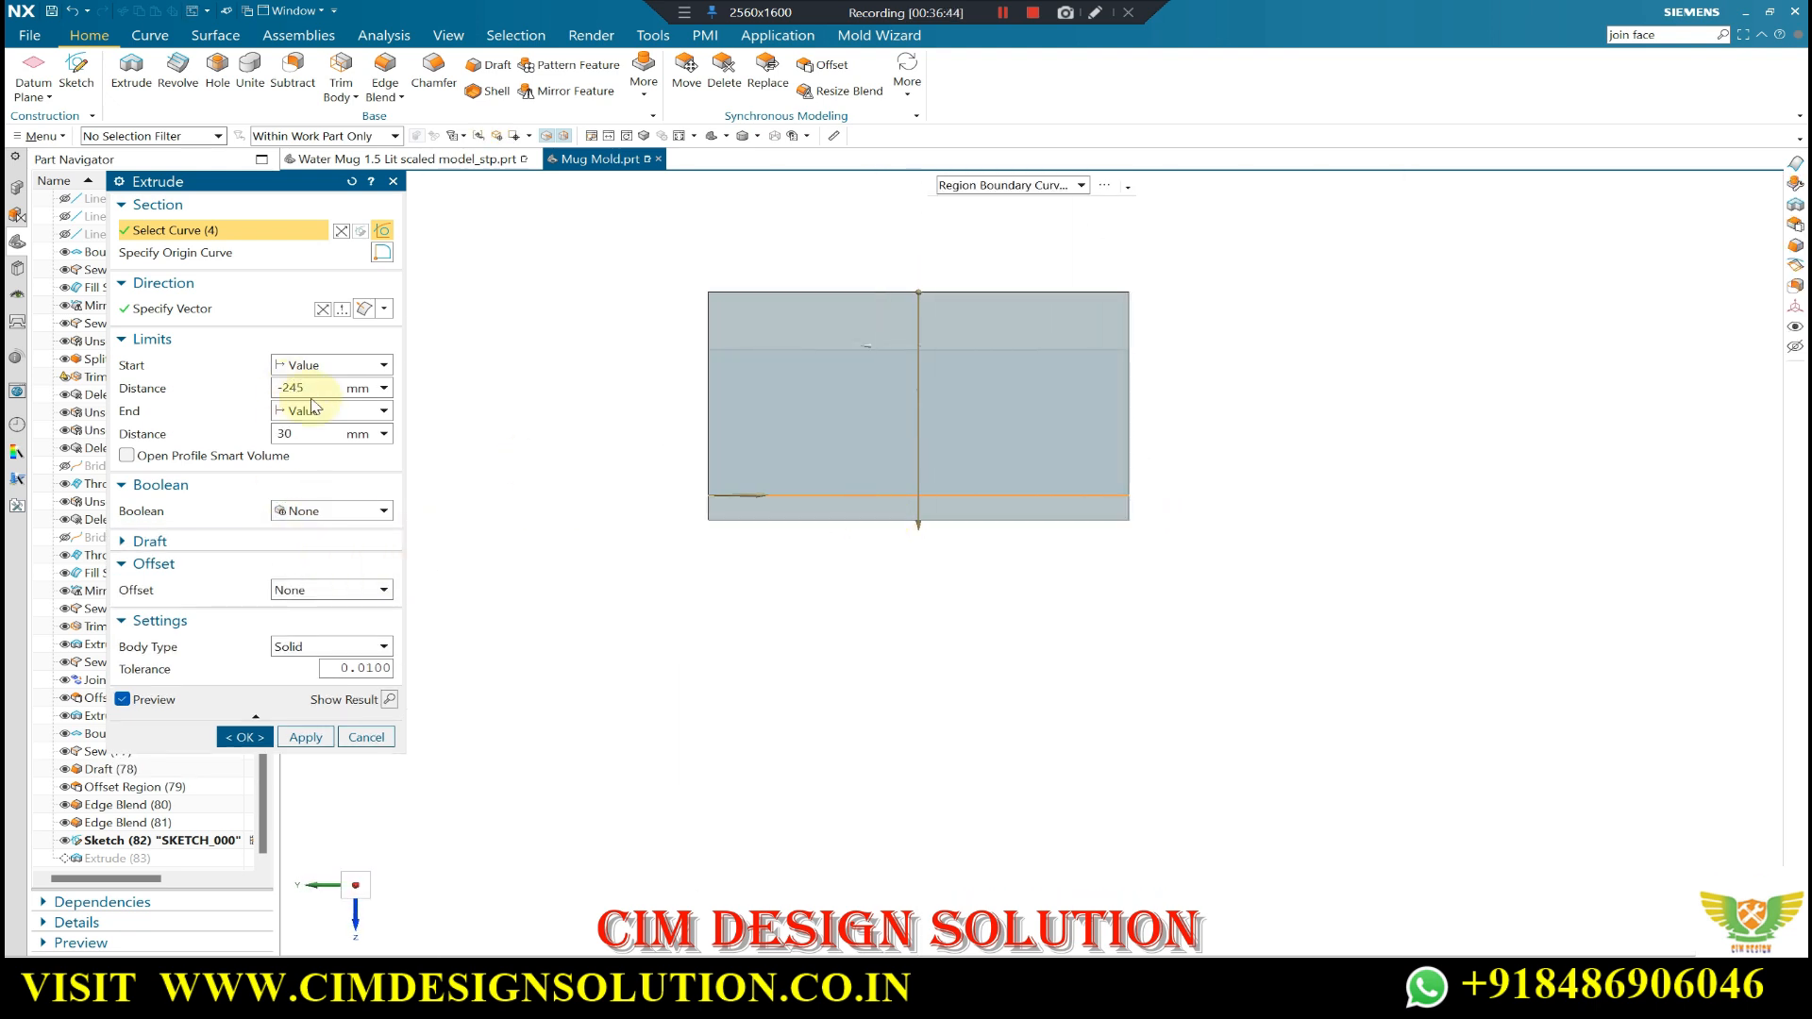
pyautogui.write('0')
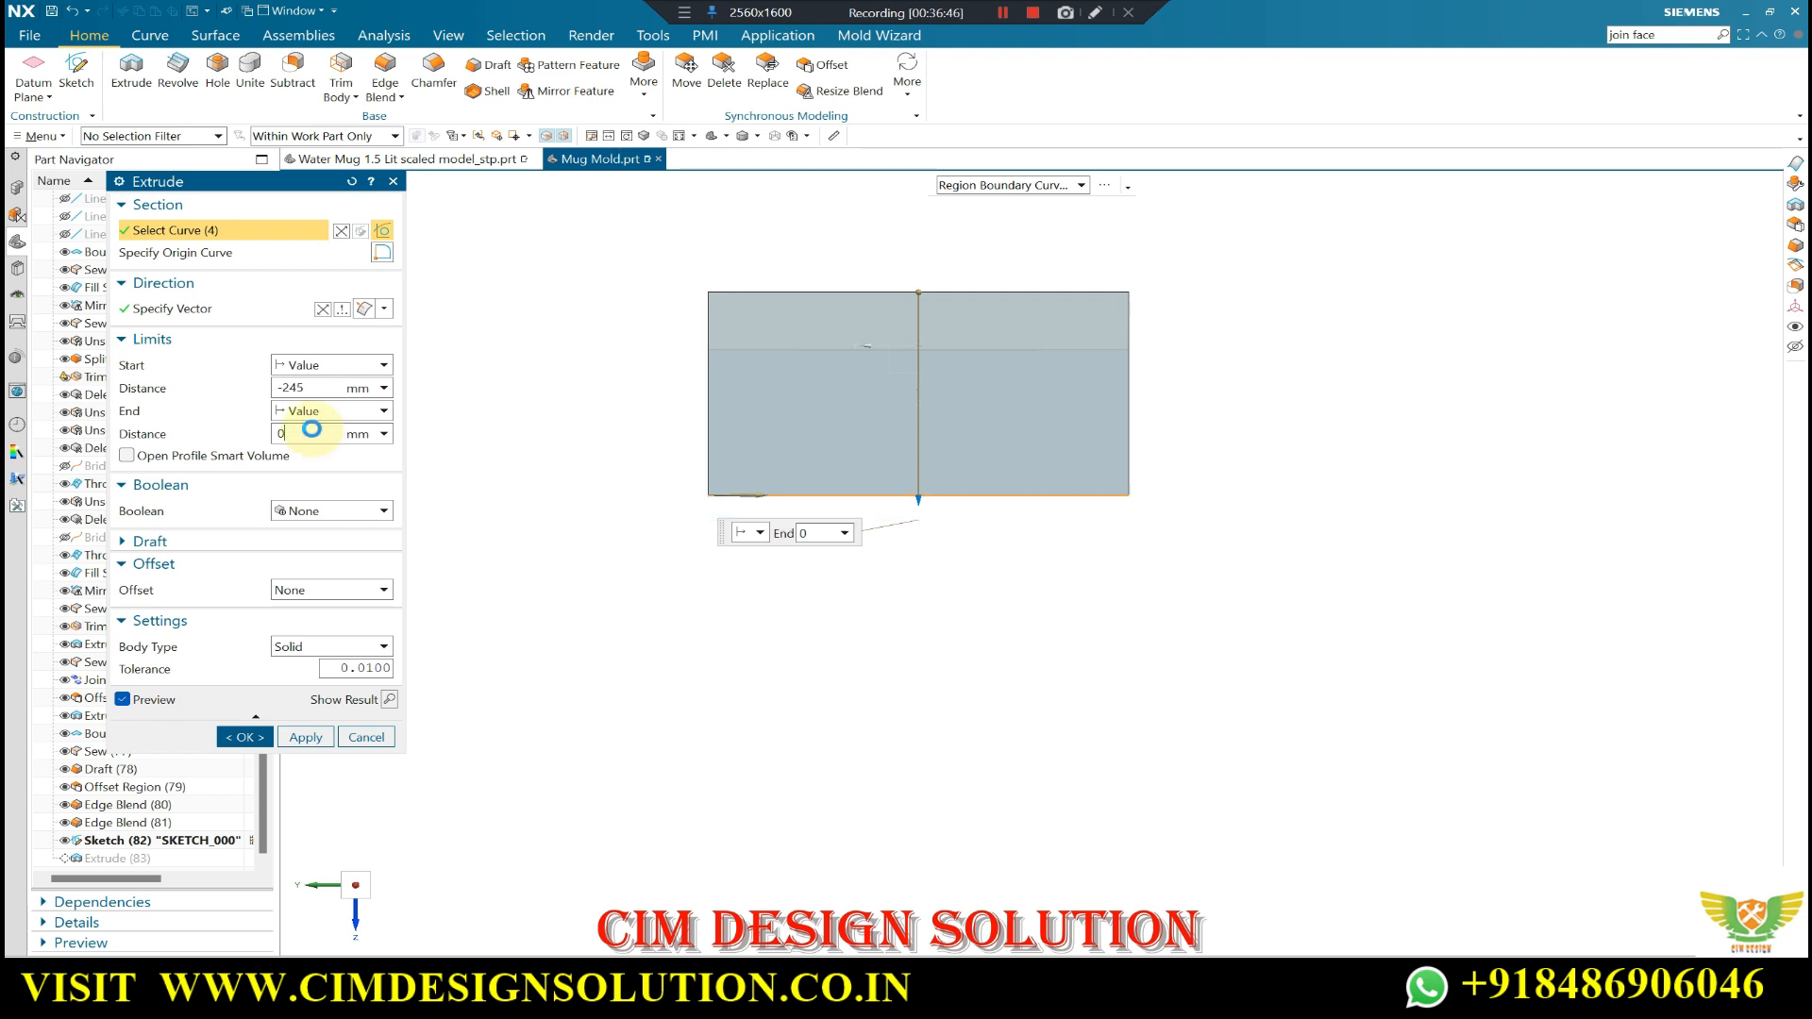
pyautogui.moveTo(547, 453); pyautogui.dragTo(761, 167, button='middle')
pyautogui.click(777, 140)
pyautogui.scroll(2, 824, 303)
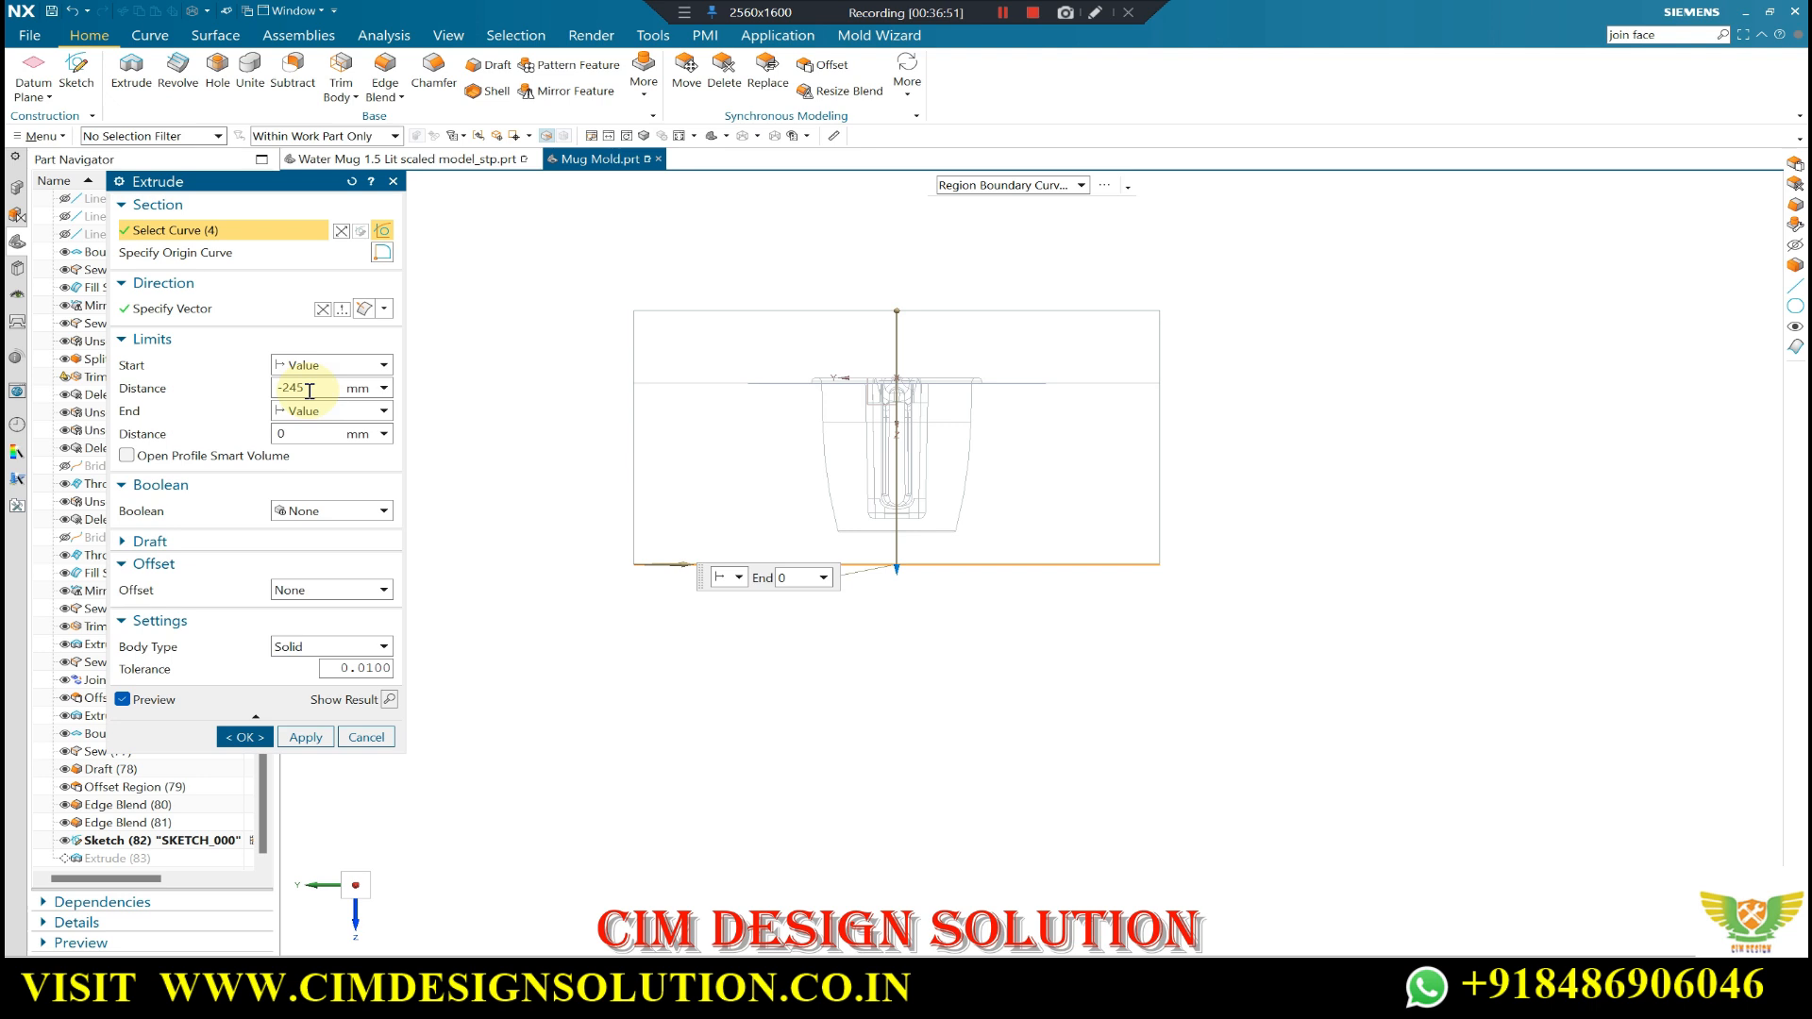
pyautogui.click(248, 736)
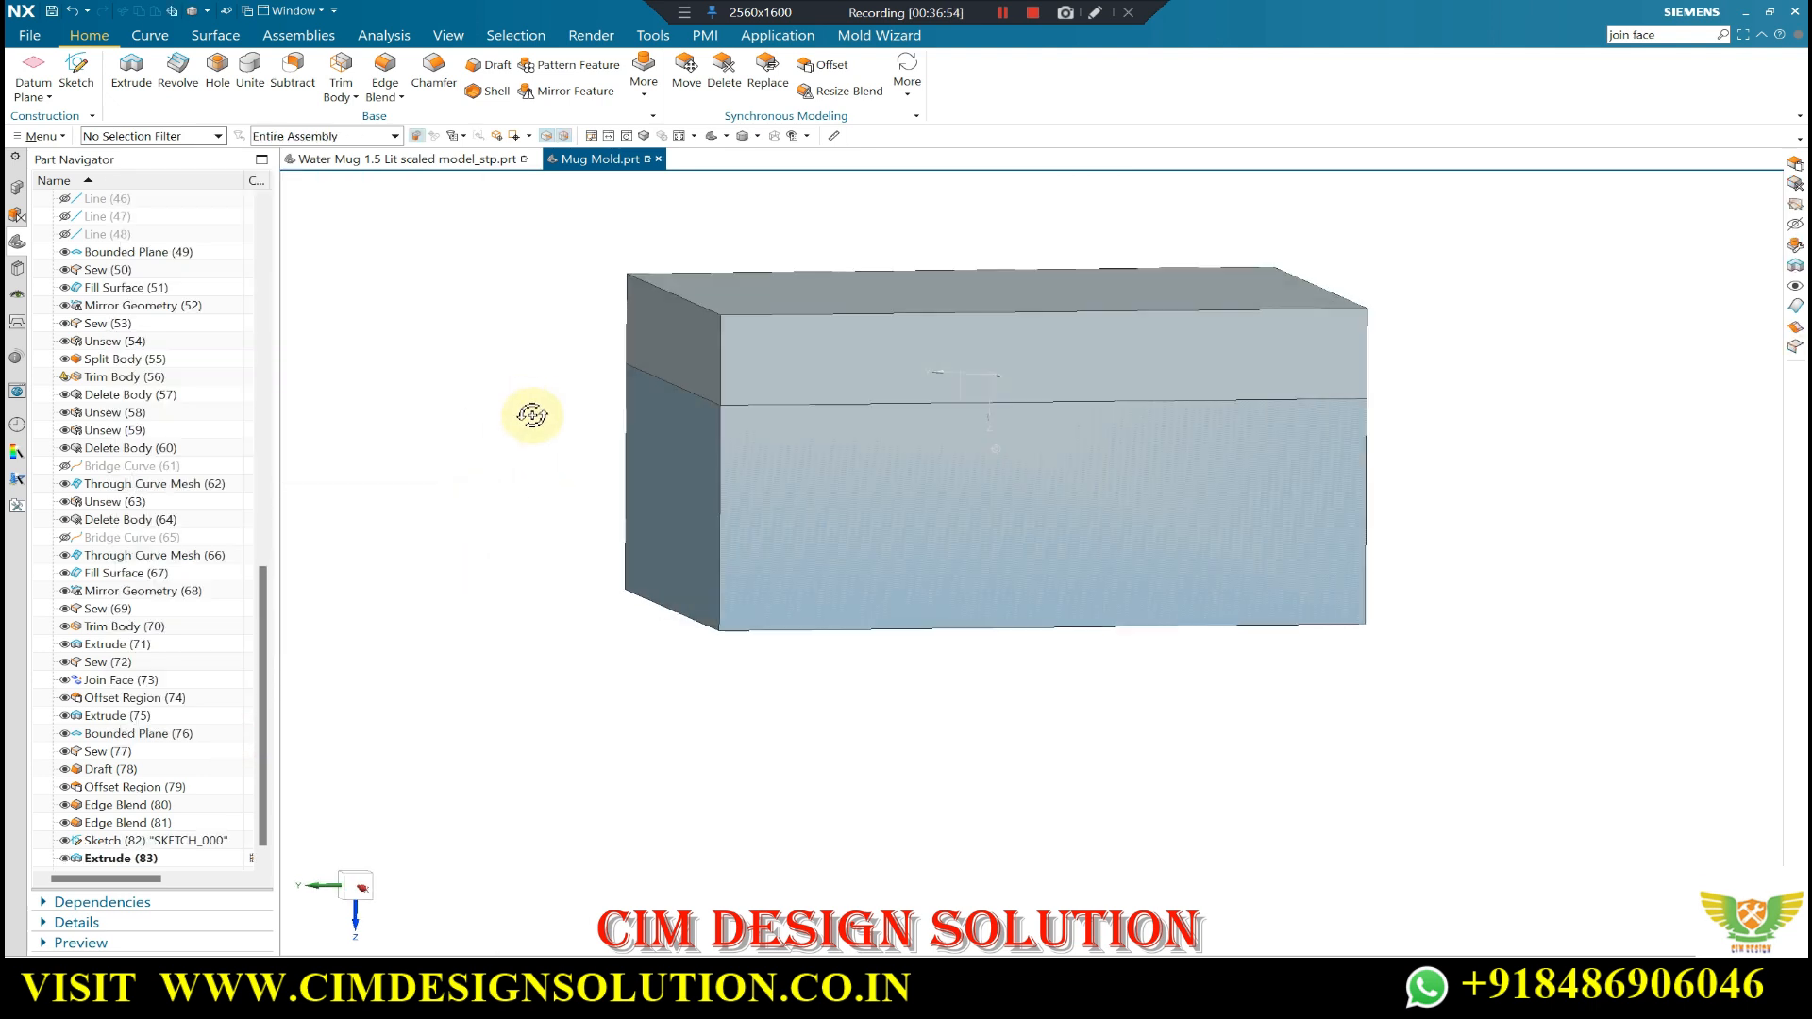
# - Subtract the cavity block from the newly extruded block with Keep Tool enabled
pyautogui.click(291, 83)
pyautogui.click(789, 344)
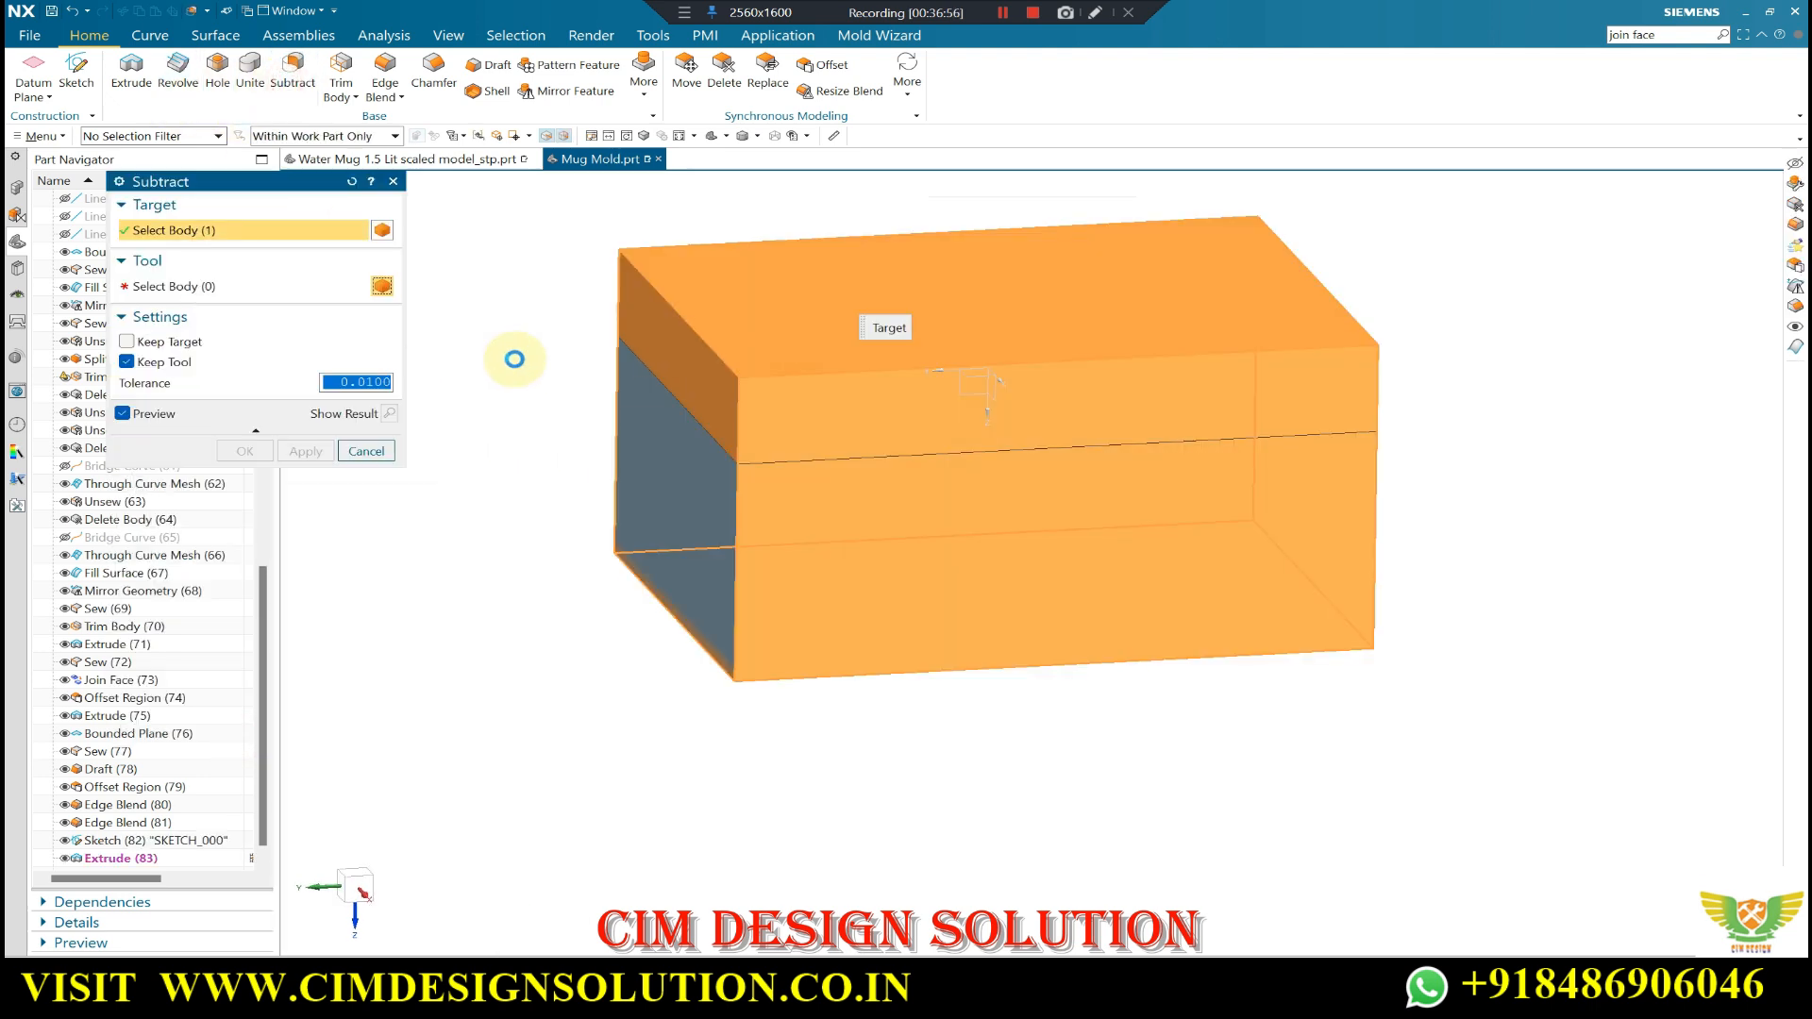
pyautogui.click(151, 555)
pyautogui.click(256, 448)
pyautogui.moveTo(769, 558)
pyautogui.mouseDown(button='middle')
pyautogui.moveTo(797, 619)
pyautogui.moveTo(829, 554)
pyautogui.mouseUp(button='middle')
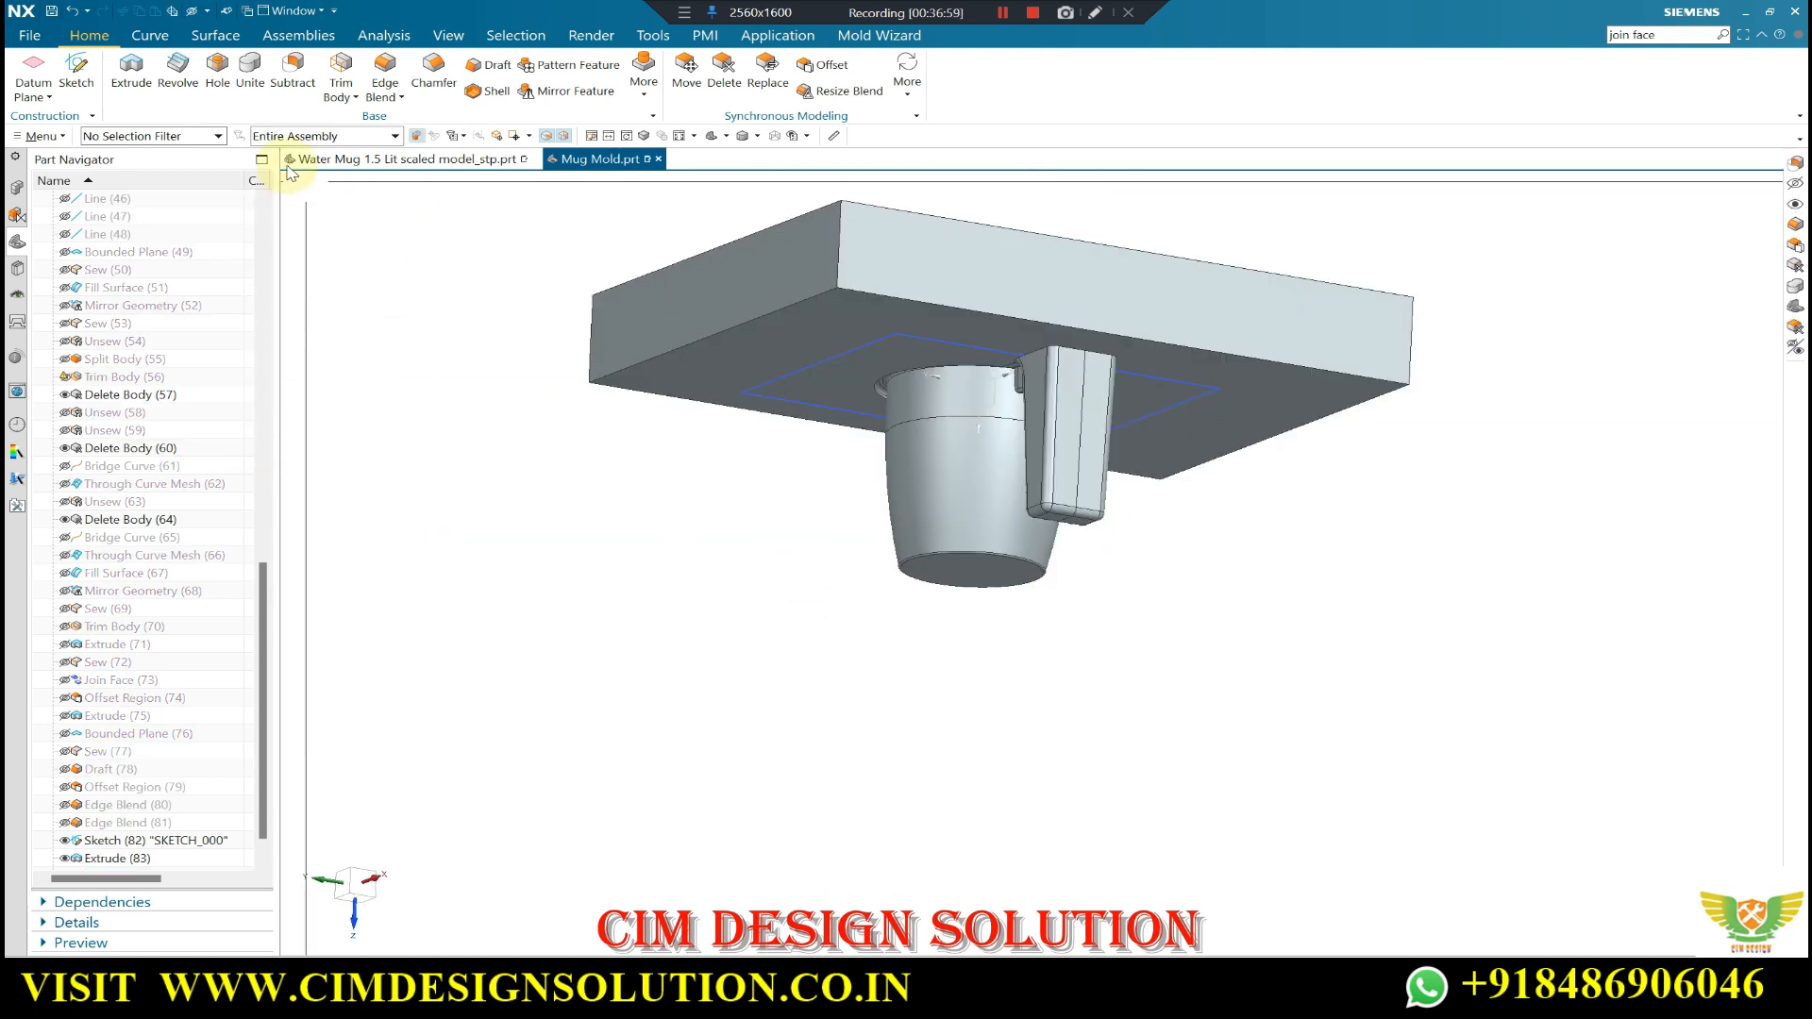
pyautogui.click(292, 83)
pyautogui.click(740, 295)
pyautogui.press('Escape')
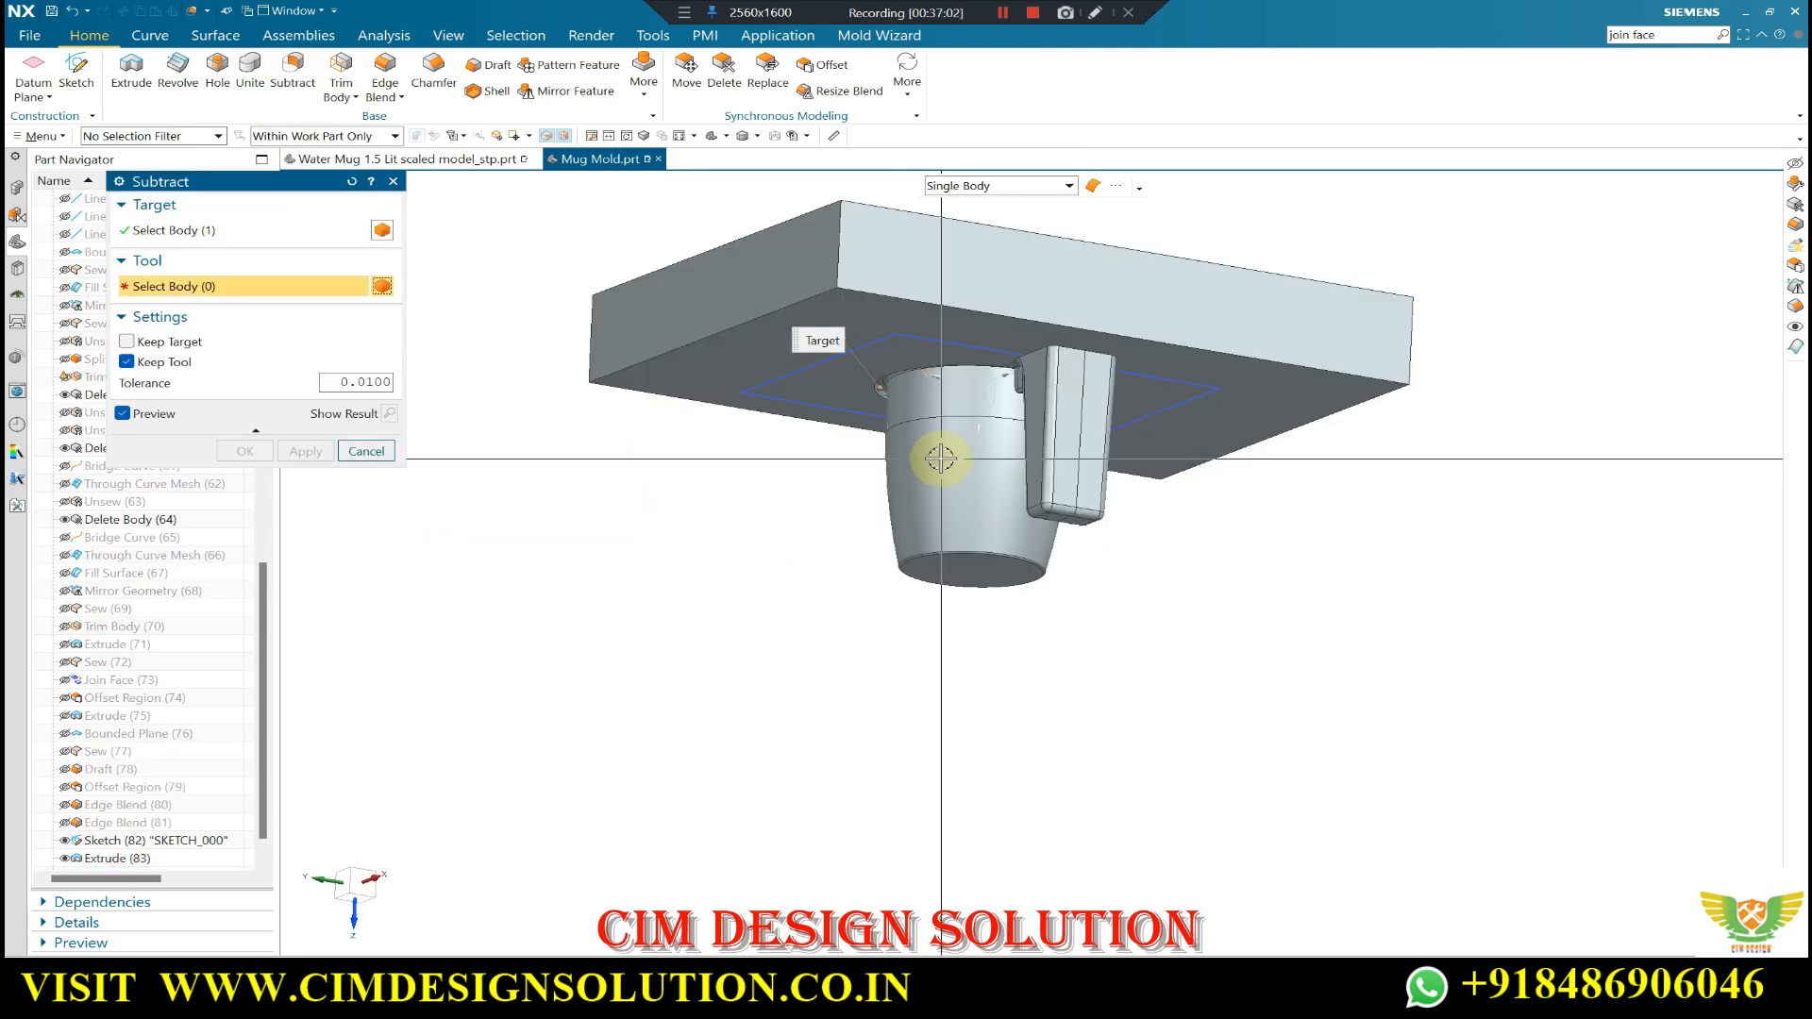
pyautogui.press('Escape')
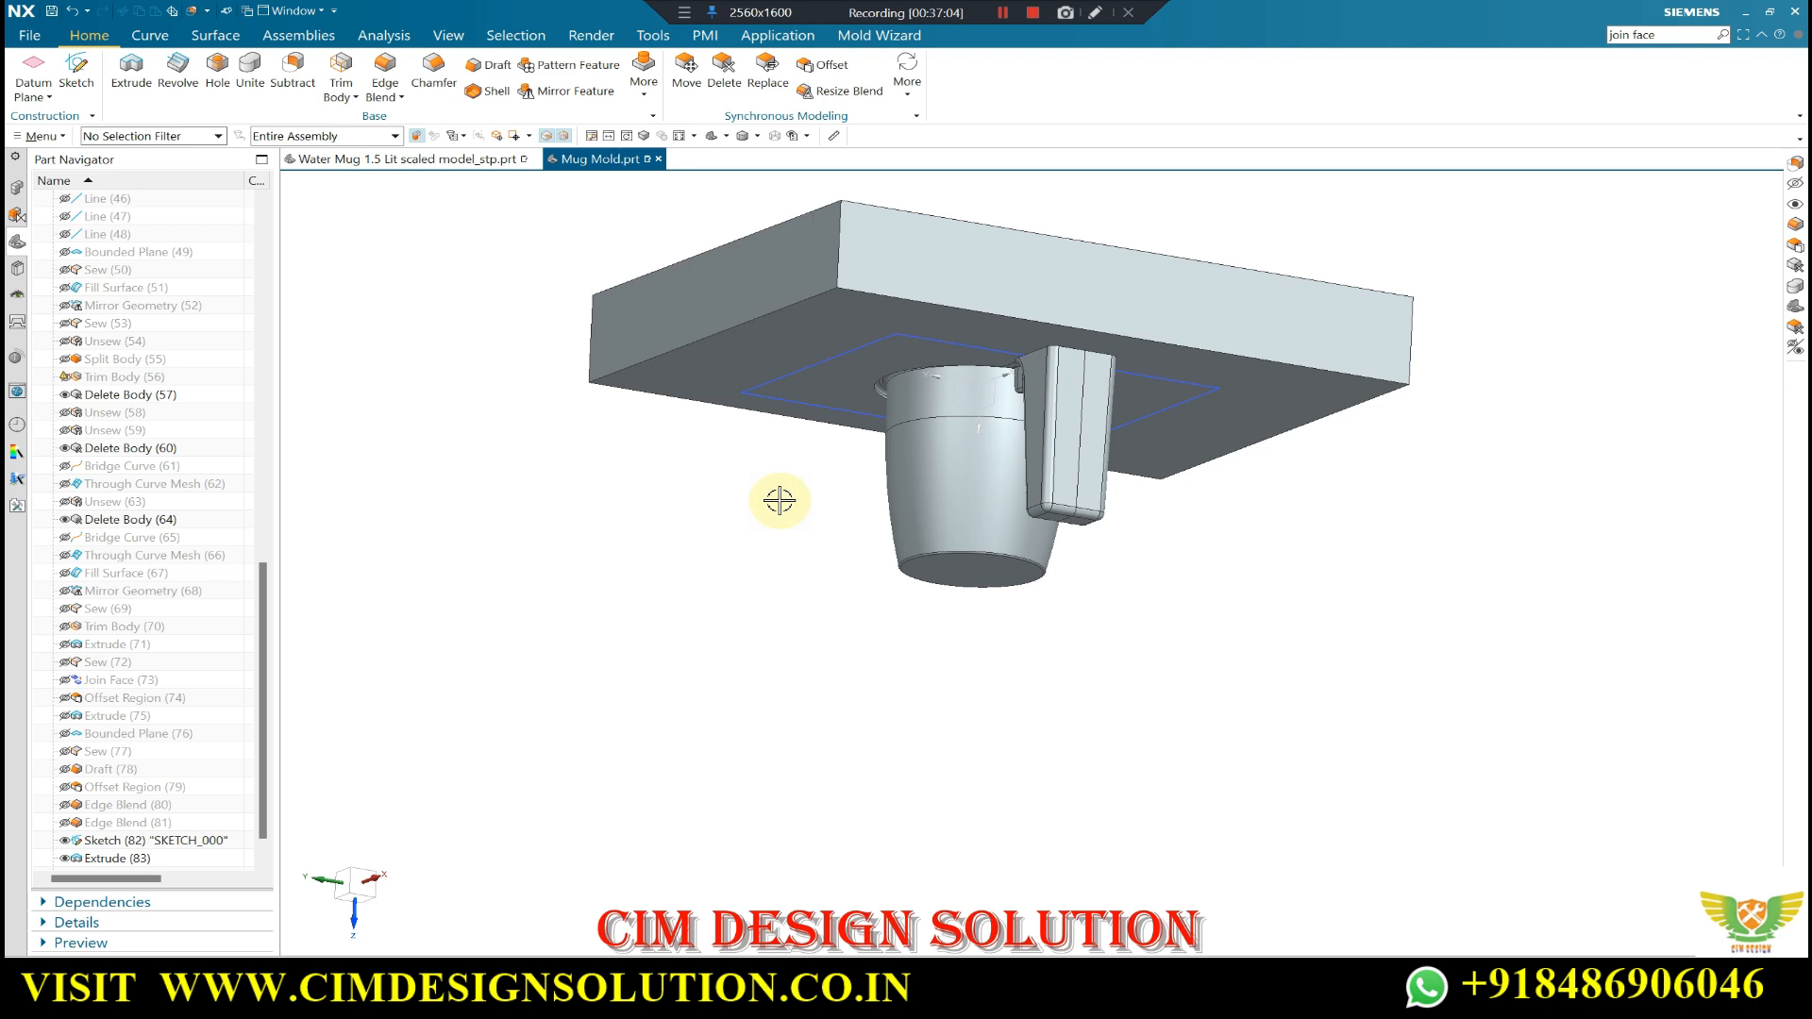
# - Switch the display between the core and cavity blocks and examine the mug cavity and handle pocket up close
pyautogui.moveTo(768, 493); pyautogui.dragTo(963, 485, button='middle')
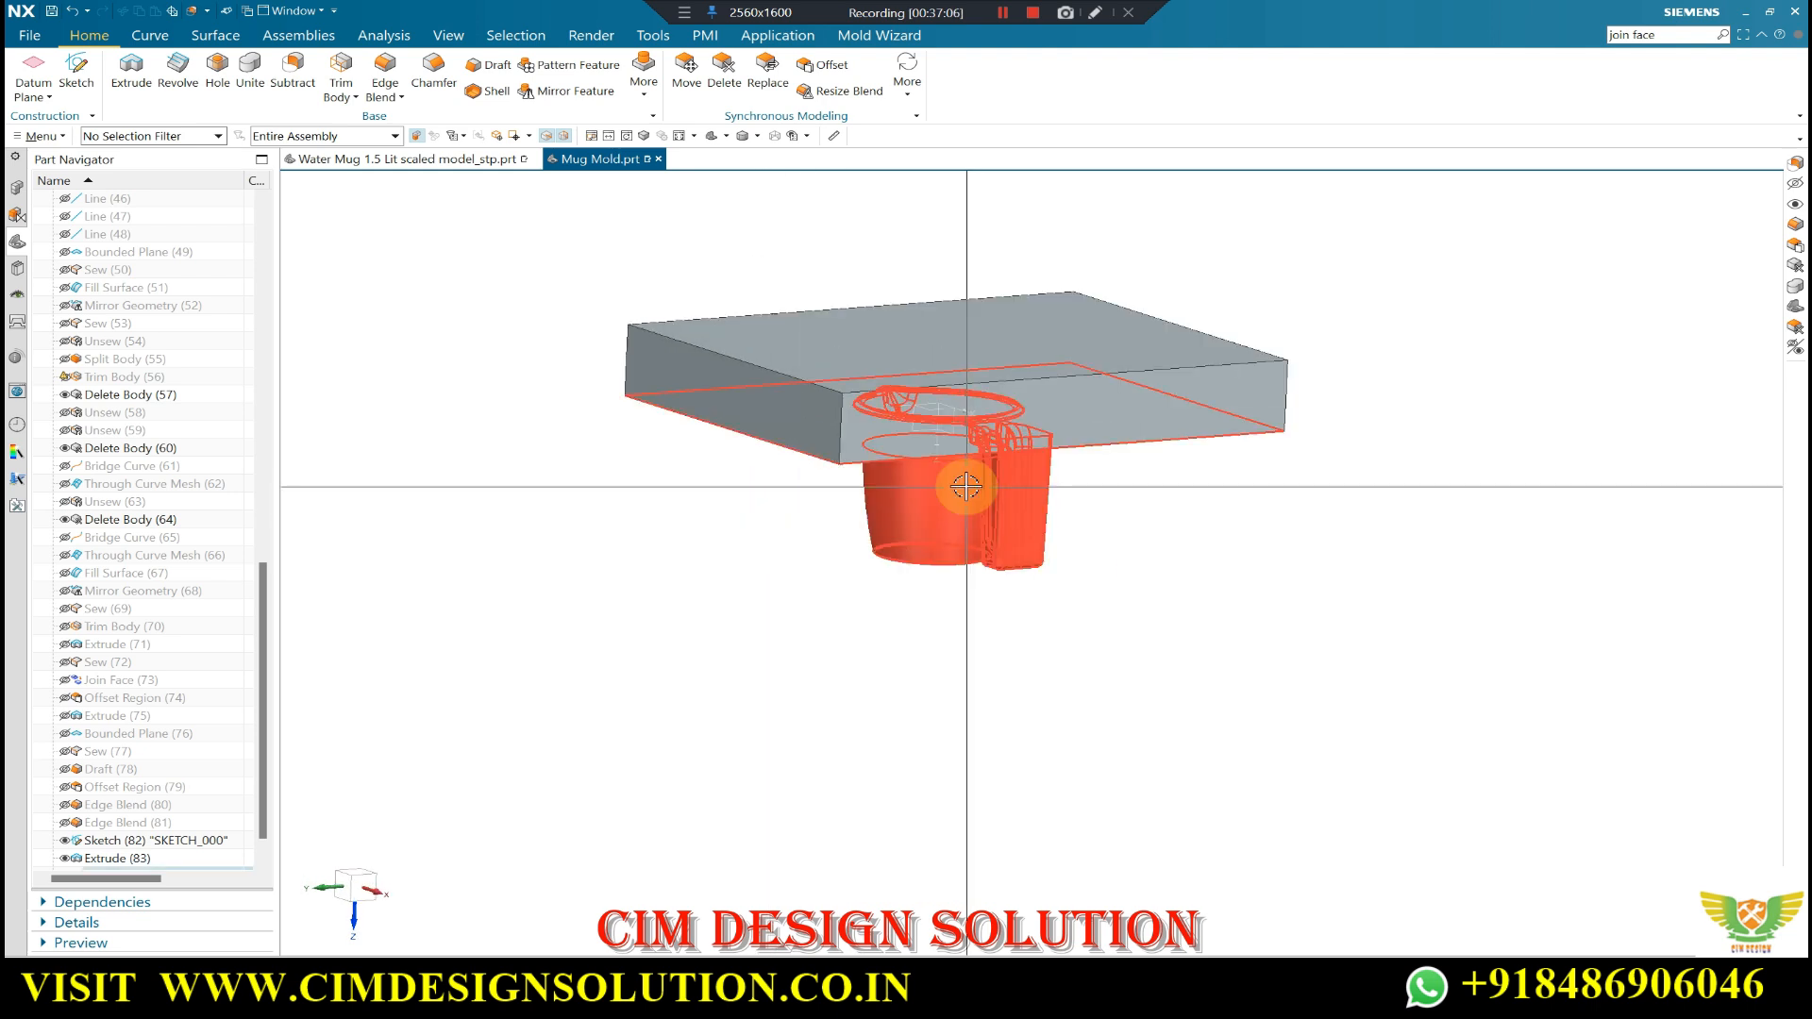
pyautogui.hotkey('ctrl', 'shift', 'b')
pyautogui.hotkey('ctrl', 'b')
pyautogui.click(932, 418)
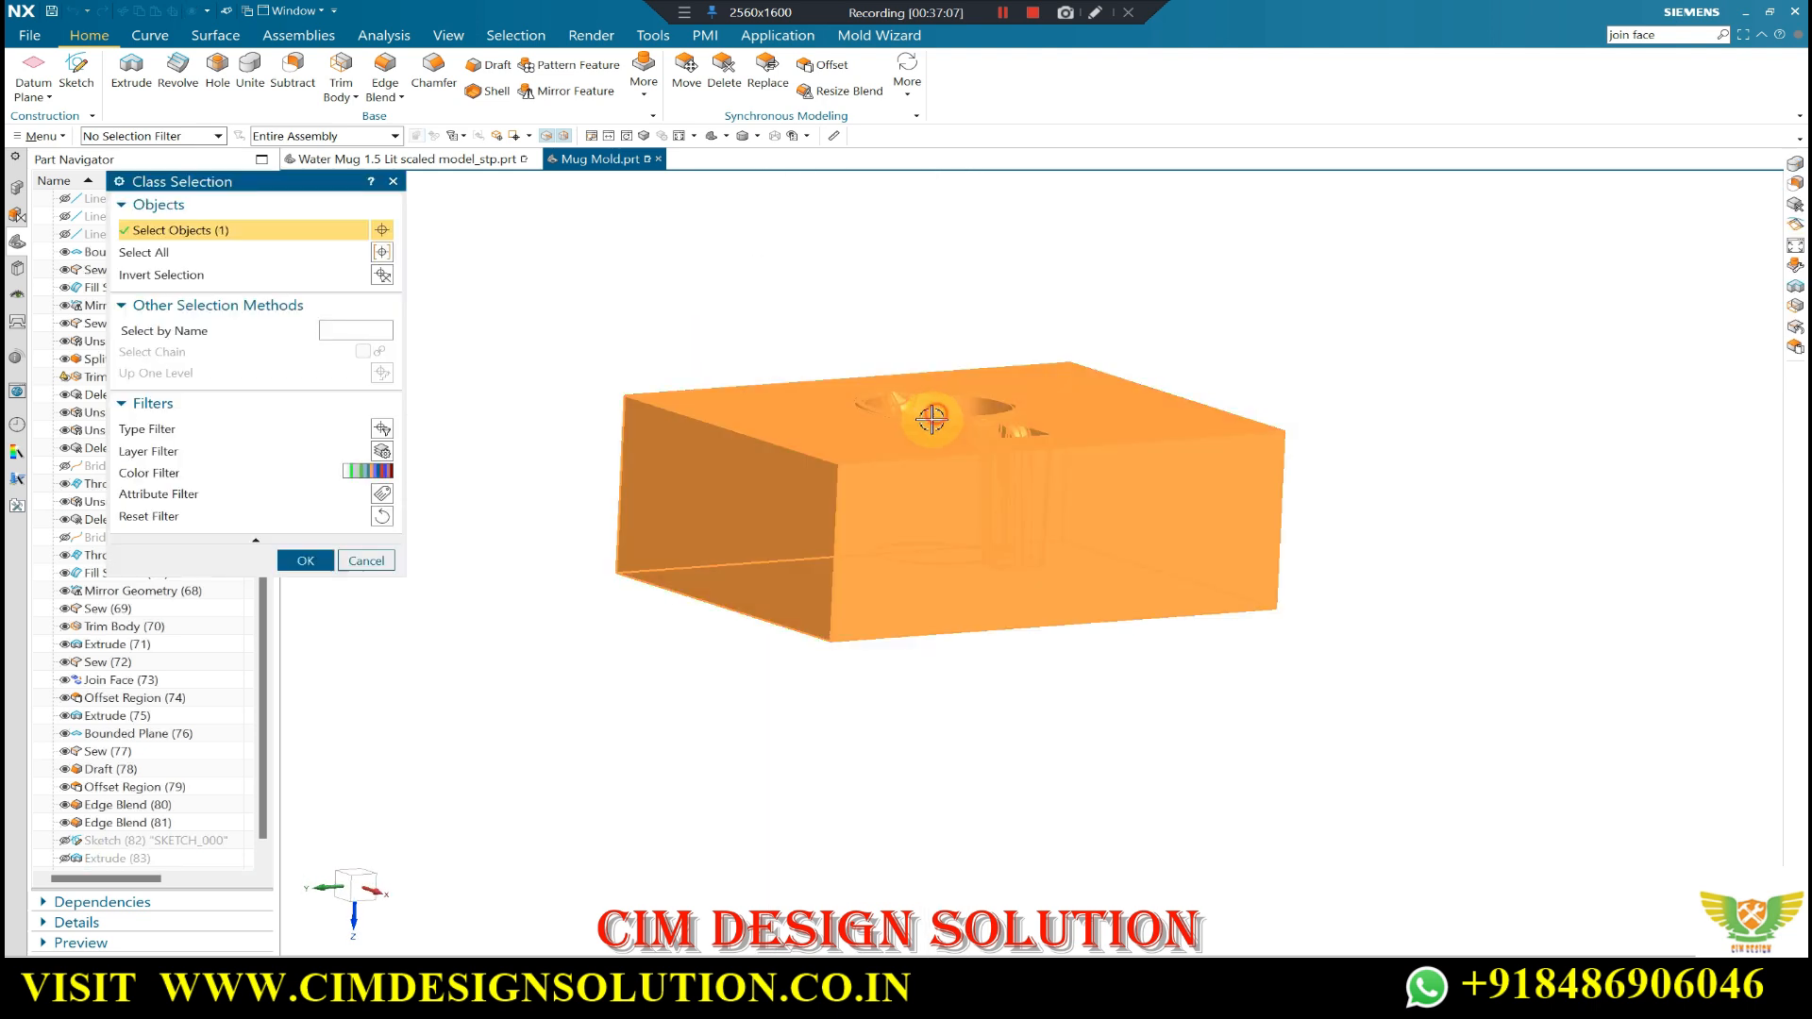
pyautogui.middleClick(850, 452)
pyautogui.scroll(15, 141, 364)
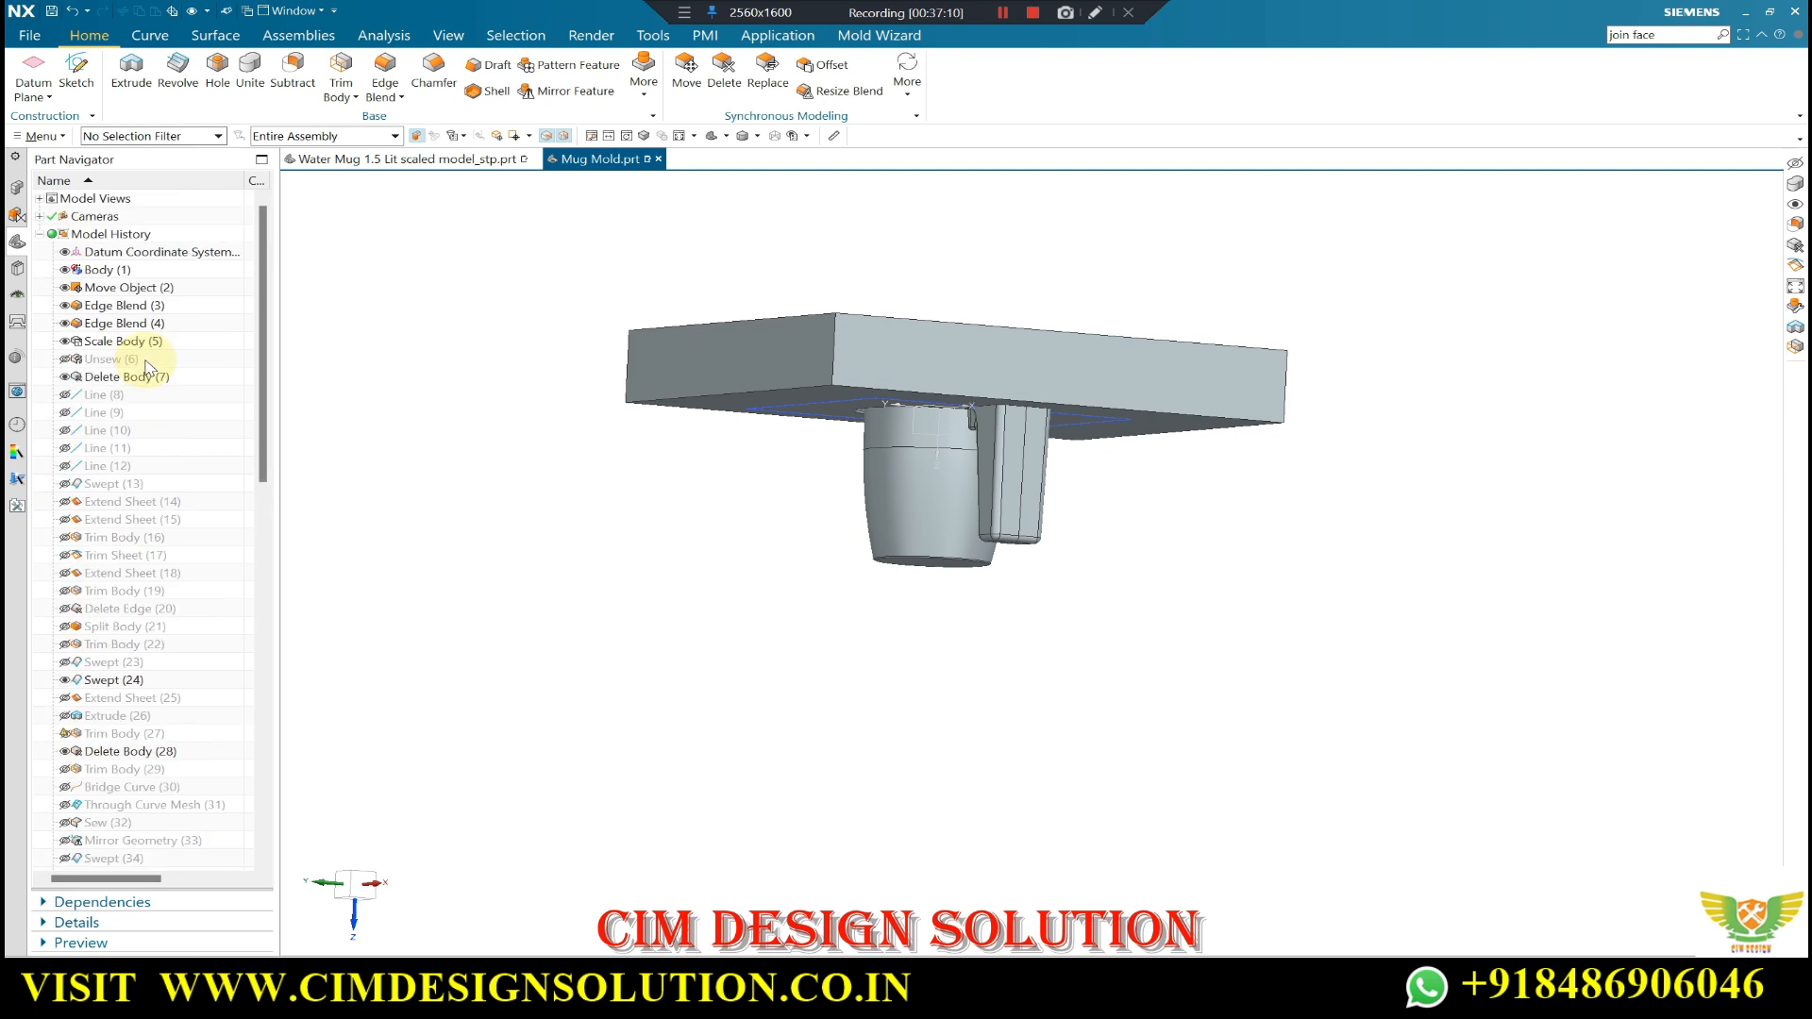
pyautogui.moveTo(666, 408); pyautogui.dragTo(930, 664, button='middle')
pyautogui.hotkey('ctrl', 'shift', 'b')
pyautogui.scroll(2, 890, 462)
pyautogui.press('Escape')
pyautogui.scroll(3, 935, 416)
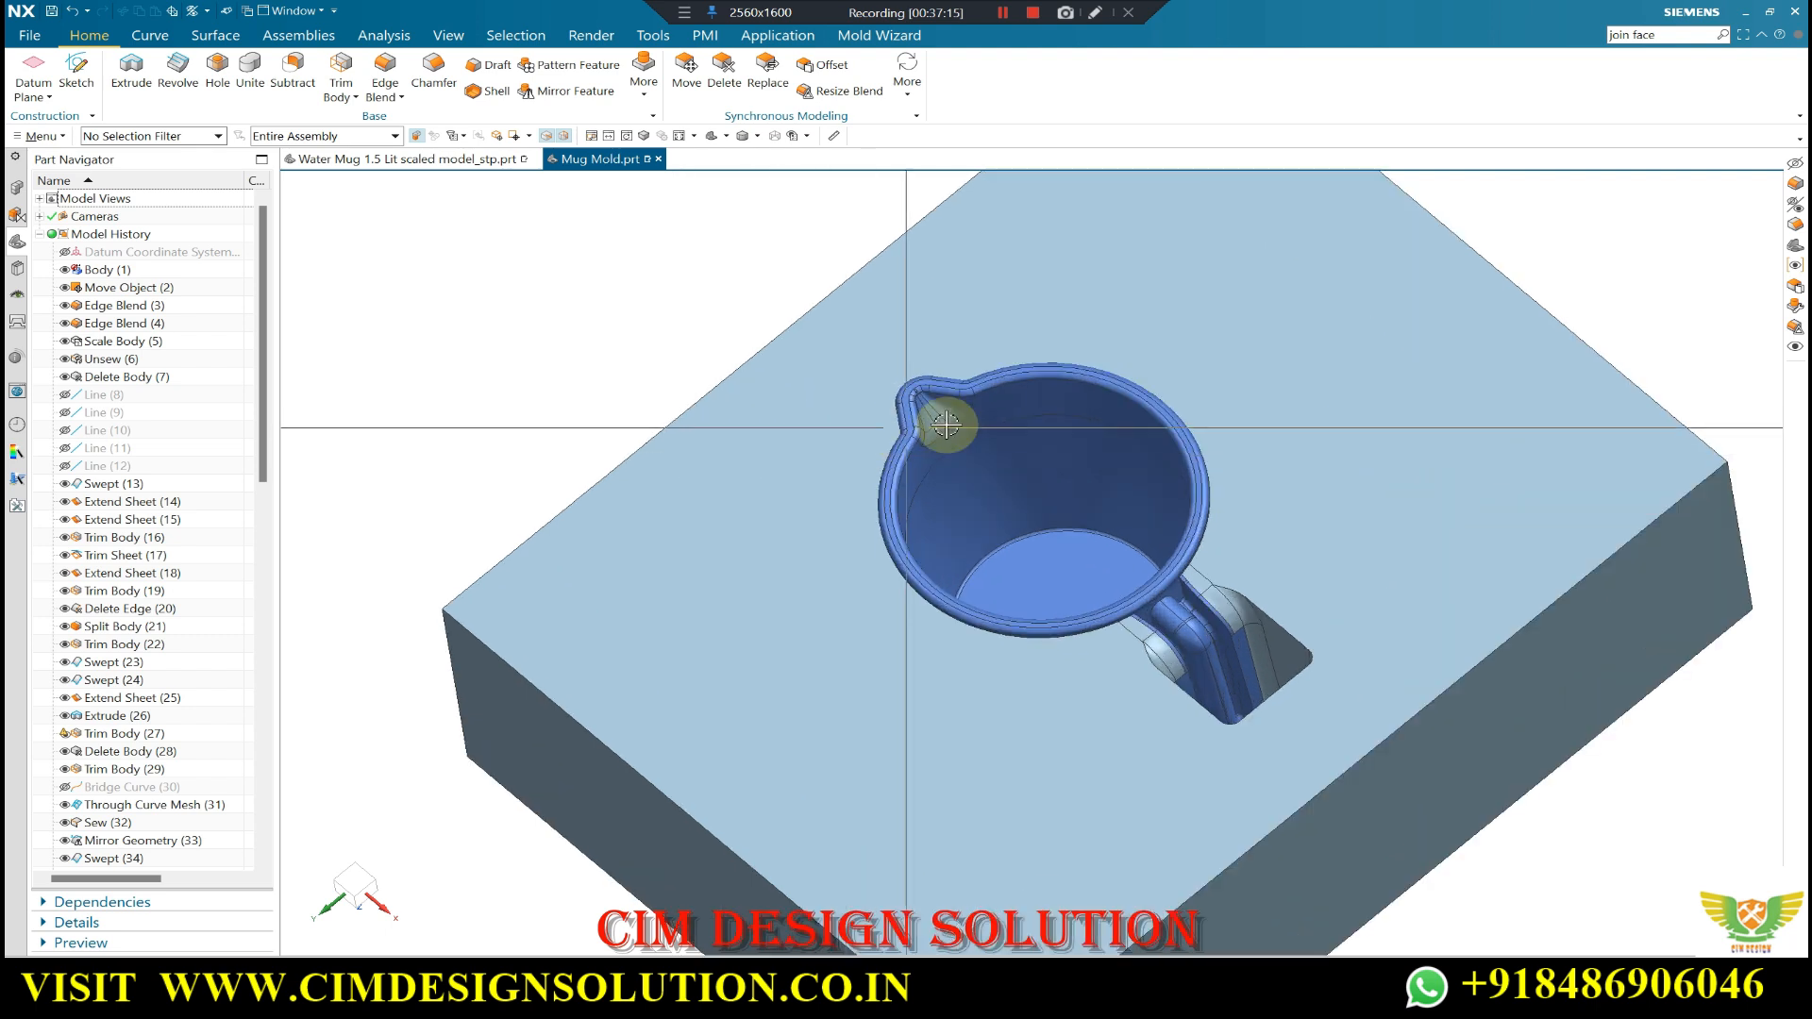
# - Swap the display back to the core block and set the selection filter to Solid Body
pyautogui.click(128, 136)
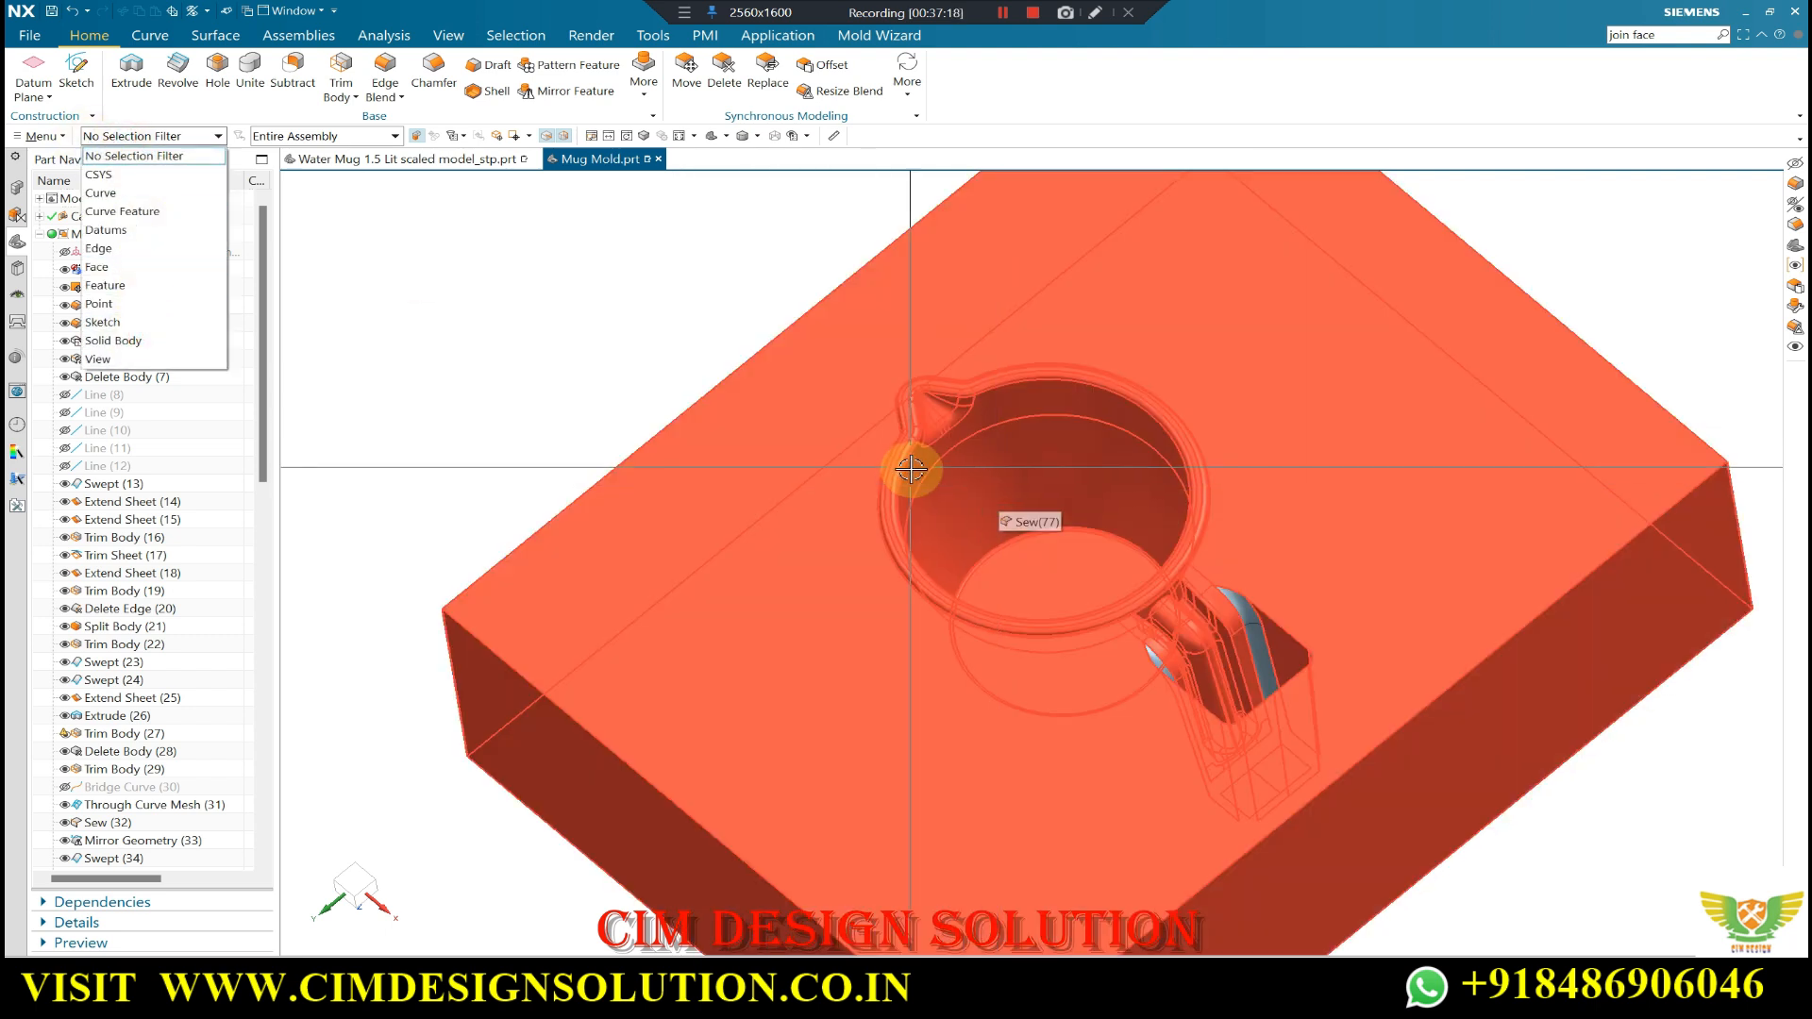
pyautogui.moveTo(932, 493); pyautogui.dragTo(899, 387, button='middle')
pyautogui.scroll(-1, 741, 380)
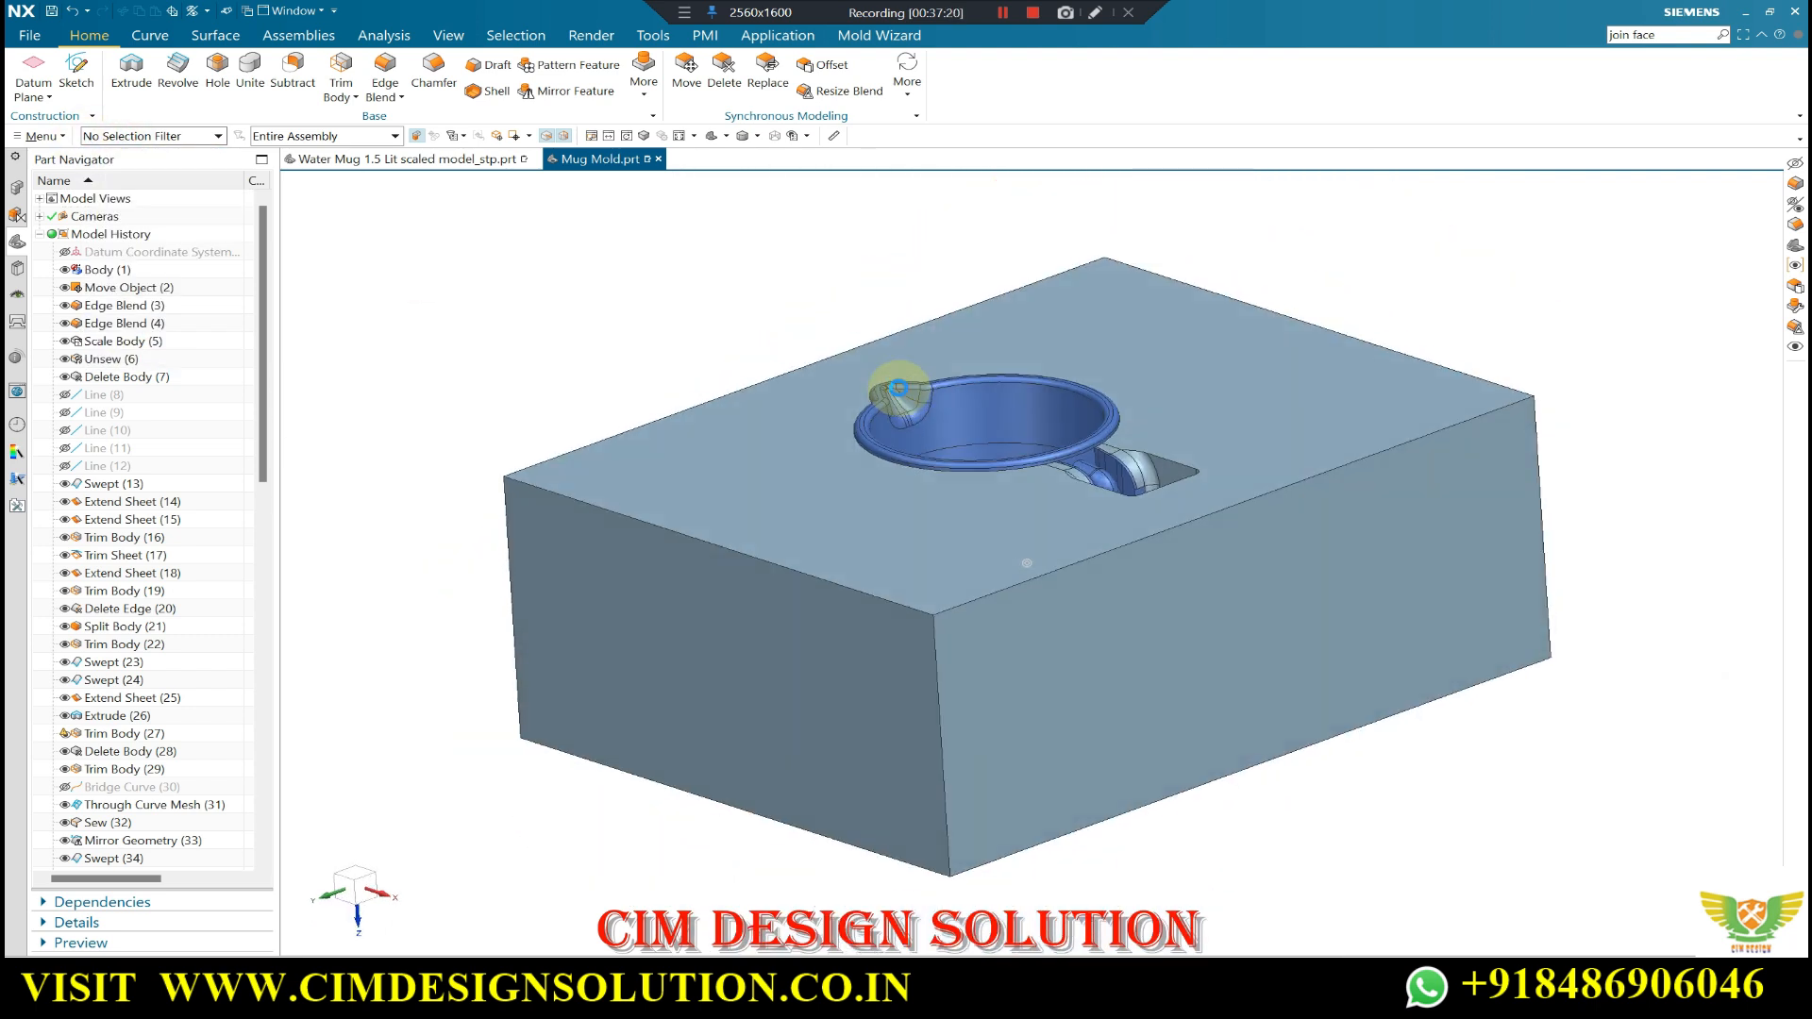
pyautogui.hotkey('ctrl', 'shift', 'b')
pyautogui.moveTo(1077, 447); pyautogui.dragTo(1021, 438, button='middle')
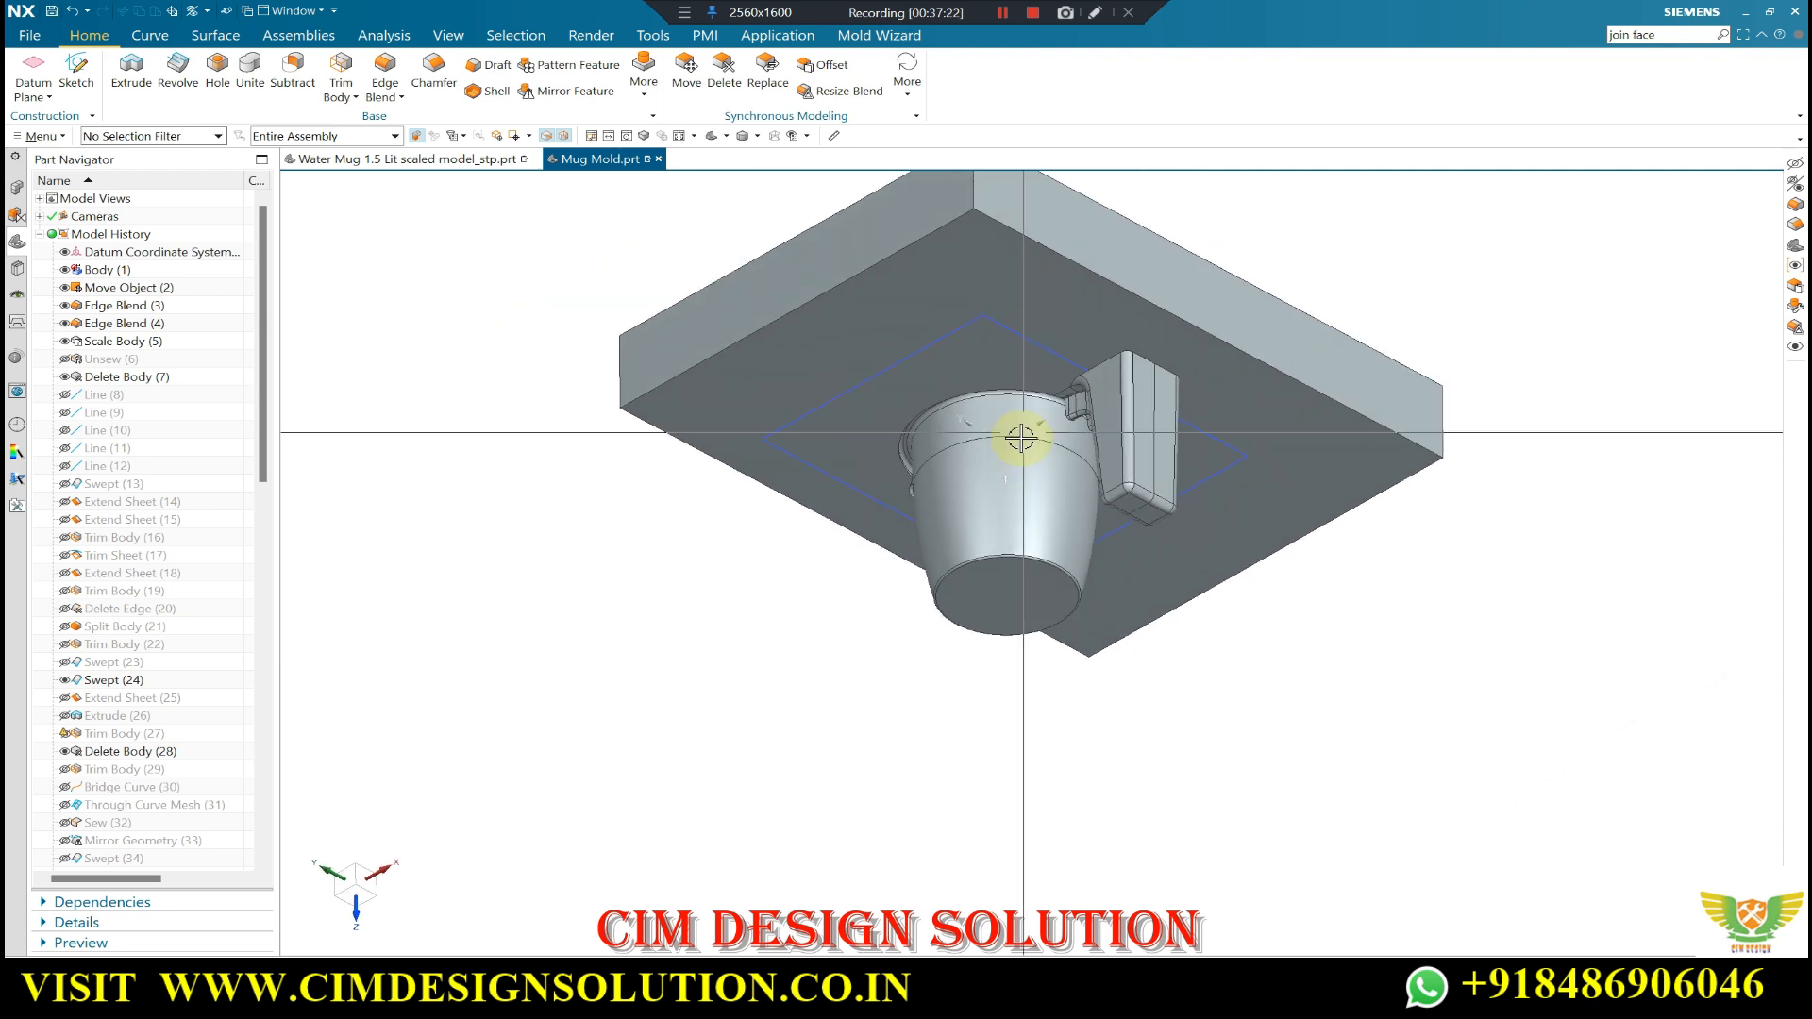
pyautogui.moveTo(1011, 541)
pyautogui.mouseDown(button='middle')
pyautogui.moveTo(1040, 469)
pyautogui.moveTo(1020, 516)
pyautogui.mouseUp(button='middle')
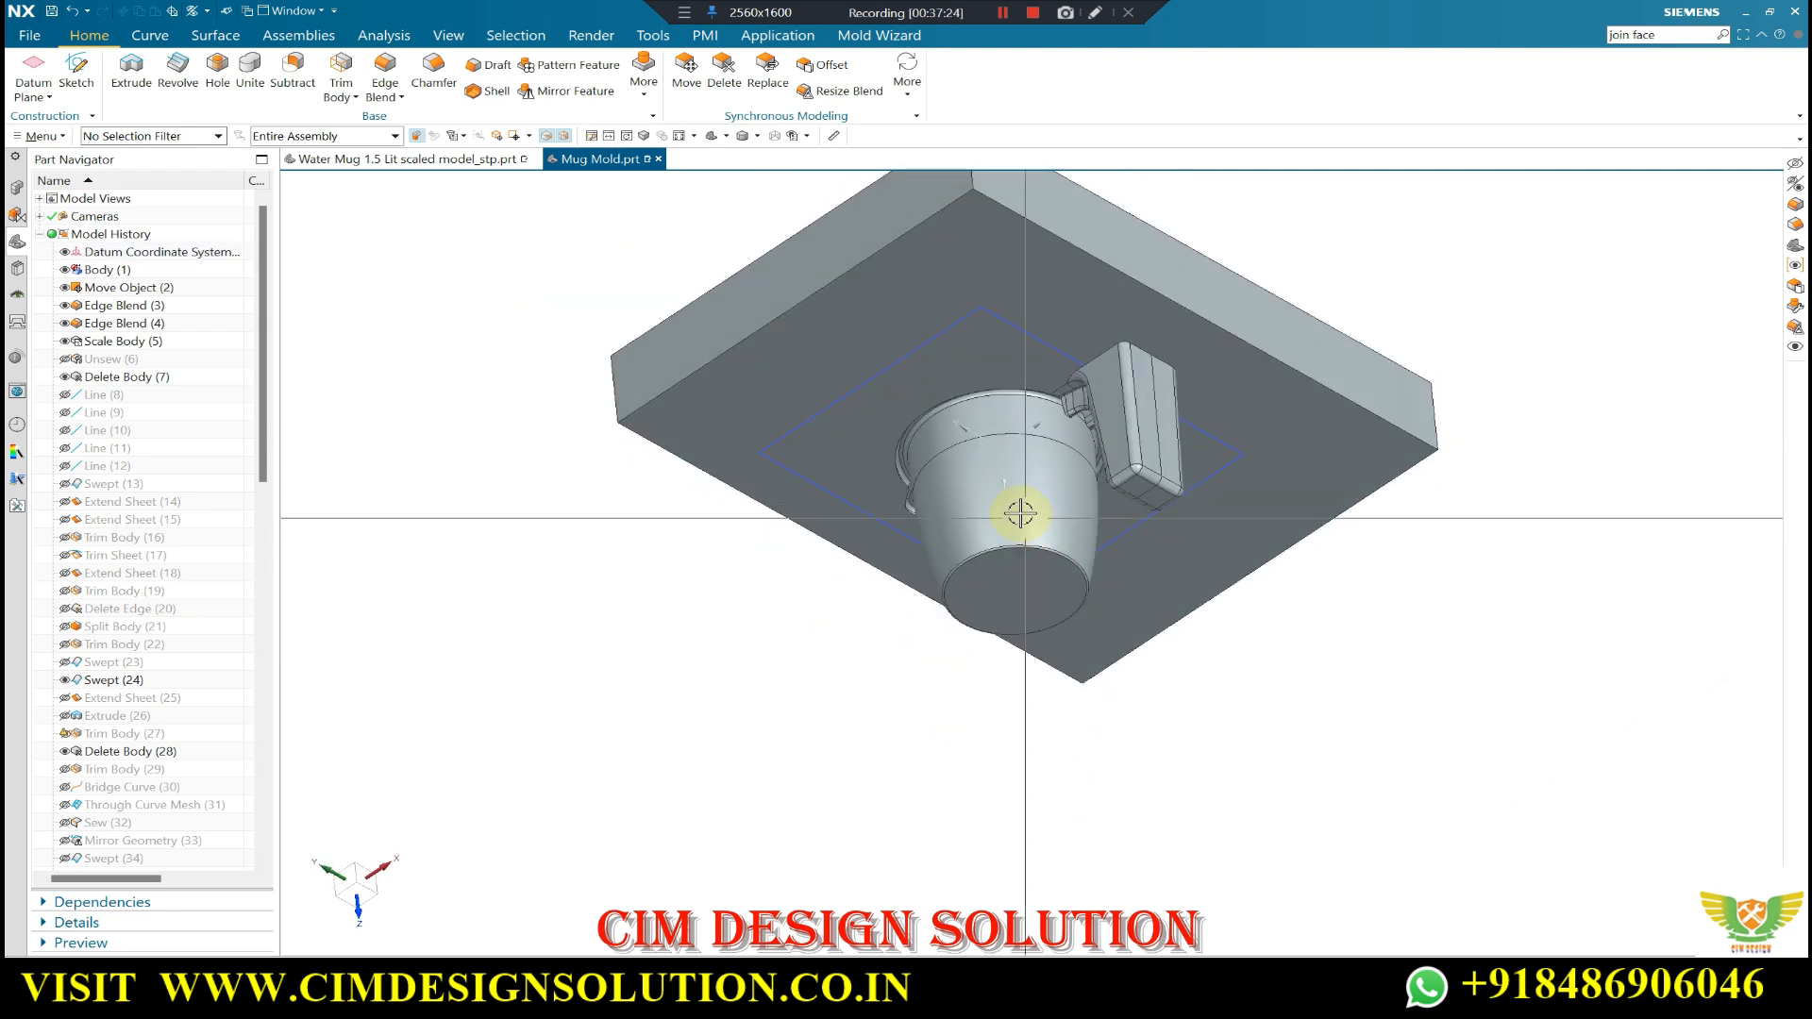
pyautogui.click(129, 138)
pyautogui.click(141, 341)
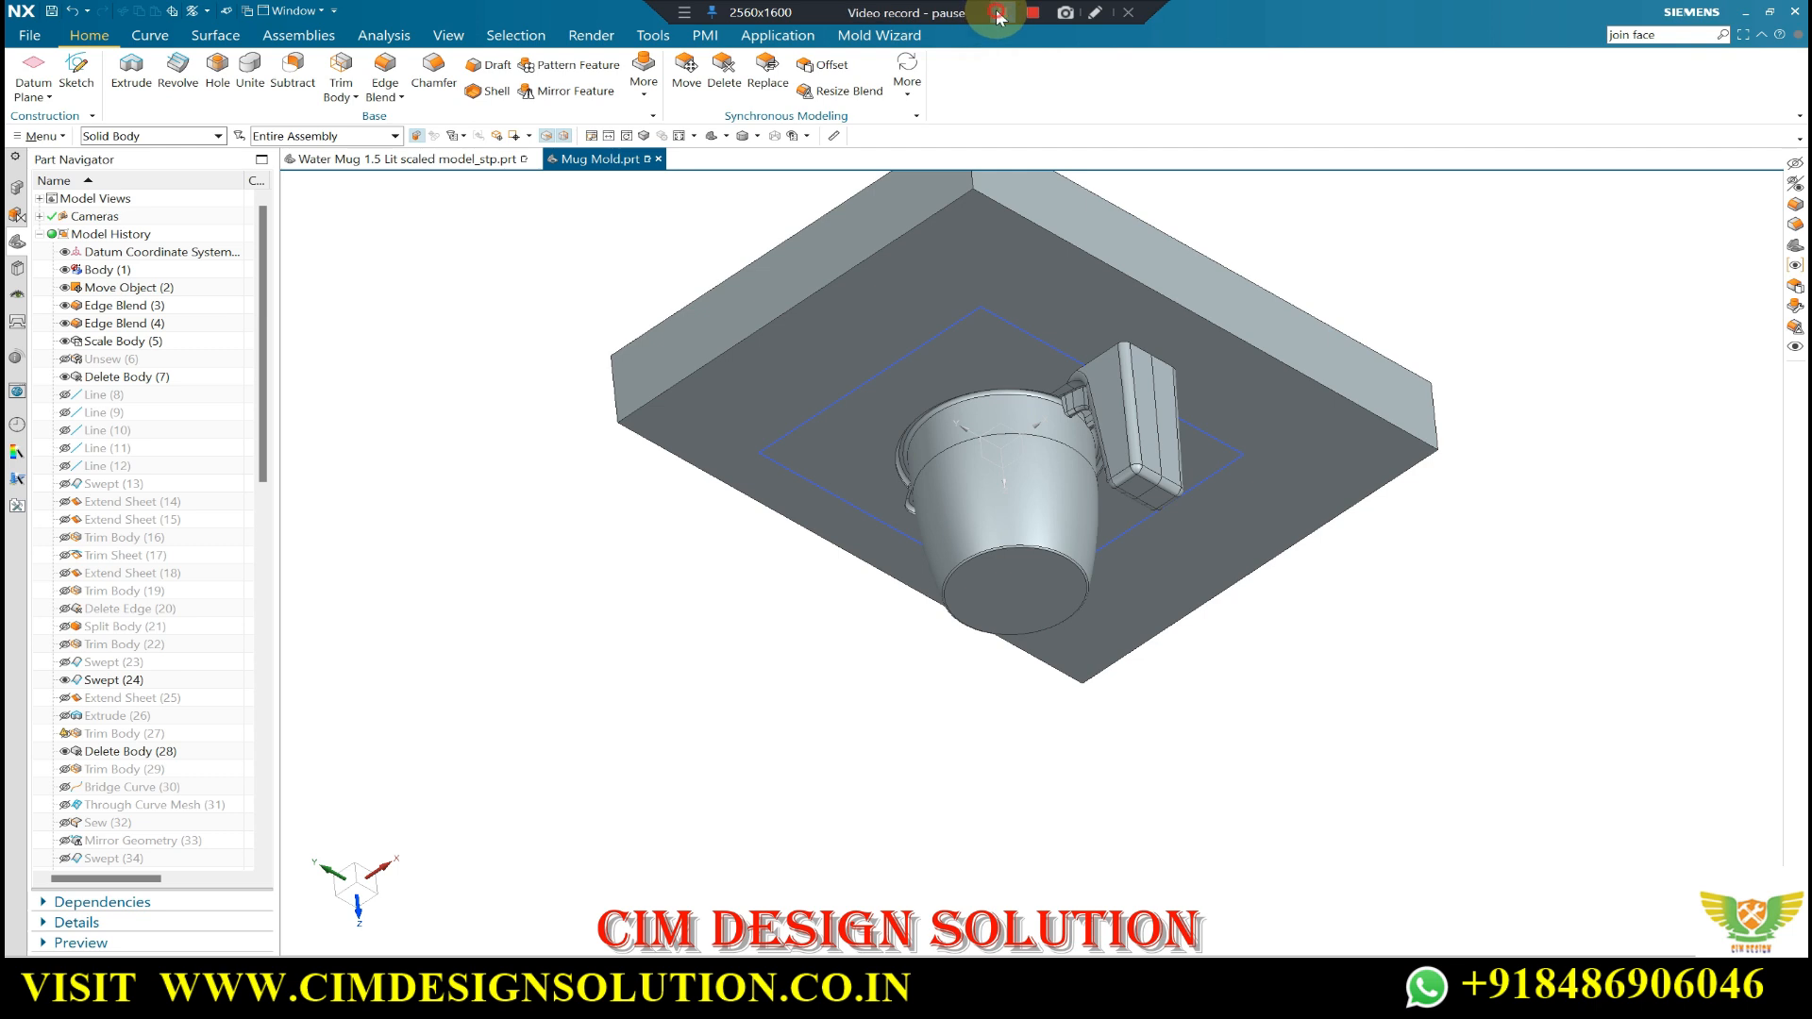
pyautogui.click(998, 15)
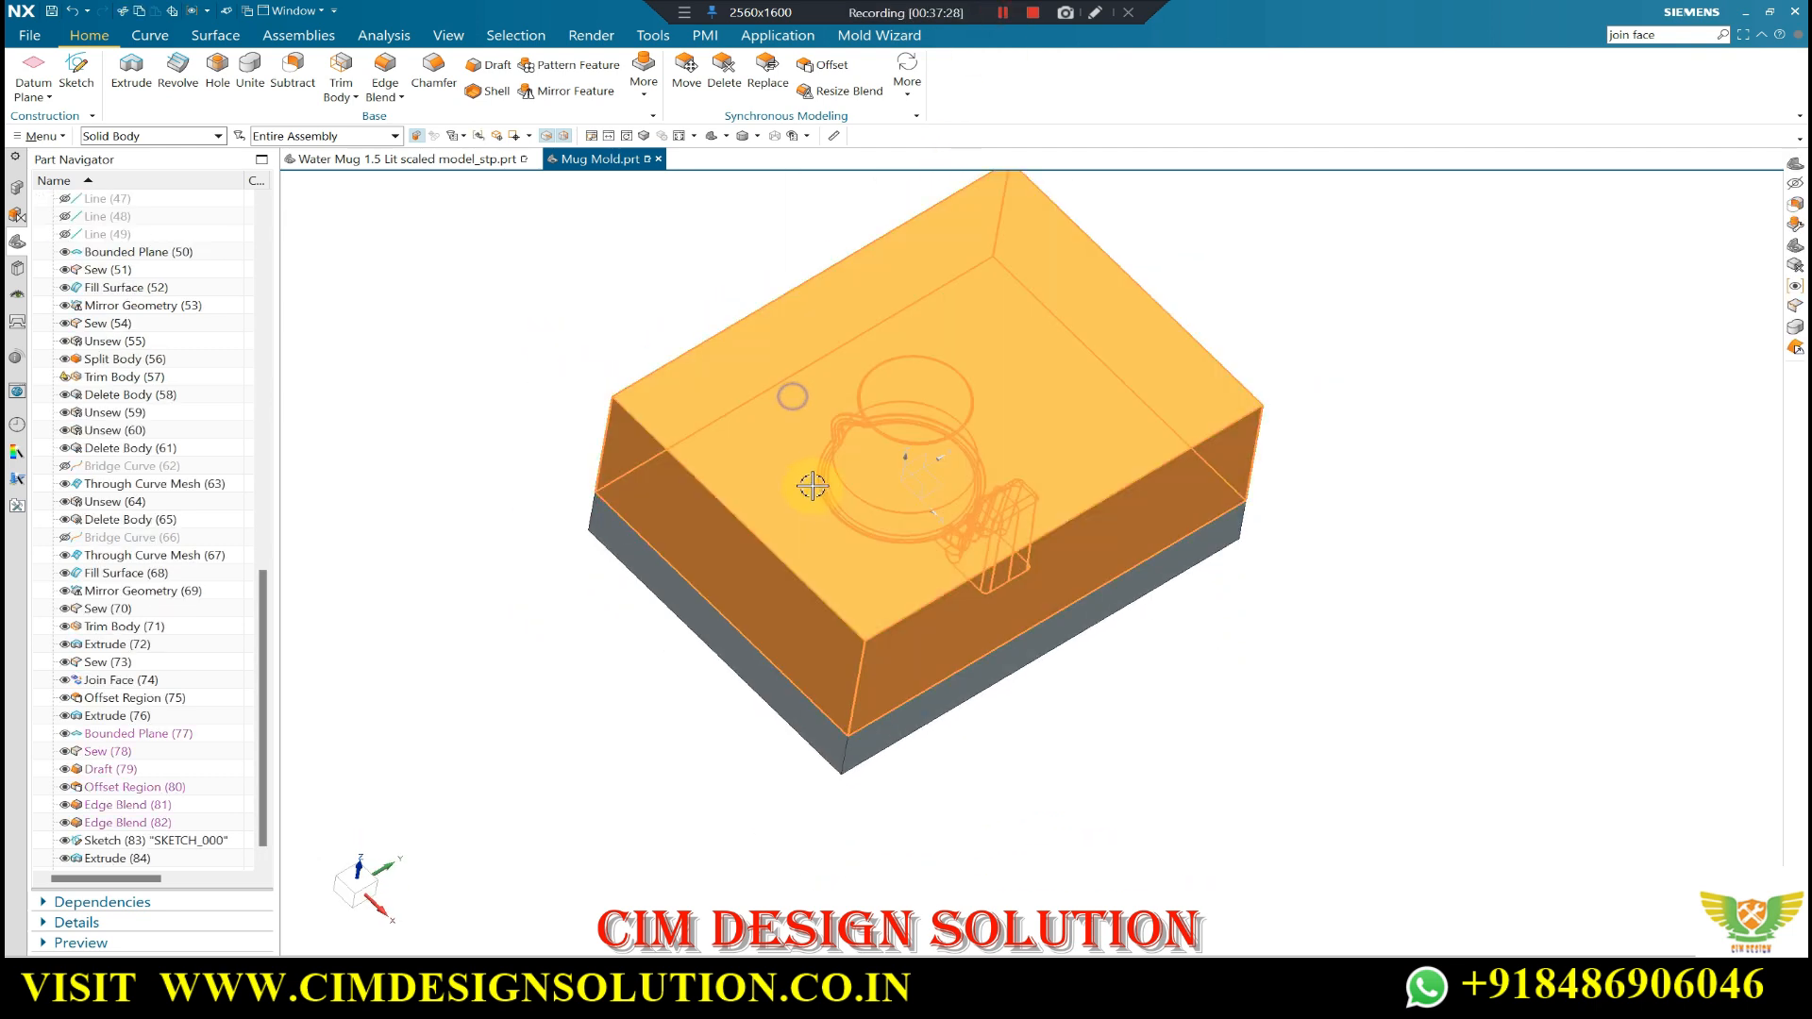
# - Hide the cavity block so that the core plate and the mug body remain displayed
pyautogui.moveTo(809, 485)
pyautogui.mouseDown(button='middle')
pyautogui.moveTo(862, 518)
pyautogui.moveTo(831, 492)
pyautogui.mouseUp(button='middle')
pyautogui.hotkey('ctrl', 'b')
pyautogui.press('Escape')
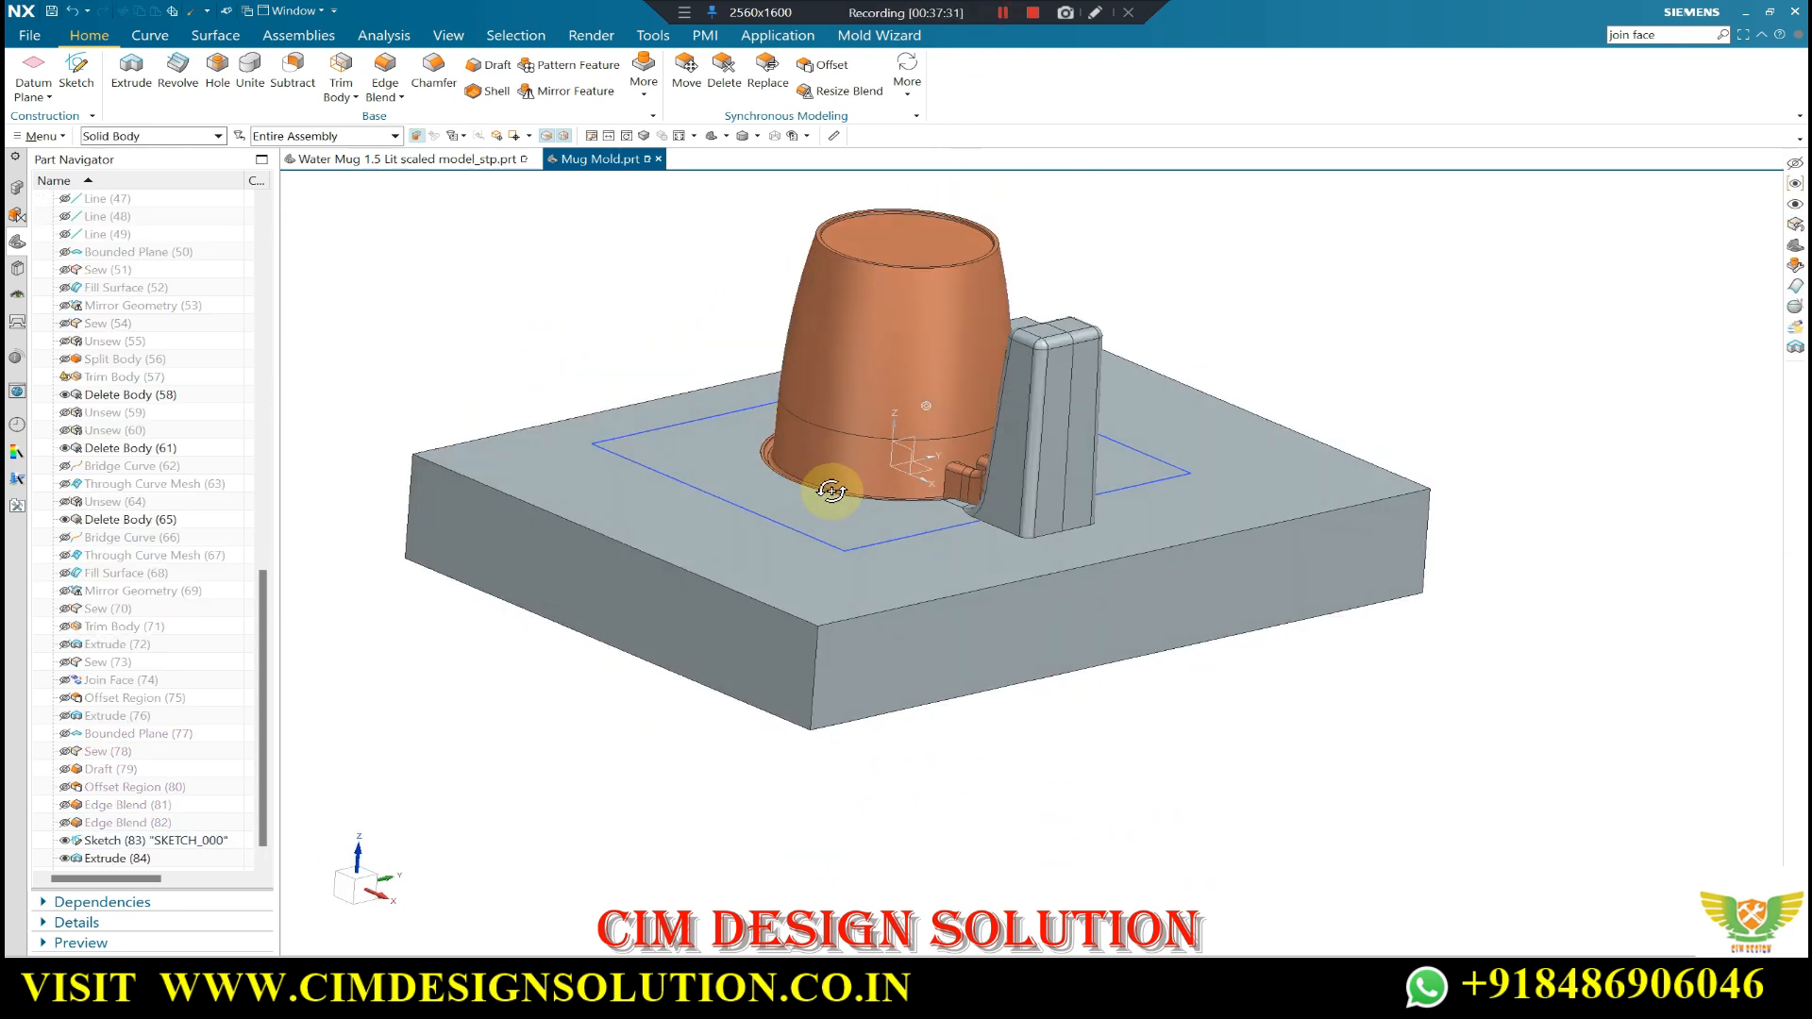
# - Try to subtract the mug body from the core plate with Keep Tool enabled
pyautogui.scroll(-2, 831, 492)
pyautogui.click(740, 589)
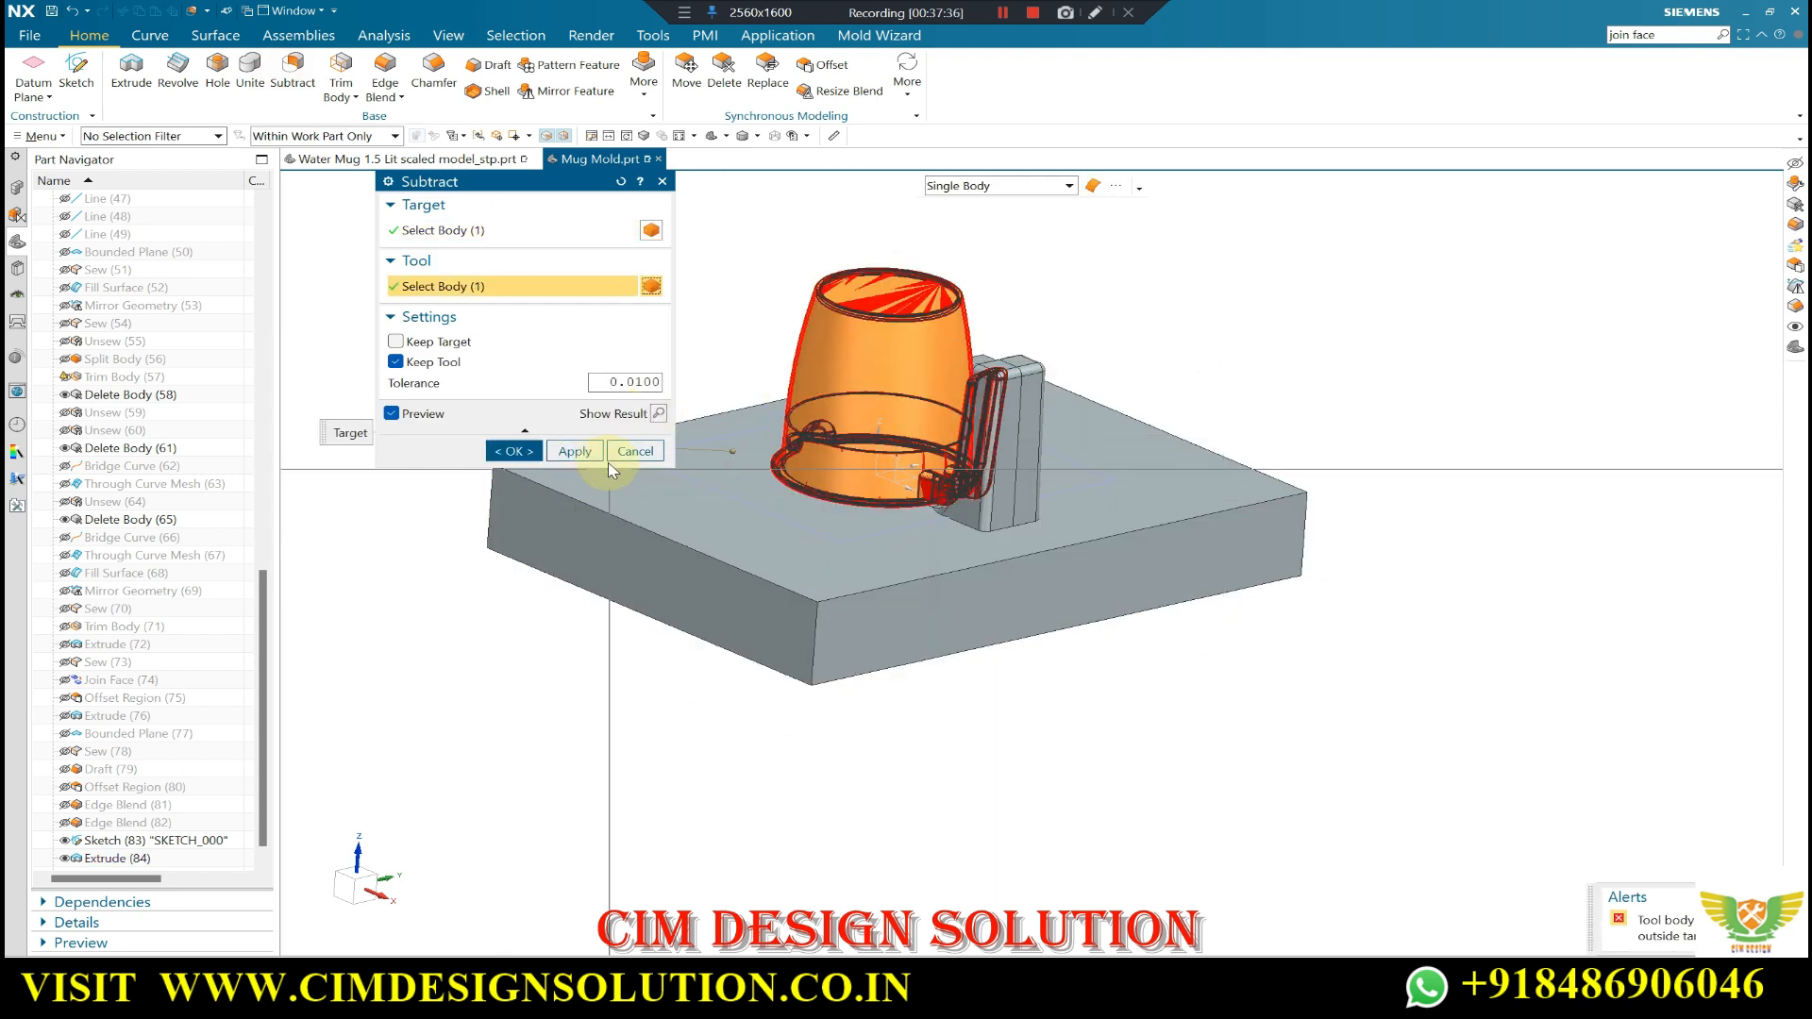
pyautogui.click(633, 450)
# - Swap the display to the cavity block and subtract the mug body from it with Keep Tool enabled
pyautogui.hotkey('ctrl', 'shift', 'b')
pyautogui.moveTo(827, 531); pyautogui.dragTo(755, 340, button='middle')
pyautogui.scroll(-3, 812, 411)
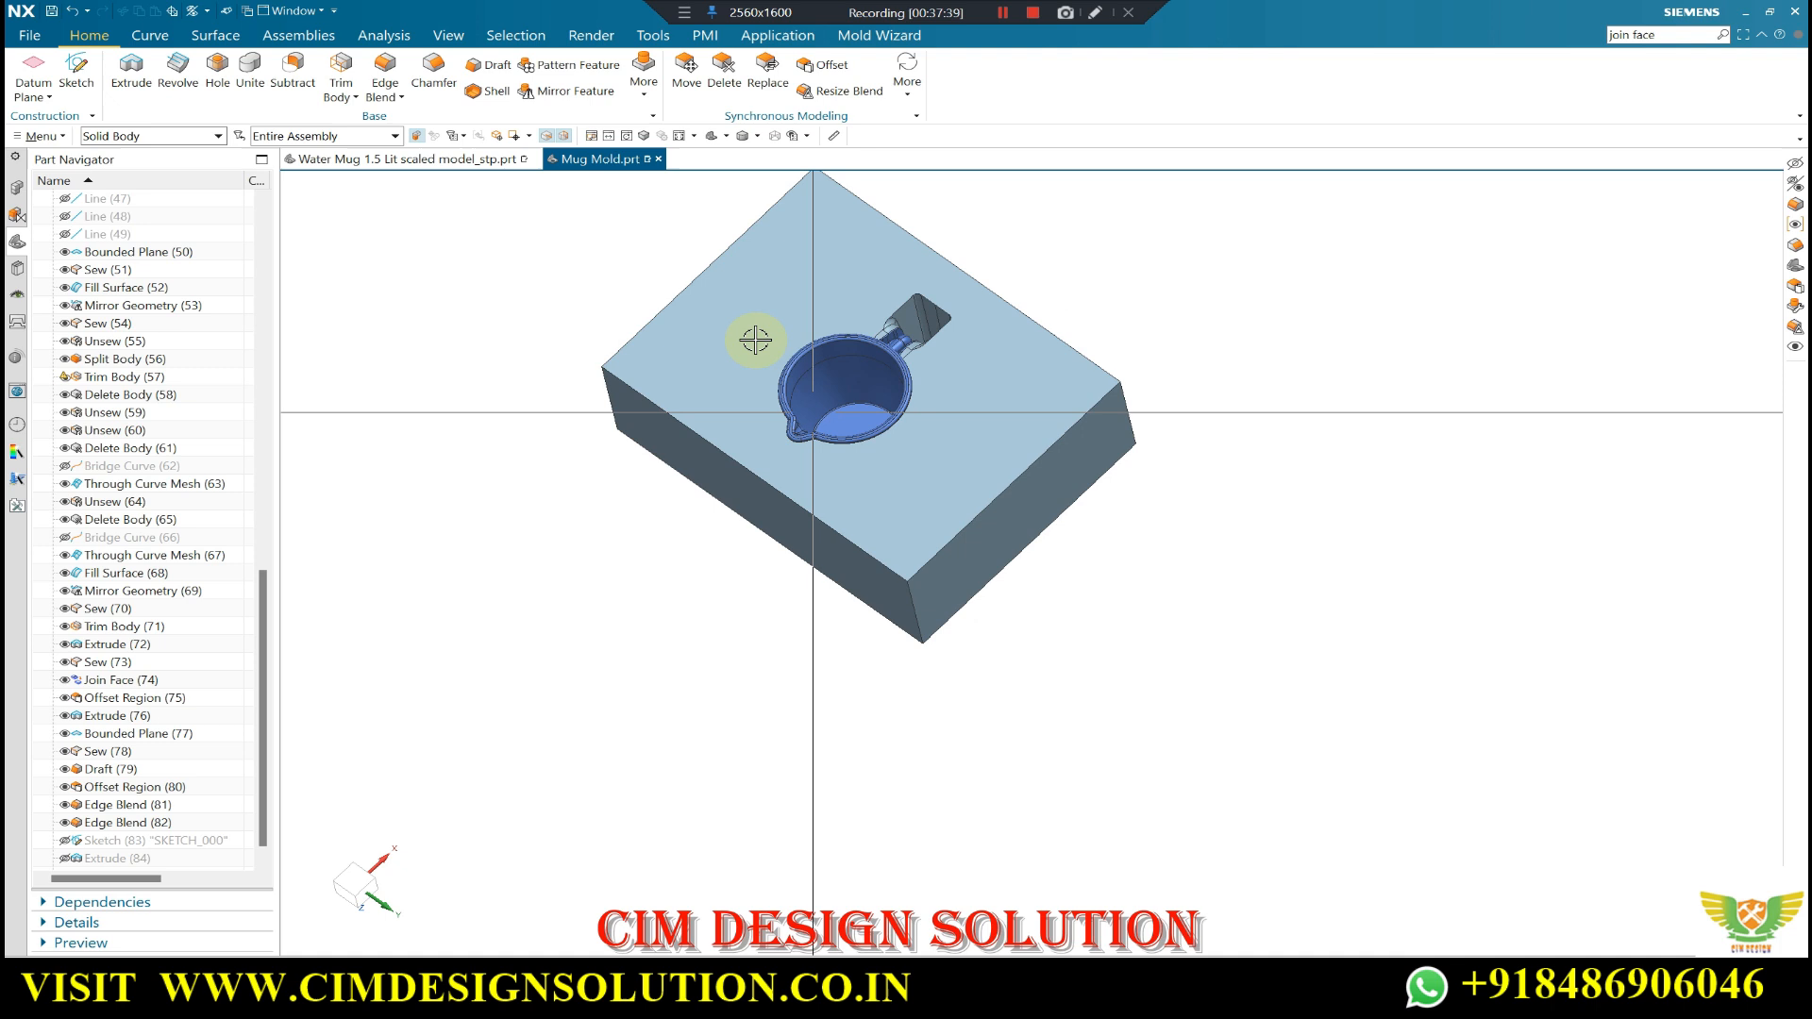
pyautogui.click(290, 87)
pyautogui.scroll(2, 717, 324)
pyautogui.click(781, 324)
pyautogui.scroll(3, 809, 404)
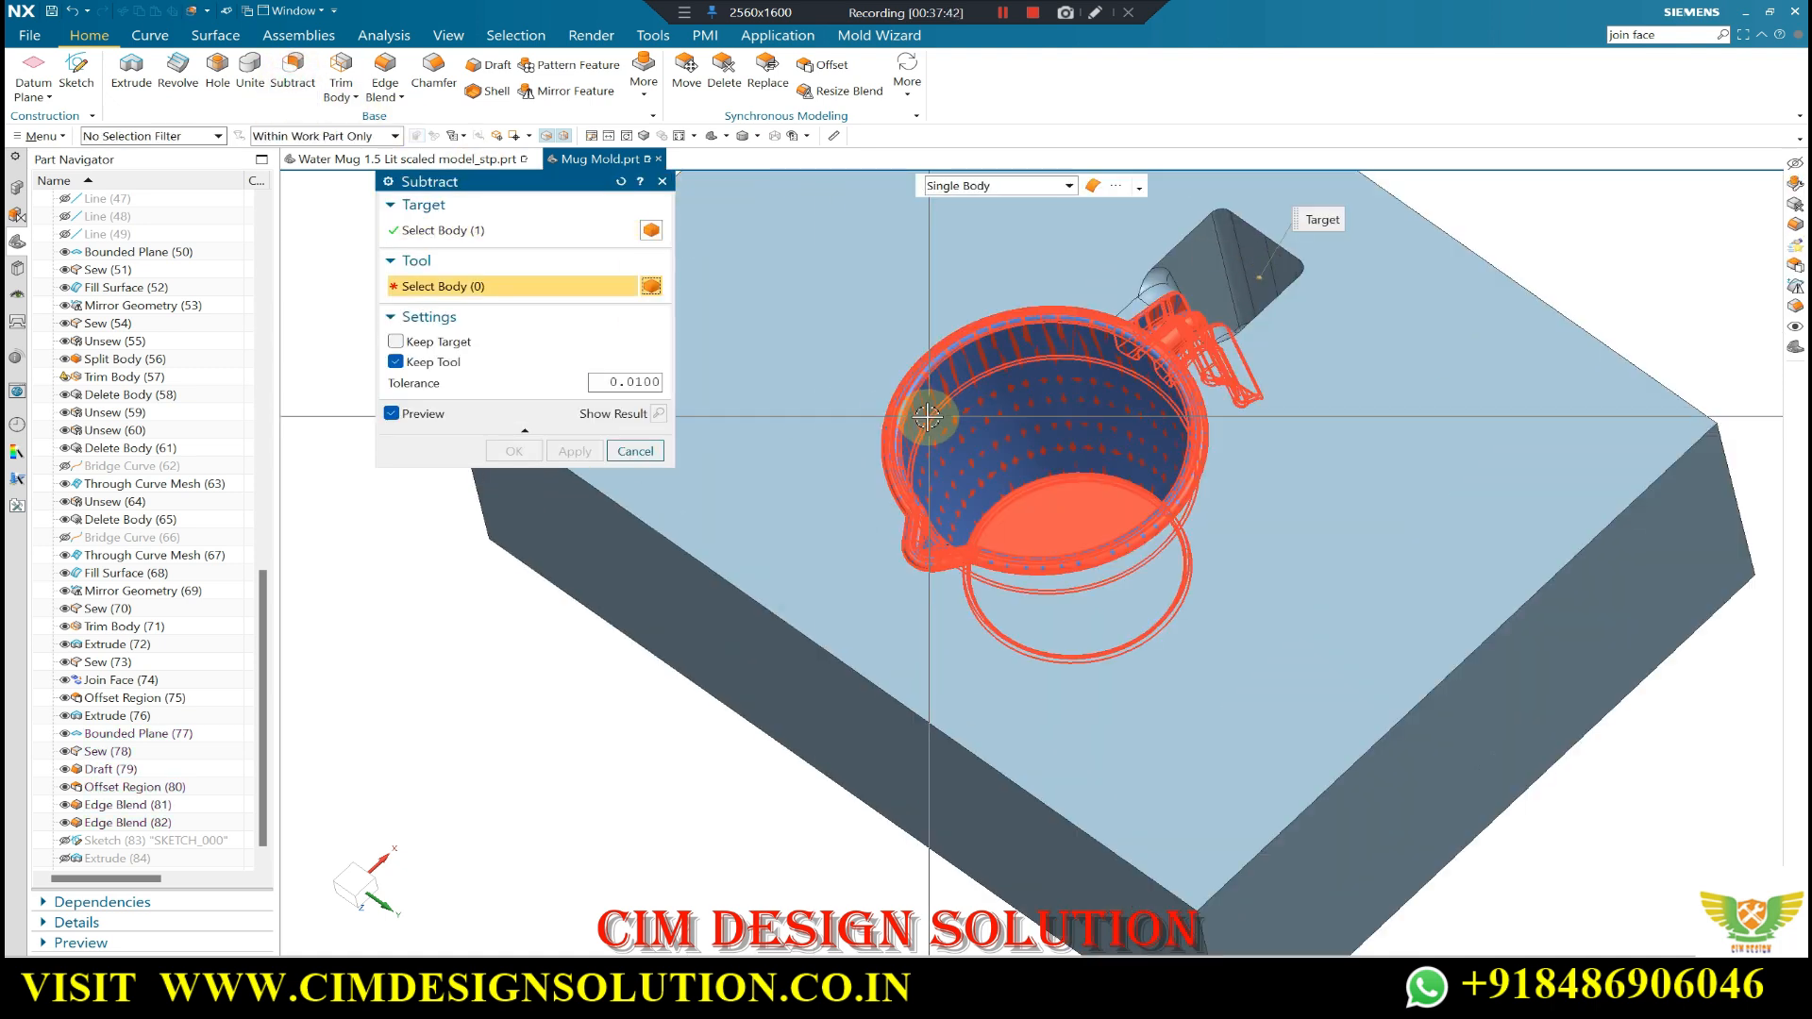
pyautogui.click(927, 416)
pyautogui.scroll(2, 853, 444)
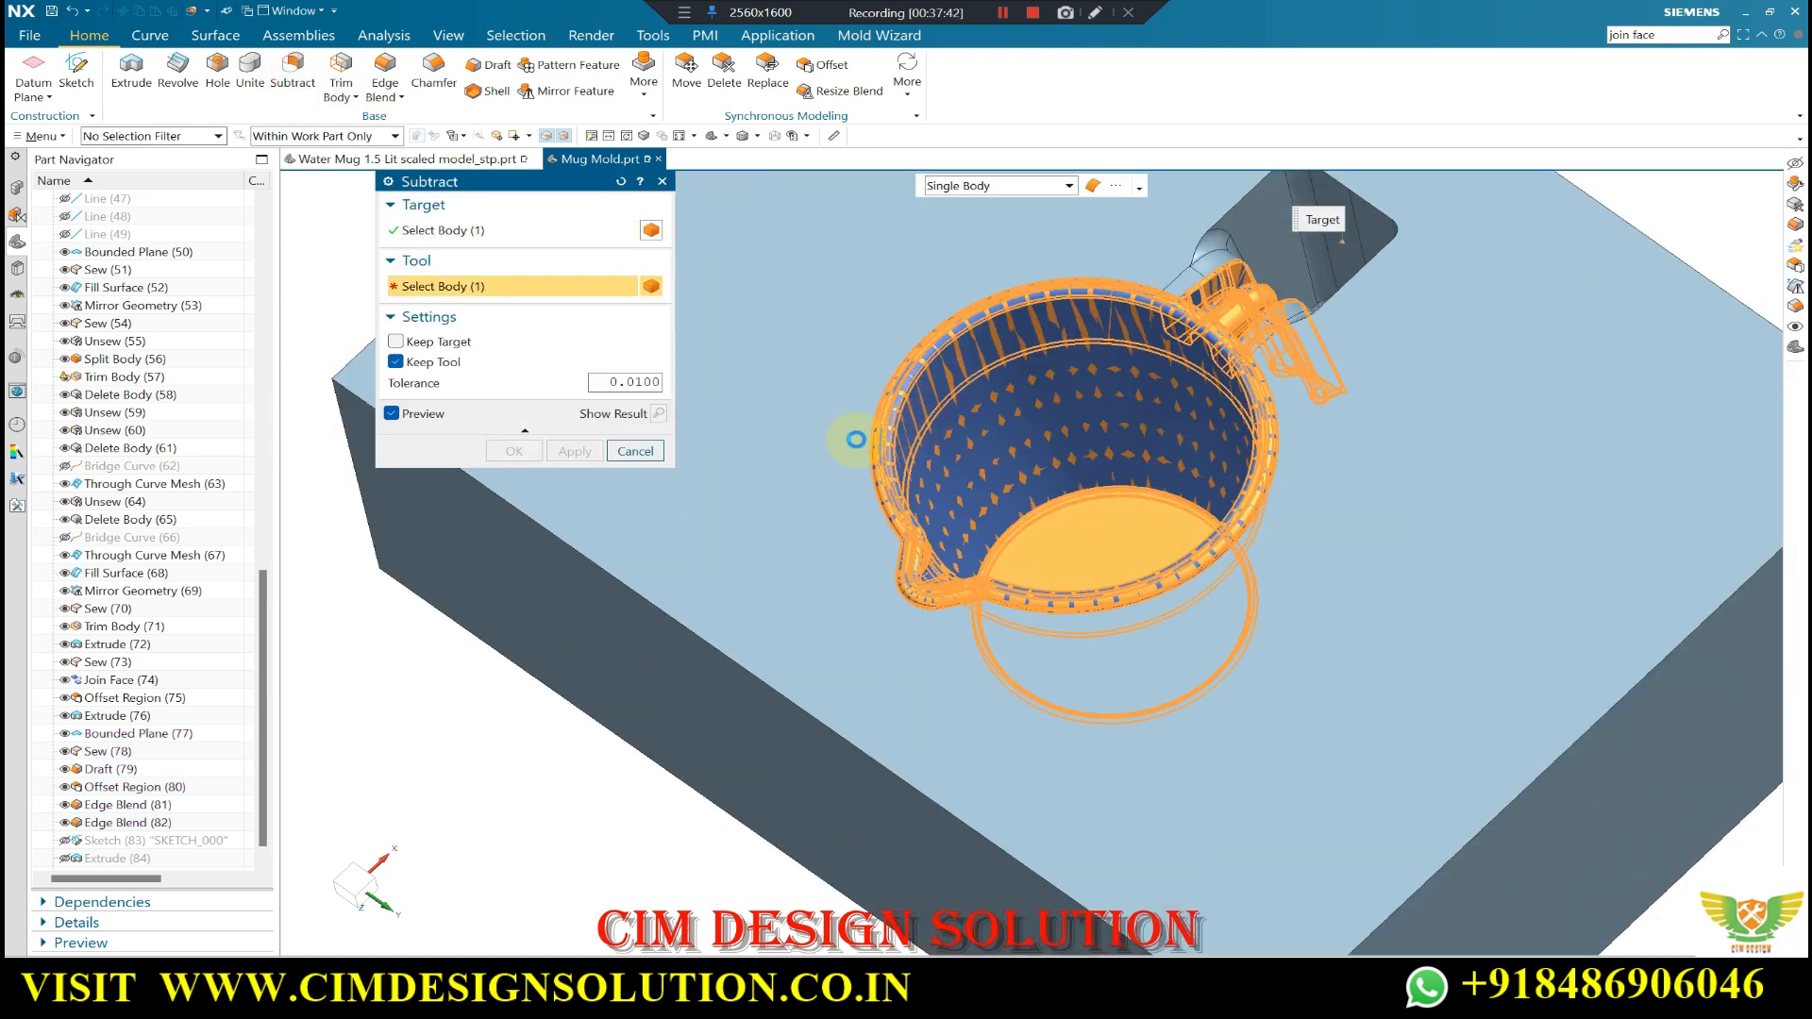
pyautogui.middleClick(998, 396)
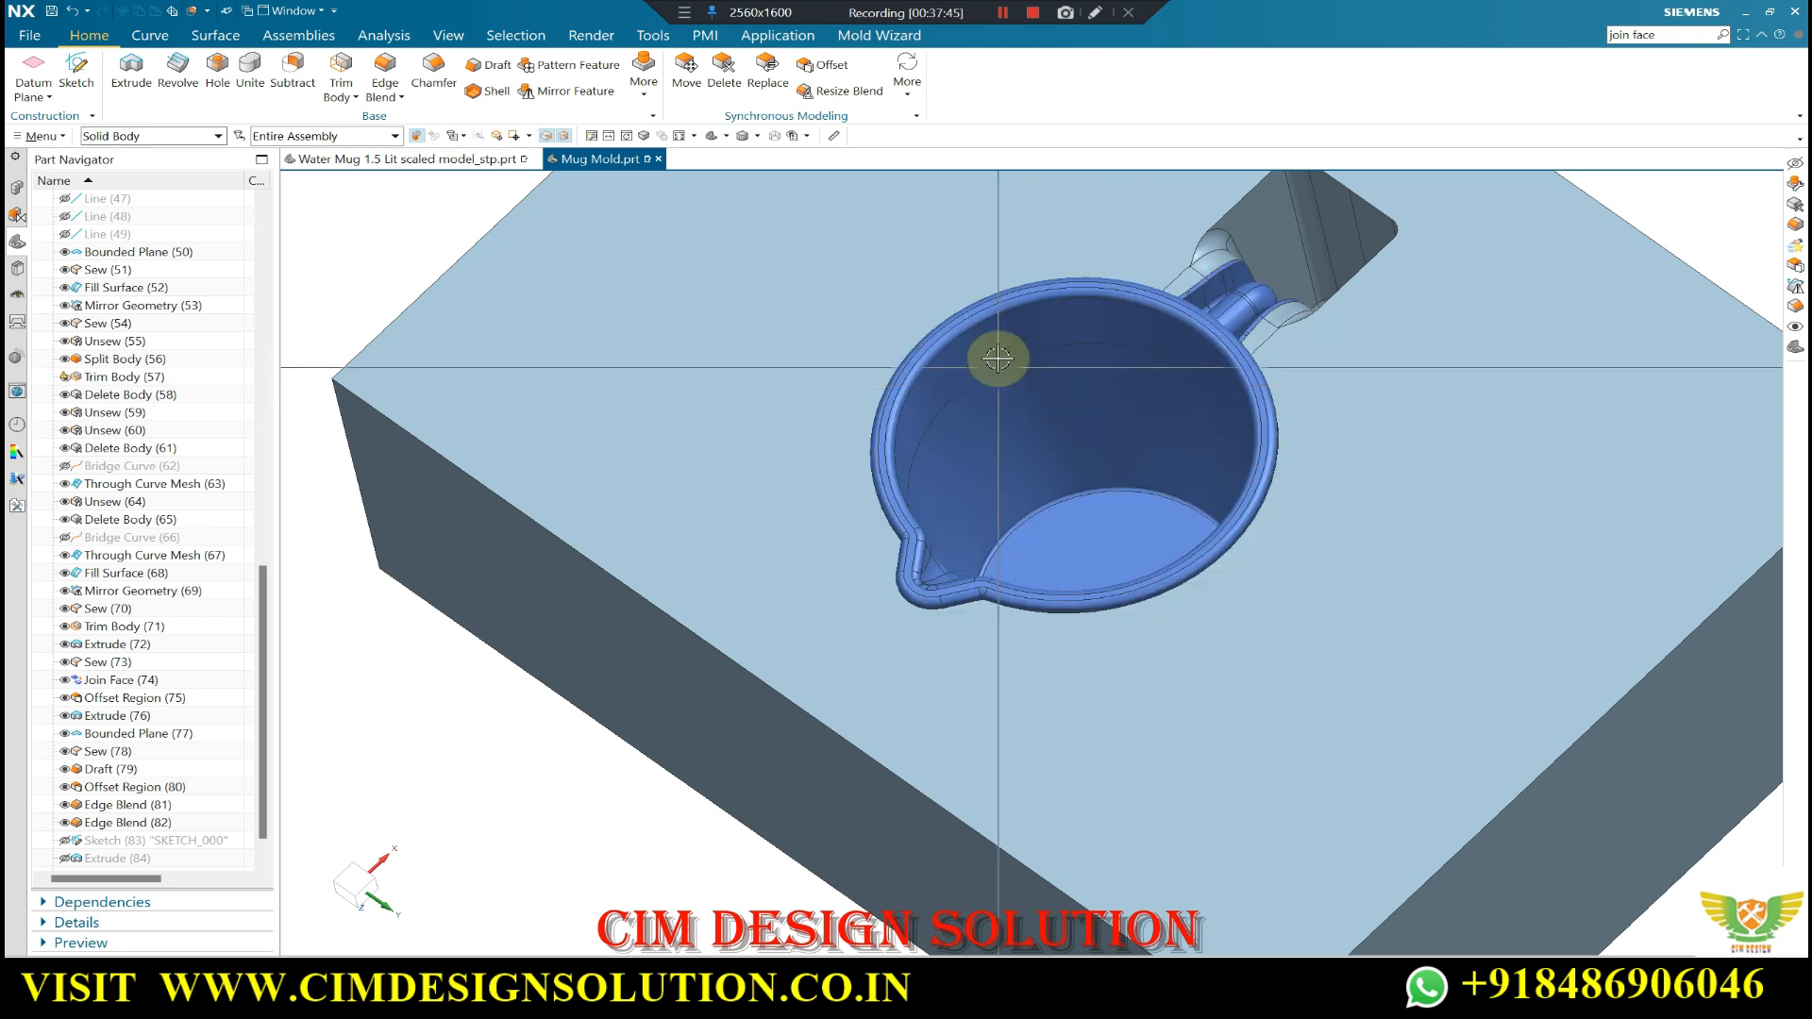
# - Examine the mug cavity and handle pocket of the subtracted block, highlighting the last Subtract feature
pyautogui.scroll(5, 1227, 335)
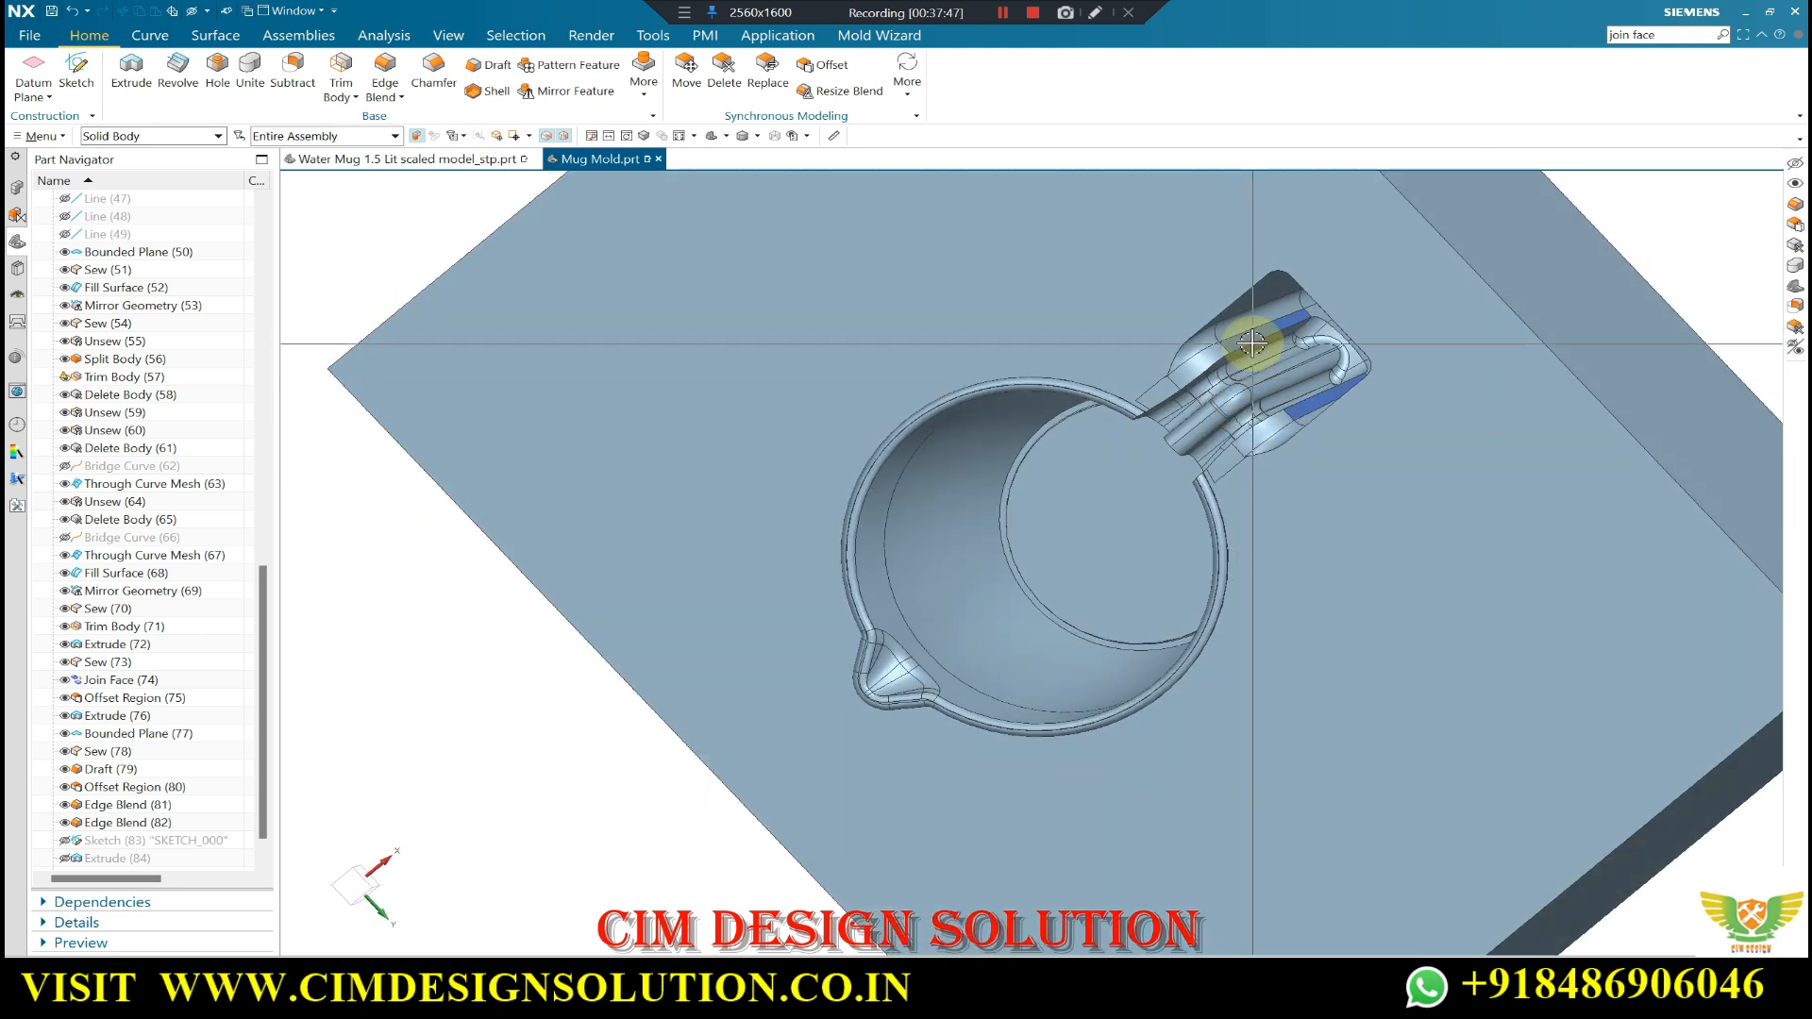
pyautogui.scroll(-1, 1247, 332)
pyautogui.hotkey('ctrl', 'j')
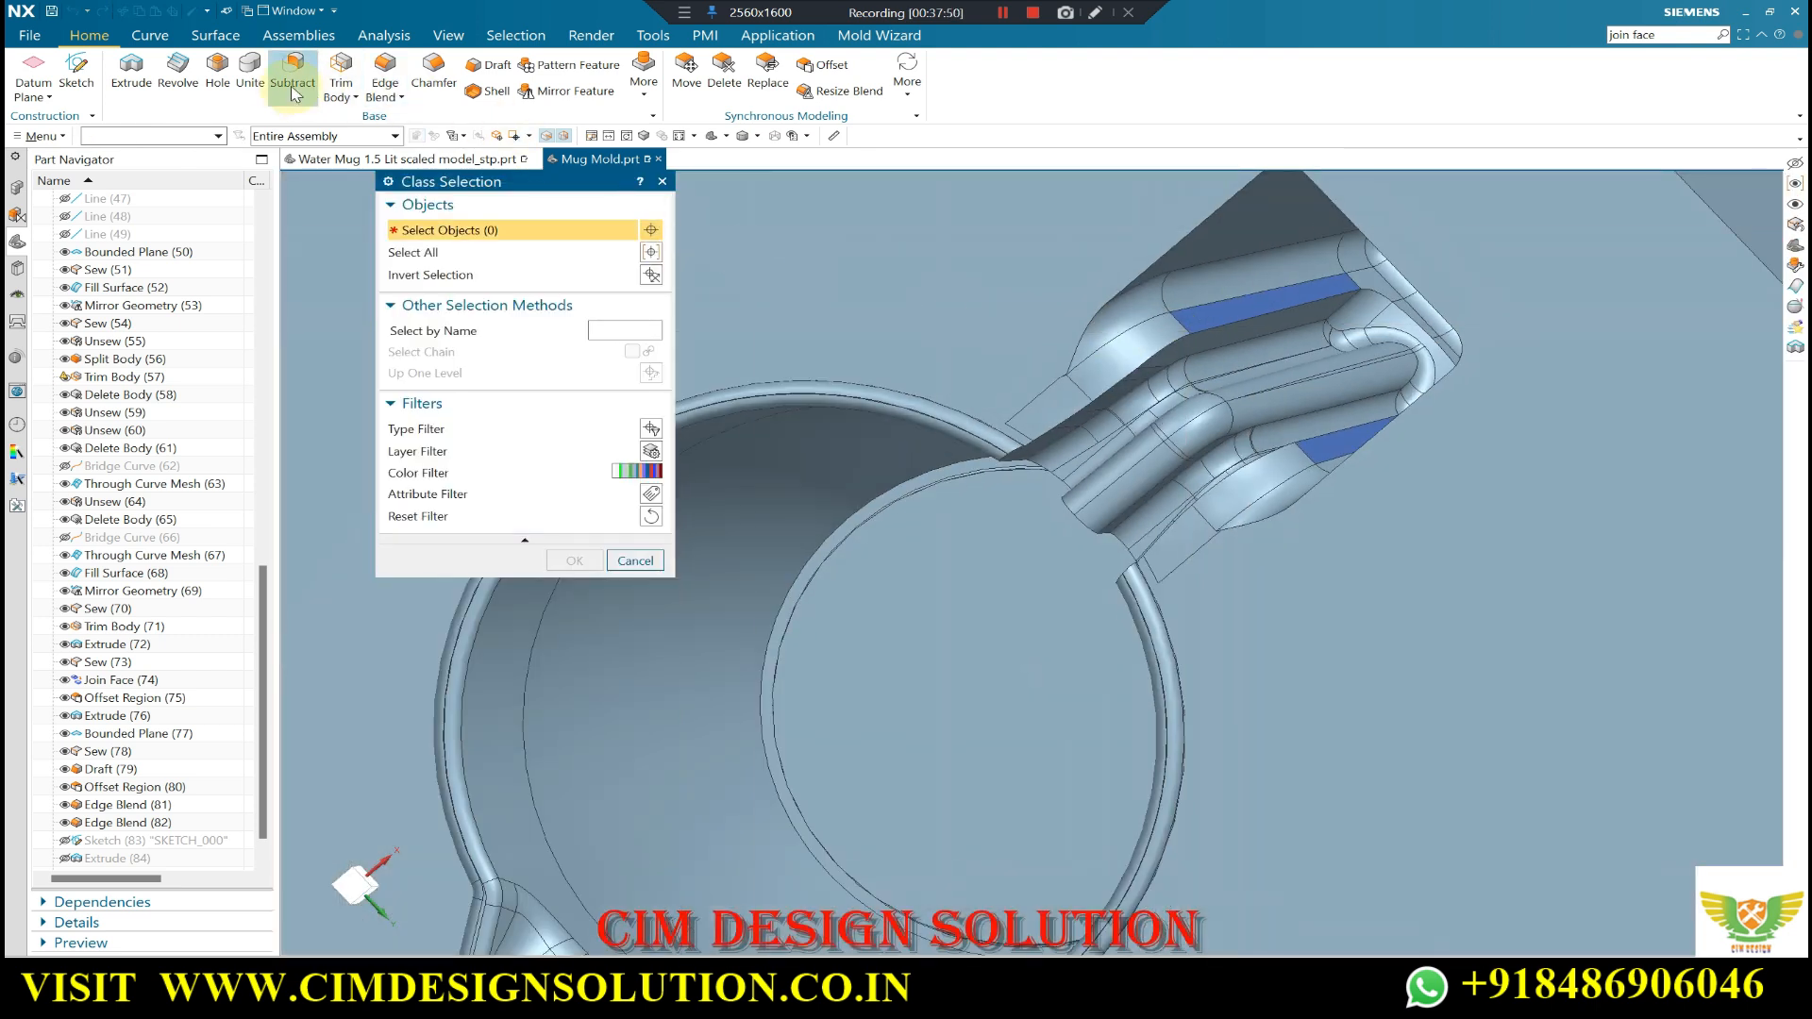
pyautogui.press('Escape')
pyautogui.scroll(-3, 870, 469)
pyautogui.moveTo(869, 469)
pyautogui.mouseDown(button='middle')
pyautogui.moveTo(931, 441)
pyautogui.moveTo(870, 459)
pyautogui.mouseUp(button='middle')
pyautogui.scroll(-1, 92, 861)
pyautogui.click(110, 859)
pyautogui.scroll(-2, 283, 660)
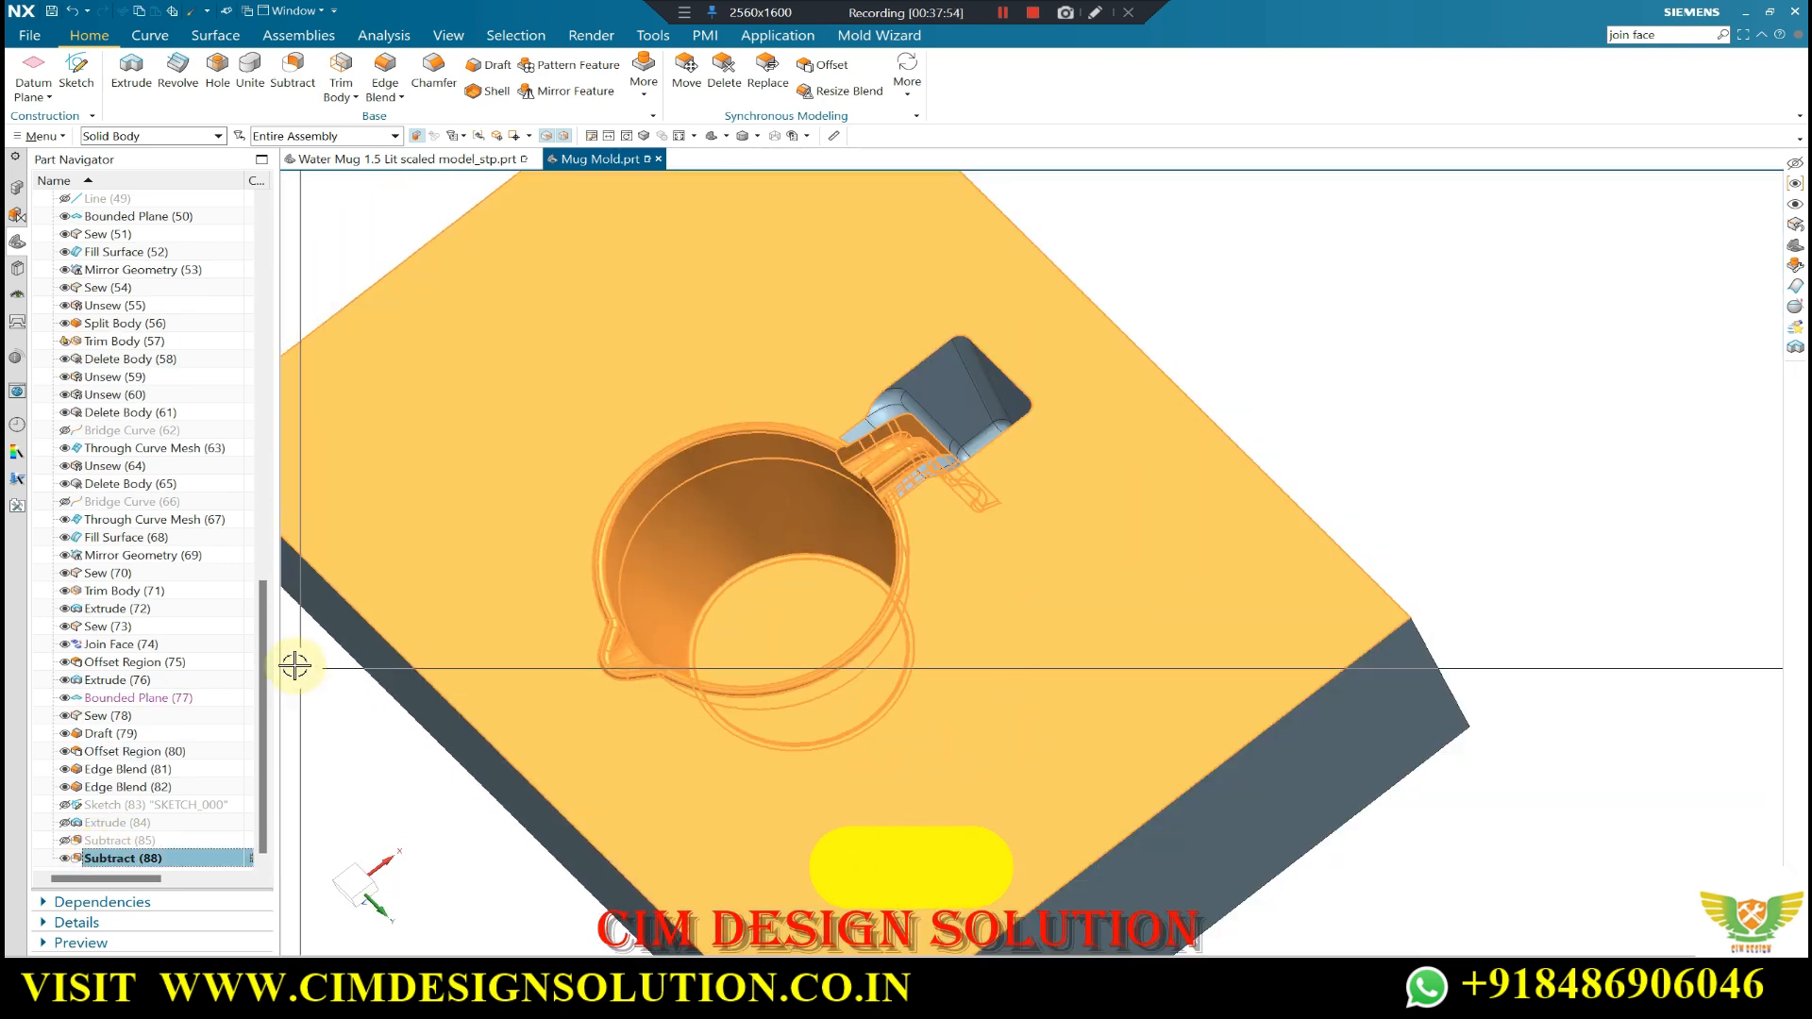
pyautogui.press('Escape')
pyautogui.hotkey('ctrl', 'j')
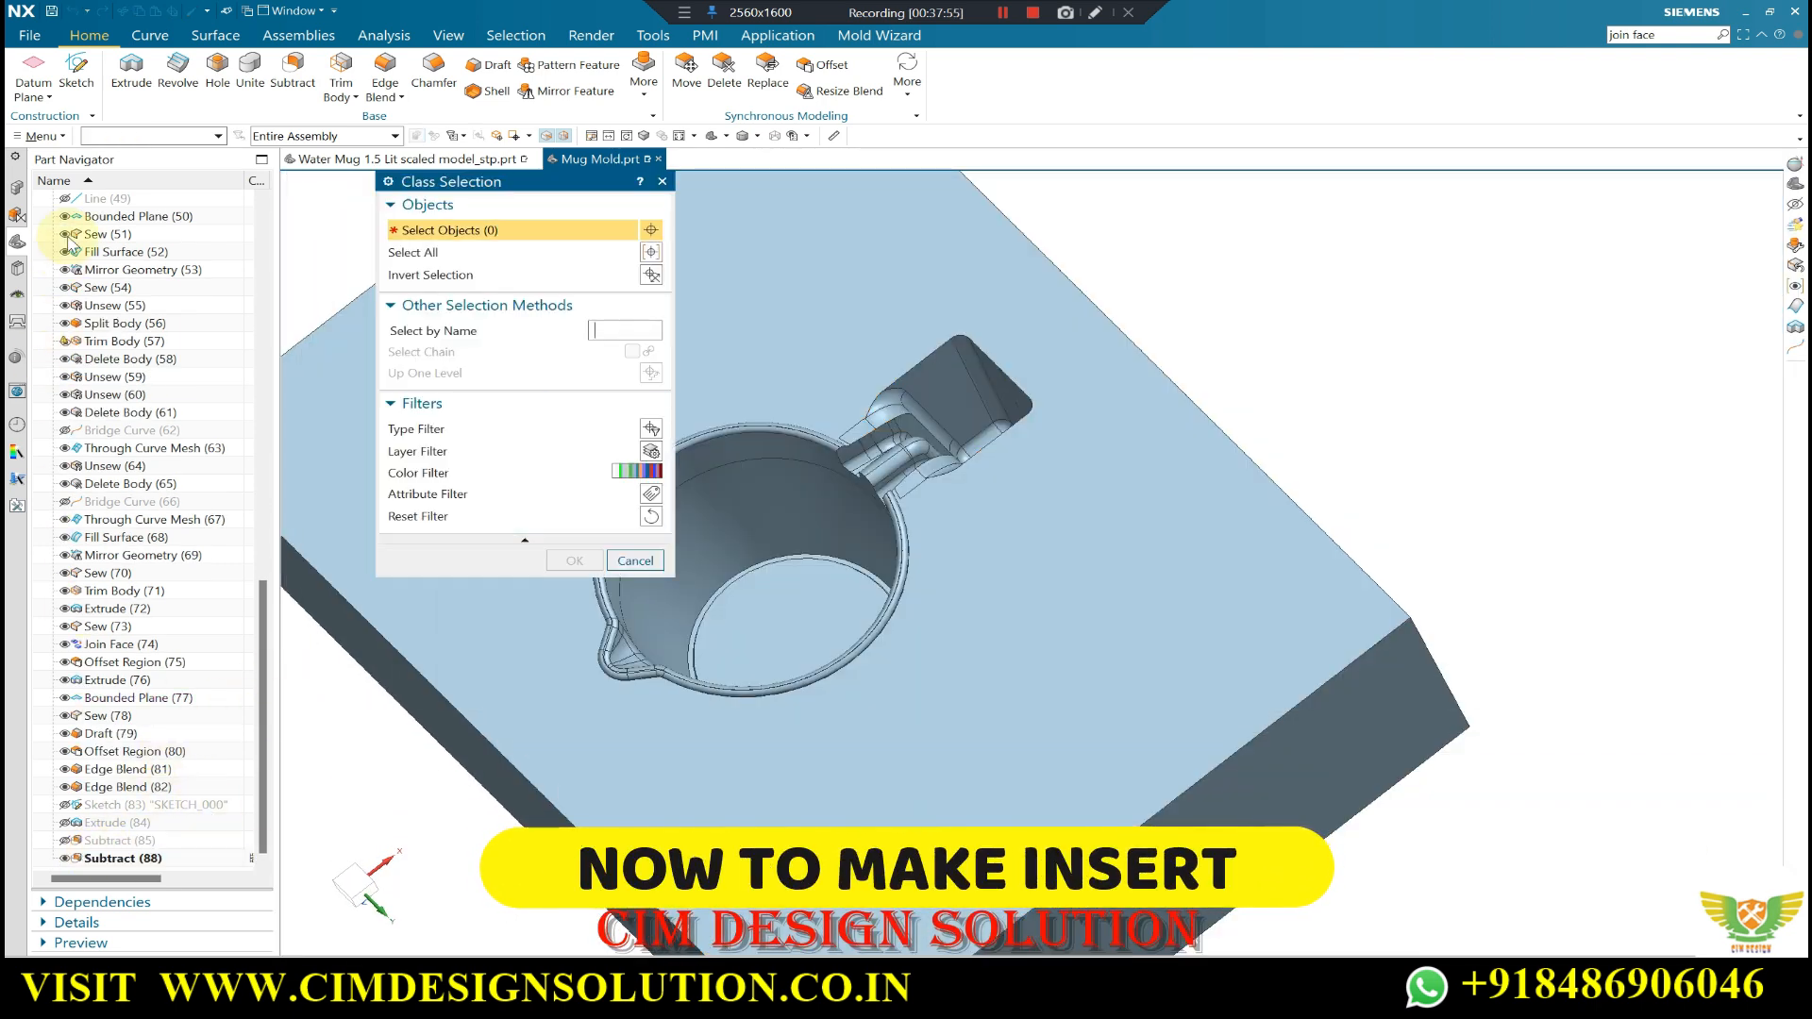
pyautogui.click(324, 201)
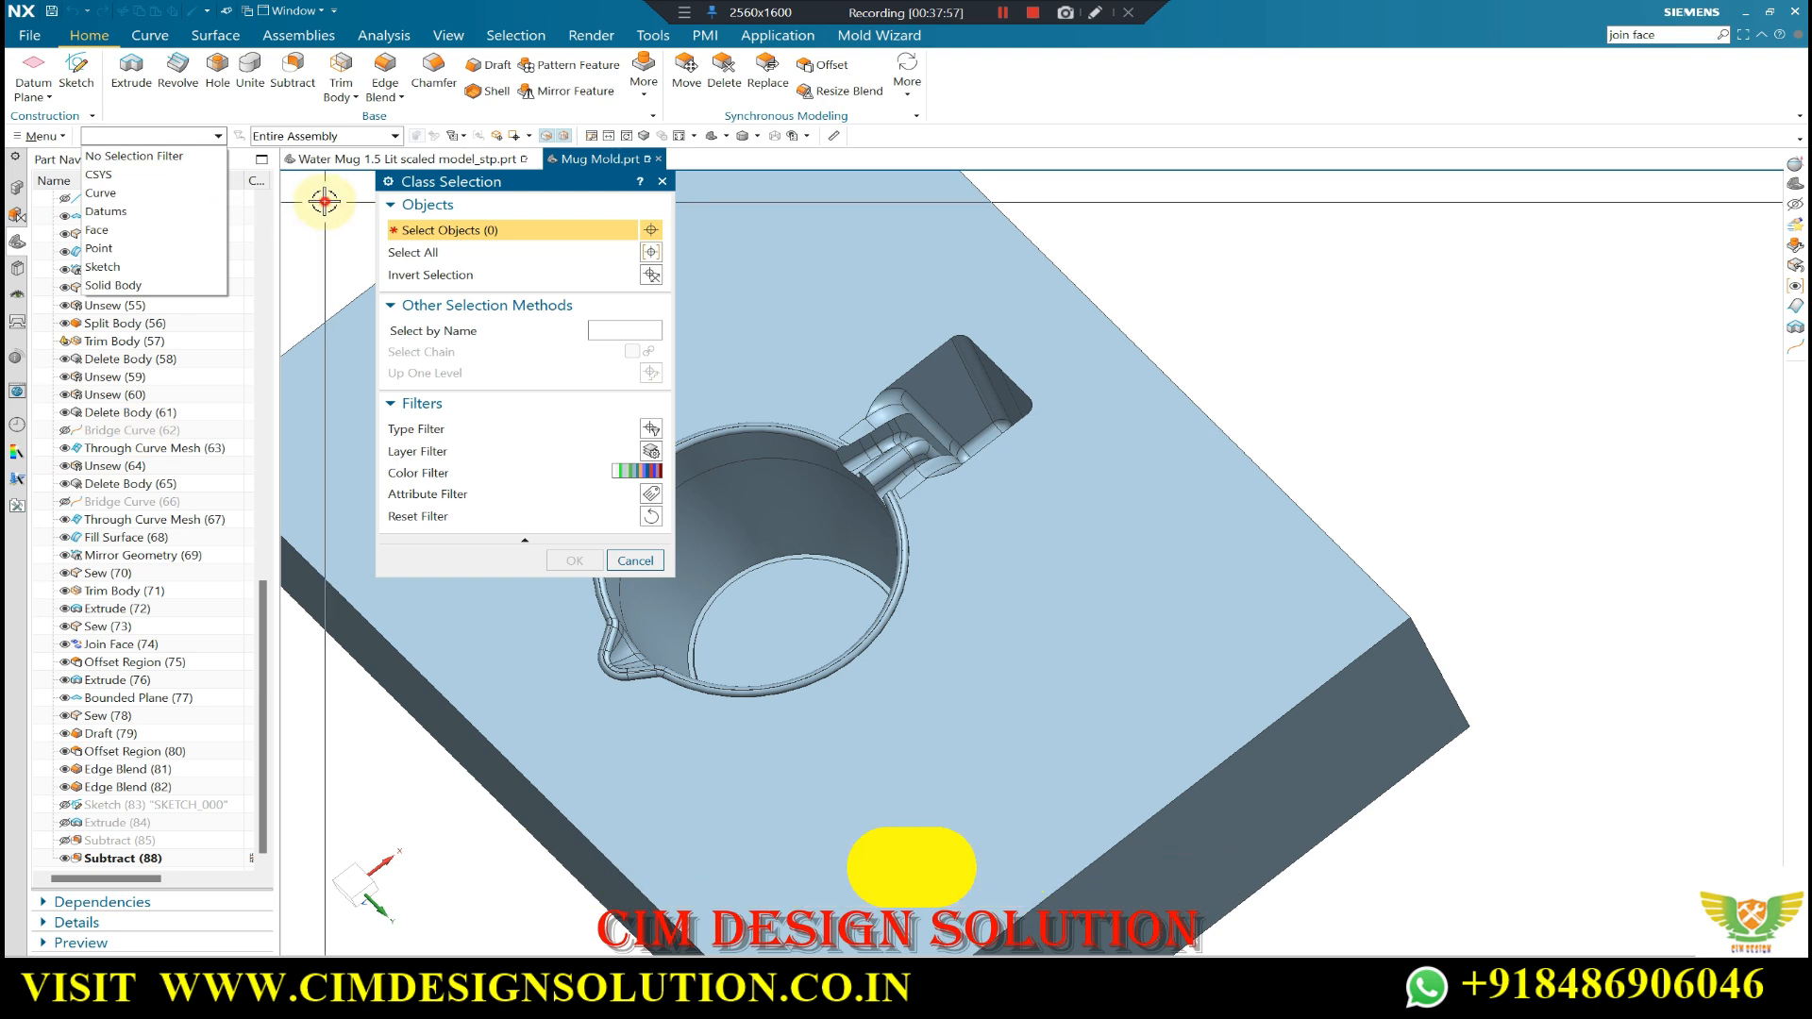
pyautogui.click(129, 861)
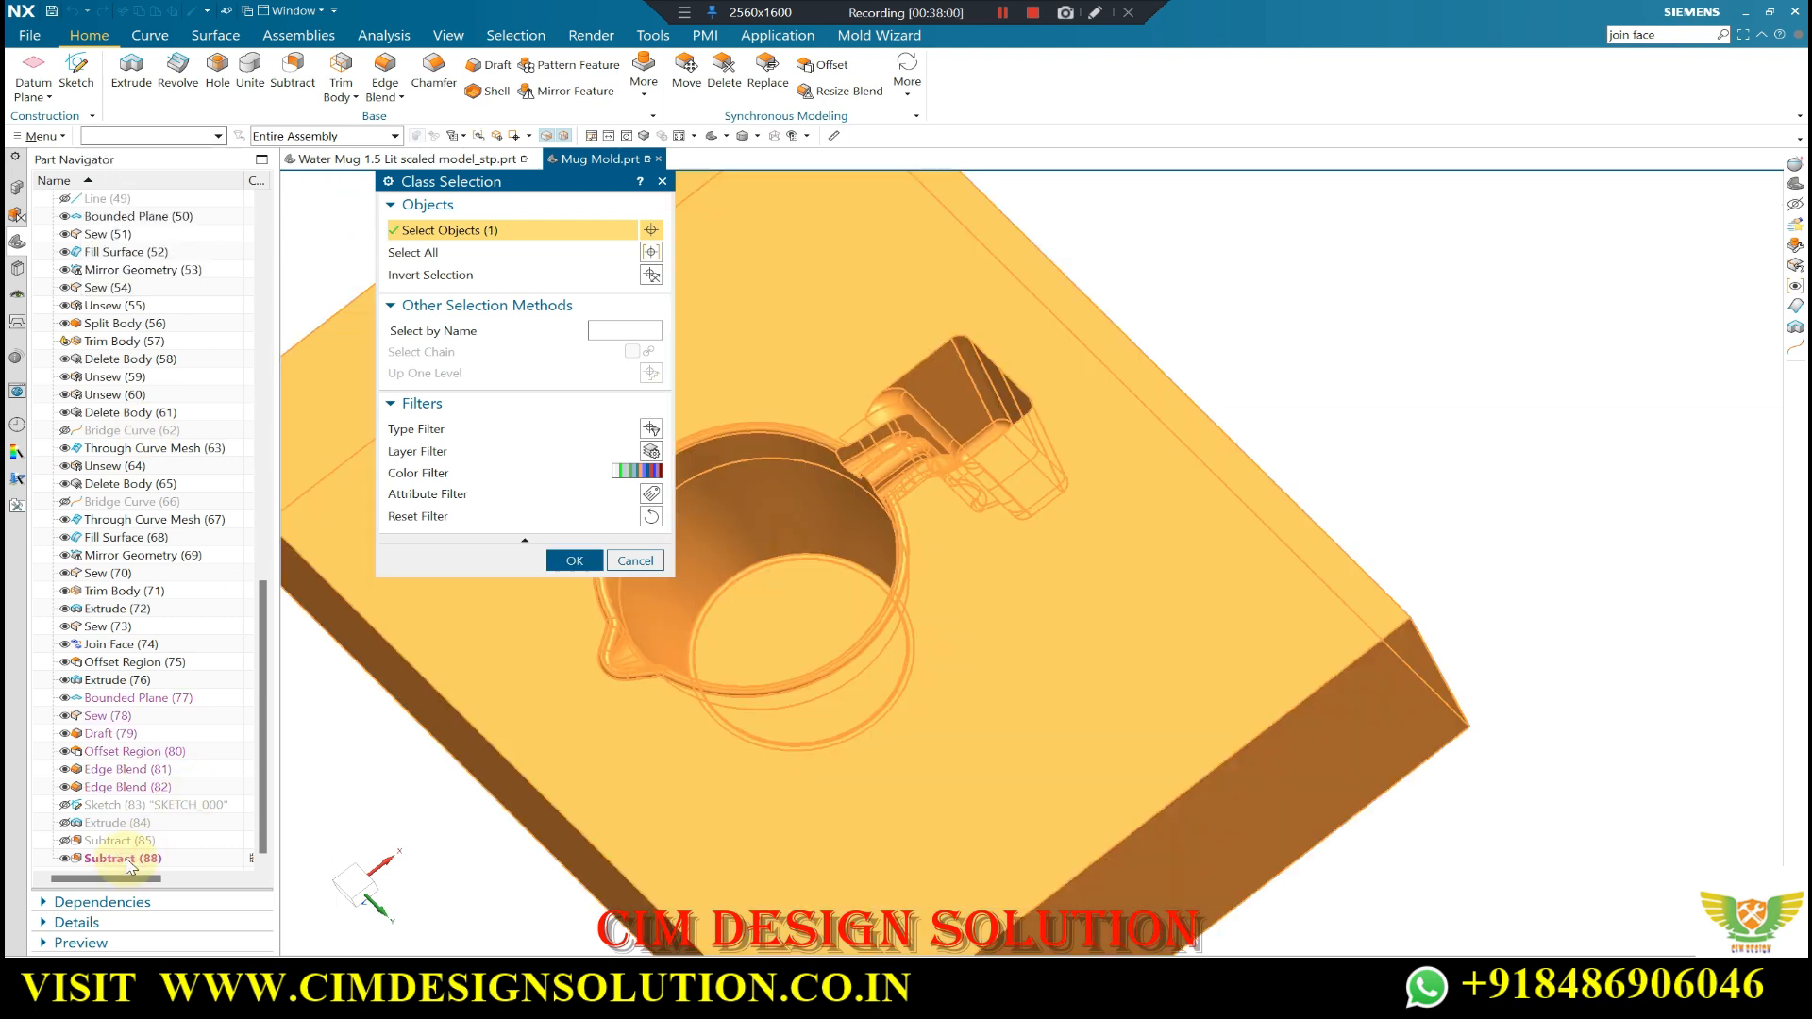
pyautogui.press('Escape')
# - Recolor the two blue faces in the handle pocket by inheriting the display of the surrounding cavity faces
pyautogui.moveTo(886, 482)
pyautogui.mouseDown(button='middle')
pyautogui.moveTo(935, 514)
pyautogui.moveTo(912, 491)
pyautogui.mouseUp(button='middle')
pyautogui.scroll(-1, 910, 487)
pyautogui.hotkey('ctrl', 'j')
pyautogui.scroll(4, 917, 444)
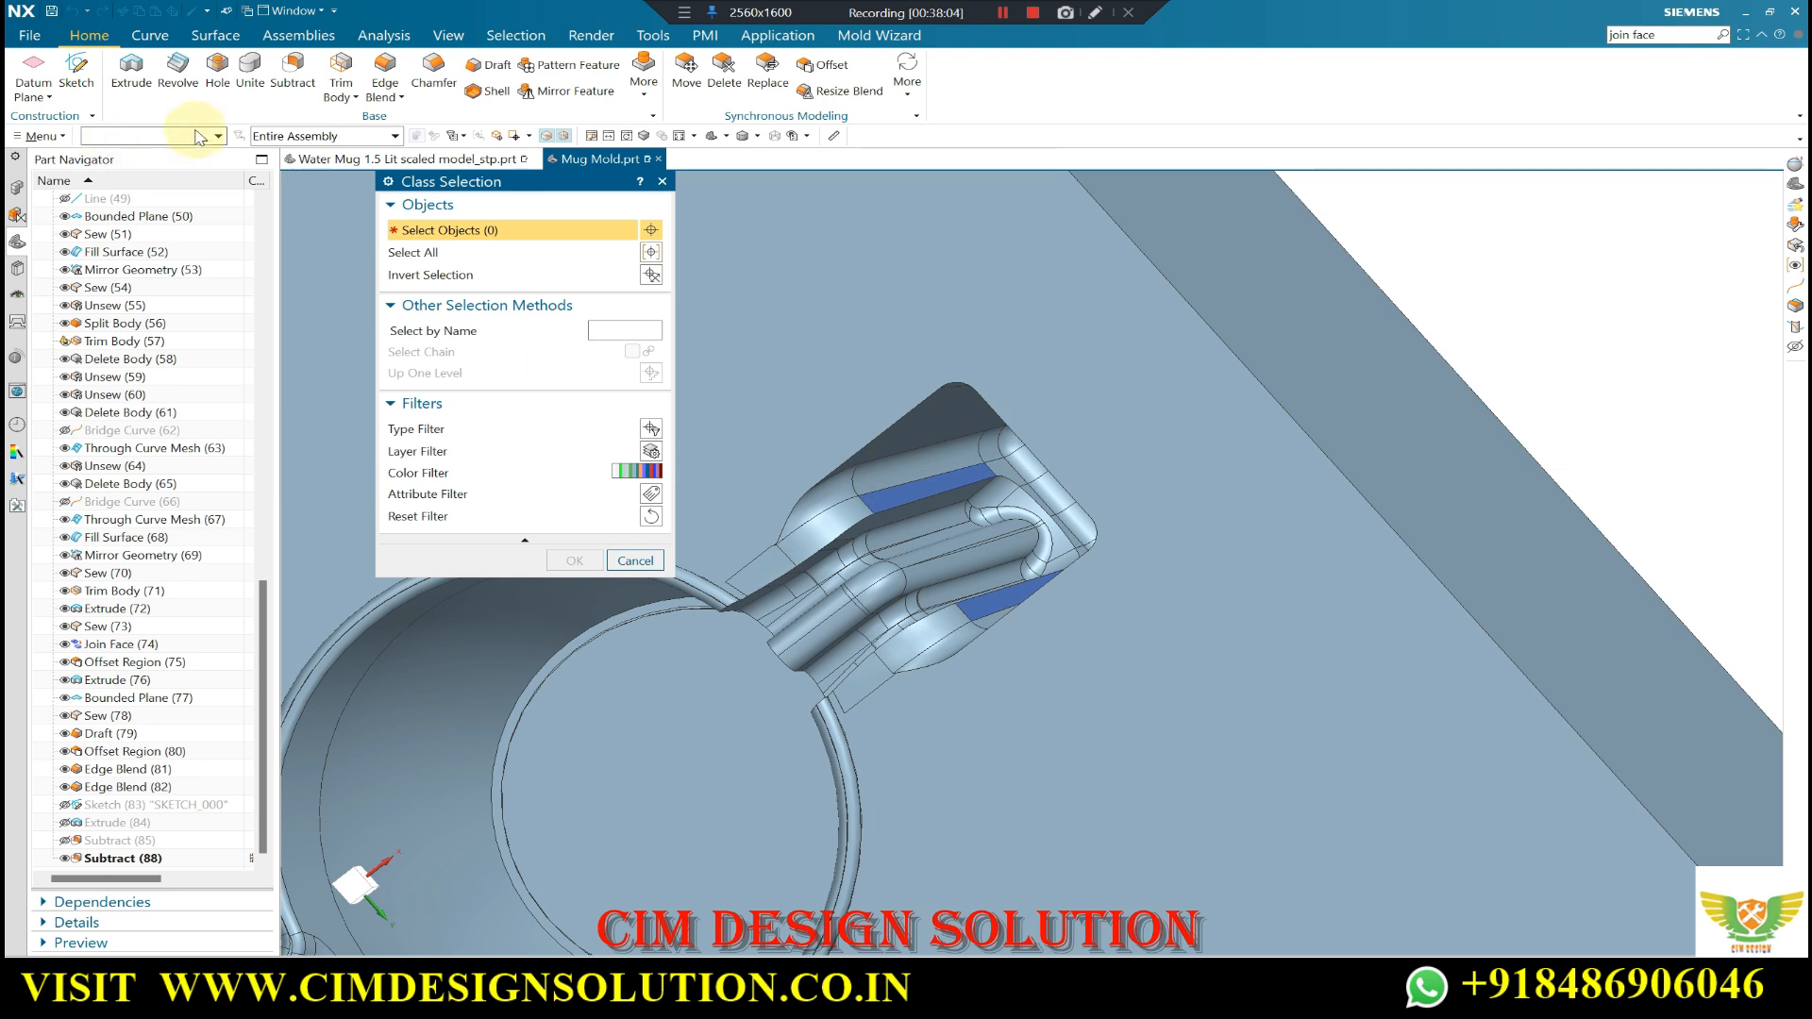
pyautogui.click(129, 231)
pyautogui.scroll(2, 910, 478)
pyautogui.click(910, 477)
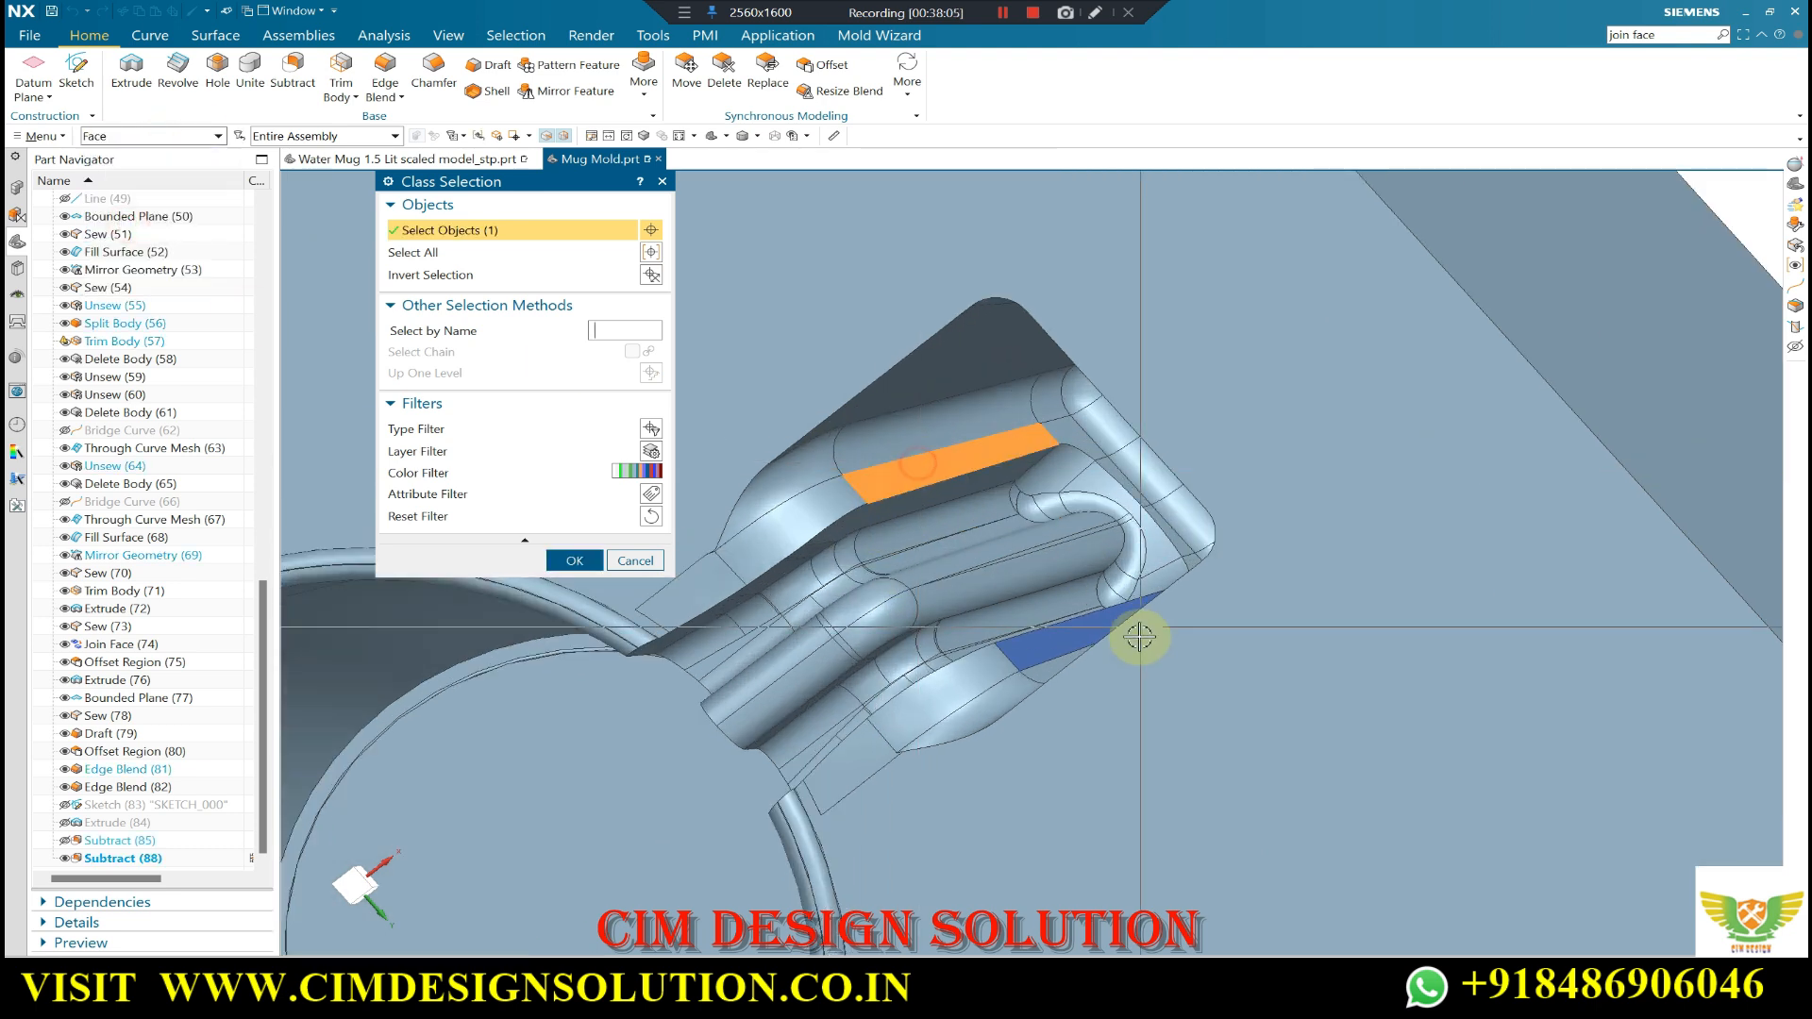
pyautogui.click(1000, 647)
pyautogui.middleClick(459, 429)
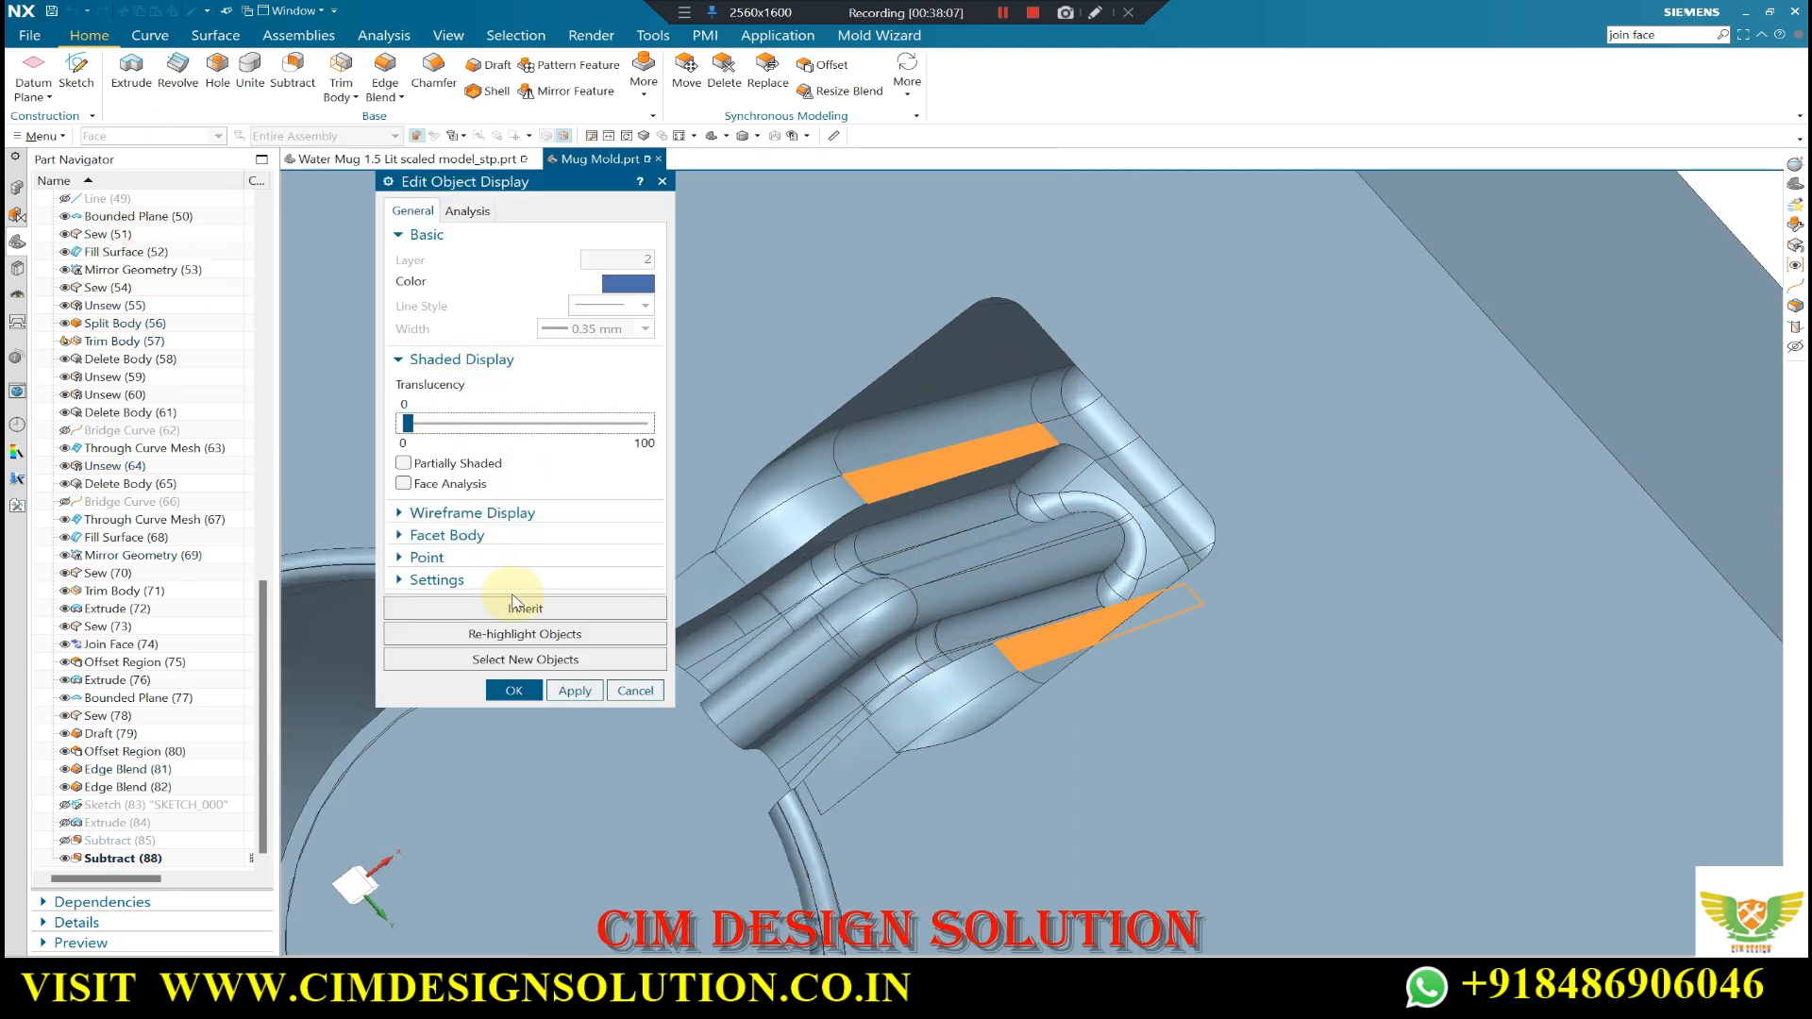
pyautogui.click(564, 605)
pyautogui.middleClick(790, 544)
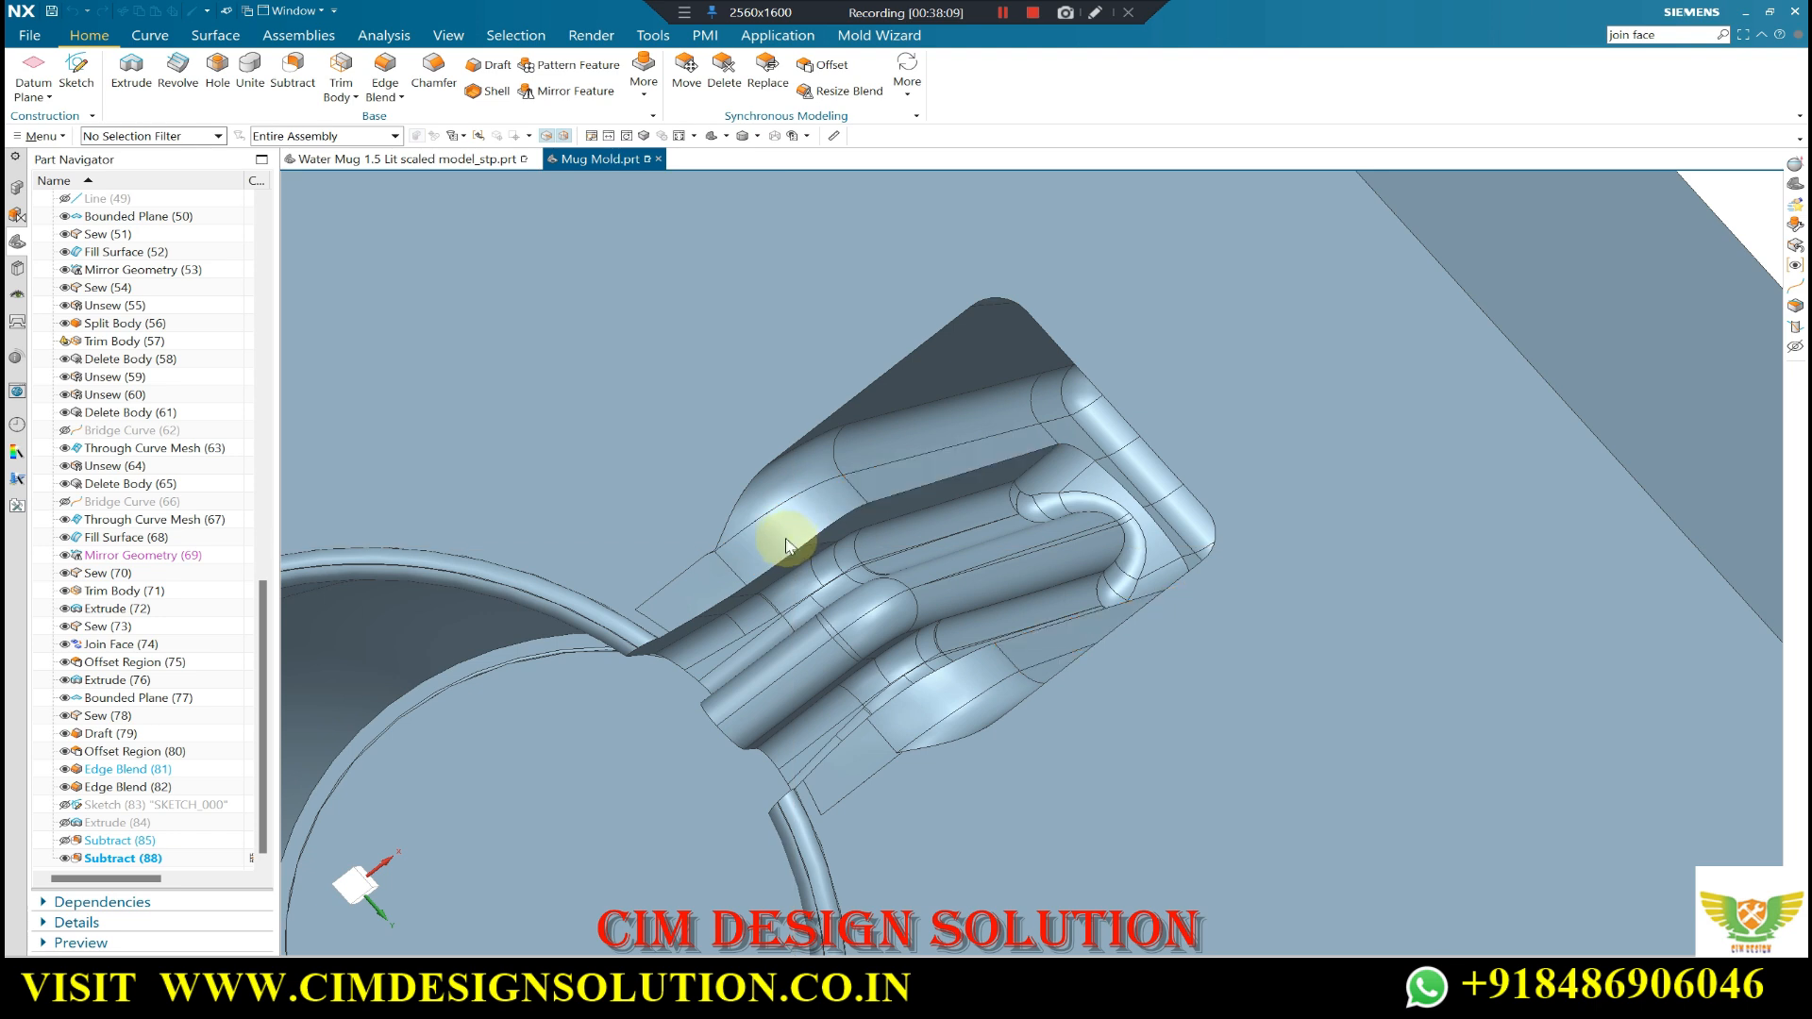
# - Swap the display to the core plate and examine the mug core and the upright handle core from several sides
pyautogui.scroll(-5, 1106, 427)
pyautogui.moveTo(1108, 428)
pyautogui.mouseDown(button='middle')
pyautogui.moveTo(1092, 421)
pyautogui.moveTo(1111, 405)
pyautogui.moveTo(1137, 421)
pyautogui.moveTo(793, 494)
pyautogui.moveTo(733, 478)
pyautogui.moveTo(996, 425)
pyautogui.moveTo(1019, 349)
pyautogui.moveTo(1028, 413)
pyautogui.moveTo(959, 251)
pyautogui.moveTo(967, 472)
pyautogui.moveTo(1051, 437)
pyautogui.moveTo(1016, 392)
pyautogui.moveTo(971, 405)
pyautogui.moveTo(997, 431)
pyautogui.moveTo(1145, 433)
pyautogui.moveTo(1092, 465)
pyautogui.moveTo(1109, 462)
pyautogui.mouseUp(button='middle')
pyautogui.hotkey('ctrl', 'shift', 'k')
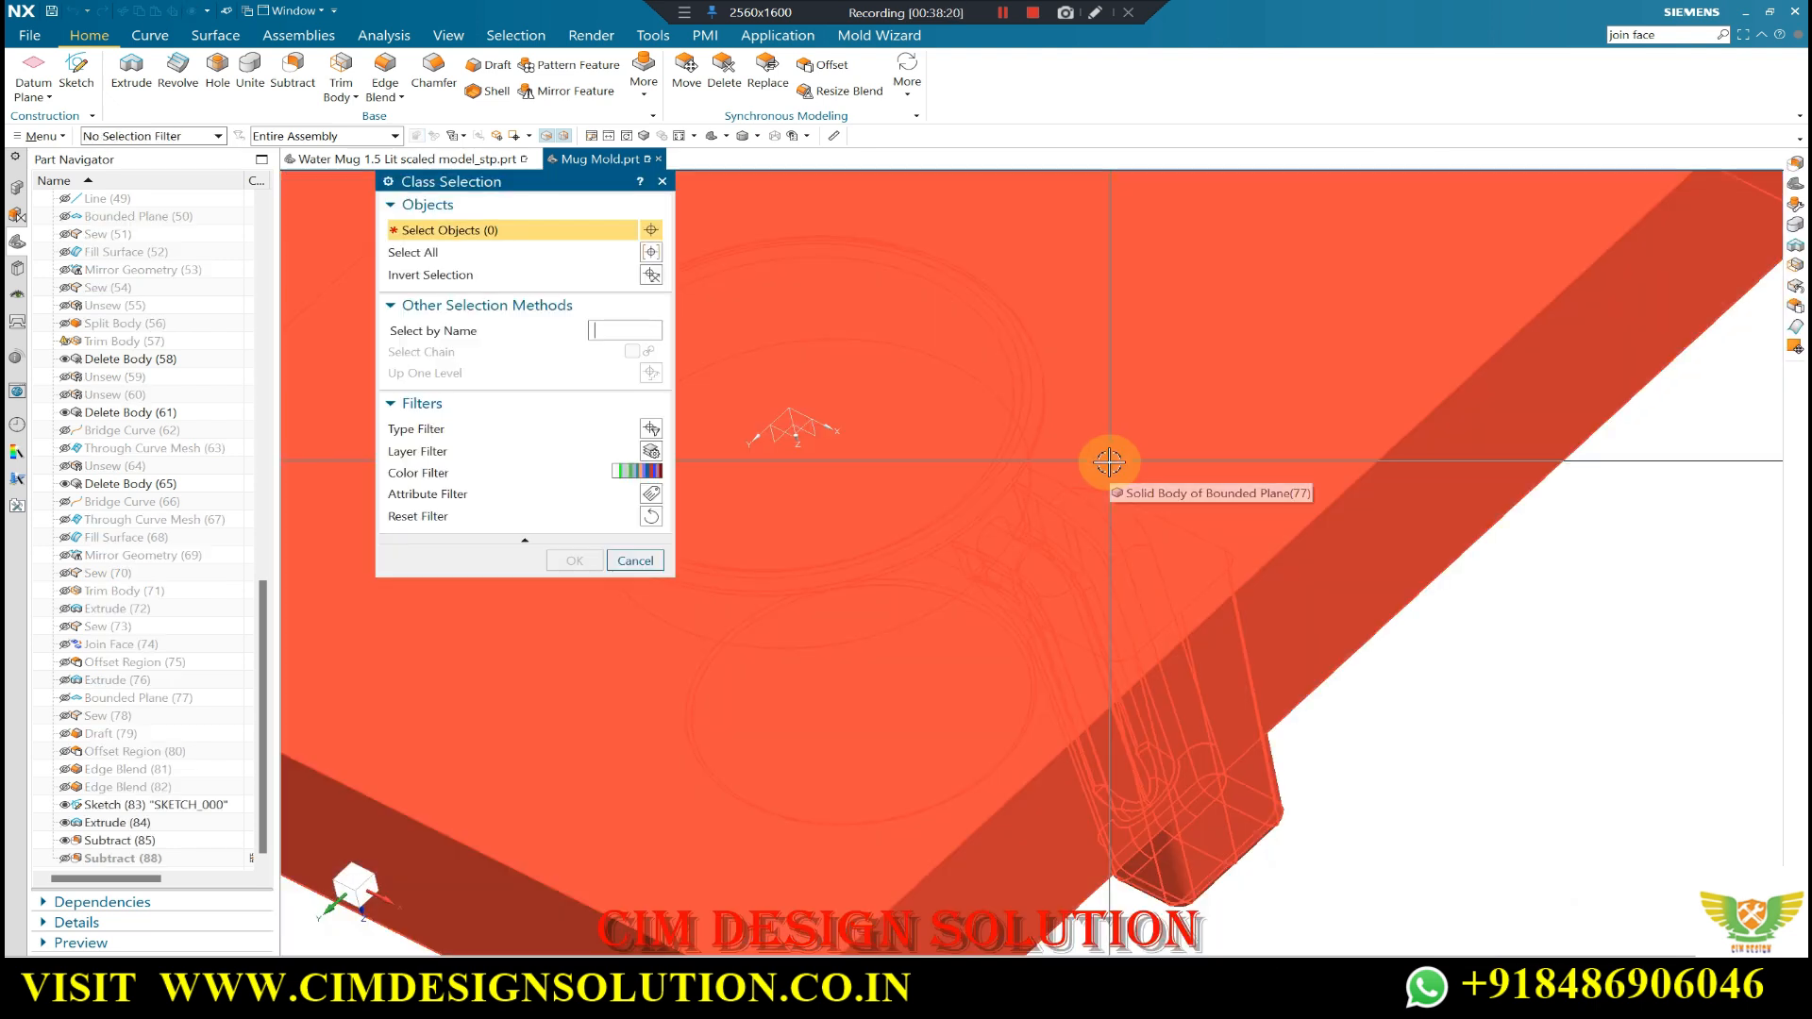
pyautogui.scroll(-1, 1111, 462)
pyautogui.press('Escape')
pyautogui.hotkey('ctrl', 'shift', 'b')
pyautogui.moveTo(1085, 478); pyautogui.dragTo(1055, 402, button='middle')
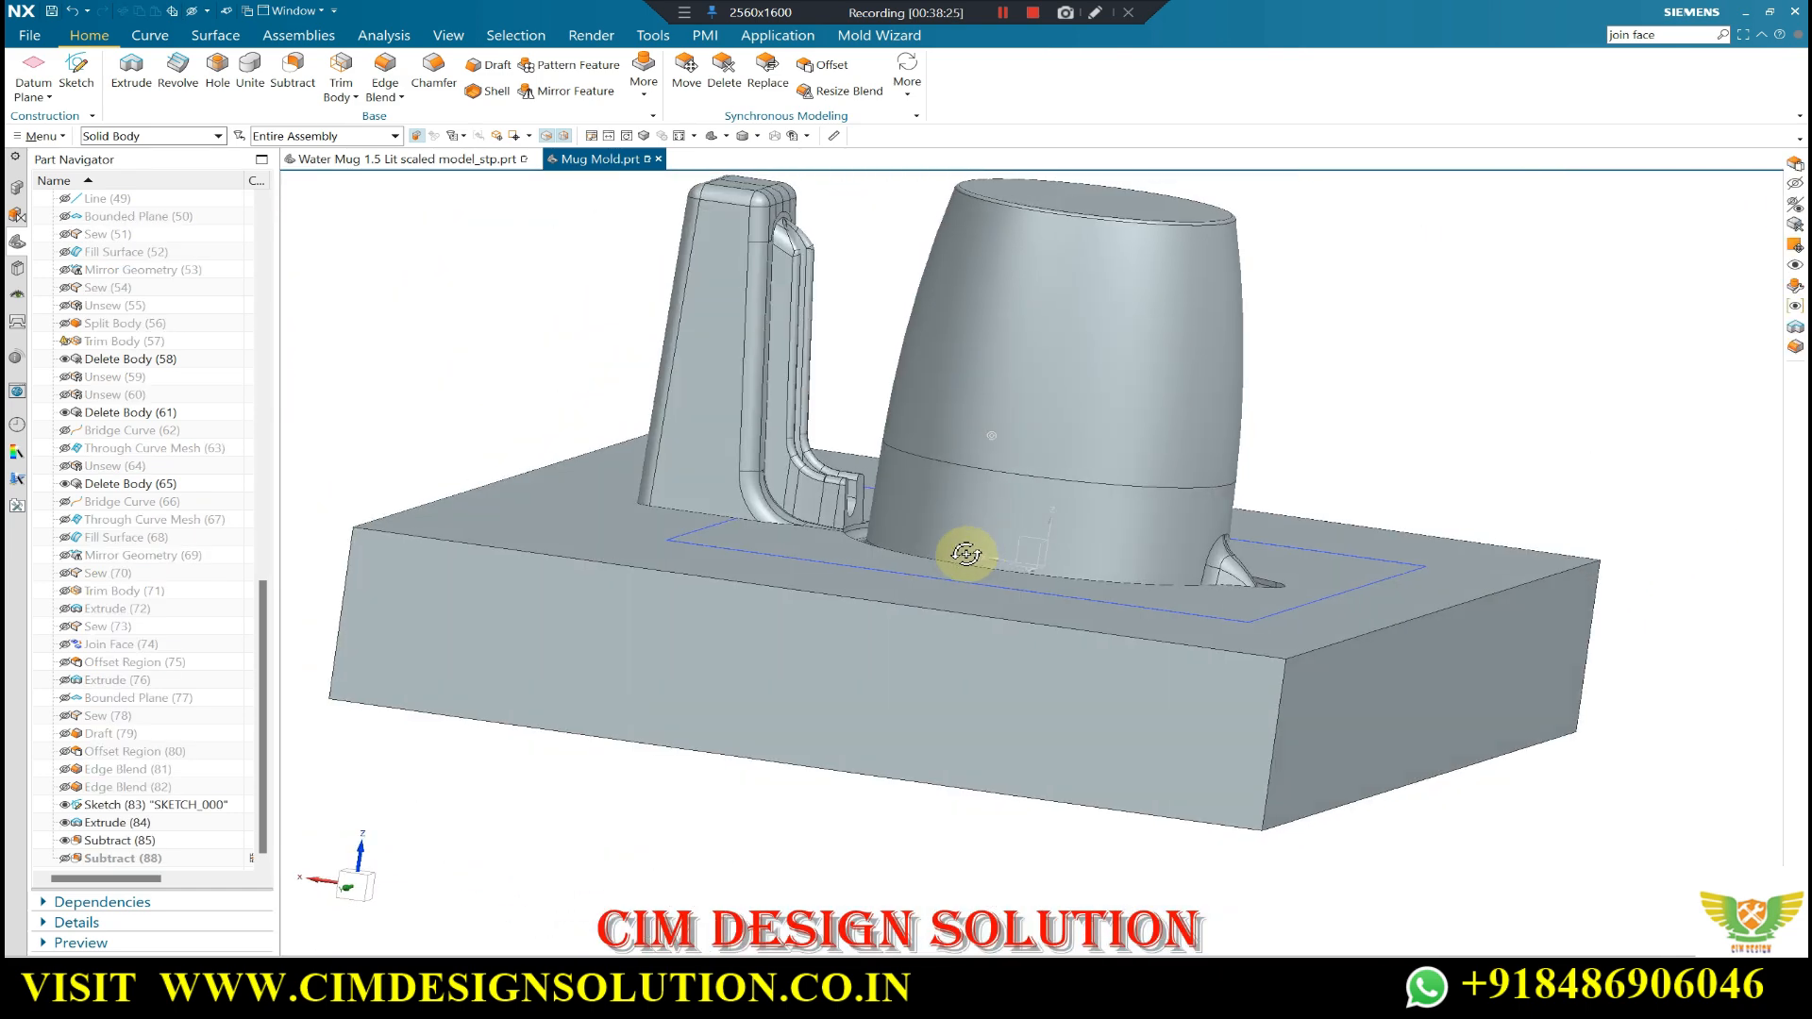
pyautogui.moveTo(897, 573); pyautogui.dragTo(649, 430, button='middle')
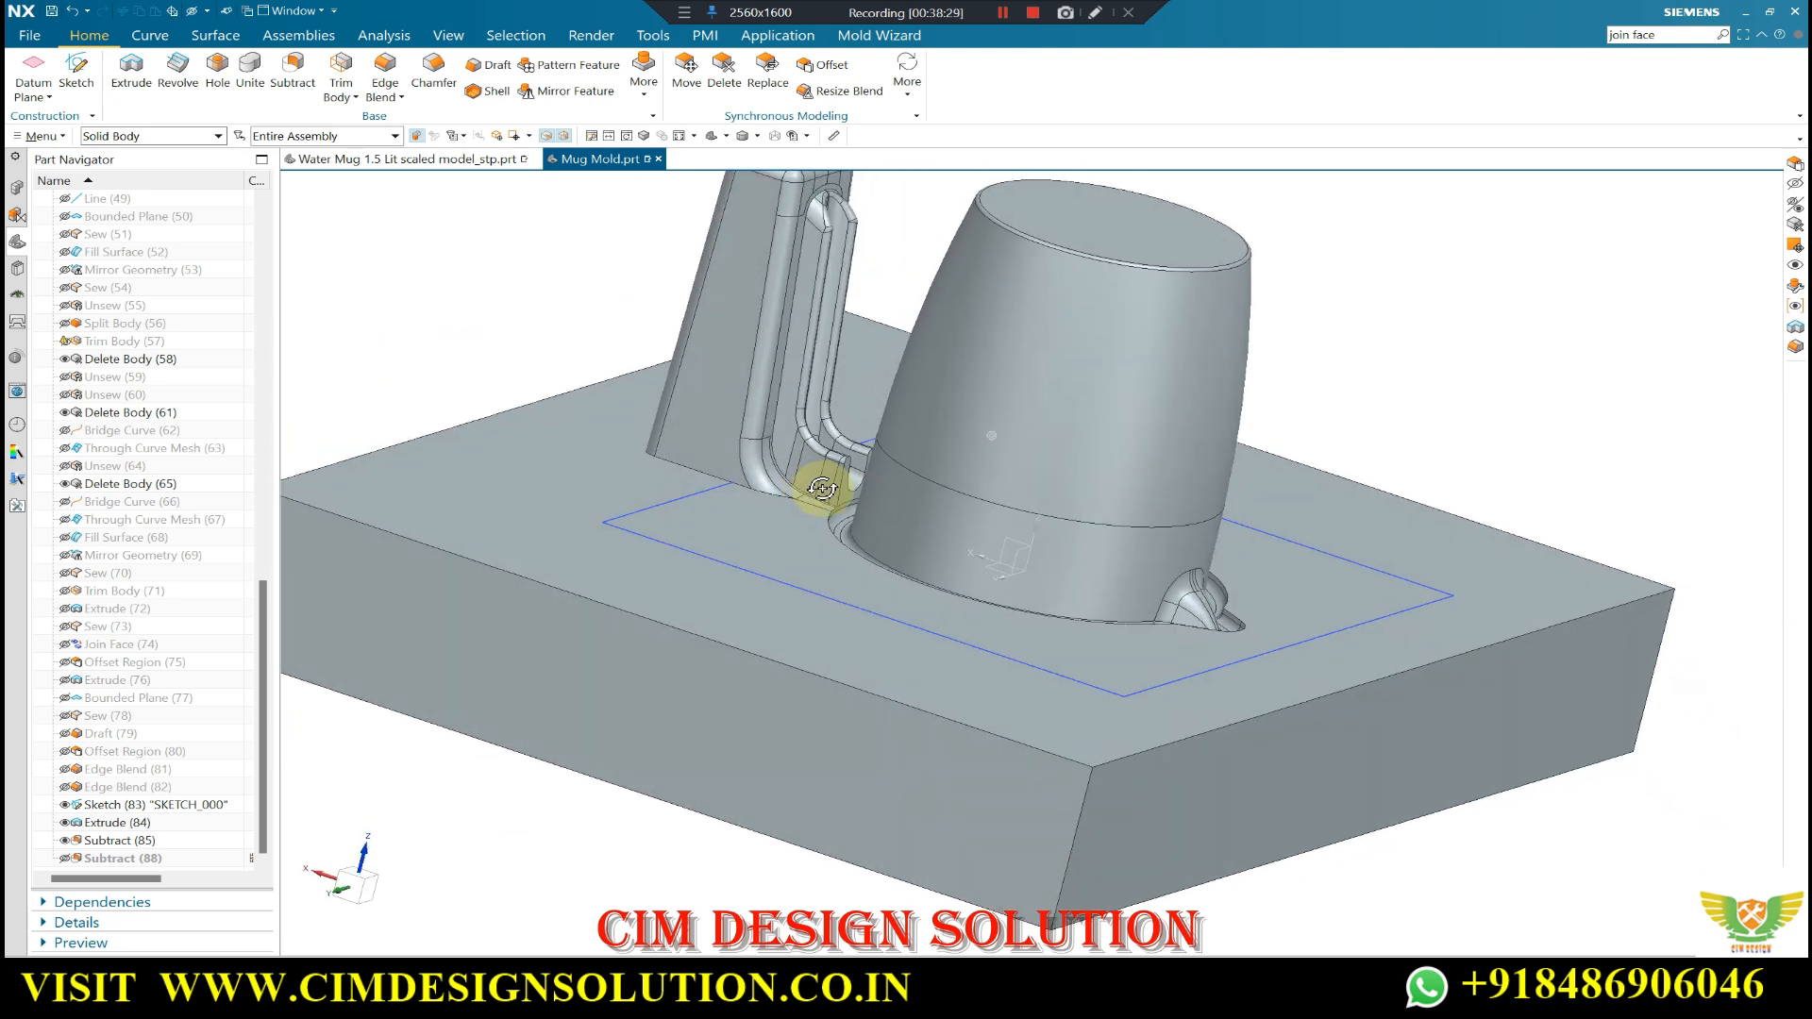
pyautogui.moveTo(822, 488); pyautogui.dragTo(671, 422, button='middle')
pyautogui.click(736, 439)
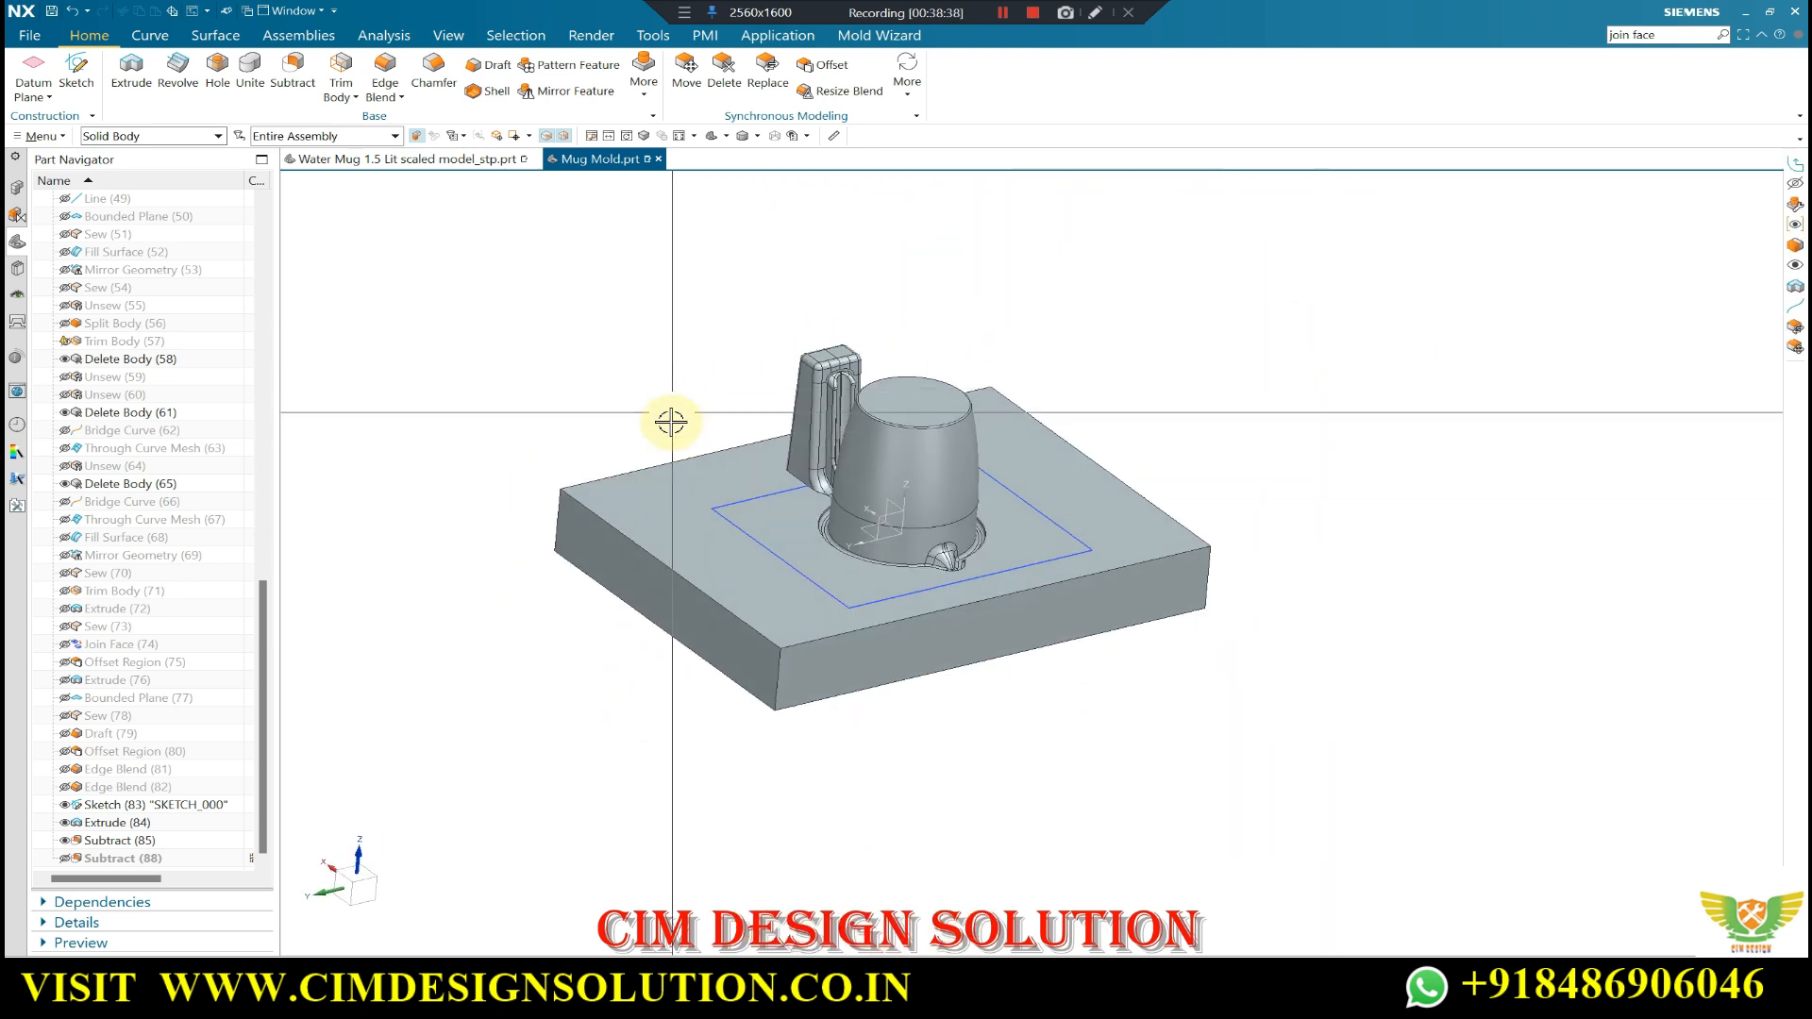
pyautogui.moveTo(694, 342); pyautogui.dragTo(951, 404, button='middle')
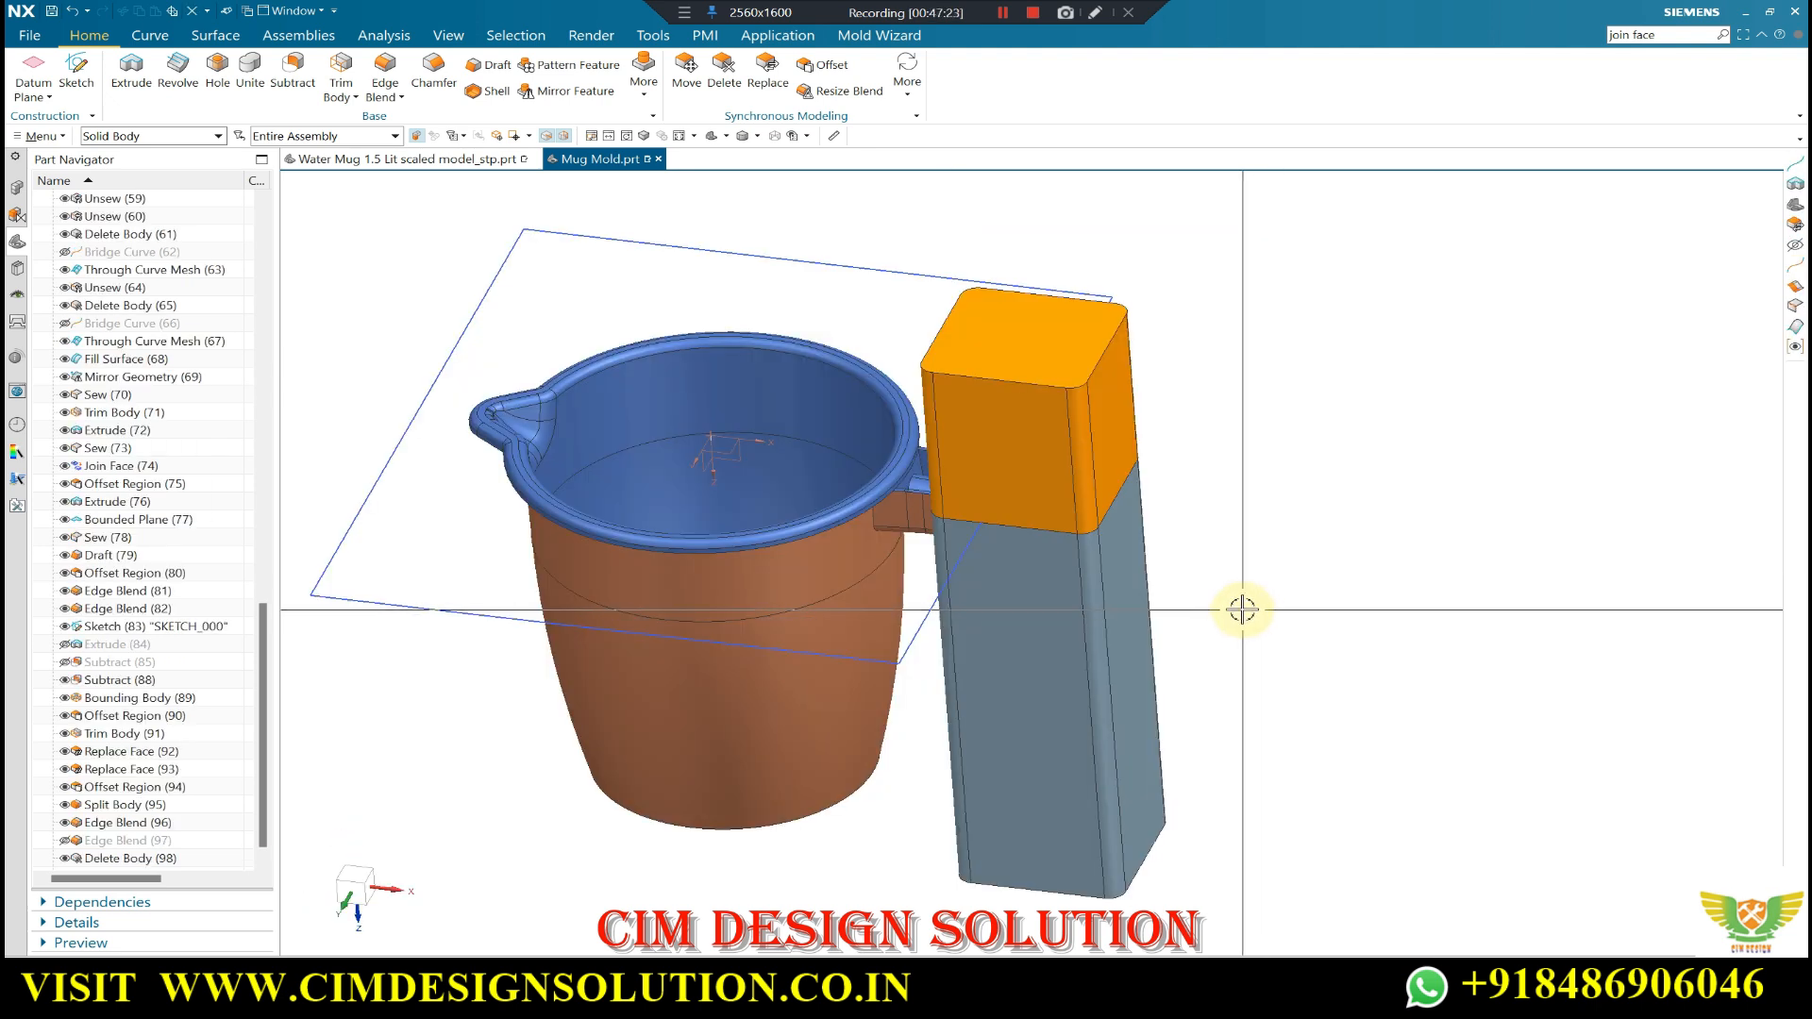
# - Cut a one-plane section along the absolute Y plane at 0 offset through the mug and handle insert, and hide the insert's orange body
pyautogui.hotkey('ctrl', 'h')
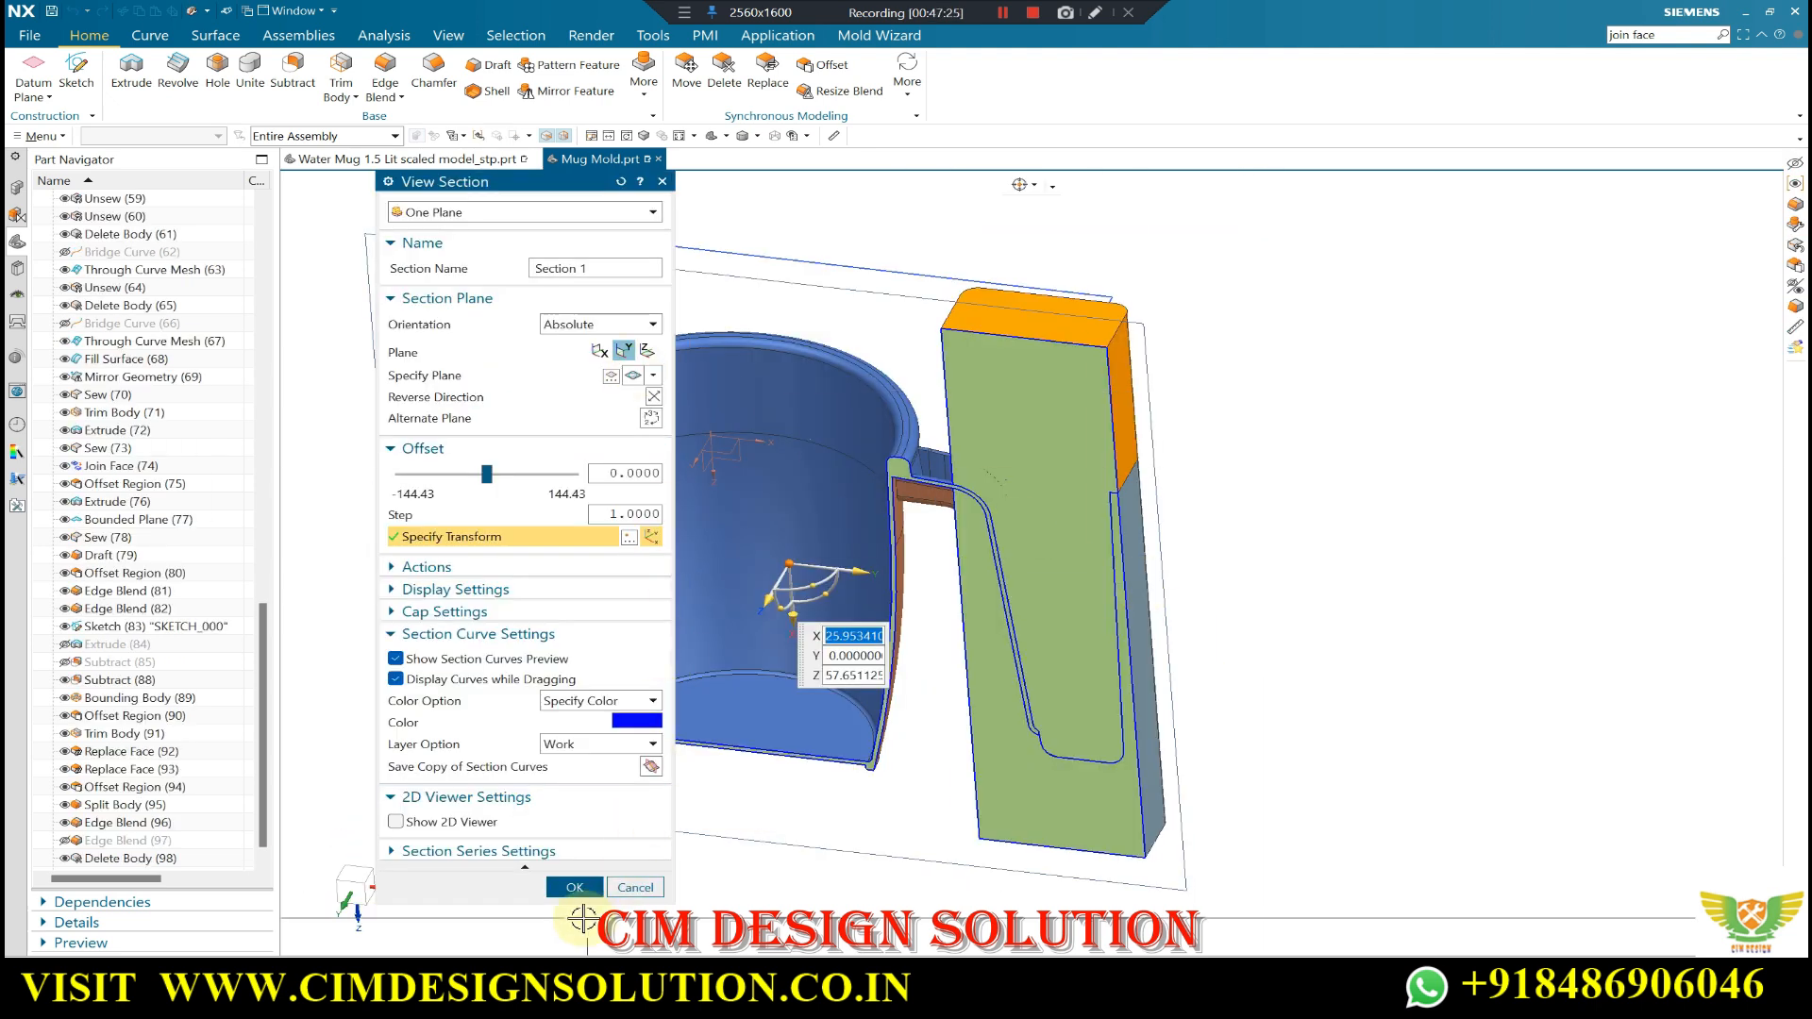
pyautogui.click(574, 888)
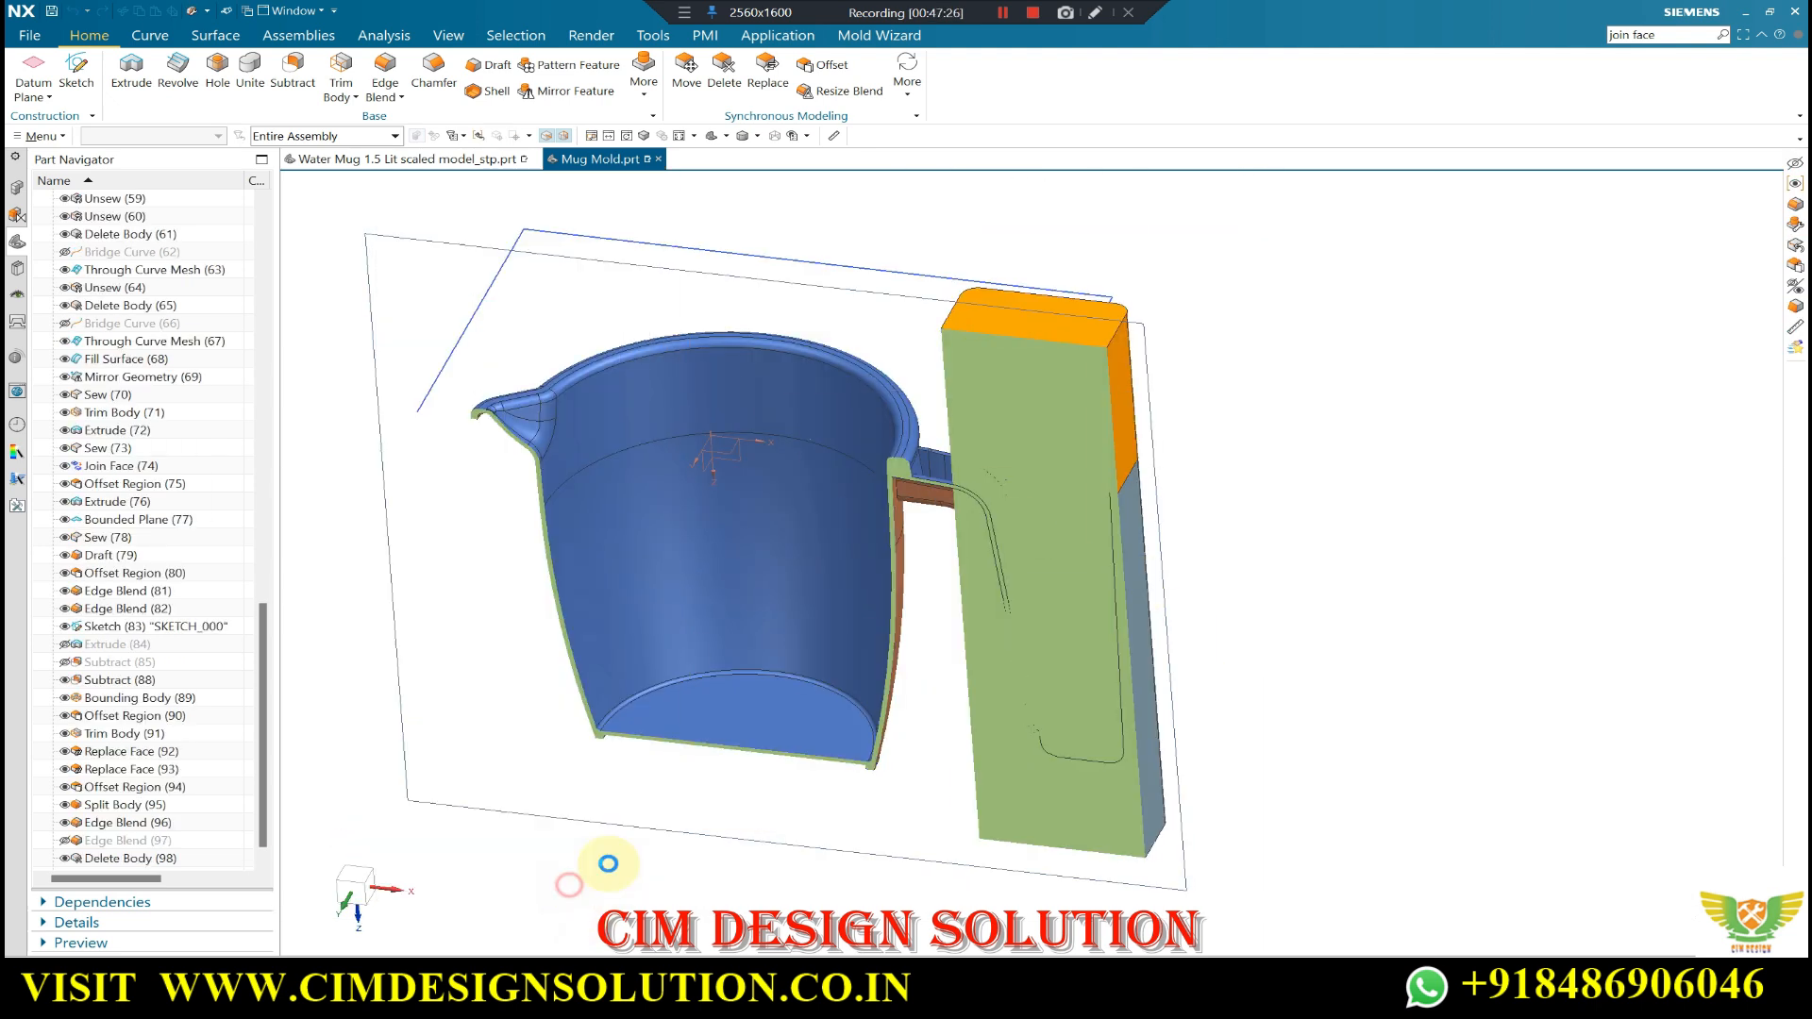
pyautogui.click(18, 189)
pyautogui.click(66, 219)
pyautogui.moveTo(1144, 558); pyautogui.dragTo(1136, 547, button='middle')
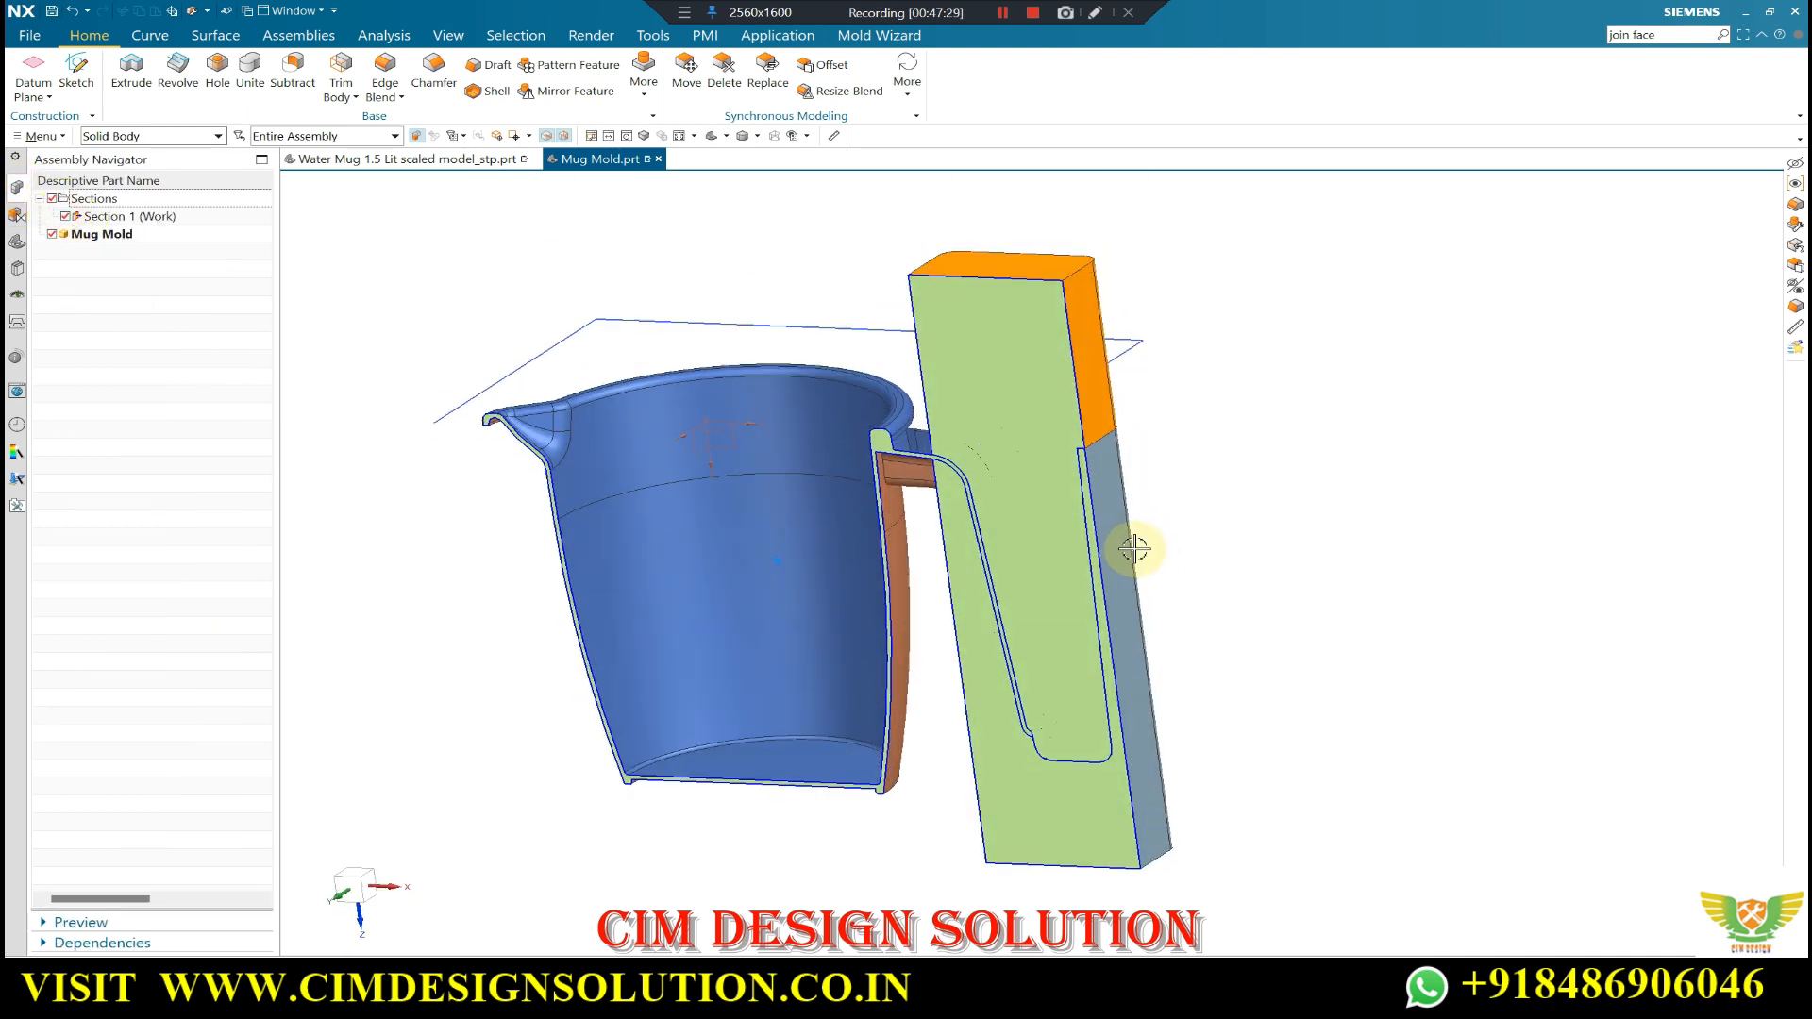
pyautogui.scroll(1, 1123, 651)
pyautogui.click(935, 312)
# - Examine the sectioned handle pocket in the remaining insert block, especially where the handle tip meets the pocket's lower end
pyautogui.moveTo(970, 532); pyautogui.dragTo(1060, 699, button='middle')
pyautogui.scroll(5, 1011, 696)
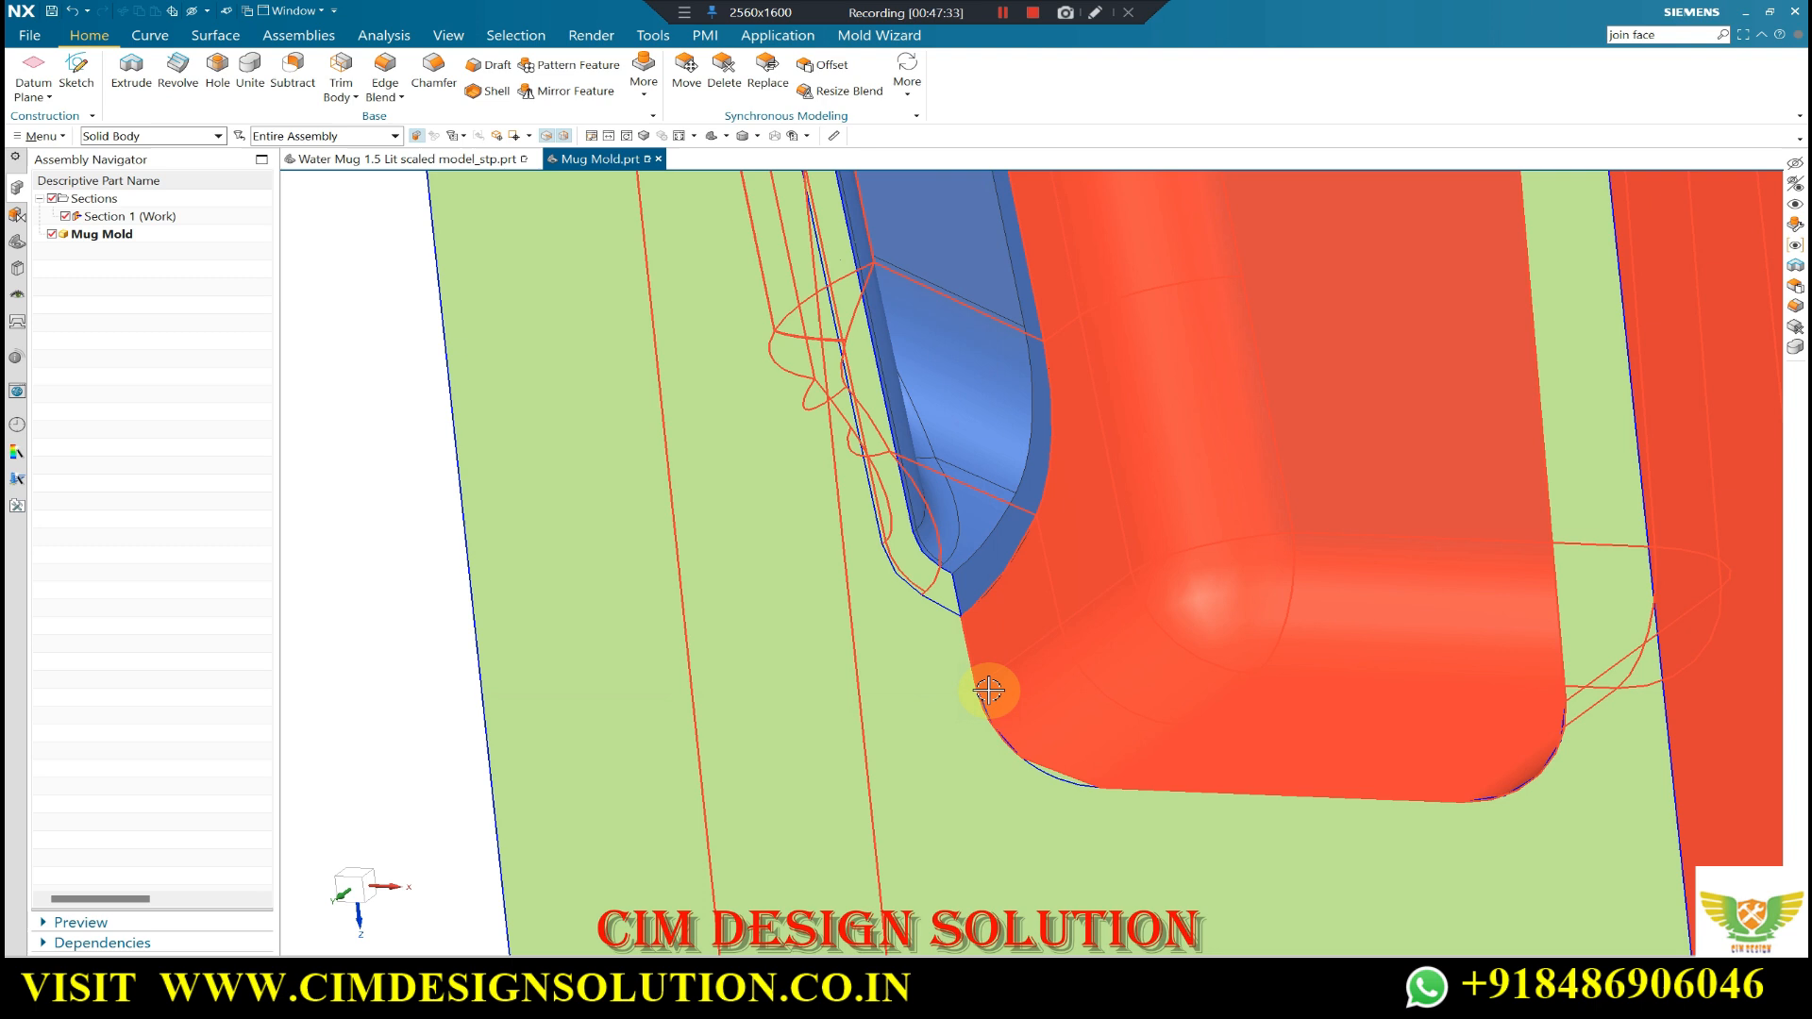
pyautogui.scroll(-6, 1086, 681)
pyautogui.moveTo(1165, 655); pyautogui.dragTo(1079, 647, button='middle')
pyautogui.scroll(-2, 1073, 648)
pyautogui.scroll(2, 993, 316)
pyautogui.scroll(1, 985, 307)
pyautogui.scroll(-2, 1035, 385)
pyautogui.moveTo(1038, 388); pyautogui.dragTo(1092, 472, button='middle')
pyautogui.scroll(2, 1092, 475)
pyautogui.scroll(-2, 1173, 429)
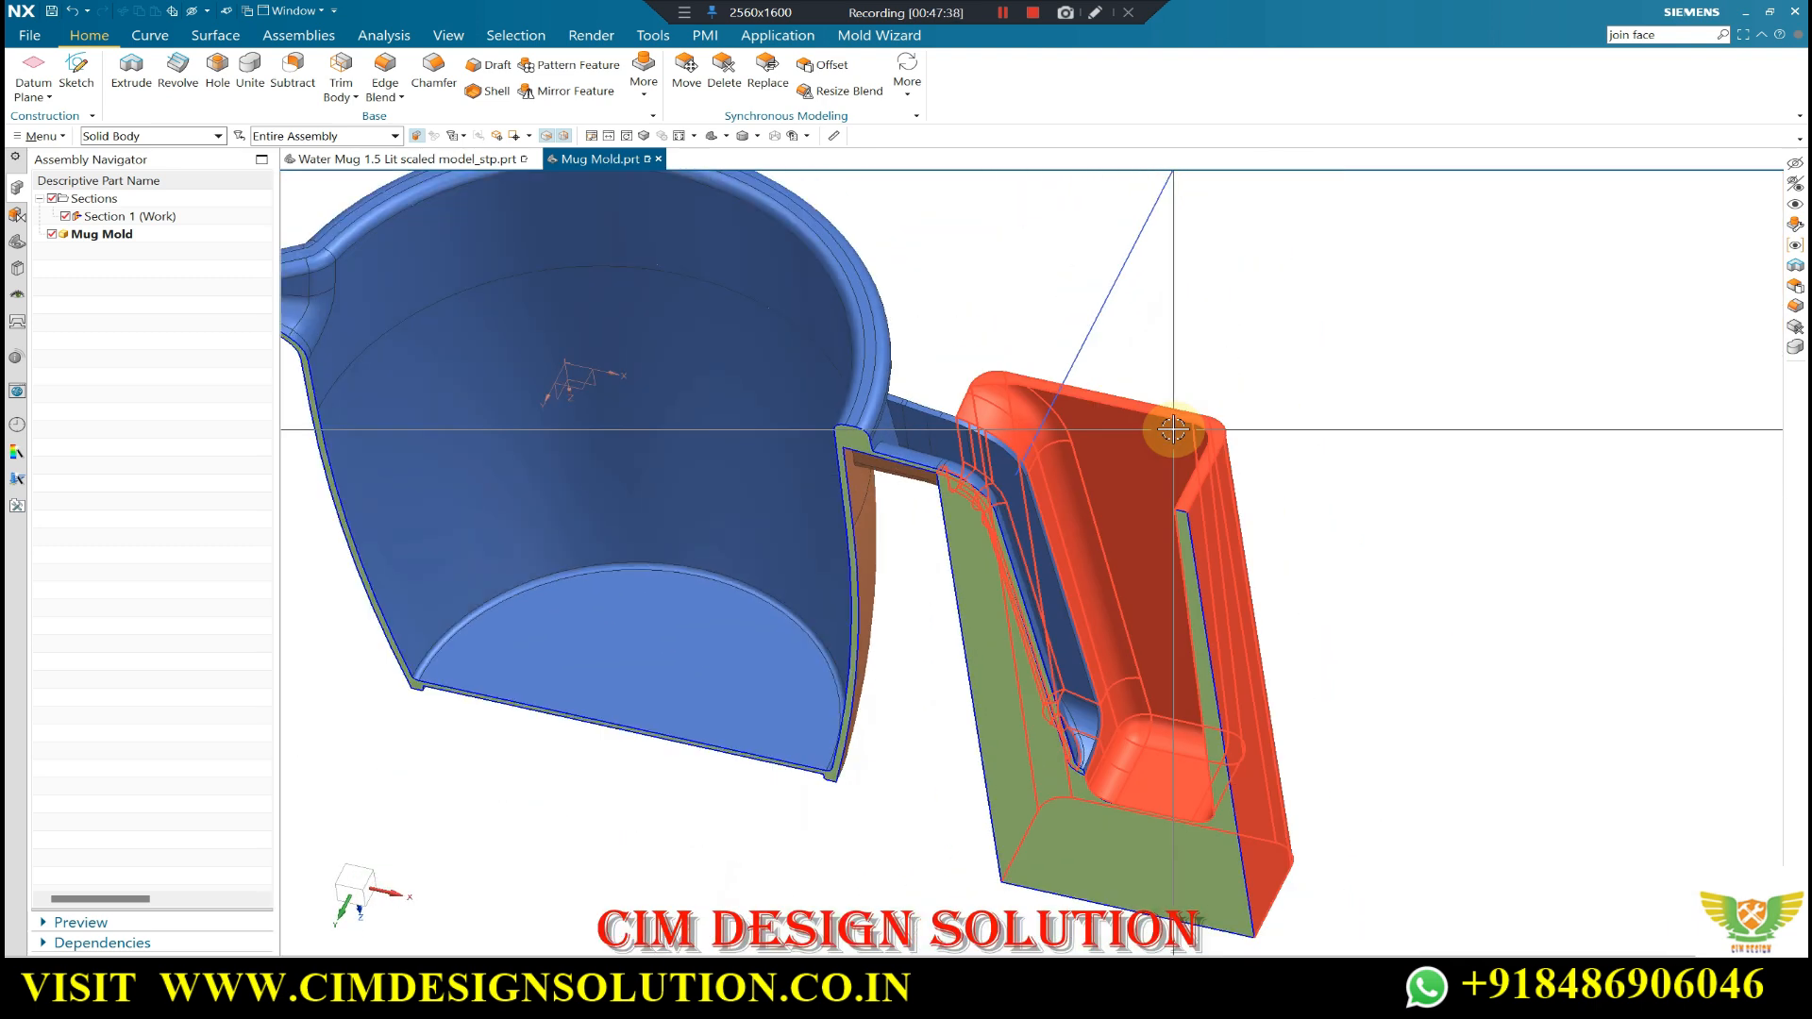
pyautogui.scroll(2, 1086, 482)
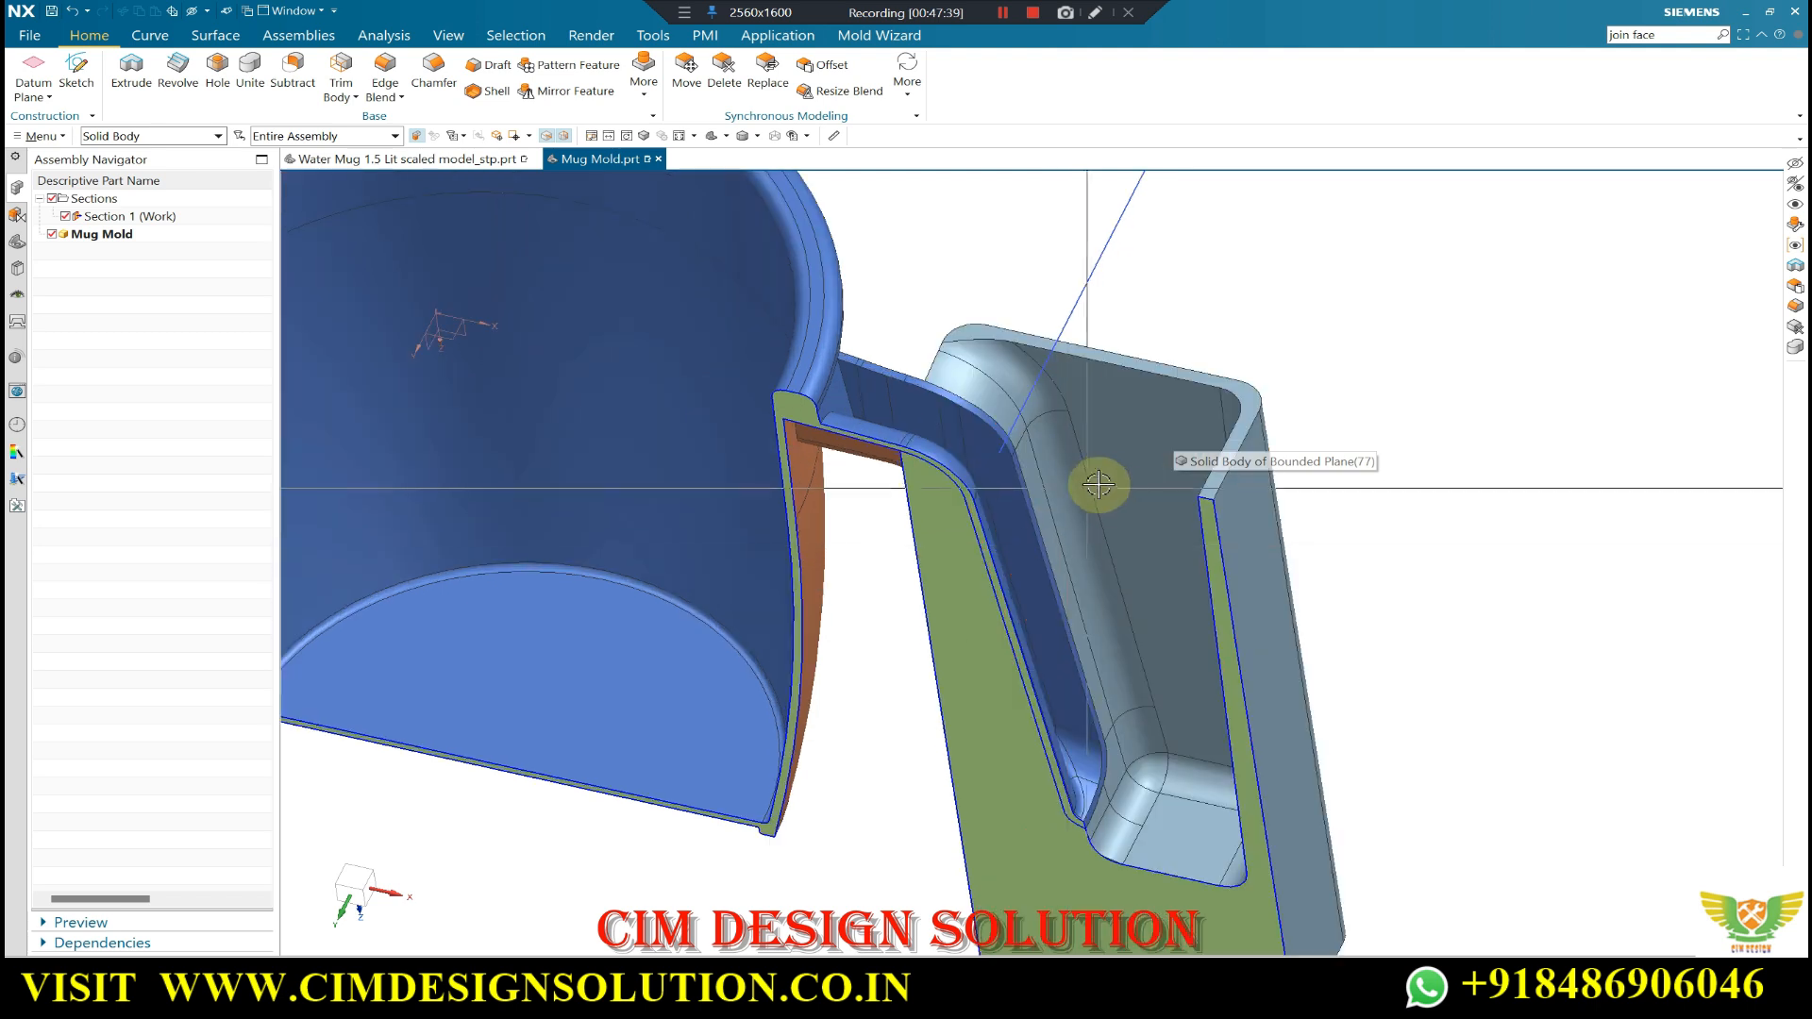
# - Split the insert block with a new plane on the pocket wall edge just below the tip of the handle
pyautogui.click(236, 35)
pyautogui.click(660, 89)
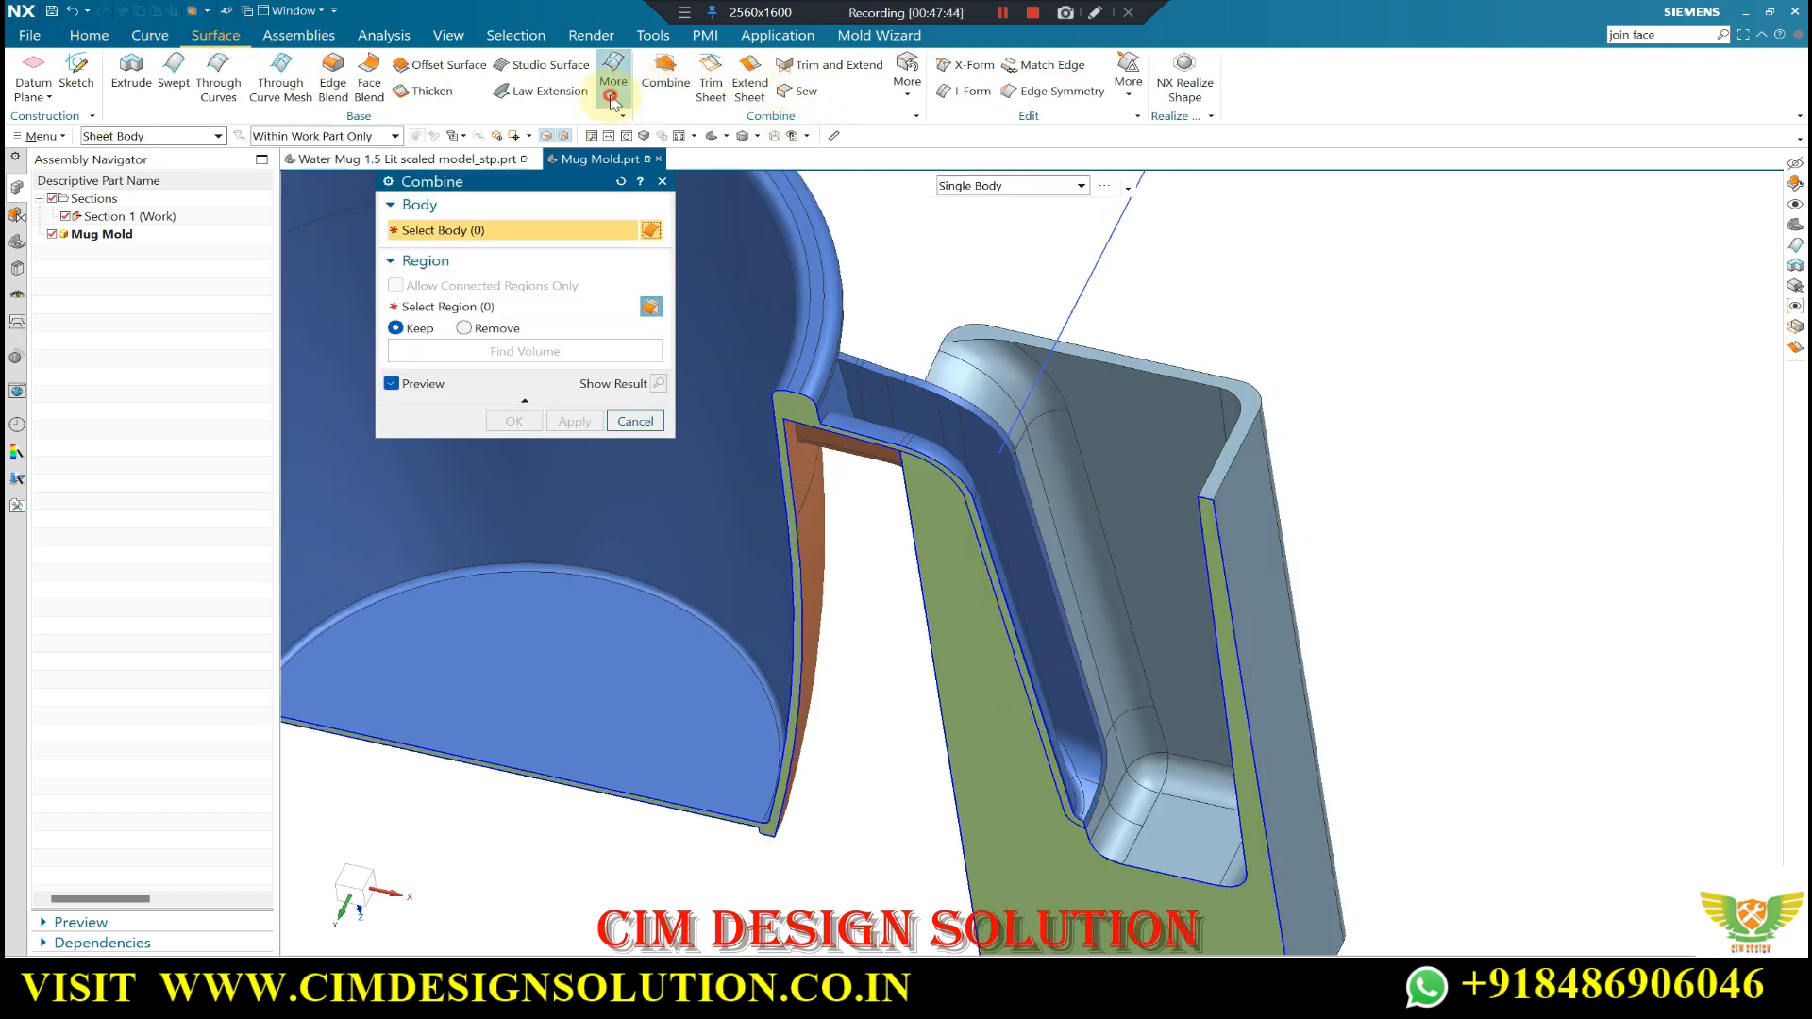
pyautogui.click(613, 87)
pyautogui.click(908, 91)
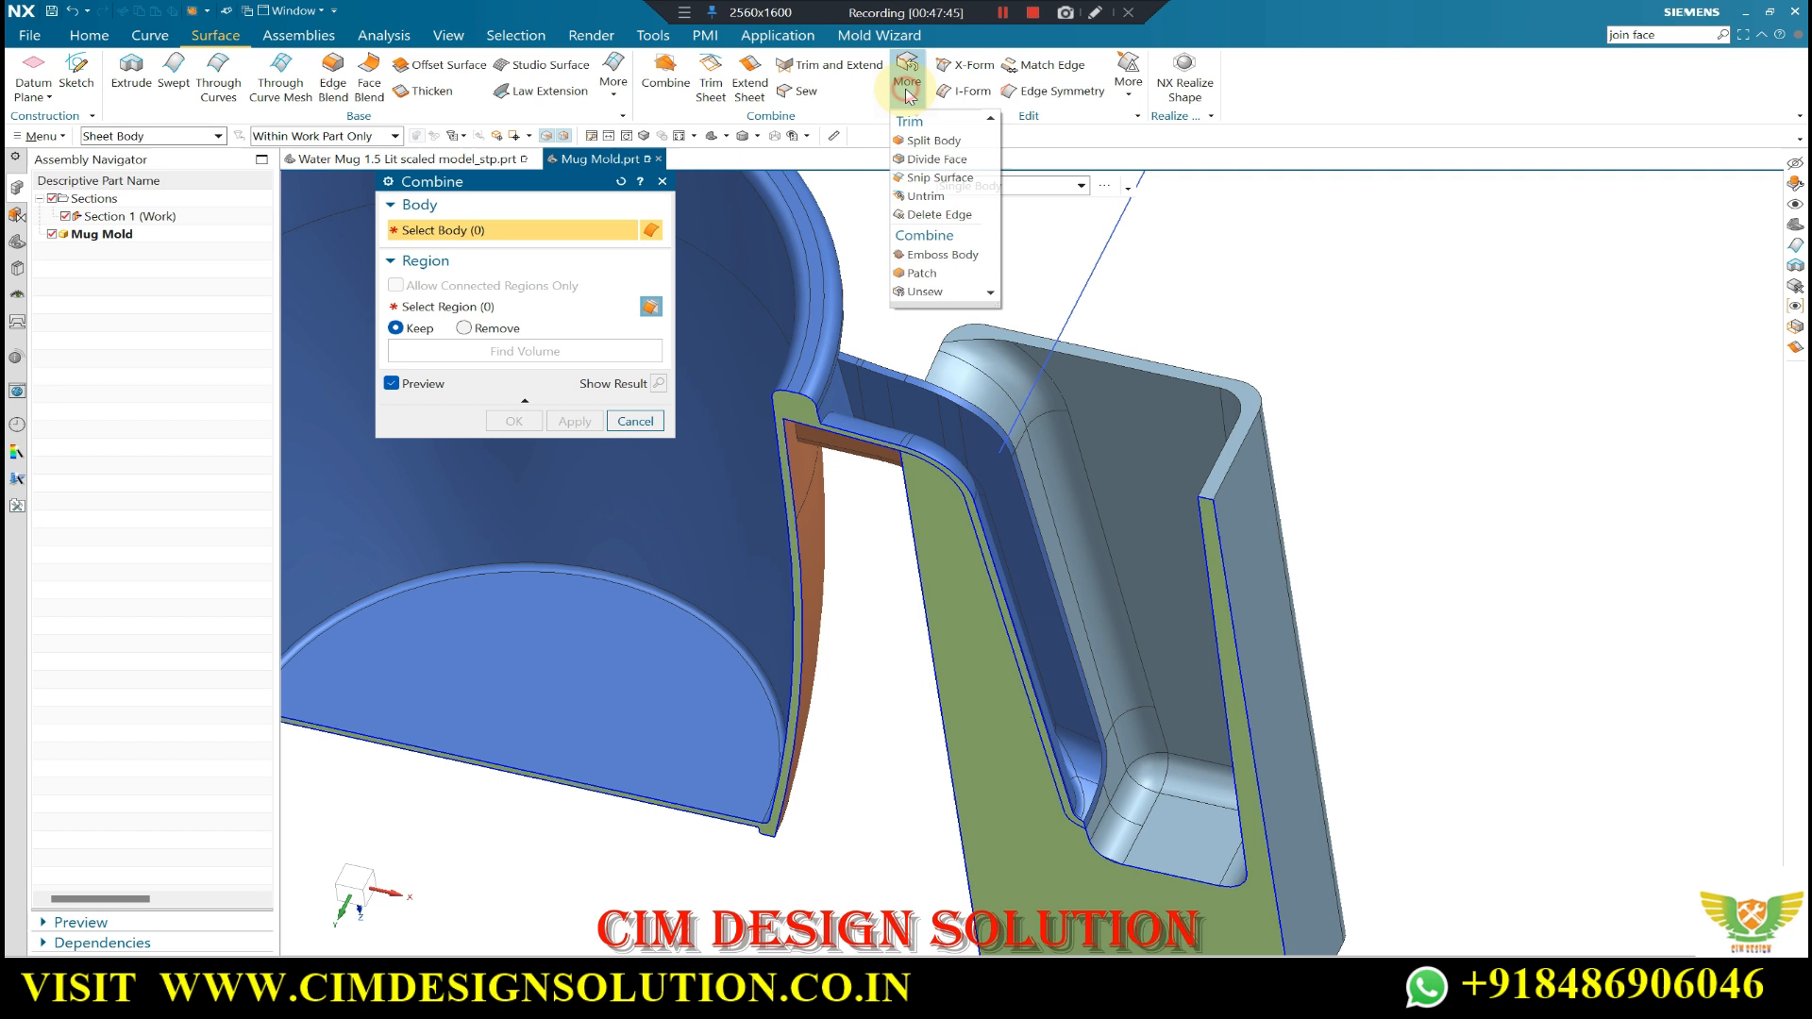
pyautogui.click(930, 142)
pyautogui.click(1059, 509)
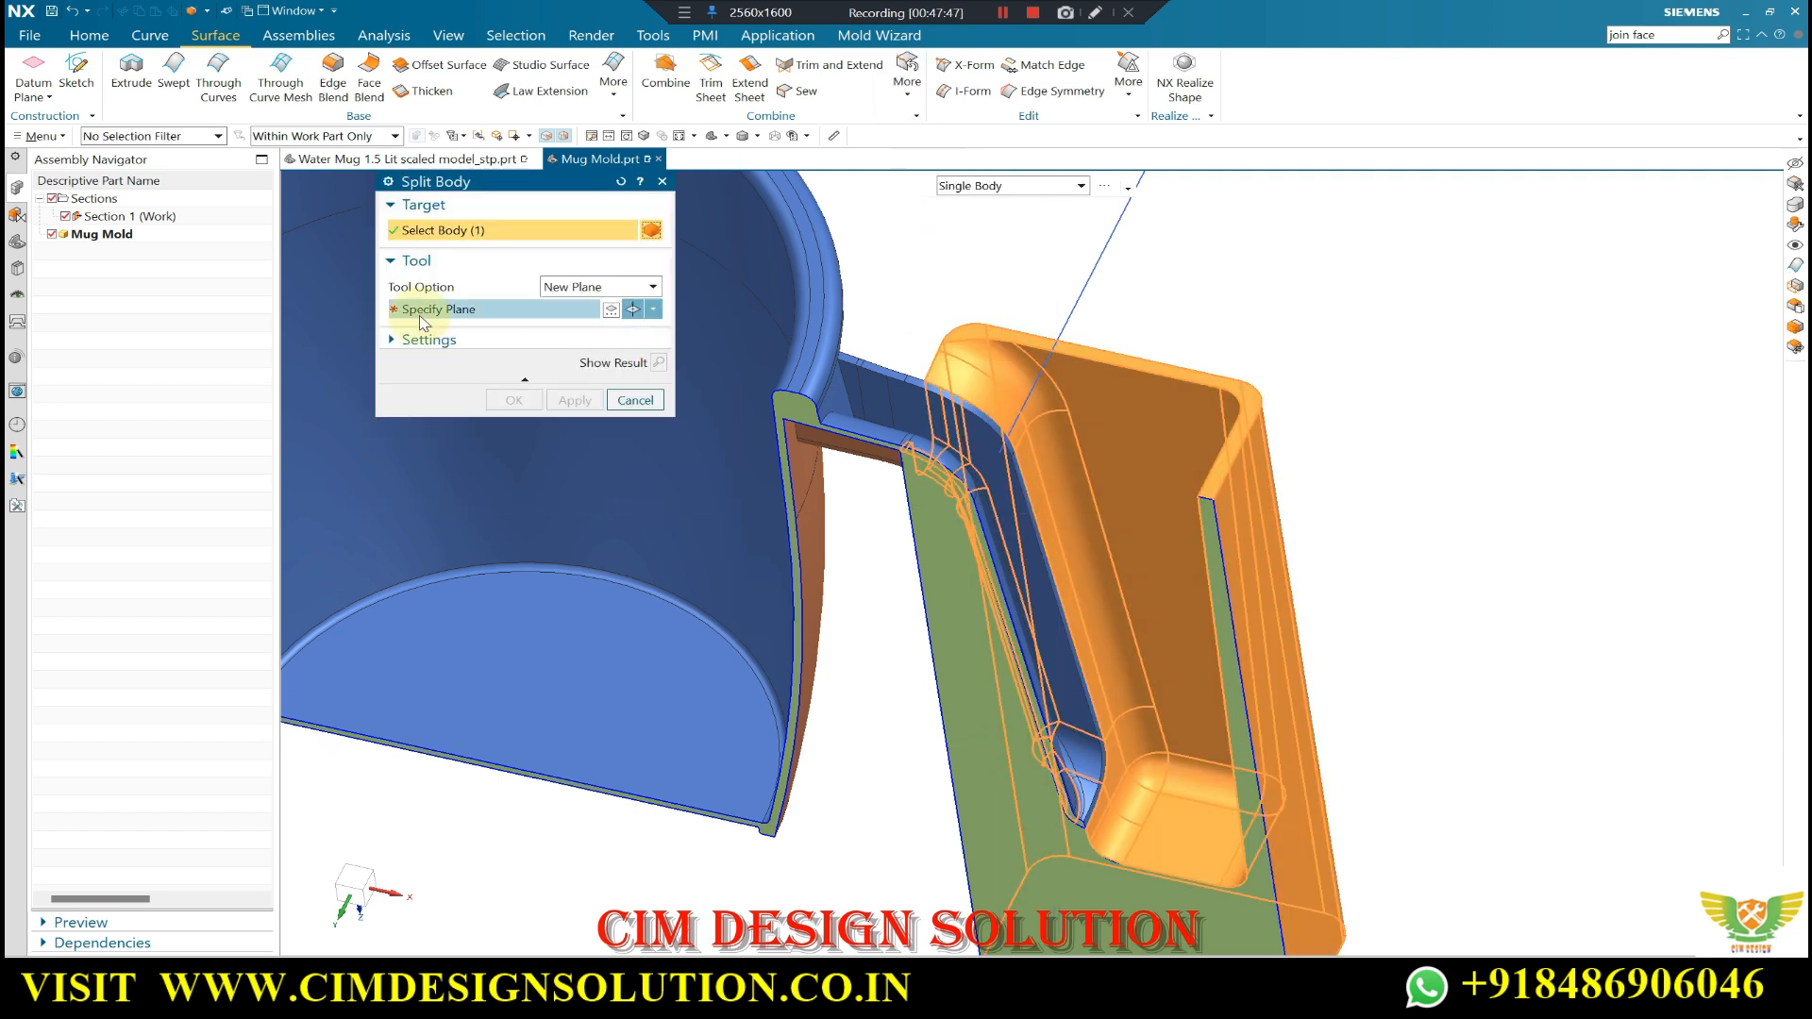
pyautogui.scroll(5, 1185, 818)
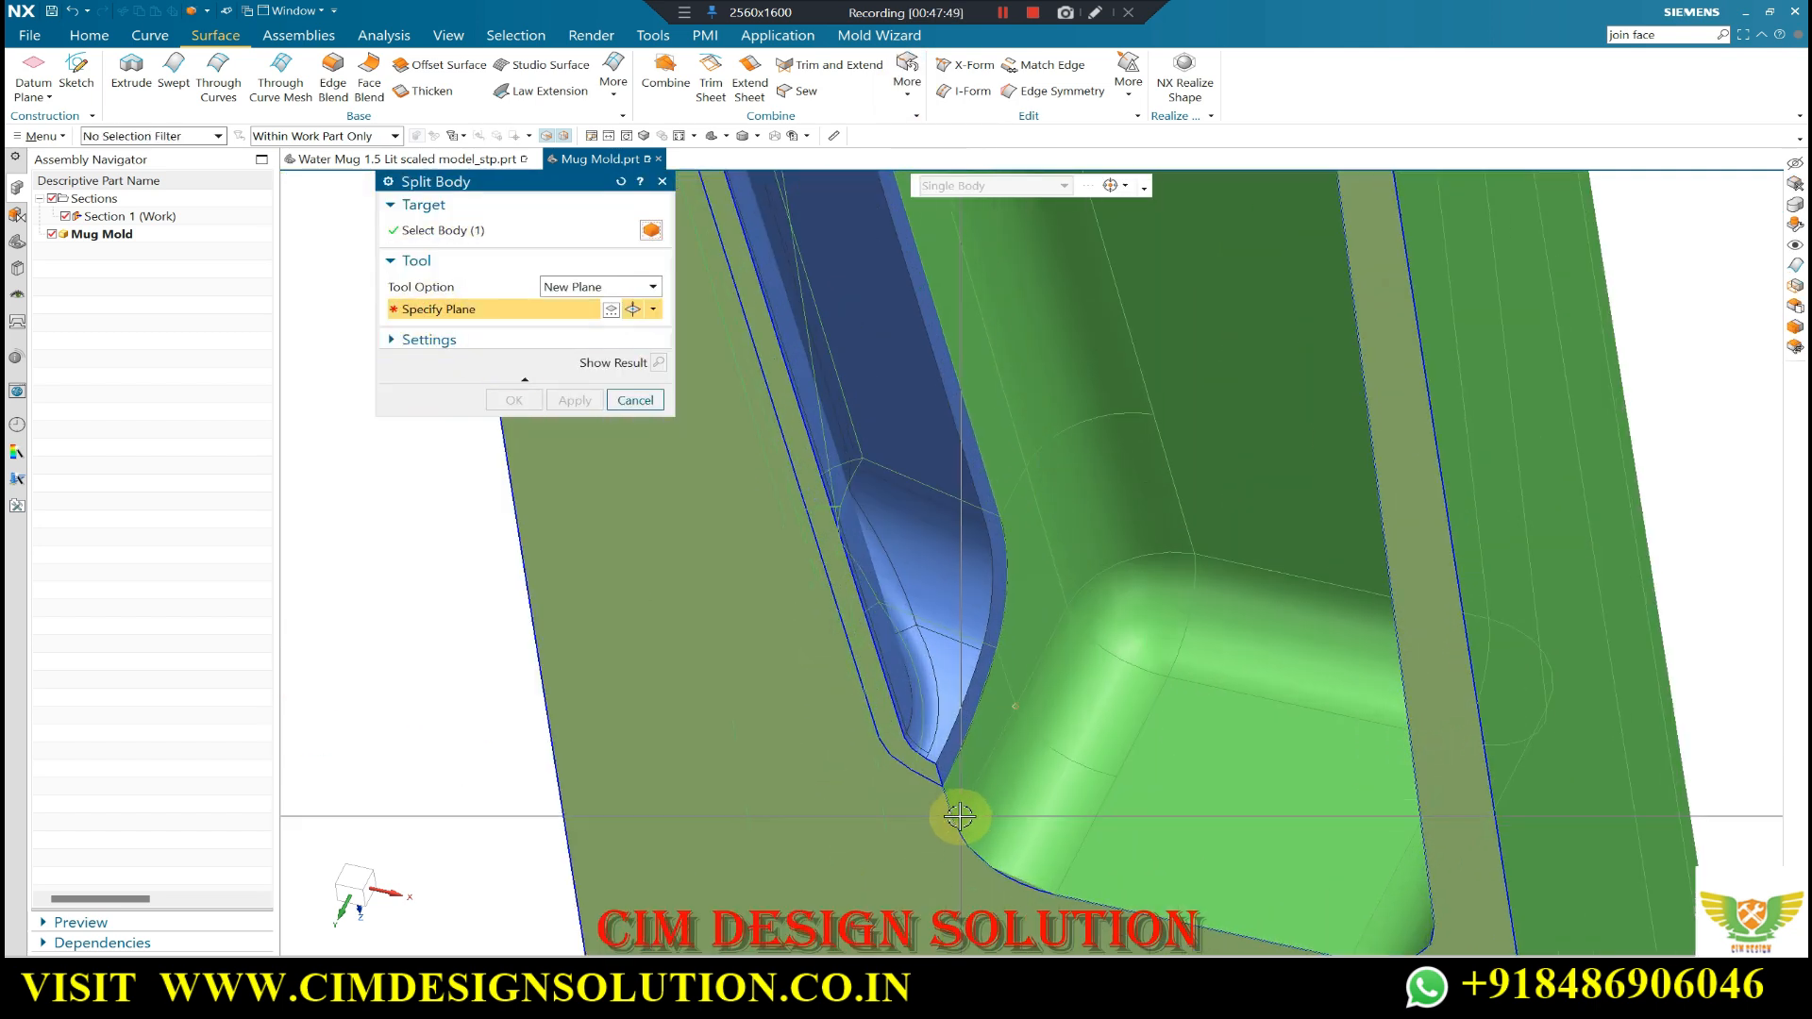
pyautogui.click(955, 823)
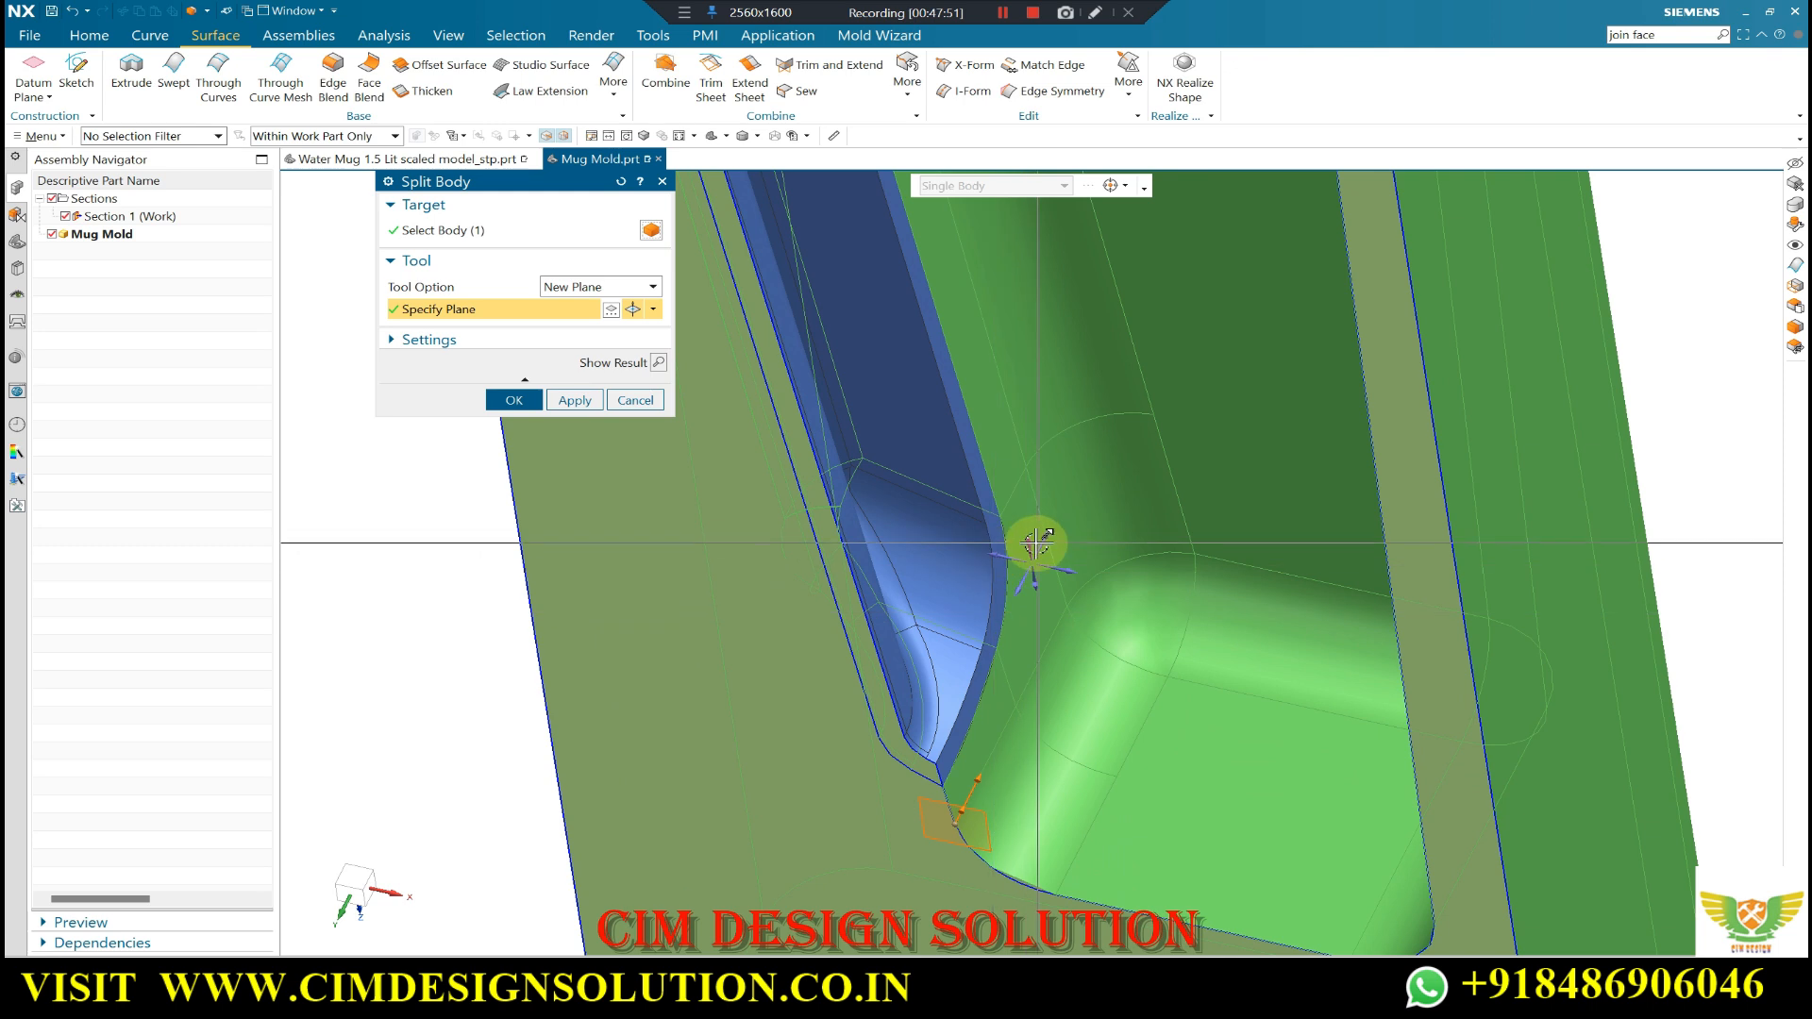
pyautogui.click(575, 401)
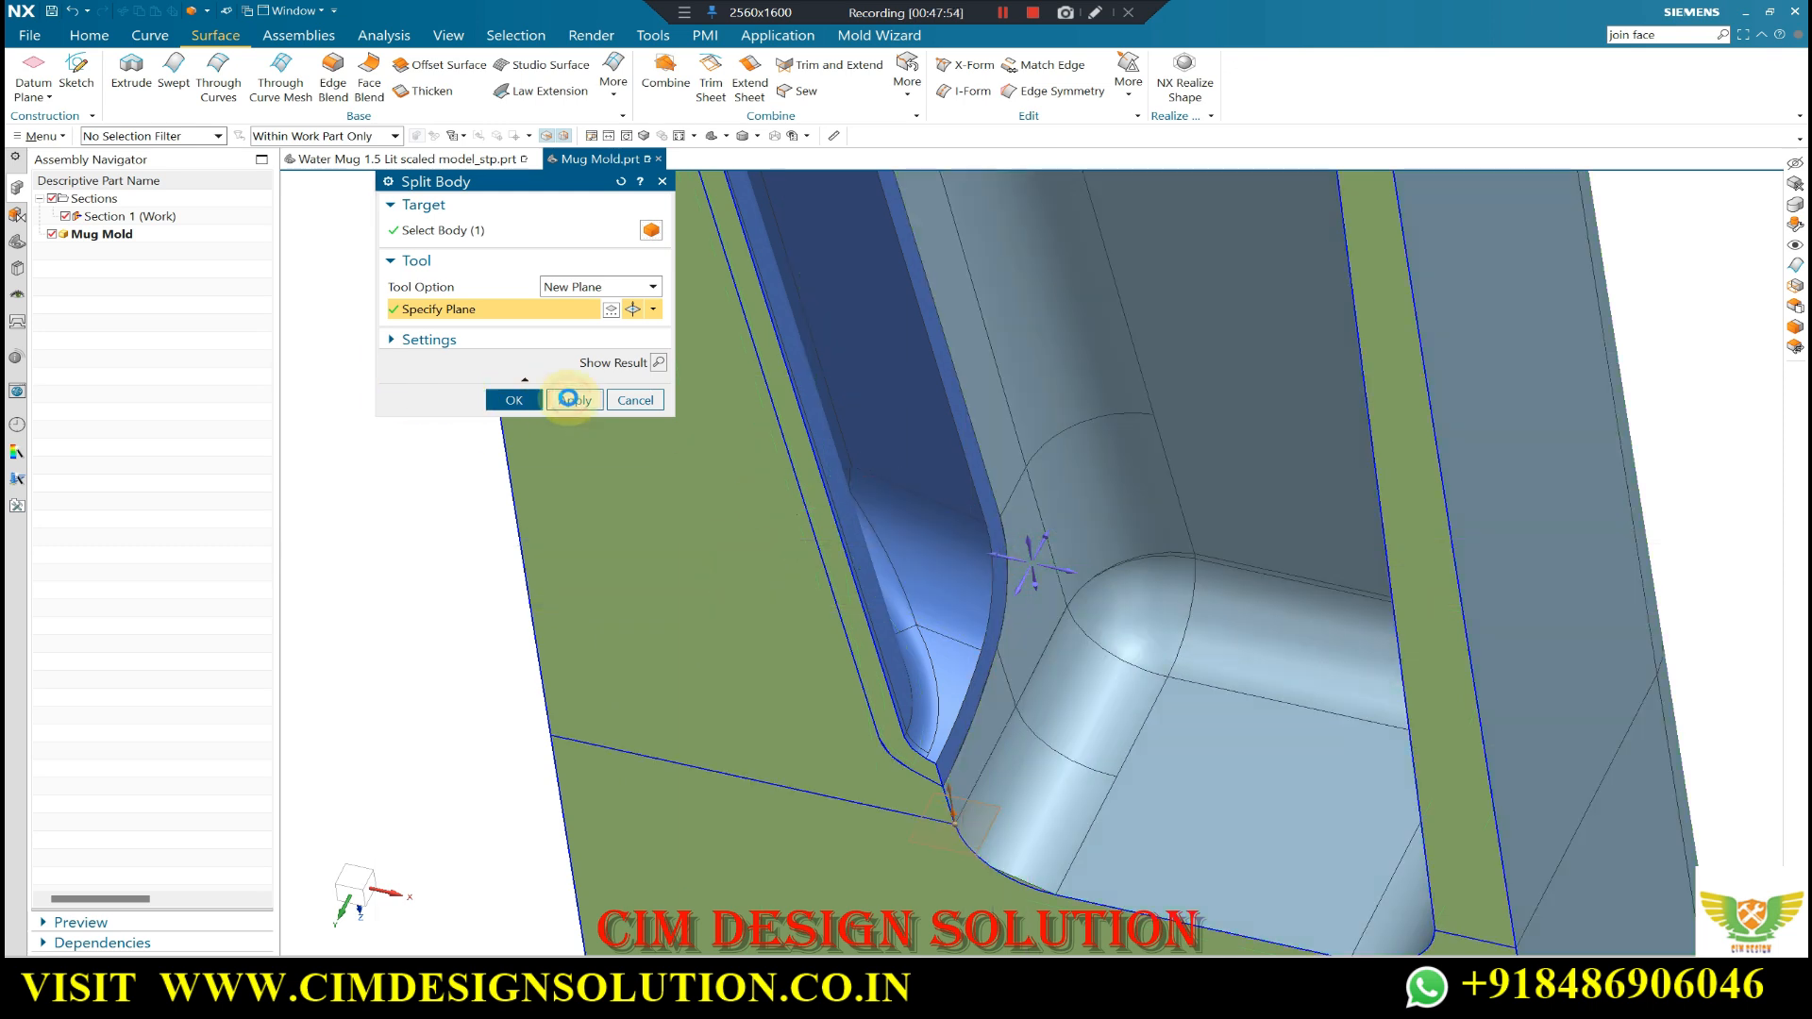
pyautogui.press('Escape')
pyautogui.scroll(-2, 968, 548)
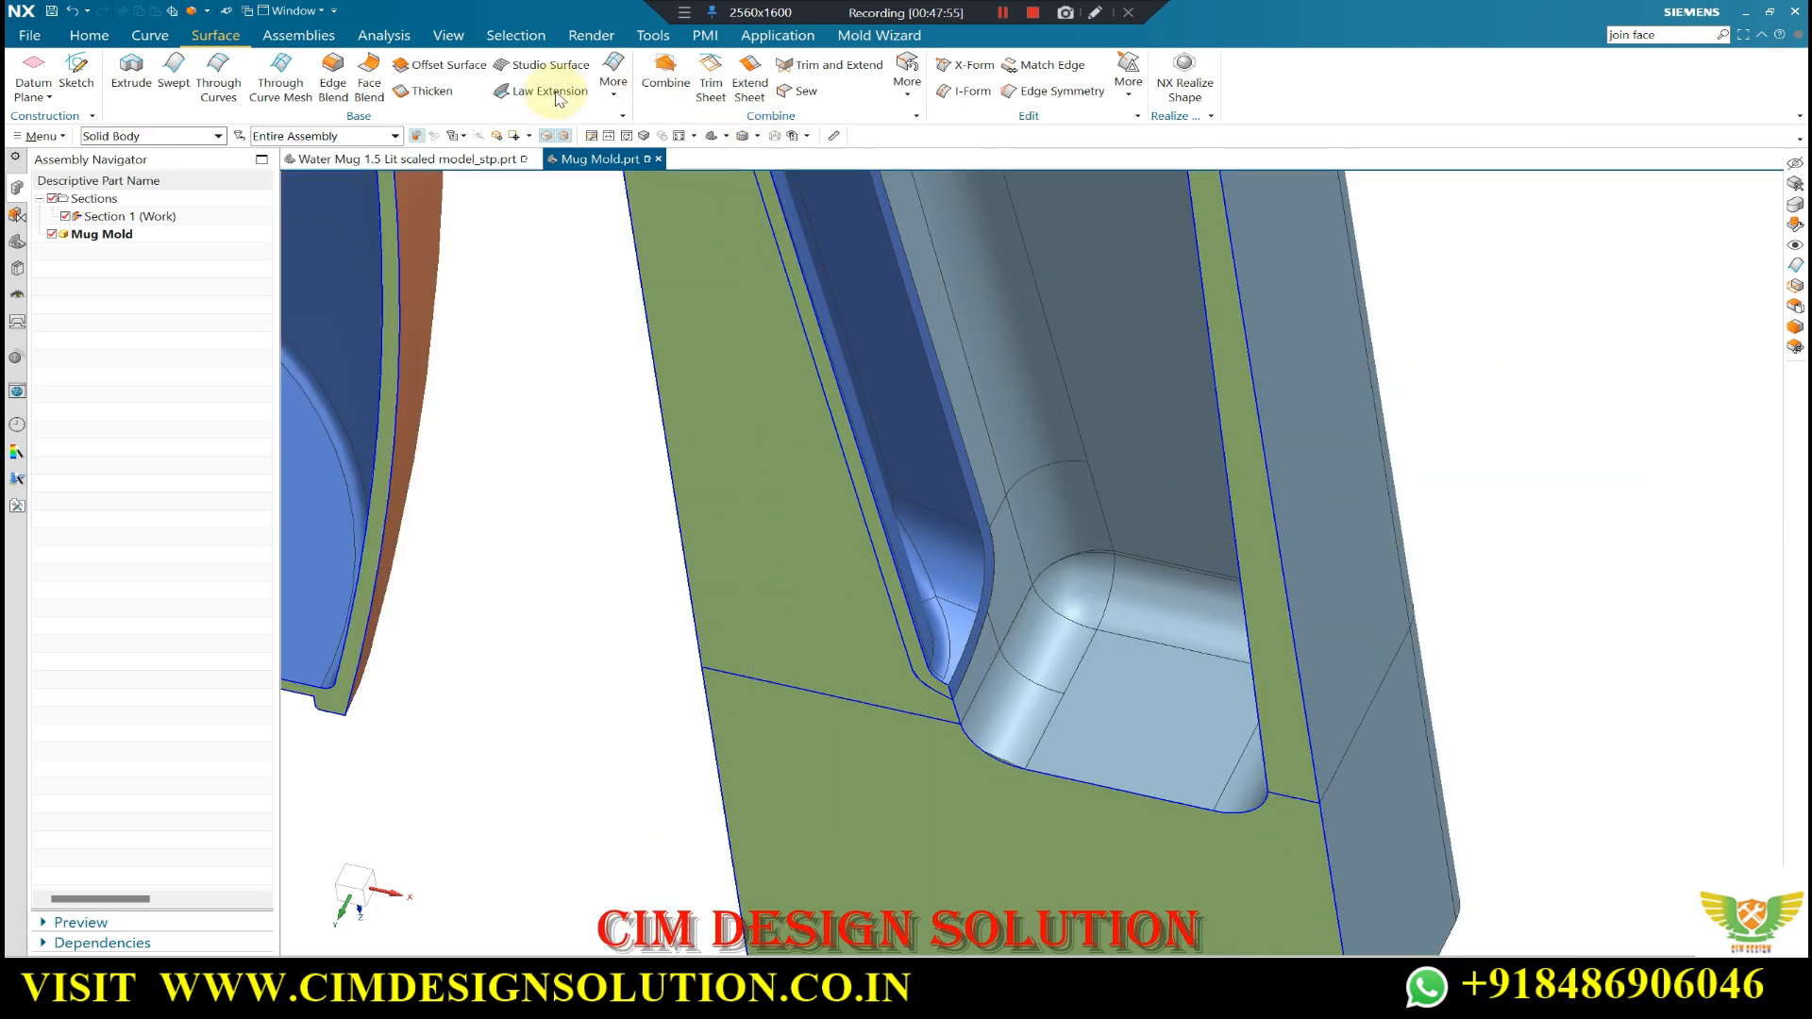
# - Try to delete the floor blend faces exposed by the section in the split block's lower pocket
pyautogui.click(111, 38)
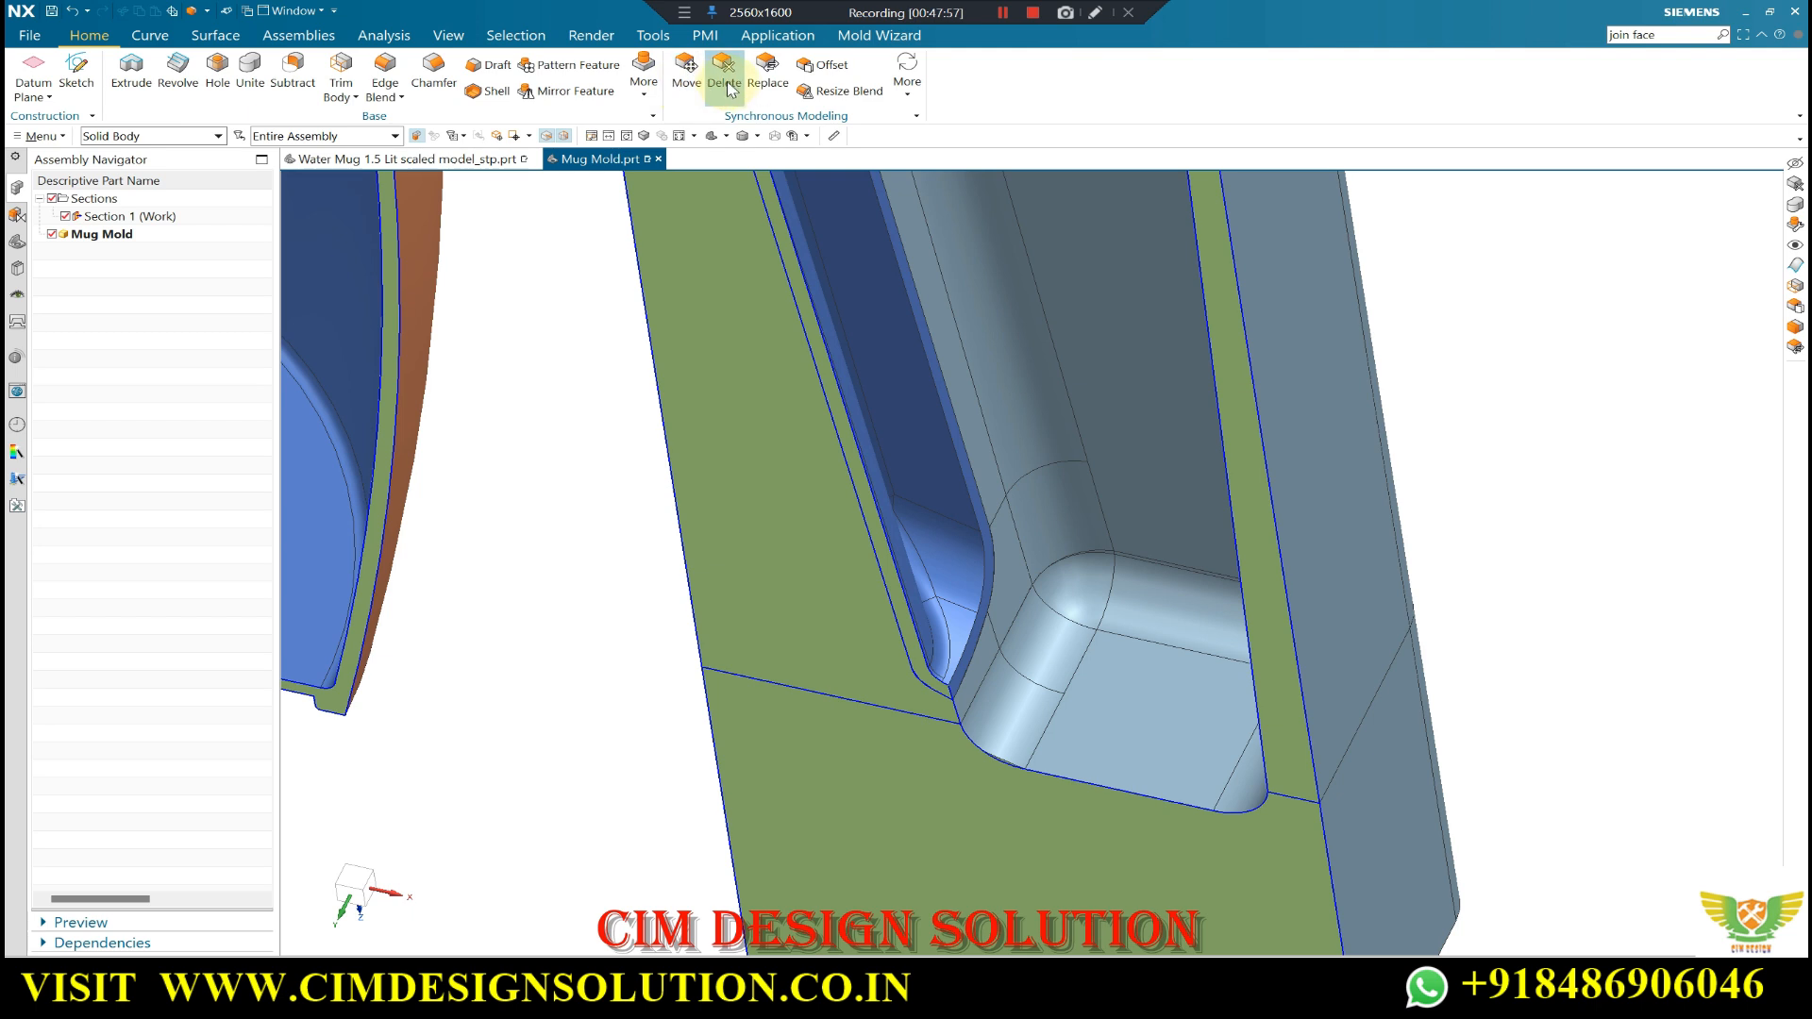
pyautogui.click(1032, 691)
pyautogui.click(1052, 643)
pyautogui.click(1082, 594)
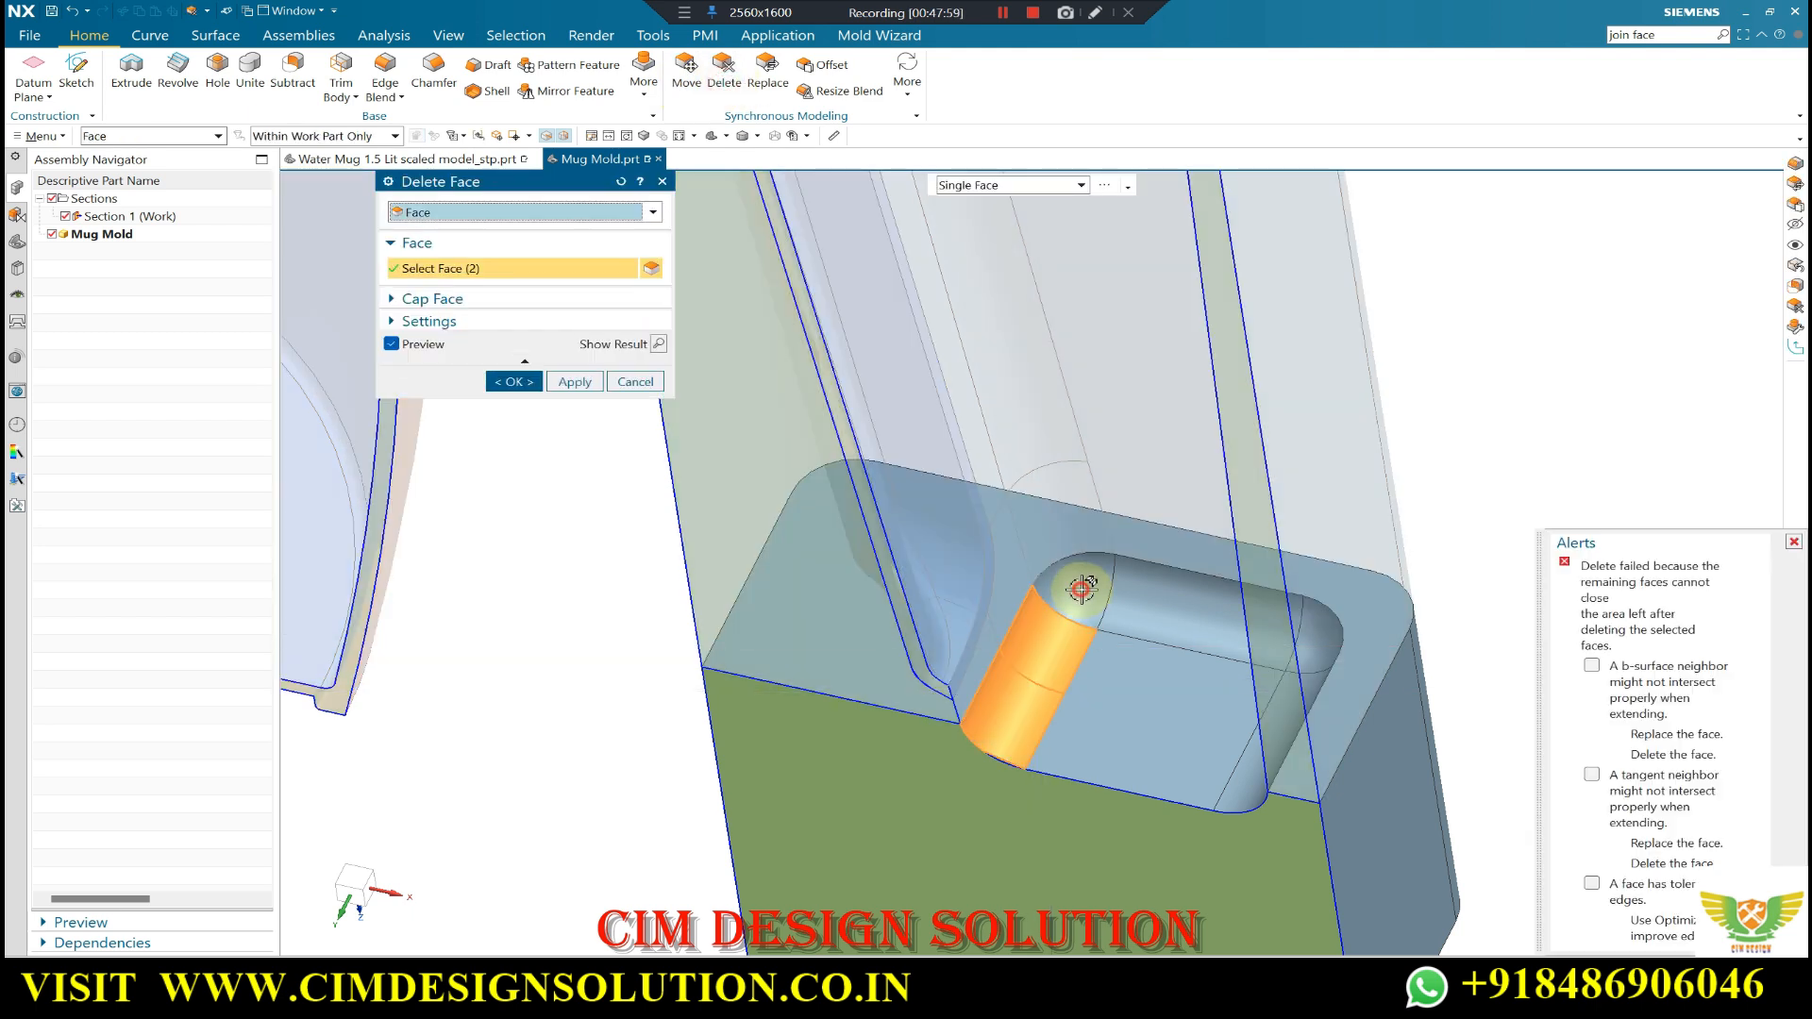
pyautogui.click(1185, 612)
pyautogui.moveTo(1199, 637); pyautogui.dragTo(945, 497, button='middle')
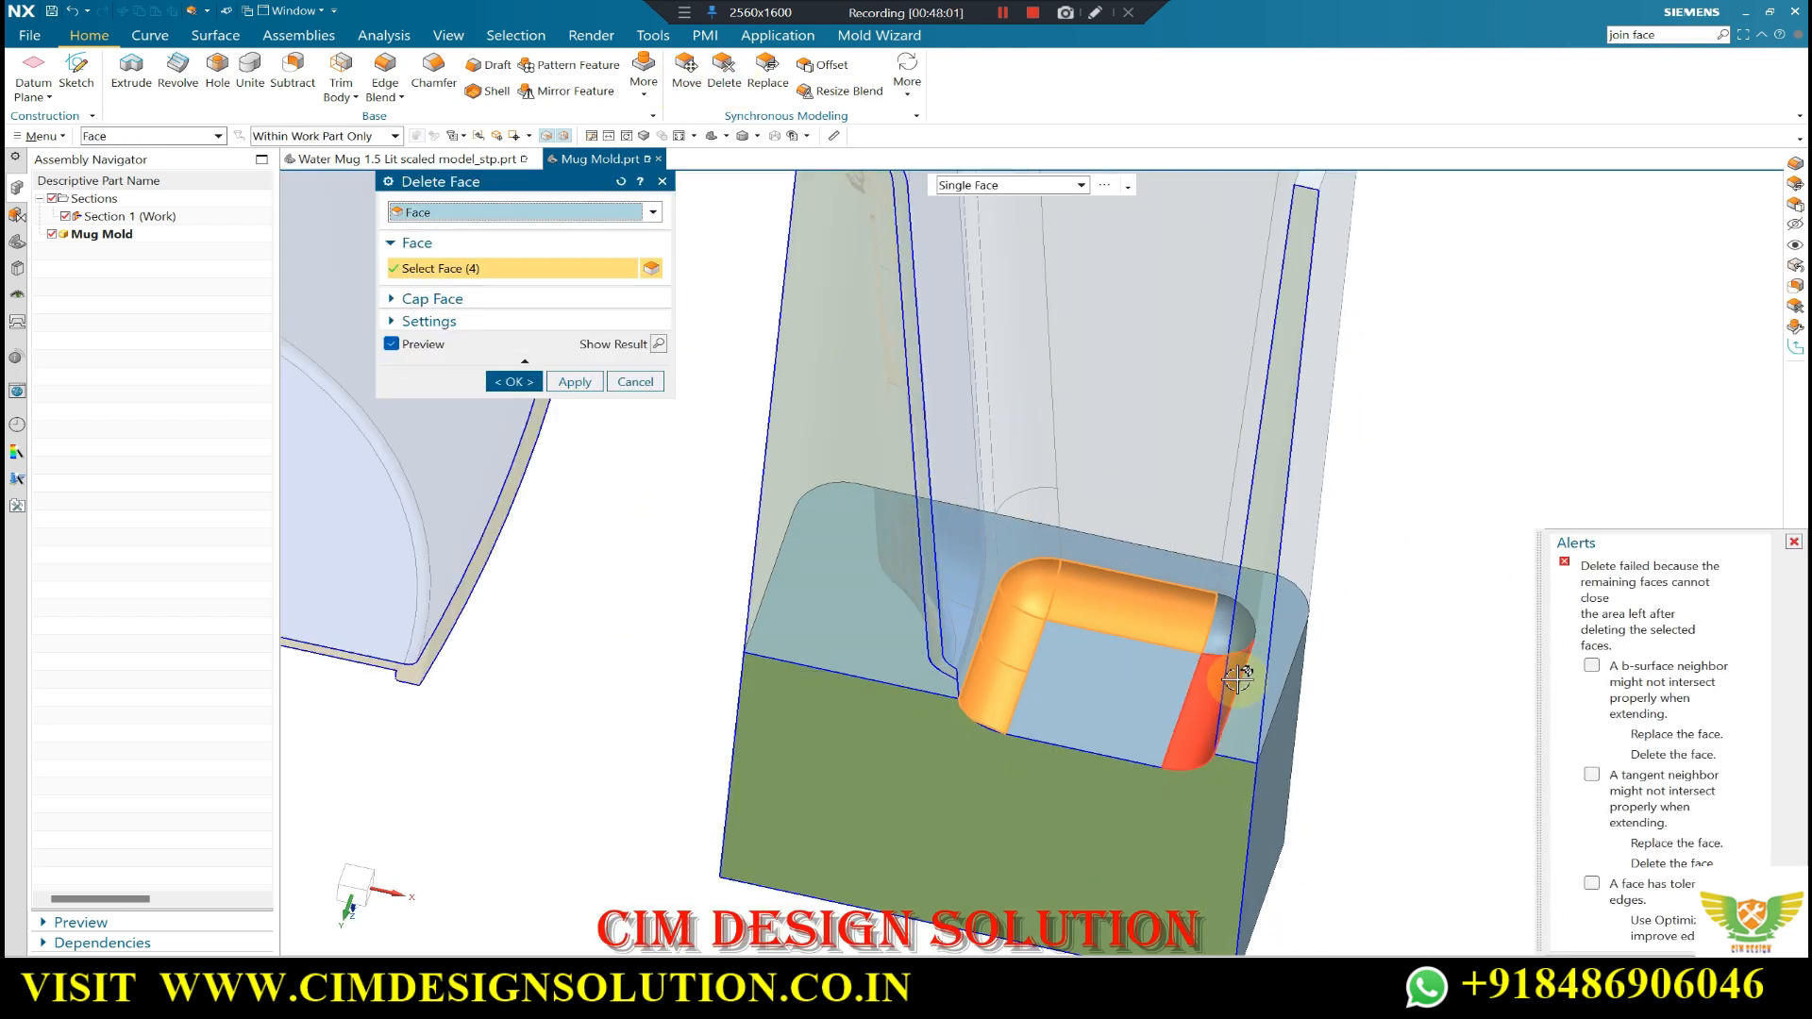
pyautogui.scroll(1, 1234, 672)
pyautogui.click(1211, 626)
pyautogui.click(1189, 716)
pyautogui.scroll(-4, 1047, 640)
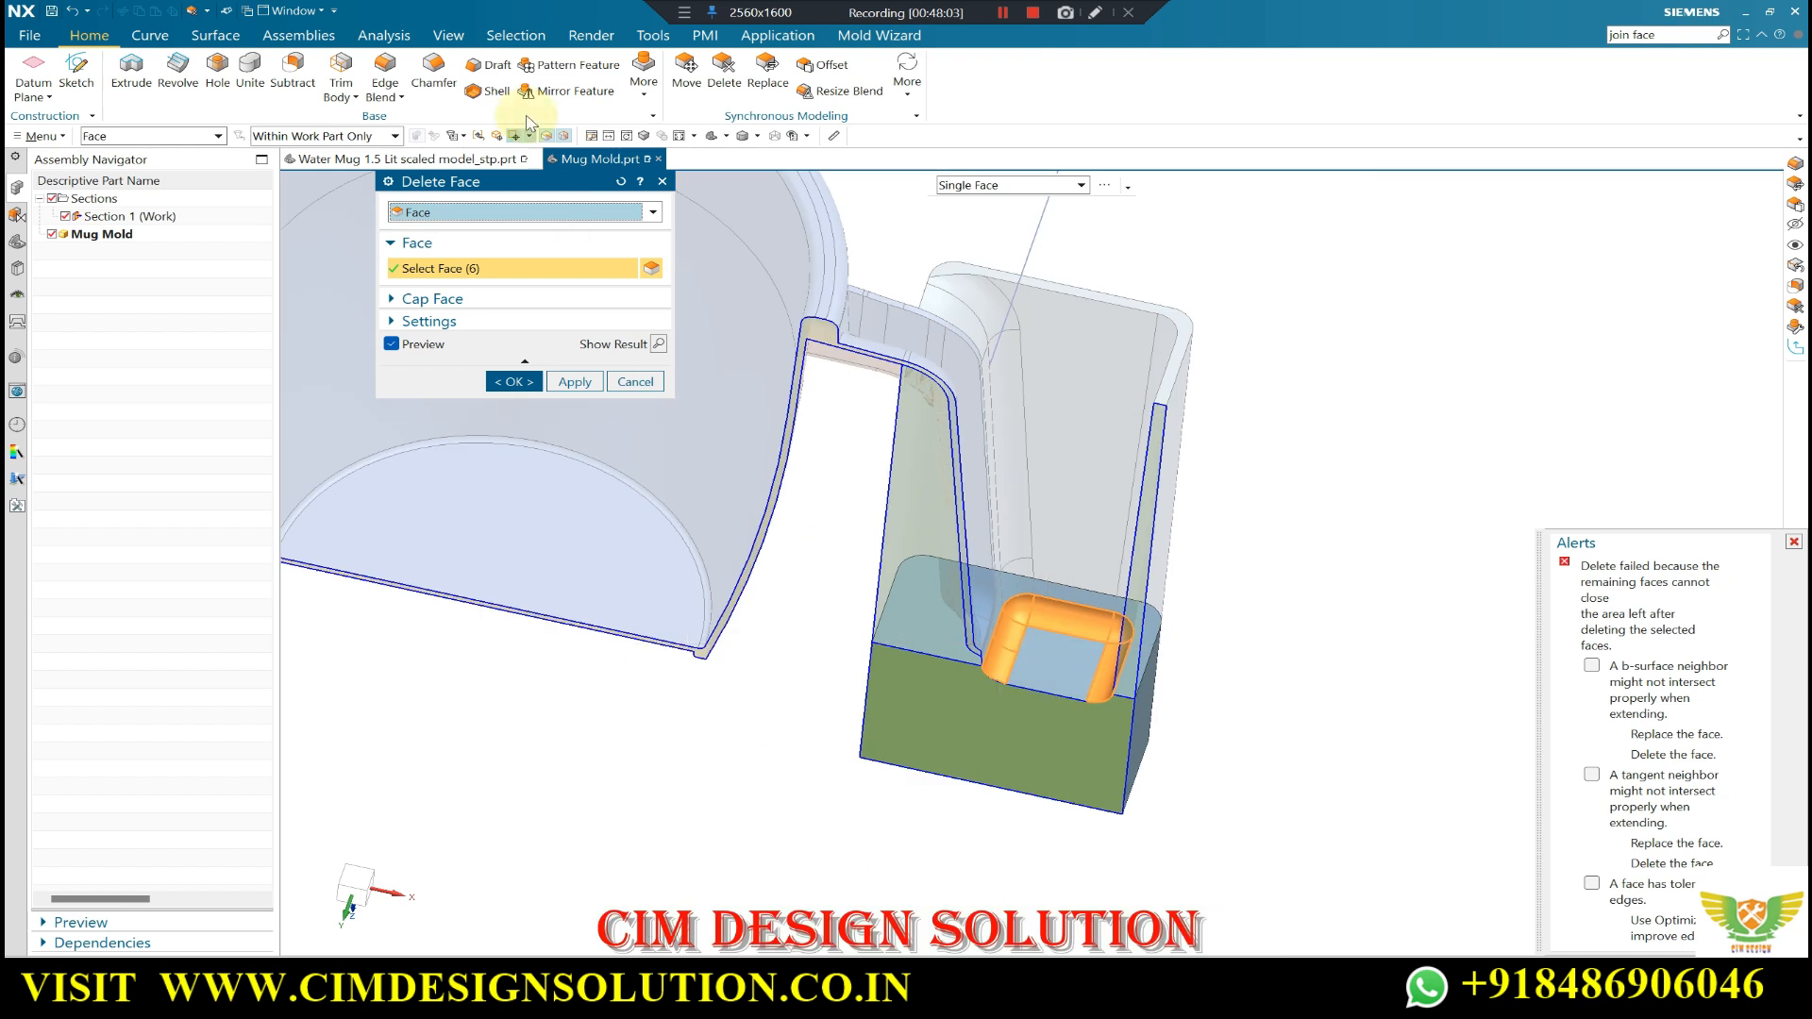
# - Turn off section clipping and try to delete the complete ring of blend faces around the lower pocket's floor
pyautogui.click(472, 36)
pyautogui.click(522, 83)
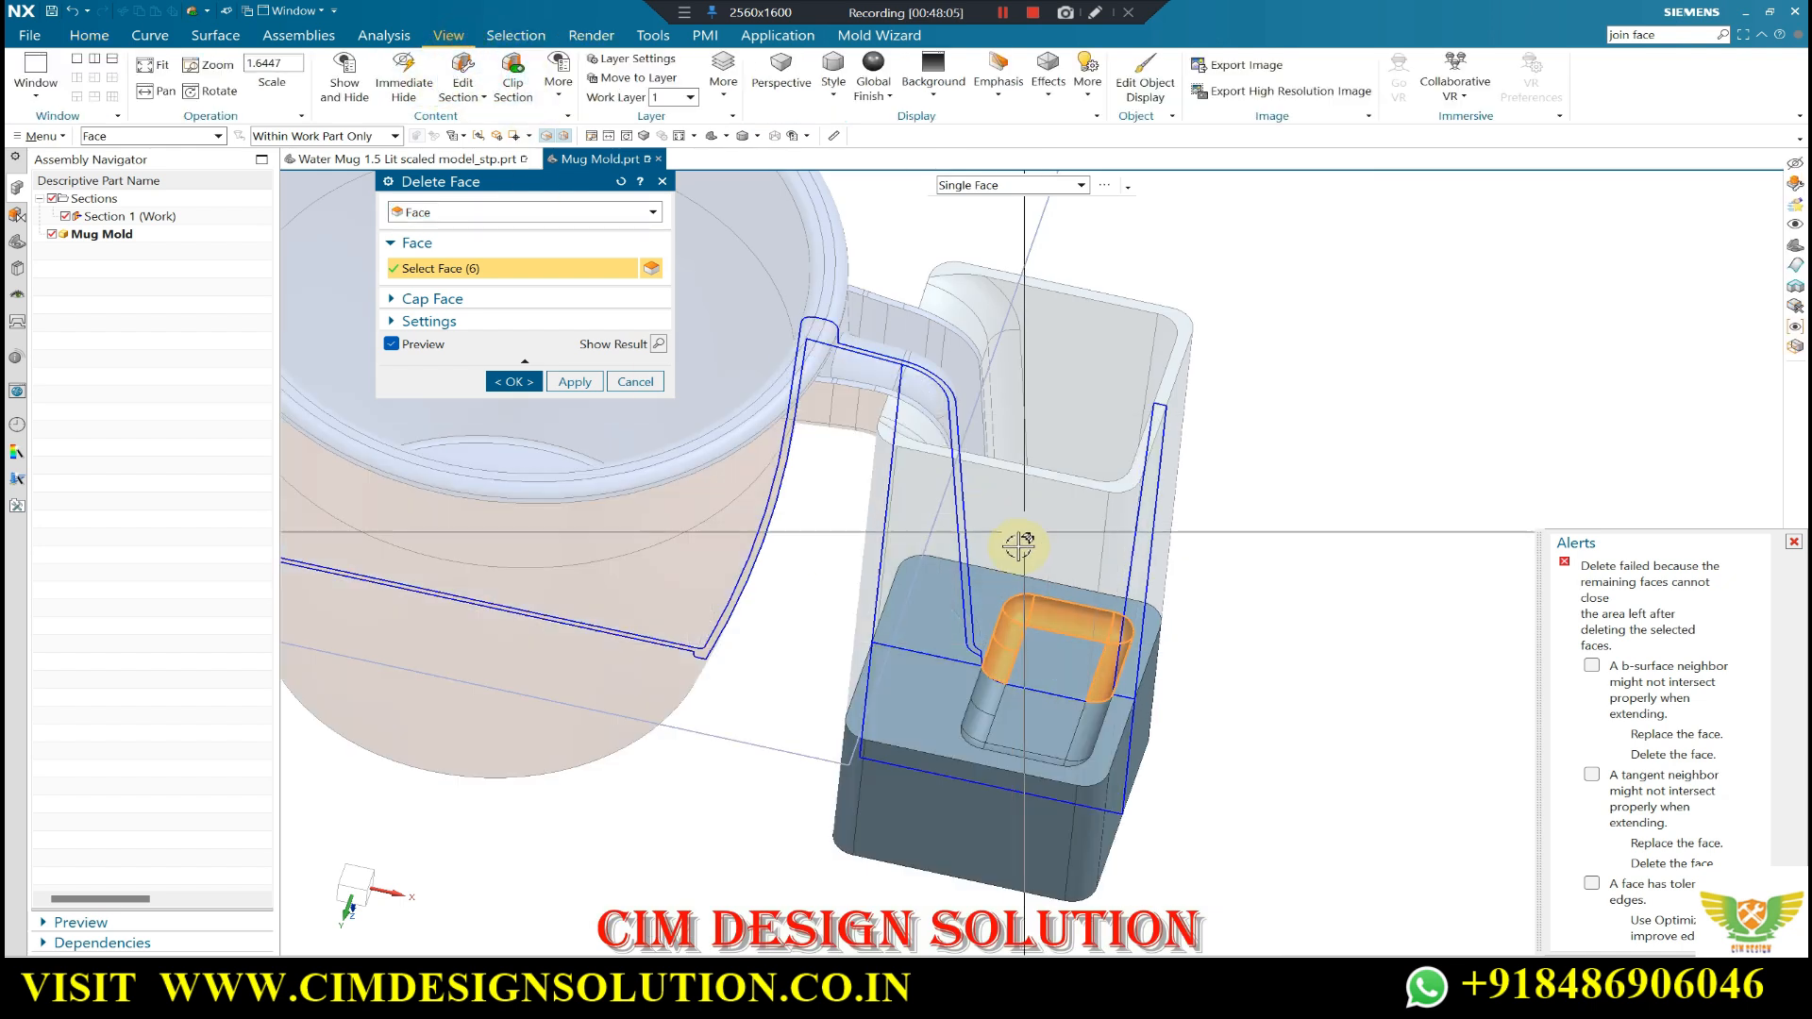
pyautogui.moveTo(1019, 541); pyautogui.dragTo(995, 611, button='middle')
pyautogui.scroll(4, 995, 609)
pyautogui.click(991, 574)
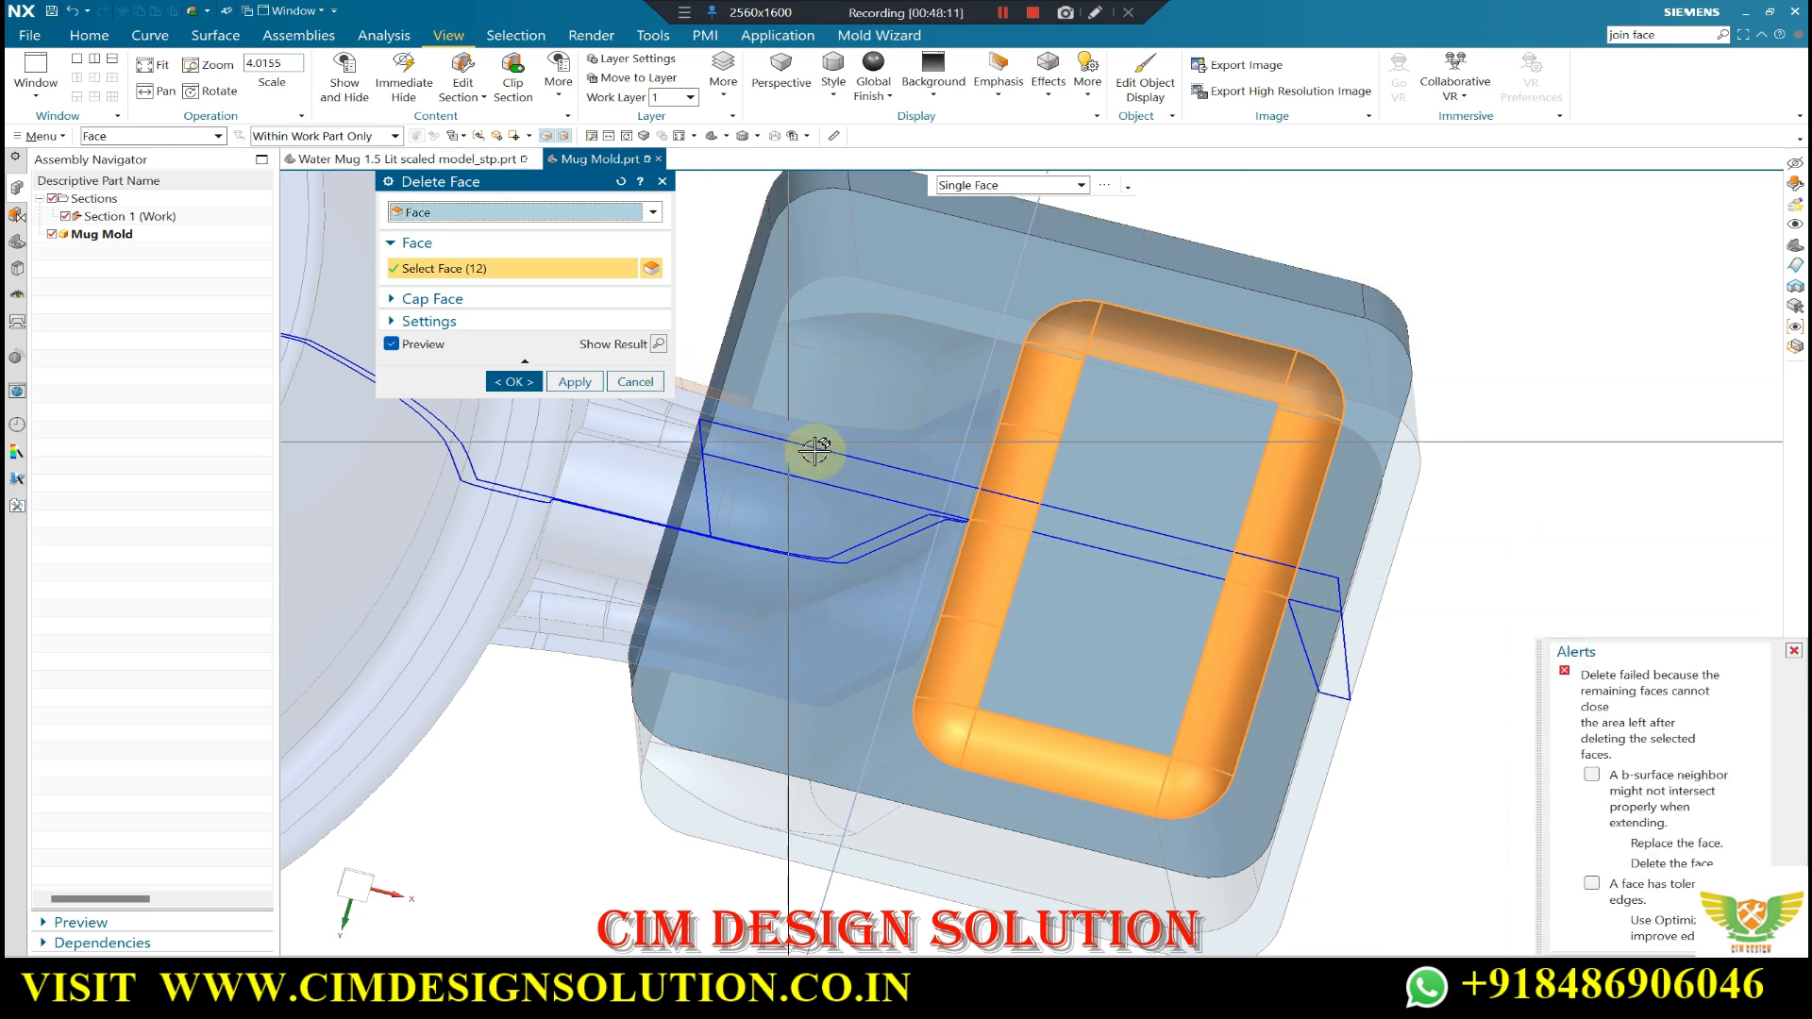
pyautogui.press('Escape')
pyautogui.moveTo(1101, 566); pyautogui.dragTo(1066, 467, button='middle')
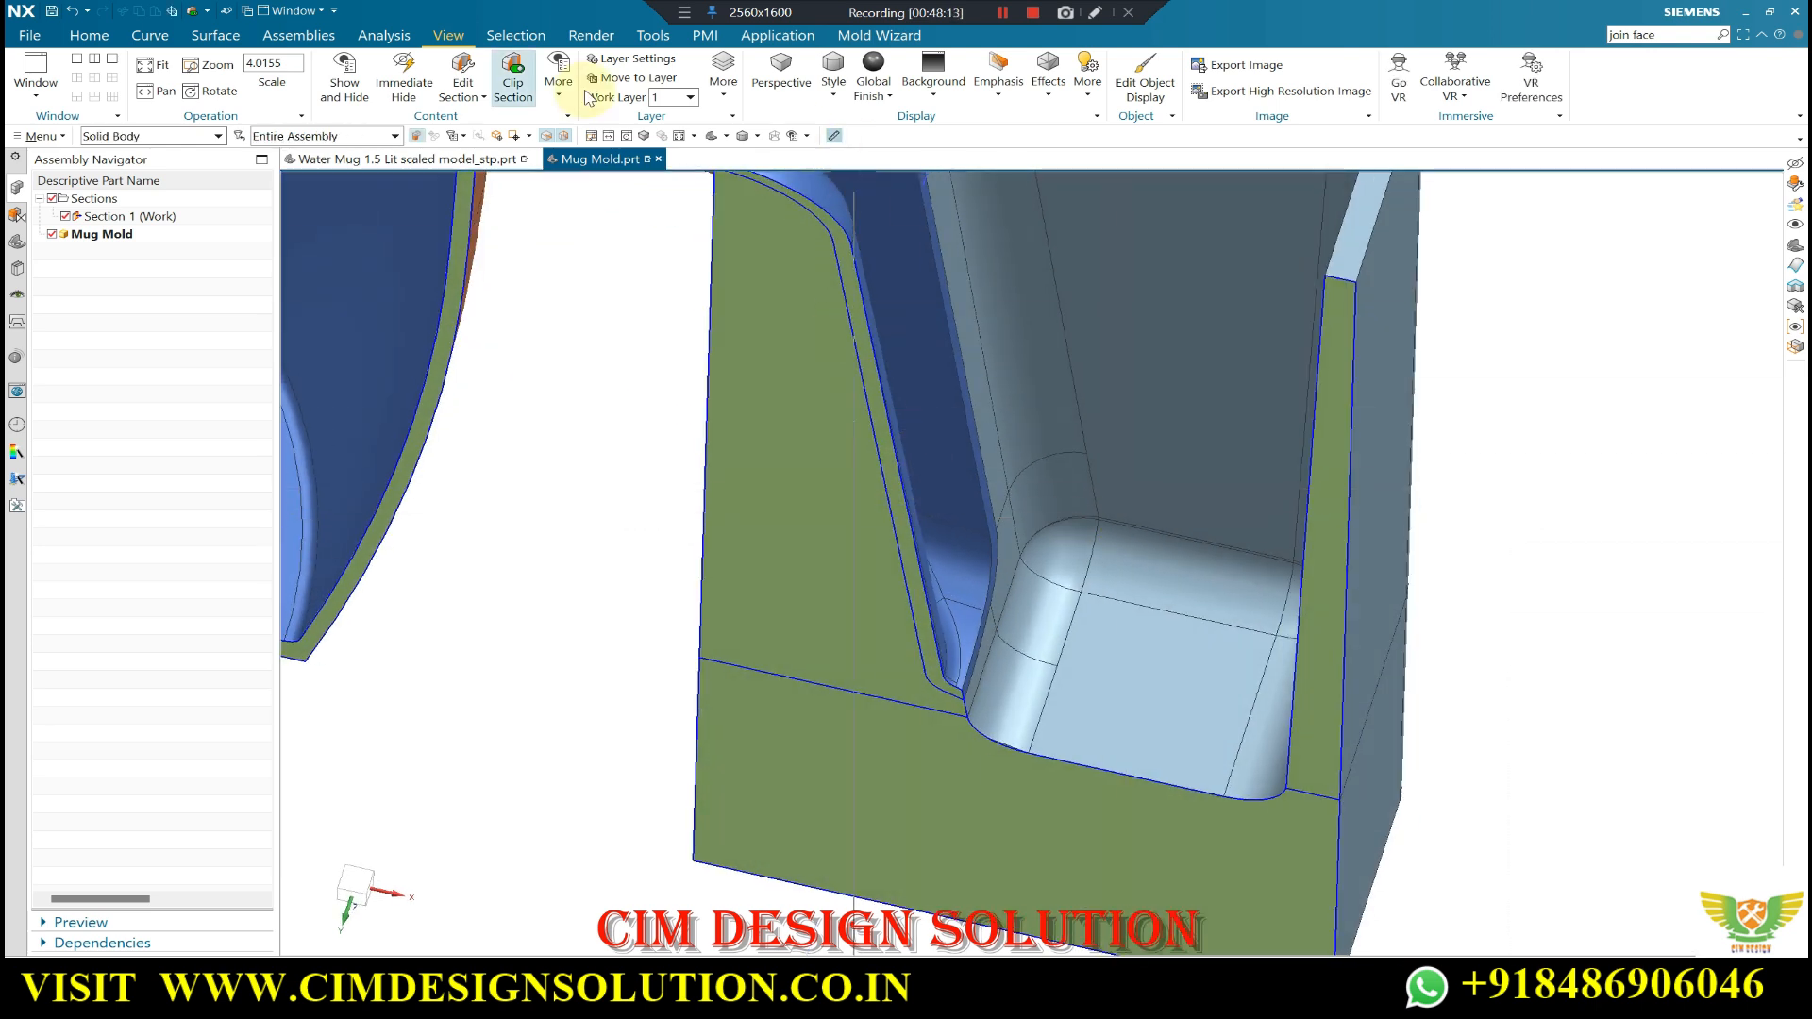
# - Retry deleting the floor blends with clipping on, selecting the corner, side and back blend faces one by one
pyautogui.click(95, 36)
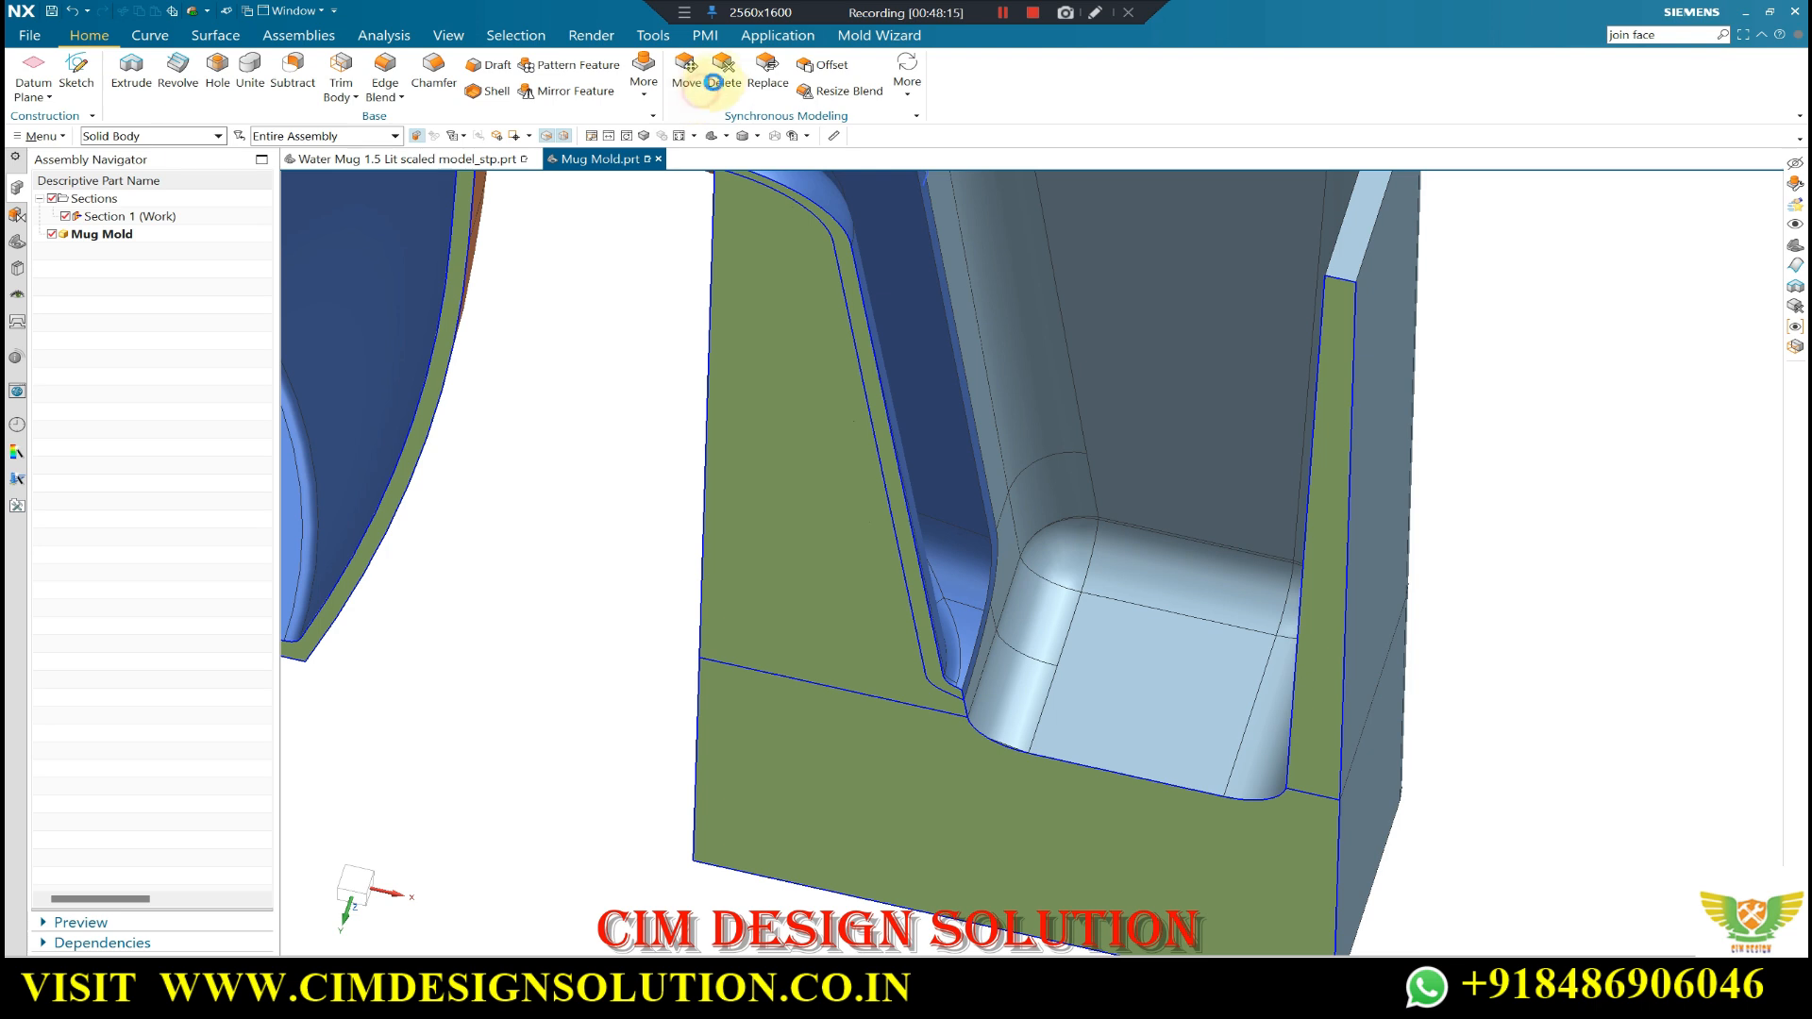
pyautogui.click(783, 72)
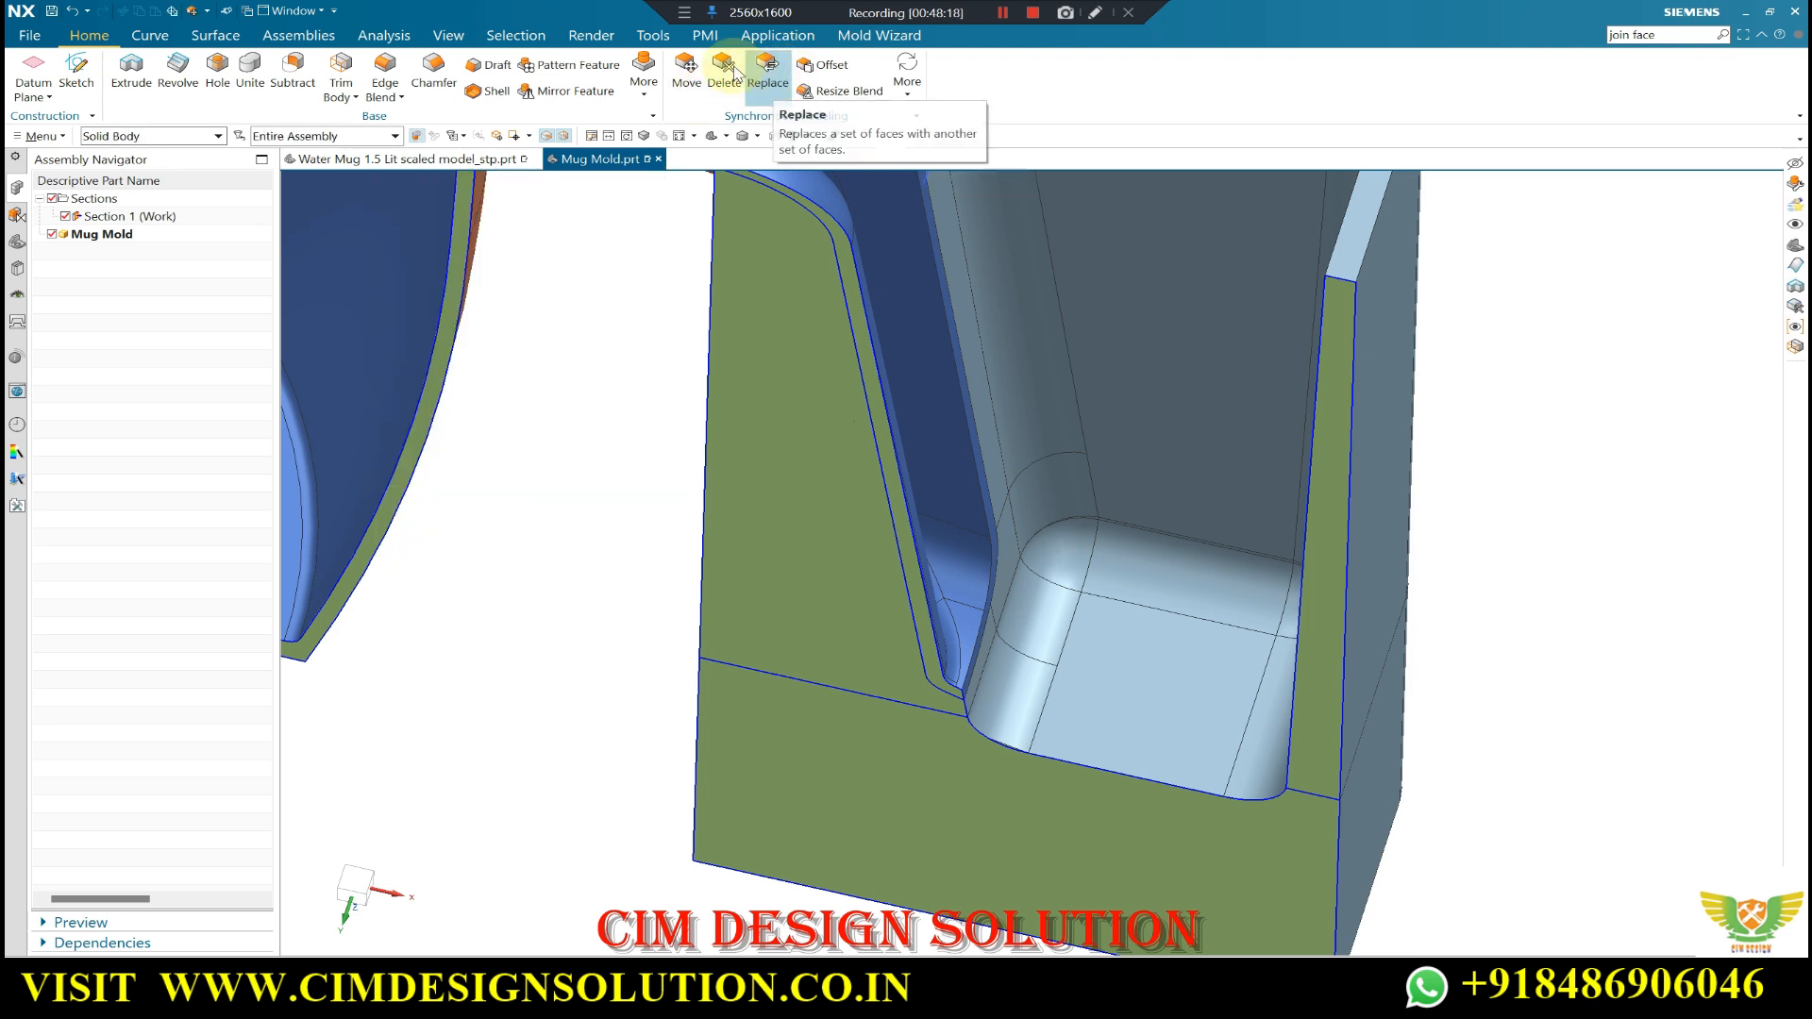
pyautogui.click(1068, 551)
pyautogui.click(1044, 620)
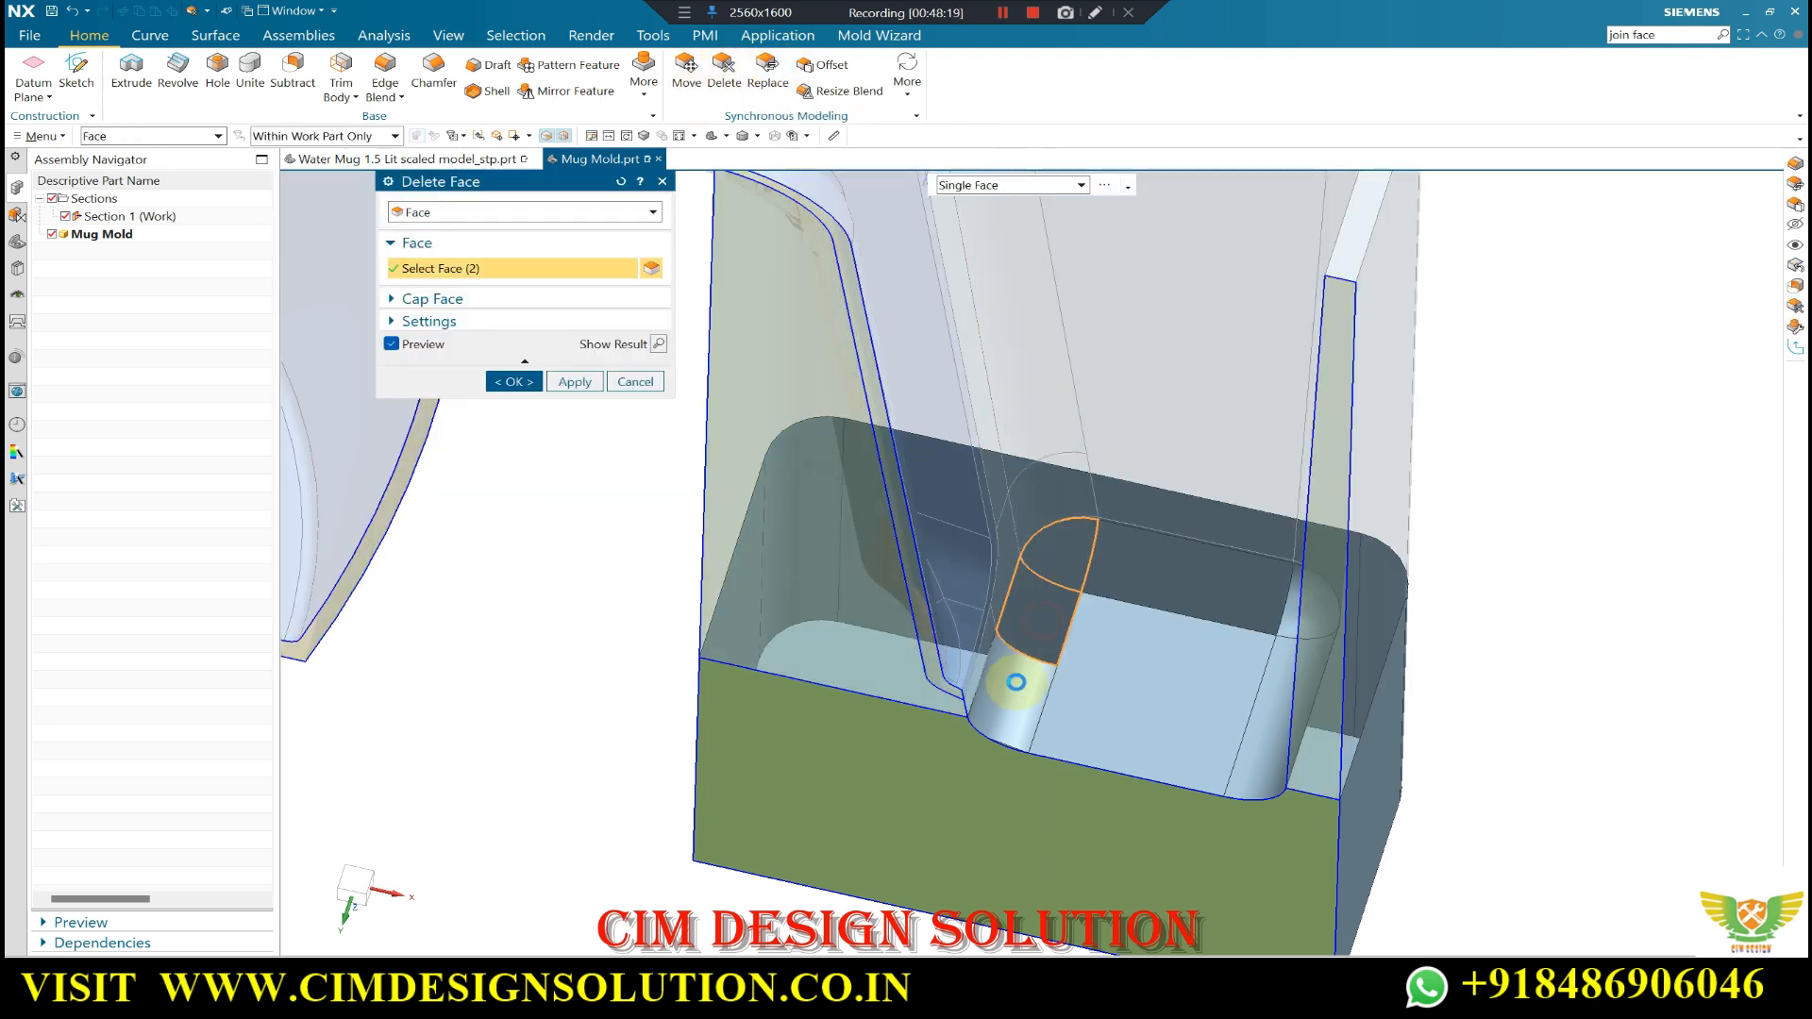
pyautogui.click(1013, 688)
pyautogui.click(1164, 581)
pyautogui.click(1297, 629)
pyautogui.click(1283, 725)
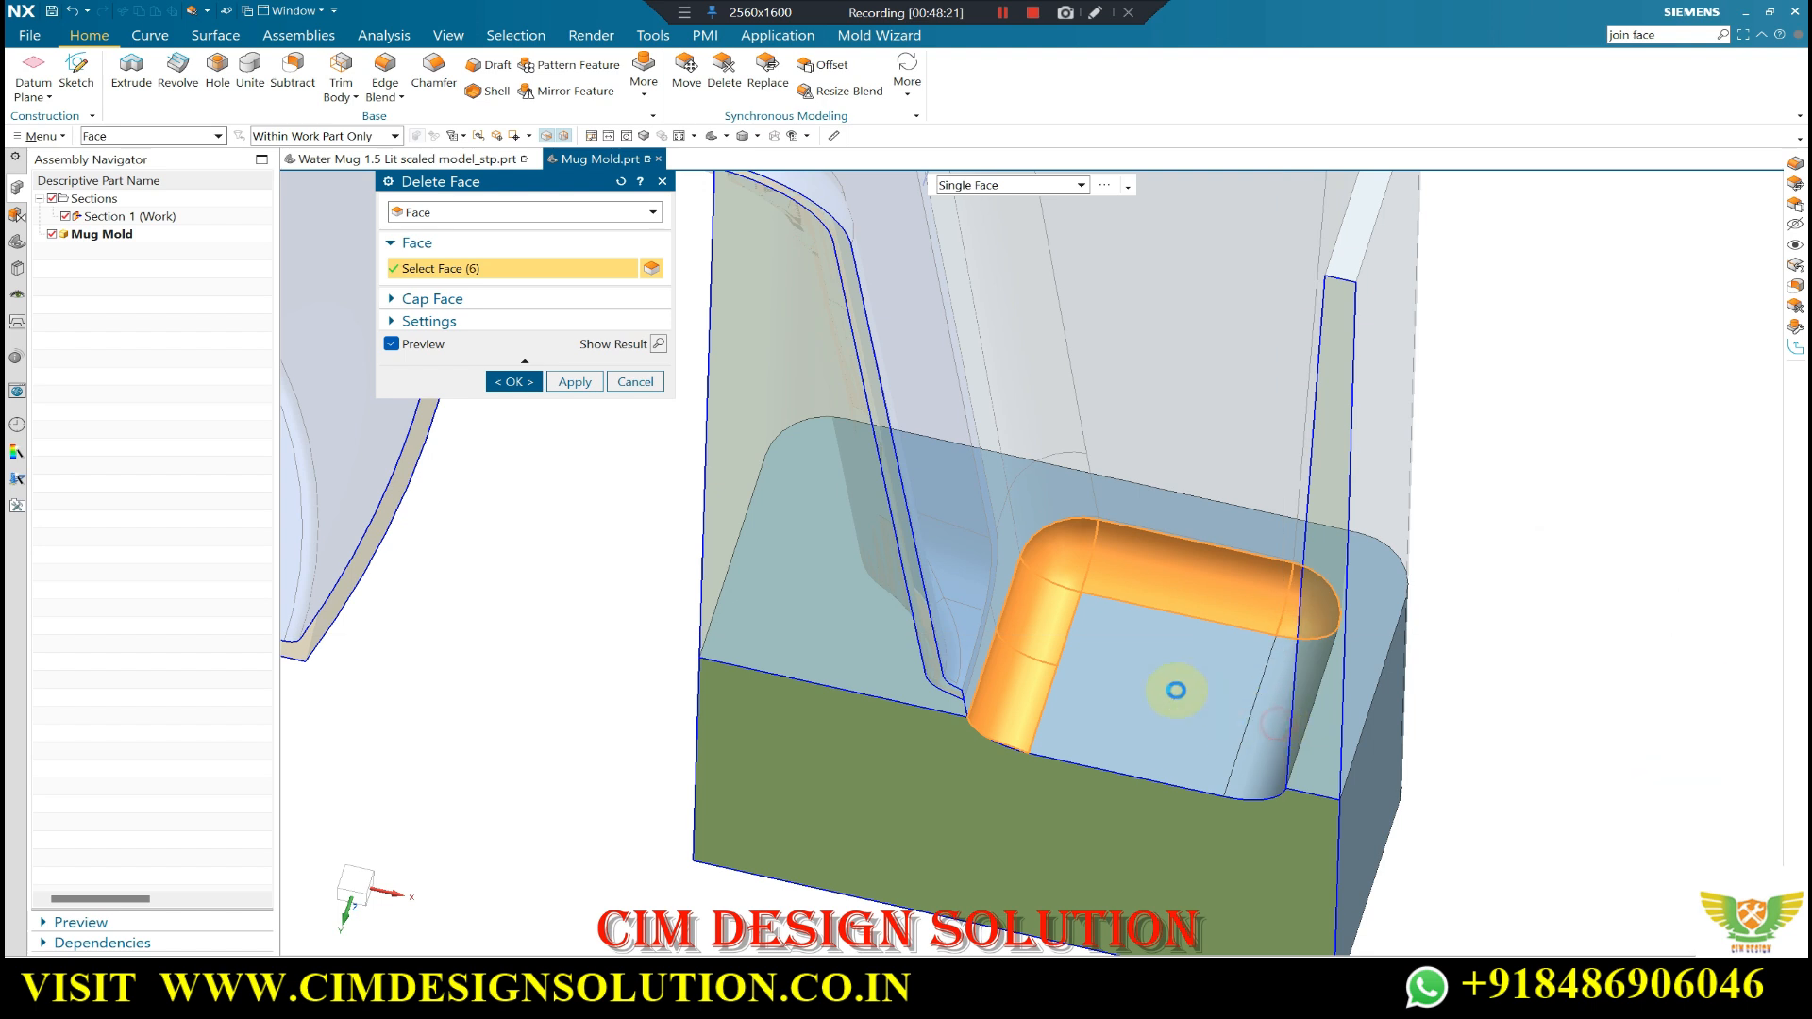
pyautogui.click(635, 381)
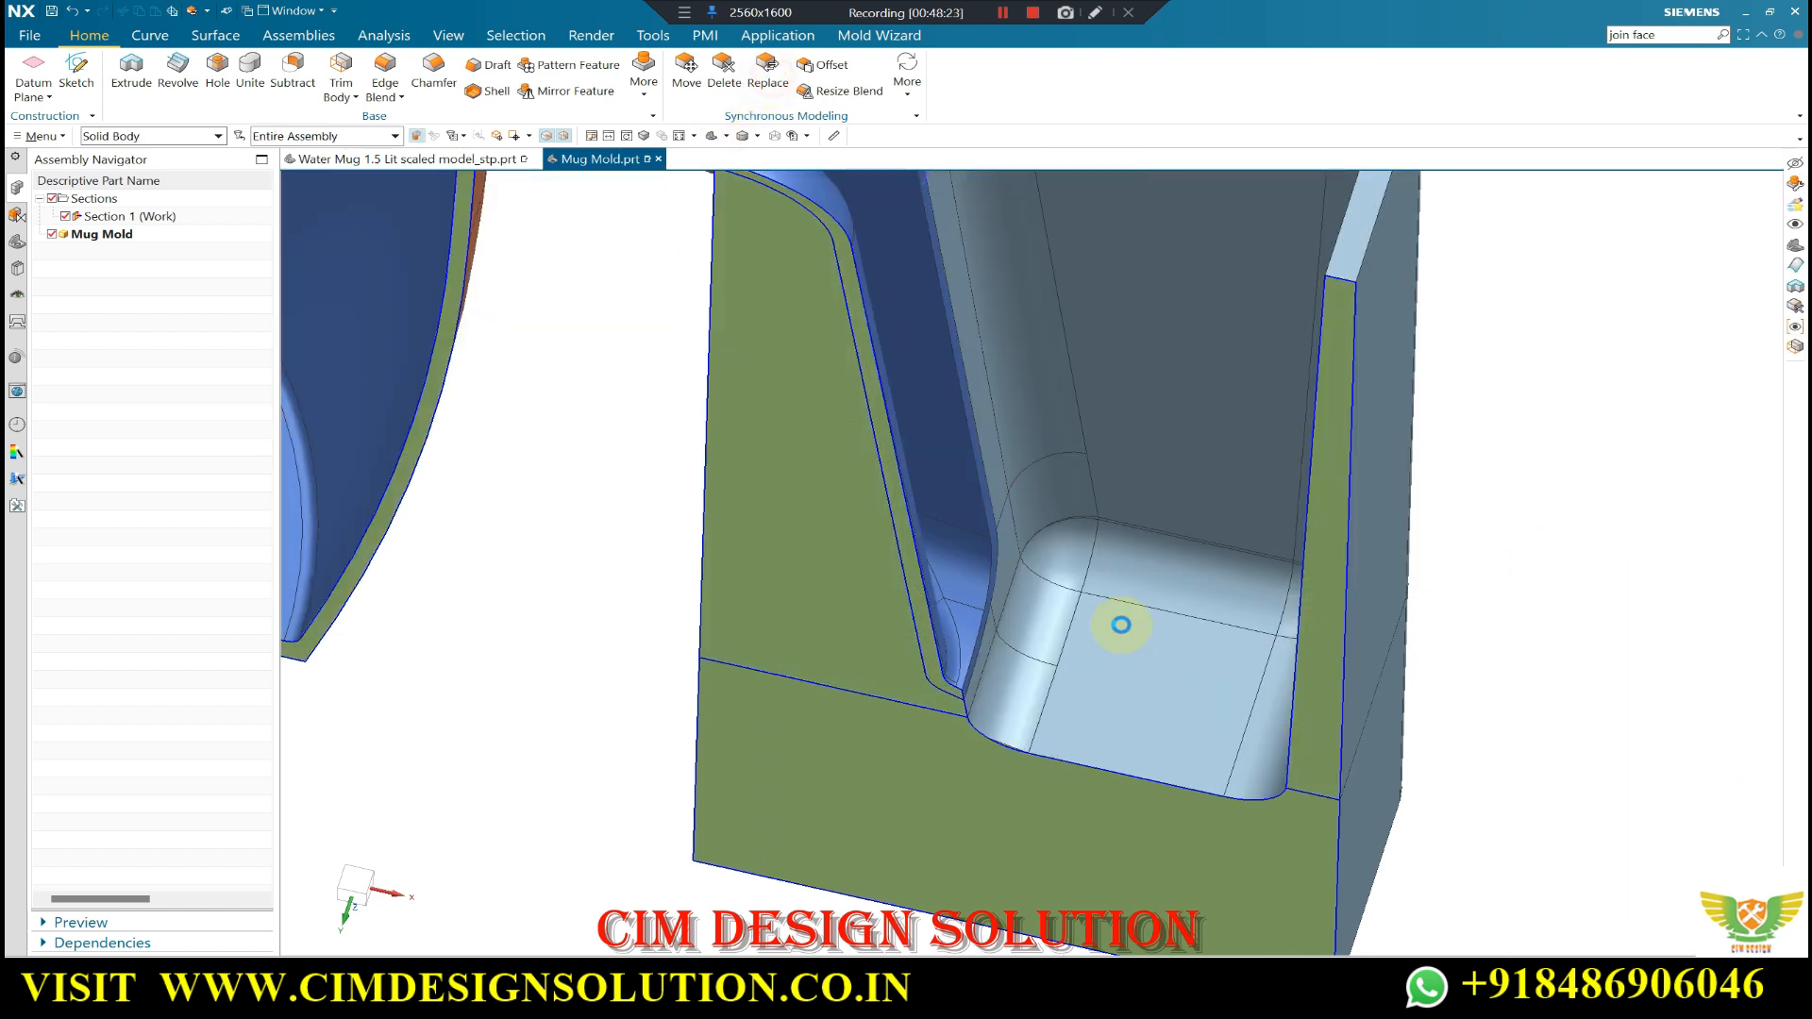
# - Try to replace the lower pocket's blend faces with its flat floor face using Replace Face at 0 mm offset
pyautogui.scroll(2, 1086, 589)
pyautogui.click(1052, 525)
pyautogui.click(1023, 634)
pyautogui.click(1194, 571)
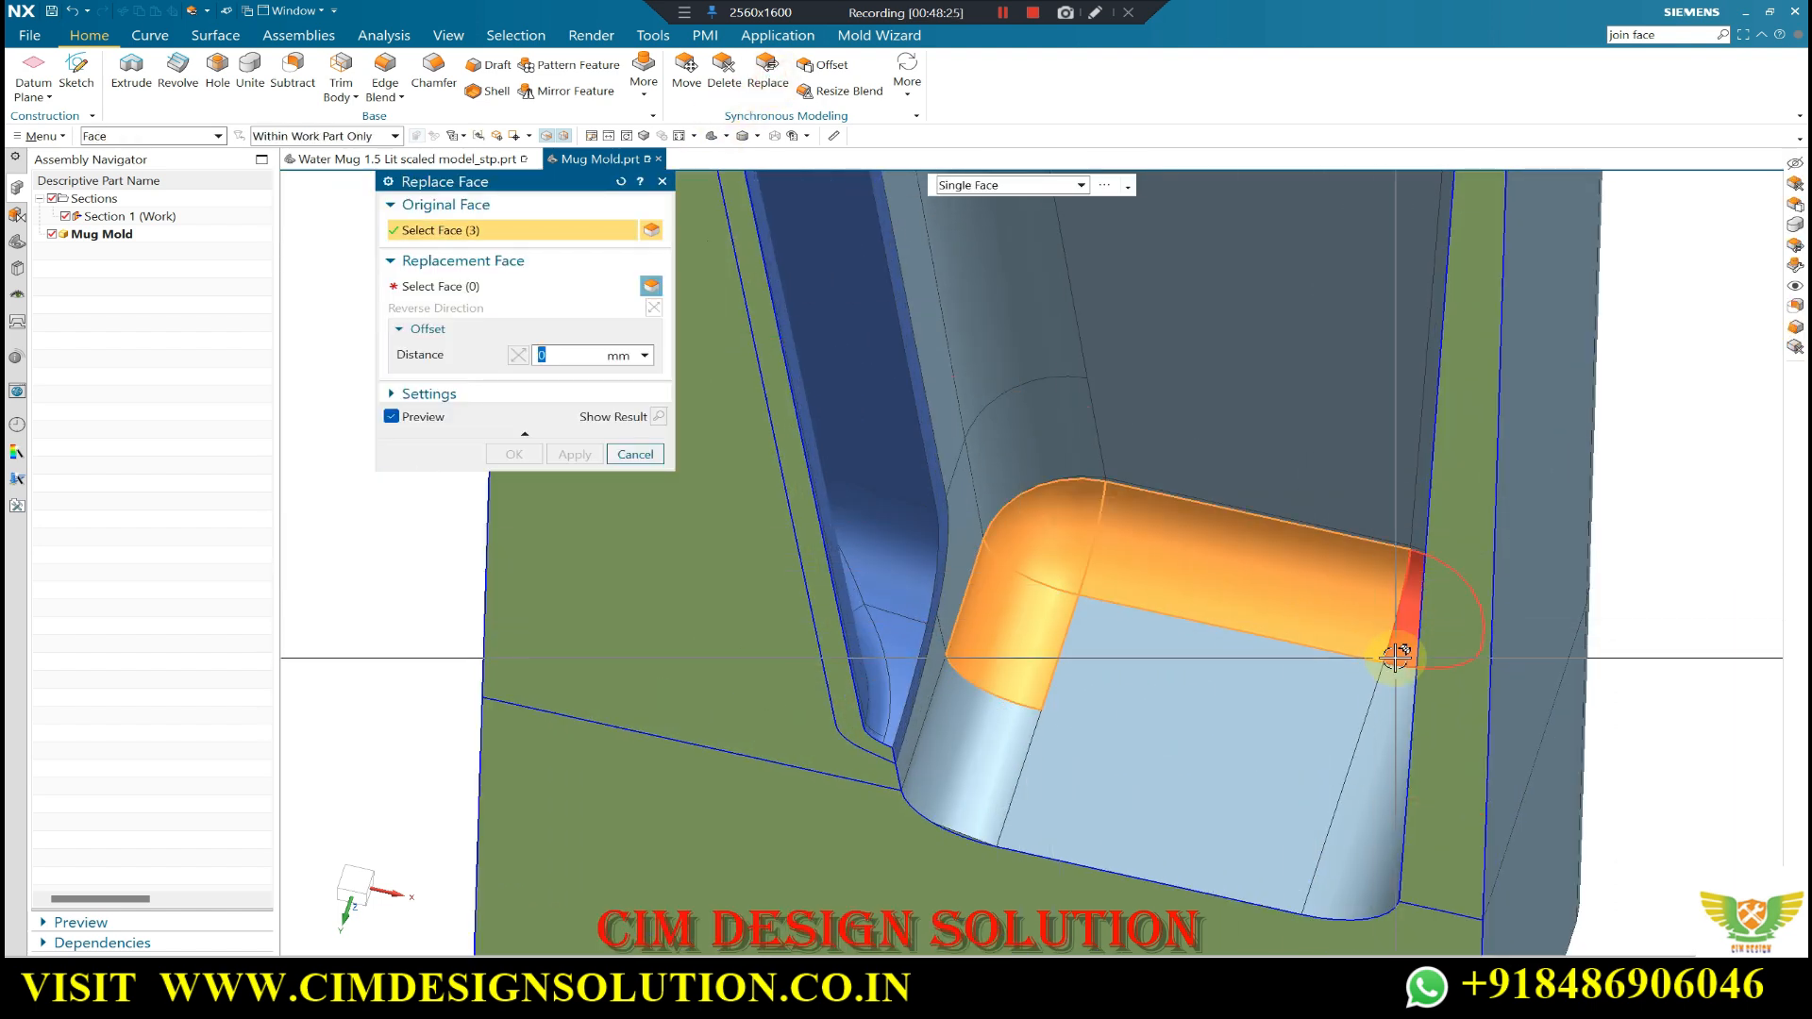
pyautogui.click(1399, 691)
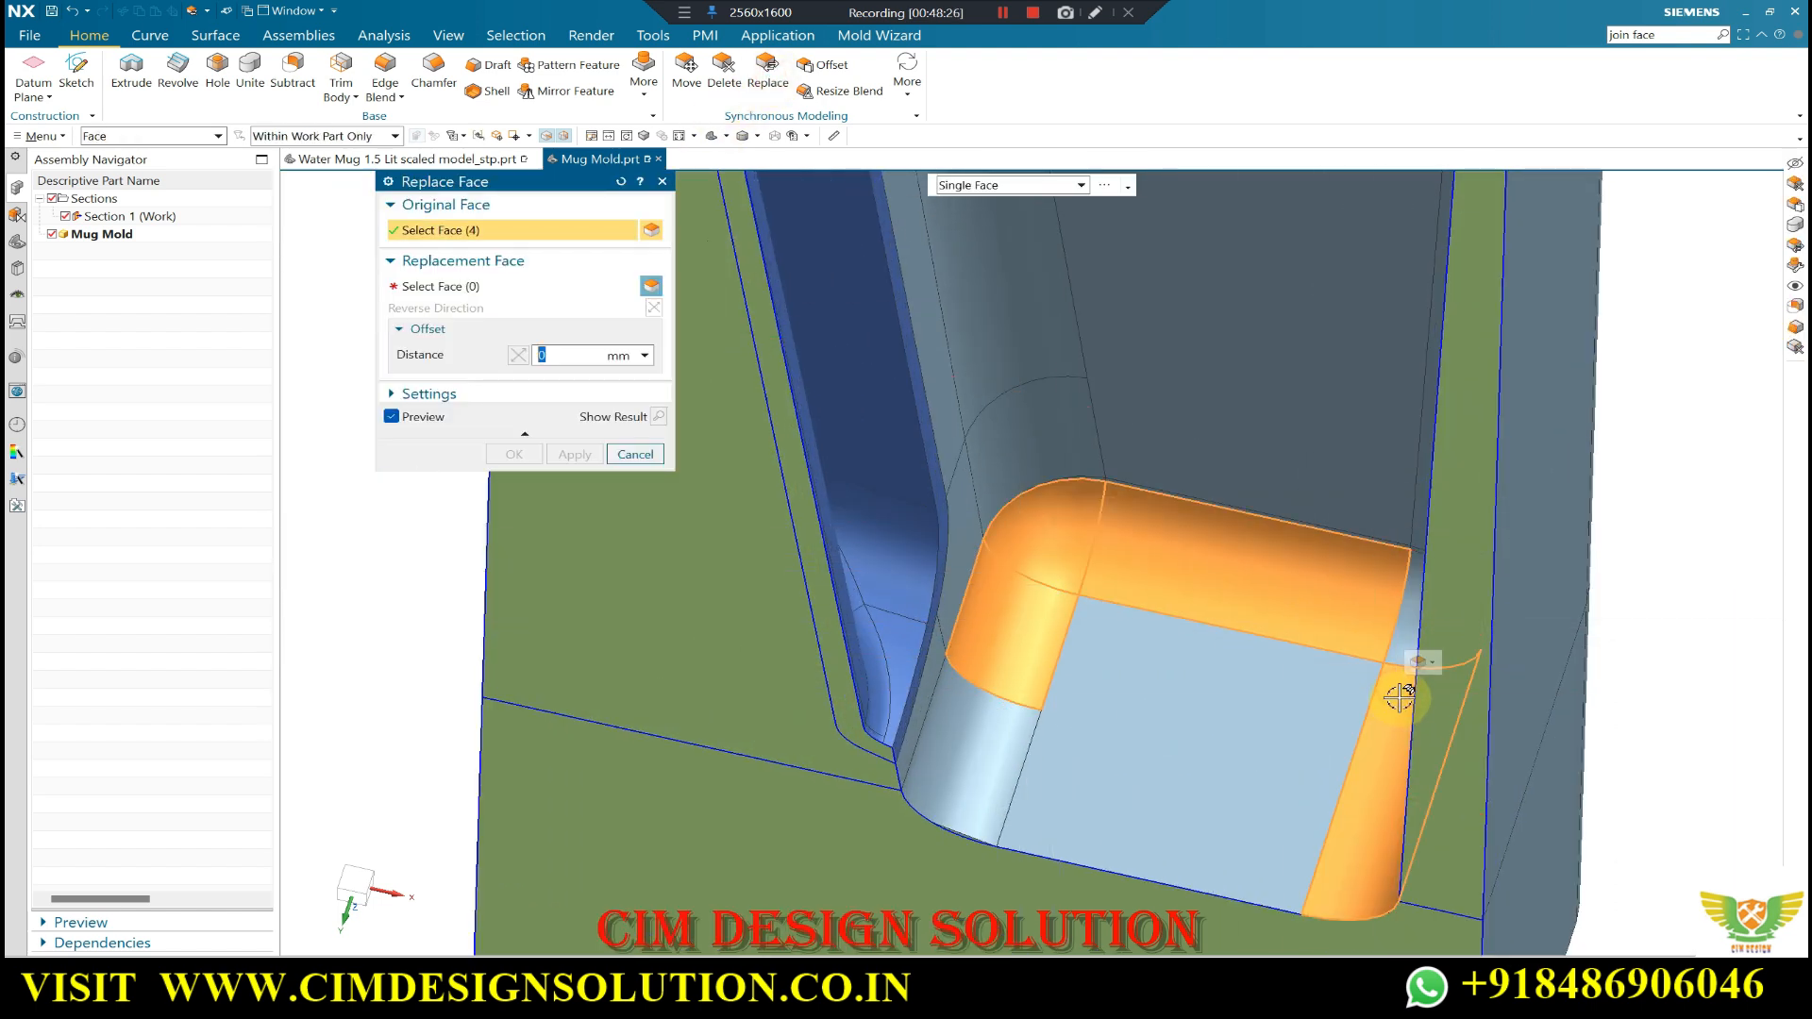
pyautogui.middleClick(429, 324)
pyautogui.click(1092, 716)
pyautogui.scroll(2, 1066, 524)
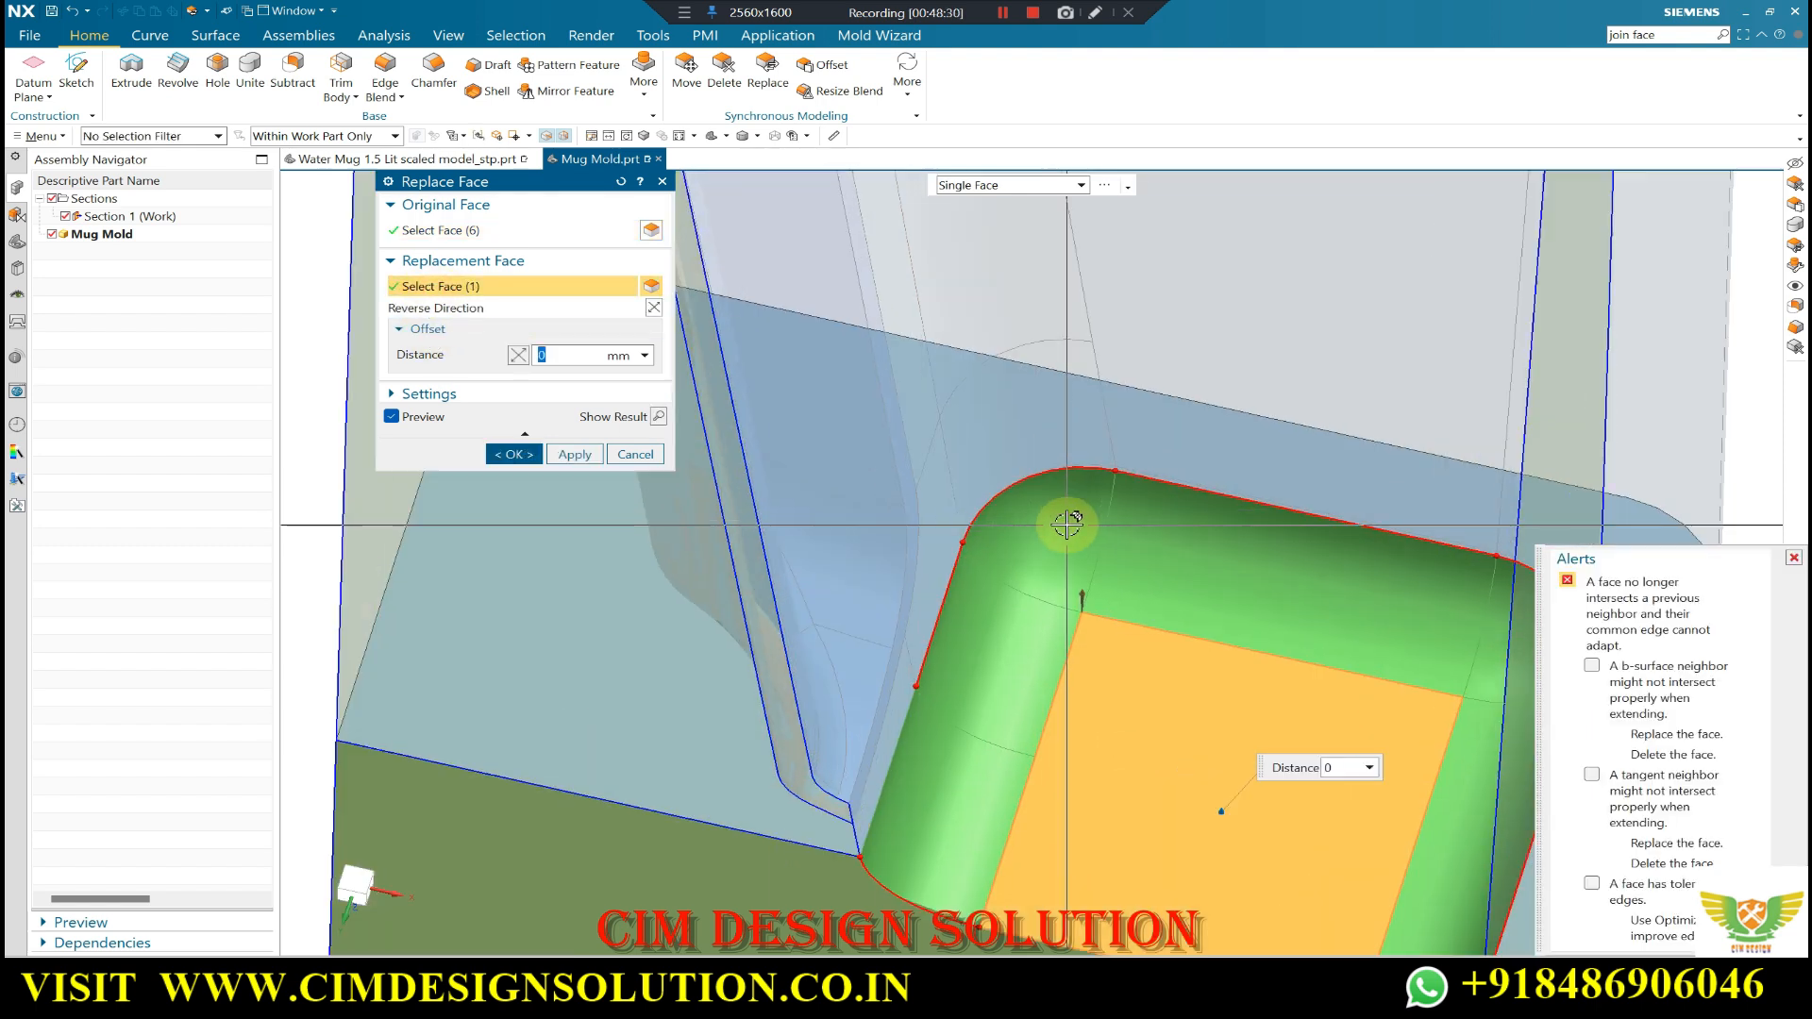
pyautogui.middleClick(1067, 525)
pyautogui.scroll(-3, 1038, 529)
pyautogui.scroll(4, 1085, 566)
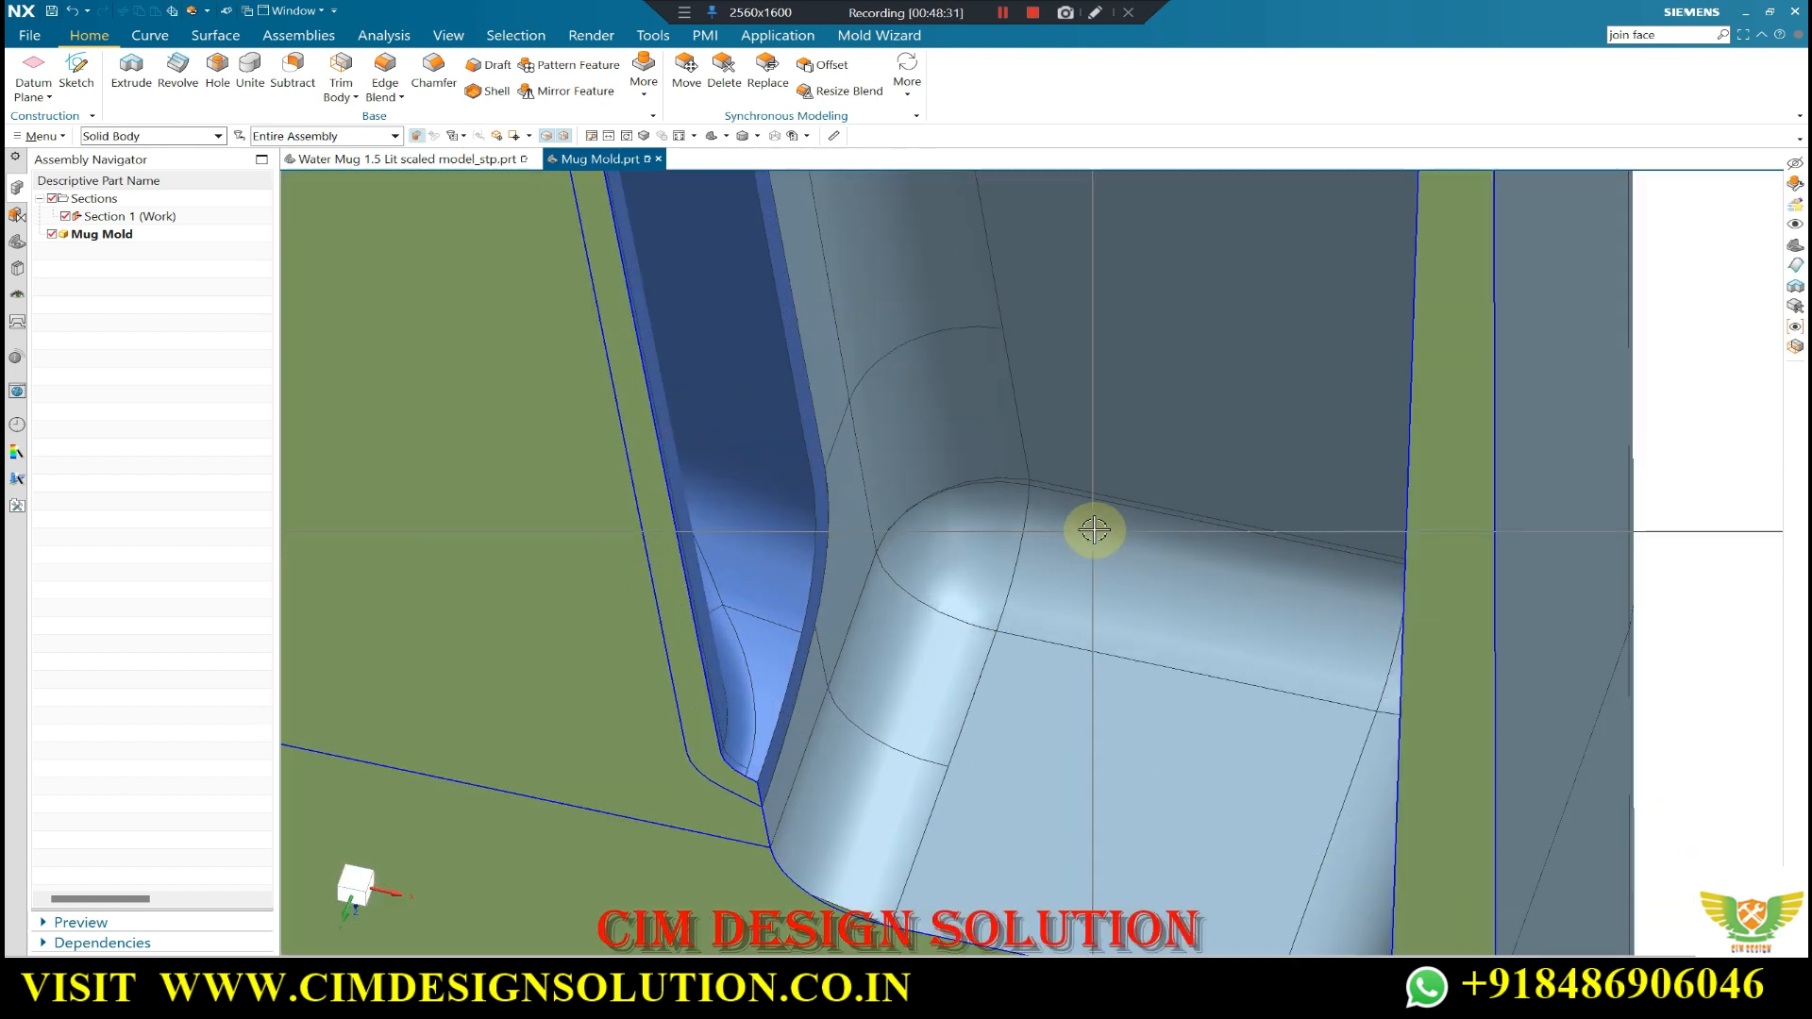
pyautogui.moveTo(1096, 526); pyautogui.dragTo(1092, 529, button='middle')
pyautogui.scroll(-2, 1043, 531)
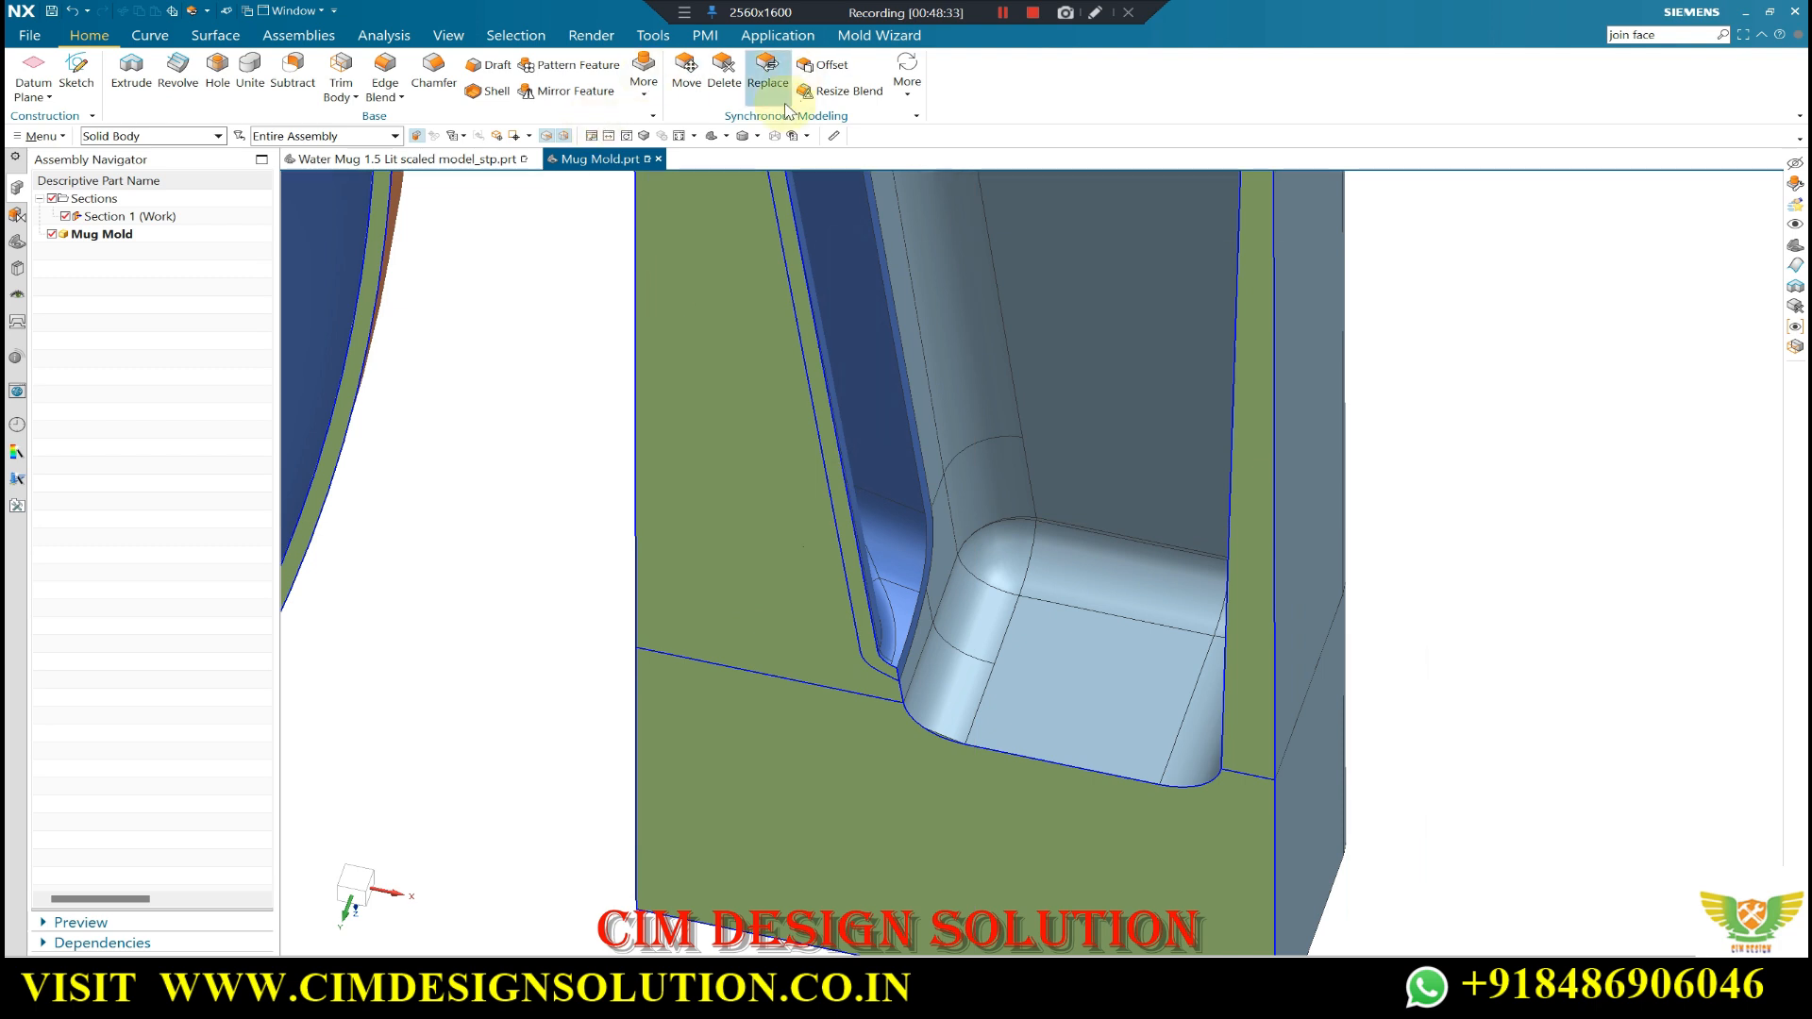
# - Delete only the rounded corner blend face where the back and handle-side blends meet on the lower pocket's floor
pyautogui.click(726, 80)
pyautogui.click(996, 557)
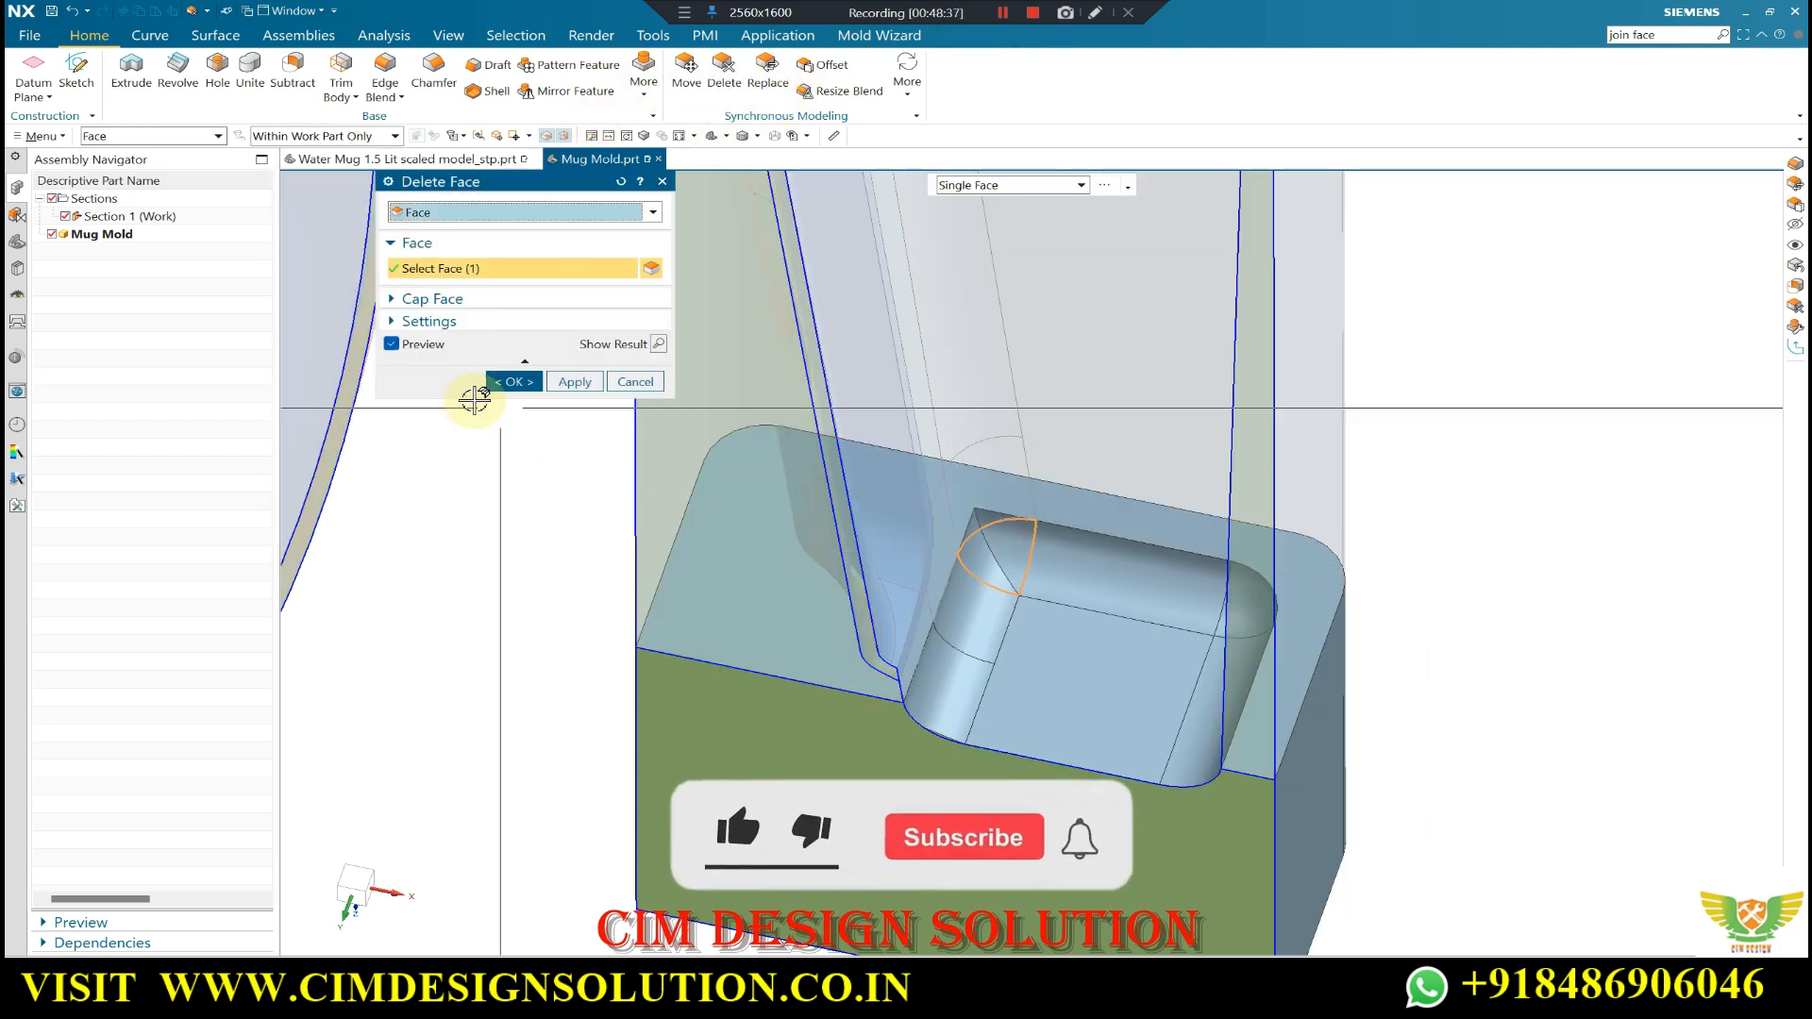
pyautogui.click(514, 381)
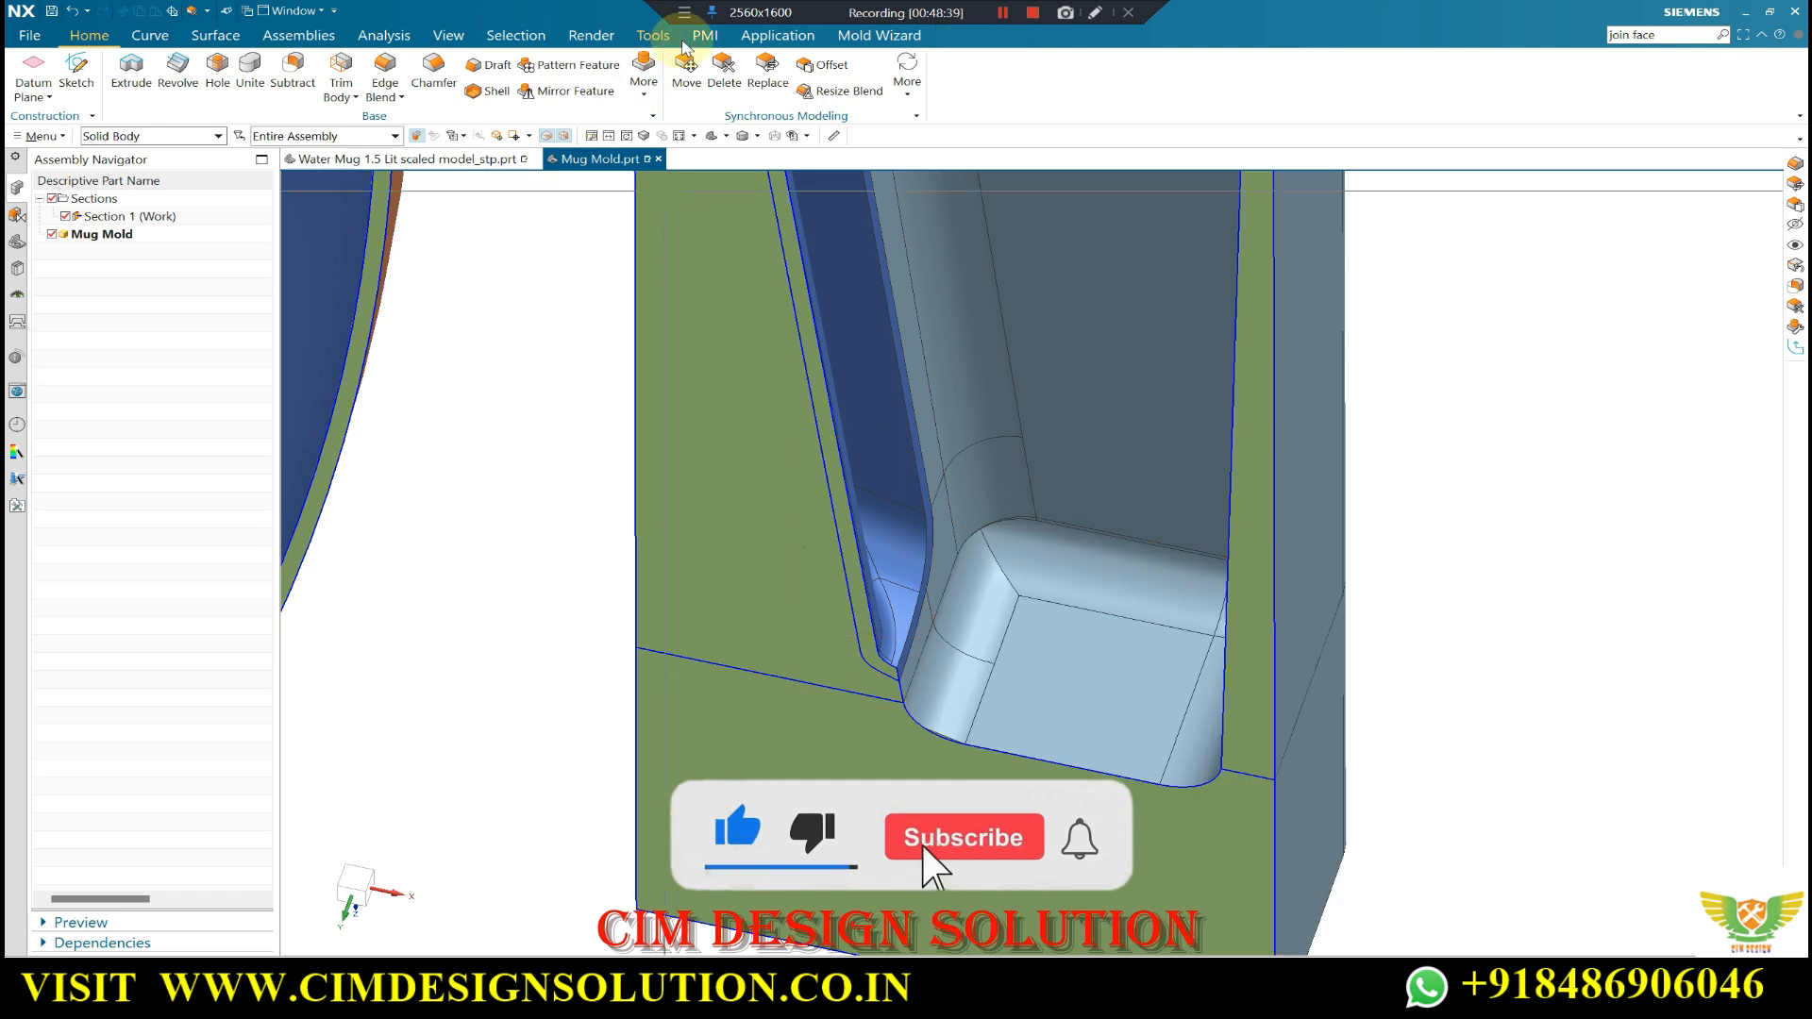
# - Delete the handle-side blend face next to the removed corner in the lower pocket
pyautogui.click(733, 83)
pyautogui.click(975, 577)
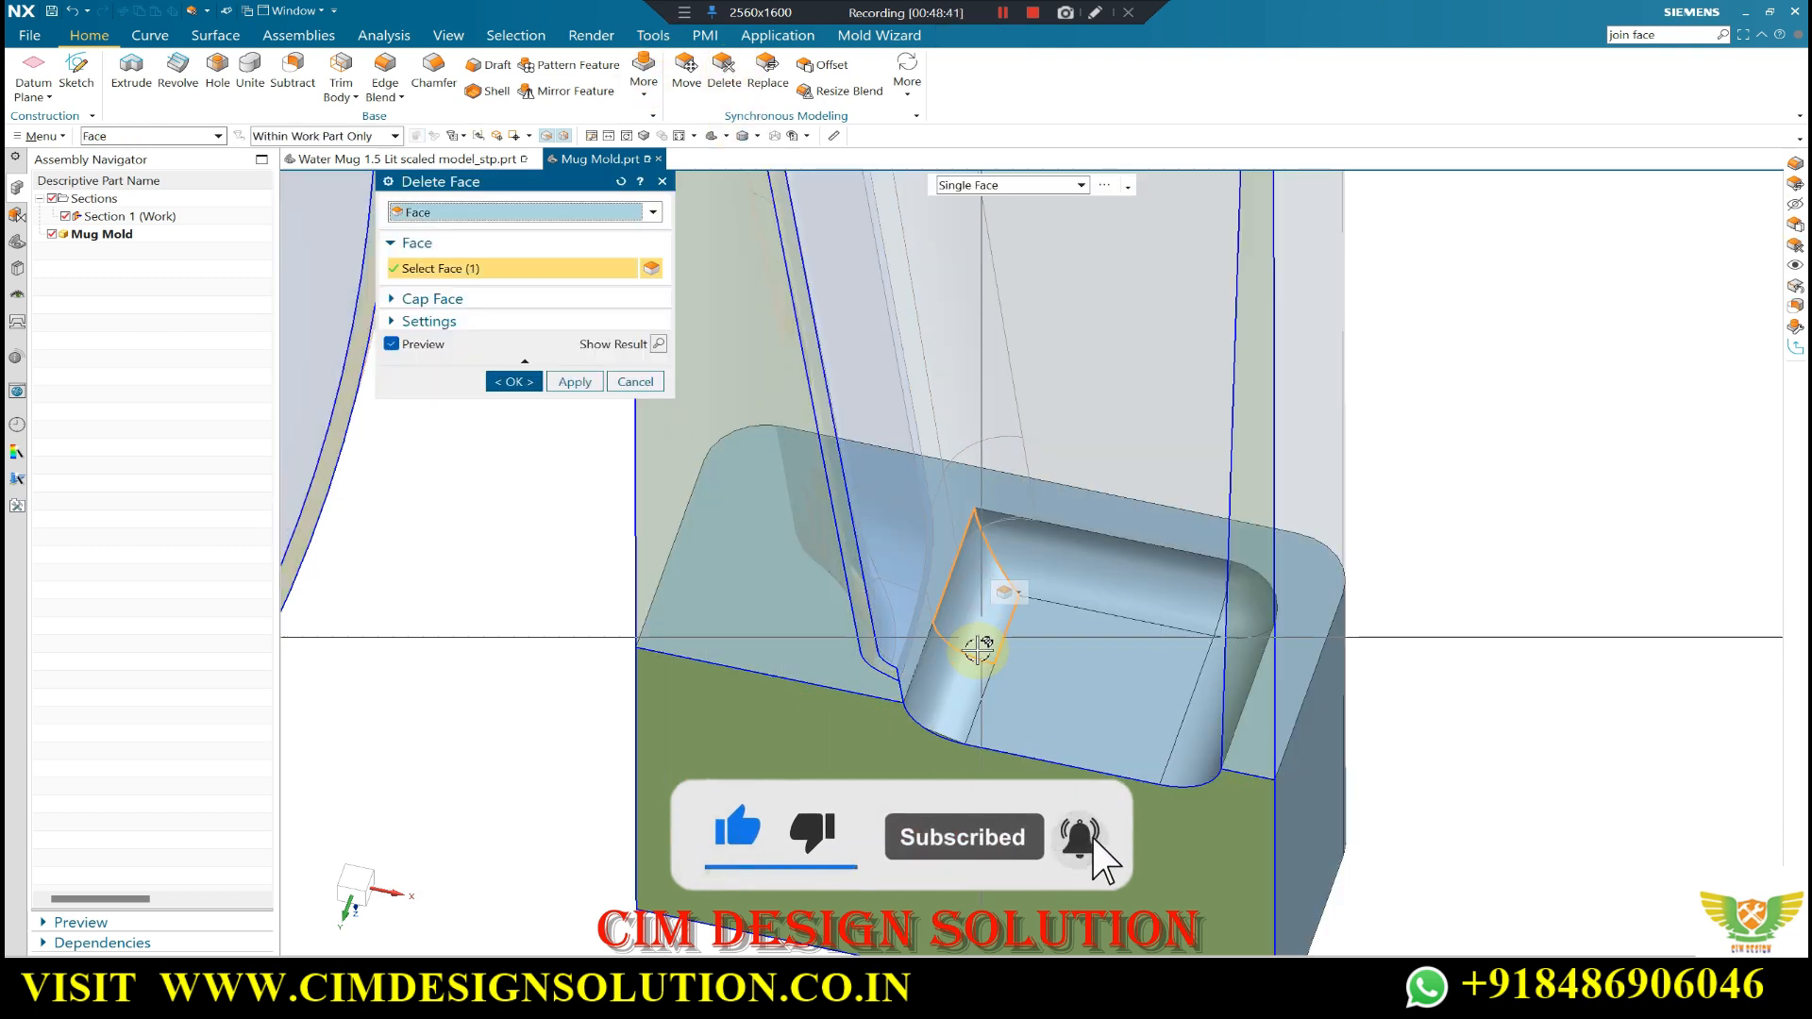
# - Try to delete the corner blend face and the remaining blend faces around the lower block's pocket floor
pyautogui.click(578, 383)
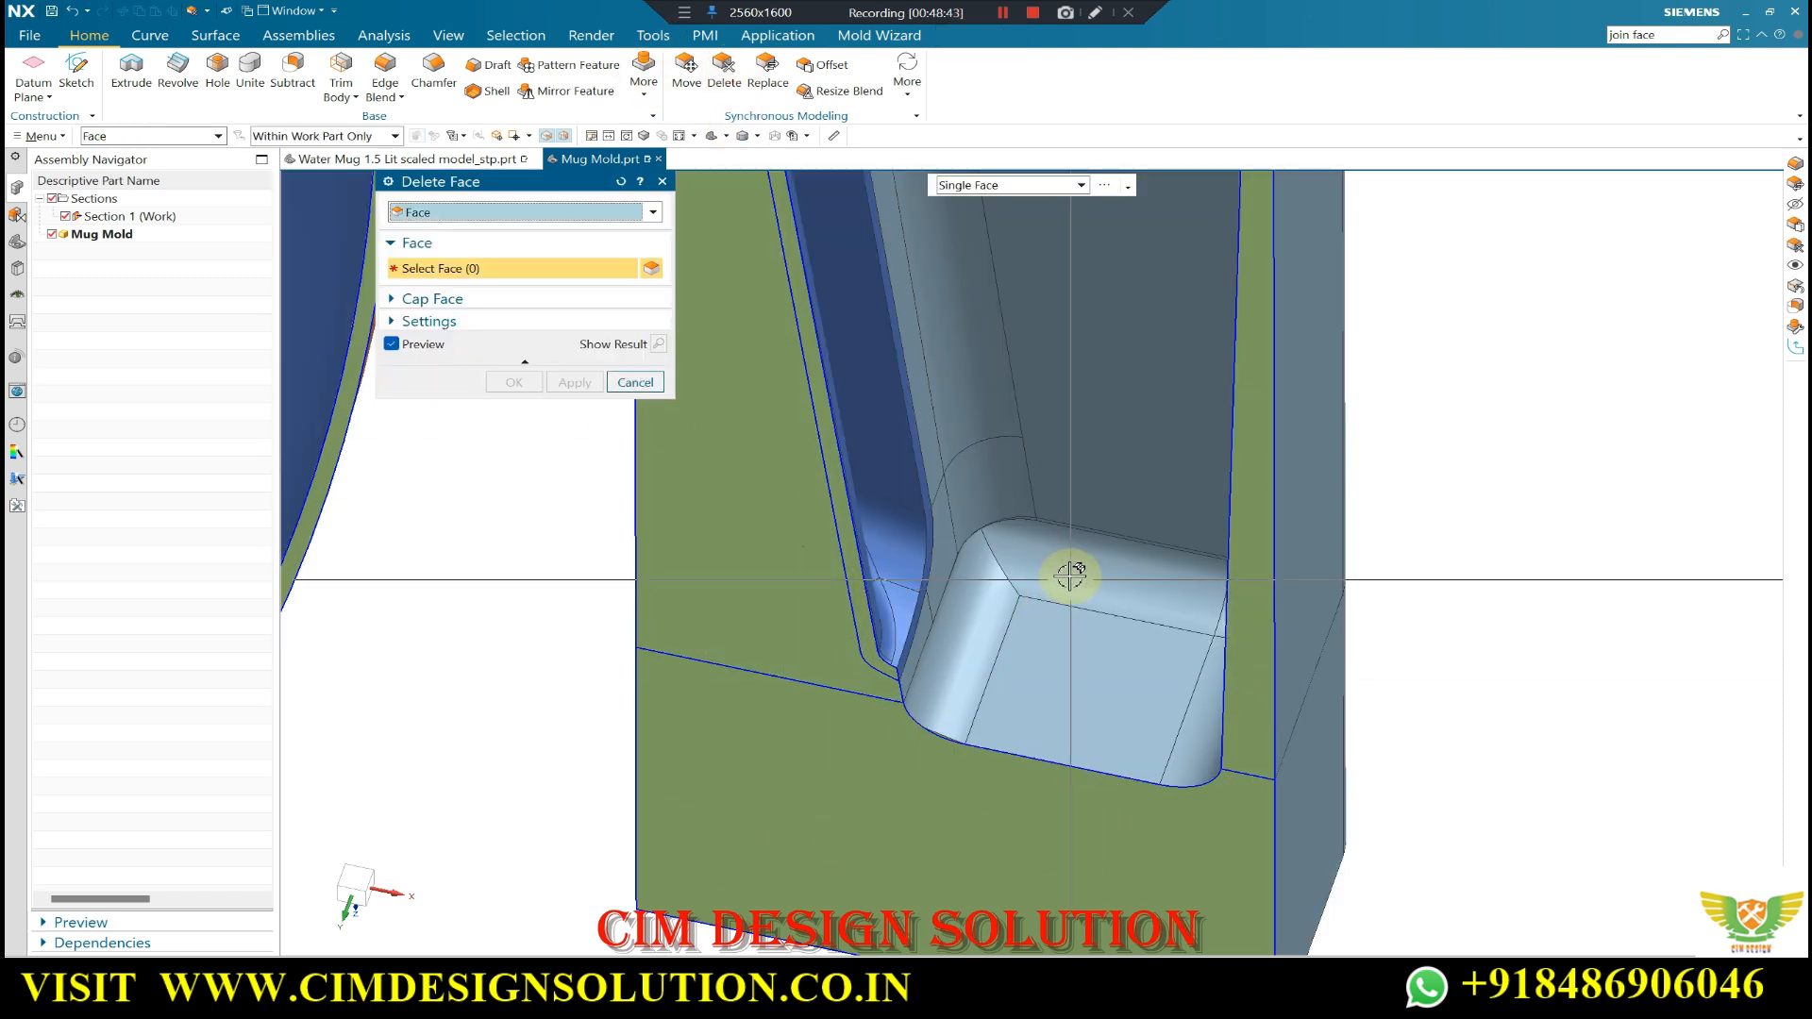
pyautogui.click(1070, 574)
pyautogui.click(1253, 606)
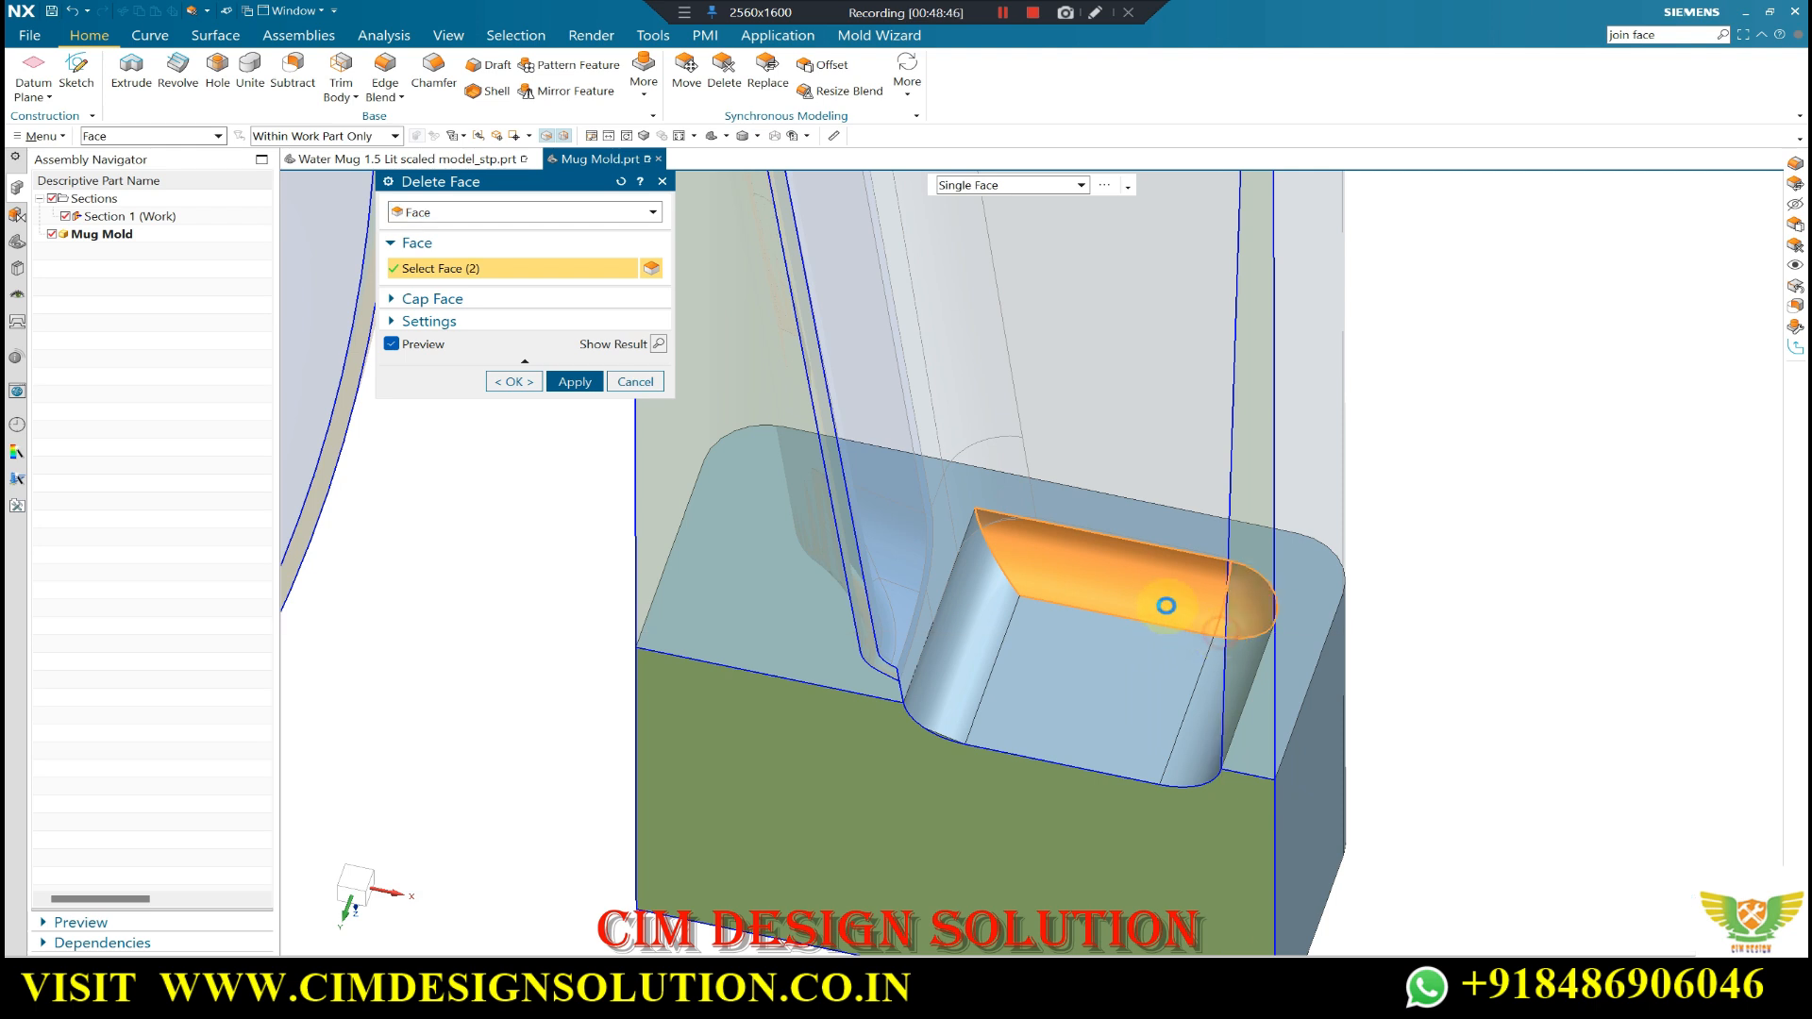
pyautogui.click(1202, 699)
pyautogui.click(982, 631)
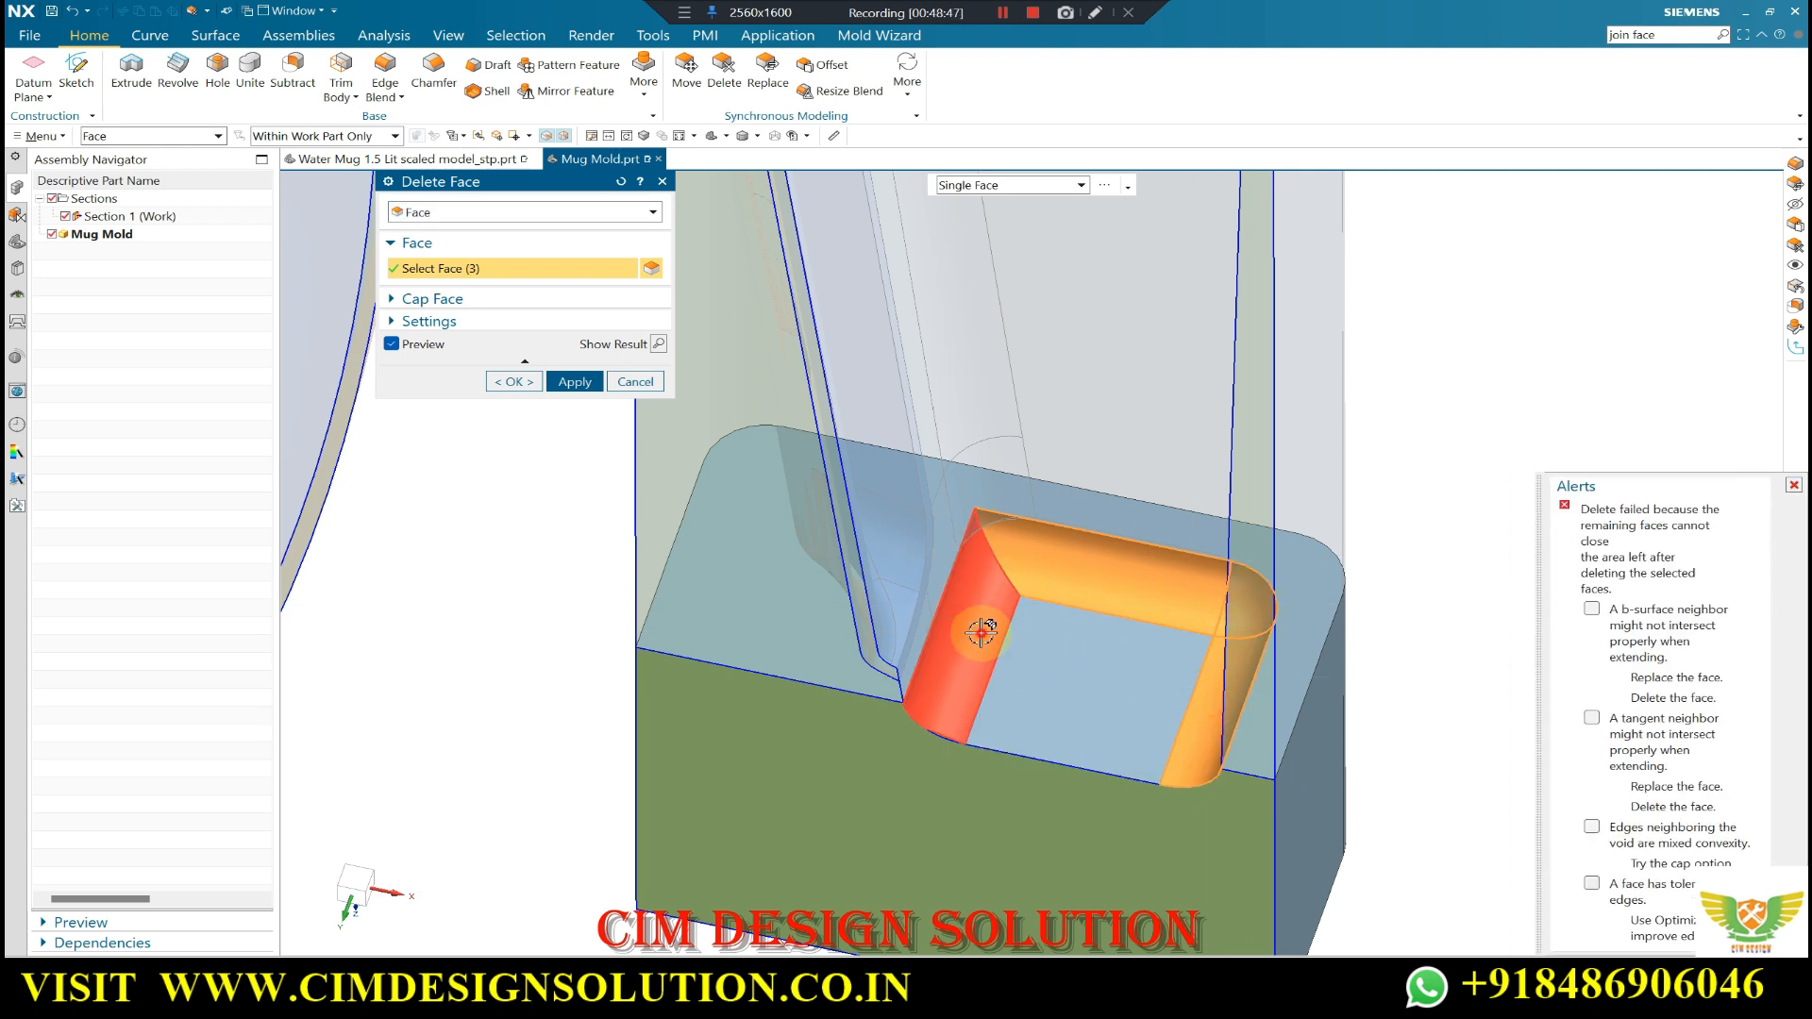
pyautogui.click(516, 383)
# - Try to replace the pocket's four blend faces with its flat floor face using Replace Face
pyautogui.click(767, 77)
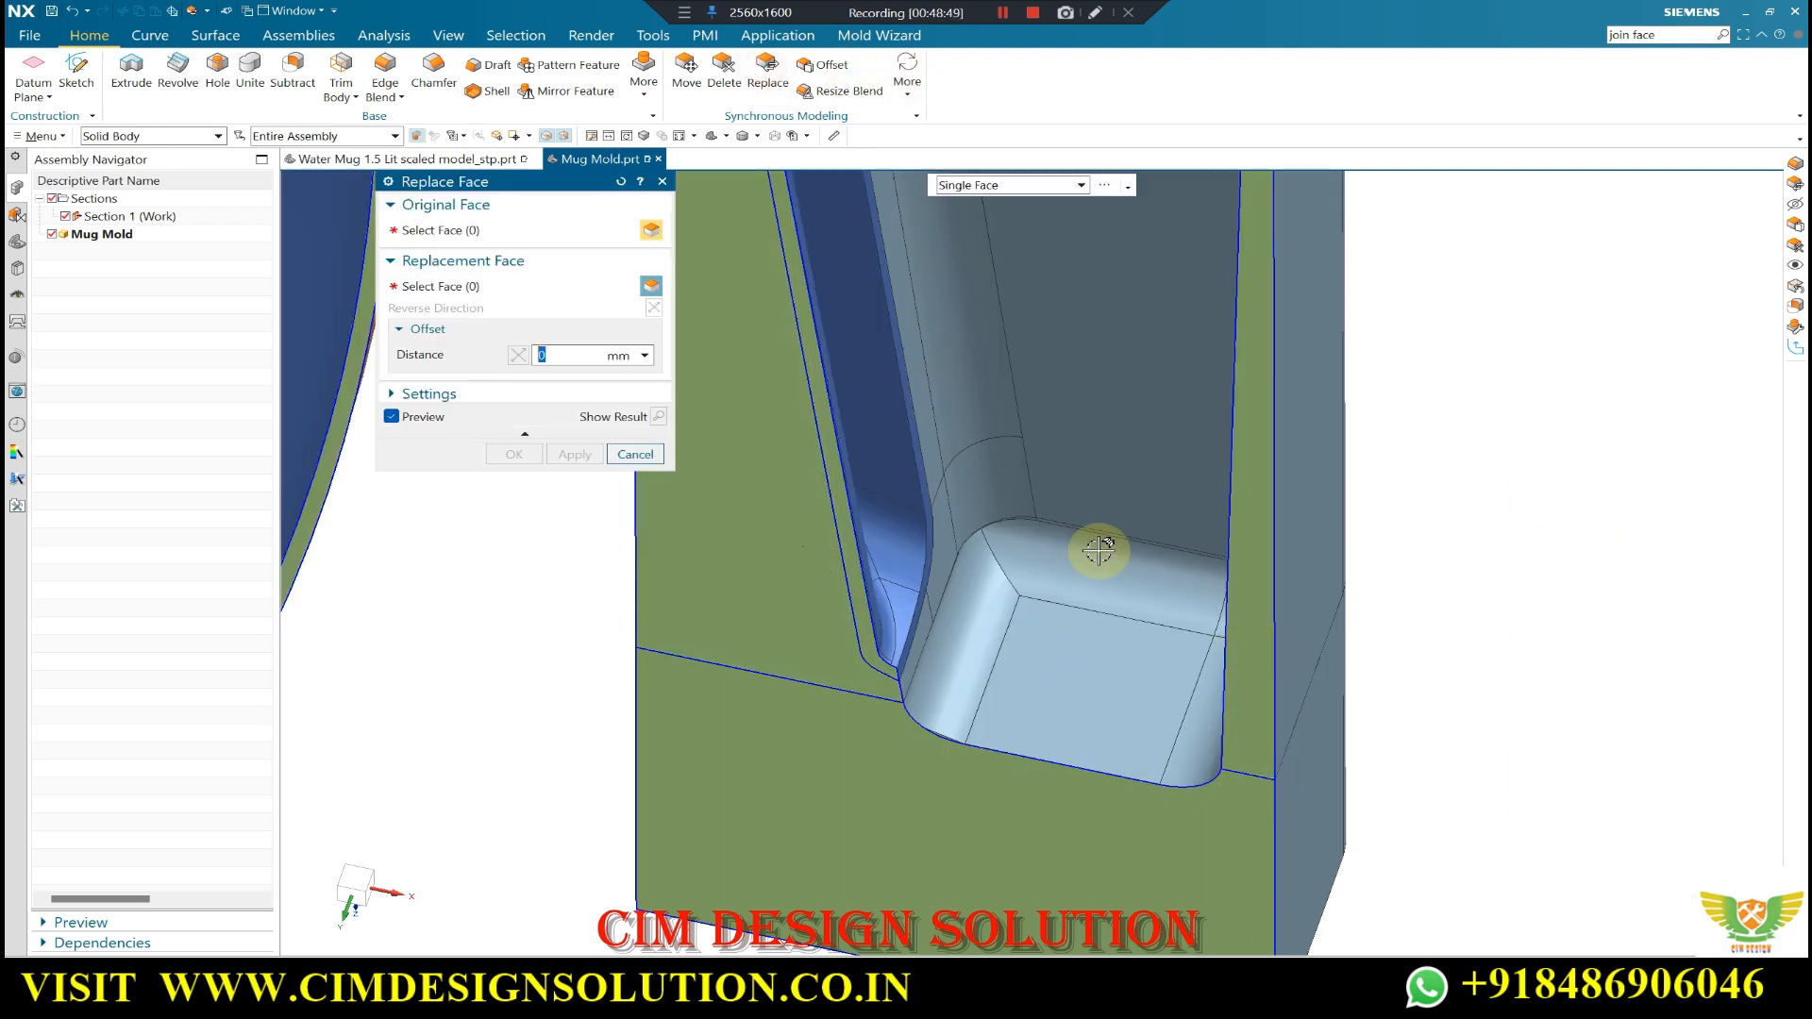
pyautogui.click(1084, 538)
pyautogui.scroll(6, 1011, 538)
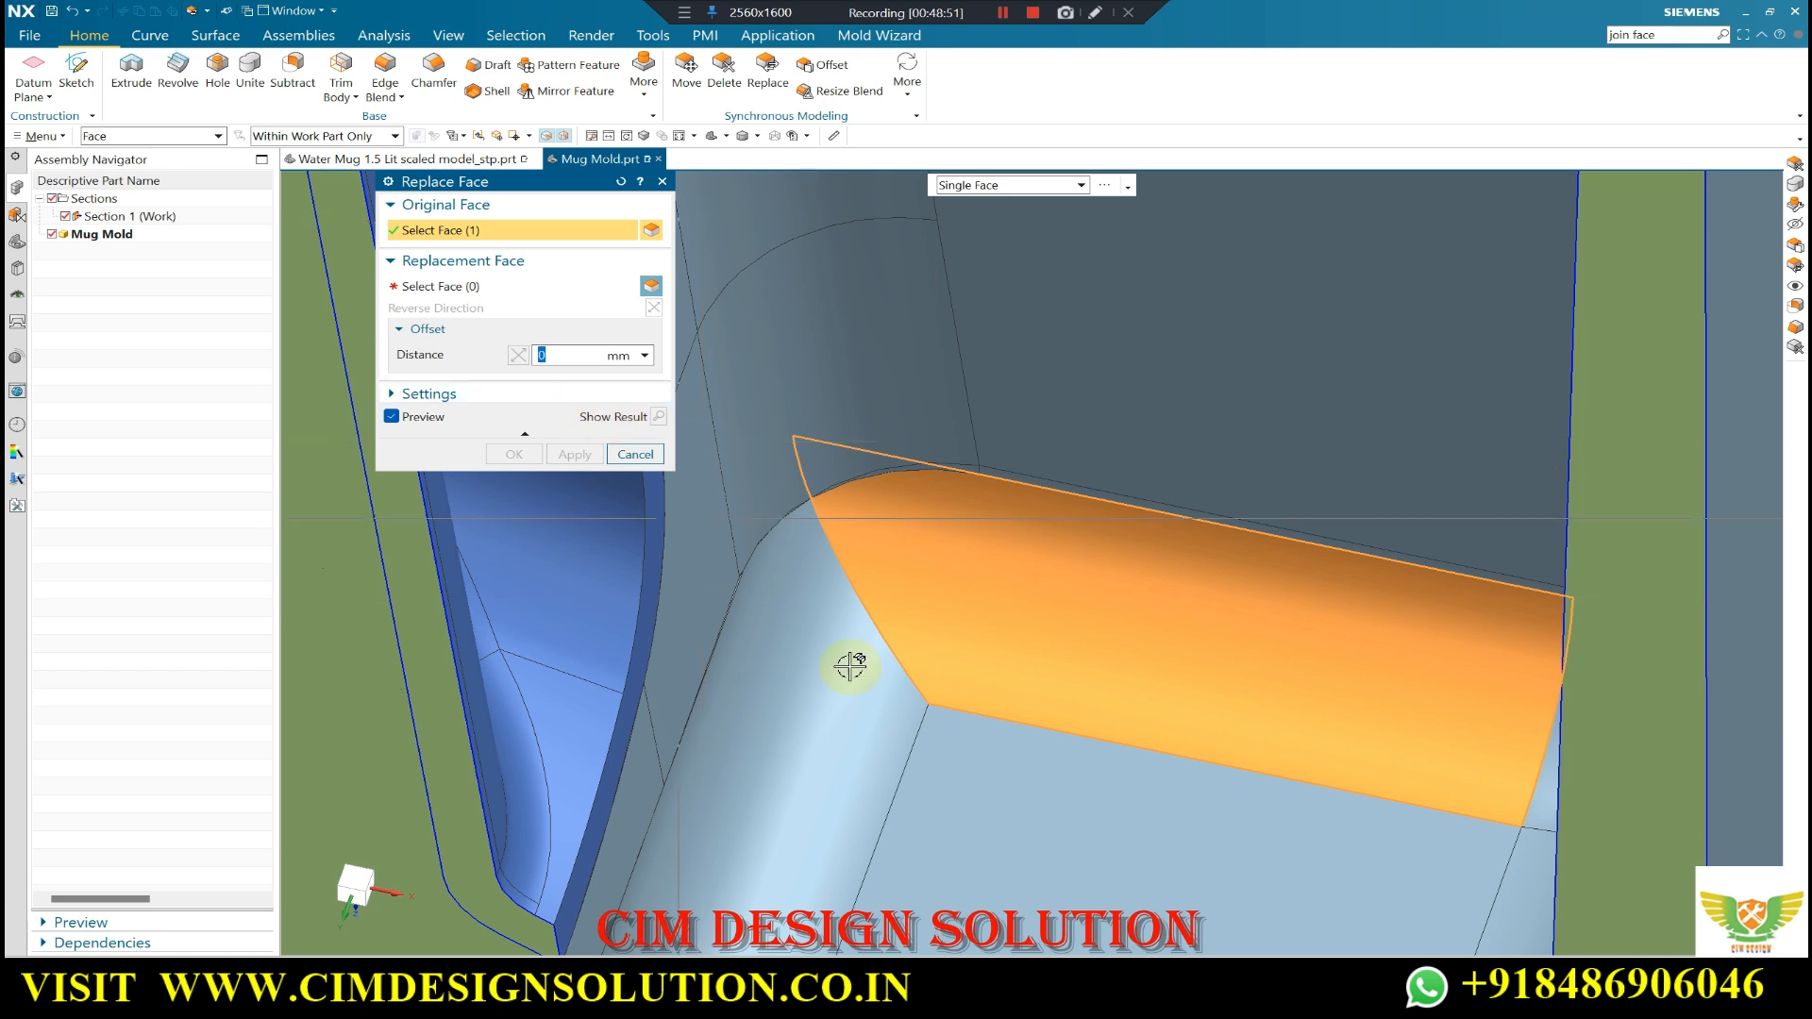
pyautogui.click(851, 667)
pyautogui.scroll(-4, 1168, 474)
pyautogui.click(1214, 570)
pyautogui.click(1201, 653)
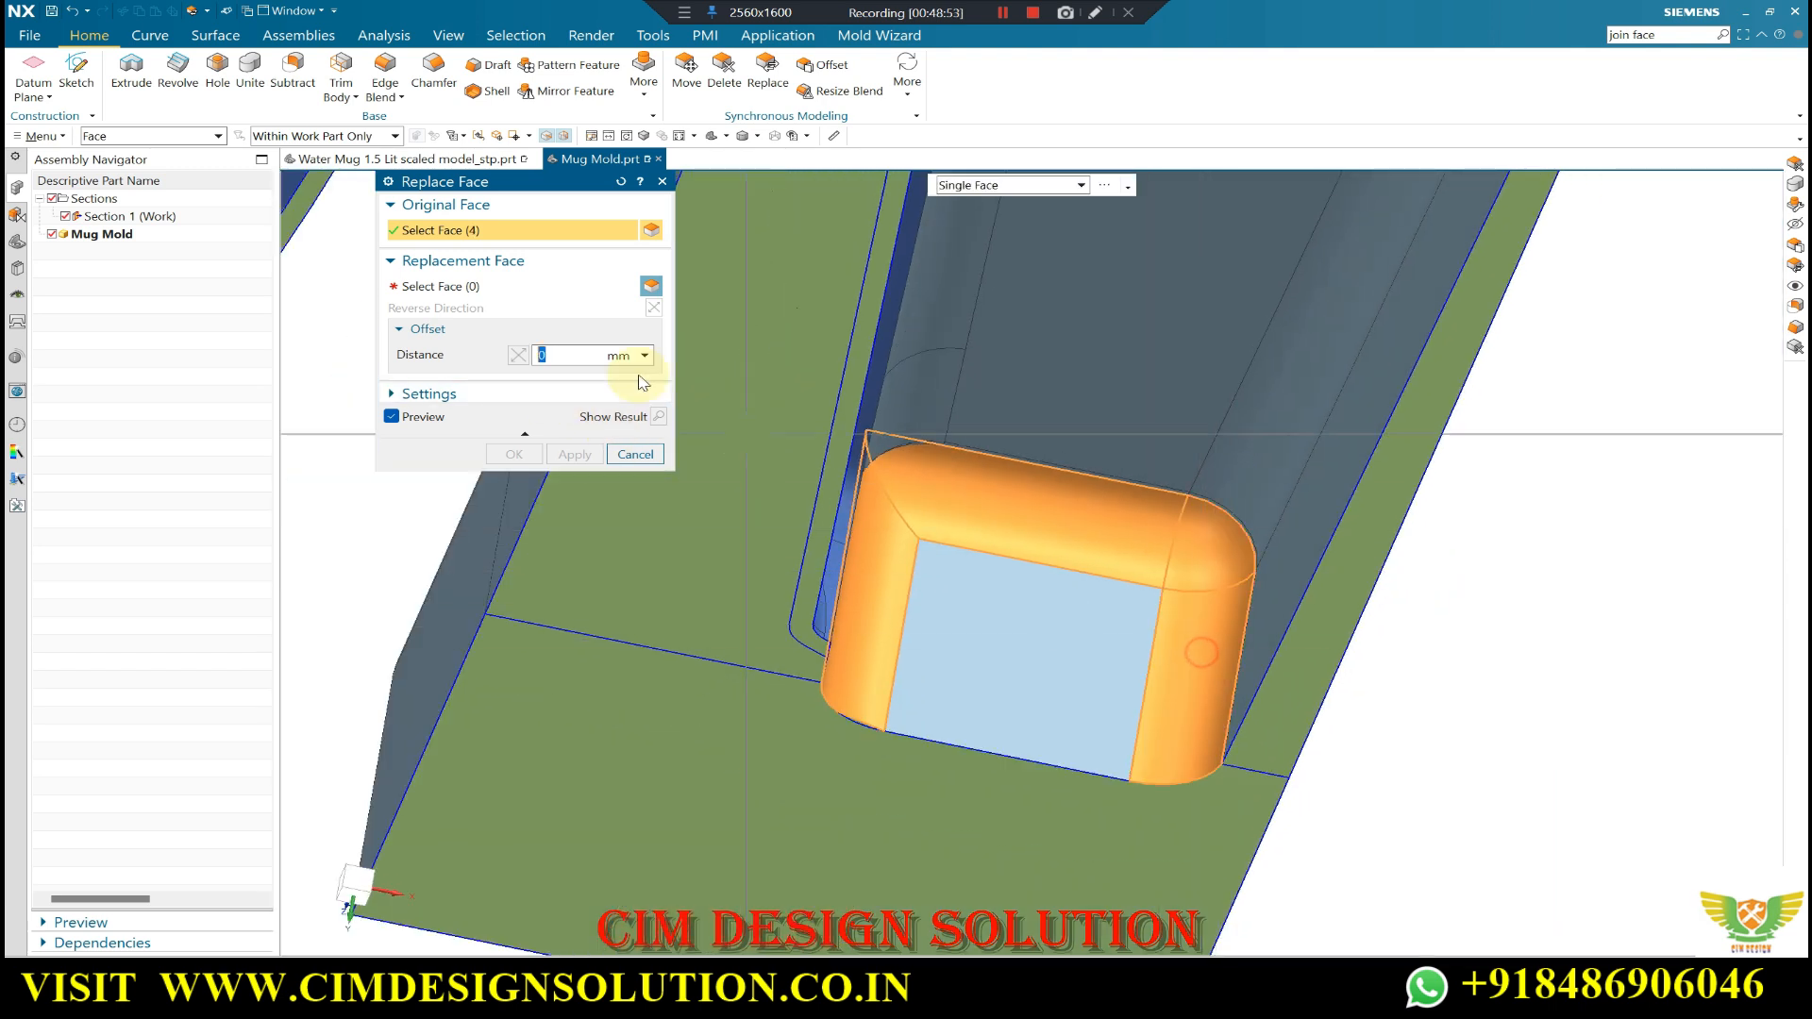
pyautogui.click(506, 286)
pyautogui.click(1015, 618)
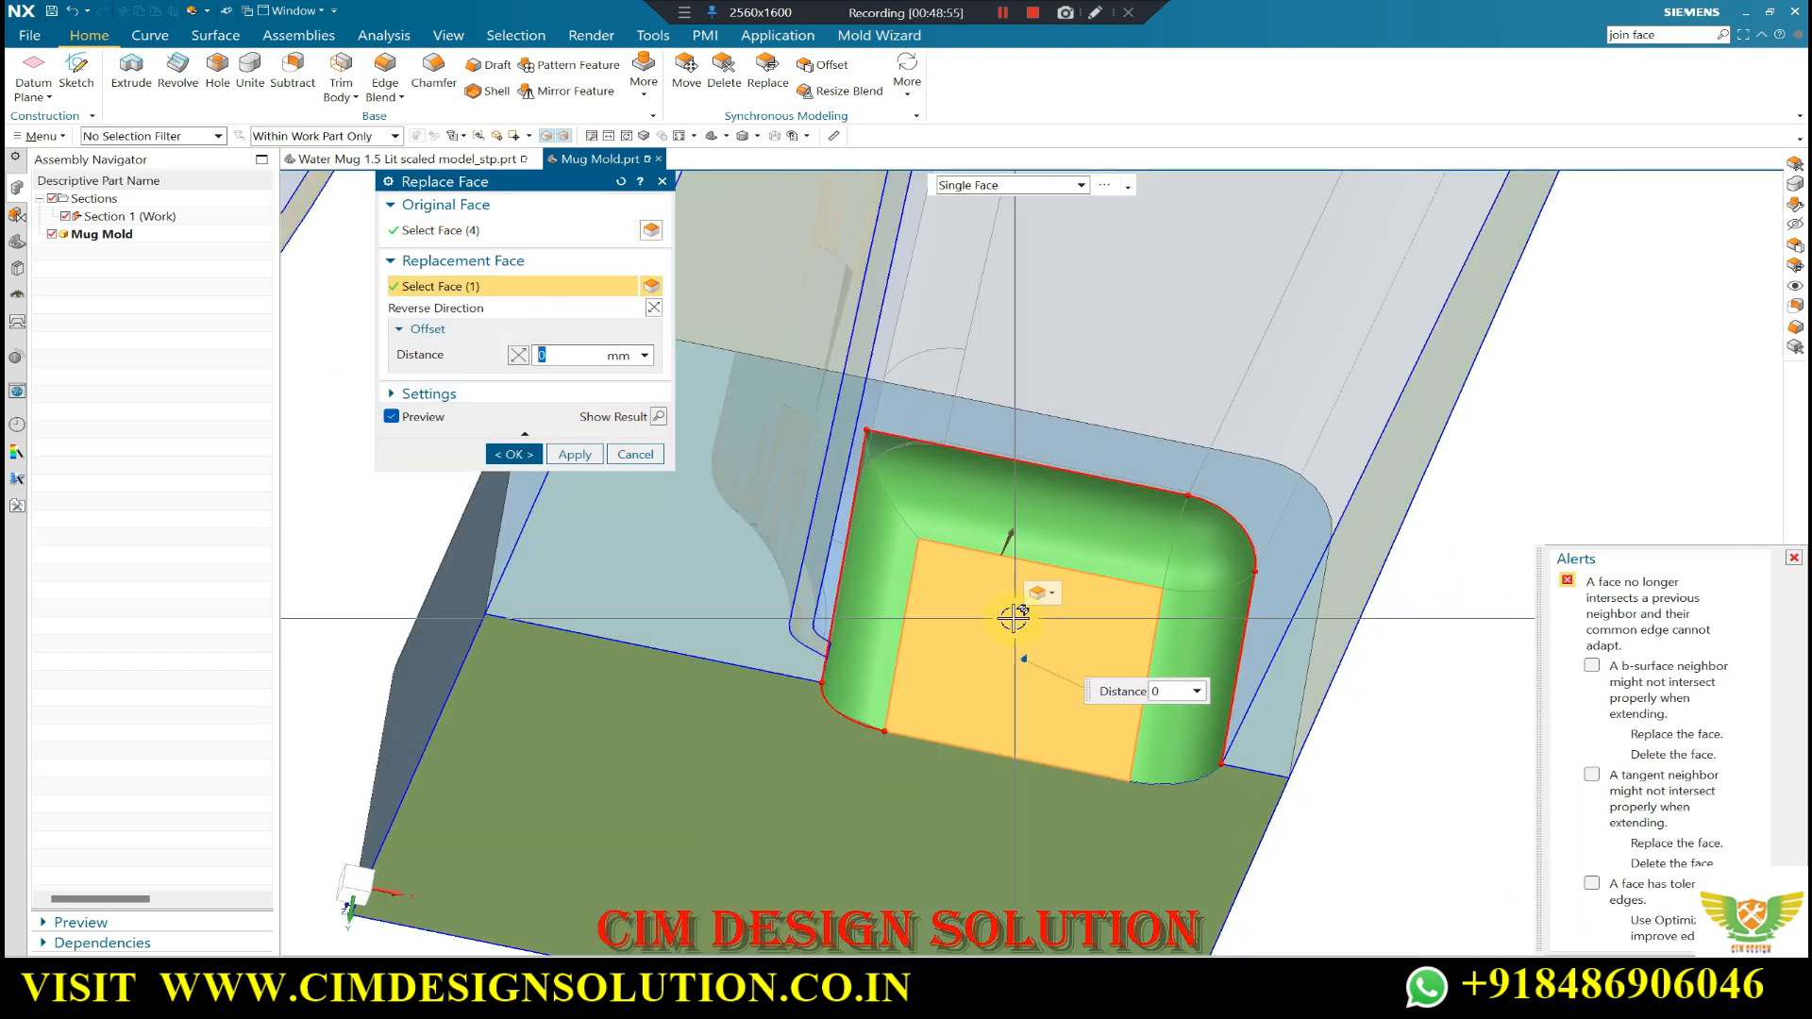
pyautogui.middleClick(990, 530)
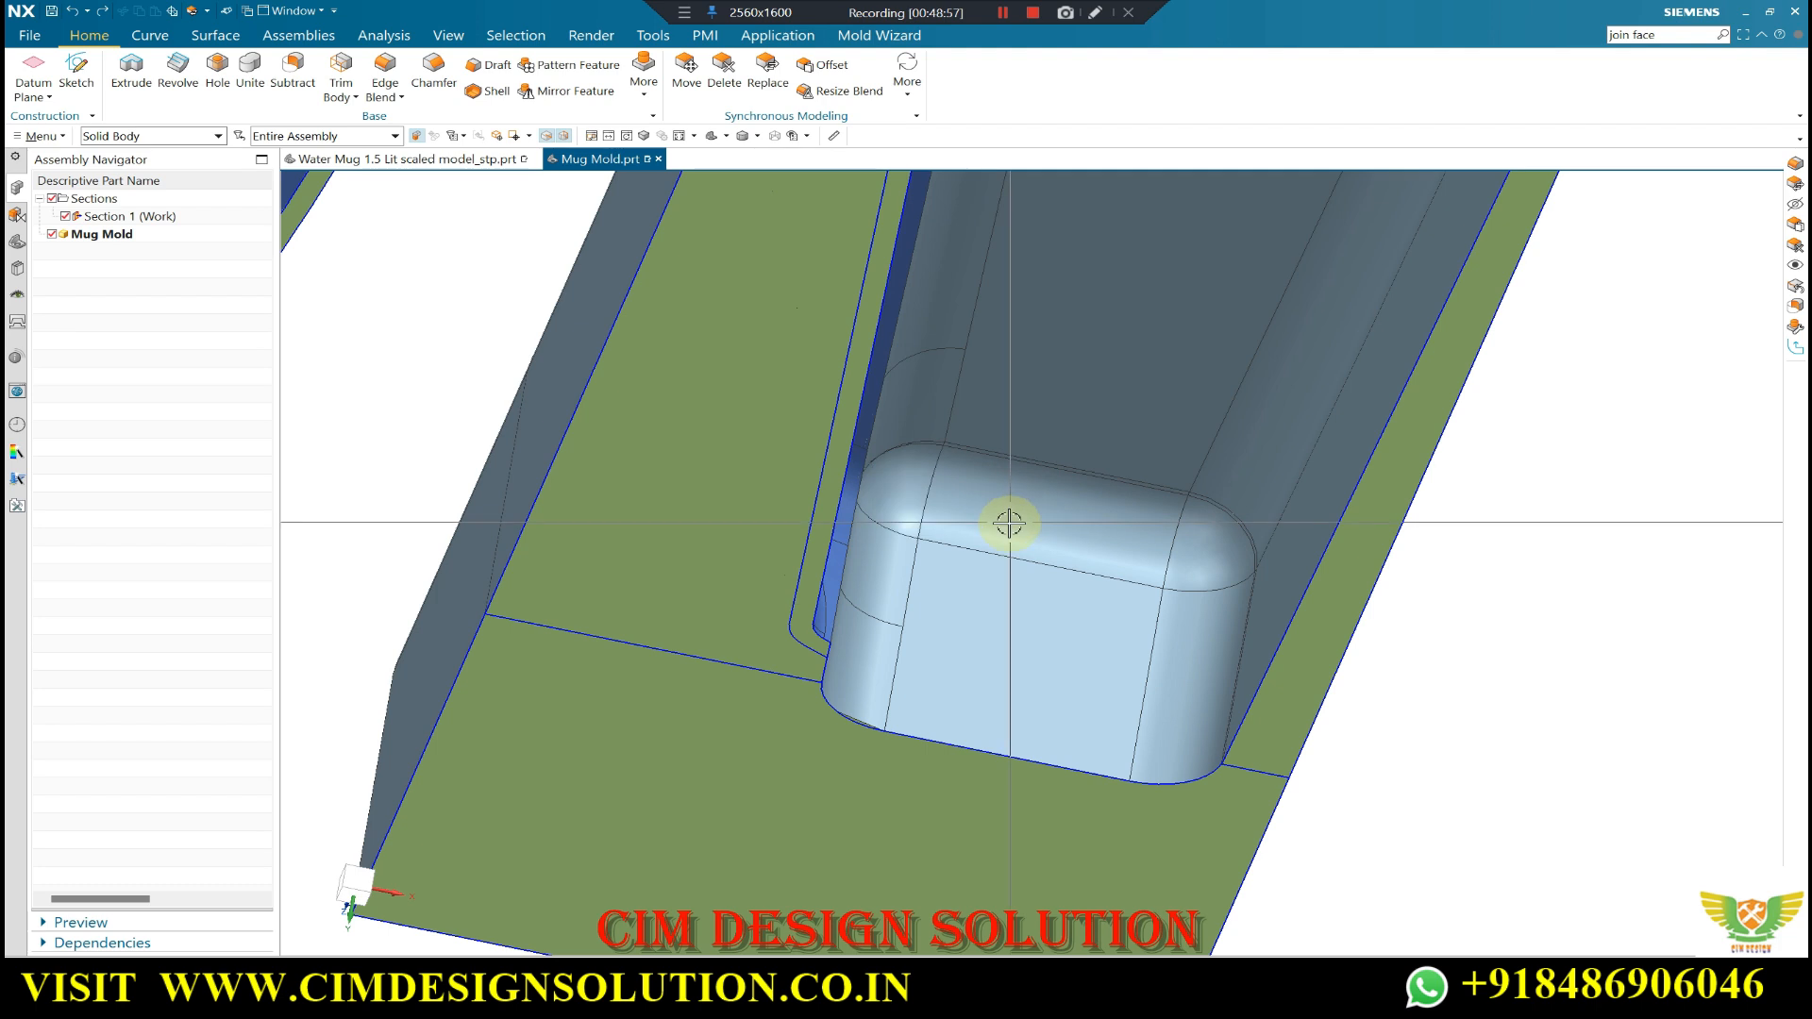
pyautogui.scroll(-6, 1009, 522)
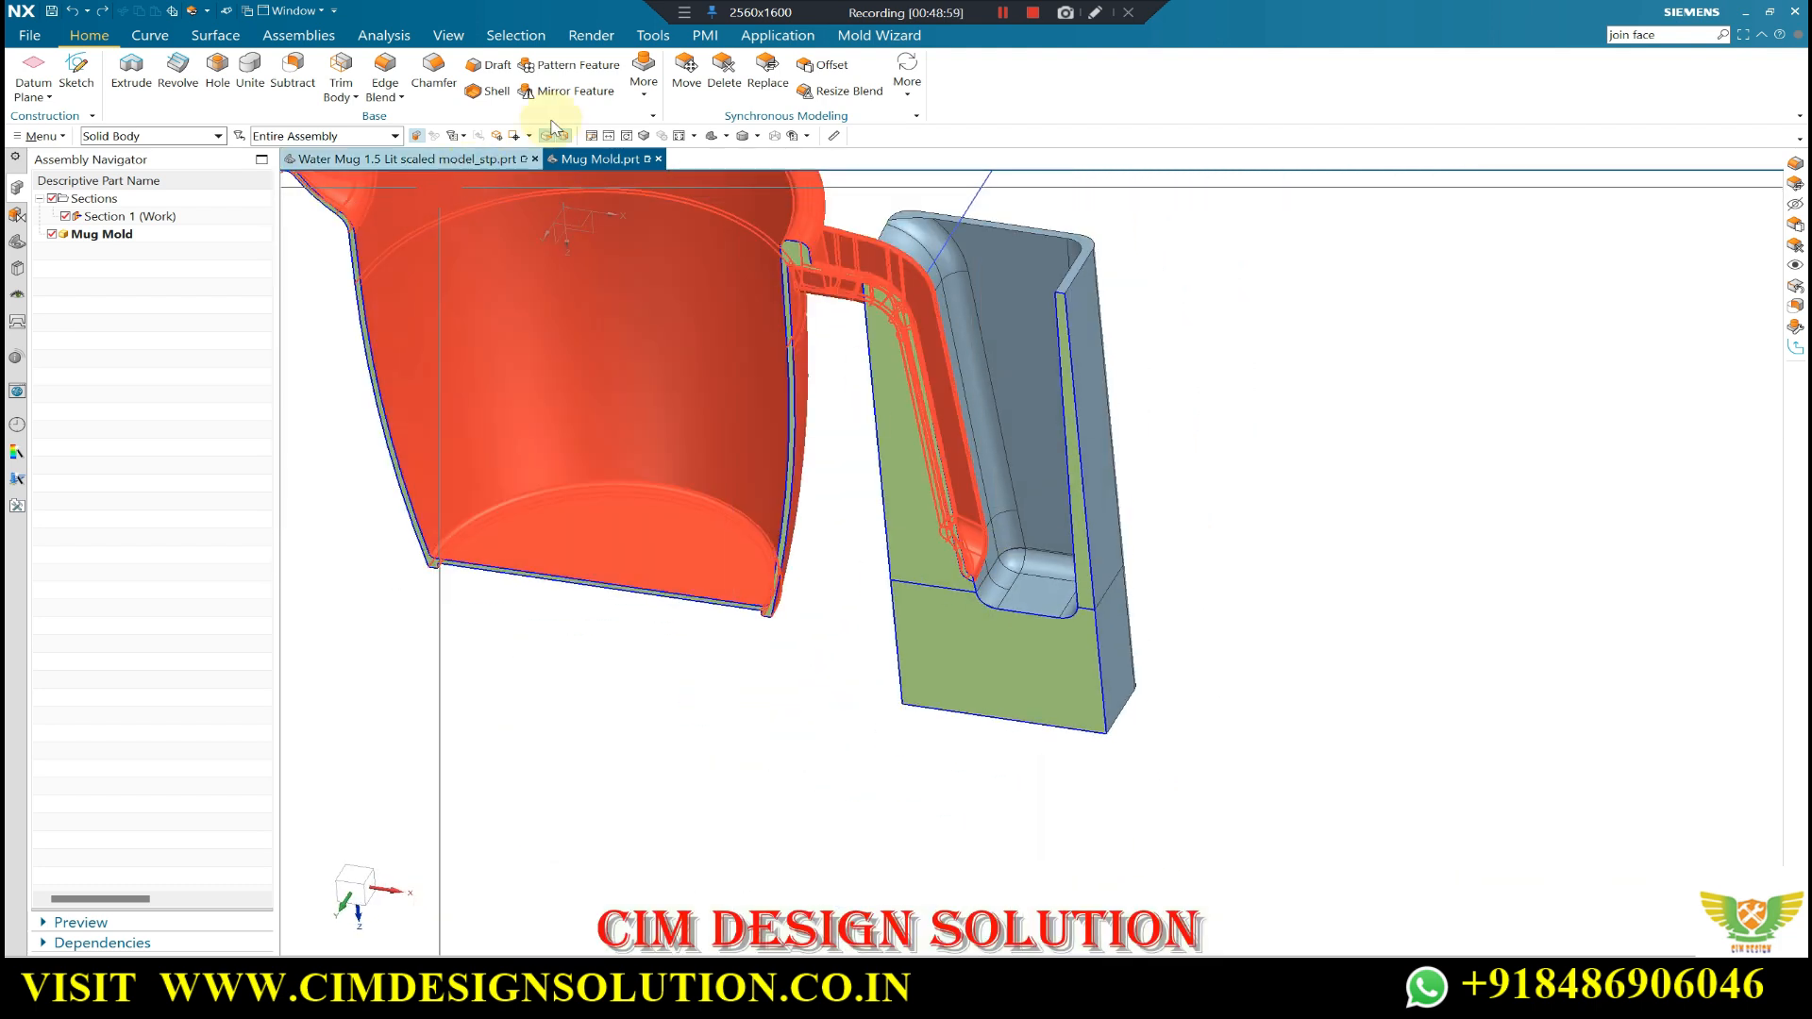
pyautogui.scroll(3, 968, 272)
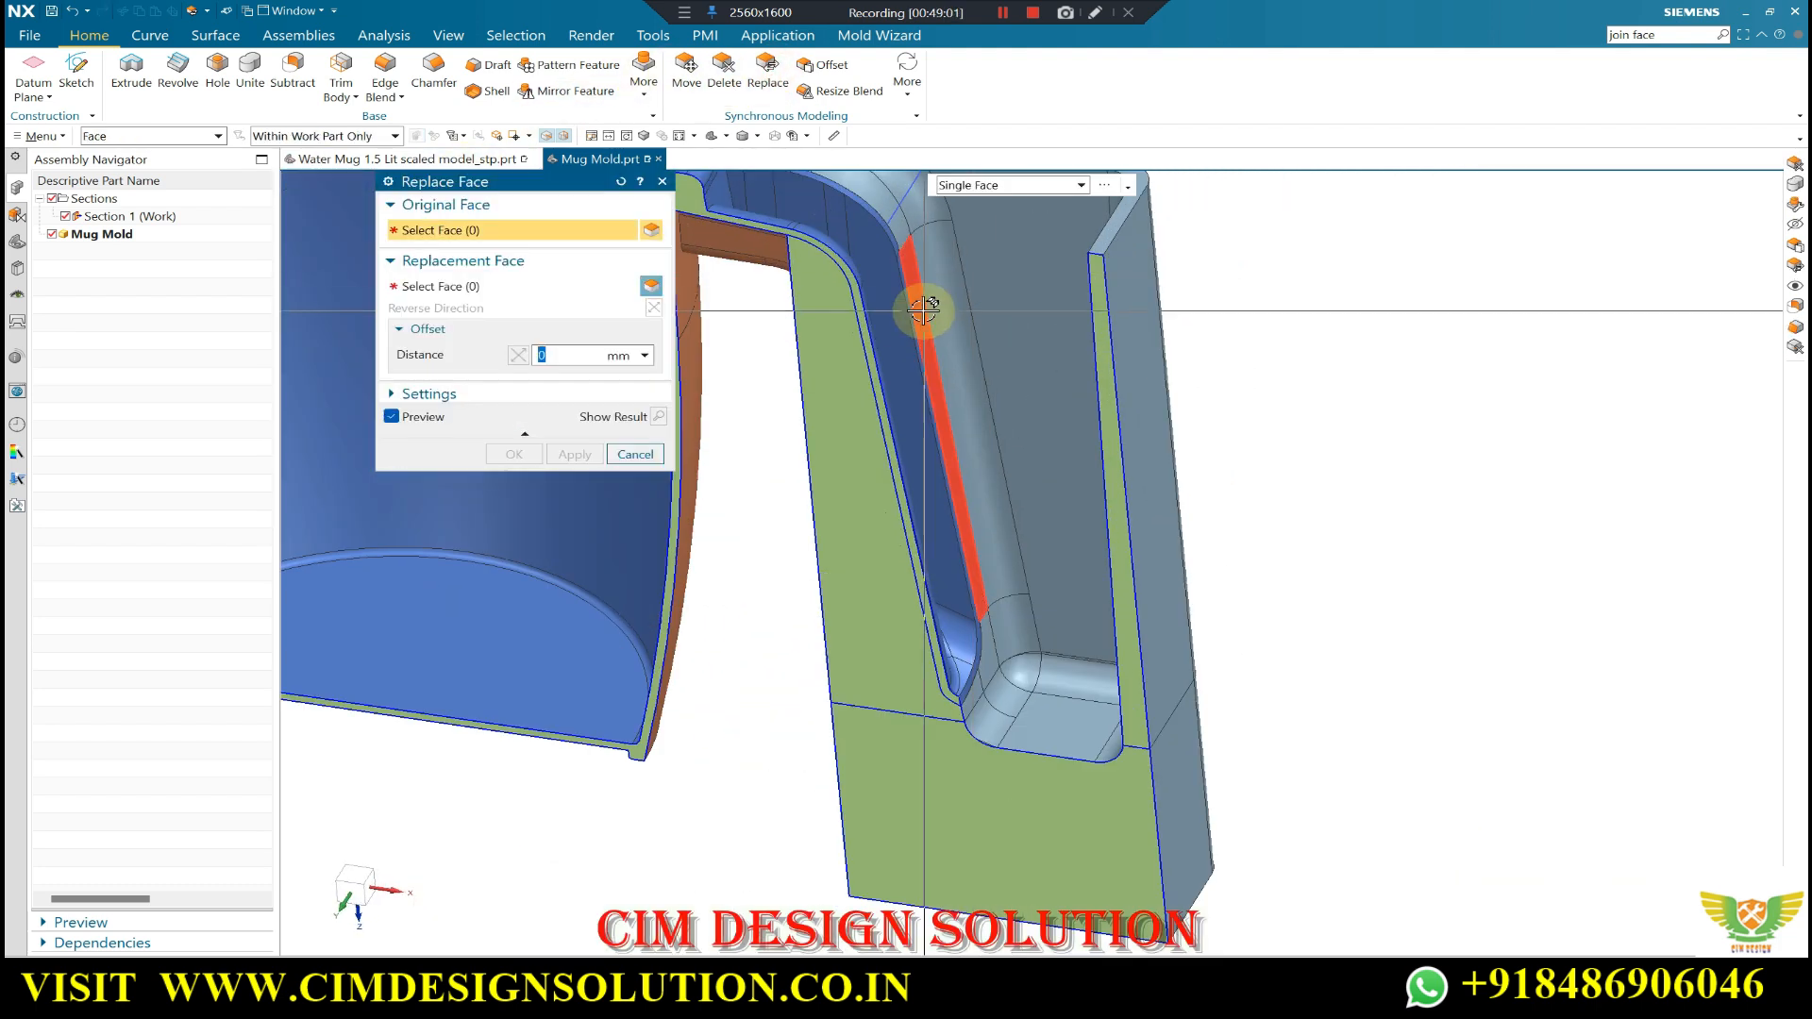
pyautogui.scroll(2, 944, 358)
pyautogui.scroll(-5, 930, 340)
pyautogui.scroll(3, 923, 378)
pyautogui.scroll(-2, 923, 402)
pyautogui.scroll(3, 924, 401)
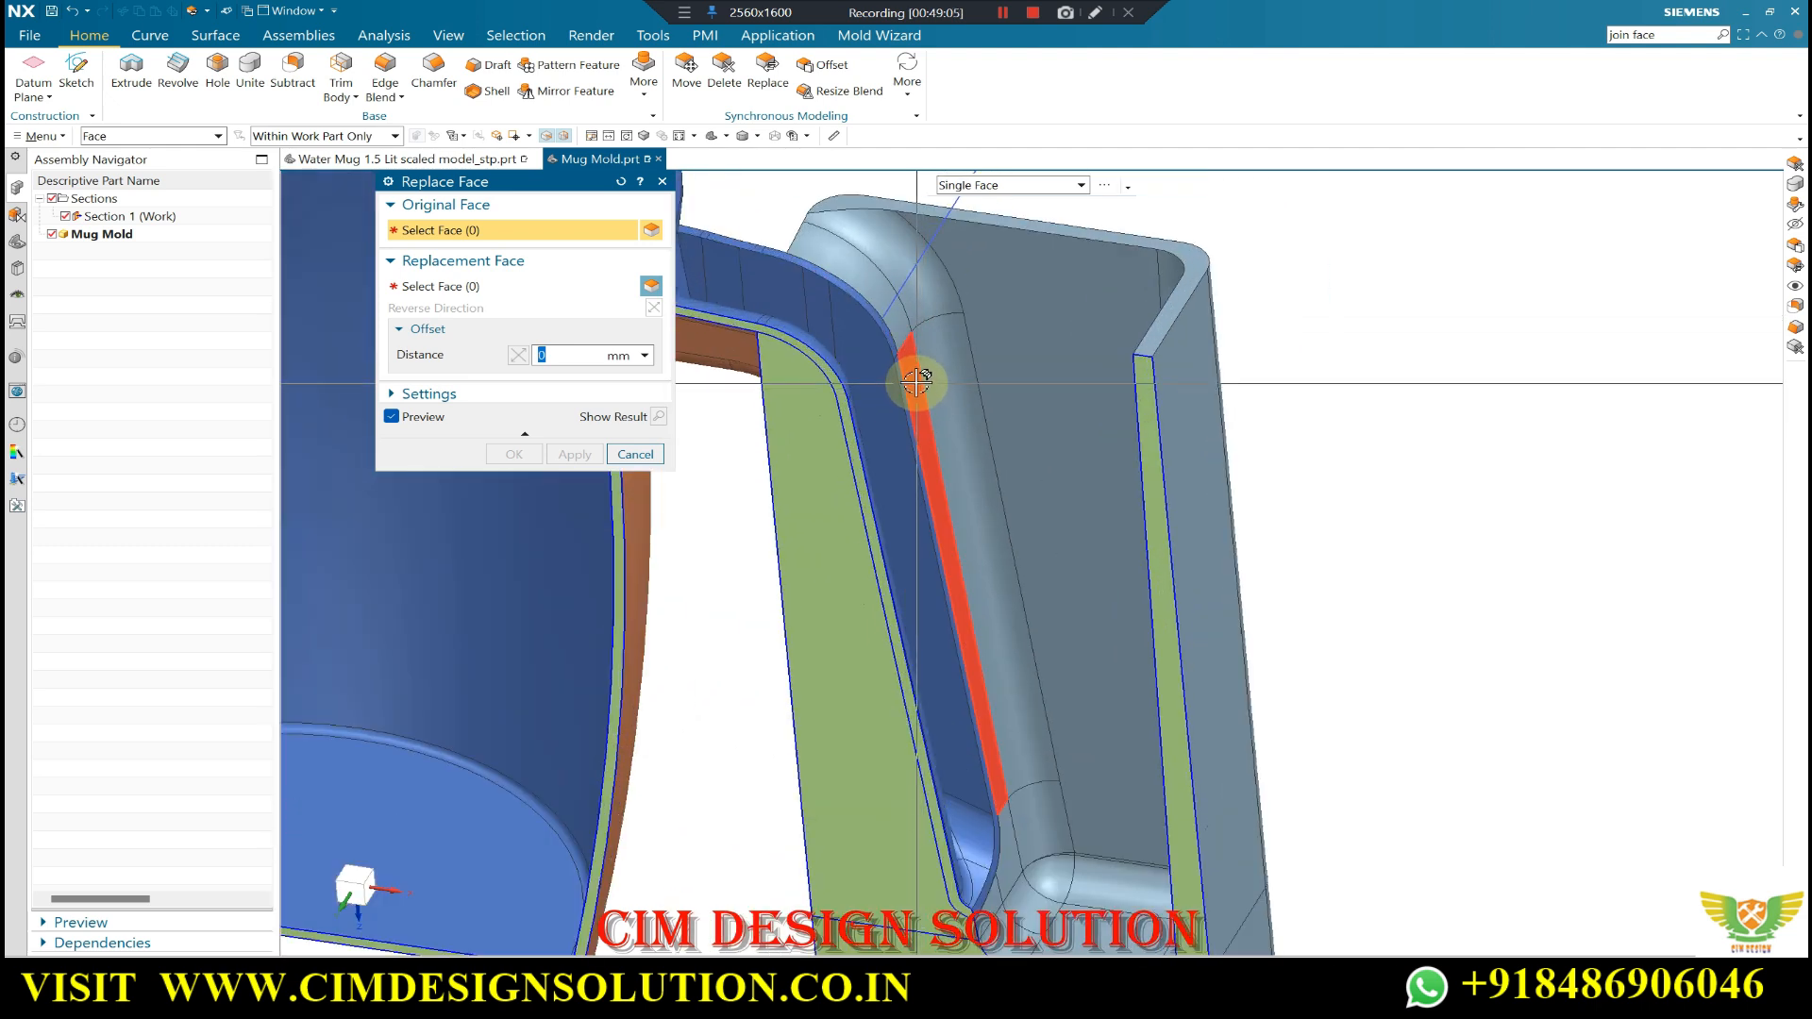
pyautogui.press('Escape')
pyautogui.scroll(-4, 944, 359)
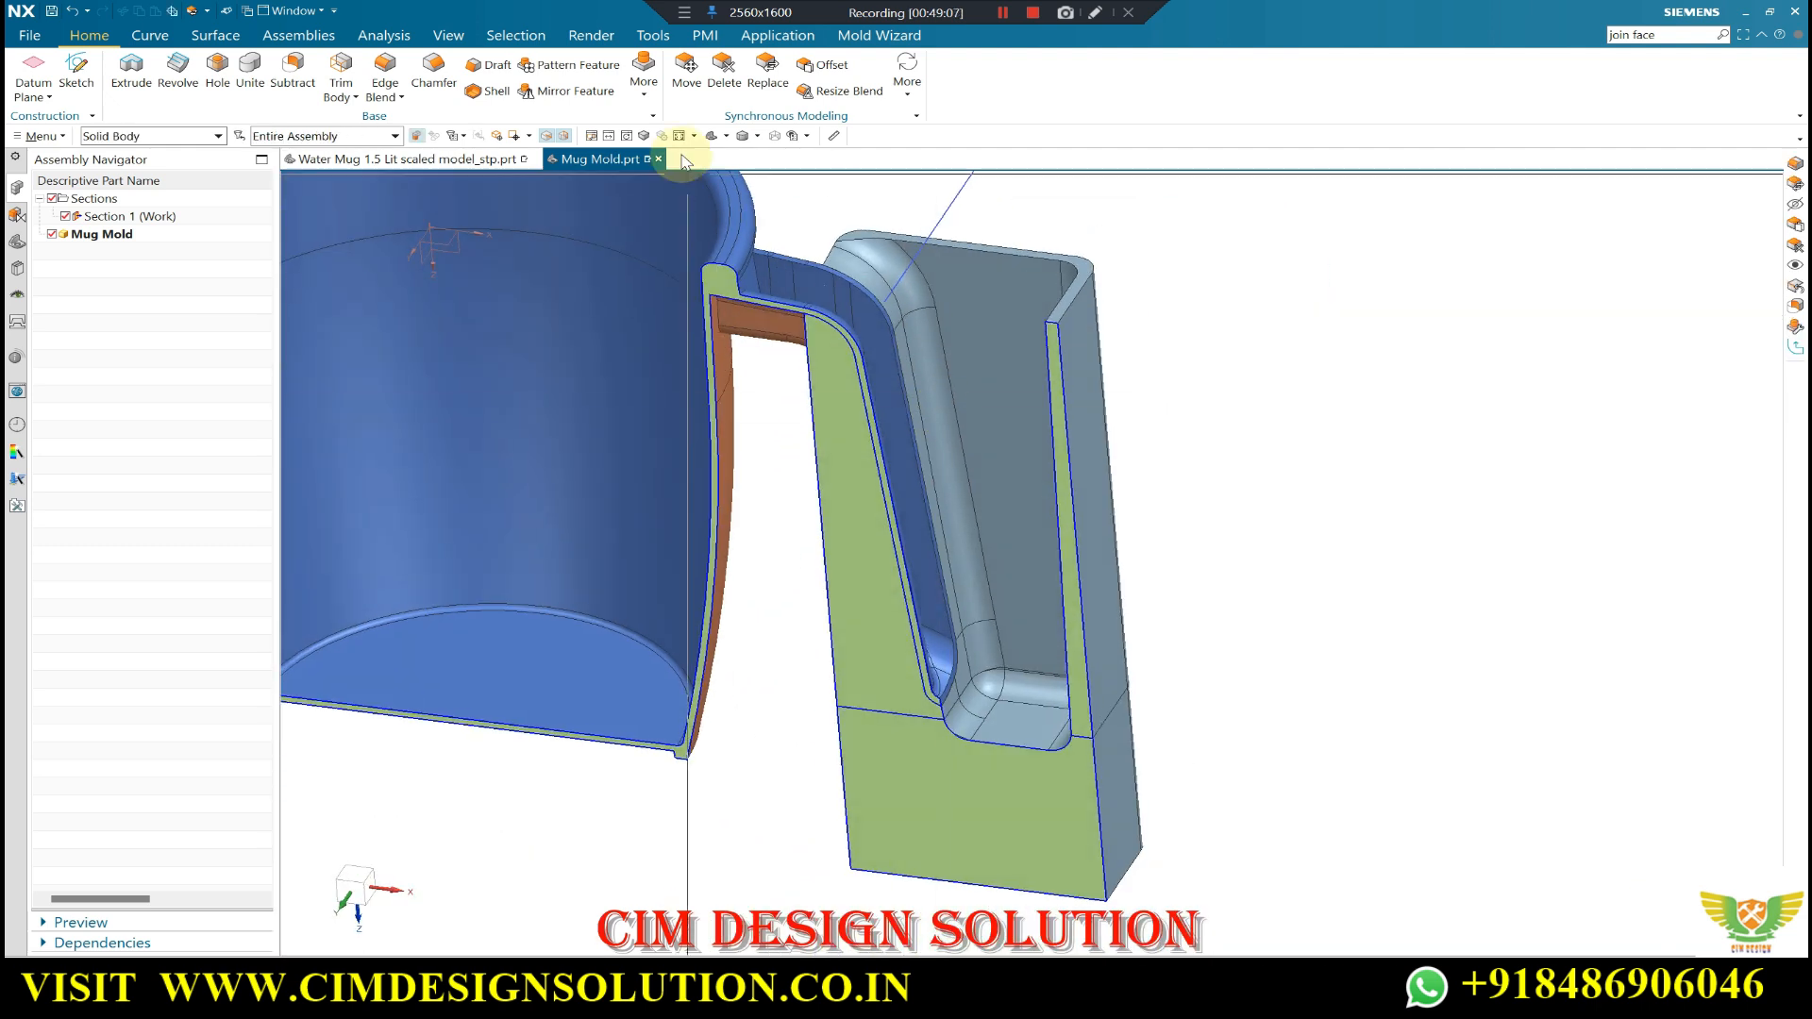
# - Try to split the upper block body with a new plane on the narrow sloping face beside the handle cavity
pyautogui.click(643, 85)
pyautogui.click(689, 151)
pyautogui.click(938, 332)
pyautogui.click(487, 312)
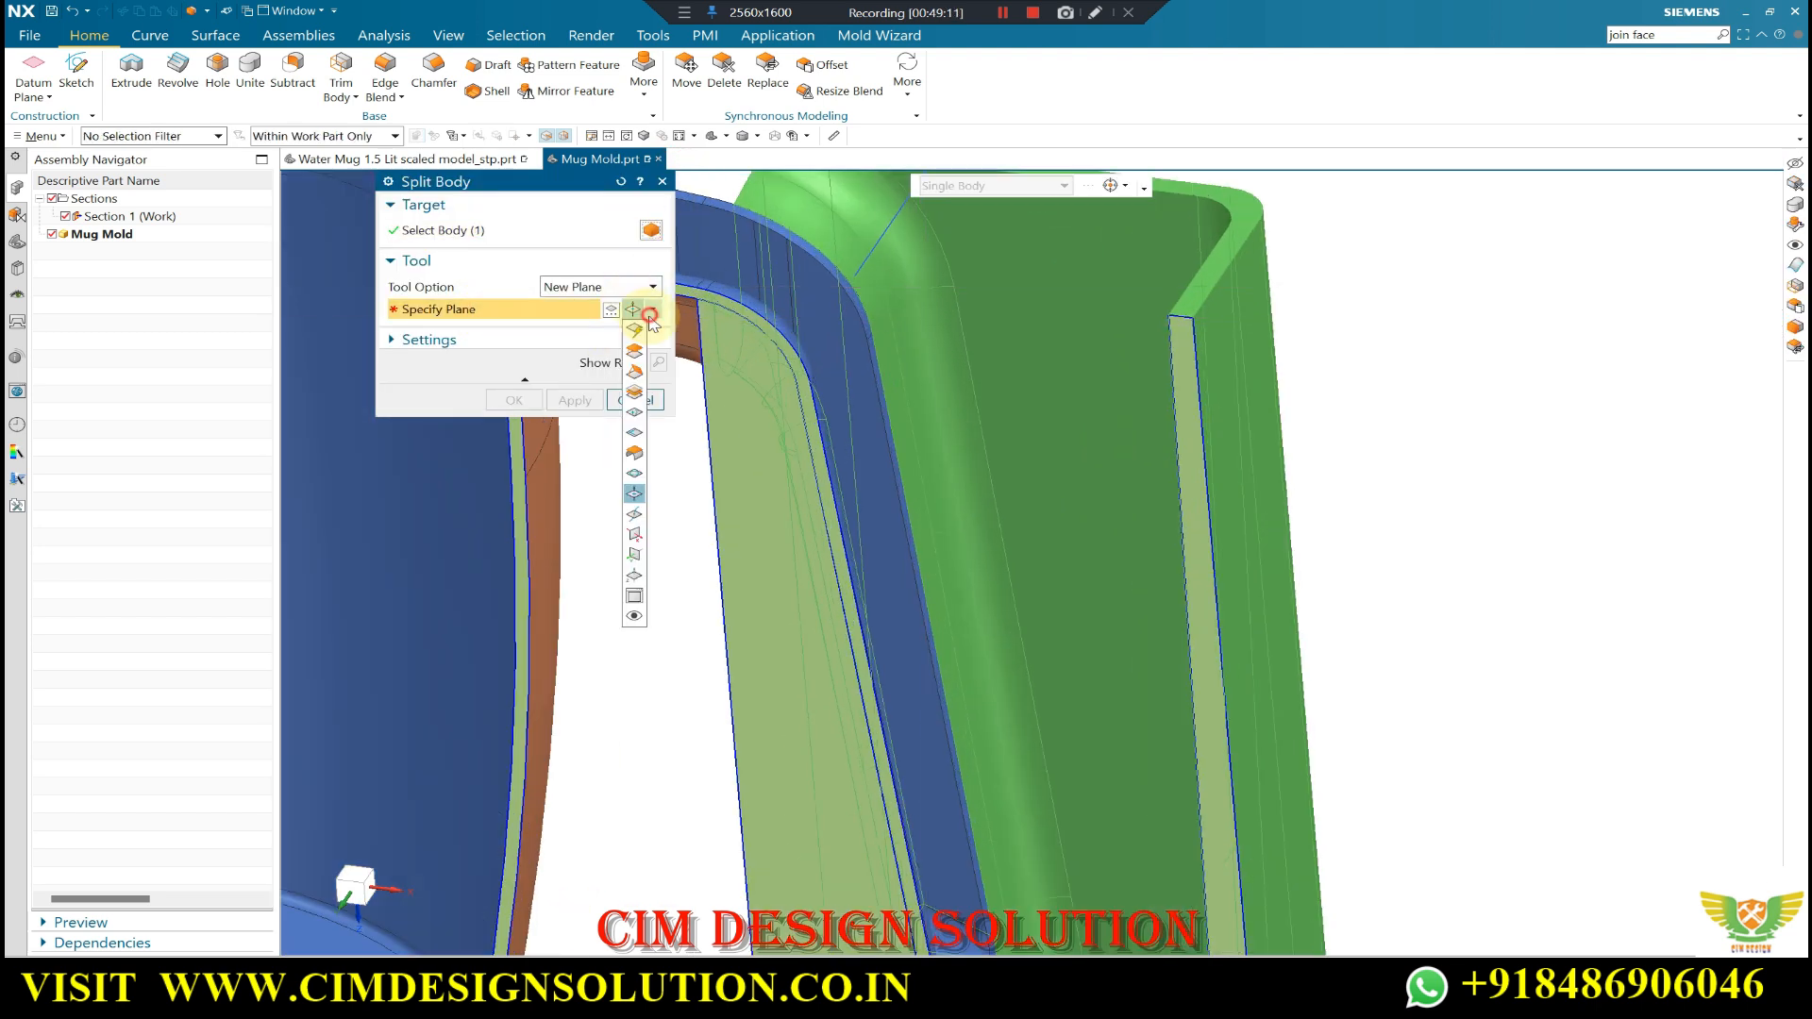
pyautogui.click(638, 348)
pyautogui.click(886, 346)
pyautogui.middleClick(939, 401)
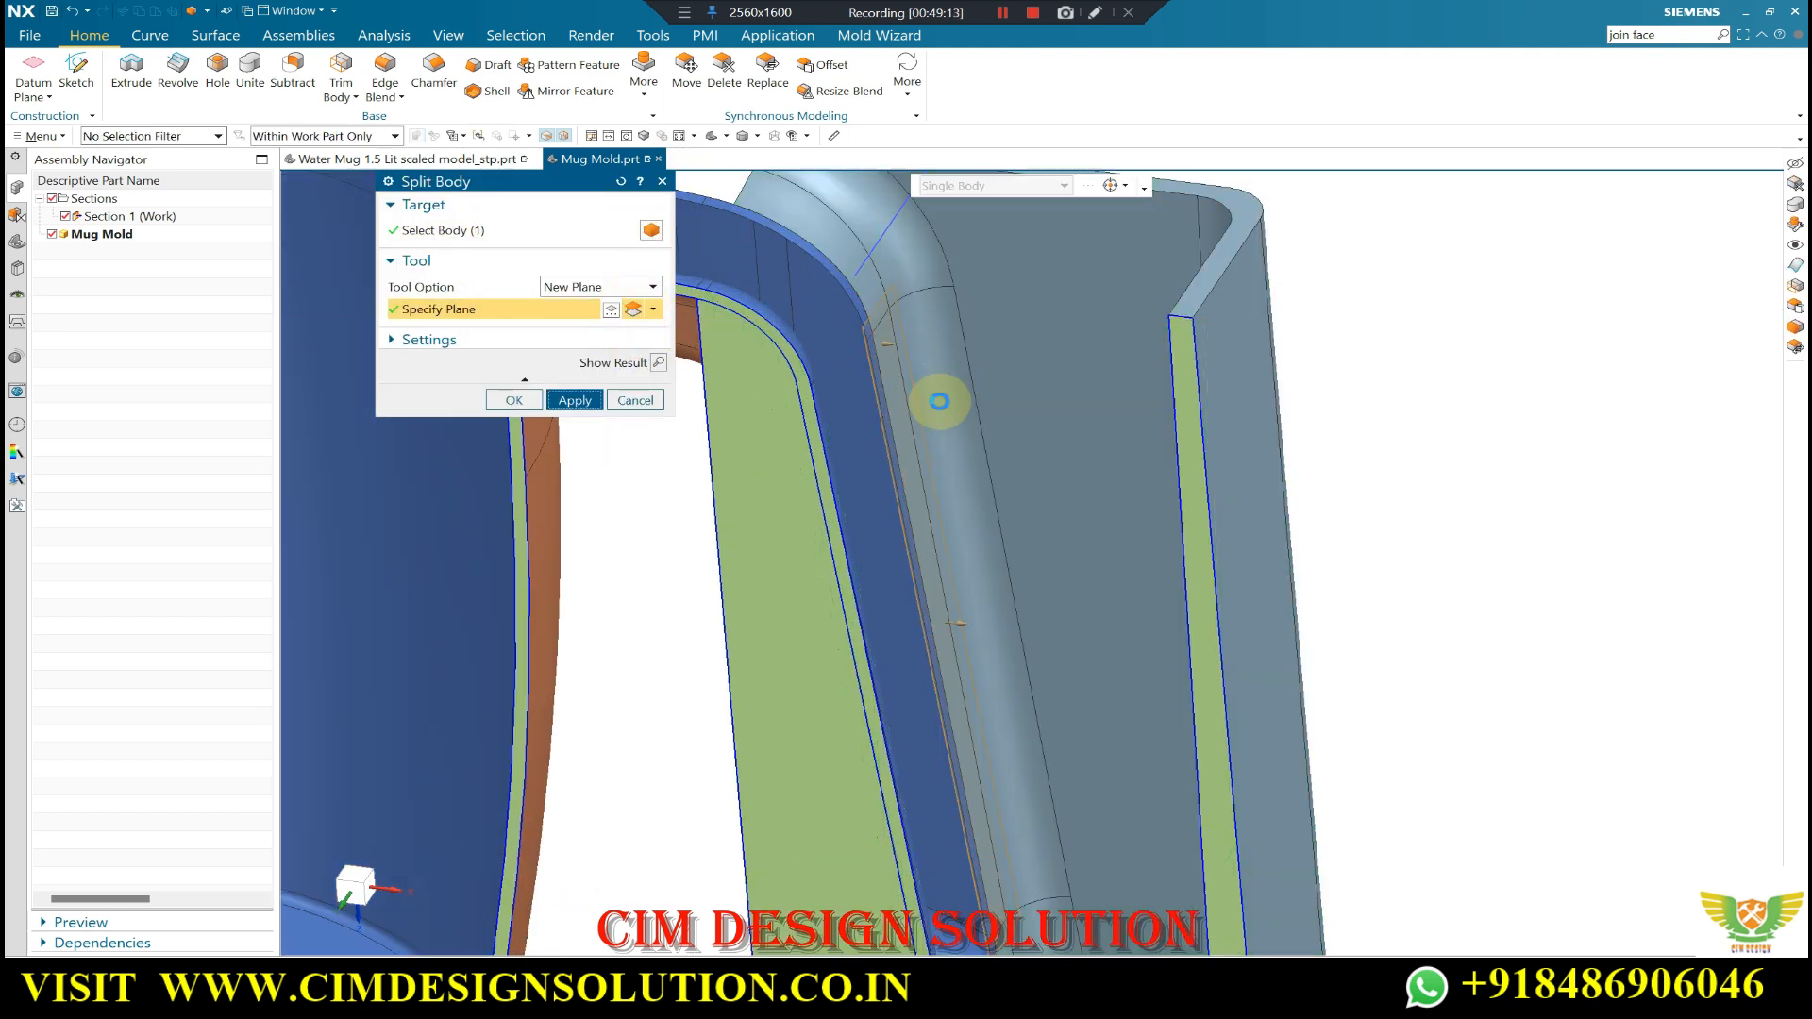
pyautogui.click(906, 516)
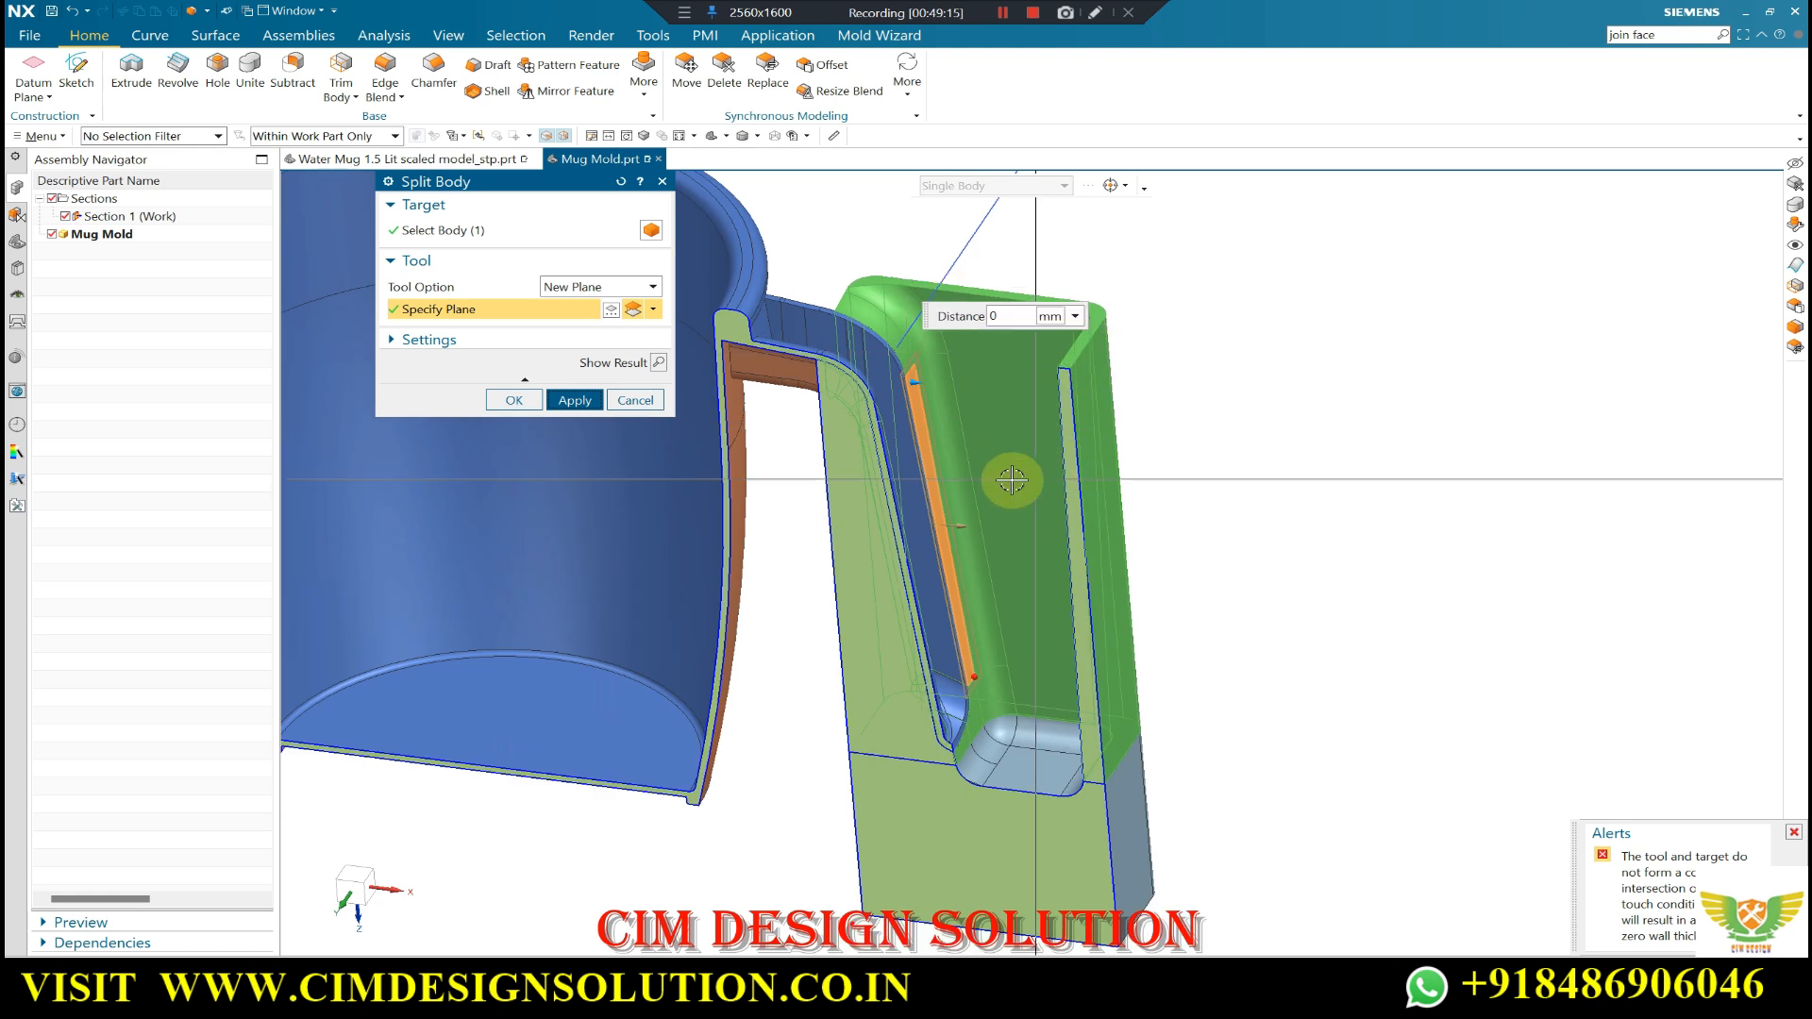
pyautogui.click(997, 481)
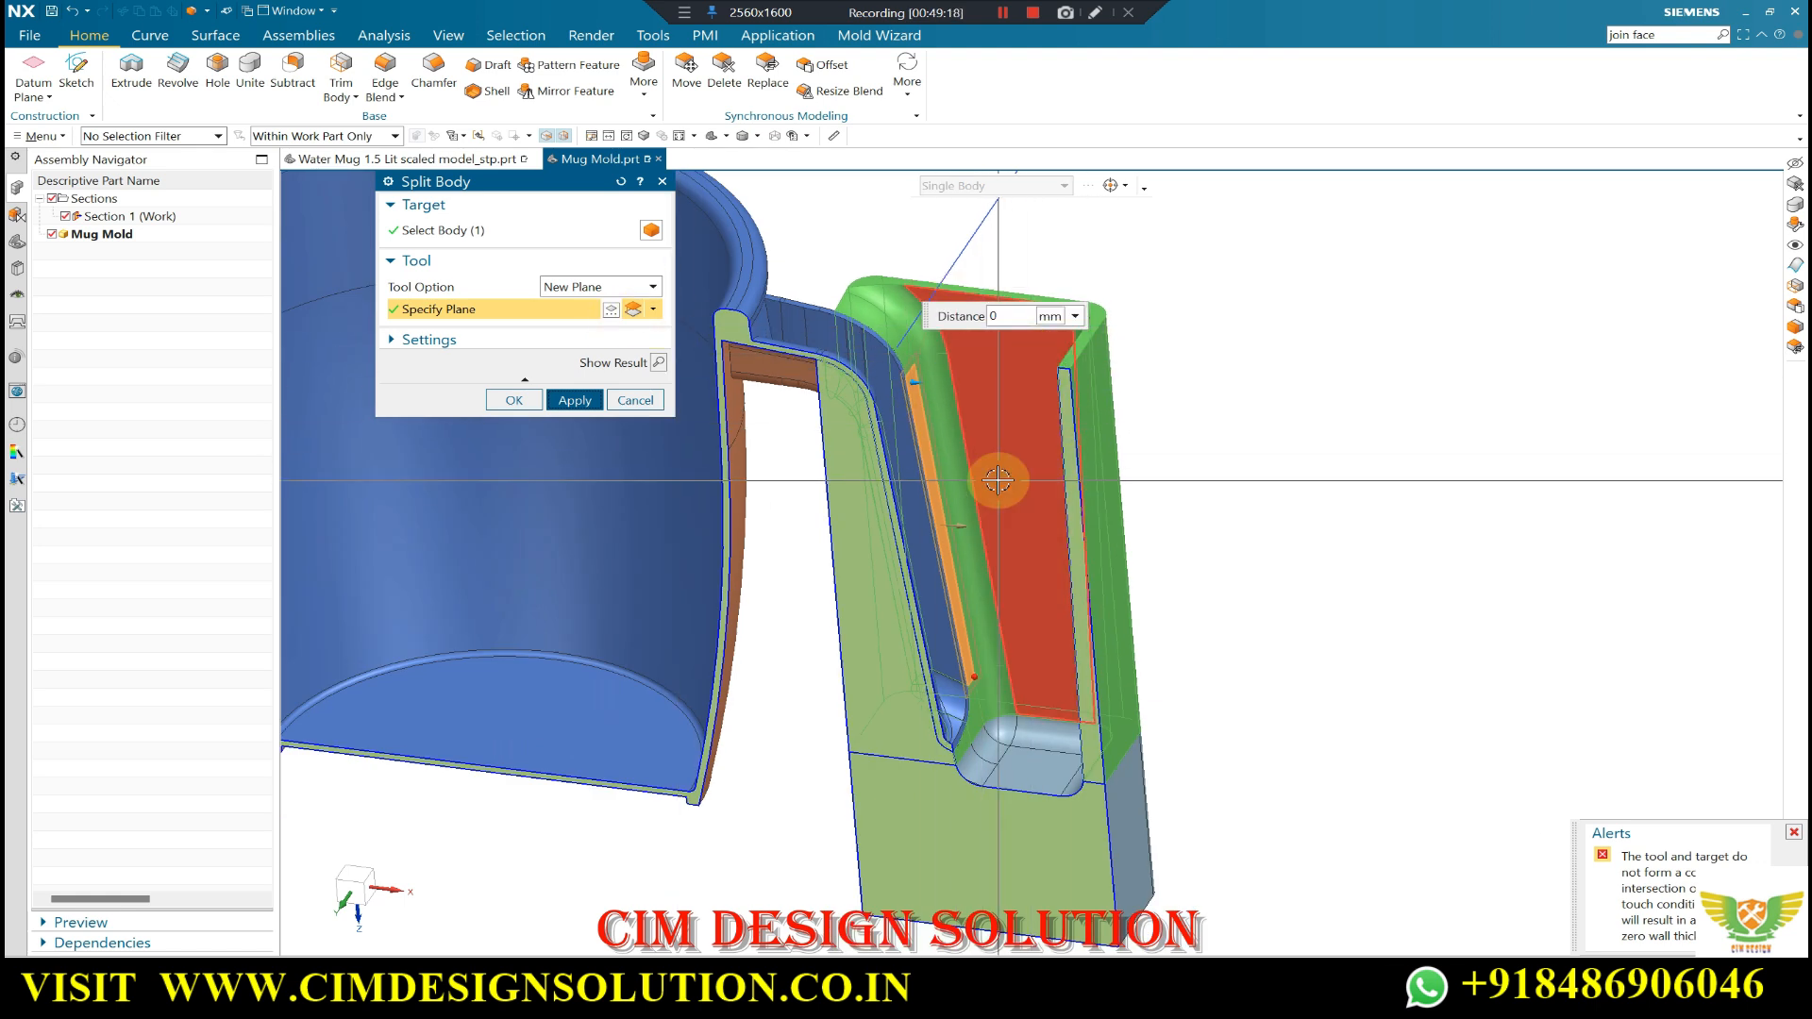
pyautogui.press('Escape')
# - Try the upper block split again with a different plane type on the narrow sloping face
pyautogui.moveTo(988, 486); pyautogui.dragTo(1001, 531, button='middle')
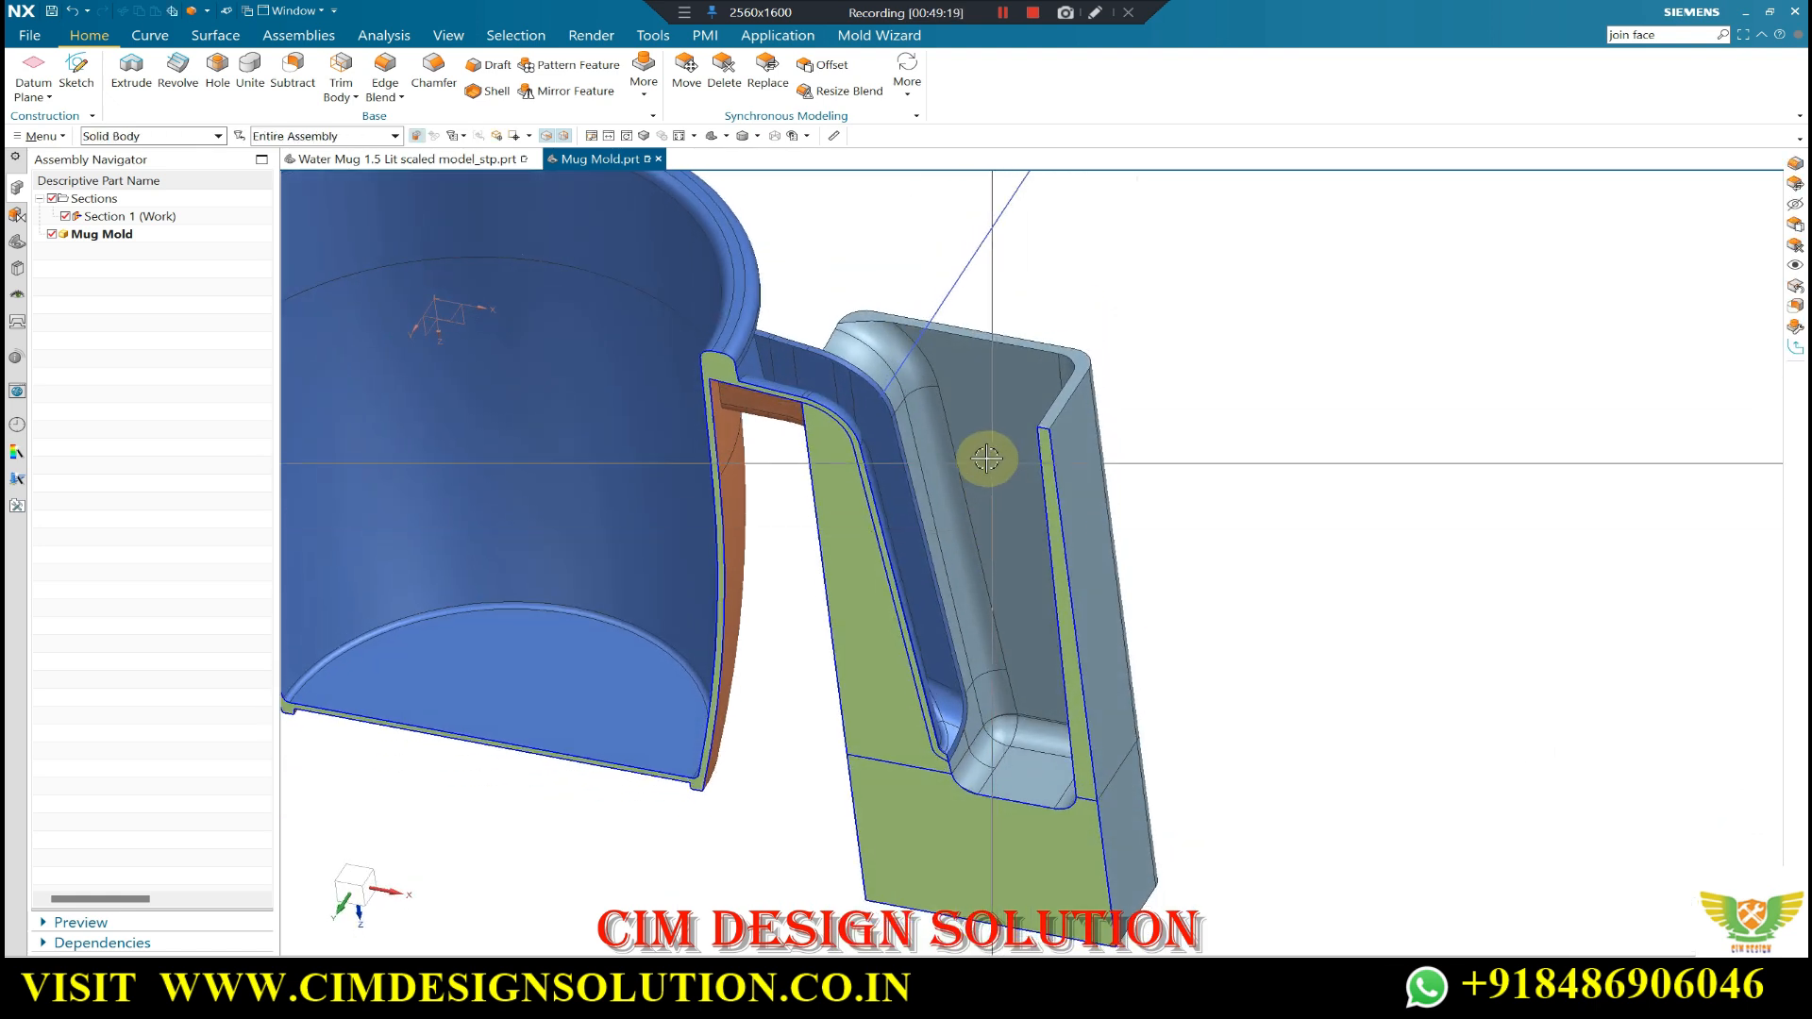
pyautogui.scroll(-3, 1017, 575)
pyautogui.scroll(6, 1018, 584)
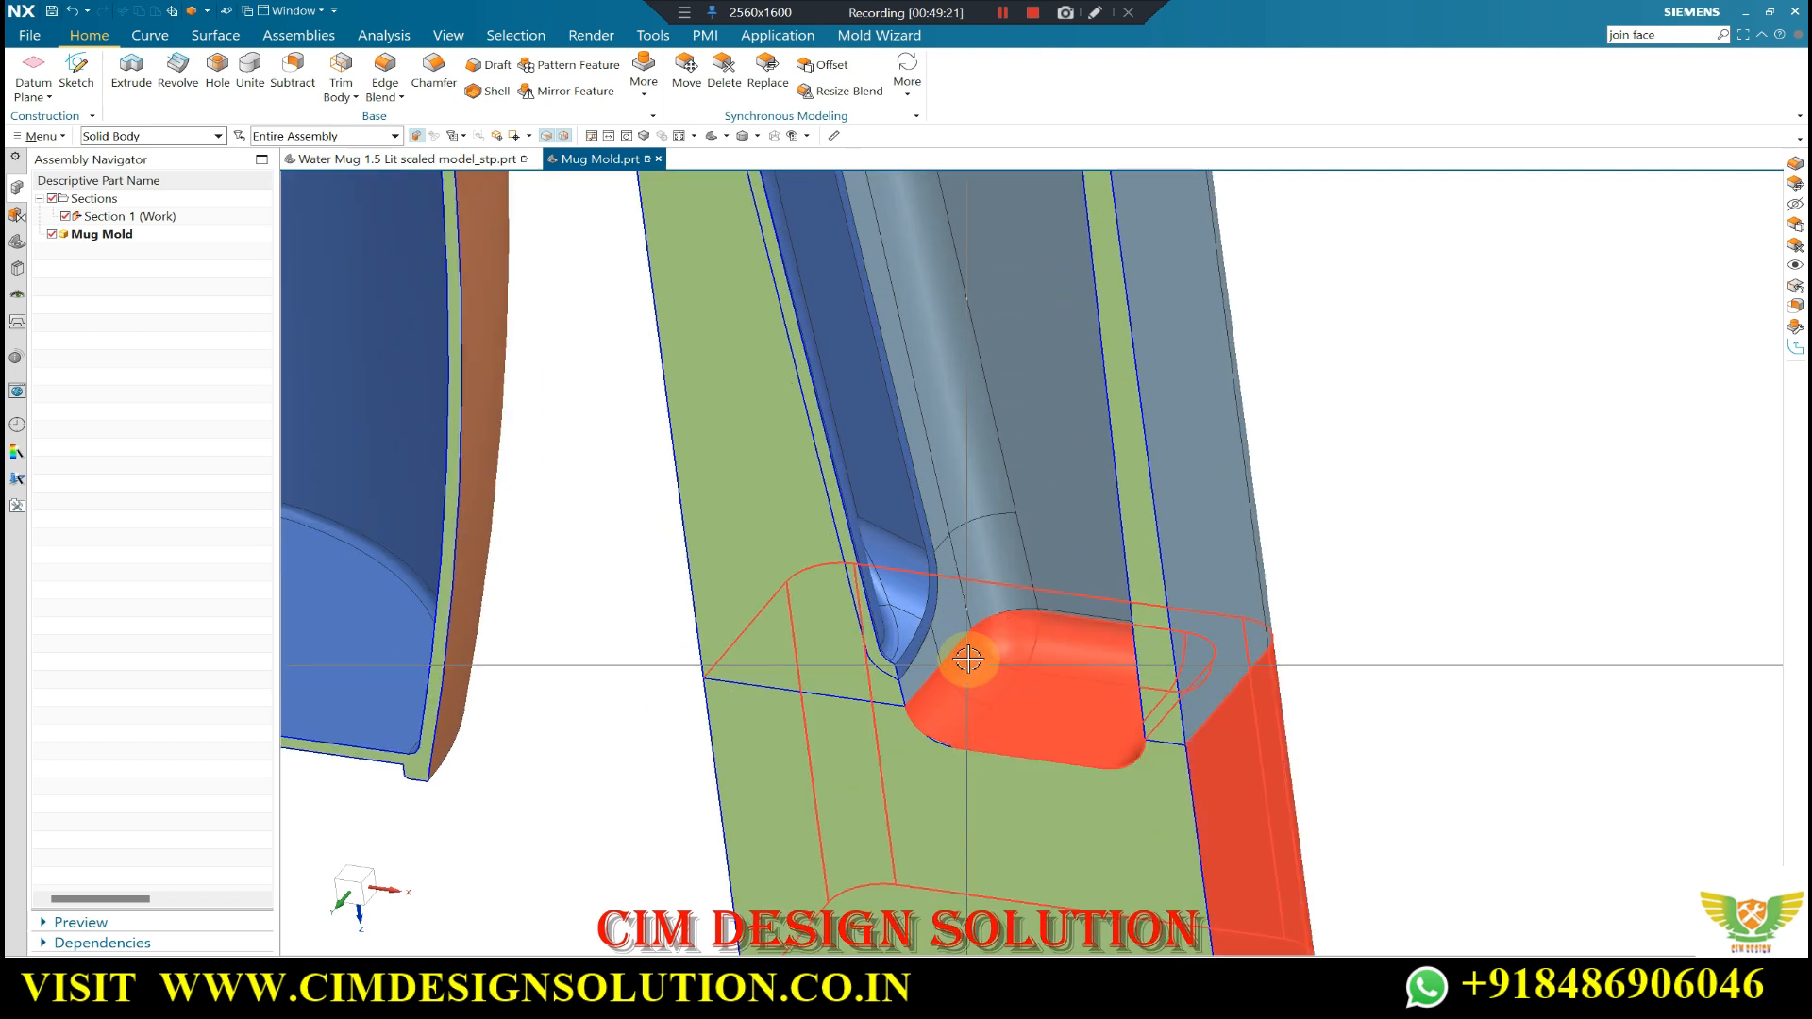
pyautogui.click(644, 85)
pyautogui.click(672, 160)
pyautogui.click(890, 264)
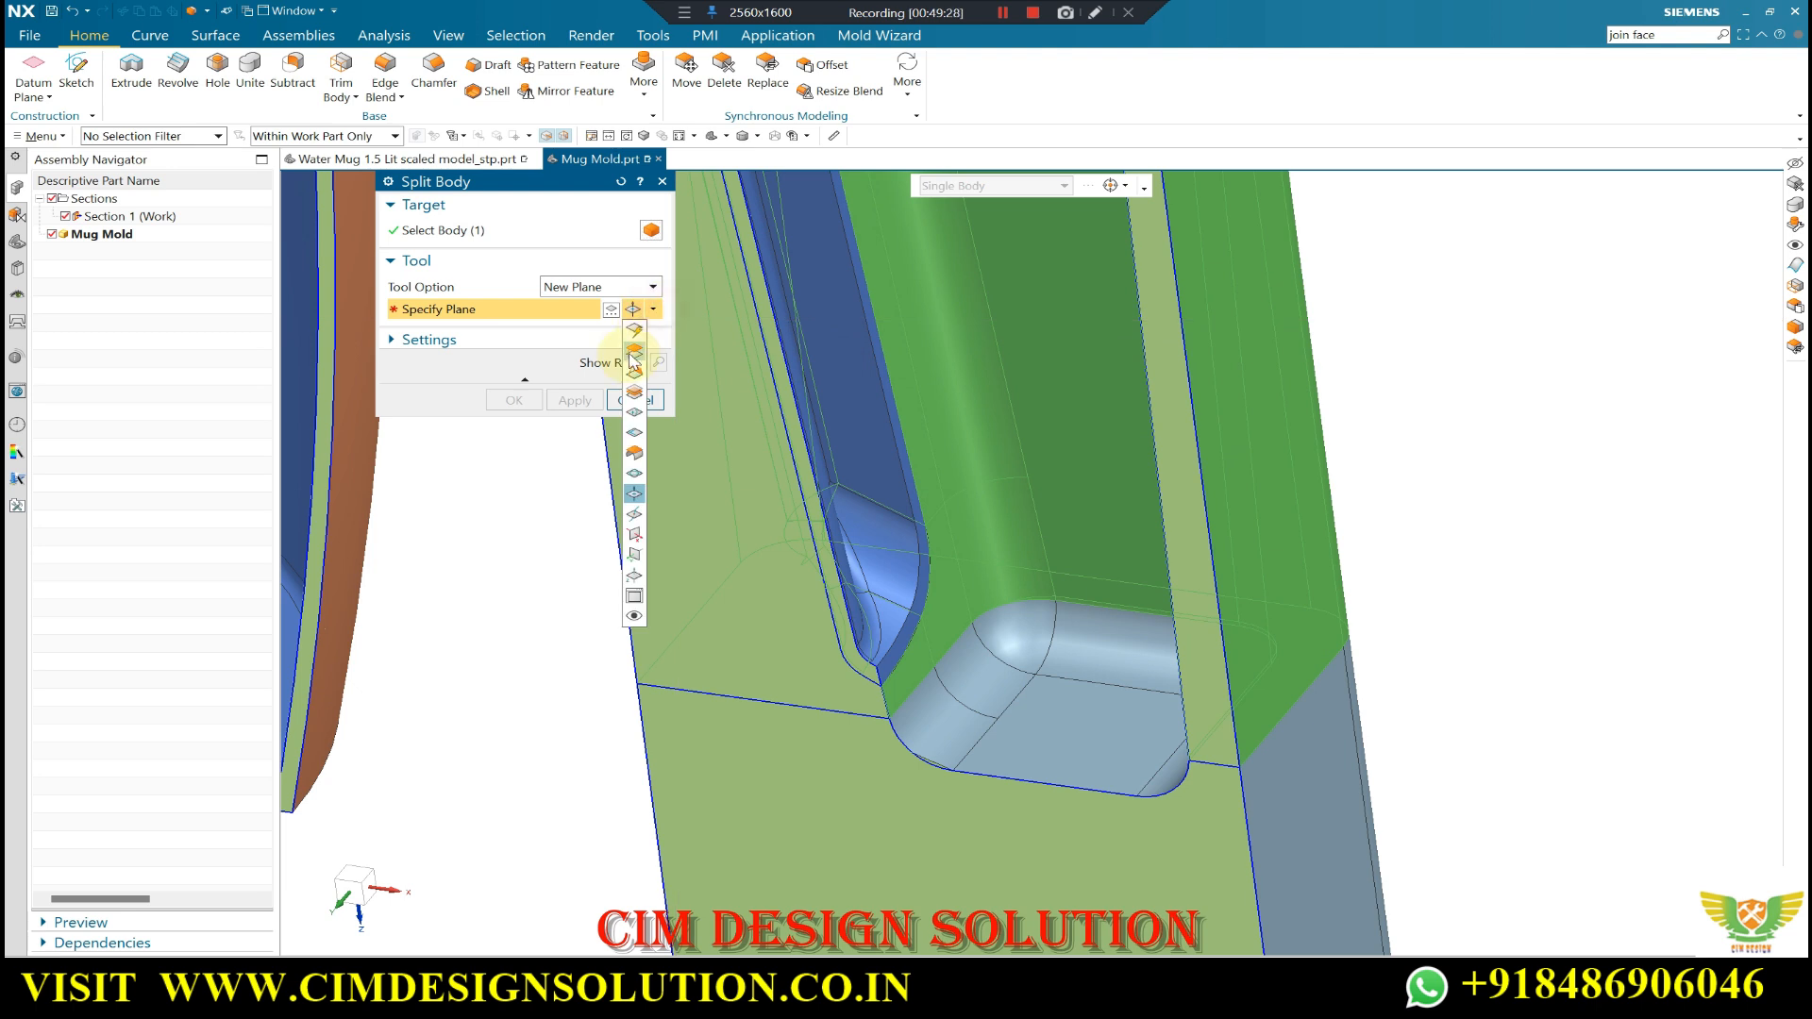
pyautogui.scroll(-2, 874, 344)
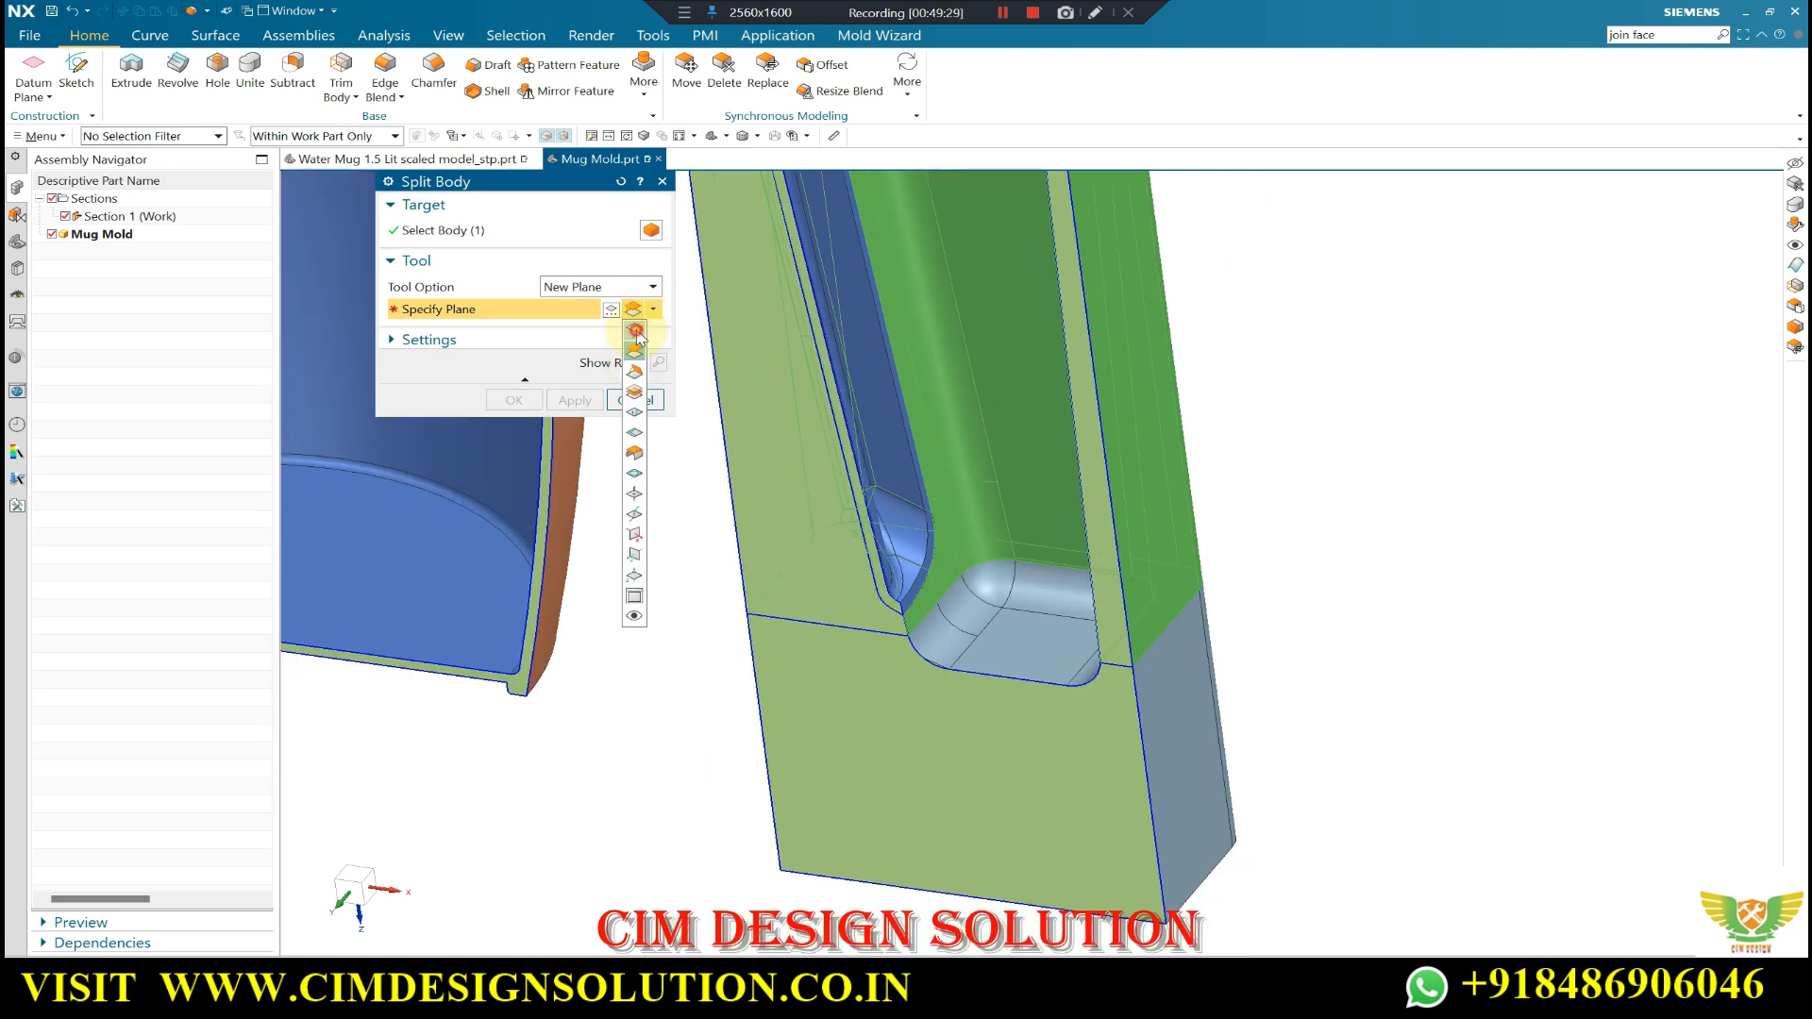
pyautogui.click(636, 330)
pyautogui.scroll(5, 931, 393)
pyautogui.click(931, 412)
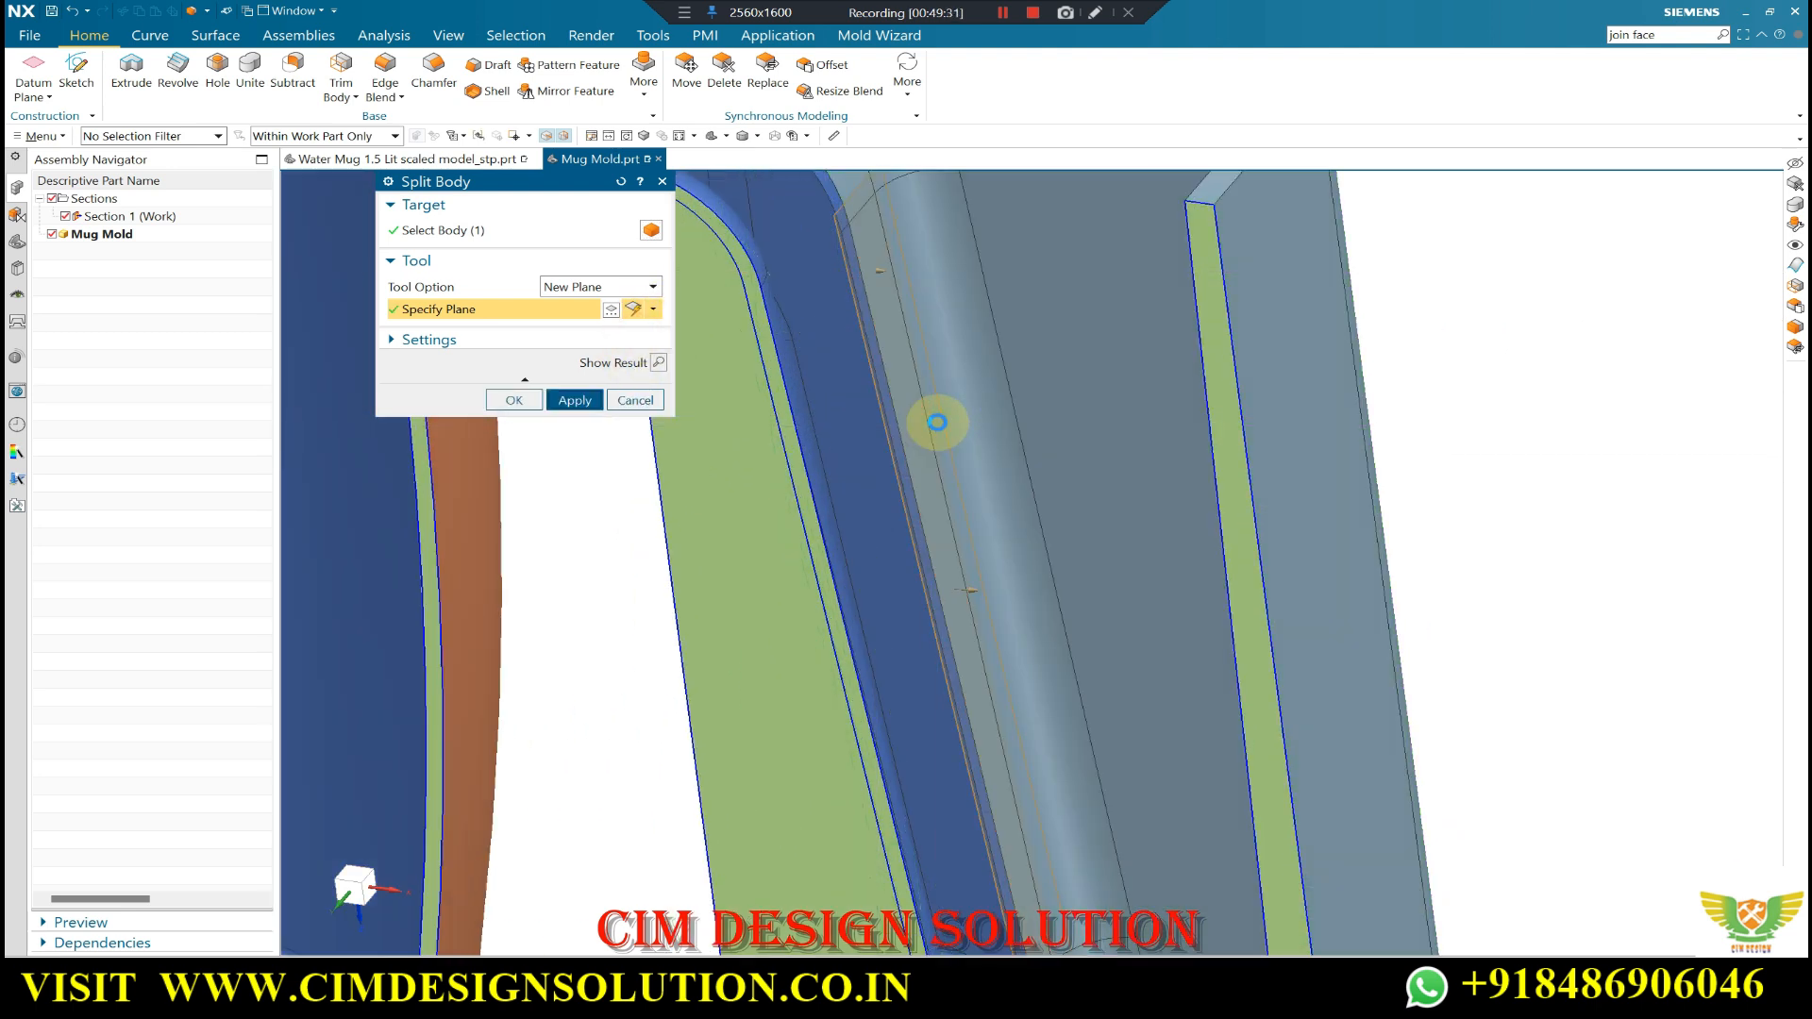
pyautogui.click(904, 520)
pyautogui.scroll(-6, 899, 526)
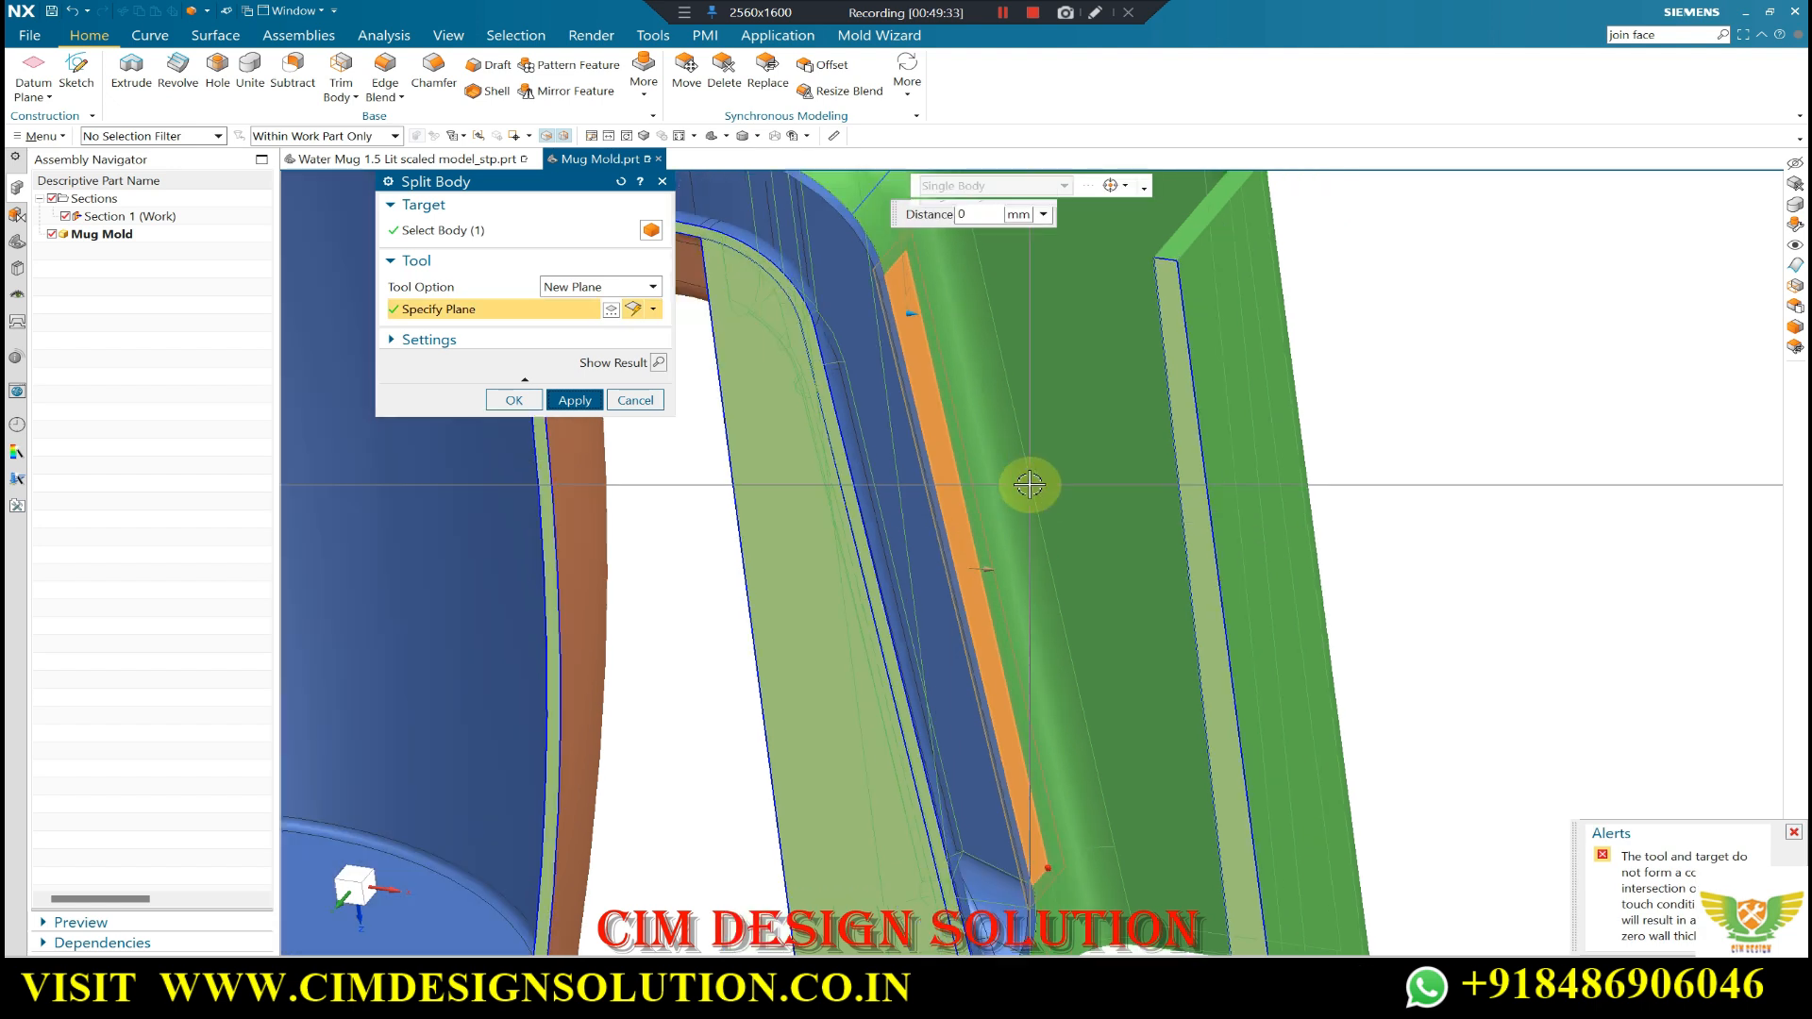
pyautogui.press('Escape')
# - Show the part's feature history and hide the lower block body beneath the handle block
pyautogui.scroll(5, 1088, 598)
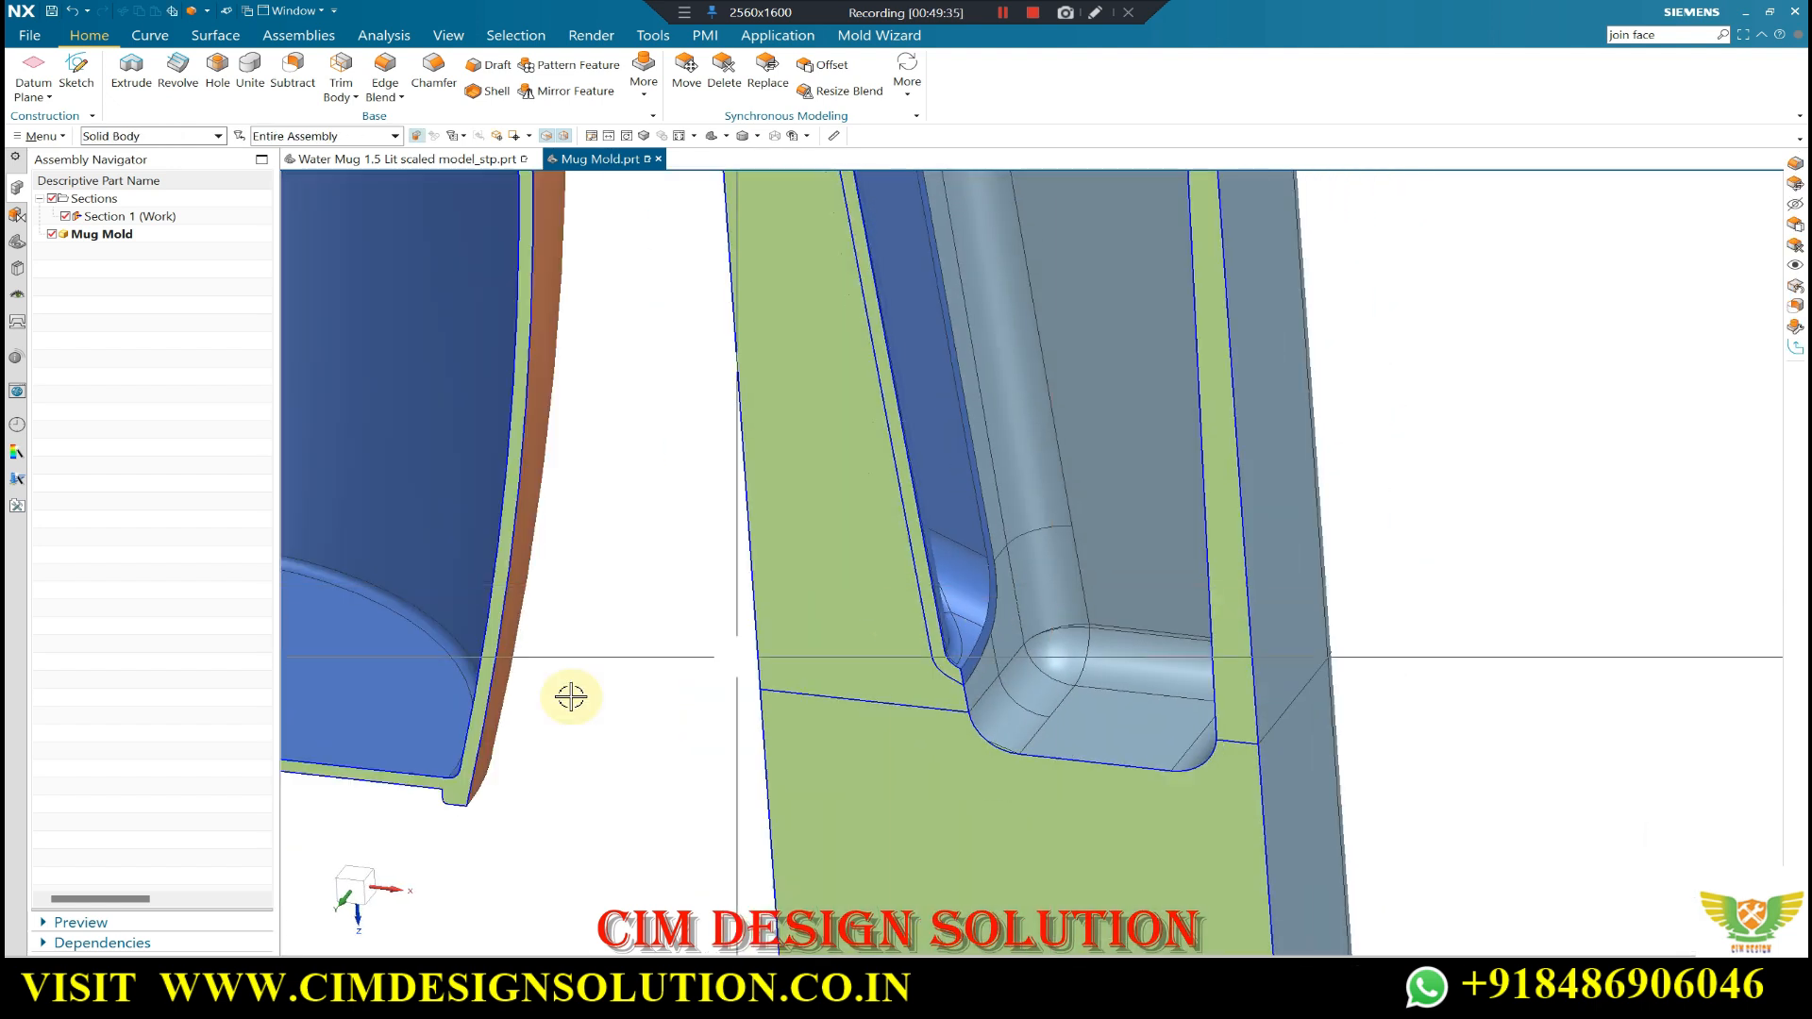
pyautogui.click(16, 243)
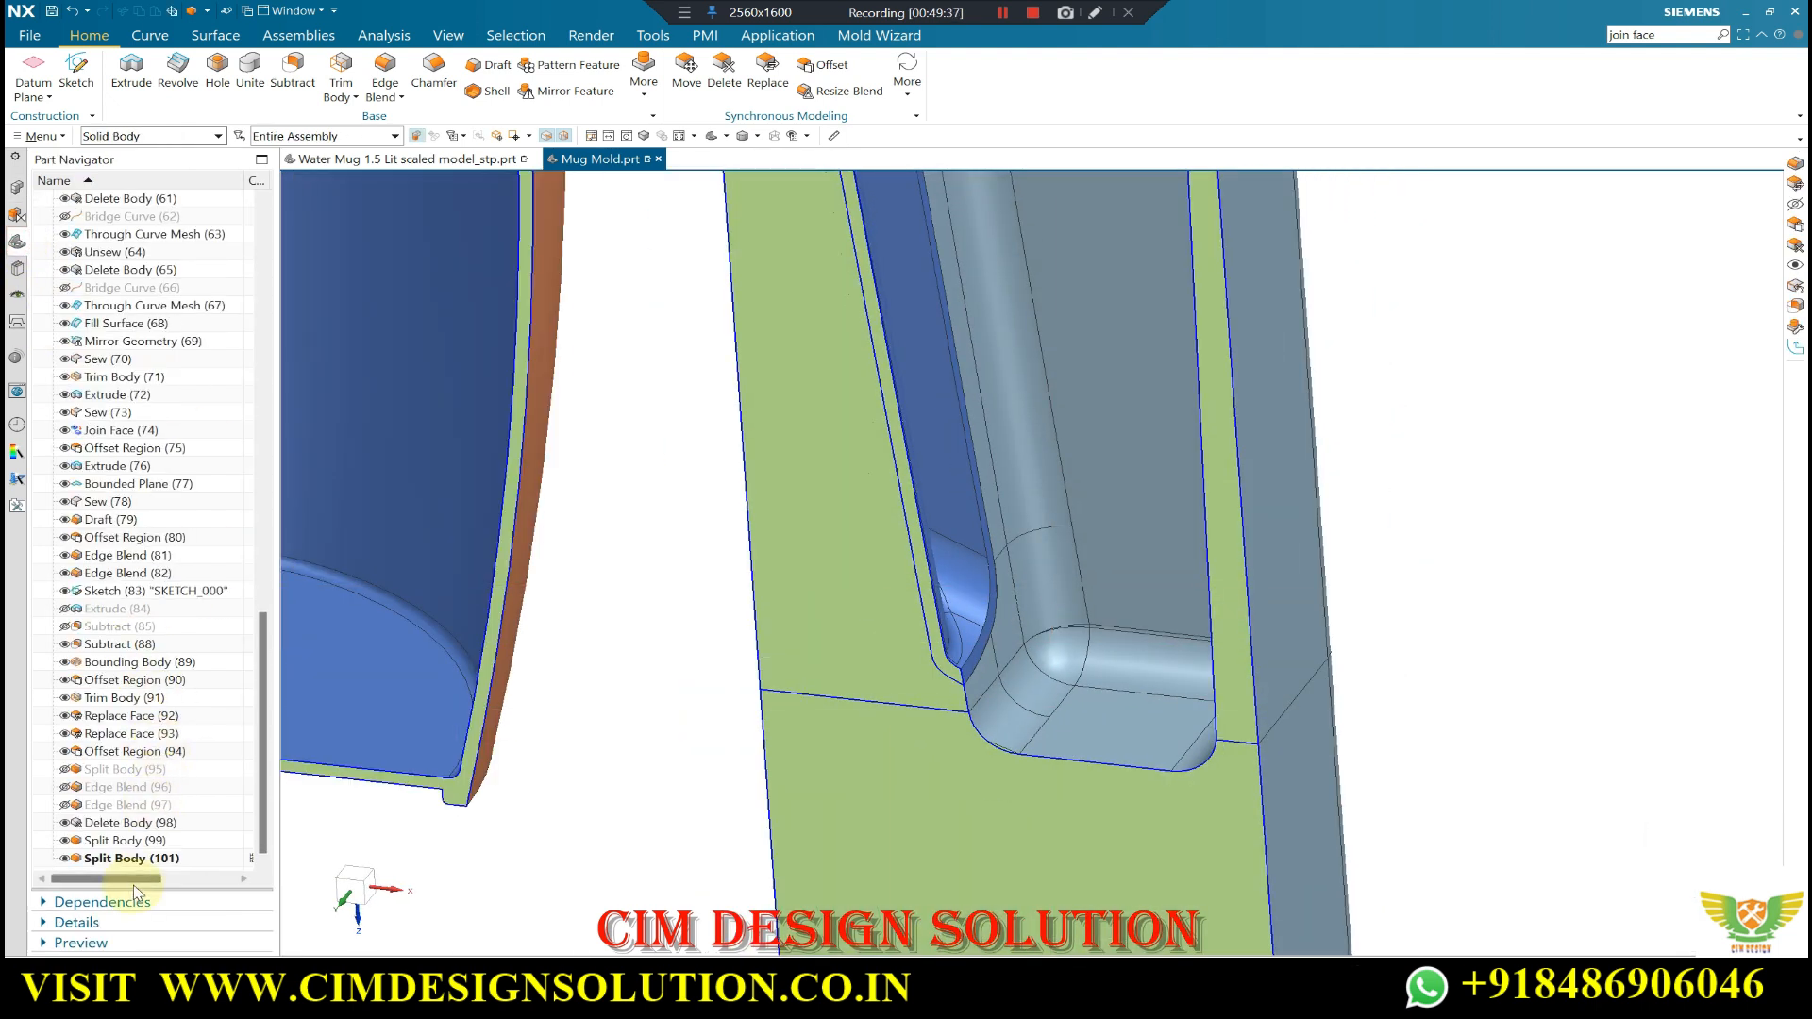
pyautogui.scroll(-5, 1080, 740)
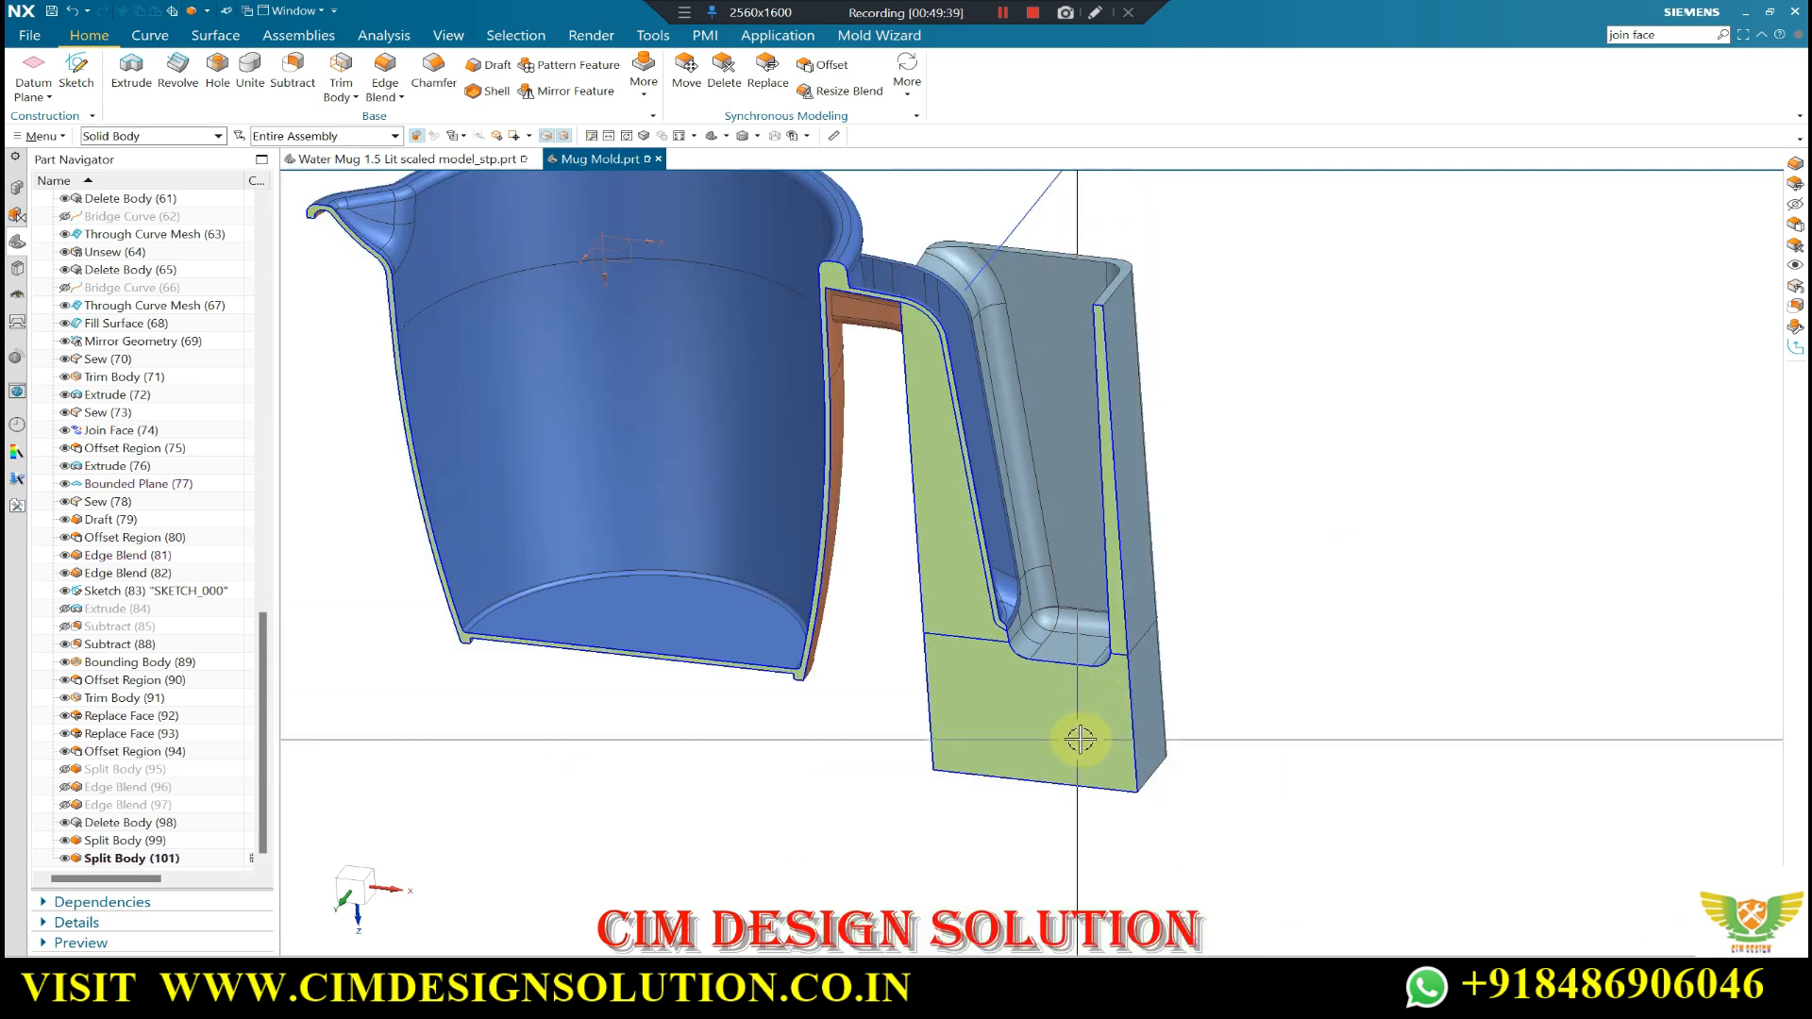
pyautogui.moveTo(1088, 781); pyautogui.dragTo(1106, 604, button='middle')
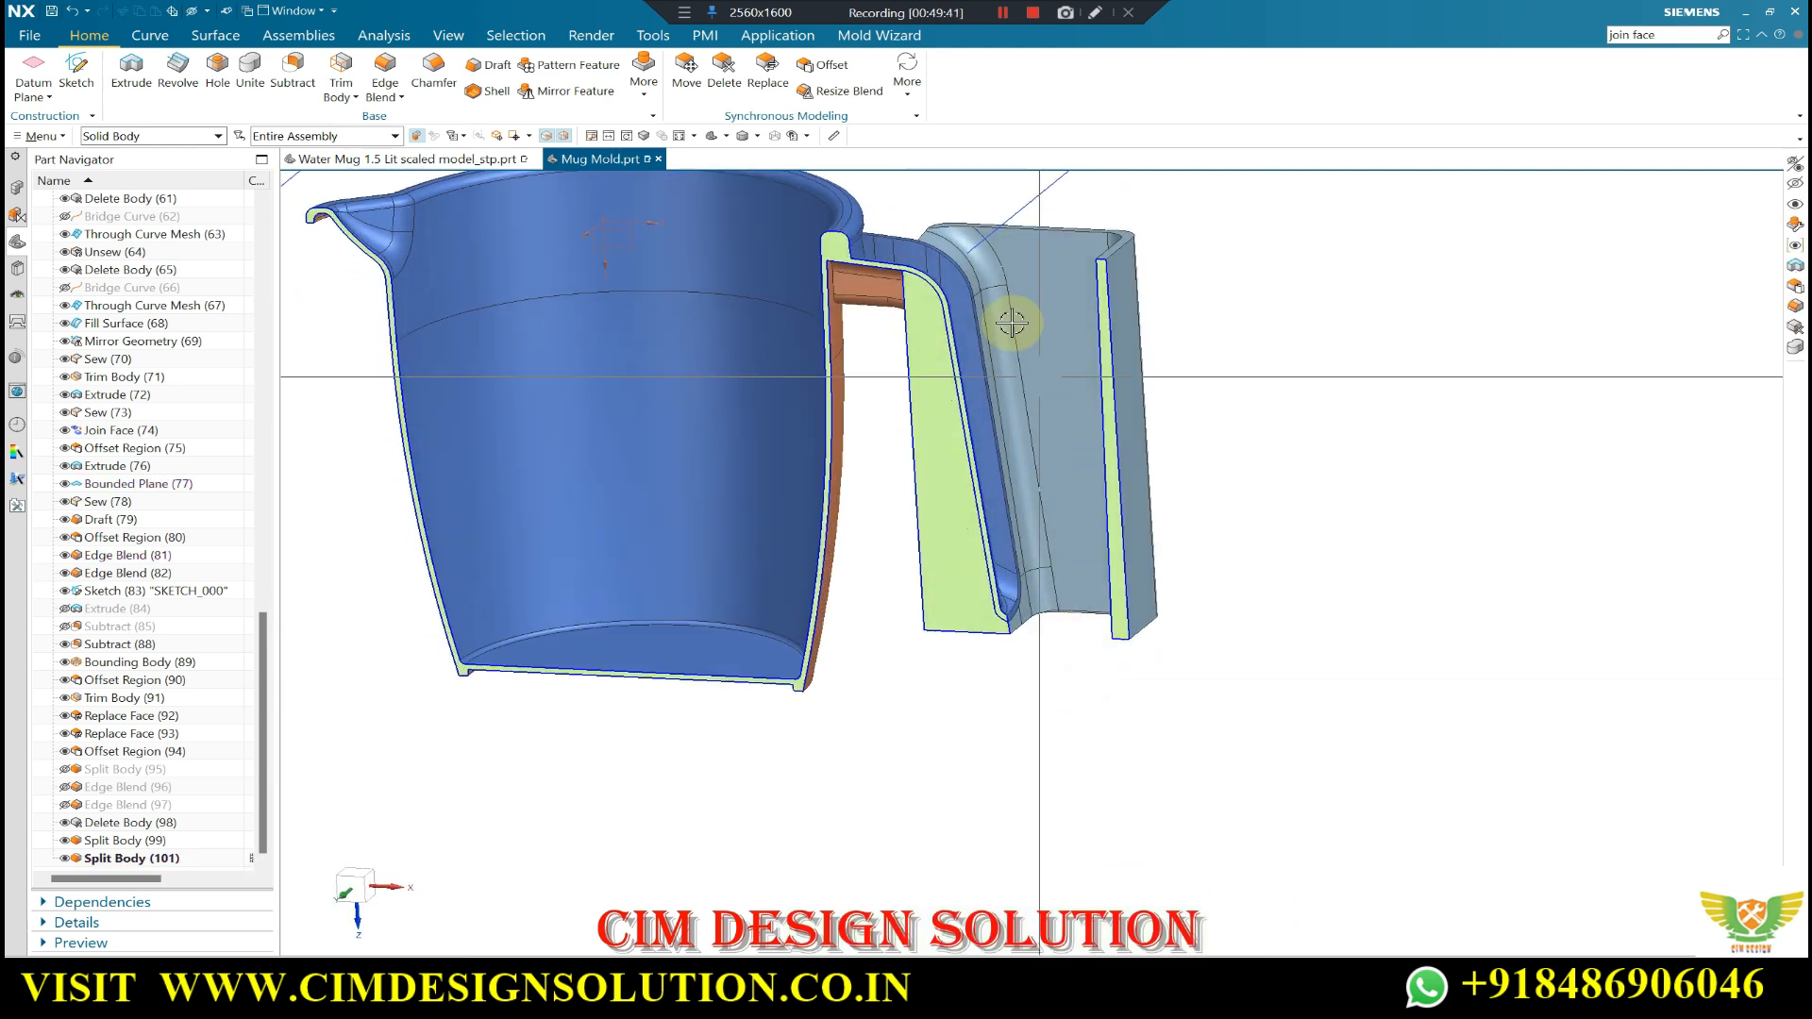
# - Try to delete the four rounded faces along the upper block's handle-side inner corner as ordinary faces
pyautogui.scroll(5, 1024, 321)
pyautogui.scroll(-5, 1030, 331)
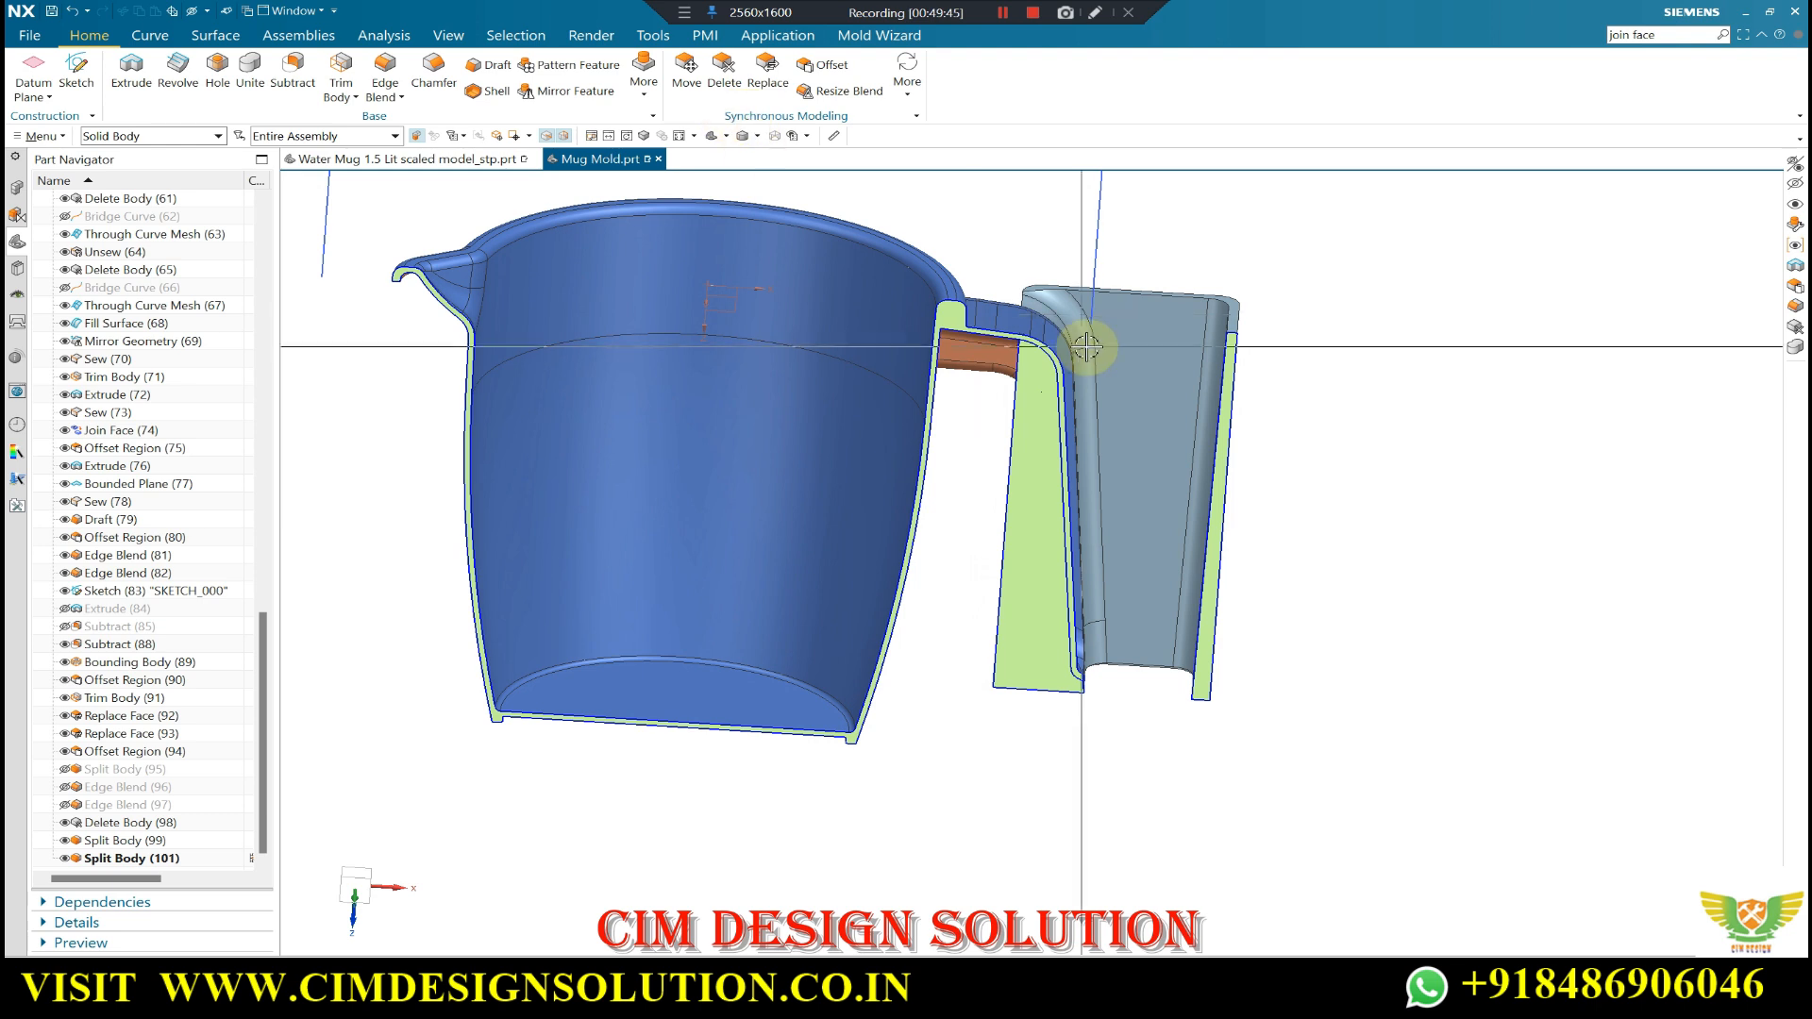
pyautogui.moveTo(1177, 453); pyautogui.dragTo(1123, 439, button='middle')
pyautogui.scroll(3, 1123, 448)
pyautogui.scroll(-1, 1122, 438)
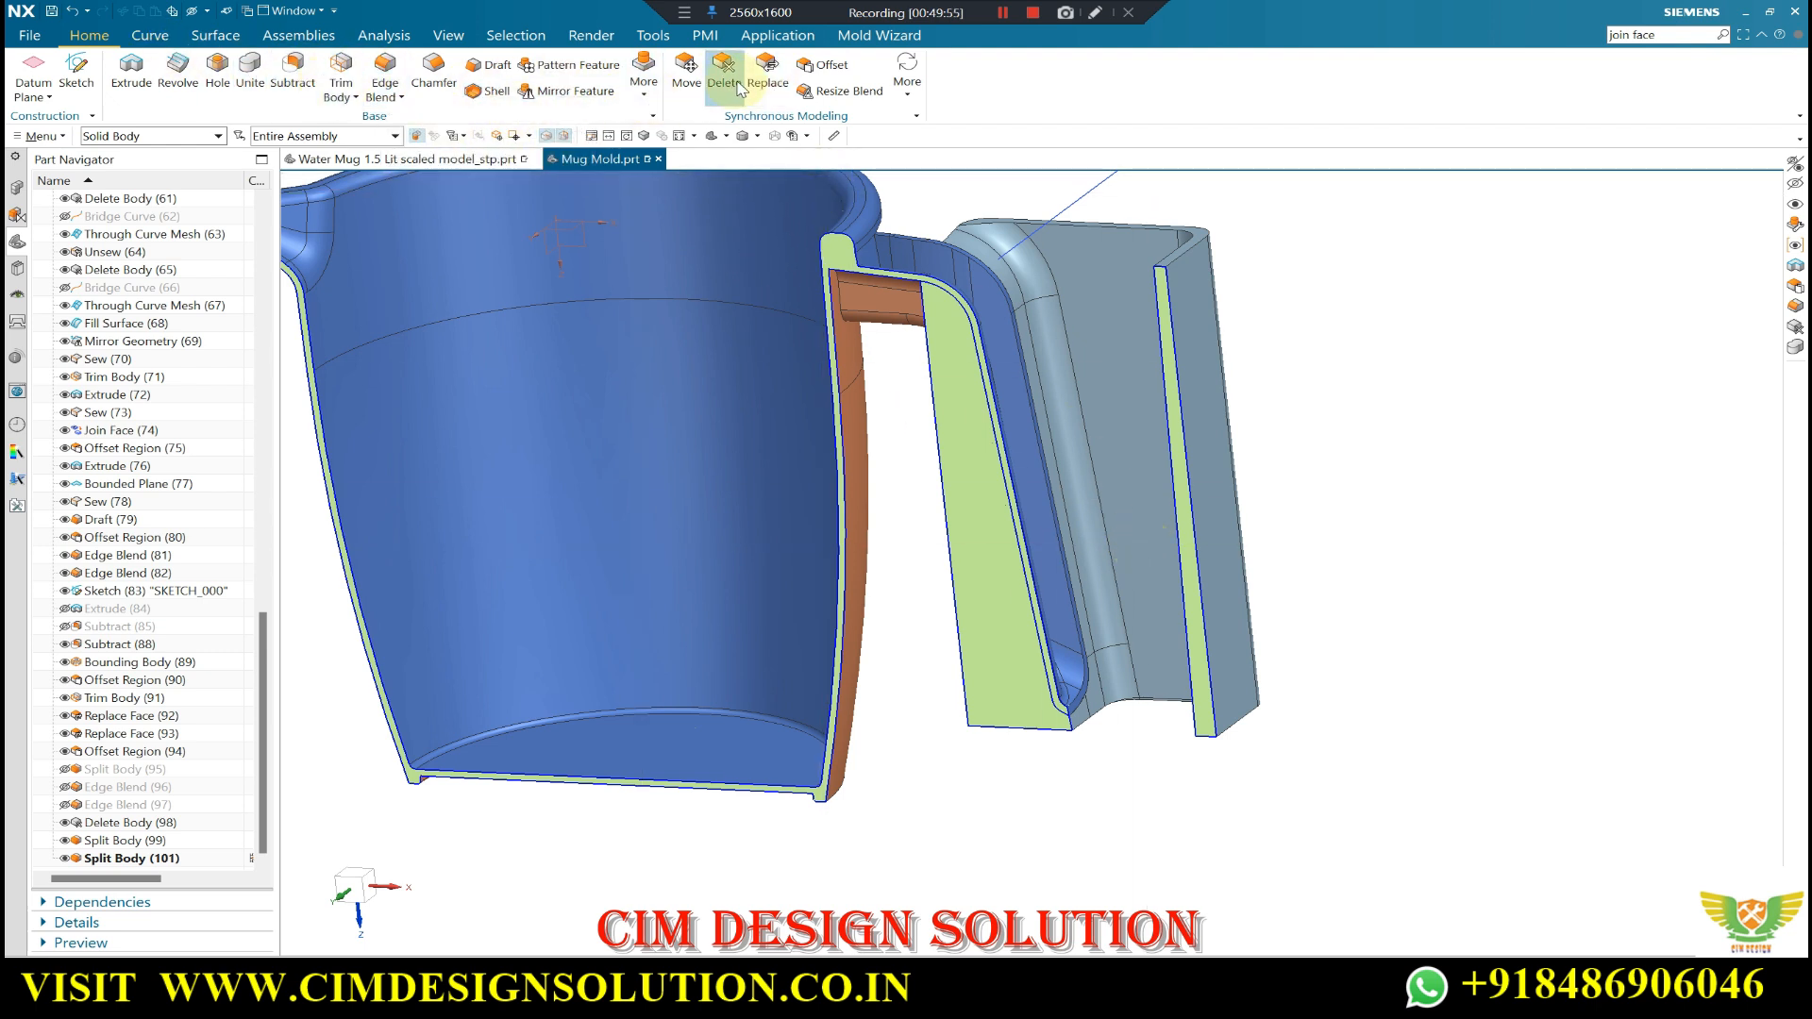
pyautogui.click(1023, 250)
pyautogui.click(1044, 315)
pyautogui.click(1110, 535)
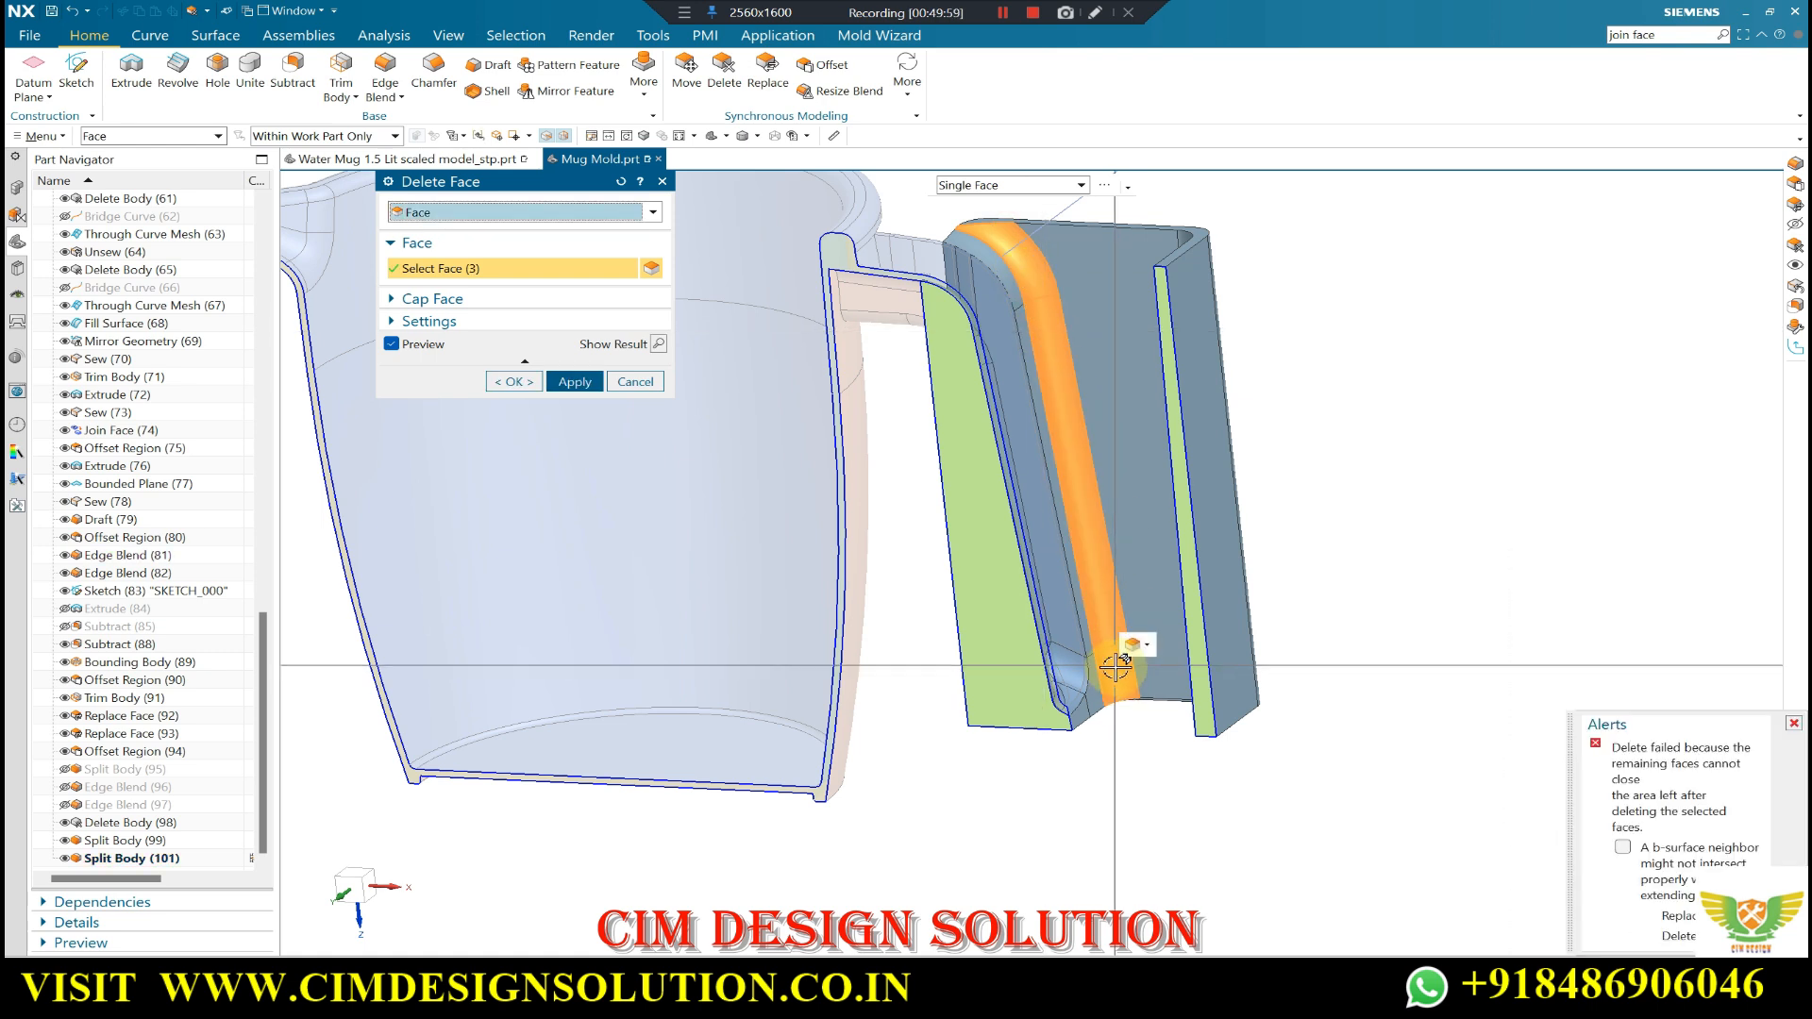
pyautogui.scroll(5, 1132, 660)
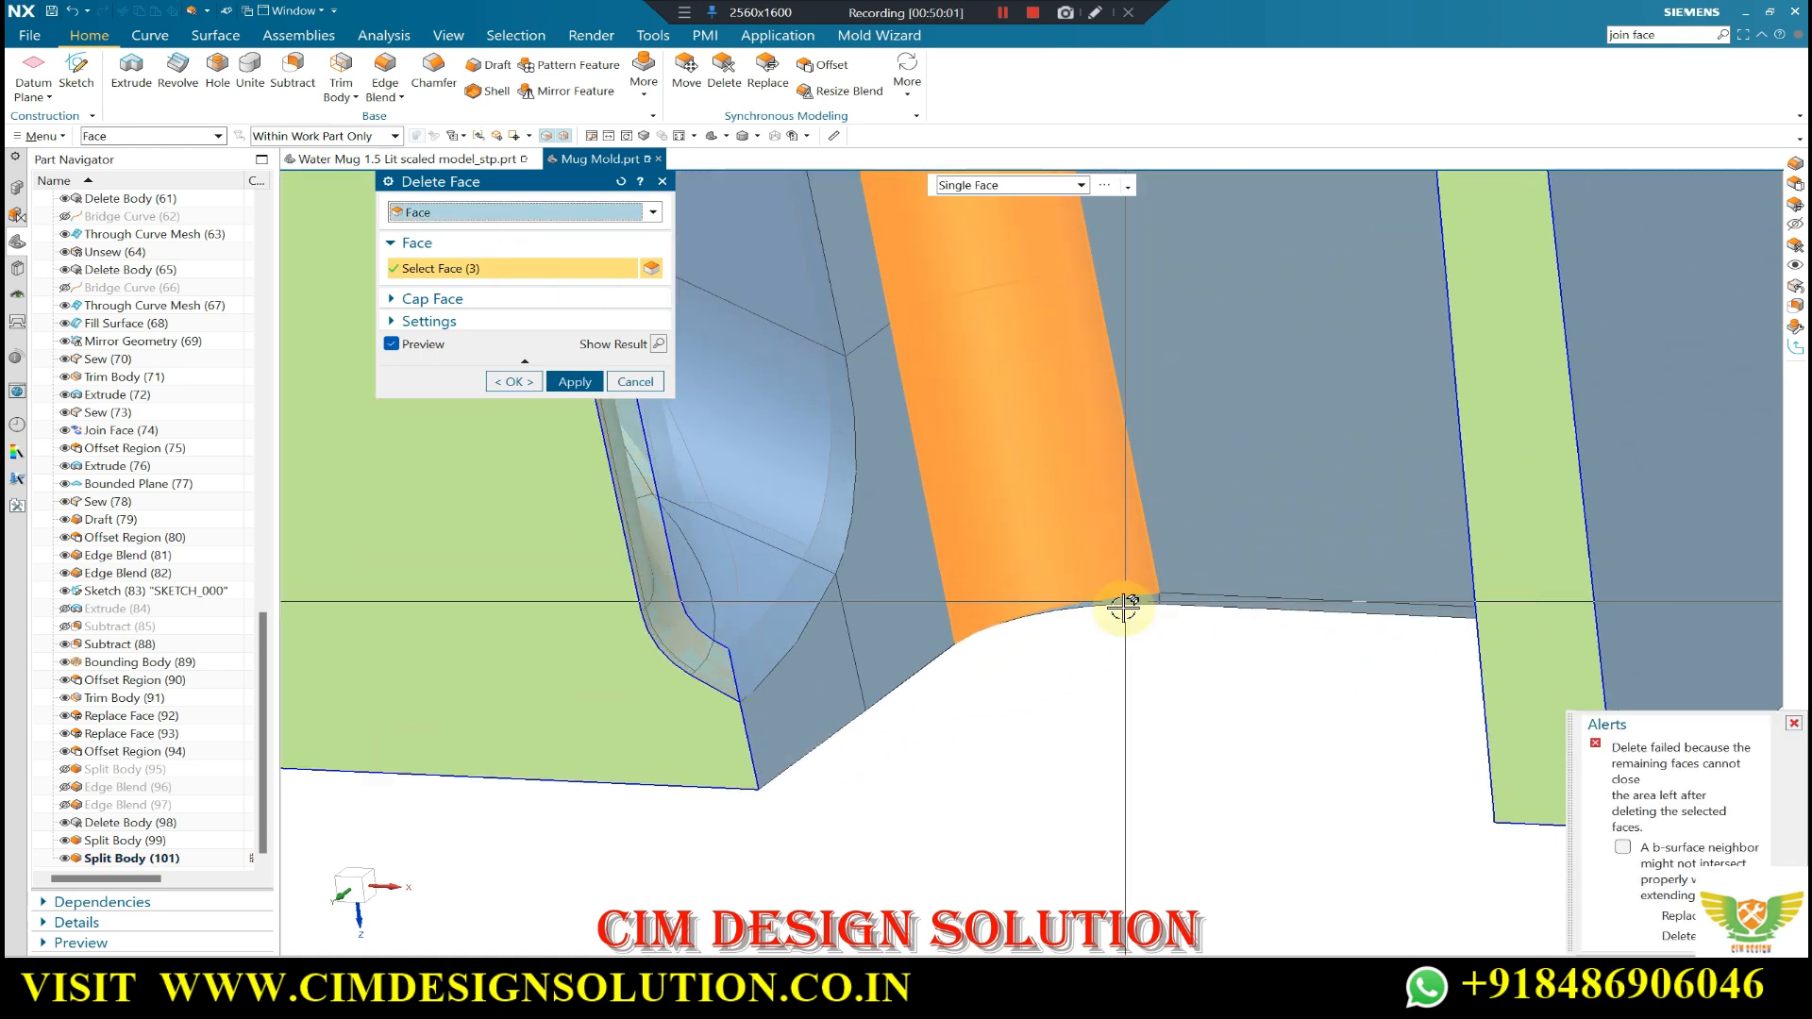
pyautogui.click(1084, 667)
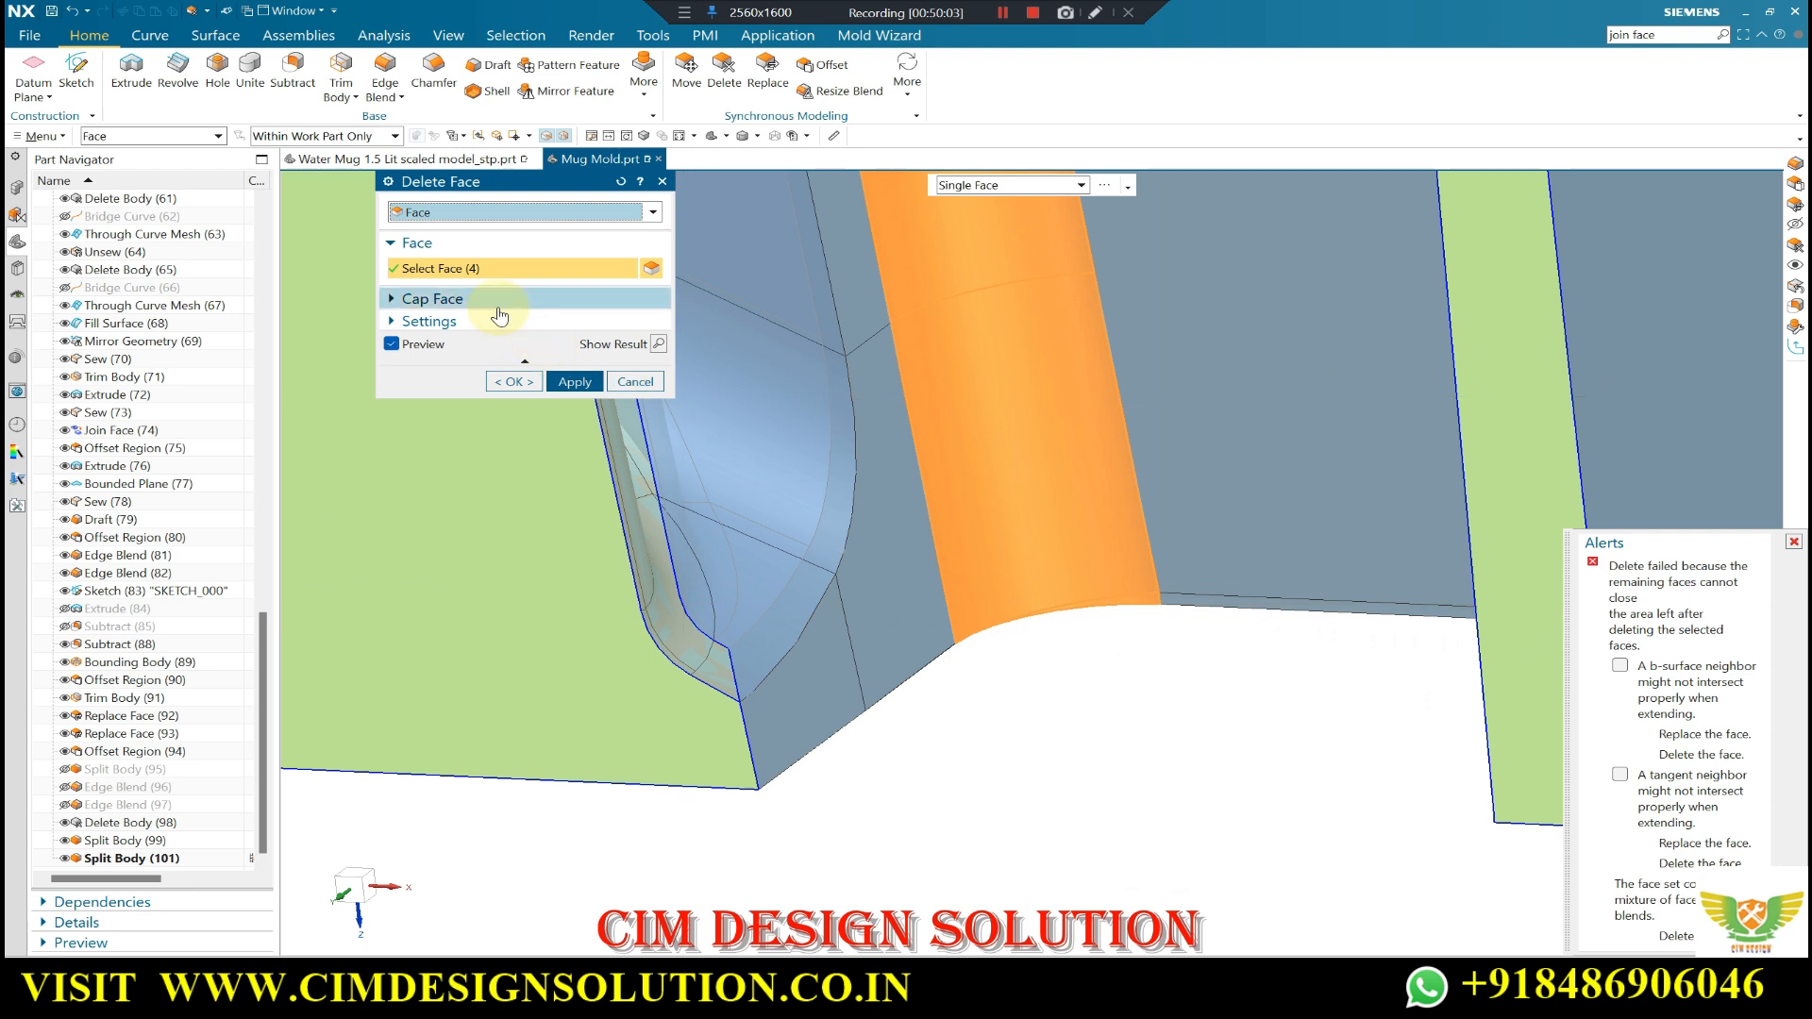
pyautogui.click(498, 320)
# - Delete the upper block's connected inner blend faces using the Blend type of Delete Face
pyautogui.click(429, 211)
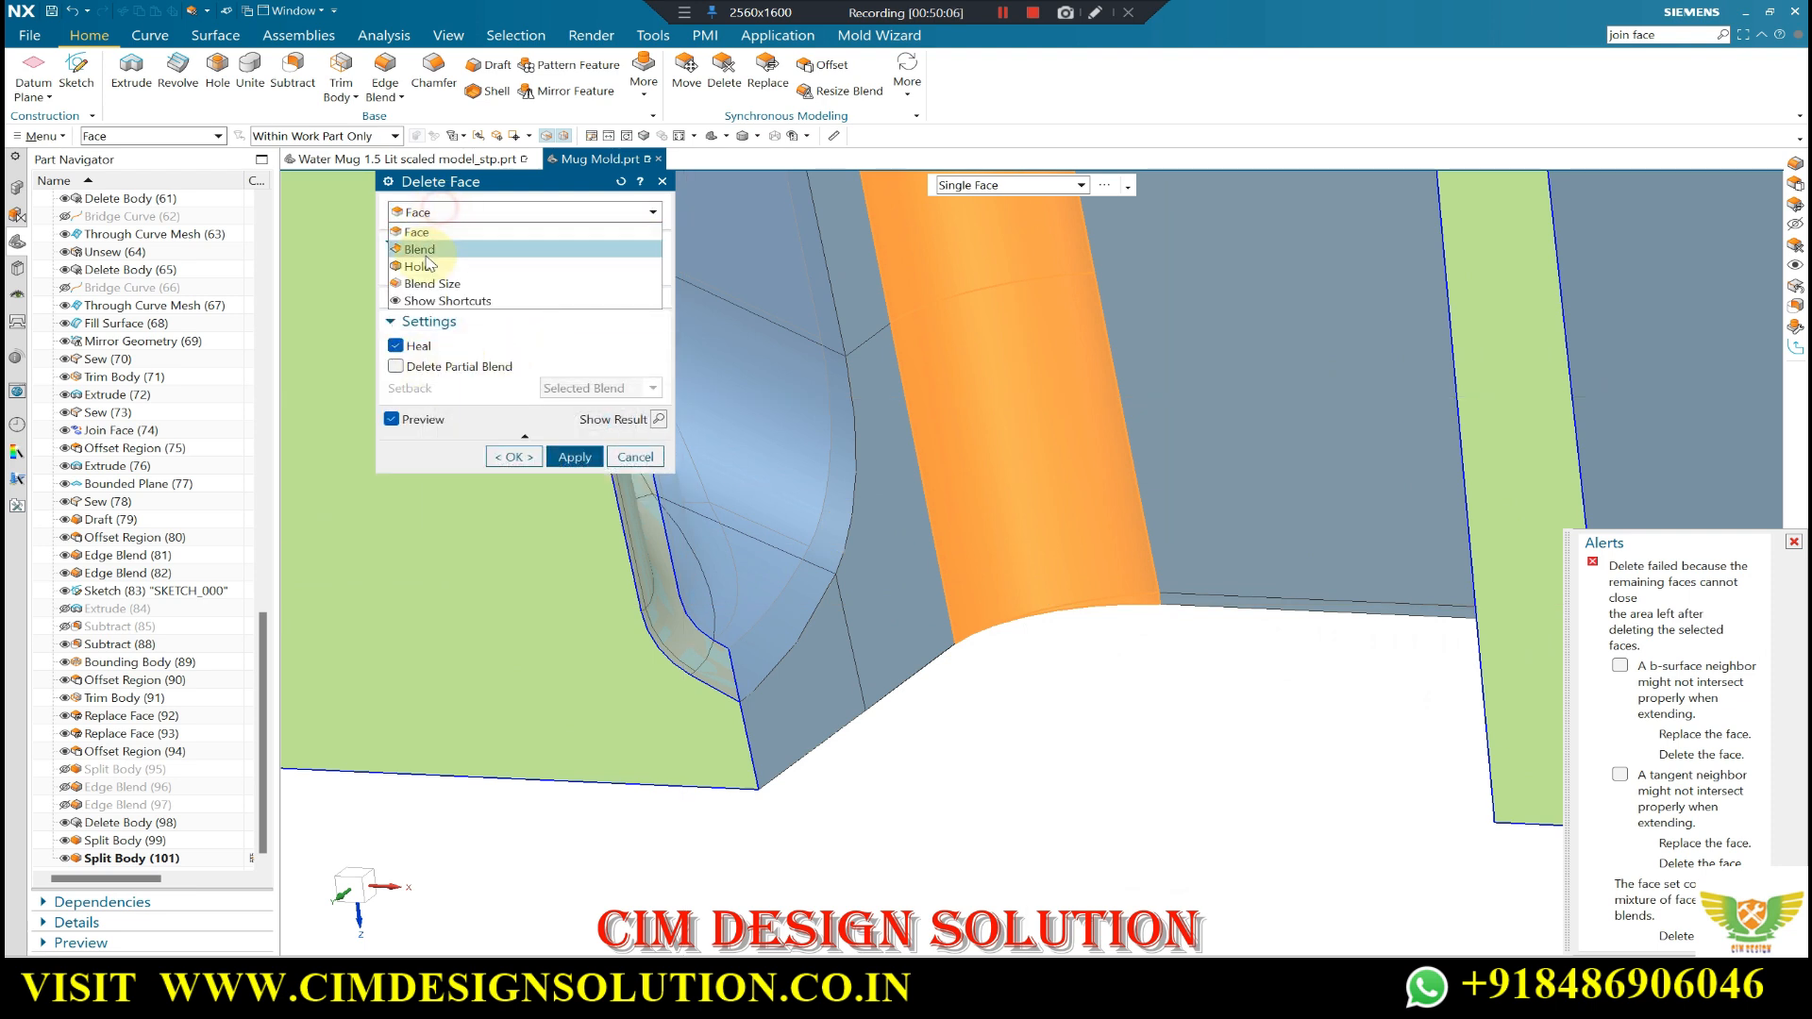
pyautogui.click(426, 252)
pyautogui.click(1028, 368)
pyautogui.scroll(-6, 1112, 651)
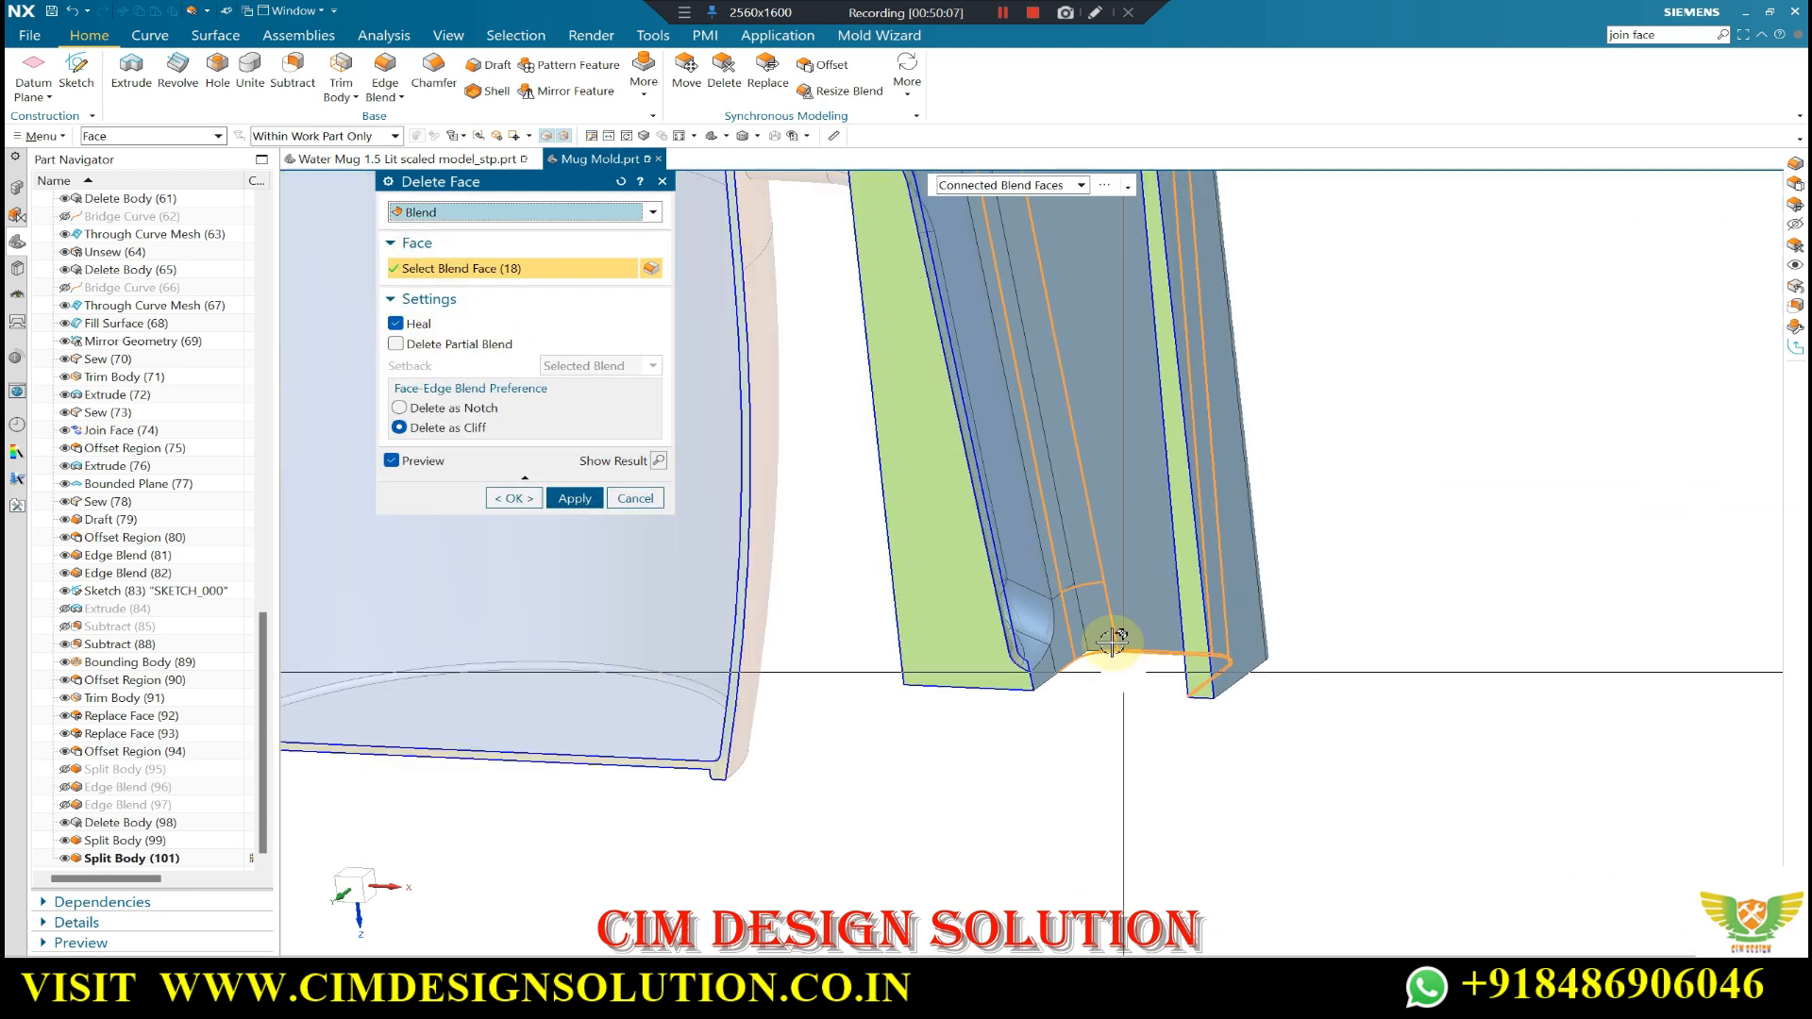
pyautogui.middleClick(1067, 518)
pyautogui.middleClick(1174, 759)
# - Try to offset the upper handle block's large inner side face by 25 mm
pyautogui.scroll(-1, 1173, 756)
pyautogui.scroll(-1, 1045, 569)
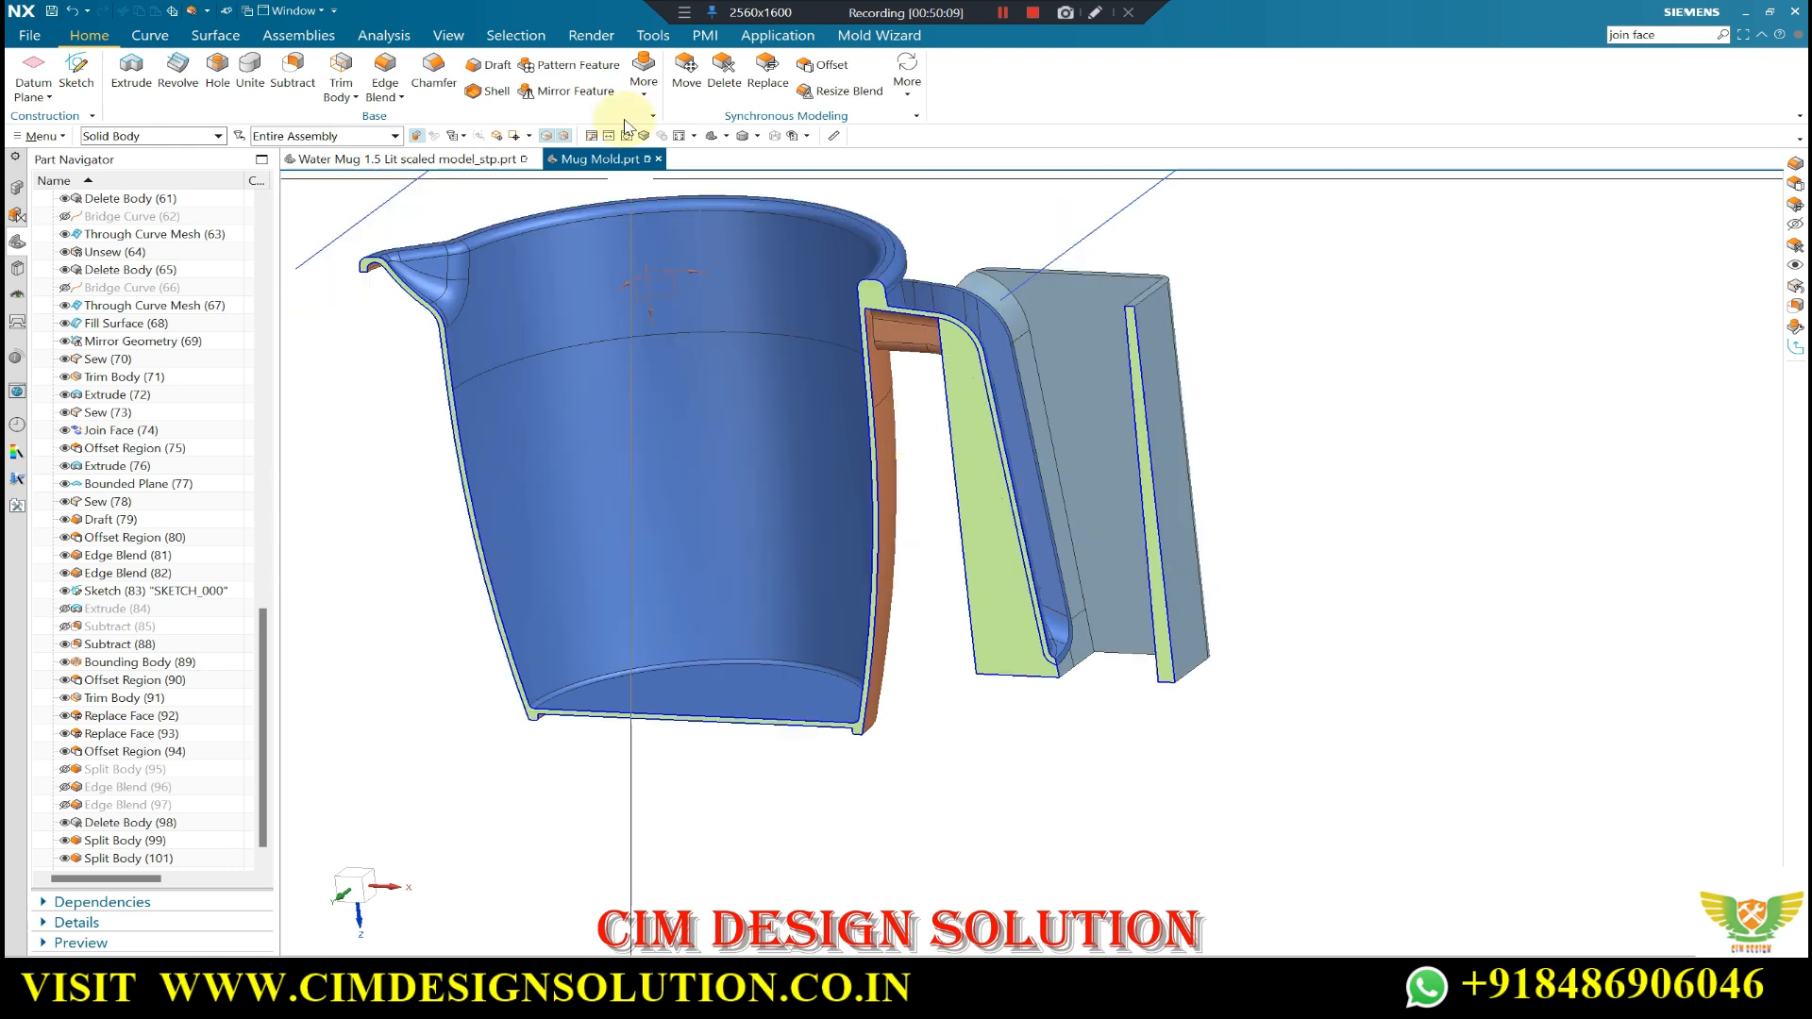
pyautogui.click(1087, 370)
pyautogui.write('25')
pyautogui.middleClick(1142, 311)
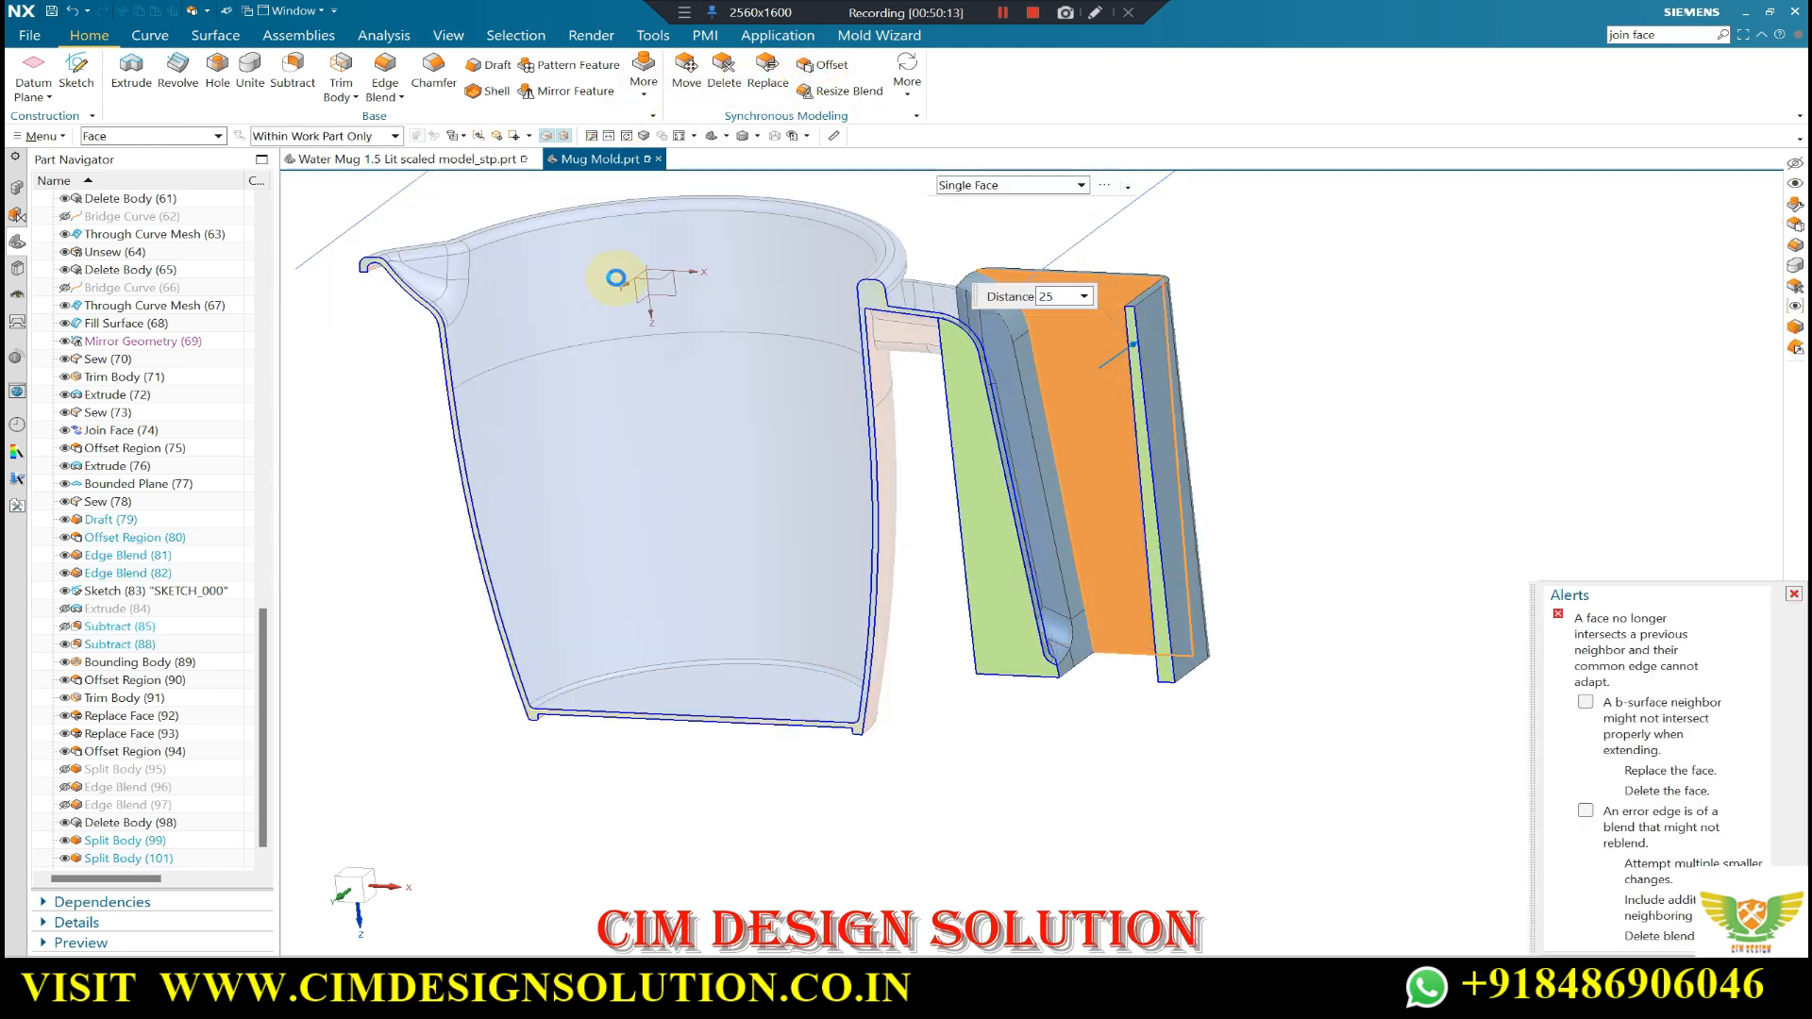
# - Split the upper handle block with a new plane placed on the narrow sloping face beside the handle
pyautogui.click(645, 75)
pyautogui.click(685, 160)
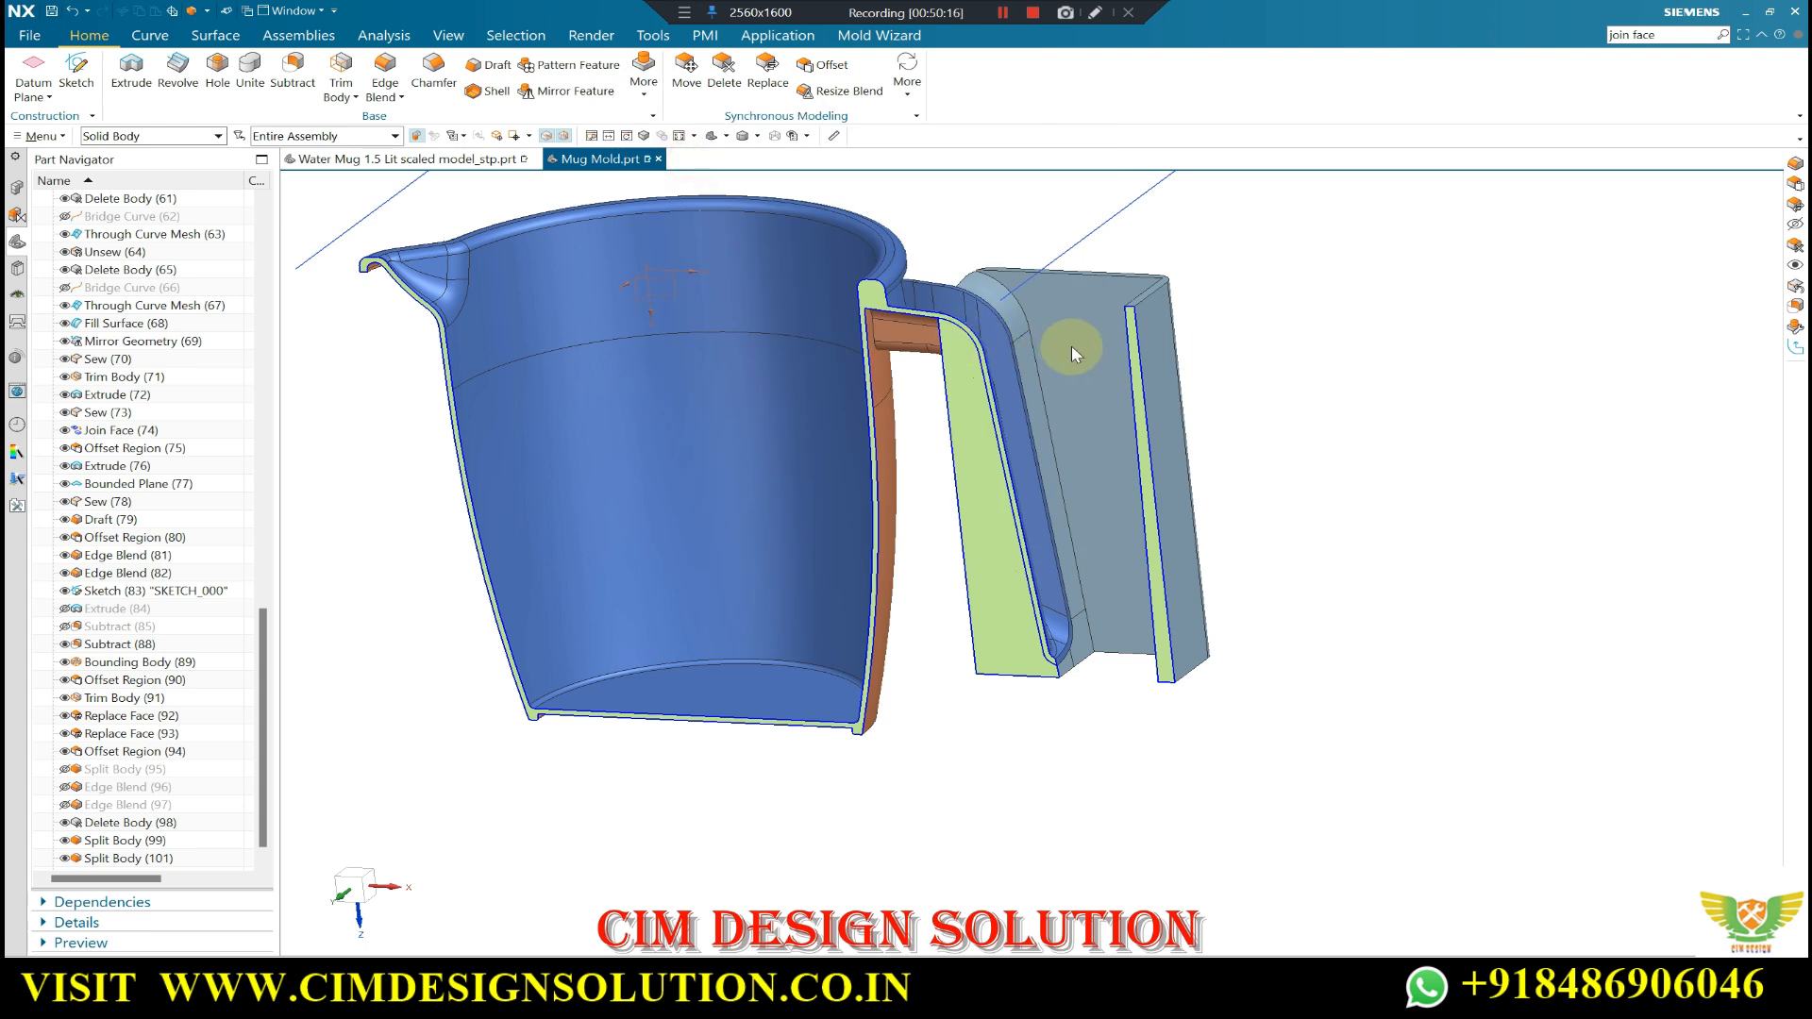
pyautogui.click(1072, 345)
pyautogui.click(489, 304)
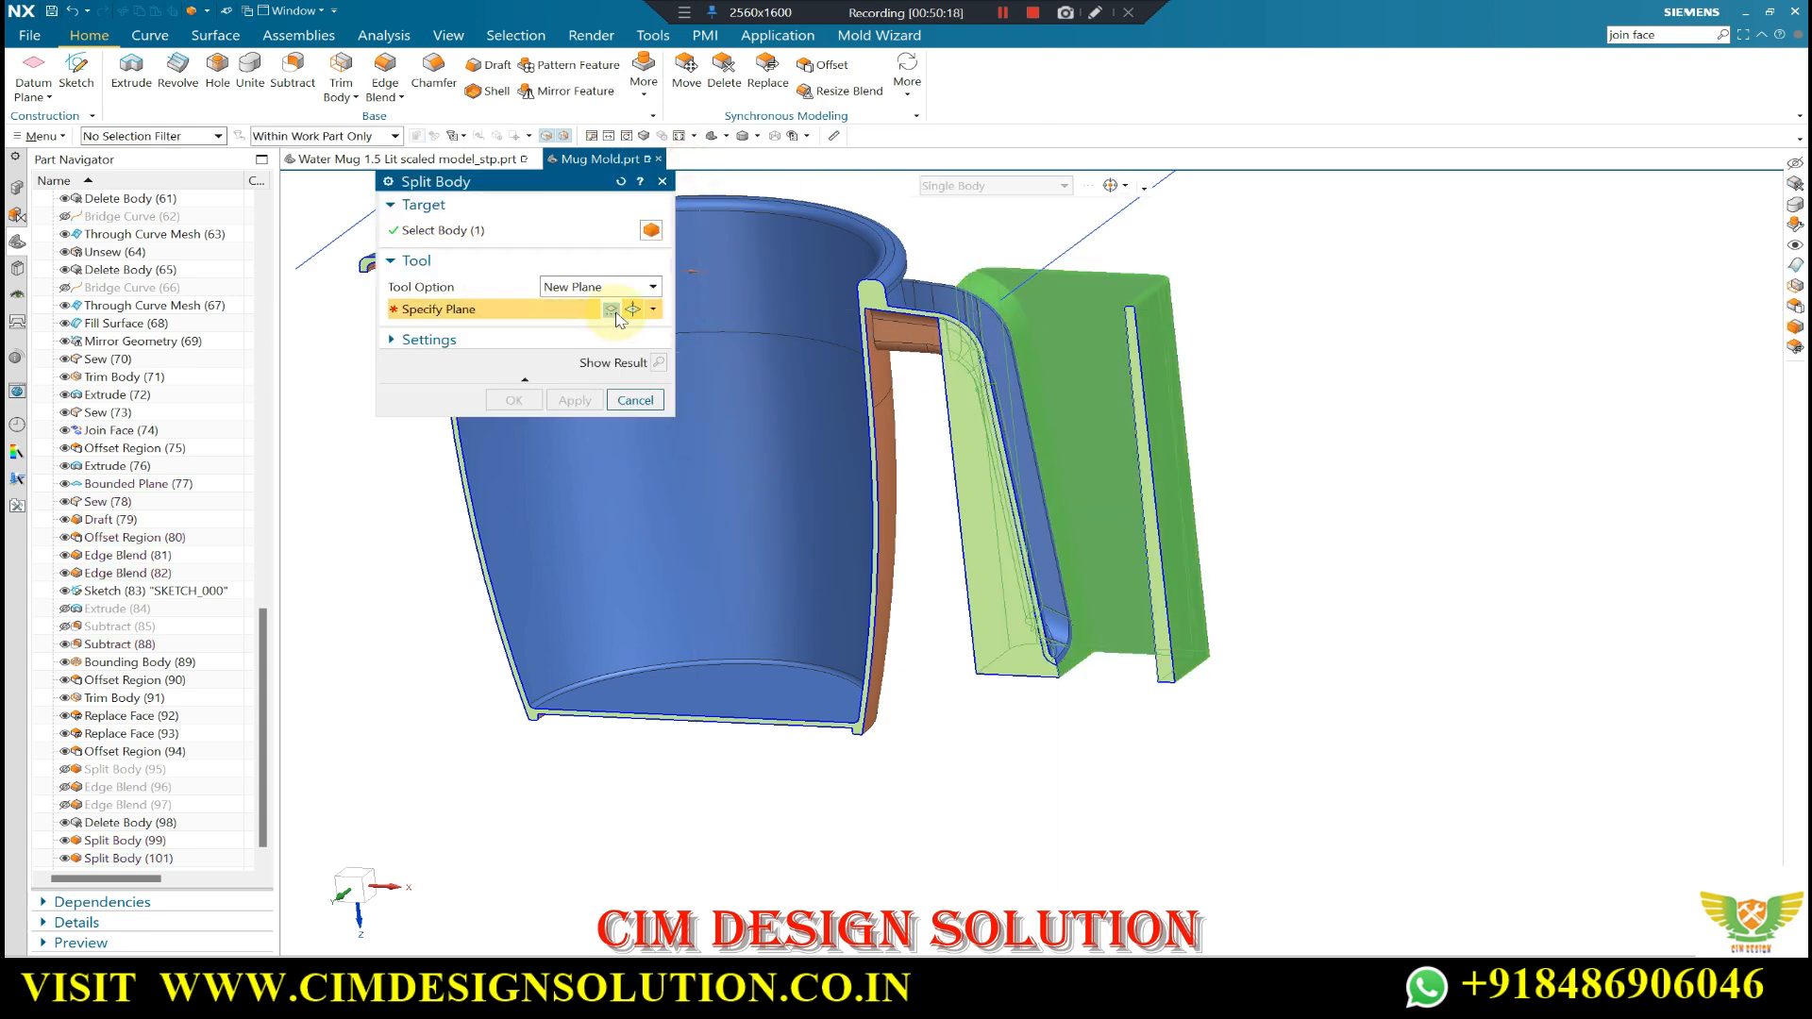
pyautogui.click(640, 336)
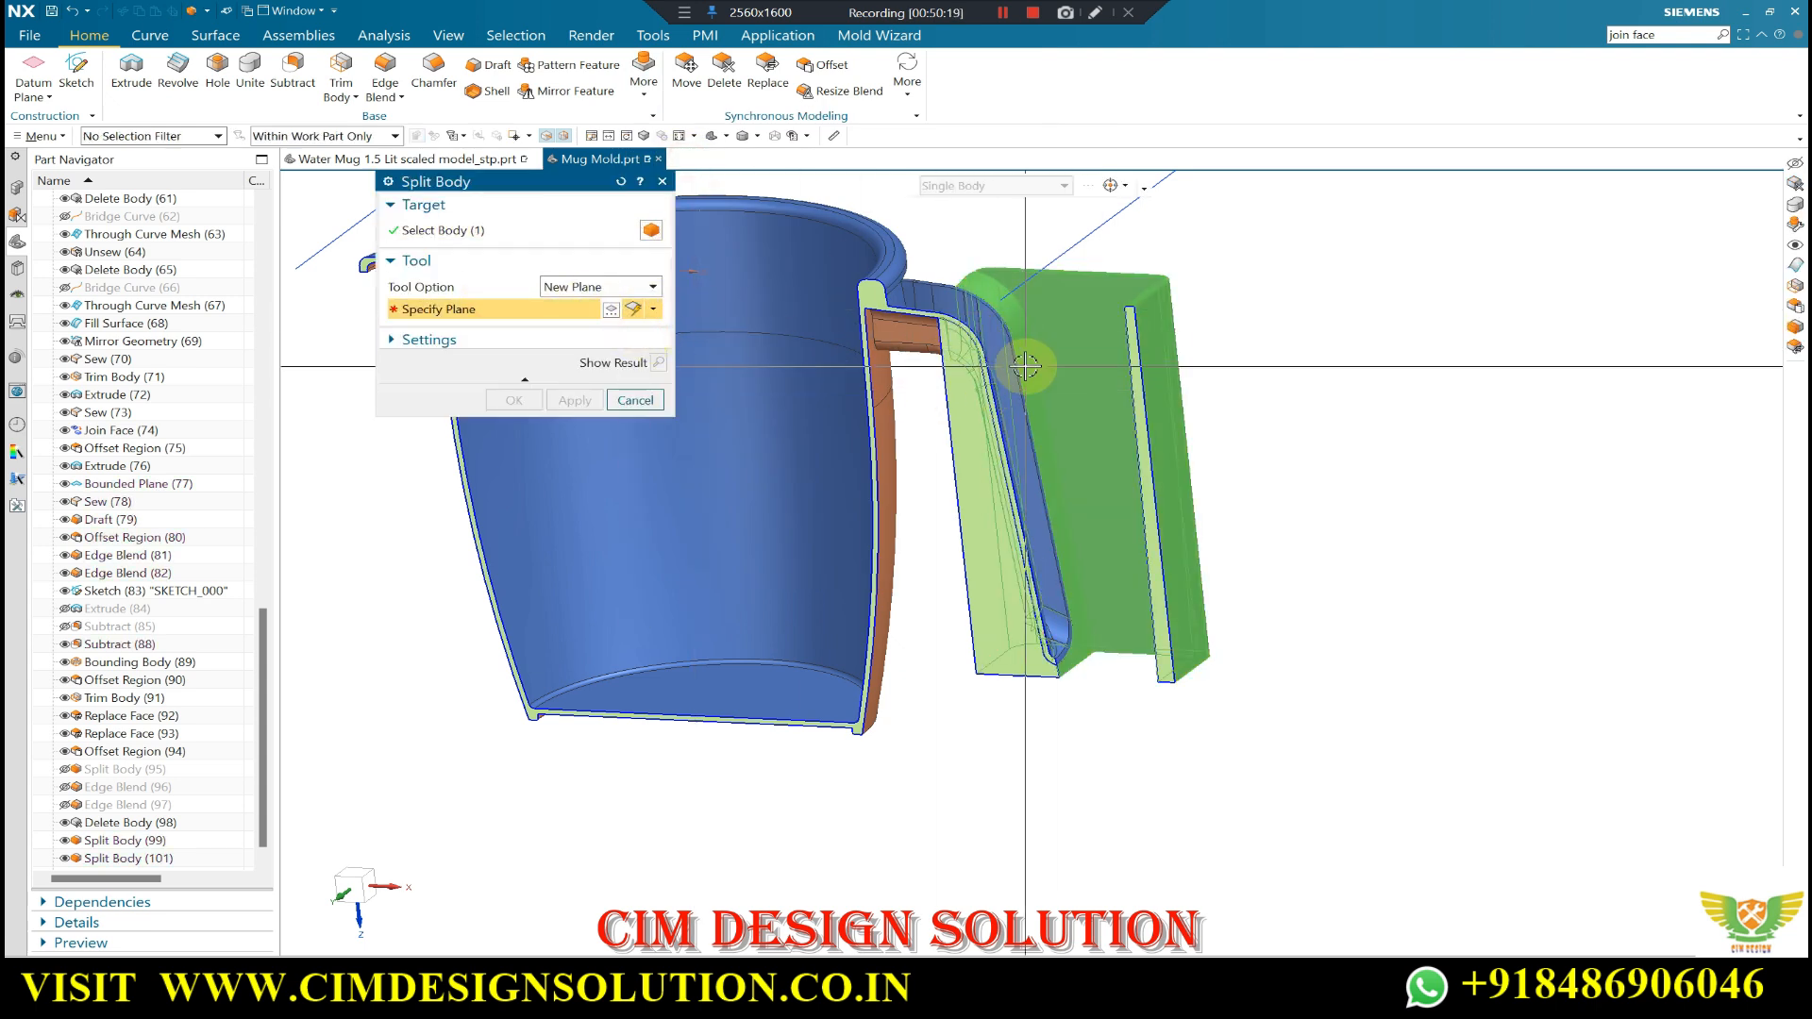
pyautogui.click(1039, 567)
pyautogui.scroll(-1, 735, 274)
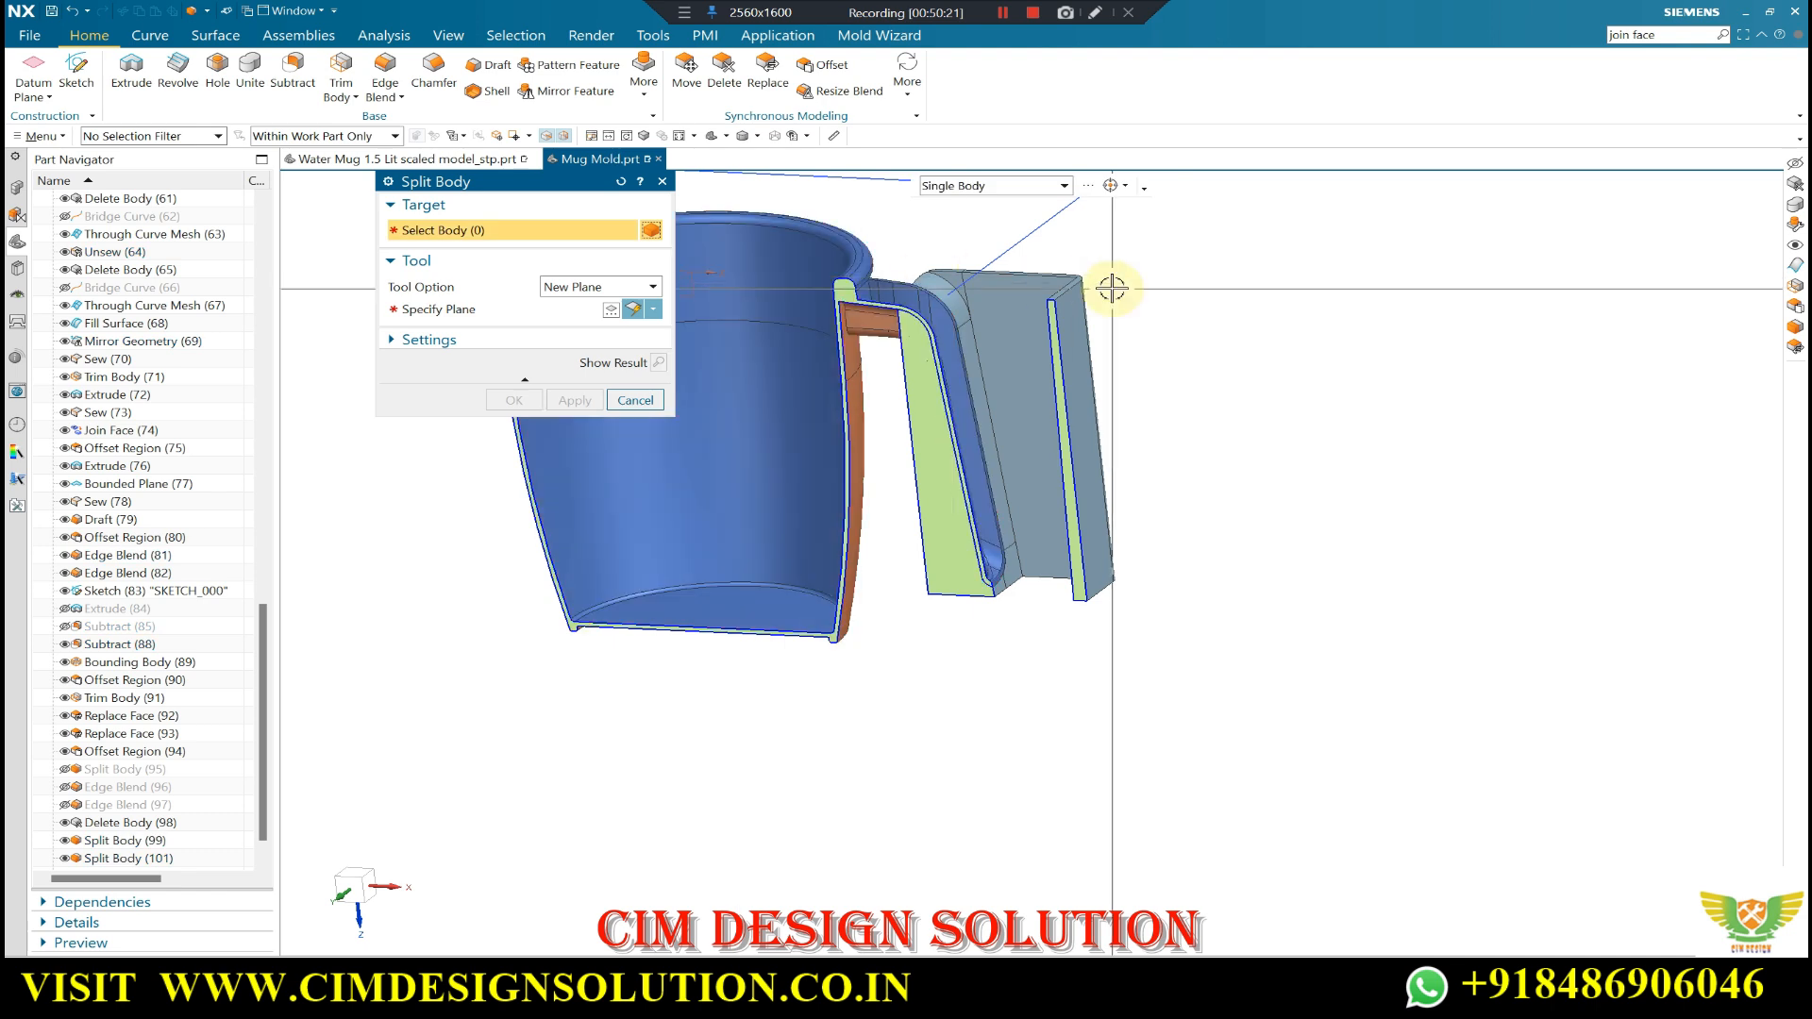
pyautogui.middleClick(1086, 280)
pyautogui.scroll(-1, 932, 182)
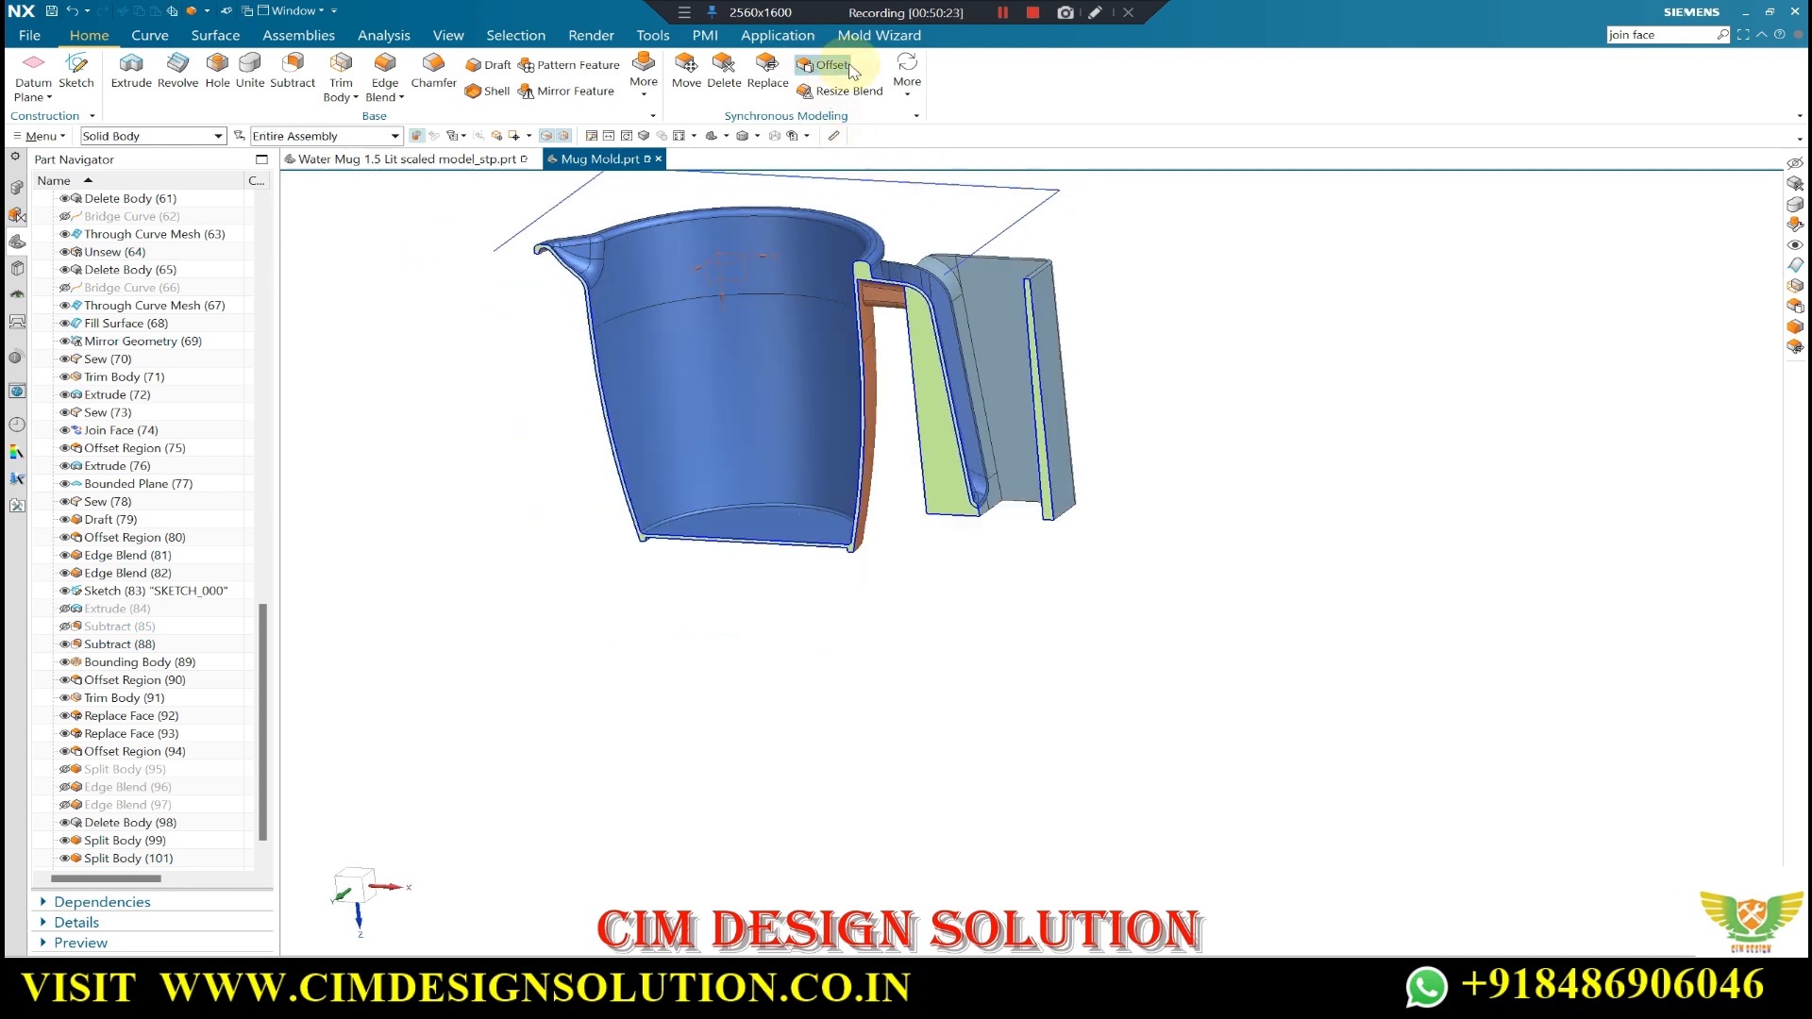
# - Delete the outer split-off portion of the upper handle block
pyautogui.click(643, 83)
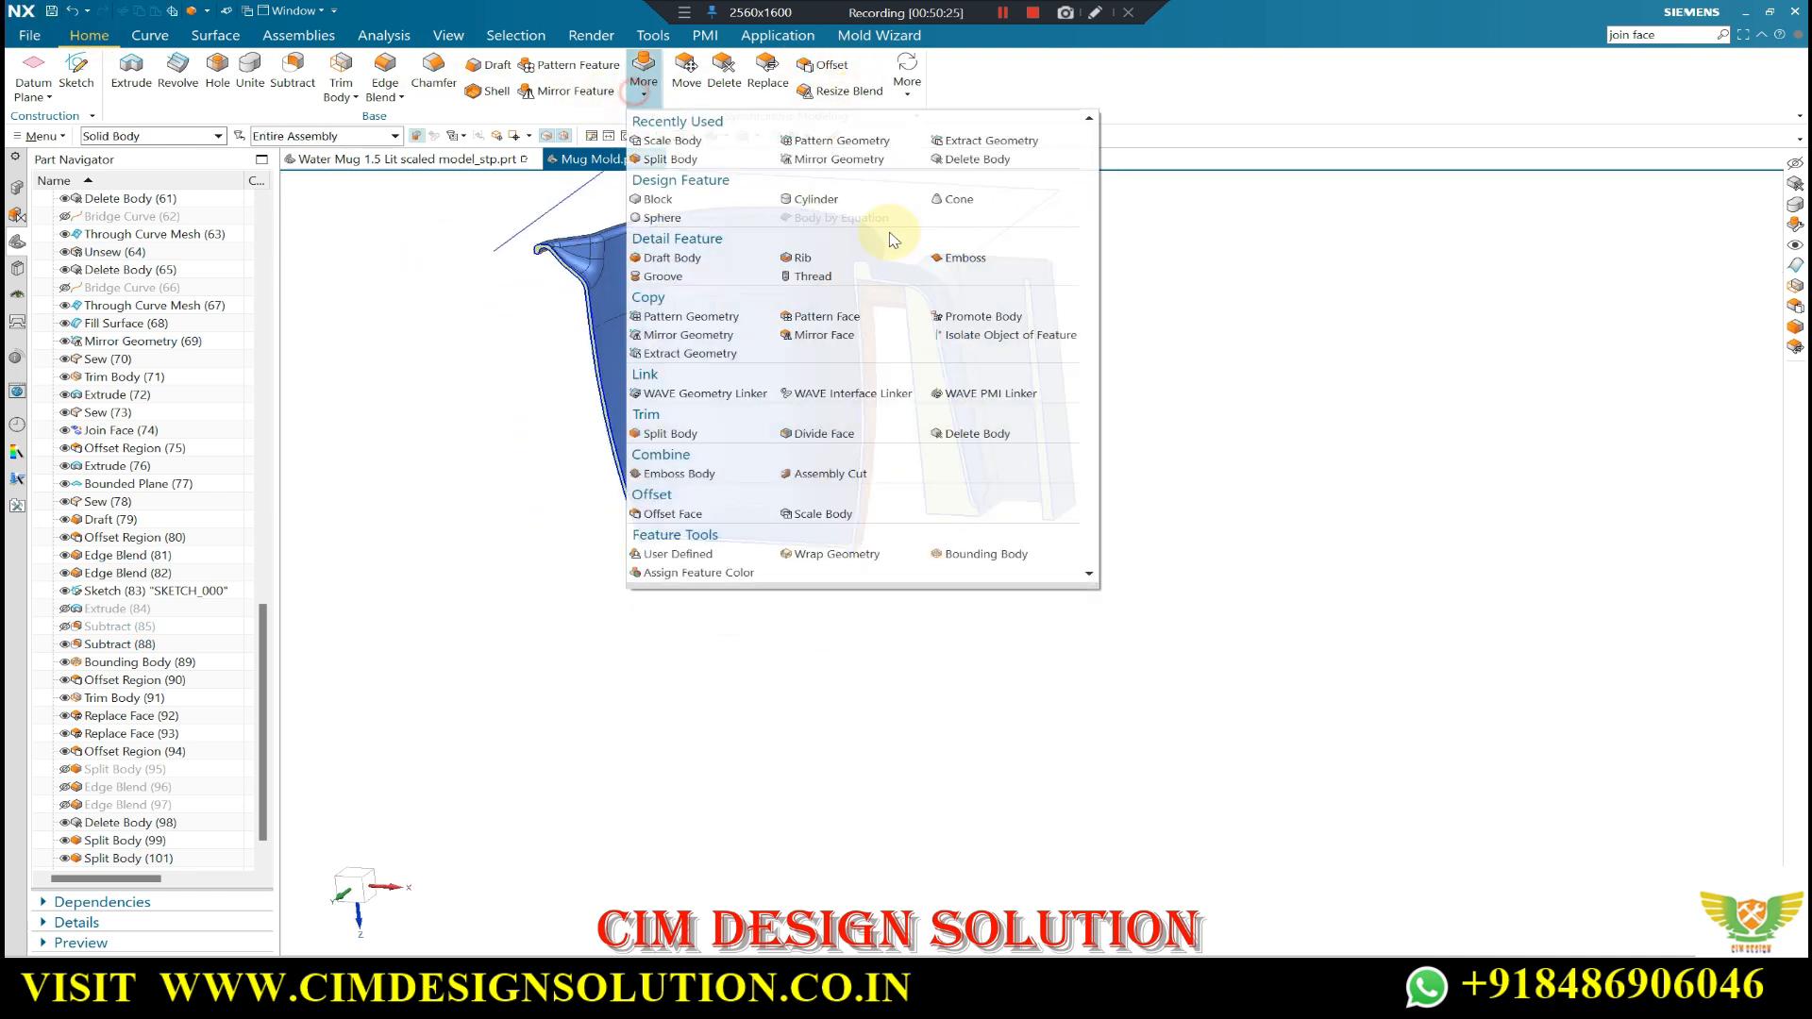
pyautogui.click(1094, 435)
pyautogui.click(1024, 366)
pyautogui.middleClick(1024, 366)
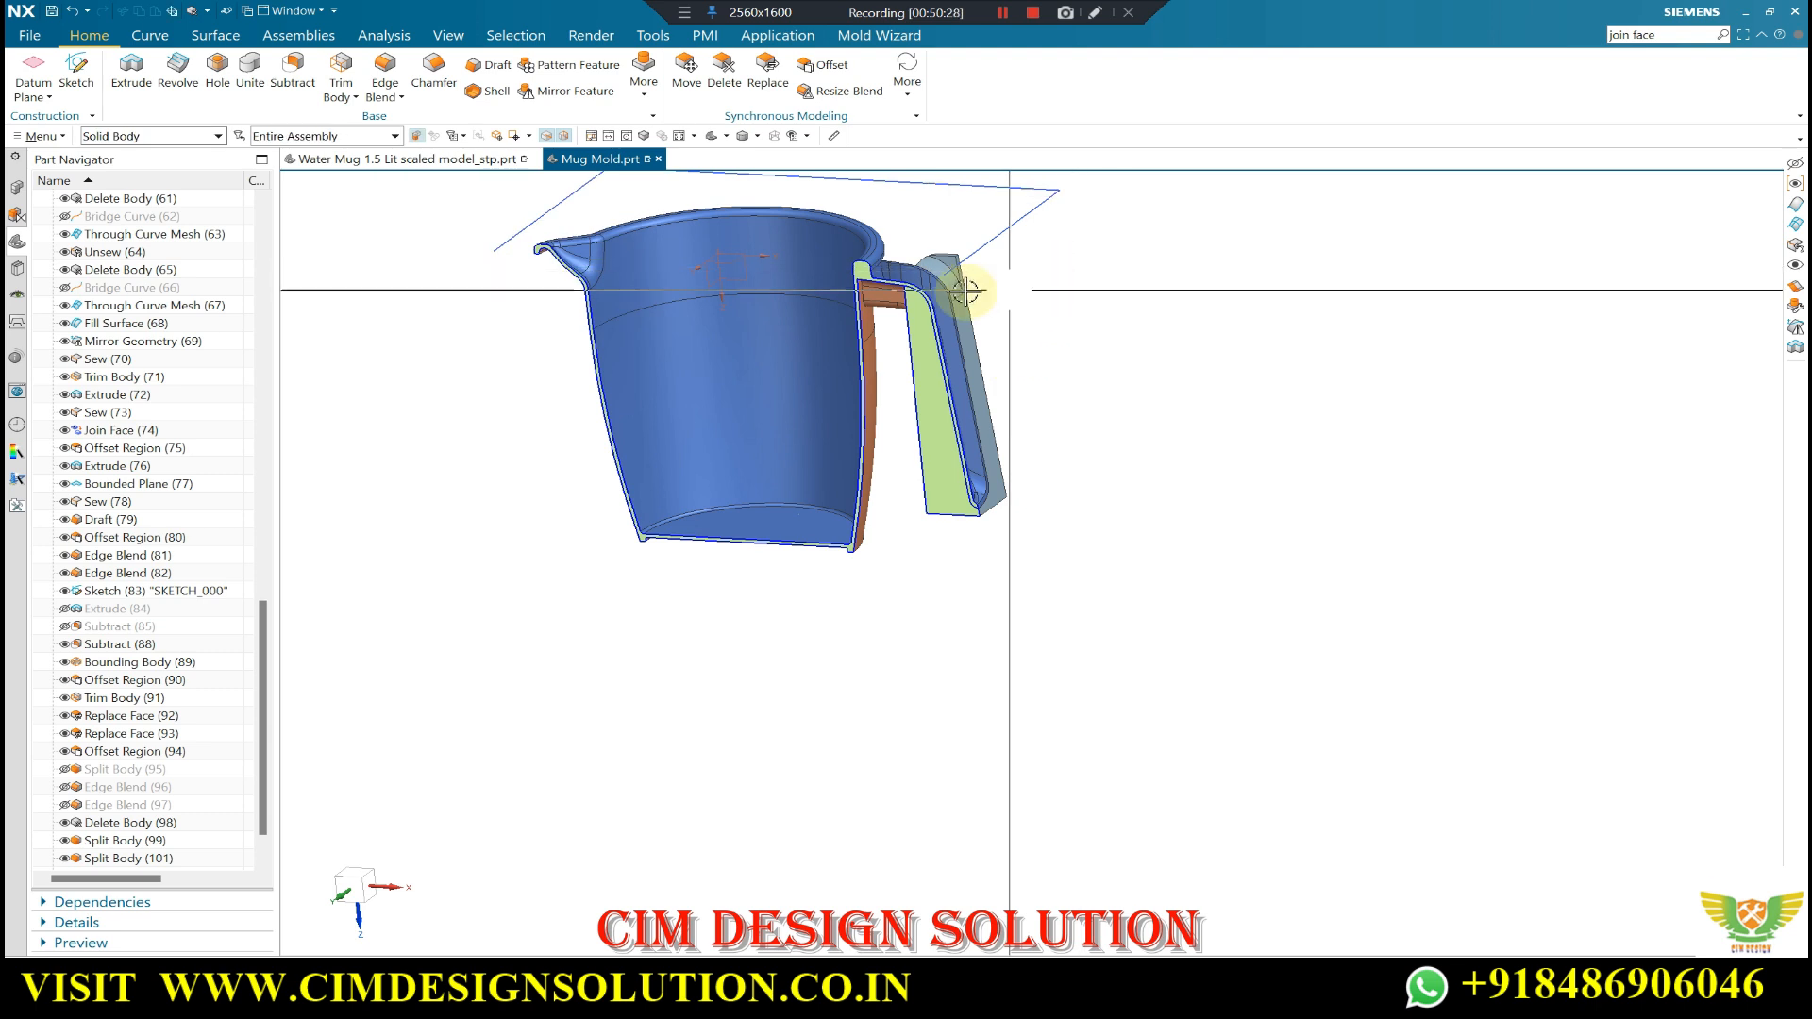
# - Try to offset the small triangular face at the handle block's top corner
pyautogui.scroll(4, 944, 204)
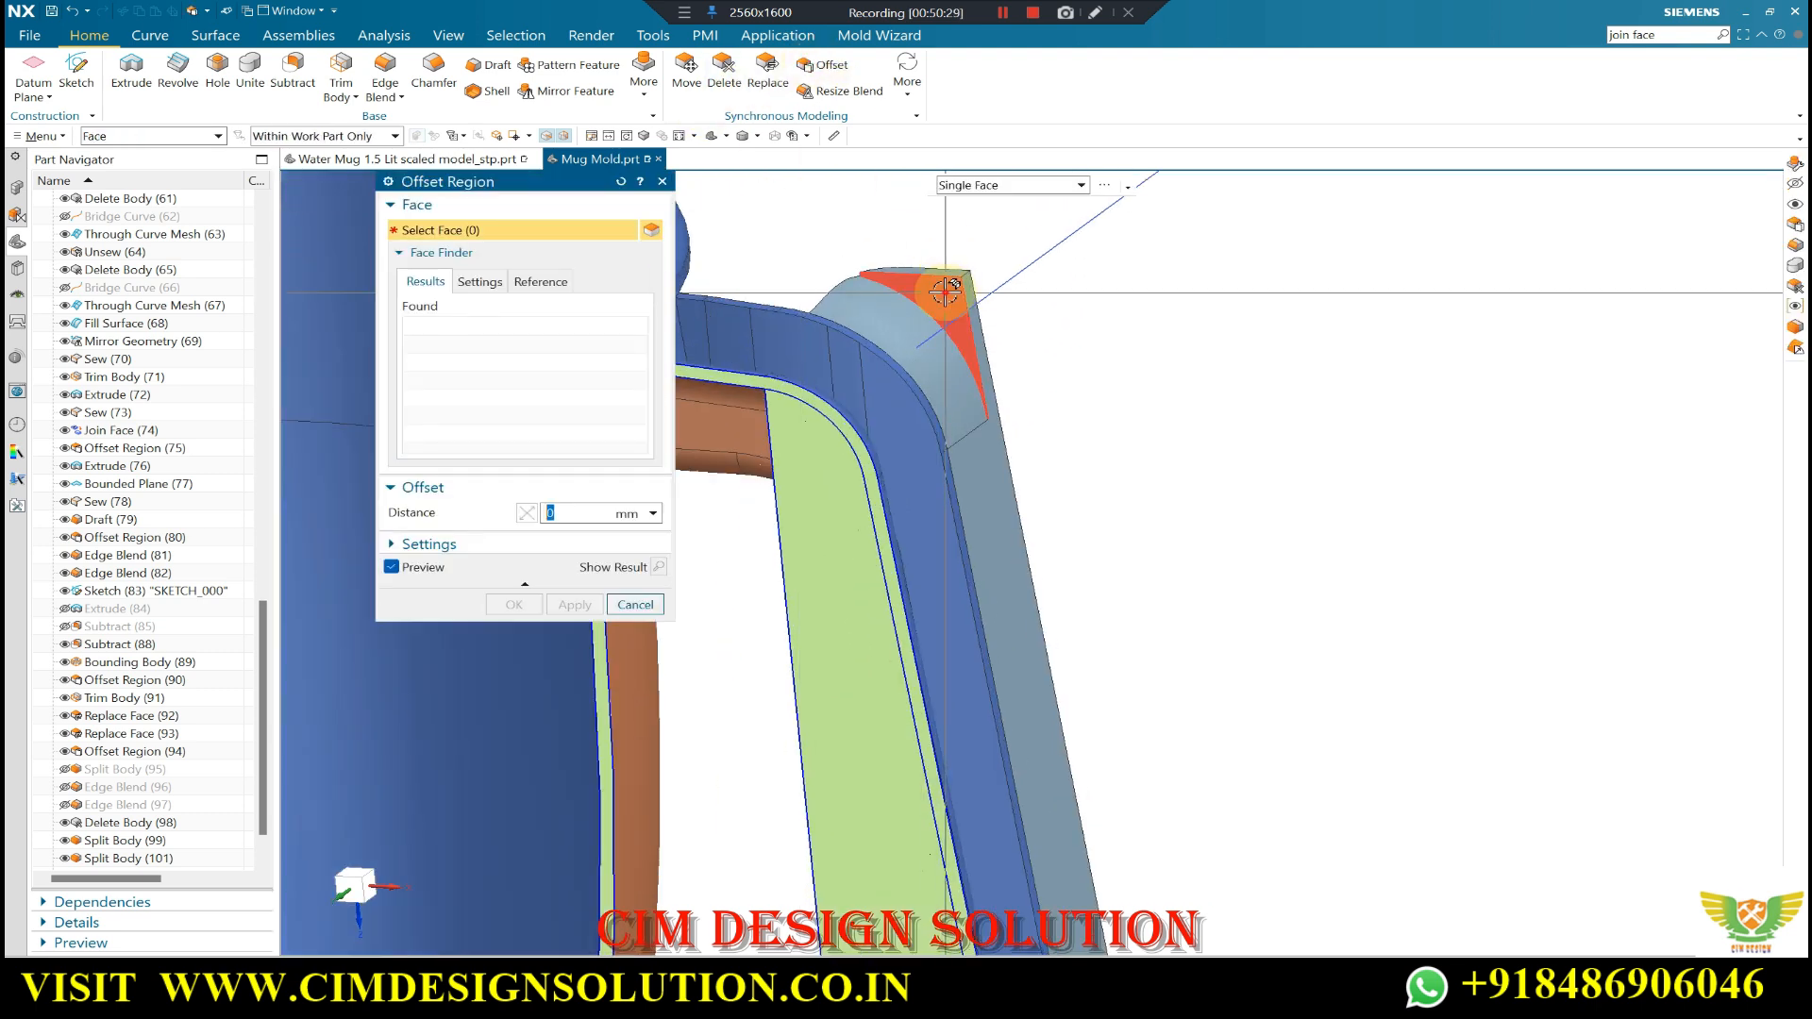
pyautogui.click(944, 293)
pyautogui.middleClick(947, 277)
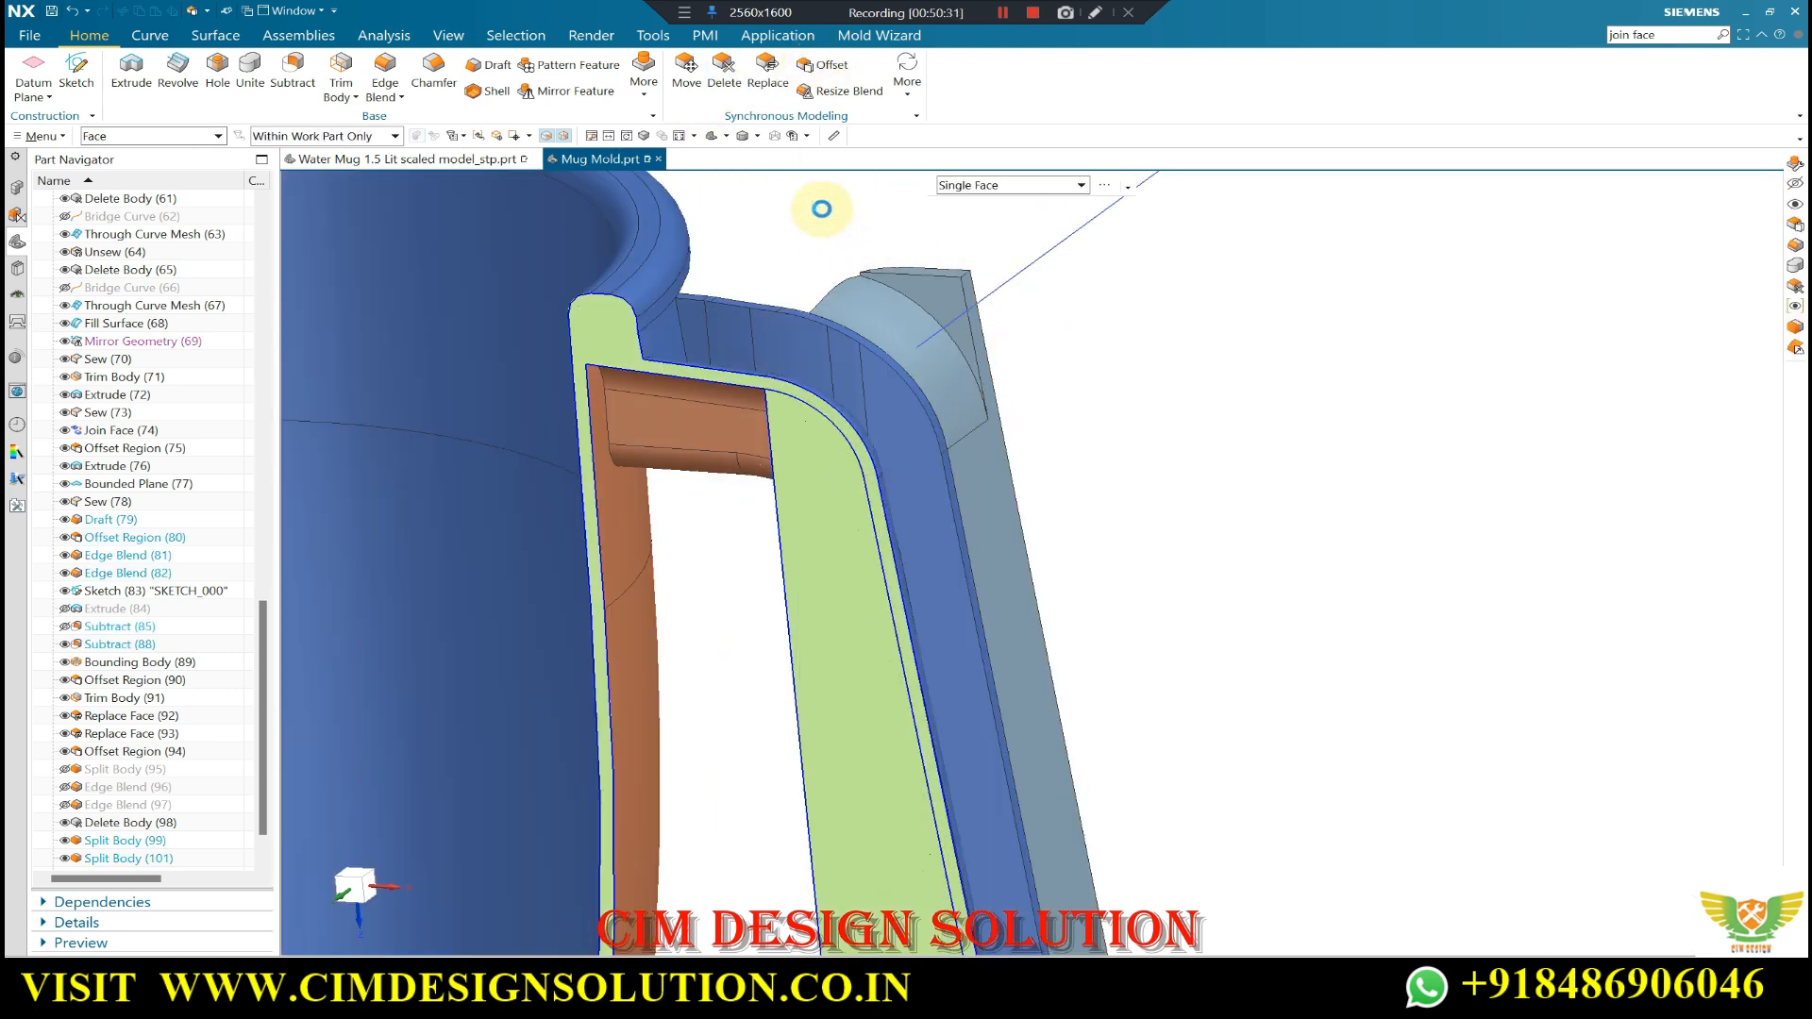
pyautogui.scroll(-5, 807, 210)
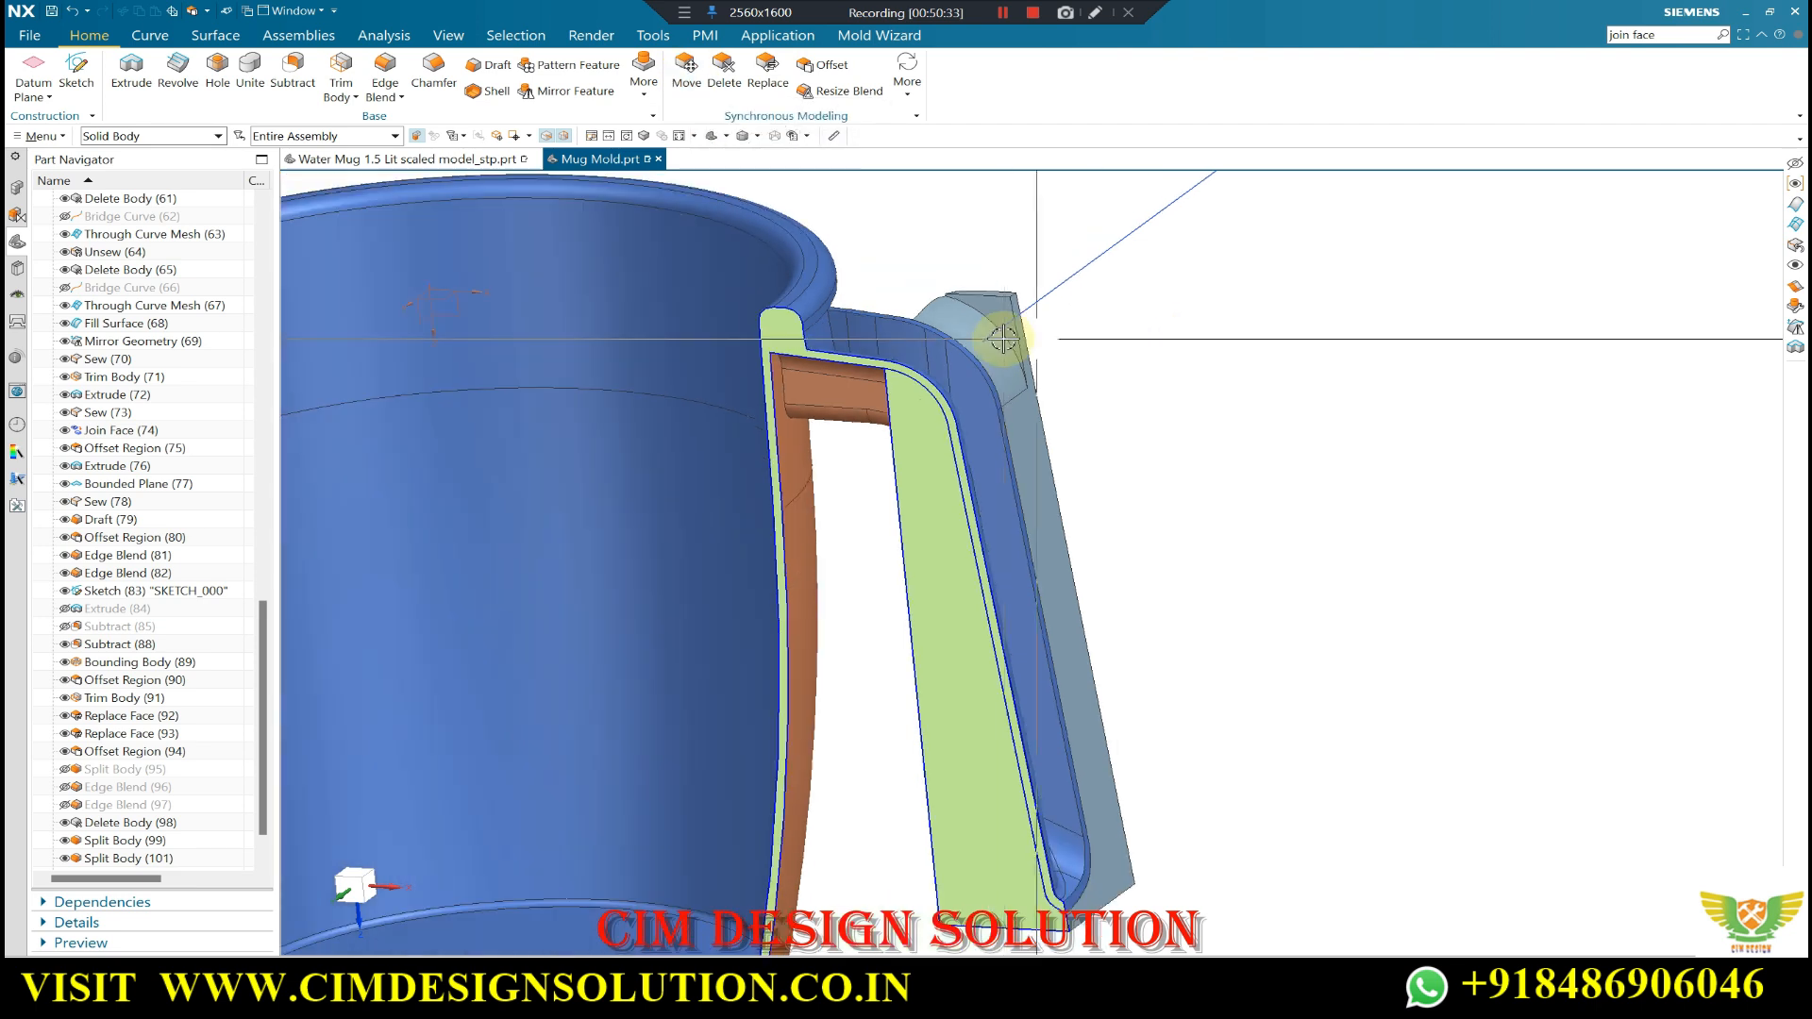
# - Turn off the section clipping and show the assembly's list of sections and parts
pyautogui.click(456, 40)
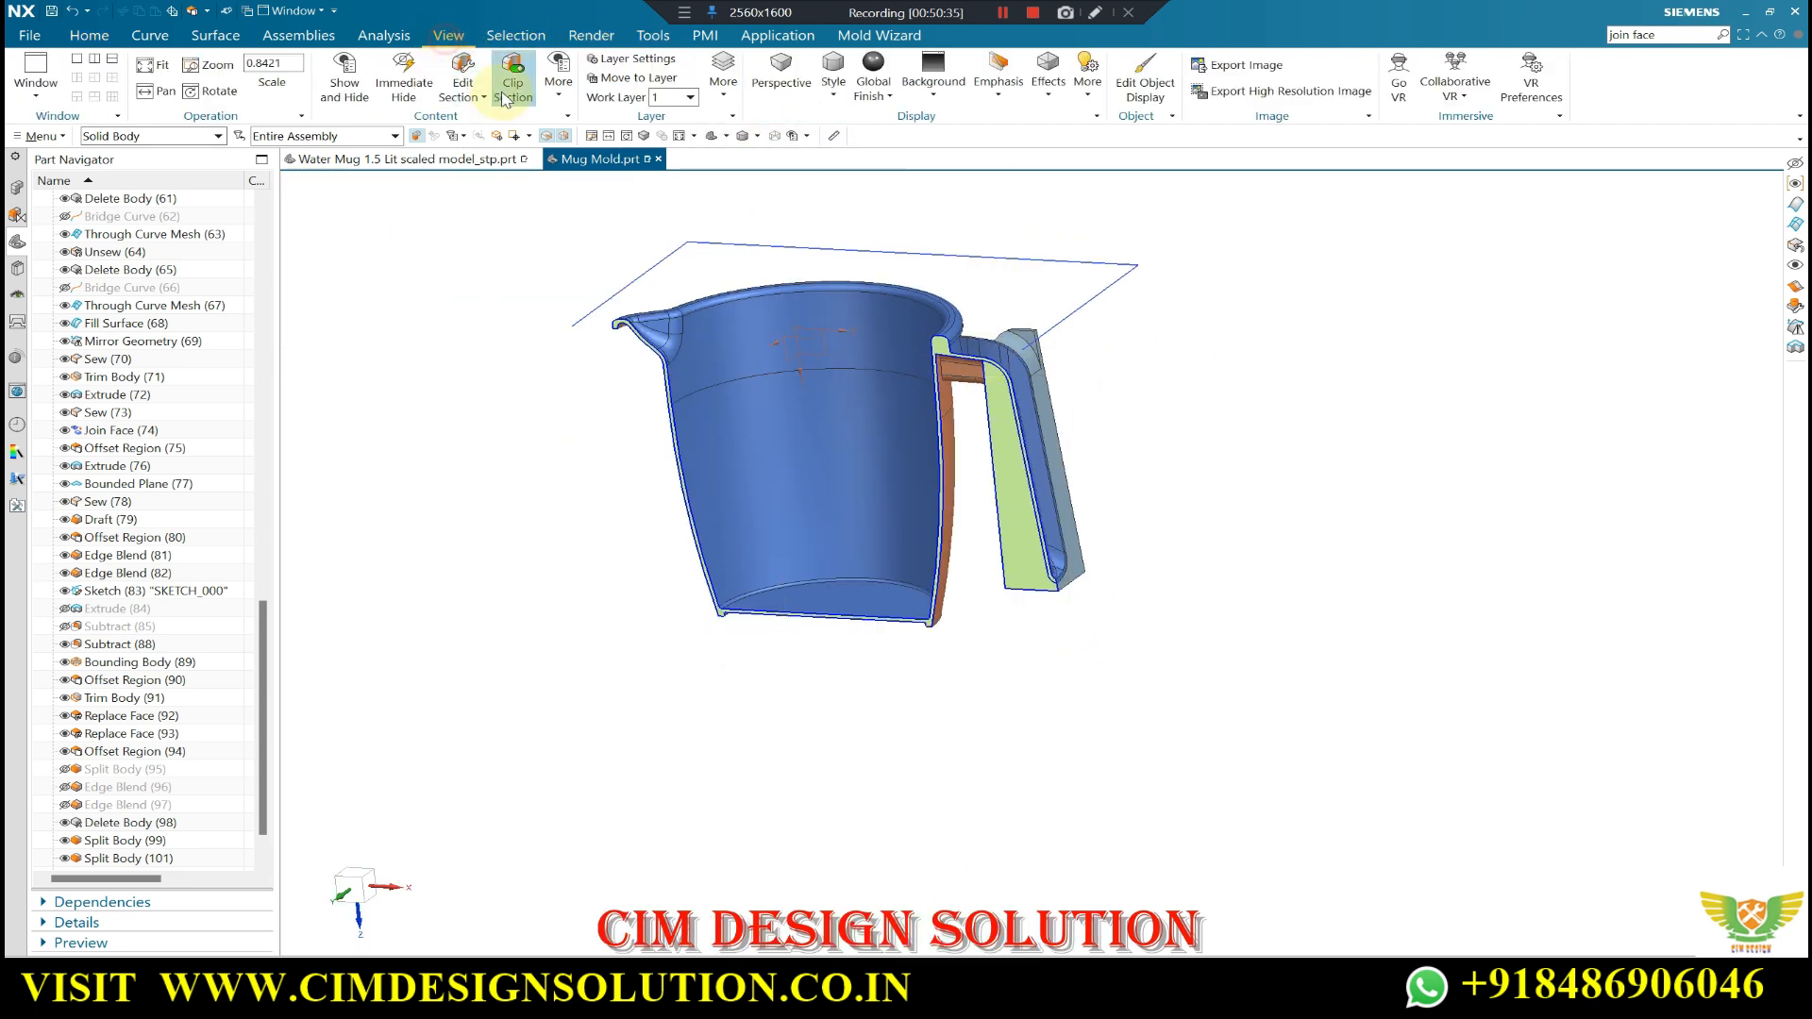
pyautogui.moveTo(981, 284); pyautogui.dragTo(635, 517, button='middle')
pyautogui.scroll(-1, 904, 397)
pyautogui.click(17, 185)
pyautogui.scroll(2, 979, 534)
pyautogui.scroll(7, 635, 517)
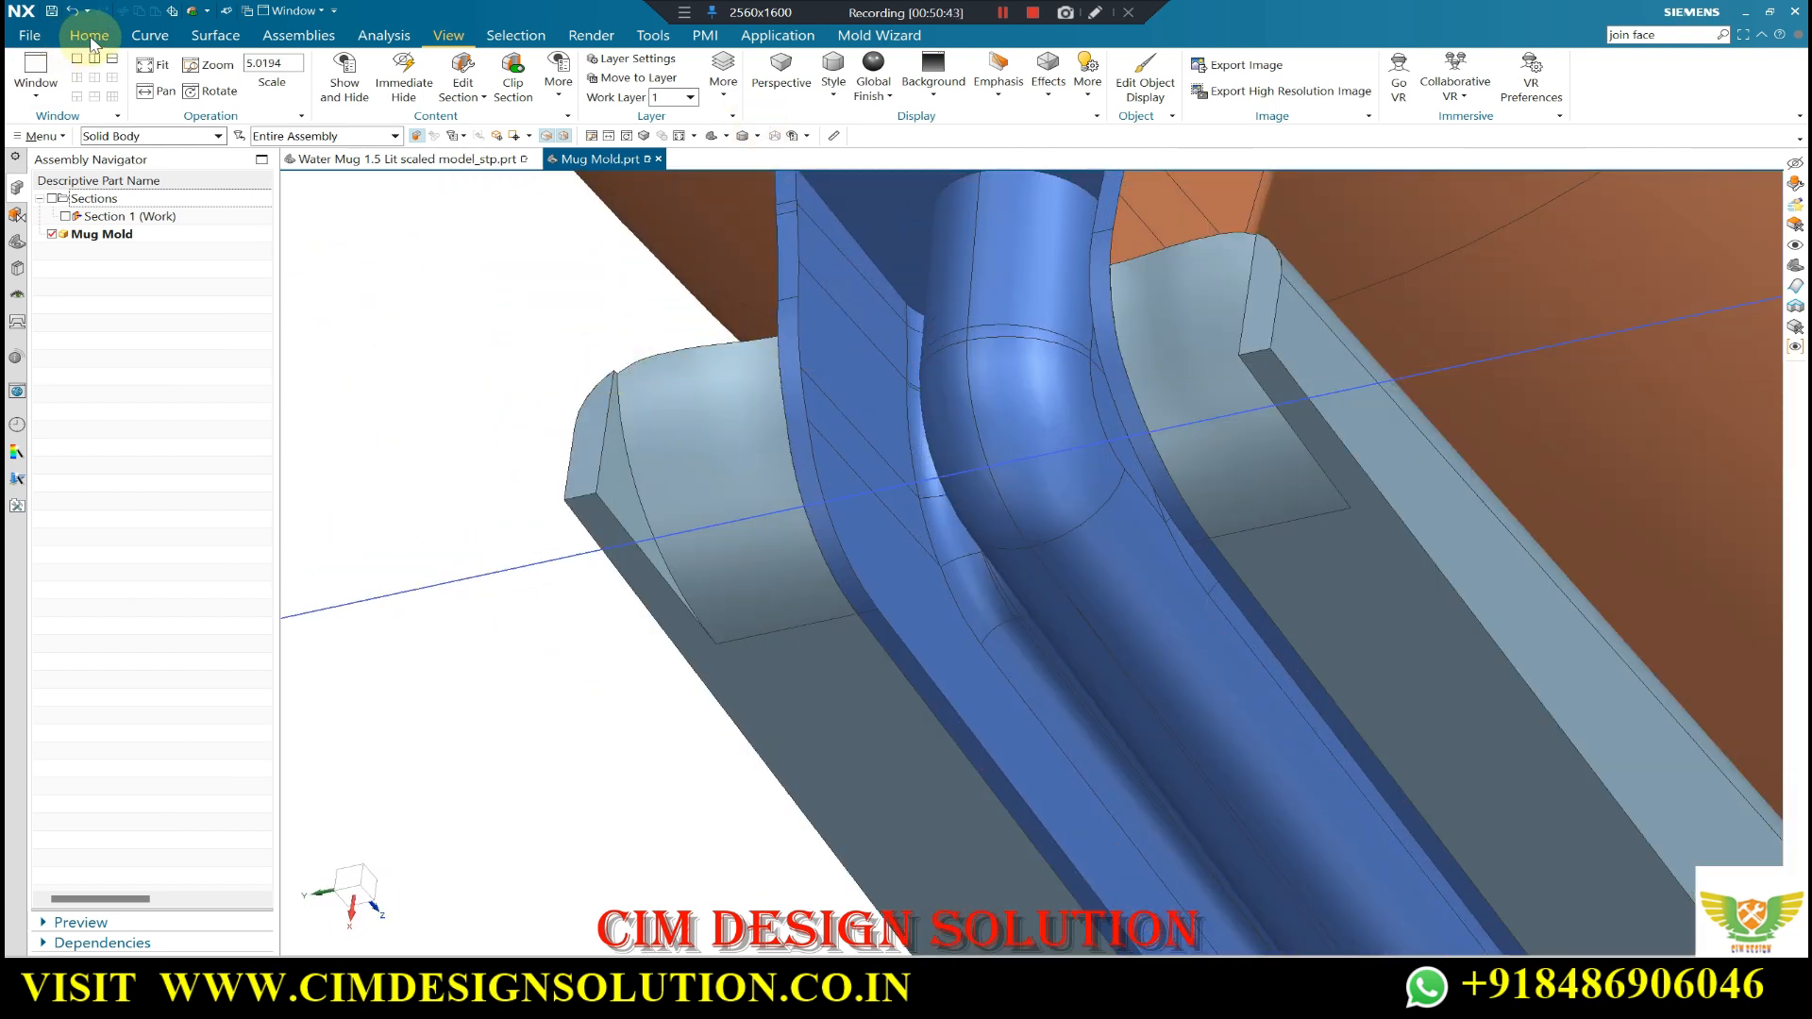
# - Try Offset Region again on the triangular corner face, working on the unclipped handle block
pyautogui.click(90, 38)
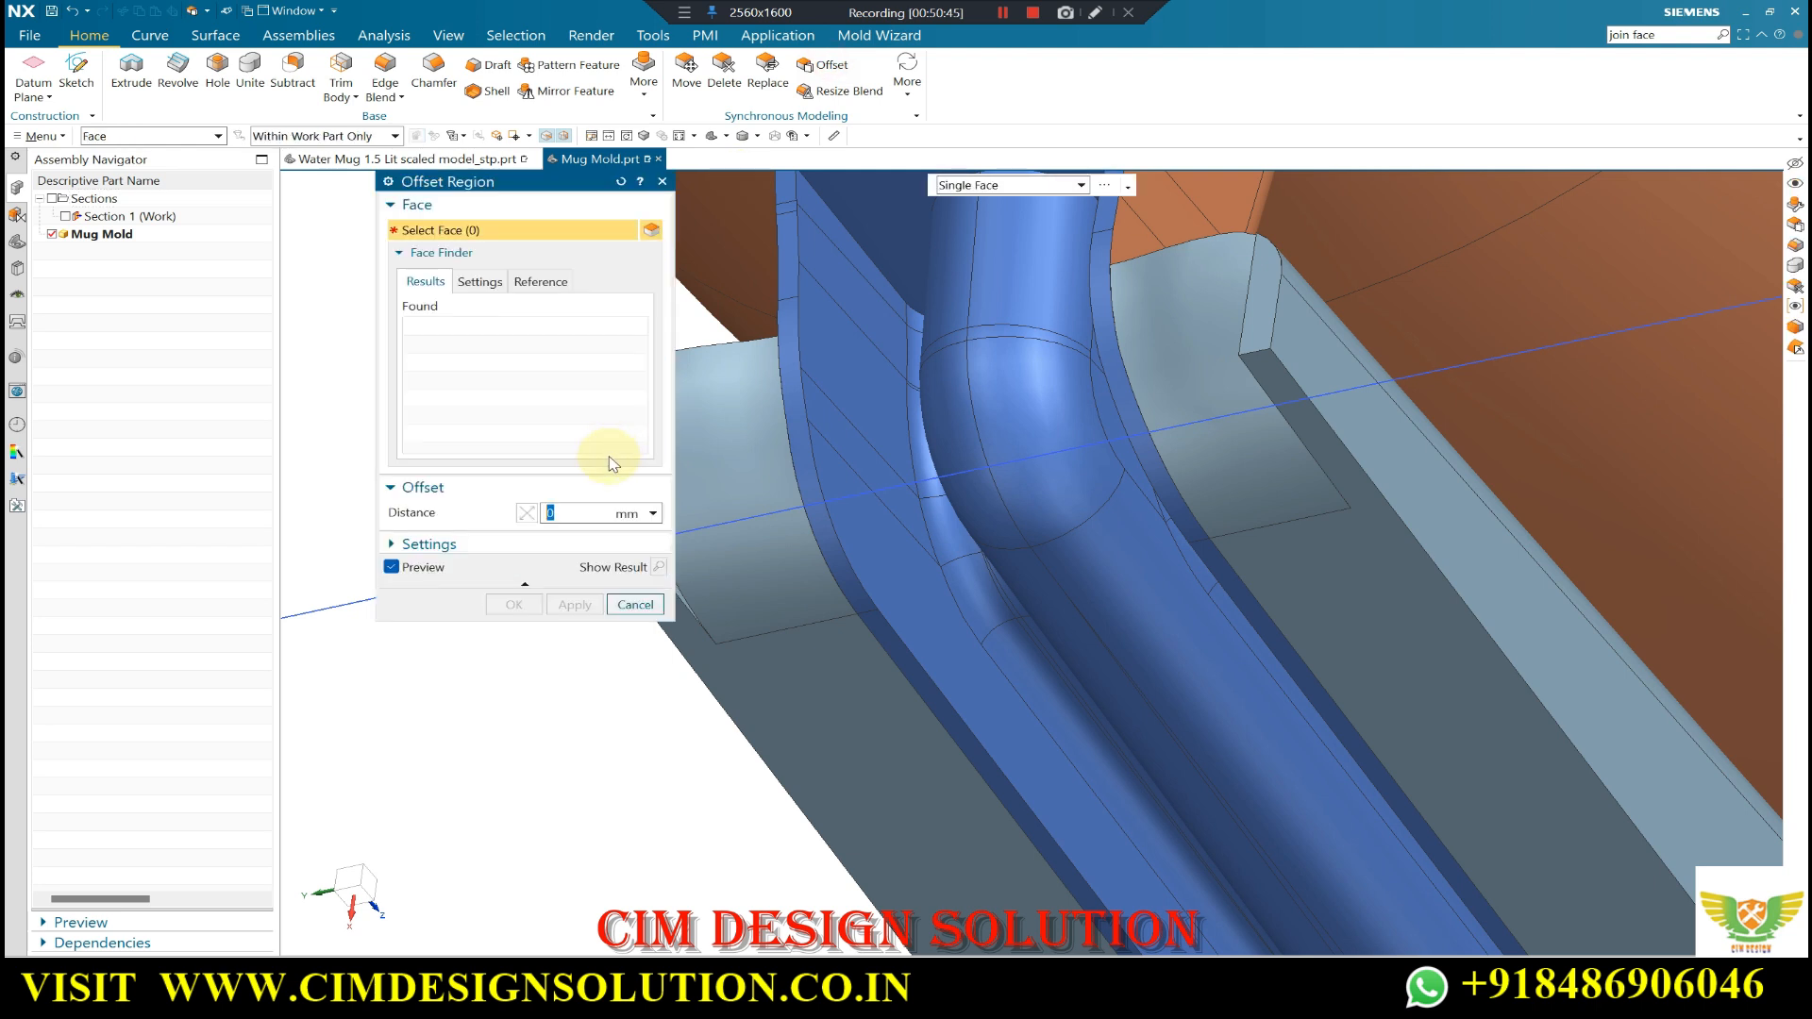
pyautogui.scroll(-4, 981, 382)
pyautogui.scroll(4, 912, 424)
pyautogui.click(913, 421)
pyautogui.moveTo(913, 421); pyautogui.dragTo(834, 451)
pyautogui.middleClick(663, 347)
pyautogui.scroll(3, 676, 388)
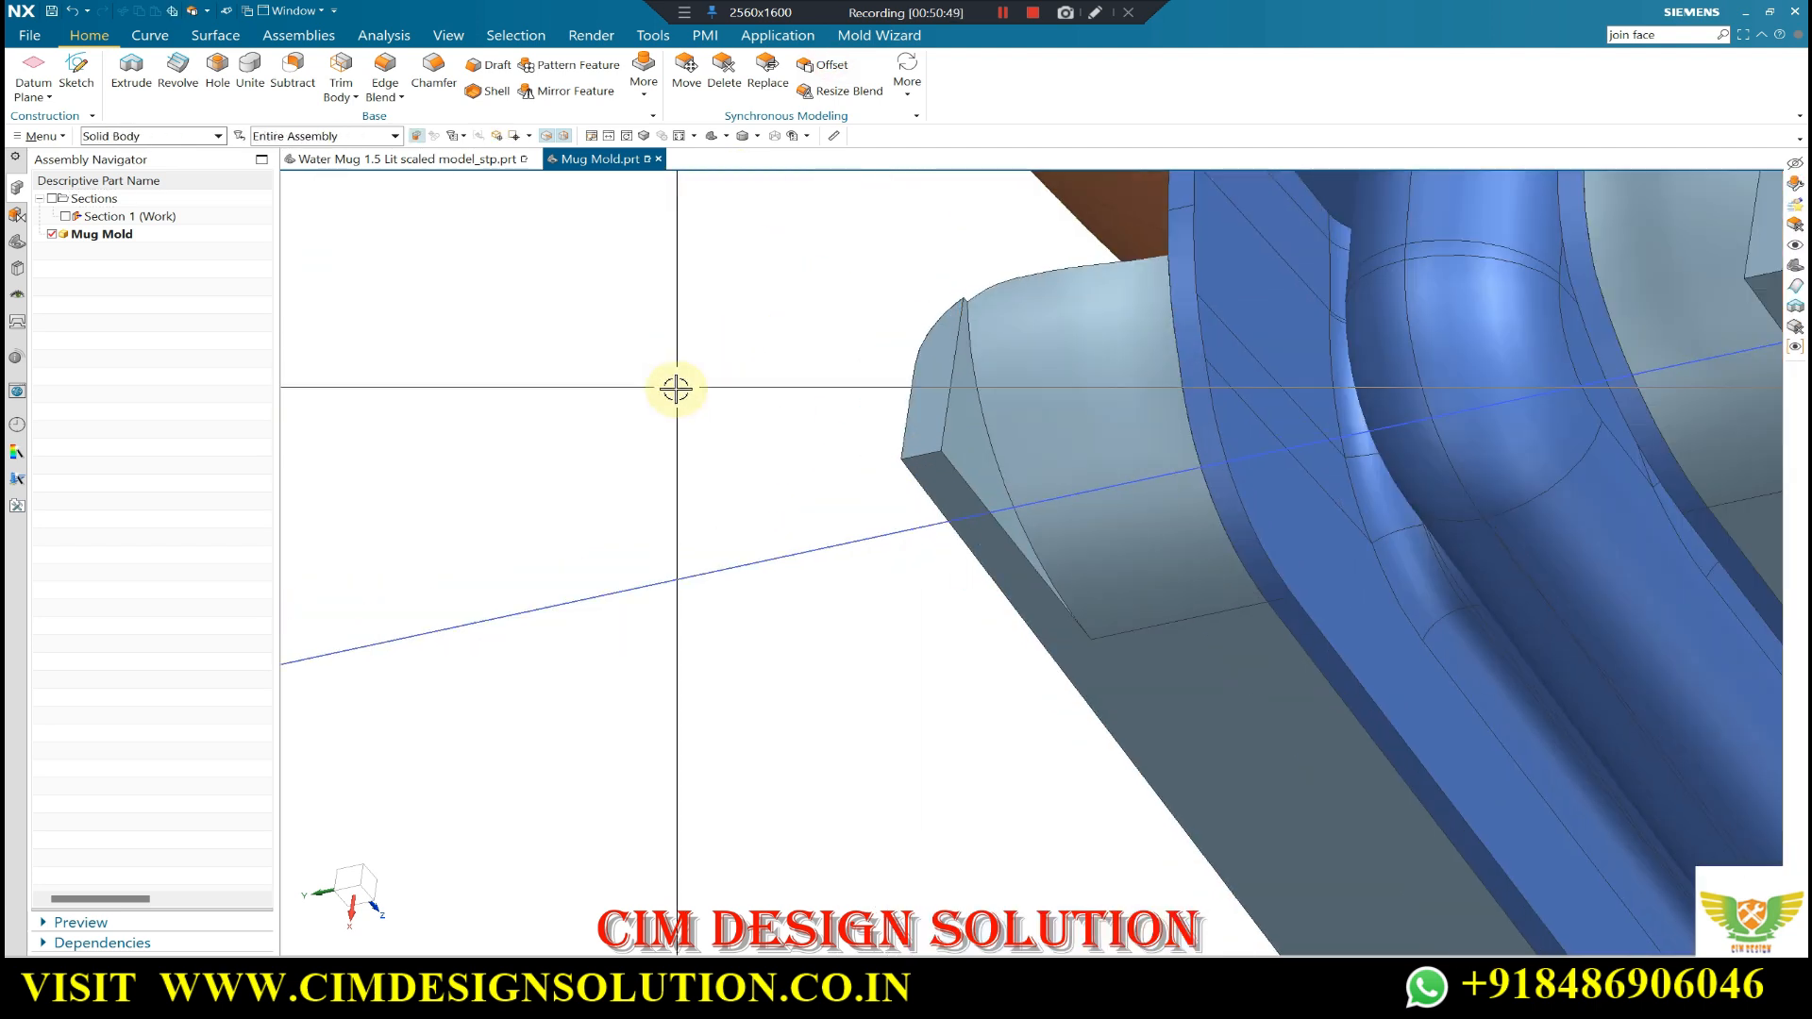
# - Try to split the handle block with an Extrude tool built from the curved edge at its top corner
pyautogui.click(648, 89)
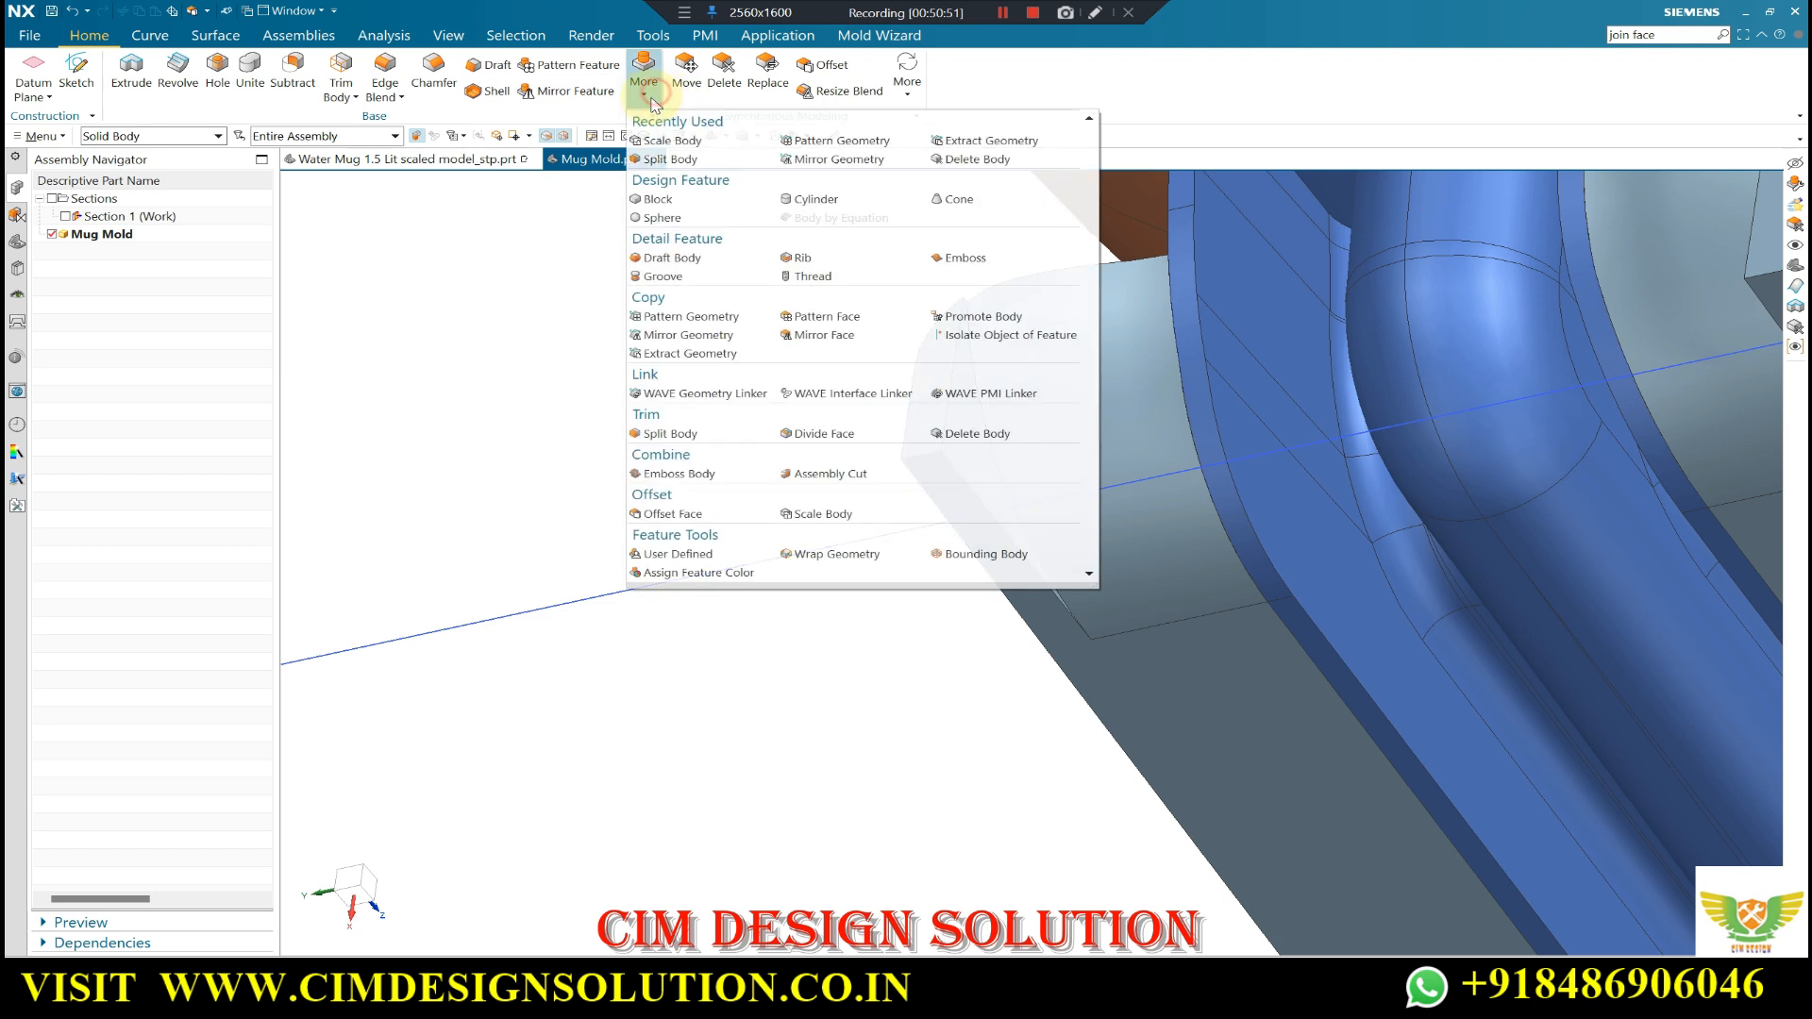
pyautogui.click(666, 166)
pyautogui.click(963, 440)
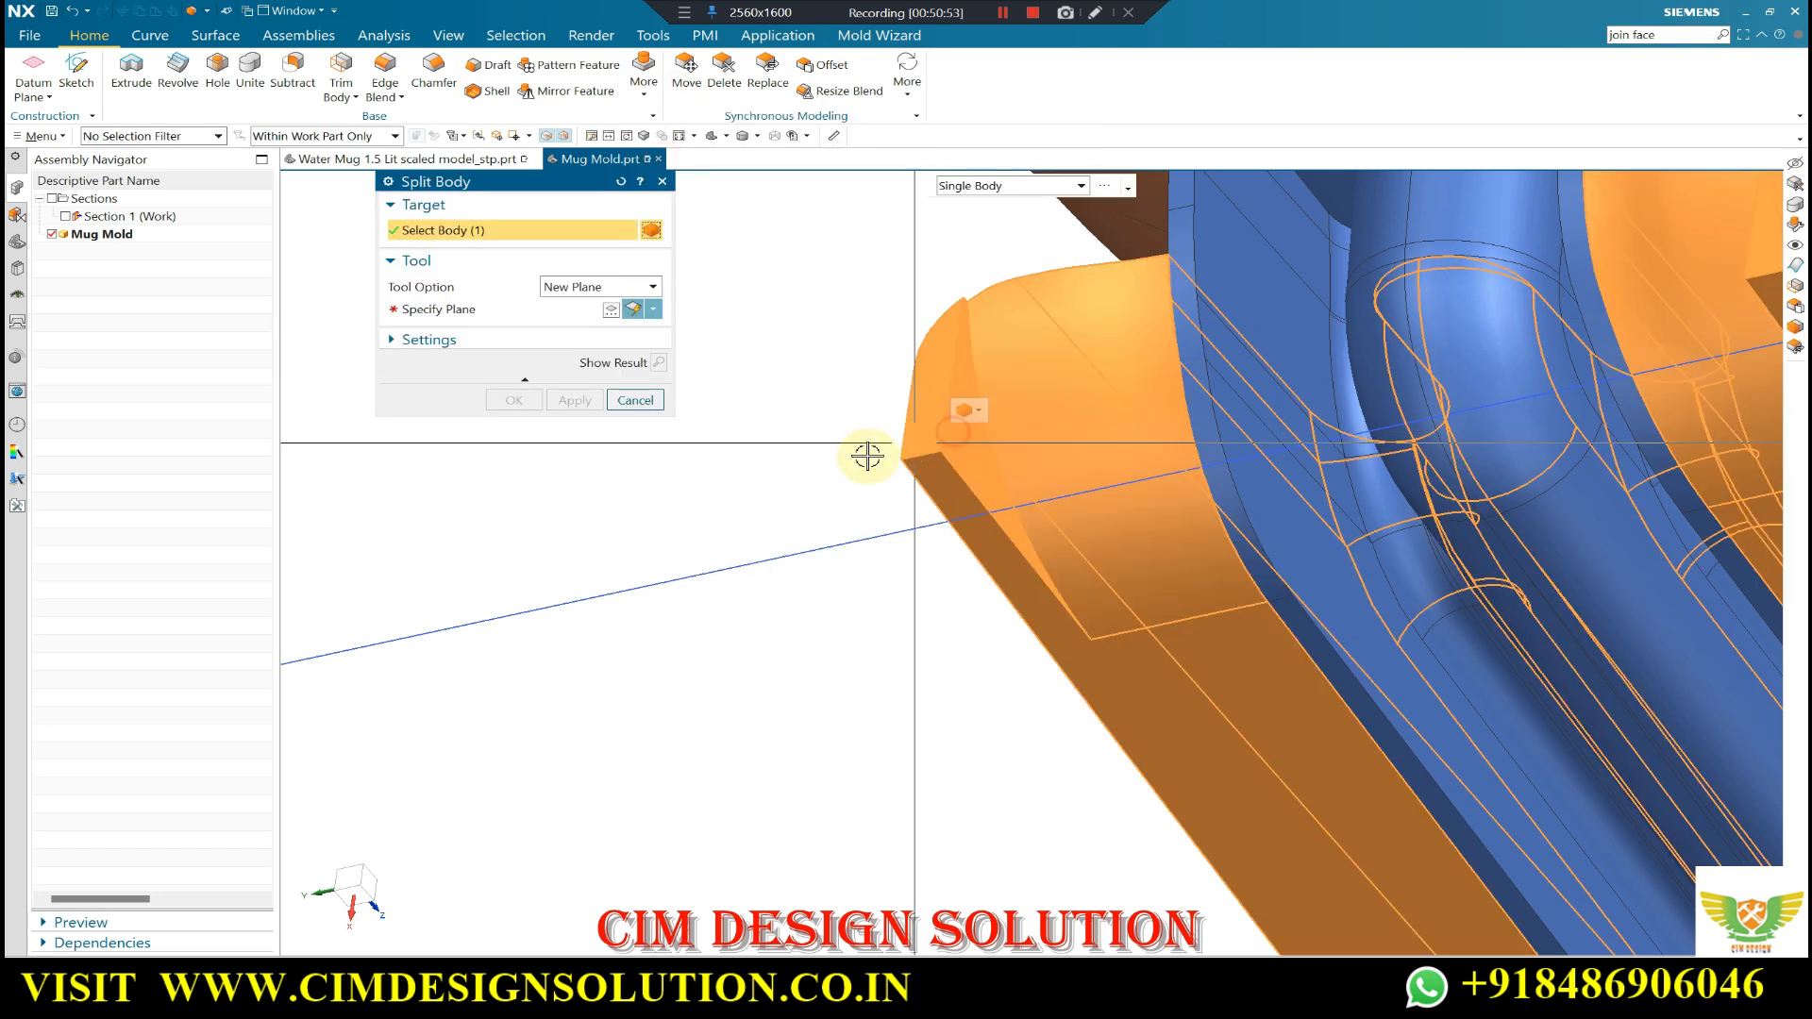
pyautogui.scroll(-4, 793, 467)
pyautogui.middleClick(752, 364)
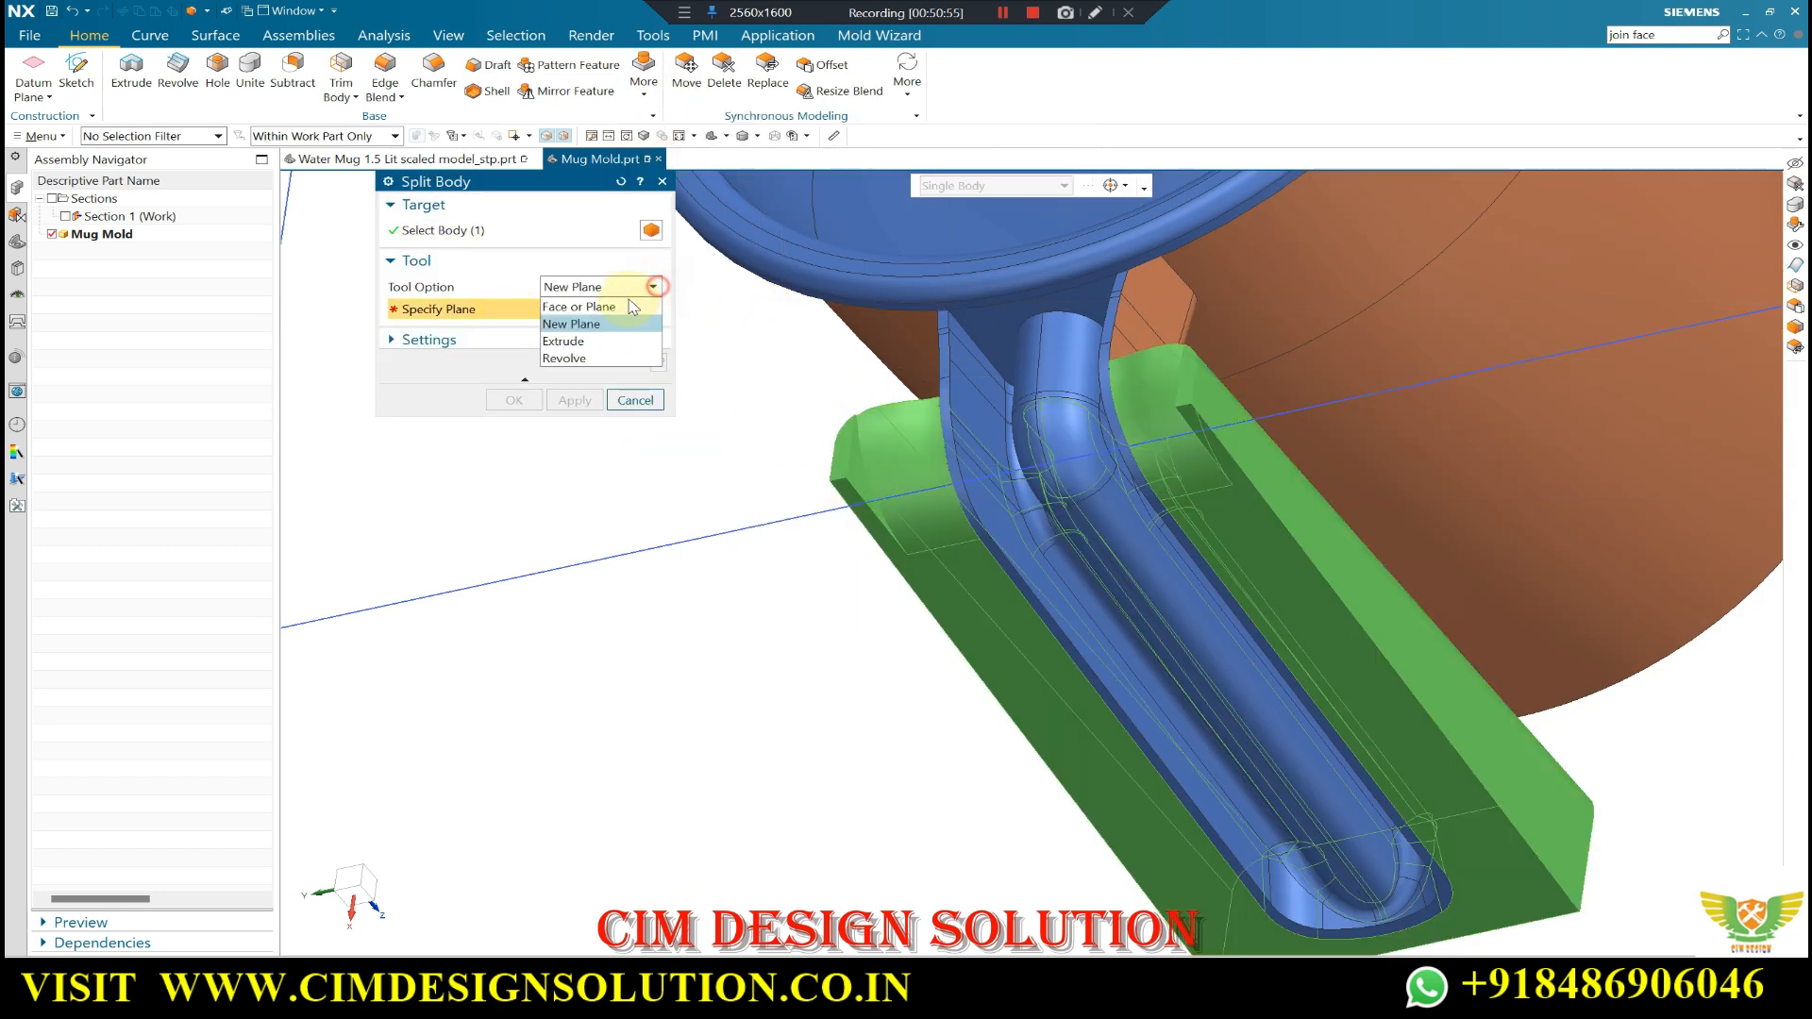
pyautogui.click(576, 338)
pyautogui.scroll(4, 789, 437)
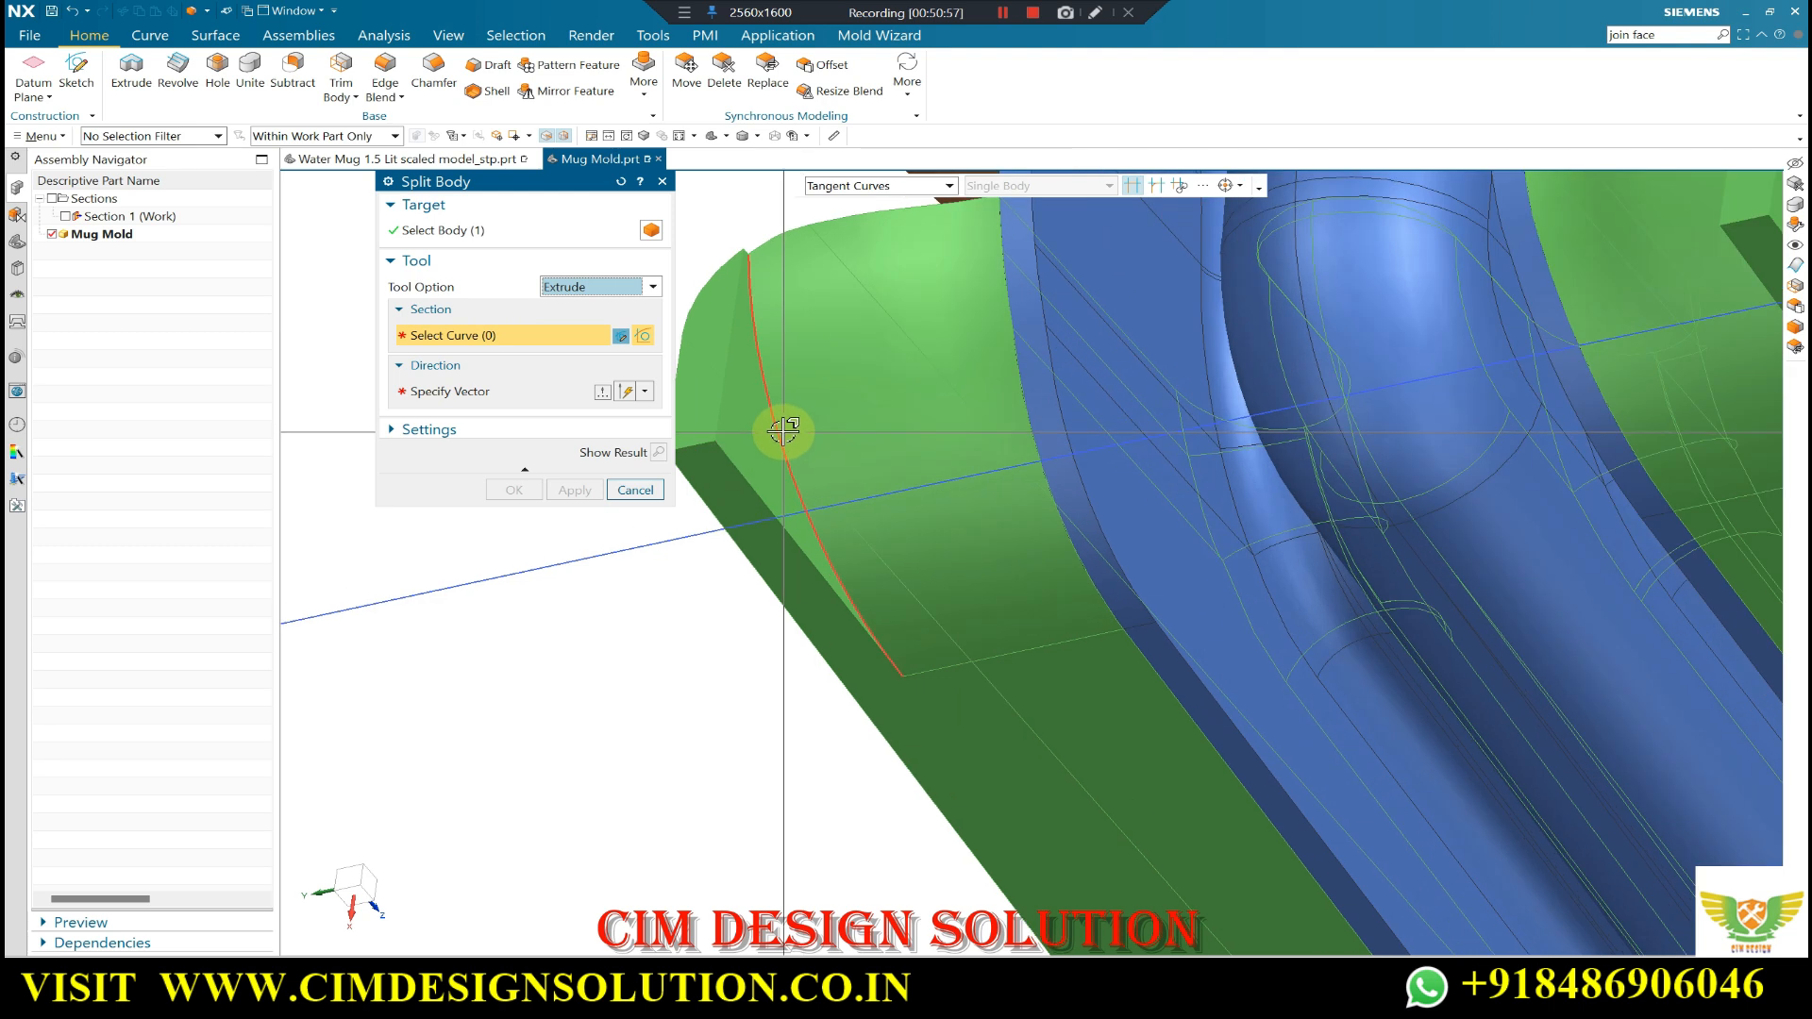
pyautogui.click(780, 432)
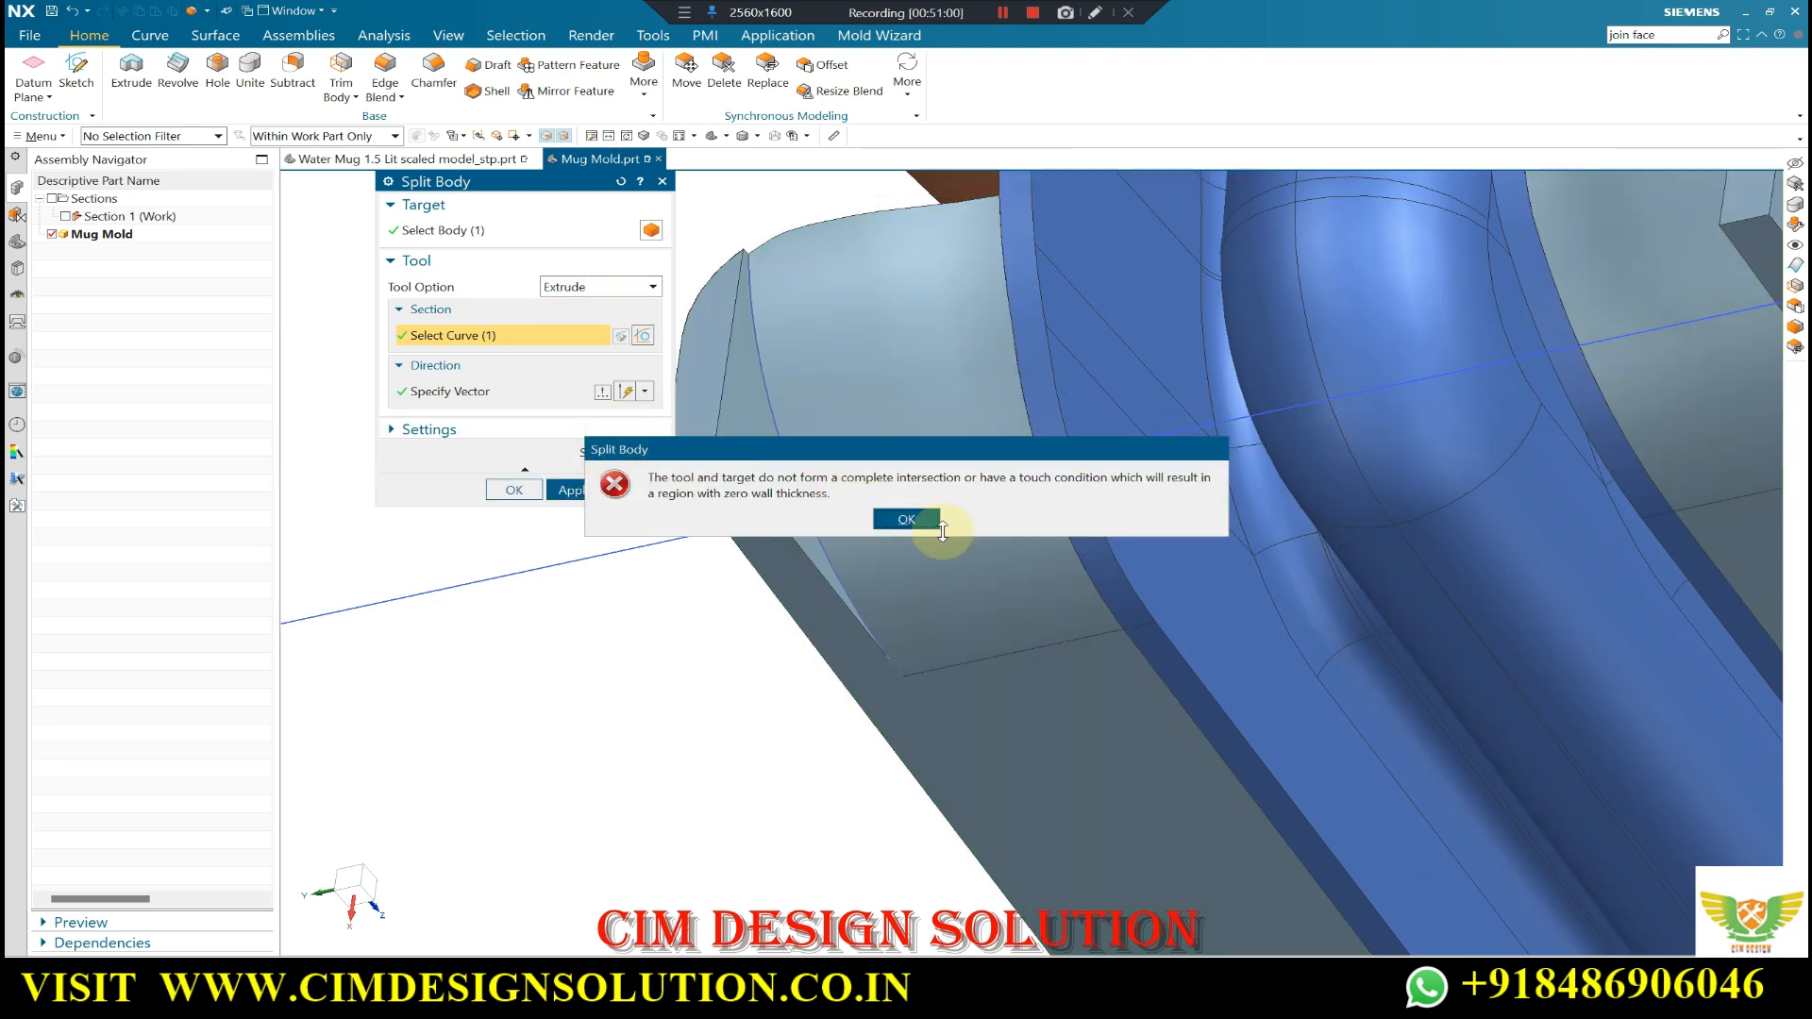
pyautogui.click(920, 525)
pyautogui.press('Escape')
# - Bring the hidden lower block body back into view beneath the handle block, keeping the other mold bodies hidden
pyautogui.scroll(-1, 741, 477)
pyautogui.scroll(-6, 779, 470)
pyautogui.moveTo(857, 519); pyautogui.dragTo(1246, 388, button='middle')
pyautogui.scroll(-3, 1325, 404)
pyautogui.scroll(1, 1246, 388)
pyautogui.hotkey('ctrl', 'shift', 'b')
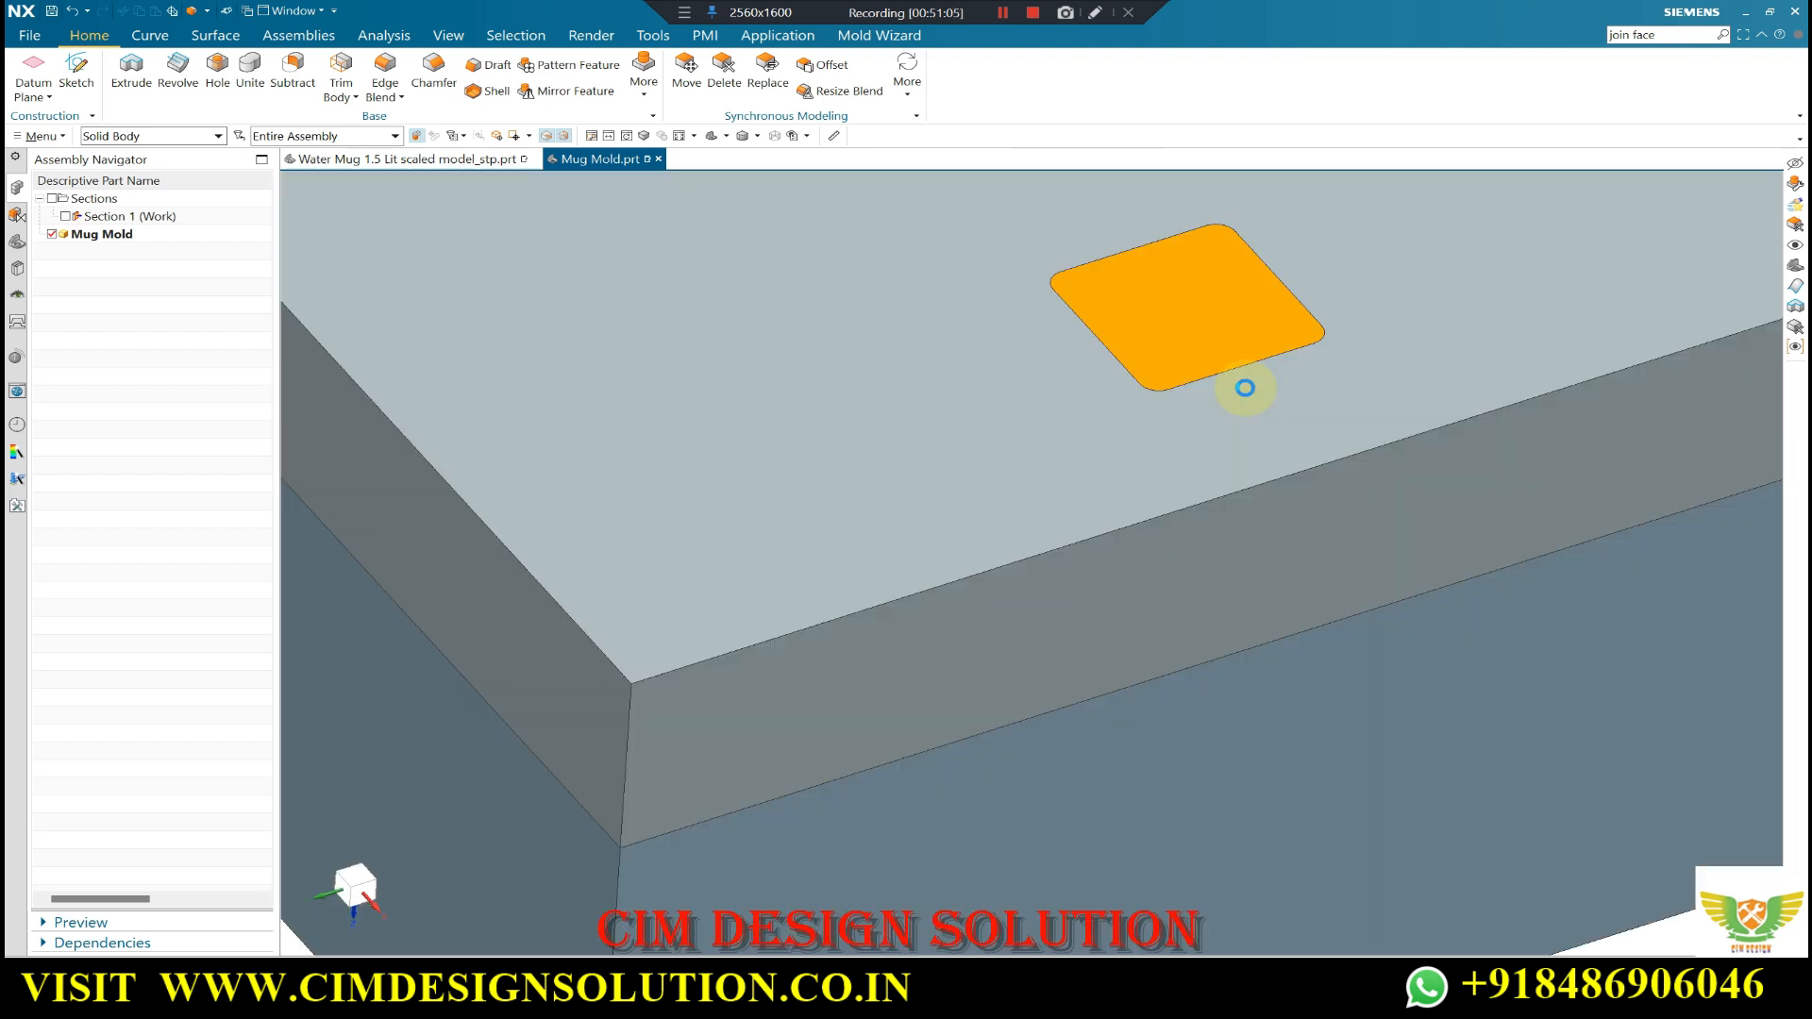
pyautogui.hotkey('ctrl', 'b')
pyautogui.scroll(-3, 1208, 416)
pyautogui.moveTo(1174, 445); pyautogui.dragTo(1218, 553, button='middle')
pyautogui.middleClick(1217, 460)
pyautogui.hotkey('ctrl', 'shift', 'b')
pyautogui.scroll(4, 1266, 449)
pyautogui.moveTo(1266, 449); pyautogui.dragTo(1212, 513, button='middle')
pyautogui.scroll(4, 1213, 488)
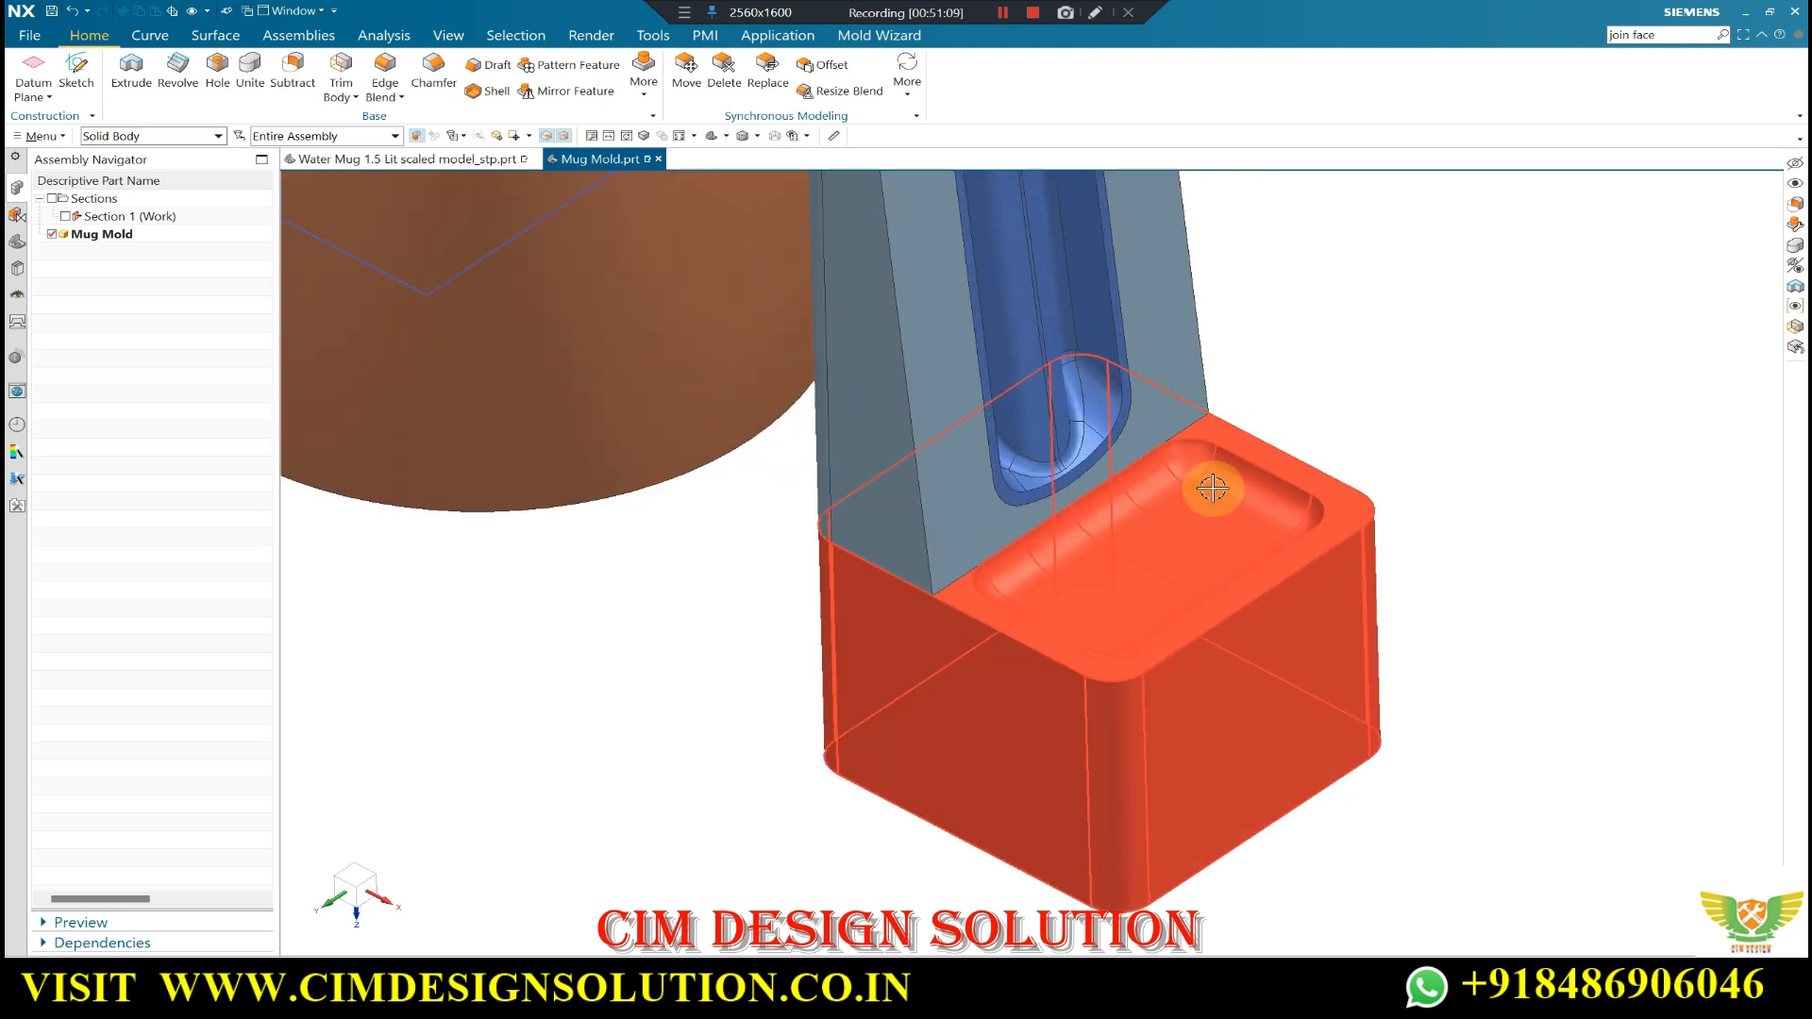
# - Replace the 14 pocket faces in the lower block's top with the surrounding flat top face
pyautogui.scroll(3, 1213, 488)
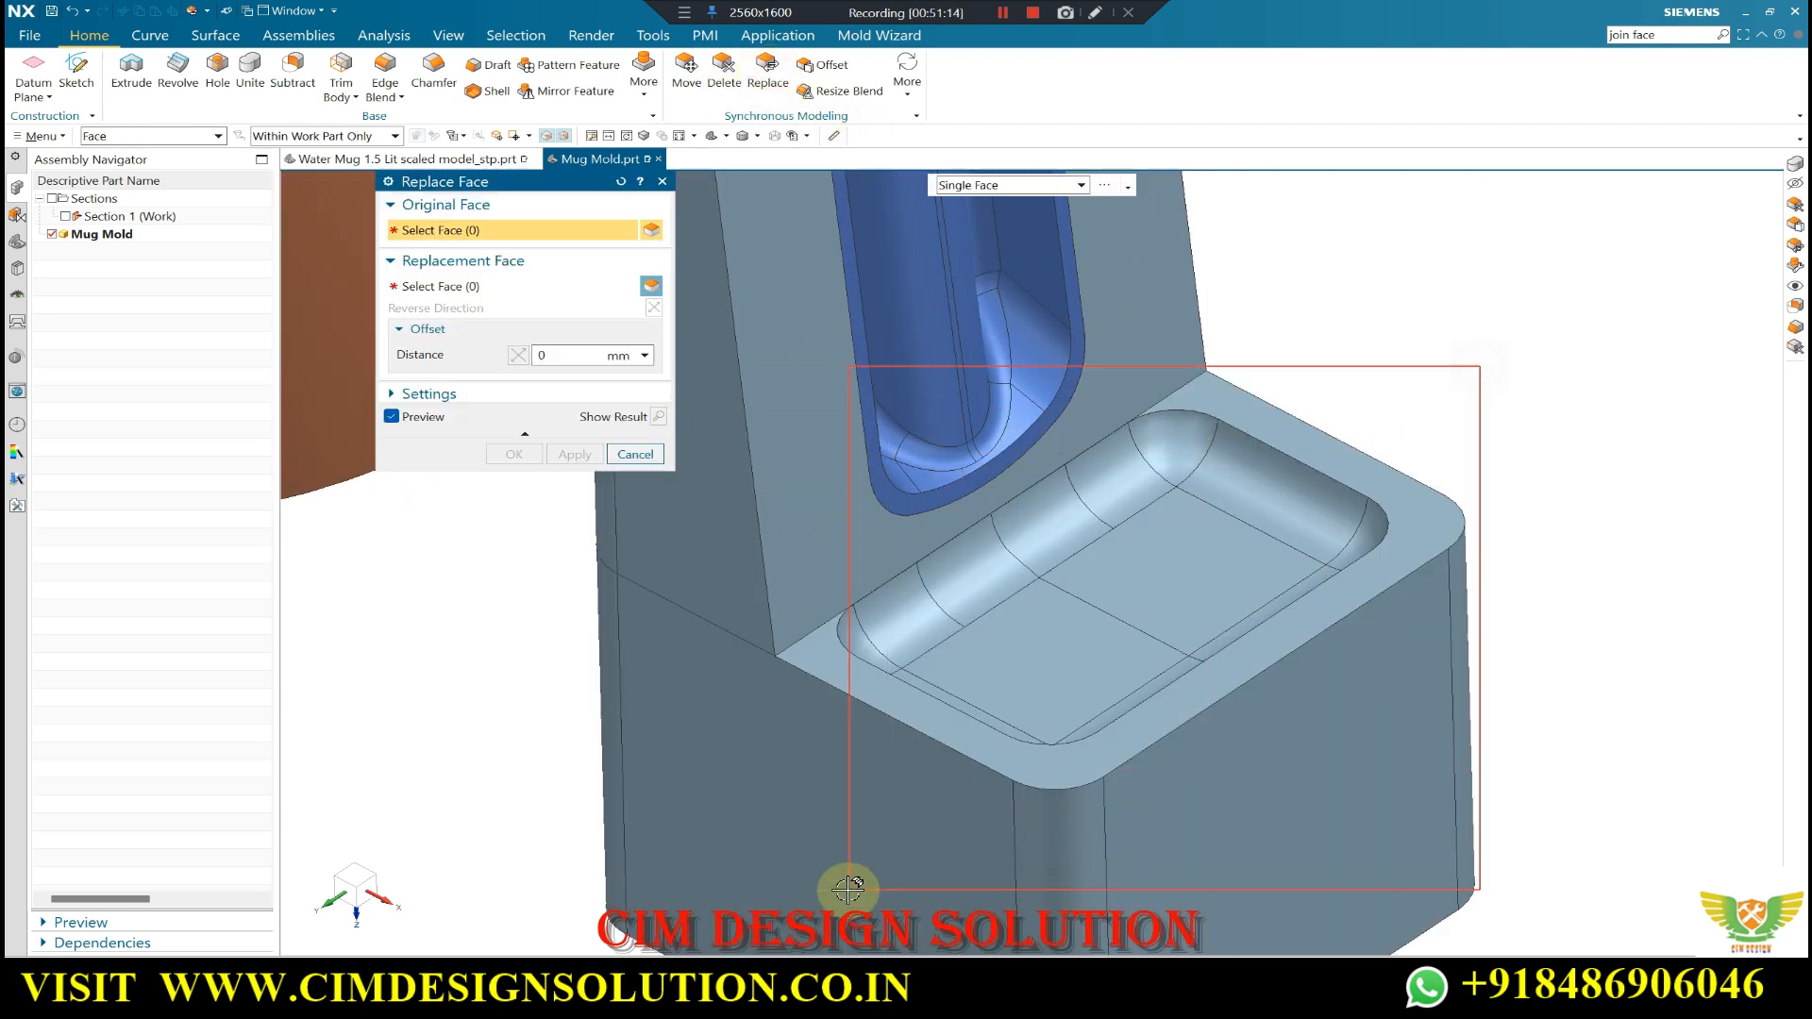
pyautogui.moveTo(848, 889); pyautogui.dragTo(821, 862)
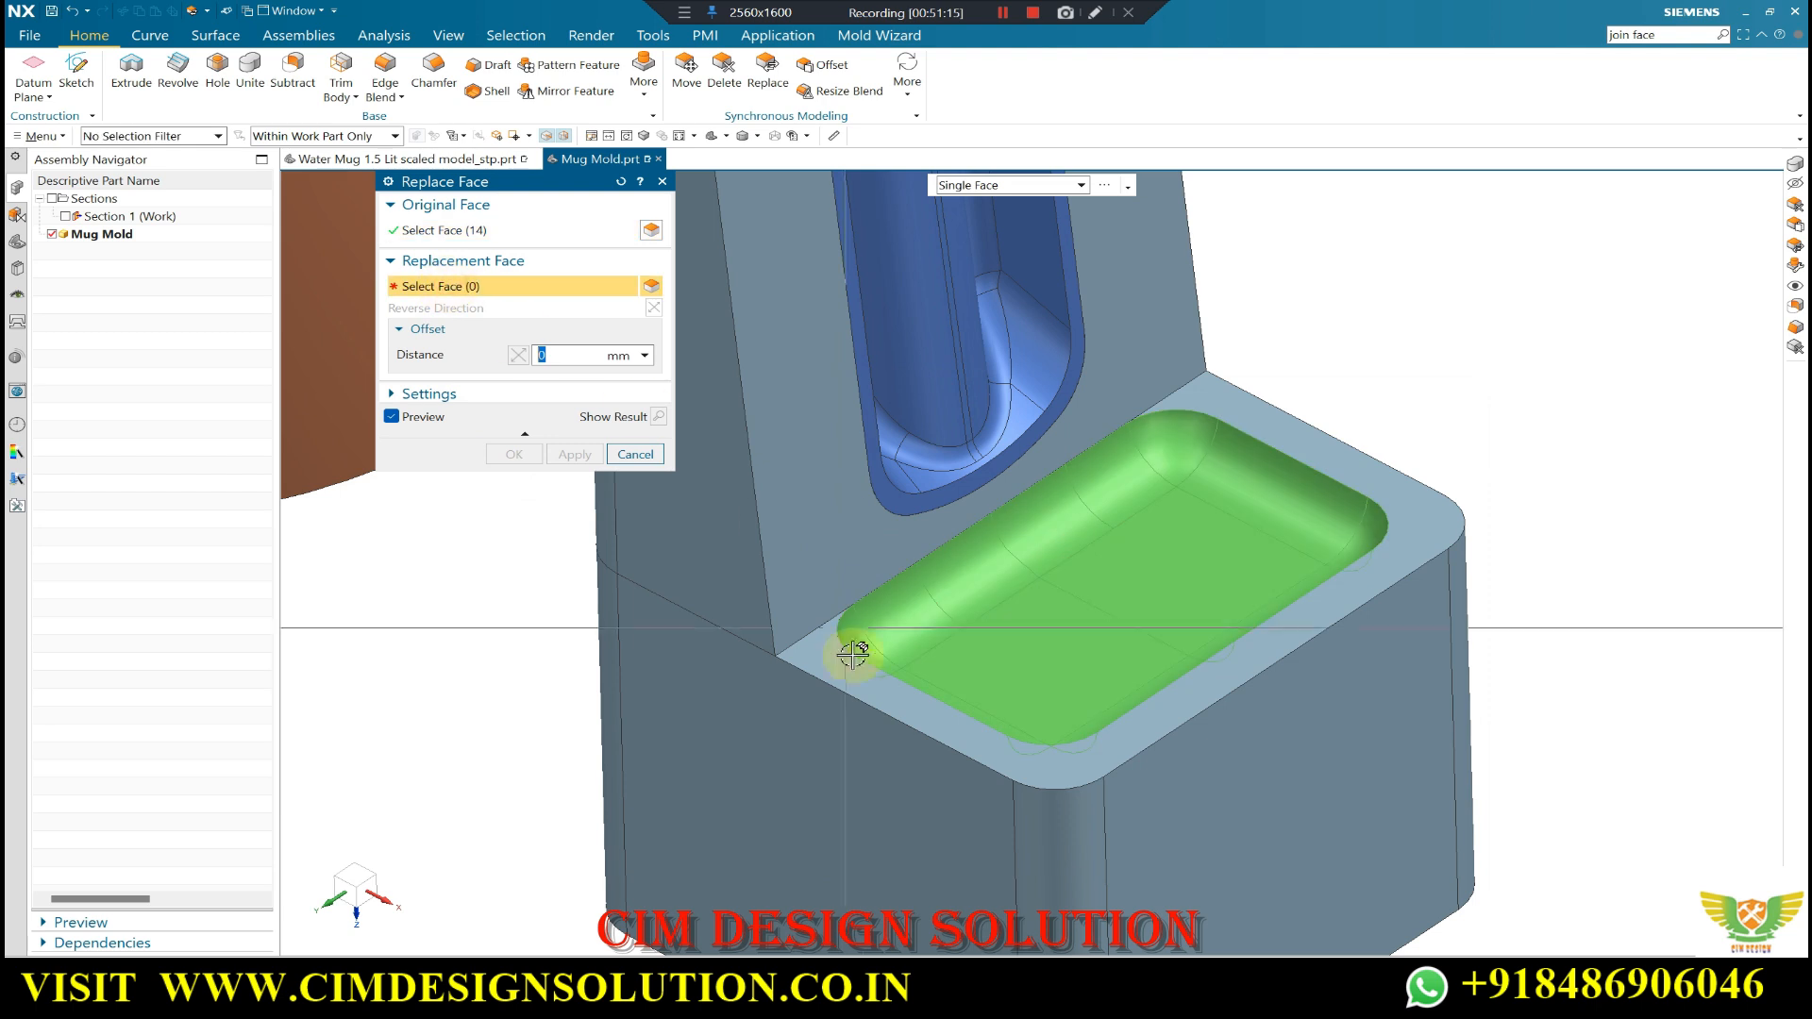
pyautogui.click(861, 675)
pyautogui.middleClick(912, 661)
pyautogui.scroll(5, 911, 661)
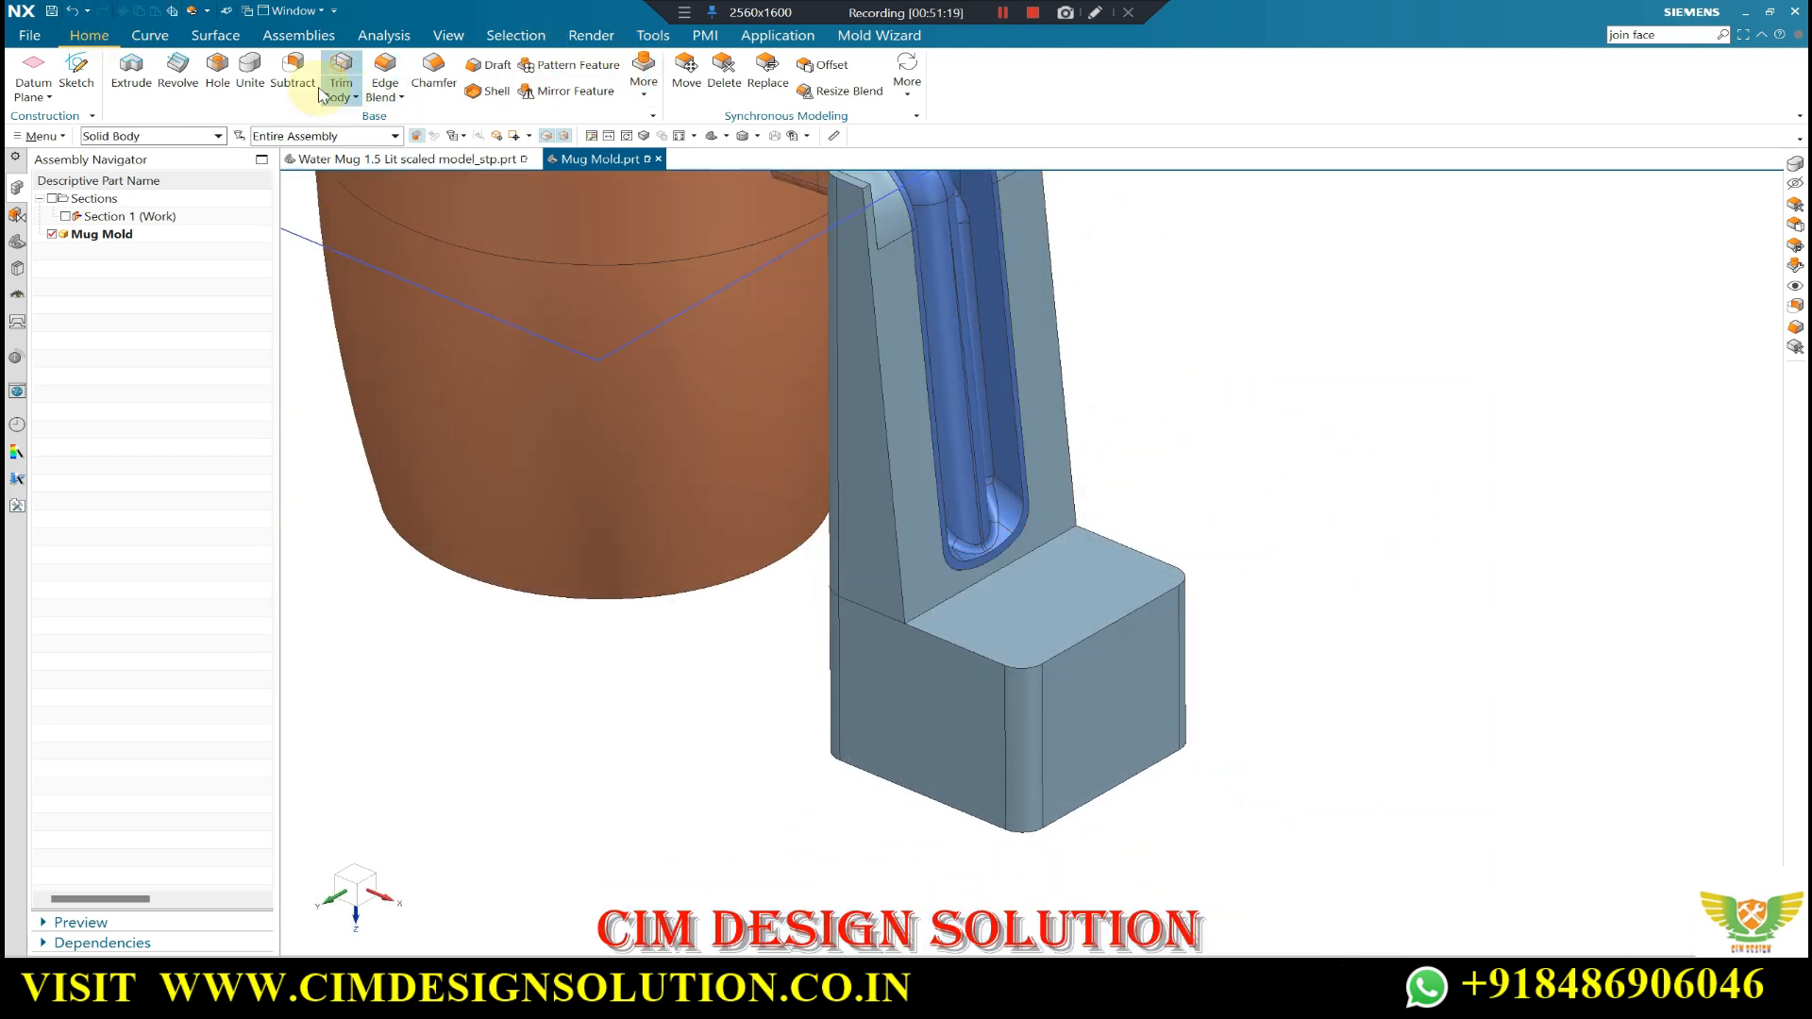
# - Unite the lower block with the upper handle block
pyautogui.click(249, 71)
pyautogui.click(1003, 777)
pyautogui.click(949, 651)
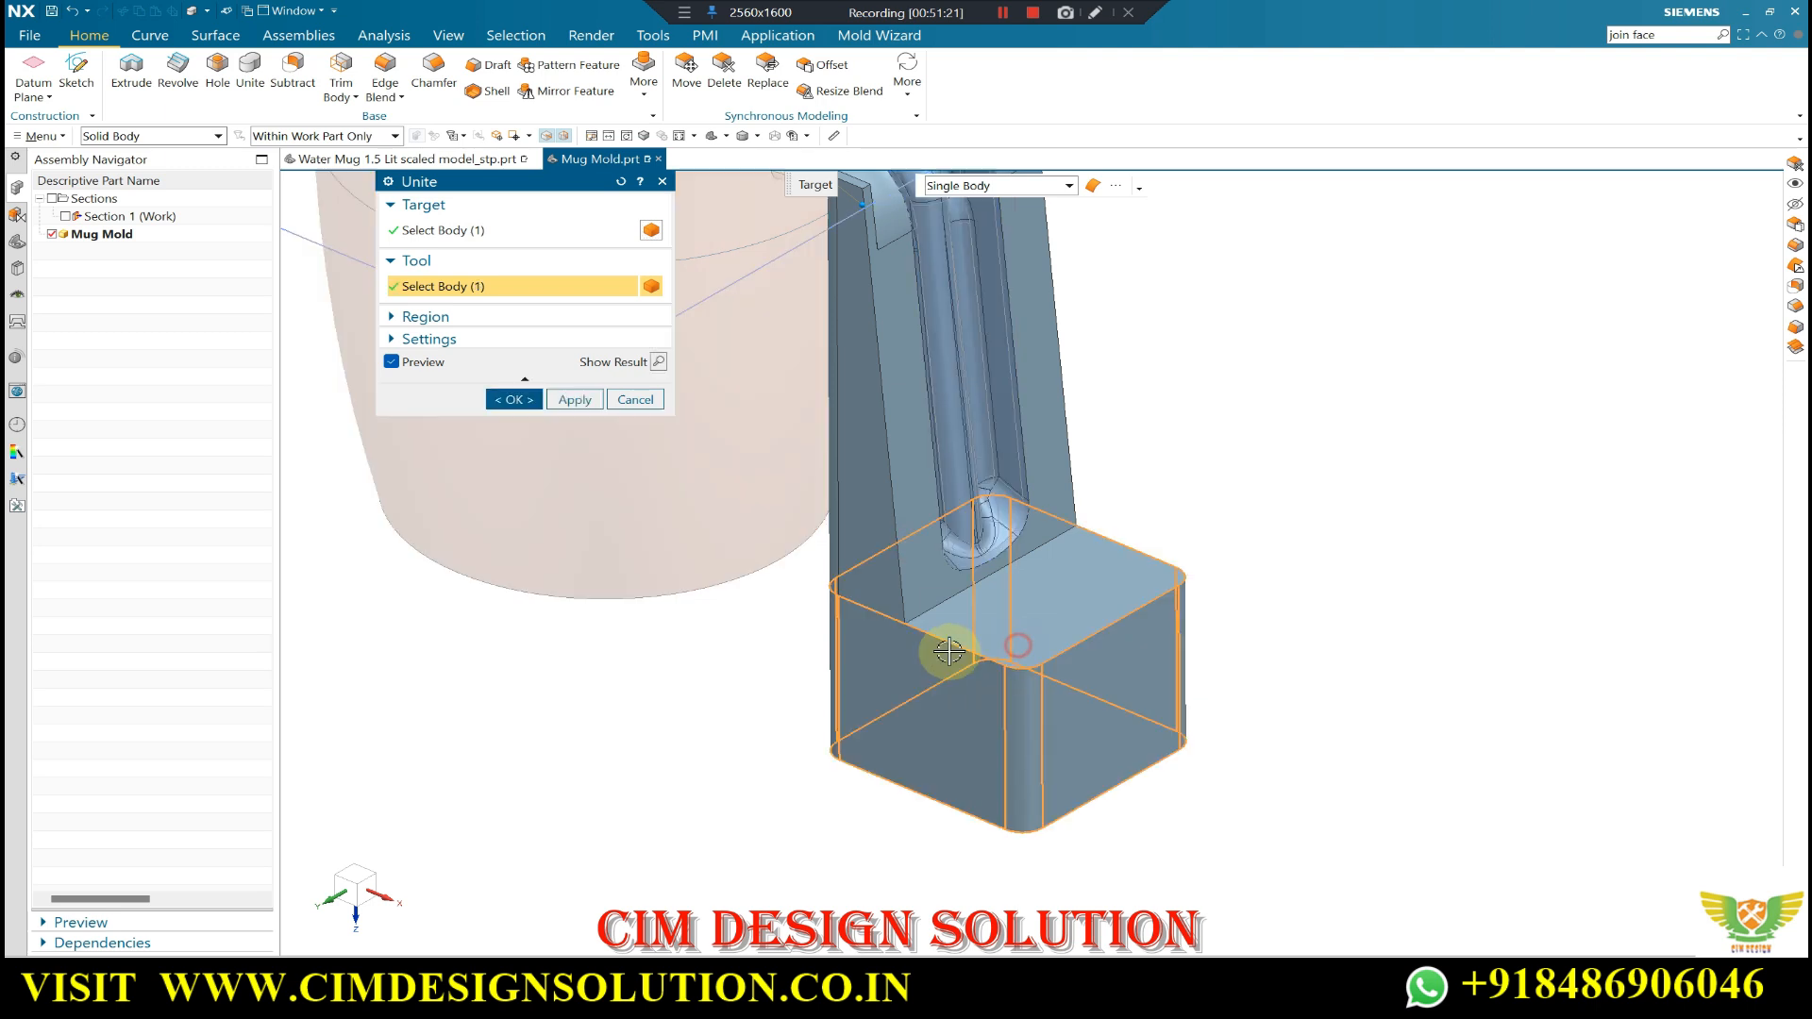
pyautogui.middleClick(1023, 614)
pyautogui.scroll(5, 1060, 599)
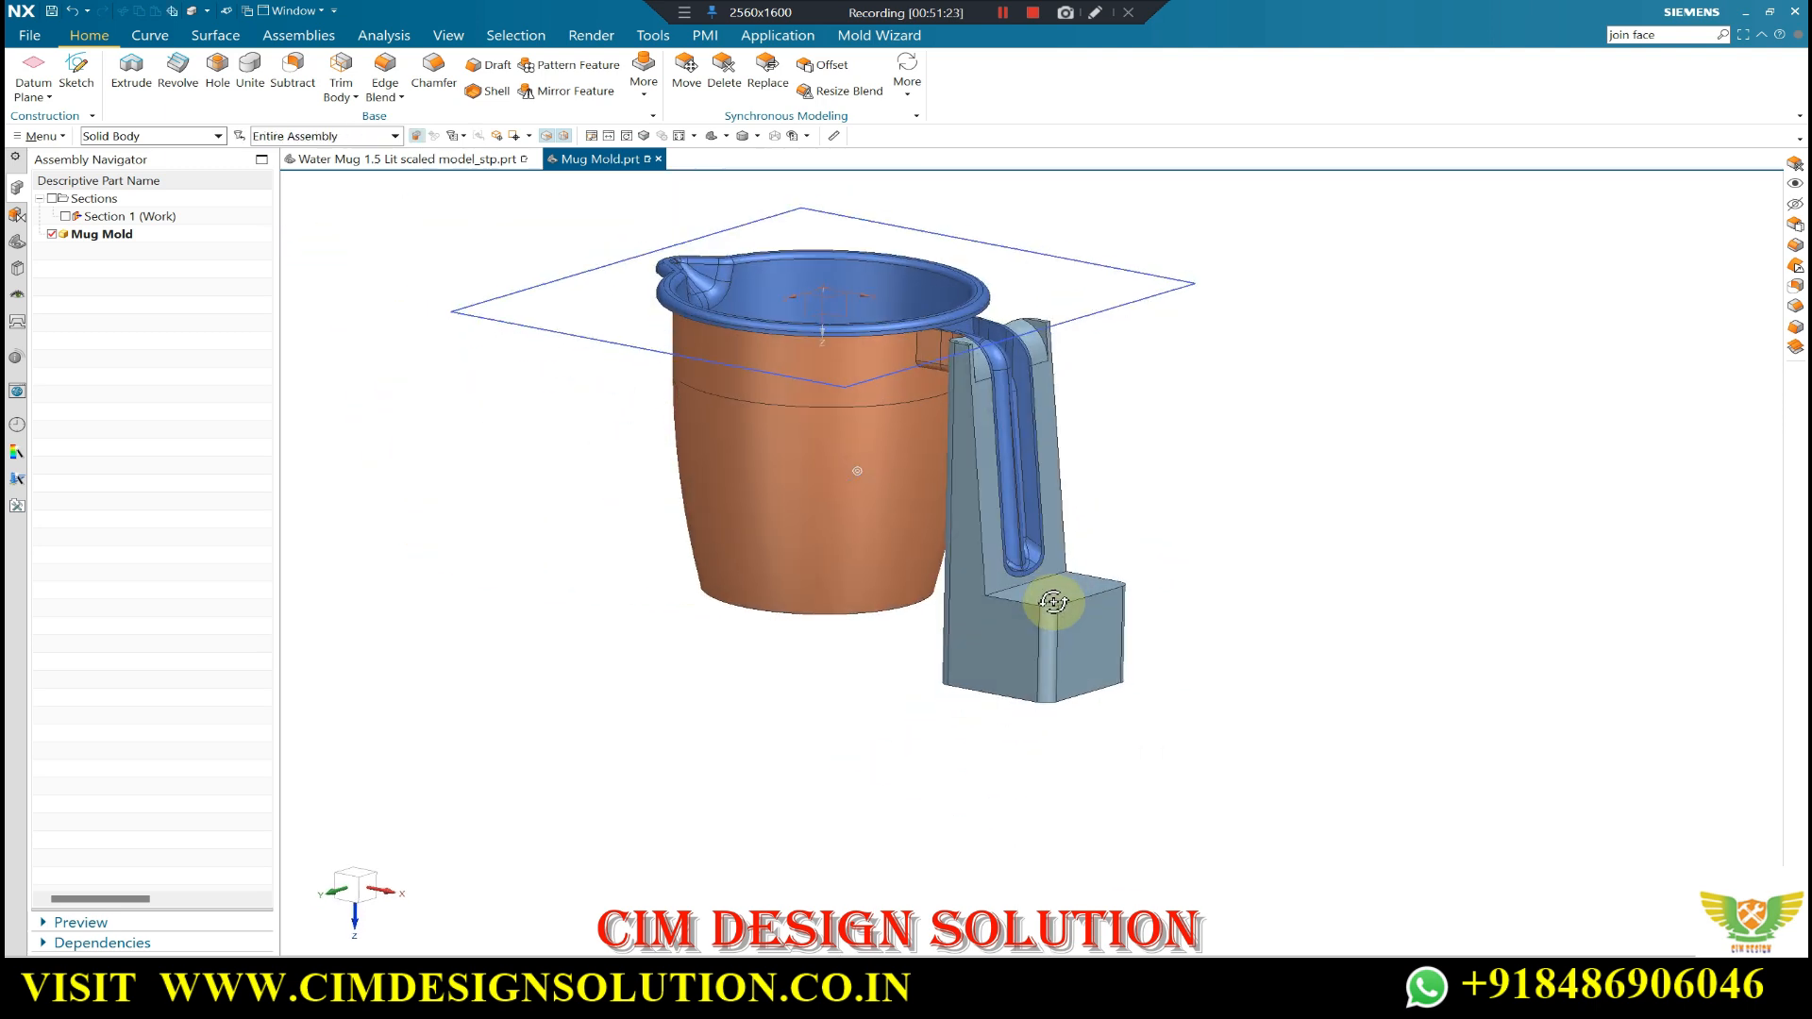
# - Examine the united insert block from several angles, especially the area around the handle
pyautogui.scroll(-5, 1076, 346)
pyautogui.moveTo(991, 478); pyautogui.dragTo(1039, 562, button='middle')
pyautogui.scroll(3, 954, 369)
pyautogui.scroll(4, 998, 370)
pyautogui.scroll(3, 1038, 574)
pyautogui.scroll(-3, 1042, 574)
pyautogui.scroll(5, 880, 487)
pyautogui.scroll(2, 857, 438)
pyautogui.scroll(-5, 955, 419)
pyautogui.moveTo(888, 447); pyautogui.dragTo(1037, 388, button='middle')
# - Create a block-type bounding body with a 3 mm offset around the triangular face at the insert's top corner
pyautogui.scroll(6, 1040, 387)
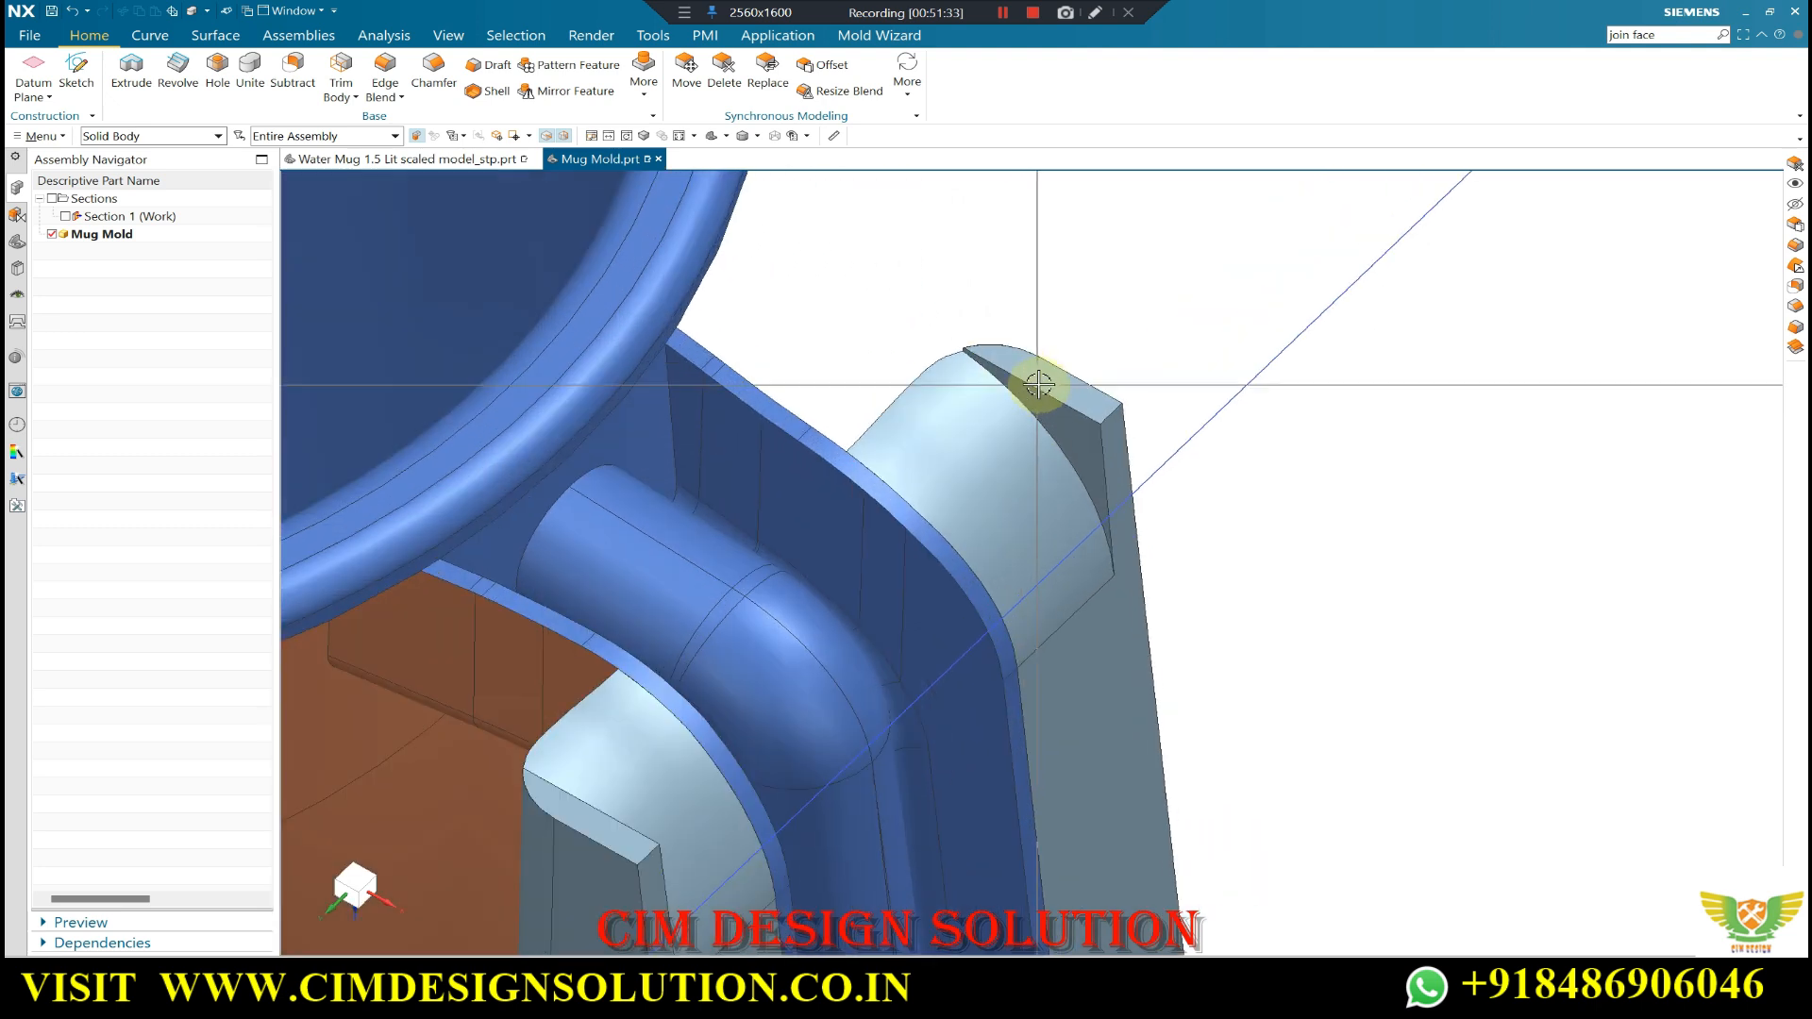
pyautogui.click(882, 38)
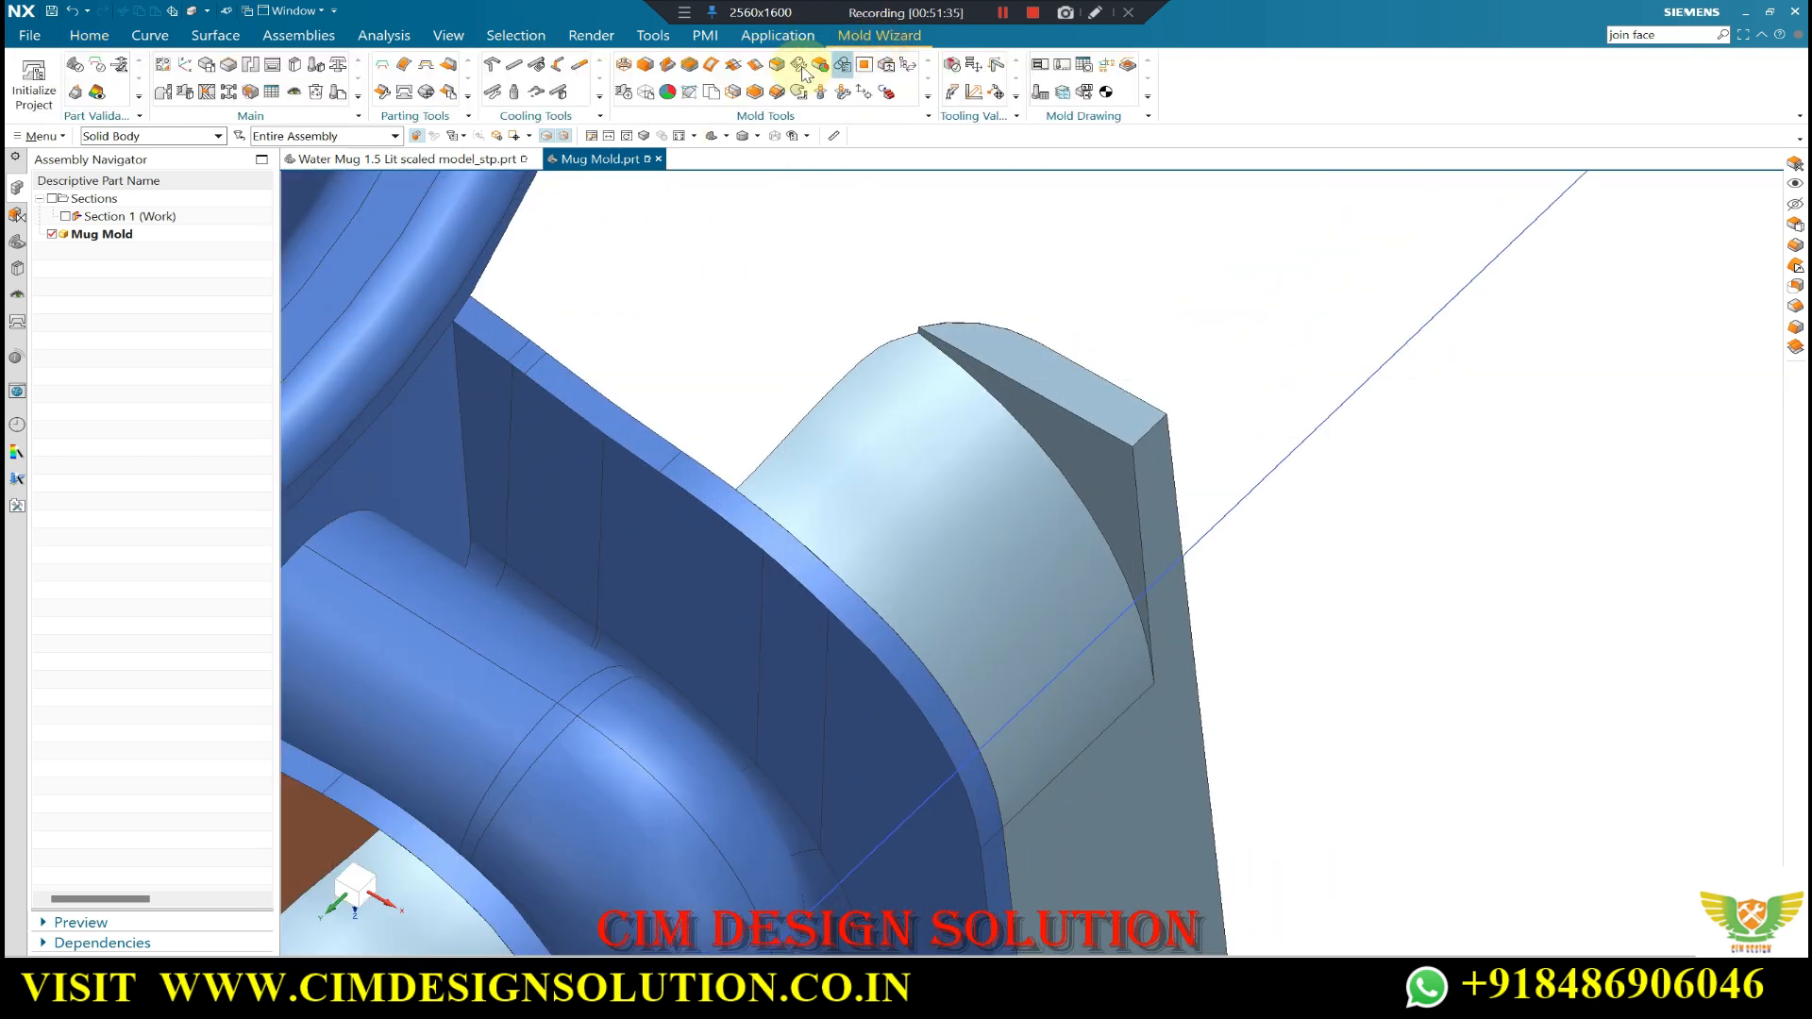
pyautogui.click(626, 66)
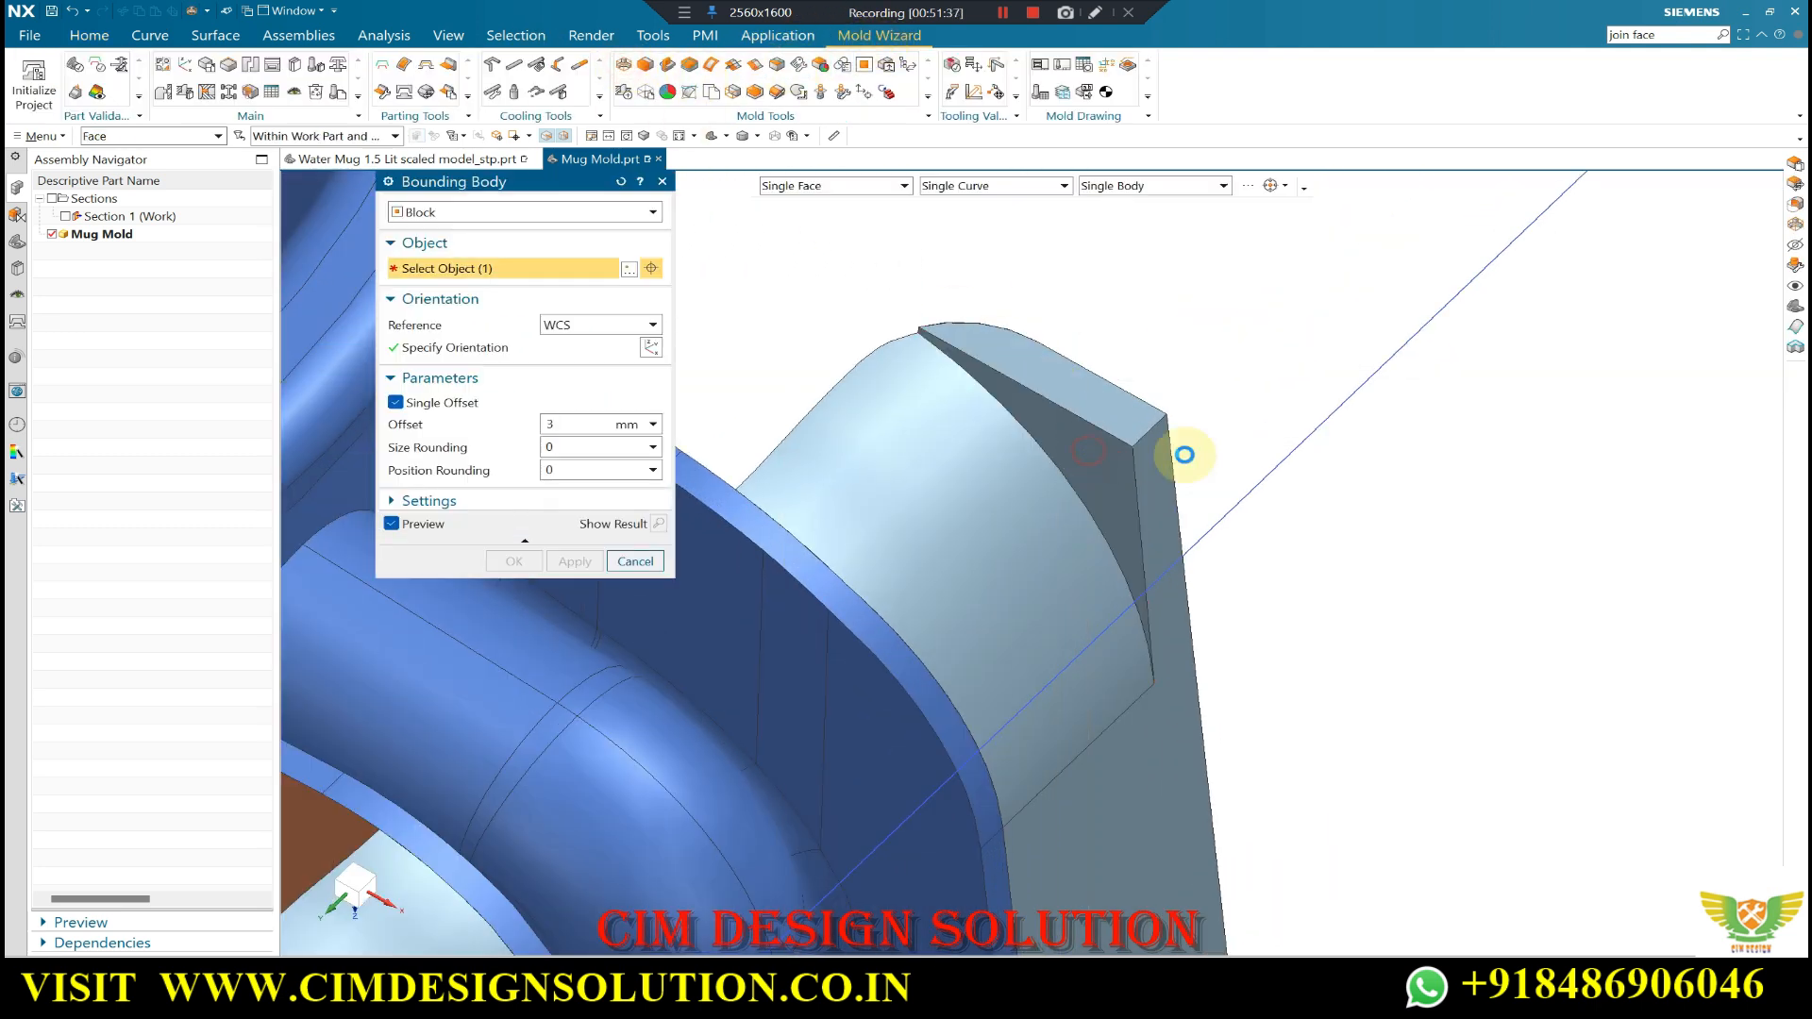
pyautogui.click(1101, 409)
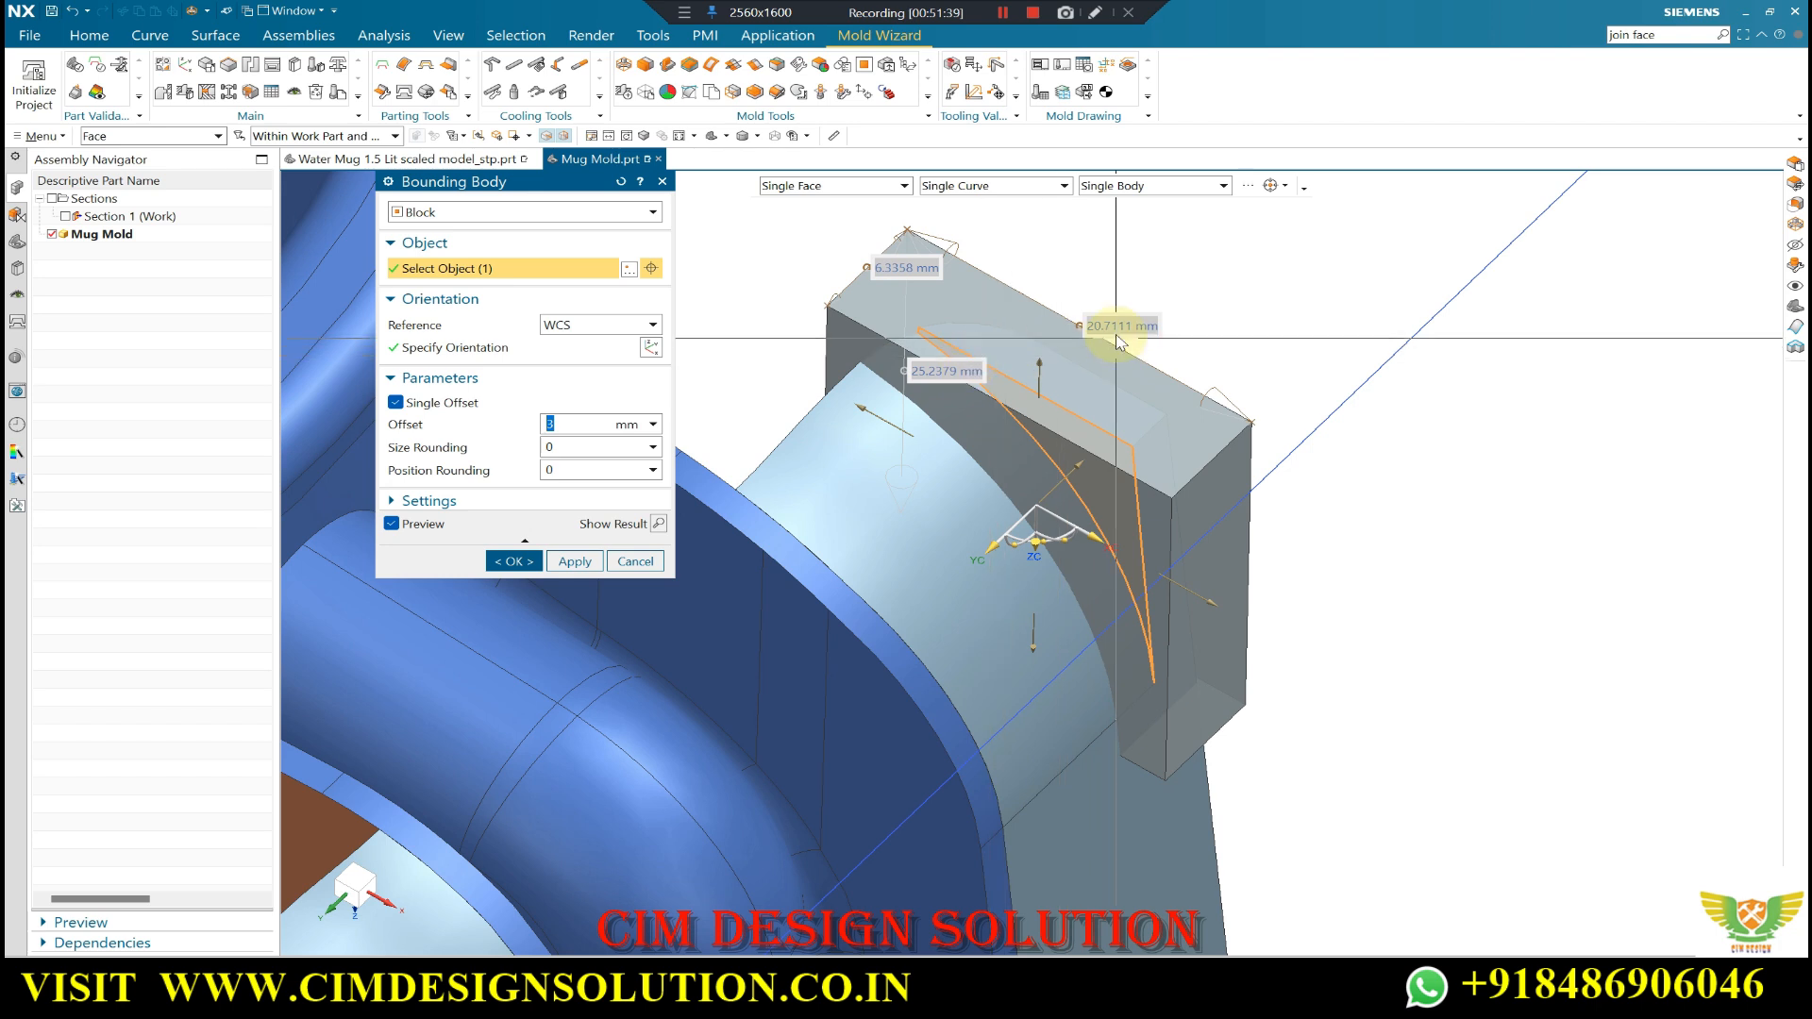
pyautogui.click(515, 562)
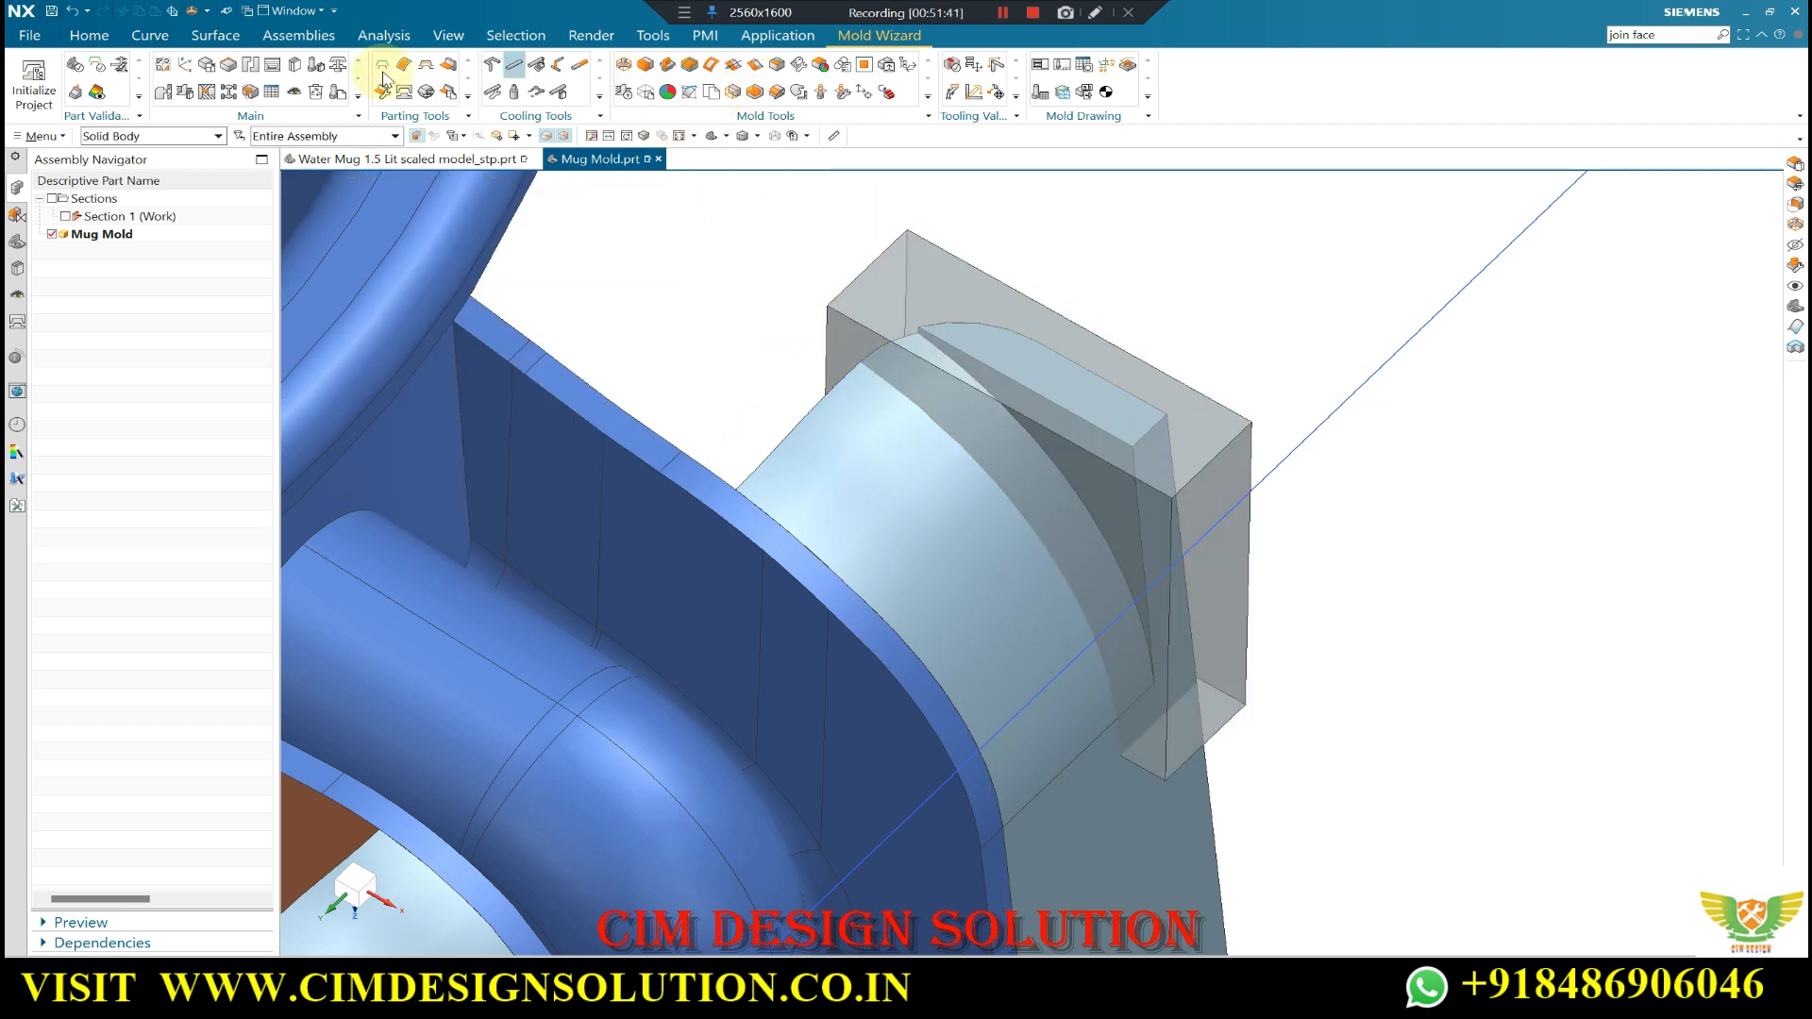
# - Replace the bounding block's face toward the handle with the insert's triangular corner face using Replace Face at zero offset
pyautogui.click(90, 40)
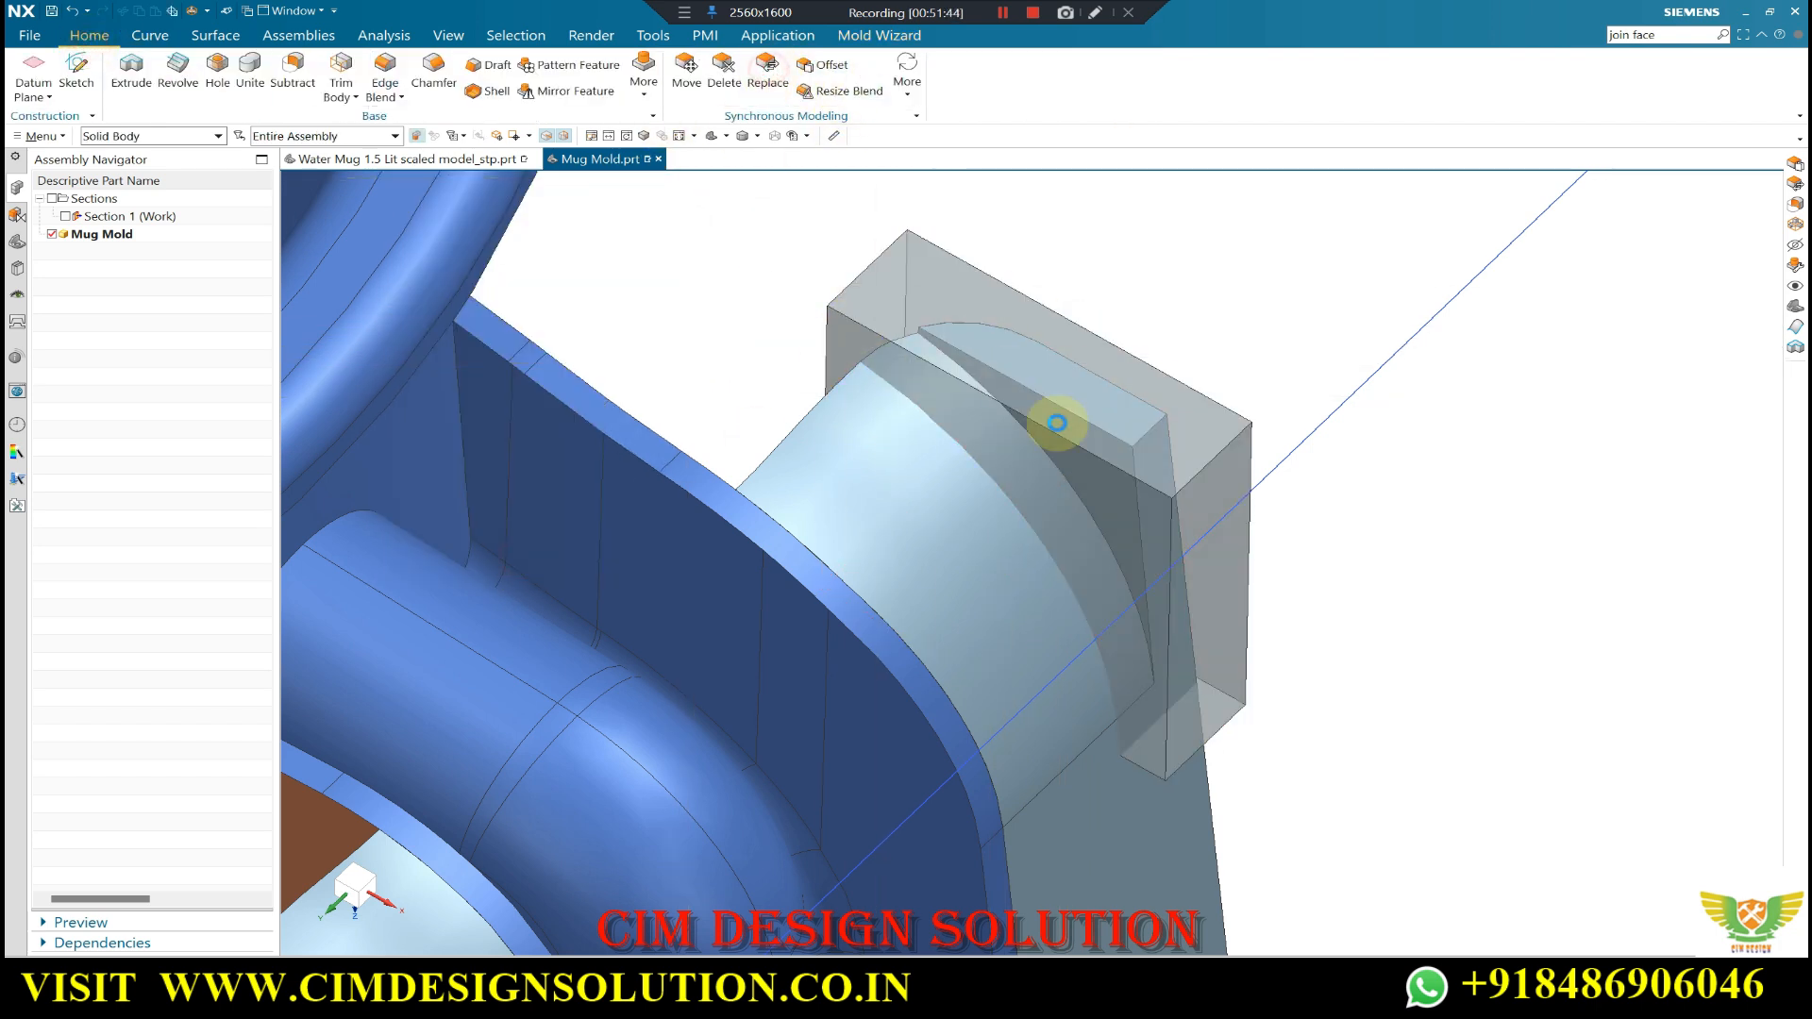
pyautogui.click(960, 448)
pyautogui.click(457, 287)
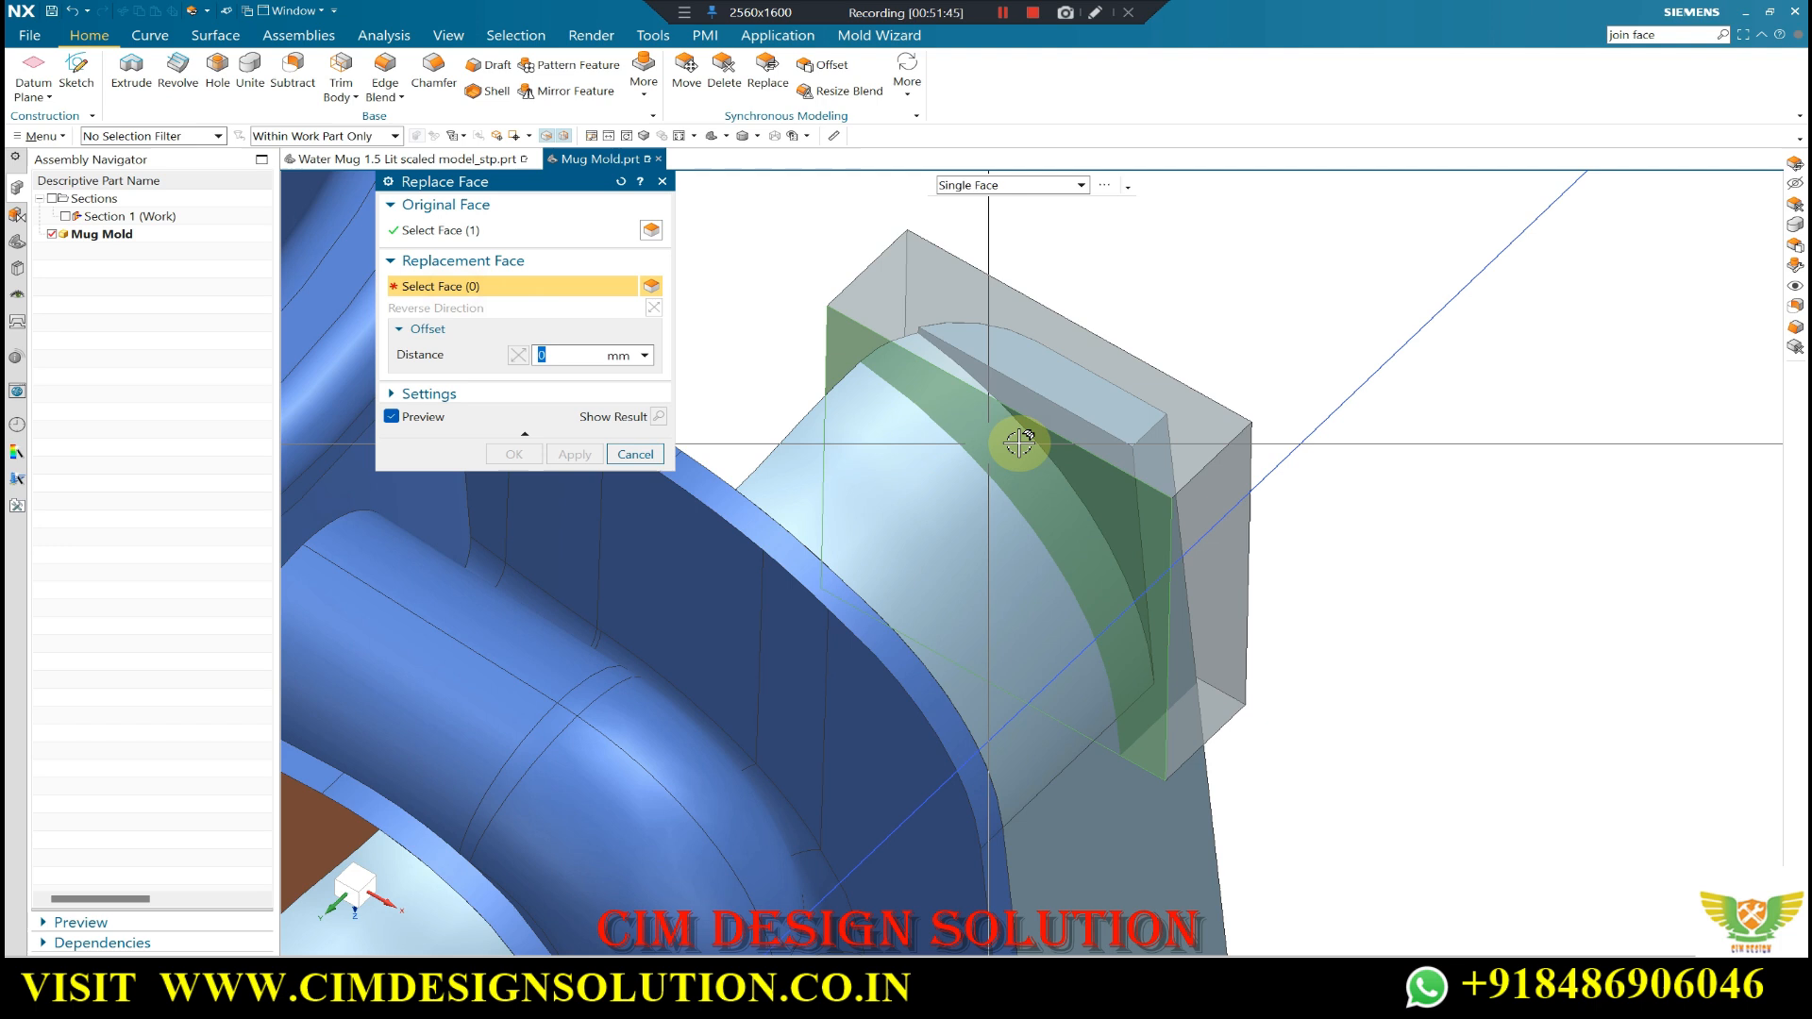
pyautogui.click(1070, 436)
pyautogui.keyDown('shift'); pyautogui.click(1062, 402); pyautogui.keyUp('shift')
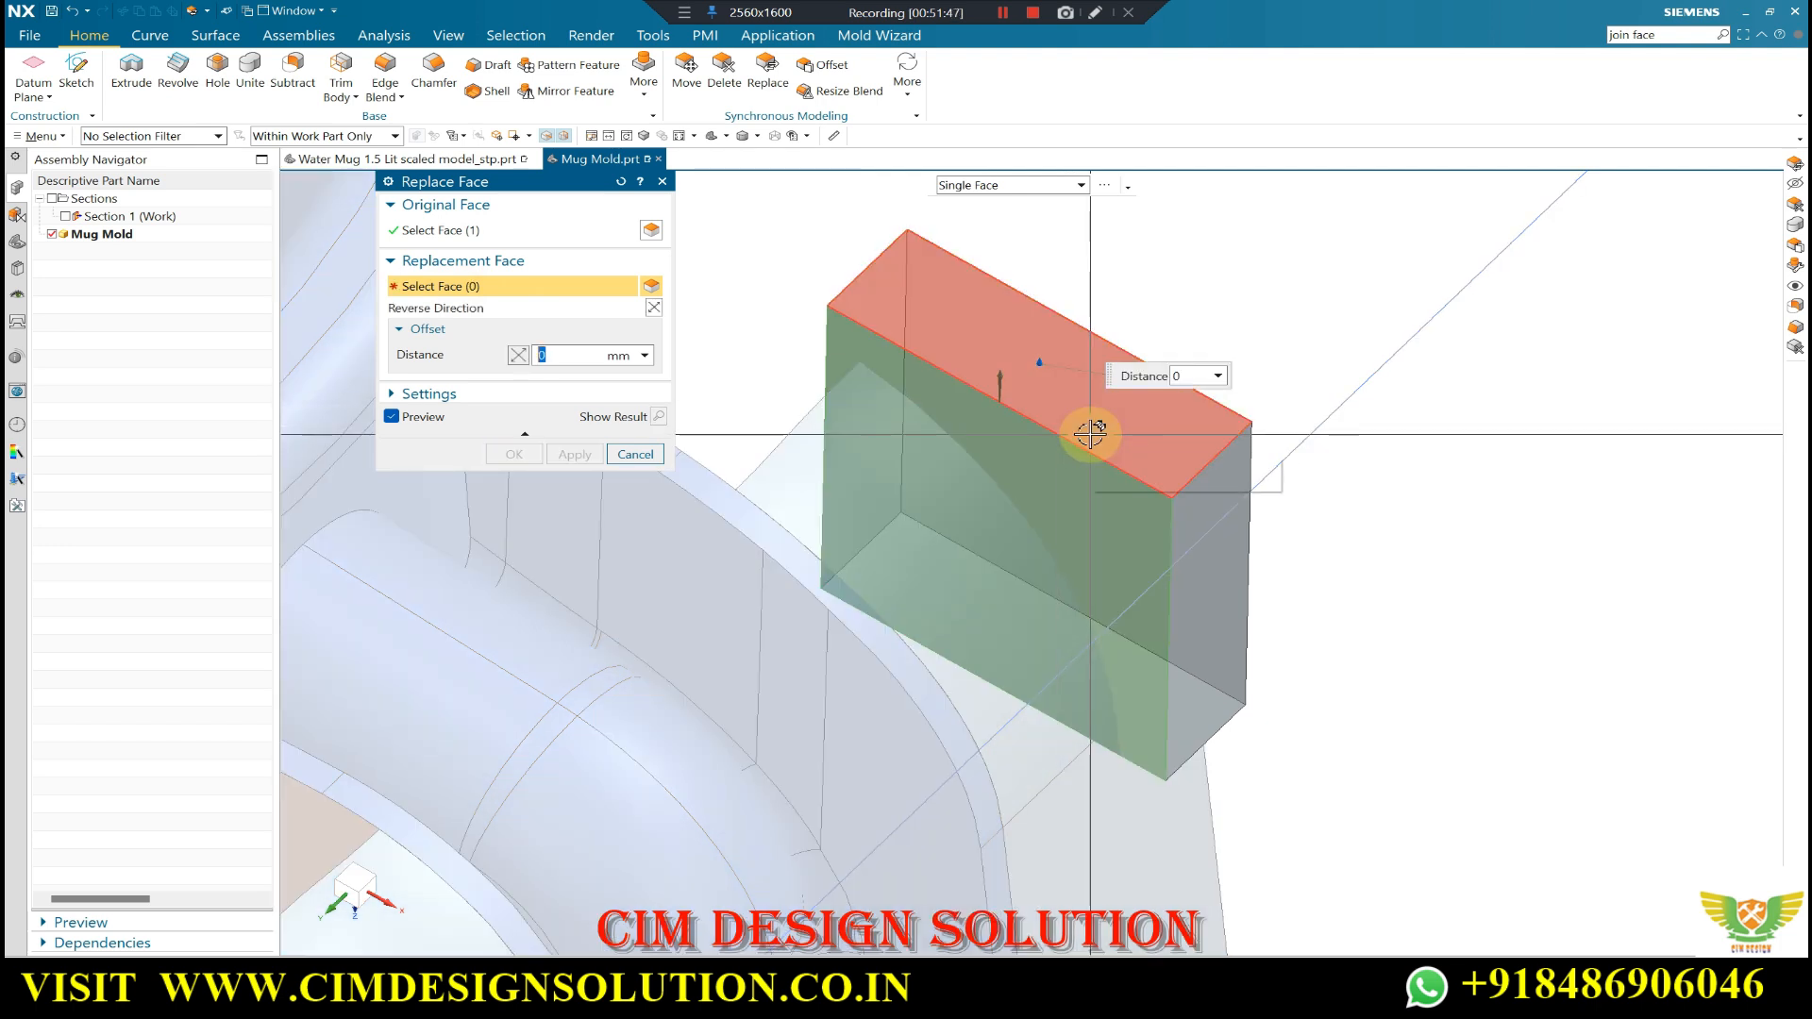
pyautogui.rightClick(1082, 430)
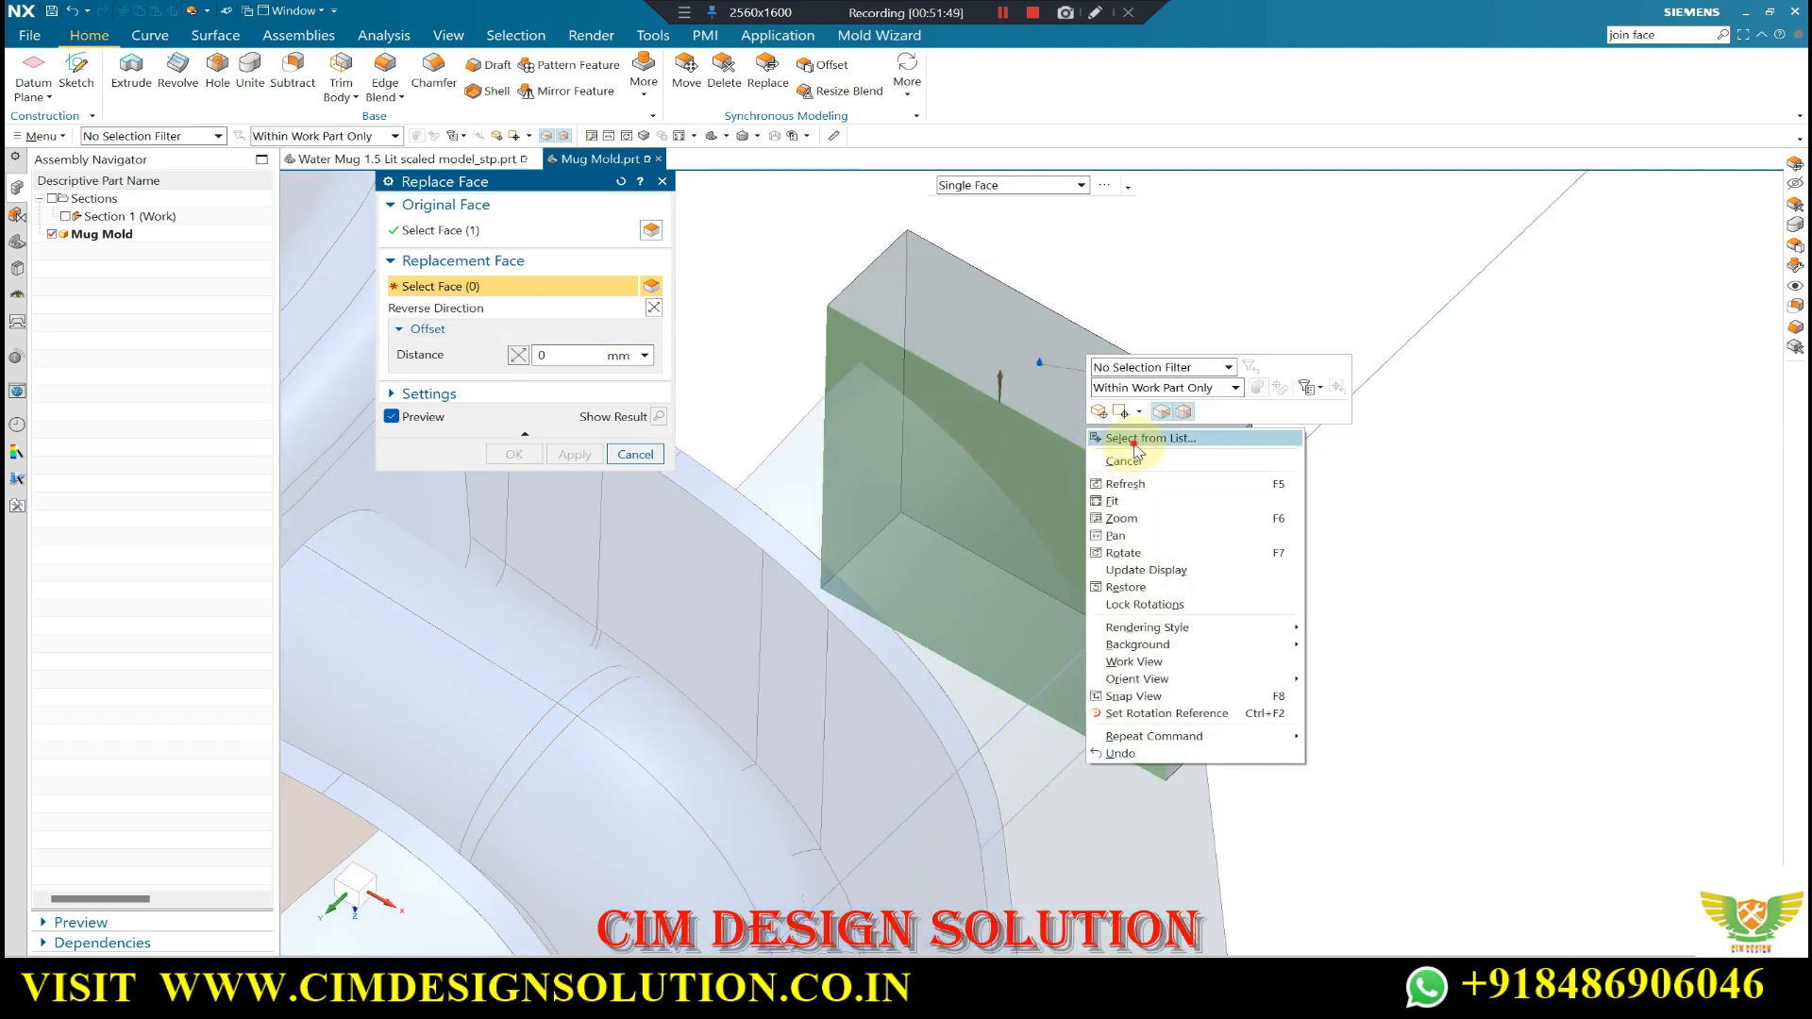
pyautogui.click(1122, 449)
pyautogui.click(1554, 229)
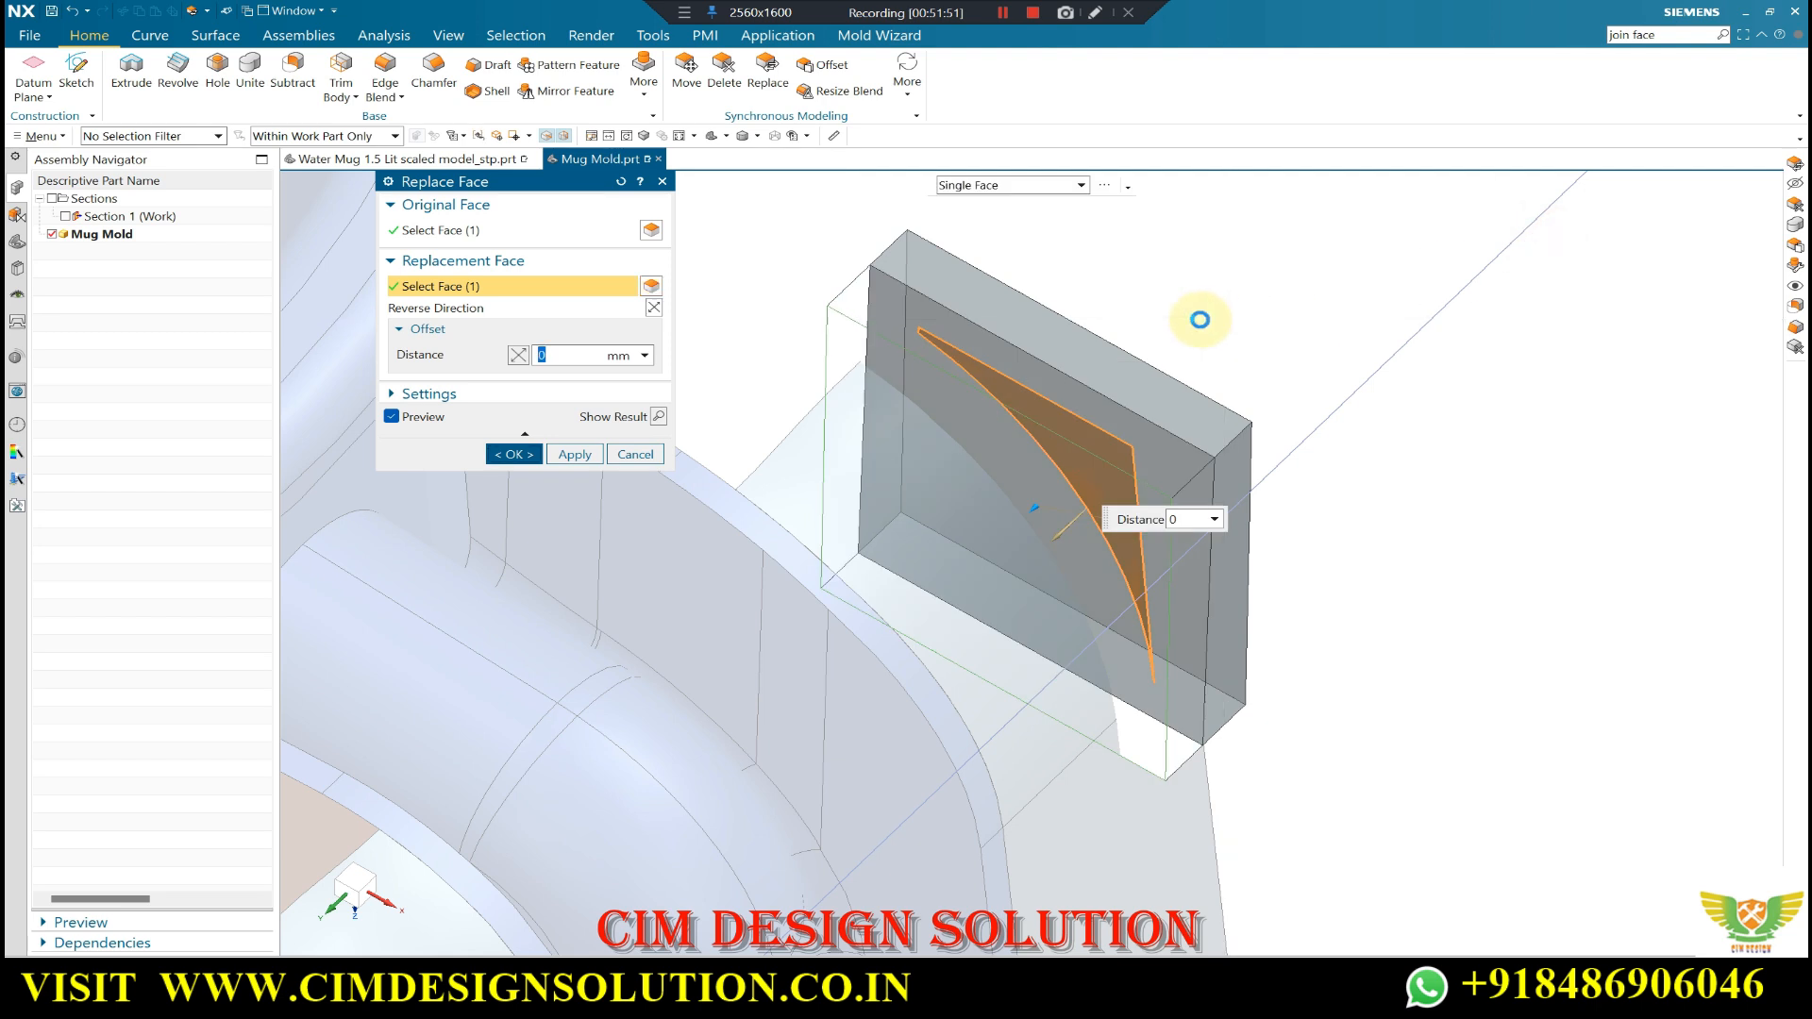
pyautogui.middleClick(1161, 325)
pyautogui.scroll(-4, 1171, 414)
pyautogui.moveTo(1126, 412); pyautogui.dragTo(1170, 462, button='middle')
pyautogui.click(877, 37)
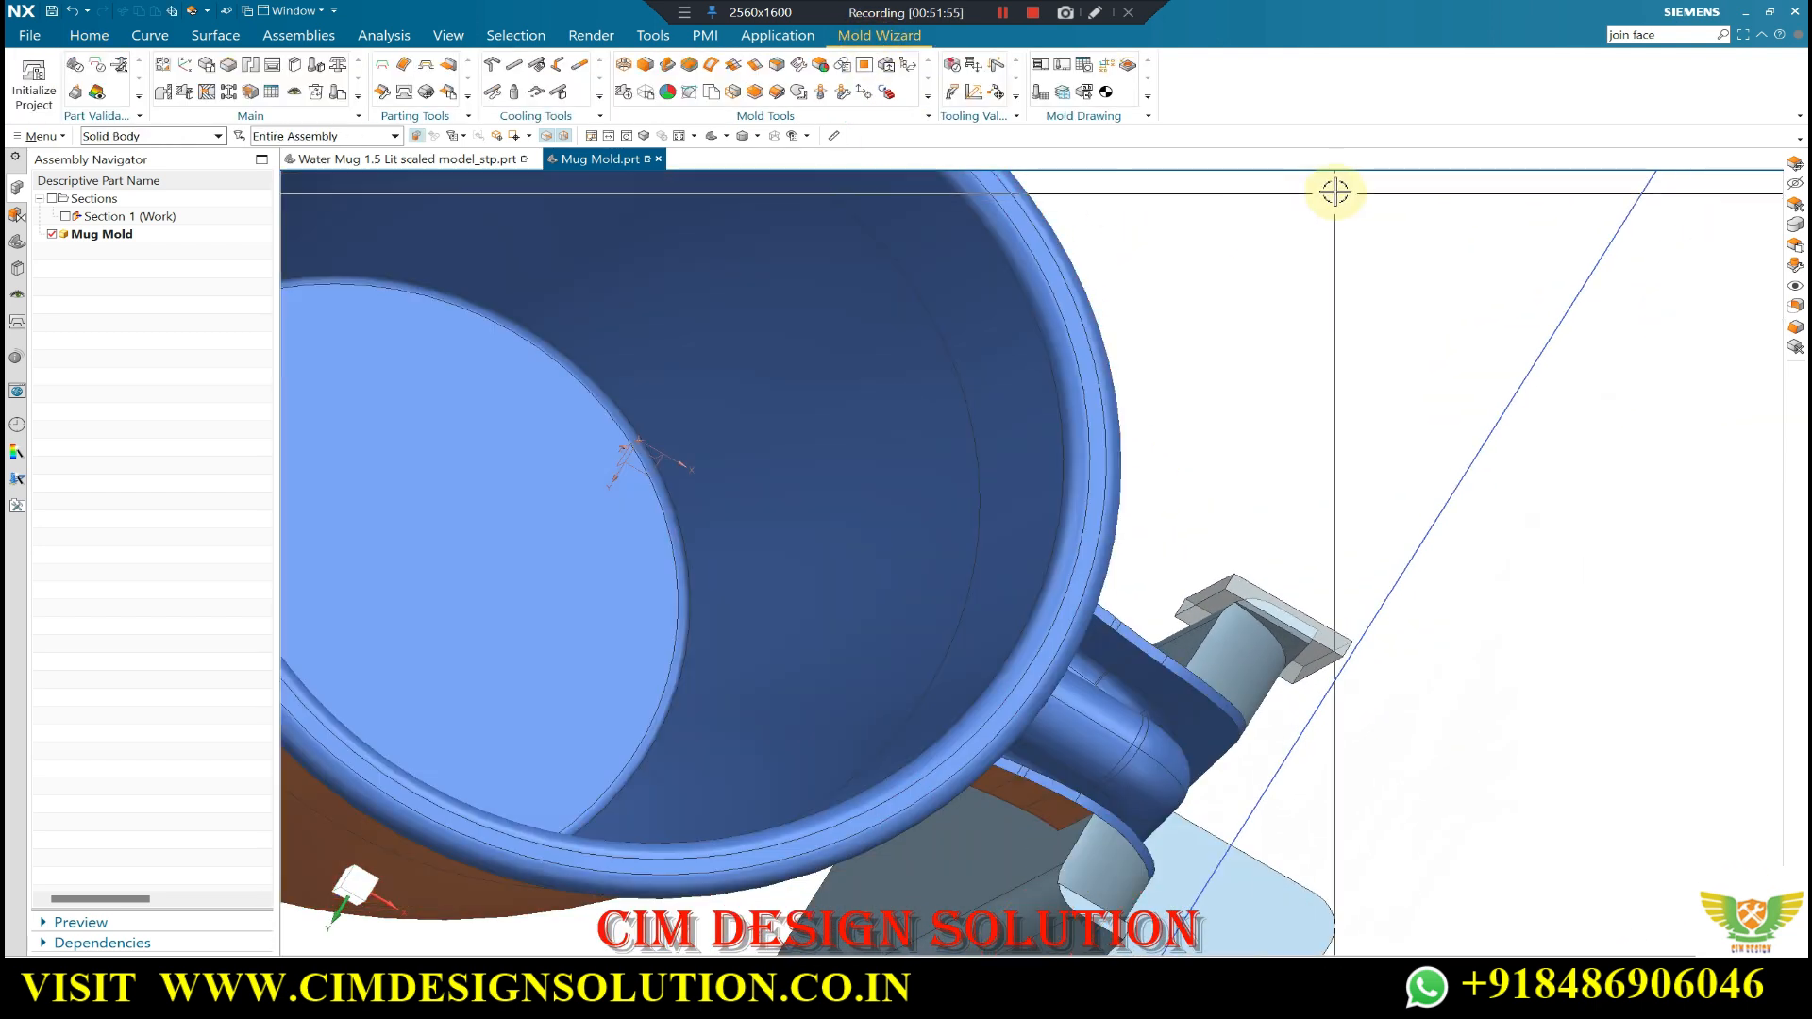
pyautogui.click(776, 94)
pyautogui.scroll(-4, 1278, 279)
pyautogui.moveTo(1278, 274); pyautogui.dragTo(1096, 255, button='middle')
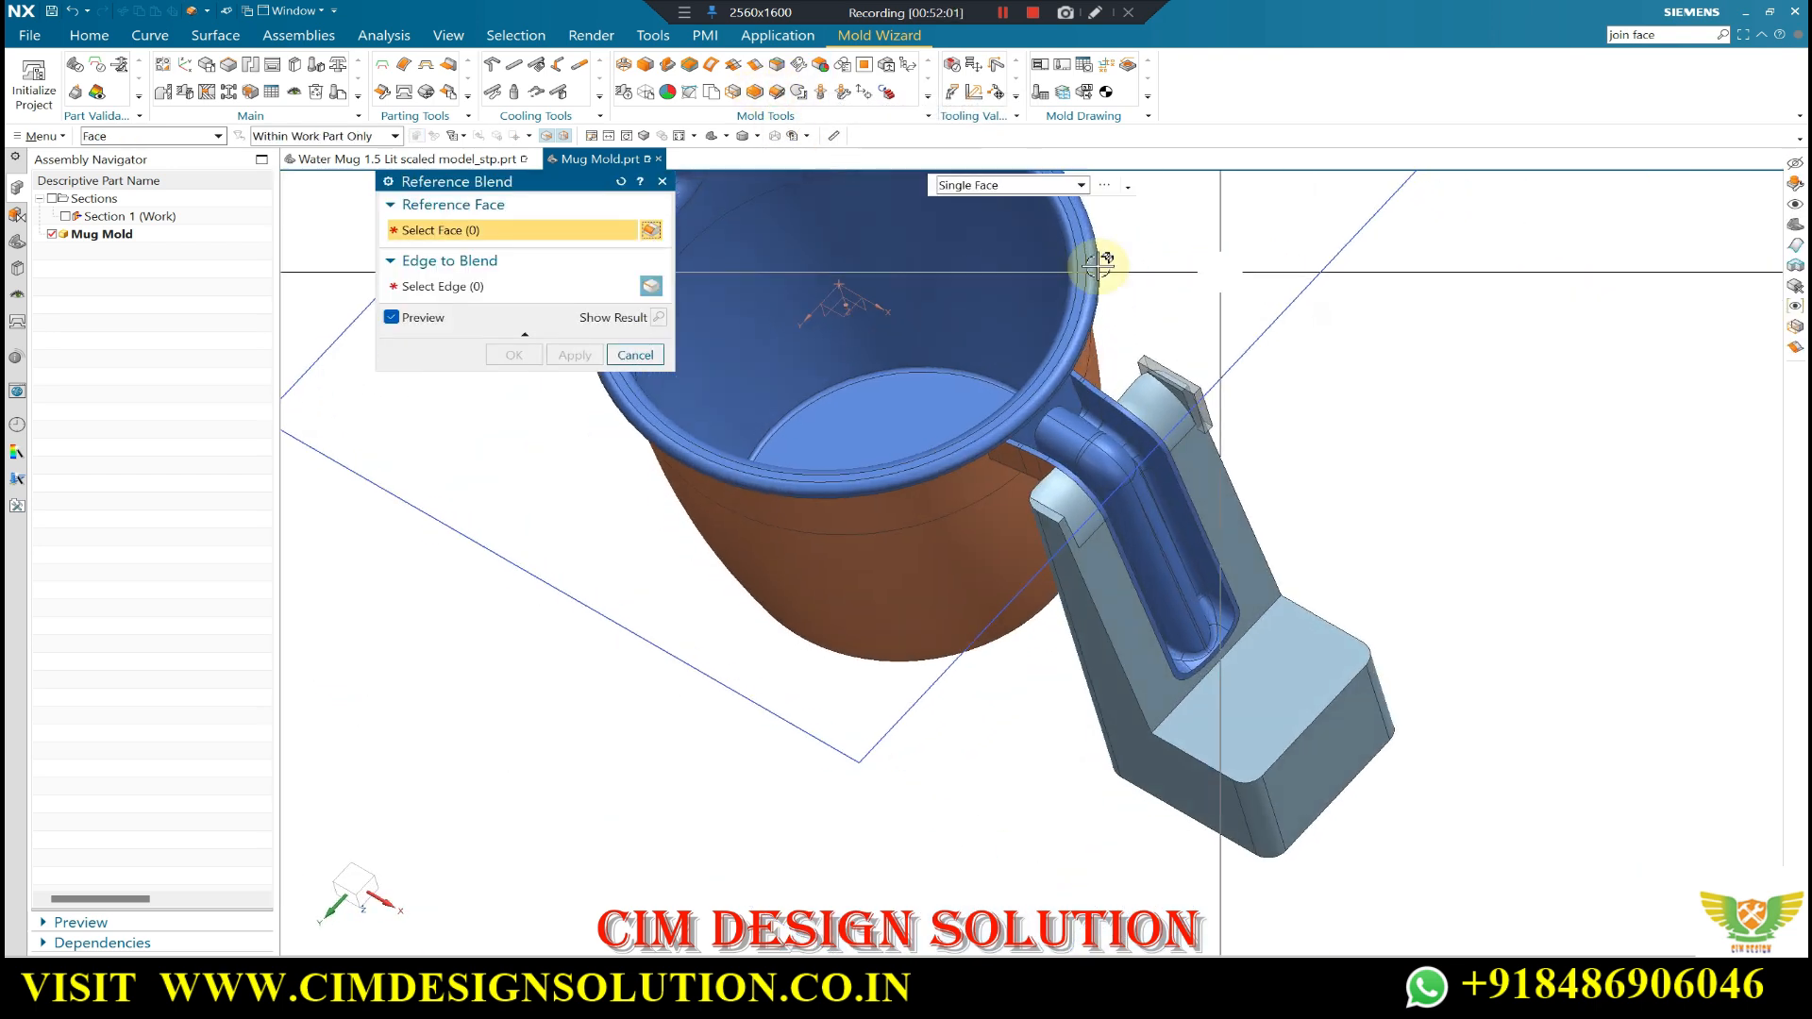
pyautogui.click(444, 286)
pyautogui.scroll(4, 1171, 358)
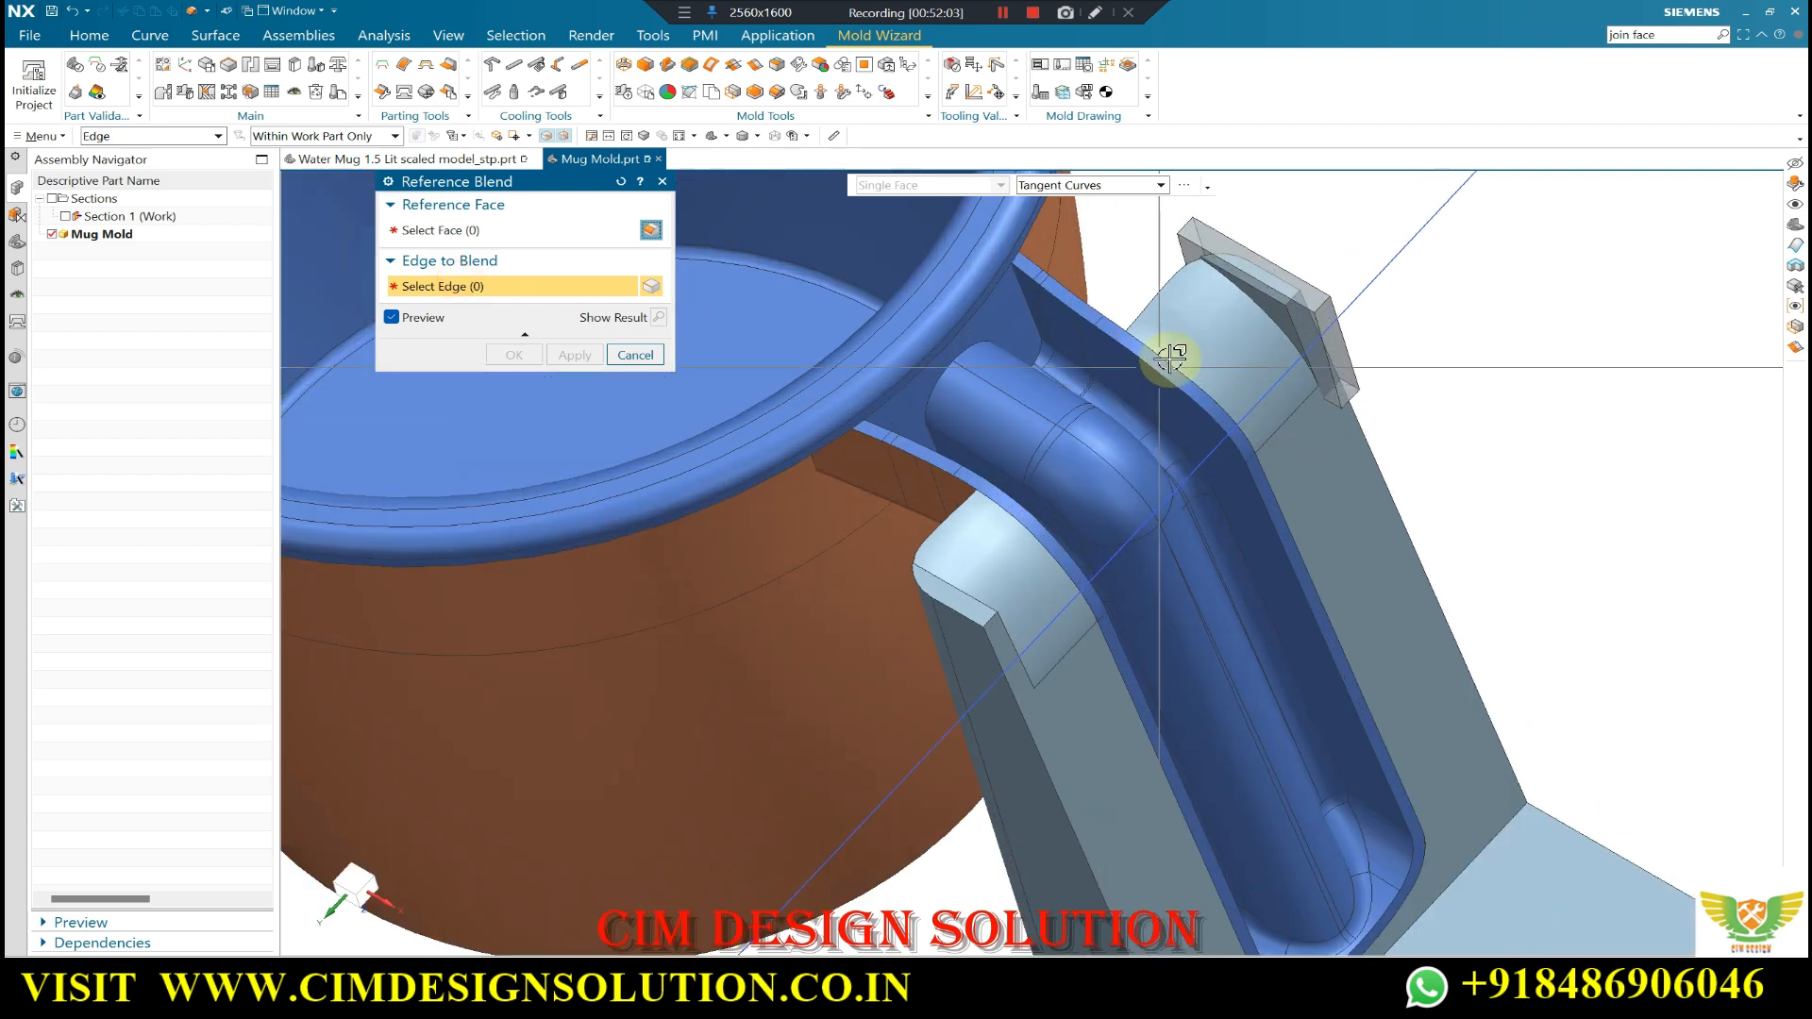
pyautogui.moveTo(1222, 275); pyautogui.dragTo(1234, 406, button='middle')
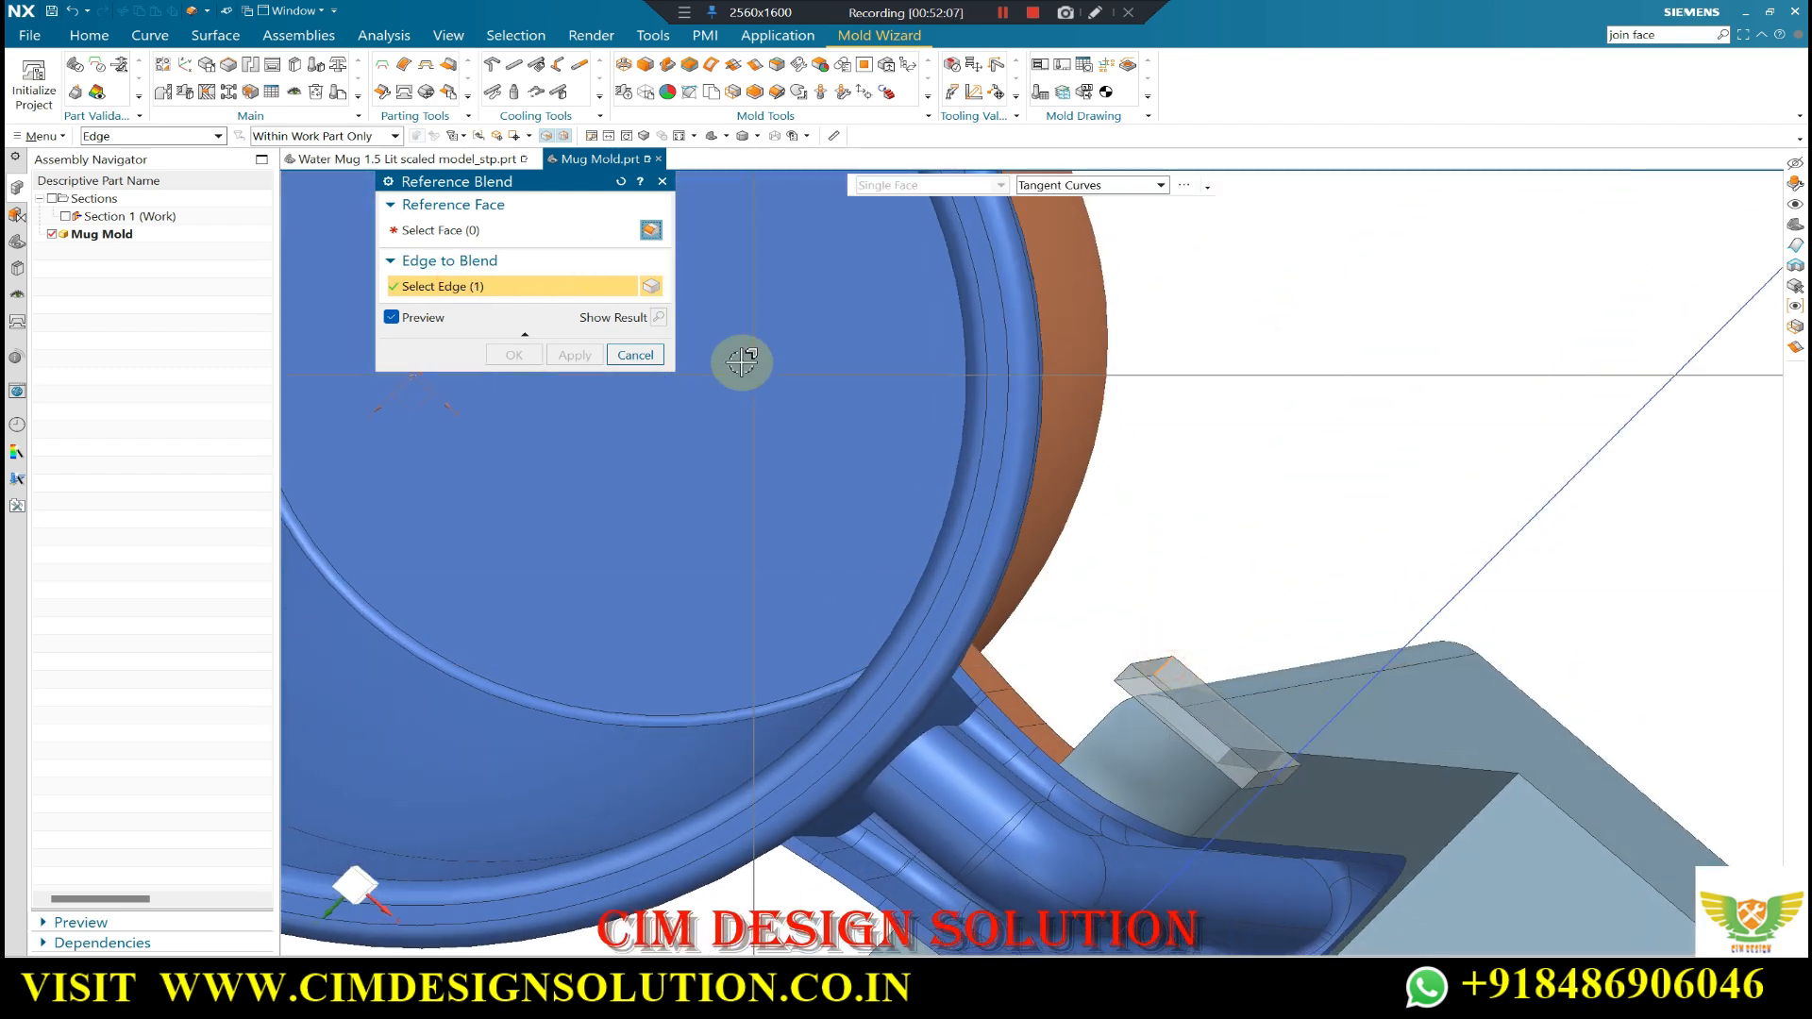
pyautogui.click(524, 236)
pyautogui.moveTo(1167, 771); pyautogui.dragTo(1236, 406, button='middle')
pyautogui.press('Escape')
pyautogui.scroll(3, 1236, 406)
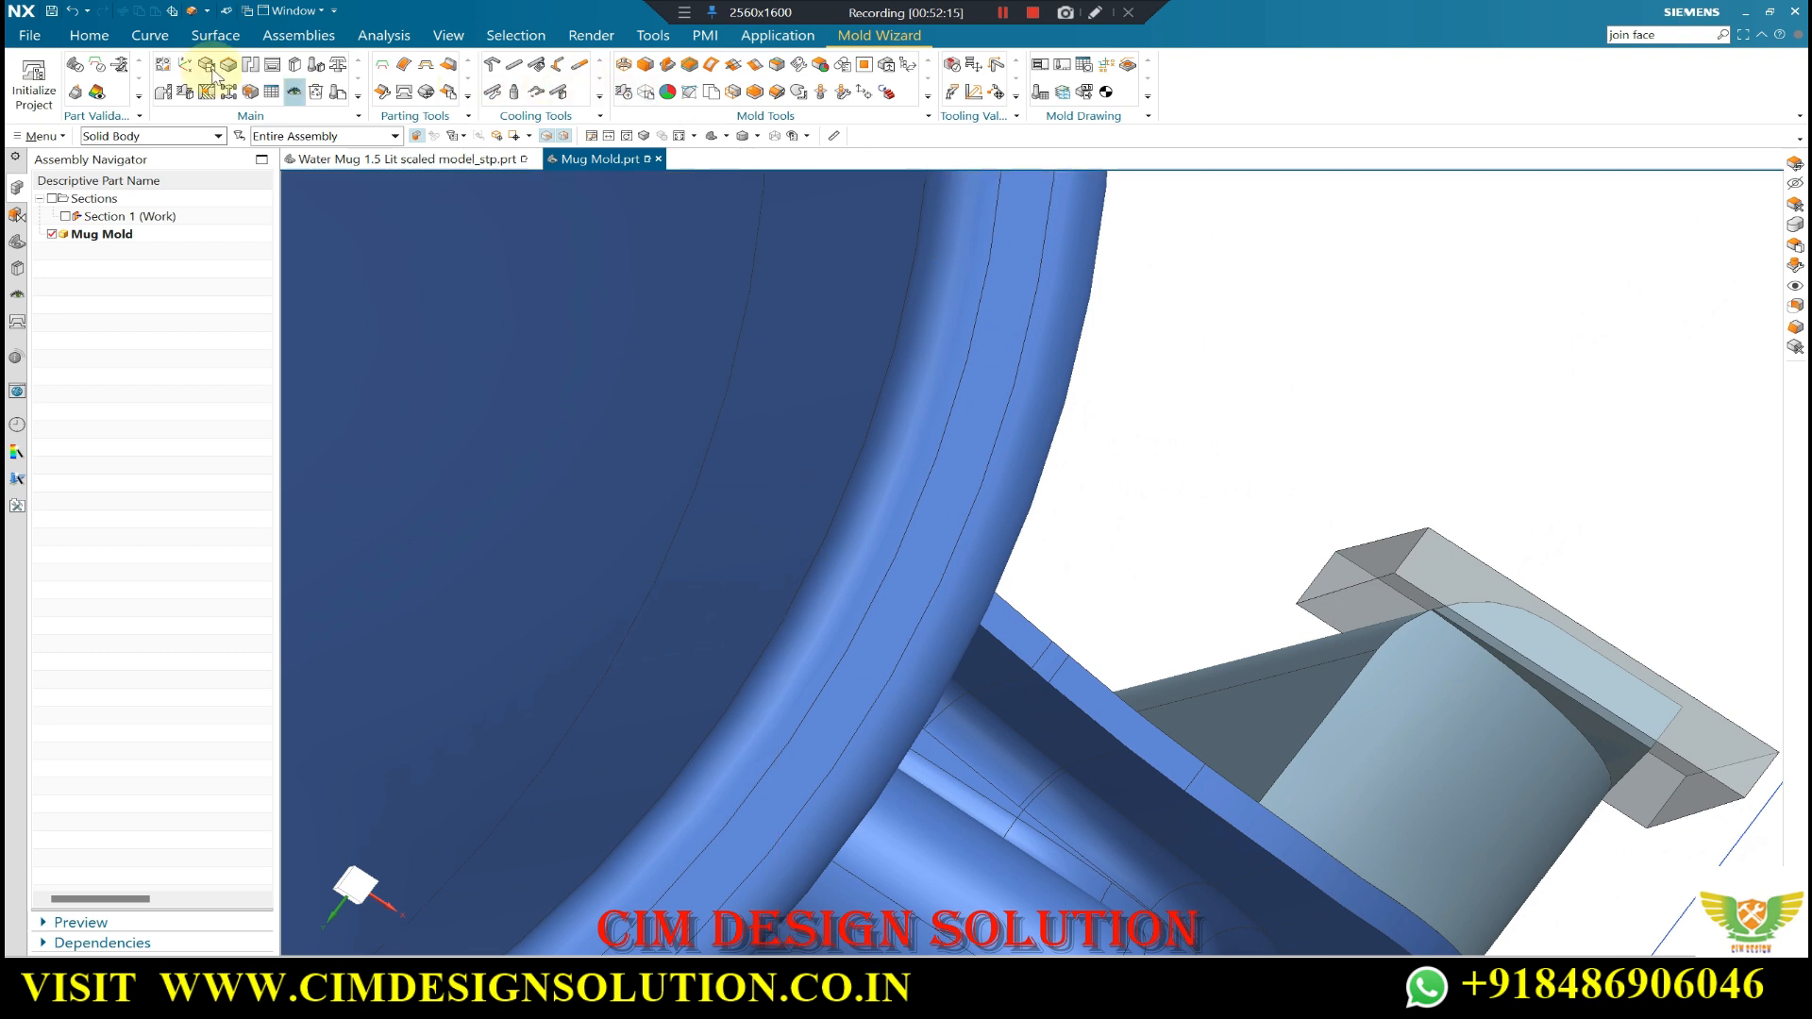
# - Apply an edge blend to the bounding block's short upper edge nearest the mug
pyautogui.click(90, 35)
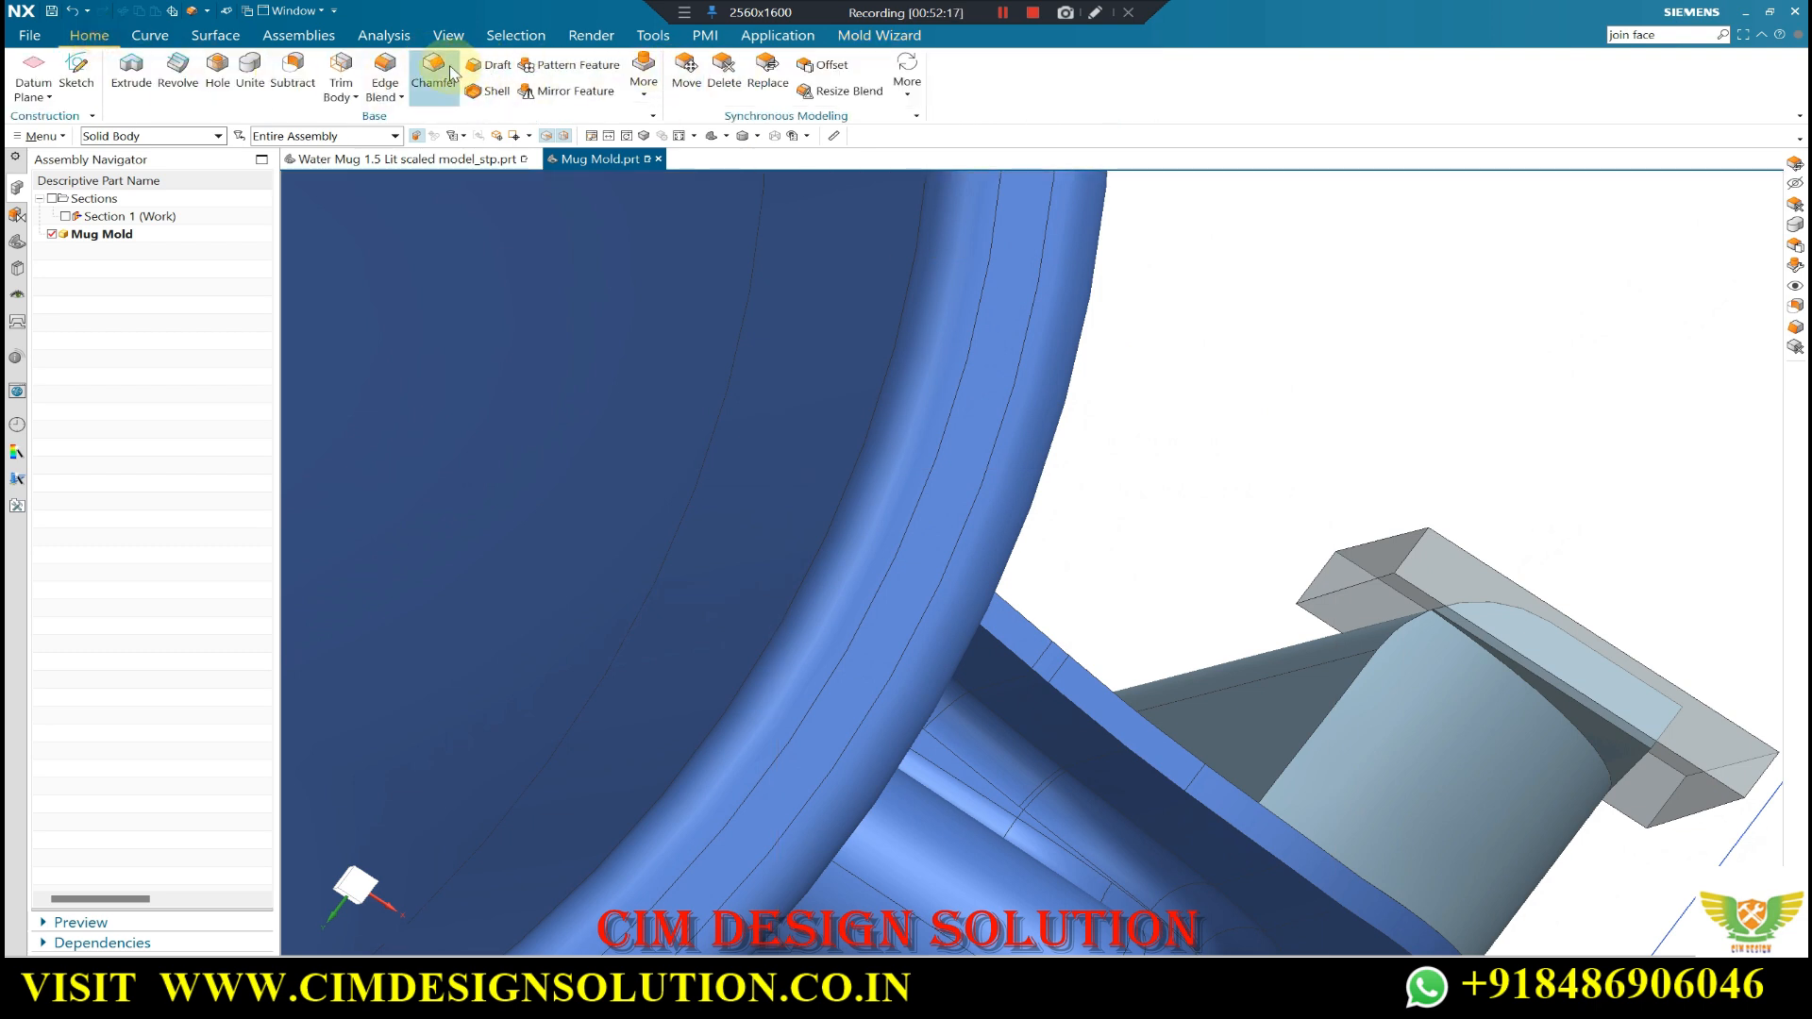
pyautogui.click(1319, 572)
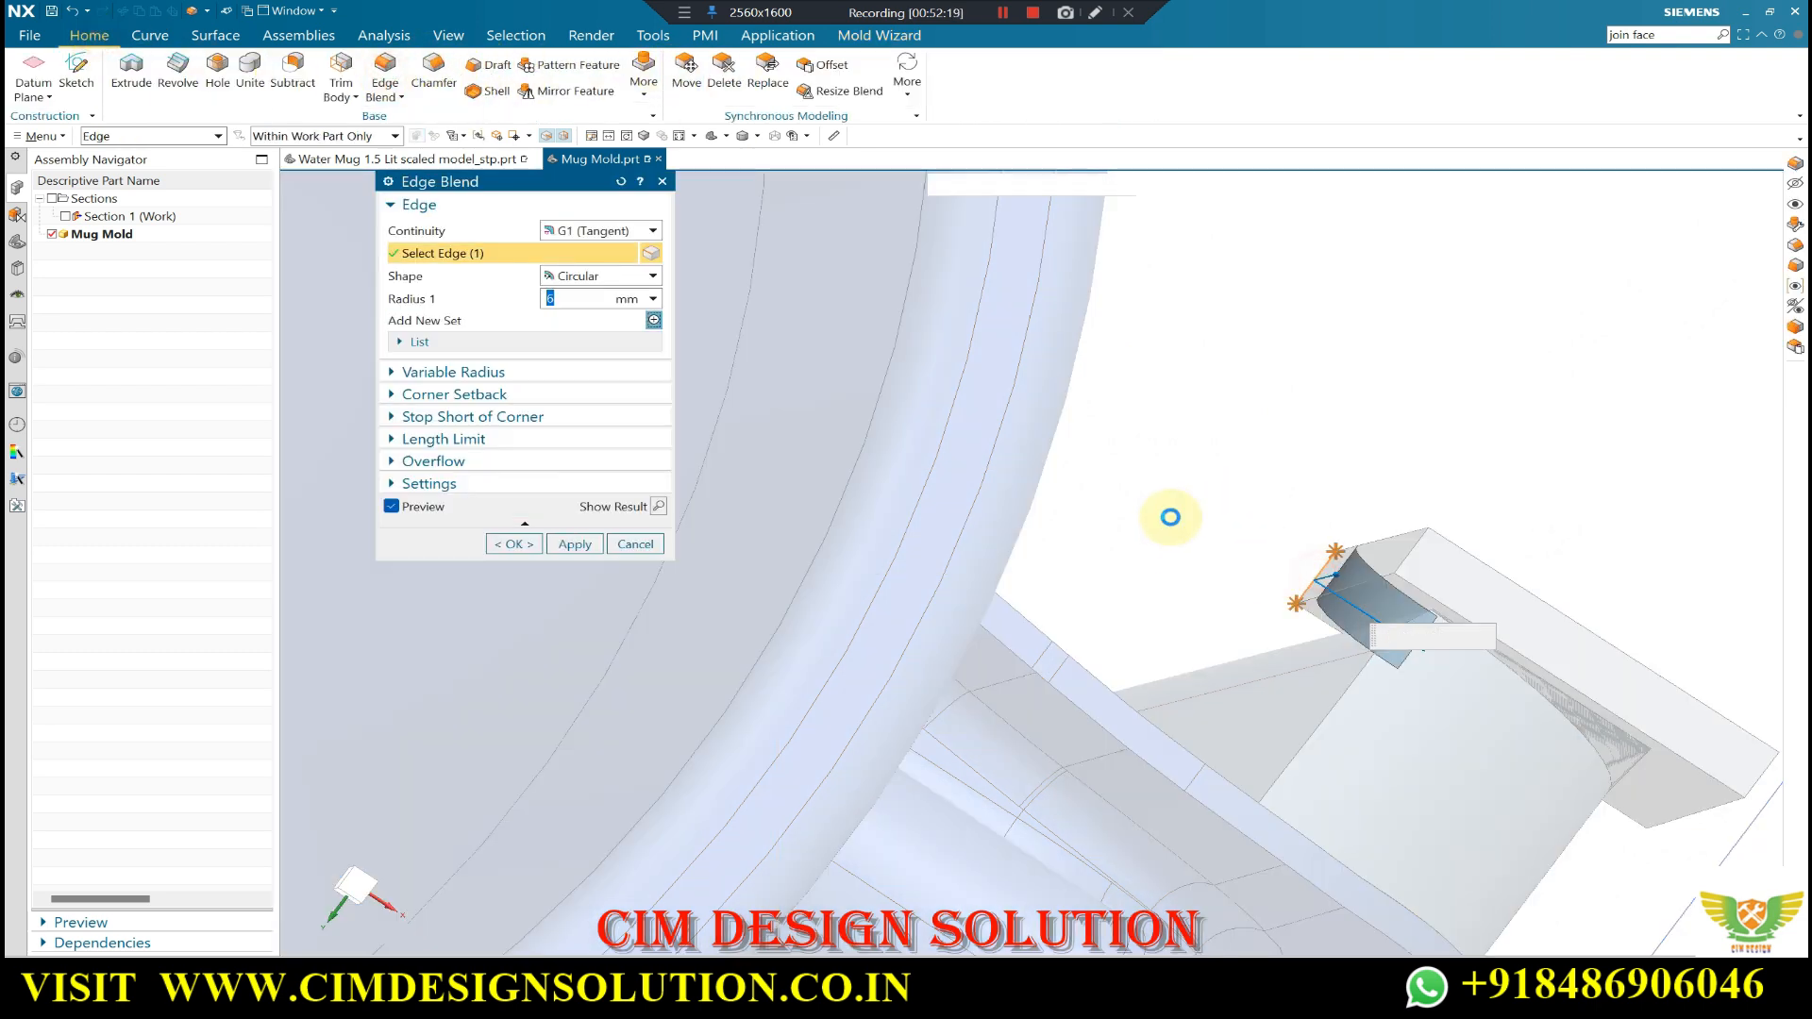
pyautogui.scroll(-1, 1169, 518)
pyautogui.middleClick(1168, 516)
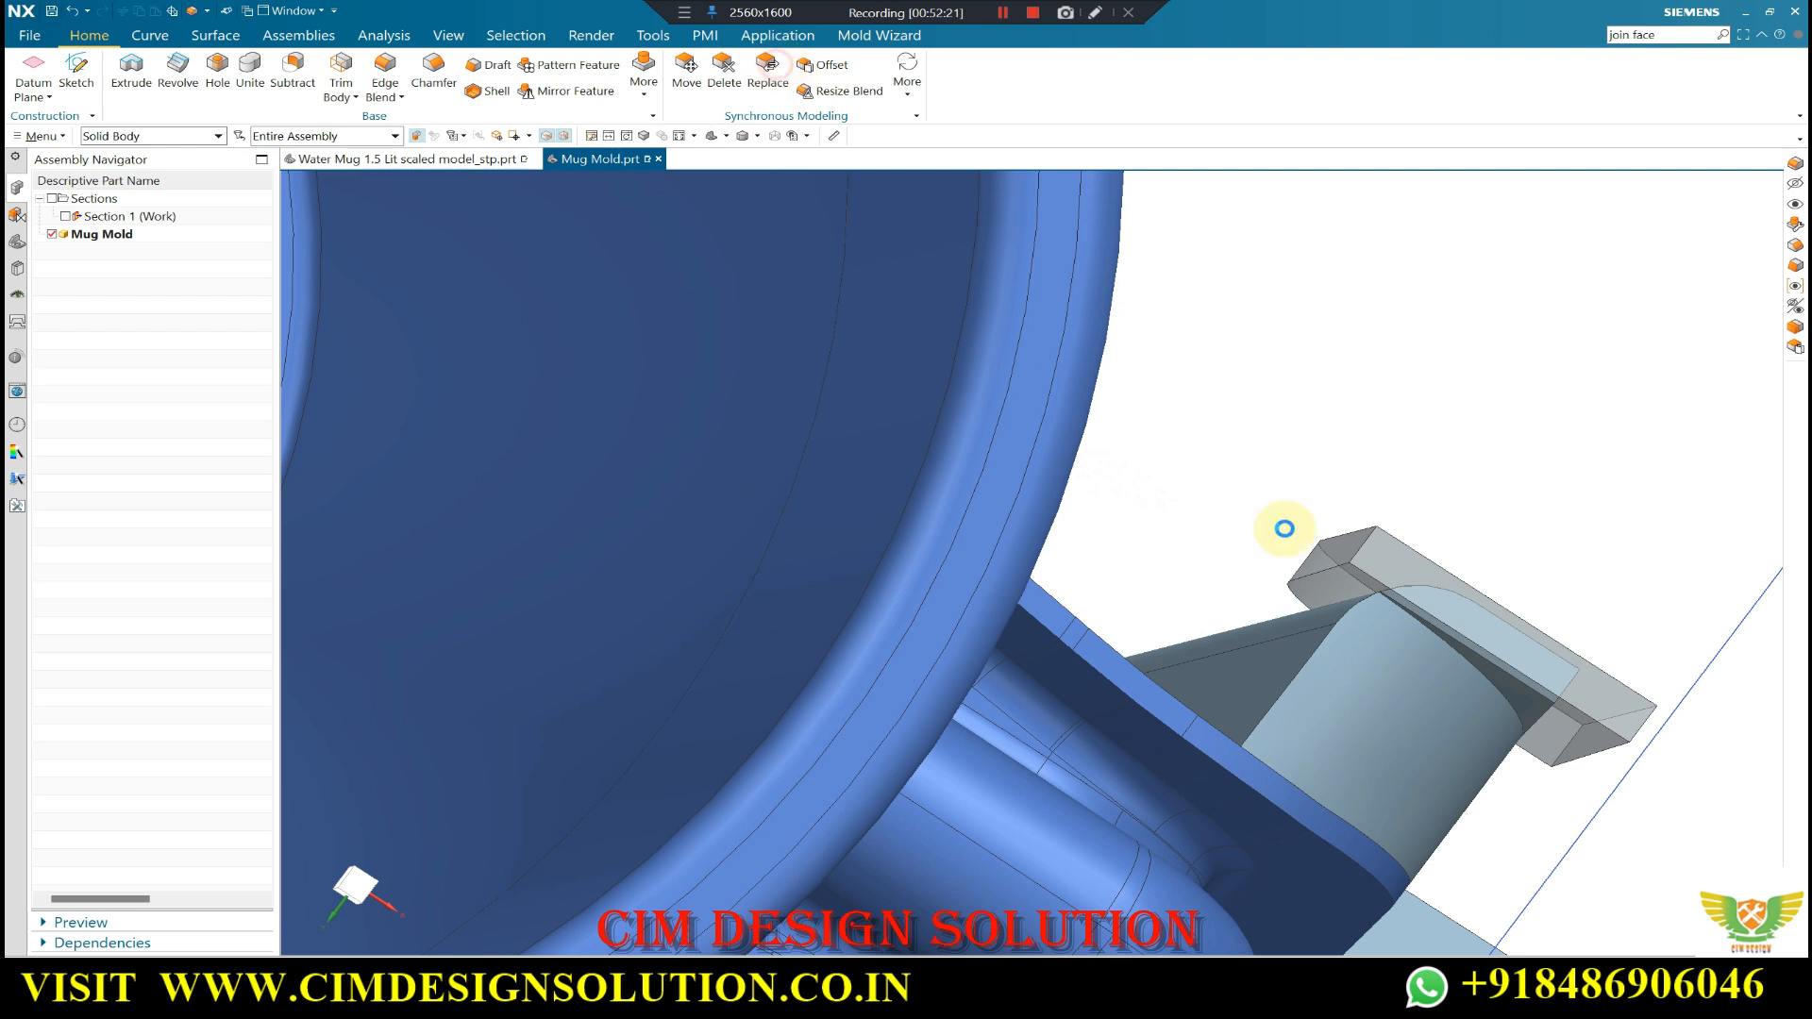
# - Replace the bounding block's new blend face with the insert's rounded top face
pyautogui.rightClick(1323, 586)
pyautogui.click(1360, 607)
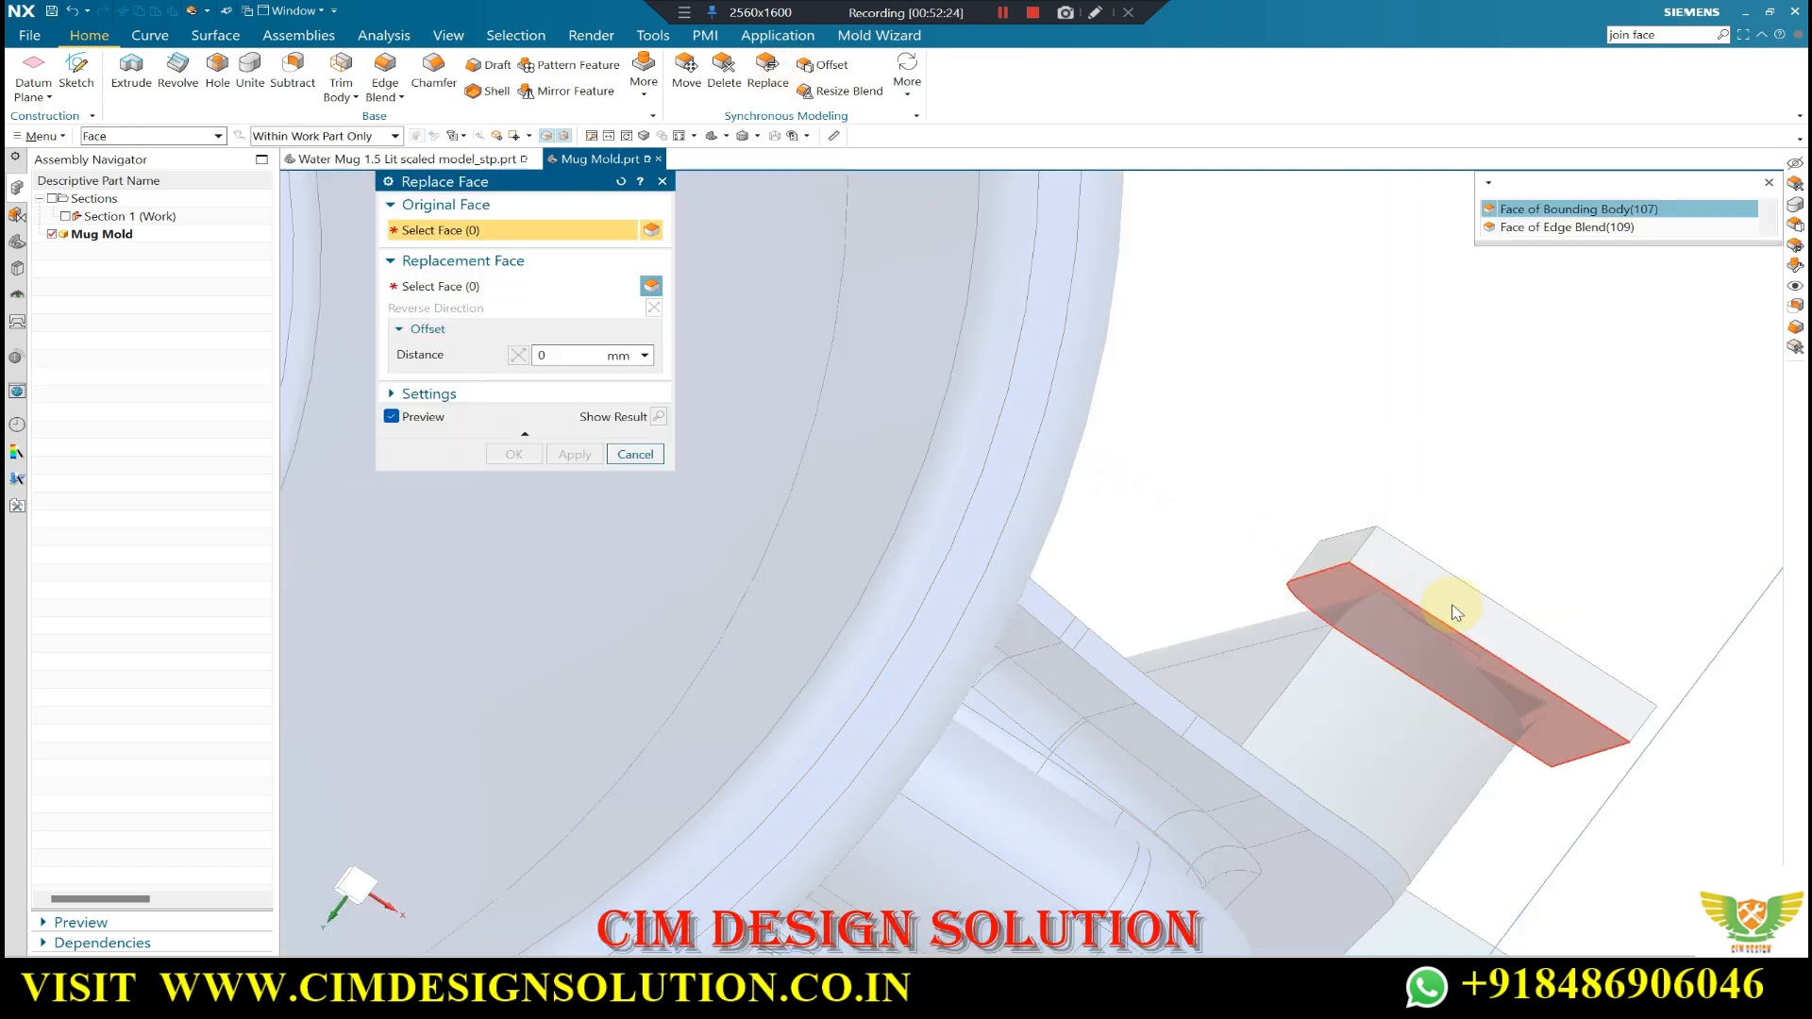
pyautogui.click(1531, 232)
pyautogui.click(503, 283)
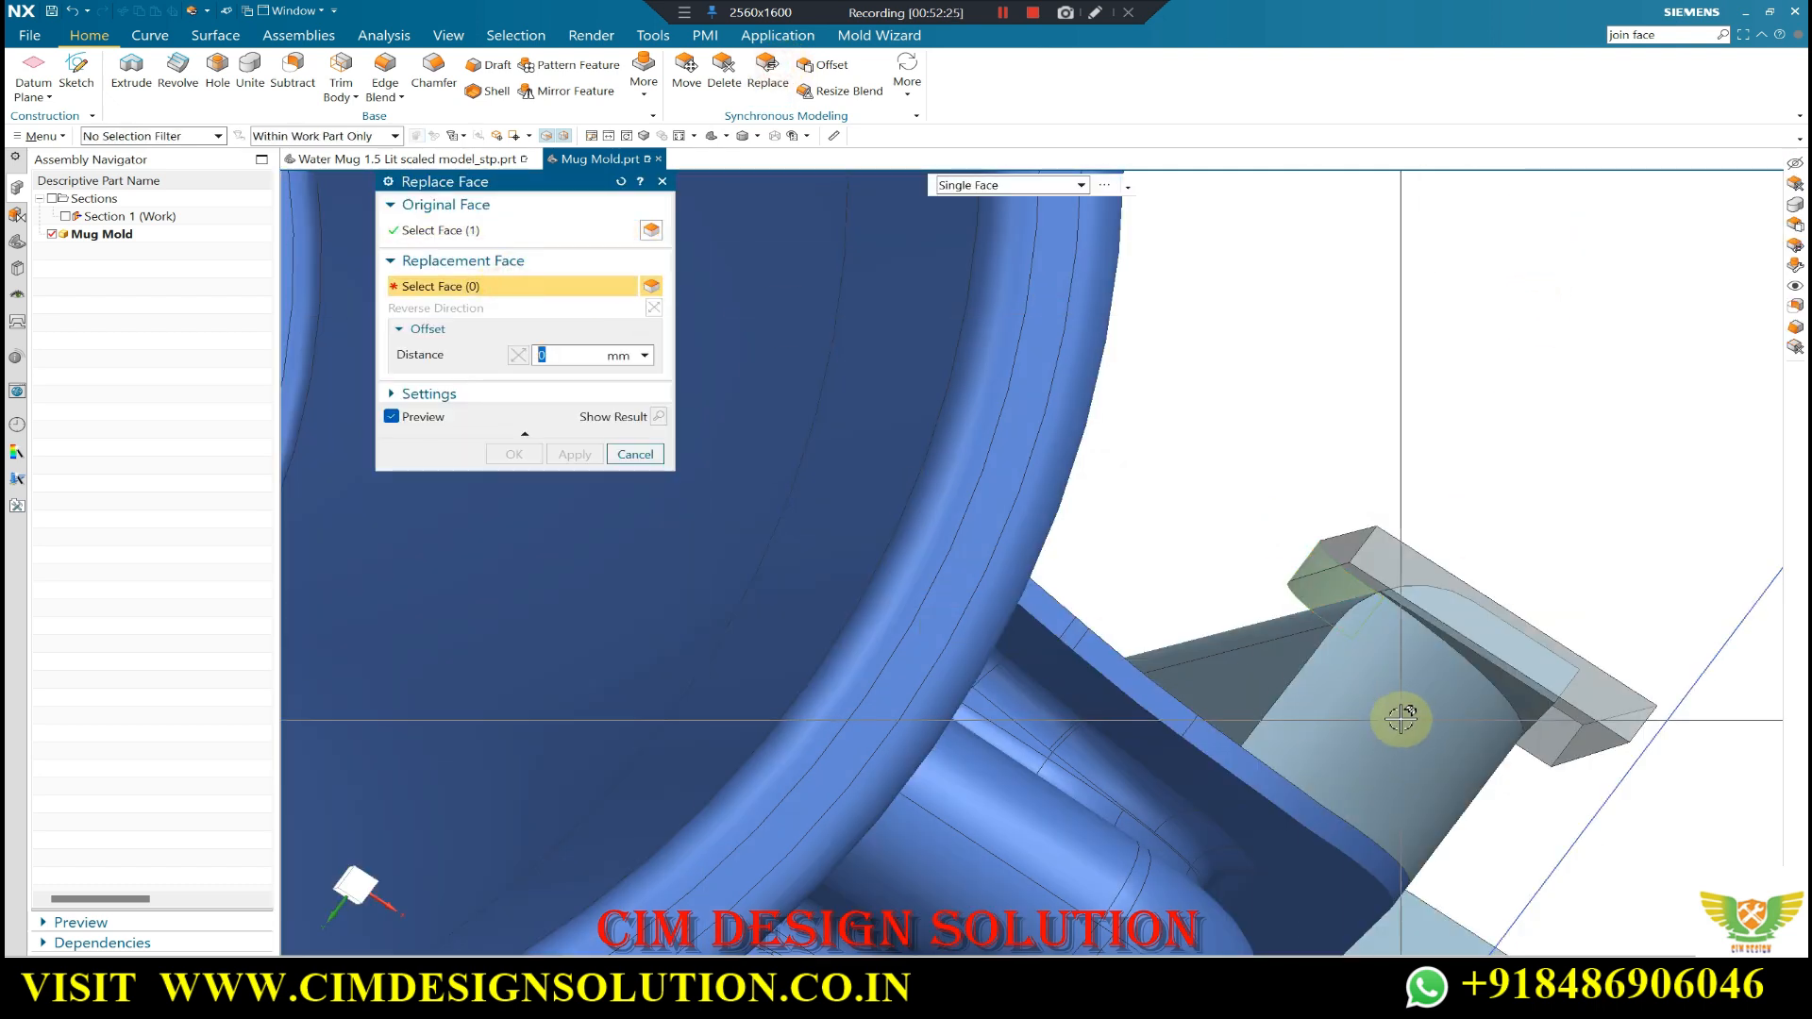
pyautogui.click(1286, 718)
pyautogui.scroll(-1, 1286, 717)
pyautogui.middleClick(1289, 706)
pyautogui.moveTo(1311, 649); pyautogui.dragTo(1343, 569, button='middle')
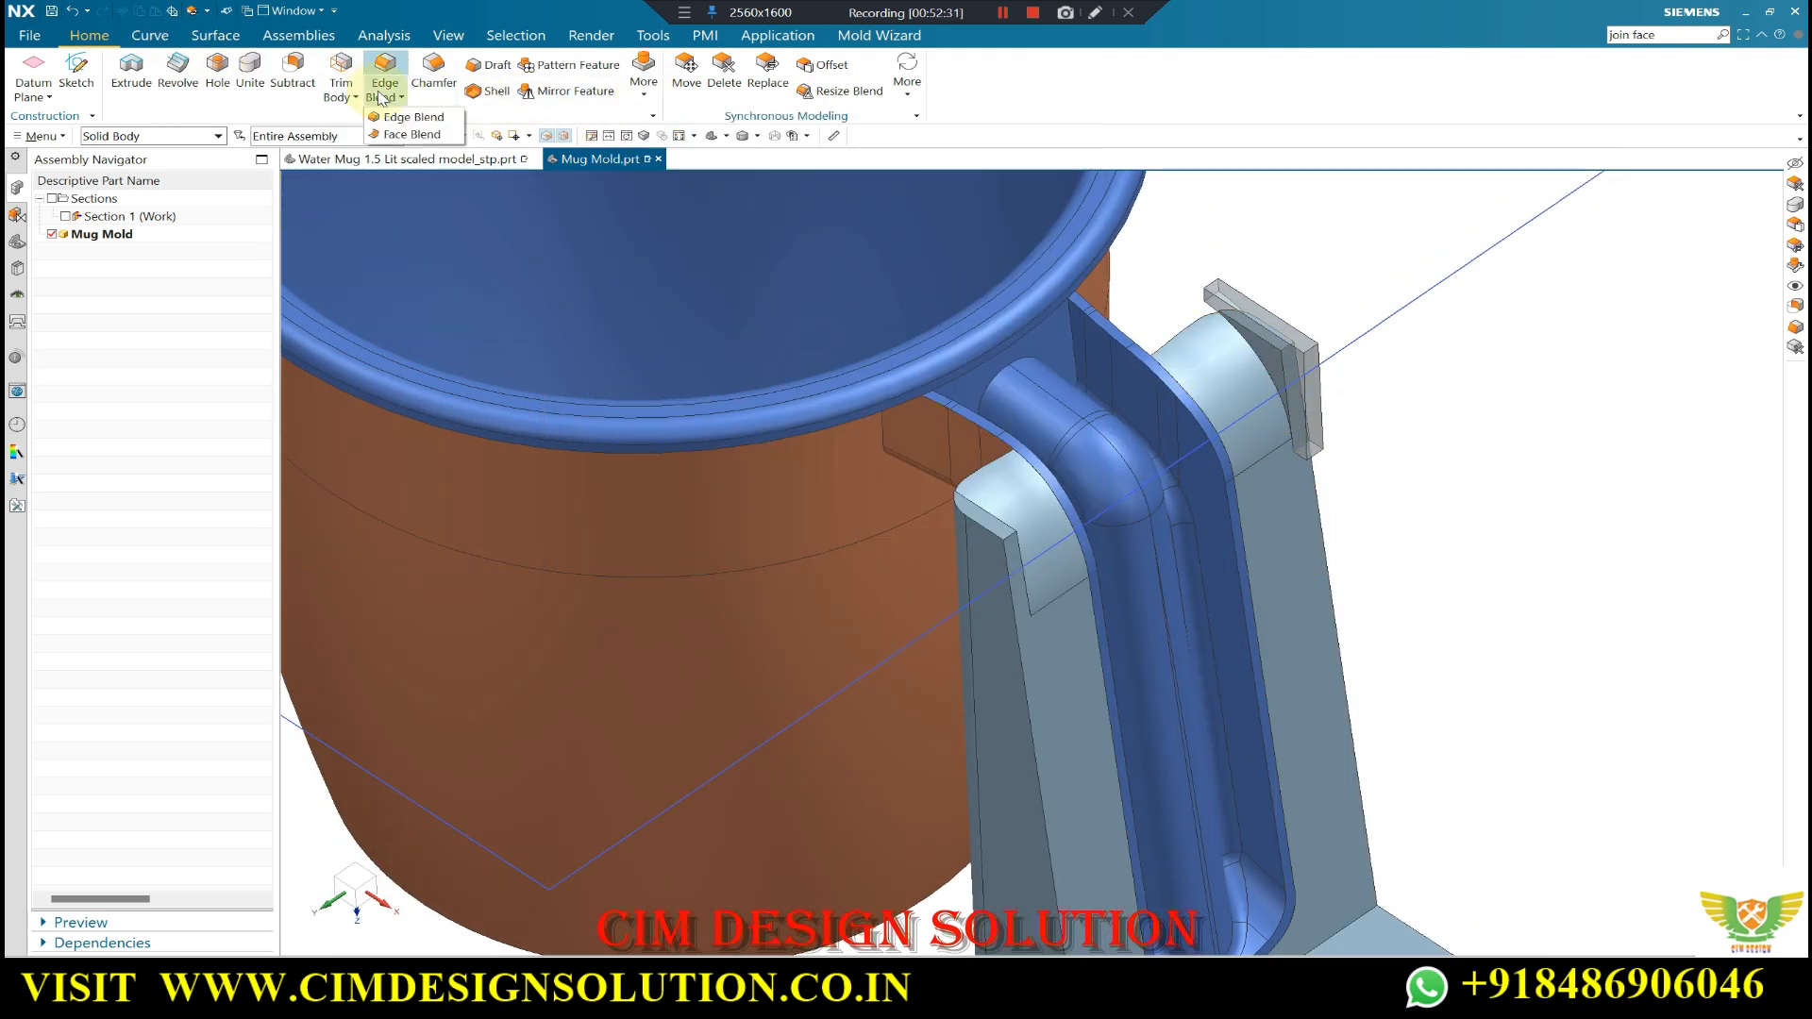
# - Mirror the shaped bounding block across the handle's middle plane to the insert's opposite top corner
pyautogui.click(685, 336)
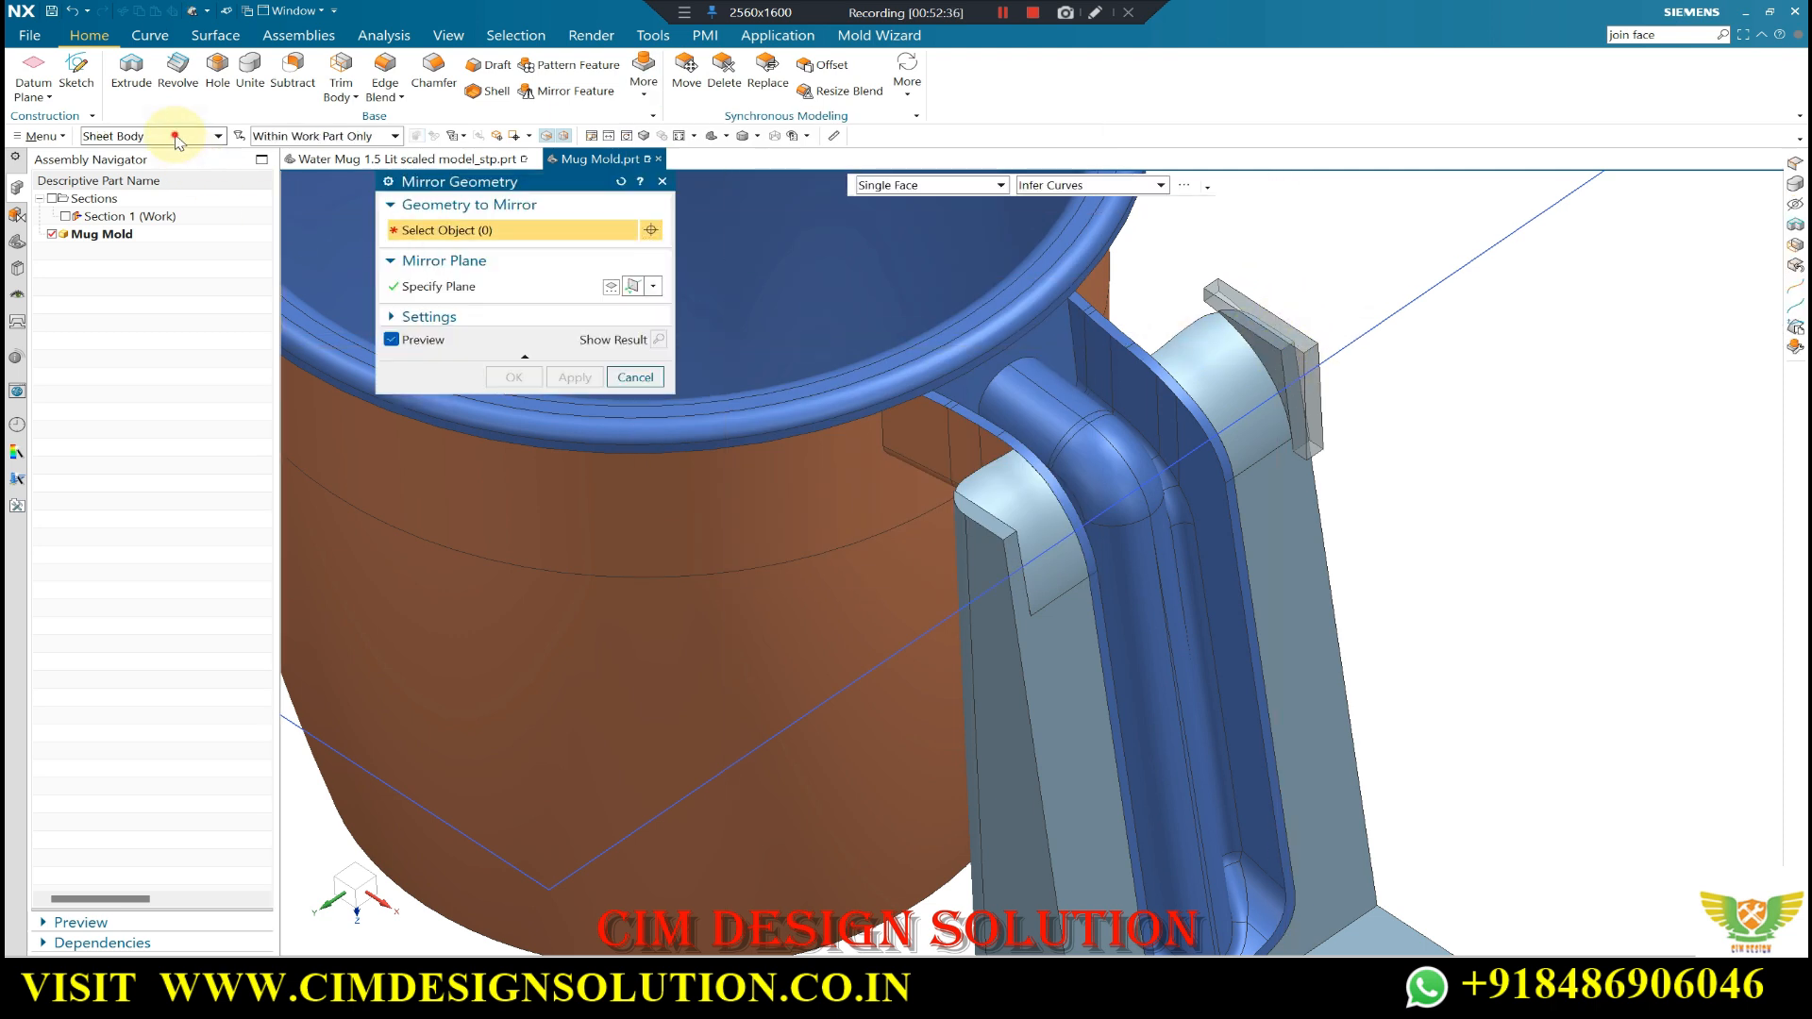
pyautogui.click(128, 304)
pyautogui.click(1255, 316)
pyautogui.click(514, 378)
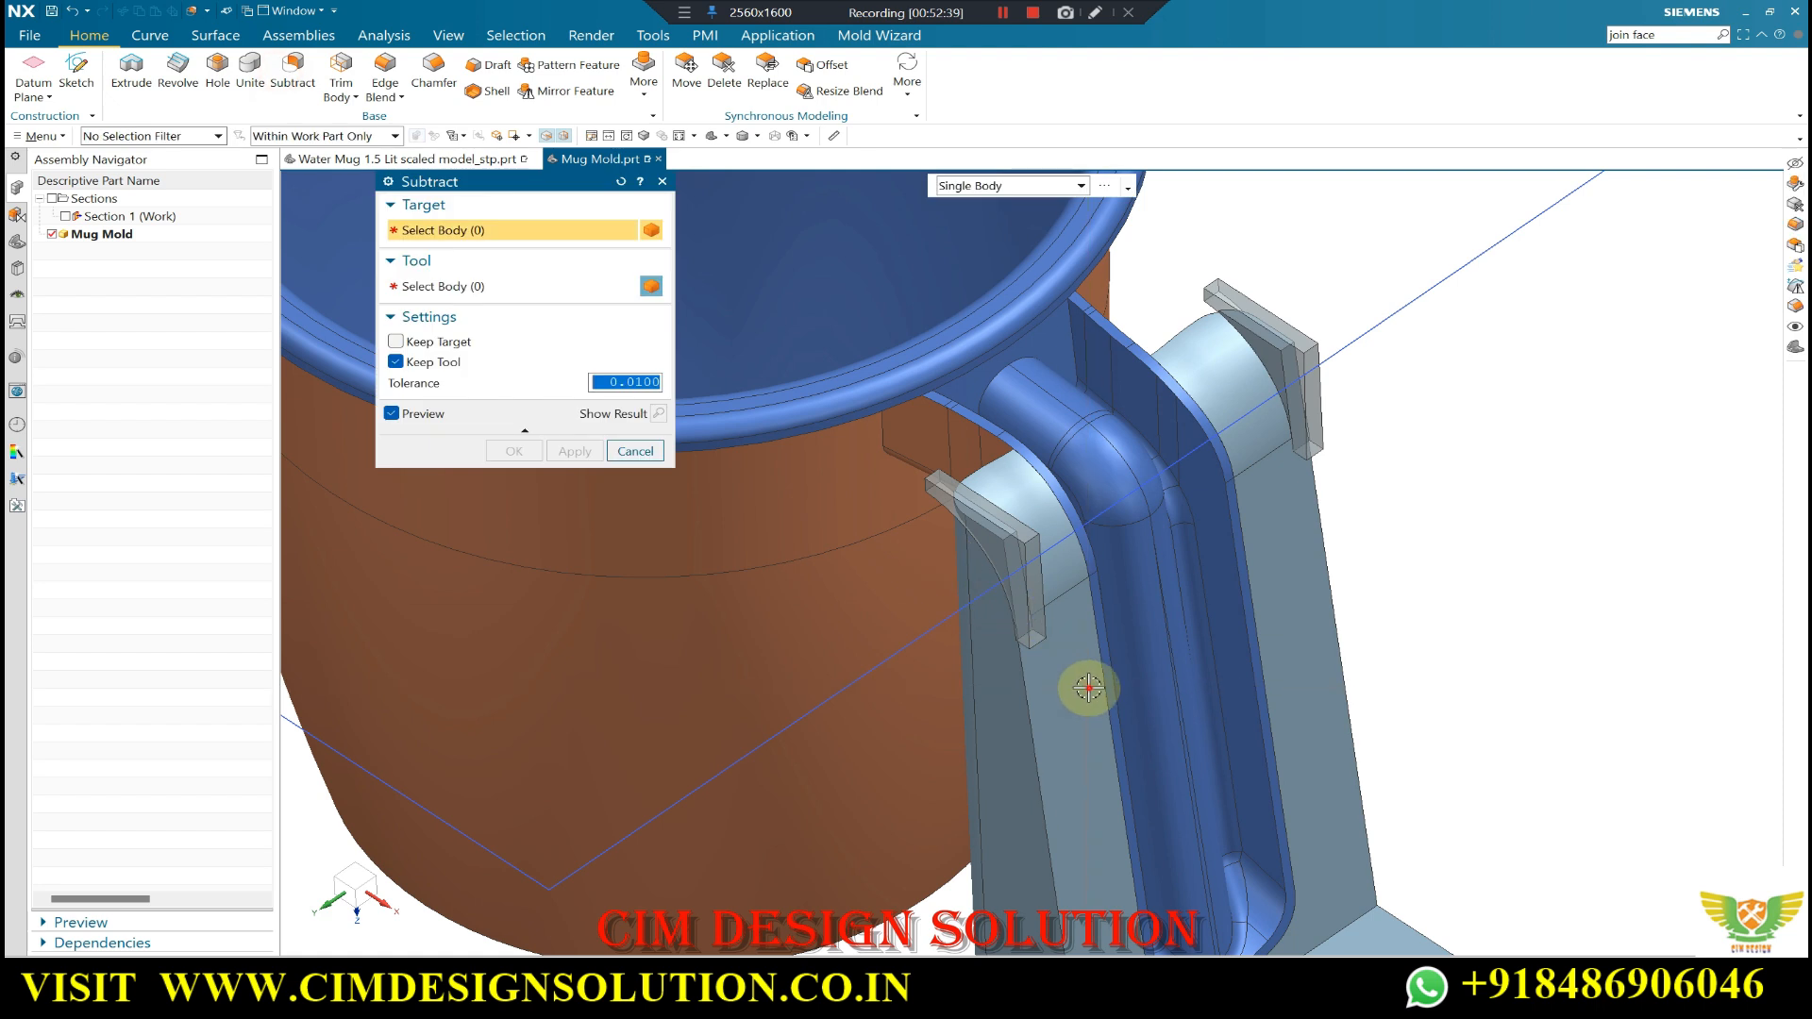
# - Subtract both corner blocks from the handle insert
pyautogui.click(1084, 681)
pyautogui.click(957, 499)
pyautogui.click(1260, 330)
pyautogui.middleClick(444, 377)
pyautogui.moveTo(443, 376); pyautogui.dragTo(1258, 409, button='middle')
pyautogui.scroll(-10, 1196, 461)
pyautogui.scroll(6, 1196, 461)
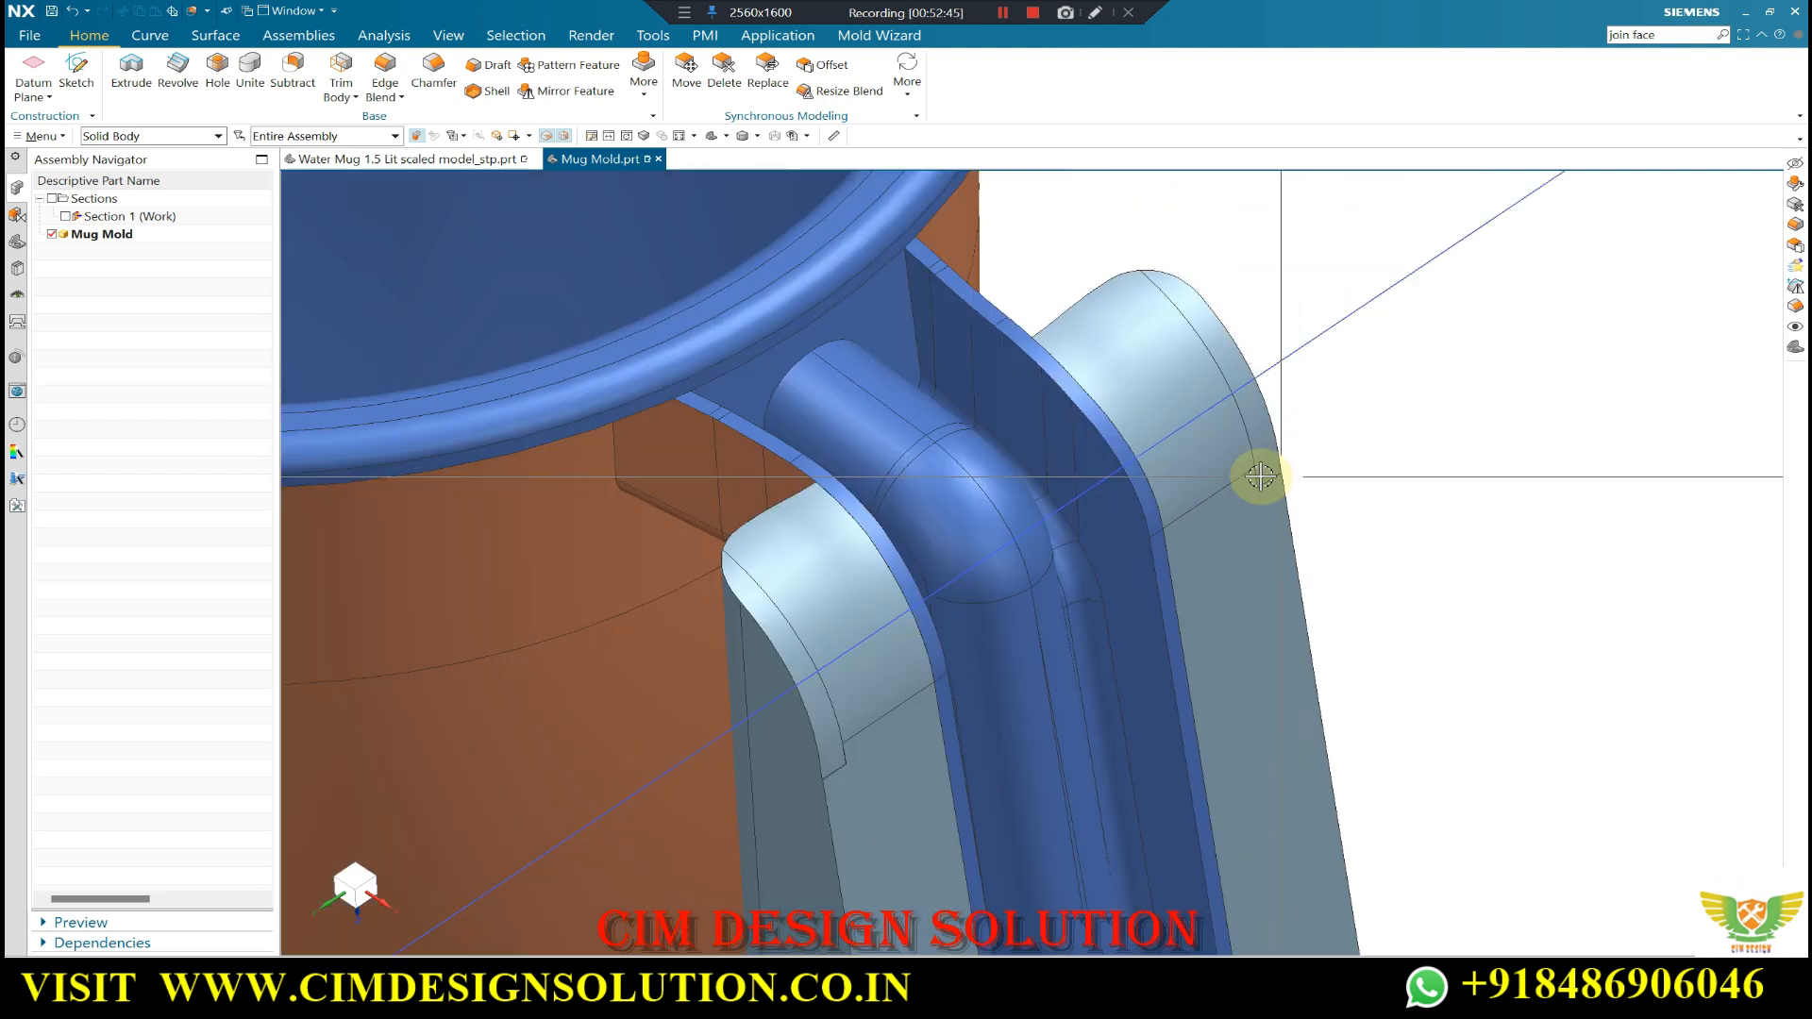
pyautogui.scroll(-6, 1260, 467)
pyautogui.scroll(3, 1285, 443)
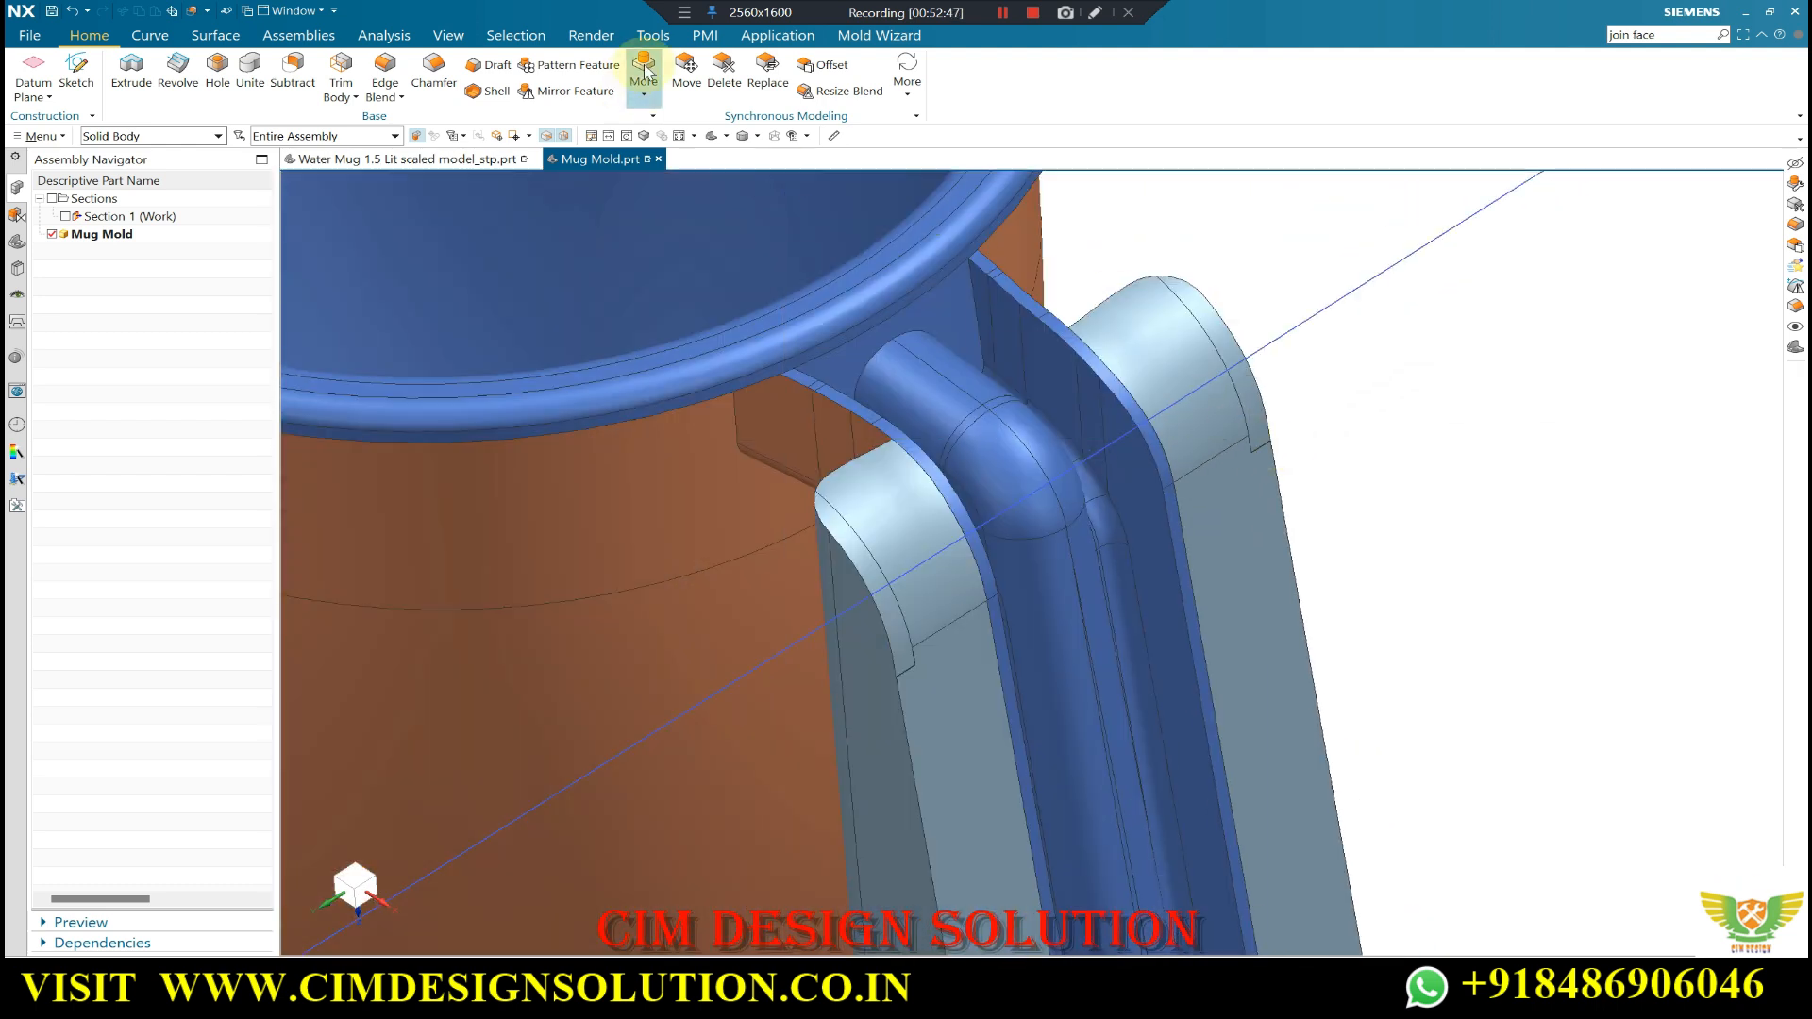
# - Try to delete the narrow curved face at the insert's cut corner with Delete Face in Blend mode
pyautogui.click(761, 83)
pyautogui.click(724, 75)
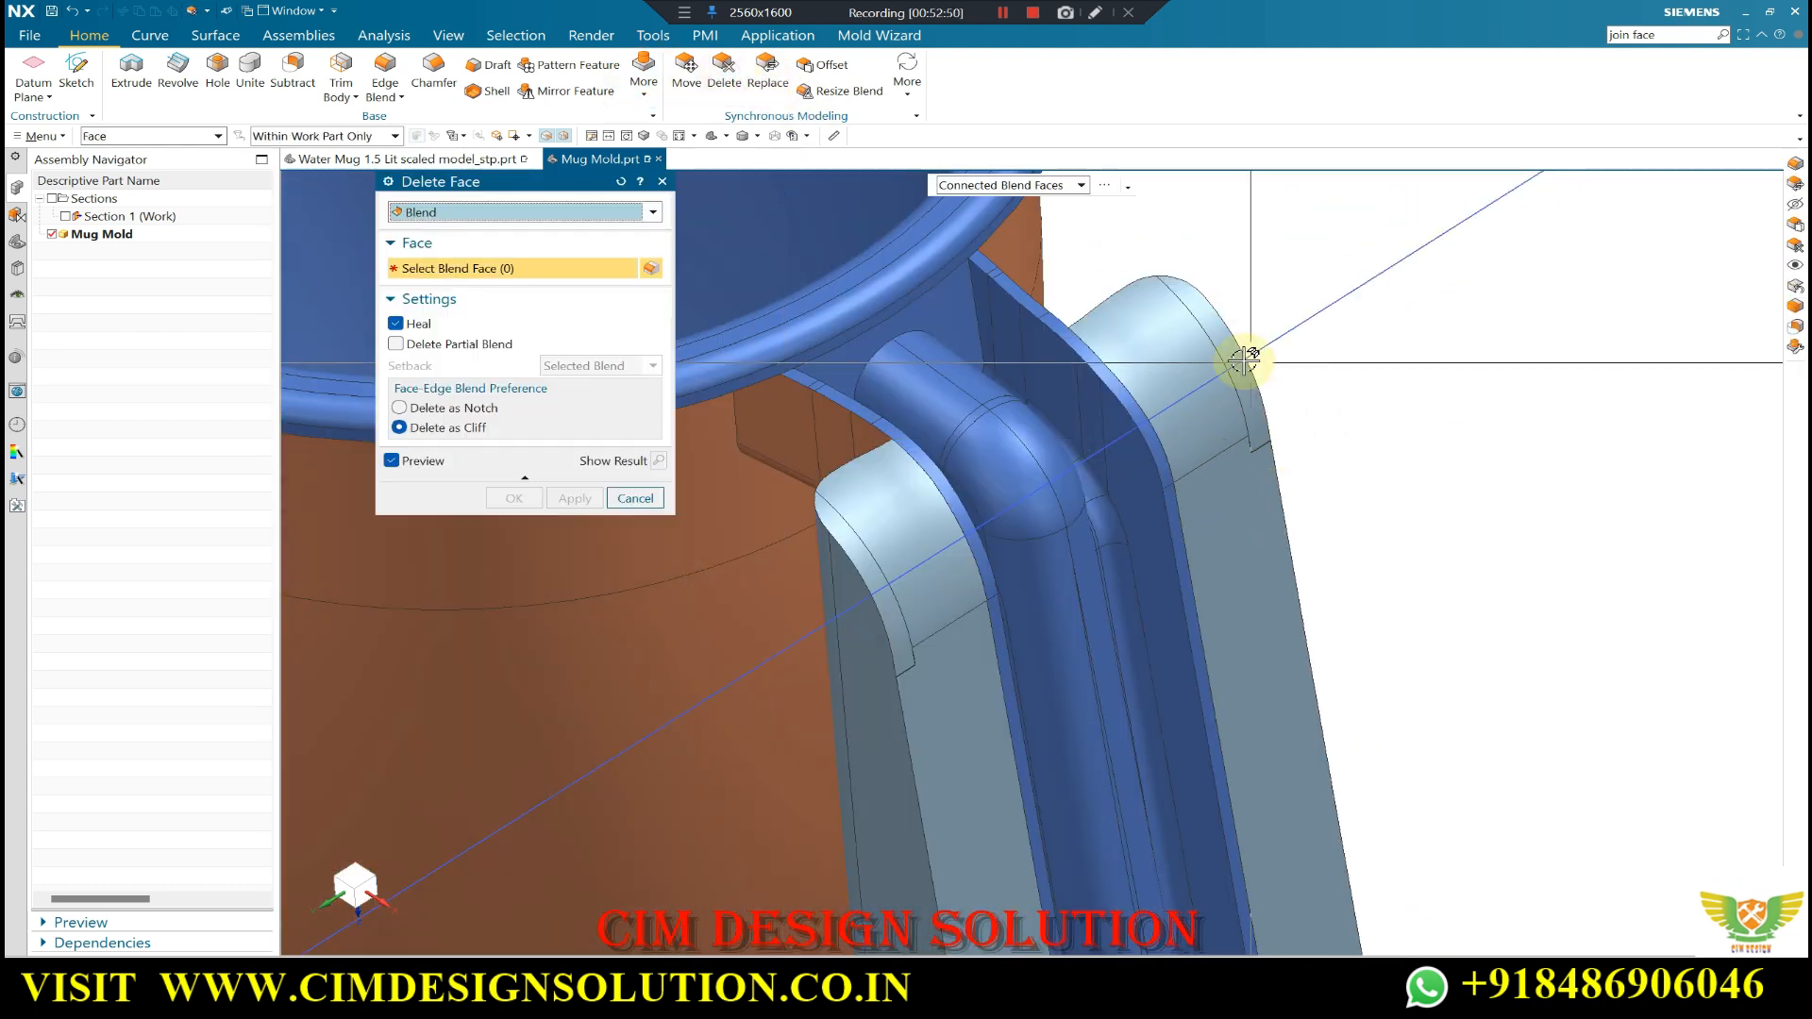
pyautogui.click(1247, 448)
pyautogui.scroll(-3, 1184, 496)
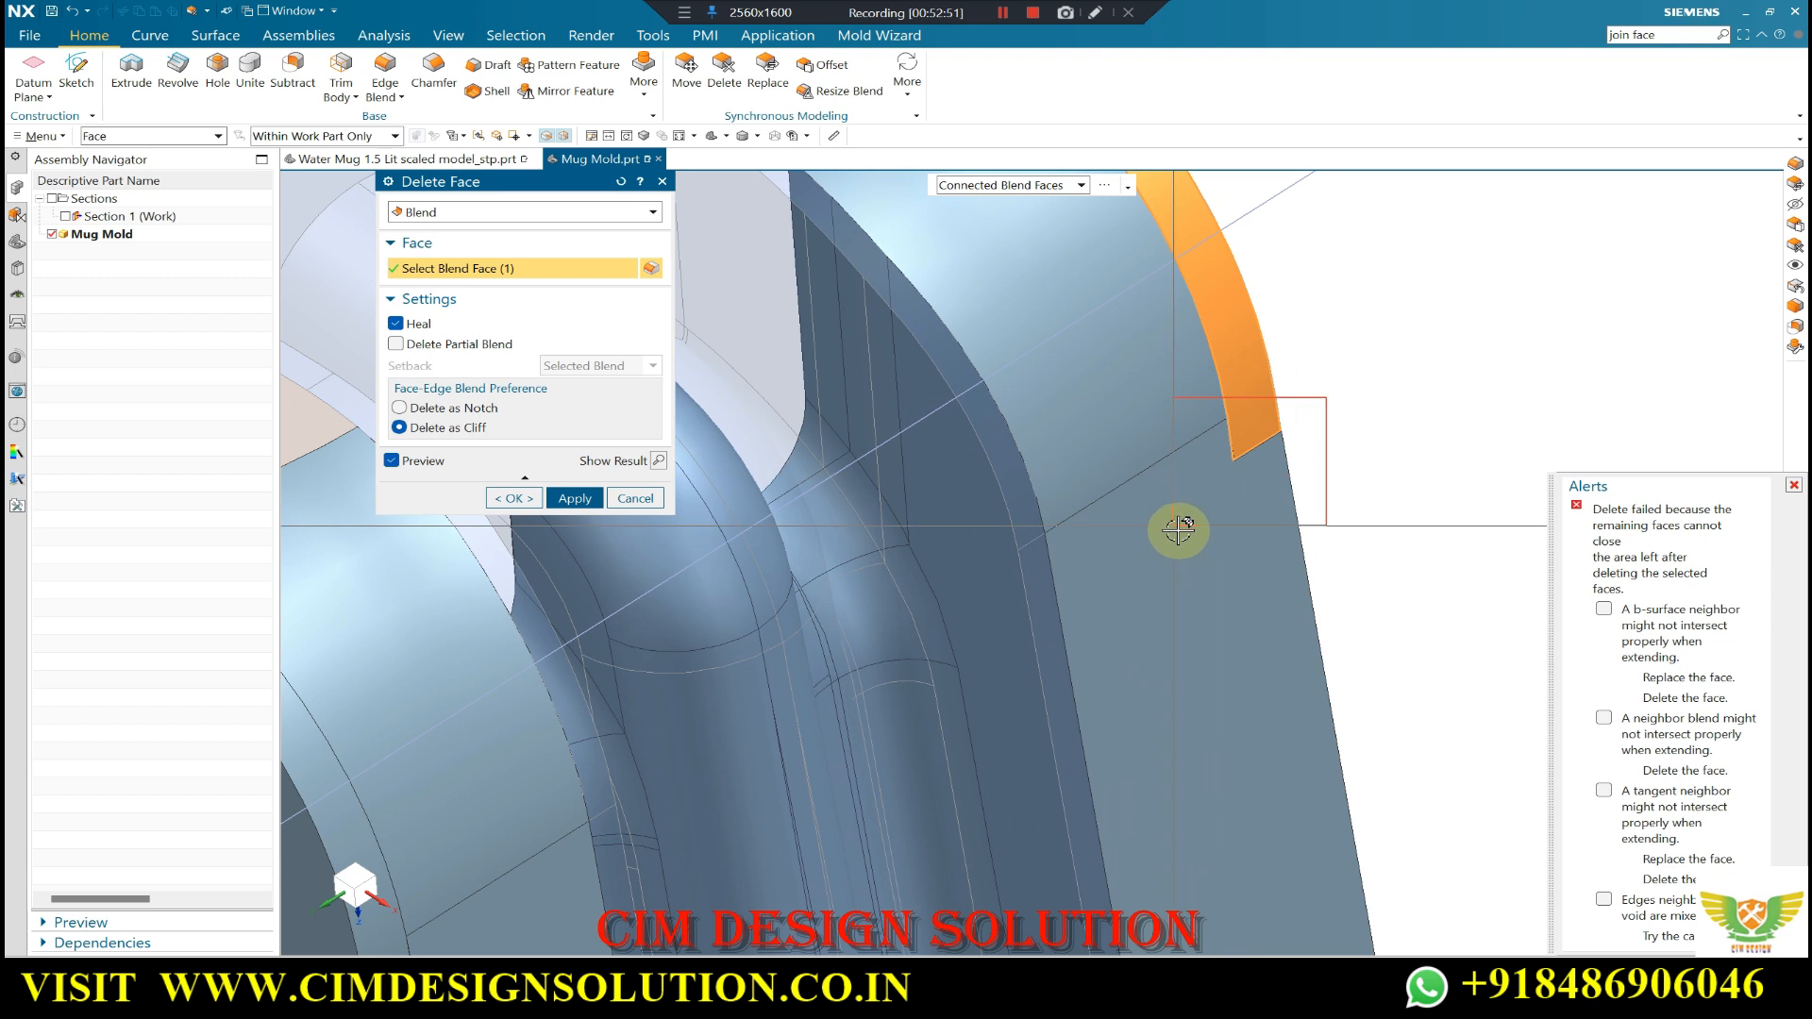
pyautogui.scroll(-5, 1255, 437)
pyautogui.scroll(3, 1401, 278)
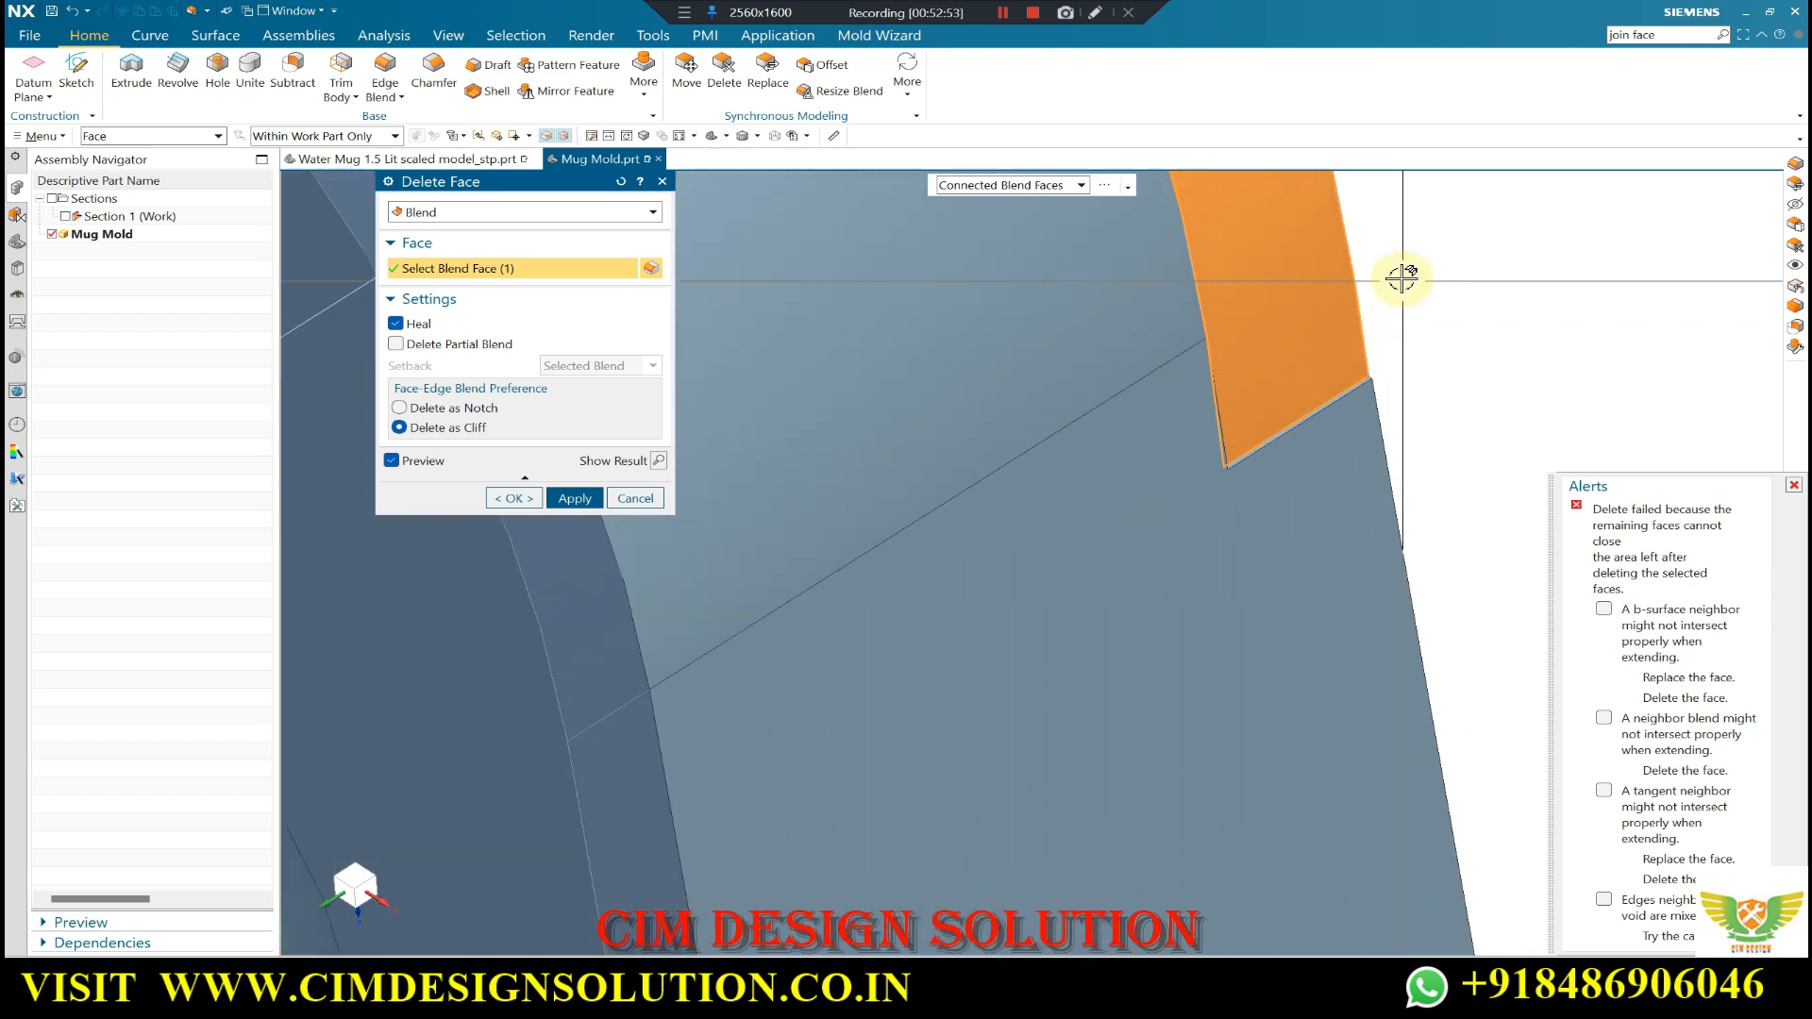
pyautogui.press('Escape')
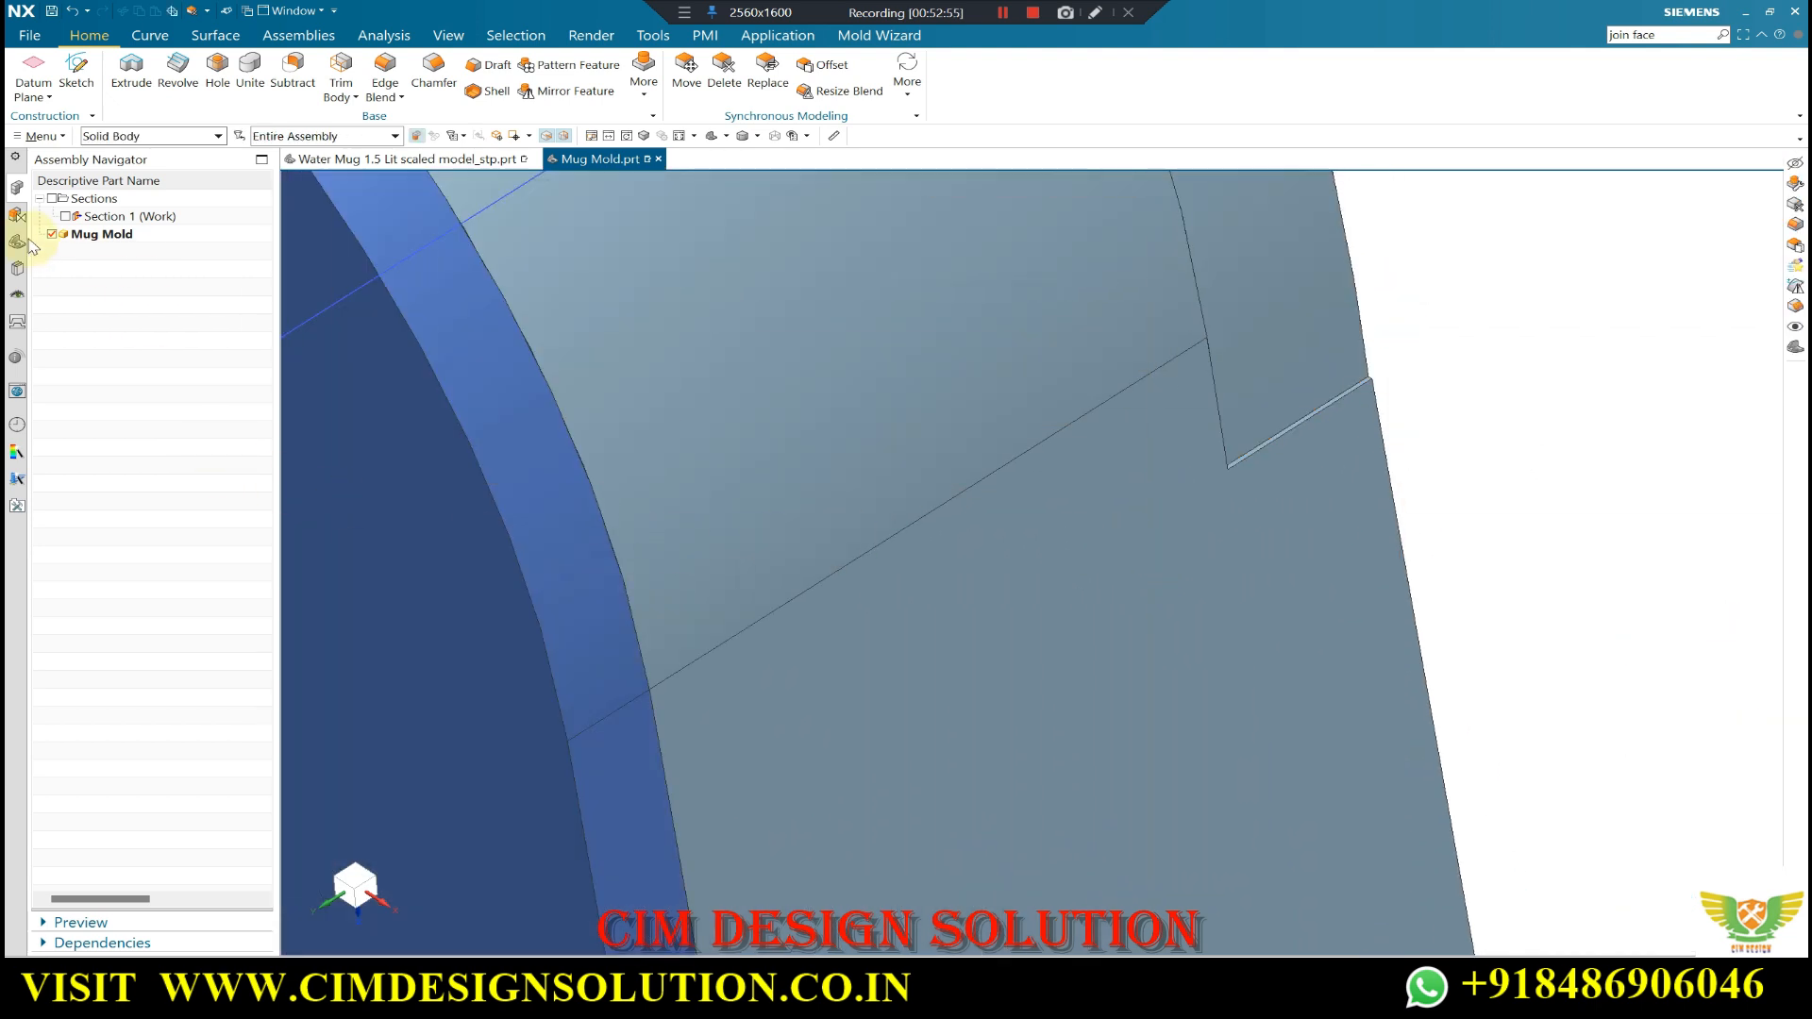
# - Roll the model history back by making Replace Face (110) the current feature
pyautogui.click(17, 242)
pyautogui.click(17, 217)
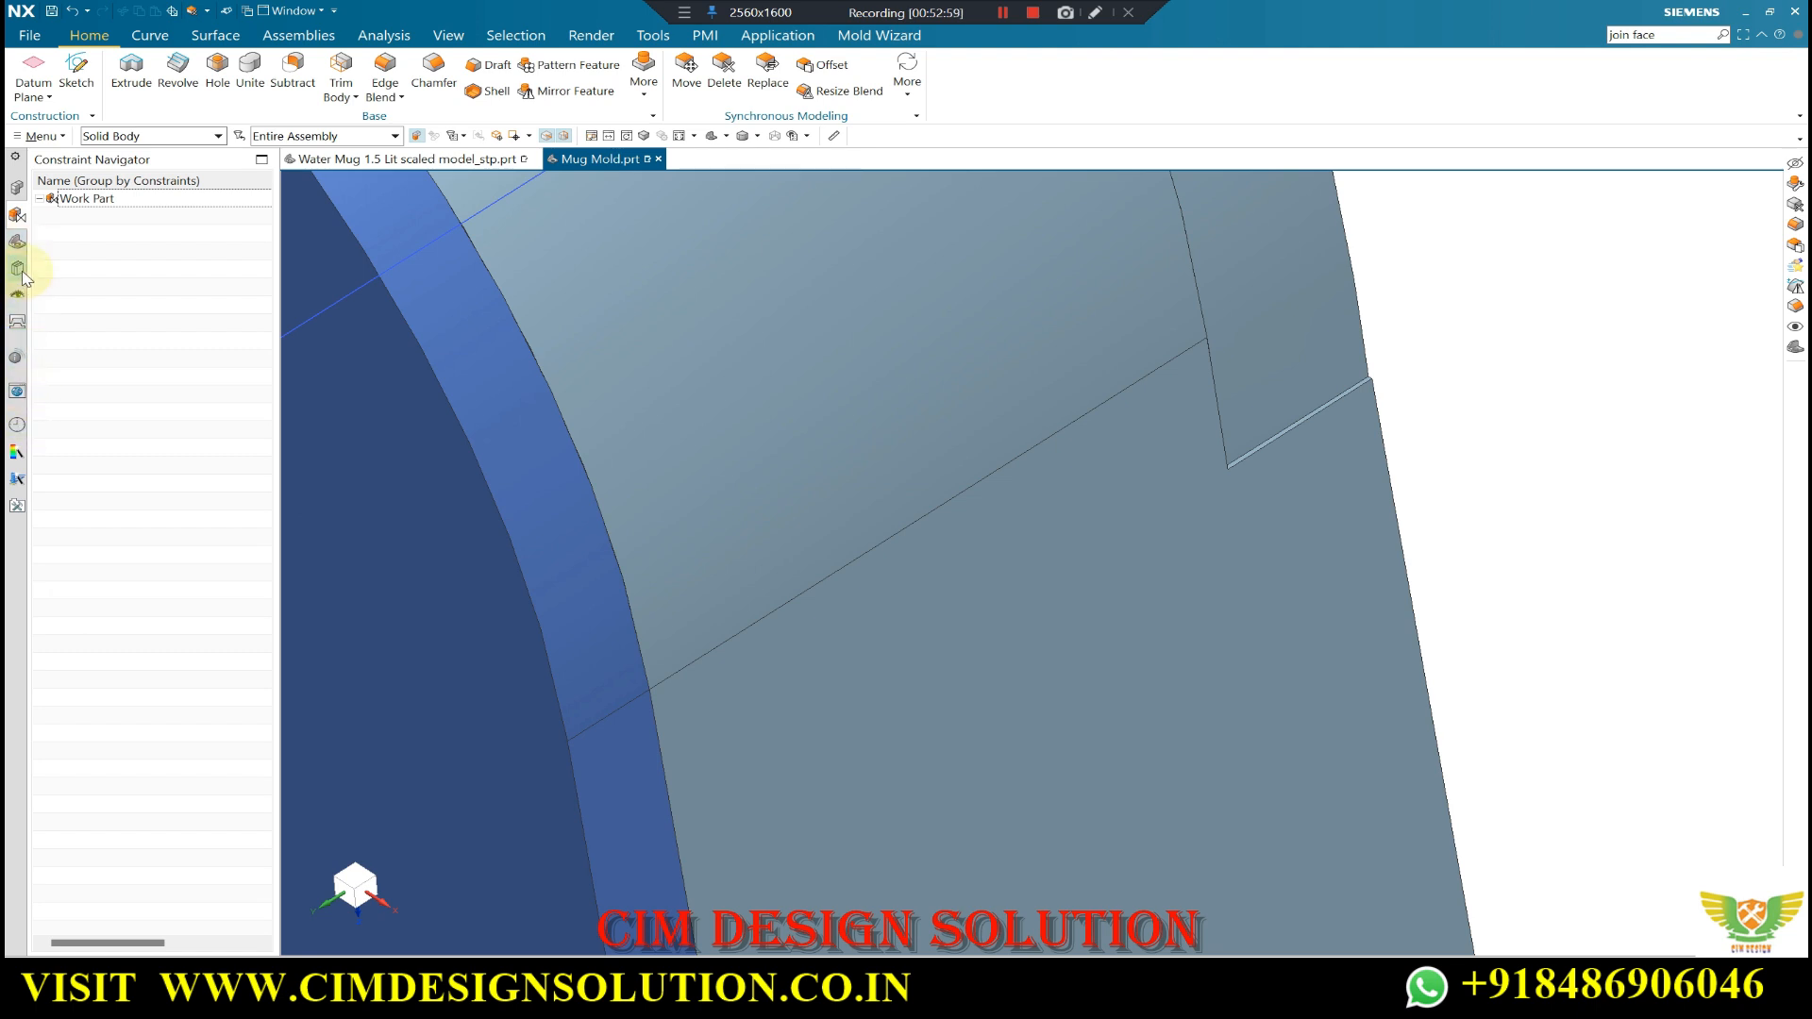
pyautogui.click(17, 242)
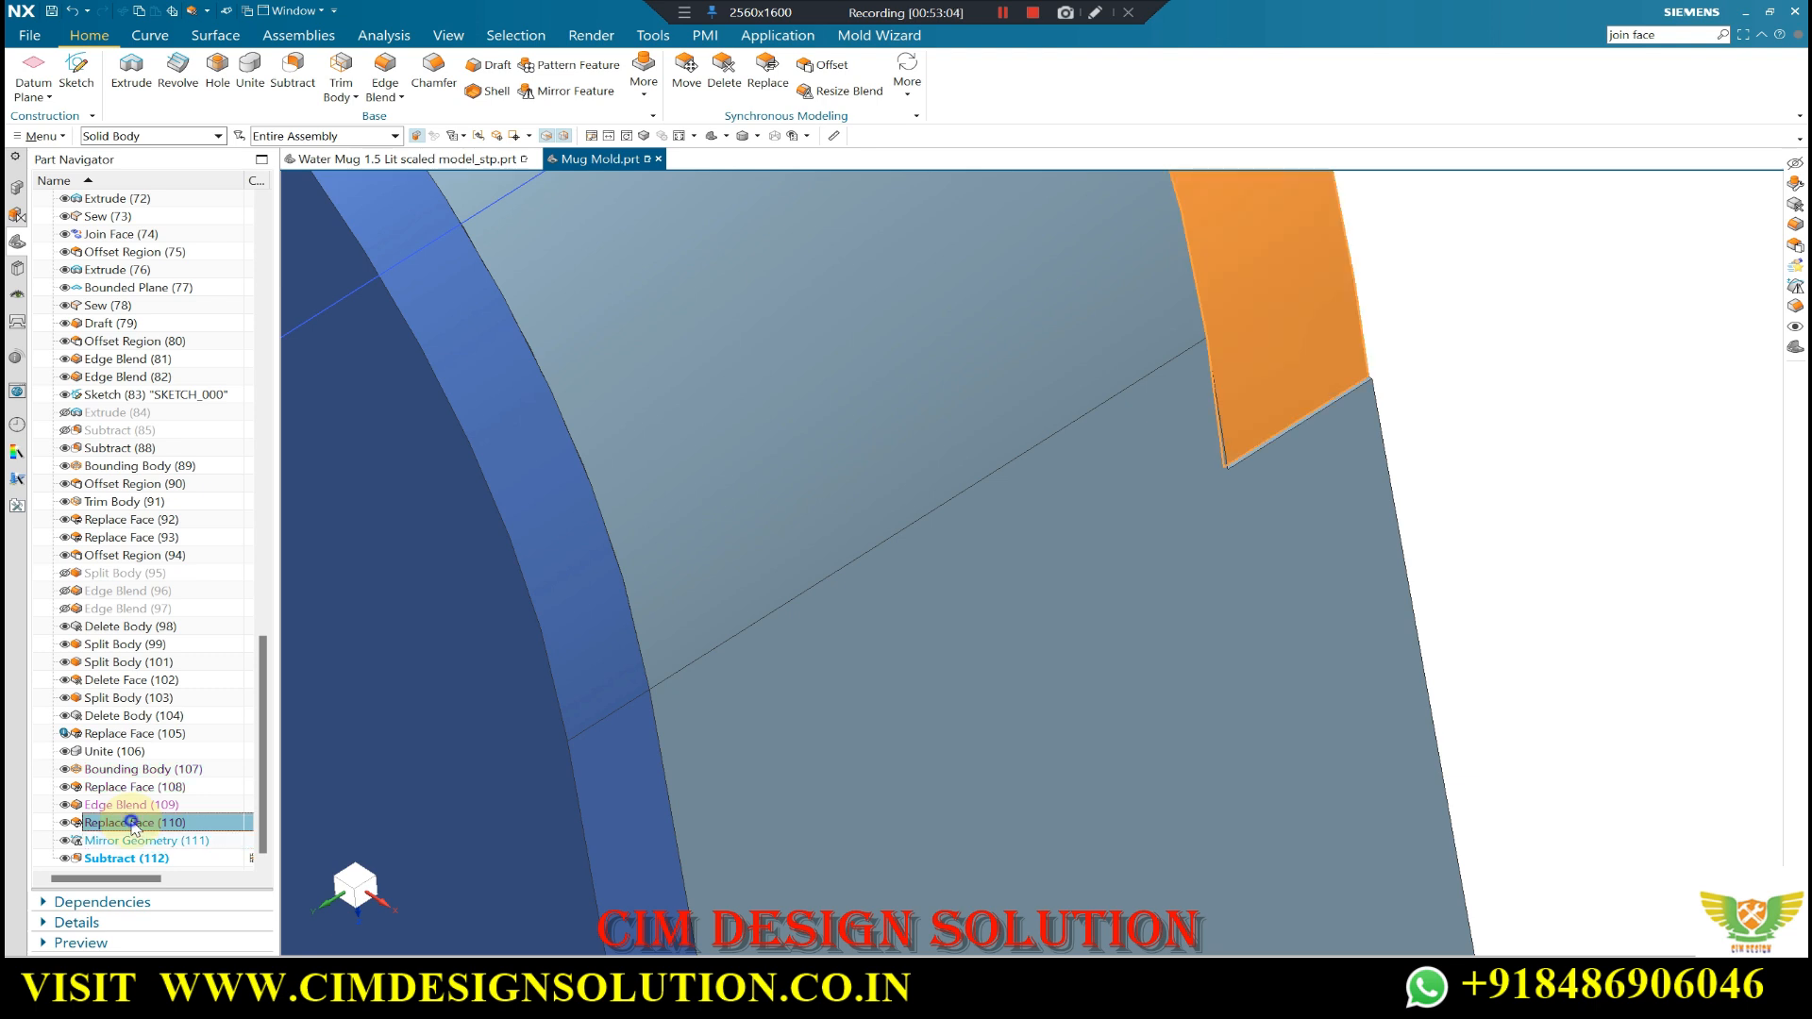
pyautogui.rightClick(127, 822)
pyautogui.click(174, 646)
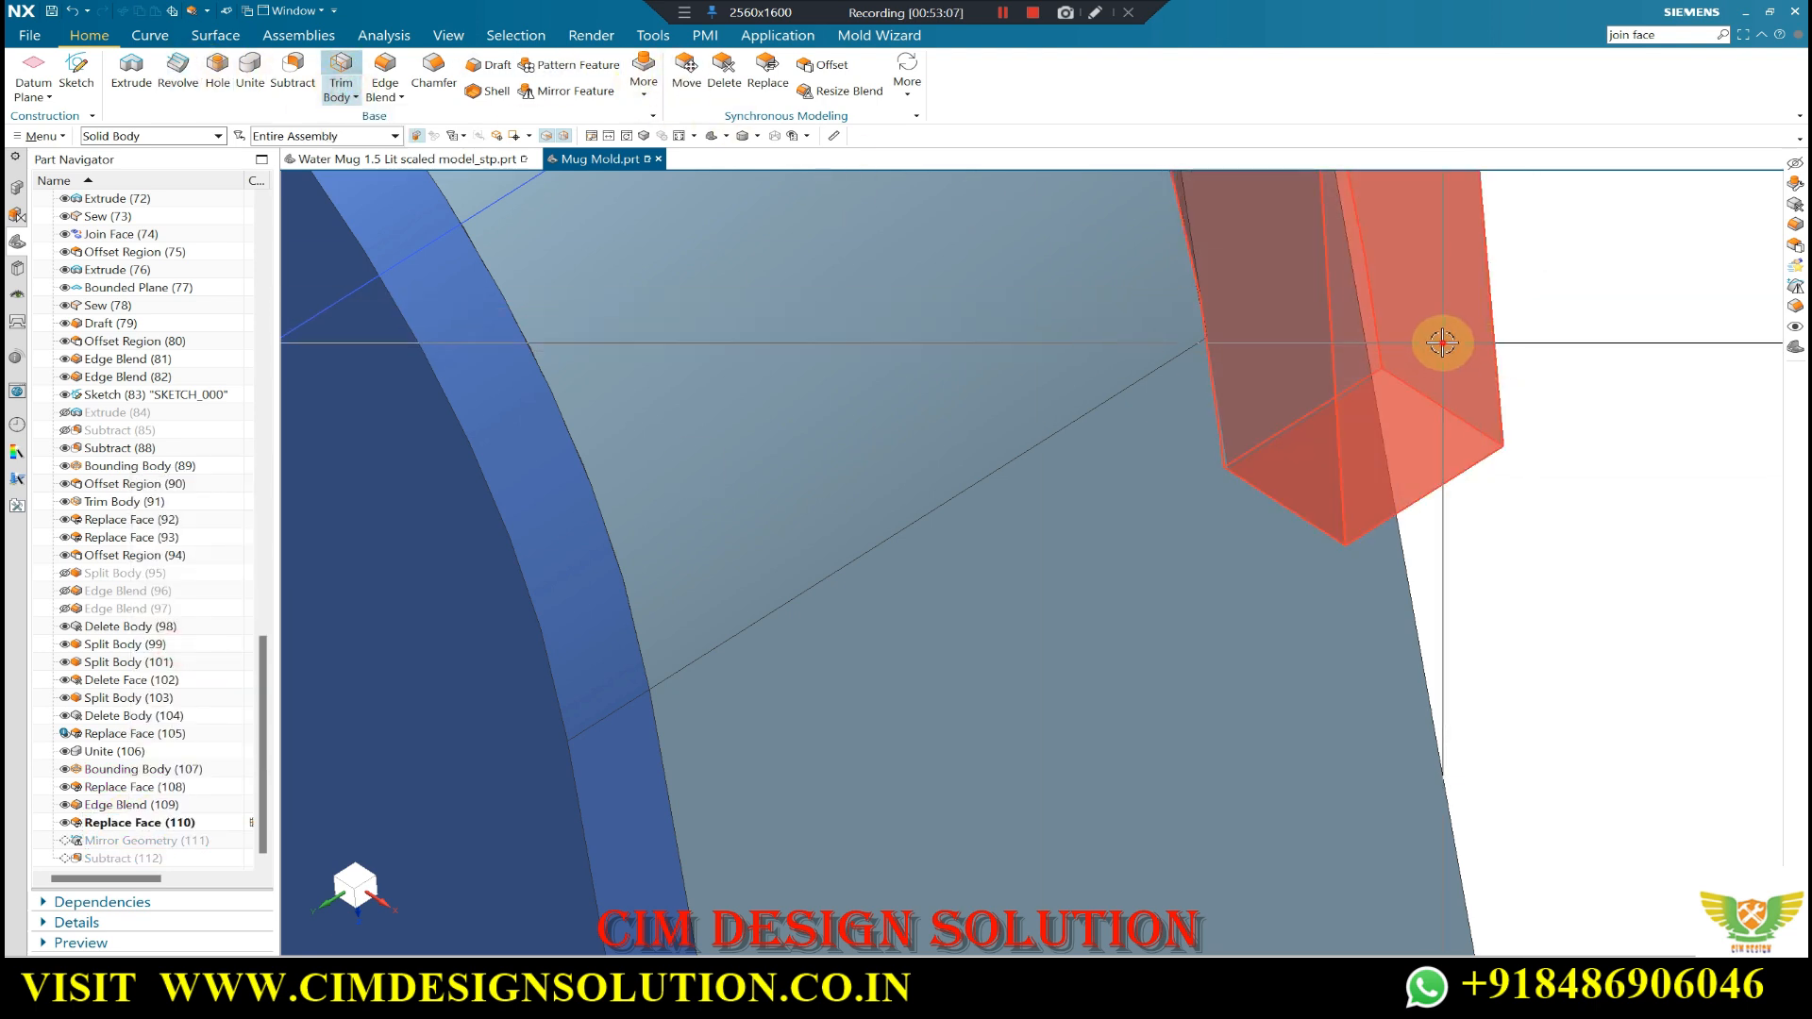
# - Trim the lower end off the corner block with a horizontal plane through the end of the insert's rounded face
pyautogui.click(1435, 339)
pyautogui.click(346, 65)
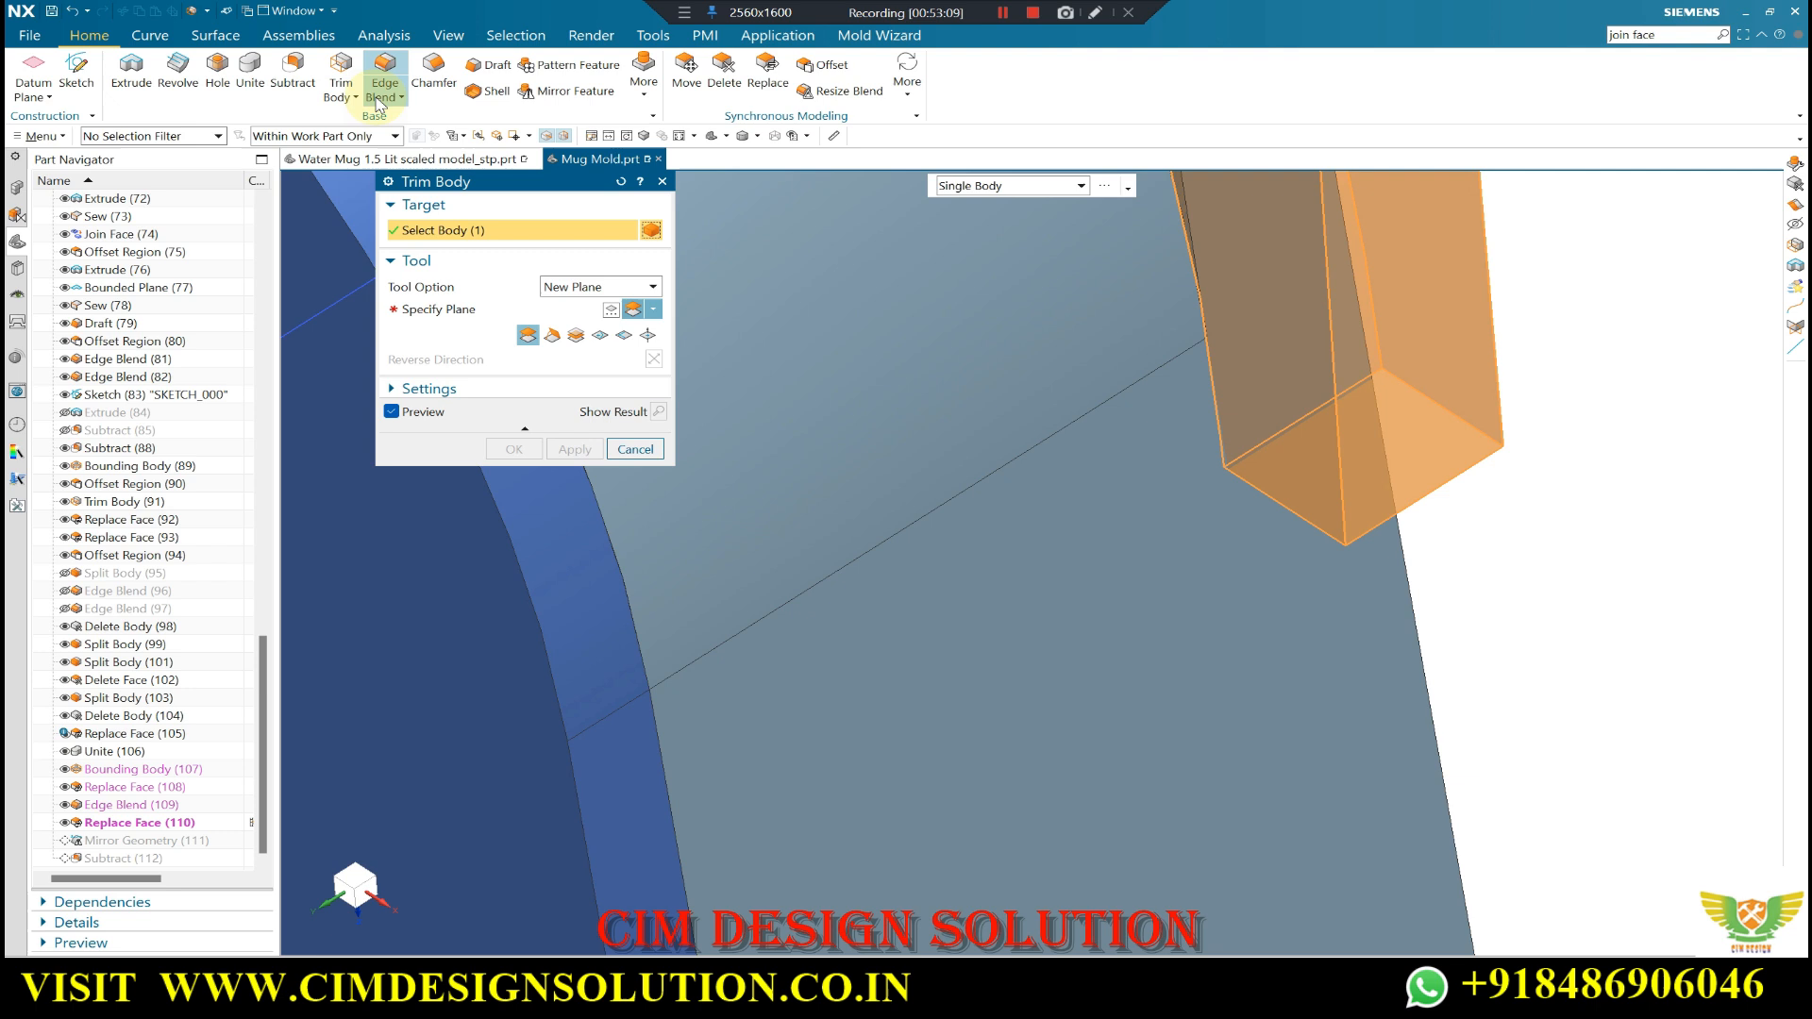
pyautogui.click(481, 316)
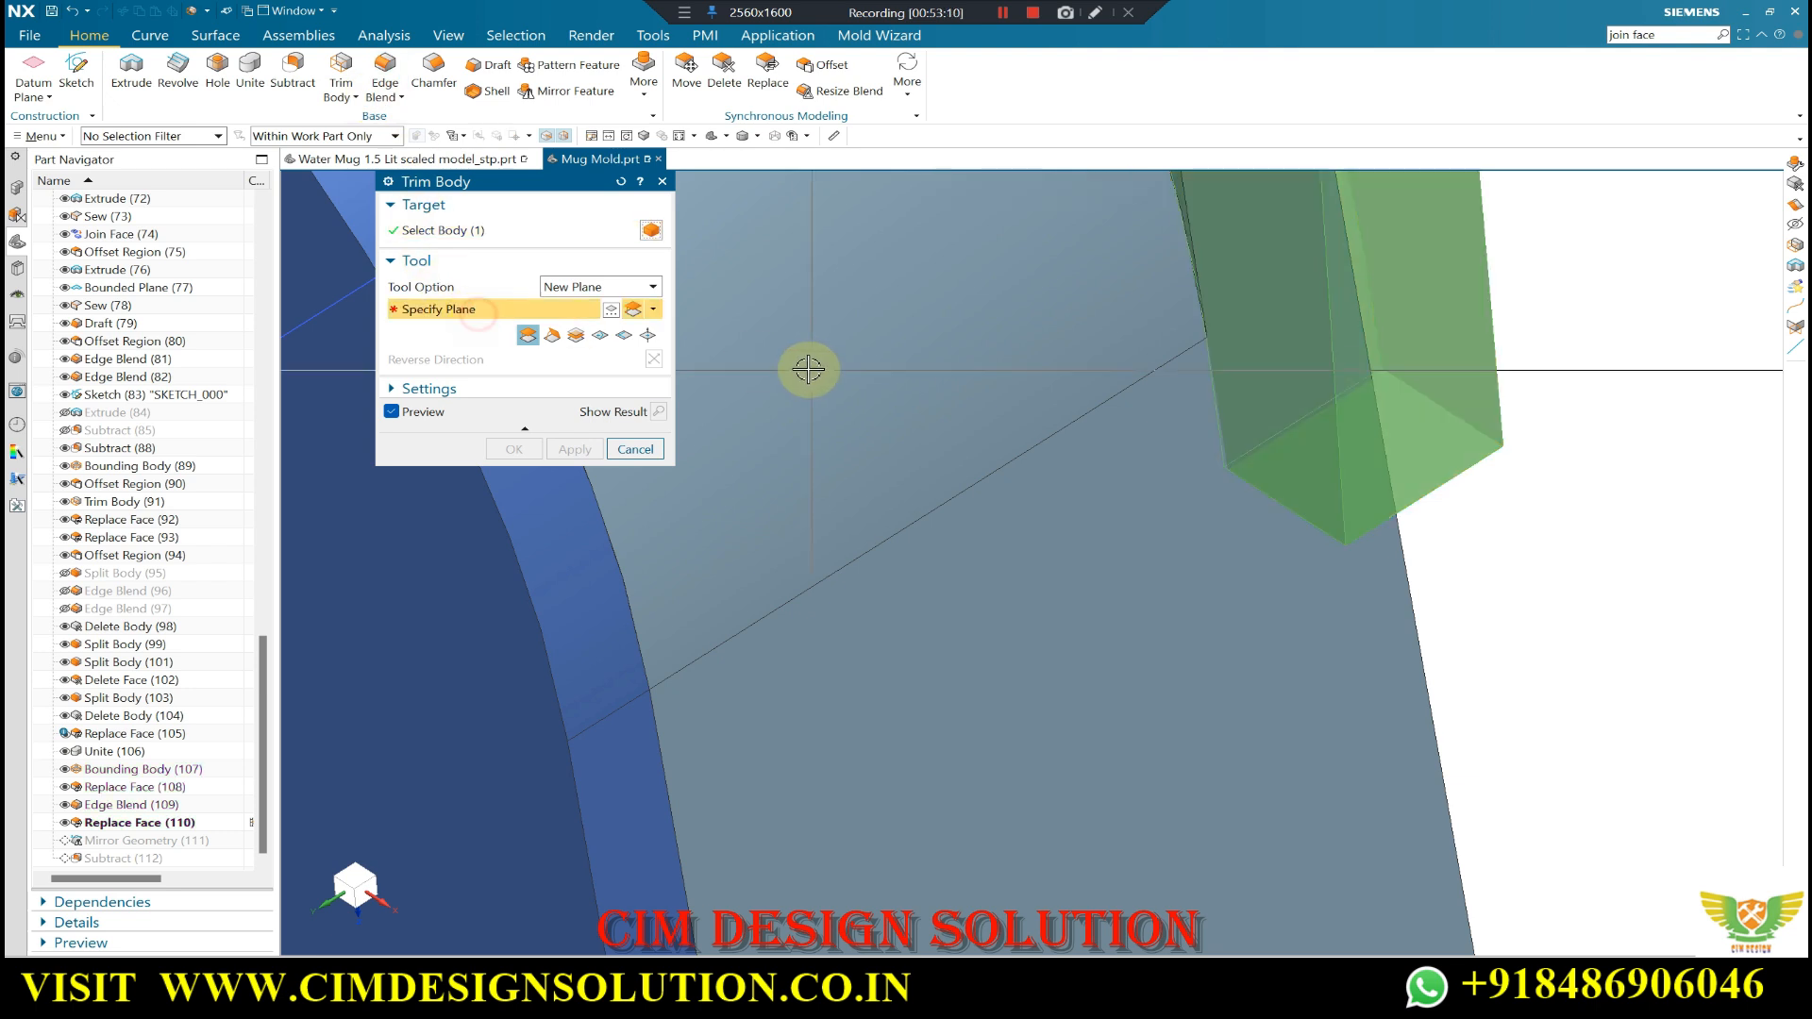
pyautogui.click(1209, 339)
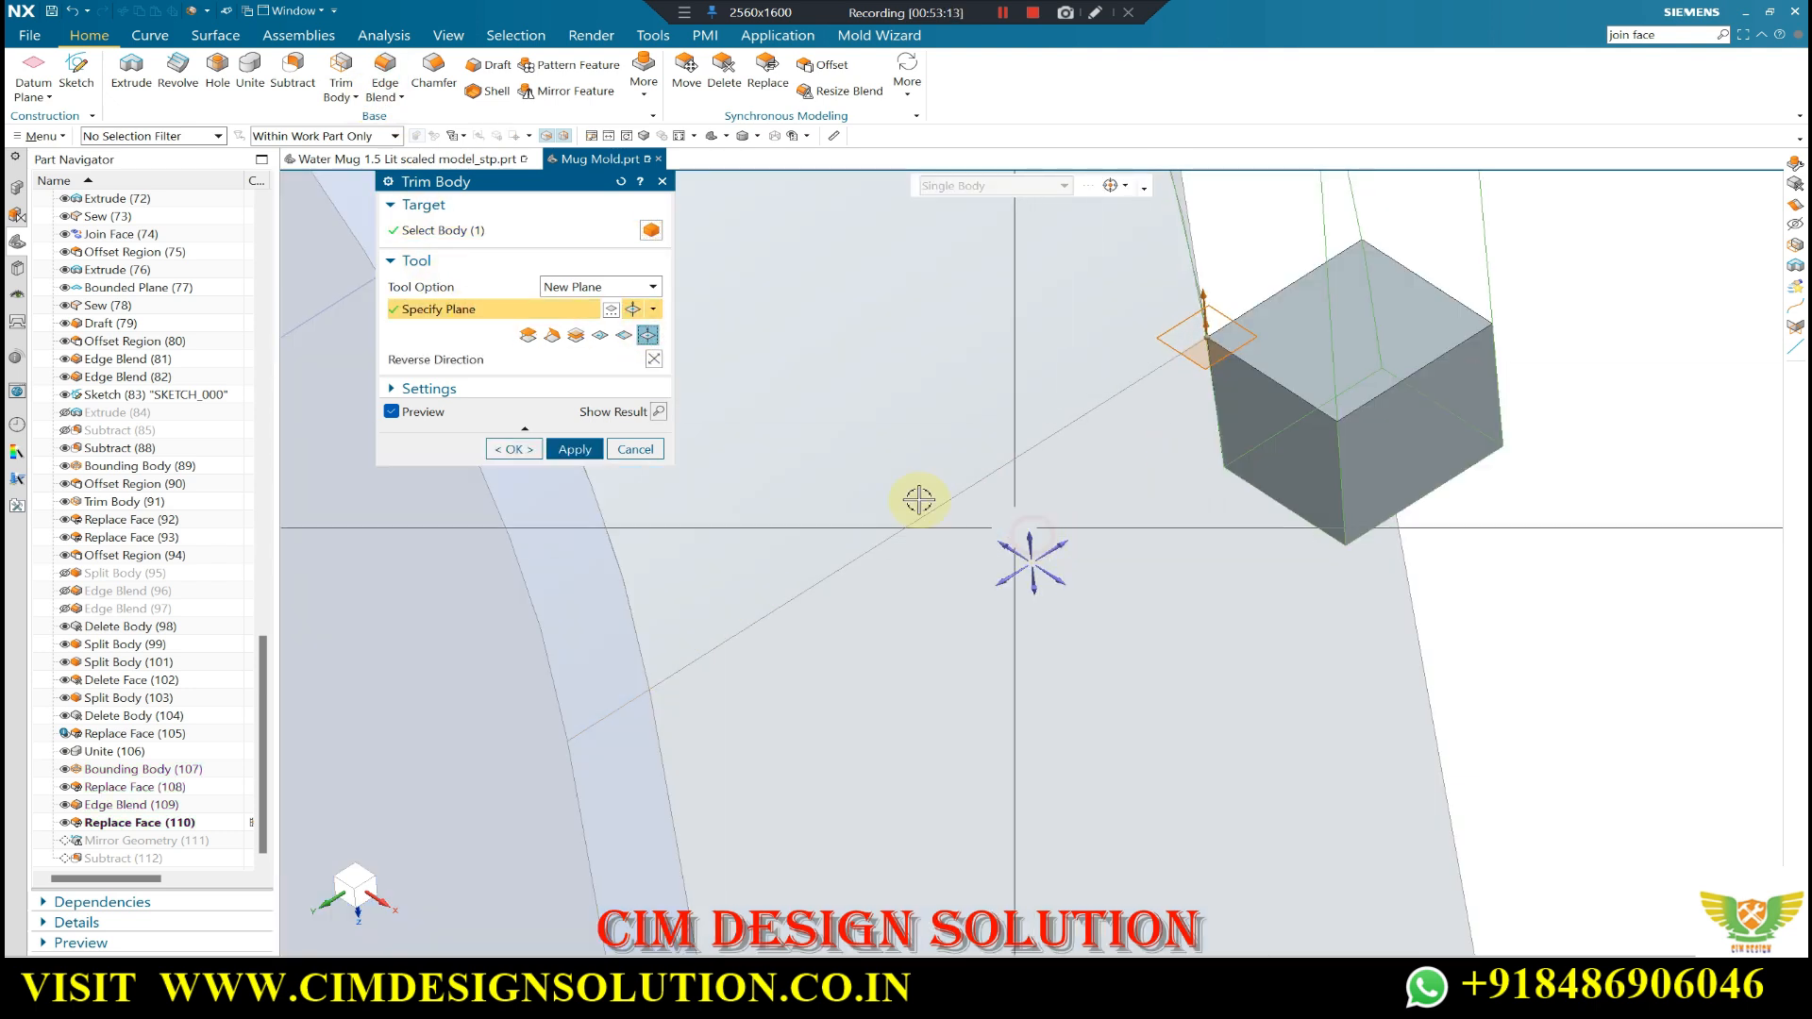
pyautogui.click(655, 358)
pyautogui.click(514, 450)
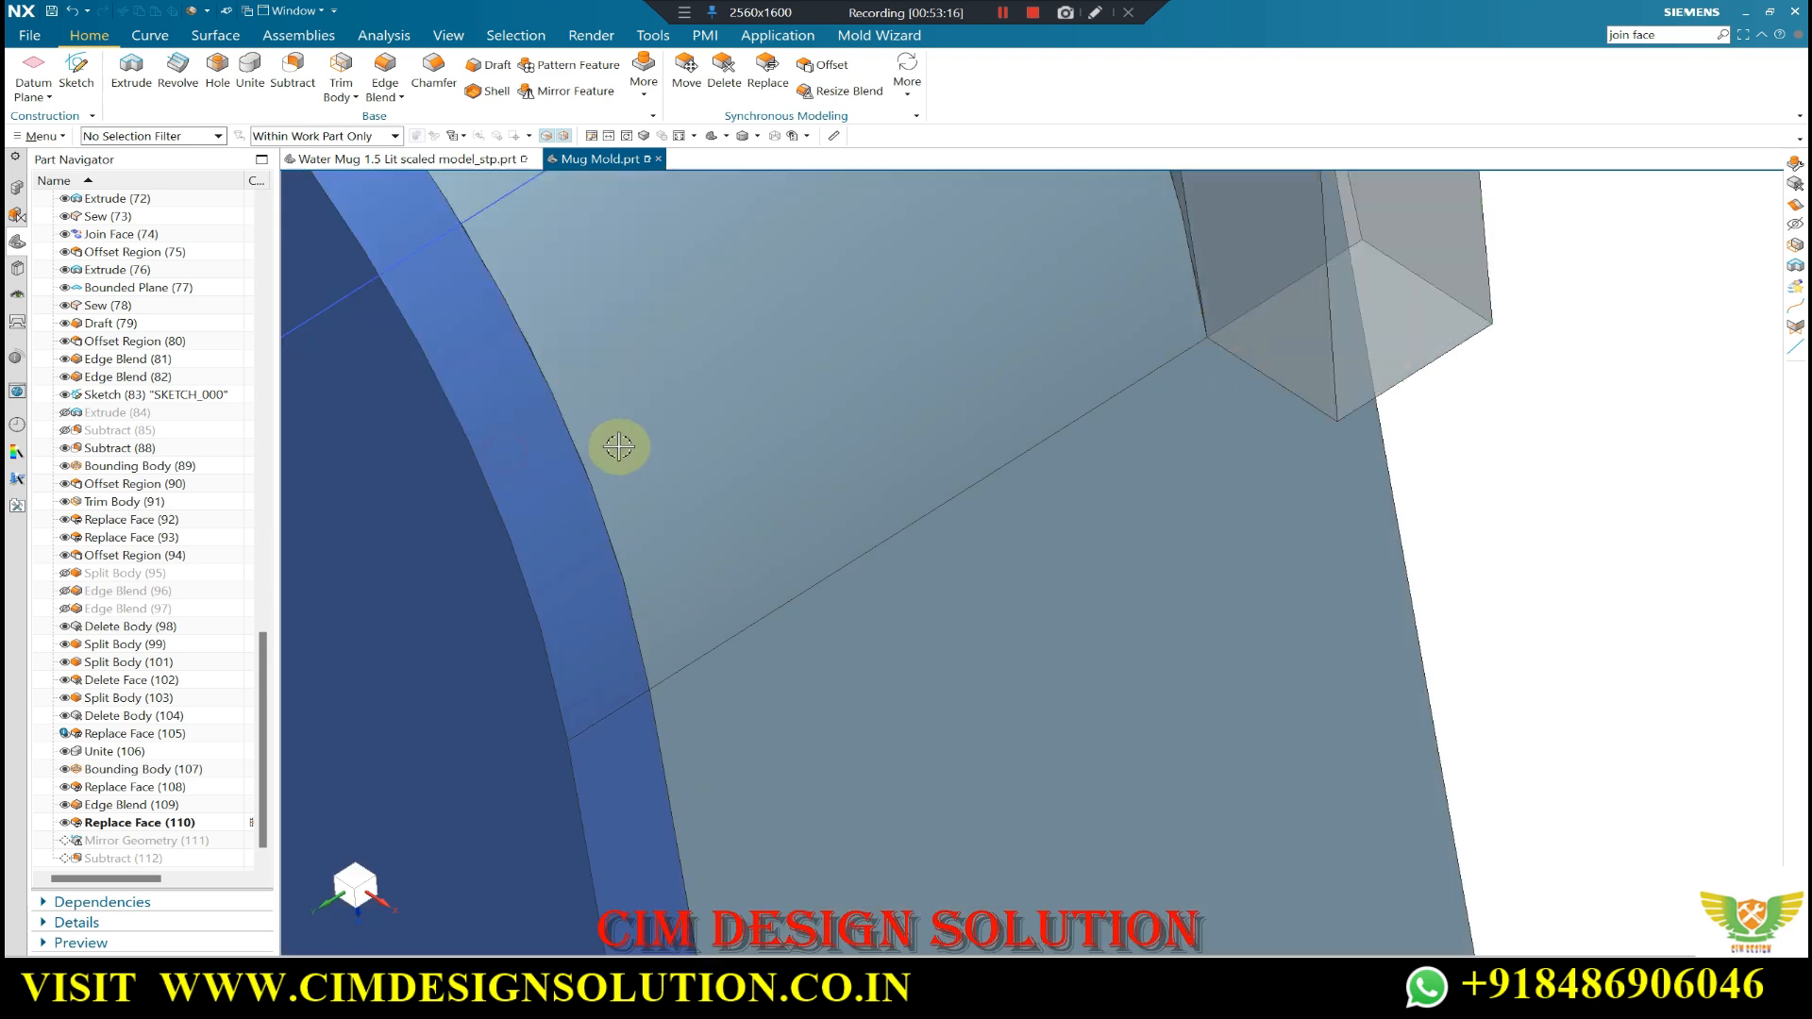
# - Make the final Subtract the current feature again and inspect both cut corners of the insert
pyautogui.scroll(-5, 1230, 426)
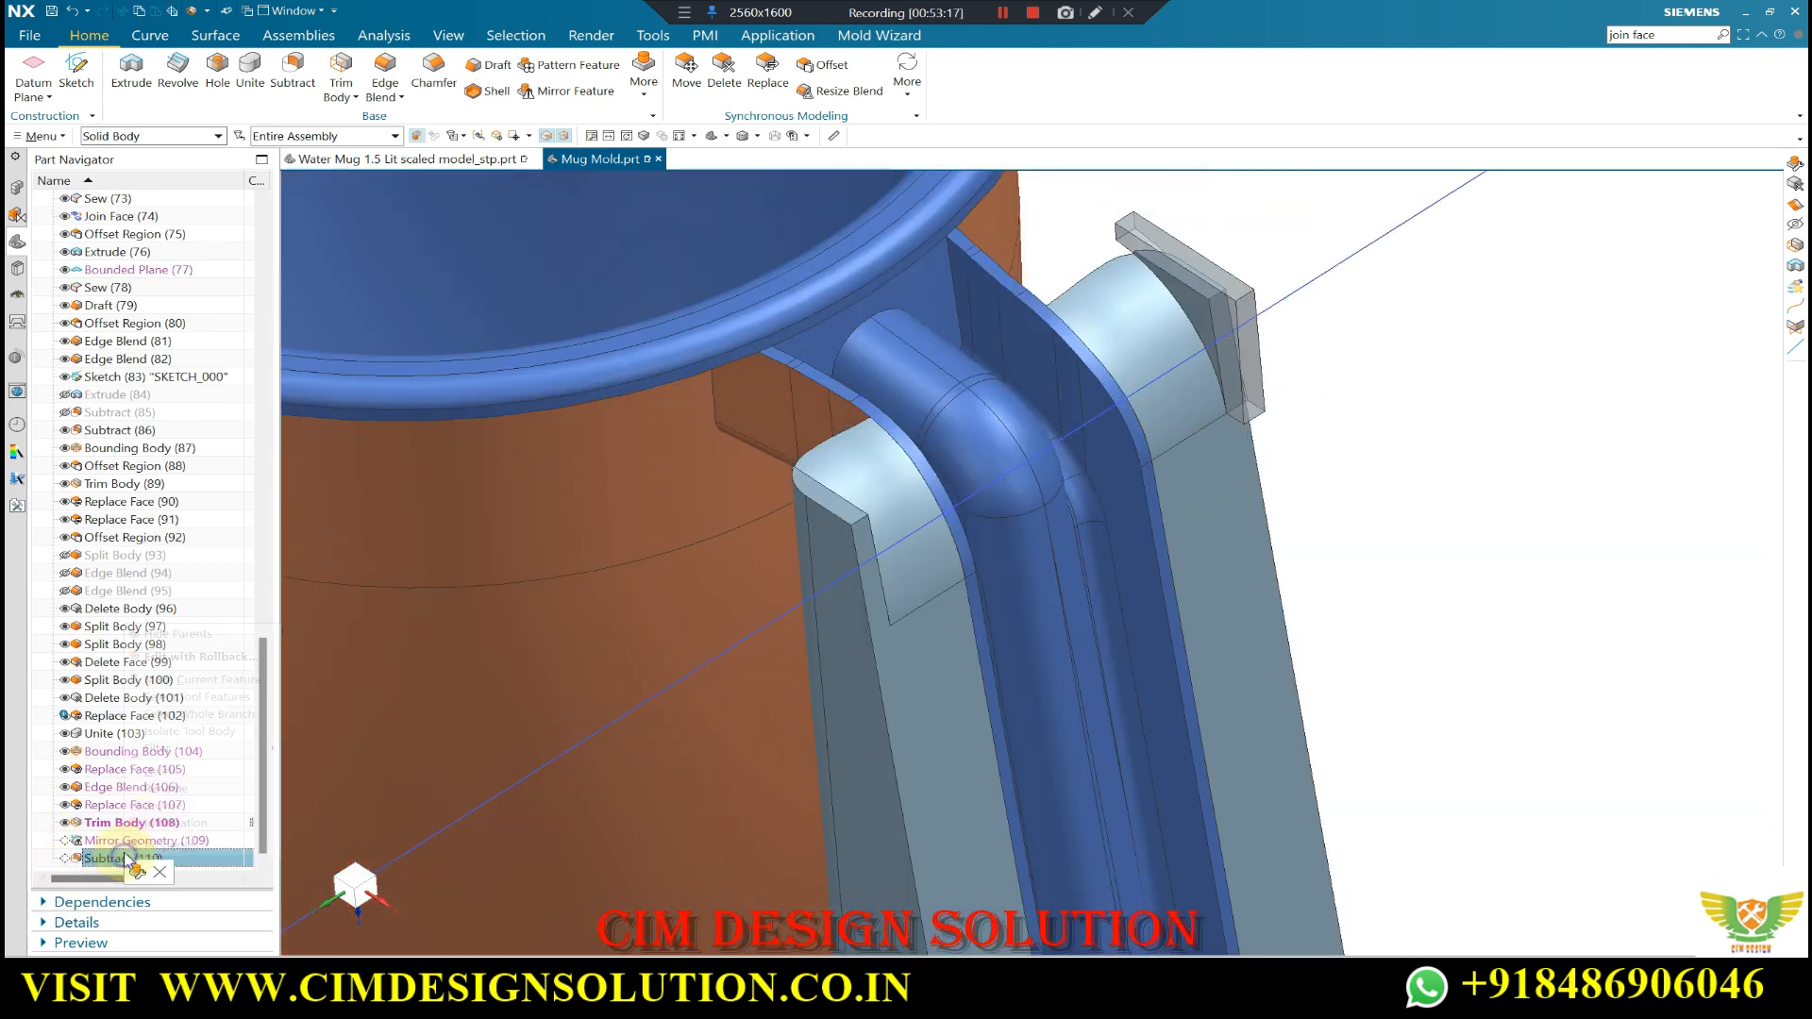
pyautogui.scroll(-3, 1177, 363)
pyautogui.moveTo(1161, 369); pyautogui.dragTo(1131, 413, button='middle')
pyautogui.scroll(2, 1035, 397)
pyautogui.scroll(-3, 1048, 401)
pyautogui.scroll(4, 1081, 401)
pyautogui.scroll(-5, 1132, 414)
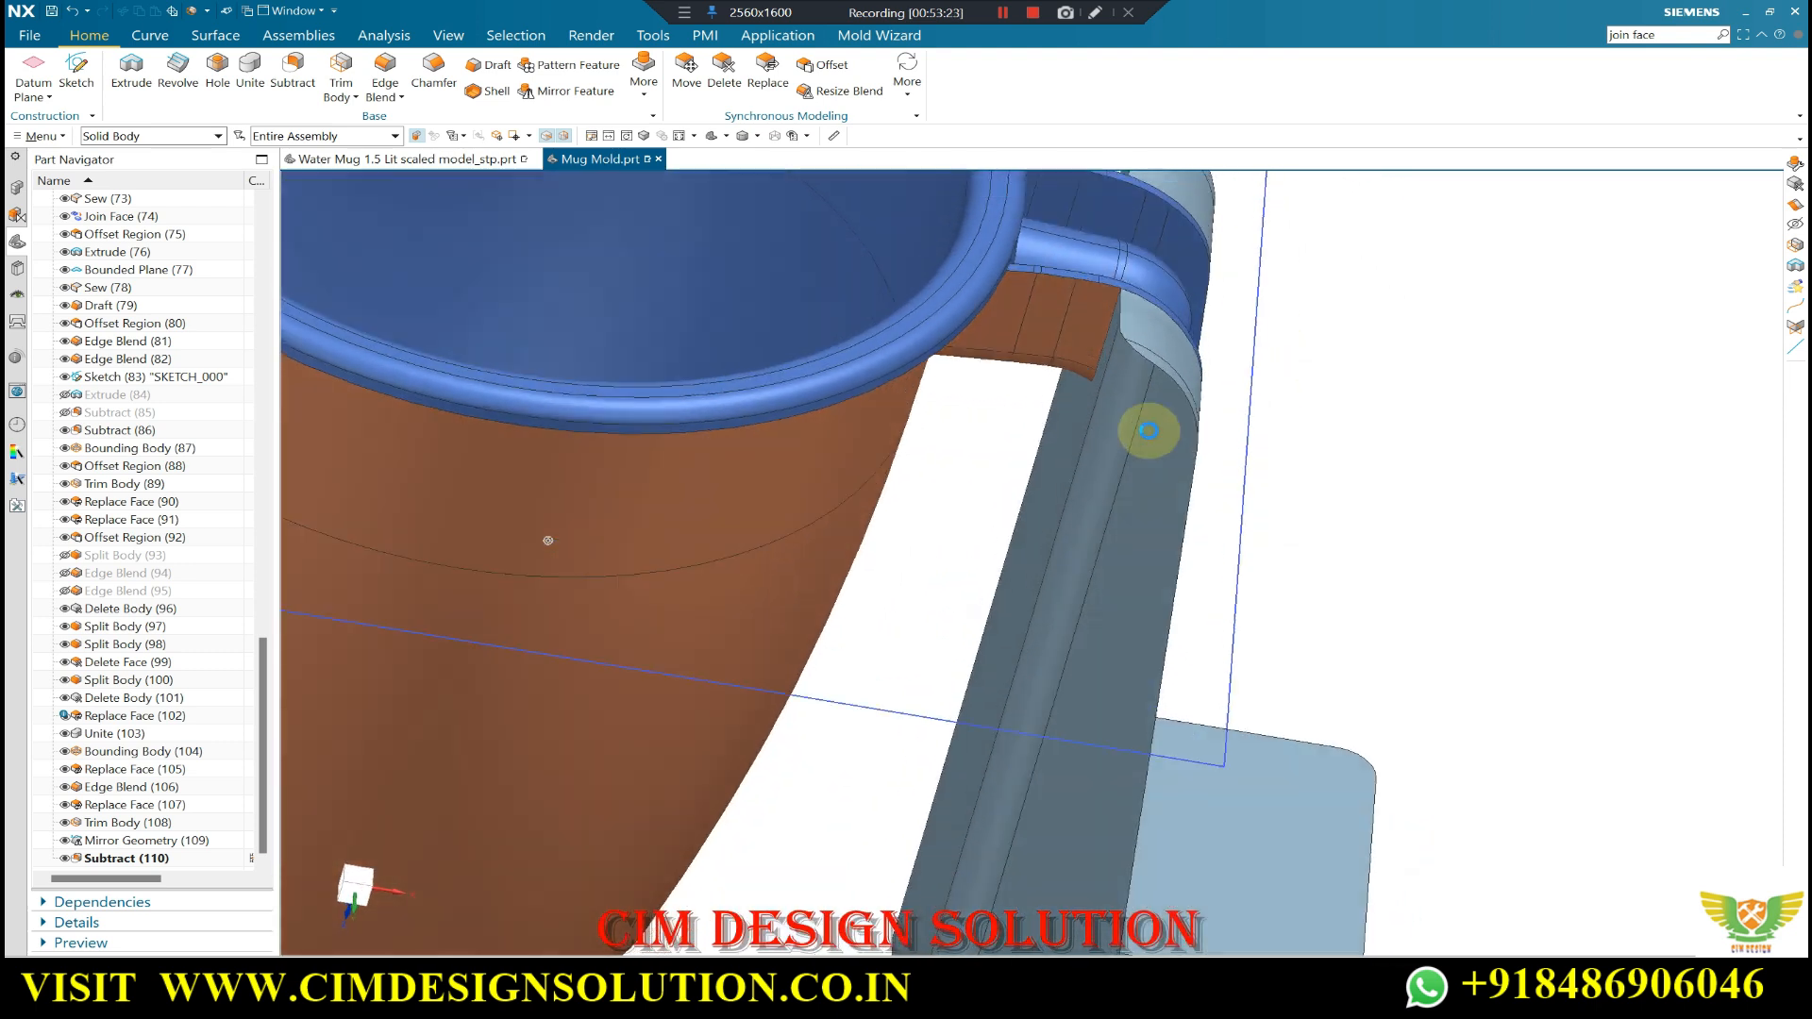
# - Show the hidden mold plate around the mug and handle insert
pyautogui.hotkey('ctrl', 'shift', 'k')
pyautogui.scroll(-3, 1114, 462)
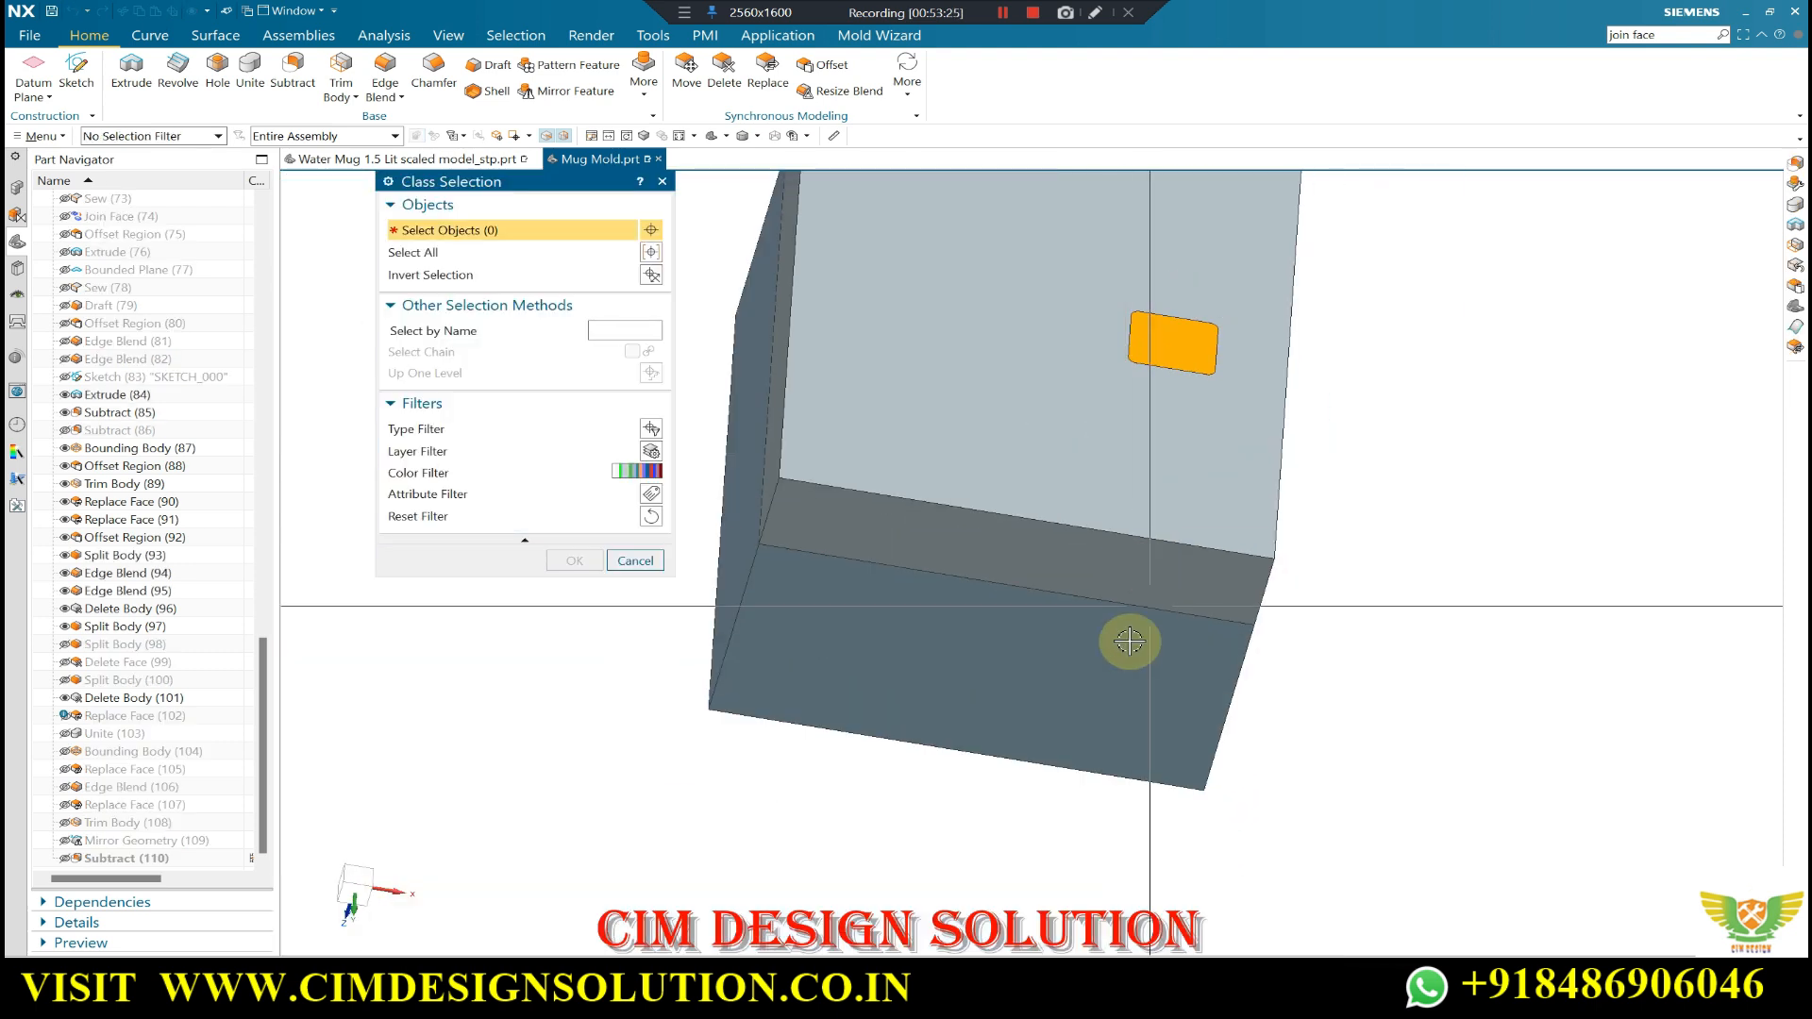
pyautogui.middleClick(1106, 648)
pyautogui.moveTo(1086, 639)
pyautogui.mouseDown(button='middle')
pyautogui.moveTo(1060, 619)
pyautogui.moveTo(1061, 688)
pyautogui.moveTo(1059, 659)
pyautogui.mouseUp(button='middle')
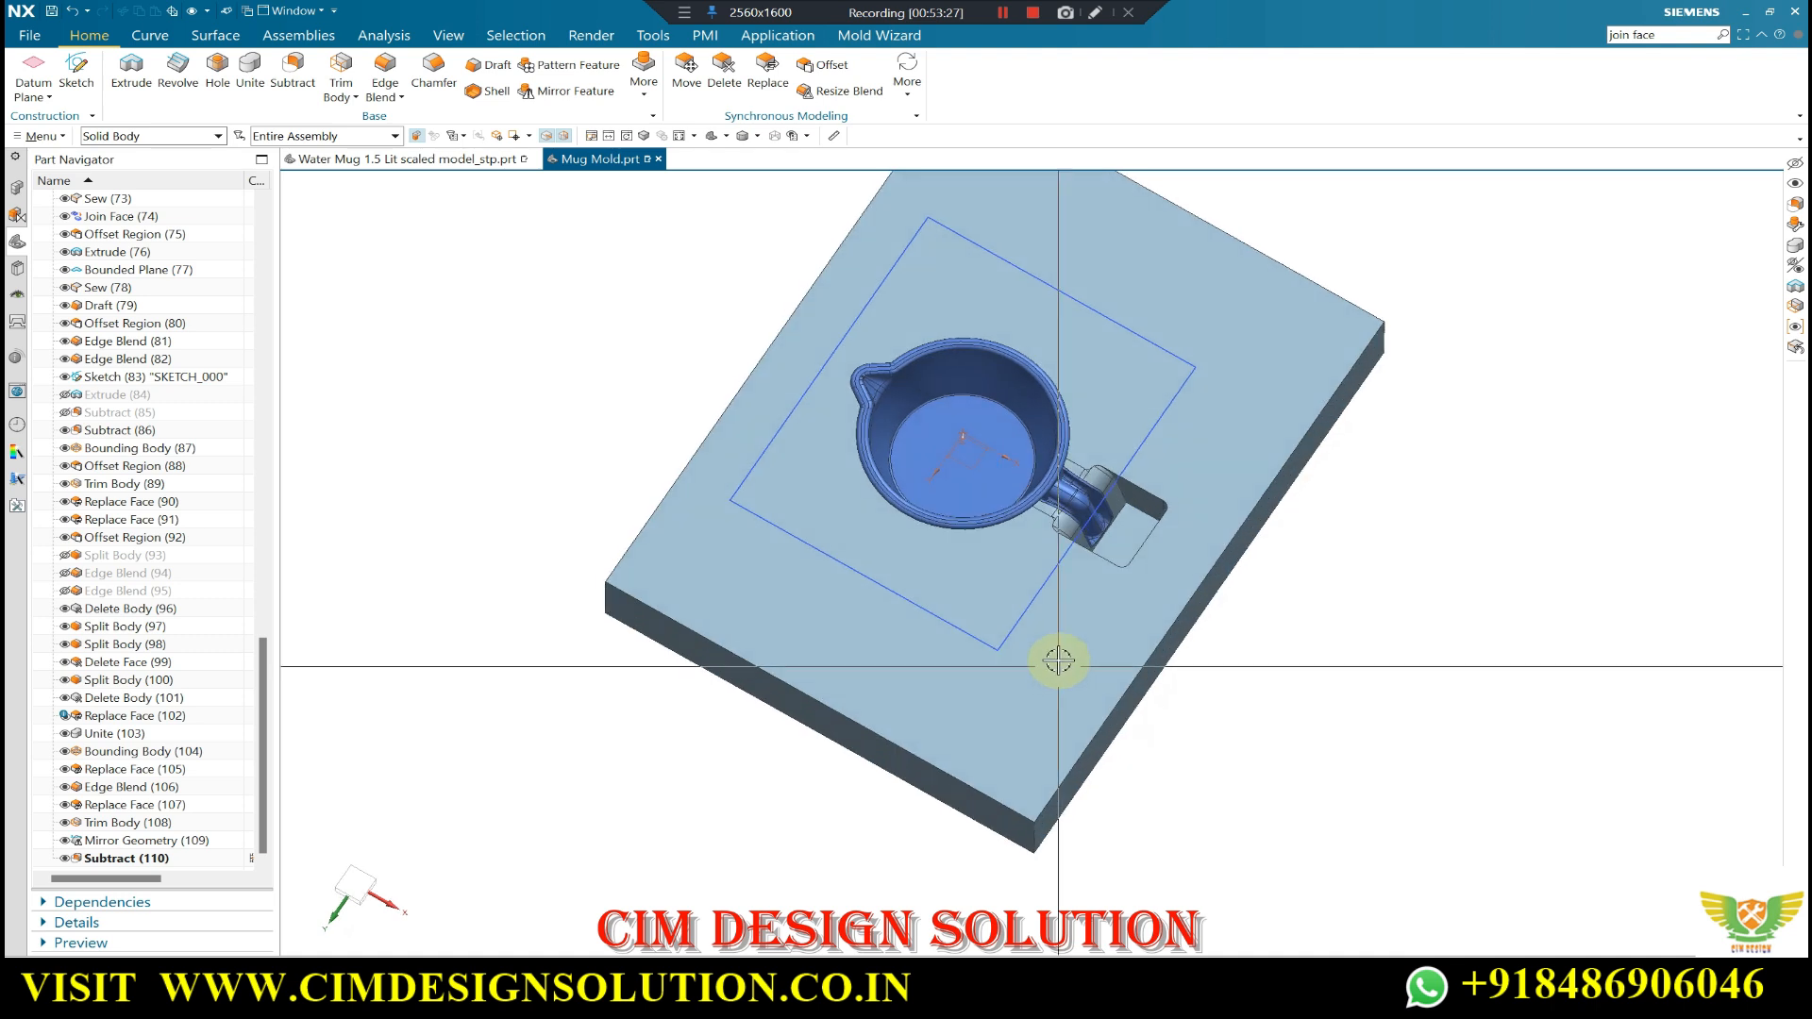
# - Hide the mold plate around the mug and handle insert
pyautogui.scroll(2, 1142, 536)
pyautogui.scroll(3, 1124, 421)
pyautogui.scroll(-4, 1205, 526)
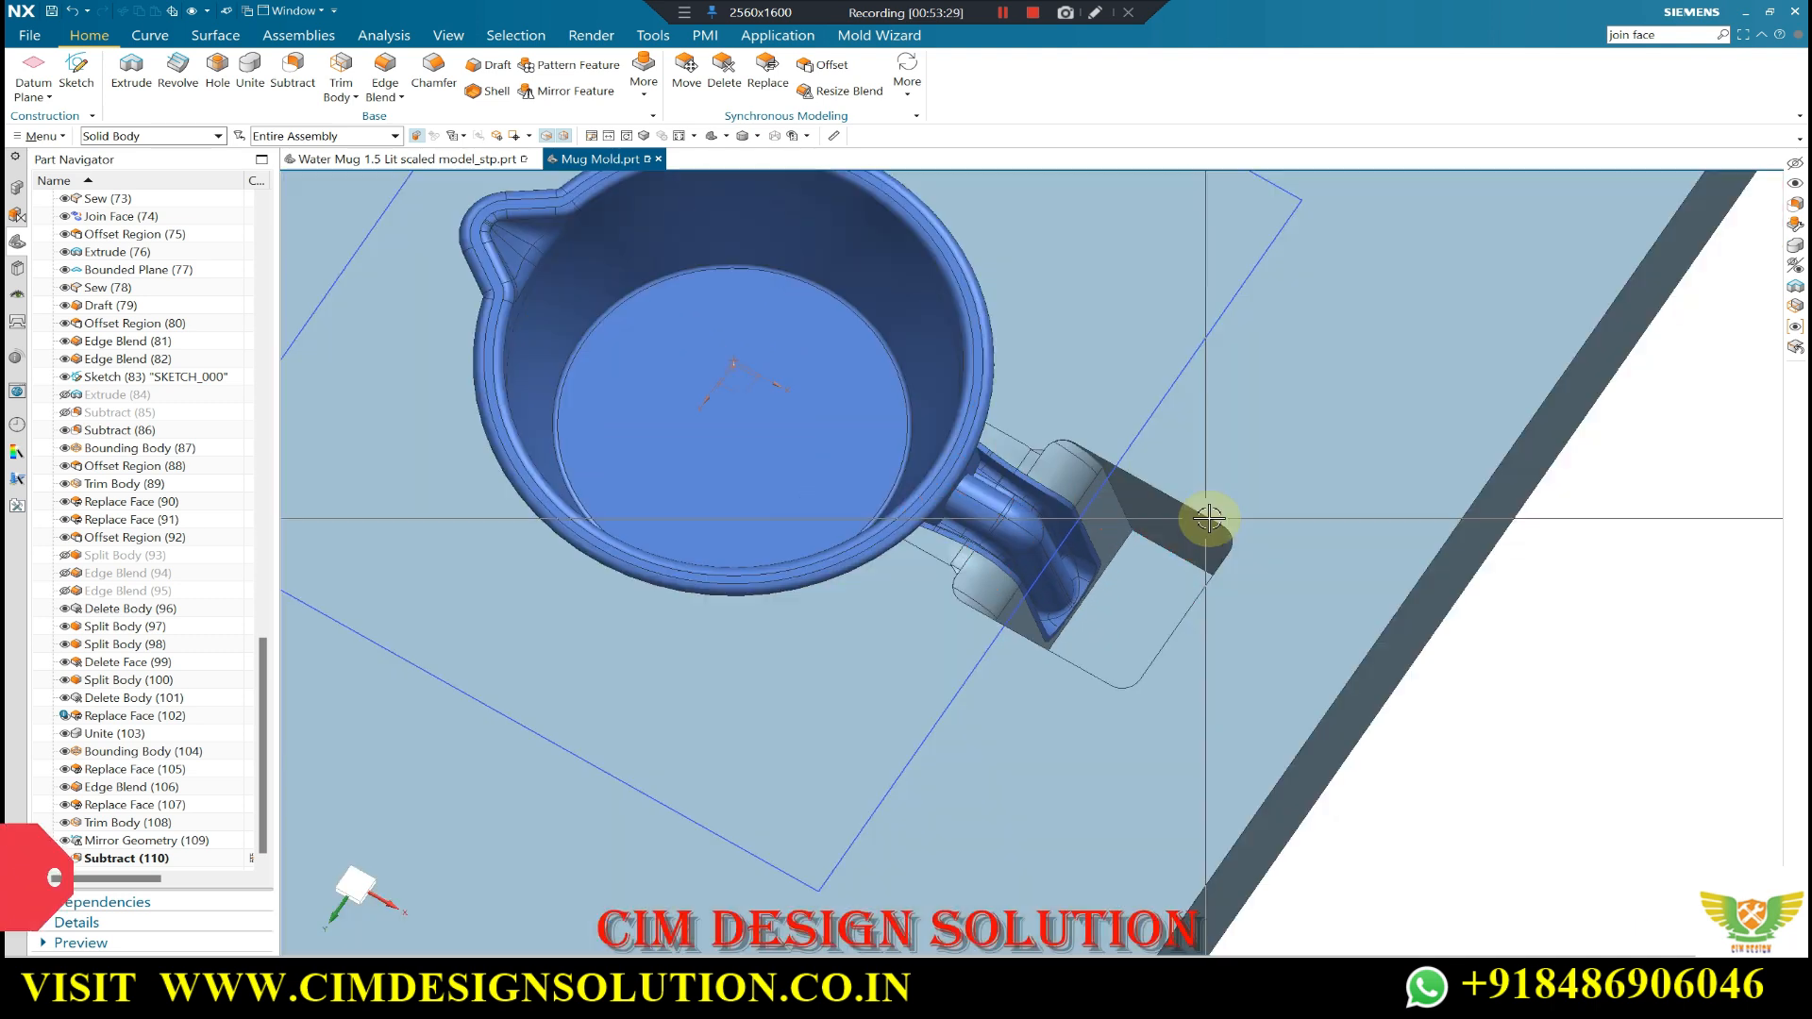
pyautogui.moveTo(1248, 498); pyautogui.dragTo(1270, 448, button='middle')
pyautogui.click(1310, 398)
pyautogui.hotkey('ctrl', 'b')
pyautogui.moveTo(1272, 525); pyautogui.dragTo(1186, 564, button='middle')
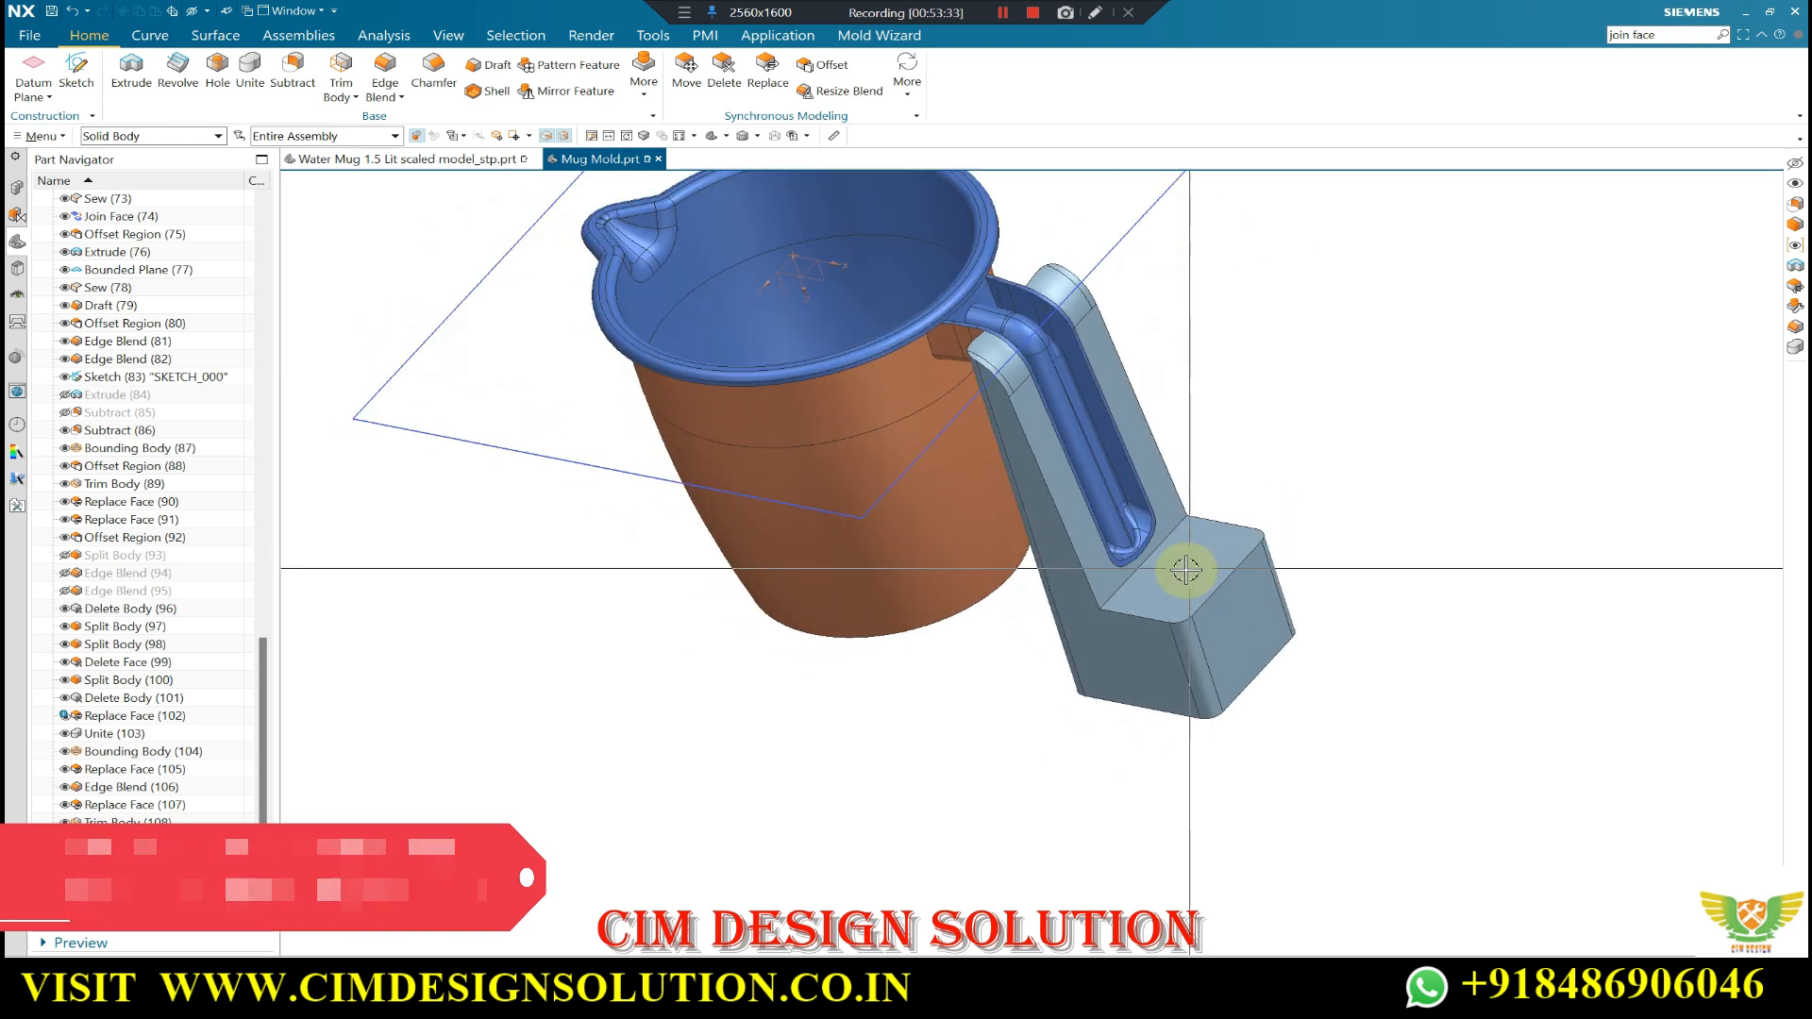
# - Offset the flat ledge face on the insert's base by -3 mm with Offset Region
pyautogui.scroll(3, 1058, 404)
pyautogui.moveTo(1191, 478); pyautogui.dragTo(1127, 514, button='middle')
pyautogui.scroll(4, 1060, 527)
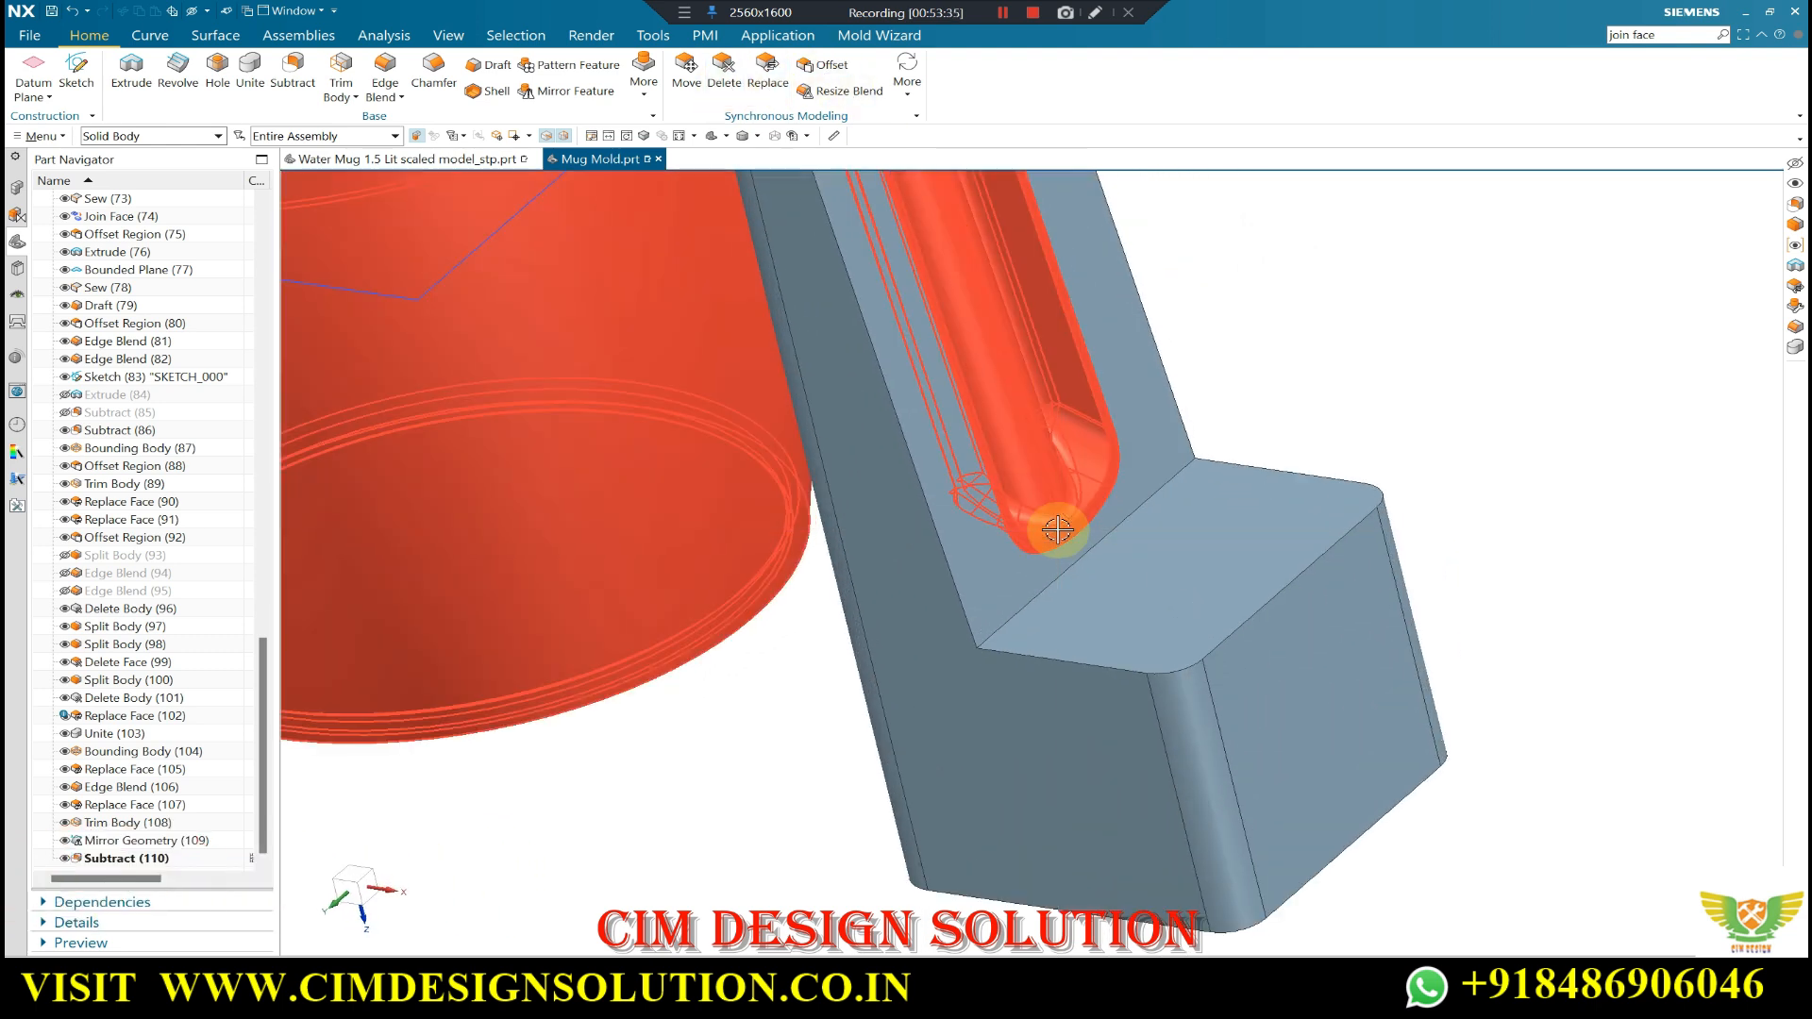
pyautogui.scroll(-4, 1056, 568)
pyautogui.moveTo(1055, 567); pyautogui.dragTo(1151, 512, button='middle')
pyautogui.scroll(3, 1080, 533)
pyautogui.scroll(-4, 1079, 525)
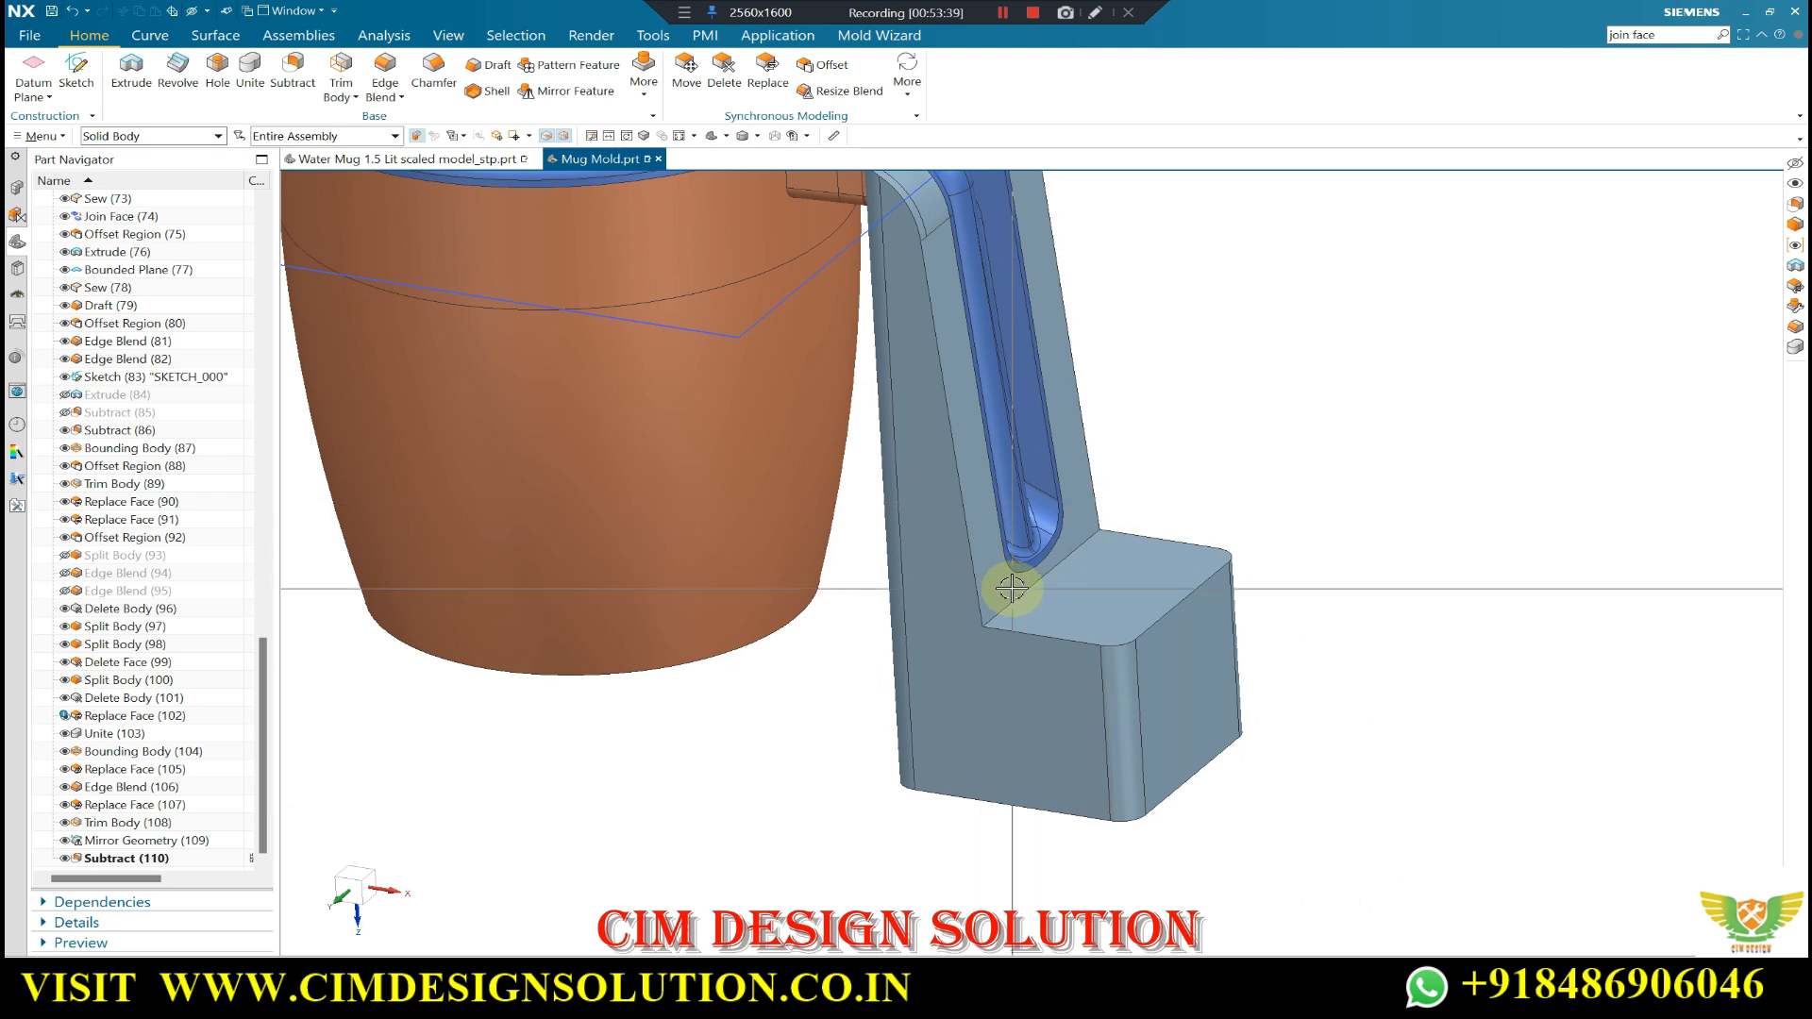
pyautogui.scroll(3, 1011, 588)
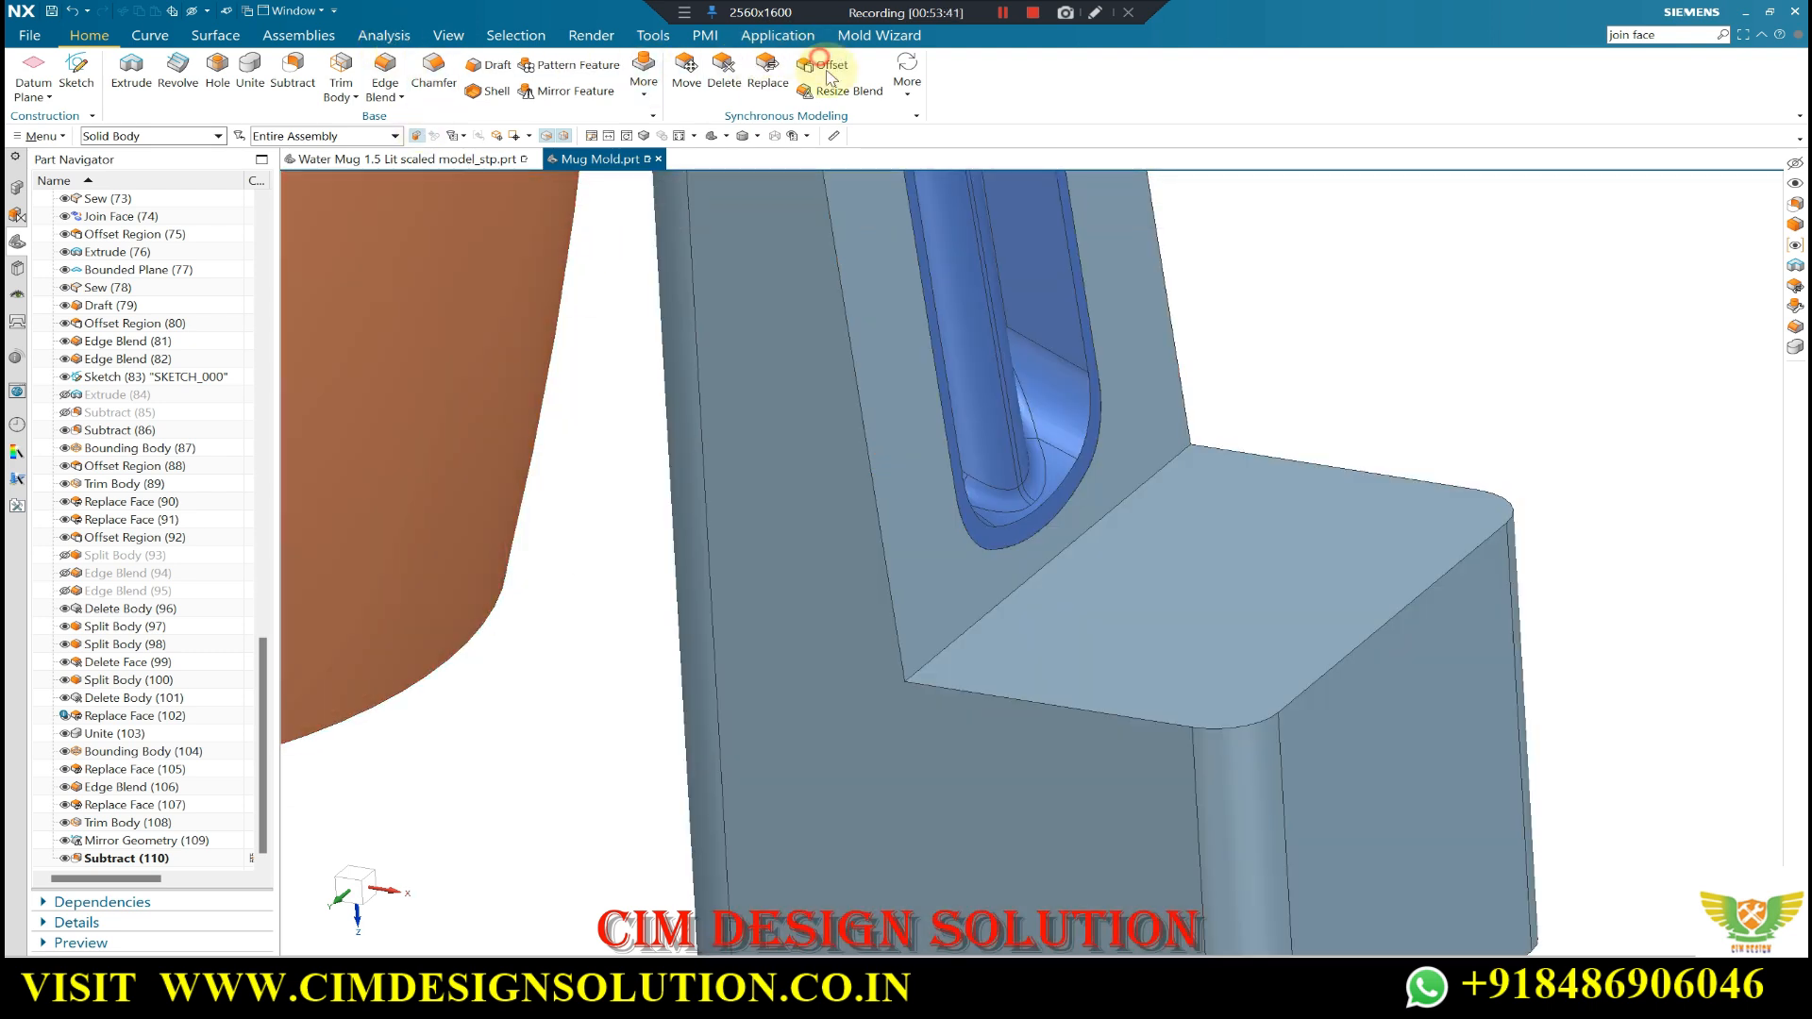
pyautogui.click(828, 76)
pyautogui.click(1161, 561)
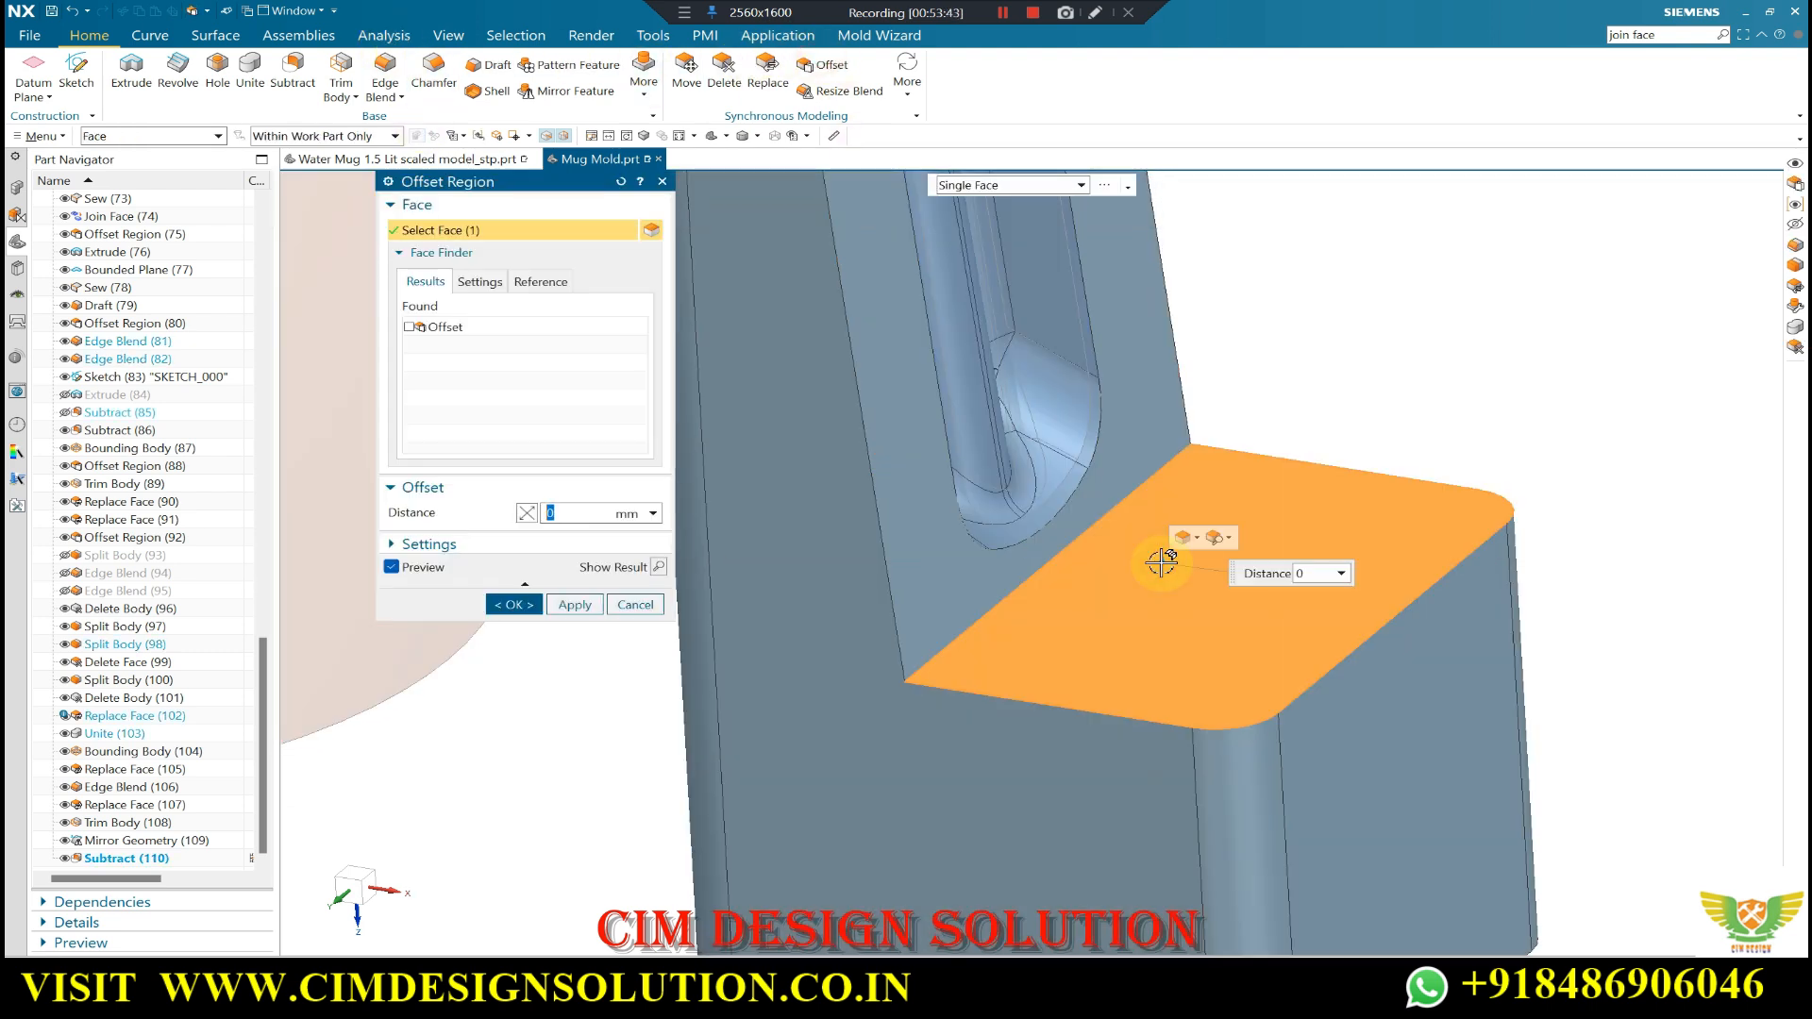
pyautogui.write('-3')
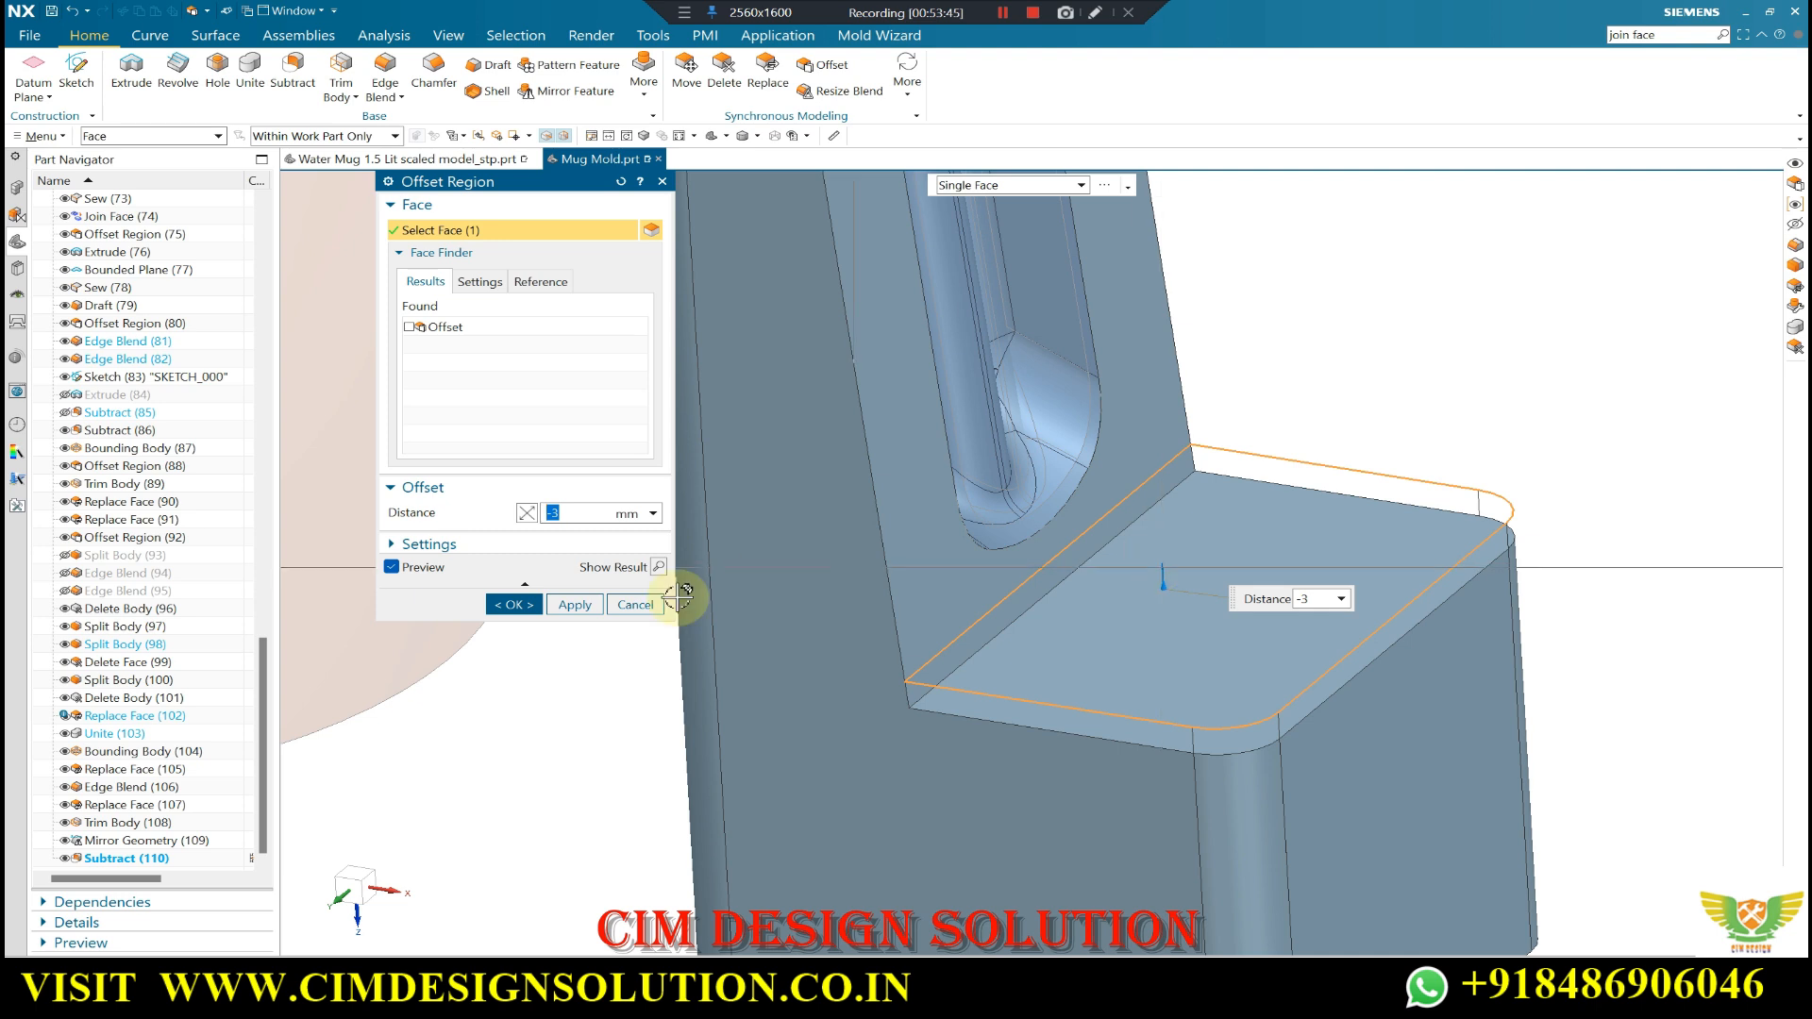
pyautogui.click(521, 606)
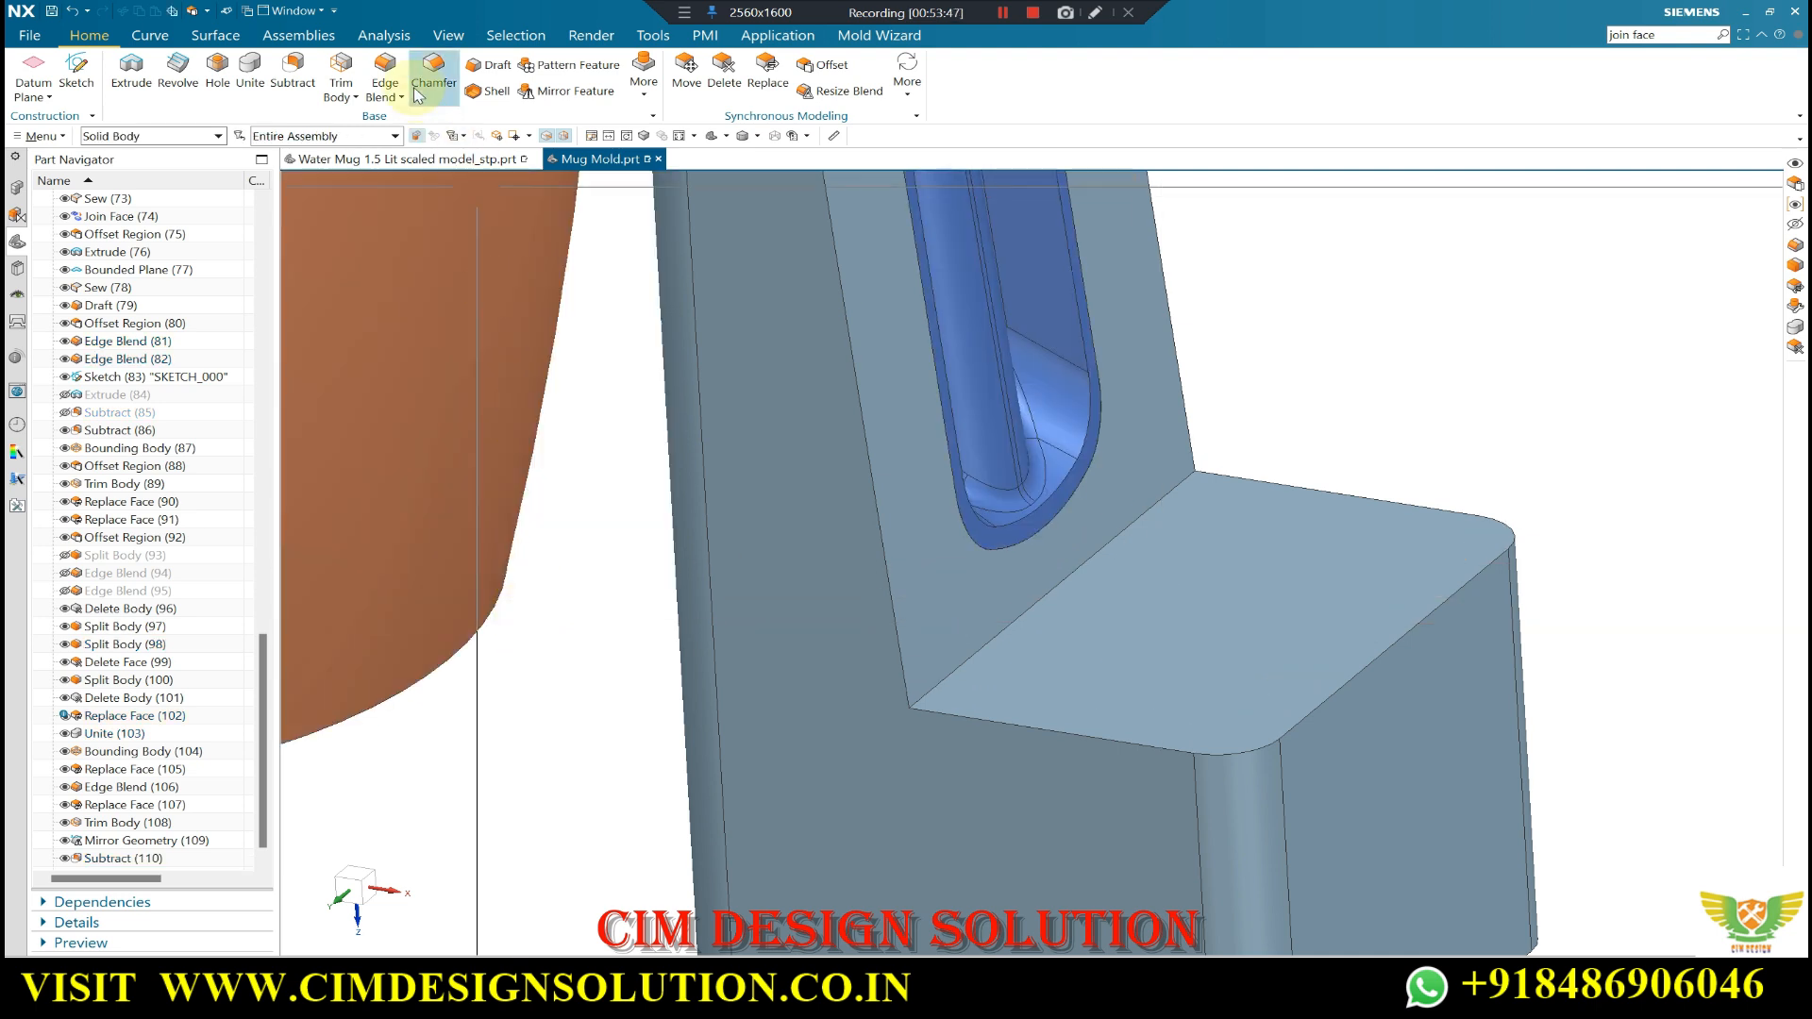
# - Blend the inner edge between the insert's ledge and its sloped upright face with a 6 mm radius
pyautogui.click(1023, 606)
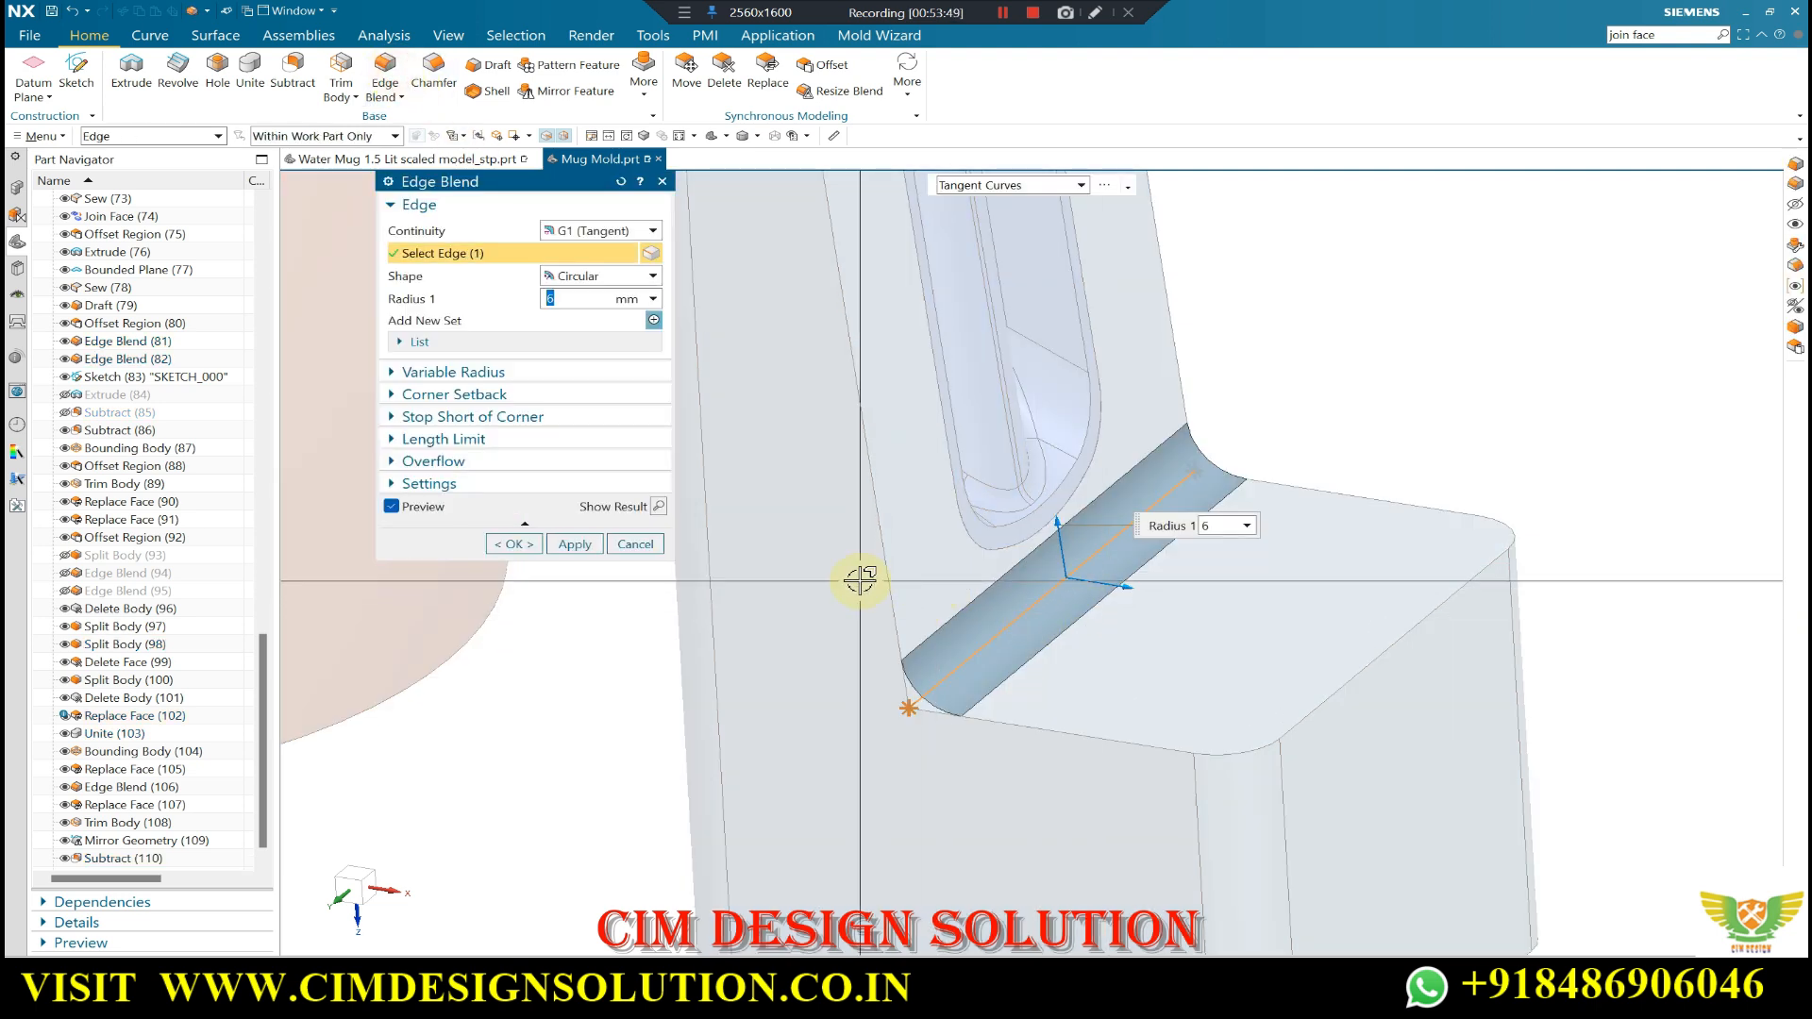
pyautogui.click(517, 545)
pyautogui.scroll(-5, 1124, 566)
pyautogui.moveTo(1124, 567); pyautogui.dragTo(1095, 637, button='middle')
pyautogui.moveTo(1209, 547); pyautogui.dragTo(940, 410, button='middle')
pyautogui.scroll(3, 1024, 498)
pyautogui.scroll(-1, 983, 616)
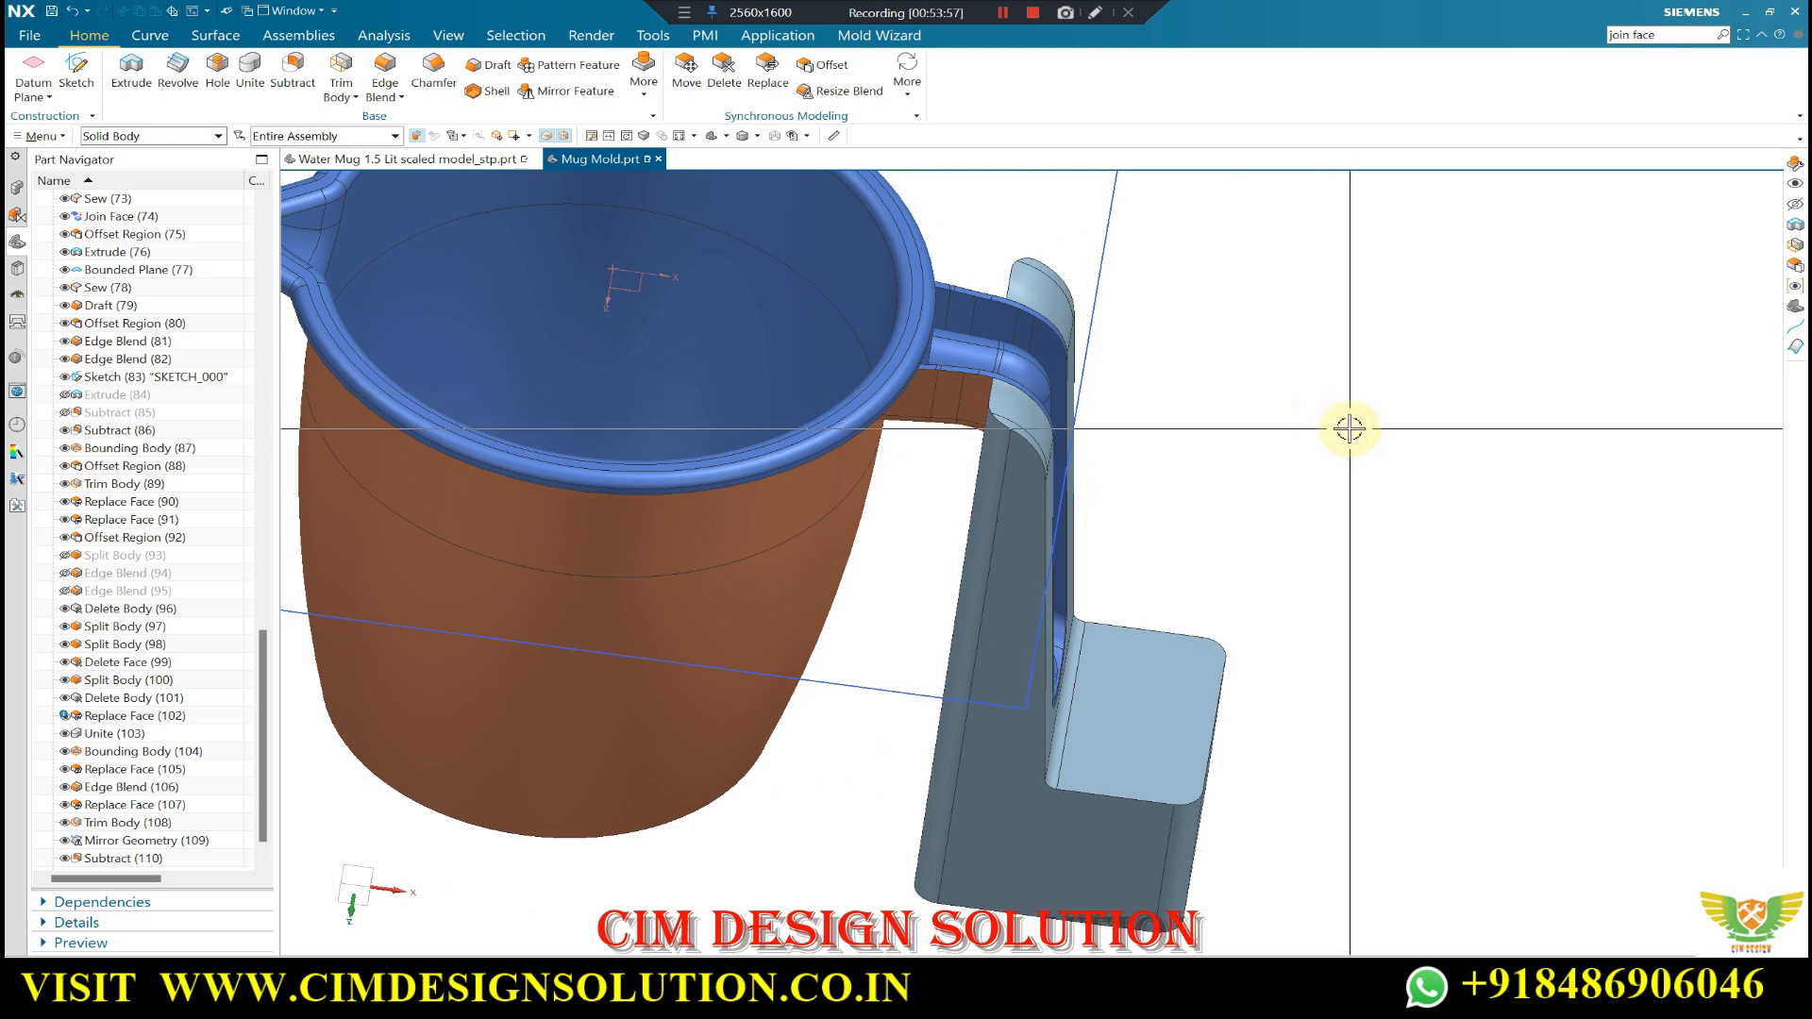
# - Show the hidden mold plate around the mug and insert again
pyautogui.hotkey('ctrl', 'shift', 'k')
pyautogui.scroll(-3, 1331, 448)
pyautogui.moveTo(1315, 461); pyautogui.dragTo(1279, 326, button='middle')
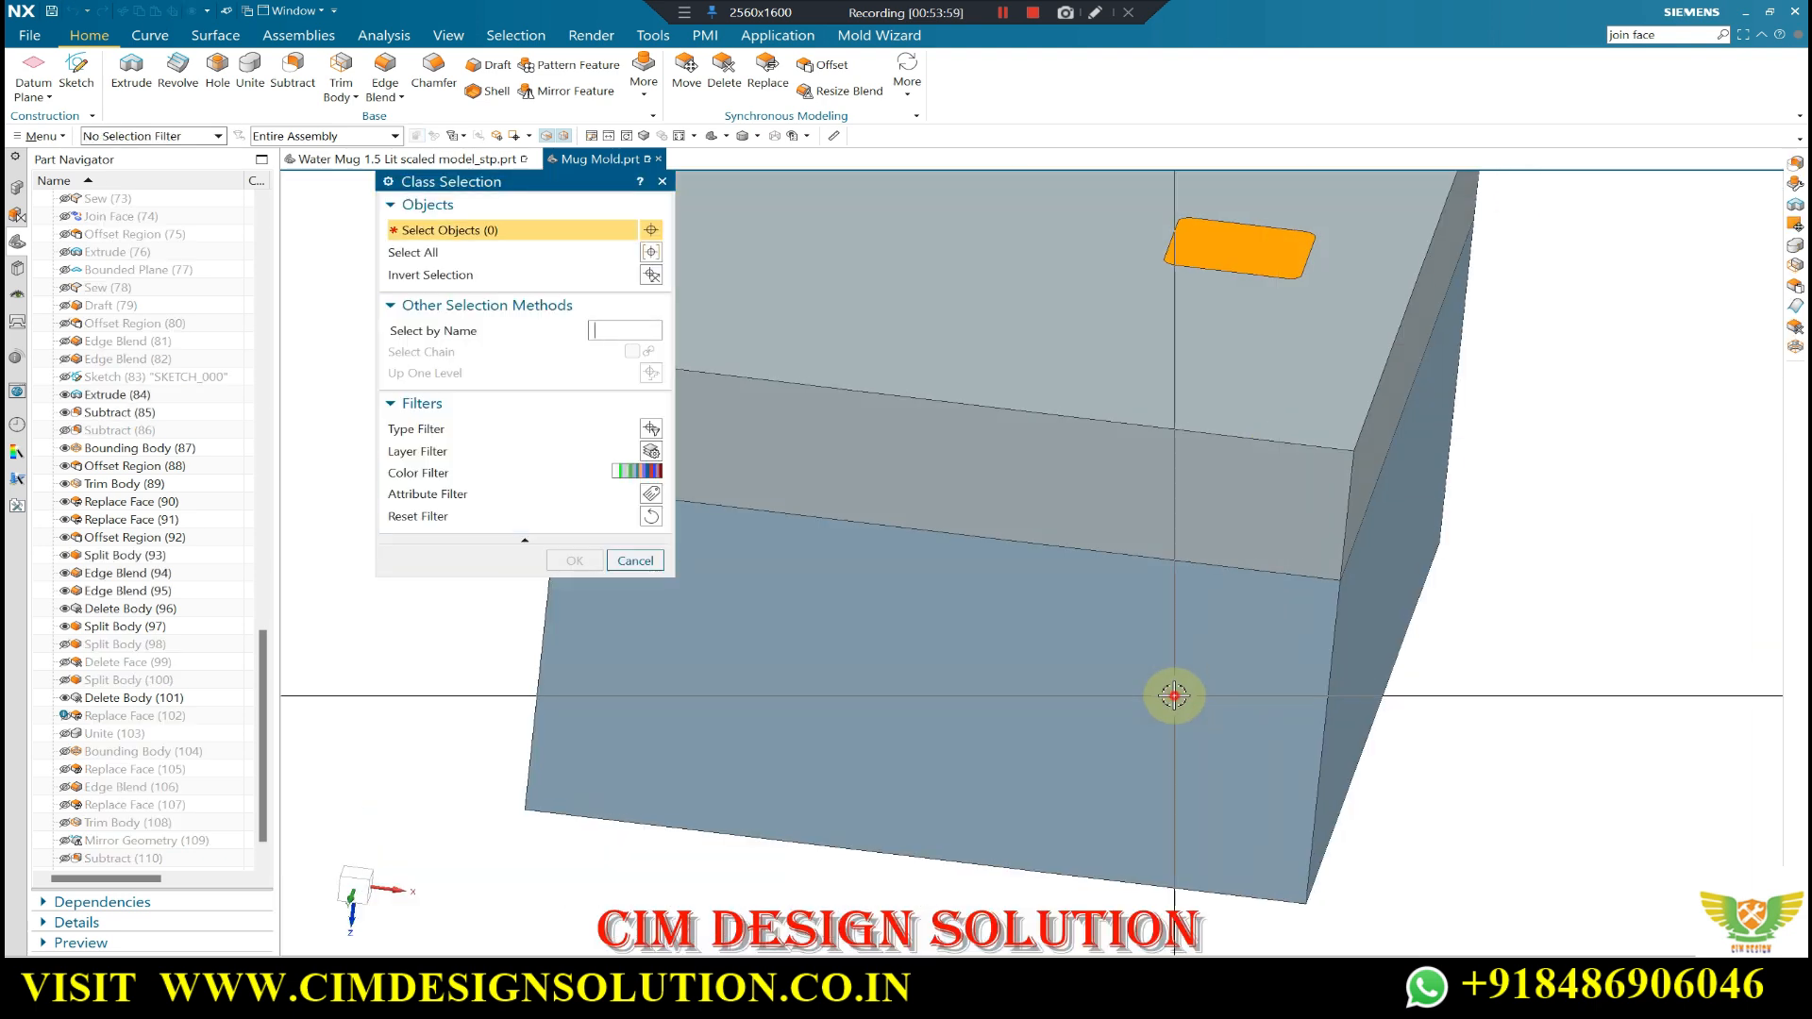
pyautogui.click(1174, 695)
pyautogui.middleClick(1071, 558)
# - Change the handle insert's display color to teal
pyautogui.scroll(1, 1073, 558)
pyautogui.moveTo(1113, 543); pyautogui.dragTo(1201, 681, button='middle')
pyautogui.scroll(2, 1090, 443)
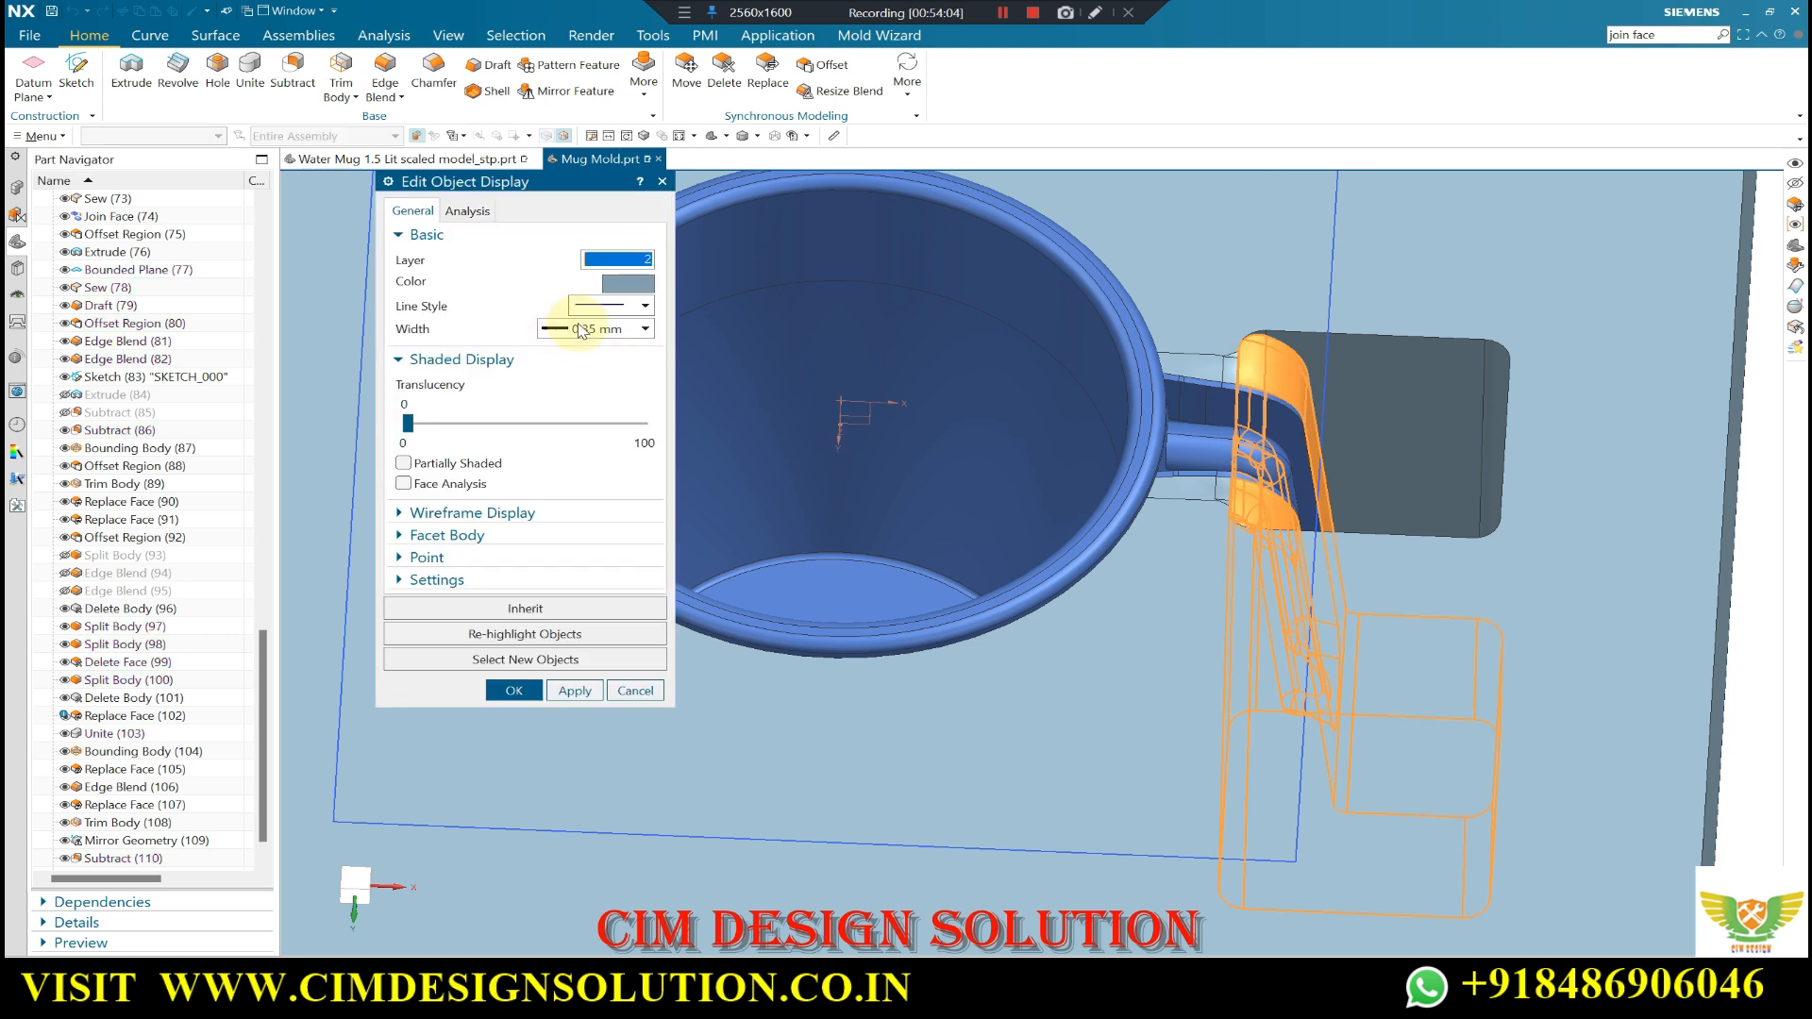
pyautogui.scroll(-1, 1097, 458)
pyautogui.moveTo(1133, 472); pyautogui.dragTo(1224, 493, button='middle')
pyautogui.scroll(-2, 1223, 491)
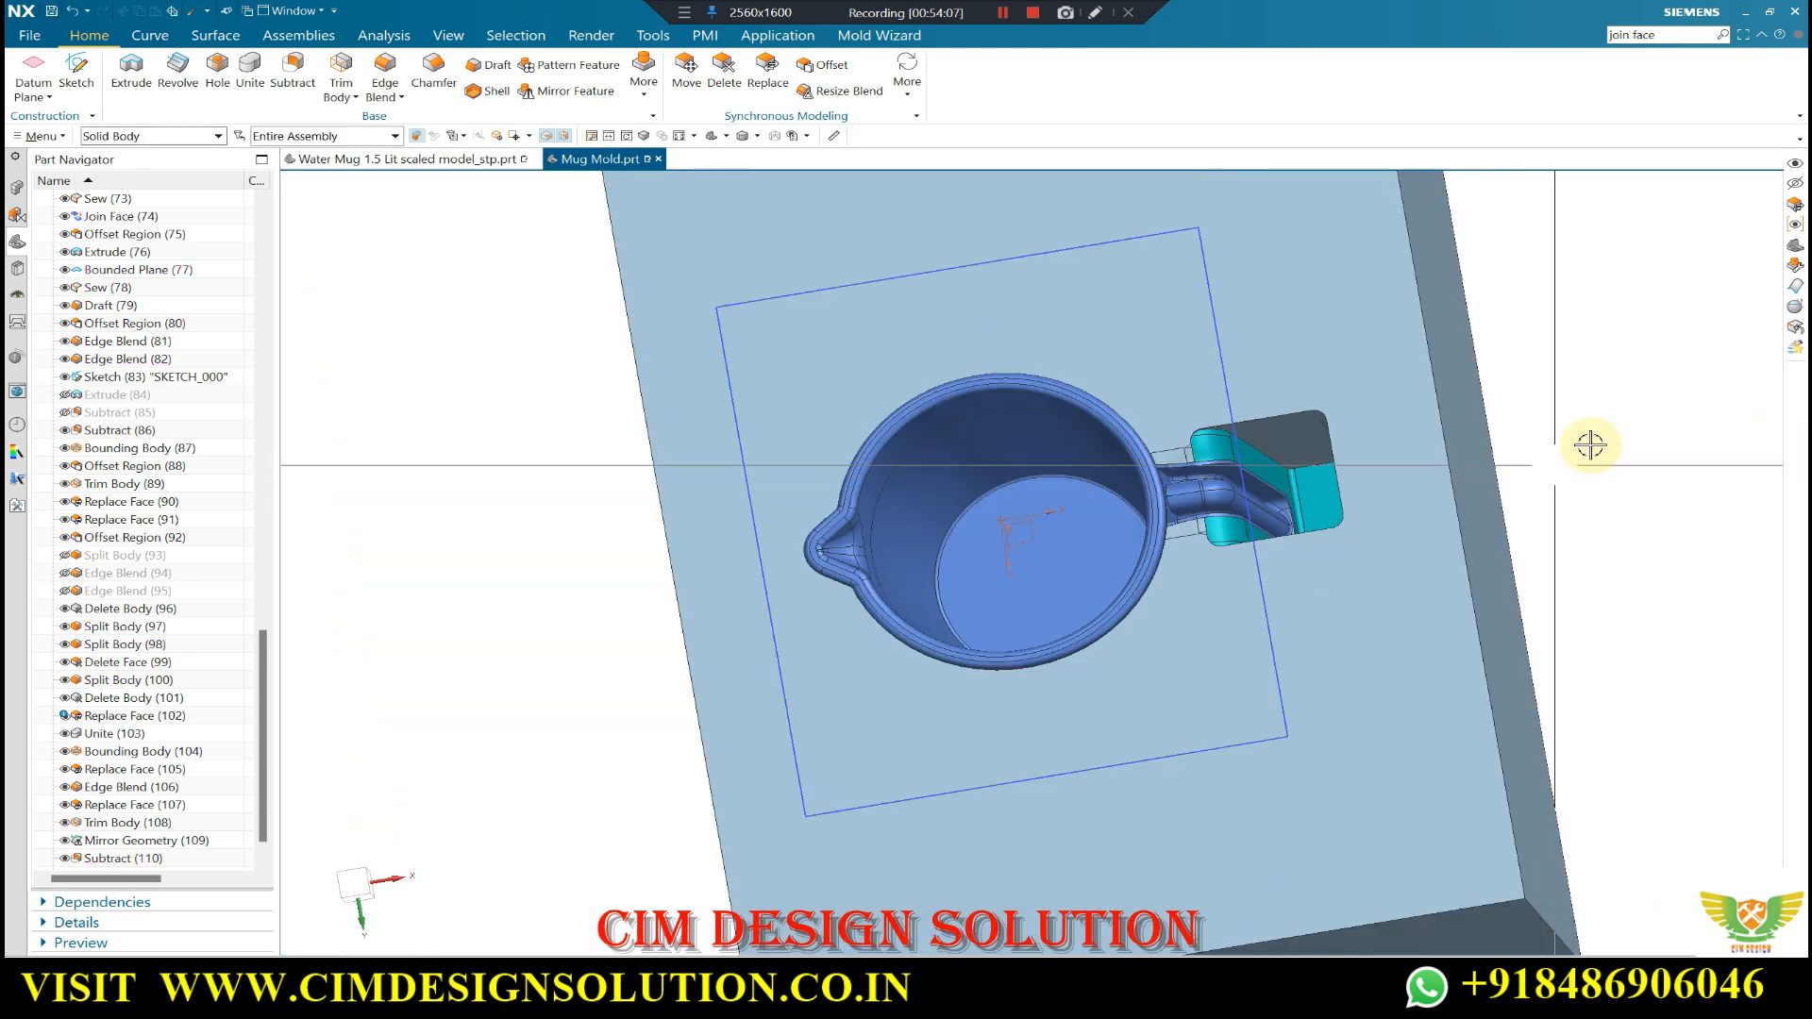
# - Examine how the teal insert fits the mug handle and the mold plate's pocket from above
pyautogui.moveTo(1590, 445); pyautogui.dragTo(1505, 457, button='middle')
pyautogui.scroll(2, 1359, 526)
pyautogui.scroll(-1, 1258, 481)
pyautogui.moveTo(1258, 482); pyautogui.dragTo(1352, 502, button='middle')
pyautogui.scroll(4, 1104, 436)
pyautogui.scroll(-3, 1092, 422)
pyautogui.moveTo(1092, 425); pyautogui.dragTo(1182, 417, button='middle')
pyautogui.scroll(4, 1089, 421)
pyautogui.scroll(-1, 1169, 421)
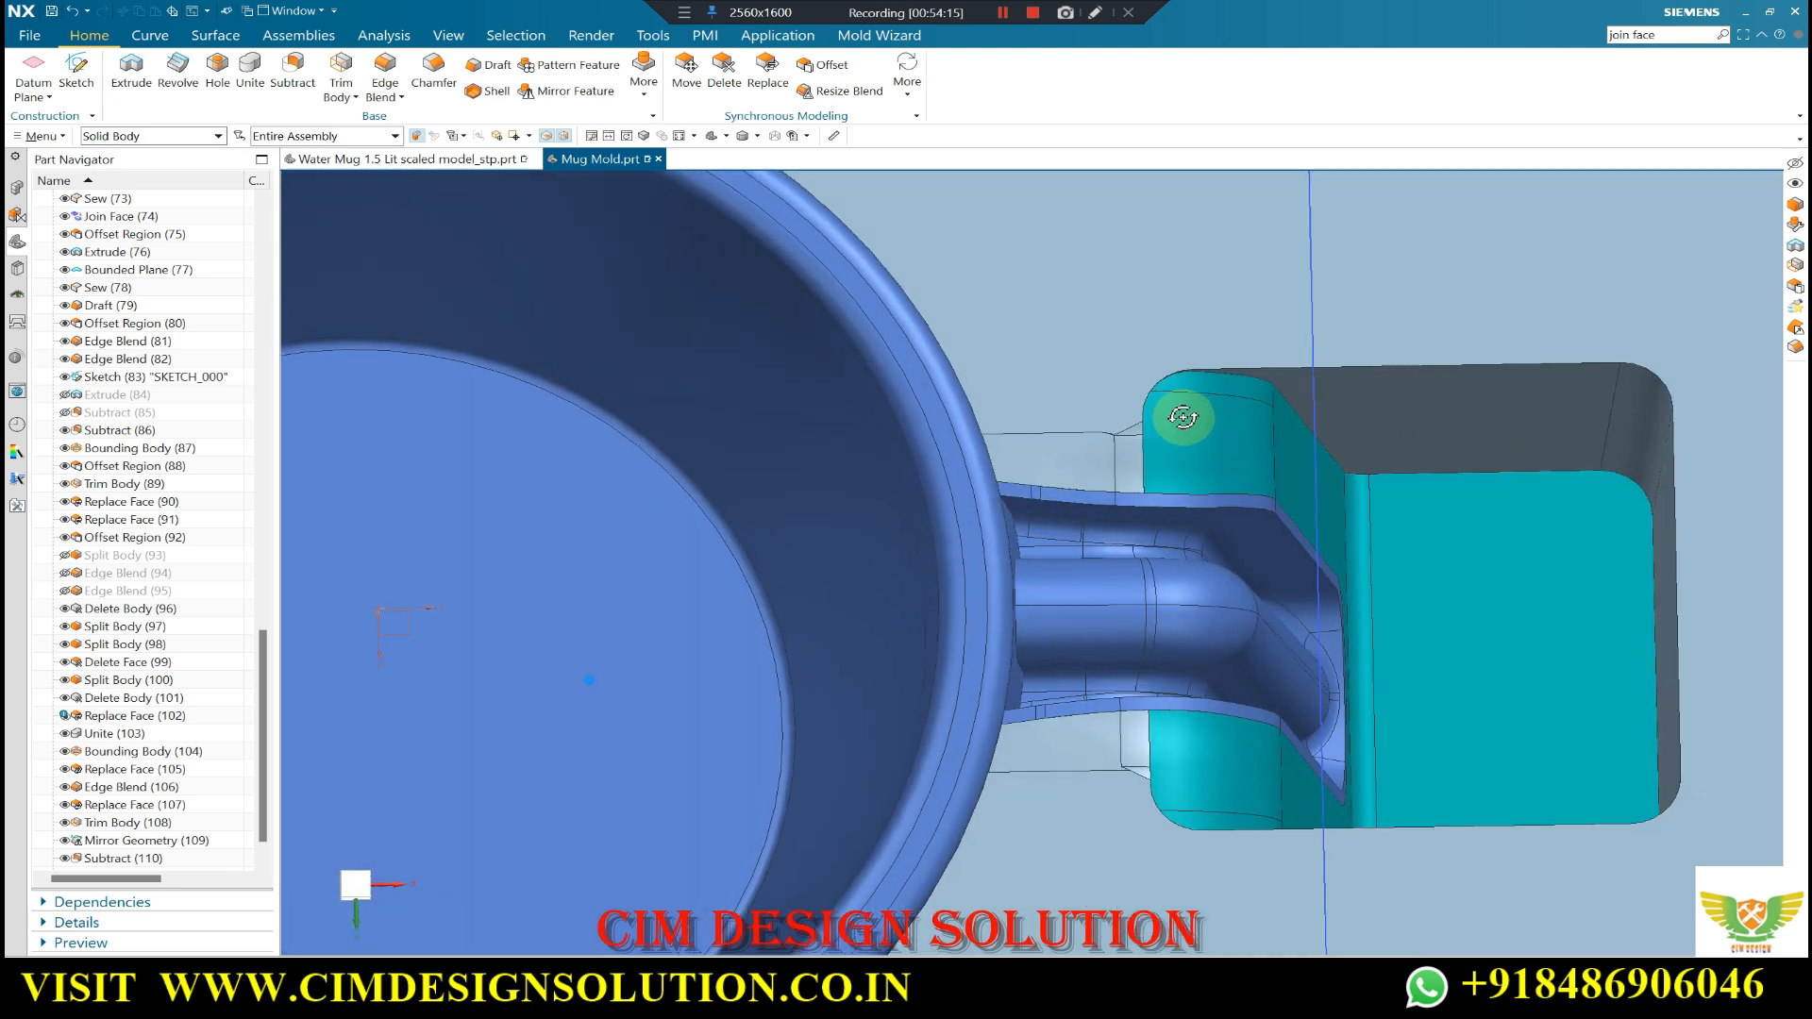
pyautogui.scroll(-3, 1180, 421)
pyautogui.moveTo(1327, 473); pyautogui.dragTo(1305, 479, button='middle')
pyautogui.scroll(-2, 1305, 480)
pyautogui.scroll(2, 1299, 412)
pyautogui.scroll(-5, 1296, 500)
pyautogui.scroll(-2, 1359, 525)
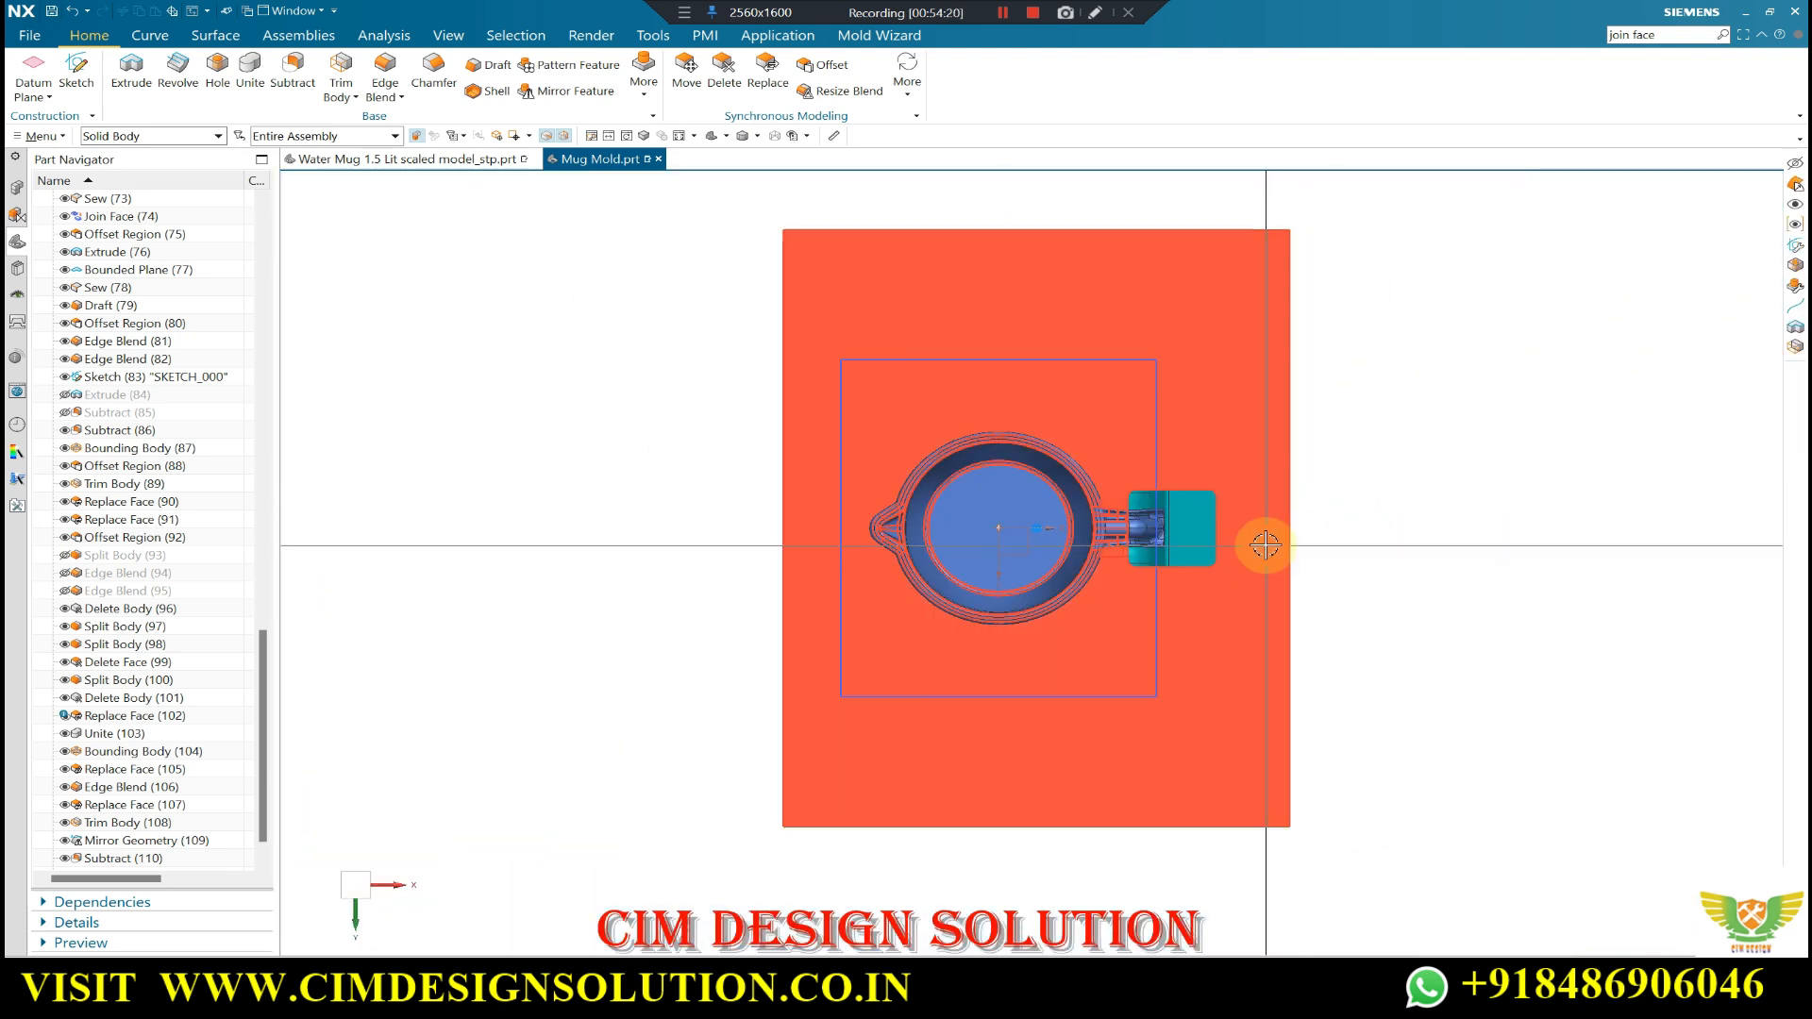
# - Hide the mold plate and show the hidden orange handle block that mates with the teal insert
pyautogui.hotkey('ctrl', 'shift', 'k')
pyautogui.middleClick(1068, 559)
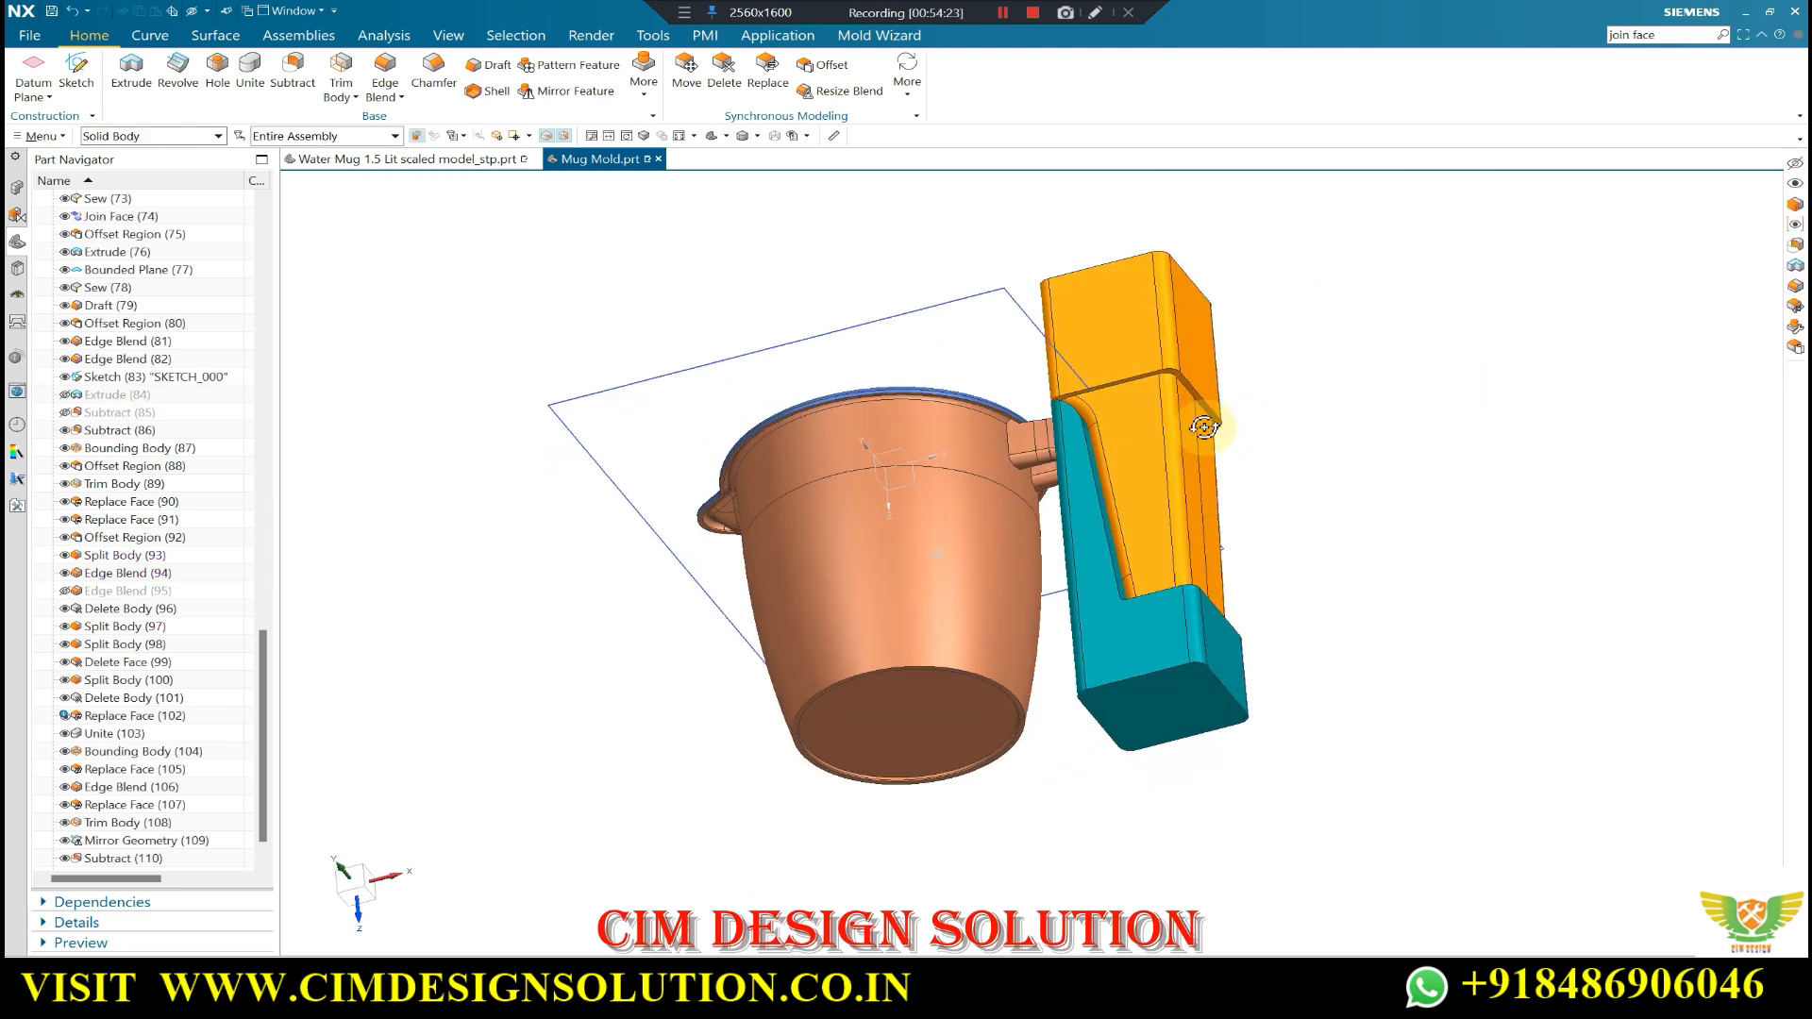
pyautogui.moveTo(1232, 421); pyautogui.dragTo(1214, 392, button='middle')
# - Replace one side face and the outer end face of the orange block's upper section with the matching lower-section faces at 0 mm offset
pyautogui.scroll(6, 1168, 377)
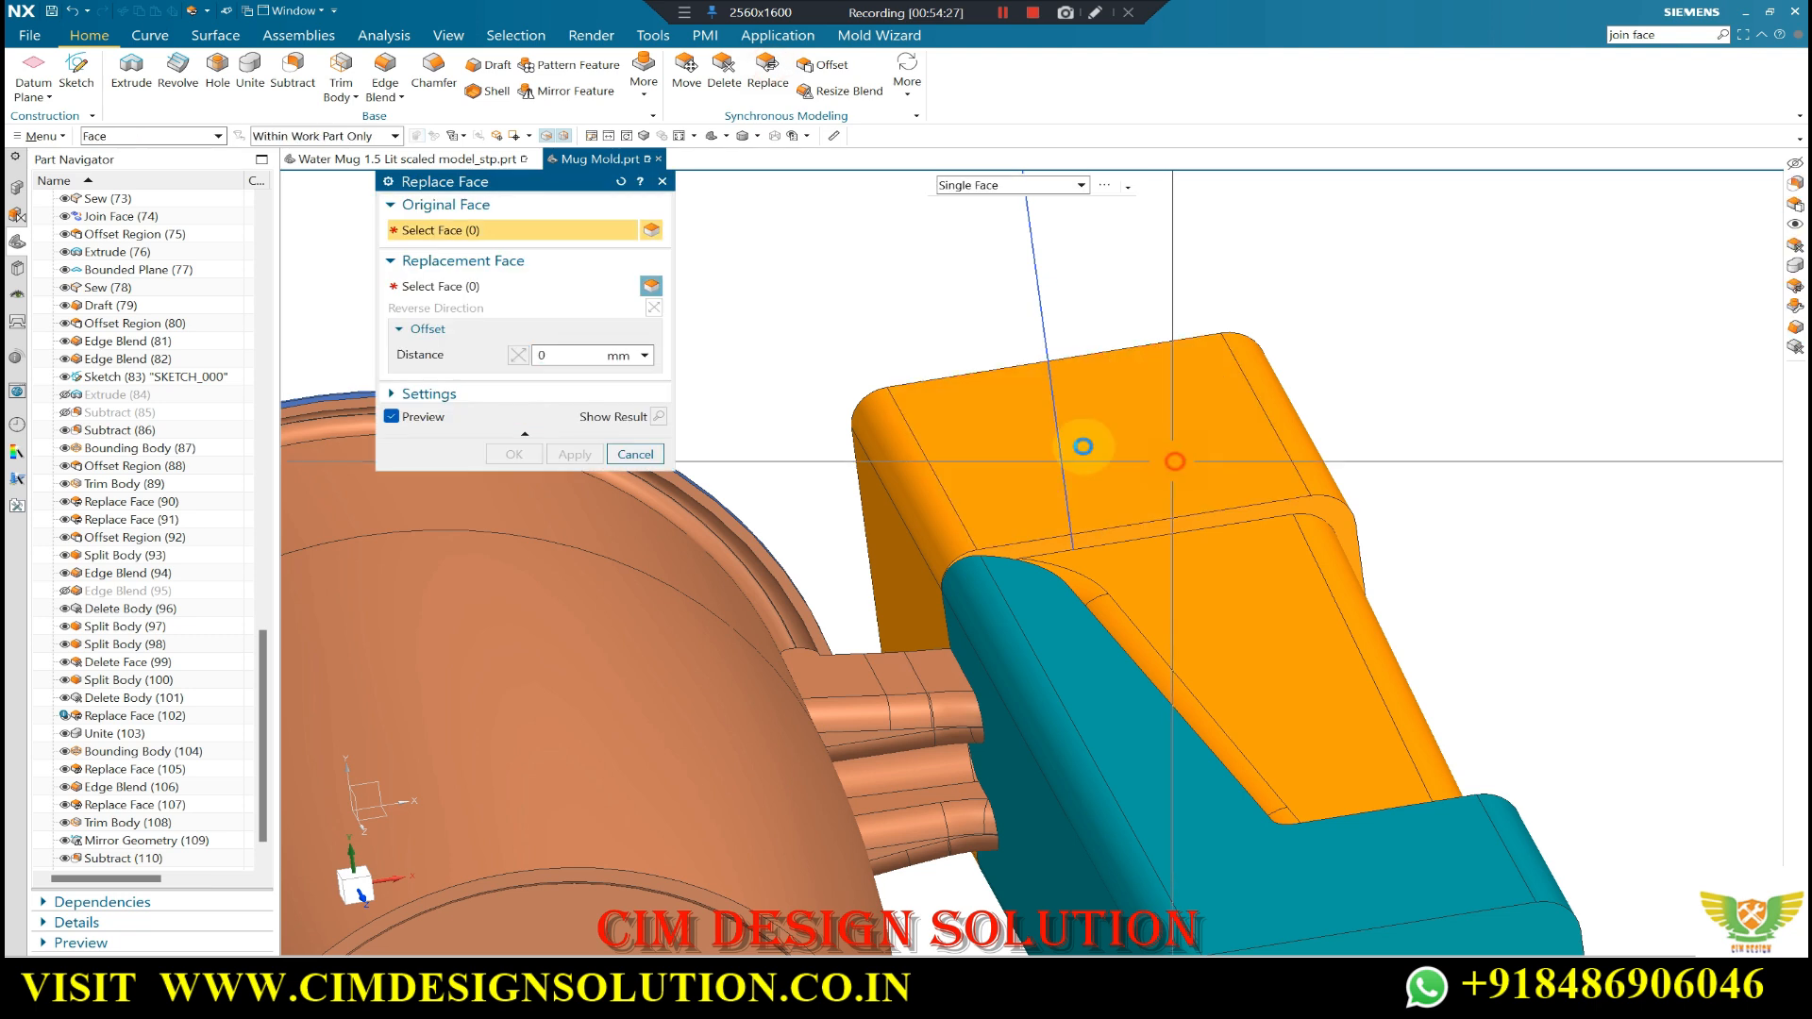
pyautogui.click(475, 288)
pyautogui.click(887, 561)
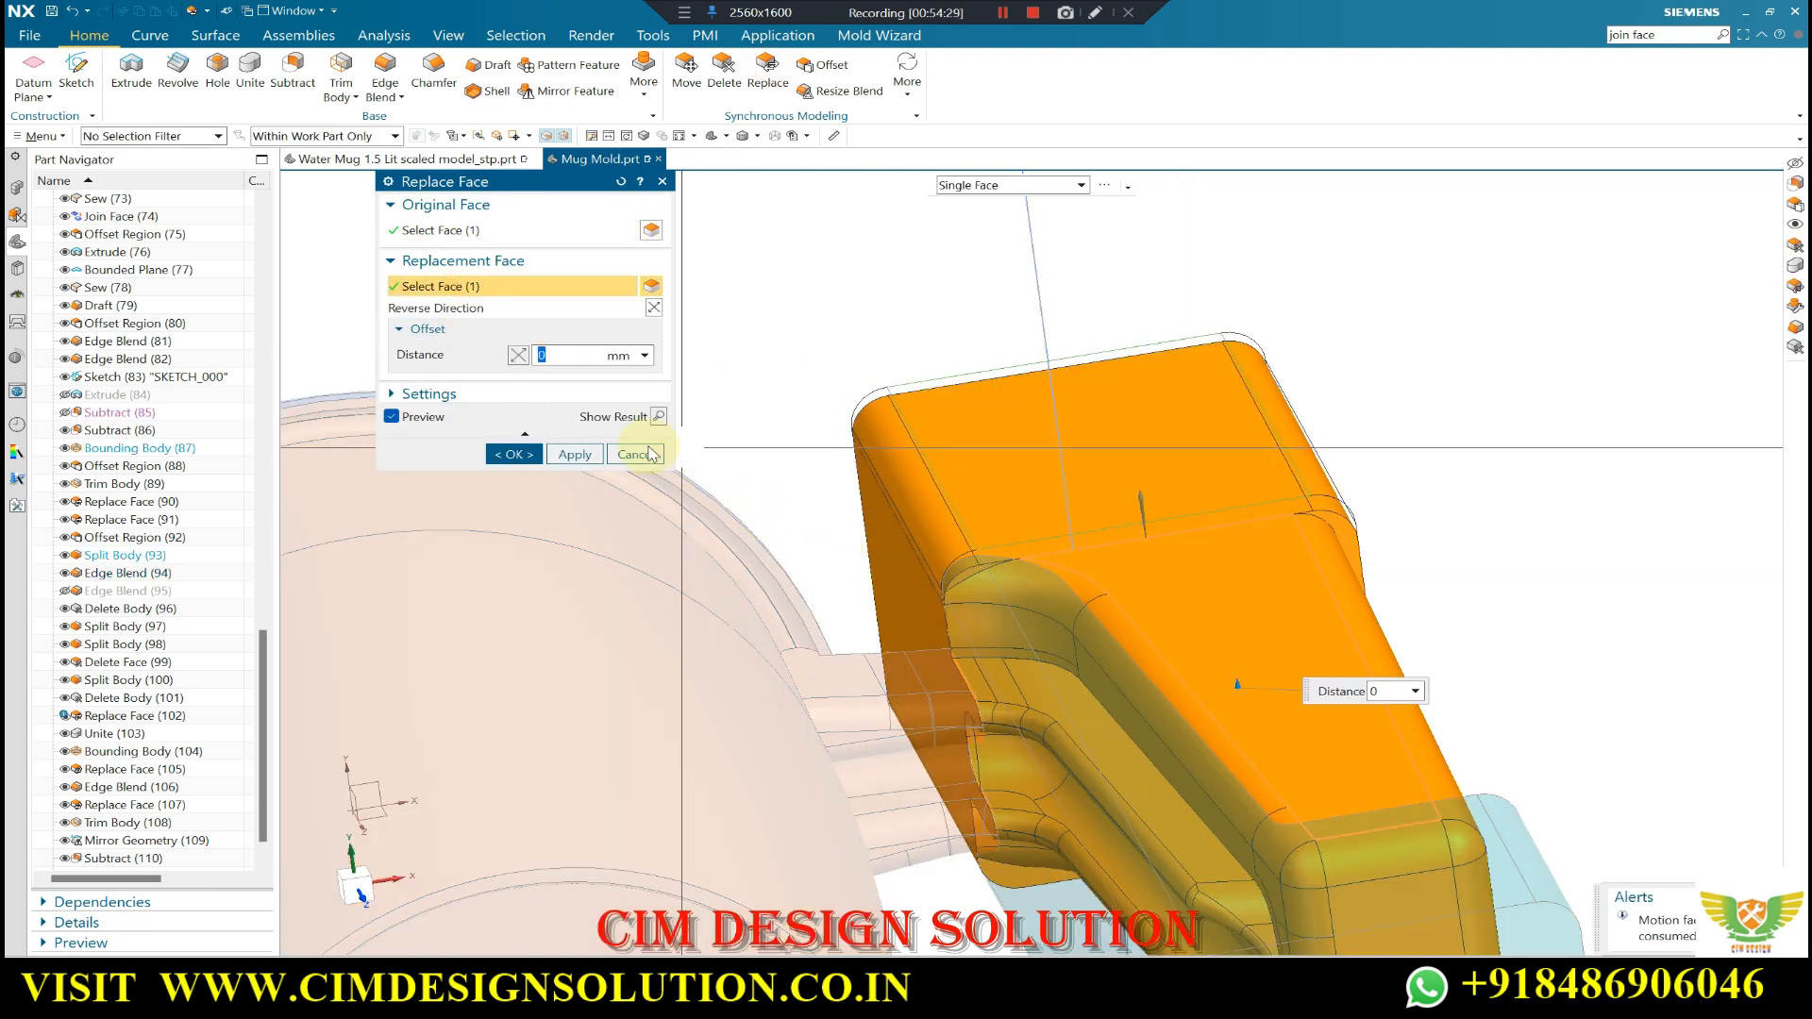
pyautogui.click(580, 453)
pyautogui.moveTo(1246, 478); pyautogui.dragTo(1169, 538, button='middle')
pyautogui.click(1339, 421)
pyautogui.click(1295, 642)
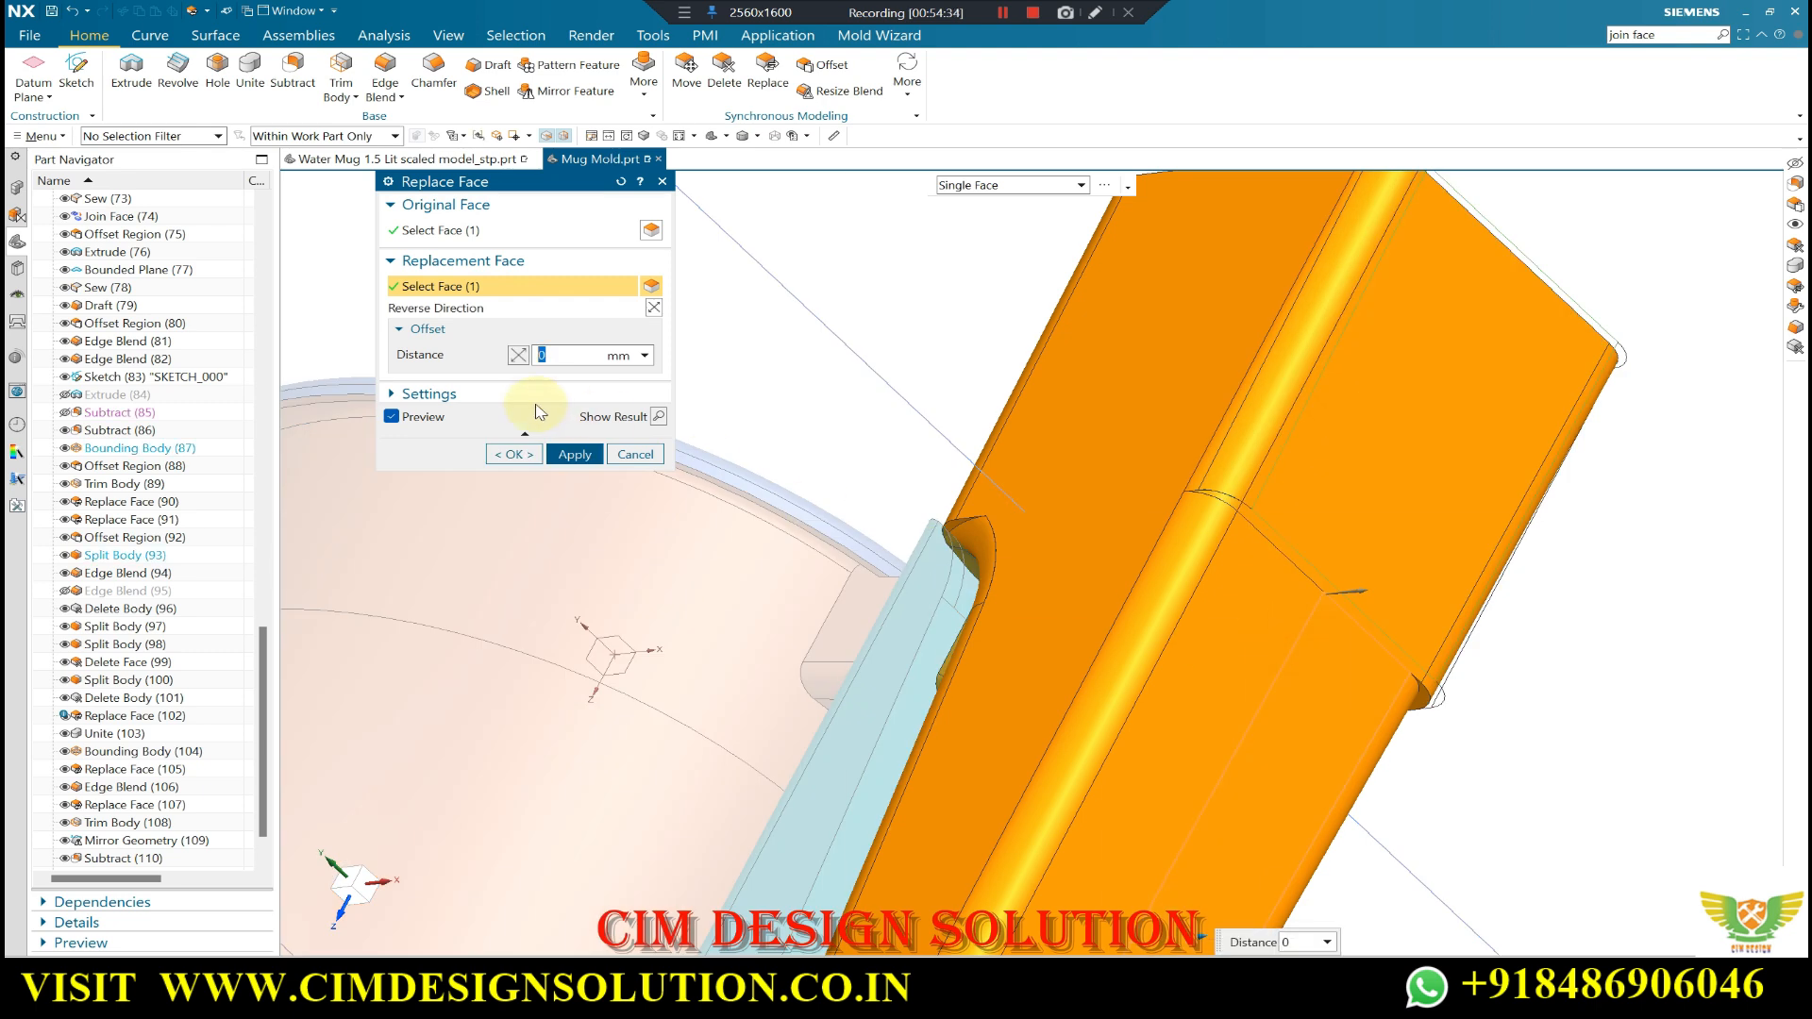
pyautogui.click(580, 454)
# - Replace the opposite side face of the orange block's upper section with the lower section's side face at 0 mm offset
pyautogui.moveTo(1227, 472); pyautogui.dragTo(1403, 468, button='middle')
pyautogui.scroll(3, 1044, 356)
pyautogui.click(1048, 351)
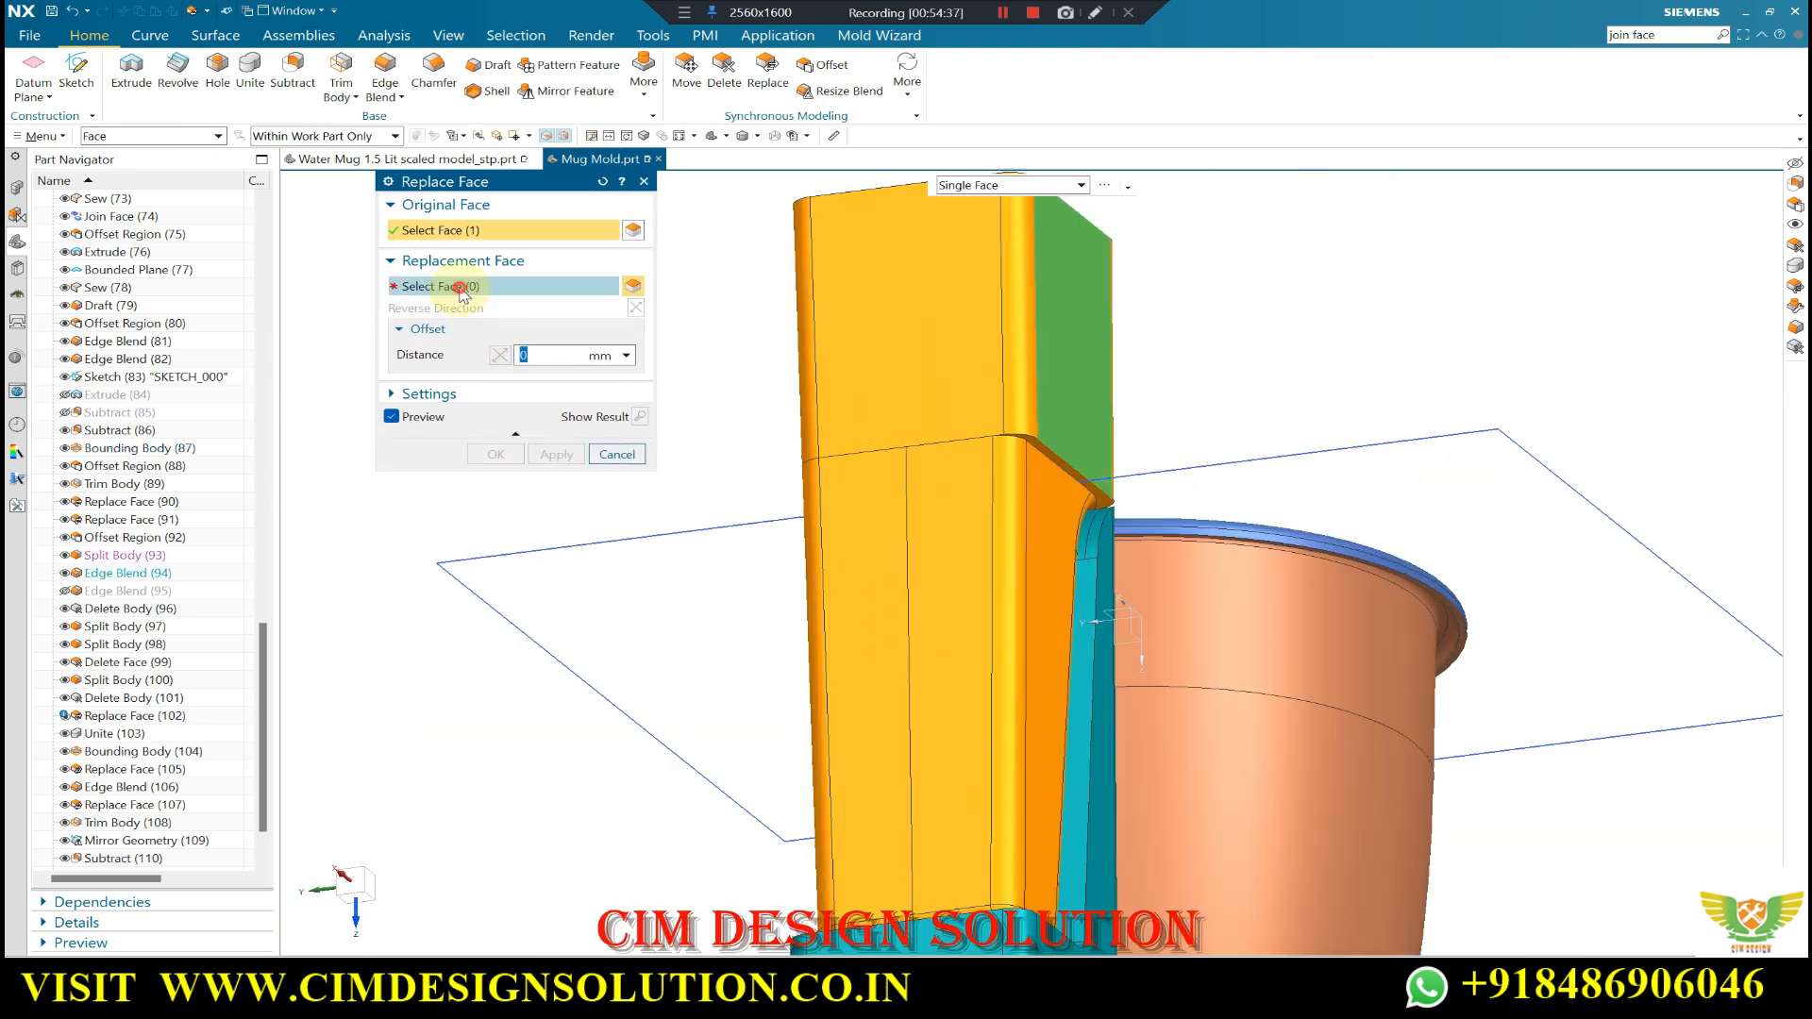
pyautogui.click(1042, 524)
pyautogui.click(577, 454)
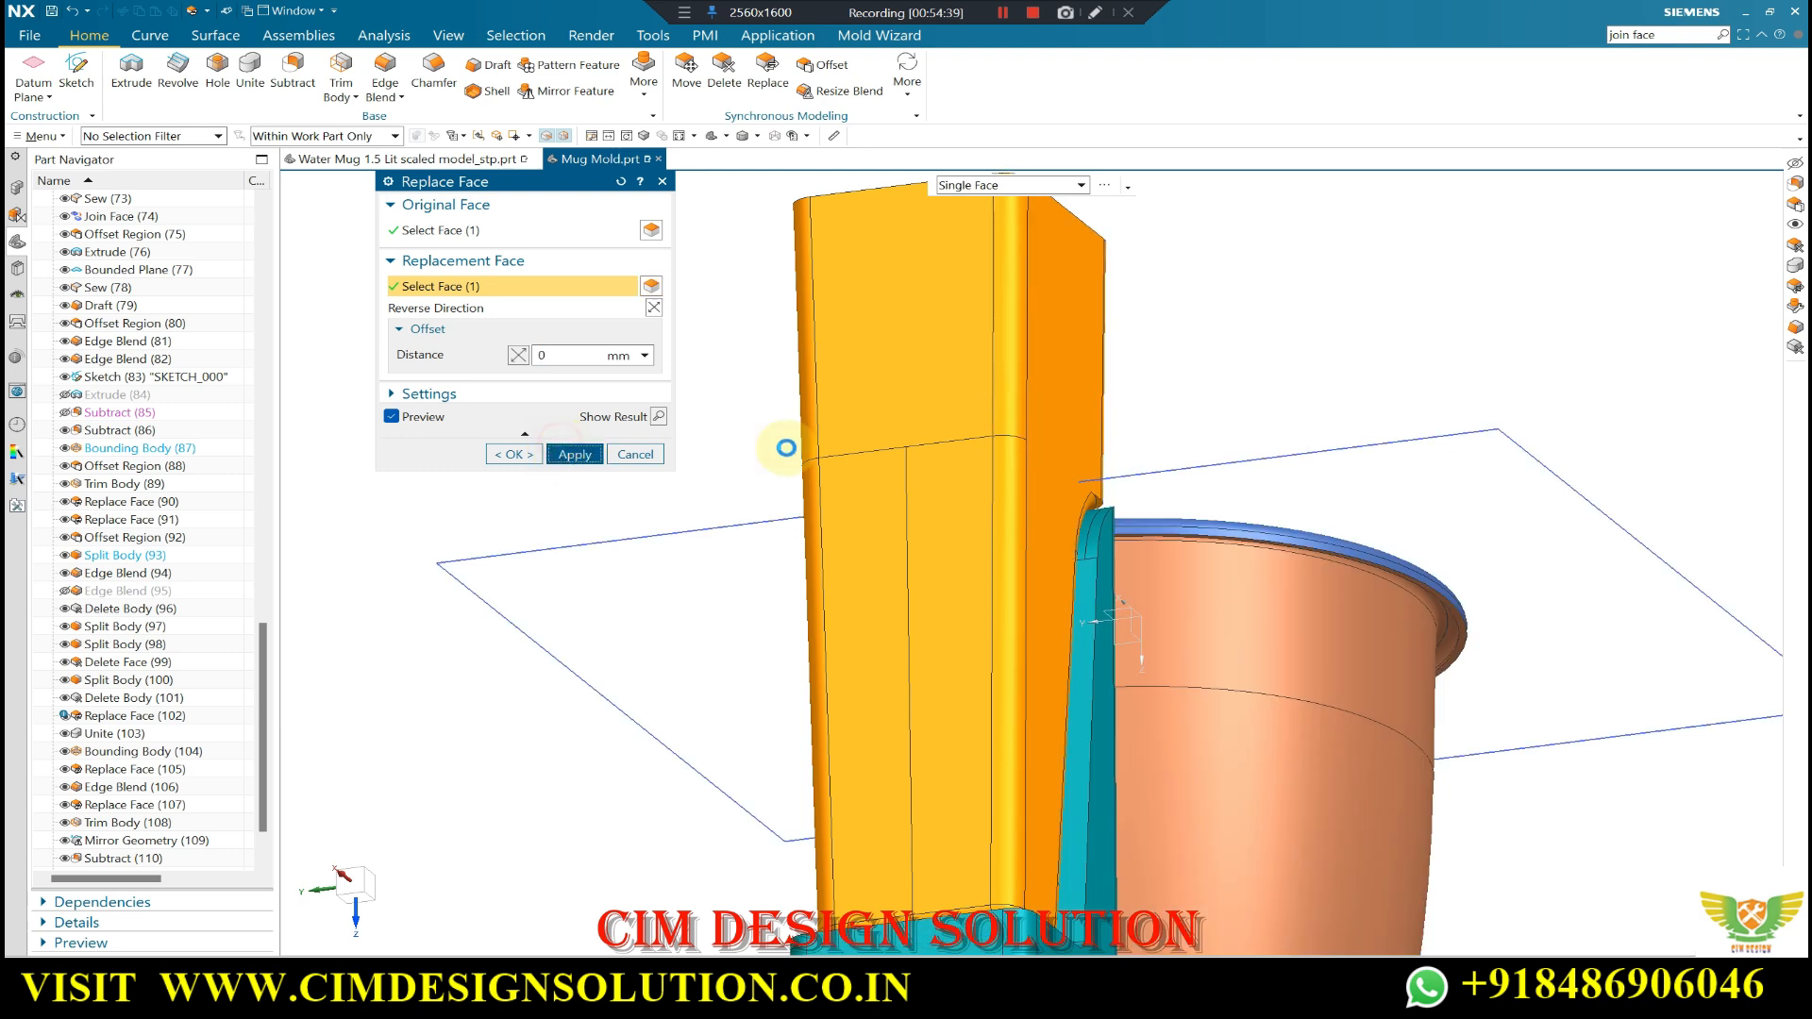
pyautogui.scroll(-4, 1186, 373)
pyautogui.moveTo(1182, 446); pyautogui.dragTo(1085, 415, button='middle')
pyautogui.scroll(5, 1062, 438)
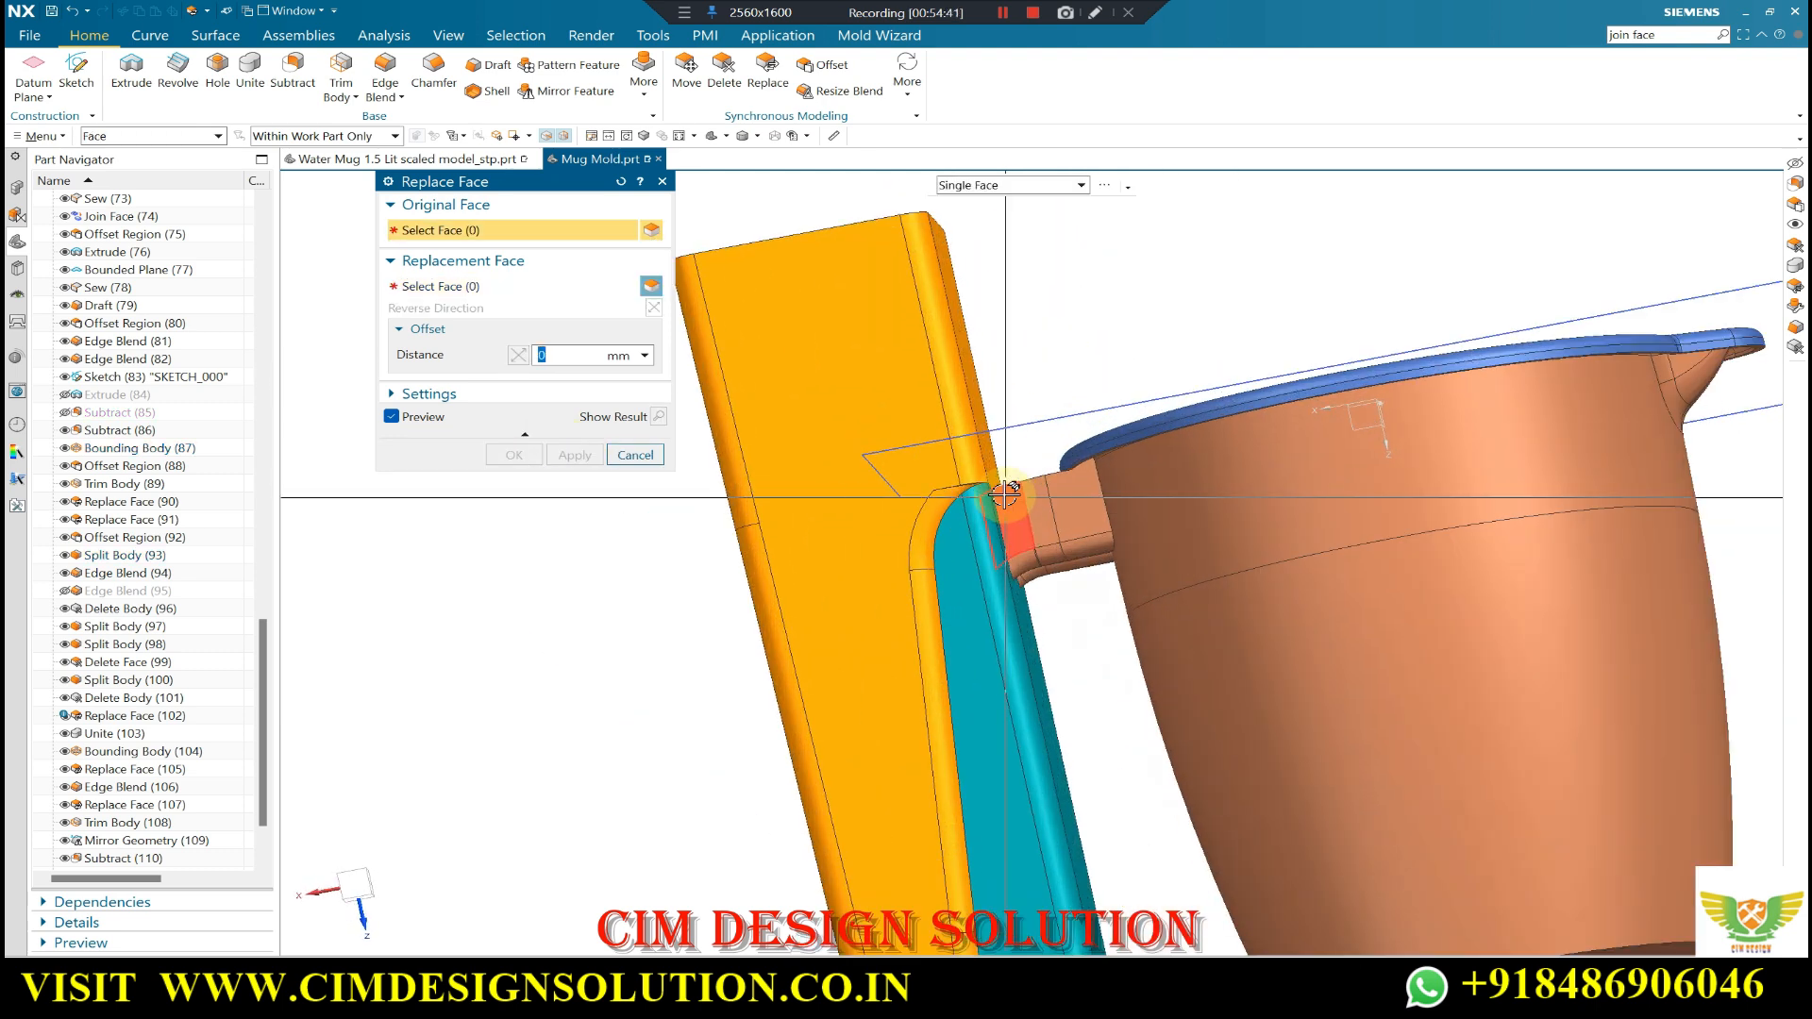
pyautogui.scroll(-6, 1054, 450)
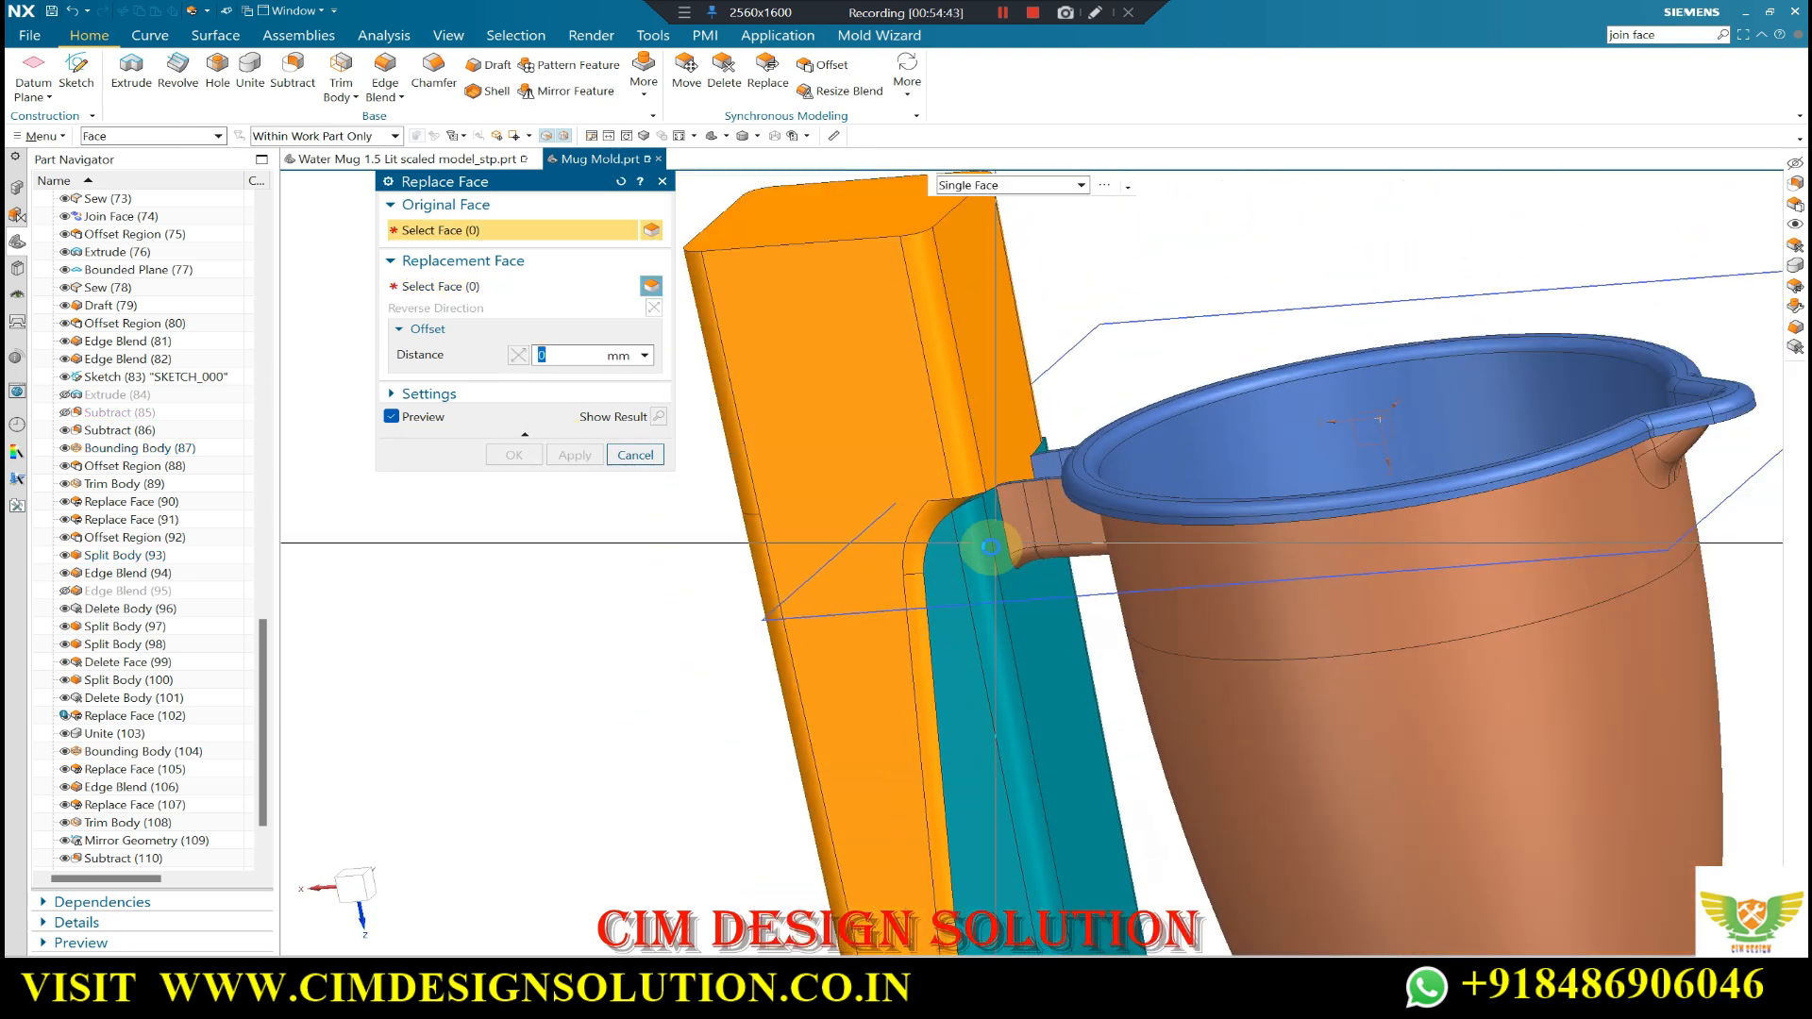
pyautogui.press('Escape')
# - Offset the mug-facing faces of the orange block and the teal insert together by 3 mm
pyautogui.moveTo(1024, 548); pyautogui.dragTo(1037, 540, button='middle')
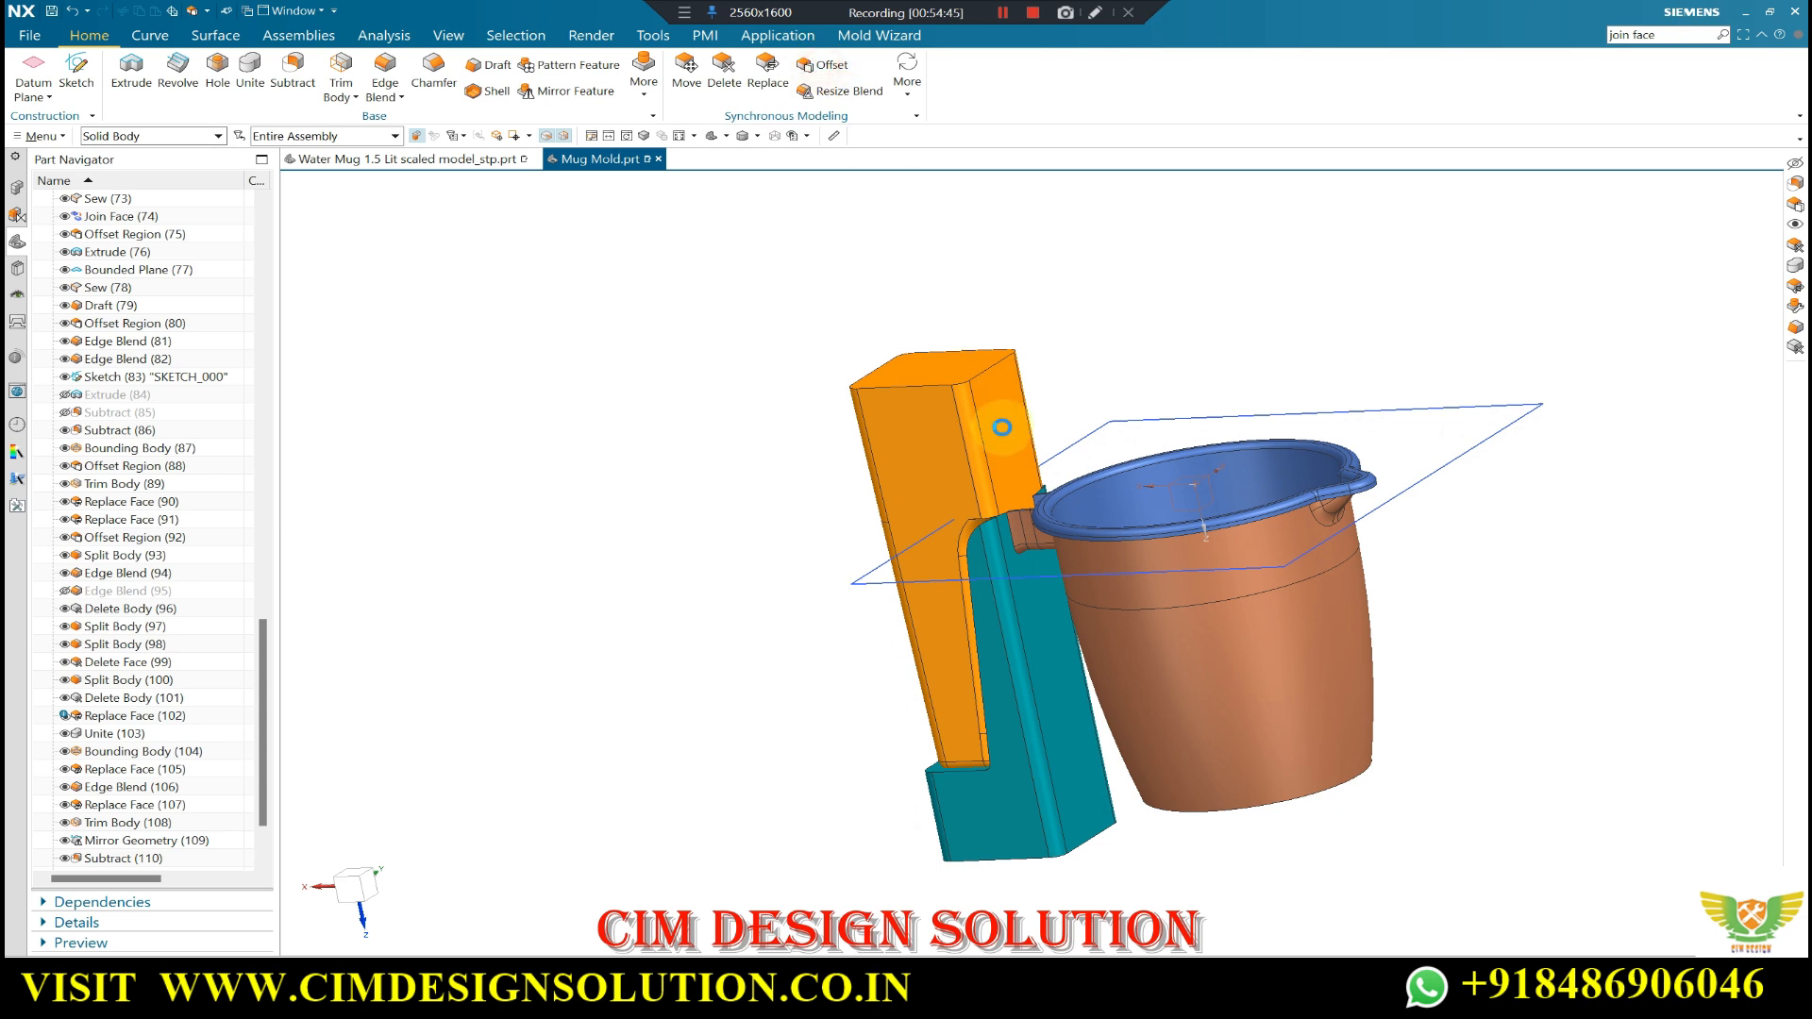
pyautogui.moveTo(1021, 448)
pyautogui.mouseDown(button='middle')
pyautogui.moveTo(1040, 493)
pyautogui.moveTo(1012, 472)
pyautogui.mouseUp(button='middle')
pyautogui.click(1010, 473)
pyautogui.click(1032, 614)
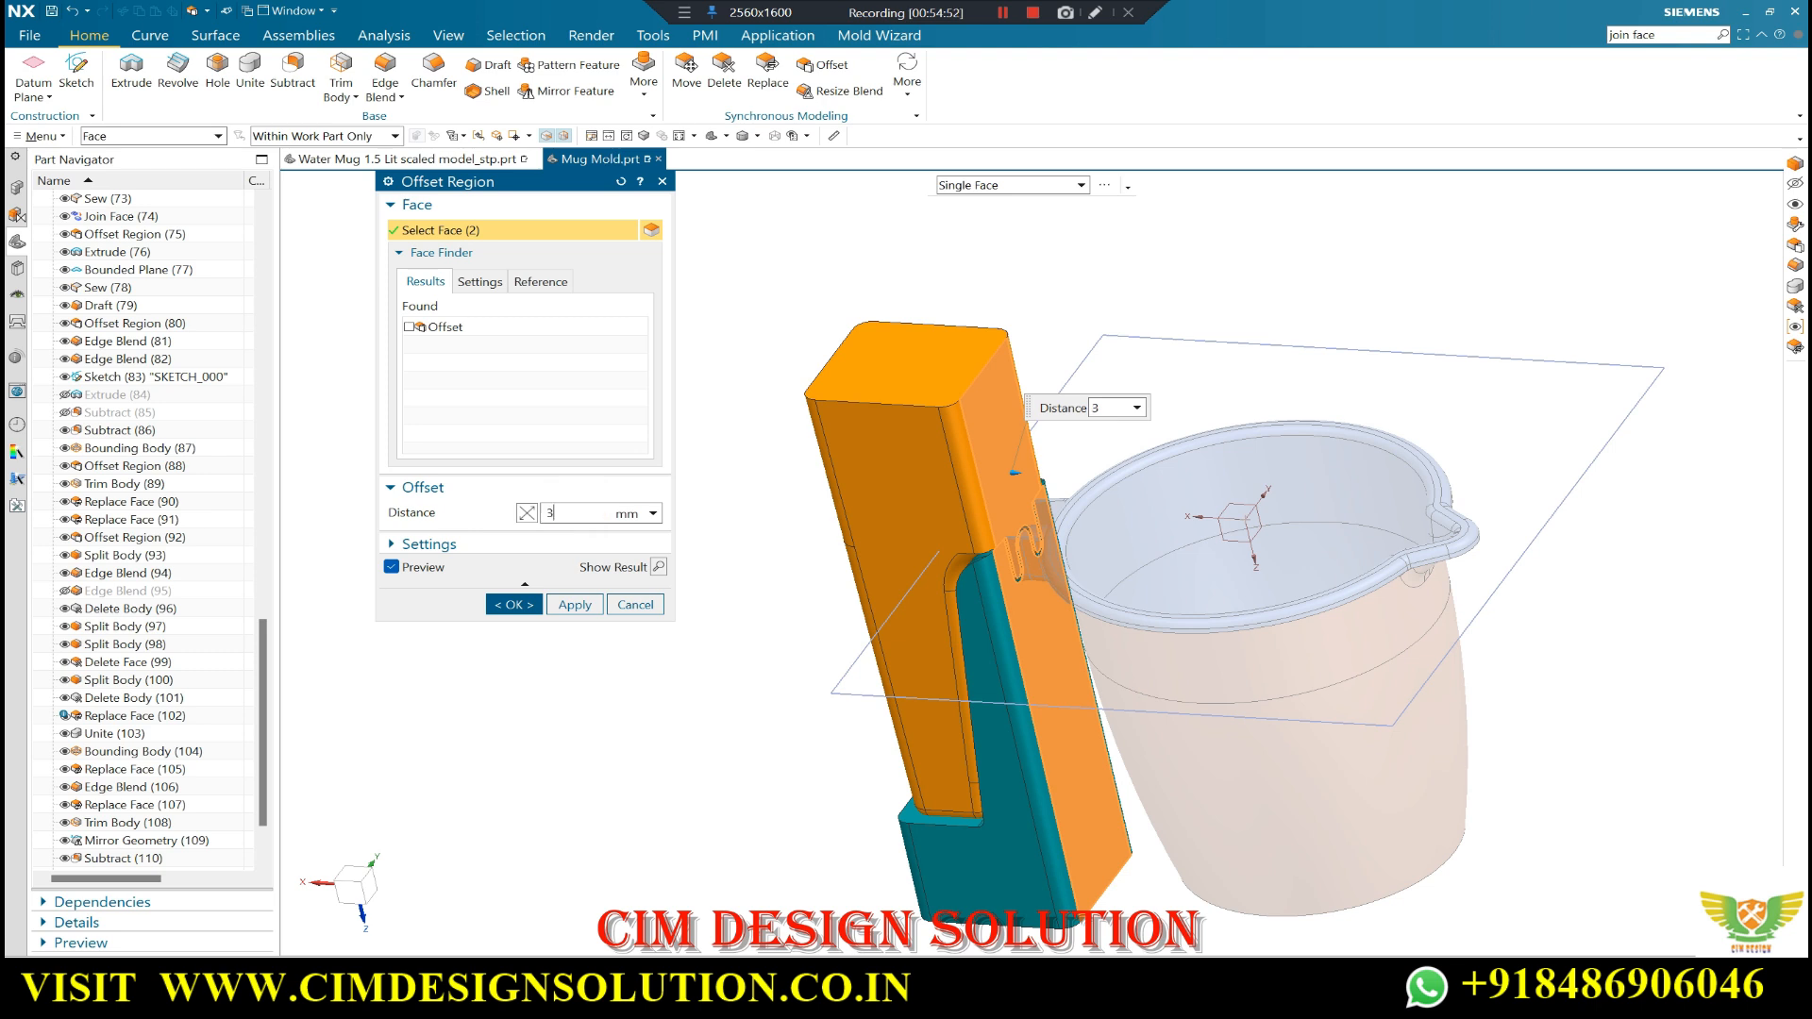
pyautogui.press('Return')
pyautogui.middleClick(575, 510)
# - Find Join Face (Legacy) with the "join face" search and try to join faces on the orange block and the teal insert
pyautogui.moveTo(890, 524); pyautogui.dragTo(1114, 510, button='middle')
pyautogui.press('Return')
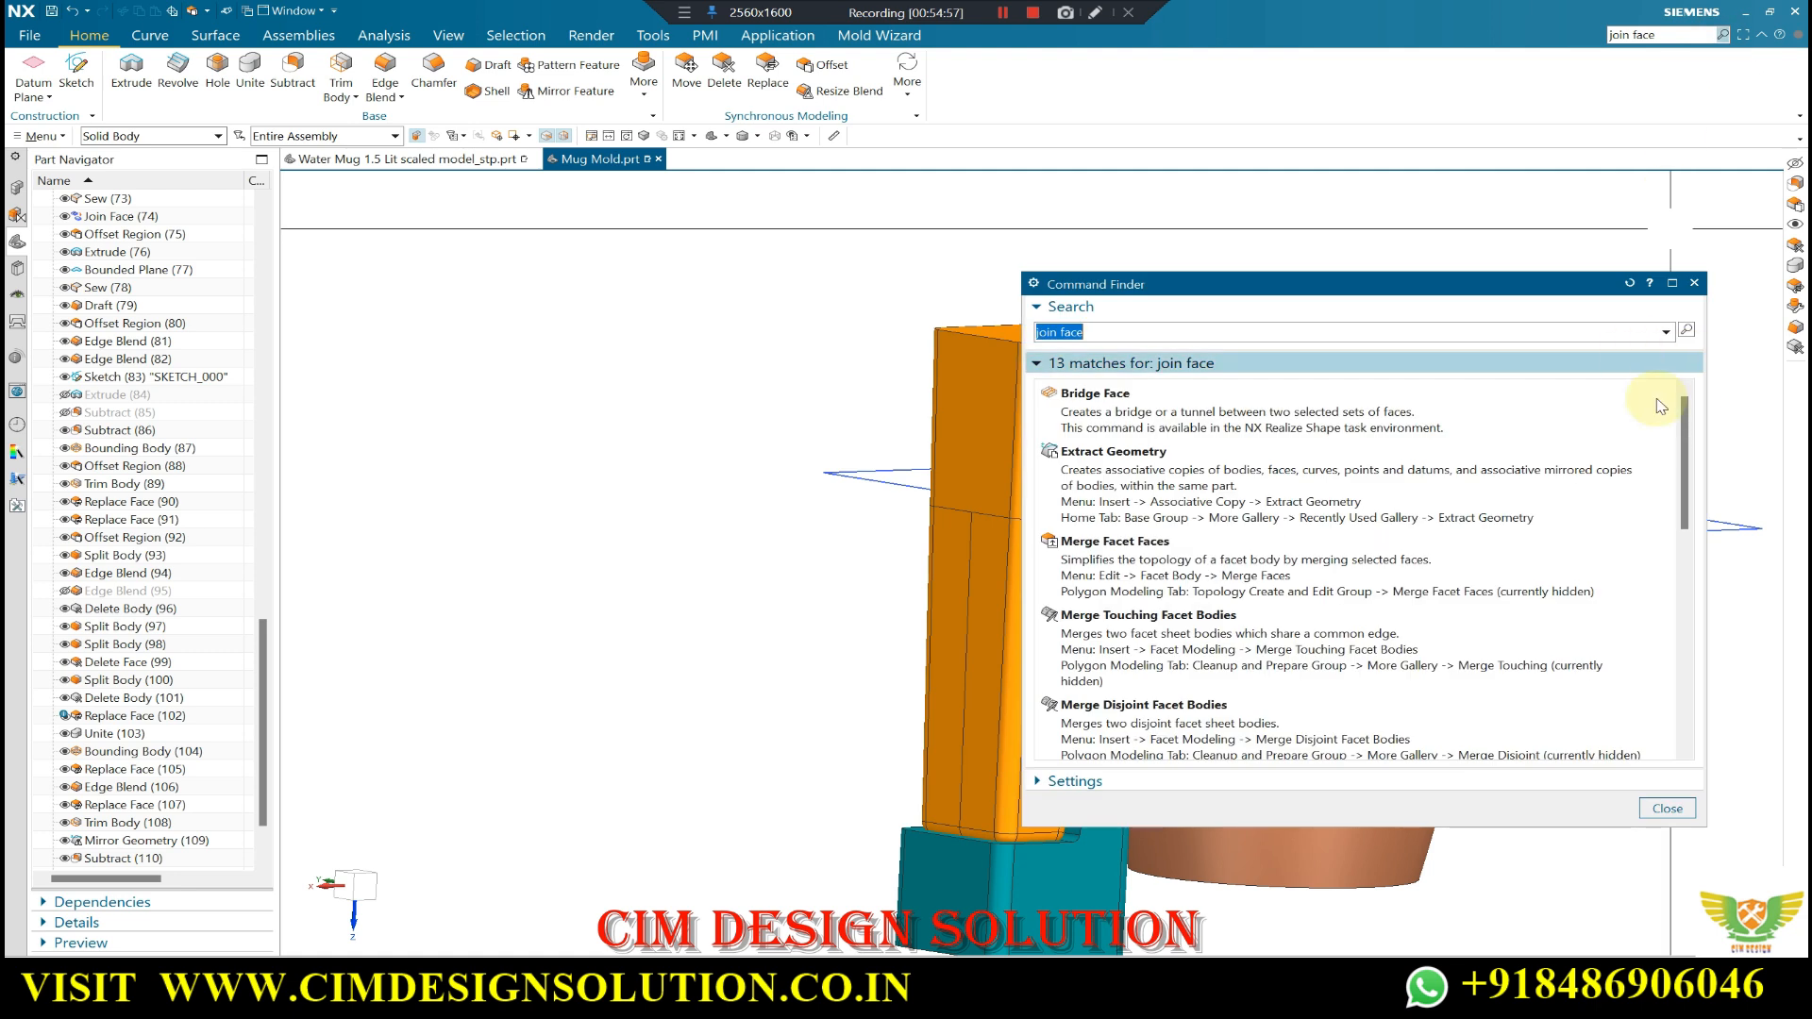
pyautogui.scroll(-3, 1227, 679)
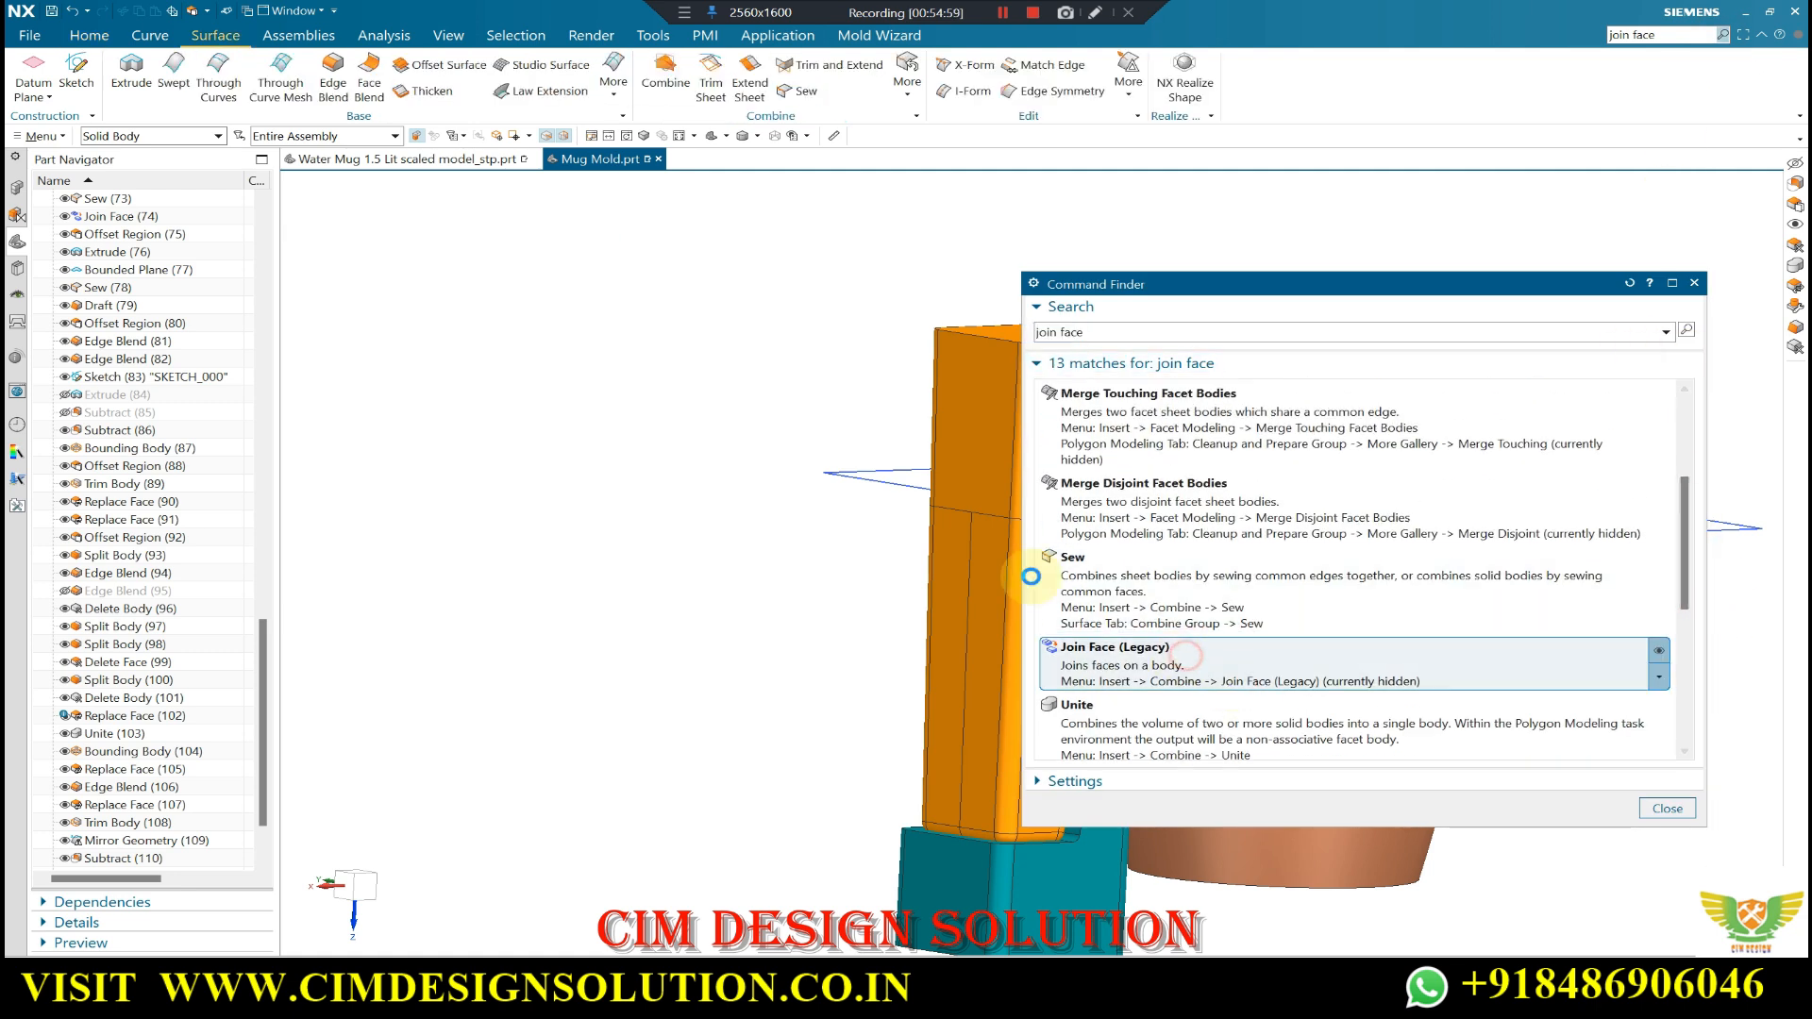
pyautogui.click(1187, 654)
pyautogui.click(541, 215)
pyautogui.click(979, 409)
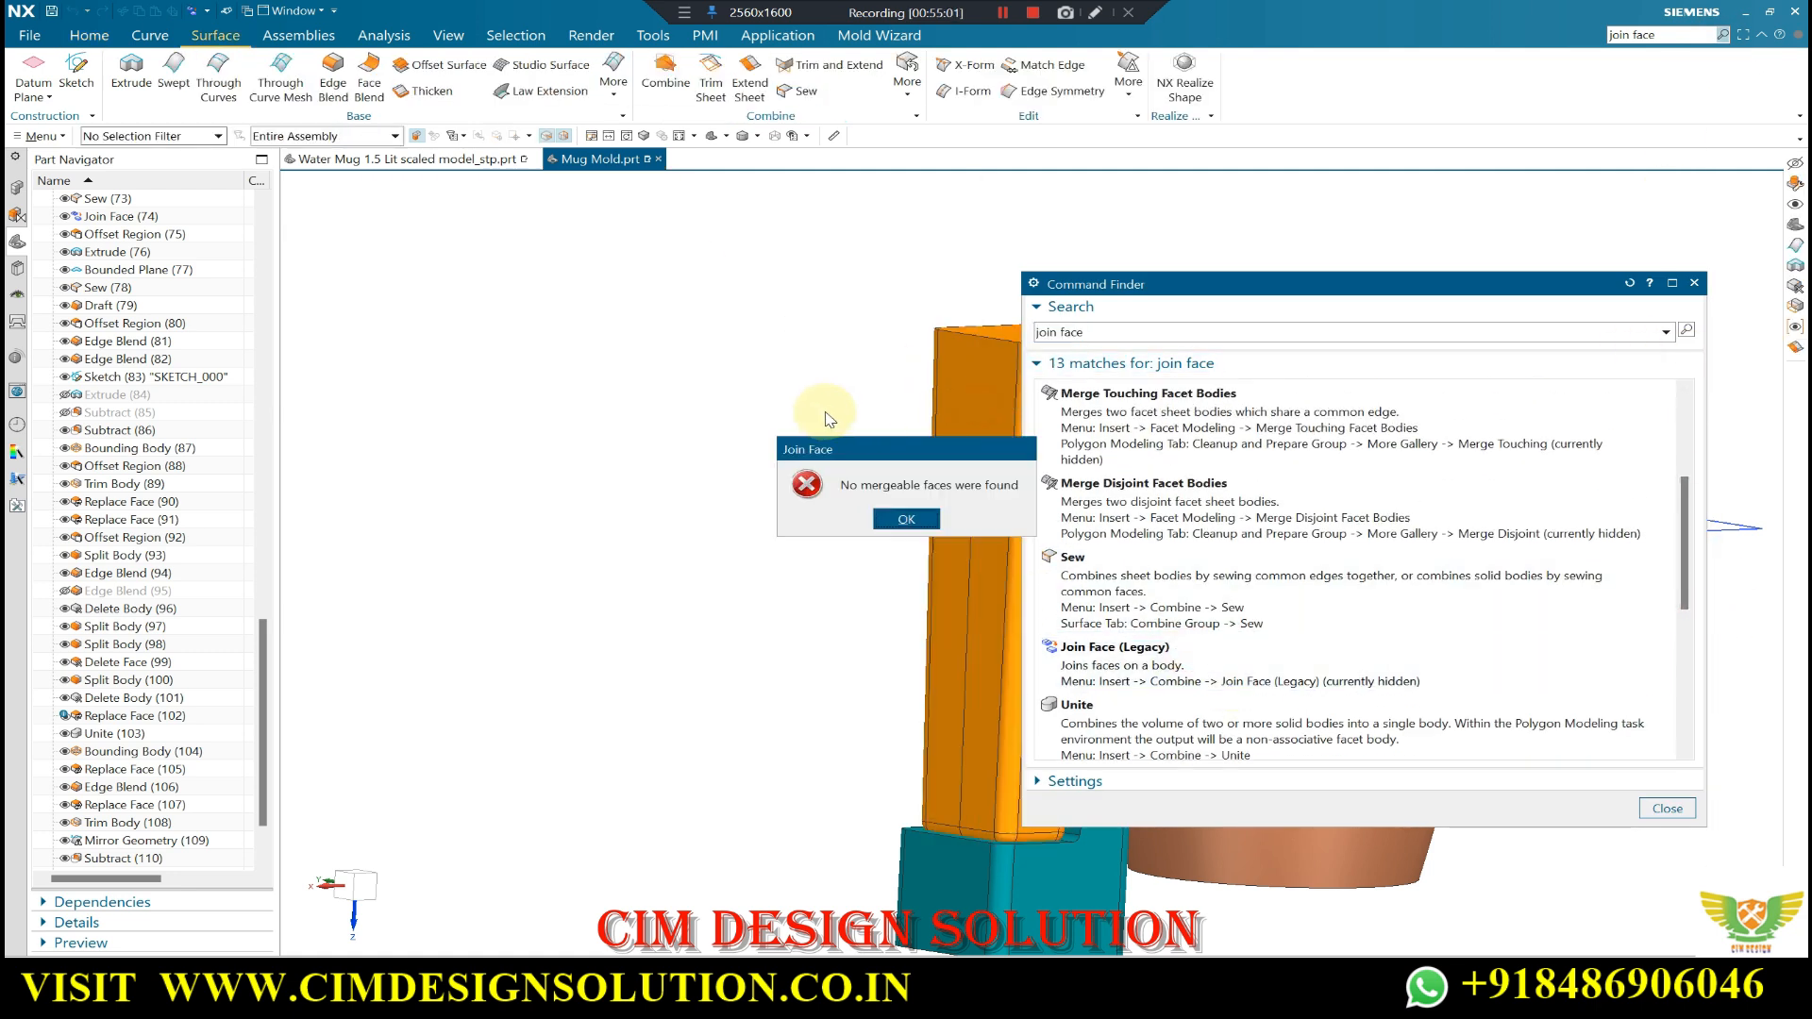
pyautogui.click(905, 519)
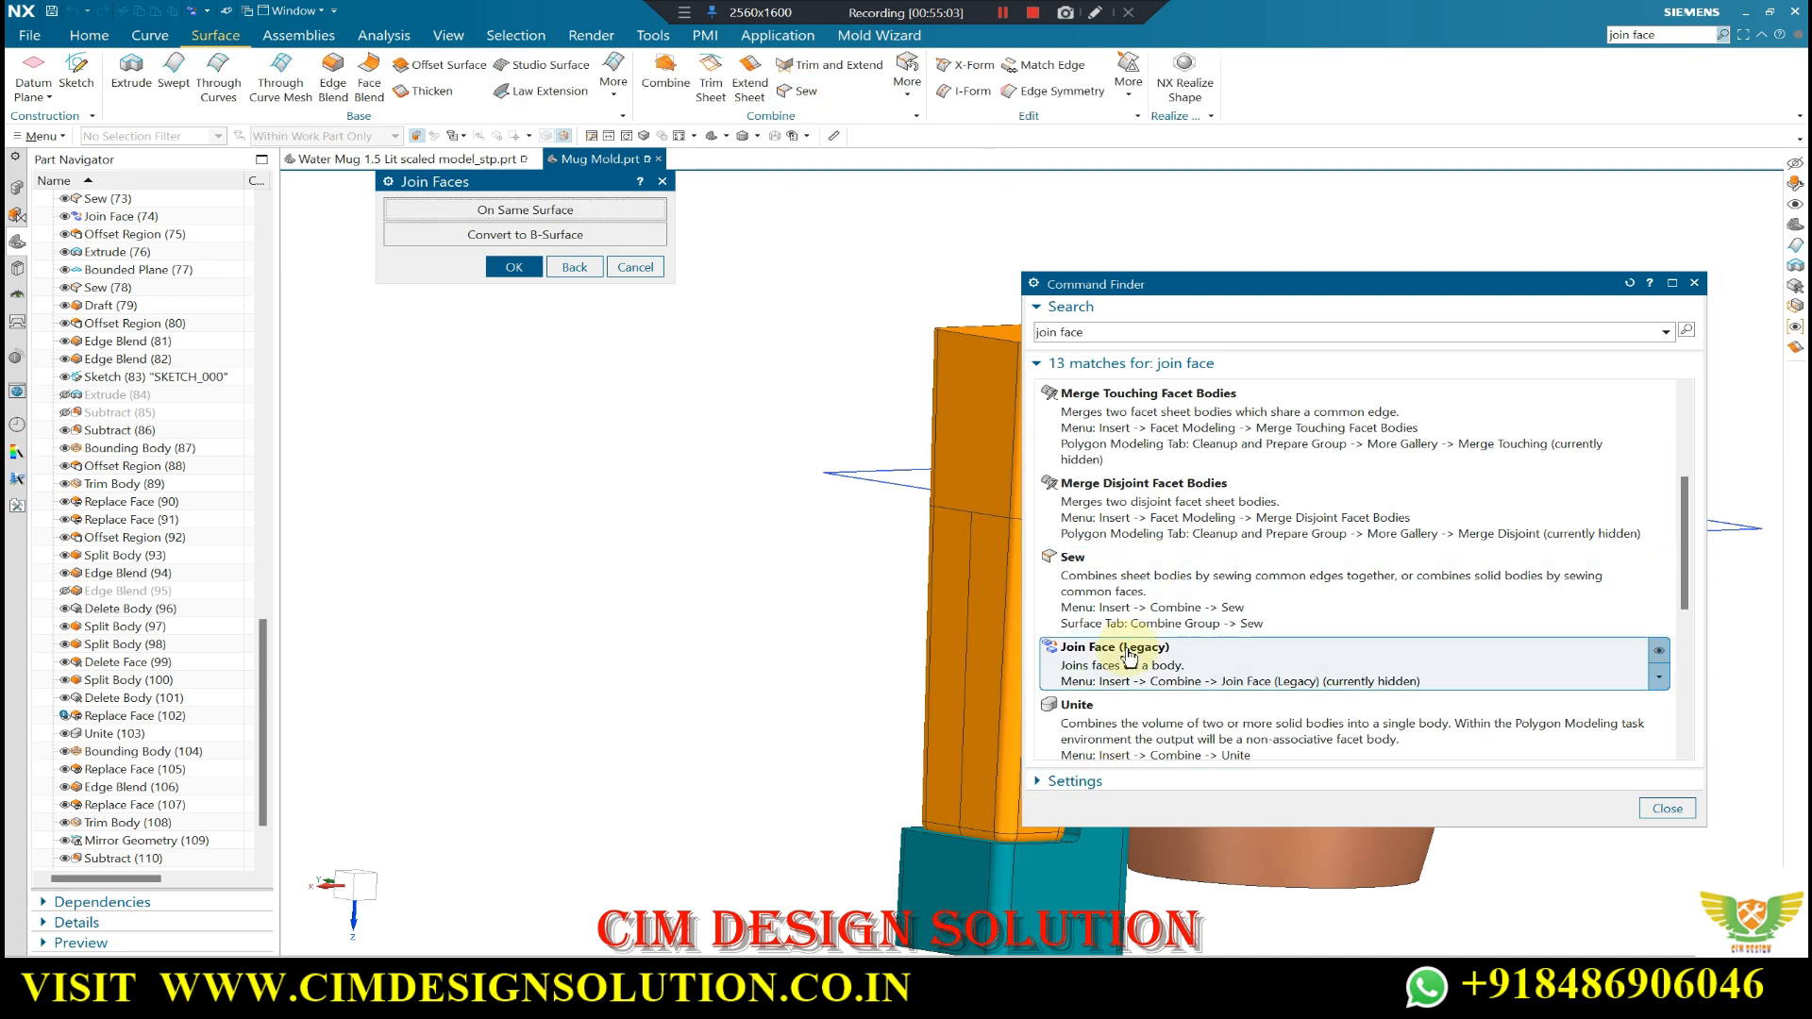
pyautogui.click(566, 225)
pyautogui.click(962, 908)
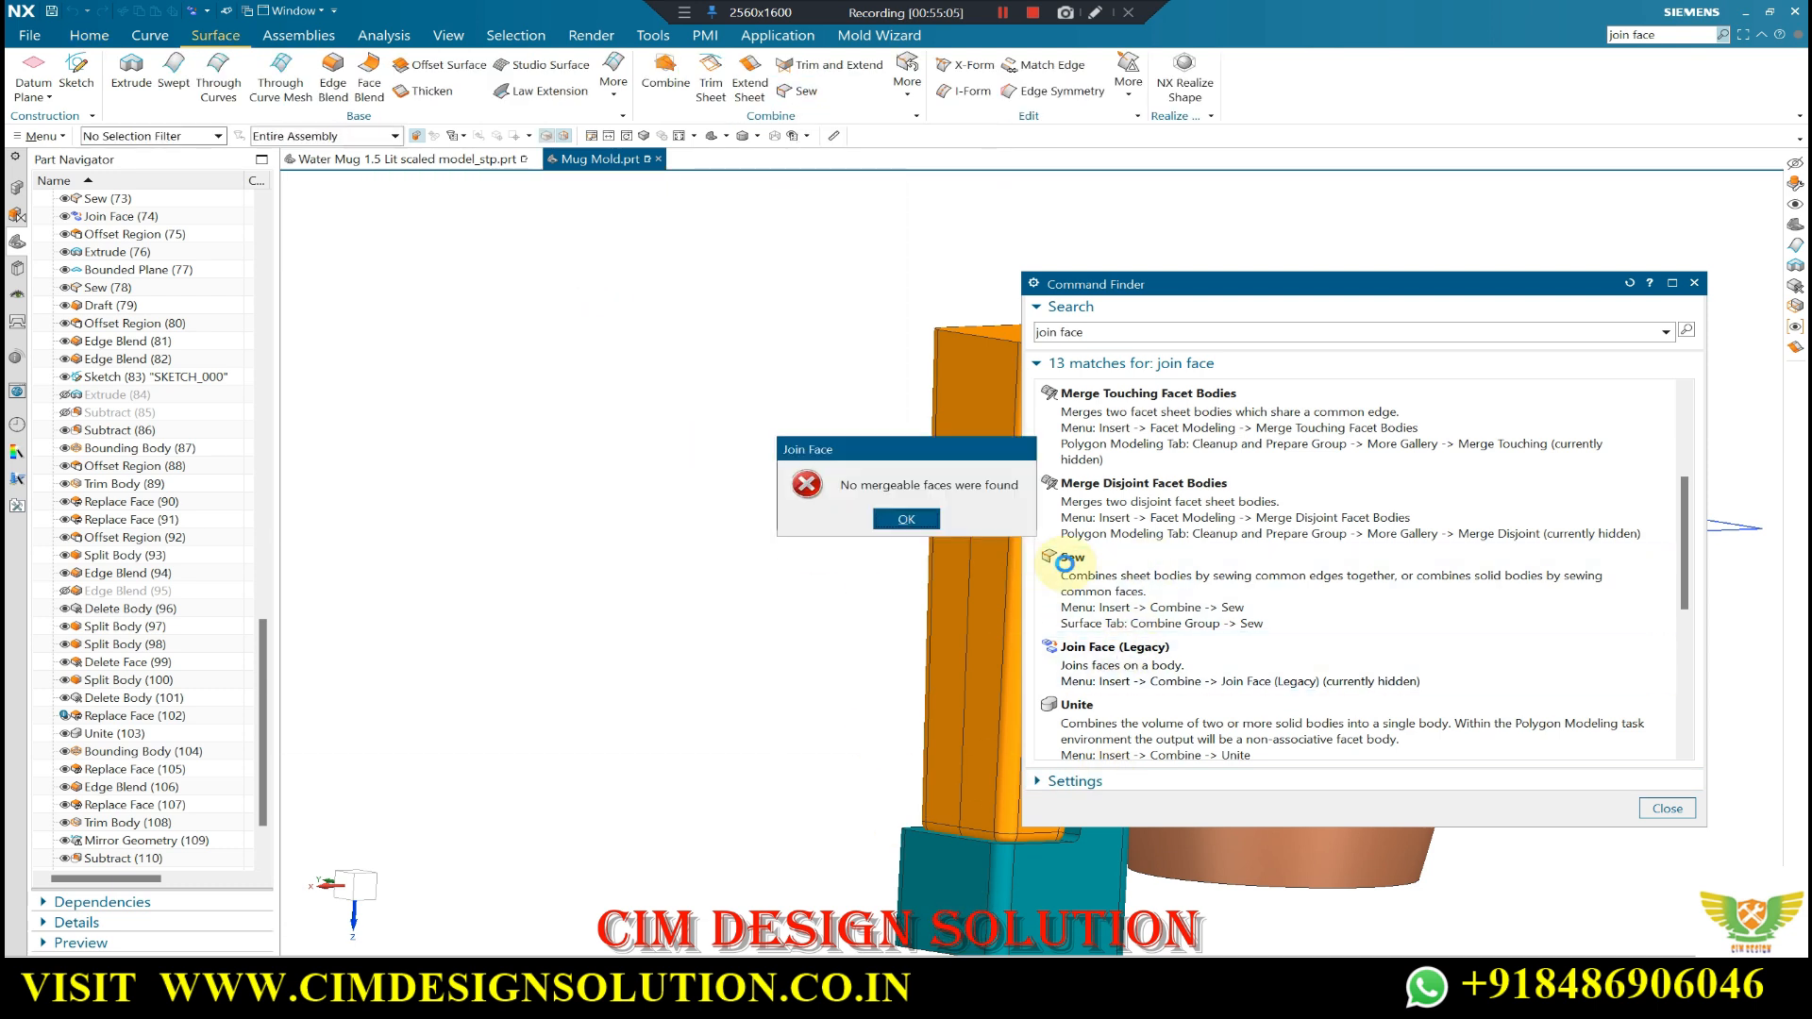
pyautogui.press('Escape')
pyautogui.click(1676, 807)
pyautogui.scroll(-1, 935, 373)
pyautogui.moveTo(935, 373); pyautogui.dragTo(996, 780, button='middle')
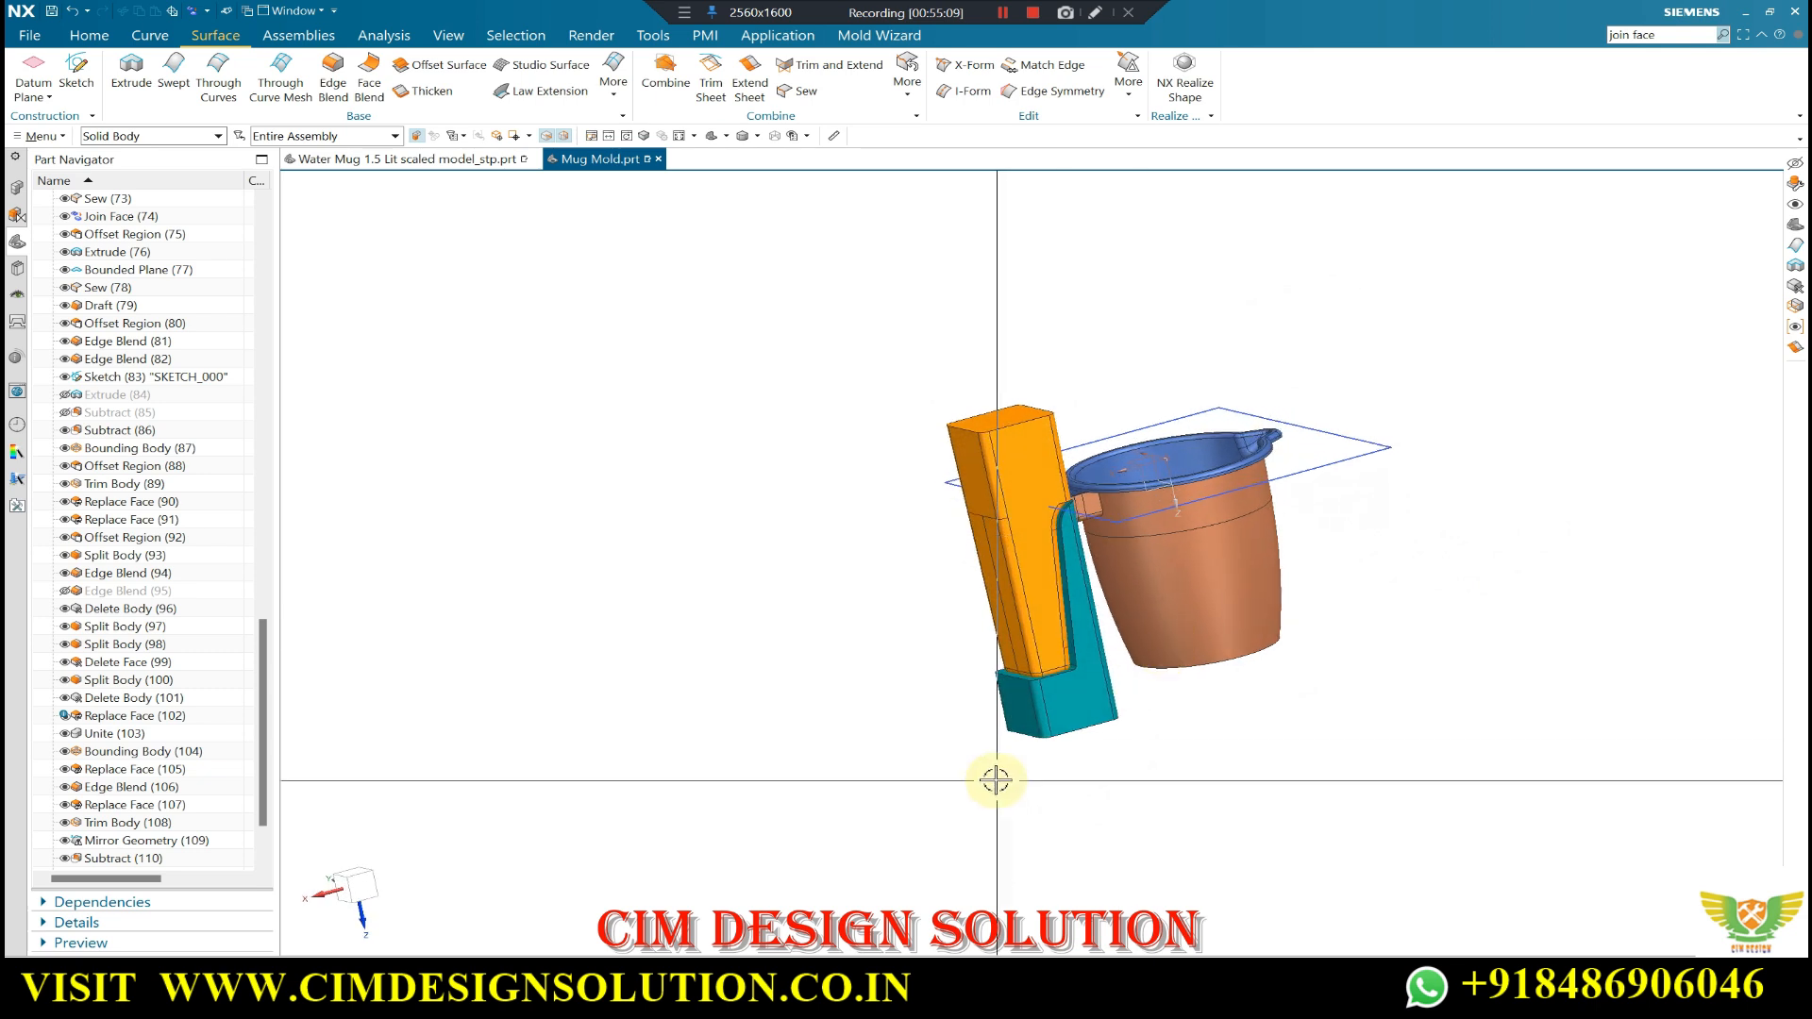
pyautogui.scroll(4, 1038, 722)
pyautogui.click(95, 35)
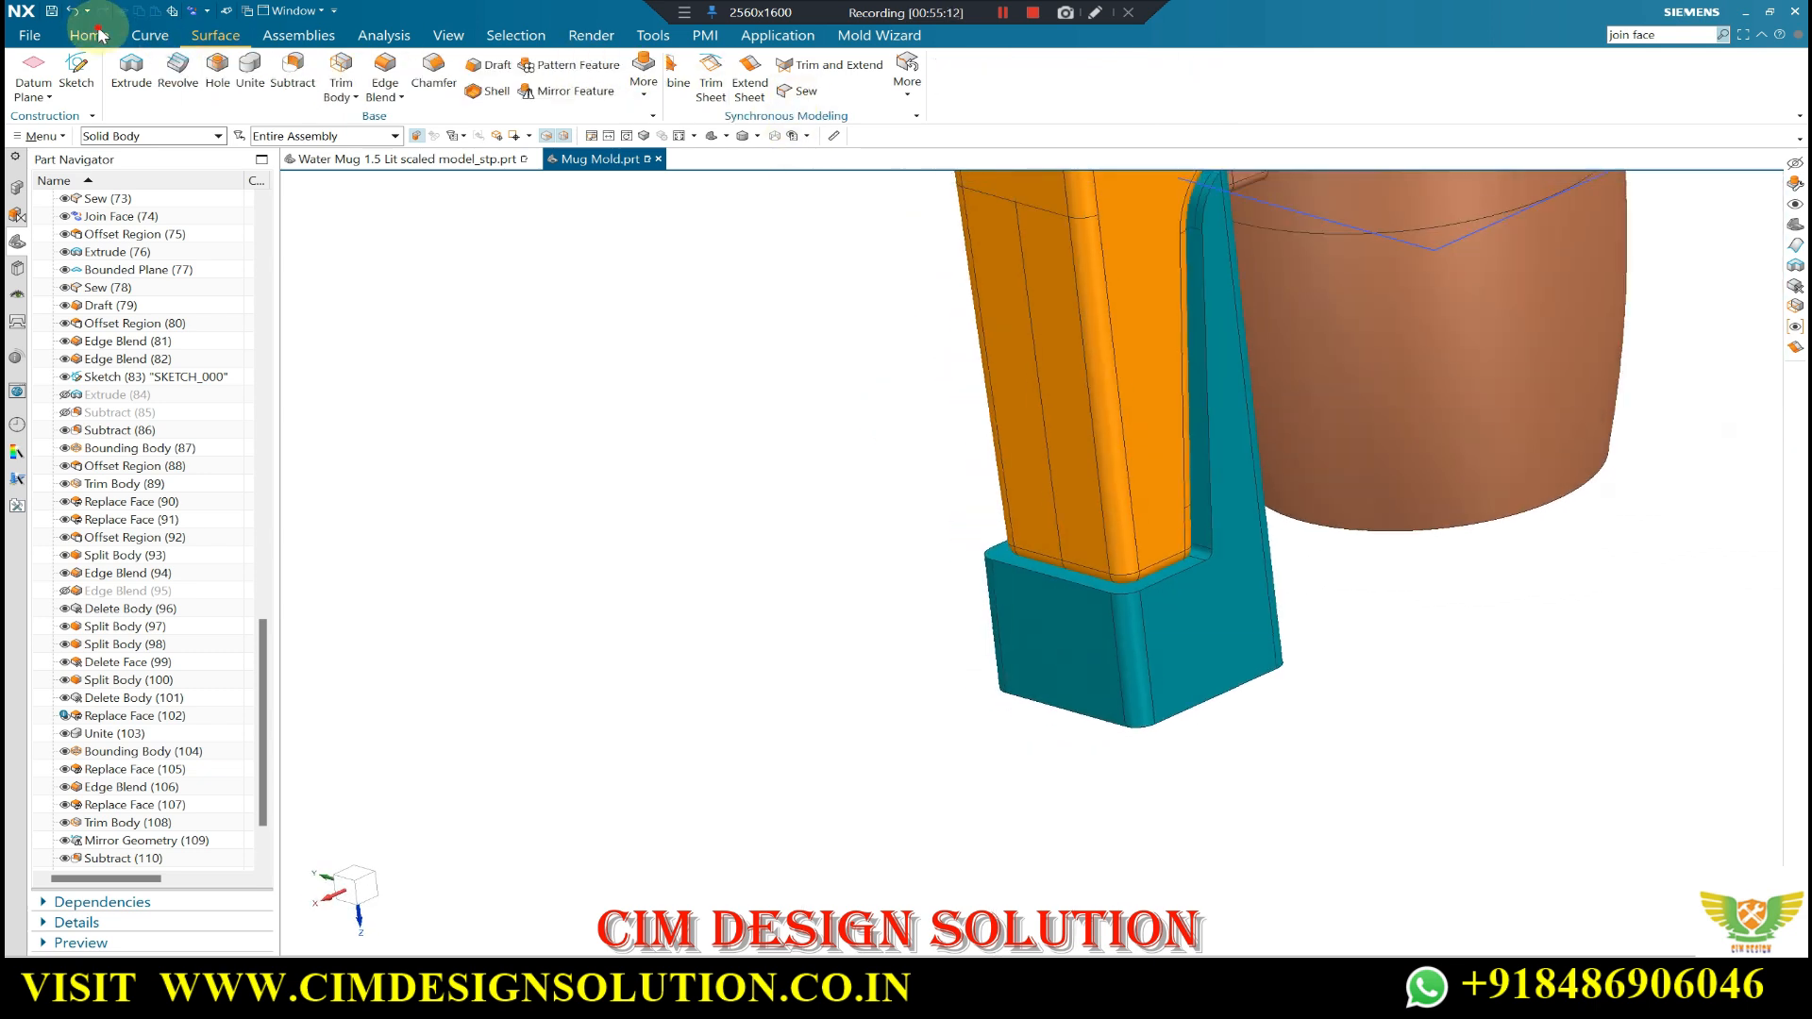
pyautogui.click(762, 77)
pyautogui.click(1050, 651)
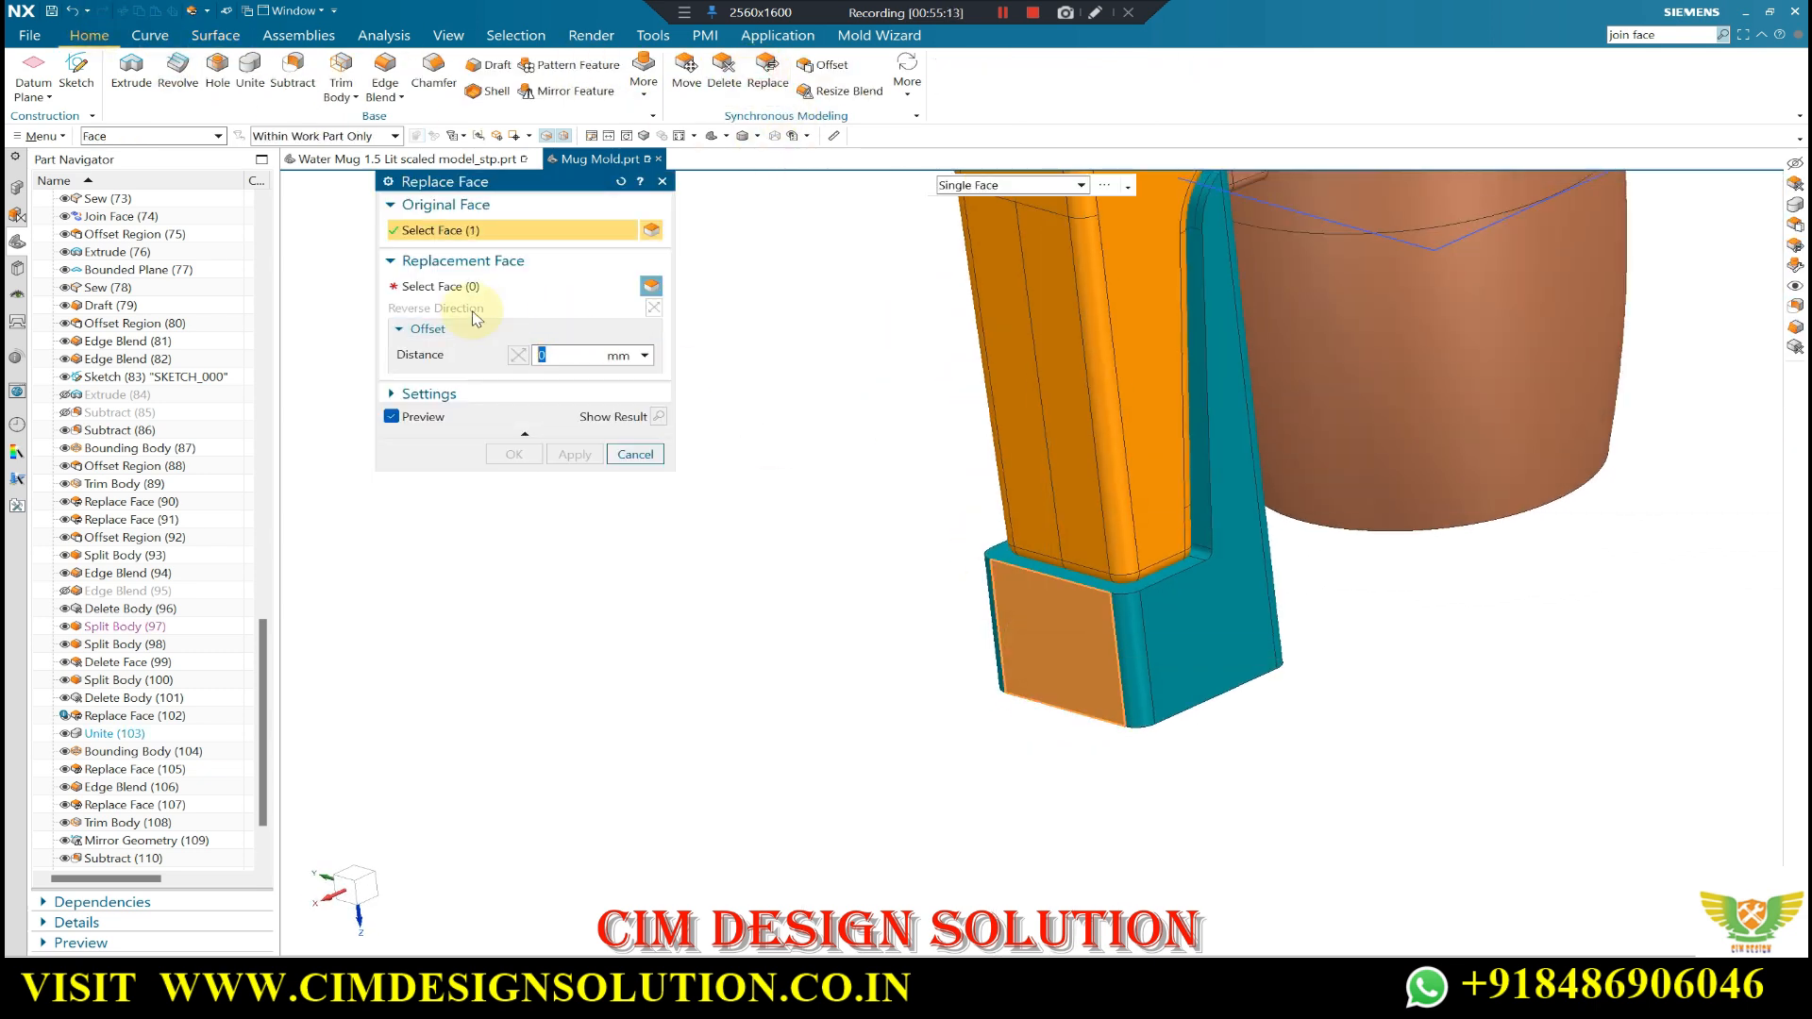
pyautogui.scroll(-4, 1054, 532)
pyautogui.moveTo(1054, 532); pyautogui.dragTo(991, 493, button='middle')
pyautogui.moveTo(1457, 773); pyautogui.dragTo(1242, 761, button='middle')
pyautogui.press('F8')
pyautogui.scroll(3, 993, 351)
pyautogui.scroll(-2, 991, 371)
pyautogui.scroll(2, 993, 245)
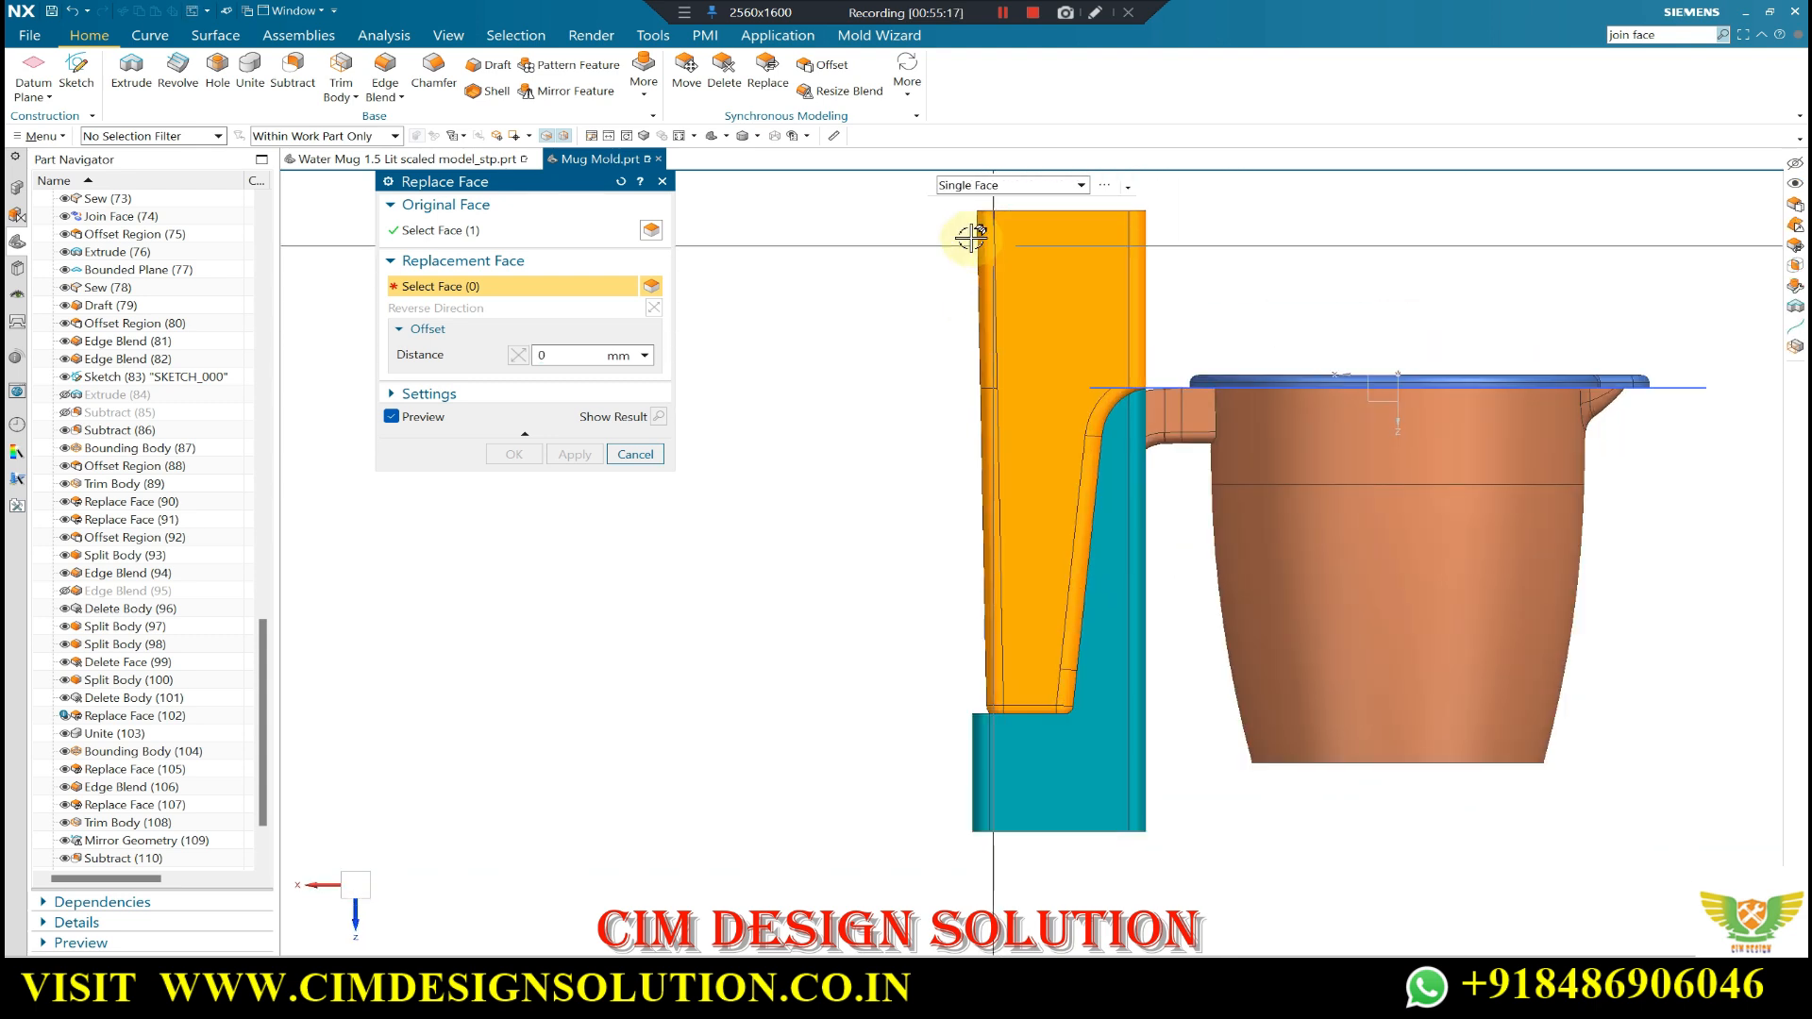
pyautogui.press('Escape')
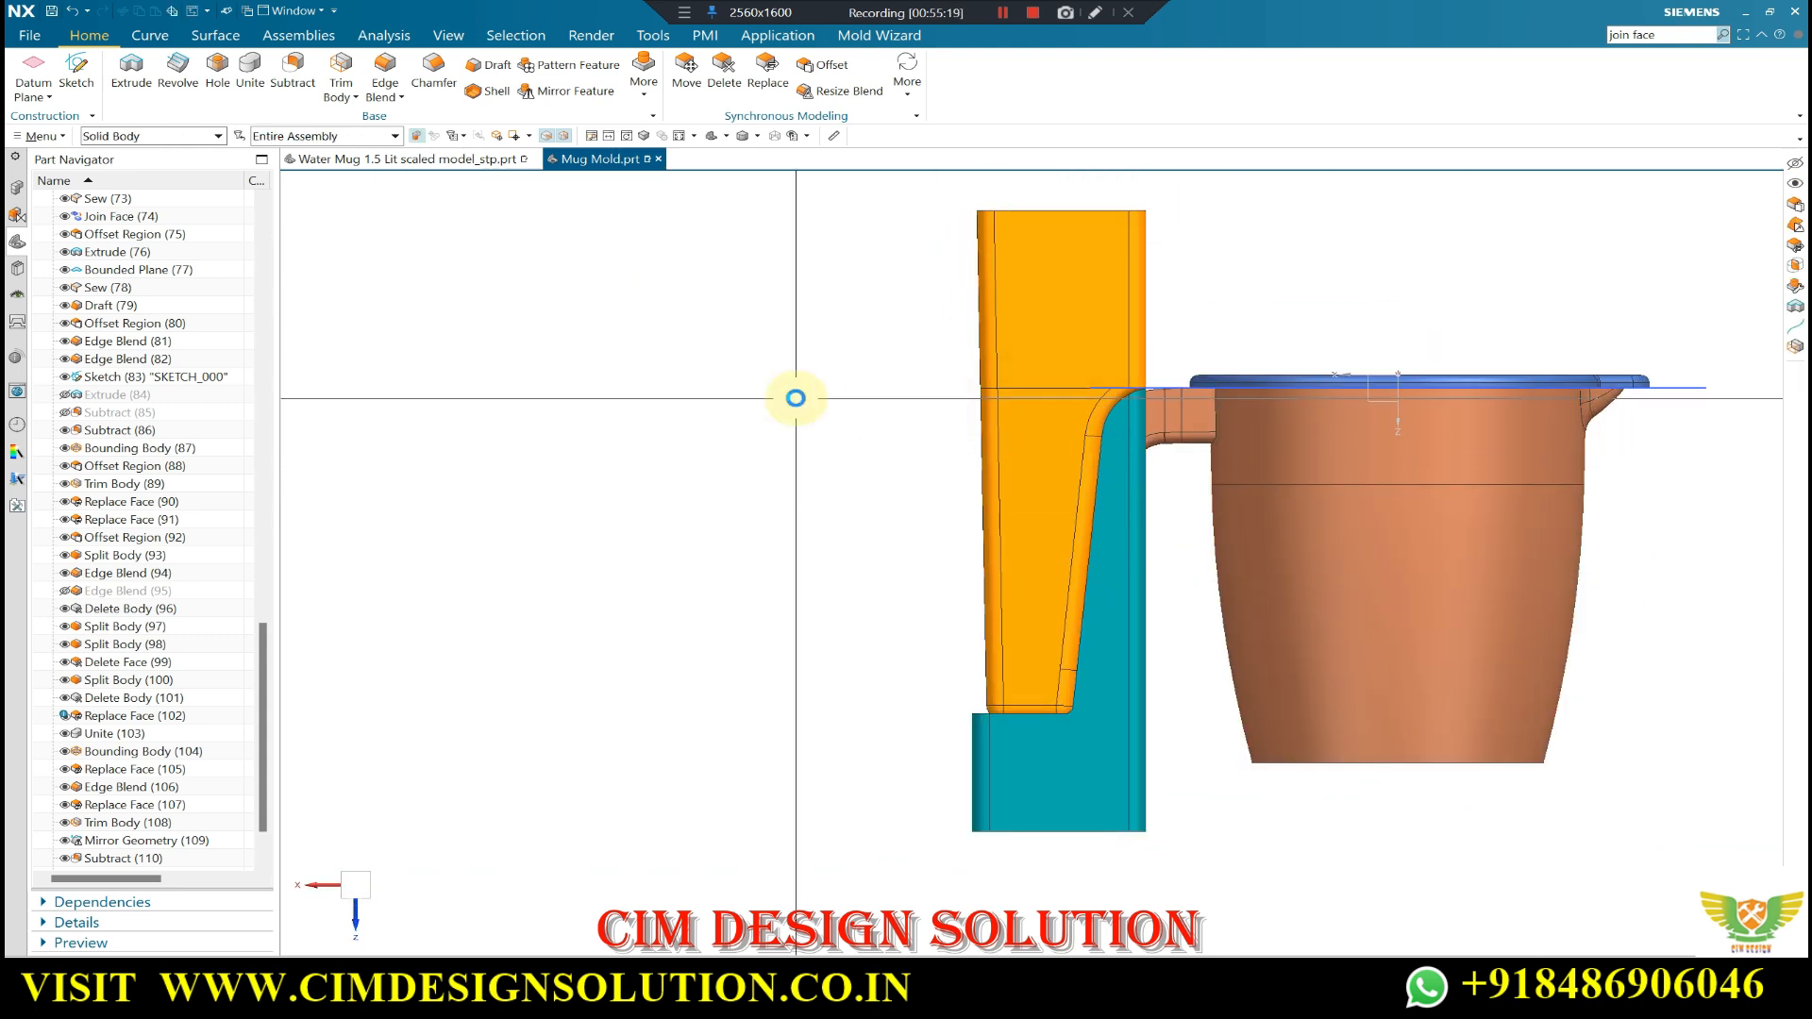
# - Show the mold plate around the mug and teal insert, and hide the orange block
pyautogui.moveTo(798, 397); pyautogui.dragTo(1122, 457, button='middle')
pyautogui.scroll(2, 1114, 451)
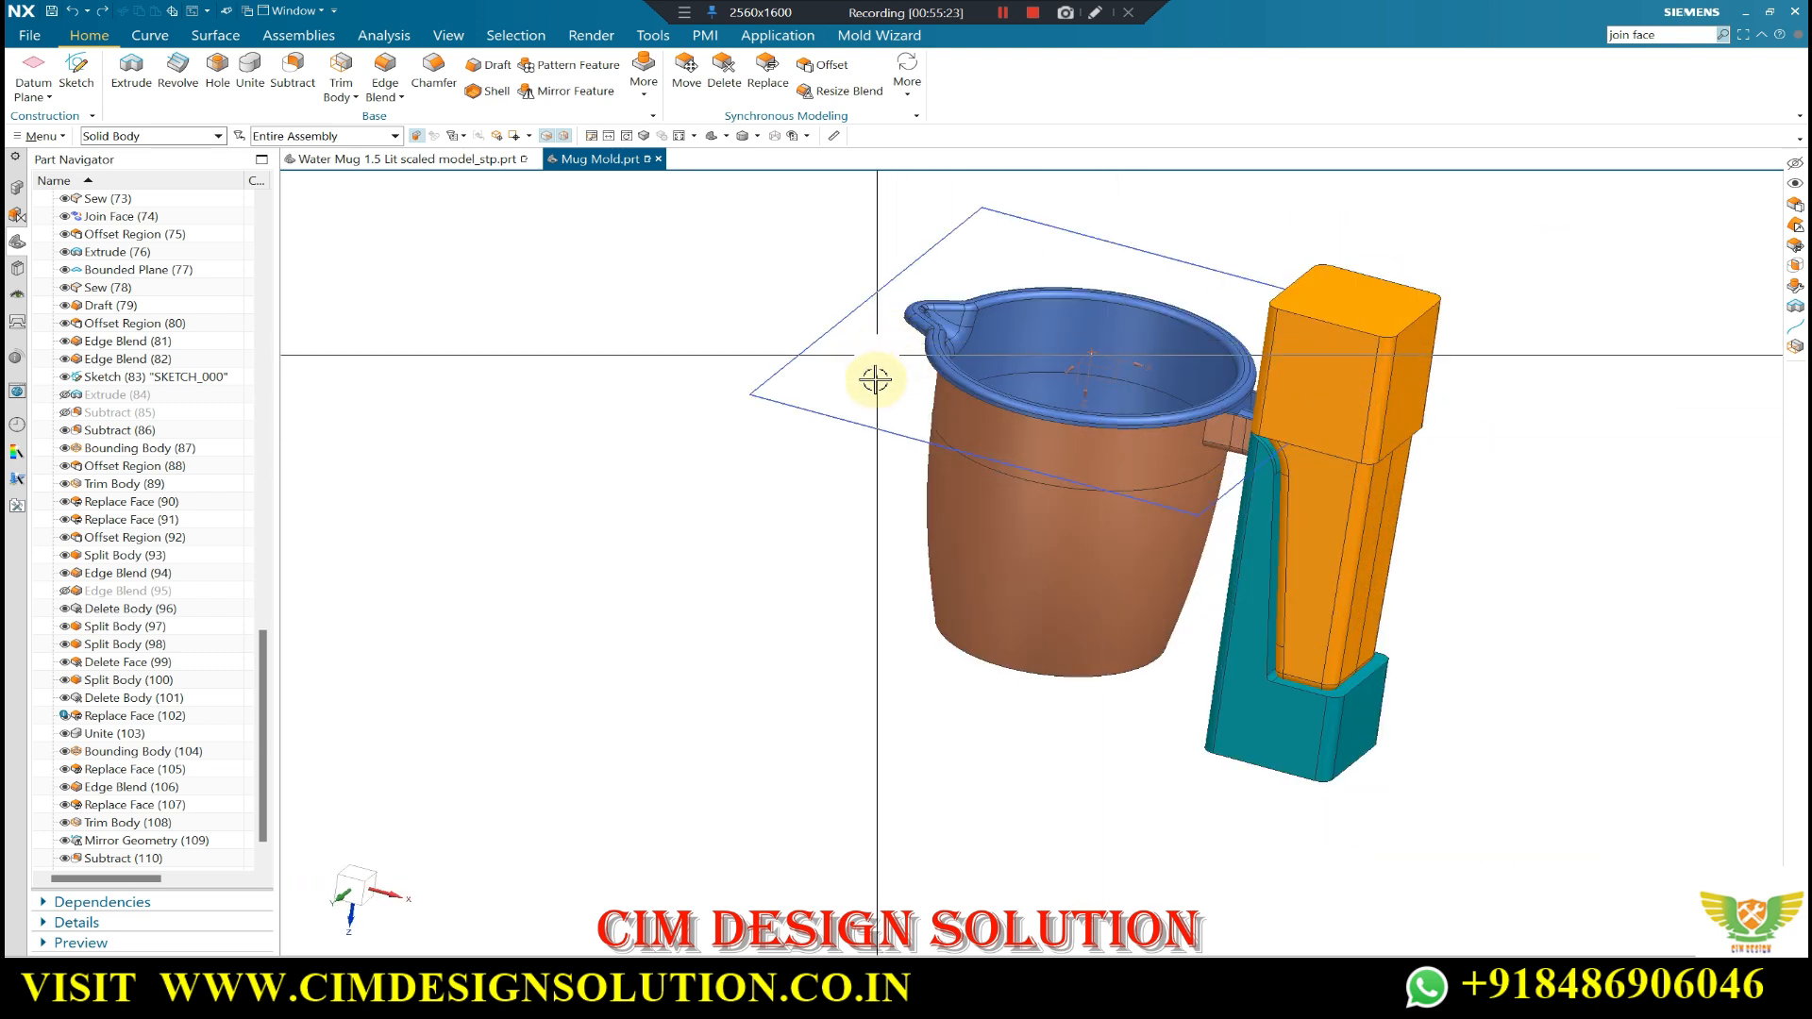
pyautogui.moveTo(886, 434); pyautogui.dragTo(1335, 660, button='middle')
pyautogui.hotkey('ctrl', 'shift', 'k')
pyautogui.scroll(-3, 1424, 649)
pyautogui.click(1322, 651)
pyautogui.middleClick(1347, 647)
pyautogui.scroll(5, 1335, 627)
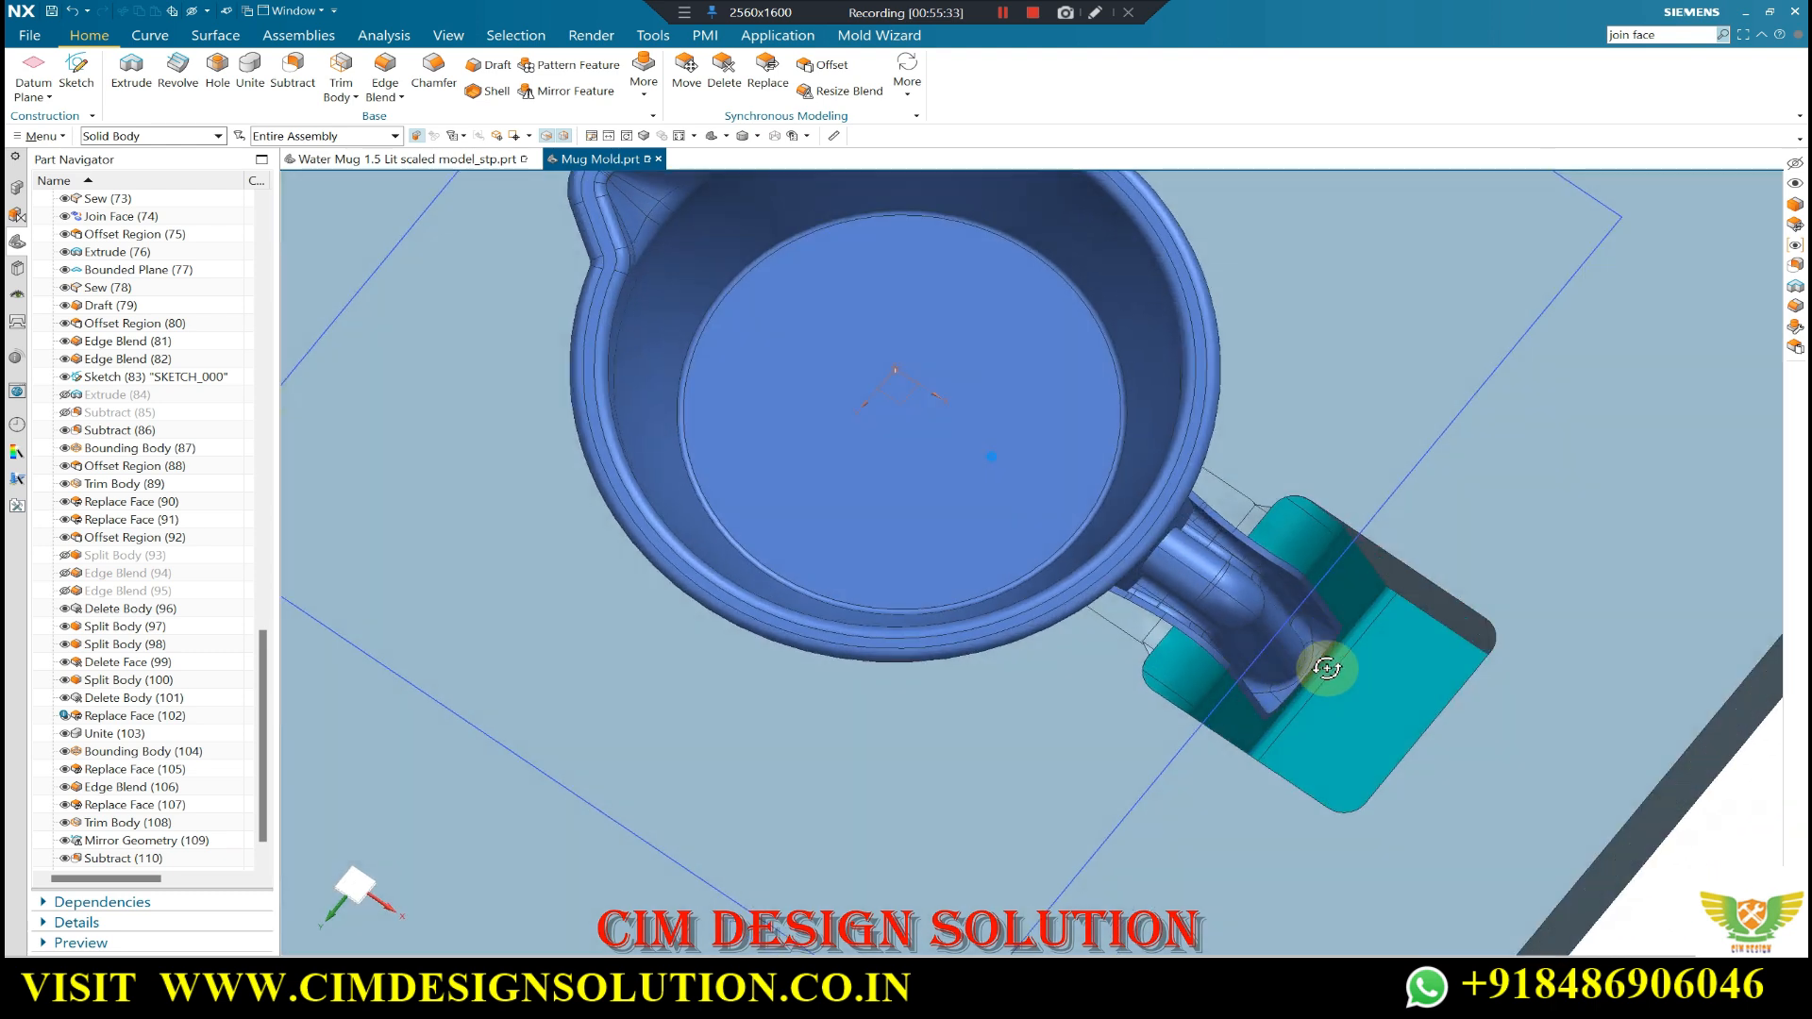
# - Examine from above how the teal insert sits in the mold plate pocket next to the mug handle
pyautogui.scroll(-4, 1299, 504)
pyautogui.moveTo(1283, 493); pyautogui.dragTo(1307, 529, button='middle')
pyautogui.scroll(-2, 1307, 530)
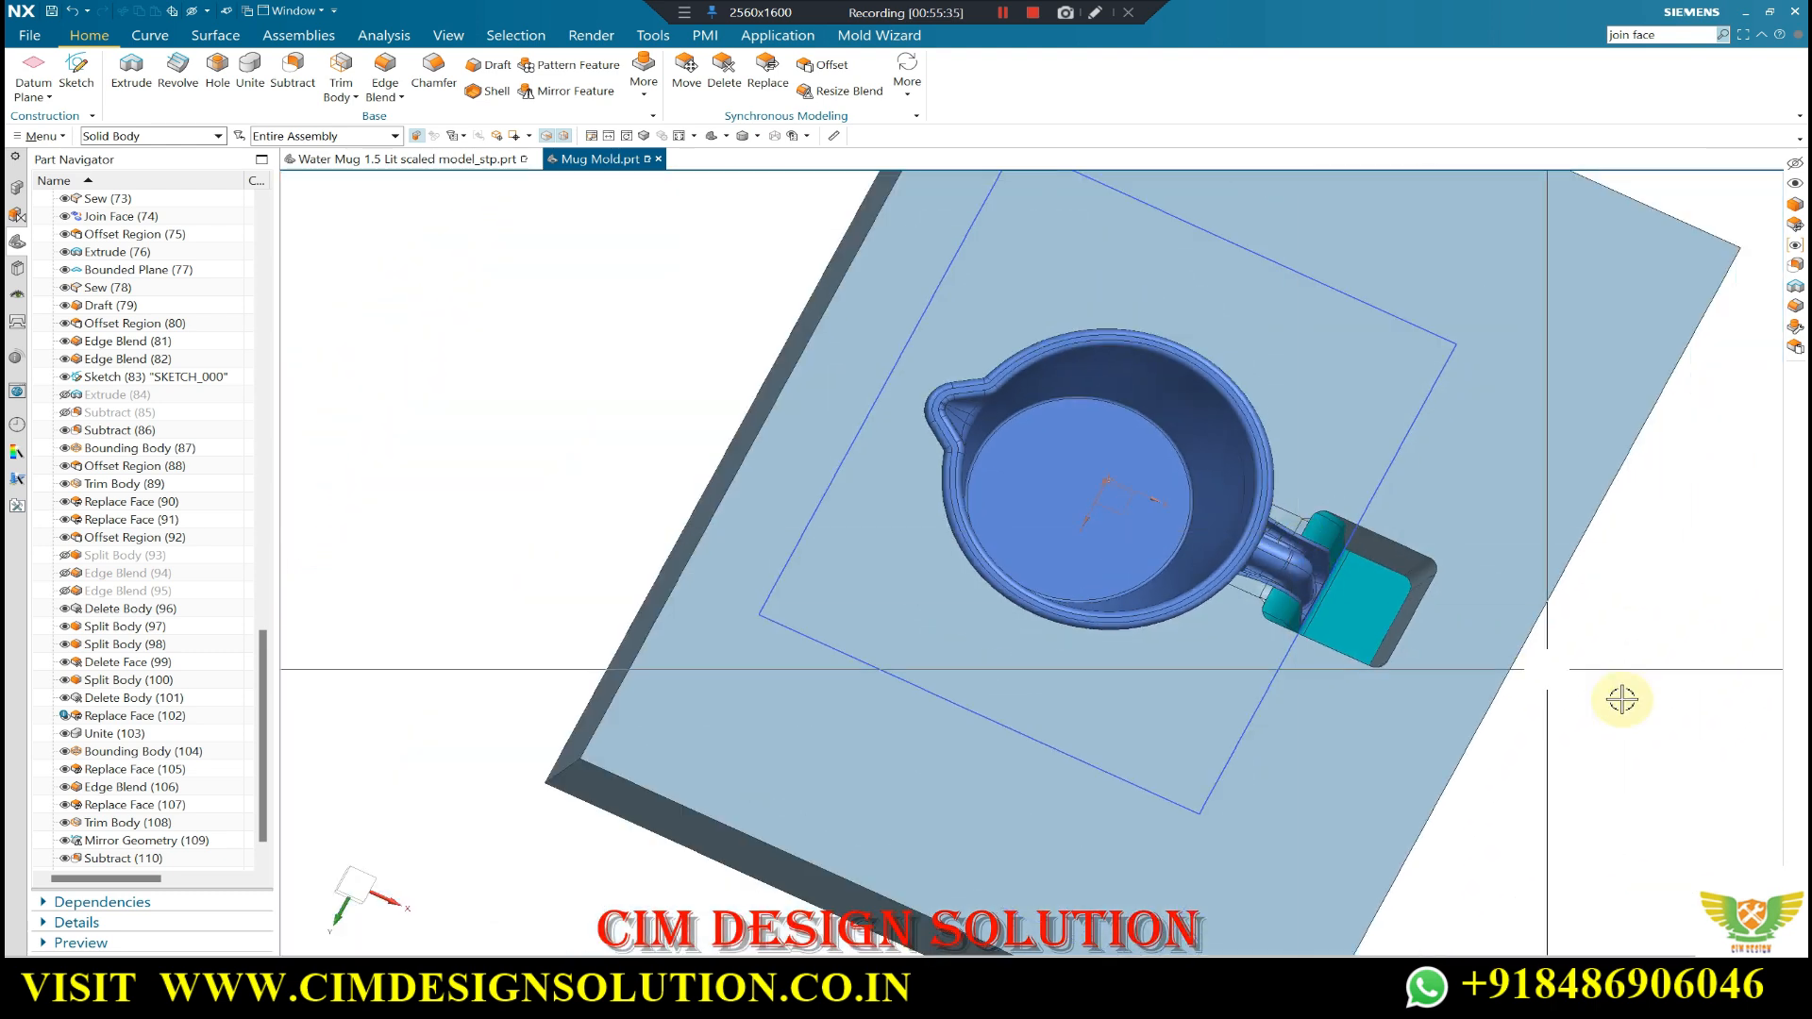
pyautogui.moveTo(1714, 733); pyautogui.dragTo(1566, 665, button='middle')
pyautogui.press('F8')
pyautogui.scroll(4, 1314, 491)
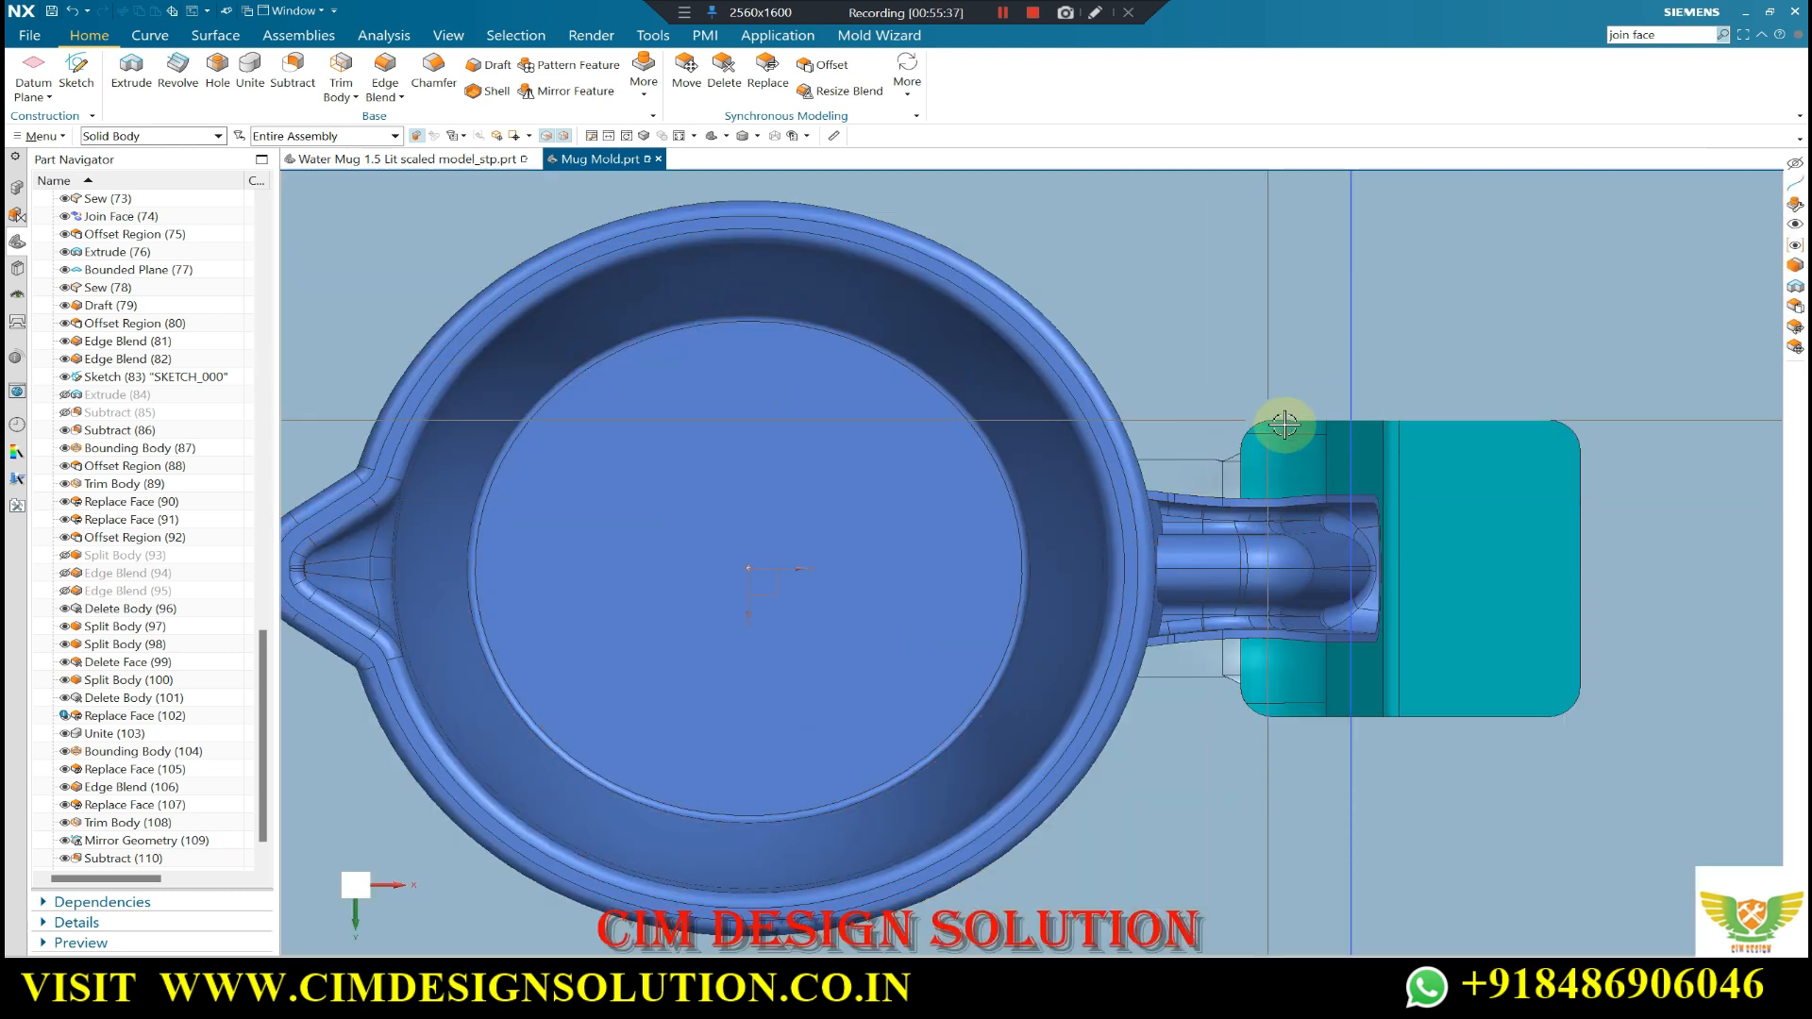
pyautogui.scroll(2, 1288, 425)
pyautogui.scroll(-4, 1068, 372)
pyautogui.scroll(-2, 1144, 397)
pyautogui.moveTo(1144, 397); pyautogui.dragTo(1277, 493, button='middle')
pyautogui.scroll(4, 1205, 467)
pyautogui.scroll(-1, 1254, 465)
pyautogui.scroll(-3, 1205, 388)
pyautogui.scroll(-2, 1261, 393)
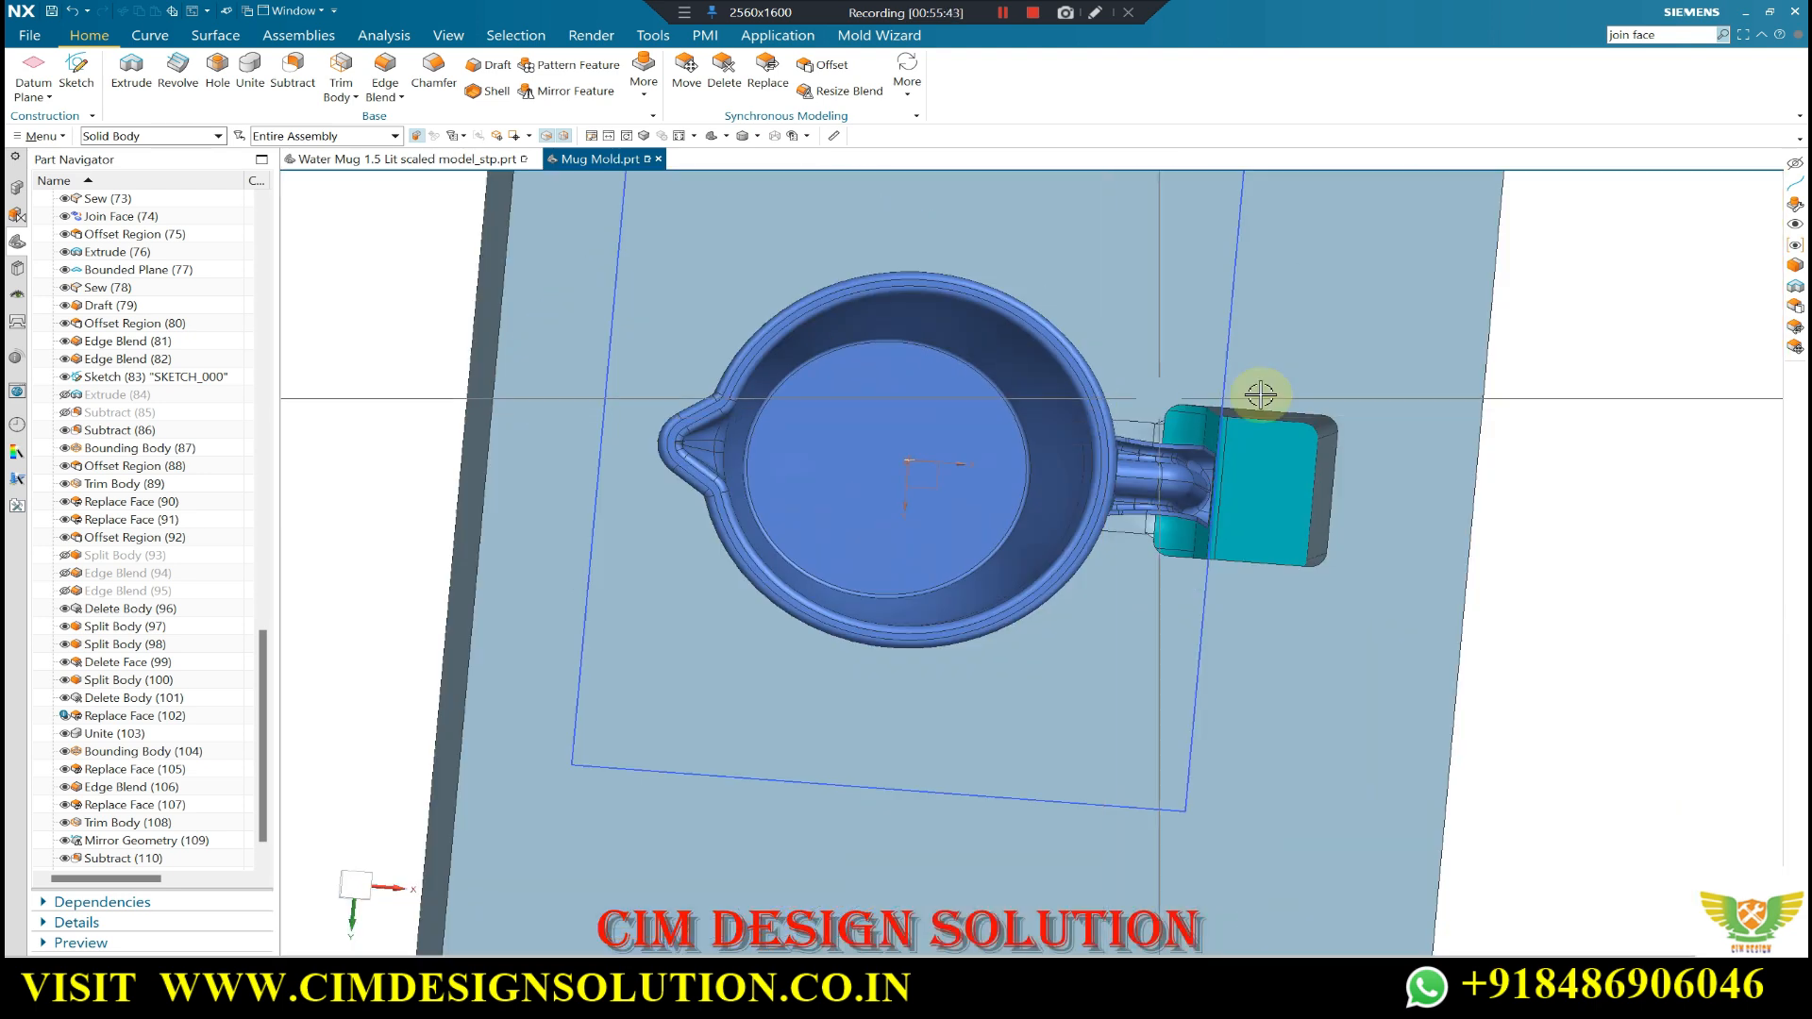
pyautogui.moveTo(1627, 486); pyautogui.dragTo(1604, 483, button='middle')
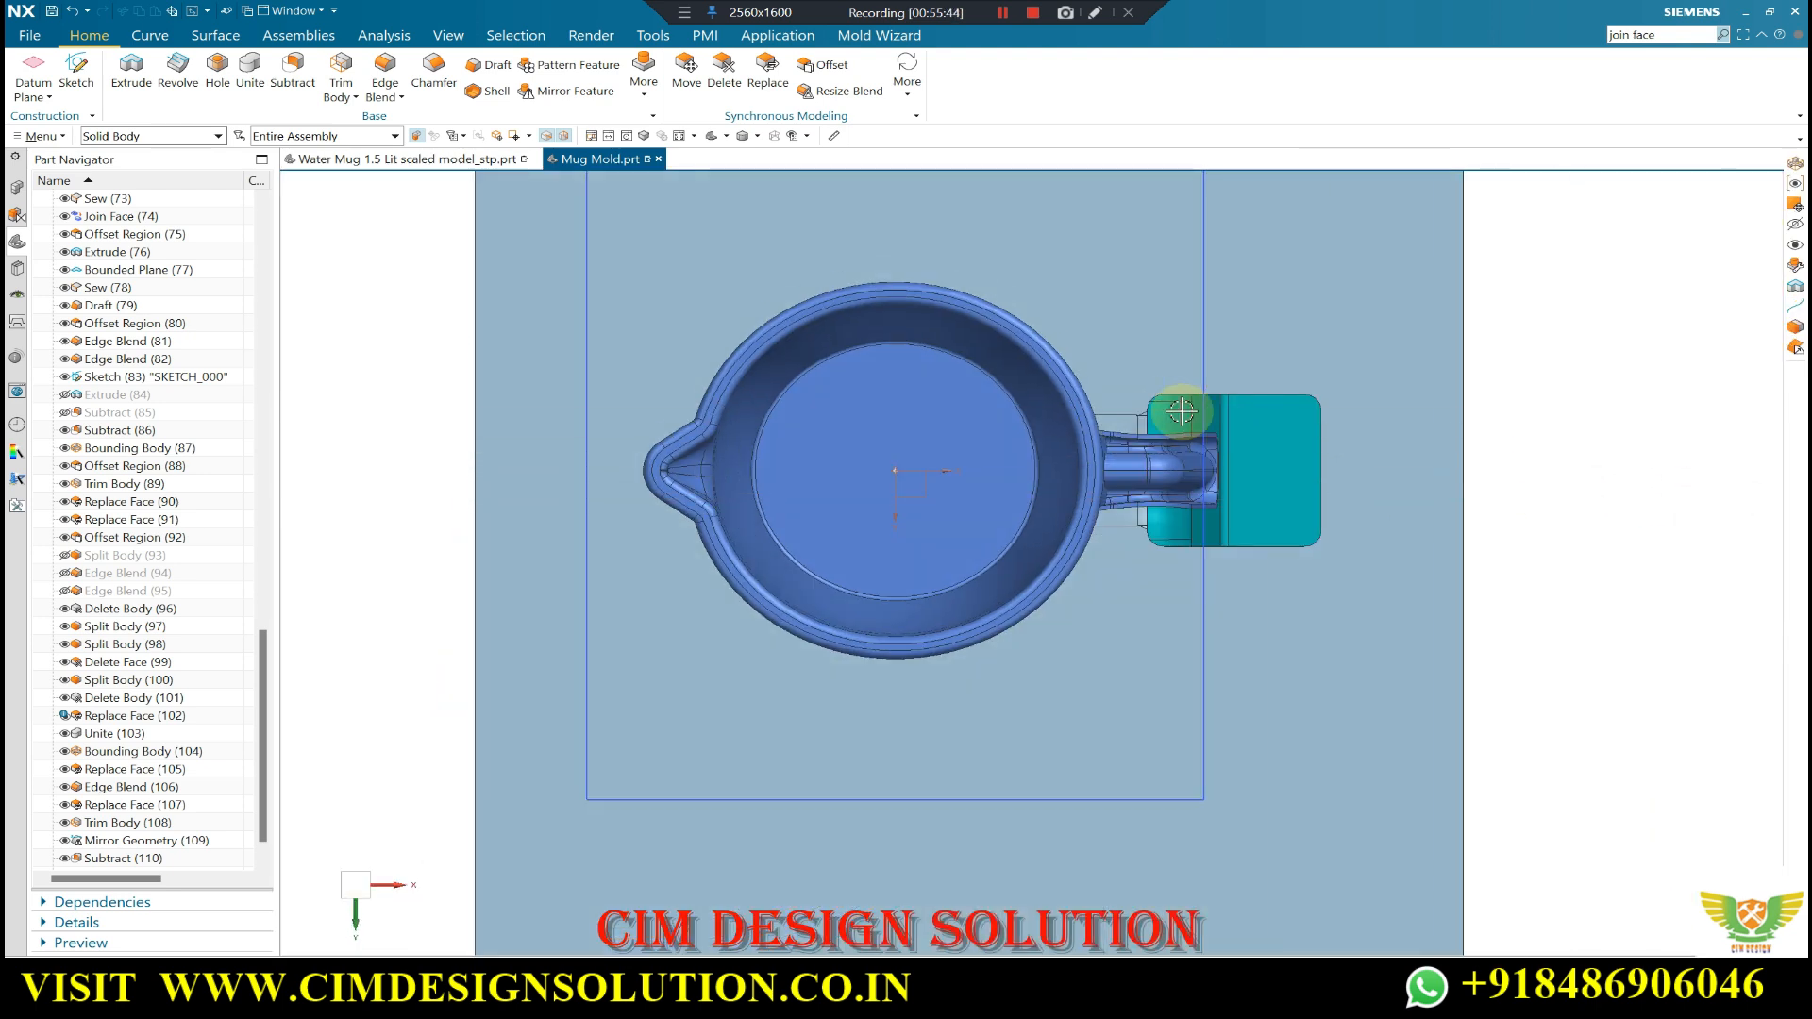
# - Create a new sketch over the insert pocket and draw a rectangle about 72.5 by 67 mm around the teal insert
pyautogui.click(84, 83)
pyautogui.middleClick(1477, 405)
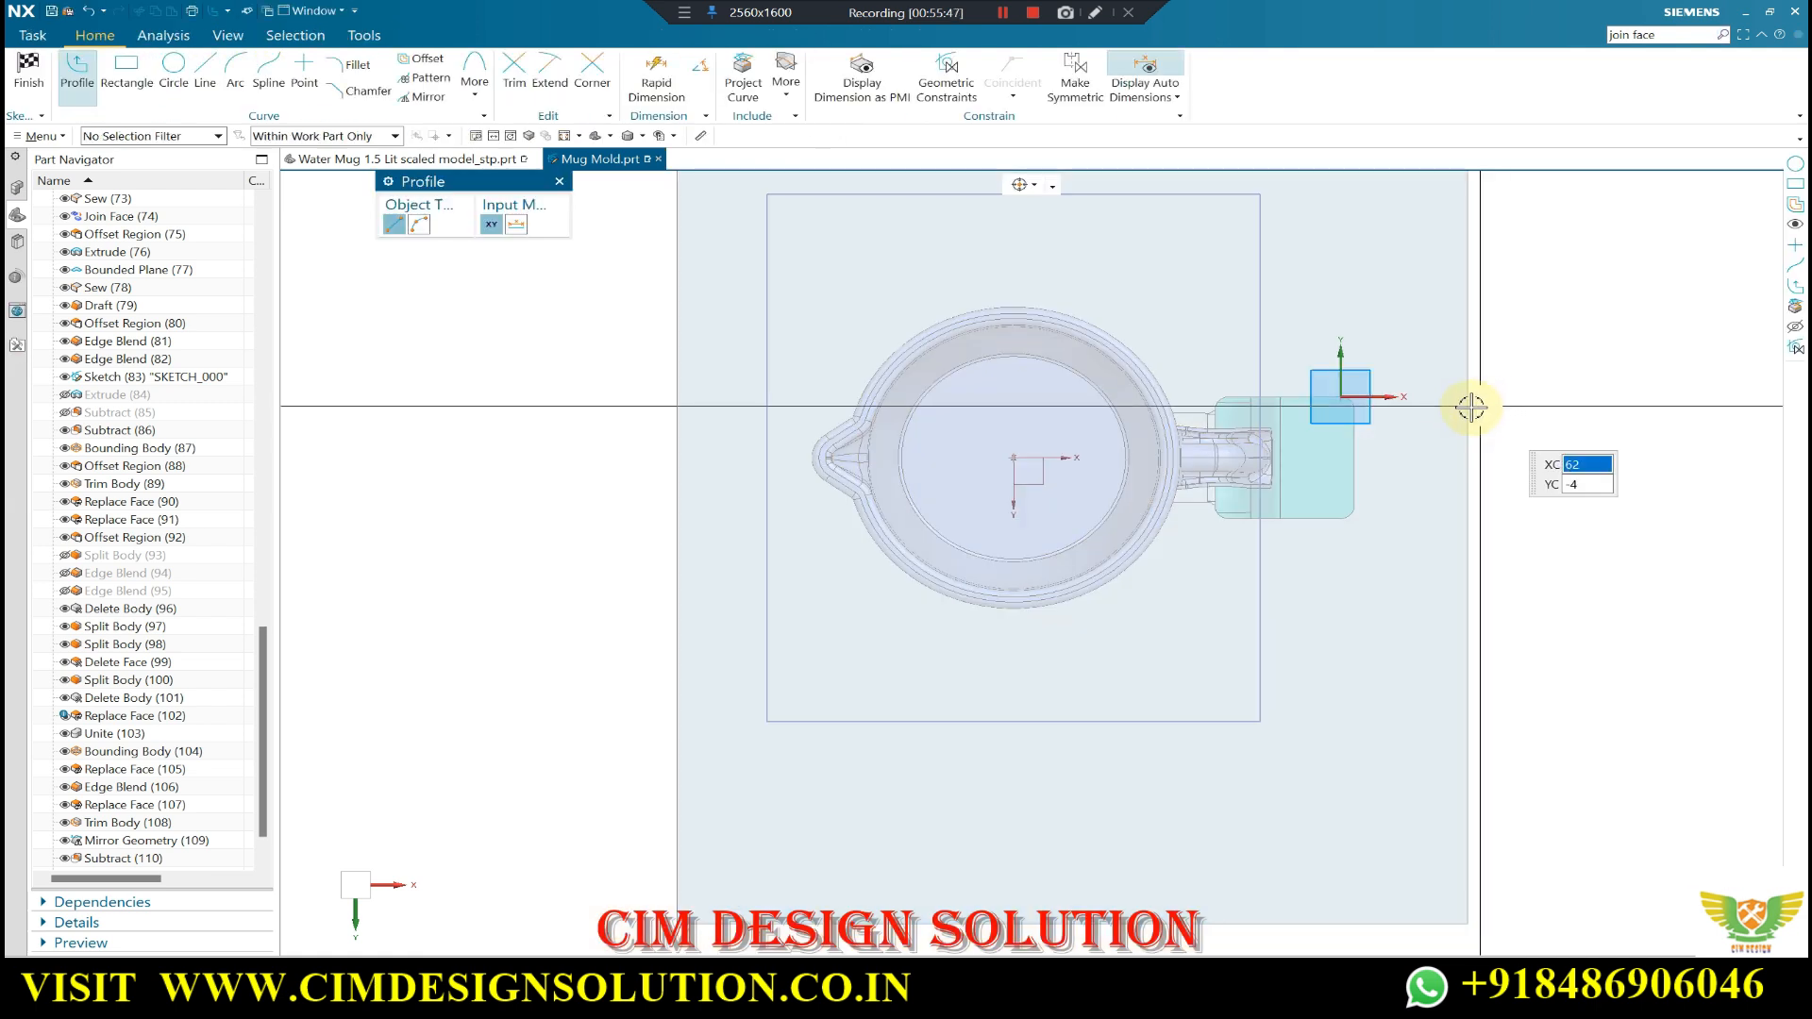
pyautogui.scroll(1, 1313, 459)
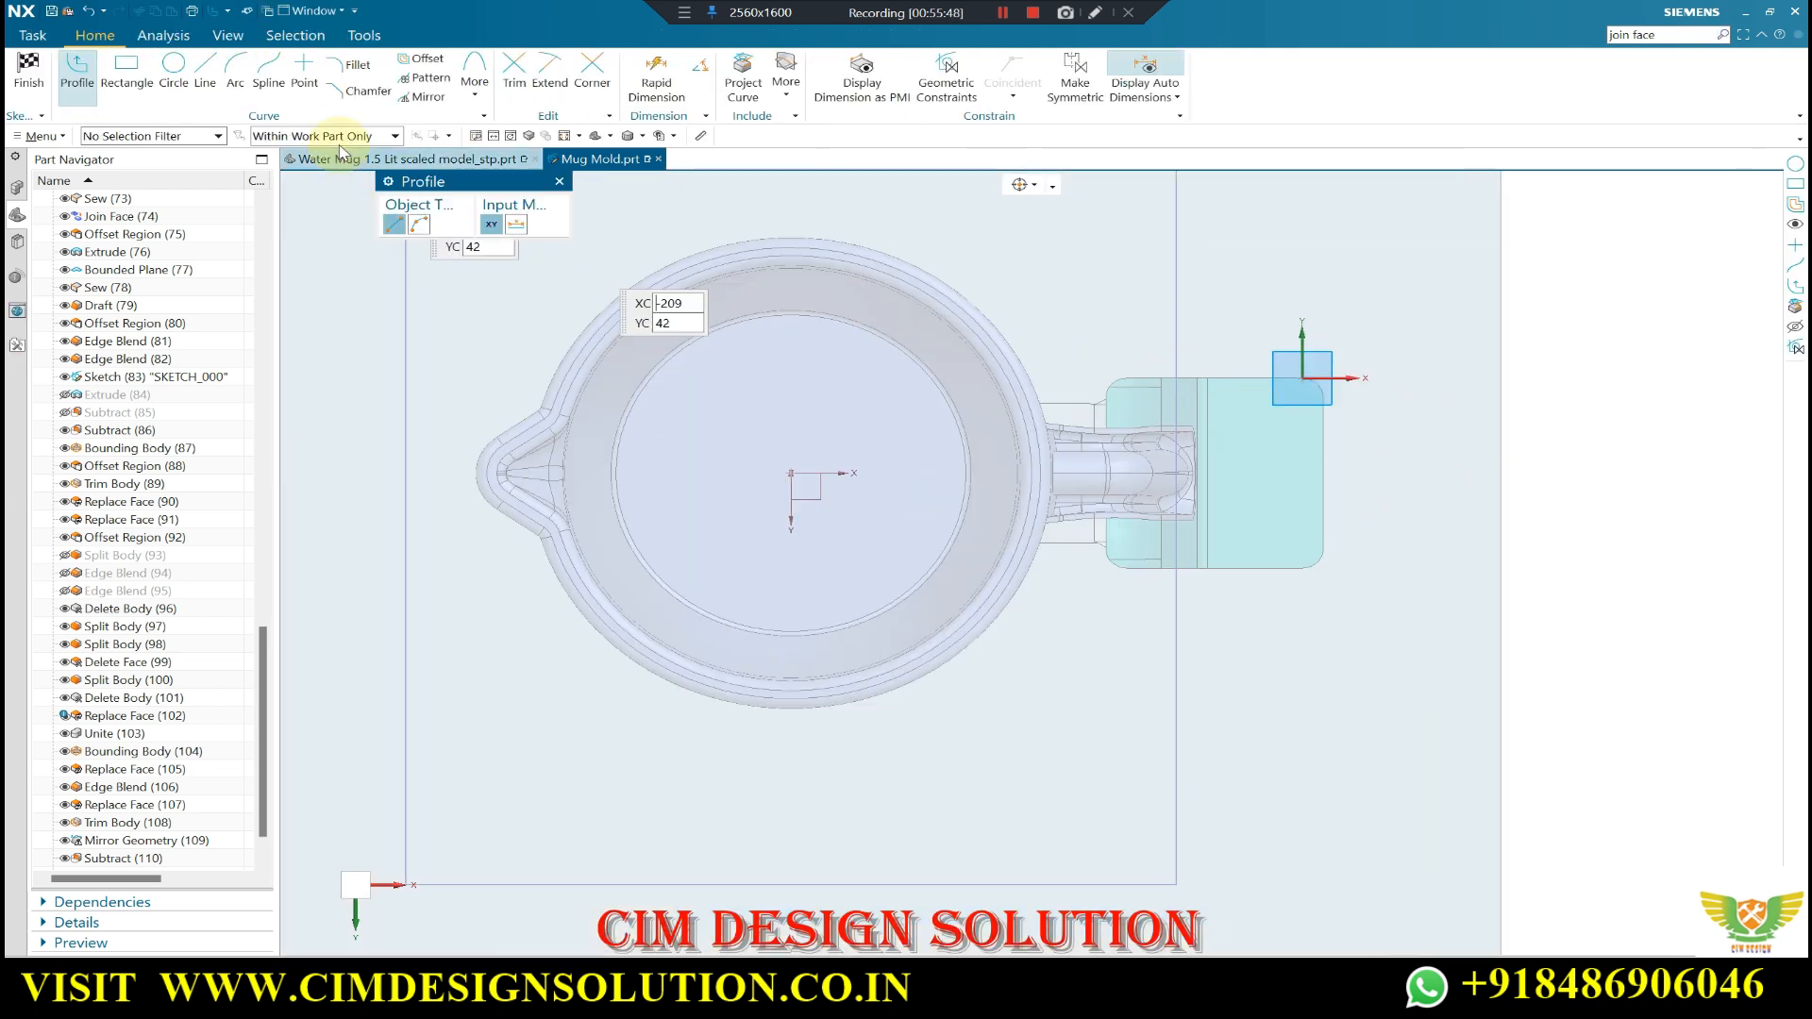
pyautogui.click(134, 68)
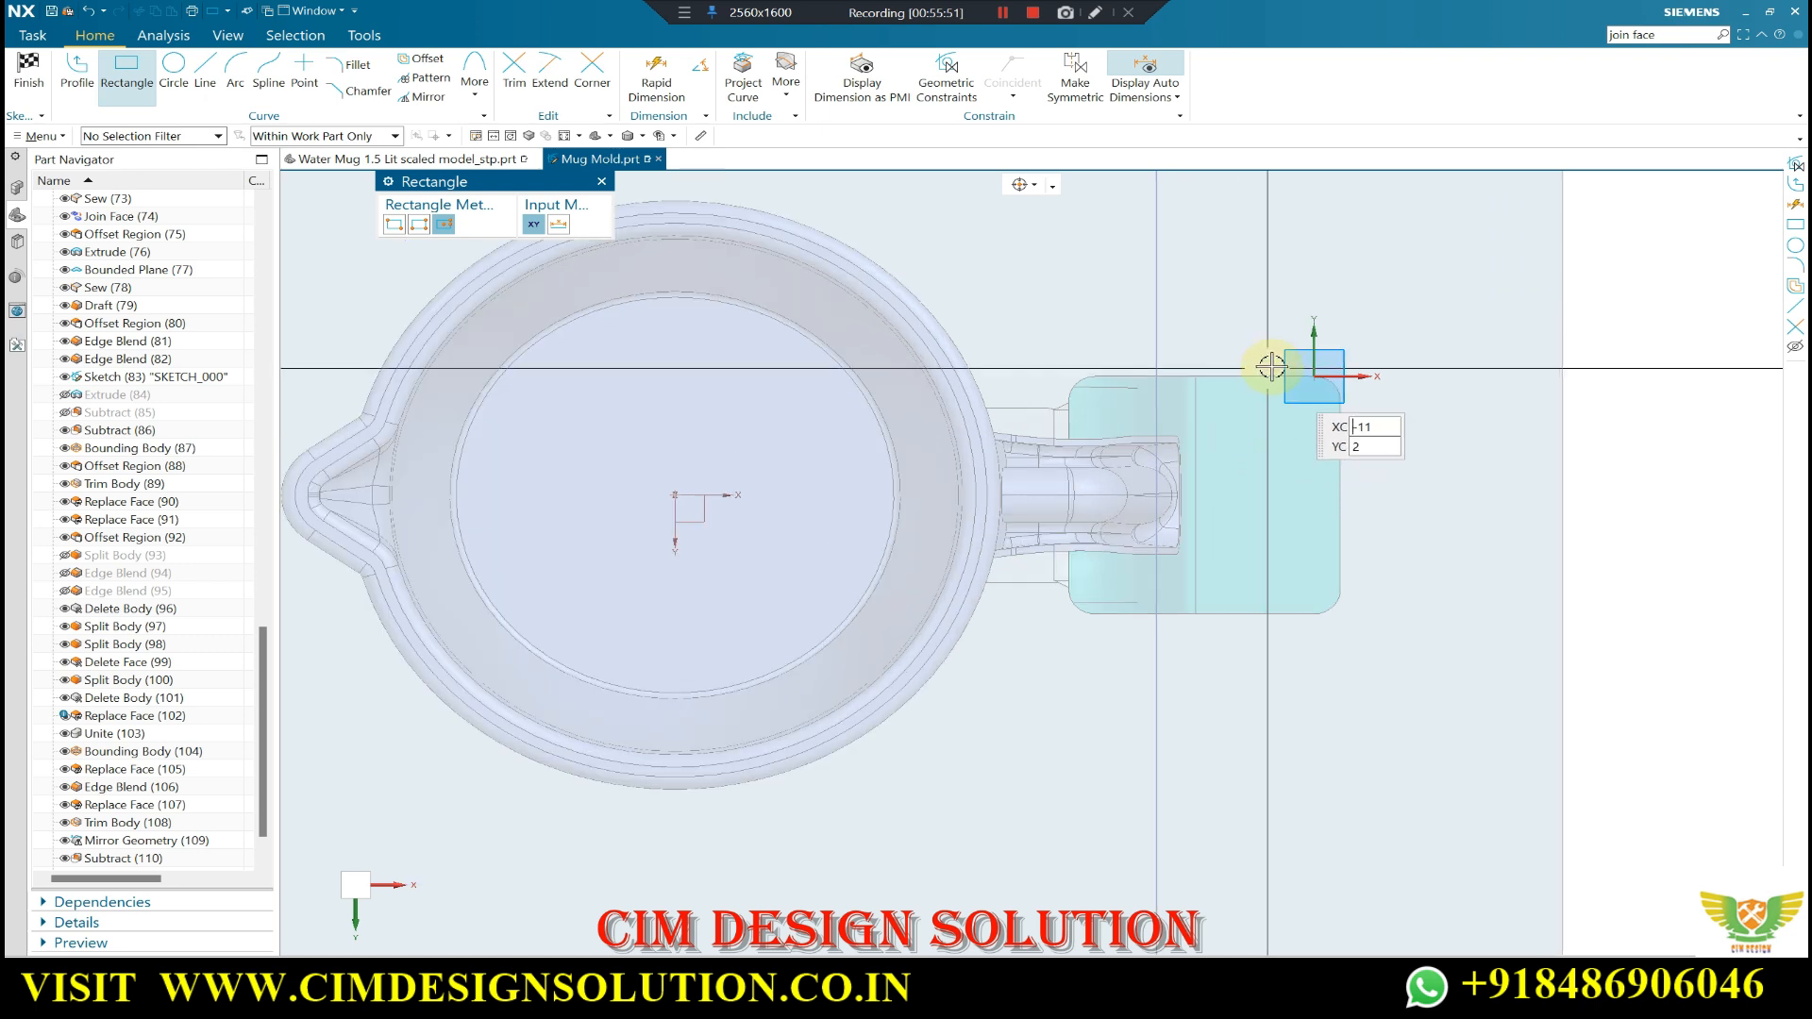
pyautogui.scroll(2, 1265, 357)
pyautogui.click(1390, 381)
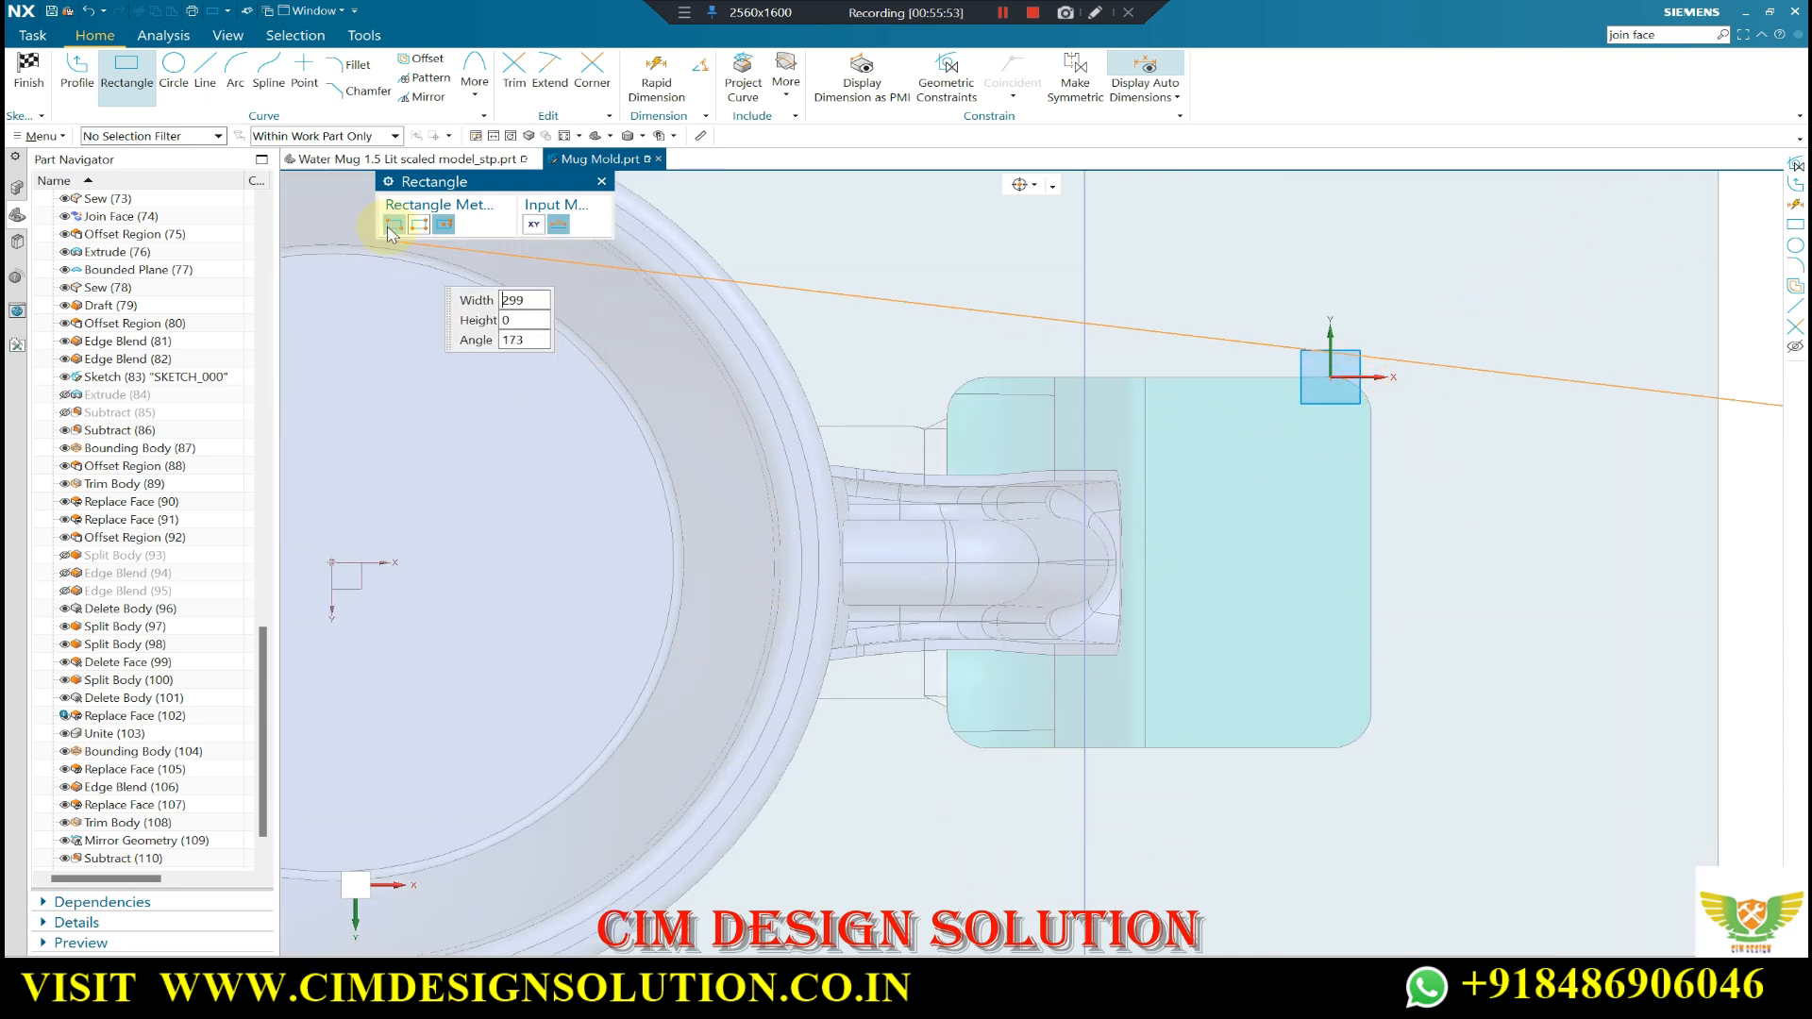
pyautogui.click(913, 775)
pyautogui.click(1000, 18)
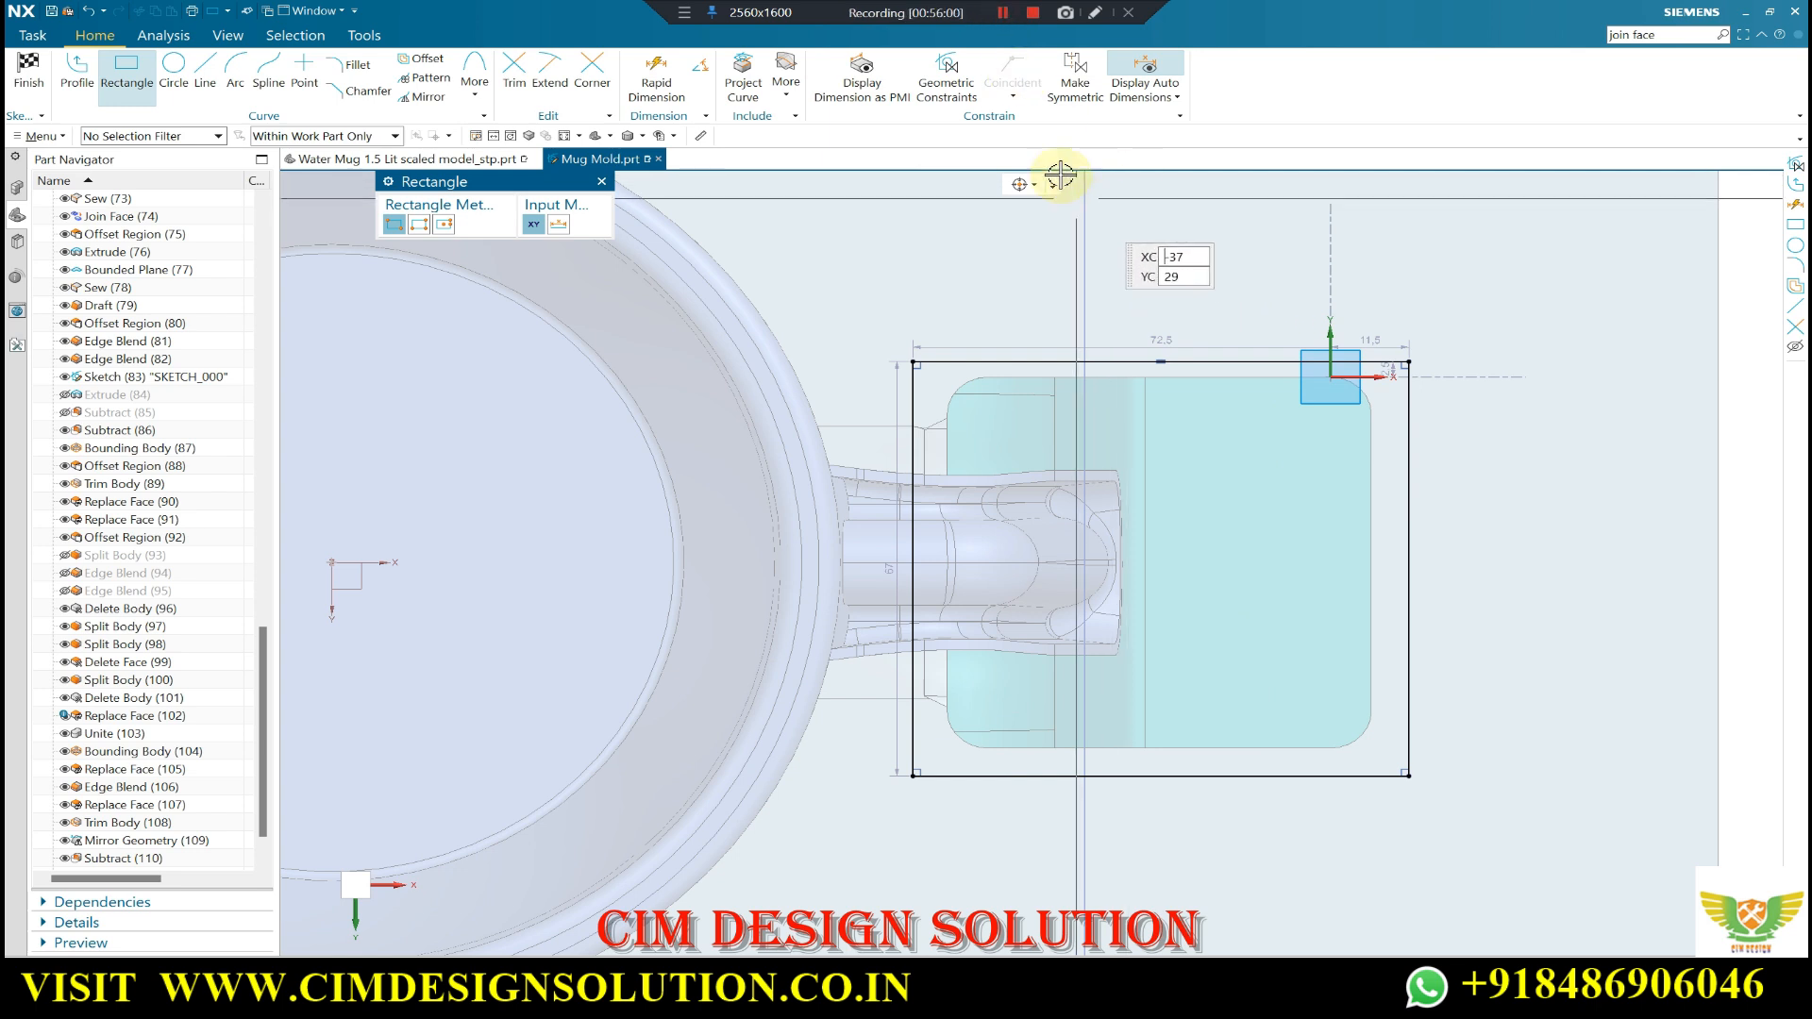
pyautogui.press('Escape')
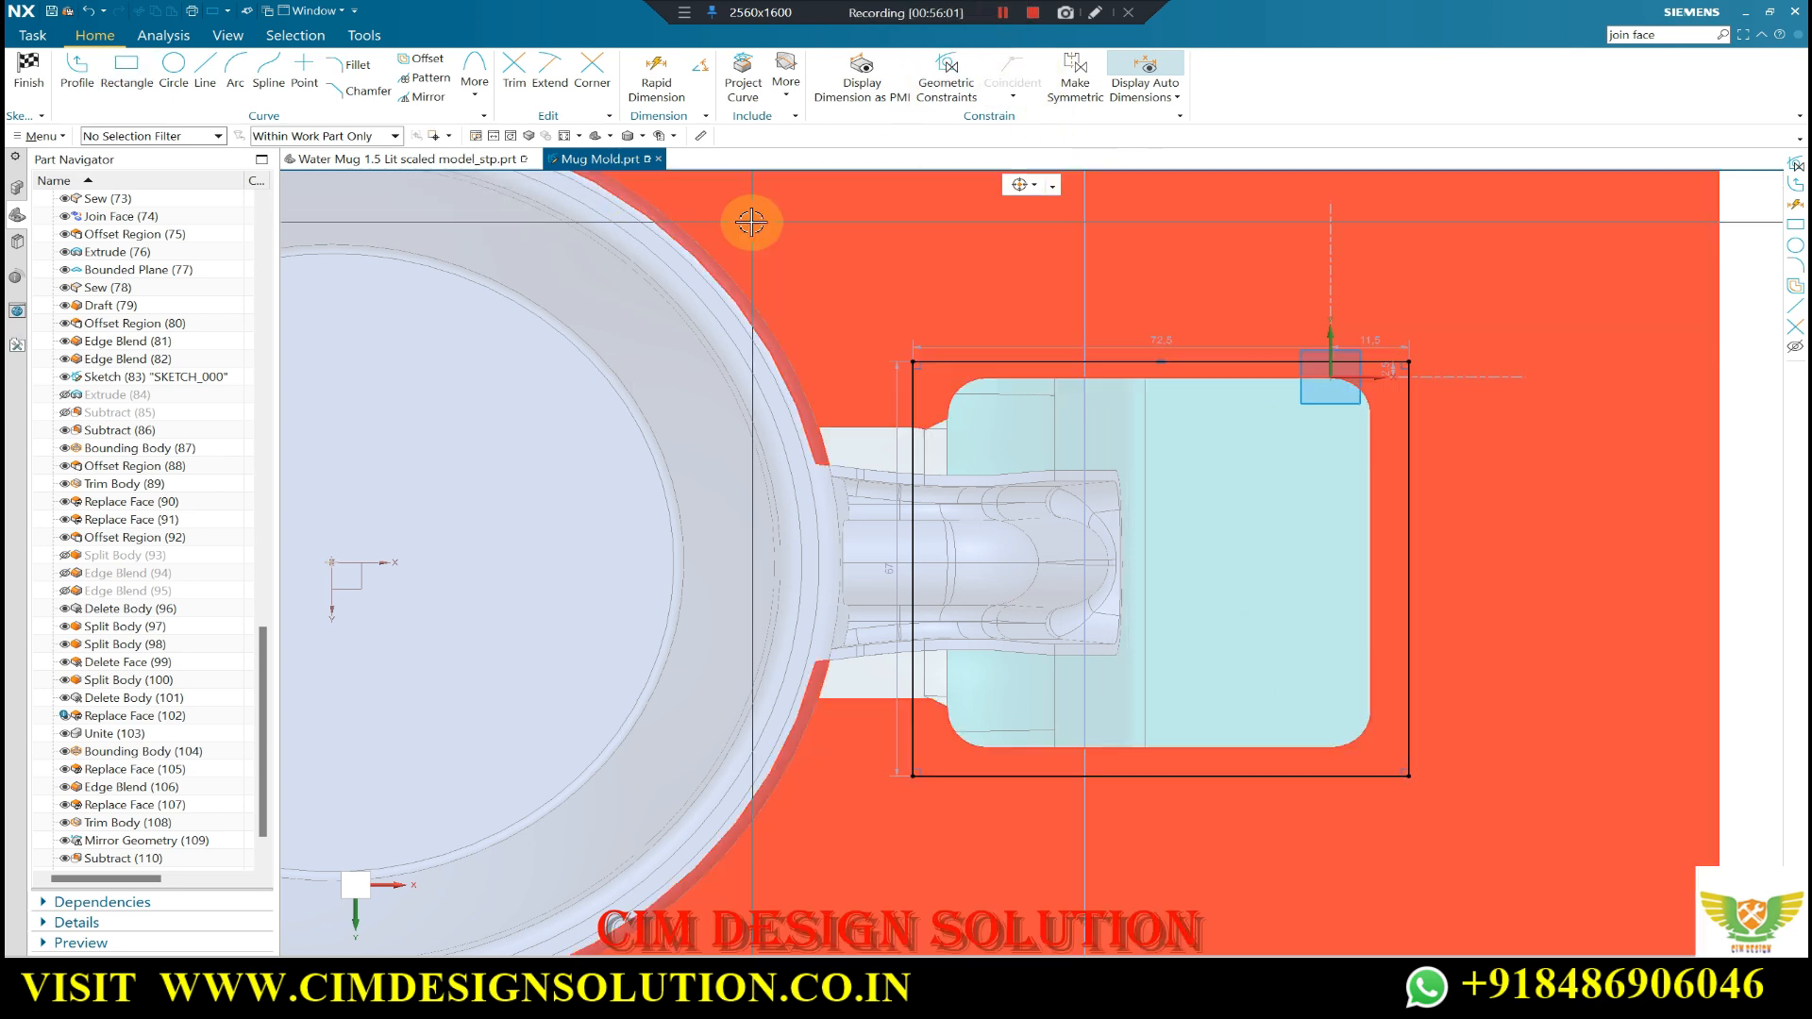
# - Dimension the rectangle's outer side to the teal insert's outer edge with a distance of 0 mm
pyautogui.scroll(-1, 674, 263)
pyautogui.click(1229, 425)
pyautogui.click(1260, 432)
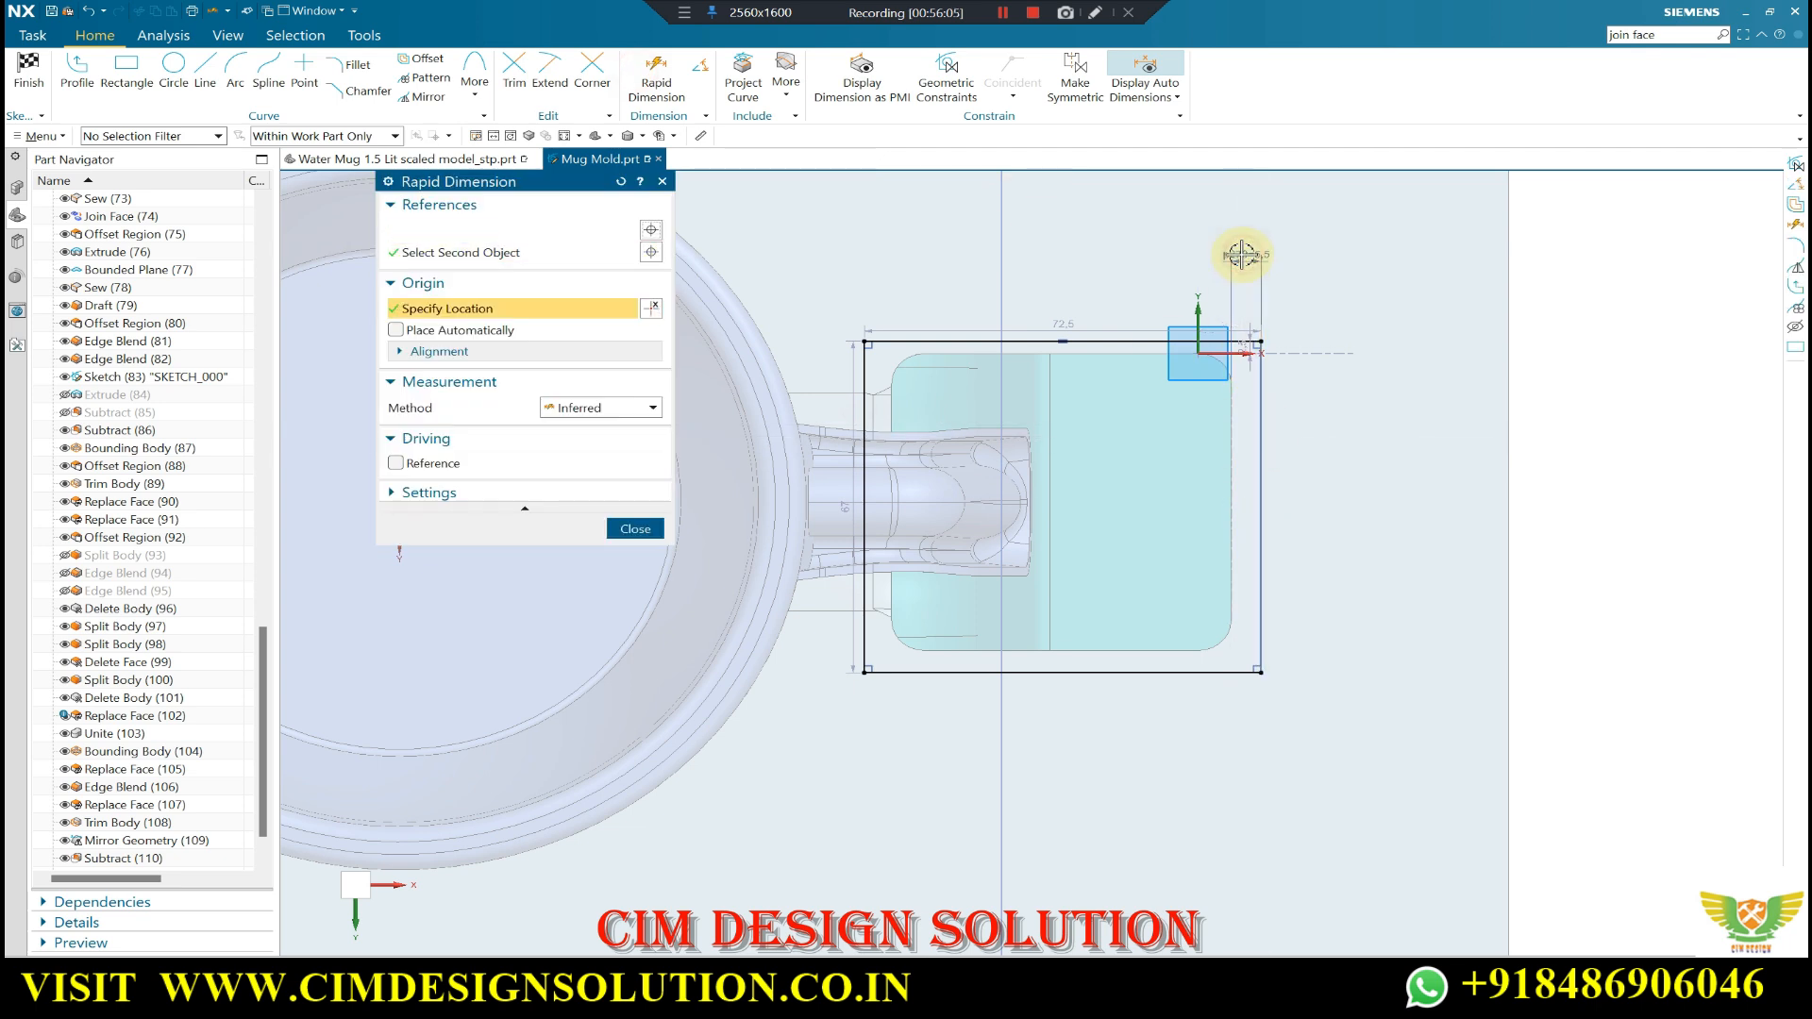
pyautogui.click(1242, 255)
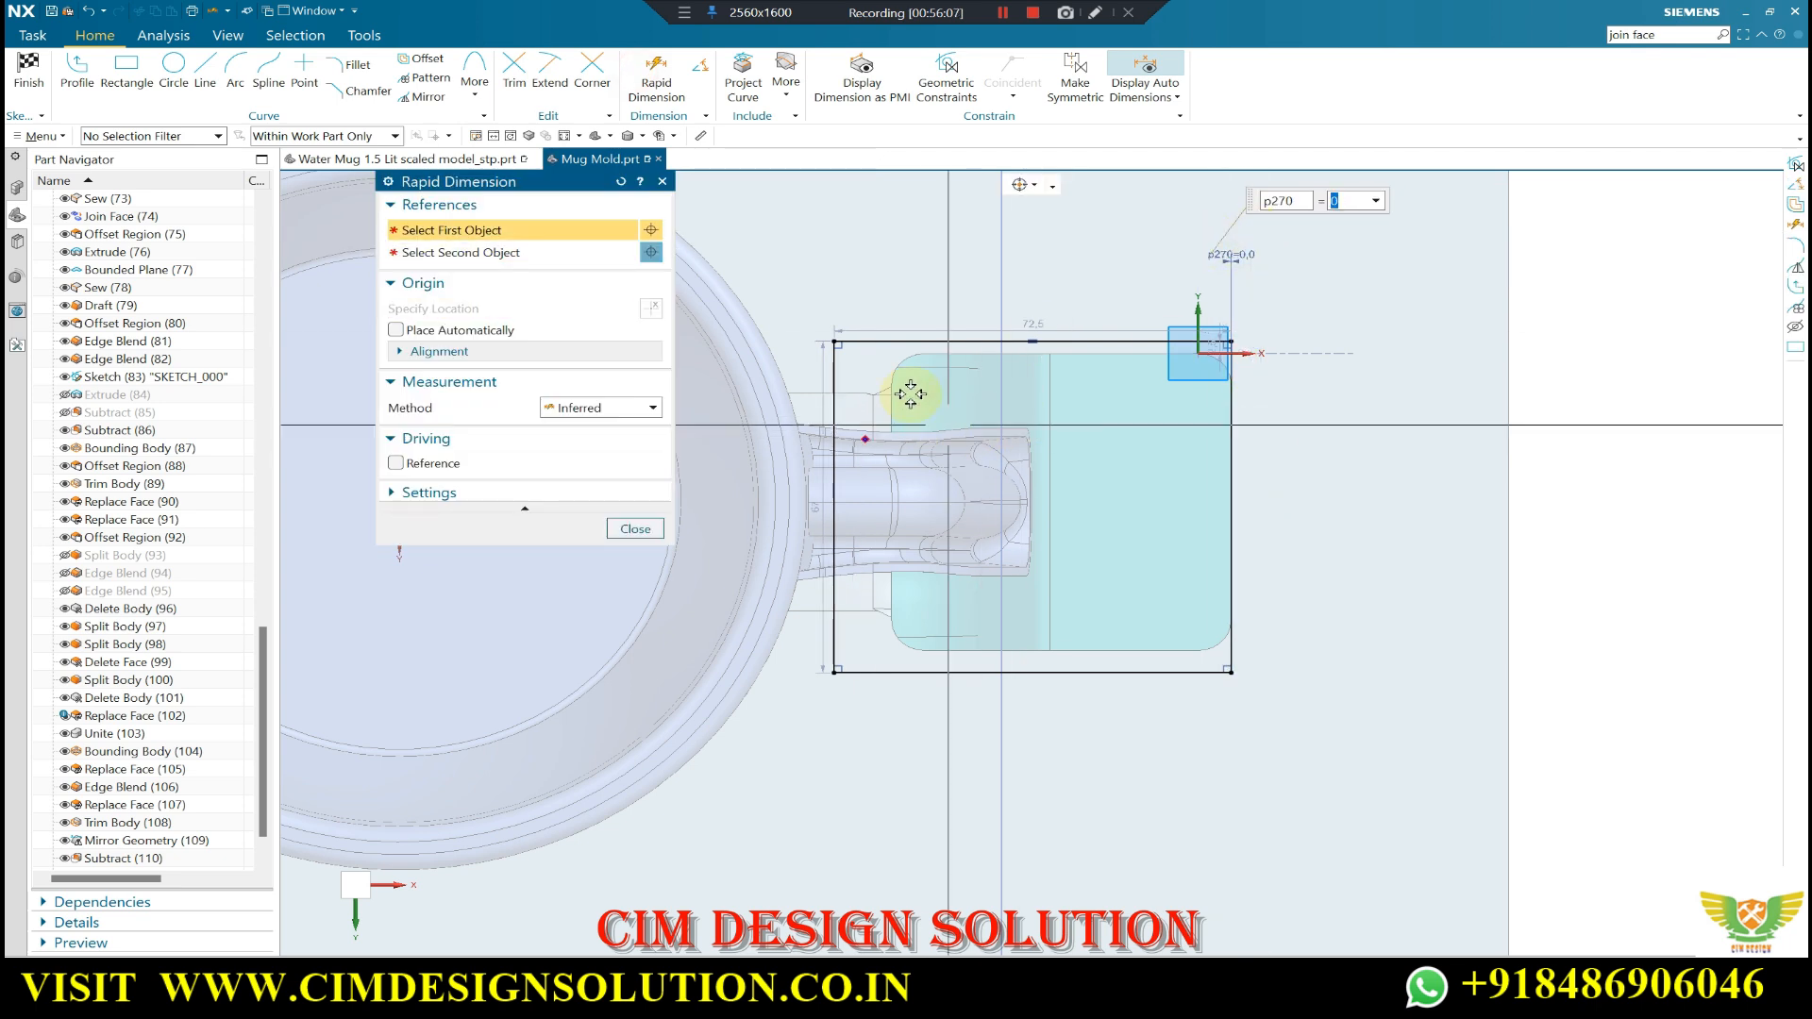
pyautogui.press('Escape')
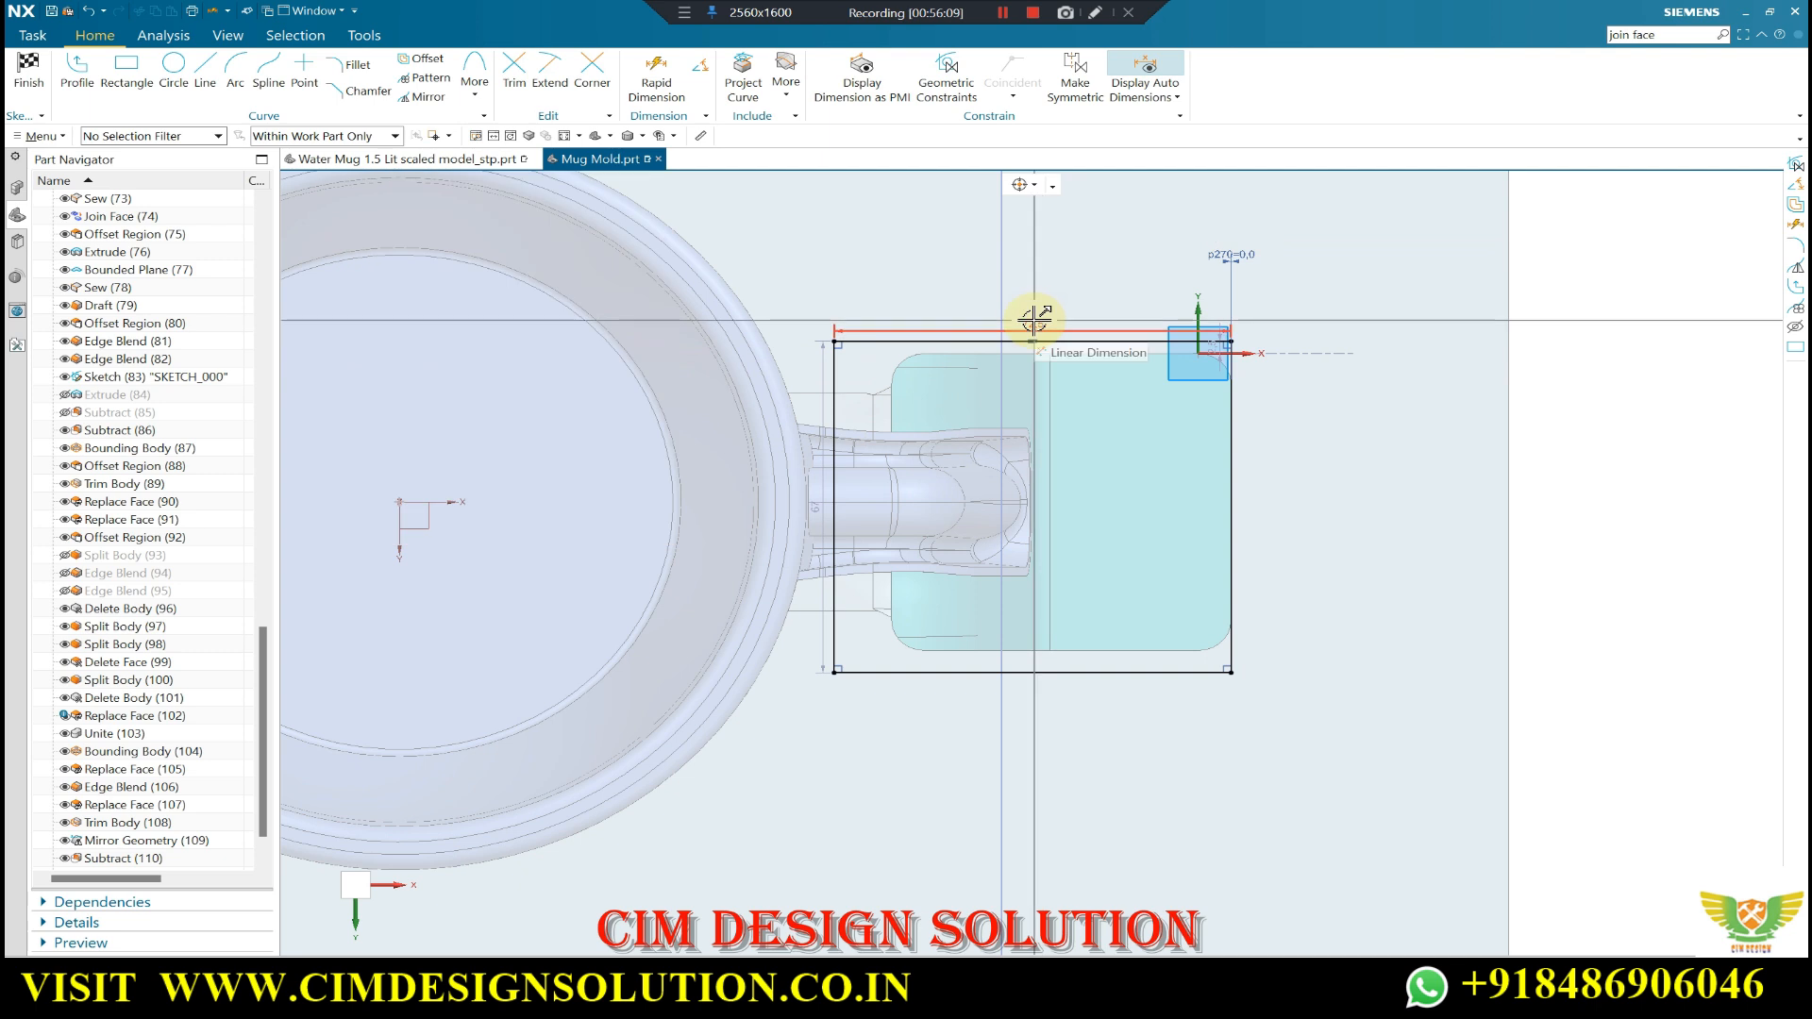
# - Set the rectangle's width dimension to 70 mm
pyautogui.doubleClick(1033, 321)
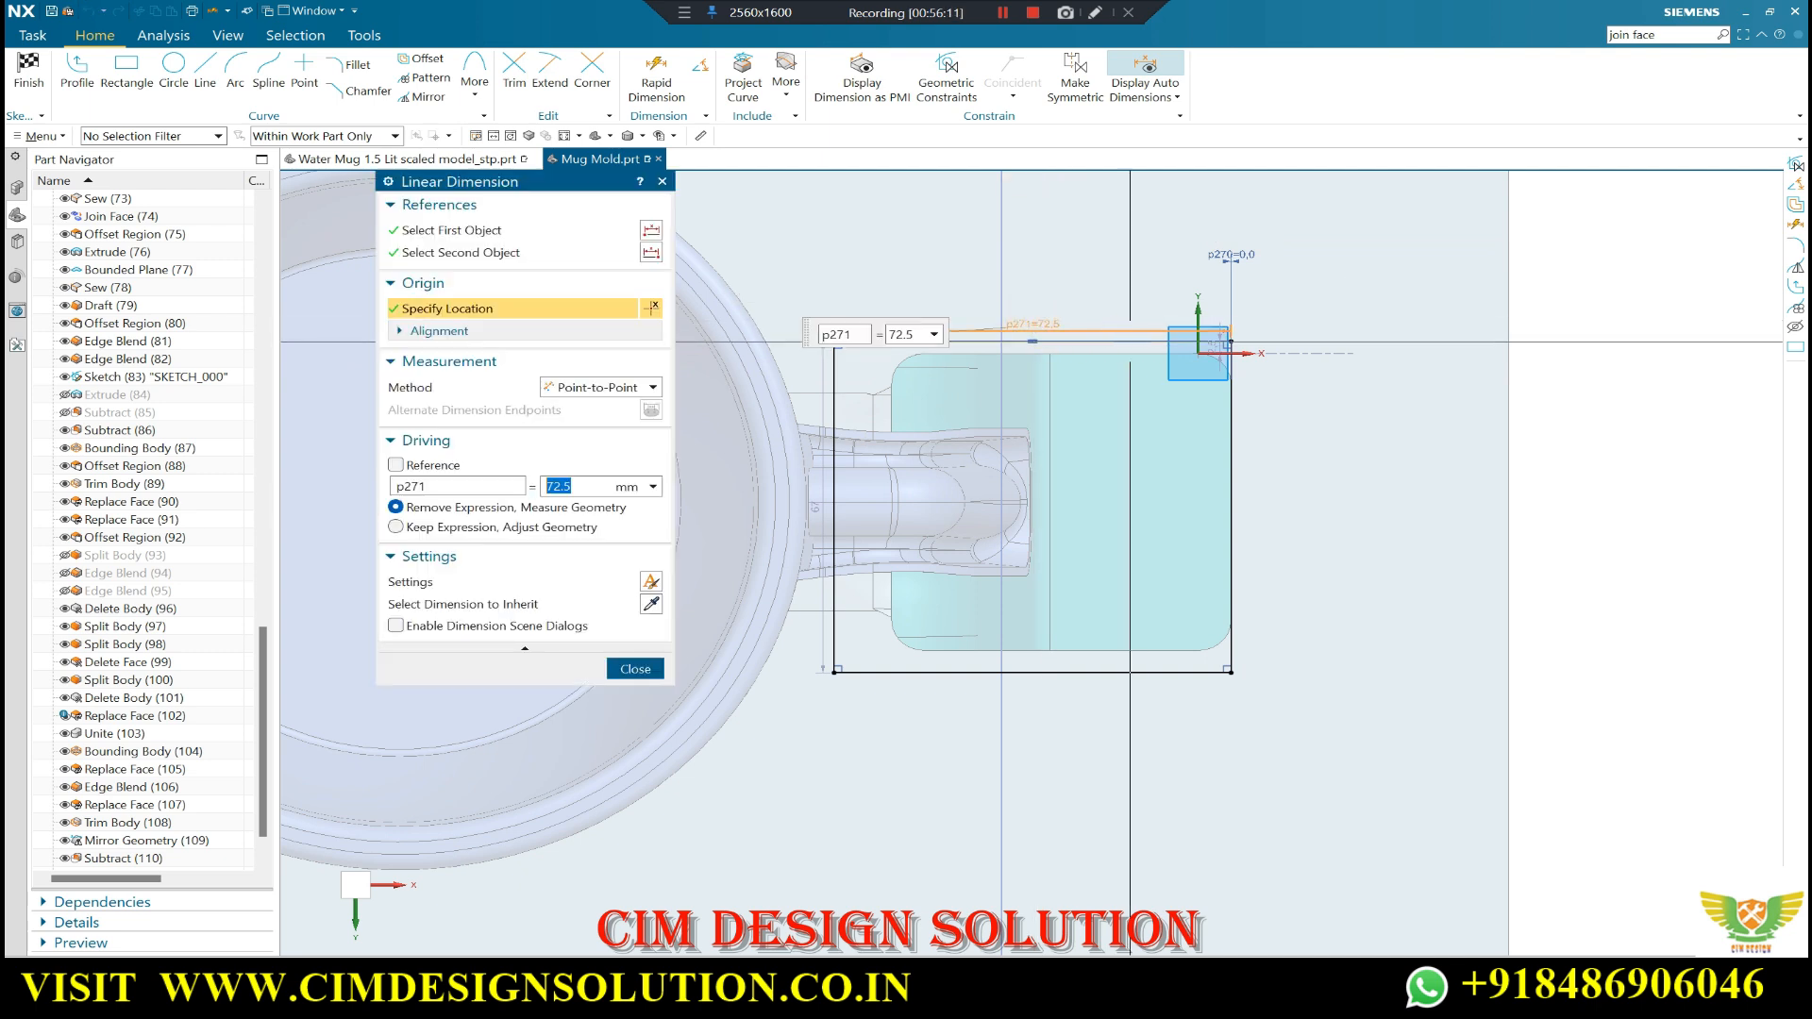
pyautogui.press('Return')
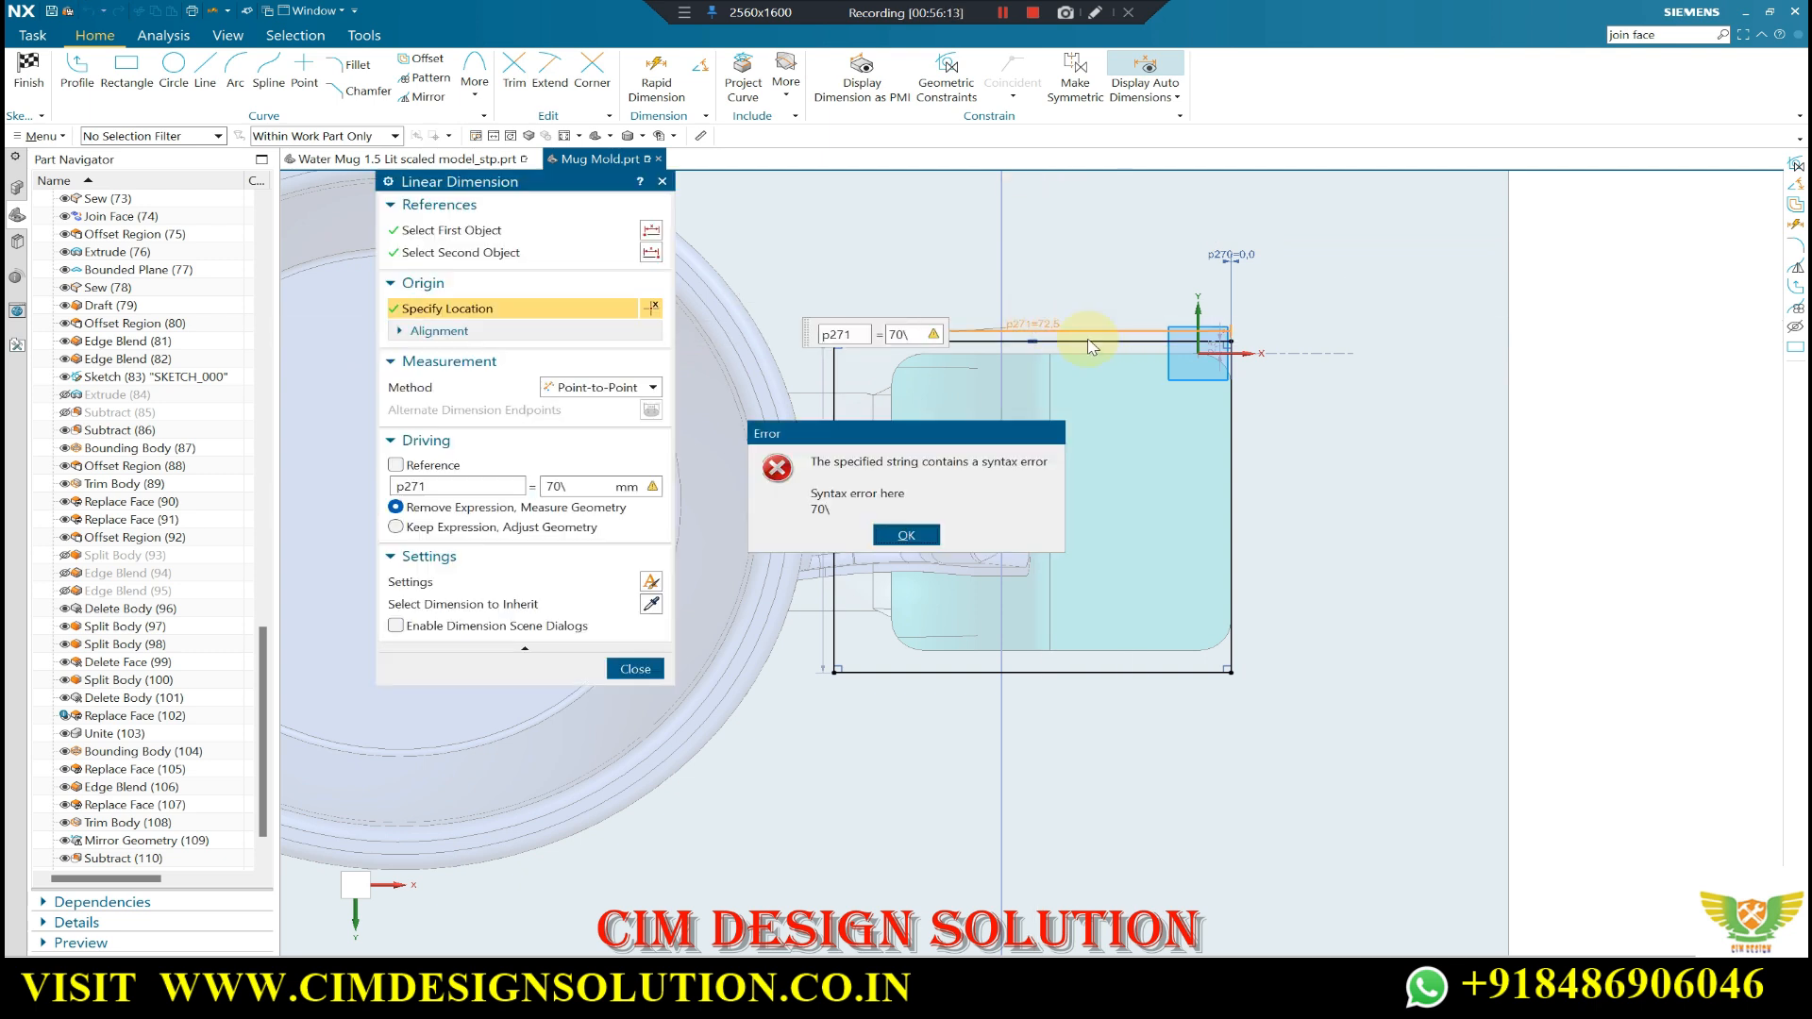
pyautogui.click(910, 535)
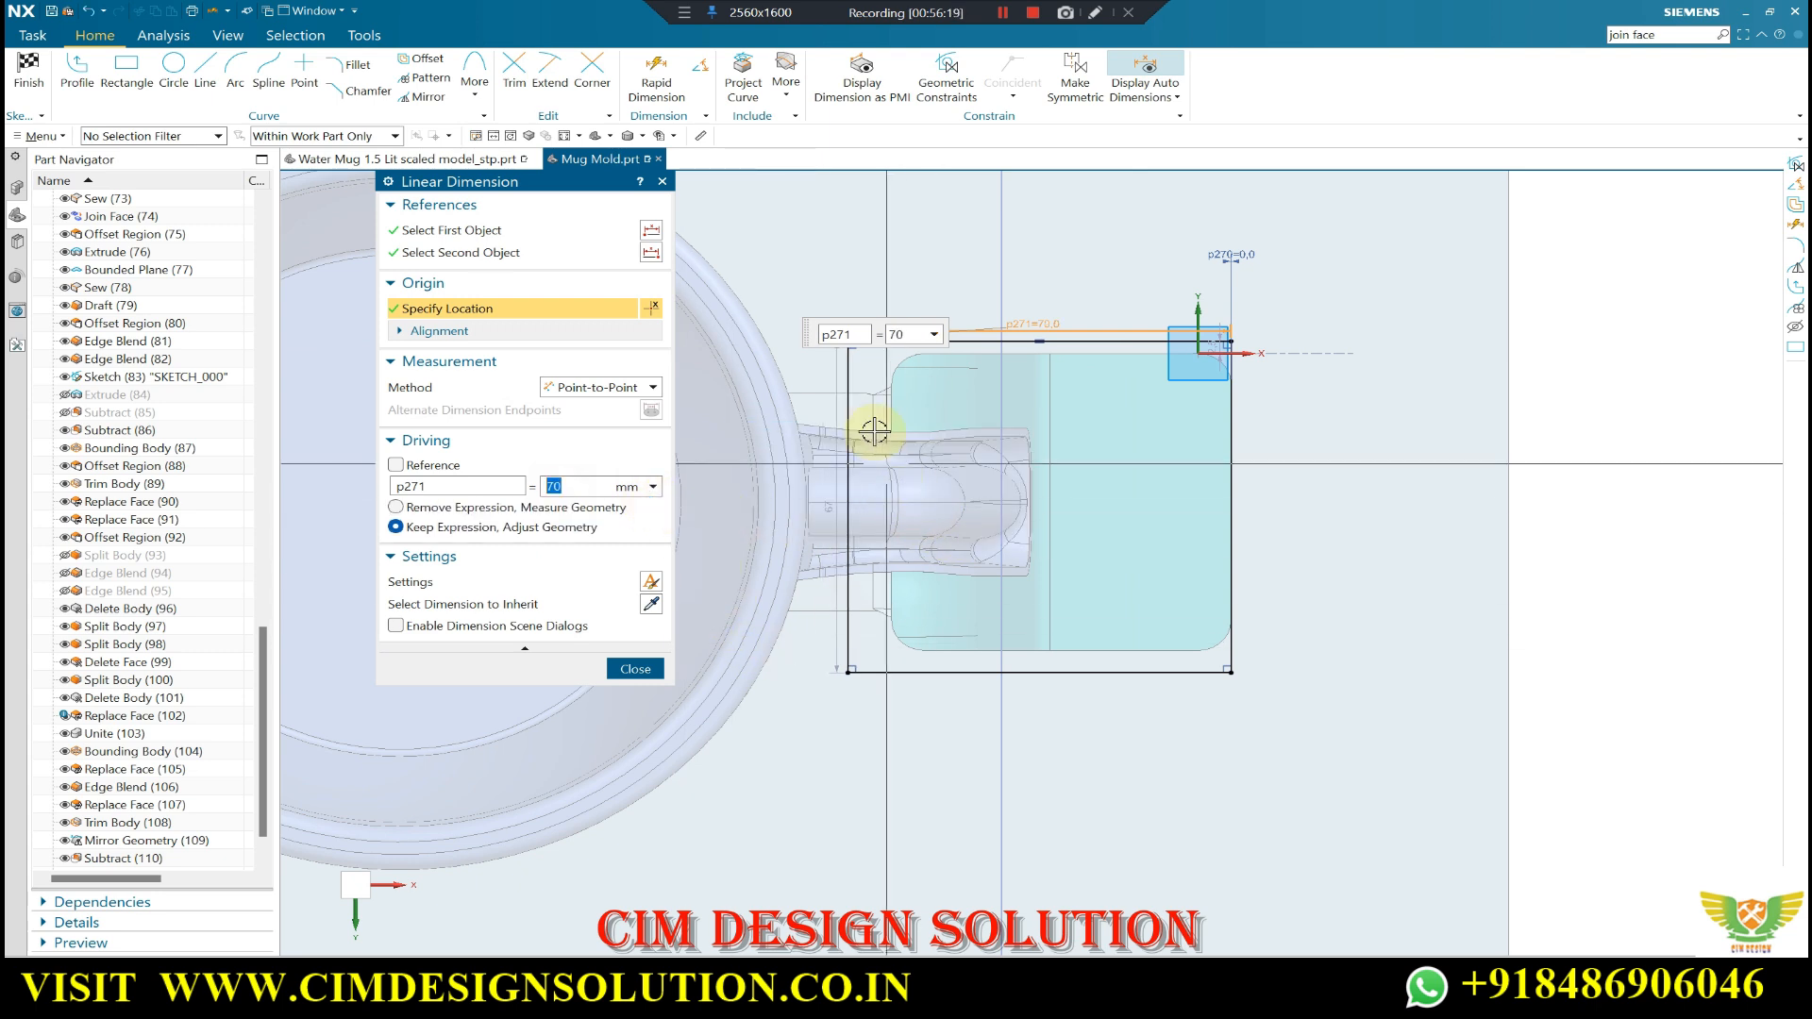
pyautogui.scroll(2, 874, 432)
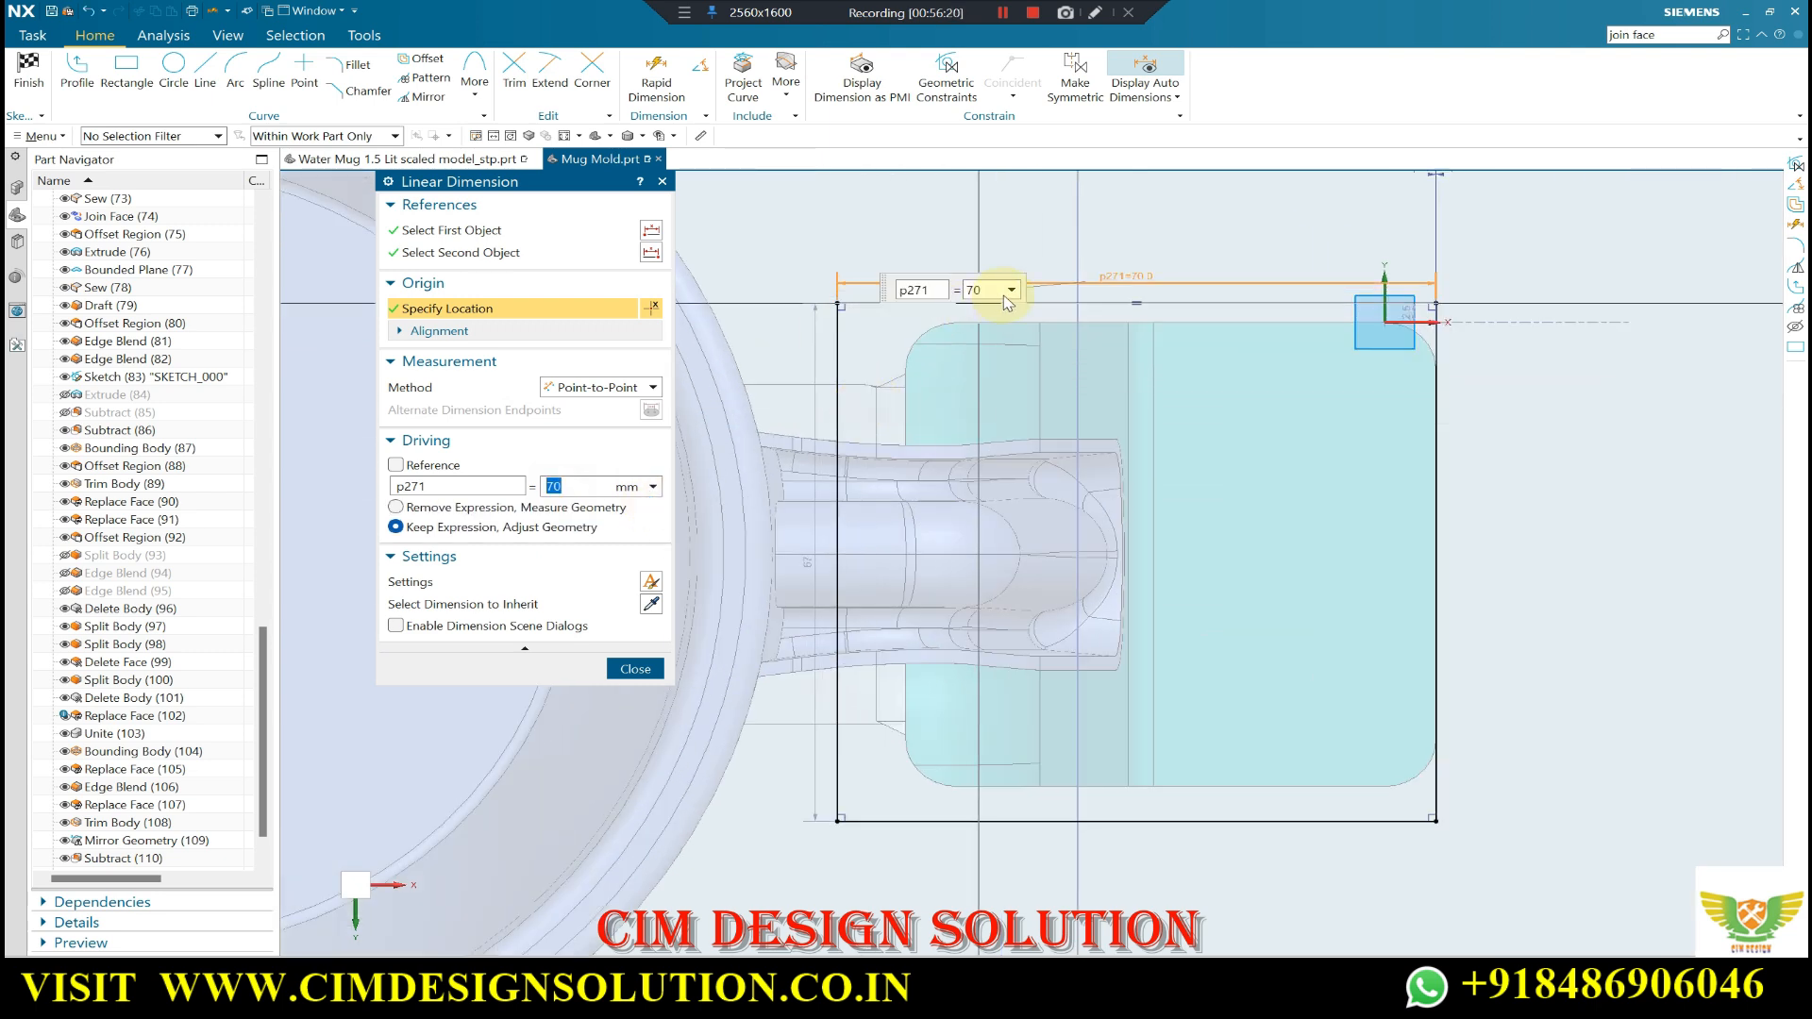
pyautogui.middleClick(1268, 321)
# - Dimension the rectangle's height and set it to 60 mm
pyautogui.press('c')
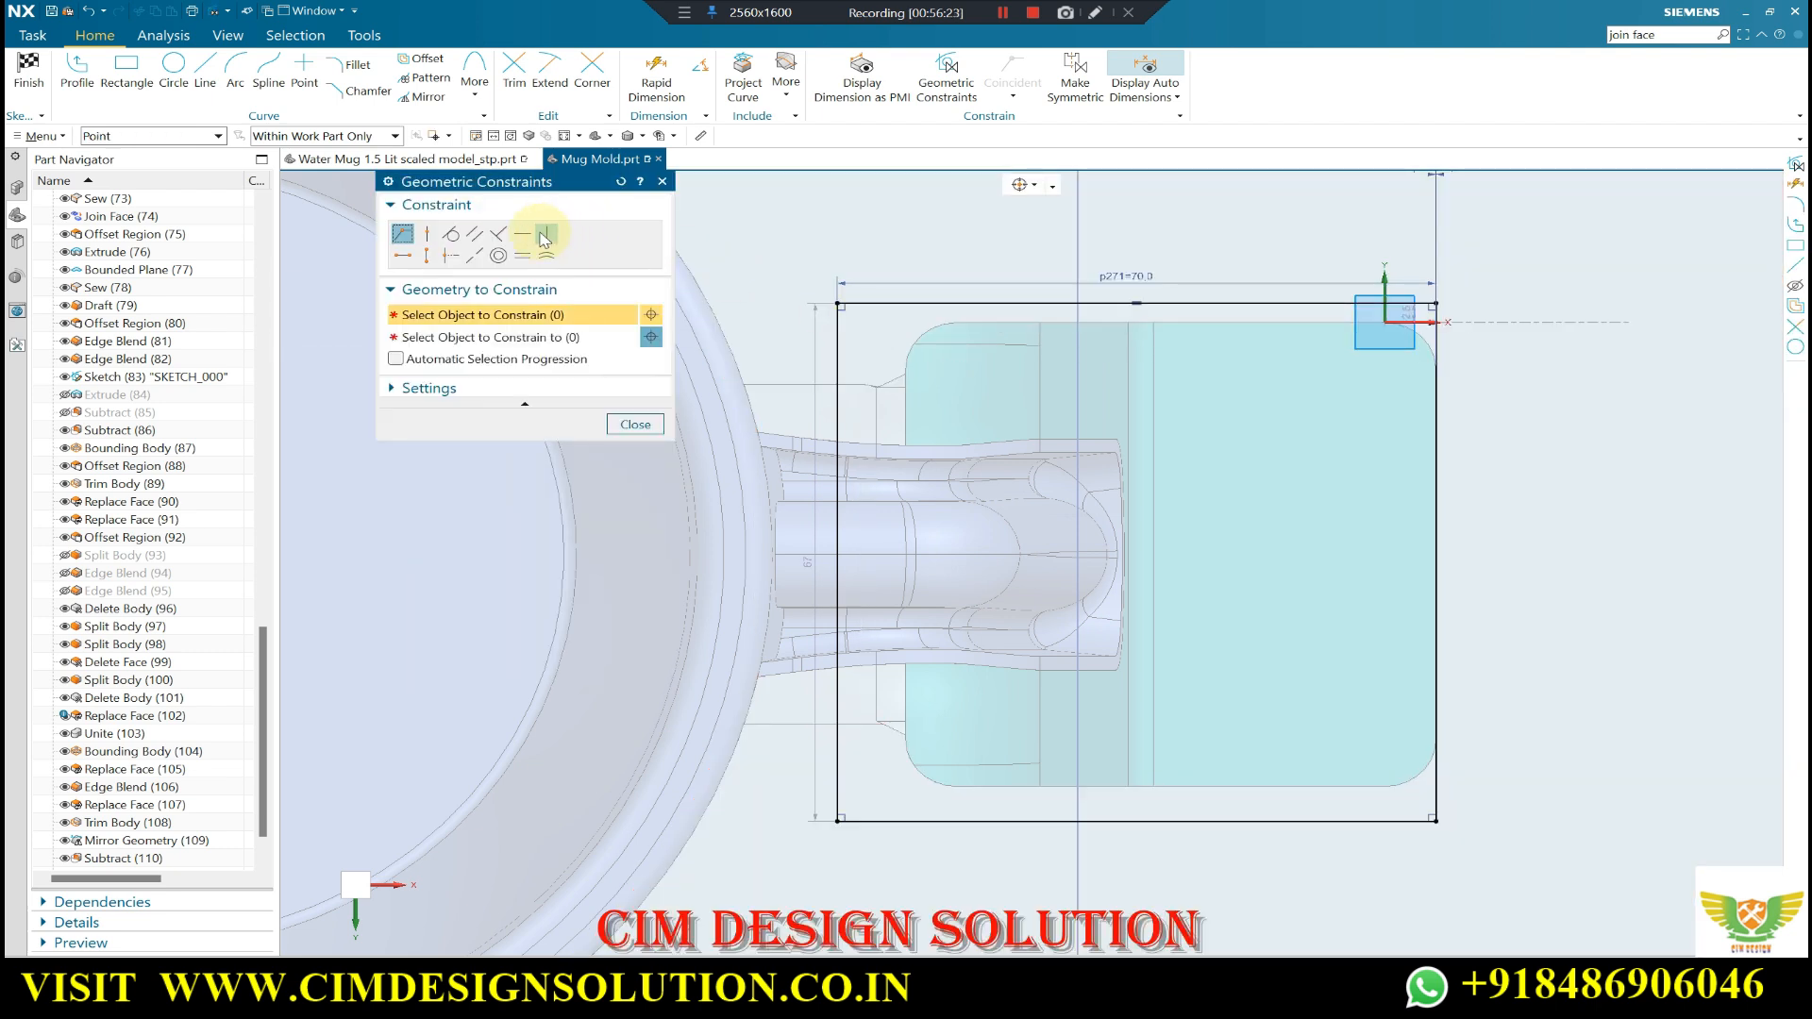
pyautogui.click(658, 84)
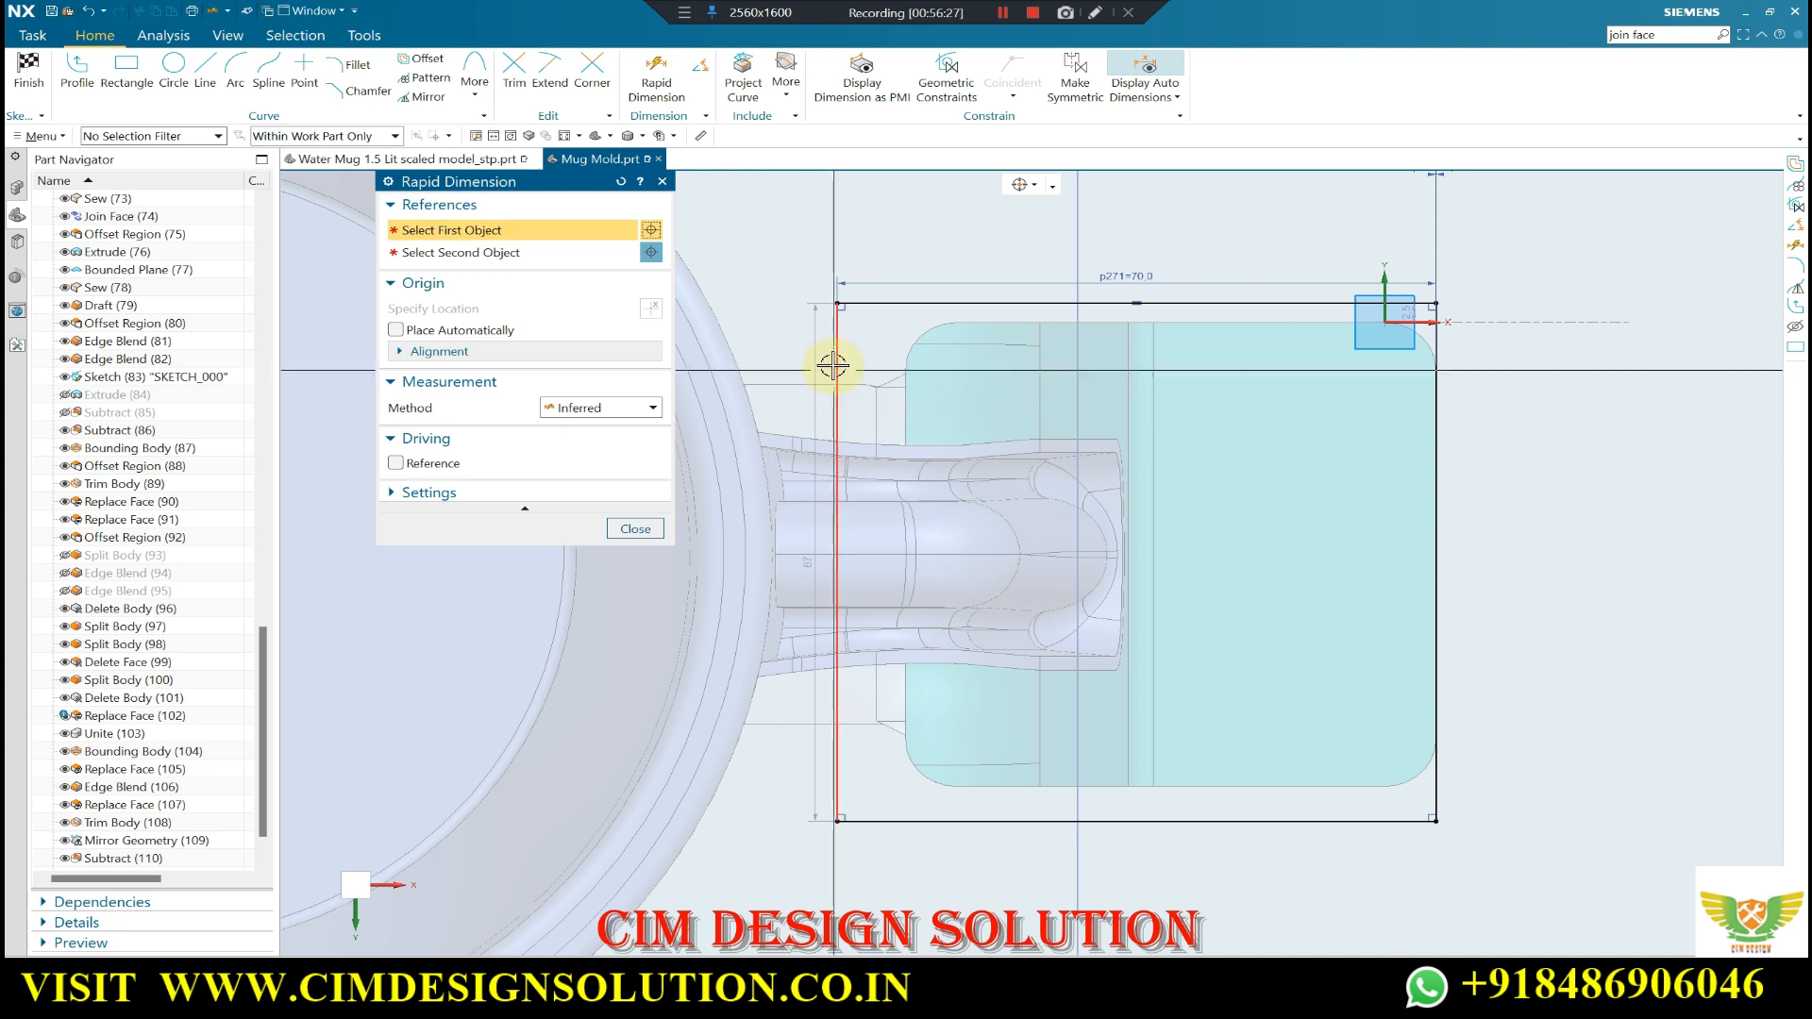
pyautogui.click(1514, 430)
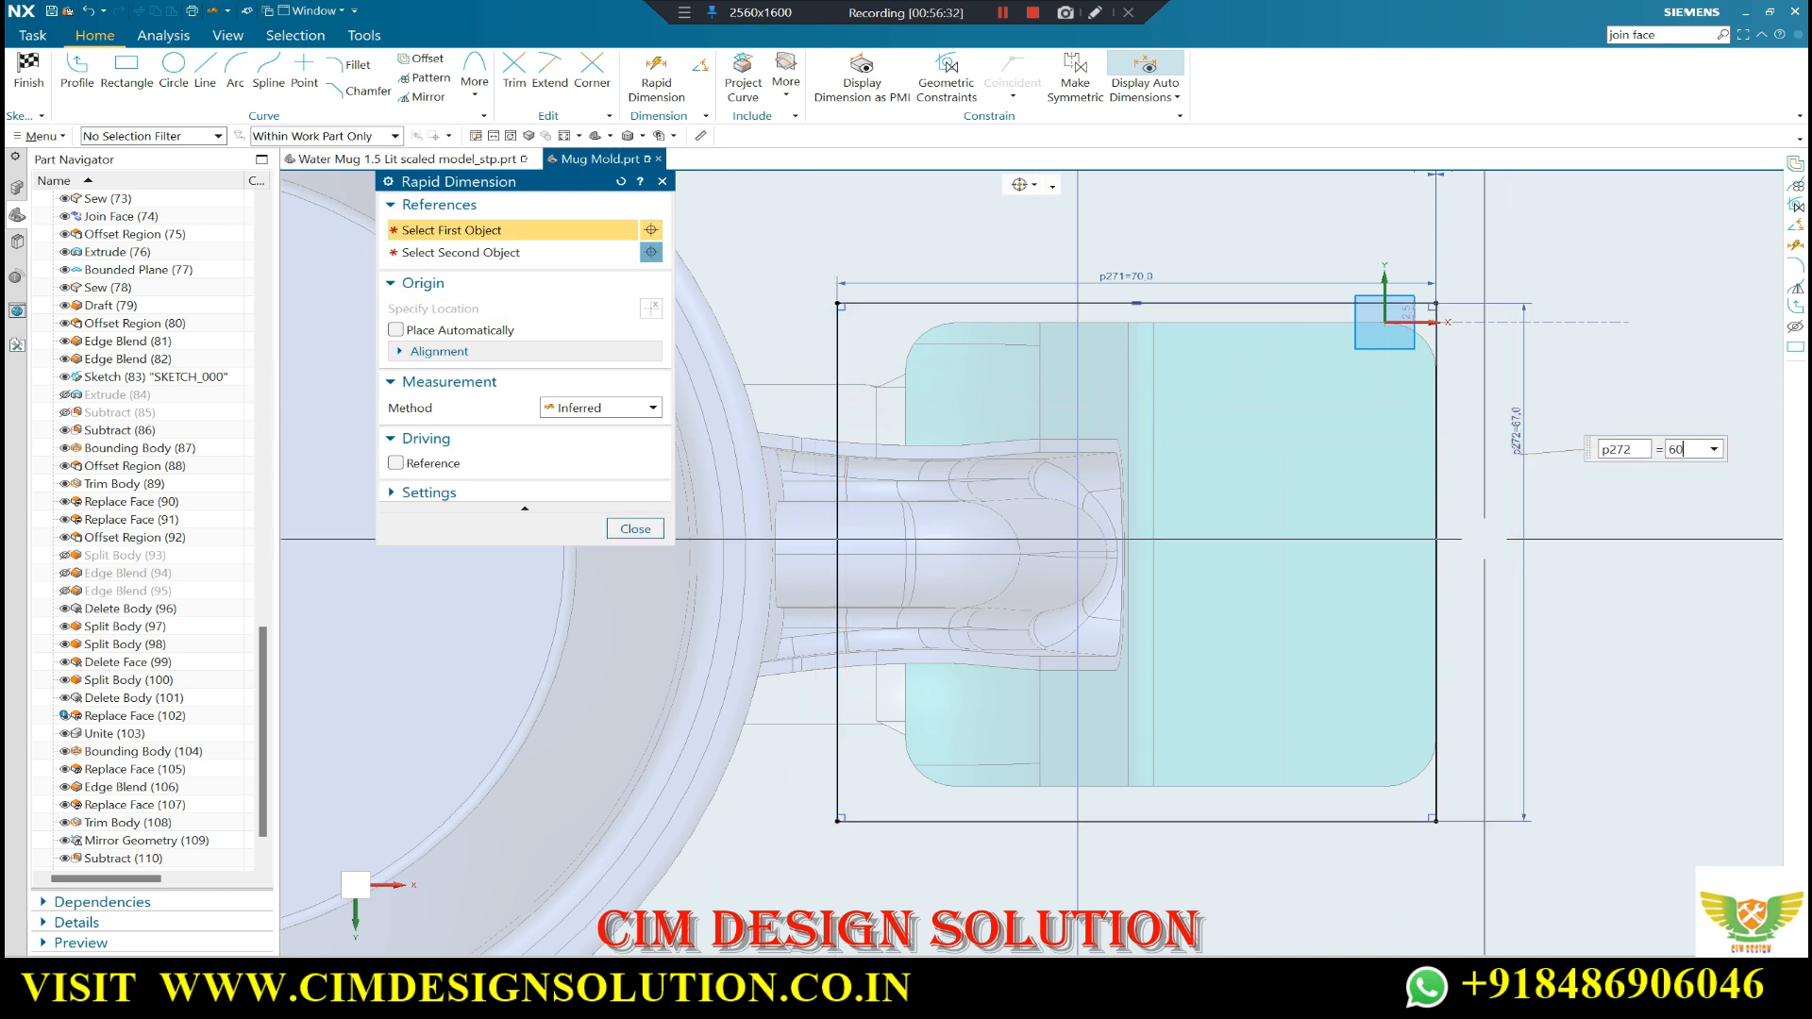
pyautogui.press('Escape')
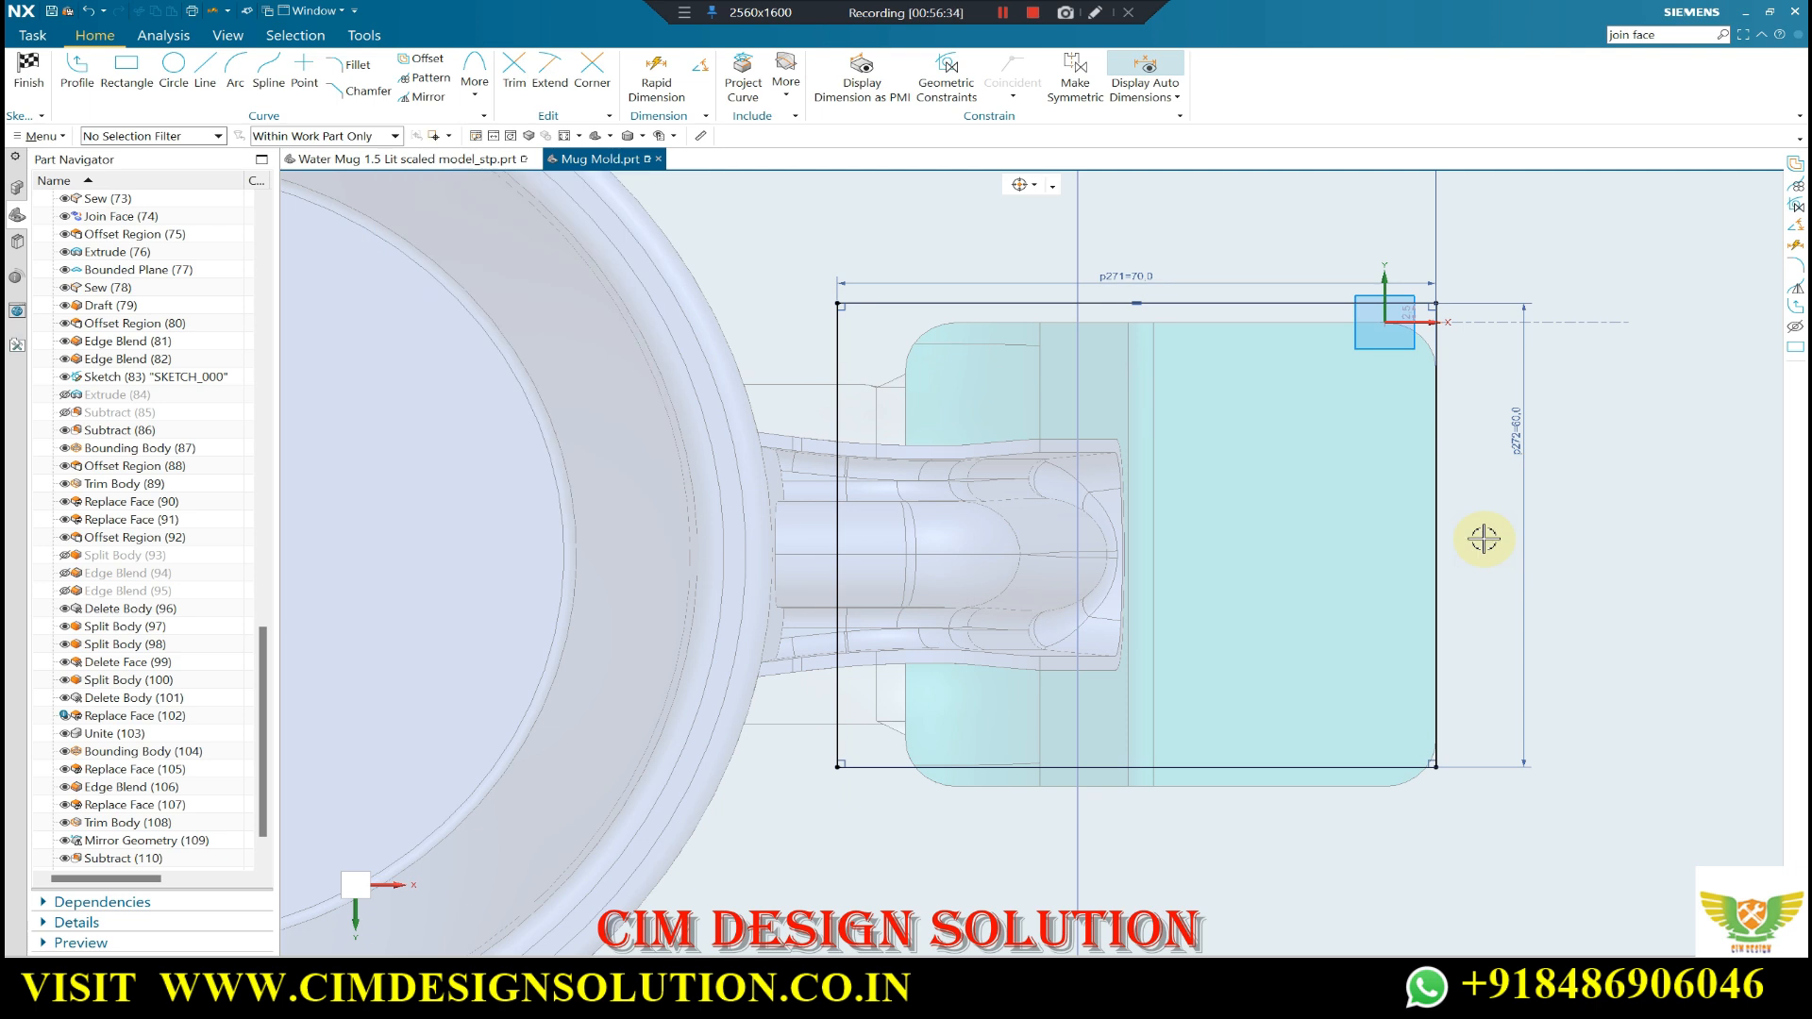
pyautogui.press('c')
pyautogui.click(403, 254)
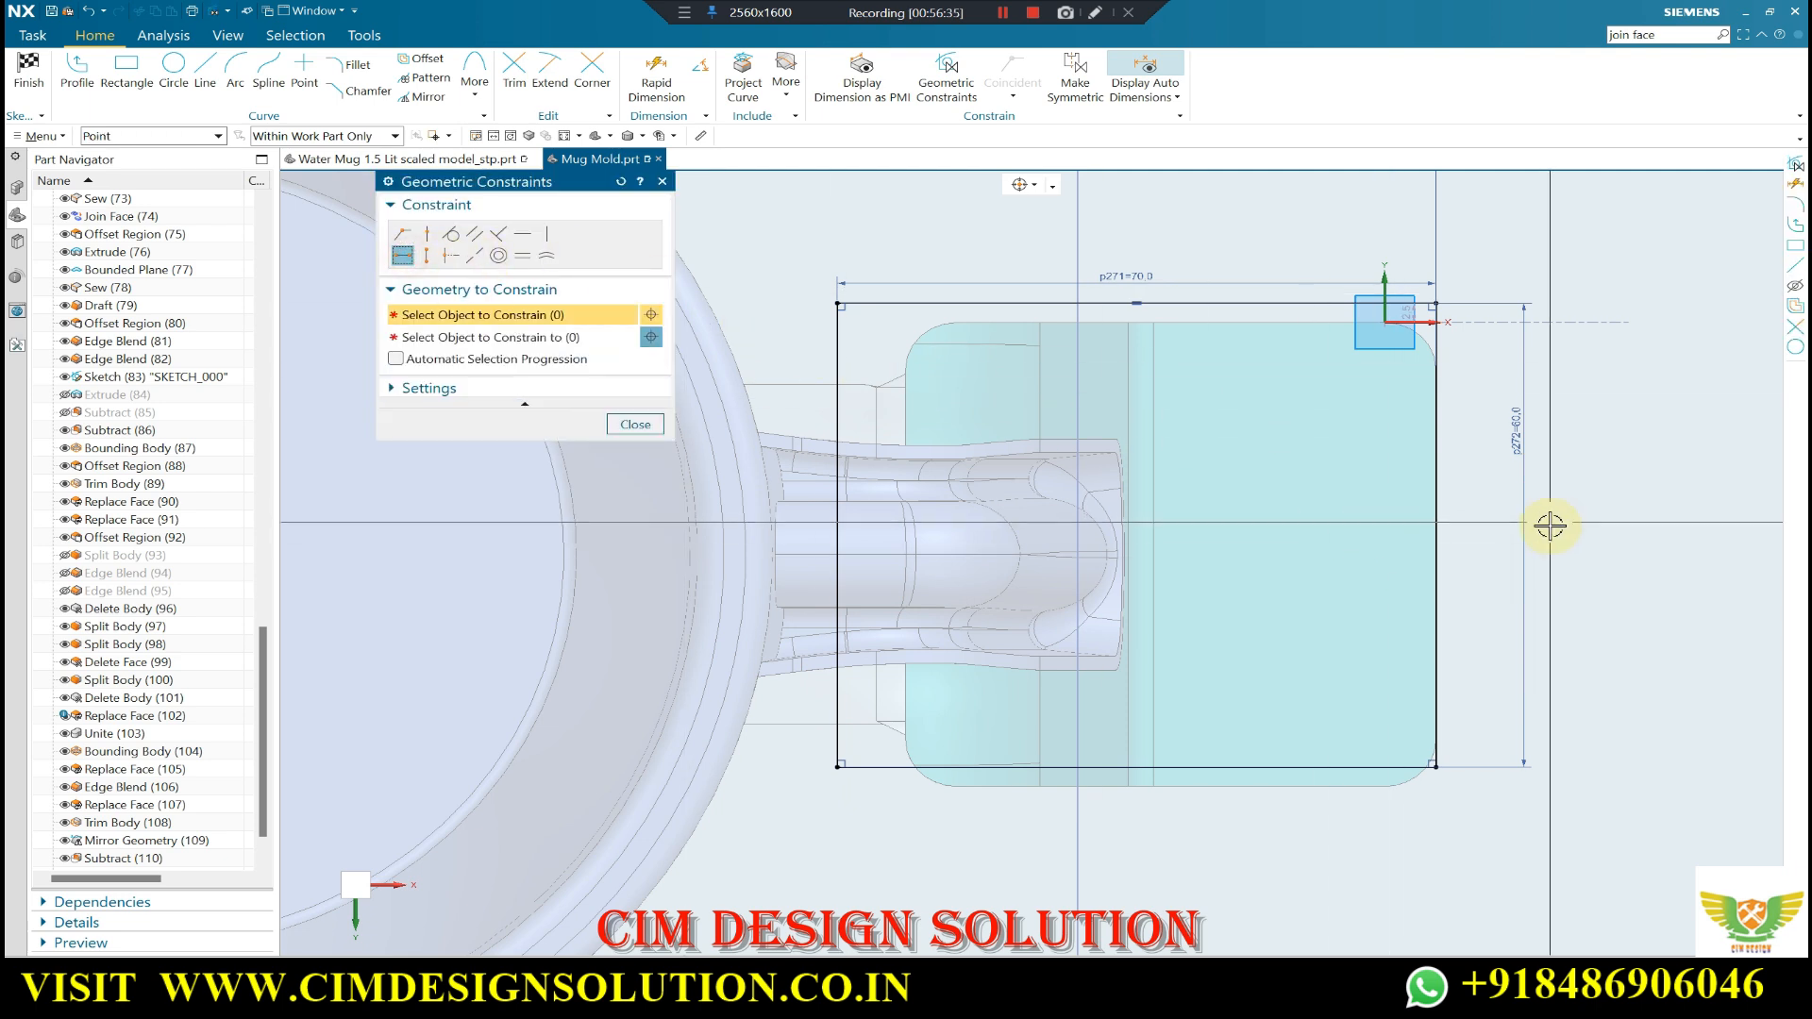
pyautogui.scroll(-2, 1420, 510)
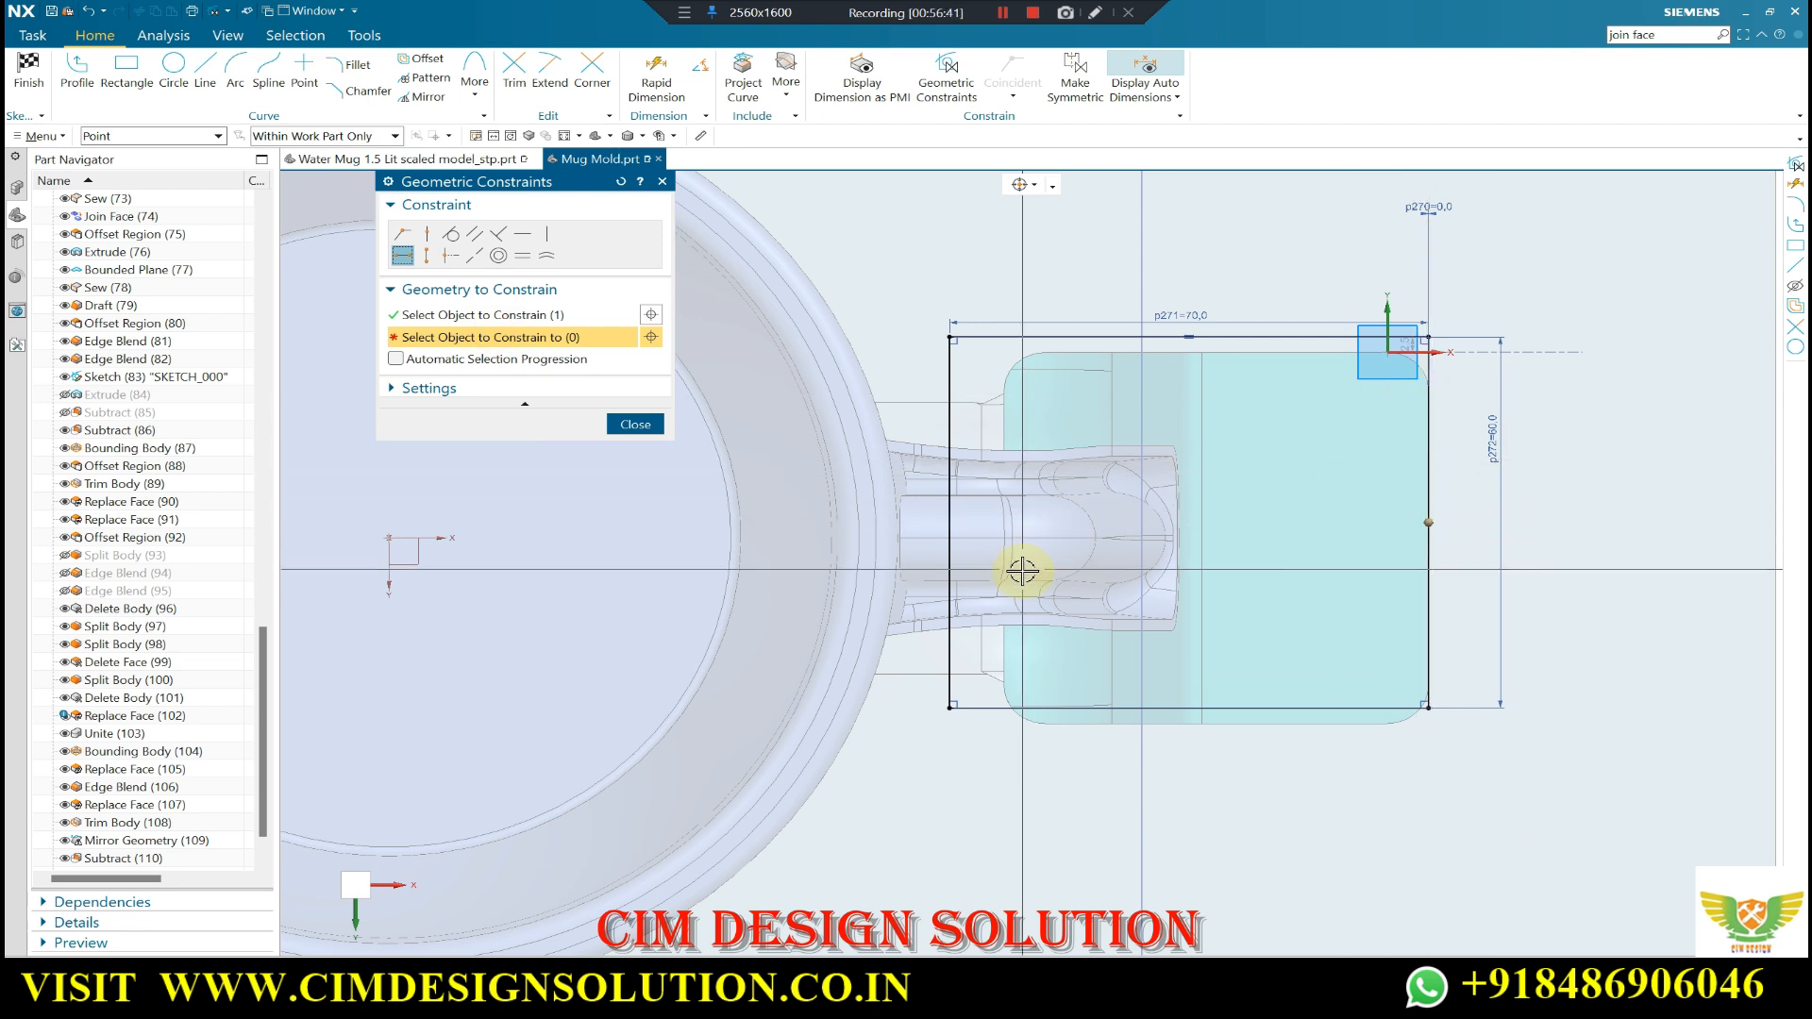
pyautogui.scroll(4, 1482, 548)
pyautogui.scroll(-1, 1392, 526)
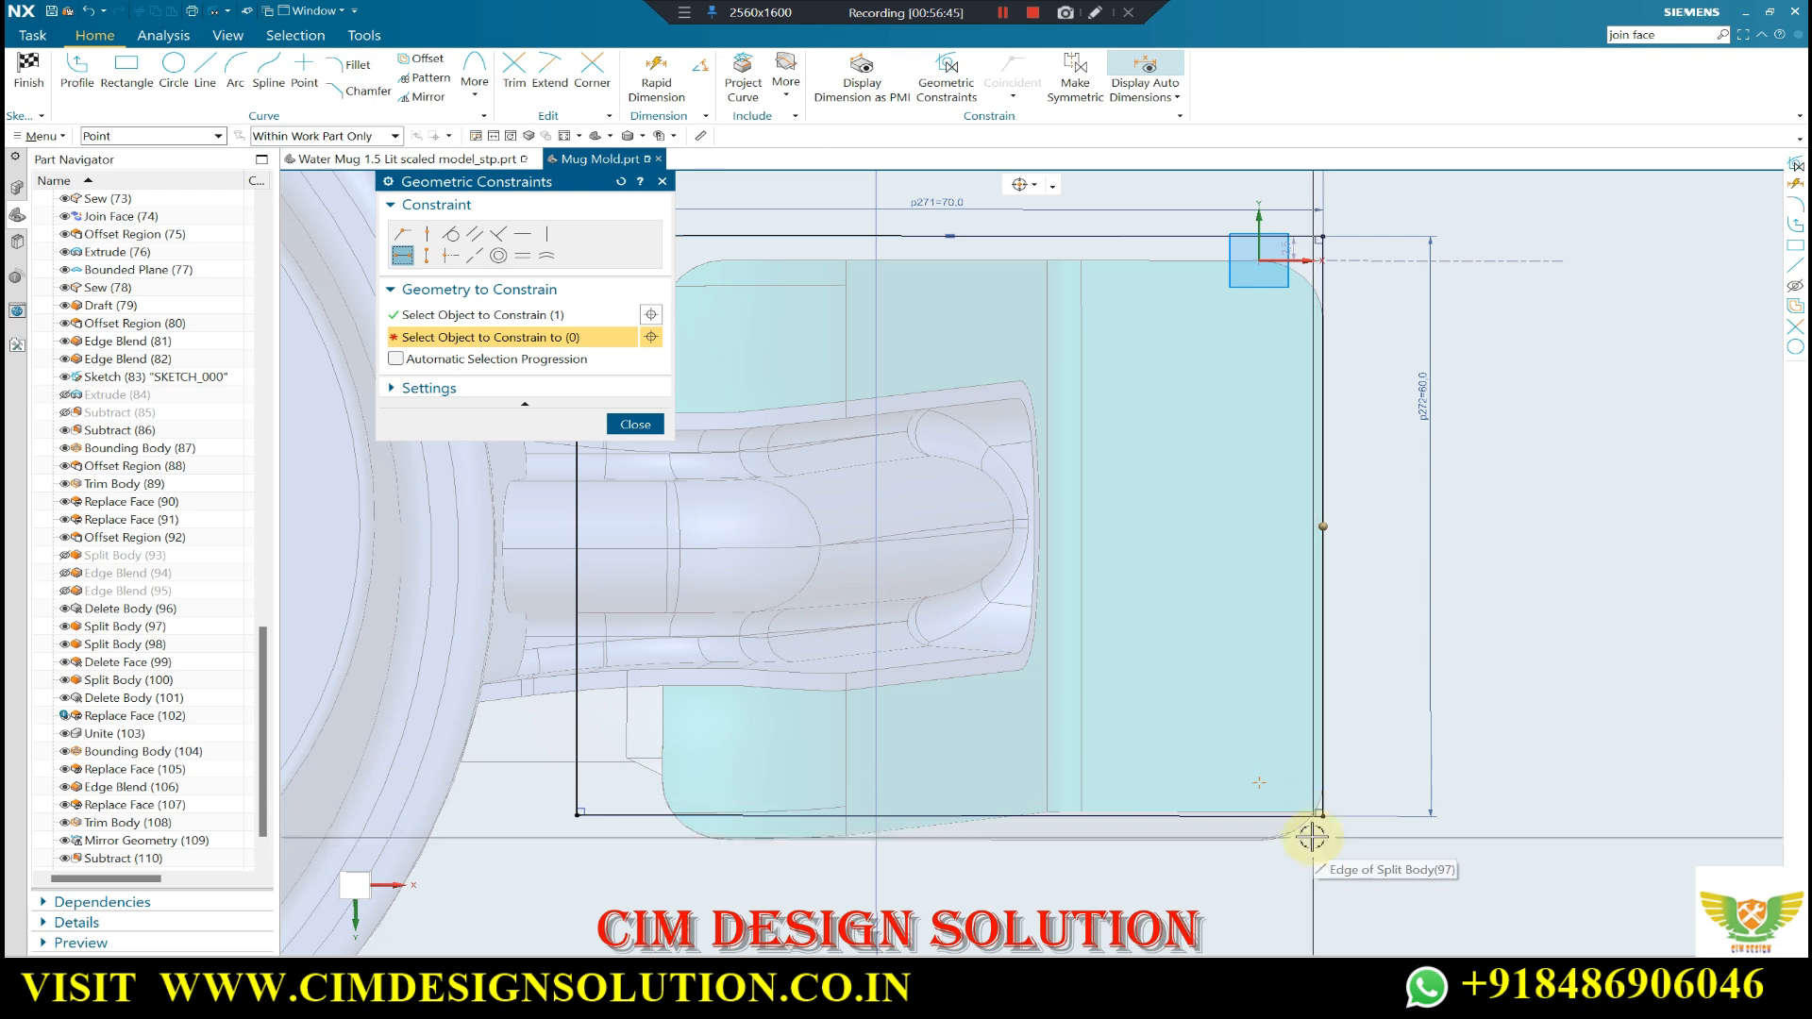
pyautogui.press('Escape')
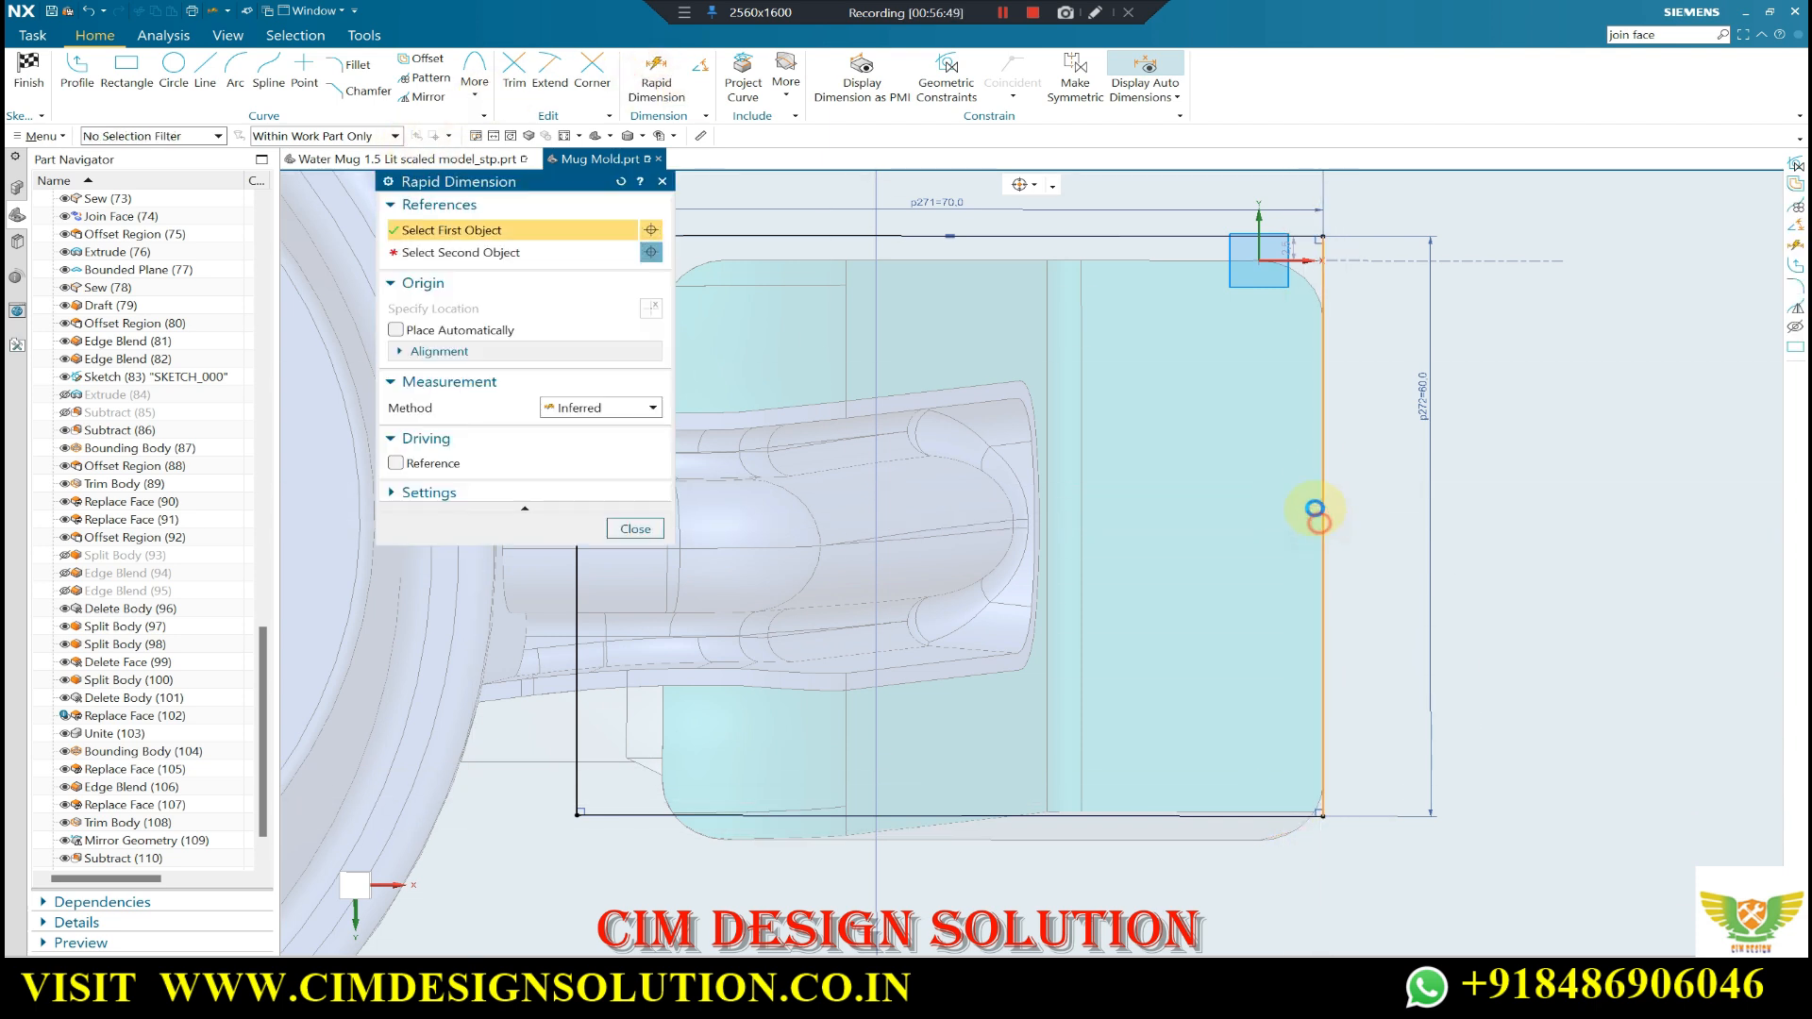
# - Switch the display to static wireframe and dimension the rectangle's outer side midpoint to the insert's outer edge midpoint at 0 mm vertical distance
pyautogui.click(1318, 515)
pyautogui.scroll(-5, 1341, 500)
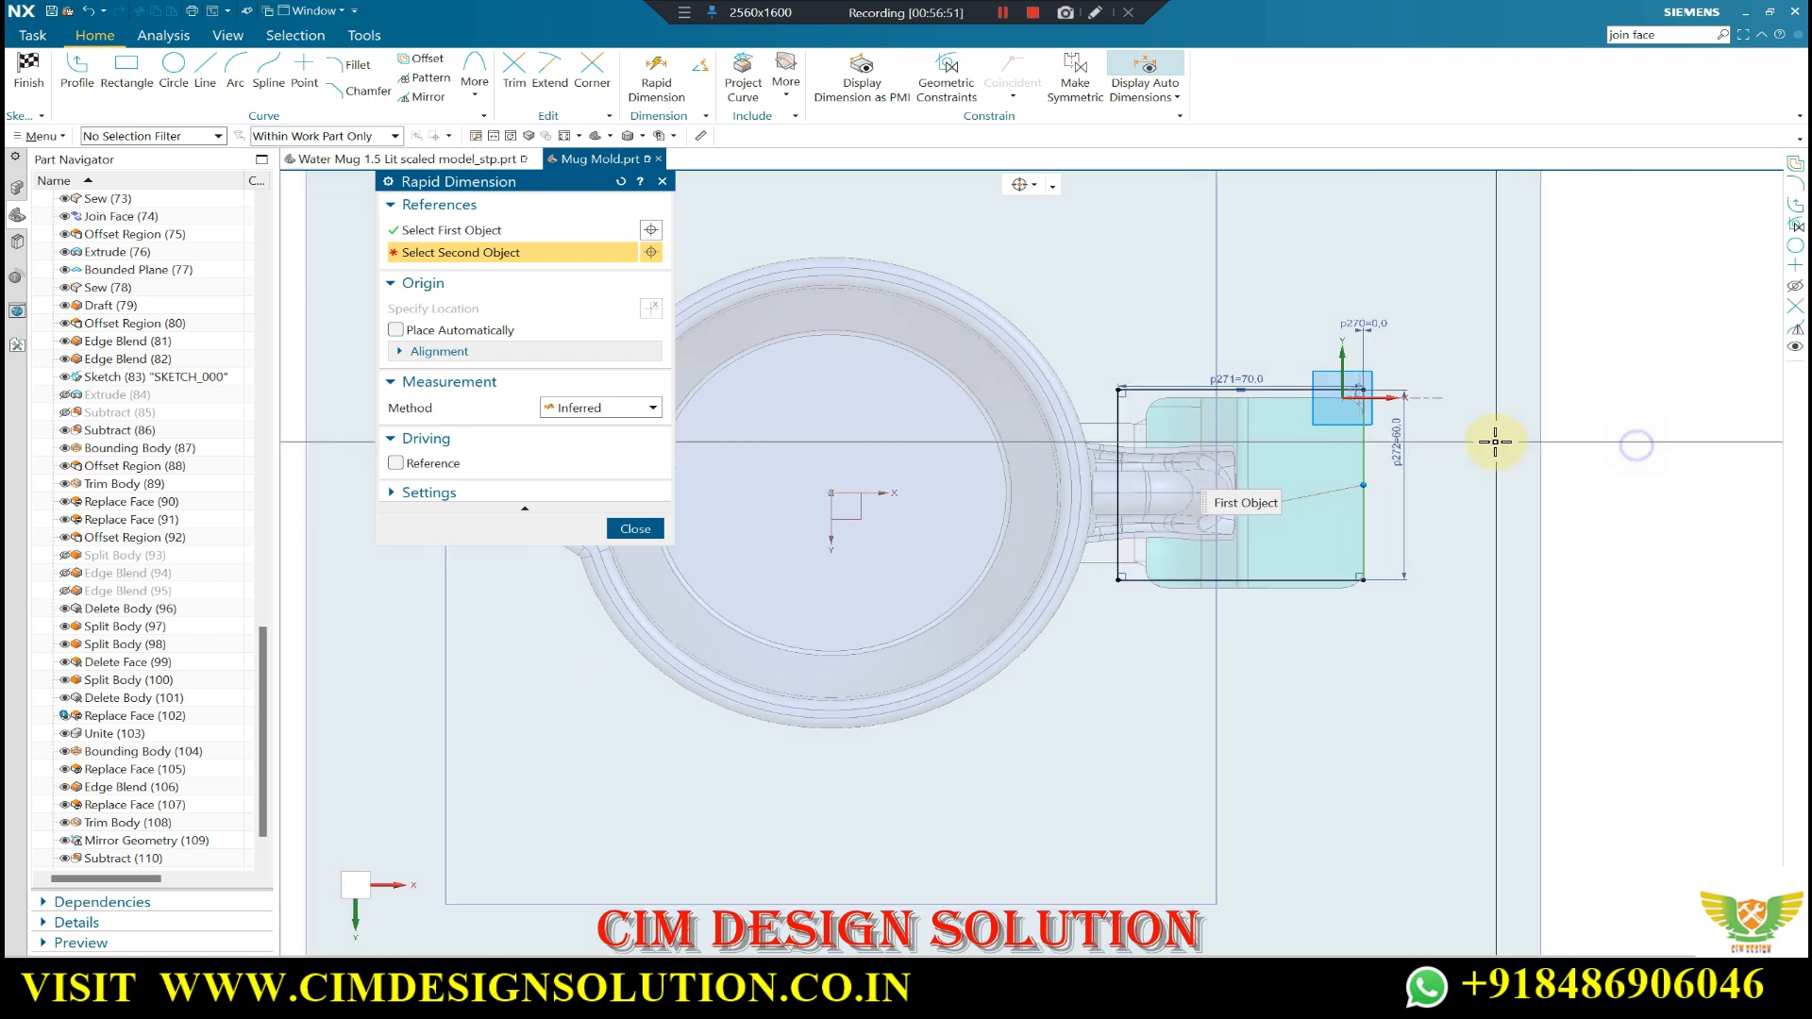
pyautogui.click(643, 135)
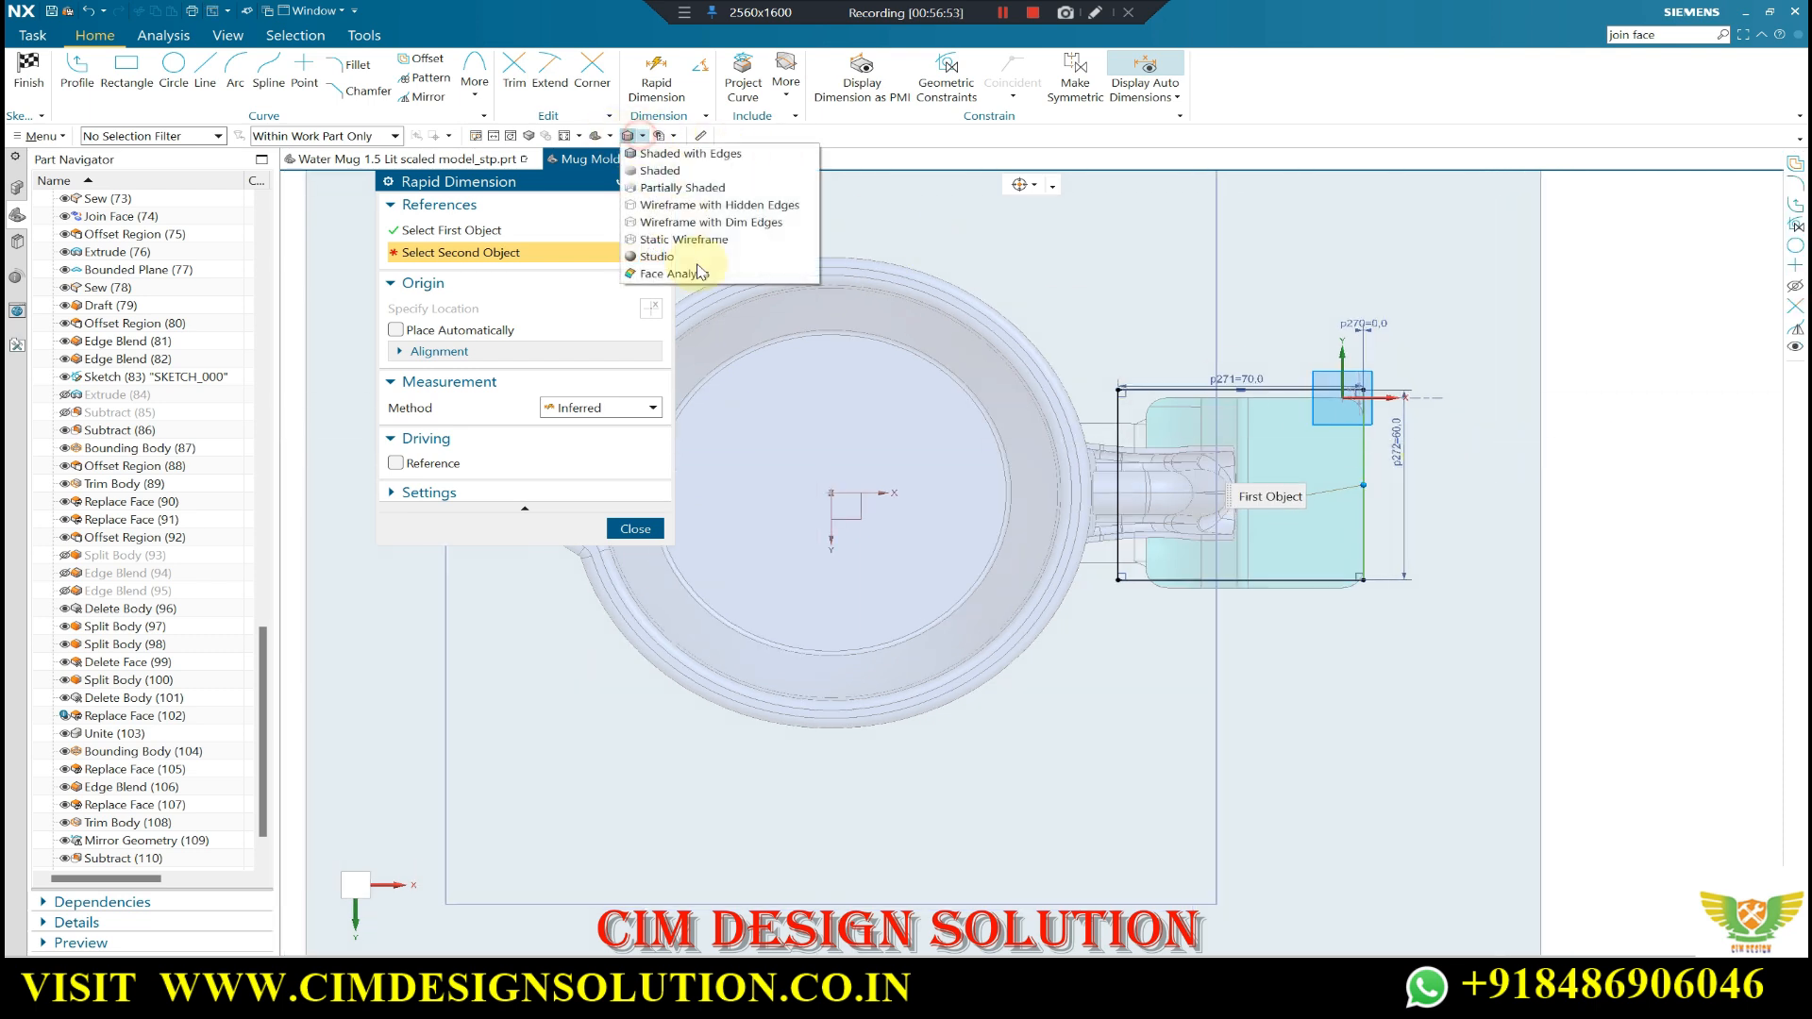
pyautogui.click(684, 240)
pyautogui.scroll(5, 1359, 481)
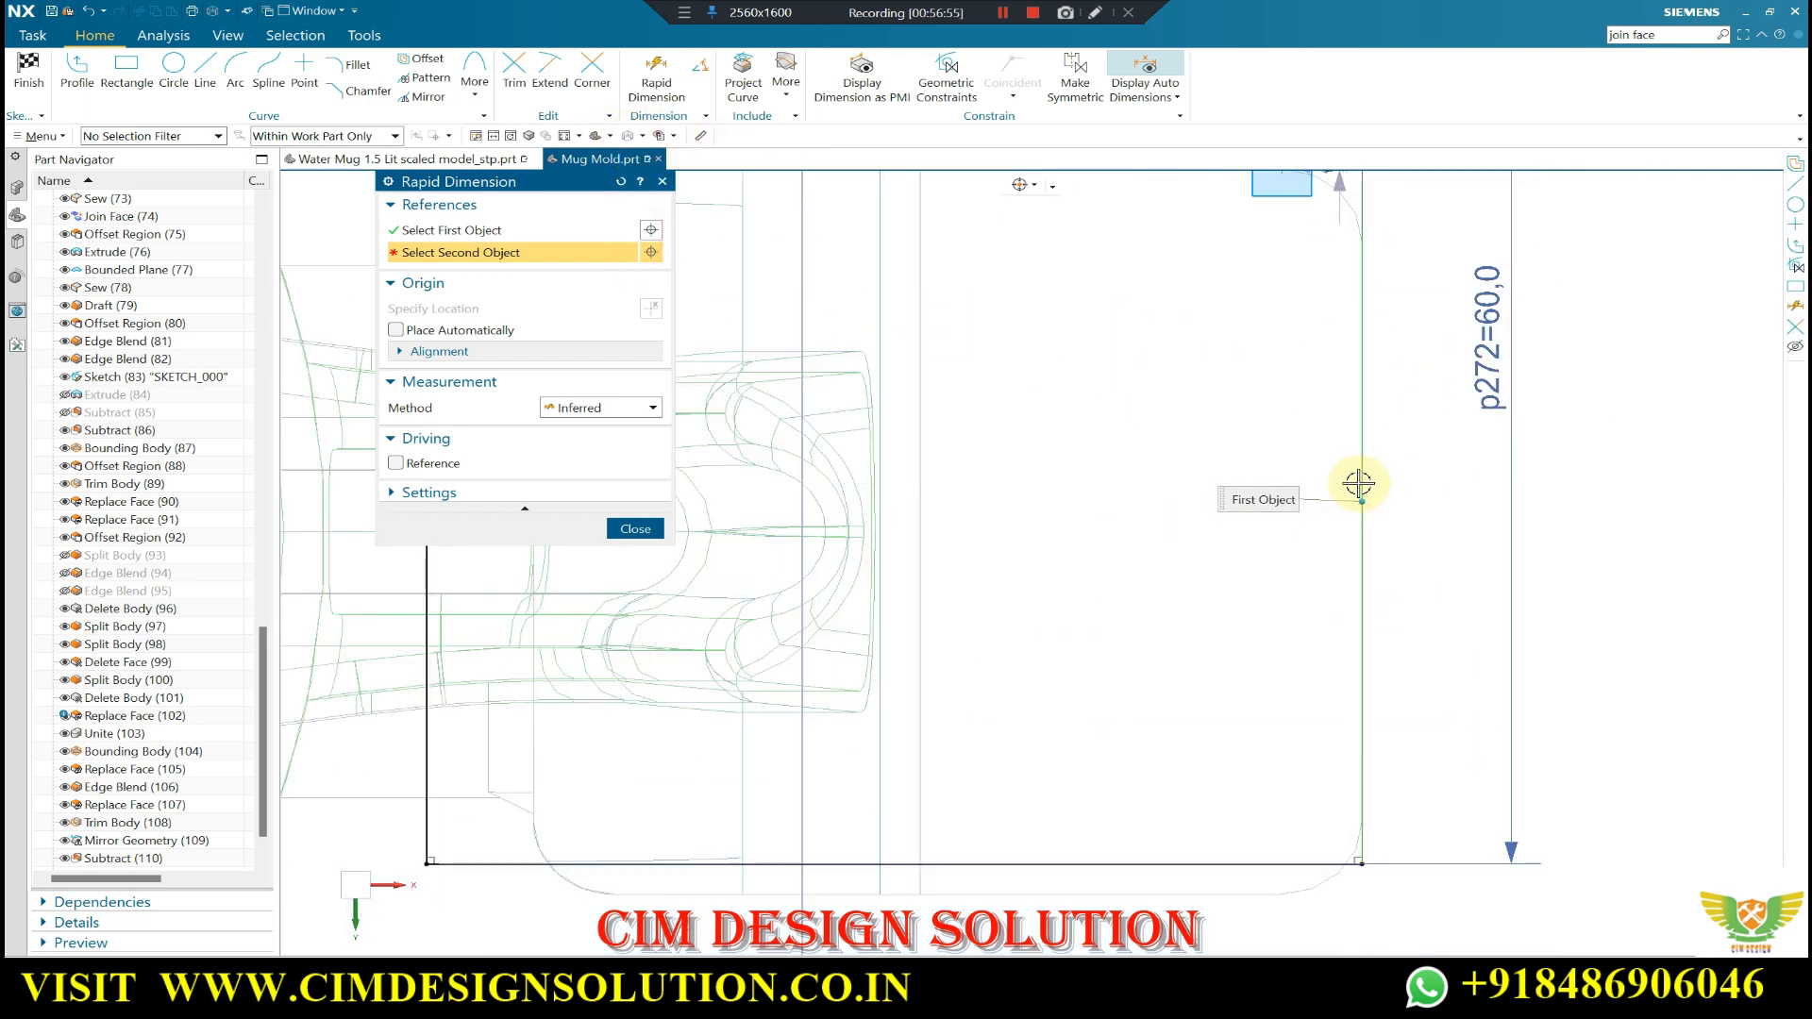
pyautogui.scroll(-4, 1359, 487)
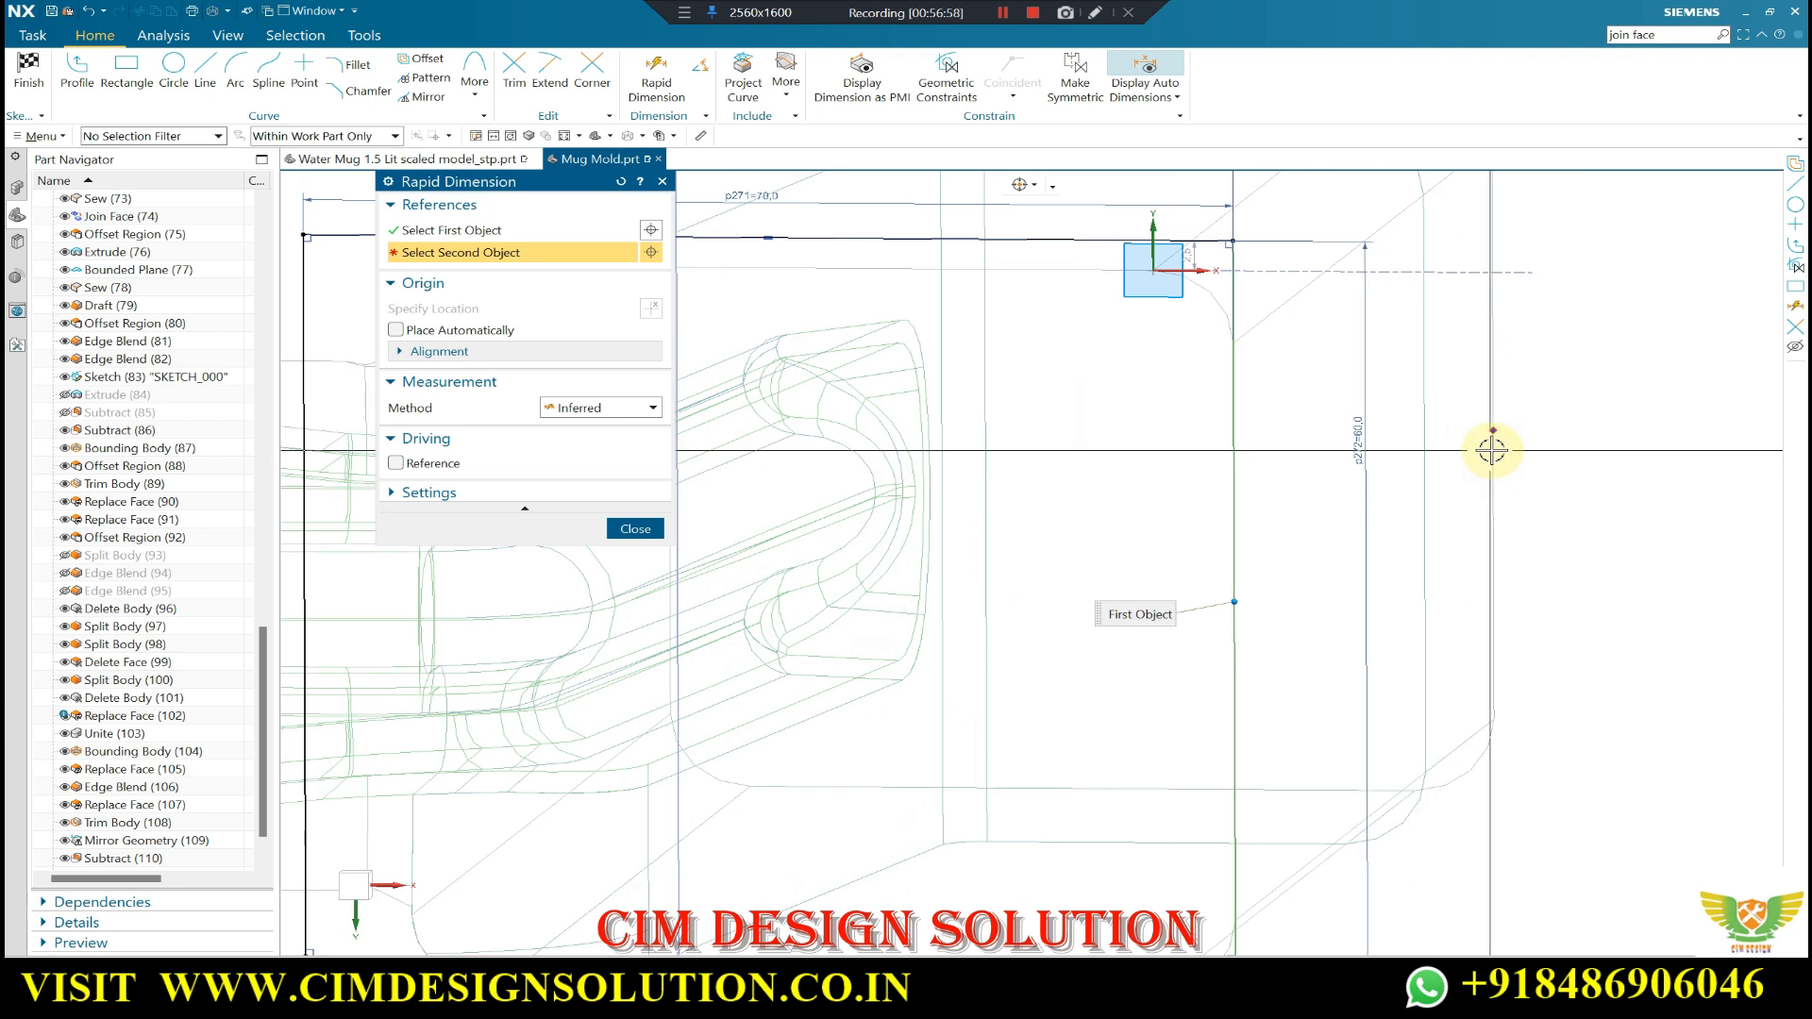
pyautogui.click(1493, 434)
pyautogui.scroll(-5, 1470, 486)
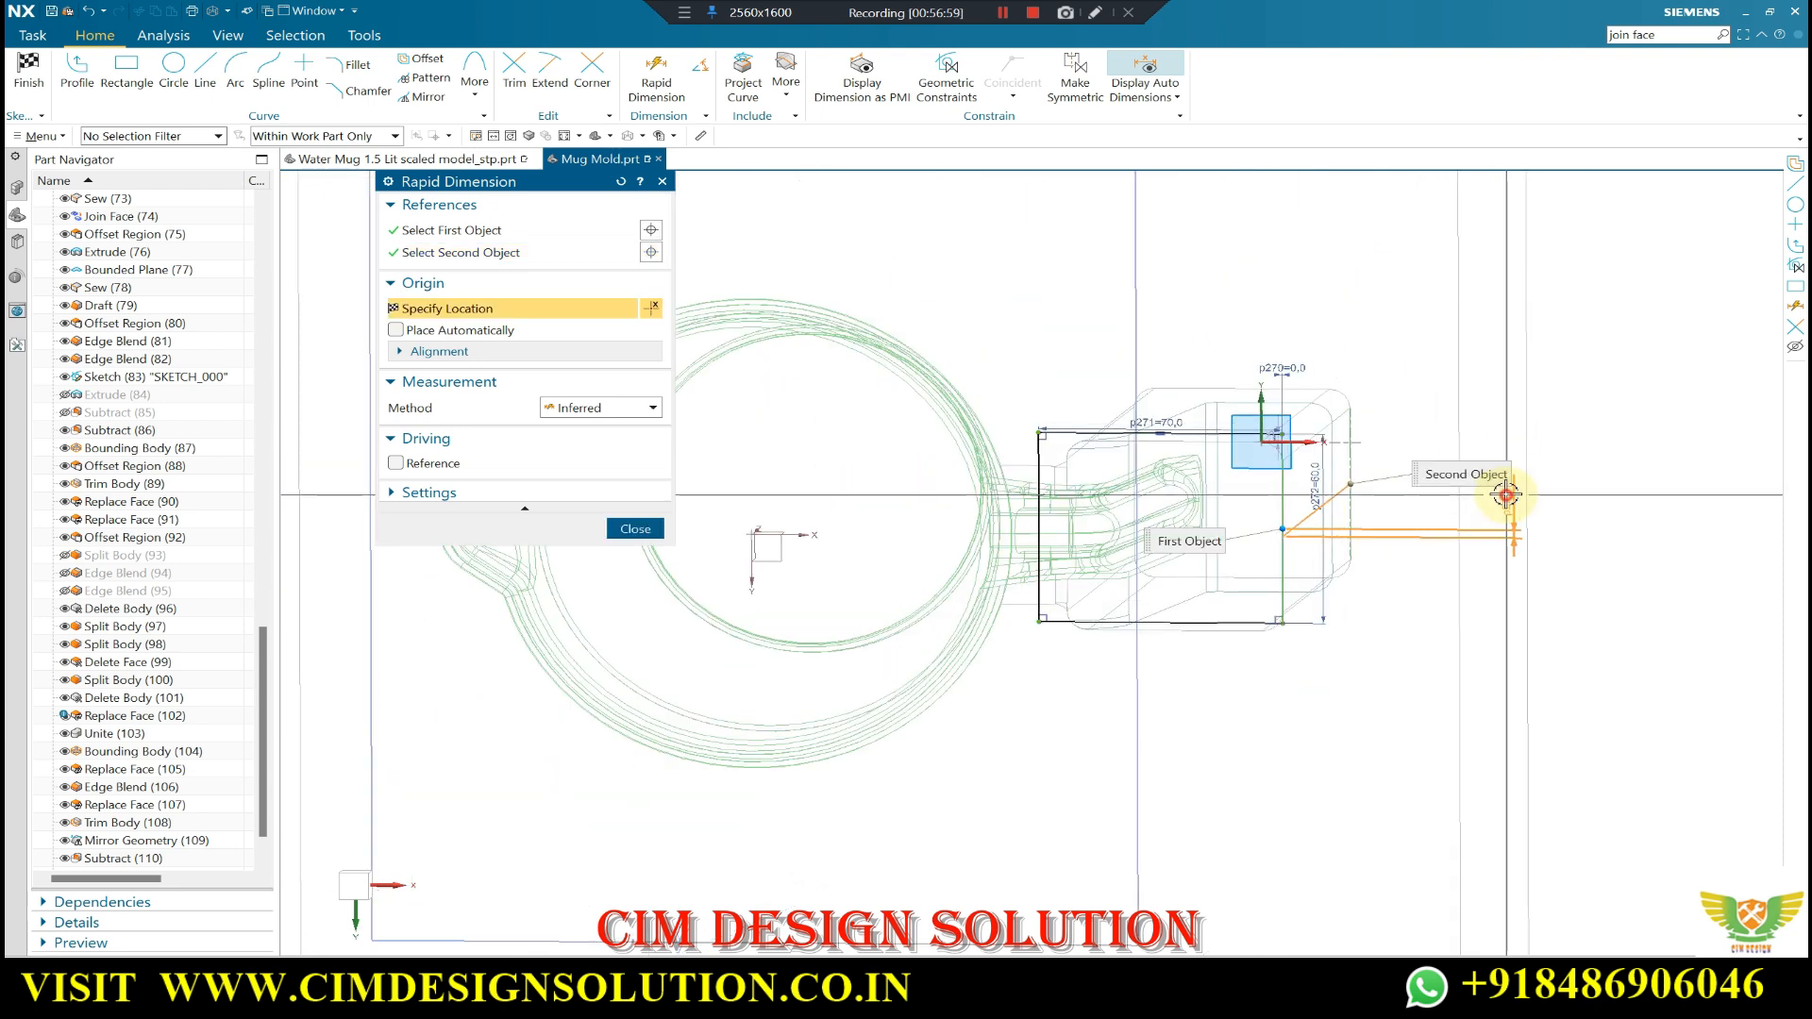
pyautogui.click(1505, 503)
pyautogui.press('Return')
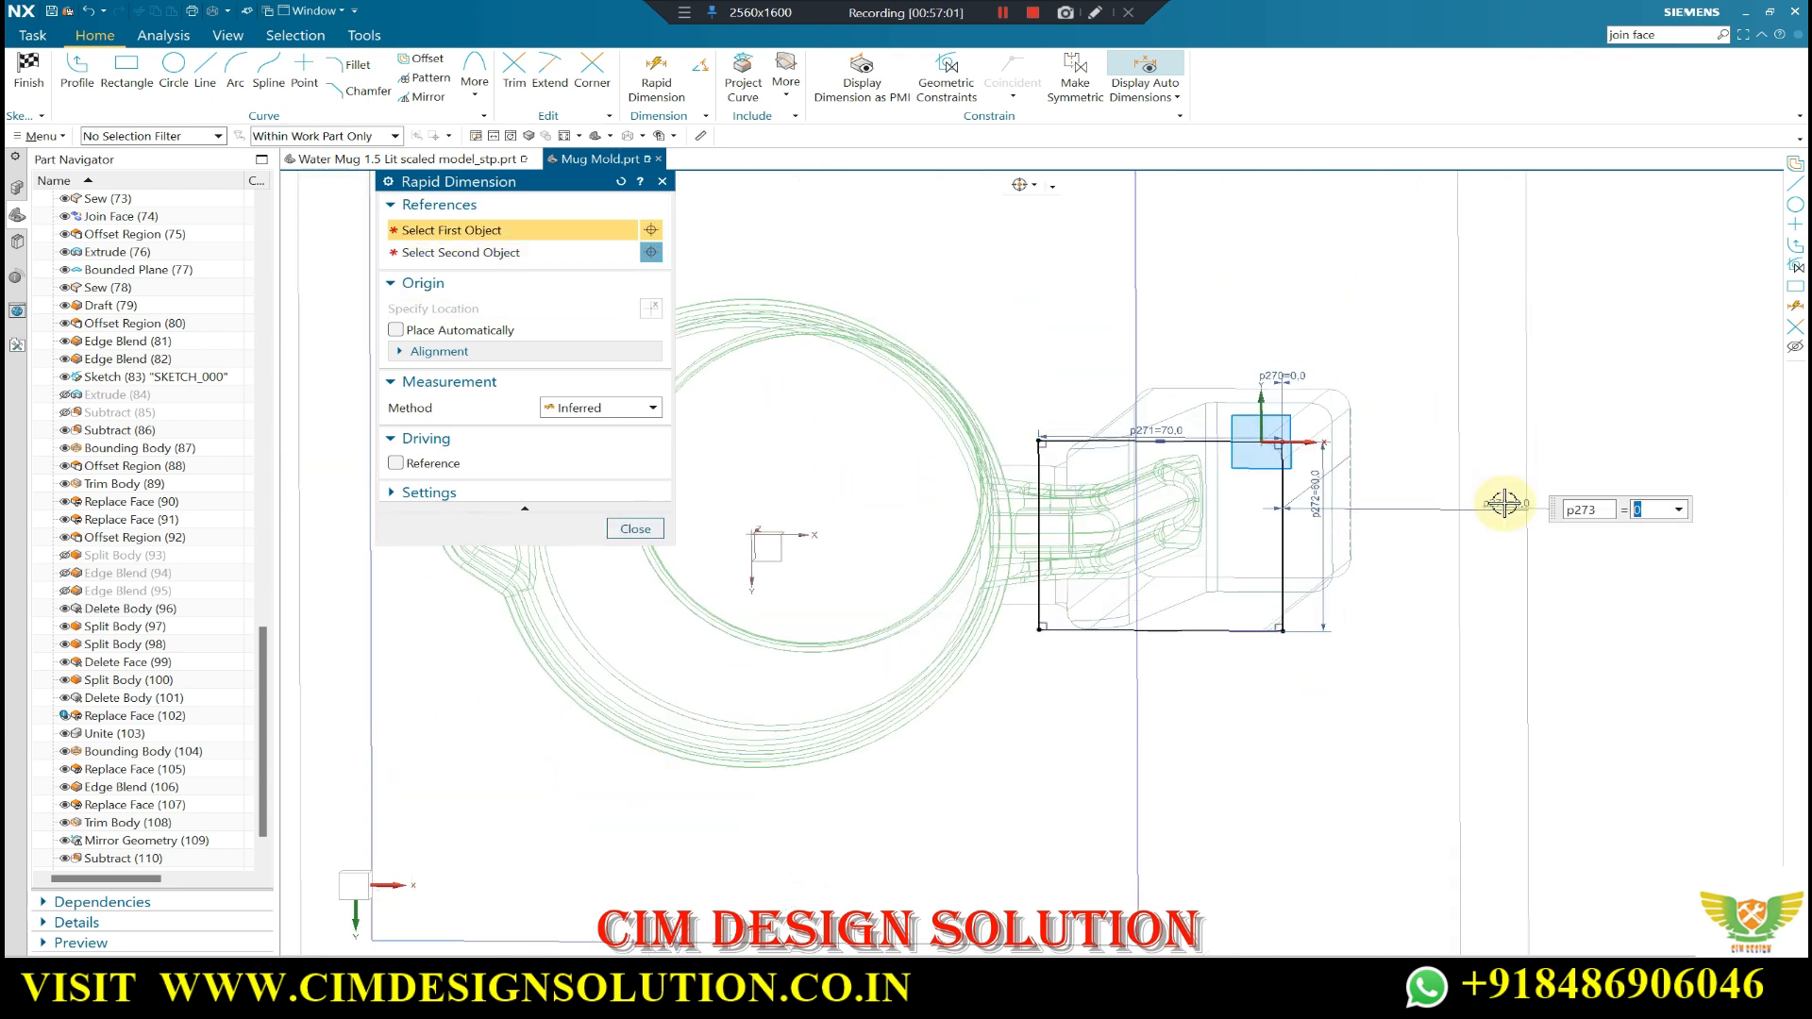
pyautogui.middleClick(1504, 502)
pyautogui.scroll(-4, 1137, 506)
pyautogui.press('F8')
pyautogui.scroll(6, 1114, 465)
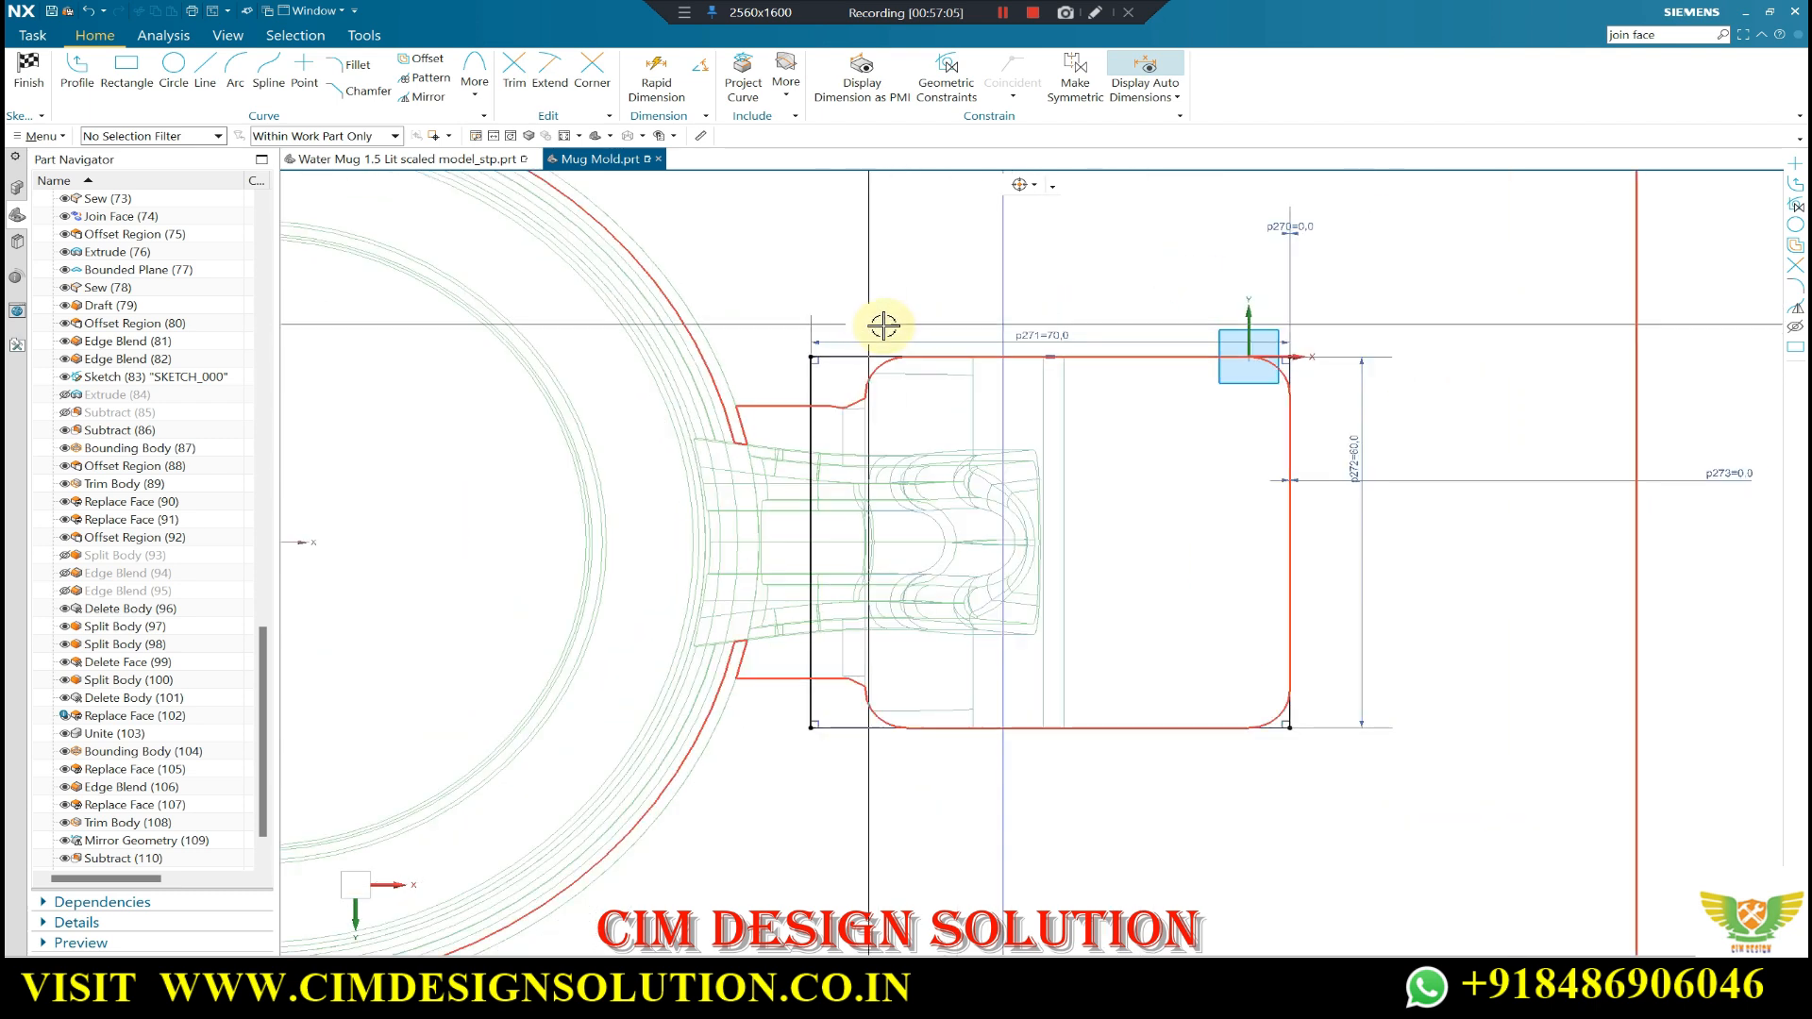
pyautogui.scroll(2, 882, 324)
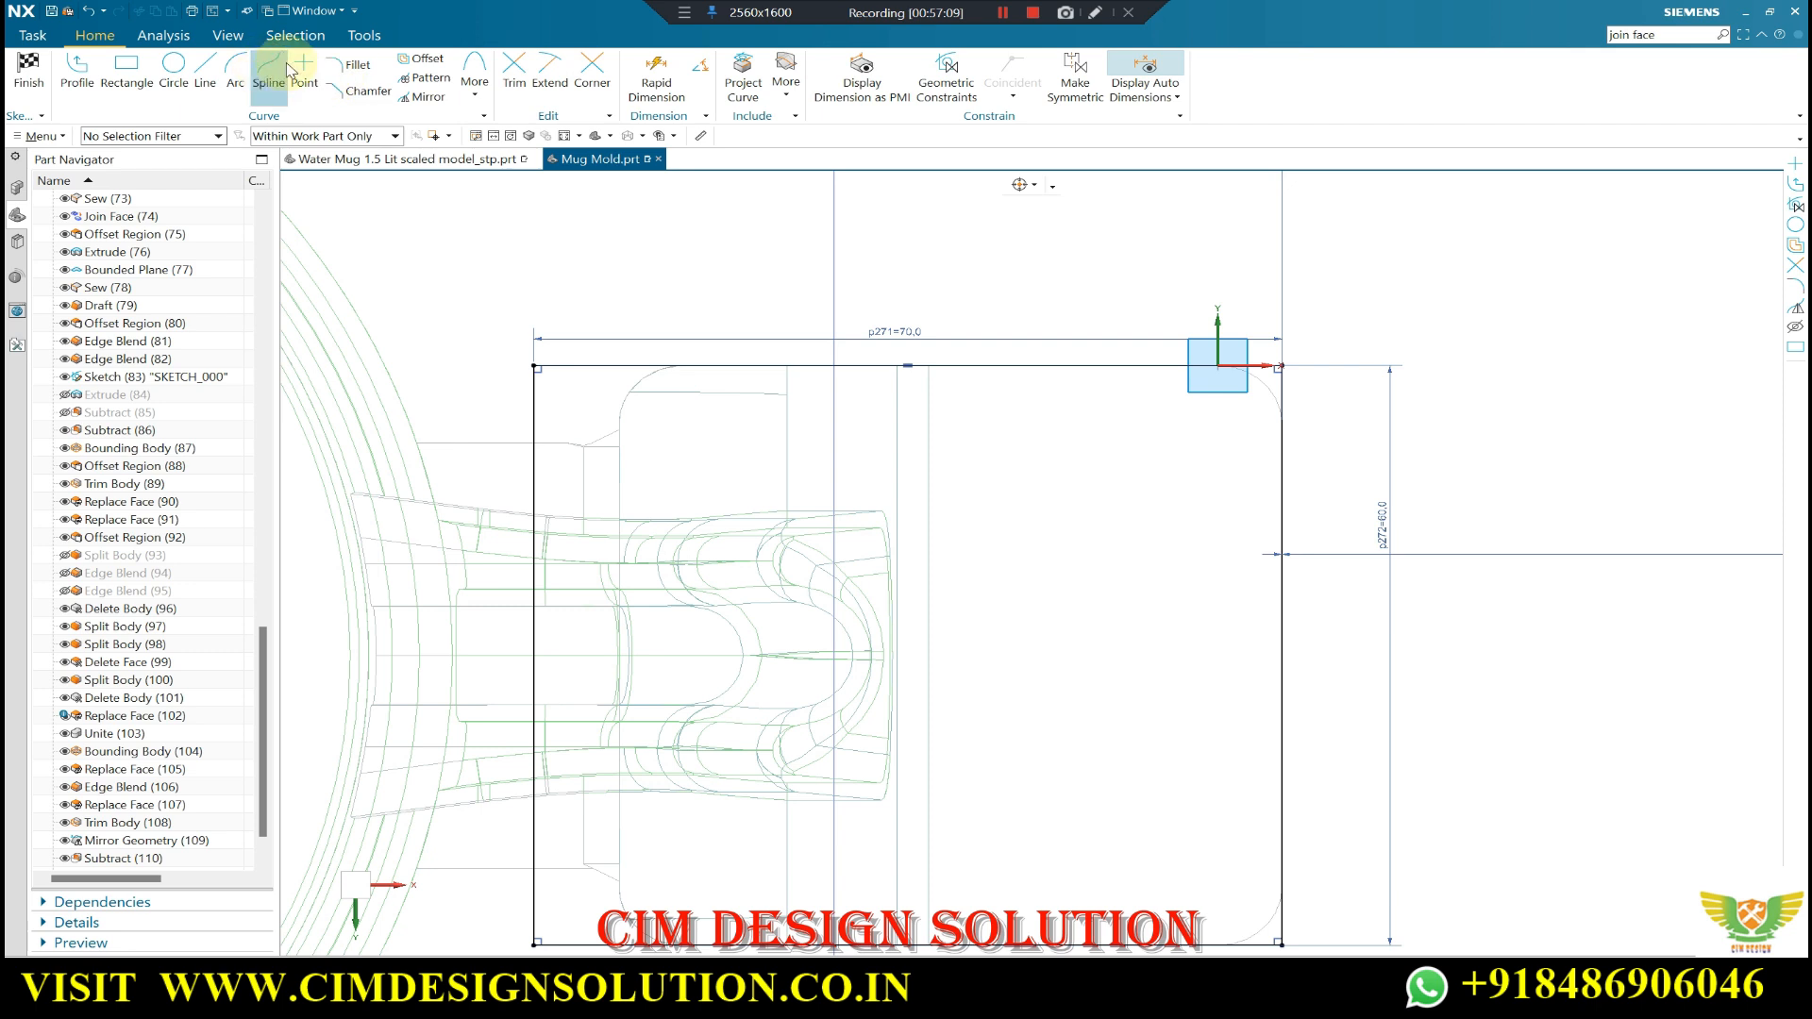
# - Fillet the two upper corners of the sketched rectangle with a 6 mm radius
pyautogui.click(338, 71)
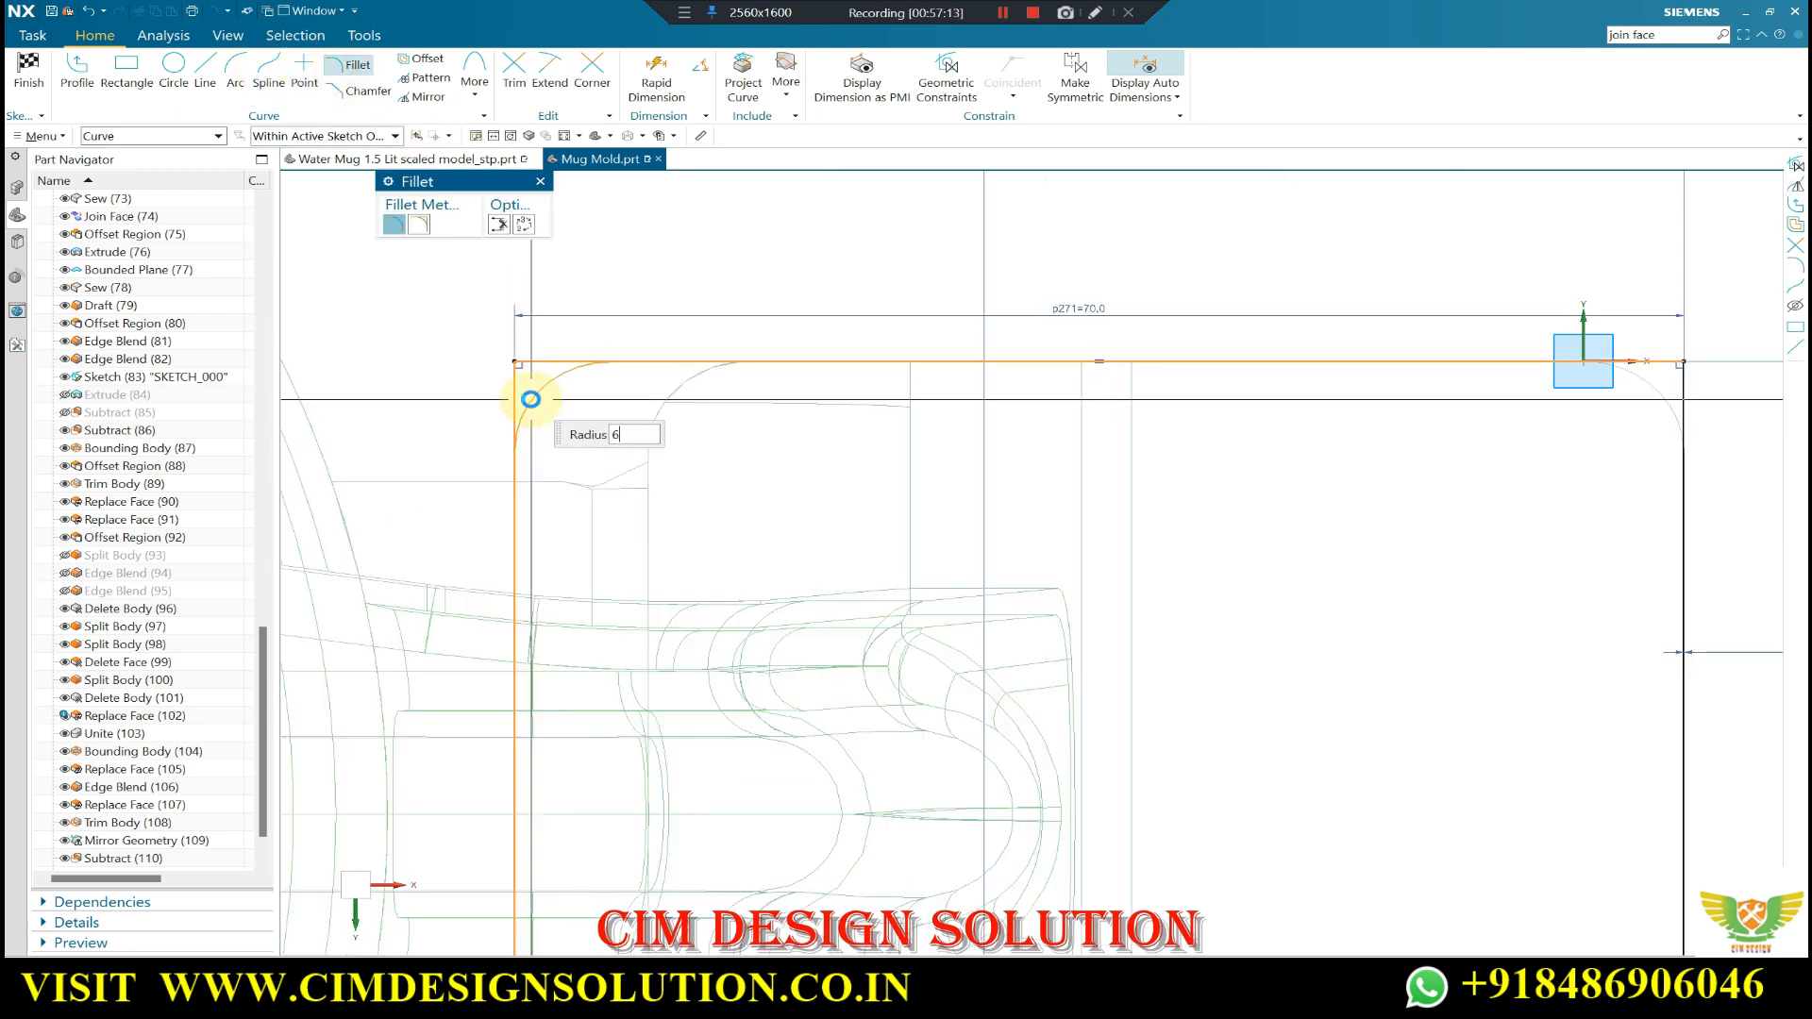
pyautogui.keyDown('shift'); pyautogui.moveTo(1604, 351); pyautogui.dragTo(1424, 344, button='middle'); pyautogui.keyUp('shift')
pyautogui.scroll(2, 1424, 344)
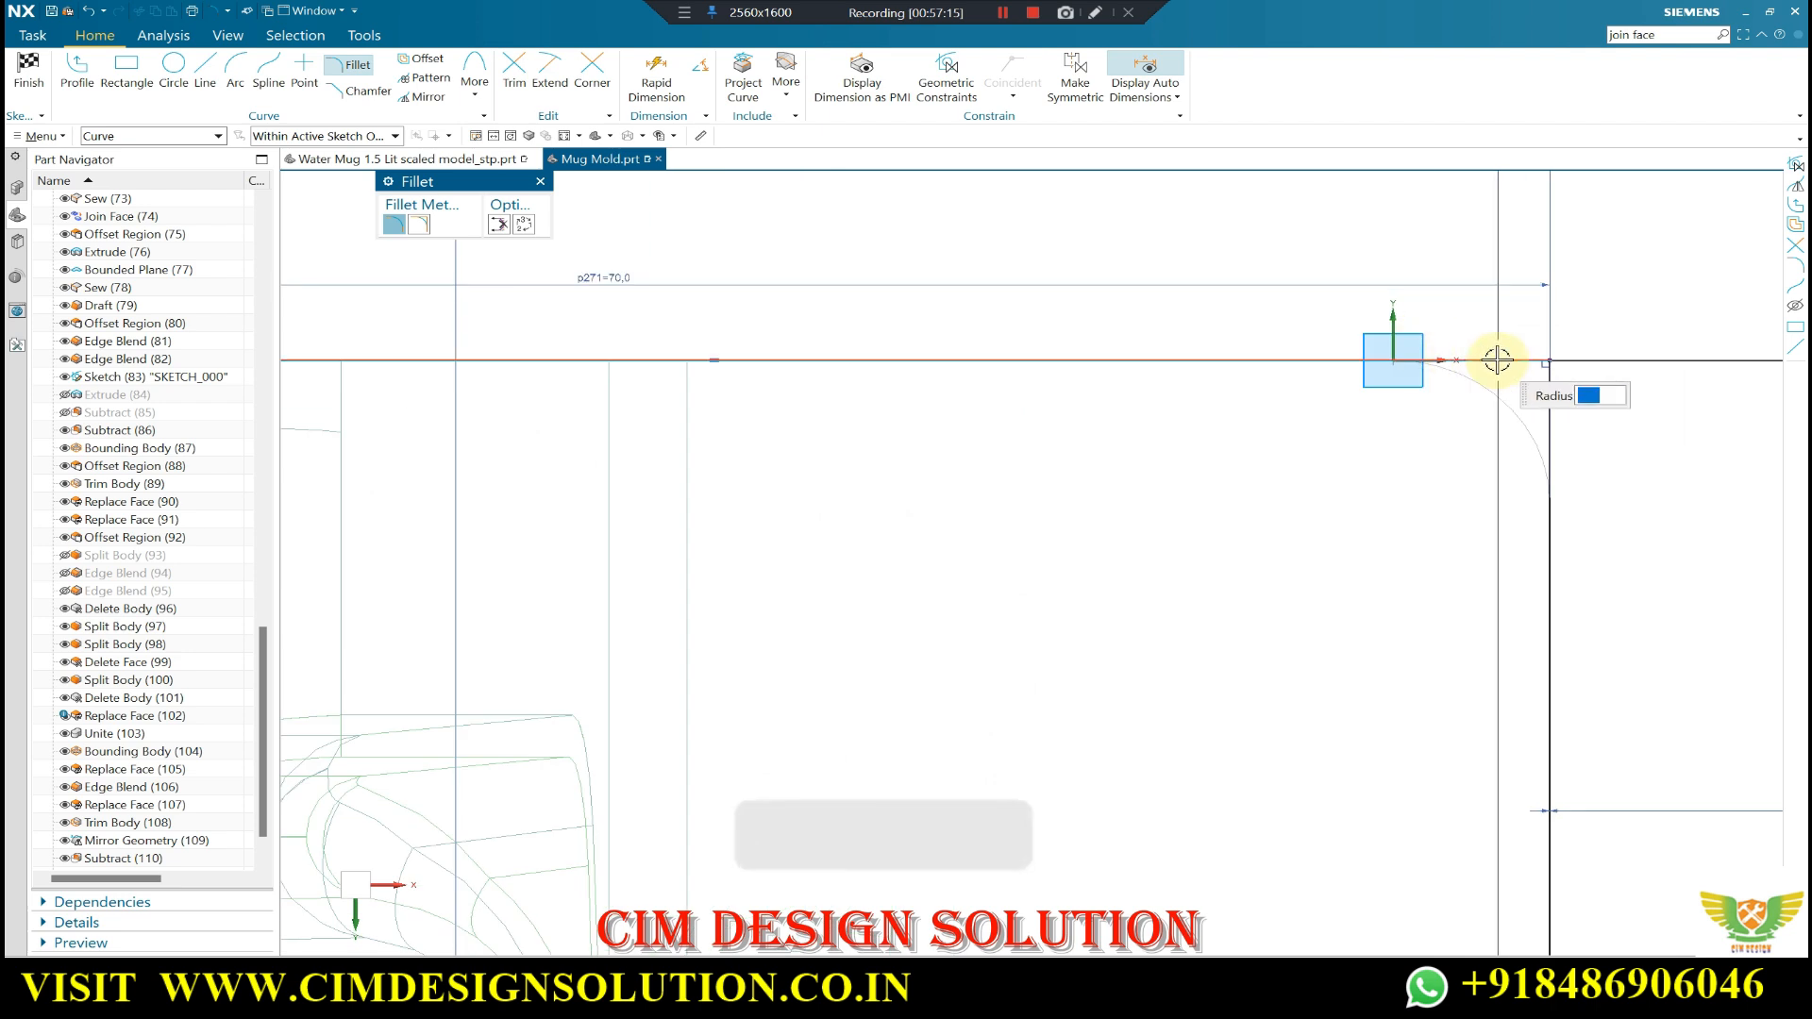
pyautogui.click(1499, 360)
pyautogui.click(1550, 414)
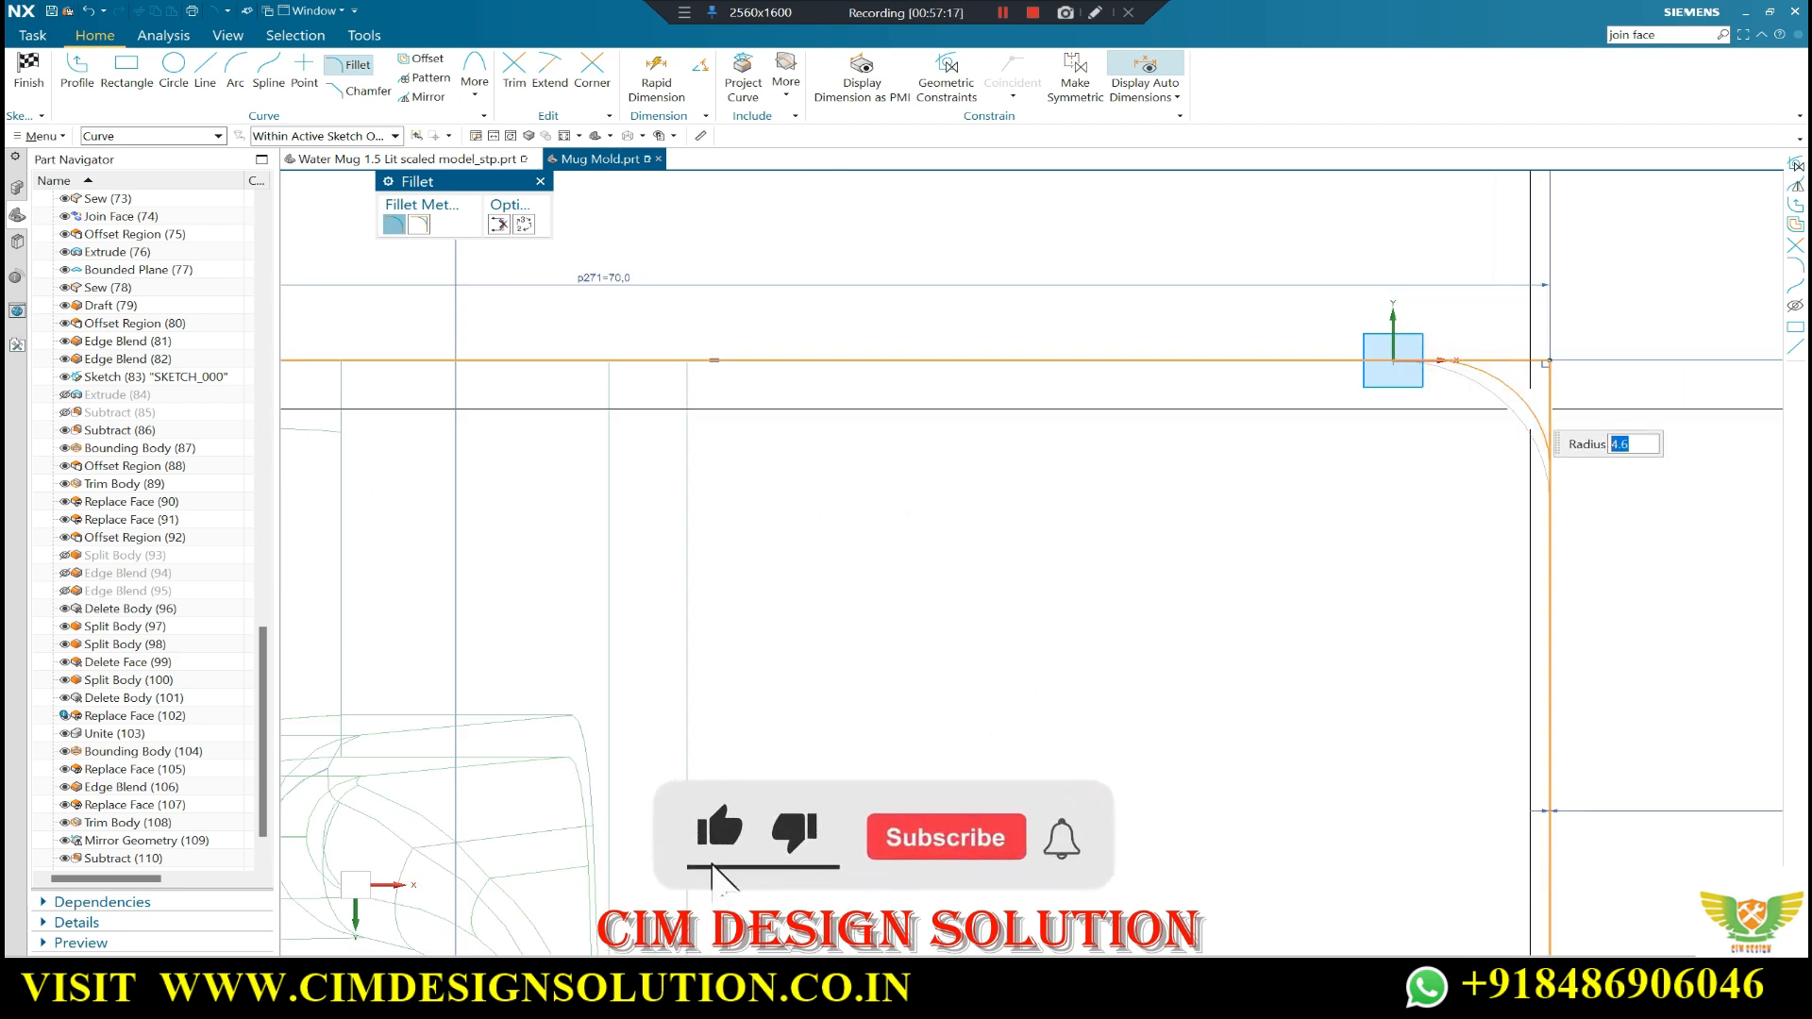
pyautogui.click(1529, 409)
# - Fillet the rectangle's two lower corners with a 6 mm radius and finish the sketch
pyautogui.scroll(-3, 1448, 291)
pyautogui.scroll(4, 1477, 781)
pyautogui.click(1563, 728)
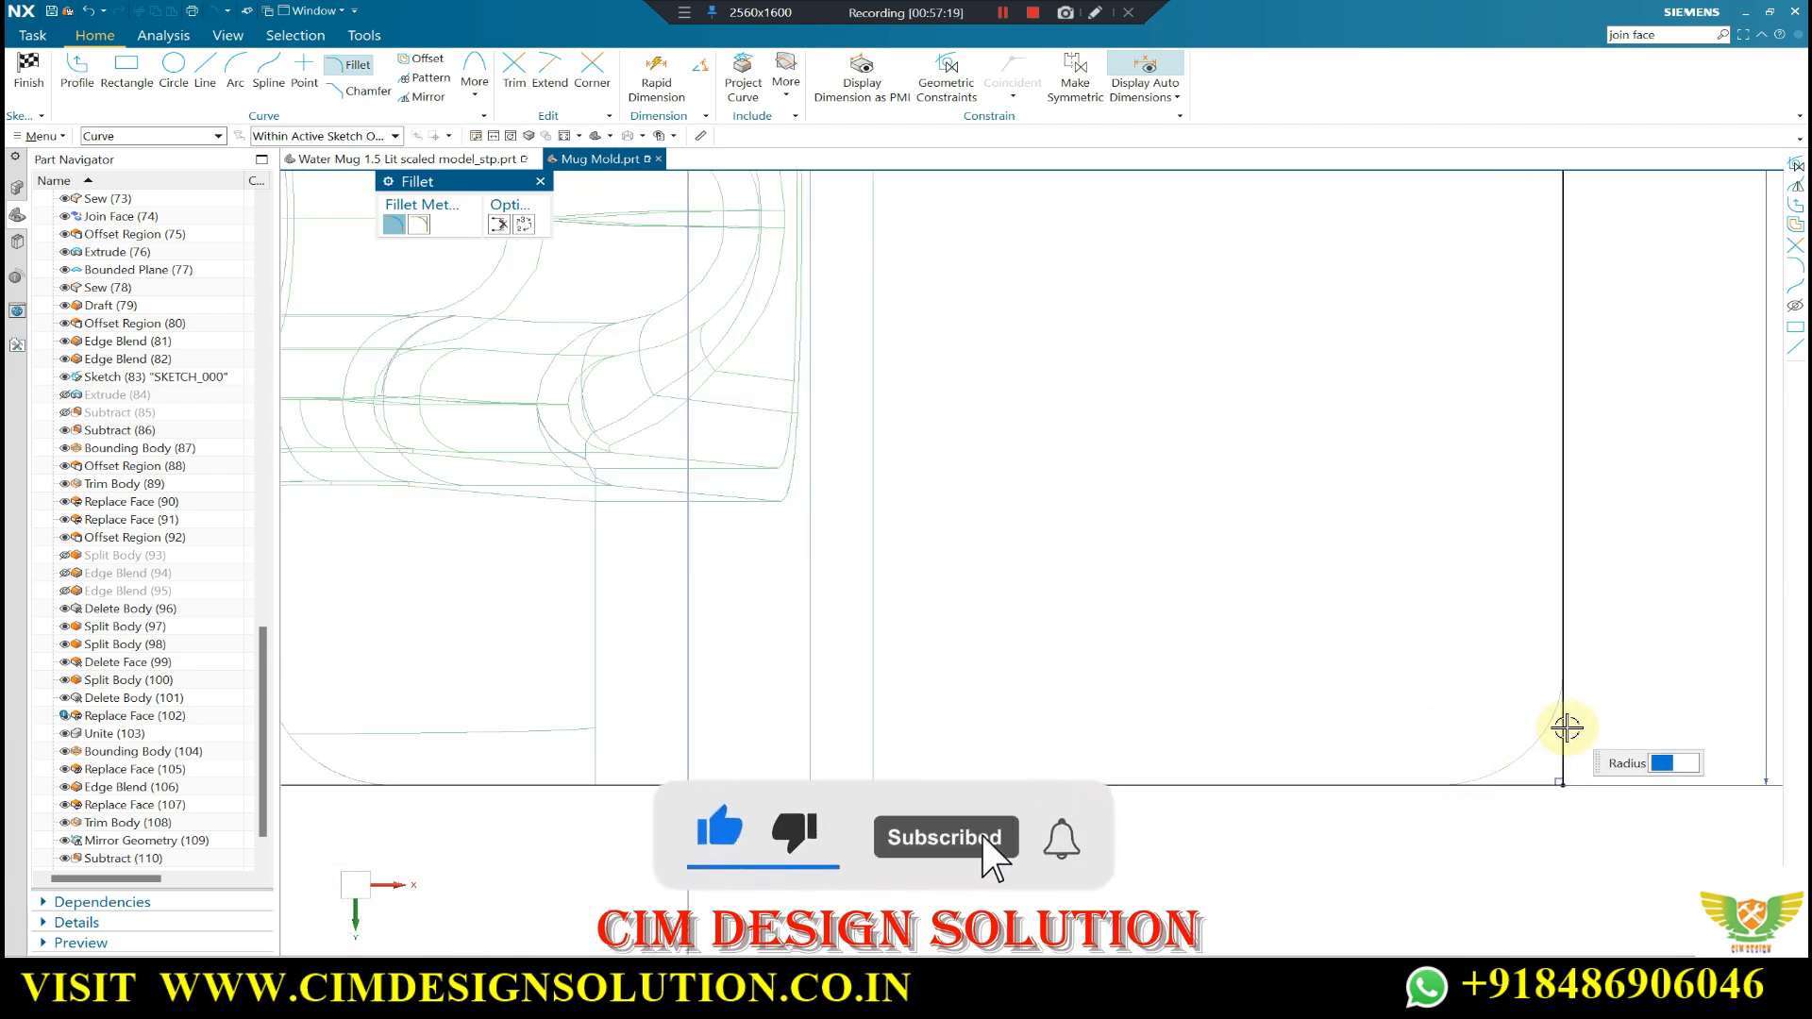
pyautogui.click(1514, 780)
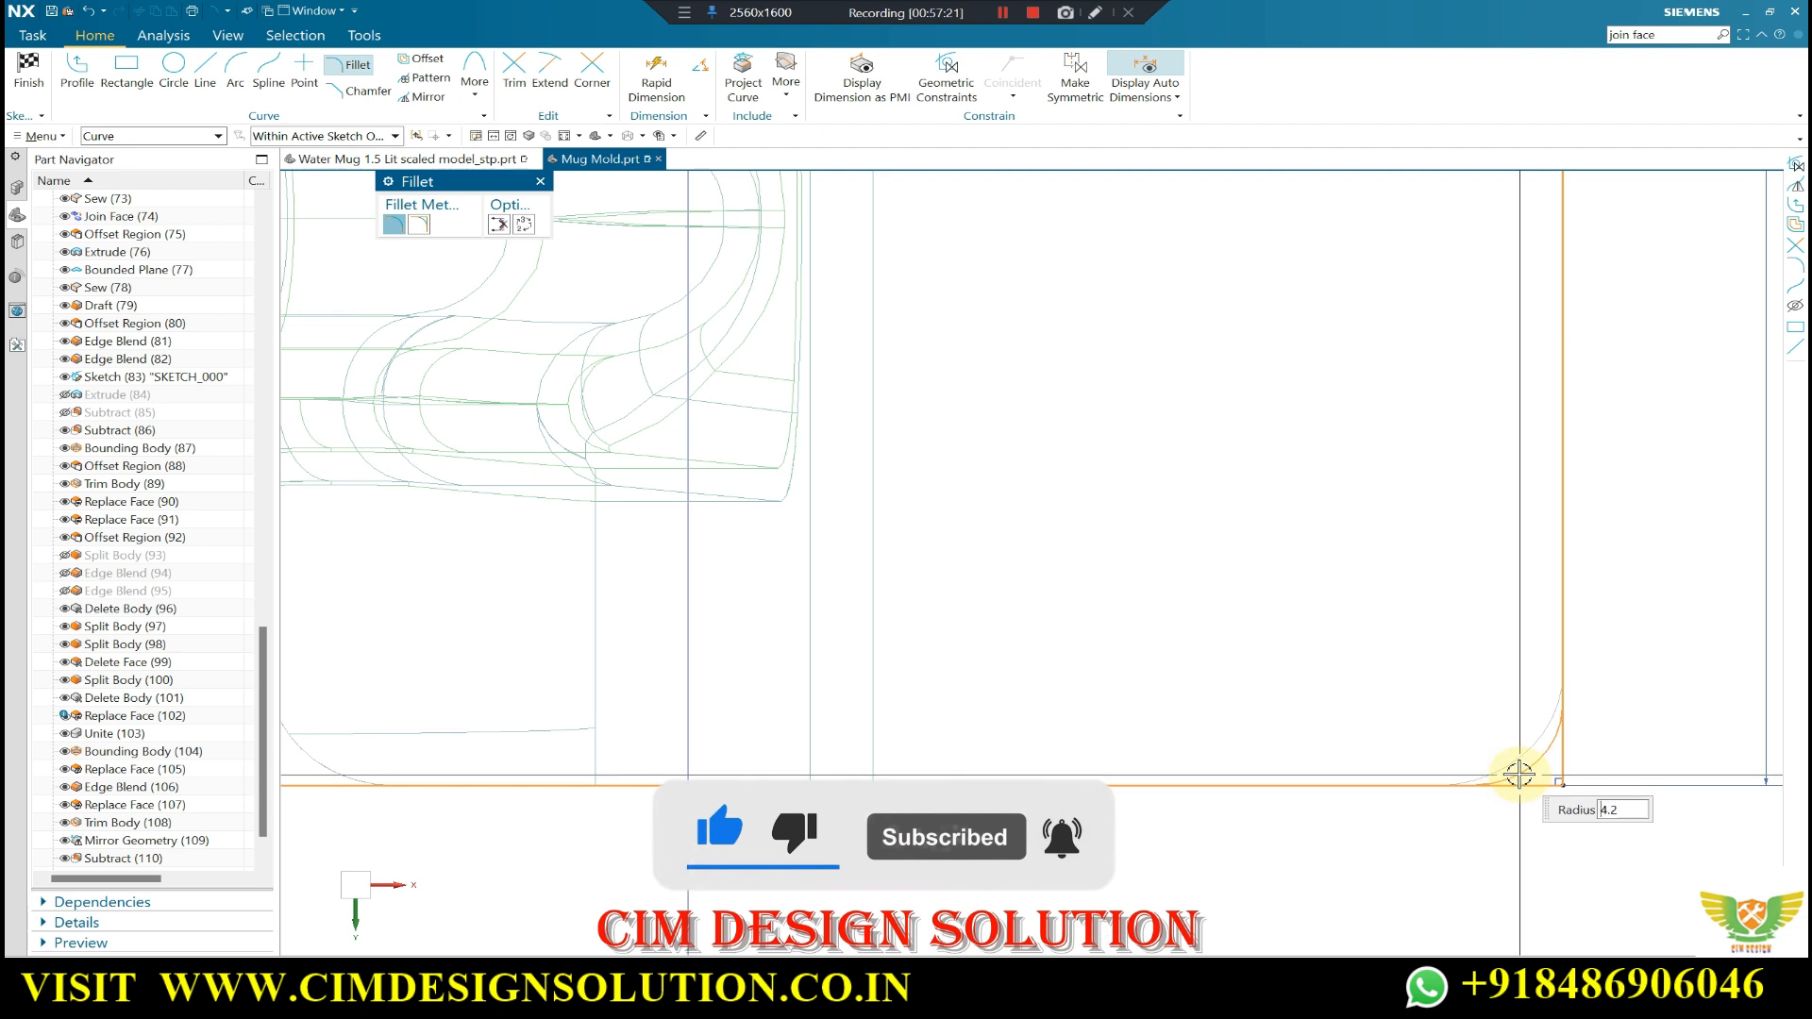
pyautogui.click(1523, 770)
pyautogui.scroll(-4, 1525, 627)
pyautogui.scroll(4, 922, 688)
pyautogui.click(726, 594)
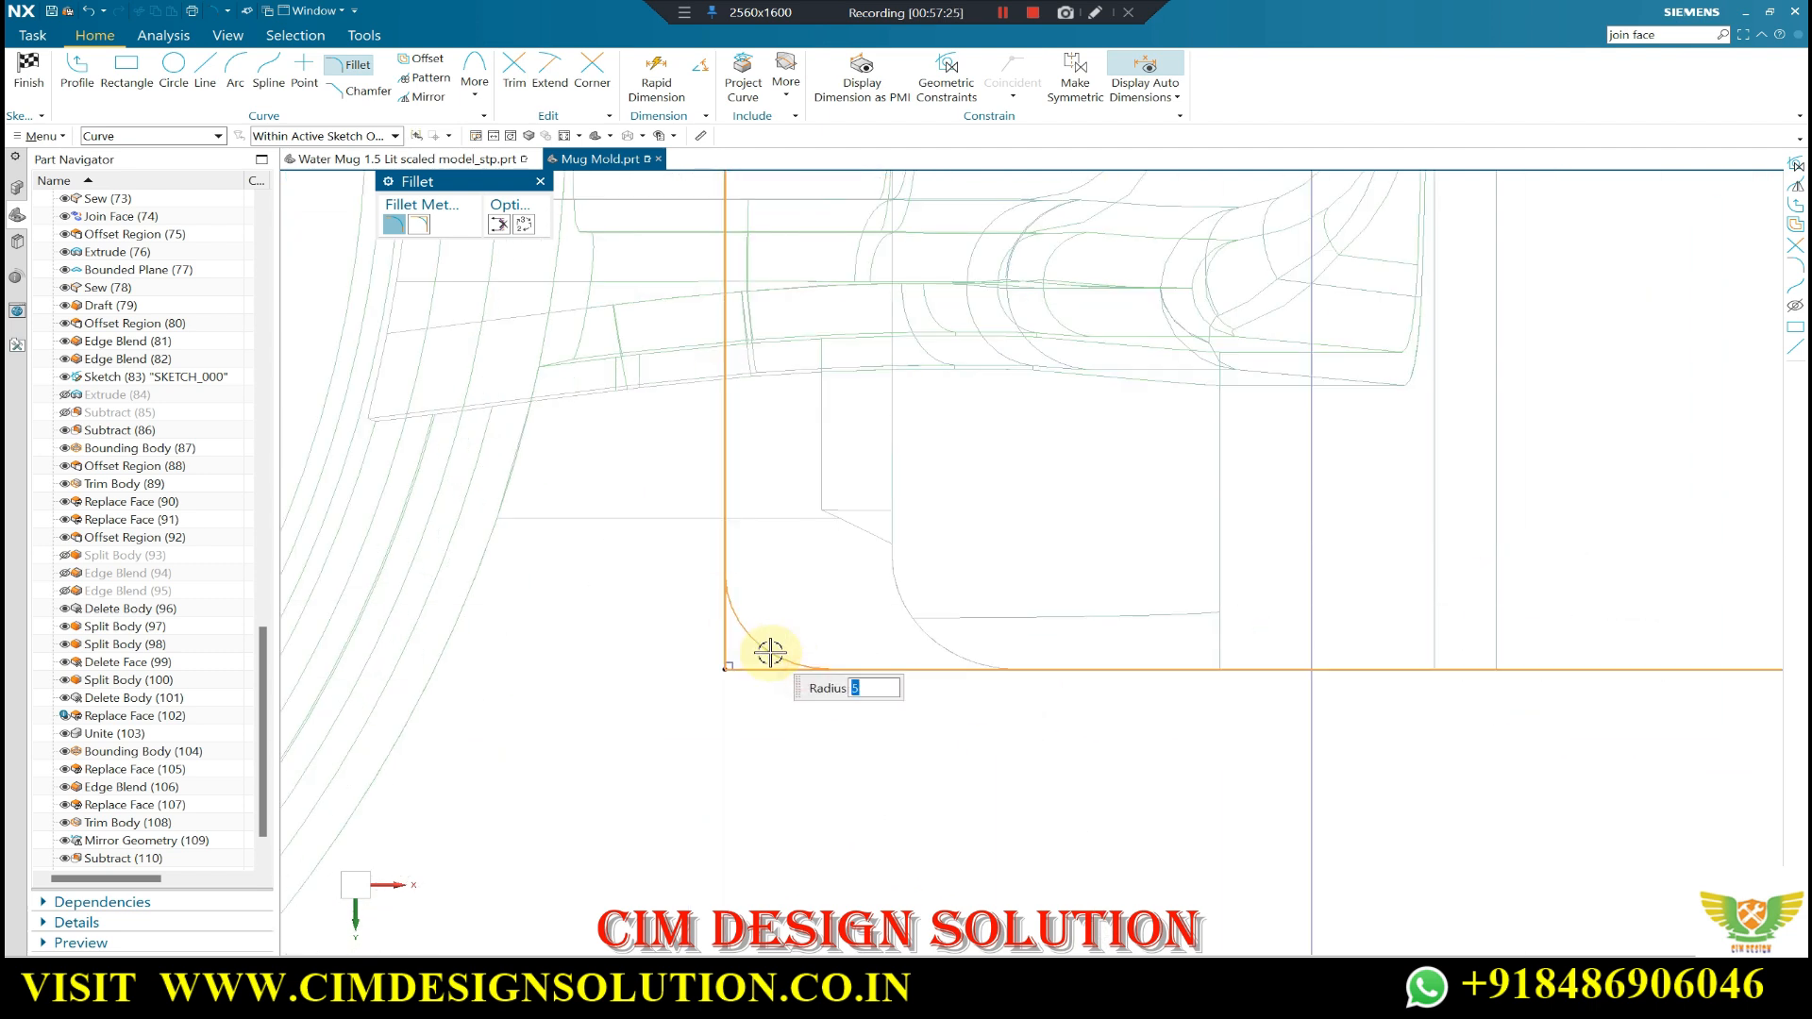
pyautogui.scroll(-3, 923, 676)
pyautogui.press('Escape')
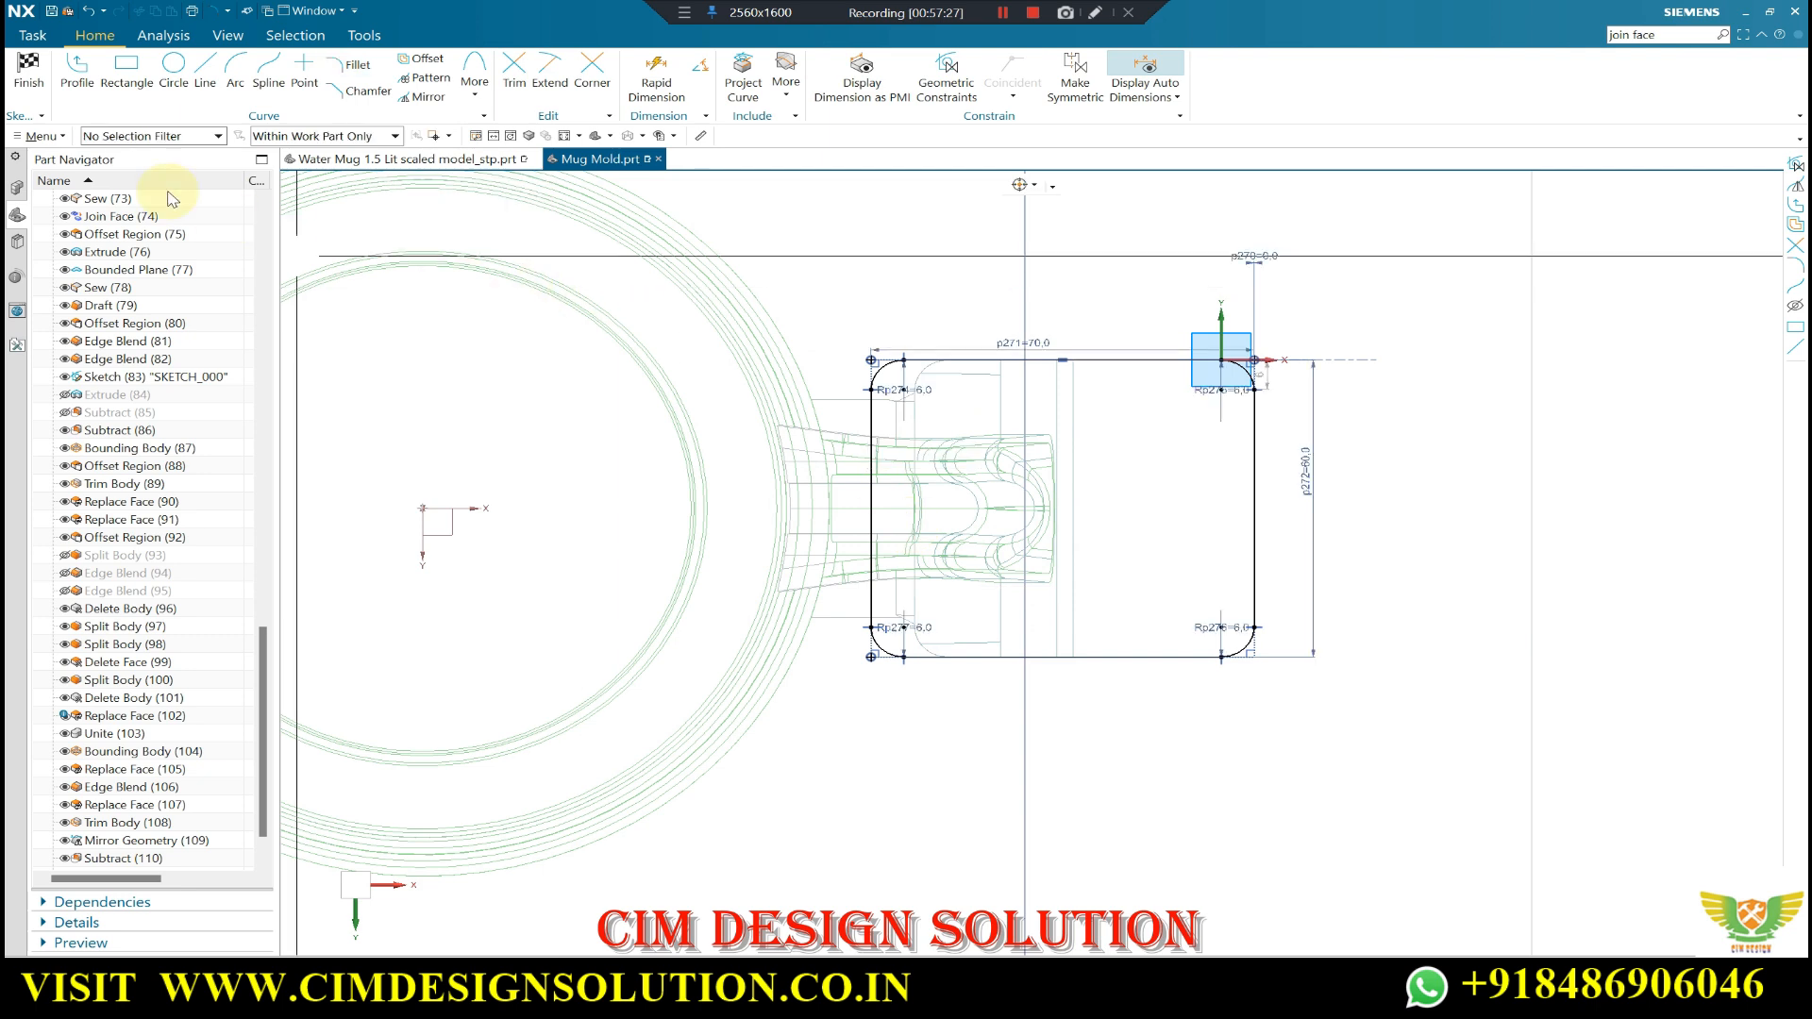
pyautogui.click(31, 73)
# - Split the lower mold plate body with an Extrude tool that uses the new rounded rectangle sketch as its section
pyautogui.scroll(-2, 1477, 554)
pyautogui.moveTo(1565, 461); pyautogui.dragTo(1520, 397, button='middle')
pyautogui.press('Escape')
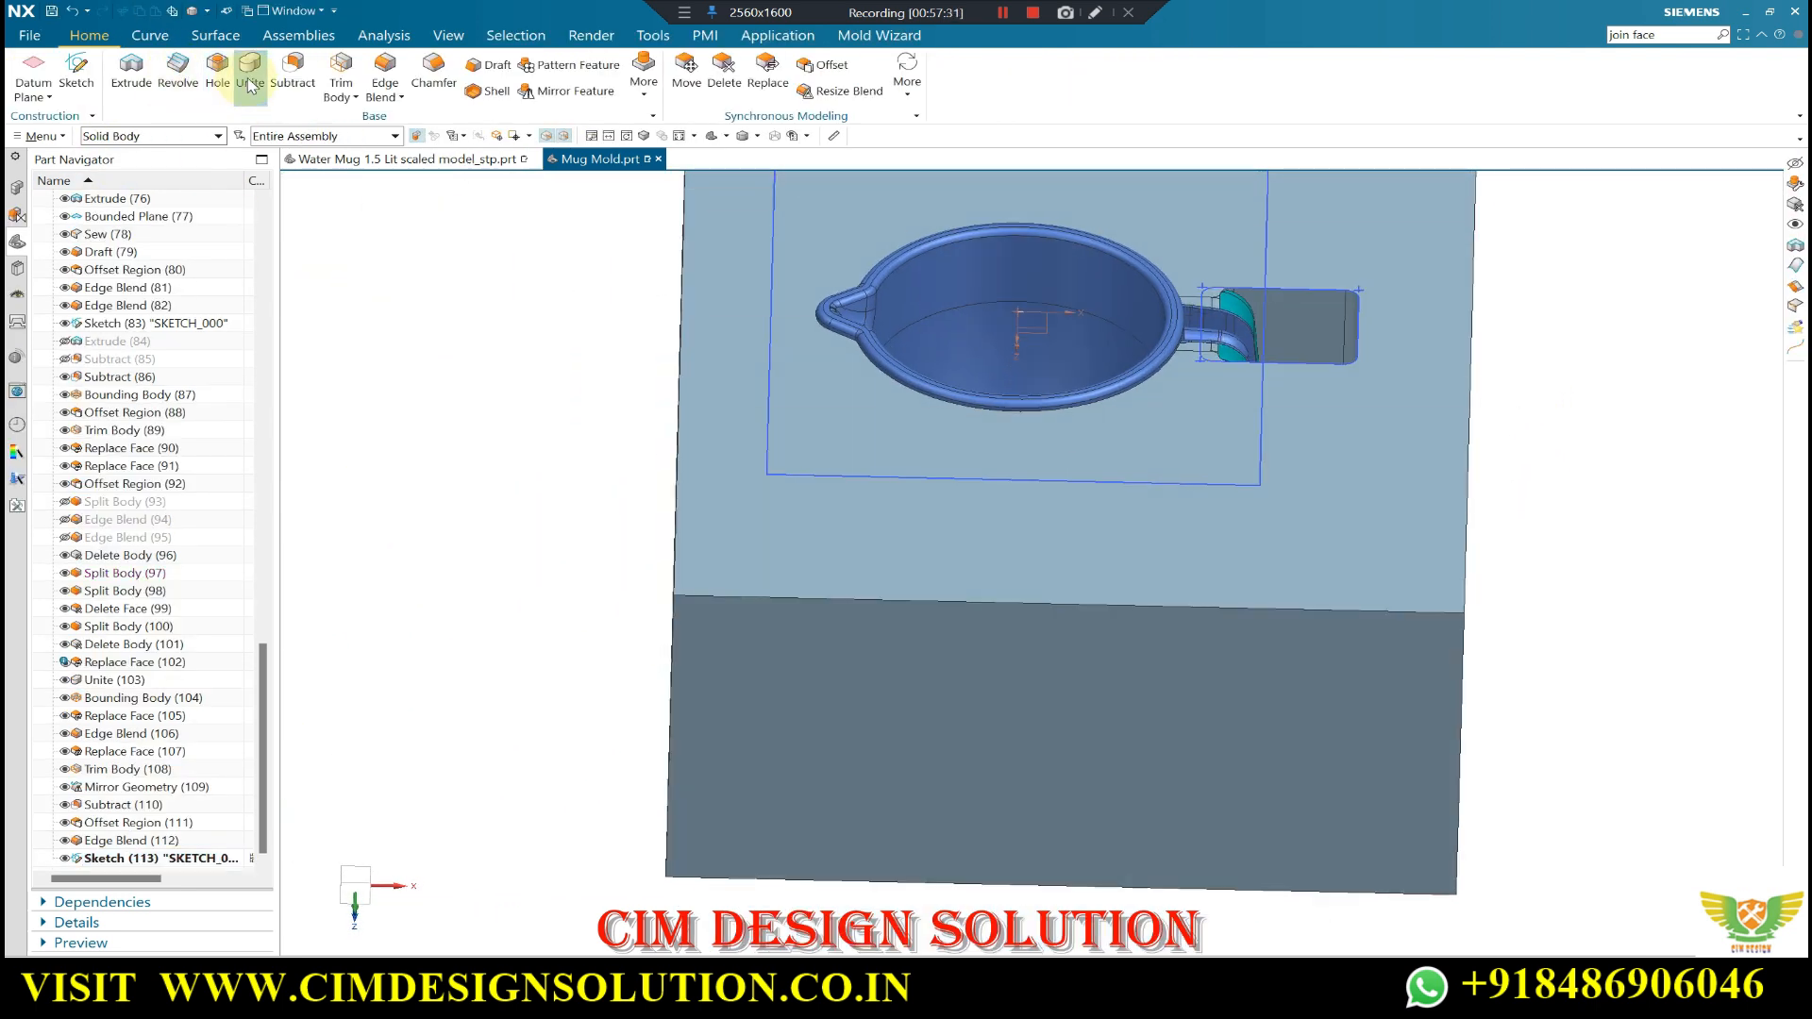
pyautogui.click(643, 81)
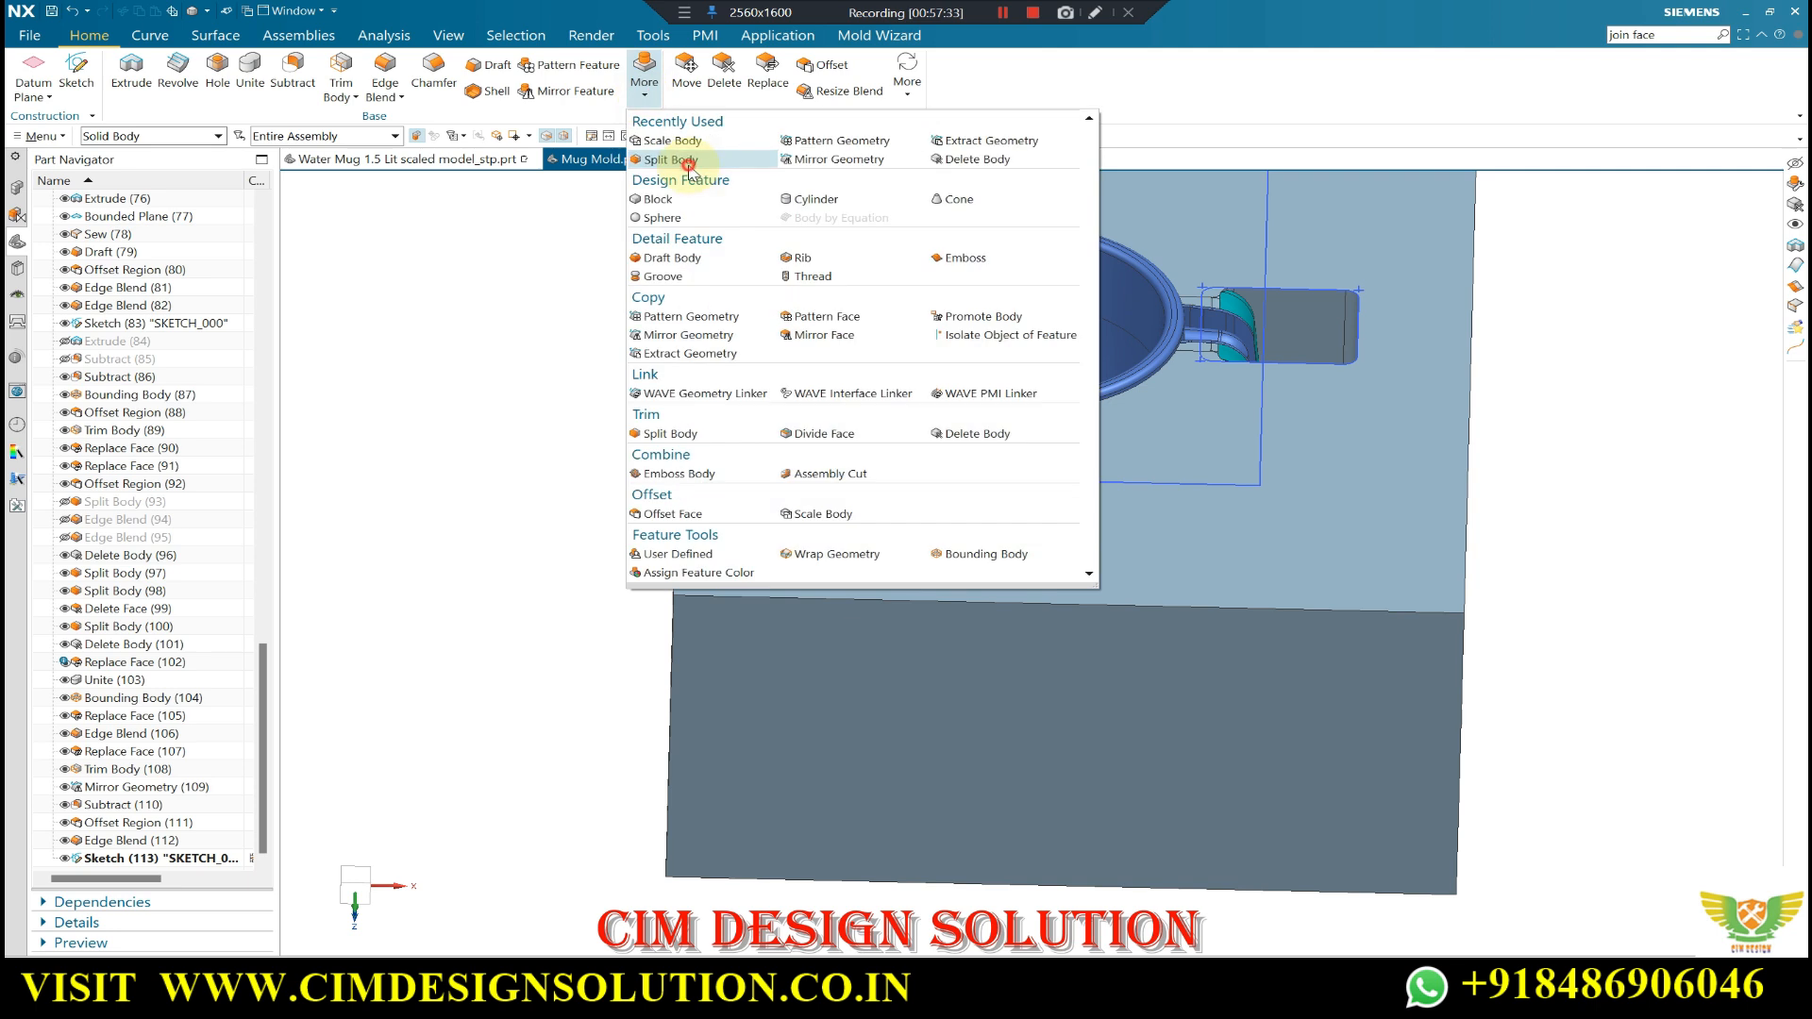
pyautogui.click(694, 163)
pyautogui.click(1181, 512)
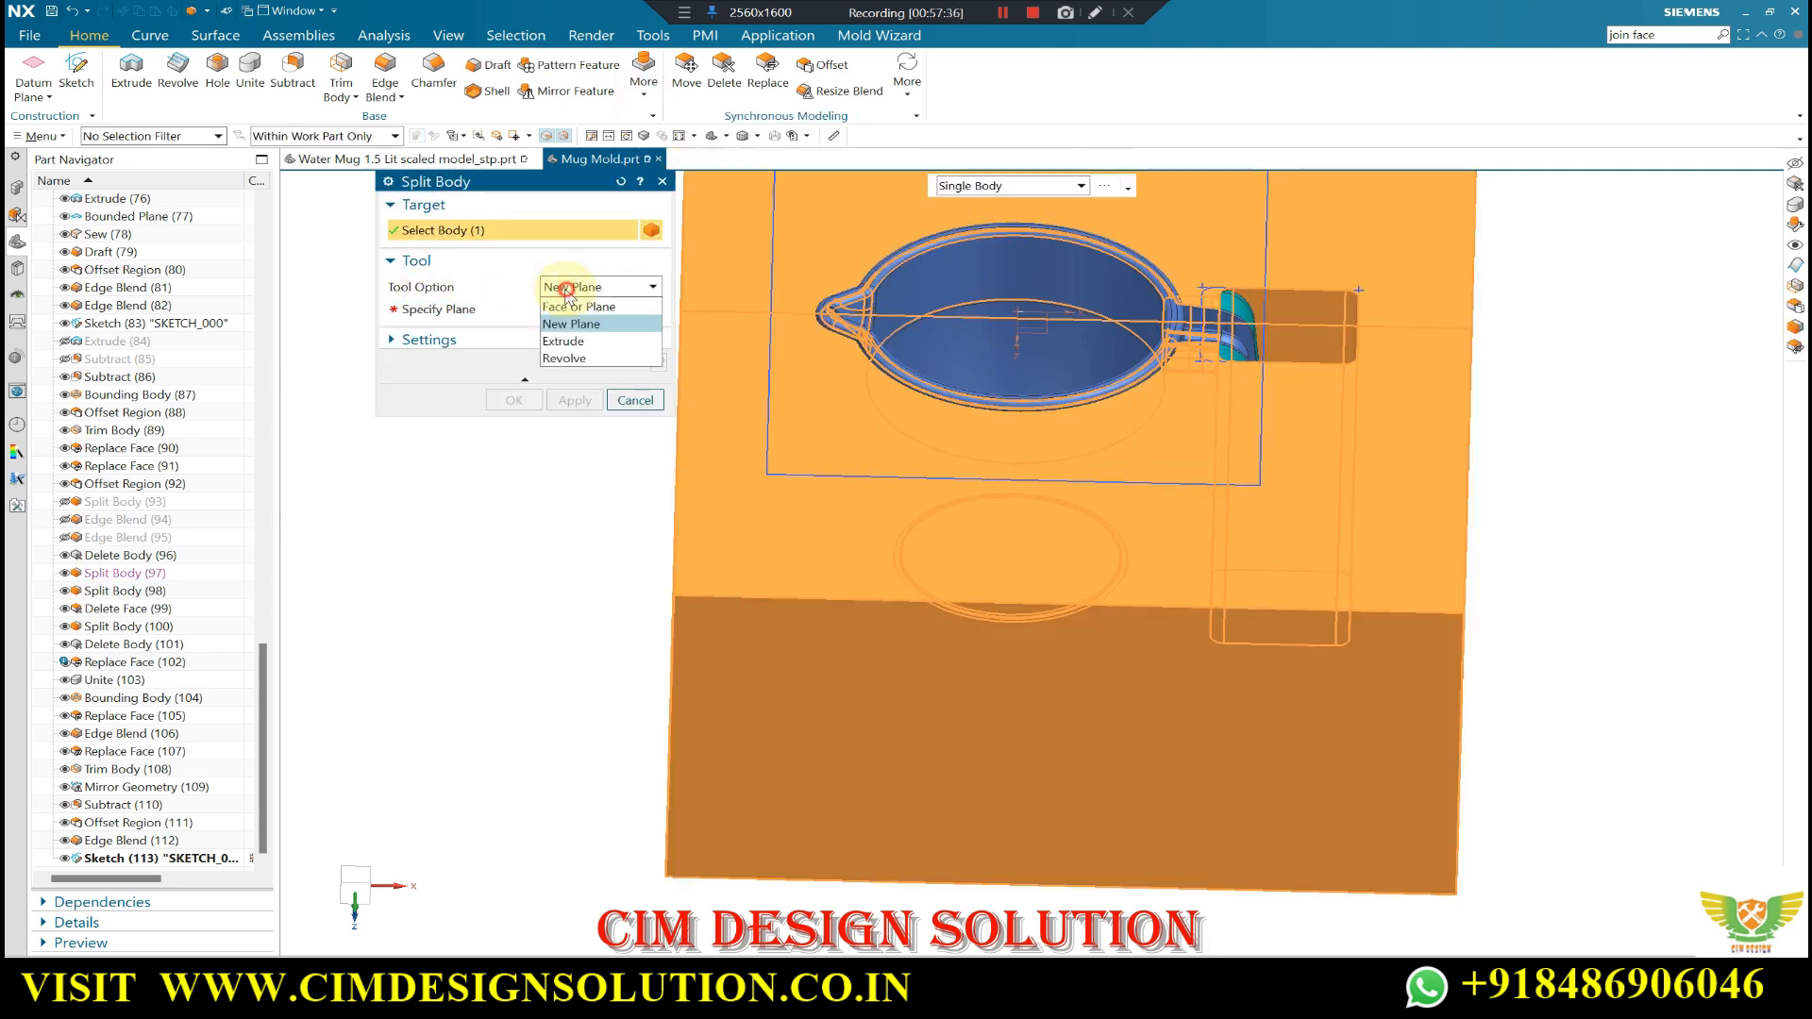
pyautogui.click(569, 341)
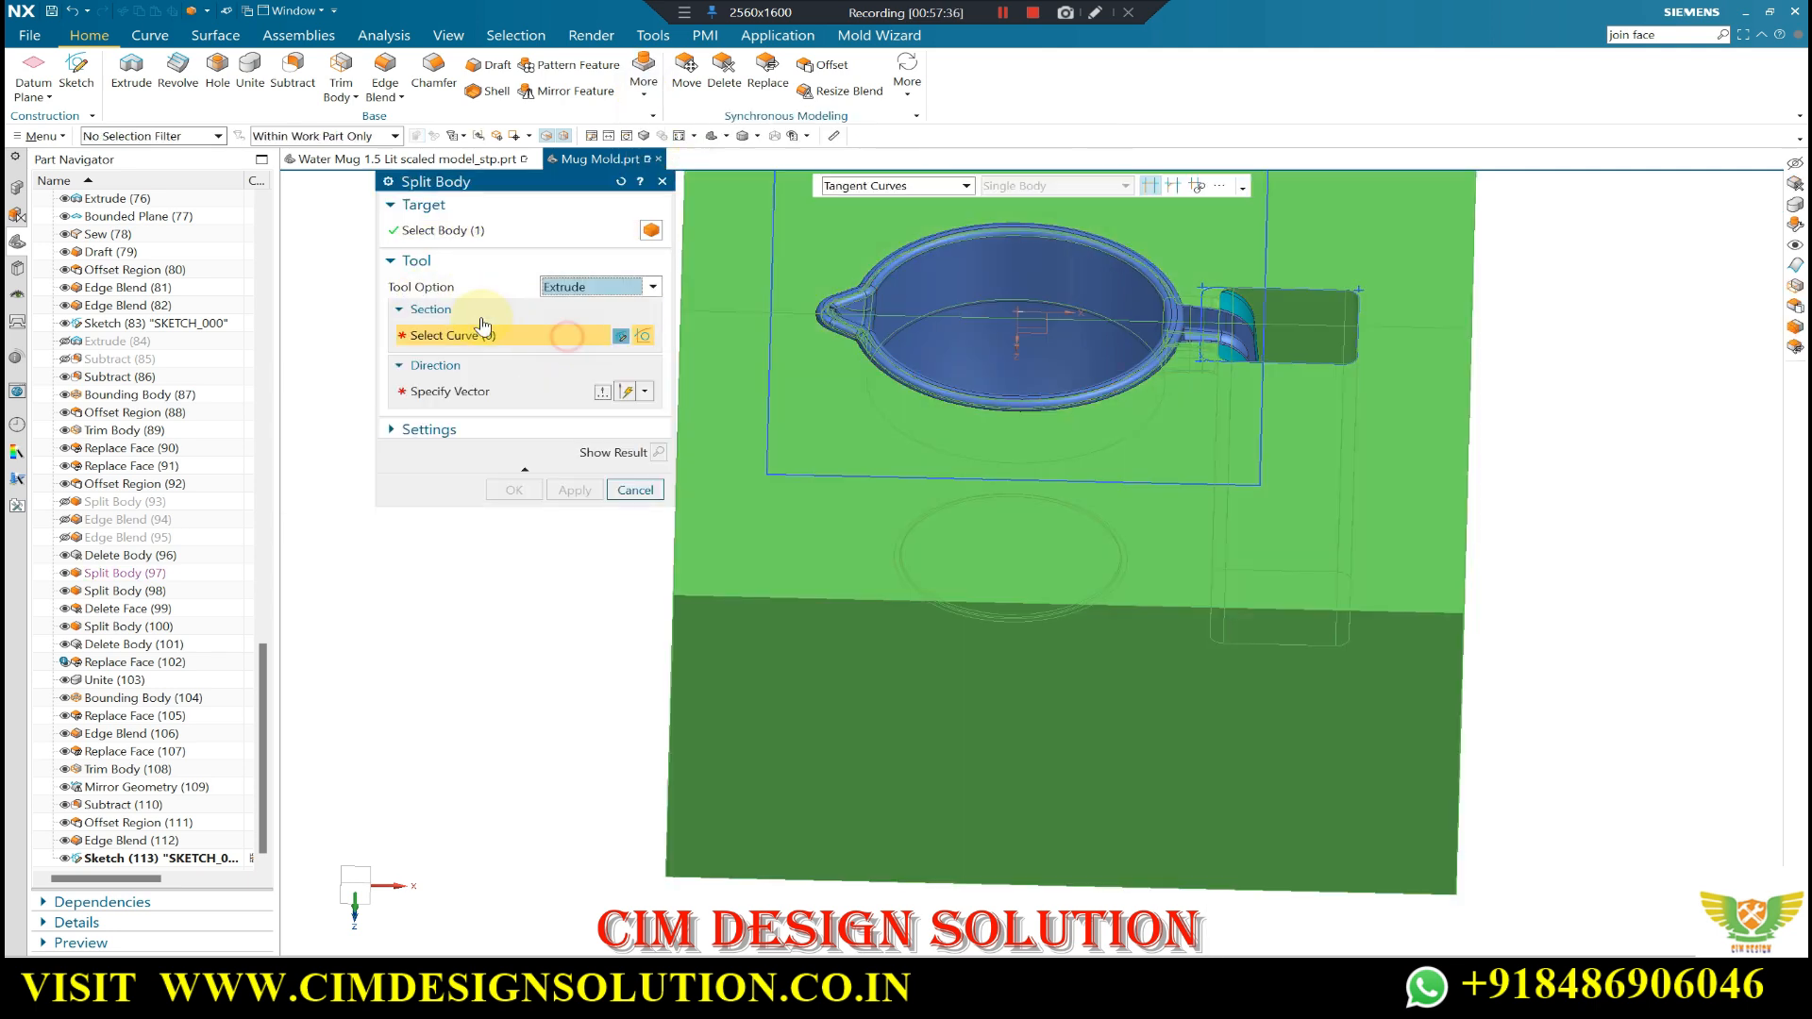
pyautogui.click(144, 864)
pyautogui.middleClick(525, 534)
pyautogui.press('Escape')
# - Hide the lower mold plate and unite the teal handle insert with the grey piece split from the plate
pyautogui.moveTo(1045, 455)
pyautogui.mouseDown(button='middle')
pyautogui.moveTo(909, 449)
pyautogui.moveTo(868, 422)
pyautogui.mouseUp(button='middle')
pyautogui.scroll(1, 1201, 535)
pyautogui.moveTo(1202, 534); pyautogui.dragTo(1193, 655, button='right')
pyautogui.moveTo(1193, 655); pyautogui.dragTo(1180, 604, button='middle')
pyautogui.scroll(-1, 1174, 600)
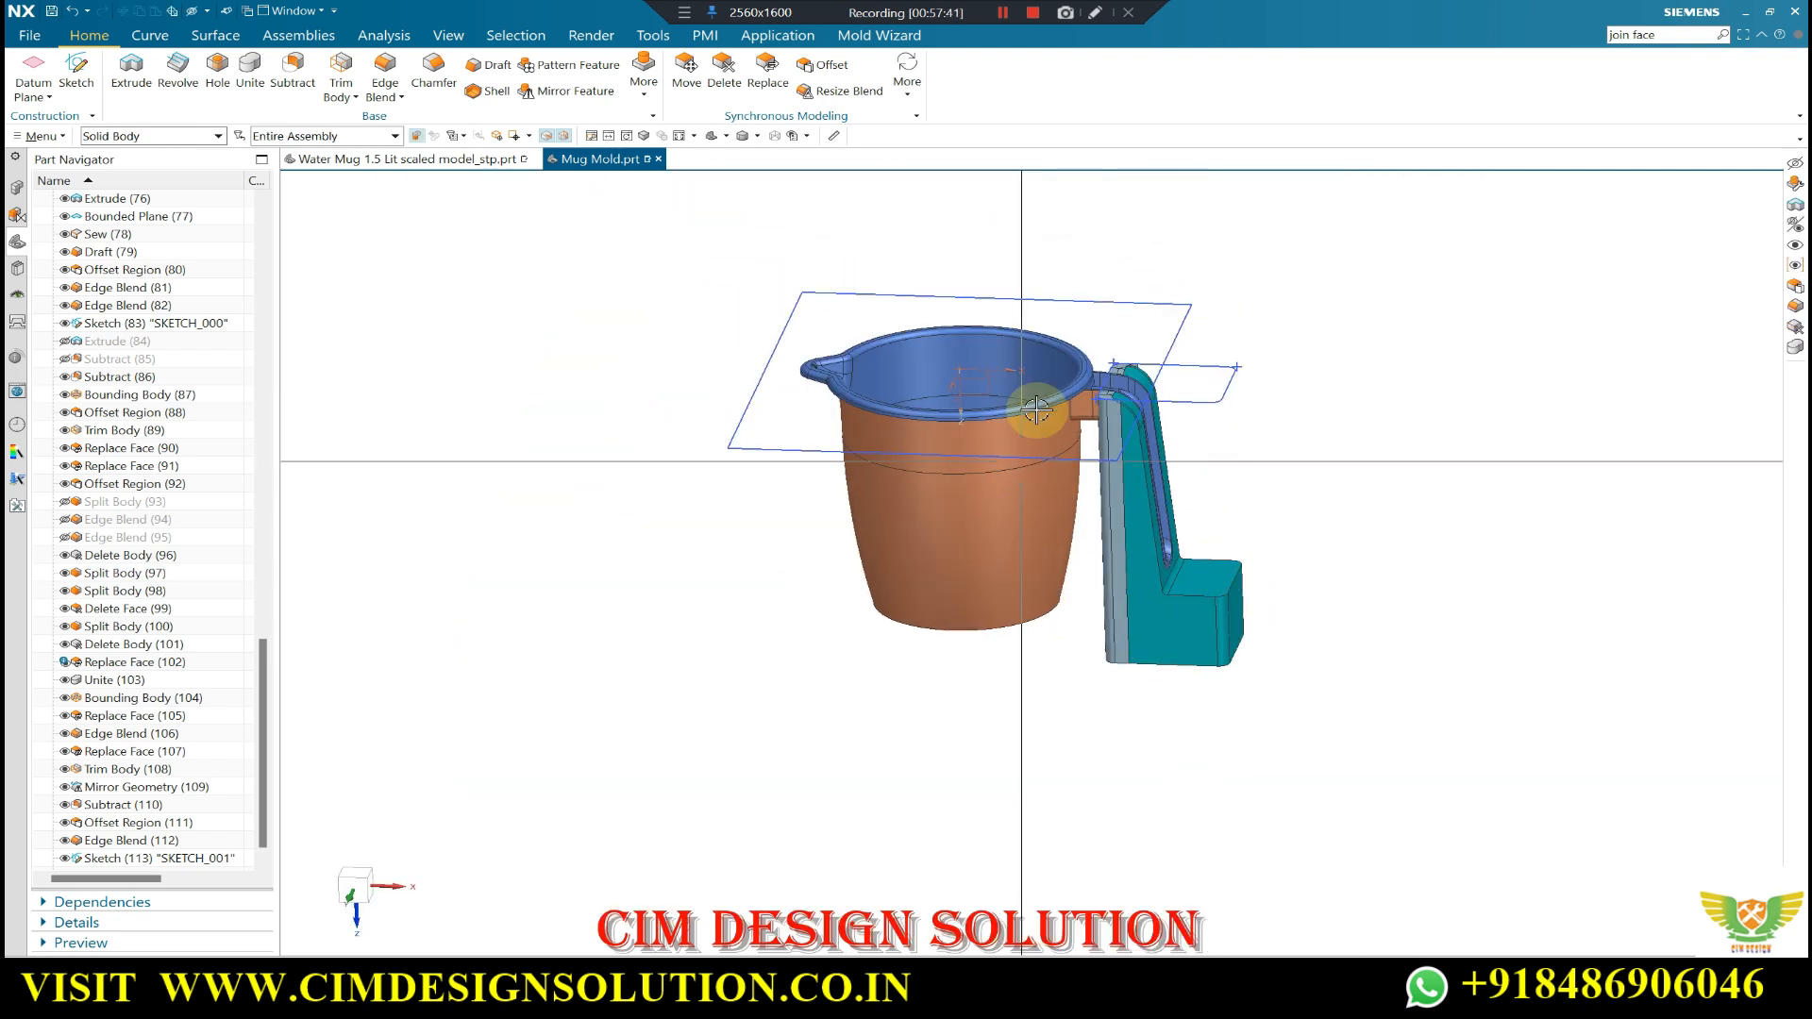
pyautogui.scroll(4, 1048, 410)
pyautogui.moveTo(1123, 396); pyautogui.dragTo(1214, 438, button='middle')
pyautogui.scroll(-1, 1204, 429)
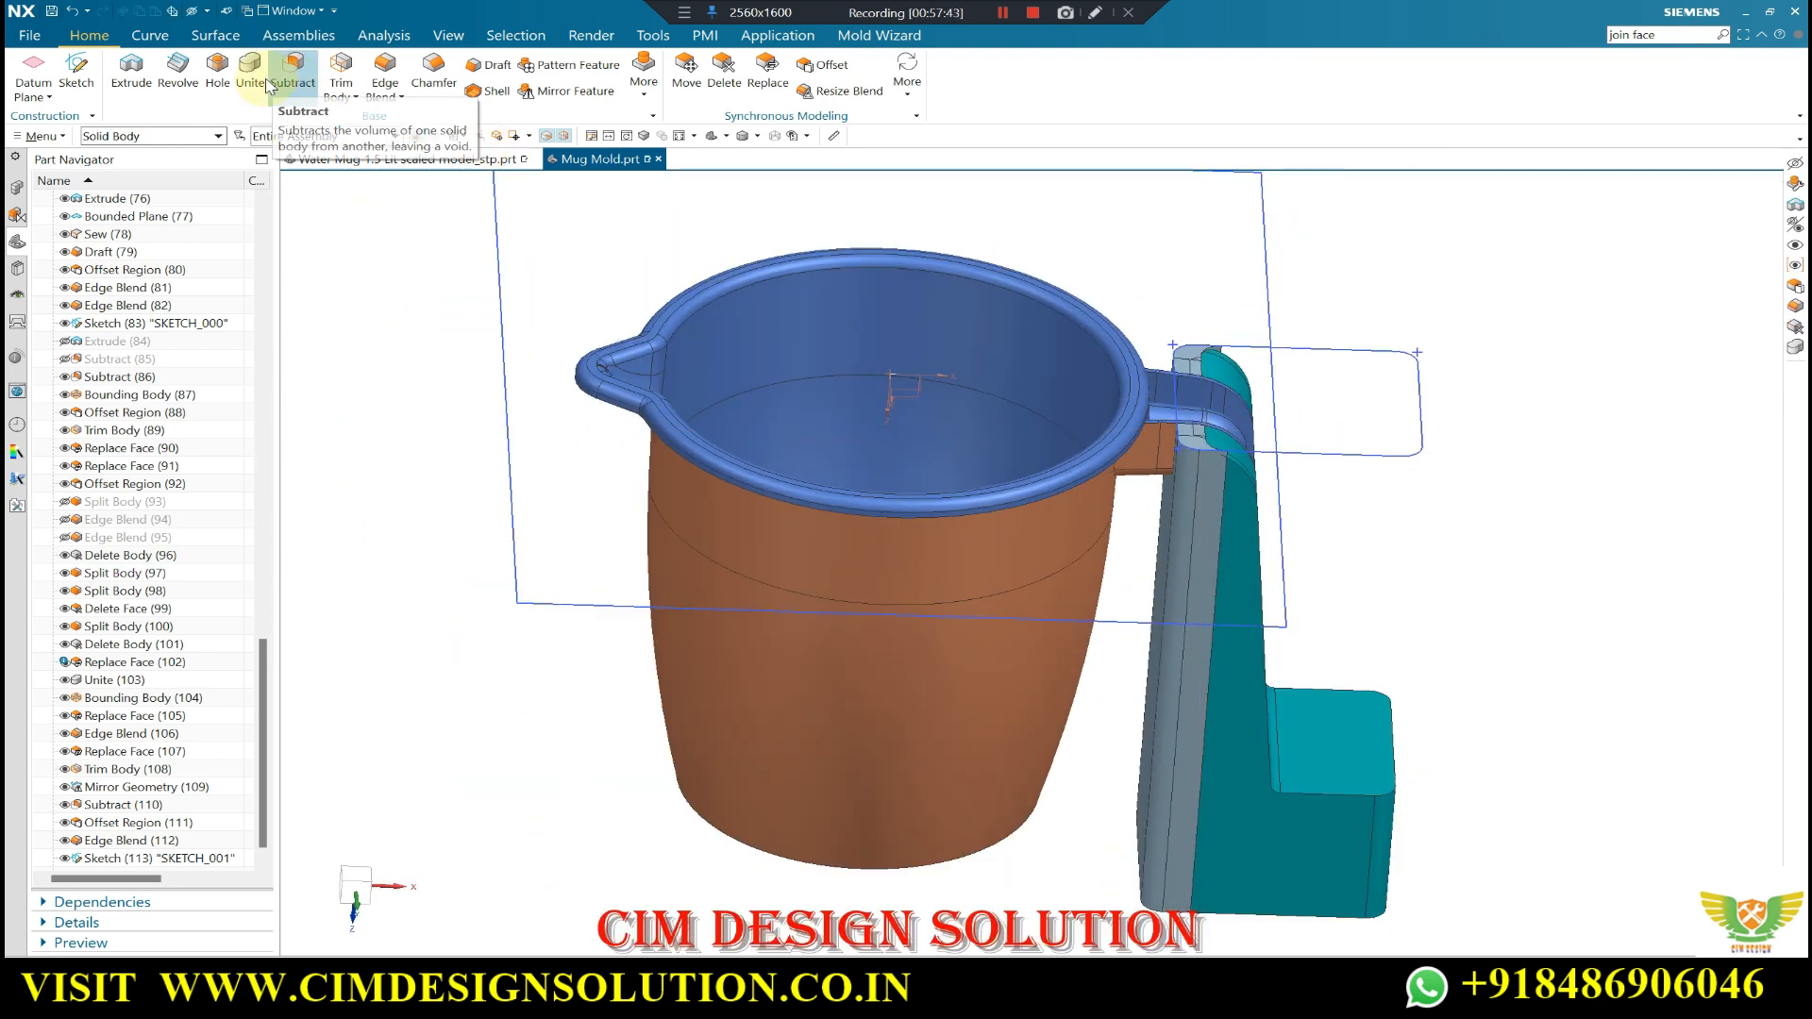
pyautogui.click(1250, 619)
pyautogui.click(1168, 540)
pyautogui.middleClick(1190, 513)
pyautogui.moveTo(1189, 513)
pyautogui.mouseDown(button='middle')
pyautogui.moveTo(1174, 551)
pyautogui.moveTo(1176, 534)
pyautogui.mouseUp(button='middle')
pyautogui.scroll(8, 1177, 466)
pyautogui.scroll(-4, 1176, 394)
pyautogui.moveTo(1171, 392); pyautogui.dragTo(1101, 443, button='middle')
pyautogui.scroll(-2, 1100, 423)
pyautogui.scroll(1, 1097, 419)
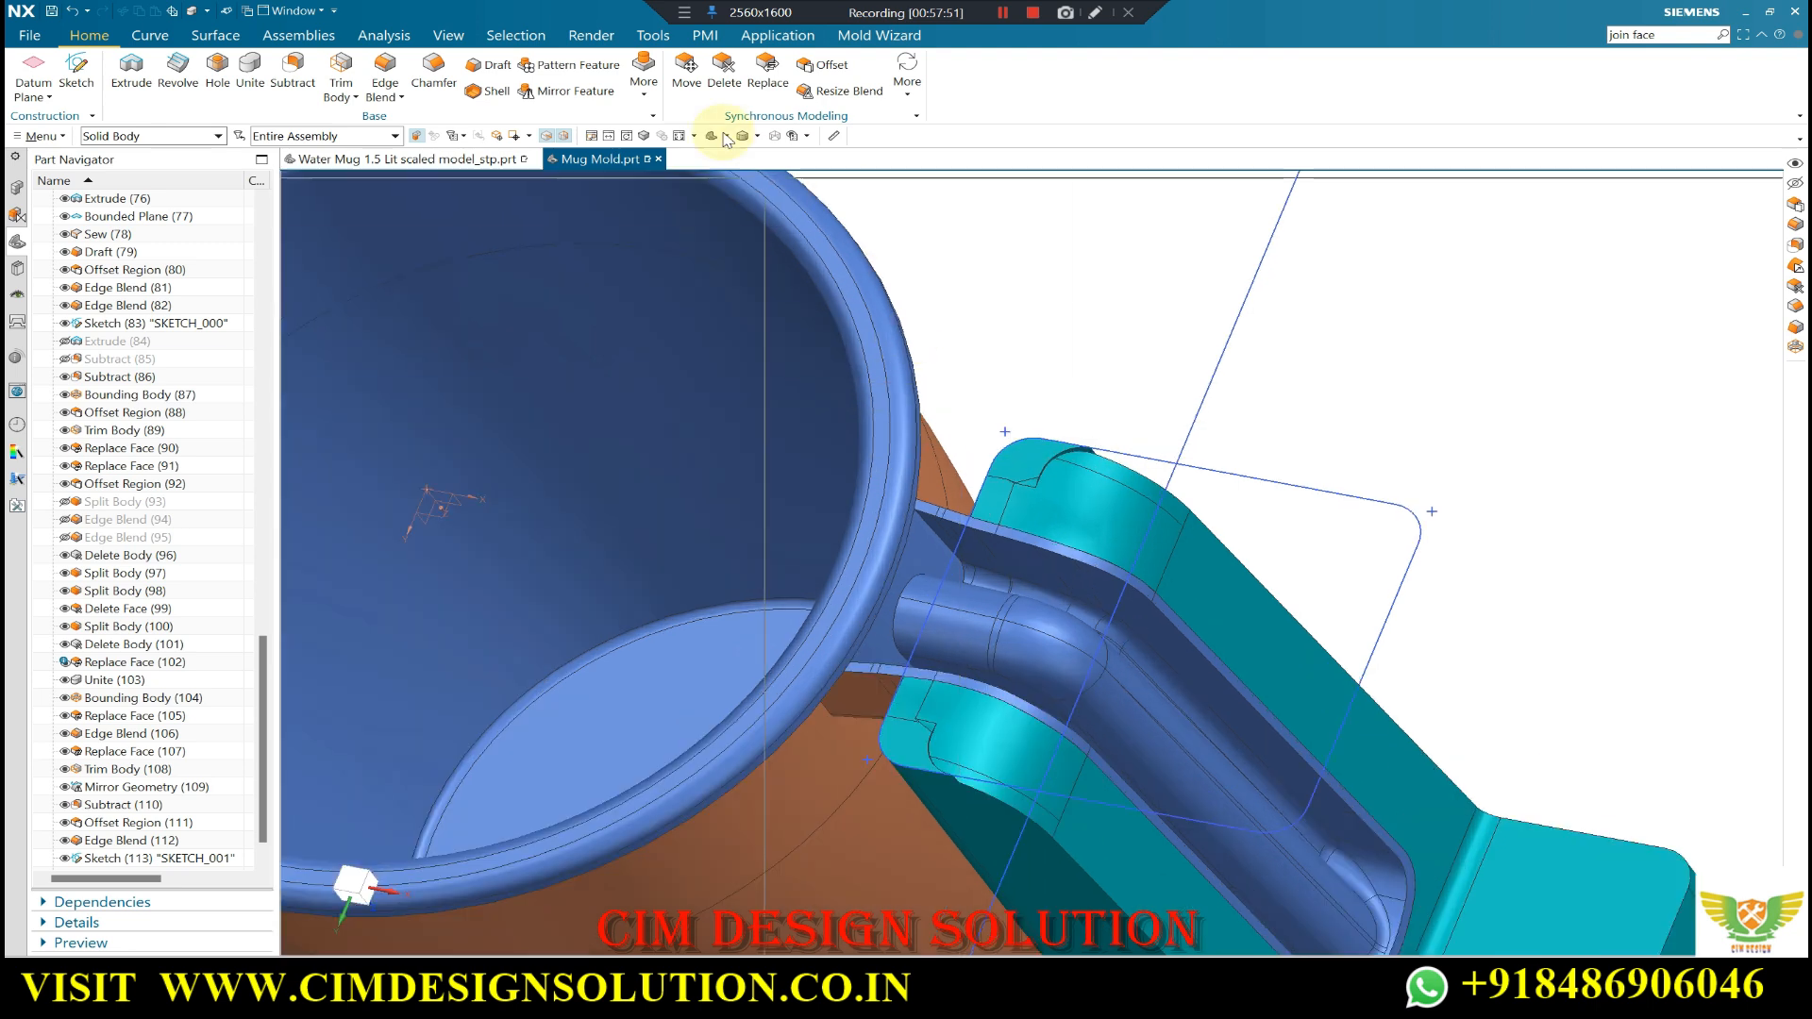
pyautogui.click(725, 75)
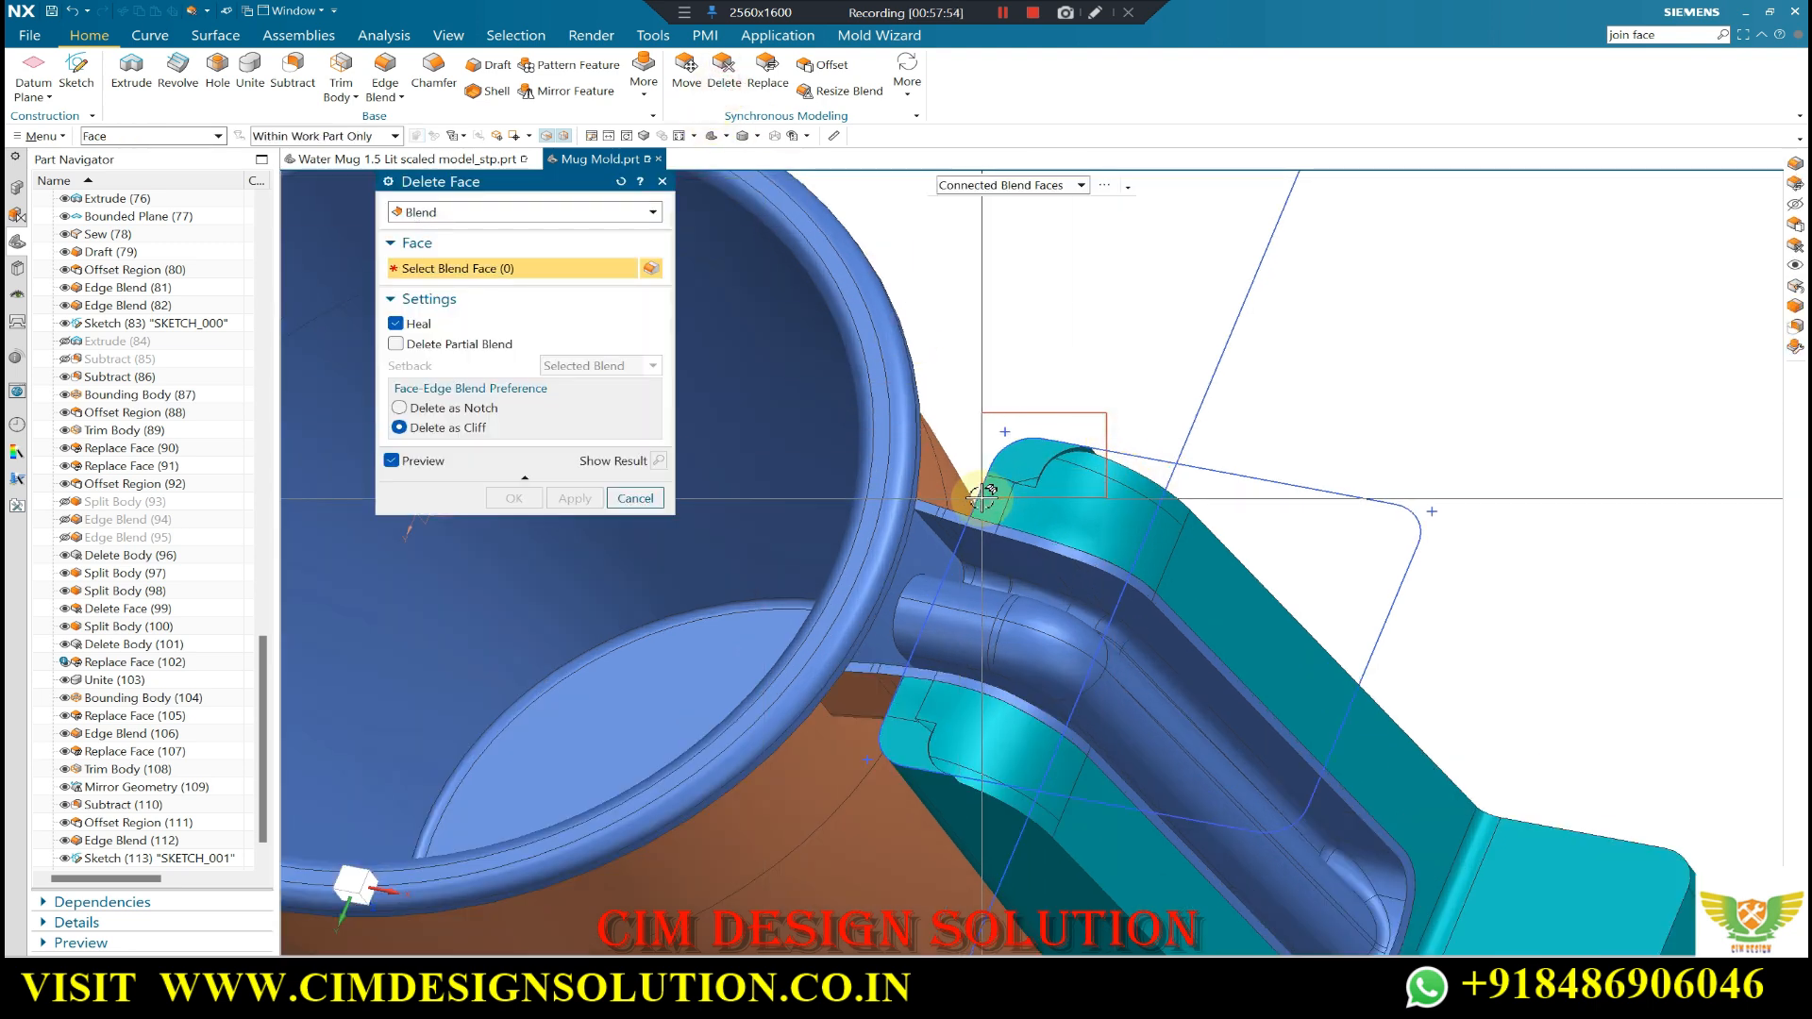
pyautogui.click(1108, 463)
pyautogui.scroll(1, 1108, 462)
pyautogui.press('Escape')
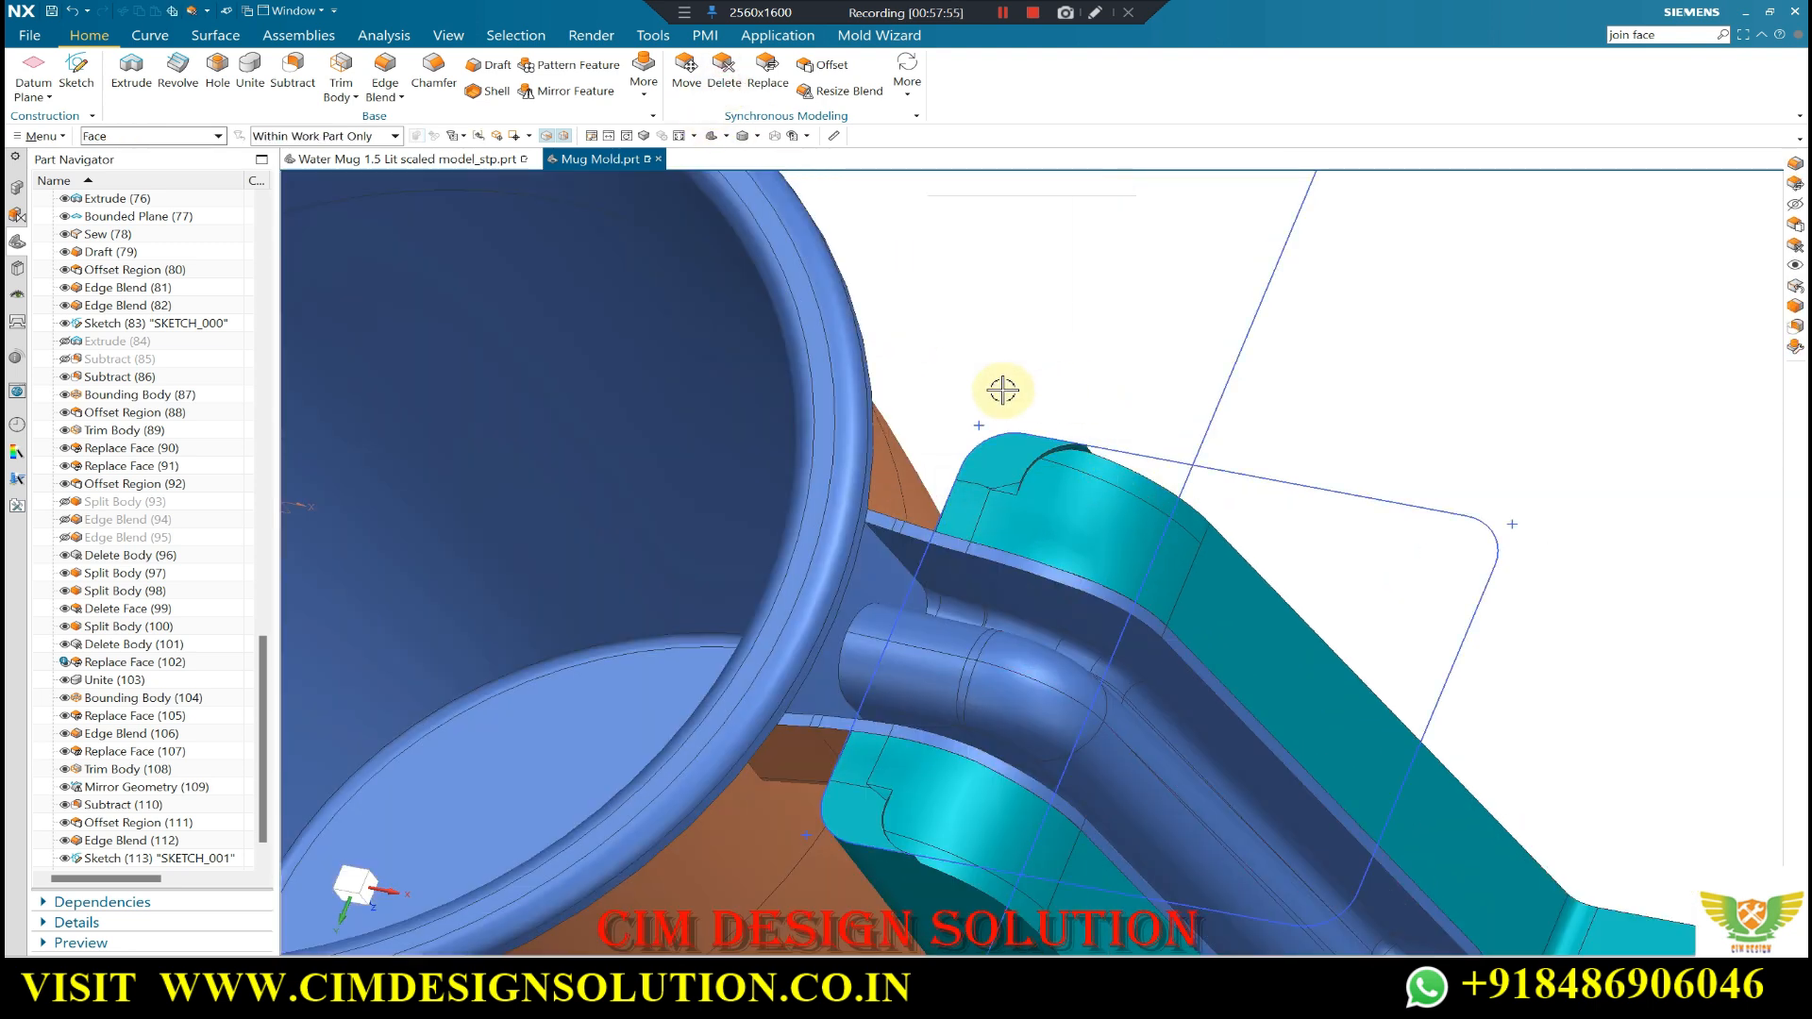
# - Show the lower mold plate again around the mug and the teal handle insert
pyautogui.scroll(-4, 1003, 395)
pyautogui.moveTo(1008, 406); pyautogui.dragTo(1045, 464, button='middle')
pyautogui.moveTo(1166, 483); pyautogui.dragTo(1136, 421, button='middle')
pyautogui.hotkey('ctrl', 'shift', 'b')
pyautogui.hotkey('ctrl', 'b')
pyautogui.scroll(-4, 1171, 538)
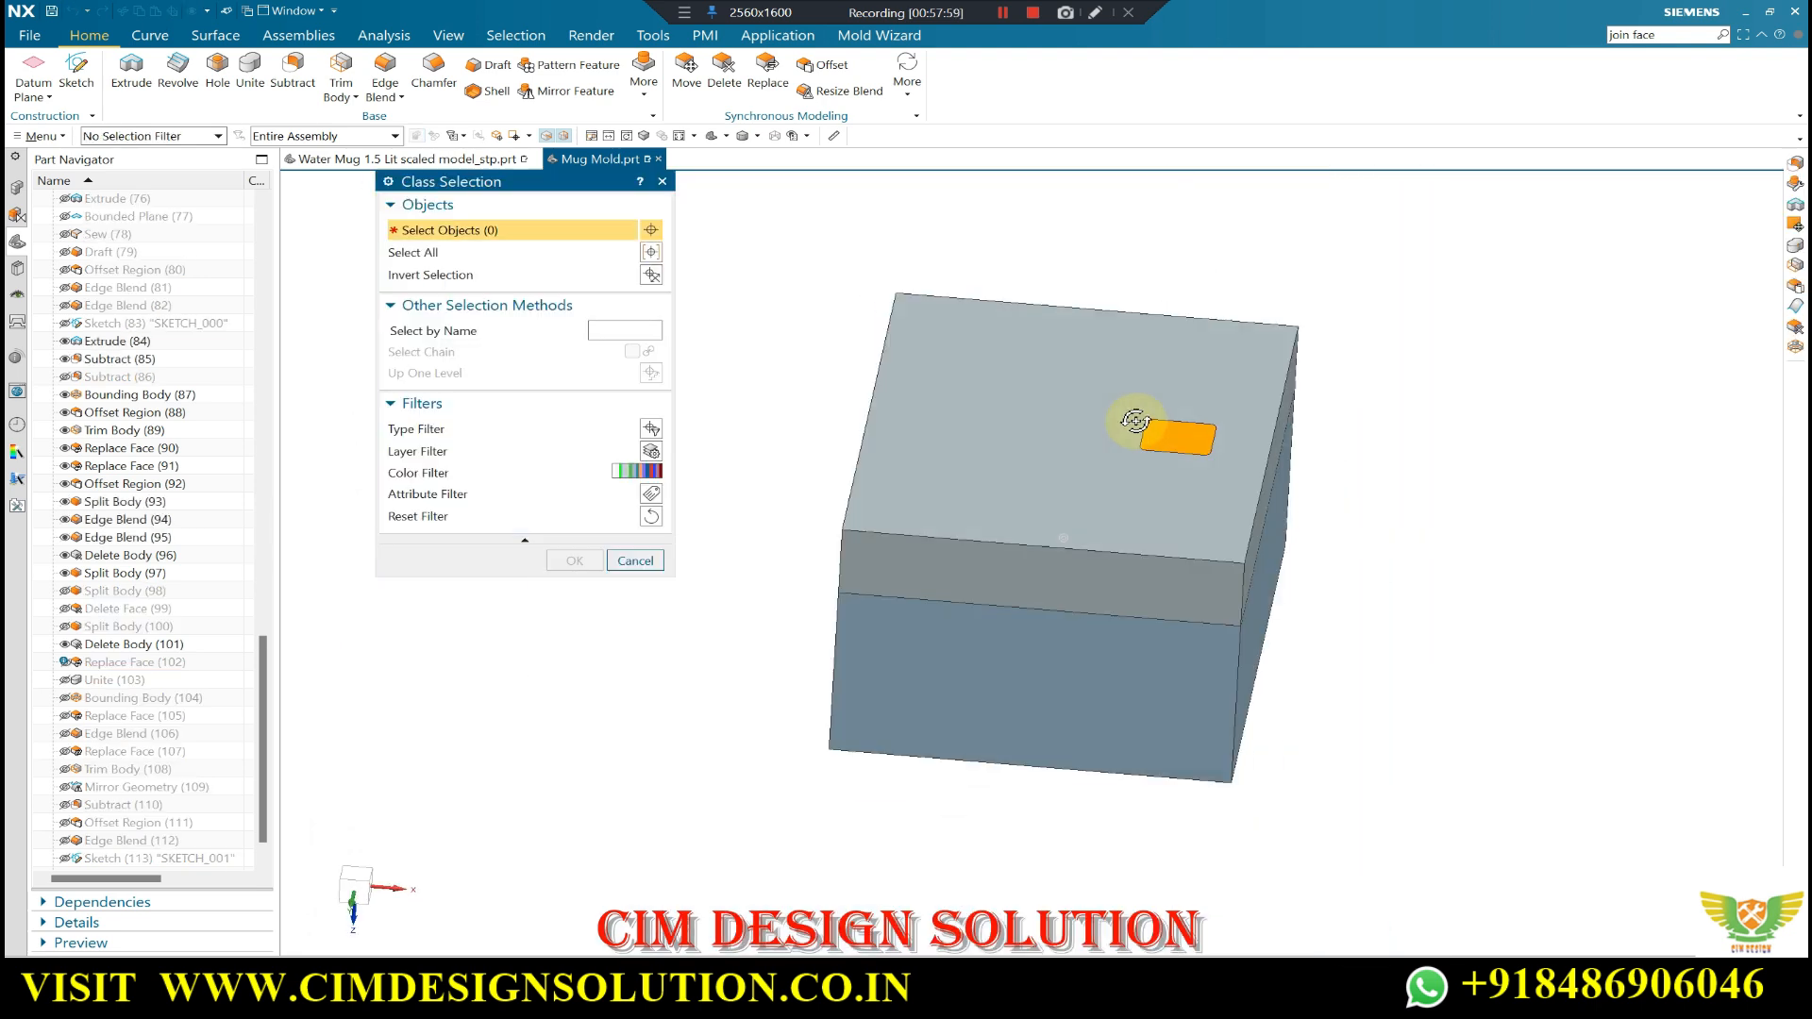
pyautogui.hotkey('ctrl', 'shift', 'b')
# - Check the top of the teal insert in its pocket, and hide the mug and lower mold plate to isolate it
pyautogui.scroll(10, 1168, 563)
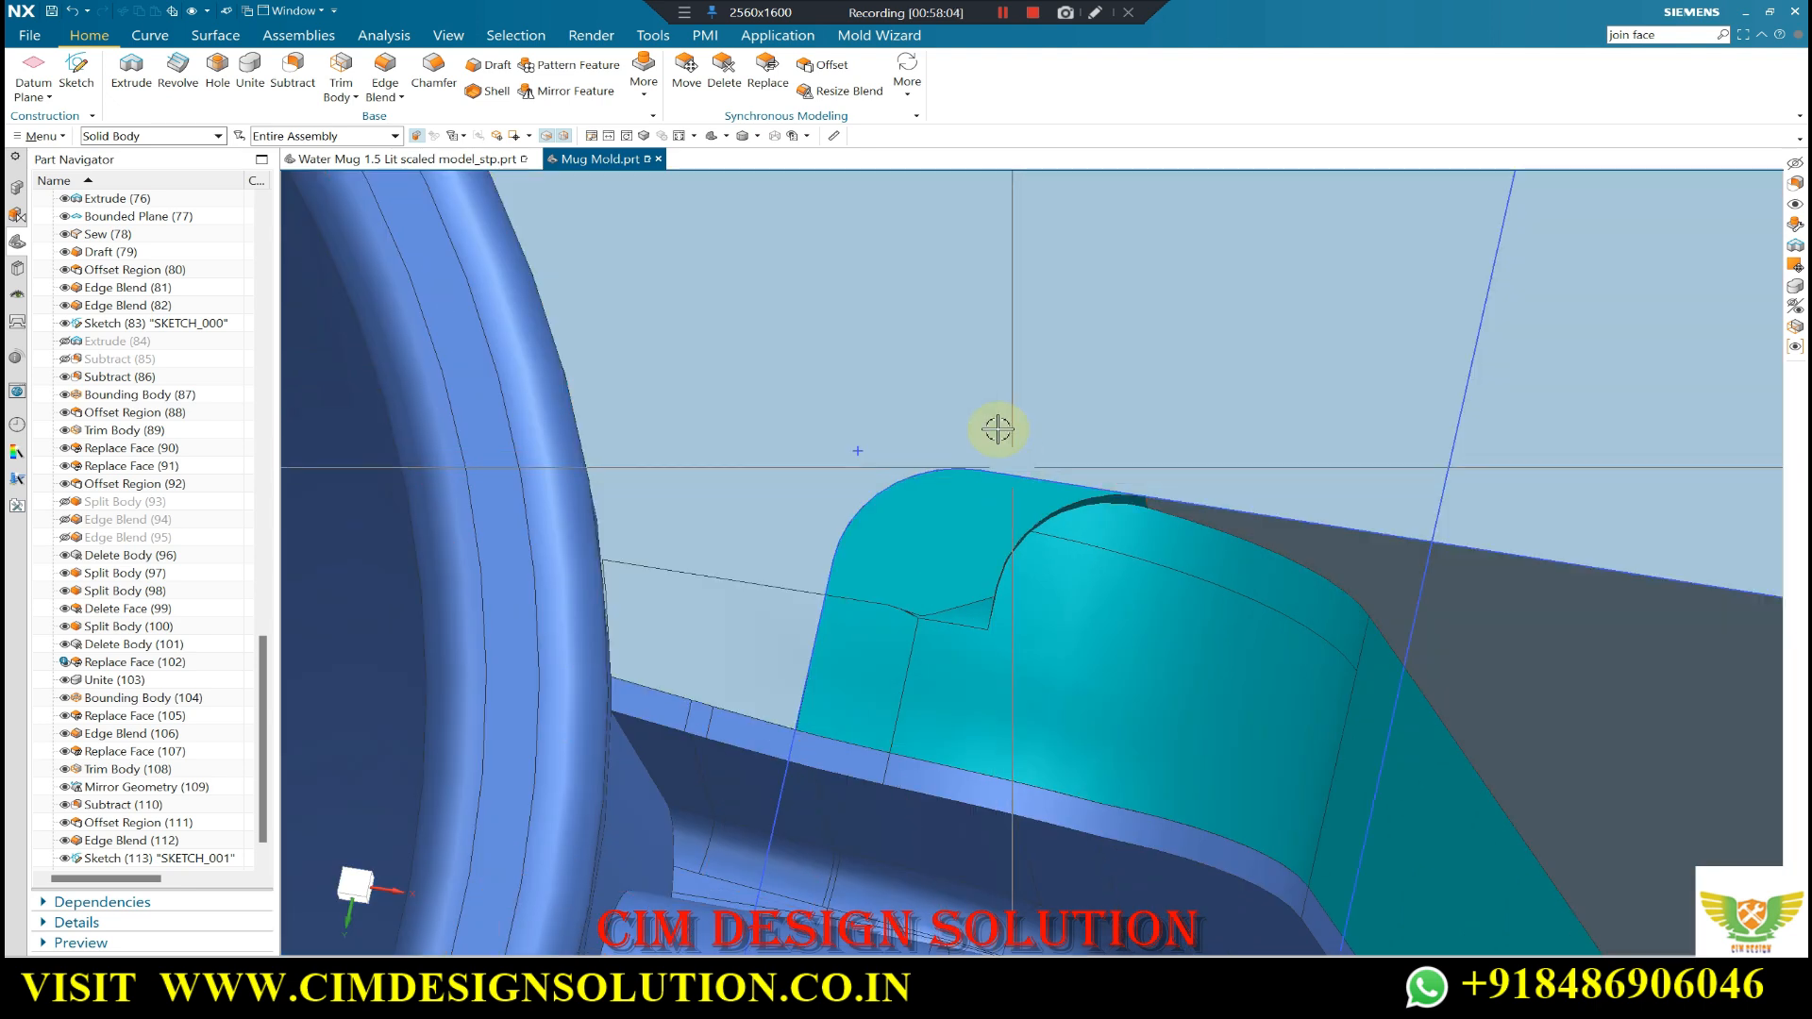
pyautogui.scroll(-5, 1020, 428)
pyautogui.scroll(2, 1038, 413)
pyautogui.scroll(-5, 1038, 413)
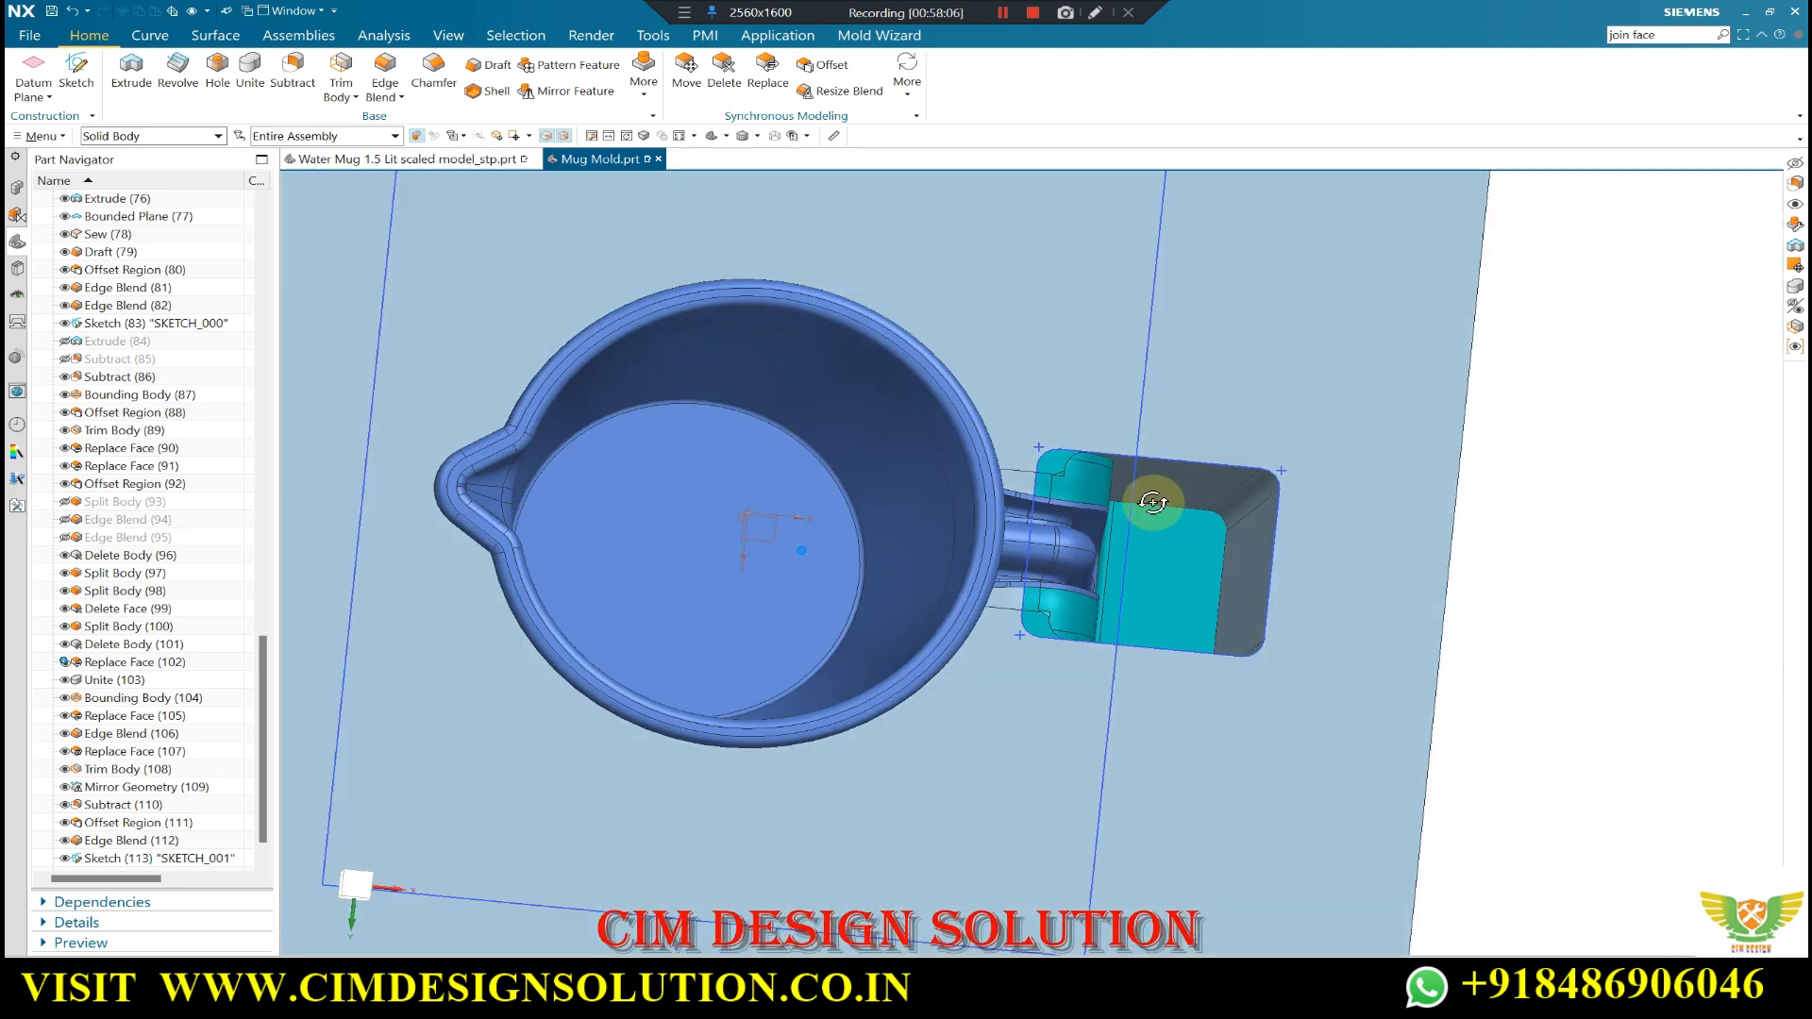
pyautogui.scroll(5, 892, 463)
pyautogui.moveTo(904, 493); pyautogui.dragTo(1015, 460, button='middle')
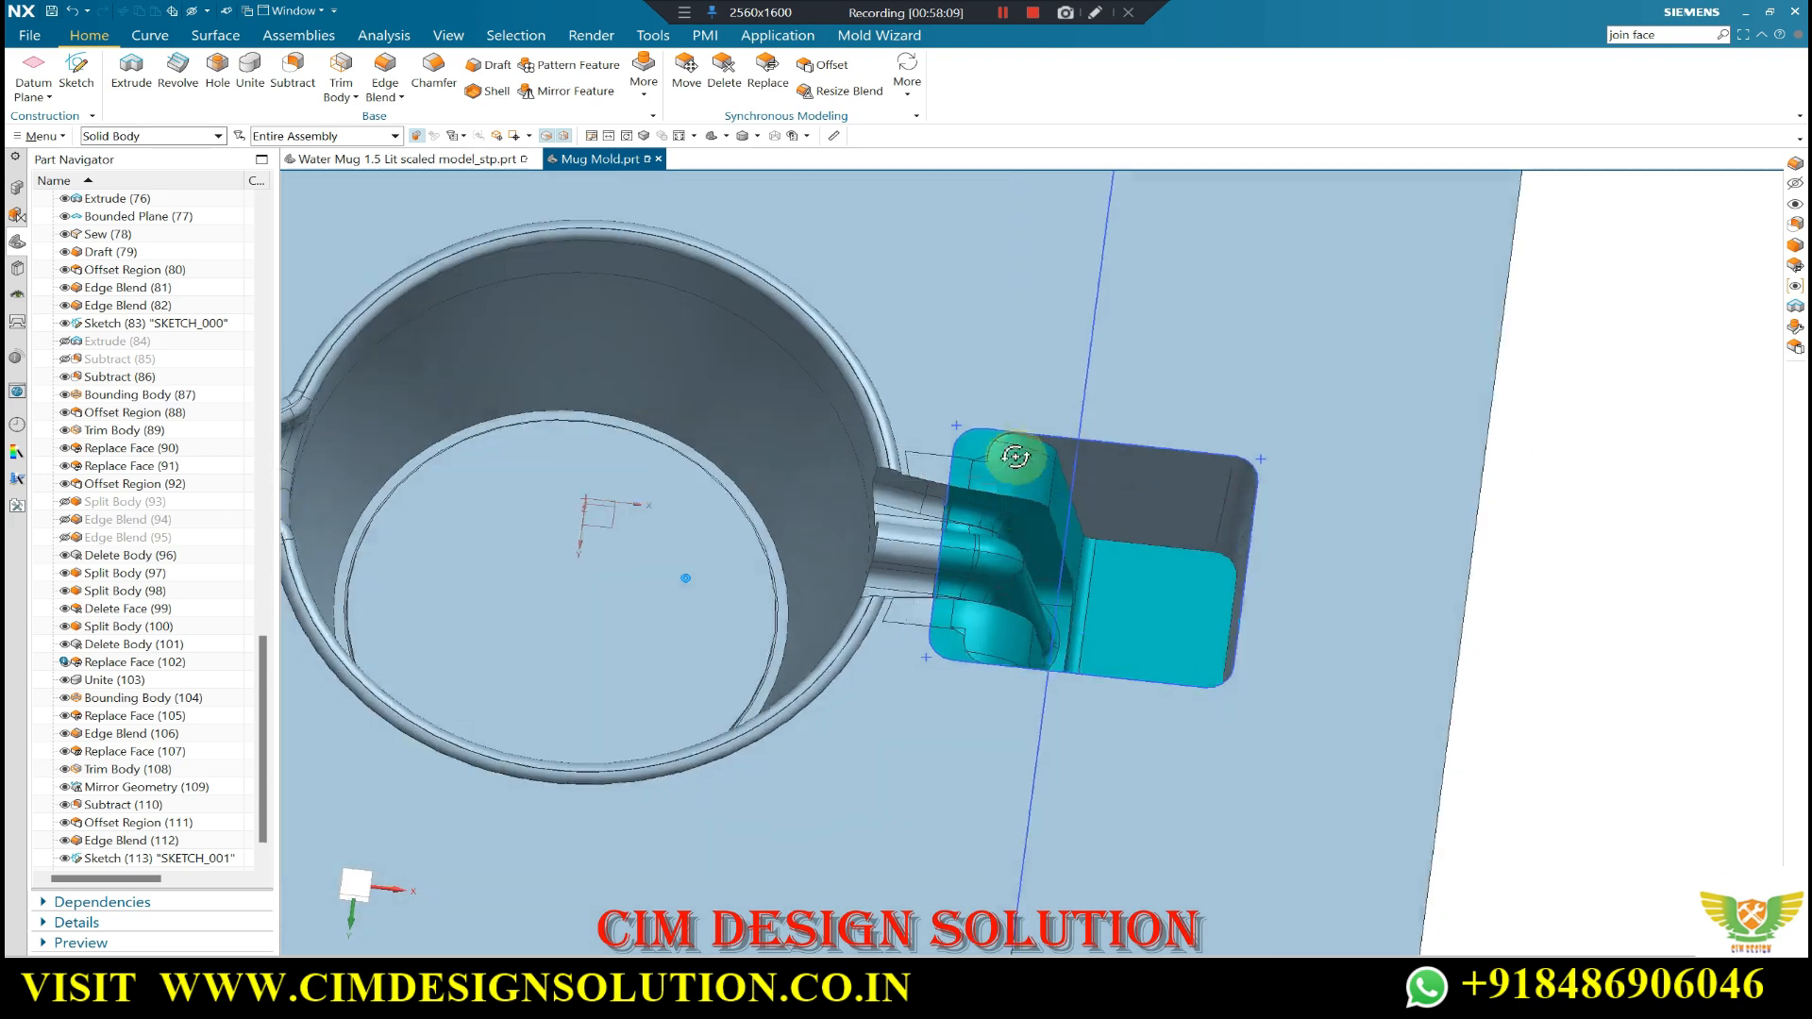
pyautogui.scroll(6, 925, 444)
pyautogui.scroll(-7, 1133, 417)
pyautogui.moveTo(1137, 418); pyautogui.dragTo(1316, 435, button='middle')
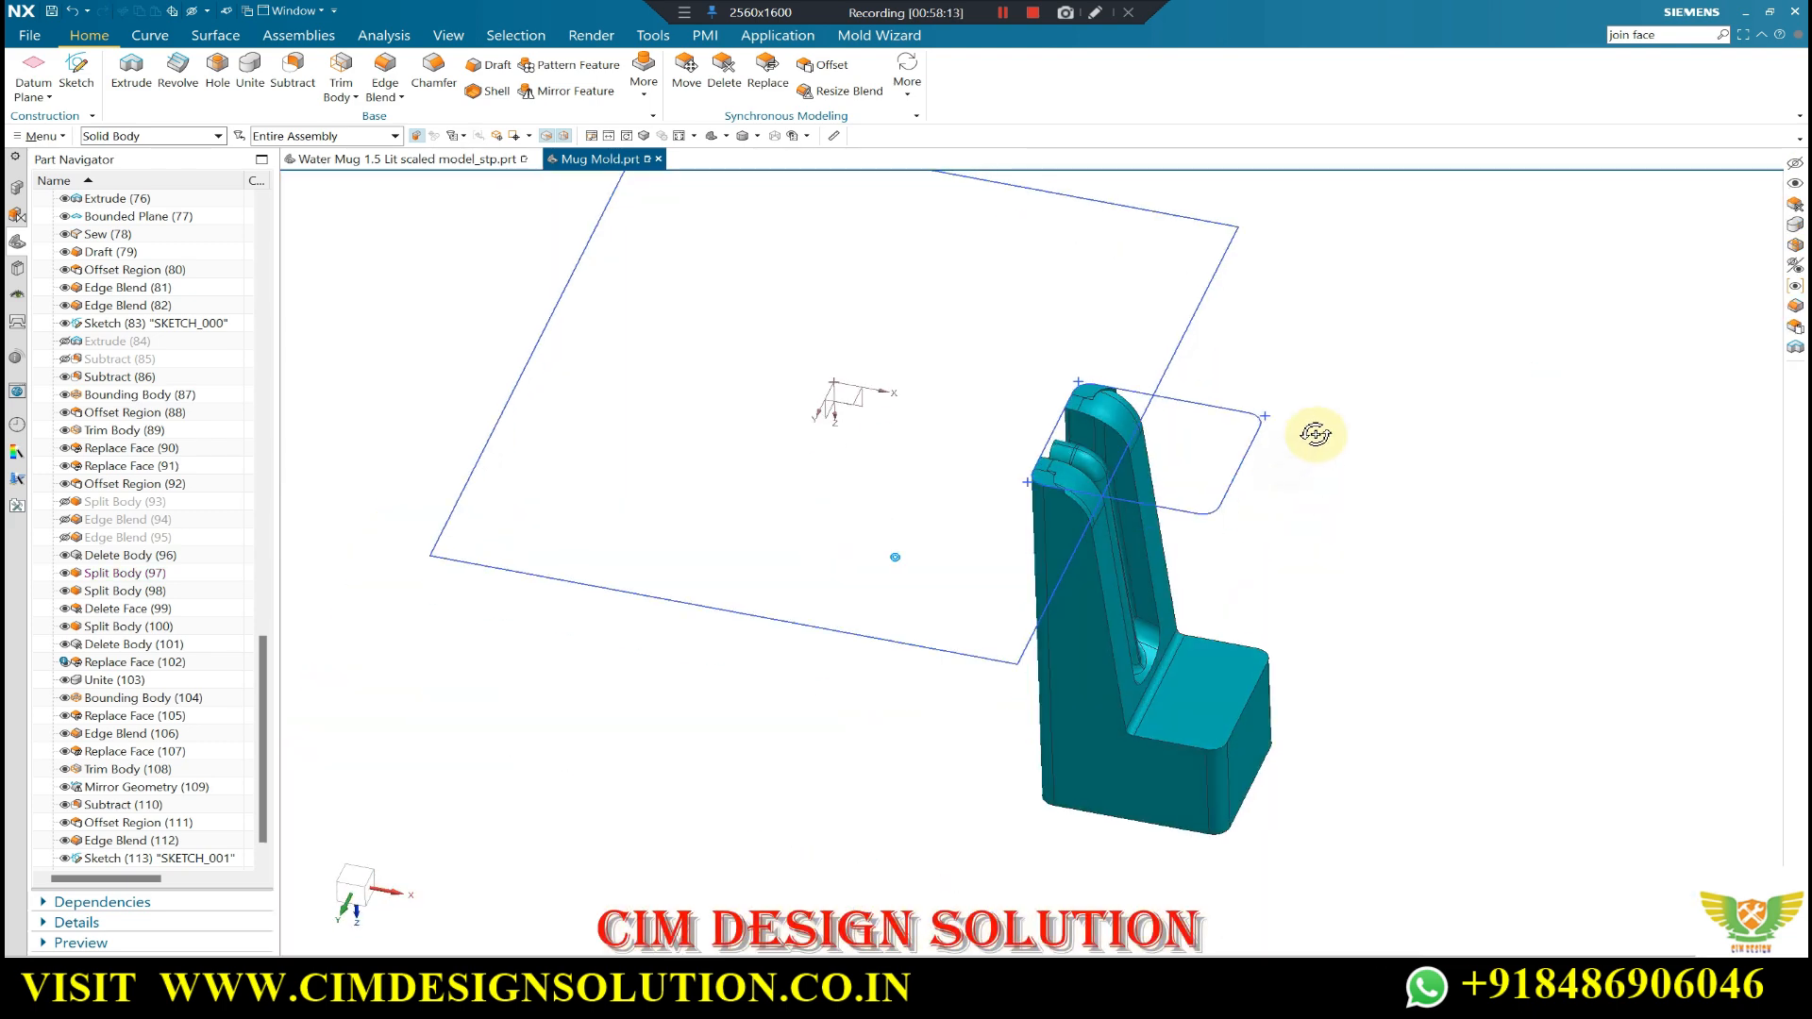
# - Show the hidden orange handle block and the lower mold plate together with the teal insert
pyautogui.hotkey('ctrl', 'shift', 'k')
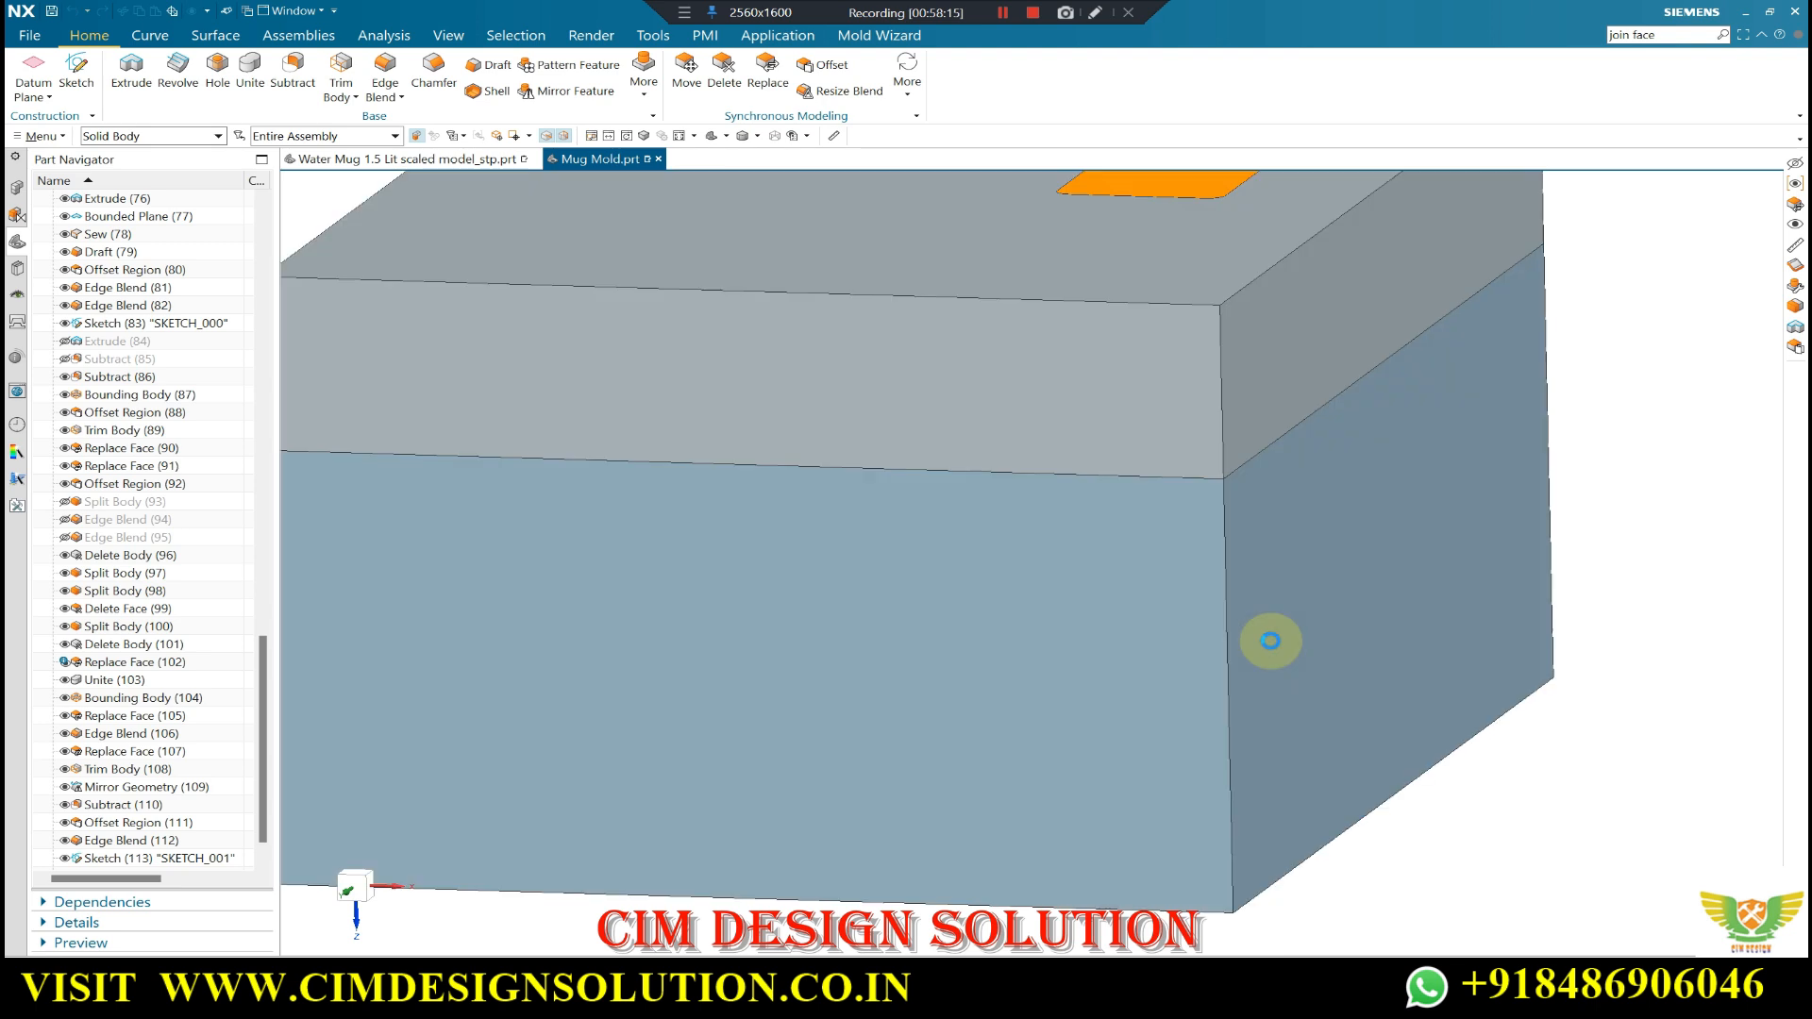
pyautogui.middleClick(1174, 225)
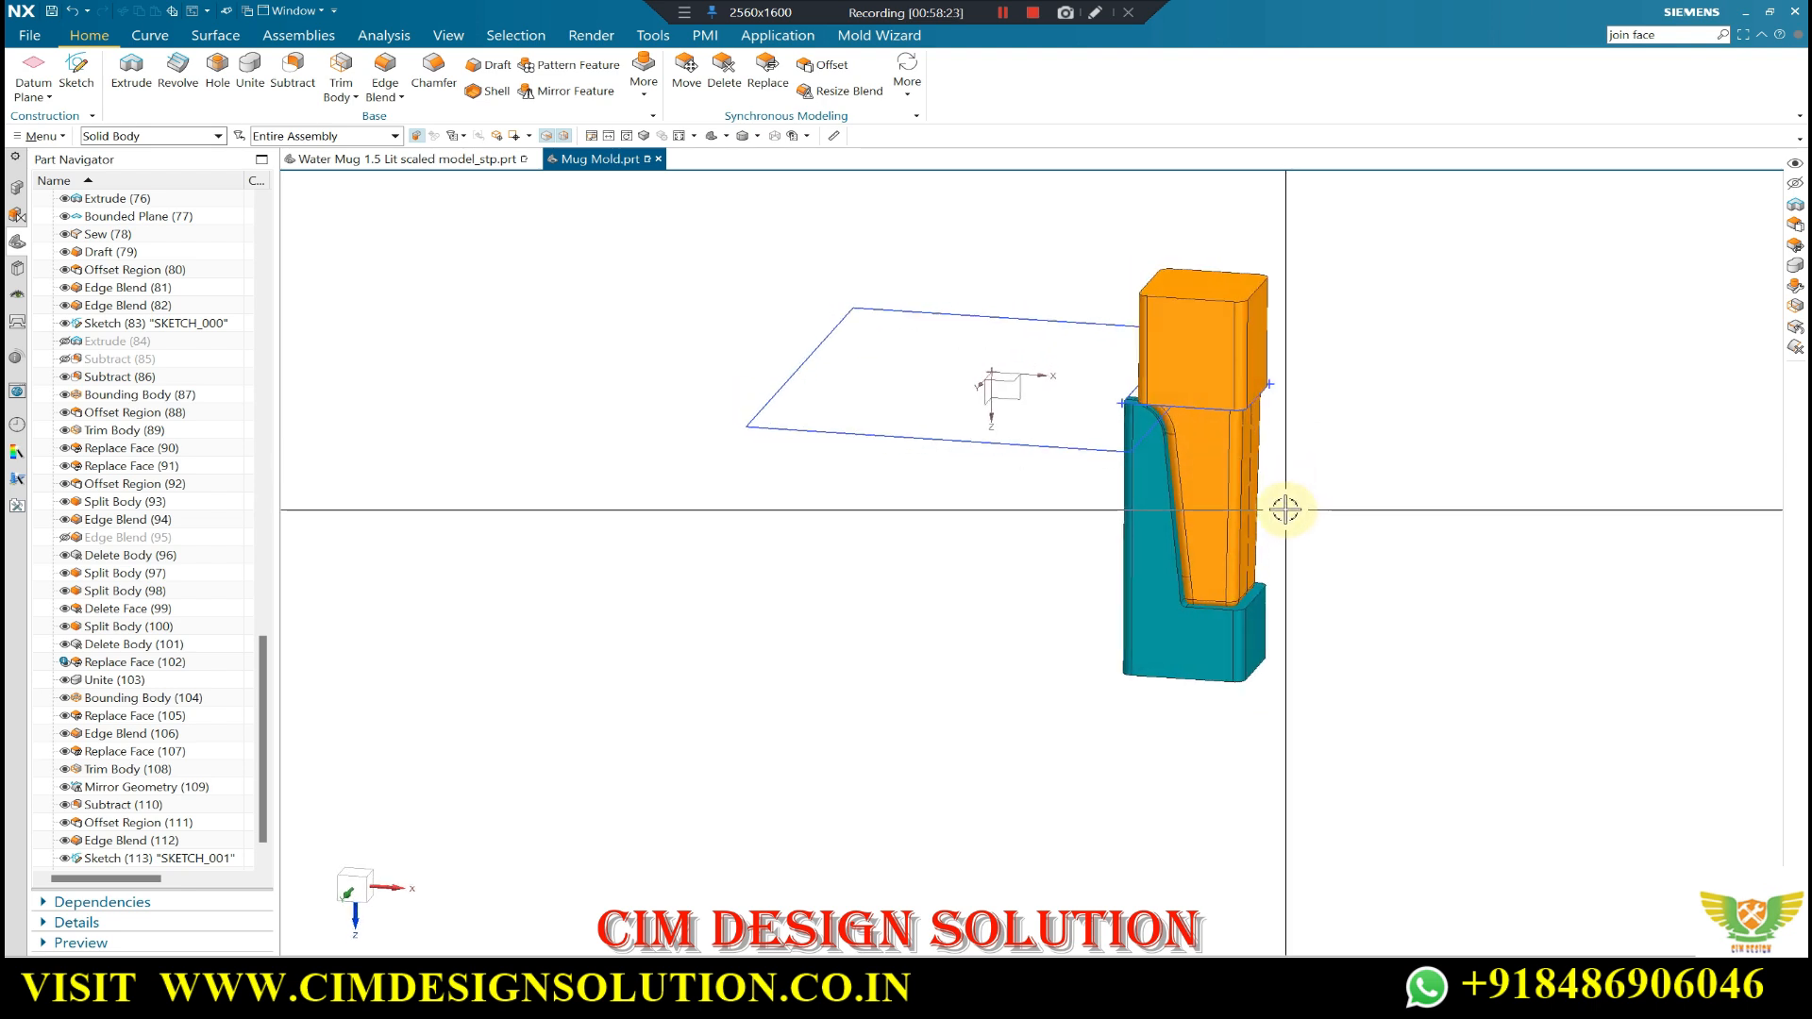
pyautogui.hotkey('ctrl', 'shift', 'k')
pyautogui.click(1259, 558)
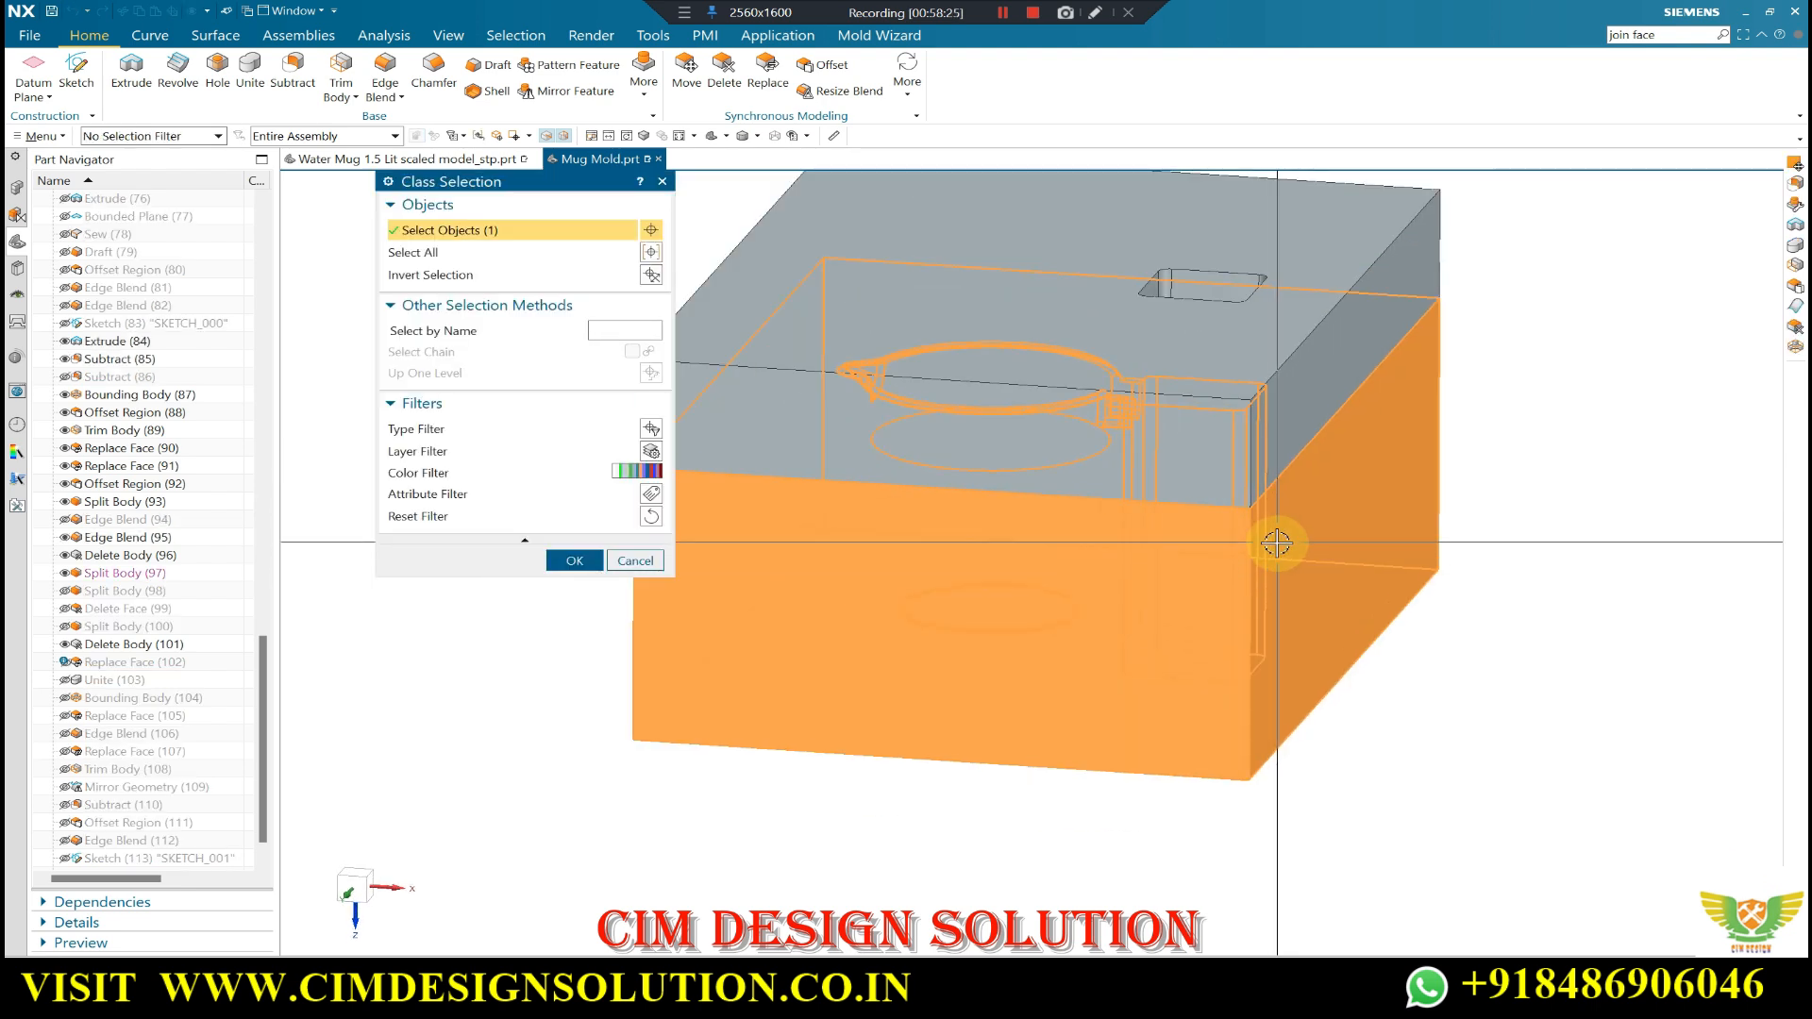
pyautogui.middleClick(1265, 526)
pyautogui.moveTo(1234, 542); pyautogui.dragTo(1233, 510, button='middle')
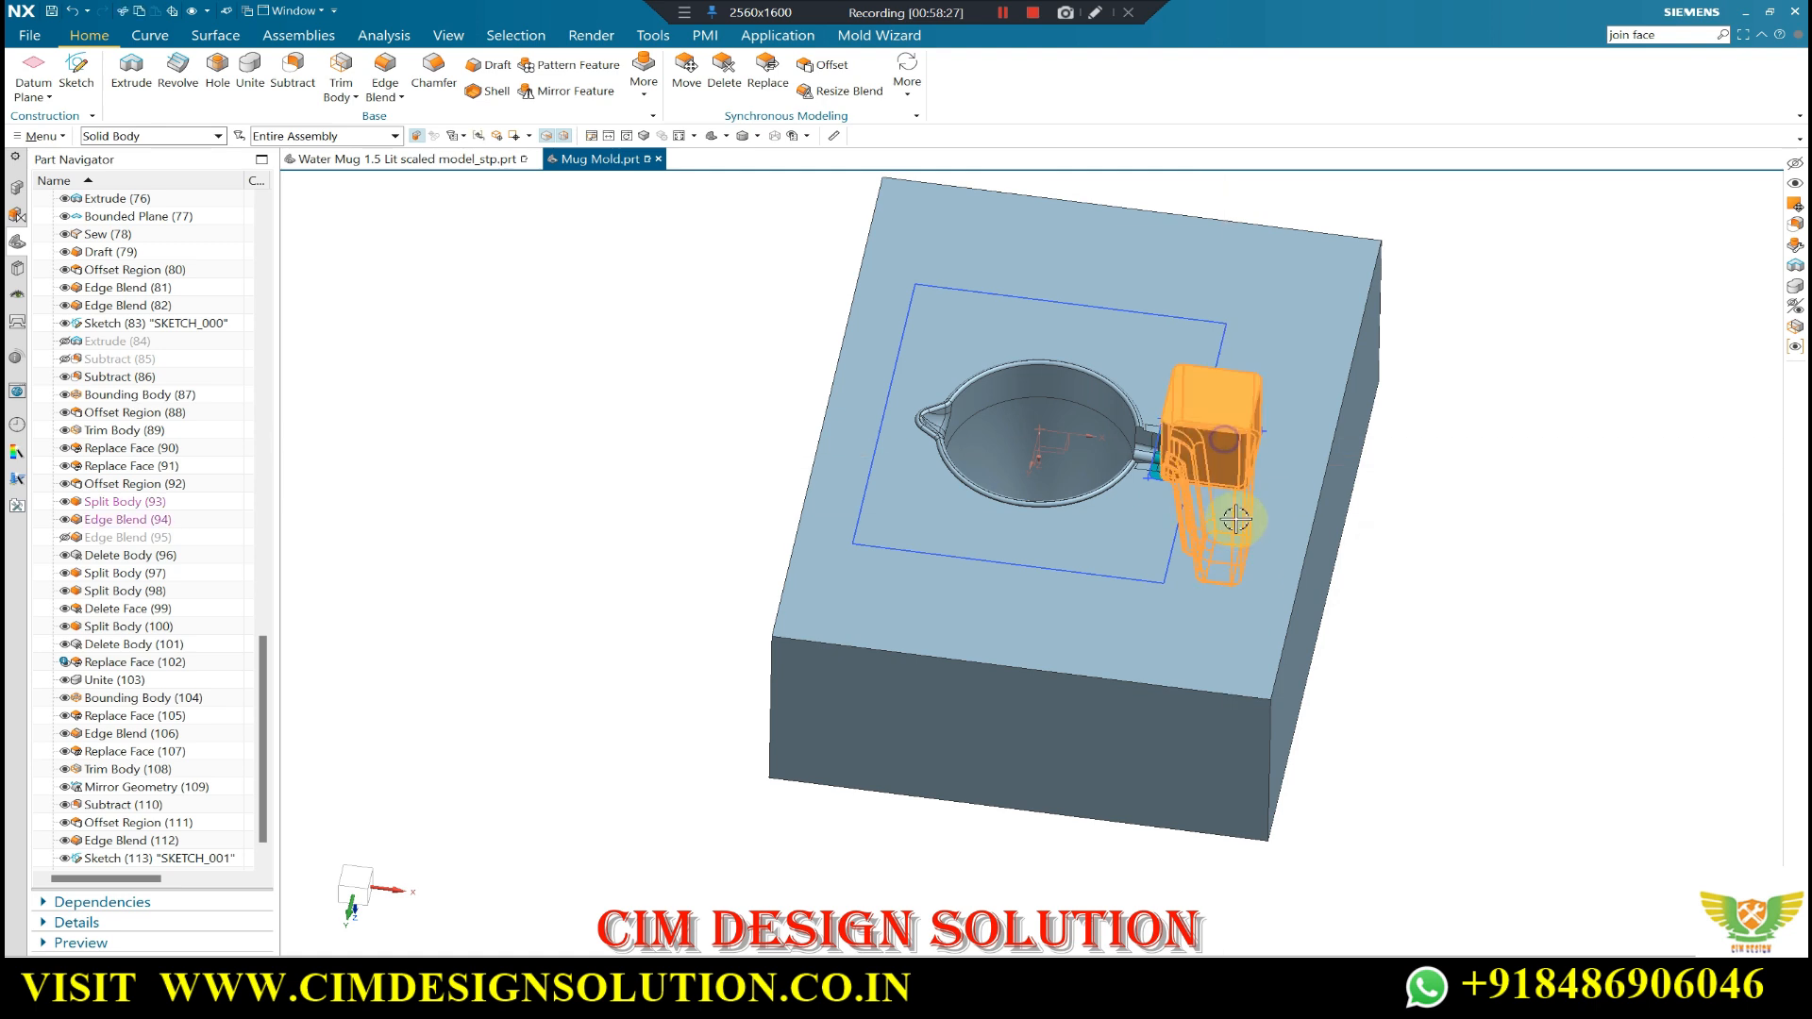
# - Hide the orange handle block and examine the teal insert's fit in the mold plate pocket from above
pyautogui.hotkey('ctrl', 'b')
pyautogui.scroll(-1, 1341, 538)
pyautogui.moveTo(1529, 529); pyautogui.dragTo(1556, 598, button='middle')
pyautogui.press('F8')
pyautogui.scroll(8, 1249, 542)
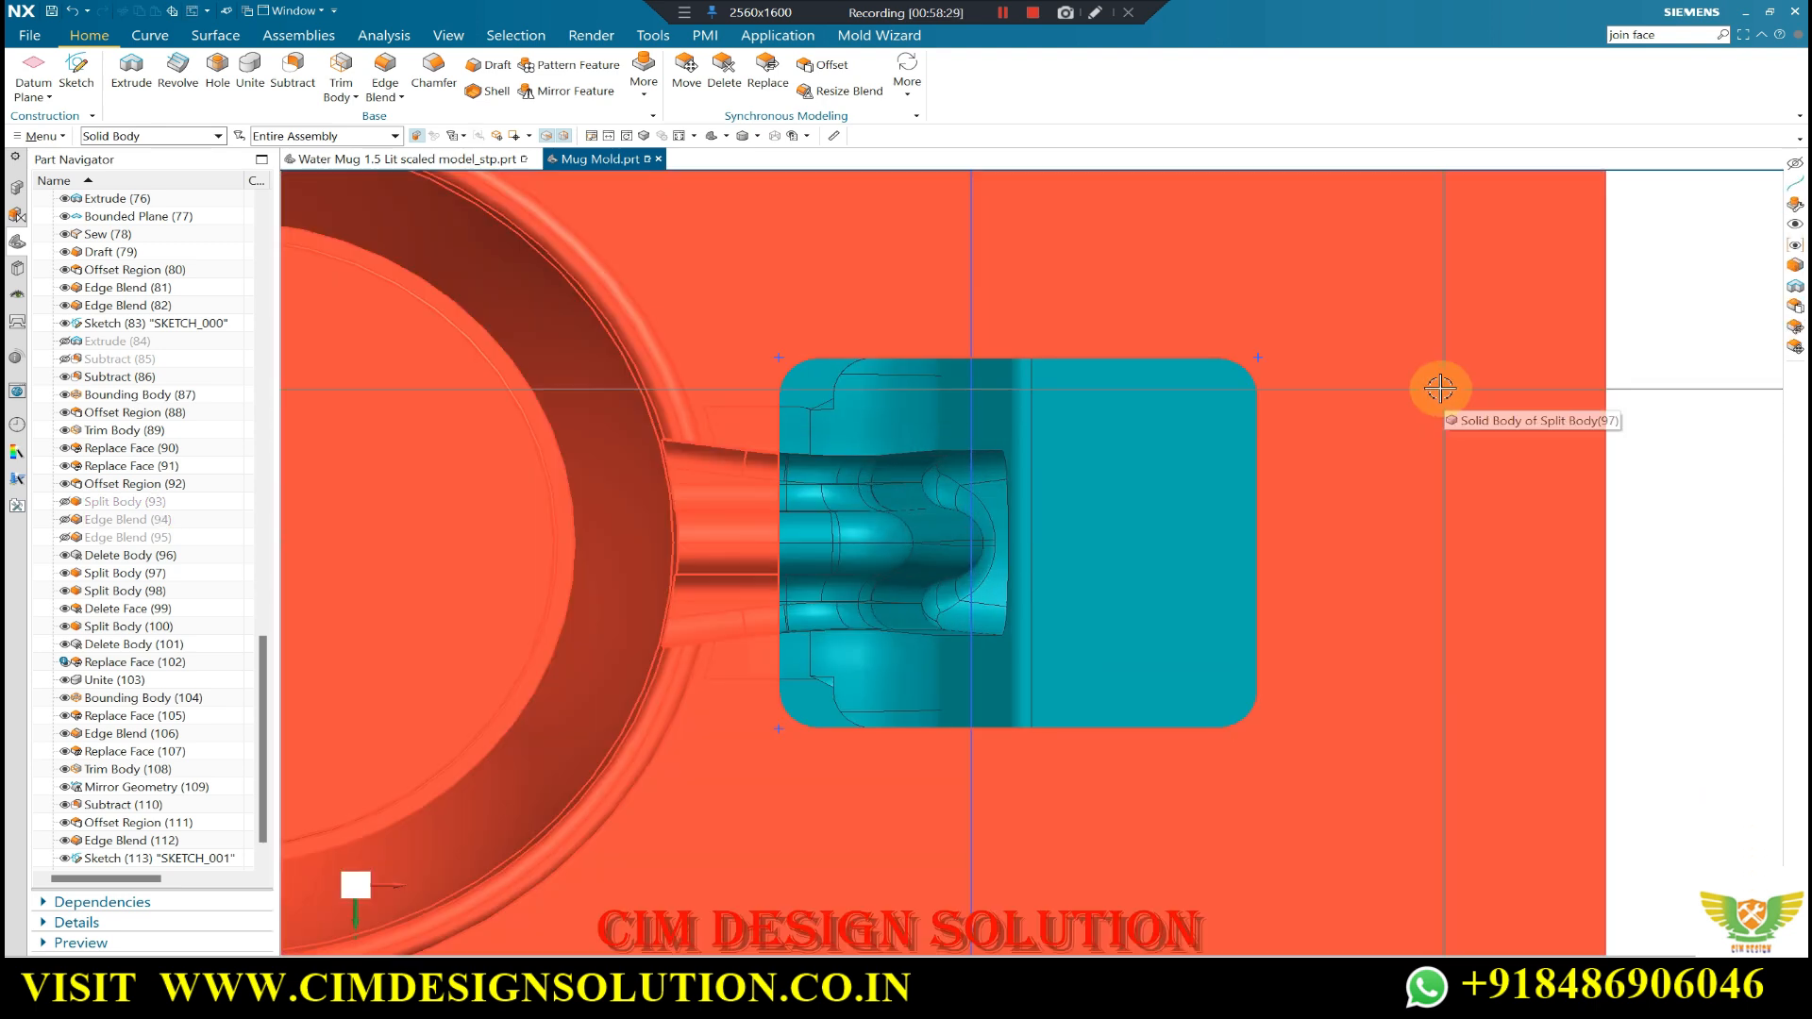
pyautogui.moveTo(1205, 513)
pyautogui.mouseDown(button='middle')
pyautogui.moveTo(1221, 490)
pyautogui.moveTo(1180, 488)
pyautogui.mouseUp(button='middle')
pyautogui.scroll(-3, 1173, 482)
pyautogui.scroll(3, 1245, 468)
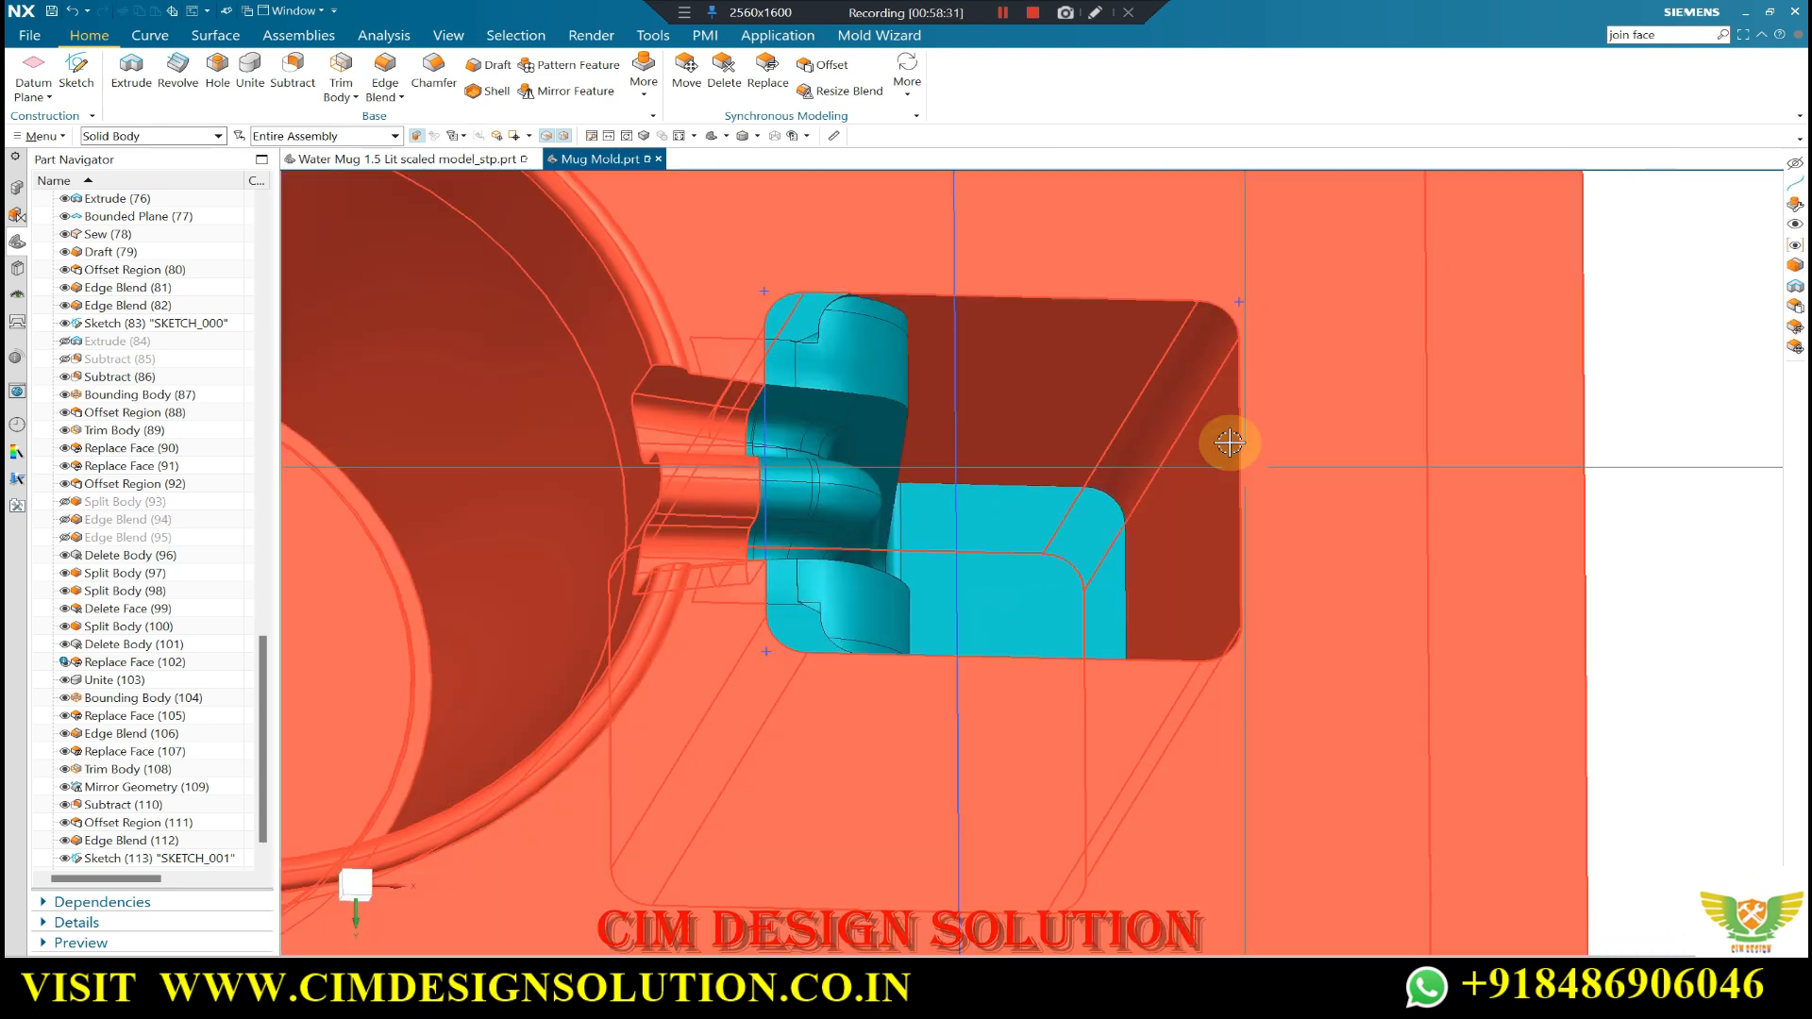
pyautogui.scroll(-2, 1180, 439)
pyautogui.scroll(1, 1269, 511)
pyautogui.scroll(-3, 1418, 521)
pyautogui.press('F8')
pyautogui.scroll(1, 1227, 505)
pyautogui.press('F8')
pyautogui.moveTo(1294, 526); pyautogui.dragTo(1301, 515, button='middle')
# - Show all bodies and section the mold on the Y plane to examine the gap beside the orange handle block
pyautogui.hotkey('ctrl', 'shift', 'u')
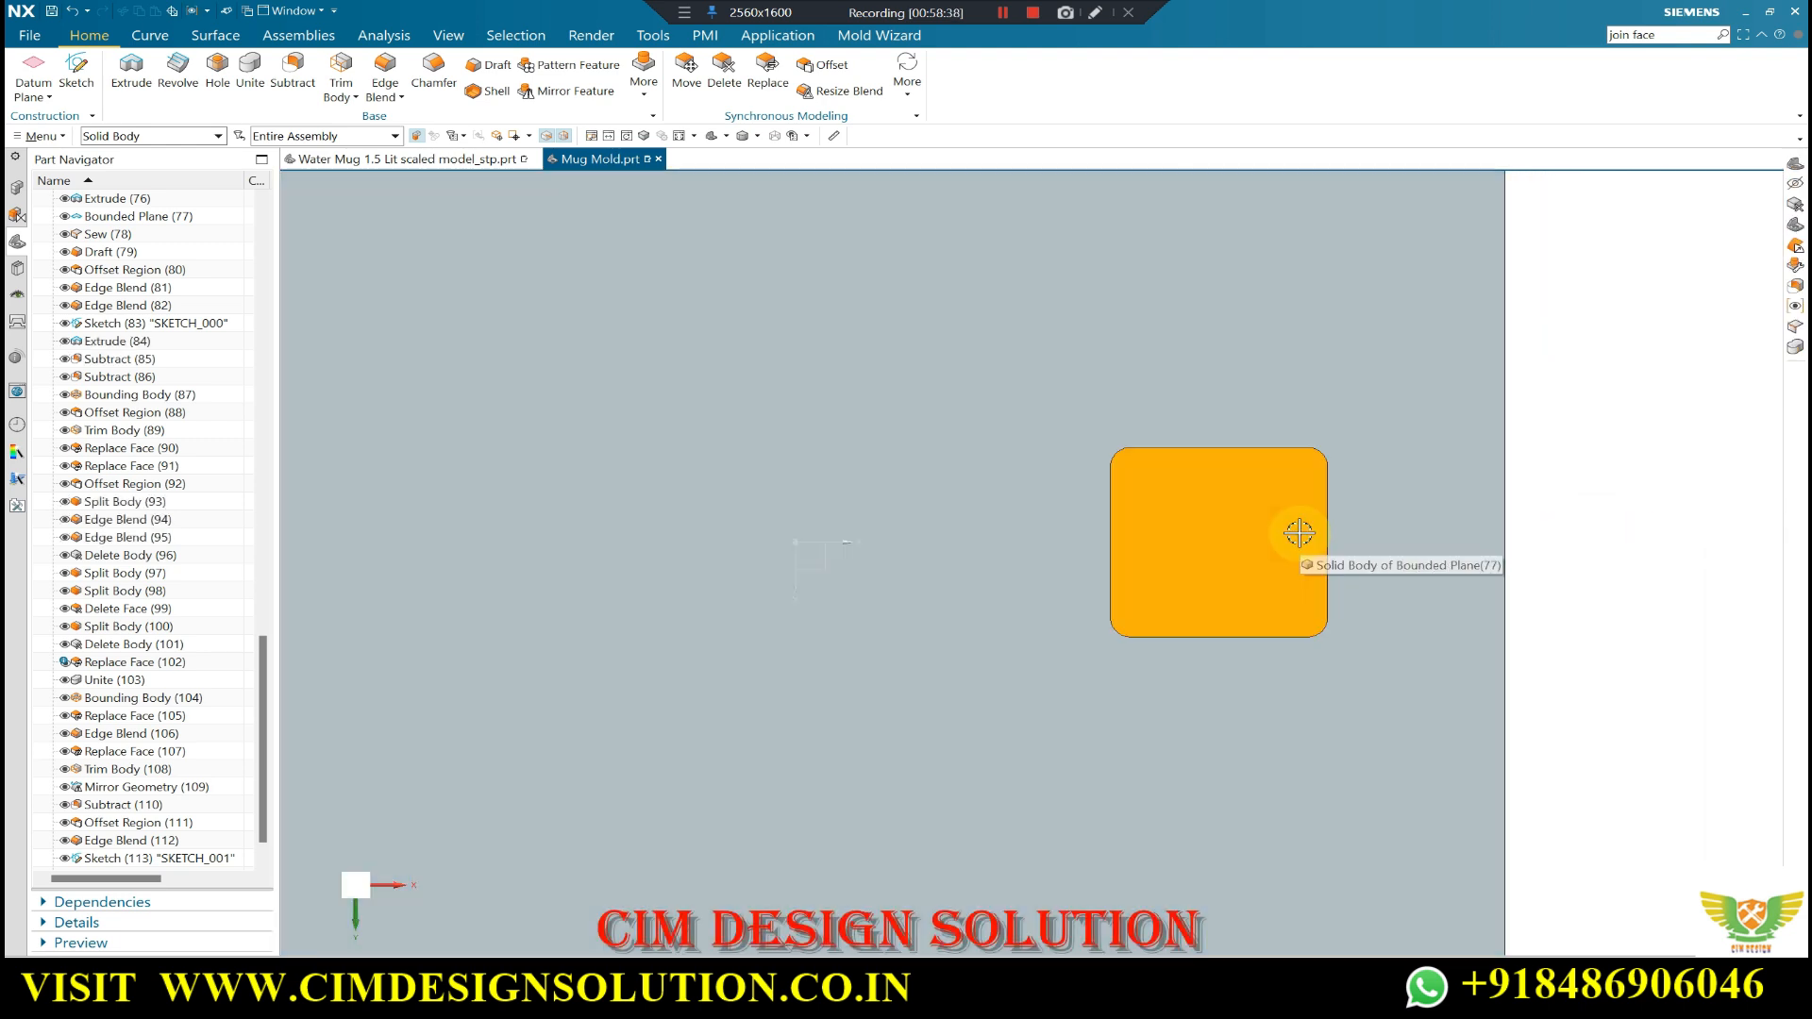
pyautogui.hotkey('ctrl', 'h')
pyautogui.scroll(-3, 1161, 535)
pyautogui.moveTo(1161, 534); pyautogui.dragTo(1167, 347, button='middle')
pyautogui.scroll(5, 1214, 614)
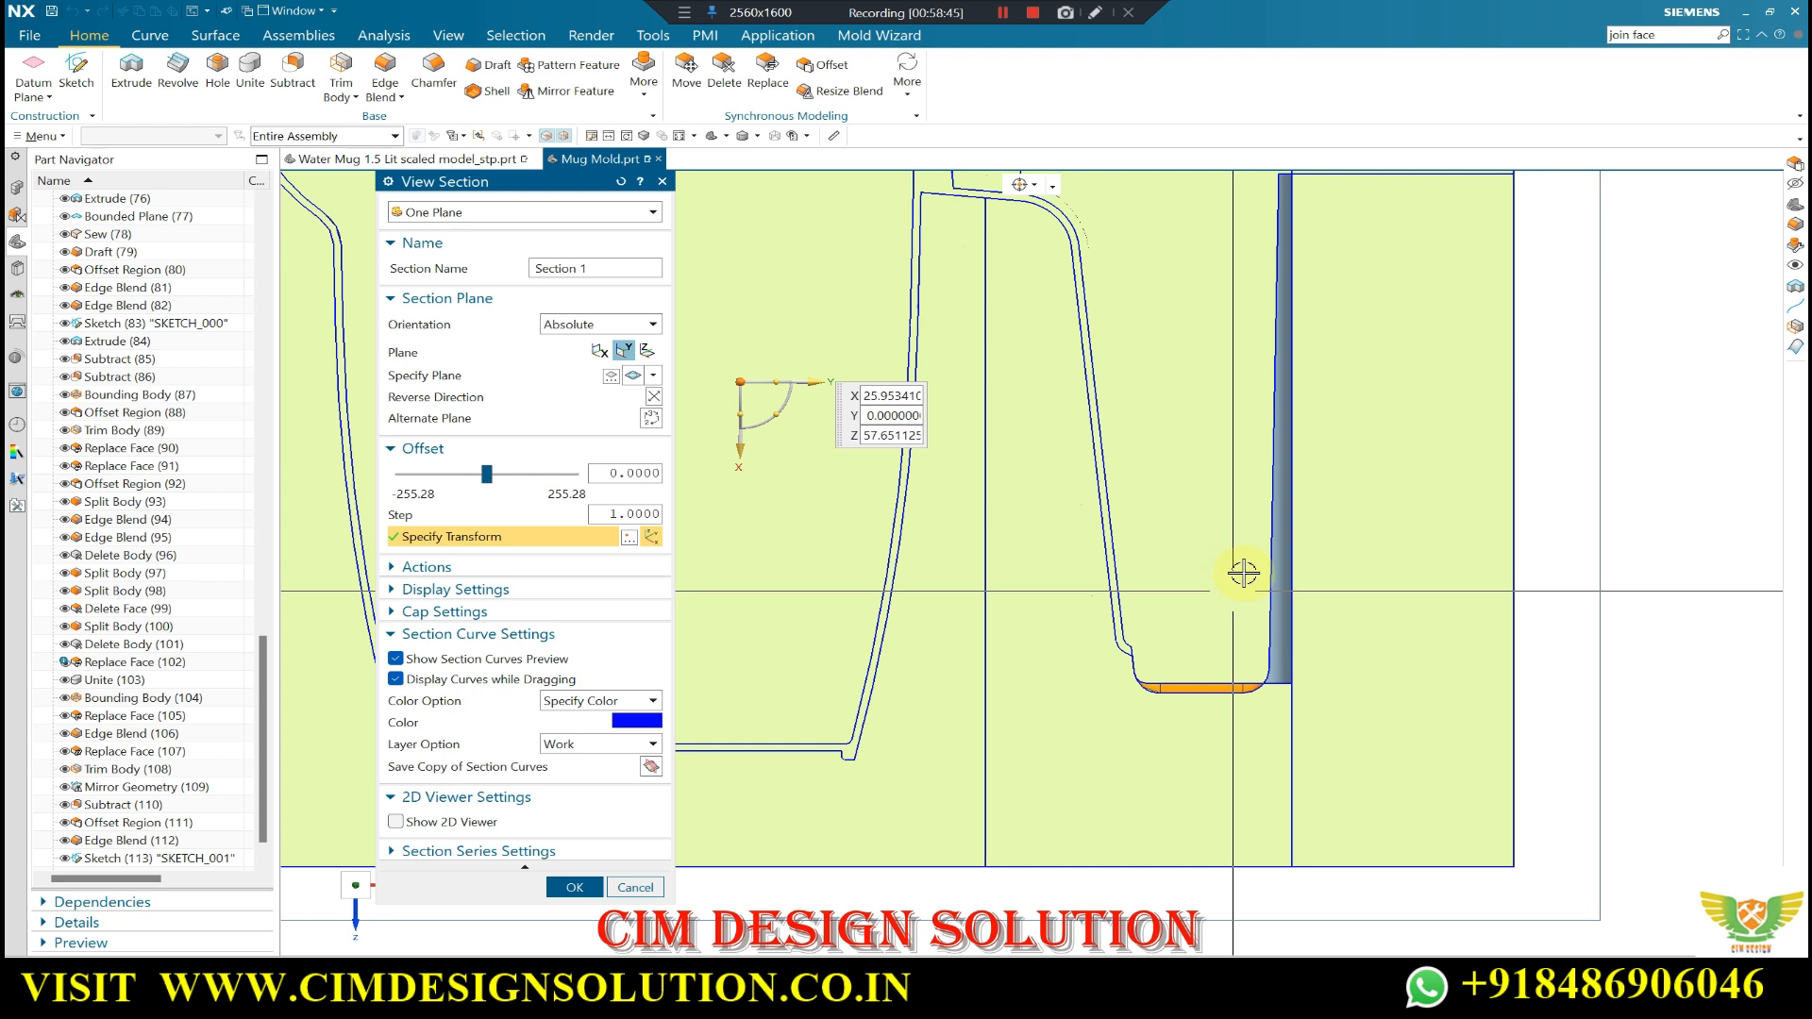
pyautogui.scroll(-2, 1268, 544)
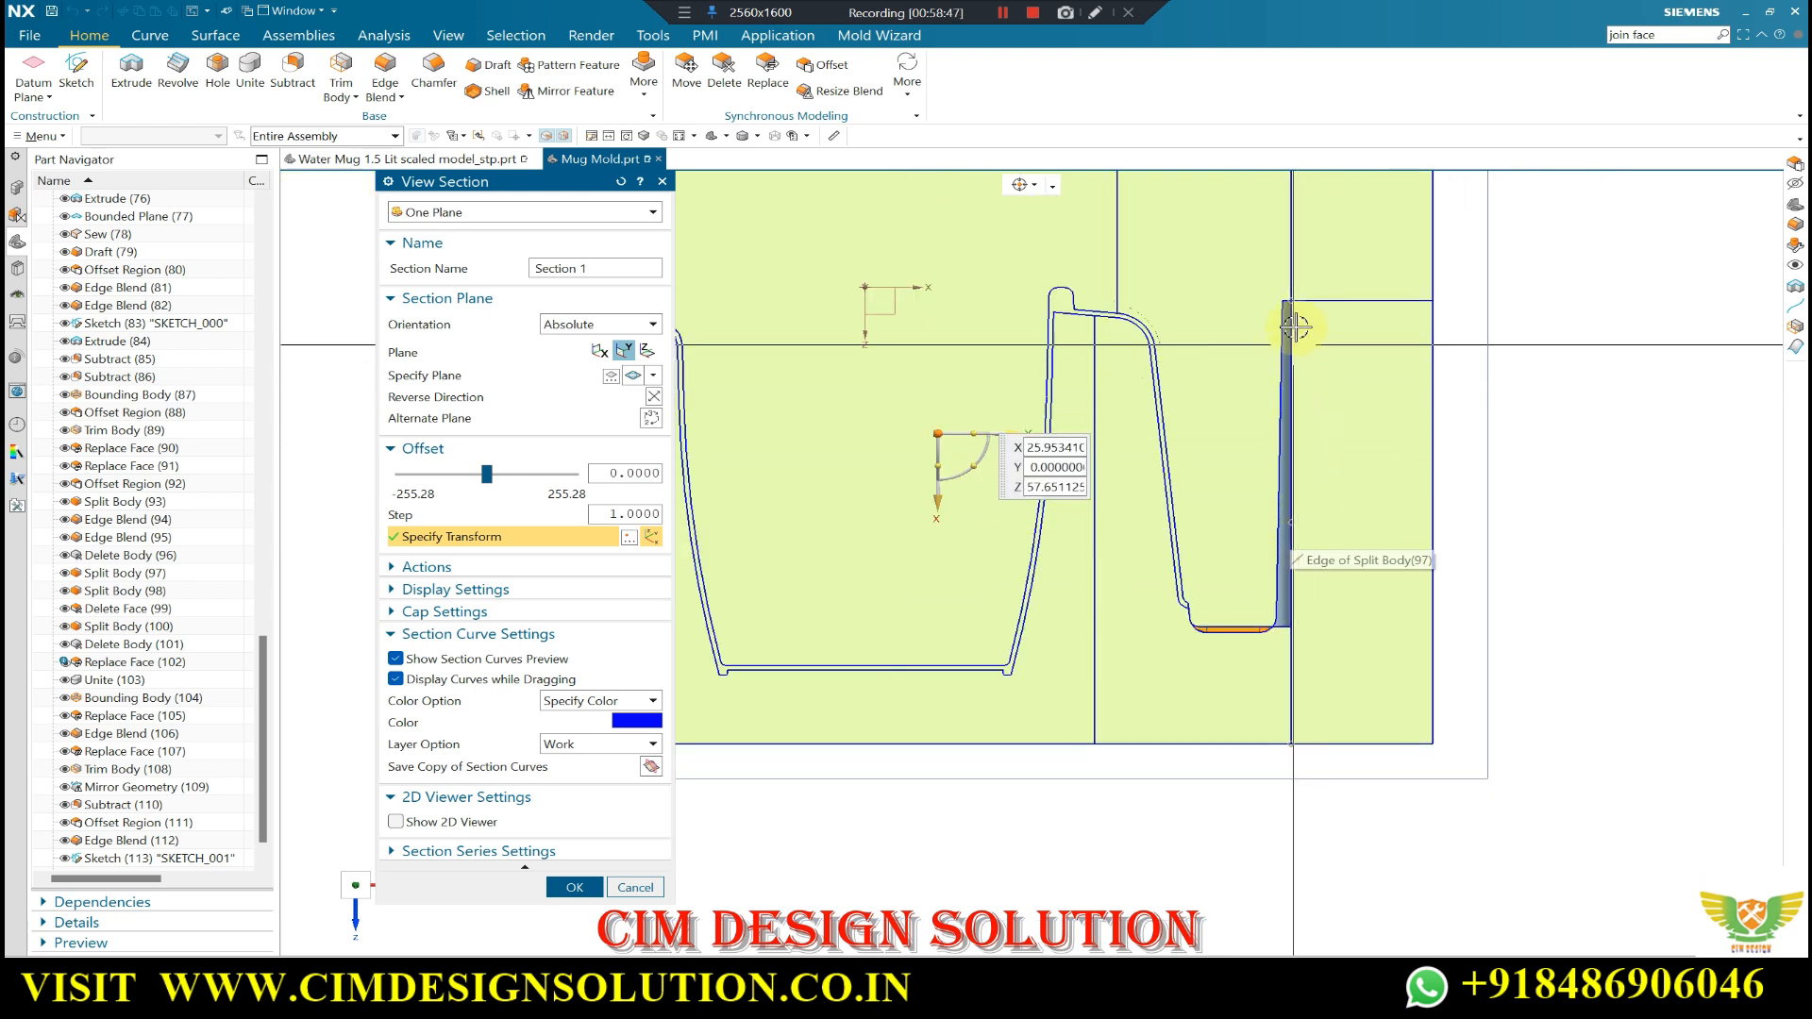
pyautogui.scroll(2, 1299, 324)
pyautogui.scroll(-1, 1275, 472)
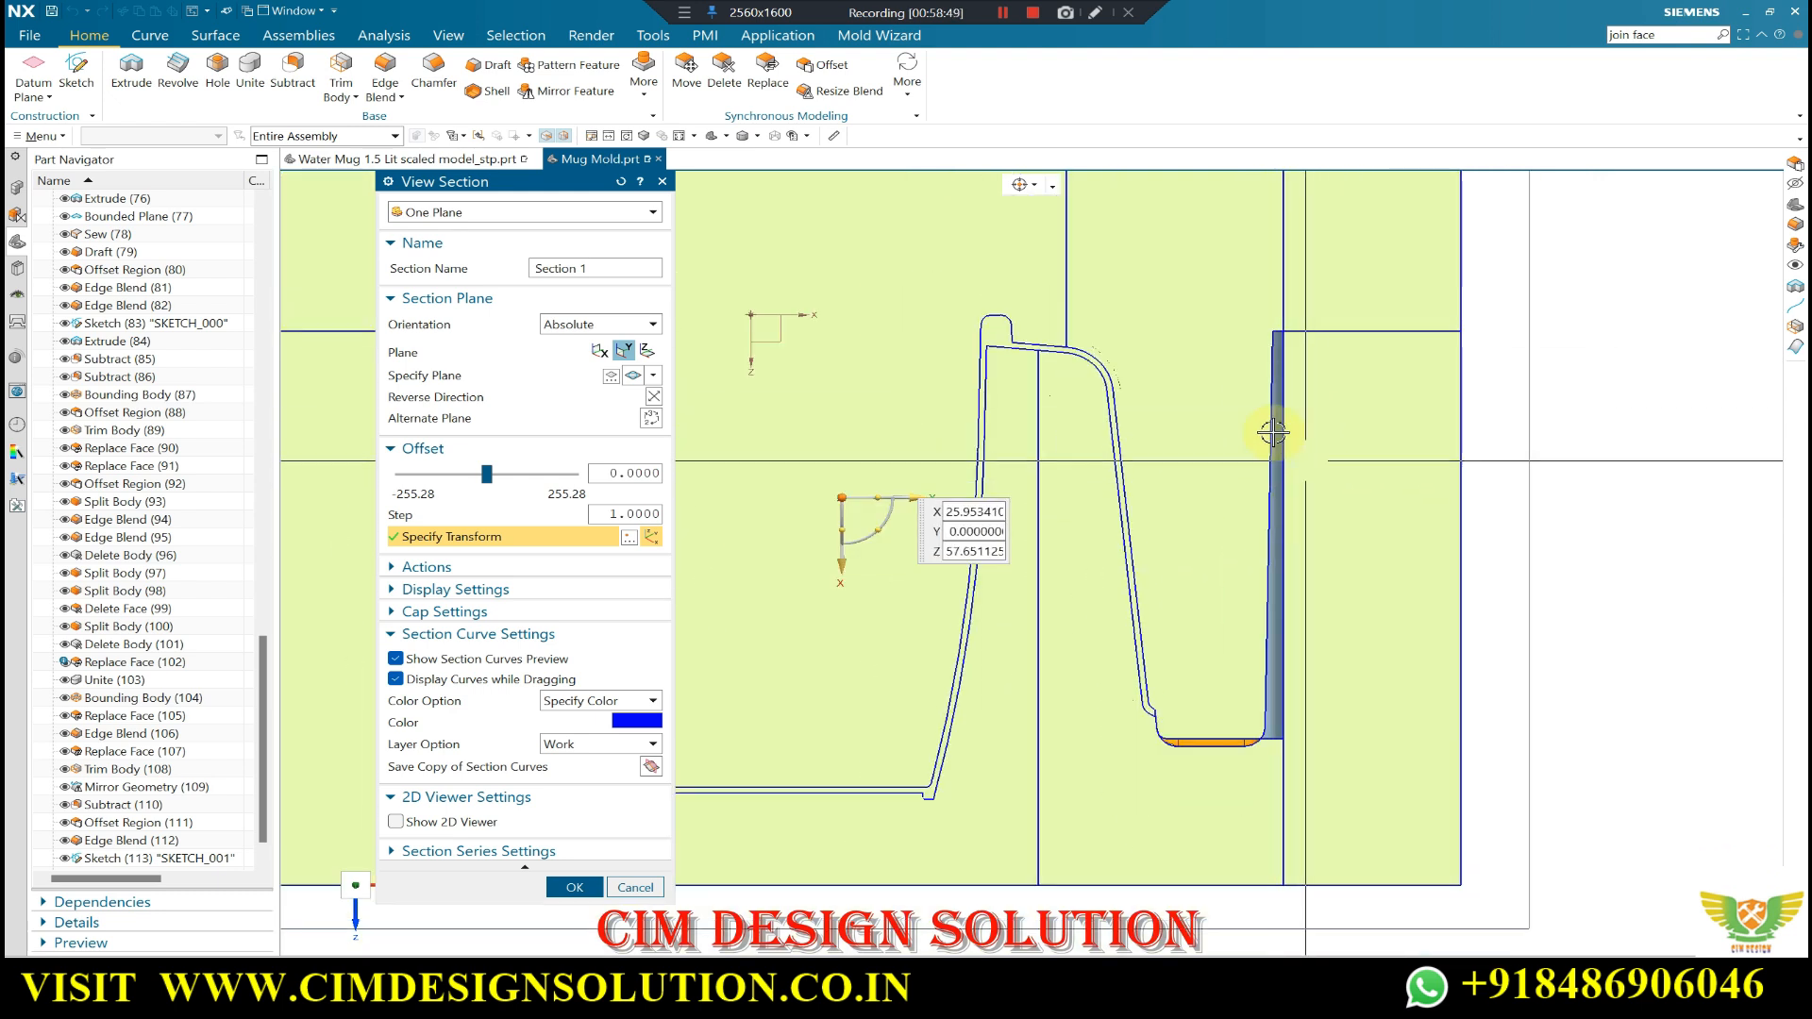
pyautogui.scroll(-2, 1261, 431)
pyautogui.moveTo(1306, 416); pyautogui.dragTo(1273, 460, button='middle')
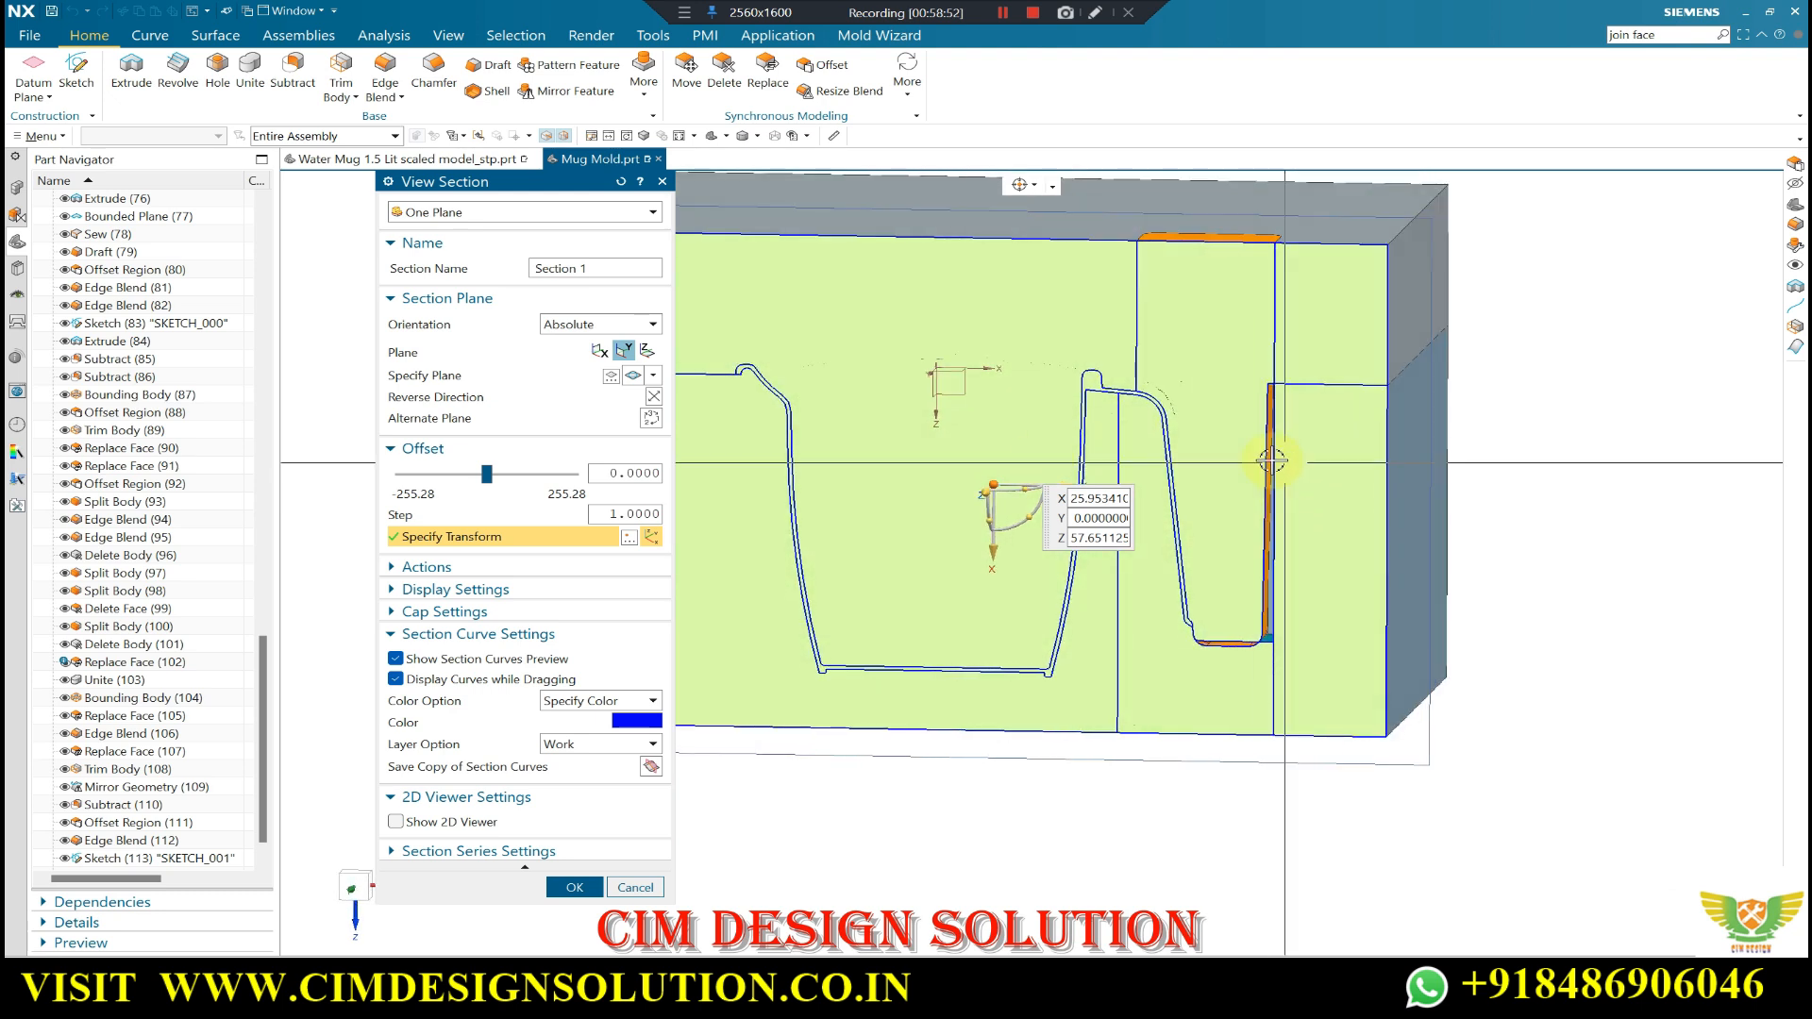
# - Section the mold on the X plane at an offset of about 142.31, examine the pocket gaps, and close the section
pyautogui.click(602, 351)
pyautogui.moveTo(1090, 488); pyautogui.dragTo(1322, 493)
pyautogui.moveTo(1396, 494); pyautogui.dragTo(1403, 435, button='middle')
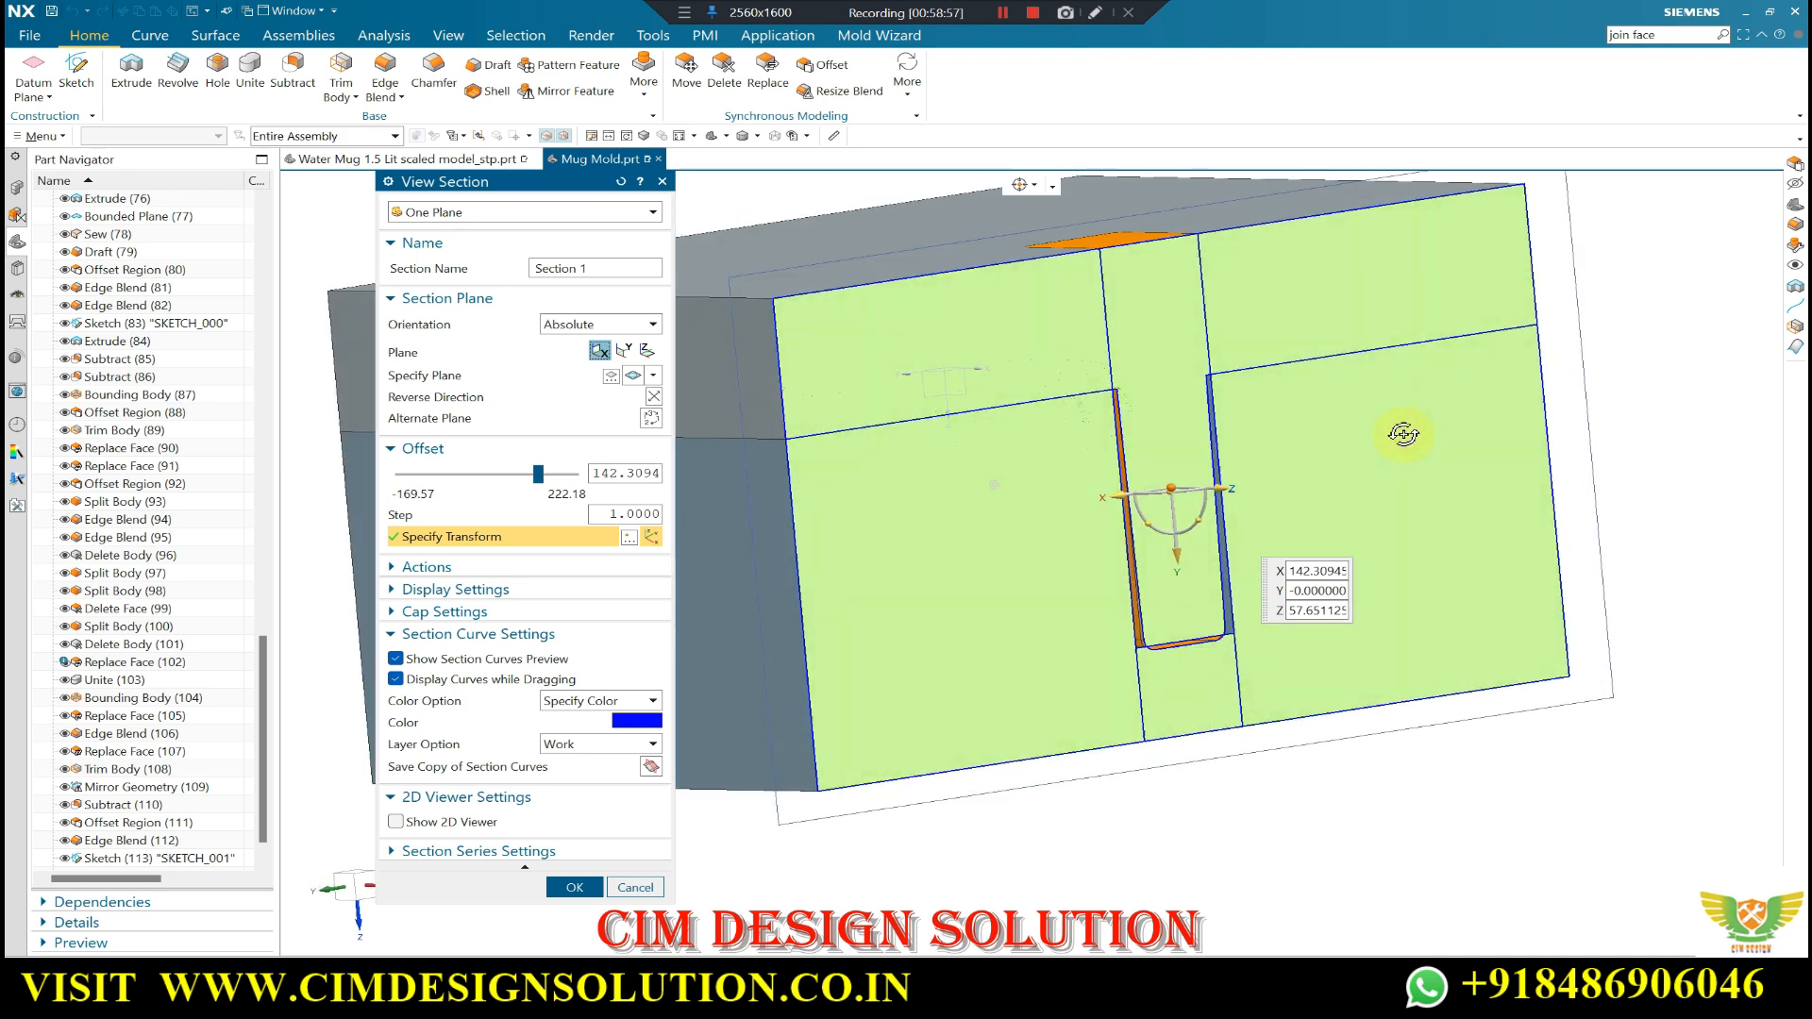
pyautogui.scroll(5, 990, 600)
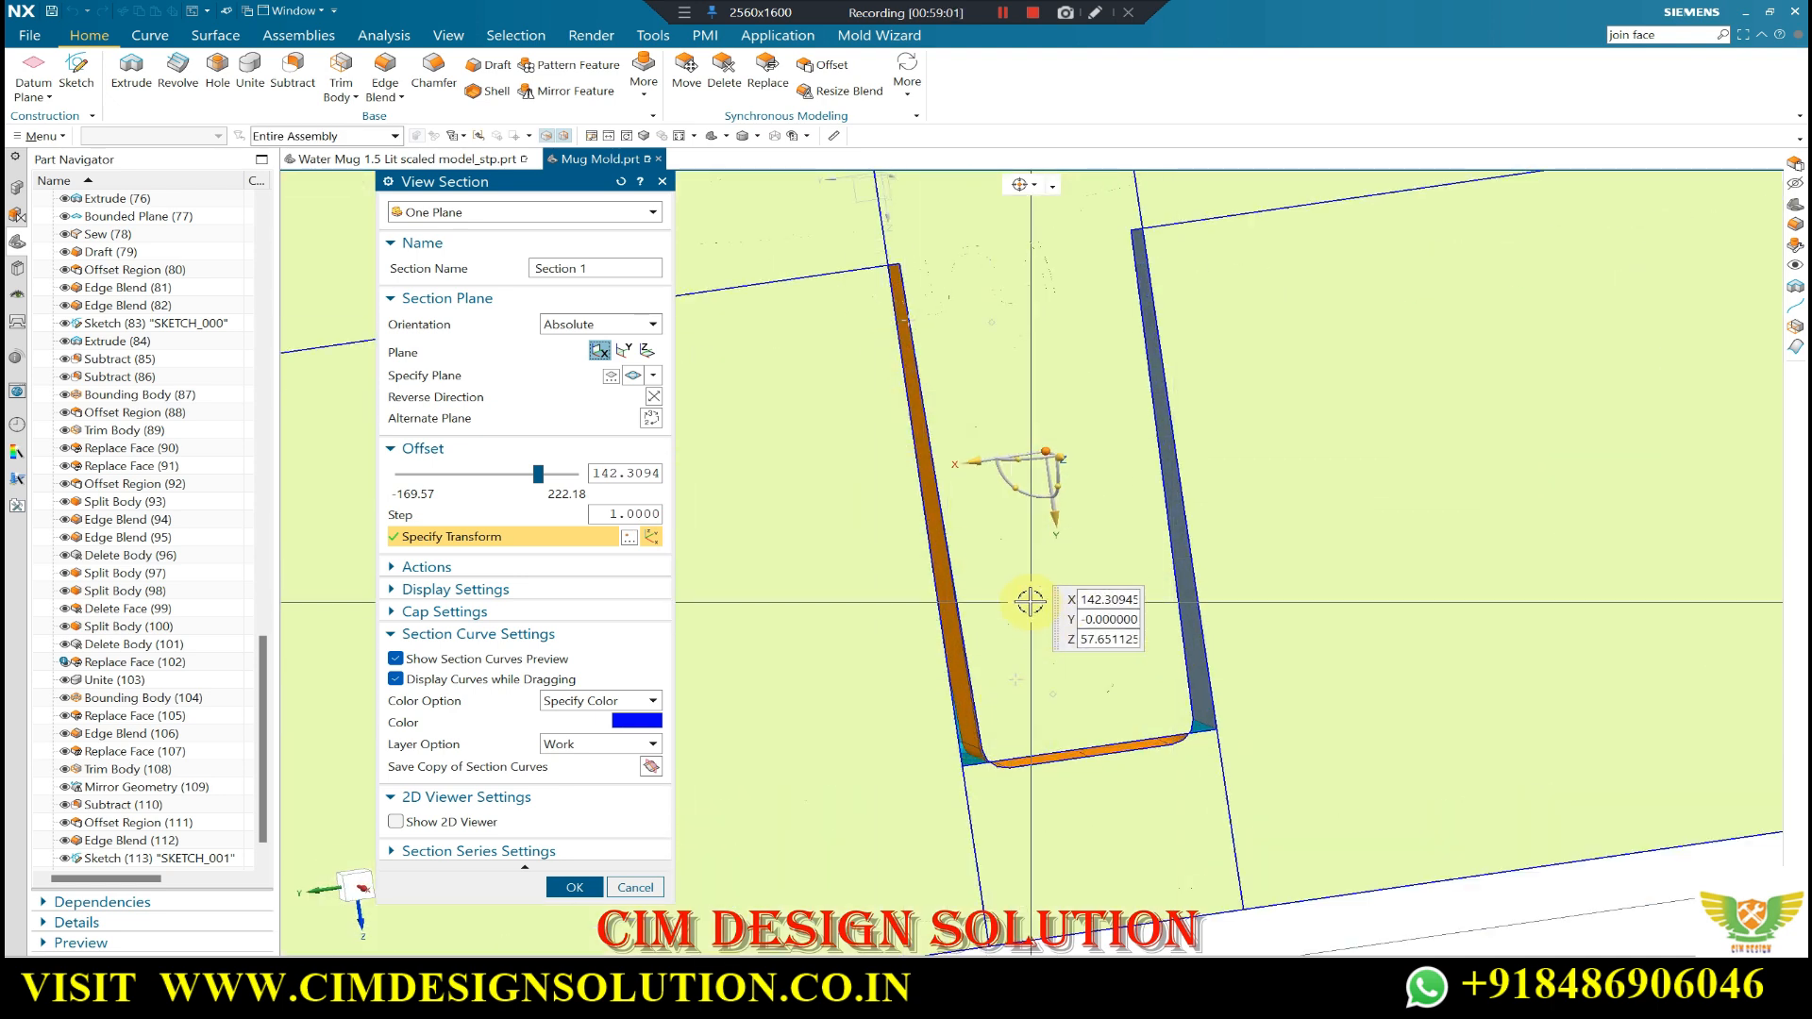
pyautogui.press('Escape')
# - Delete the connected blend faces around the lower end of the orange handle block, using the Blend type
pyautogui.scroll(-5, 931, 493)
pyautogui.moveTo(910, 520); pyautogui.dragTo(1035, 587, button='middle')
pyautogui.scroll(8, 1080, 572)
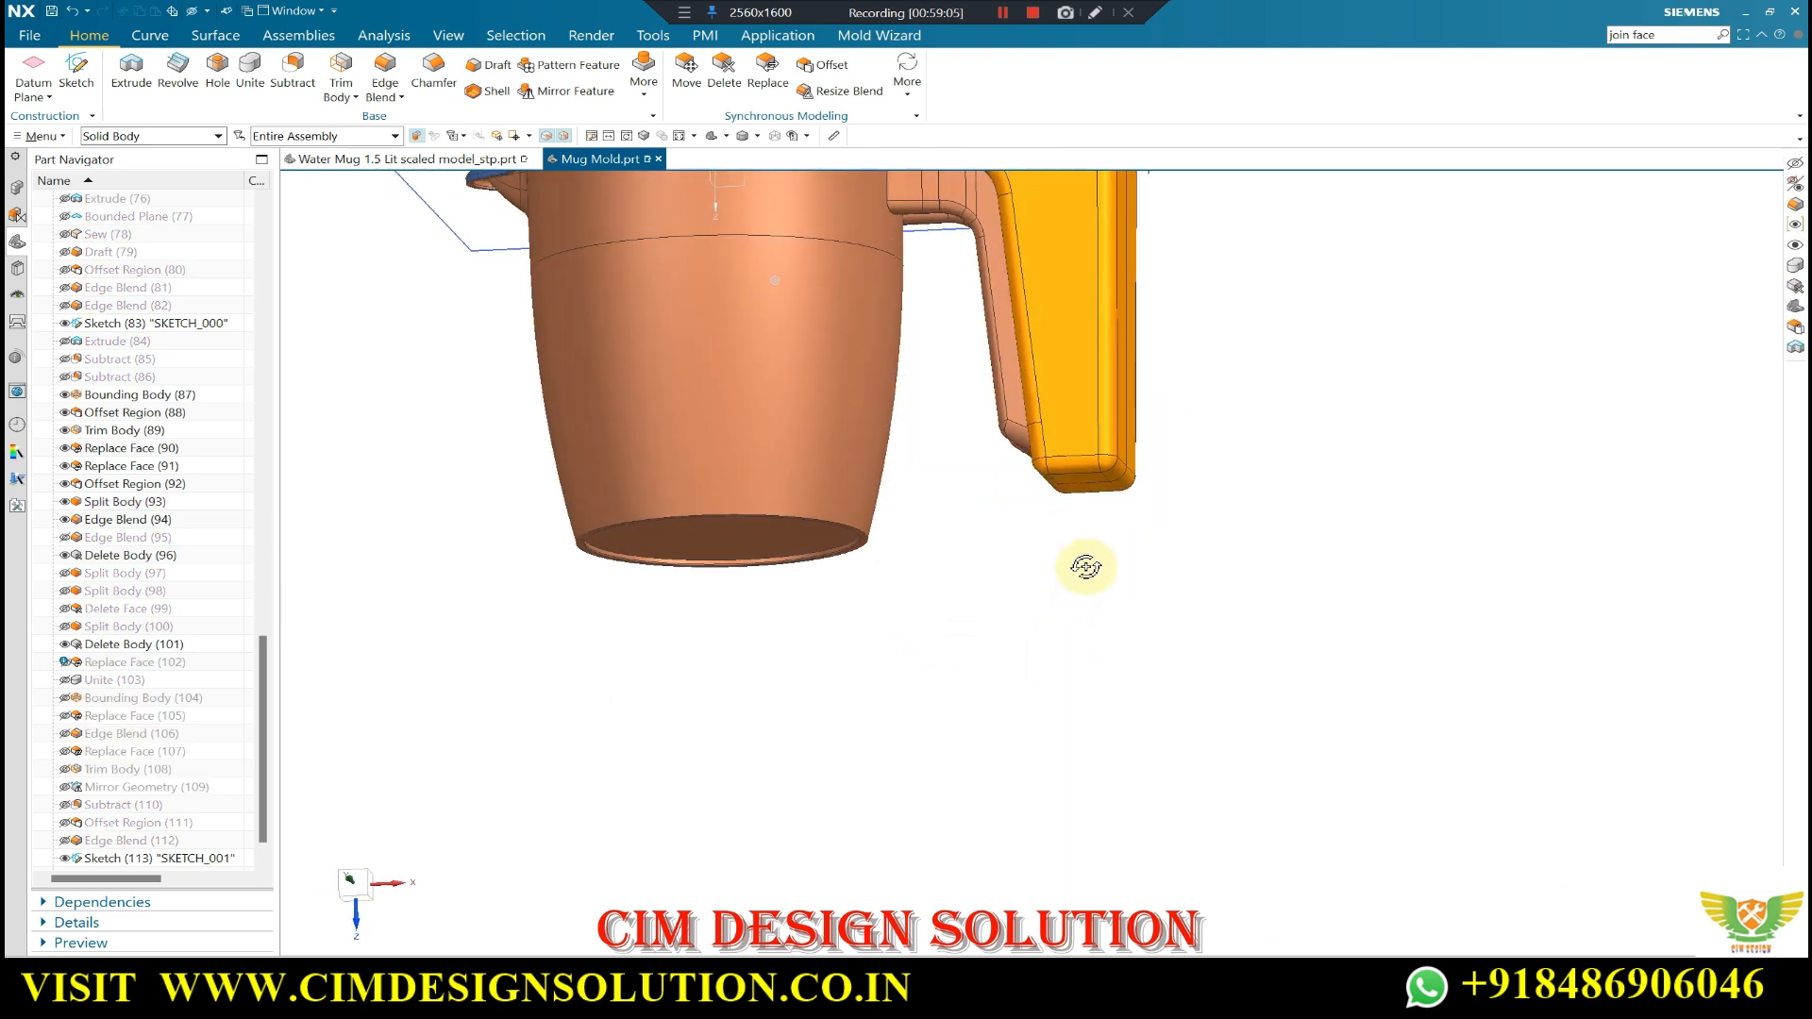
pyautogui.click(723, 79)
pyautogui.click(1058, 520)
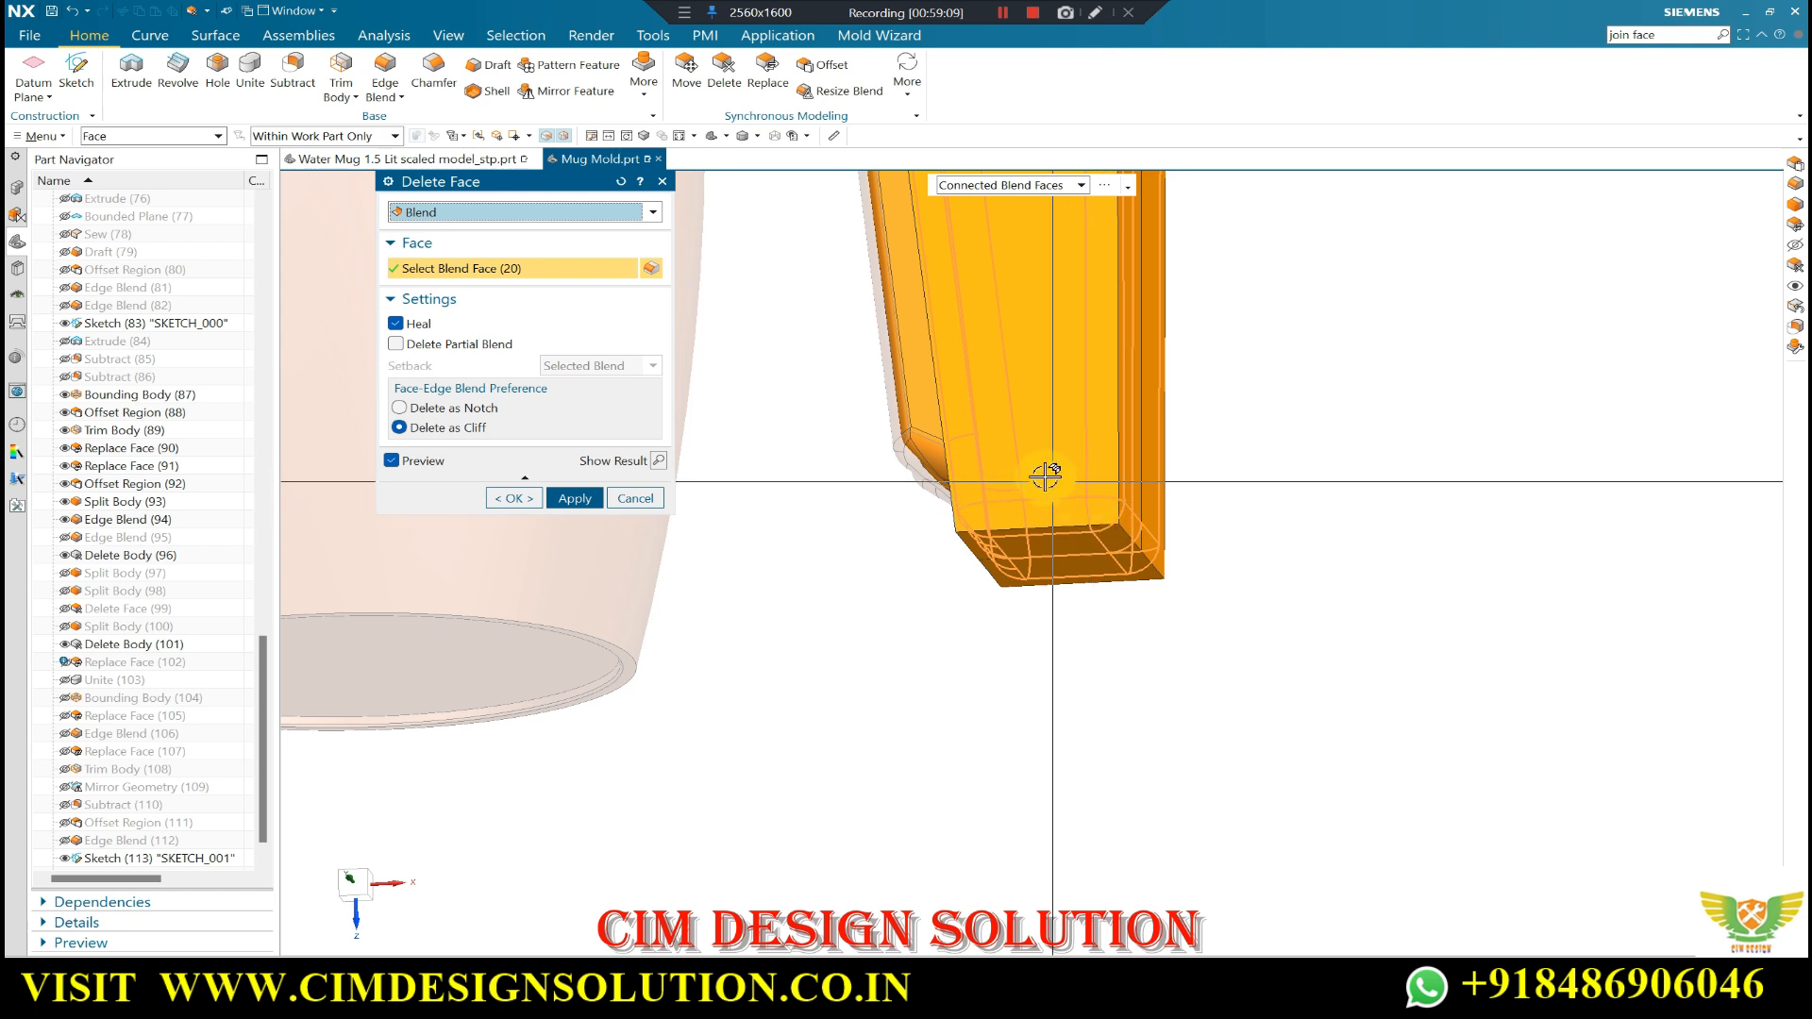
pyautogui.scroll(-5, 1123, 514)
pyautogui.moveTo(1235, 406); pyautogui.dragTo(1131, 408, button='middle')
pyautogui.middleClick(1272, 365)
# - Show the hidden teal insert together with the orange handle block and the mug
pyautogui.hotkey('ctrl', 'shift', 'k')
pyautogui.scroll(-3, 1121, 720)
pyautogui.moveTo(1120, 720); pyautogui.dragTo(1059, 692, button='middle')
pyautogui.click(1076, 644)
pyautogui.middleClick(1076, 644)
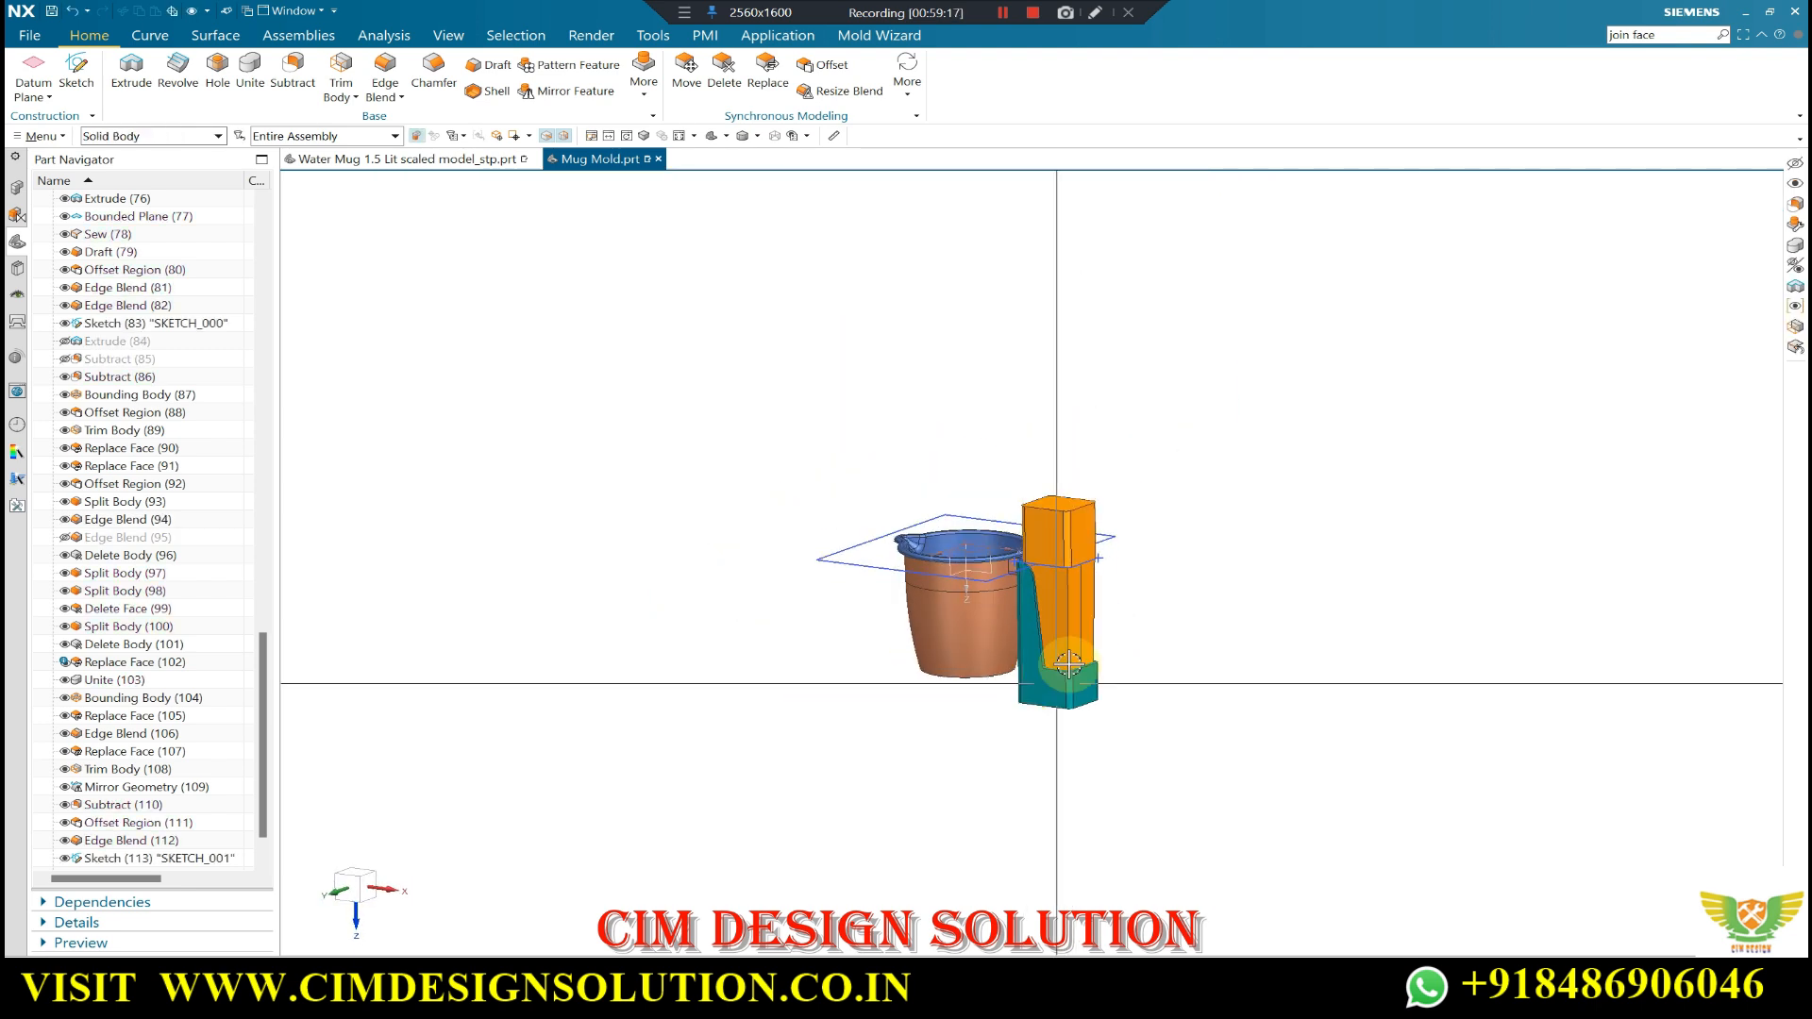
# - Try to replace the orange block's bottom face with the ledge face of the teal insert at 0 mm offset
pyautogui.scroll(5, 1062, 694)
pyautogui.scroll(3, 1063, 694)
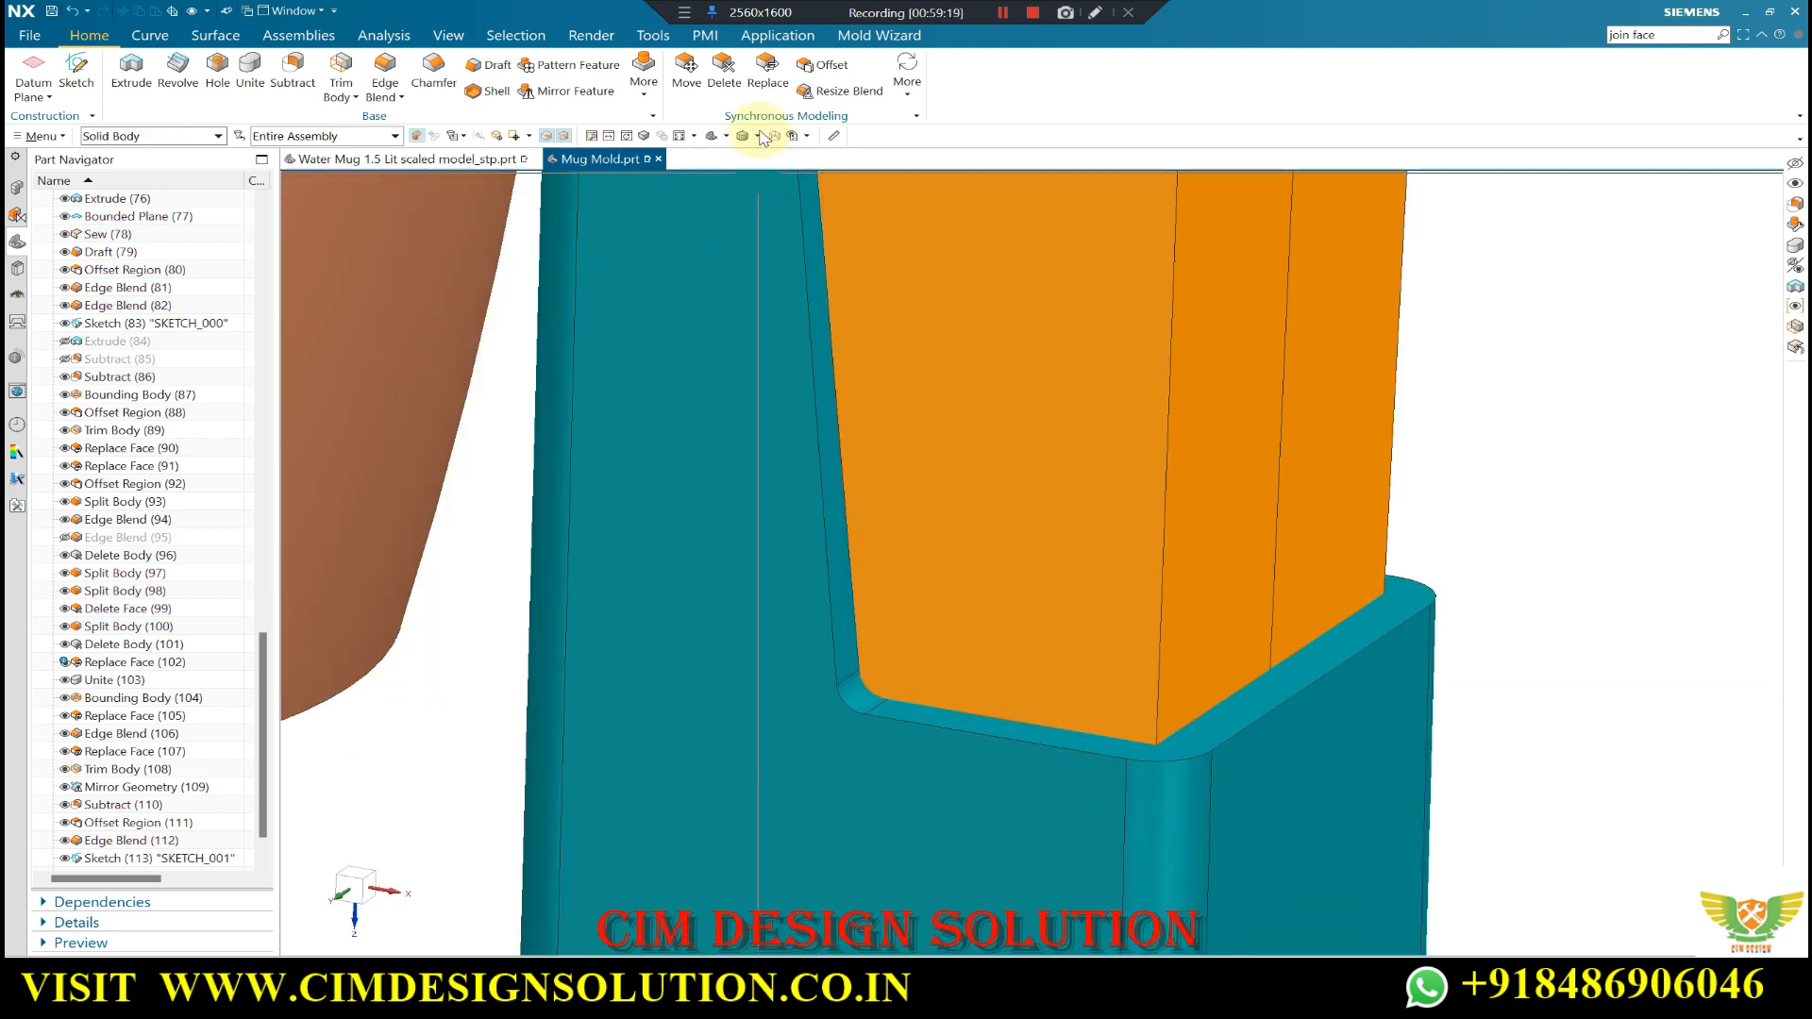
pyautogui.click(769, 79)
pyautogui.rightClick(1044, 689)
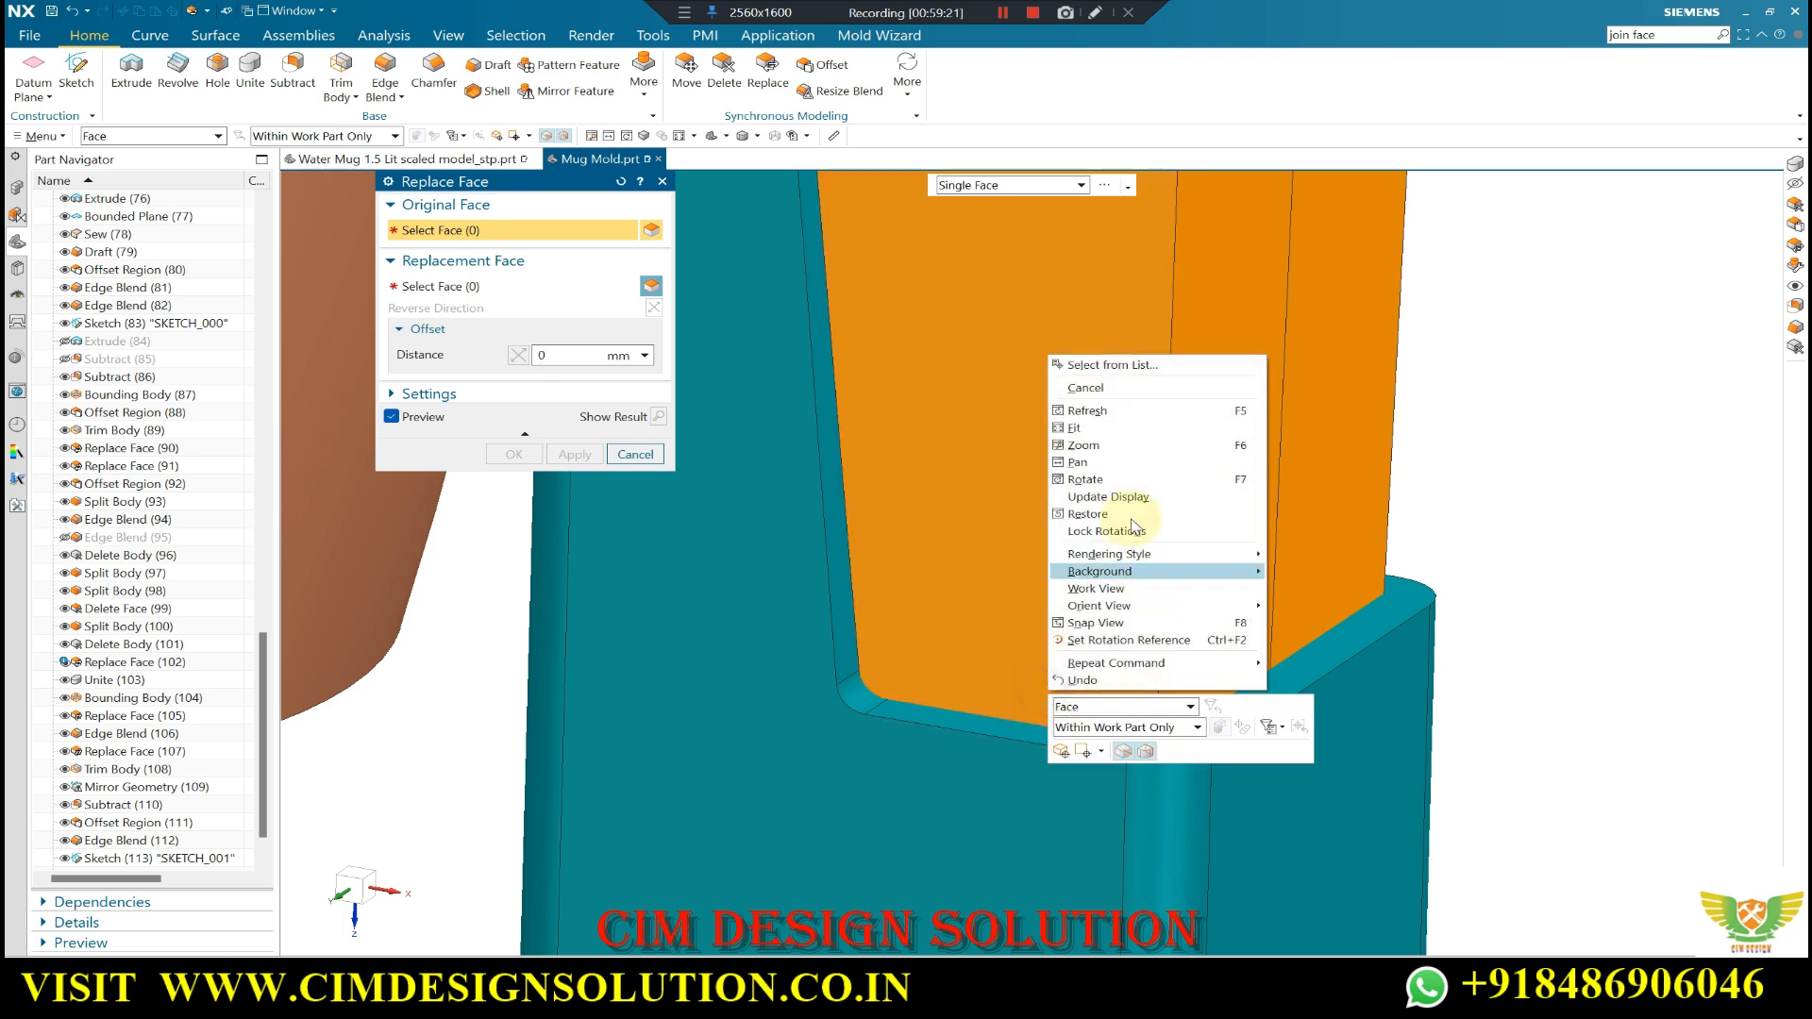
pyautogui.click(1123, 367)
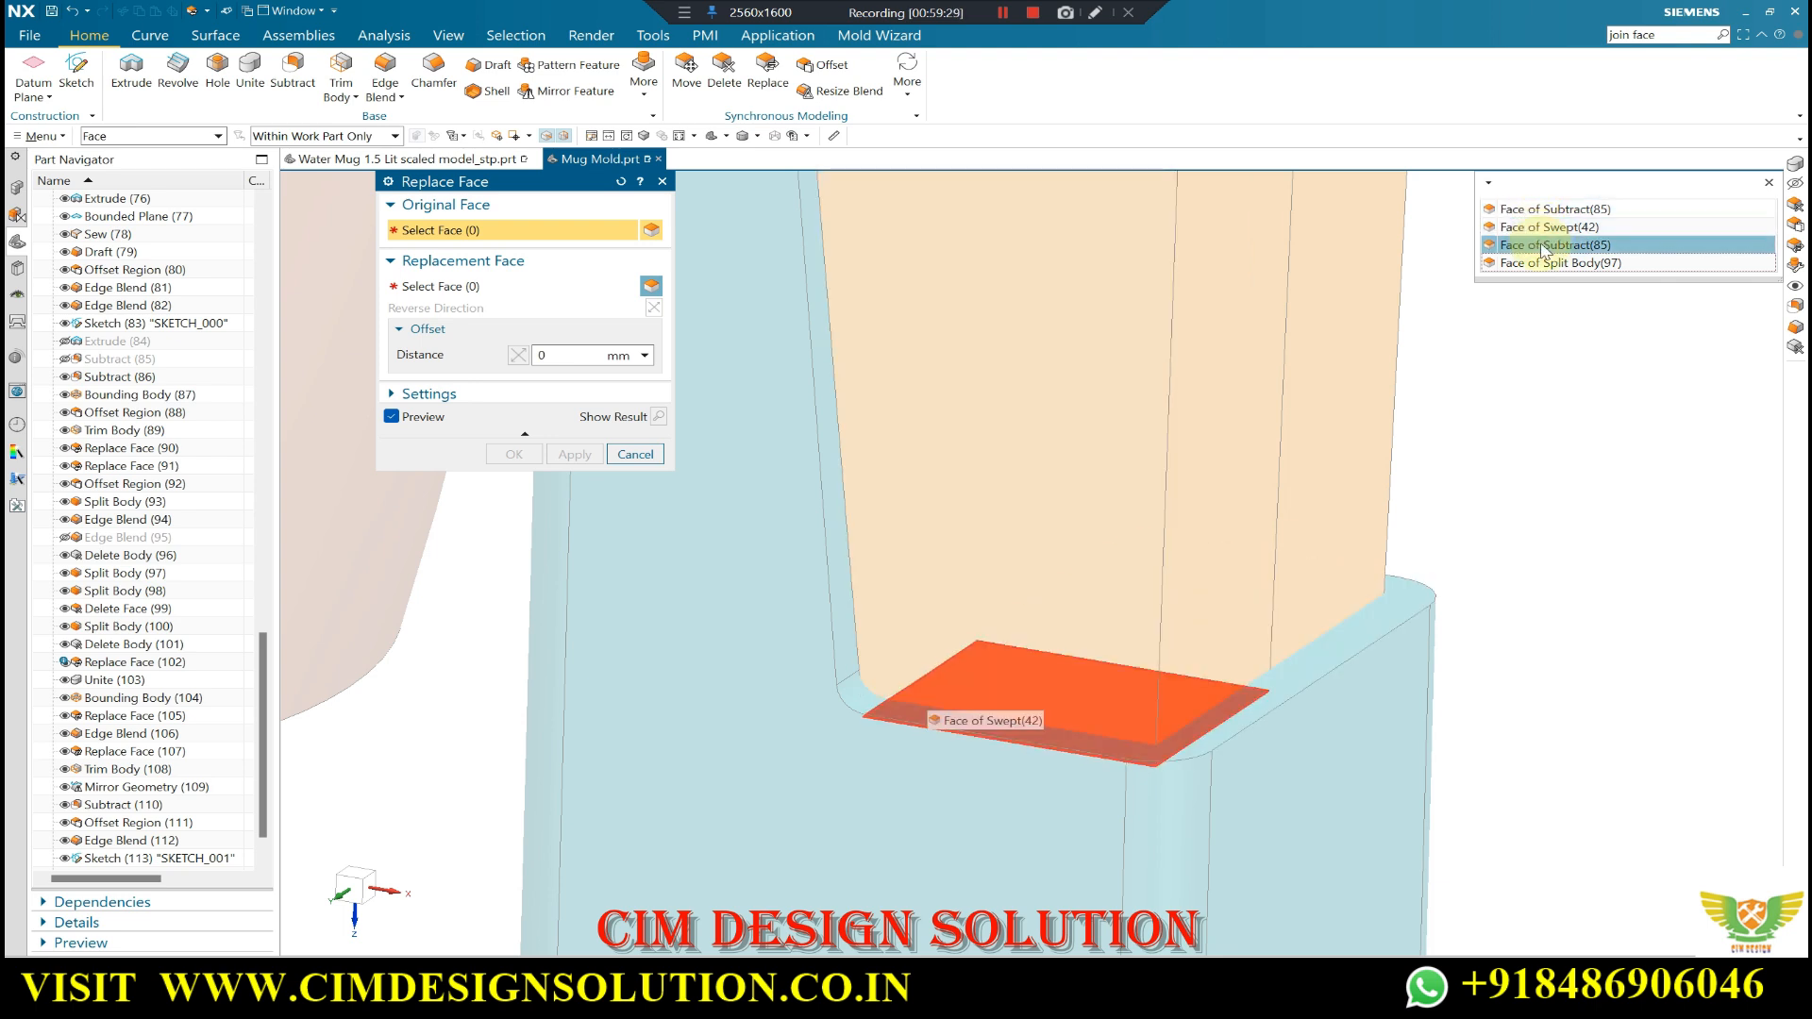
pyautogui.click(1540, 244)
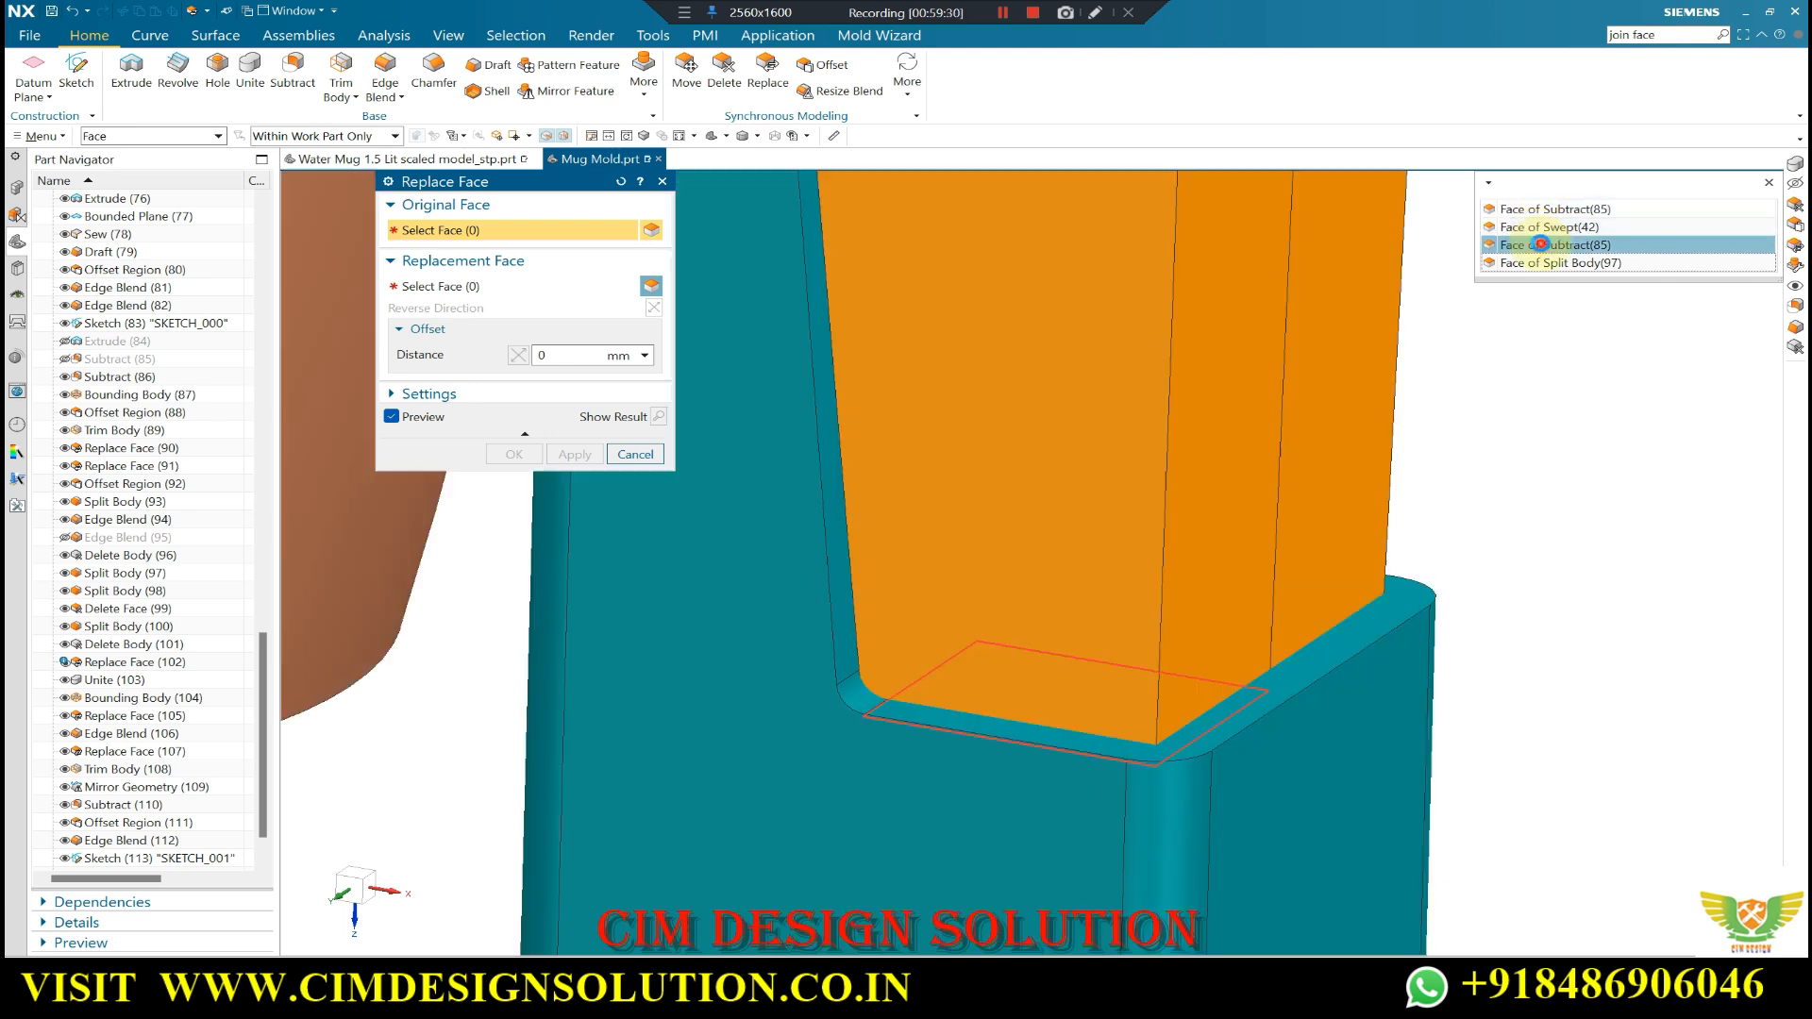
pyautogui.click(1291, 667)
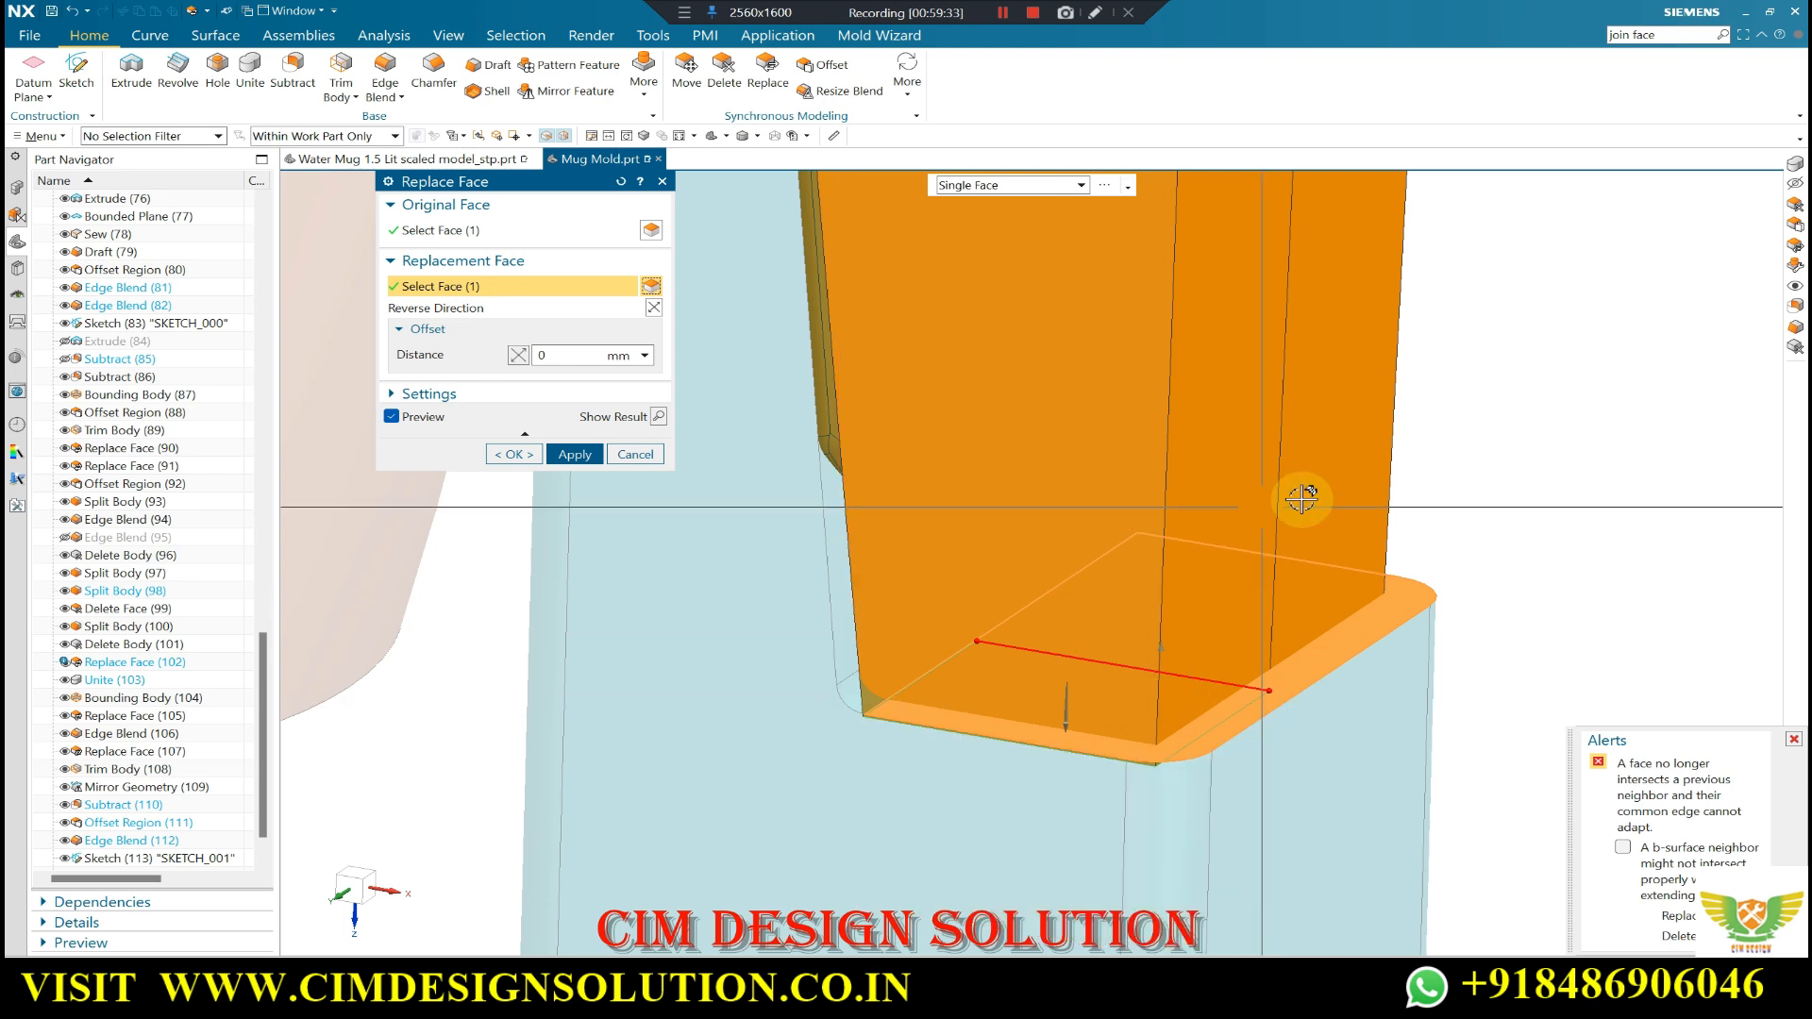
pyautogui.middleClick(1266, 591)
pyautogui.moveTo(938, 648); pyautogui.dragTo(699, 197, button='middle')
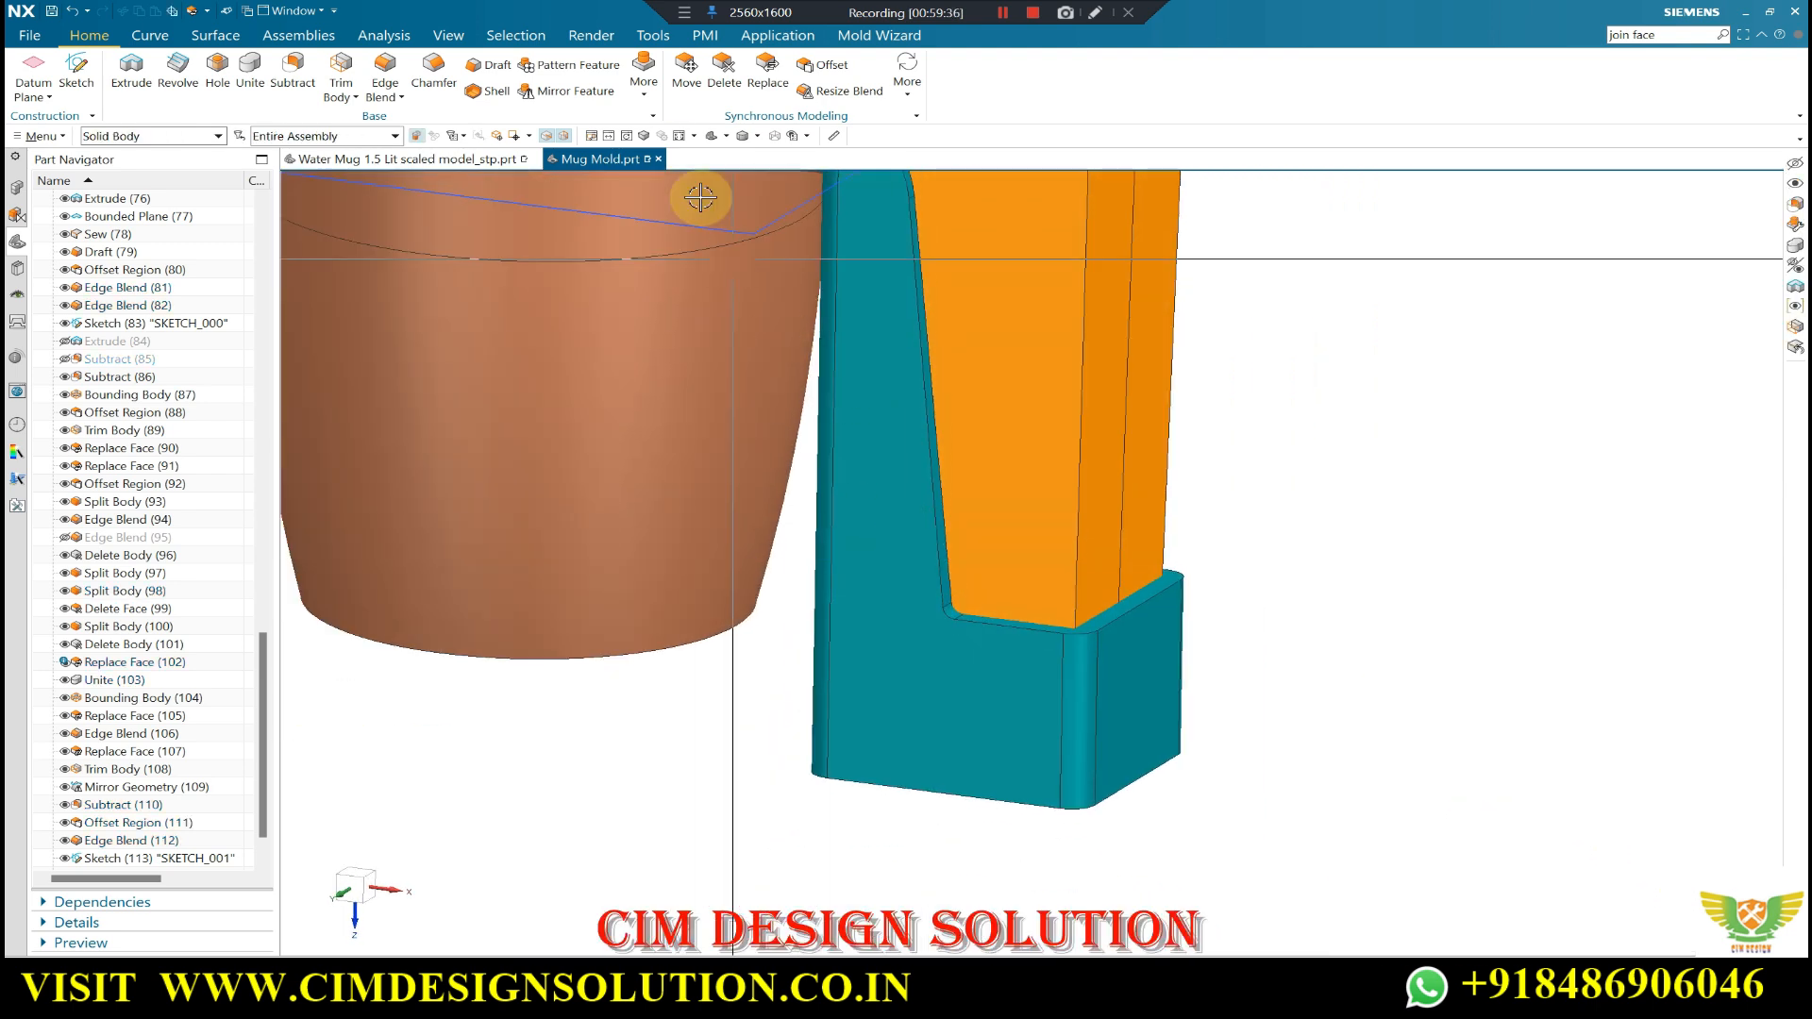
# - Trim the orange handle block with a new plane on the teal insert's ledge, reversing the direction to keep the upper part
pyautogui.click(342, 66)
pyautogui.click(1052, 331)
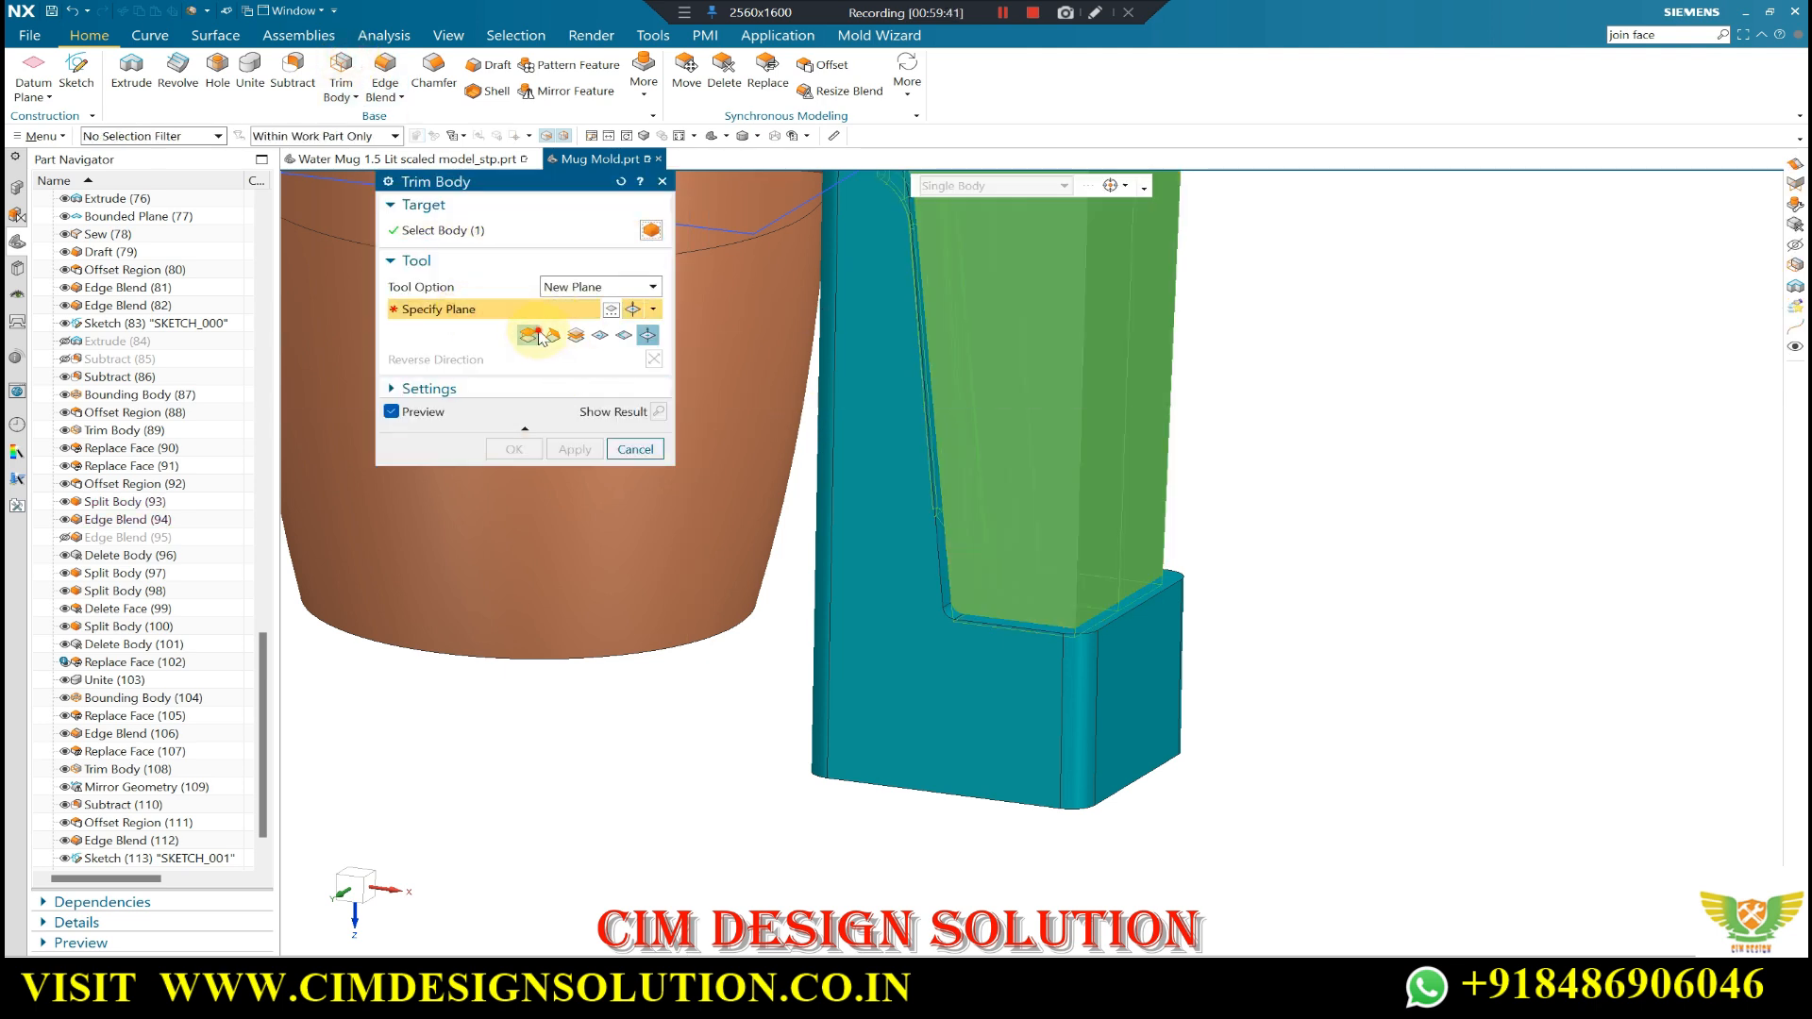
pyautogui.scroll(4, 1146, 642)
pyautogui.click(1132, 546)
pyautogui.middleClick(1048, 608)
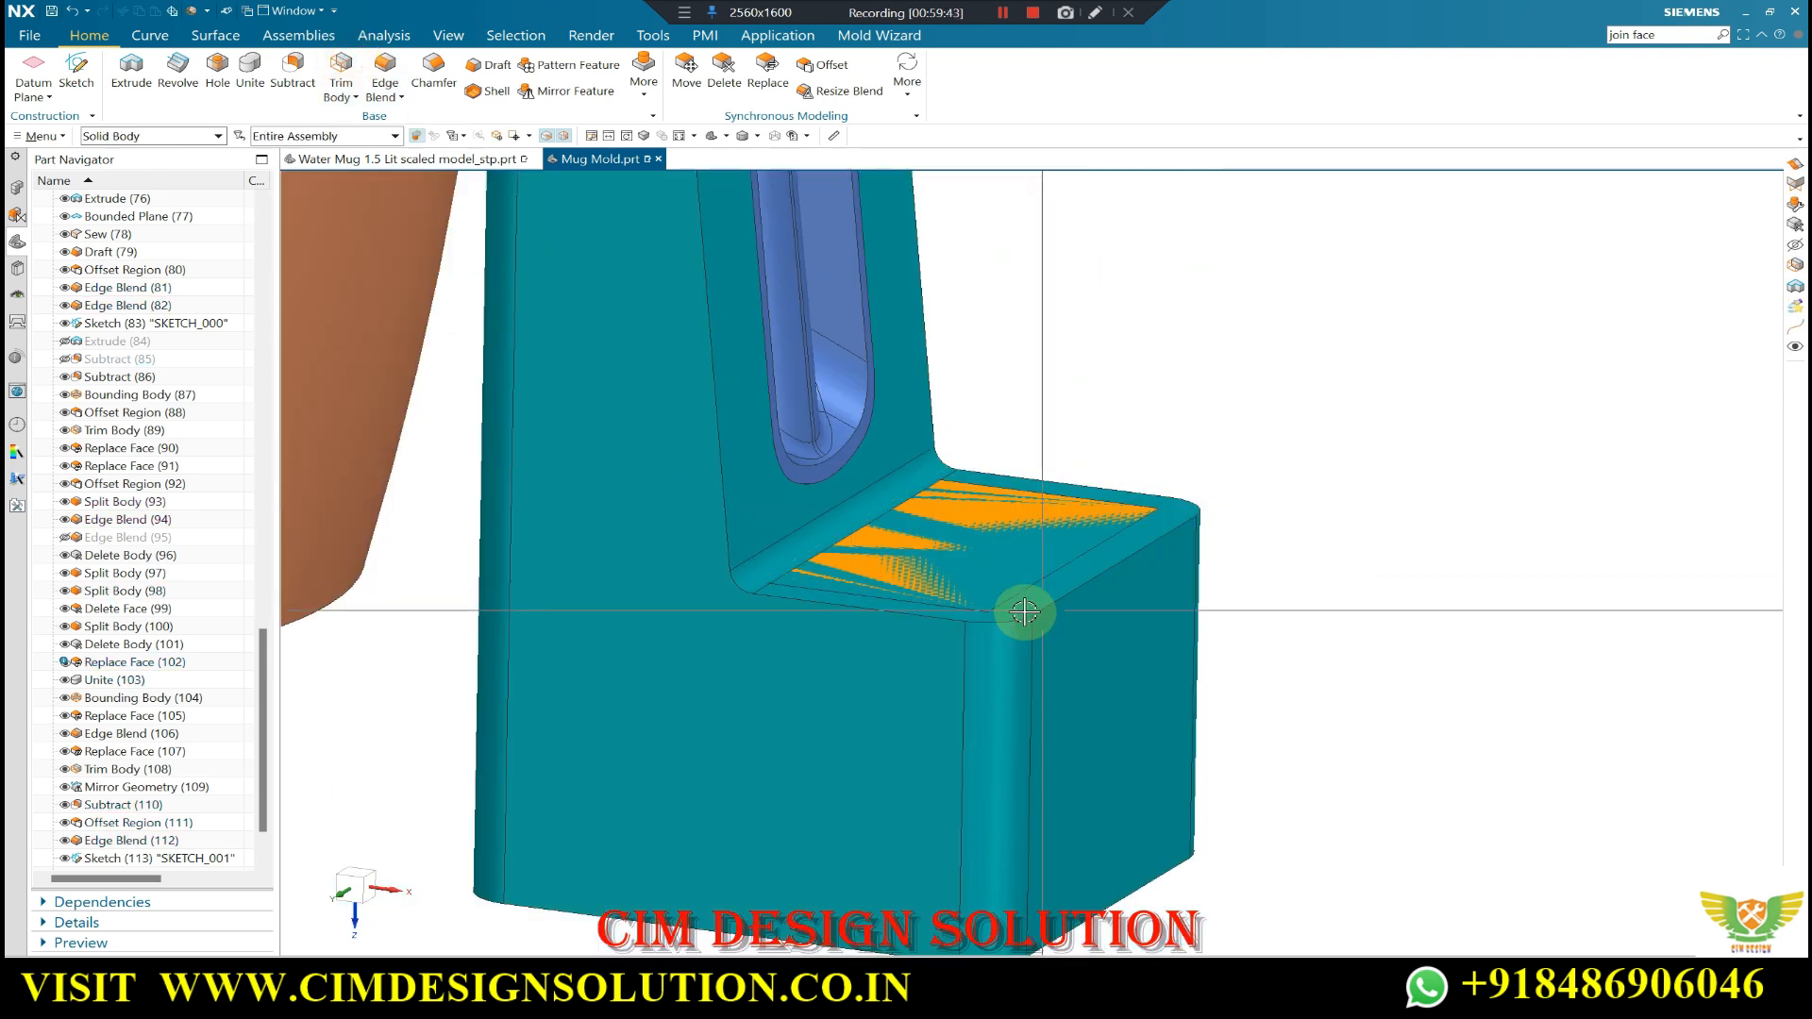
pyautogui.scroll(-4, 323, 828)
pyautogui.scroll(-3, 321, 834)
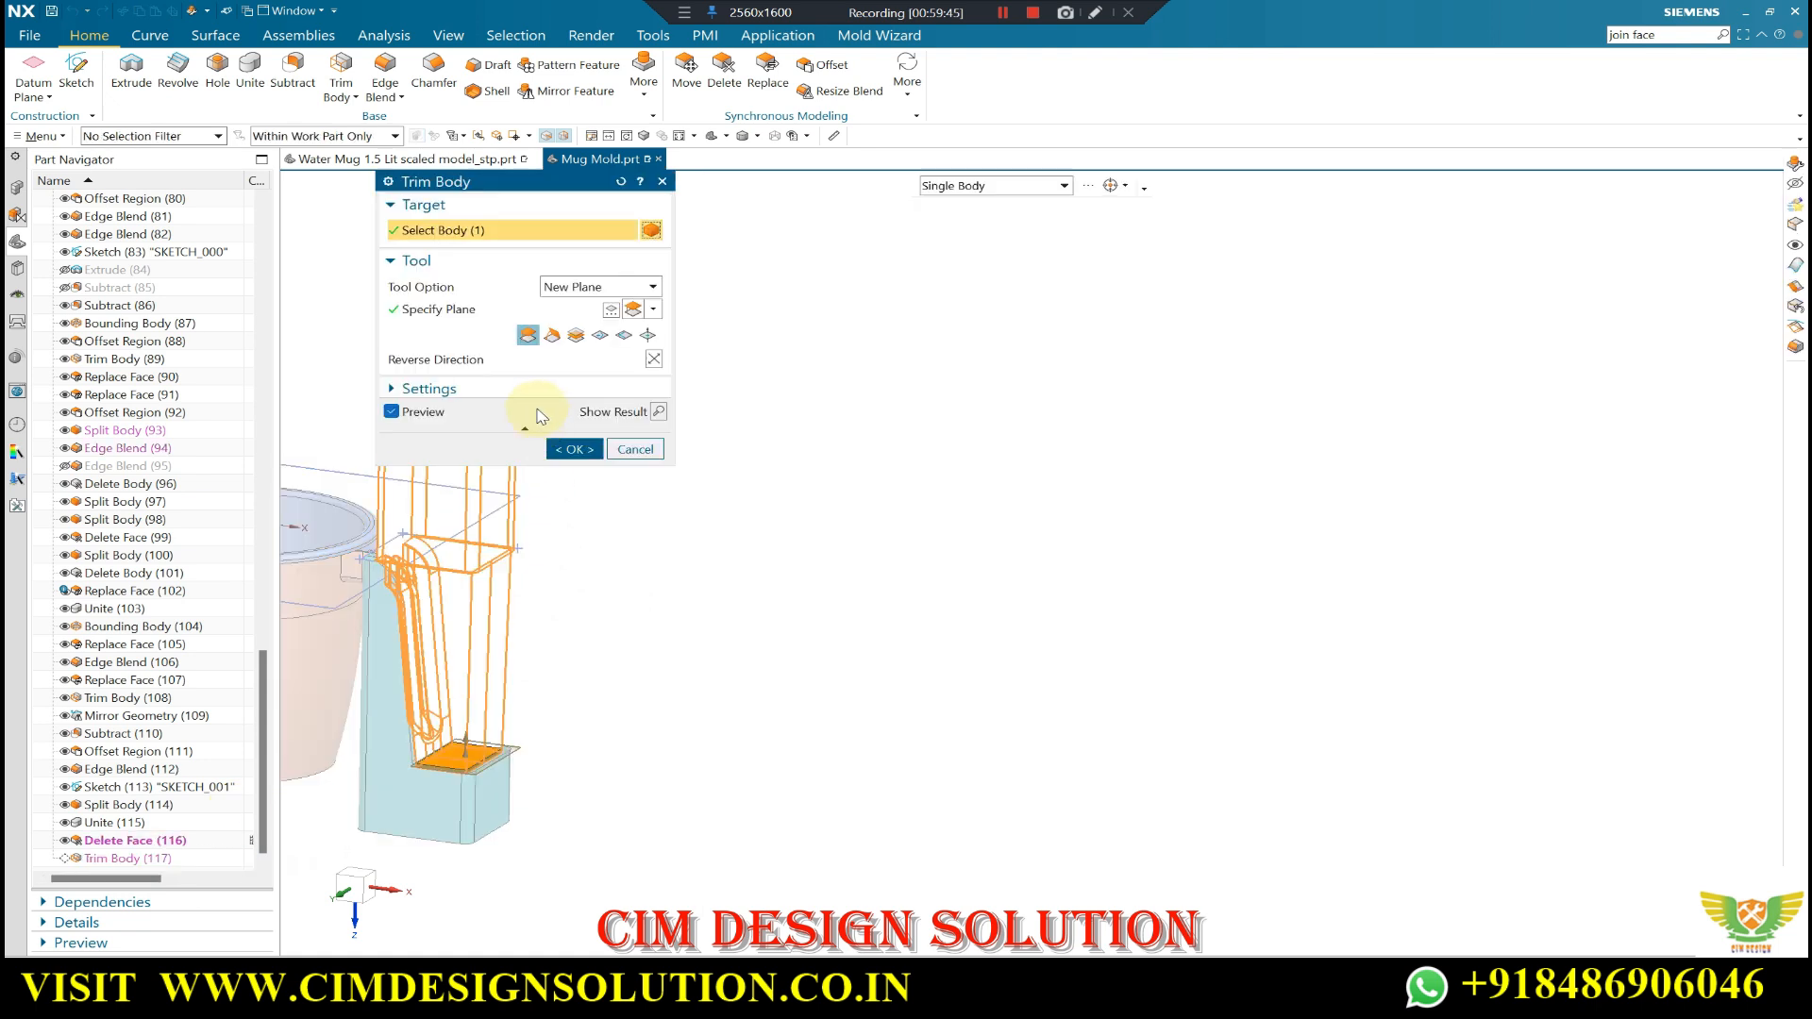
pyautogui.click(654, 361)
pyautogui.middleClick(1003, 469)
pyautogui.scroll(-4, 1132, 517)
pyautogui.scroll(8, 831, 665)
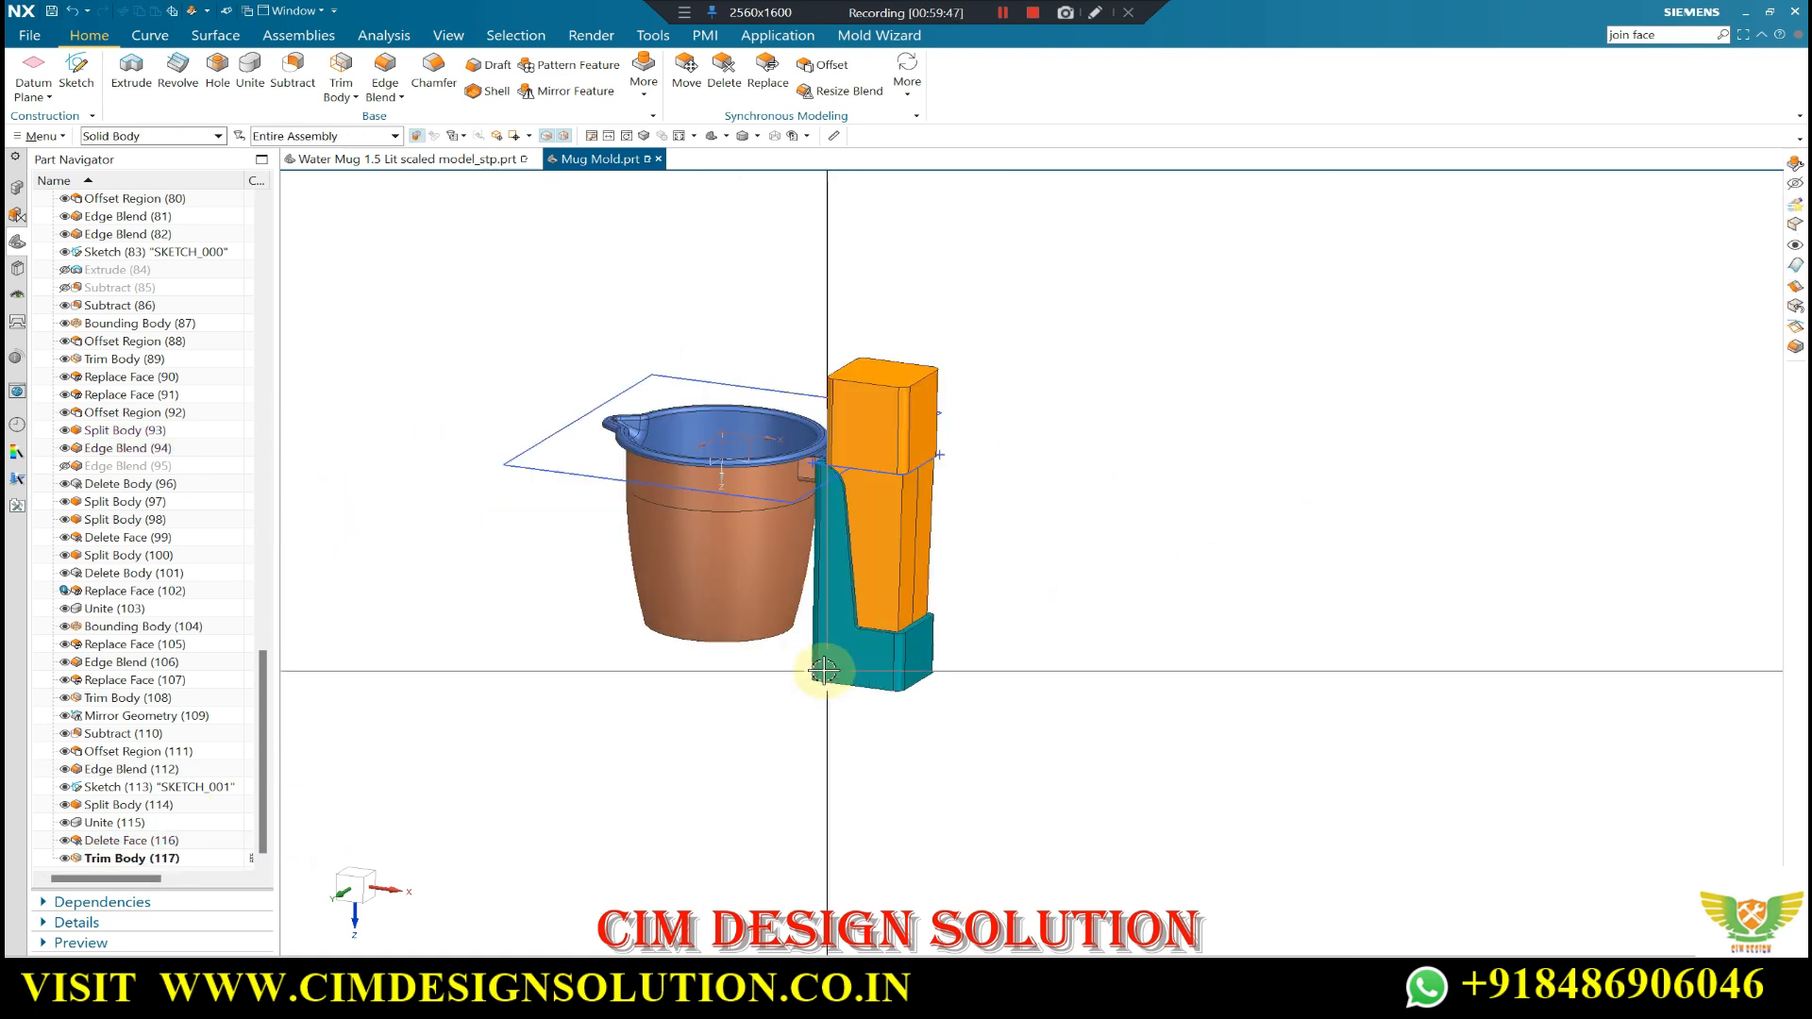
# - Hide the teal insert and blend the orange block's bottom edge on the handle side with a 3 mm radius
pyautogui.click(888, 650)
pyautogui.hotkey('ctrl', 'b')
pyautogui.moveTo(888, 650); pyautogui.dragTo(935, 391, button='middle')
pyautogui.scroll(5, 935, 533)
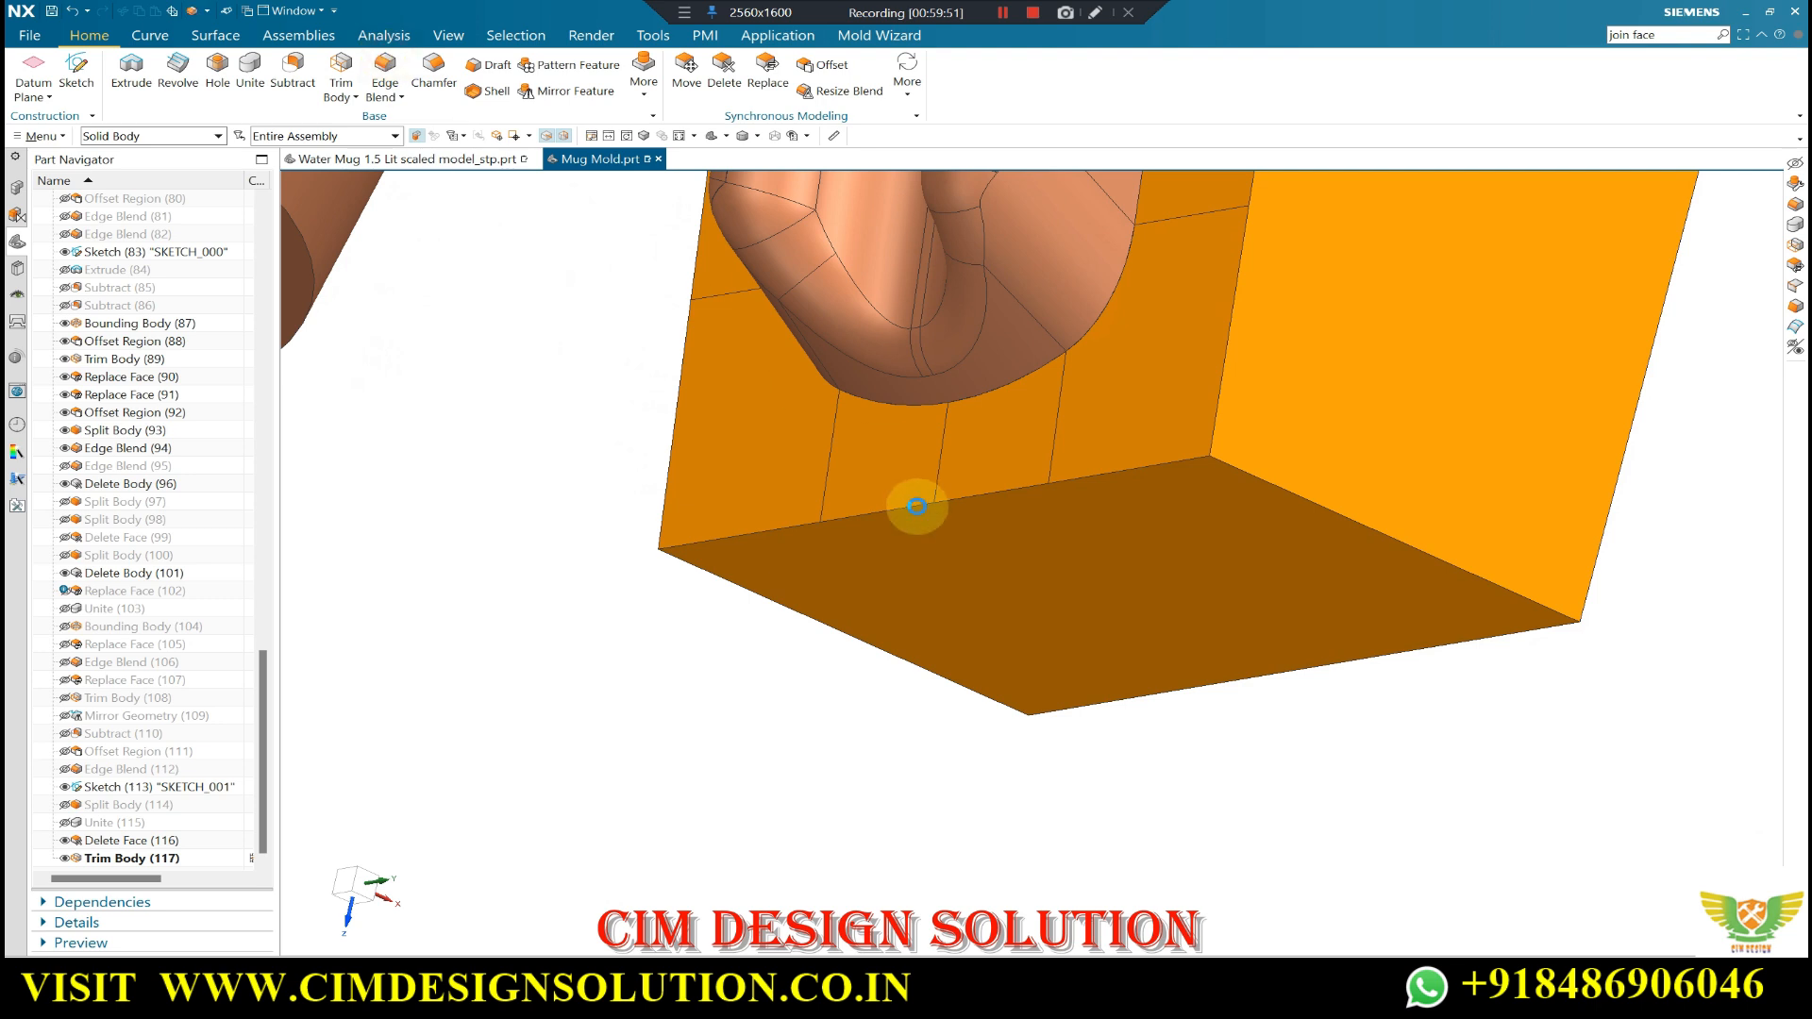
pyautogui.press('b')
pyautogui.click(894, 510)
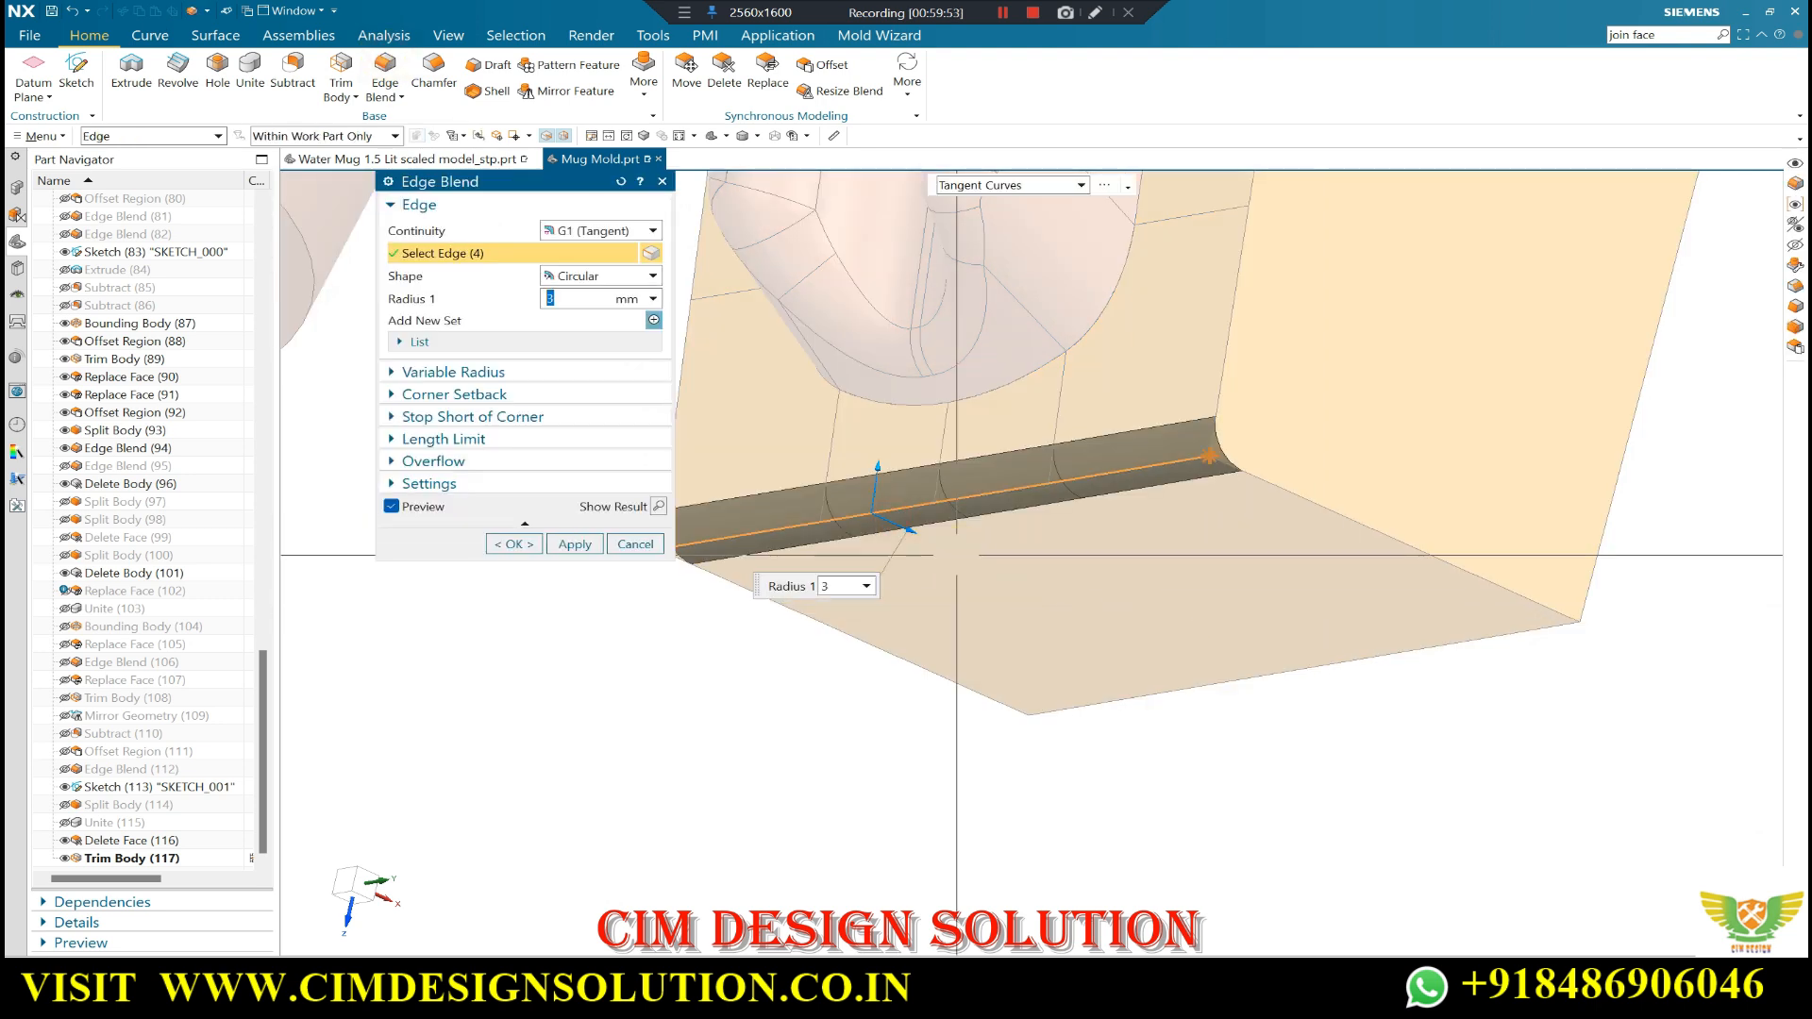
pyautogui.middleClick(1023, 541)
pyautogui.scroll(-2, 1274, 583)
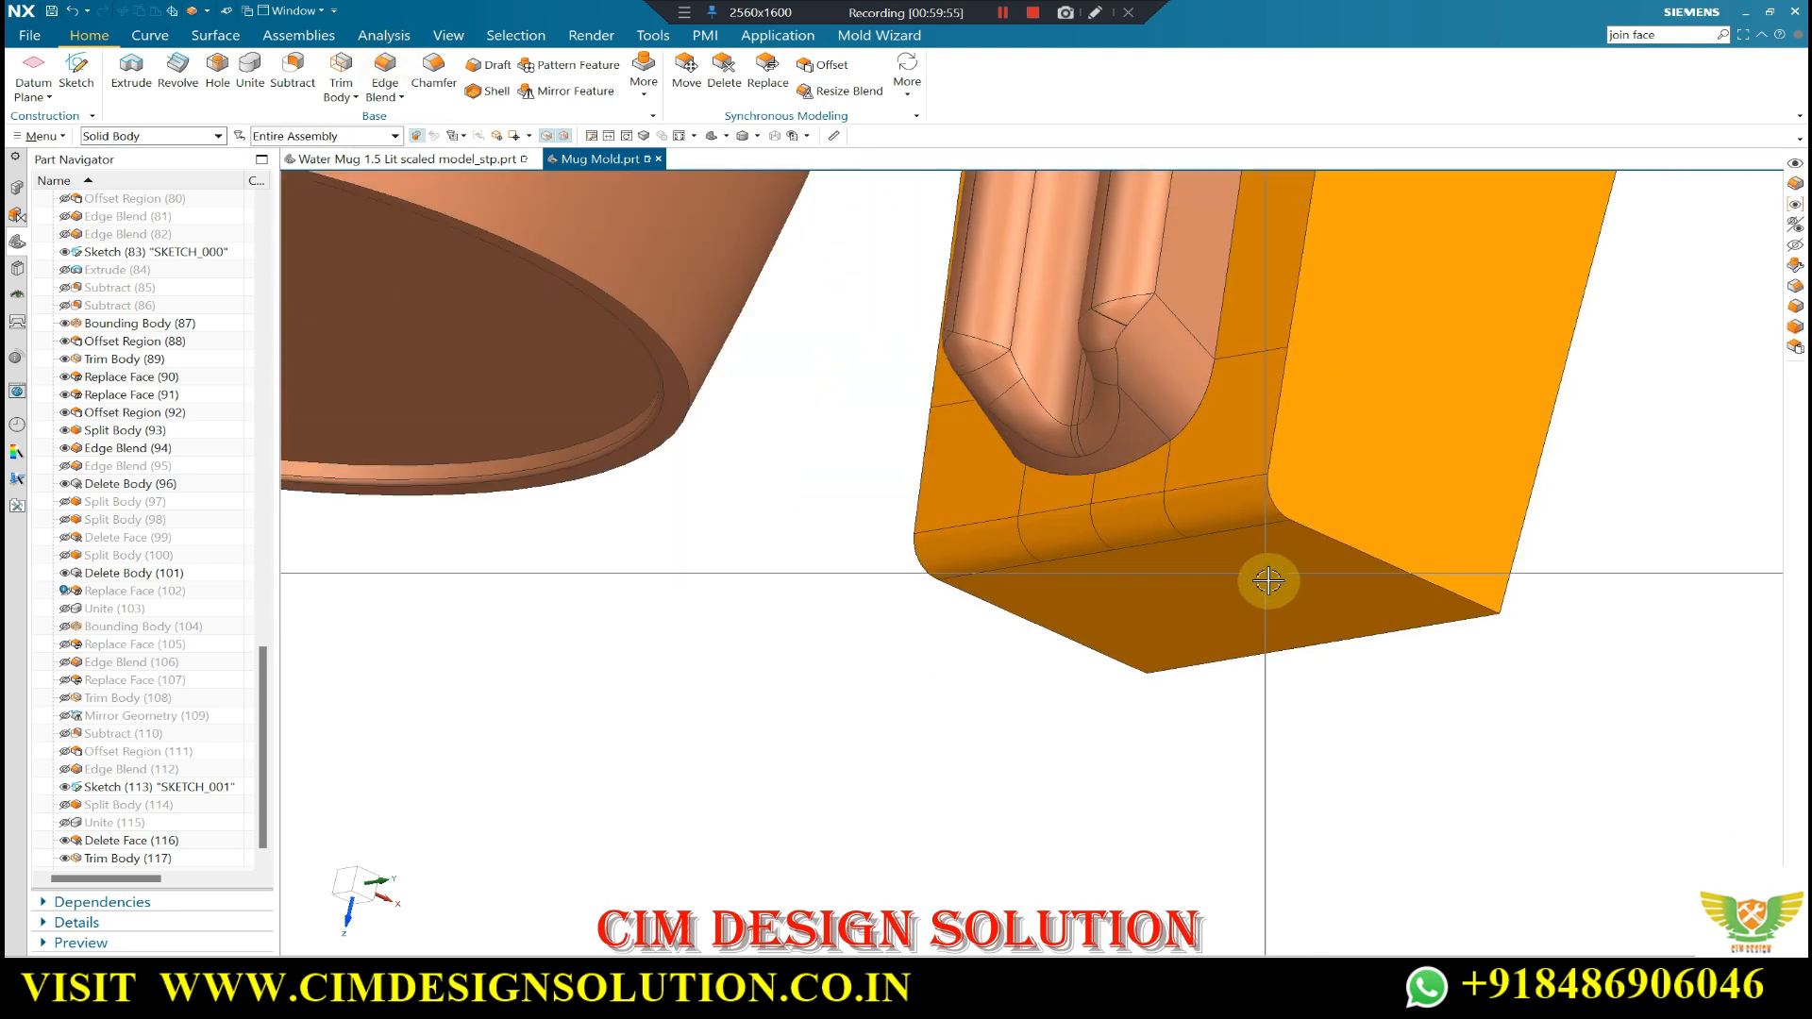
pyautogui.moveTo(1266, 582); pyautogui.dragTo(1230, 647, button='middle')
pyautogui.scroll(-3, 1236, 660)
pyautogui.moveTo(1462, 605); pyautogui.dragTo(1442, 605, button='middle')
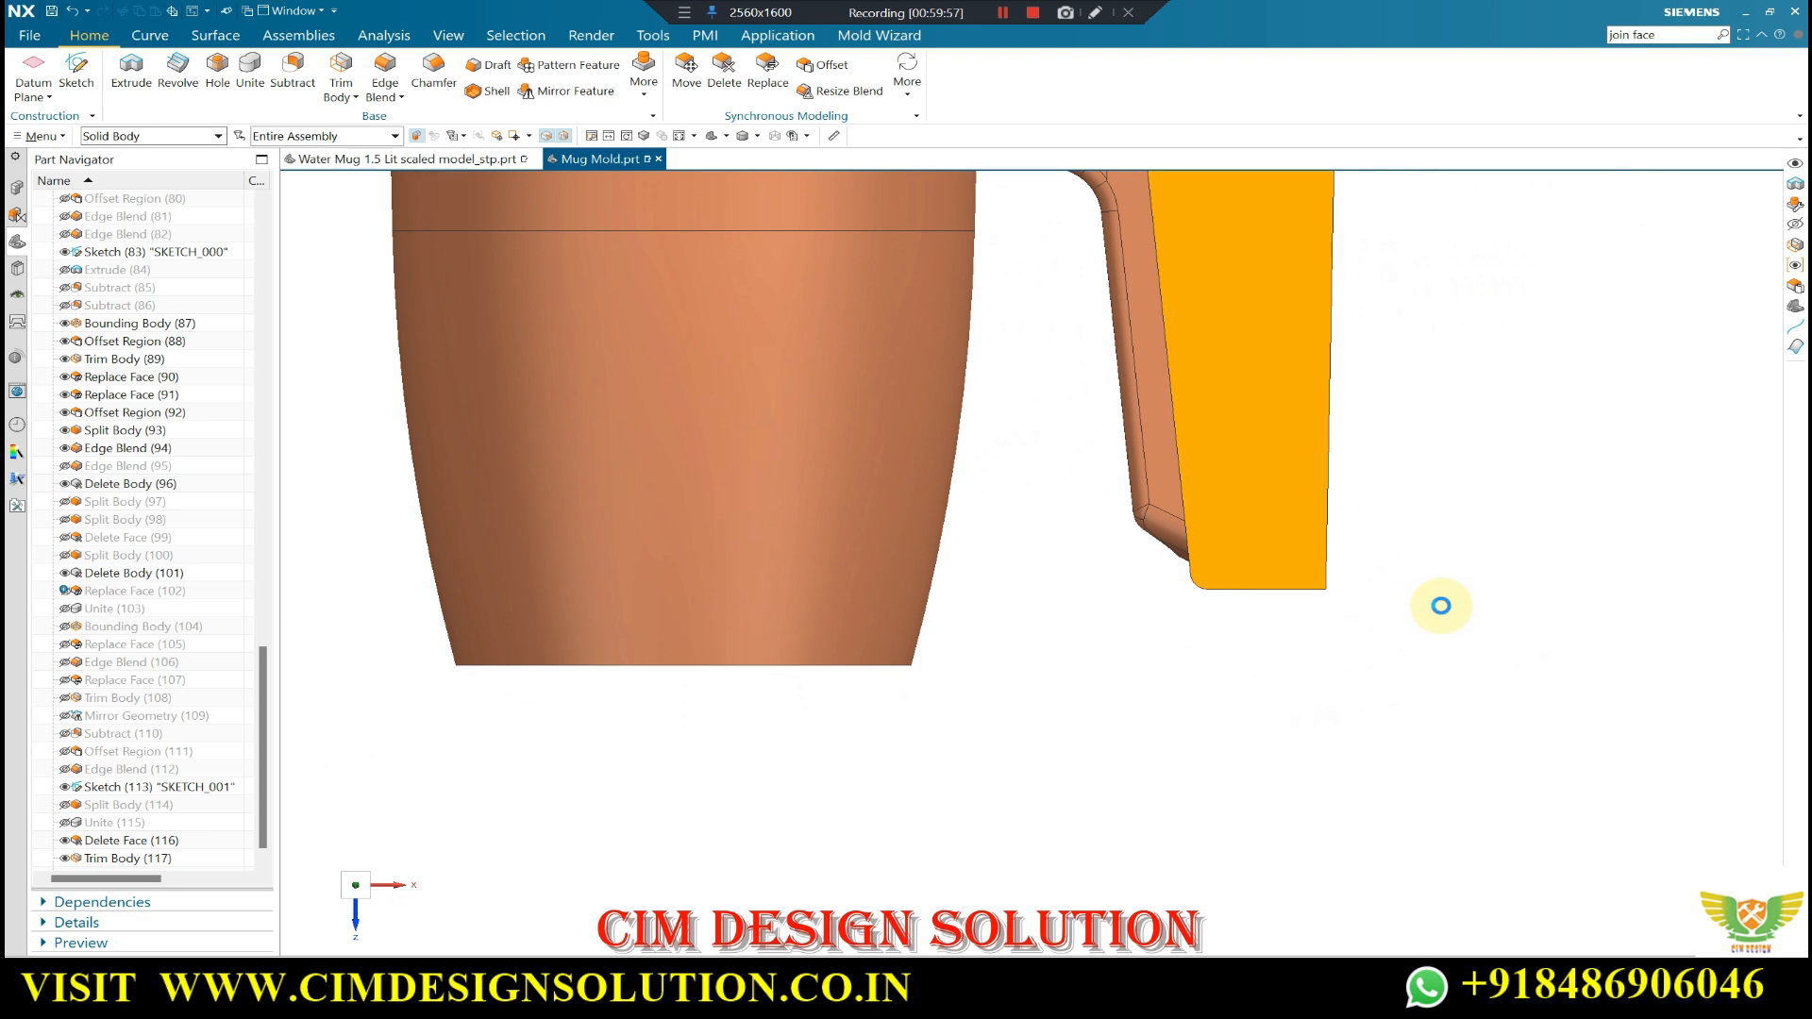
# - Bring the teal insert back into display beside the orange handle block and the mug
pyautogui.hotkey('ctrl', 'shift', 'b')
pyautogui.hotkey('ctrl', 'b')
pyautogui.scroll(-5, 1131, 581)
pyautogui.moveTo(1132, 582); pyautogui.dragTo(1065, 751, button='middle')
pyautogui.scroll(3, 1124, 554)
pyautogui.click(1128, 547)
pyautogui.middleClick(1133, 572)
pyautogui.hotkey('ctrl', 'shift', 'b')
# - Replace the orange block's side face below the step with the teal insert's adjacent side face at 0 mm offset
pyautogui.moveTo(1057, 607); pyautogui.dragTo(1327, 411, button='middle')
pyautogui.scroll(4, 1086, 255)
pyautogui.moveTo(1114, 406); pyautogui.dragTo(1158, 490, button='middle')
pyautogui.scroll(3, 1086, 490)
pyautogui.moveTo(1012, 488); pyautogui.dragTo(922, 453, button='middle')
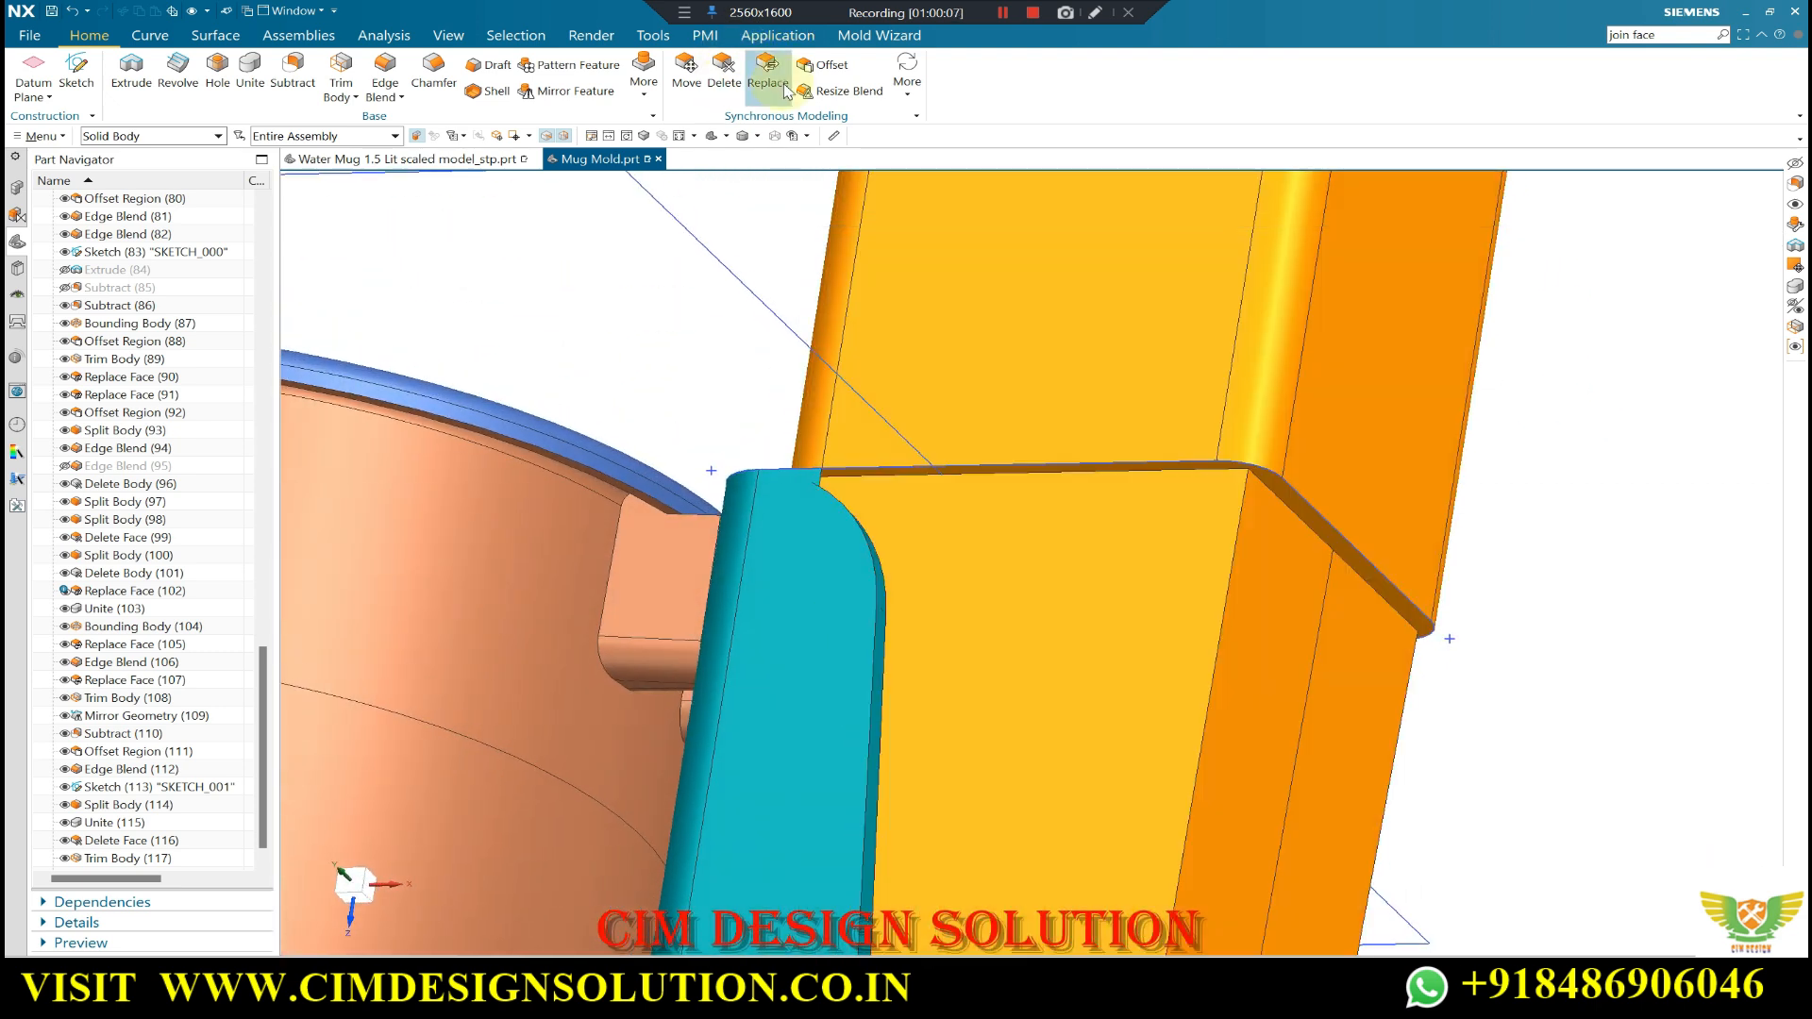
pyautogui.click(1058, 558)
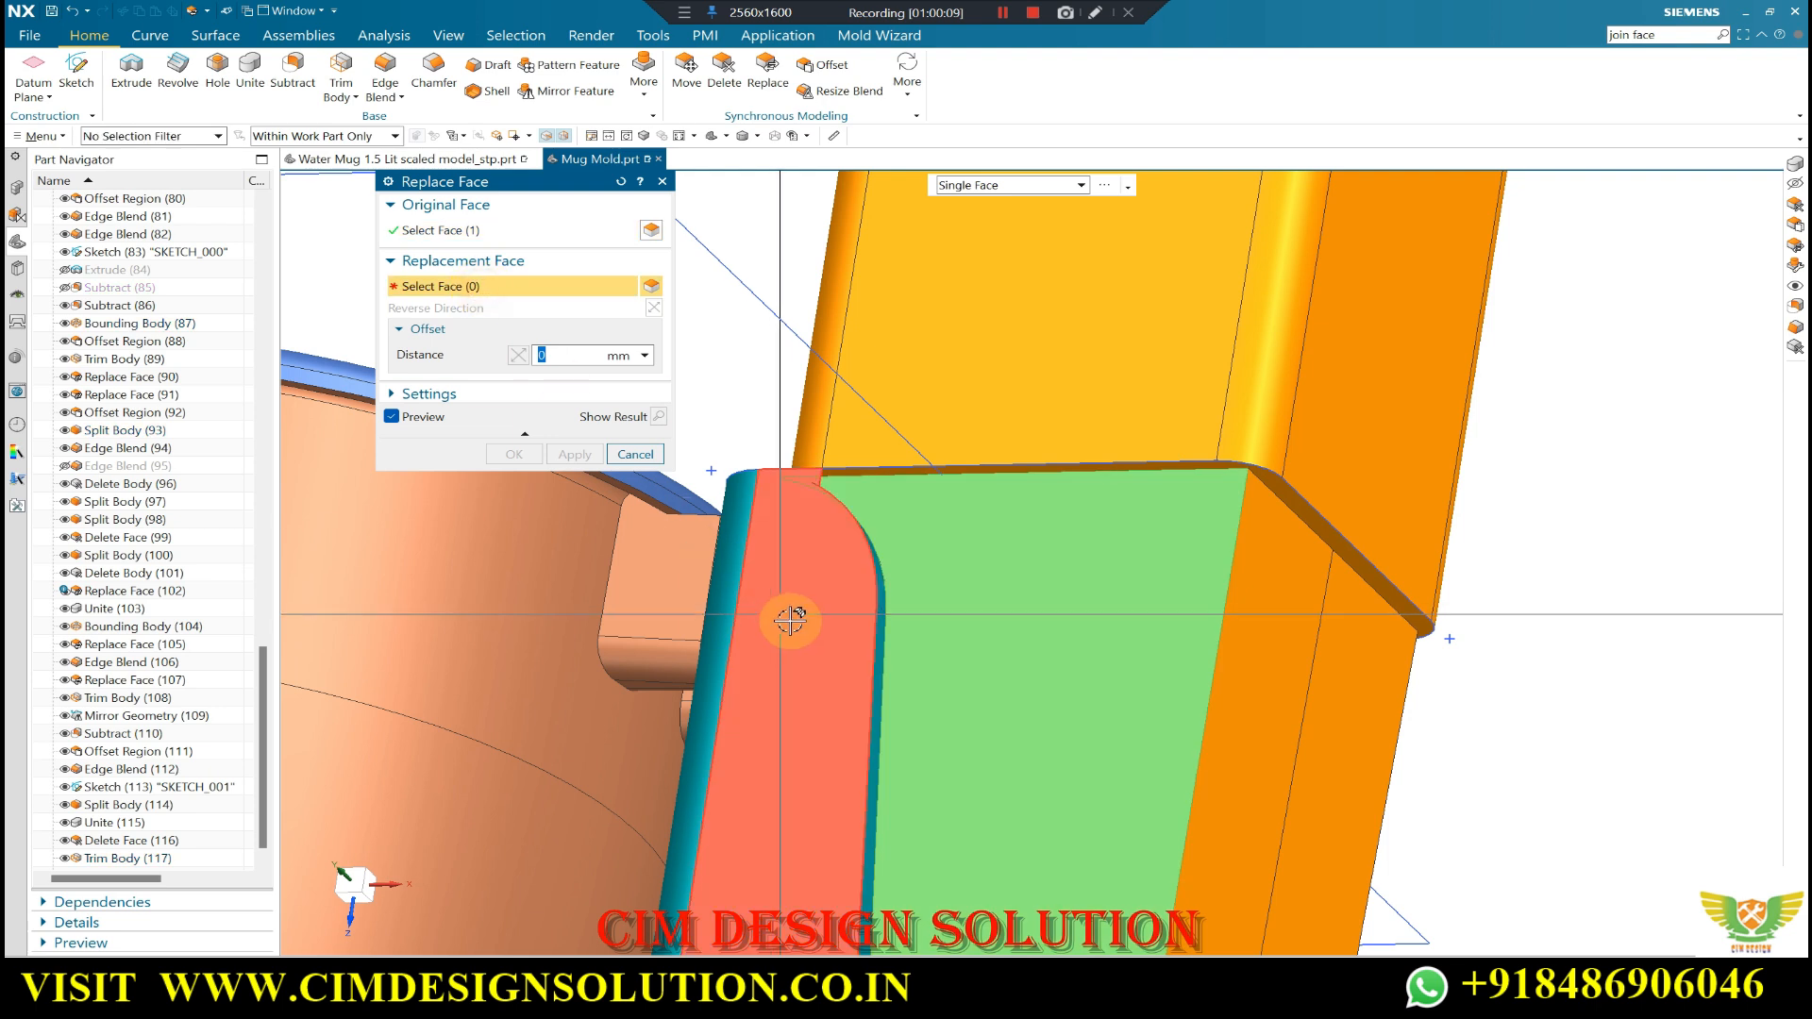
pyautogui.click(789, 623)
pyautogui.click(573, 454)
# - Replace the matching side face on the orange block's opposite side with the teal insert's side face at 0 mm offset
pyautogui.moveTo(944, 472); pyautogui.dragTo(1032, 485, button='middle')
pyautogui.scroll(-3, 1032, 486)
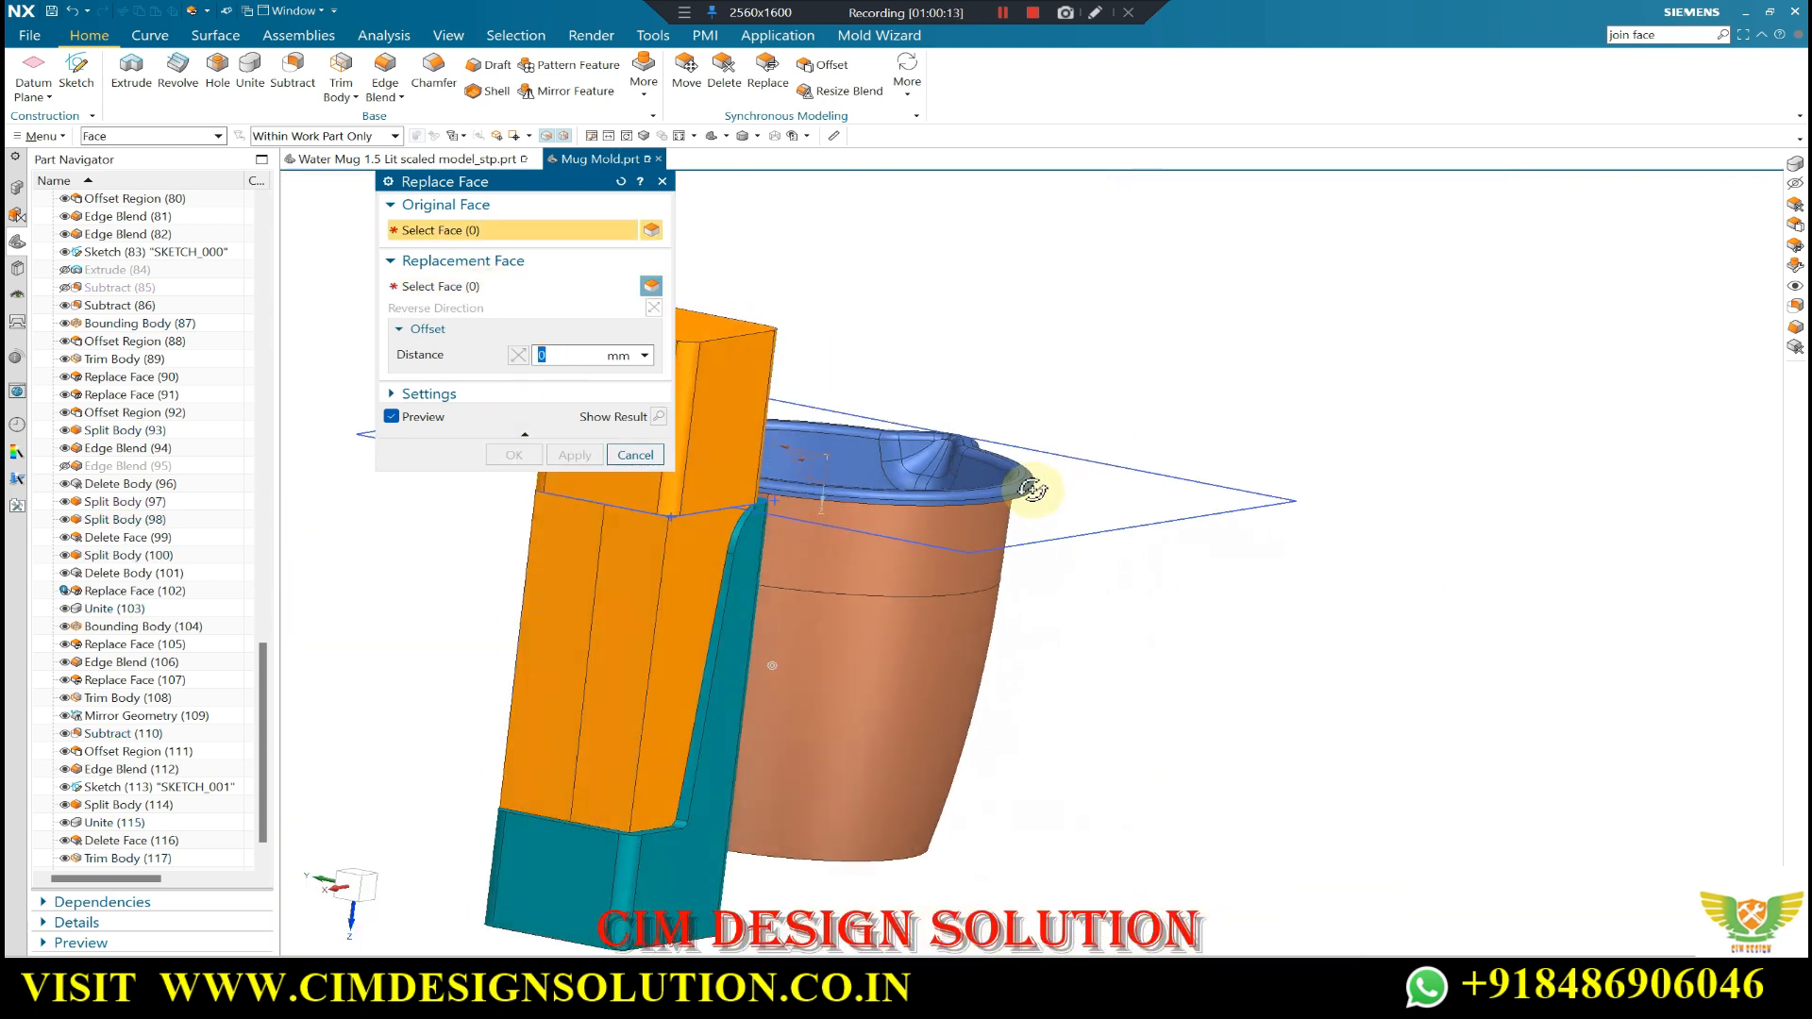
pyautogui.scroll(4, 653, 513)
pyautogui.click(796, 594)
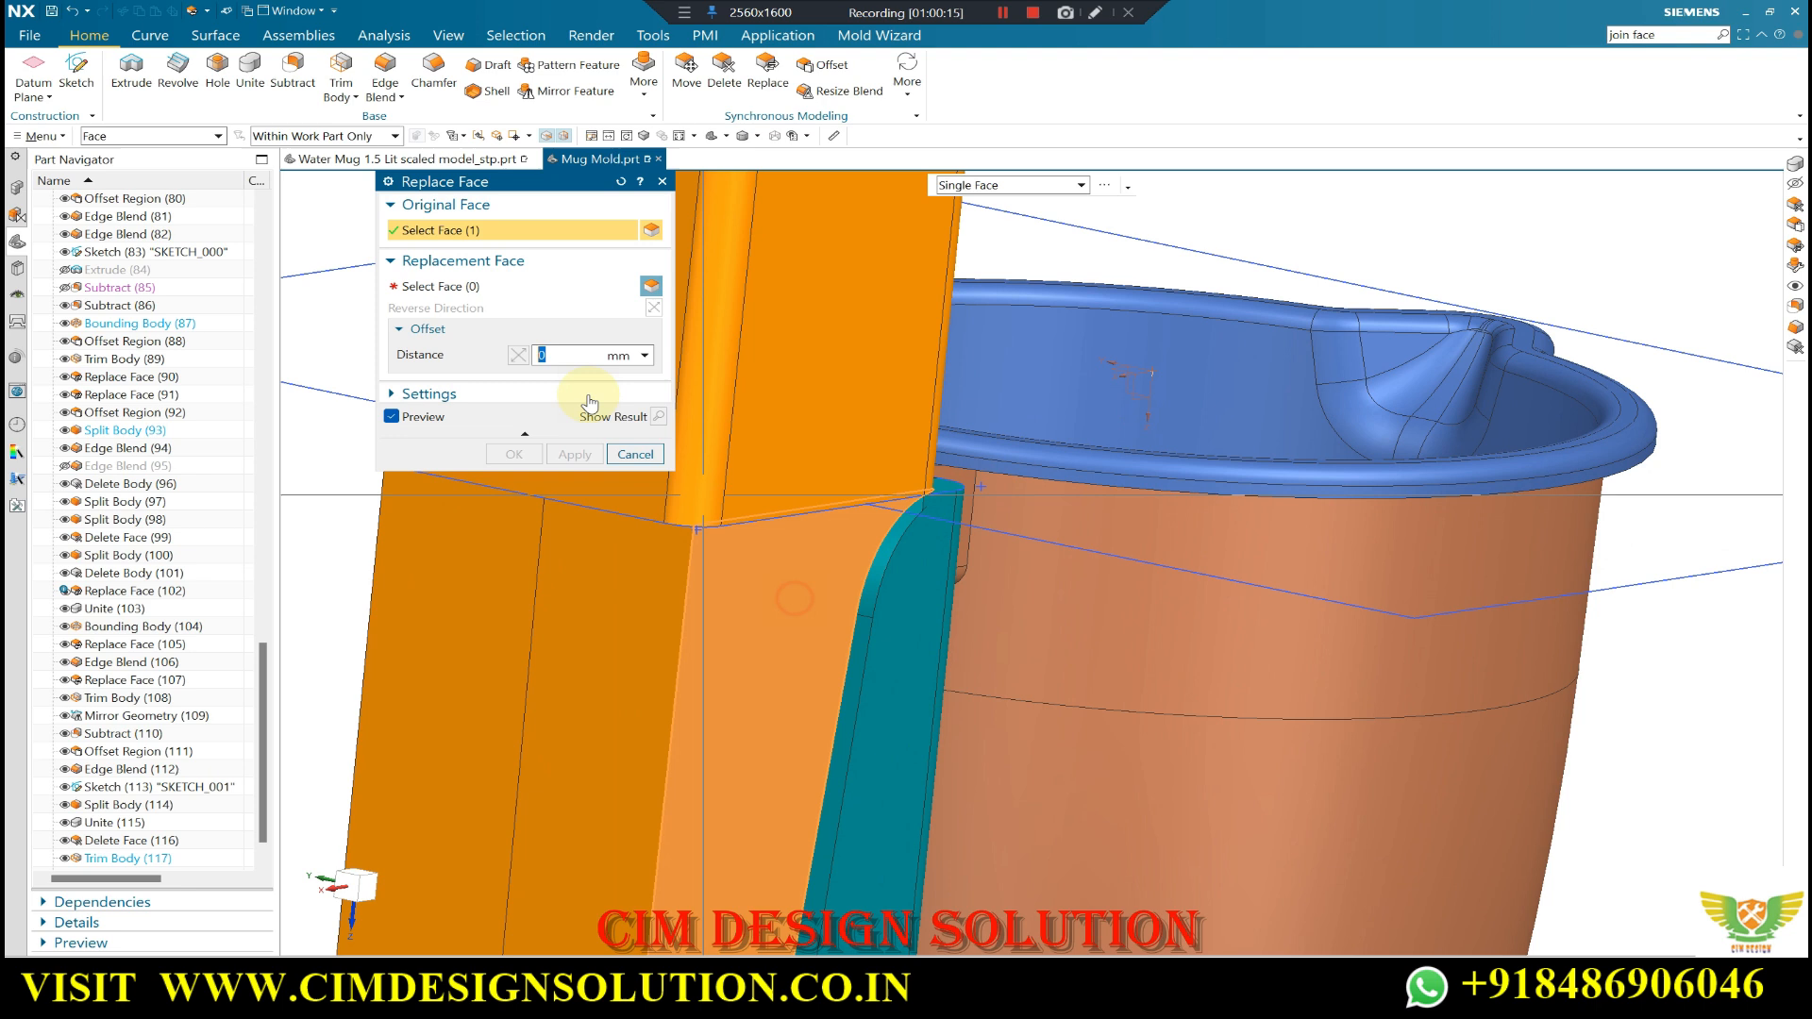
pyautogui.click(462, 286)
pyautogui.click(909, 607)
pyautogui.middleClick(859, 598)
pyautogui.scroll(-5, 1065, 413)
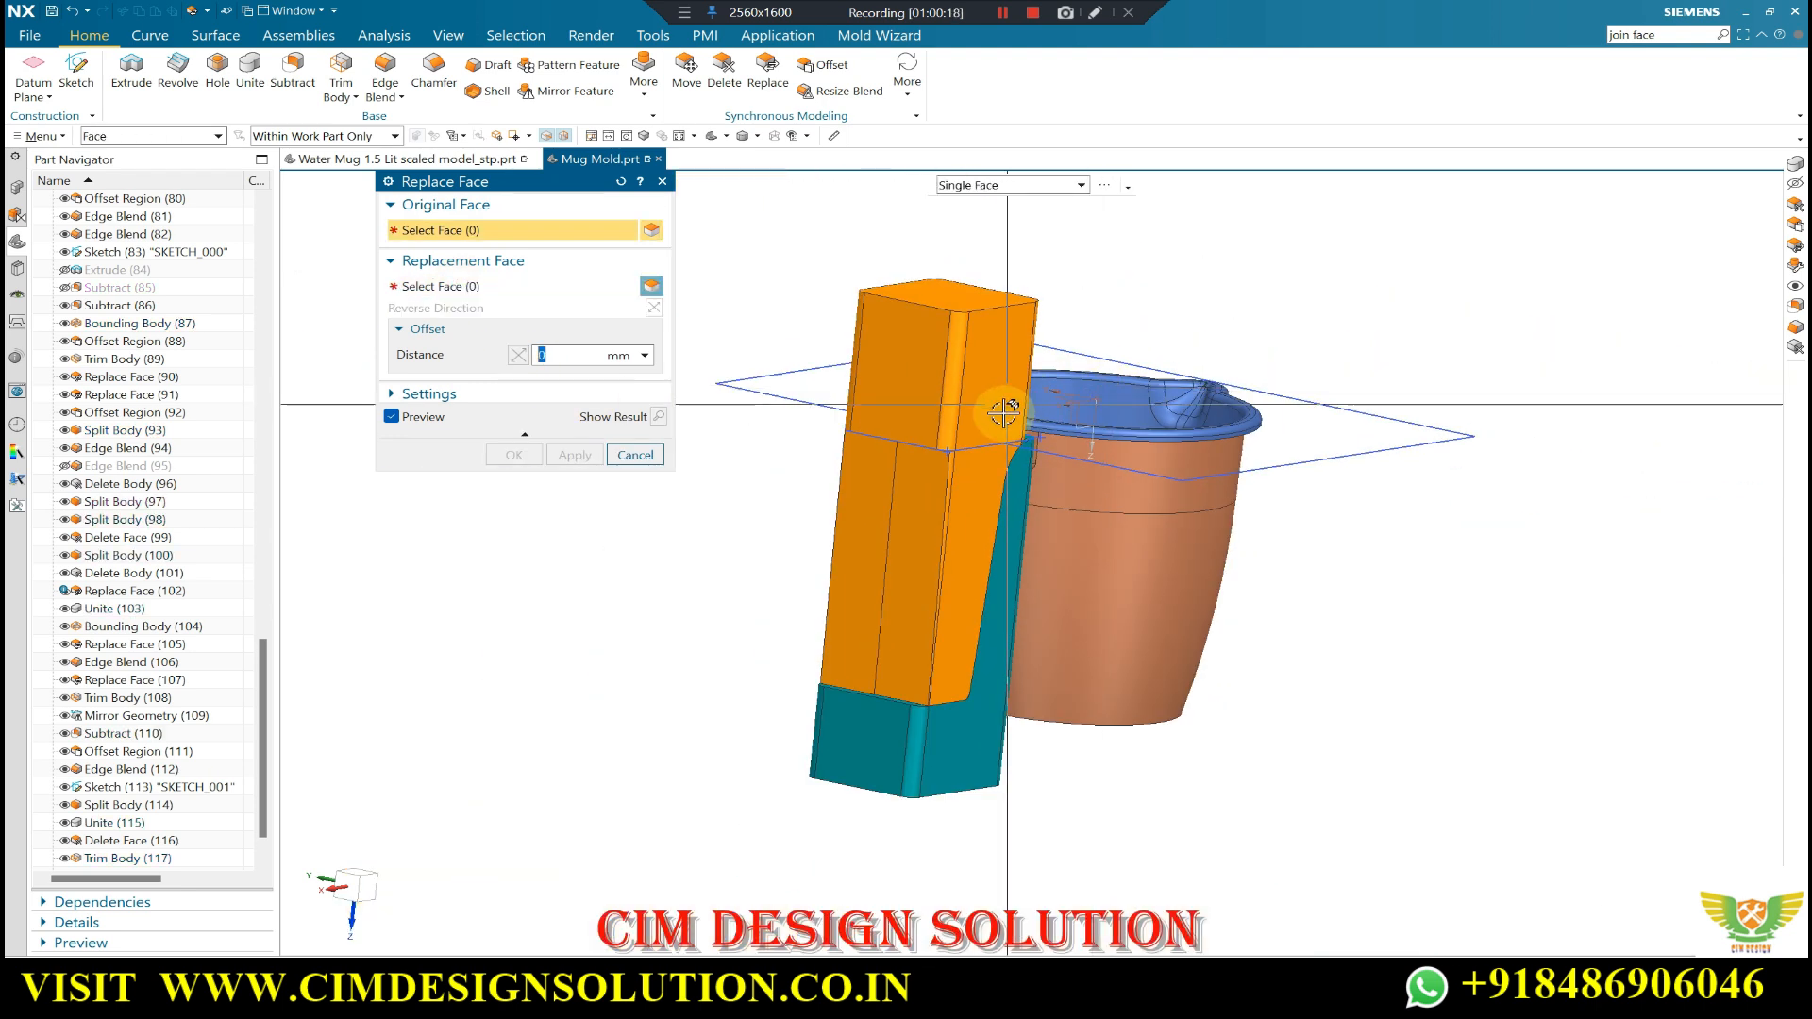
pyautogui.press('Escape')
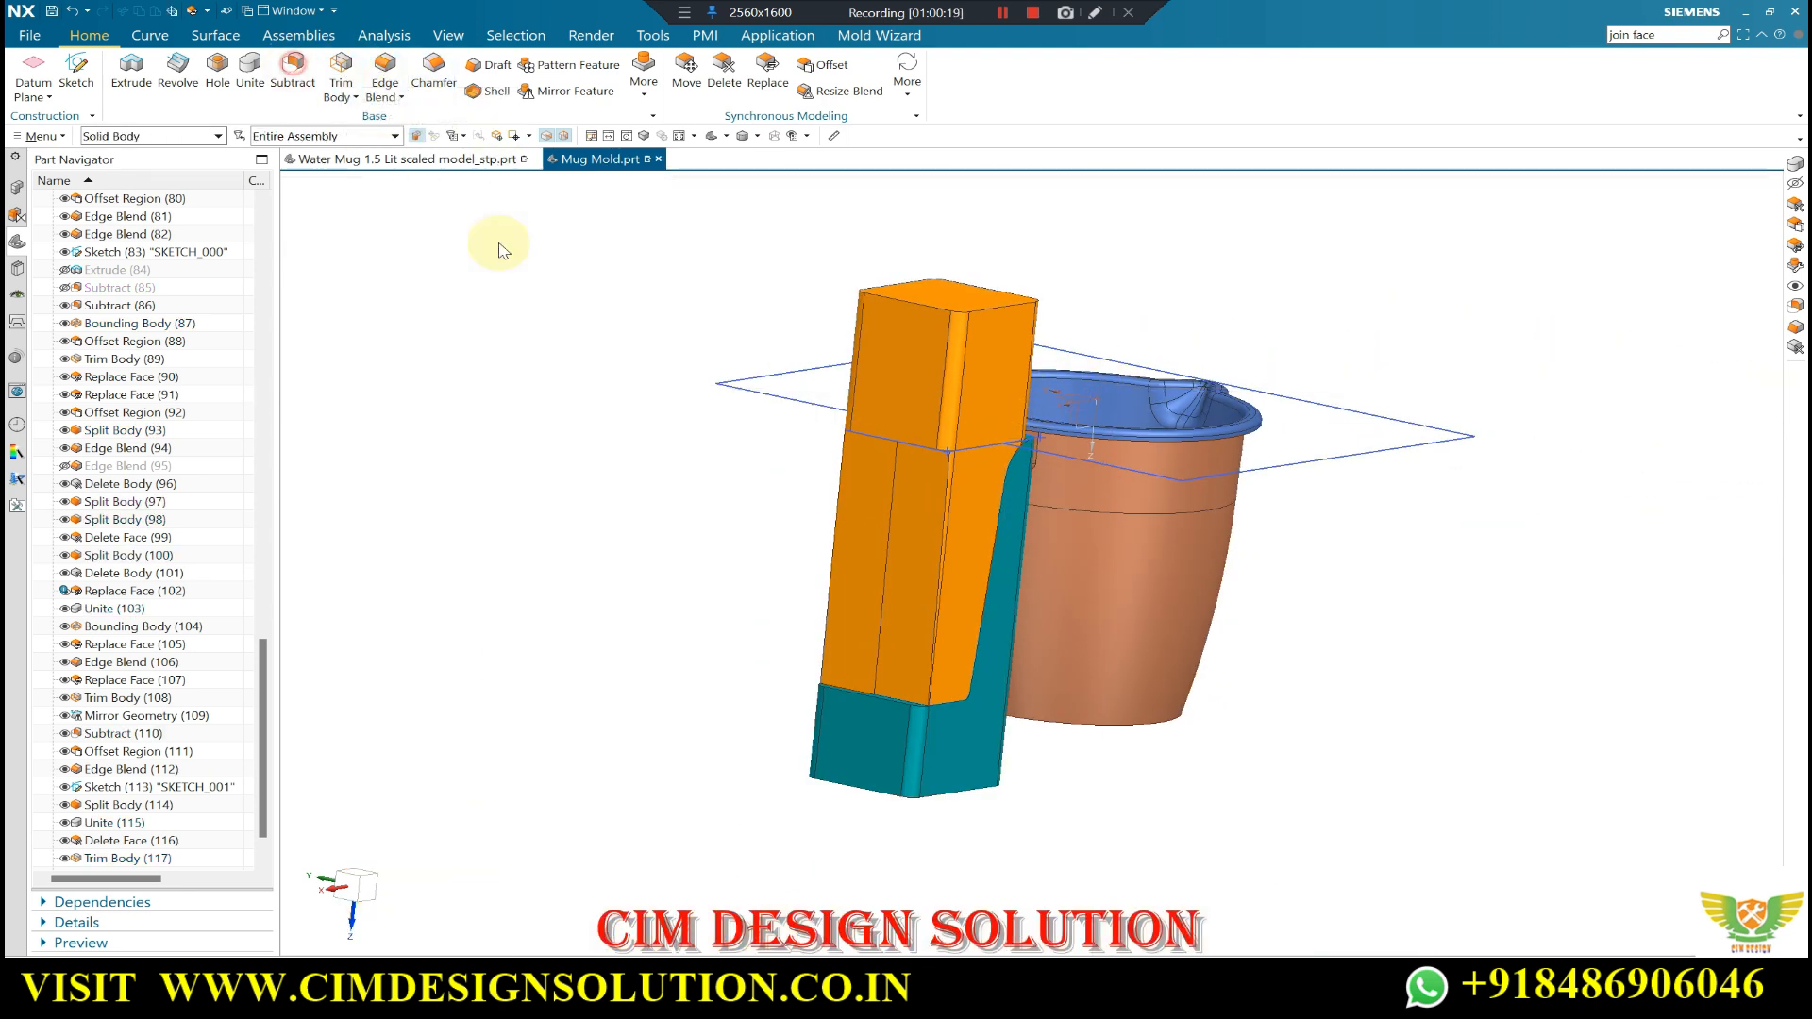
# - Subtract the orange handle block from the teal insert and examine the insert's upper ends
pyautogui.moveTo(939, 610); pyautogui.dragTo(918, 607, button='middle')
pyautogui.scroll(1, 919, 606)
pyautogui.click(945, 610)
pyautogui.click(529, 286)
pyautogui.click(824, 348)
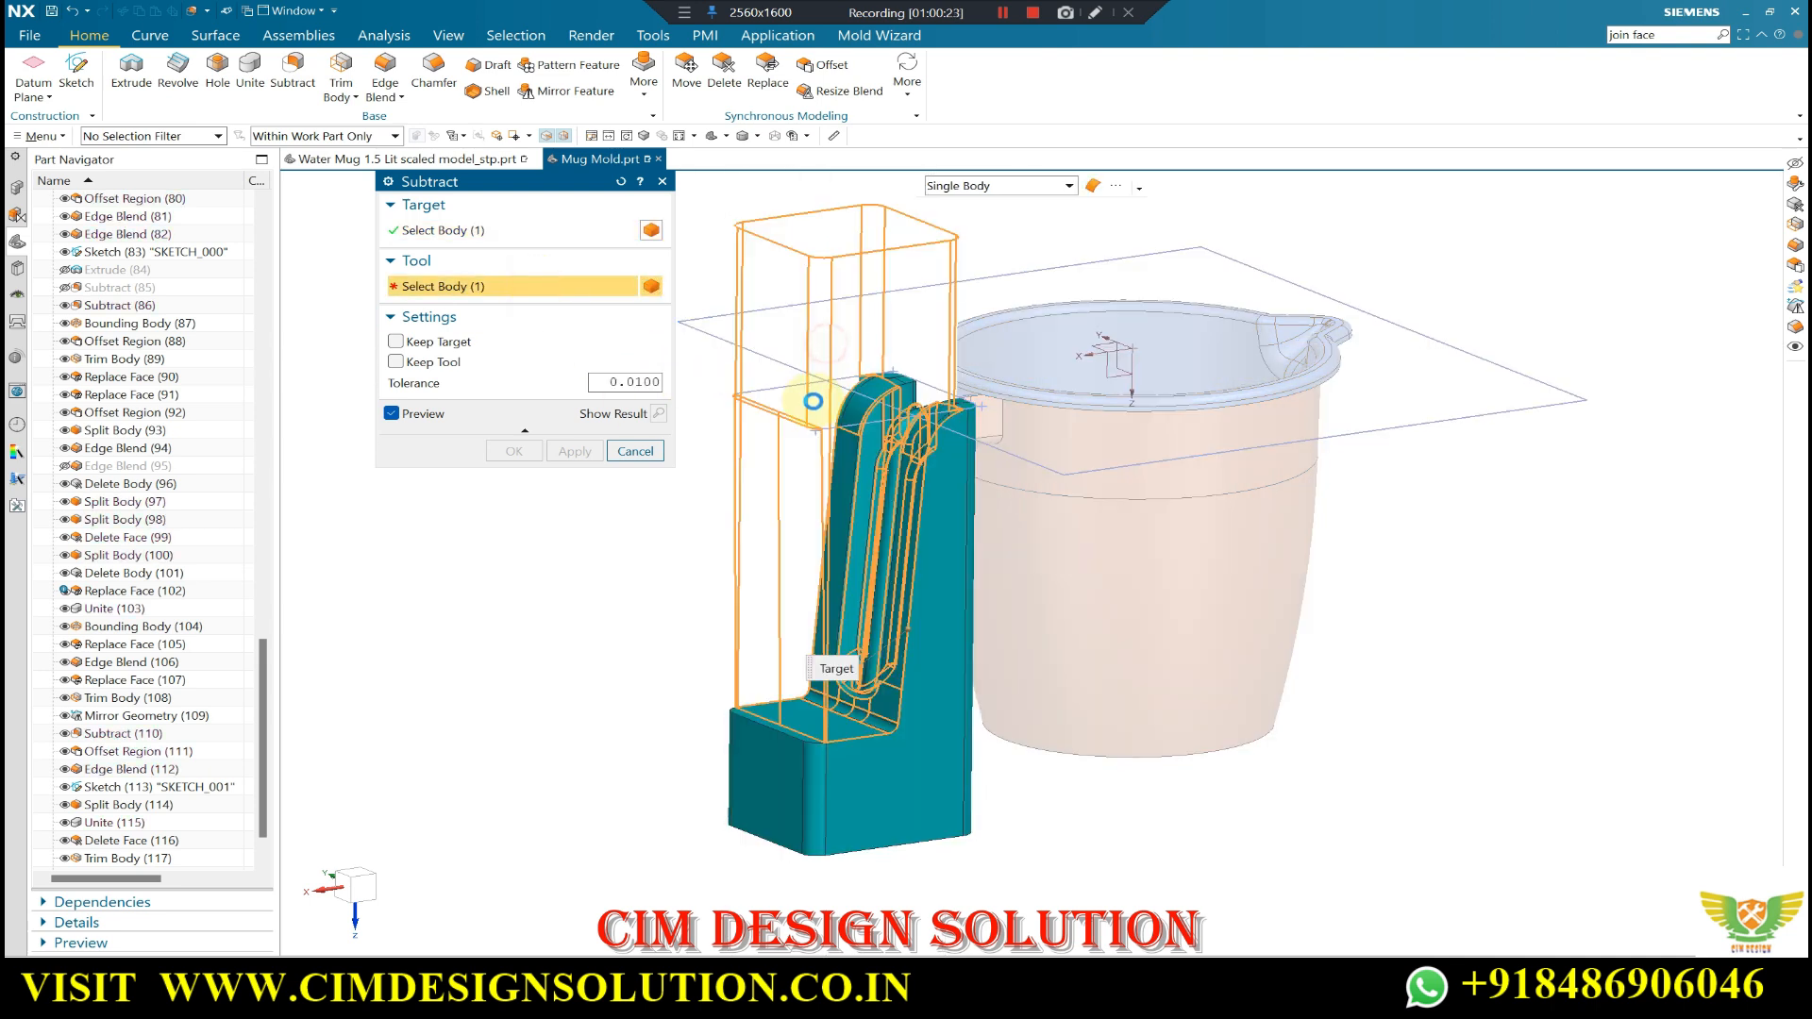
pyautogui.middleClick(817, 403)
pyautogui.scroll(6, 959, 474)
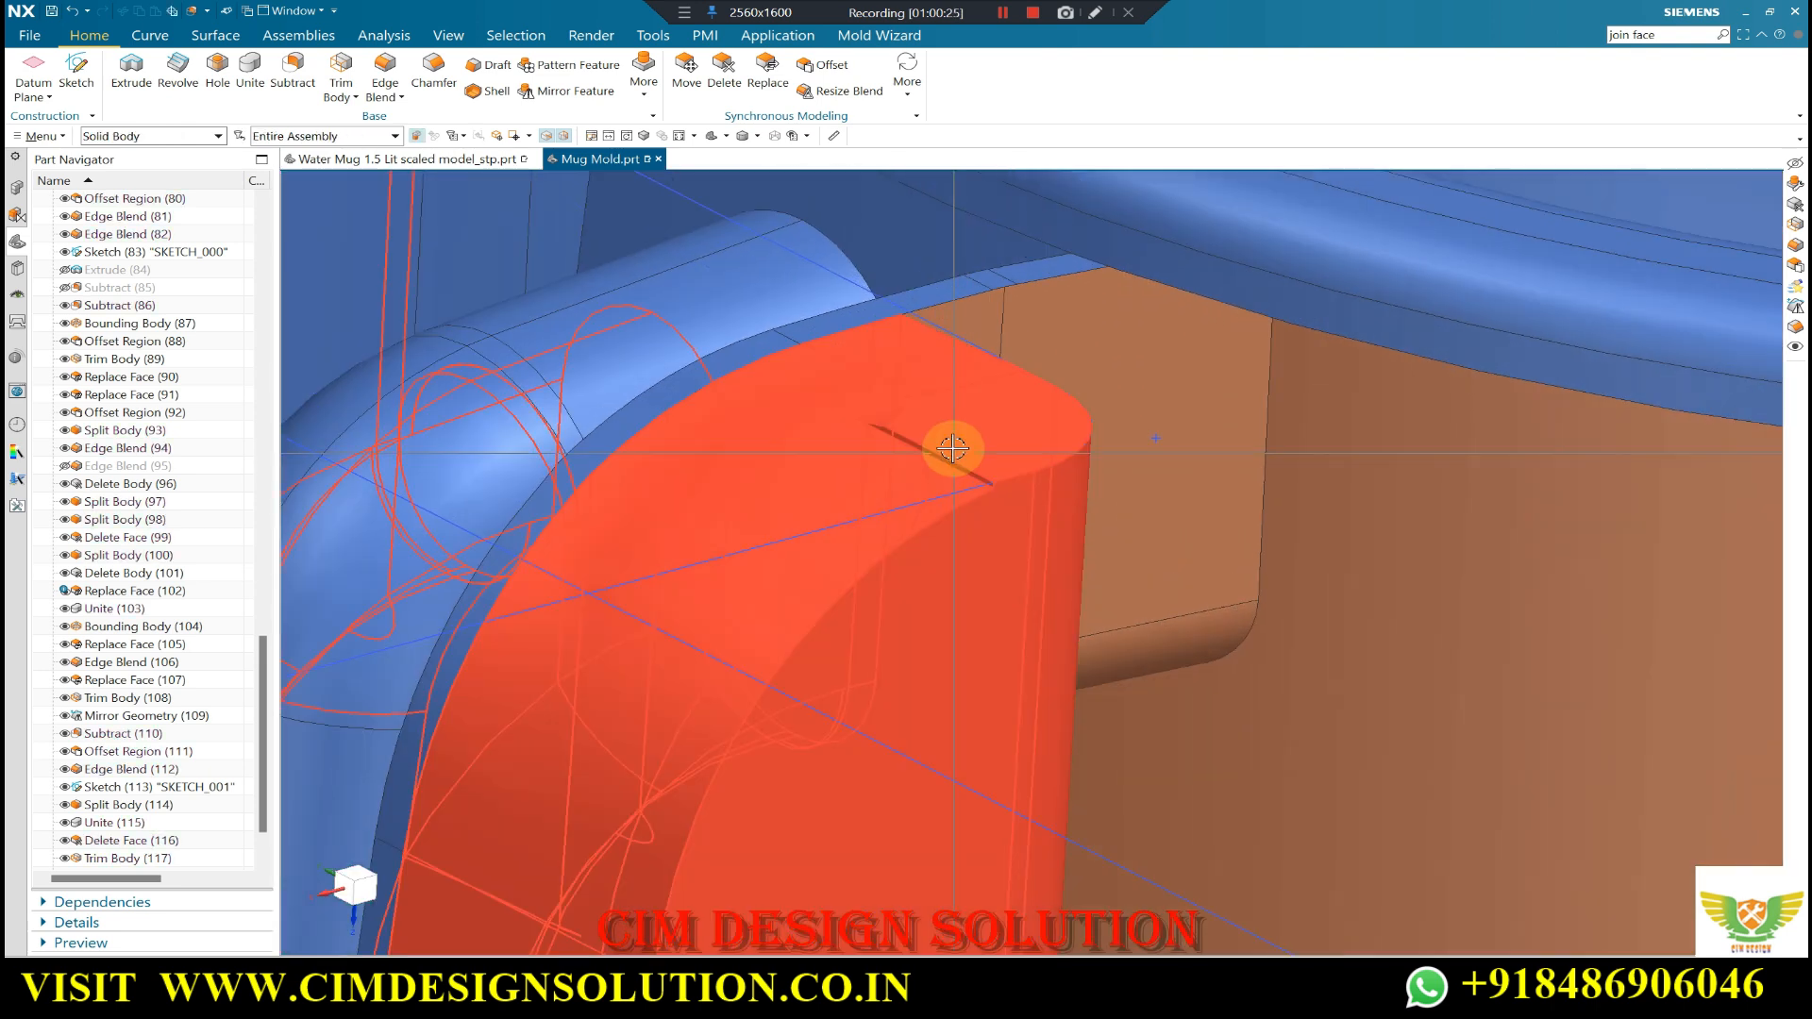
pyautogui.scroll(1, 999, 389)
pyautogui.scroll(-2, 1086, 389)
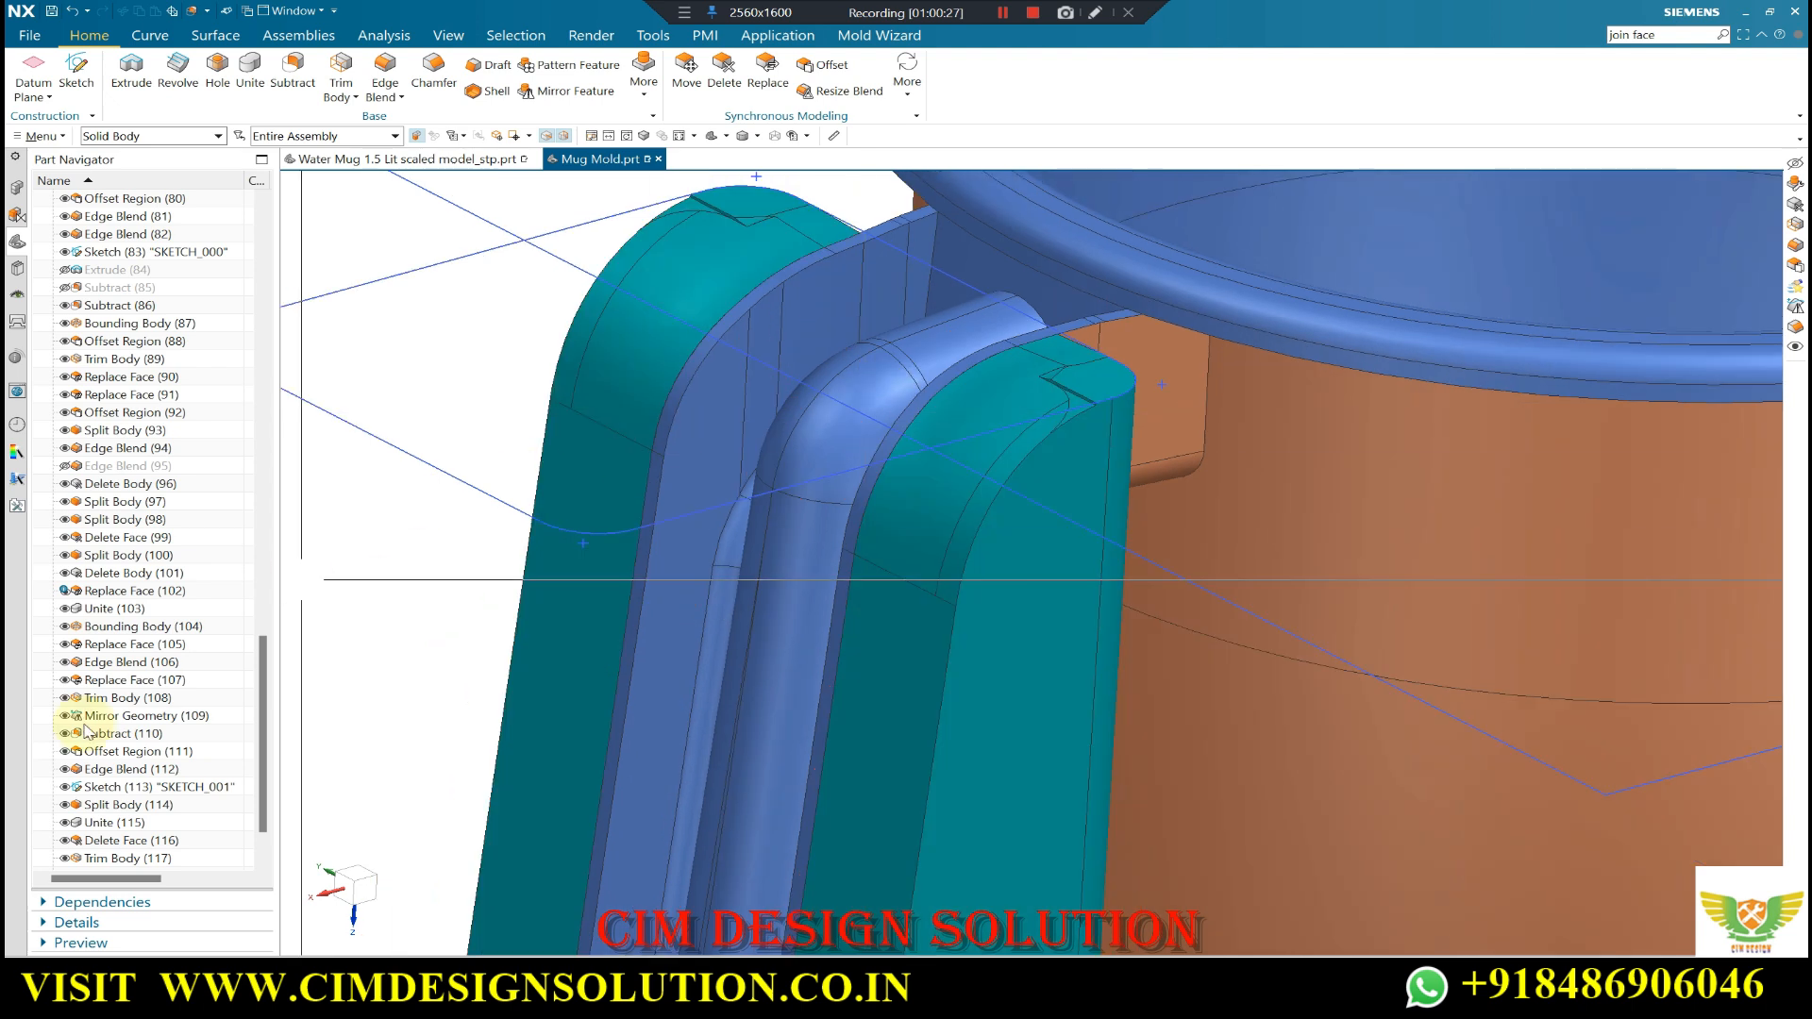
# - Edit the last subtract so that it keeps the orange tool body
pyautogui.scroll(-2, 113, 802)
pyautogui.doubleClick(132, 861)
pyautogui.click(395, 368)
pyautogui.middleClick(1065, 379)
pyautogui.scroll(-2, 1011, 435)
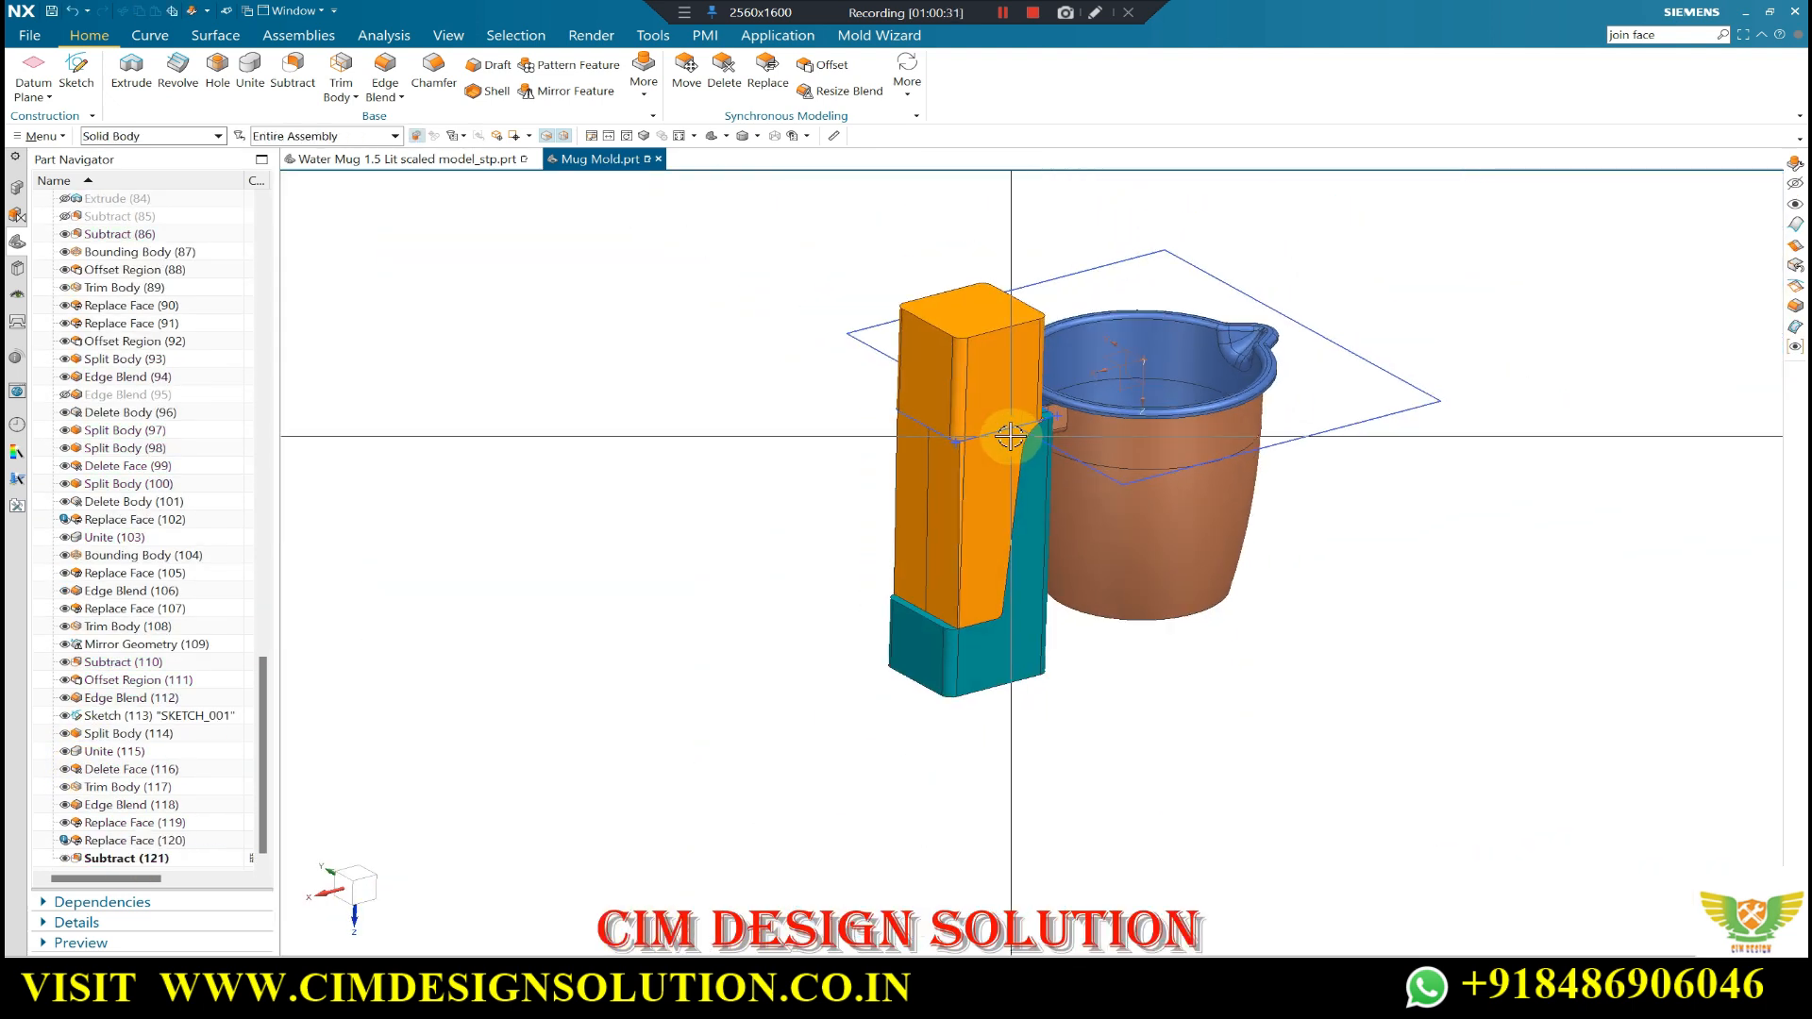
# - Hide SKETCH_000 and SKETCH_001 around the mug rim and the handle block
pyautogui.hotkey('ctrl', 'b')
pyautogui.click(1315, 331)
pyautogui.scroll(4, 999, 411)
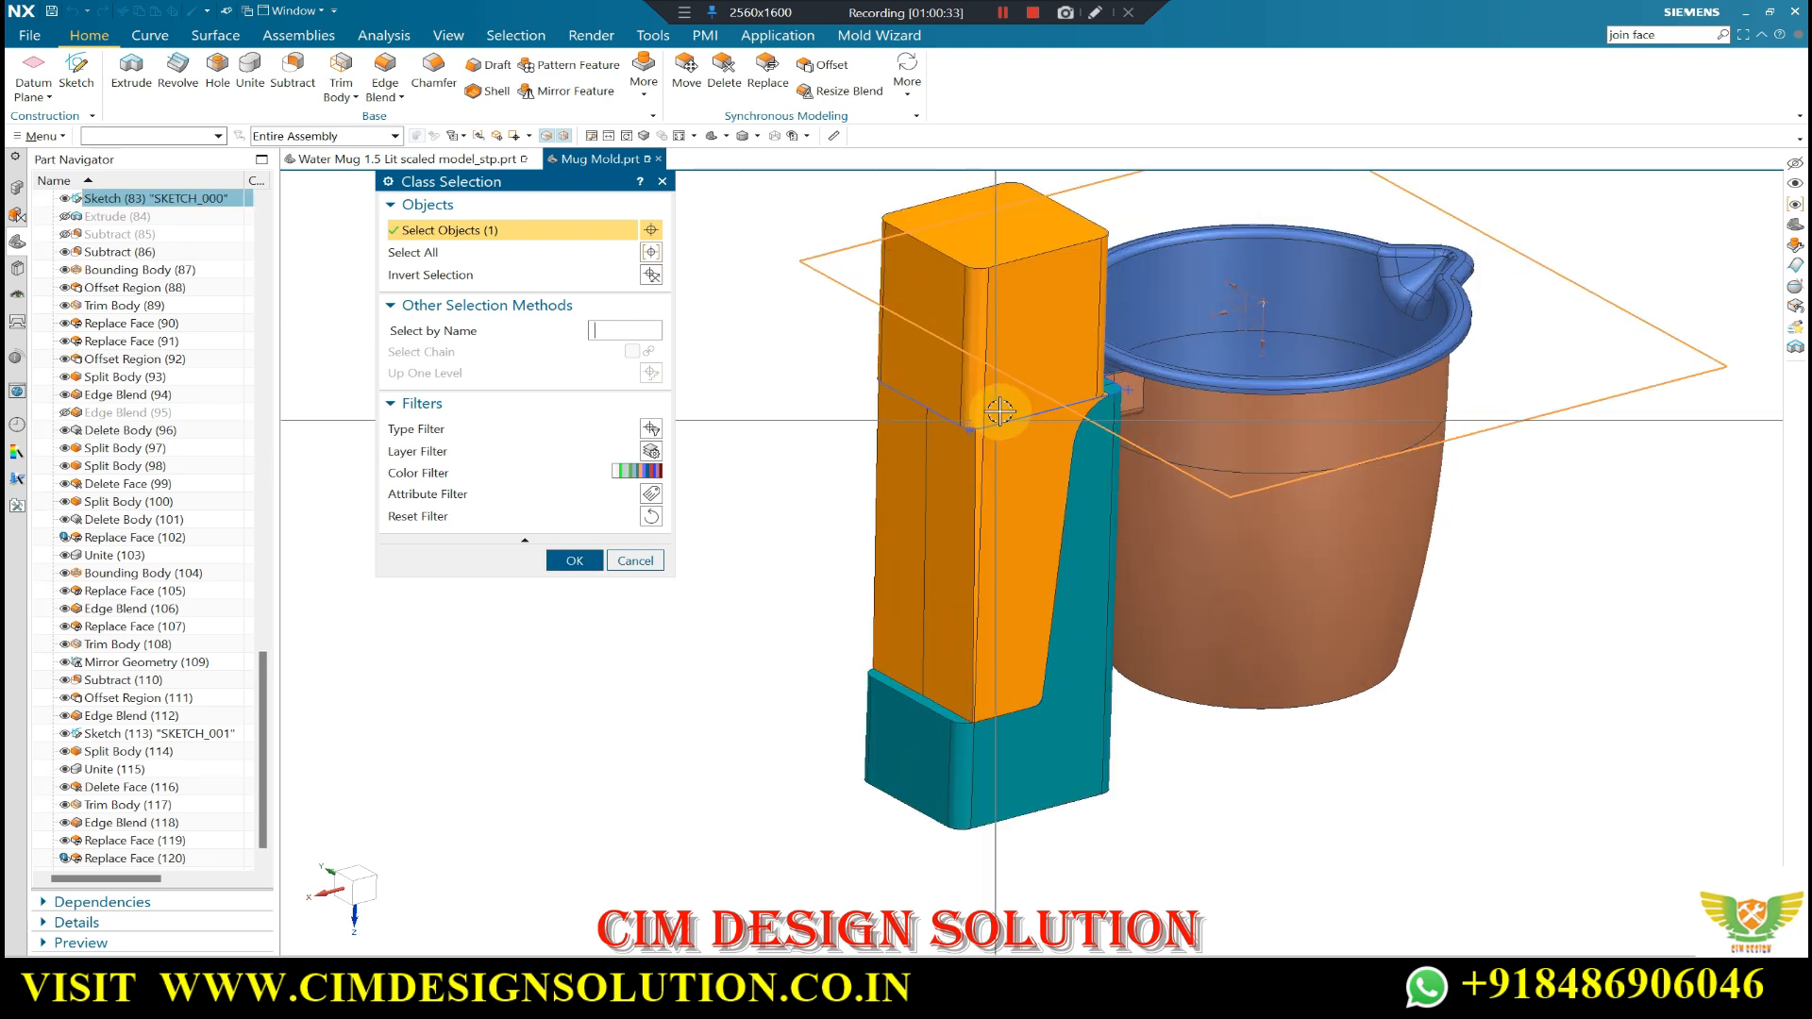
pyautogui.middleClick(701, 400)
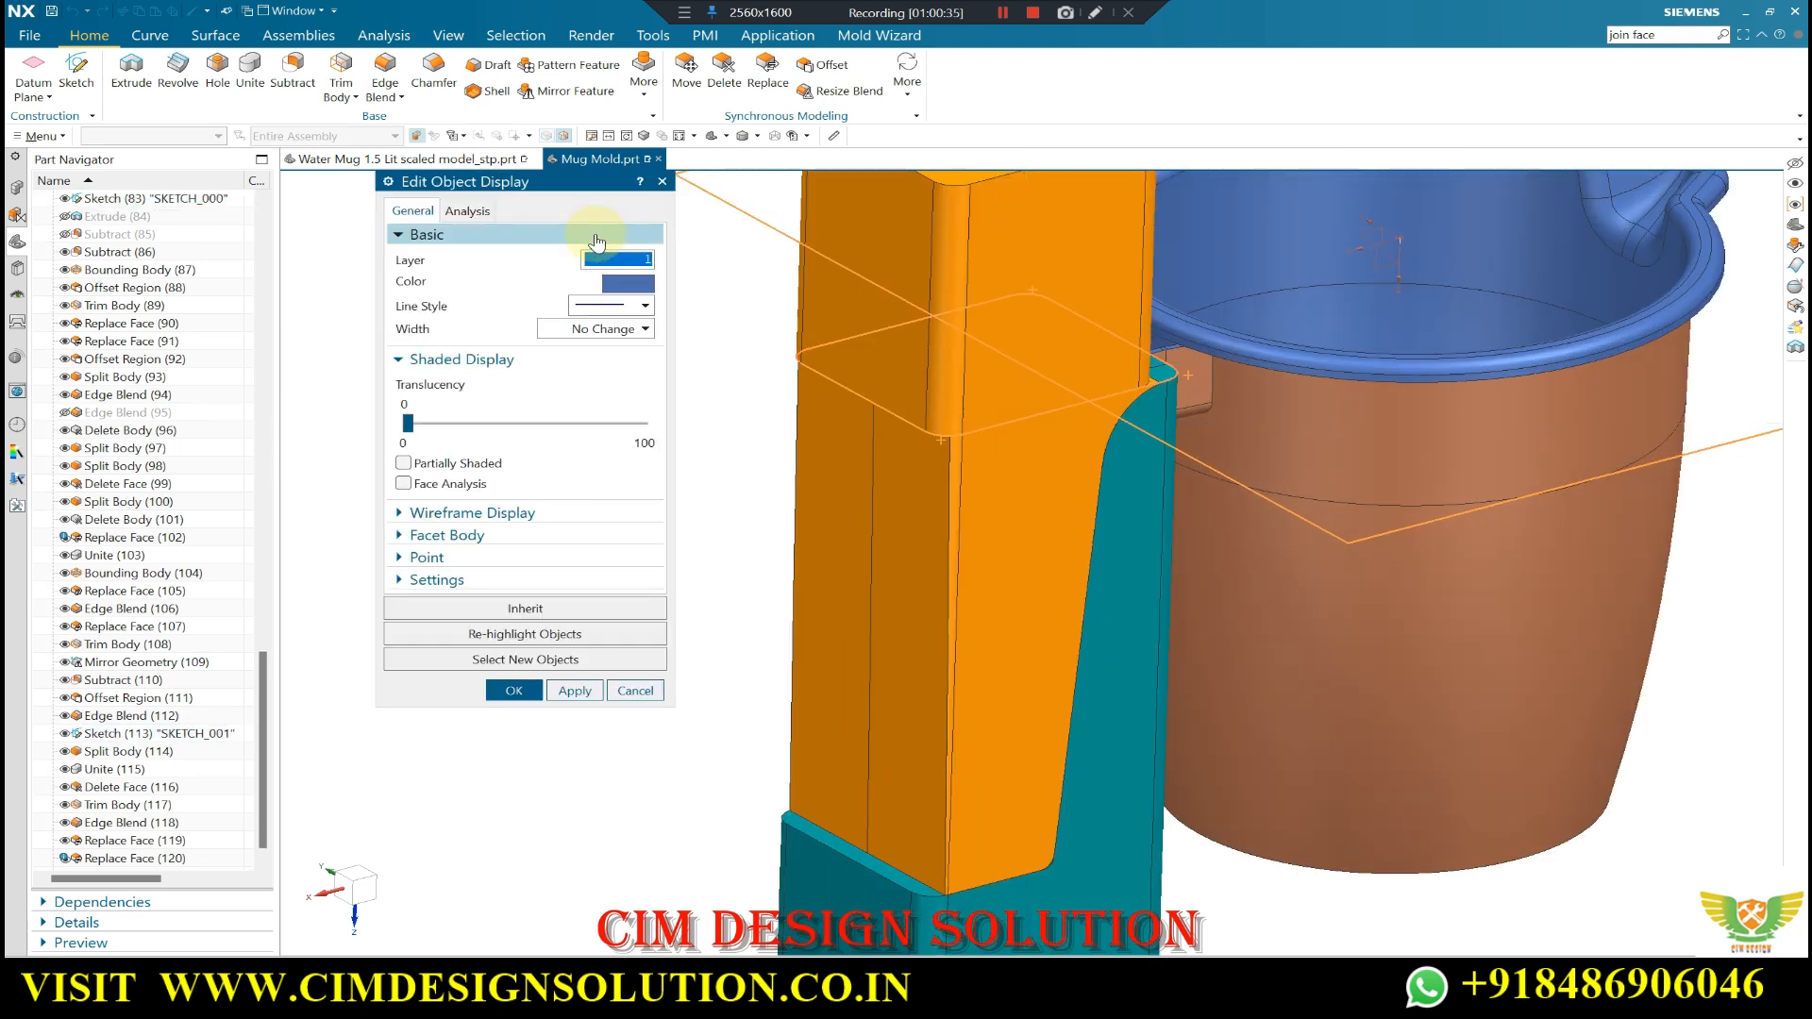
pyautogui.middleClick(619, 285)
pyautogui.scroll(-2, 893, 456)
# - Hide the mug body, leaving the teal insert and the orange handle block on display
pyautogui.moveTo(894, 456)
pyautogui.mouseDown(button='middle')
pyautogui.moveTo(894, 381)
pyautogui.moveTo(806, 401)
pyautogui.moveTo(798, 464)
pyautogui.moveTo(838, 445)
pyautogui.mouseUp(button='middle')
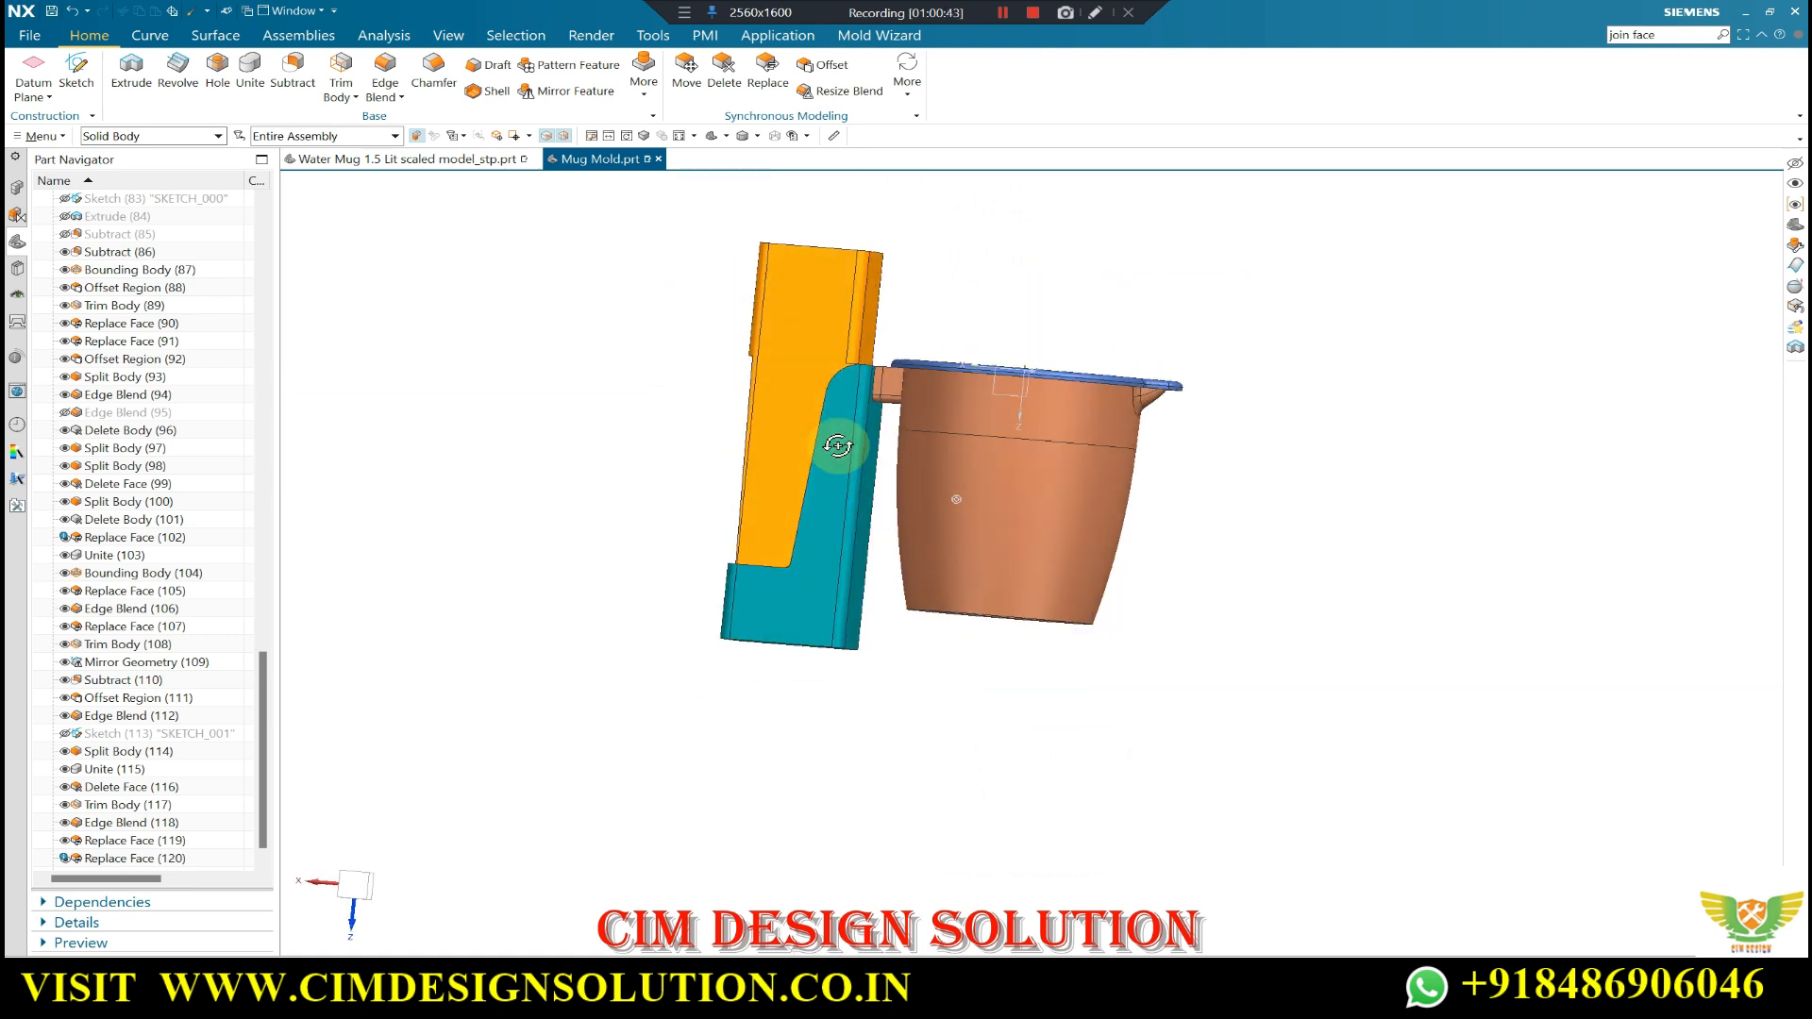
pyautogui.moveTo(939, 526)
pyautogui.mouseDown(button='middle')
pyautogui.moveTo(849, 513)
pyautogui.moveTo(866, 470)
pyautogui.moveTo(984, 434)
pyautogui.moveTo(1189, 324)
pyautogui.moveTo(1431, 482)
pyautogui.moveTo(1310, 485)
pyautogui.mouseUp(button='middle')
pyautogui.hotkey('ctrl', 'h')
pyautogui.press('Escape')
pyautogui.scroll(-2, 1369, 493)
pyautogui.moveTo(1309, 591); pyautogui.dragTo(1169, 561, button='middle')
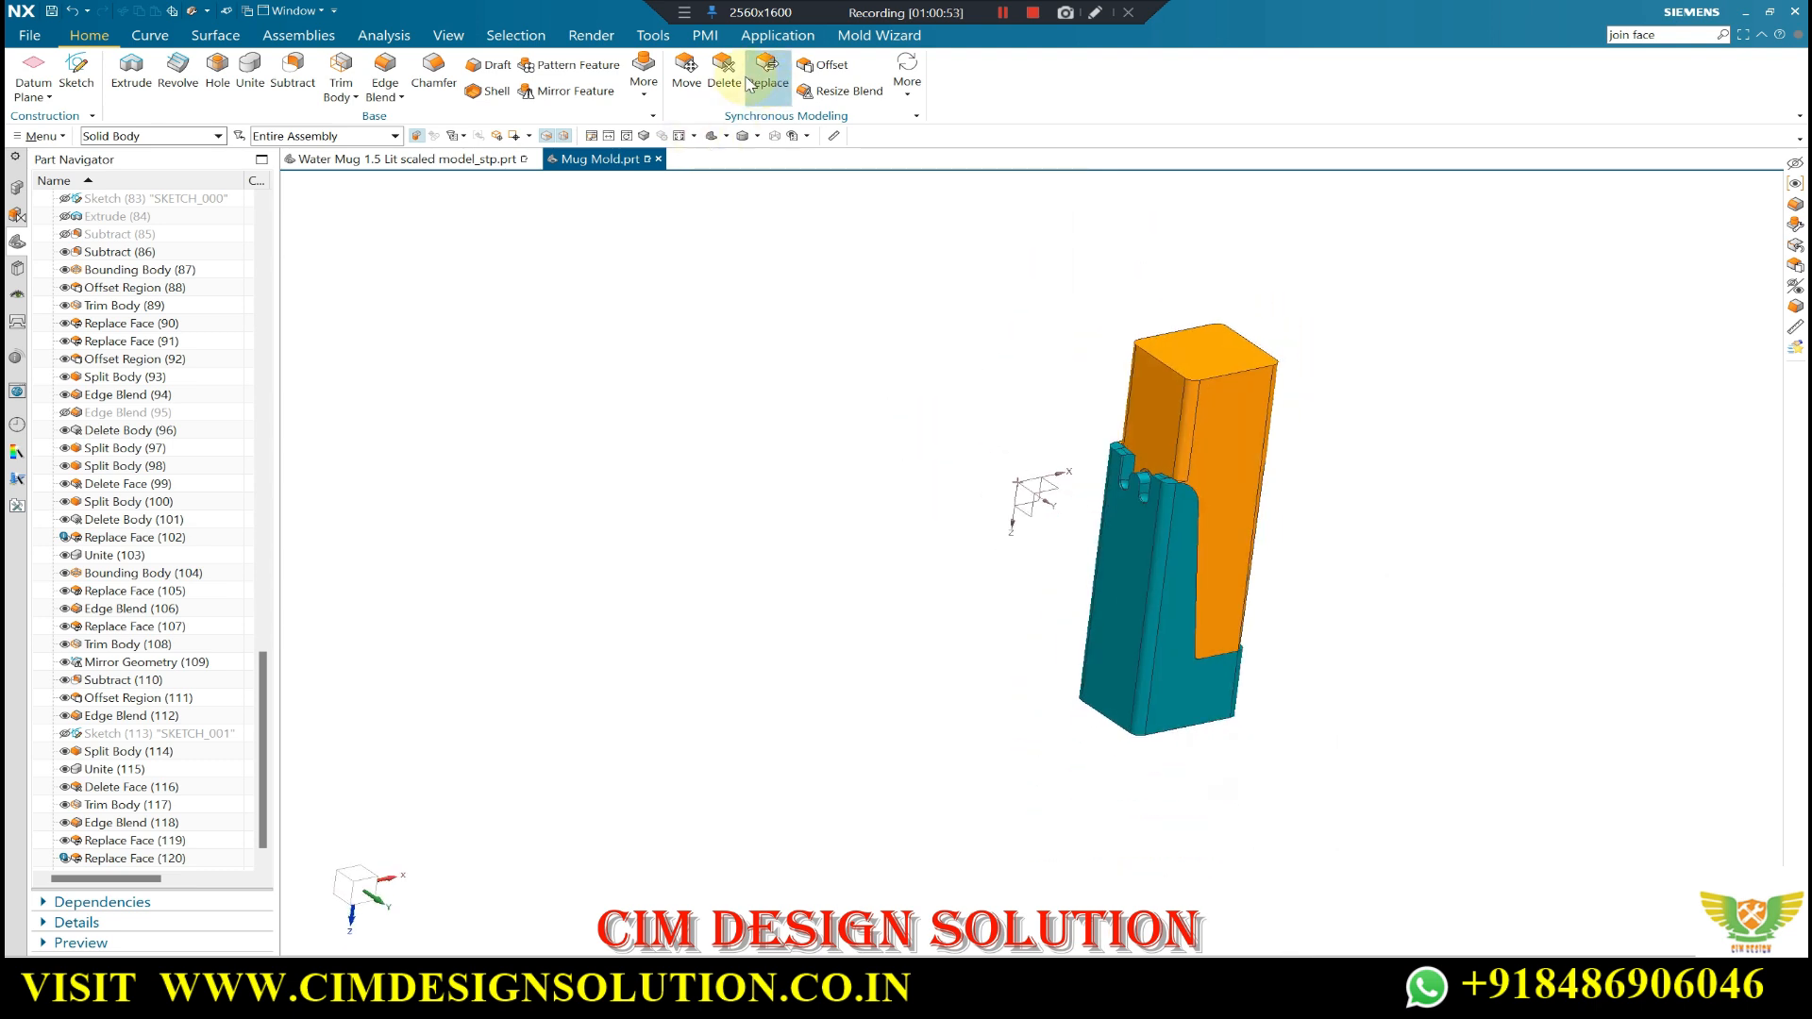
# - Delete the two vertical blend faces on the teal insert's mug-side corners
pyautogui.scroll(3, 1173, 546)
pyautogui.click(1153, 526)
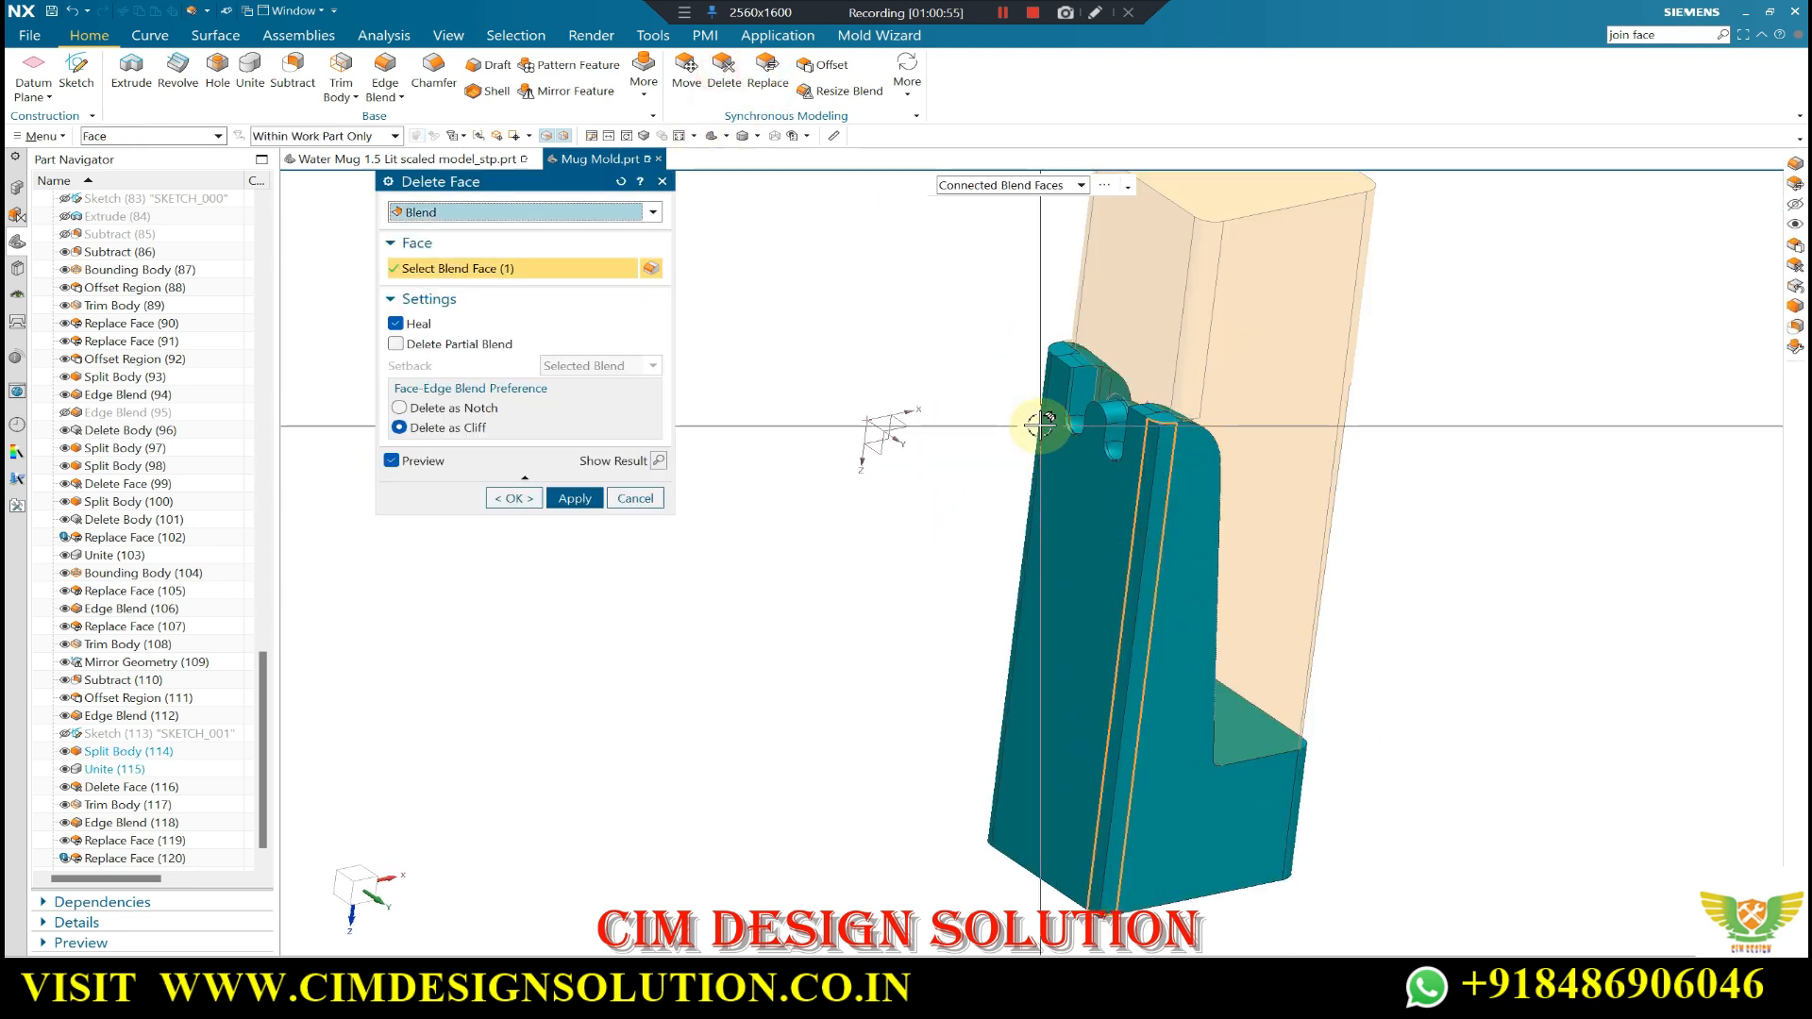
pyautogui.moveTo(1205, 585); pyautogui.dragTo(1364, 698, button='middle')
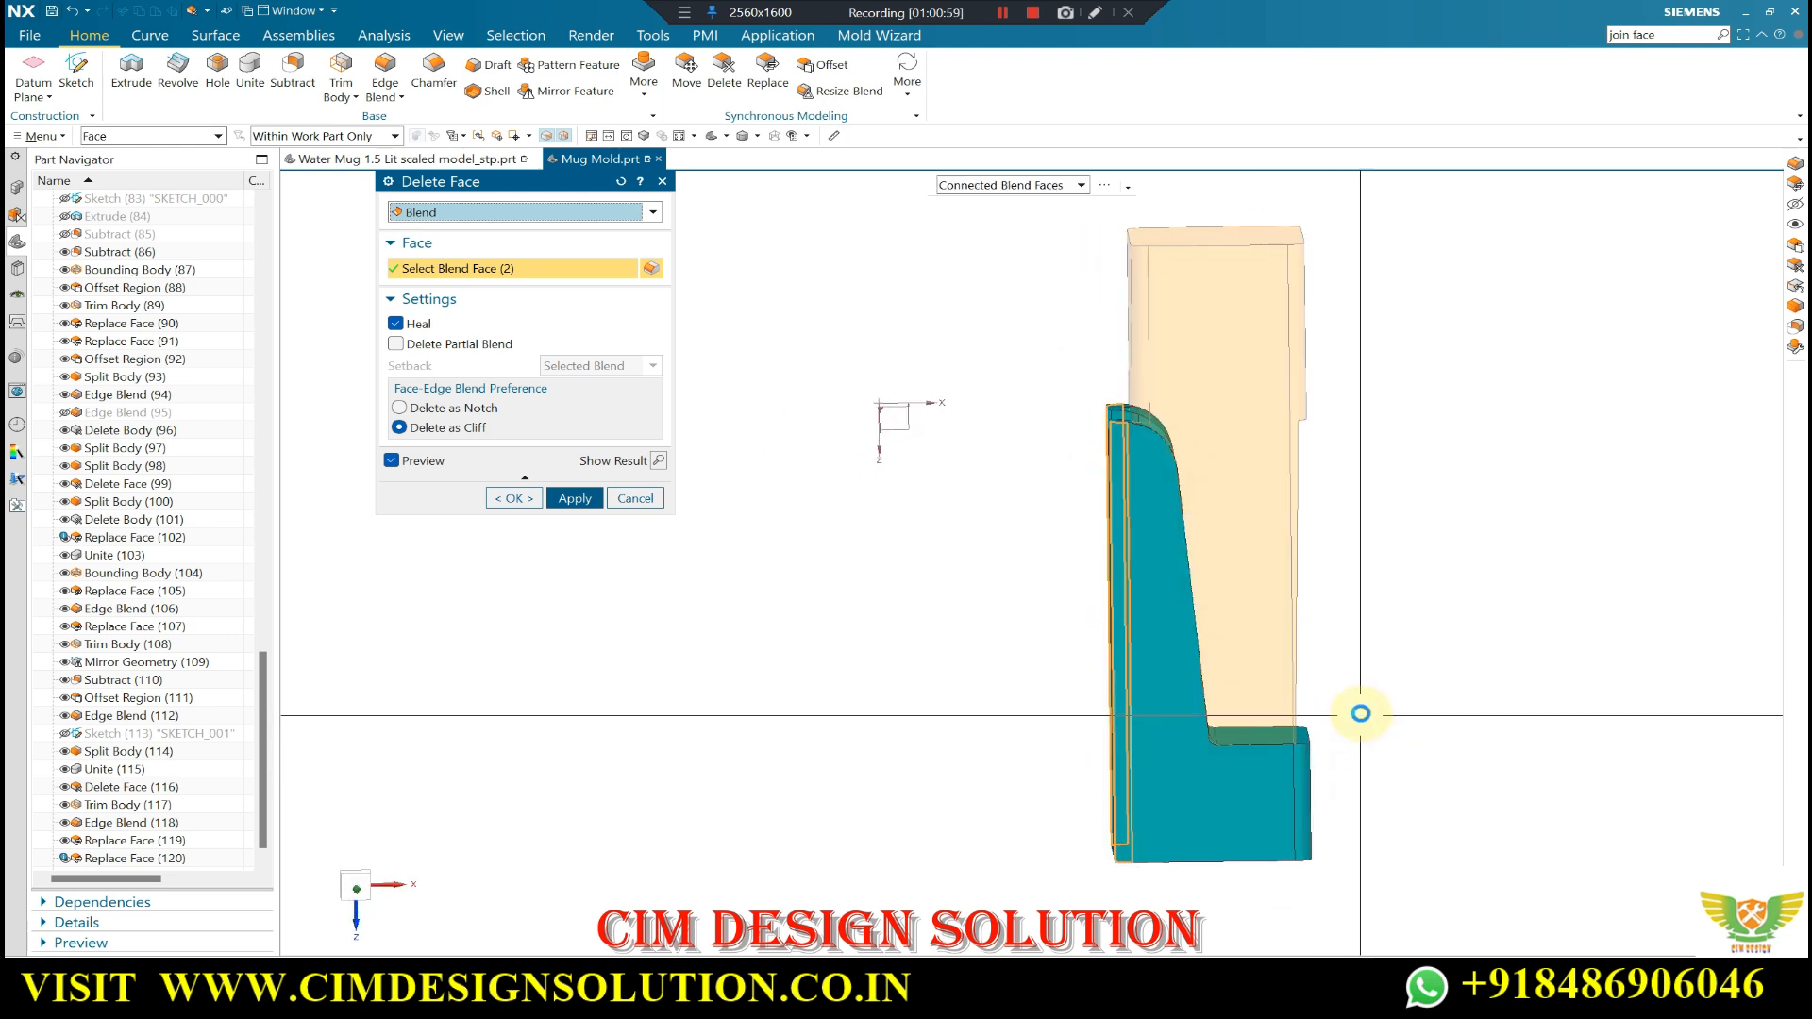
pyautogui.middleClick(1360, 713)
# - Hide the orange handle block, show the mold plate, and examine the teal insert's fit in the plate's pocket
pyautogui.hotkey('ctrl', 'b')
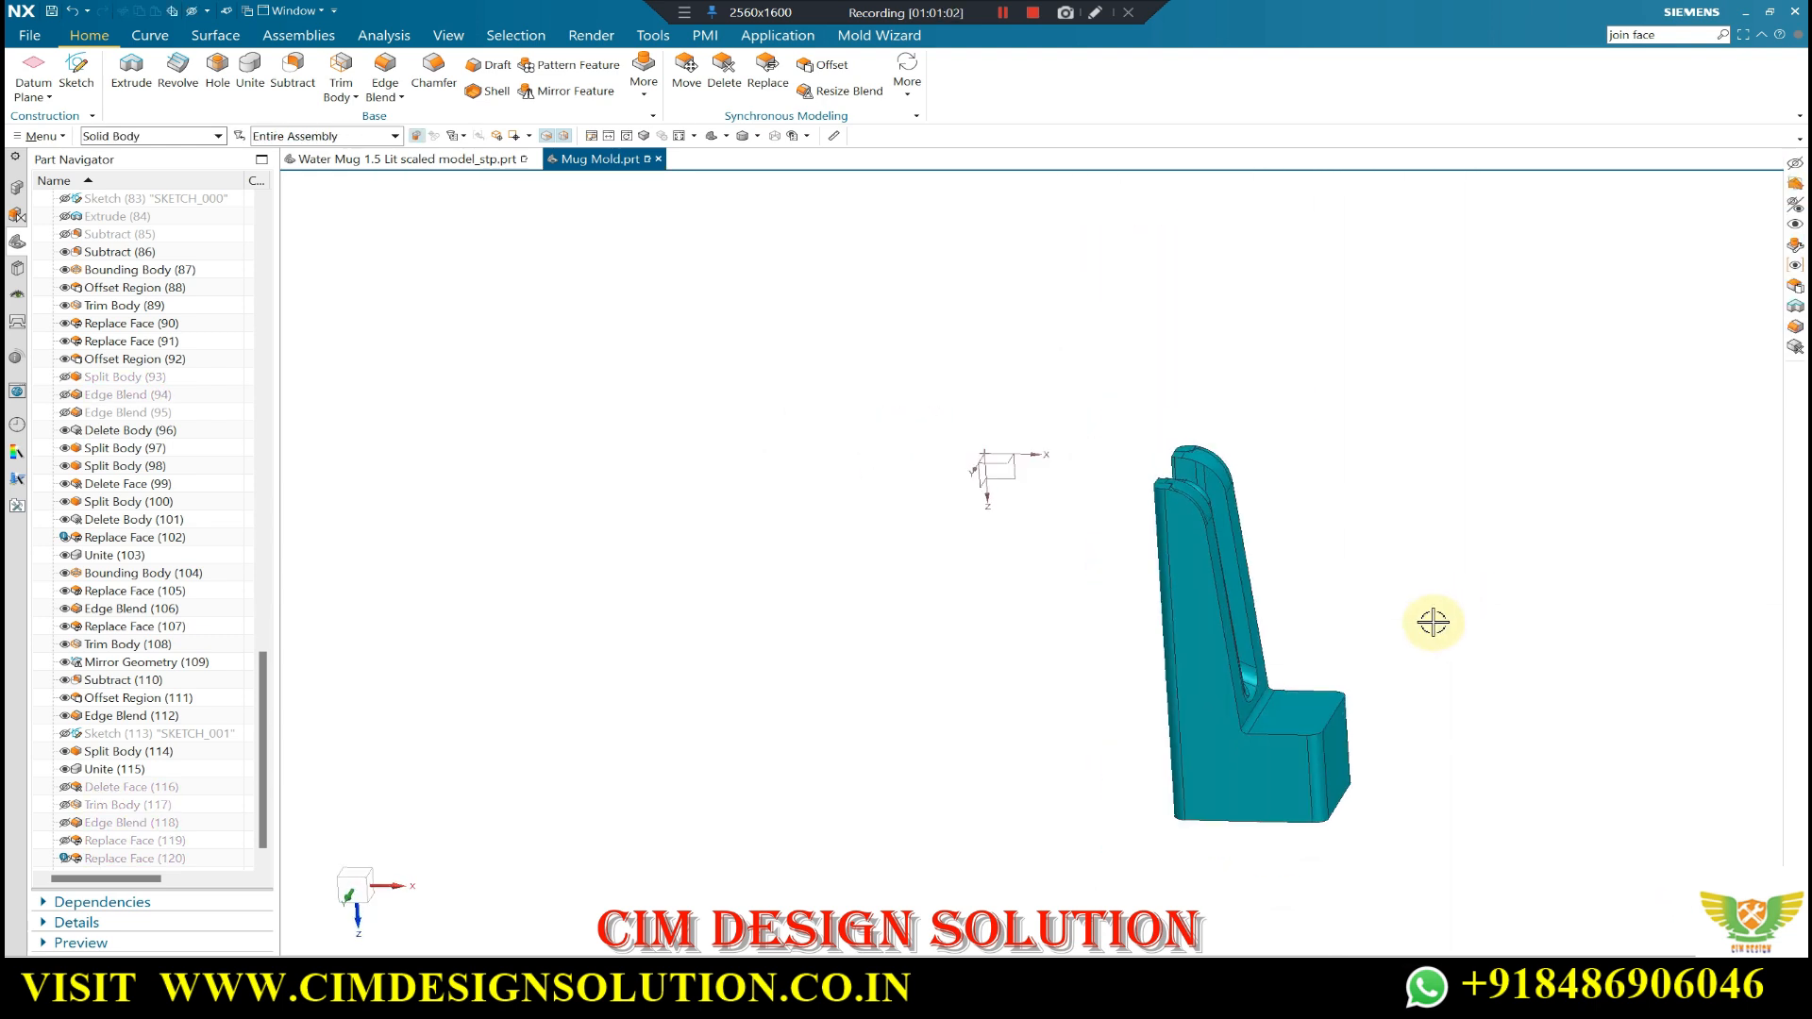
pyautogui.hotkey('ctrl', 'shift', 'k')
pyautogui.click(1424, 715)
pyautogui.middleClick(1424, 713)
pyautogui.moveTo(1425, 710); pyautogui.dragTo(1217, 765, button='middle')
pyautogui.scroll(4, 1259, 635)
pyautogui.scroll(-2, 1314, 667)
pyautogui.scroll(3, 1261, 651)
pyautogui.scroll(-4, 1274, 619)
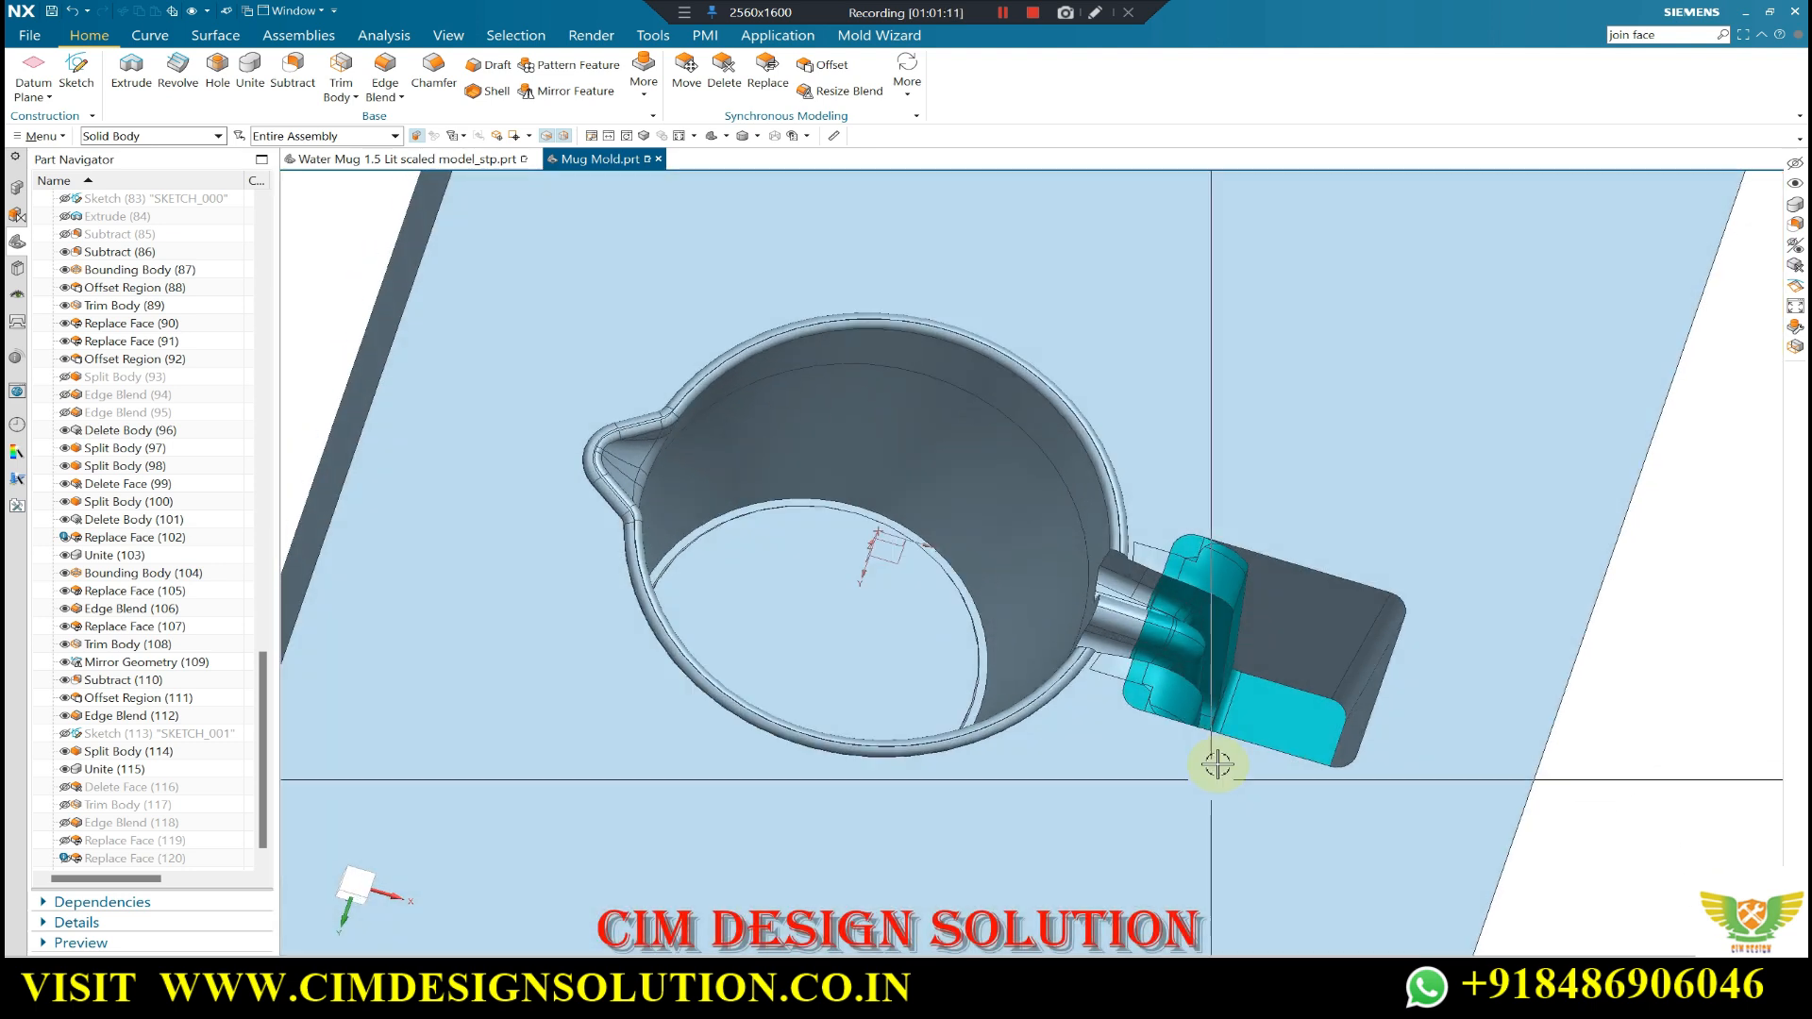
# - Show the hidden orange handle block and hide the mold plate, leaving the block displayed with the teal insert
pyautogui.scroll(-5, 1295, 710)
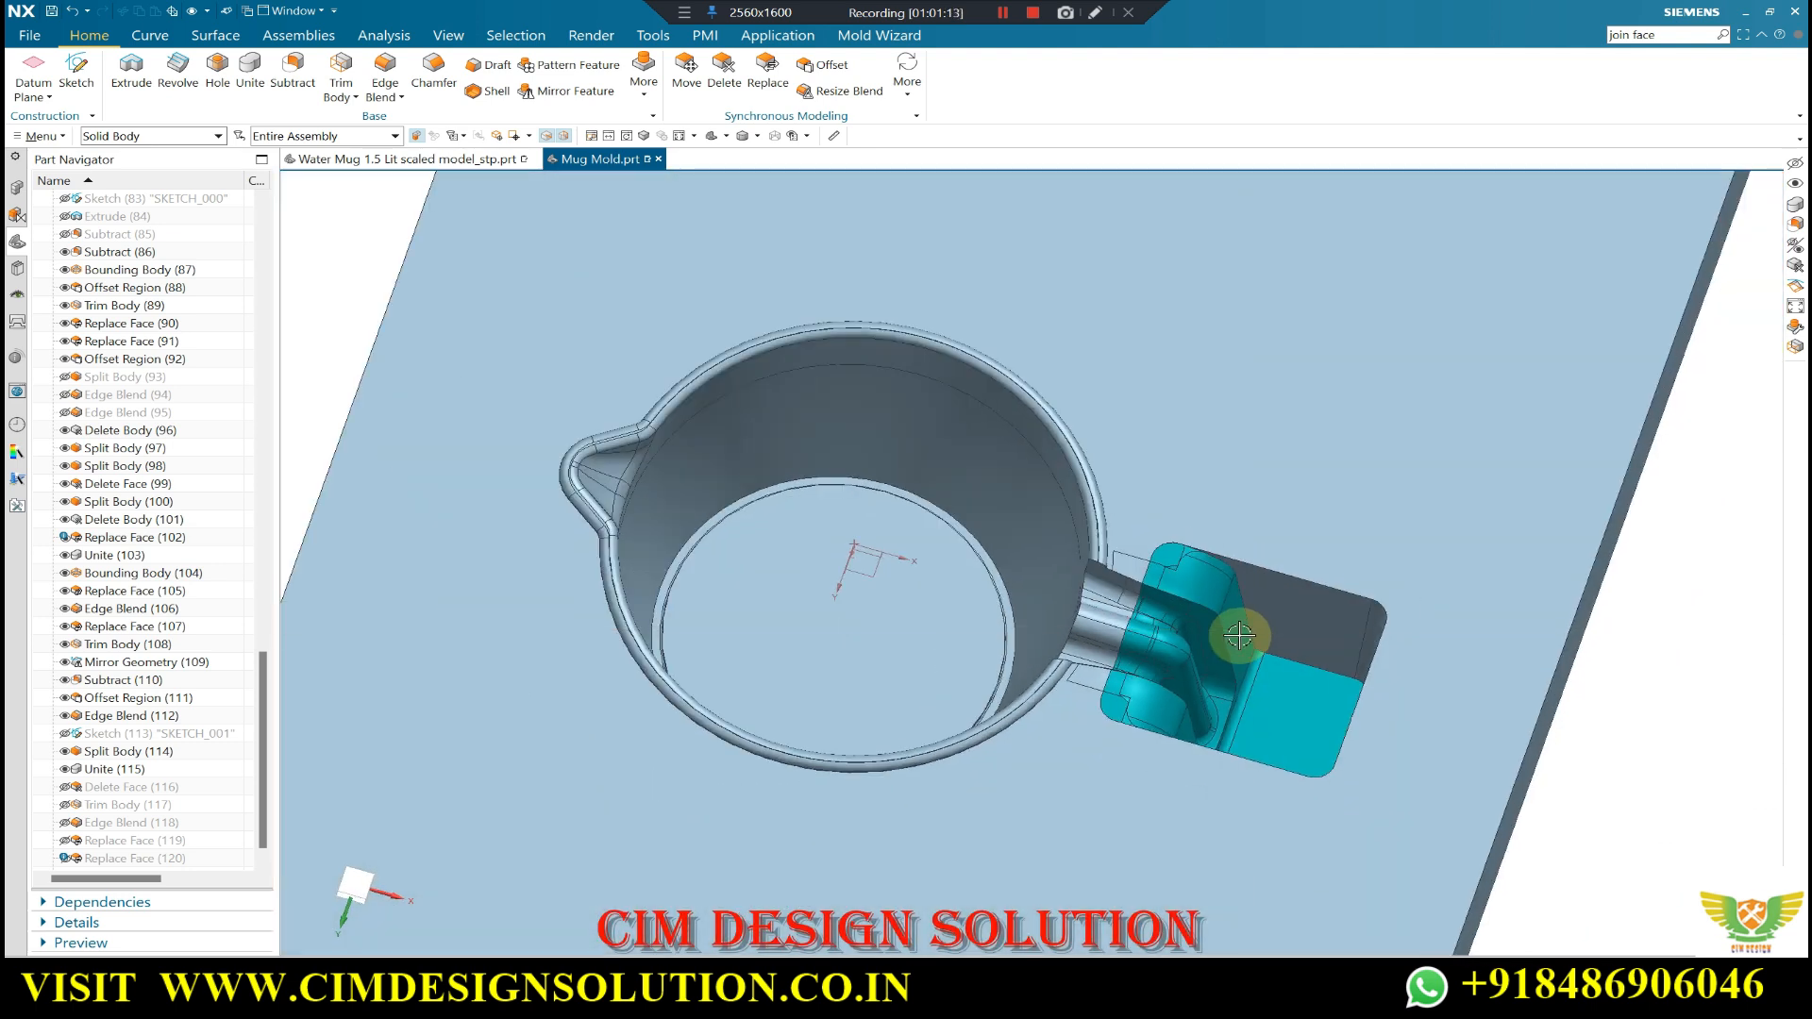
pyautogui.press('F8')
pyautogui.hotkey('ctrl', 'shift', 'k')
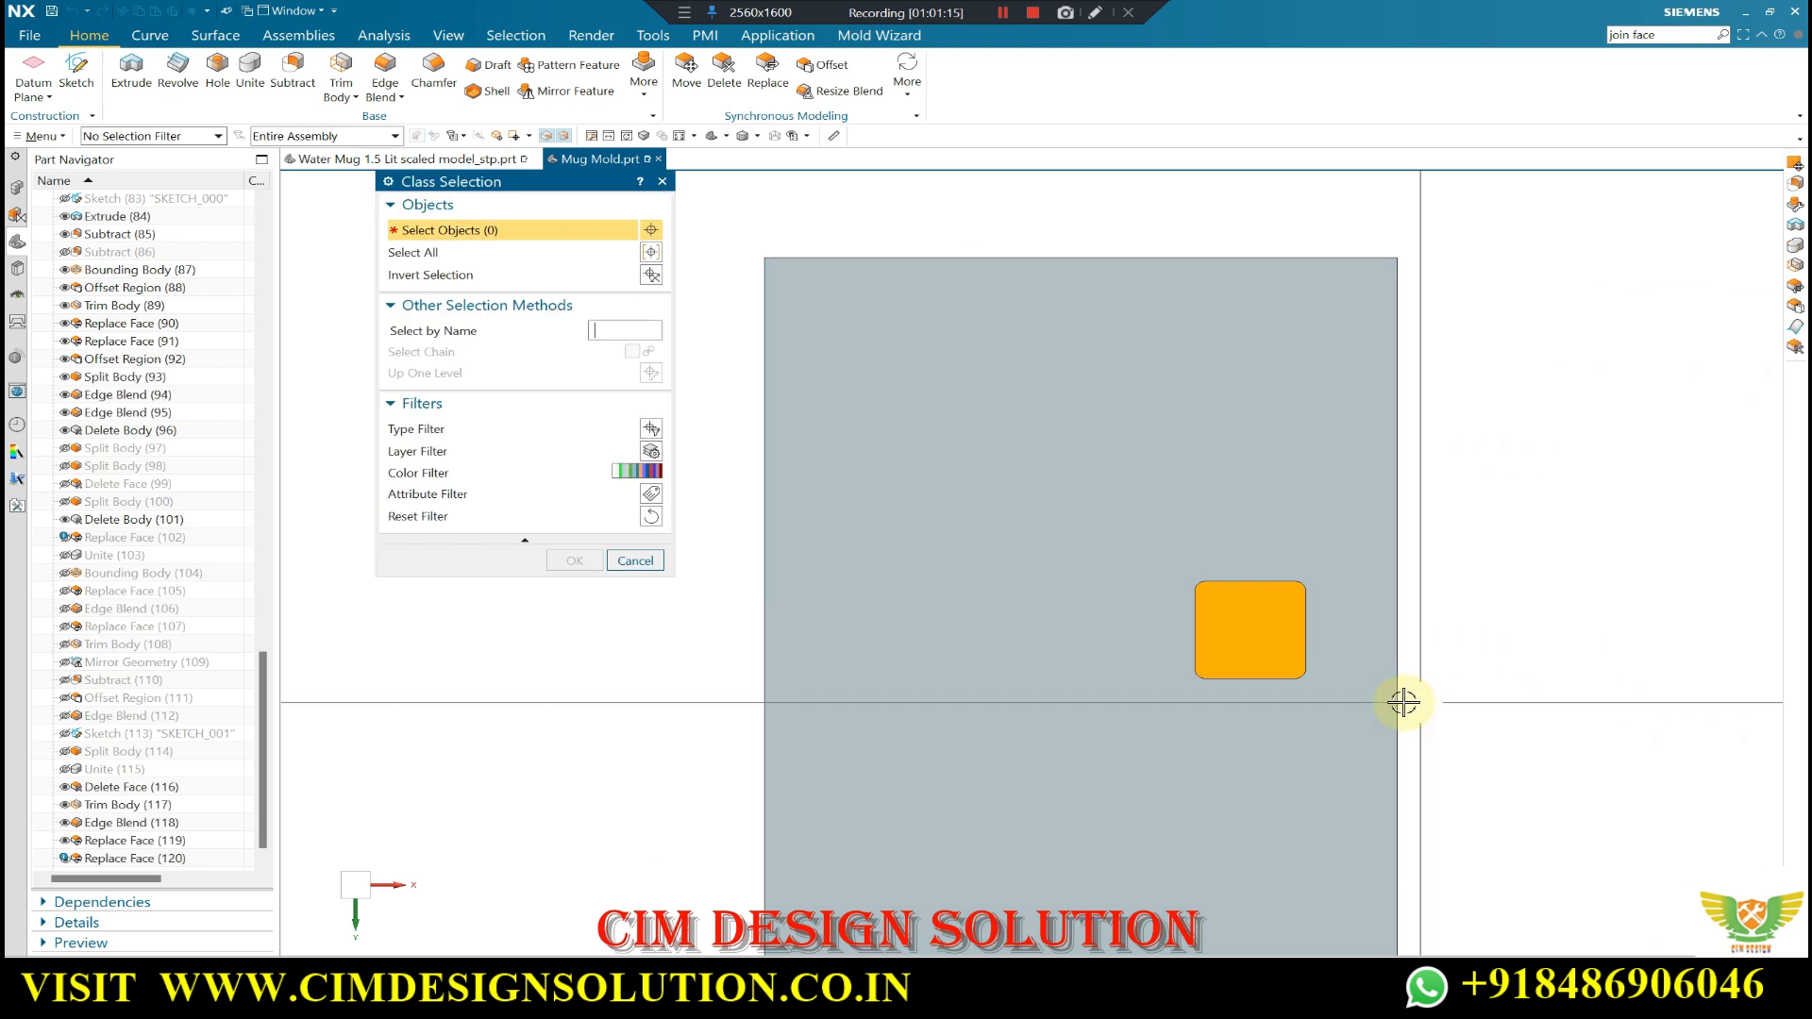
pyautogui.click(1228, 609)
pyautogui.middleClick(1236, 621)
pyautogui.moveTo(1294, 623); pyautogui.dragTo(1326, 604, button='middle')
pyautogui.click(1331, 514)
pyautogui.hotkey('ctrl', 'b')
# - Delete the vertical blend faces on the orange handle block's mug-side corners
pyautogui.scroll(2, 1251, 672)
pyautogui.moveTo(1253, 668); pyautogui.dragTo(1186, 622, button='middle')
pyautogui.scroll(4, 1343, 660)
pyautogui.scroll(-2, 1214, 663)
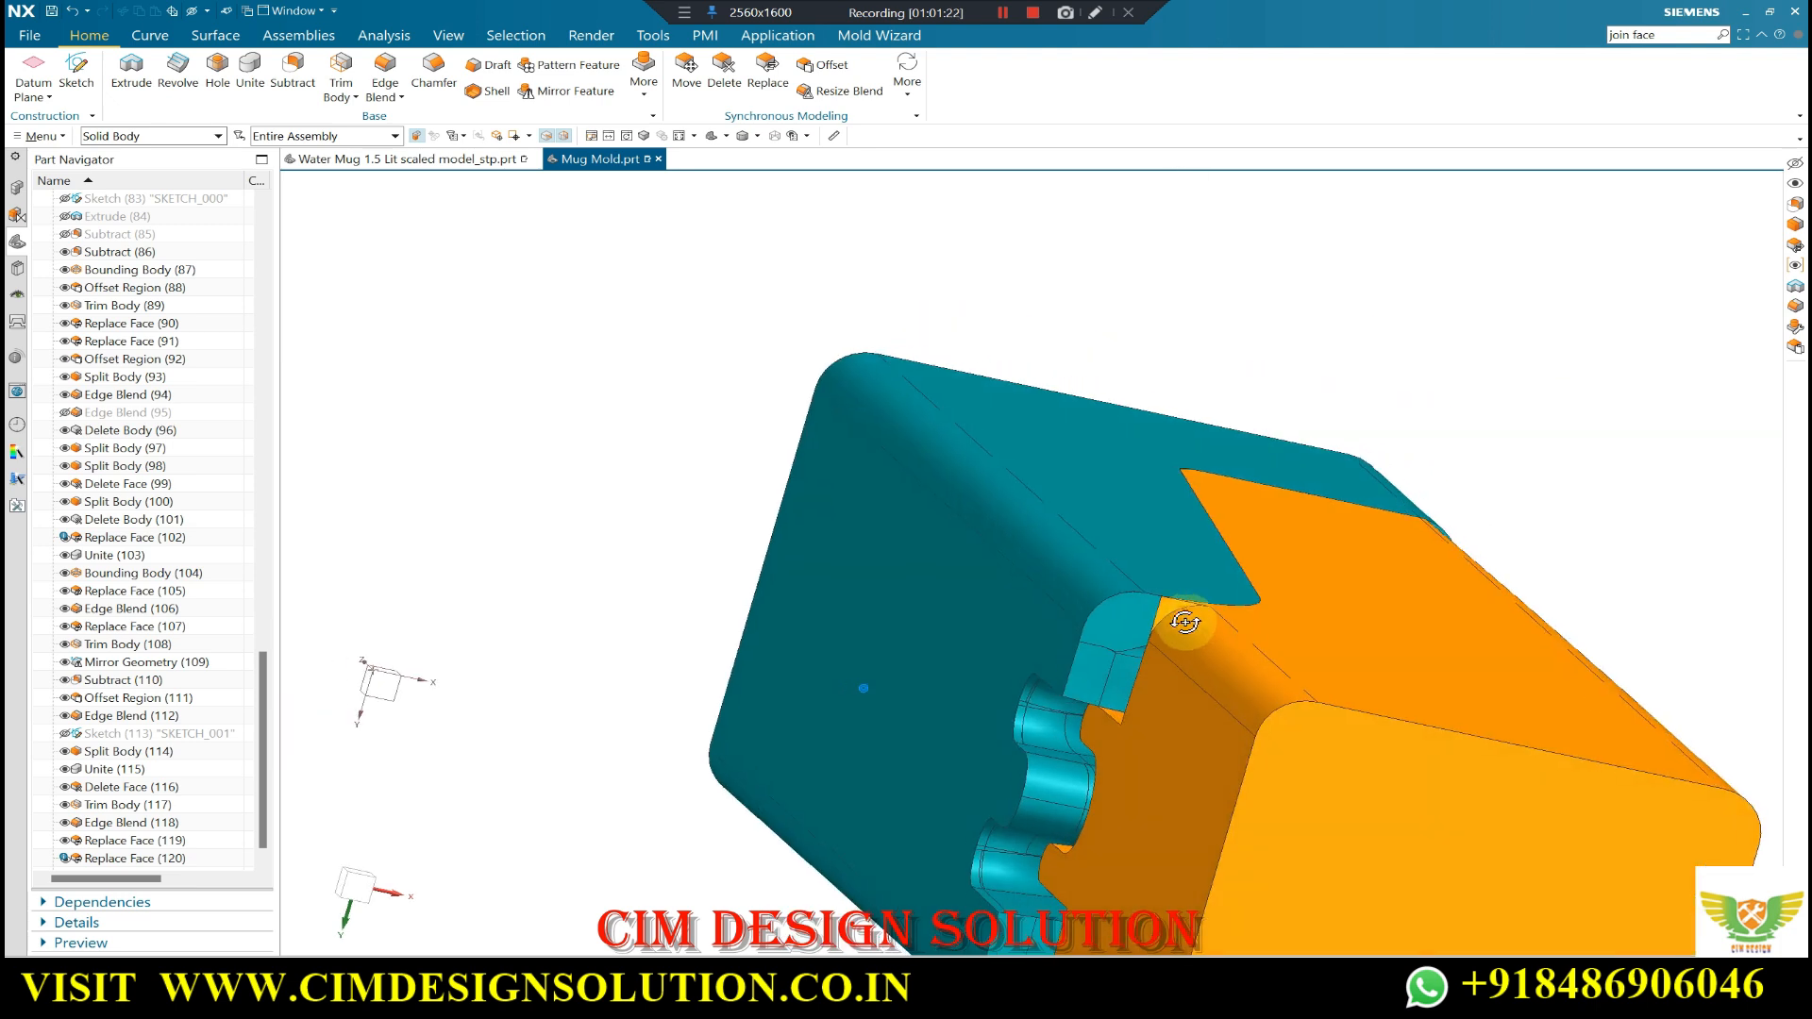
pyautogui.click(1202, 655)
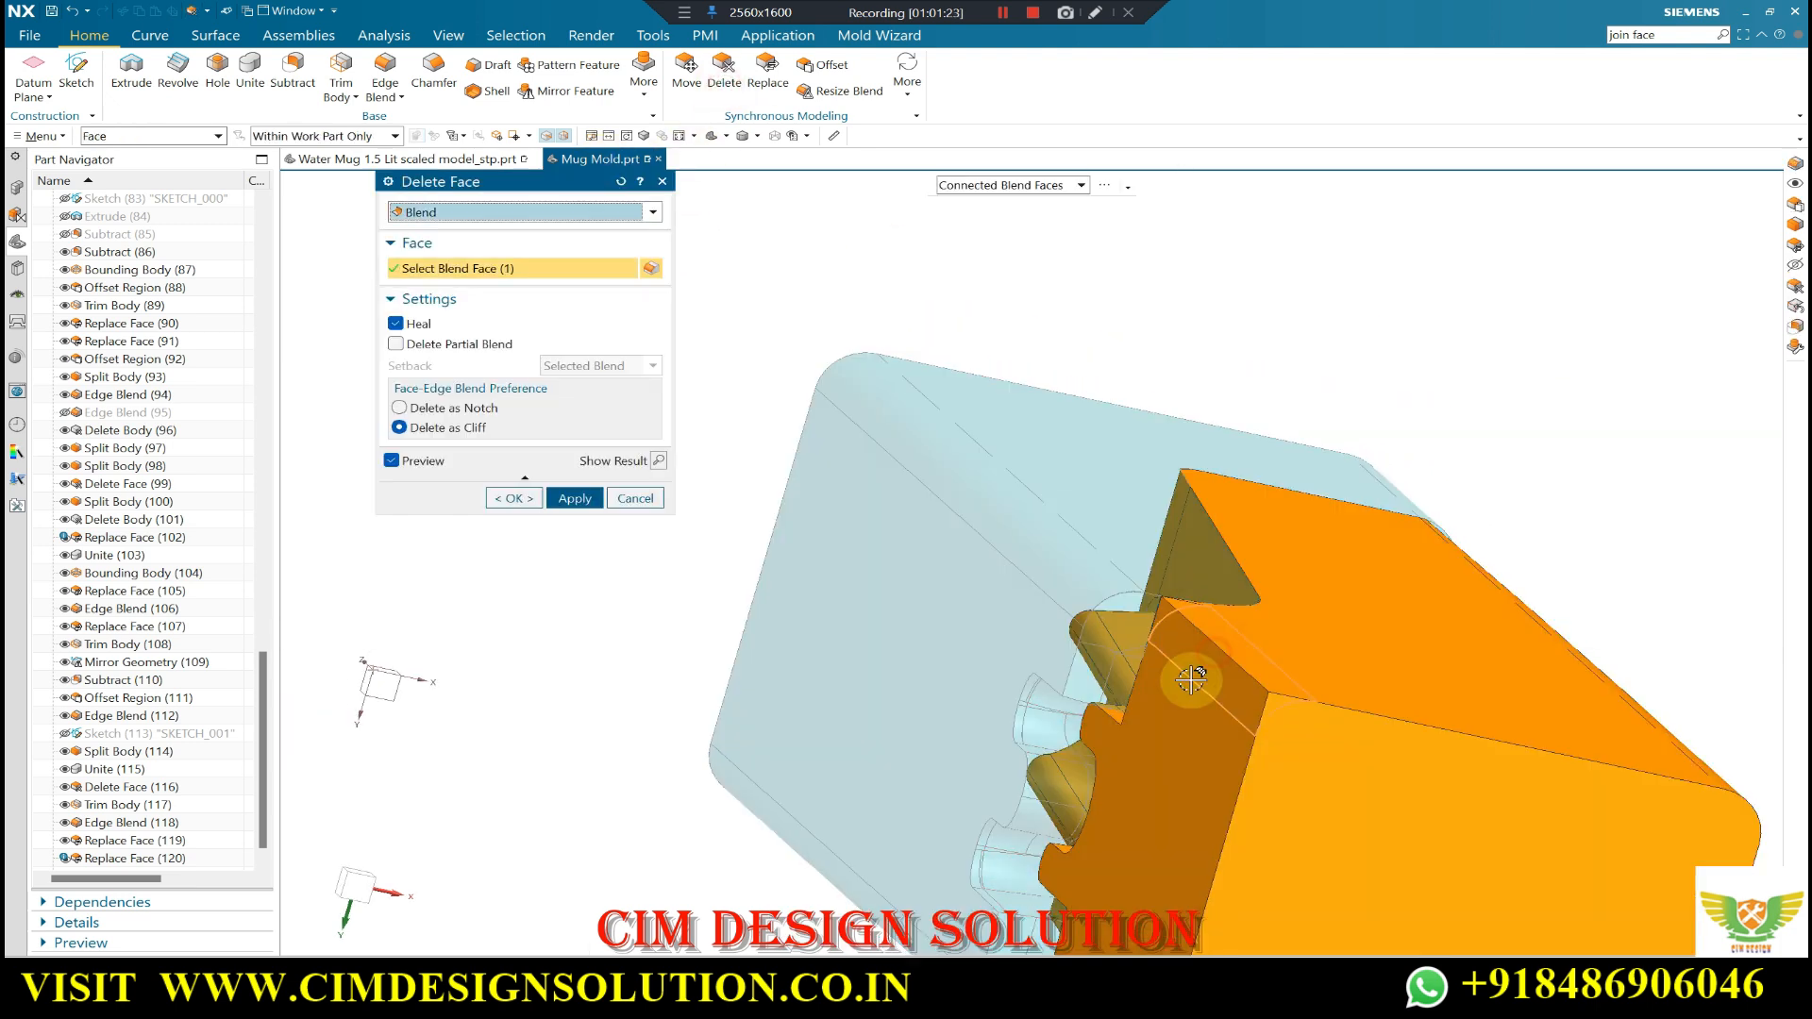
pyautogui.scroll(-2, 1074, 502)
pyautogui.middleClick(982, 780)
pyautogui.scroll(-2, 975, 568)
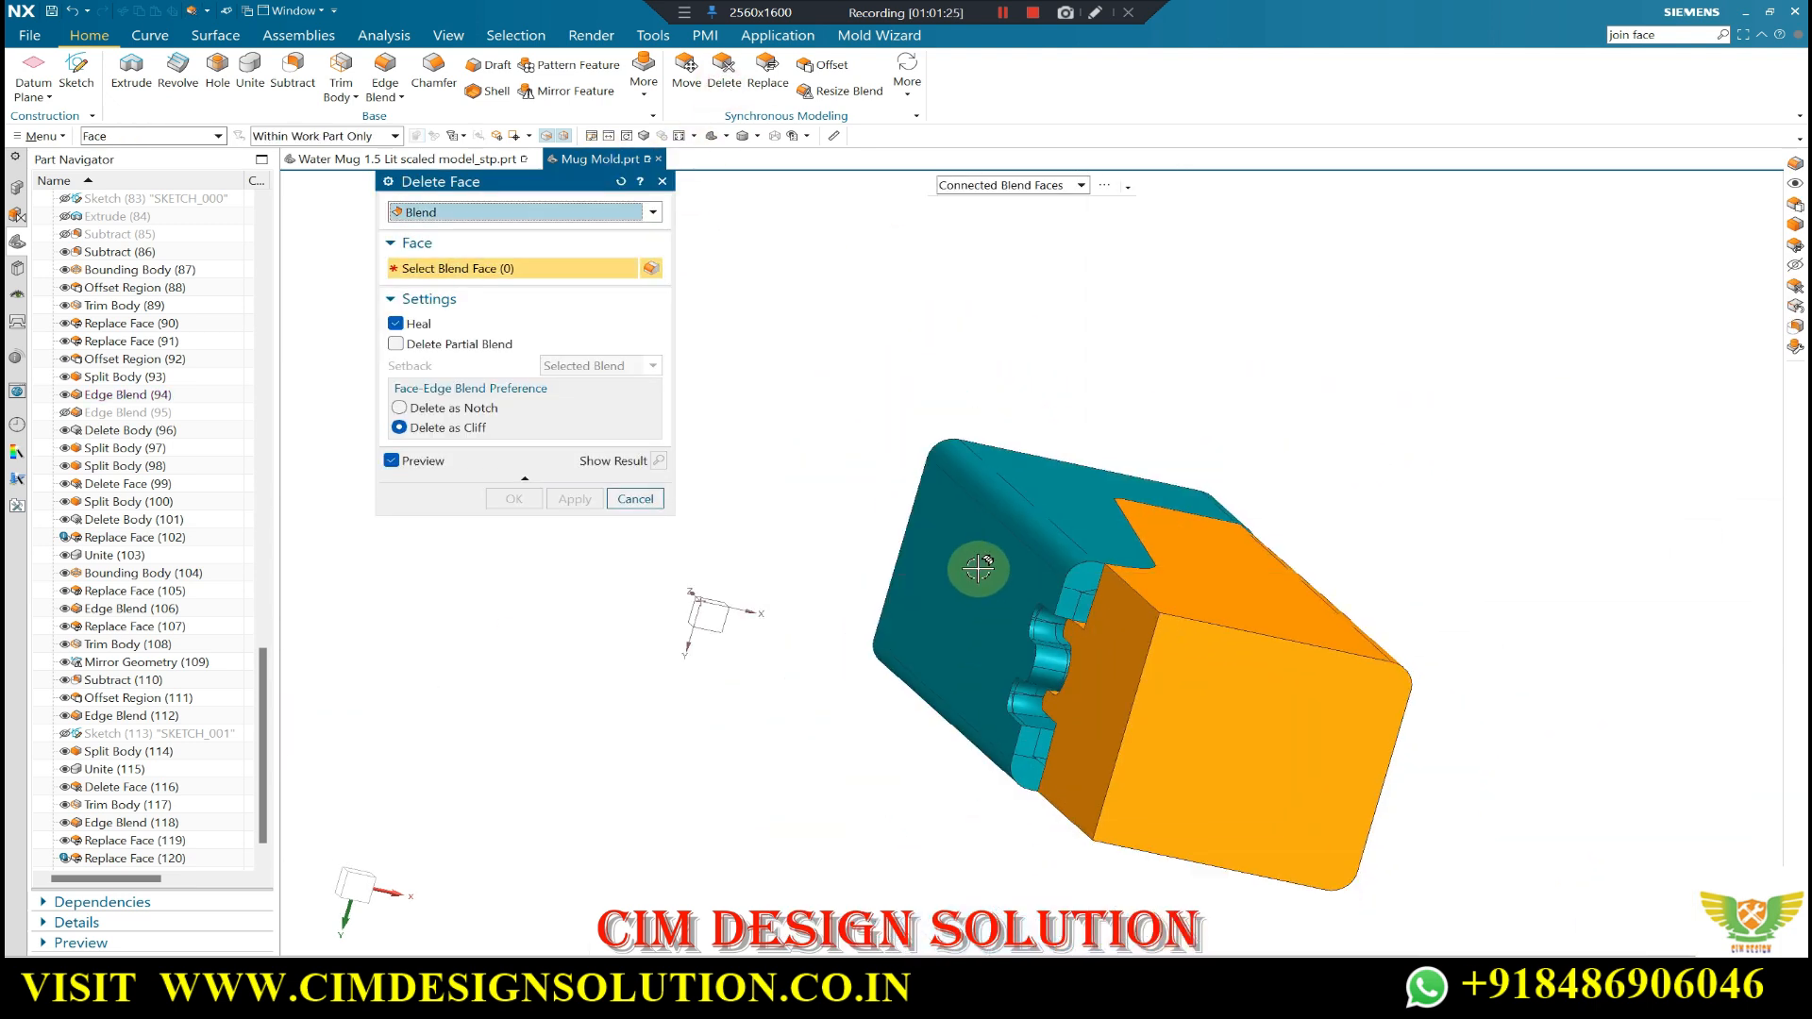
pyautogui.moveTo(975, 567); pyautogui.dragTo(1136, 591, button='middle')
pyautogui.press('F8')
pyautogui.moveTo(1154, 500); pyautogui.dragTo(1115, 510, button='middle')
pyautogui.scroll(3, 1123, 519)
pyautogui.click(635, 499)
# - Delete the three faces that form the slanted ledge on the orange block's outer side
pyautogui.scroll(-1, 1105, 510)
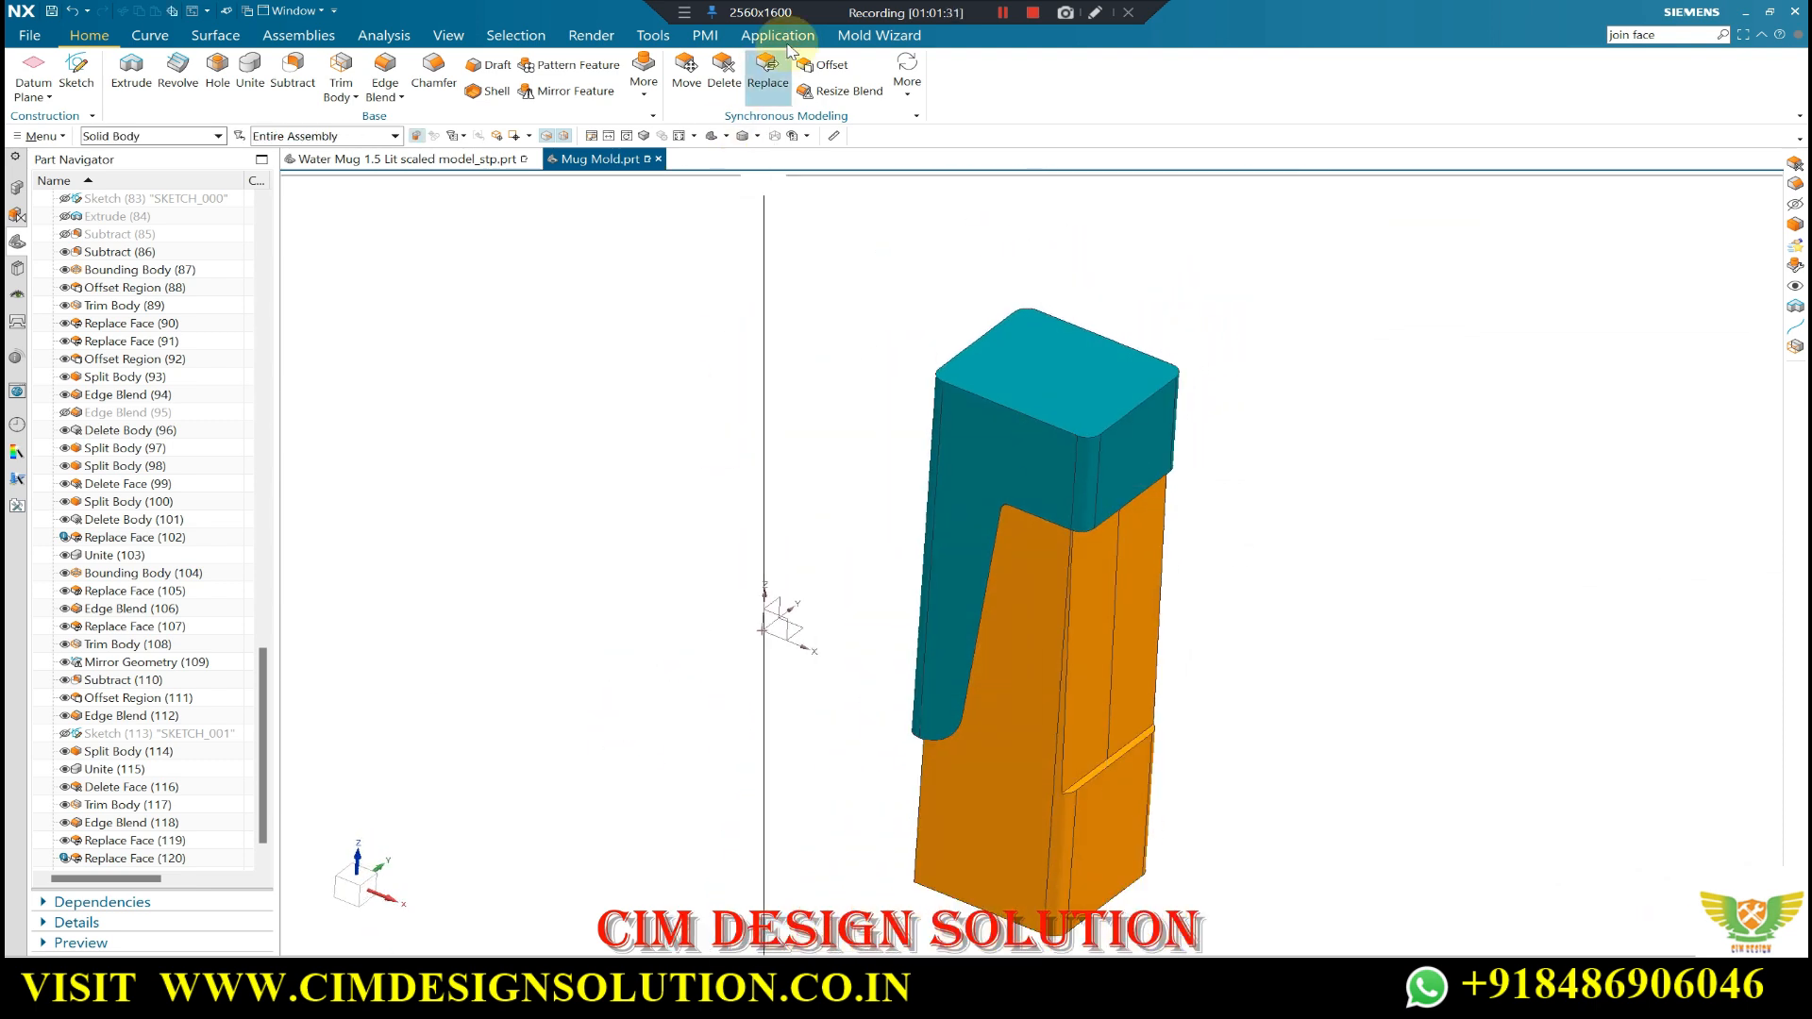
pyautogui.scroll(2, 1119, 618)
pyautogui.click(1128, 618)
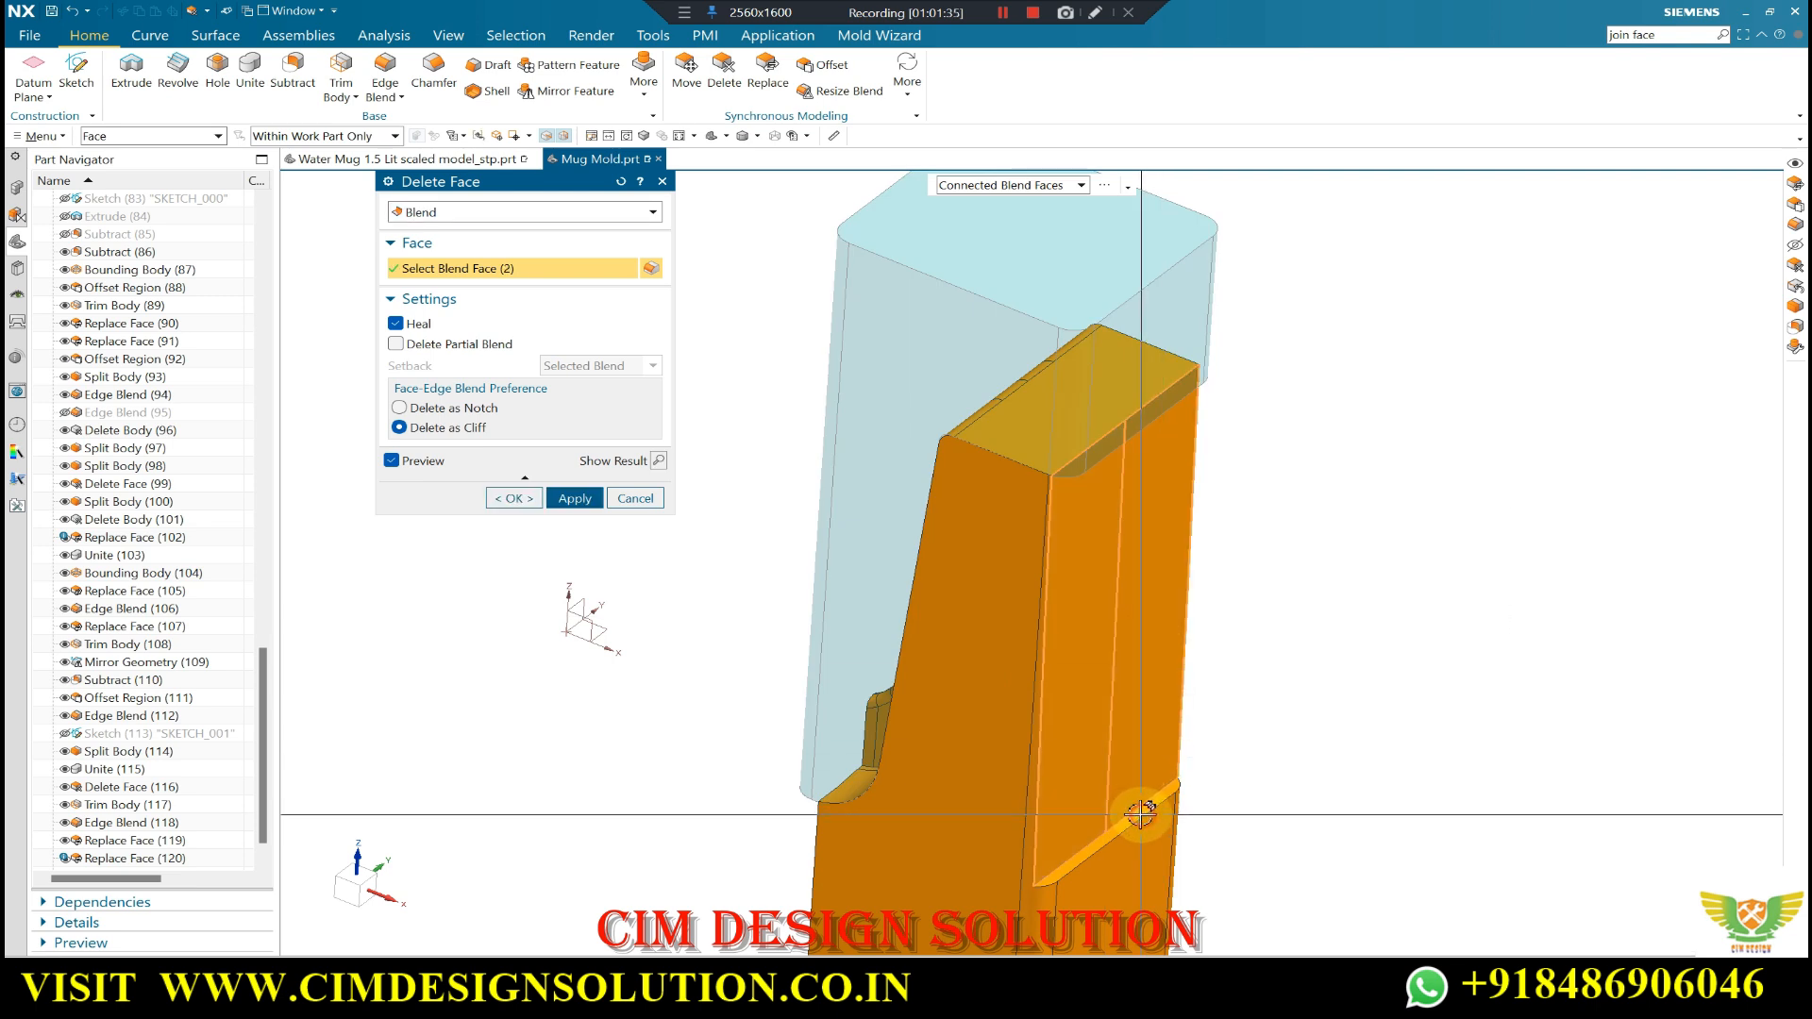
pyautogui.click(416, 232)
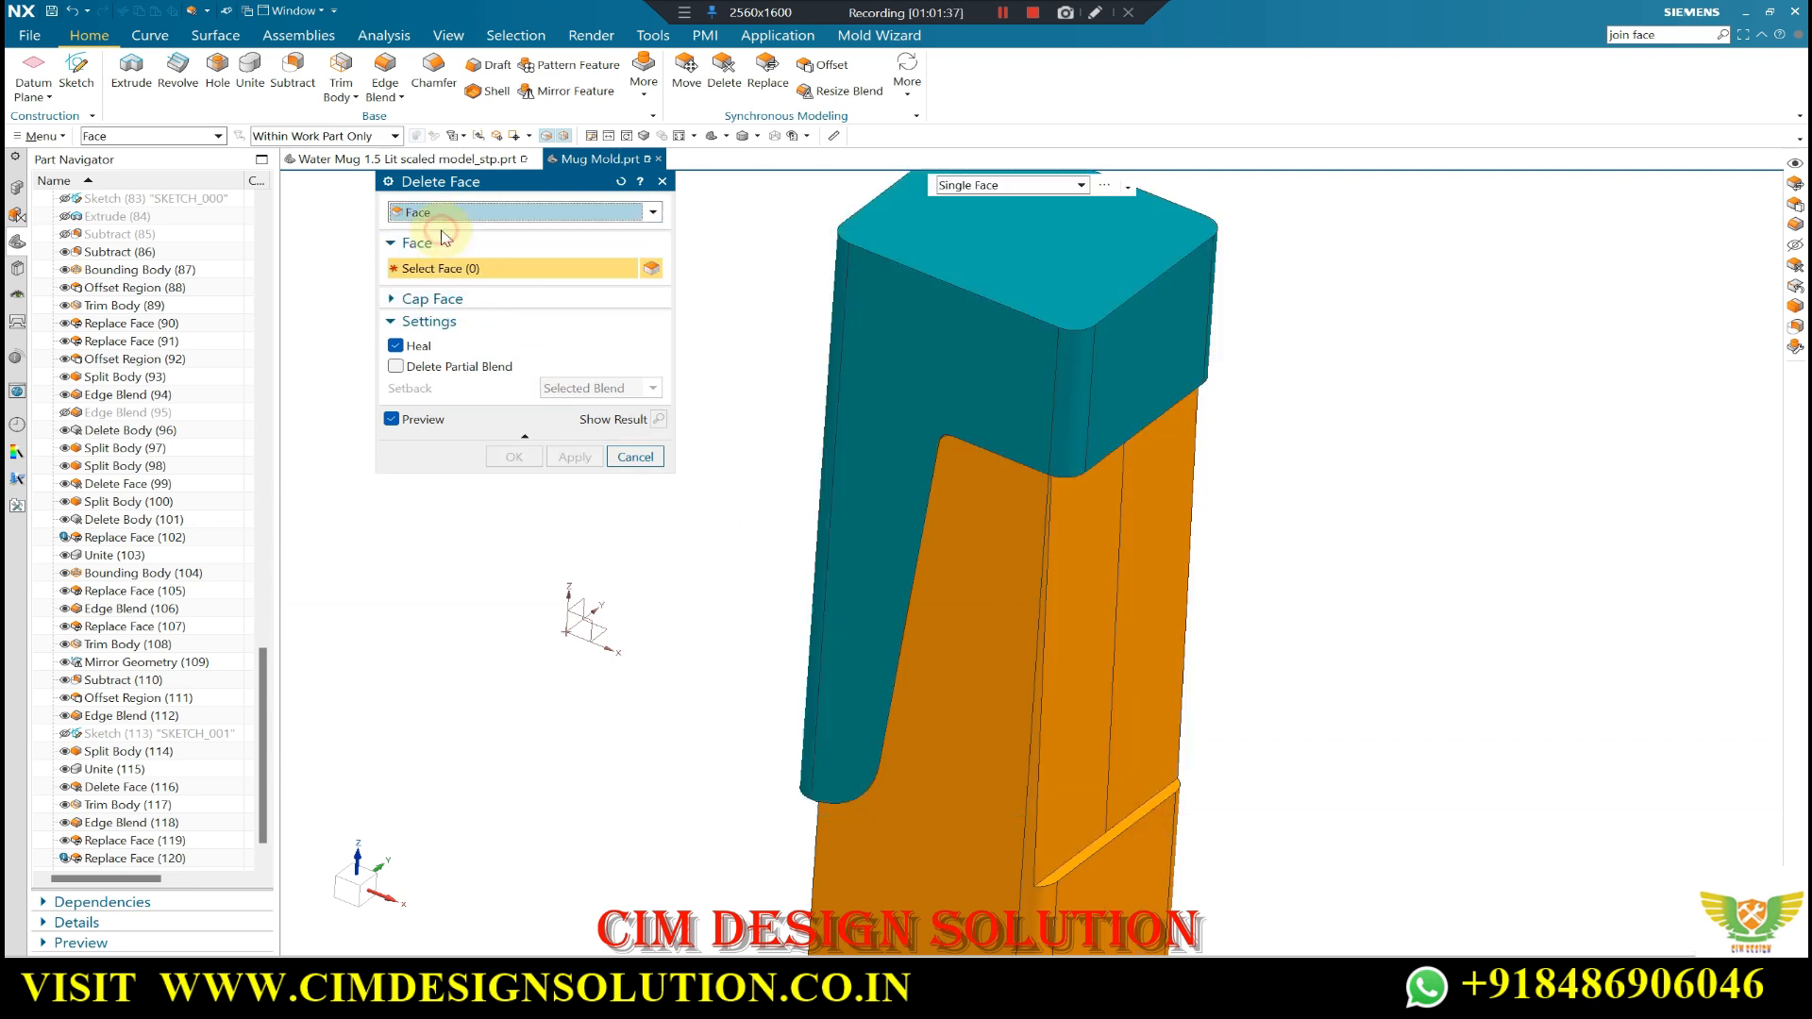
pyautogui.click(1107, 750)
pyautogui.click(1140, 727)
pyautogui.scroll(2, 1138, 829)
pyautogui.click(1135, 825)
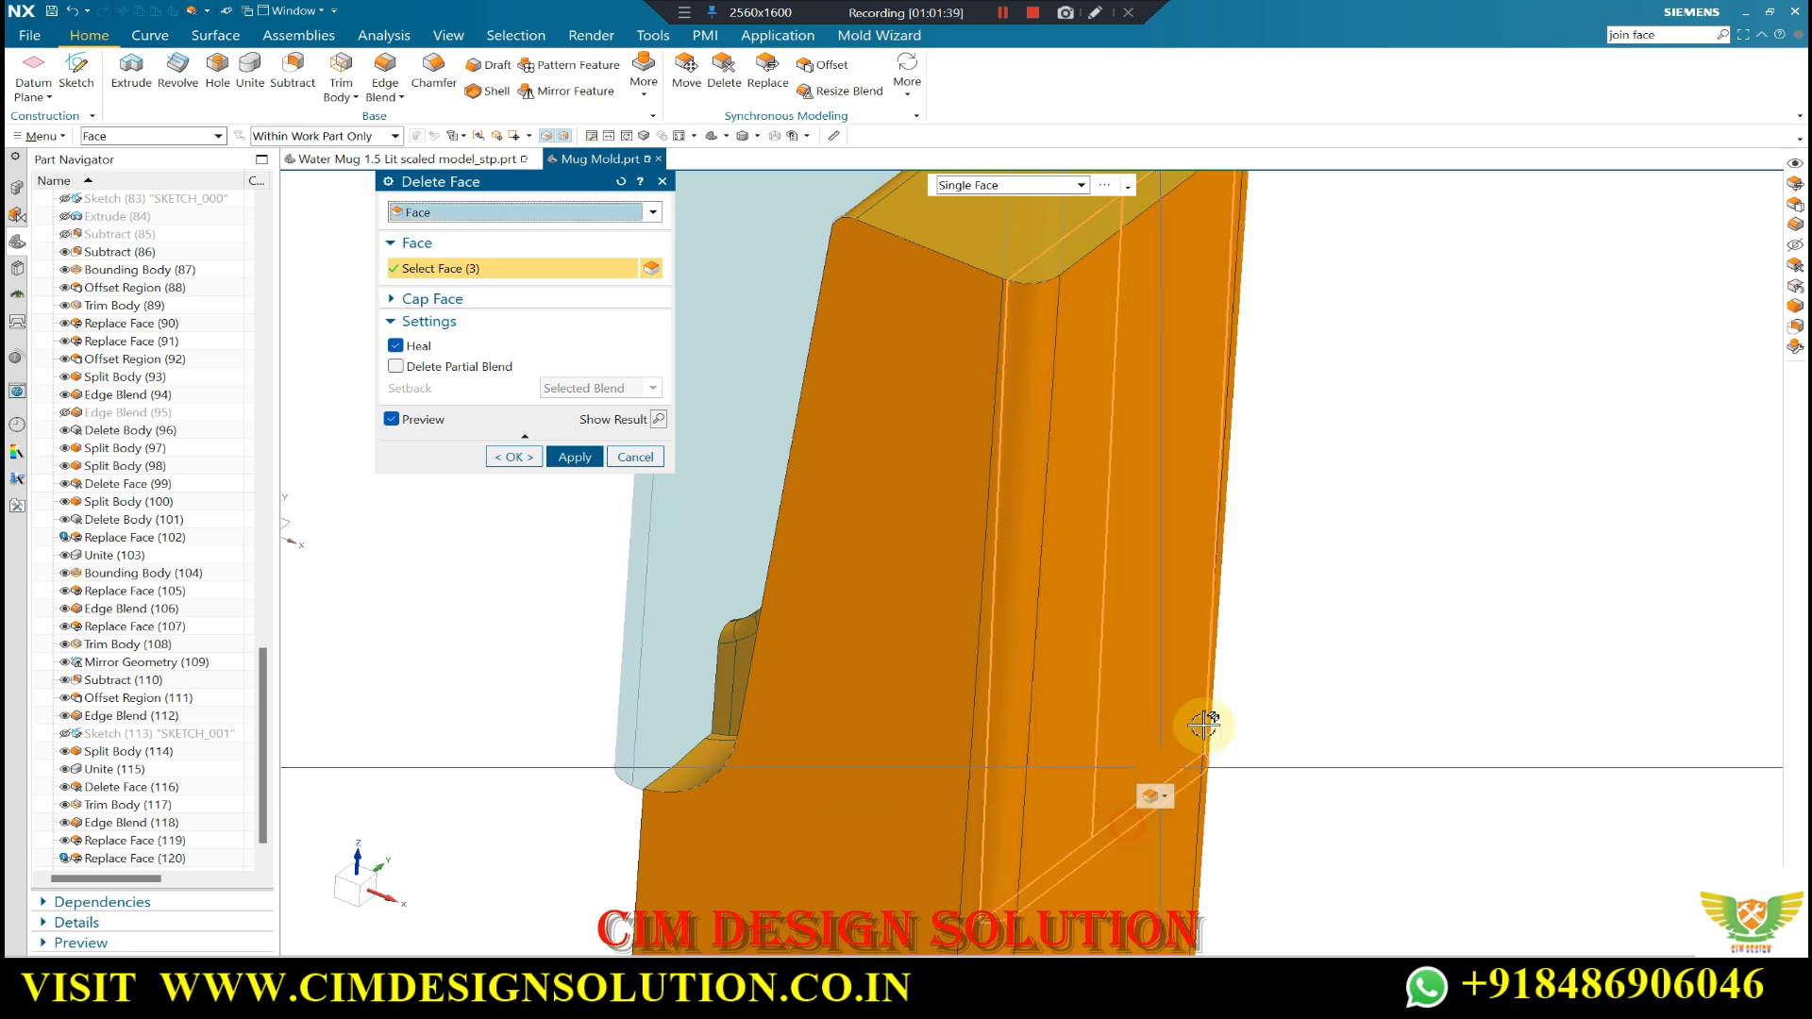
pyautogui.middleClick(1235, 564)
# - Show the mold plate with the mug body again around the teal insert and orange block
pyautogui.scroll(-3, 1070, 548)
pyautogui.moveTo(1070, 549); pyautogui.dragTo(1158, 390, button='middle')
pyautogui.moveTo(1277, 551); pyautogui.dragTo(1382, 456, button='middle')
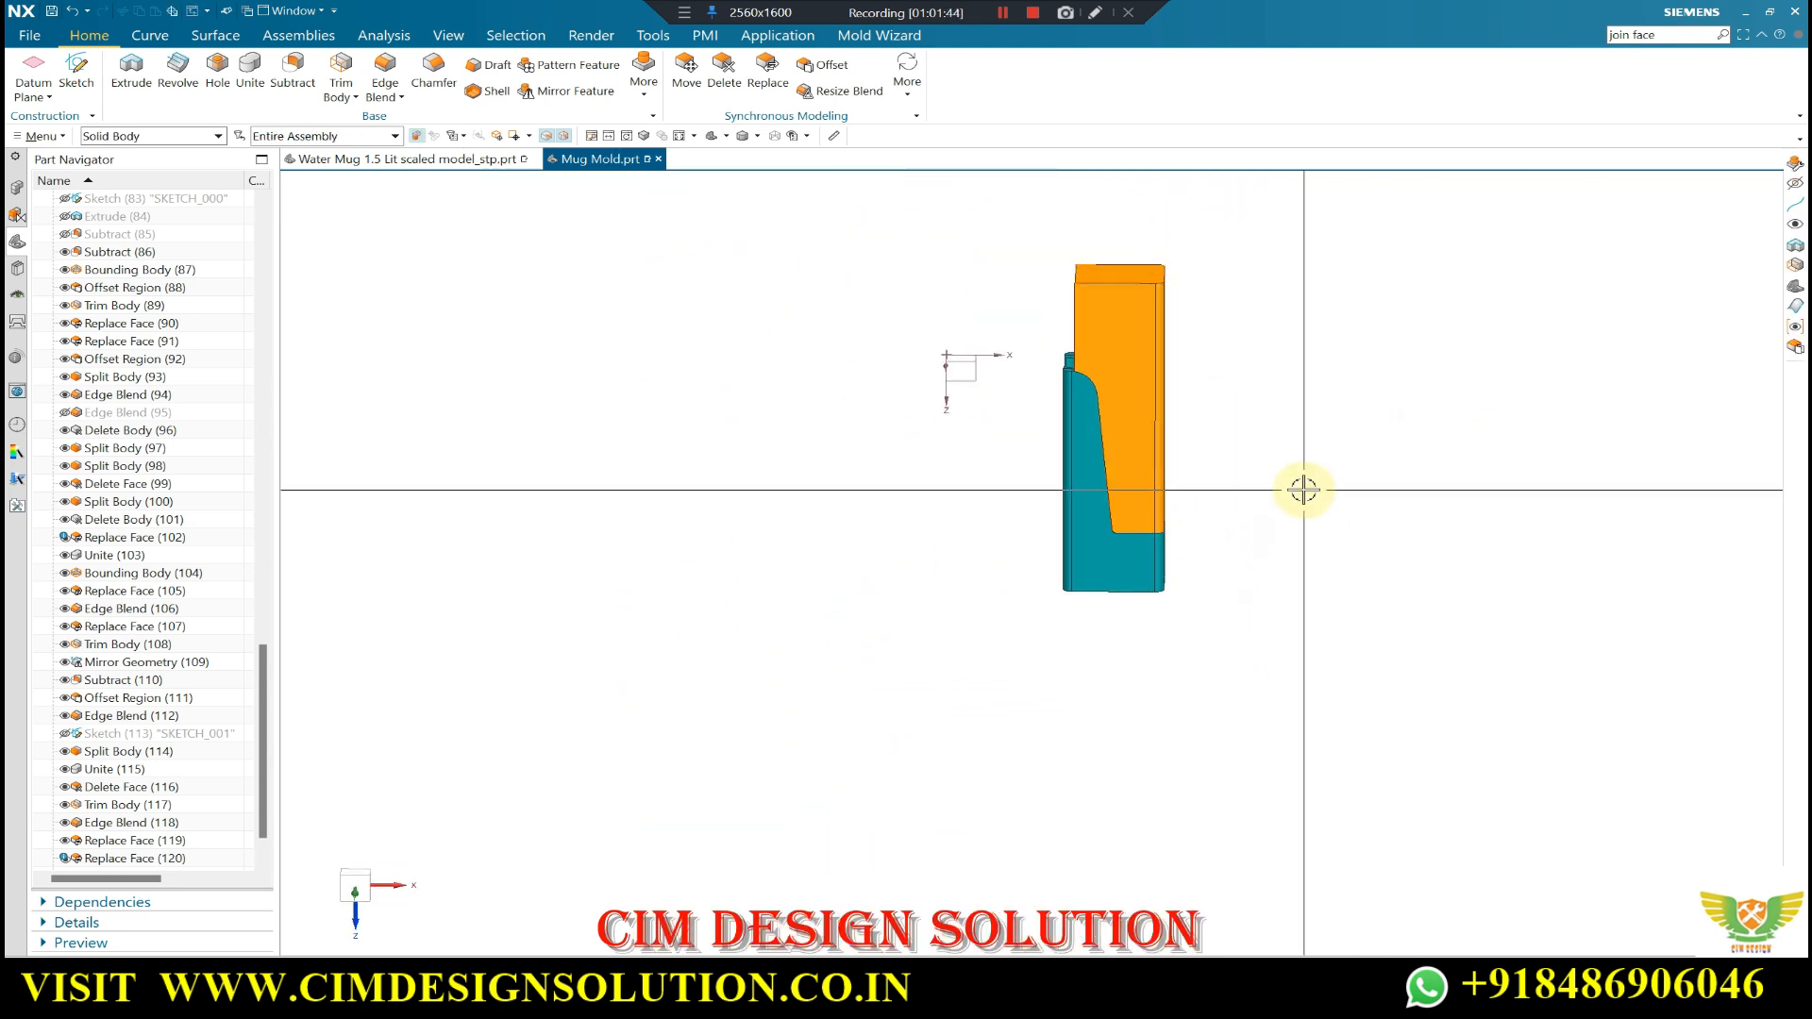
pyautogui.hotkey('ctrl', 'shift', 'k')
pyautogui.click(1194, 382)
pyautogui.middleClick(1193, 381)
# - Examine how the orange block and teal insert sit against the mold plate's underside beside the mug
pyautogui.moveTo(1176, 340); pyautogui.dragTo(1052, 416, button='middle')
pyautogui.scroll(1, 1141, 435)
pyautogui.scroll(-2, 1129, 402)
pyautogui.scroll(3, 1139, 419)
pyautogui.scroll(-1, 1121, 415)
pyautogui.click(1111, 389)
pyautogui.scroll(-2, 1052, 431)
pyautogui.scroll(2, 1006, 391)
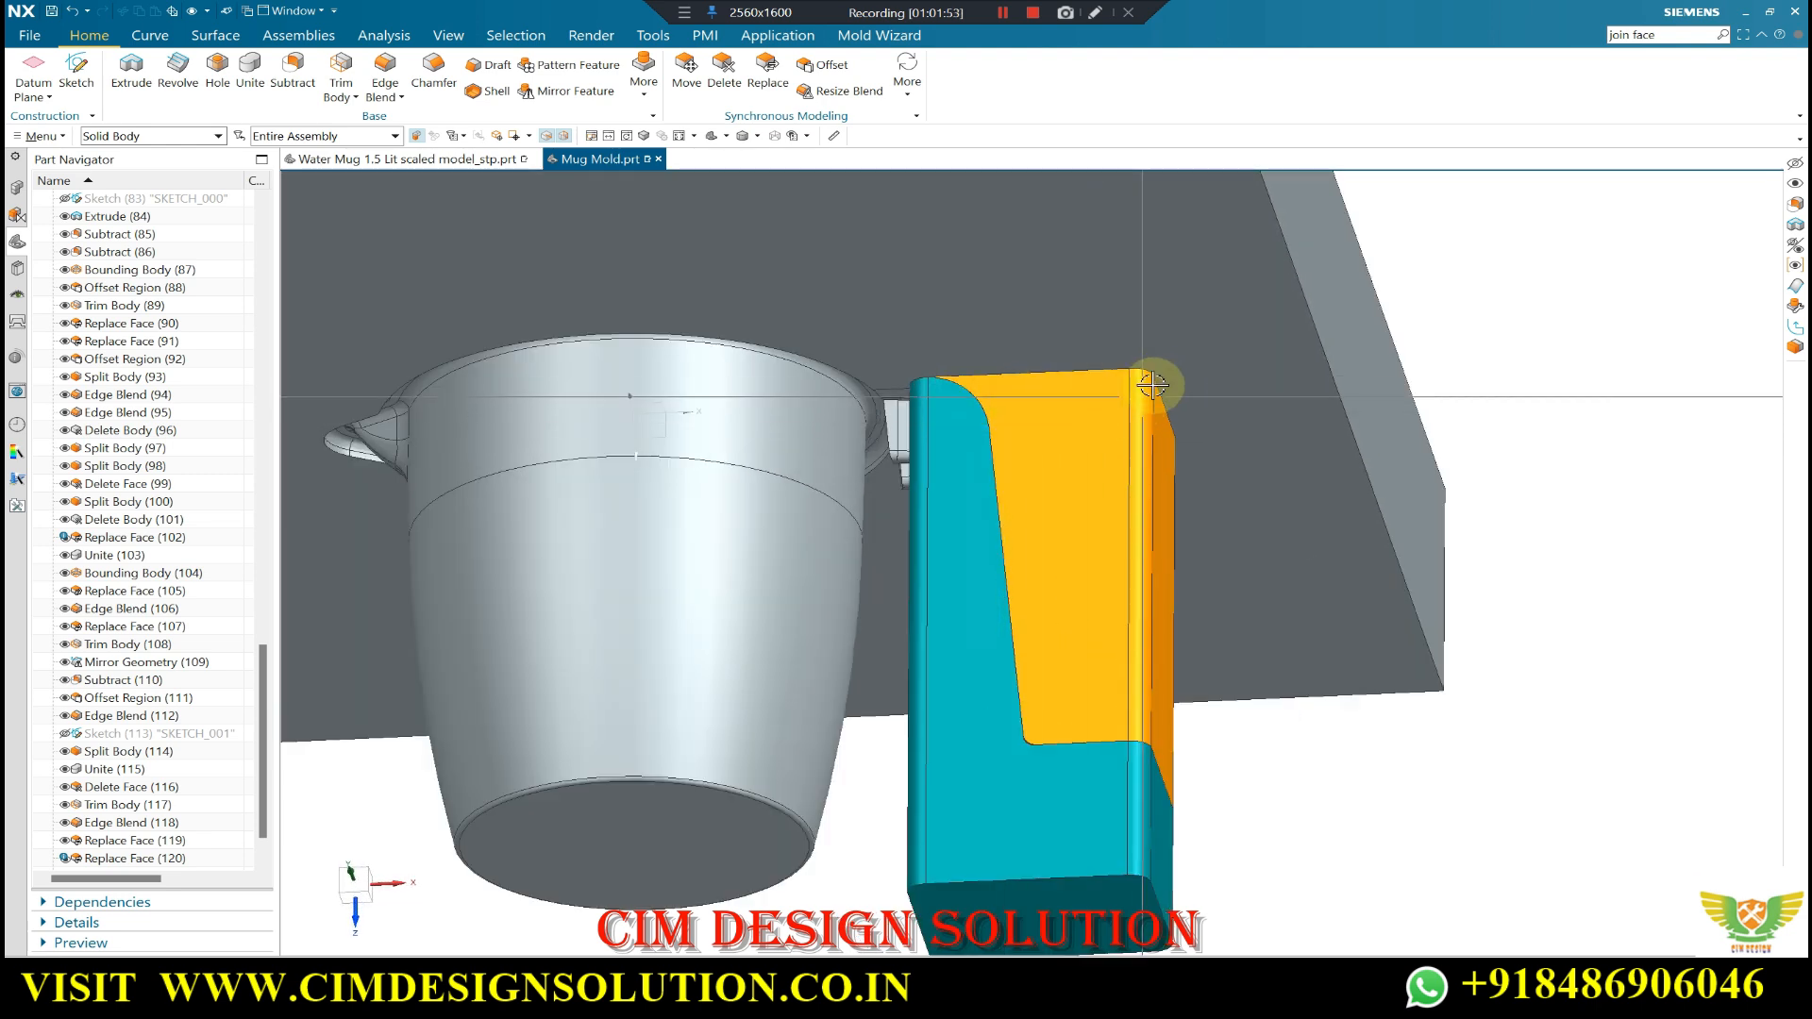
pyautogui.scroll(-2, 1232, 491)
pyautogui.moveTo(1260, 463); pyautogui.dragTo(1254, 562, button='middle')
pyautogui.scroll(-1, 1276, 517)
pyautogui.press('F8')
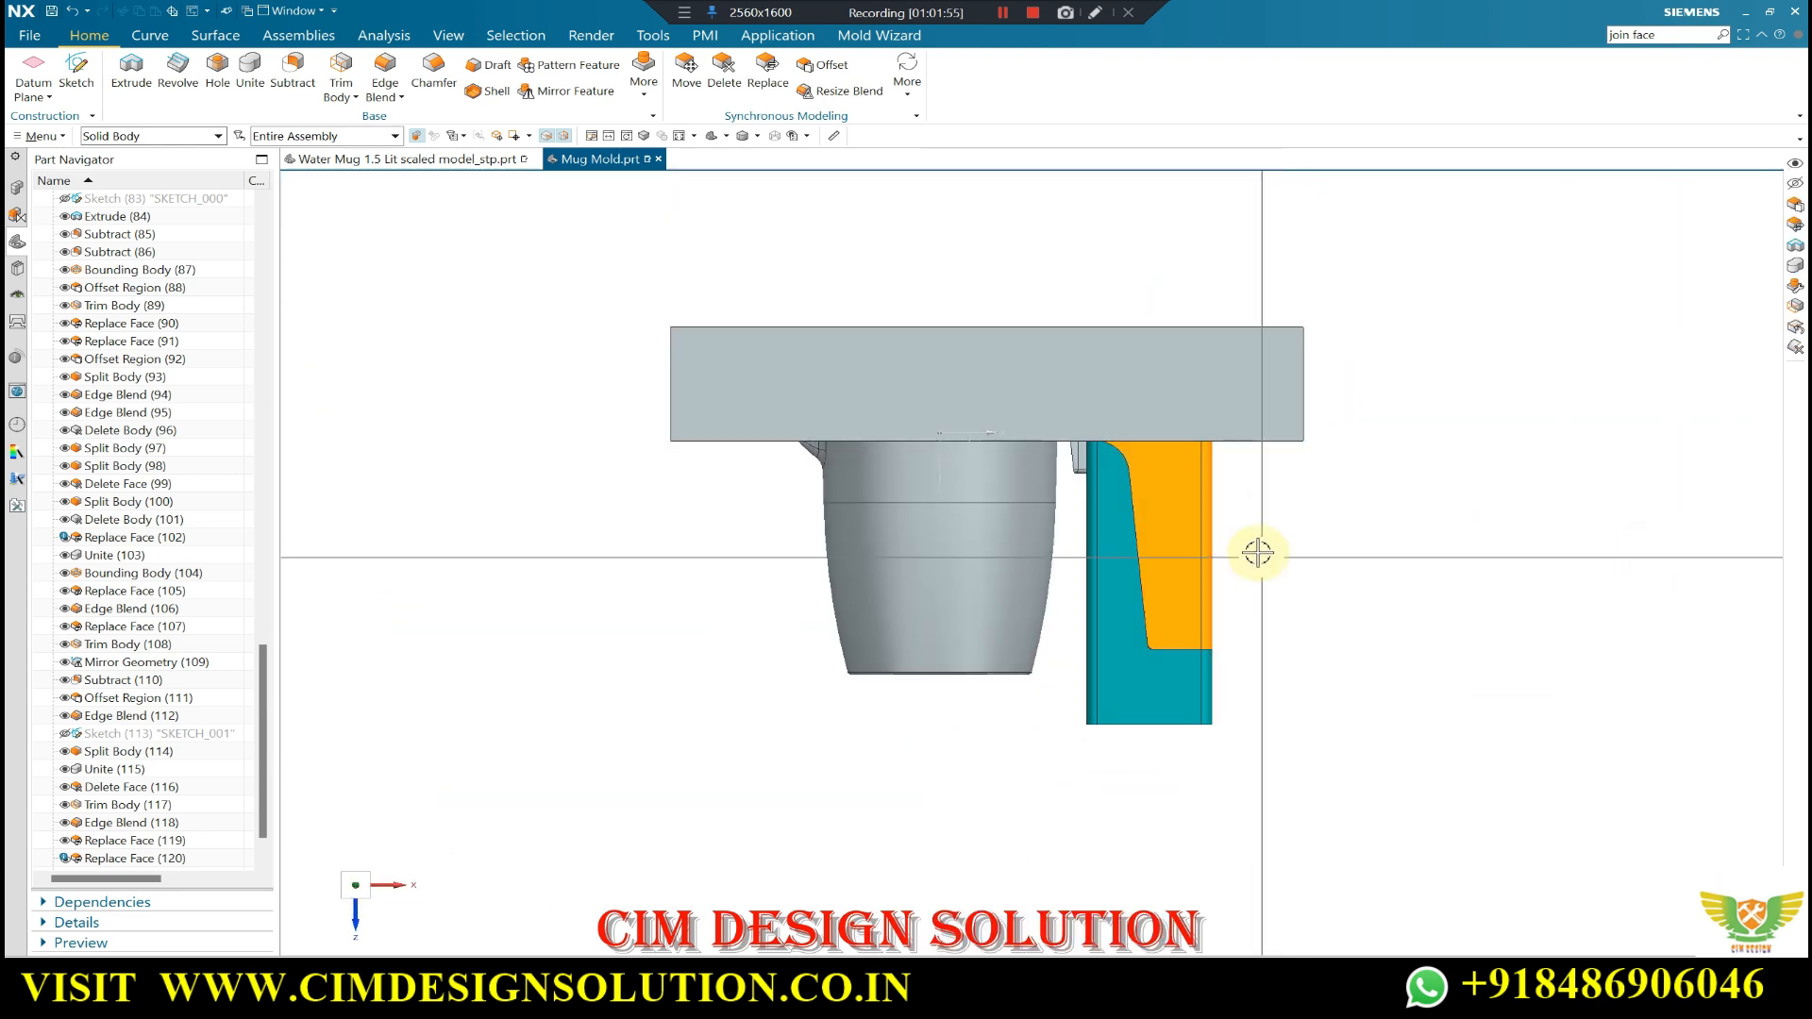
pyautogui.scroll(3, 1217, 566)
pyautogui.scroll(-2, 1218, 524)
pyautogui.moveTo(1424, 542); pyautogui.dragTo(1173, 495, button='middle')
pyautogui.click(1116, 369)
pyautogui.hotkey('ctrl', 'b')
pyautogui.moveTo(1196, 418); pyautogui.dragTo(1219, 420, button='middle')
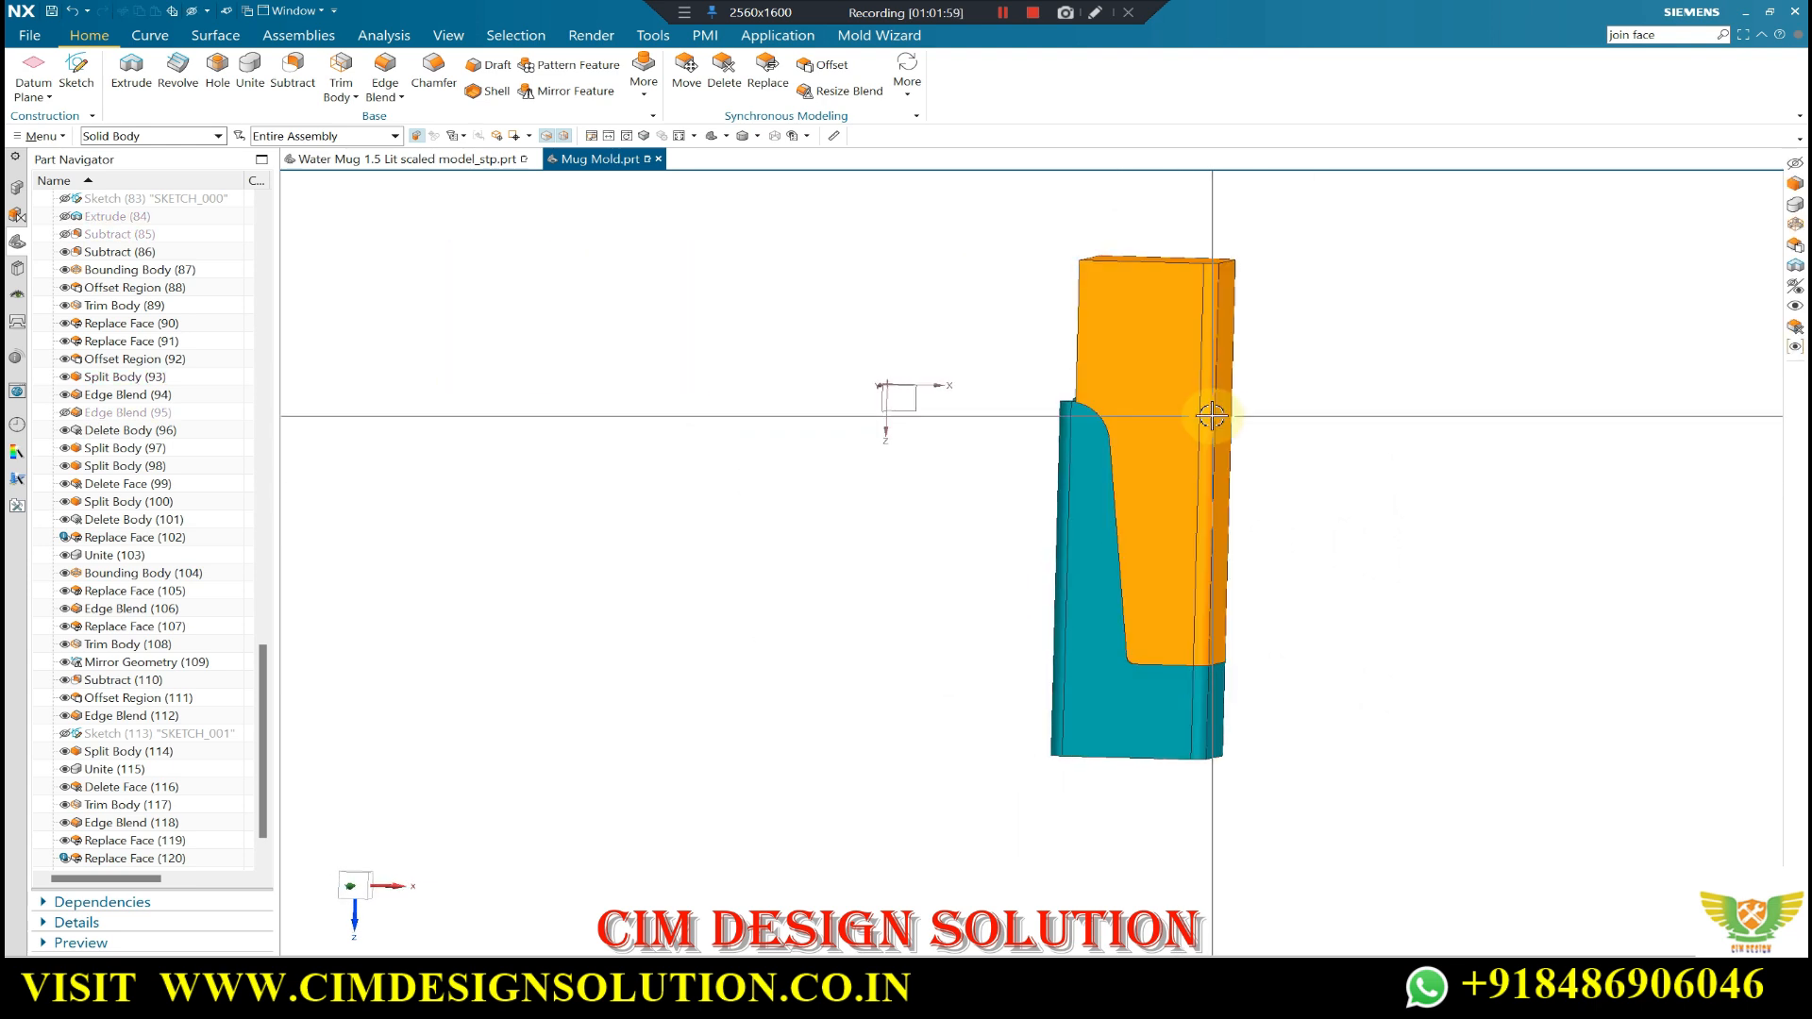
pyautogui.hotkey('ctrl', 'z')
# - Split the orange handle block with a new plane on the mold plate's mug-side face
pyautogui.click(643, 75)
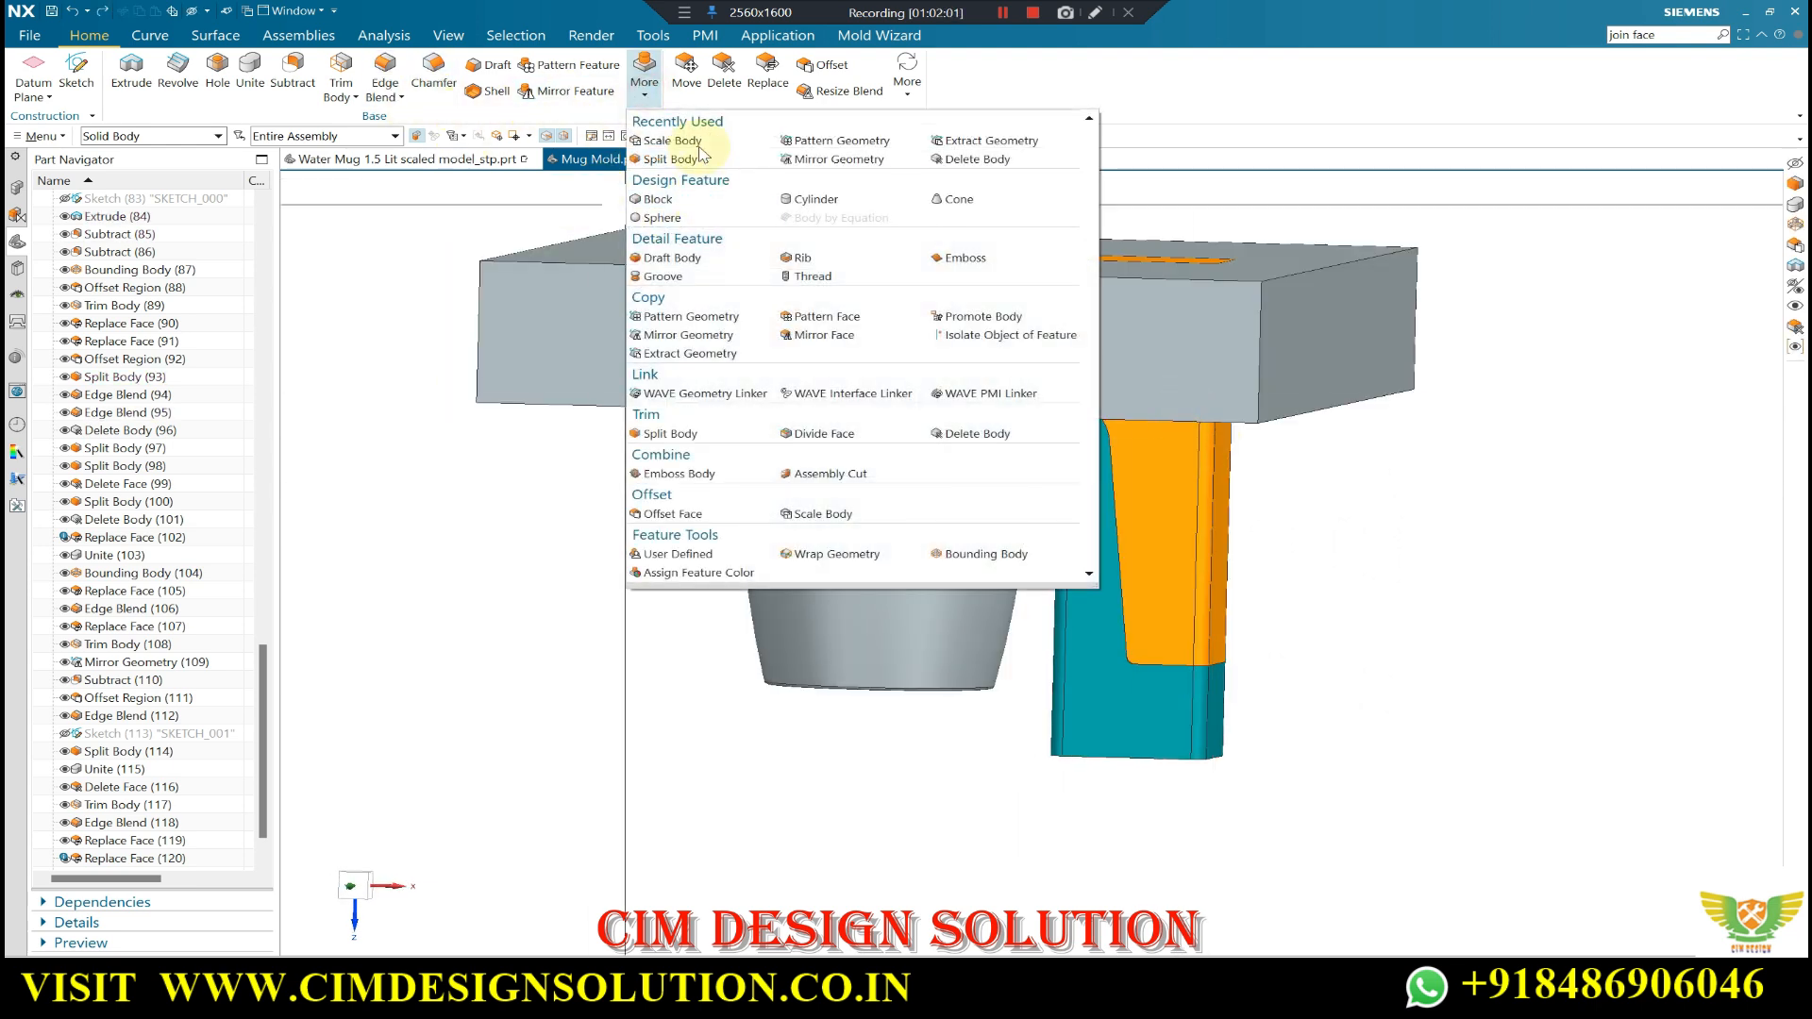
pyautogui.click(671, 159)
pyautogui.click(1186, 469)
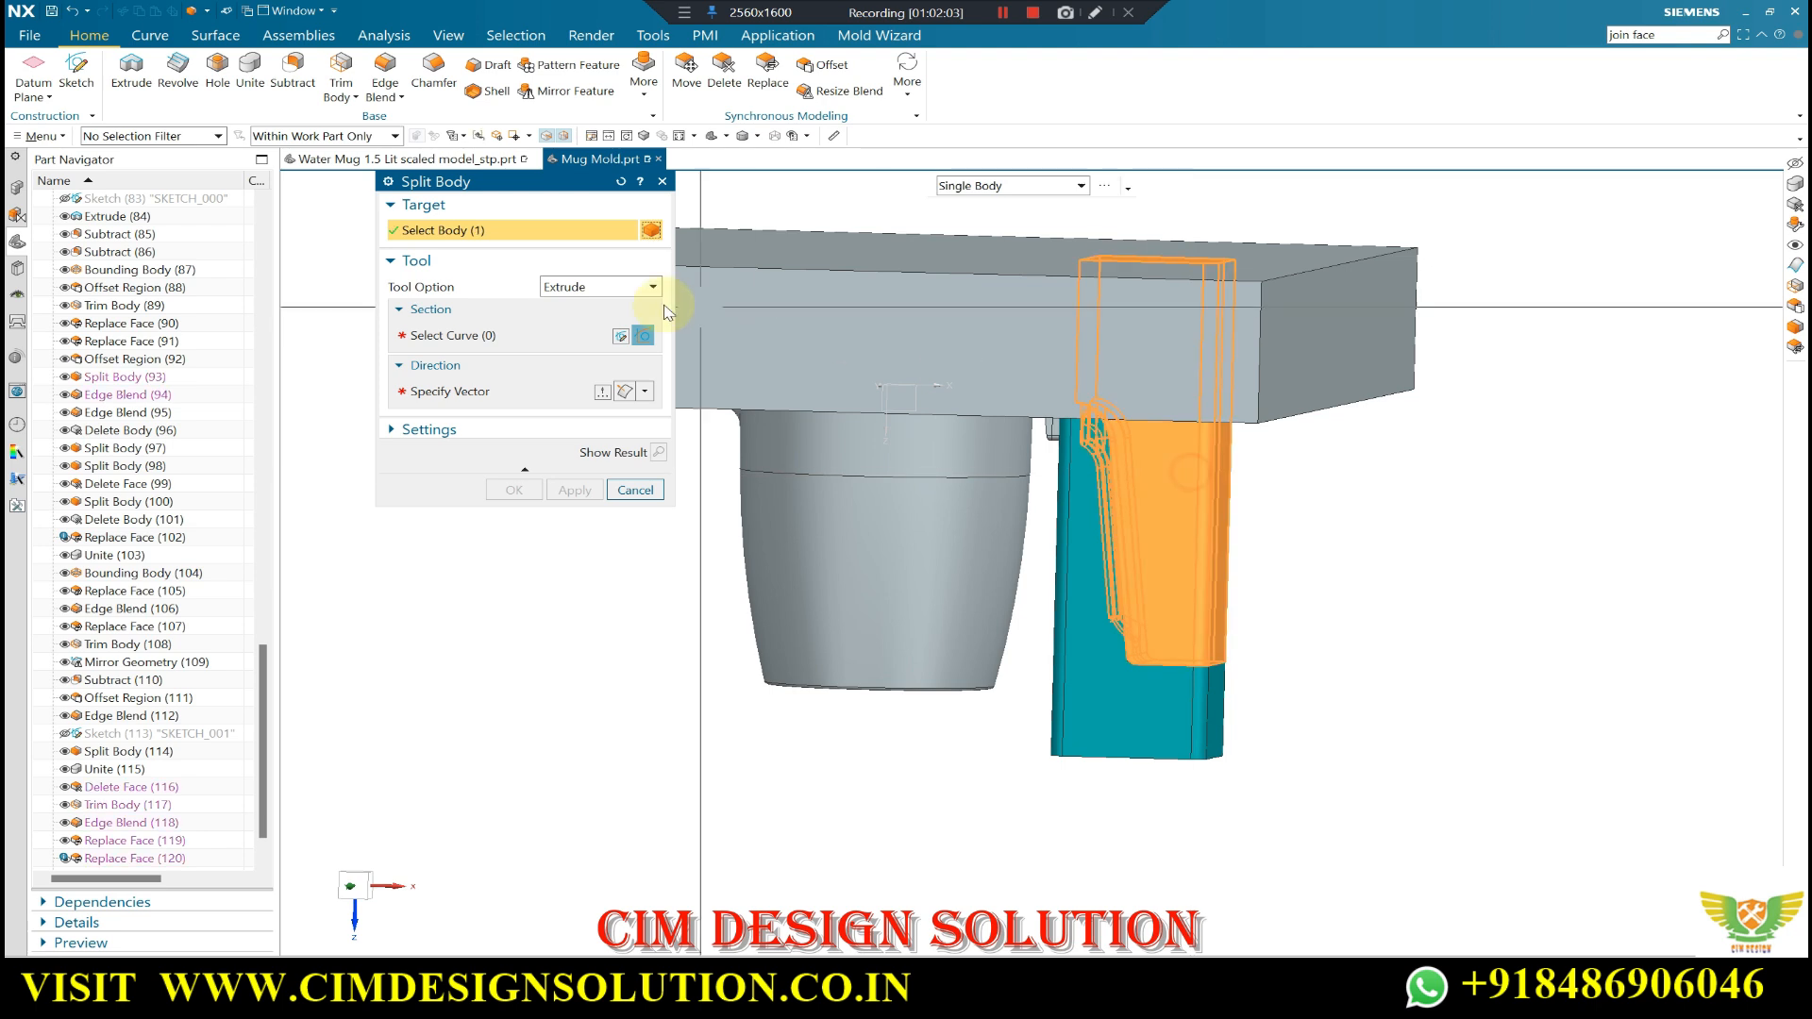
pyautogui.click(502, 338)
pyautogui.moveTo(1122, 423); pyautogui.dragTo(1214, 382, button='middle')
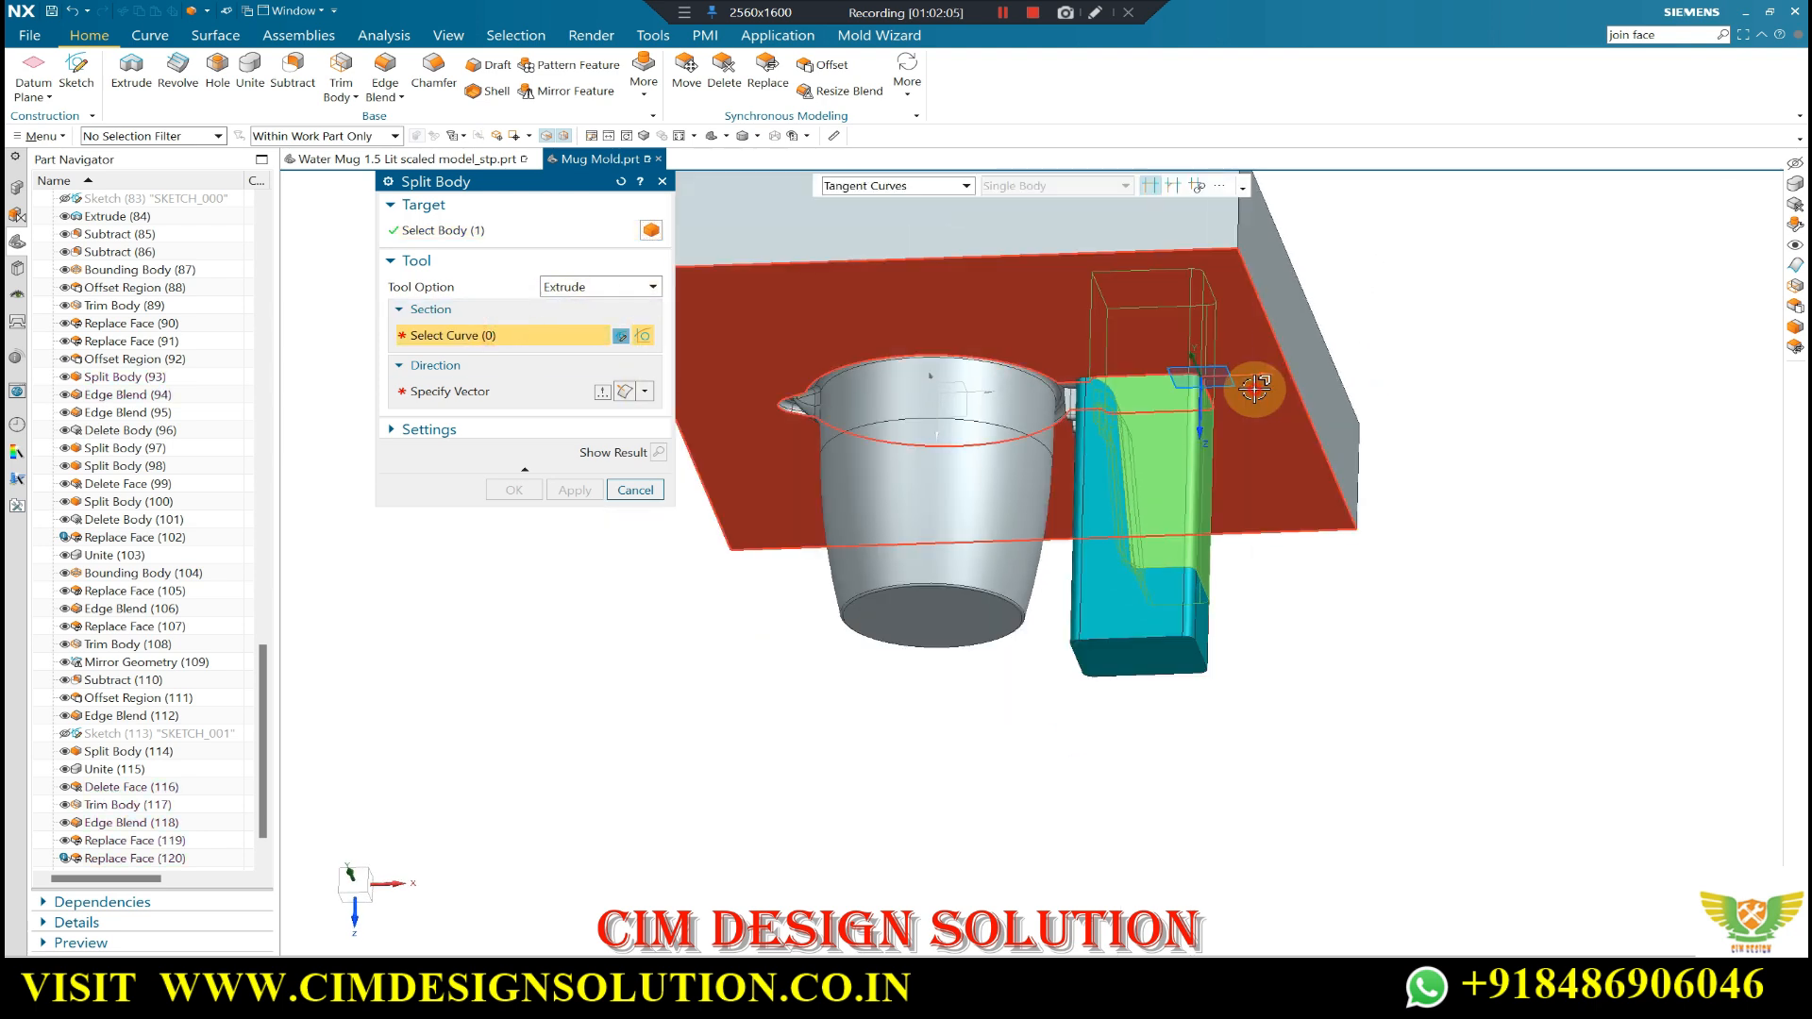
pyautogui.click(1255, 377)
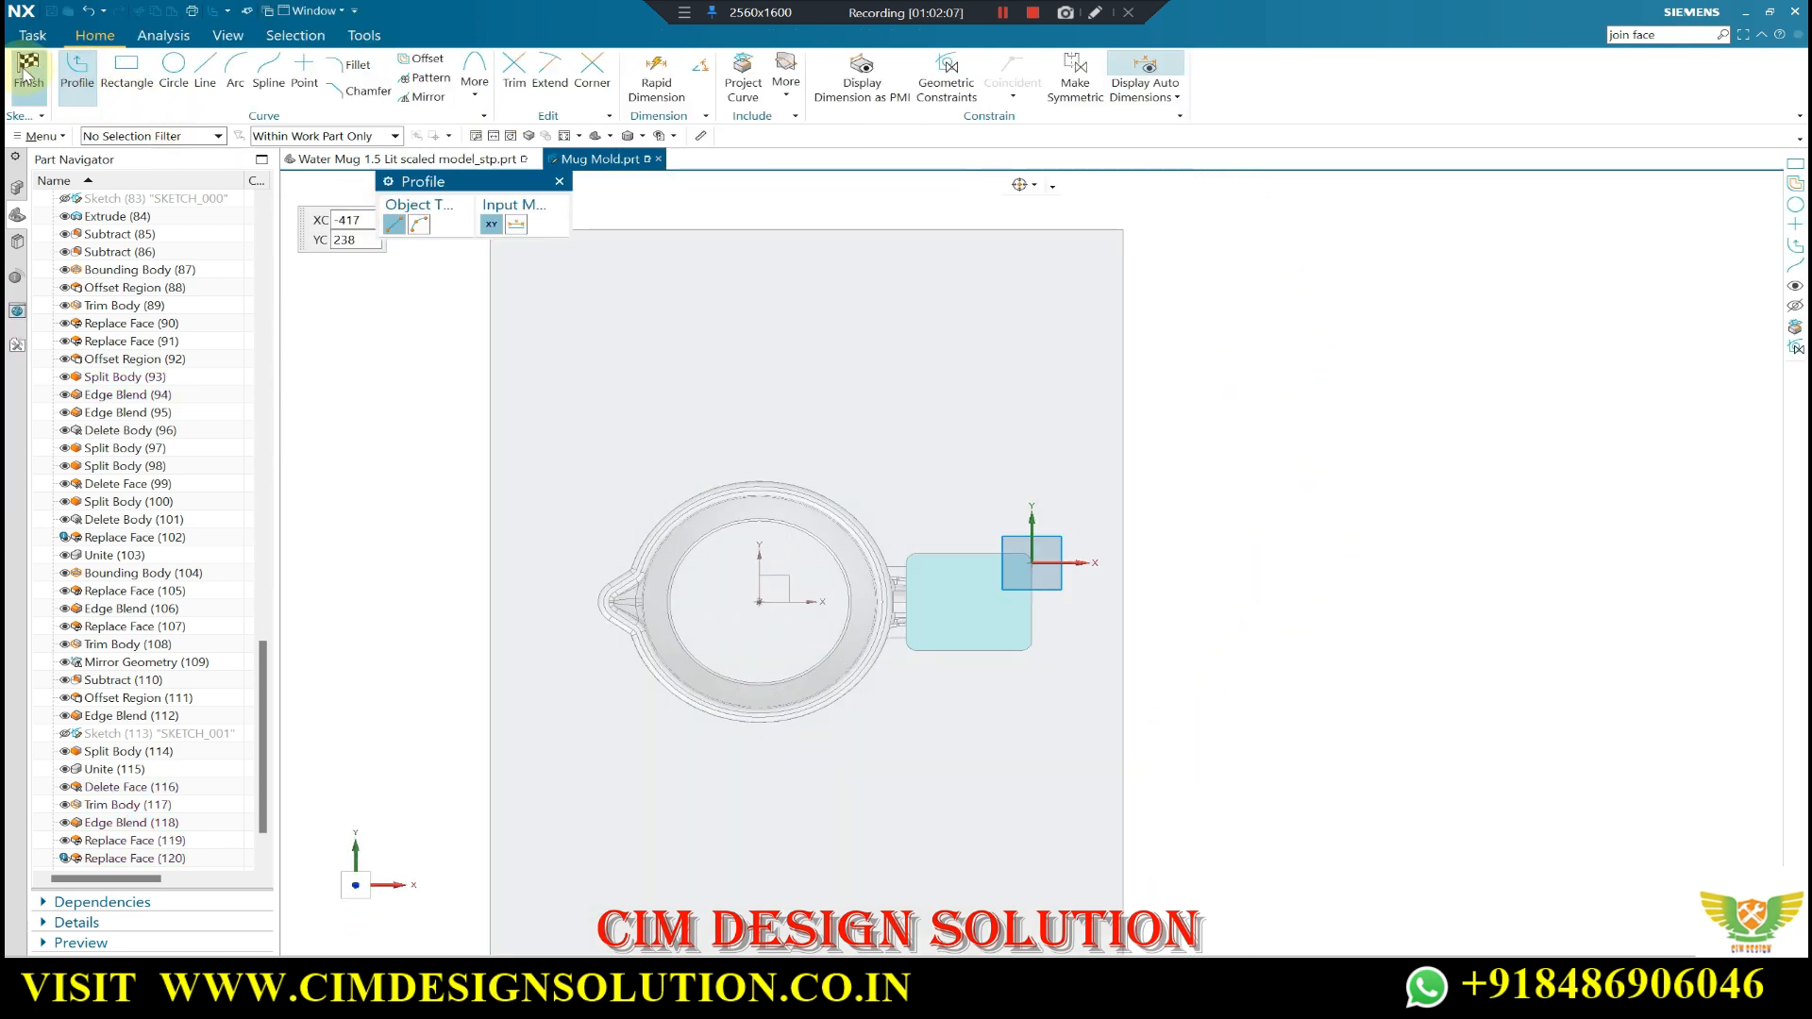
pyautogui.click(26, 75)
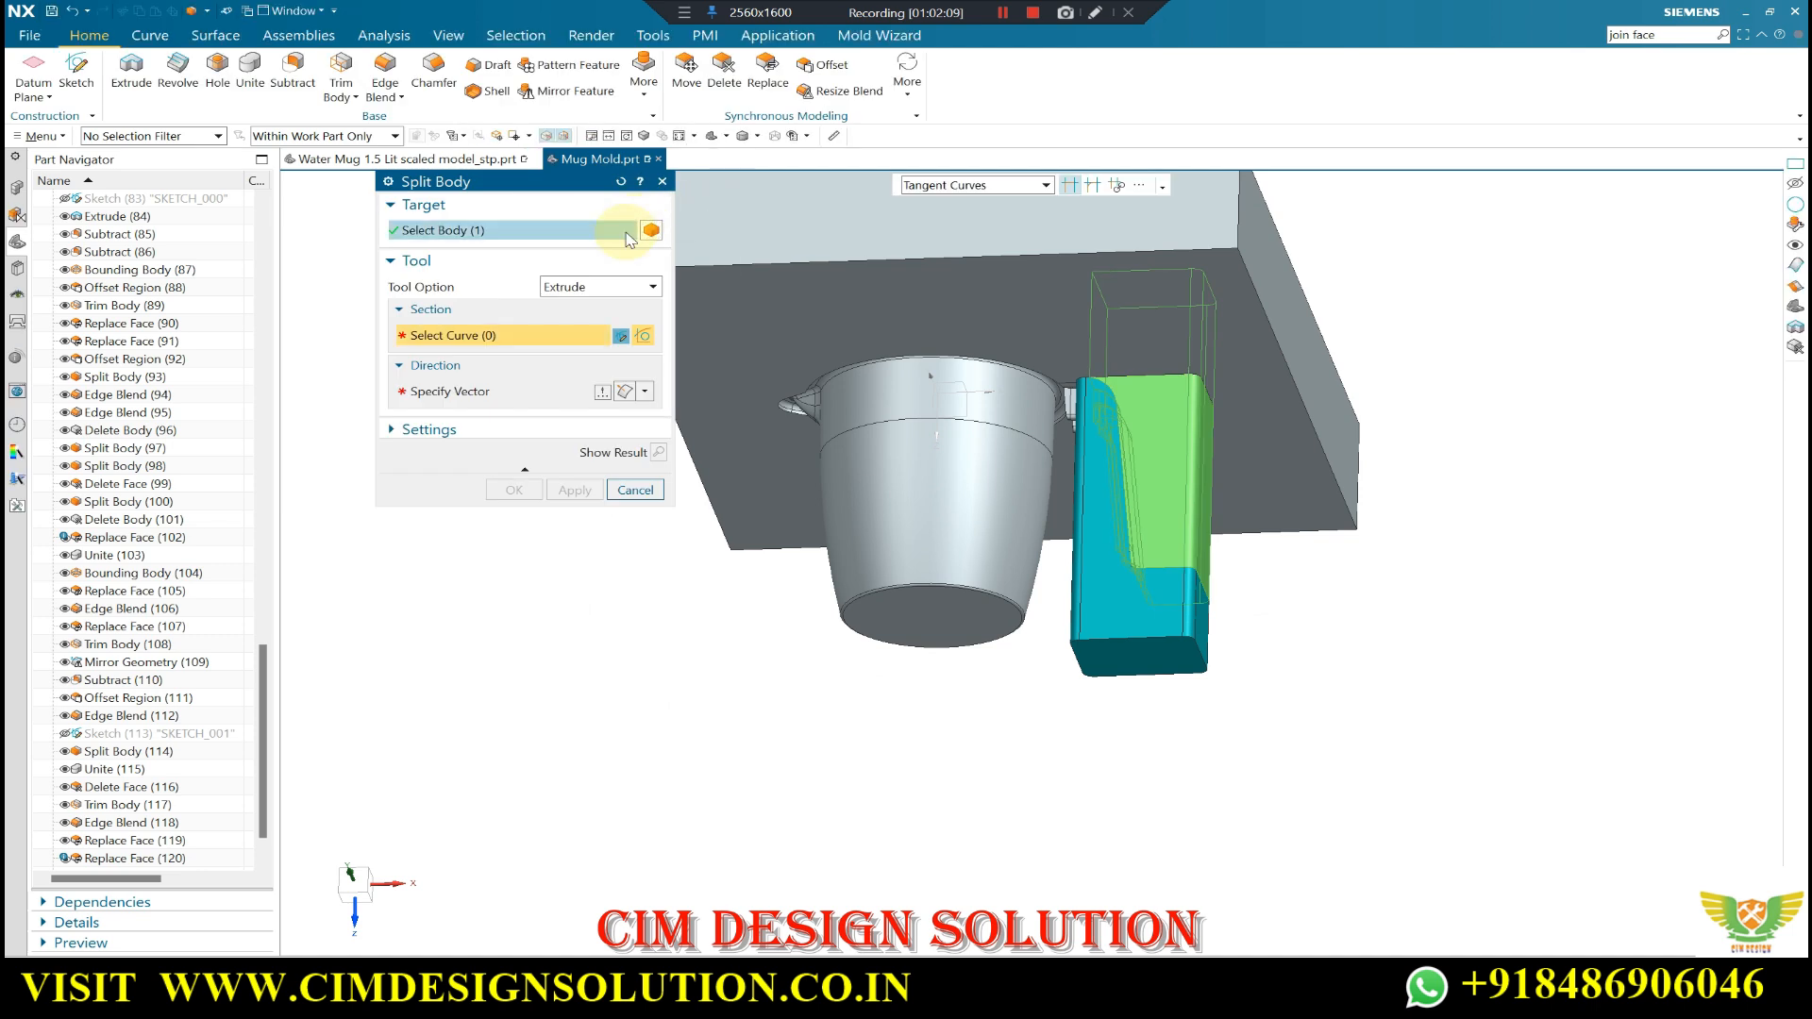
pyautogui.click(566, 327)
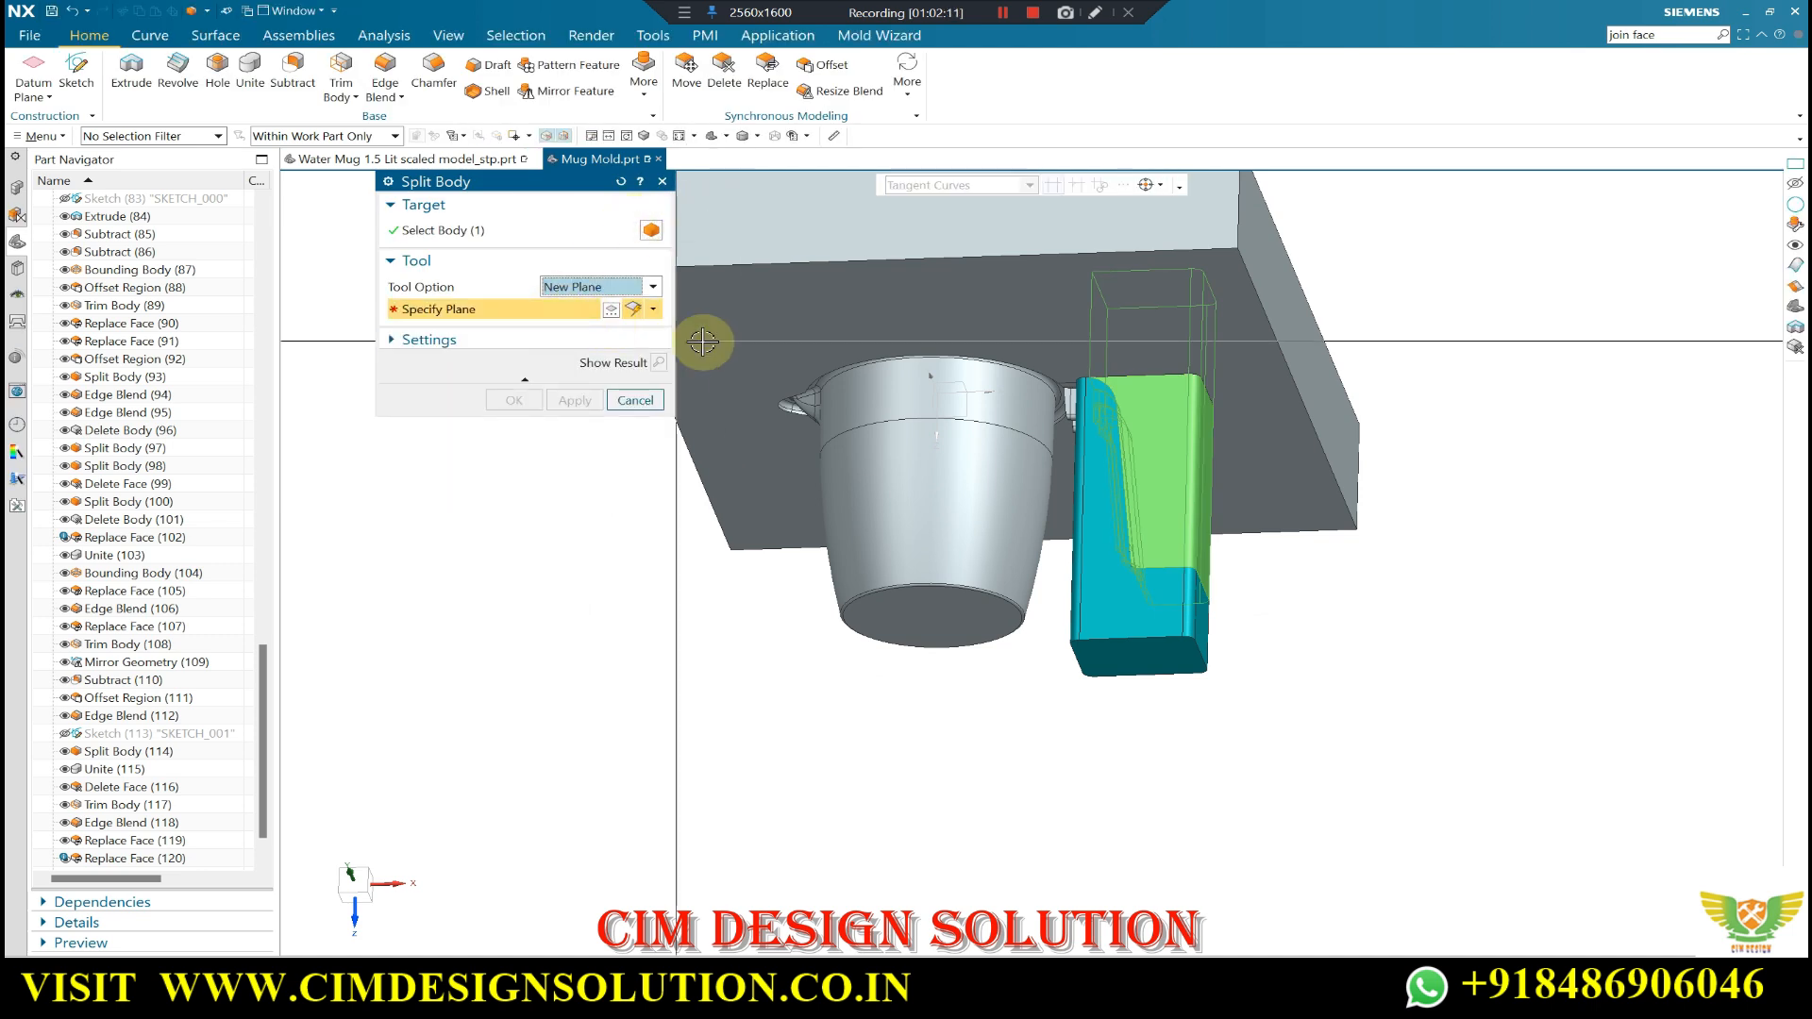
pyautogui.click(1293, 397)
pyautogui.middleClick(1412, 426)
pyautogui.scroll(-1, 951, 406)
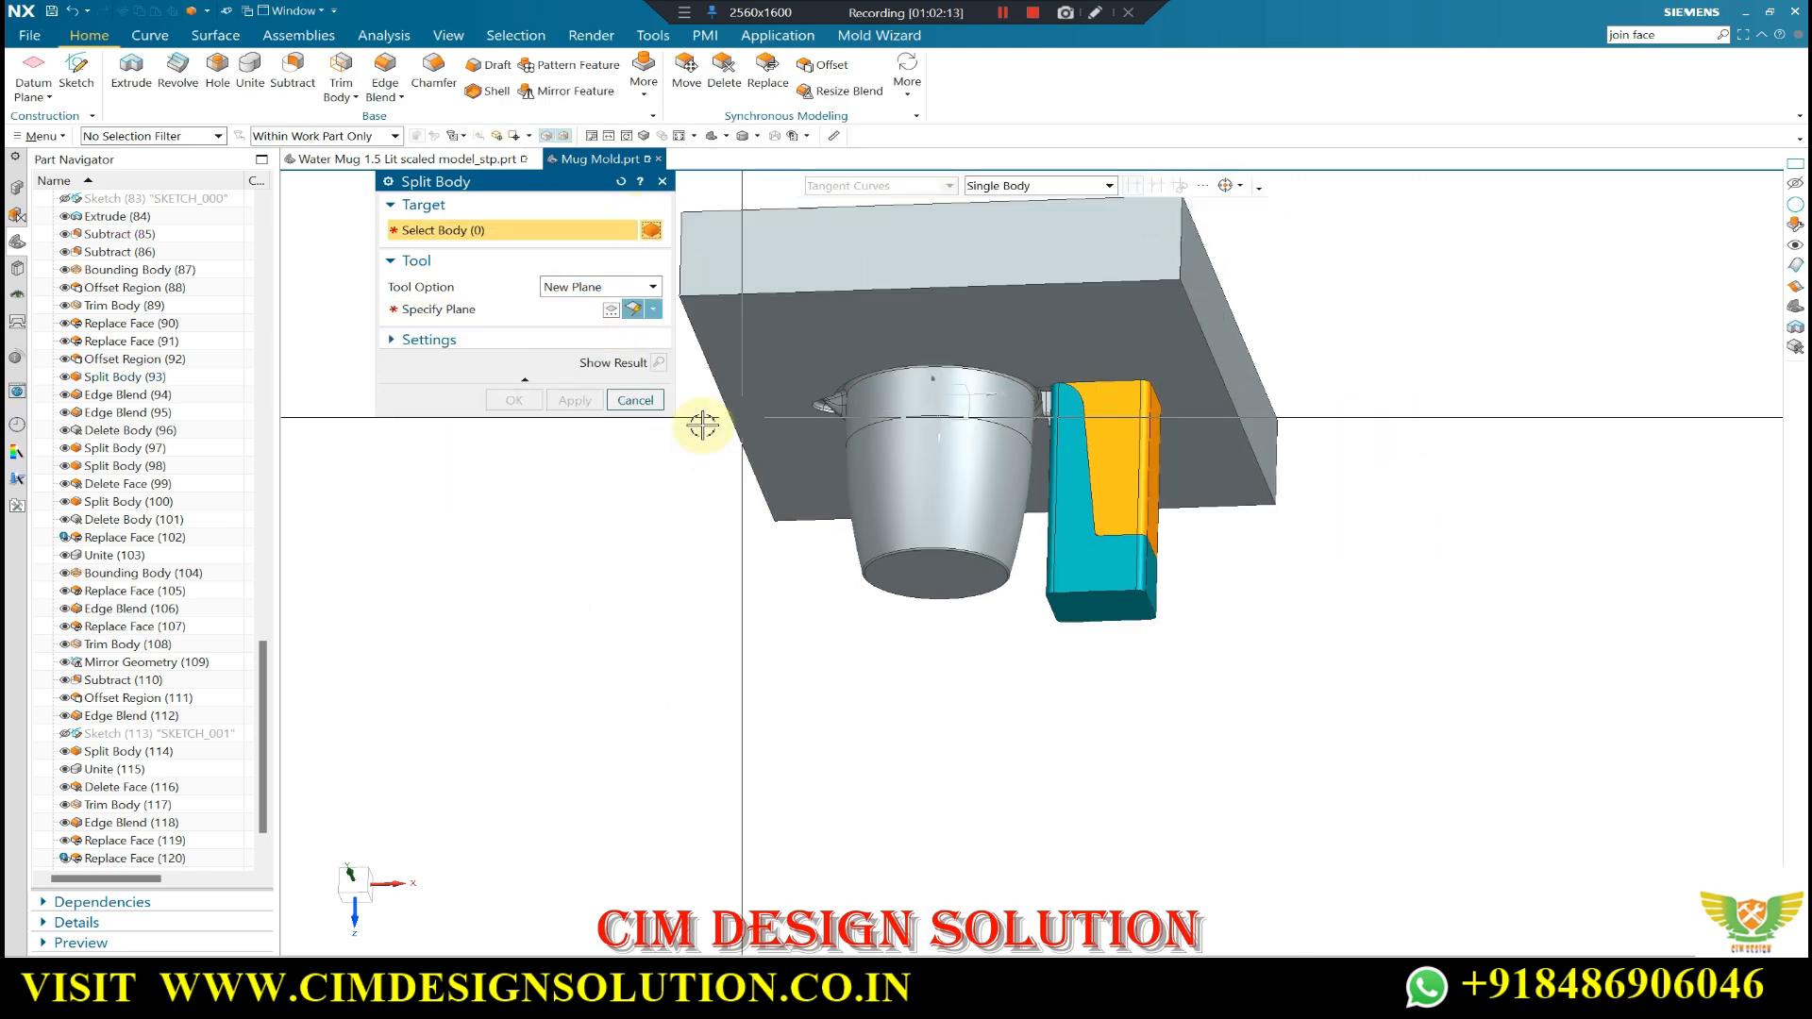
pyautogui.click(639, 408)
# - Hide the mold plate and the split-off block piece, leaving the teal insert and the mating orange piece
pyautogui.click(1019, 430)
pyautogui.hotkey('ctrl', 'b')
pyautogui.moveTo(1035, 425); pyautogui.dragTo(1044, 476, button='middle')
pyautogui.scroll(3, 1020, 482)
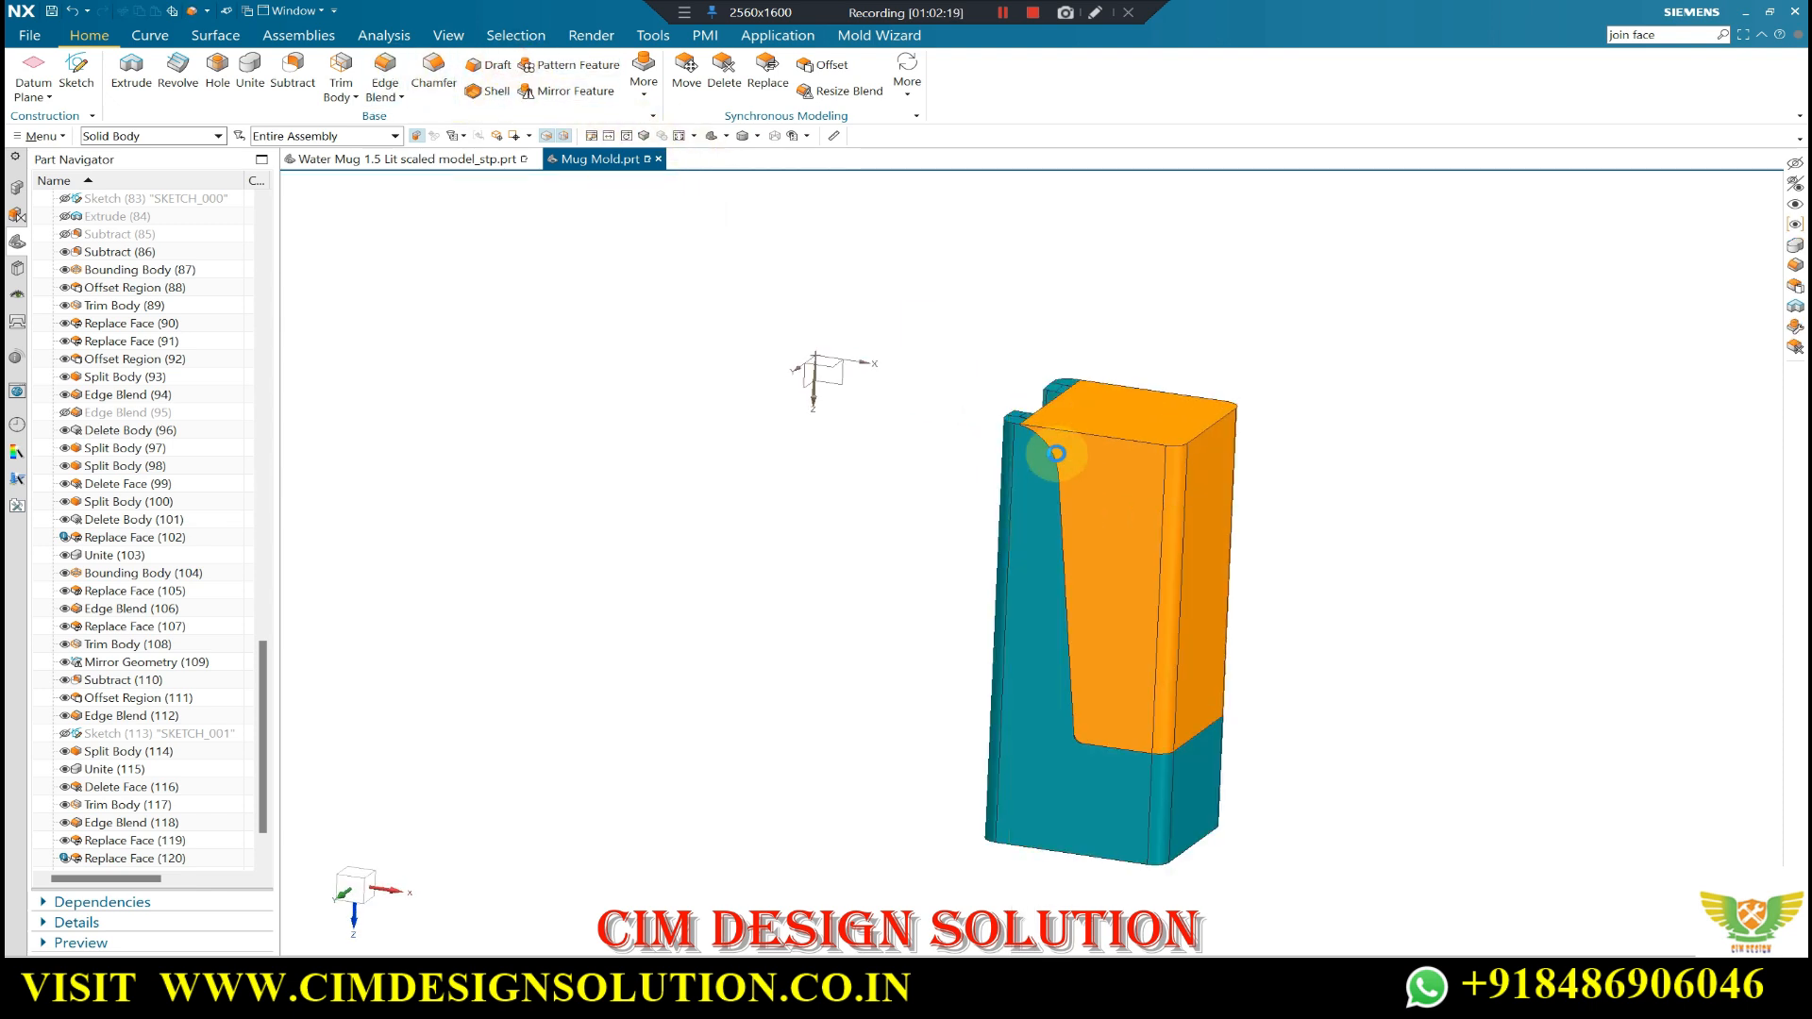
# - Try a -2° edge draft on the orange piece's side faces, held at the edges of its split face
pyautogui.click(1033, 520)
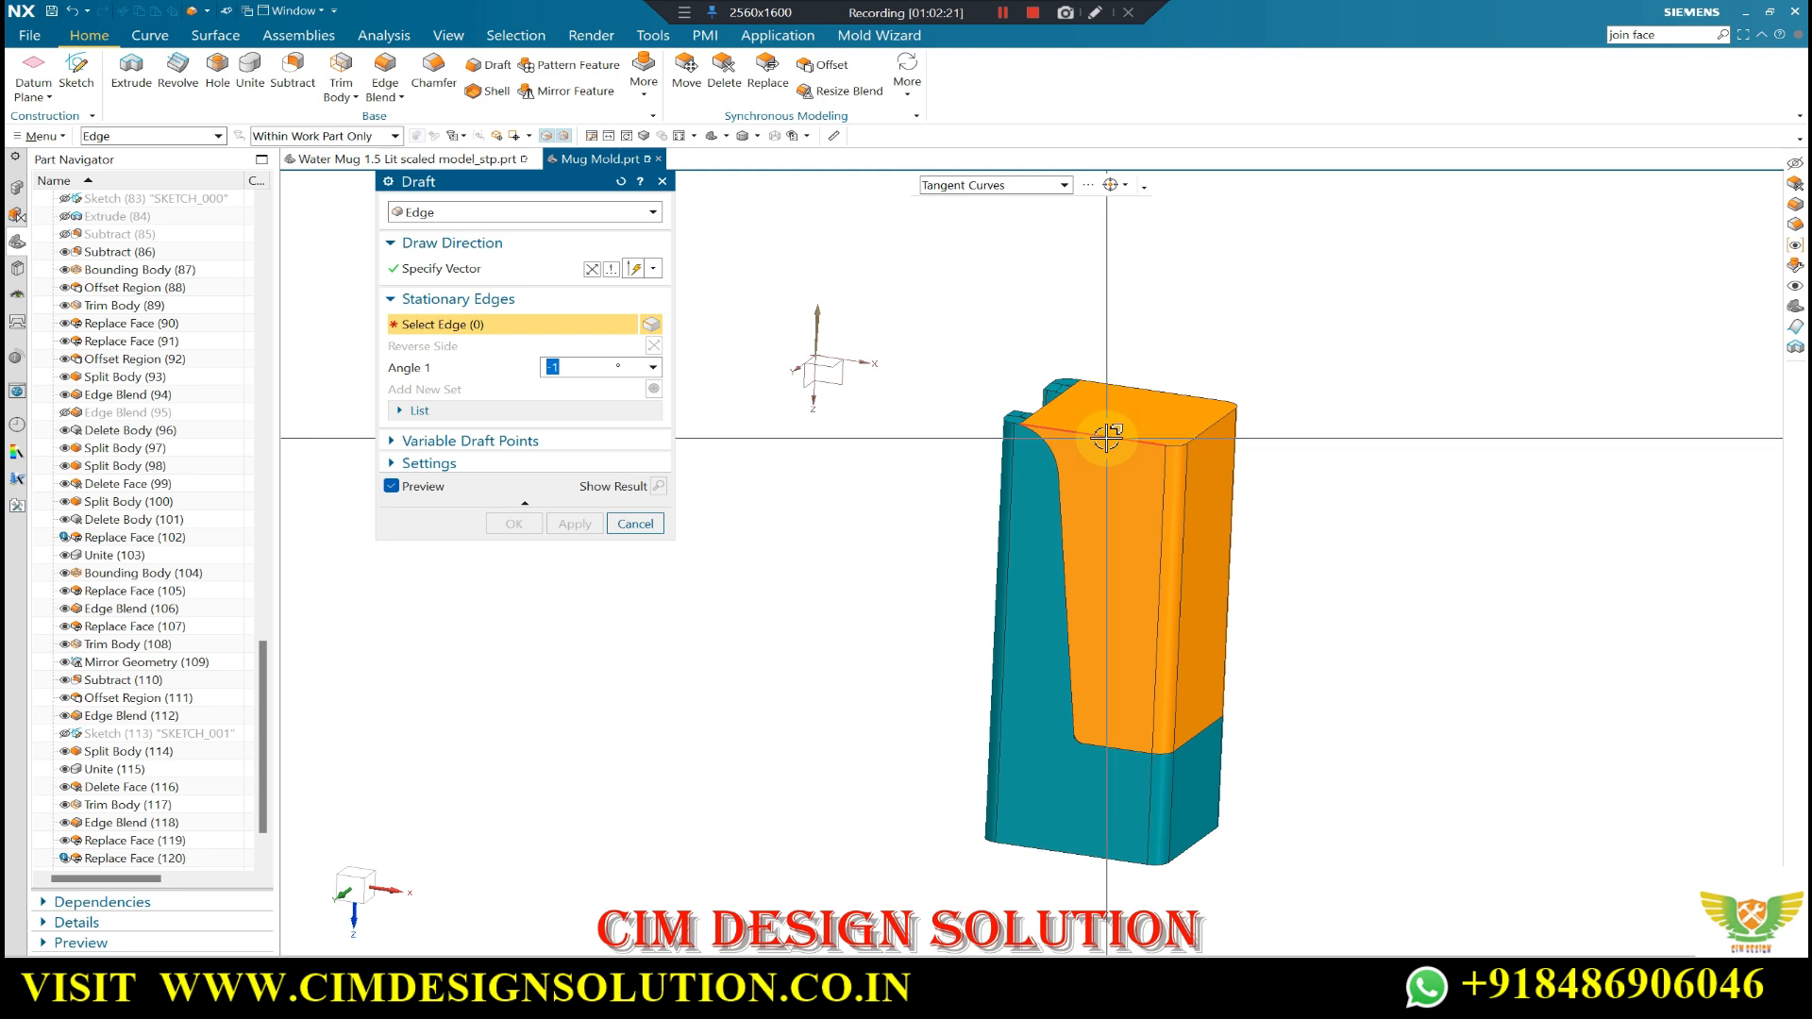
pyautogui.click(1106, 438)
pyautogui.moveTo(1375, 394); pyautogui.dragTo(1340, 415, button='middle')
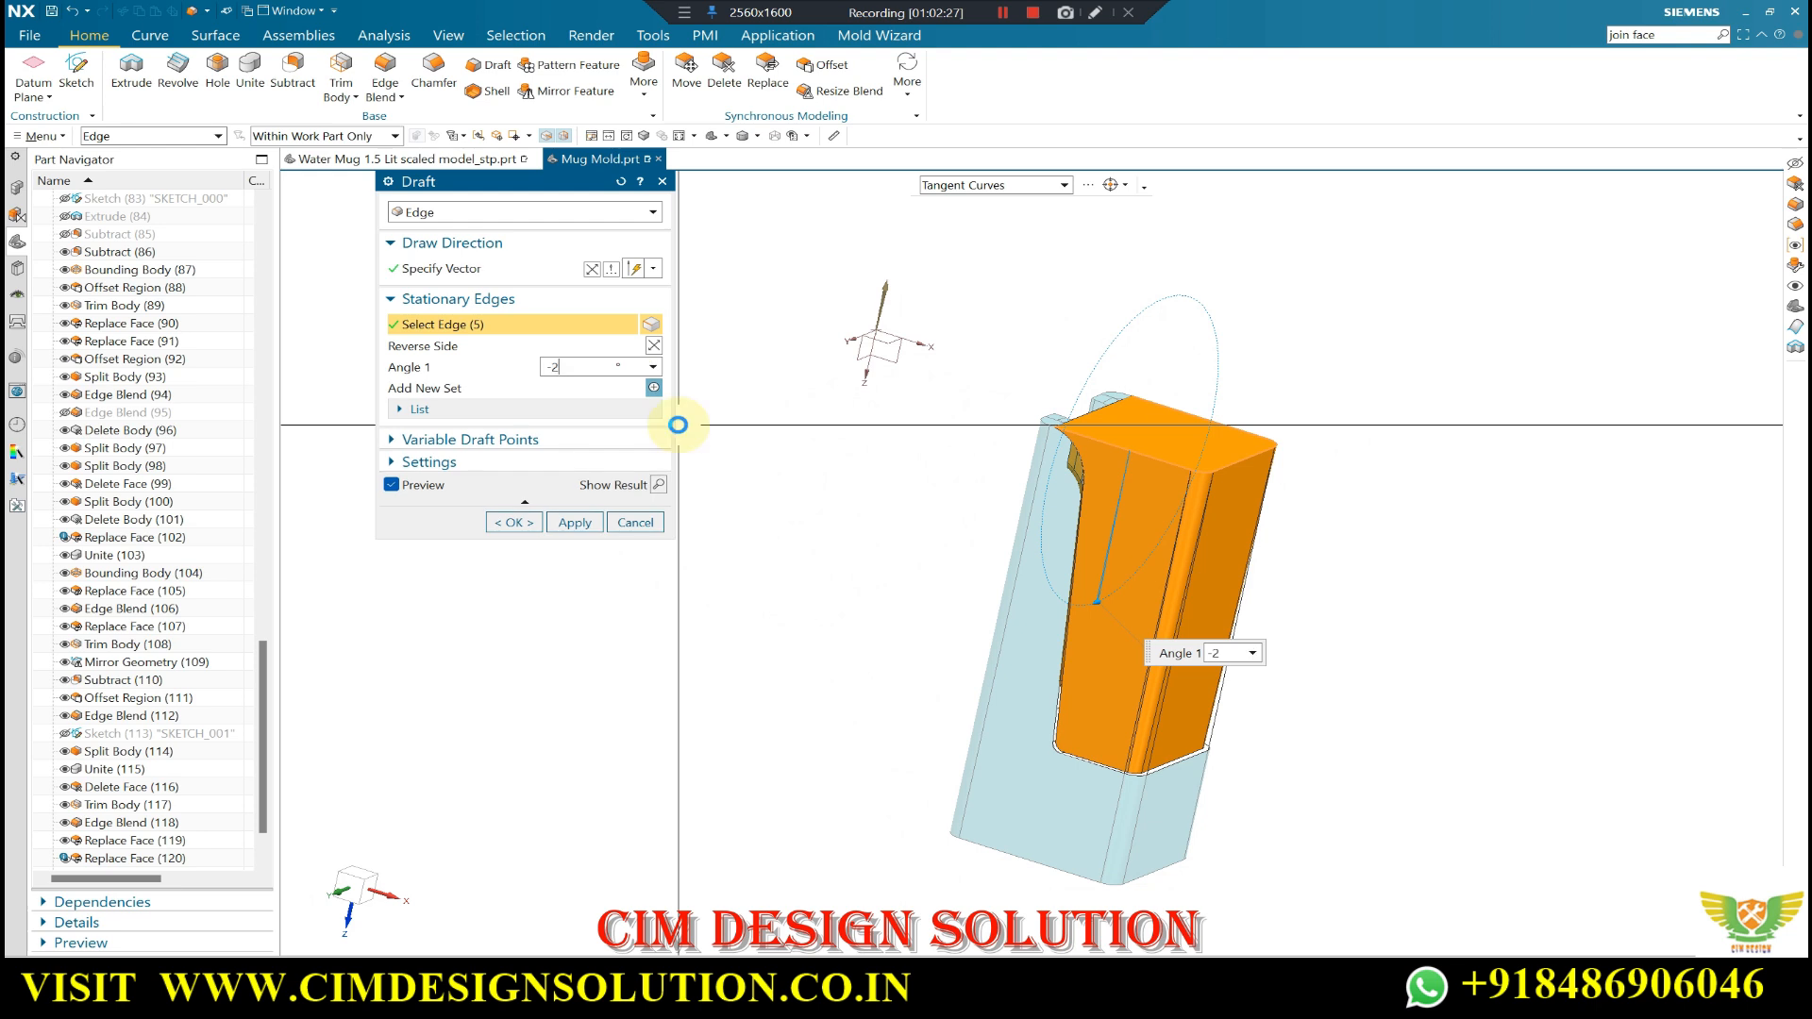
pyautogui.click(507, 522)
pyautogui.moveTo(944, 538); pyautogui.dragTo(1104, 507, button='middle')
pyautogui.click(1105, 505)
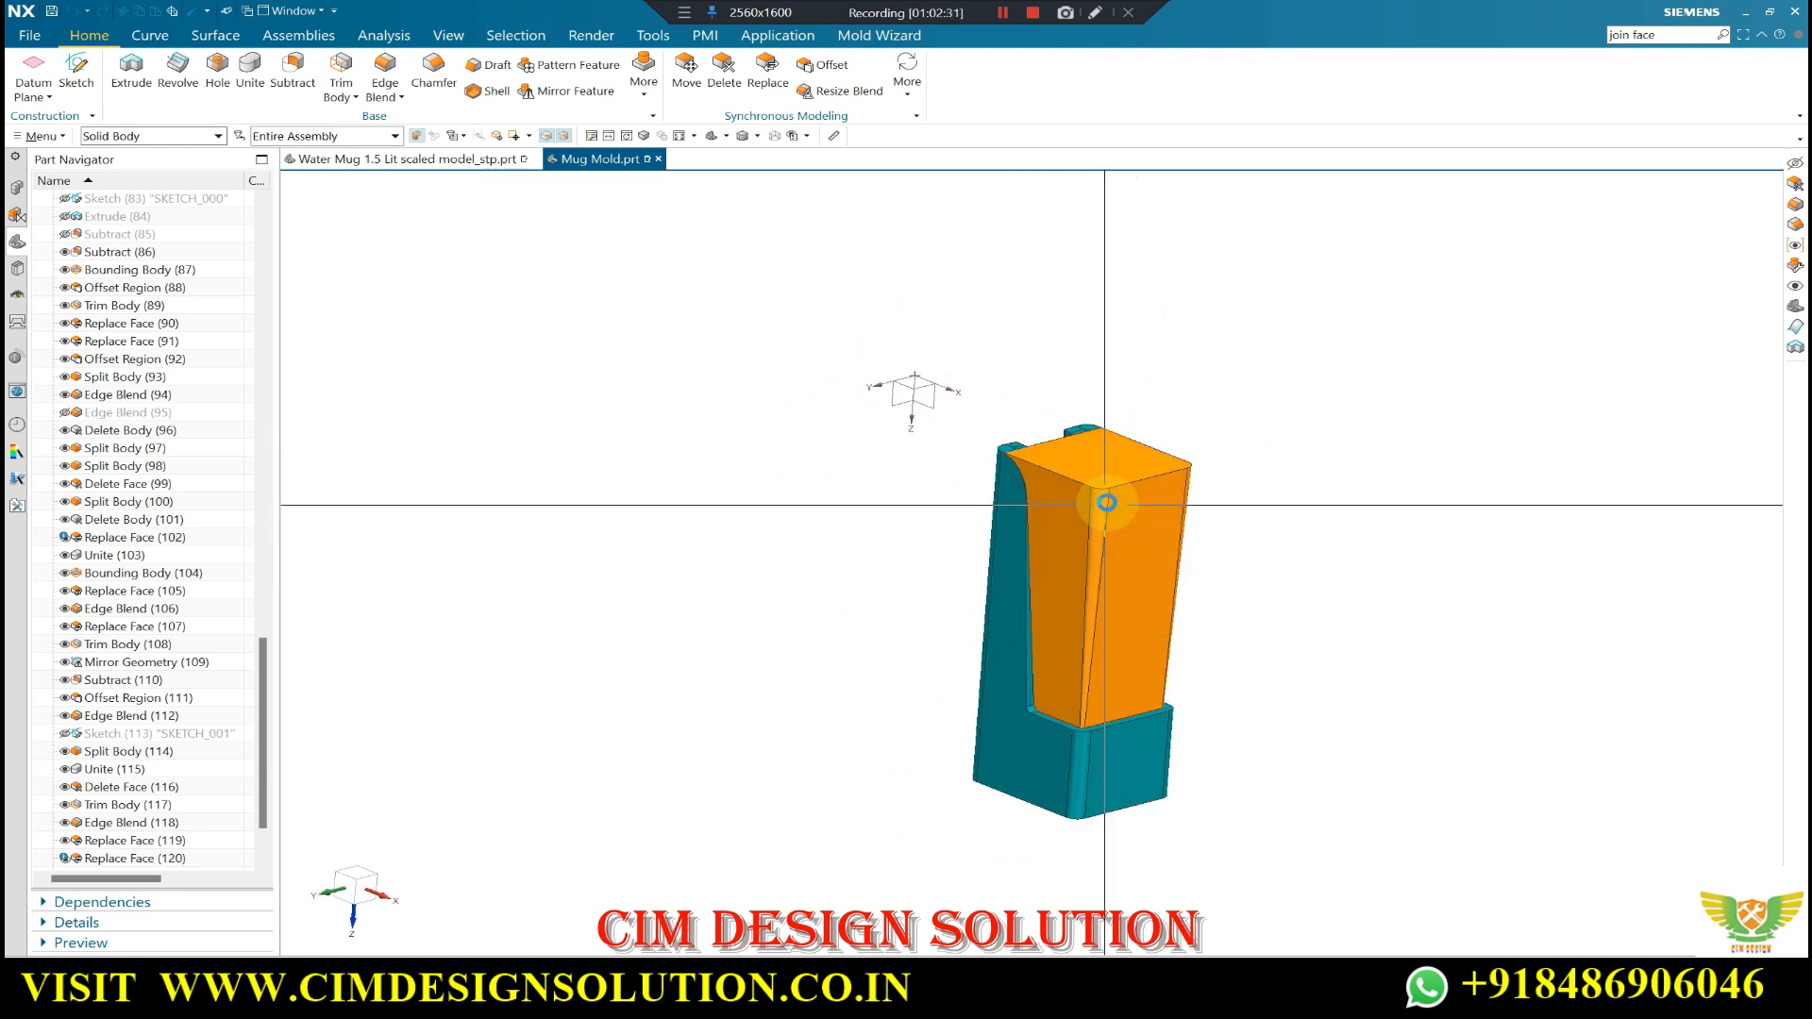
pyautogui.hotkey('ctrl', 'h')
pyautogui.hotkey('ctrl', 'shift', 'k')
pyautogui.press('Escape')
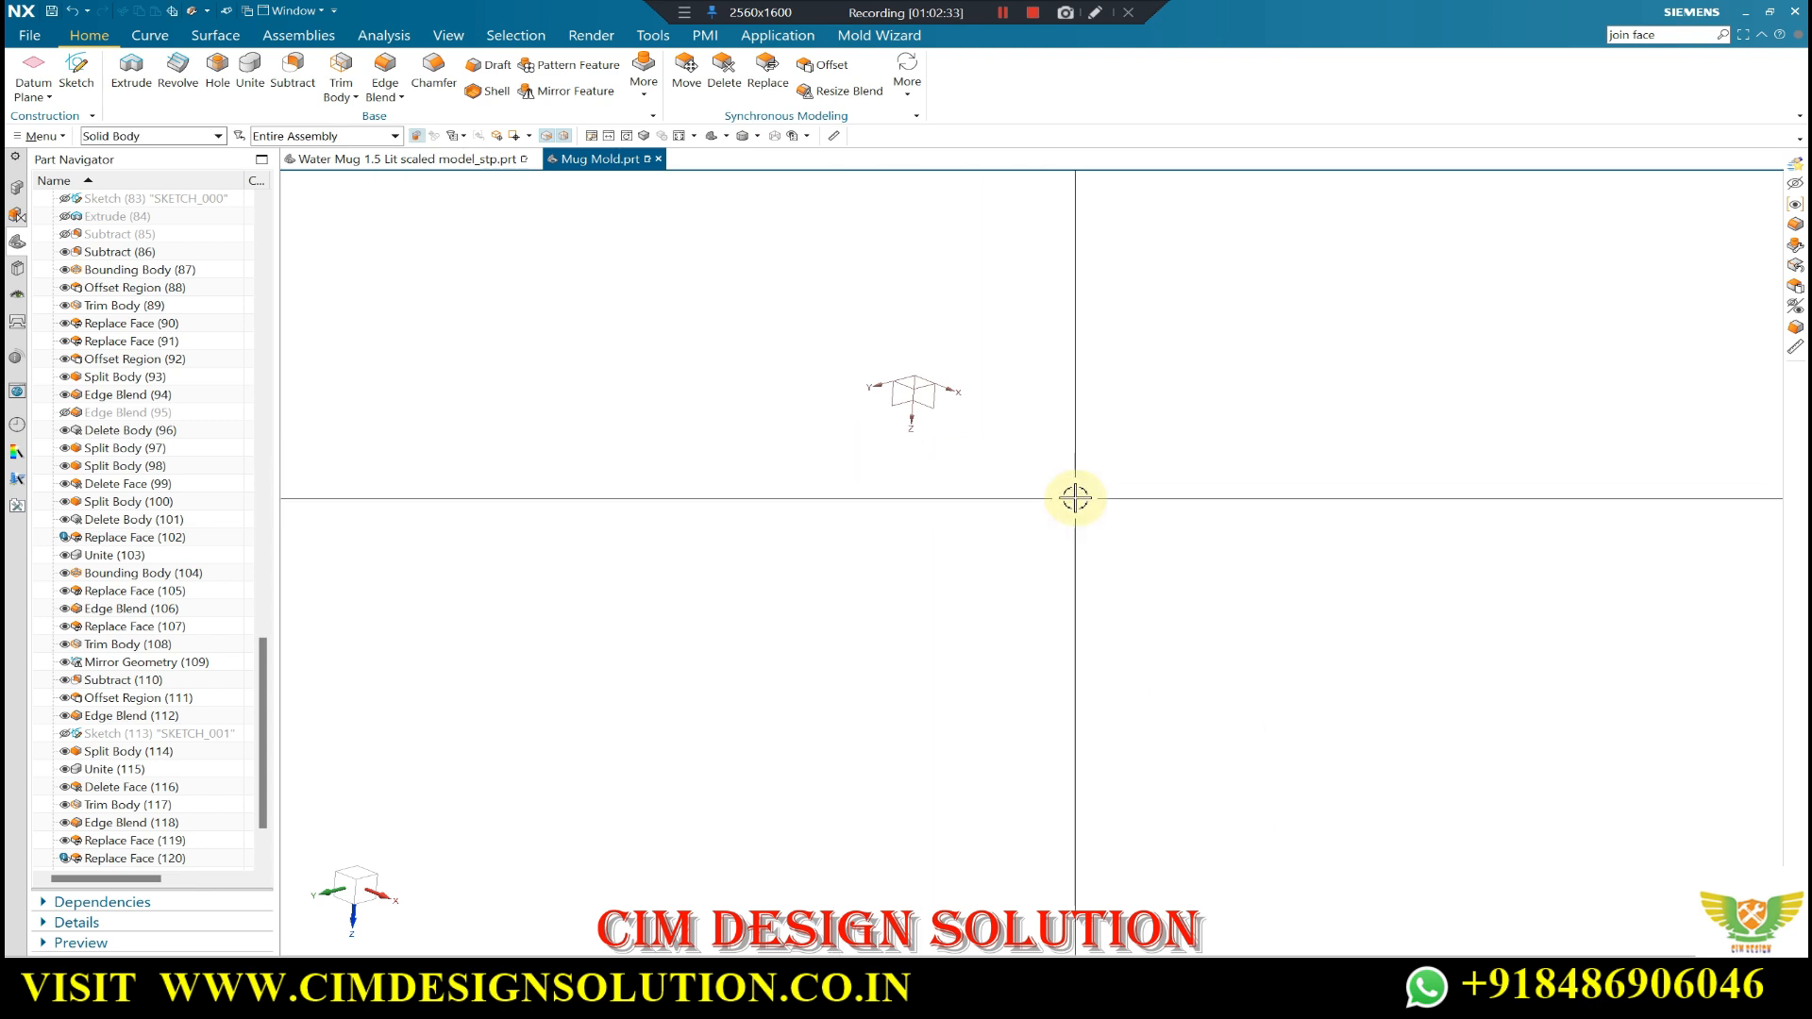
# - Make the orange piece translucent so the teal insert can be seen through it
pyautogui.scroll(3, 1074, 516)
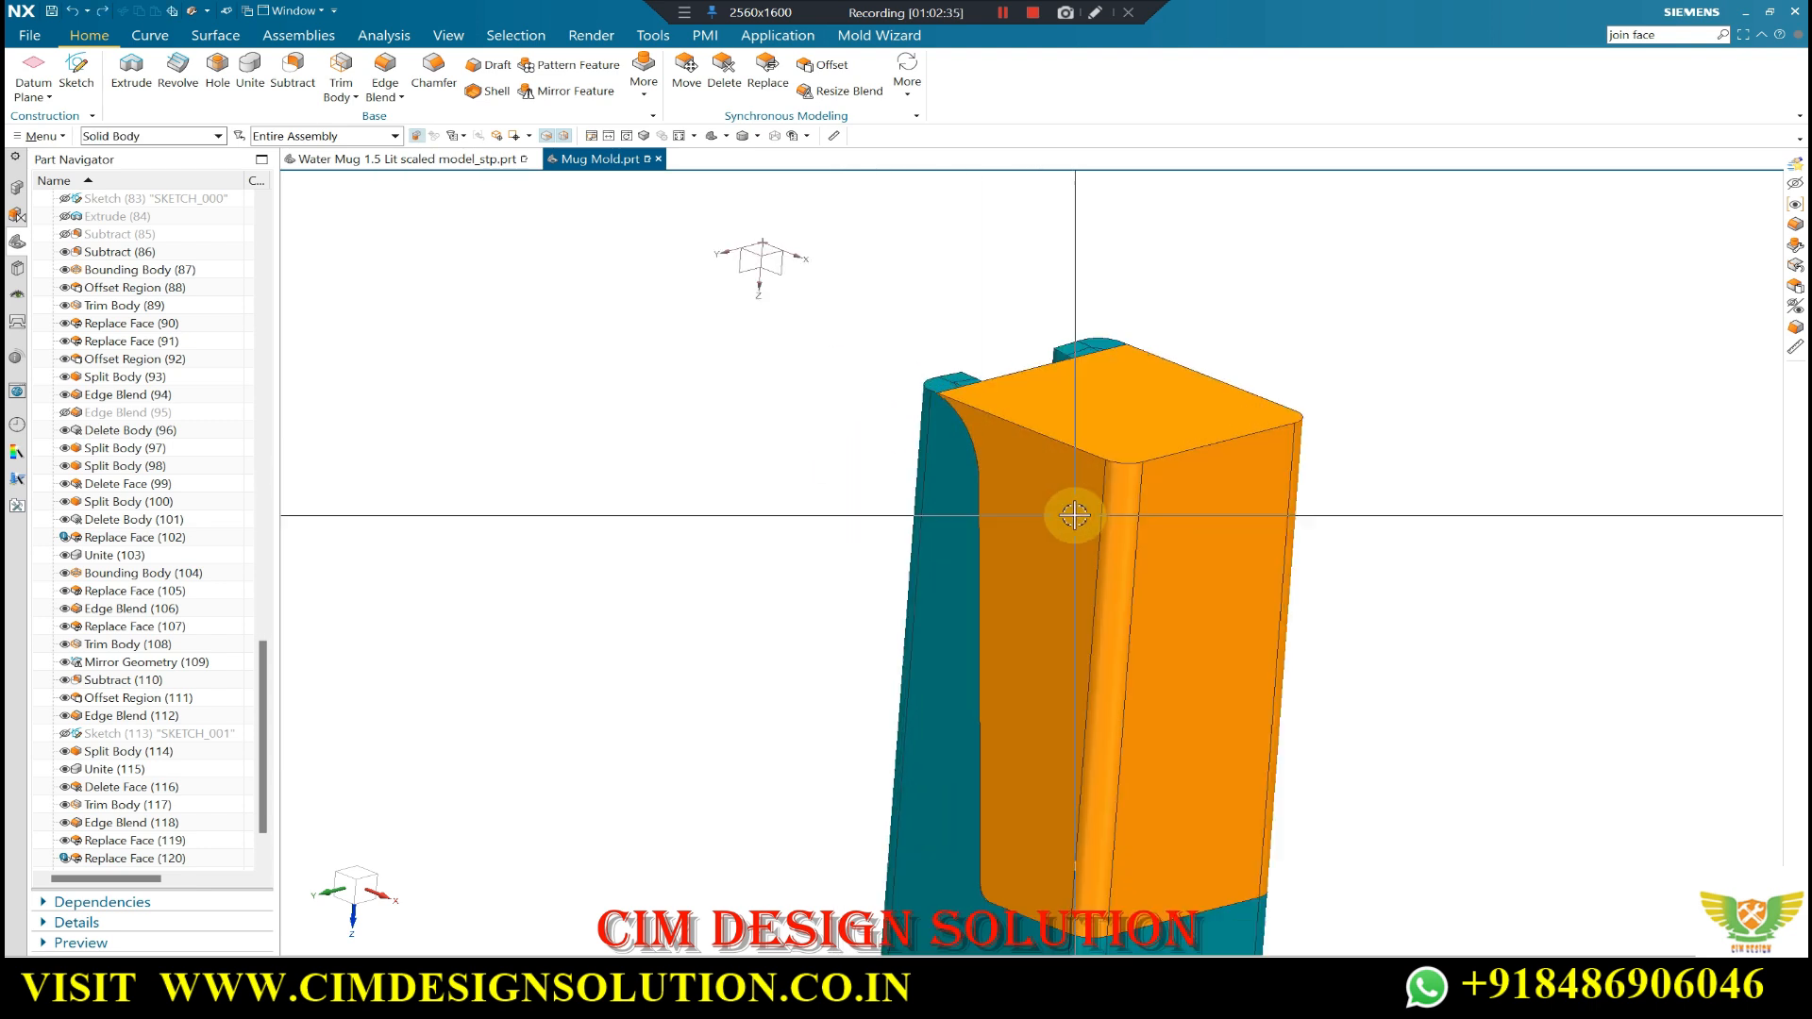
pyautogui.hotkey('ctrl', 'j')
pyautogui.click(1112, 503)
pyautogui.middleClick(849, 456)
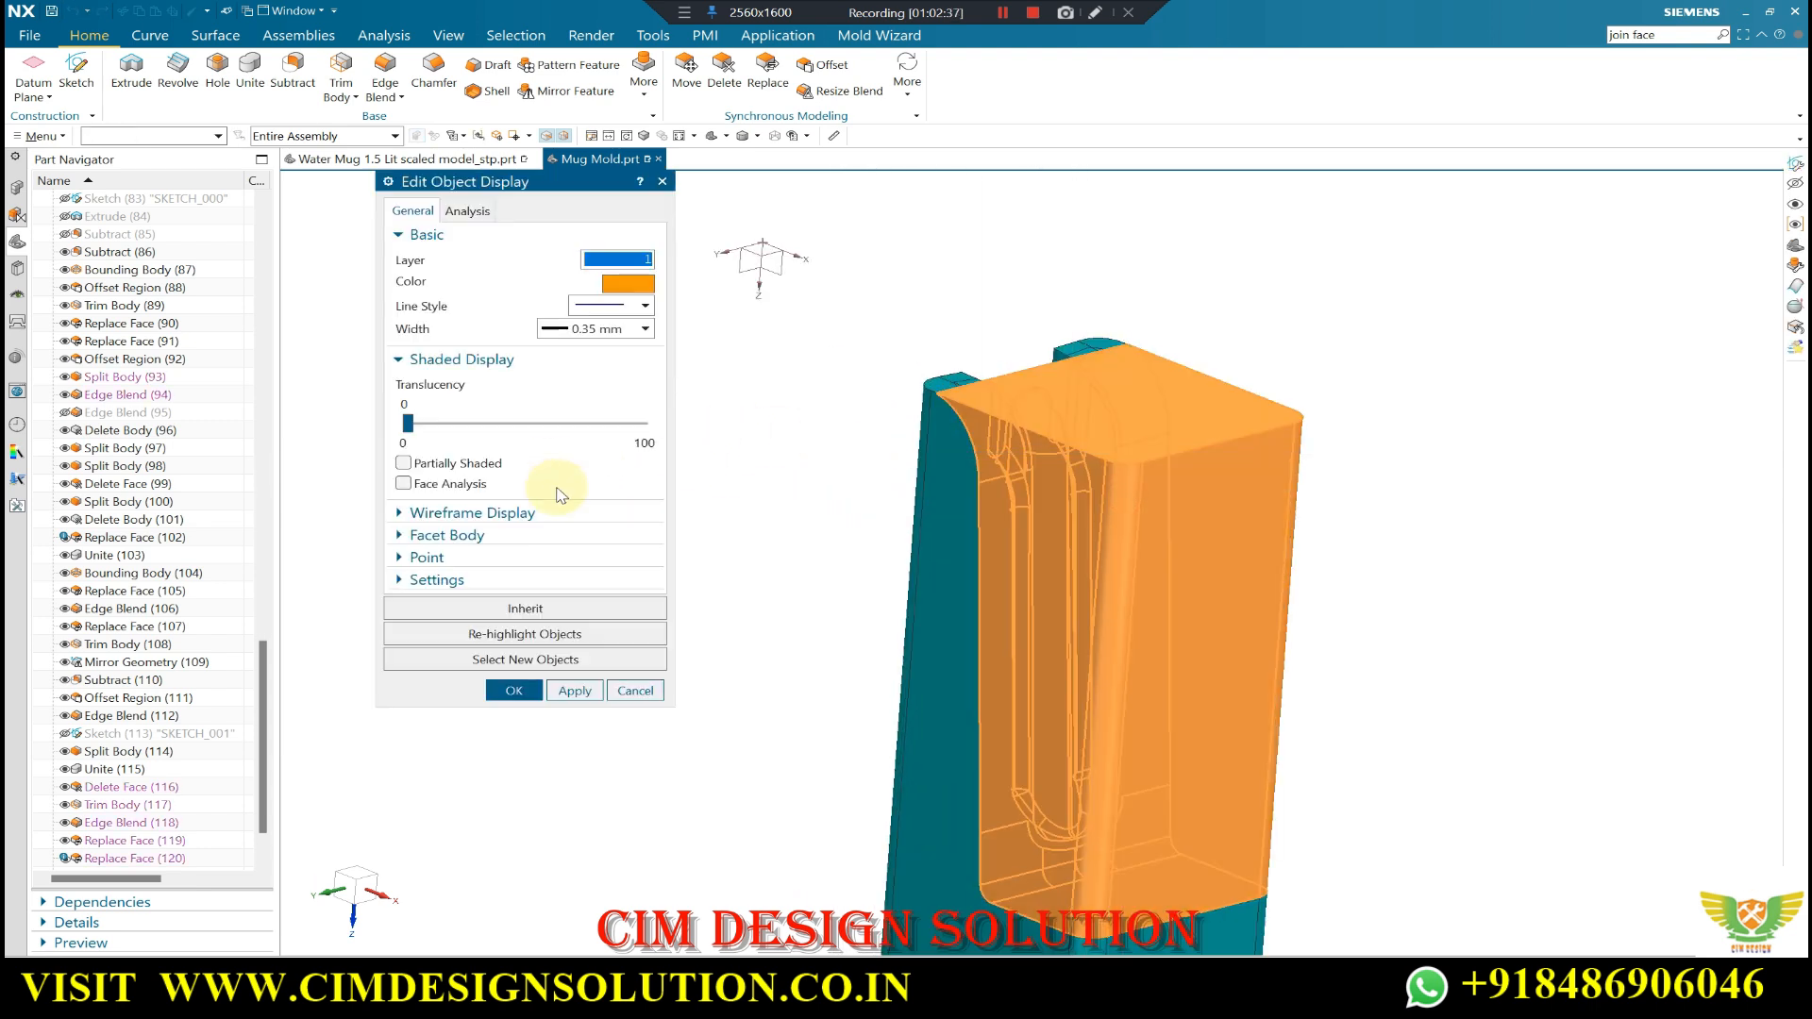
pyautogui.click(559, 430)
pyautogui.click(560, 430)
pyautogui.click(560, 429)
pyautogui.click(560, 430)
pyautogui.middleClick(831, 446)
# - Draft the translucent orange piece's side faces by -2° from the edges of its split face
pyautogui.moveTo(911, 486); pyautogui.dragTo(1002, 583, button='middle')
pyautogui.click(599, 137)
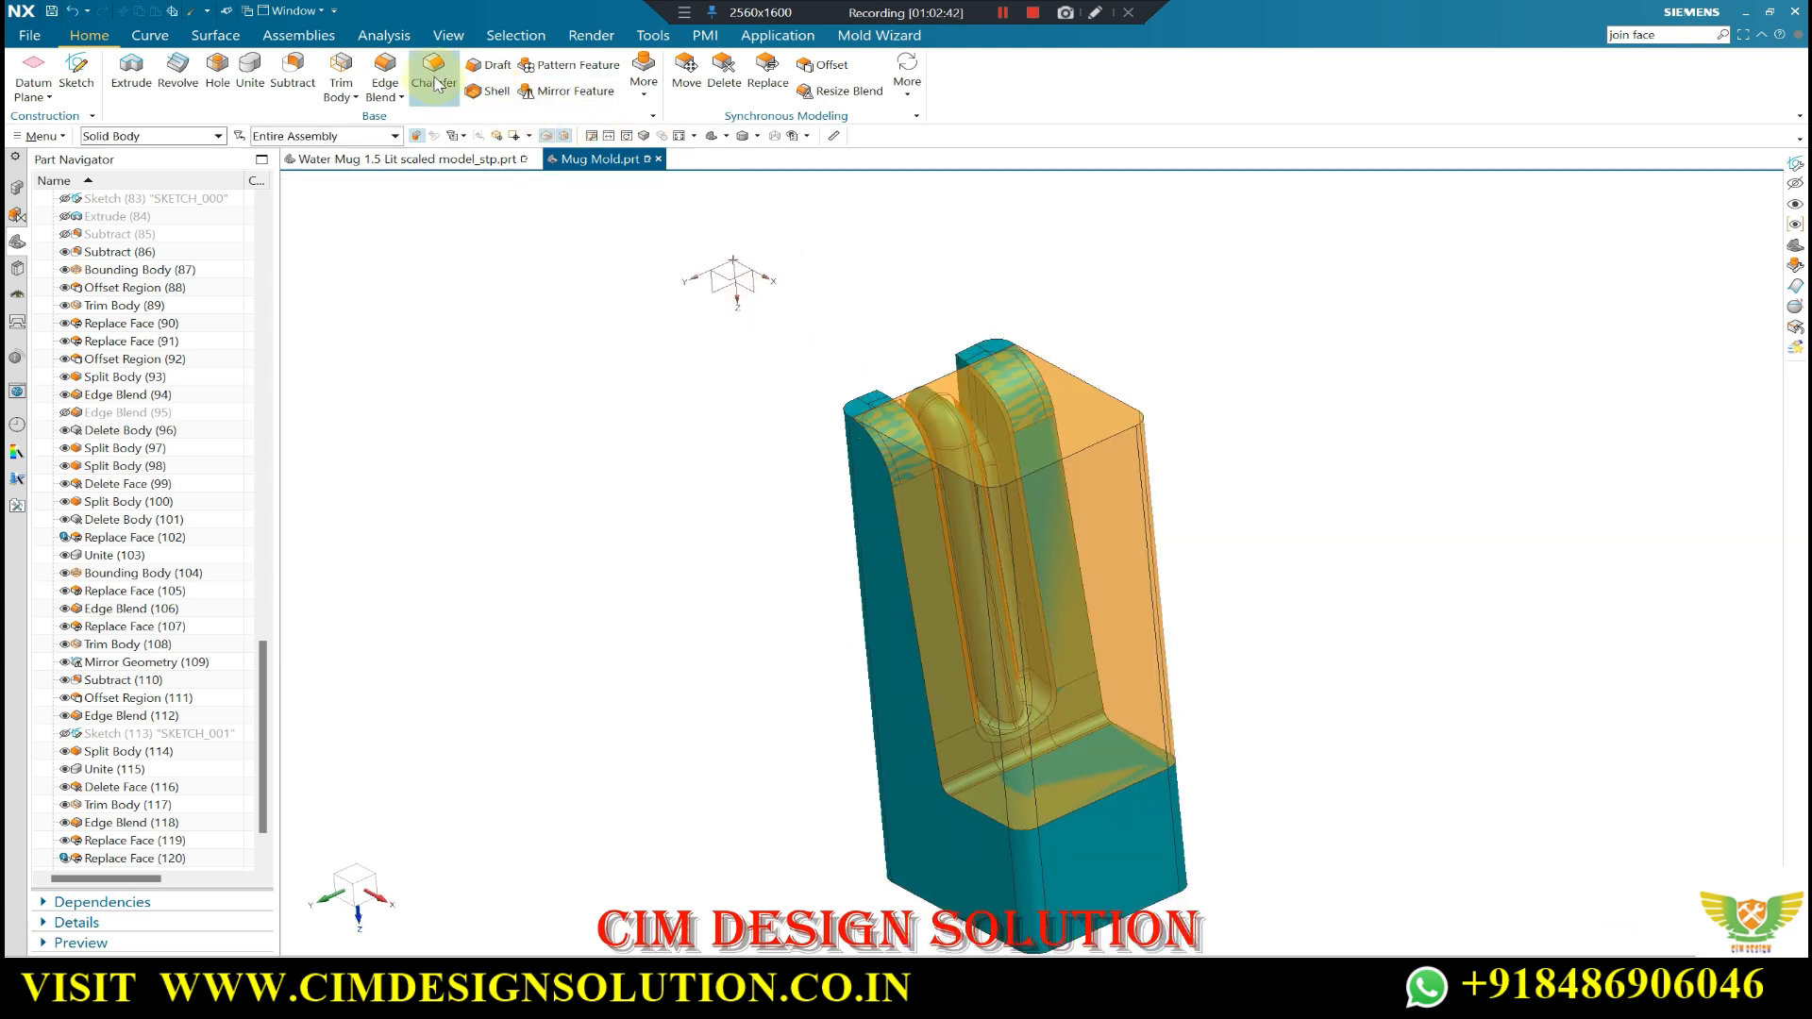
pyautogui.click(491, 64)
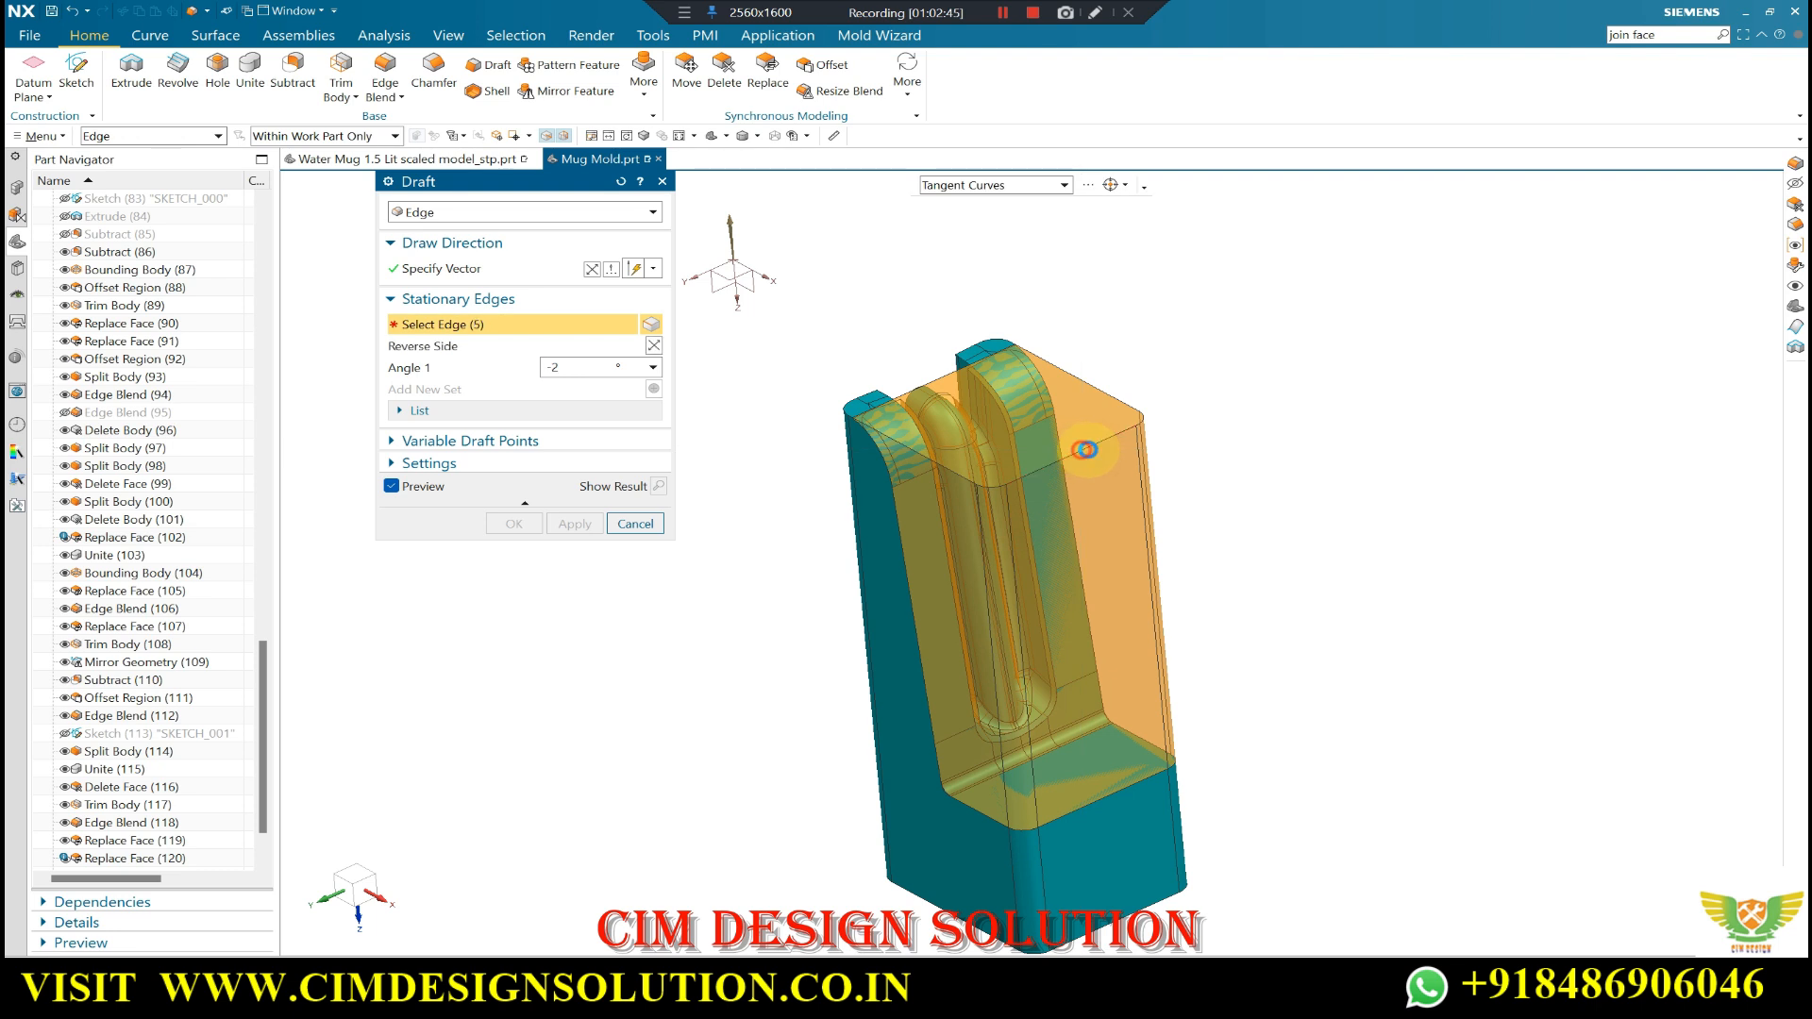
pyautogui.click(1085, 449)
pyautogui.click(533, 530)
pyautogui.moveTo(776, 562)
pyautogui.mouseDown(button='middle')
pyautogui.moveTo(756, 558)
pyautogui.moveTo(773, 563)
pyautogui.mouseUp(button='middle')
pyautogui.scroll(1, 940, 691)
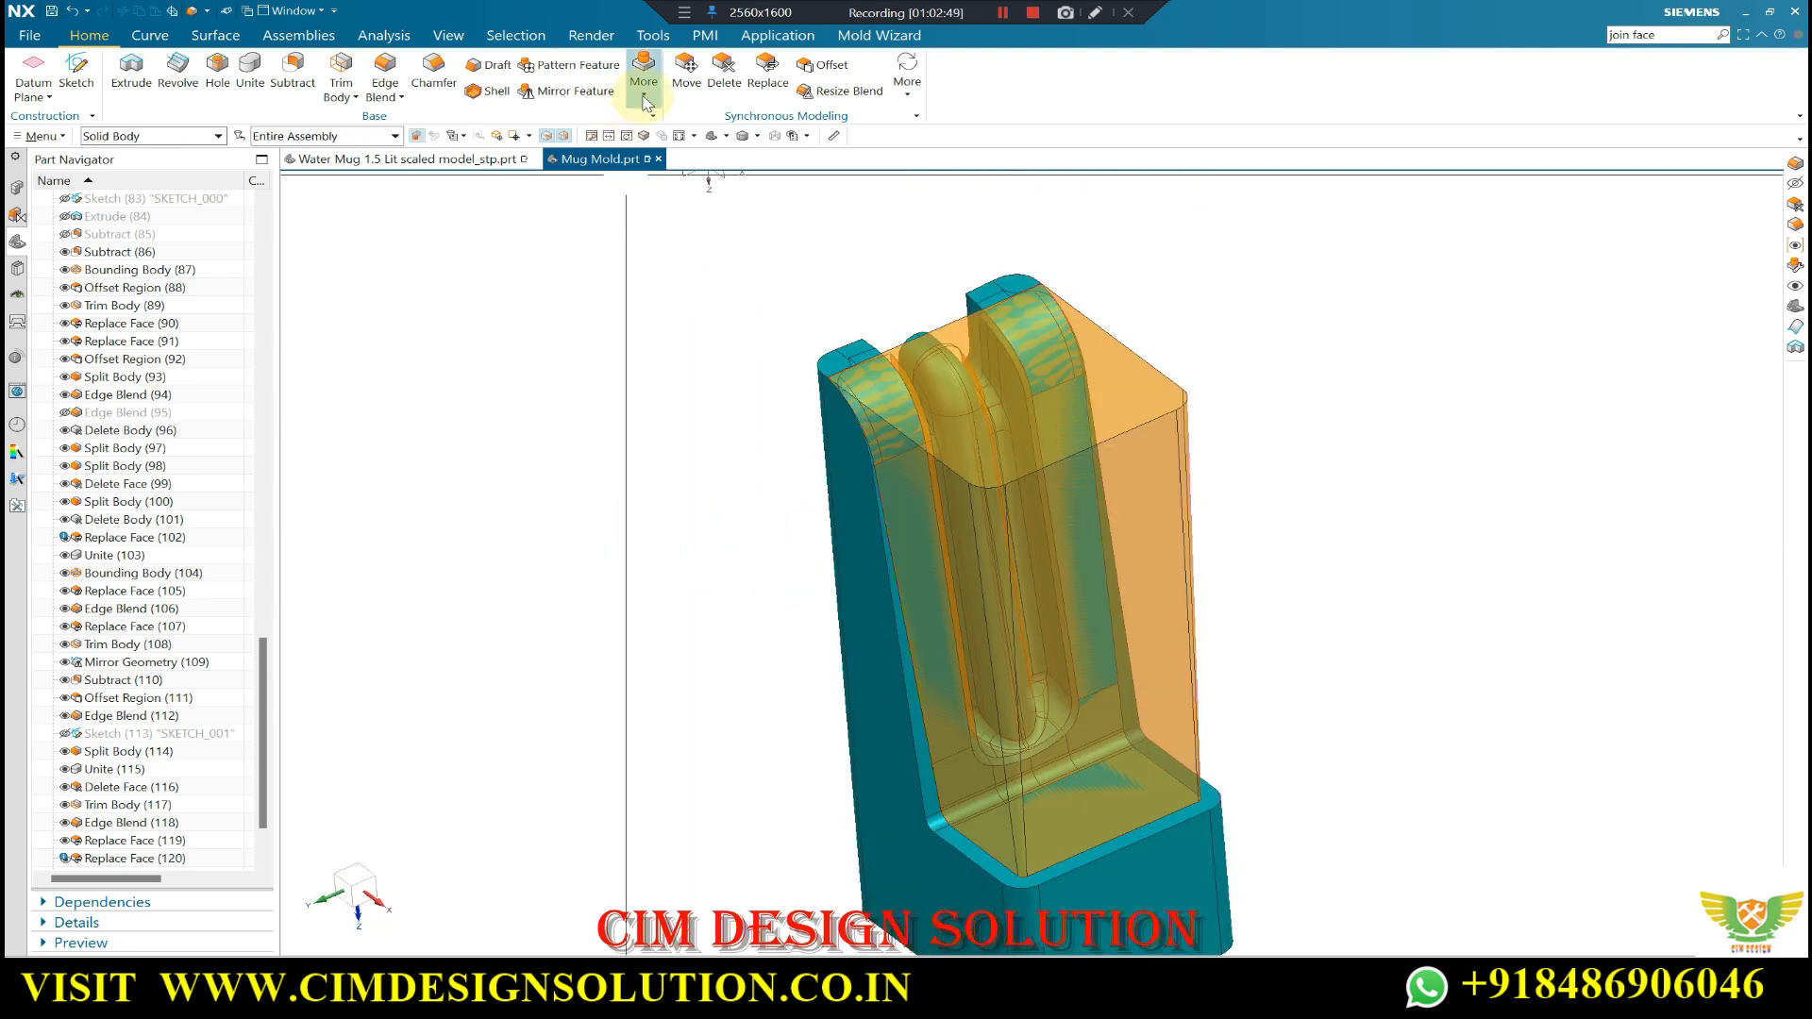
# - Delete the blend faces on the drafted orange piece's two outer vertical corners
pyautogui.click(724, 71)
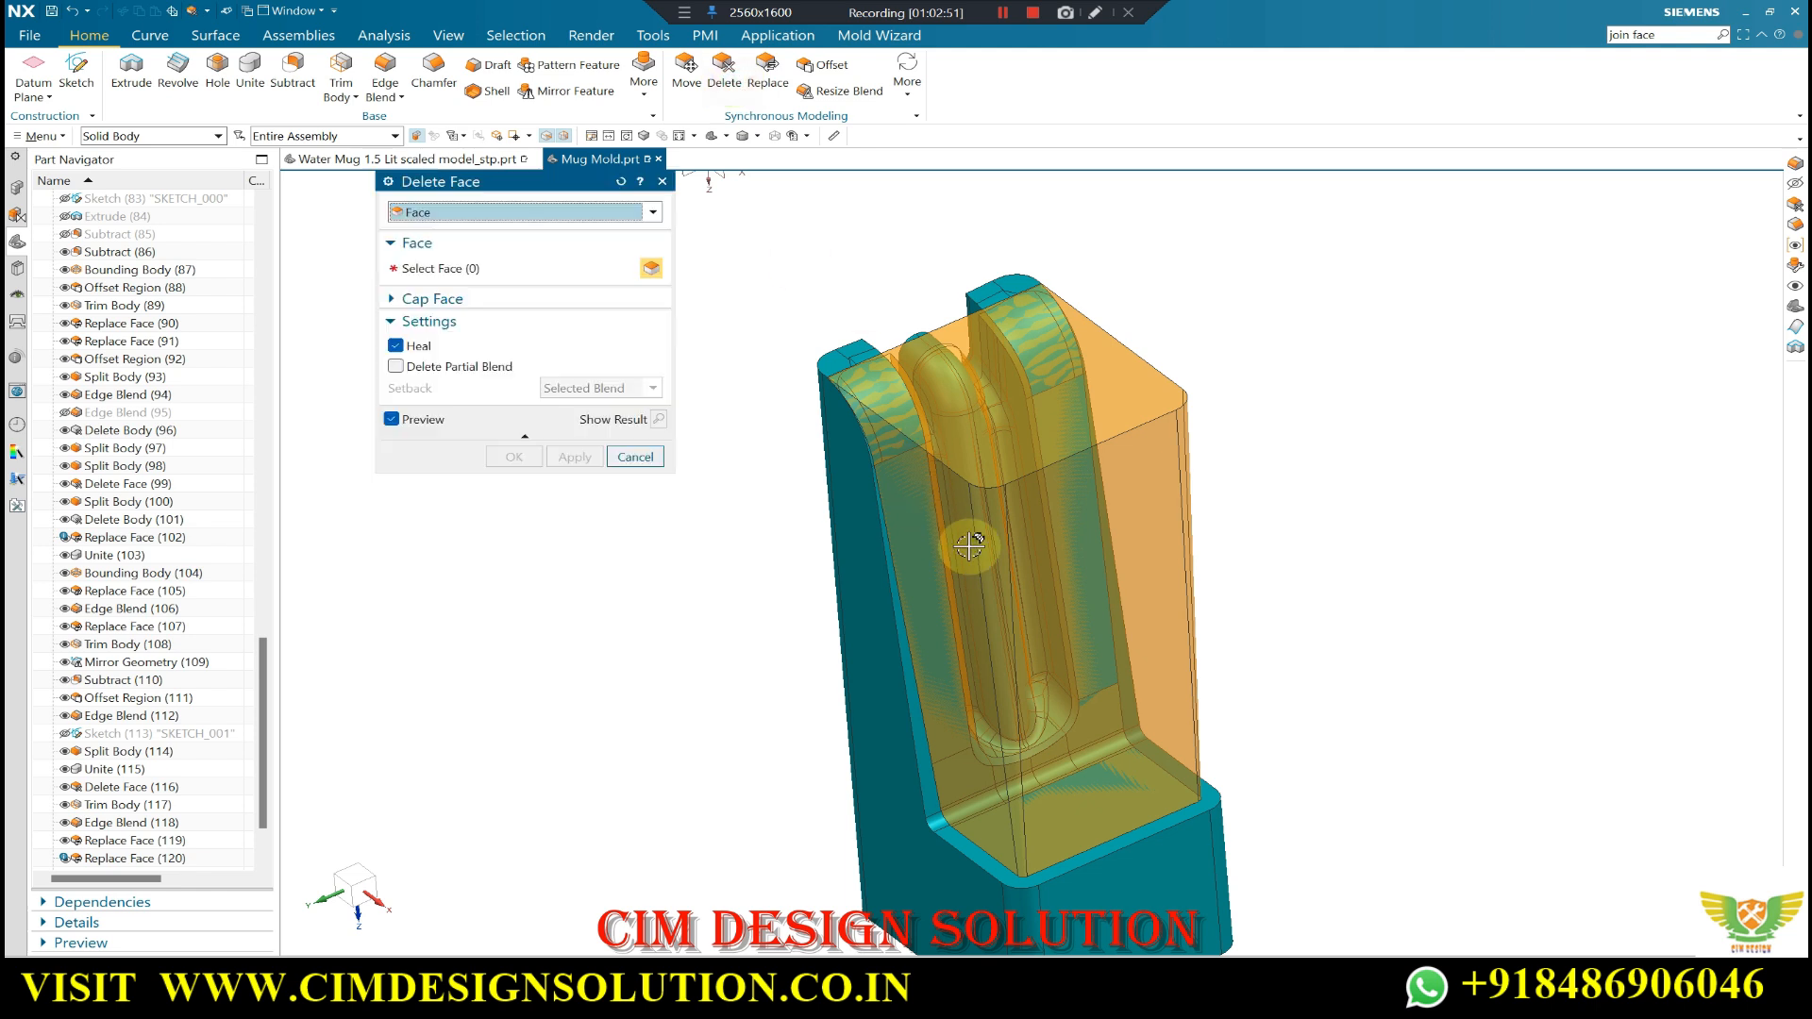
pyautogui.click(1083, 536)
pyautogui.middleClick(1196, 469)
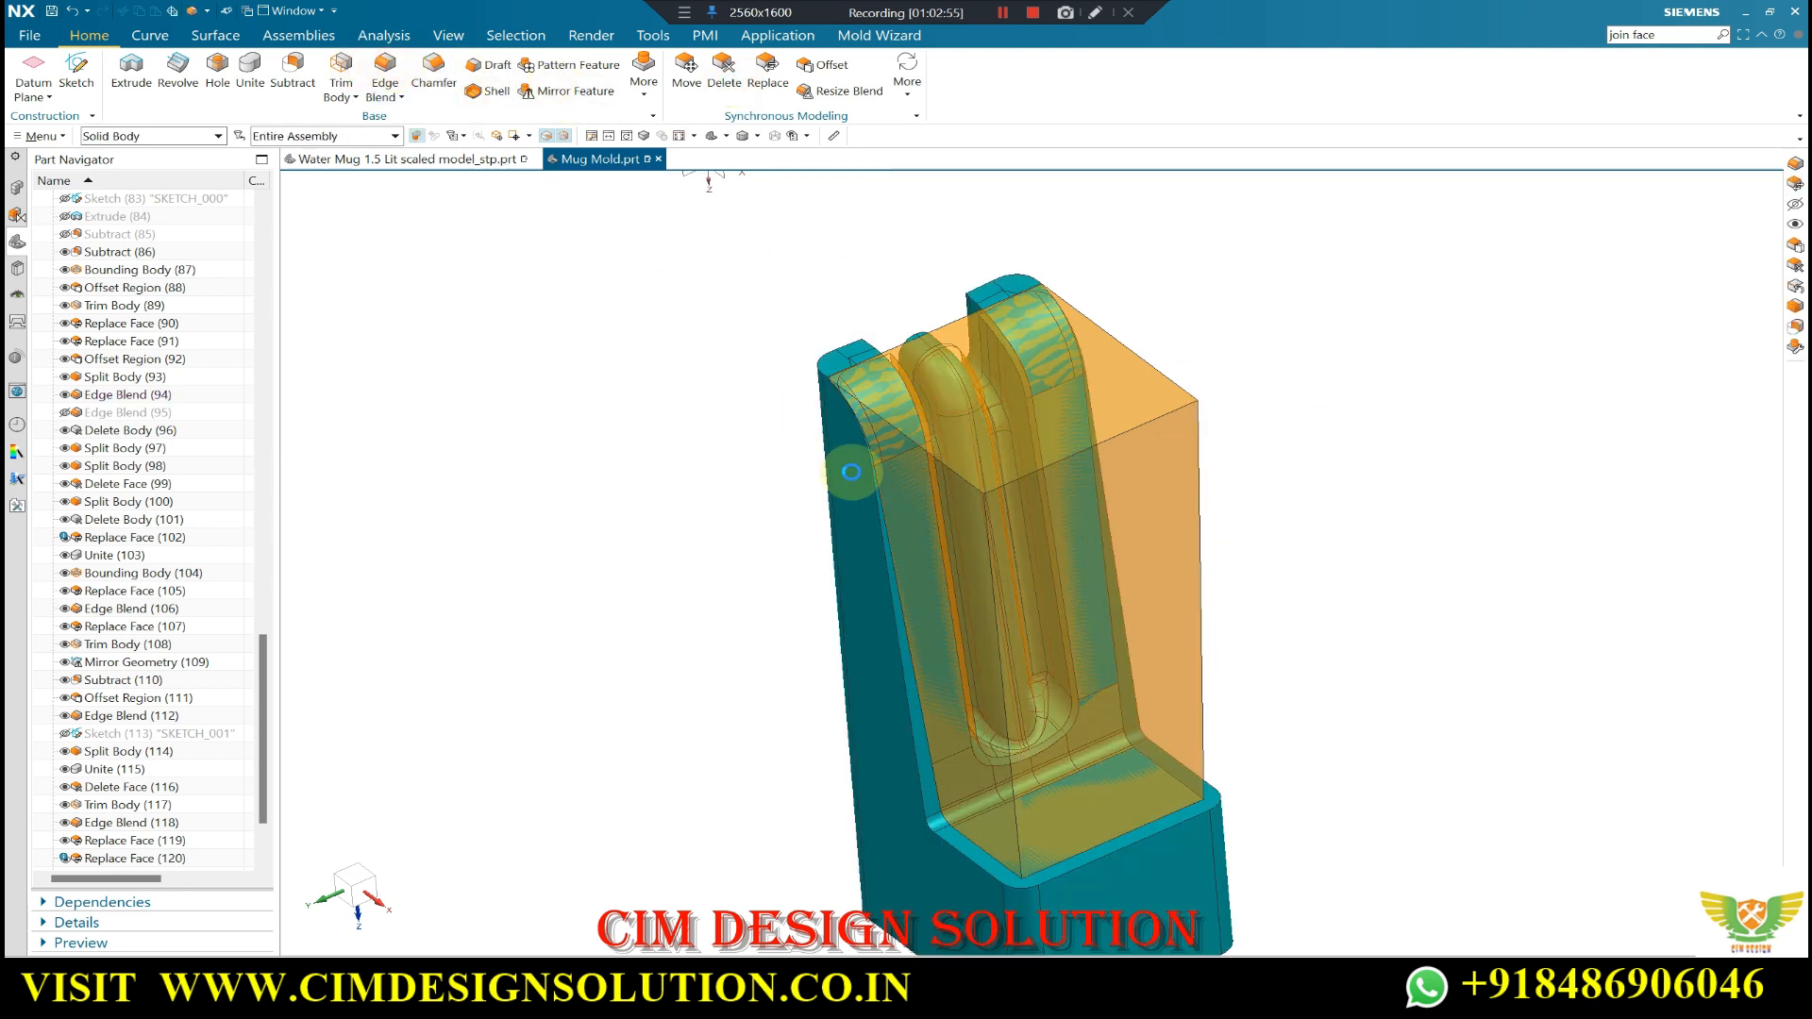
# - Apply a 6 mm edge blend to the drafted orange piece's two outer vertical edges
pyautogui.click(1018, 809)
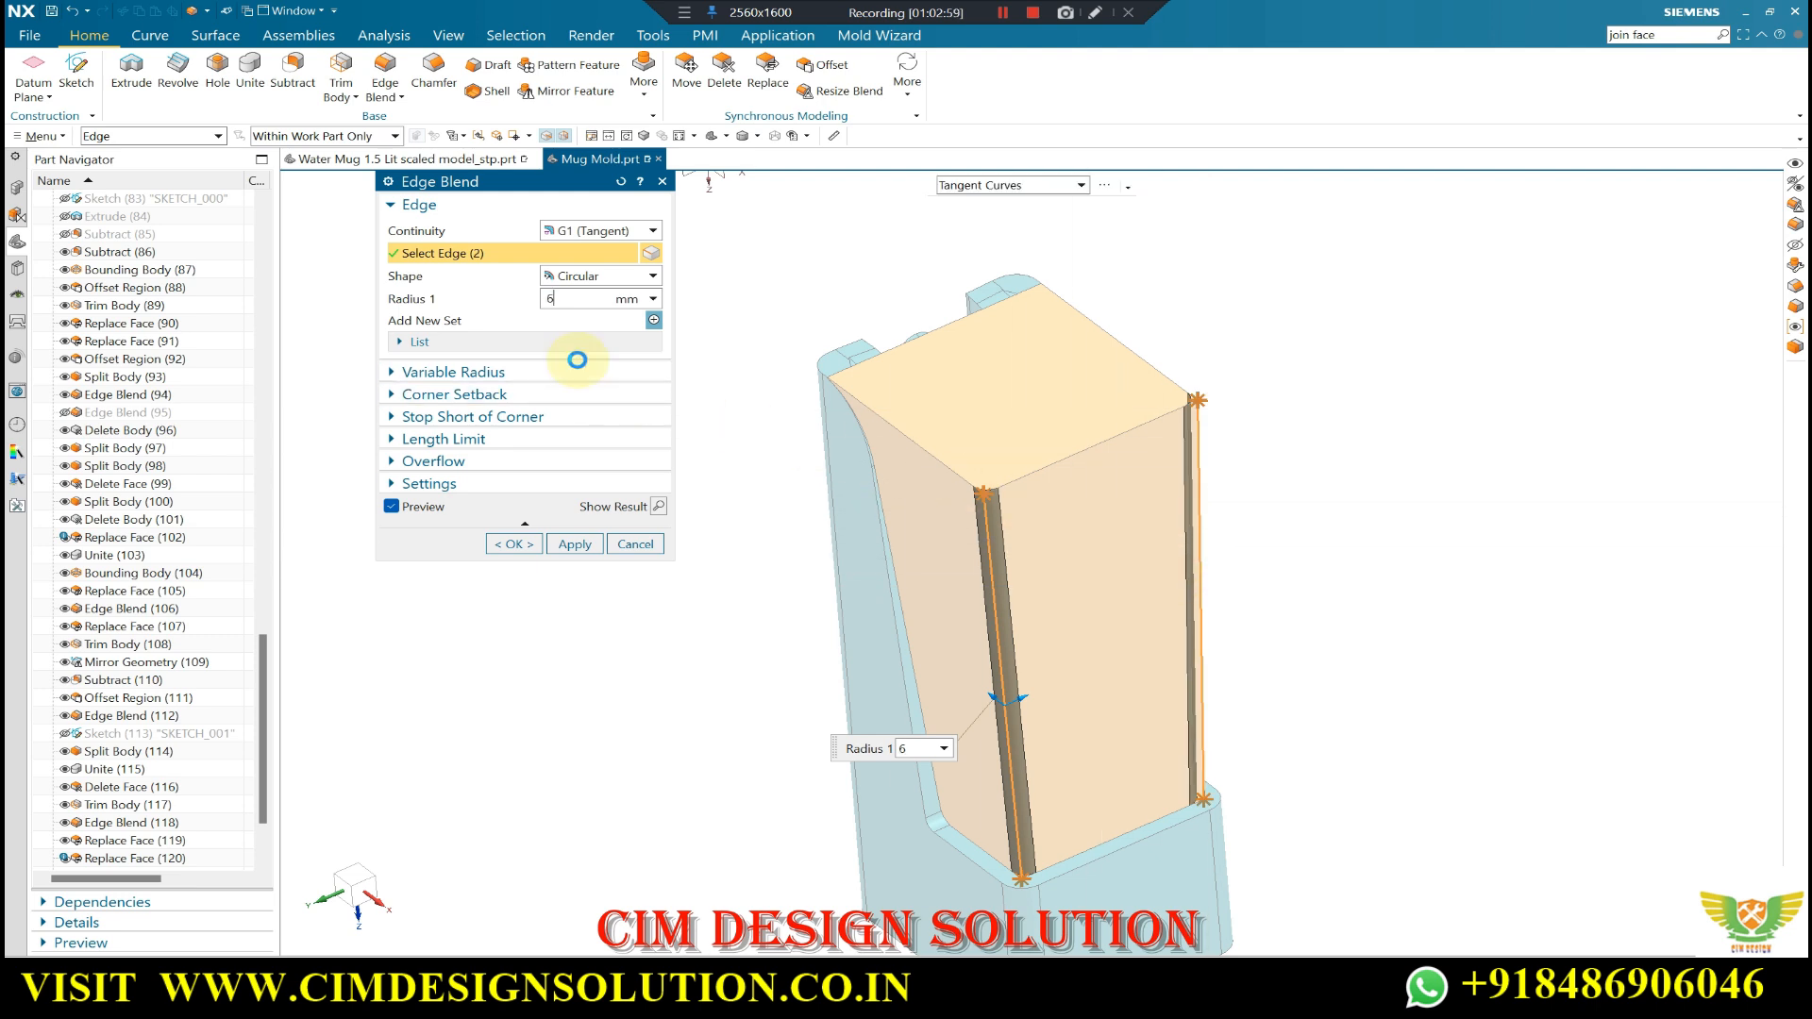
pyautogui.middleClick(756, 398)
pyautogui.moveTo(749, 408); pyautogui.dragTo(1223, 587, button='middle')
pyautogui.press('F8')
pyautogui.press('F8')
# - Hide the teal insert and show the split-off orange base piece next to the drafted piece
pyautogui.click(1206, 421)
pyautogui.hotkey('ctrl', 'b')
pyautogui.moveTo(1281, 486); pyautogui.dragTo(1209, 448, button='middle')
pyautogui.hotkey('ctrl', 'shift', 'k')
pyautogui.scroll(-2, 1255, 535)
pyautogui.click(1191, 702)
pyautogui.middleClick(1191, 702)
pyautogui.moveTo(1130, 563); pyautogui.dragTo(1180, 726, button='middle')
pyautogui.scroll(2, 1189, 719)
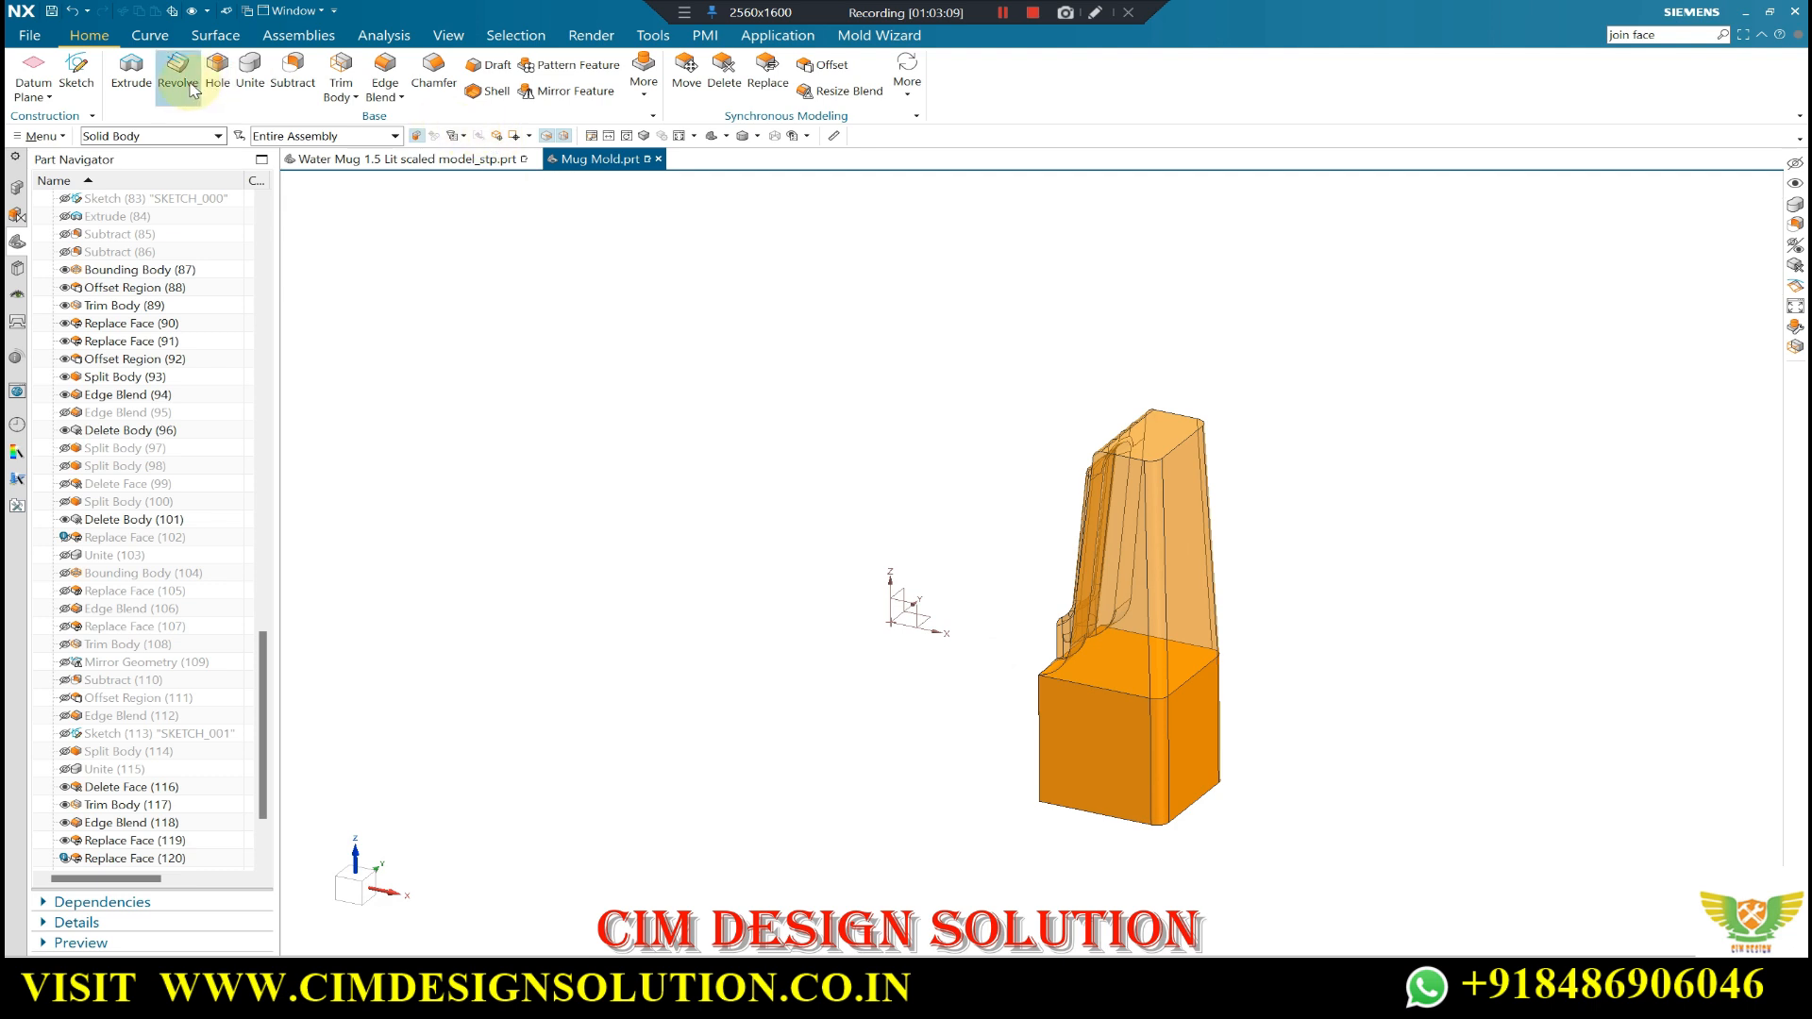
# - Unite the orange base piece with the drafted translucent piece into one handle block
pyautogui.click(264, 68)
pyautogui.click(1137, 798)
pyautogui.click(1147, 569)
pyautogui.middleClick(955, 611)
pyautogui.moveTo(1142, 567); pyautogui.dragTo(1188, 781, button='middle')
pyautogui.press('F8')
pyautogui.scroll(-3, 1199, 456)
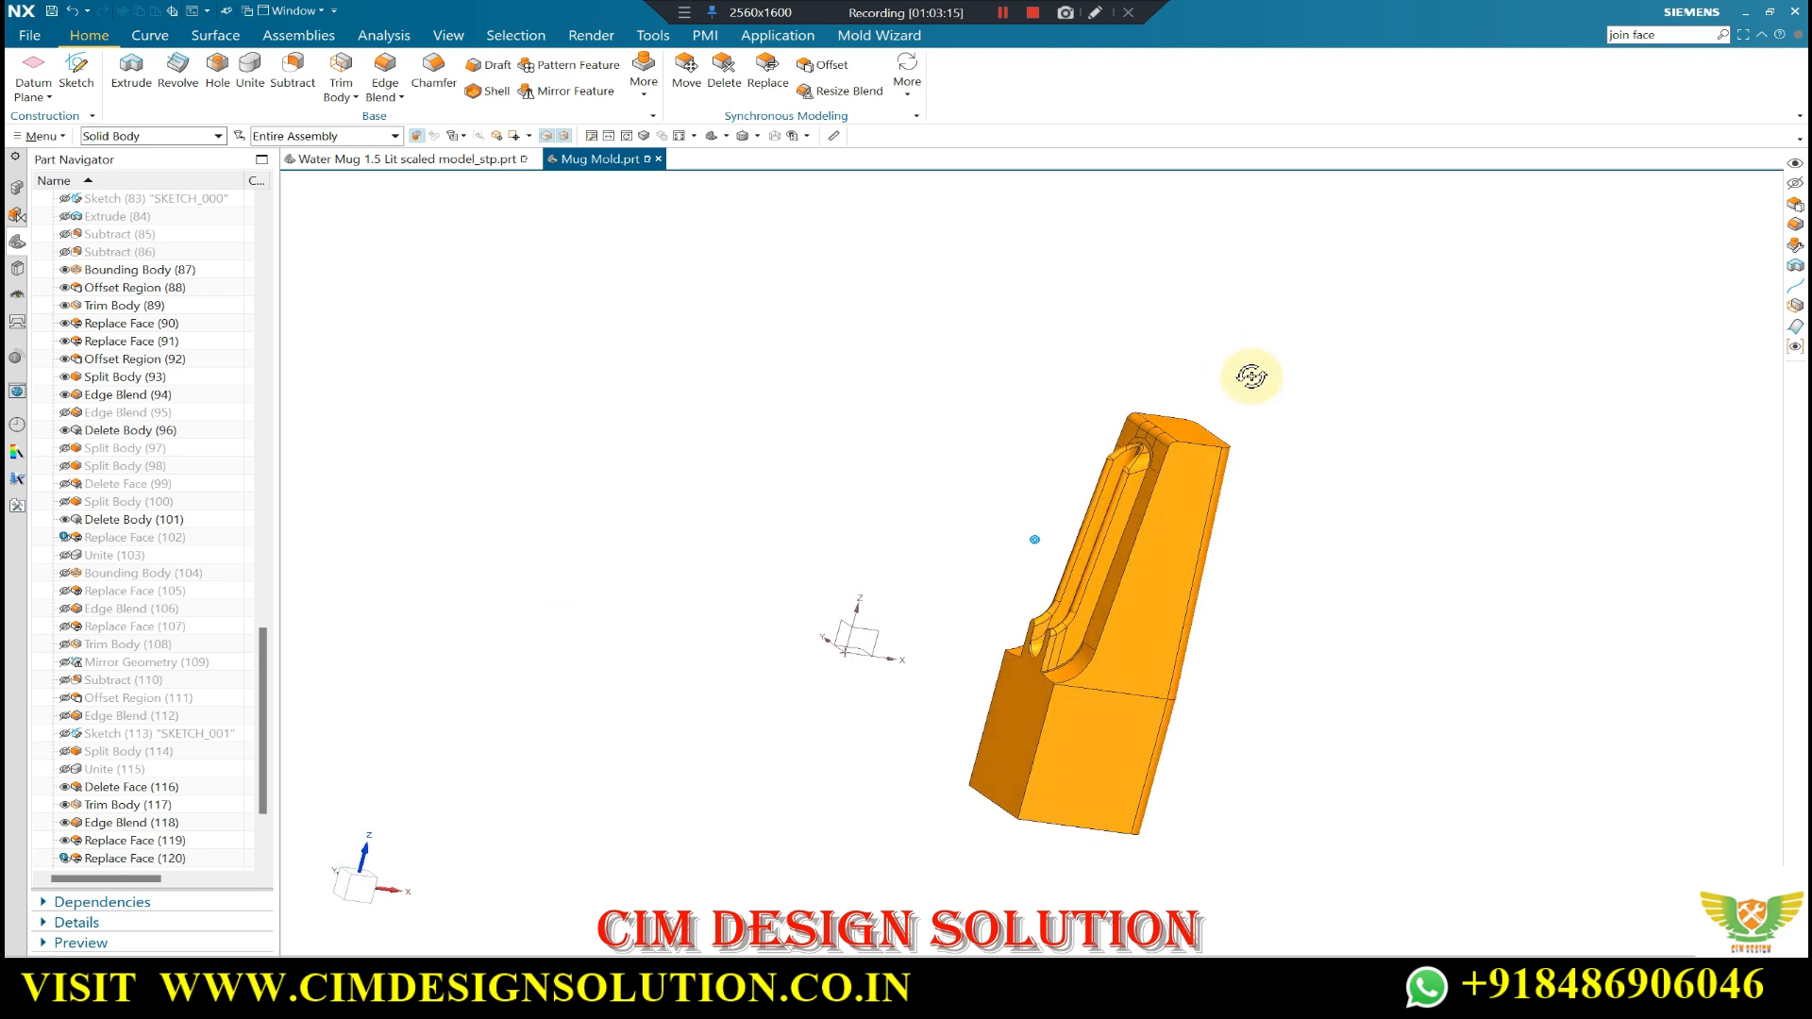
# - Apply a 6 mm edge blend to the two sharp vertical edges on the orange handle block's base
pyautogui.moveTo(1251, 377); pyautogui.dragTo(1060, 607, button='middle')
pyautogui.click(504, 161)
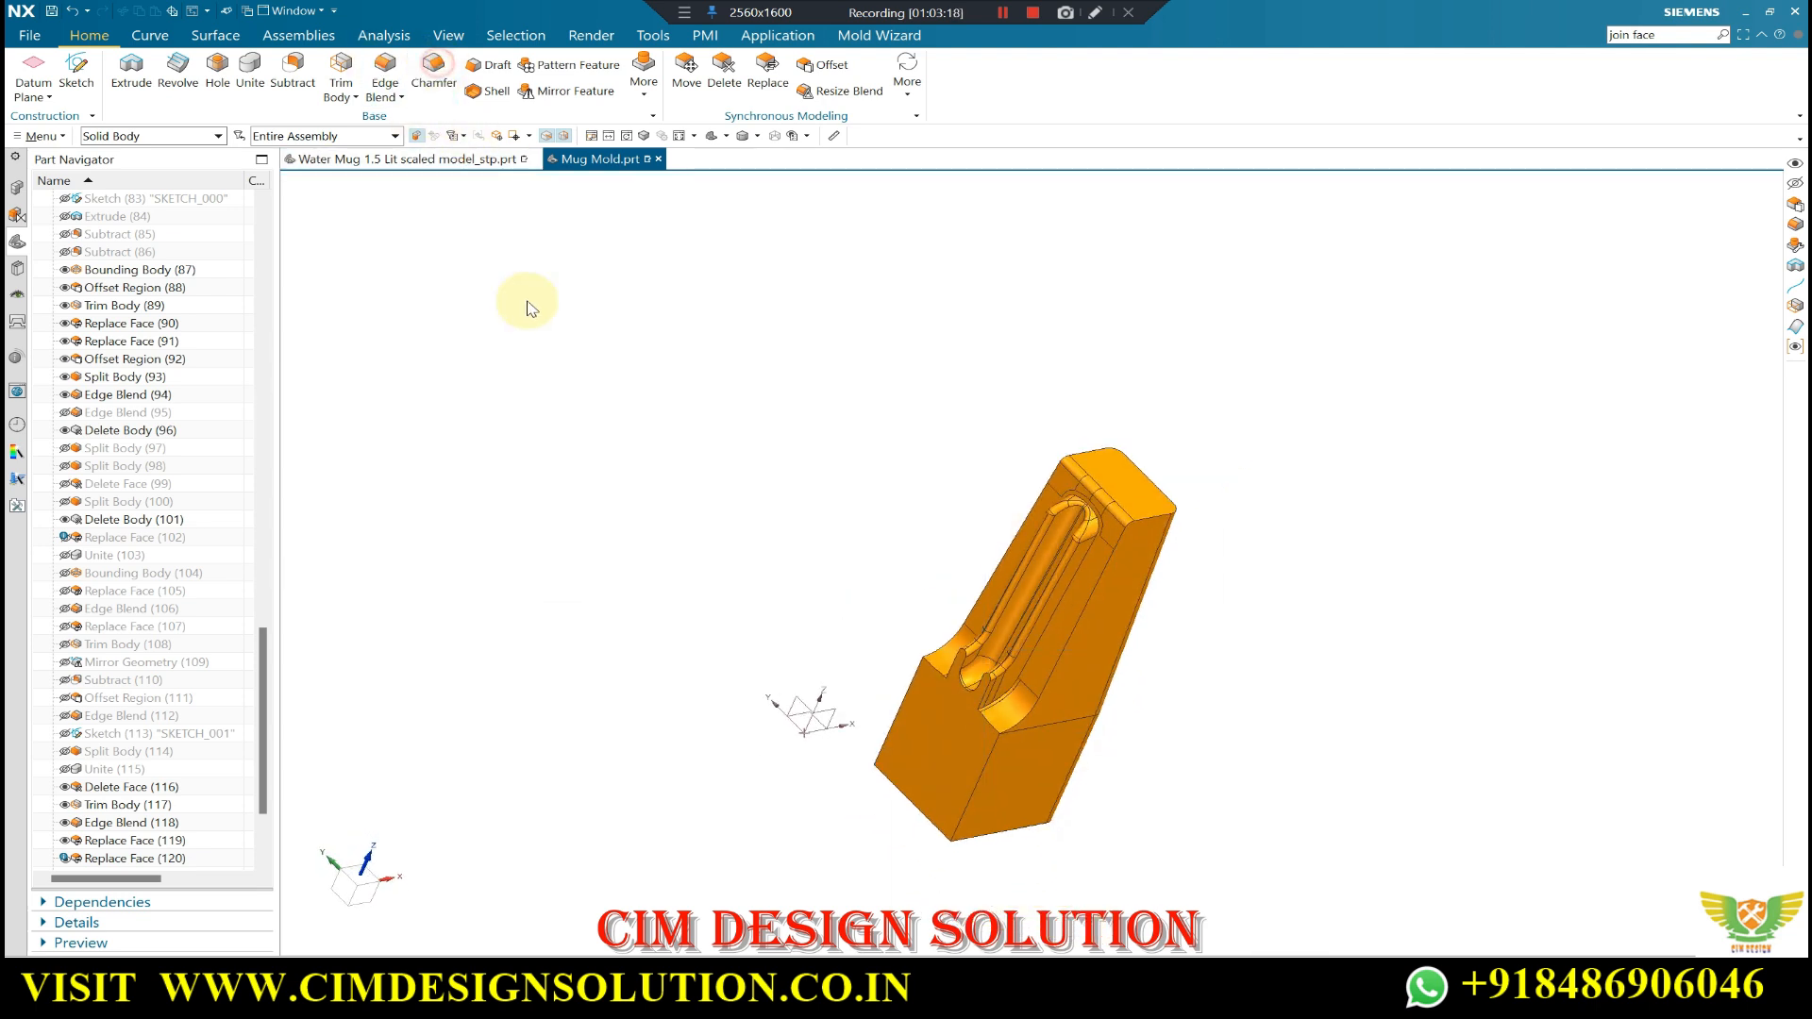
pyautogui.click(385, 75)
pyautogui.click(900, 715)
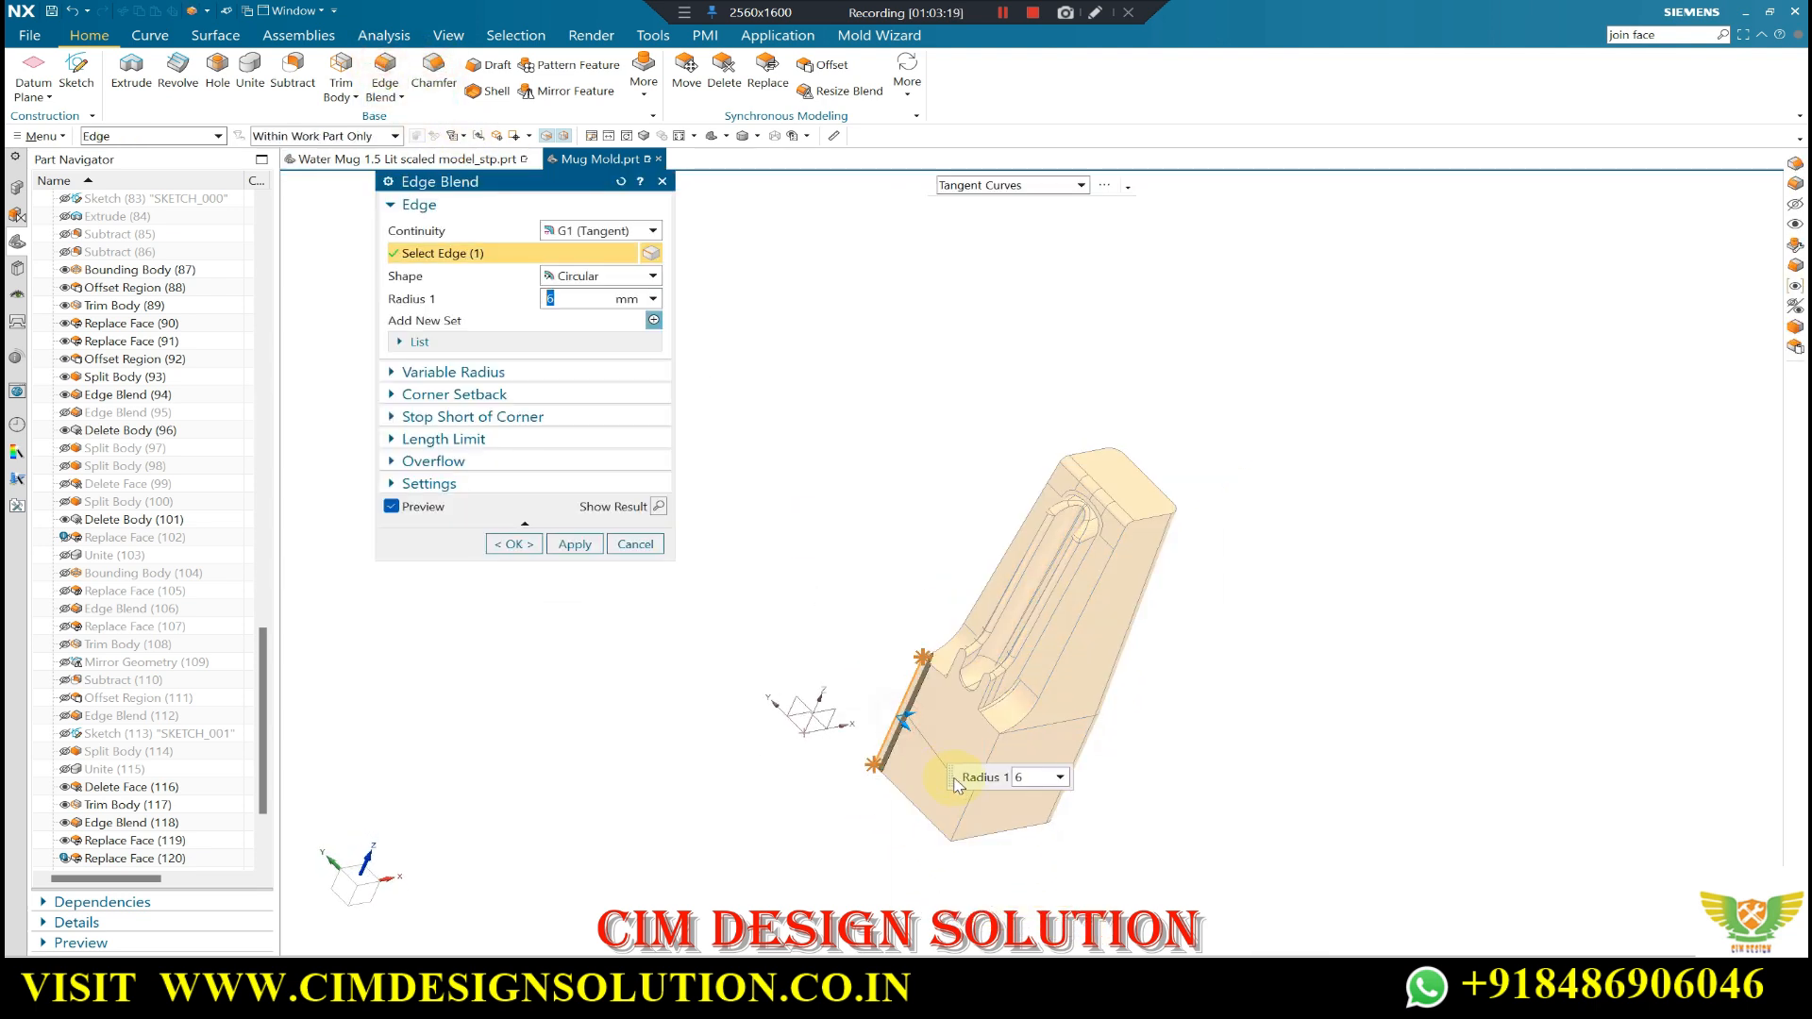
pyautogui.click(963, 800)
pyautogui.click(514, 545)
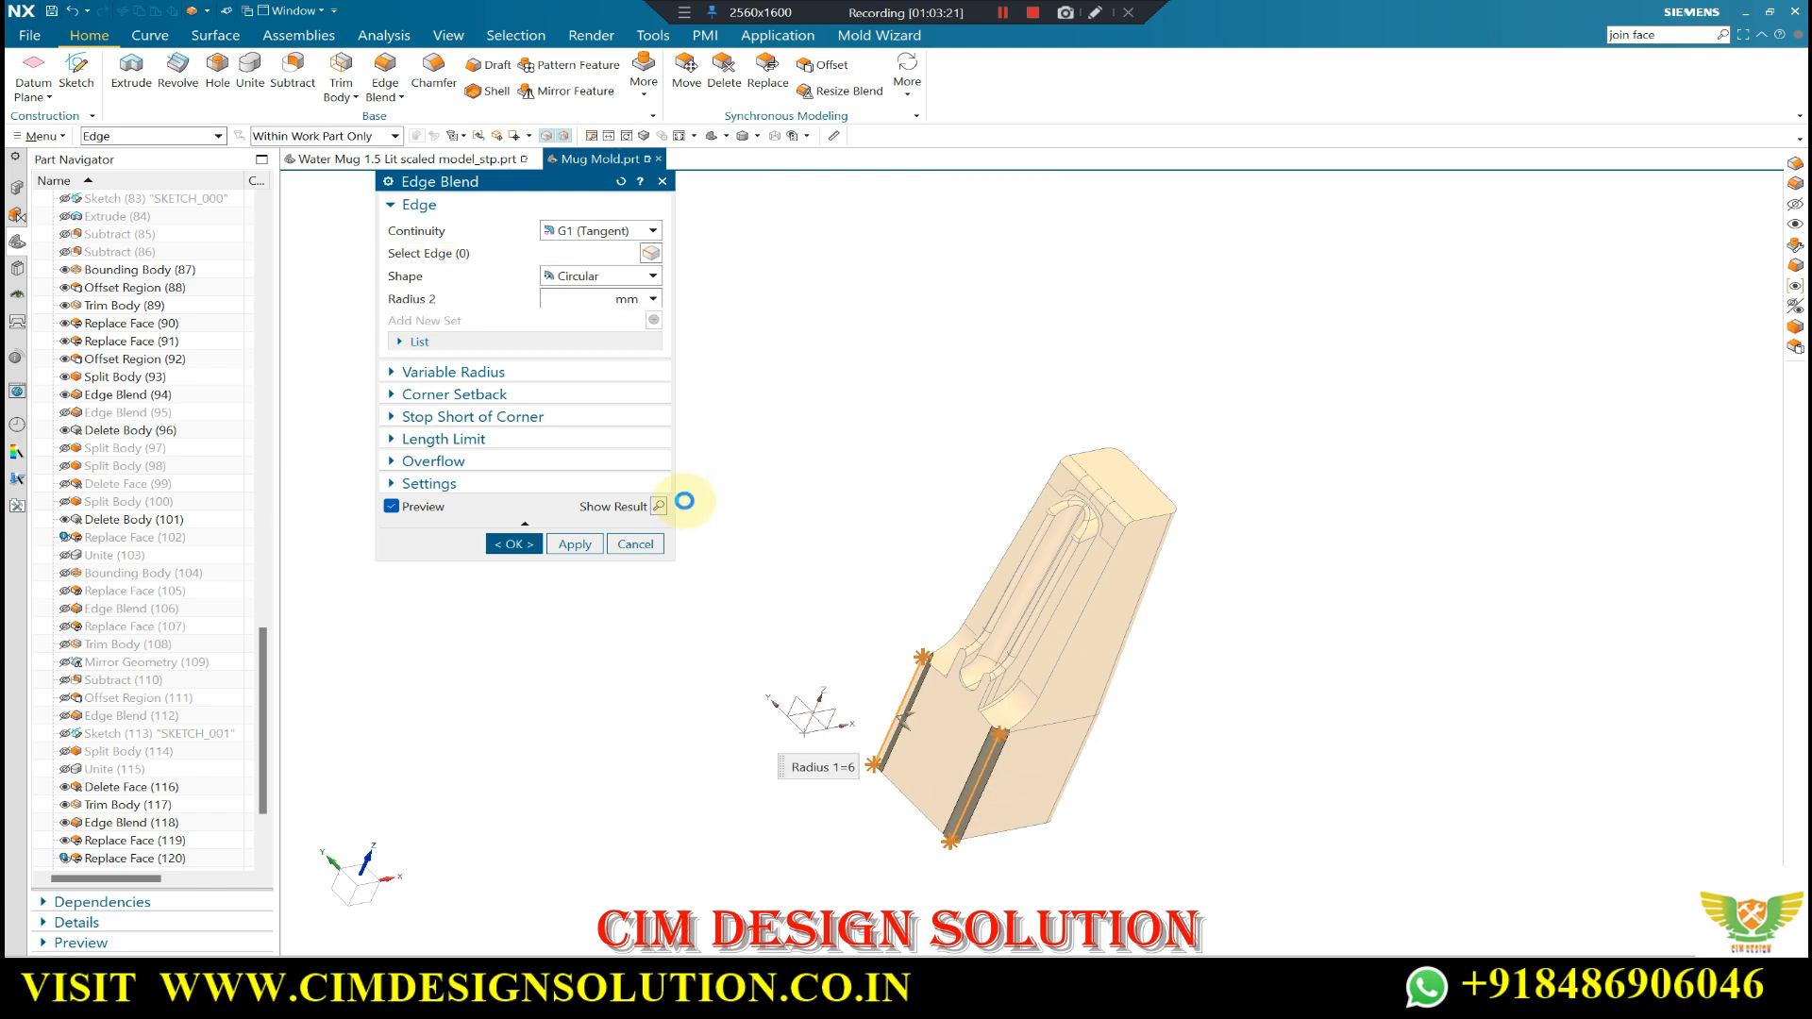
pyautogui.moveTo(939, 573); pyautogui.dragTo(968, 631, button='middle')
pyautogui.scroll(2, 1015, 722)
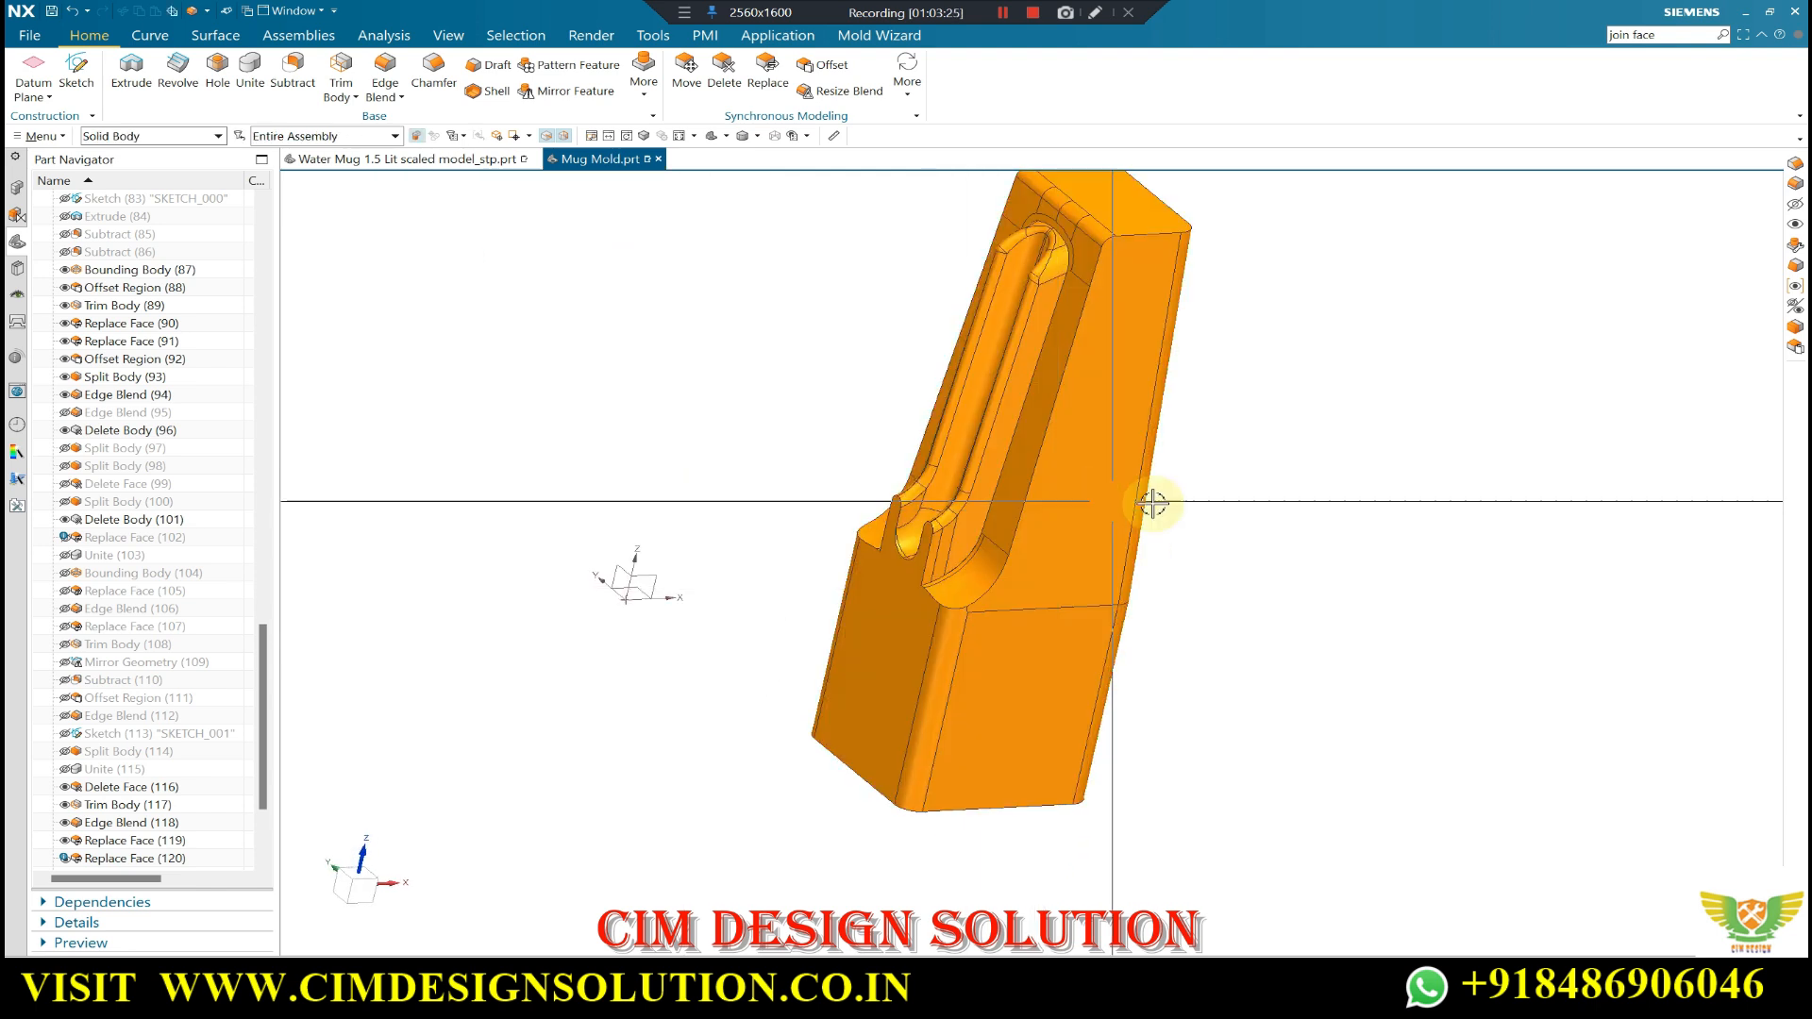
# - Show the hidden grey core plate together with the orange handle block
pyautogui.hotkey('ctrl', 'shift', 'k')
pyautogui.scroll(-4, 1214, 510)
pyautogui.click(1193, 710)
pyautogui.scroll(1, 1015, 667)
pyautogui.middleClick(1016, 665)
pyautogui.moveTo(1012, 446); pyautogui.dragTo(977, 802, button='middle')
pyautogui.scroll(-8, 1095, 596)
pyautogui.scroll(-8, 902, 526)
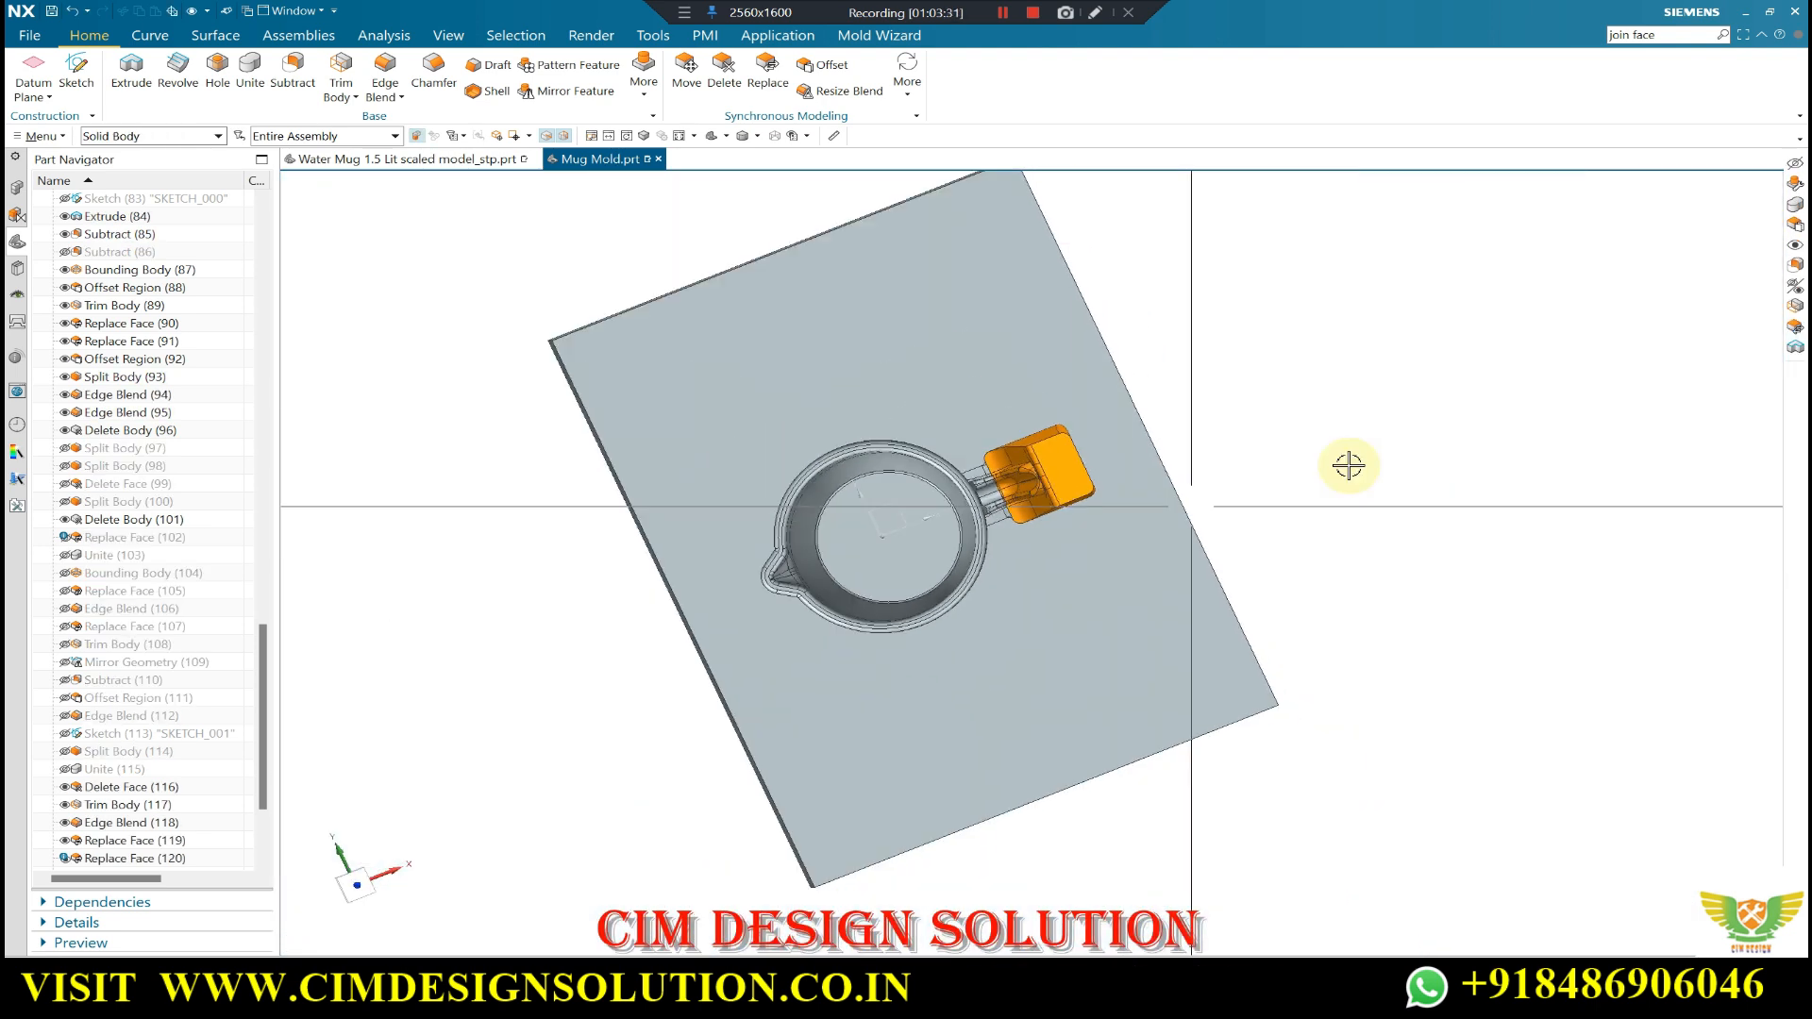
# - Examine how the orange handle block sits on the core plate beside the mug core and handle channels
pyautogui.press('F8')
pyautogui.scroll(4, 1043, 518)
pyautogui.moveTo(1043, 518)
pyautogui.mouseDown(button='middle')
pyautogui.moveTo(1056, 478)
pyautogui.moveTo(1067, 515)
pyautogui.mouseUp(button='middle')
pyautogui.scroll(-2, 1067, 514)
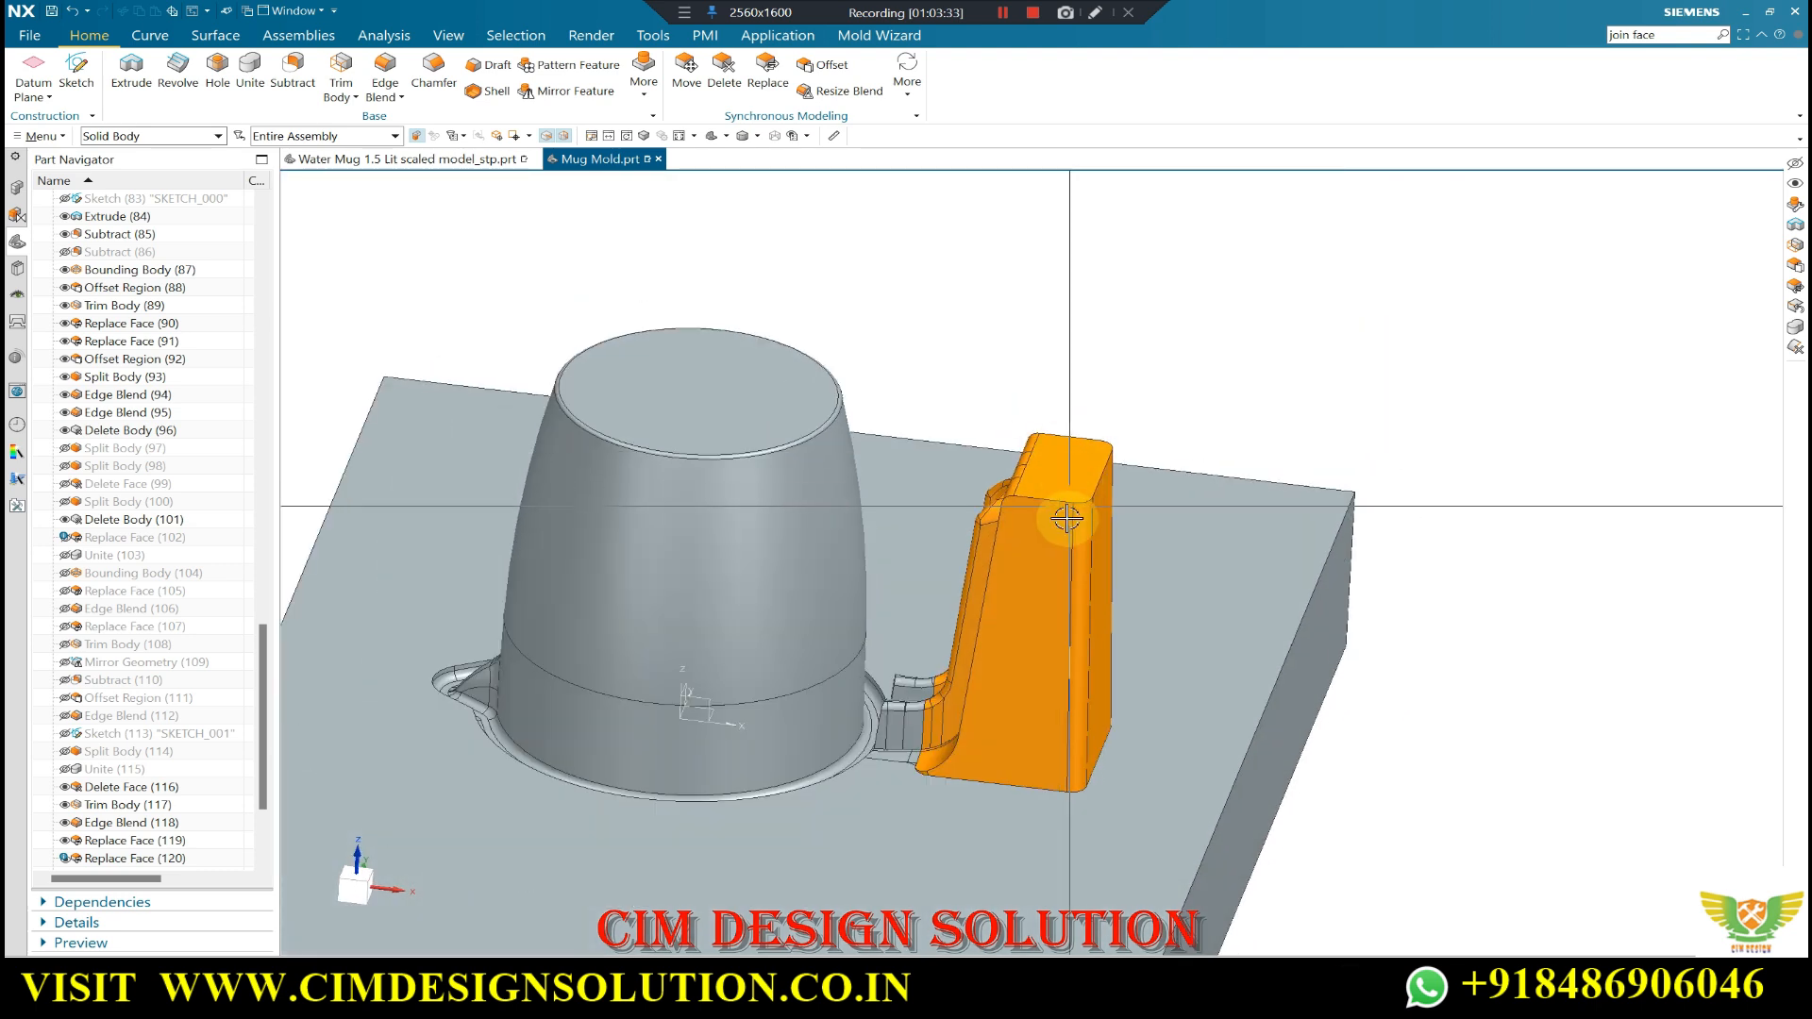
pyautogui.scroll(4, 987, 434)
pyautogui.moveTo(816, 281); pyautogui.dragTo(1081, 478, button='middle')
pyautogui.scroll(-3, 948, 291)
pyautogui.scroll(3, 884, 761)
pyautogui.scroll(-3, 931, 714)
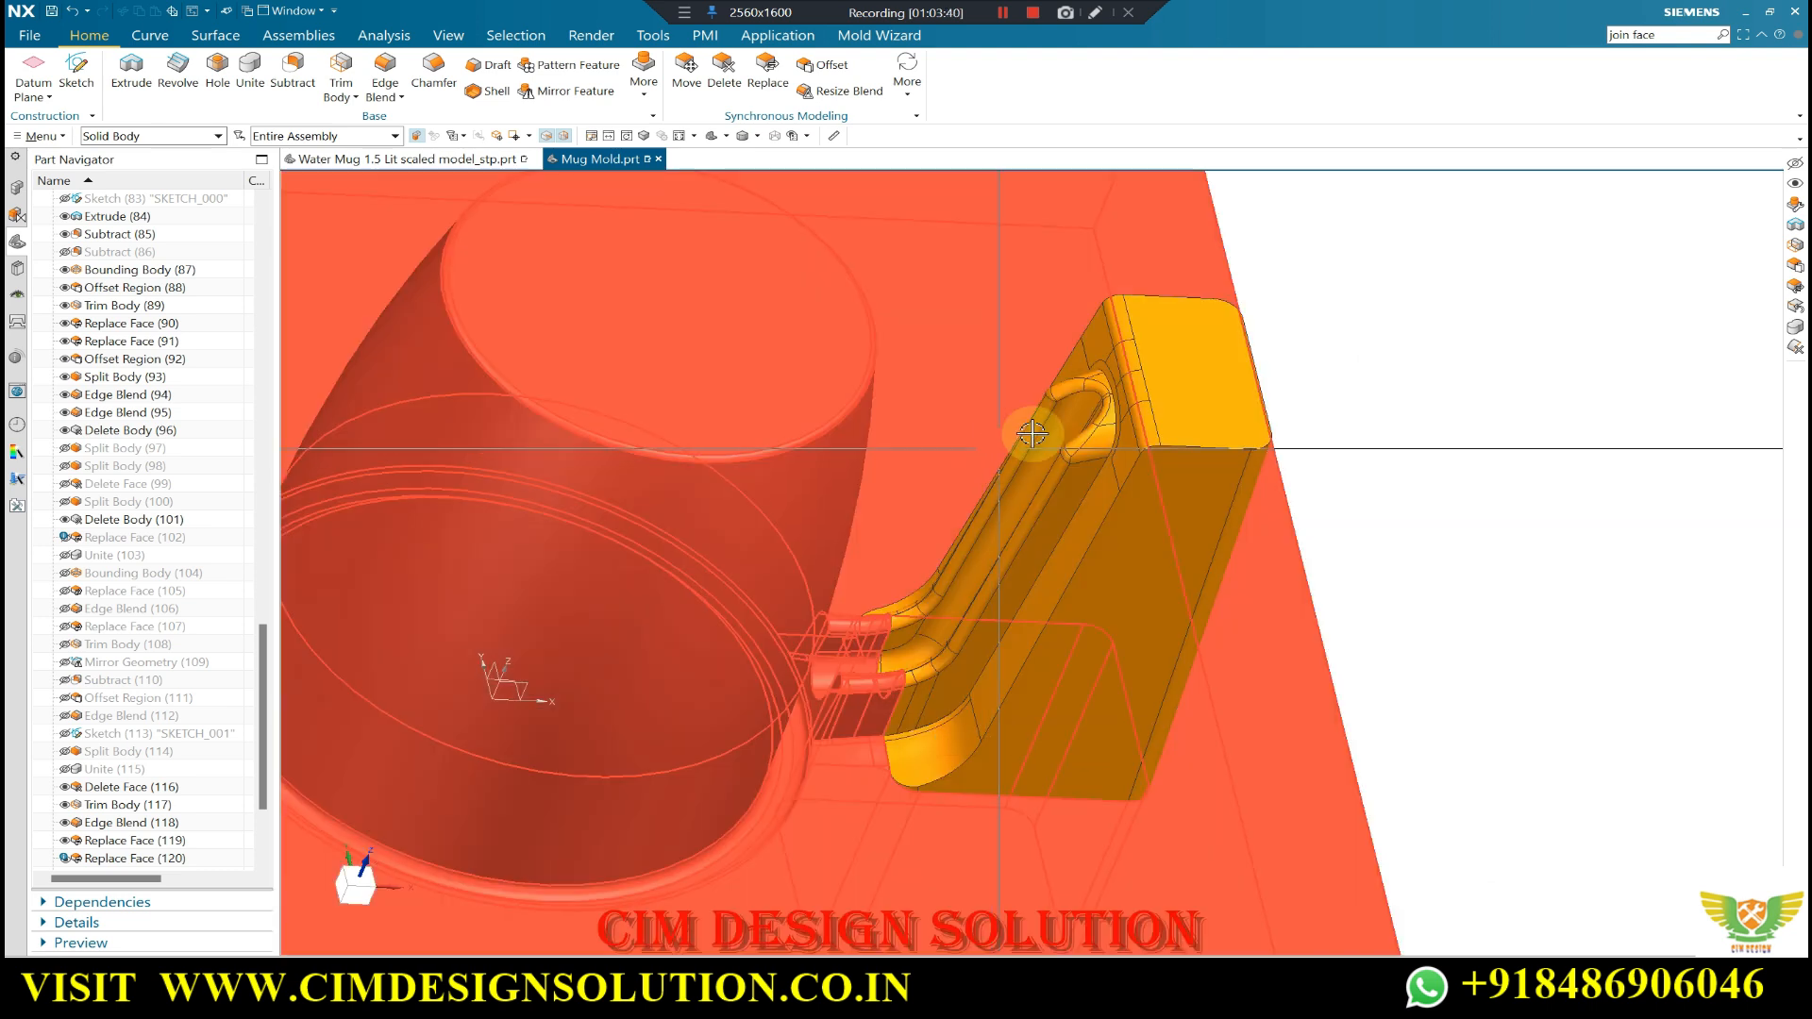
# - Swap the visible and hidden bodies to inspect the cavity plate's handle pocket with the mug and teal insert
pyautogui.scroll(-3, 1019, 468)
pyautogui.moveTo(1019, 468); pyautogui.dragTo(895, 487, button='middle')
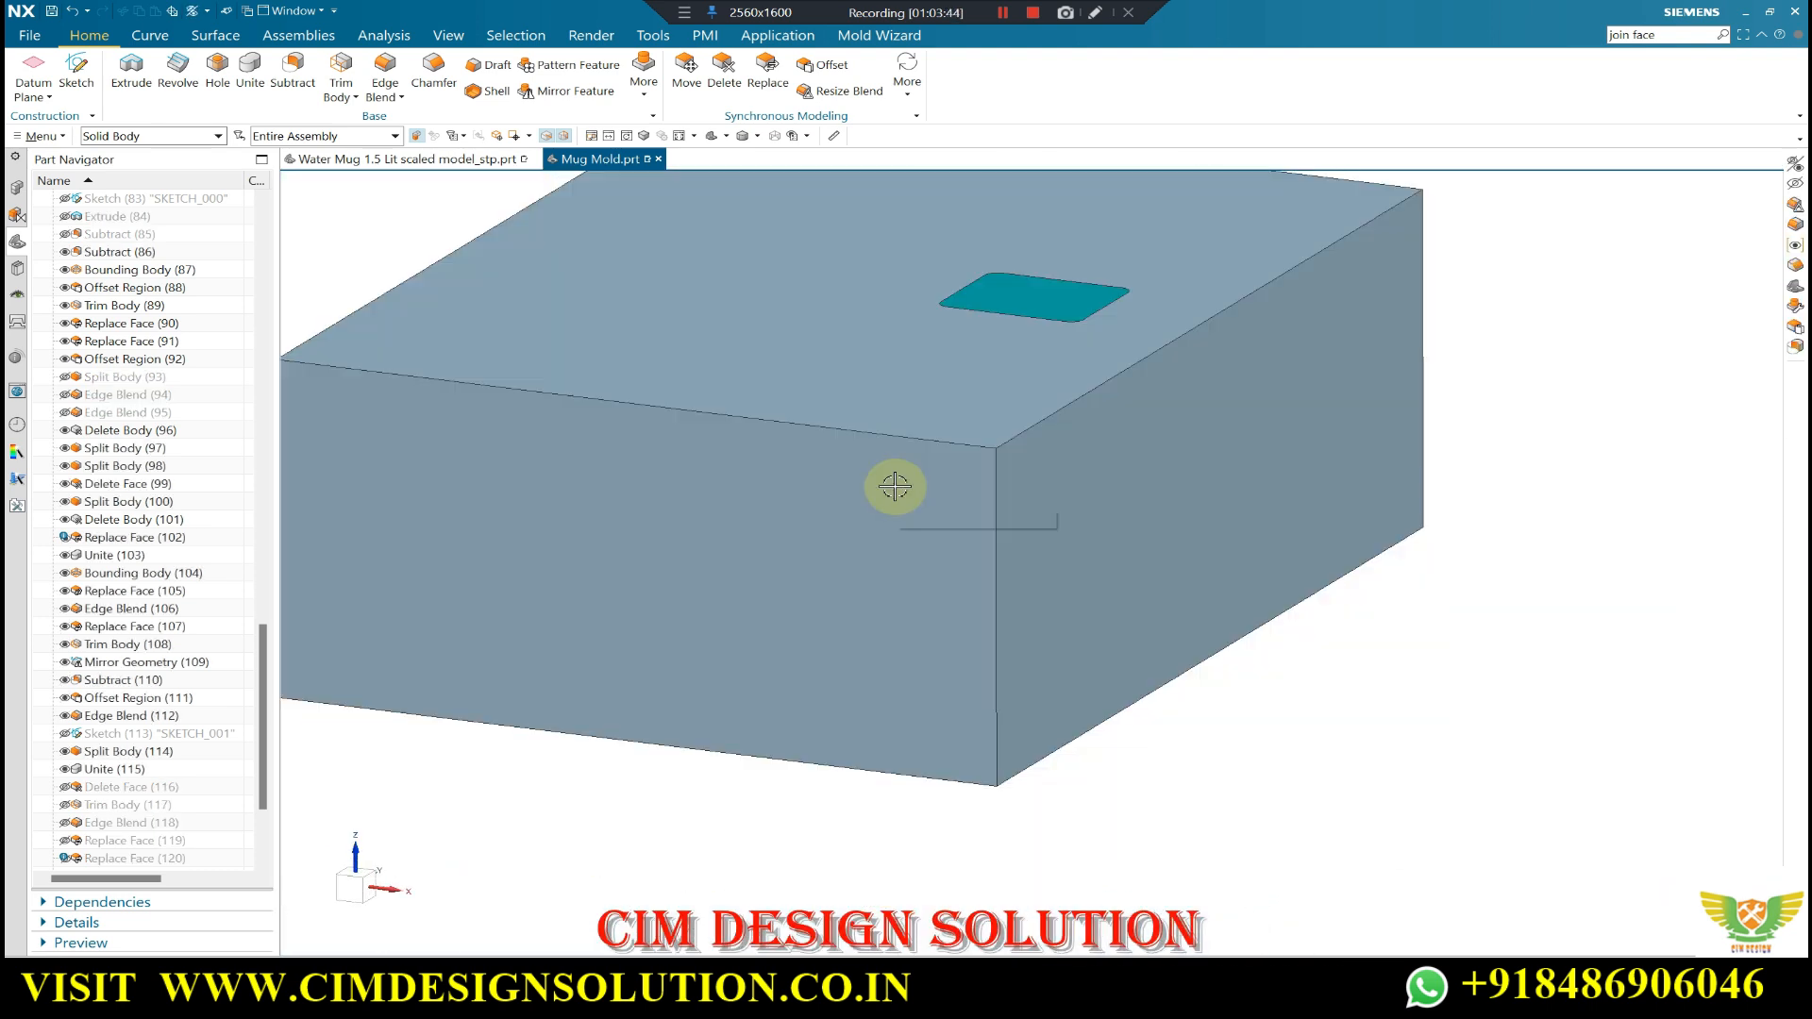
pyautogui.moveTo(862, 473); pyautogui.dragTo(1117, 436, button='middle')
pyautogui.scroll(5, 1133, 498)
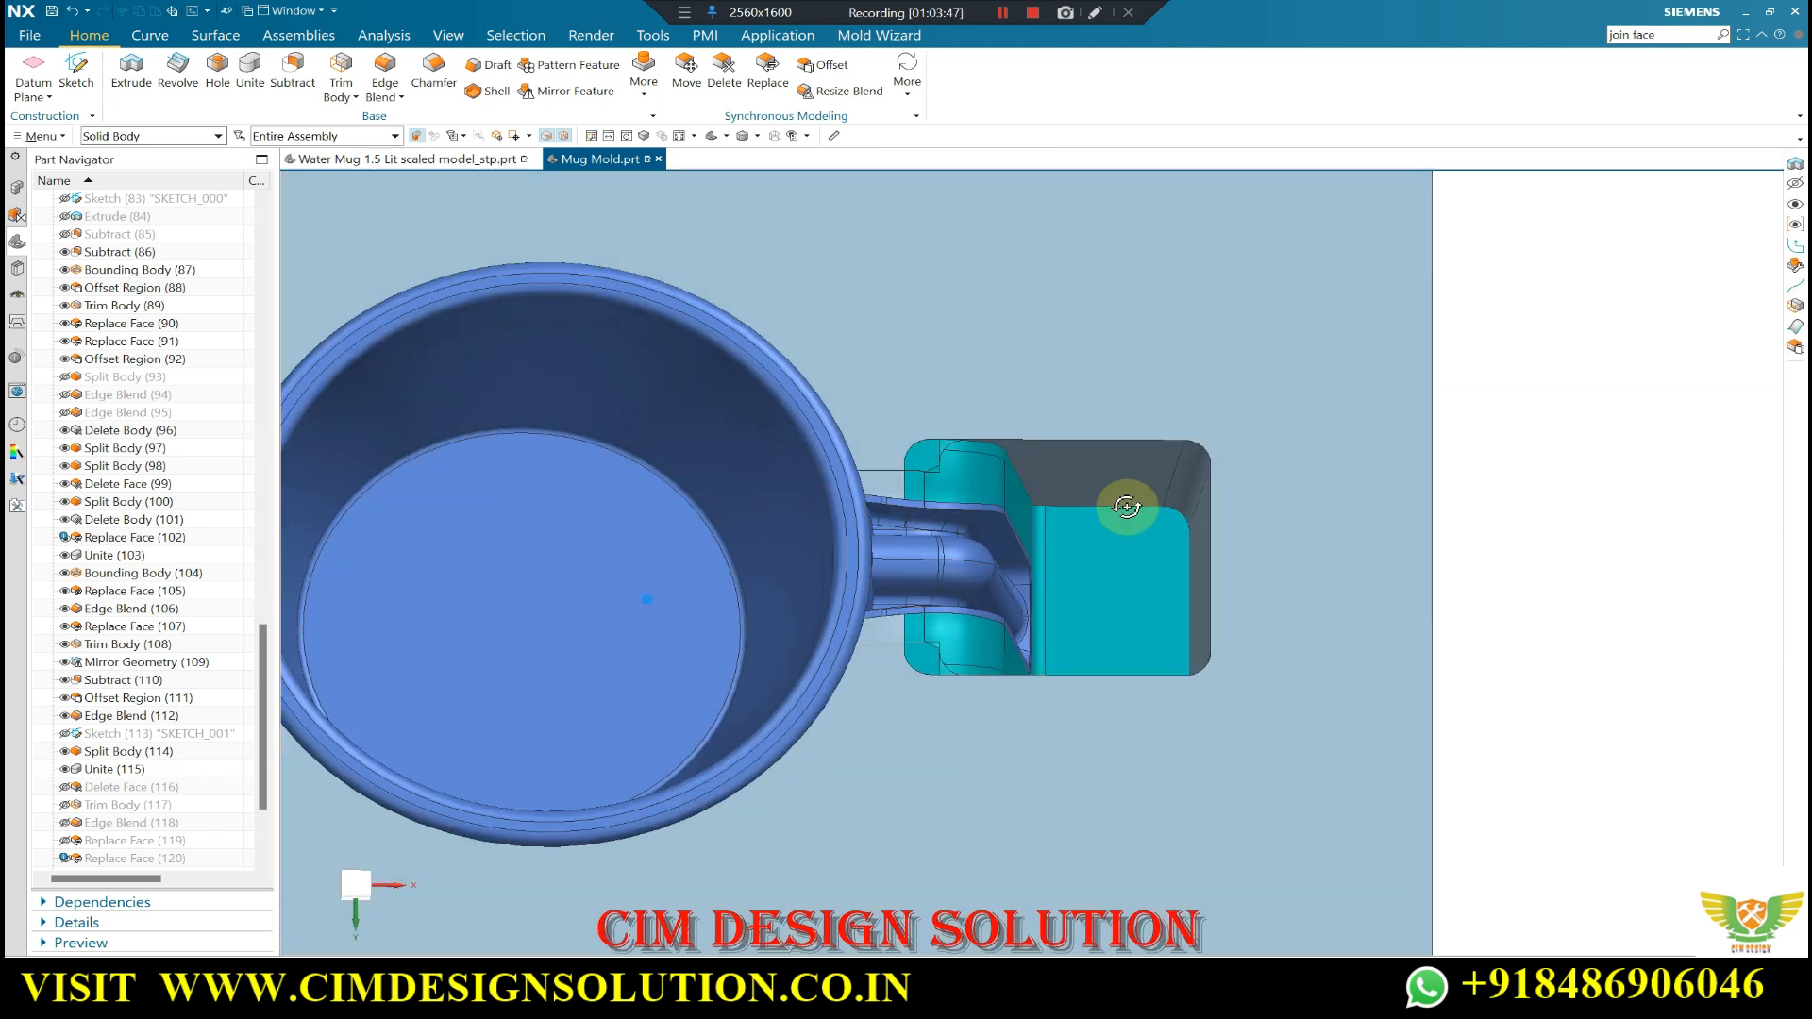
pyautogui.scroll(-3, 1250, 510)
pyautogui.scroll(4, 1092, 496)
pyautogui.moveTo(1092, 497); pyautogui.dragTo(1076, 409, button='middle')
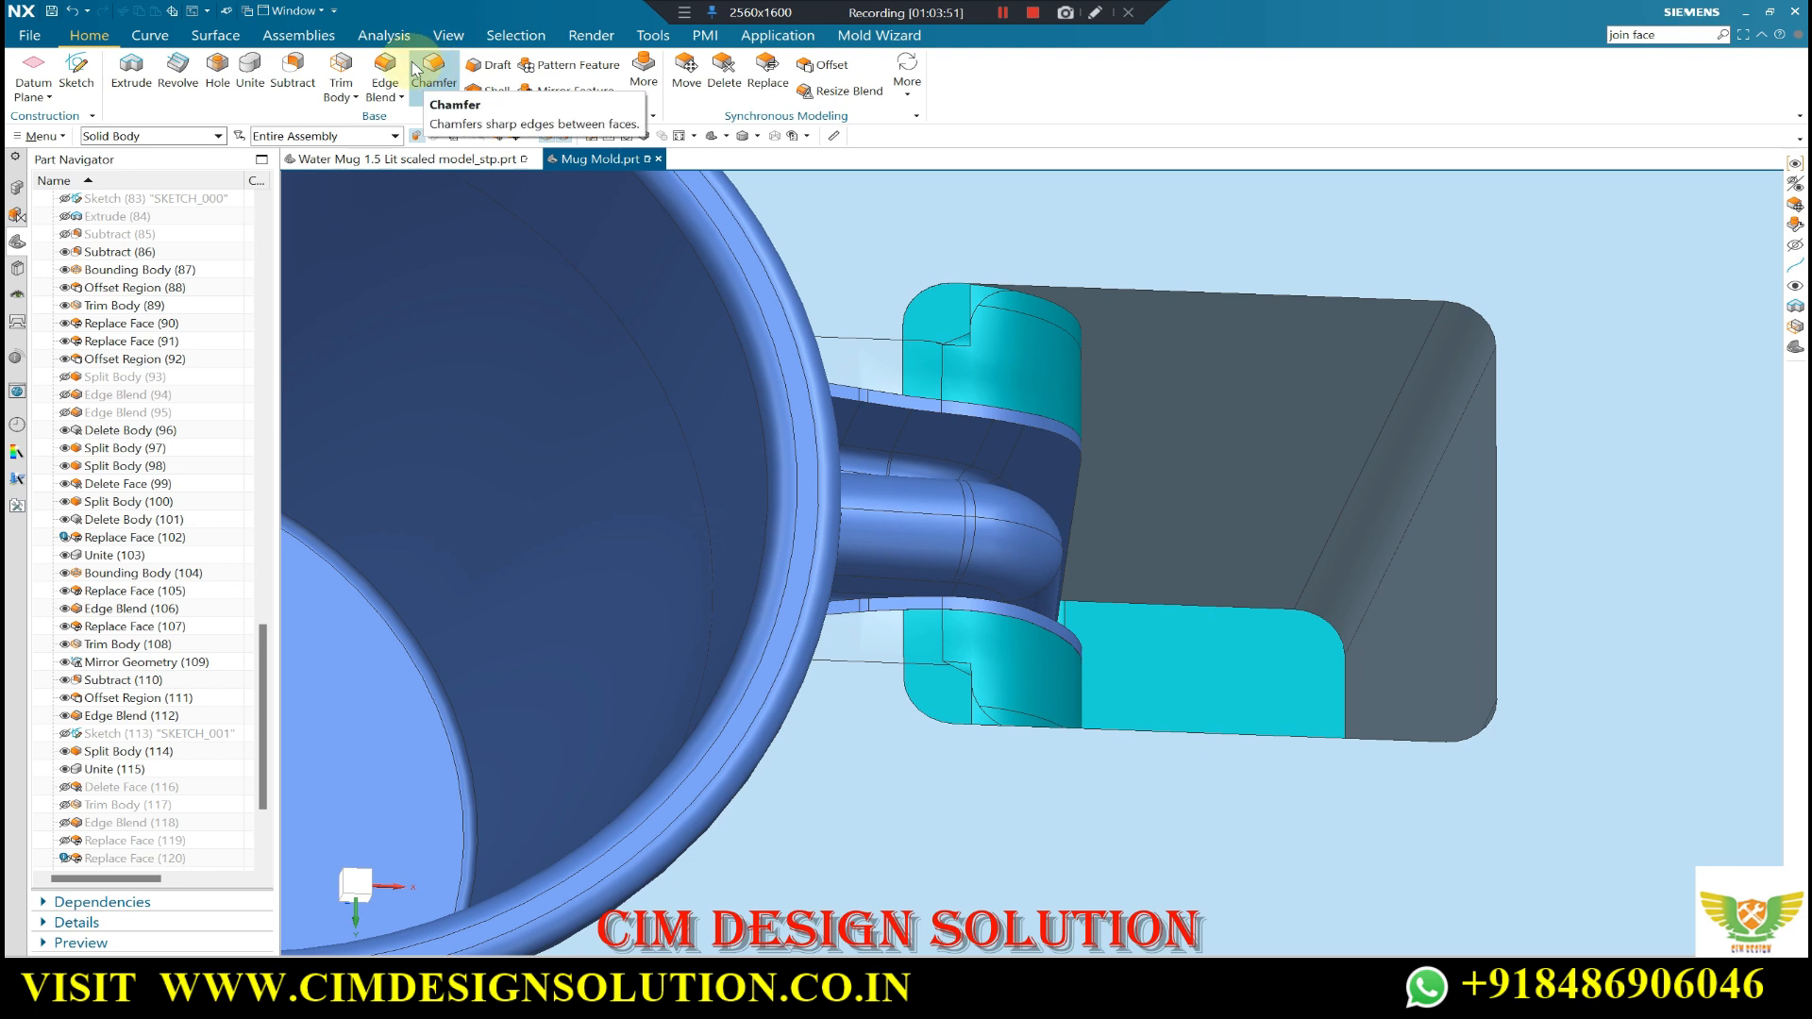
# - Try a 6 mm edge blend around the rim of the cavity plate's handle pocket
pyautogui.click(1423, 296)
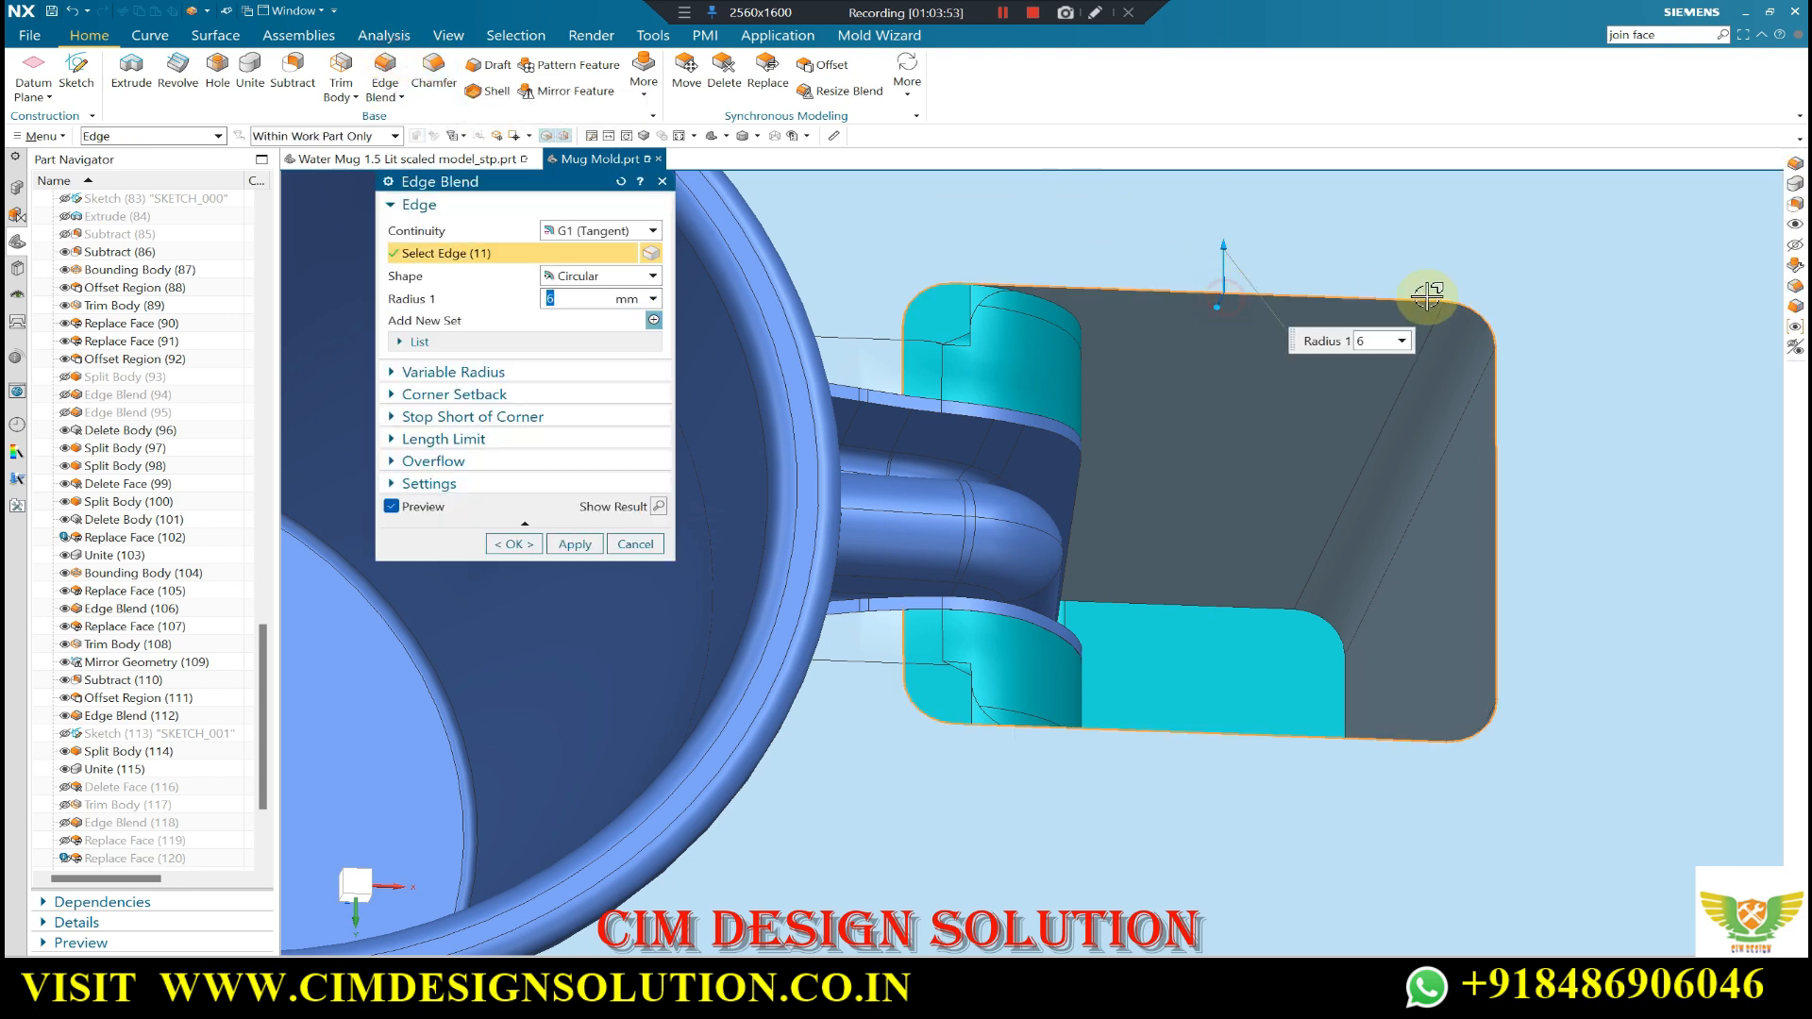
pyautogui.scroll(-3, 1228, 295)
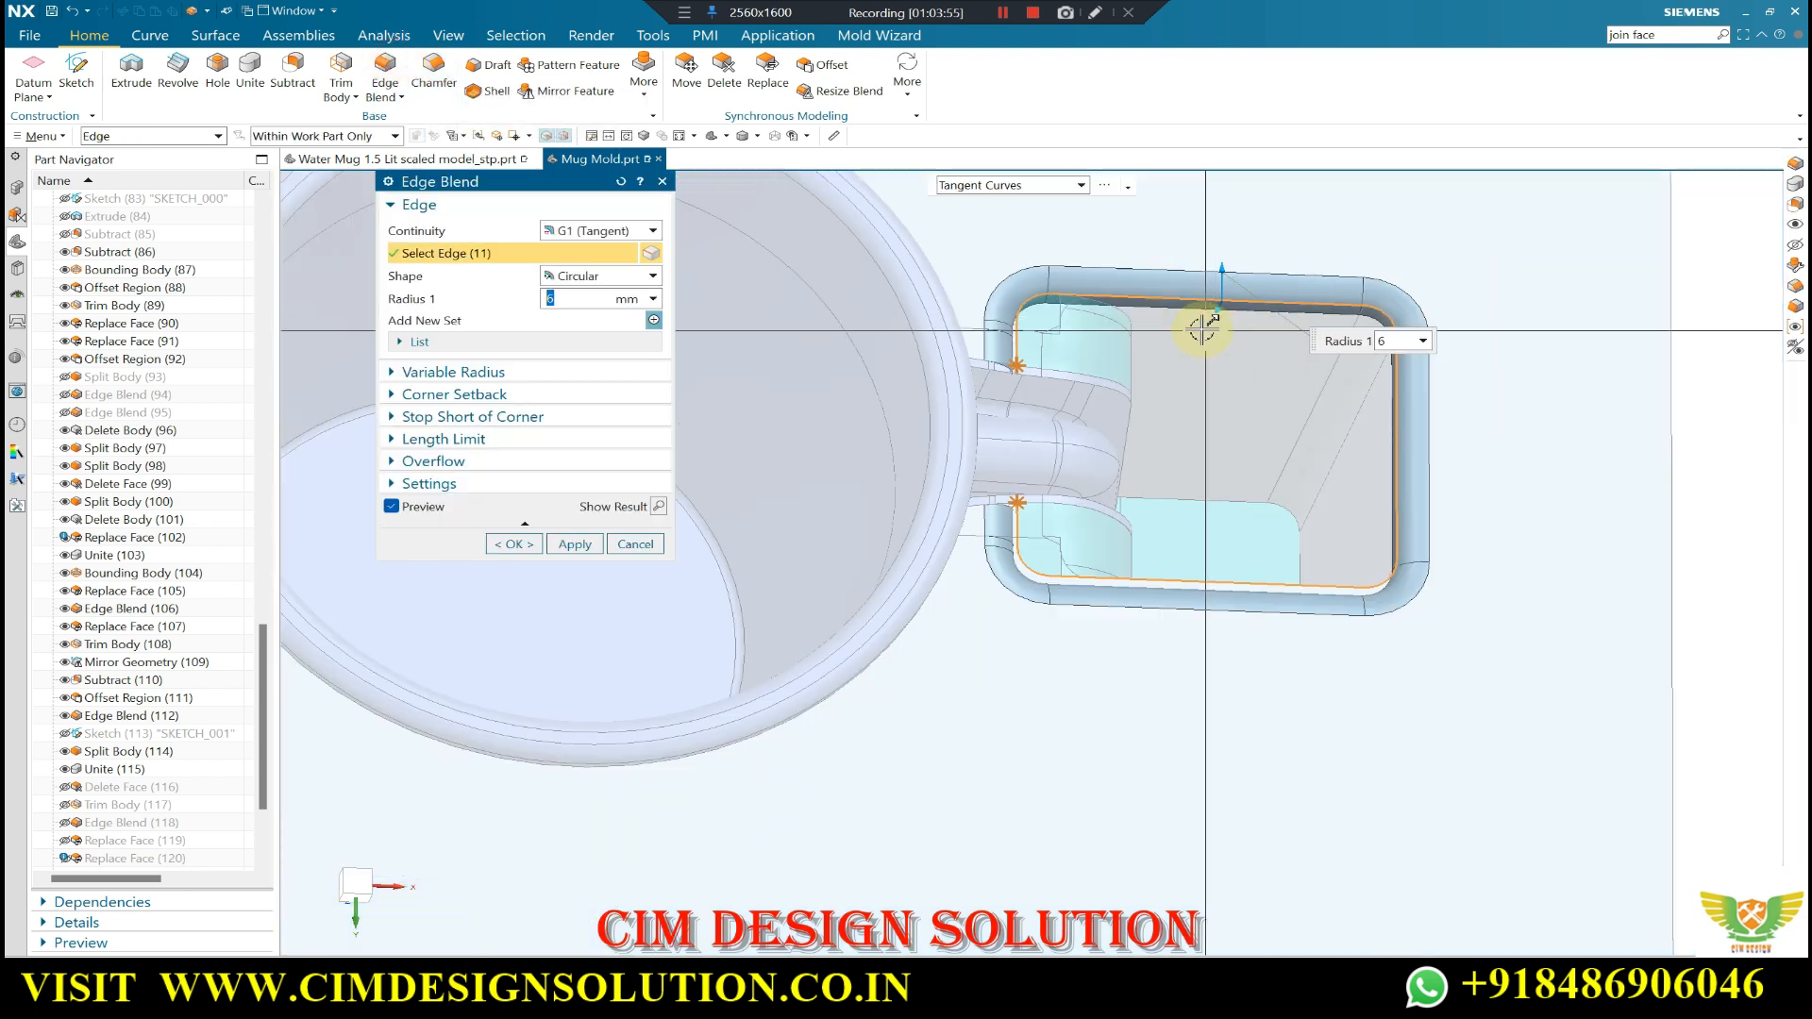
pyautogui.middleClick(1189, 327)
pyautogui.scroll(-1, 1242, 348)
# - Section the cavity assembly with the absolute Y and X planes to check the pocket walls, and leave the section view
pyautogui.moveTo(1242, 348); pyautogui.dragTo(1230, 520, button='middle')
pyautogui.hotkey('ctrl', 'h')
pyautogui.scroll(5, 1262, 423)
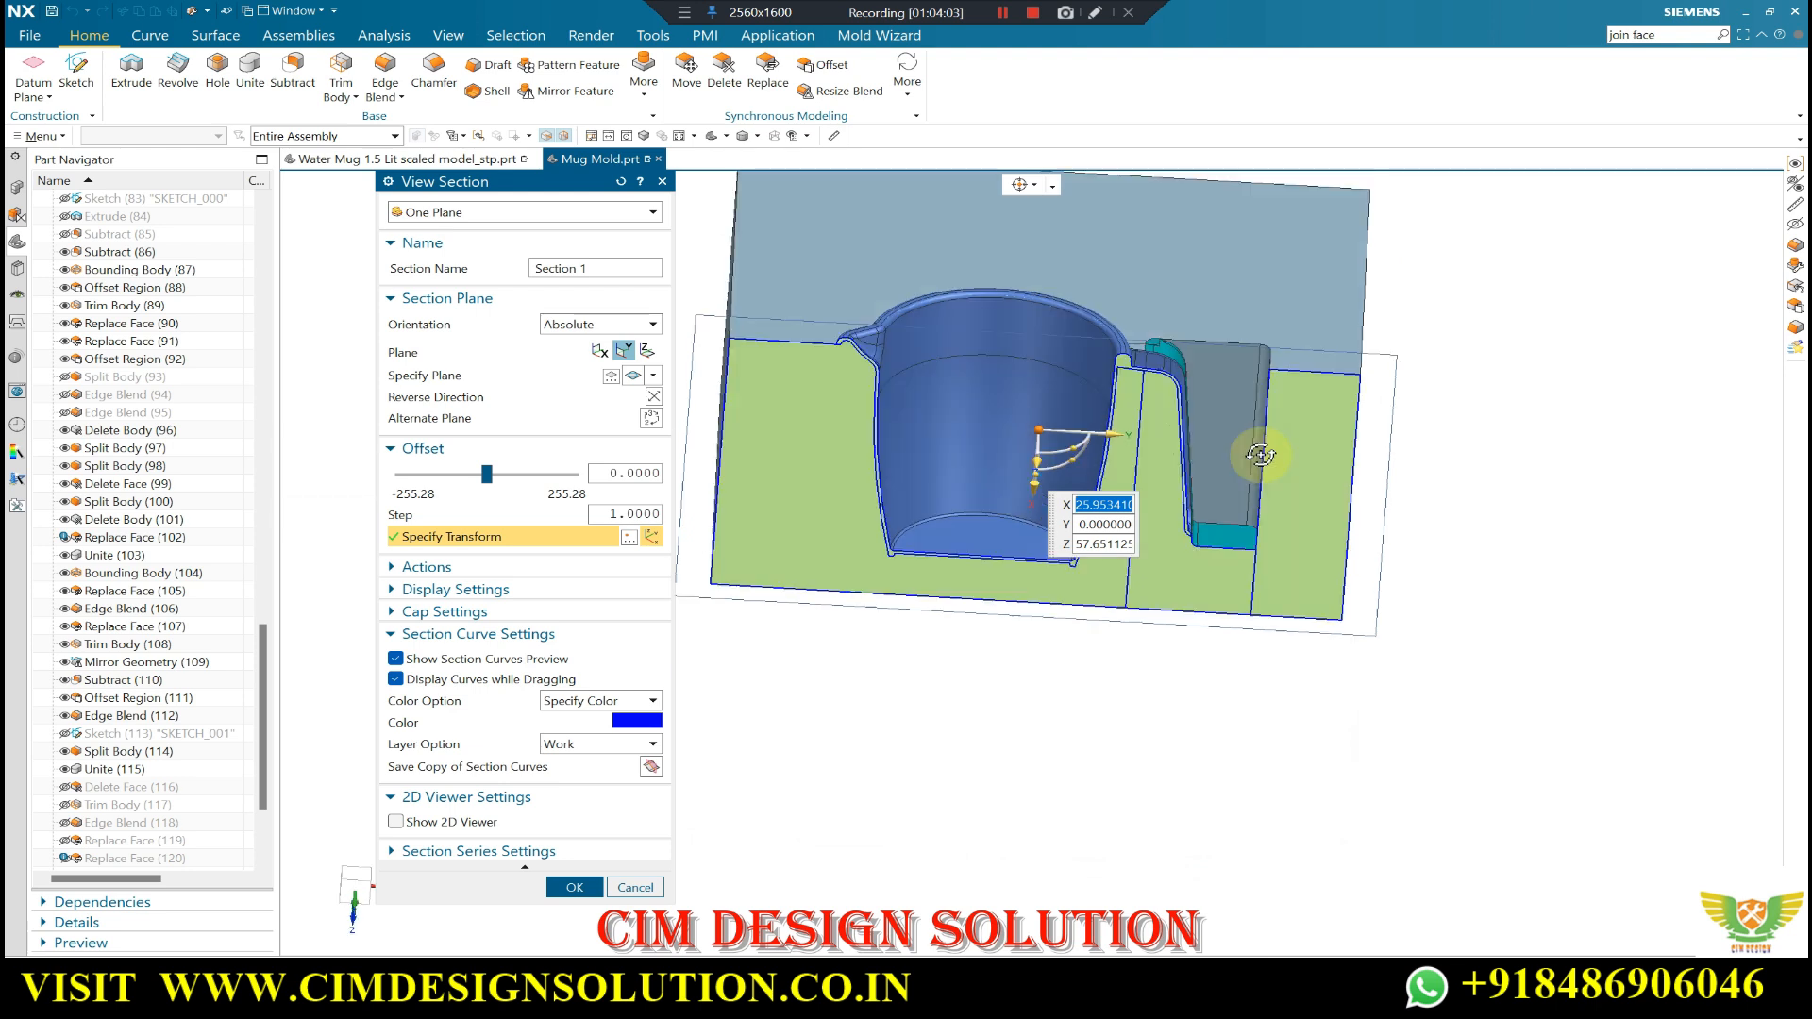
pyautogui.scroll(-4, 1325, 516)
pyautogui.scroll(4, 826, 362)
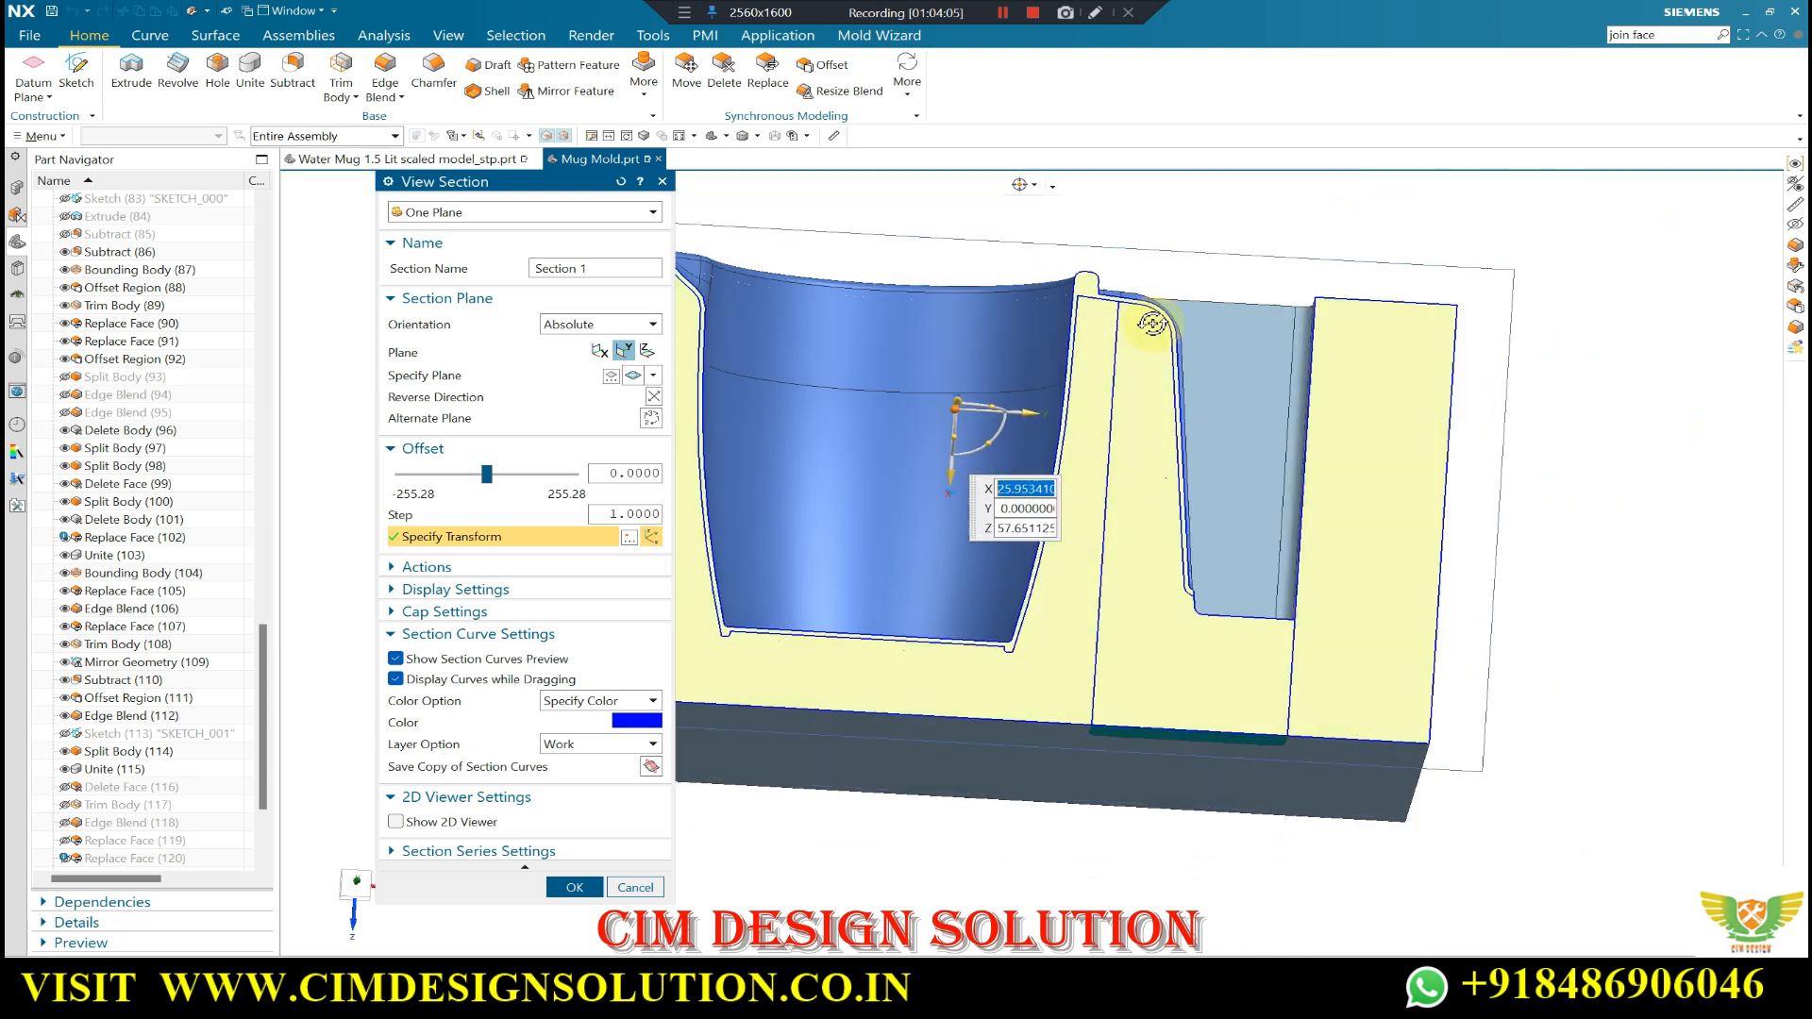
pyautogui.click(600, 352)
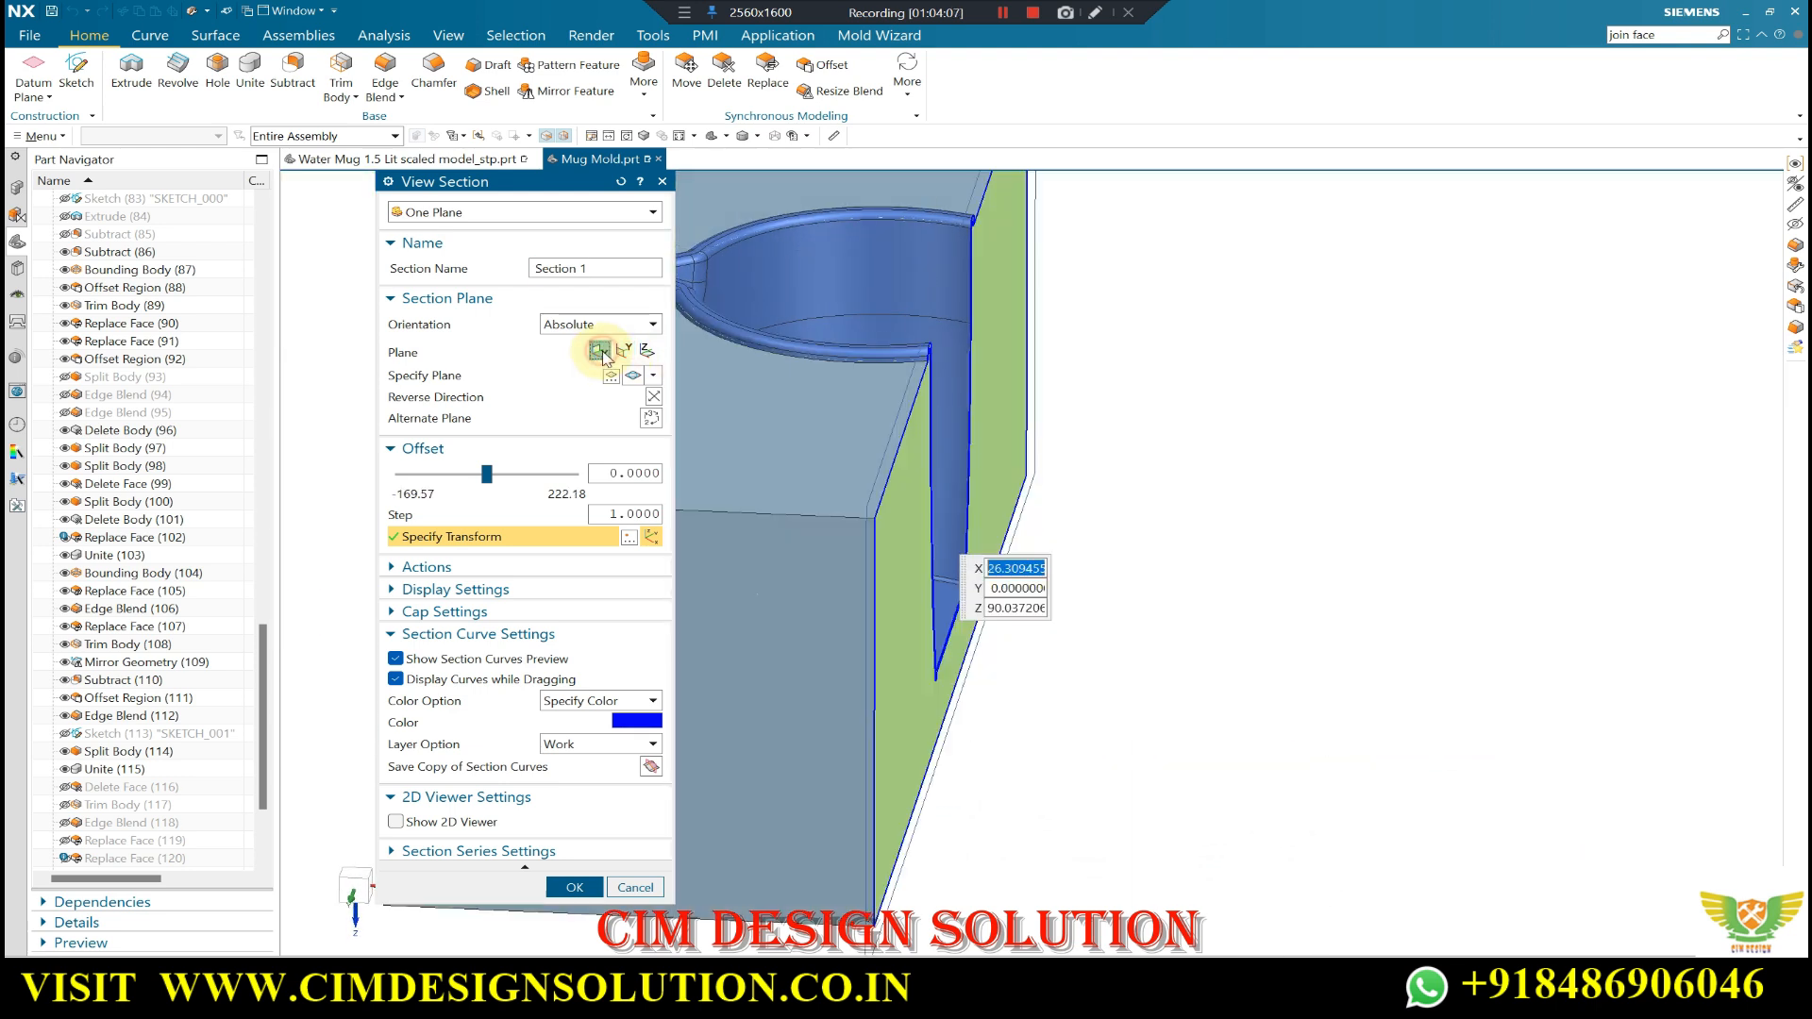
pyautogui.scroll(-1, 1383, 434)
pyautogui.press('Escape')
# - Hide the cavity plate and the mug to isolate the teal handle insert
pyautogui.scroll(-1, 1311, 455)
pyautogui.moveTo(1311, 456); pyautogui.dragTo(1407, 523, button='middle')
pyautogui.click(1299, 619)
pyautogui.hotkey('ctrl', 'b')
pyautogui.moveTo(1258, 667); pyautogui.dragTo(1173, 469, button='middle')
pyautogui.scroll(1, 1169, 470)
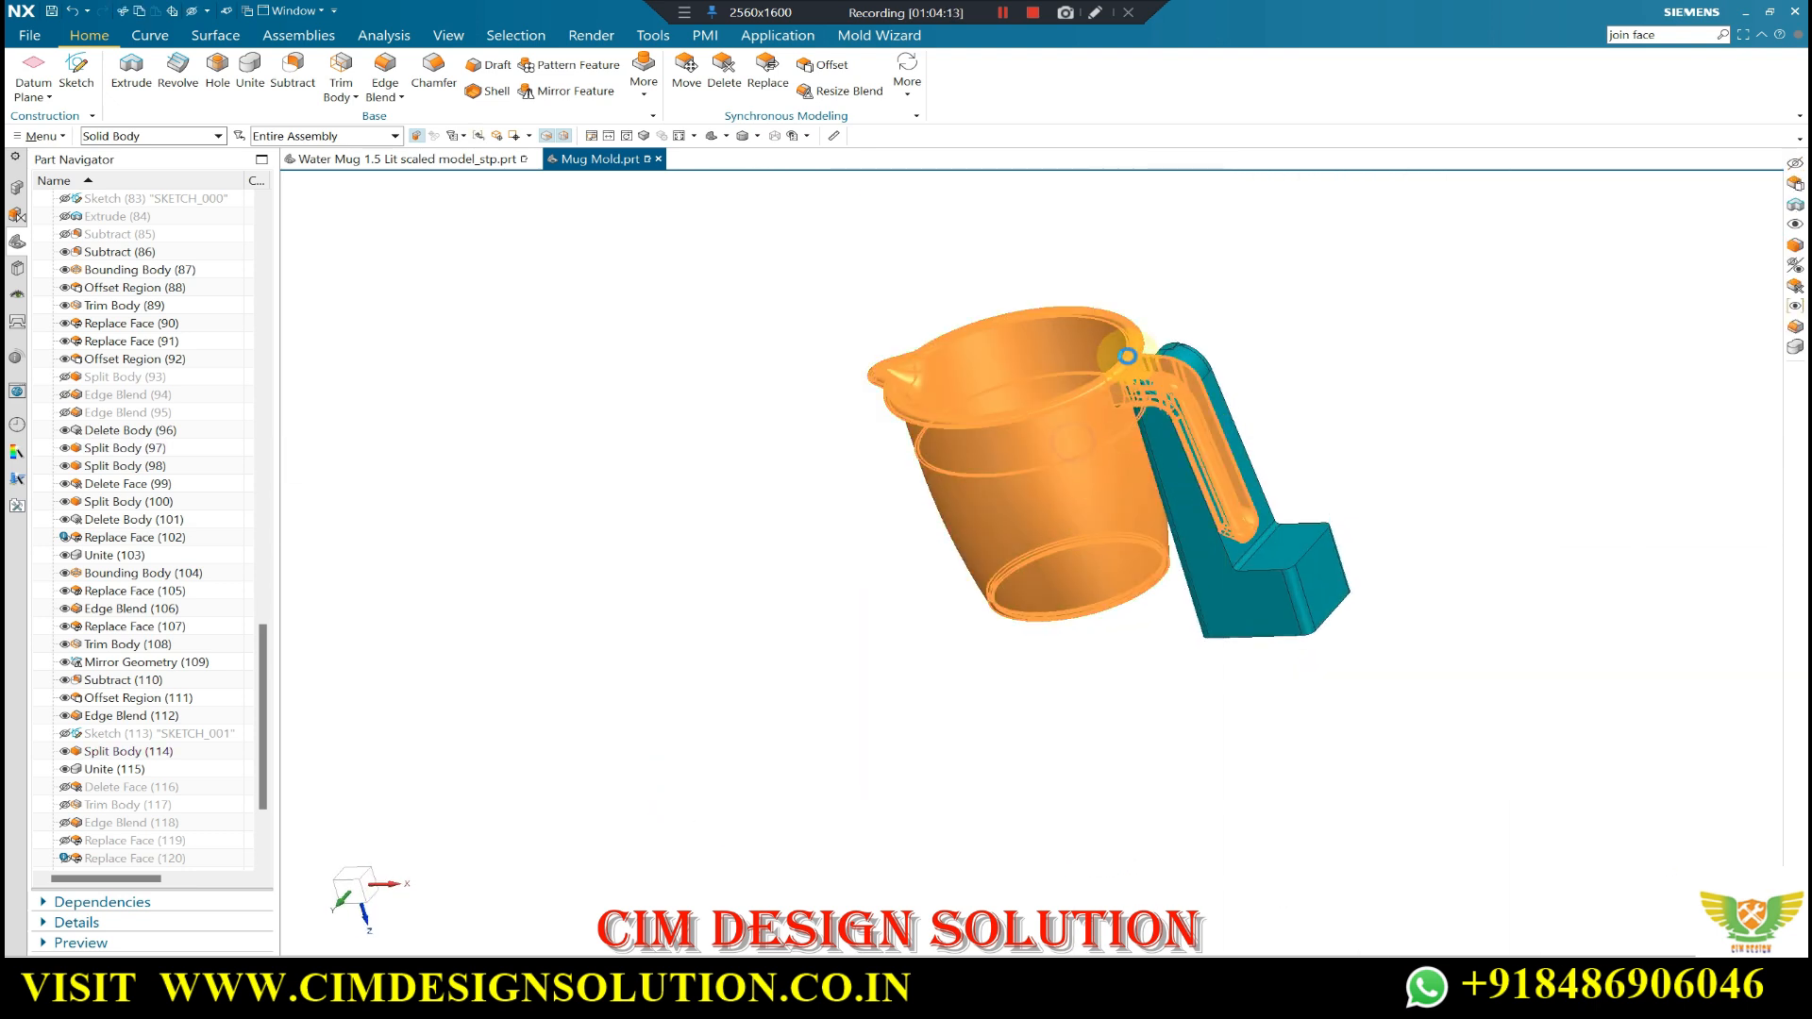
# - Try to delete the small faces on the teal insert's two lug tips, selecting four faces per lug
pyautogui.scroll(5, 1161, 354)
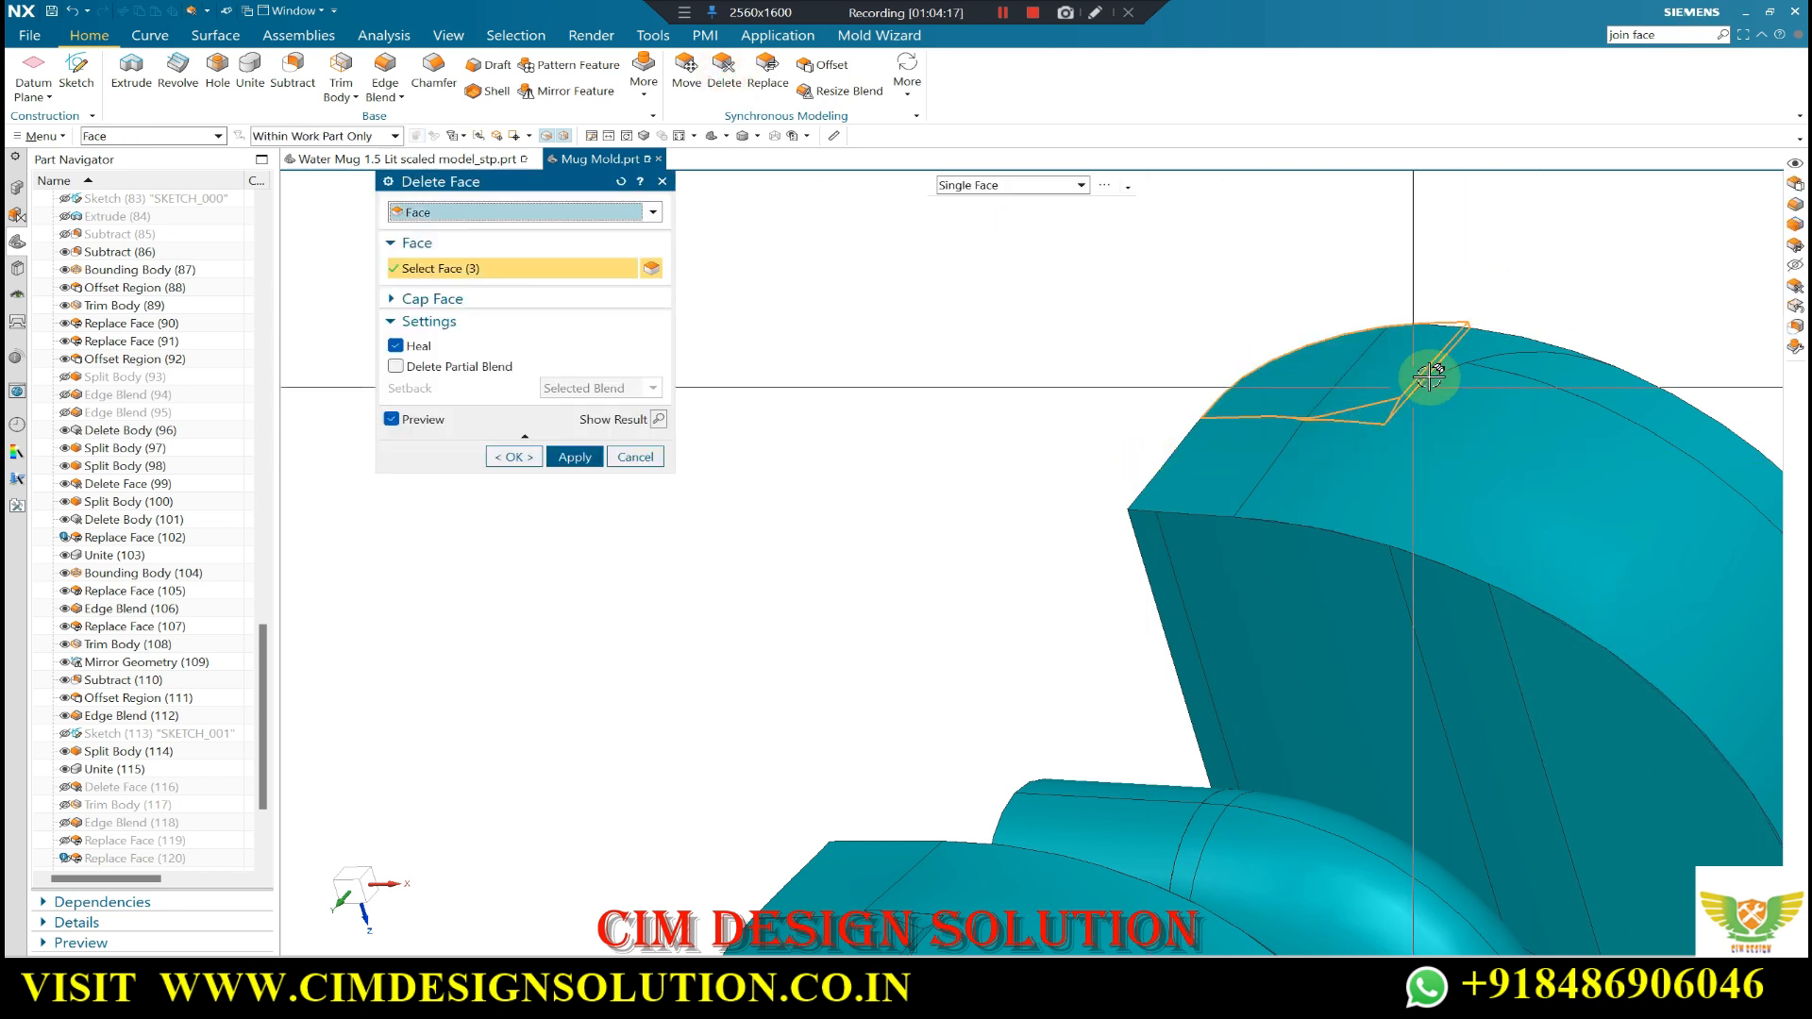
pyautogui.click(1478, 346)
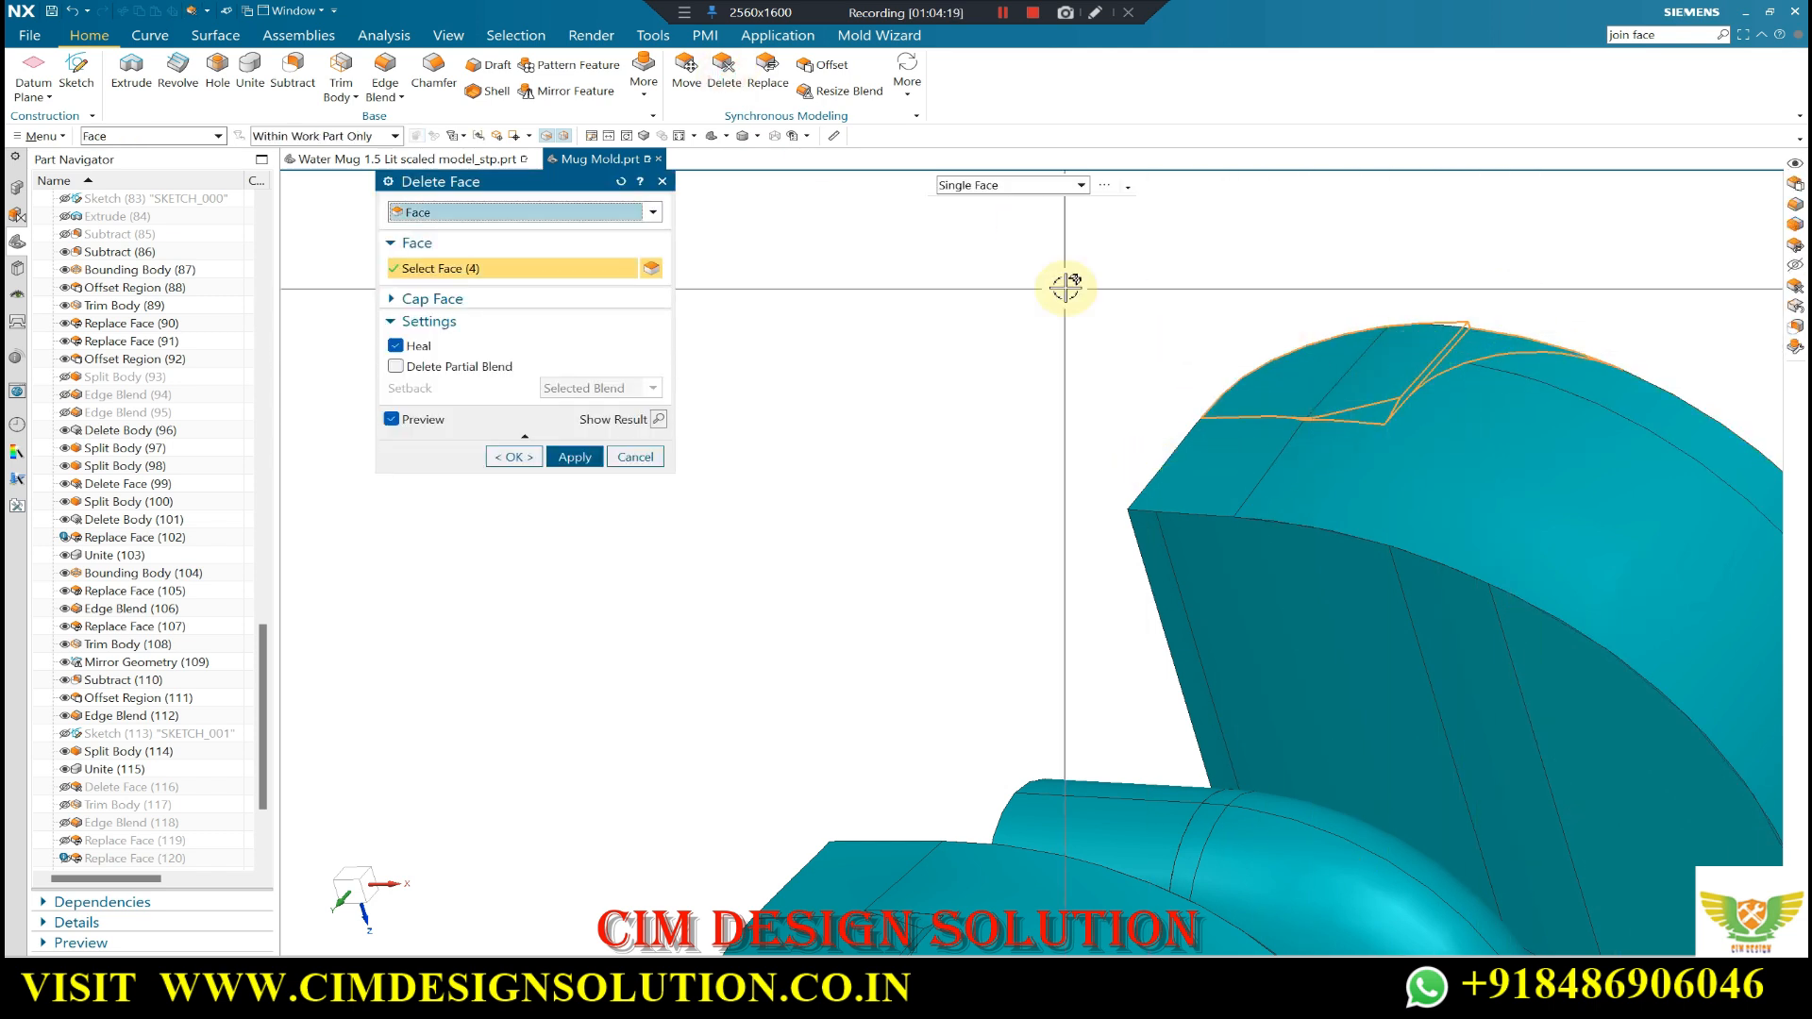
pyautogui.scroll(-1, 1072, 295)
pyautogui.middleClick(1074, 296)
pyautogui.scroll(-3, 1266, 264)
pyautogui.scroll(2, 1145, 500)
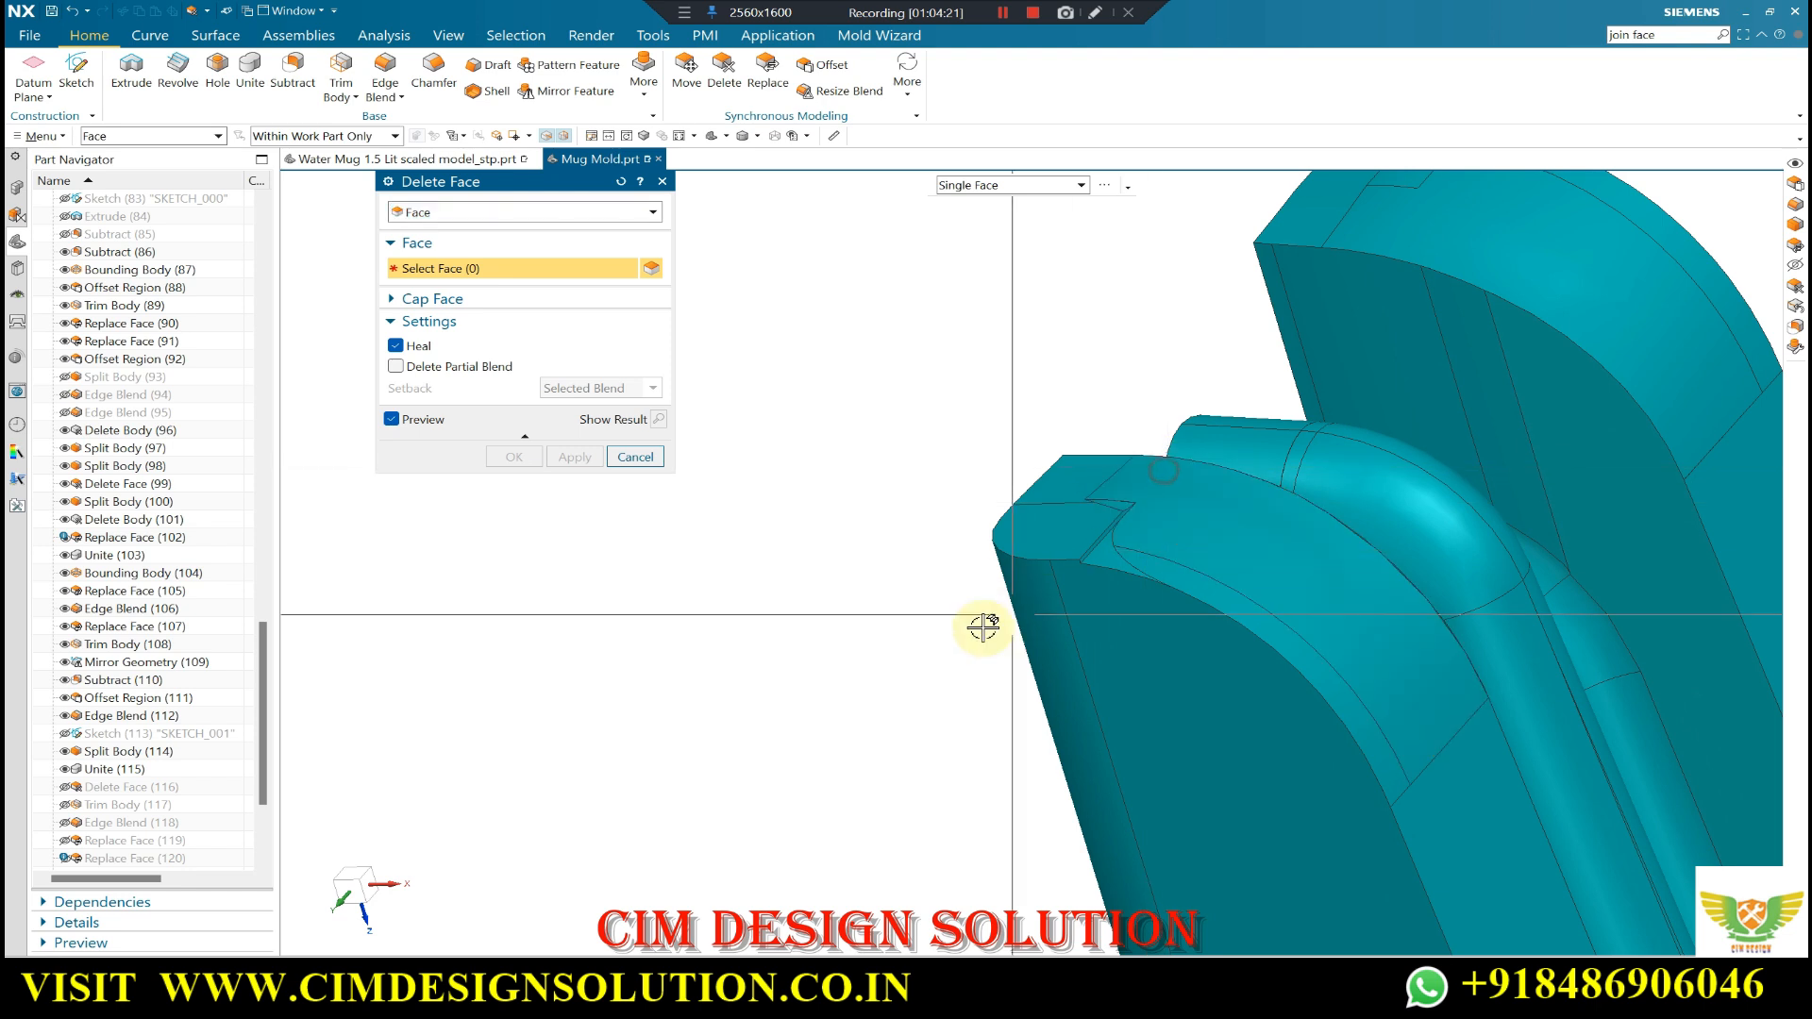
pyautogui.scroll(1, 1098, 570)
pyautogui.click(1114, 561)
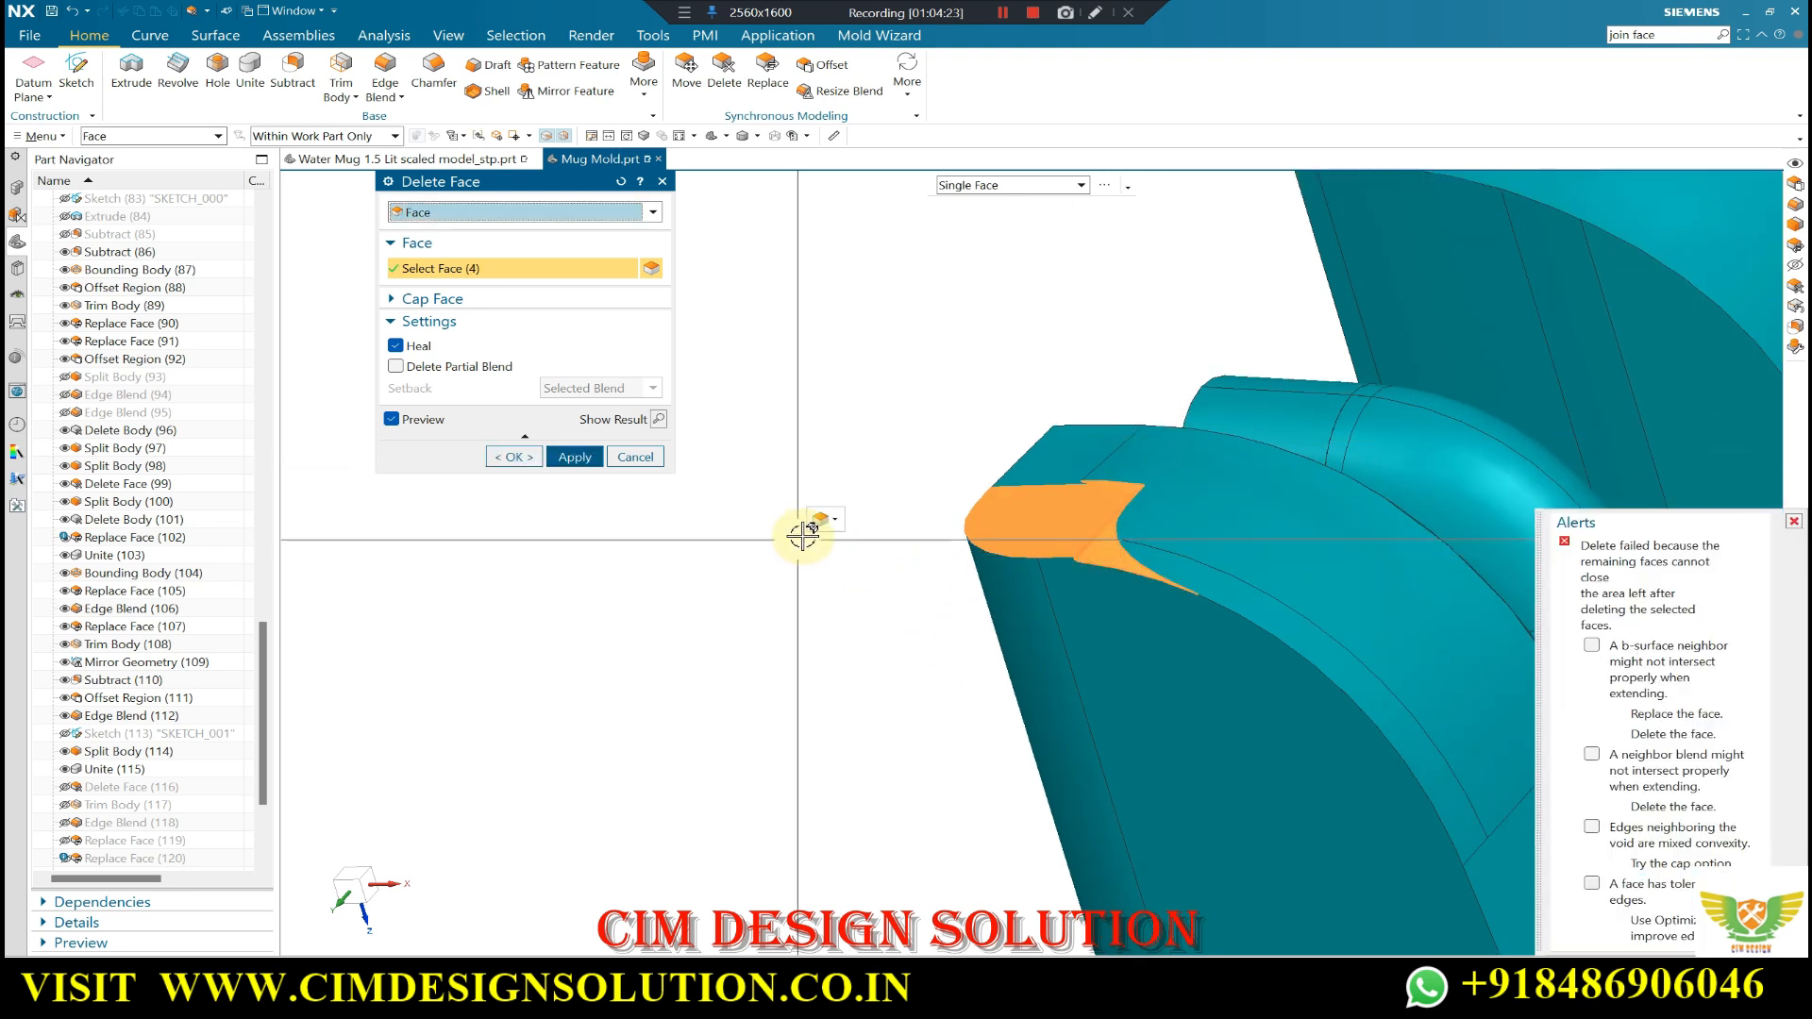
pyautogui.scroll(-3, 940, 464)
pyautogui.moveTo(900, 494); pyautogui.dragTo(883, 499, button='middle')
pyautogui.press('Escape')
# - Delete the five small faces at the tip of the teal insert's far lug, healing the gap
pyautogui.moveTo(1024, 259); pyautogui.dragTo(902, 344, button='middle')
pyautogui.scroll(5, 1288, 215)
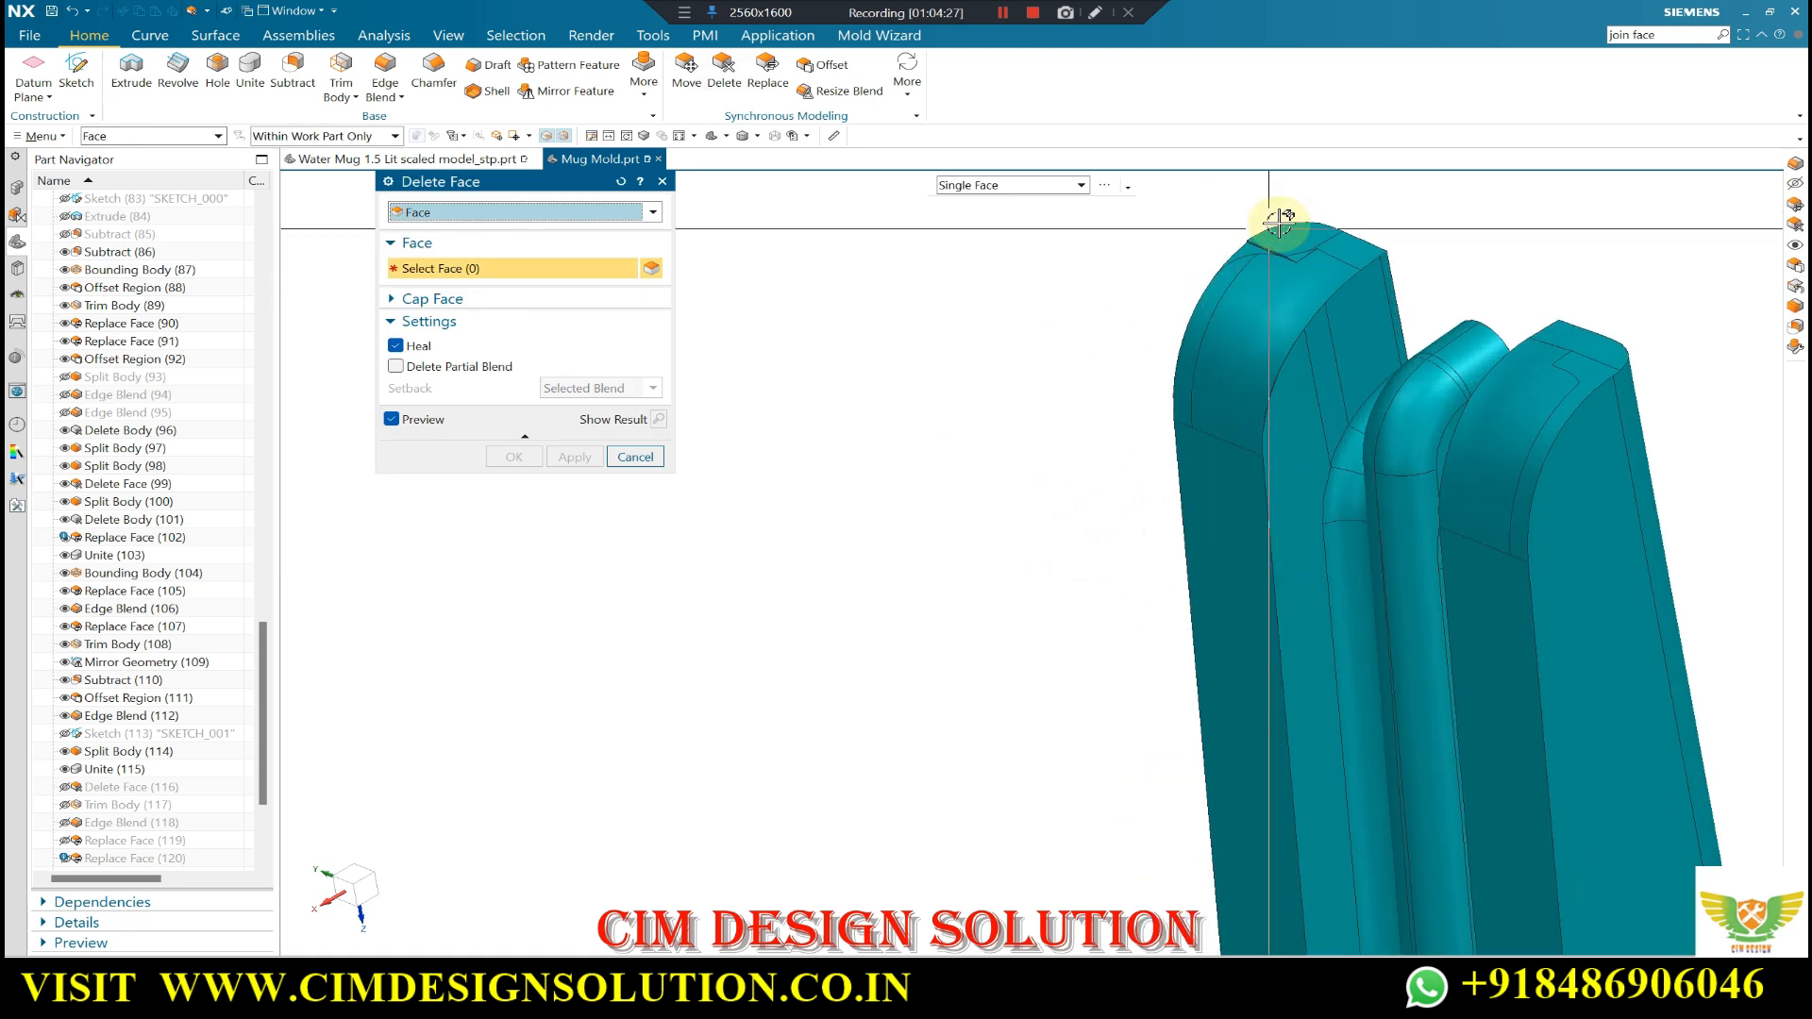
pyautogui.moveTo(1499, 208); pyautogui.dragTo(992, 406)
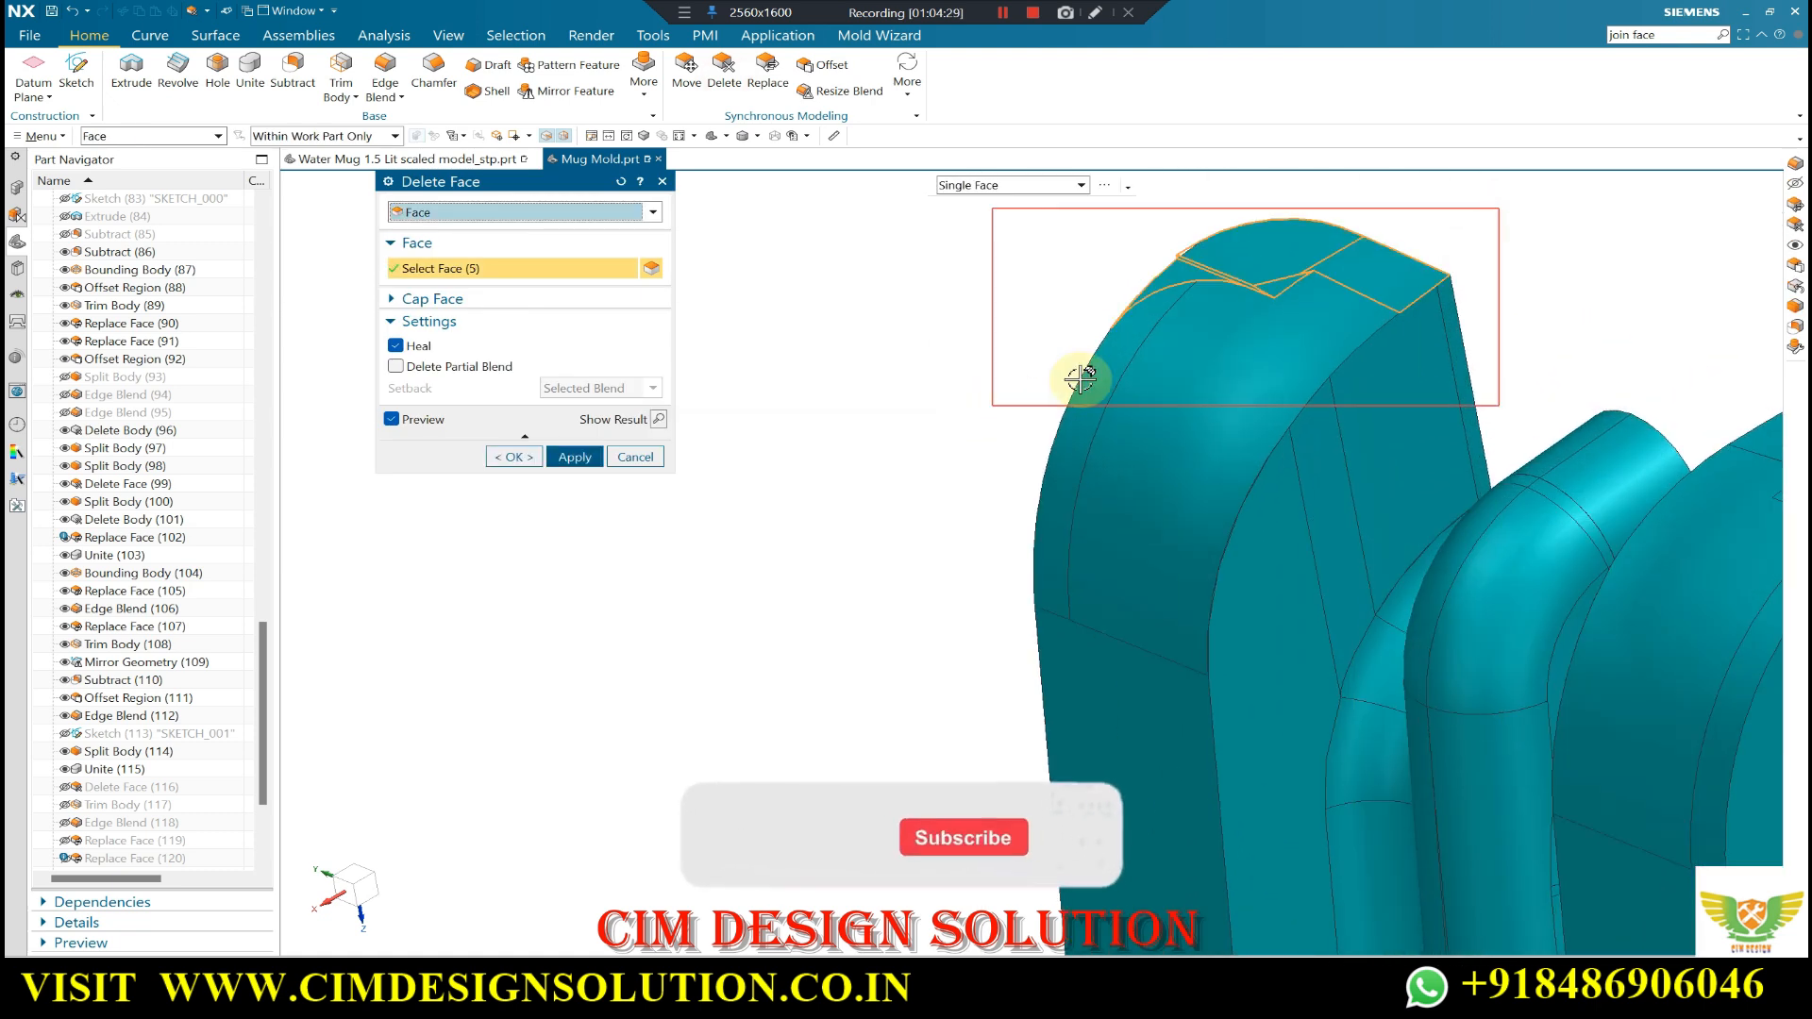
pyautogui.middleClick(995, 321)
pyautogui.scroll(-3, 846, 336)
pyautogui.scroll(1, 1044, 292)
pyautogui.moveTo(1044, 292)
pyautogui.mouseDown(button='middle')
pyautogui.moveTo(1060, 293)
pyautogui.moveTo(1023, 309)
pyautogui.mouseUp(button='middle')
pyautogui.scroll(-1, 1019, 311)
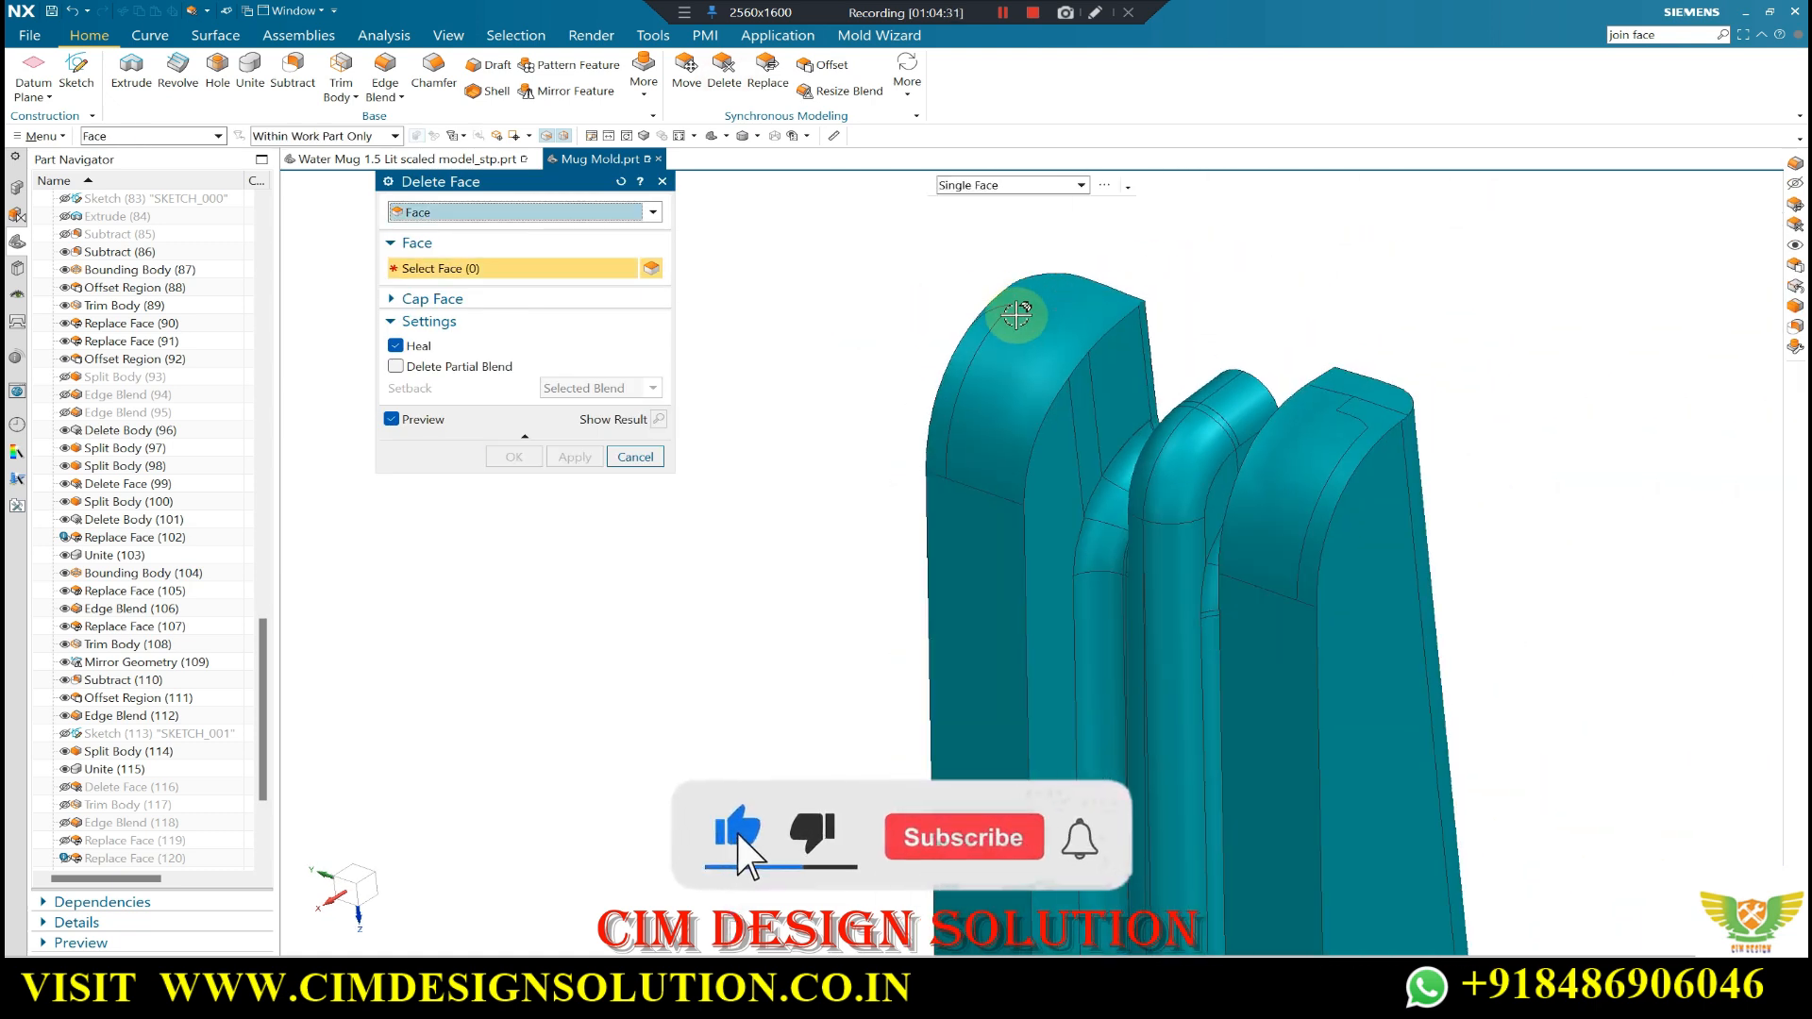
pyautogui.press('Escape')
# - Delete the small leftover faces at the tip of the teal insert's near lug
pyautogui.click(963, 376)
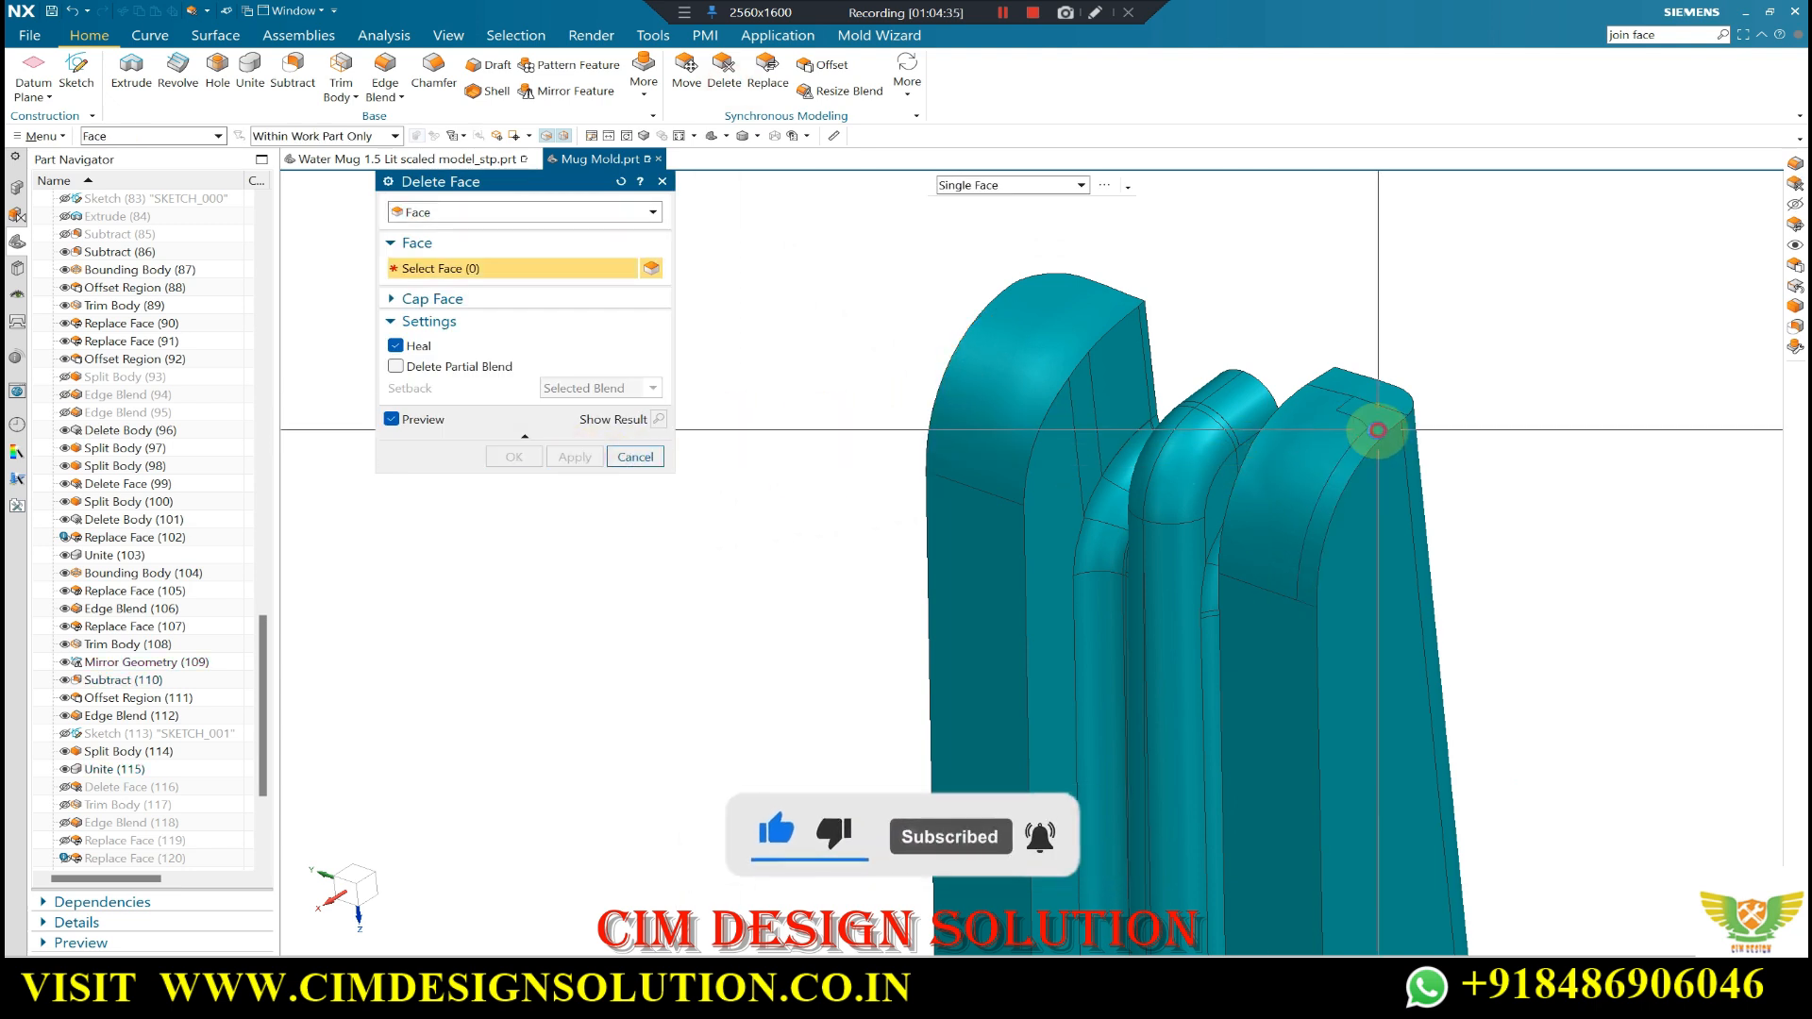
pyautogui.click(1378, 431)
pyautogui.click(1360, 379)
pyautogui.scroll(-3, 1060, 372)
# - Bring back the cavity plate, mug and orange block, and hide the orange block to expose the handle pocket
pyautogui.moveTo(1060, 372); pyautogui.dragTo(1184, 538, button='middle')
pyautogui.scroll(-5, 1073, 366)
pyautogui.scroll(6, 1032, 460)
pyautogui.moveTo(1038, 460); pyautogui.dragTo(1243, 619, button='middle')
pyautogui.moveTo(1242, 620); pyautogui.dragTo(1323, 527, button='right')
pyautogui.moveTo(1227, 542)
pyautogui.mouseDown(button='middle')
pyautogui.moveTo(1116, 607)
pyautogui.moveTo(1142, 603)
pyautogui.mouseUp(button='middle')
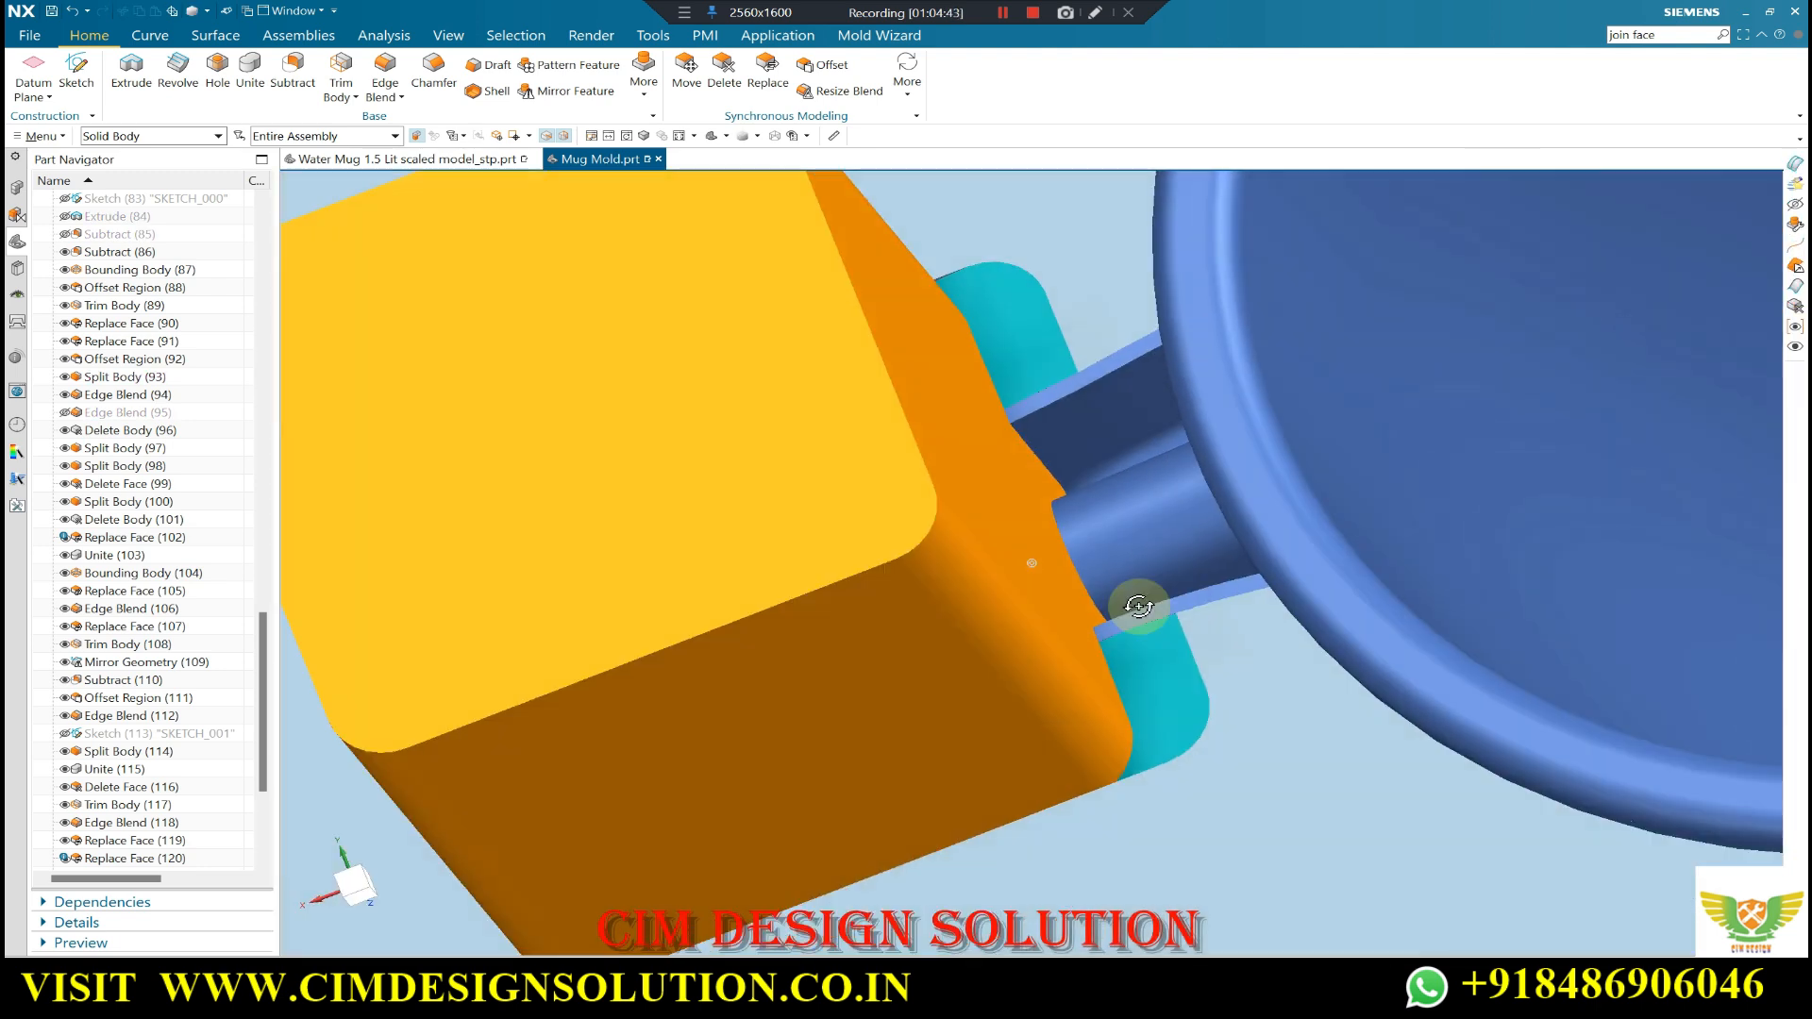
pyautogui.scroll(-4, 1141, 603)
pyautogui.moveTo(982, 586)
pyautogui.mouseDown(button='middle')
pyautogui.moveTo(1028, 621)
pyautogui.moveTo(995, 631)
pyautogui.moveTo(1011, 595)
pyautogui.mouseUp(button='middle')
pyautogui.click(1028, 621)
pyautogui.hotkey('ctrl', 'b')
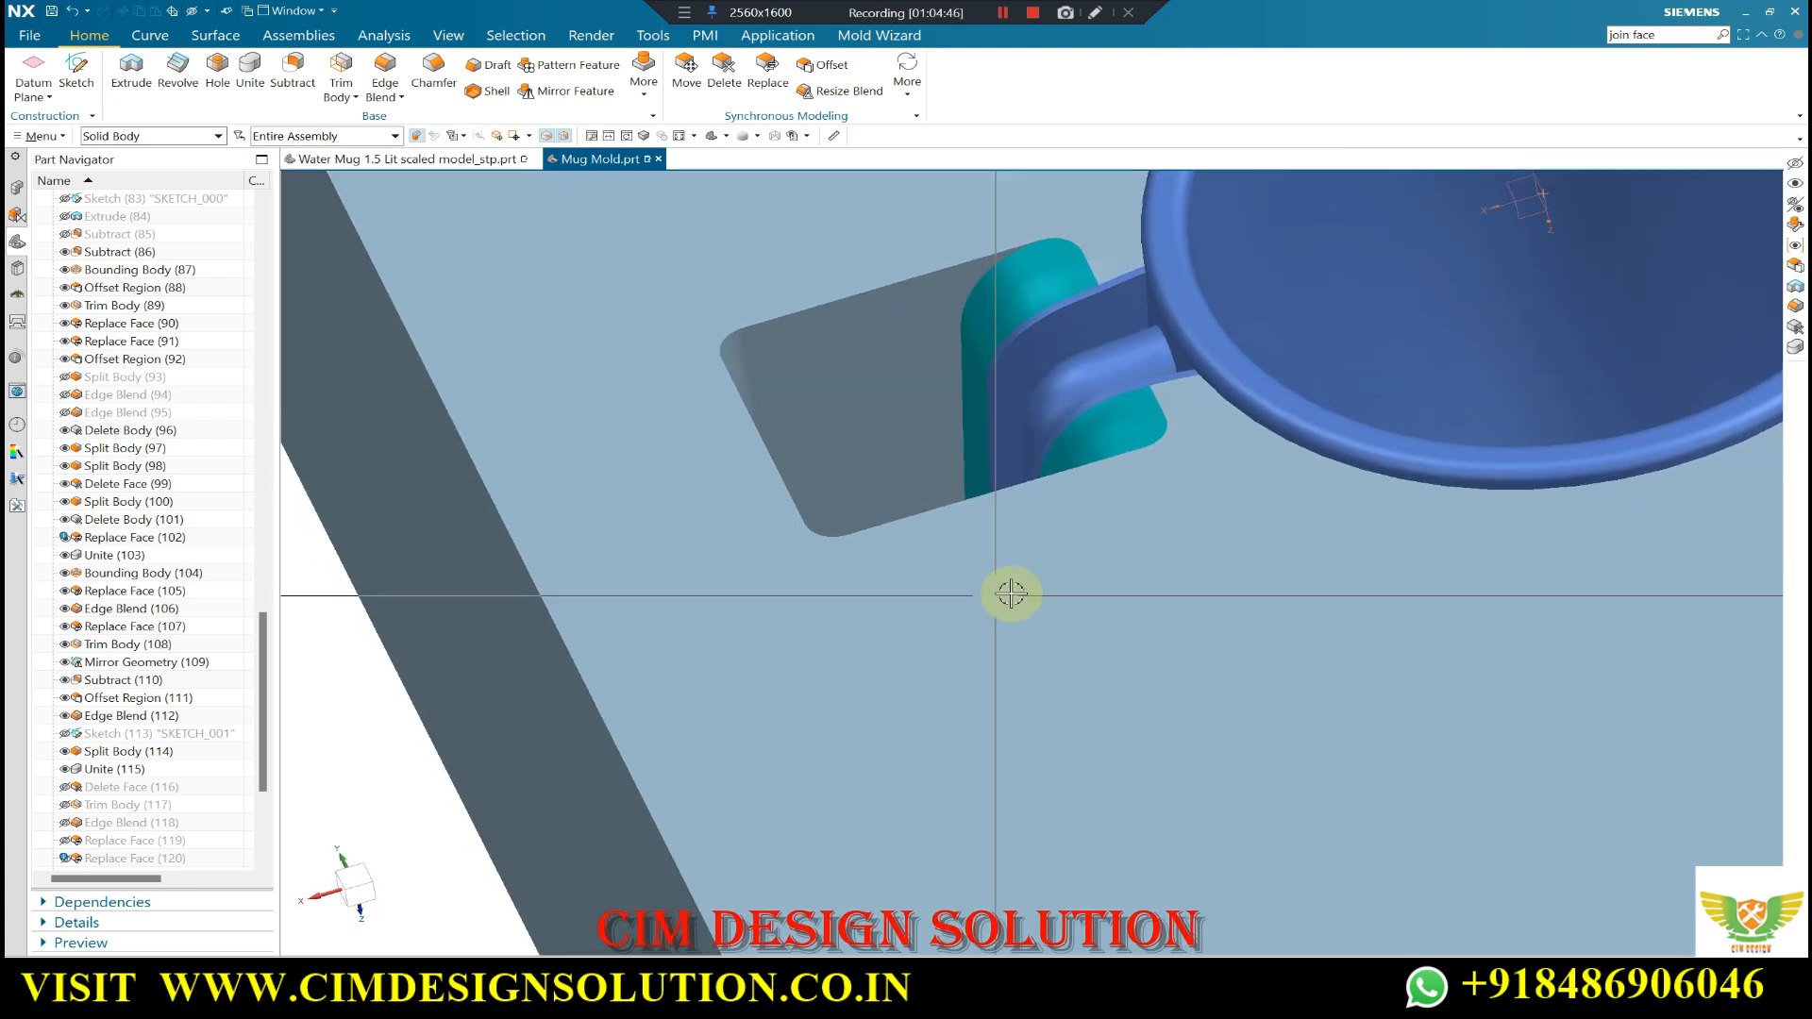
# - Hide the mug and teal insert to view the cavity plate's open handle pocket straight on
pyautogui.scroll(-5, 1011, 594)
pyautogui.moveTo(601, 802); pyautogui.dragTo(579, 629, button='right')
pyautogui.moveTo(579, 630)
pyautogui.mouseDown(button='middle')
pyautogui.moveTo(607, 546)
pyautogui.moveTo(601, 640)
pyautogui.mouseUp(button='middle')
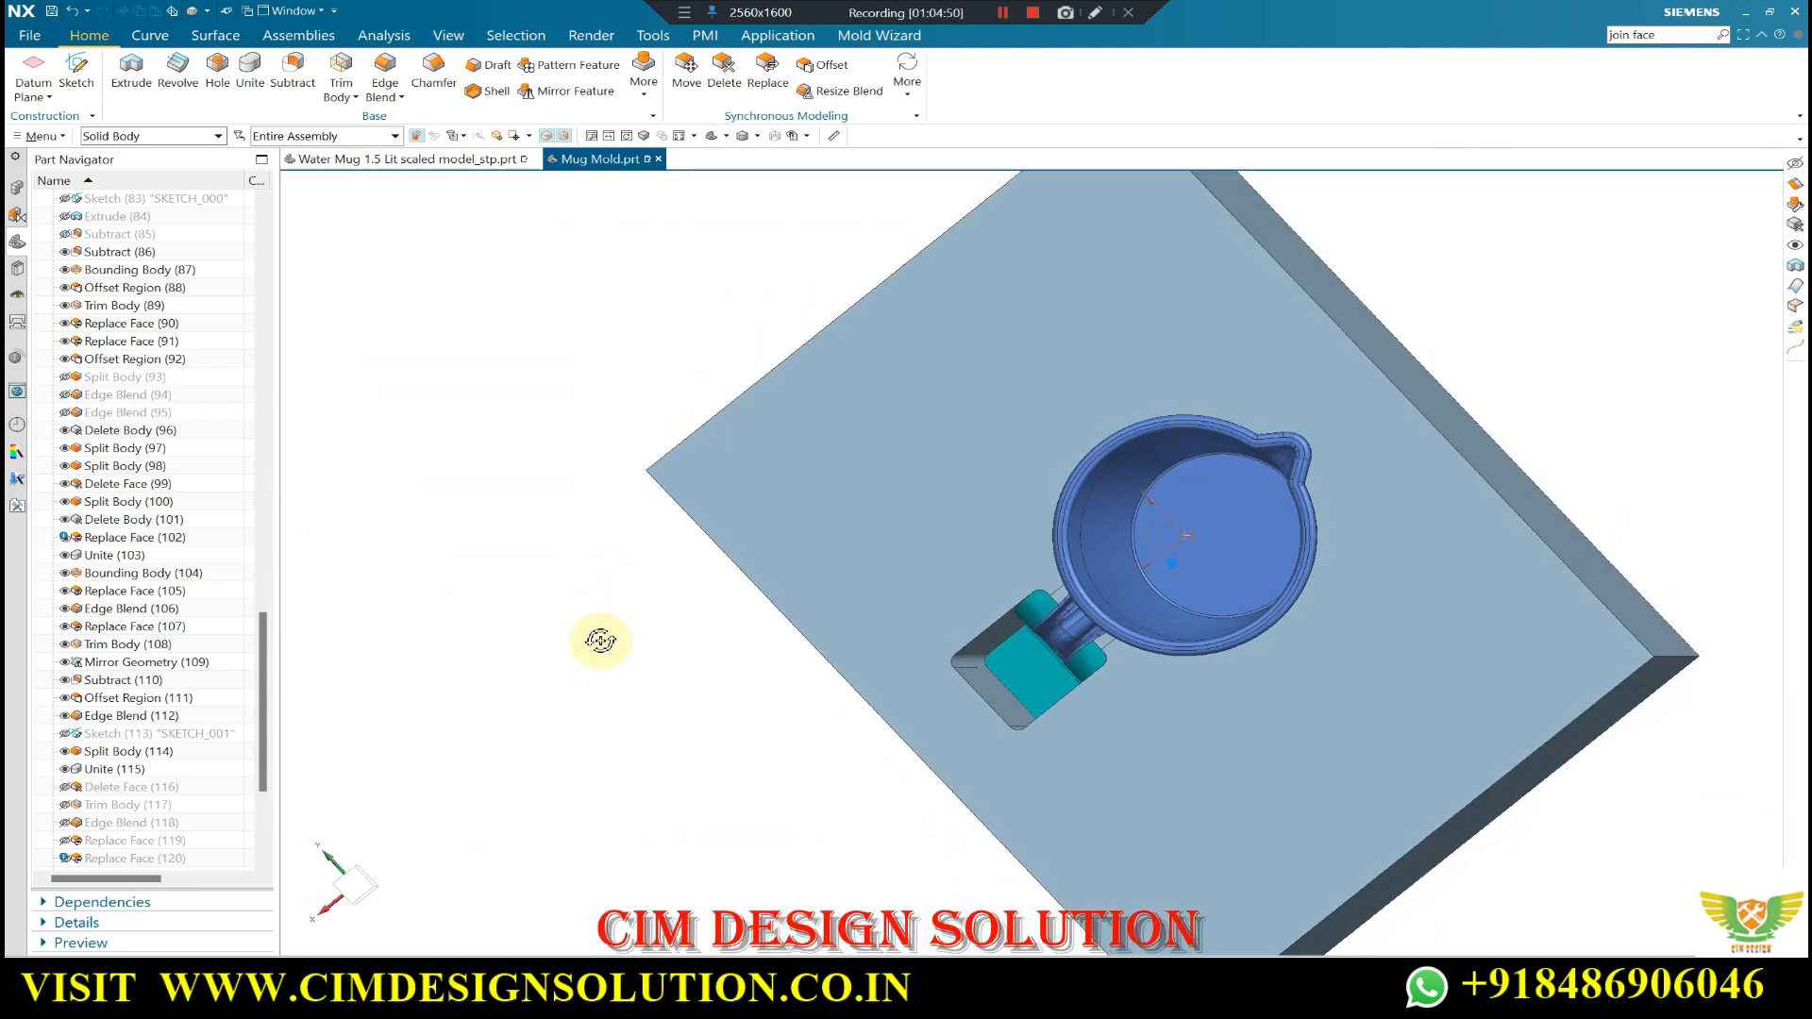
pyautogui.scroll(2, 903, 699)
pyautogui.moveTo(917, 659); pyautogui.dragTo(1322, 505, button='middle')
pyautogui.scroll(-2, 781, 586)
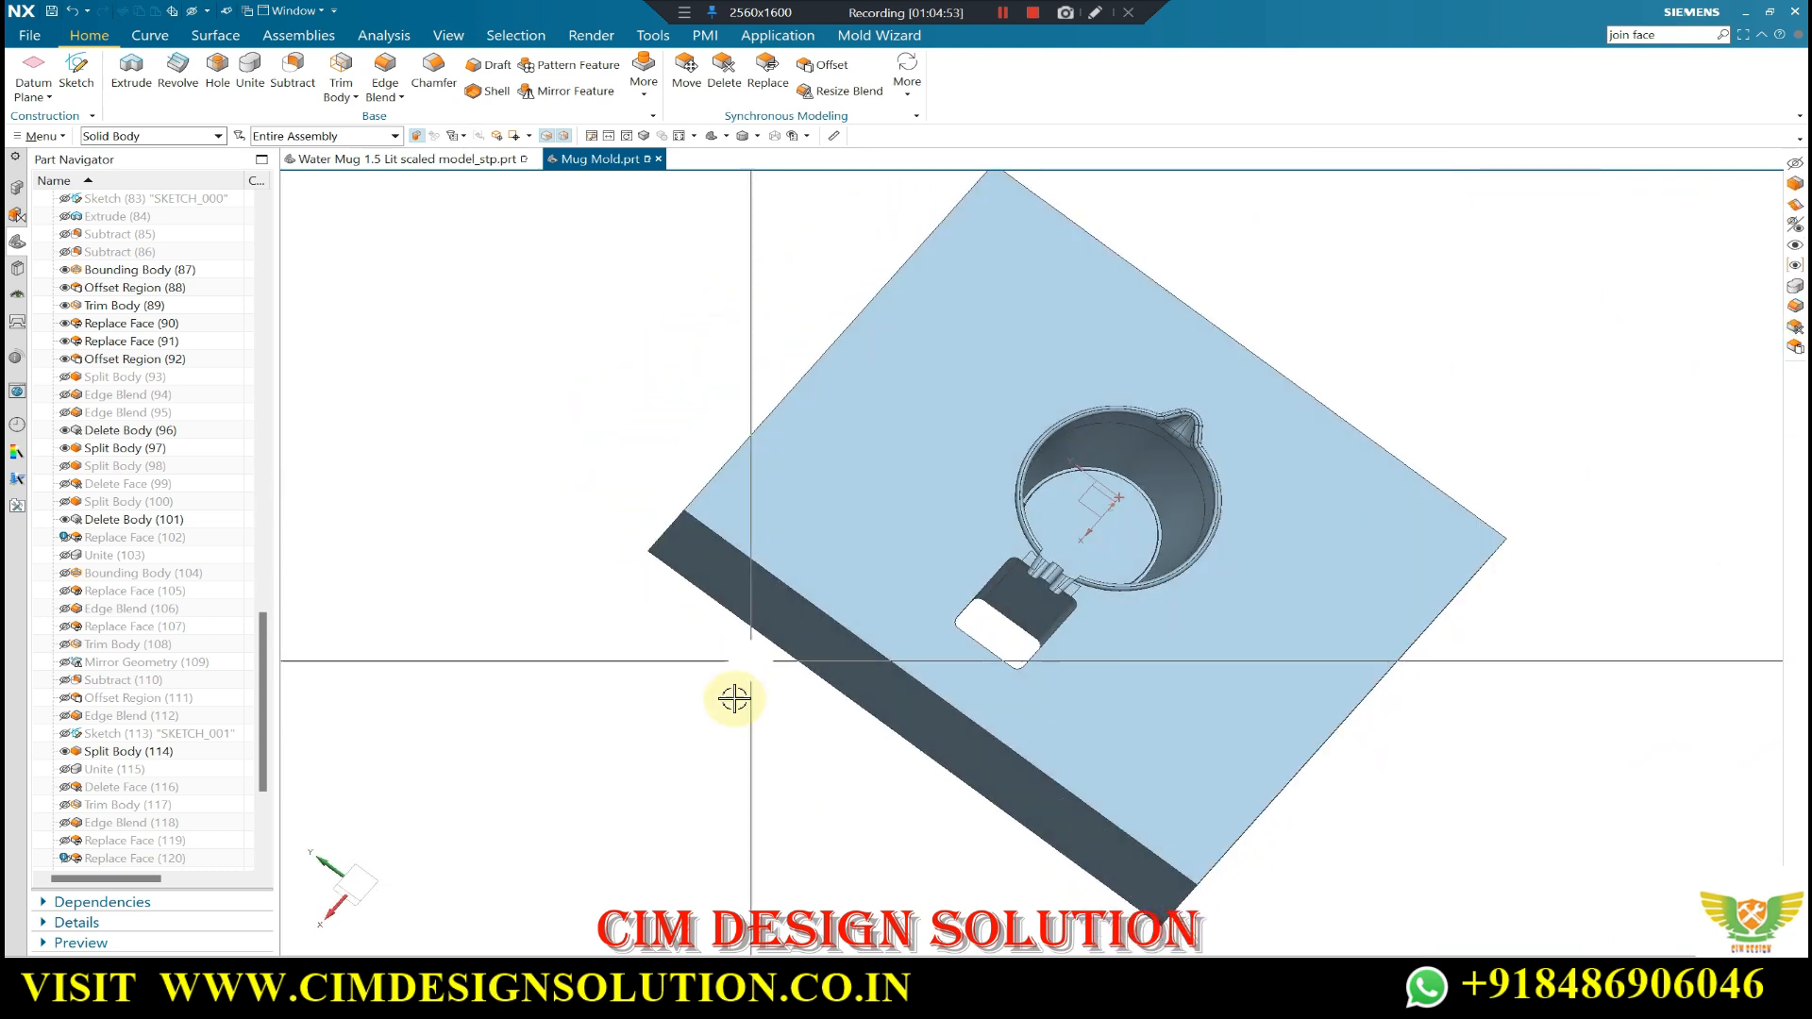
pyautogui.press('F8')
pyautogui.scroll(3, 1048, 619)
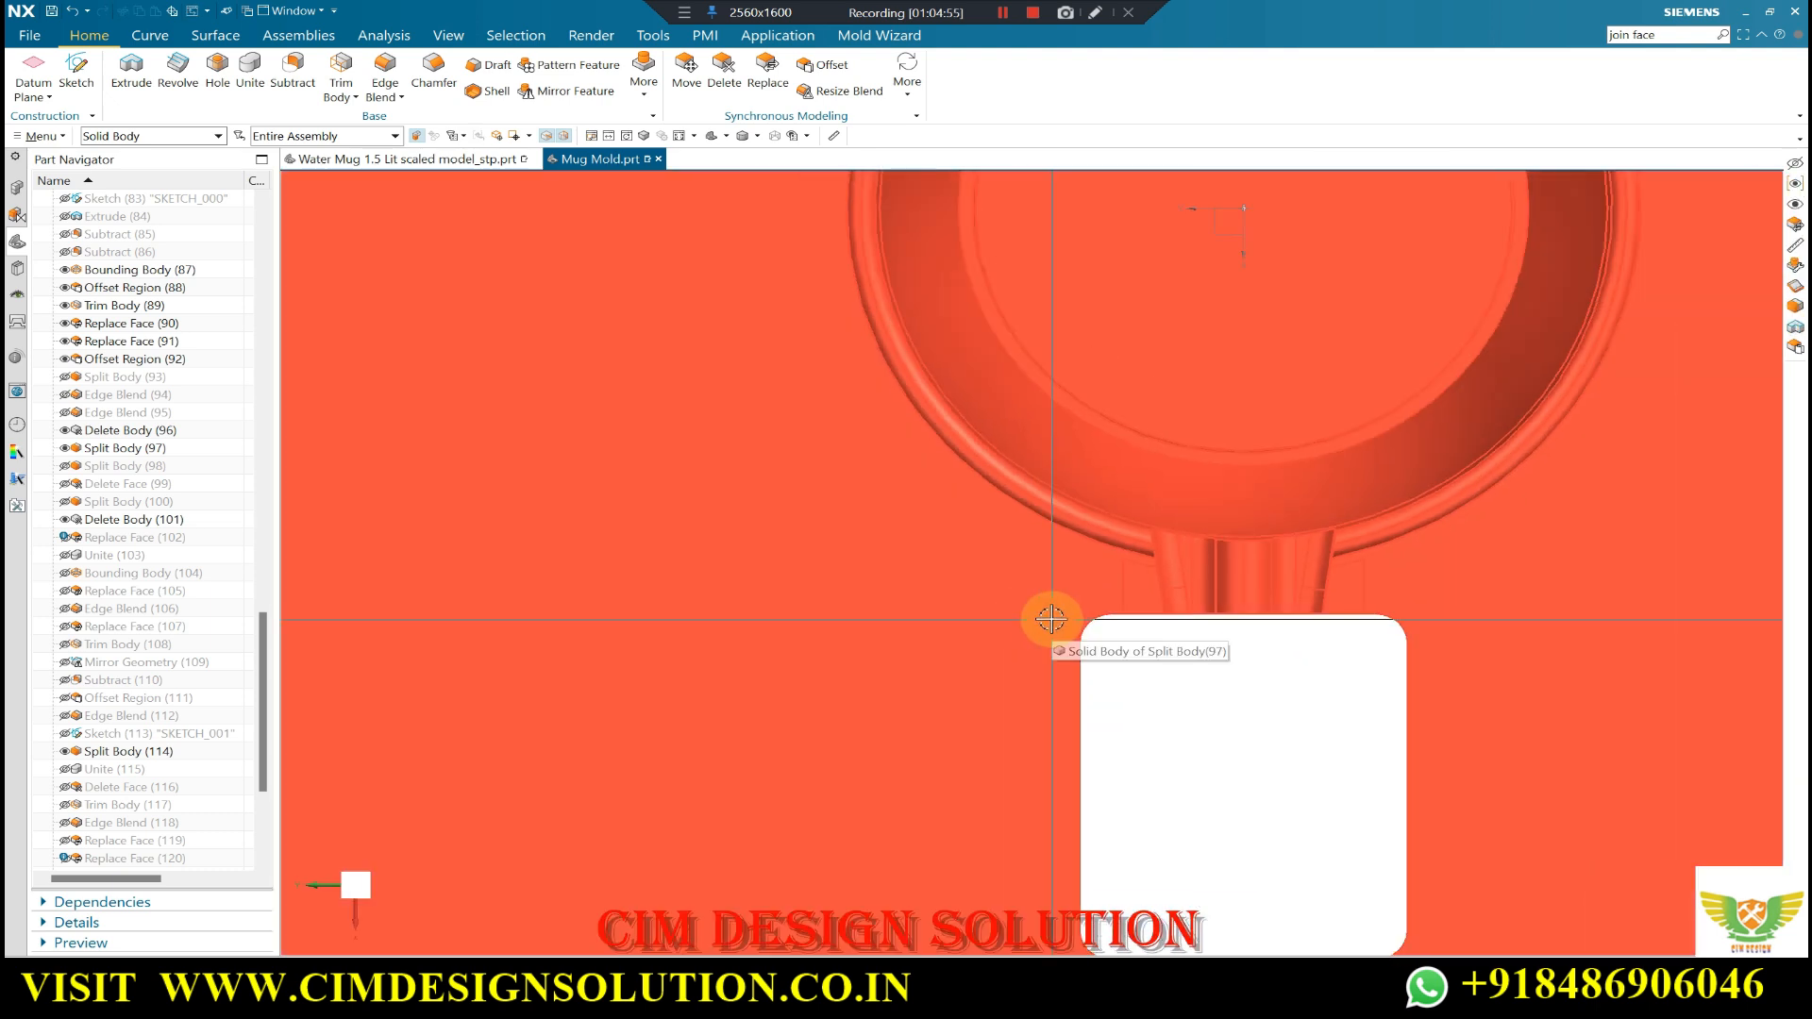
# - Show the hidden teal handle insert in the cavity plate
pyautogui.hotkey('ctrl', 'b')
pyautogui.moveTo(1044, 627); pyautogui.dragTo(1093, 479, button='middle')
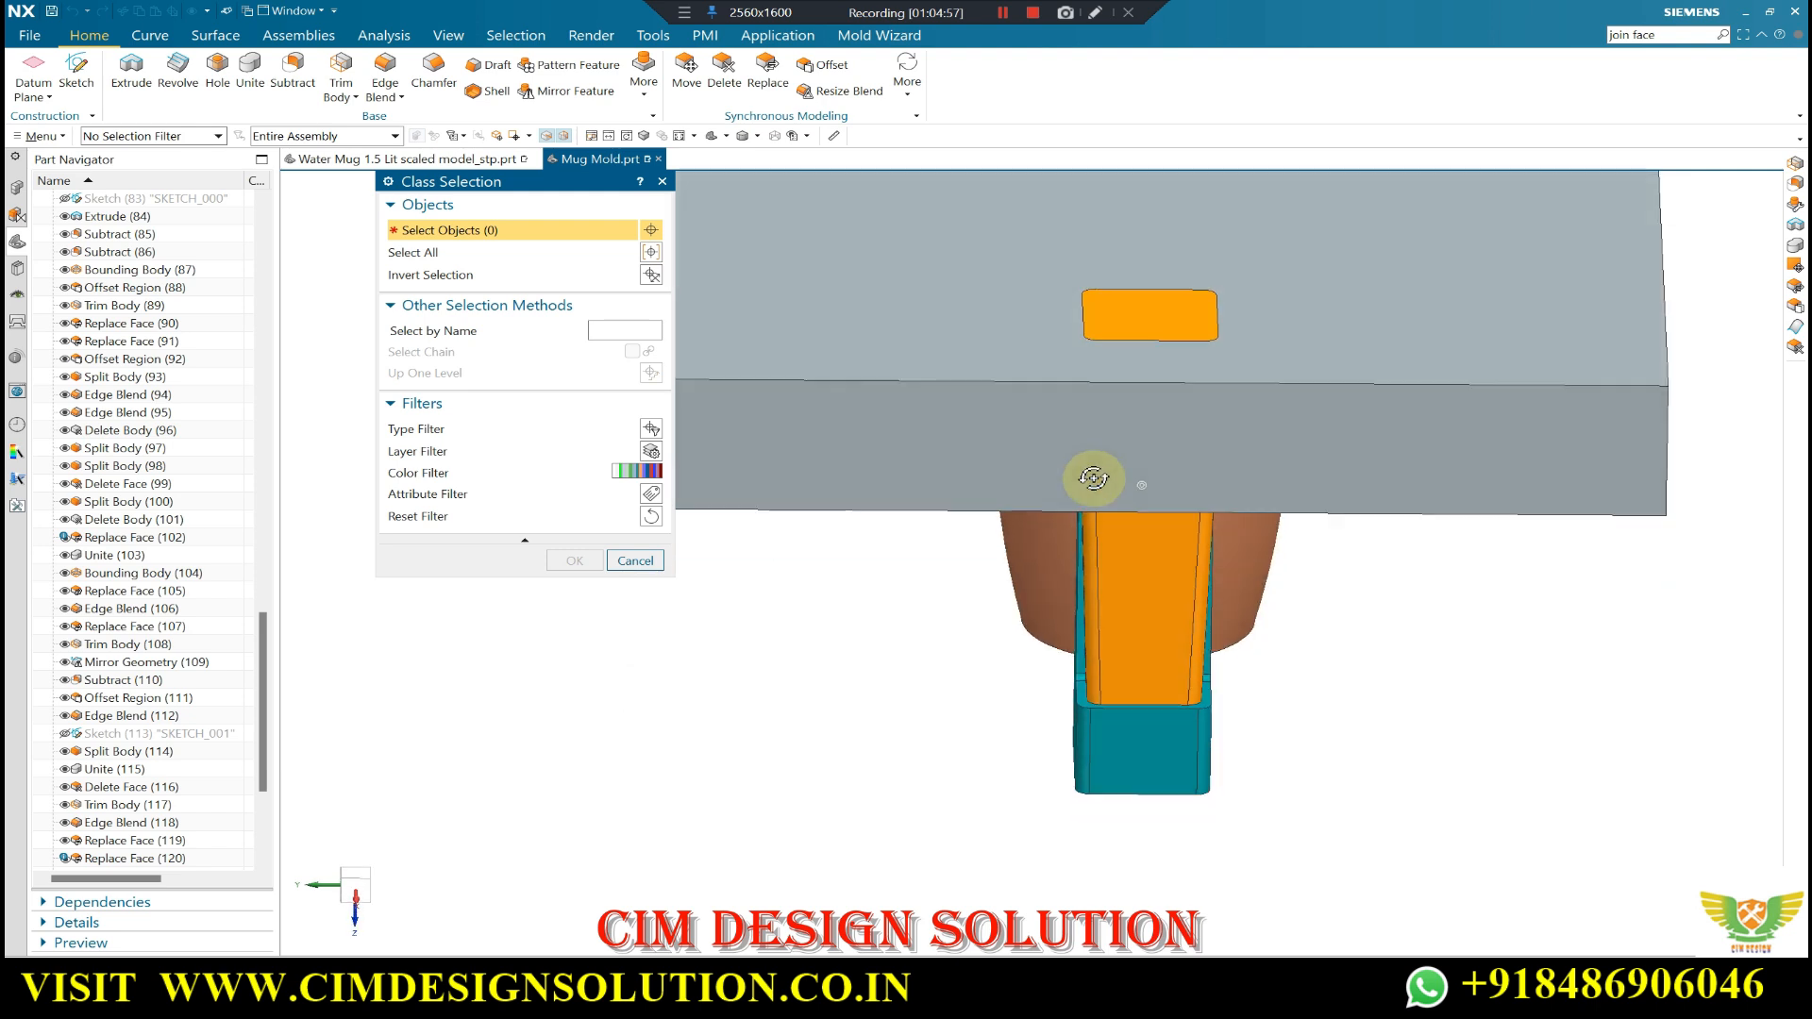
pyautogui.click(1125, 761)
pyautogui.middleClick(1121, 751)
# - Examine how the teal insert's lugs and handle channels line up with the cavity plate's pocket
pyautogui.scroll(-1, 1117, 744)
pyautogui.moveTo(1116, 745); pyautogui.dragTo(1156, 838, button='middle')
pyautogui.scroll(-1, 1156, 831)
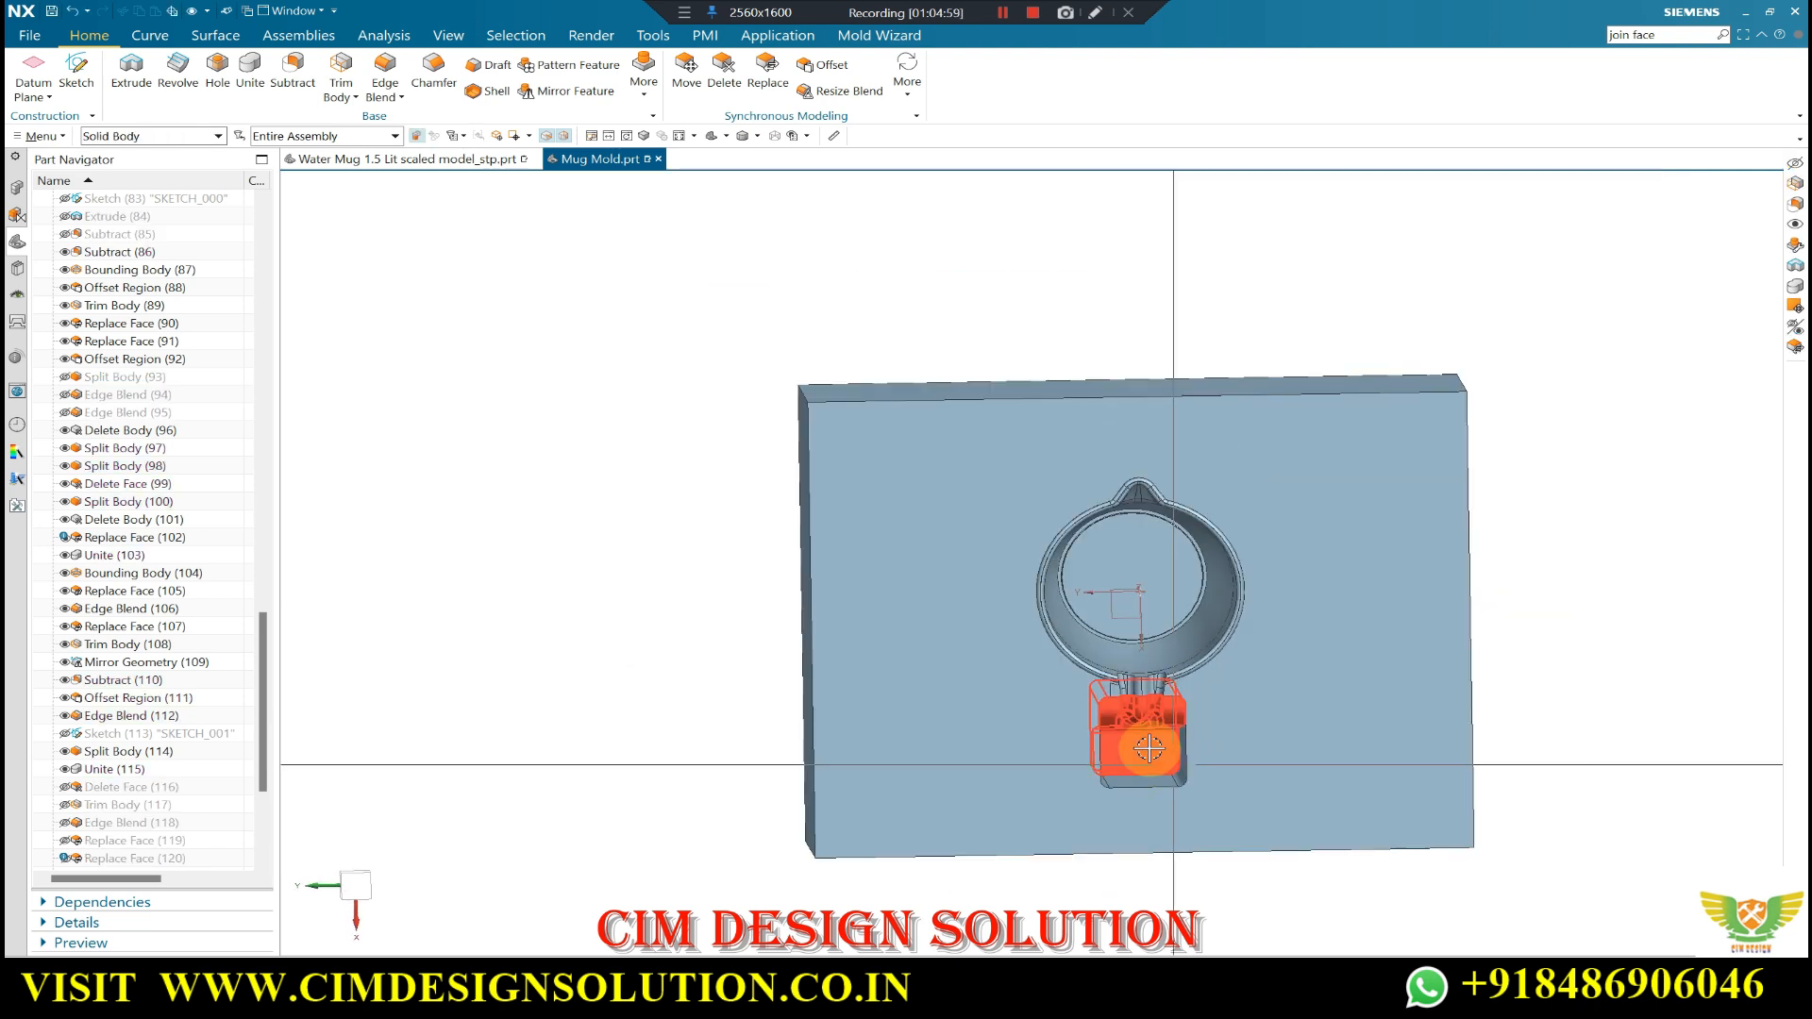
pyautogui.scroll(8, 1044, 599)
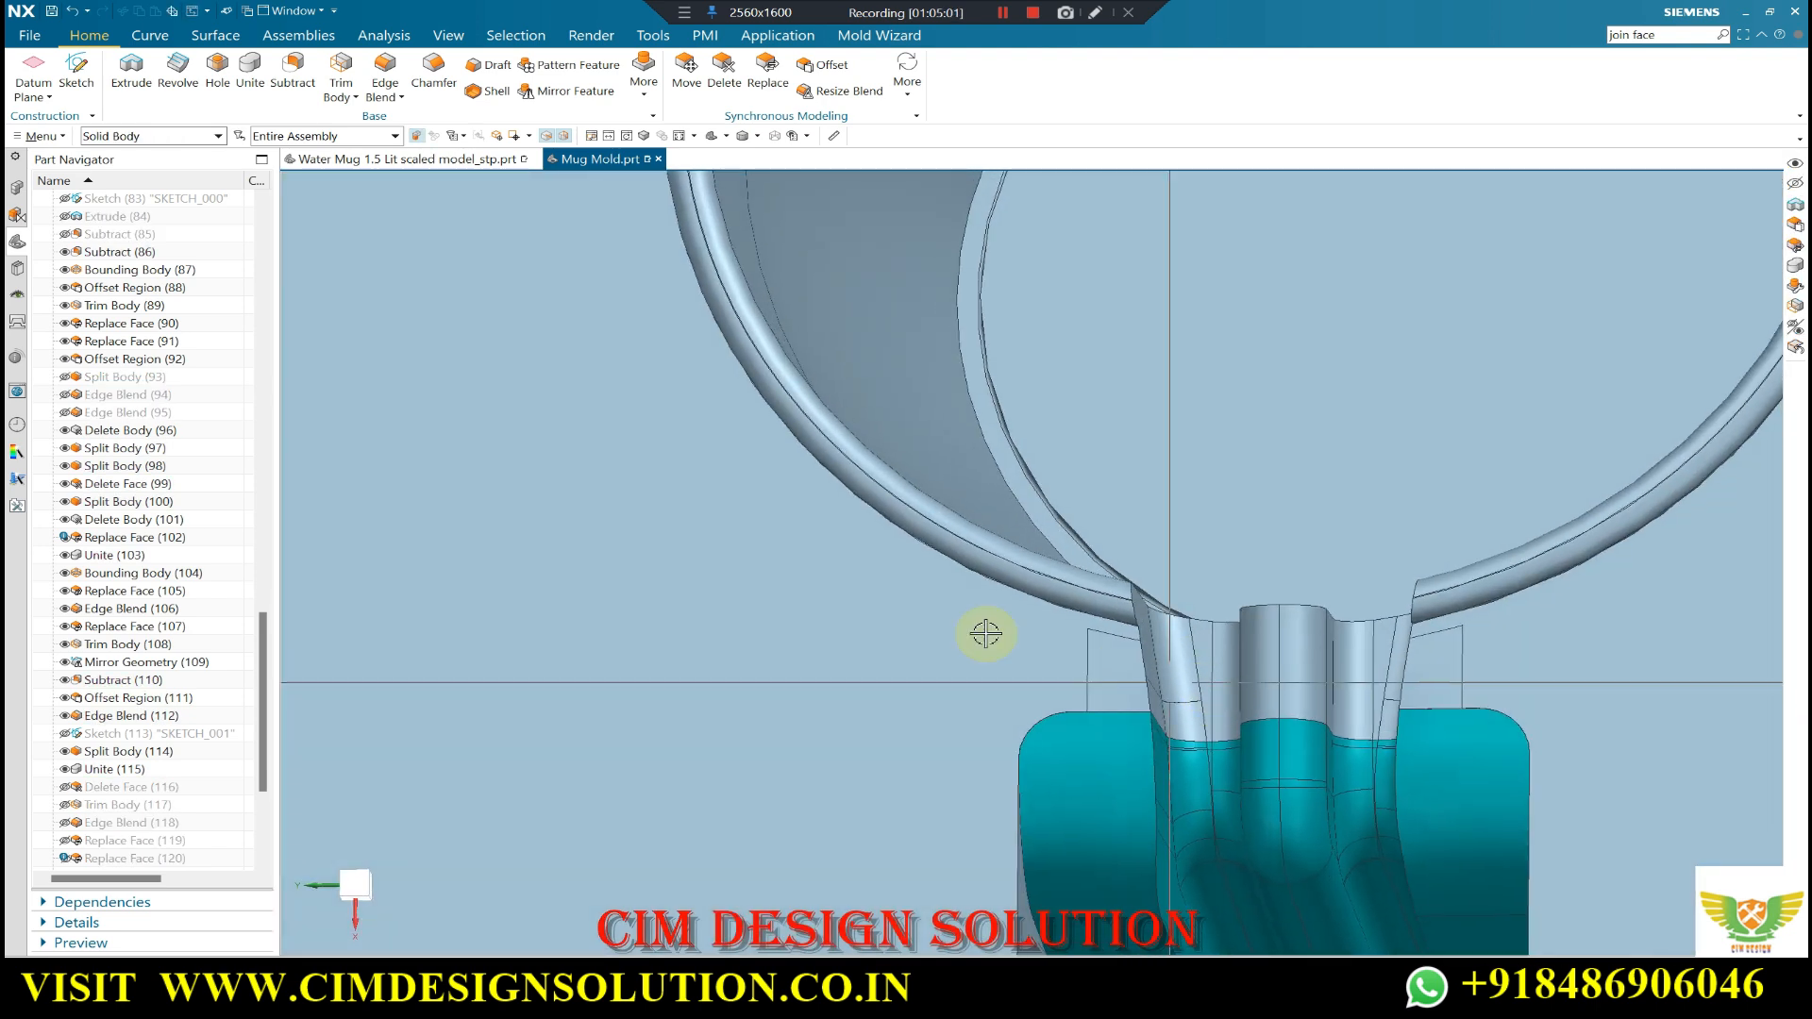
pyautogui.scroll(-1, 1170, 547)
pyautogui.scroll(-4, 1251, 609)
pyautogui.moveTo(1348, 609); pyautogui.dragTo(1104, 542, button='middle')
pyautogui.scroll(-3, 1045, 504)
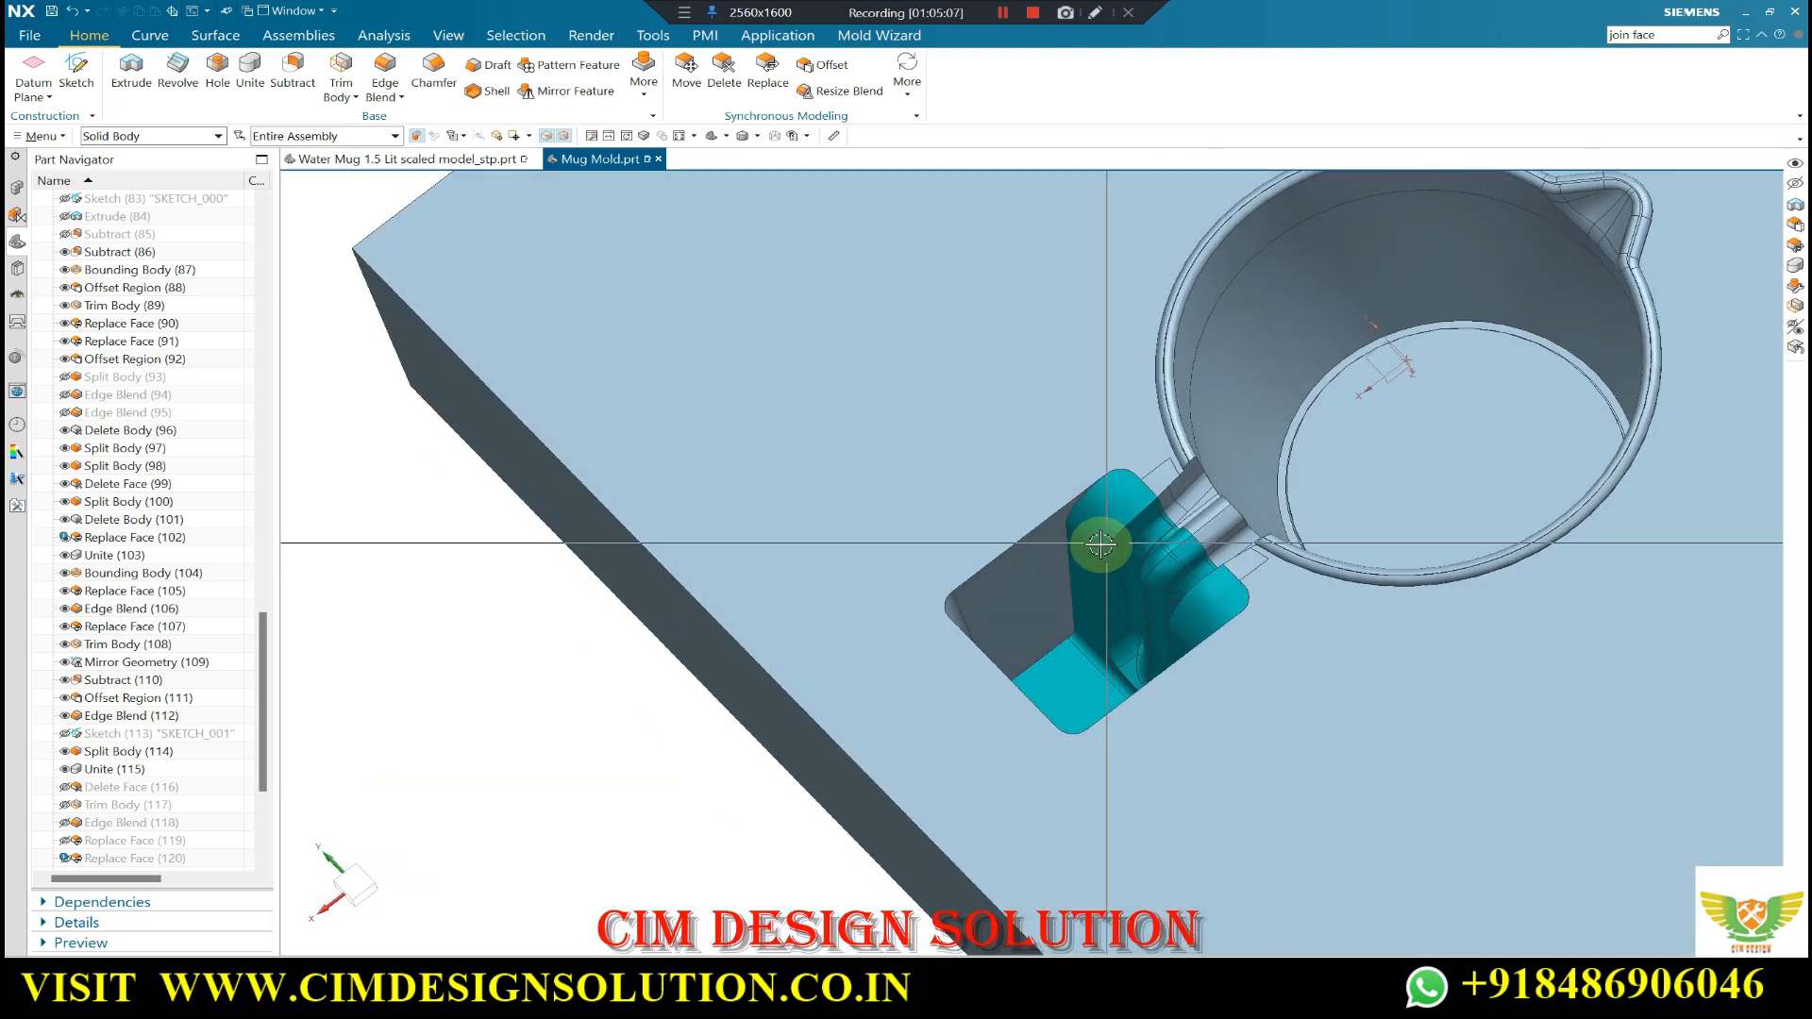
pyautogui.scroll(1, 1103, 555)
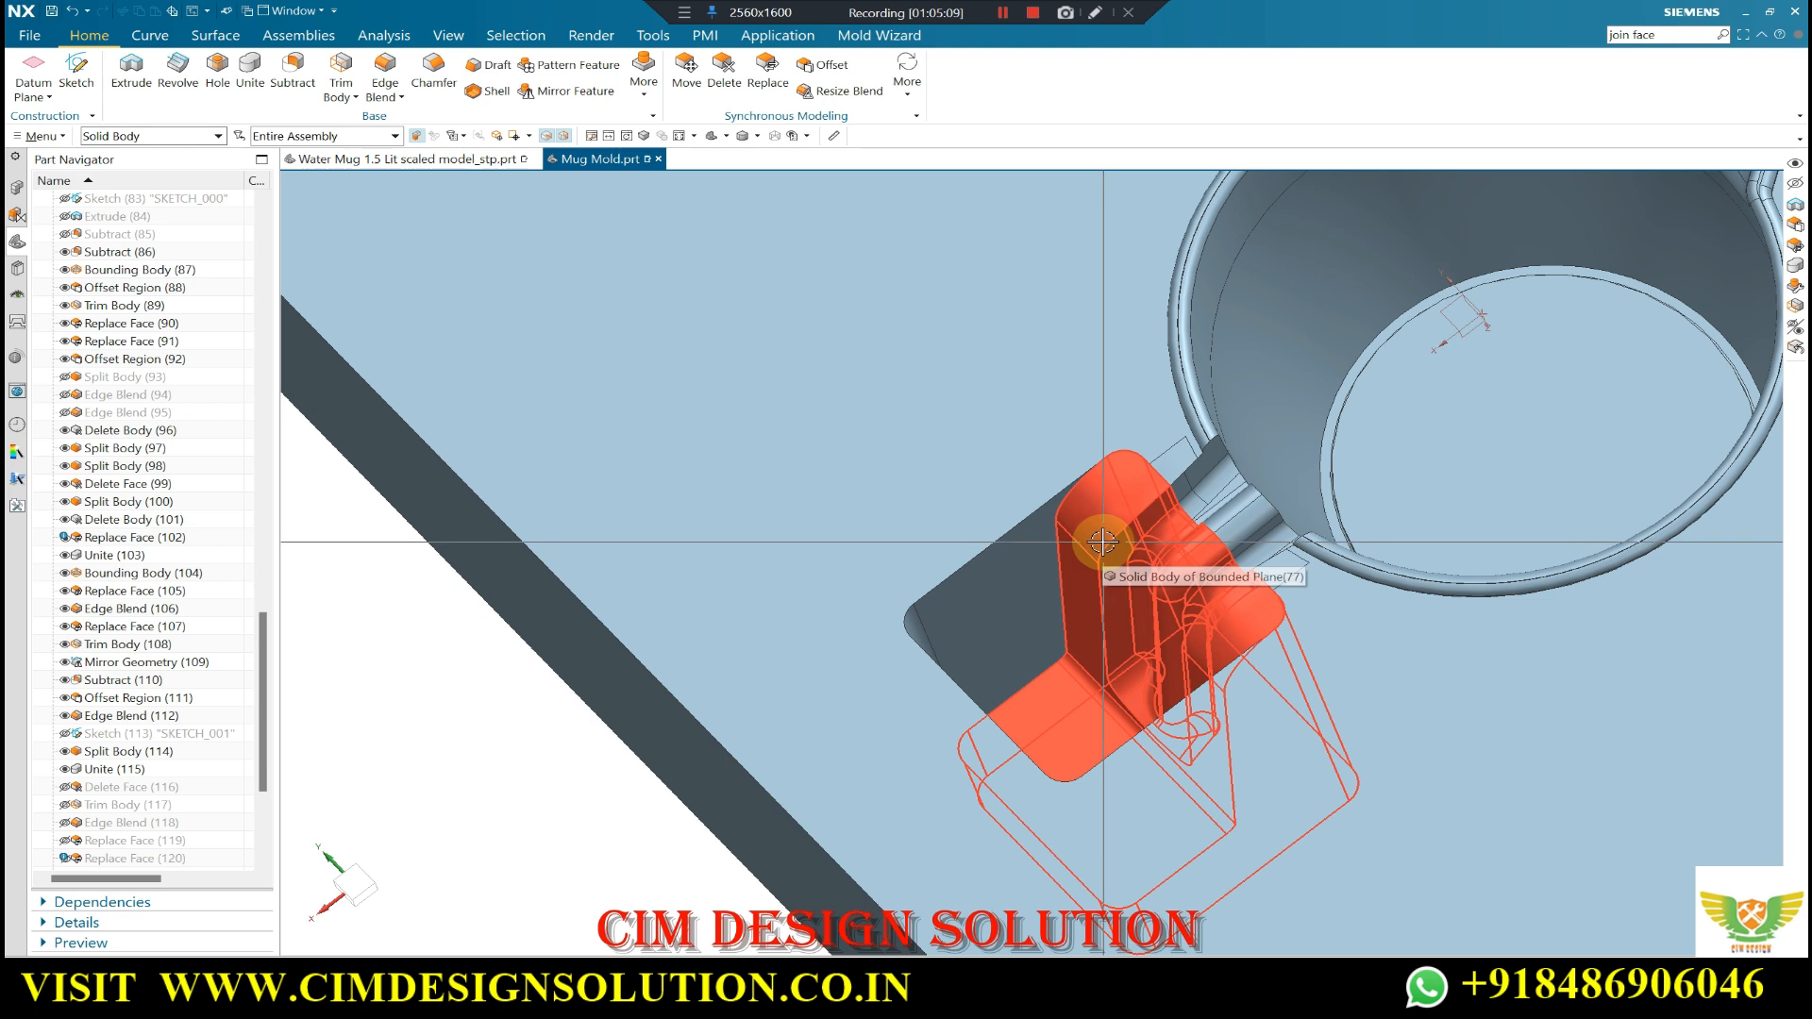
pyautogui.scroll(-5, 1026, 575)
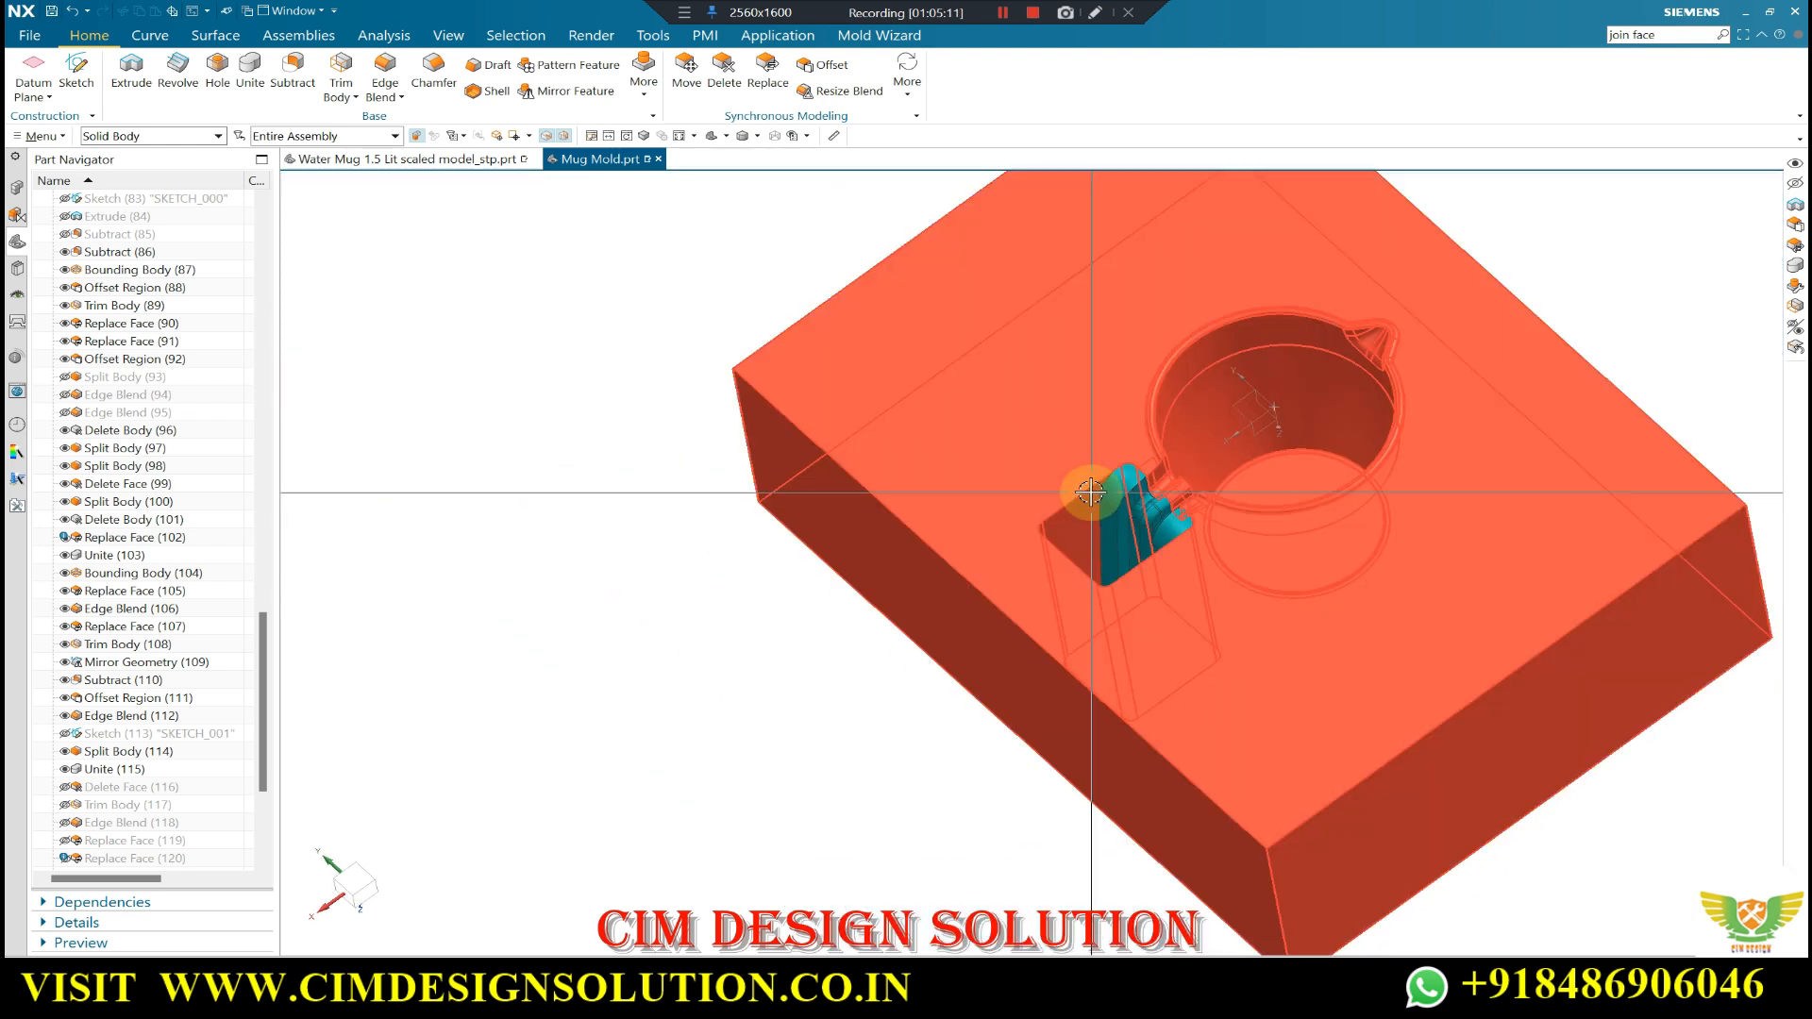
# - Show all hidden mold bodies and view the complete mold in isometric orientation
pyautogui.hotkey('ctrl', 'shift', 'u')
pyautogui.press('Home')
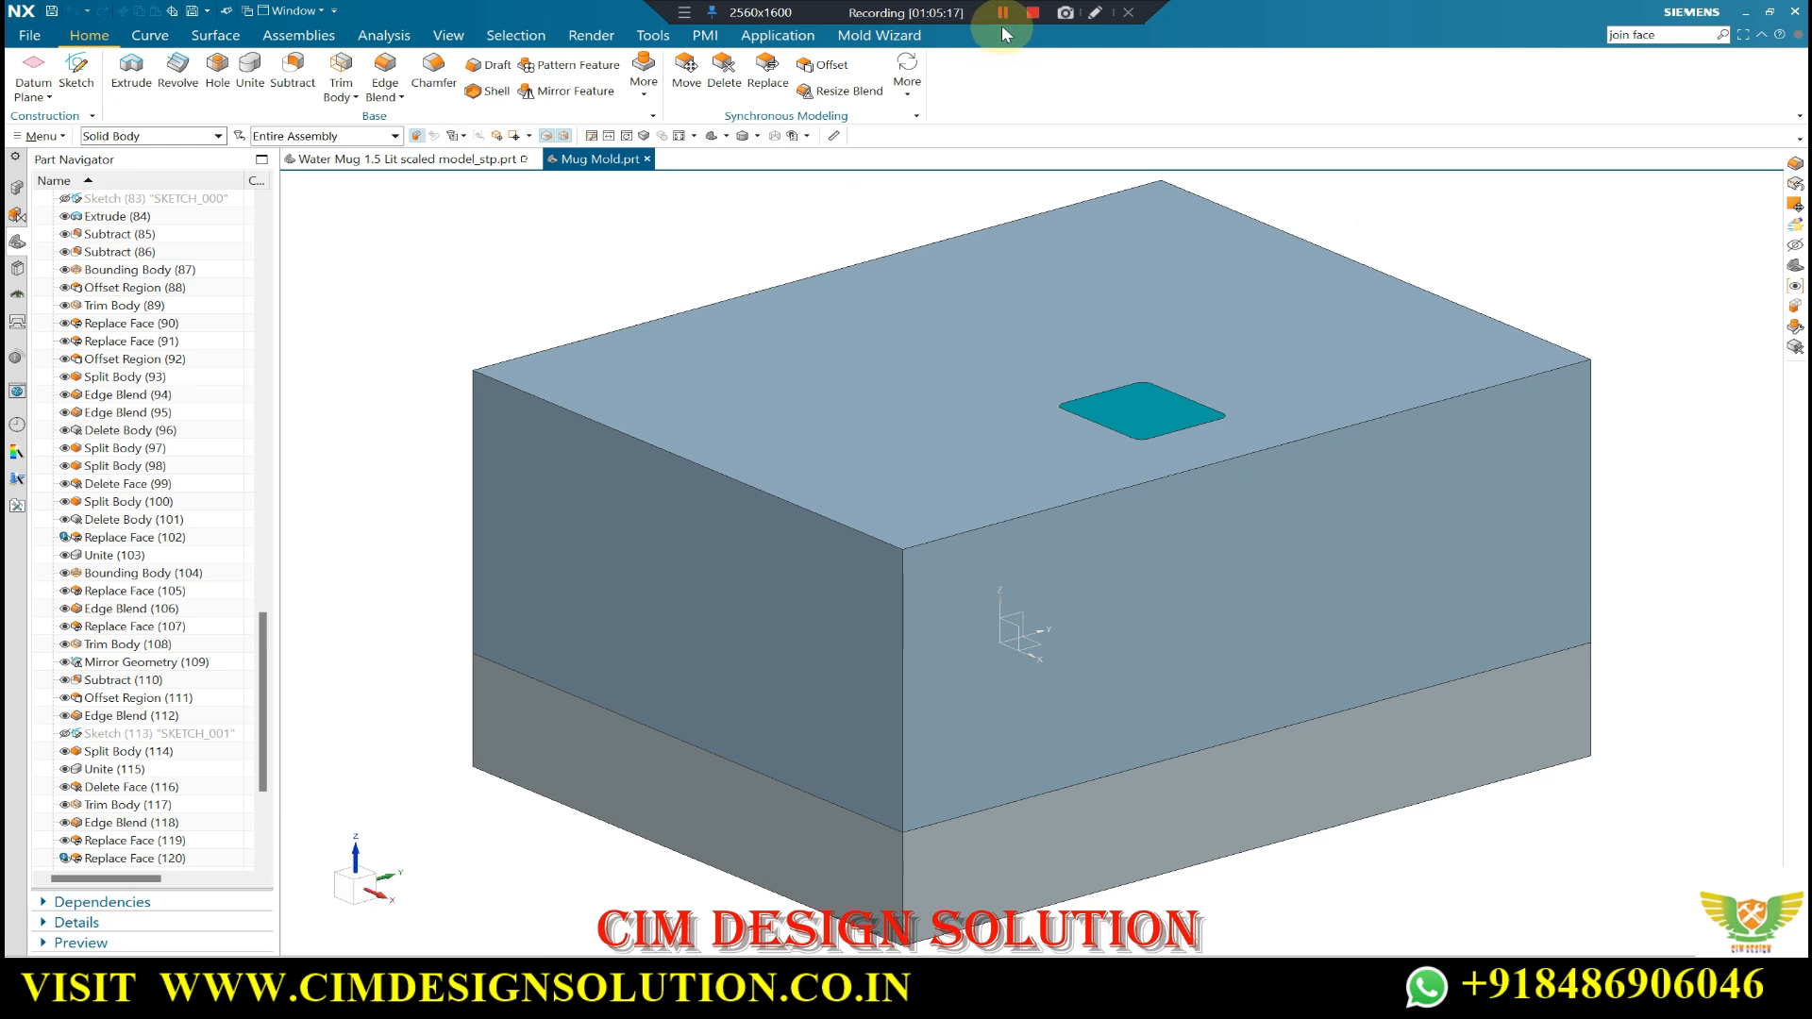
pyautogui.click(1002, 13)
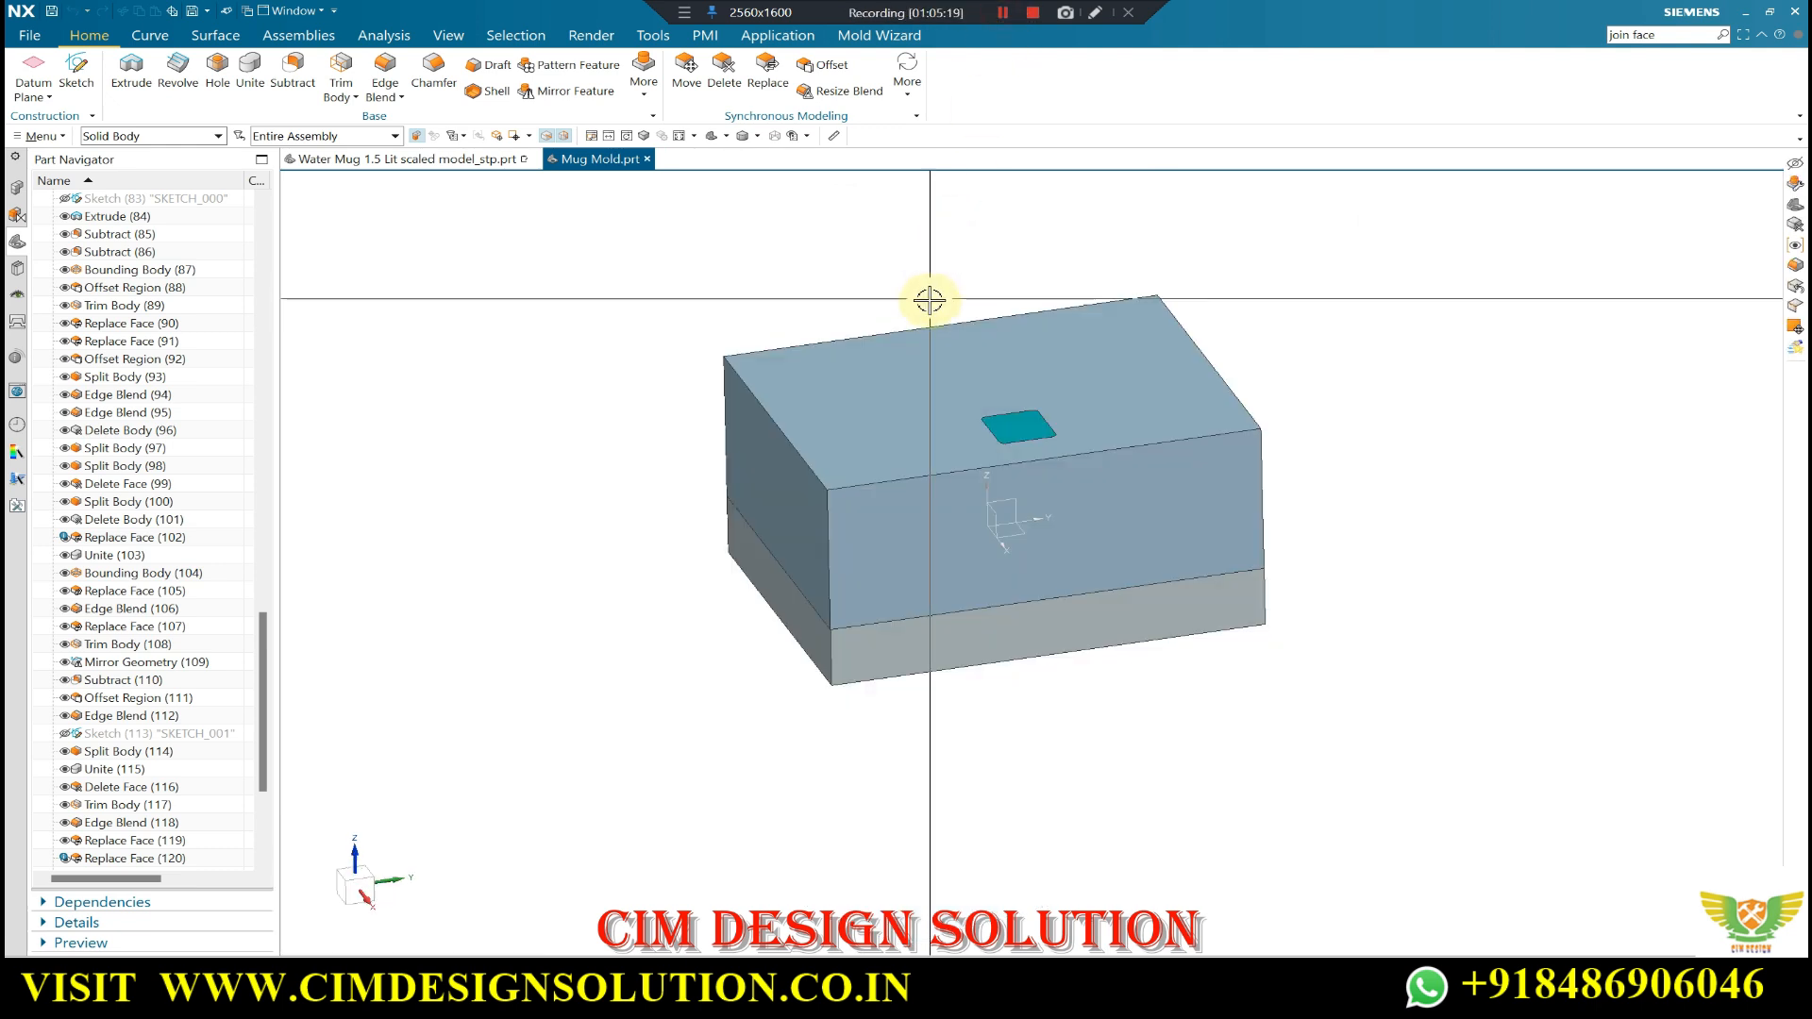
# - Hide the upper cavity plate to expose the mug and inserts, and set the lower core plate's translucency to 40
pyautogui.moveTo(930, 295); pyautogui.dragTo(1039, 410, button='middle')
pyautogui.scroll(3, 1042, 354)
pyautogui.moveTo(1416, 359); pyautogui.dragTo(1238, 393, button='middle')
pyautogui.press('F8')
pyautogui.hotkey('ctrl', 'j')
pyautogui.click(898, 651)
pyautogui.middleClick(661, 483)
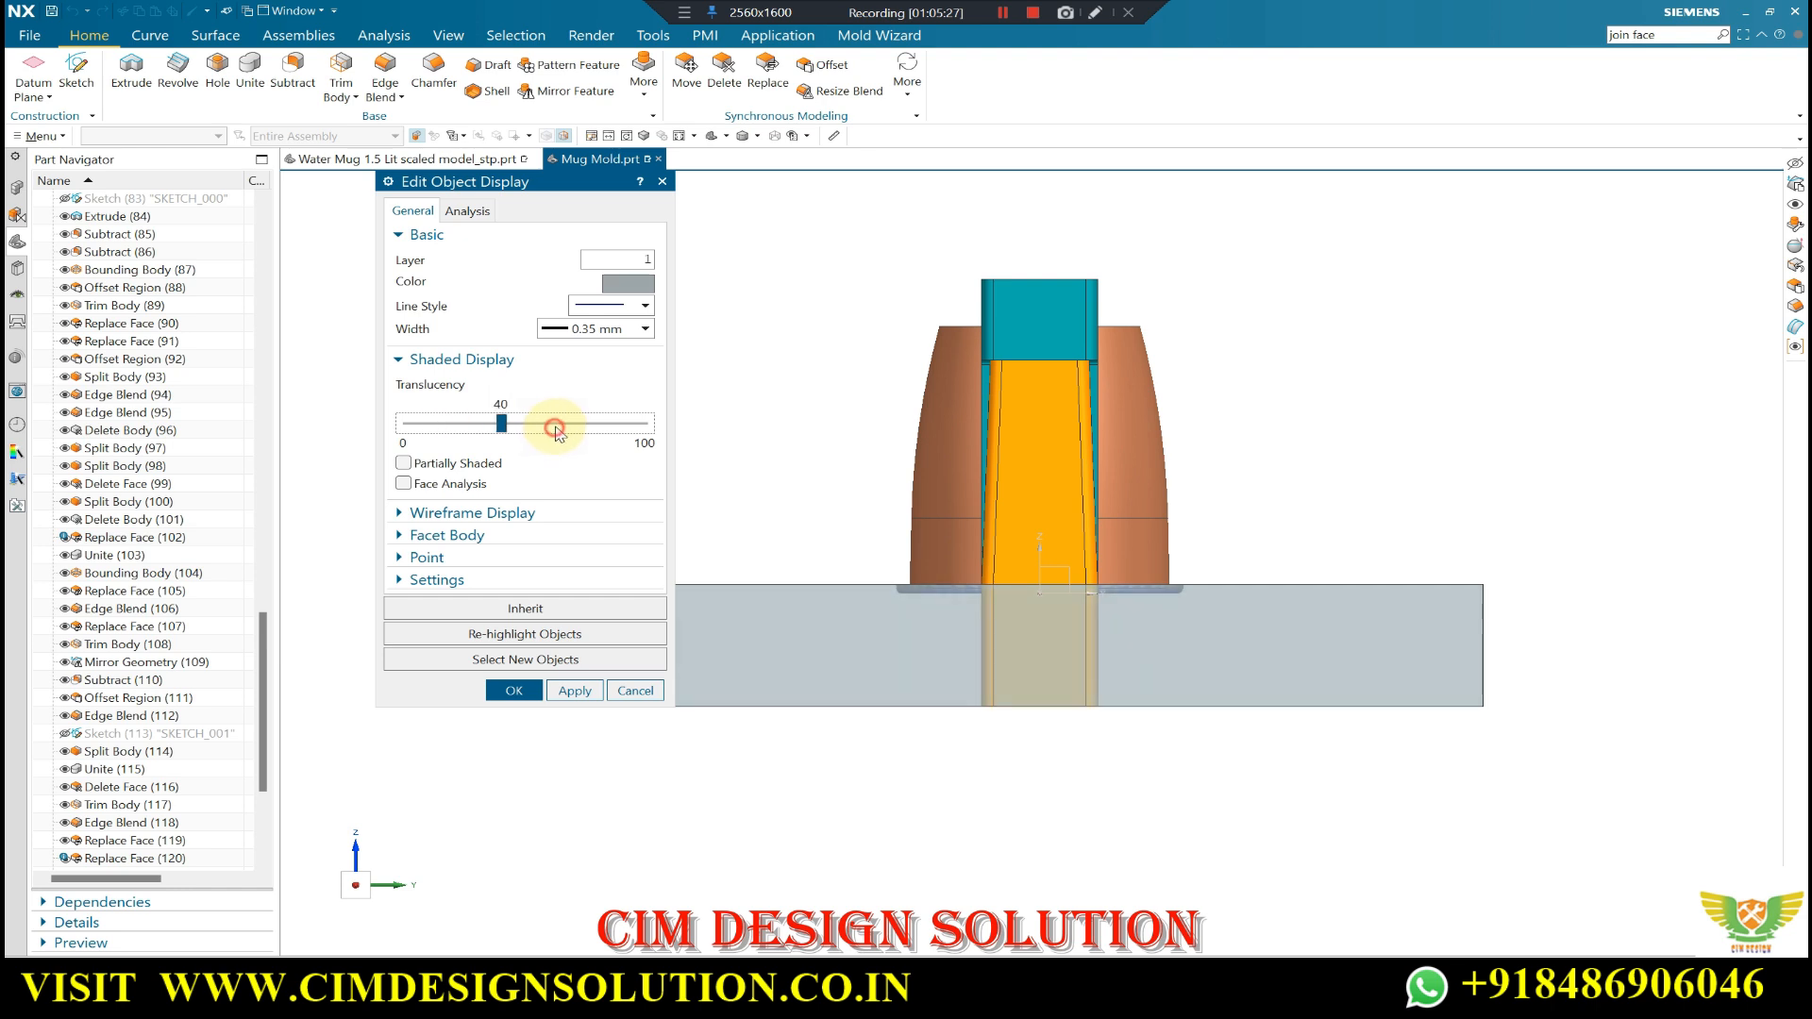
pyautogui.middleClick(877, 465)
pyautogui.moveTo(878, 465); pyautogui.dragTo(919, 484, button='middle')
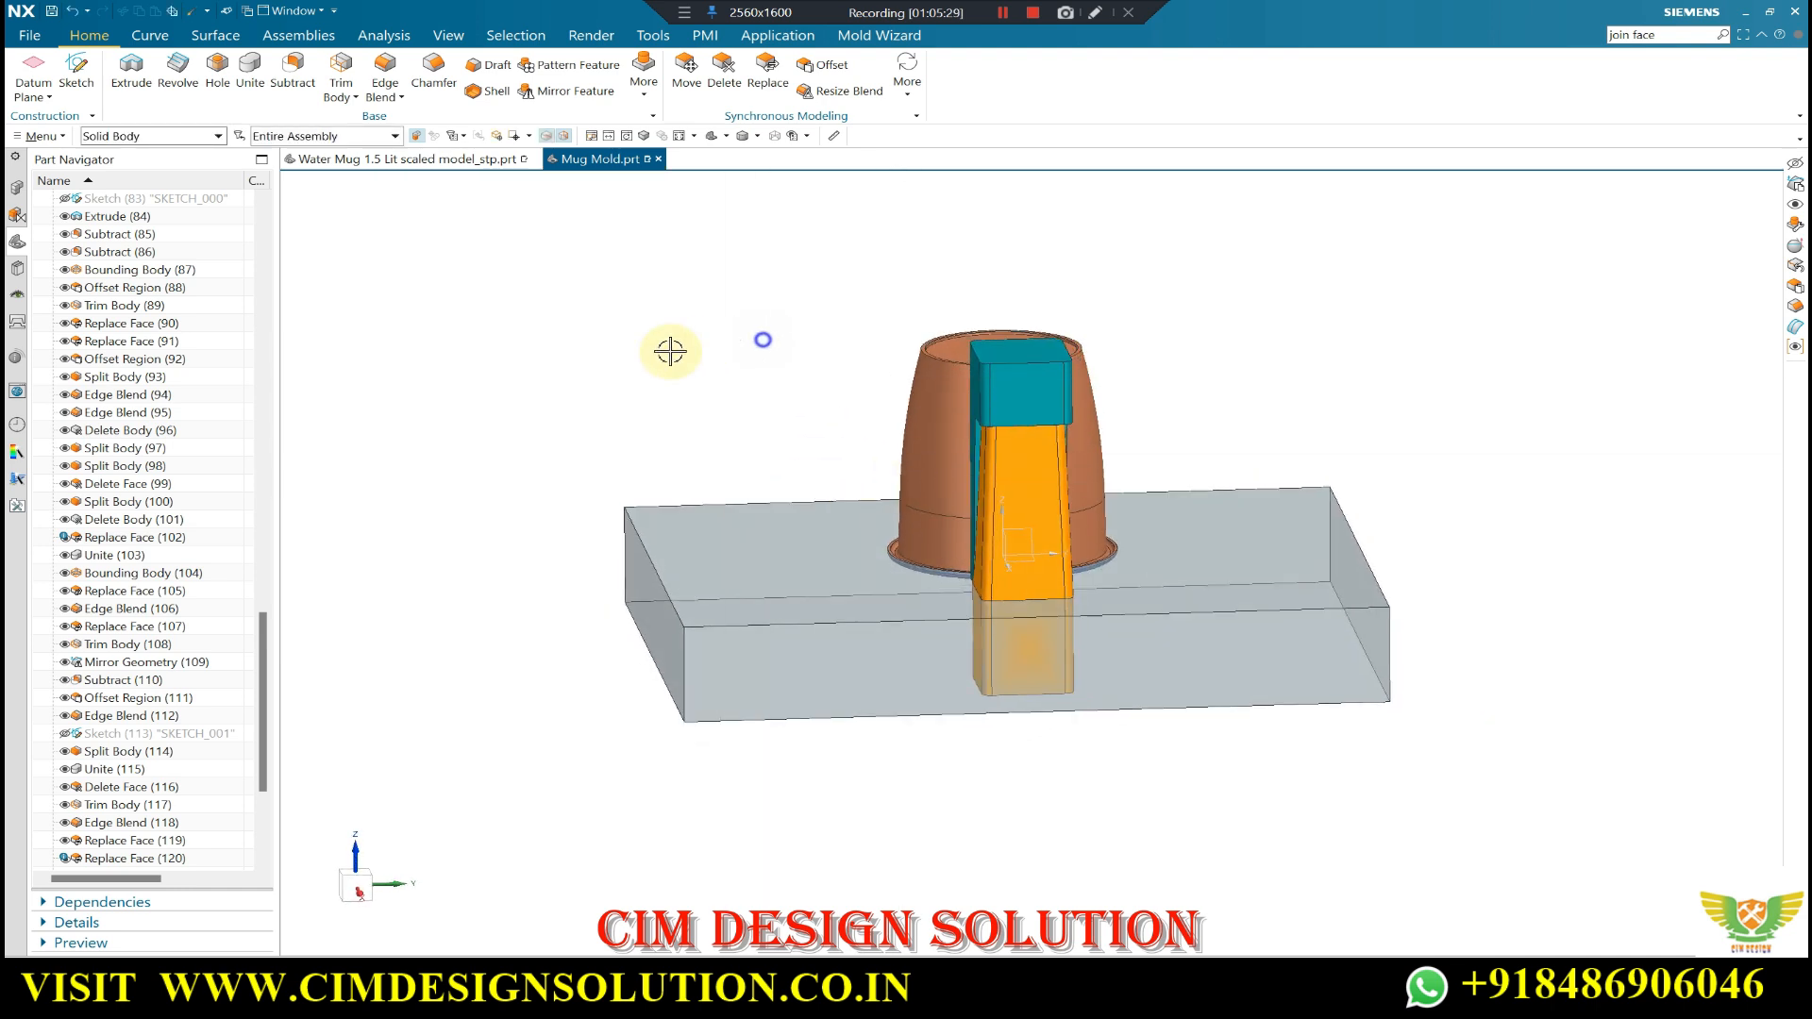
# - Check the lower core plate's overall size with a preview bounding block at 0 mm offset
pyautogui.press('F8')
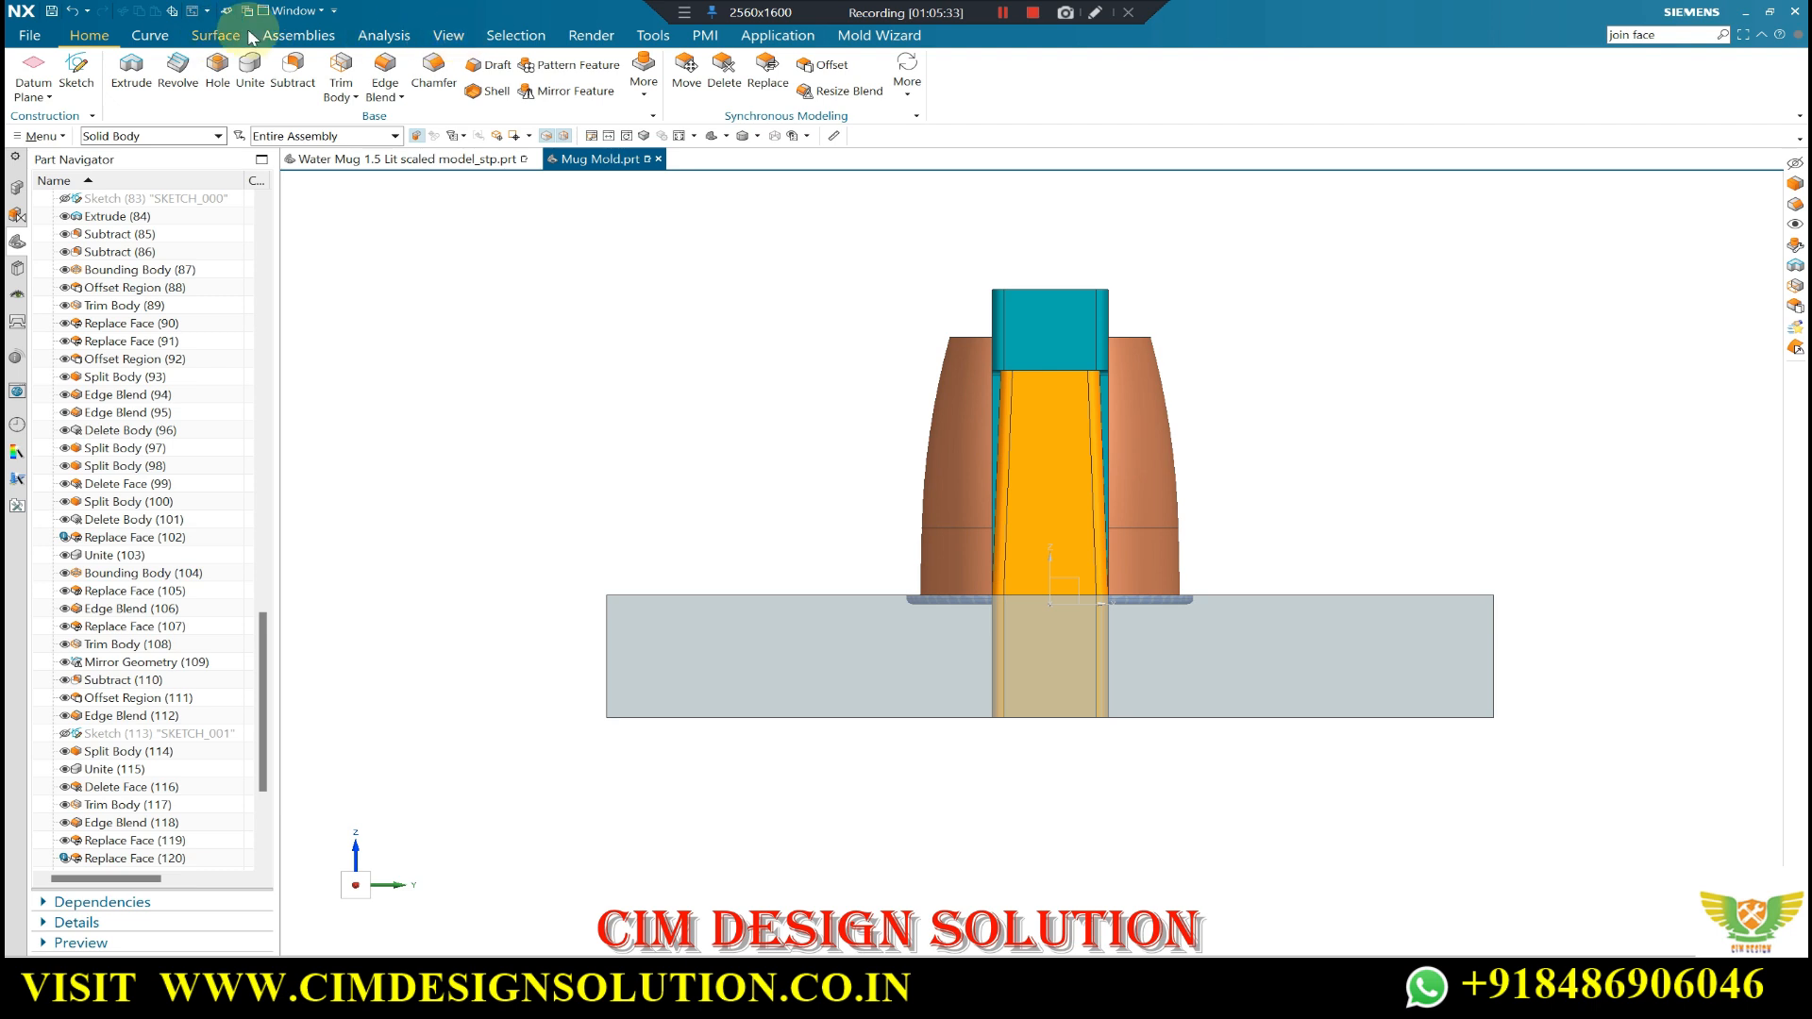
pyautogui.click(911, 34)
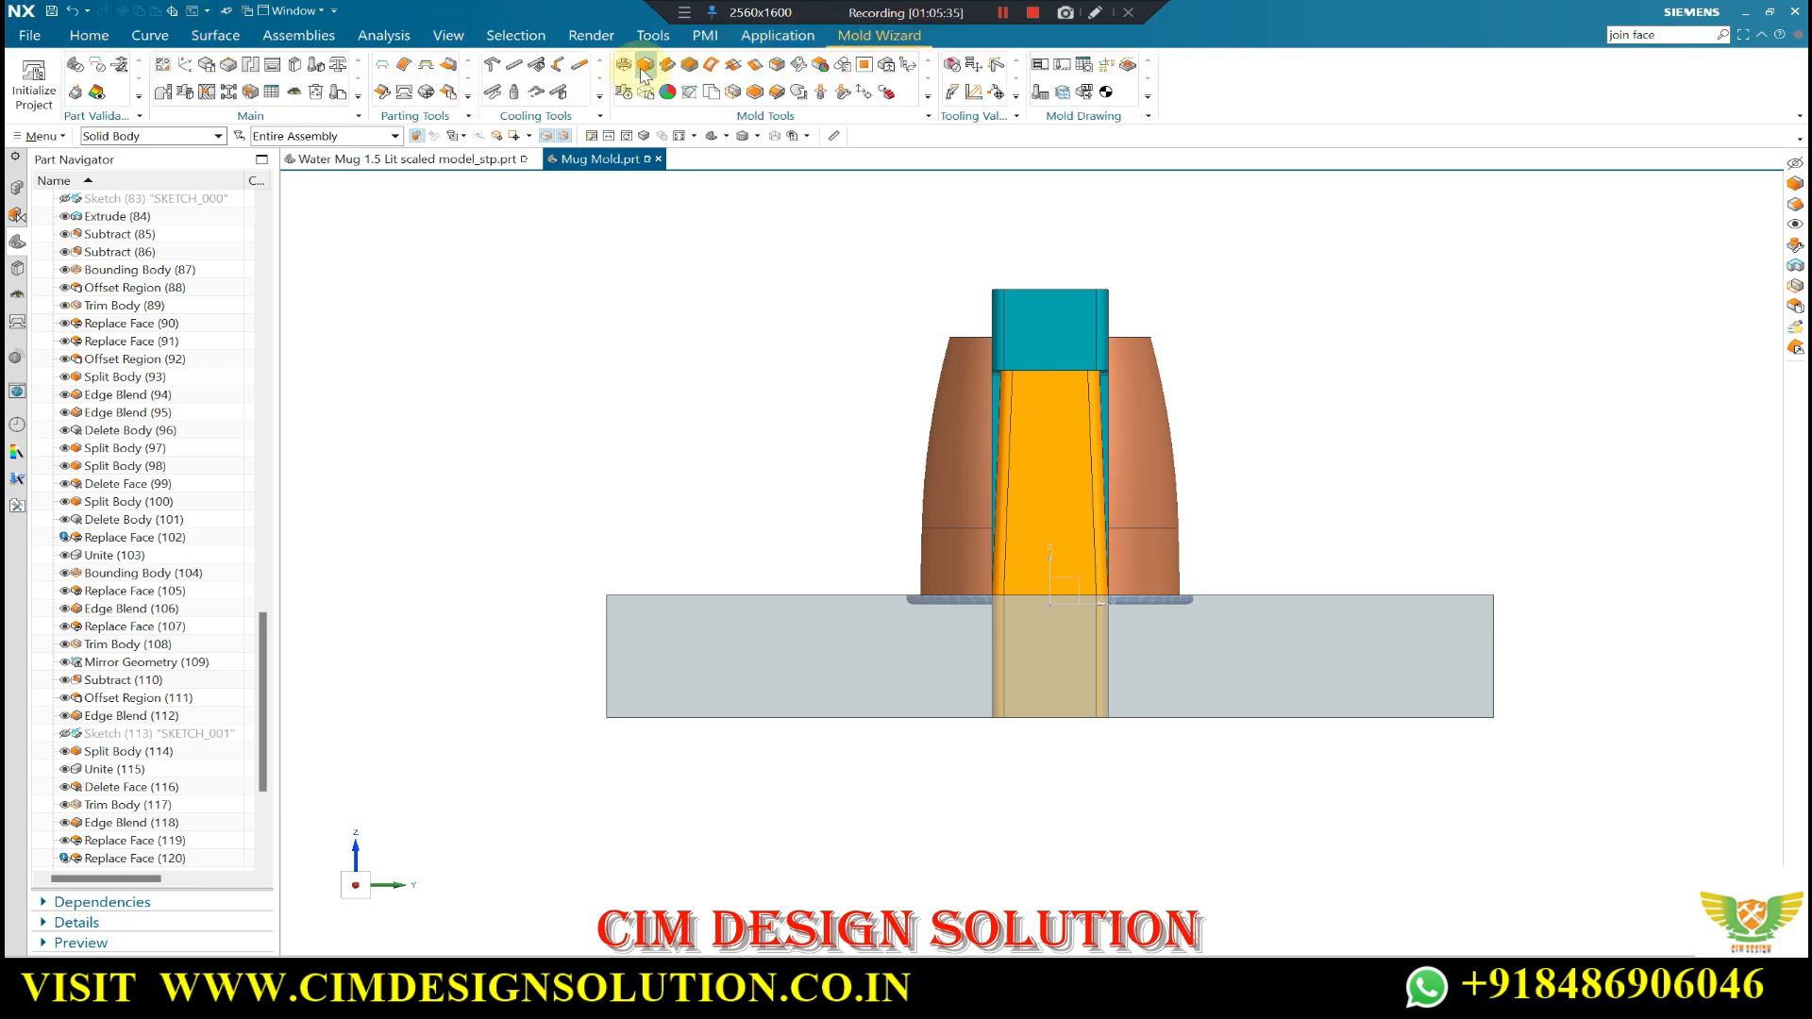
pyautogui.click(753, 613)
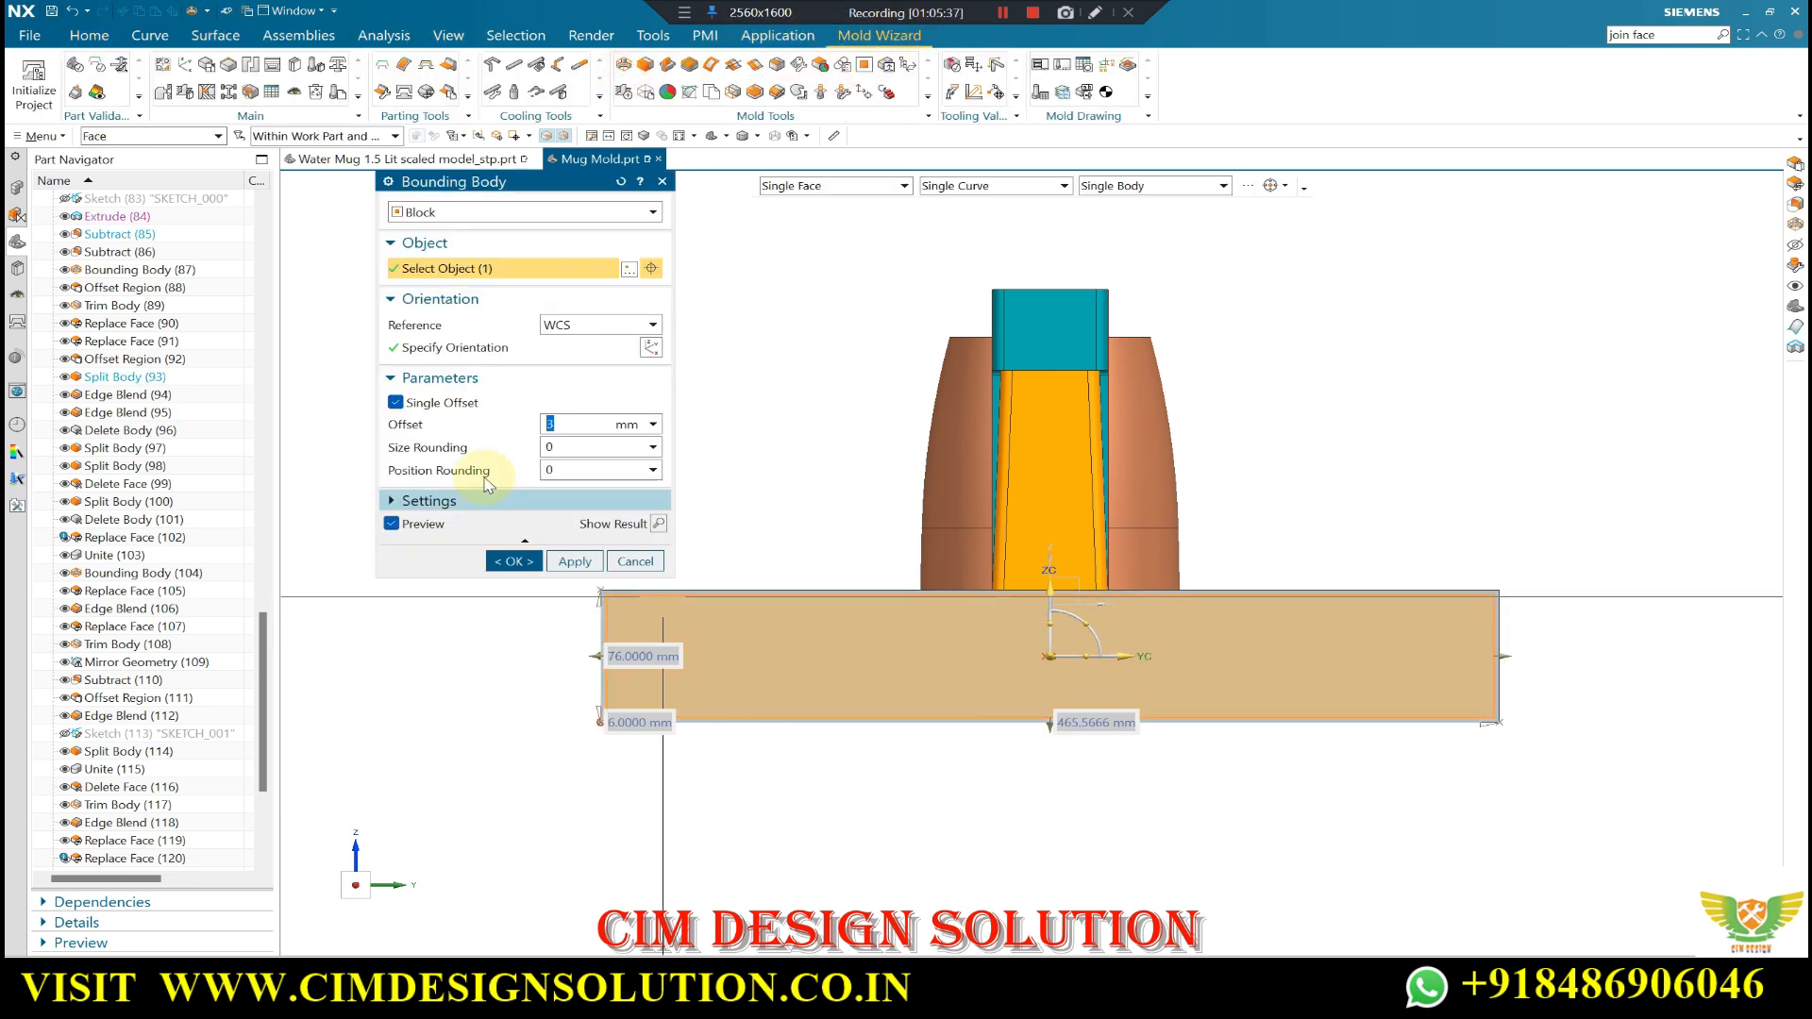
pyautogui.write('0')
pyautogui.click(610, 416)
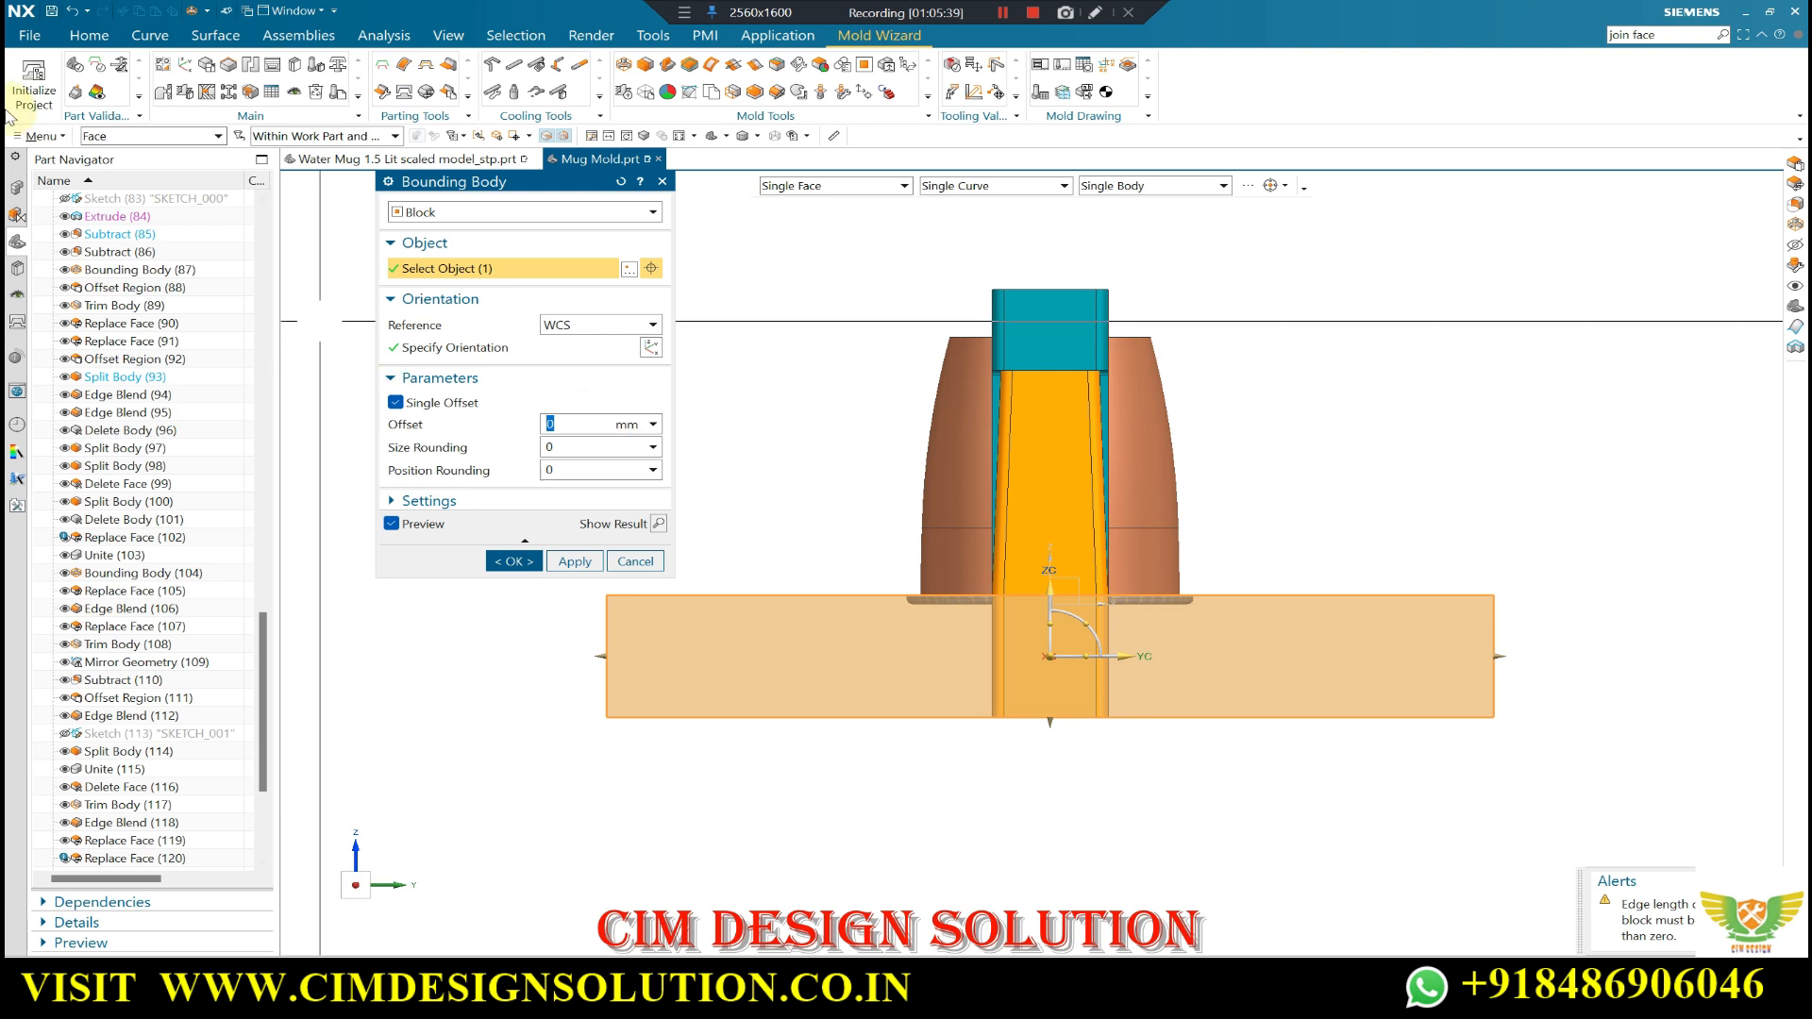
pyautogui.moveTo(800, 527); pyautogui.dragTo(696, 566, button='middle')
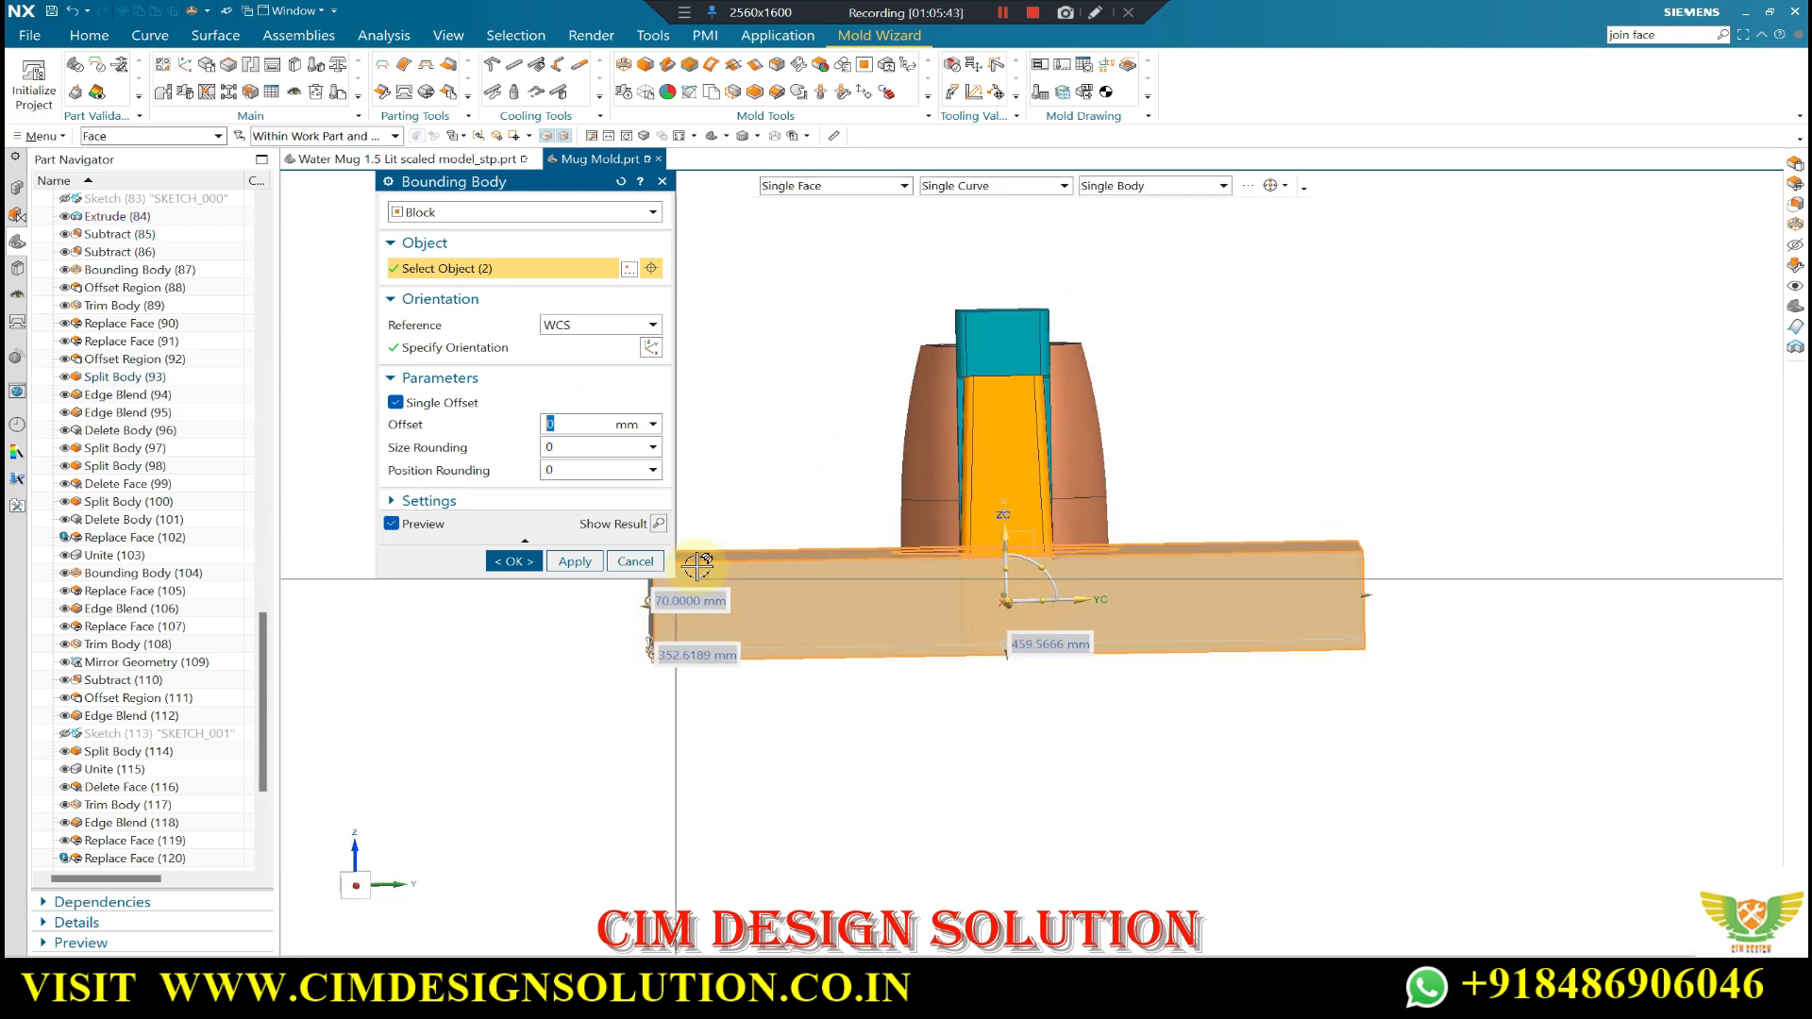
pyautogui.middleClick(698, 566)
# - Offset the underside face of the core plate by -40 mm with Offset Region to thin the plate
pyautogui.scroll(2, 698, 565)
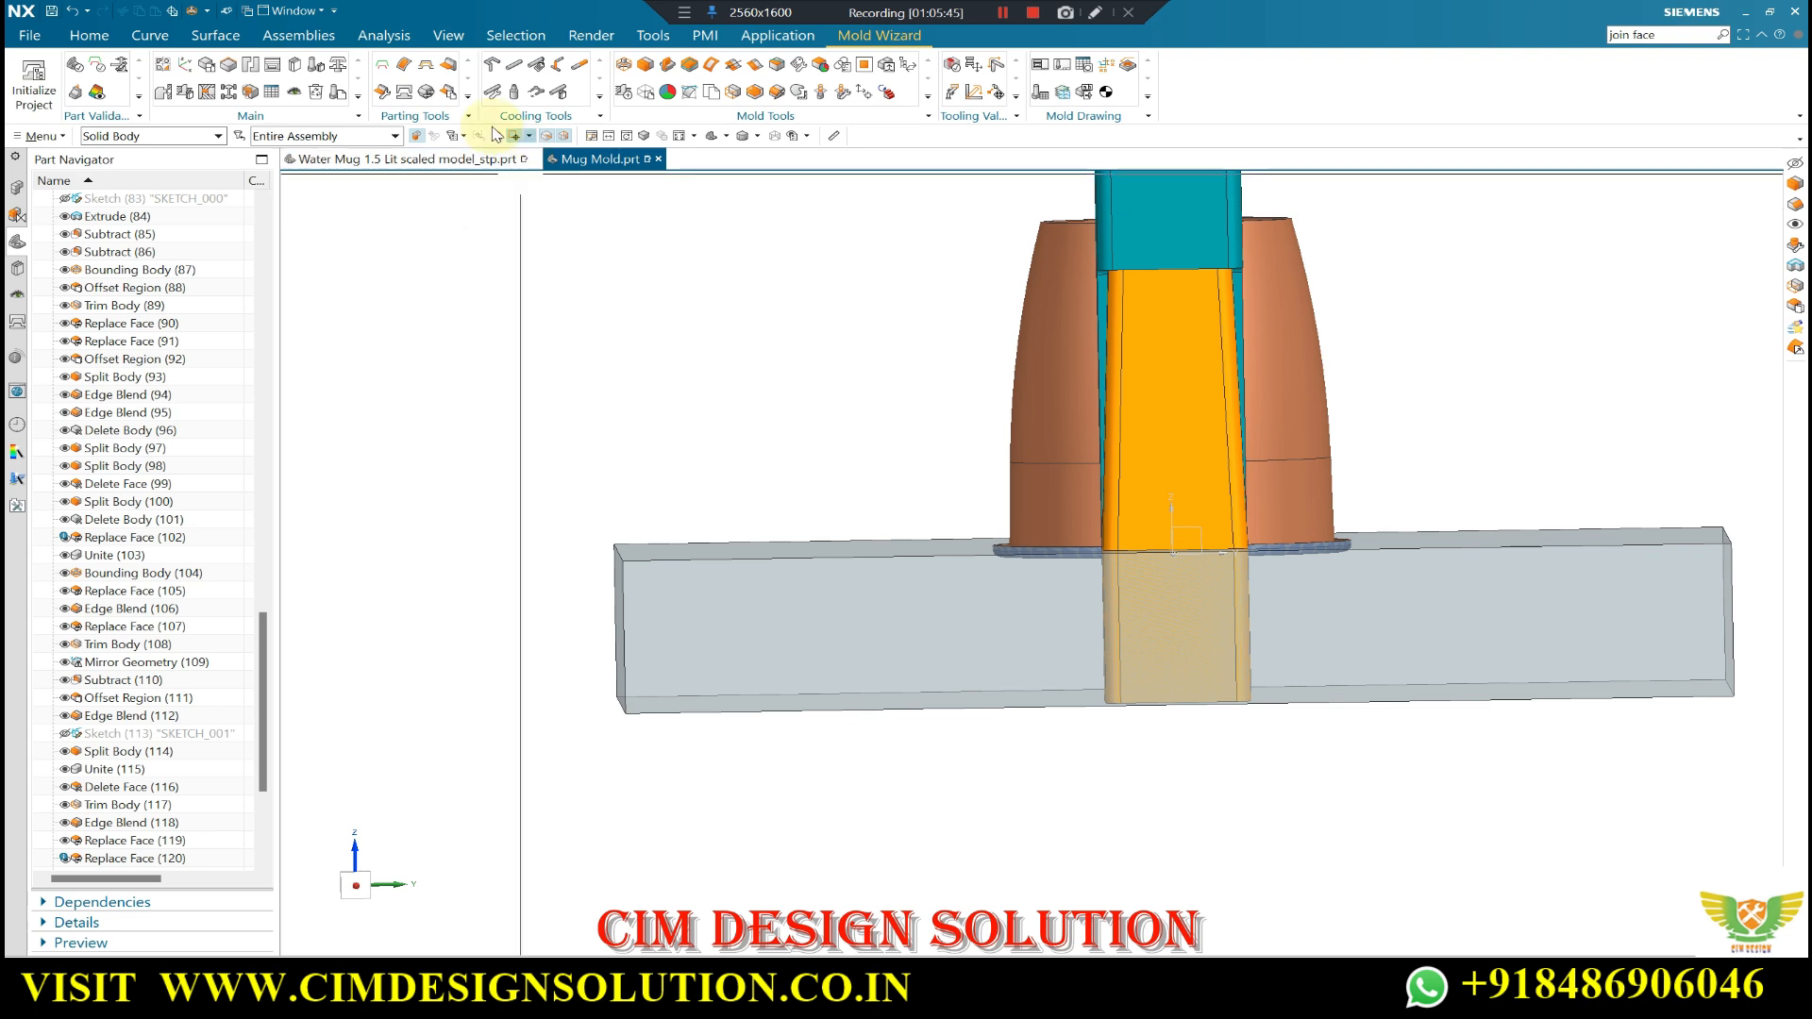
pyautogui.click(88, 40)
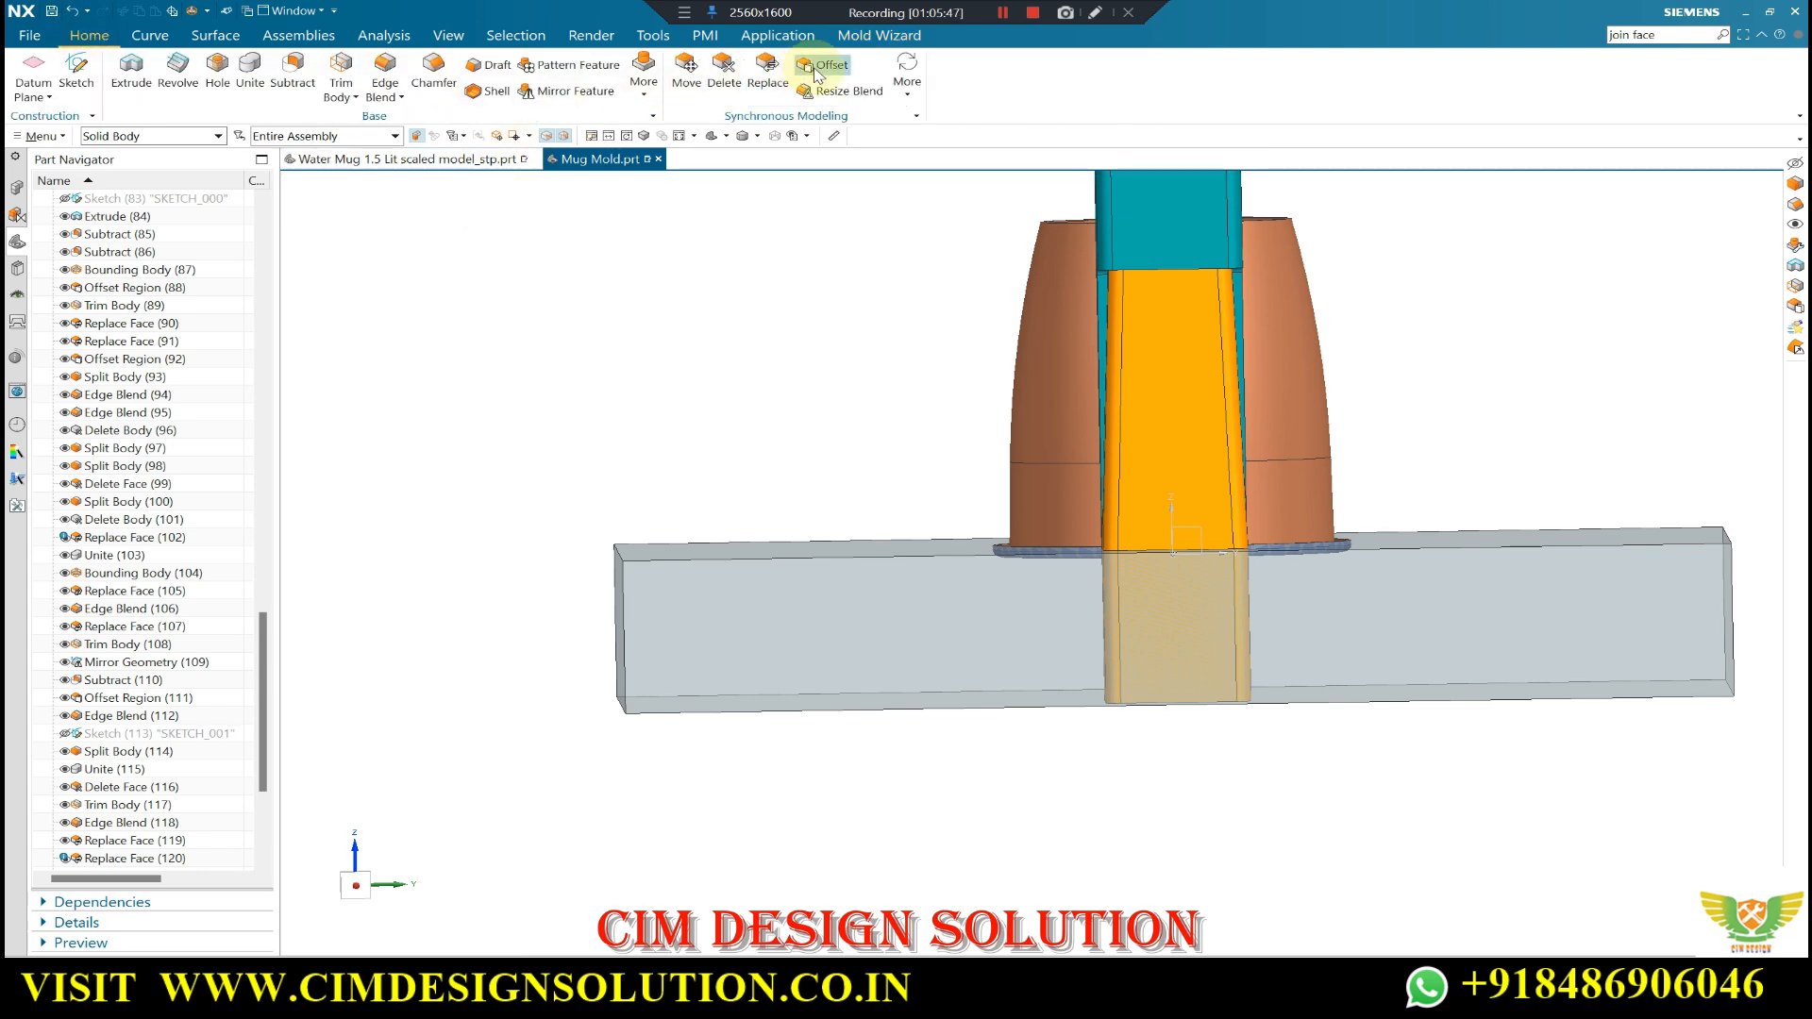
pyautogui.moveTo(959, 312); pyautogui.dragTo(959, 295, button='middle')
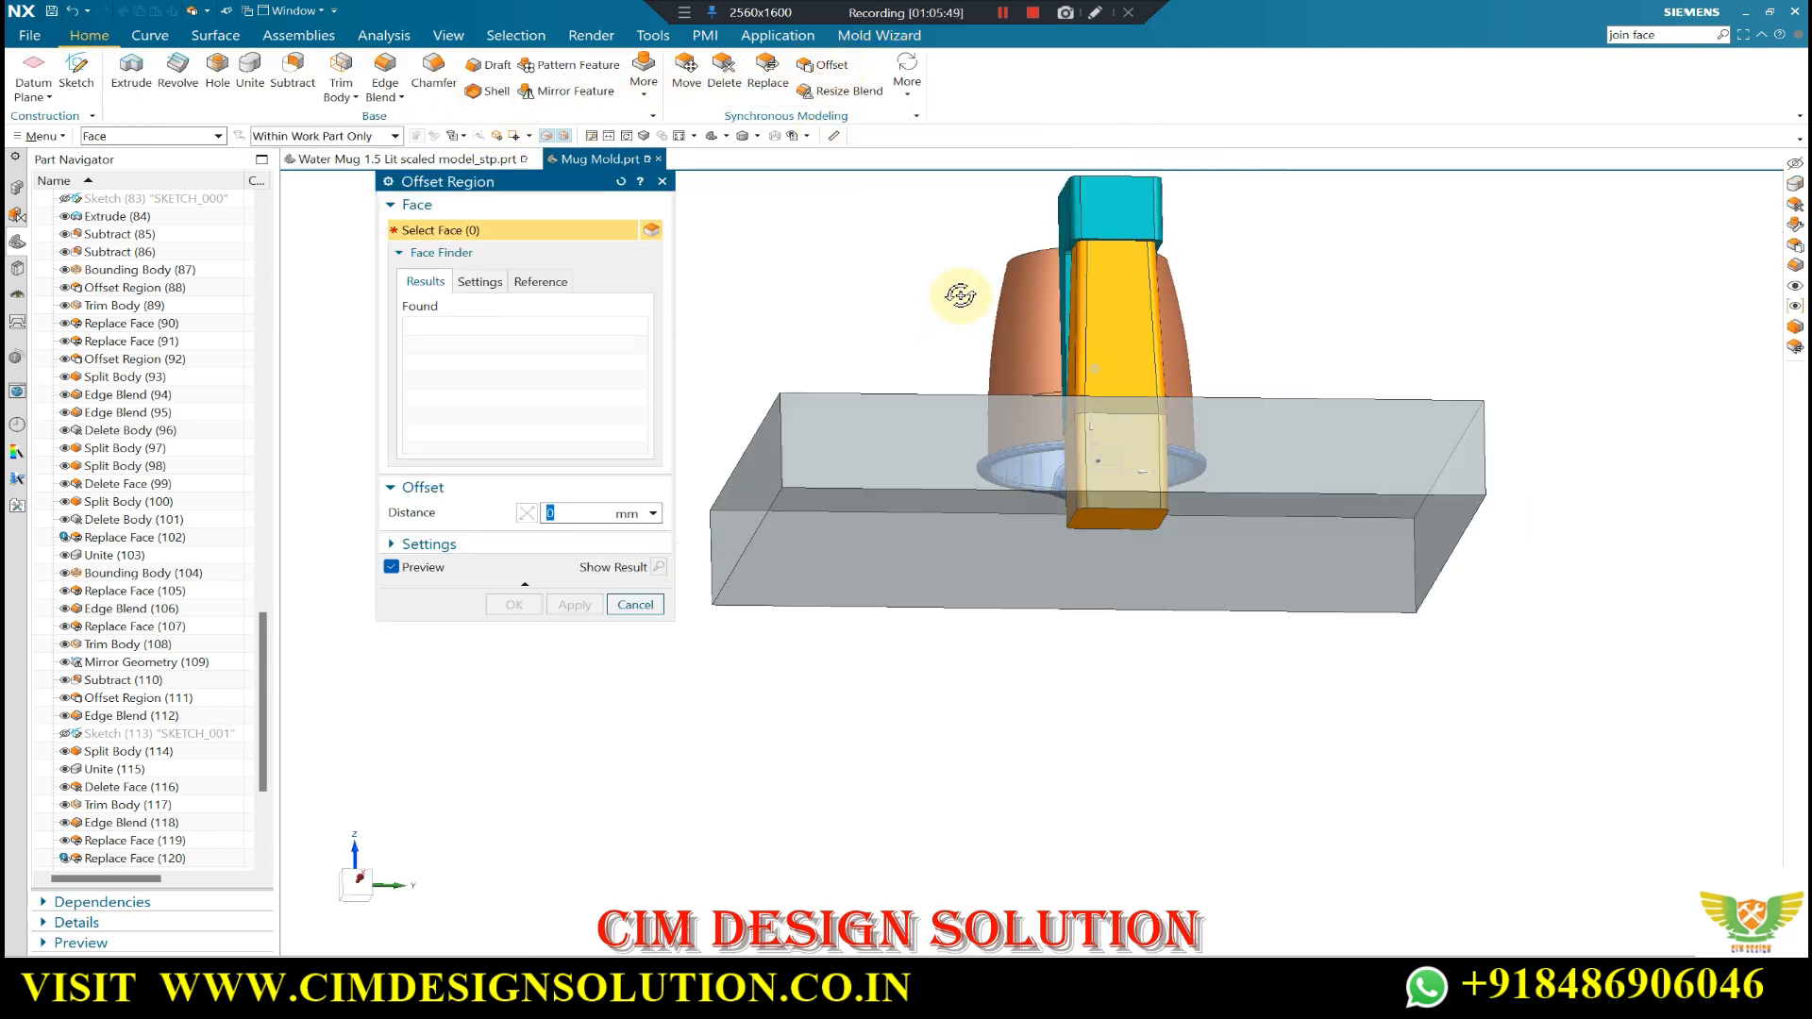
pyautogui.click(1050, 549)
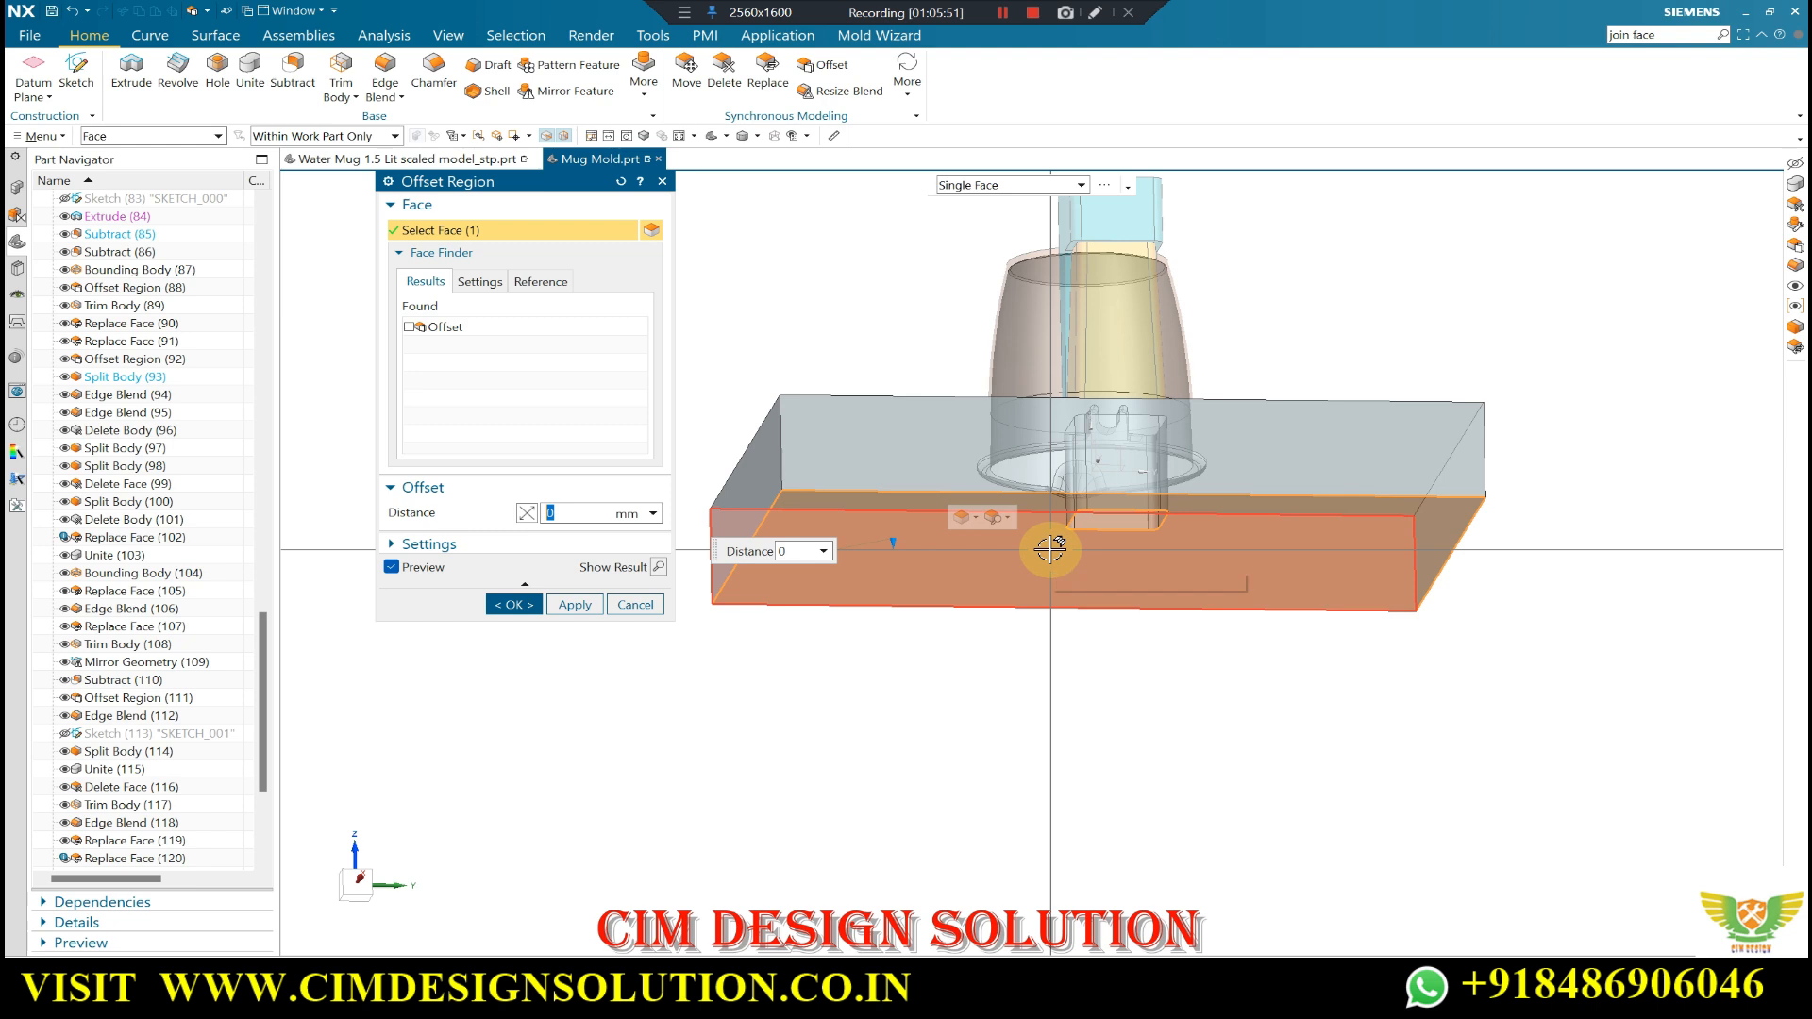
pyautogui.press('Return')
pyautogui.moveTo(1137, 614); pyautogui.dragTo(477, 598, button='middle')
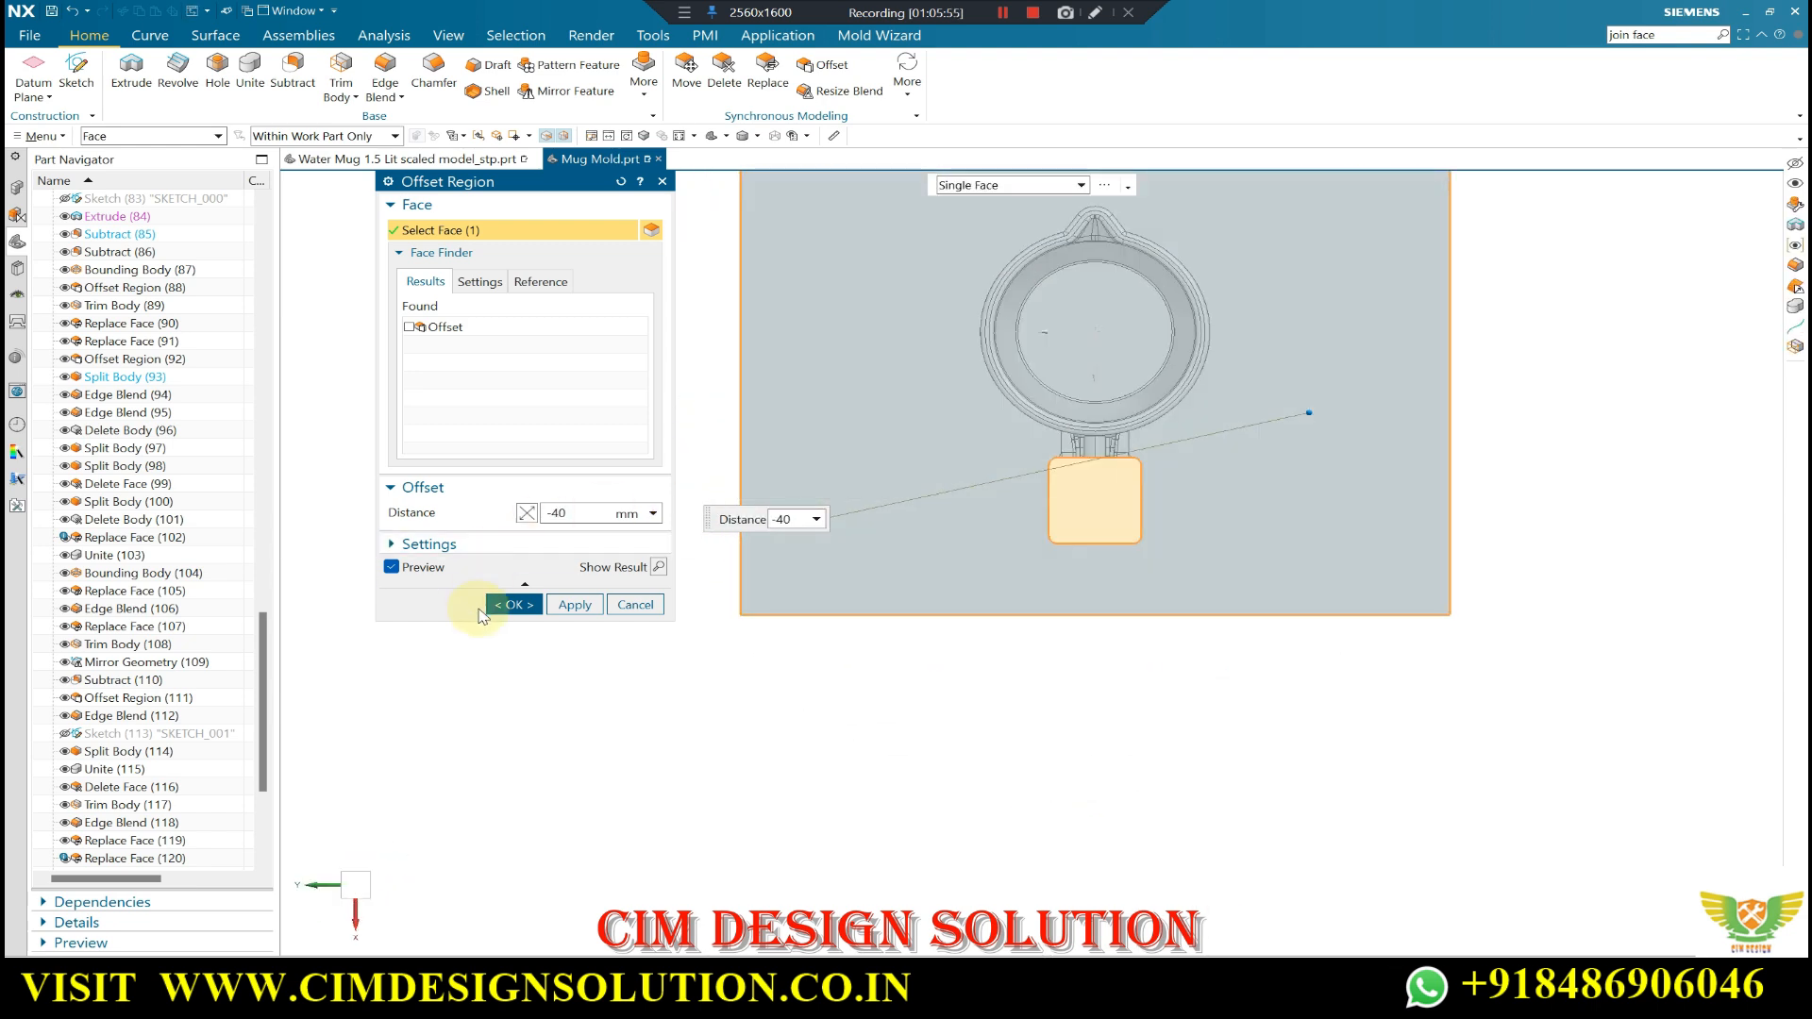
pyautogui.click(510, 604)
pyautogui.moveTo(952, 501); pyautogui.dragTo(1132, 684, button='middle')
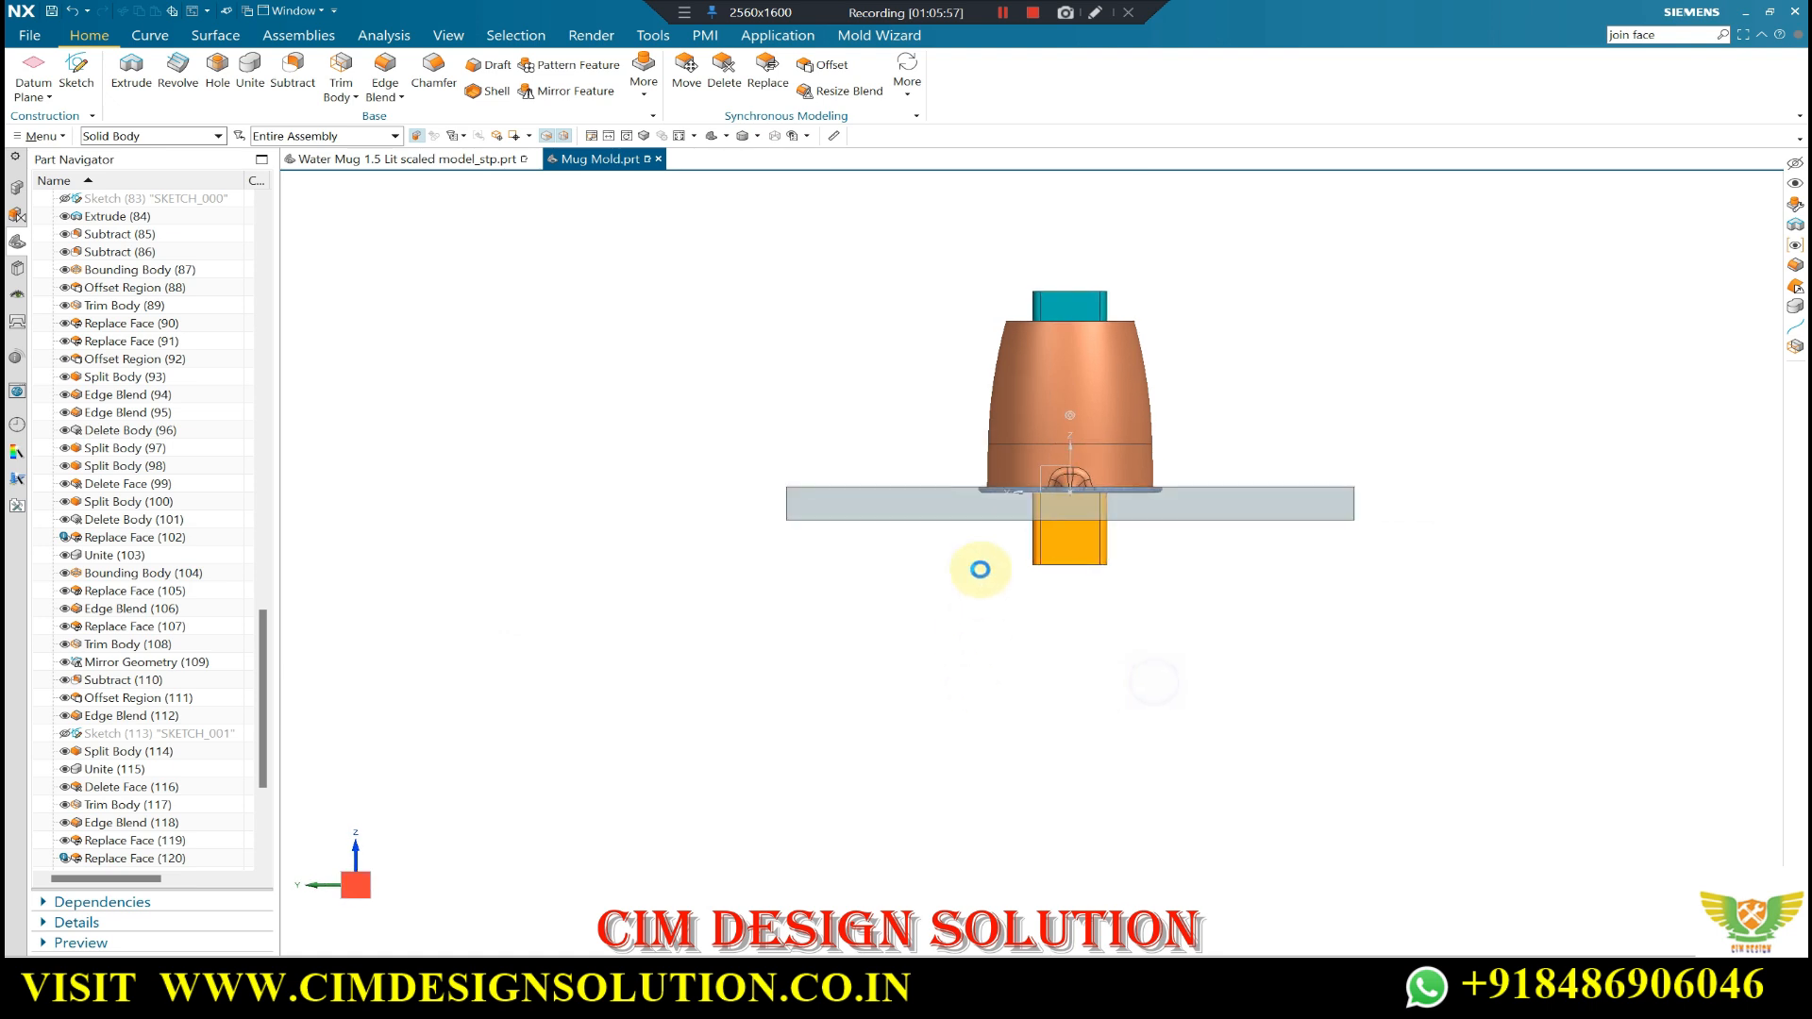
pyautogui.scroll(3, 938, 498)
# - Open the core plate's underside face offset for editing and examine the mug's rim within the plate
pyautogui.scroll(-5, 173, 839)
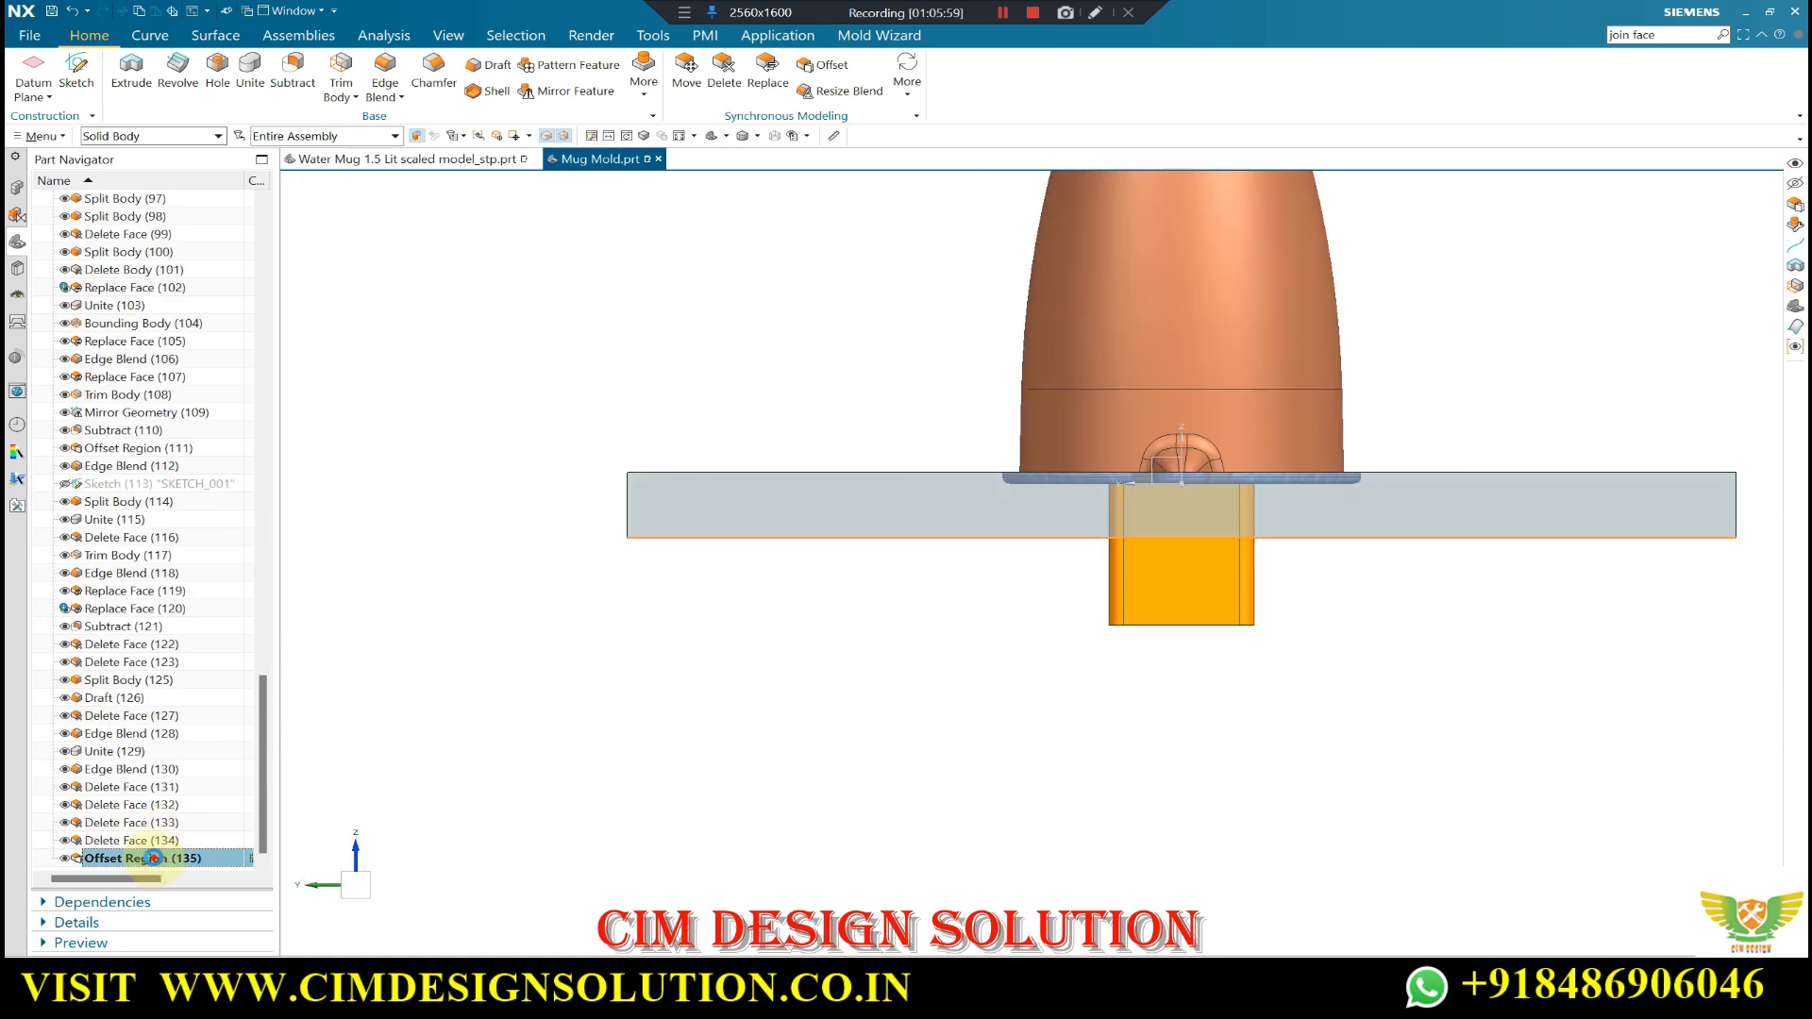
pyautogui.doubleClick(151, 858)
pyautogui.scroll(5, 1051, 521)
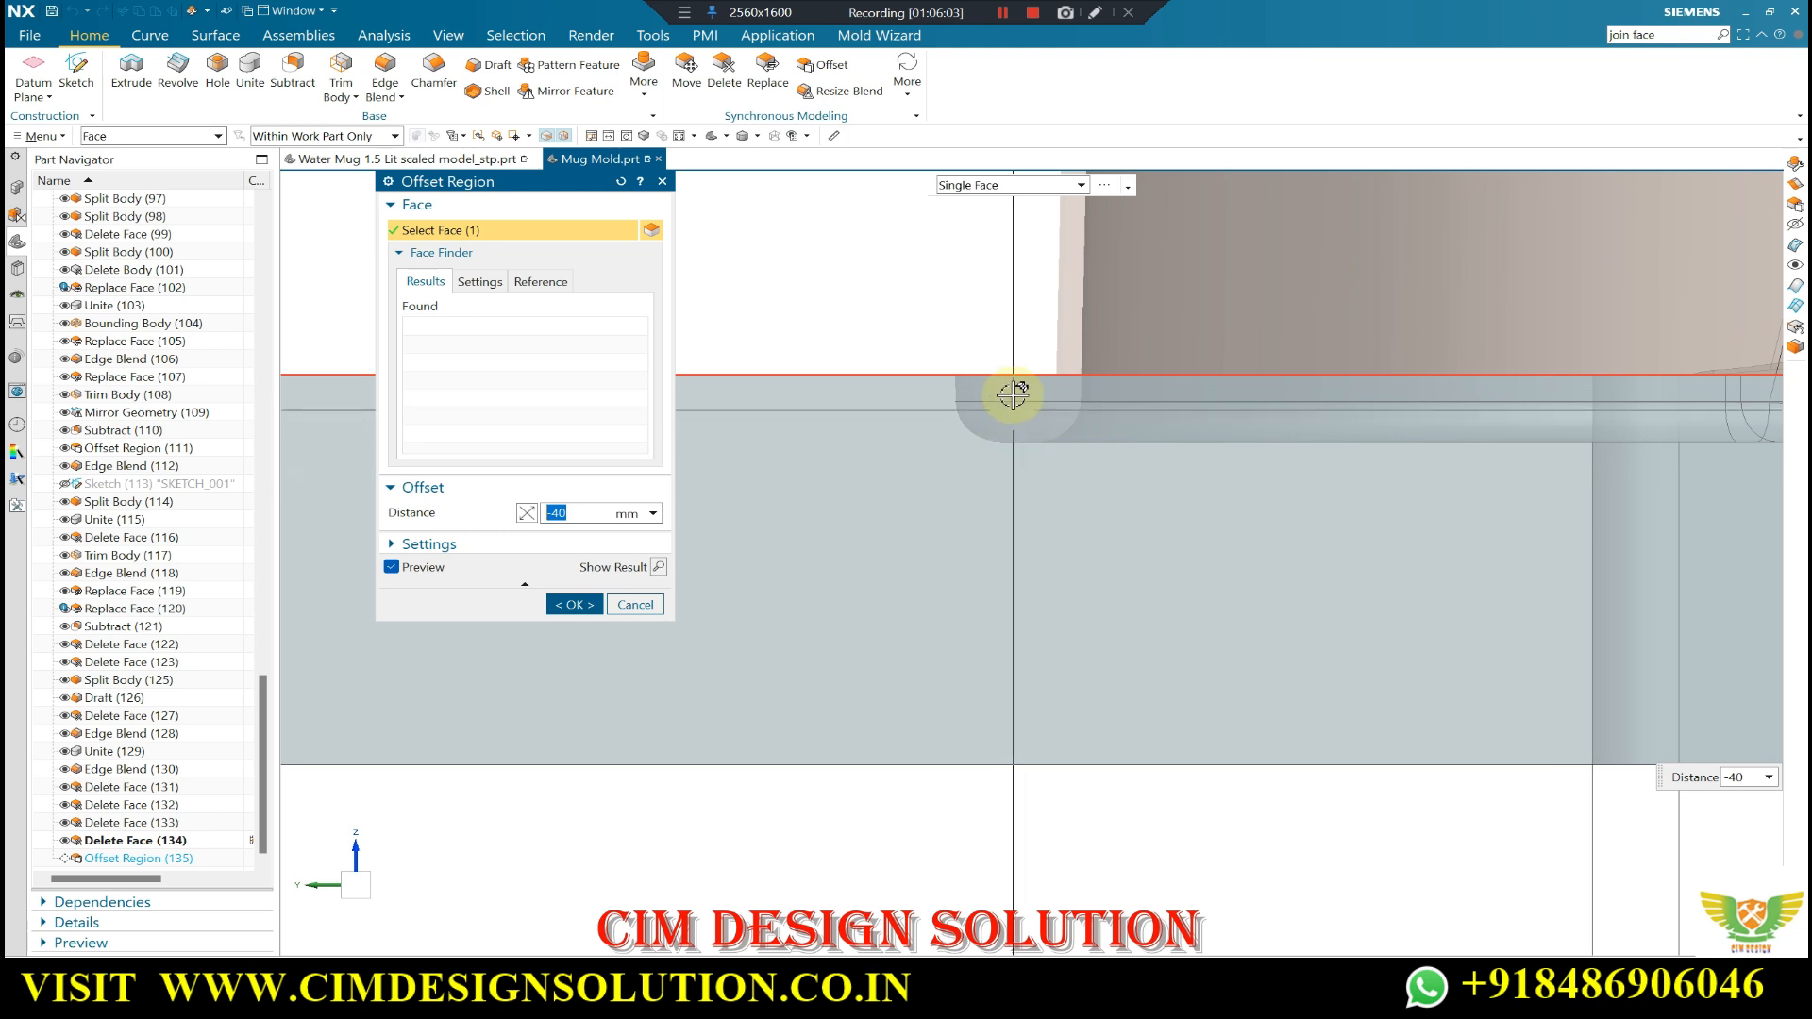
pyautogui.click(574, 604)
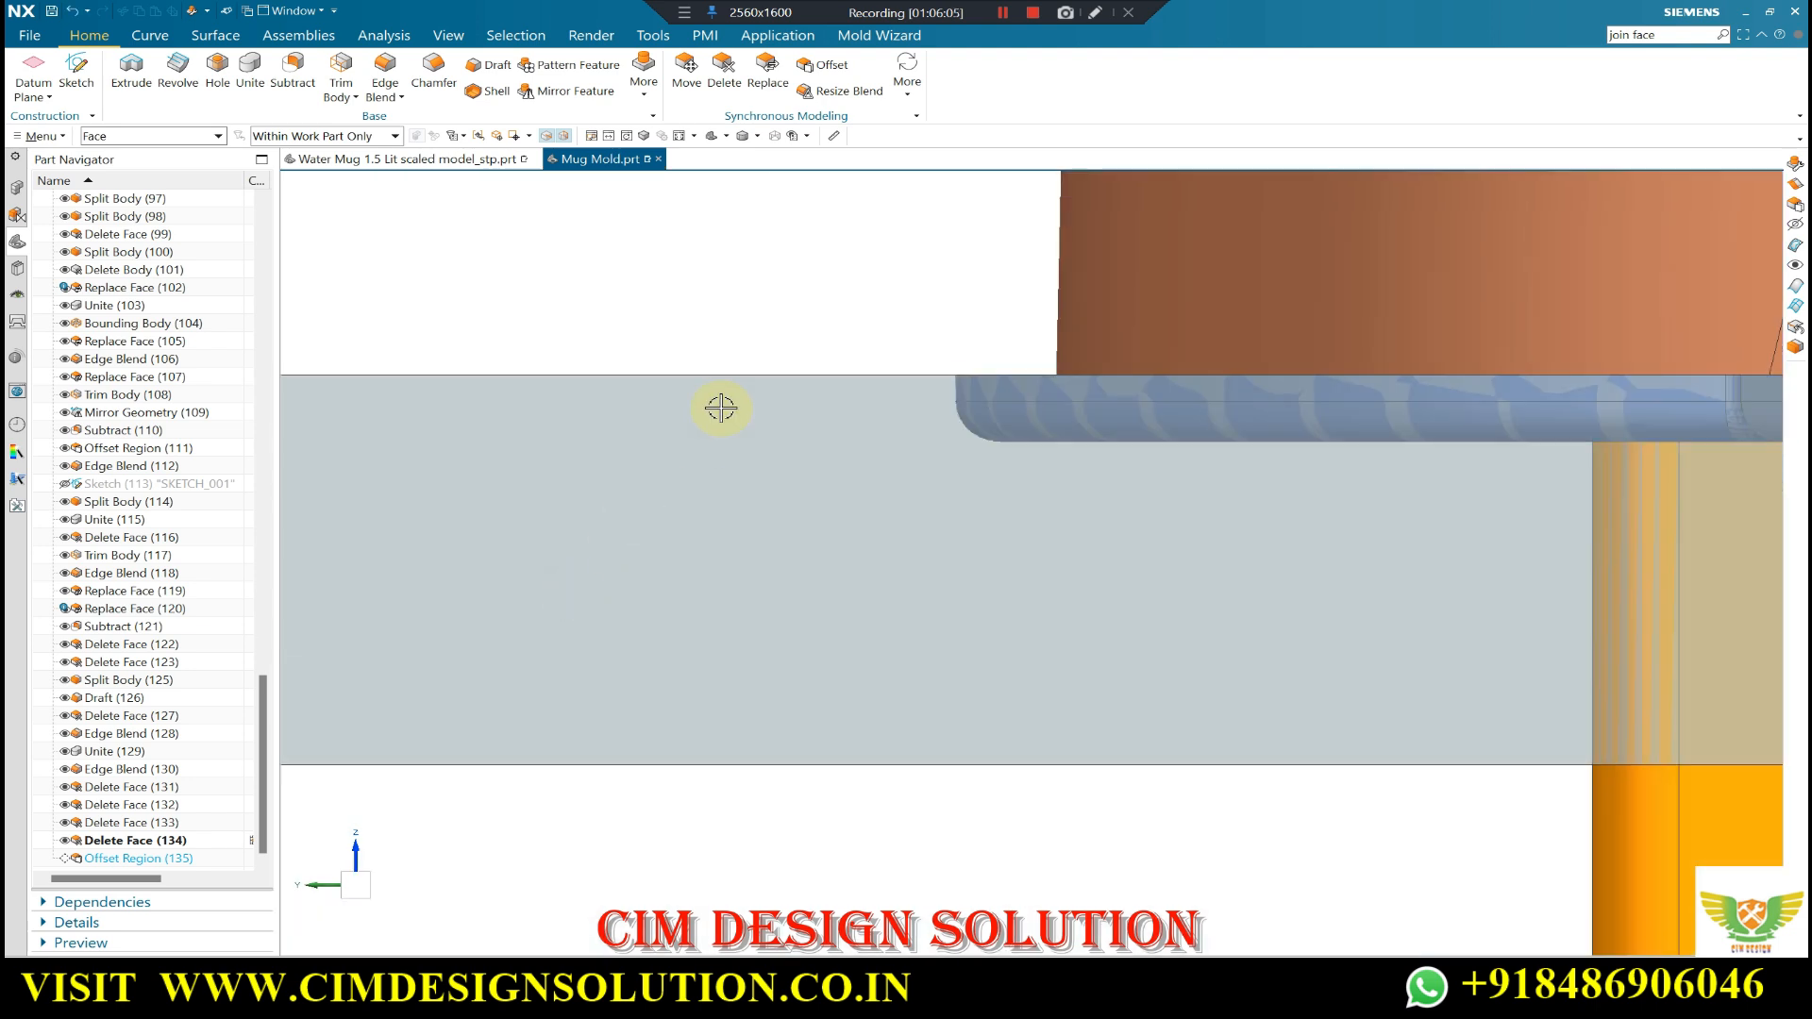
# - Measure the depth of the mug's rim inside the core plate as a projected distance between its upper and lower points
pyautogui.click(361, 37)
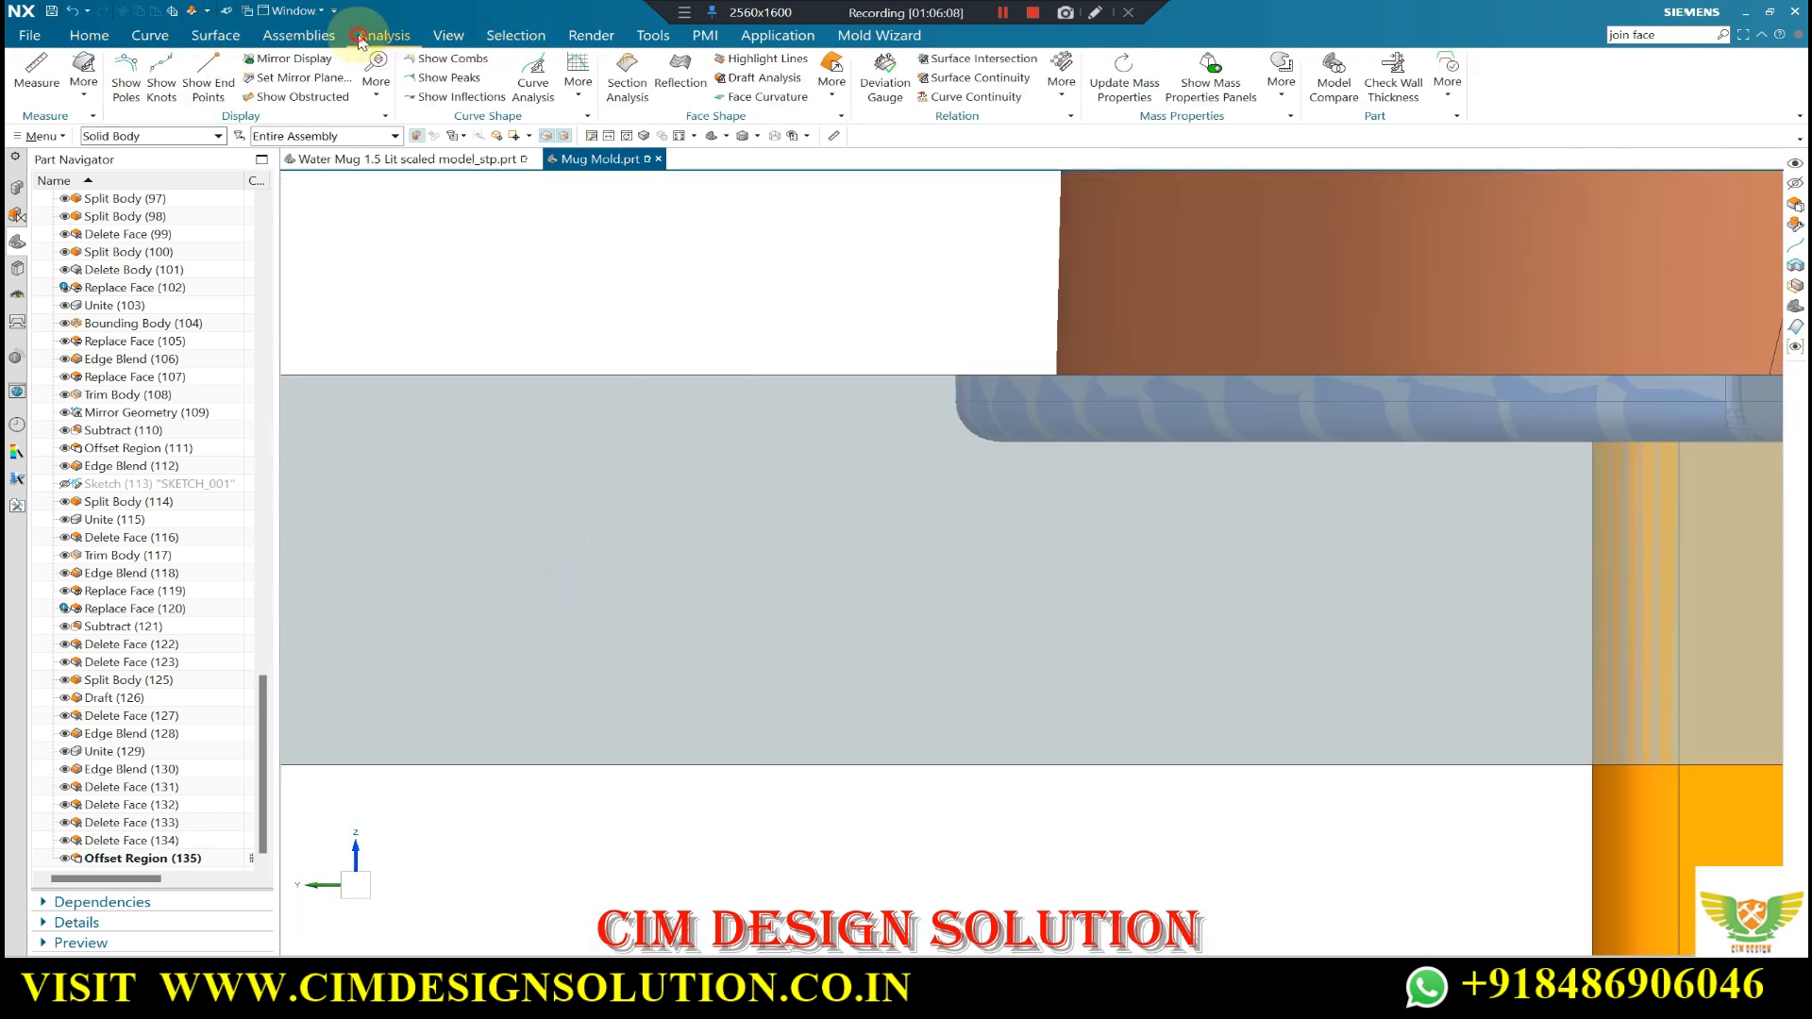
pyautogui.click(560, 233)
pyautogui.click(1033, 537)
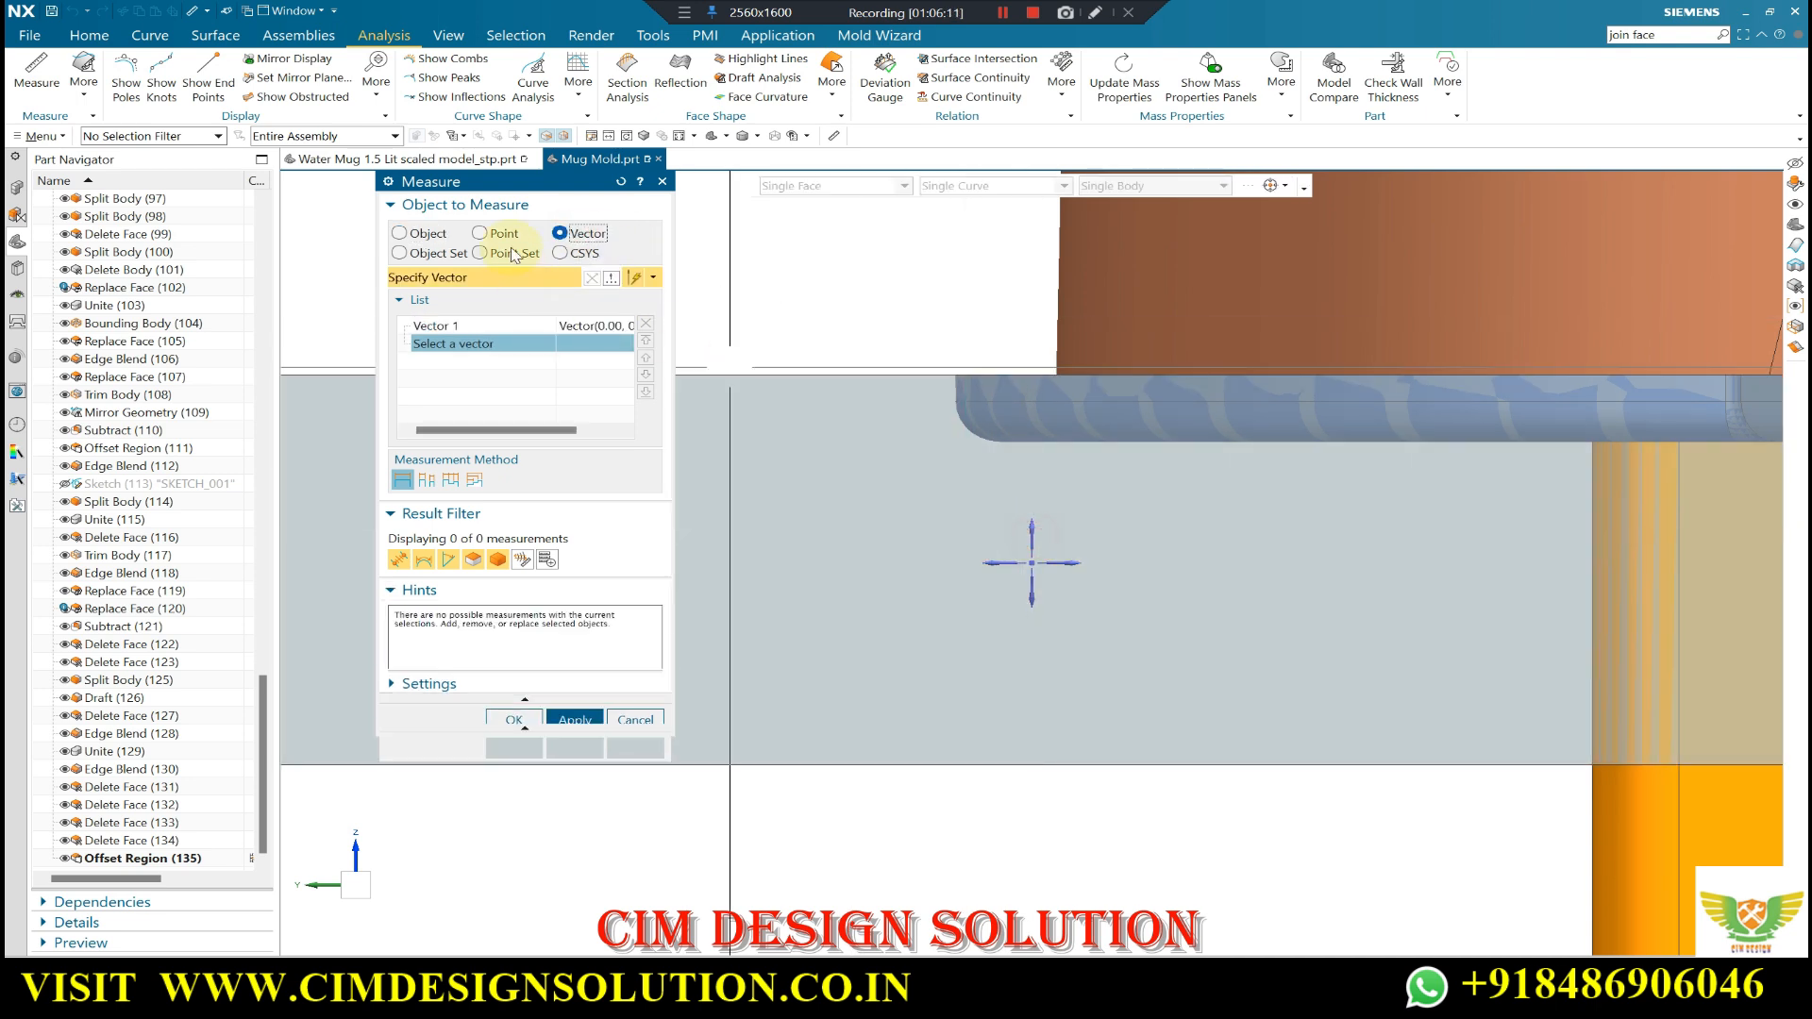
pyautogui.click(505, 232)
pyautogui.click(1005, 445)
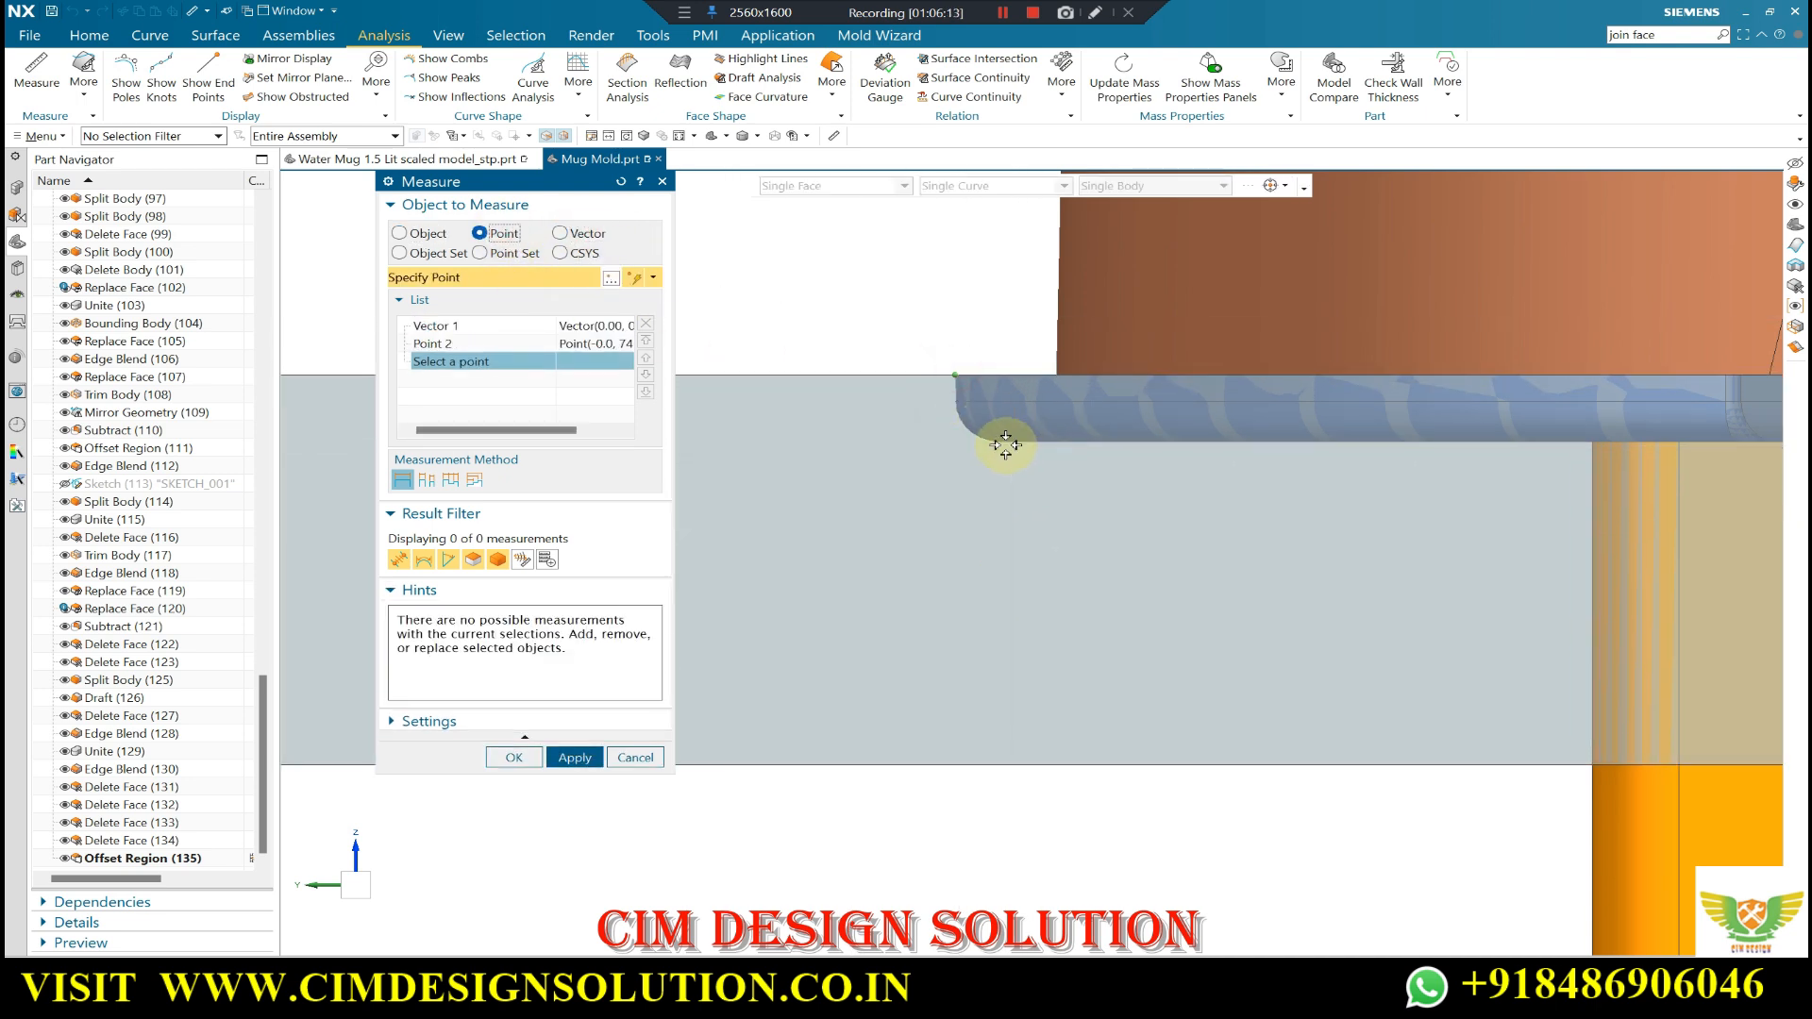
pyautogui.click(1003, 443)
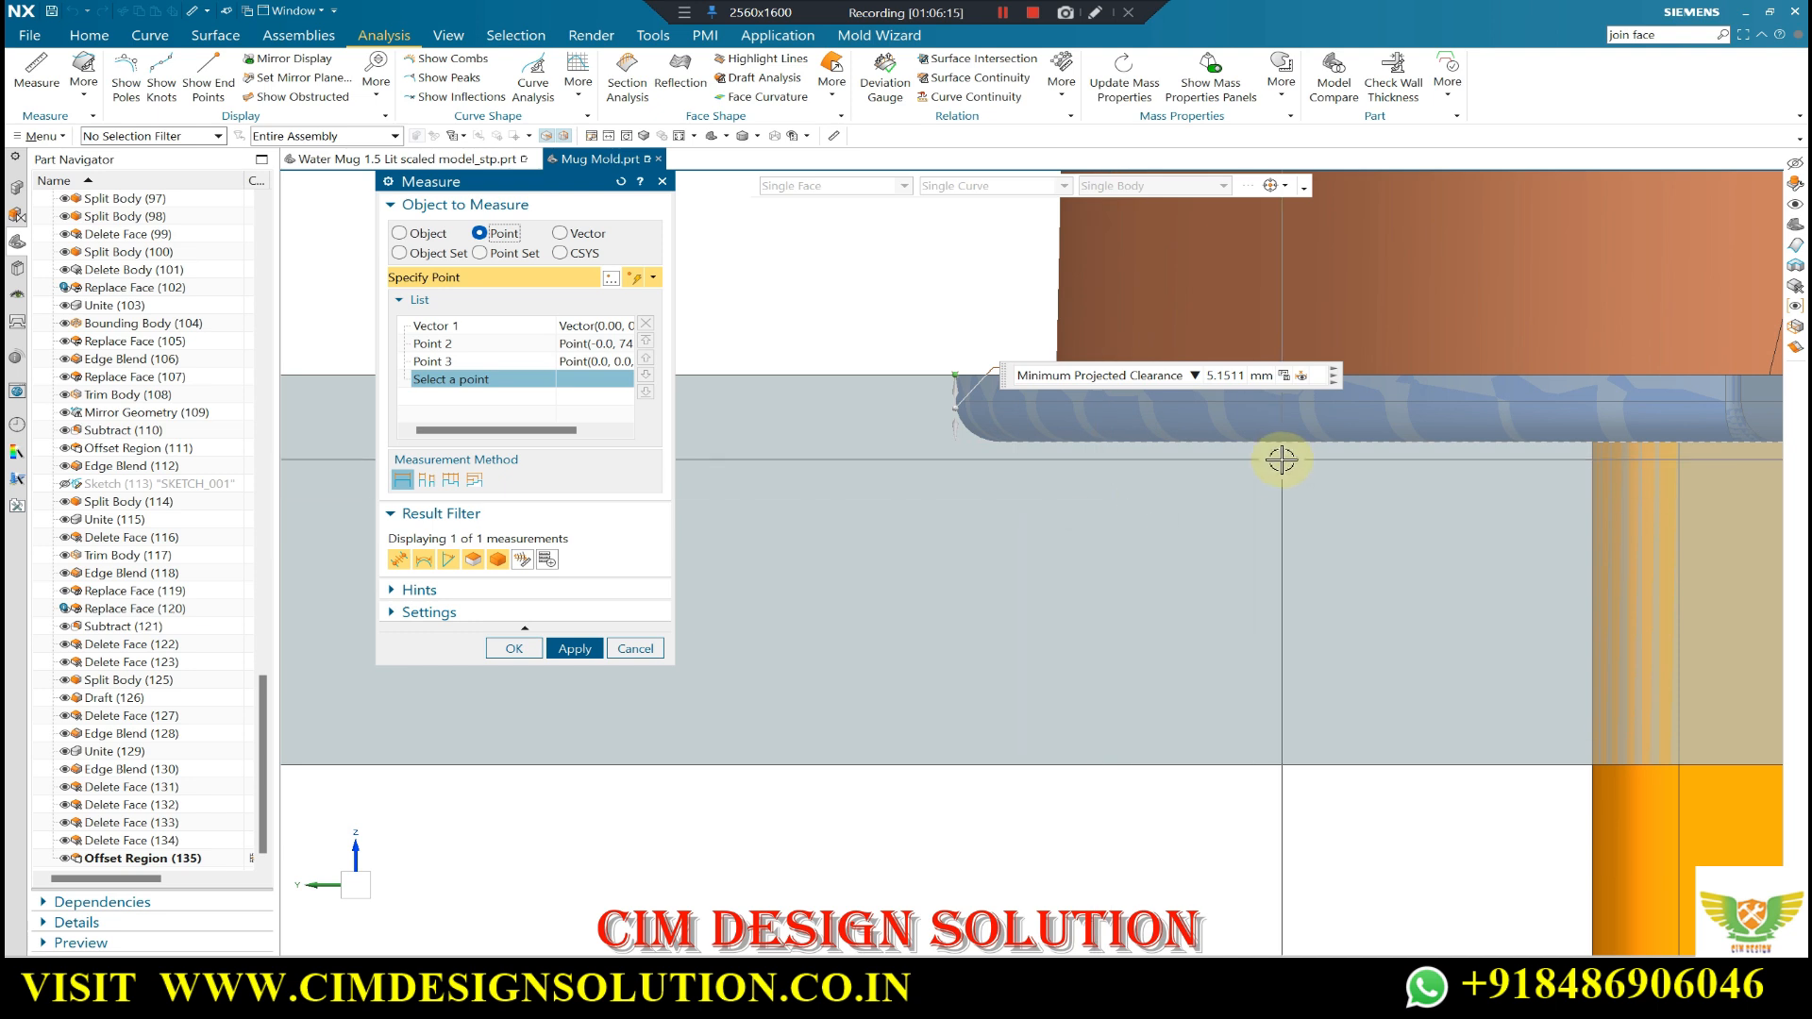
pyautogui.scroll(-2, 1029, 469)
pyautogui.press('Escape')
# - Start another Offset Region on the underside face of the core plate
pyautogui.scroll(-6, 991, 471)
pyautogui.moveTo(1089, 501)
pyautogui.mouseDown(button='middle')
pyautogui.moveTo(1112, 438)
pyautogui.moveTo(1075, 504)
pyautogui.mouseUp(button='middle')
pyautogui.press('F8')
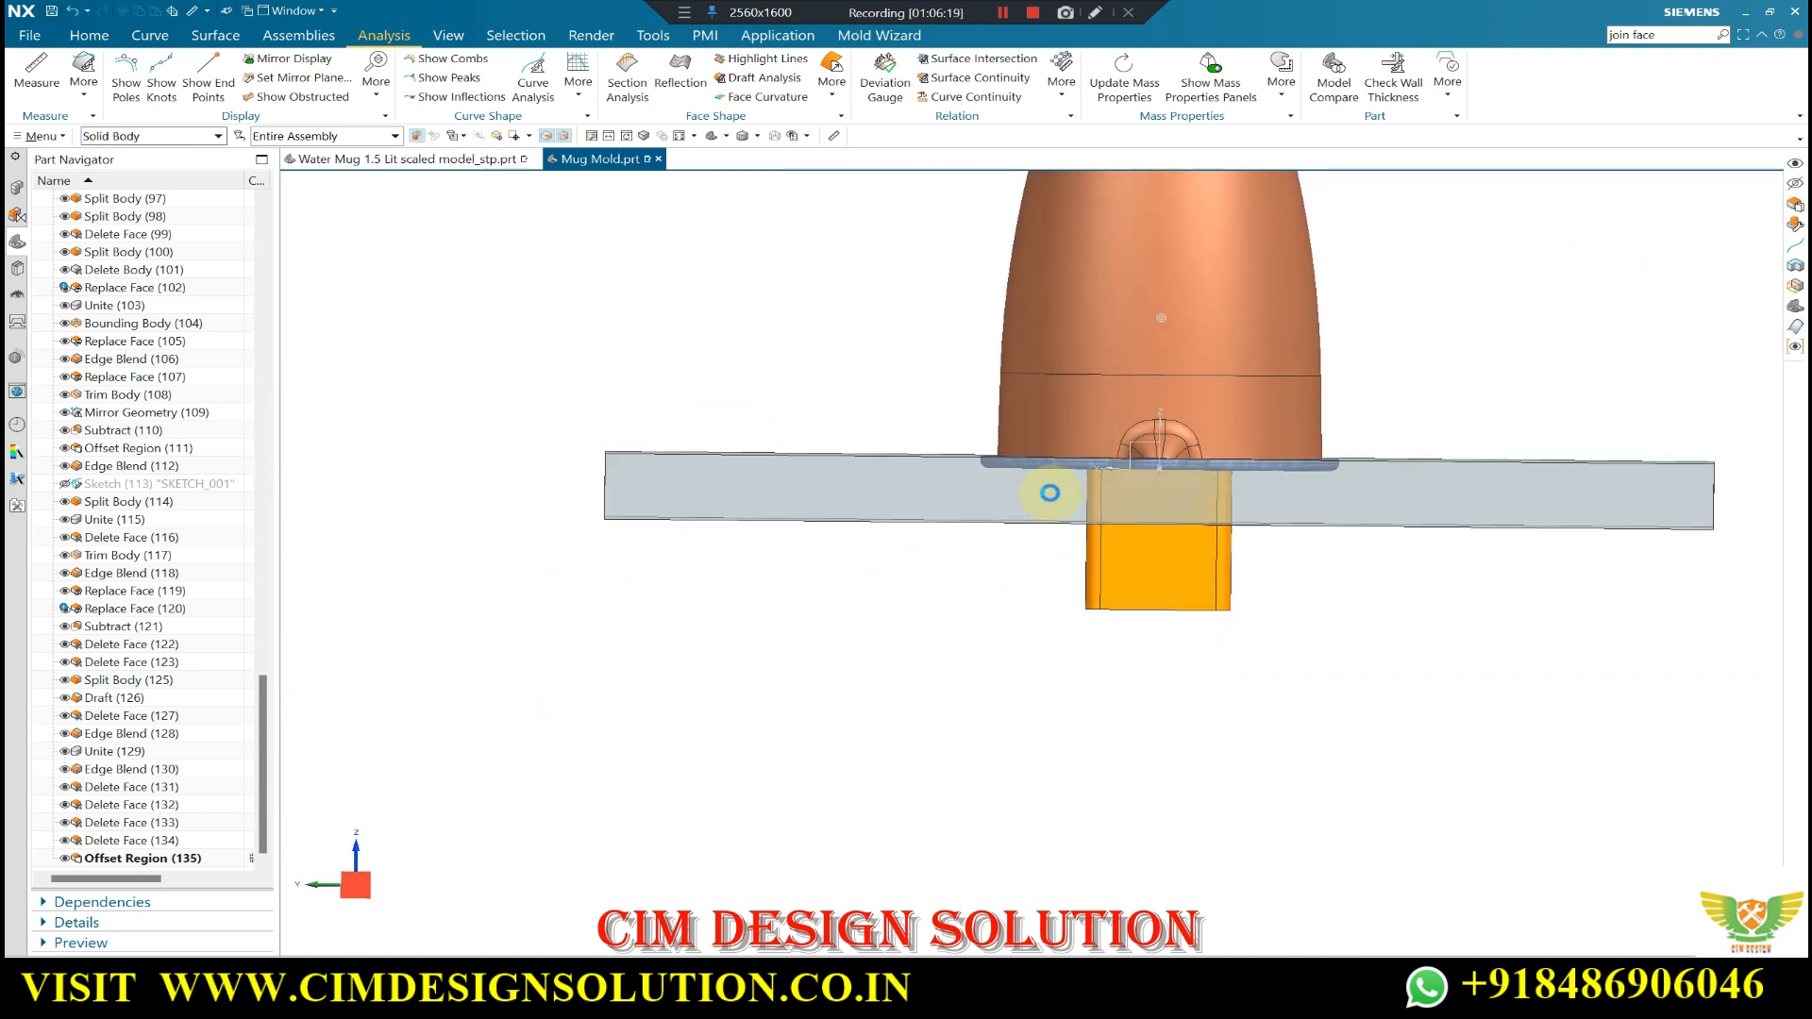
pyautogui.scroll(1, 1052, 494)
pyautogui.click(90, 36)
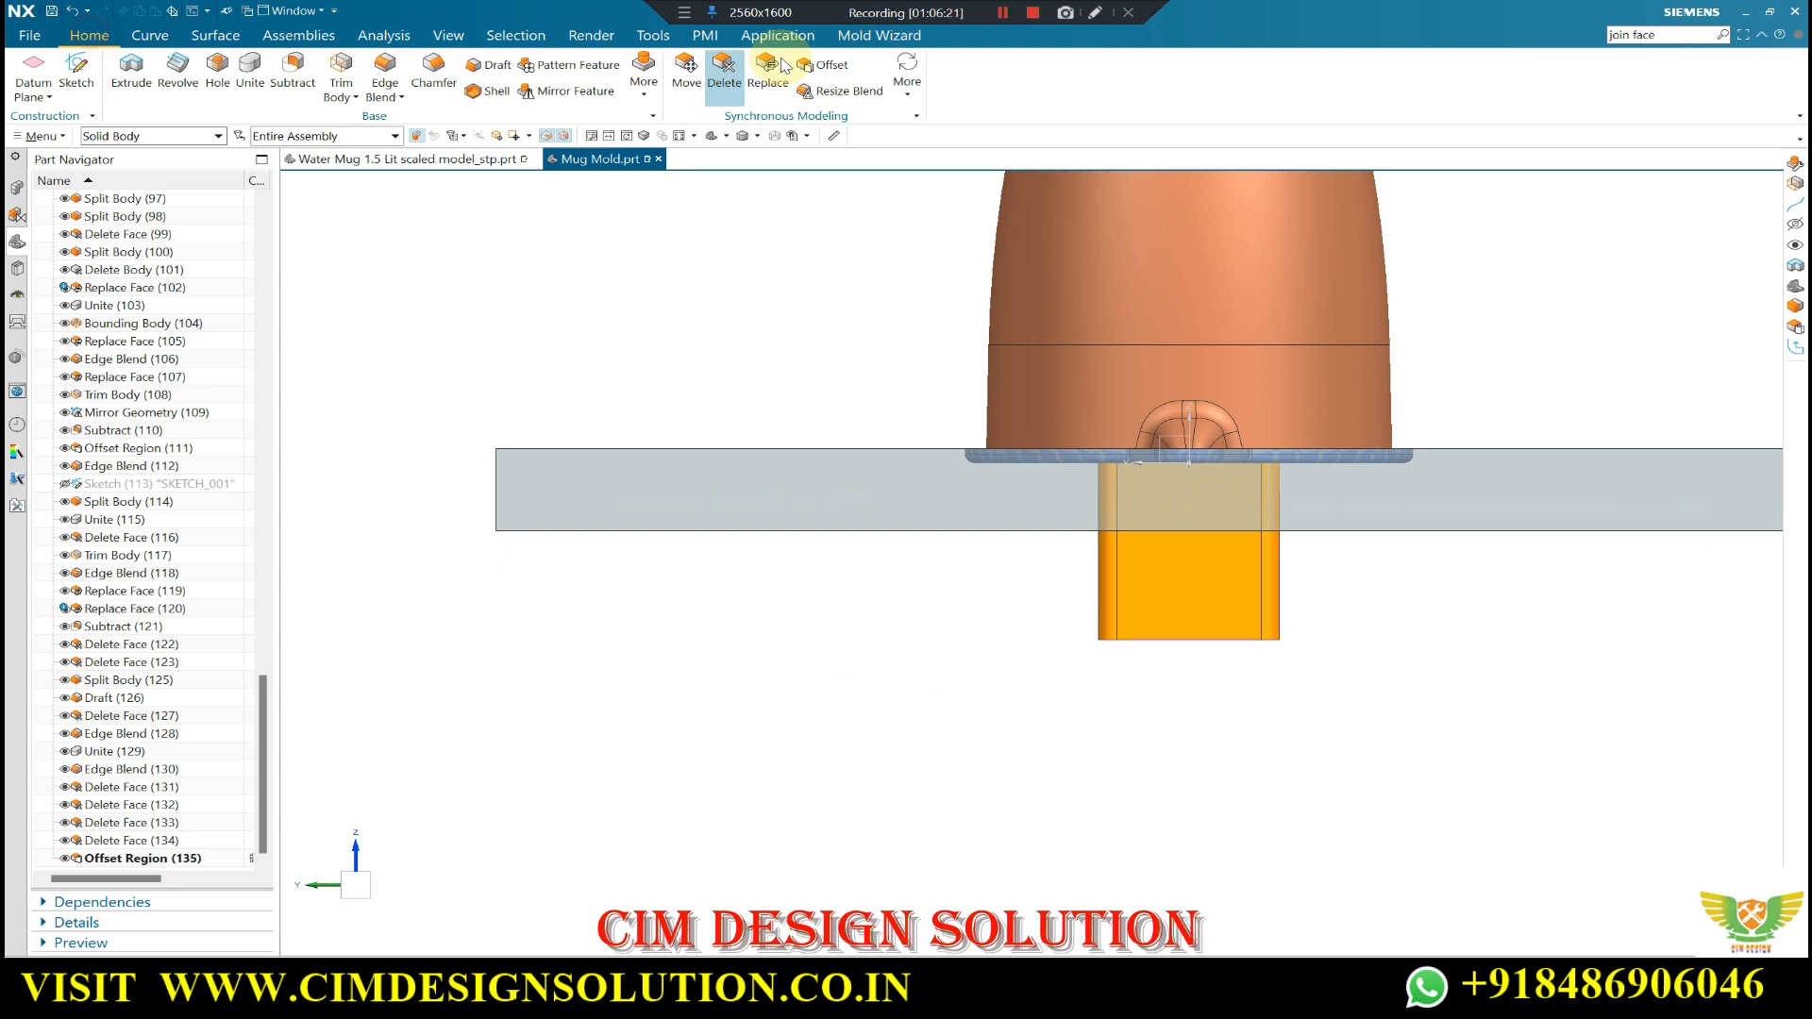
pyautogui.click(830, 66)
pyautogui.moveTo(862, 376); pyautogui.dragTo(894, 514, button='middle')
pyautogui.click(791, 488)
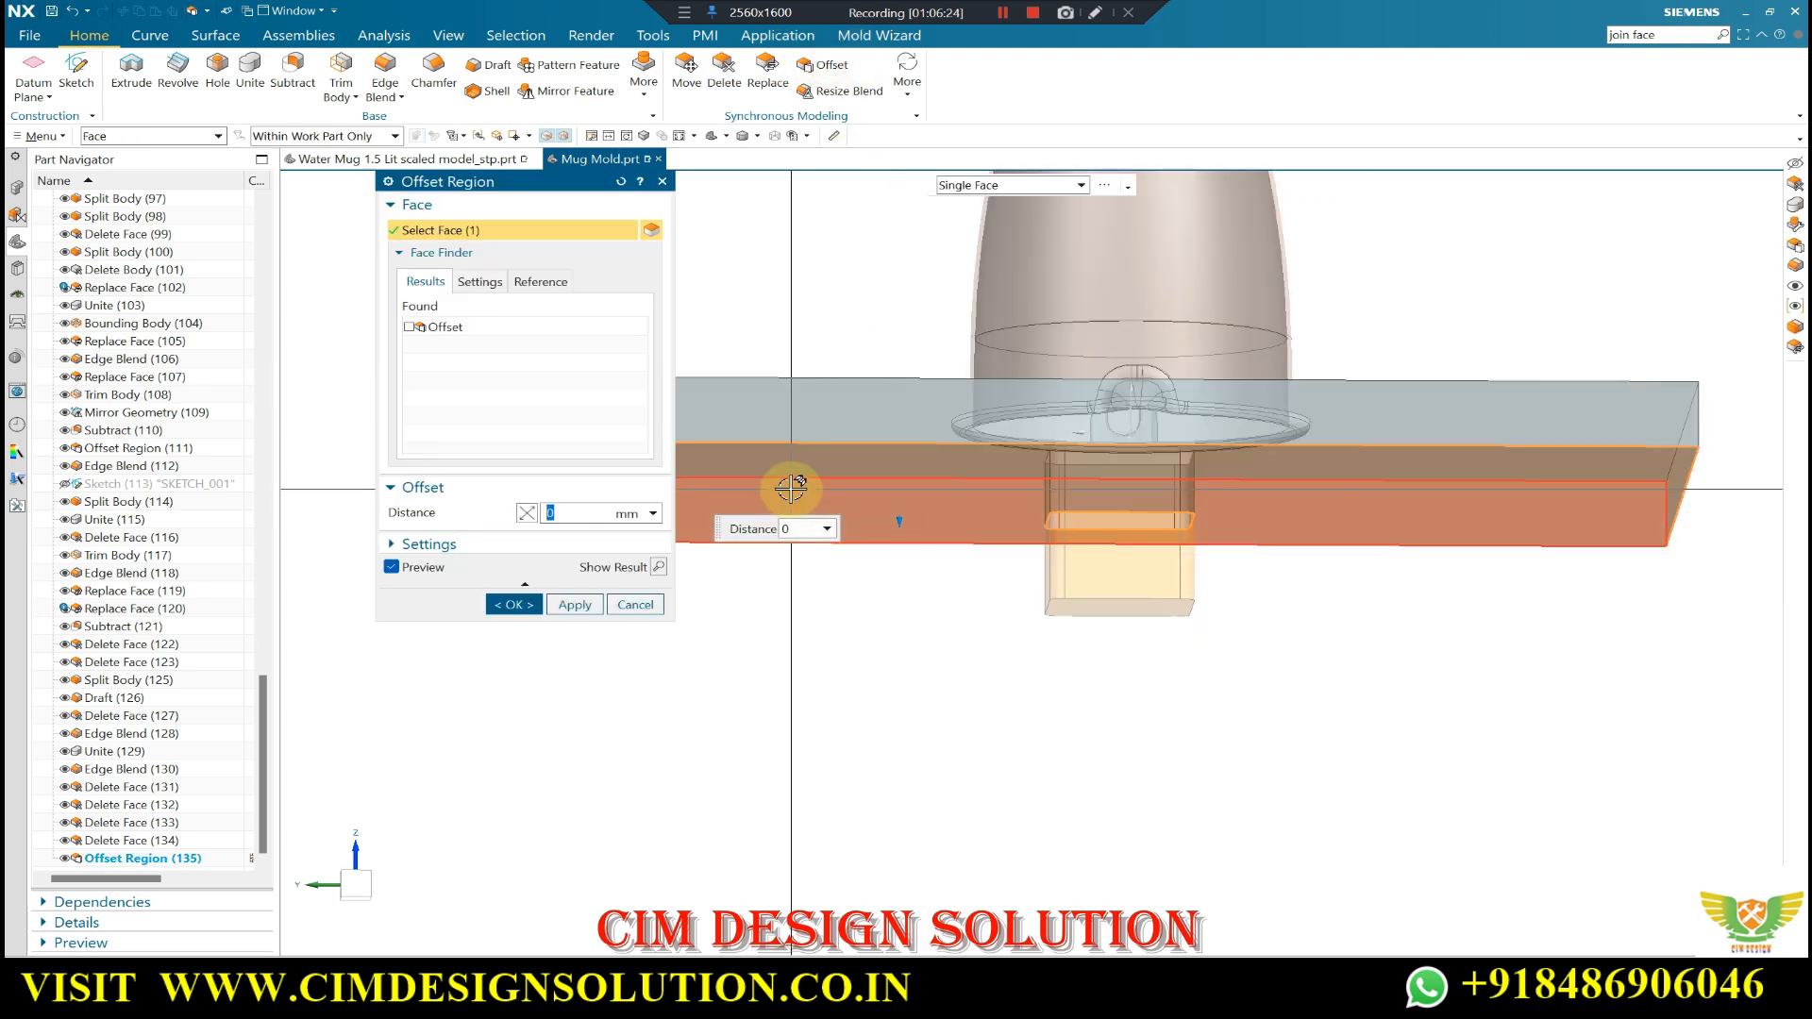
# - Offset the underside face of the core plate outward by 5 mm
pyautogui.write('5')
pyautogui.press('Return')
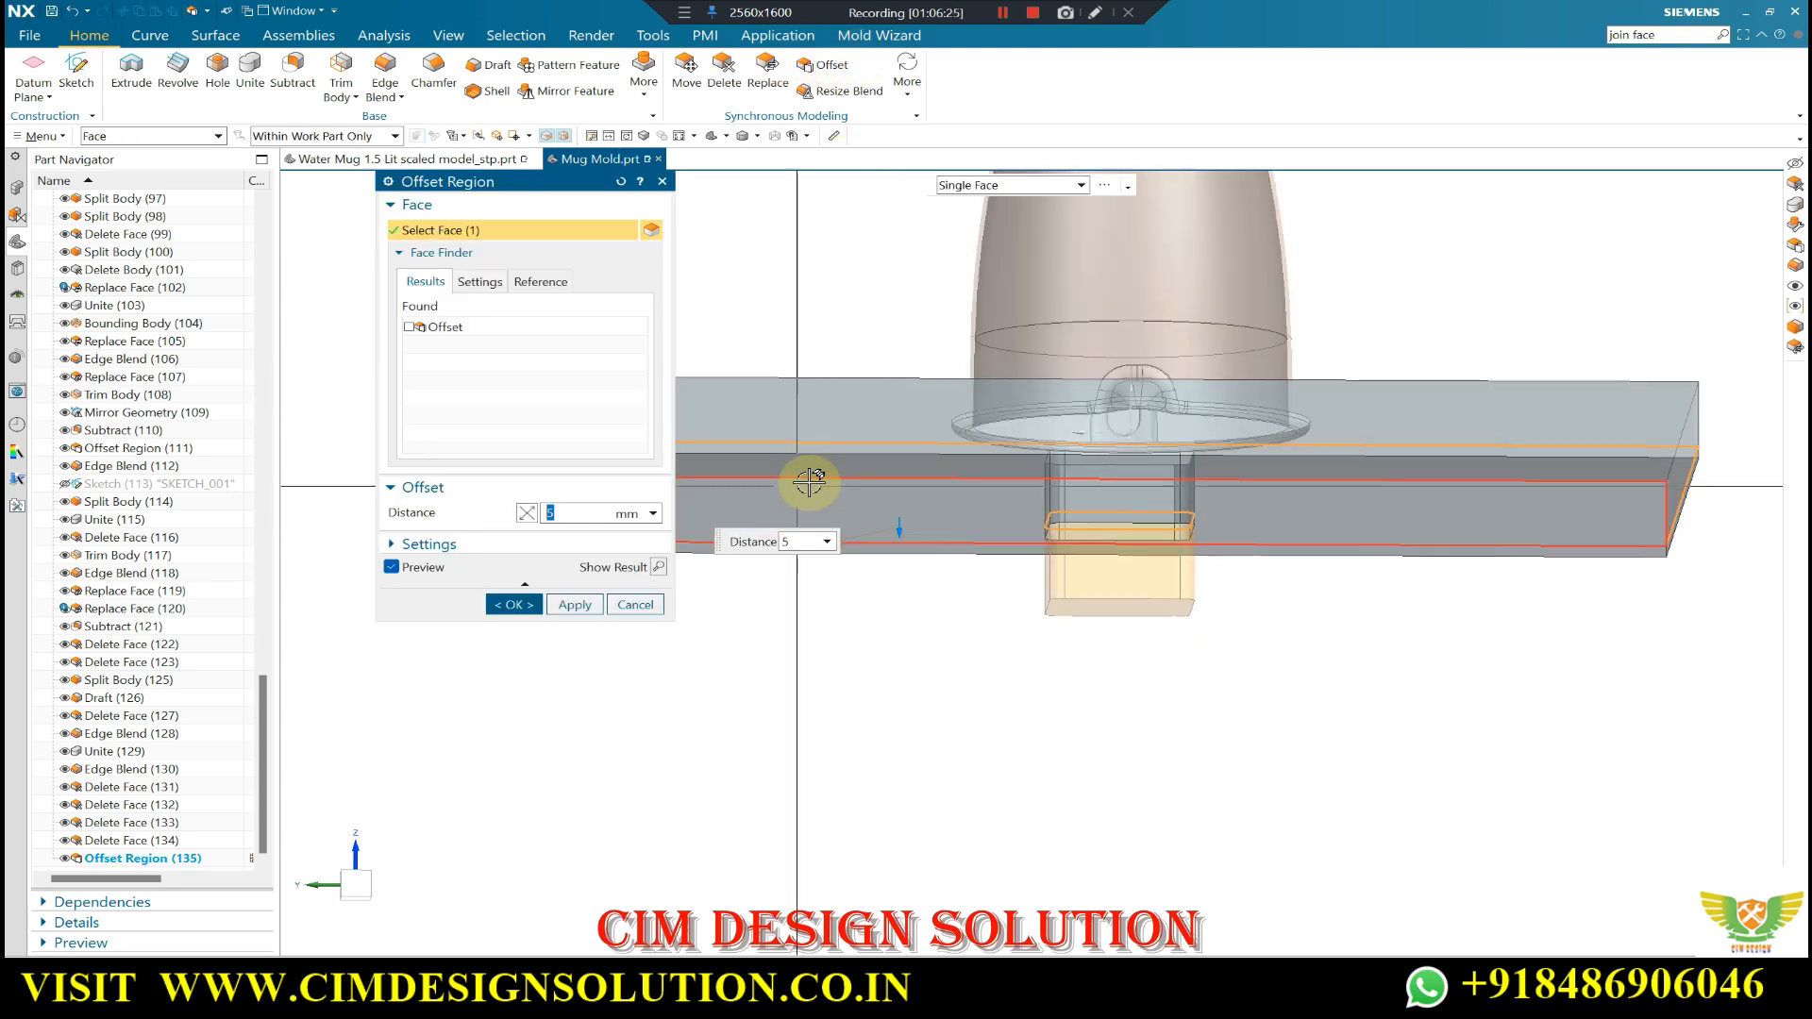
pyautogui.click(515, 604)
pyautogui.moveTo(777, 647); pyautogui.dragTo(680, 218, button='middle')
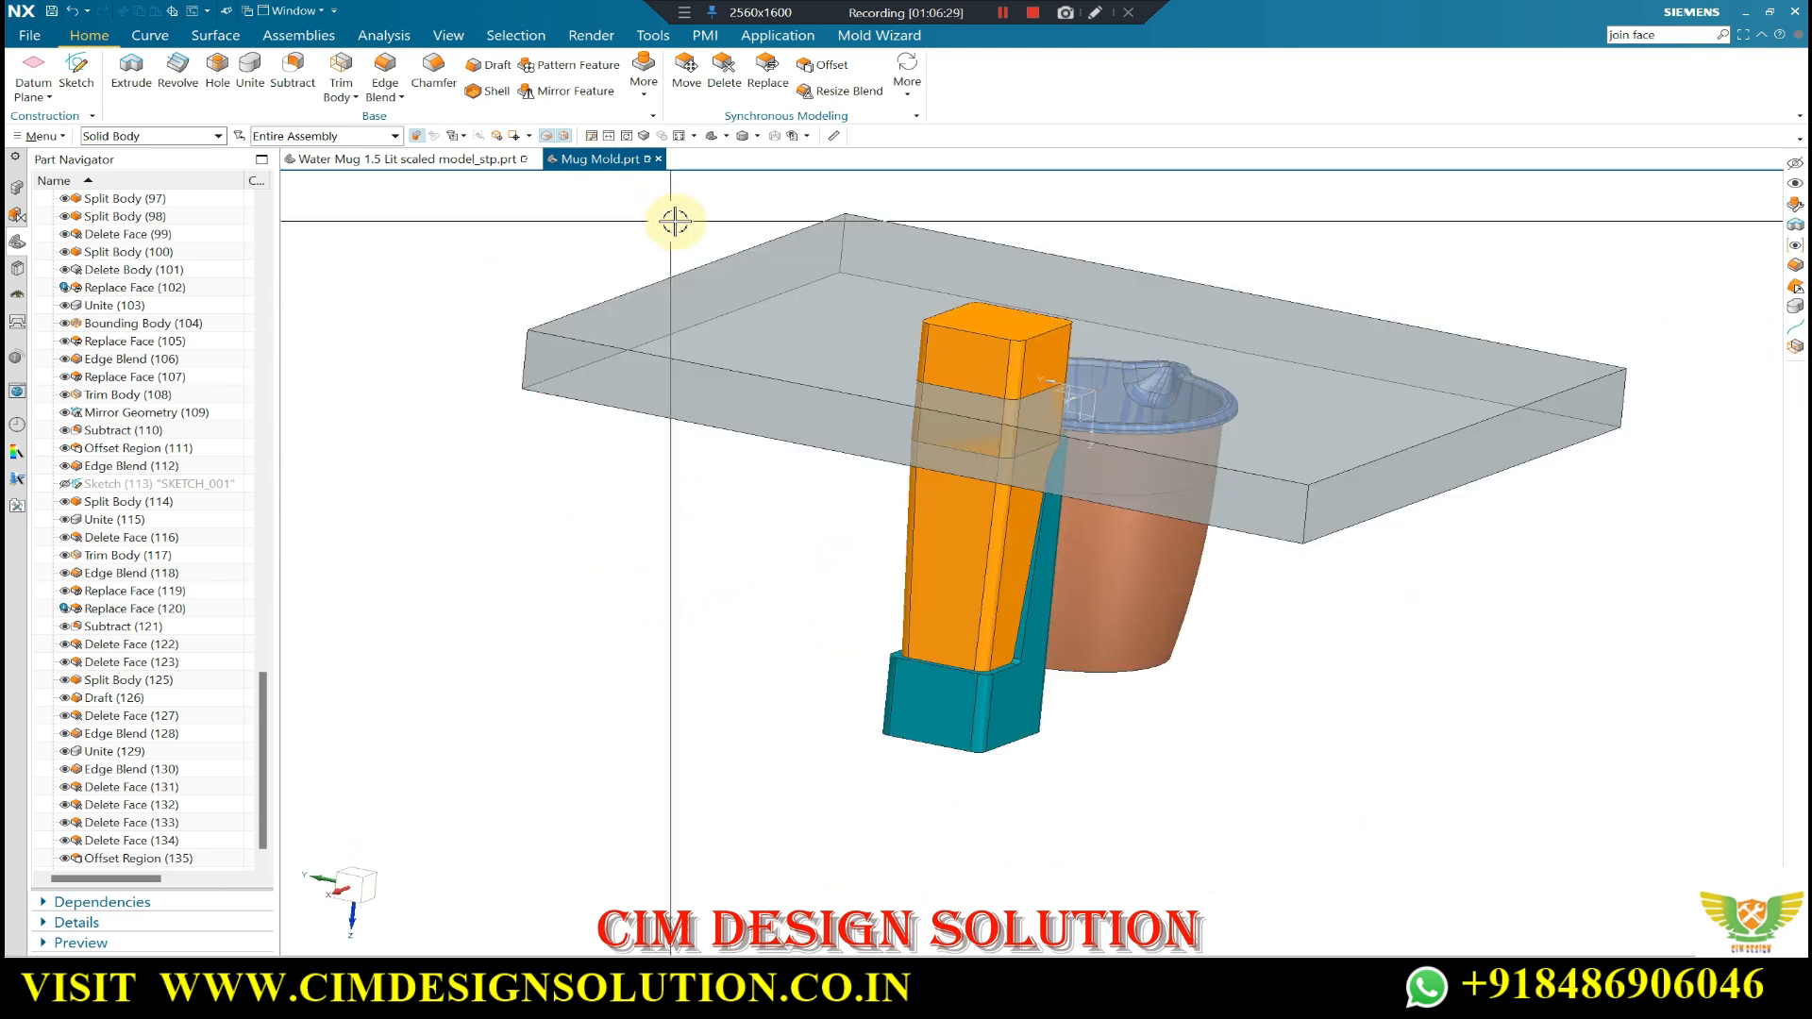
# - Replace the end face of the orange insert with the core plate's outer face
pyautogui.click(1008, 315)
pyautogui.click(453, 295)
pyautogui.click(768, 319)
pyautogui.middleClick(793, 326)
# - Bring the hidden cavity block back into view and set its translucency to 50
pyautogui.moveTo(851, 328); pyautogui.dragTo(908, 462, button='middle')
pyautogui.moveTo(915, 383); pyautogui.dragTo(1043, 264, button='middle')
pyautogui.press('F8')
pyautogui.hotkey('ctrl', 'shift', 'b')
pyautogui.hotkey('ctrl', 'b')
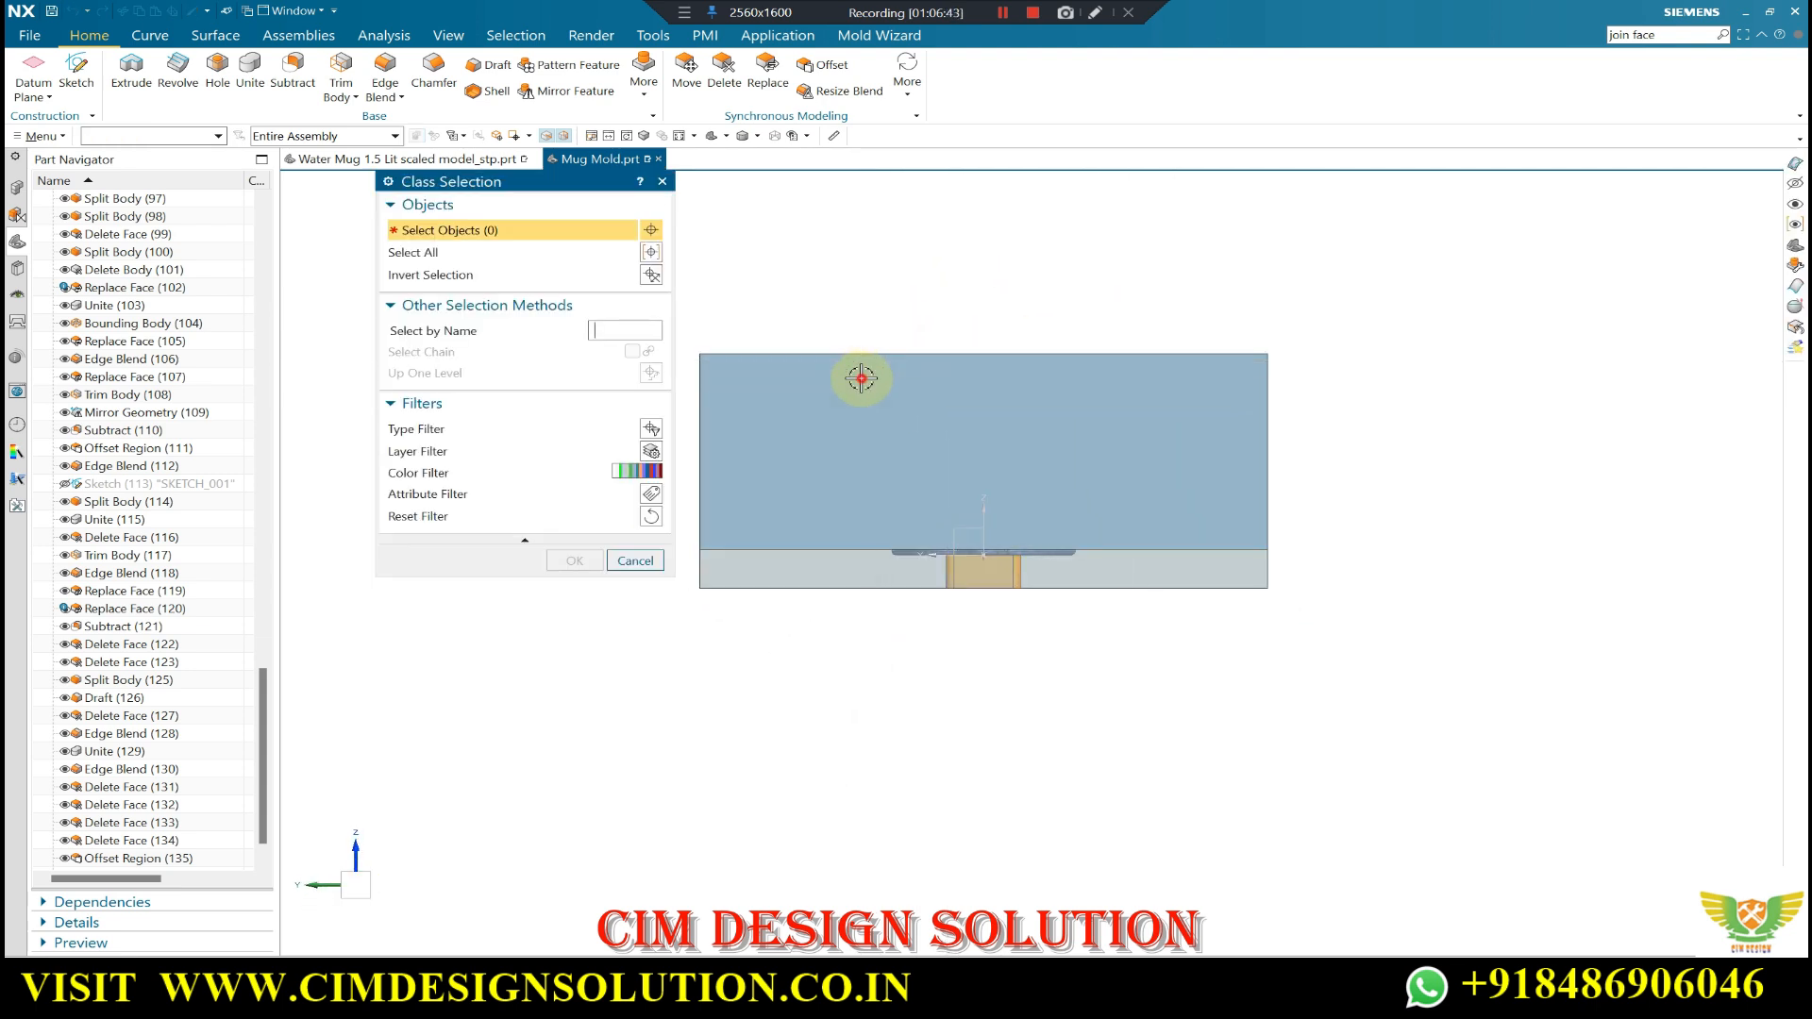
pyautogui.click(861, 378)
pyautogui.middleClick(558, 355)
pyautogui.click(567, 423)
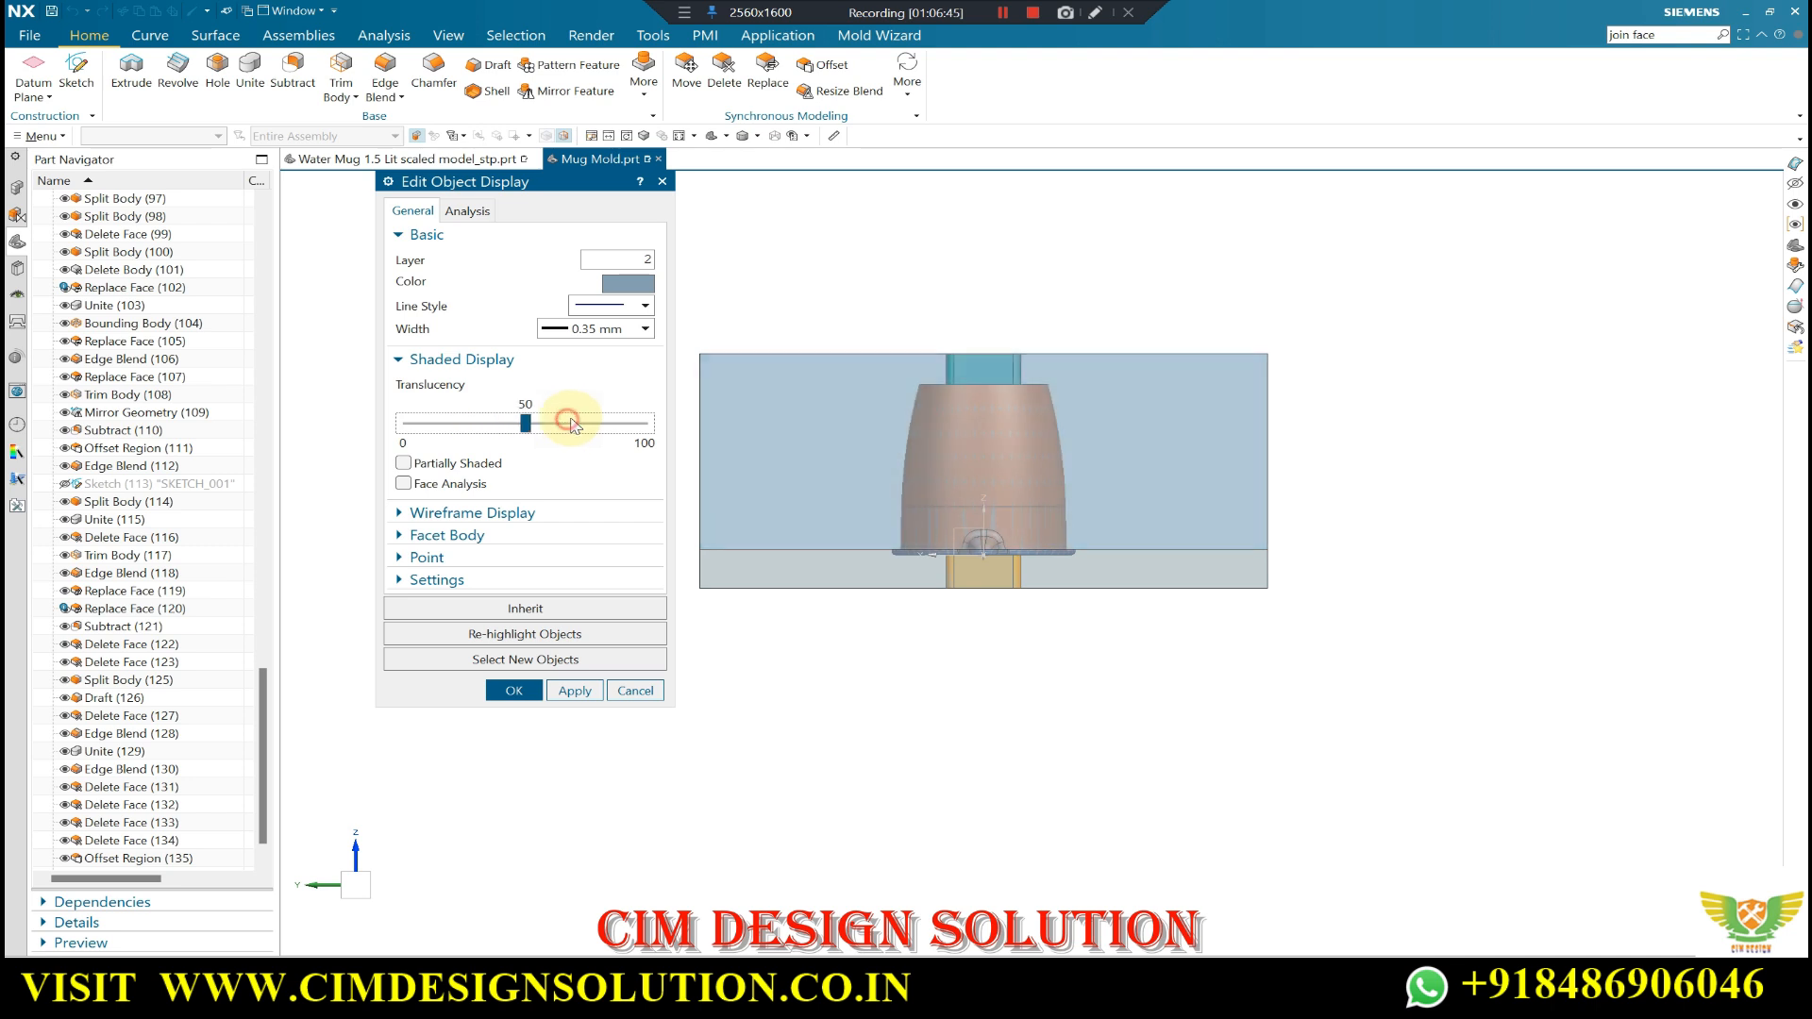
pyautogui.middleClick(991, 303)
# - Measure the projected vertical distance between the mug's base and the upper edge of the cavity block
pyautogui.scroll(4, 981, 312)
pyautogui.click(383, 35)
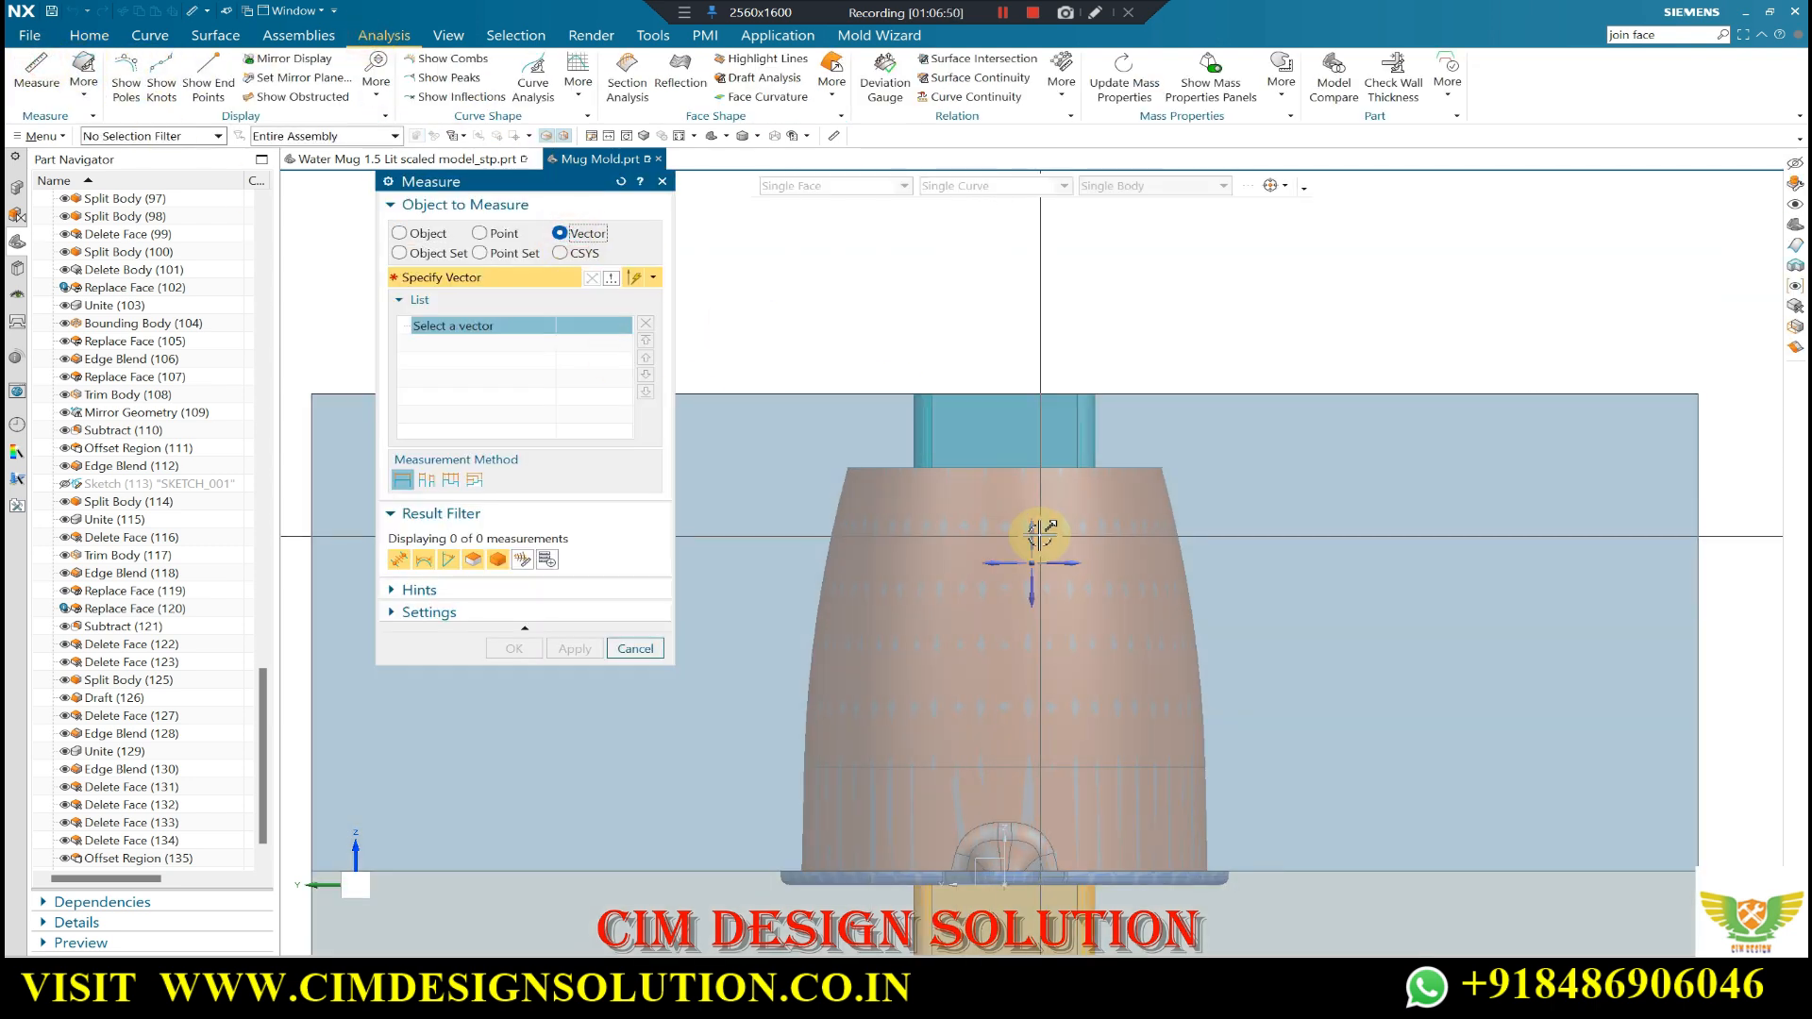
pyautogui.click(1037, 533)
pyautogui.scroll(1, 834, 398)
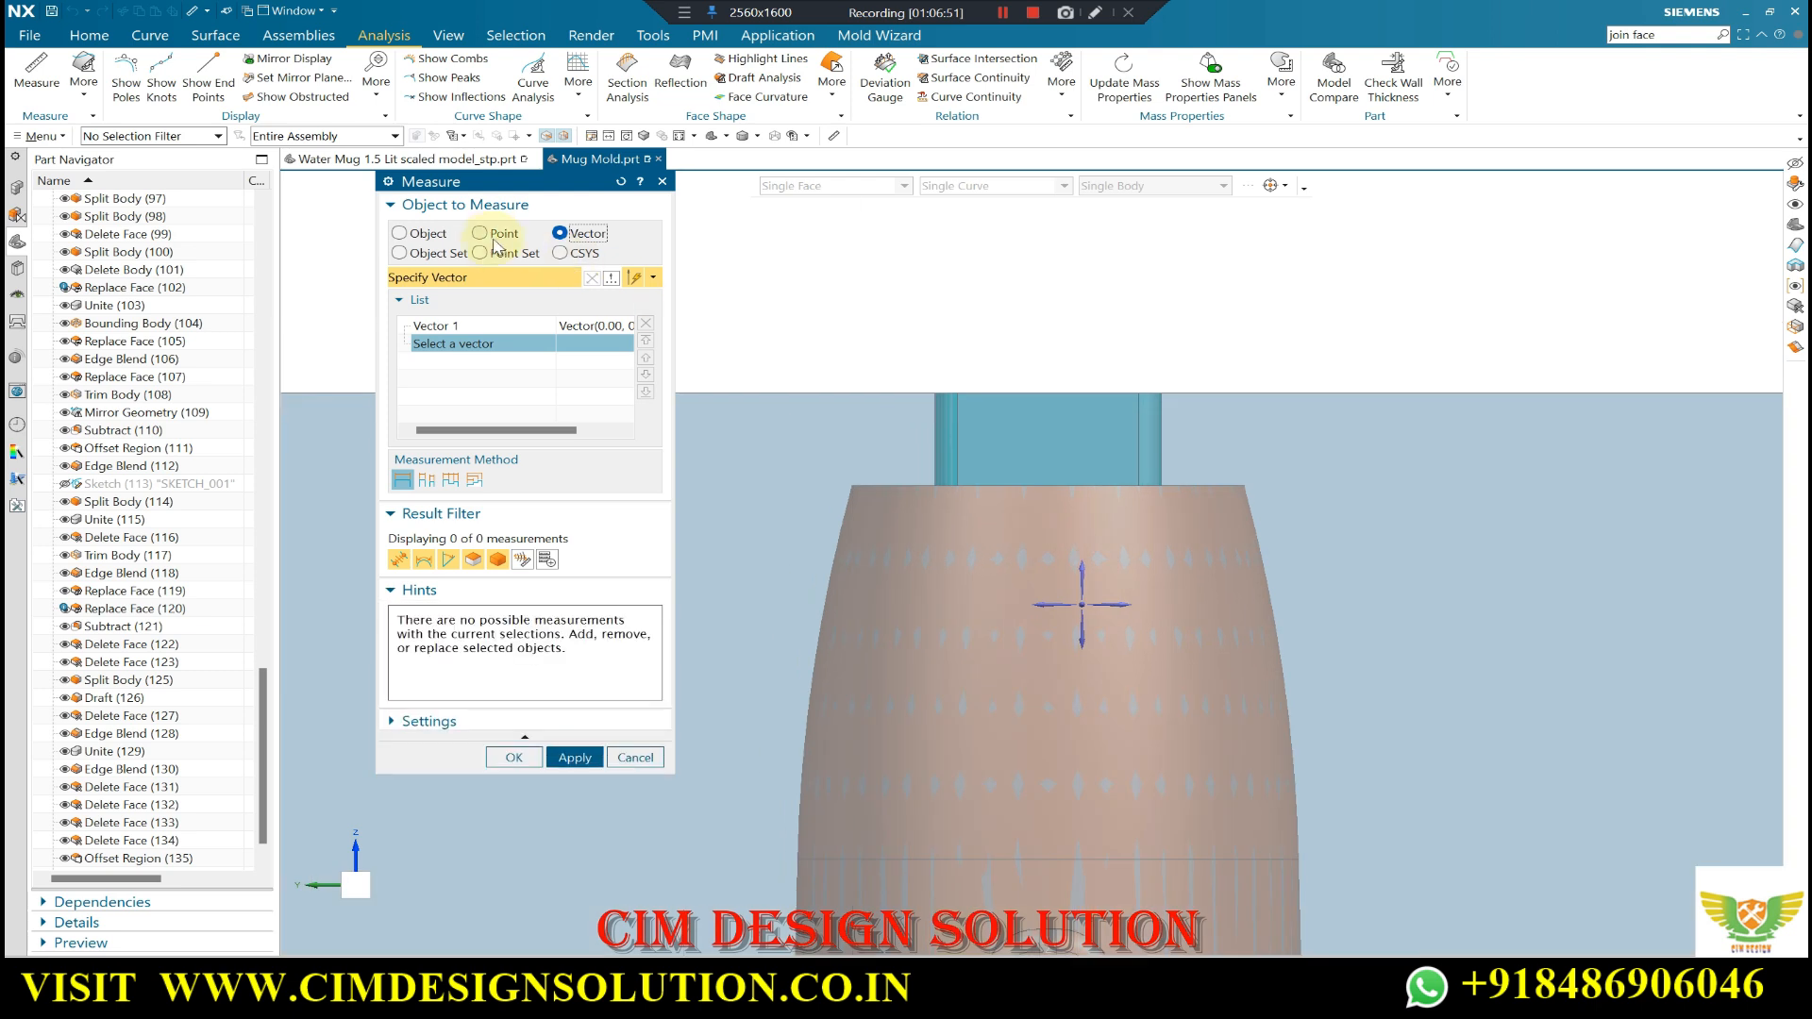
pyautogui.click(1051, 392)
pyautogui.click(961, 484)
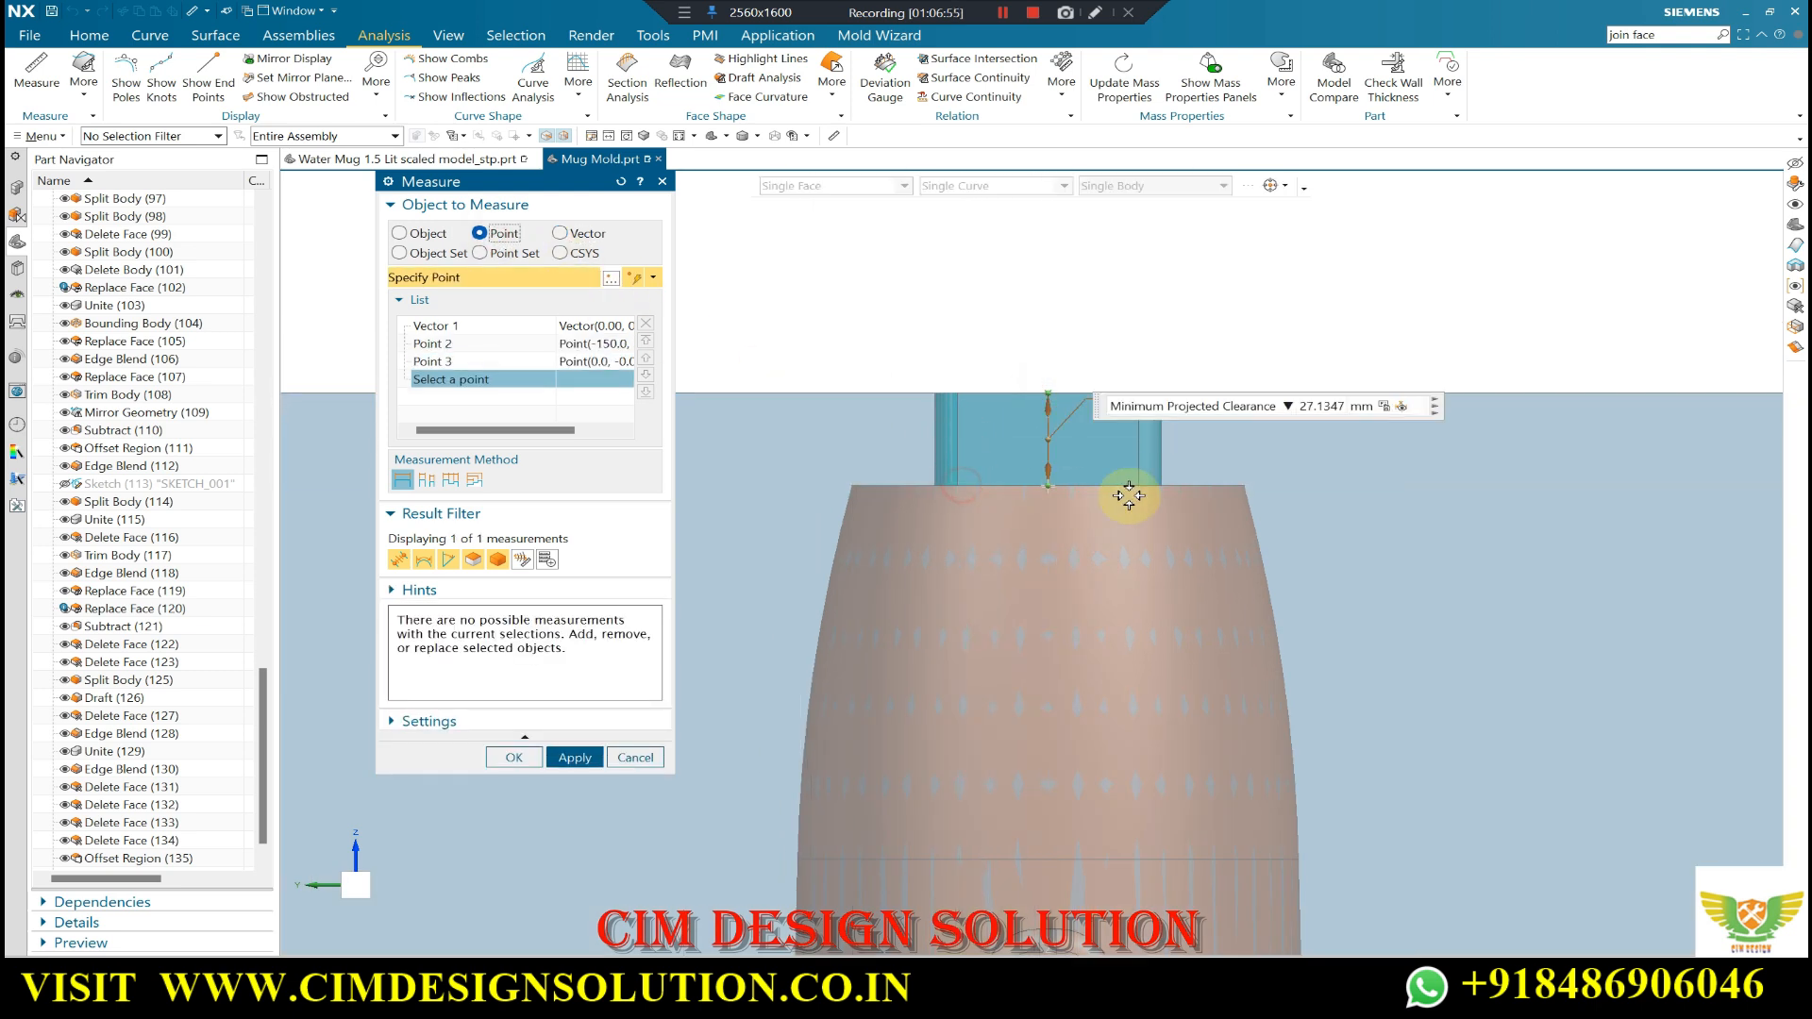
pyautogui.press('Escape')
# - Check the cavity block's overall dimensions using a block-type bounding body with 0 mm offset
pyautogui.scroll(-4, 965, 379)
pyautogui.moveTo(965, 379); pyautogui.dragTo(944, 409, button='middle')
pyautogui.scroll(-1, 944, 409)
pyautogui.press('F8')
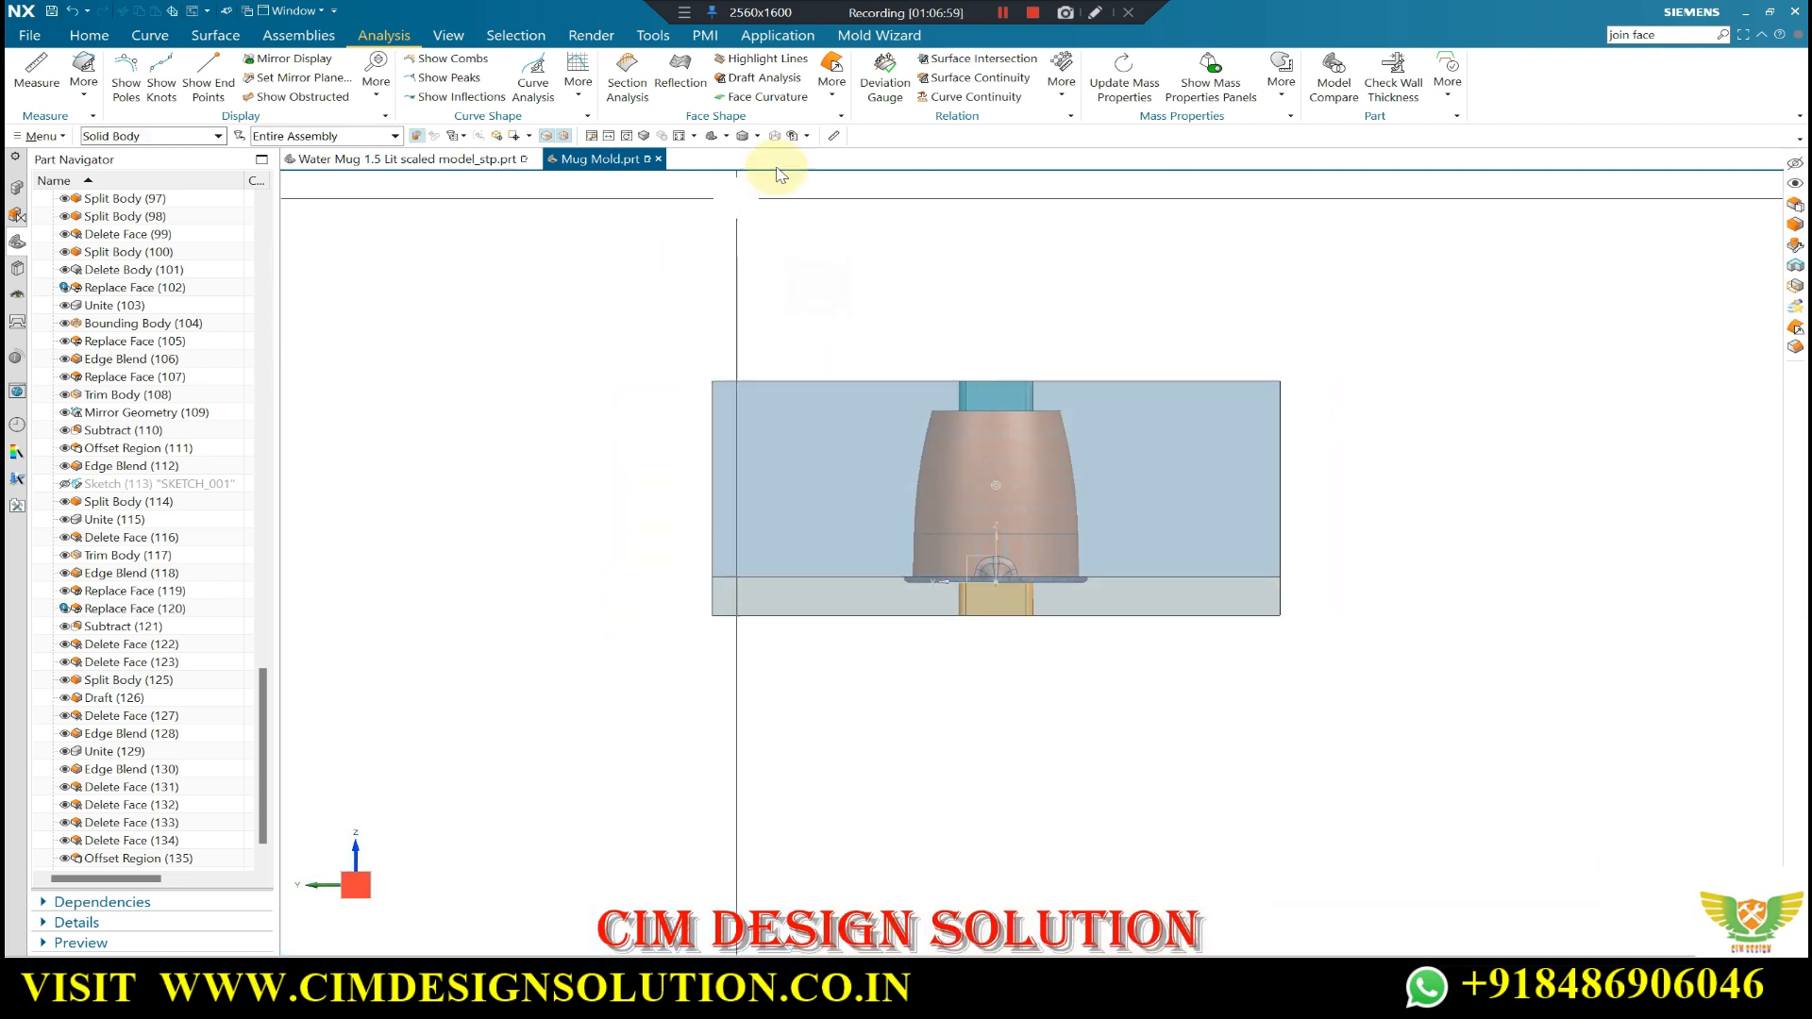
pyautogui.scroll(3, 878, 552)
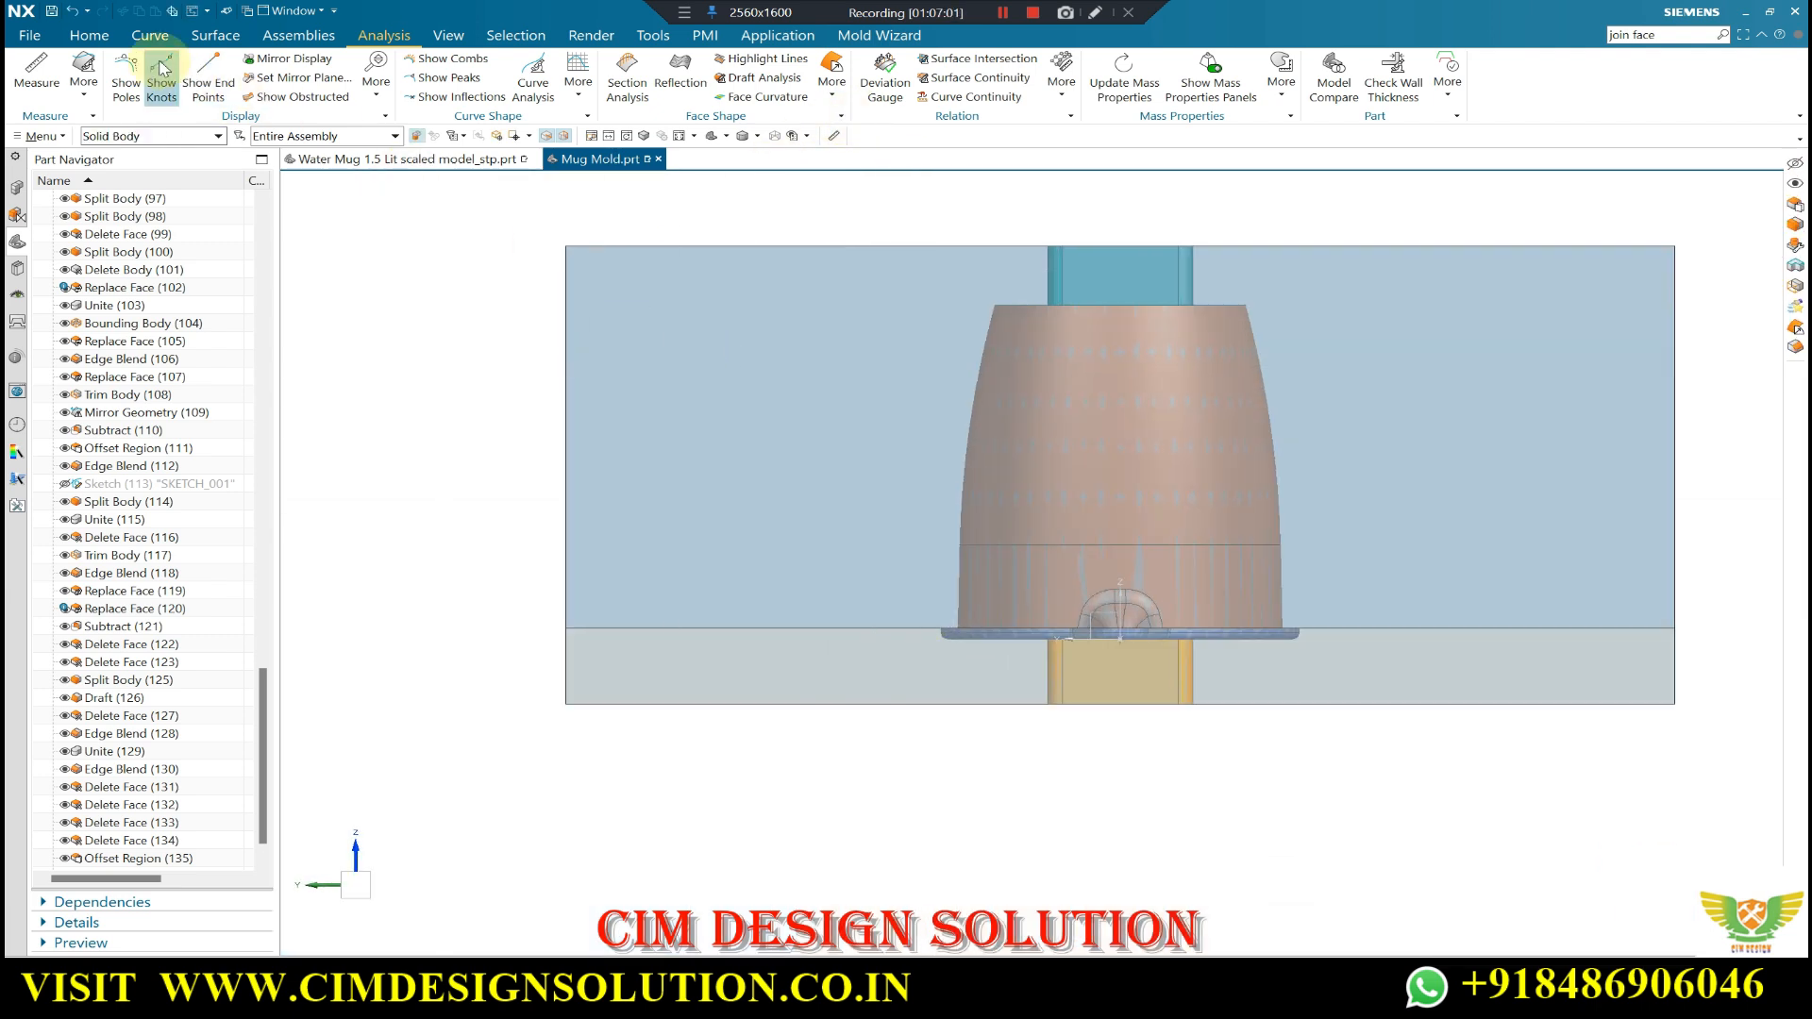
pyautogui.click(90, 35)
pyautogui.click(852, 35)
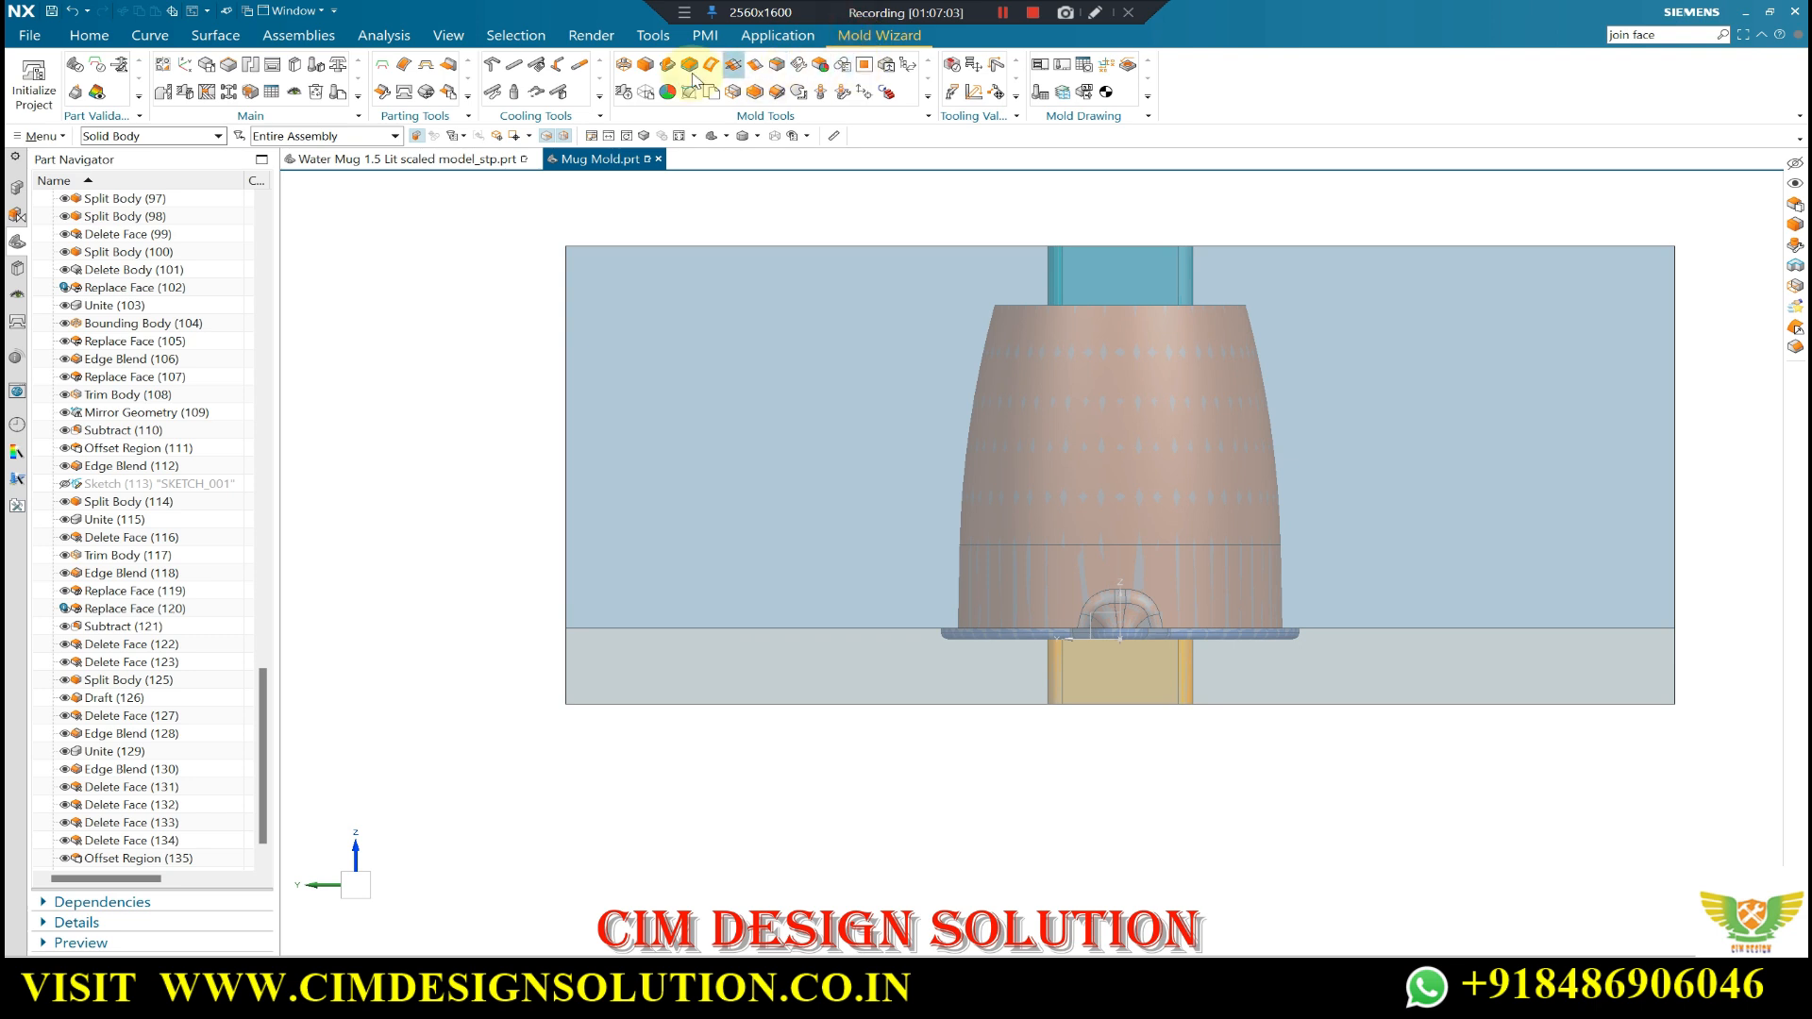
pyautogui.click(618, 68)
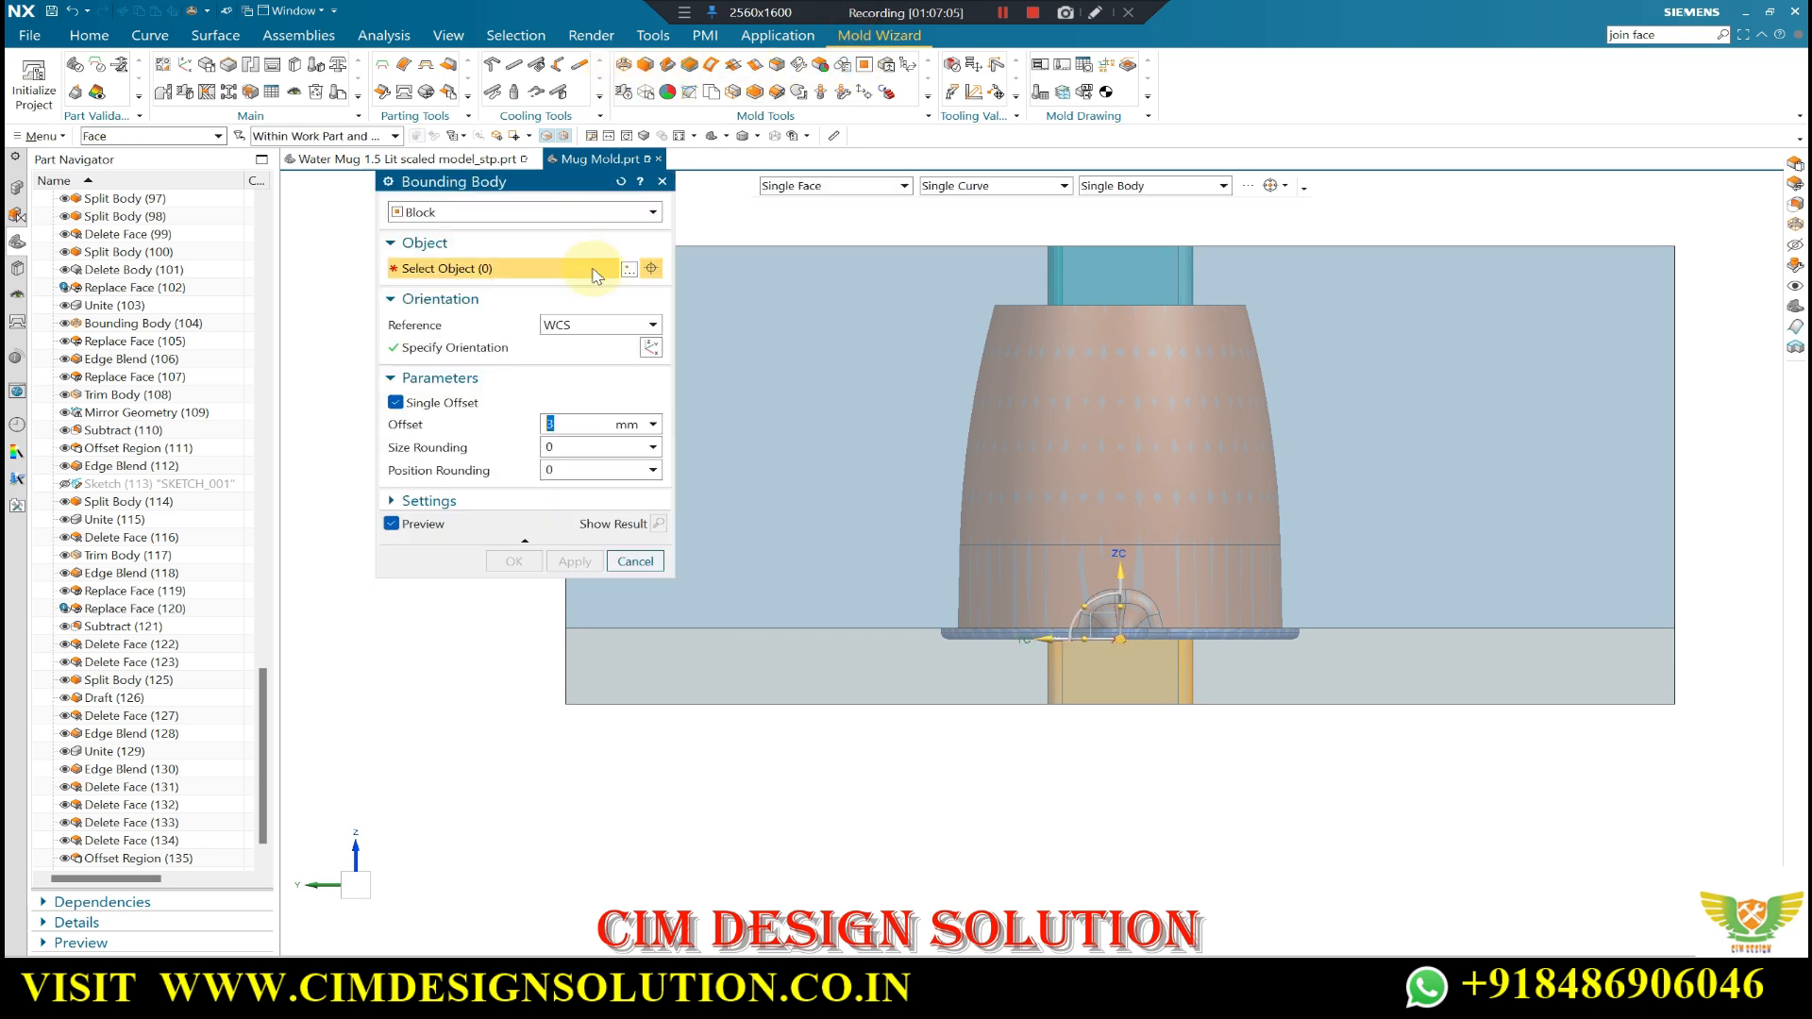
pyautogui.click(801, 337)
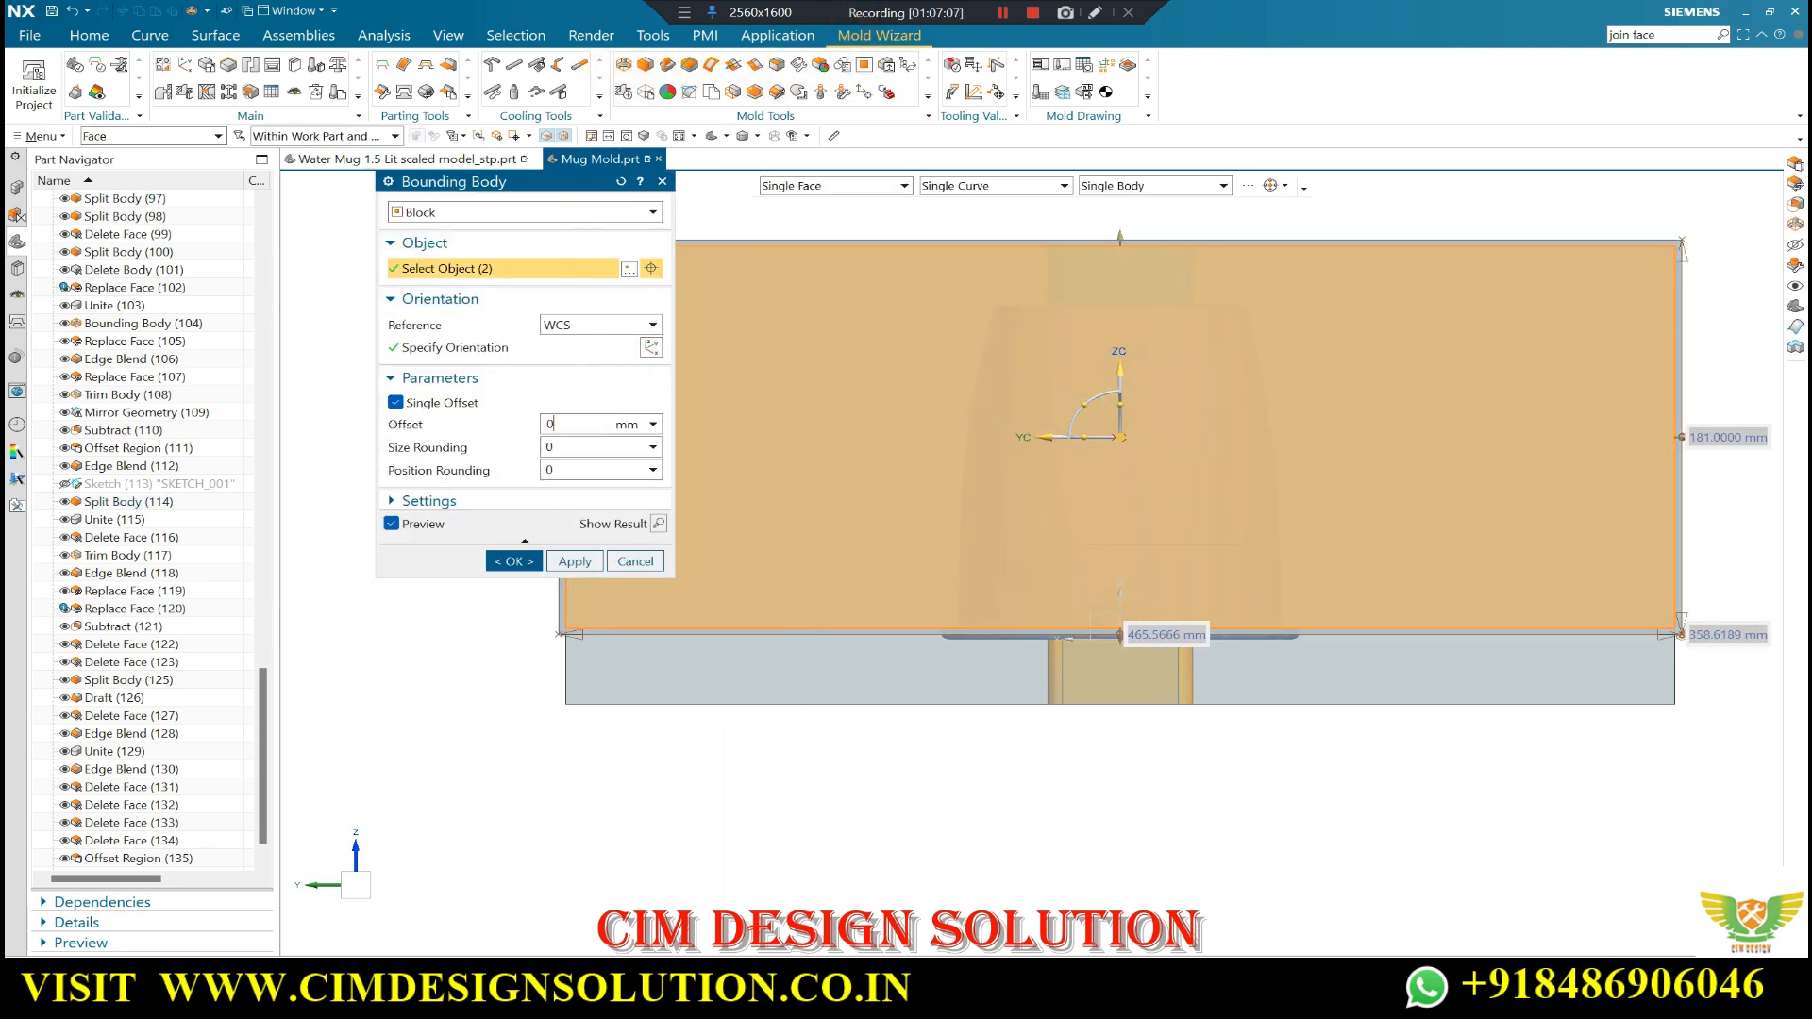
pyautogui.doubleClick(574, 427)
pyautogui.middleClick(1184, 457)
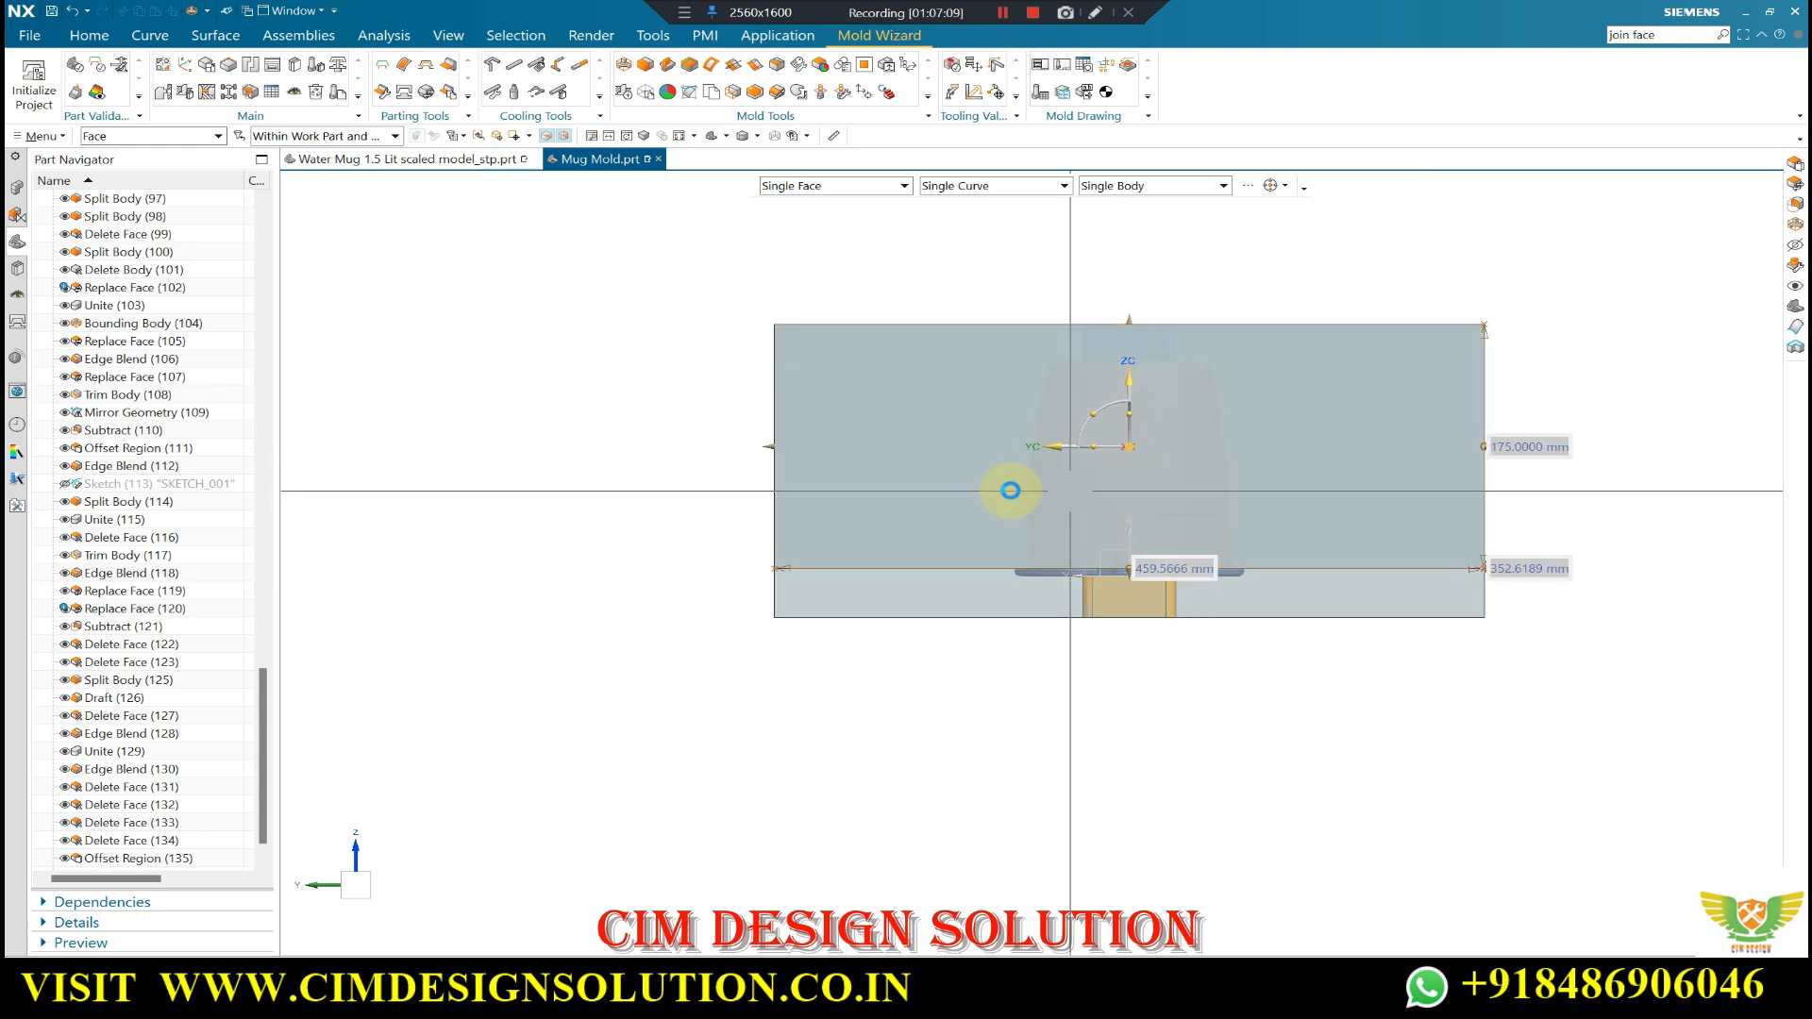
# - Hide the cavity block to inspect the core and inserts, and bring all bodies back into view
pyautogui.click(1029, 437)
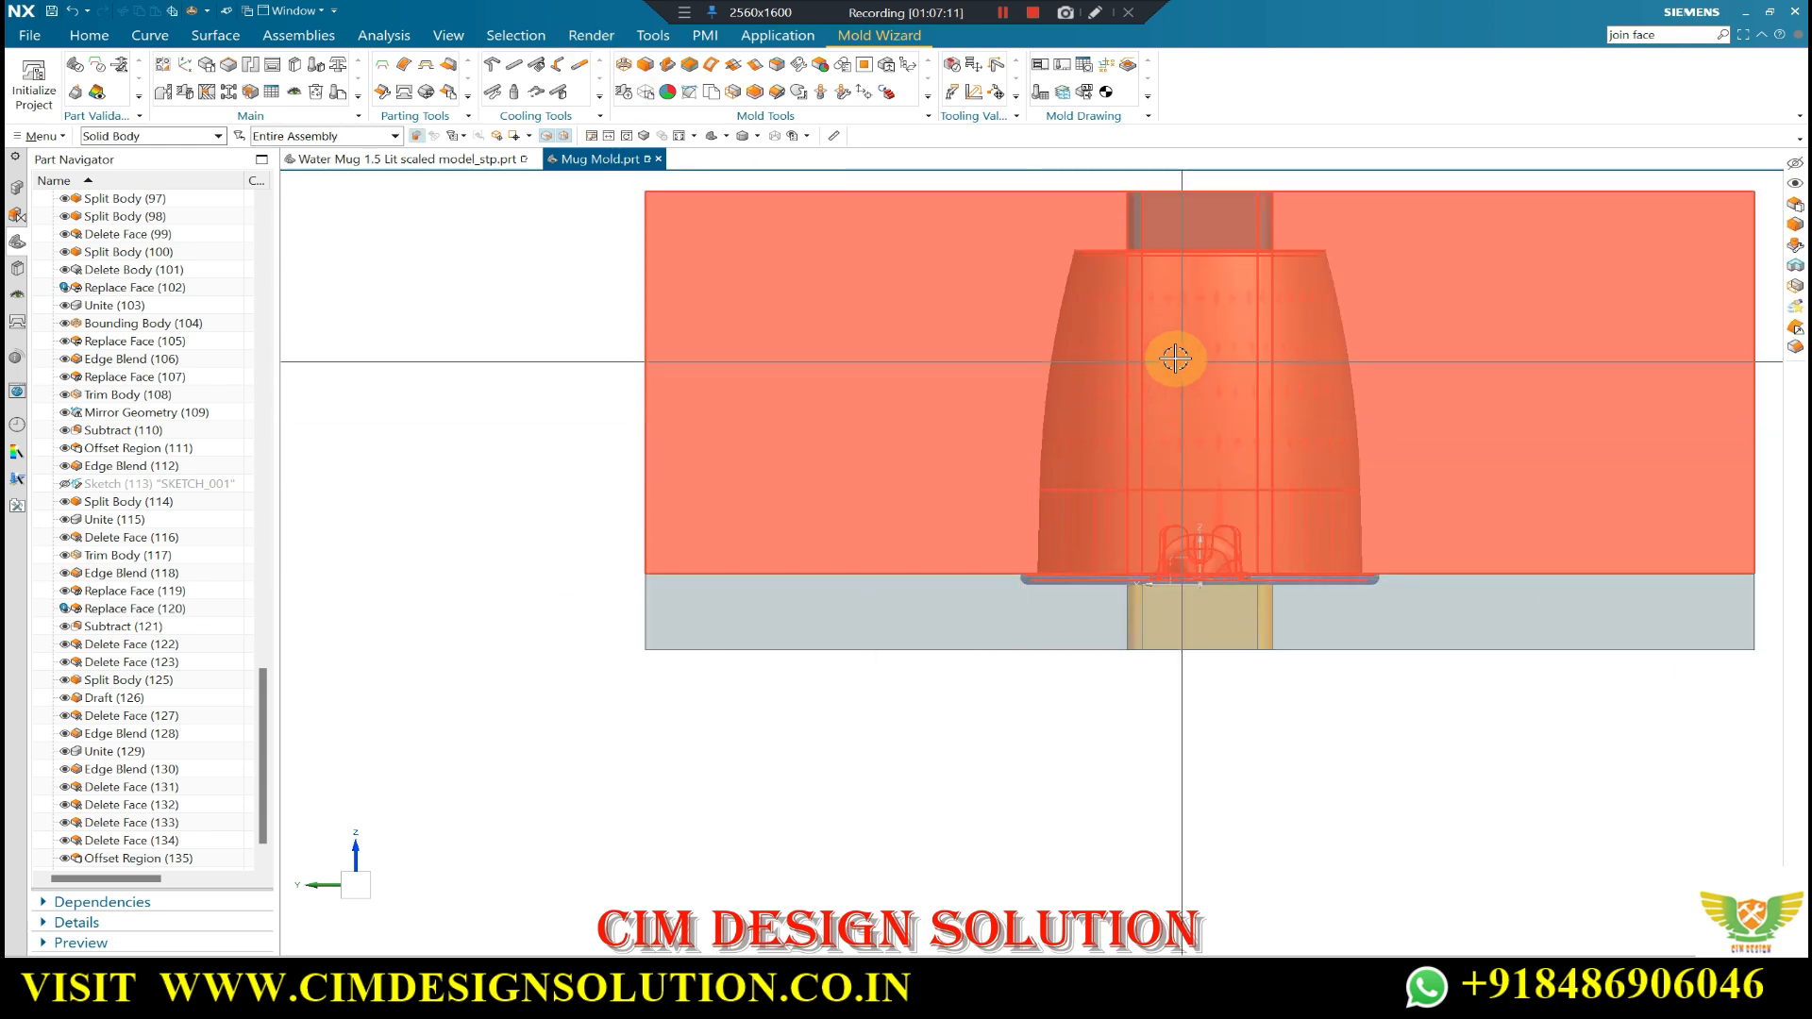
pyautogui.hotkey('ctrl', 'b')
pyautogui.click(1139, 470)
pyautogui.hotkey('ctrl', 'b')
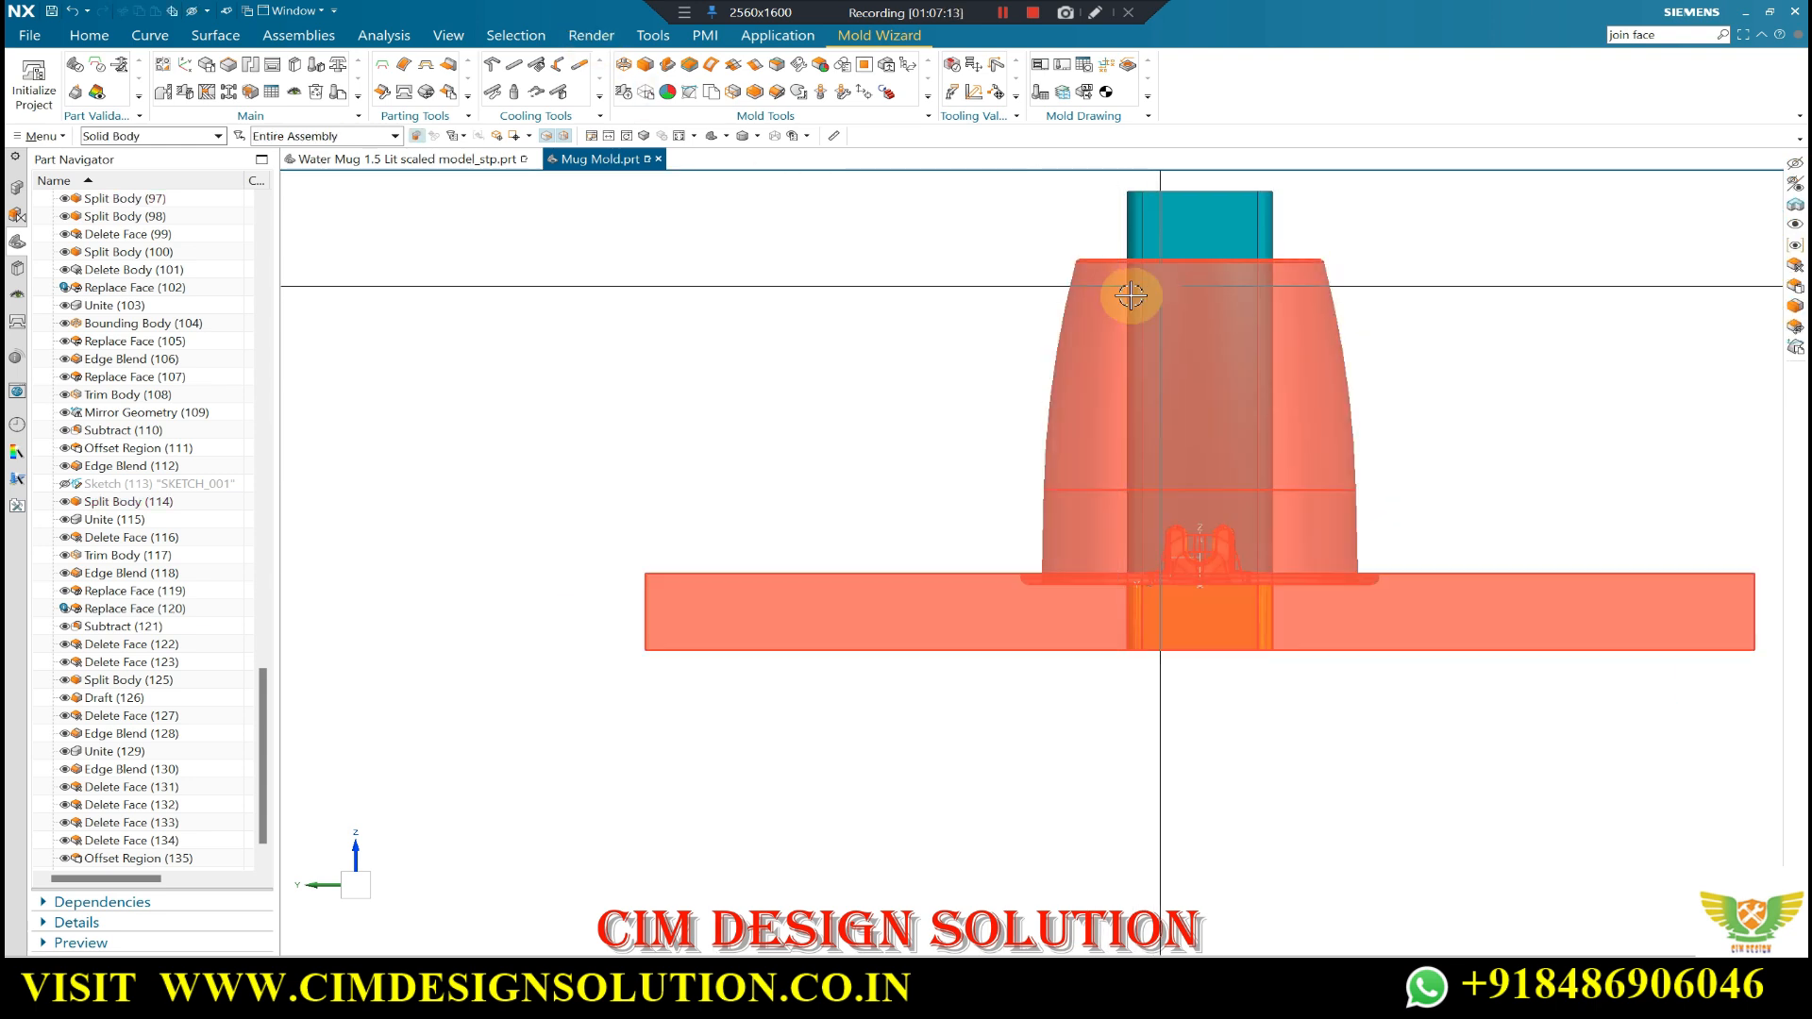
pyautogui.scroll(-1, 1143, 415)
pyautogui.moveTo(1143, 415); pyautogui.dragTo(1085, 444, button='middle')
pyautogui.scroll(-1, 1081, 434)
pyautogui.hotkey('ctrl', 'shift', 'u')
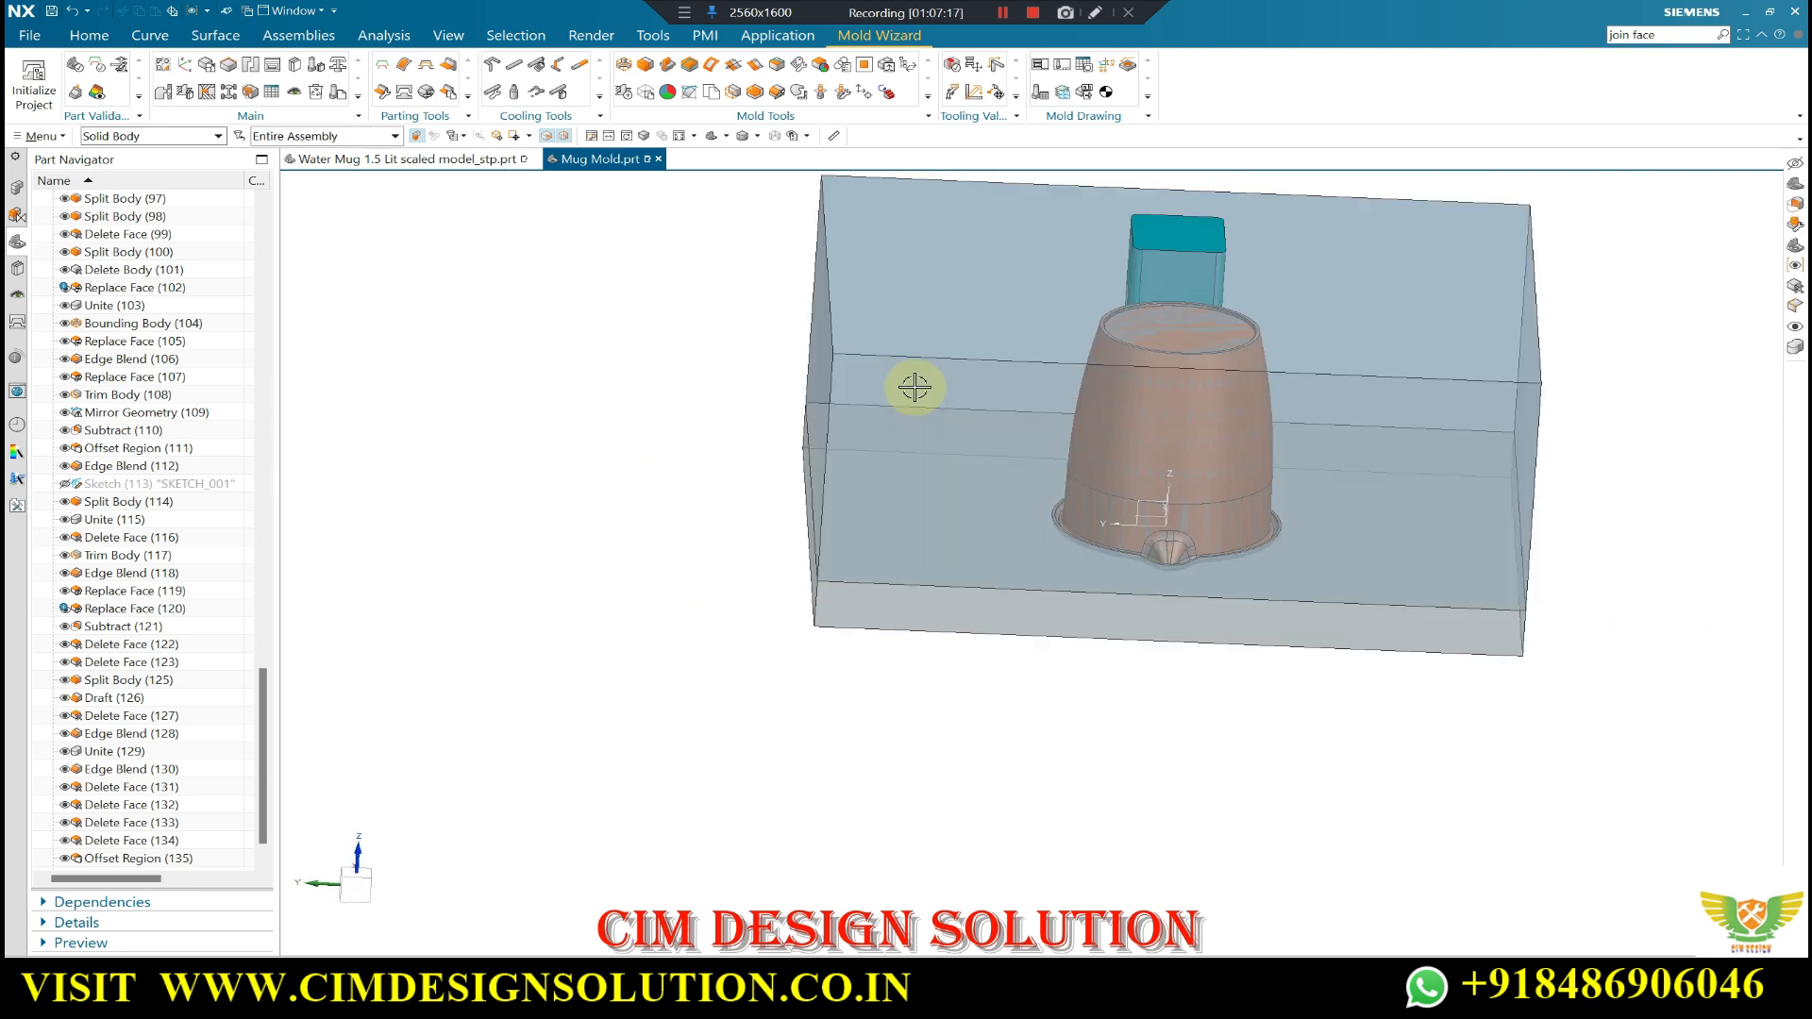
# - Edit the core plate's earlier Offset Region (135) feature, setting its distance to 10 mm
pyautogui.press('Home')
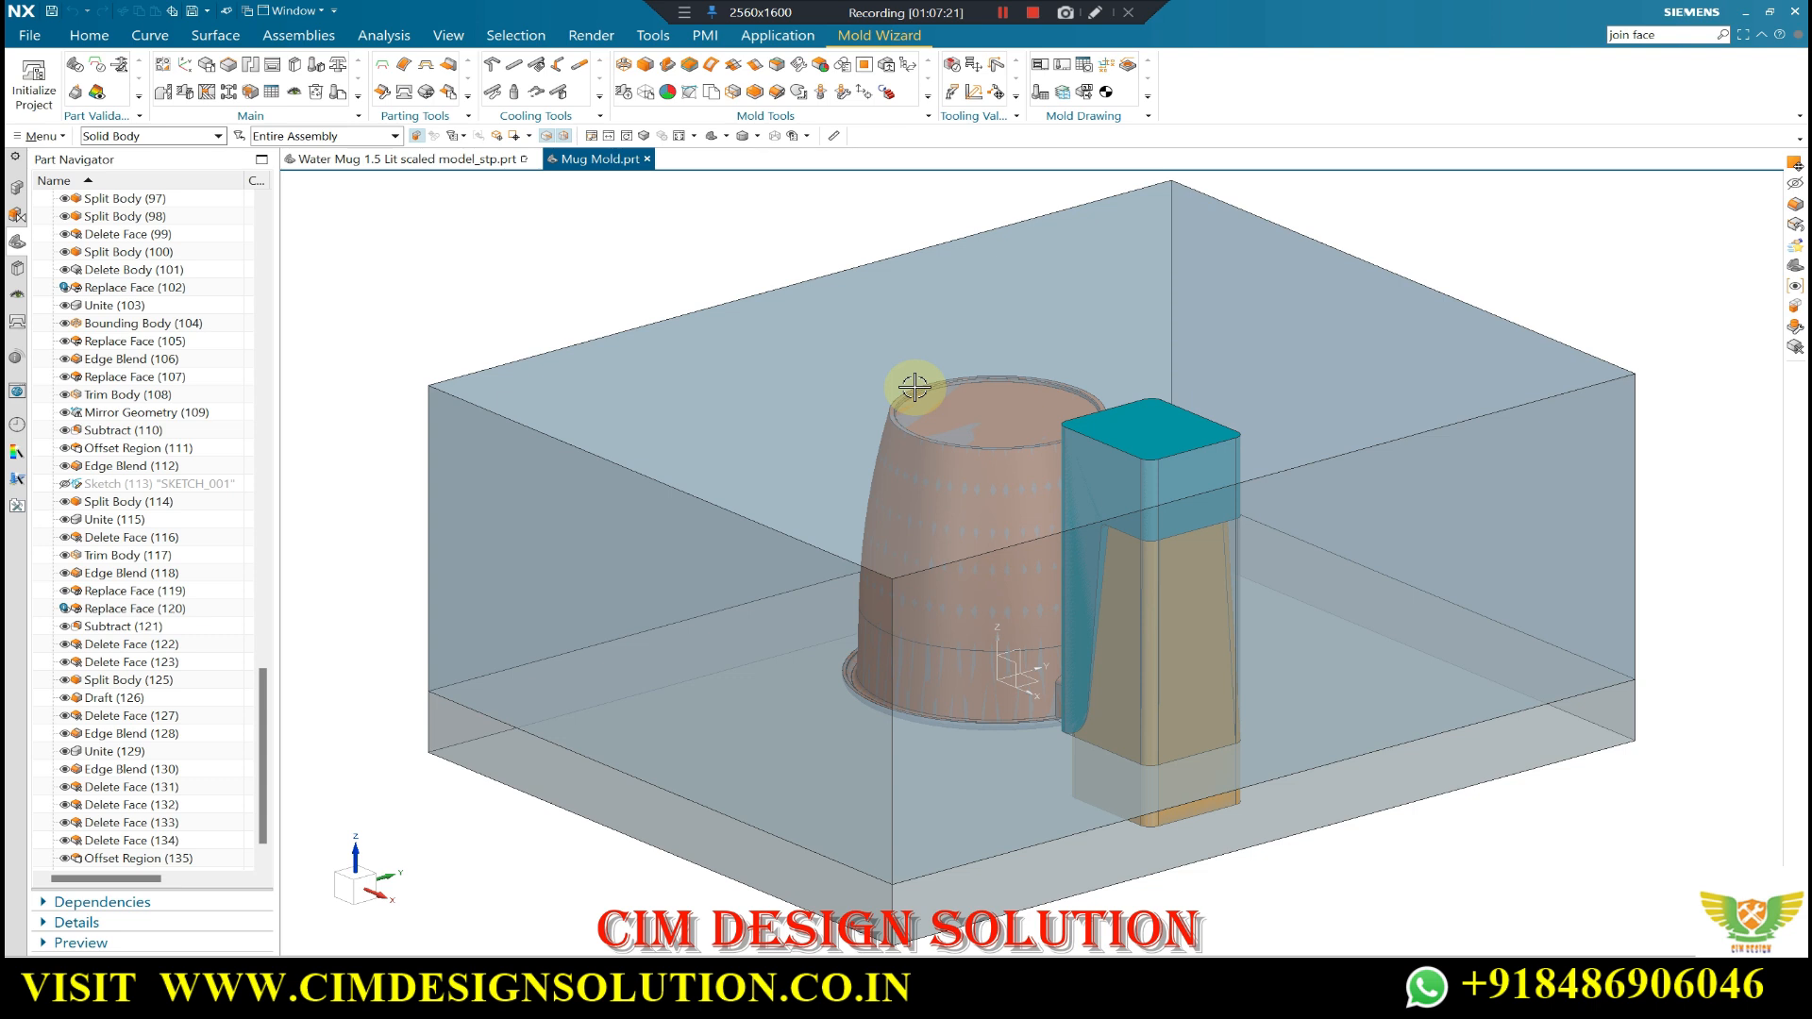
pyautogui.scroll(-1, 914, 387)
pyautogui.moveTo(963, 404); pyautogui.dragTo(1125, 340, button='middle')
pyautogui.scroll(-2, 1080, 358)
pyautogui.scroll(3, 1076, 330)
pyautogui.scroll(-1, 1008, 383)
pyautogui.moveTo(1010, 385); pyautogui.dragTo(1014, 356, button='middle')
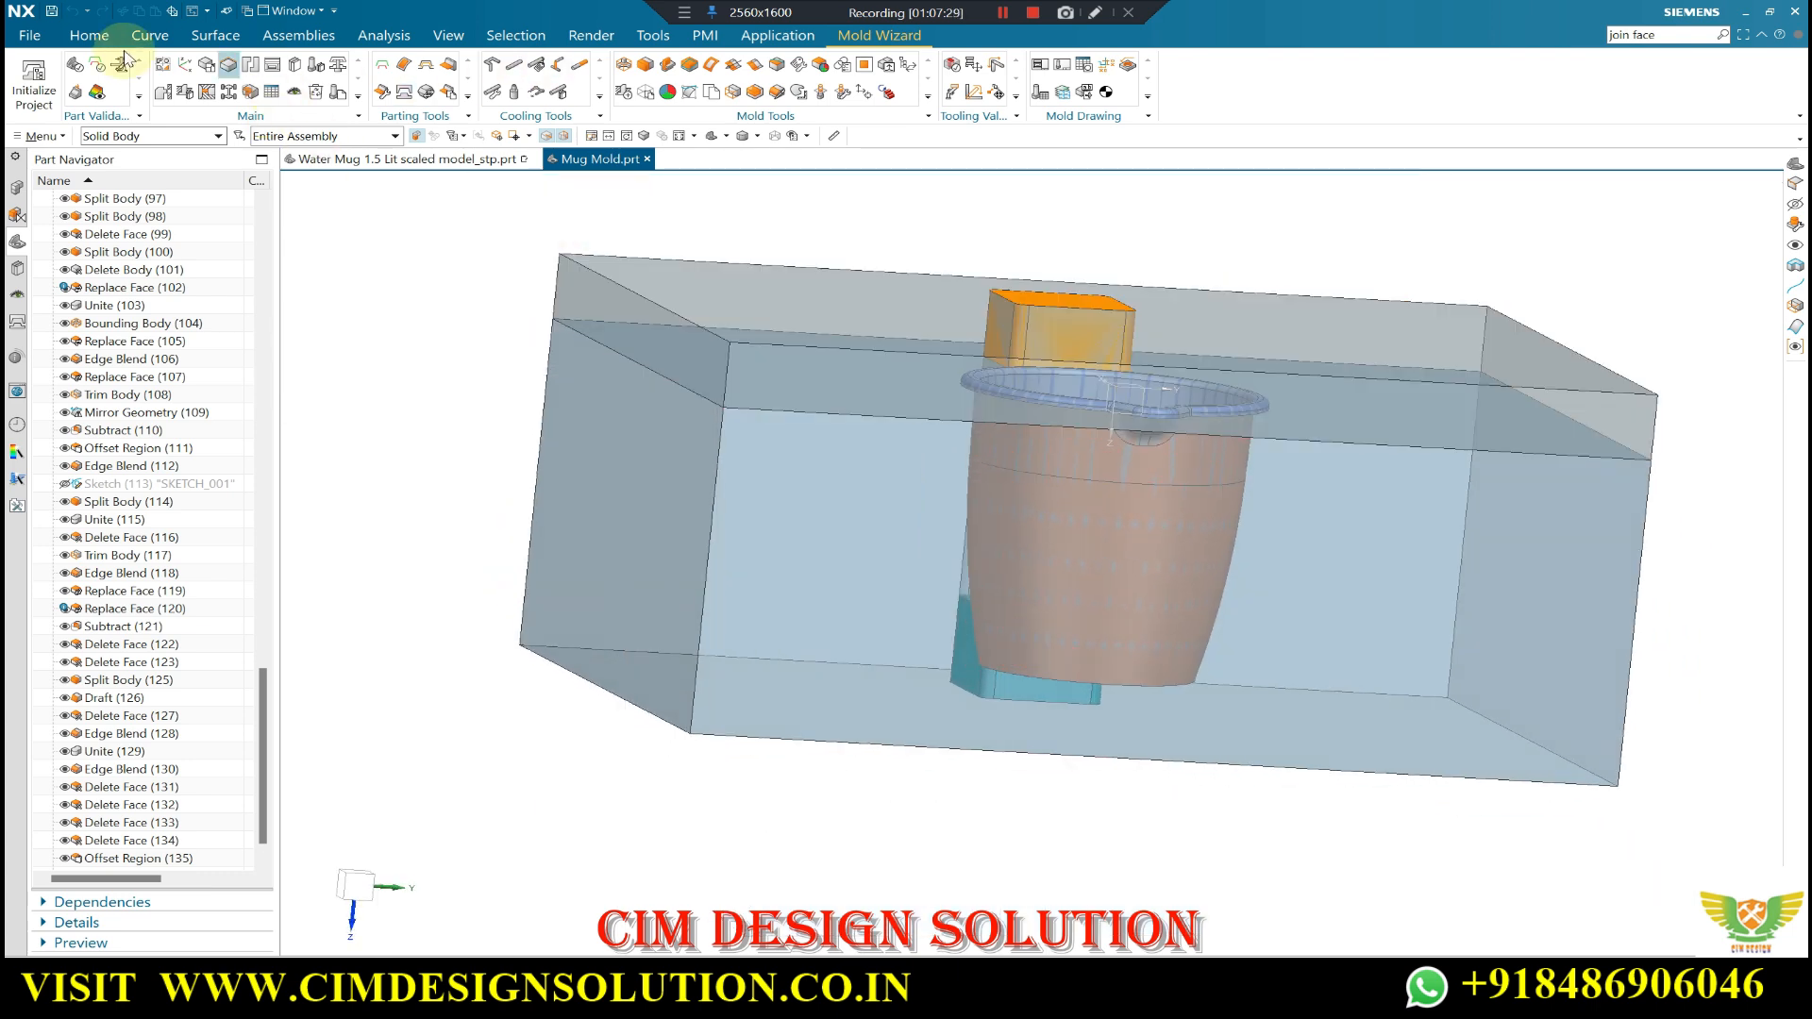
pyautogui.click(81, 38)
pyautogui.scroll(-1, 176, 868)
pyautogui.doubleClick(149, 841)
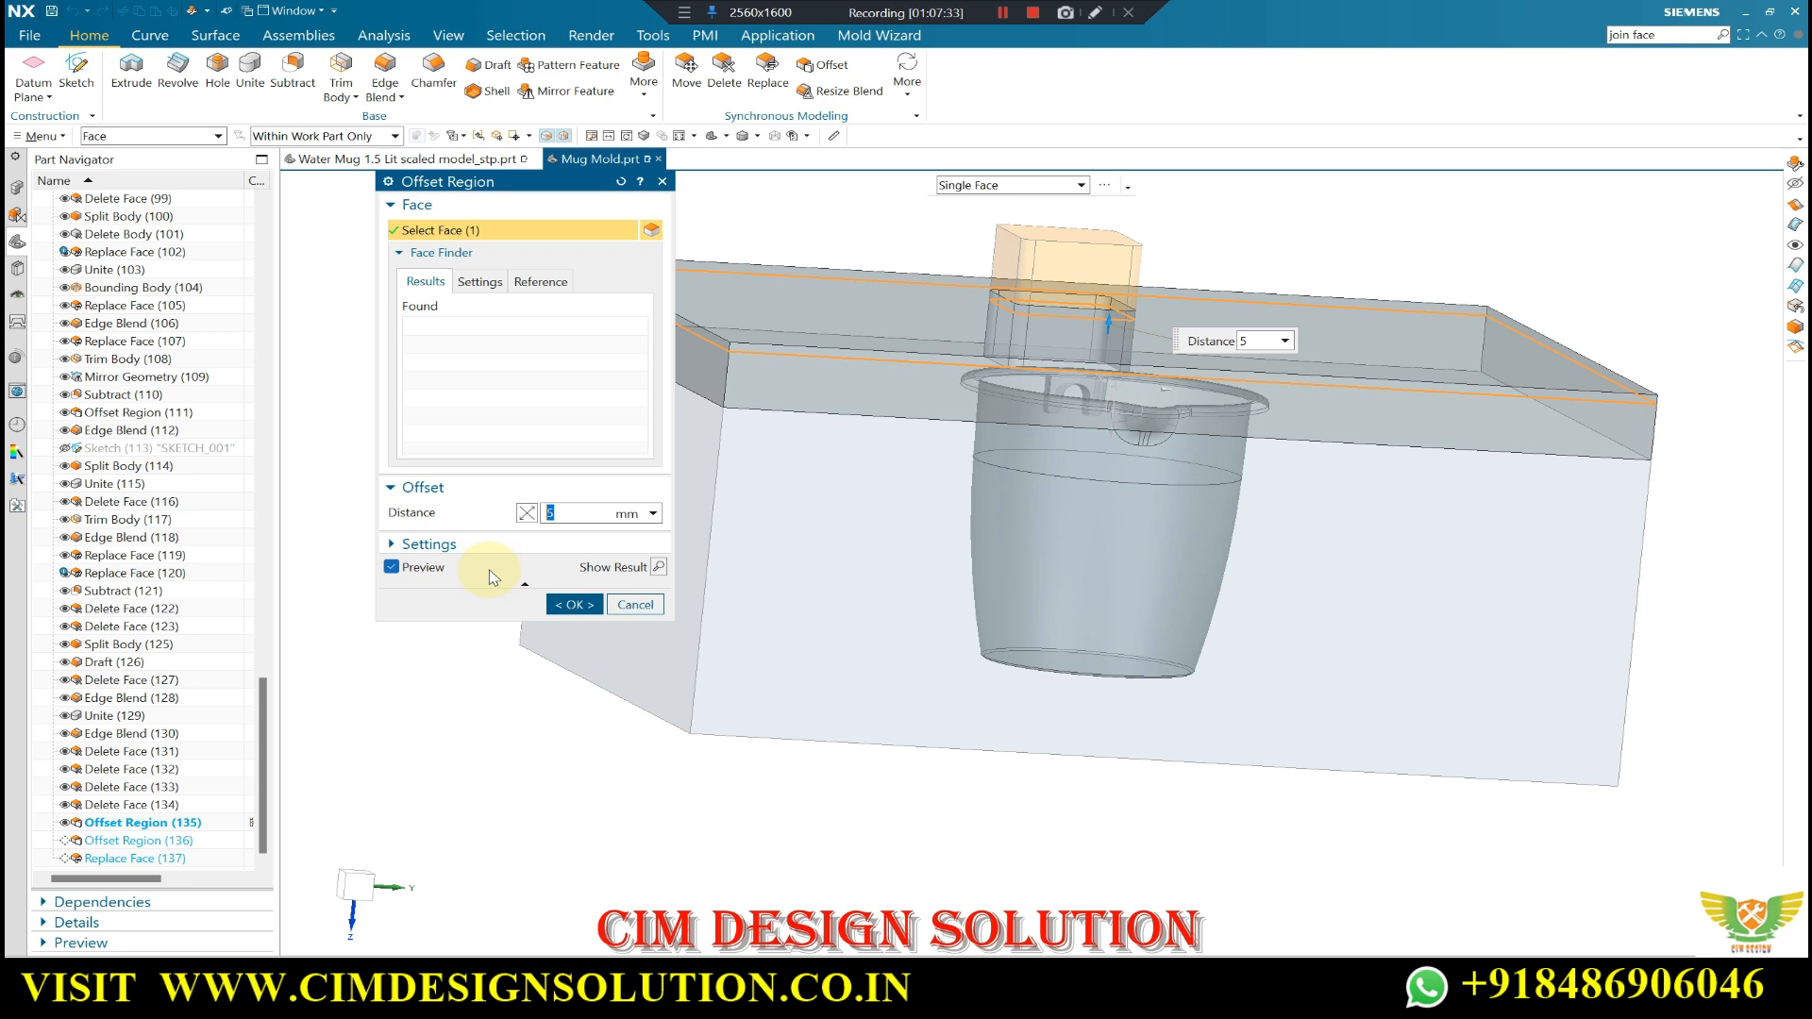
pyautogui.click(492, 576)
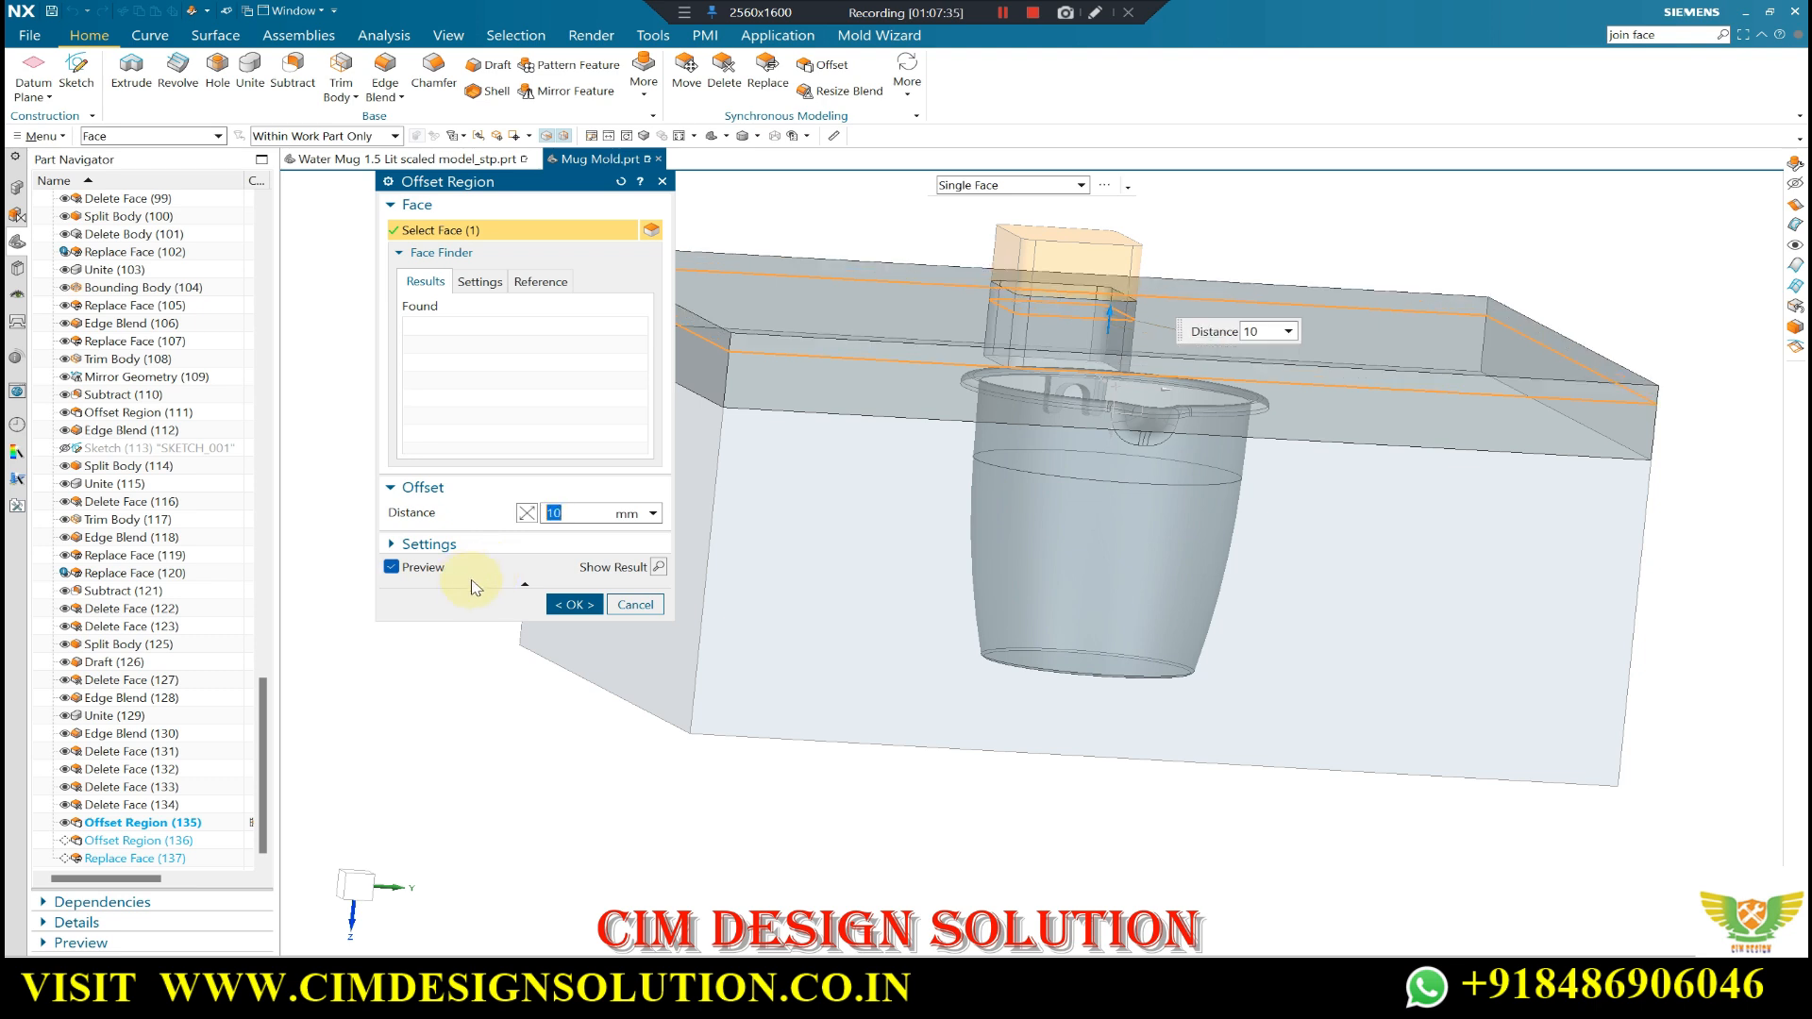
pyautogui.click(570, 605)
# - Examine the complete mold from the side and in plan, including the insert and the mug's position in the block
pyautogui.moveTo(566, 607); pyautogui.dragTo(896, 624, button='middle')
pyautogui.press('F8')
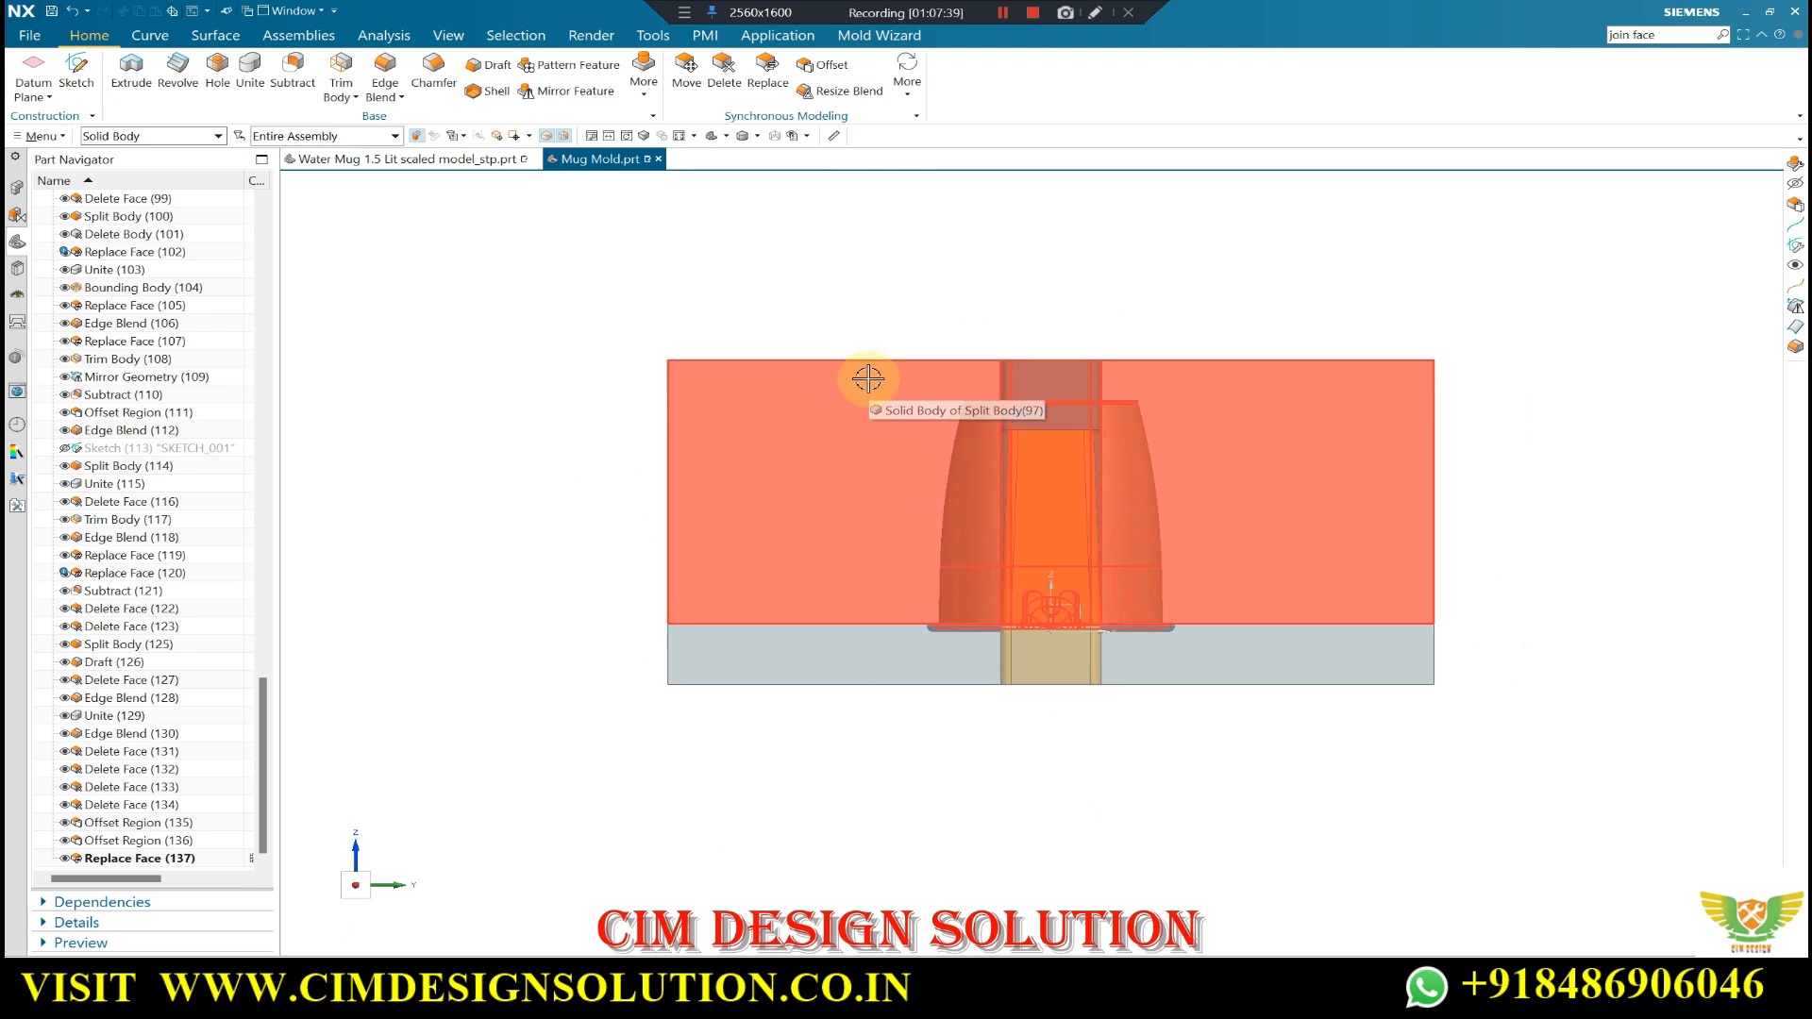
pyautogui.moveTo(971, 421); pyautogui.dragTo(437, 430, button='middle')
pyautogui.press('F8')
pyautogui.scroll(2, 1040, 406)
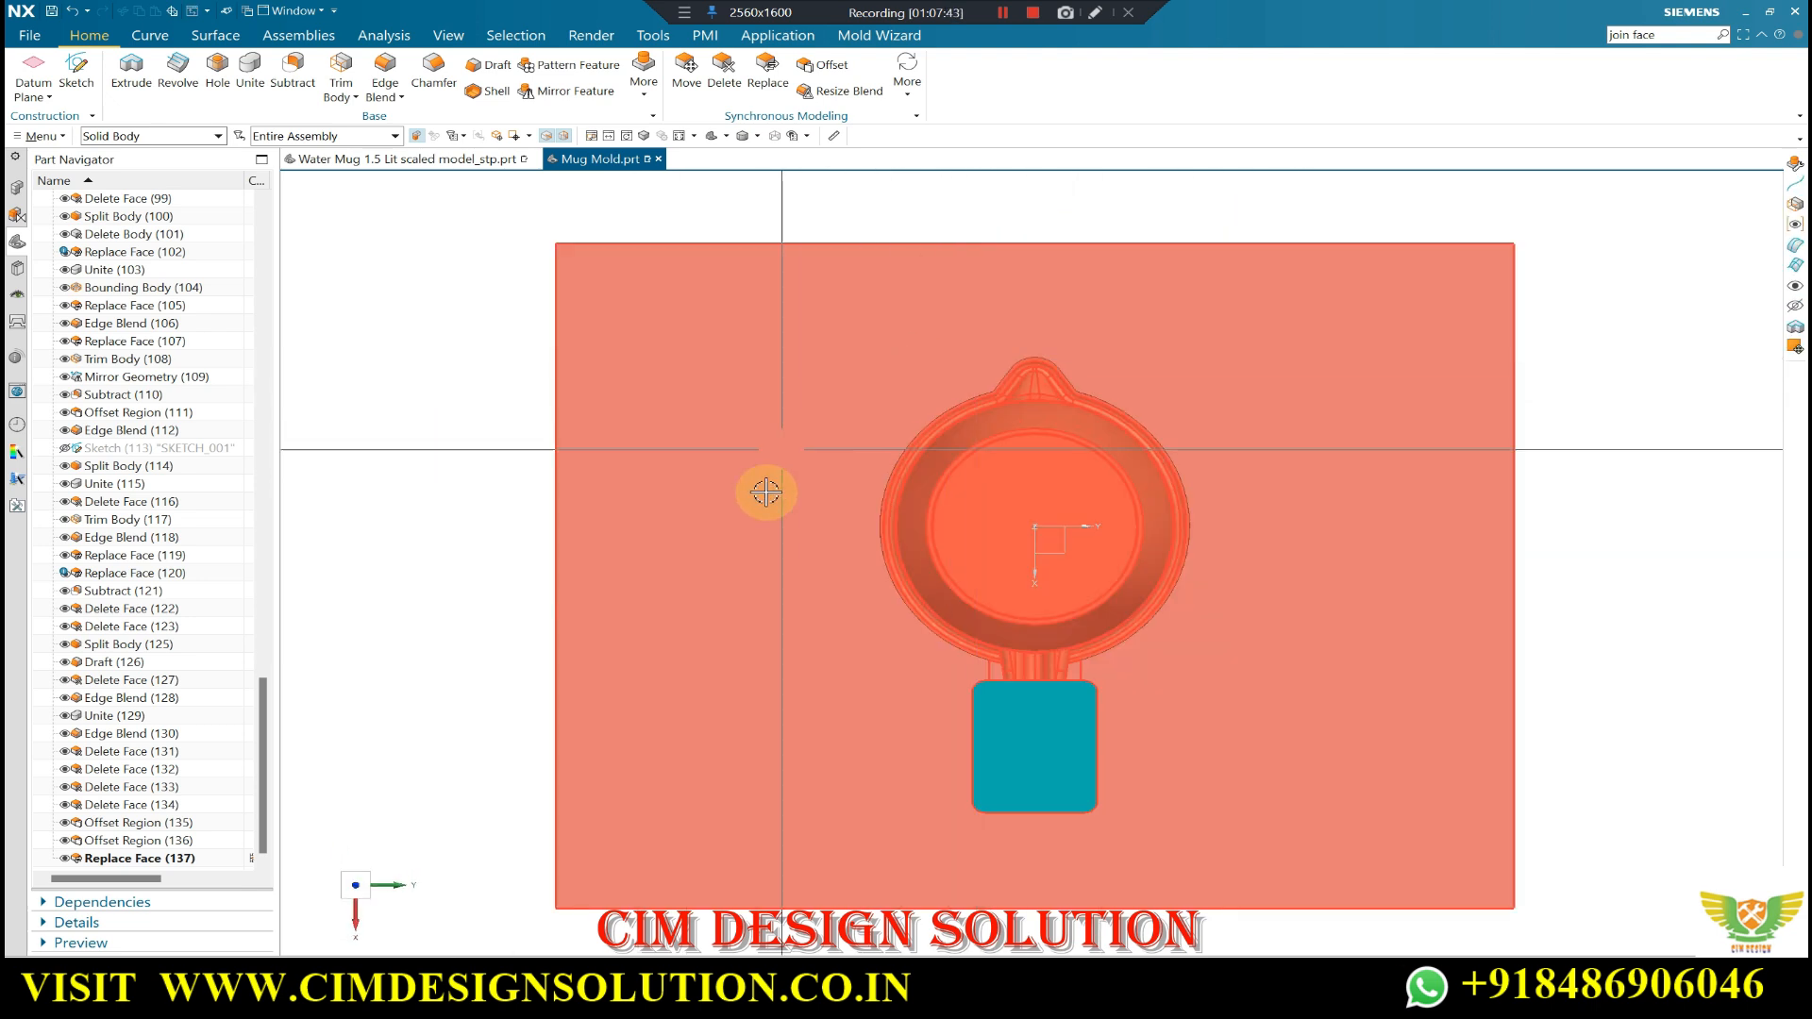
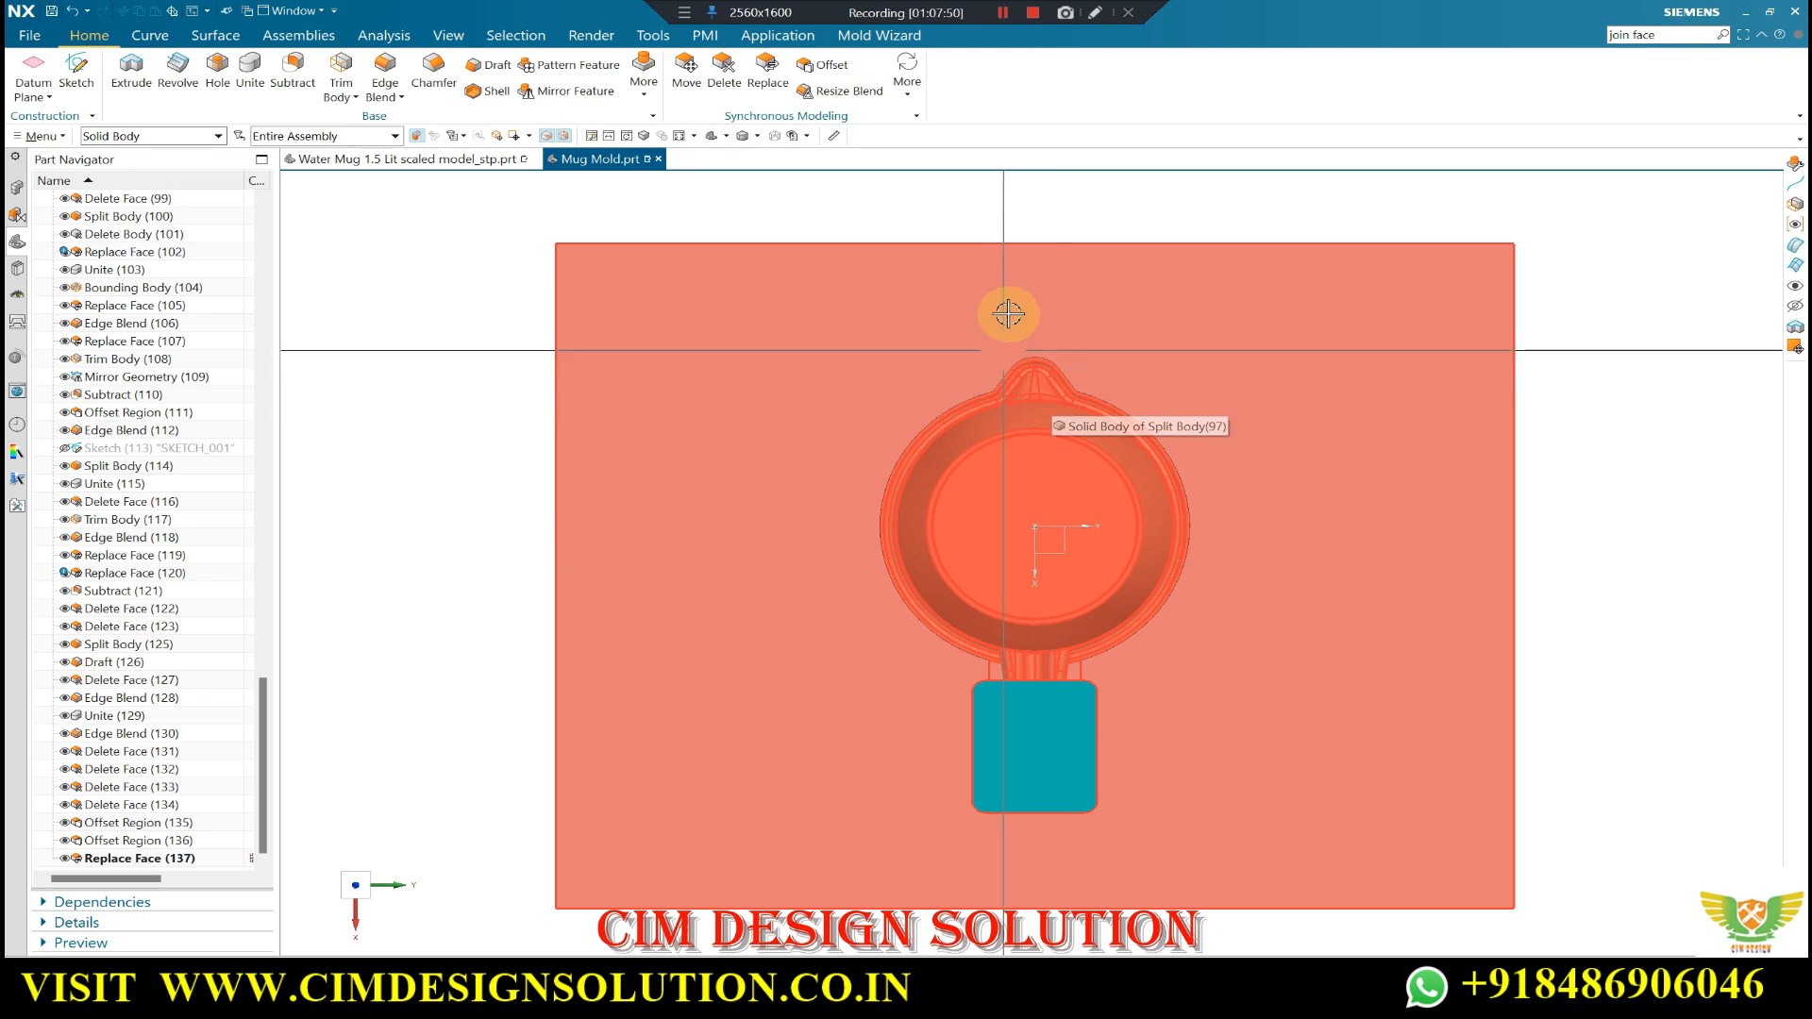
pyautogui.scroll(3, 1003, 316)
pyautogui.moveTo(922, 372); pyautogui.dragTo(912, 330, button='middle')
pyautogui.scroll(-4, 850, 340)
pyautogui.scroll(1, 755, 325)
pyautogui.press('F8')
# - Show only the cavity block and the mug body, oriented in a plan view of the mug opening
pyautogui.hotkey('ctrl', 'shift', 'b')
pyautogui.moveTo(1034, 255); pyautogui.dragTo(894, 397, button='middle')
pyautogui.scroll(-1, 854, 398)
pyautogui.scroll(3, 811, 377)
pyautogui.scroll(-3, 769, 228)
pyautogui.moveTo(768, 324); pyautogui.dragTo(753, 419, button='middle')
pyautogui.press('F8')
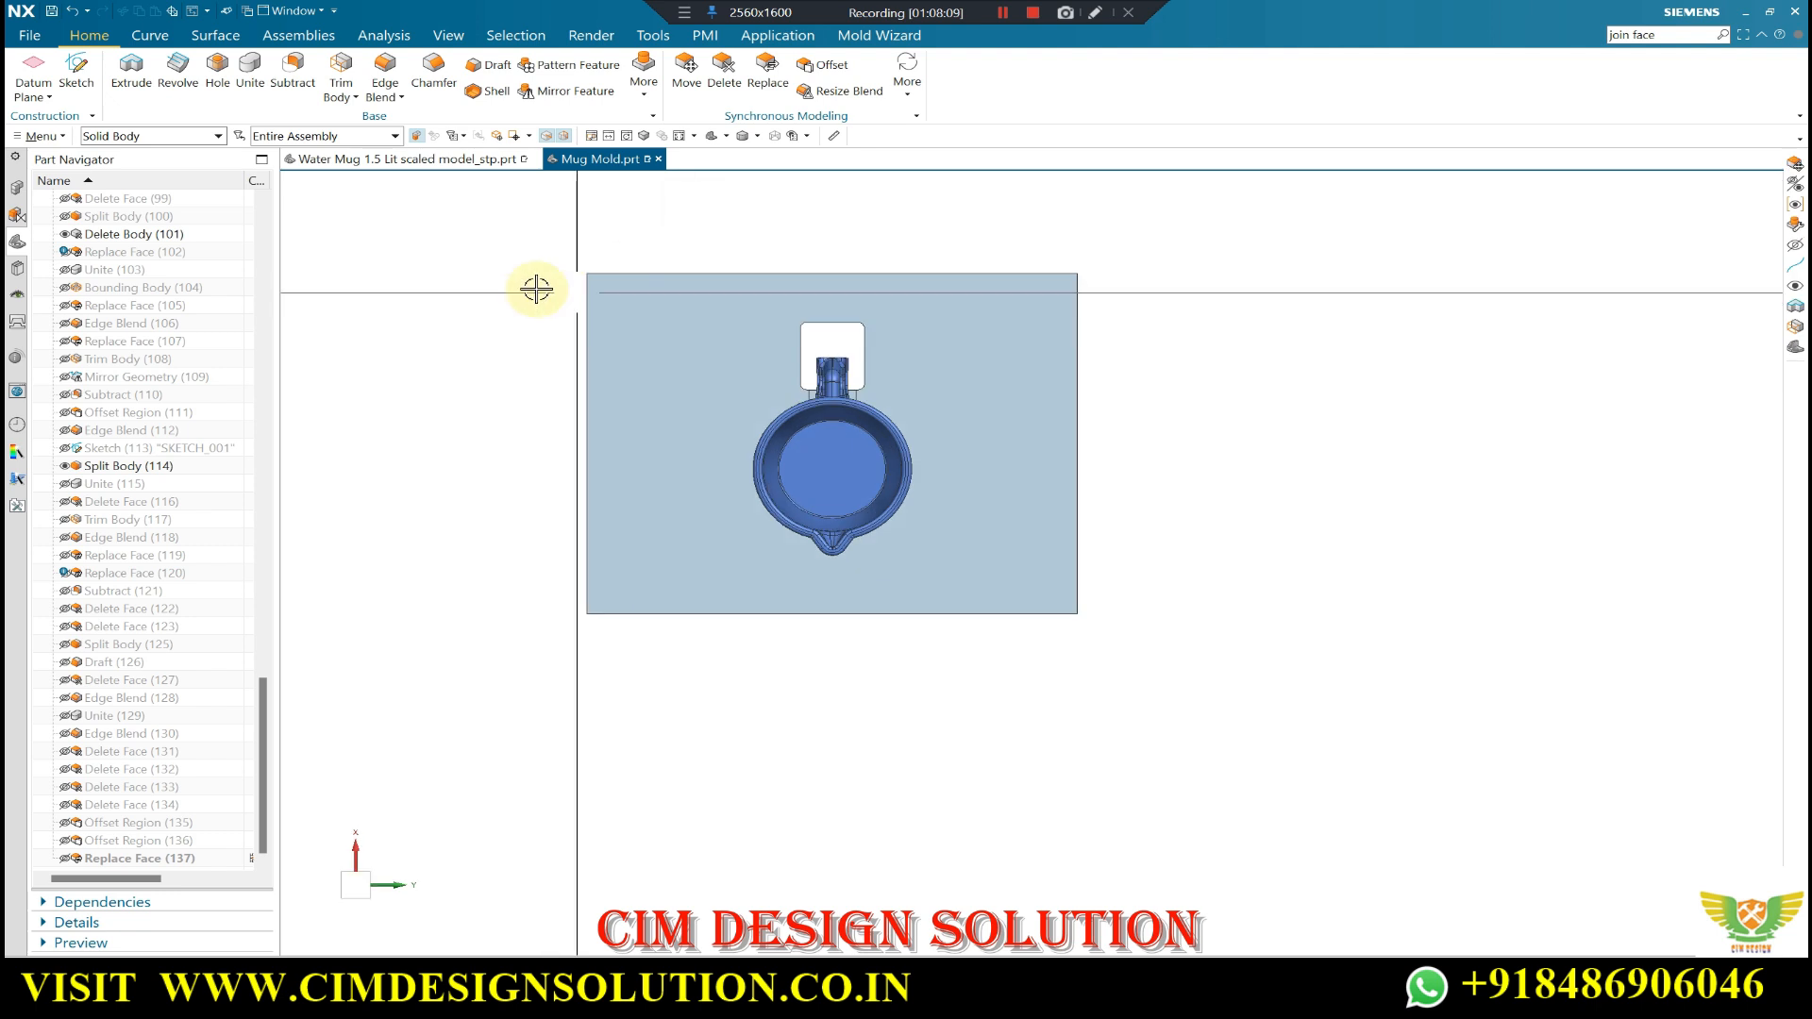
# - Start a sketch on the default plane and draw a circle about 256 mm in diameter centred on the origin
pyautogui.click(74, 66)
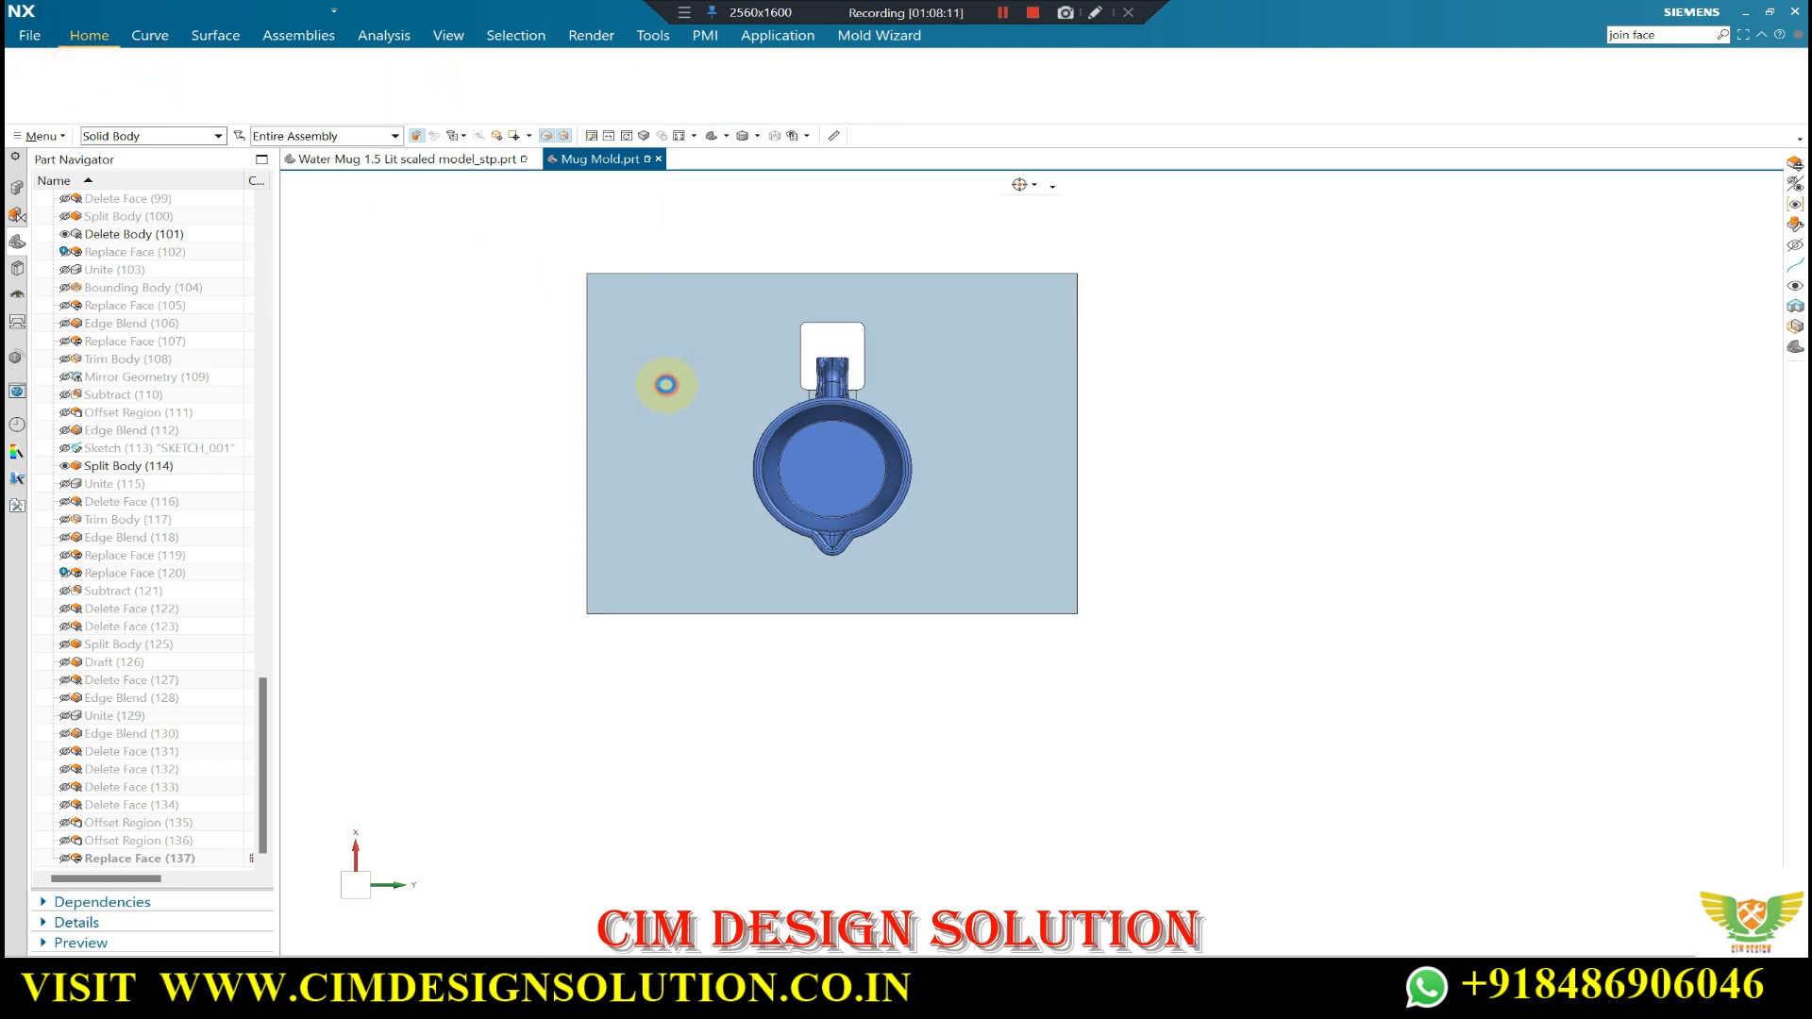
pyautogui.middleClick(690, 388)
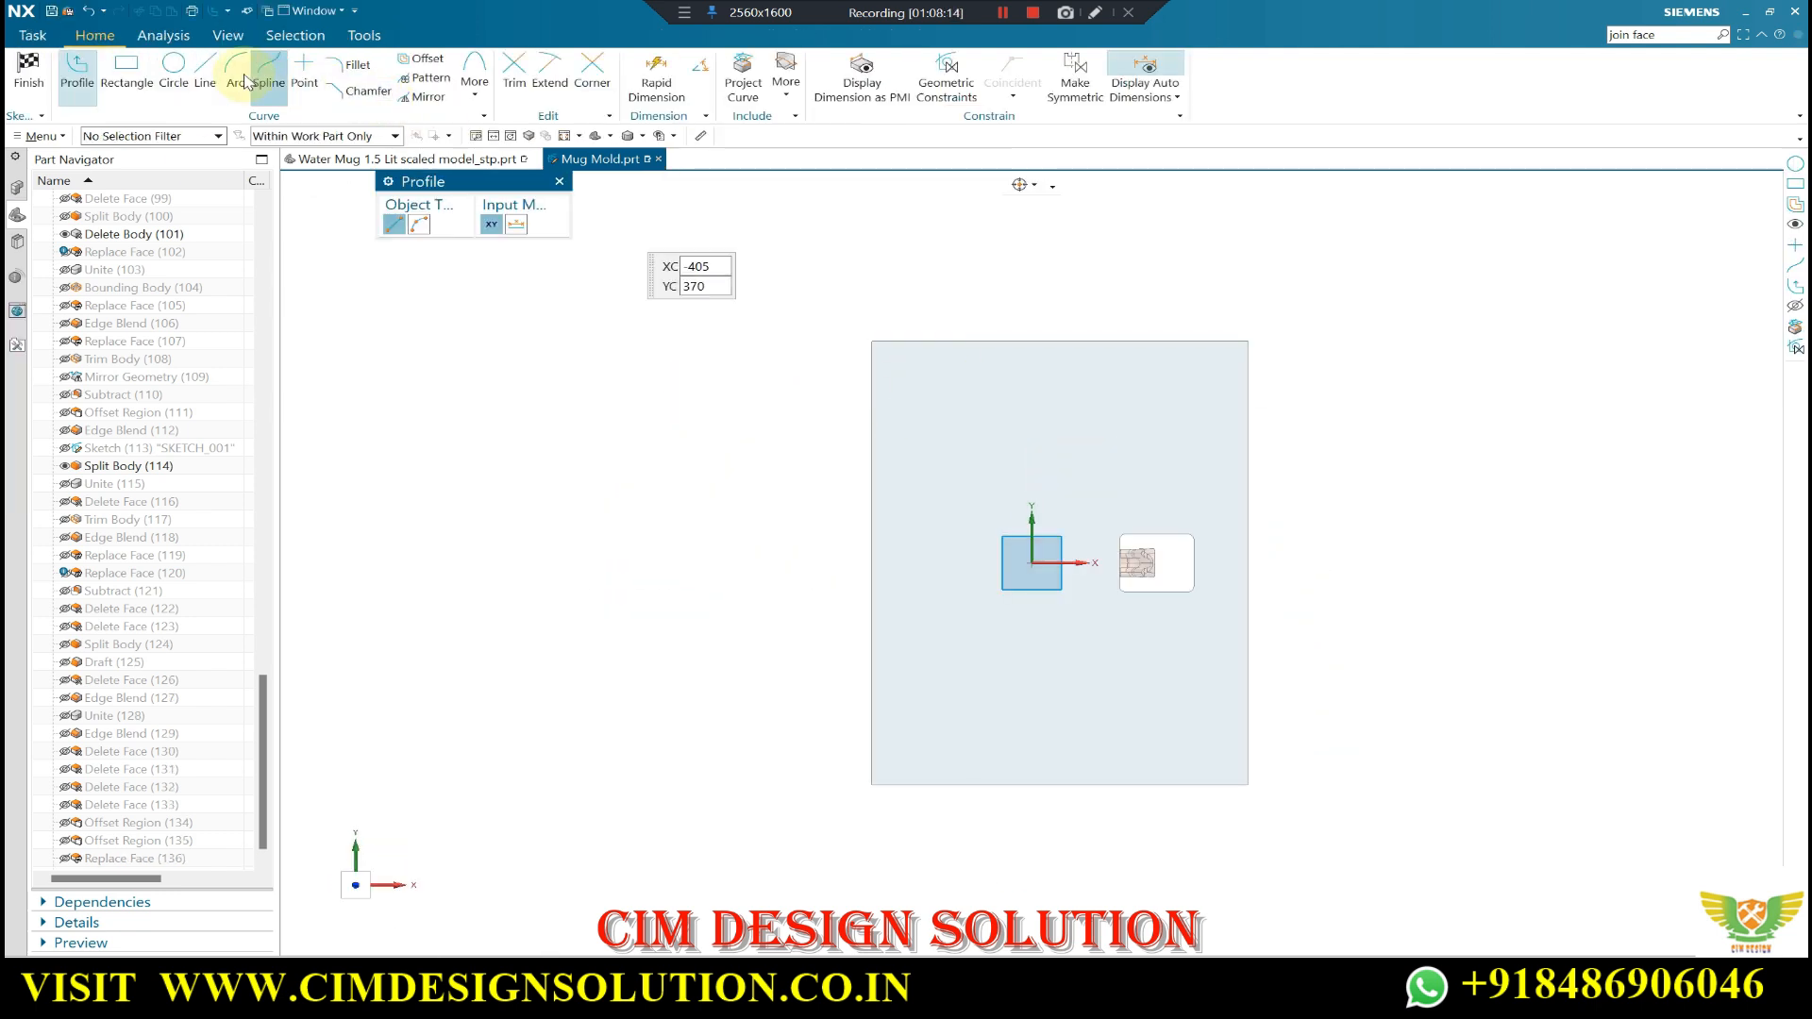
pyautogui.click(174, 66)
pyautogui.click(1031, 564)
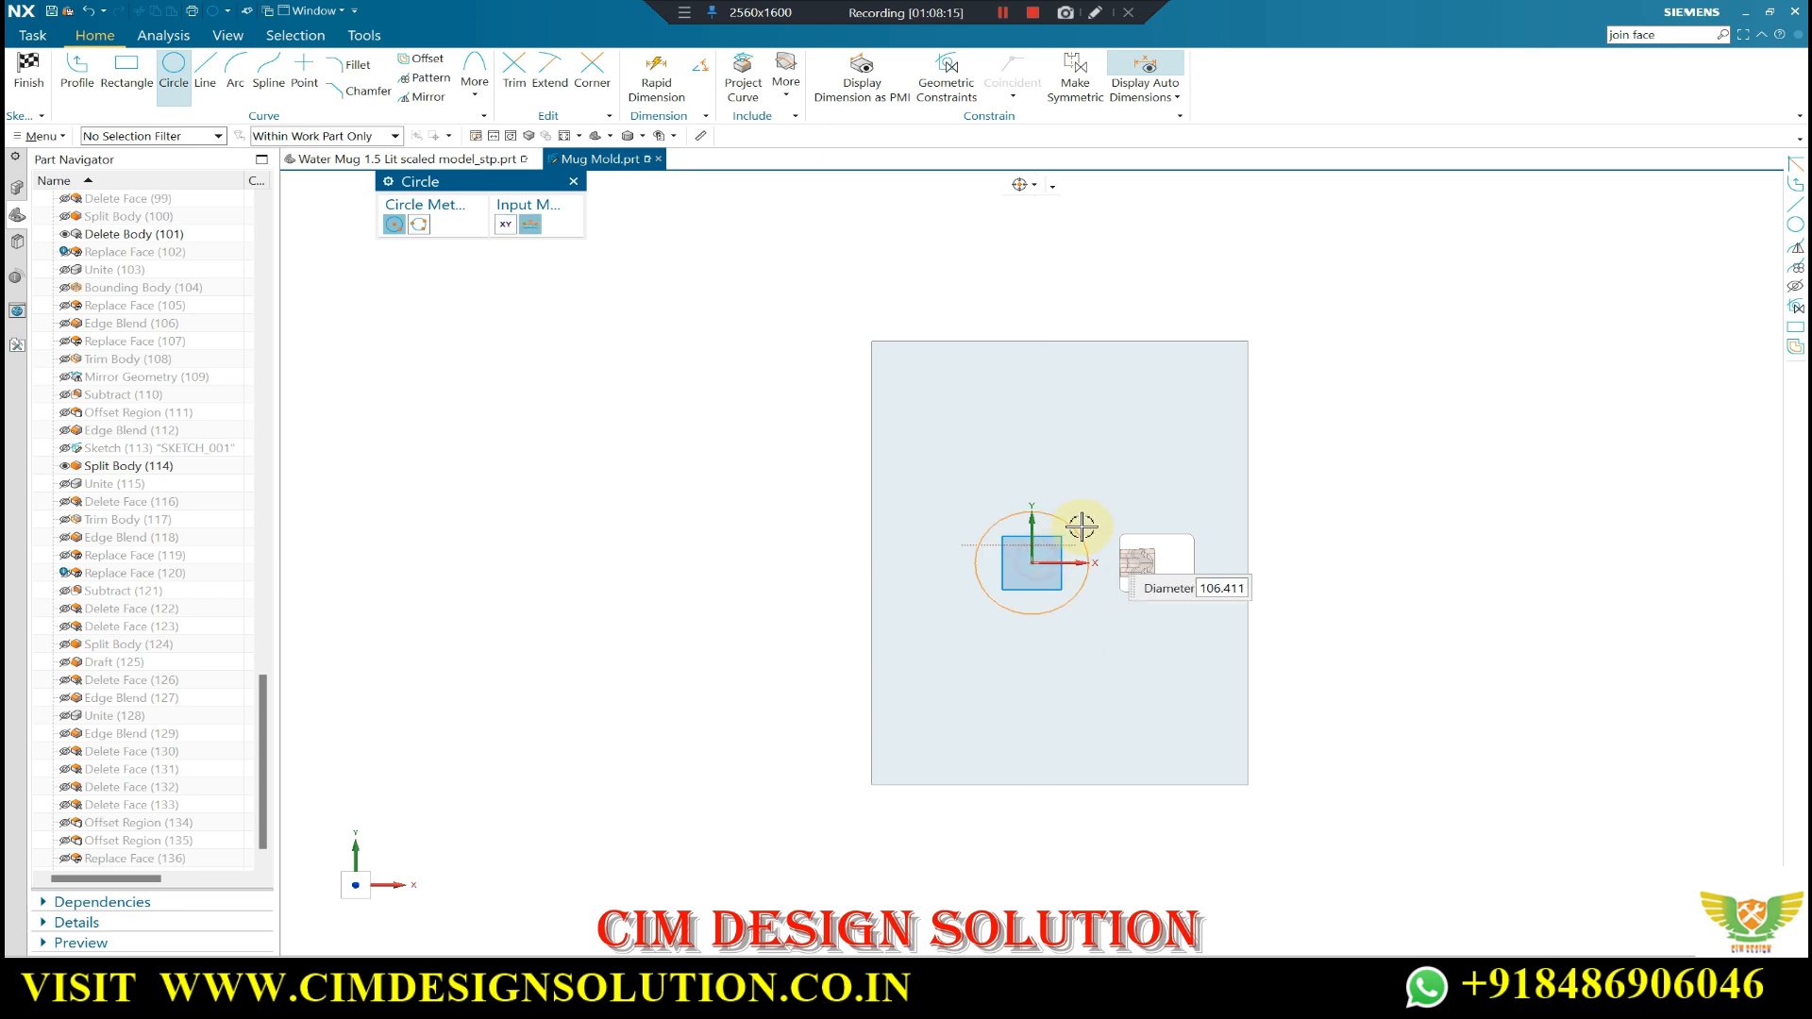
pyautogui.scroll(2, 1080, 525)
pyautogui.click(1145, 440)
pyautogui.moveTo(1084, 437)
pyautogui.mouseDown(button='middle')
pyautogui.moveTo(1092, 648)
pyautogui.moveTo(1287, 647)
pyautogui.moveTo(1436, 553)
pyautogui.mouseUp(button='middle')
pyautogui.press('F8')
pyautogui.press('Escape')
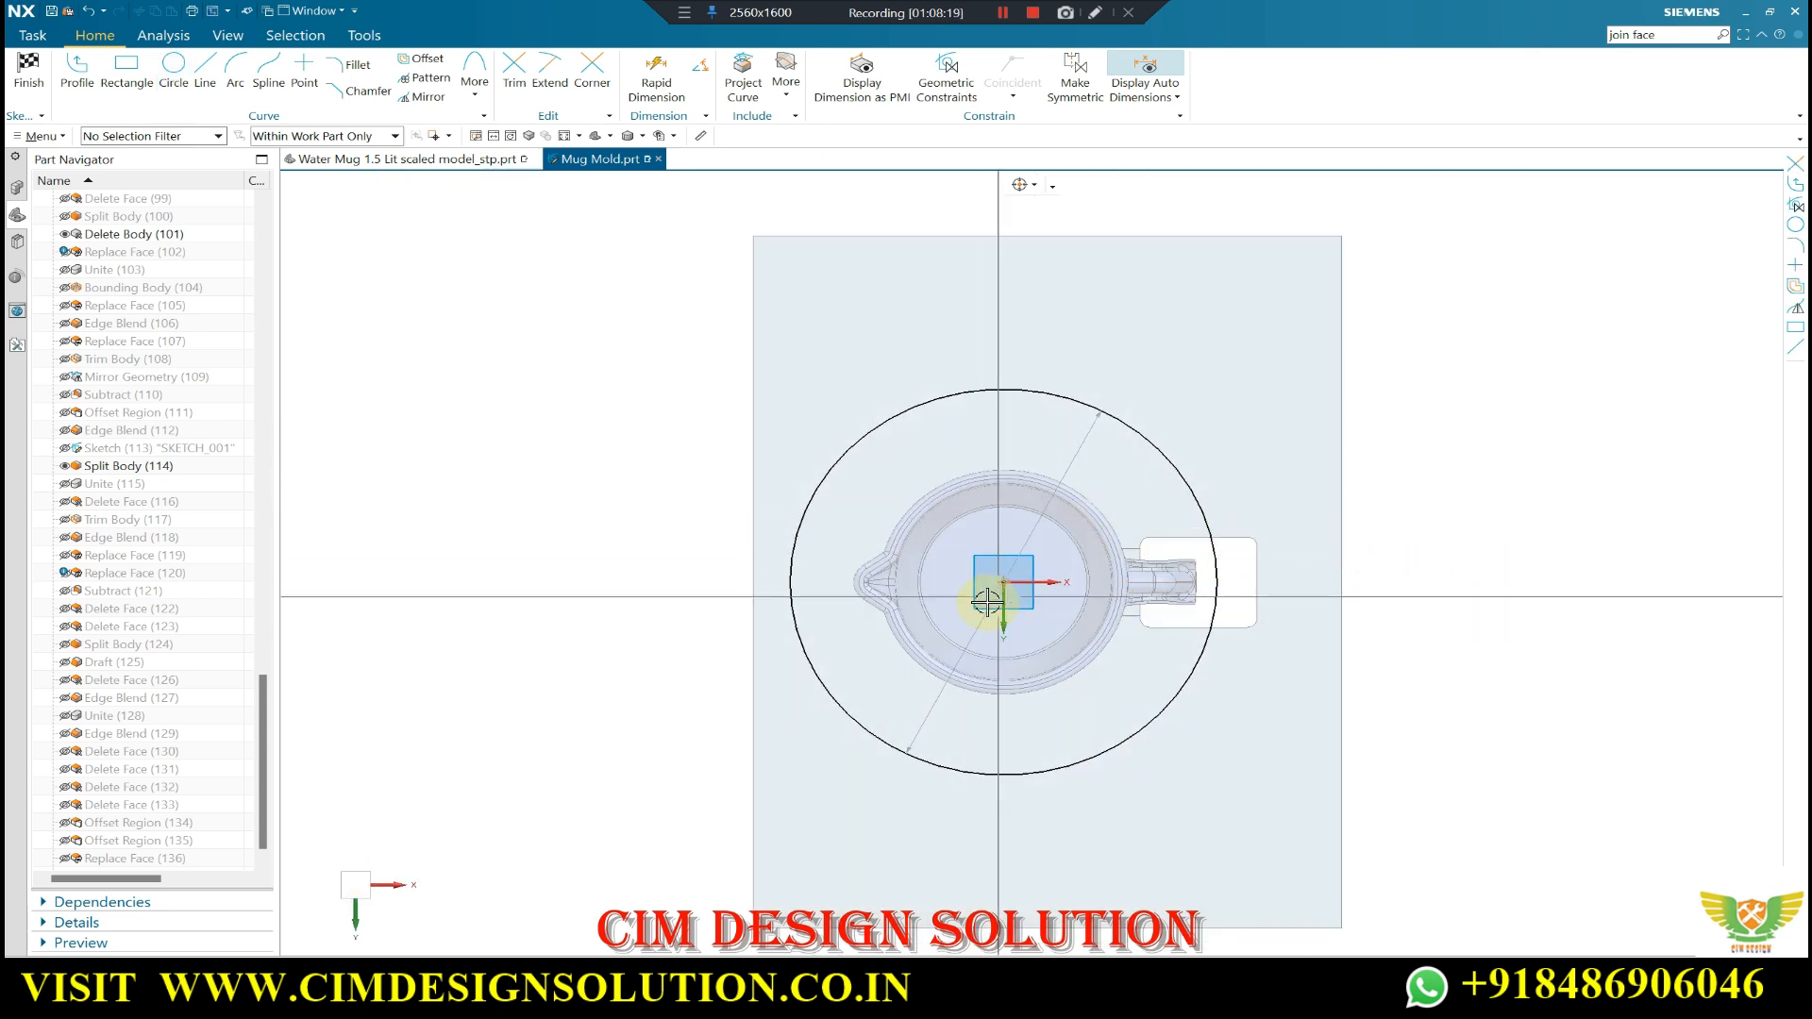
# - Dimension the circle's diameter and set it to 200 mm
pyautogui.press('d')
pyautogui.click(1199, 506)
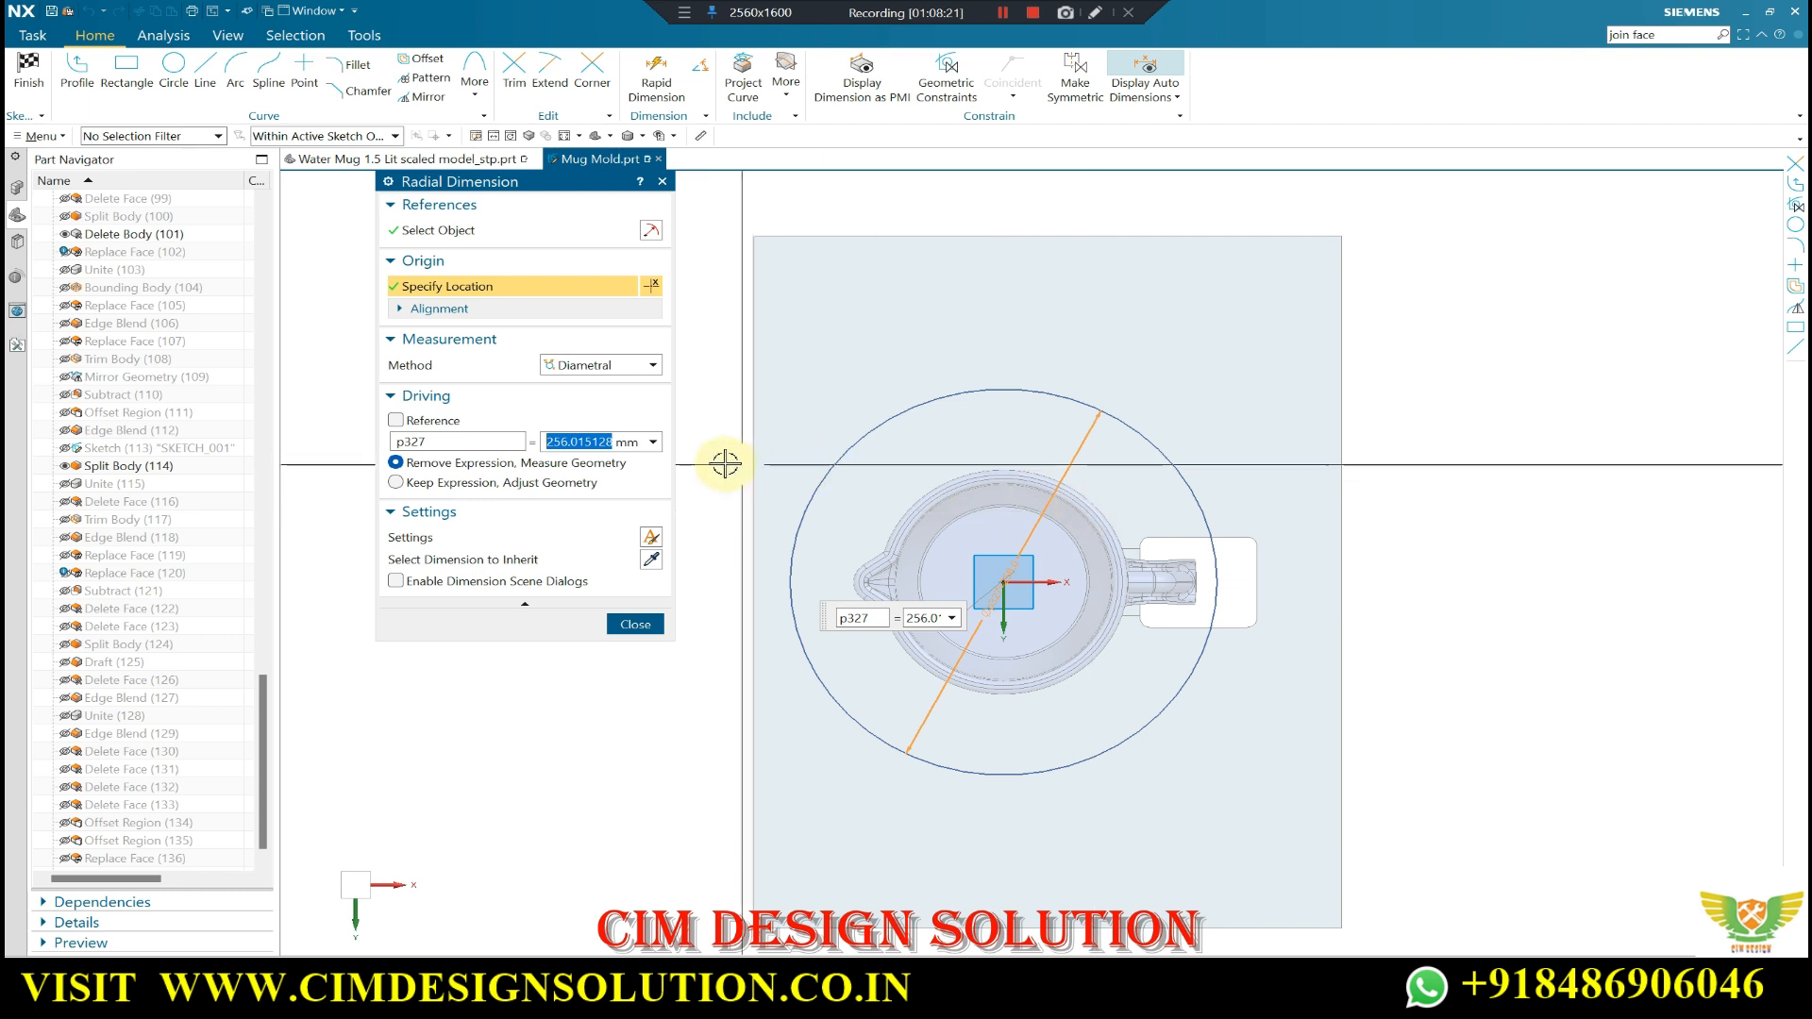
pyautogui.write('200')
pyautogui.press('Return')
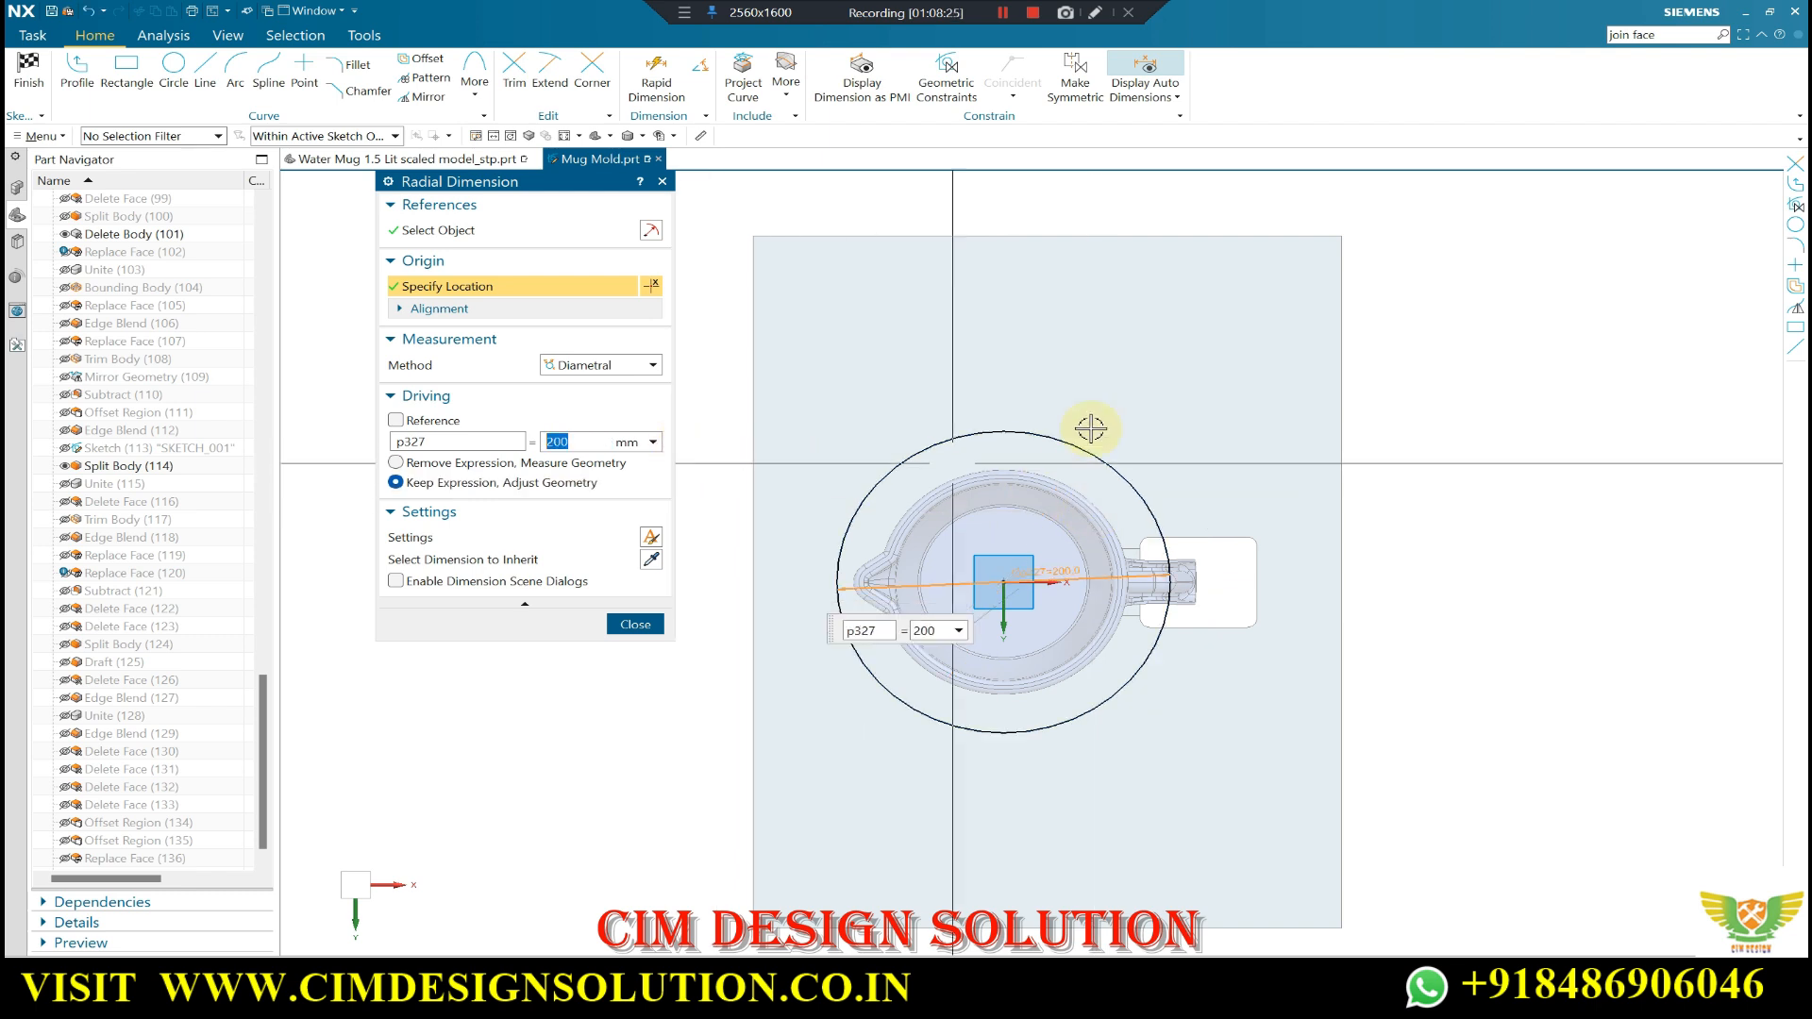
# - Change the circle's diameter to 250 mm
pyautogui.scroll(3, 1109, 514)
pyautogui.scroll(-2, 1227, 471)
pyautogui.scroll(1, 1092, 510)
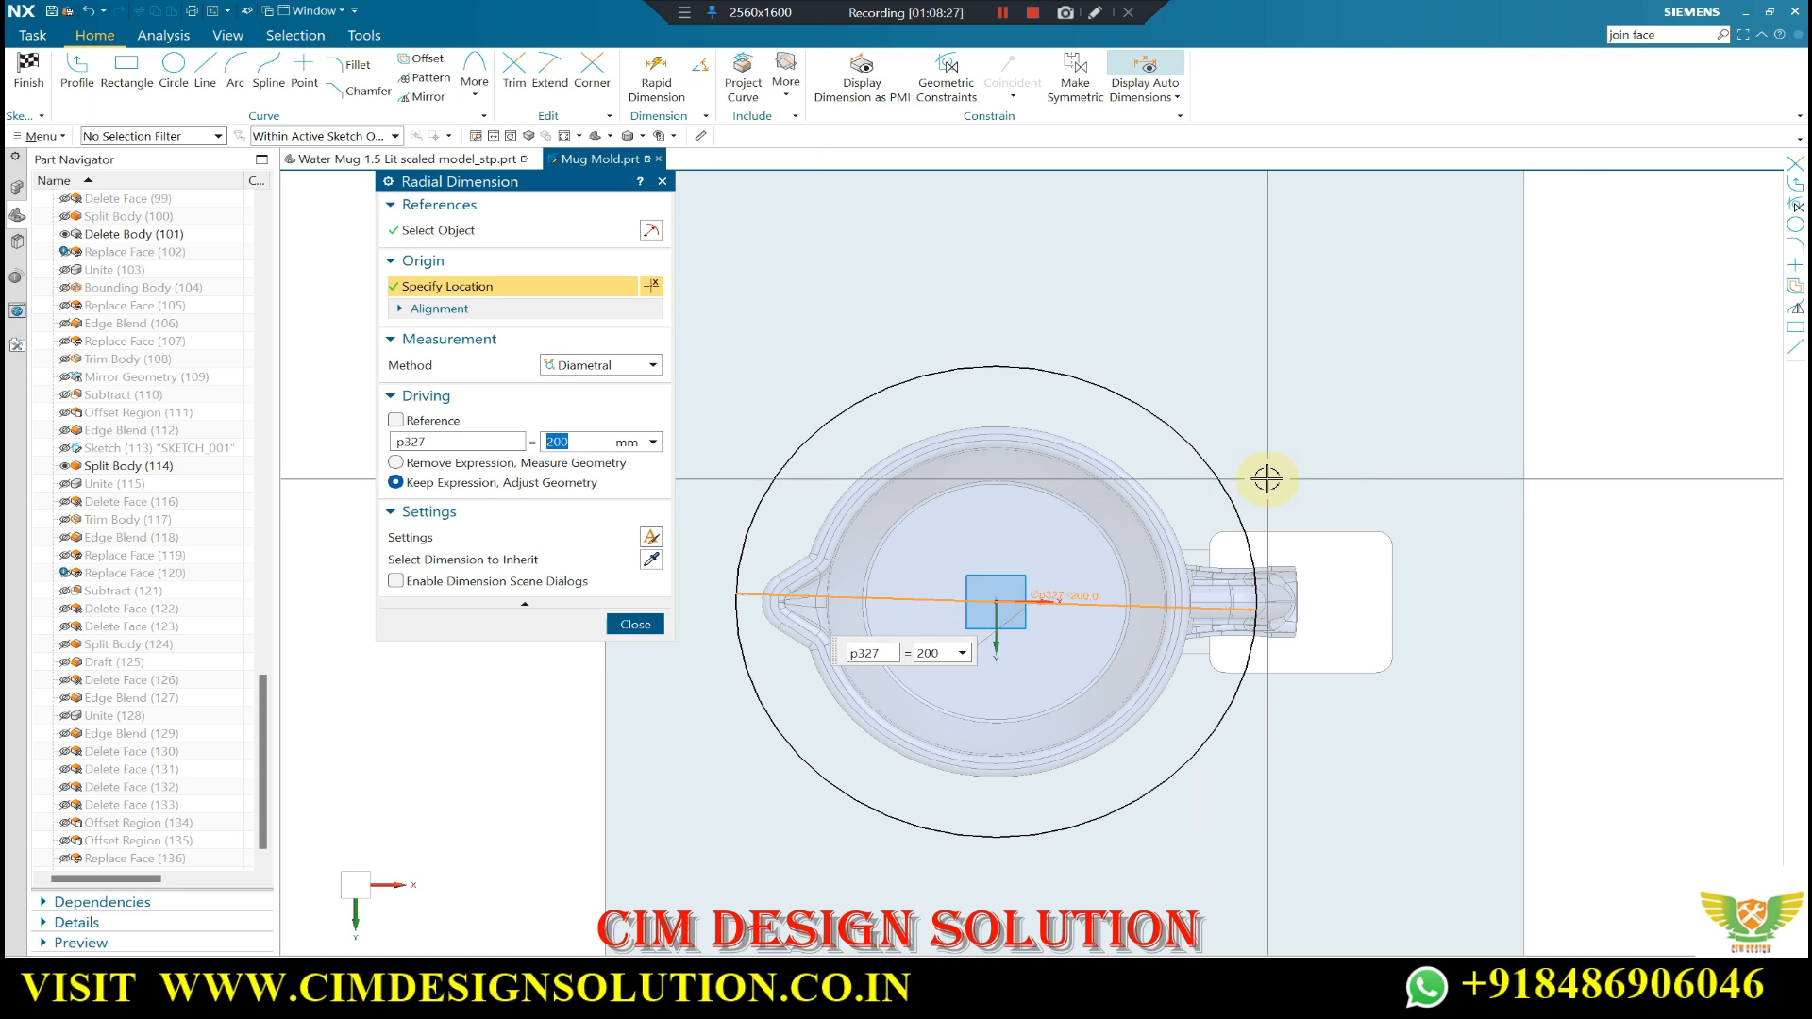
pyautogui.scroll(1, 752, 579)
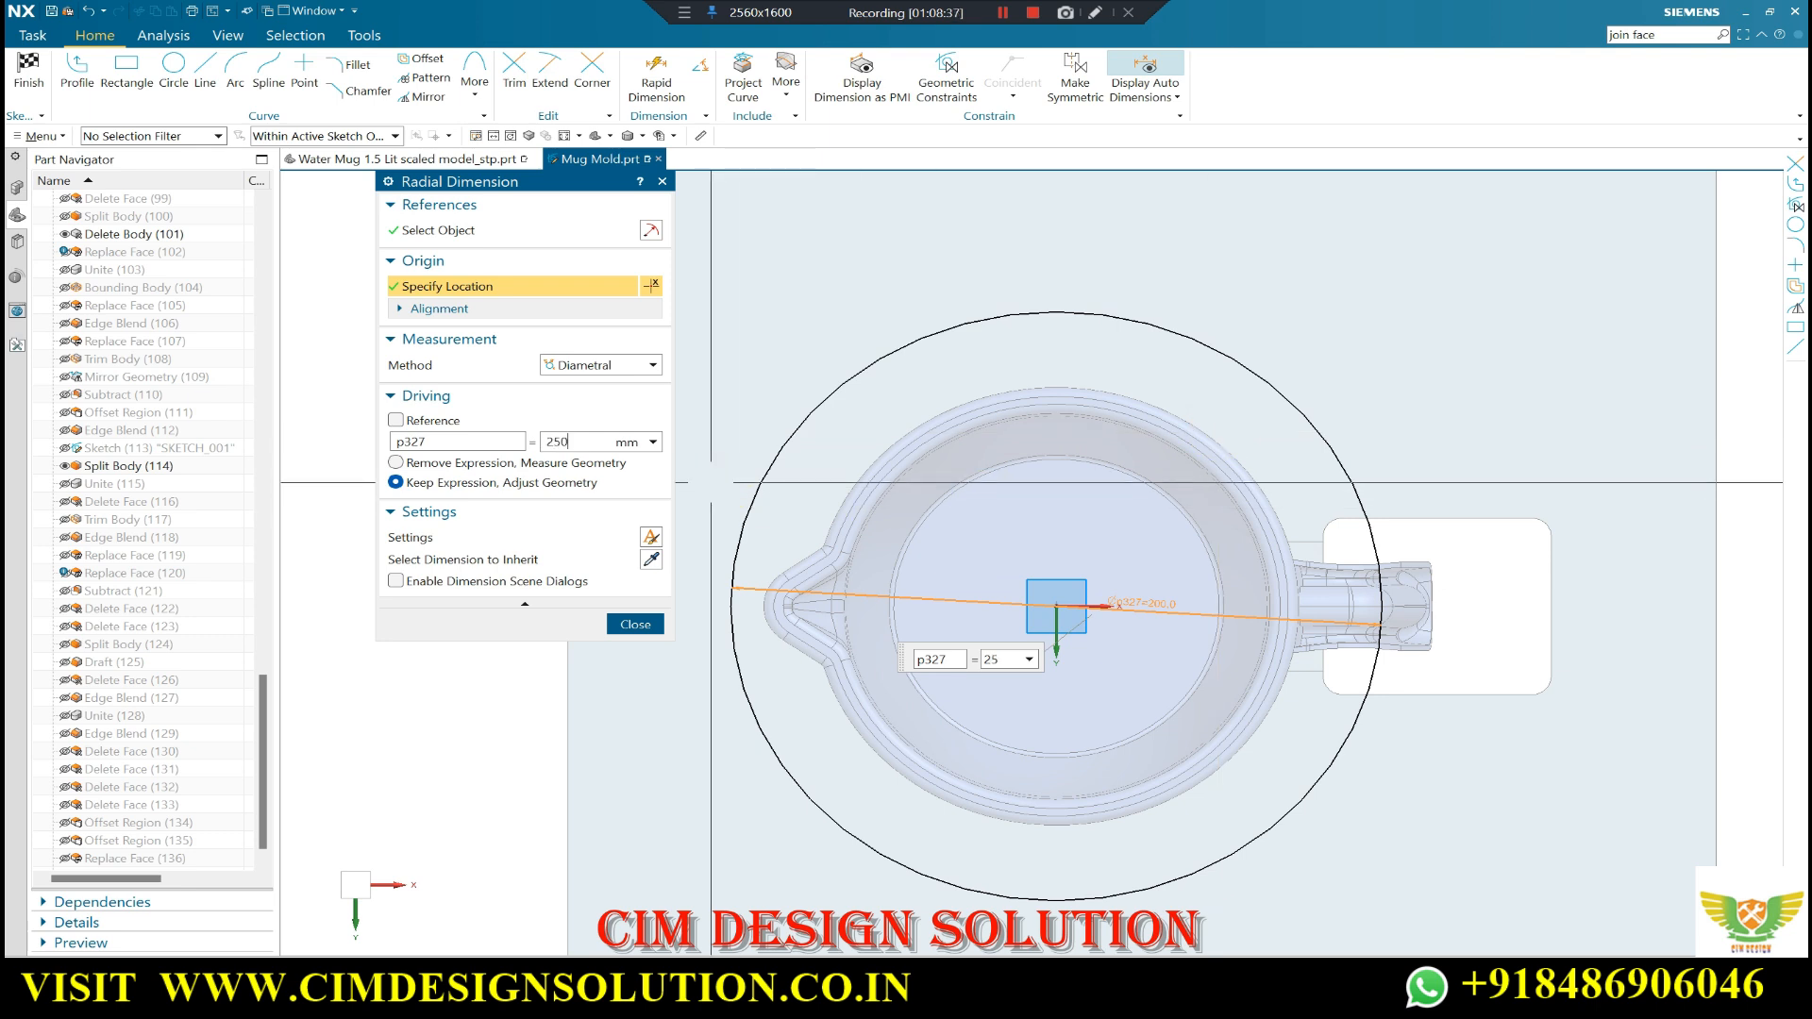
pyautogui.press('Escape')
# - Inspect the sketched circle's clearance around the mug and its position relative to the handle pocket and block edges
pyautogui.scroll(-1, 930, 486)
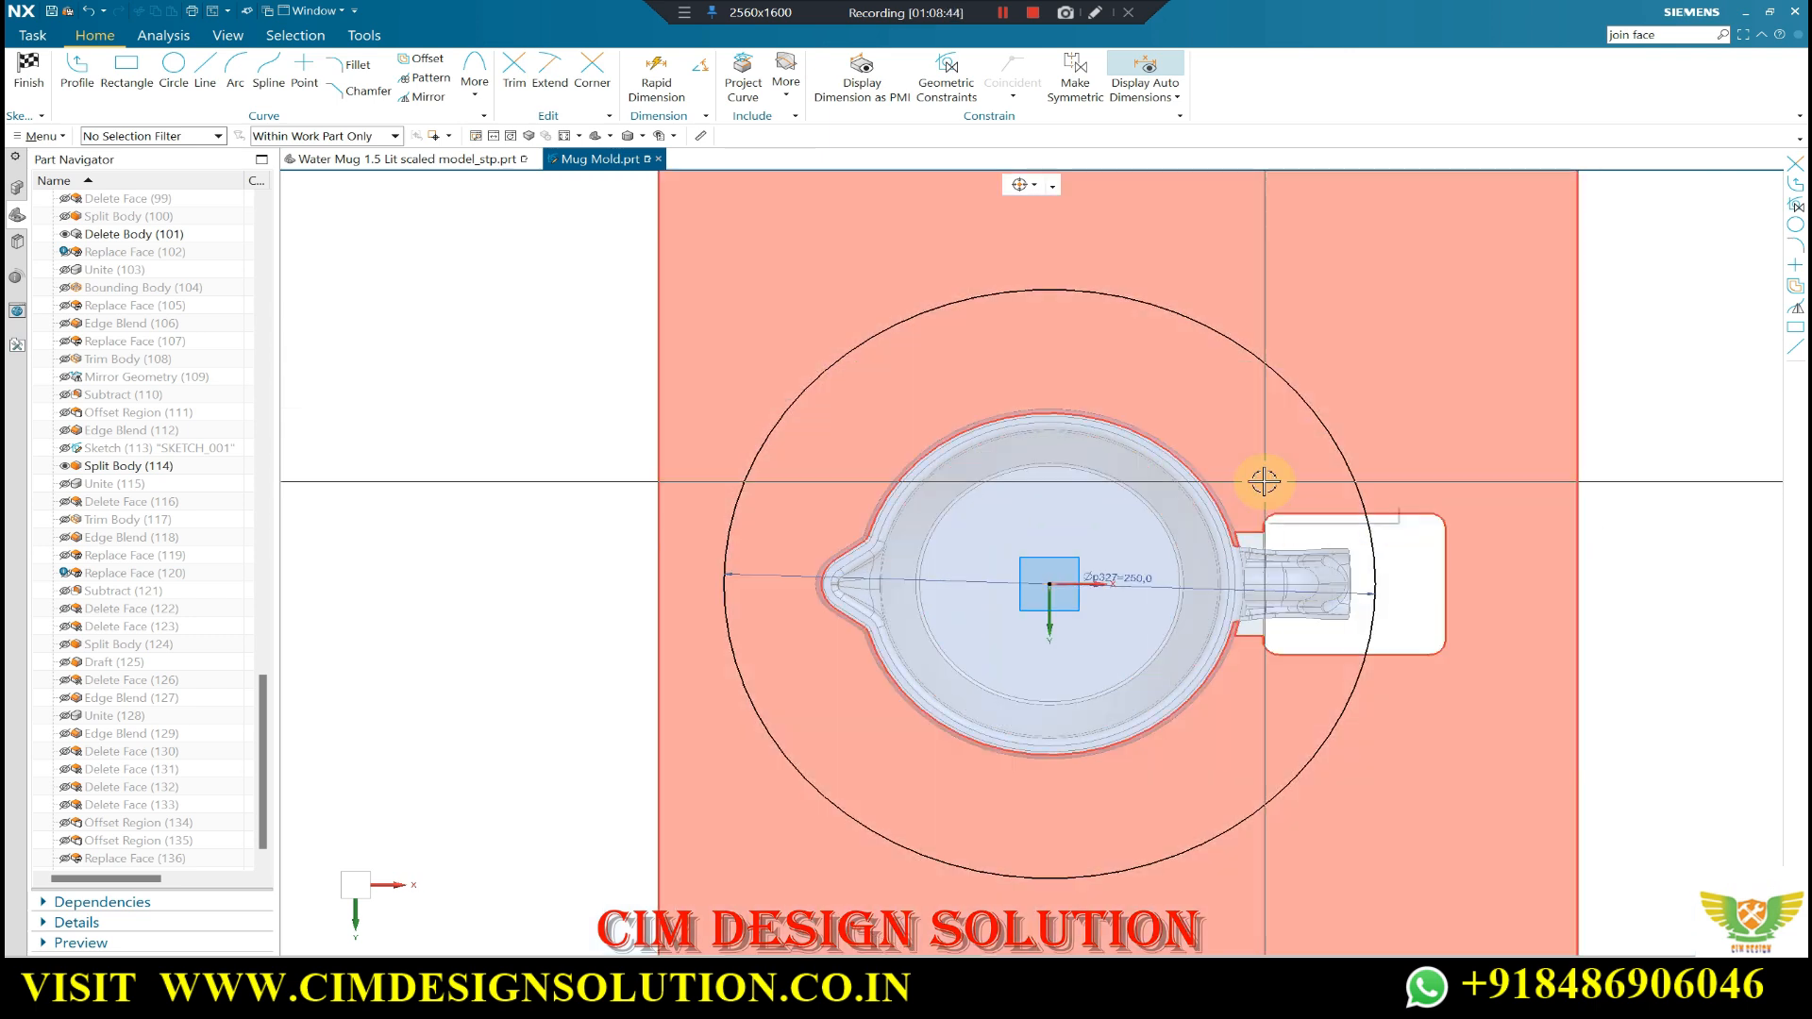
pyautogui.scroll(-1, 908, 518)
pyautogui.scroll(1, 1226, 445)
pyautogui.scroll(-3, 1226, 439)
pyautogui.moveTo(1146, 470); pyautogui.dragTo(1127, 412, button='middle')
pyautogui.scroll(-1, 1123, 413)
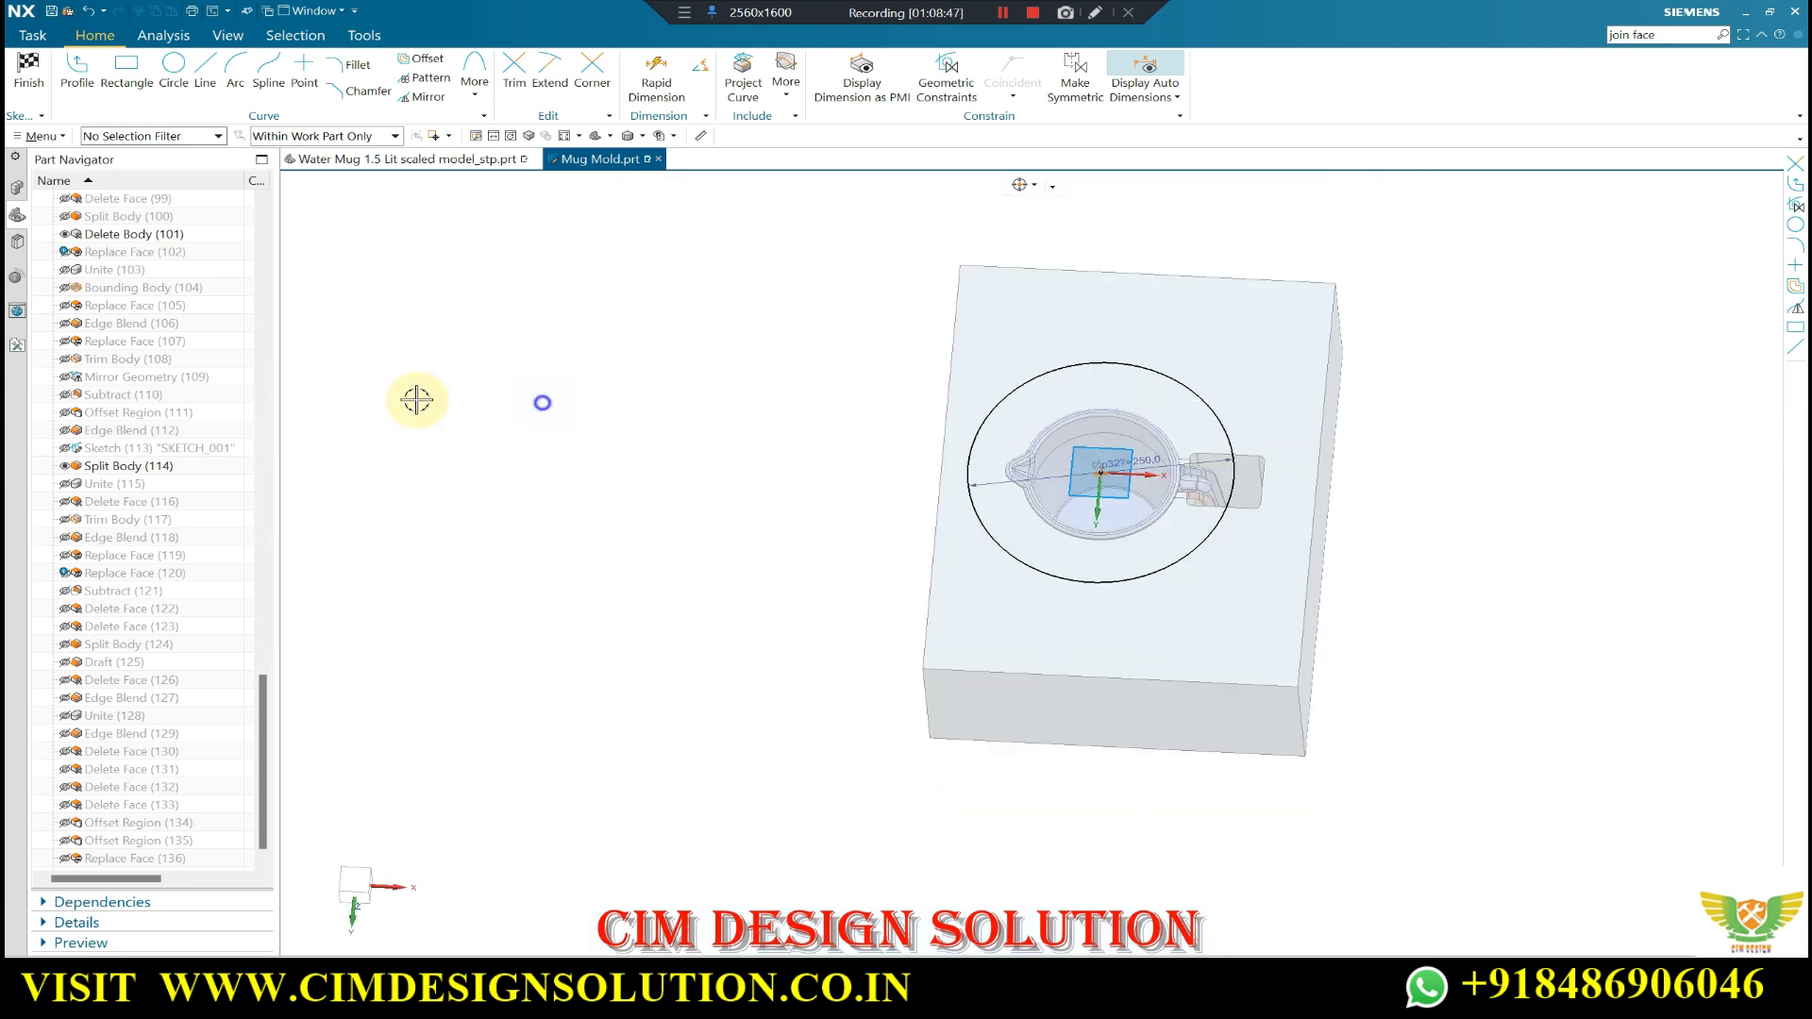
pyautogui.press('F8')
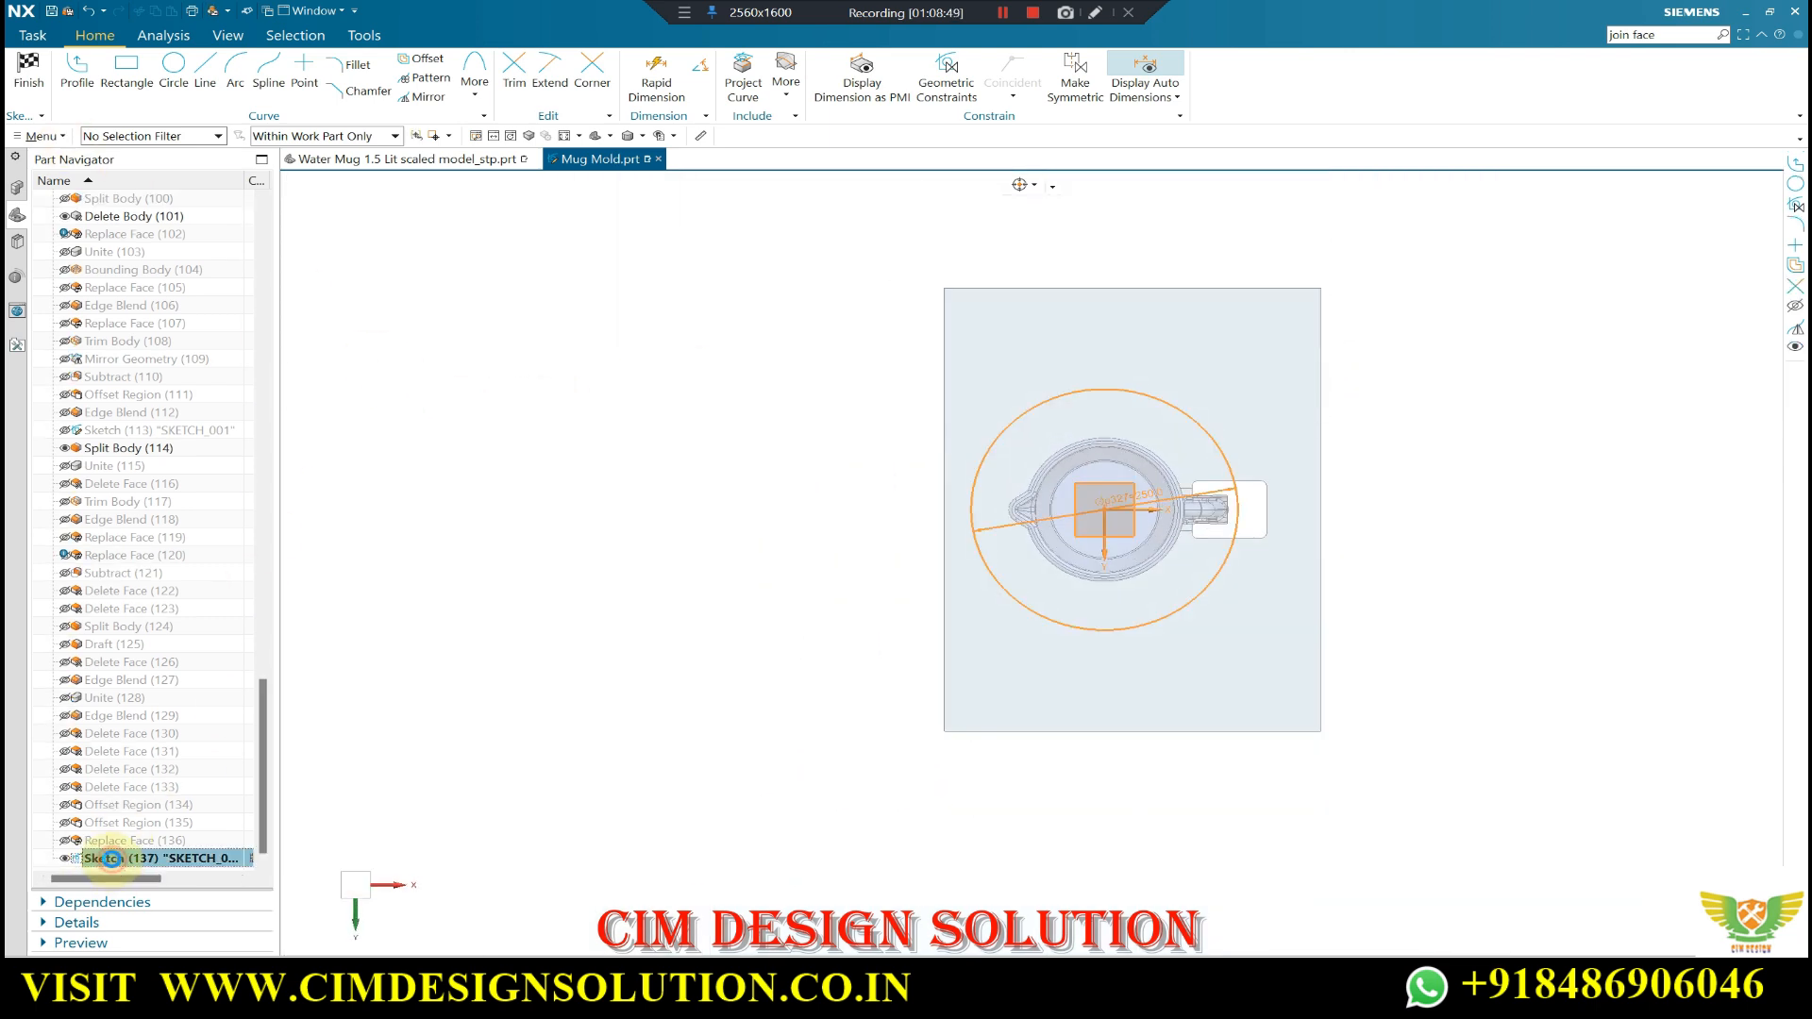
# - Change the diameter of the sketched circle around the mug to 255 mm and finish the sketch
pyautogui.click(570, 421)
pyautogui.doubleClick(172, 867)
pyautogui.middleClick(1165, 485)
pyautogui.scroll(3, 1159, 488)
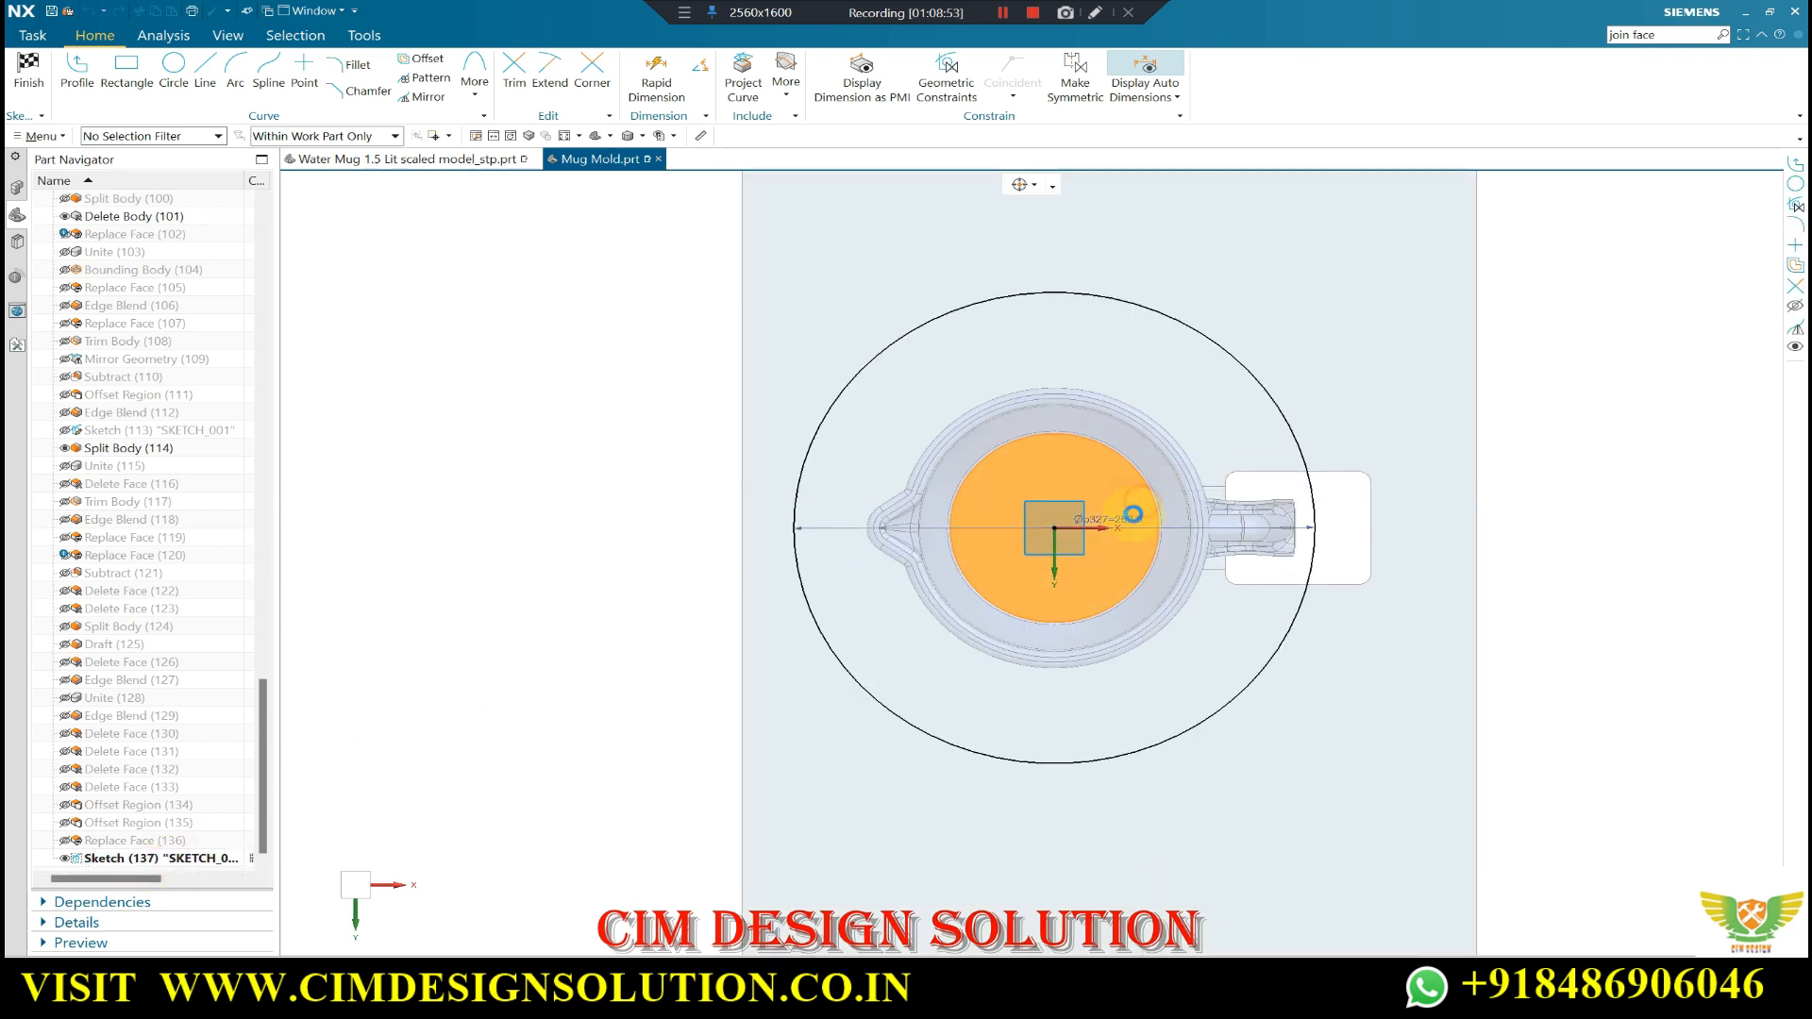
pyautogui.doubleClick(1126, 522)
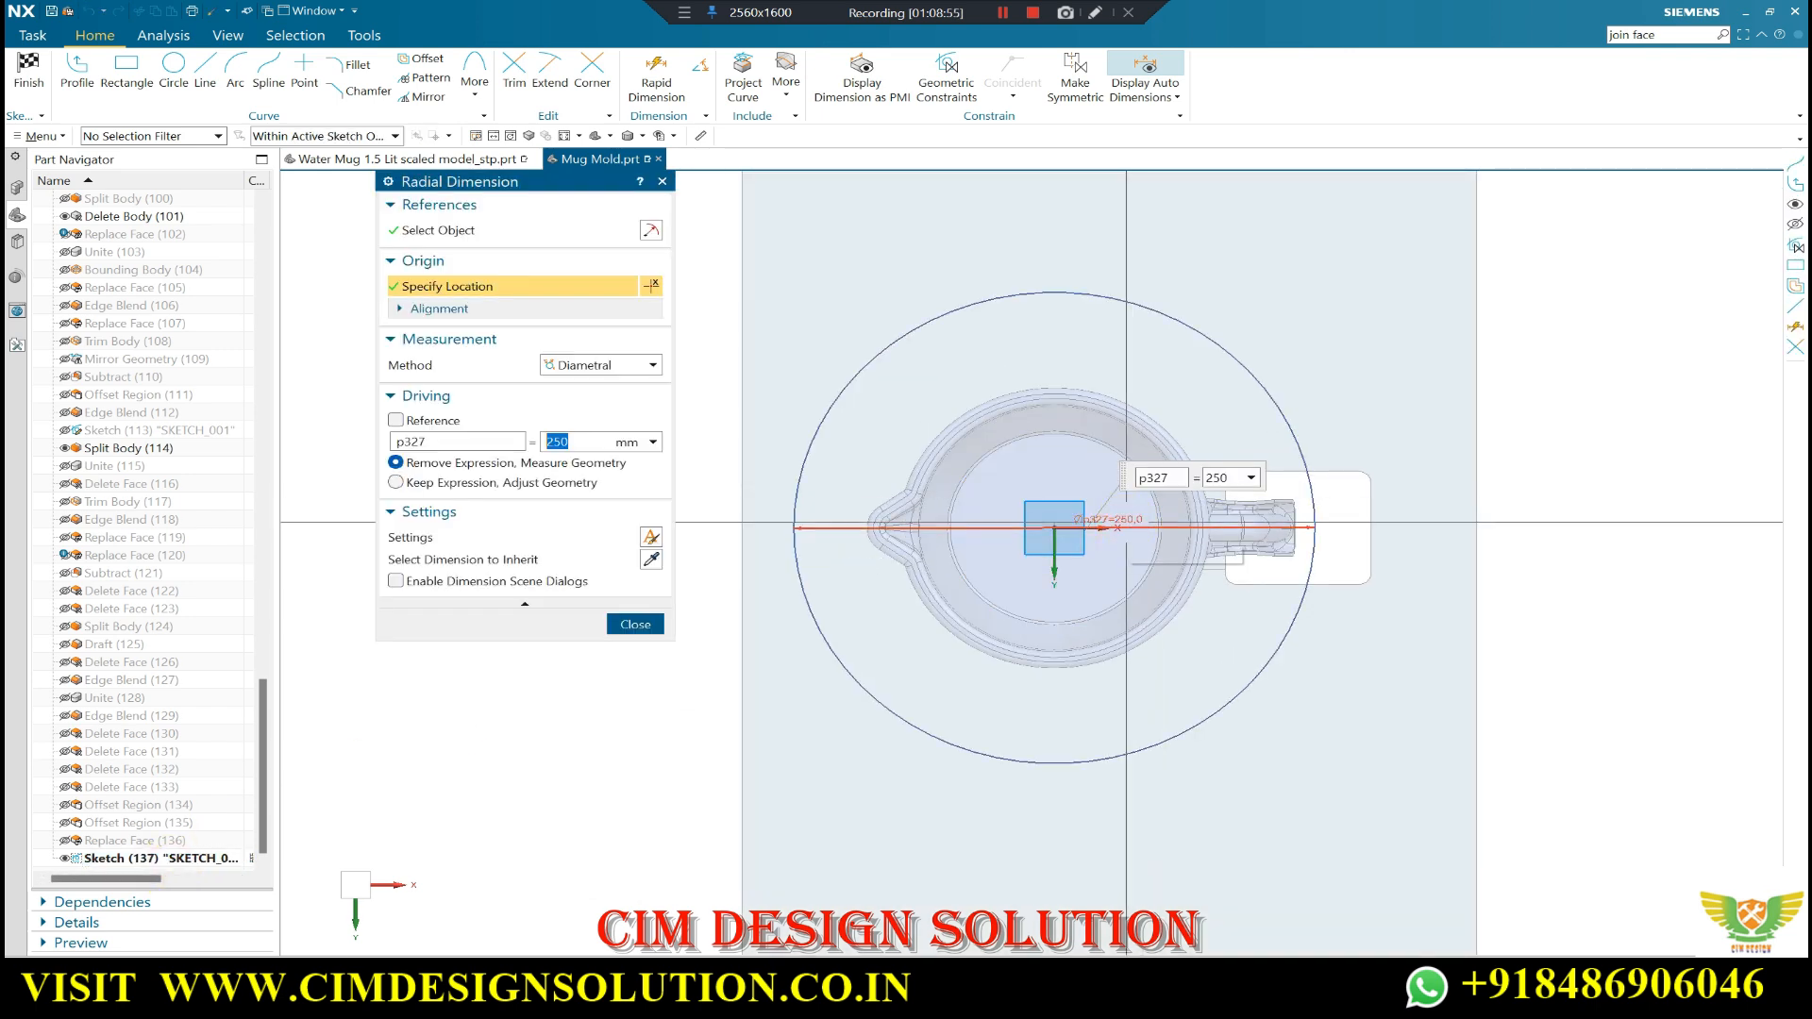
pyautogui.press('Return')
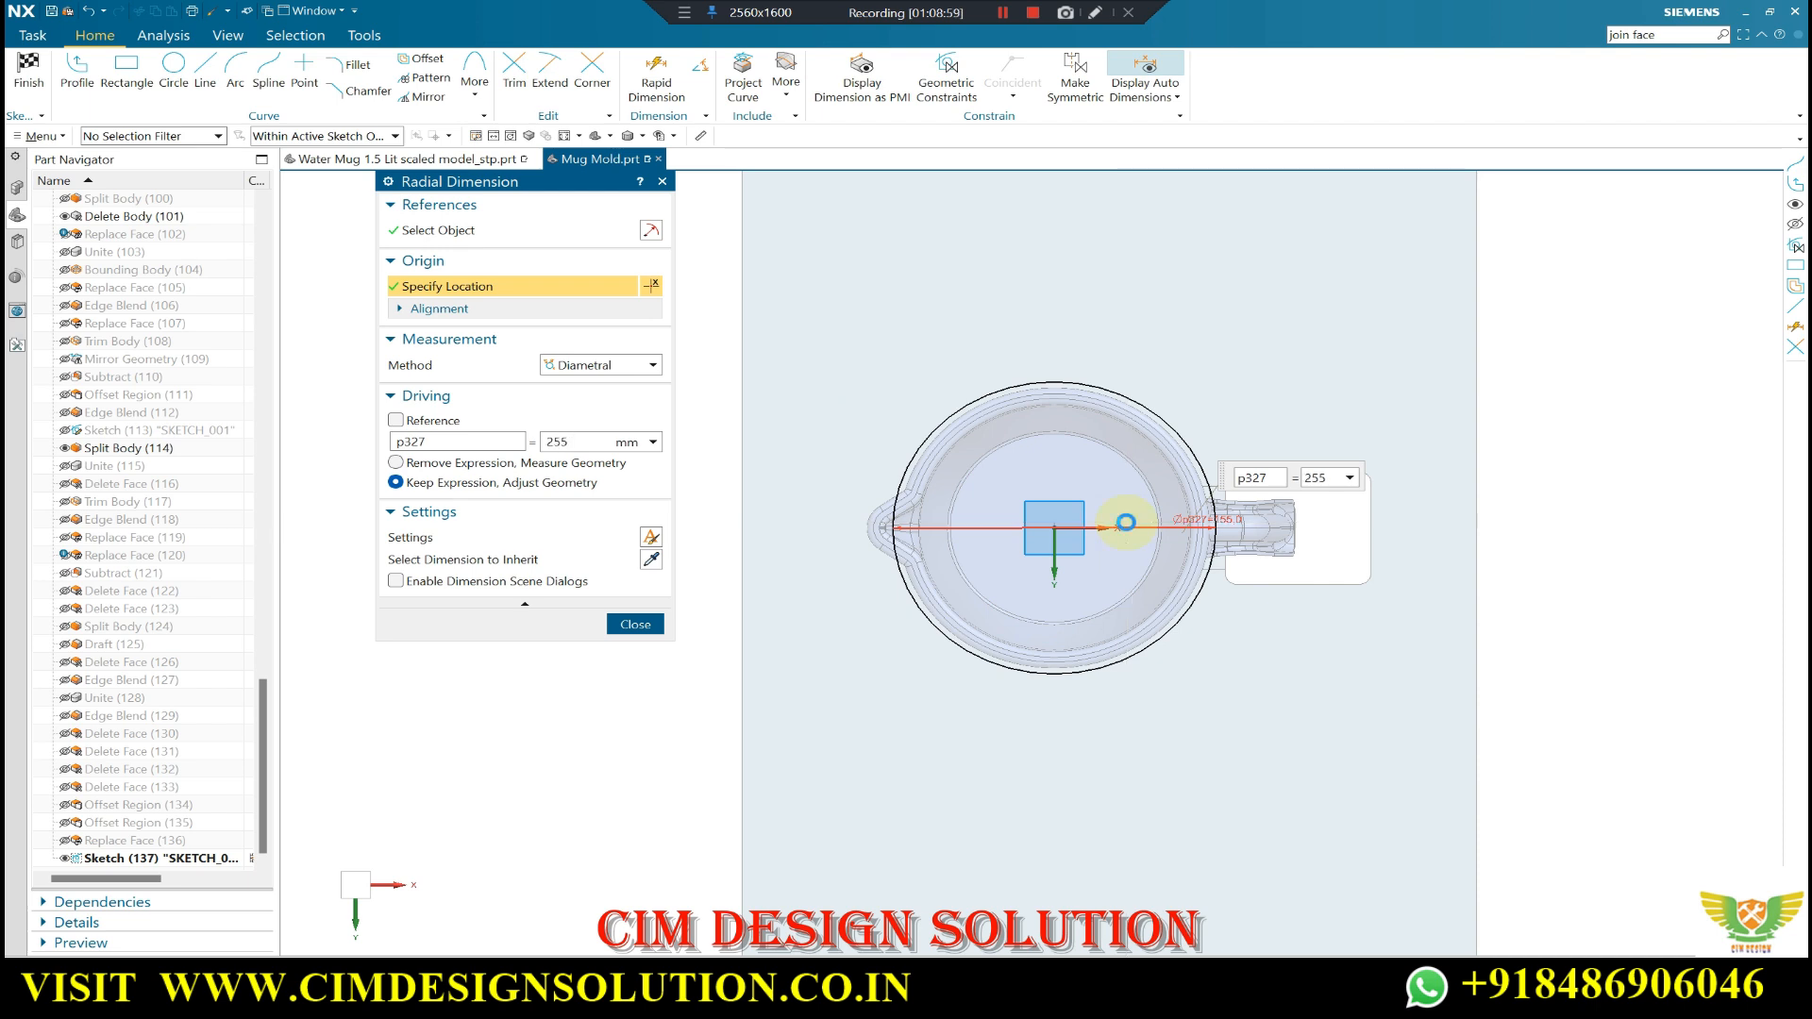
pyautogui.press('Return')
pyautogui.middleClick(1126, 522)
pyautogui.click(17, 75)
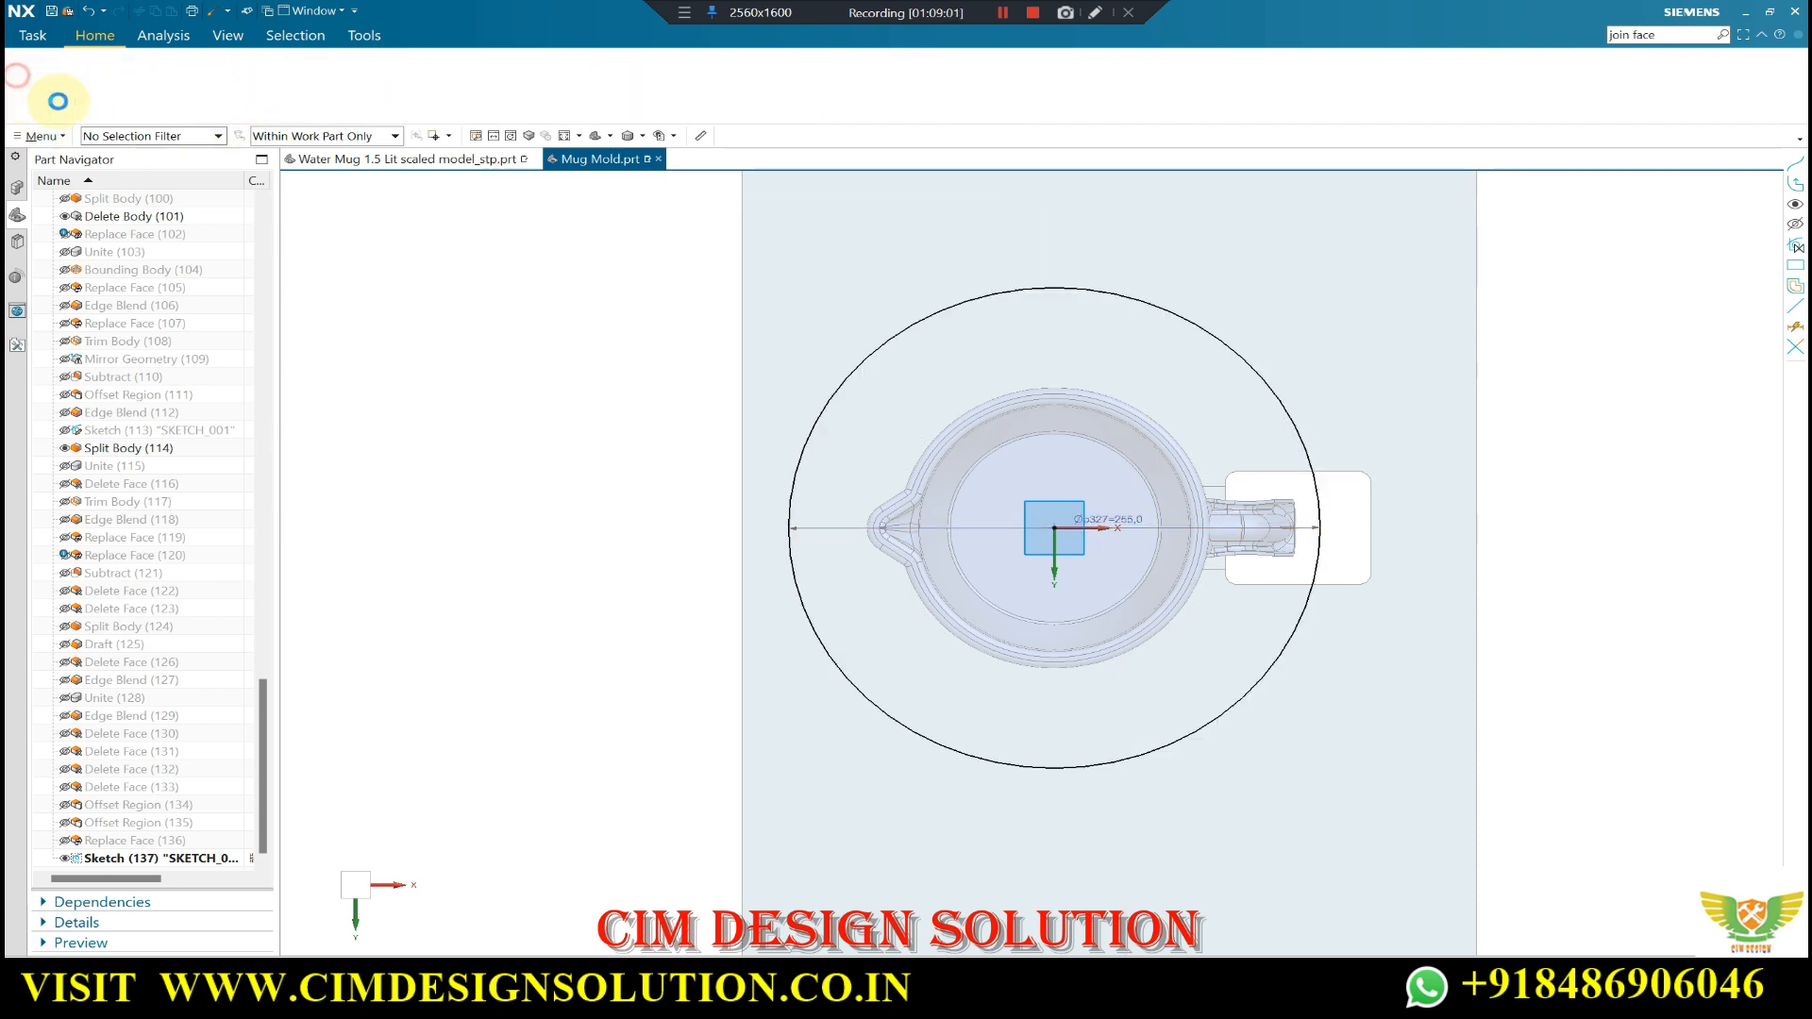
pyautogui.moveTo(1028, 506)
pyautogui.mouseDown(button='middle')
pyautogui.moveTo(1080, 364)
pyautogui.moveTo(838, 365)
pyautogui.moveTo(756, 339)
pyautogui.moveTo(728, 359)
pyautogui.moveTo(830, 400)
pyautogui.moveTo(784, 485)
pyautogui.mouseUp(button='middle')
pyautogui.press('F8')
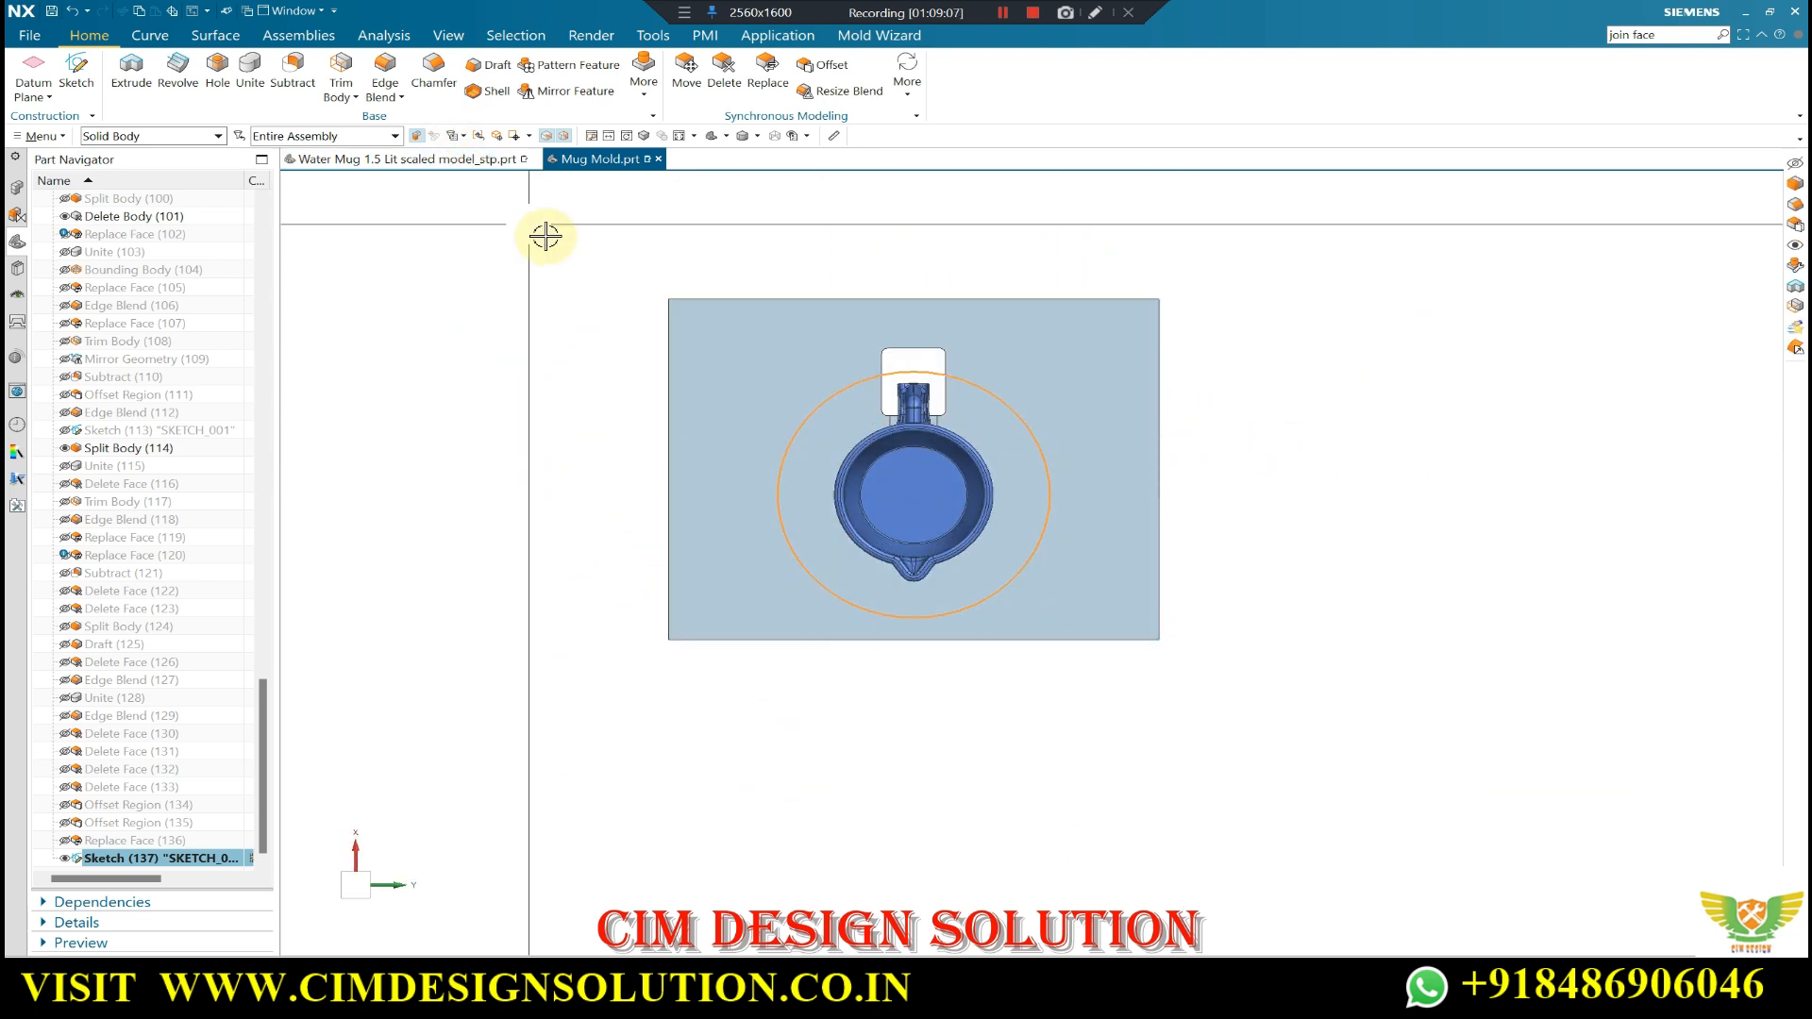
pyautogui.click(90, 67)
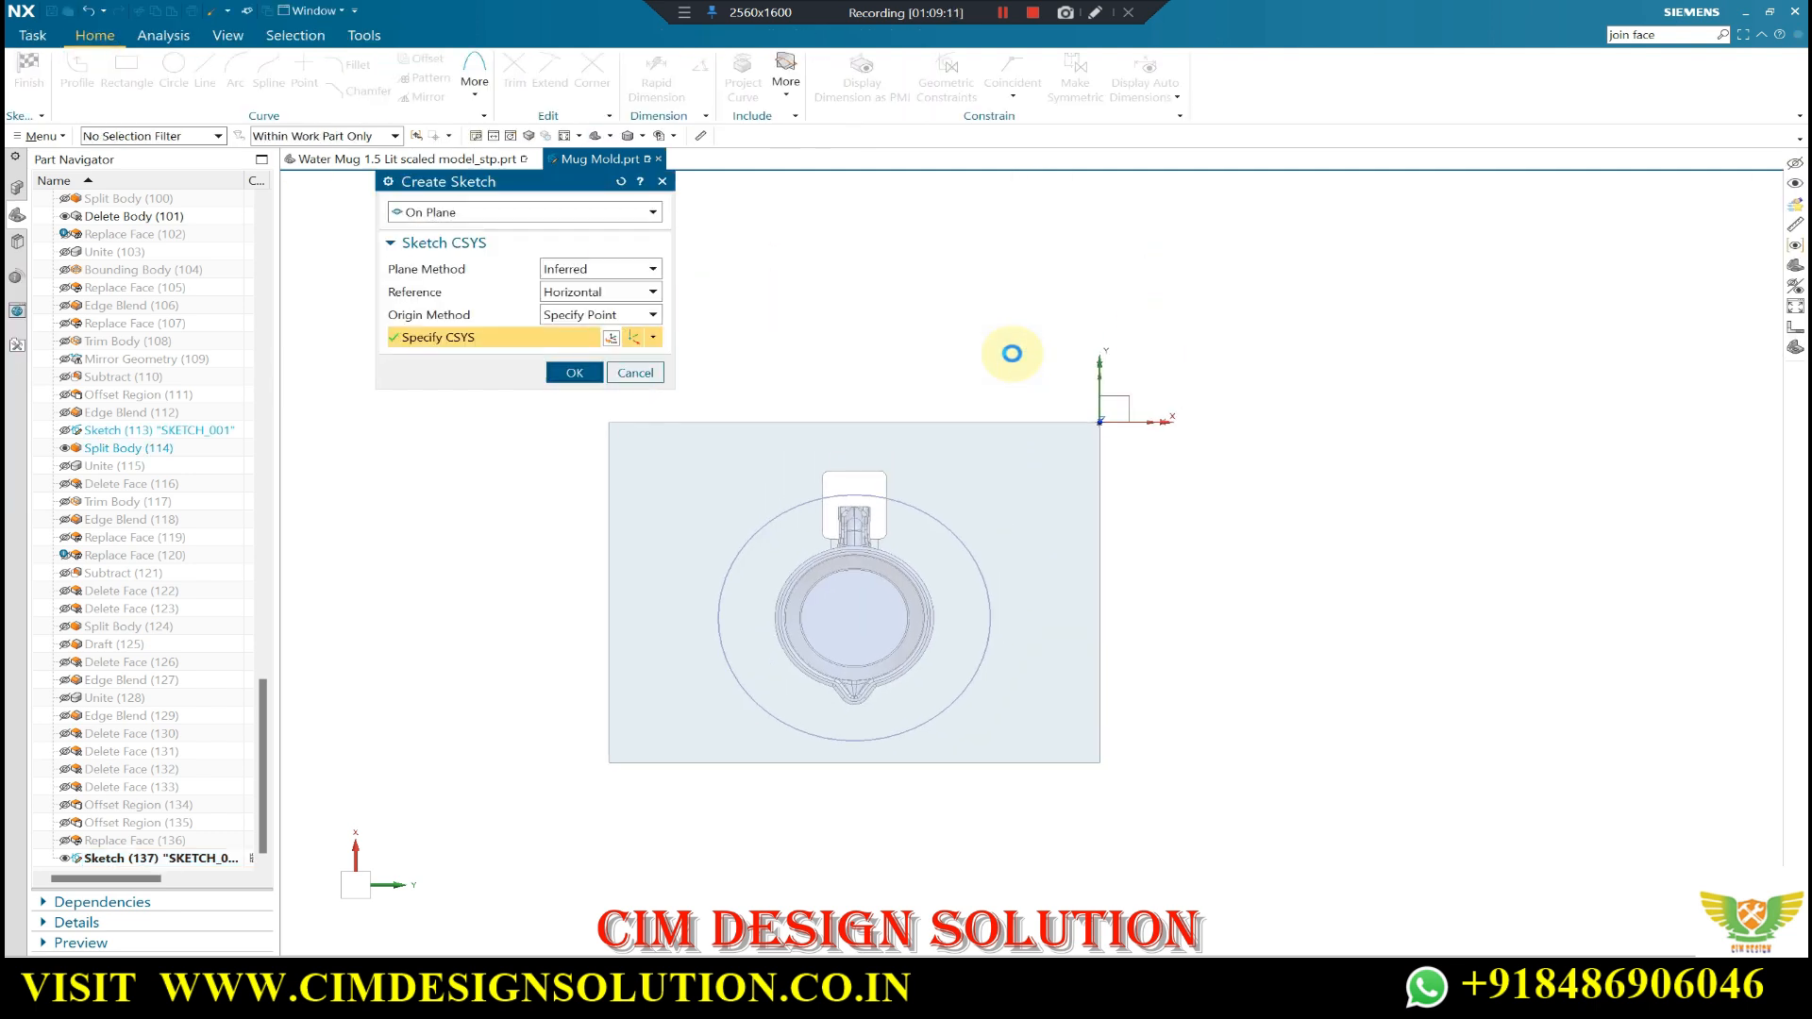
pyautogui.middleClick(1011, 353)
pyautogui.click(170, 63)
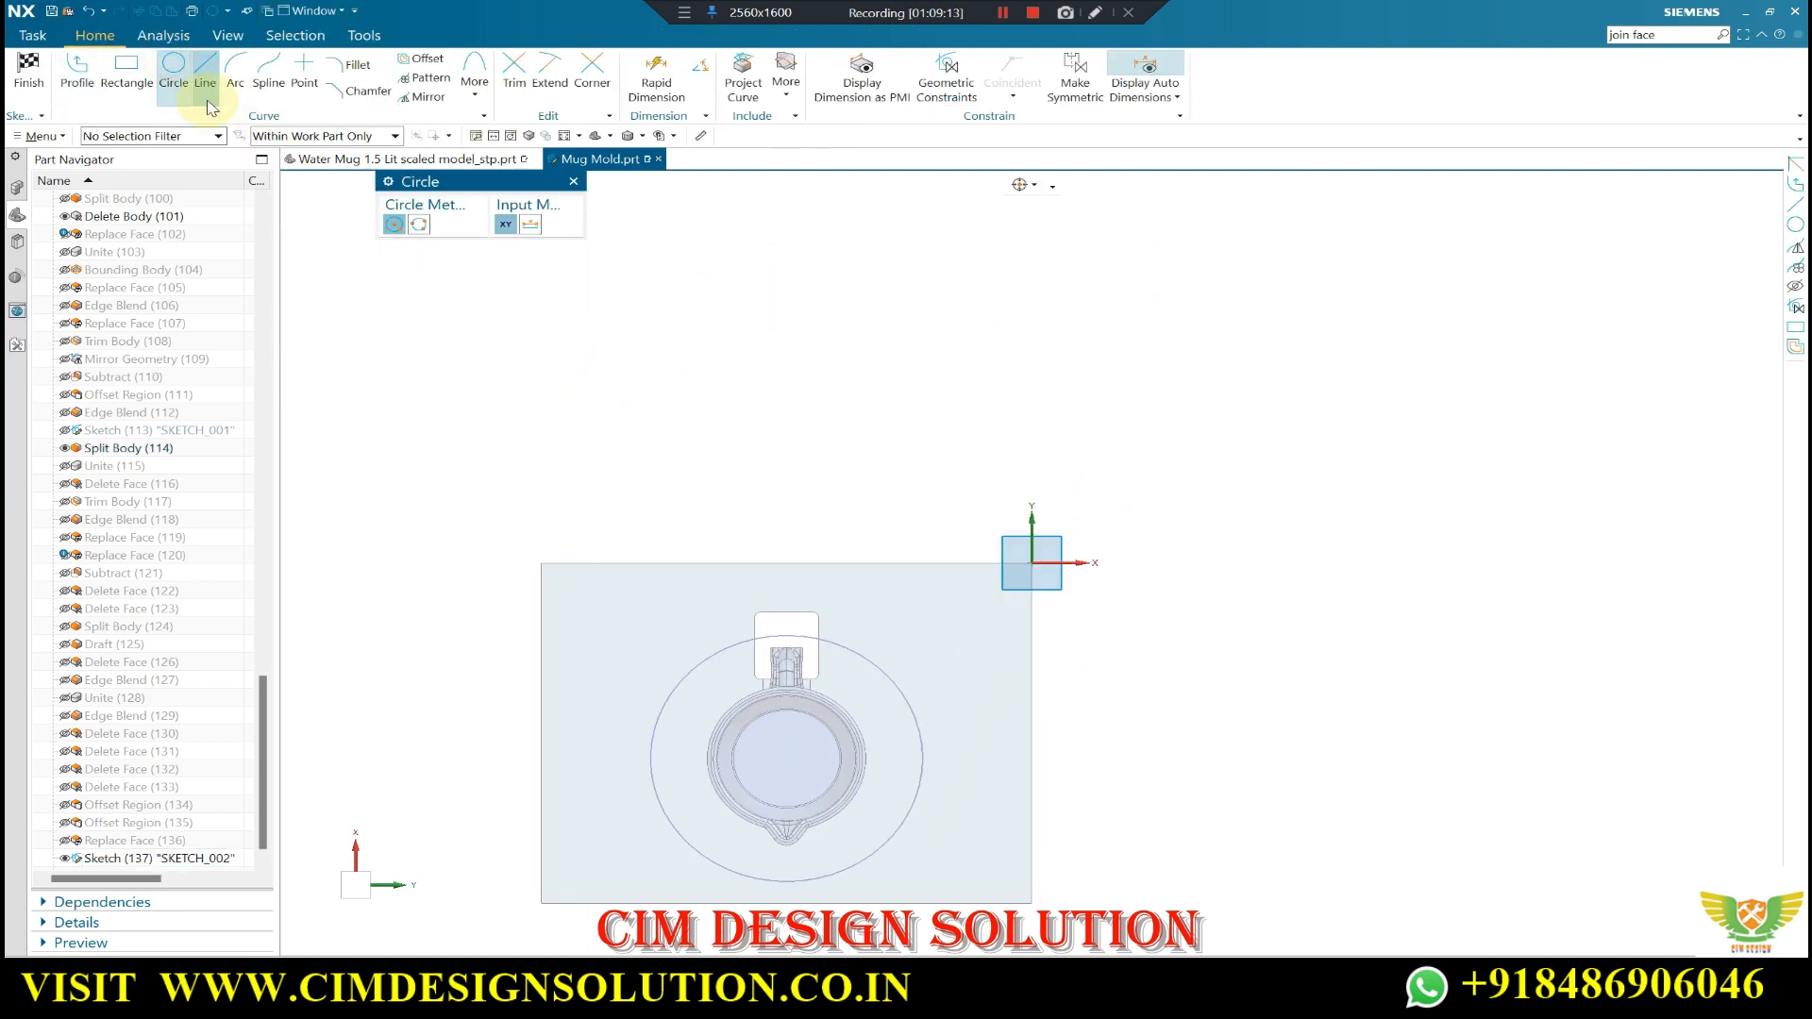
pyautogui.click(909, 646)
pyautogui.press('Escape')
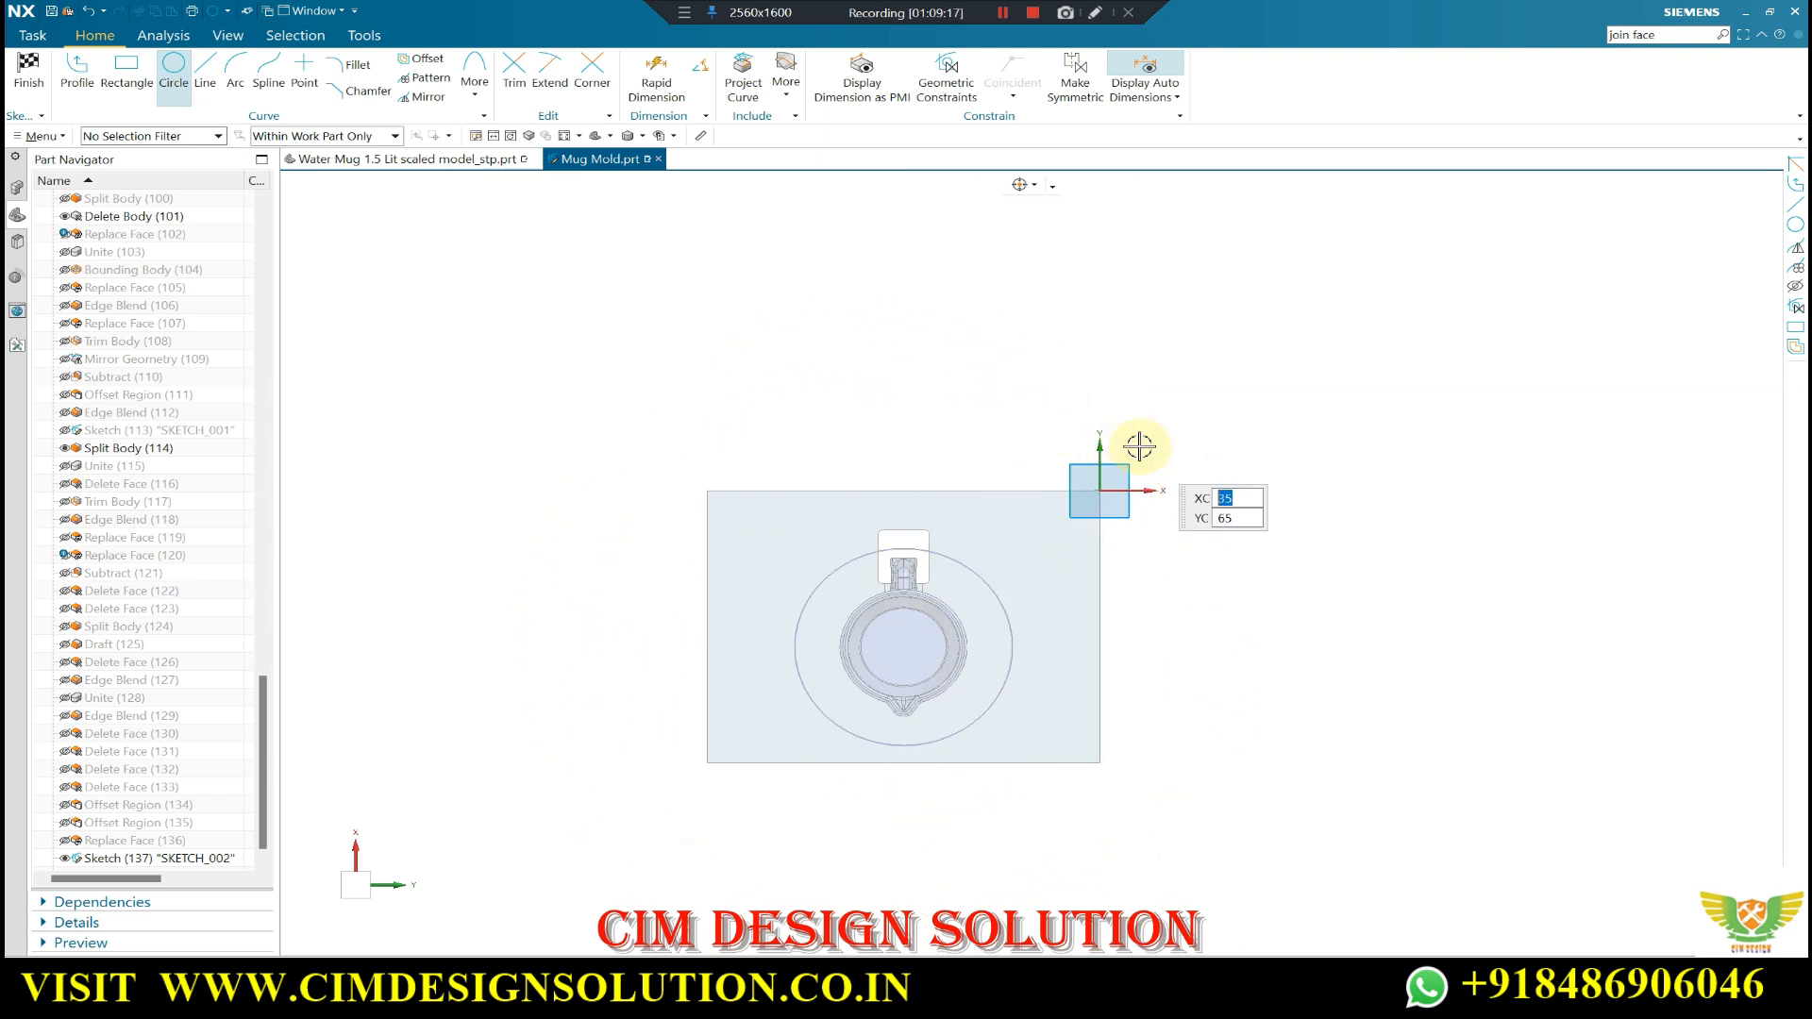
pyautogui.click(115, 86)
pyautogui.click(42, 73)
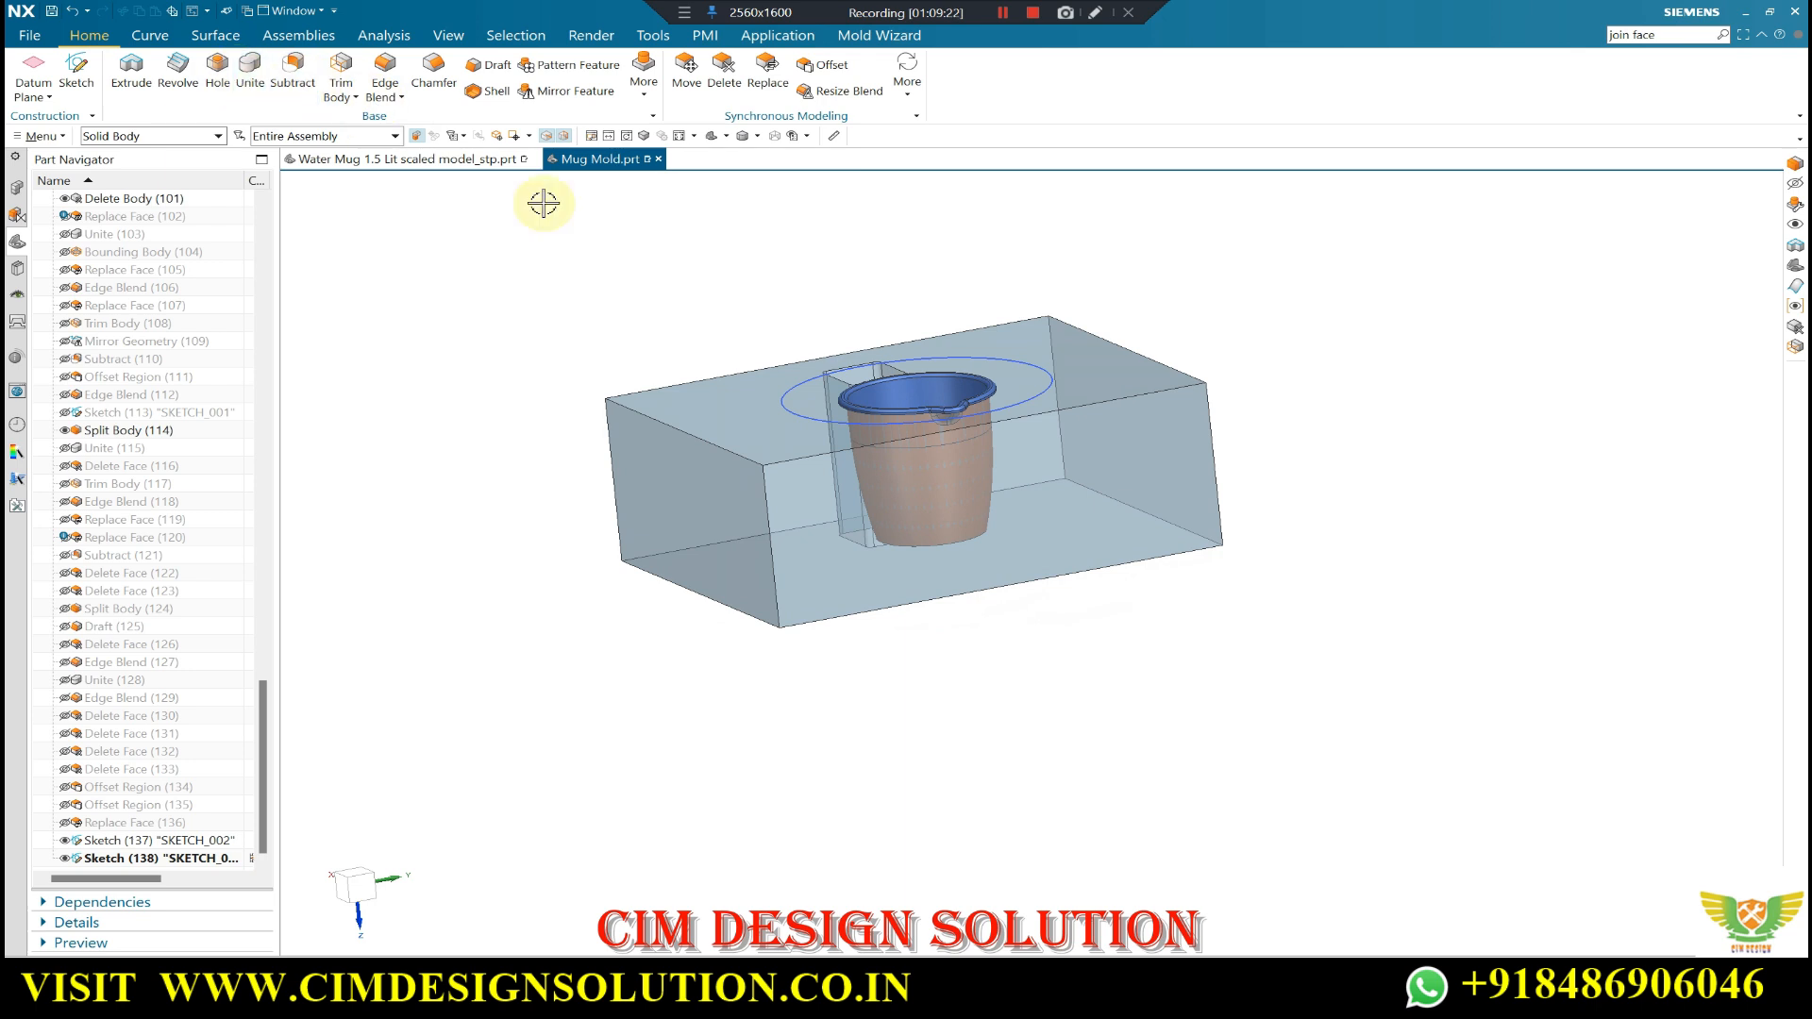
# - Try to extrude the block's top-face boundary with a 30 mm start and 0 mm end distance, using the Subtract Boolean
pyautogui.scroll(1, 773, 352)
pyautogui.moveTo(773, 352); pyautogui.dragTo(813, 366, button='middle')
pyautogui.scroll(-1, 814, 366)
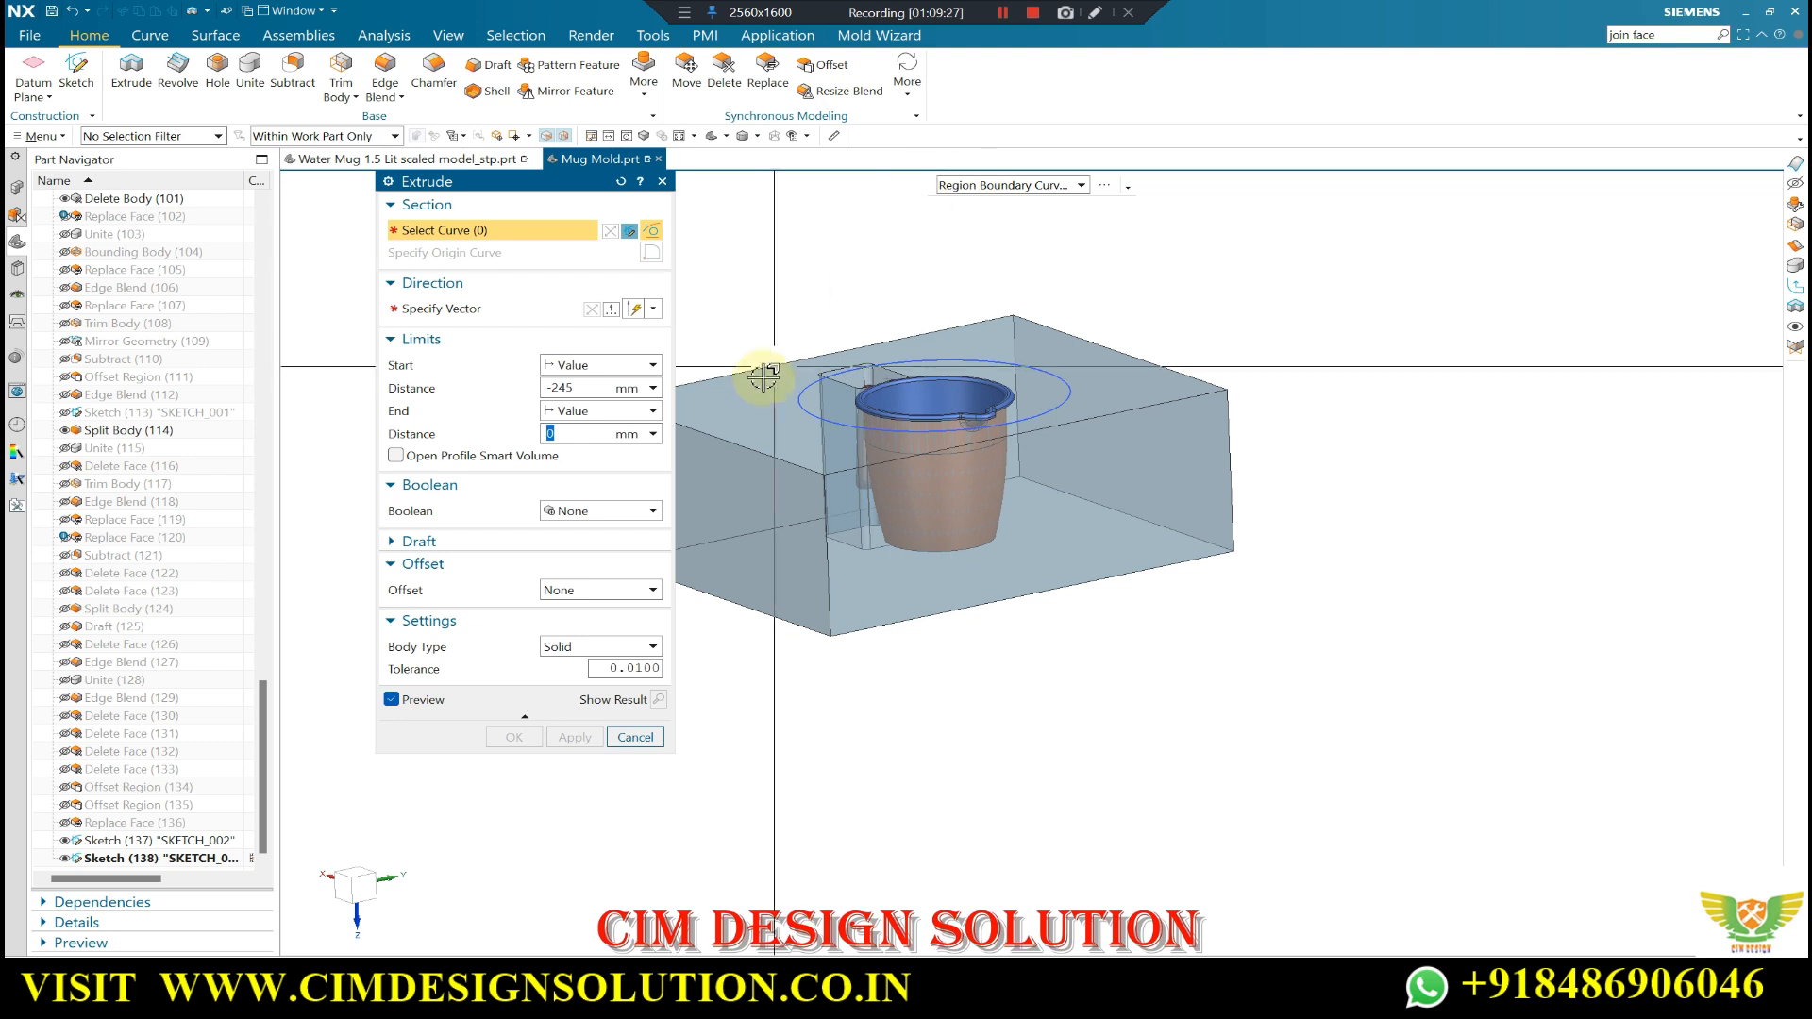
pyautogui.click(852, 428)
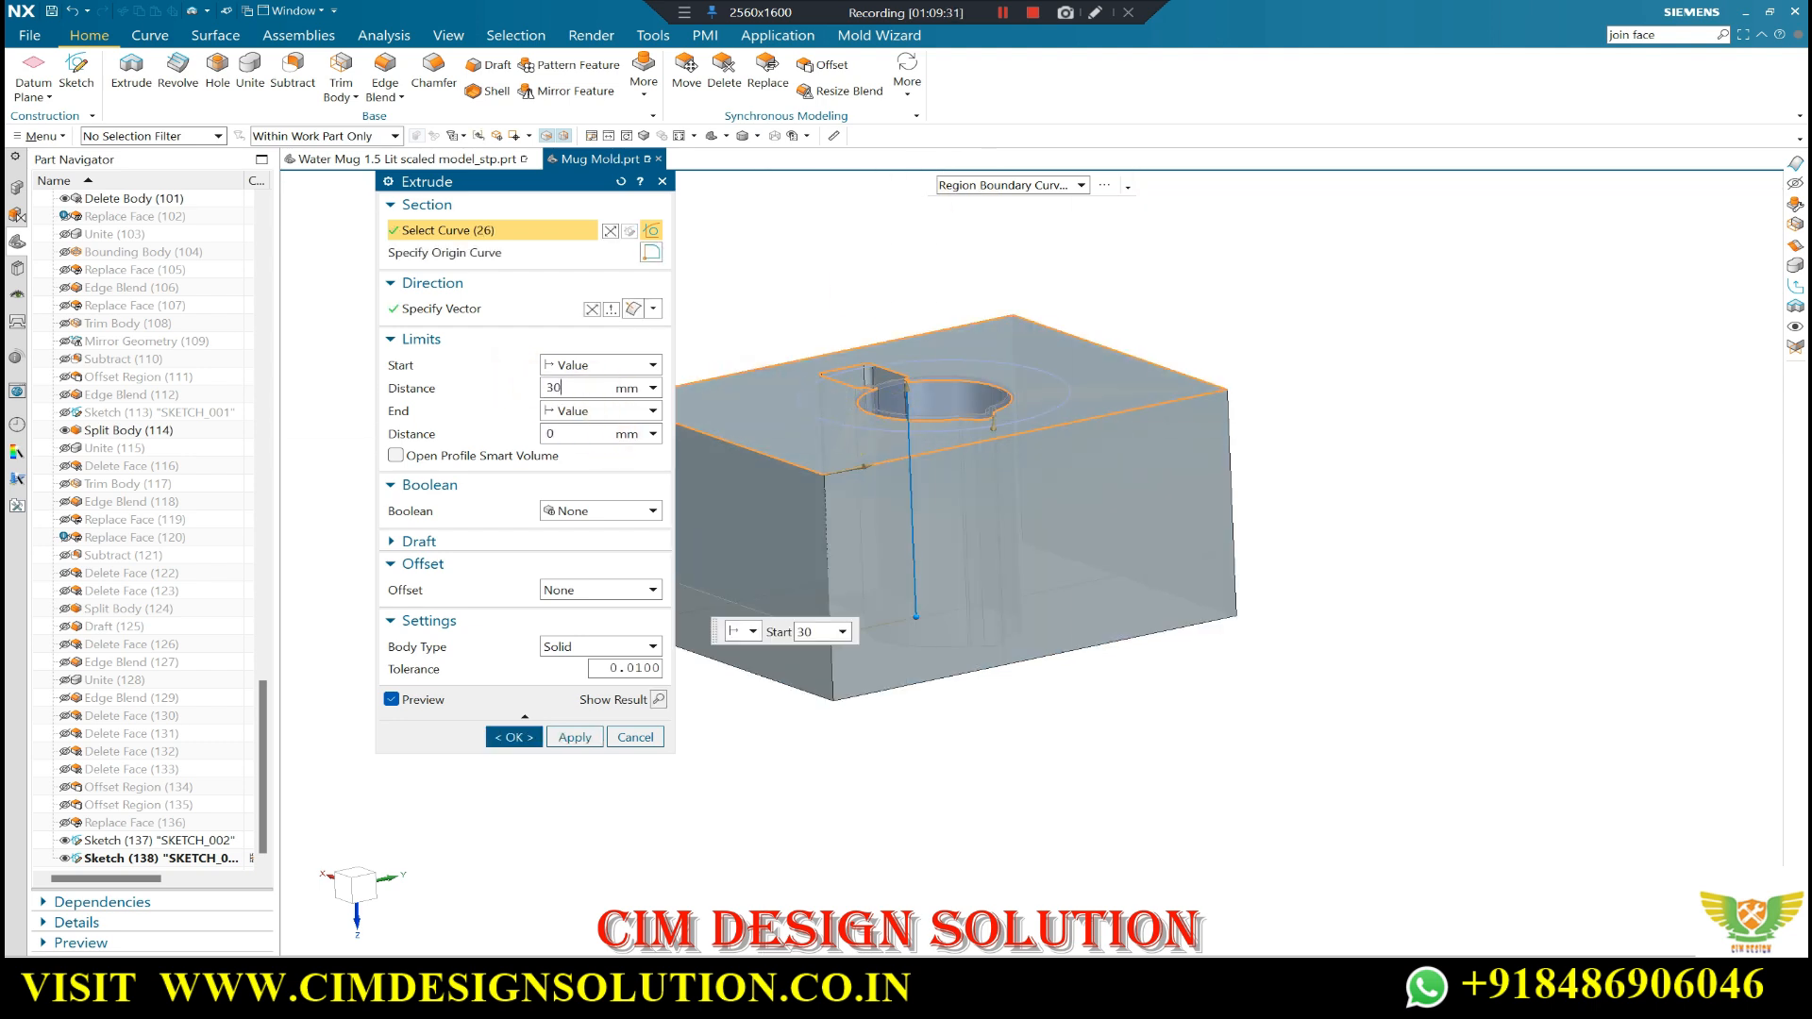
pyautogui.press('Return')
pyautogui.click(590, 310)
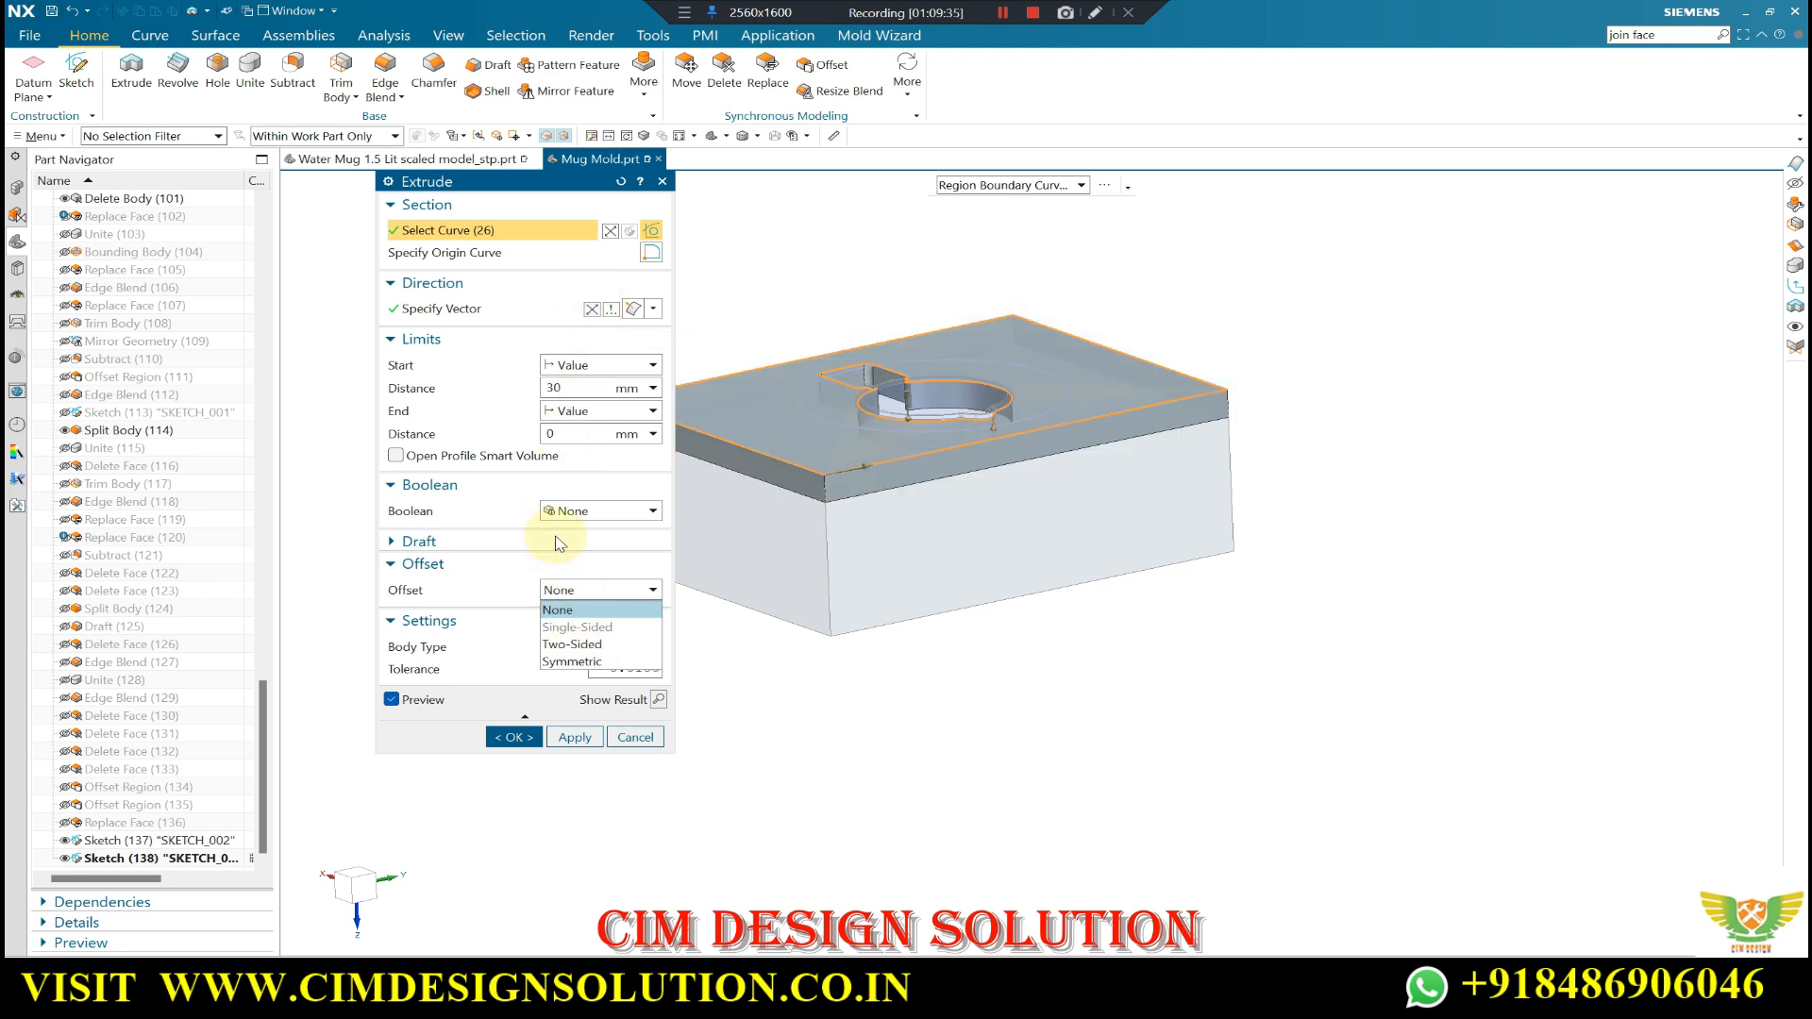
pyautogui.click(576, 511)
pyautogui.click(580, 565)
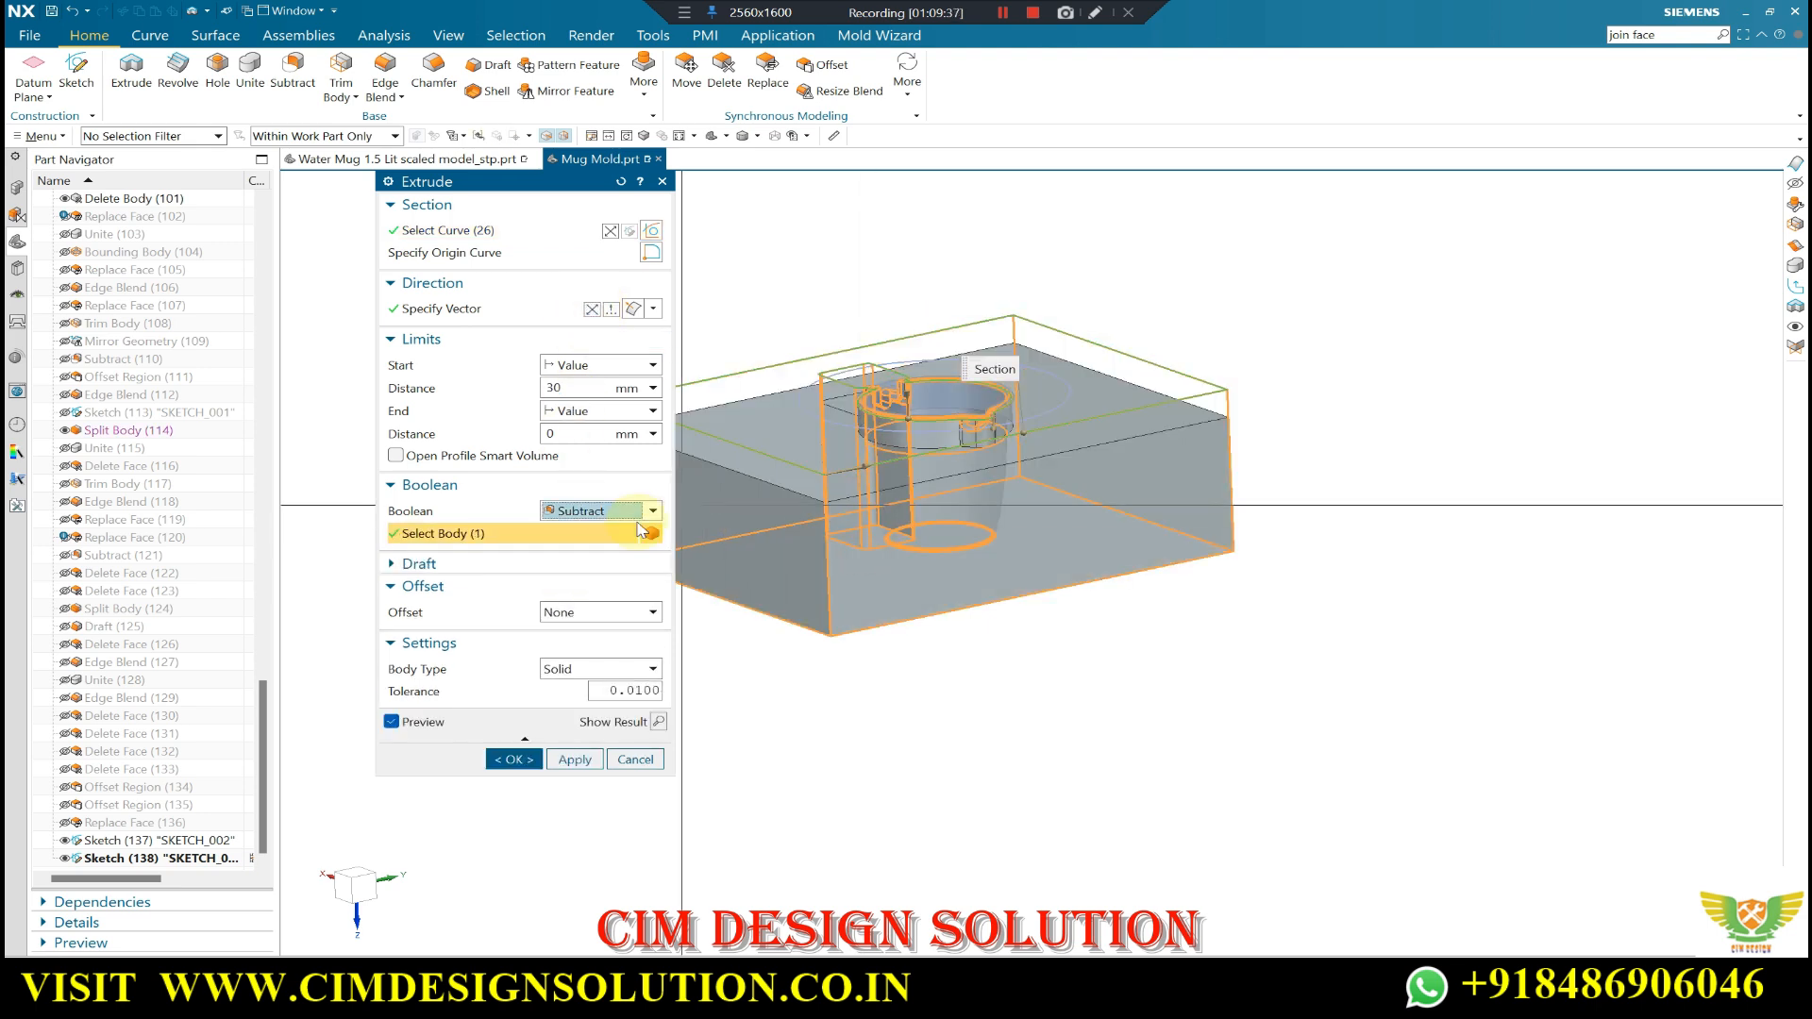
# - Deselect the block as the Boolean target and clear the extrusion's section curves
pyautogui.moveTo(767, 435); pyautogui.dragTo(771, 433, button='middle')
pyautogui.scroll(3, 771, 433)
pyautogui.keyDown('shift'); pyautogui.click(764, 432); pyautogui.keyUp('shift')
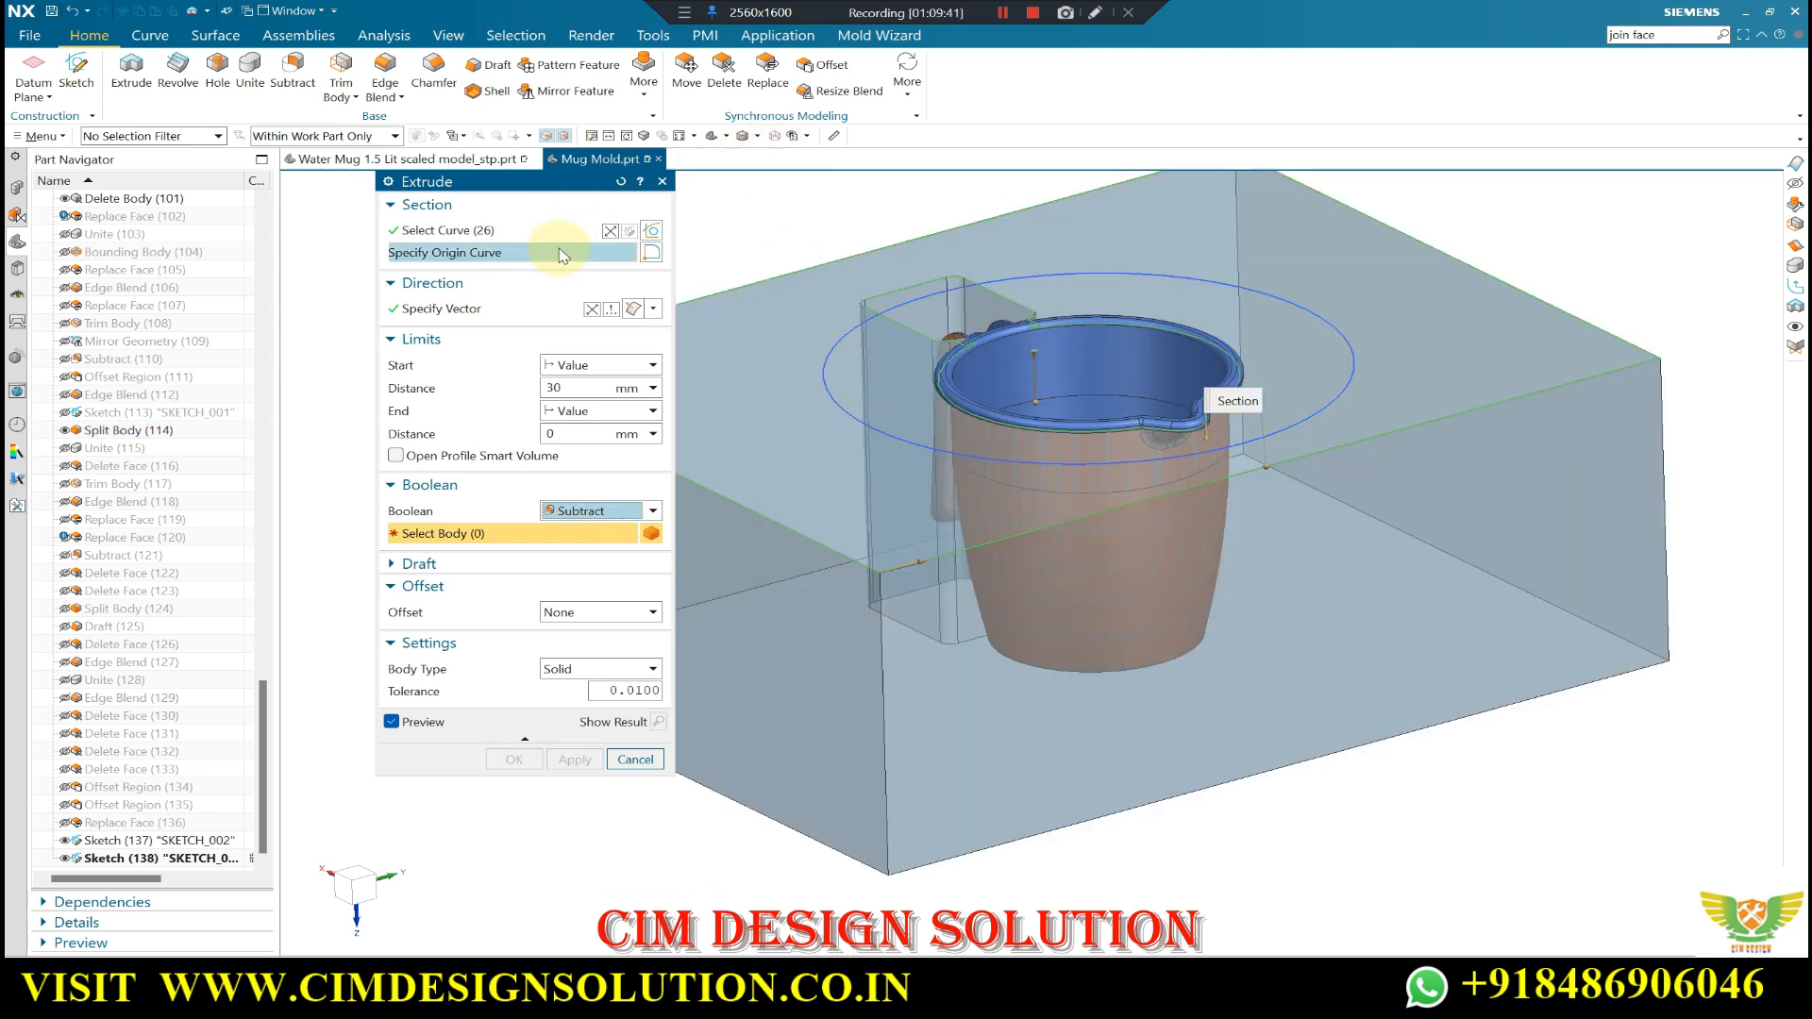
pyautogui.click(453, 230)
pyautogui.keyDown('shift'); pyautogui.click(867, 335); pyautogui.keyUp('shift')
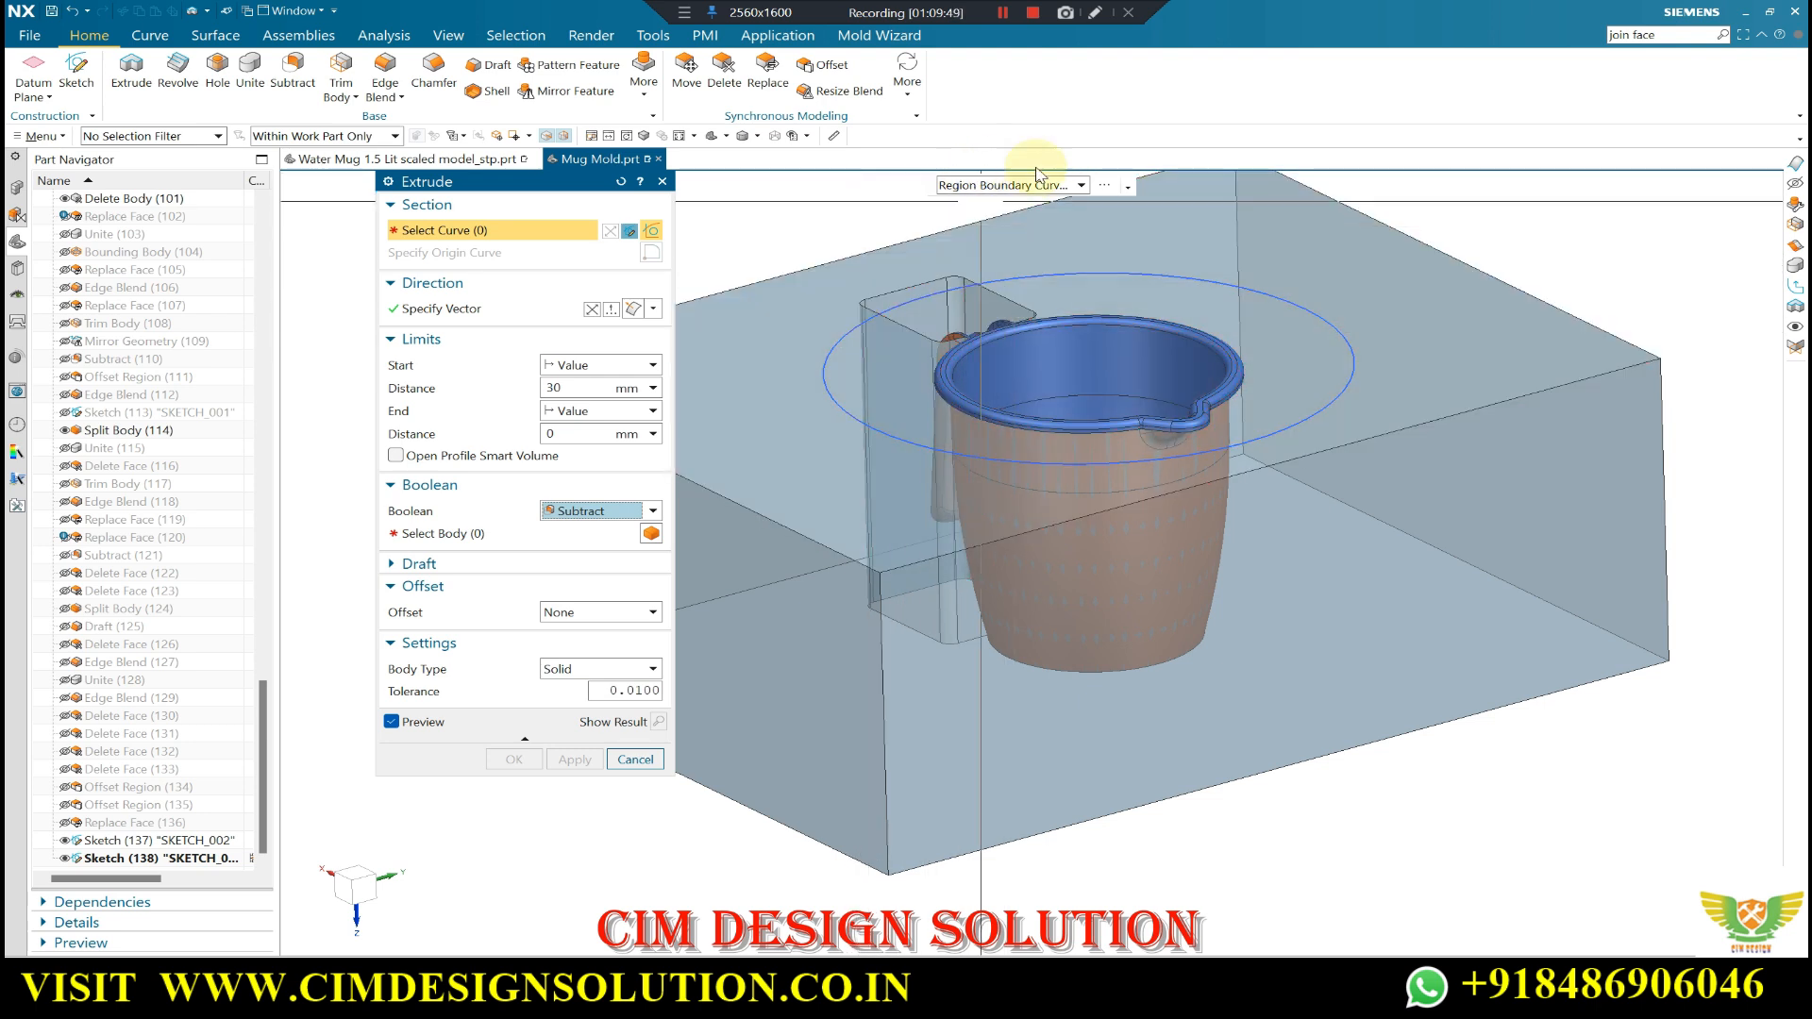
# - Try to subtract a 30 mm extrusion bounded by individually selected block edges, the sketched circle and handle-pocket edges from the block
pyautogui.click(1008, 187)
pyautogui.click(986, 209)
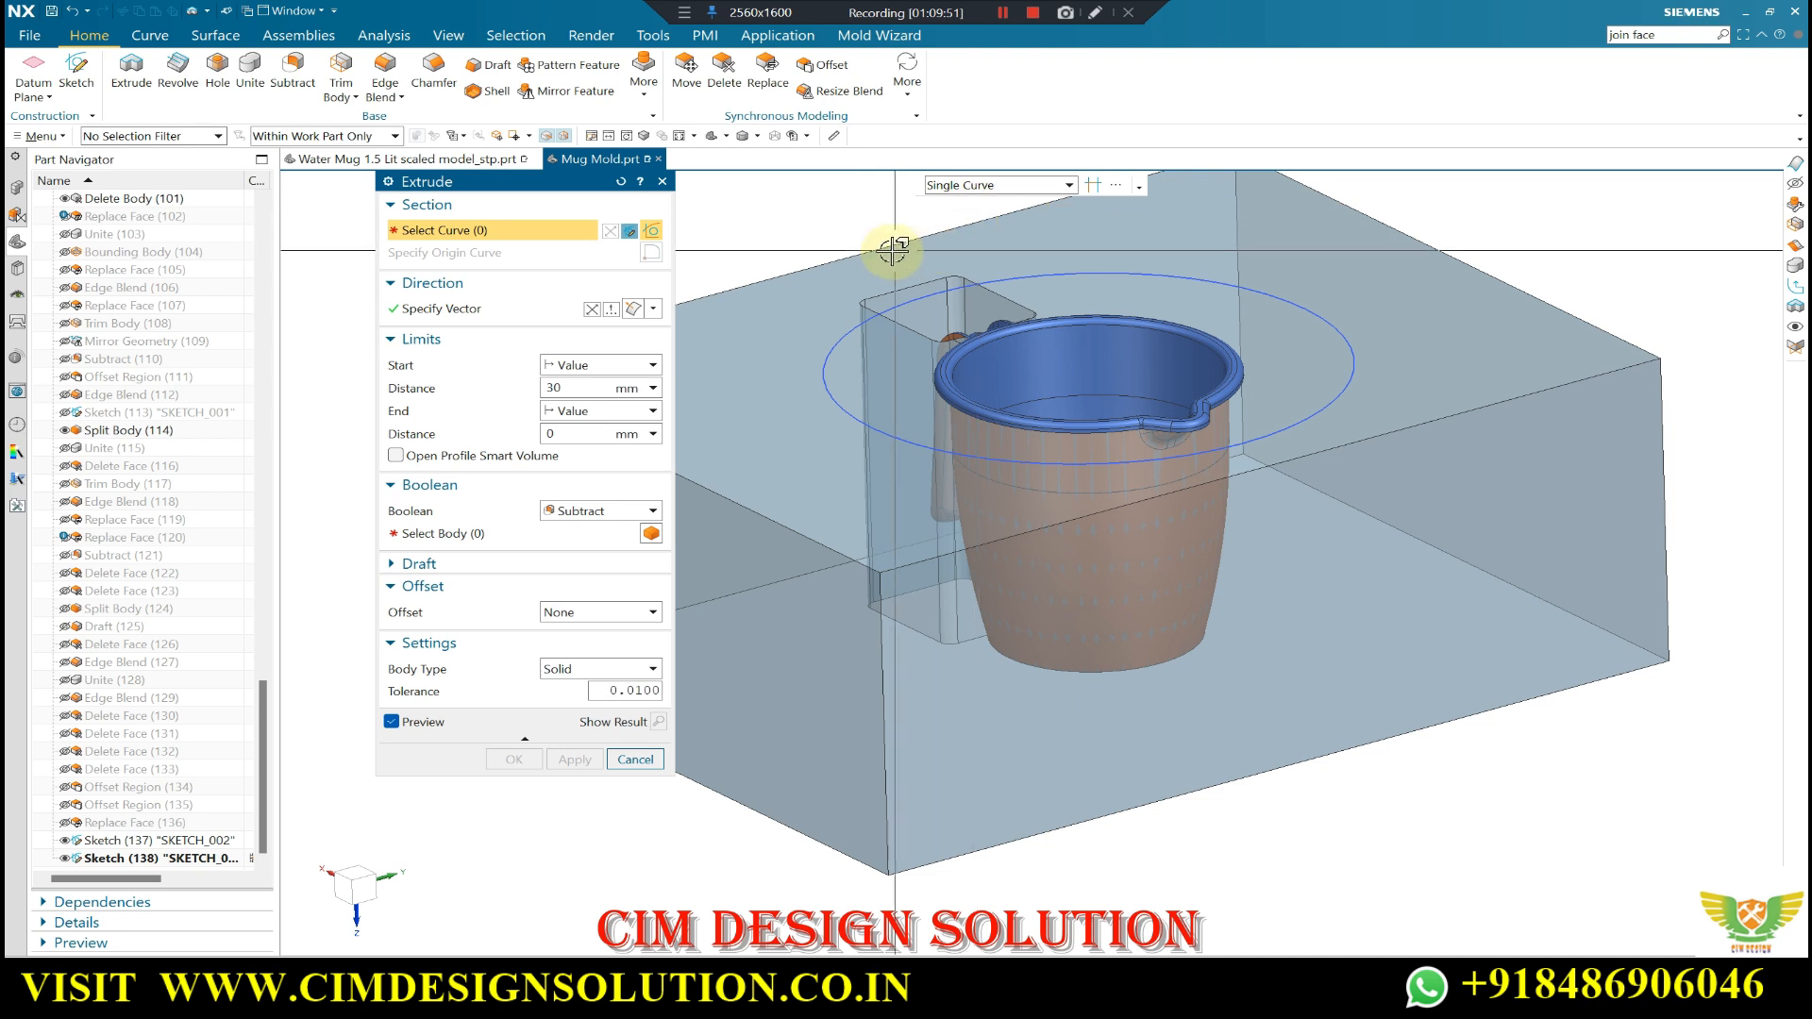
pyautogui.click(1371, 220)
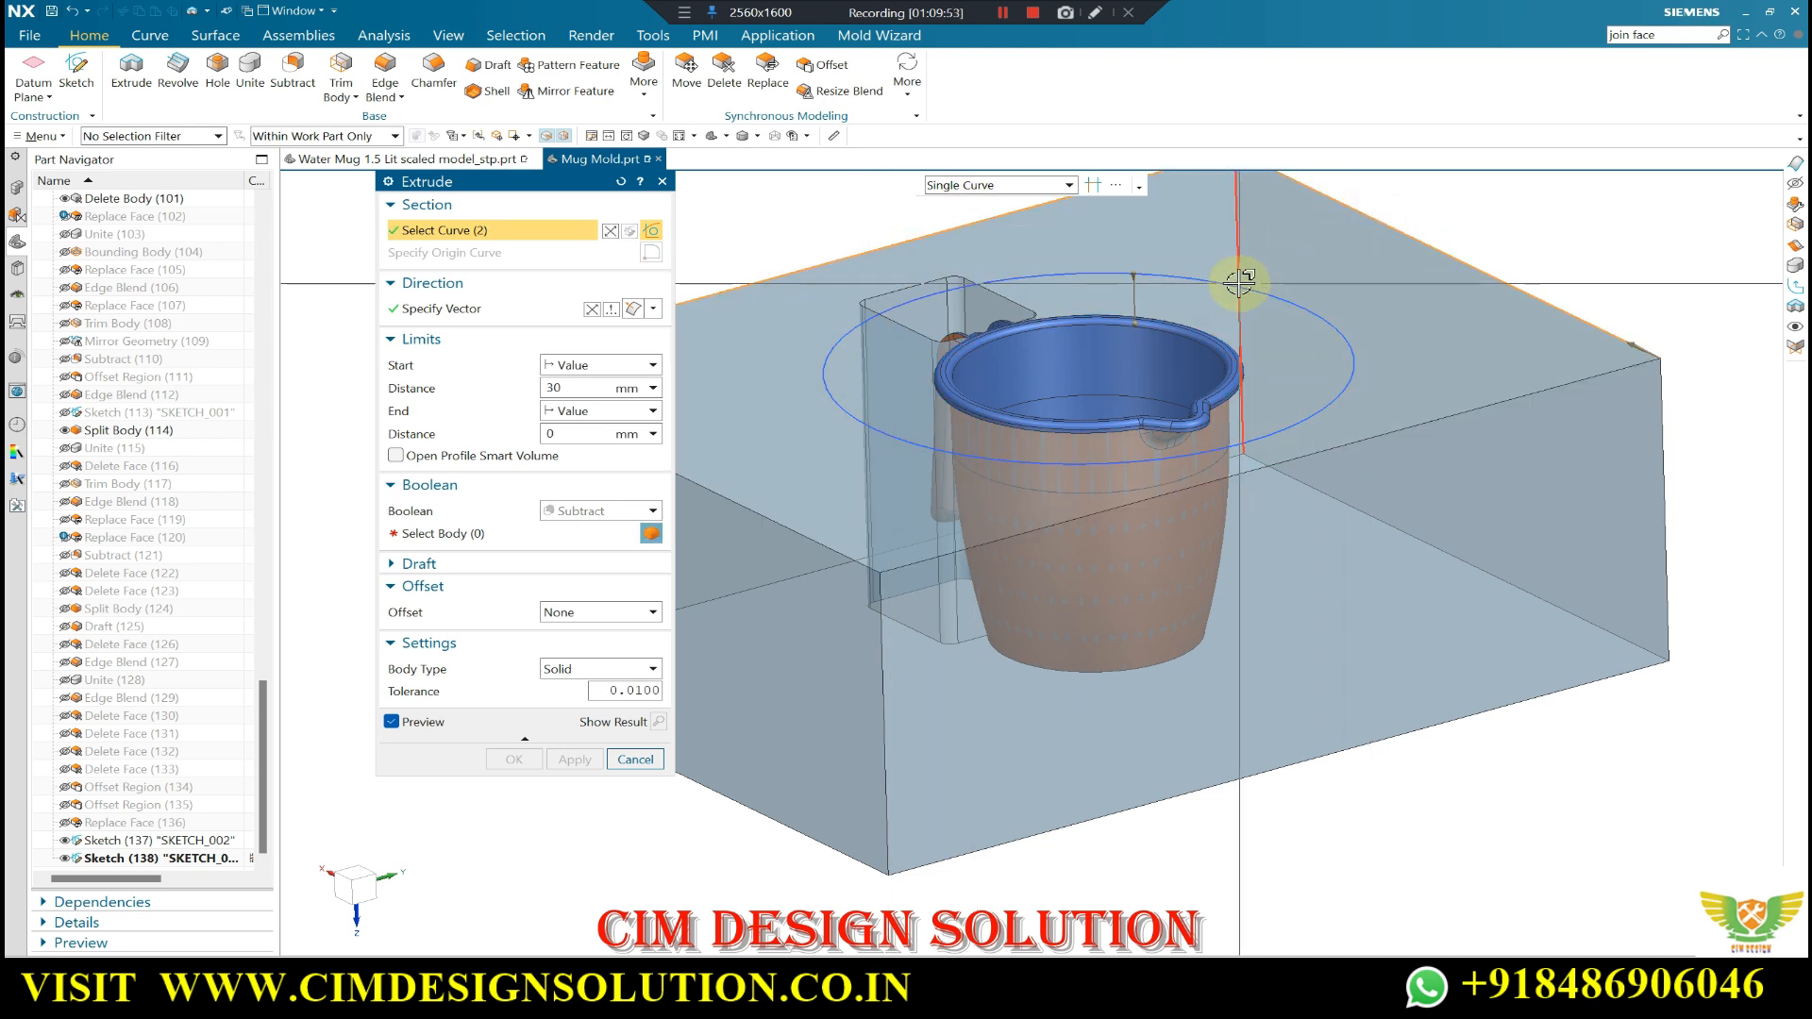
pyautogui.scroll(3, 873, 306)
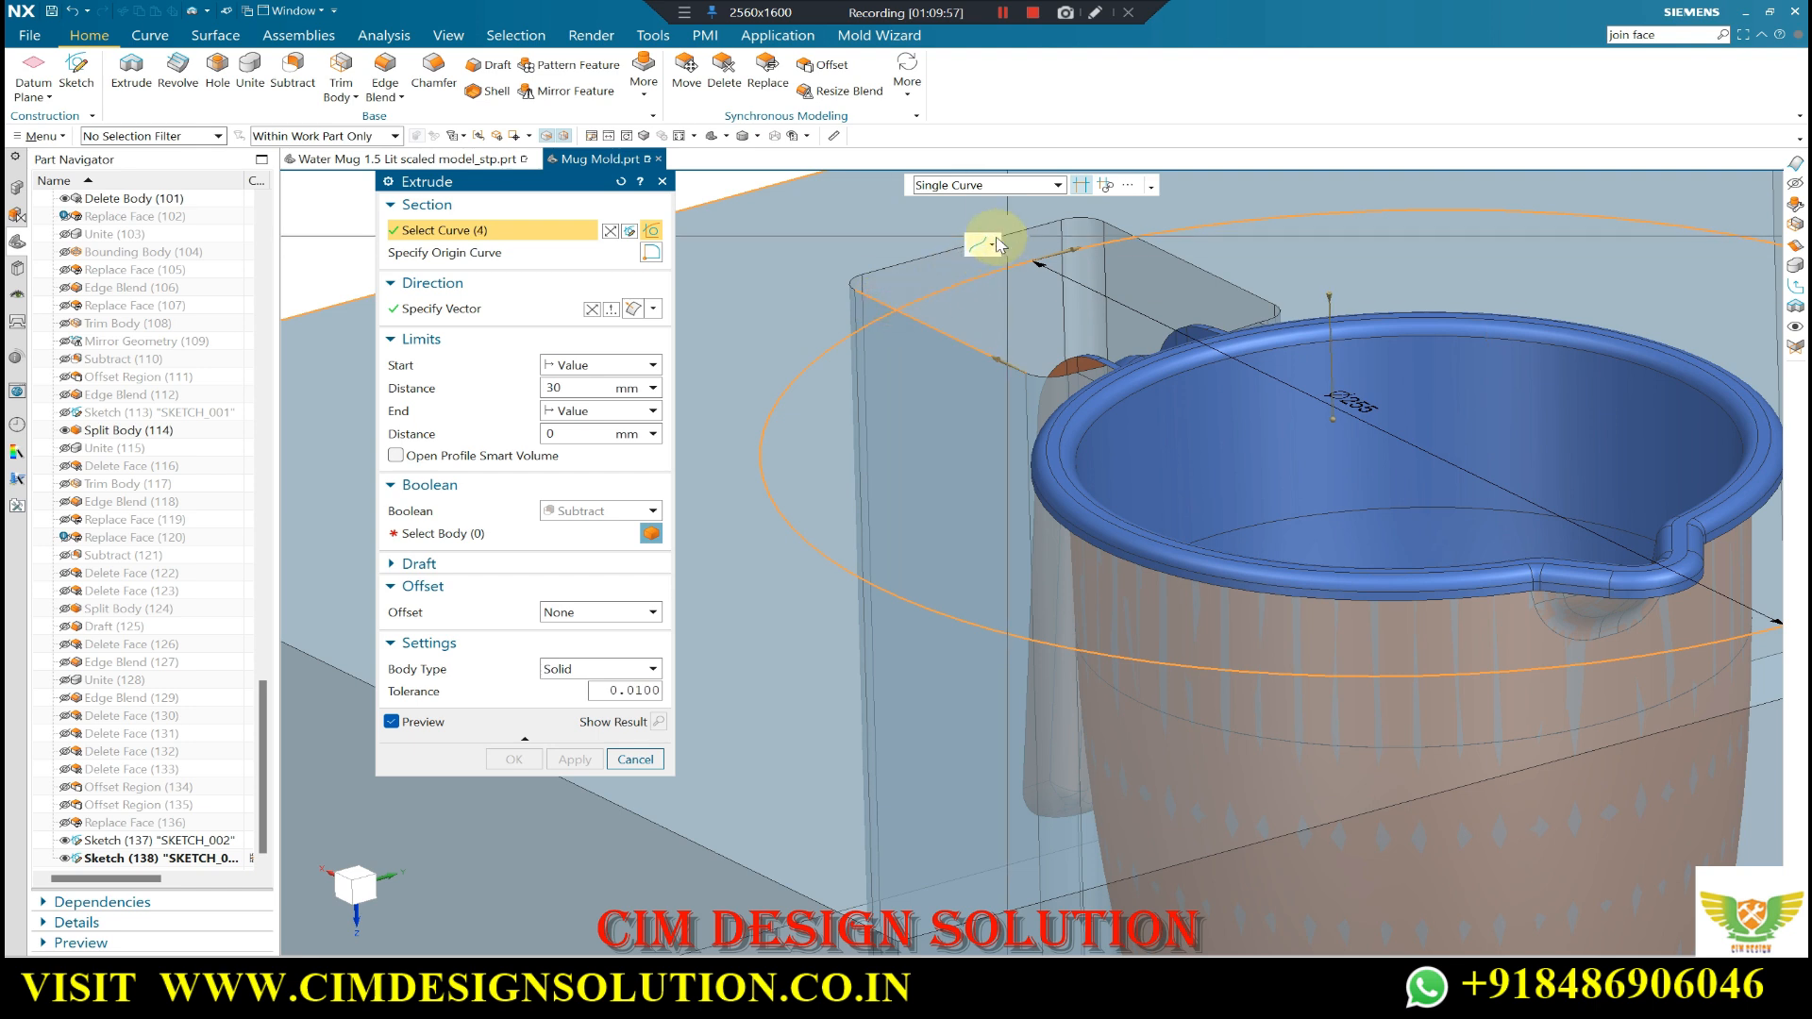
pyautogui.scroll(3, 897, 283)
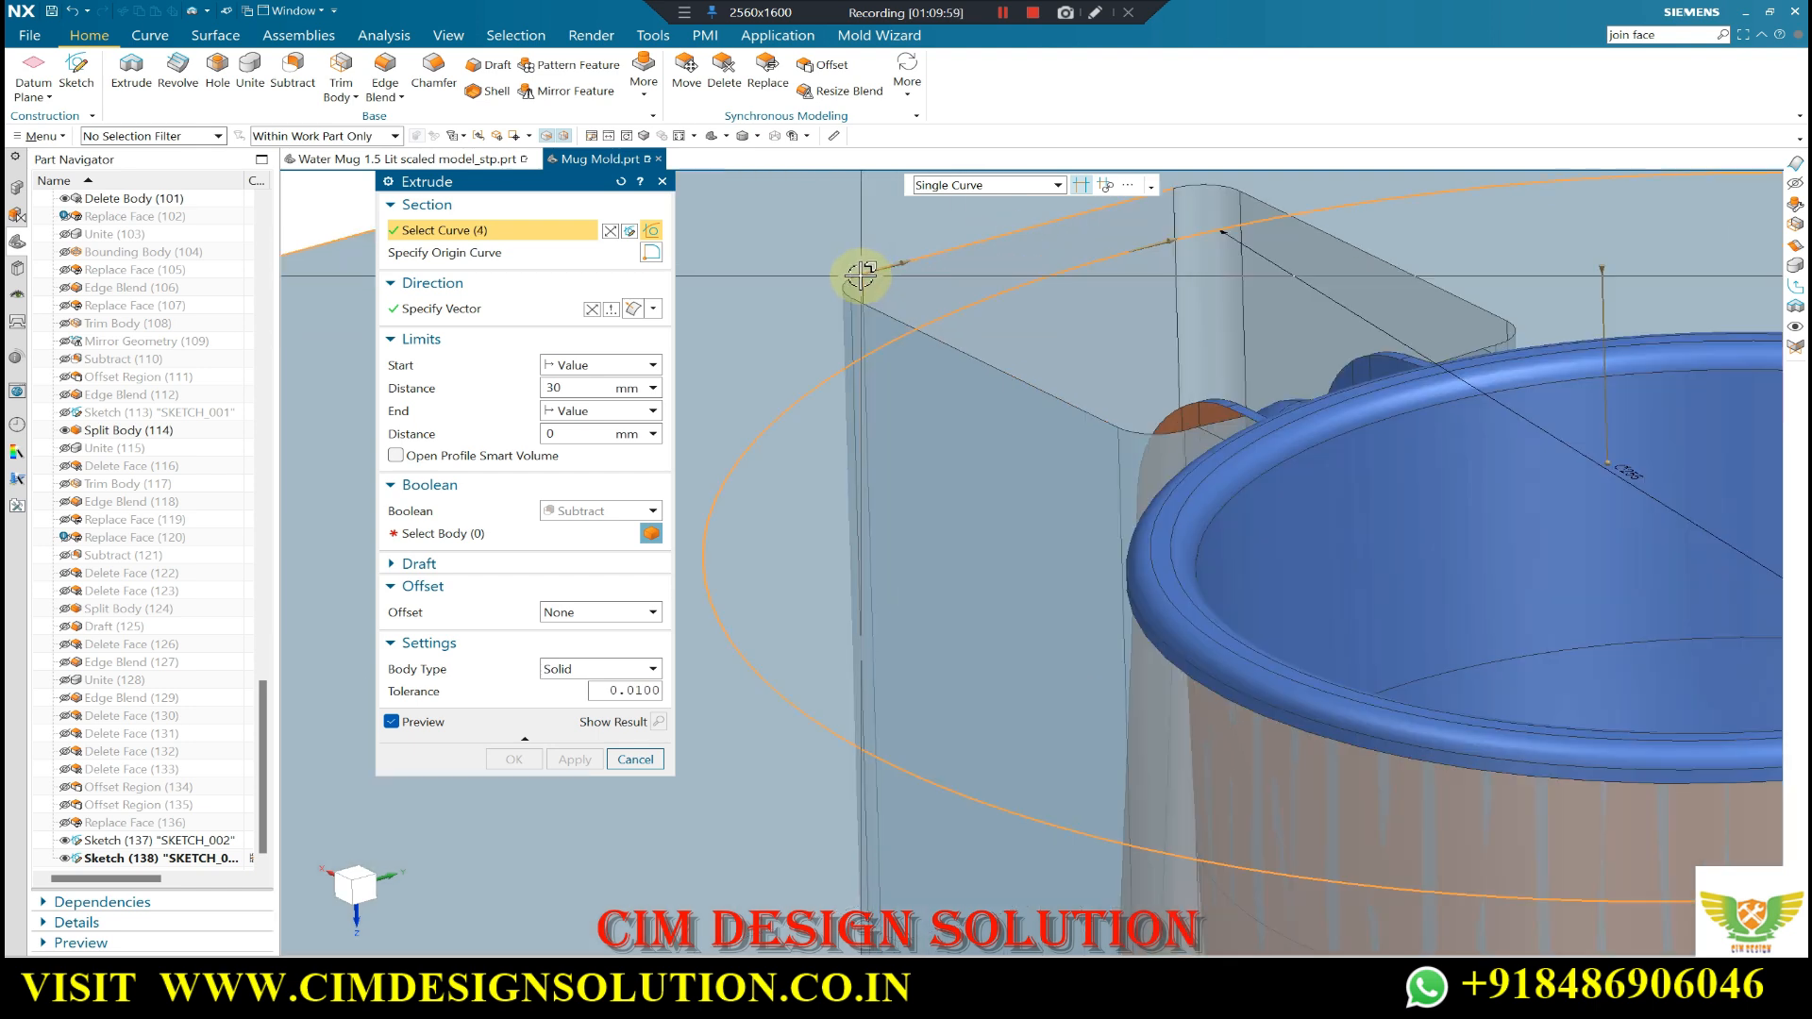
pyautogui.scroll(-4, 1054, 378)
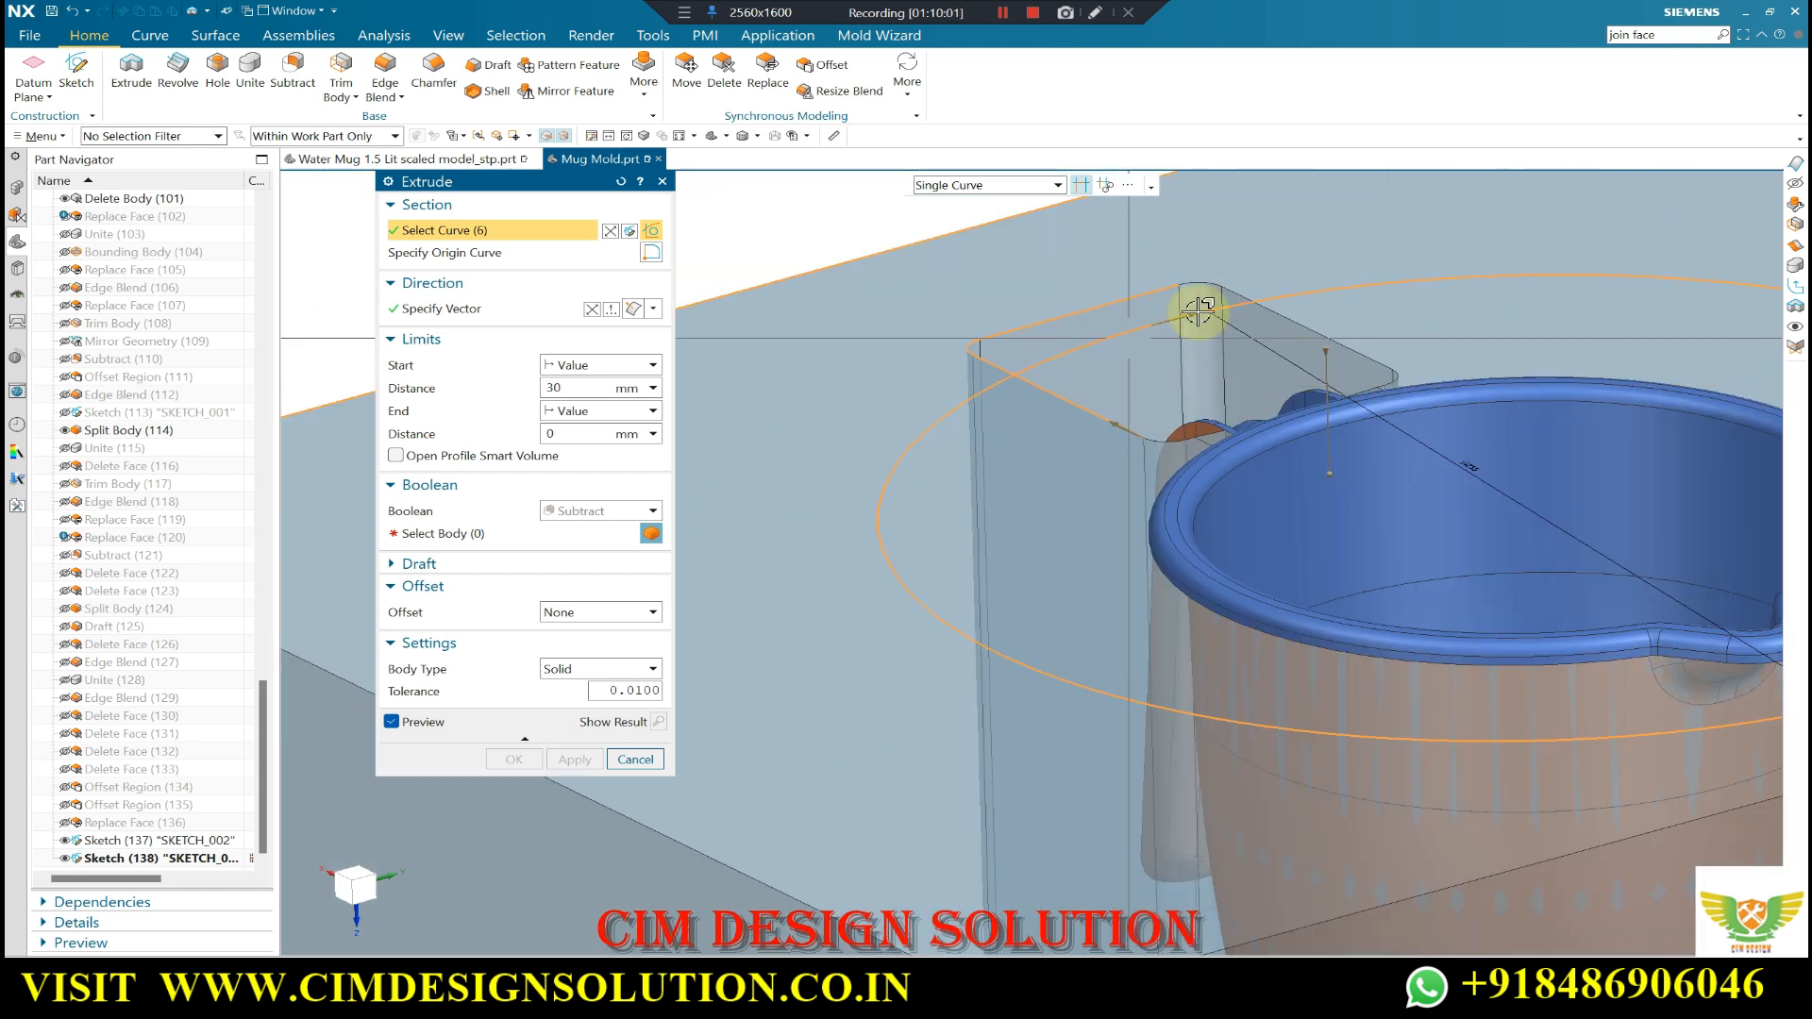
pyautogui.scroll(2, 1227, 288)
pyautogui.click(1185, 275)
pyautogui.scroll(-5, 959, 421)
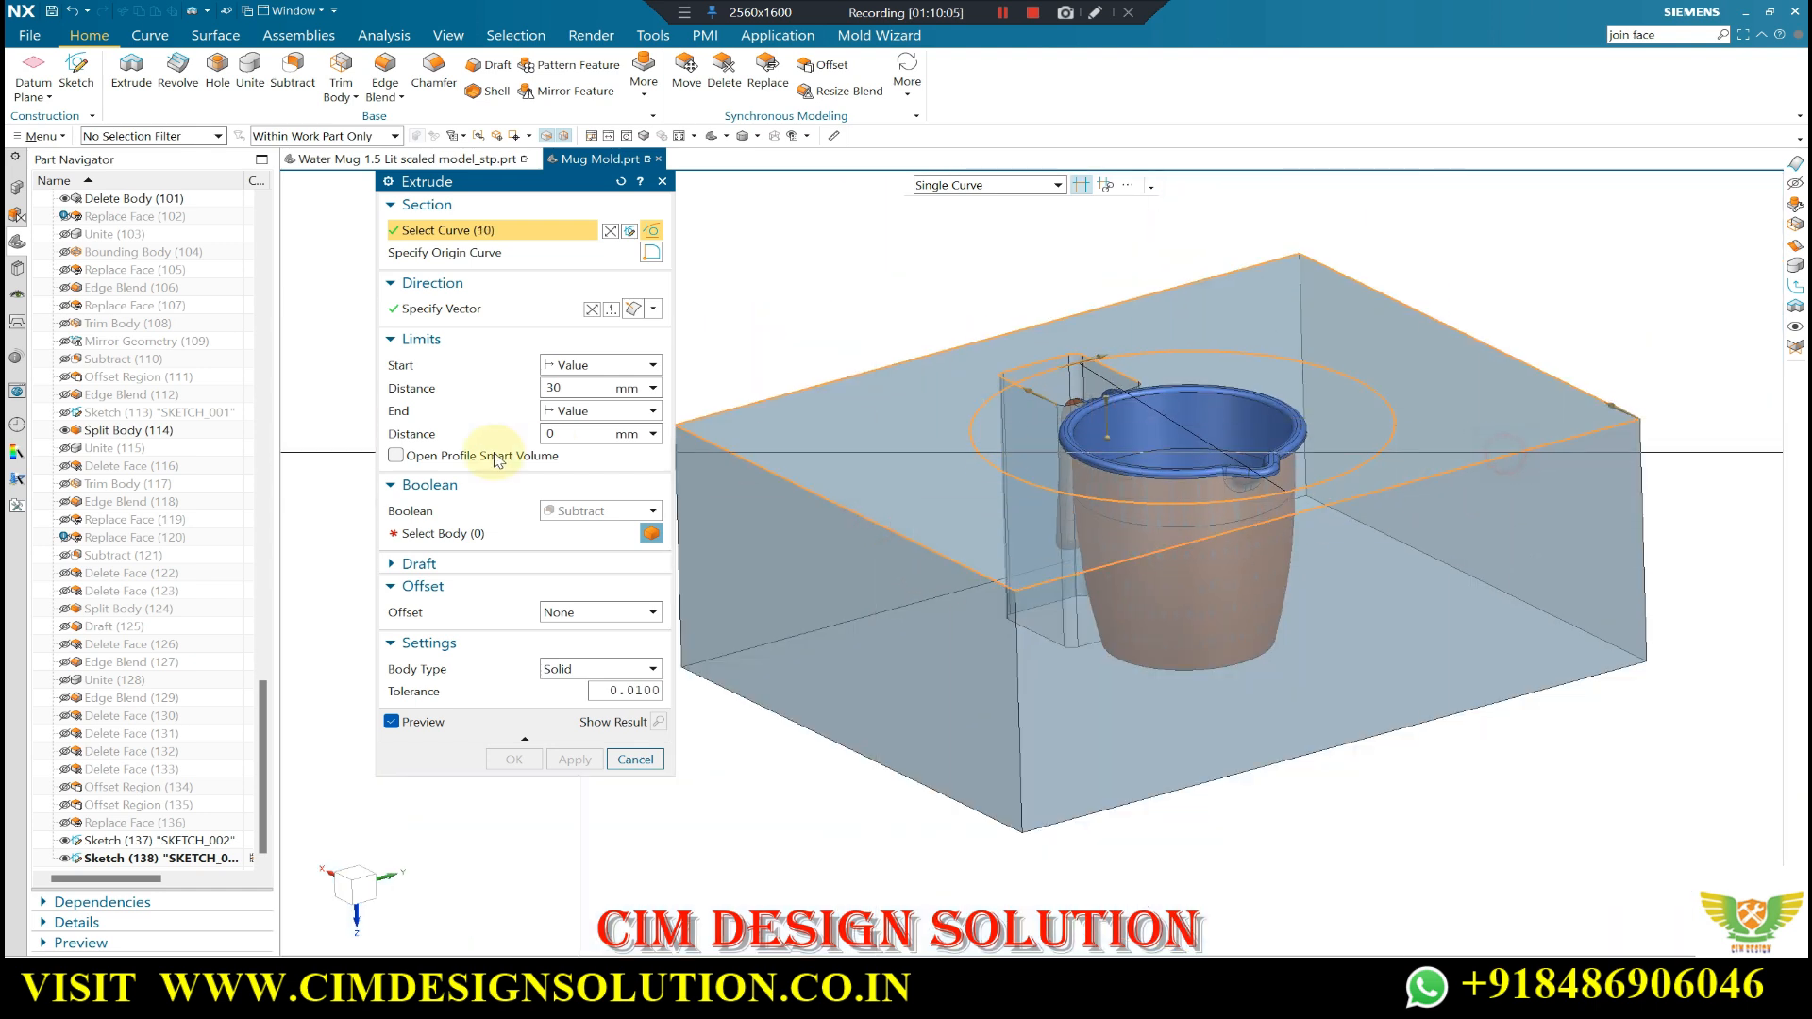
pyautogui.click(604, 531)
pyautogui.click(704, 455)
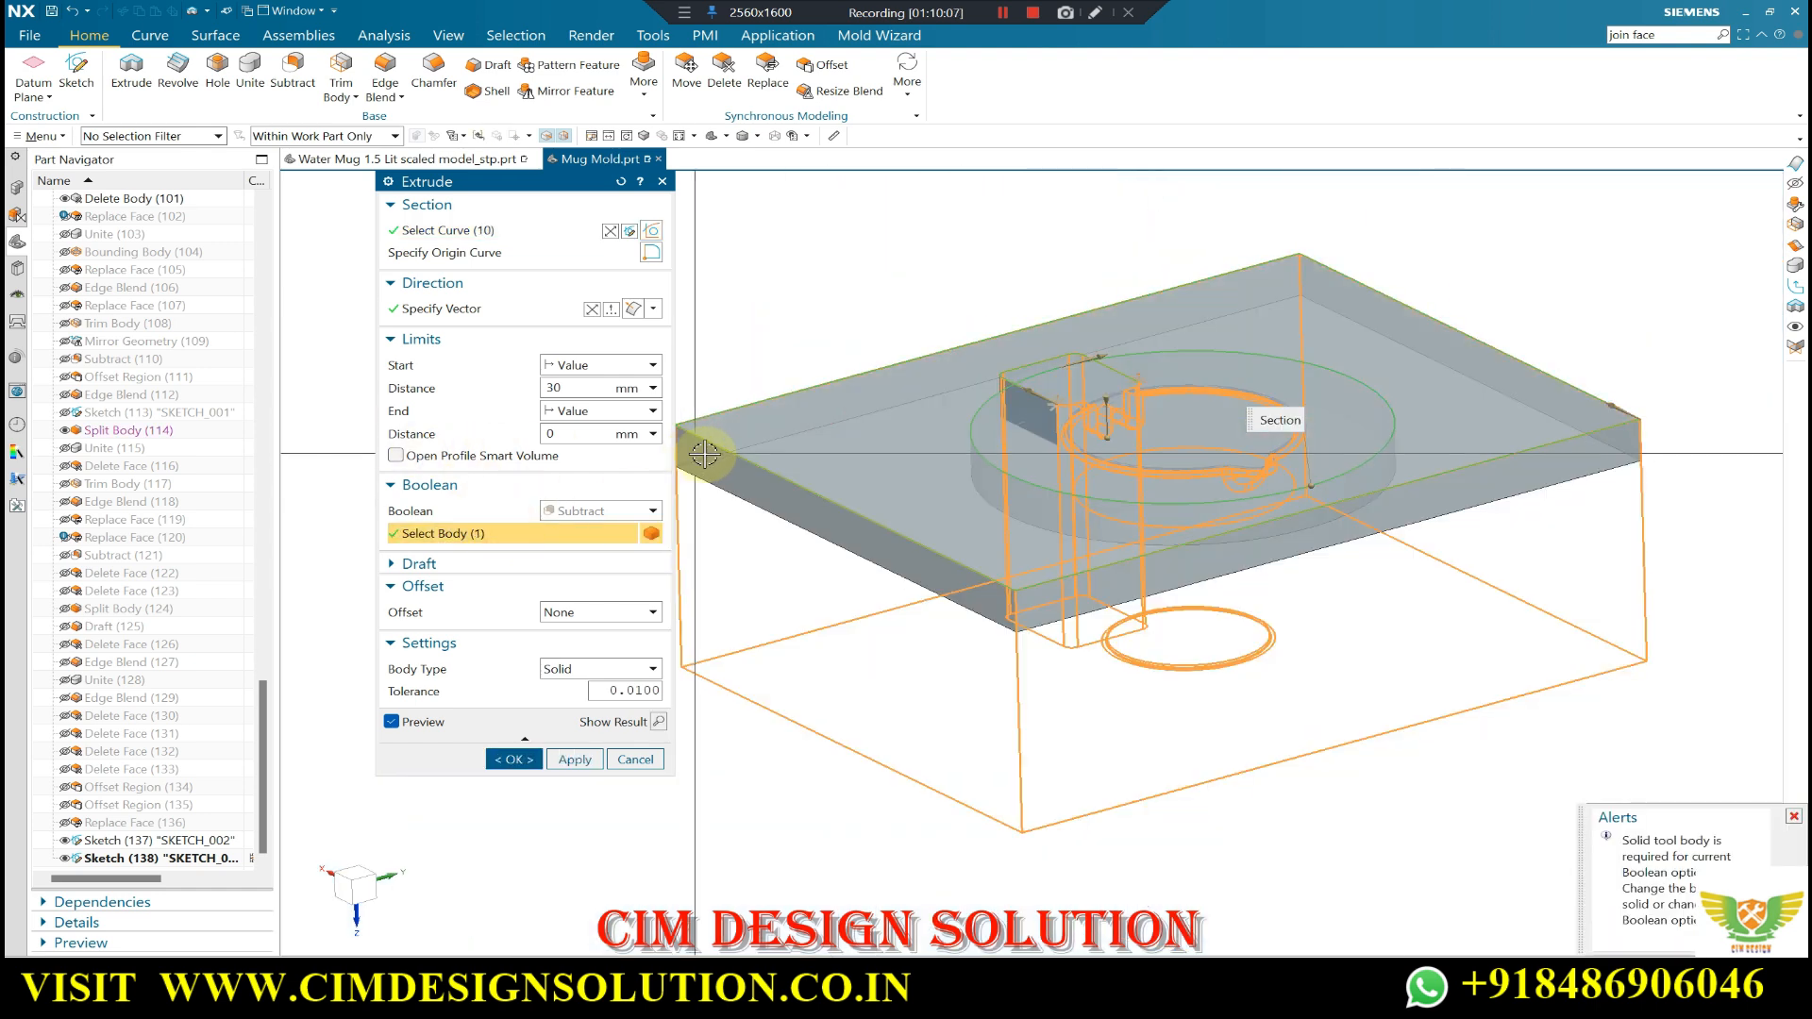
pyautogui.scroll(6, 1011, 472)
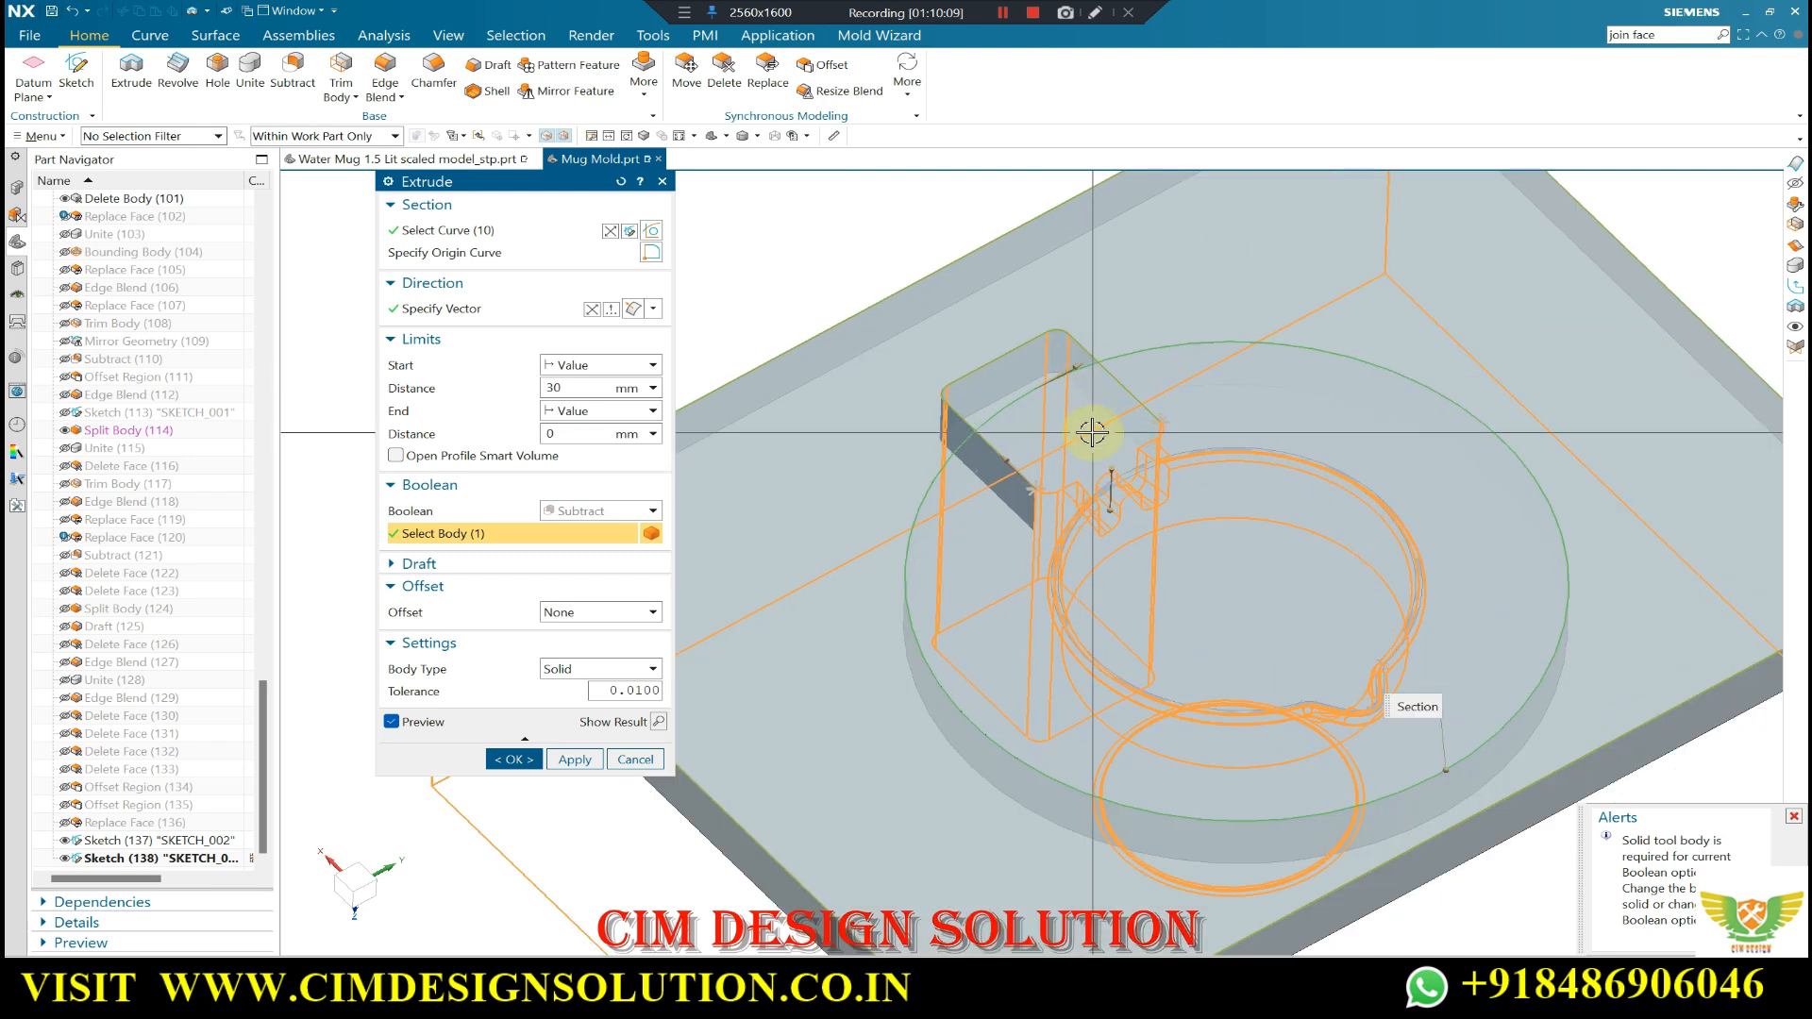
pyautogui.press('Escape')
# - Delete the sketch containing the circle around the mug
pyautogui.scroll(-2, 935, 388)
pyautogui.moveTo(934, 387)
pyautogui.mouseDown(button='middle')
pyautogui.moveTo(936, 318)
pyautogui.moveTo(983, 400)
pyautogui.moveTo(1007, 356)
pyautogui.moveTo(1049, 343)
pyautogui.moveTo(1000, 370)
pyautogui.mouseUp(button='middle')
pyautogui.scroll(4, 982, 400)
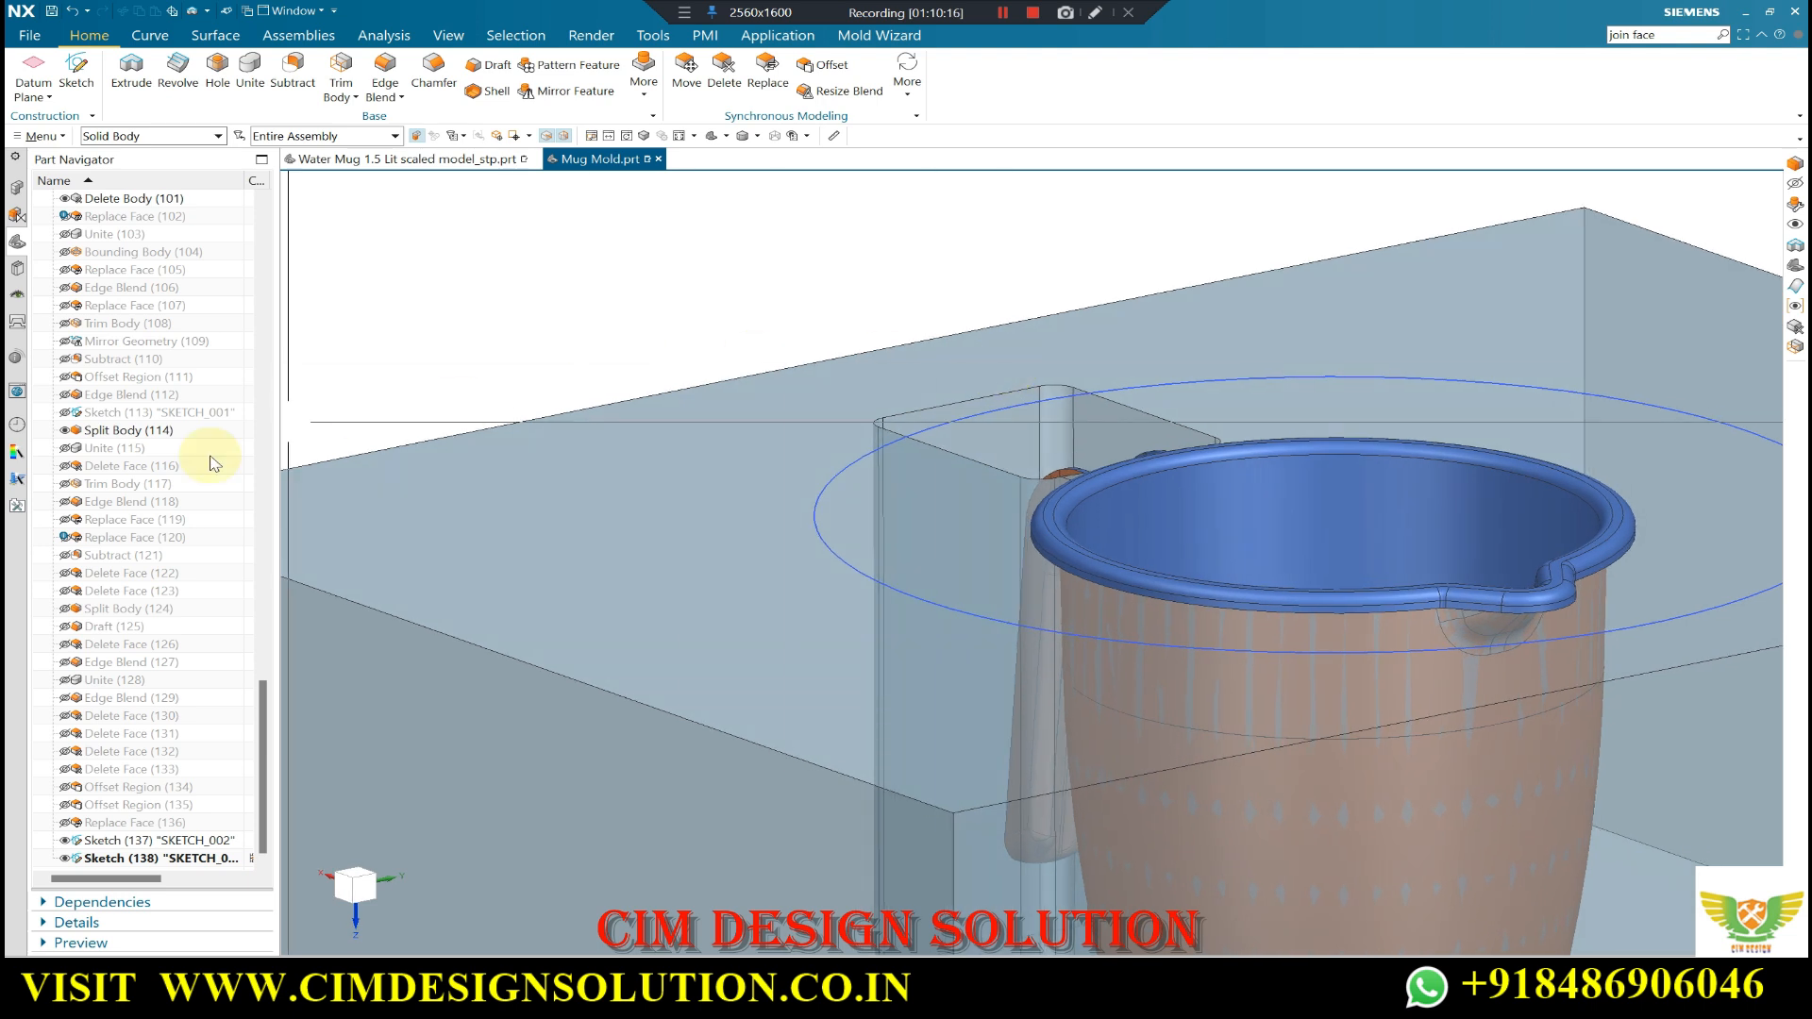
pyautogui.rightClick(154, 841)
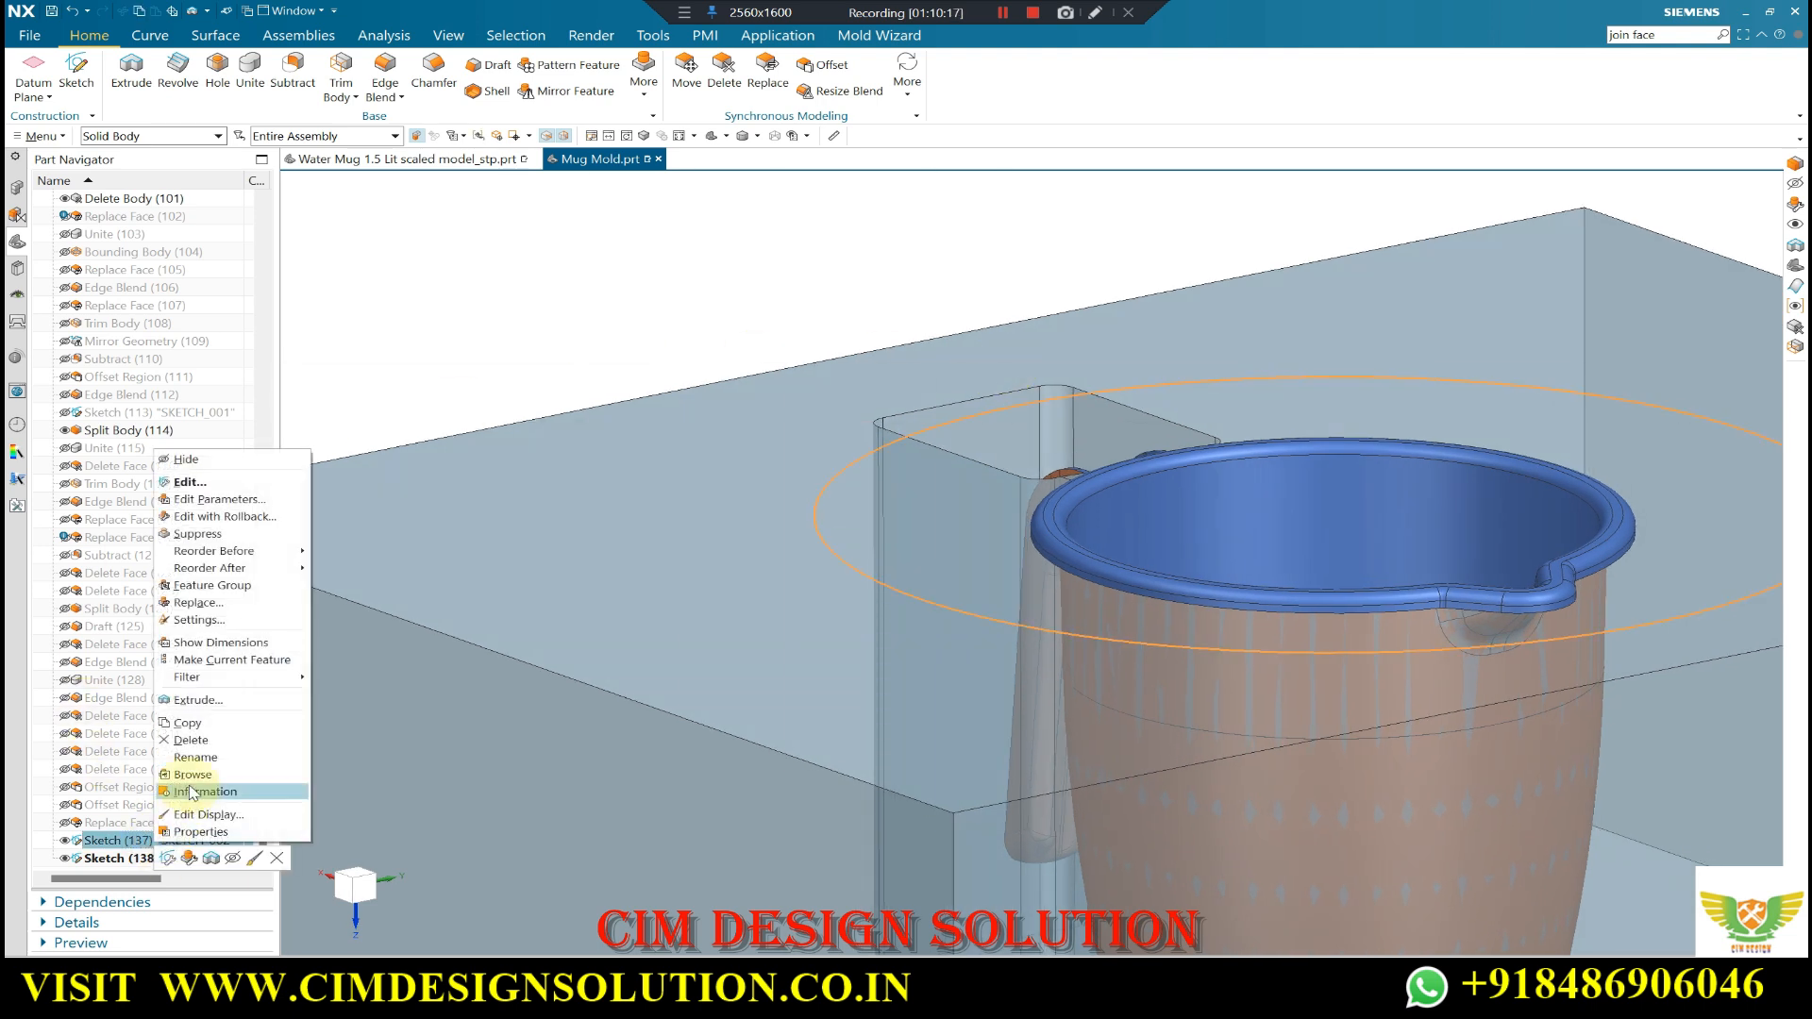
pyautogui.click(191, 743)
# - Sketch a 255 mm diameter circle centred on the mug on the block's top face and finish the sketch
pyautogui.scroll(-3, 882, 368)
pyautogui.moveTo(884, 369)
pyautogui.mouseDown(button='middle')
pyautogui.moveTo(922, 388)
pyautogui.moveTo(927, 429)
pyautogui.mouseUp(button='middle')
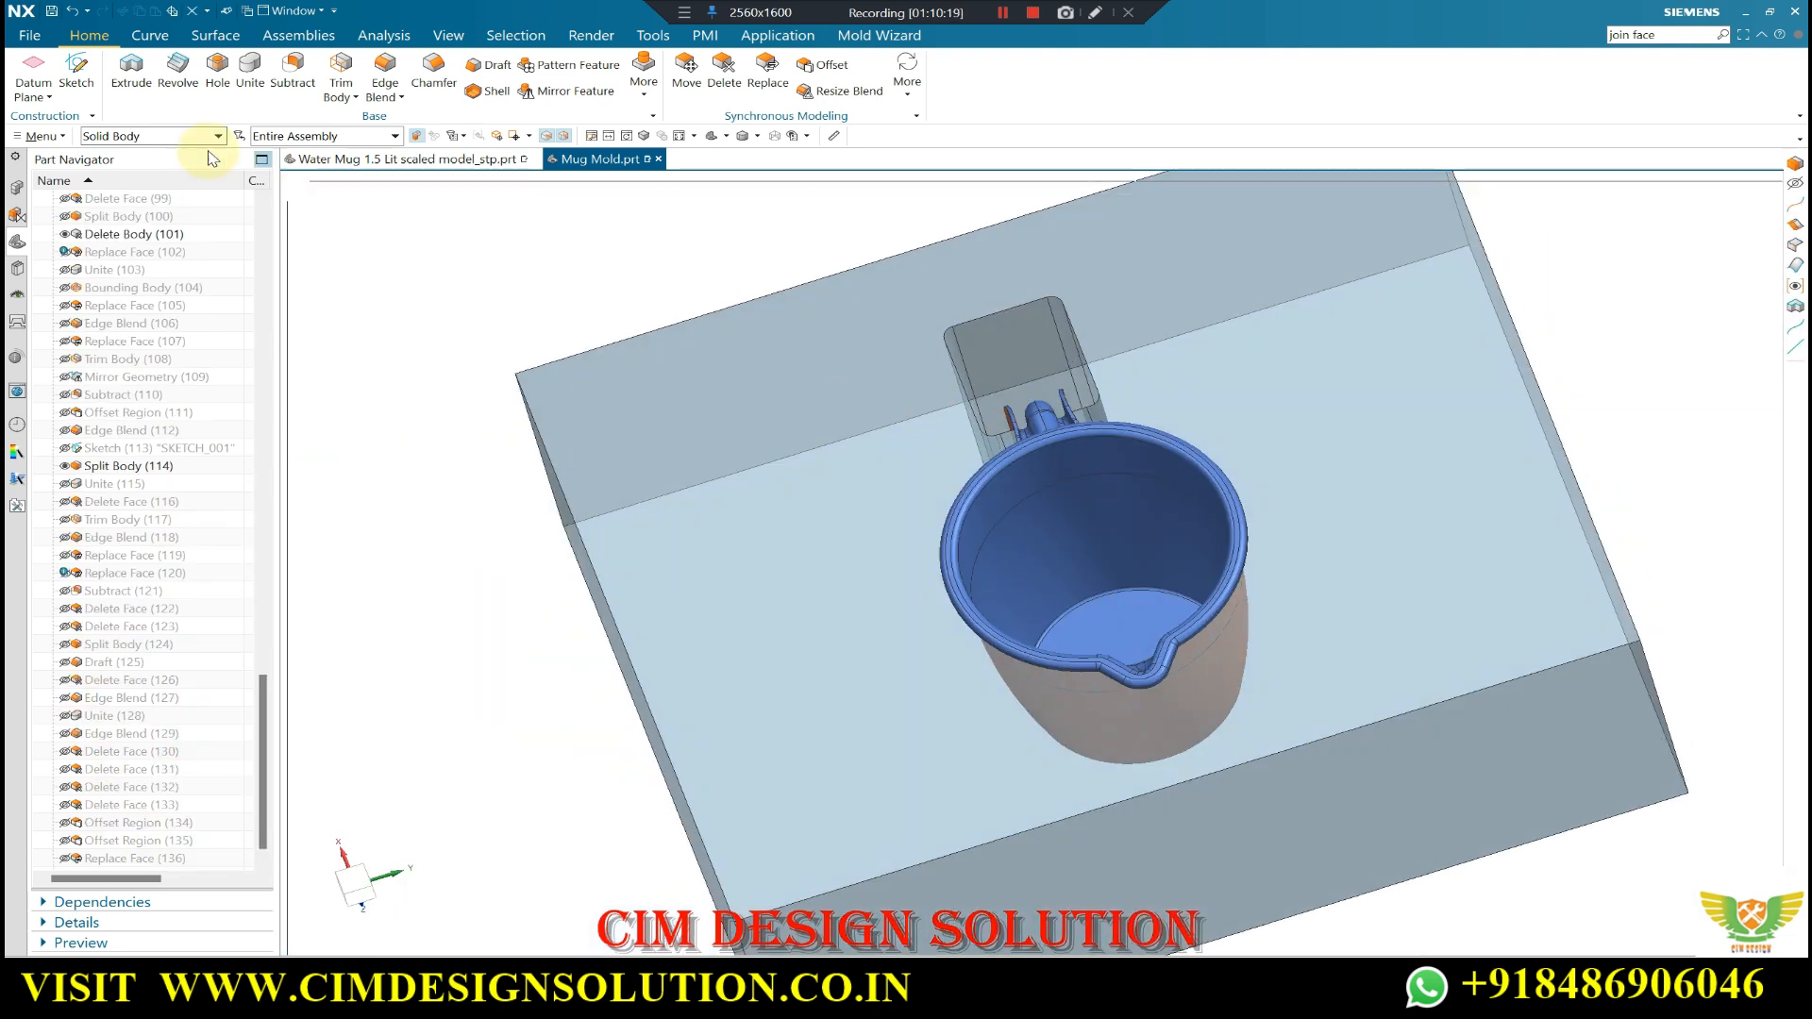
pyautogui.click(149, 95)
pyautogui.click(898, 444)
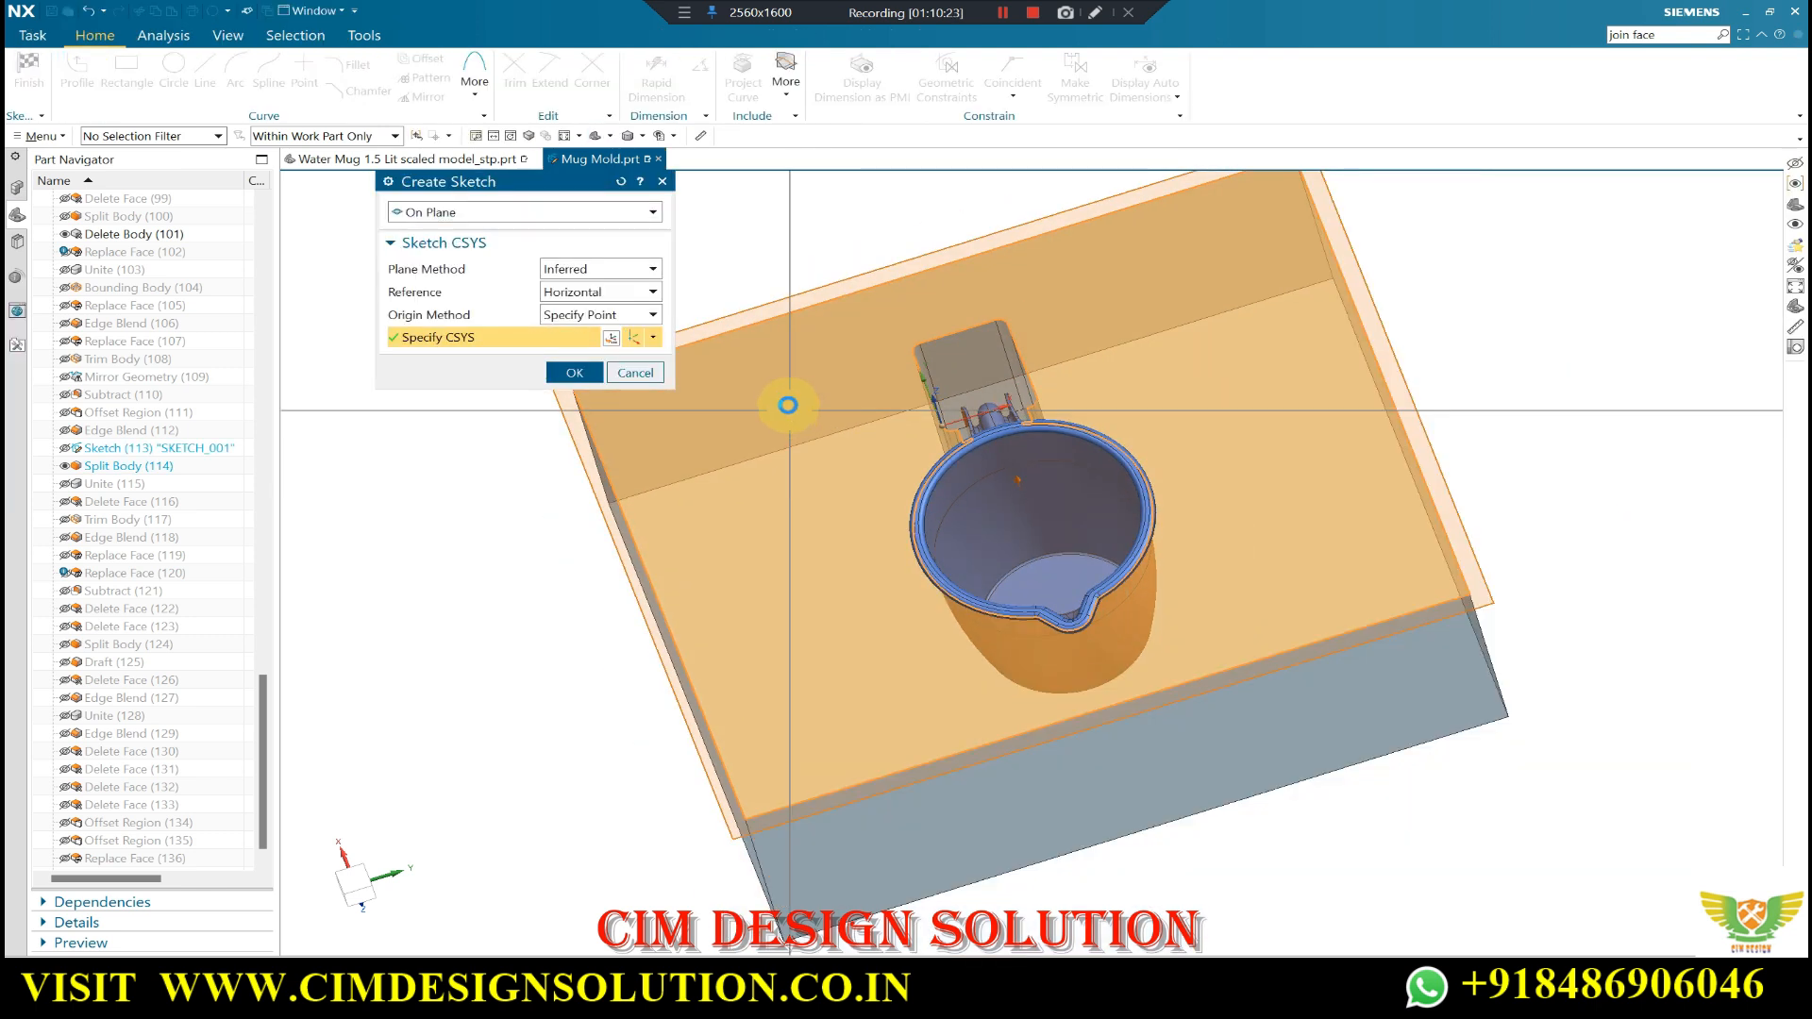
pyautogui.middleClick(784, 400)
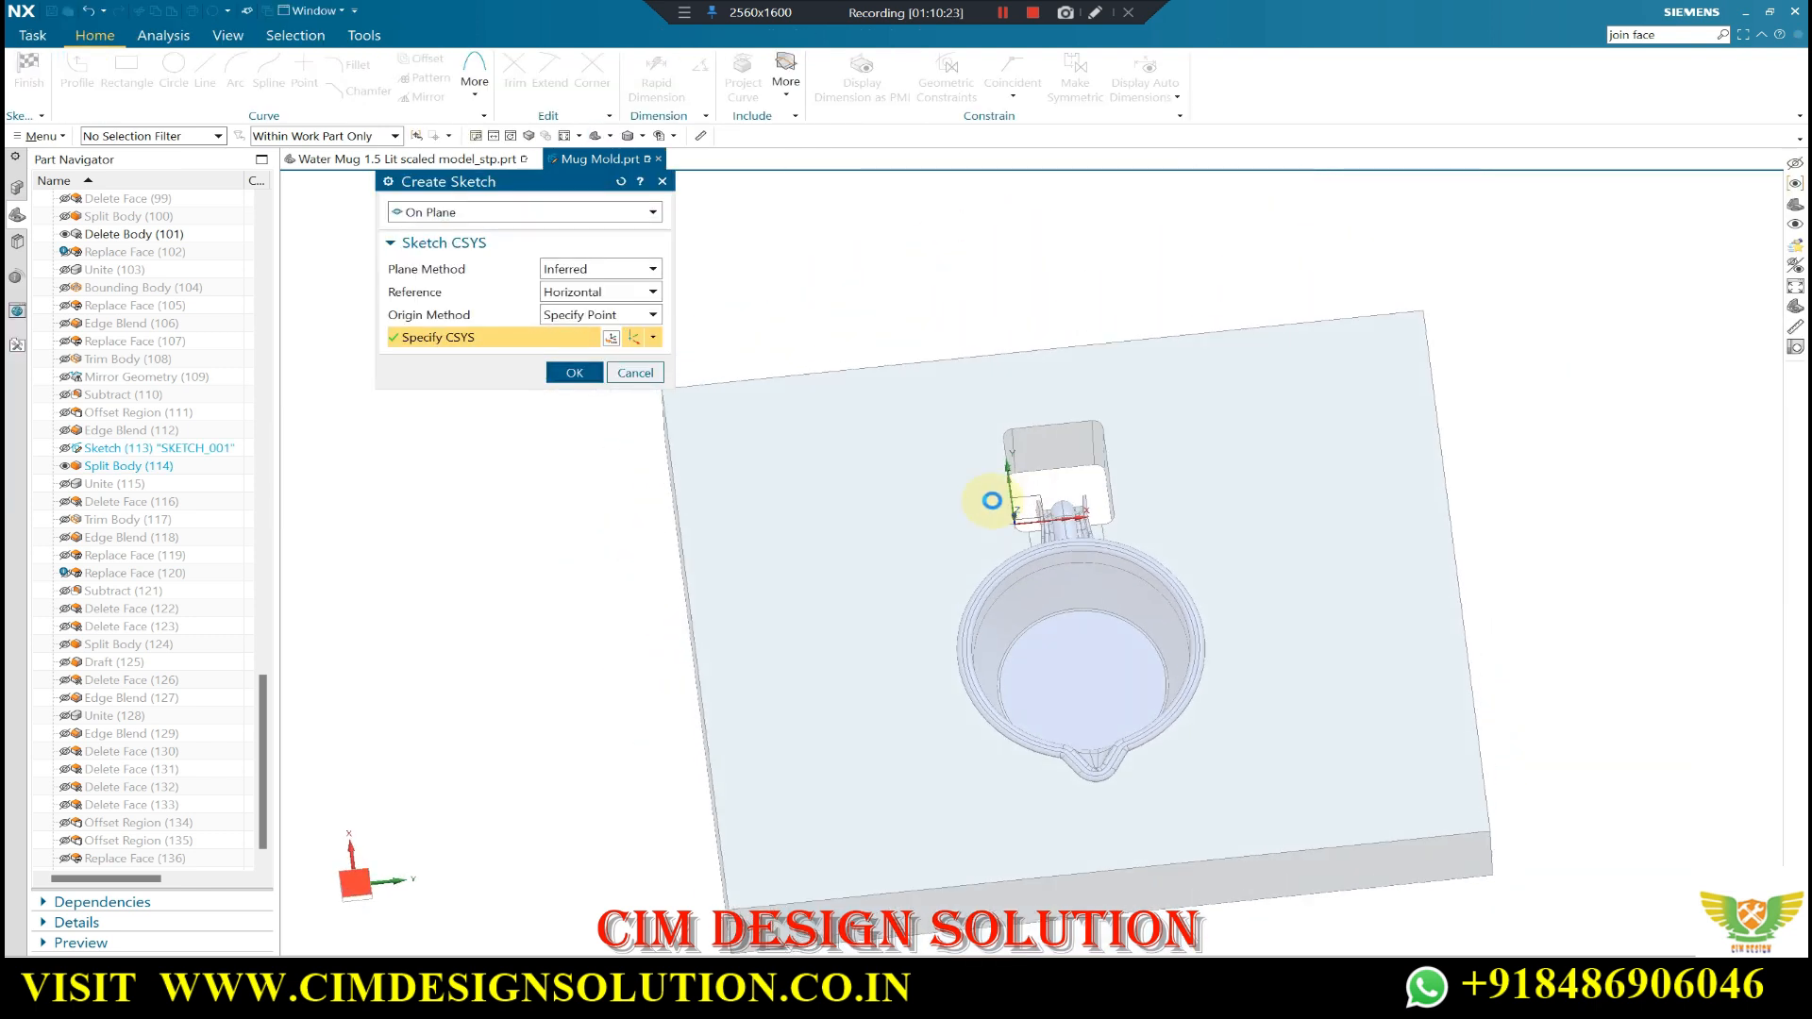
pyautogui.moveTo(1154, 298); pyautogui.dragTo(1114, 500, button='middle')
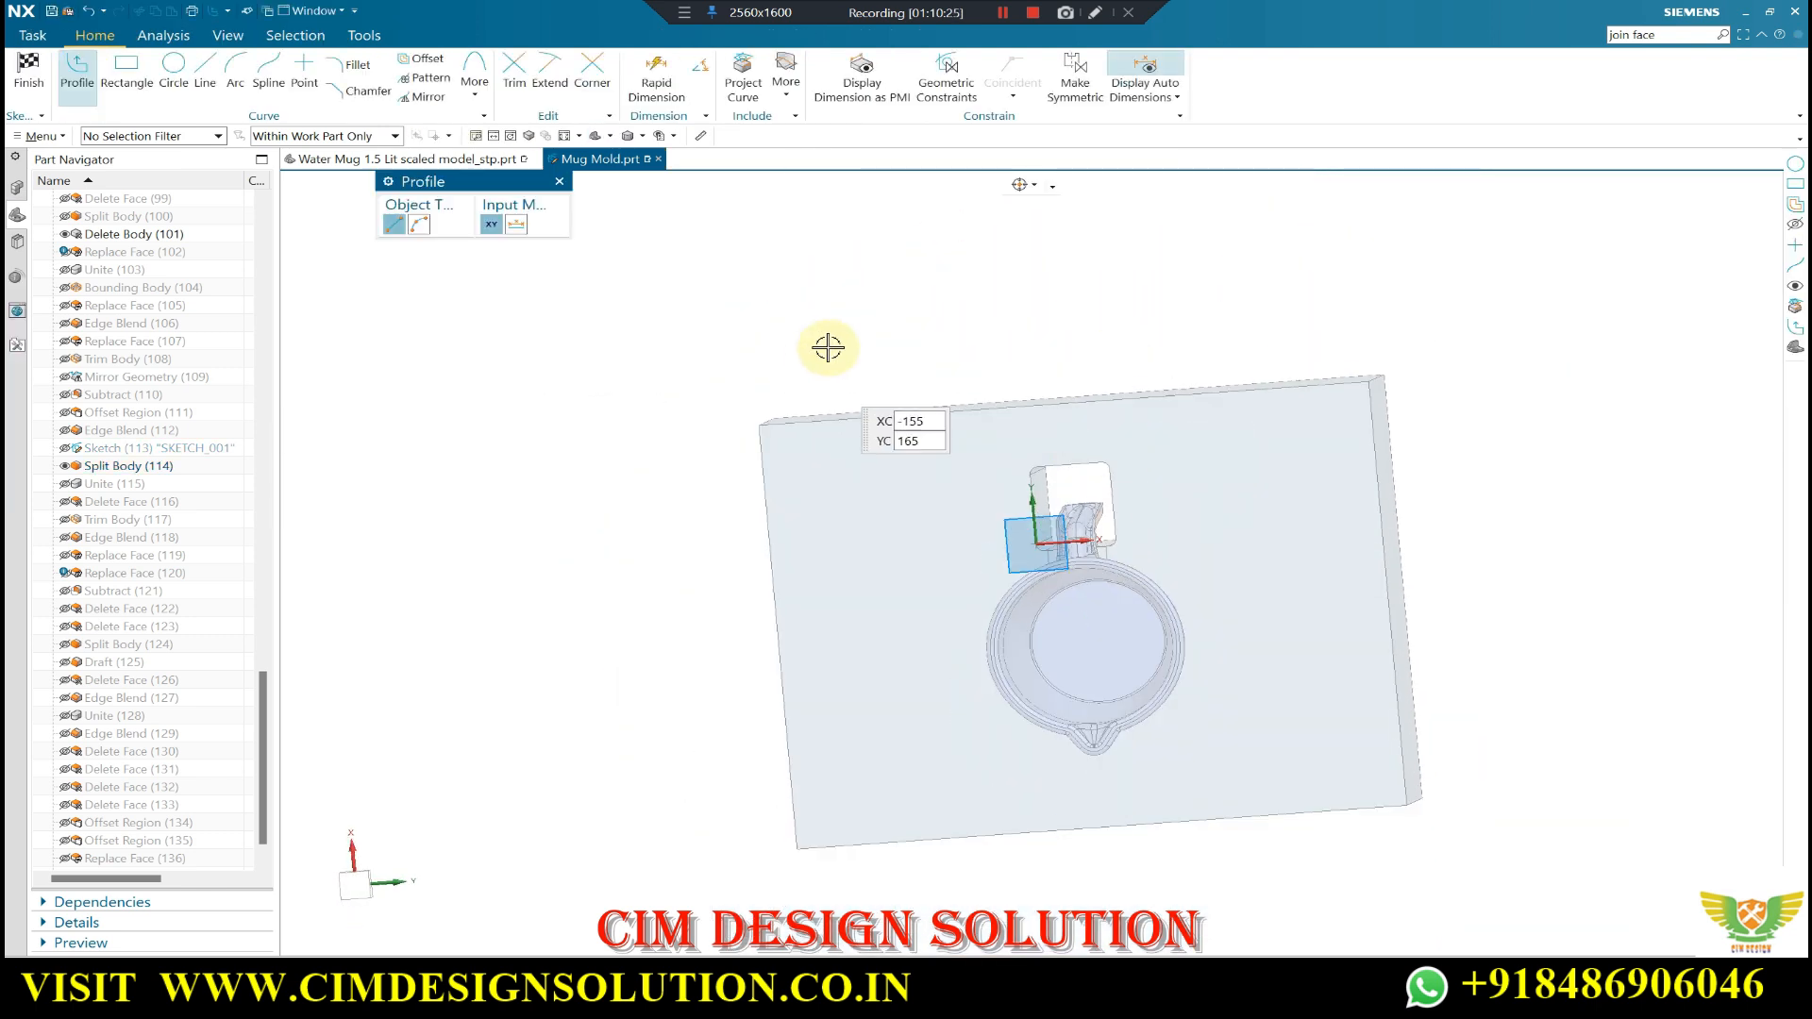
pyautogui.press('F8')
pyautogui.click(173, 70)
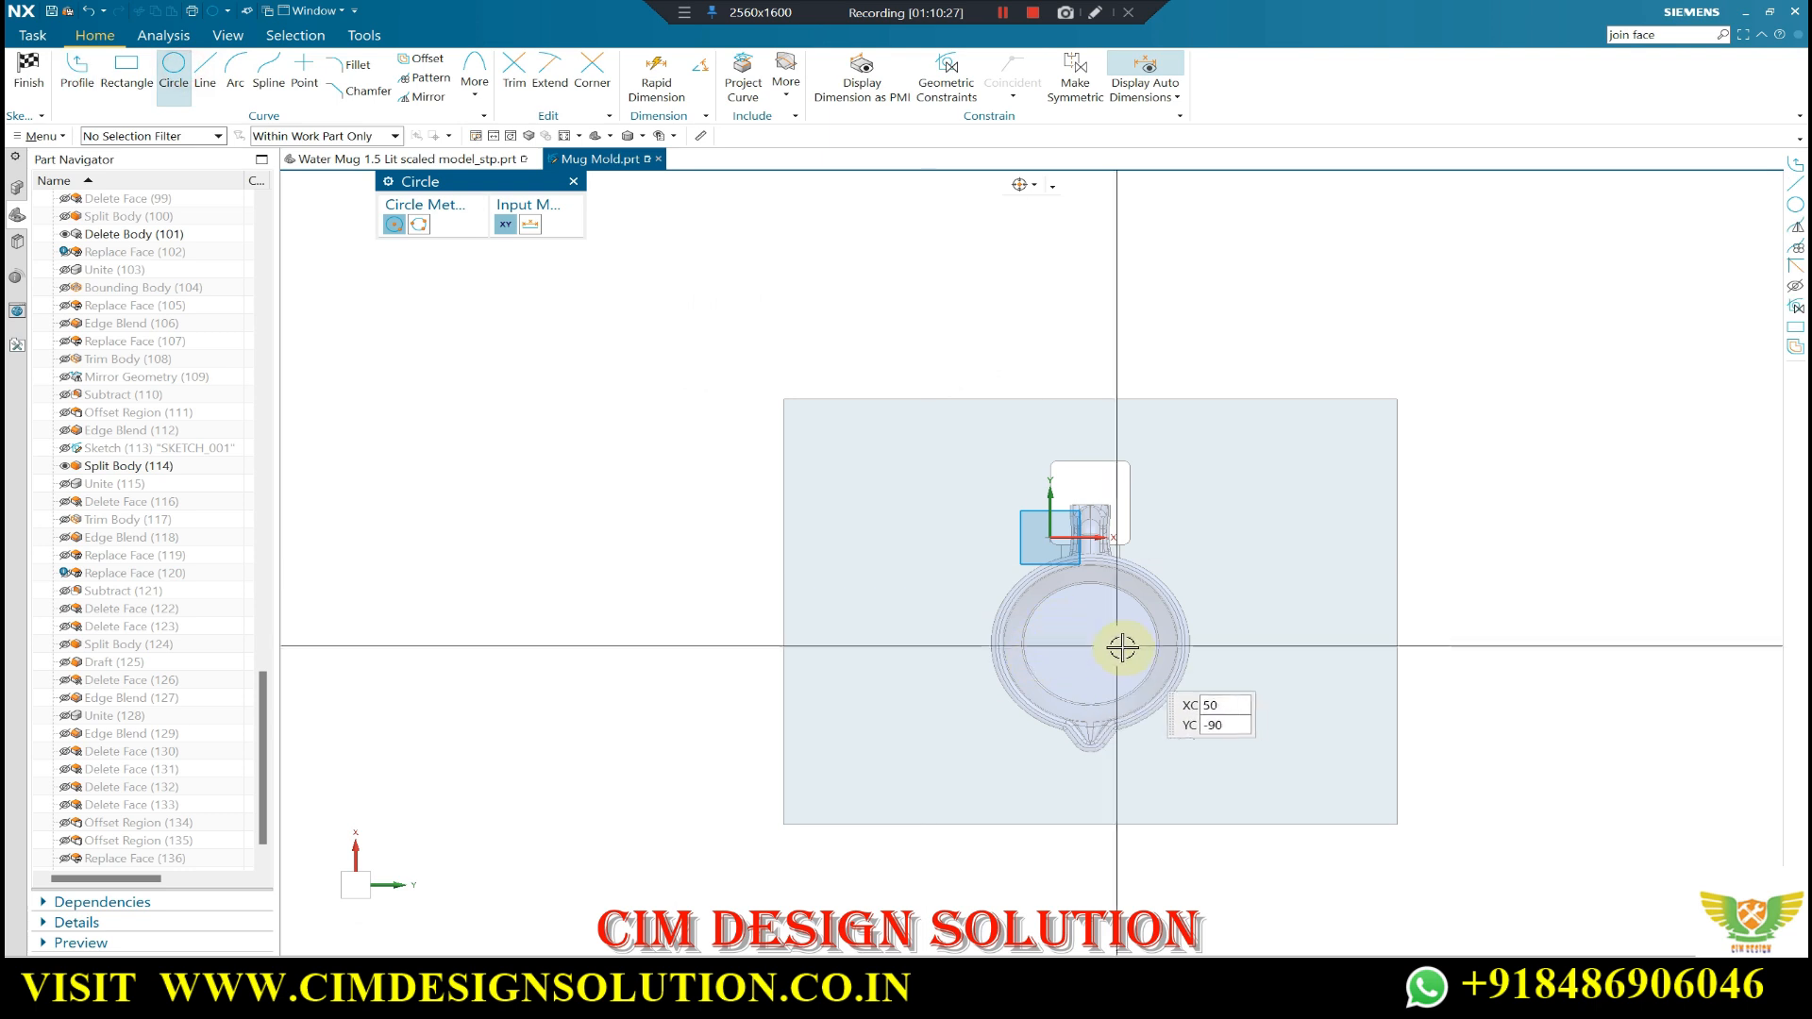
pyautogui.click(1088, 643)
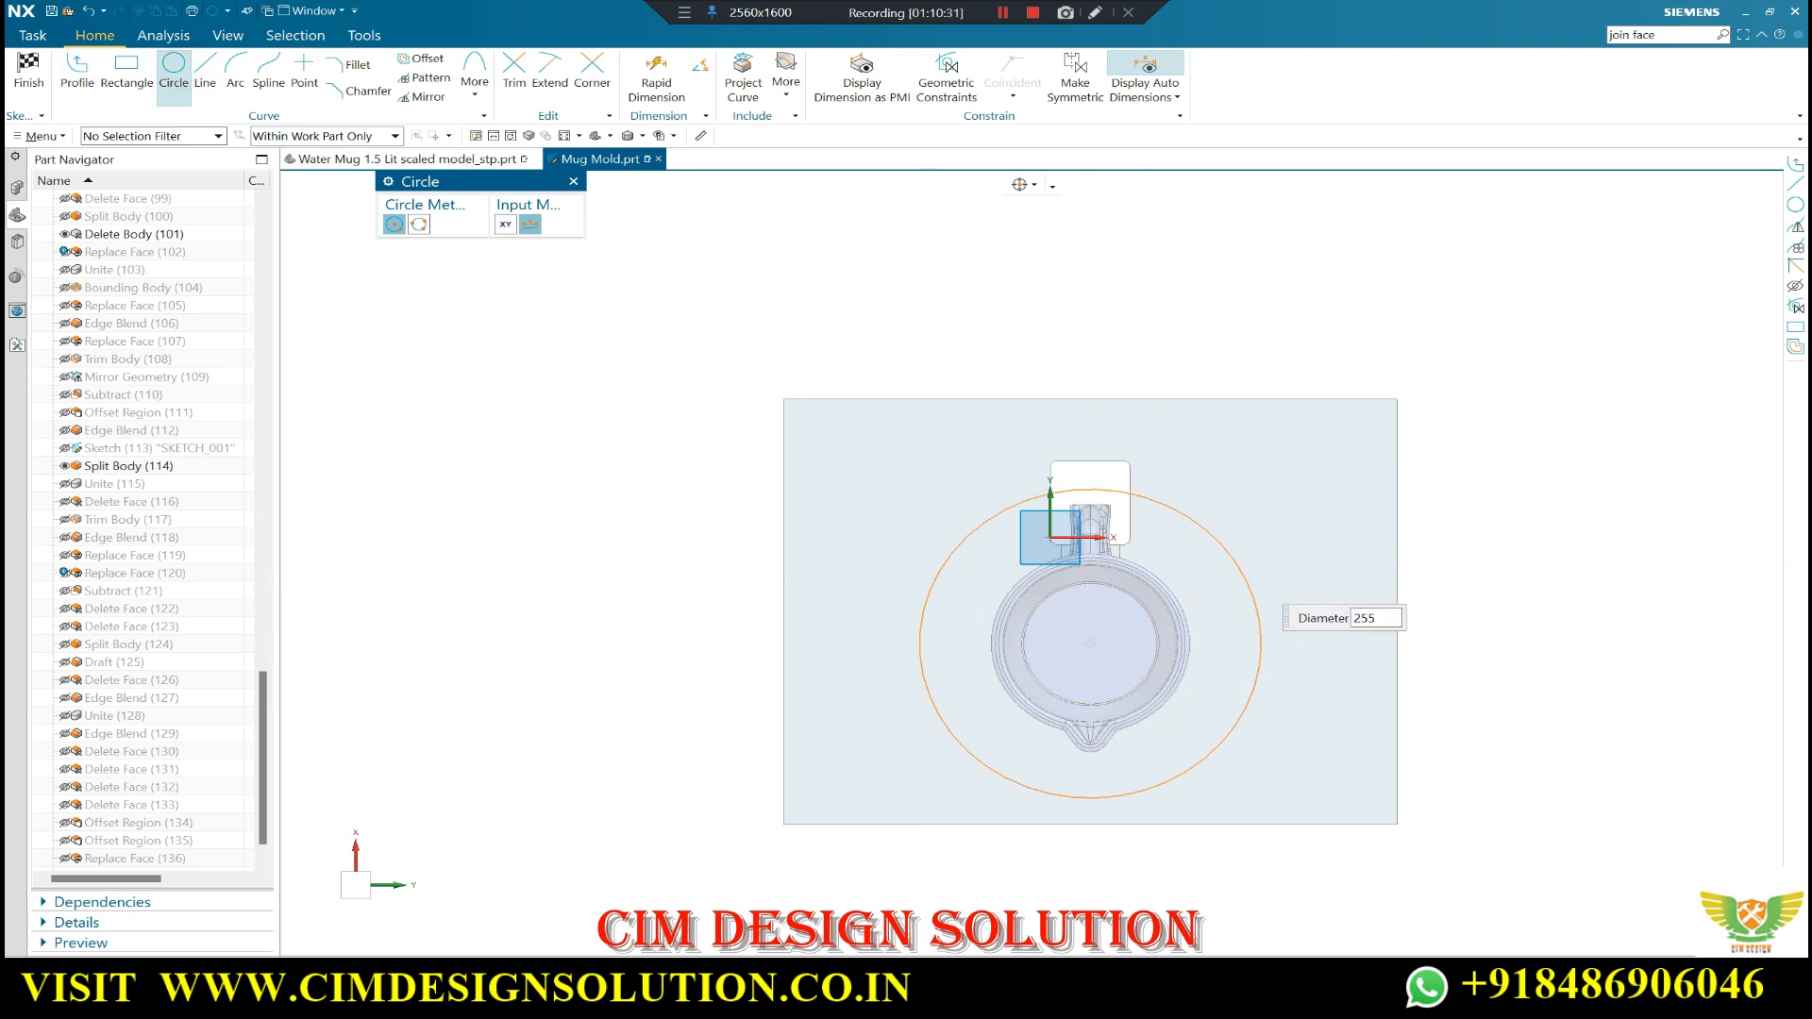
pyautogui.click(30, 81)
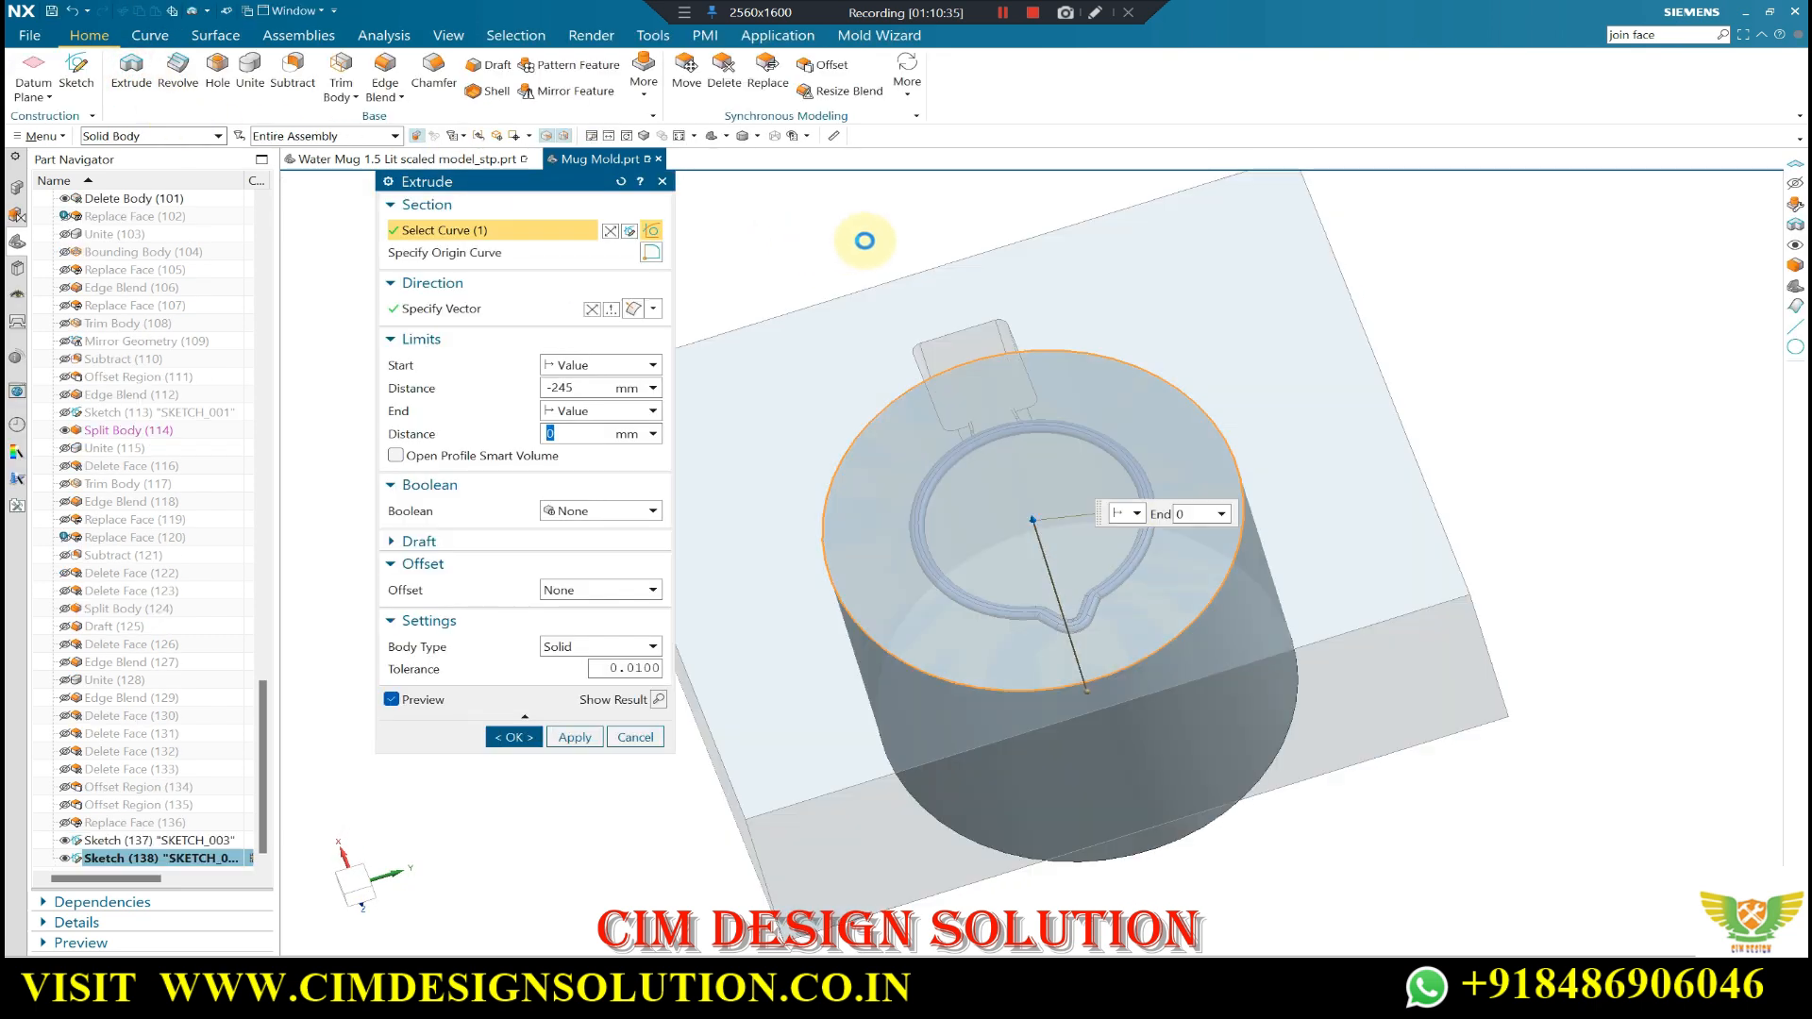
# - Extrude the block's top-face region outside the 255 mm circle and handle pocket from -30 mm to 0, subtracting it from the block
pyautogui.click(1081, 375)
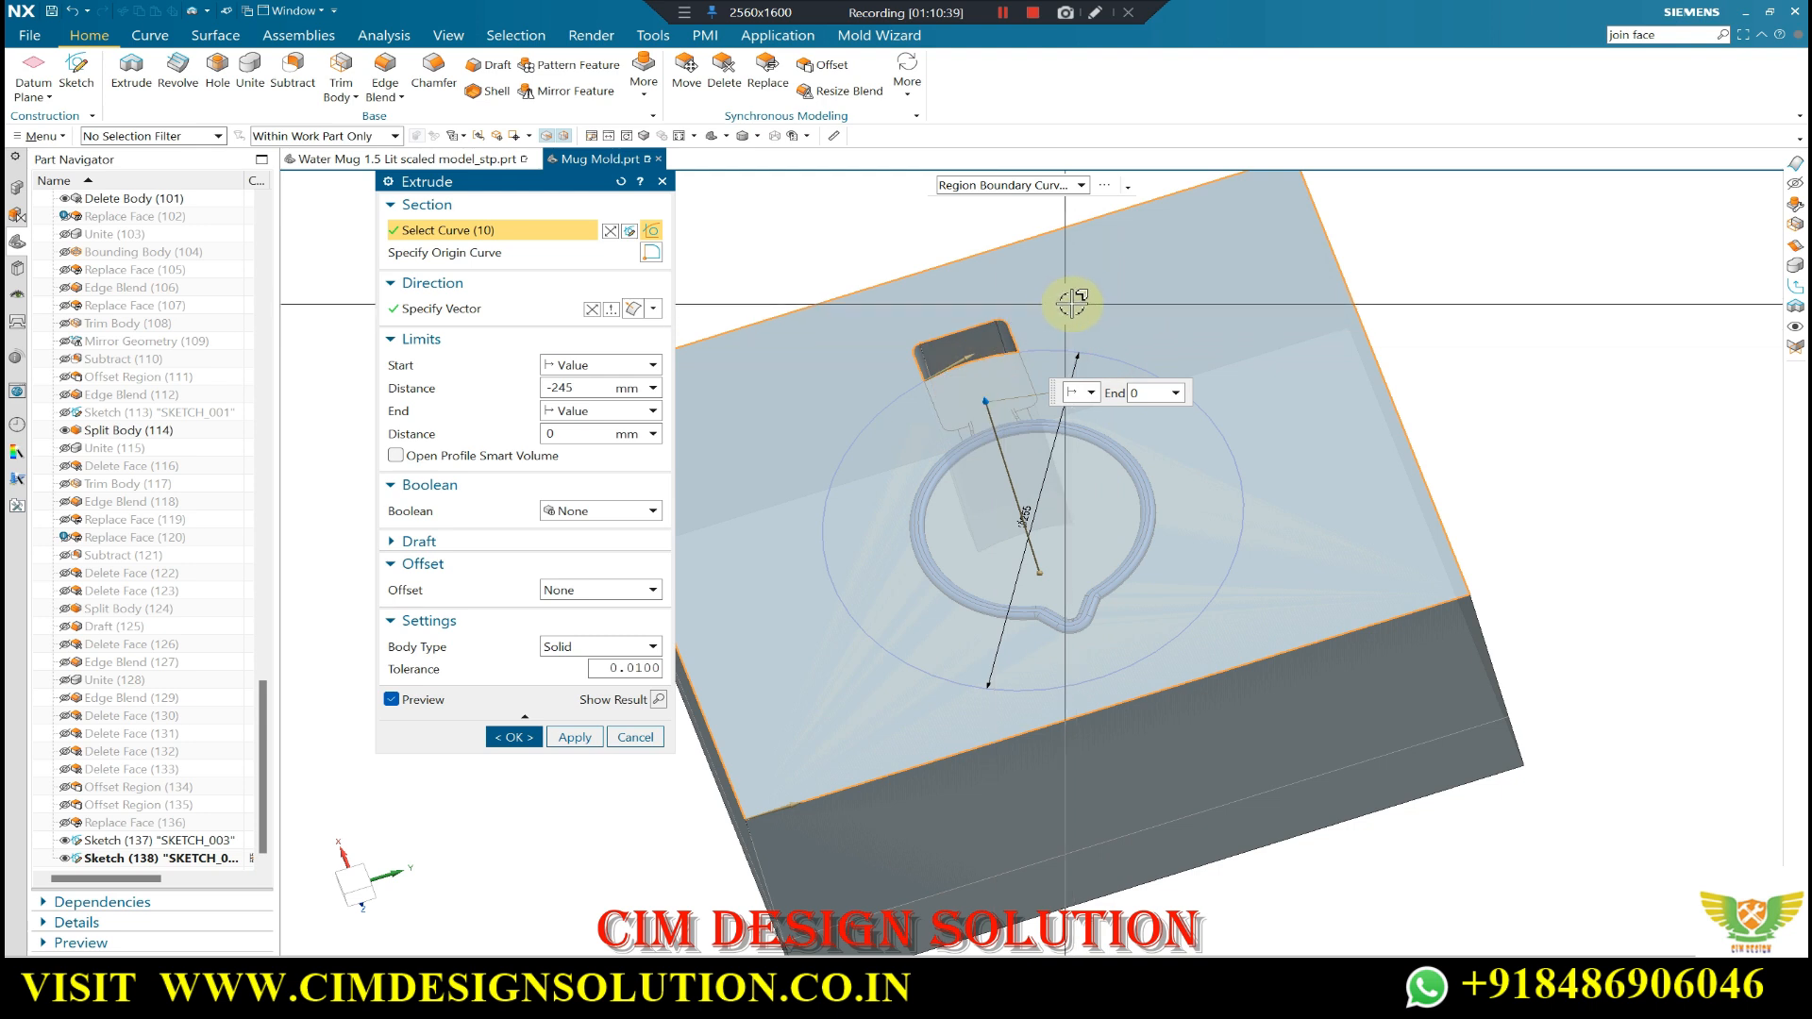
pyautogui.click(988, 338)
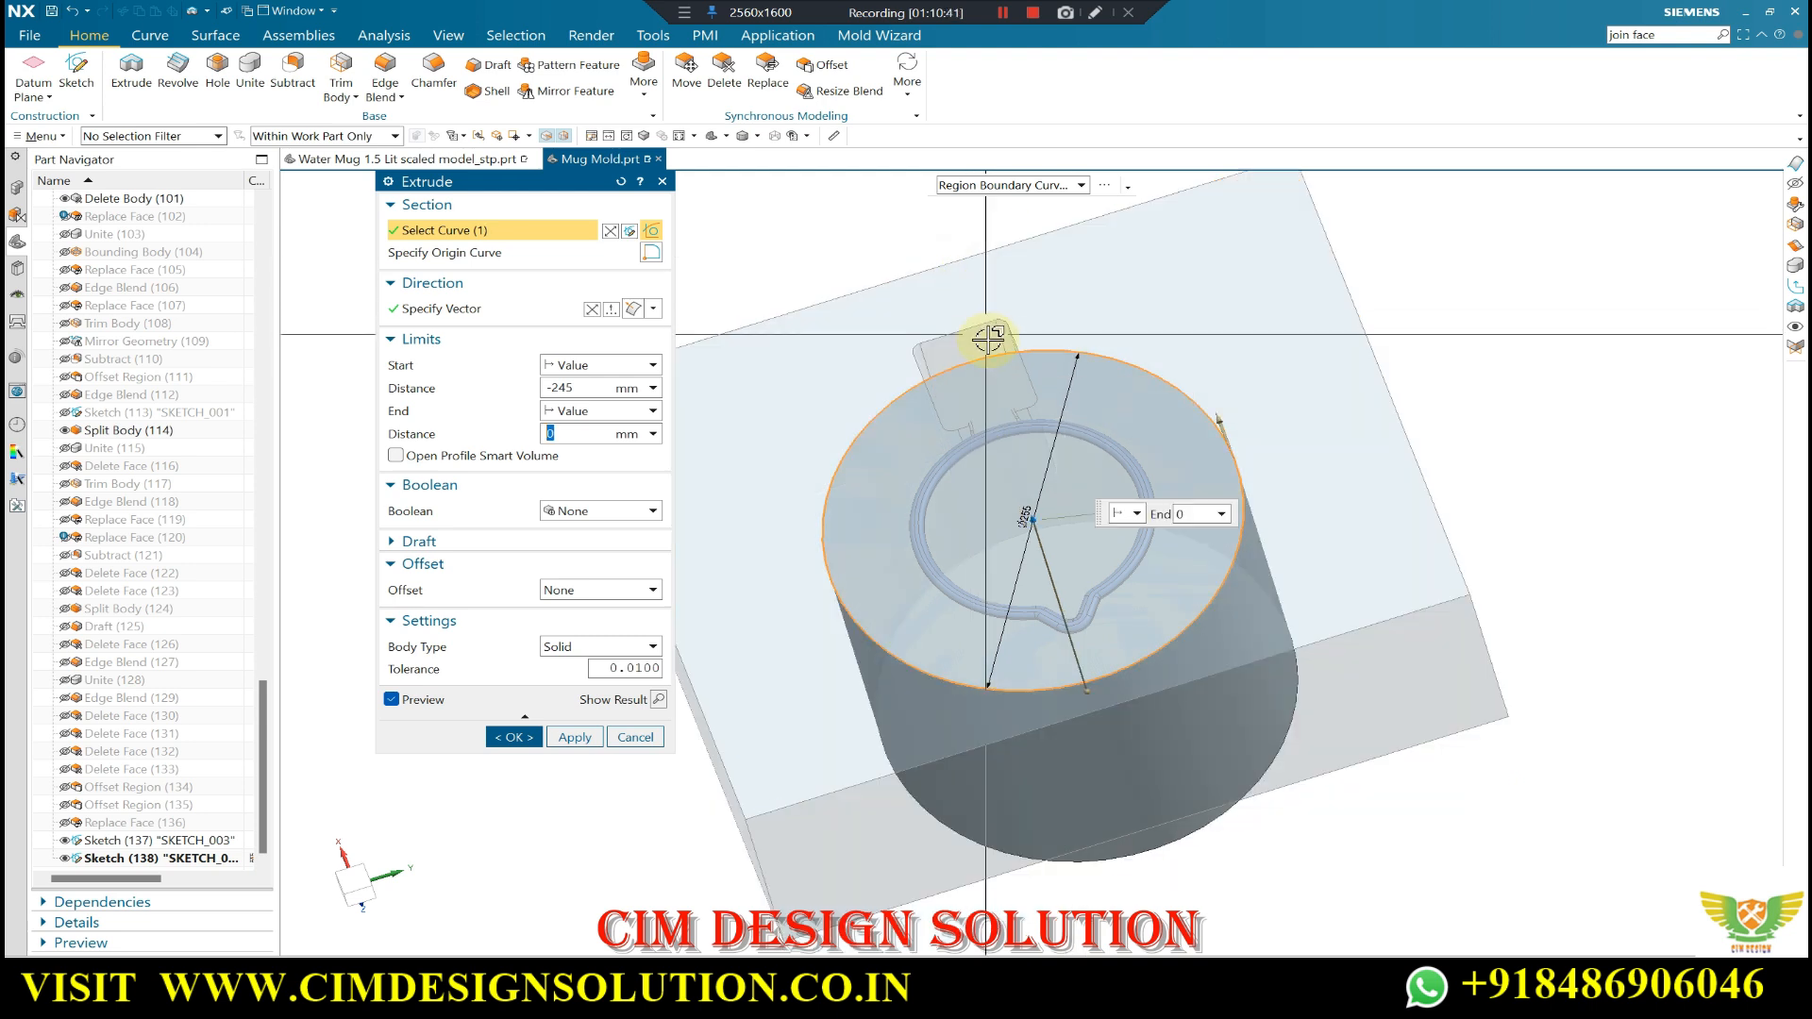
pyautogui.moveTo(1032, 347); pyautogui.dragTo(906, 340, button='middle')
pyautogui.click(592, 387)
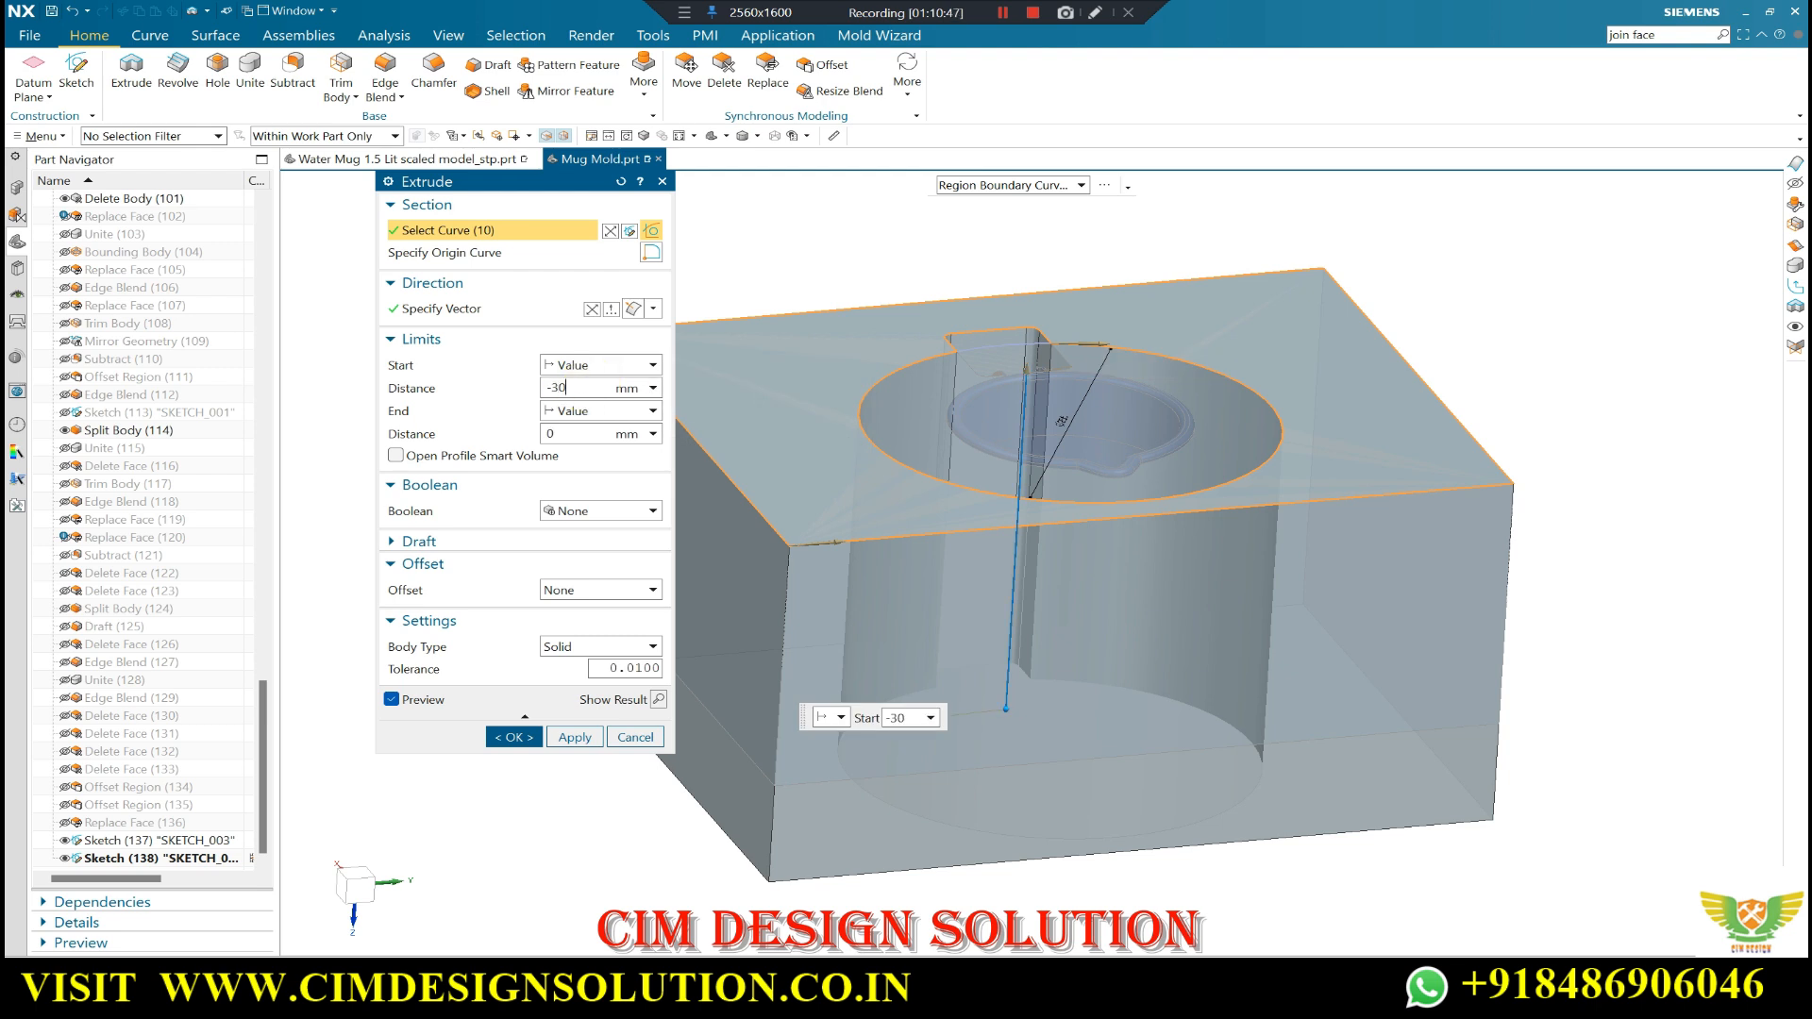
pyautogui.press('Return')
pyautogui.click(626, 510)
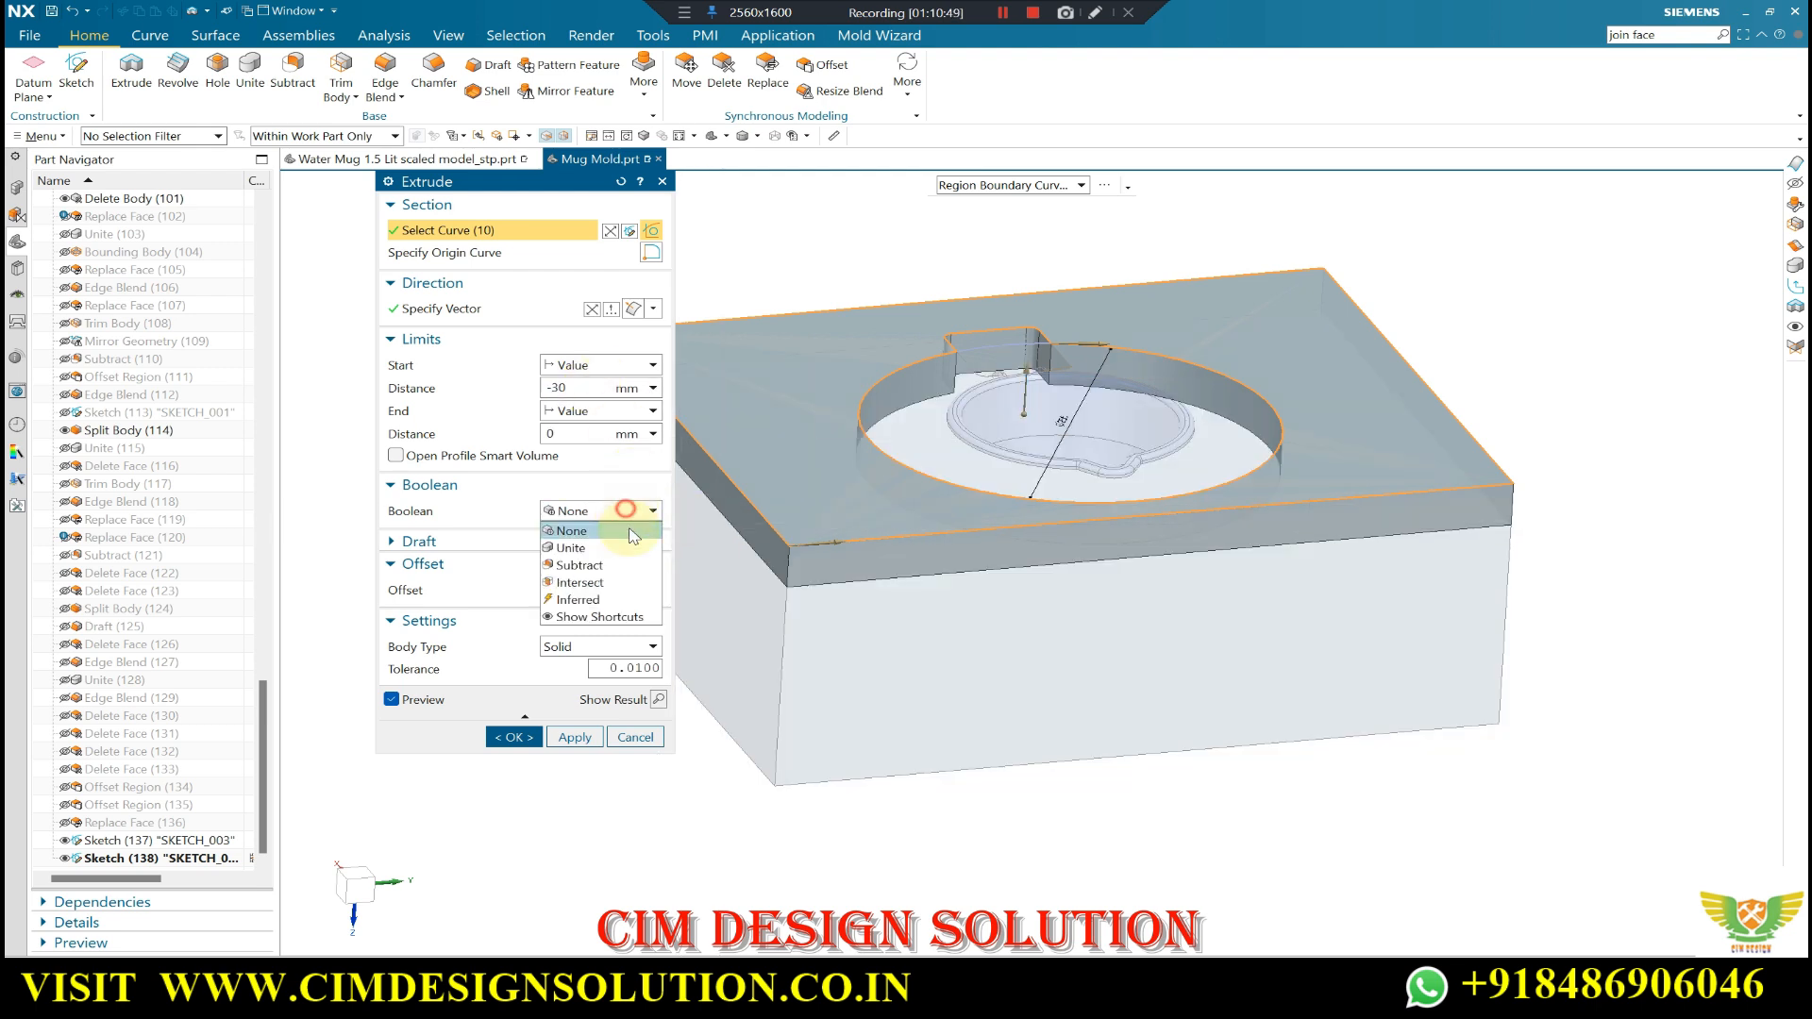
pyautogui.click(613, 567)
pyautogui.click(829, 607)
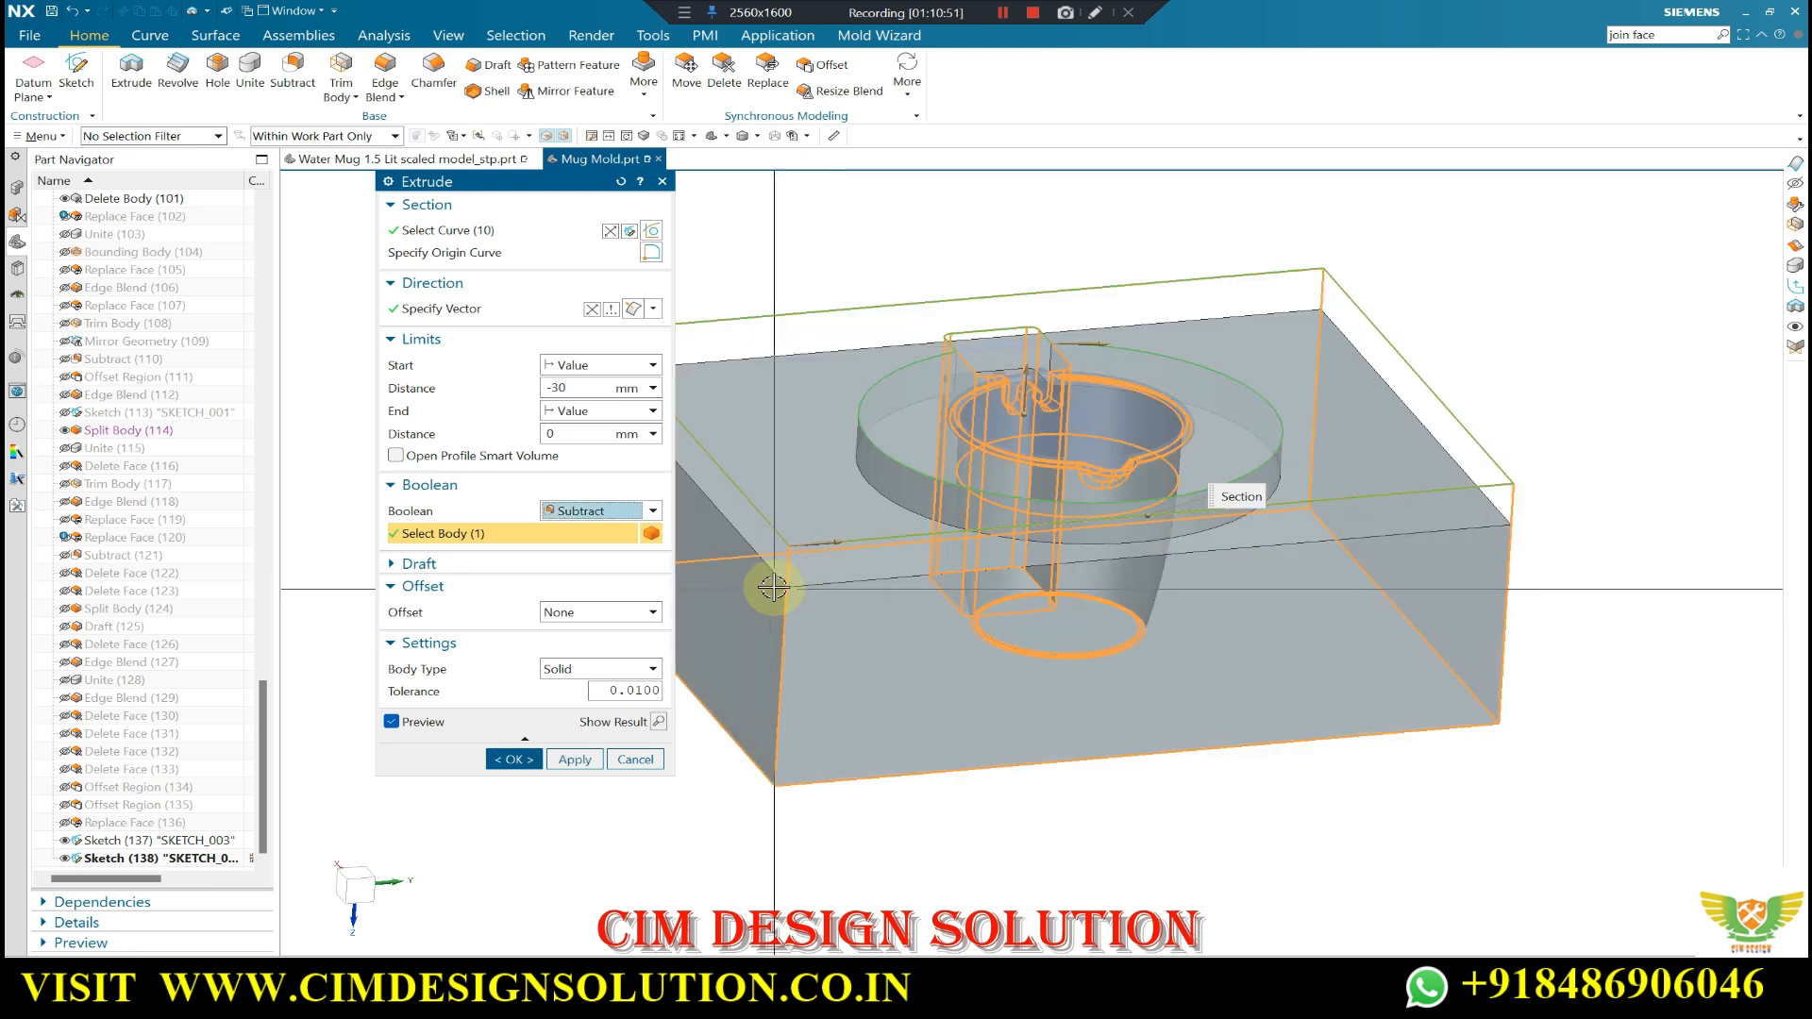
pyautogui.middleClick(742, 581)
# - Apply a 6° edge draft to the round boss's side wall, keeping its circular top edge stationary
pyautogui.moveTo(857, 485); pyautogui.dragTo(970, 510, button='middle')
pyautogui.scroll(-1, 858, 443)
pyautogui.press('F8')
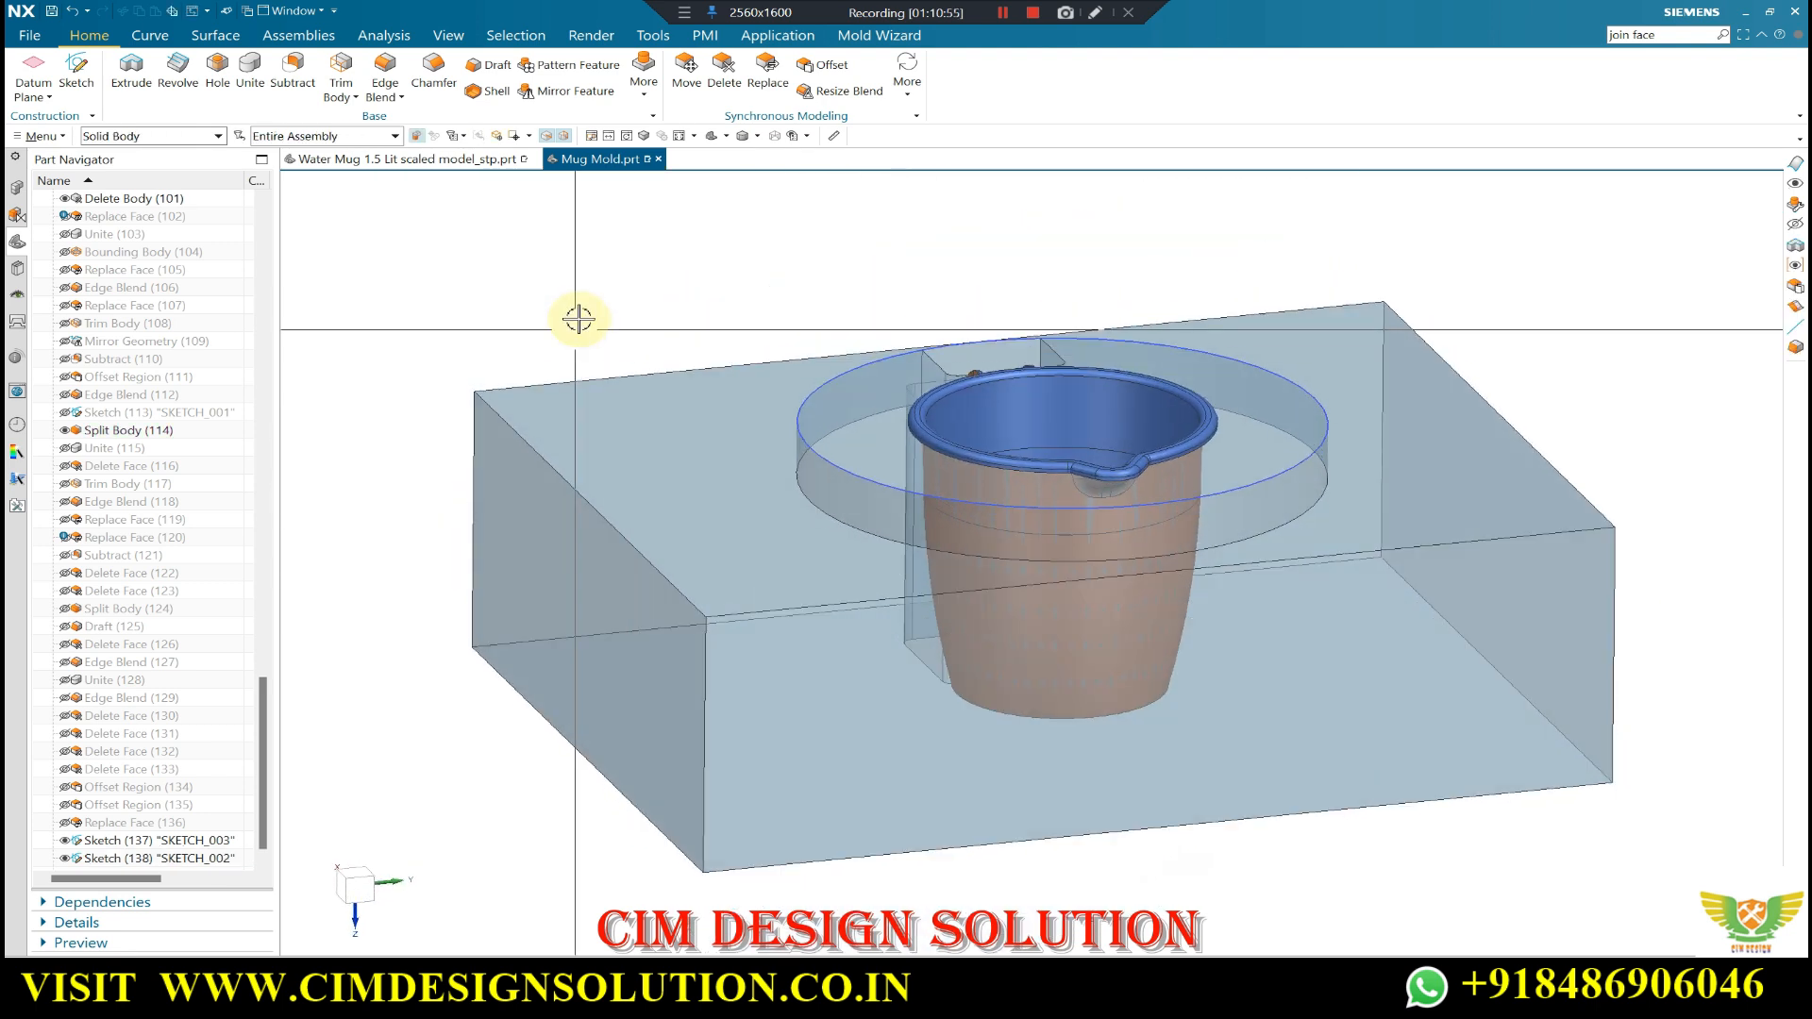
pyautogui.click(484, 68)
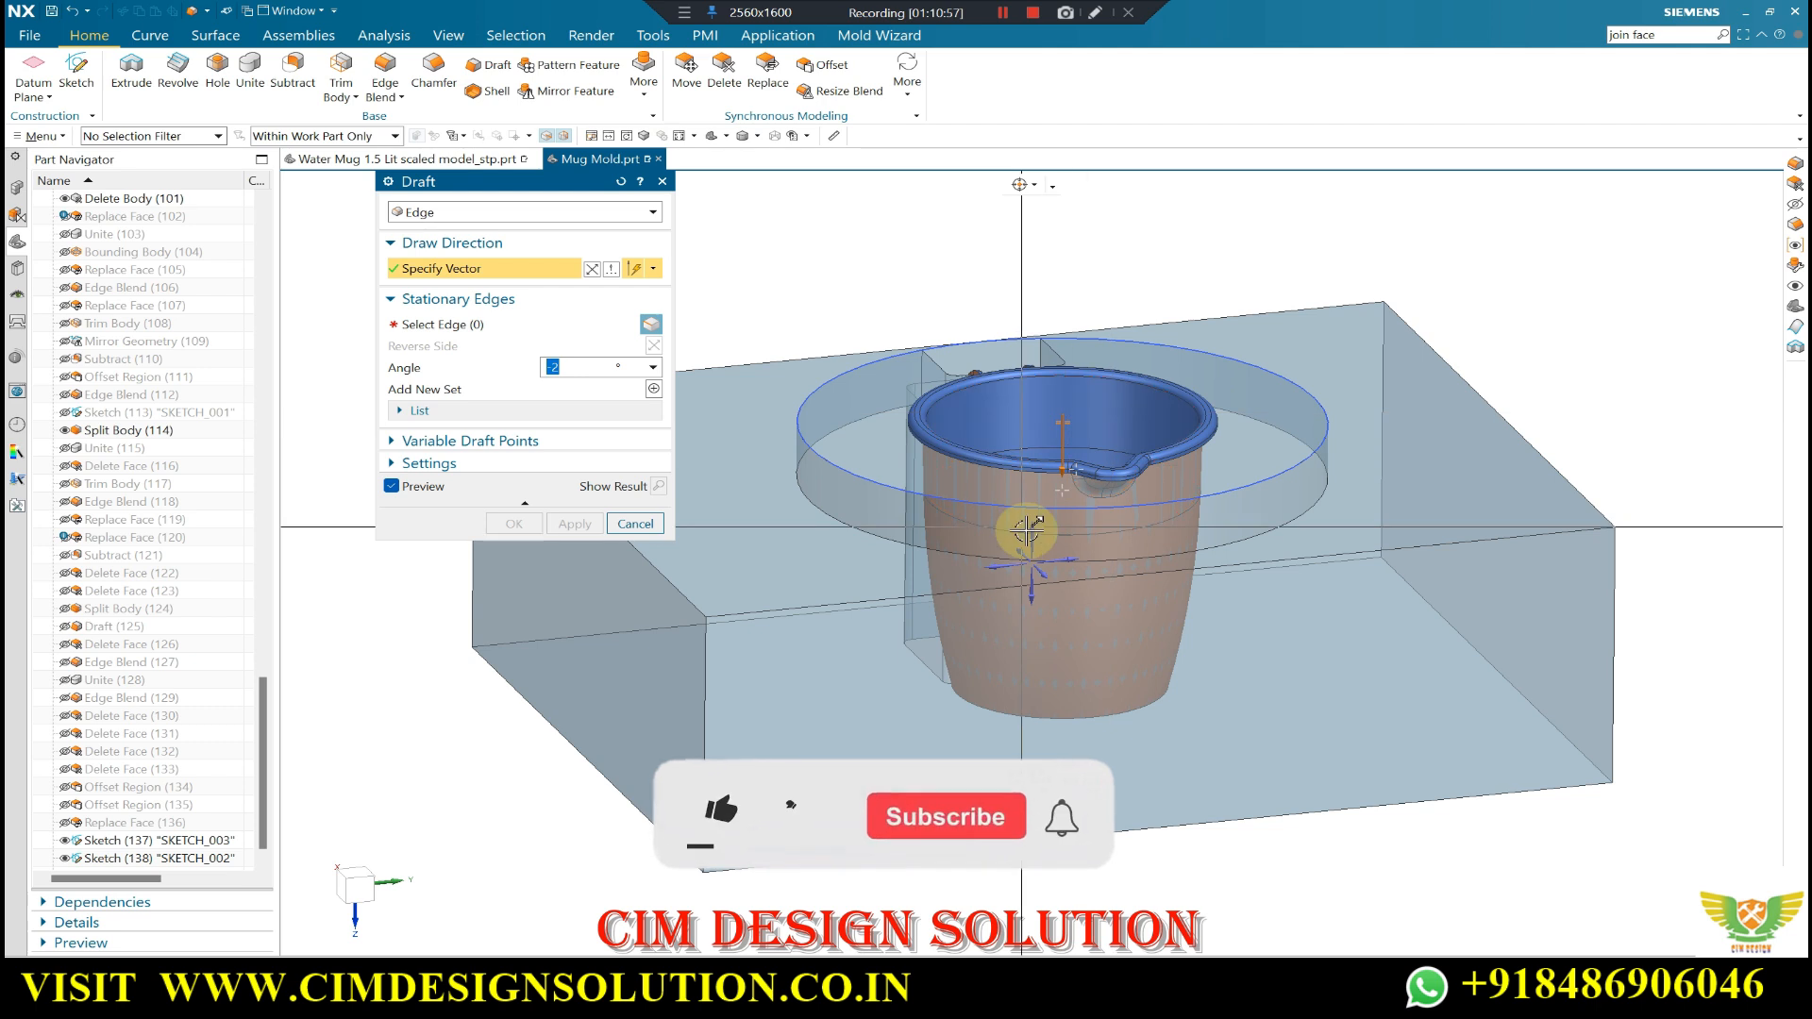
pyautogui.middleClick(948, 493)
pyautogui.click(860, 473)
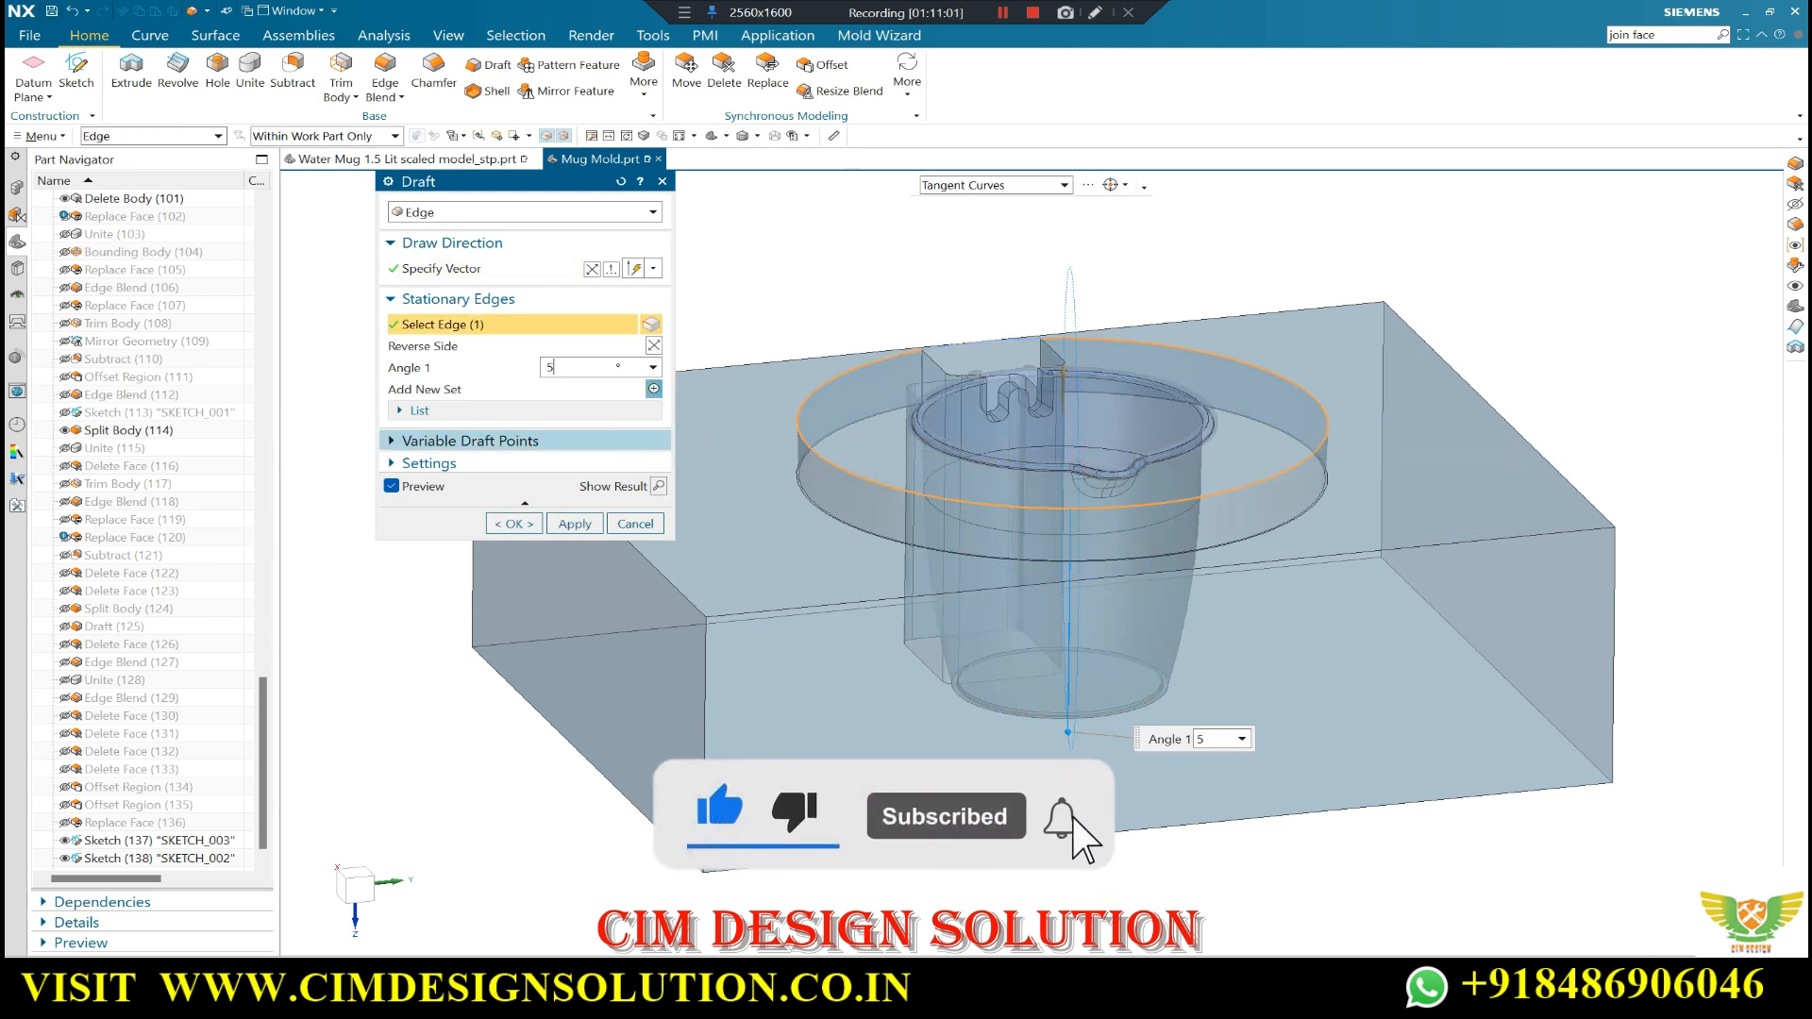
pyautogui.write('6')
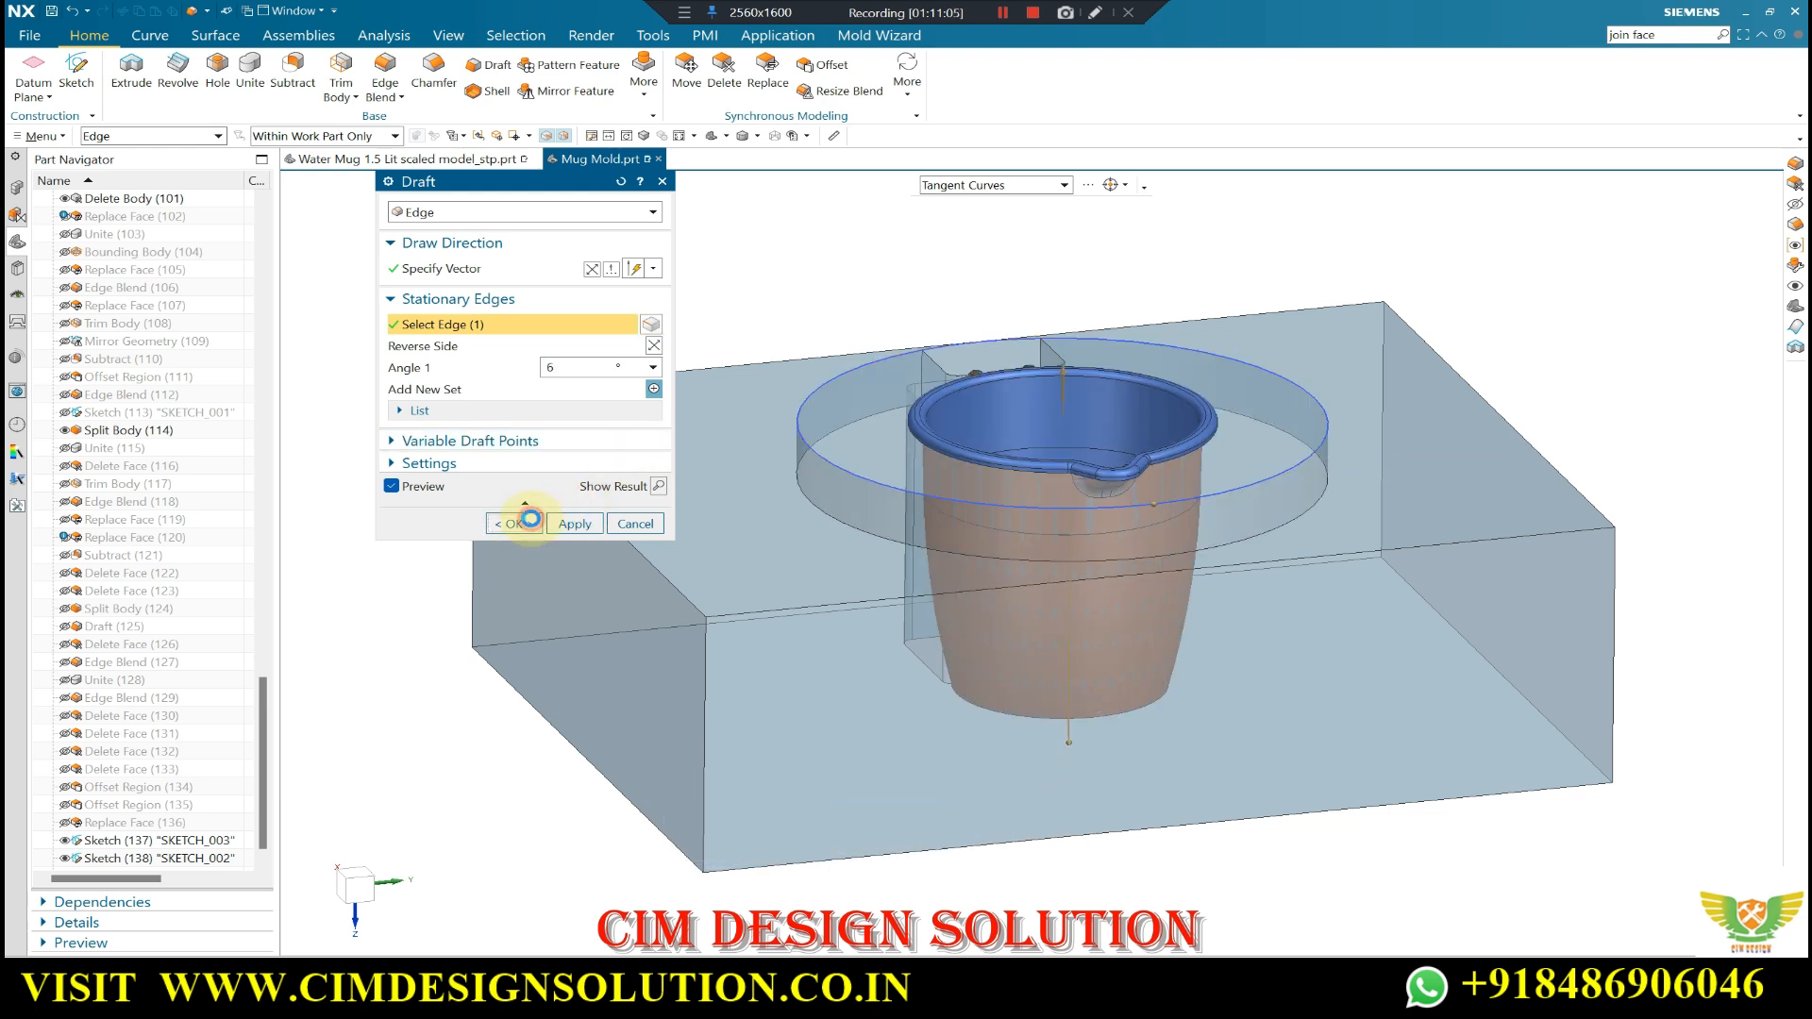
pyautogui.click(517, 524)
# - Move the circle sketch around the mug to layer 100
pyautogui.hotkey('ctrl', 'j')
pyautogui.click(797, 426)
pyautogui.middleClick(684, 329)
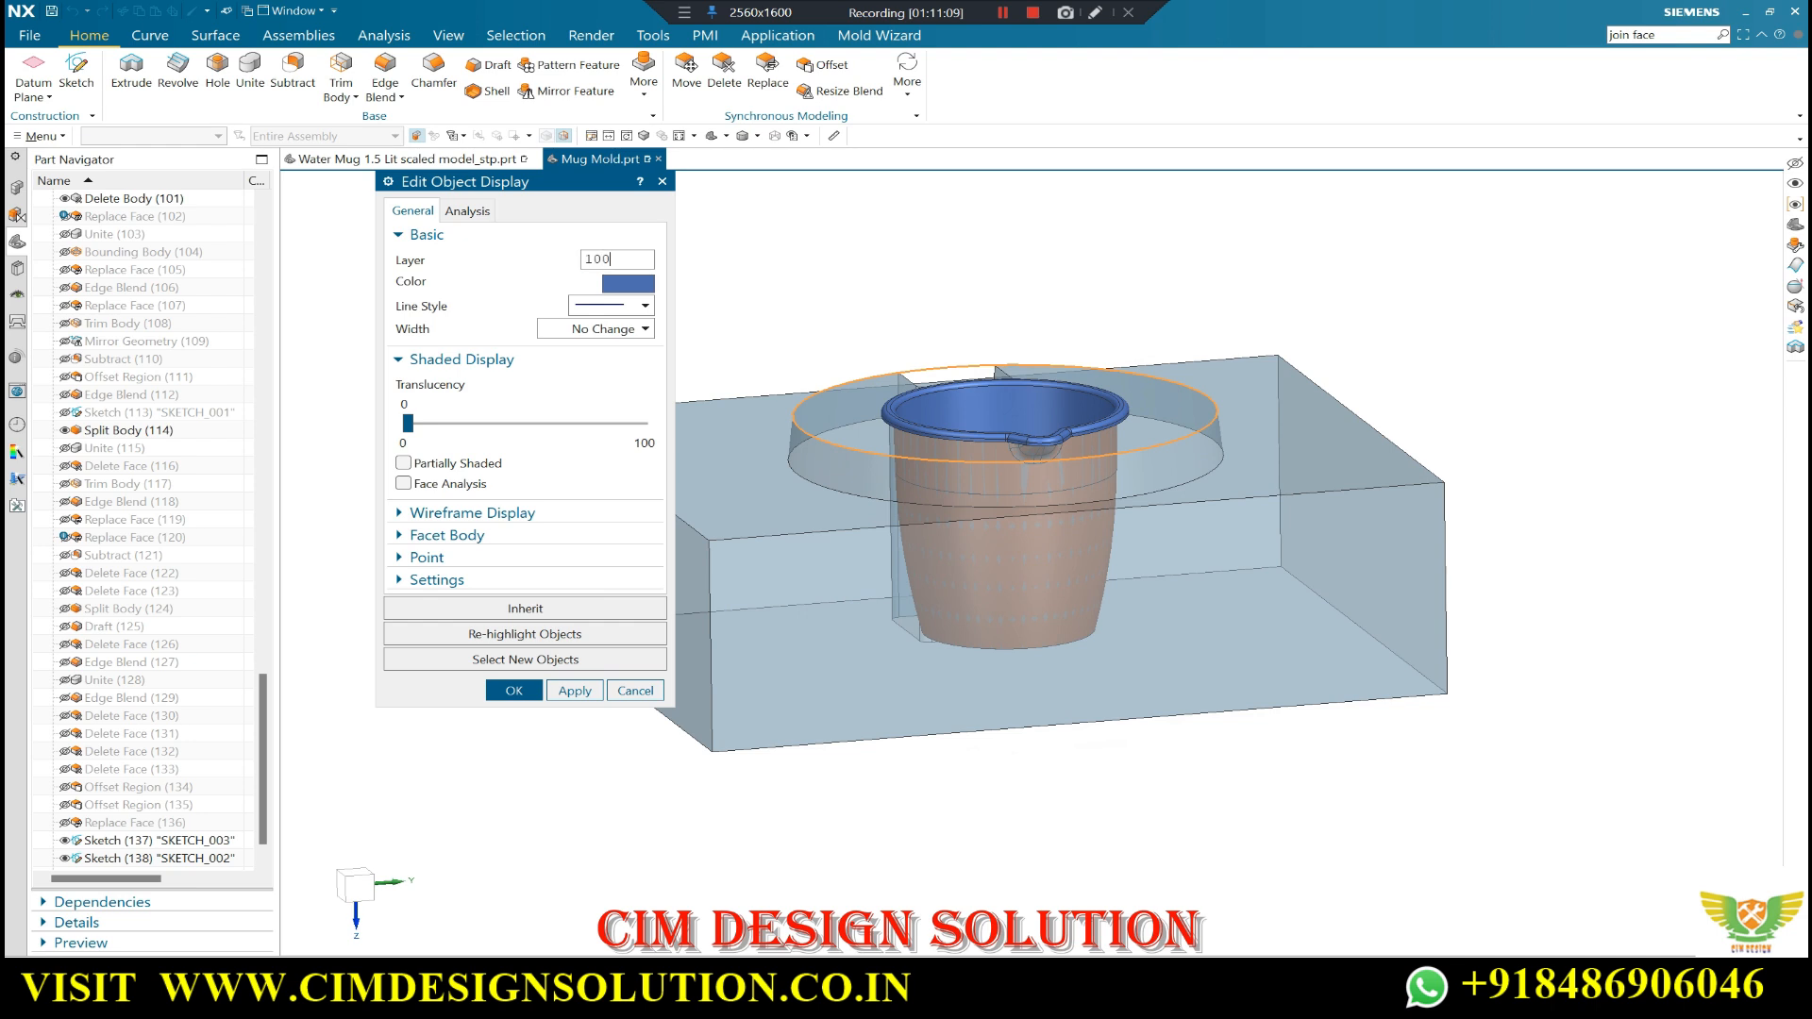
pyautogui.middleClick(576, 256)
# - Blend the circular top edge of the round boss with a 3 mm radius
pyautogui.moveTo(1185, 392)
pyautogui.mouseDown(button='middle')
pyautogui.moveTo(1136, 380)
pyautogui.moveTo(1255, 279)
pyautogui.mouseUp(button='middle')
pyautogui.moveTo(1256, 278)
pyautogui.mouseDown(button='middle')
pyautogui.moveTo(1088, 312)
pyautogui.moveTo(1065, 334)
pyautogui.mouseUp(button='middle')
pyautogui.scroll(4, 822, 441)
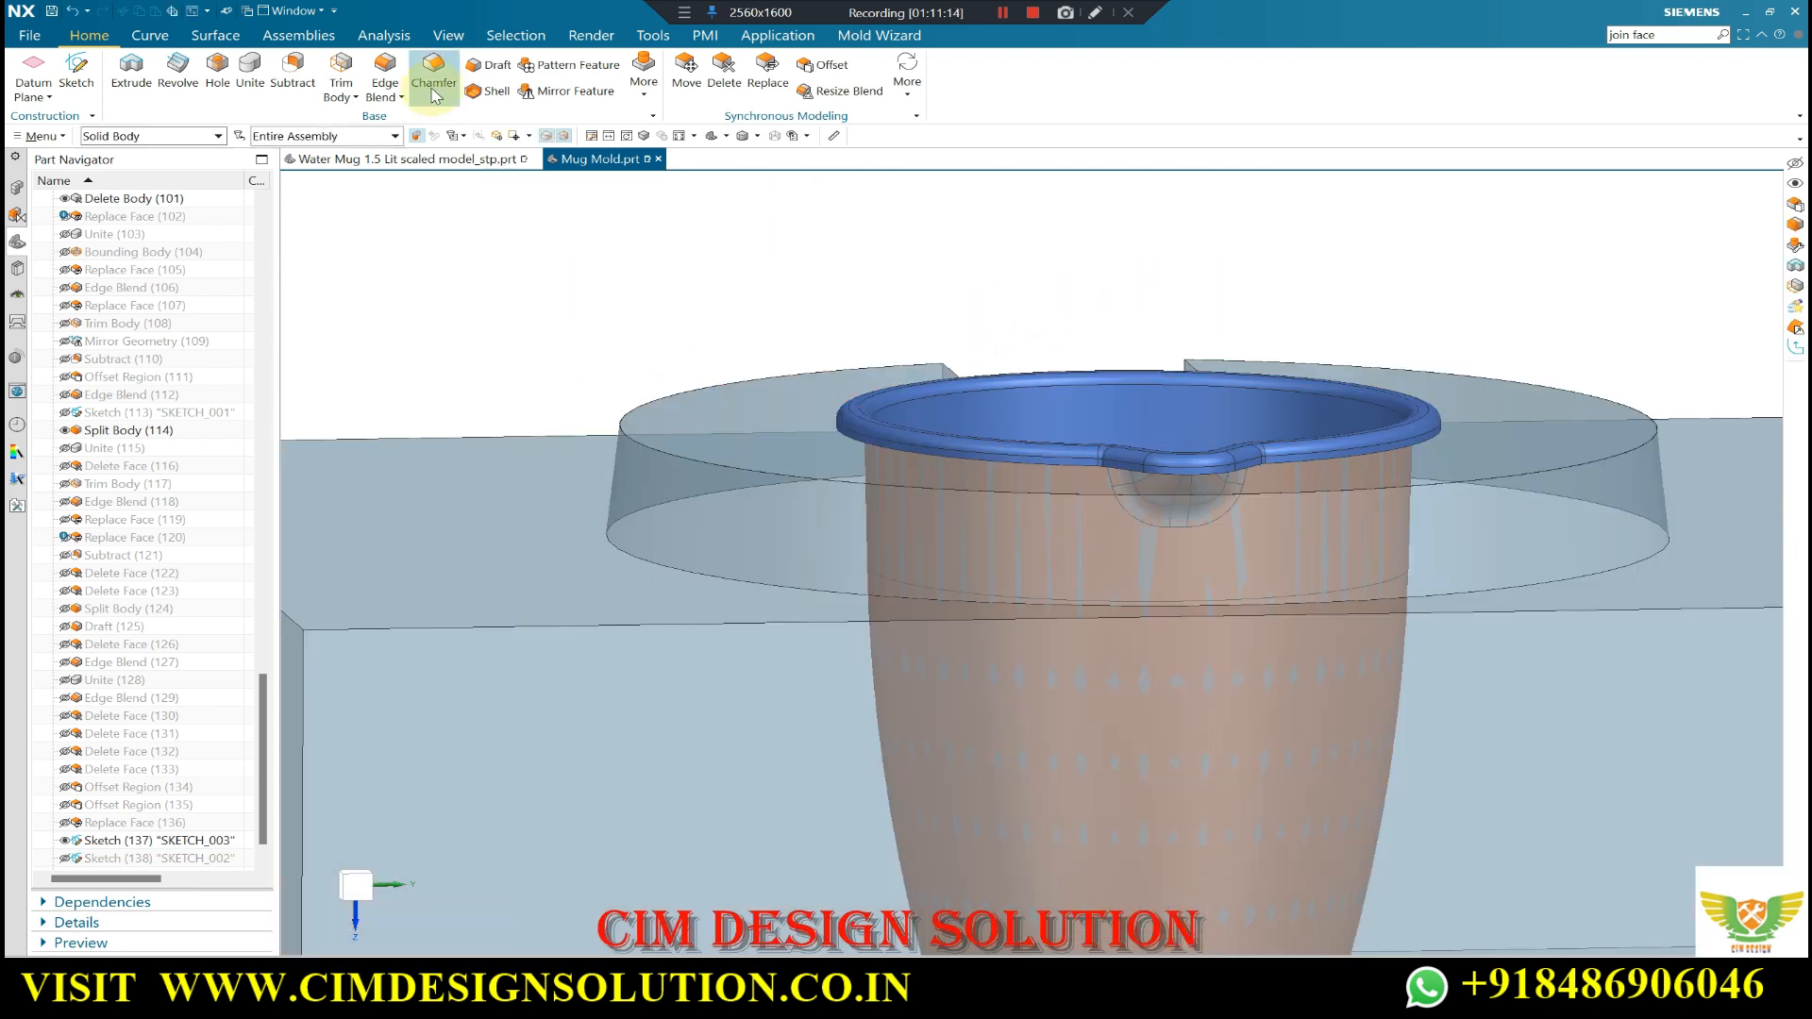
pyautogui.click(687, 455)
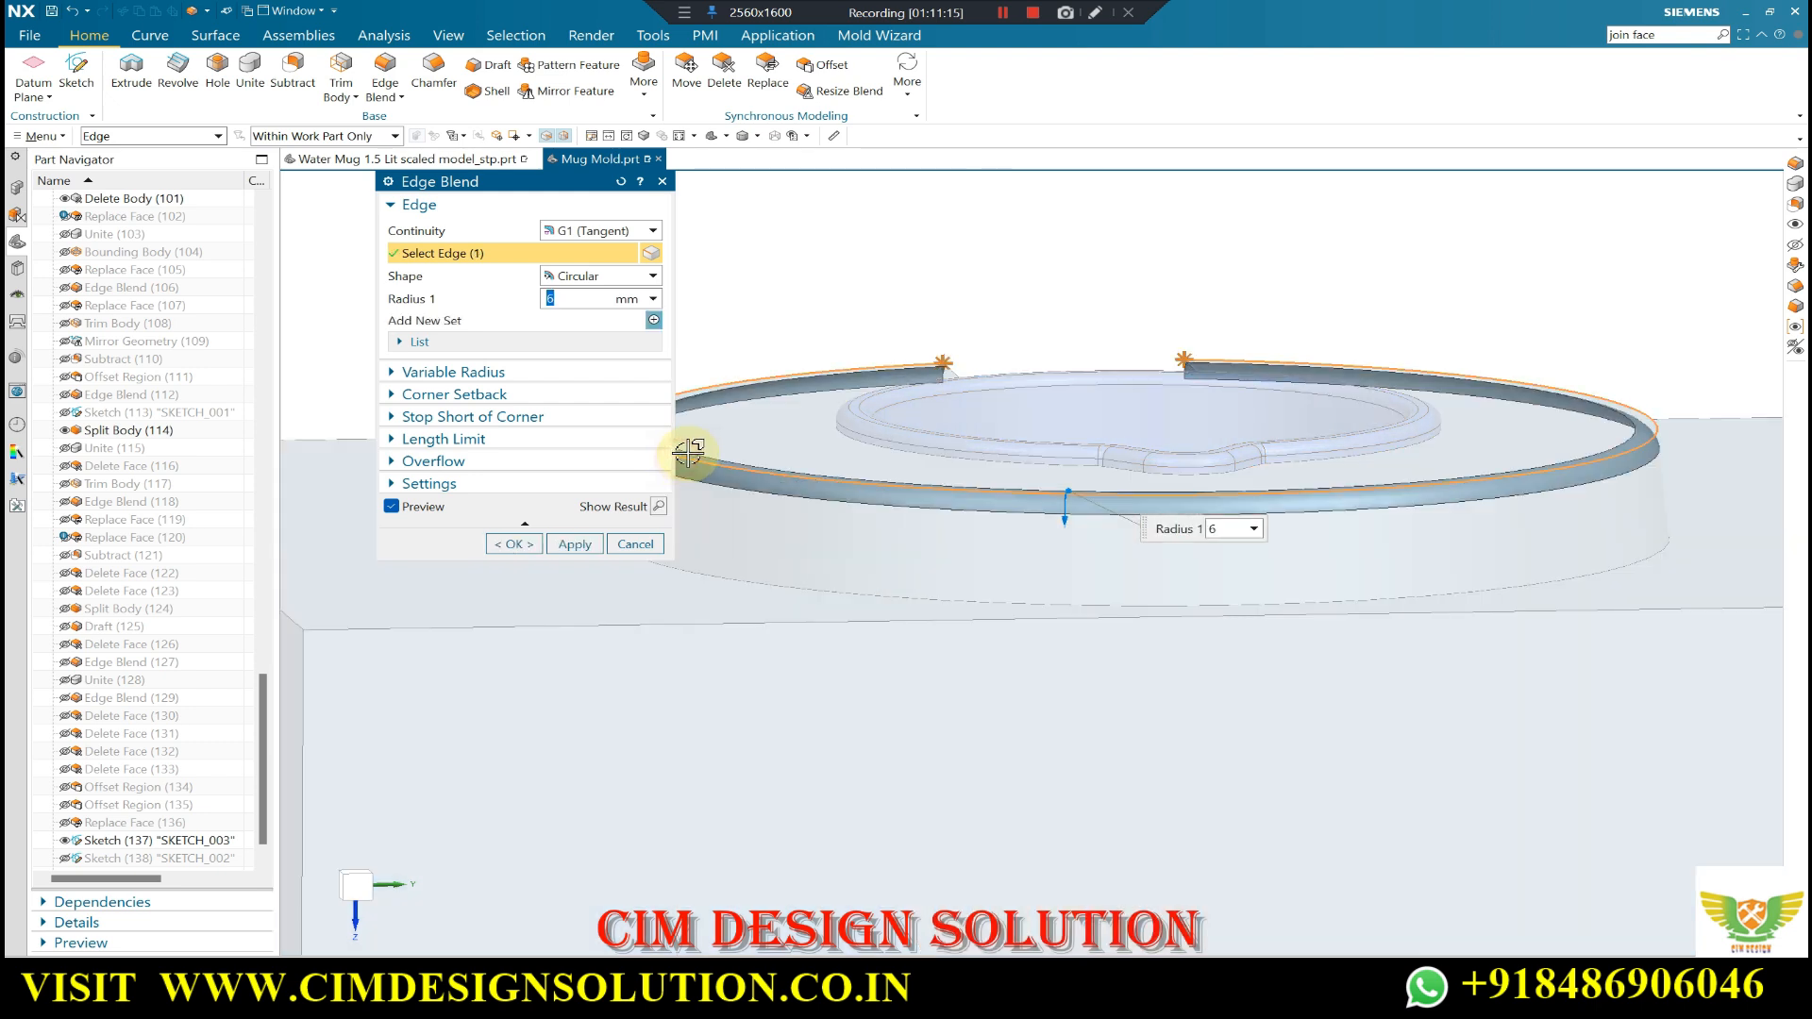
pyautogui.press('Return')
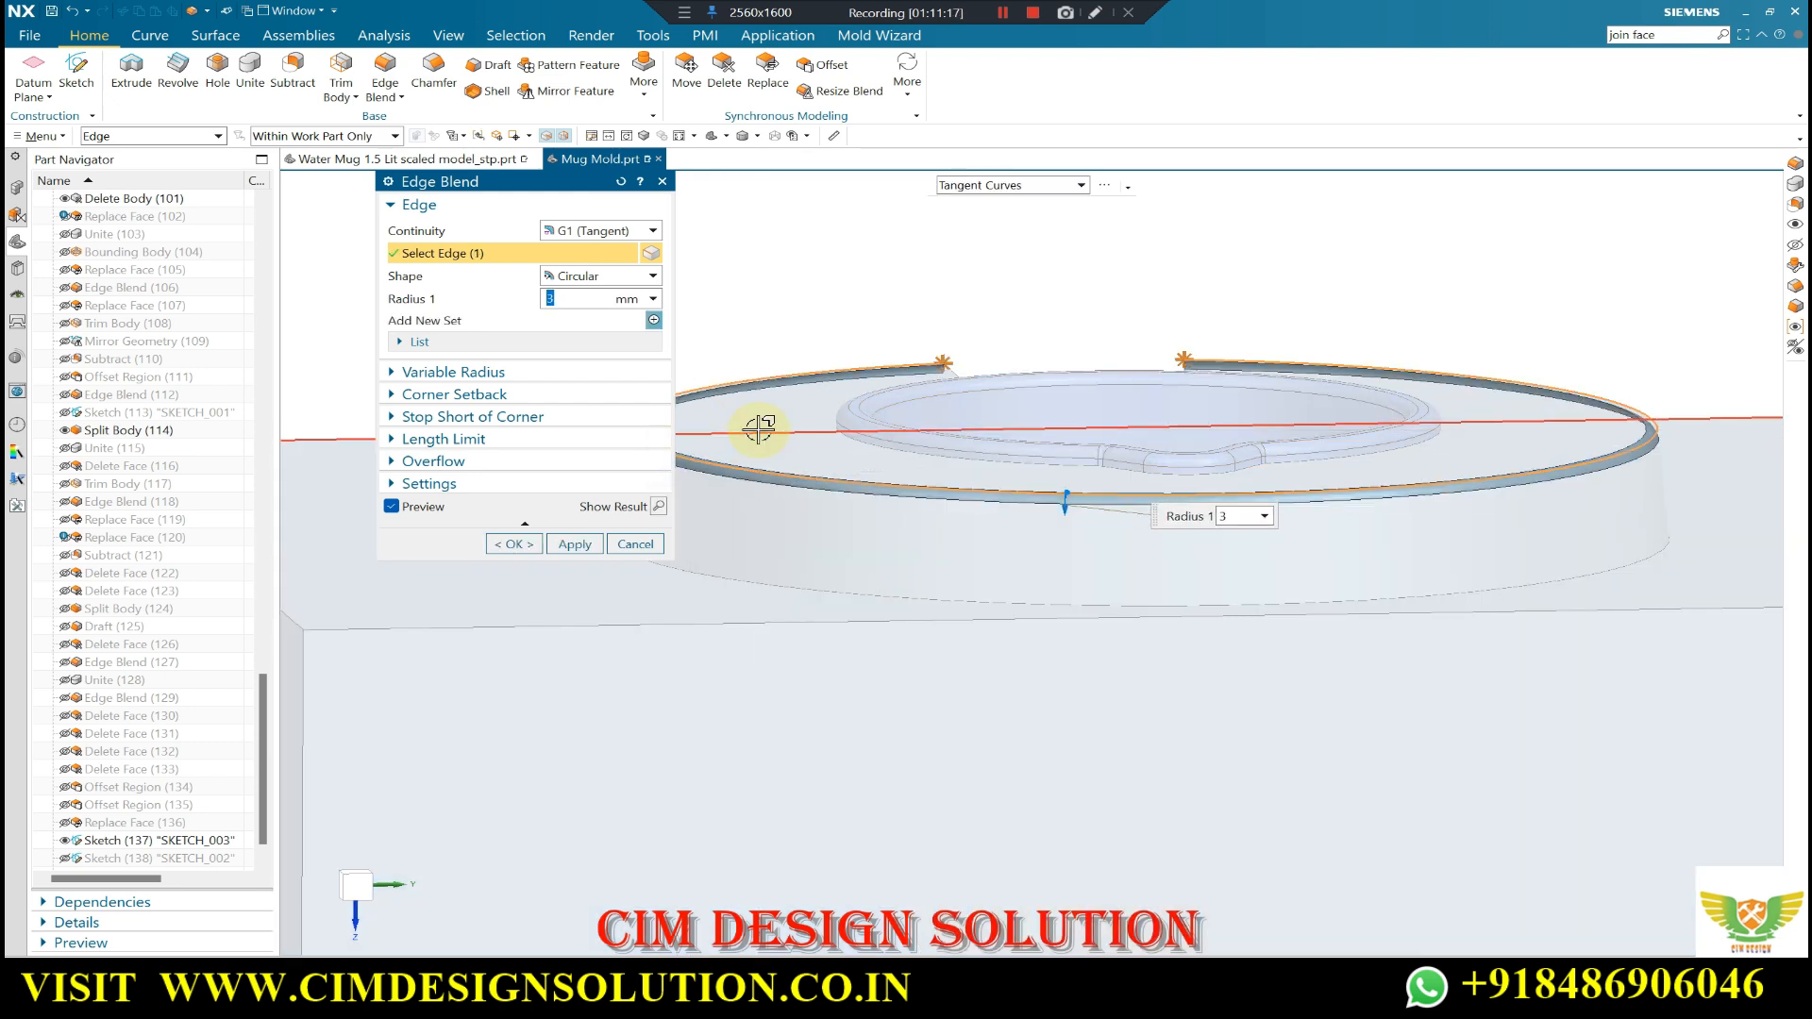
pyautogui.click(522, 548)
# - Show the hidden handle insert inside the block's handle pocket
pyautogui.moveTo(801, 421); pyautogui.dragTo(1011, 383, button='middle')
pyautogui.scroll(-3, 909, 414)
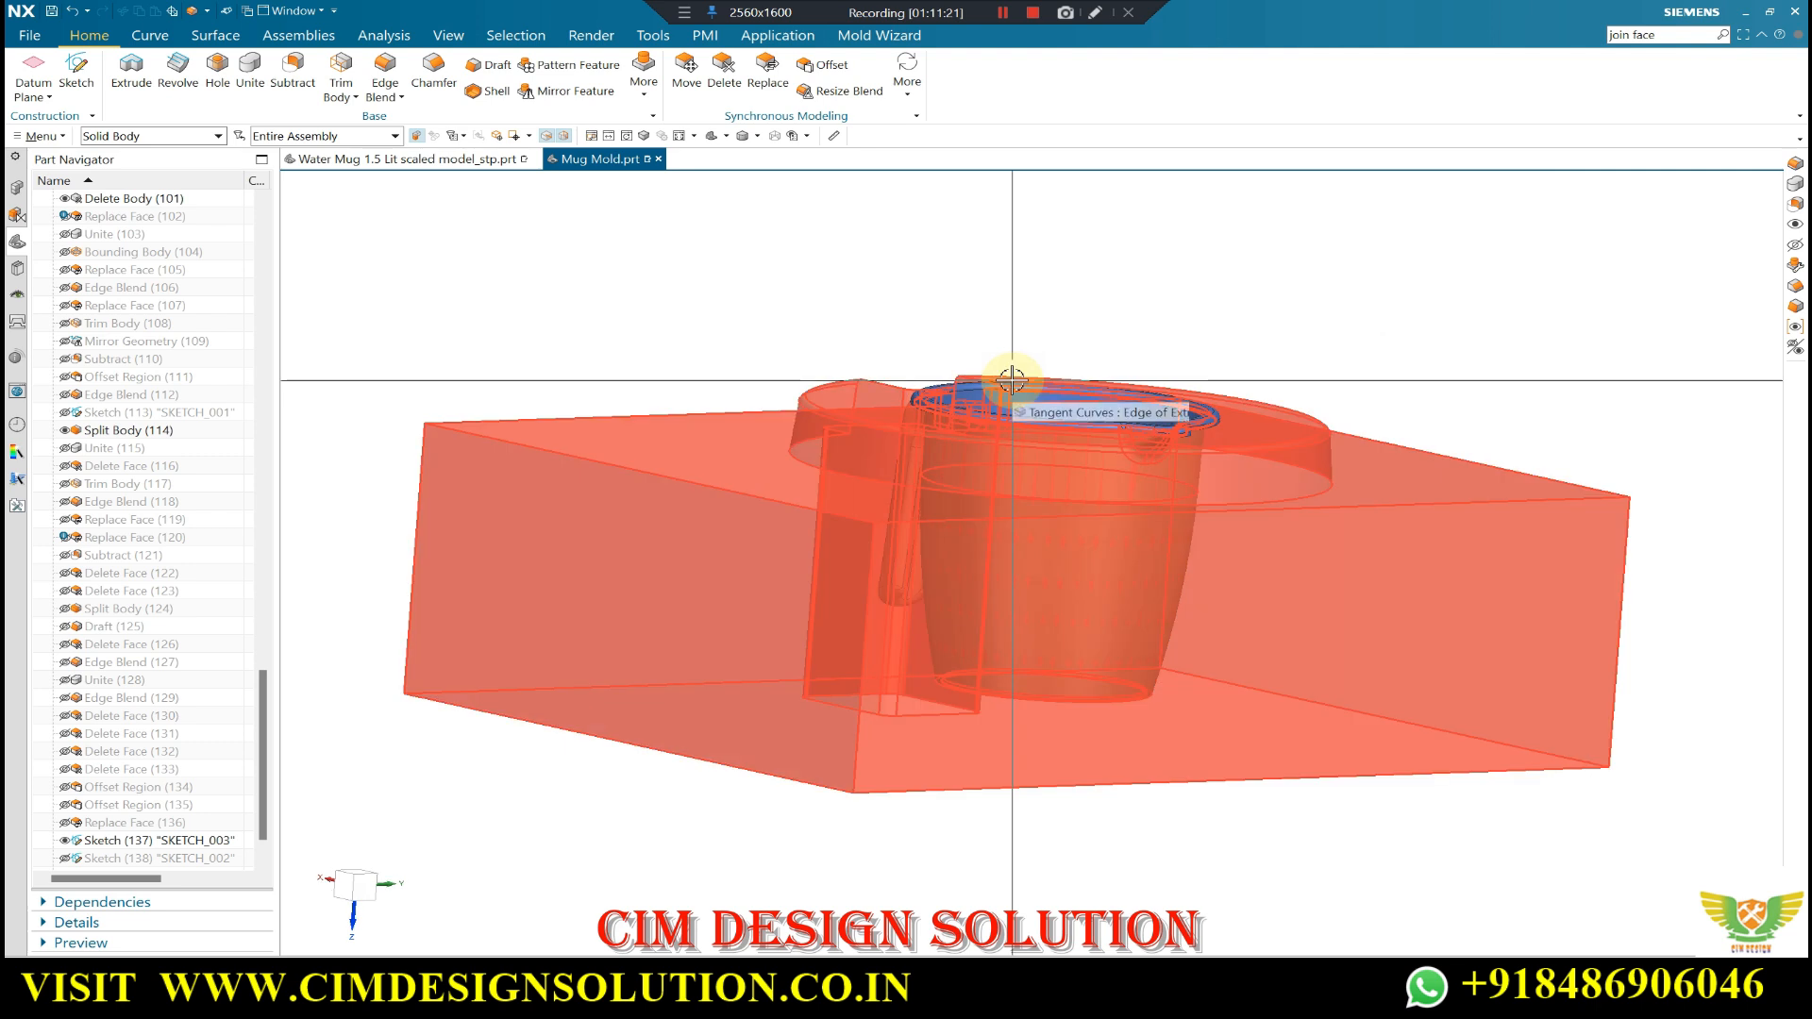
pyautogui.hotkey('ctrl', 'shift', 'k')
pyautogui.click(875, 604)
pyautogui.middleClick(875, 602)
pyautogui.hotkey('ctrl', 'shift', 'b')
# - Apply an edge blend around the base of the round boss where it meets the lowered block face
pyautogui.moveTo(907, 397); pyautogui.dragTo(951, 425, button='middle')
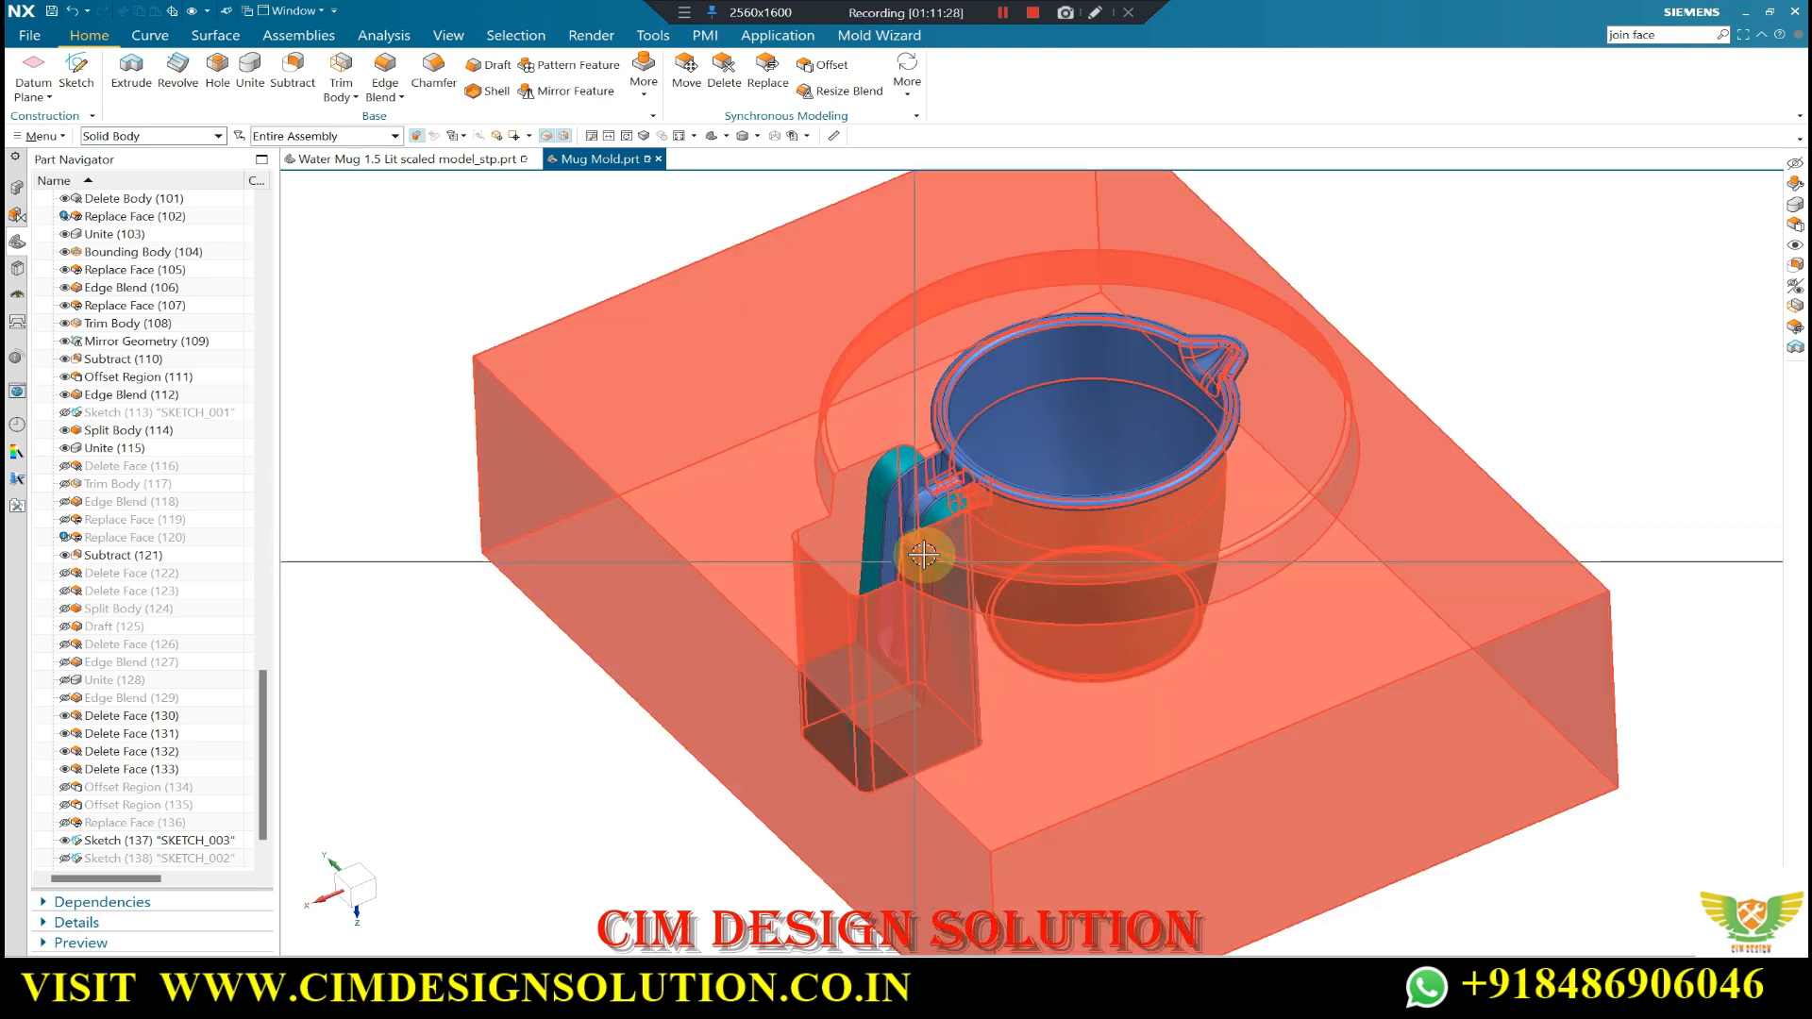
pyautogui.scroll(3, 944, 472)
pyautogui.scroll(-3, 834, 467)
pyautogui.moveTo(835, 467); pyautogui.dragTo(1083, 453, button='middle')
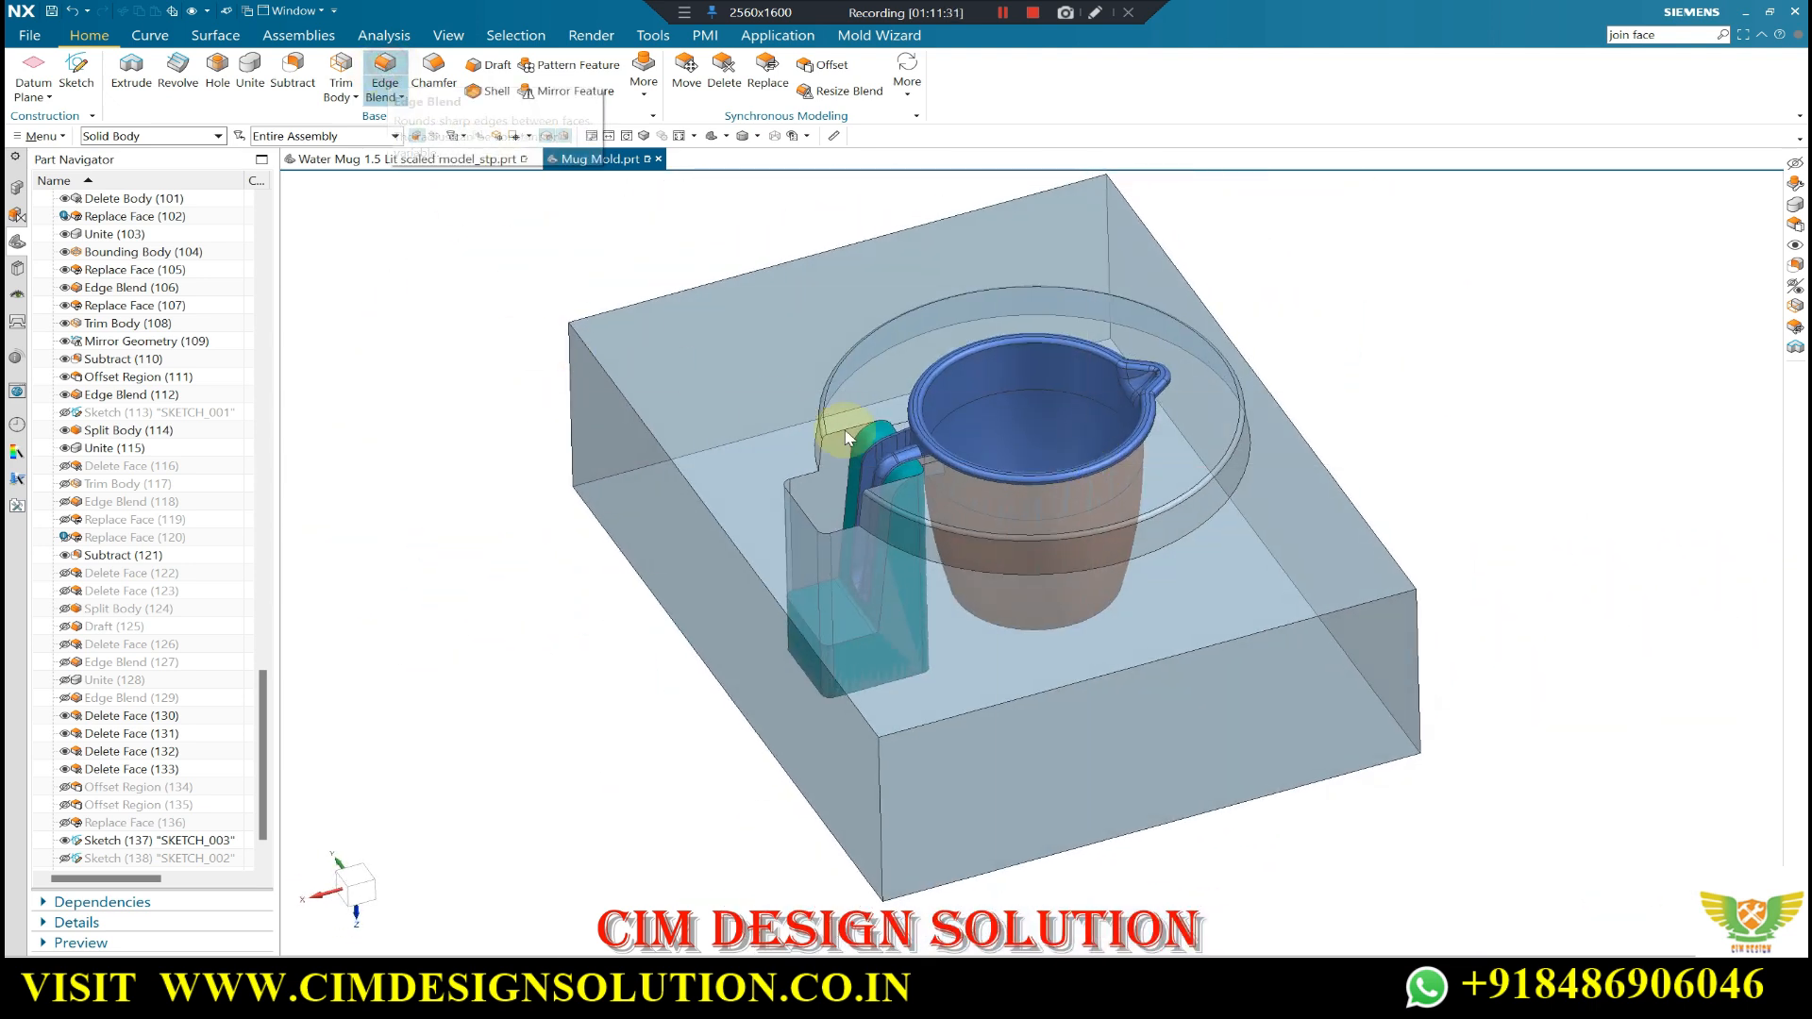
pyautogui.press('b')
pyautogui.click(1016, 518)
pyautogui.click(510, 544)
# - Show the hidden upper mold block above the cavity block
pyautogui.moveTo(802, 529); pyautogui.dragTo(1501, 415, button='middle')
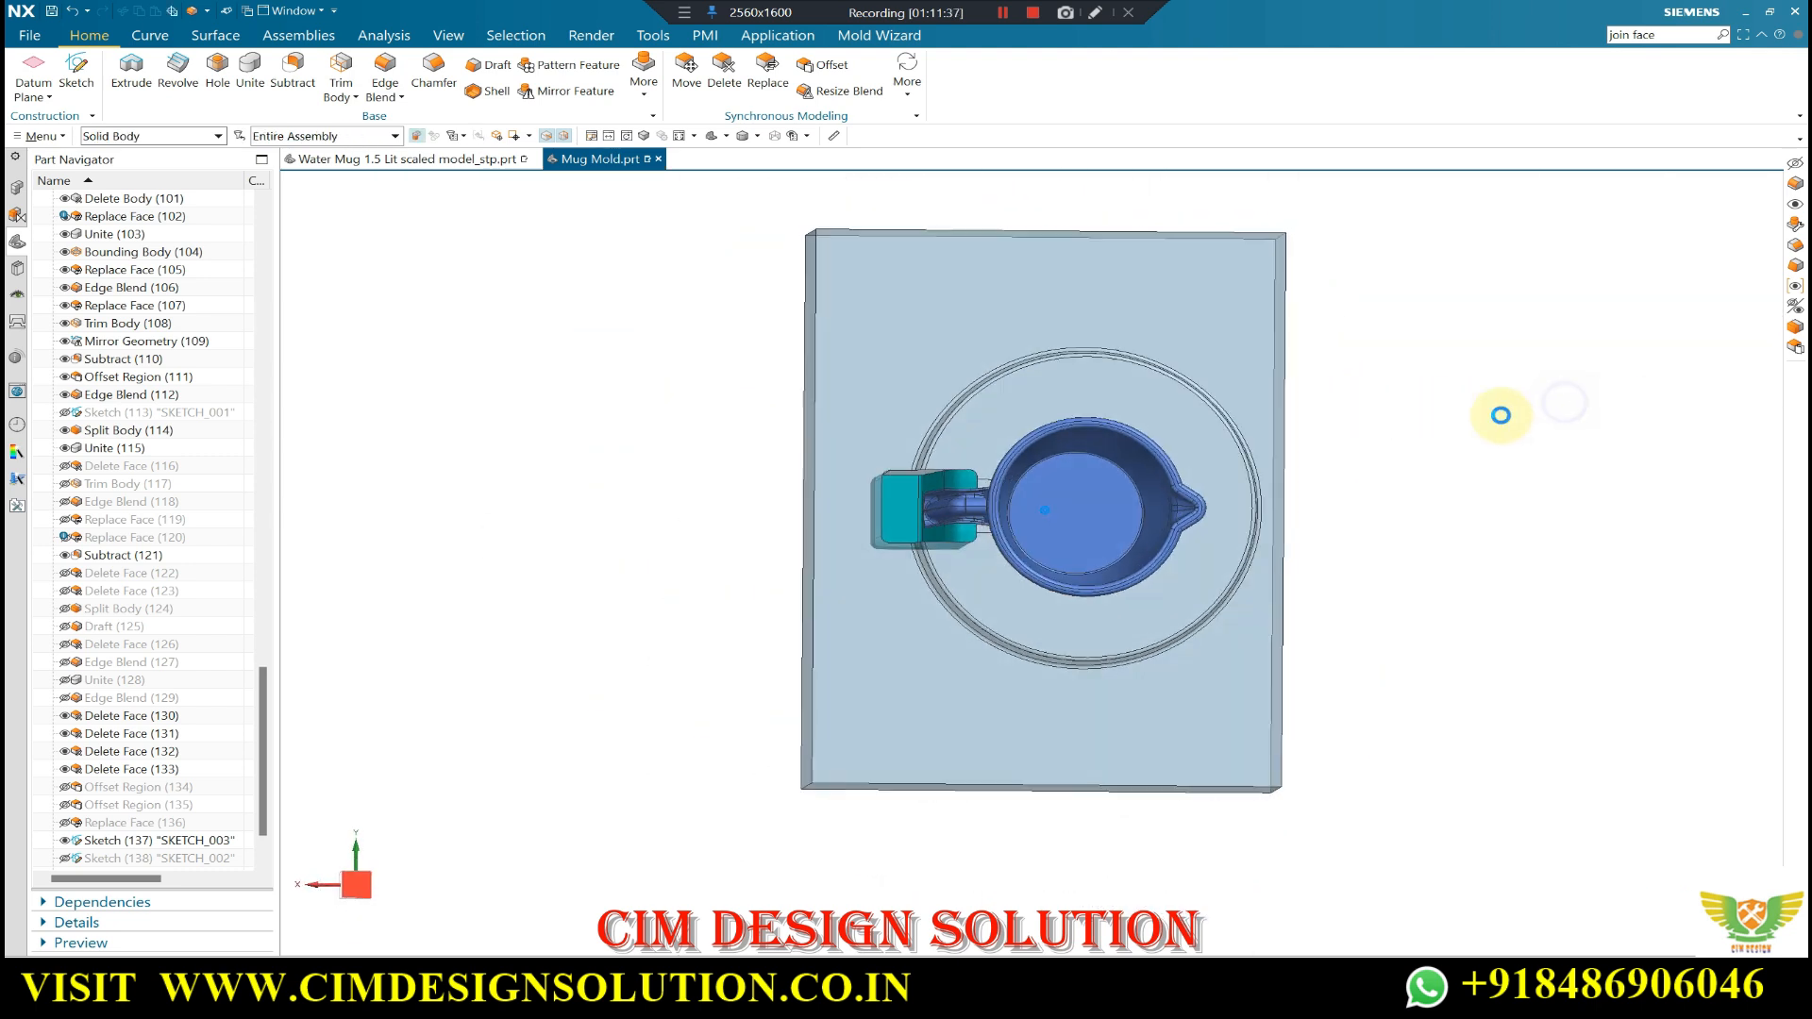
pyautogui.hotkey('ctrl', 'shift', 'k')
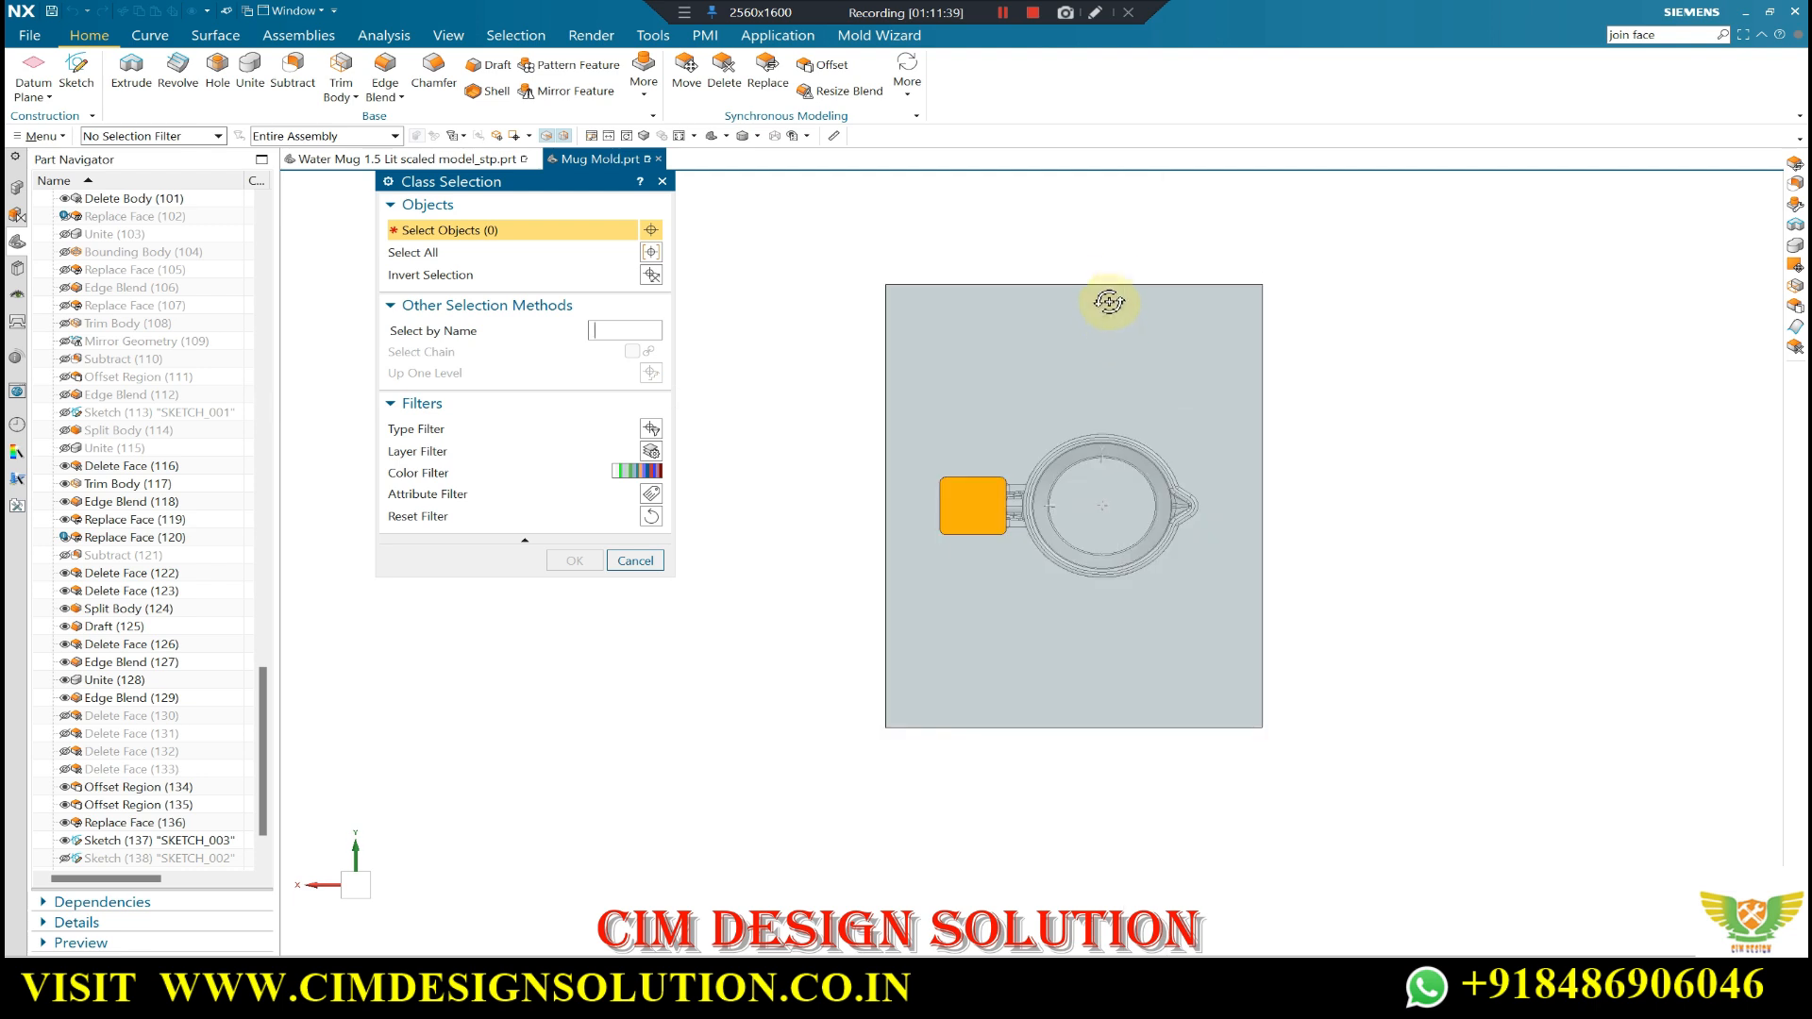
pyautogui.moveTo(1110, 303); pyautogui.dragTo(1080, 250, button='middle')
pyautogui.click(1067, 345)
pyautogui.middleClick(1045, 352)
pyautogui.moveTo(1045, 352); pyautogui.dragTo(1061, 287, button='middle')
pyautogui.scroll(-1, 1057, 290)
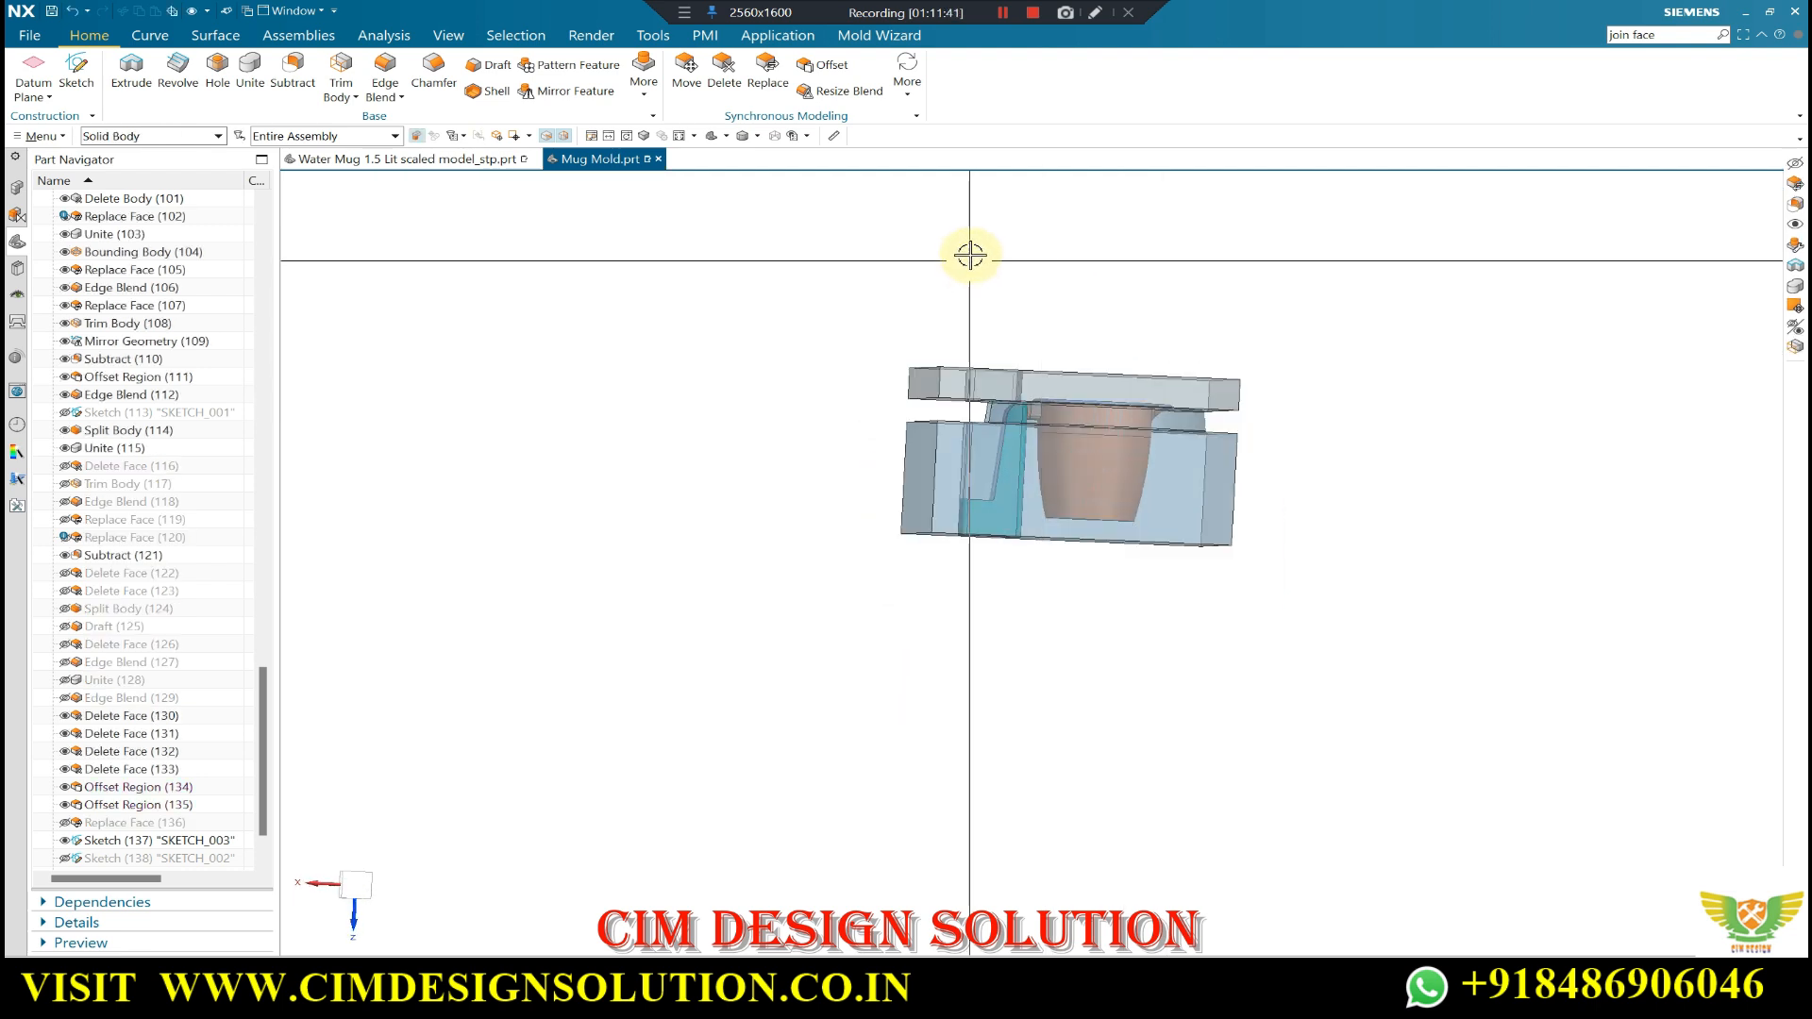
pyautogui.scroll(5, 963, 409)
pyautogui.moveTo(943, 429)
pyautogui.mouseDown(button='middle')
pyautogui.moveTo(959, 437)
pyautogui.moveTo(955, 417)
pyautogui.mouseUp(button='middle')
pyautogui.scroll(1, 975, 358)
pyautogui.moveTo(975, 356); pyautogui.dragTo(1076, 311, button='middle')
pyautogui.scroll(-2, 928, 377)
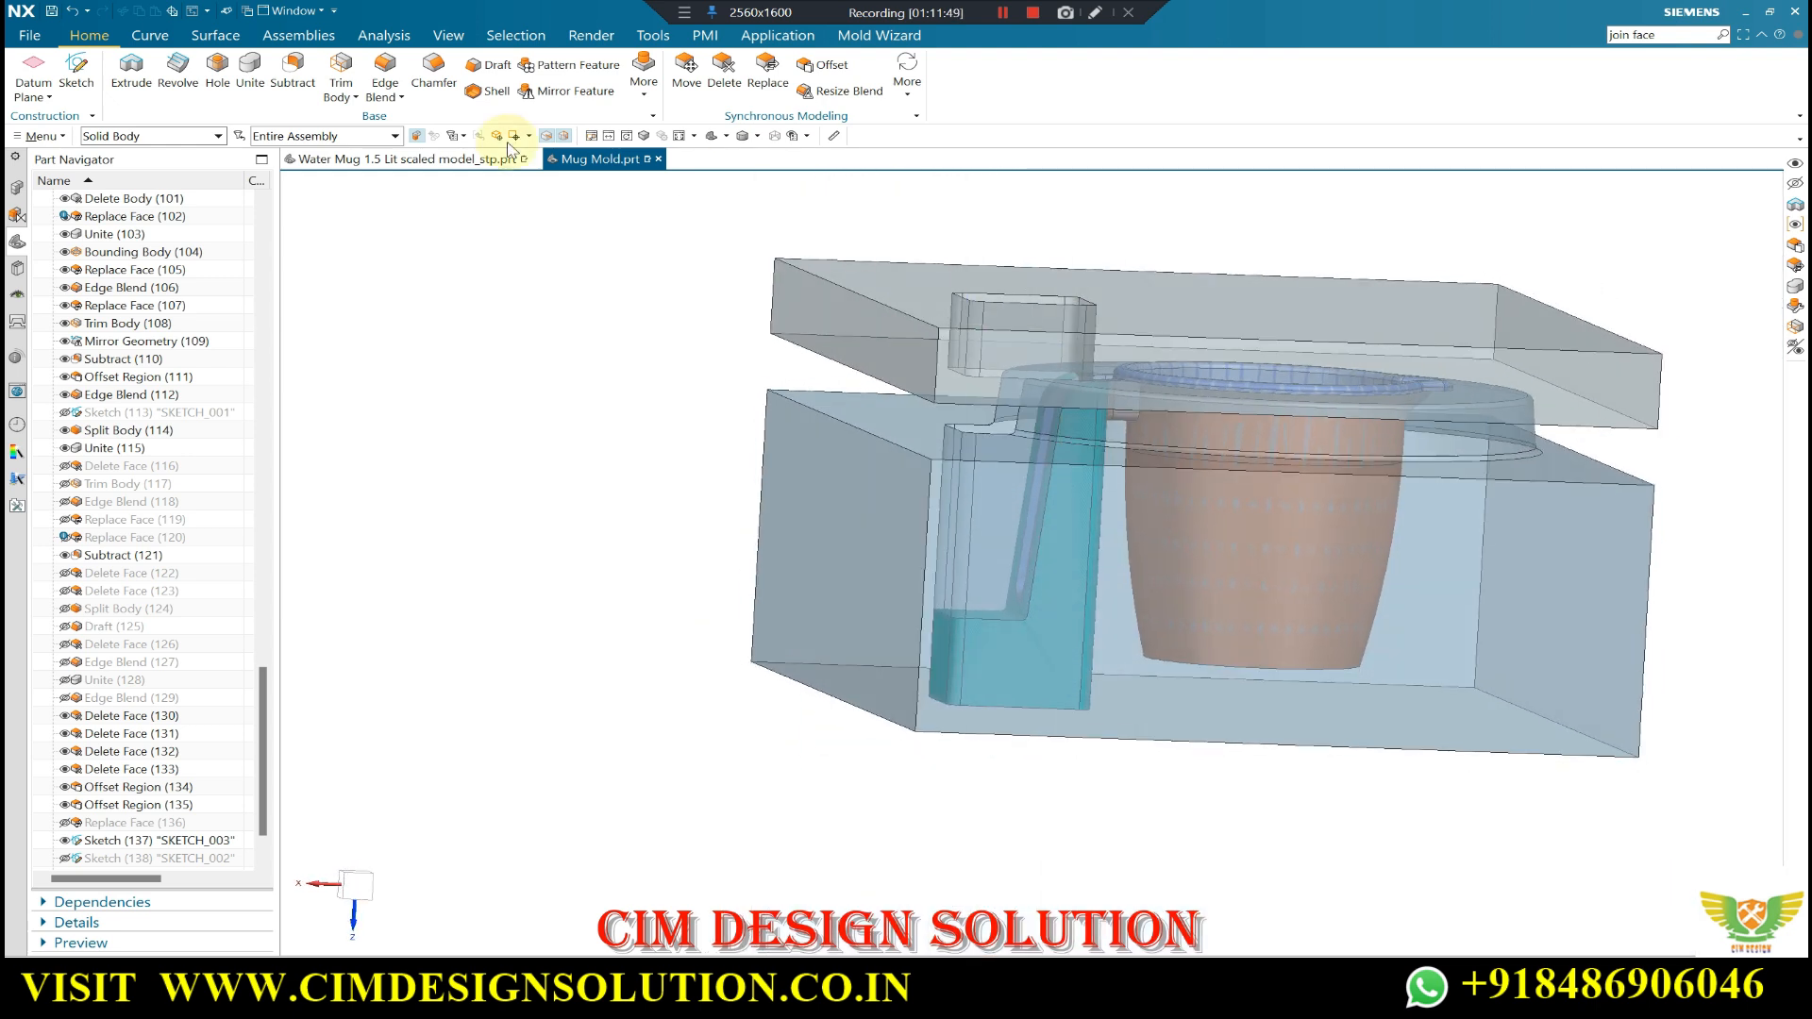
pyautogui.click(859, 401)
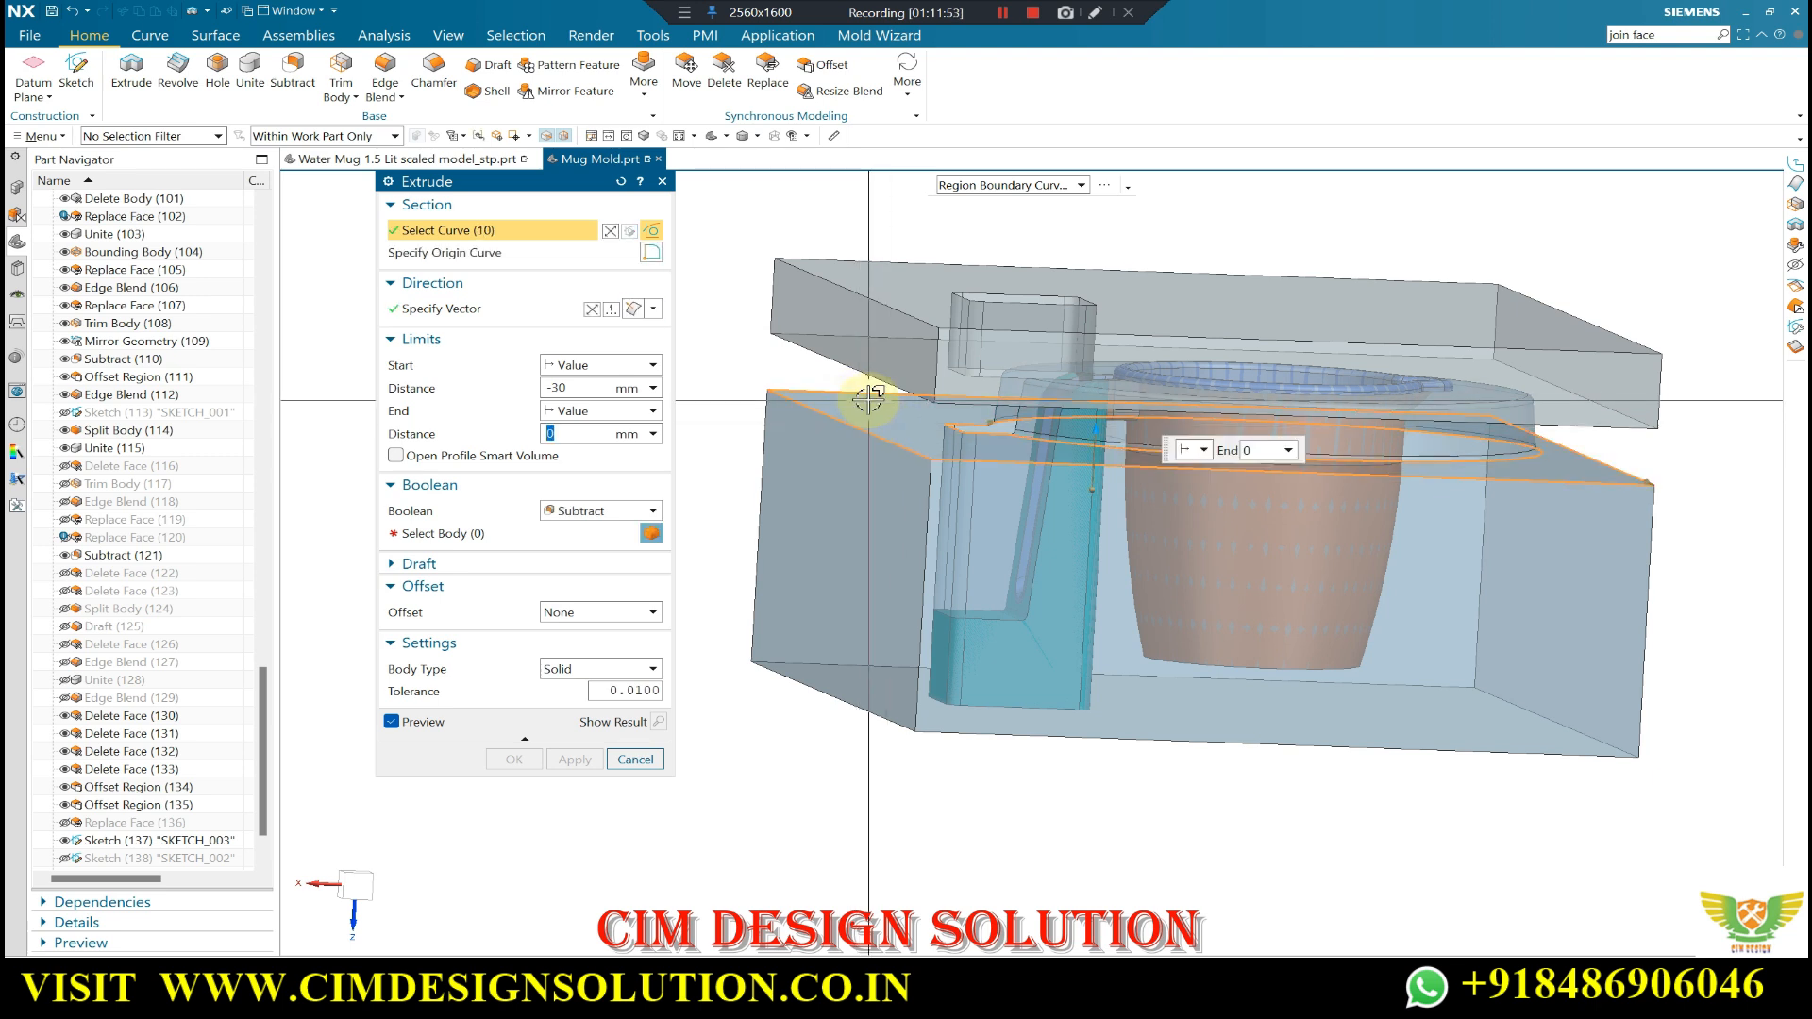
pyautogui.click(1002, 189)
pyautogui.click(974, 207)
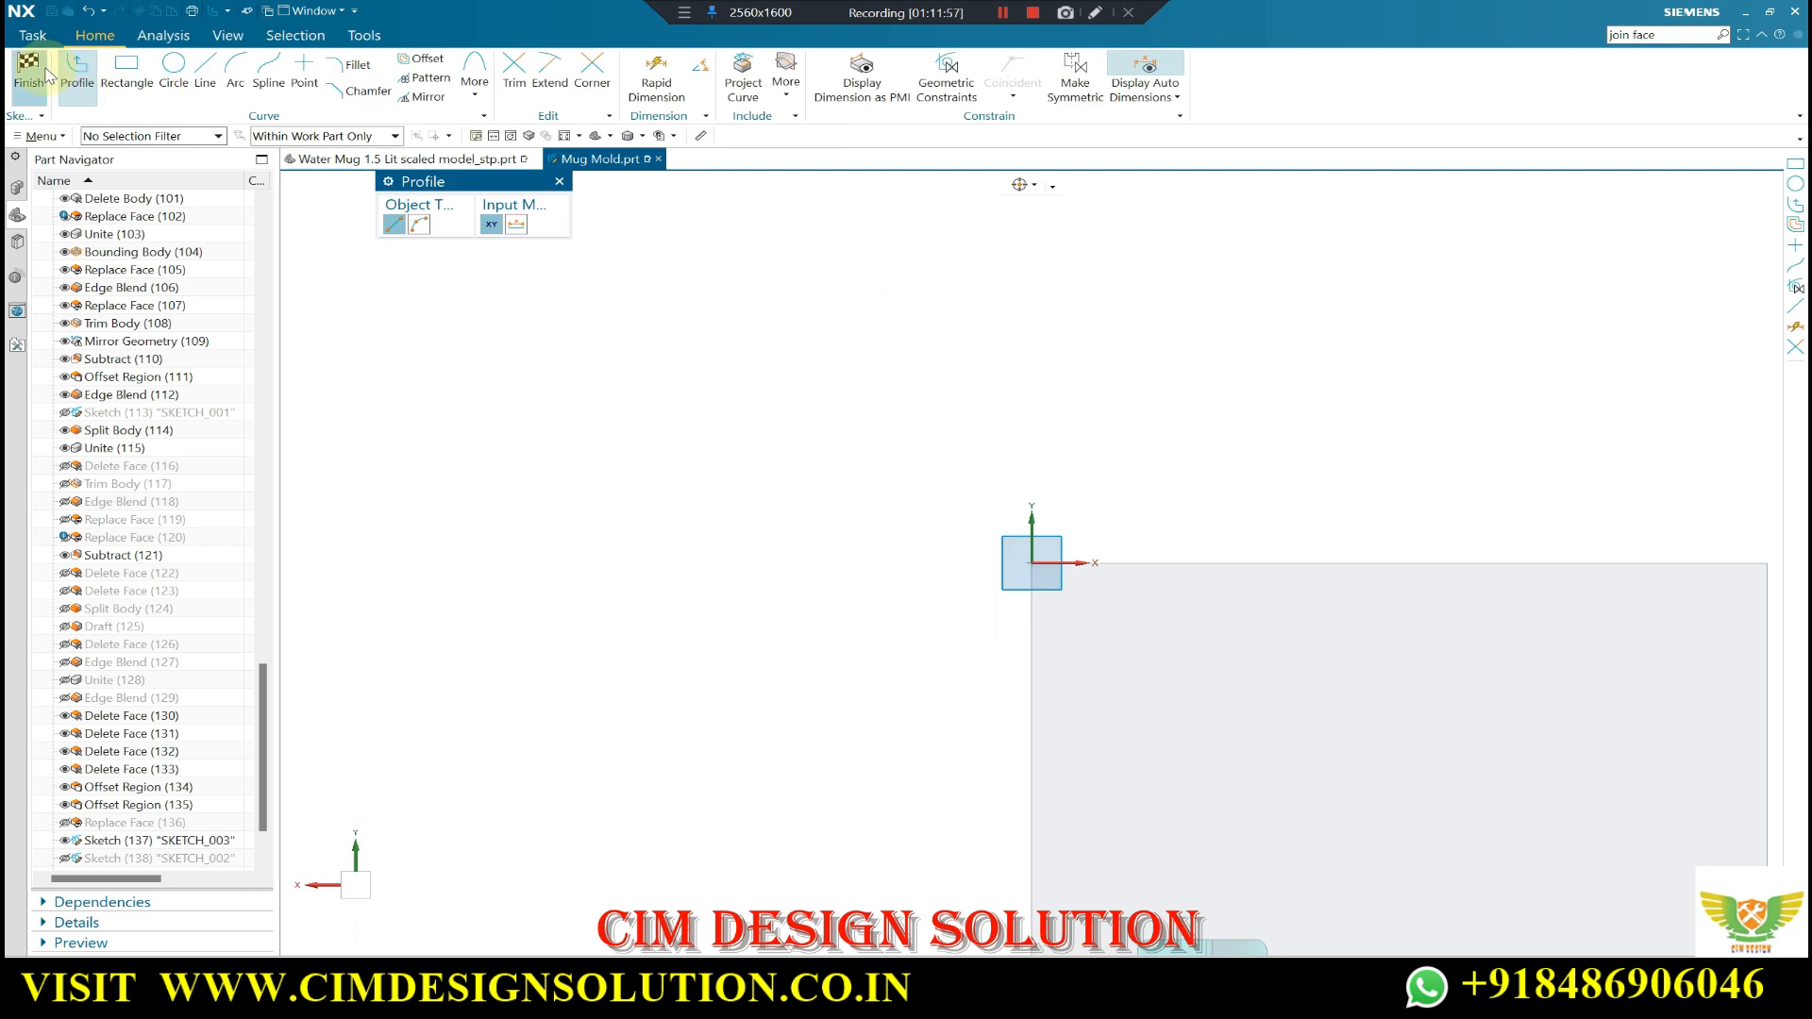
pyautogui.click(45, 74)
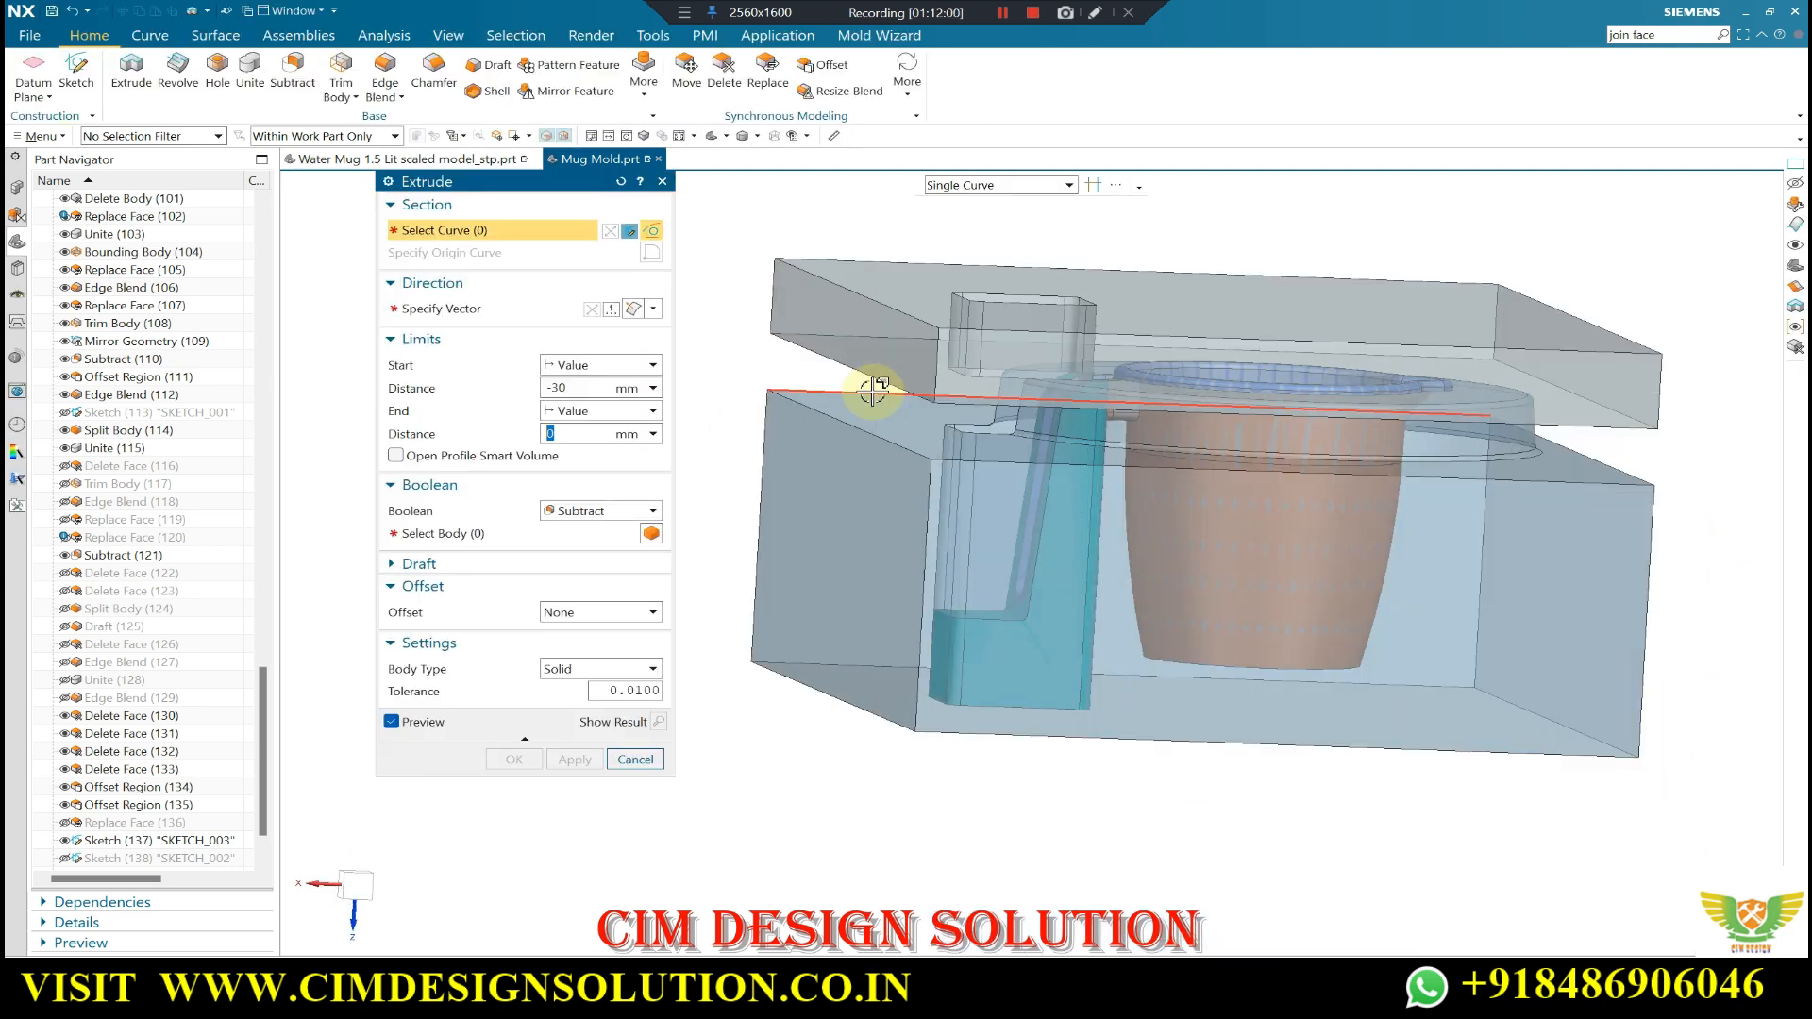
# - Extrude the four outer edges of the cavity block's lowered top face from -30 mm to 0 with Boolean set to None
pyautogui.click(862, 429)
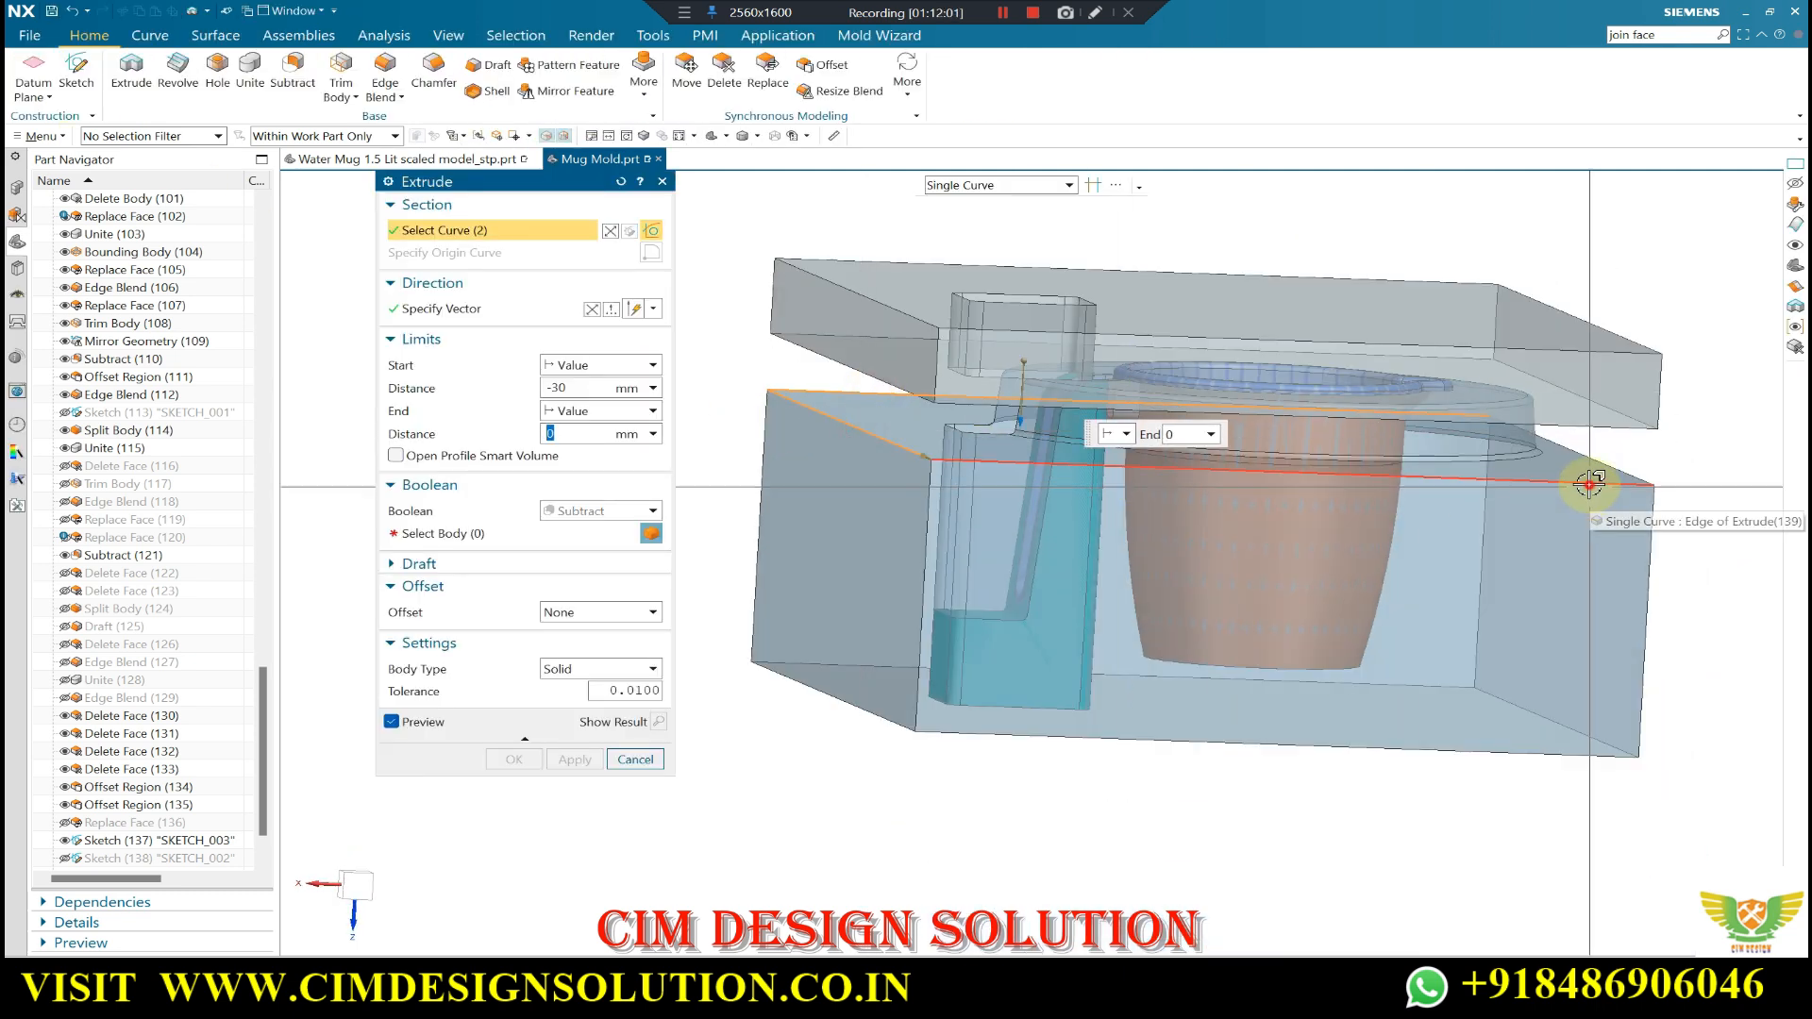
pyautogui.click(1589, 483)
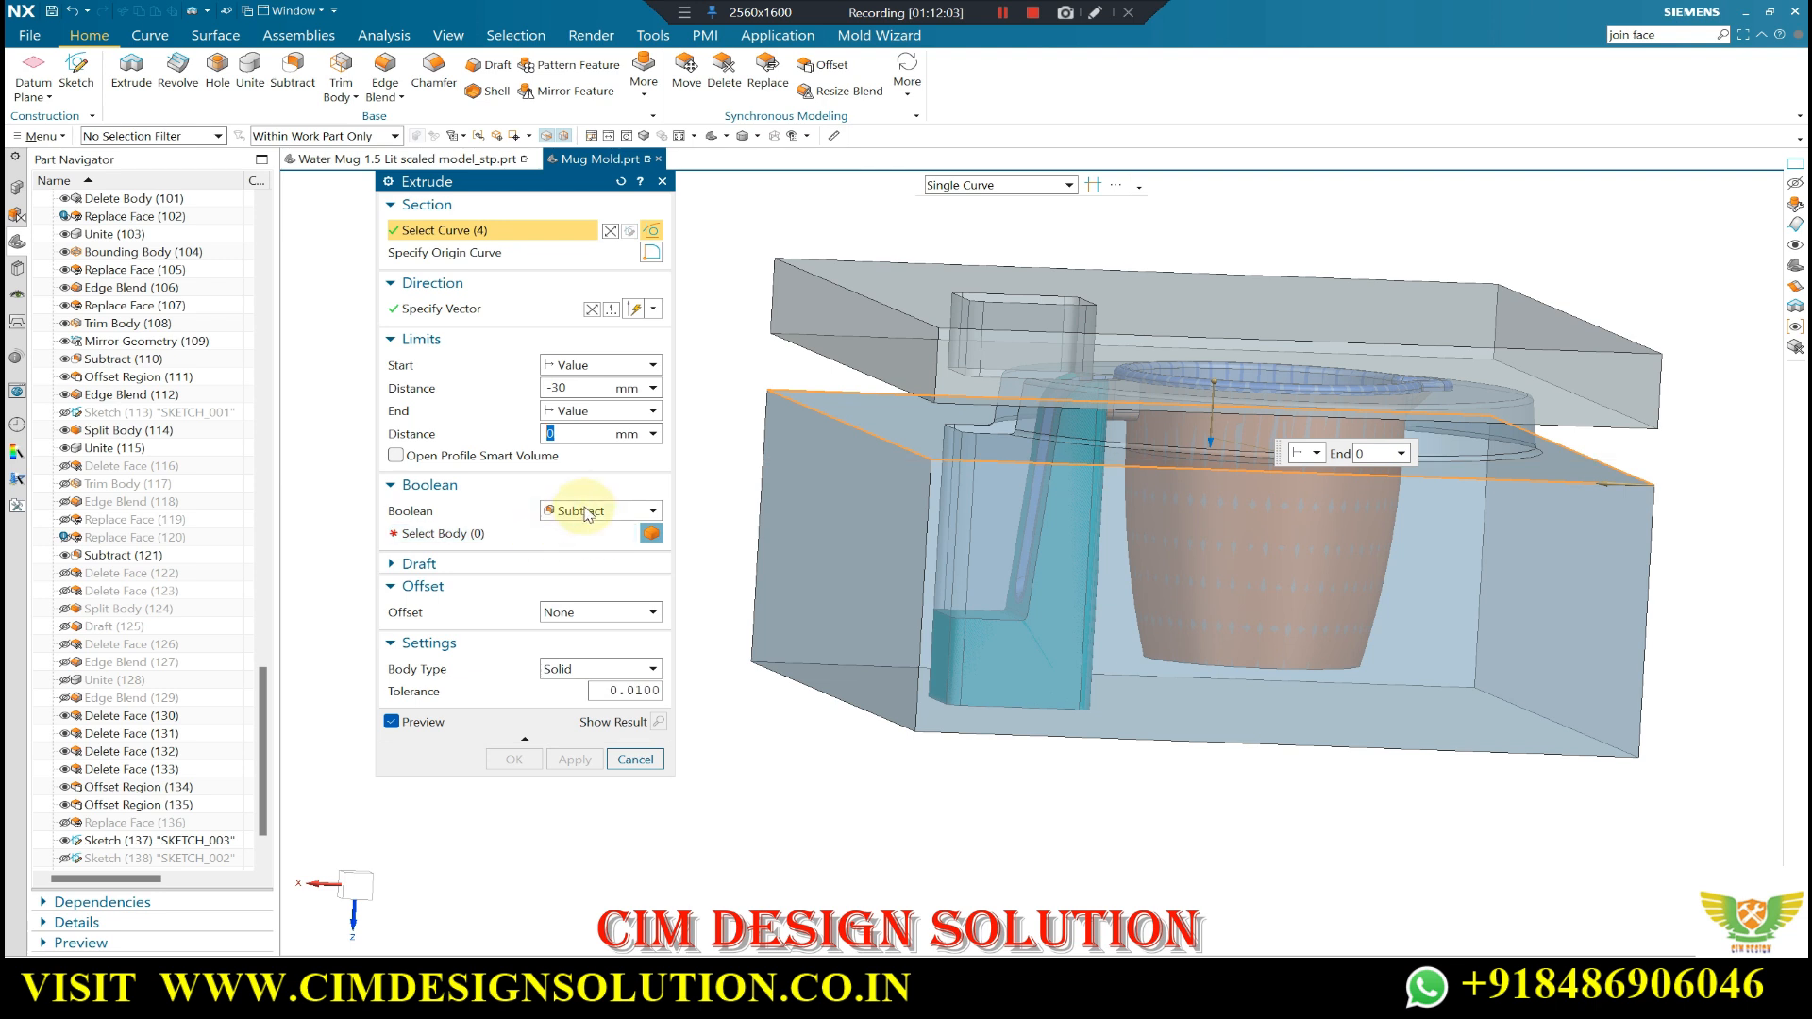
pyautogui.click(572, 532)
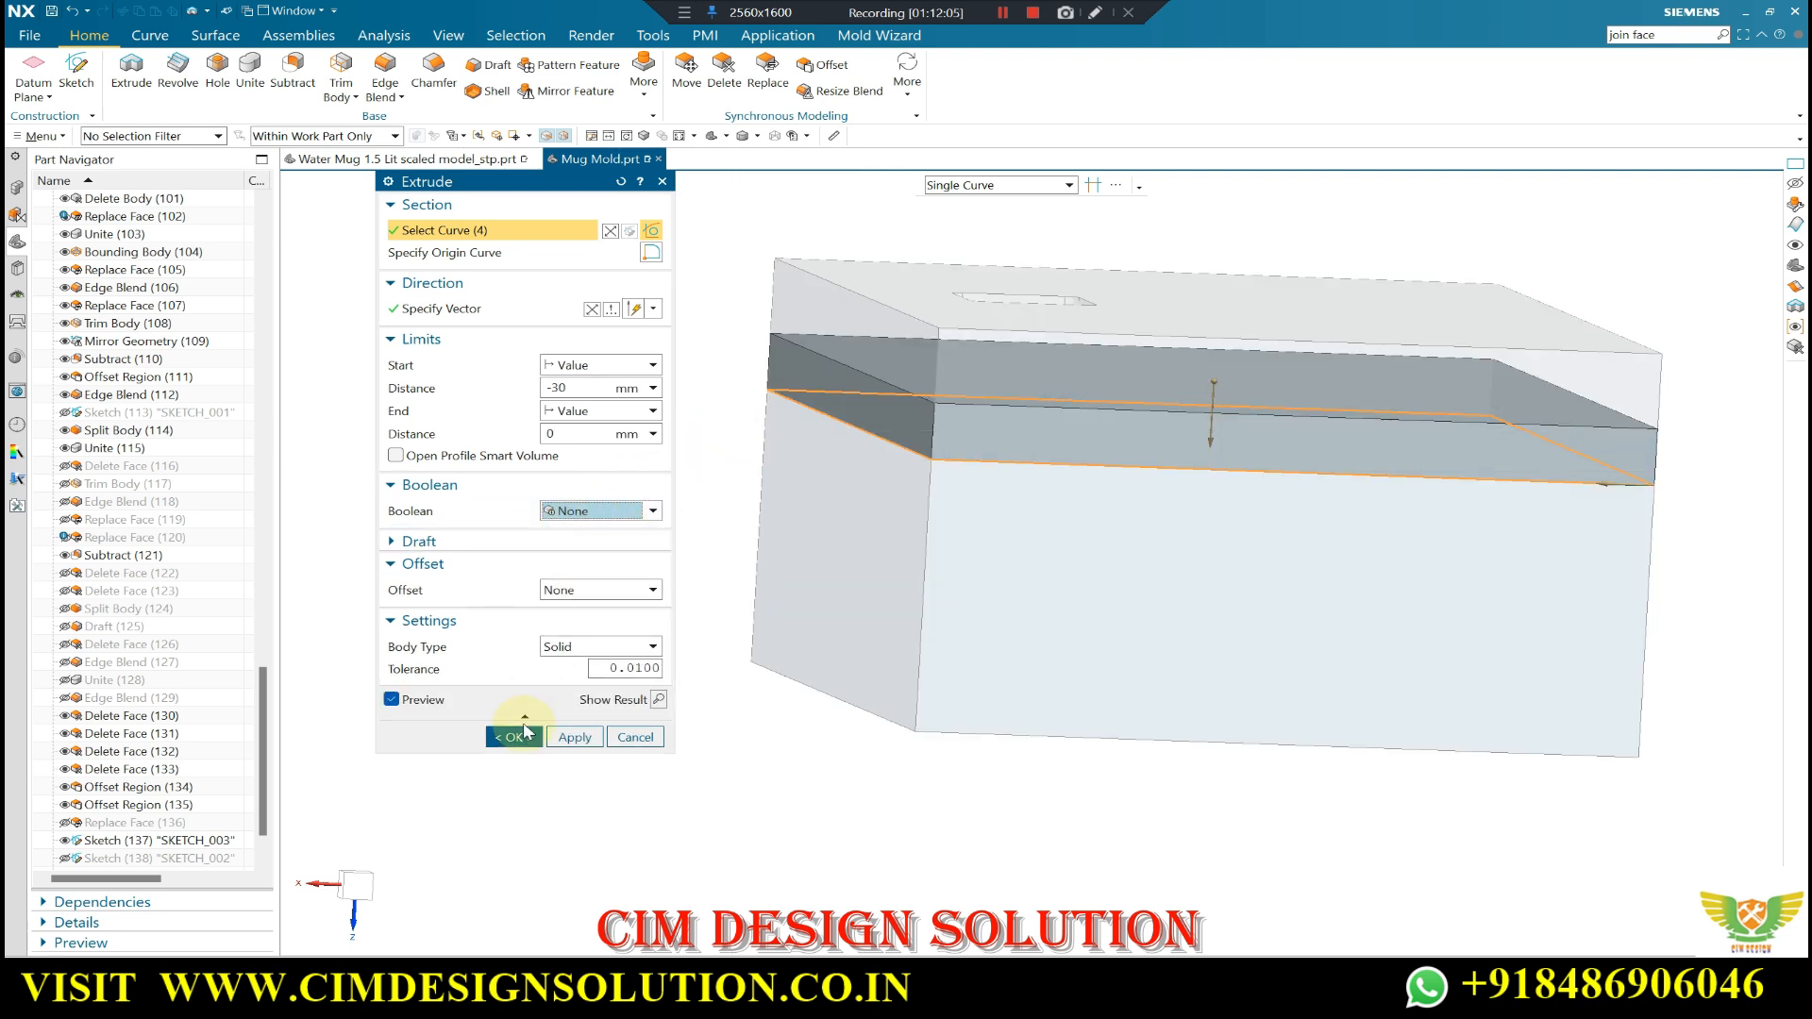
pyautogui.click(515, 736)
# - Subtract the upper mold block from the new 30 mm slab with Keep Tool enabled
pyautogui.moveTo(942, 416); pyautogui.dragTo(1093, 542, button='middle')
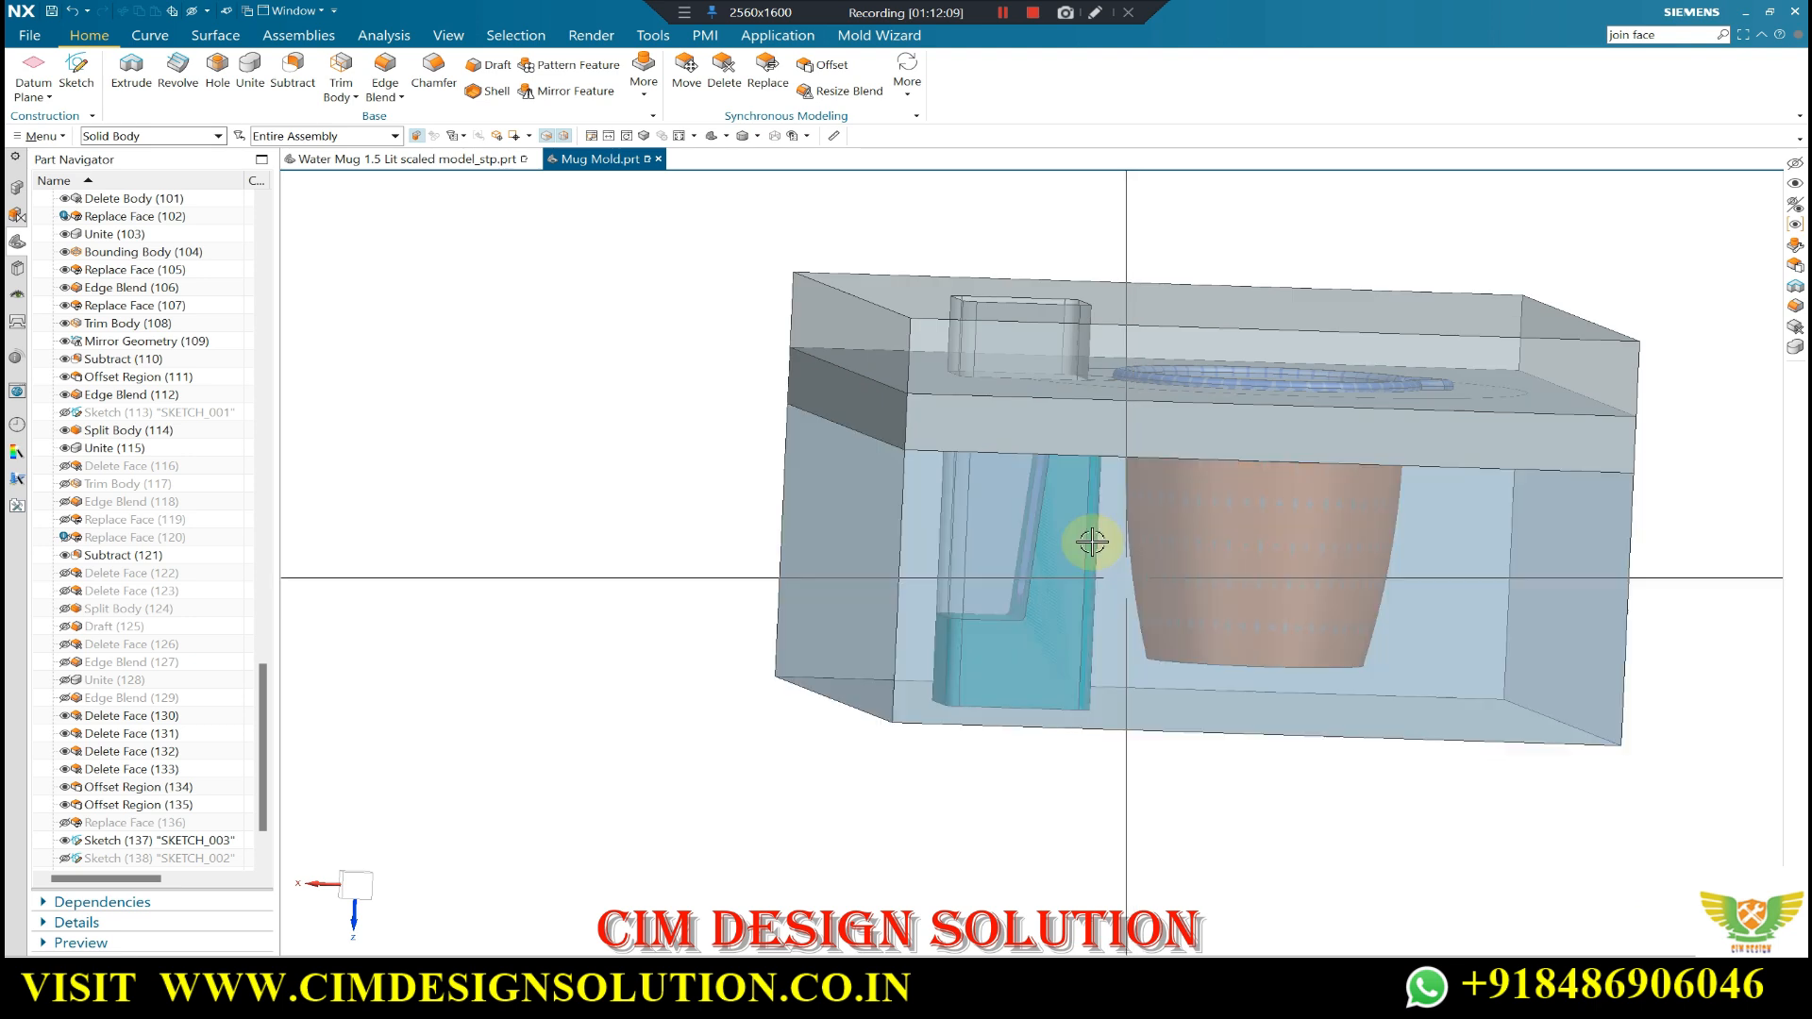
pyautogui.click(300, 80)
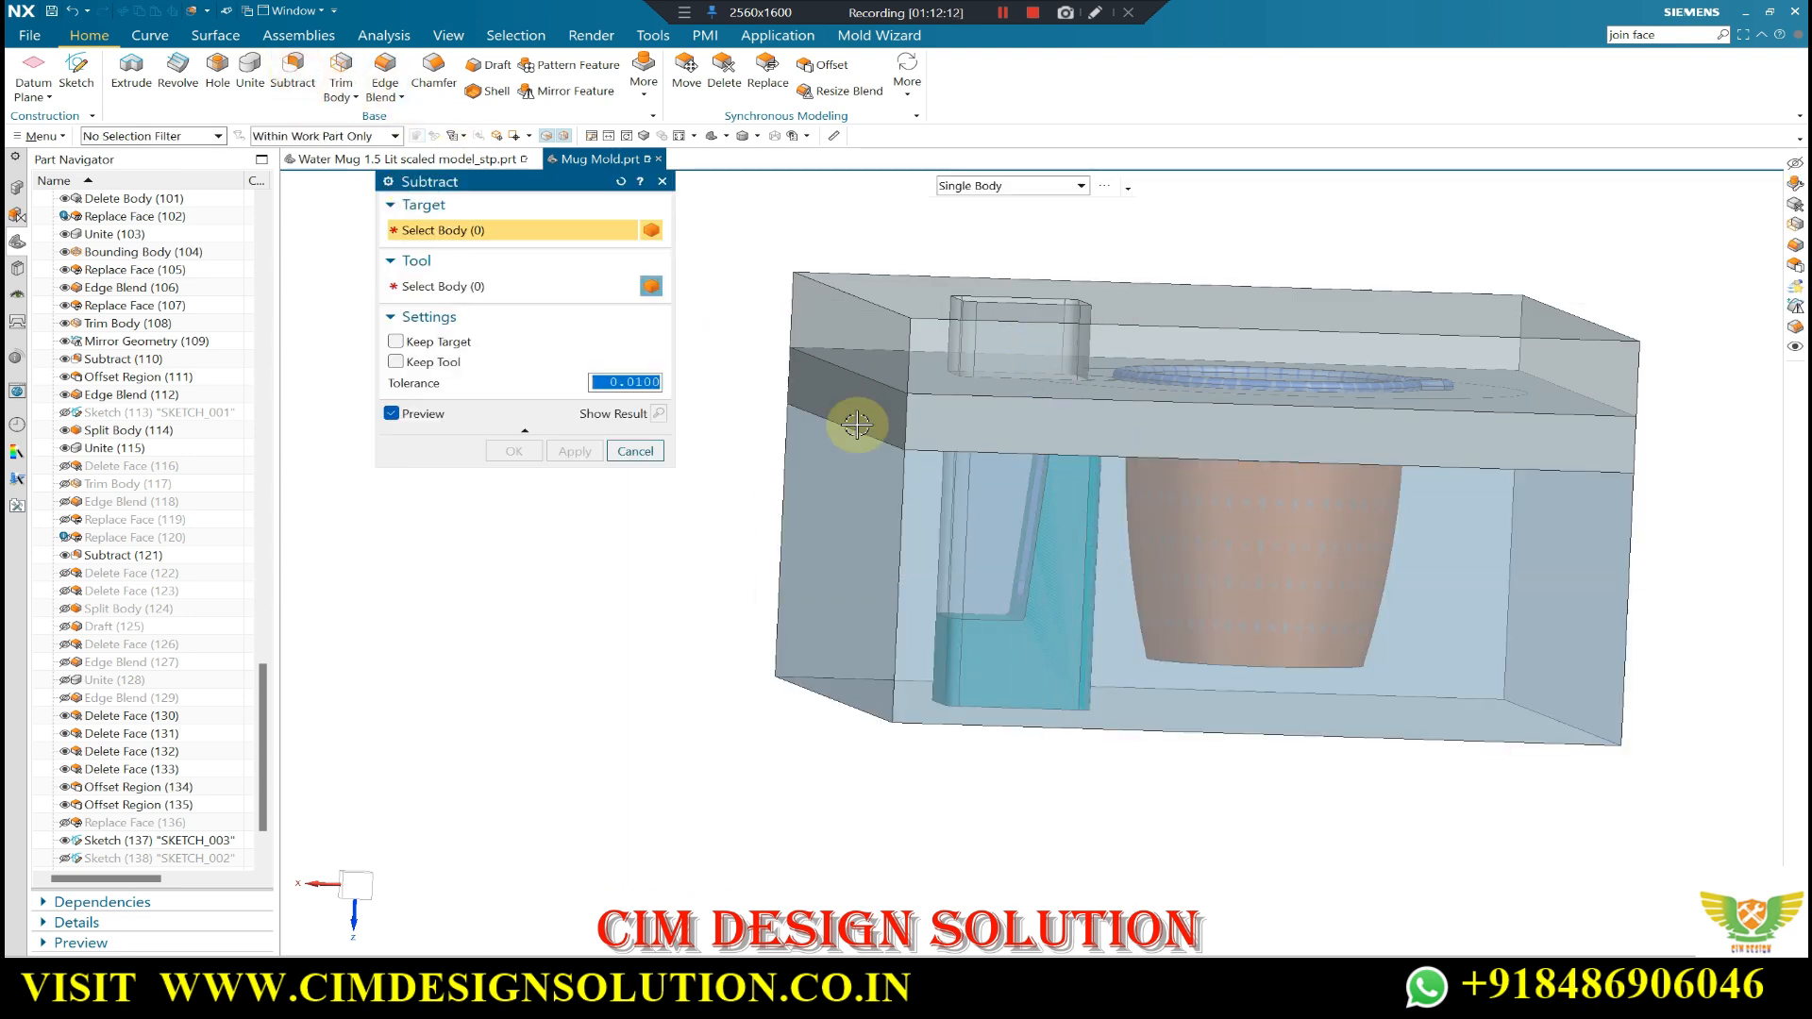
pyautogui.click(897, 415)
pyautogui.click(1072, 420)
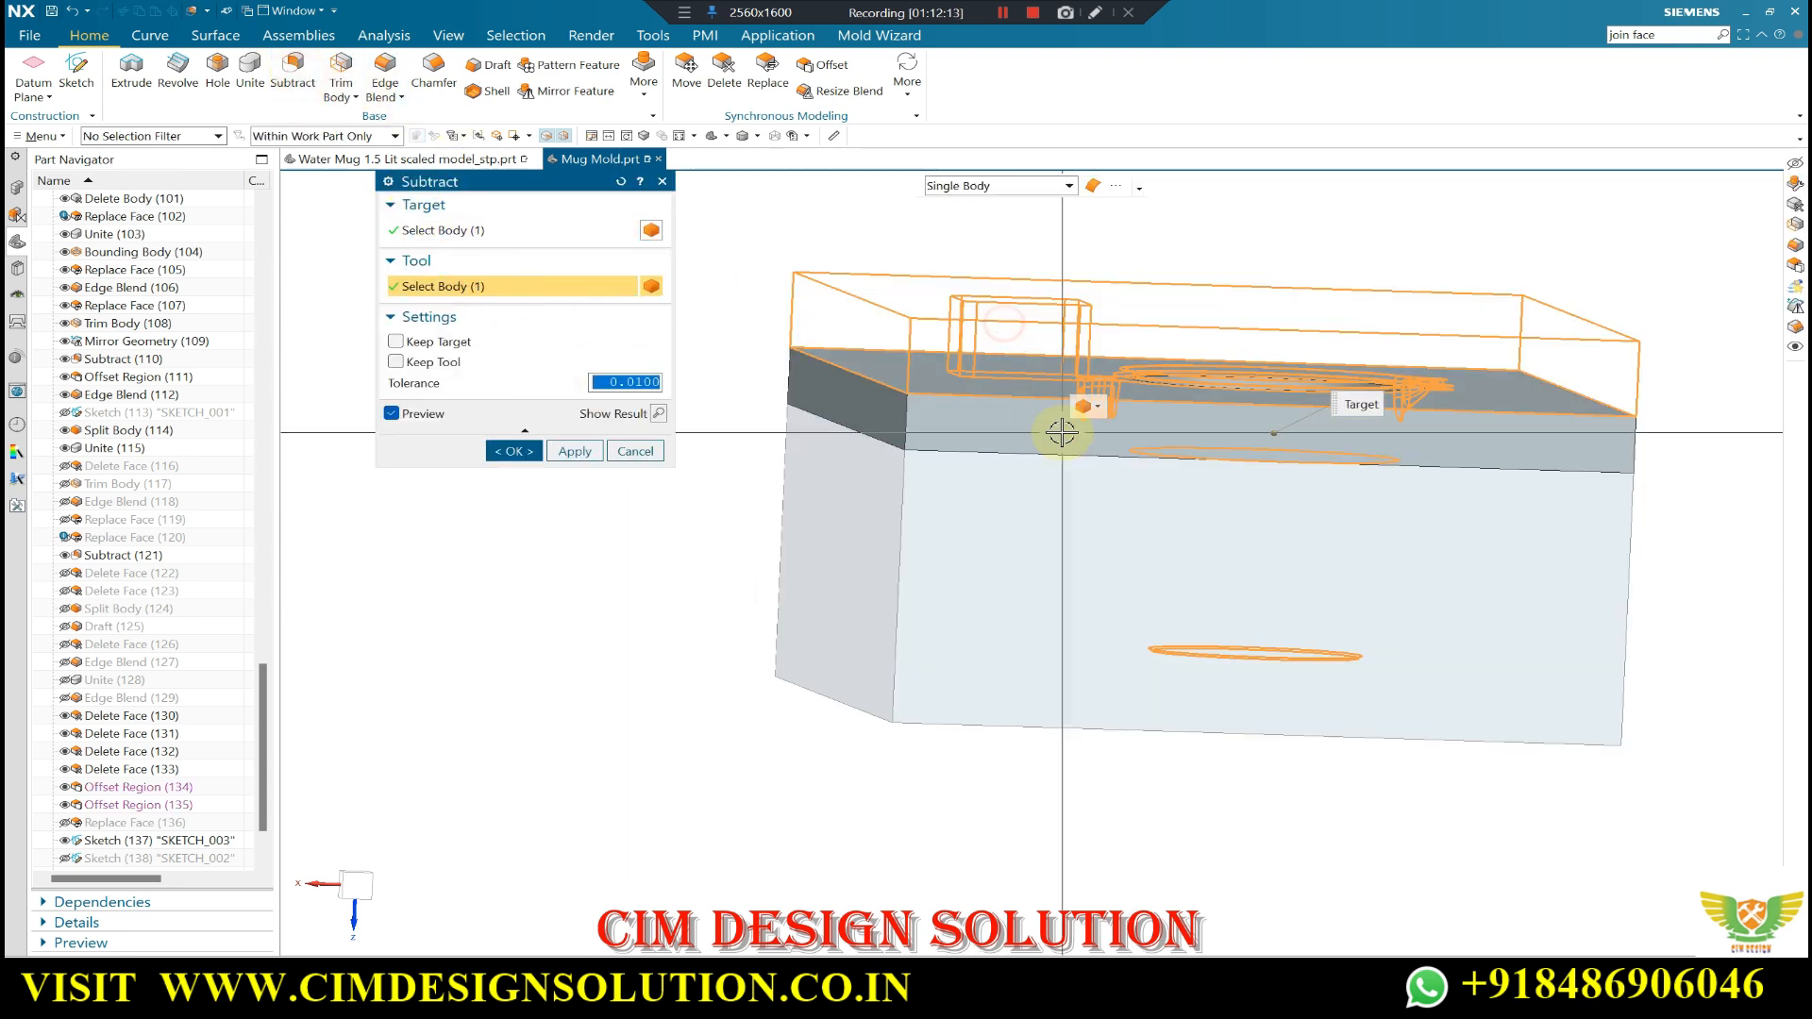
pyautogui.click(508, 451)
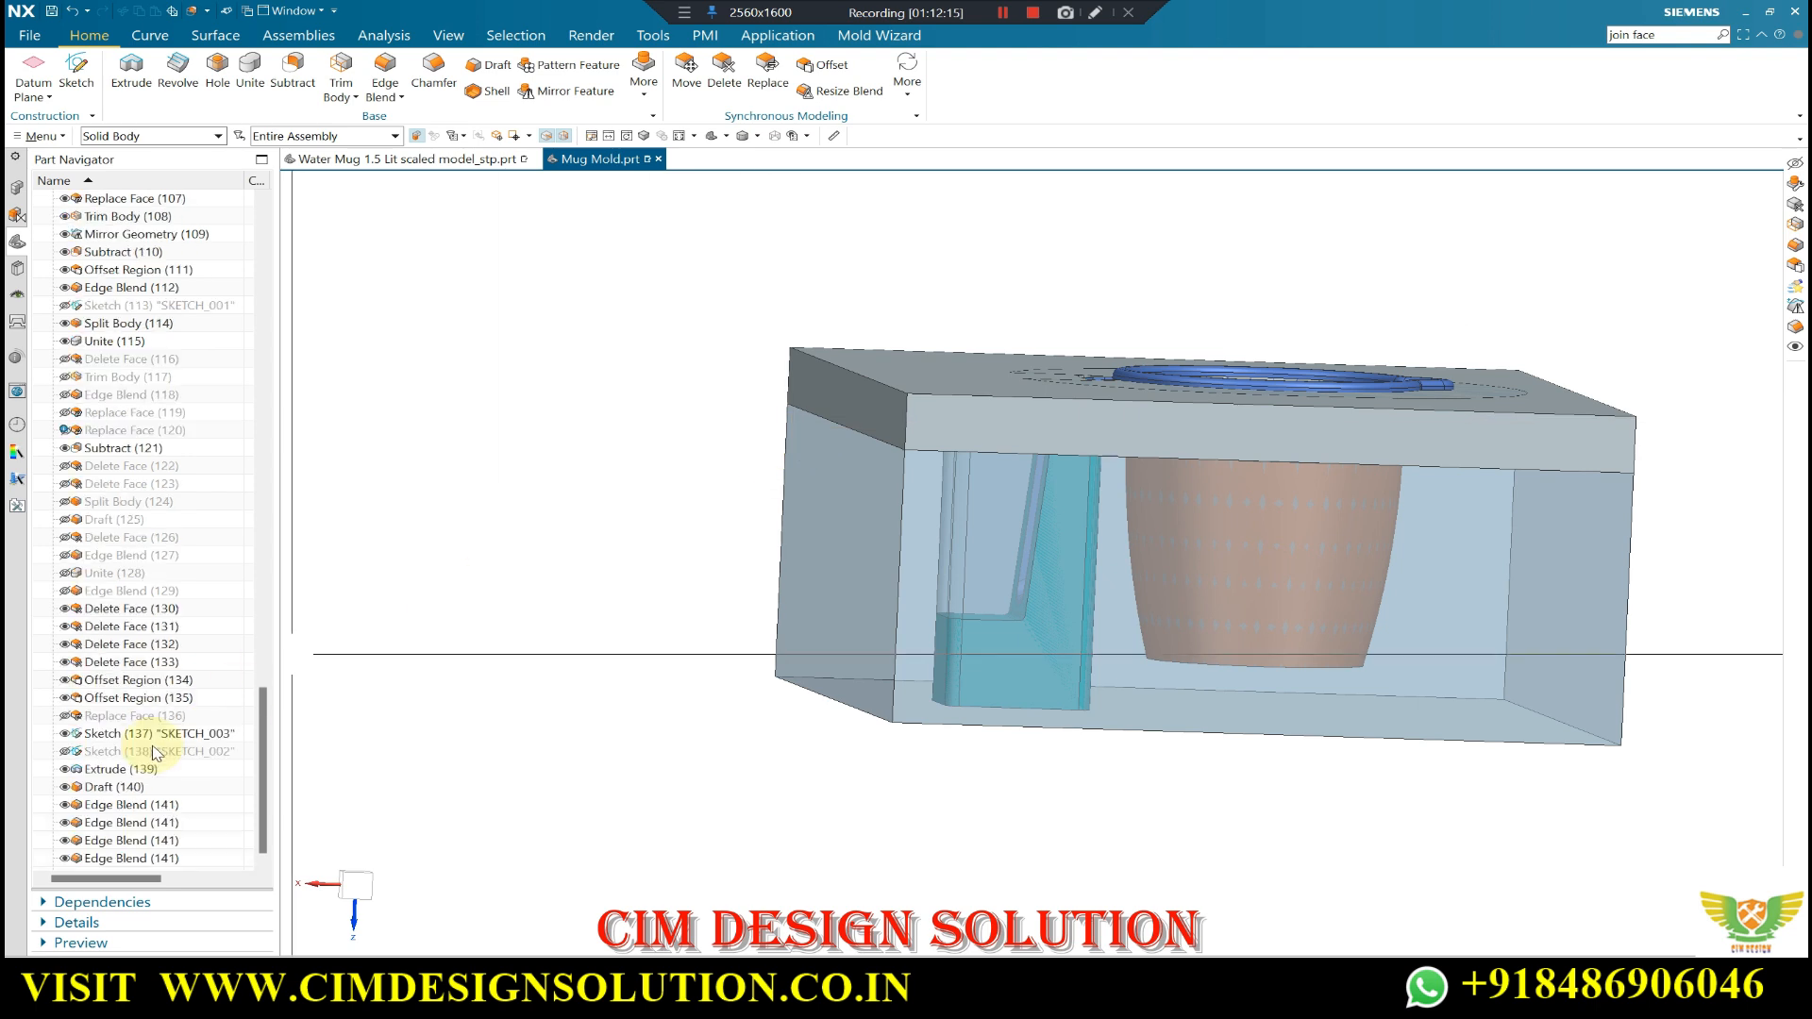
pyautogui.doubleClick(132, 859)
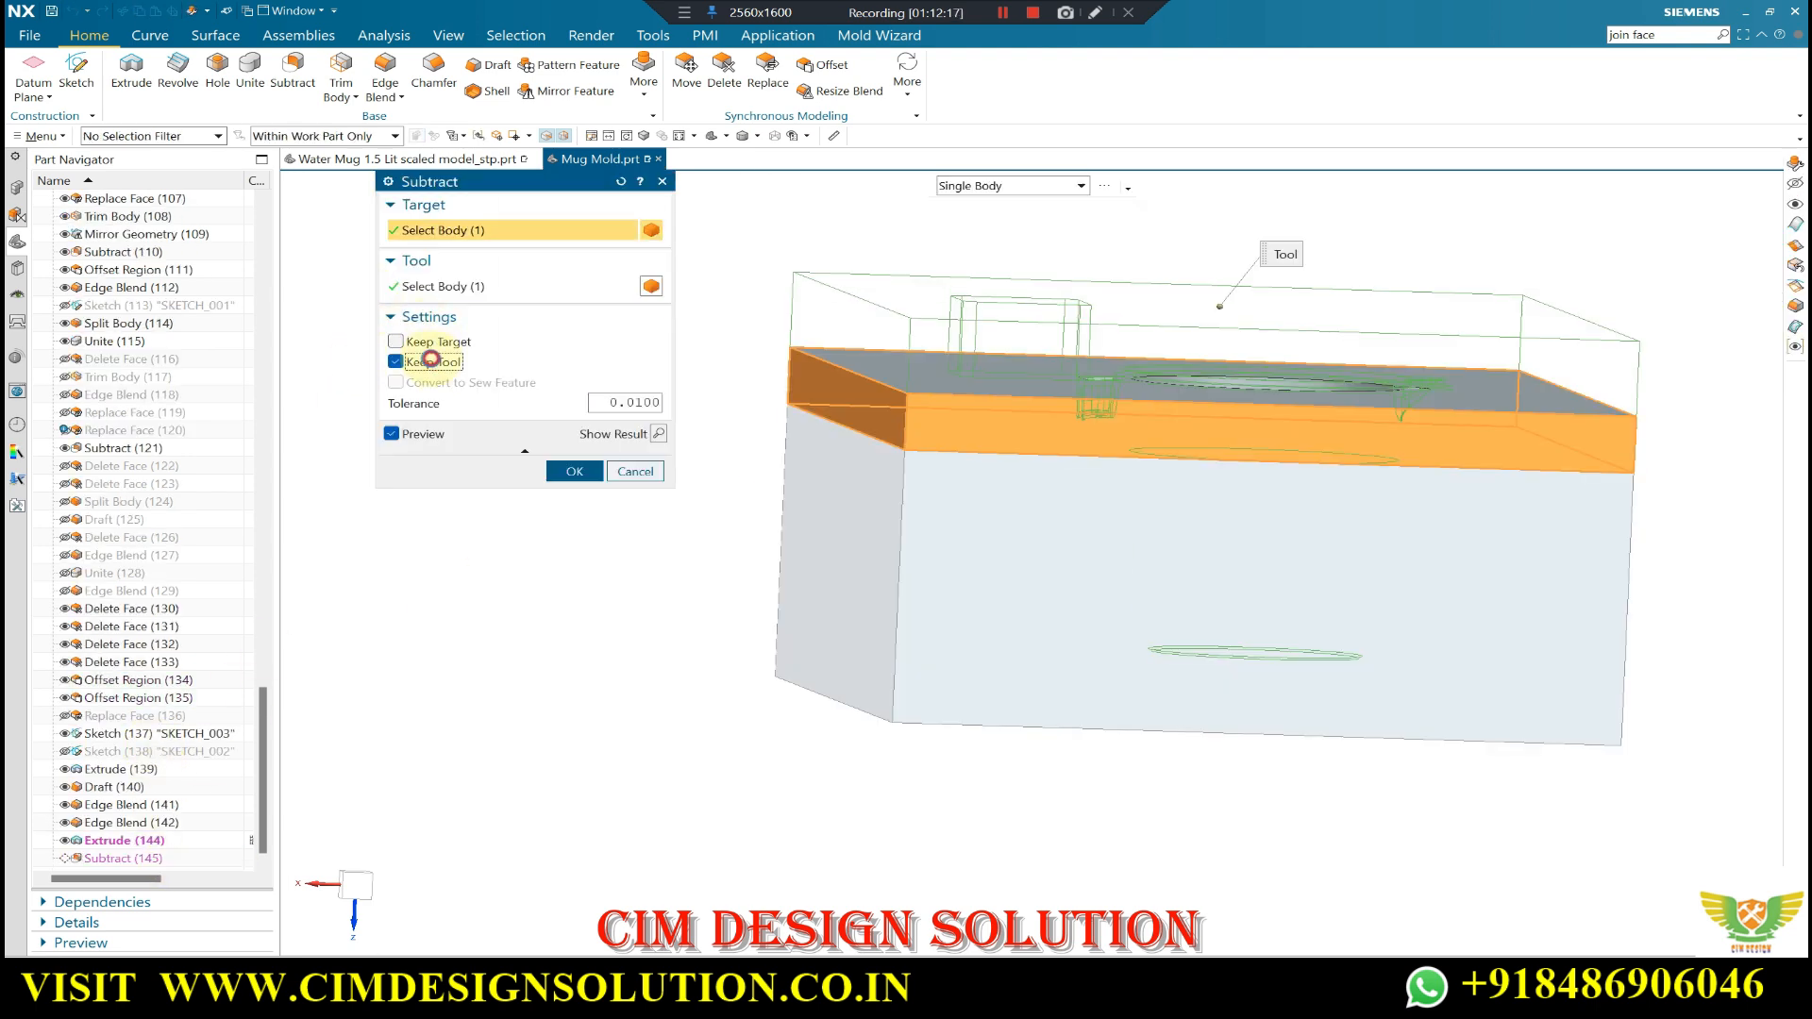
pyautogui.middleClick(485, 368)
# - Subtract the mug body from the 30 mm slab with Keep Tool enabled
pyautogui.moveTo(1011, 393); pyautogui.dragTo(703, 186, button='middle')
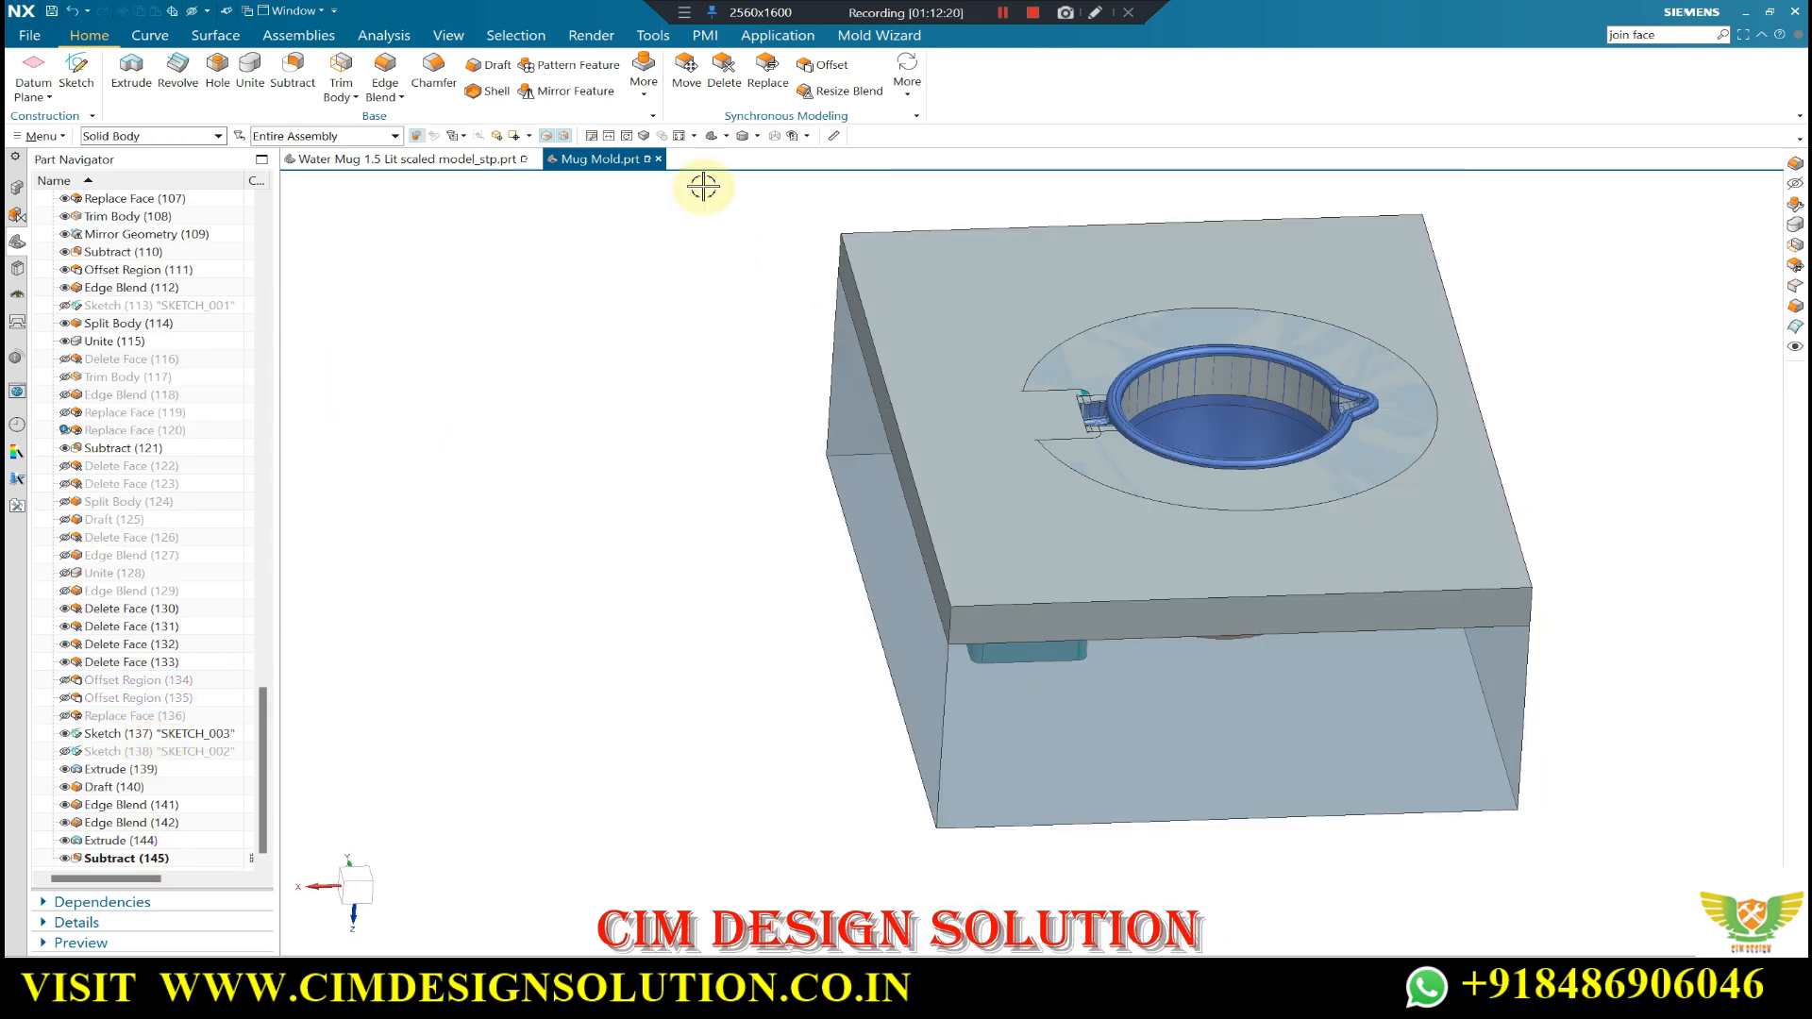
pyautogui.click(302, 71)
pyautogui.click(920, 372)
pyautogui.click(1199, 366)
pyautogui.middleClick(755, 349)
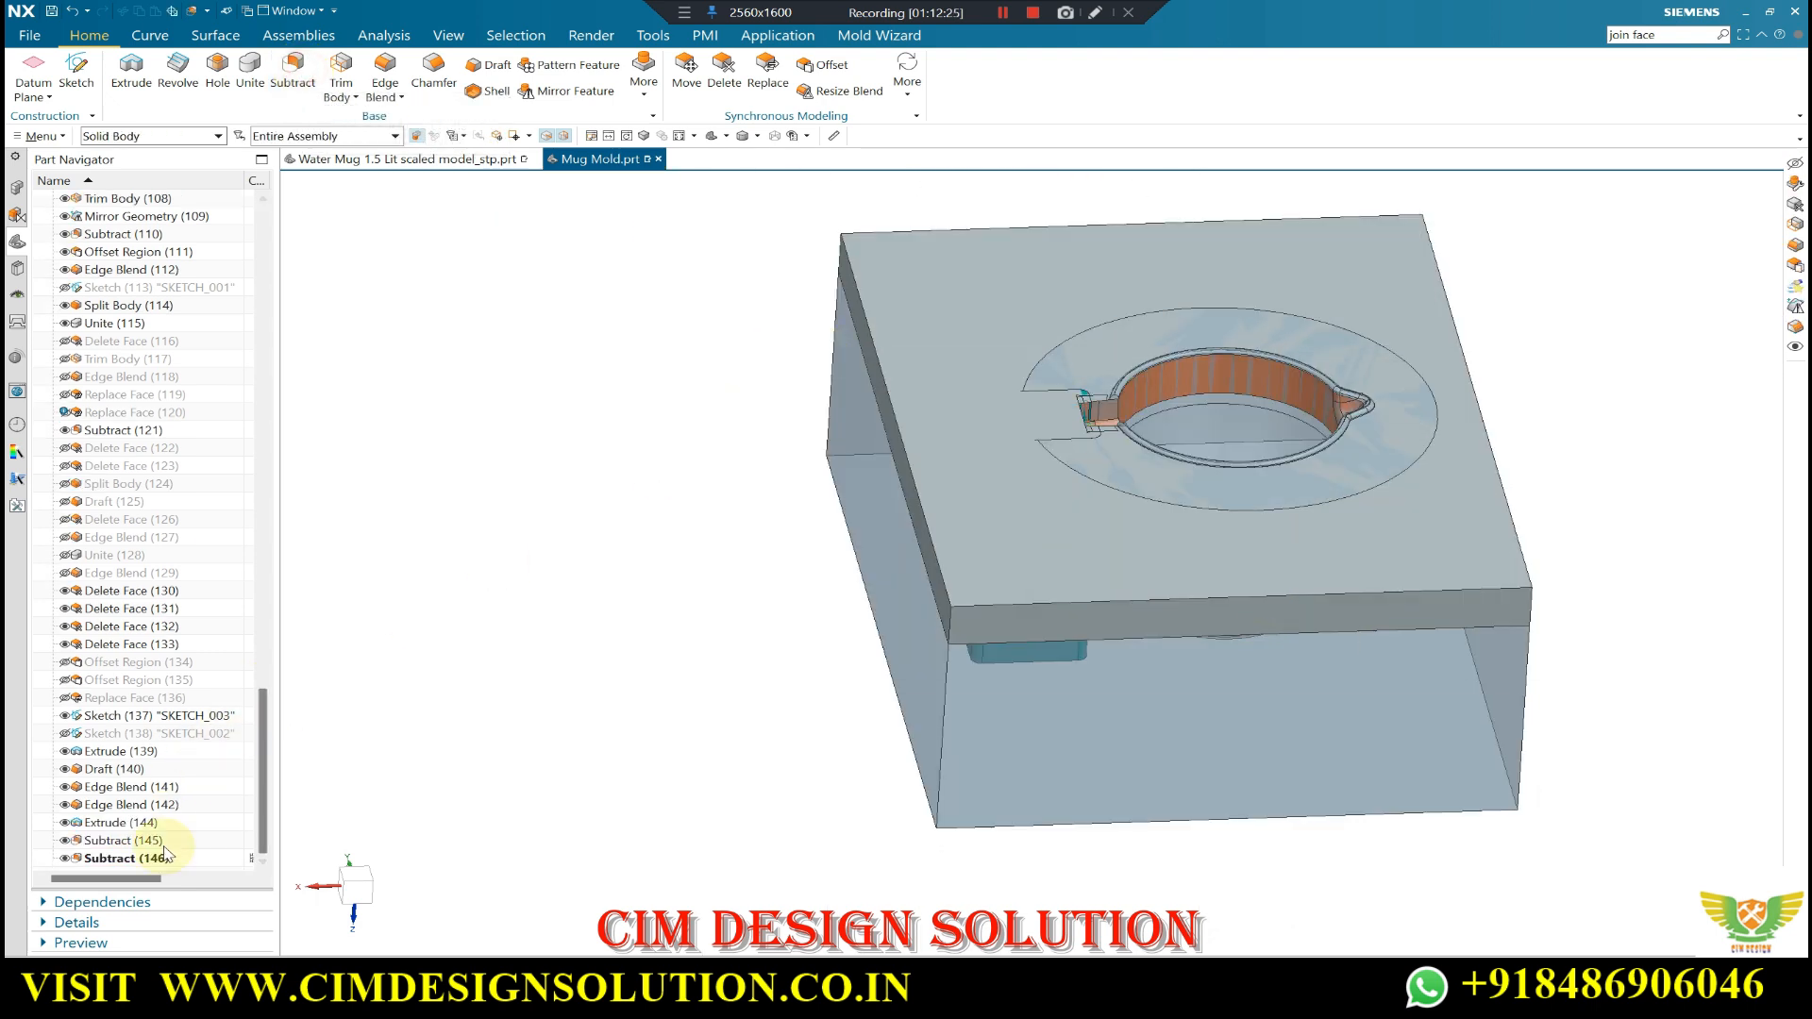
pyautogui.doubleClick(151, 858)
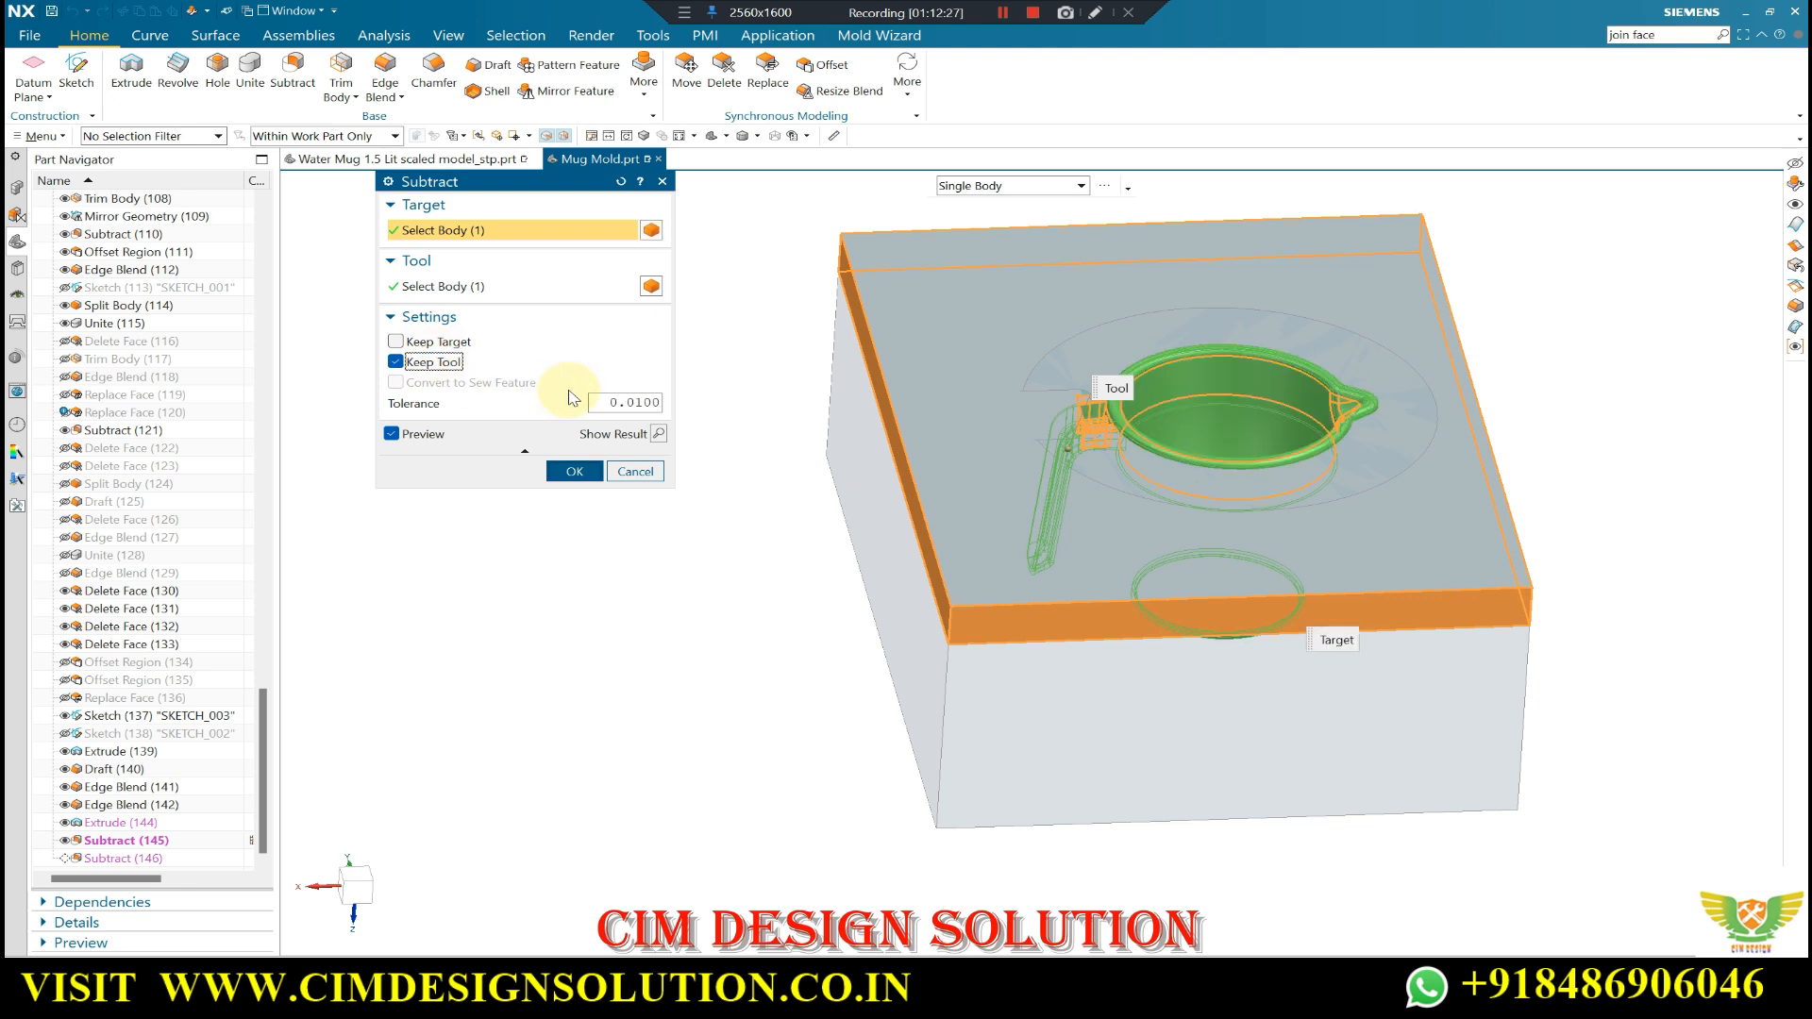
pyautogui.middleClick(883, 205)
pyautogui.scroll(-2, 910, 224)
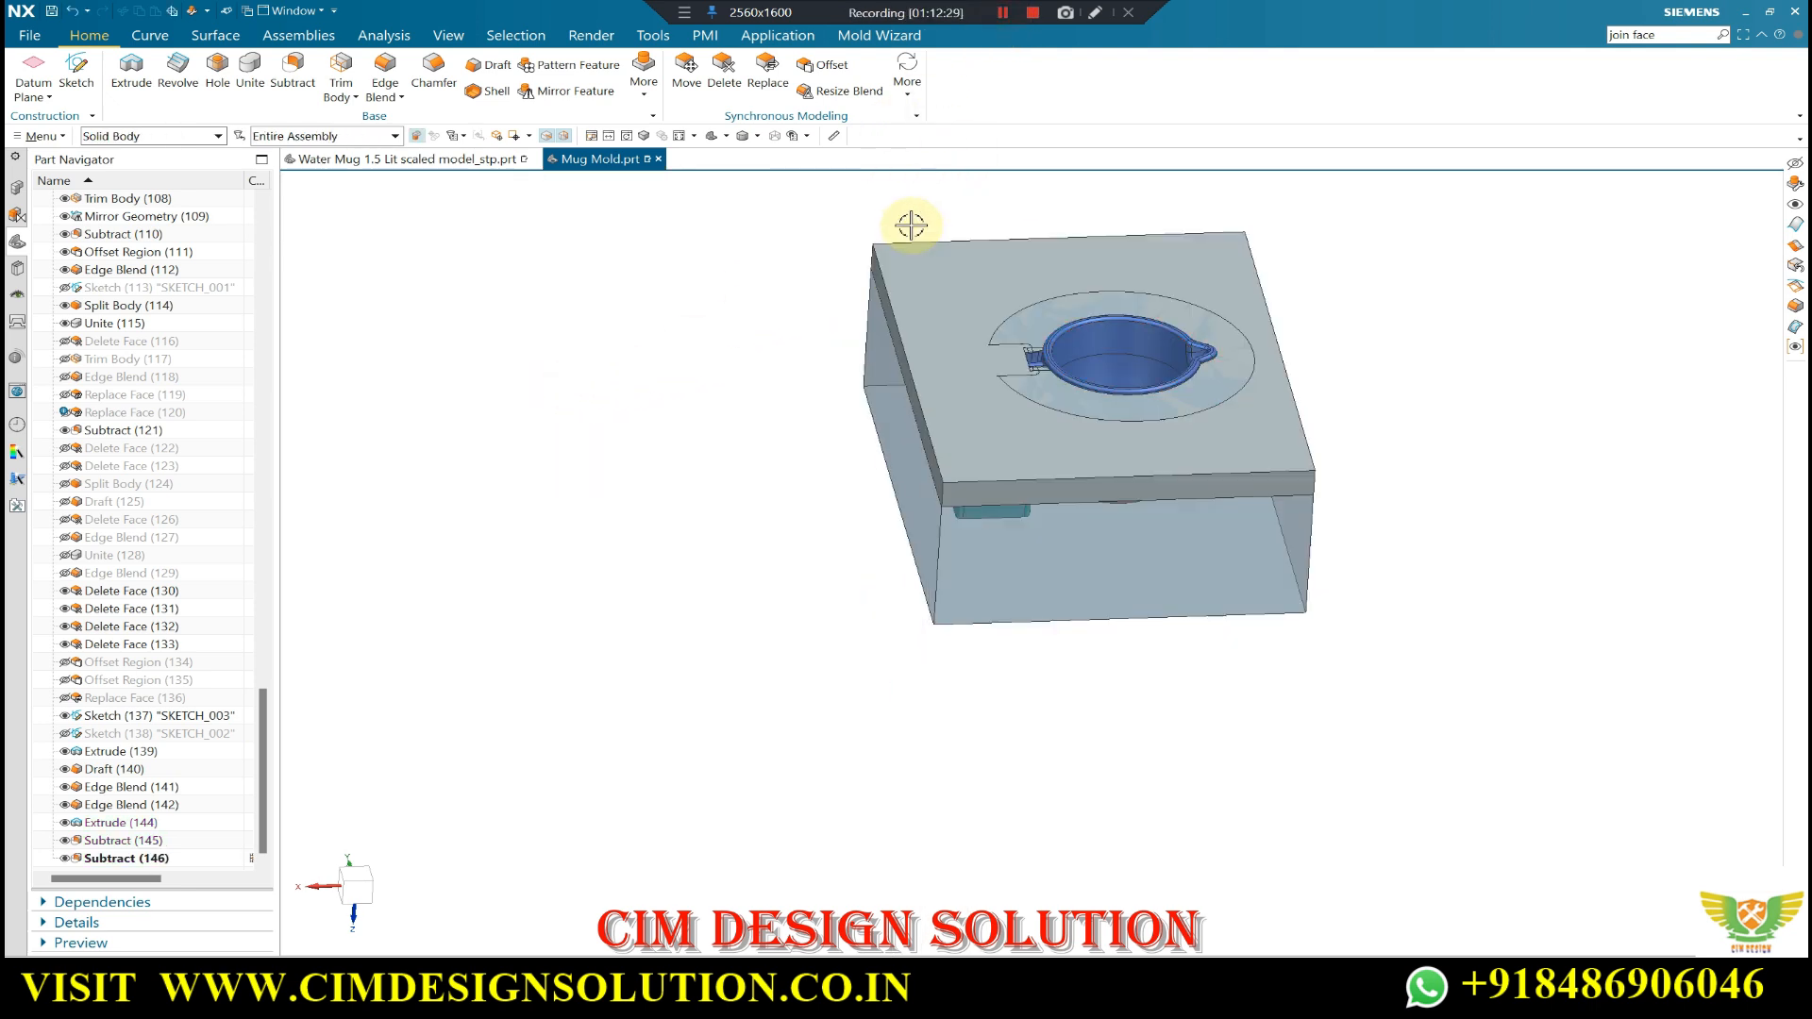
# - Show the hidden orange handle insert together with the slab, mug and translucent mold block
pyautogui.scroll(1, 906, 204)
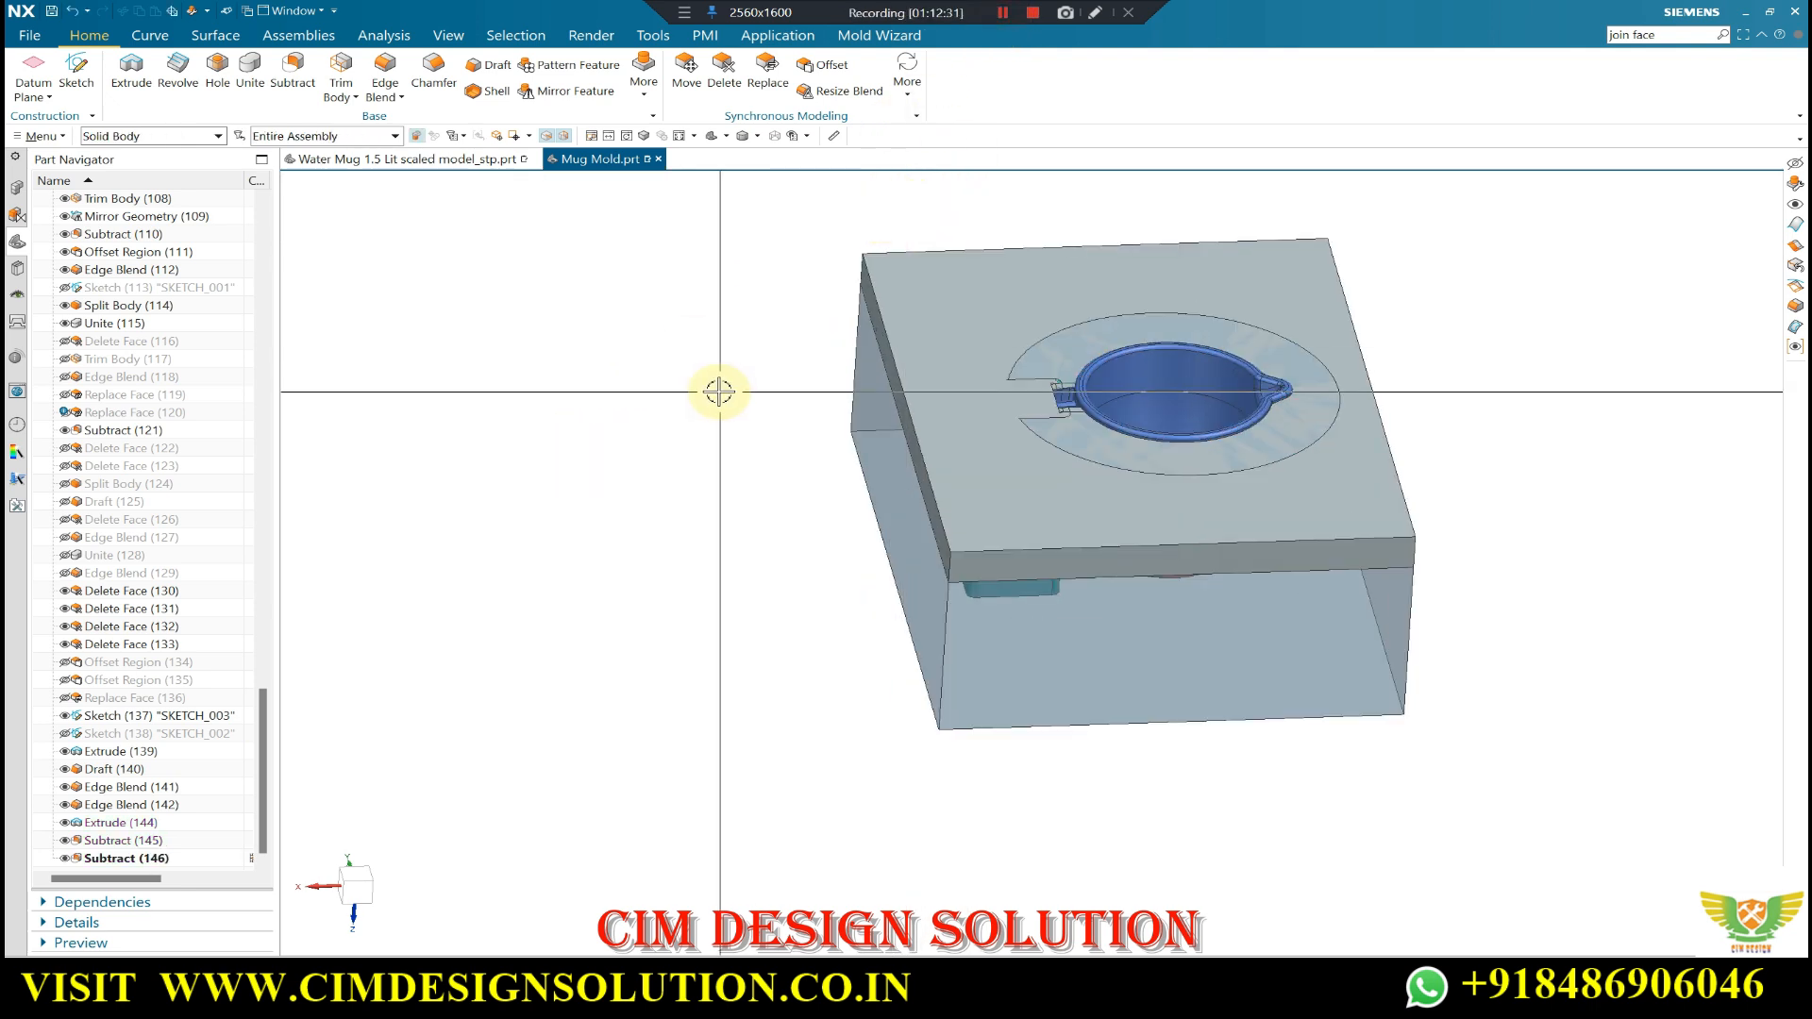
pyautogui.hotkey('ctrl', 'shift', 'b')
pyautogui.hotkey('ctrl', 'b')
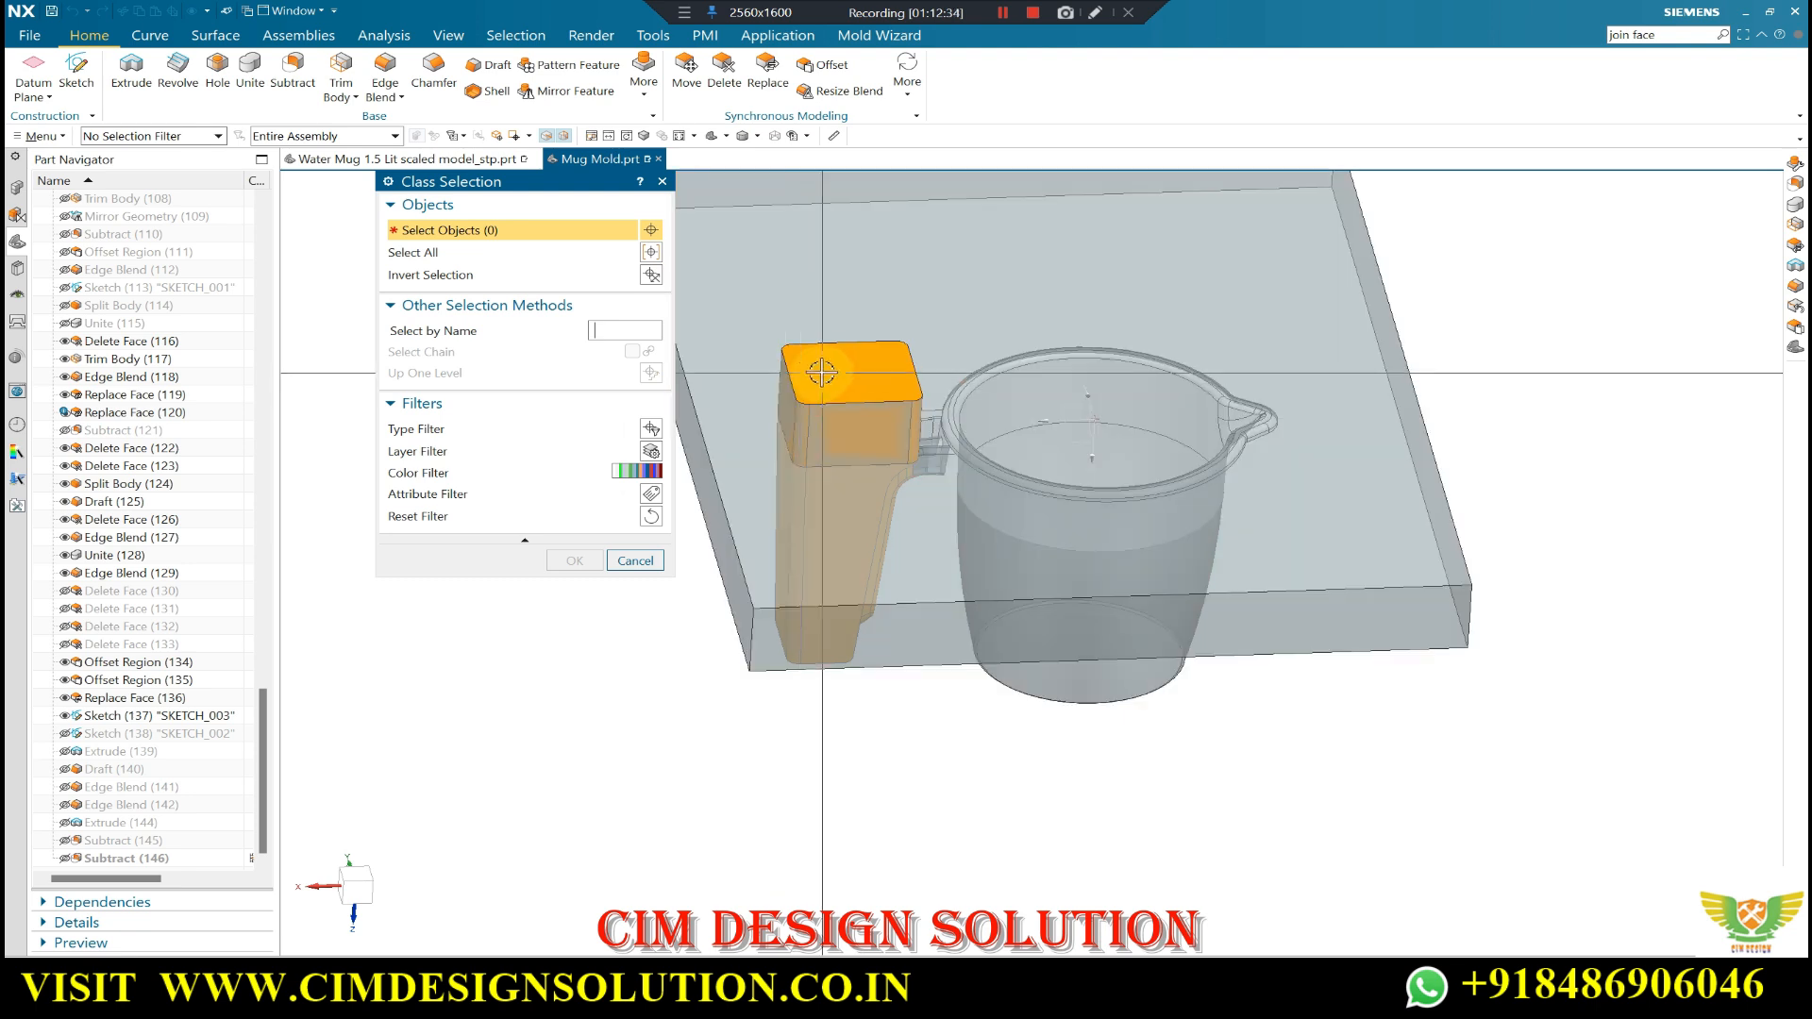
pyautogui.click(822, 373)
pyautogui.middleClick(816, 375)
pyautogui.scroll(-1, 814, 377)
pyautogui.scroll(1, 831, 379)
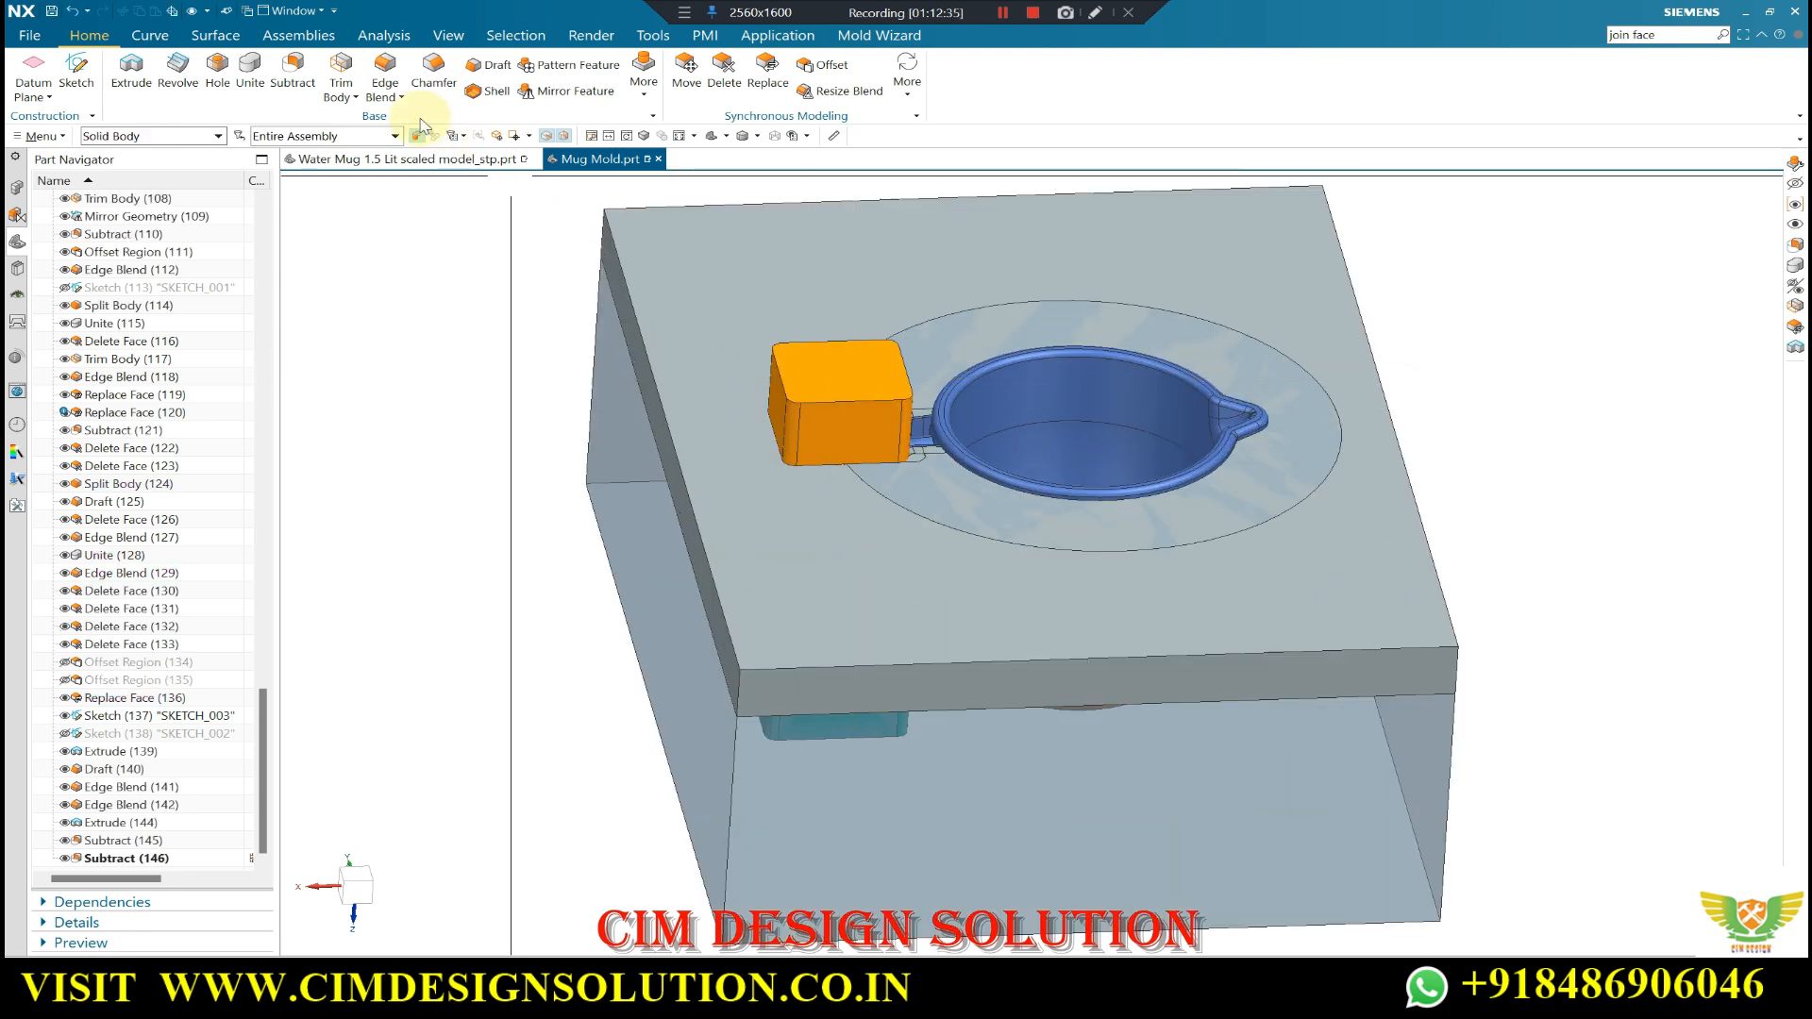
# - Subtract the orange handle insert from the 30 mm slab with Keep Tool enabled
pyautogui.click(307, 78)
pyautogui.click(897, 283)
pyautogui.scroll(-1, 898, 283)
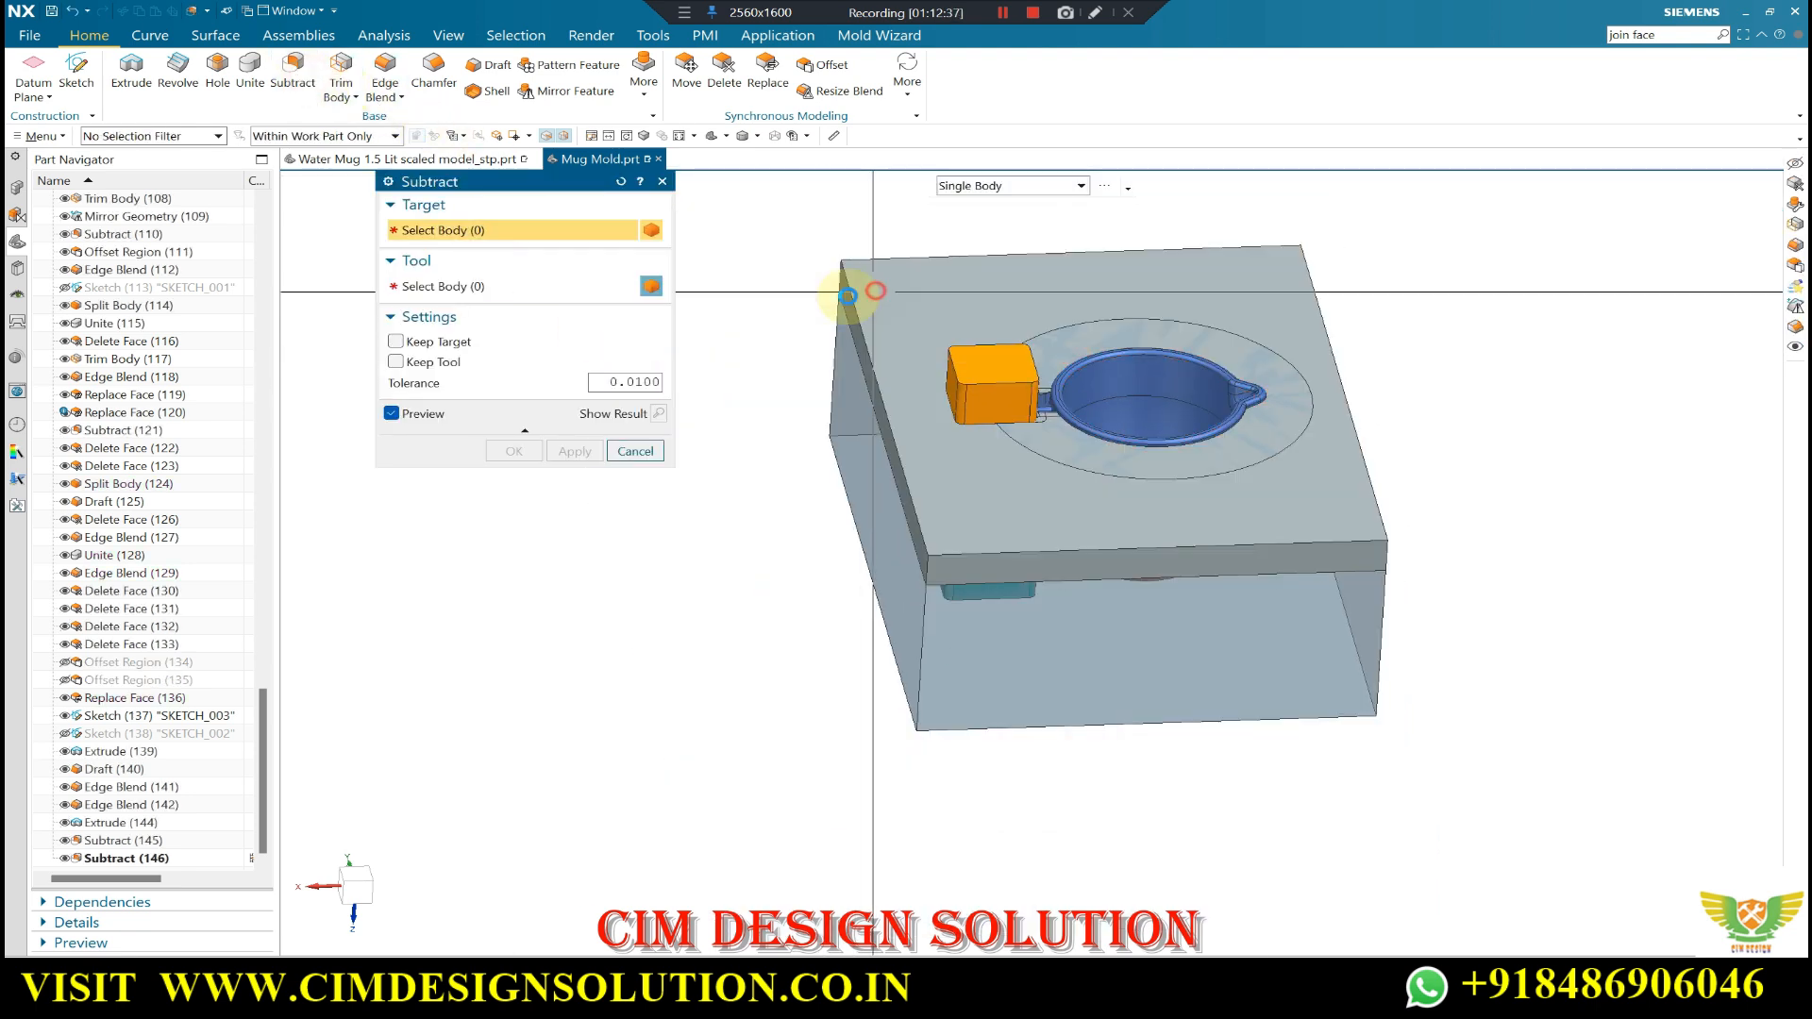
pyautogui.click(992, 394)
pyautogui.middleClick(922, 384)
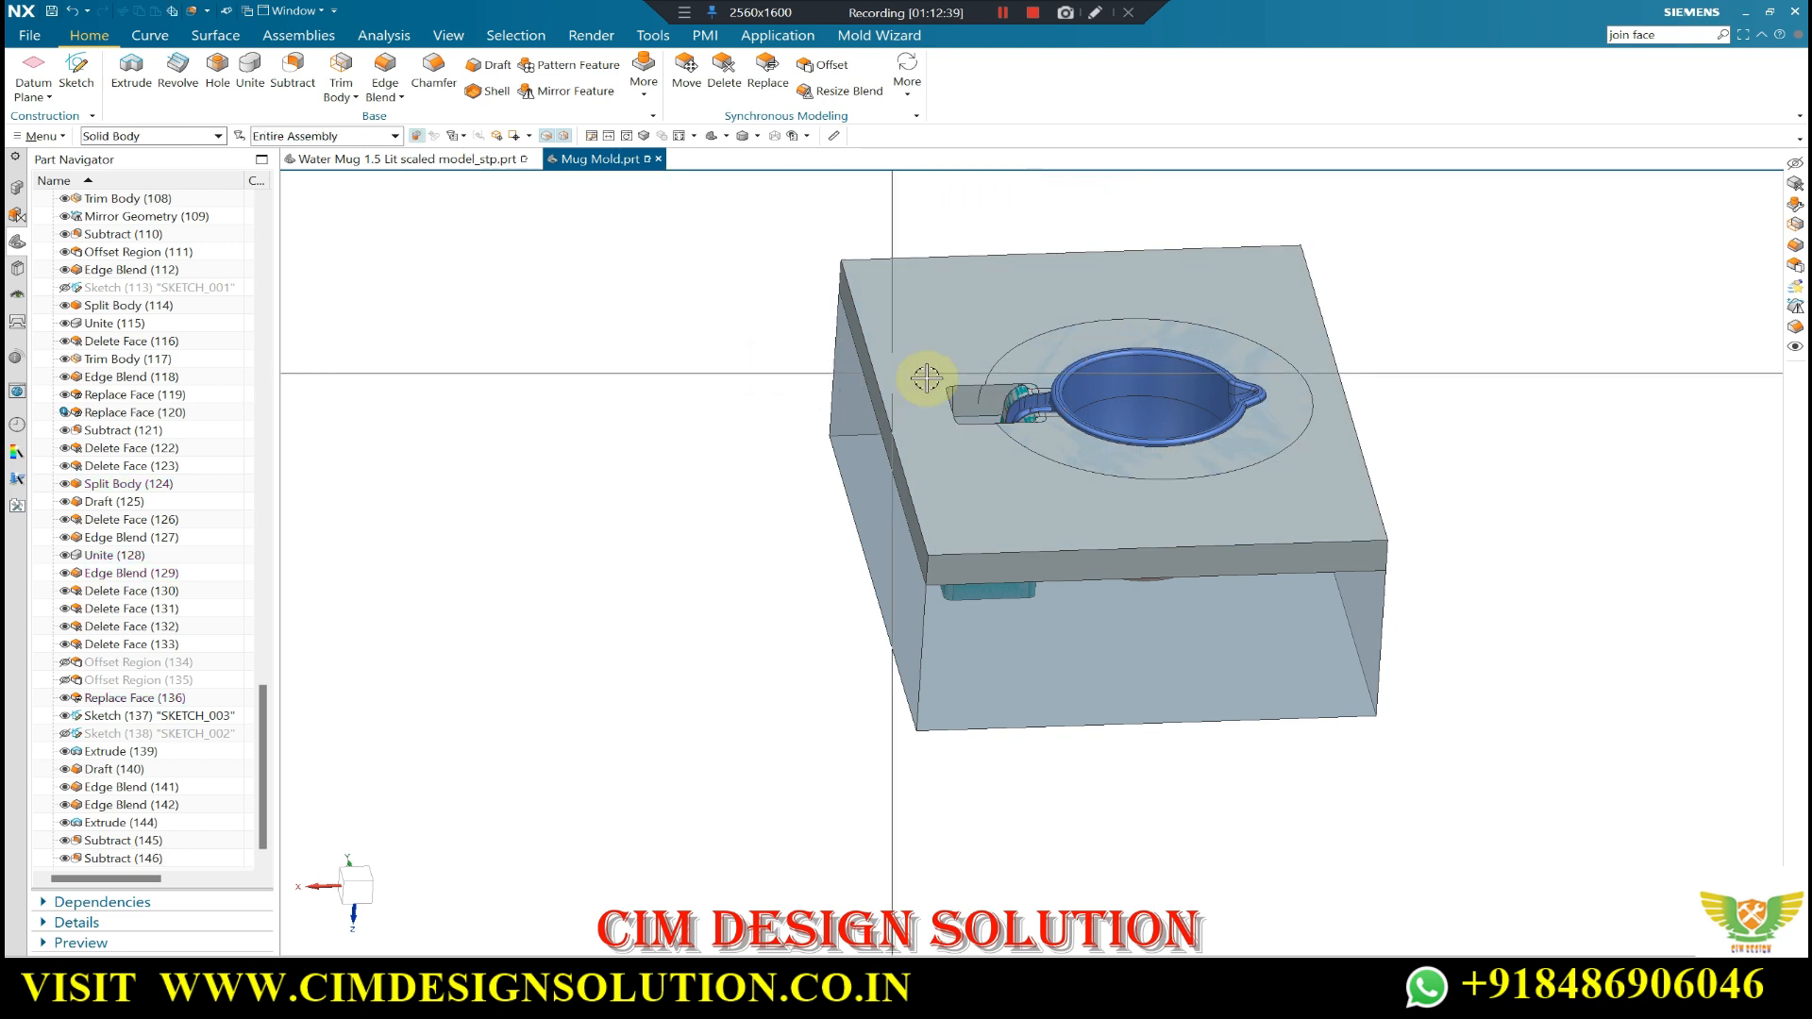
pyautogui.doubleClick(161, 861)
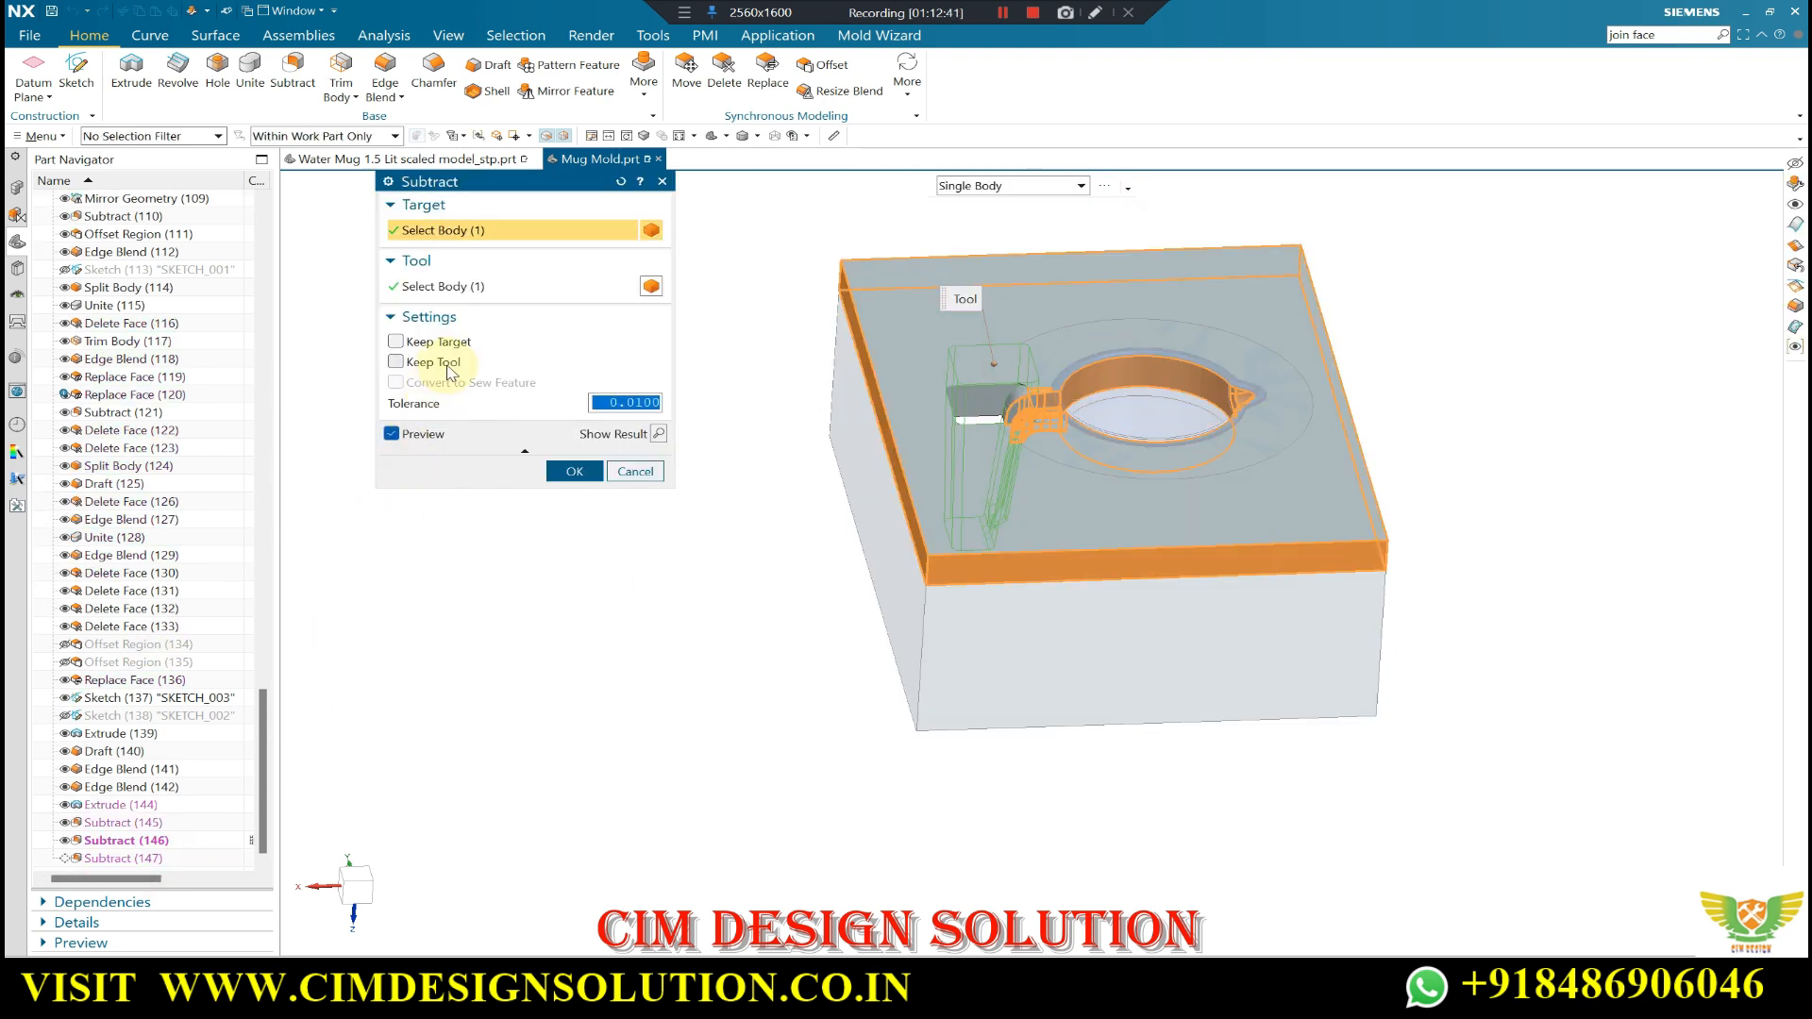
pyautogui.click(573, 472)
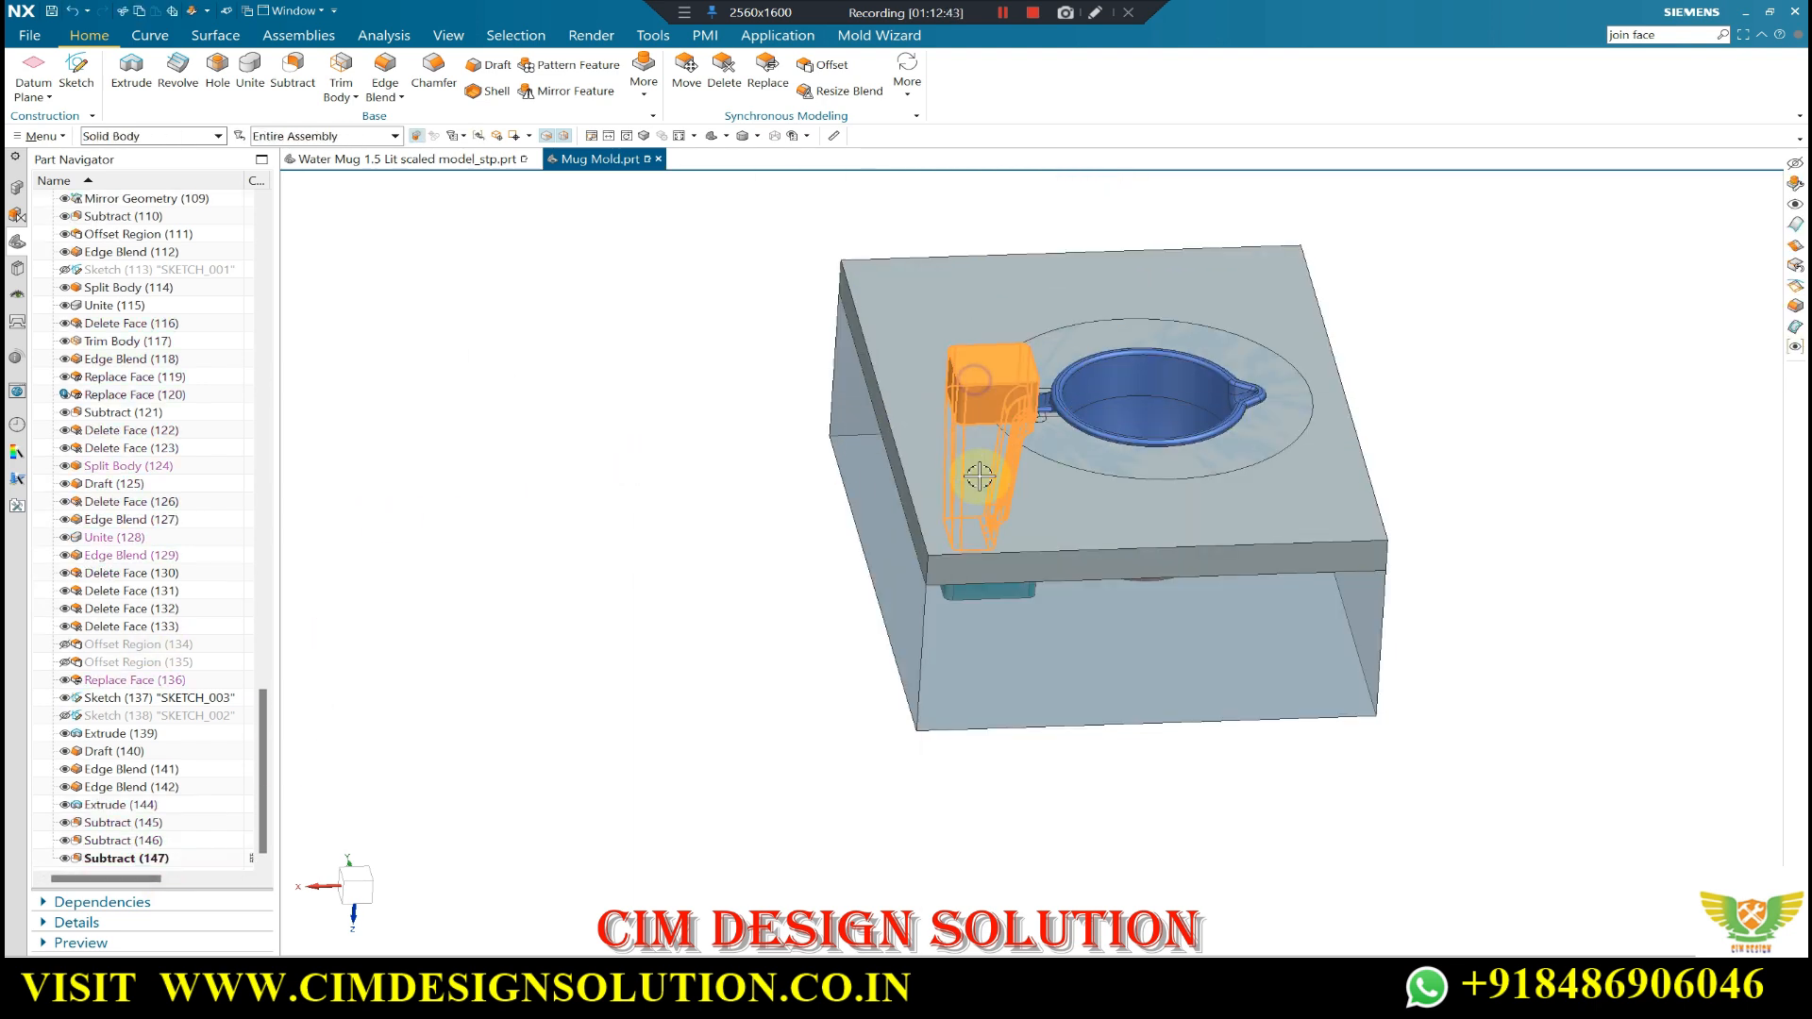
# - Subtract the large translucent mold block from the 30 mm slab again with Keep Tool enabled
pyautogui.moveTo(1092, 465)
pyautogui.mouseDown(button='middle')
pyautogui.moveTo(1082, 514)
pyautogui.moveTo(1084, 485)
pyautogui.mouseUp(button='middle')
pyautogui.click(300, 75)
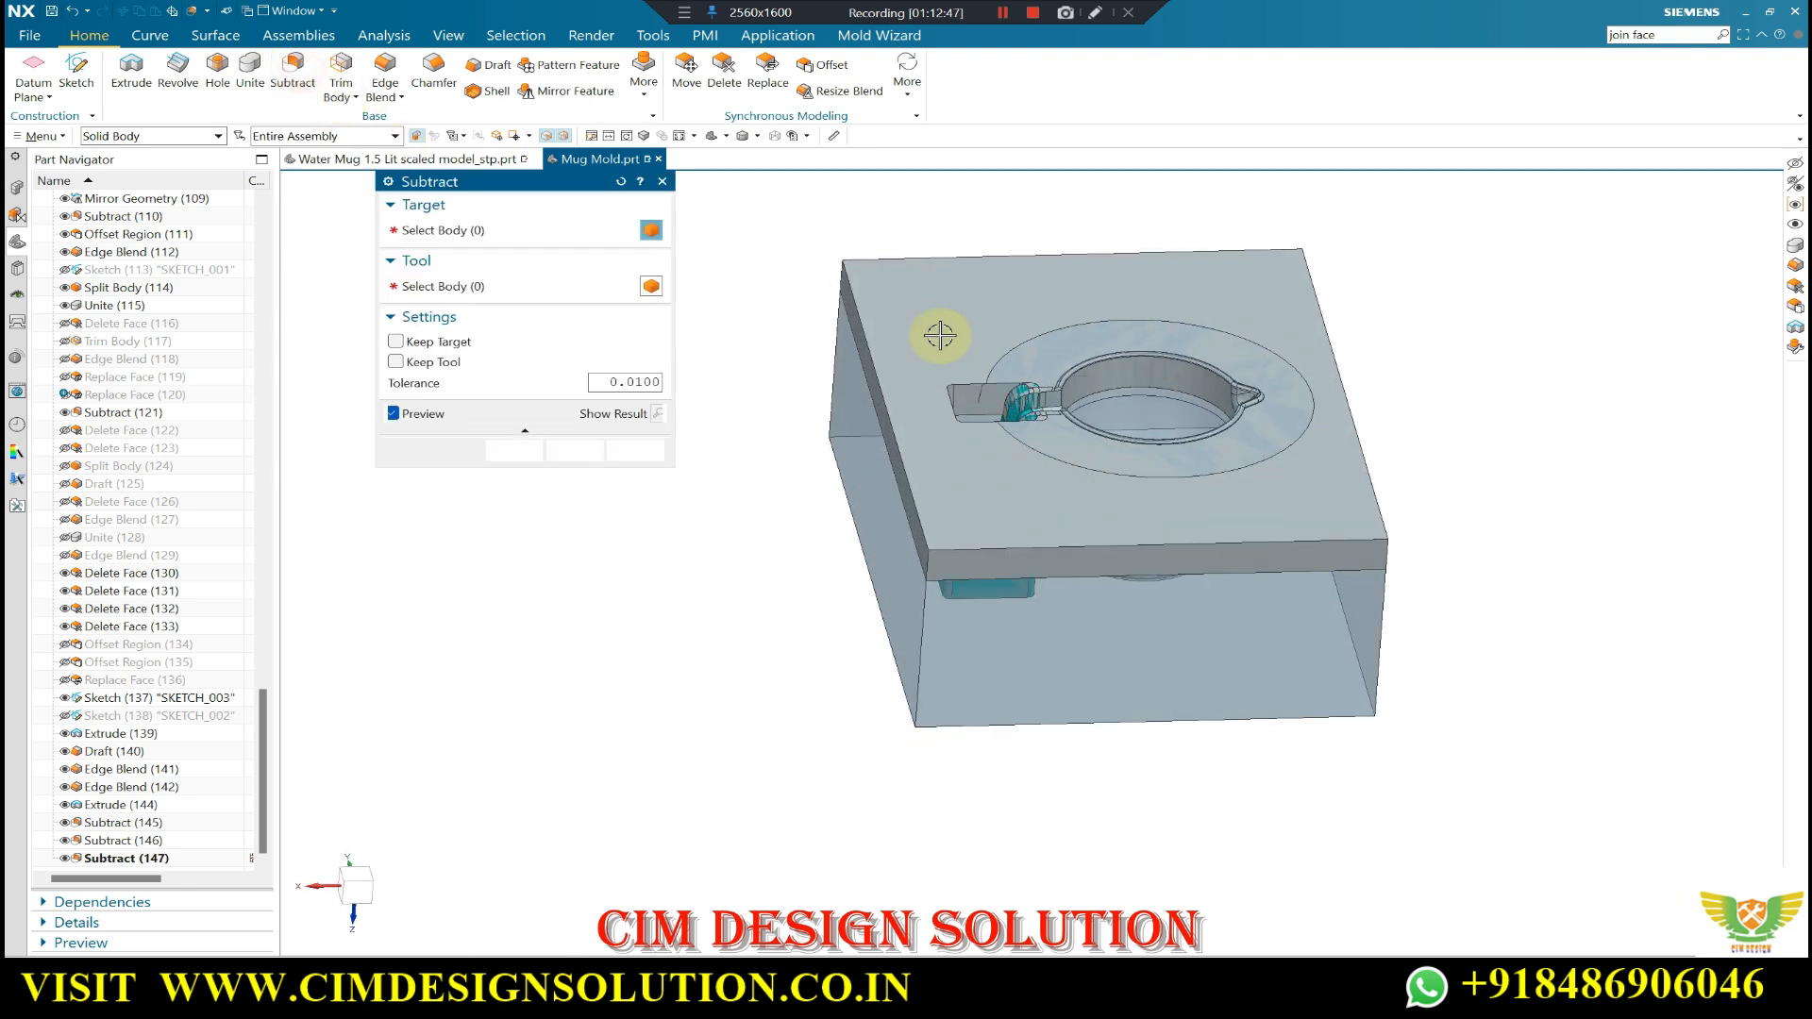
pyautogui.click(934, 340)
pyautogui.click(1052, 674)
pyautogui.click(571, 451)
pyautogui.click(656, 461)
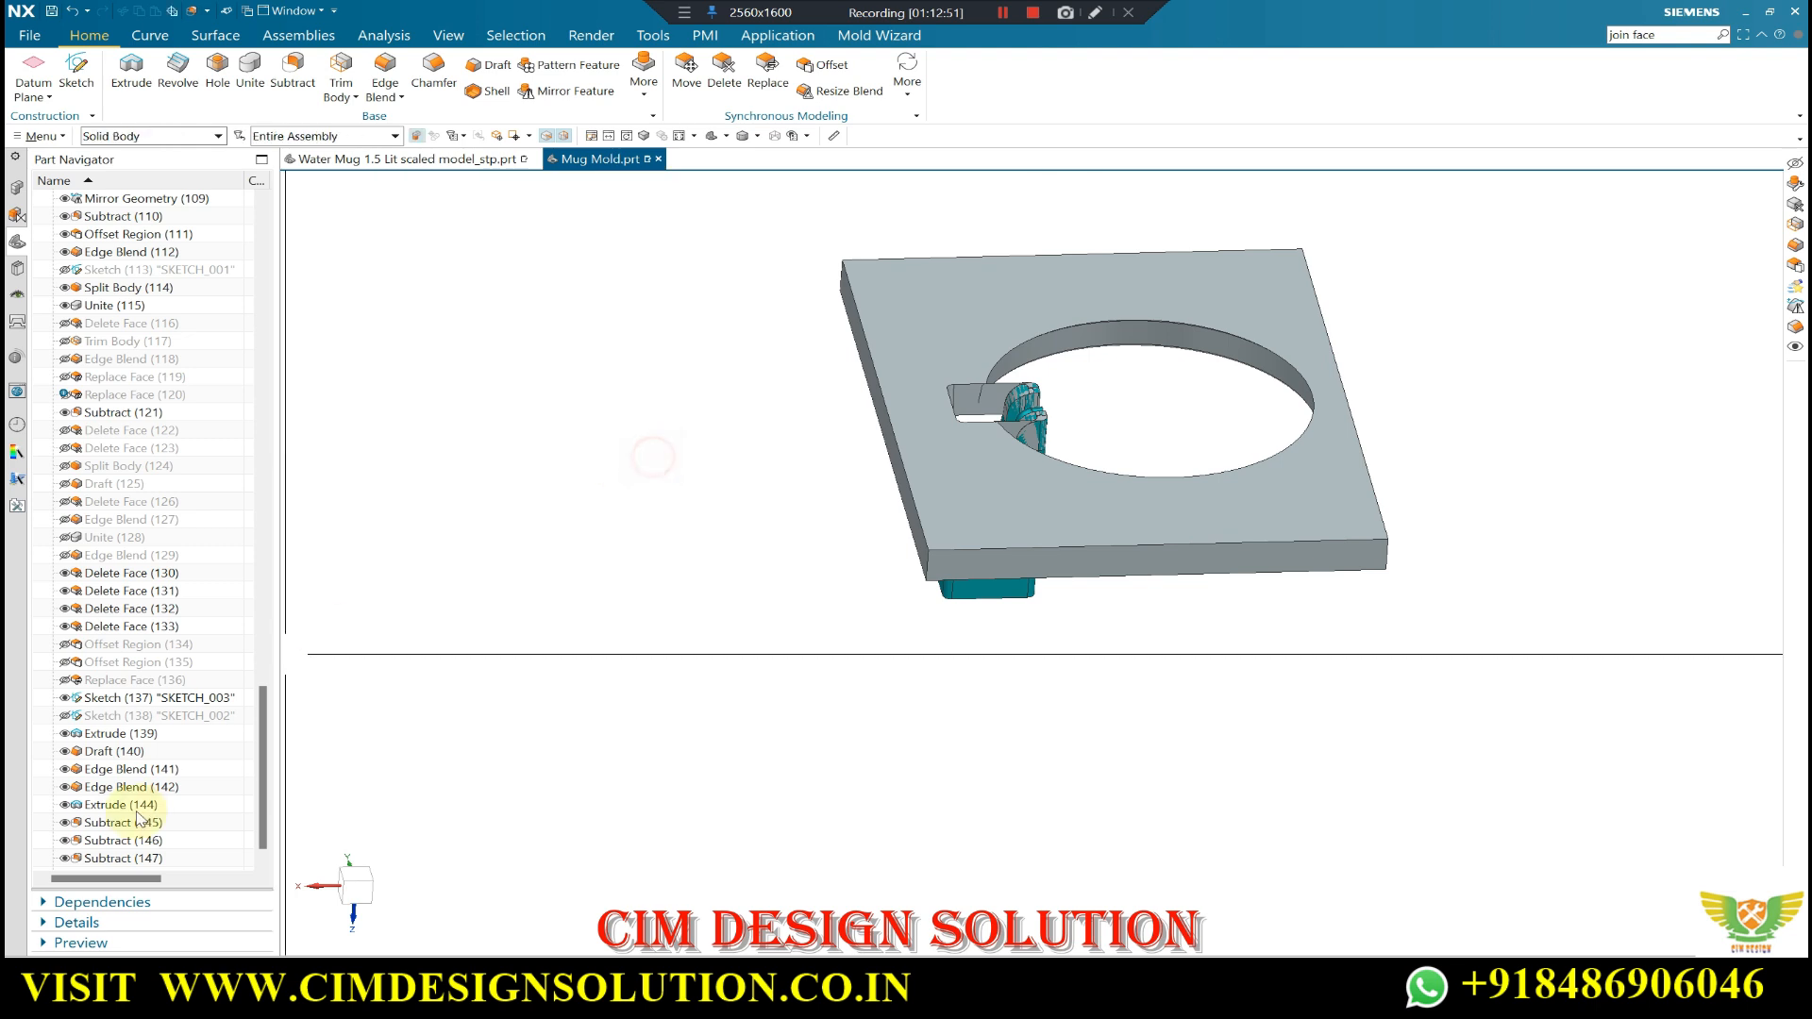
pyautogui.doubleClick(142, 861)
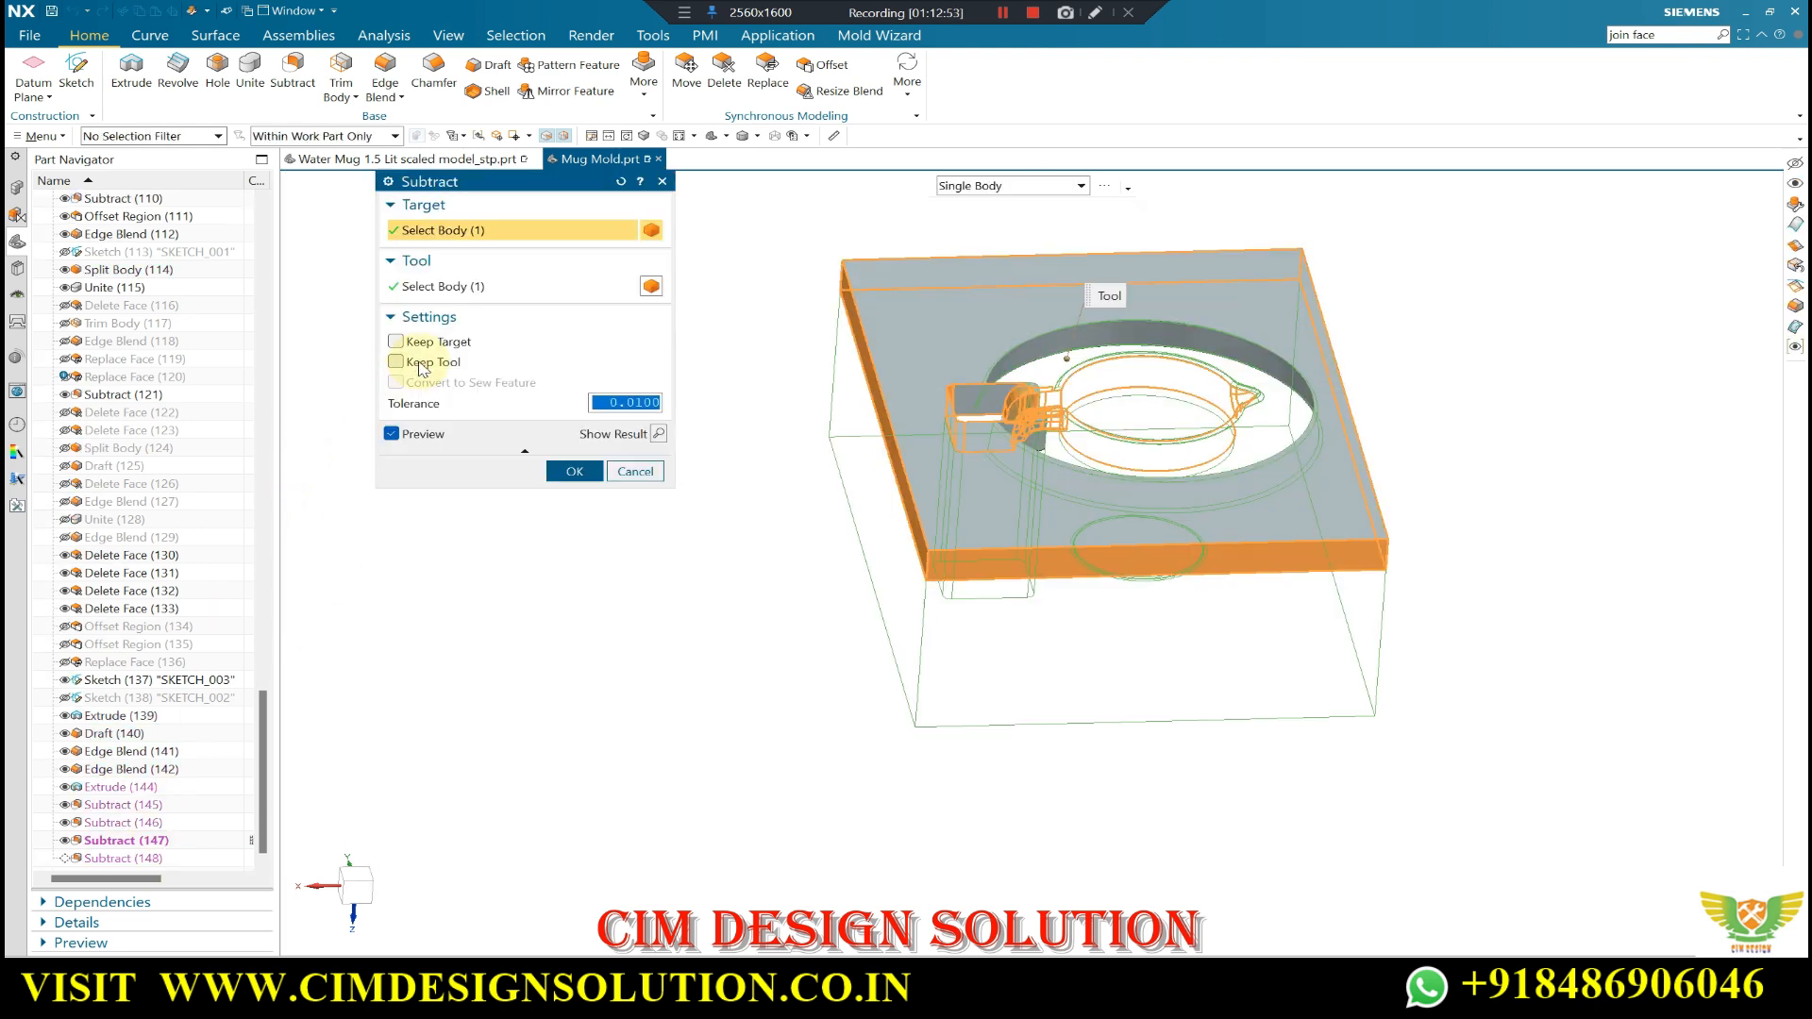
pyautogui.click(398, 360)
pyautogui.click(566, 471)
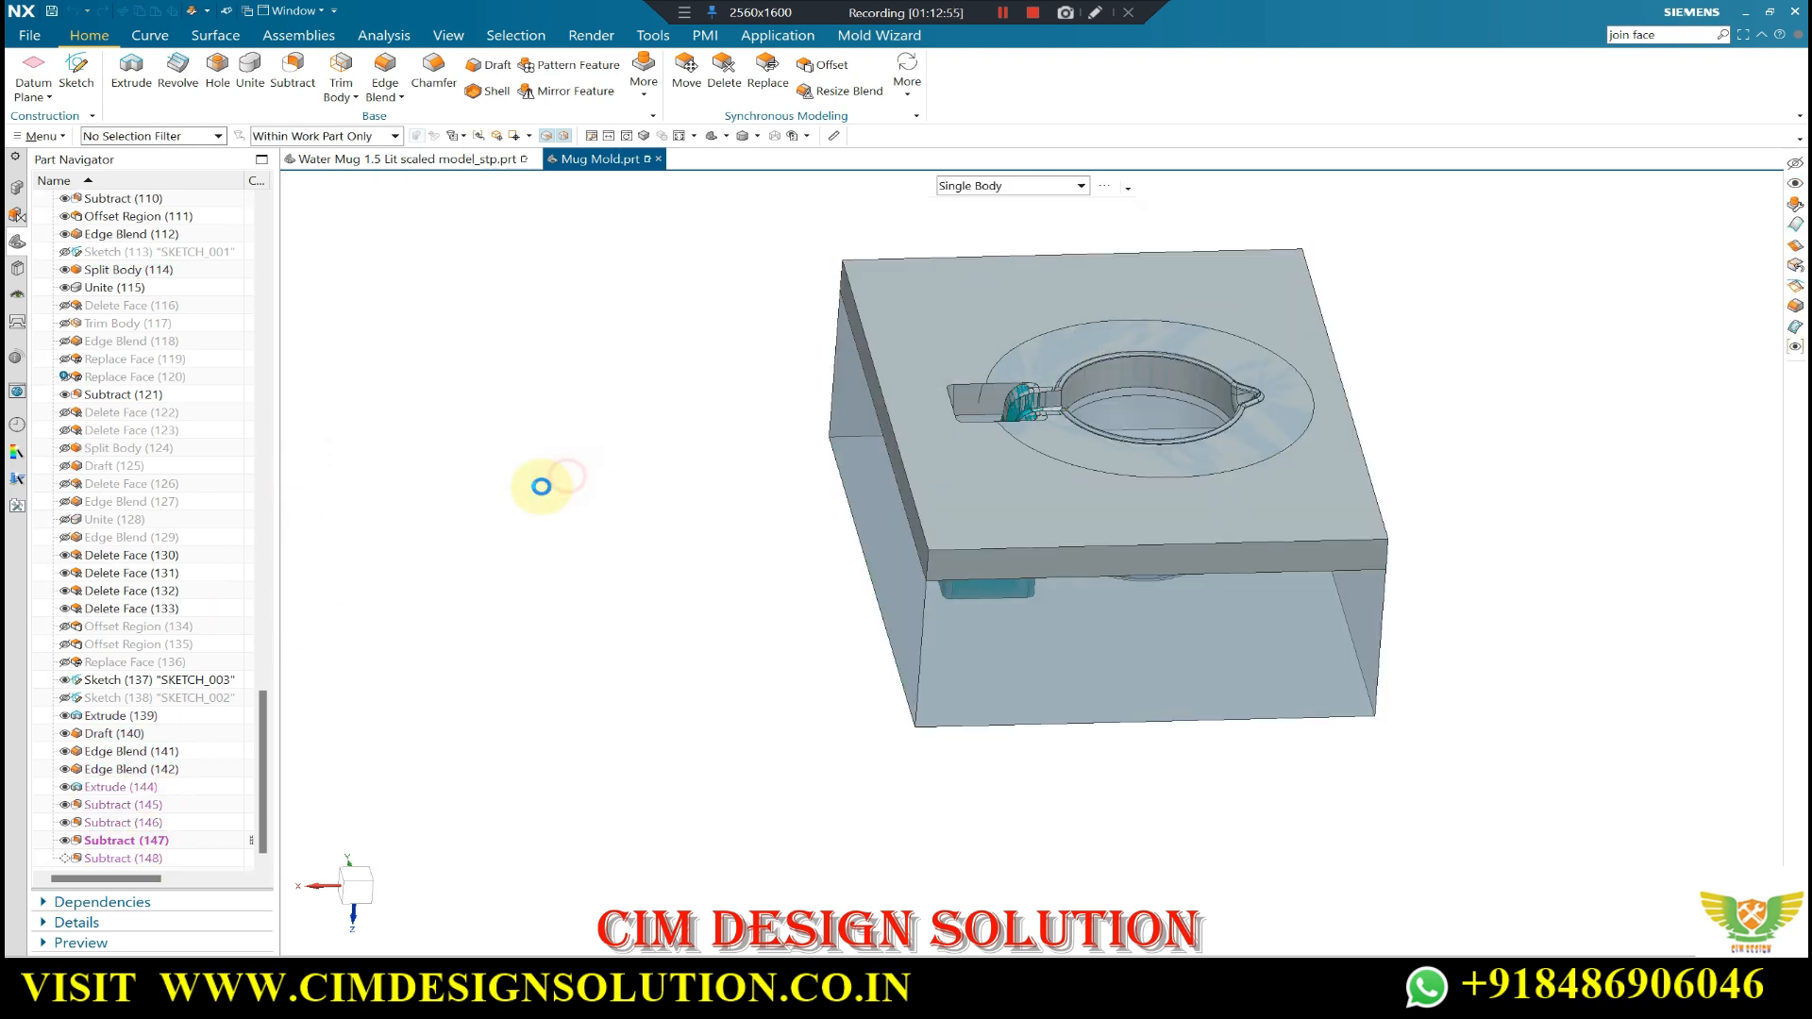
# - Subtract the teal handle insert from the 30 mm slab with Keep Tool enabled
pyautogui.click(294, 75)
pyautogui.click(953, 417)
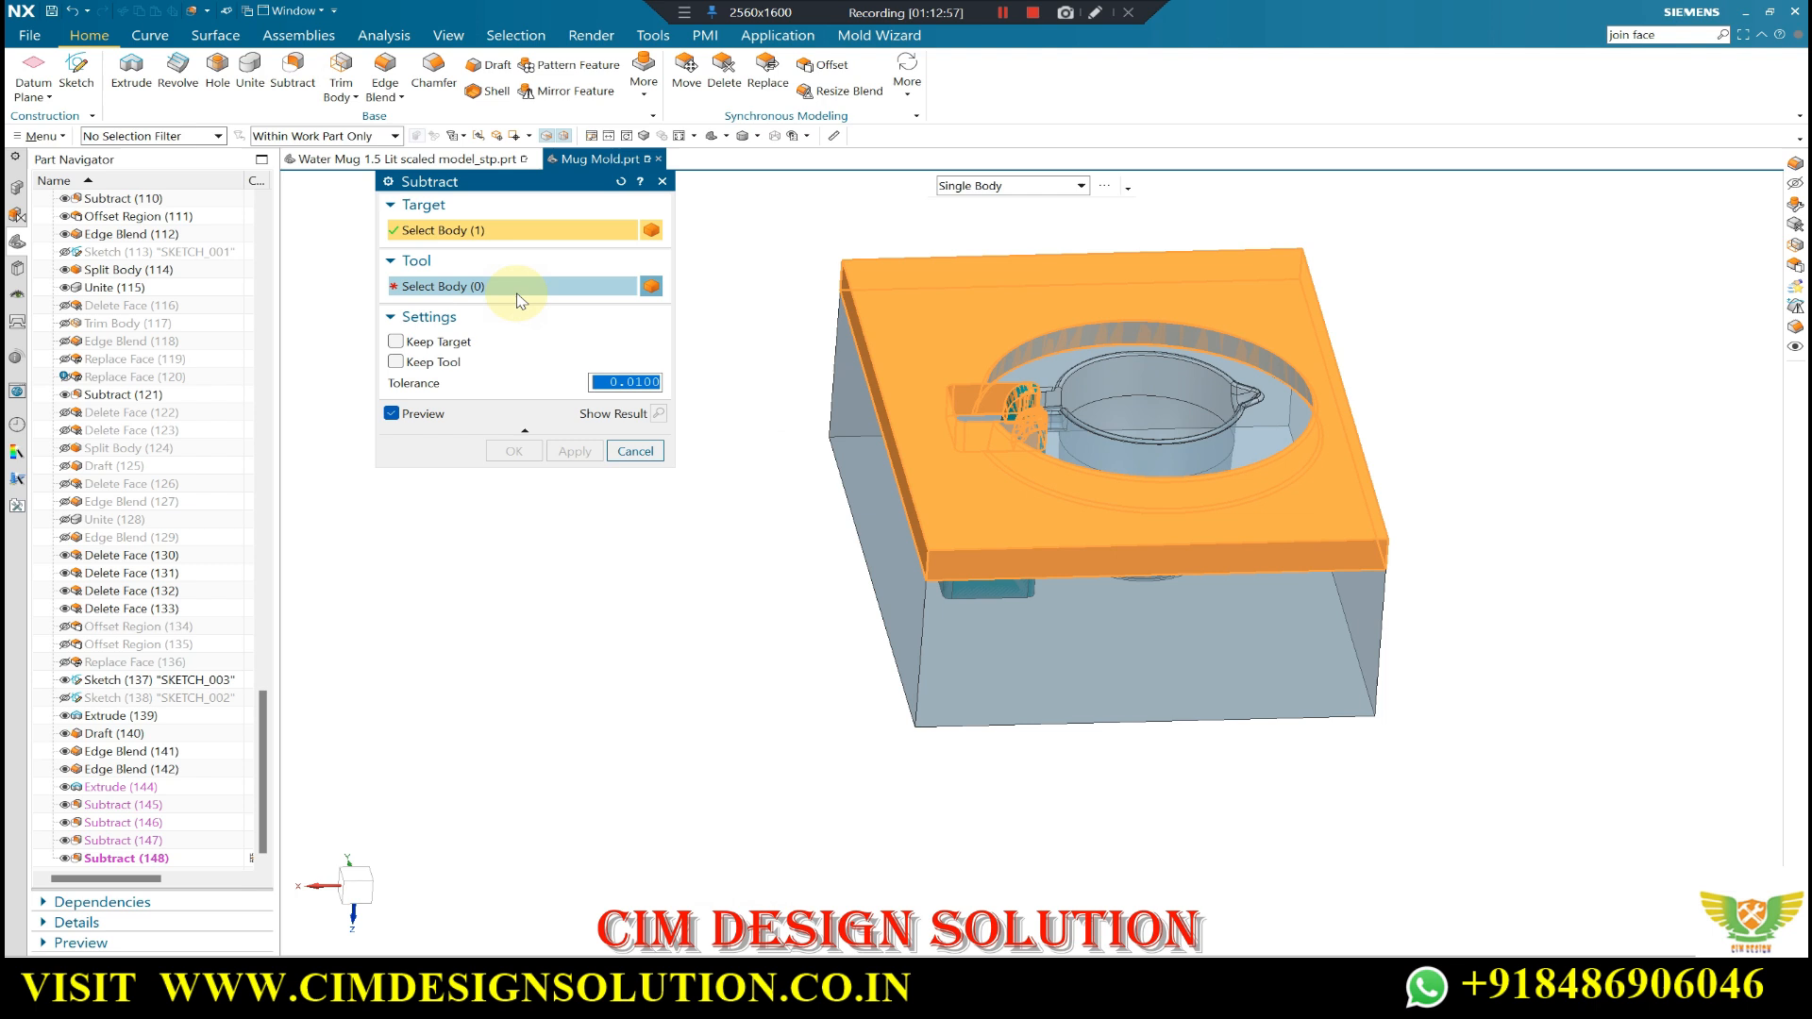
pyautogui.click(996, 408)
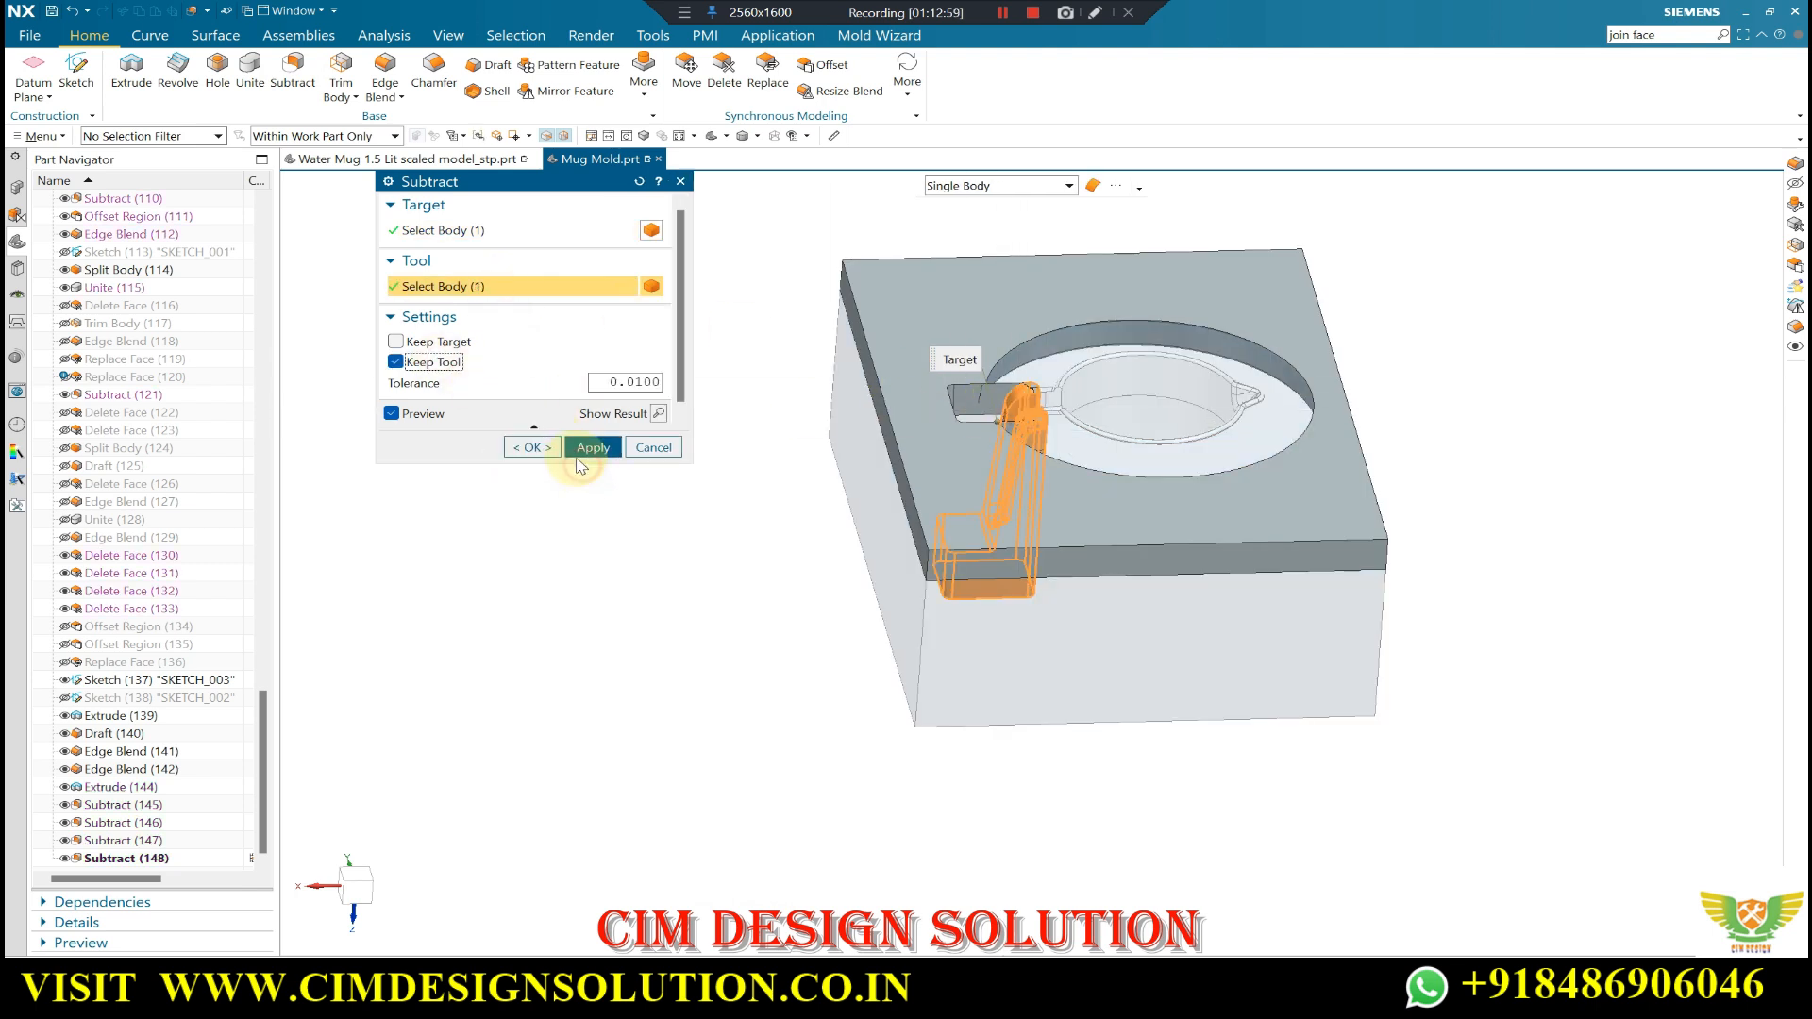
pyautogui.click(552, 449)
pyautogui.click(659, 453)
# - Temporarily hide the 30 mm slab to check the mold block beneath it, and undo the hiding
pyautogui.moveTo(1024, 406)
pyautogui.mouseDown(button='middle')
pyautogui.moveTo(1073, 460)
pyautogui.moveTo(1059, 412)
pyautogui.mouseUp(button='middle')
pyautogui.scroll(1, 1036, 379)
pyautogui.click(870, 341)
pyautogui.hotkey('ctrl', 'b')
pyautogui.moveTo(894, 488); pyautogui.dragTo(971, 462, button='middle')
pyautogui.scroll(-1, 970, 461)
pyautogui.hotkey('ctrl', 'z')
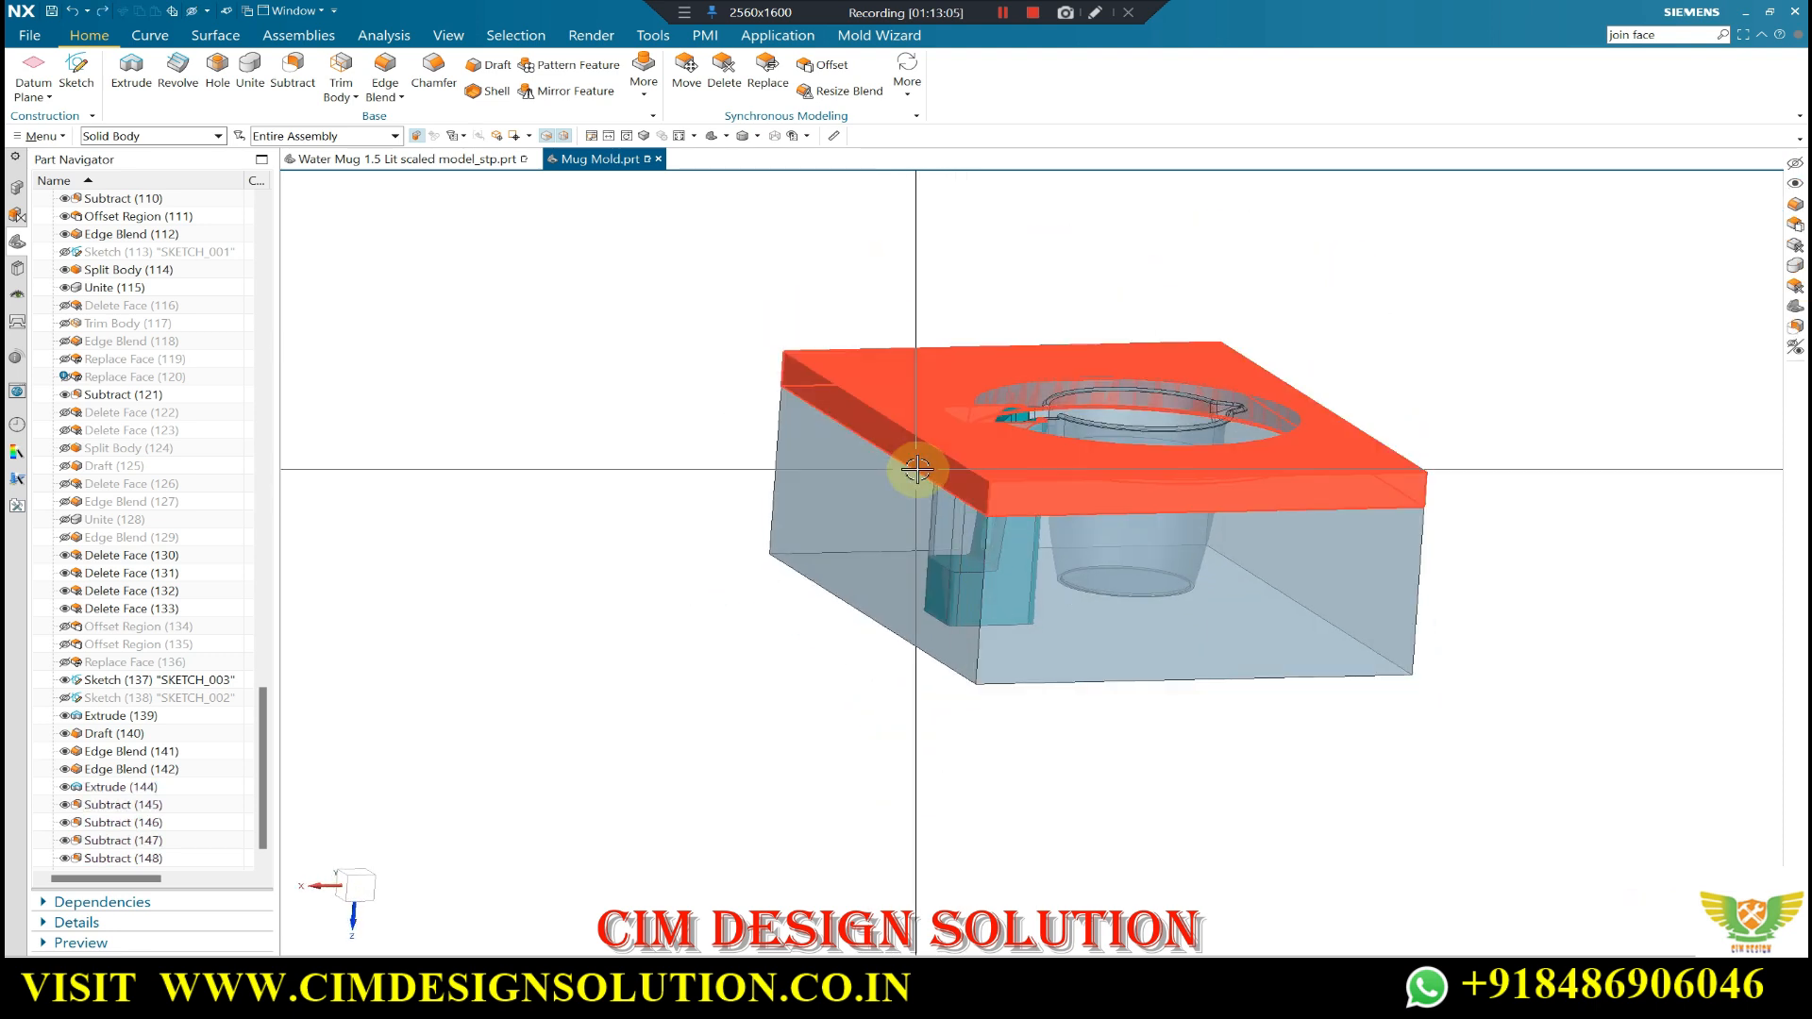
# - Hide the translucent mold block and leave only the 30 mm slab and the orange handle insert displayed
pyautogui.click(1040, 591)
pyautogui.hotkey('ctrl', 'b')
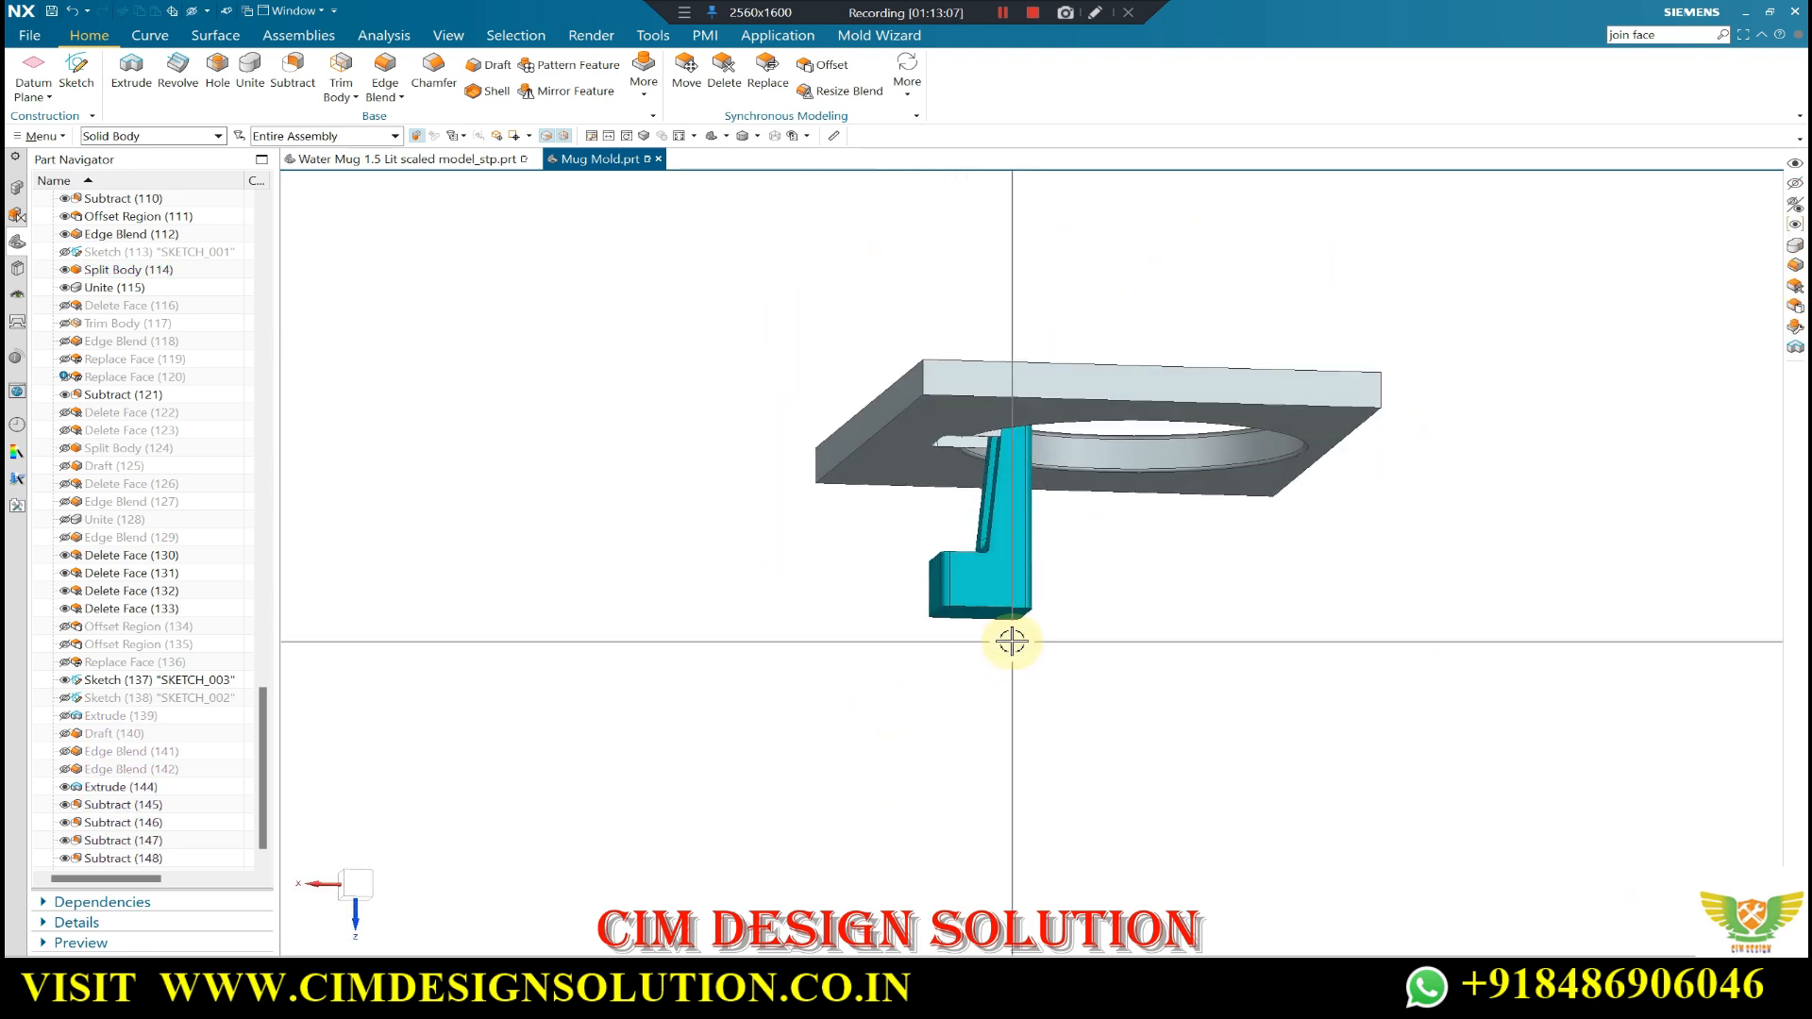
pyautogui.hotkey('ctrl', 'shift', 'k')
pyautogui.middleClick(953, 350)
pyautogui.moveTo(1059, 448); pyautogui.dragTo(1099, 215, button='middle')
pyautogui.scroll(-1, 970, 469)
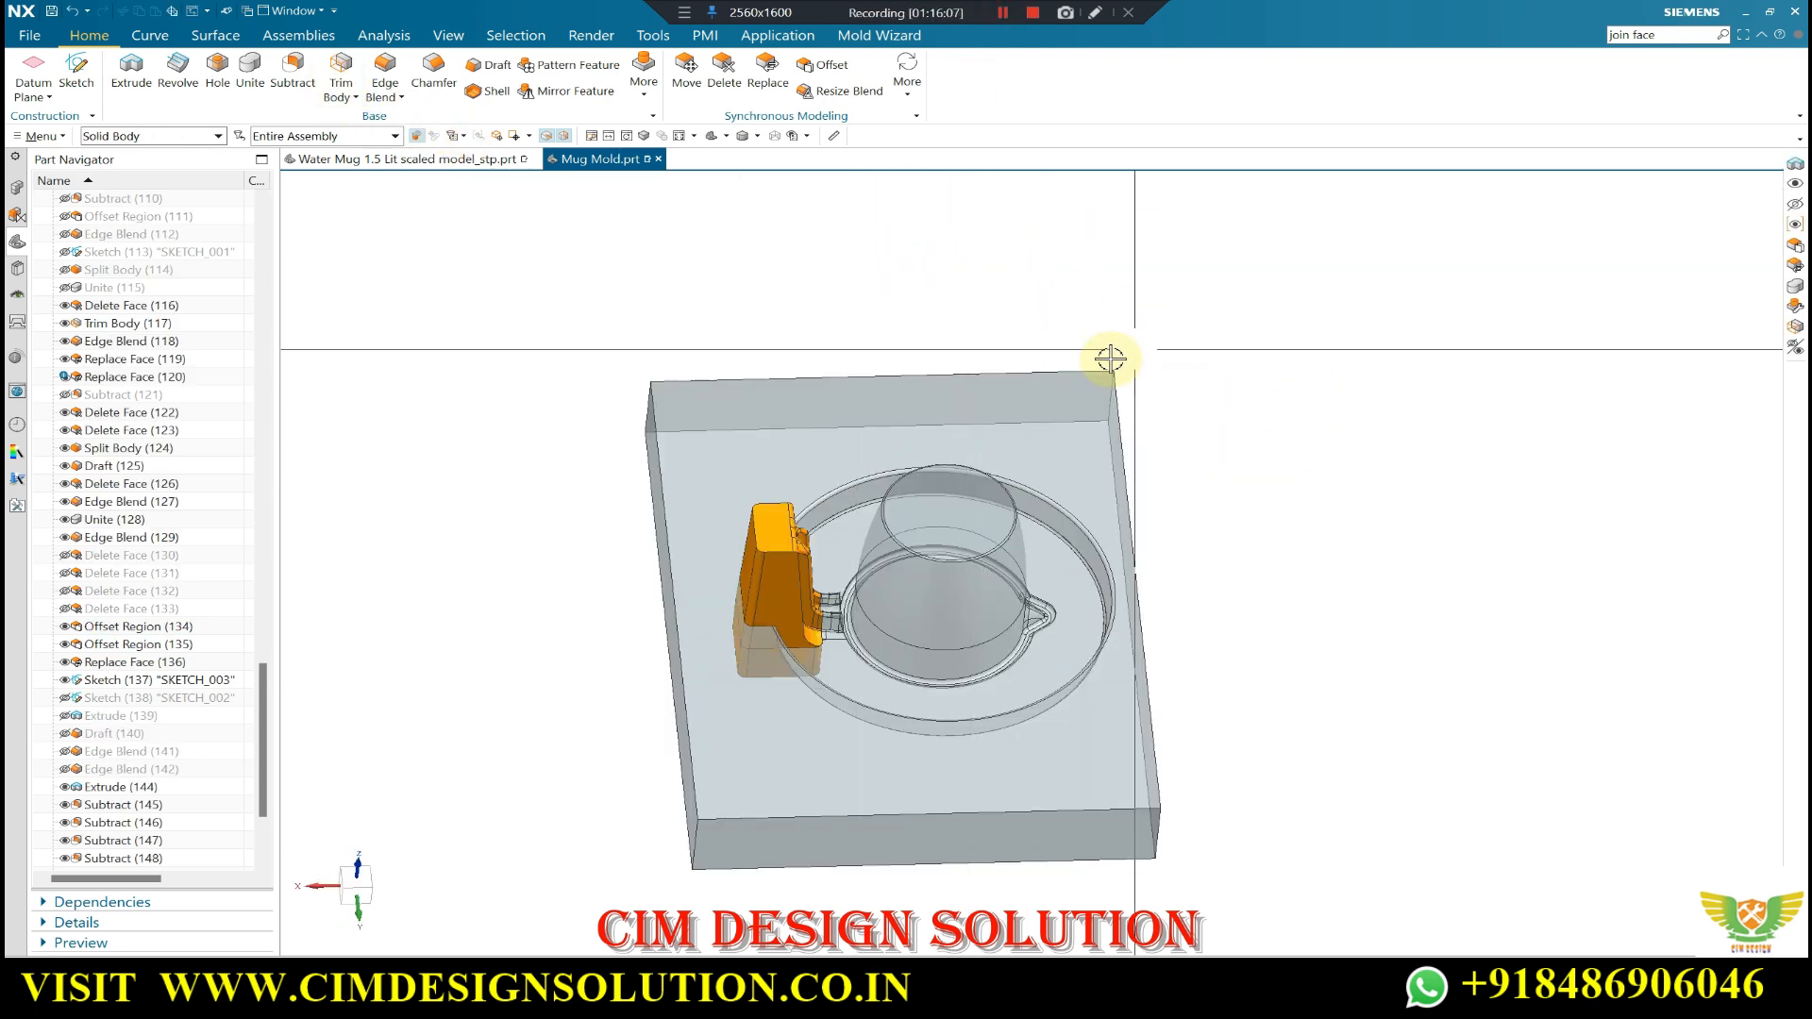
# - Hide the orange handle insert to expose its pocket in the 30 mm slab
pyautogui.moveTo(1111, 359); pyautogui.dragTo(1443, 486, button='middle')
pyautogui.press('F8')
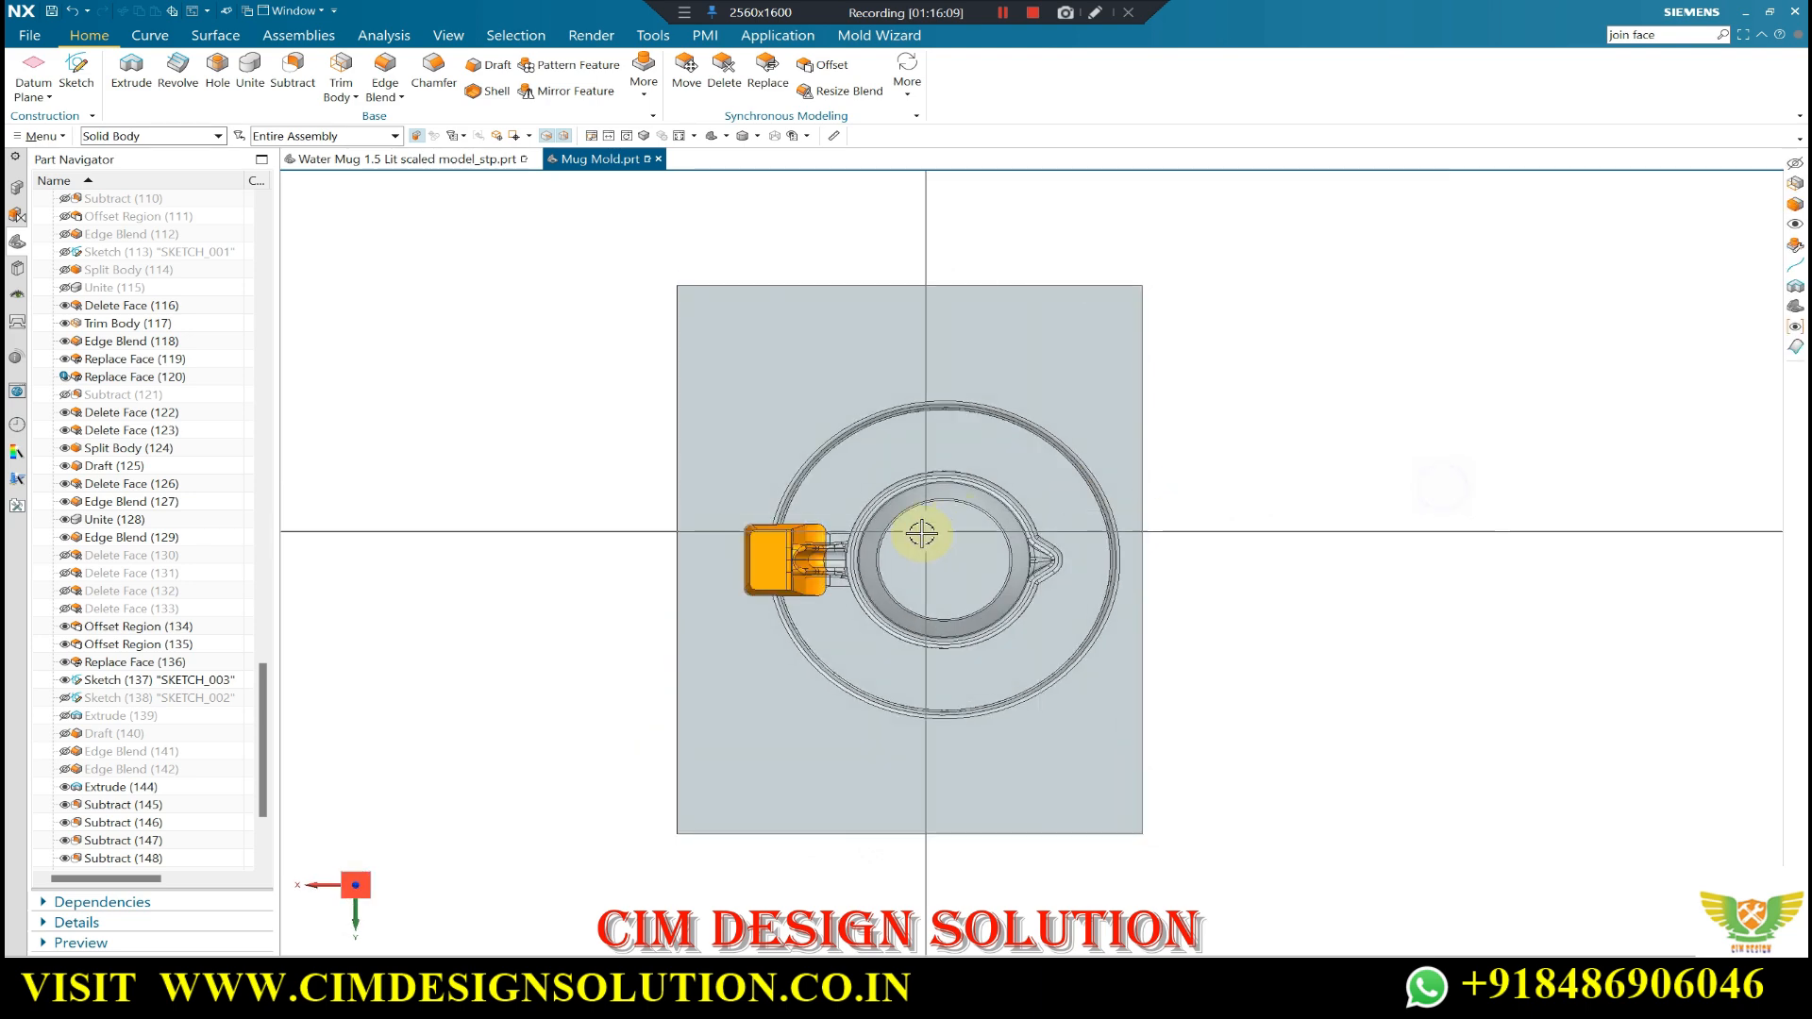
pyautogui.scroll(3, 870, 542)
pyautogui.scroll(2, 814, 579)
pyautogui.moveTo(814, 579)
pyautogui.mouseDown(button='middle')
pyautogui.moveTo(802, 518)
pyautogui.moveTo(812, 585)
pyautogui.mouseUp(button='middle')
pyautogui.press('F8')
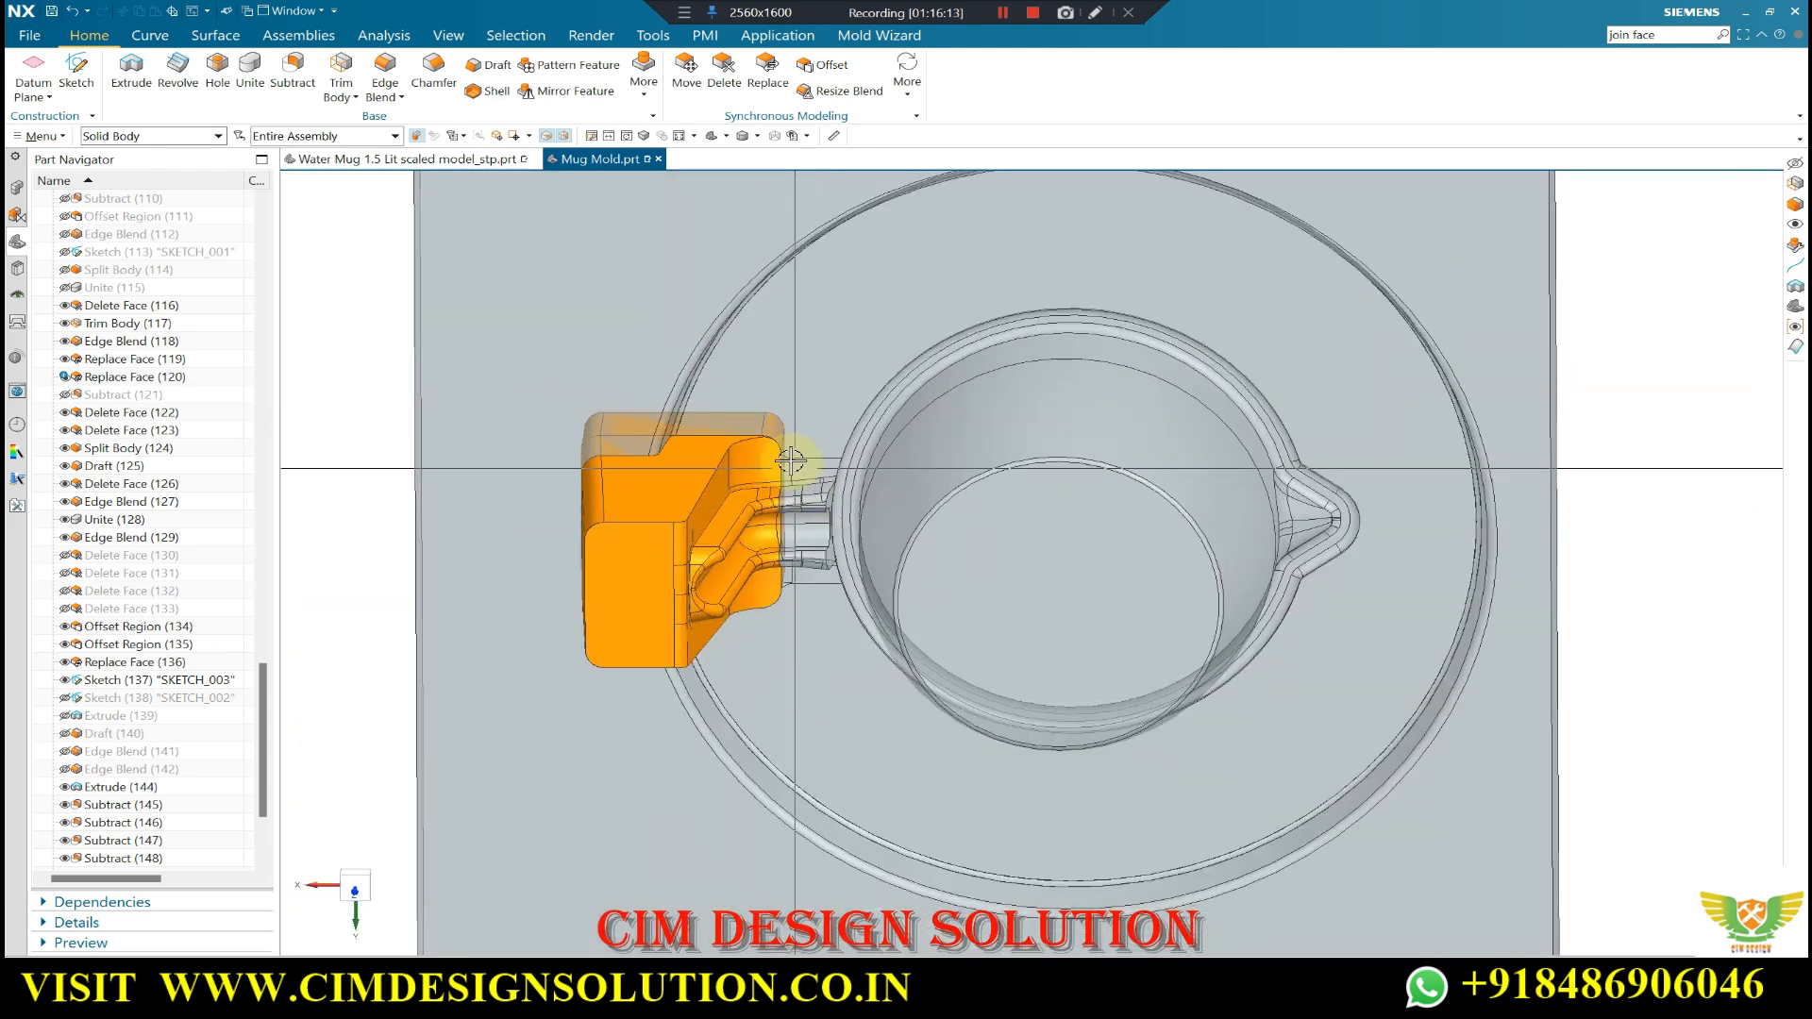
pyautogui.scroll(6, 789, 465)
pyautogui.click(674, 463)
pyautogui.hotkey('ctrl', 'b')
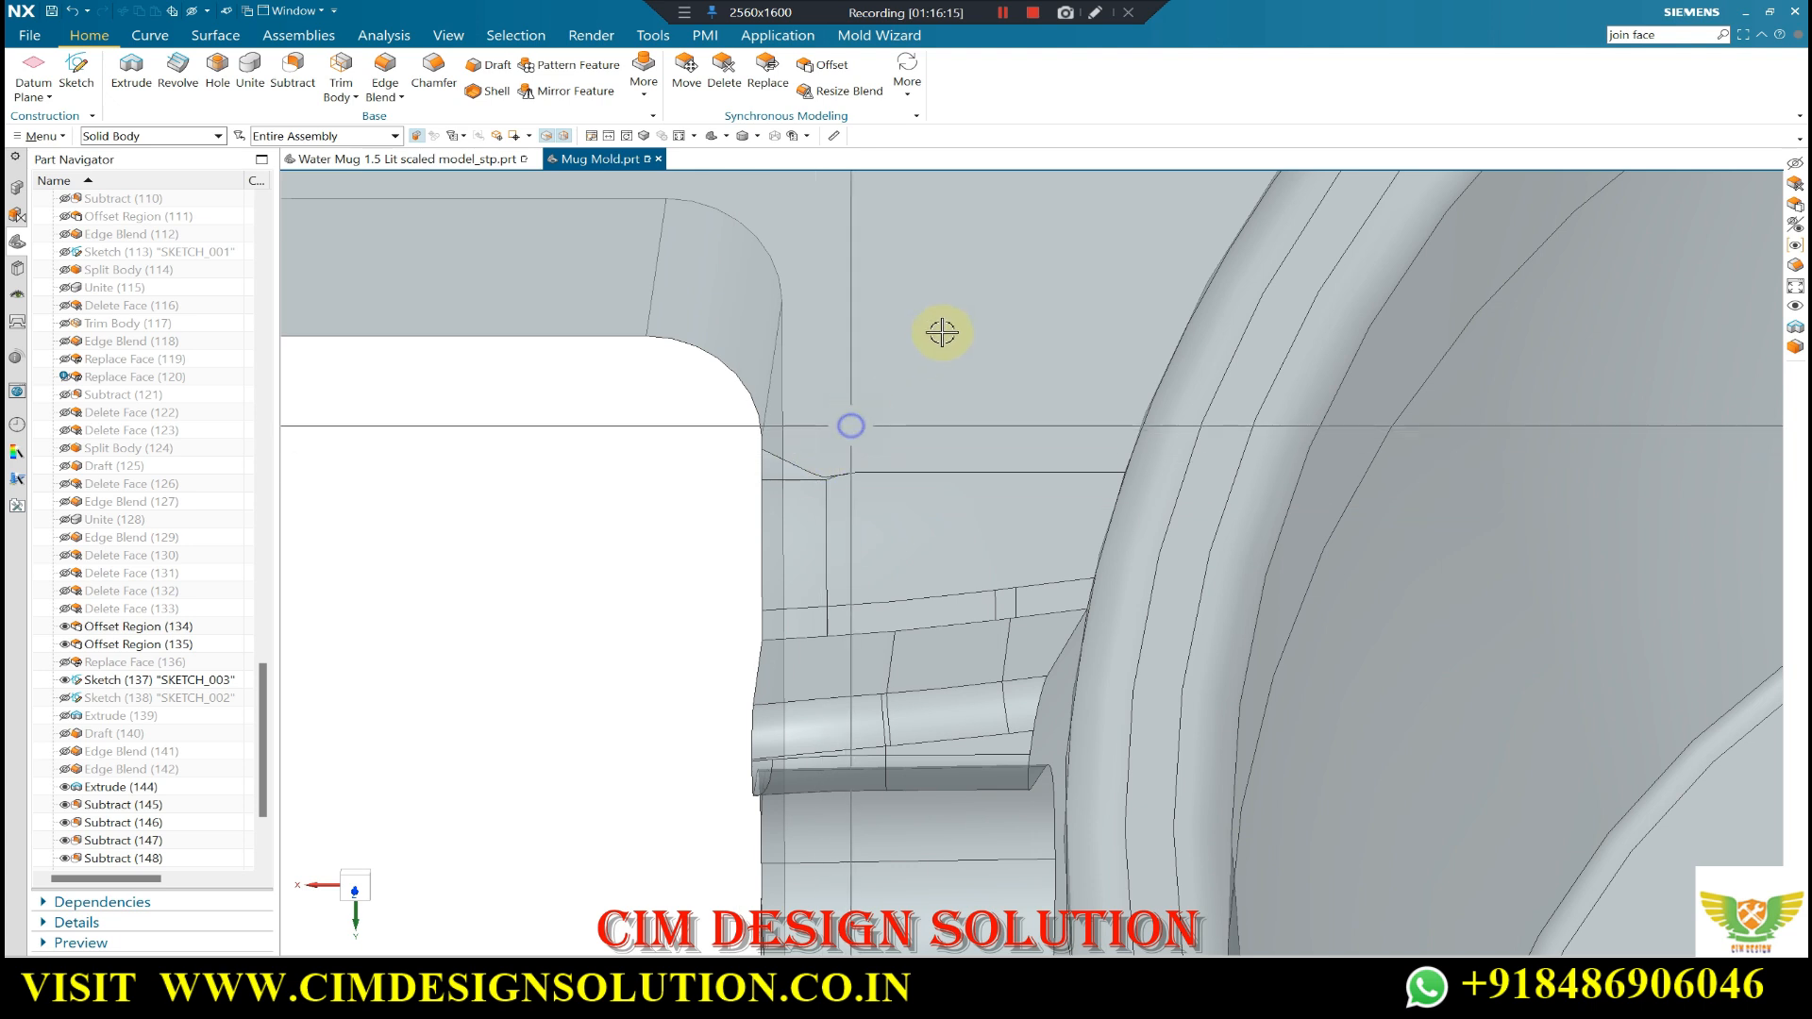
# - Try to delete the small triangular sliver face beside the slab's handle pocket with Heal enabled
pyautogui.scroll(-3, 886, 380)
pyautogui.scroll(-2, 659, 529)
pyautogui.scroll(3, 614, 488)
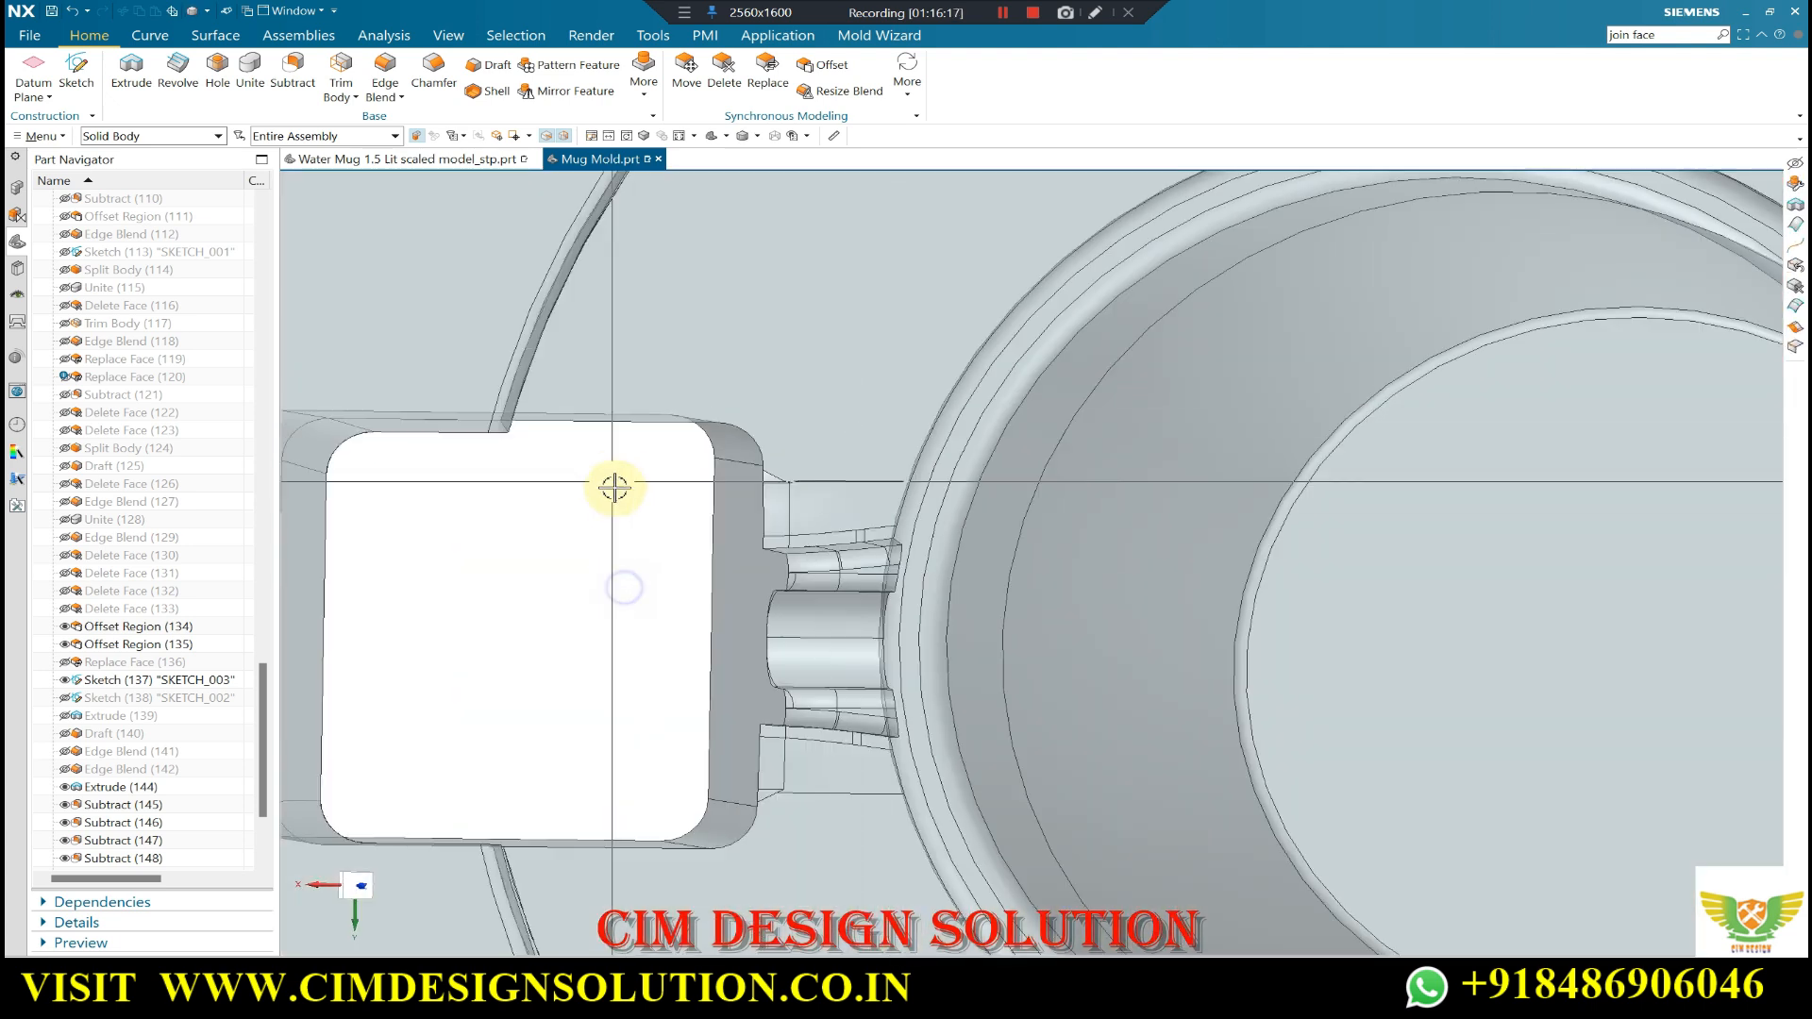
pyautogui.scroll(3, 661, 482)
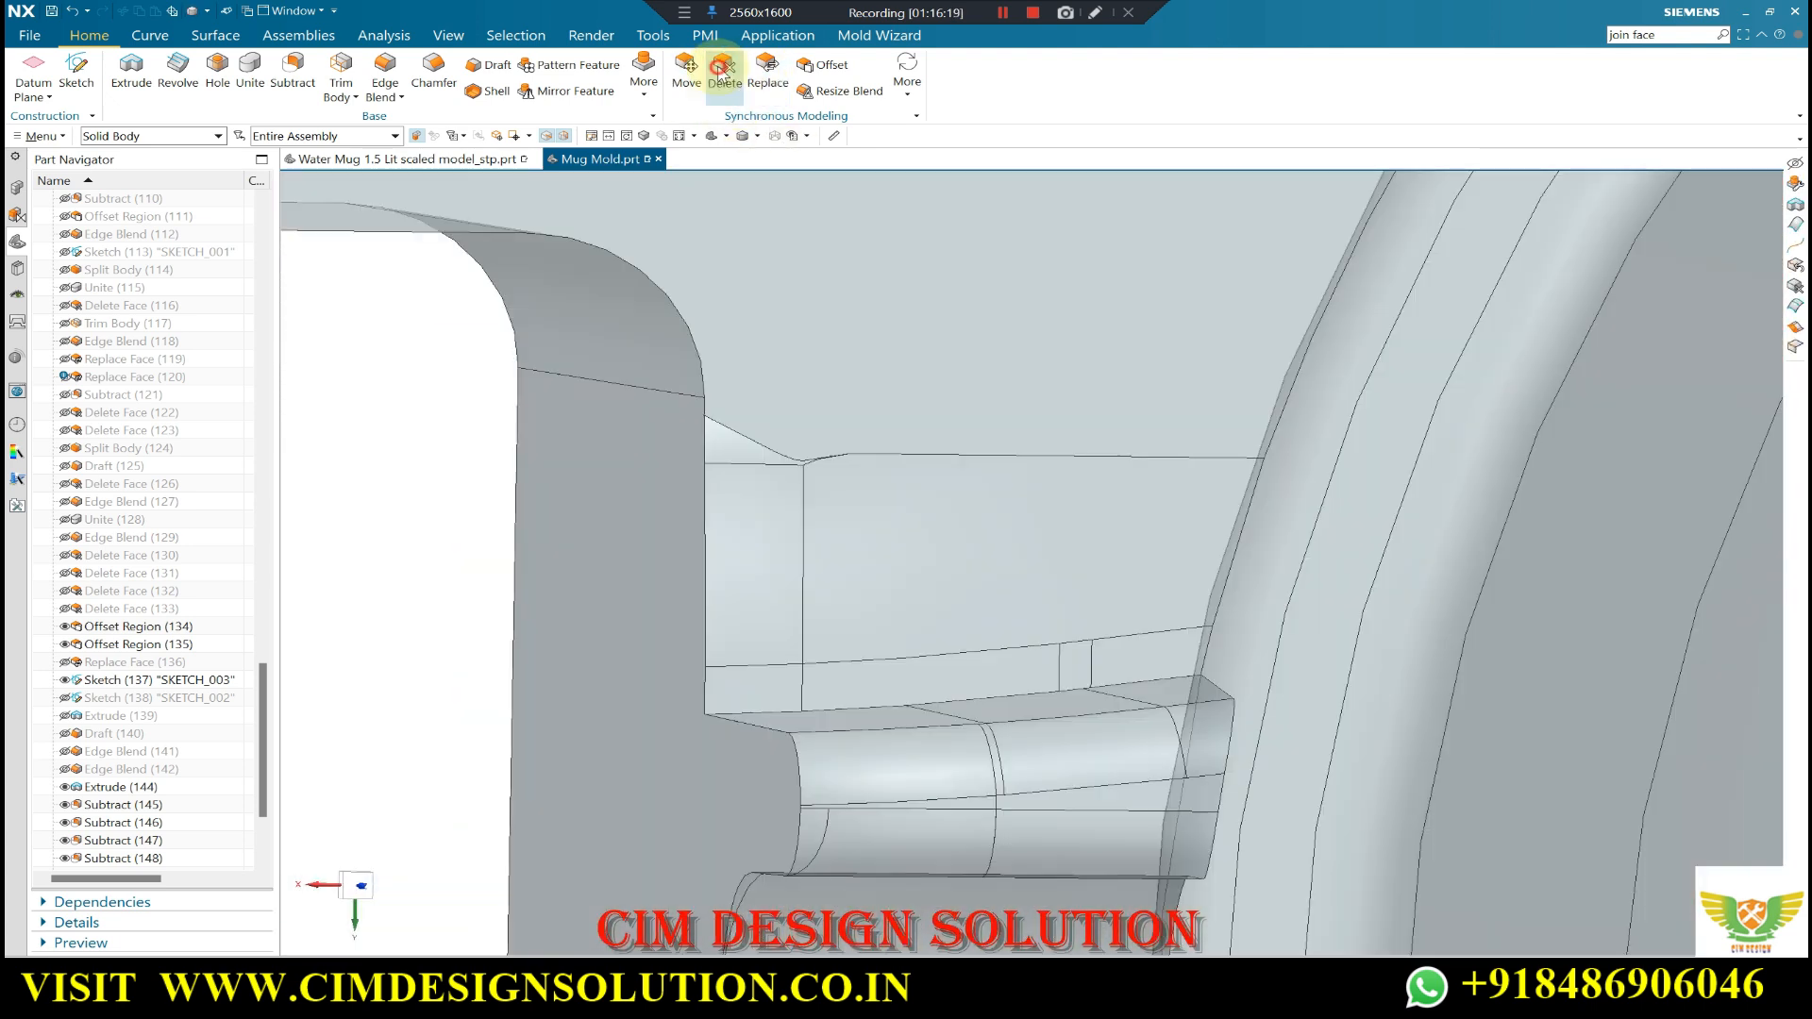
pyautogui.click(722, 71)
pyautogui.click(649, 538)
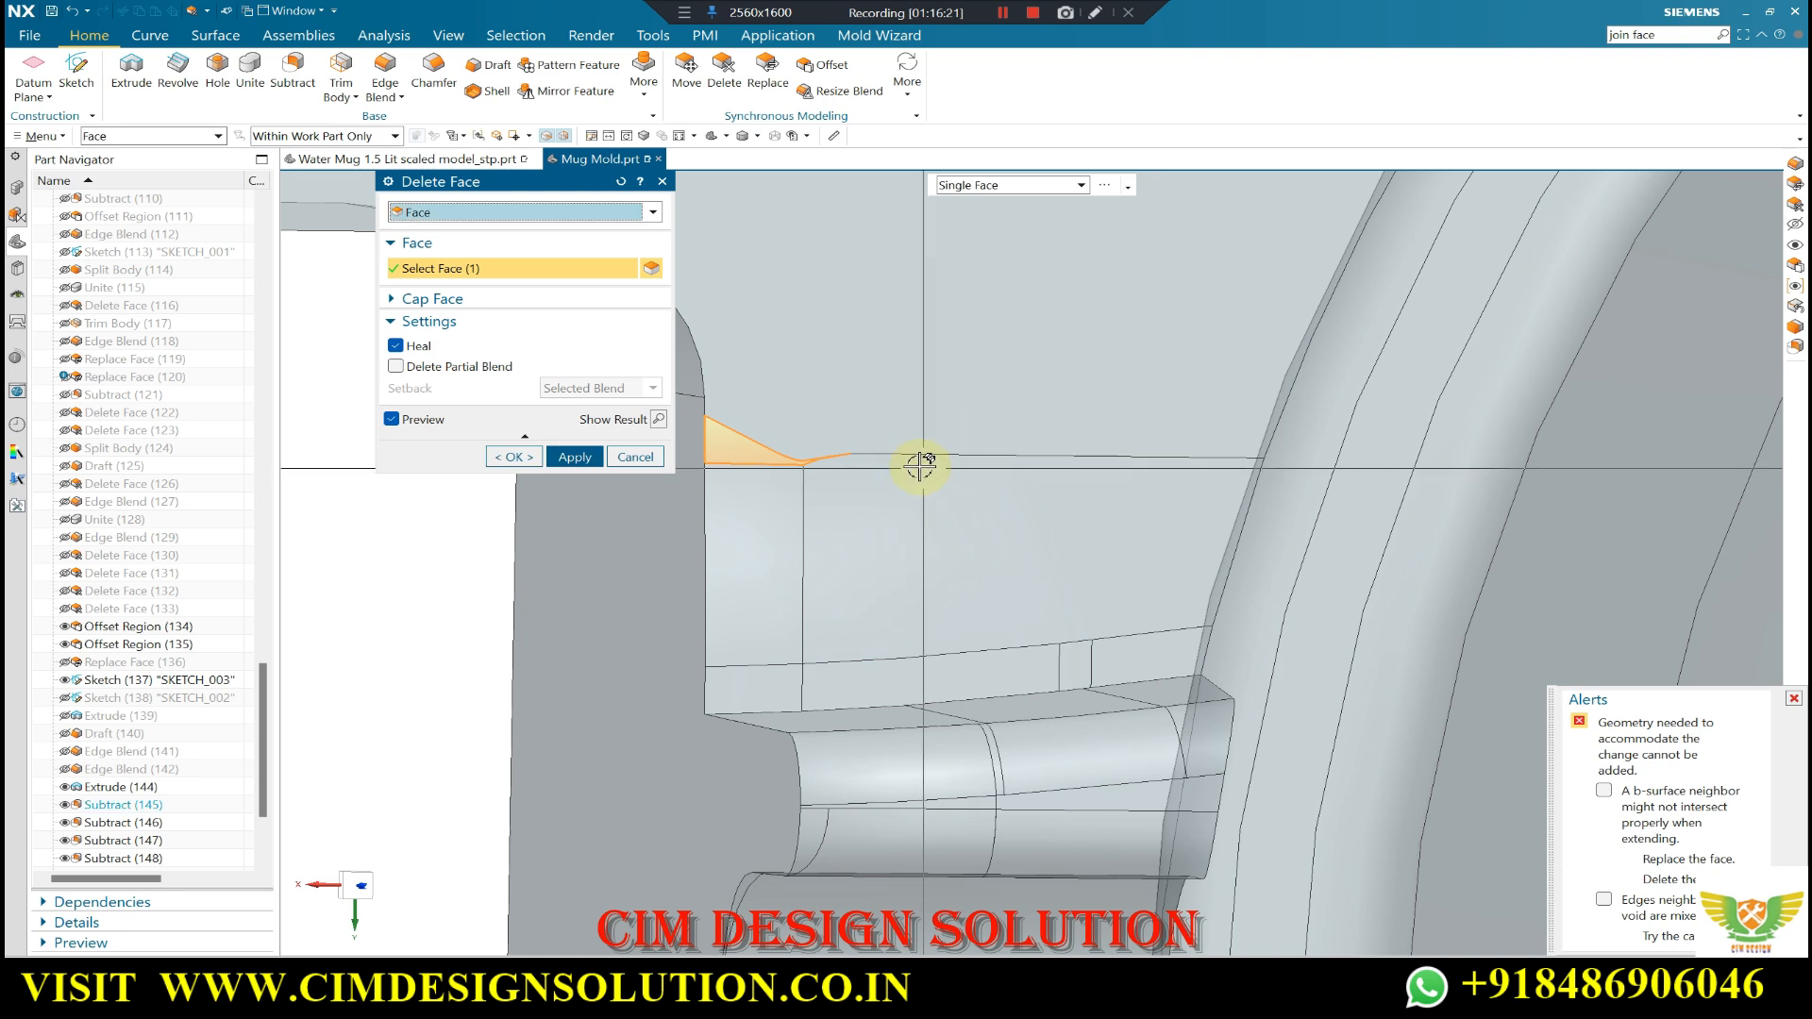
pyautogui.scroll(-4, 920, 466)
pyautogui.press('Escape')
# - Show all mold bodies and examine from the front how the handle inserts pass through the slab and mold block
pyautogui.moveTo(821, 421); pyautogui.dragTo(934, 407, button='middle')
pyautogui.scroll(-1, 931, 470)
pyautogui.scroll(-5, 913, 481)
pyautogui.scroll(2, 937, 511)
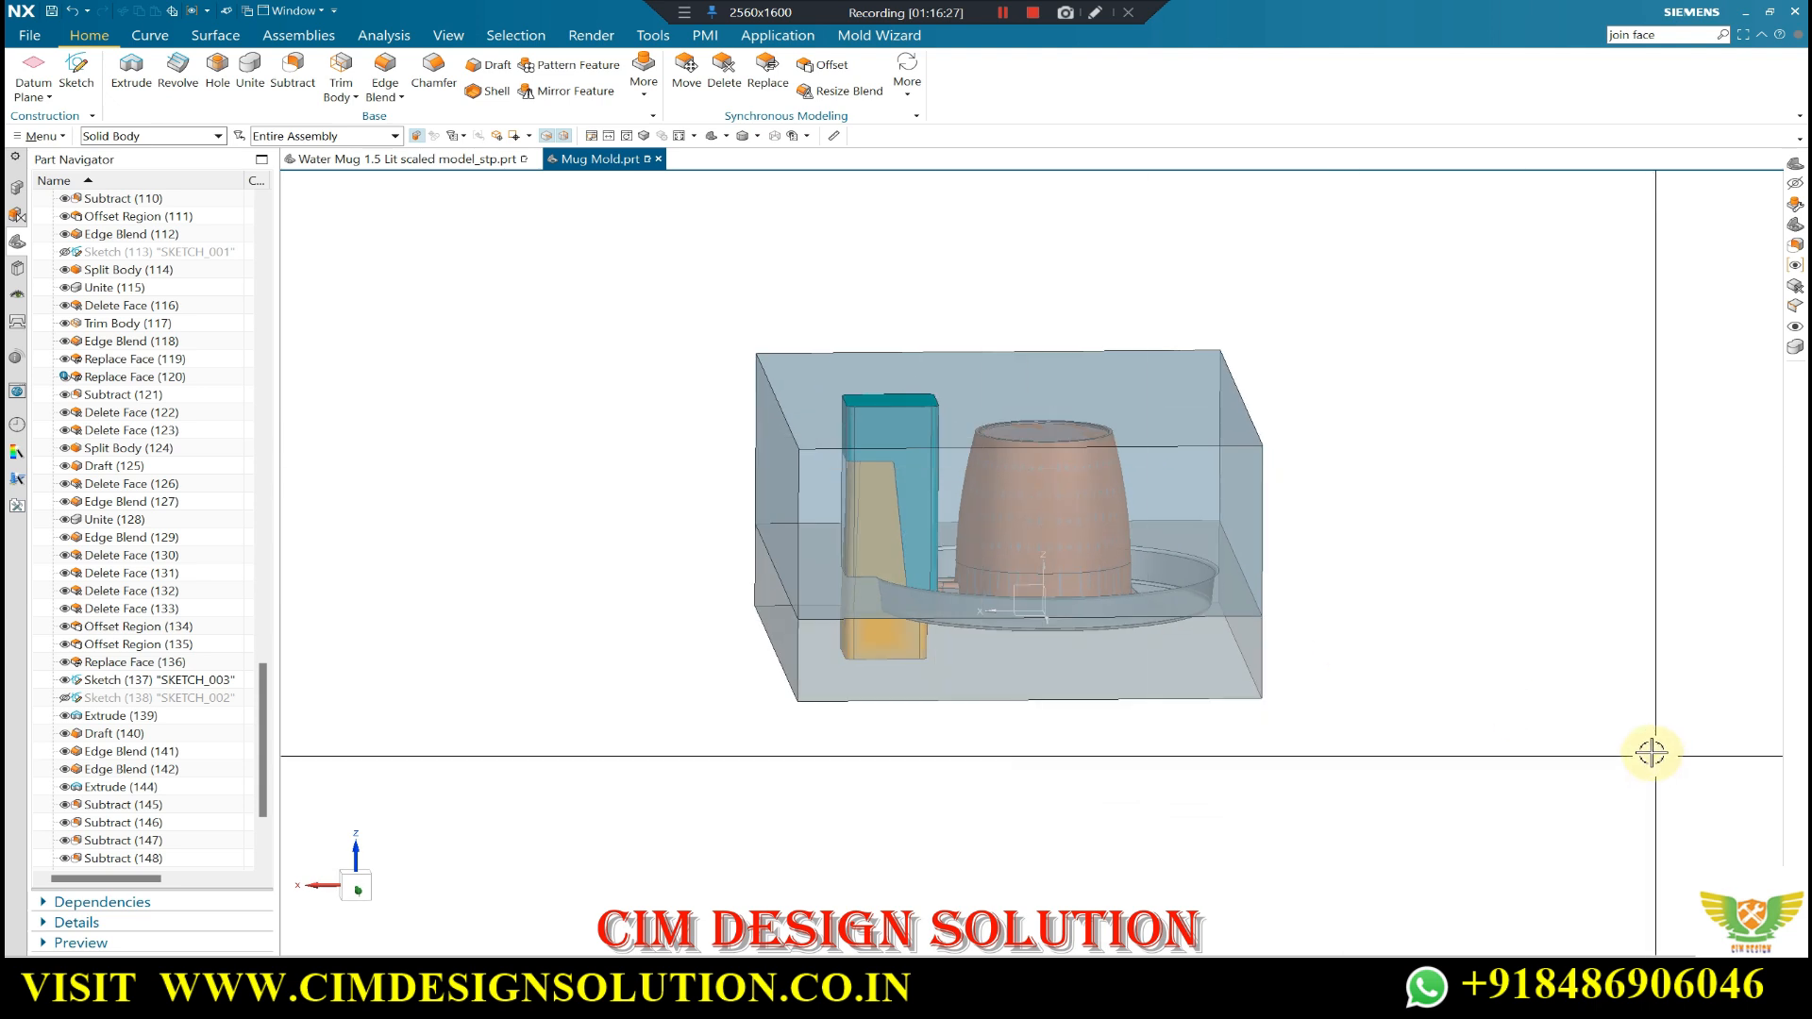
pyautogui.scroll(3, 913, 604)
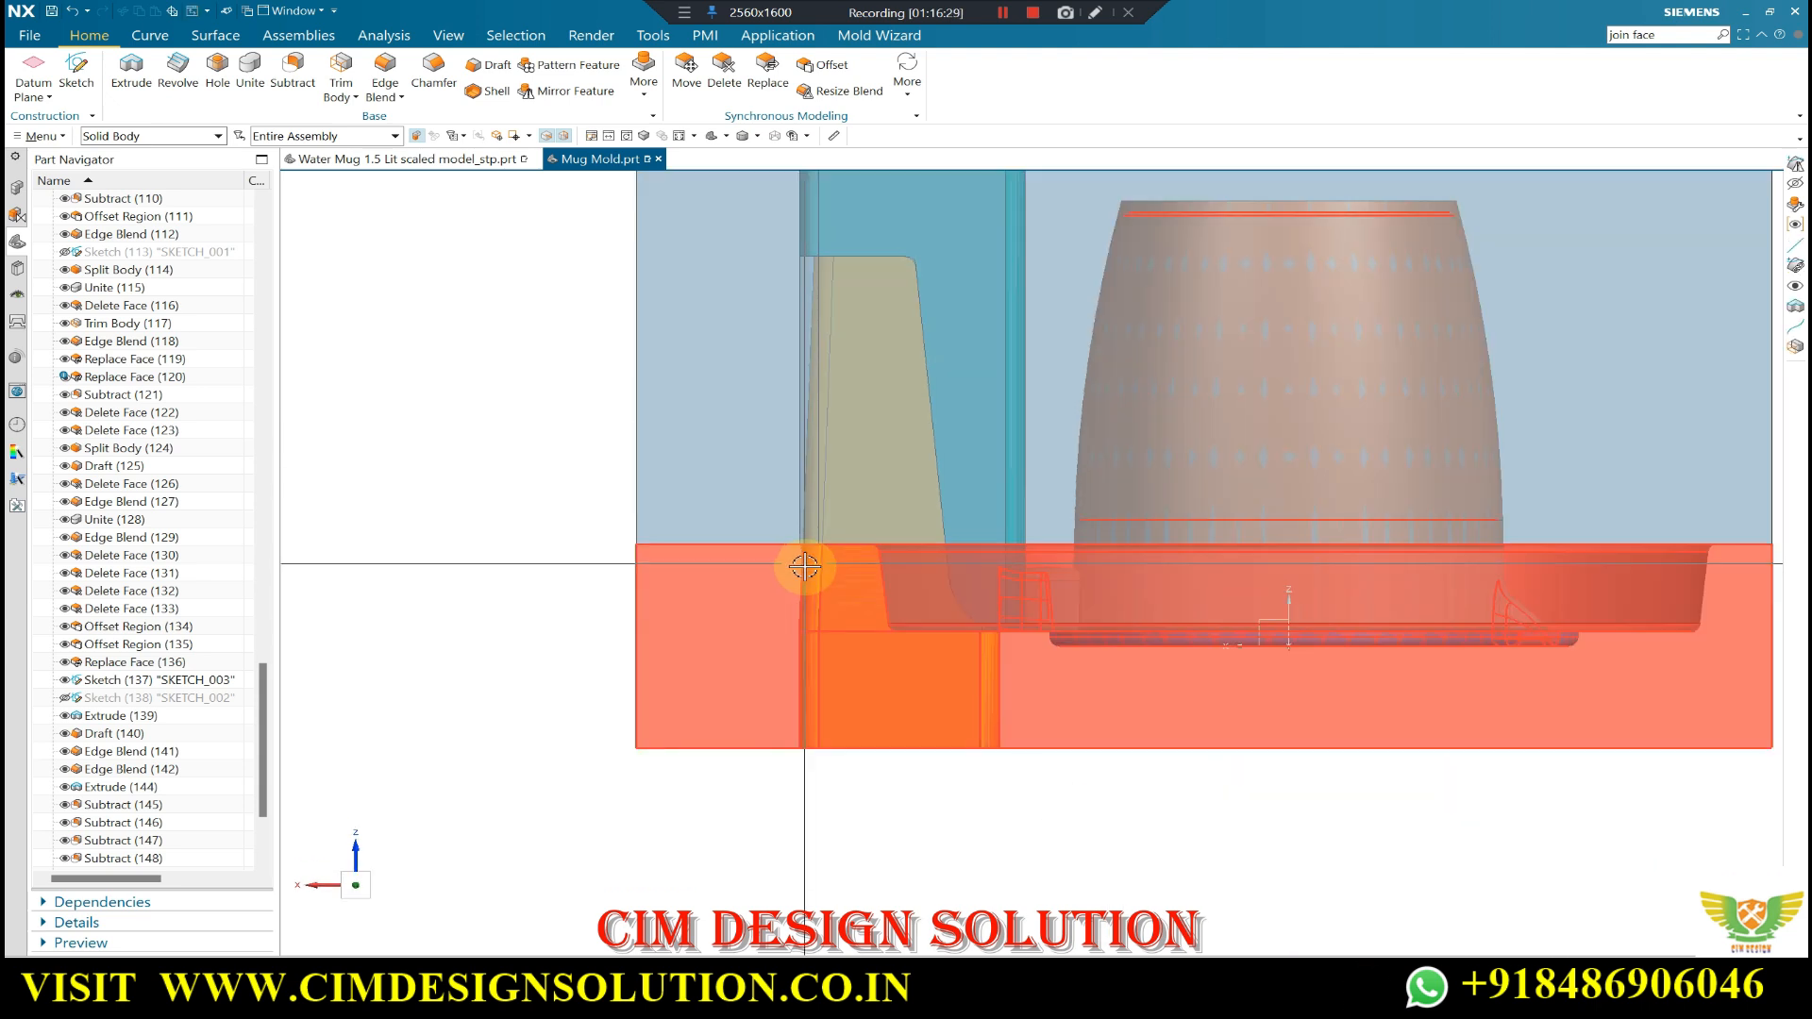
pyautogui.scroll(-5, 925, 679)
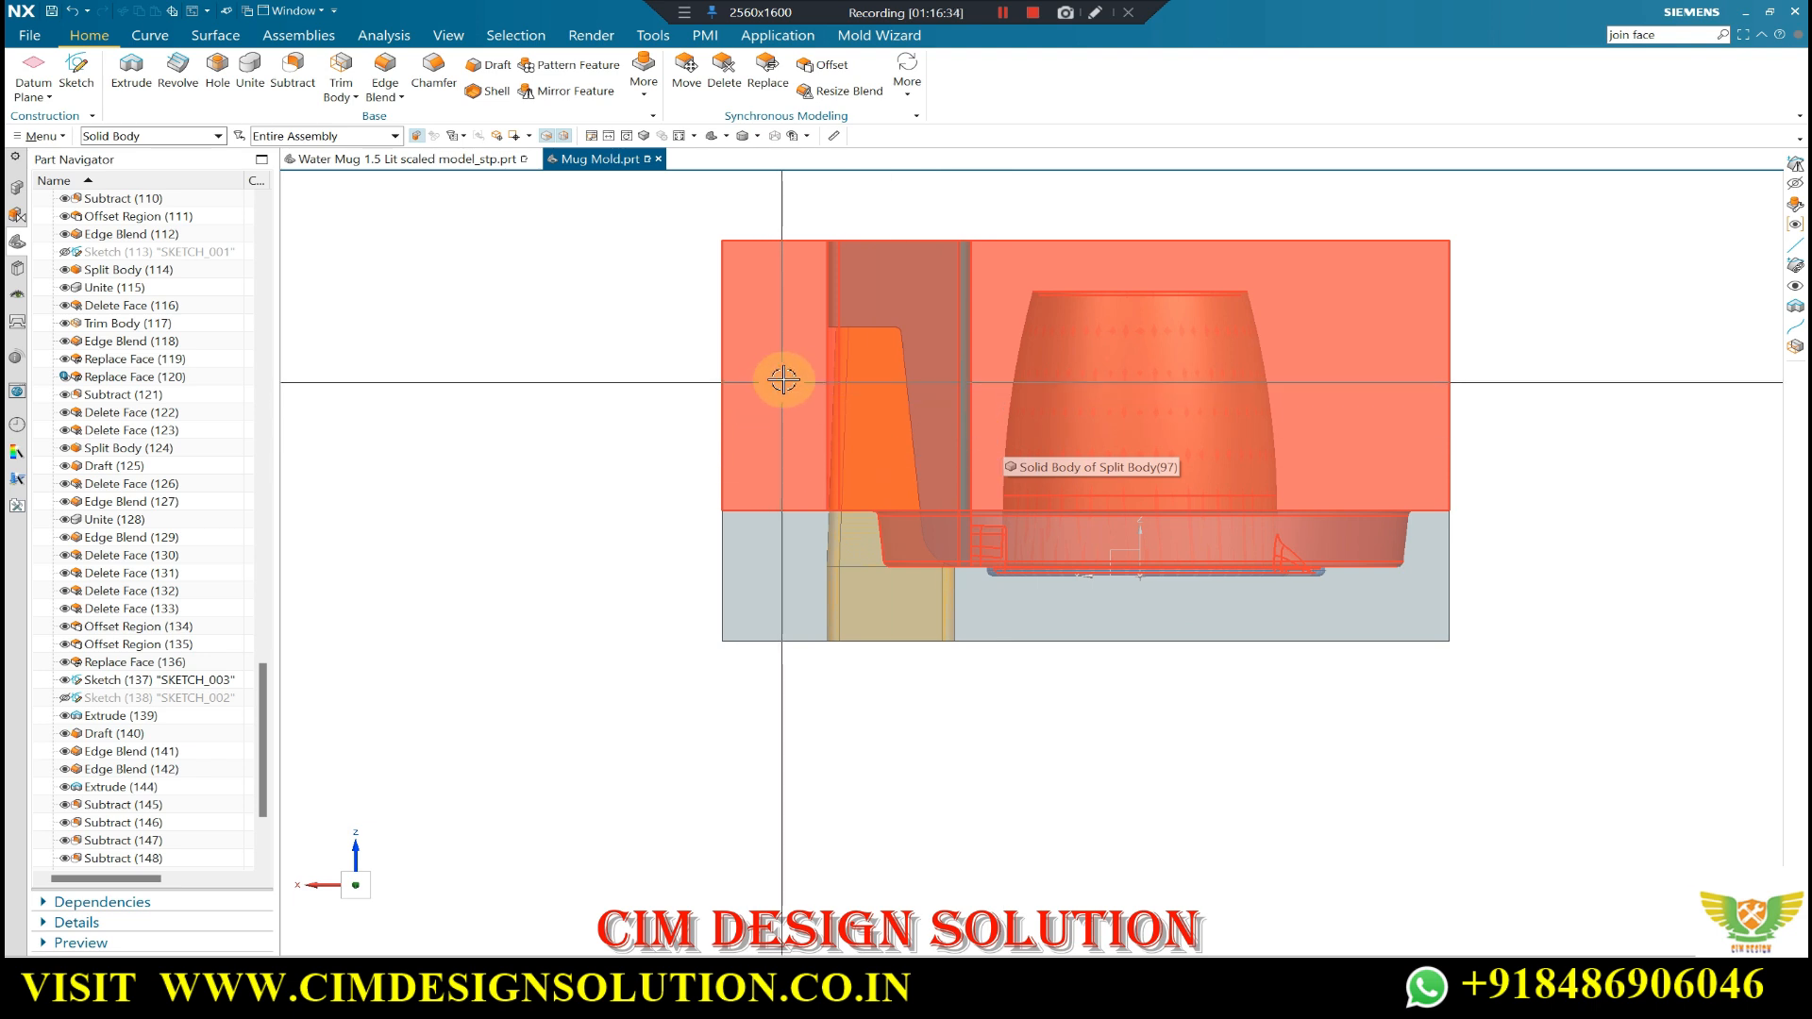
pyautogui.scroll(3, 783, 380)
pyautogui.moveTo(789, 409); pyautogui.dragTo(885, 341, button='middle')
pyautogui.scroll(-3, 867, 485)
# - Hide the 30 mm slab and the orange handle insert to expose the translucent mold block's handle pocket
pyautogui.click(812, 323)
pyautogui.hotkey('ctrl', 'b')
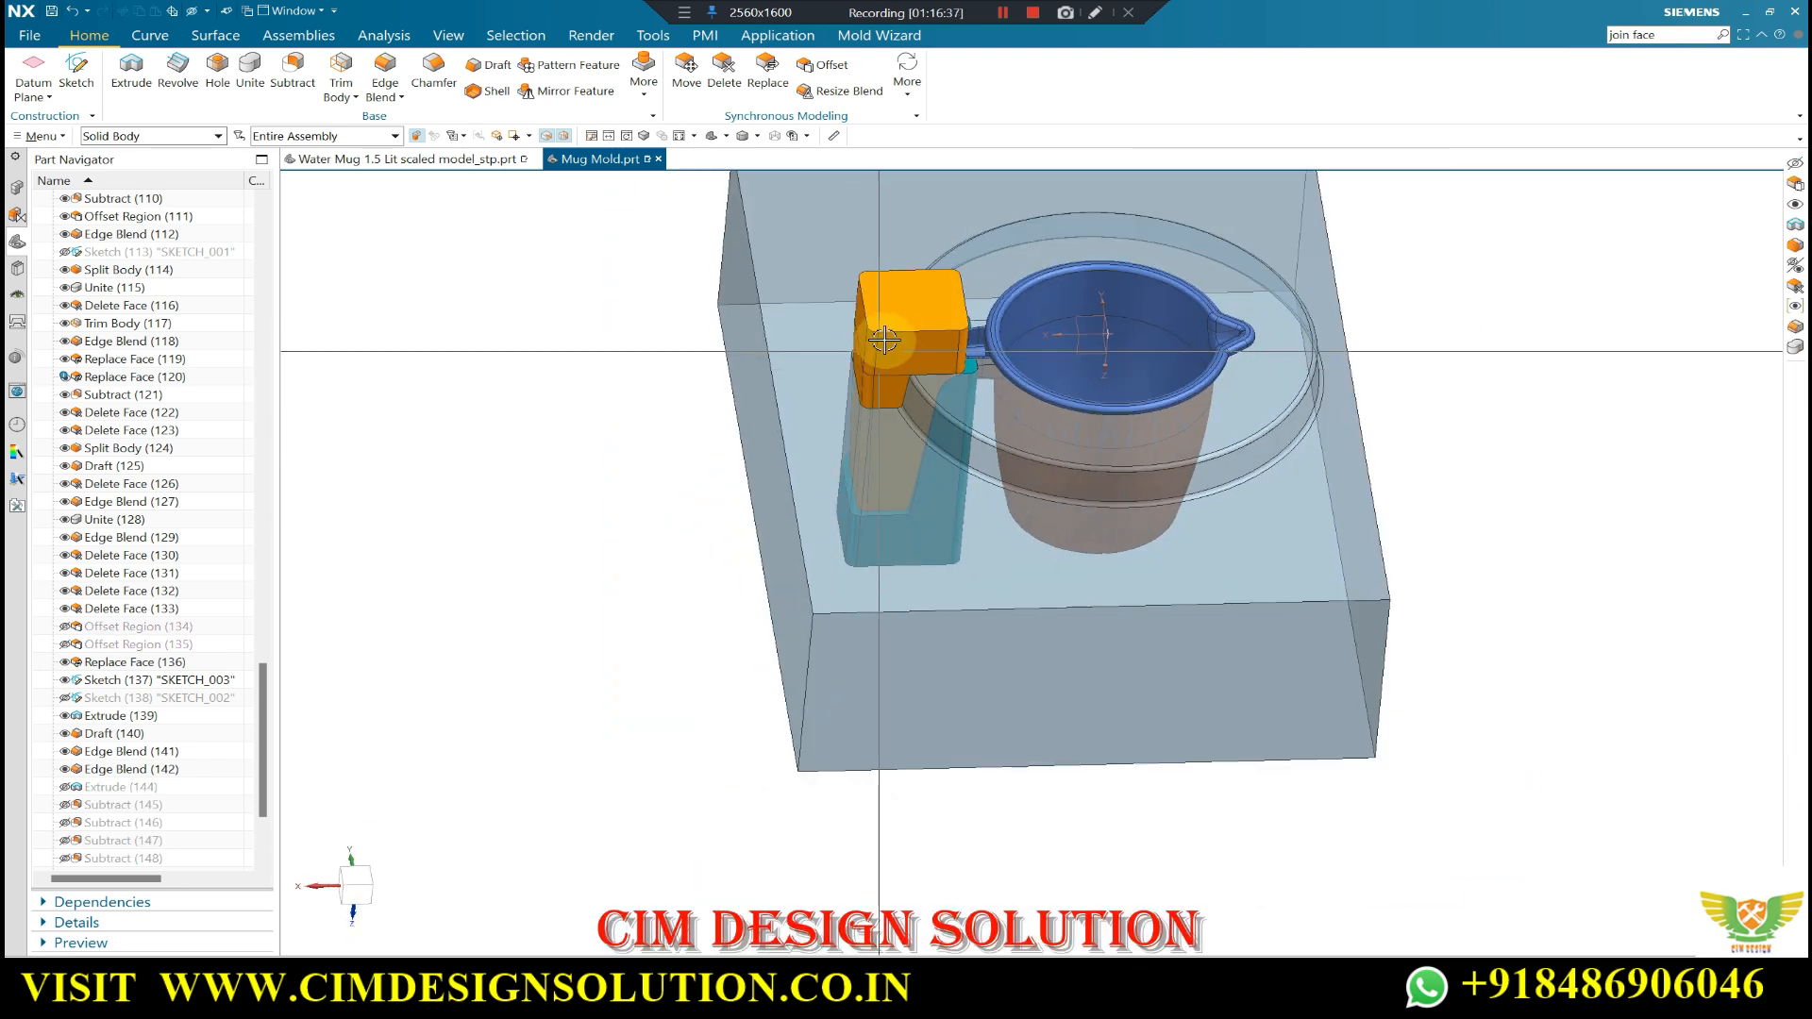
pyautogui.scroll(4, 869, 396)
pyautogui.click(915, 292)
pyautogui.hotkey('ctrl', 'b')
# - Examine the handle pocket and the teal insert inside the translucent mold block from above and from the side
pyautogui.moveTo(862, 518); pyautogui.dragTo(951, 586, button='middle')
pyautogui.scroll(4, 853, 505)
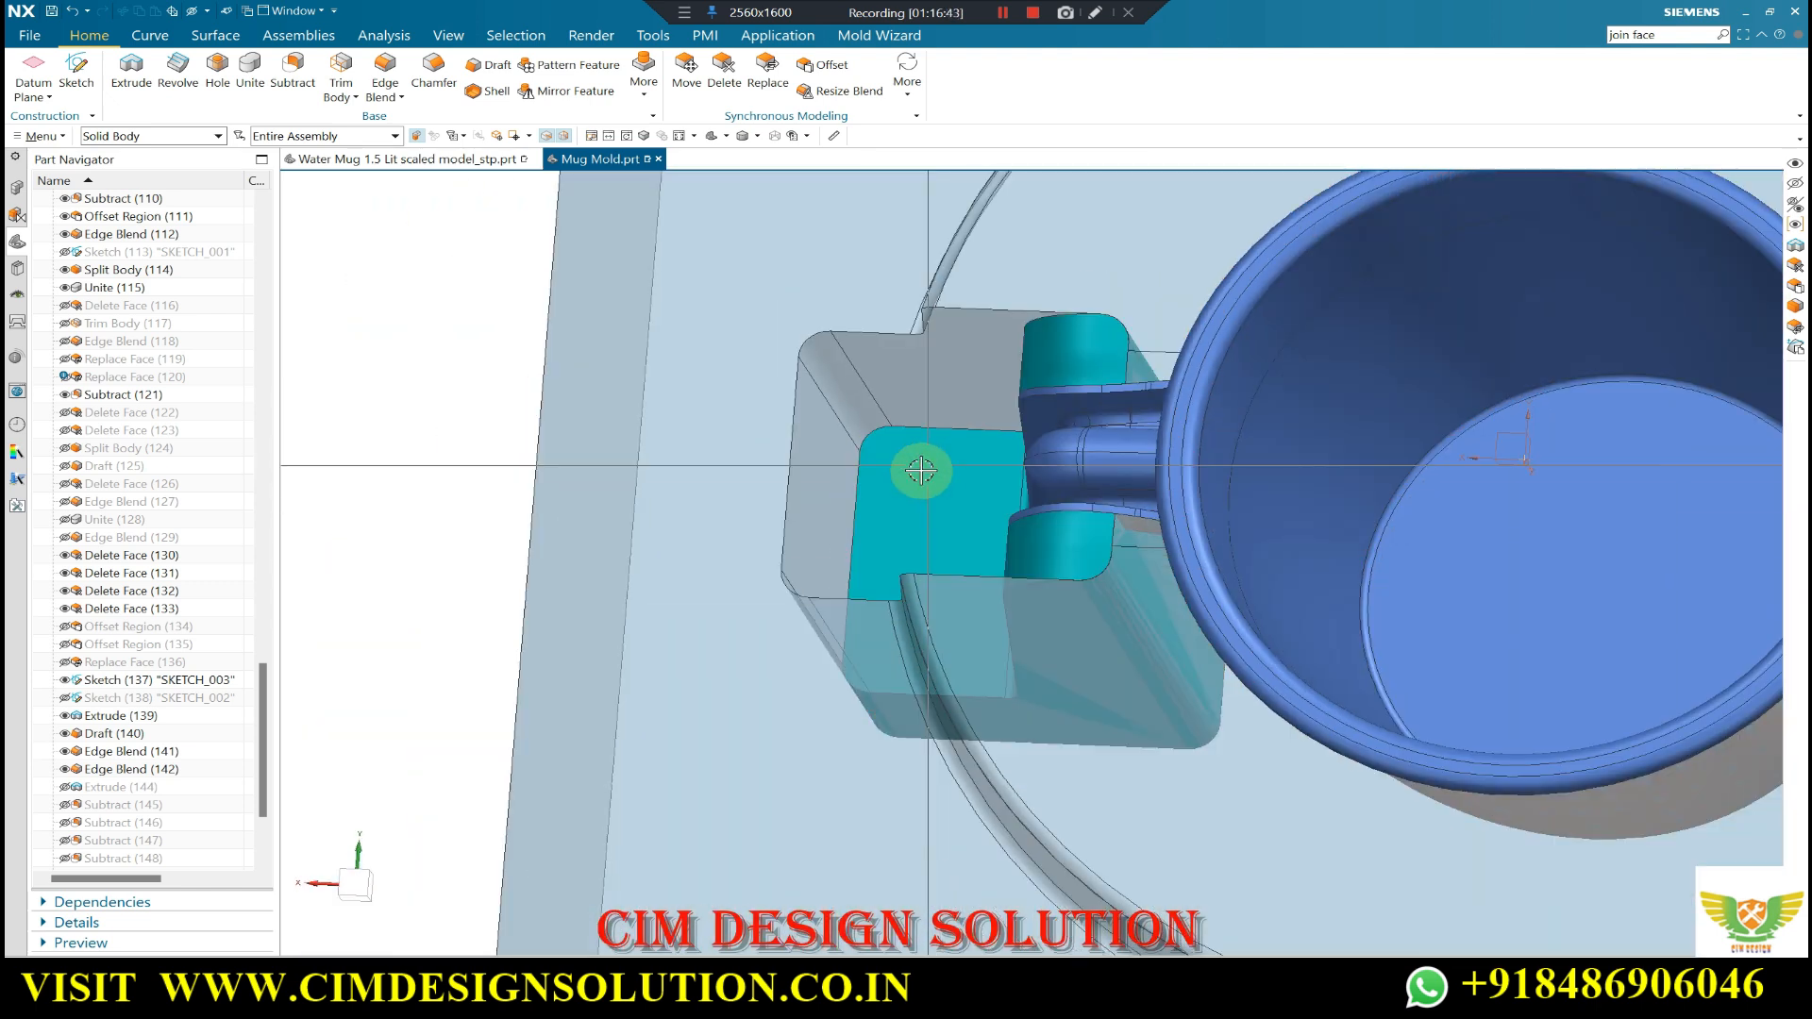
pyautogui.scroll(2, 868, 448)
pyautogui.scroll(-1, 776, 555)
pyautogui.moveTo(906, 510); pyautogui.dragTo(890, 449, button='middle')
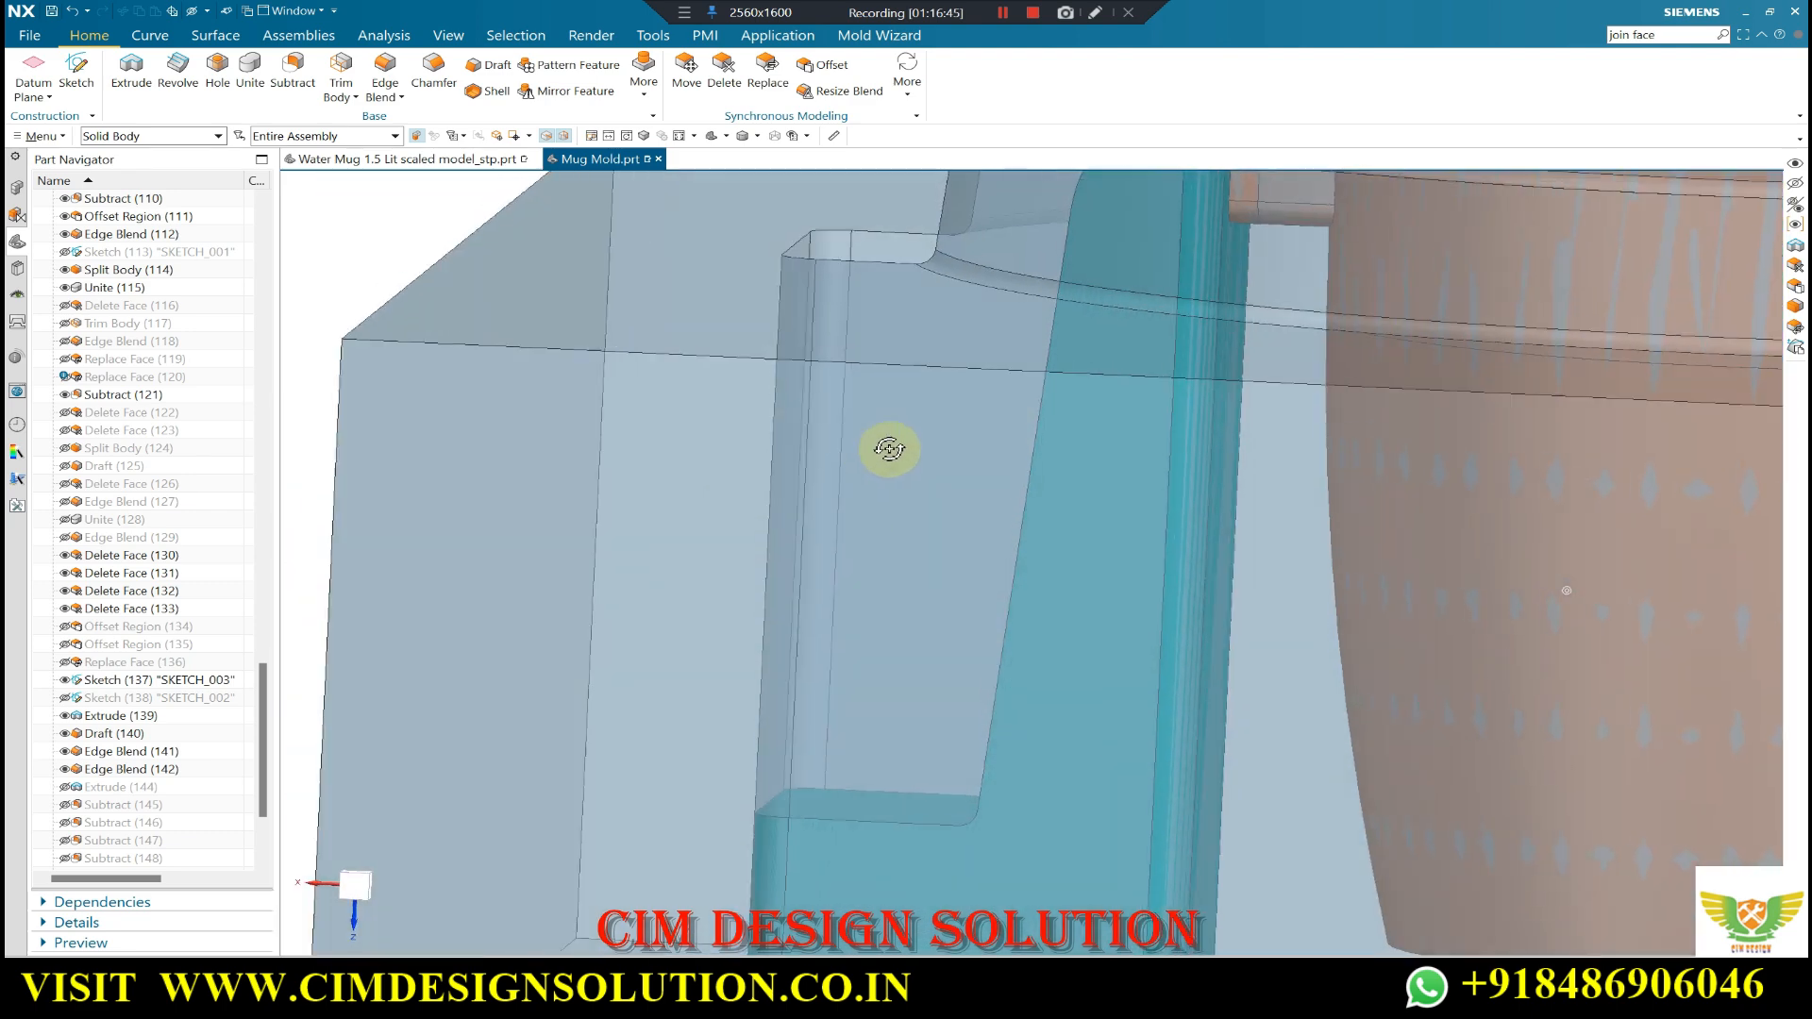
pyautogui.scroll(-3, 967, 502)
pyautogui.moveTo(966, 501); pyautogui.dragTo(886, 604, button='middle')
pyautogui.scroll(-3, 941, 520)
pyautogui.scroll(-4, 886, 603)
# - Show the slab and orange insert again and review the complete mold in top, trimetric and rotated views
pyautogui.hotkey('ctrl', 'alt', 't')
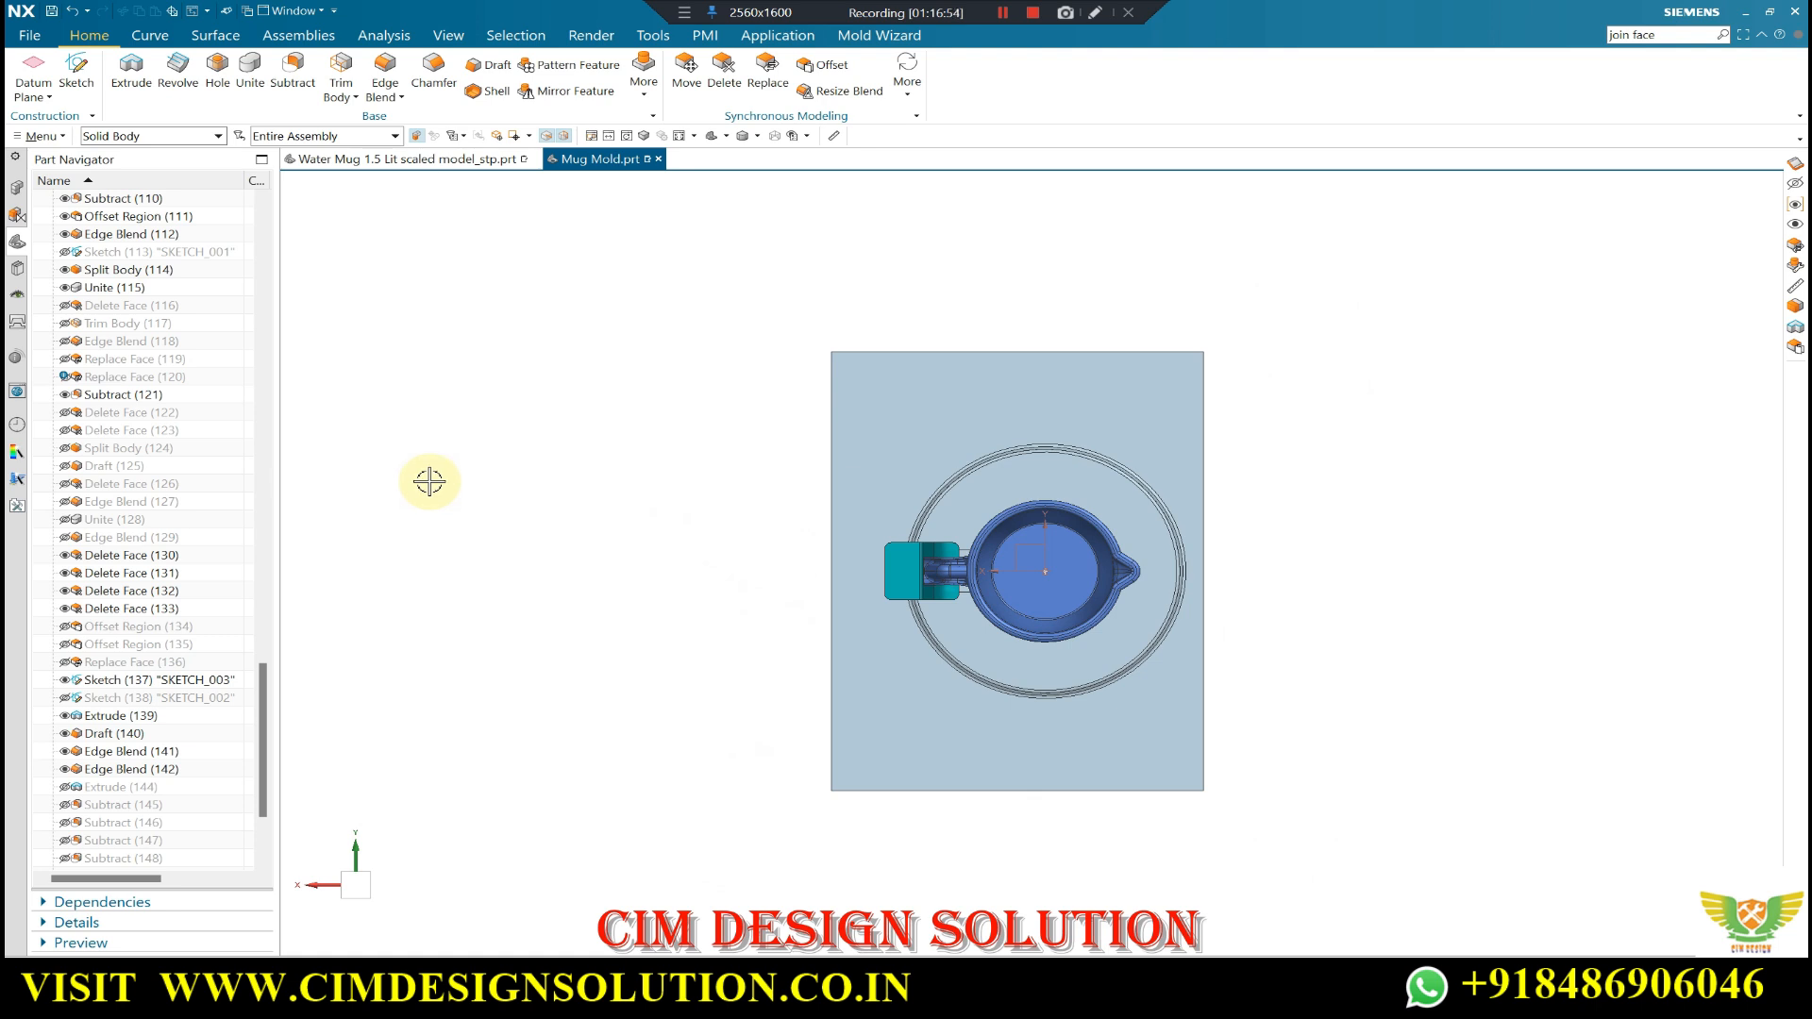
pyautogui.moveTo(679, 620); pyautogui.dragTo(850, 506, button='middle')
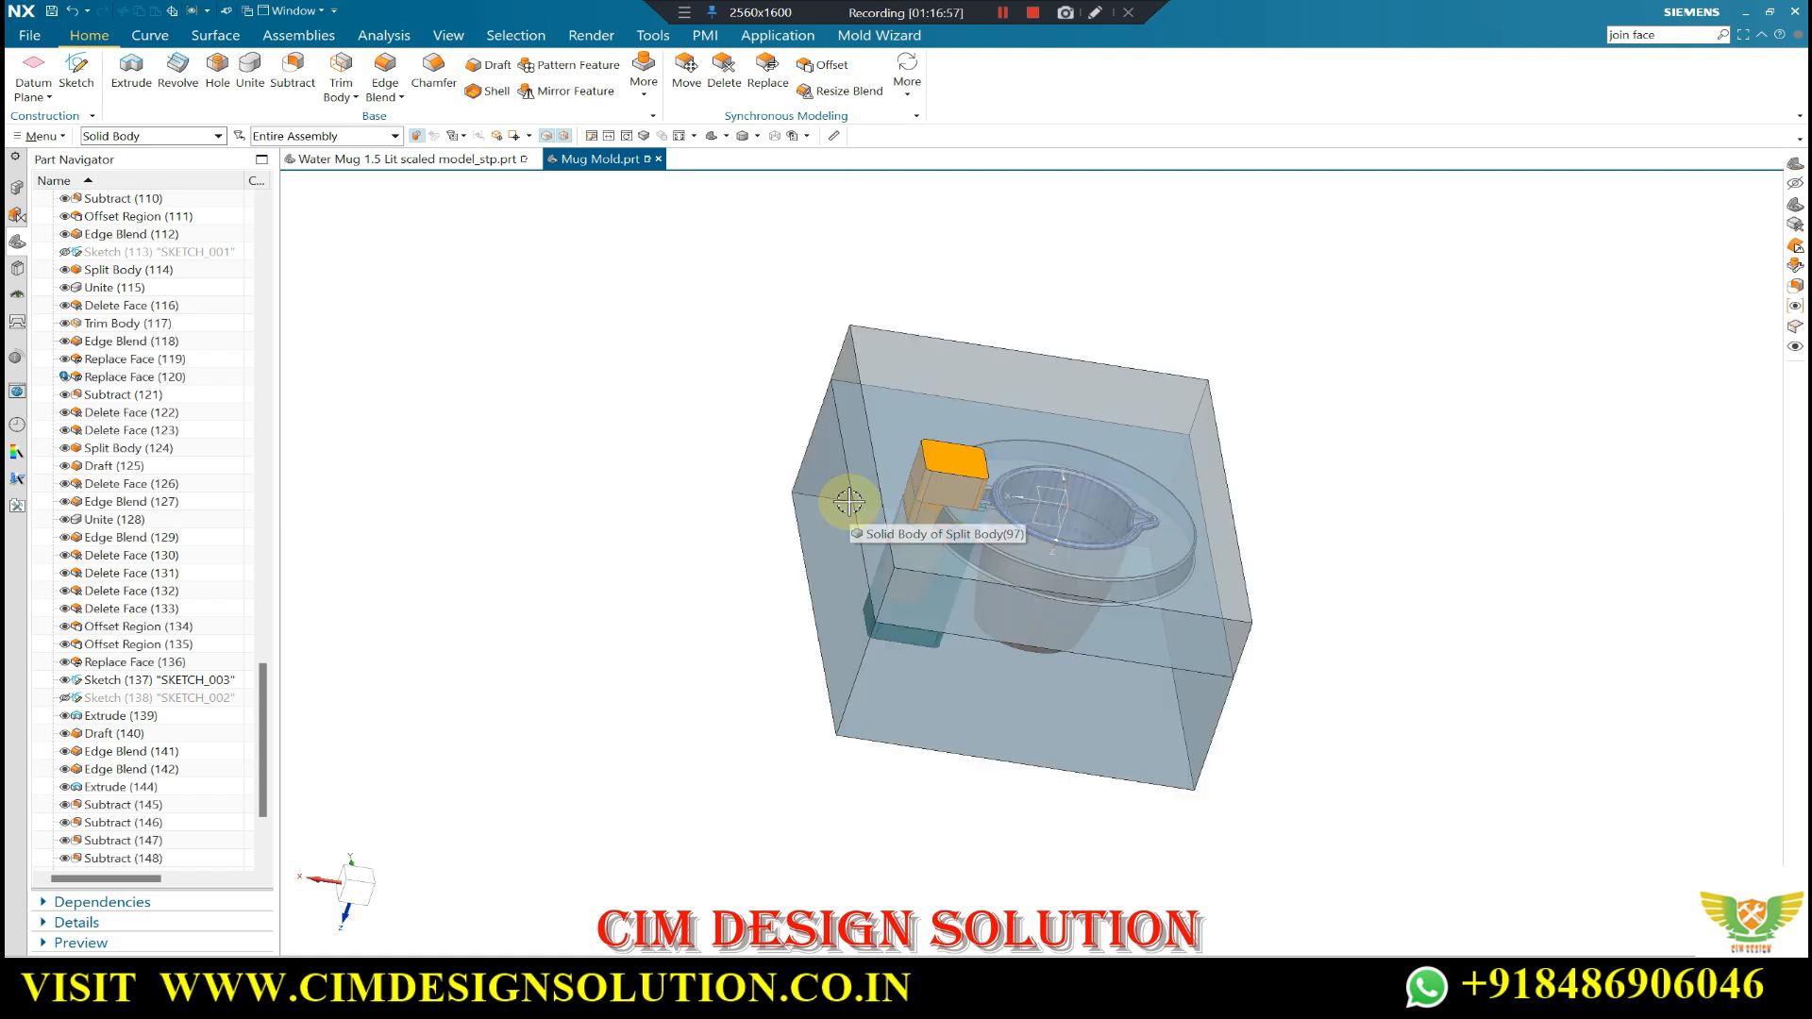
pyautogui.press('Home')
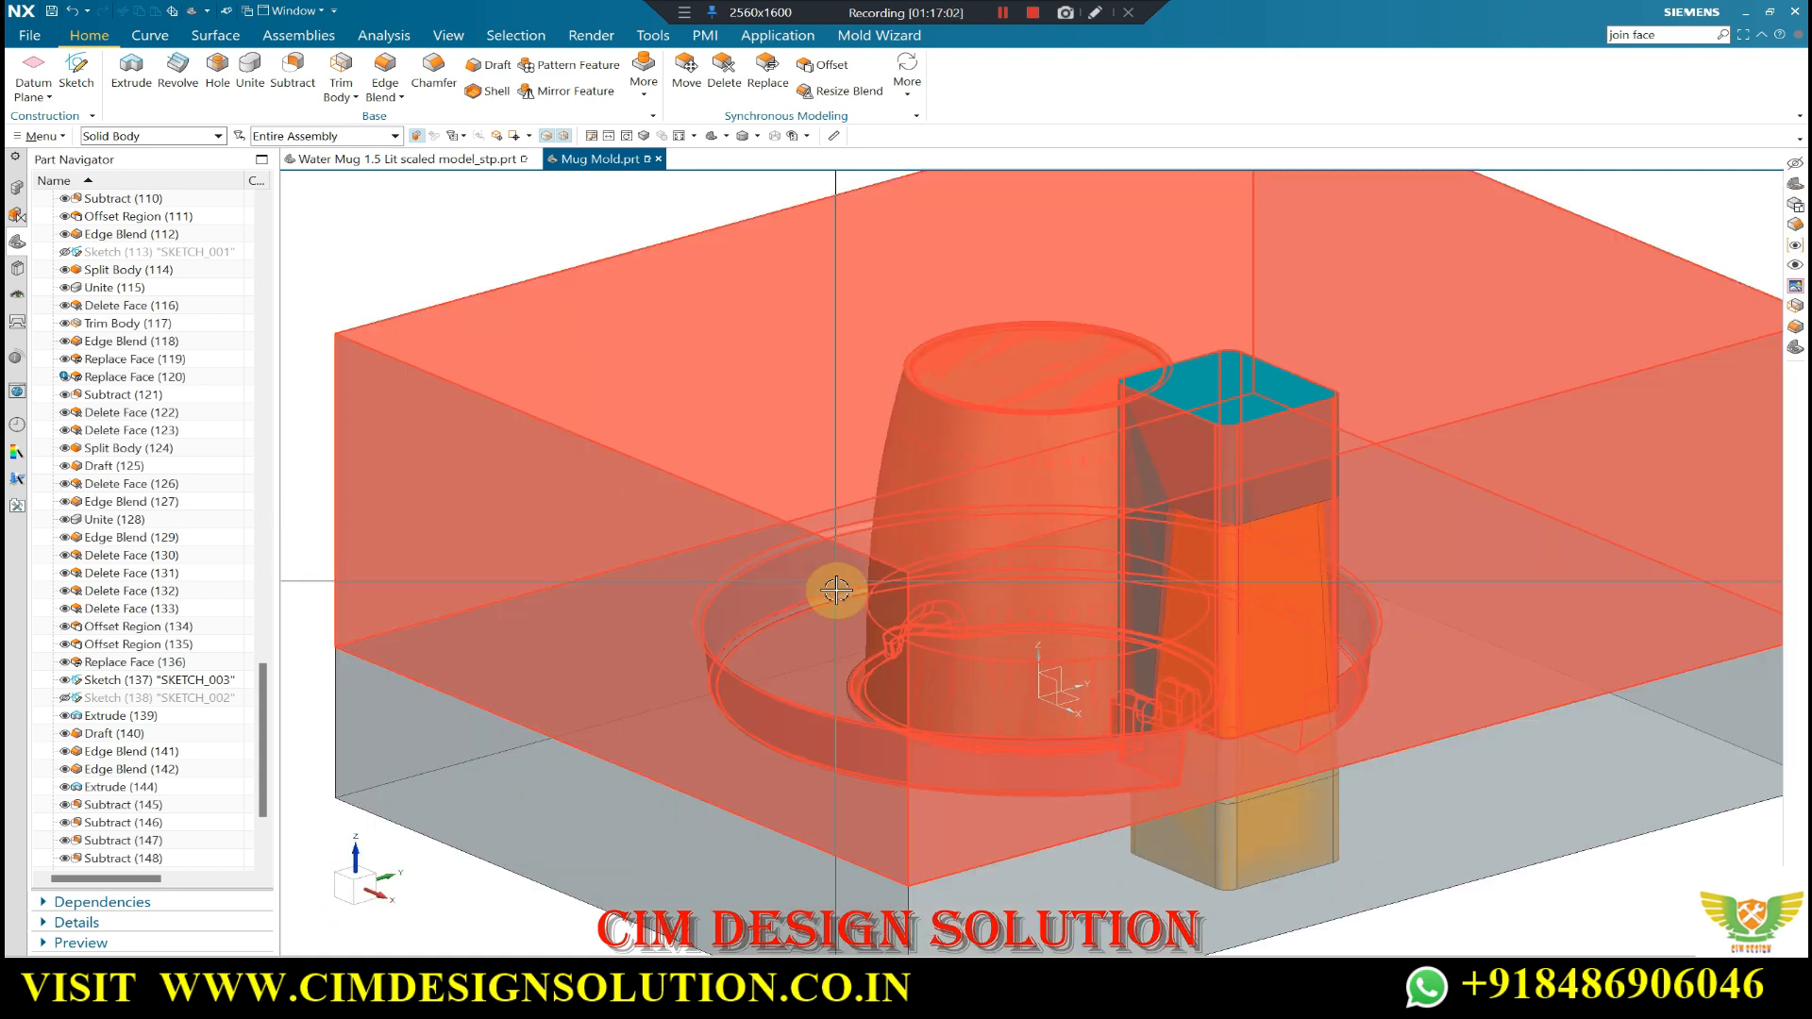
pyautogui.moveTo(829, 586); pyautogui.dragTo(977, 377, button='middle')
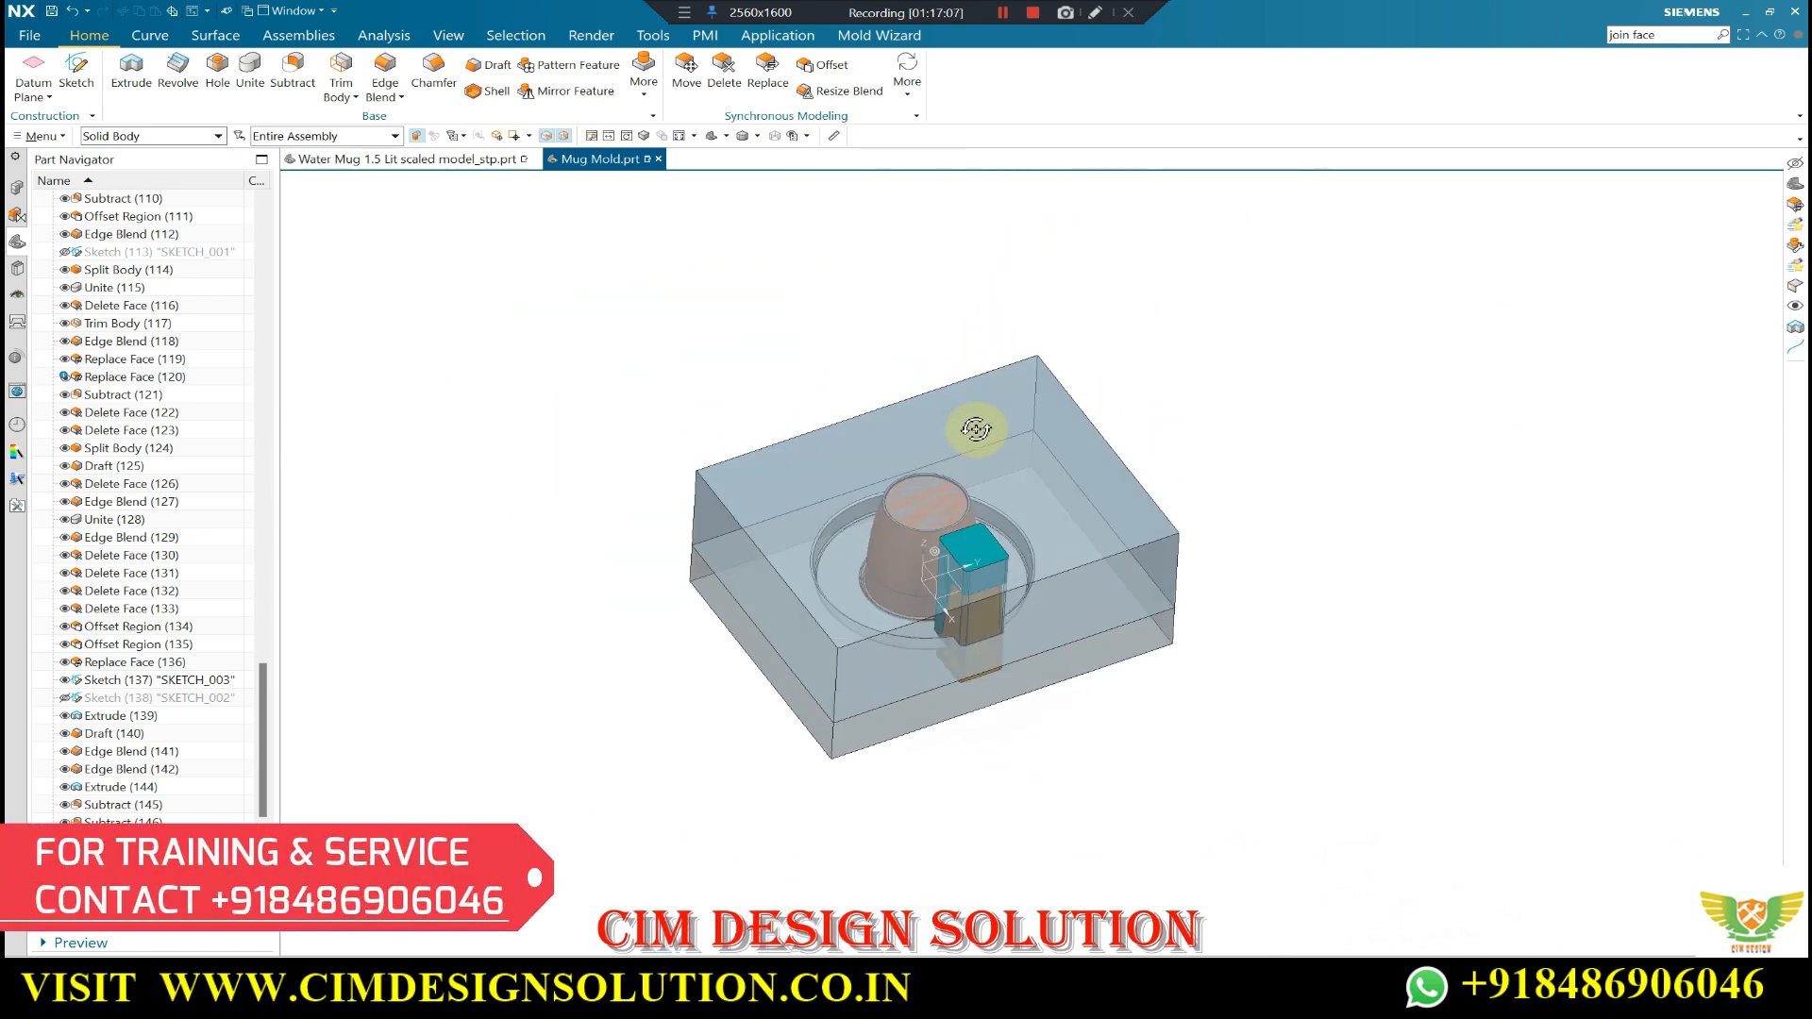
pyautogui.moveTo(961, 355); pyautogui.dragTo(1040, 472, button='middle')
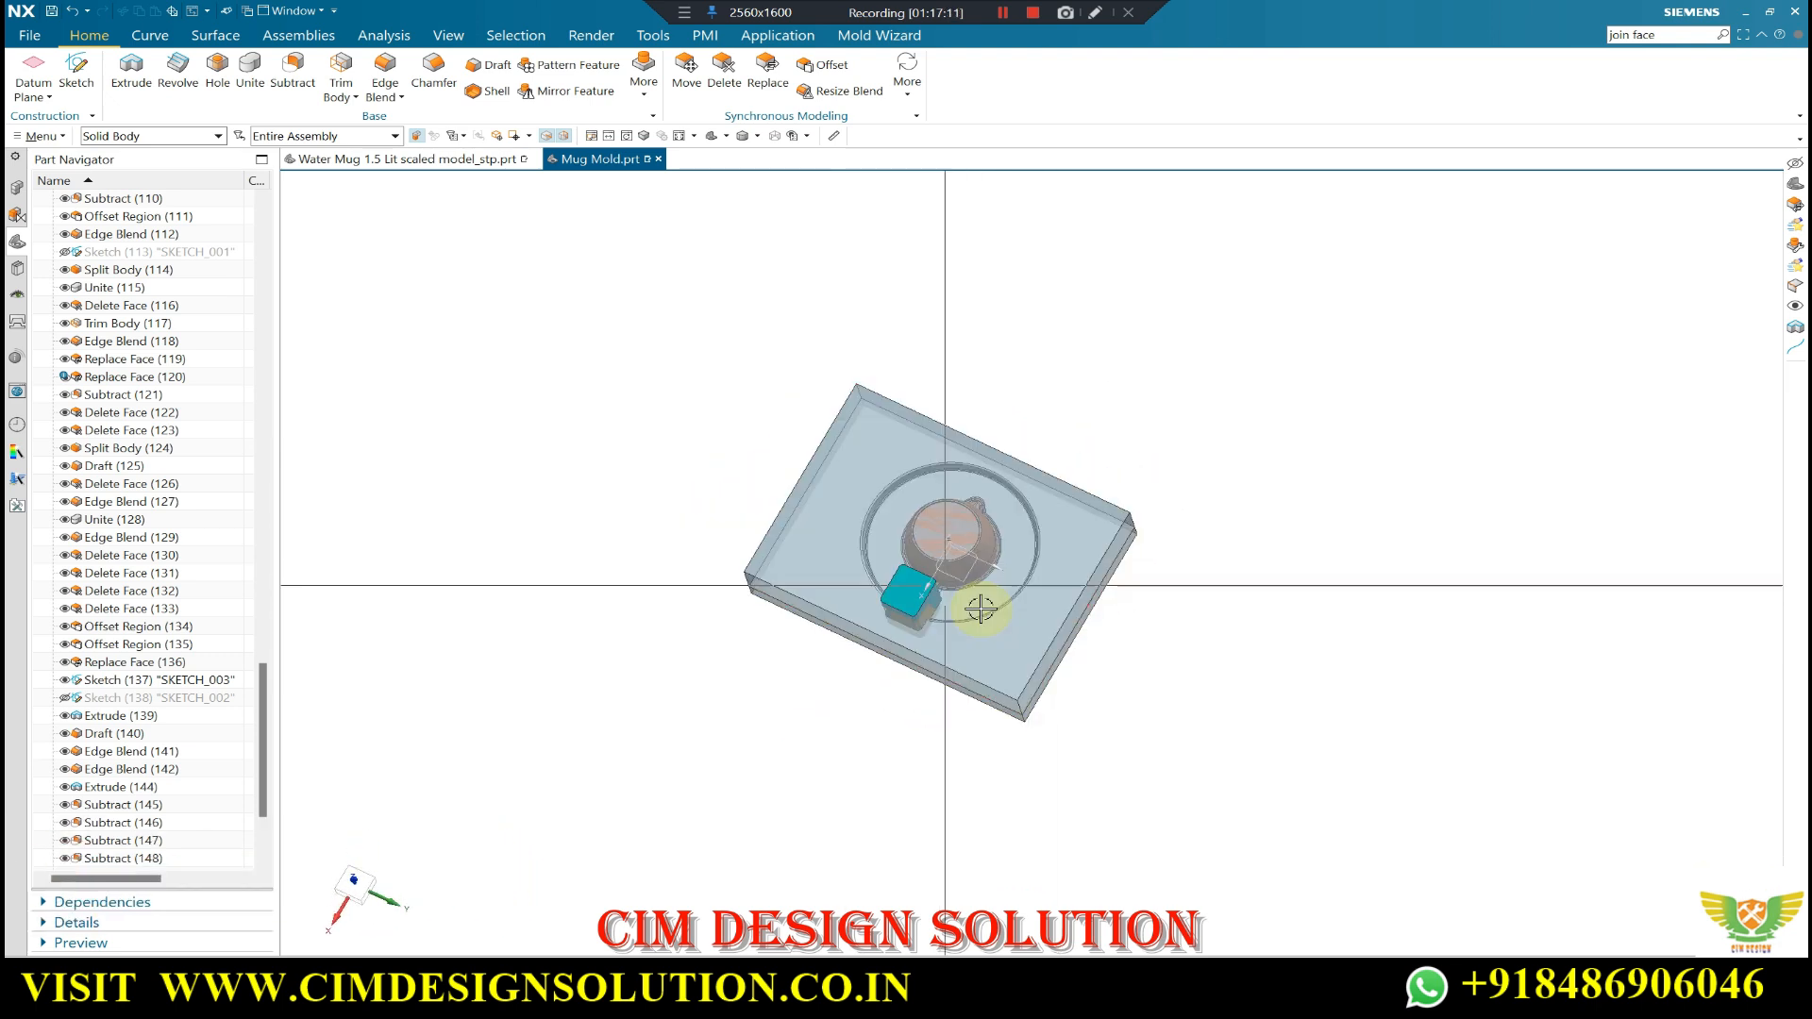
pyautogui.scroll(3, 898, 530)
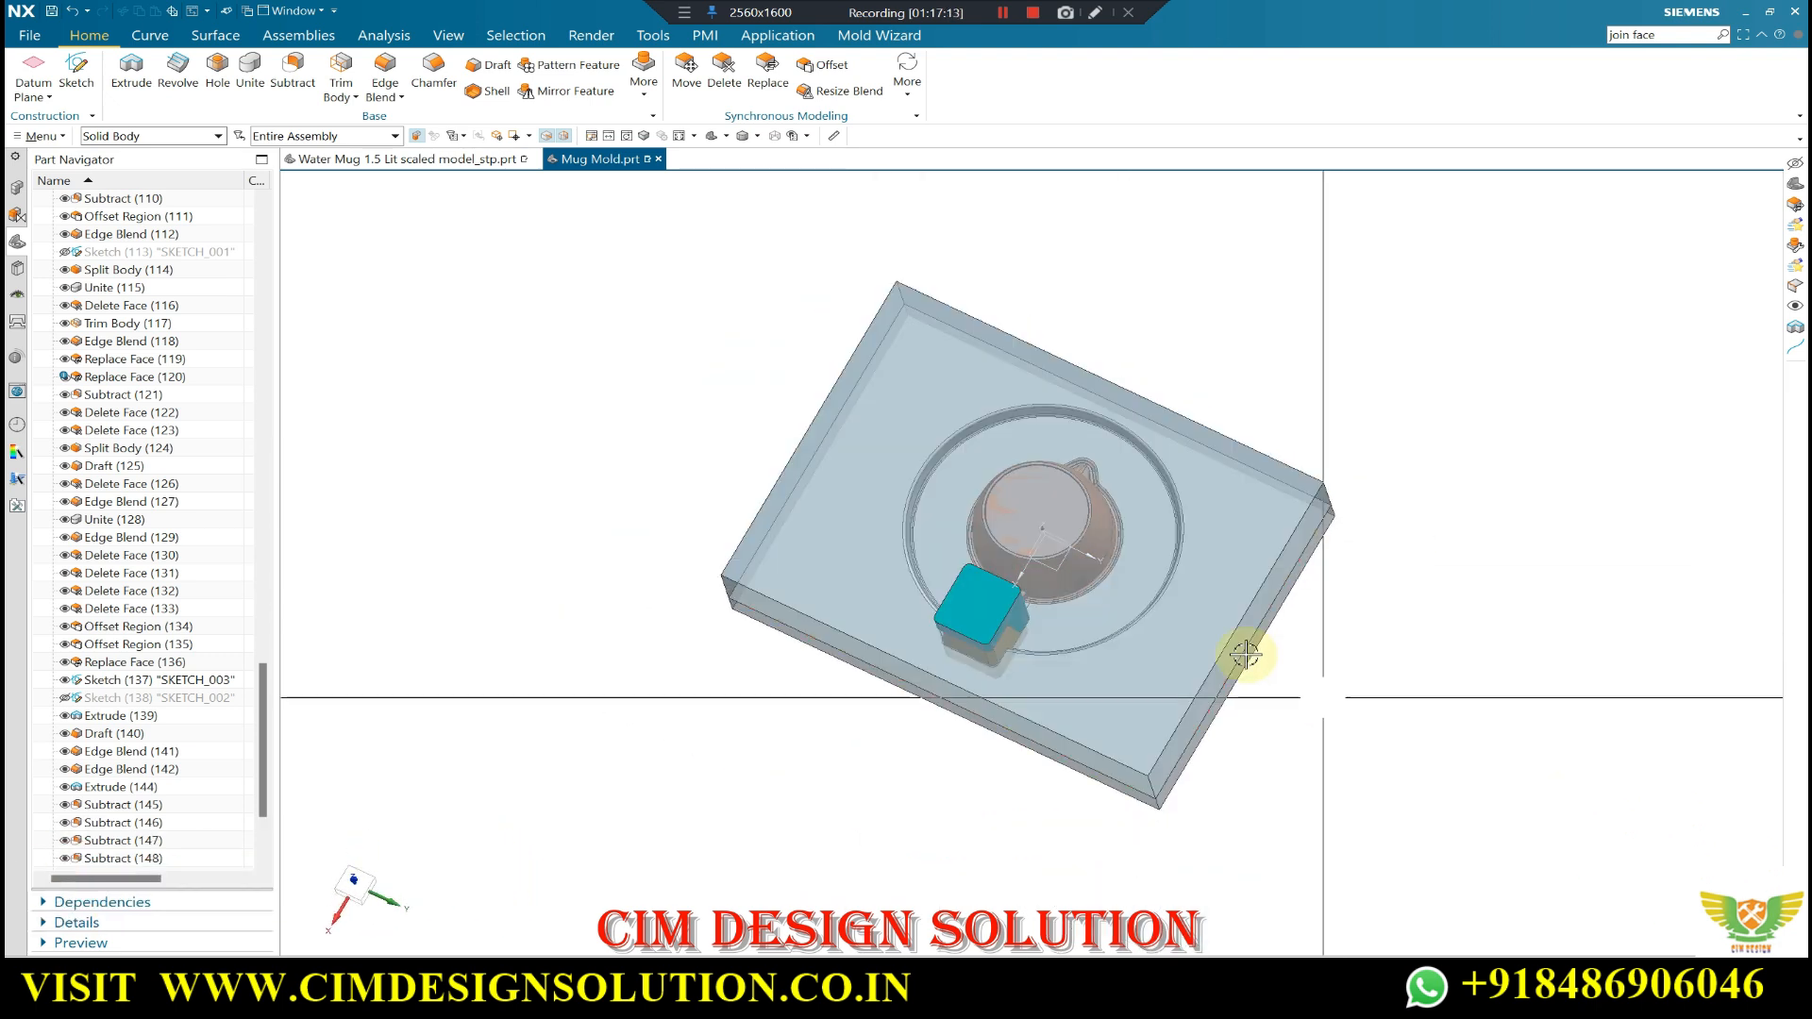
pyautogui.moveTo(1246, 653); pyautogui.dragTo(1215, 488, button='middle')
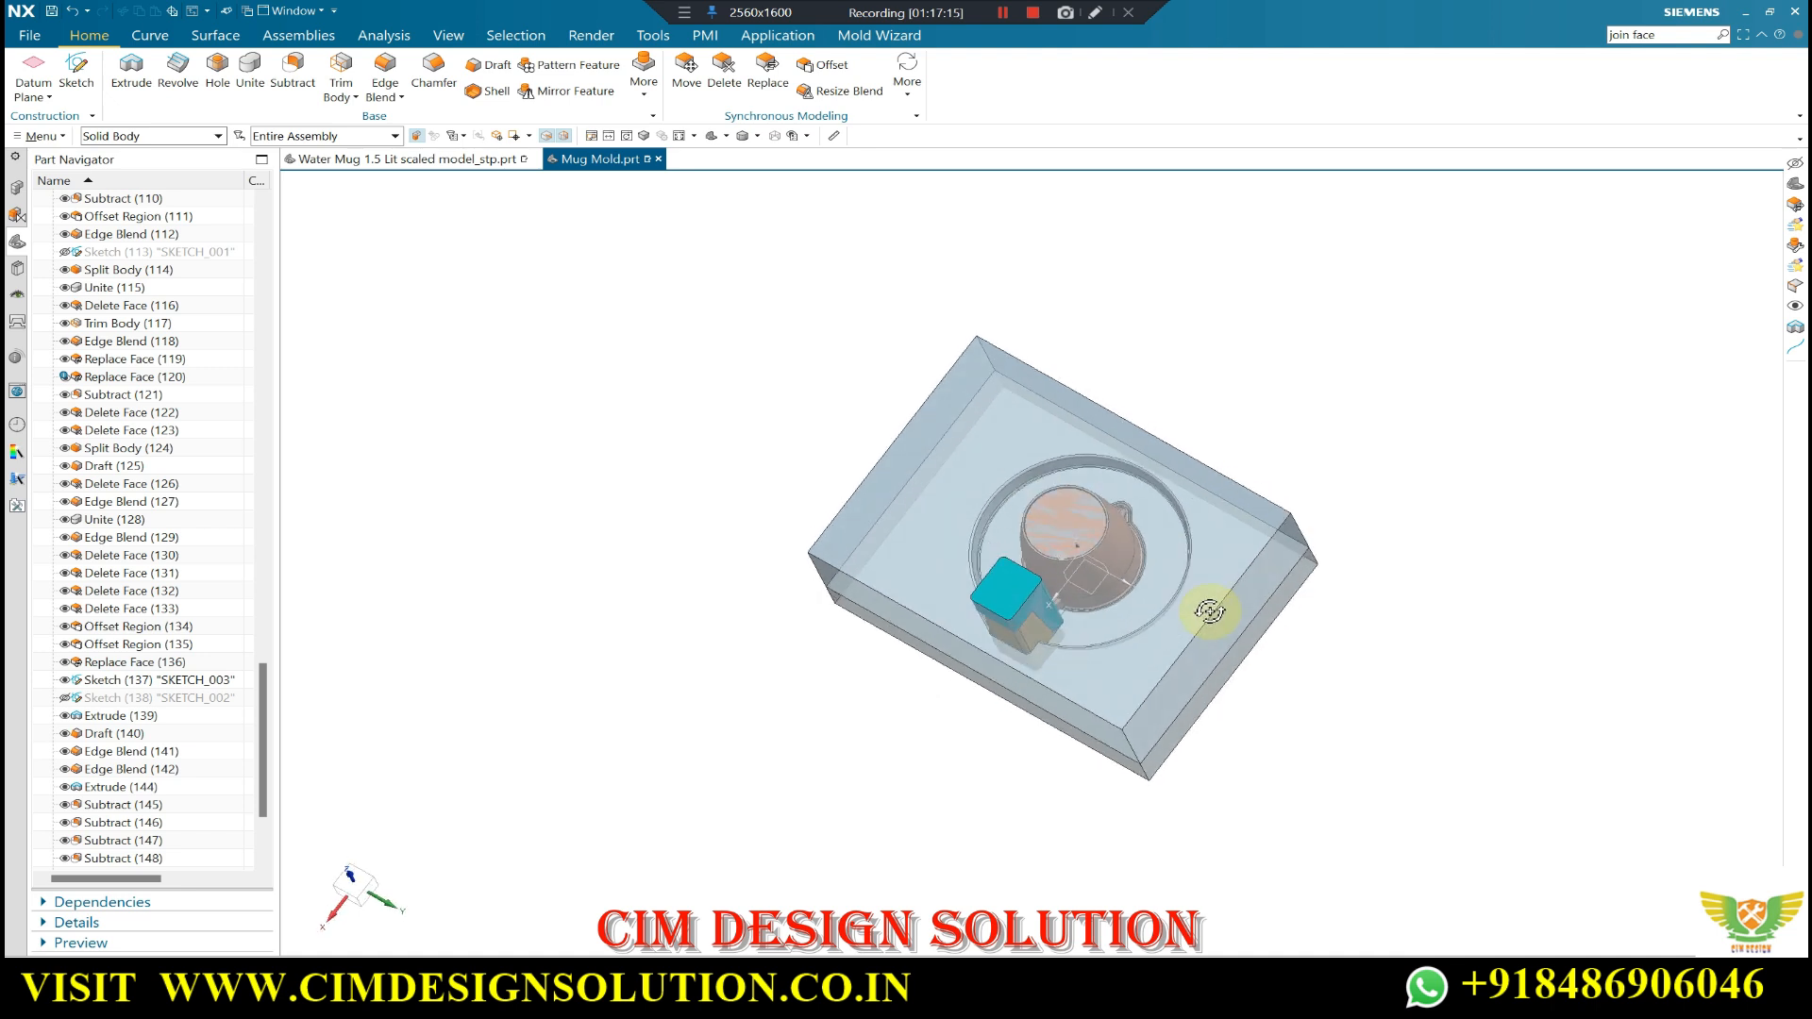
# - Examine the closed mold with its core and handle inserts from several angled views and from the top
pyautogui.moveTo(1206, 572); pyautogui.dragTo(1087, 561, button='middle')
pyautogui.scroll(-1, 1186, 567)
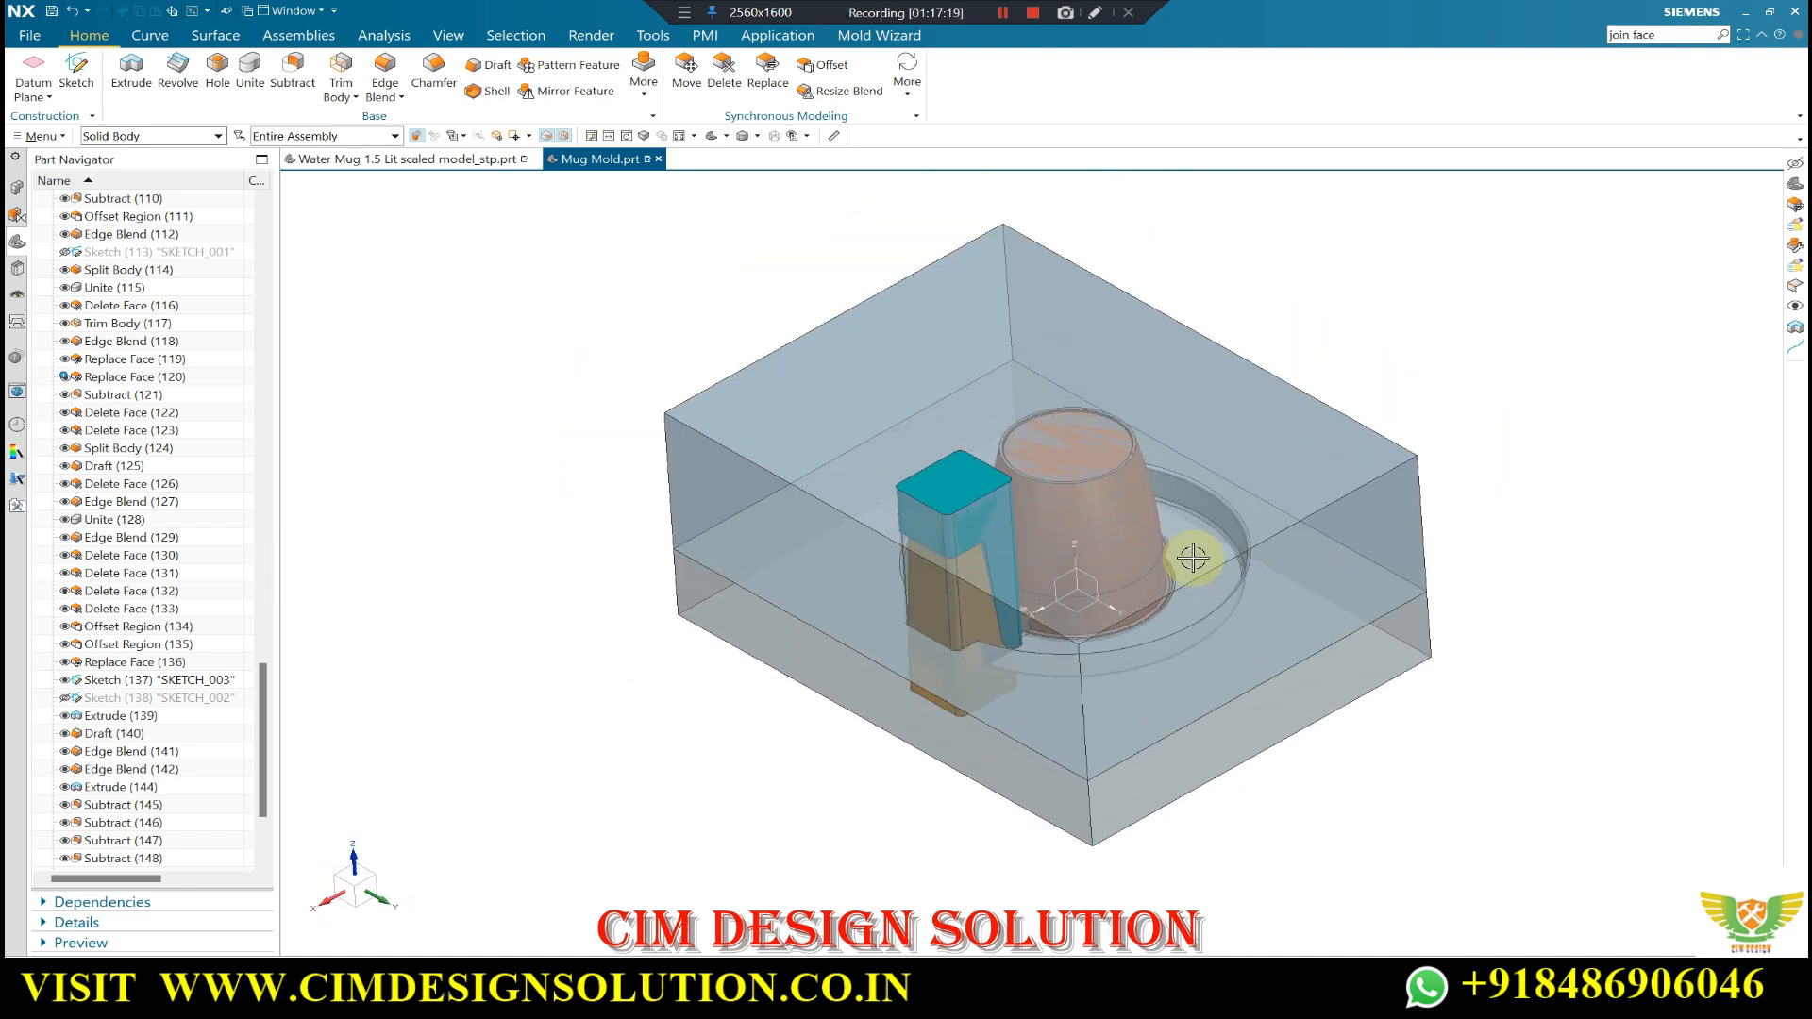
pyautogui.scroll(4, 1200, 485)
pyautogui.scroll(-4, 1201, 485)
pyautogui.moveTo(1129, 501); pyautogui.dragTo(1166, 430, button='middle')
pyautogui.scroll(-2, 1312, 443)
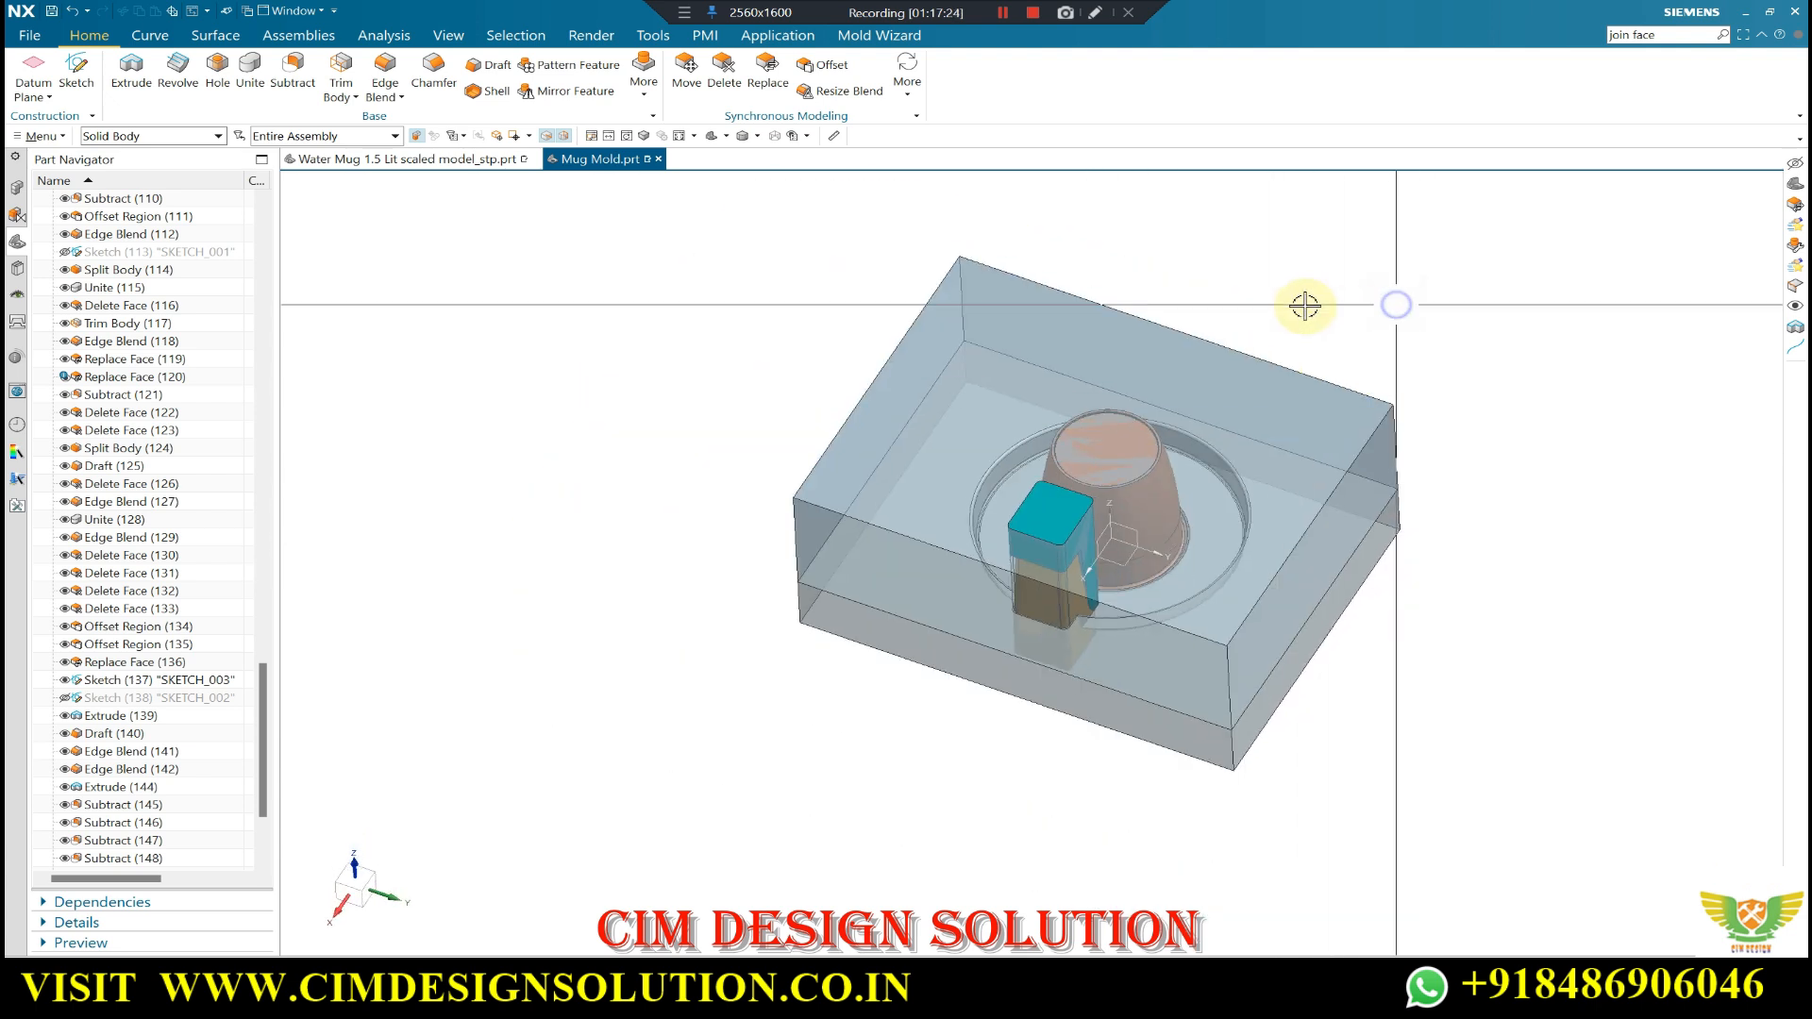
pyautogui.hotkey('ctrl', 'alt', 't')
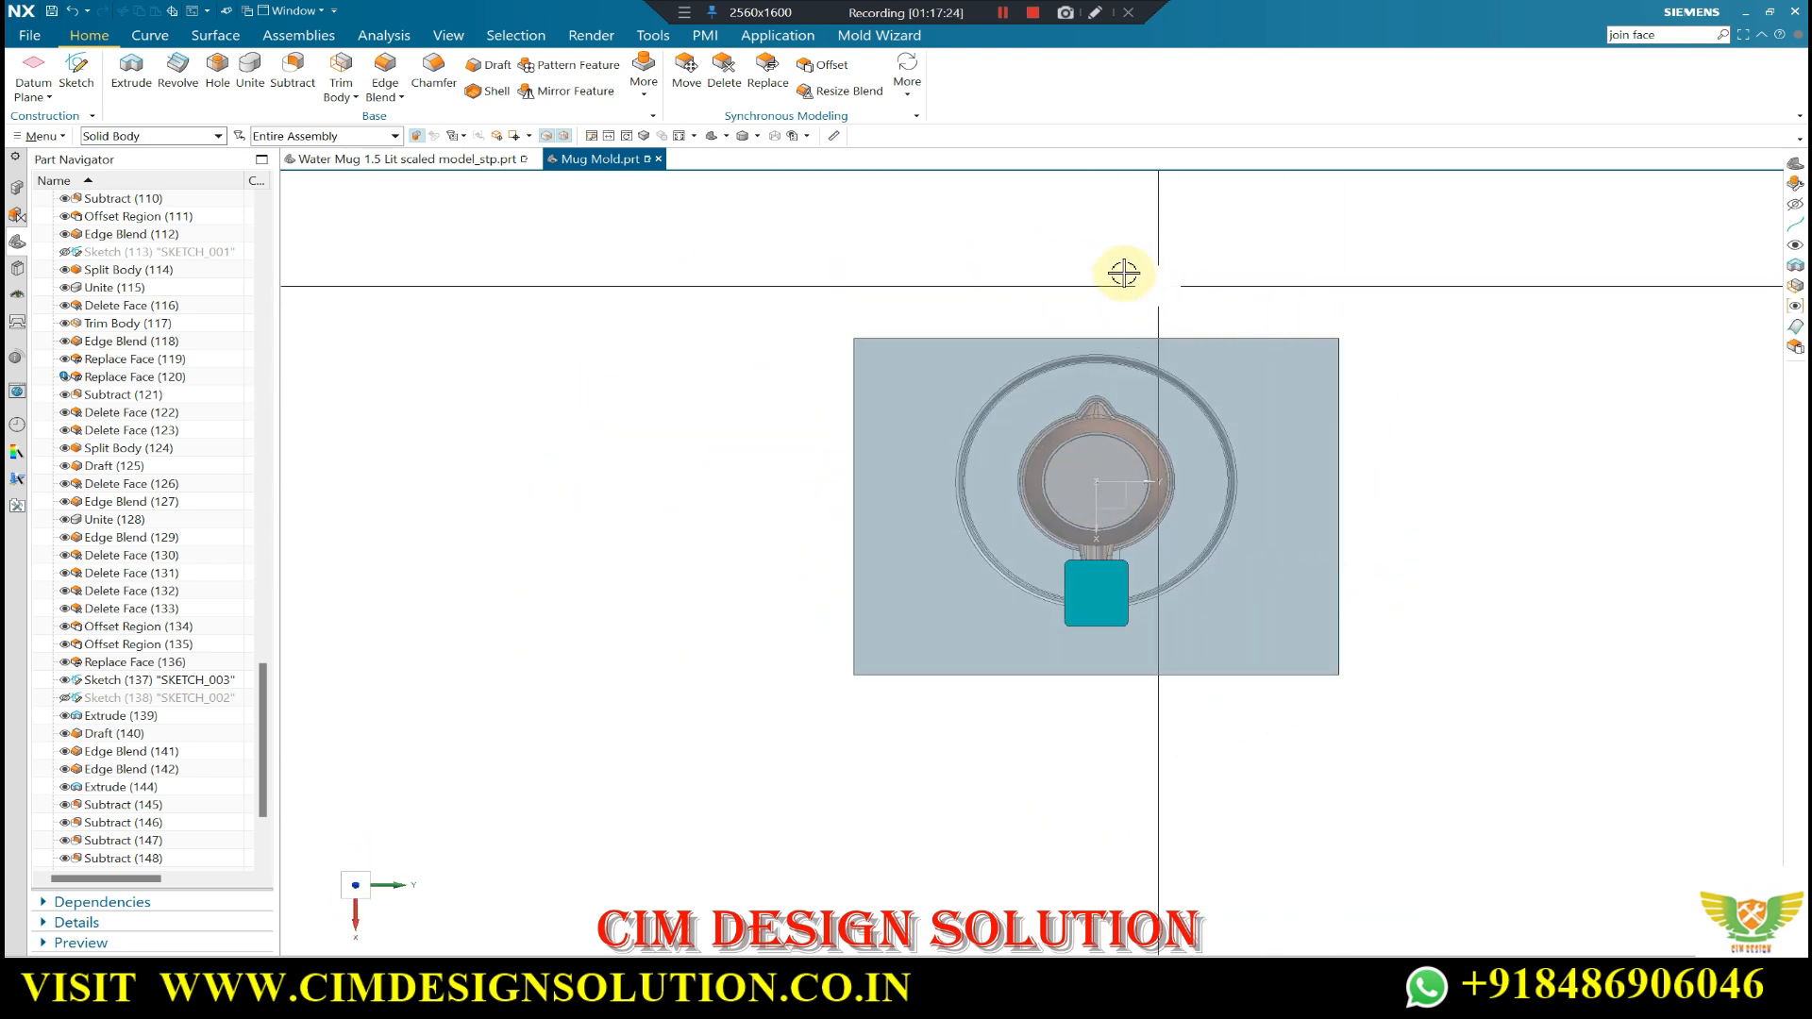
pyautogui.moveTo(821, 292); pyautogui.dragTo(857, 356, button='middle')
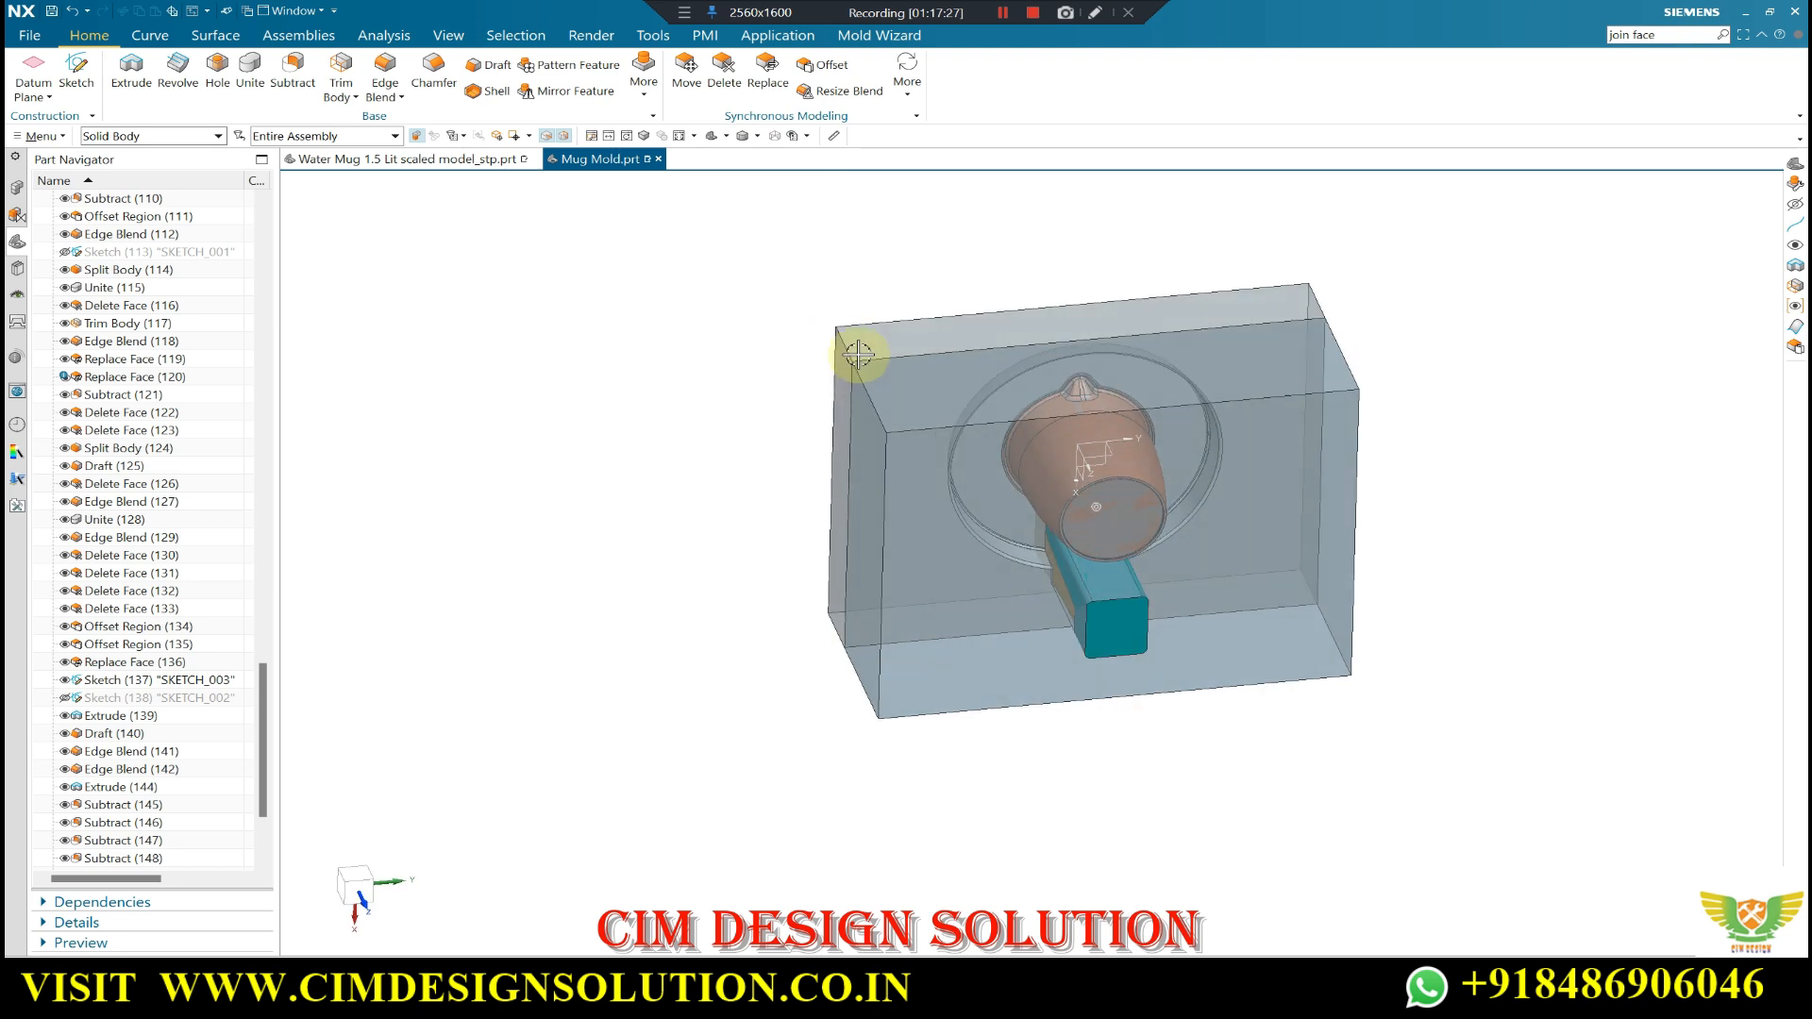
# - Offset the spout-side faces of the mold block and slab outward by 60 mm
pyautogui.scroll(2, 863, 301)
pyautogui.click(835, 68)
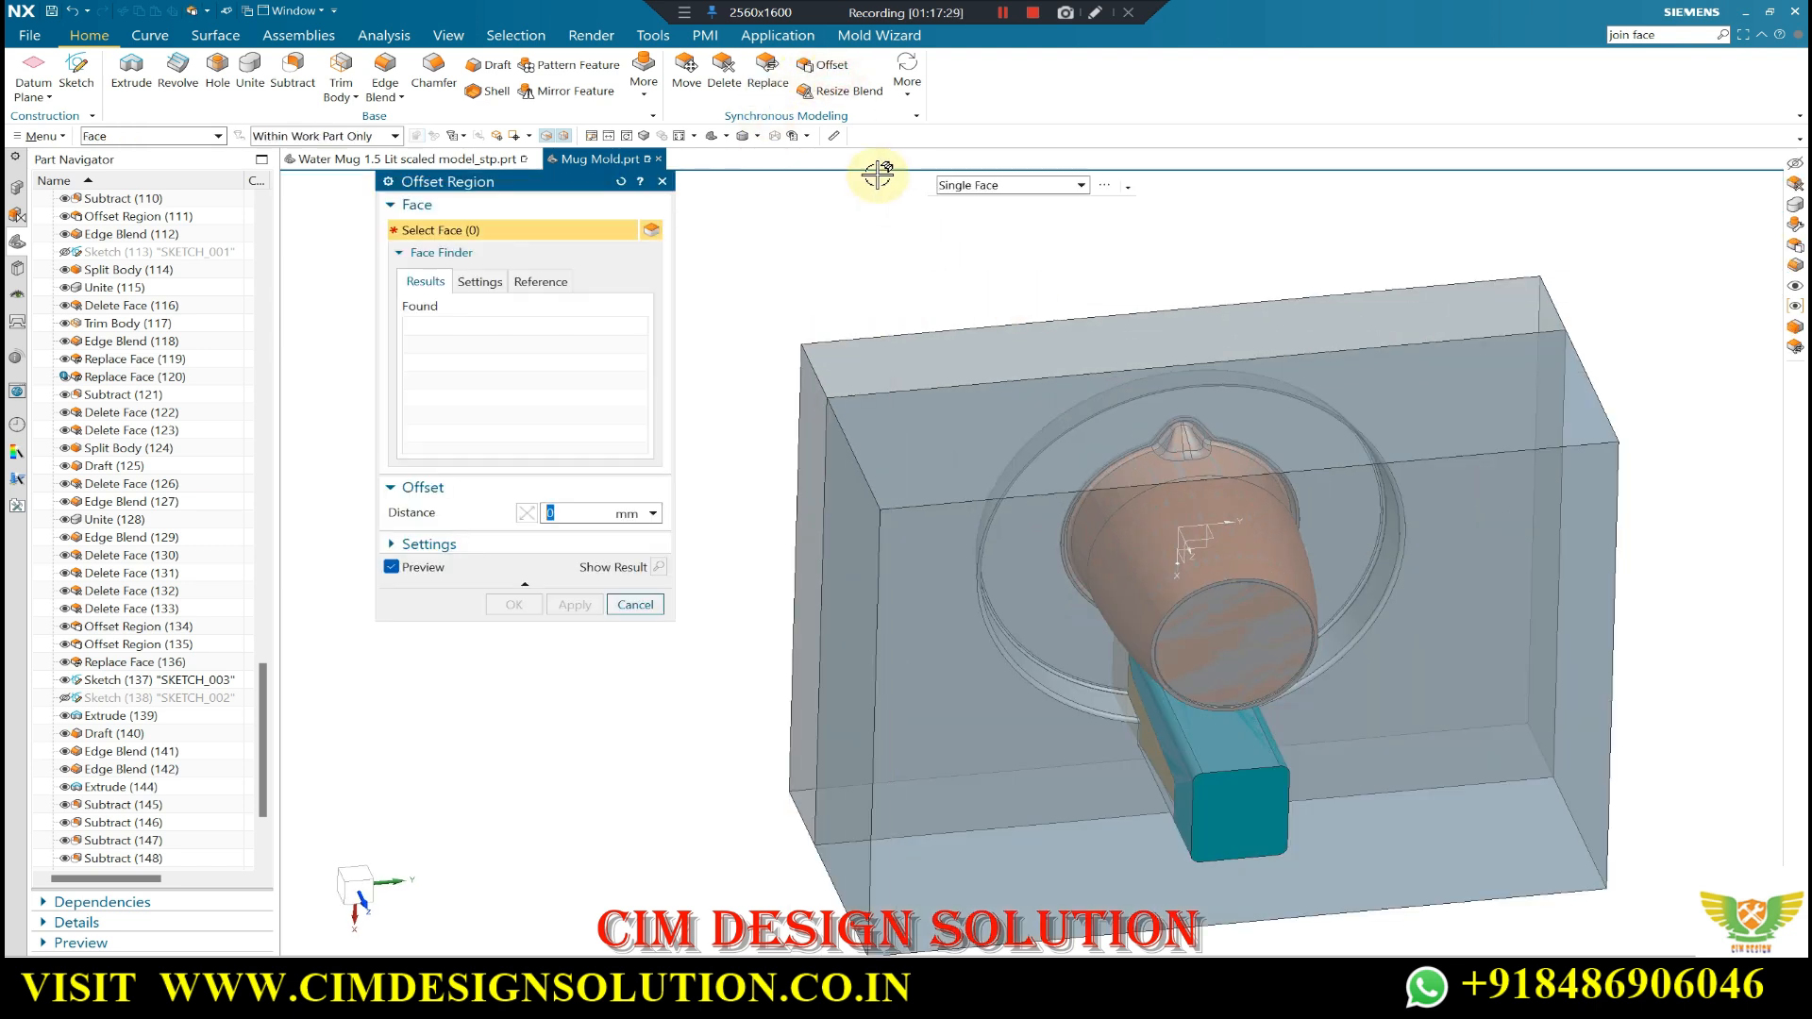
pyautogui.click(1023, 365)
pyautogui.moveTo(1022, 319); pyautogui.dragTo(1020, 275)
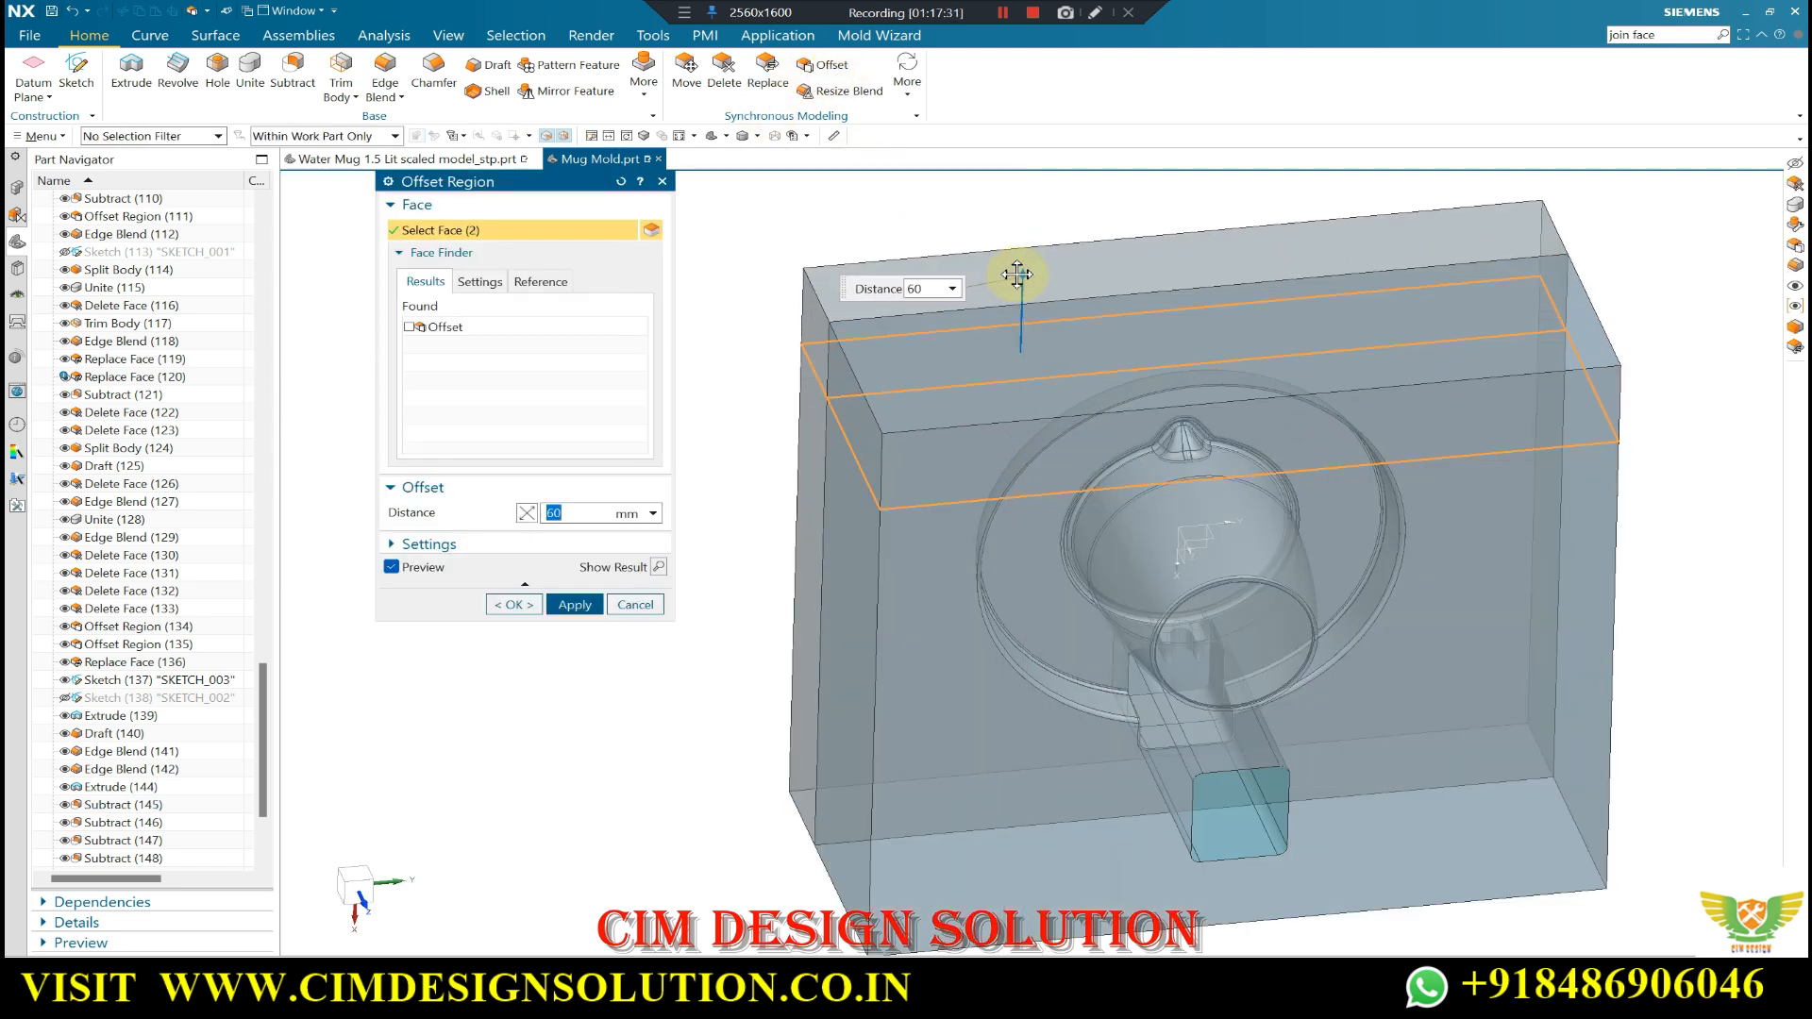
pyautogui.middleClick(749, 506)
pyautogui.scroll(-1, 751, 506)
pyautogui.click(635, 605)
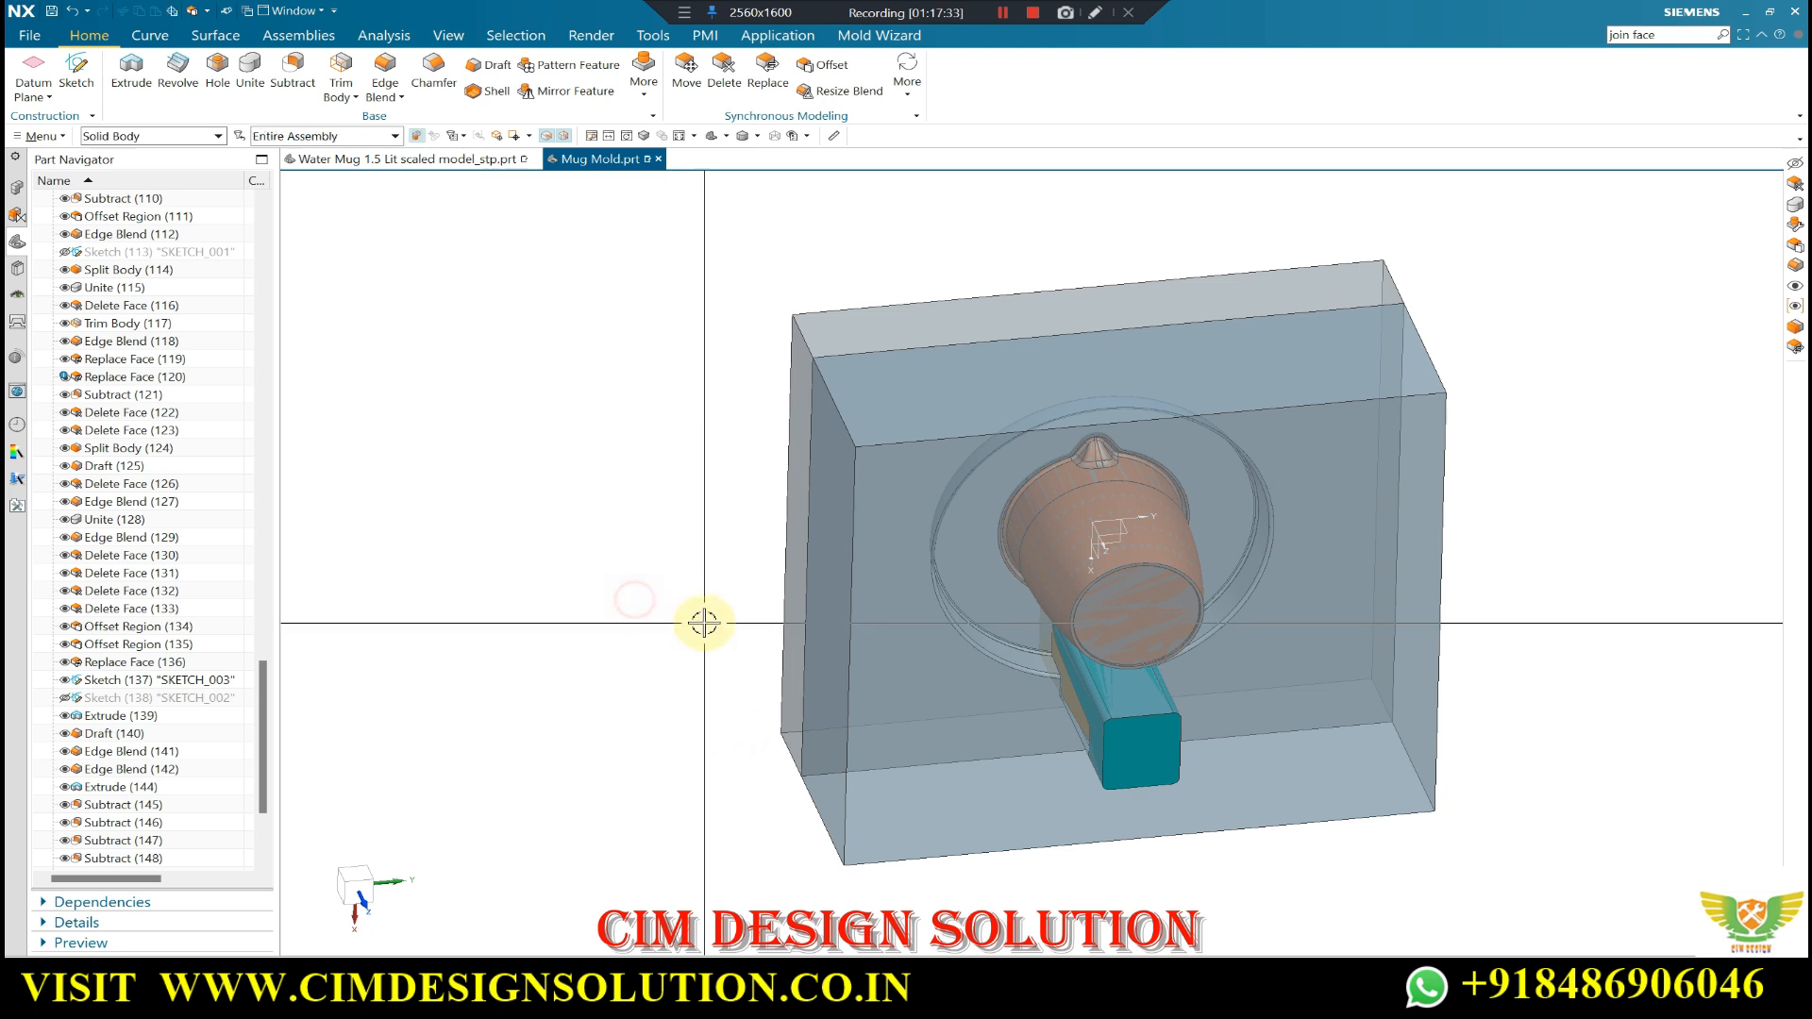
# - Start a sketch on the mold block's top face and display the model in static wireframe
pyautogui.hotkey('ctrl', 'alt', 't')
pyautogui.scroll(-2, 1043, 539)
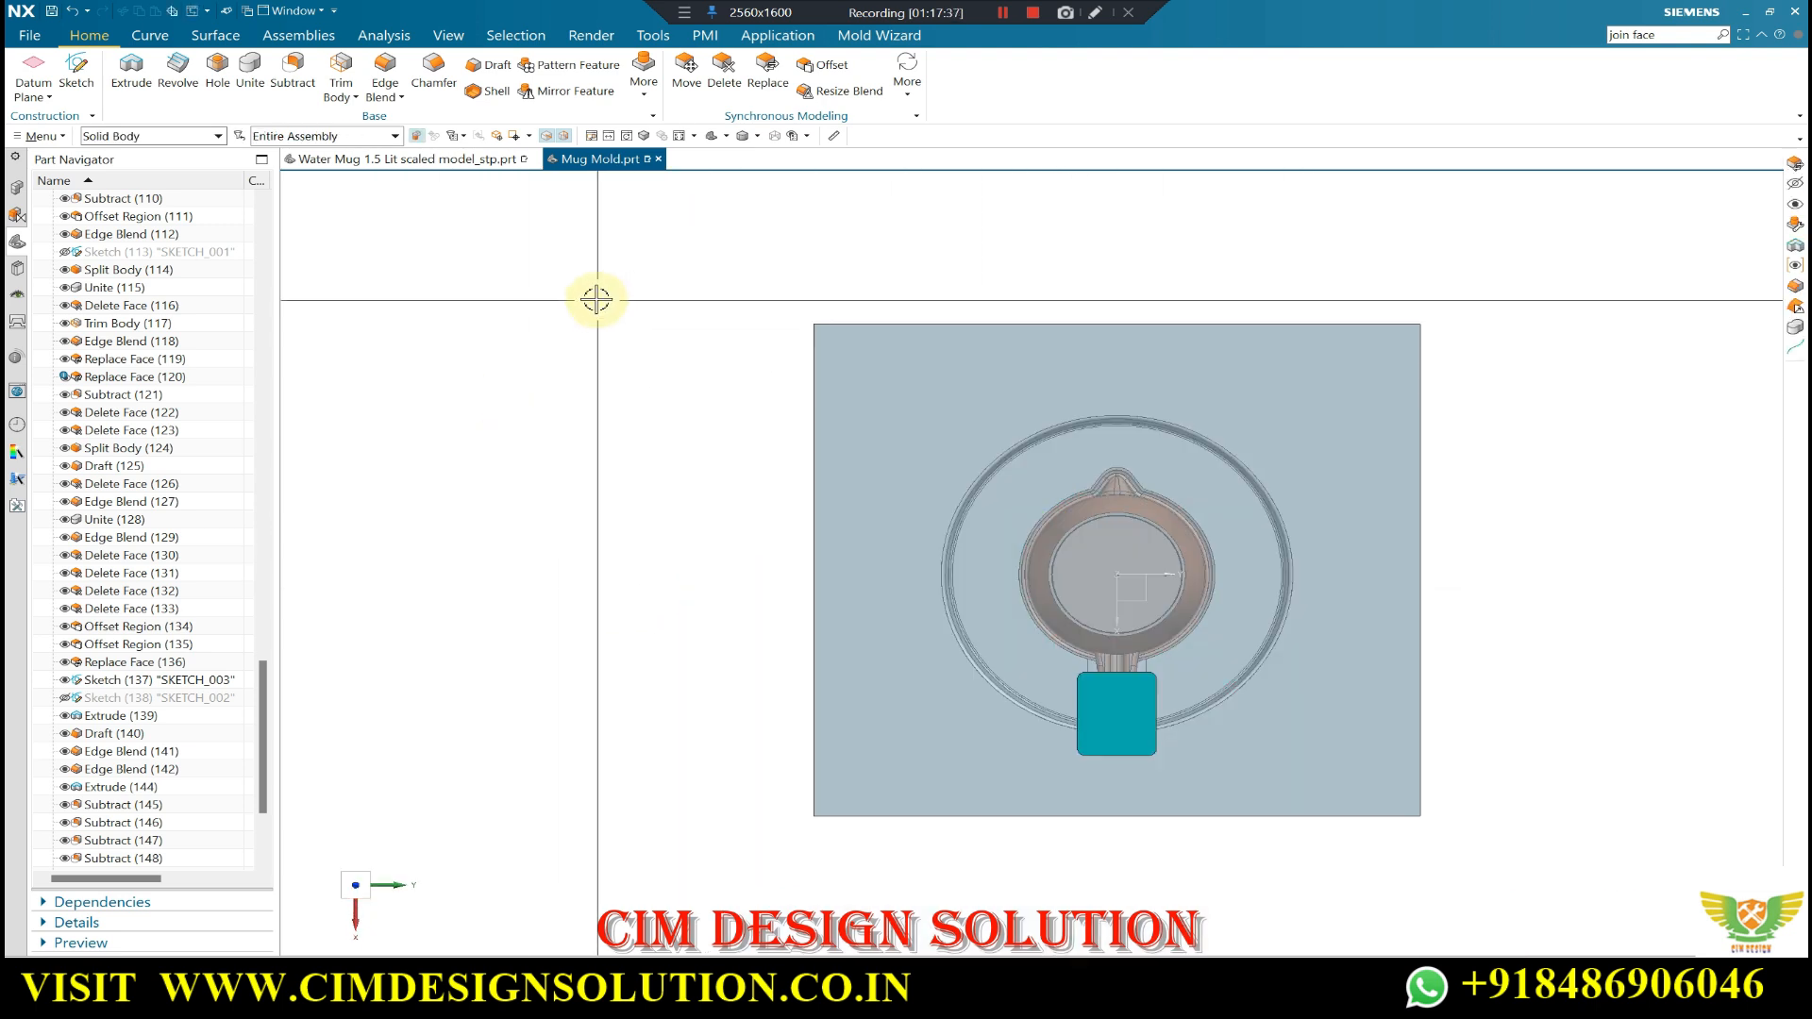
pyautogui.click(78, 70)
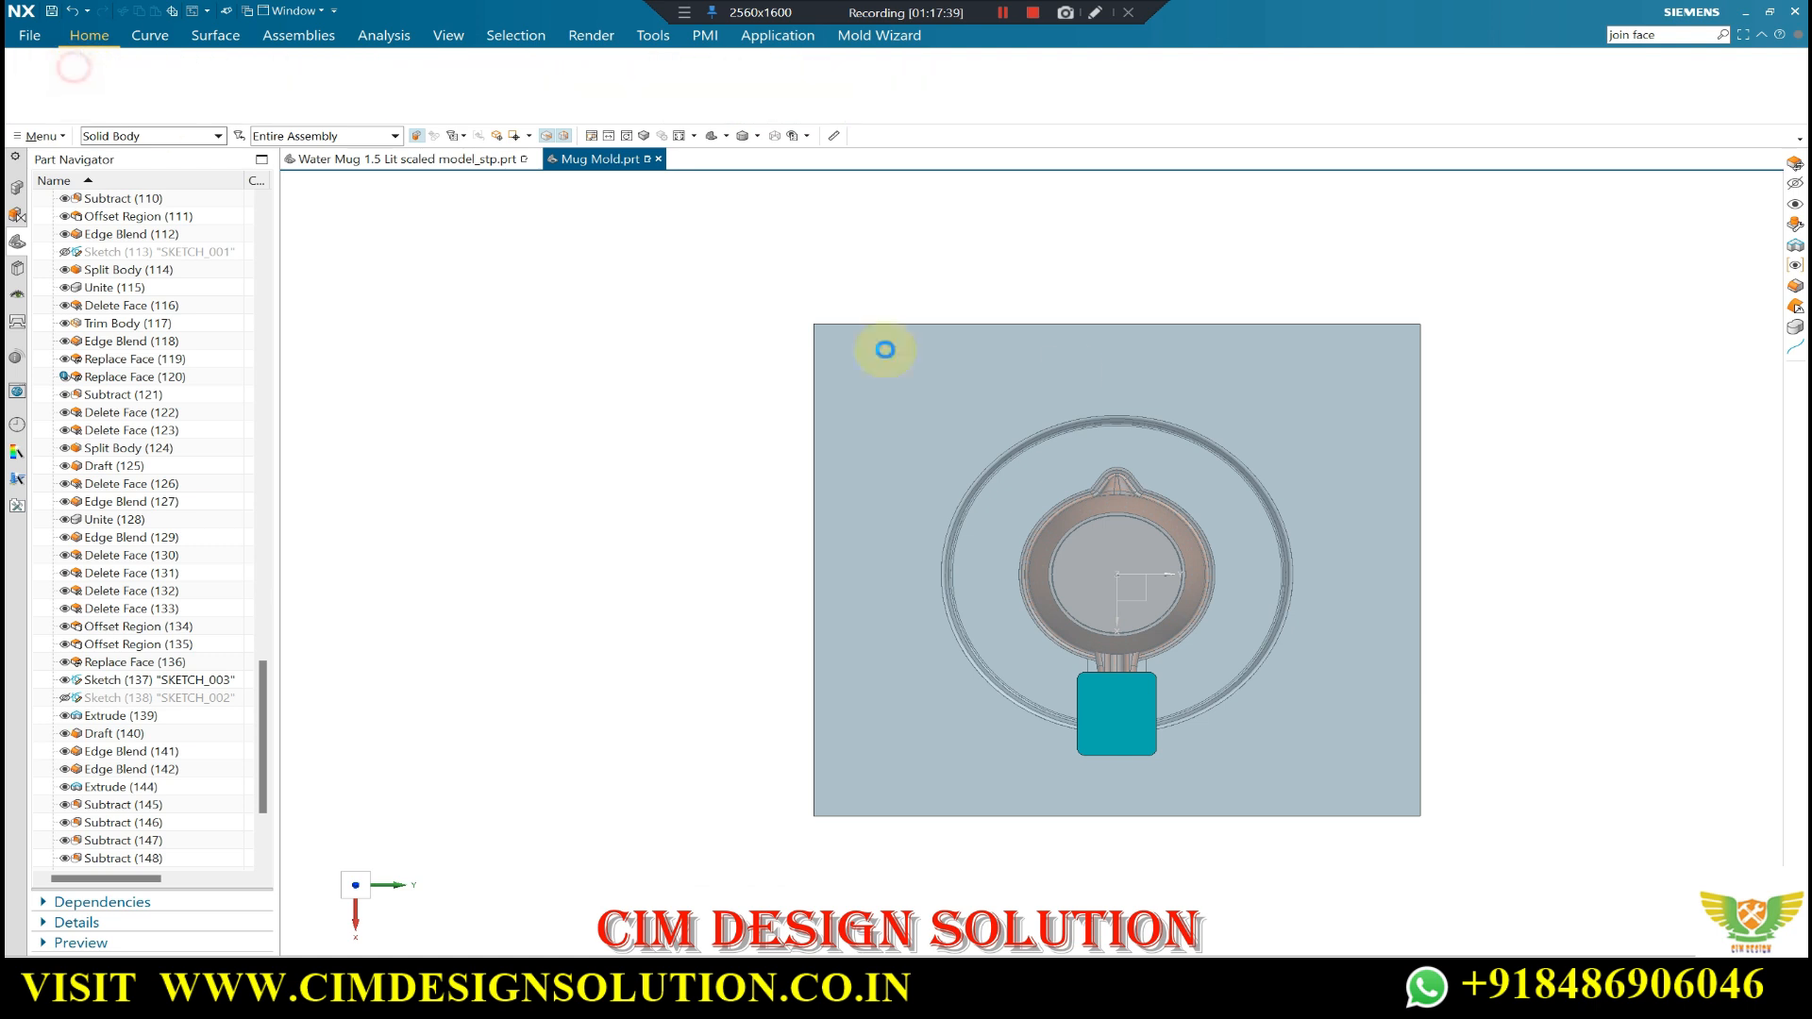
pyautogui.middleClick(1481, 363)
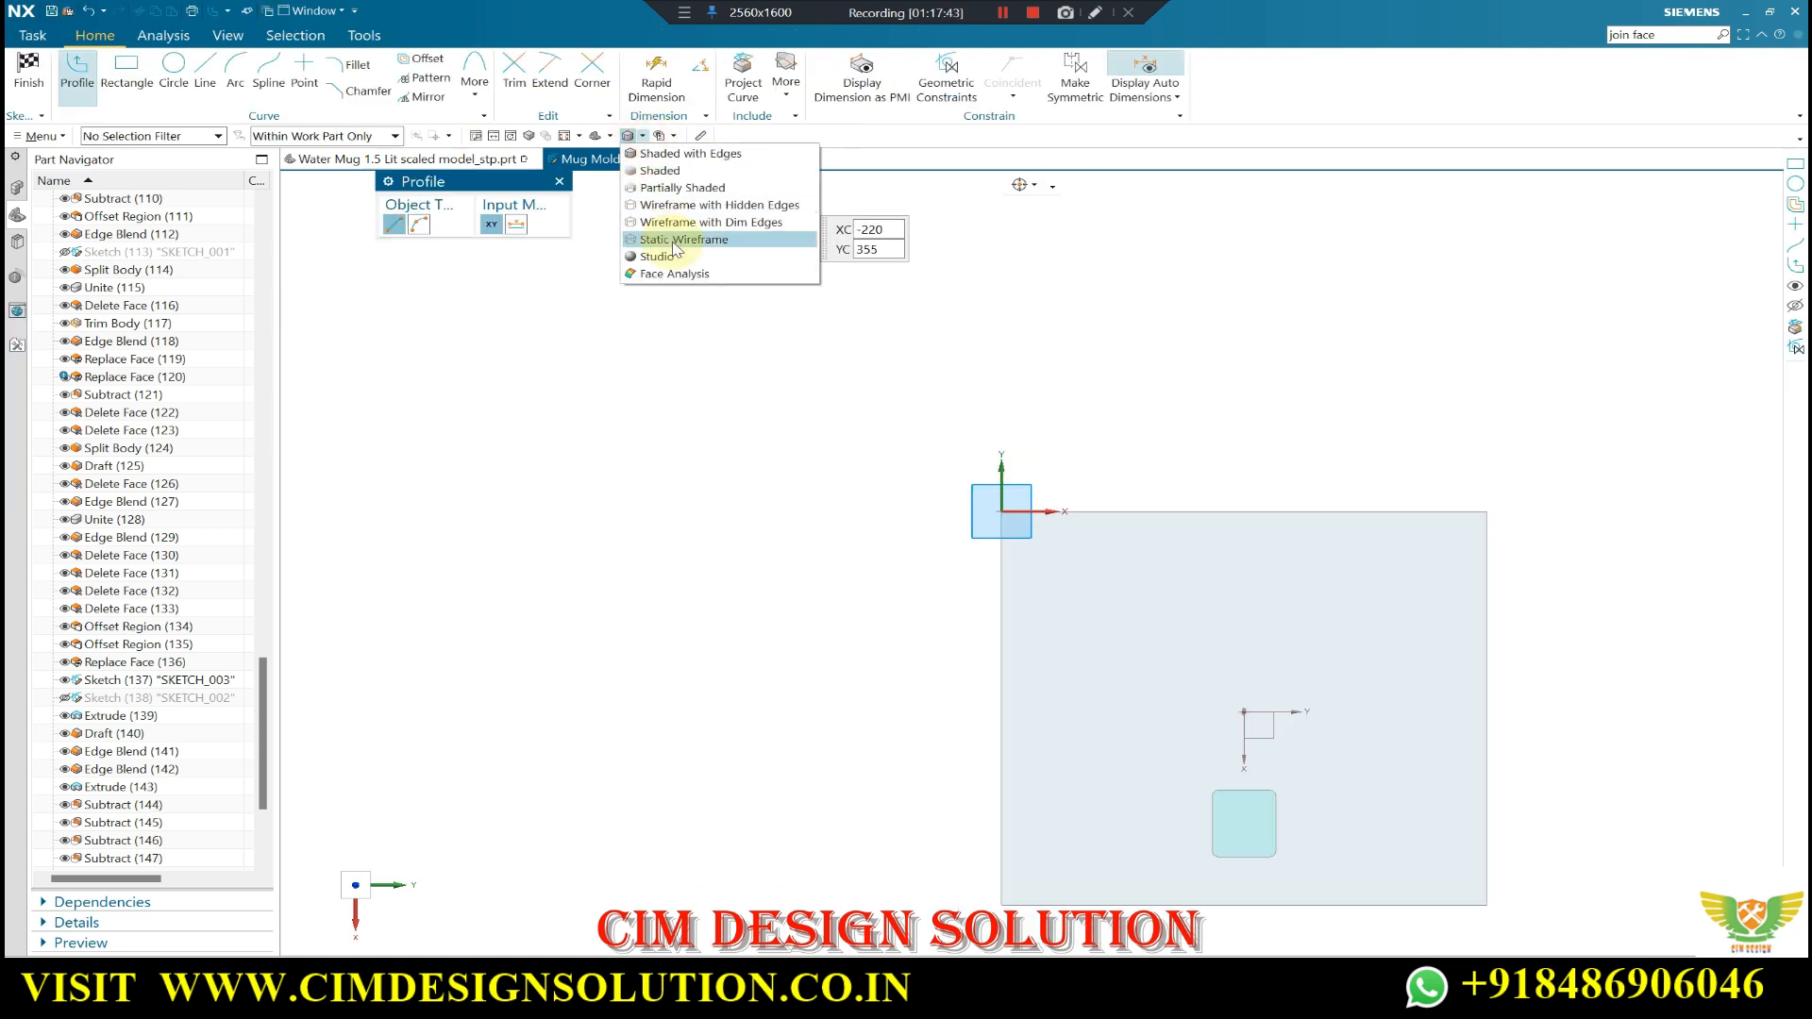
pyautogui.click(674, 243)
pyautogui.scroll(-3, 830, 289)
pyautogui.scroll(5, 1004, 413)
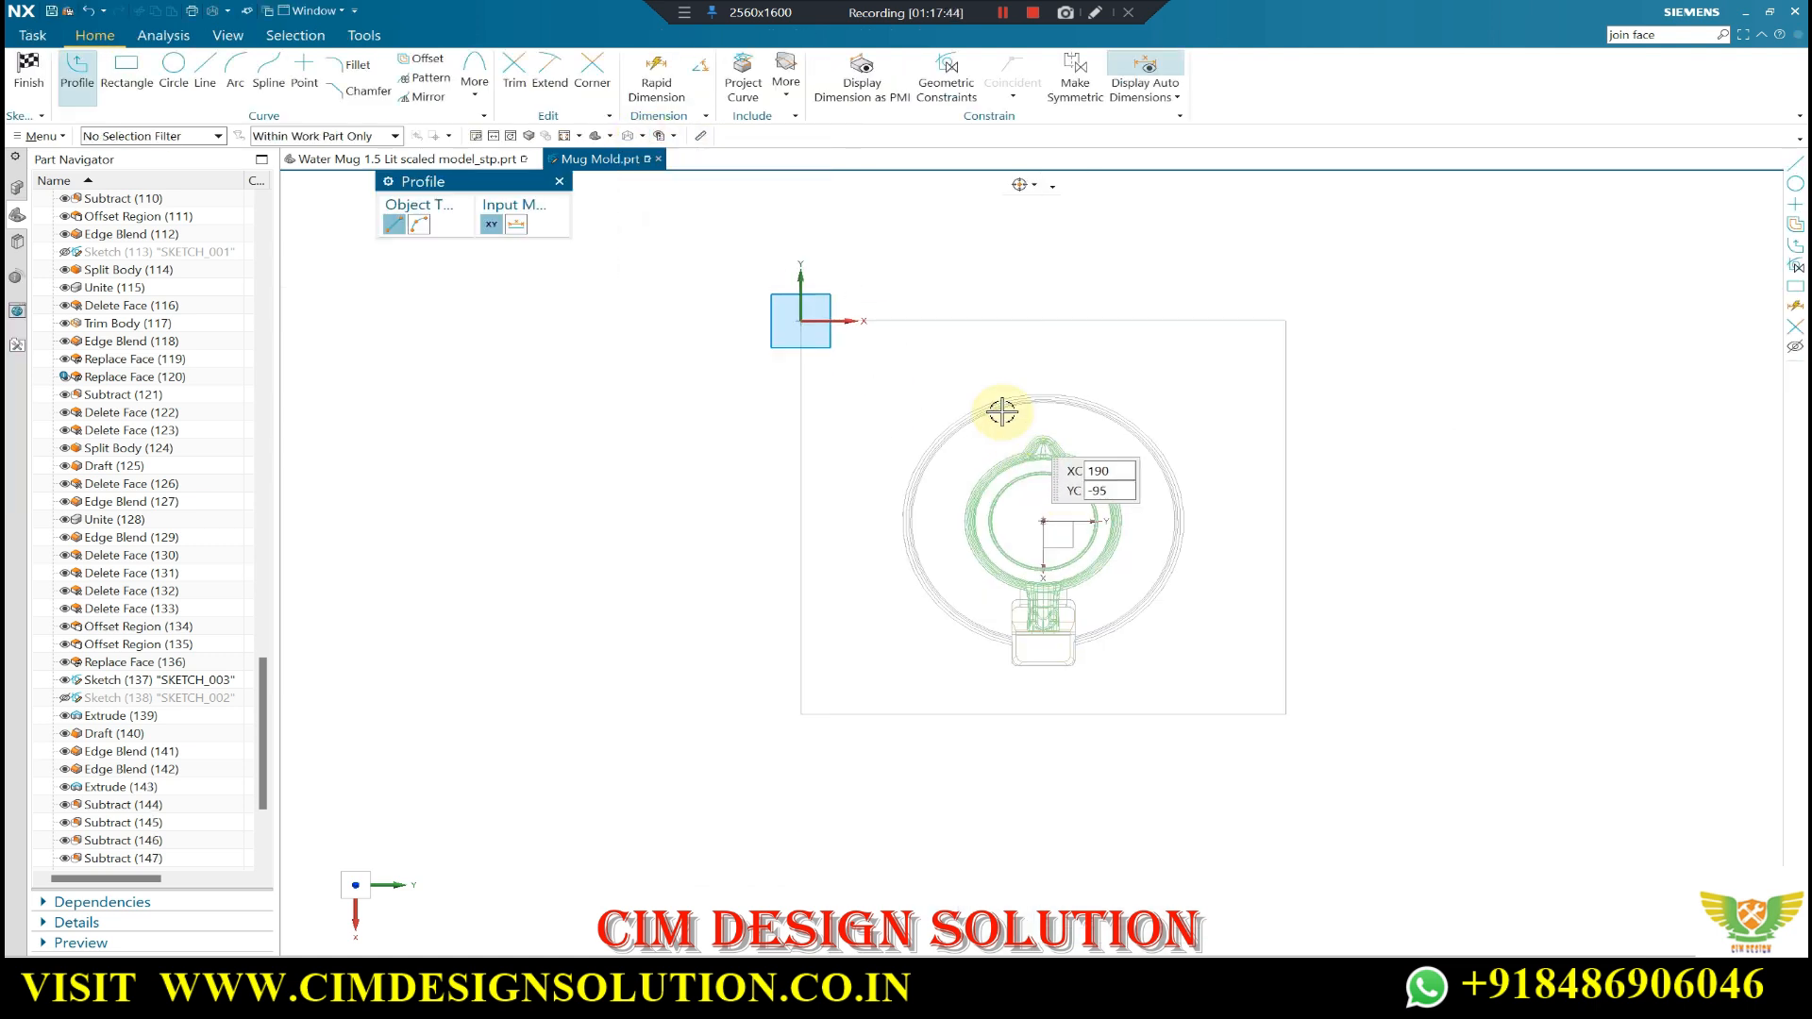
# - Sketch a circle of 350 mm diameter centred on the mug axis
pyautogui.click(174, 68)
pyautogui.click(1065, 584)
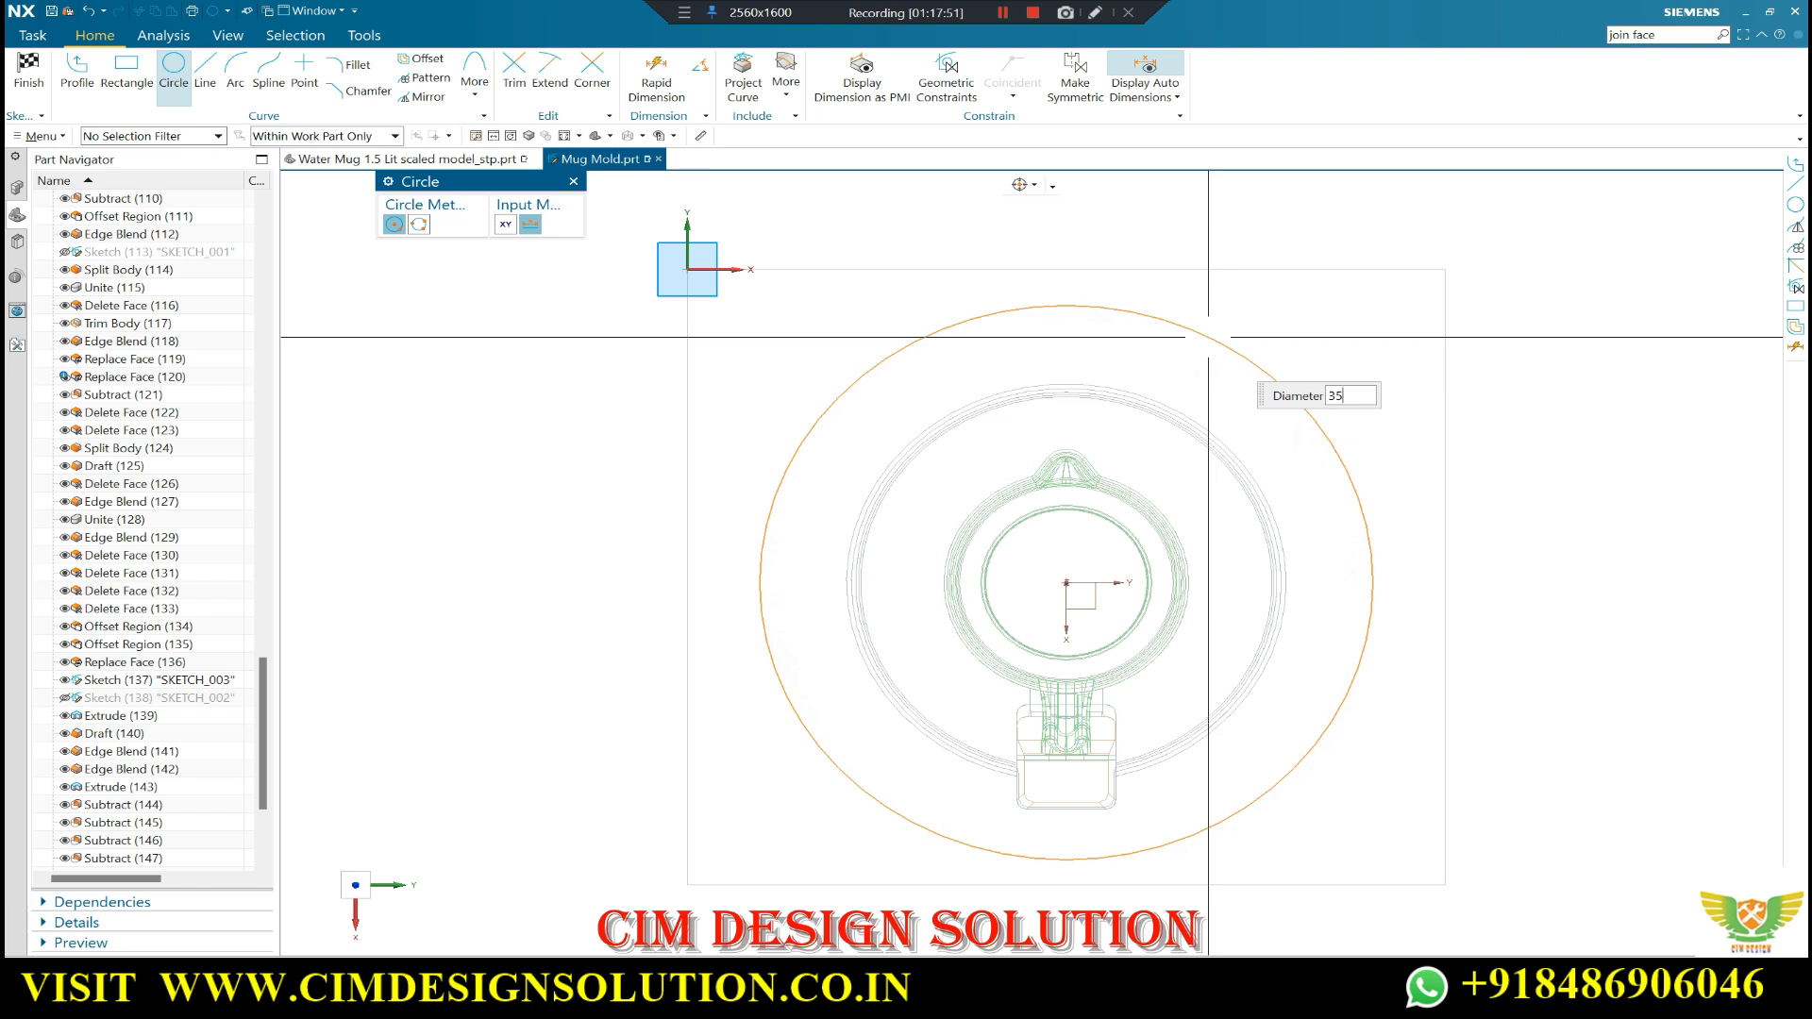
pyautogui.press('Return')
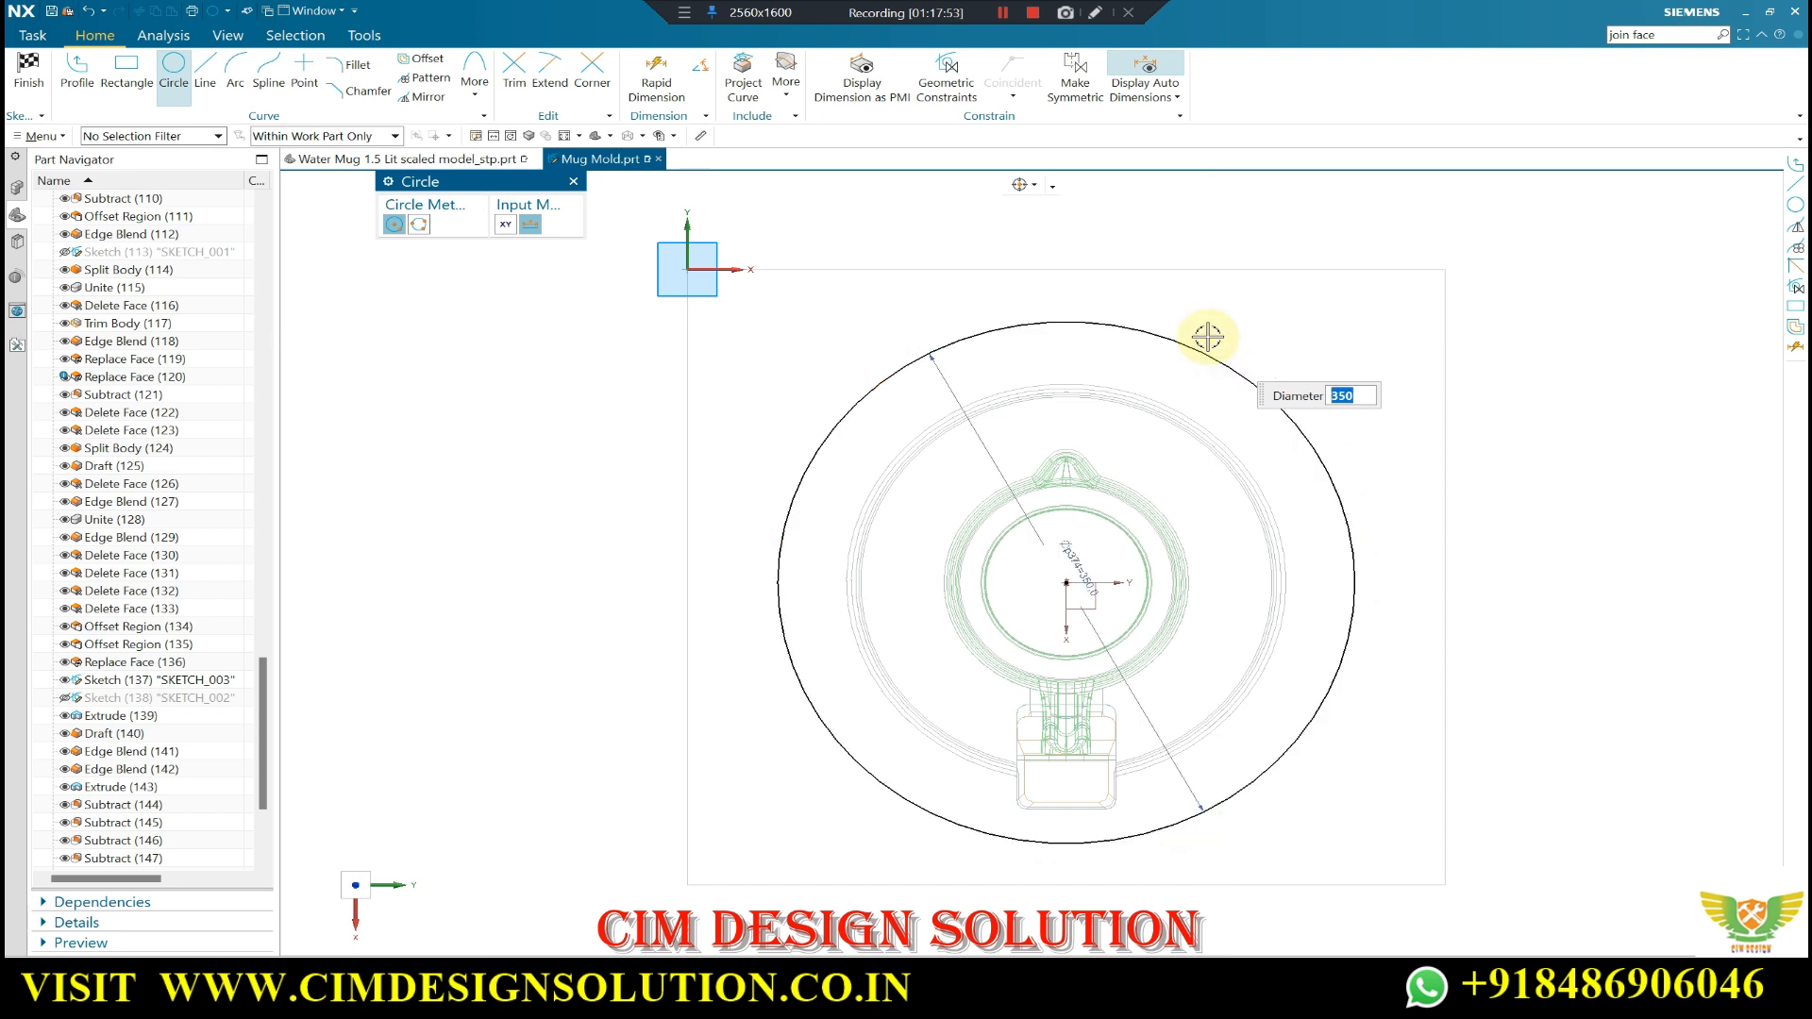
pyautogui.press('Escape')
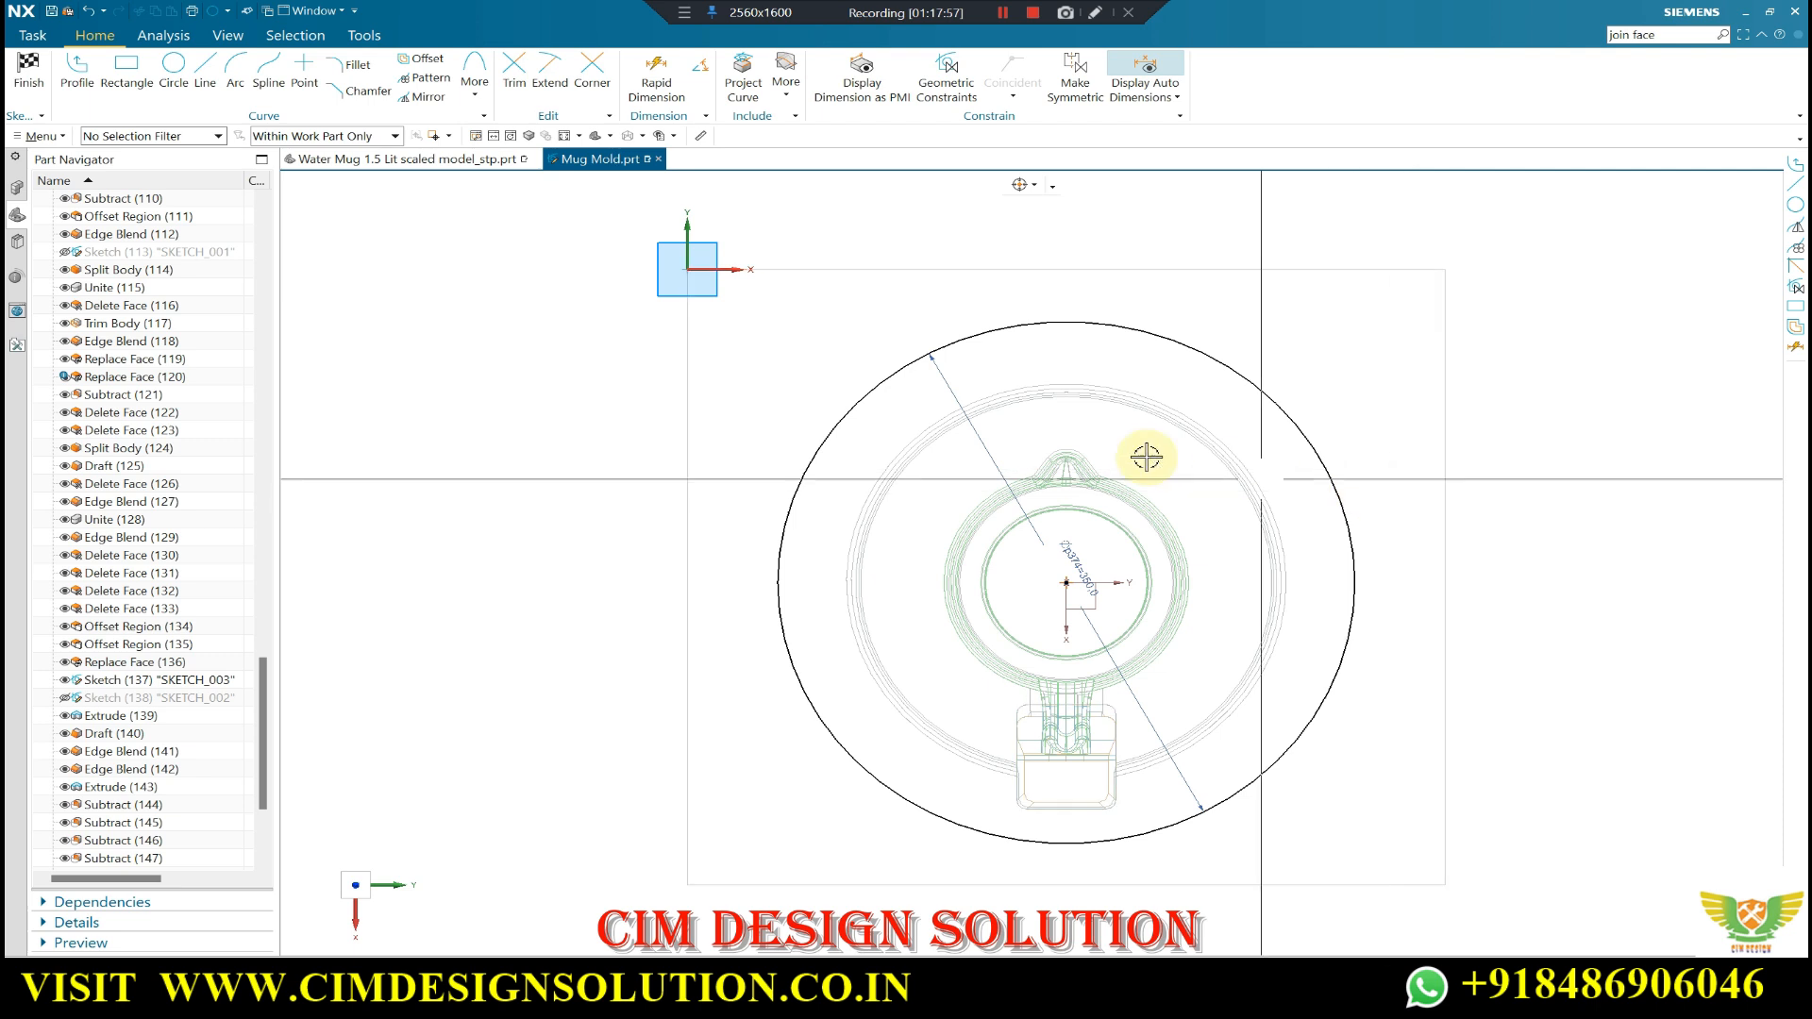
# - Set the circle's diameter to 376 mm and finish the sketch
pyautogui.doubleClick(1072, 558)
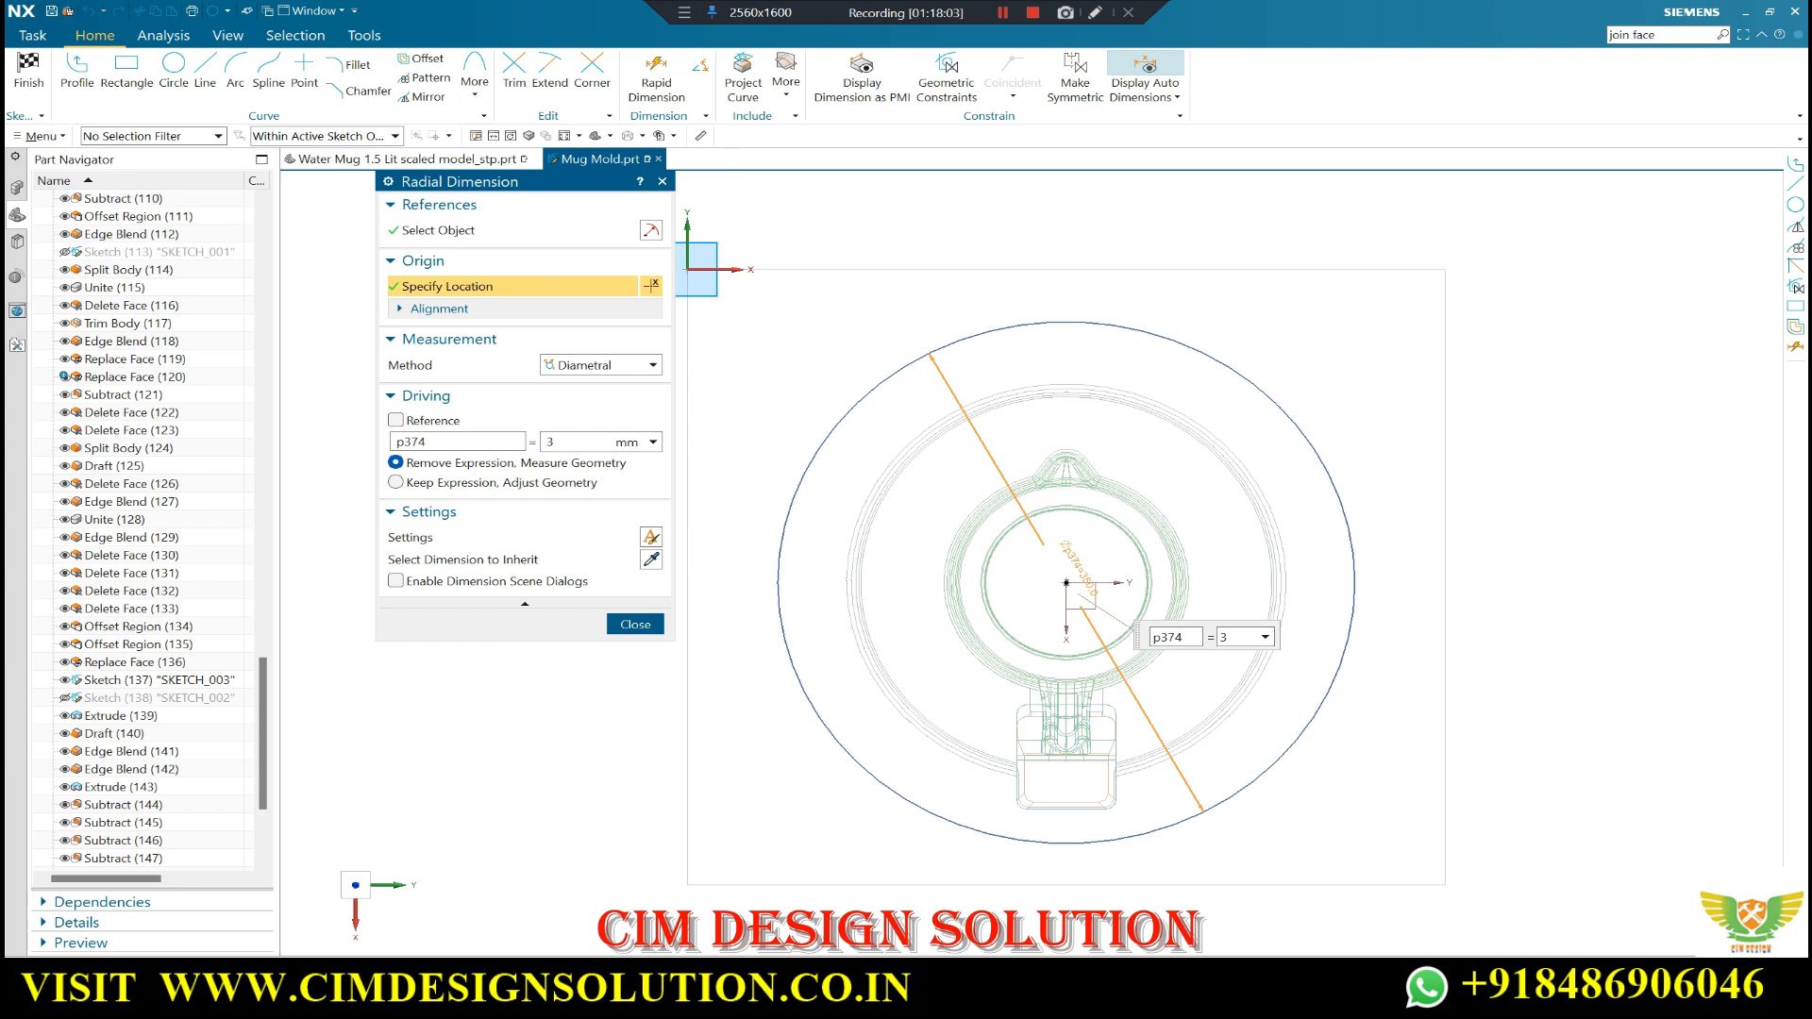
pyautogui.click(671, 444)
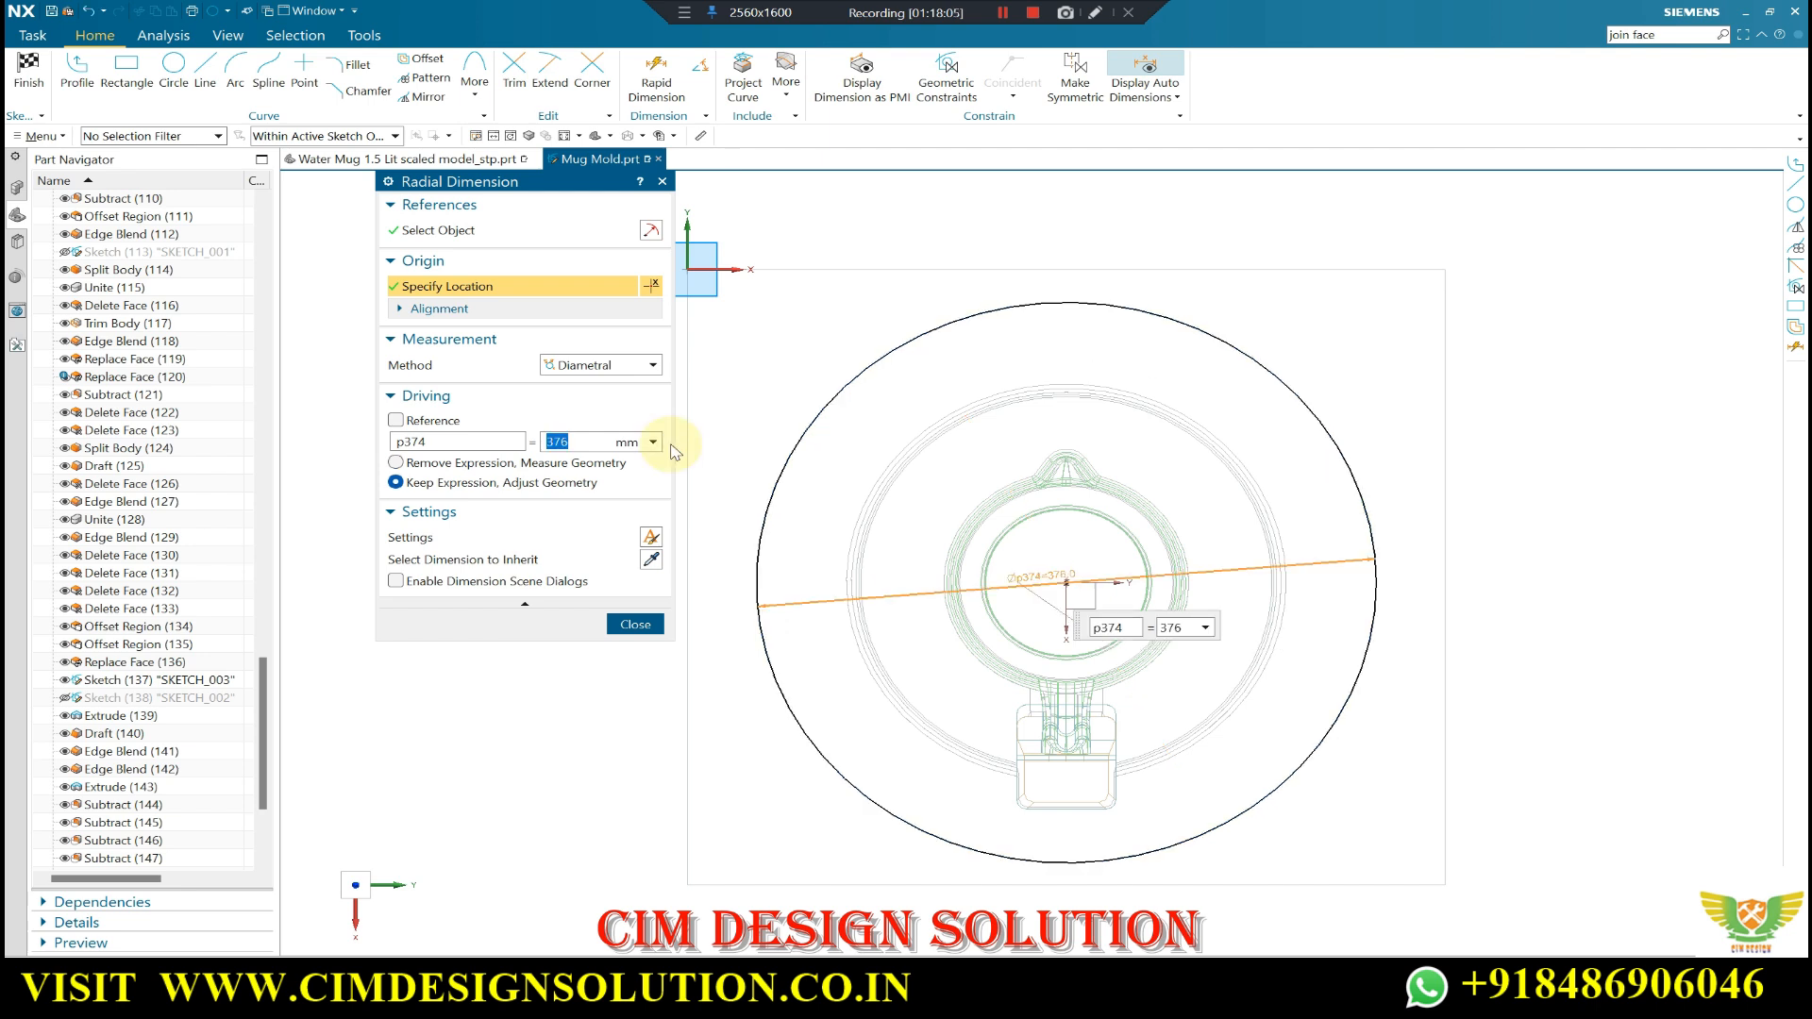
pyautogui.click(626, 624)
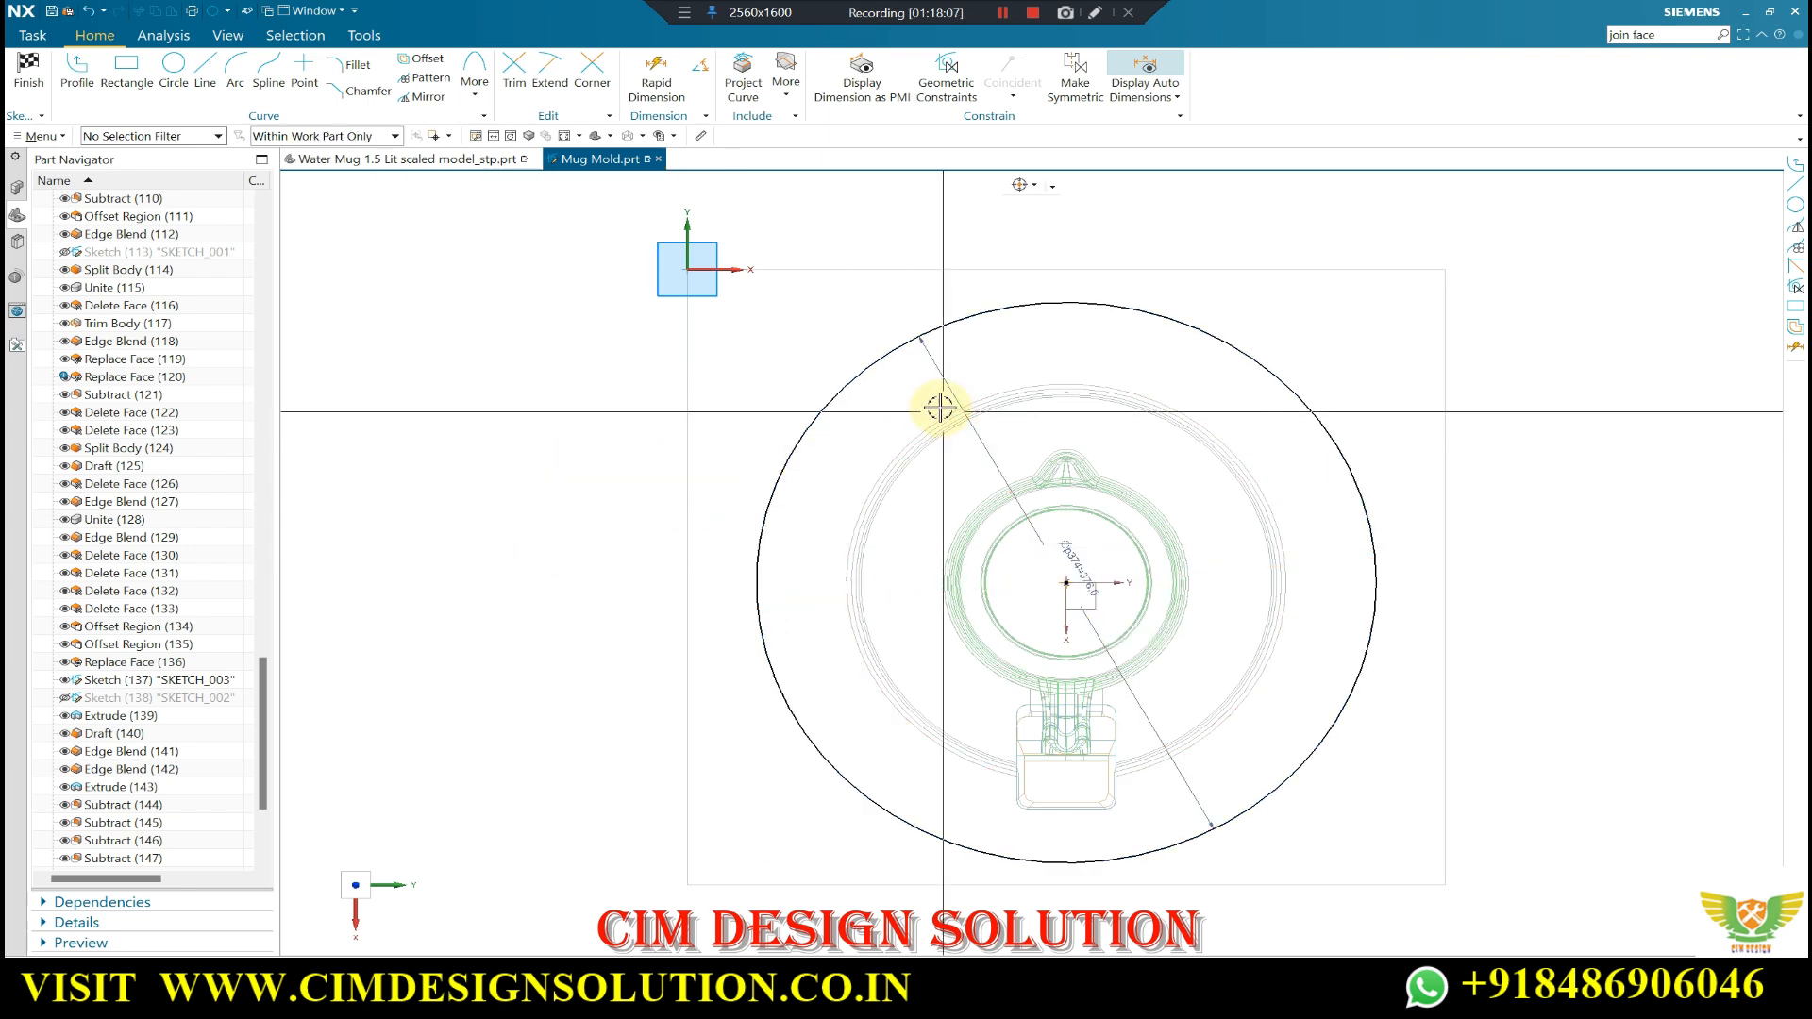
pyautogui.click(44, 79)
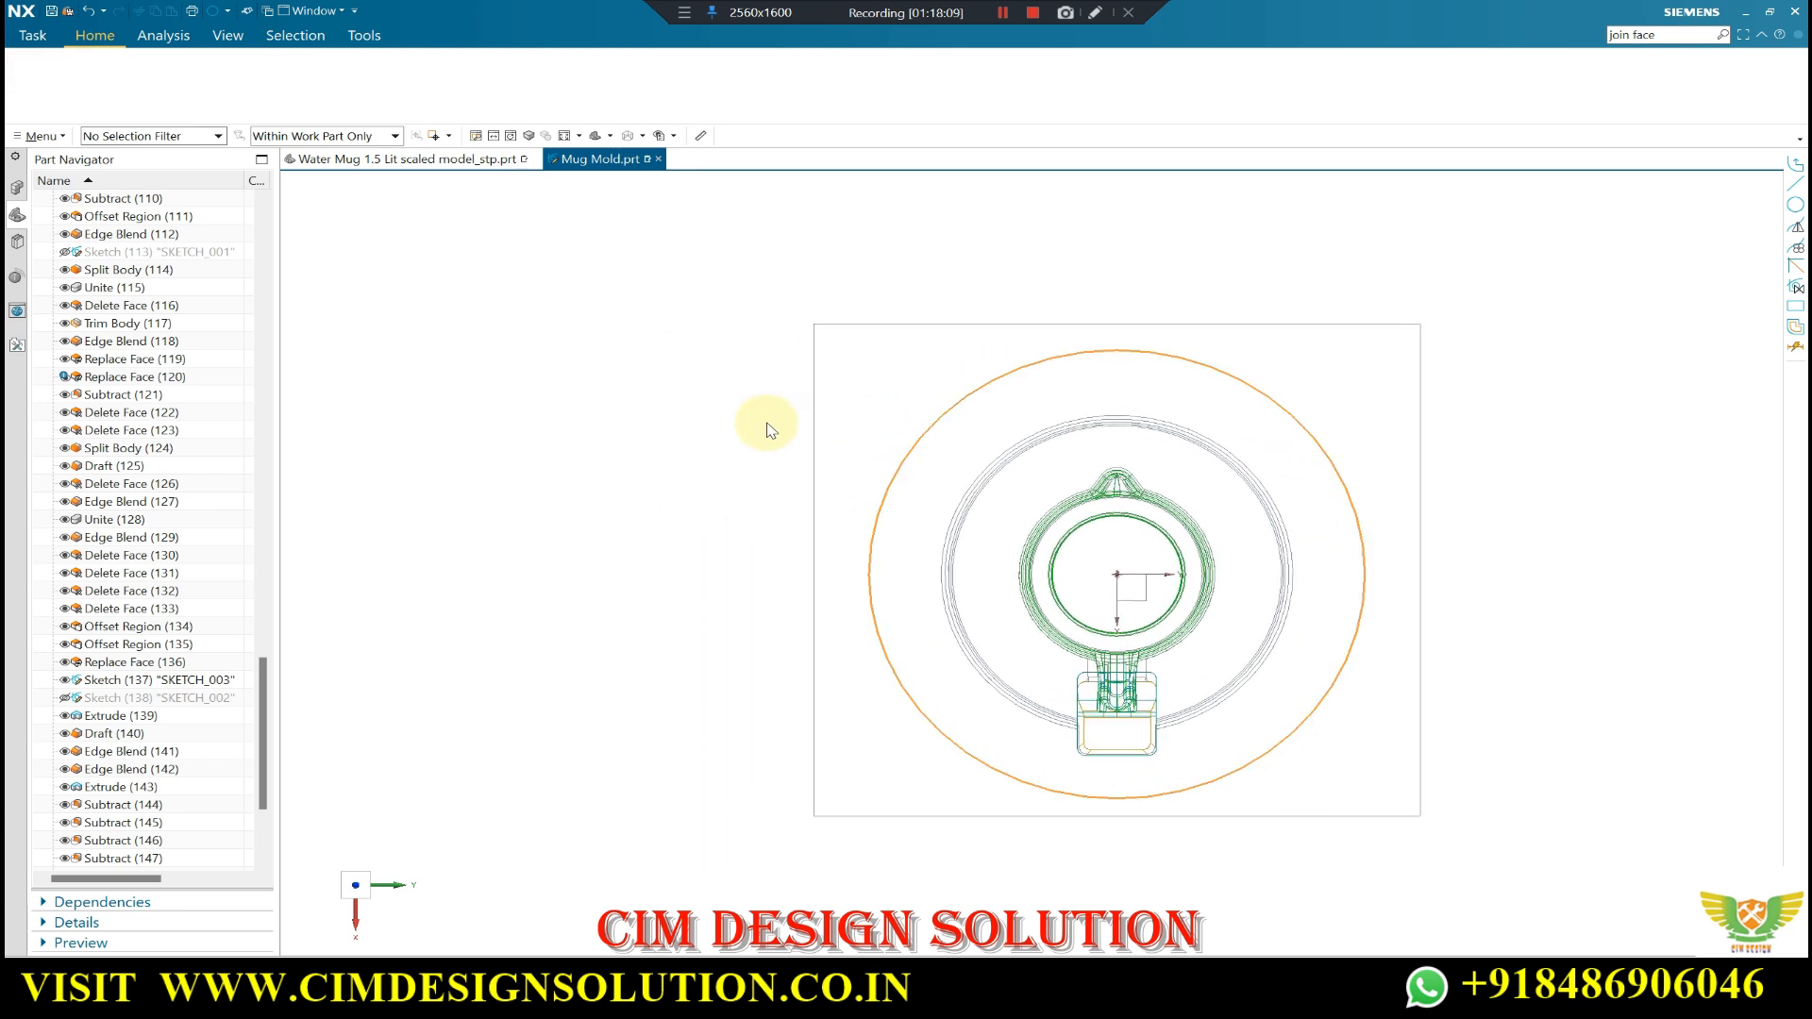
# - Split both the mold block and the slab along the extruded 376 mm circle
pyautogui.moveTo(797, 466)
pyautogui.mouseDown(button='middle')
pyautogui.moveTo(635, 445)
pyautogui.moveTo(660, 412)
pyautogui.mouseUp(button='middle')
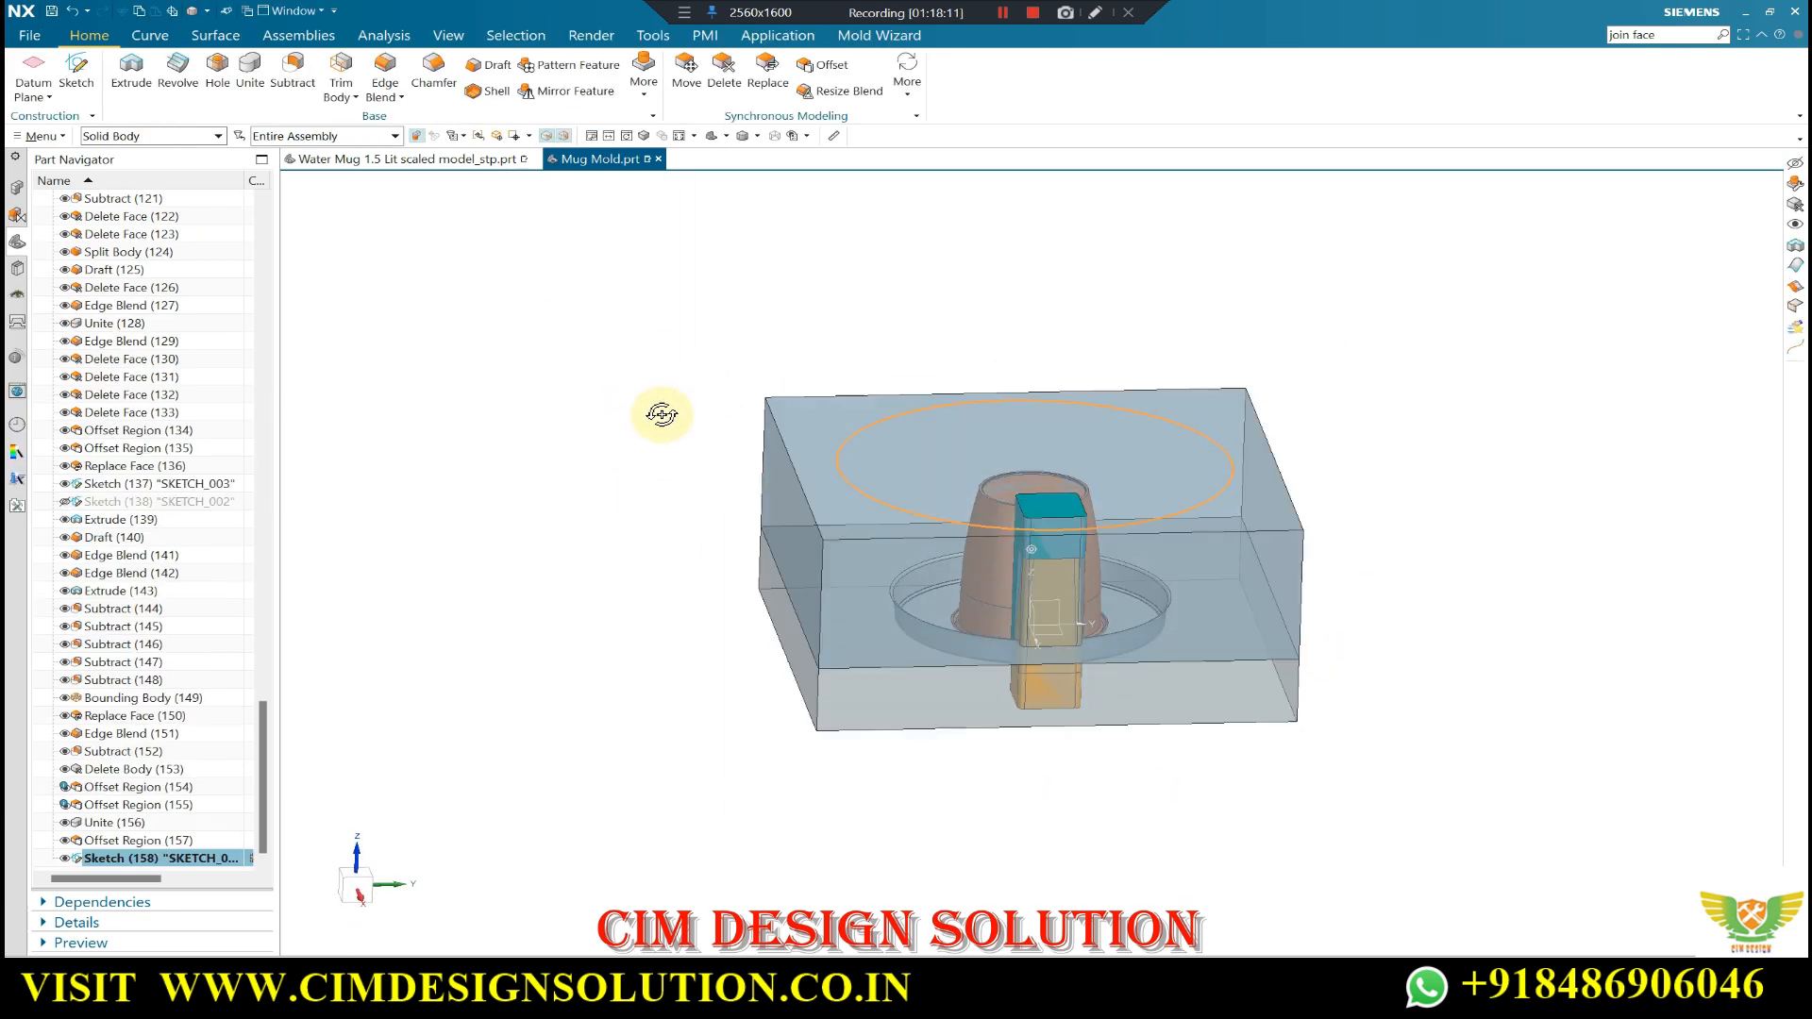
pyautogui.click(647, 94)
pyautogui.click(694, 156)
pyautogui.click(812, 415)
pyautogui.middleClick(616, 486)
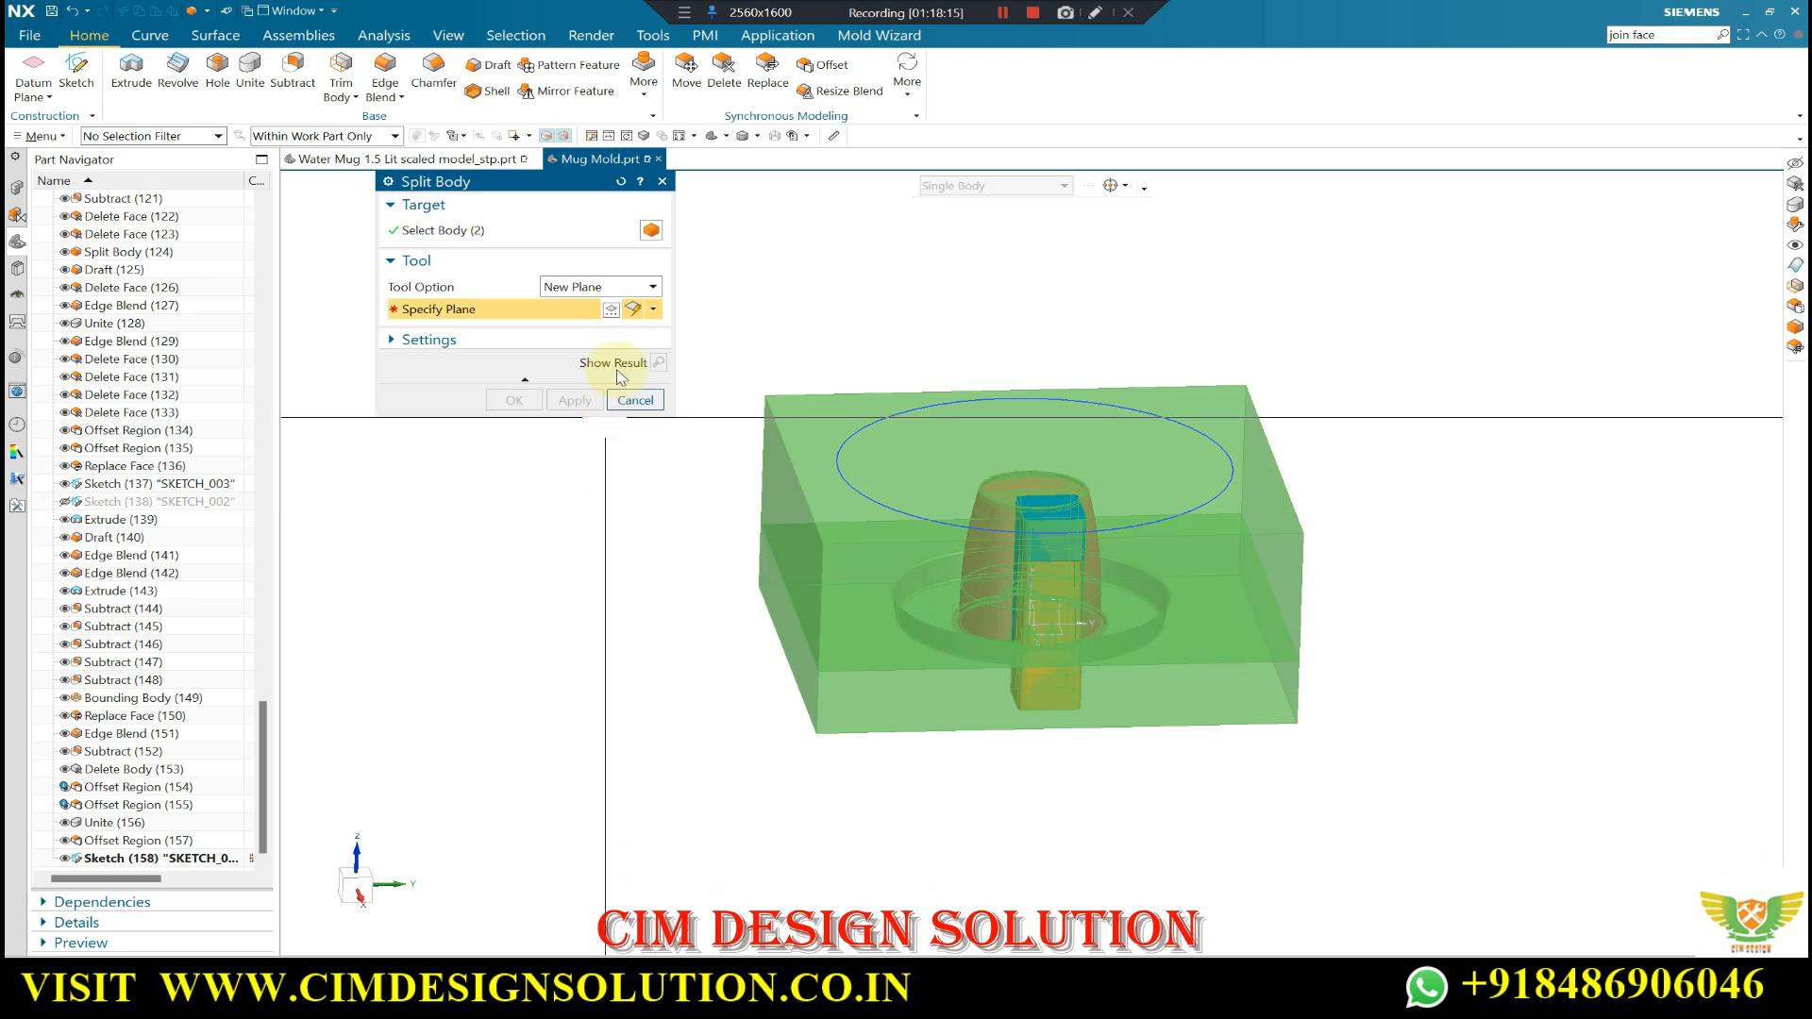
pyautogui.click(565, 344)
pyautogui.click(901, 408)
pyautogui.middleClick(916, 270)
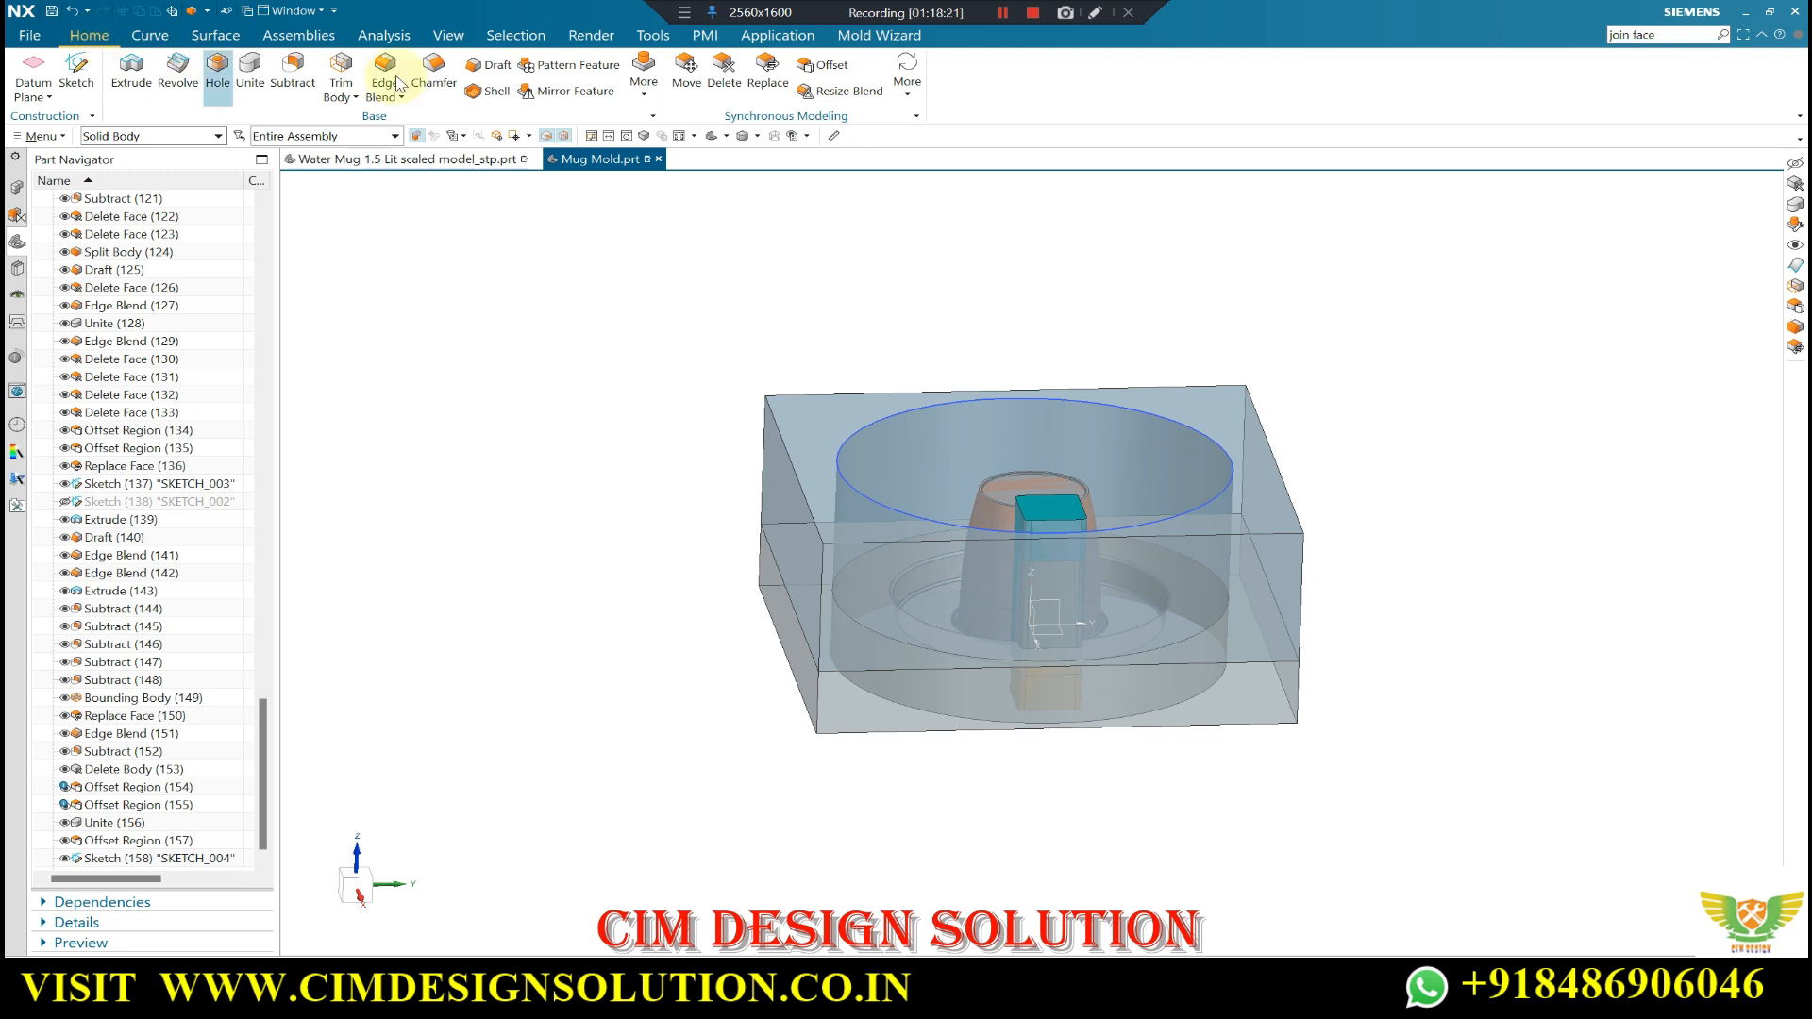
# - Delete the outer rectangular pieces of the block and slab, leaving the cylindrical mold
pyautogui.click(642, 89)
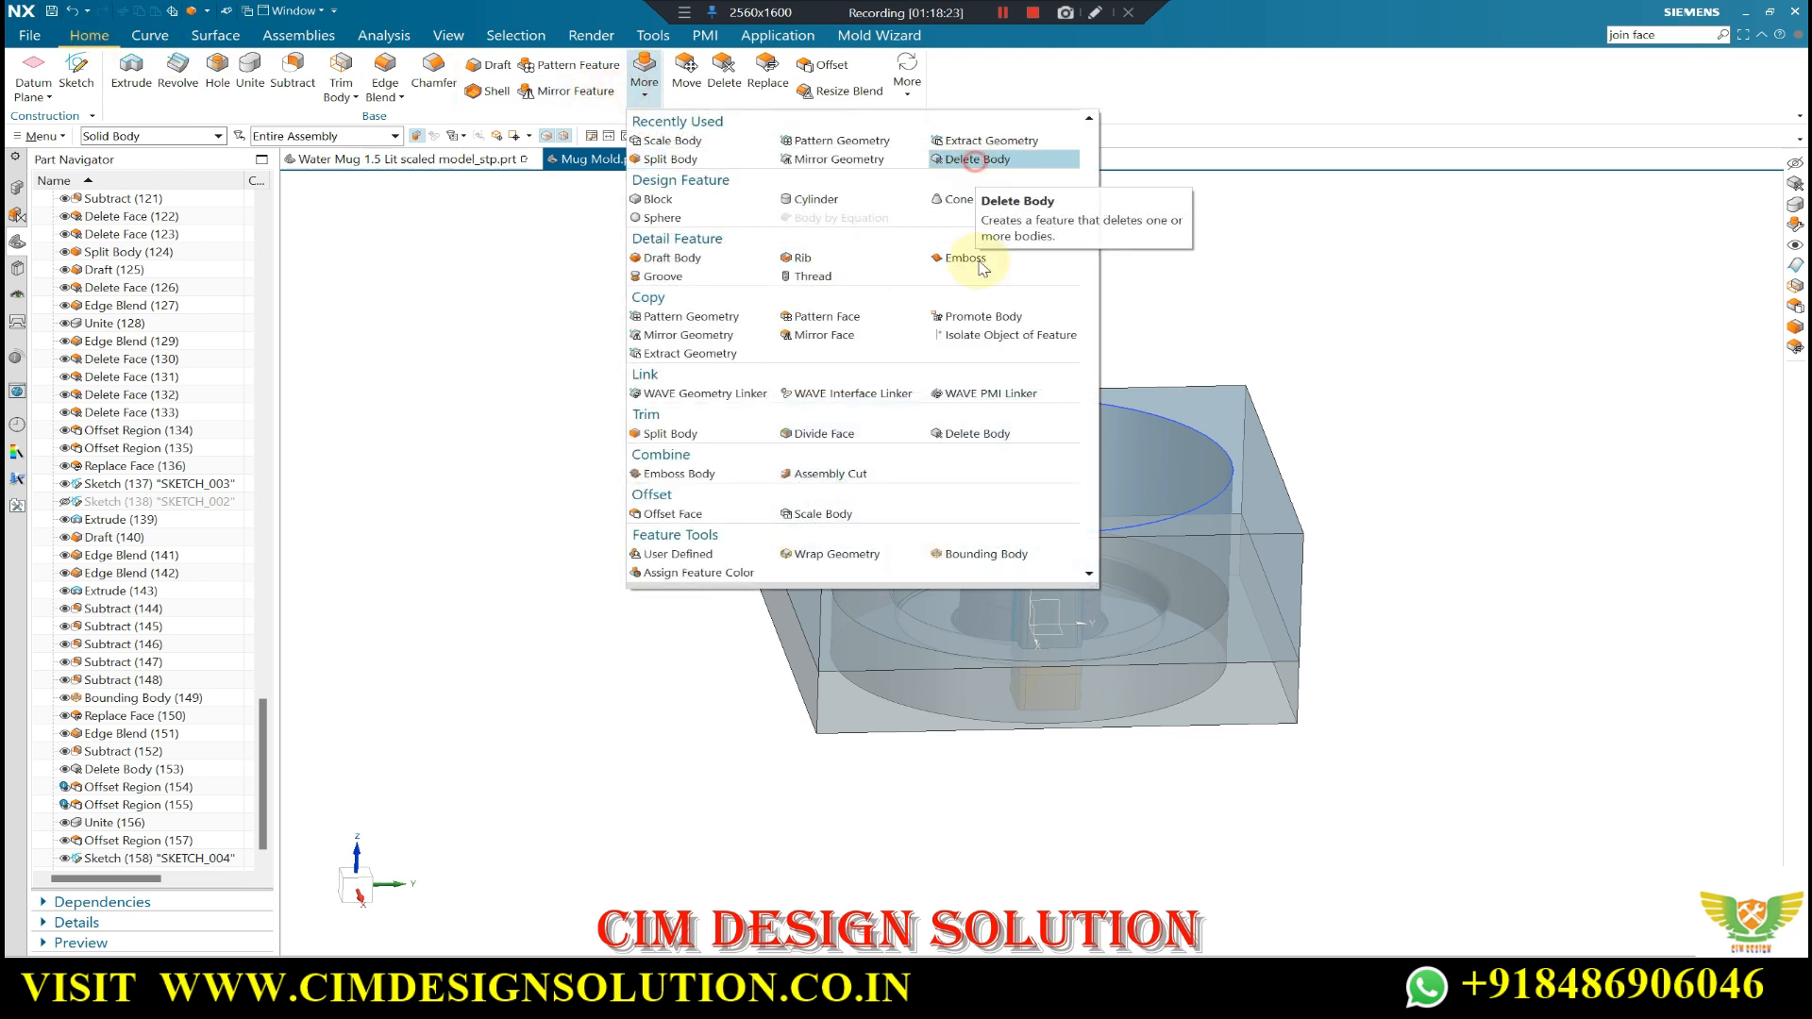
pyautogui.click(812, 583)
pyautogui.middleClick(698, 524)
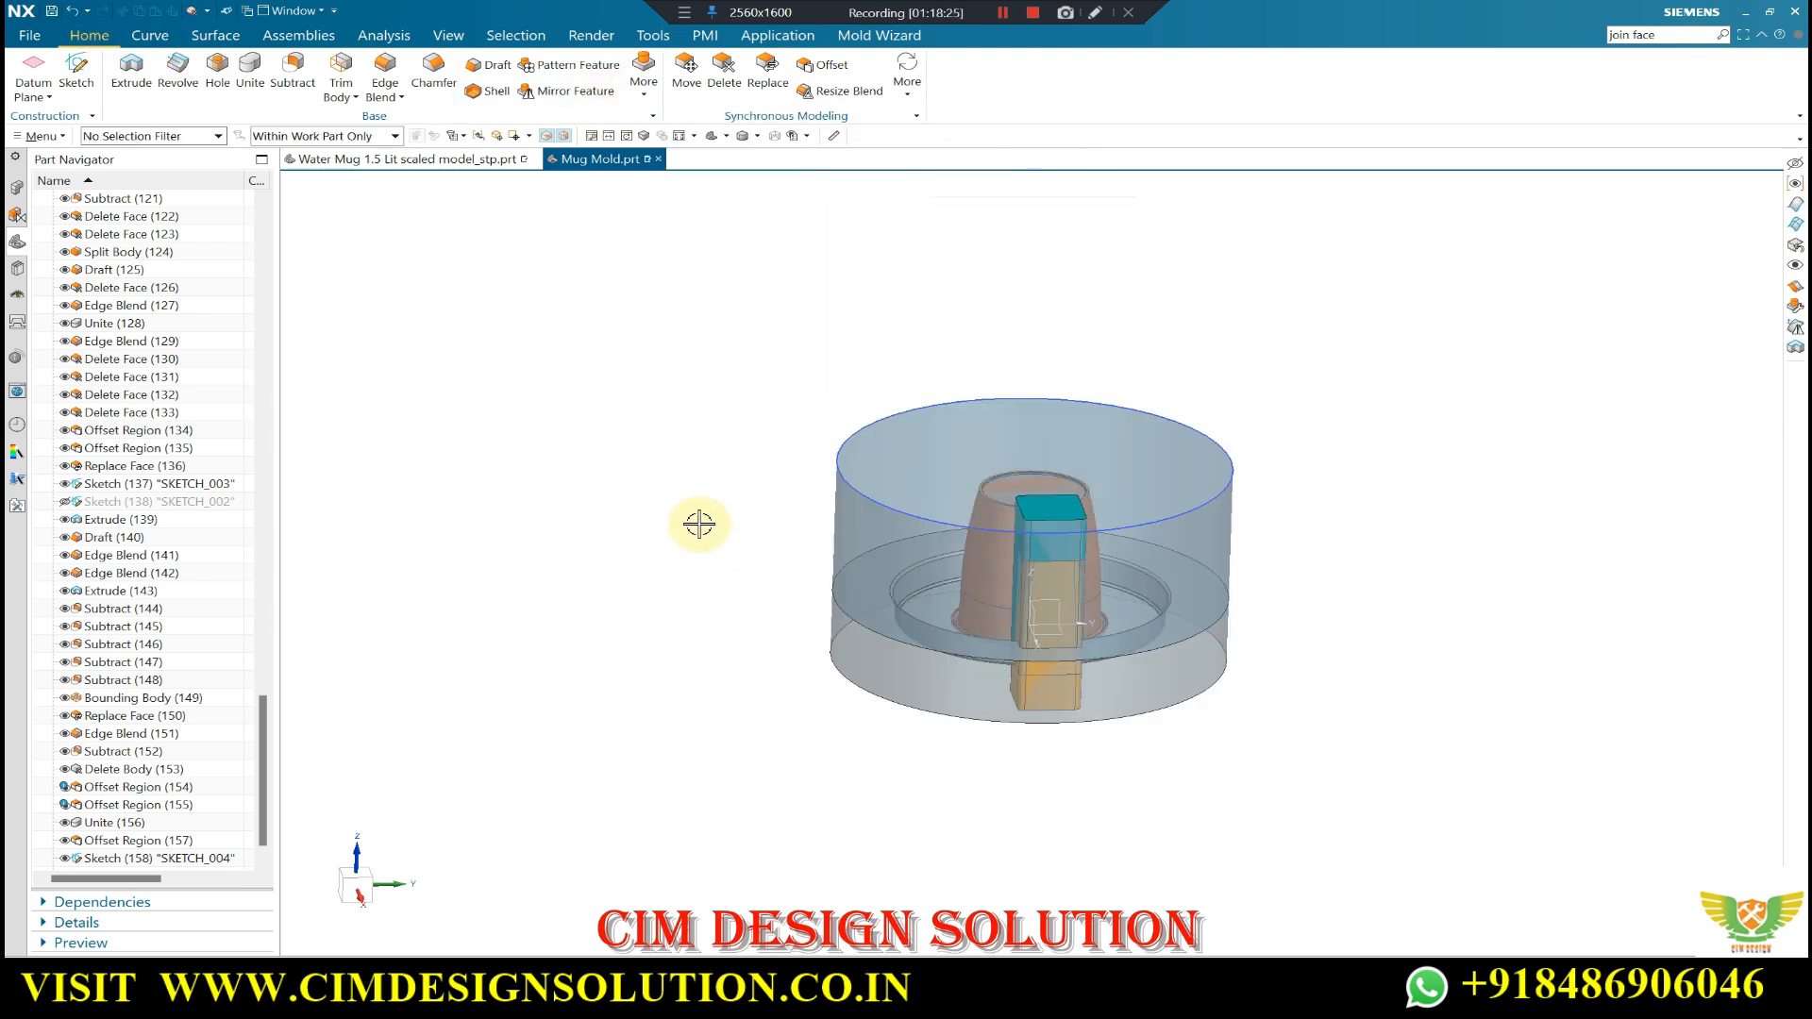
# - Hide the circle sketch on the top face of the cylindrical mold
pyautogui.moveTo(717, 442)
pyautogui.mouseDown(button='middle')
pyautogui.moveTo(761, 404)
pyautogui.moveTo(753, 438)
pyautogui.mouseUp(button='middle')
pyautogui.scroll(-1, 755, 438)
pyautogui.scroll(1, 894, 470)
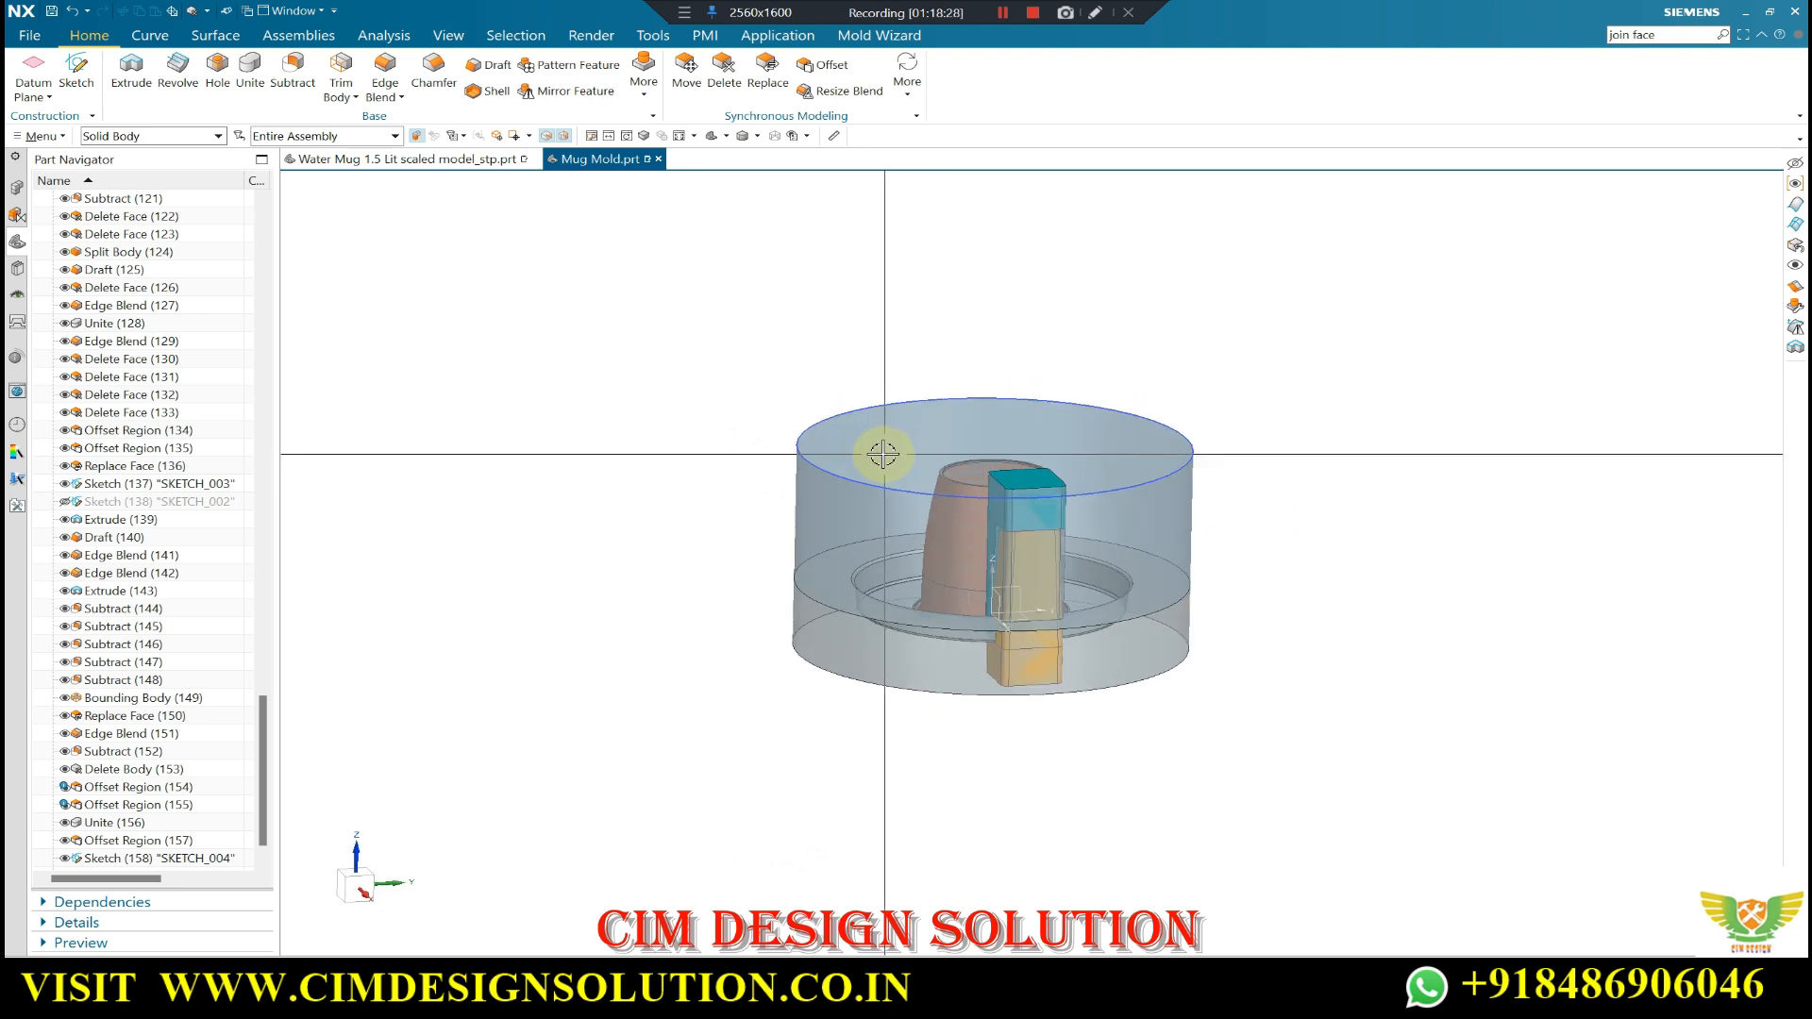
pyautogui.hotkey('ctrl', 'j')
pyautogui.click(827, 427)
pyautogui.middleClick(635, 287)
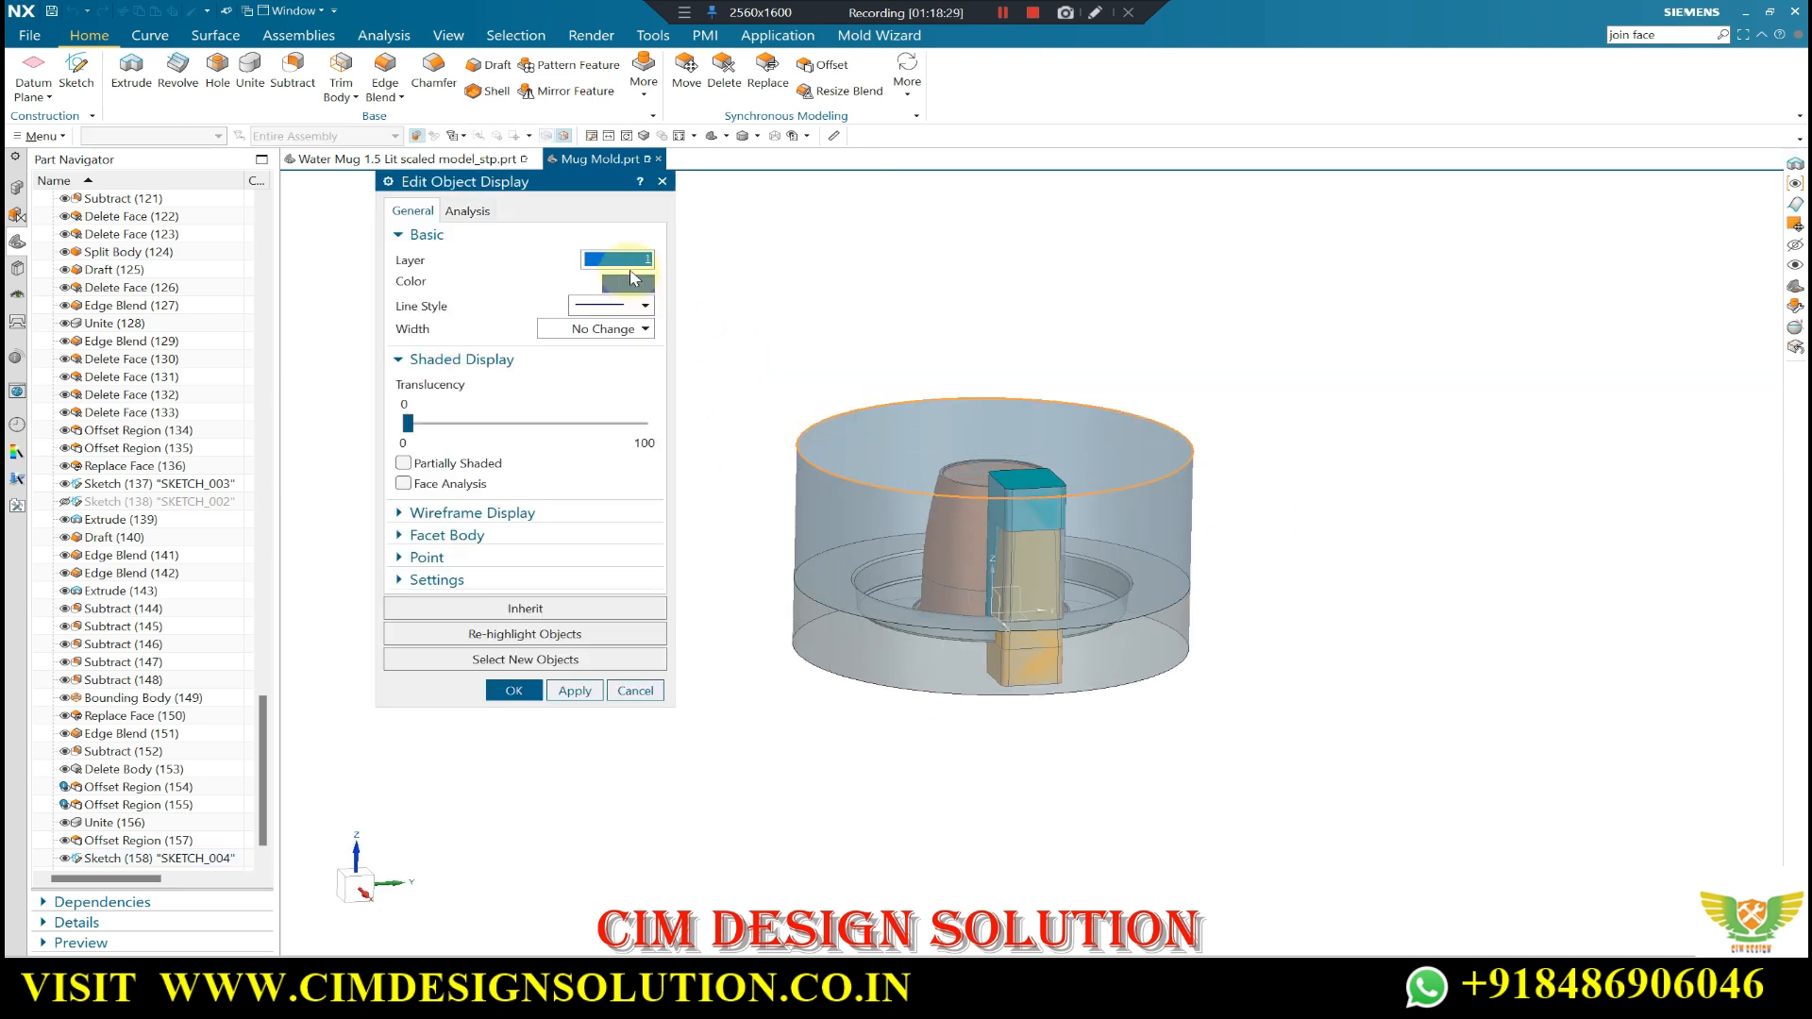
pyautogui.moveTo(1006, 500)
pyautogui.mouseDown(button='middle')
pyautogui.moveTo(1024, 466)
pyautogui.moveTo(1036, 535)
pyautogui.moveTo(1000, 515)
pyautogui.mouseUp(button='middle')
pyautogui.scroll(2, 1019, 535)
pyautogui.scroll(-1, 999, 514)
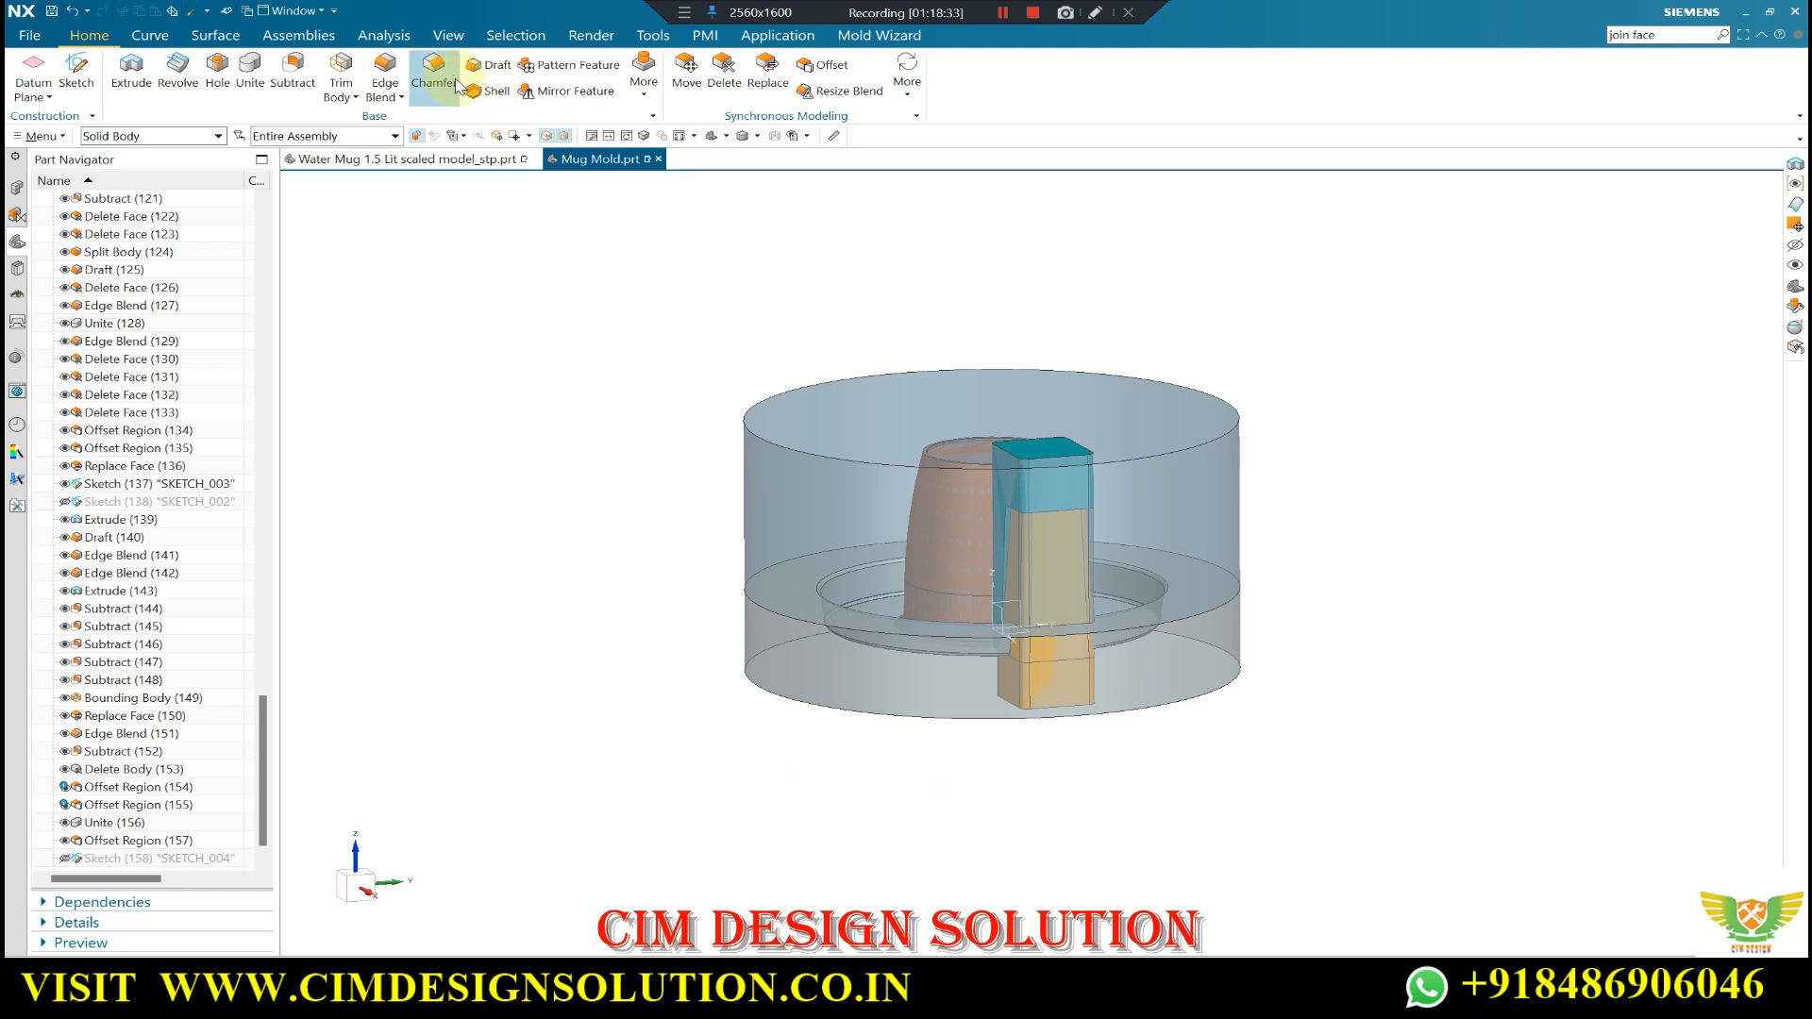
pyautogui.scroll(3, 1033, 401)
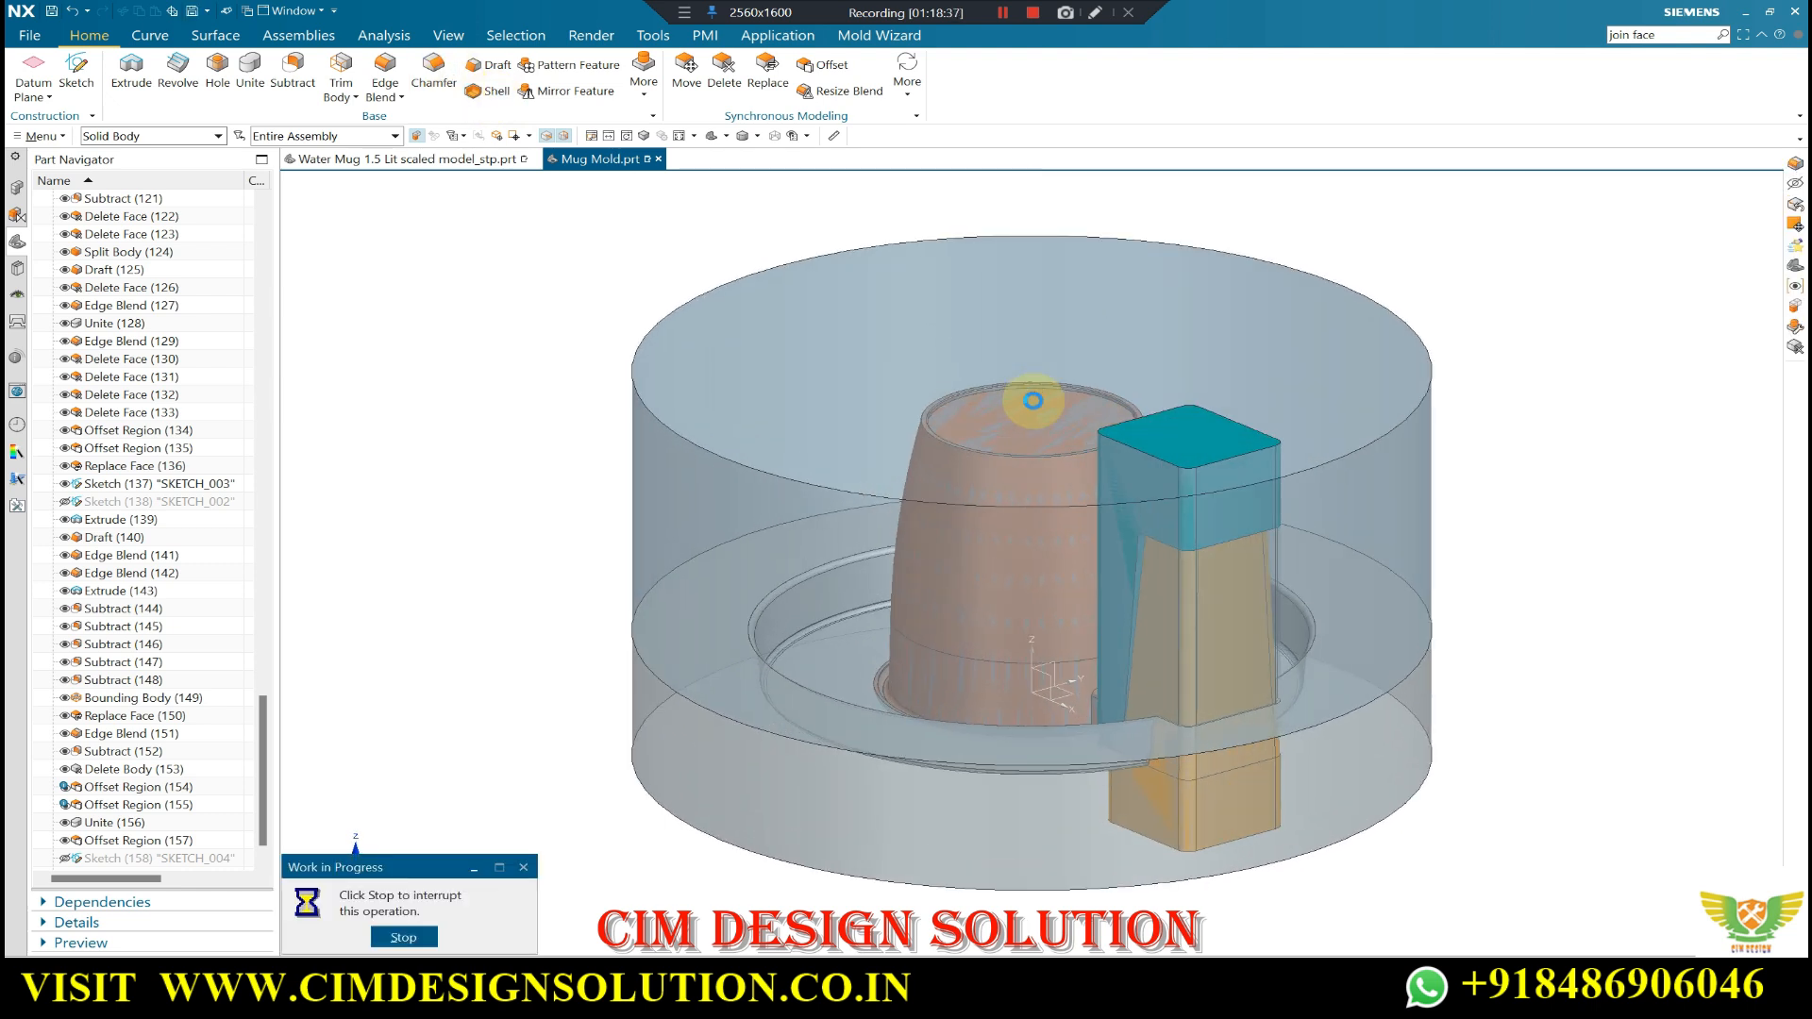
pyautogui.click(1004, 18)
pyautogui.scroll(-5, 1253, 283)
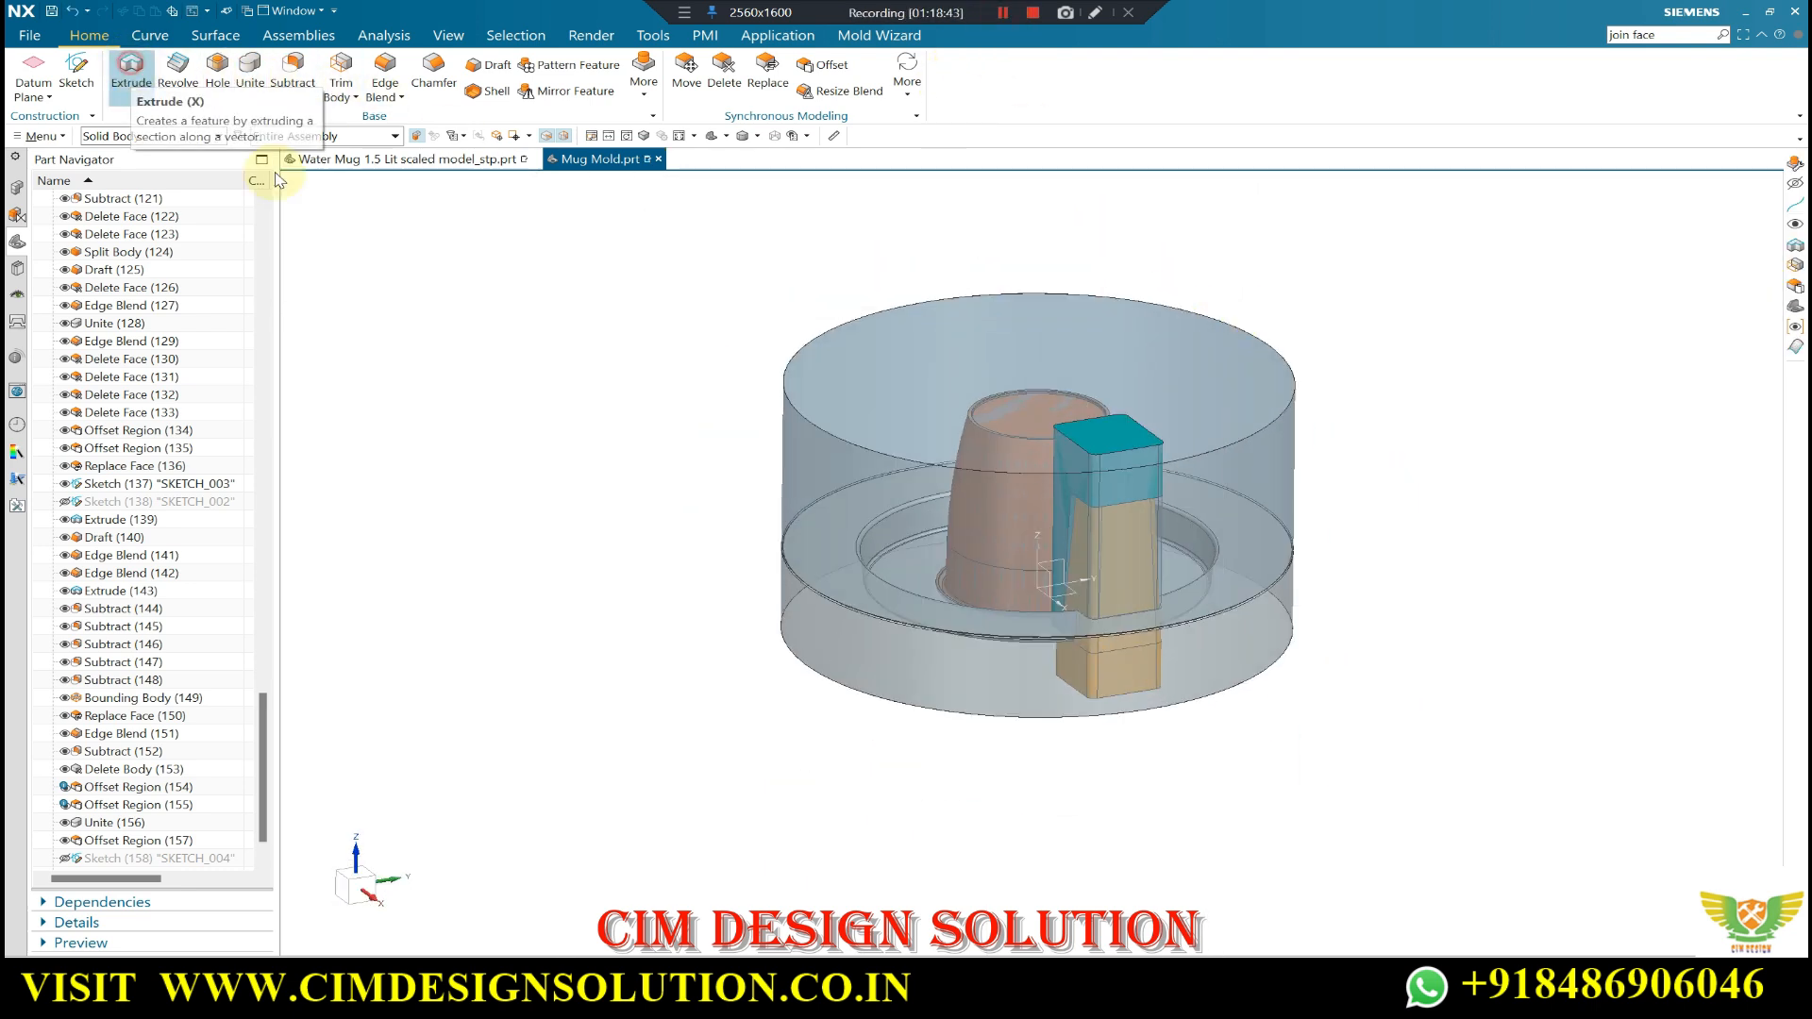
# - Extrude the cylindrical mold's top circular edge 28 mm upward as a separate solid top plate
pyautogui.press('x')
pyautogui.click(979, 315)
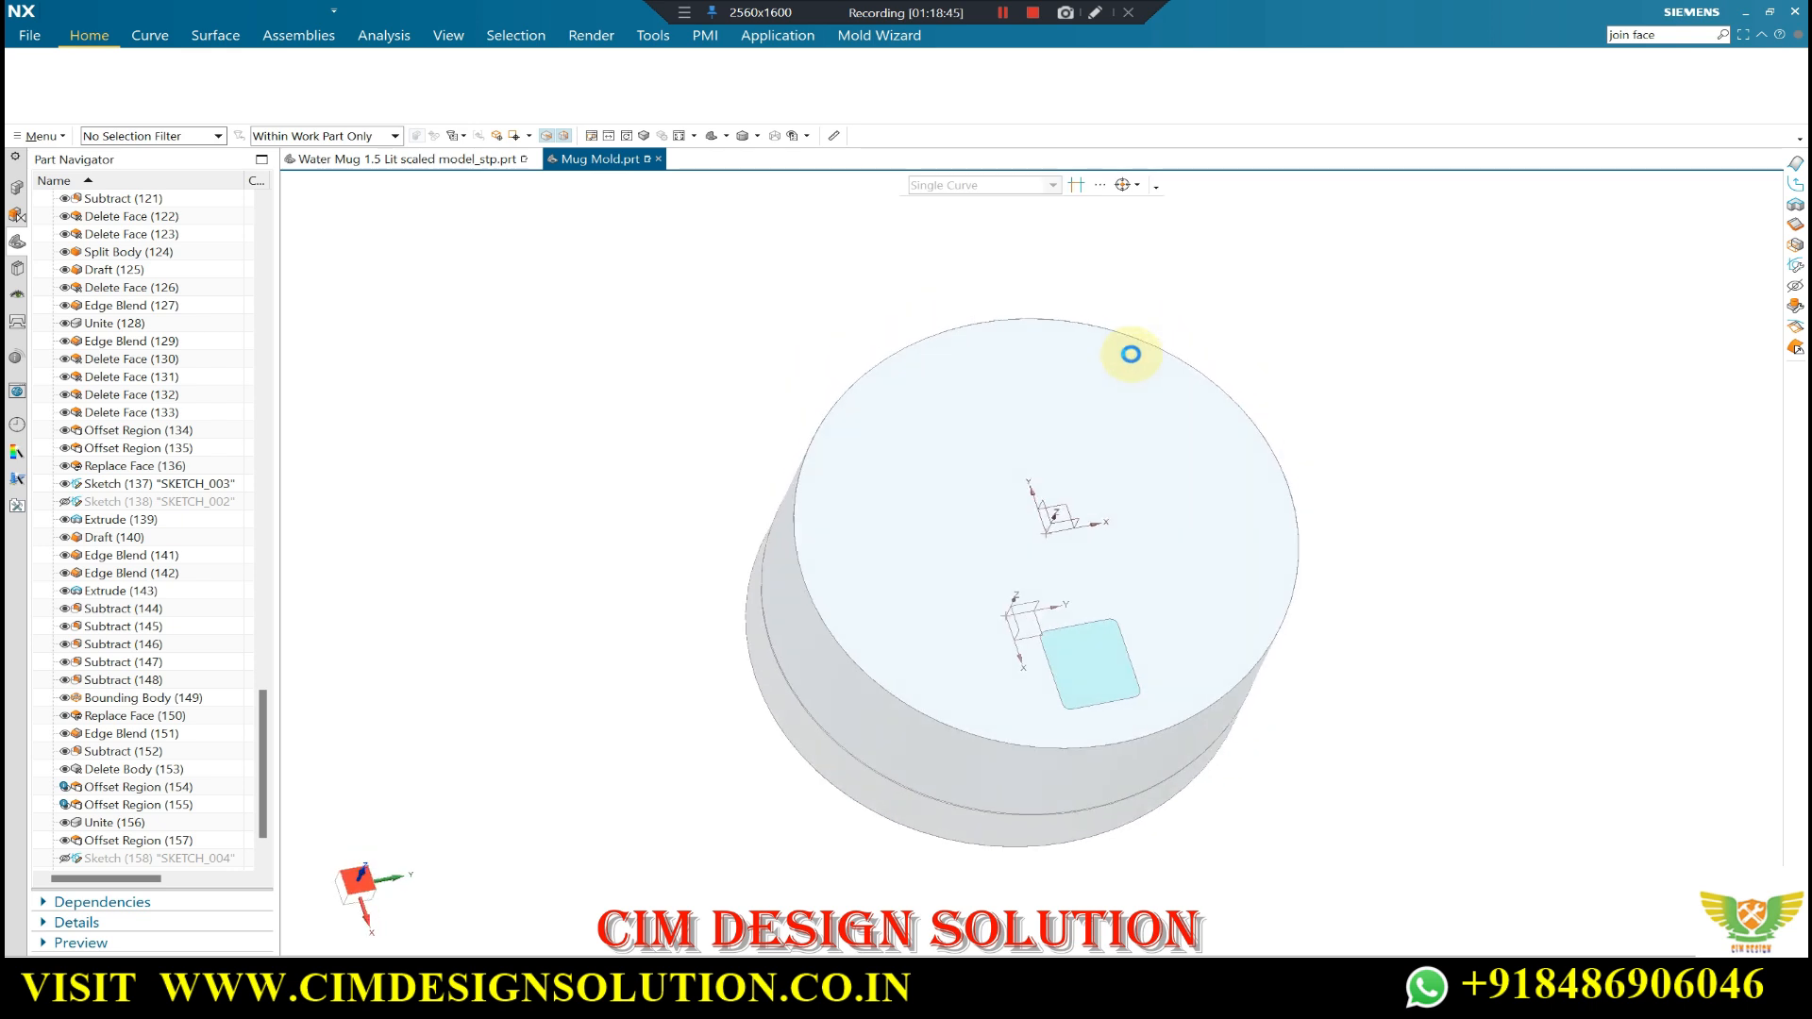
pyautogui.hotkey('ctrl', 'q')
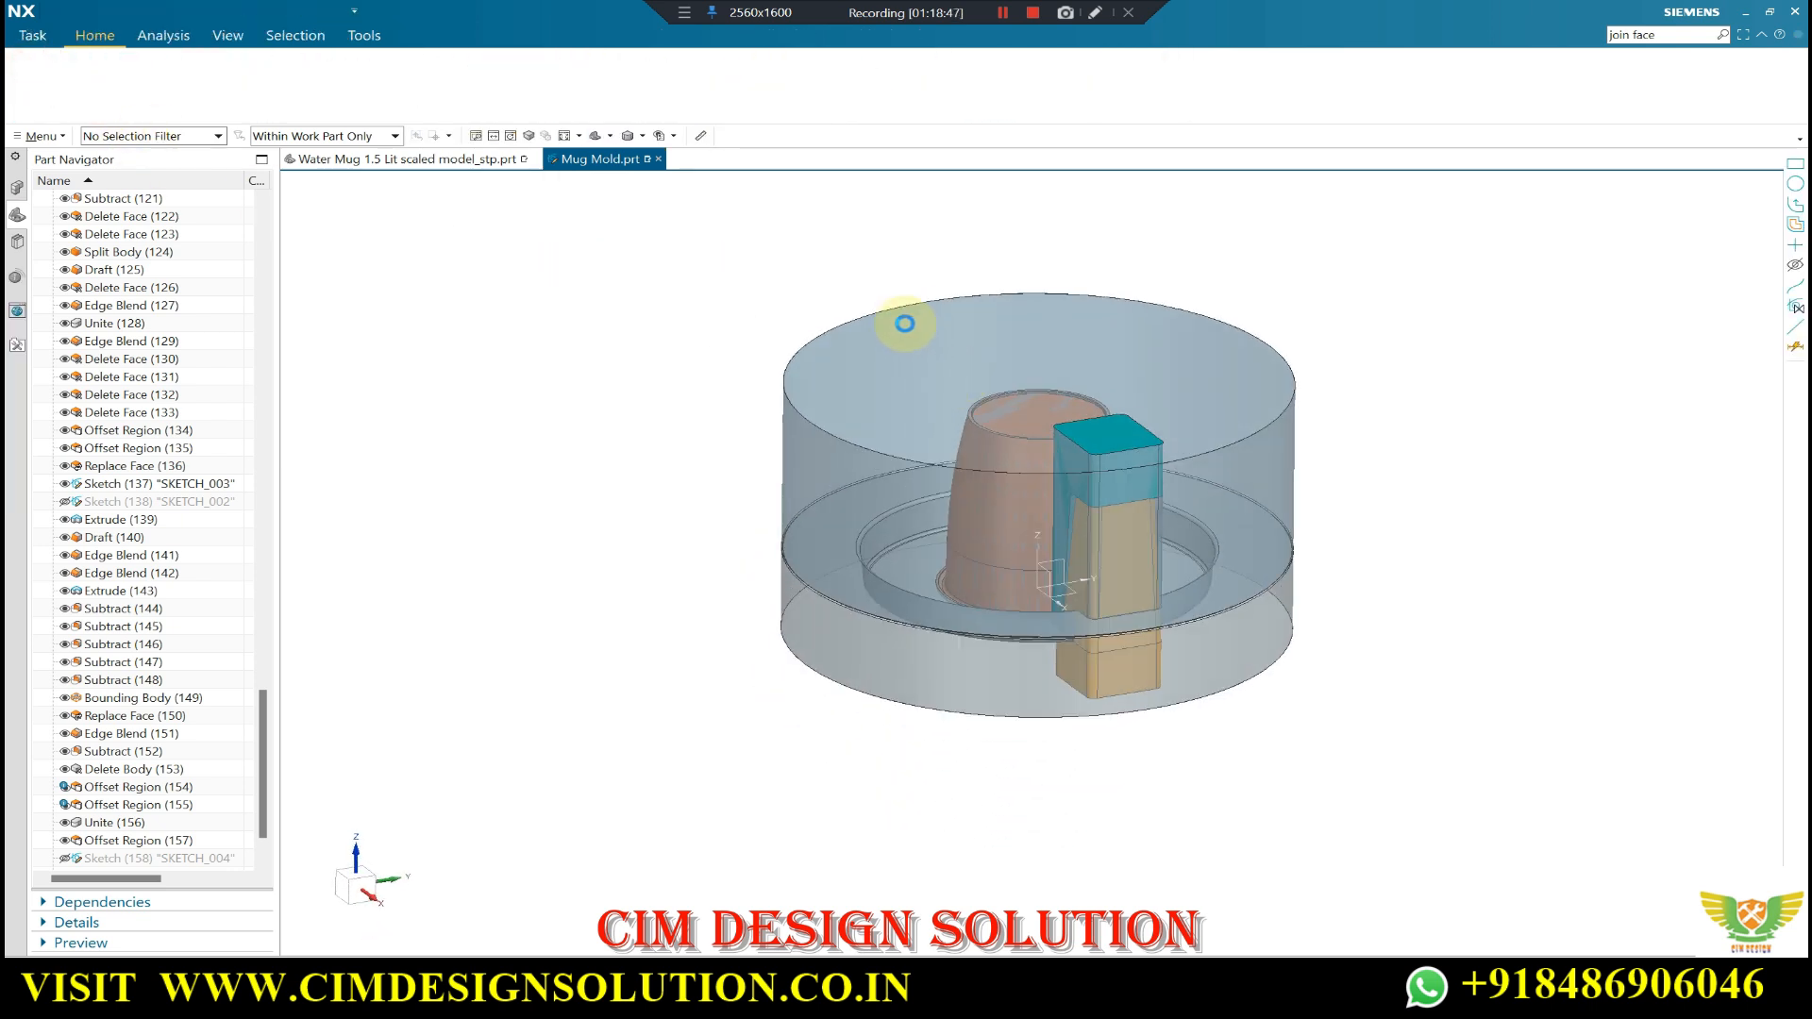
pyautogui.click(937, 297)
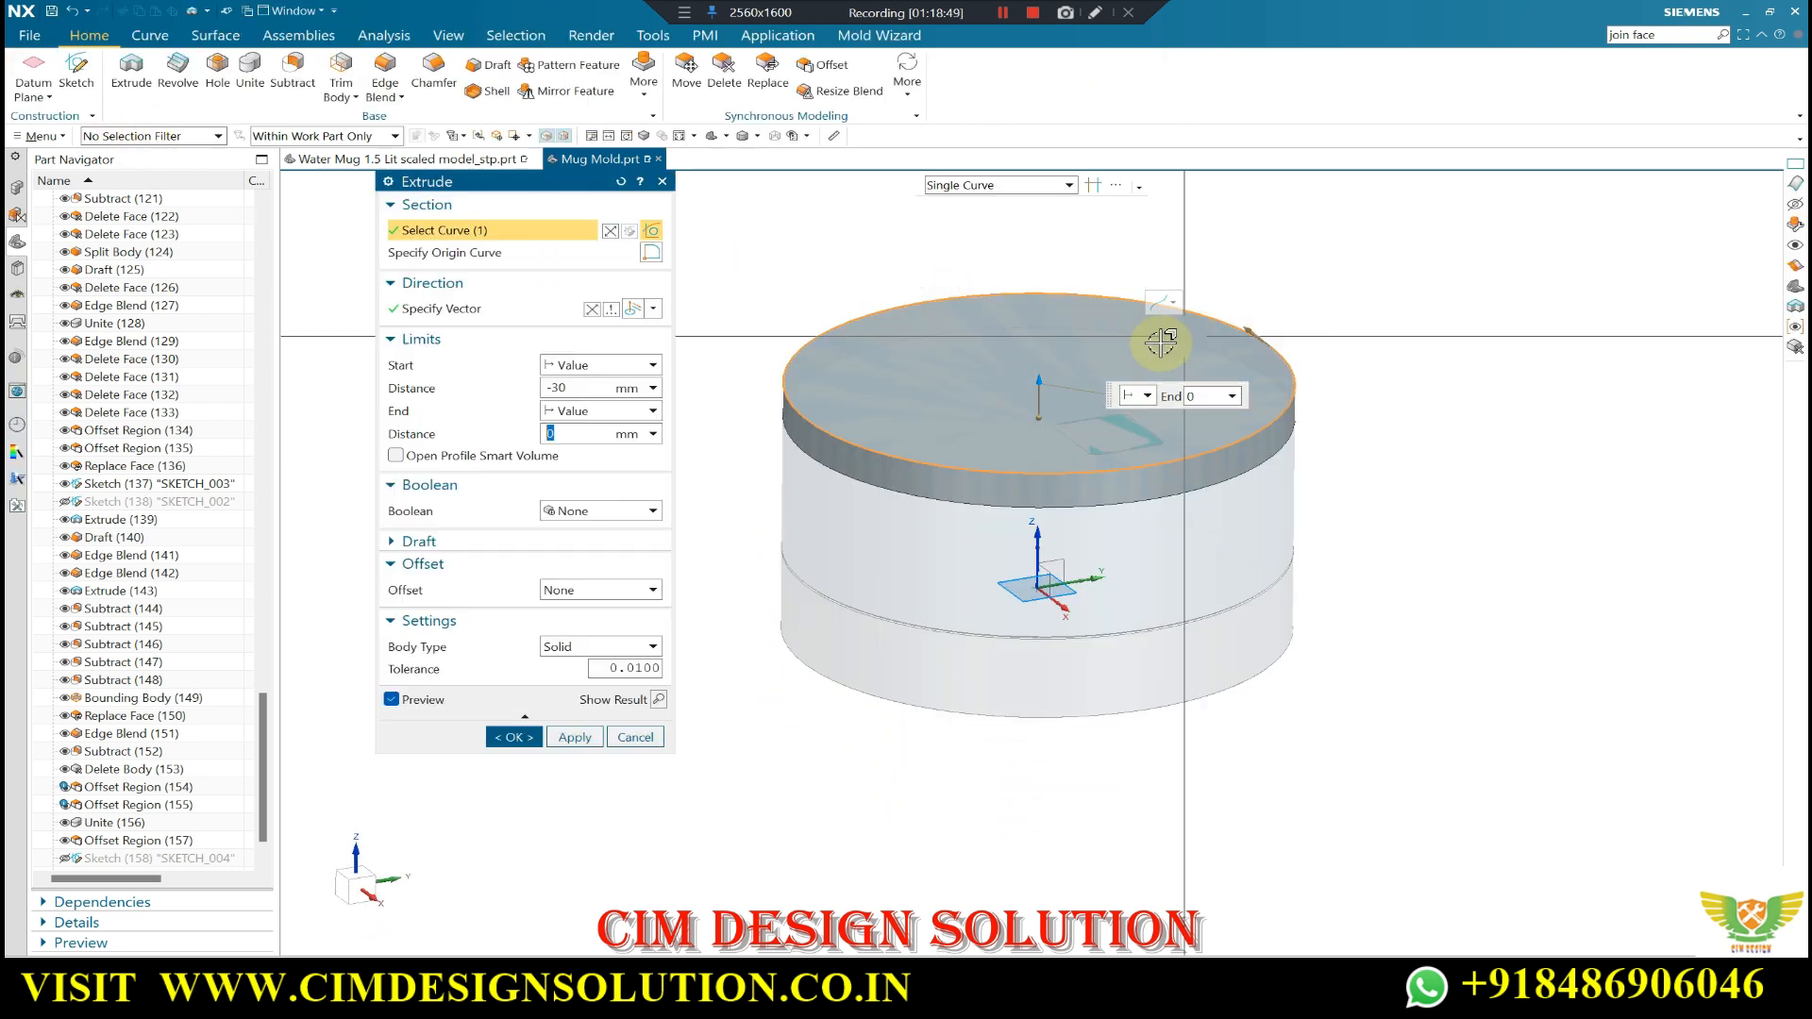
pyautogui.click(592, 311)
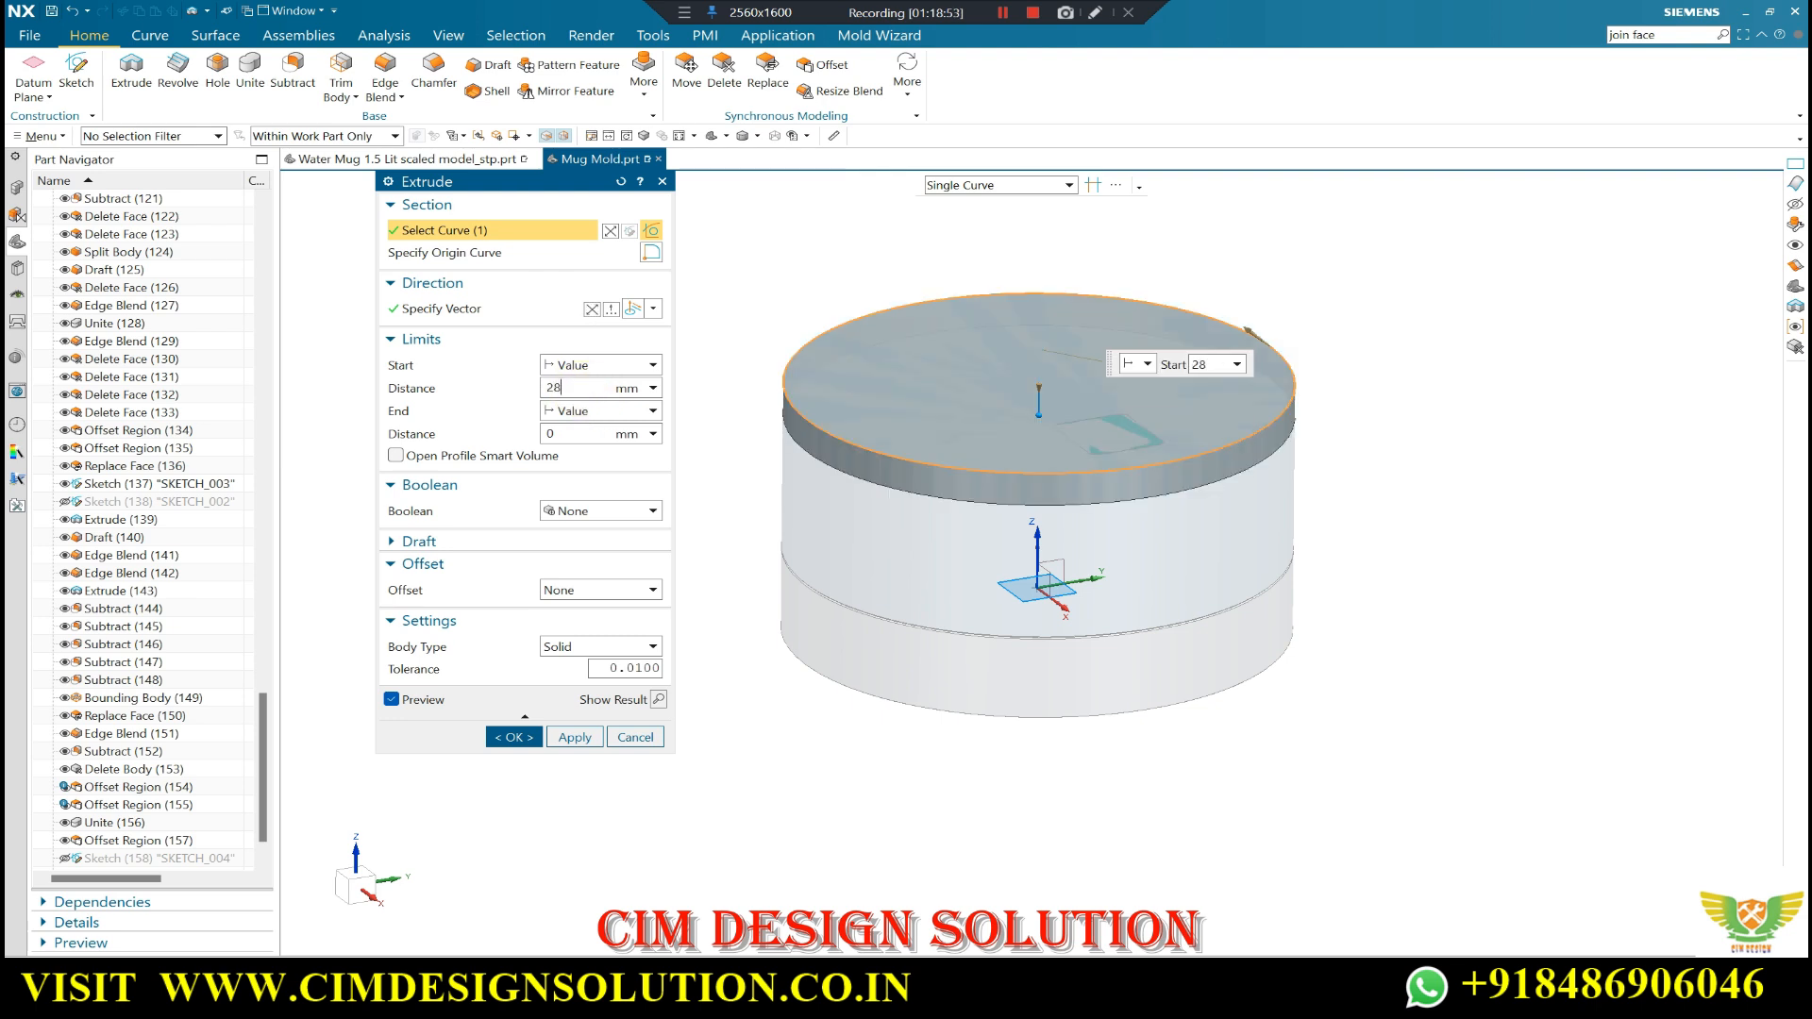
pyautogui.click(589, 310)
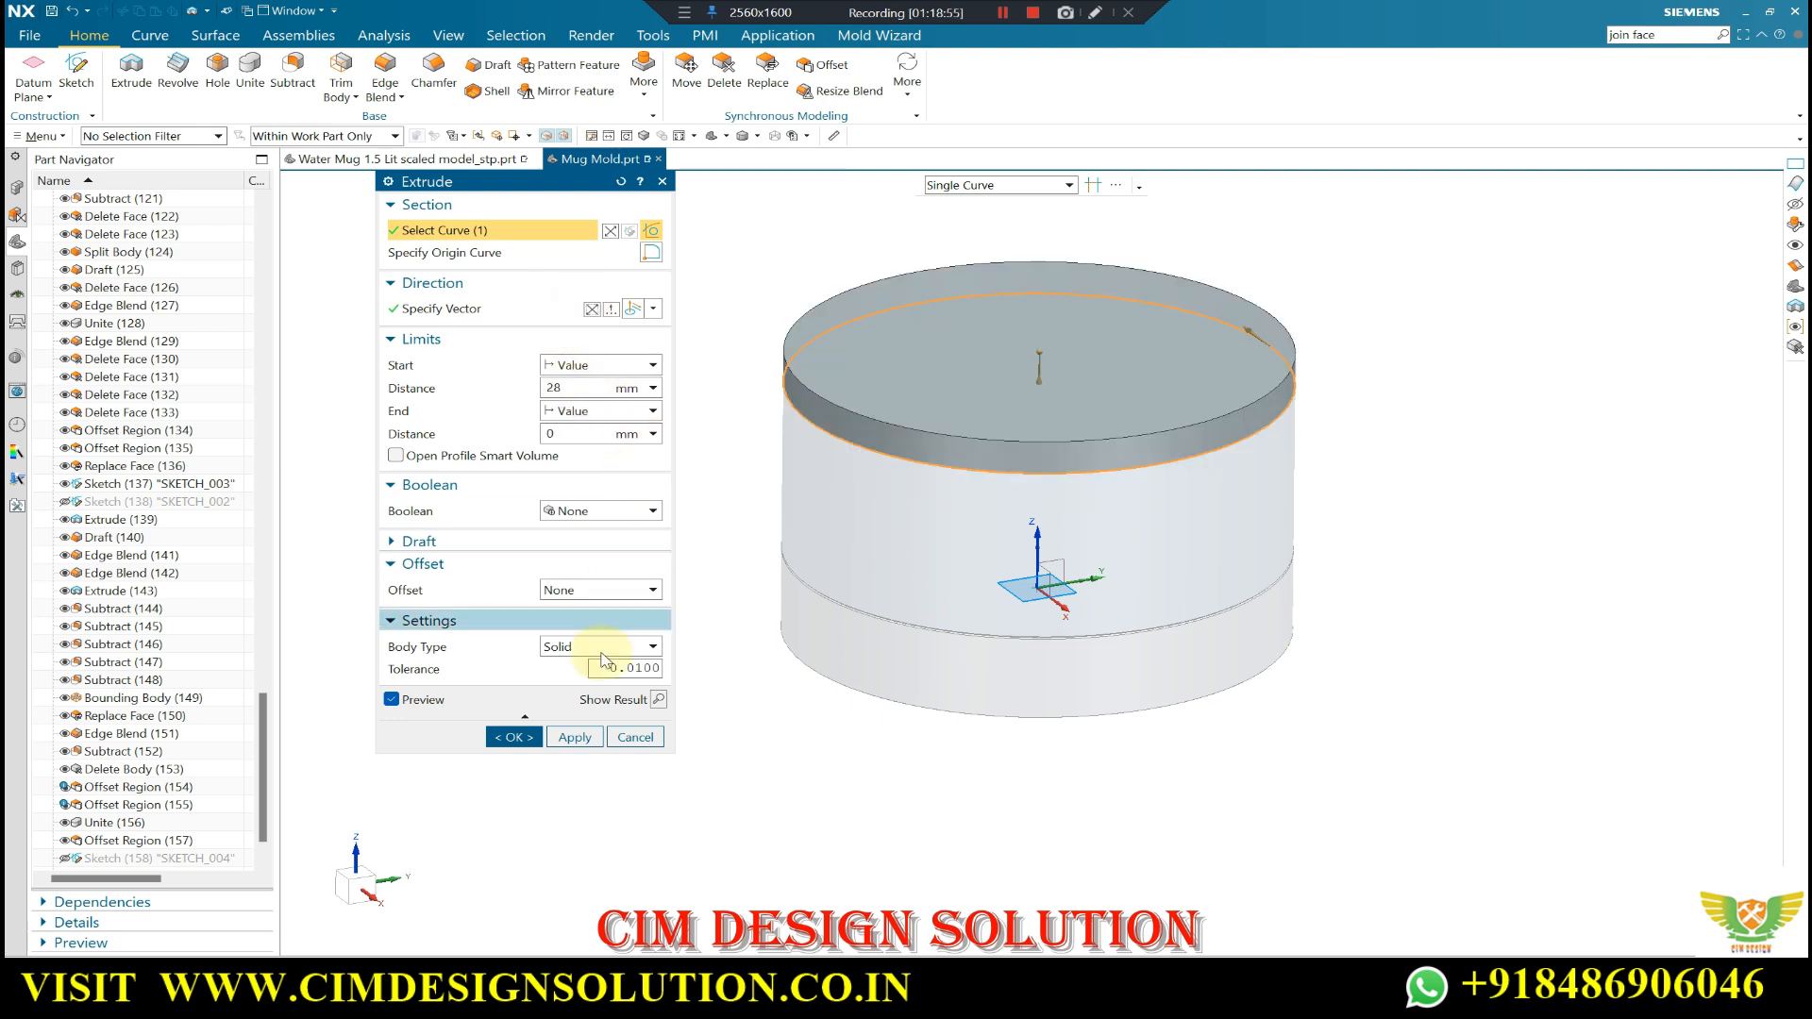
pyautogui.click(578, 739)
pyautogui.moveTo(848, 572); pyautogui.dragTo(658, 749, button='middle')
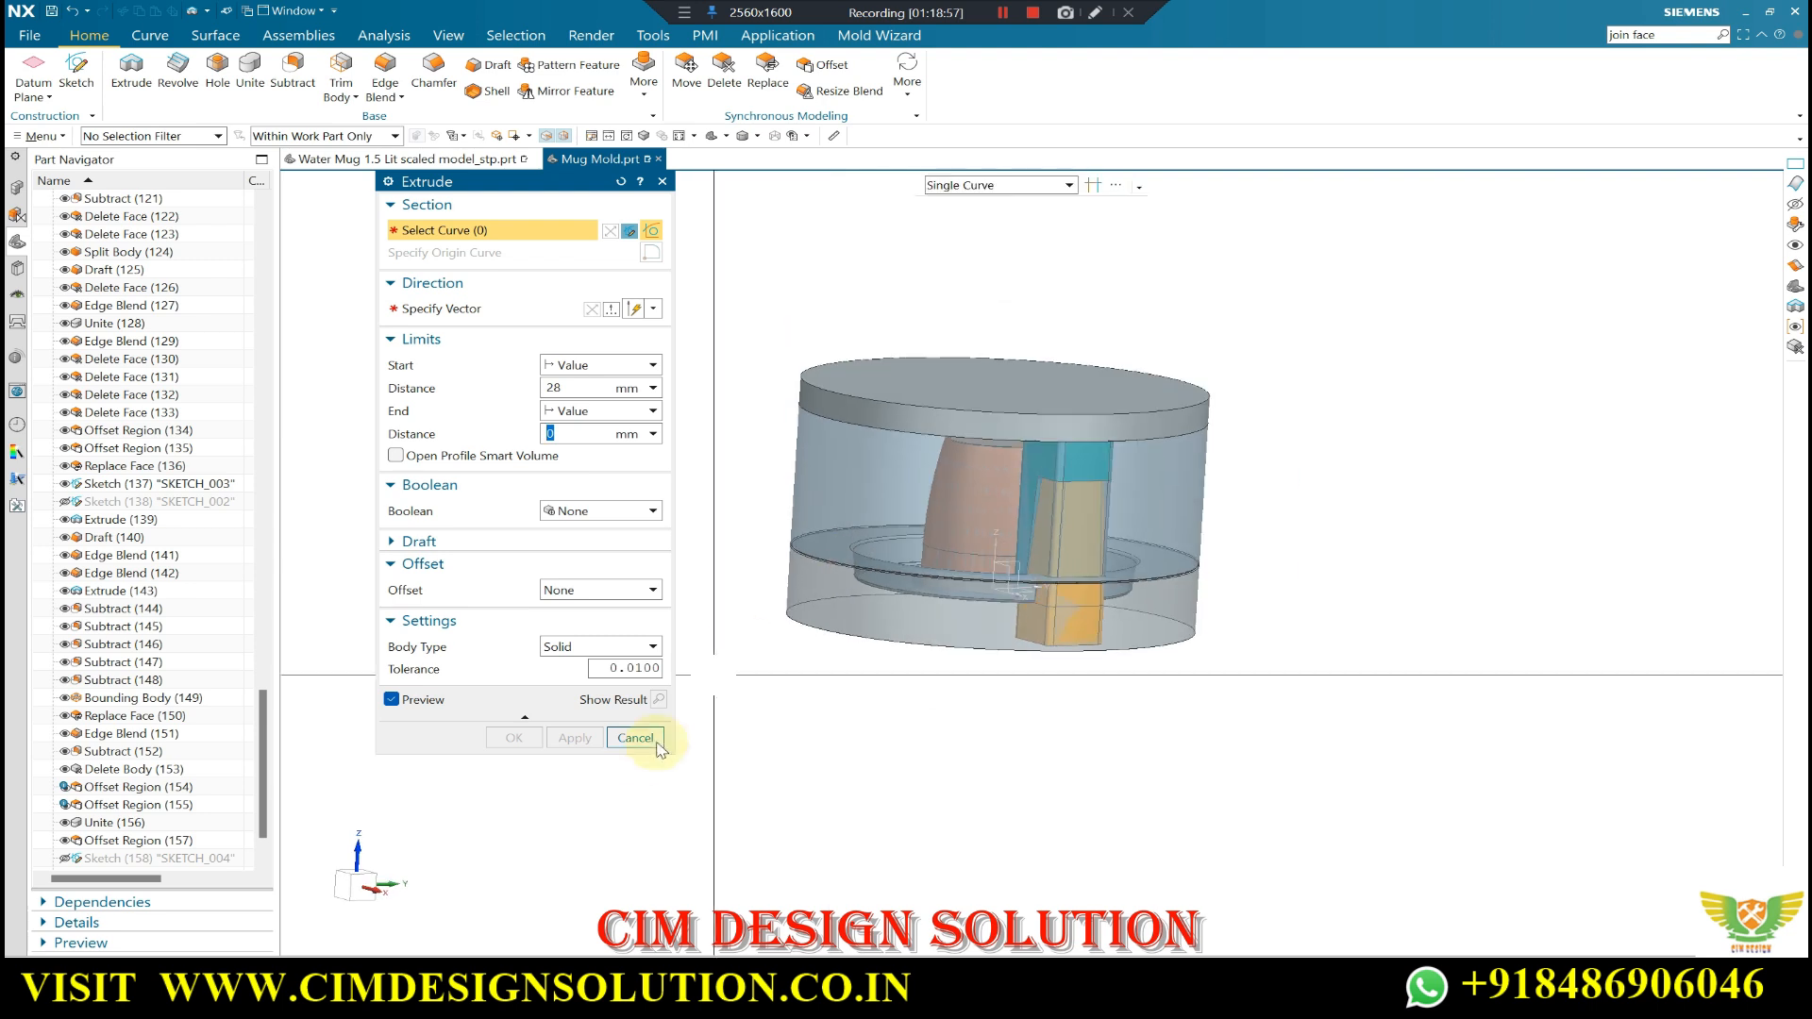
pyautogui.click(637, 739)
pyautogui.scroll(3, 914, 505)
pyautogui.scroll(-2, 906, 514)
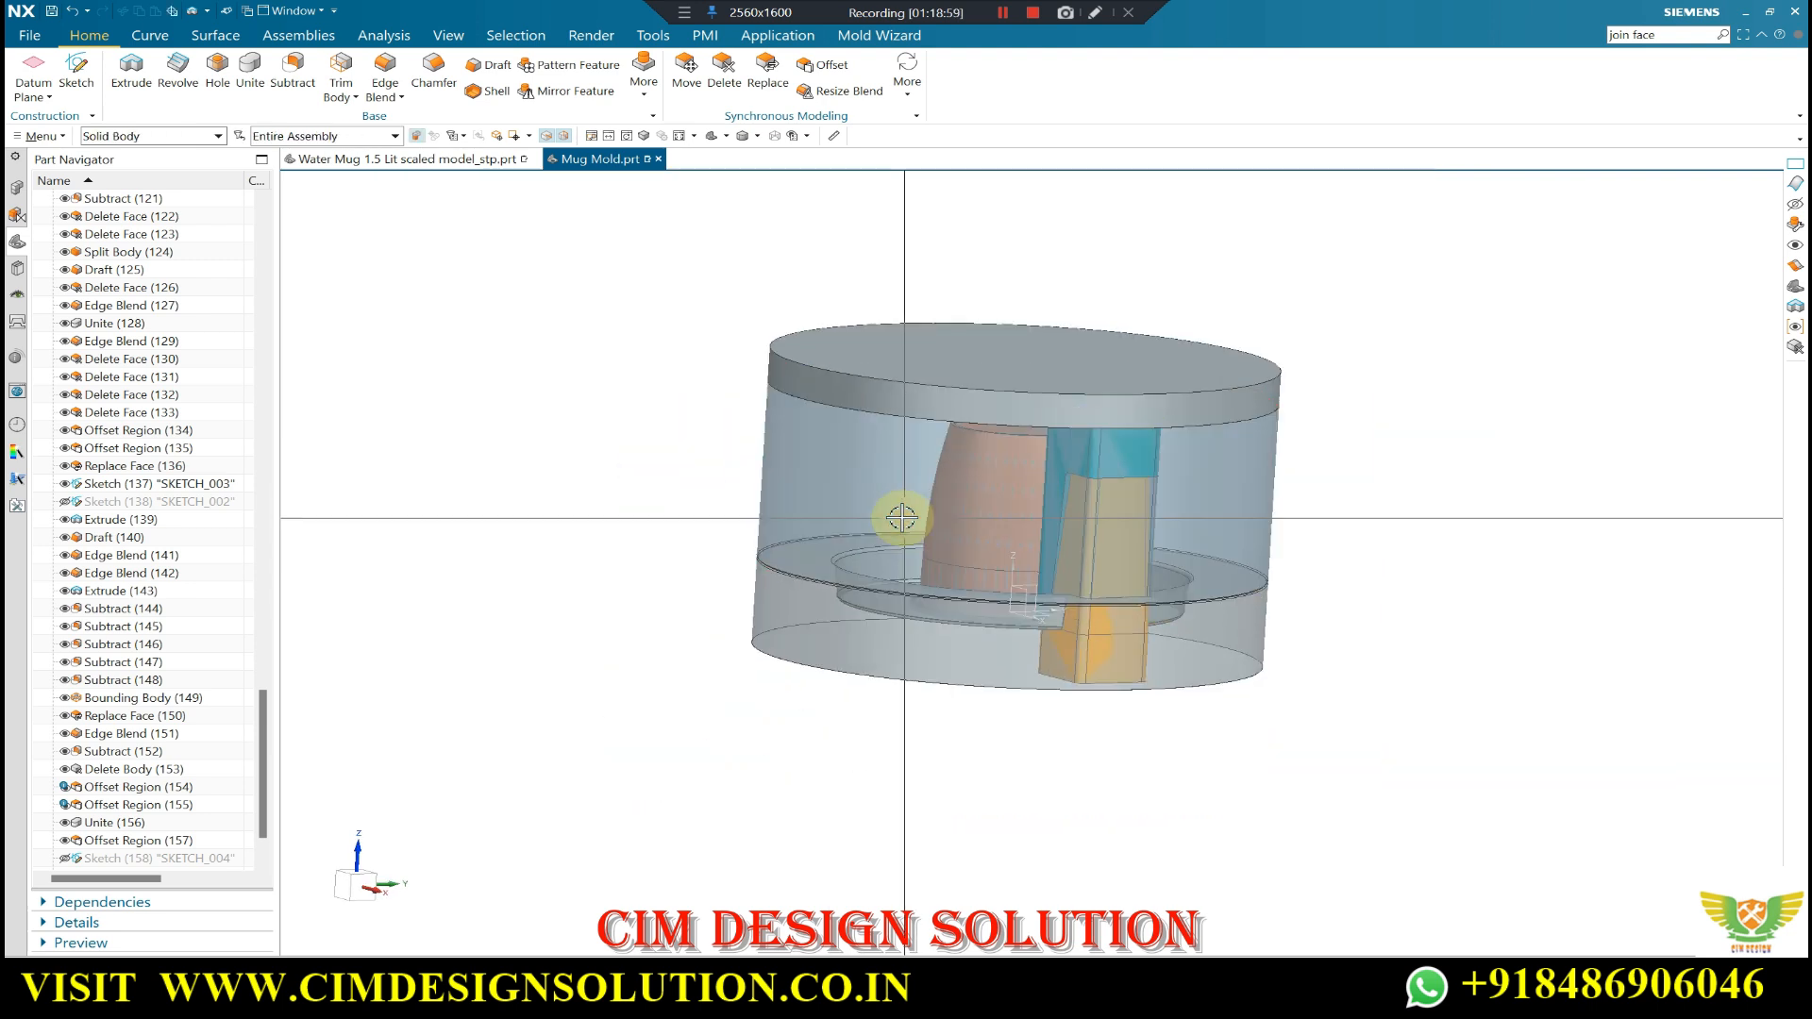
# - Increase the translucency of the new 28 mm top plate so the mold interior shows through
pyautogui.hotkey('ctrl', 'j')
pyautogui.click(885, 364)
pyautogui.middleClick(728, 397)
pyautogui.click(553, 427)
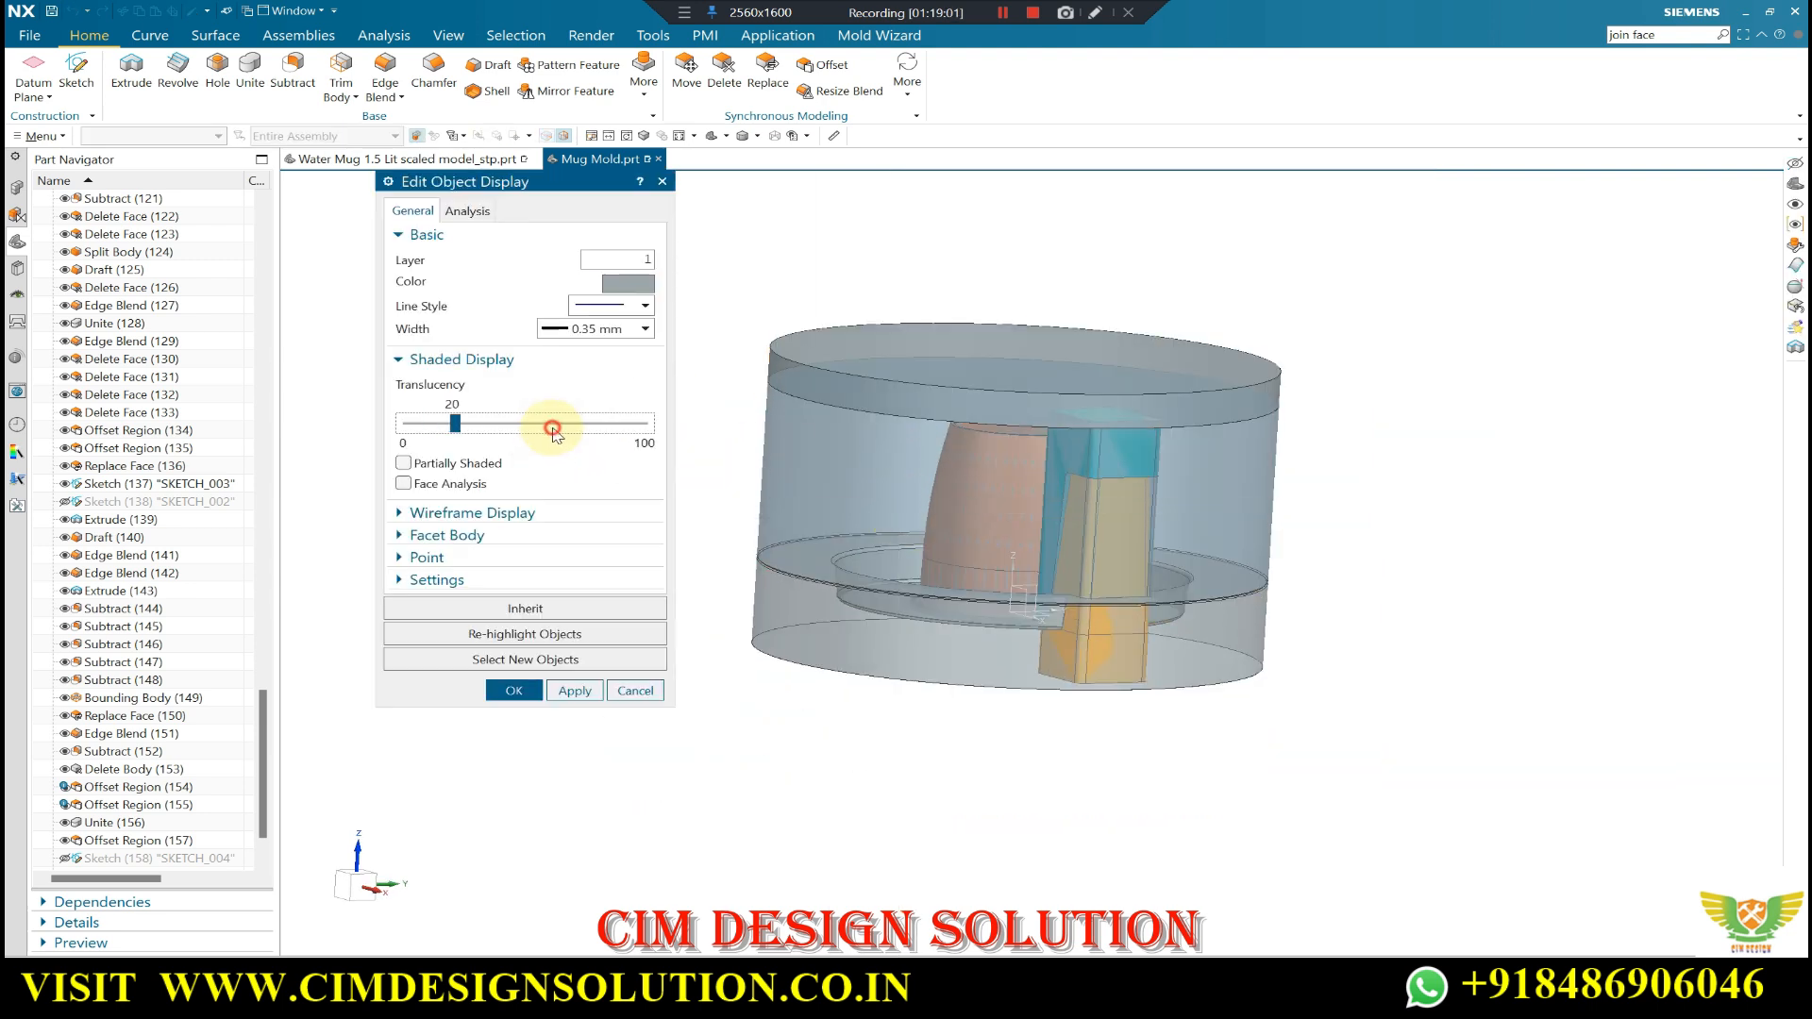
pyautogui.click(552, 428)
pyautogui.middleClick(733, 416)
# - Extrude the mold's bottom circular edge 28 mm downward as a separate solid bottom plate
pyautogui.moveTo(732, 416); pyautogui.dragTo(922, 571, button='middle')
pyautogui.scroll(-1, 855, 548)
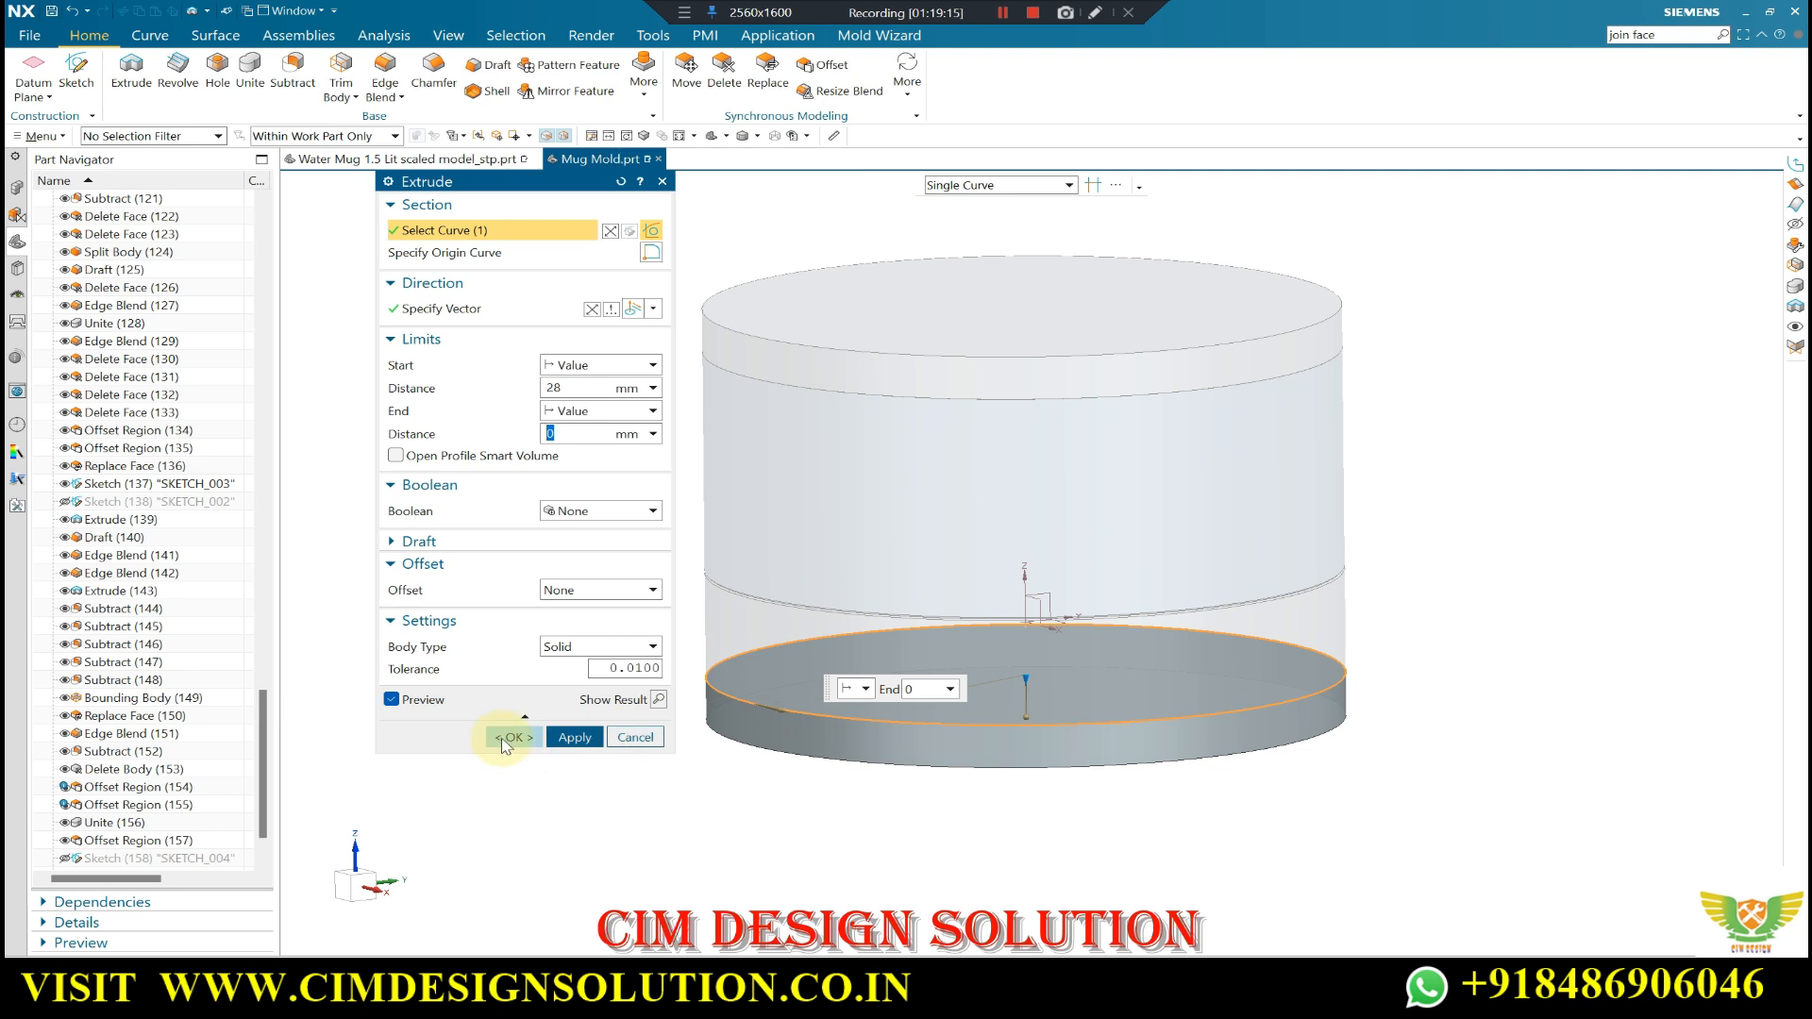
pyautogui.click(511, 737)
# - Increase the translucency of the new bottom plate beneath the cylindrical mold
pyautogui.hotkey('ctrl', 'j')
pyautogui.click(833, 728)
pyautogui.middleClick(538, 655)
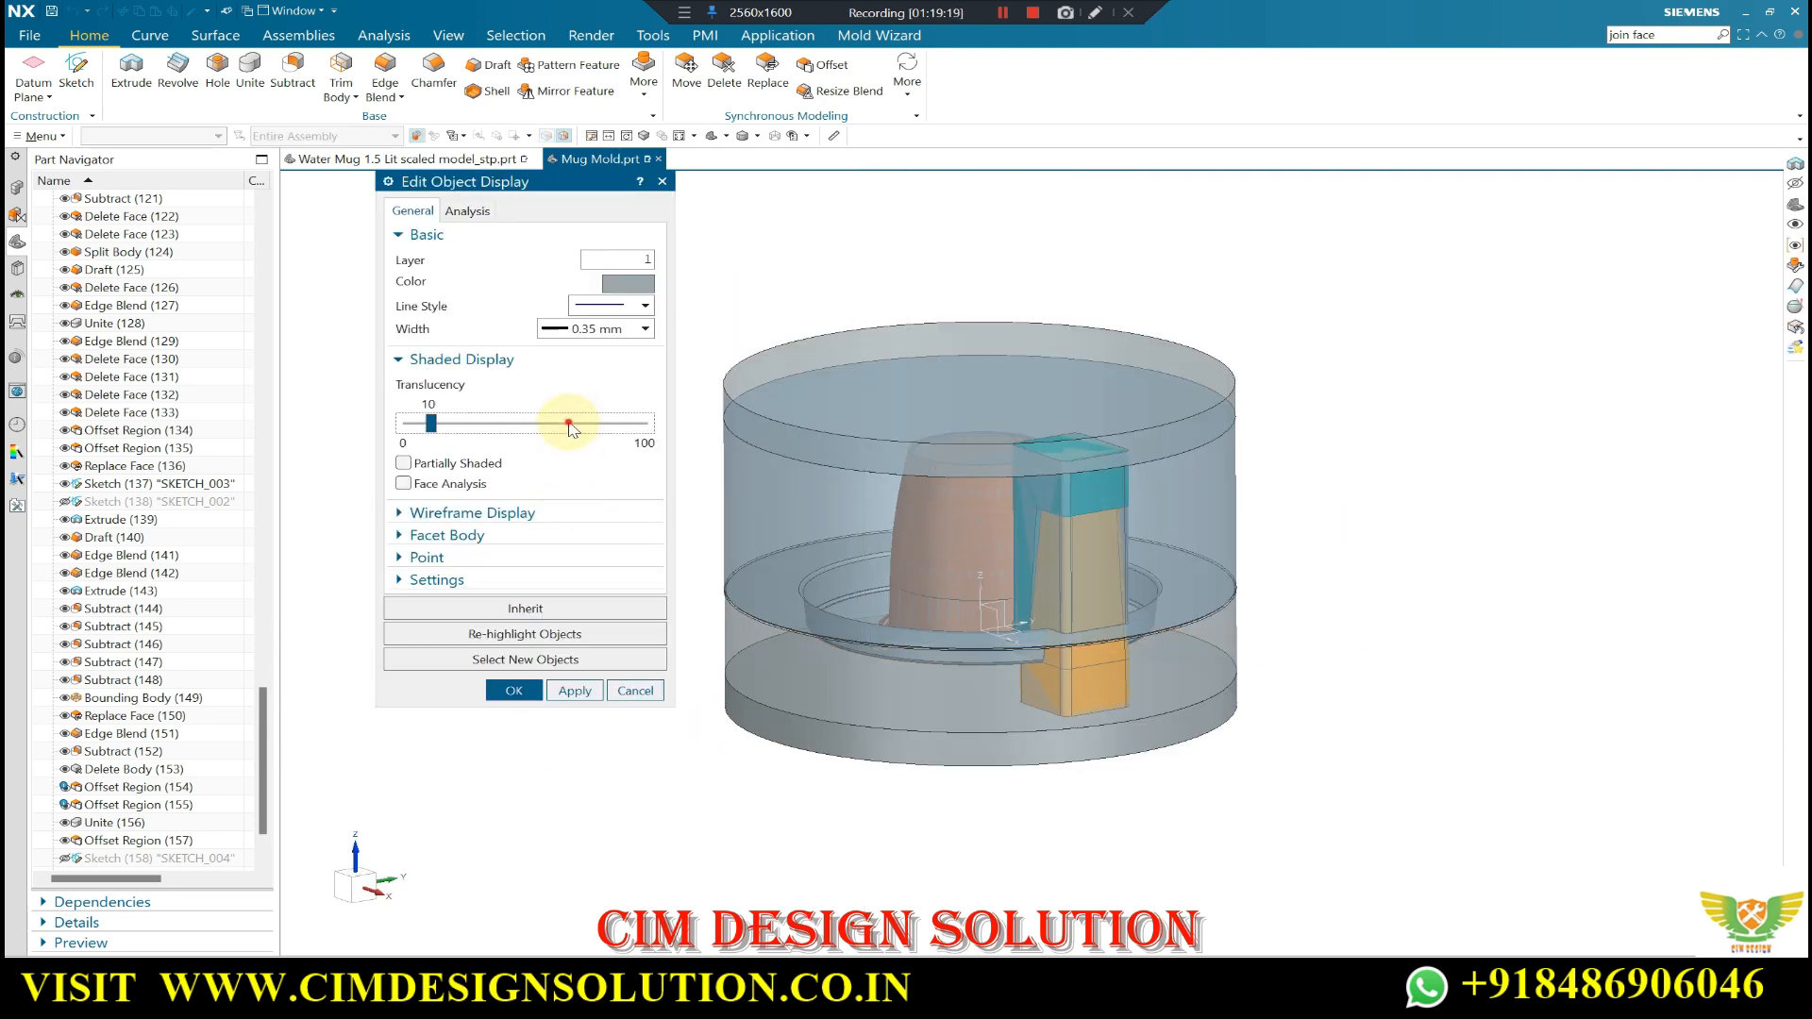
pyautogui.middleClick(583, 457)
# - Extrude the top plate's upper circular edge 28 mm upward as a second separate solid plate
pyautogui.moveTo(795, 646)
pyautogui.mouseDown(button='middle')
pyautogui.moveTo(796, 558)
pyautogui.moveTo(800, 620)
pyautogui.mouseUp(button='middle')
pyautogui.moveTo(740, 851)
pyautogui.mouseDown(button='middle')
pyautogui.moveTo(679, 824)
pyautogui.moveTo(769, 688)
pyautogui.moveTo(915, 740)
pyautogui.moveTo(866, 681)
pyautogui.moveTo(809, 526)
pyautogui.mouseUp(button='middle')
pyautogui.scroll(1, 808, 521)
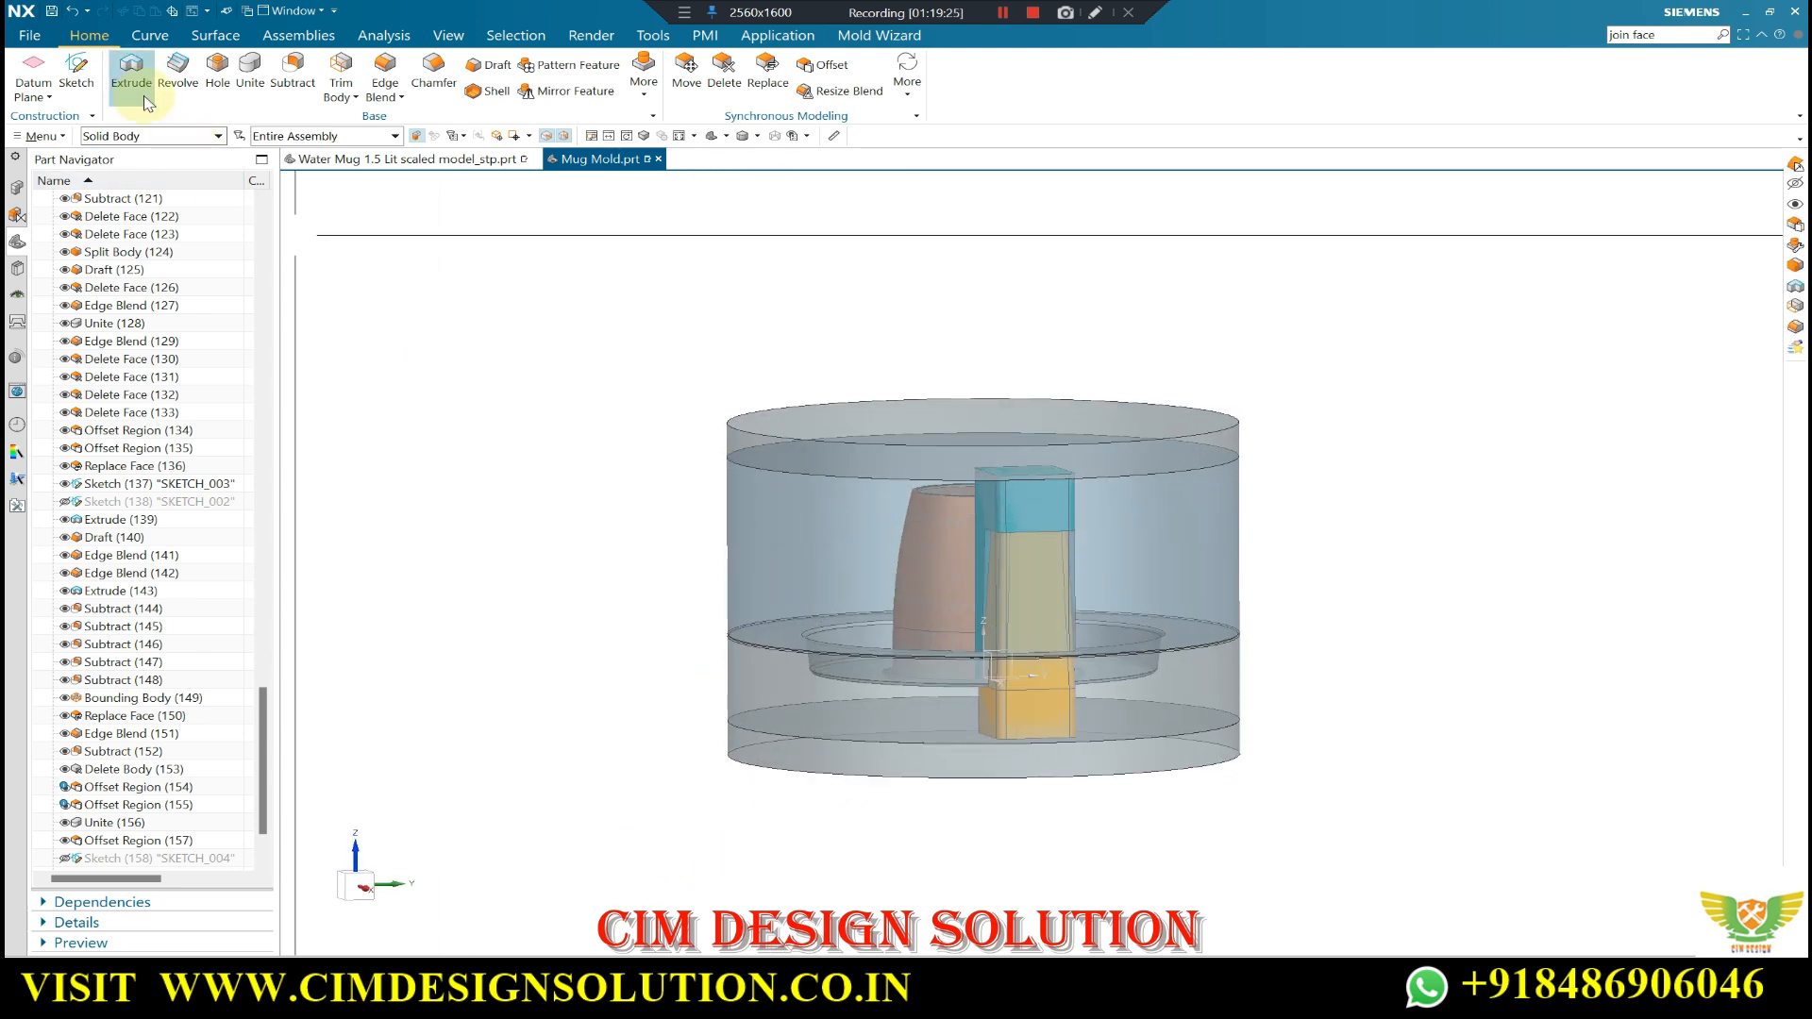
pyautogui.click(129, 68)
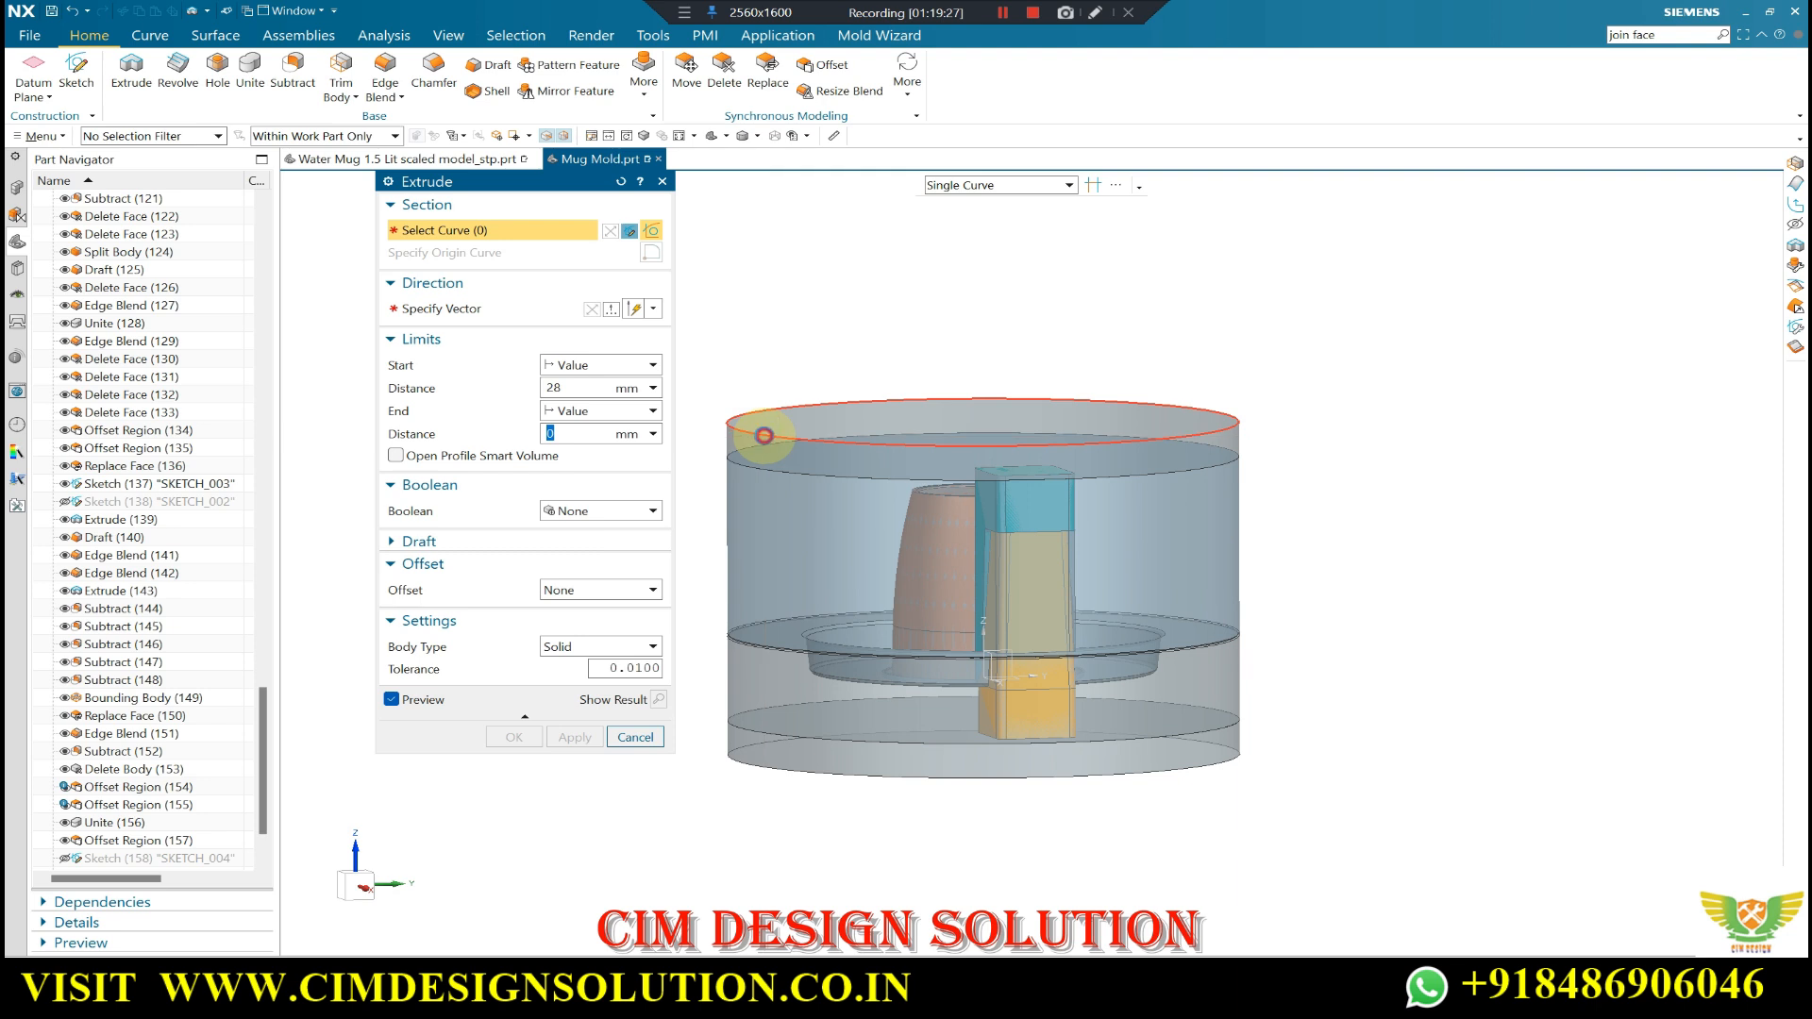
pyautogui.click(764, 436)
pyautogui.click(521, 737)
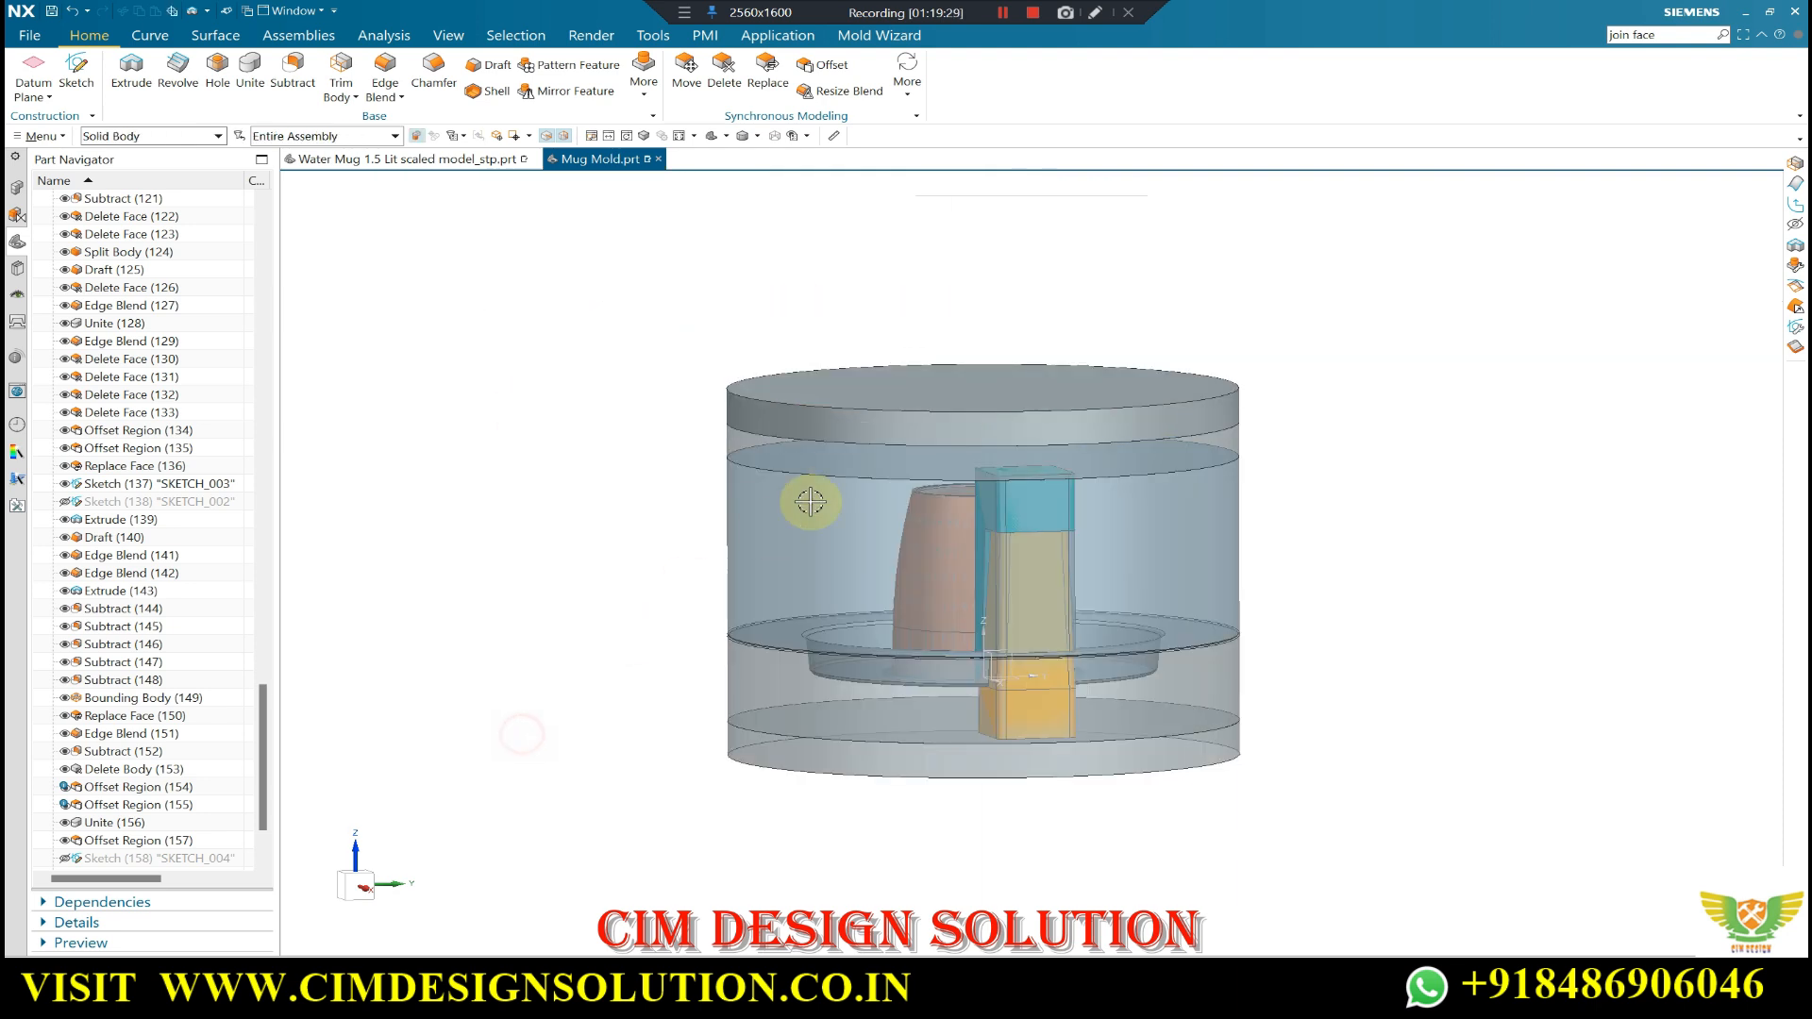
# - Increase the translucency of the uppermost plate of the mold stack
pyautogui.hotkey('ctrl', 'j')
pyautogui.click(872, 400)
pyautogui.middleClick(868, 400)
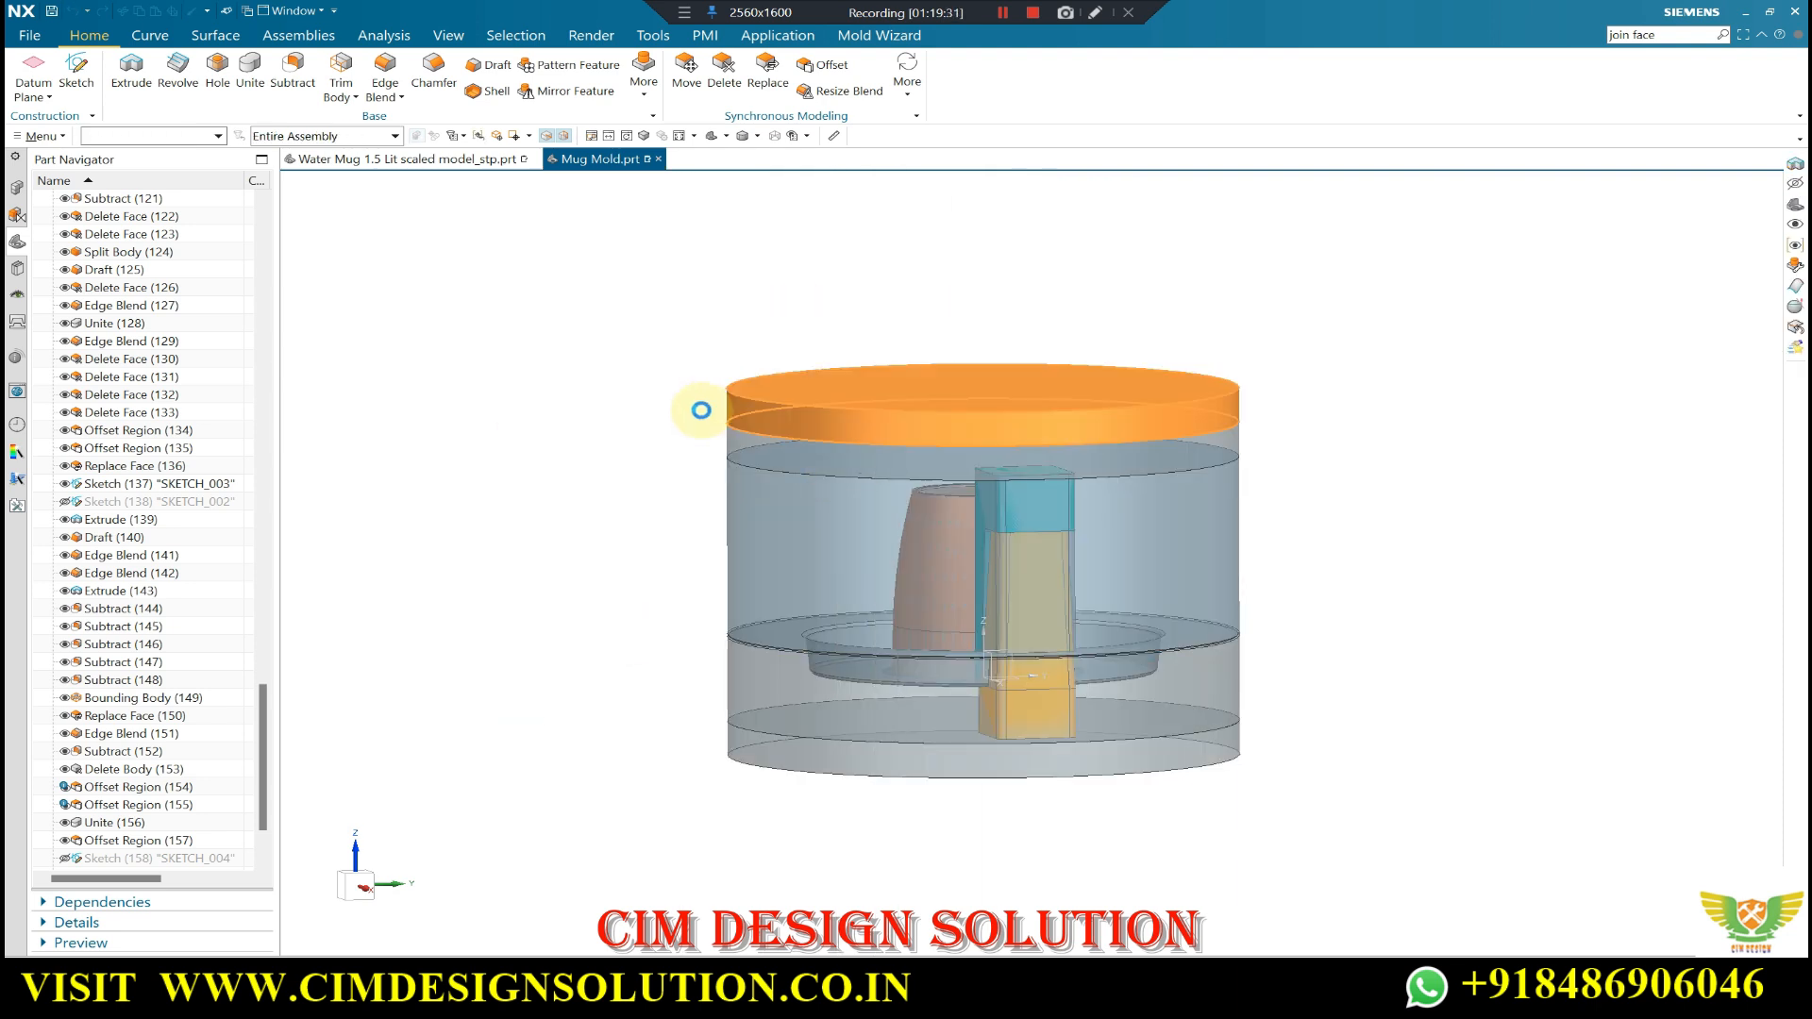
pyautogui.tripleClick(576, 425)
pyautogui.doubleClick(577, 425)
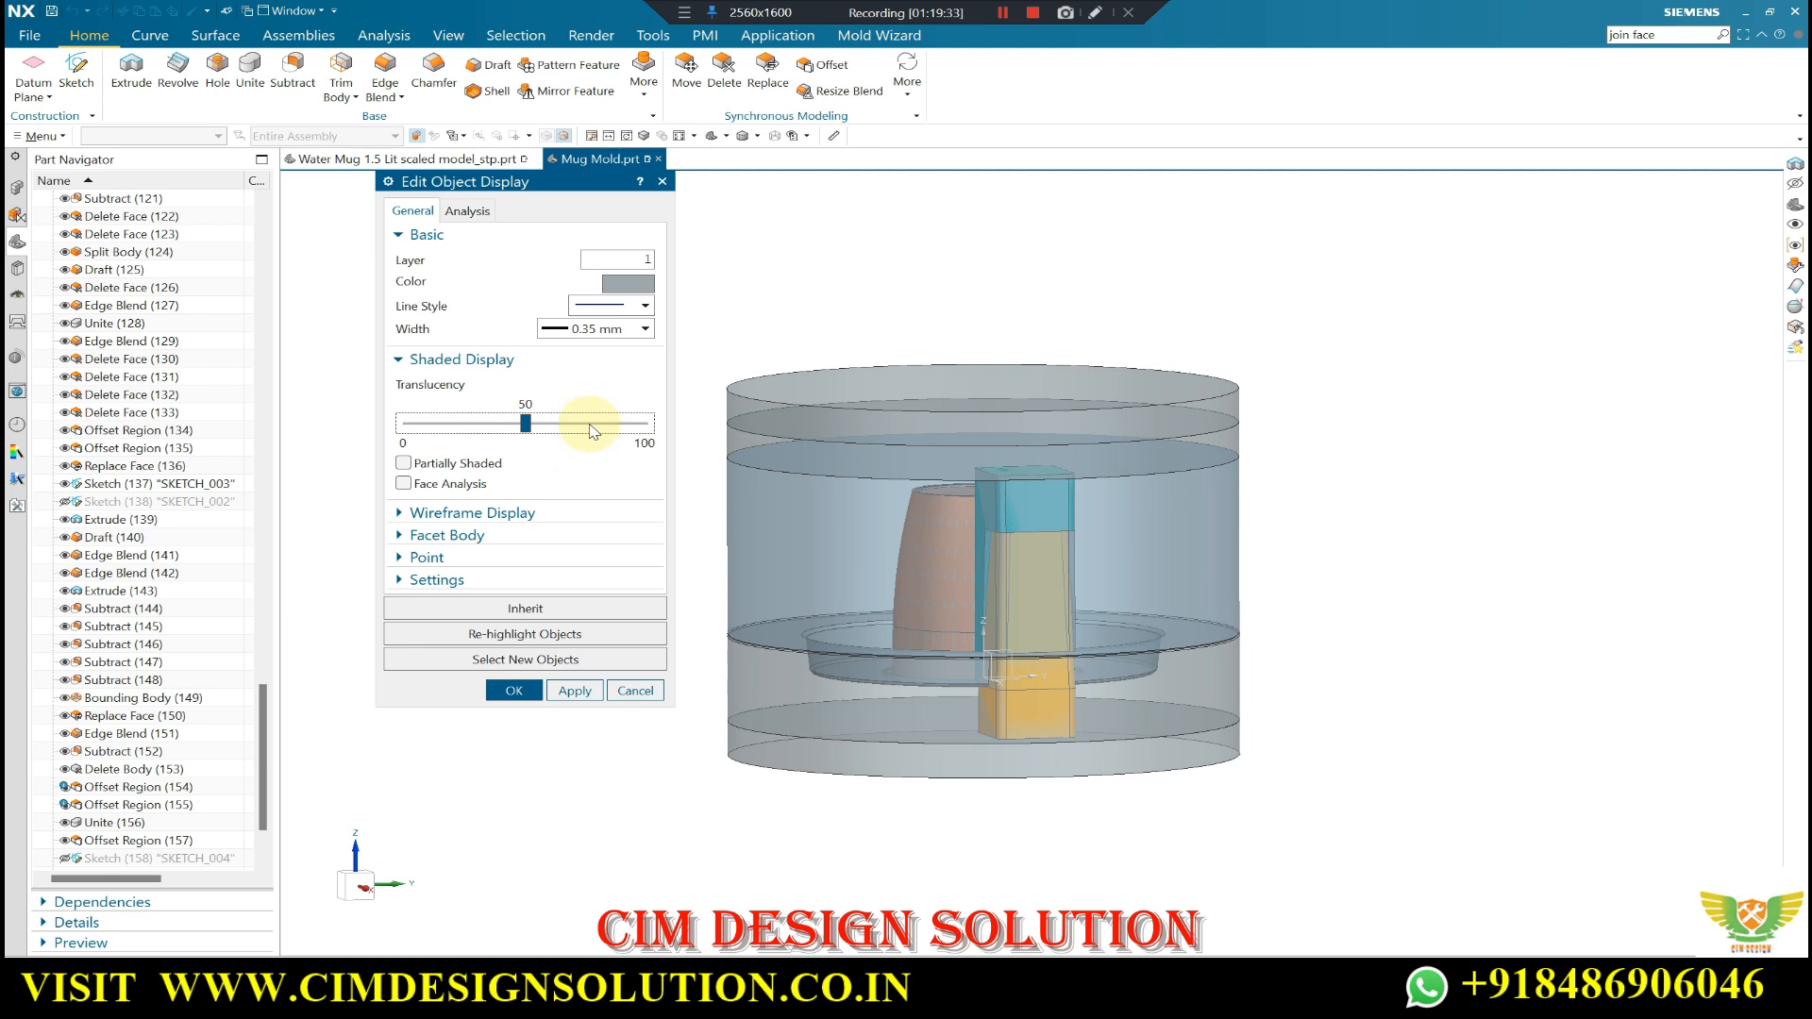
pyautogui.middleClick(630, 420)
# - Examine the stacked cylindrical mold and its top and bottom plates from several angles and distances
pyautogui.scroll(-1, 632, 420)
pyautogui.scroll(1, 821, 406)
pyautogui.scroll(-1, 848, 434)
pyautogui.moveTo(841, 396); pyautogui.dragTo(822, 477, button='middle')
pyautogui.scroll(2, 861, 449)
pyautogui.scroll(-1, 857, 459)
pyautogui.scroll(1, 850, 462)
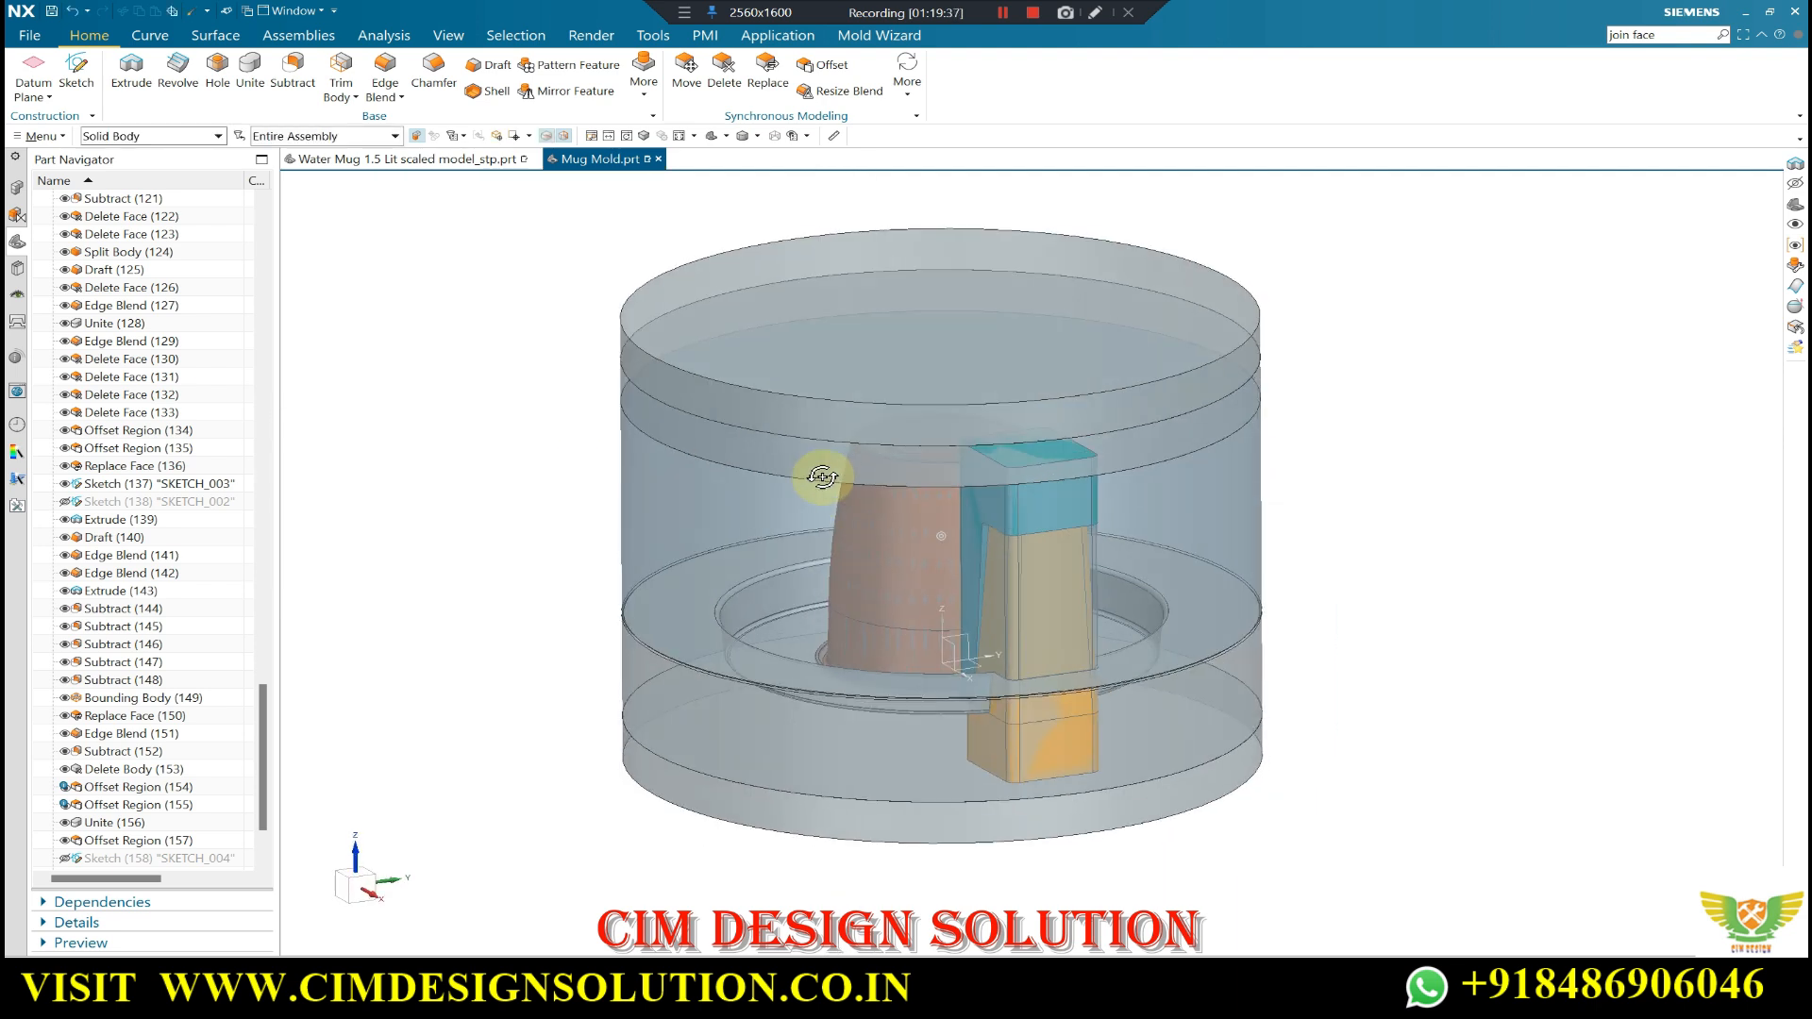
pyautogui.scroll(-1, 676, 352)
pyautogui.moveTo(676, 352); pyautogui.dragTo(679, 344, button='middle')
pyautogui.scroll(2, 793, 451)
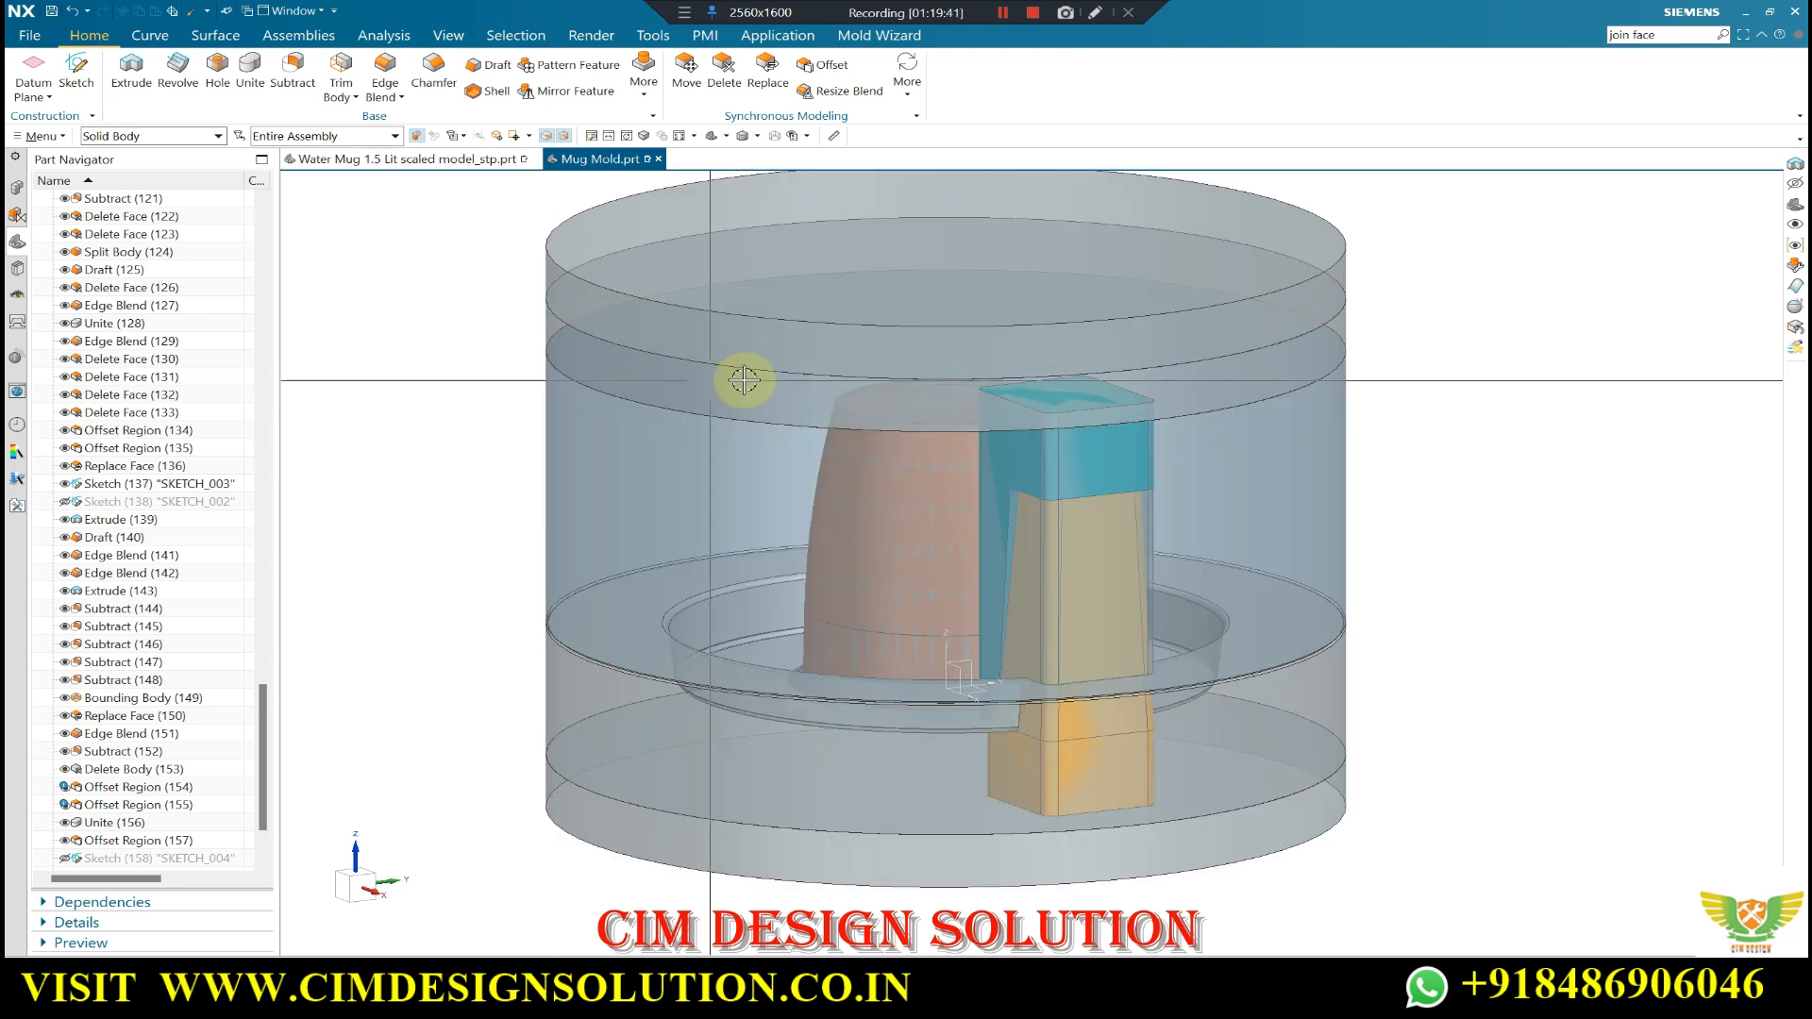
pyautogui.moveTo(998, 594); pyautogui.dragTo(1003, 618, button='middle')
pyautogui.scroll(1, 829, 505)
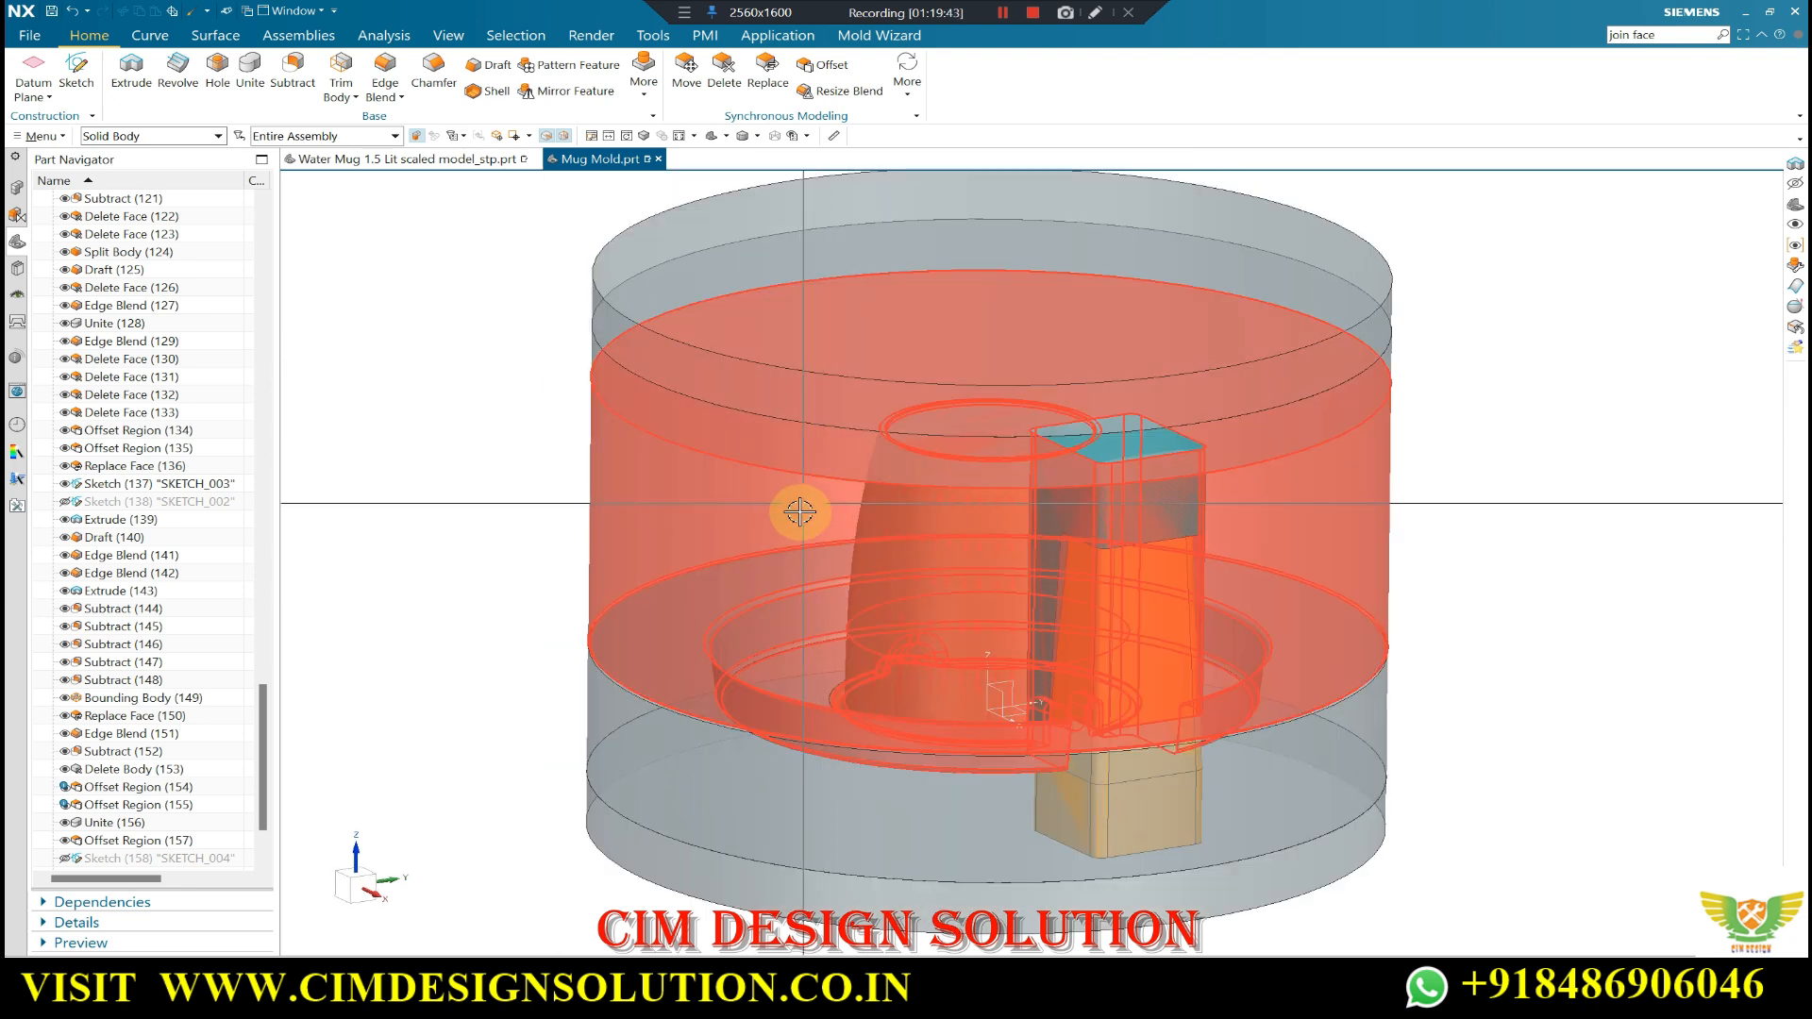
pyautogui.scroll(-5, 793, 387)
pyautogui.scroll(4, 830, 358)
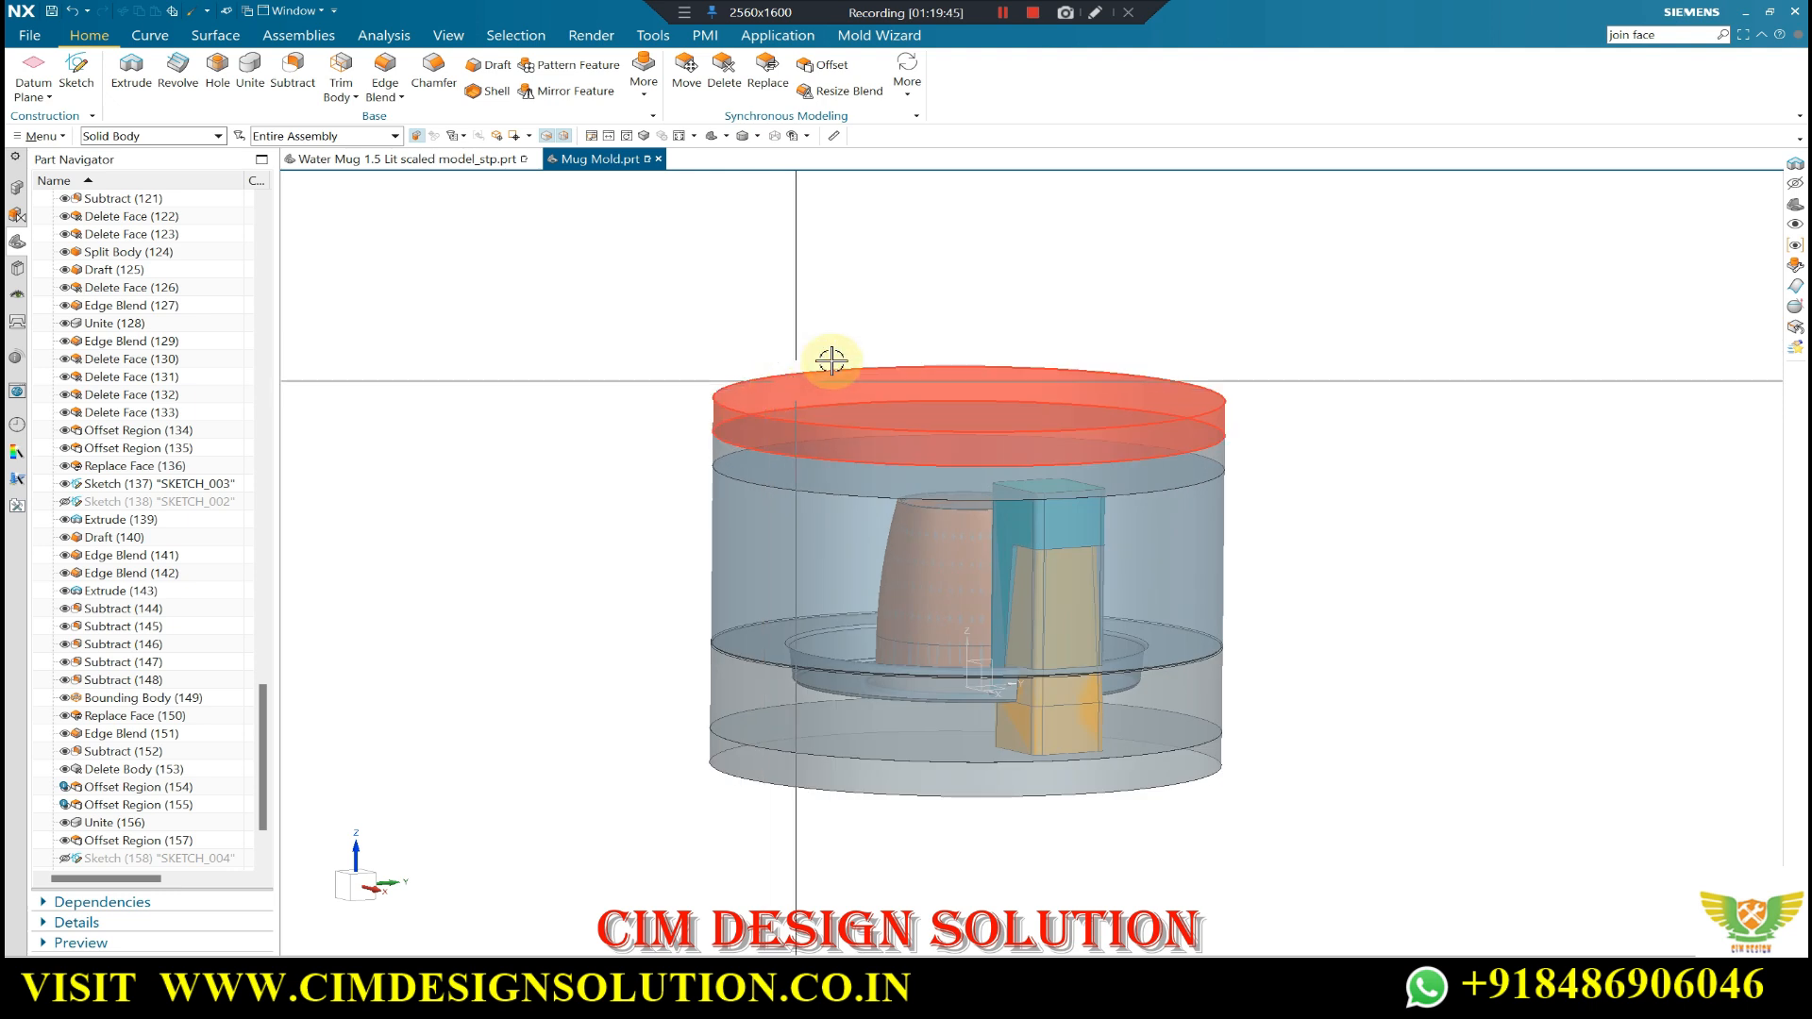
# - Offset the outer cylindrical faces of the uppermost and bottom plates outward by 25 mm
pyautogui.click(820, 77)
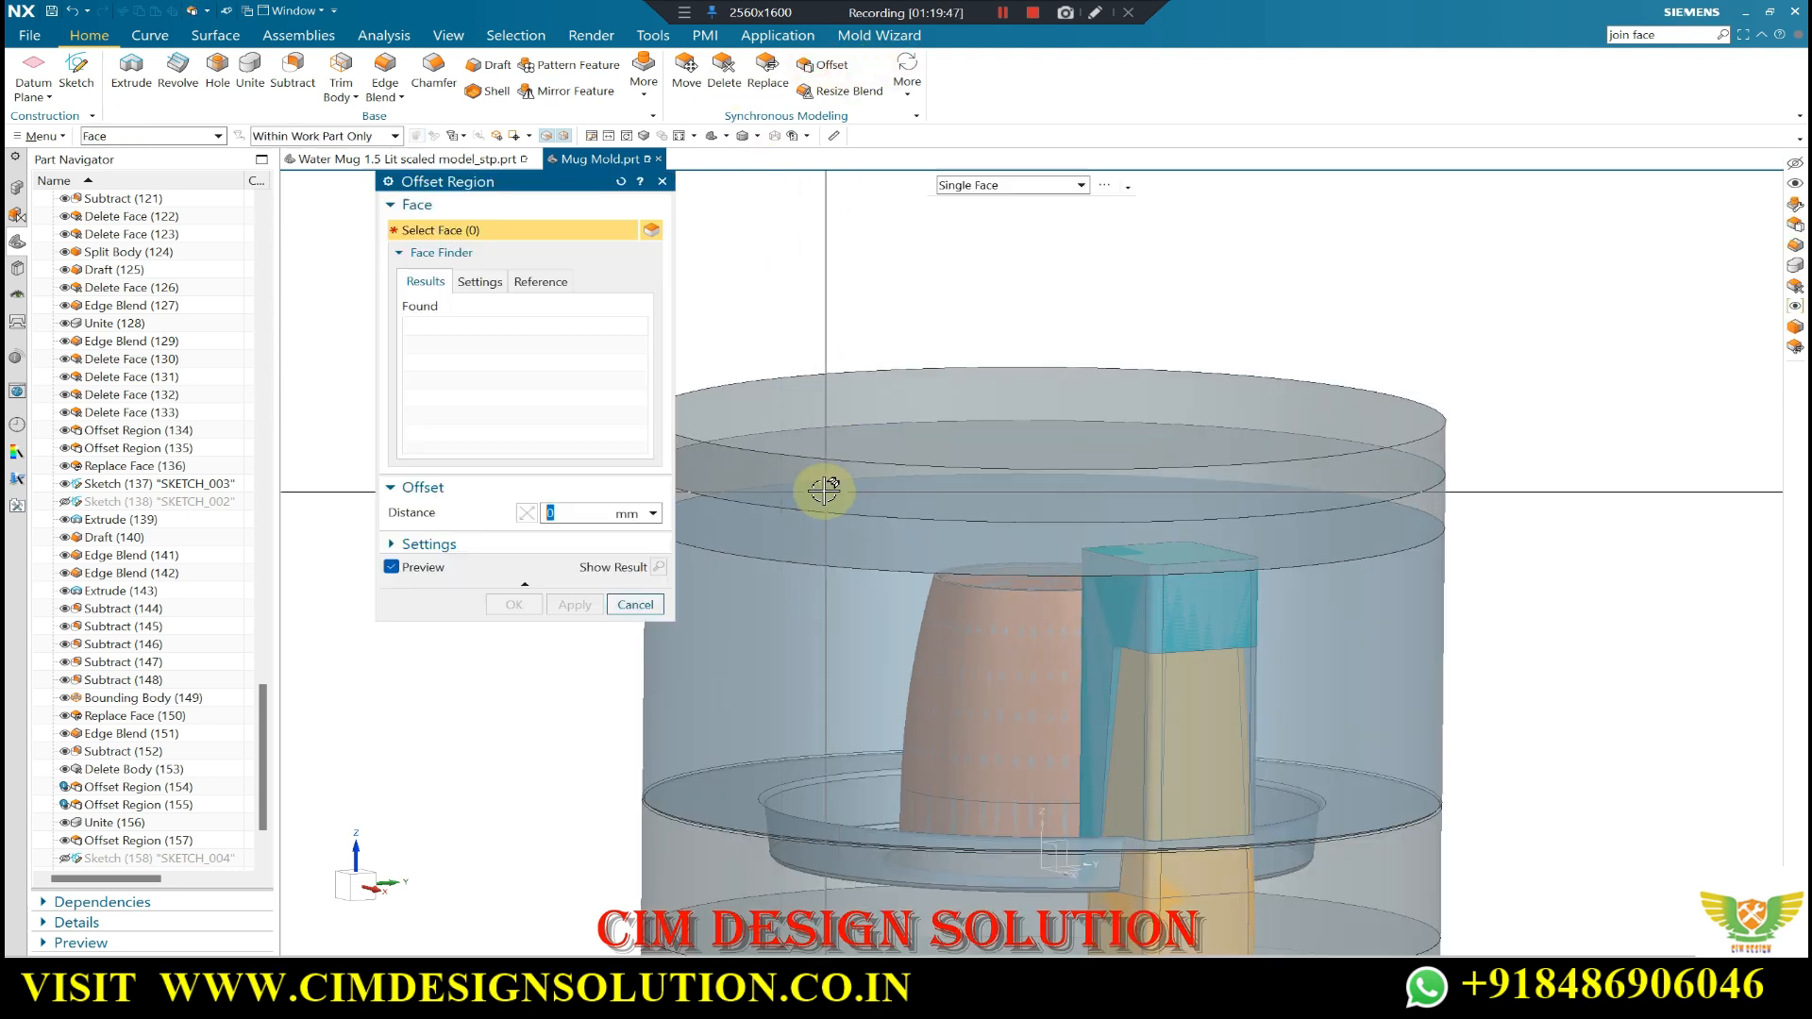
pyautogui.click(951, 271)
pyautogui.click(898, 565)
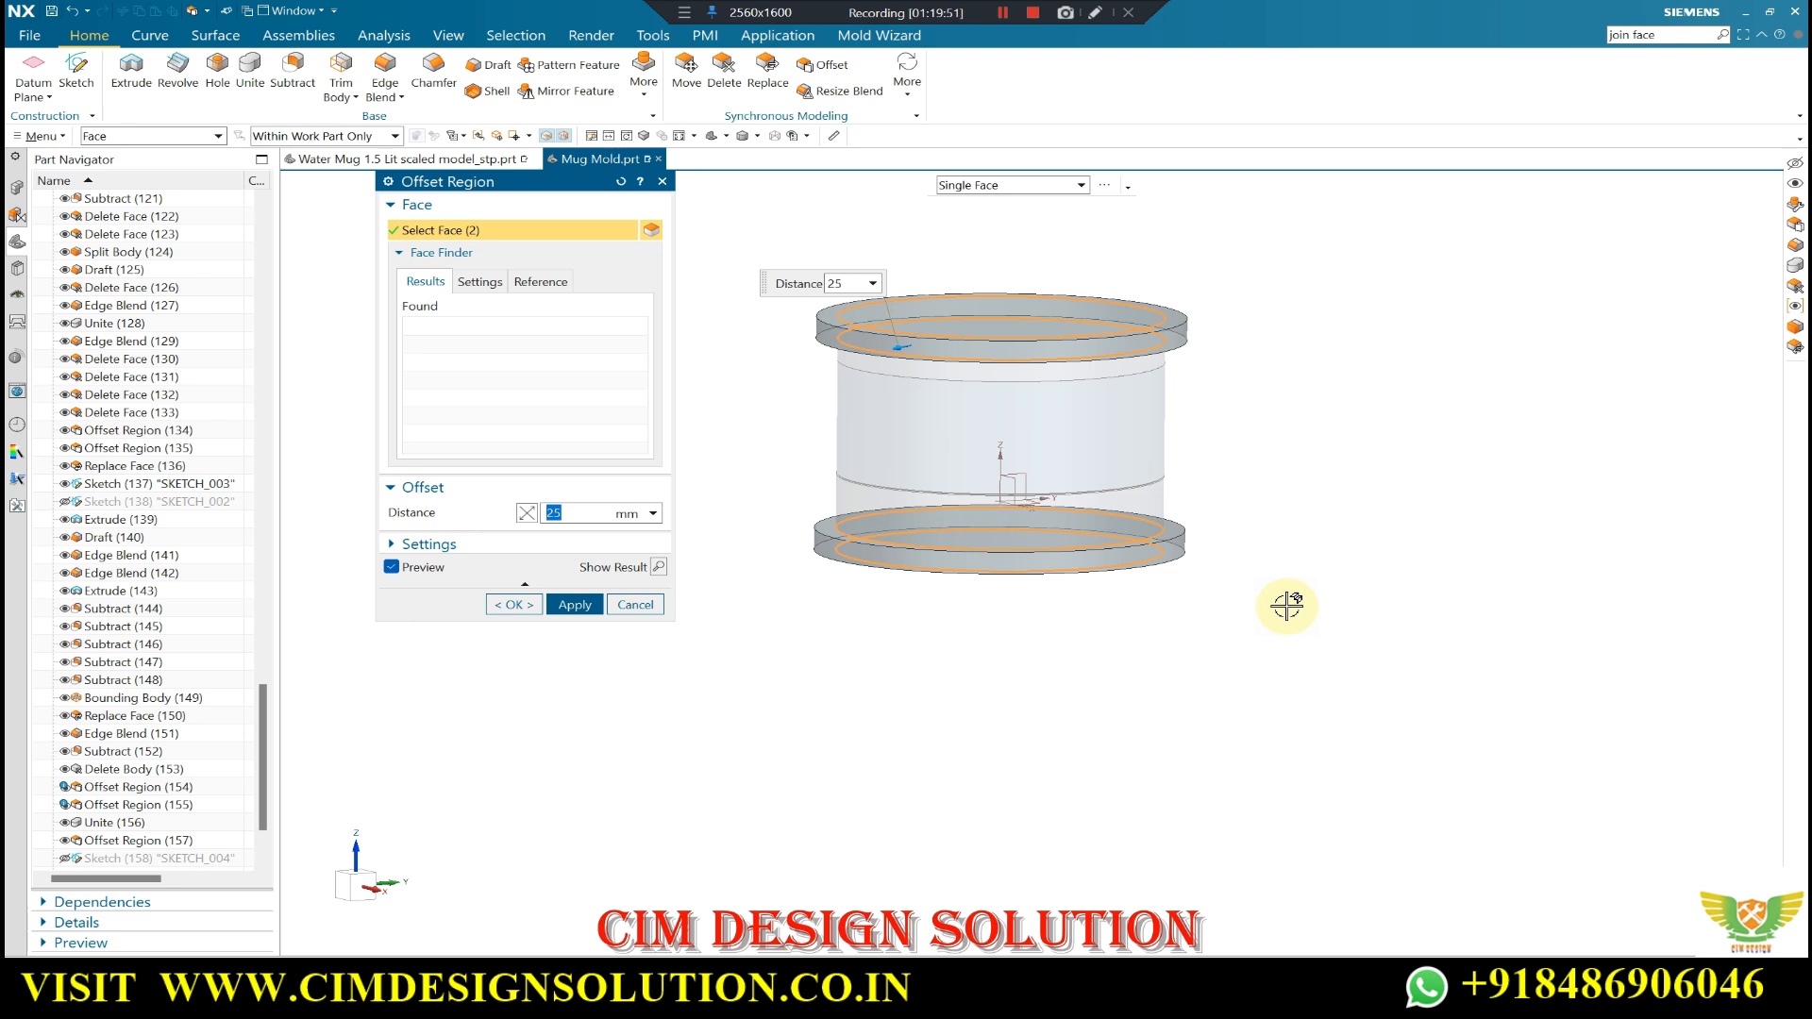
pyautogui.click(514, 604)
# - Chamfer the circular edges of the upper and lower mold plates with a symmetric distance of 1 mm
pyautogui.scroll(3, 889, 312)
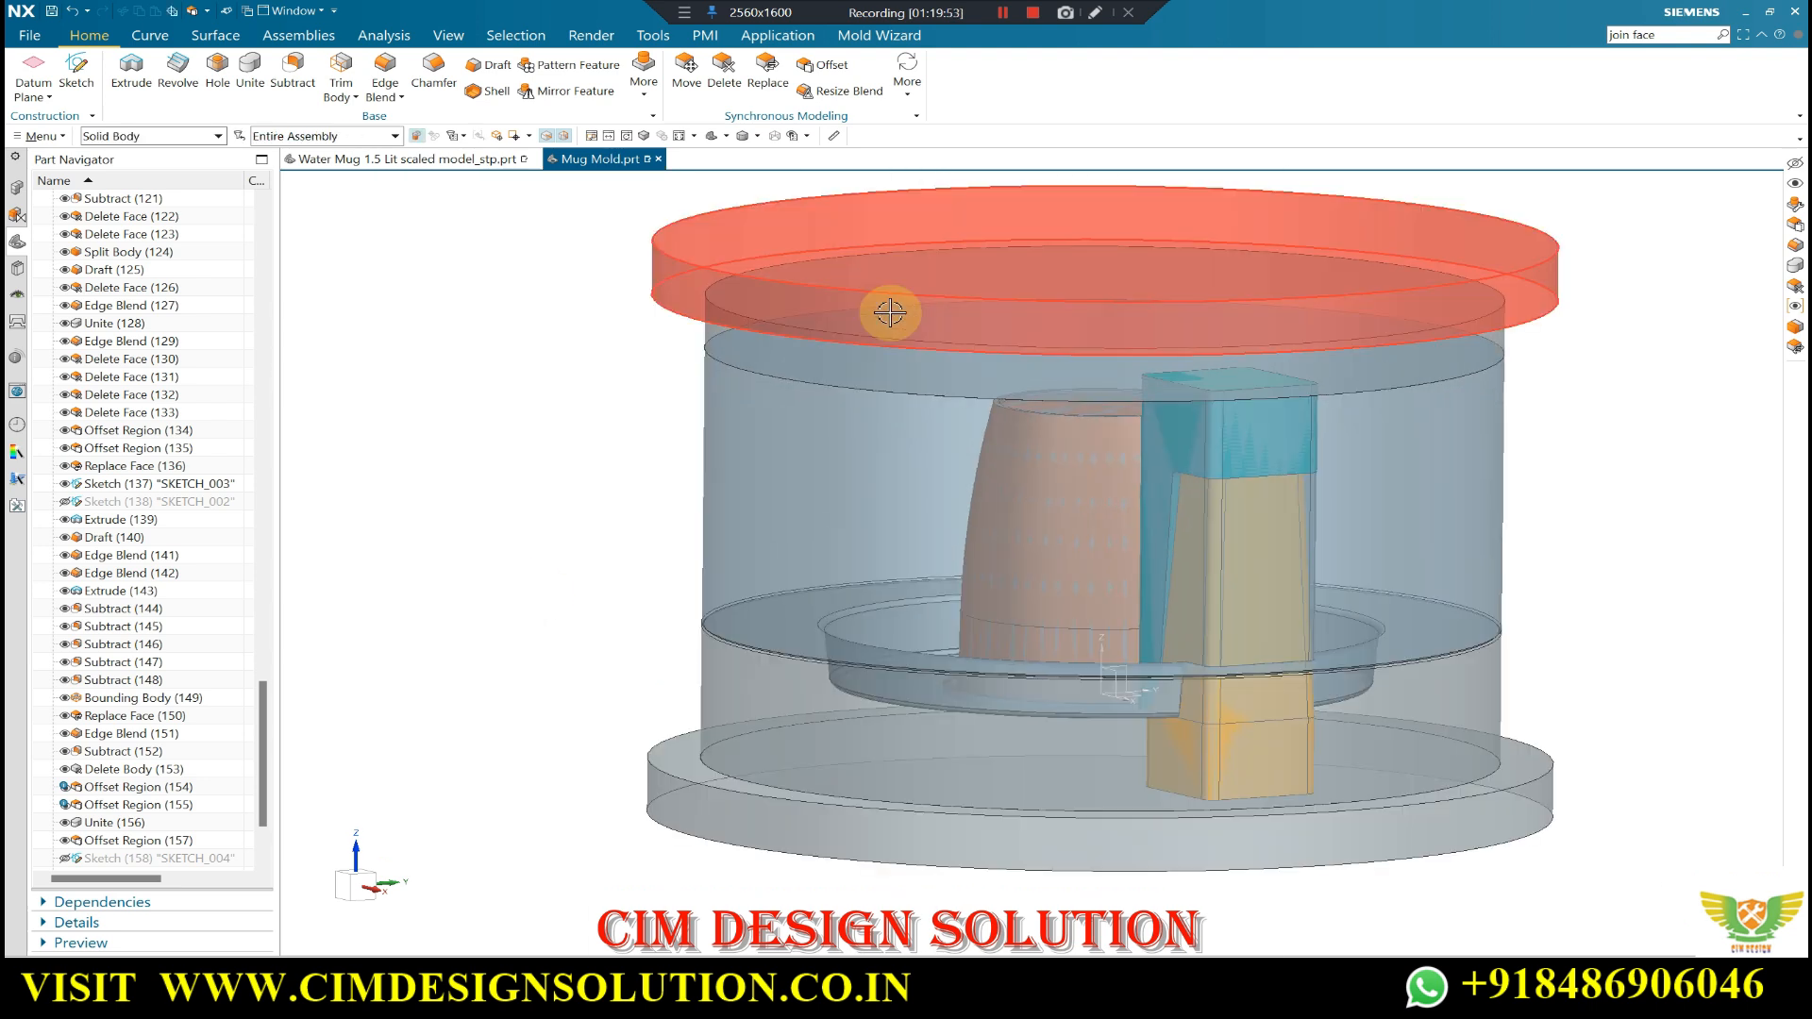
pyautogui.scroll(-2, 694, 283)
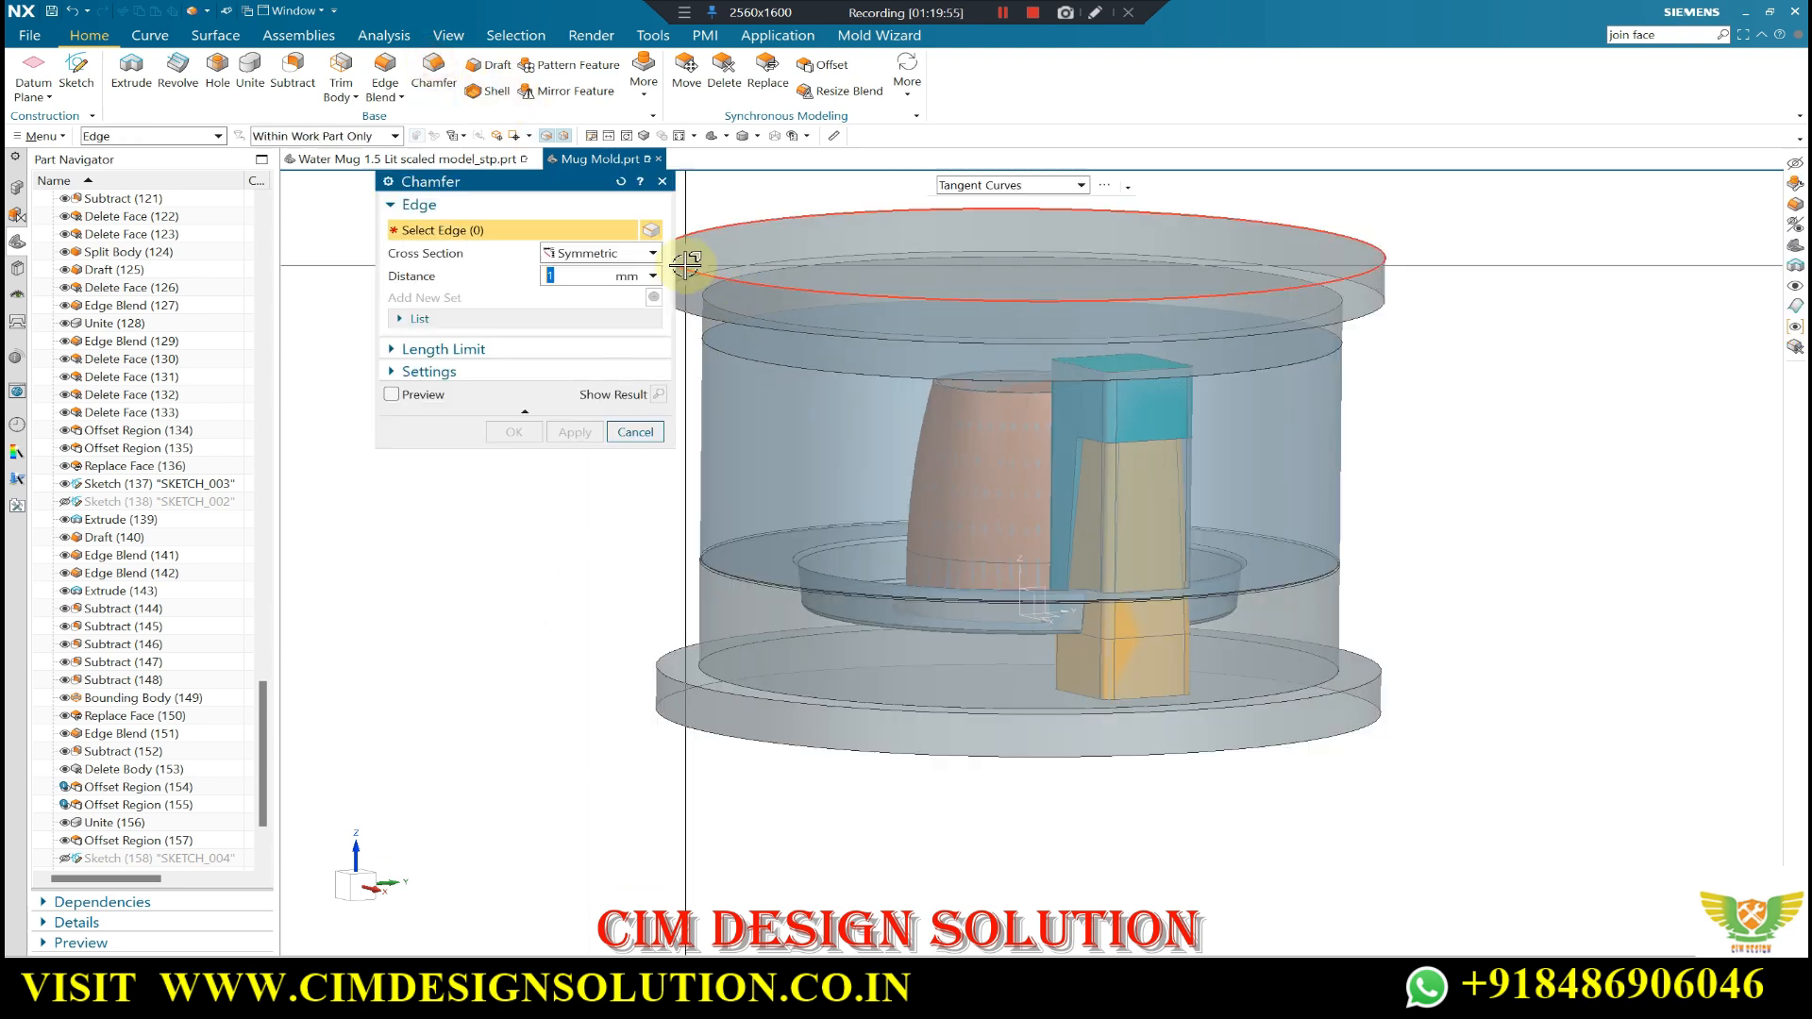
pyautogui.scroll(-2, 869, 283)
pyautogui.scroll(5, 1090, 349)
pyautogui.click(1023, 411)
pyautogui.click(1085, 414)
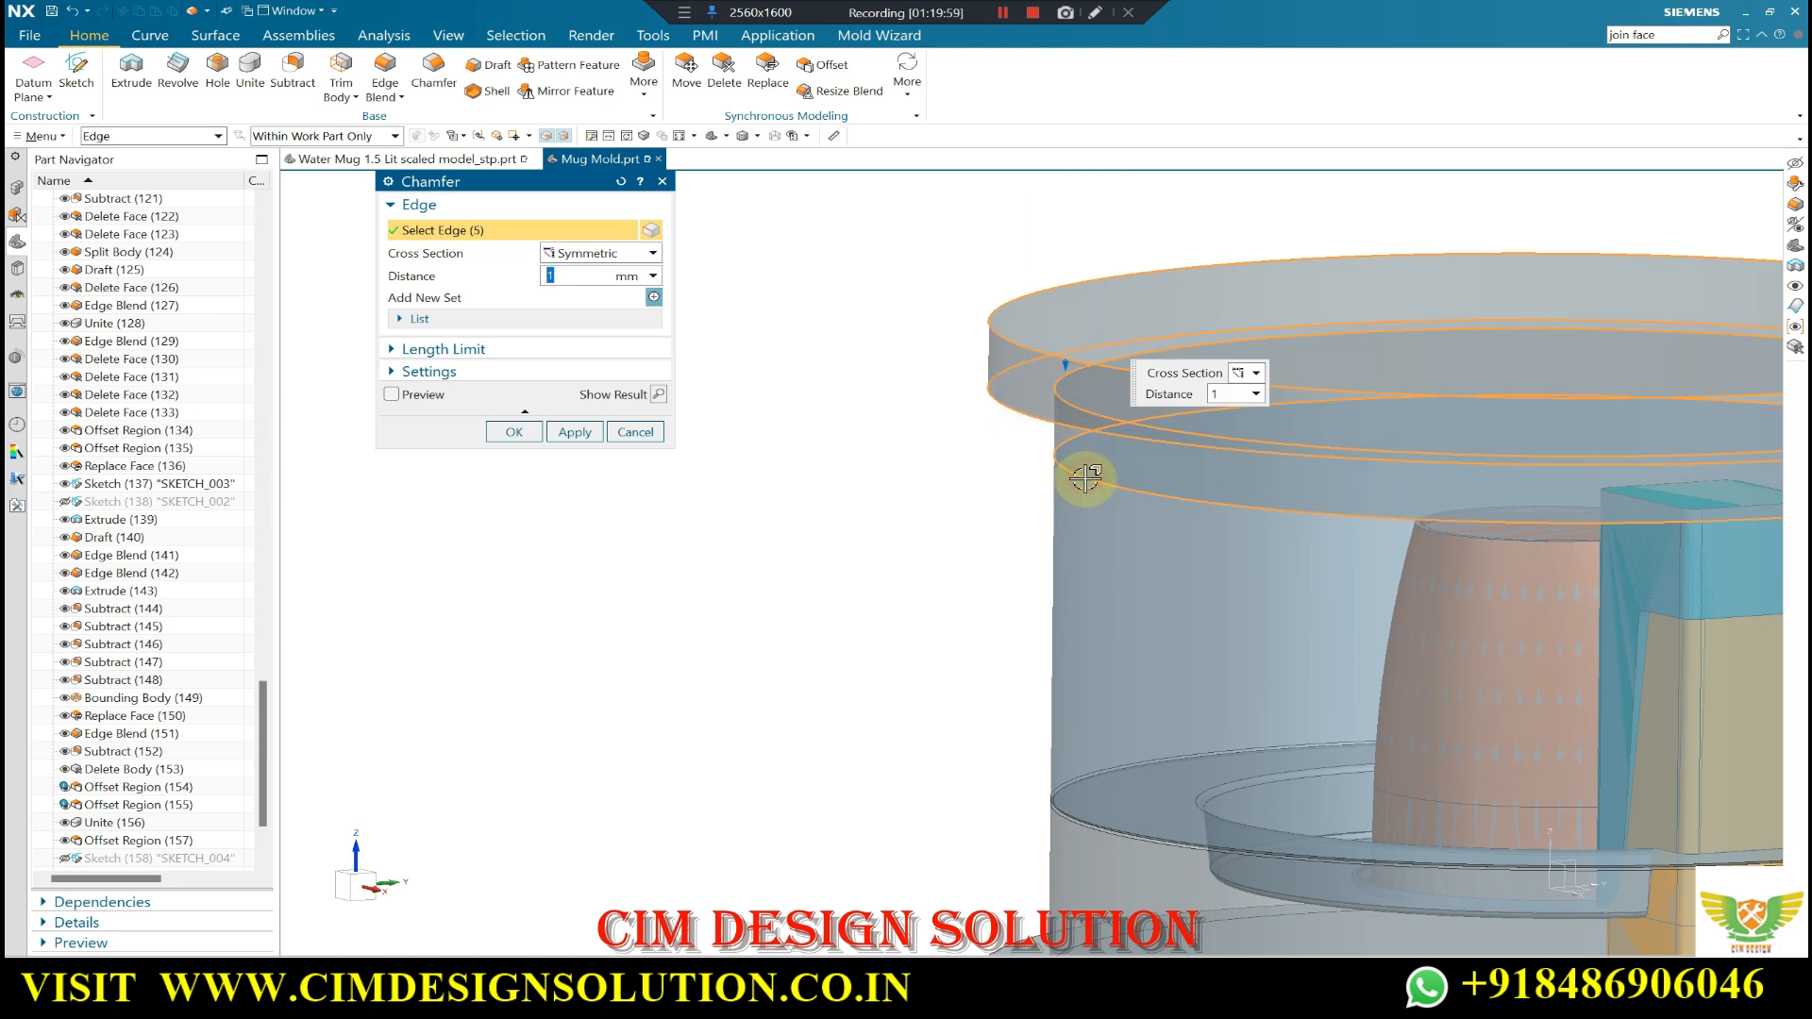
pyautogui.scroll(-3, 1113, 740)
pyautogui.scroll(5, 1007, 752)
pyautogui.click(1012, 758)
pyautogui.click(926, 748)
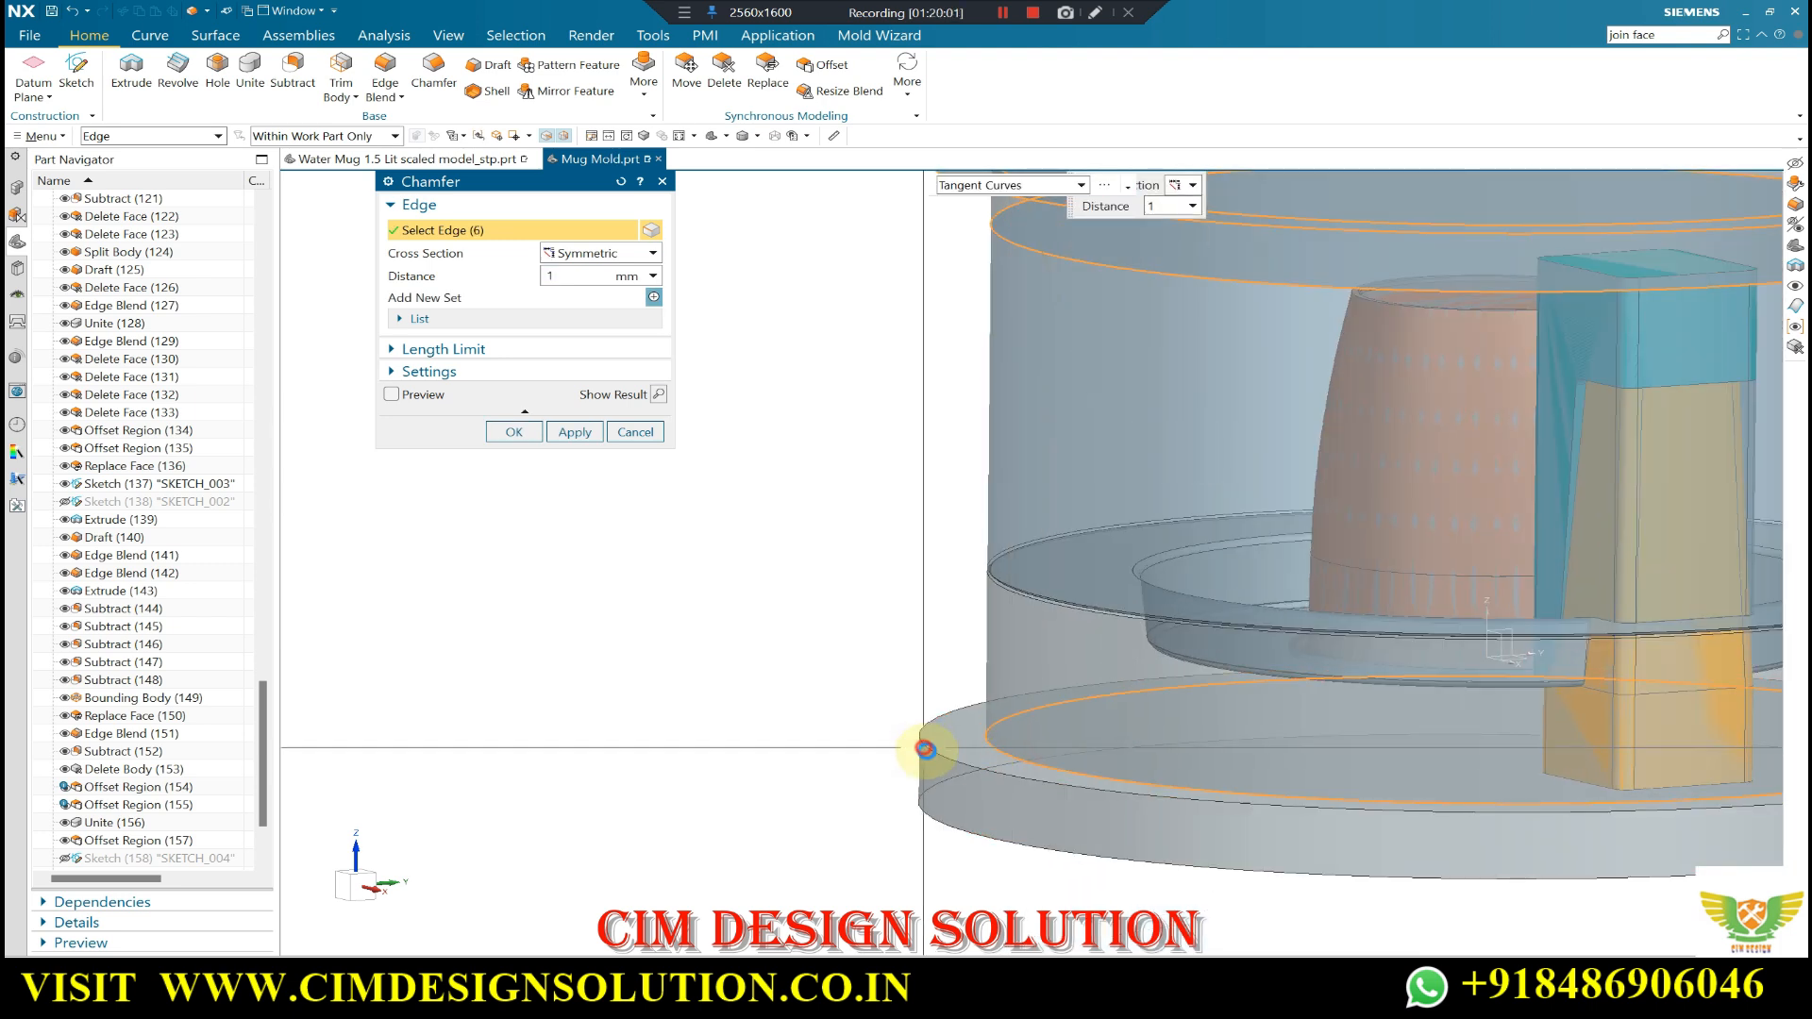
pyautogui.click(959, 837)
pyautogui.middleClick(729, 601)
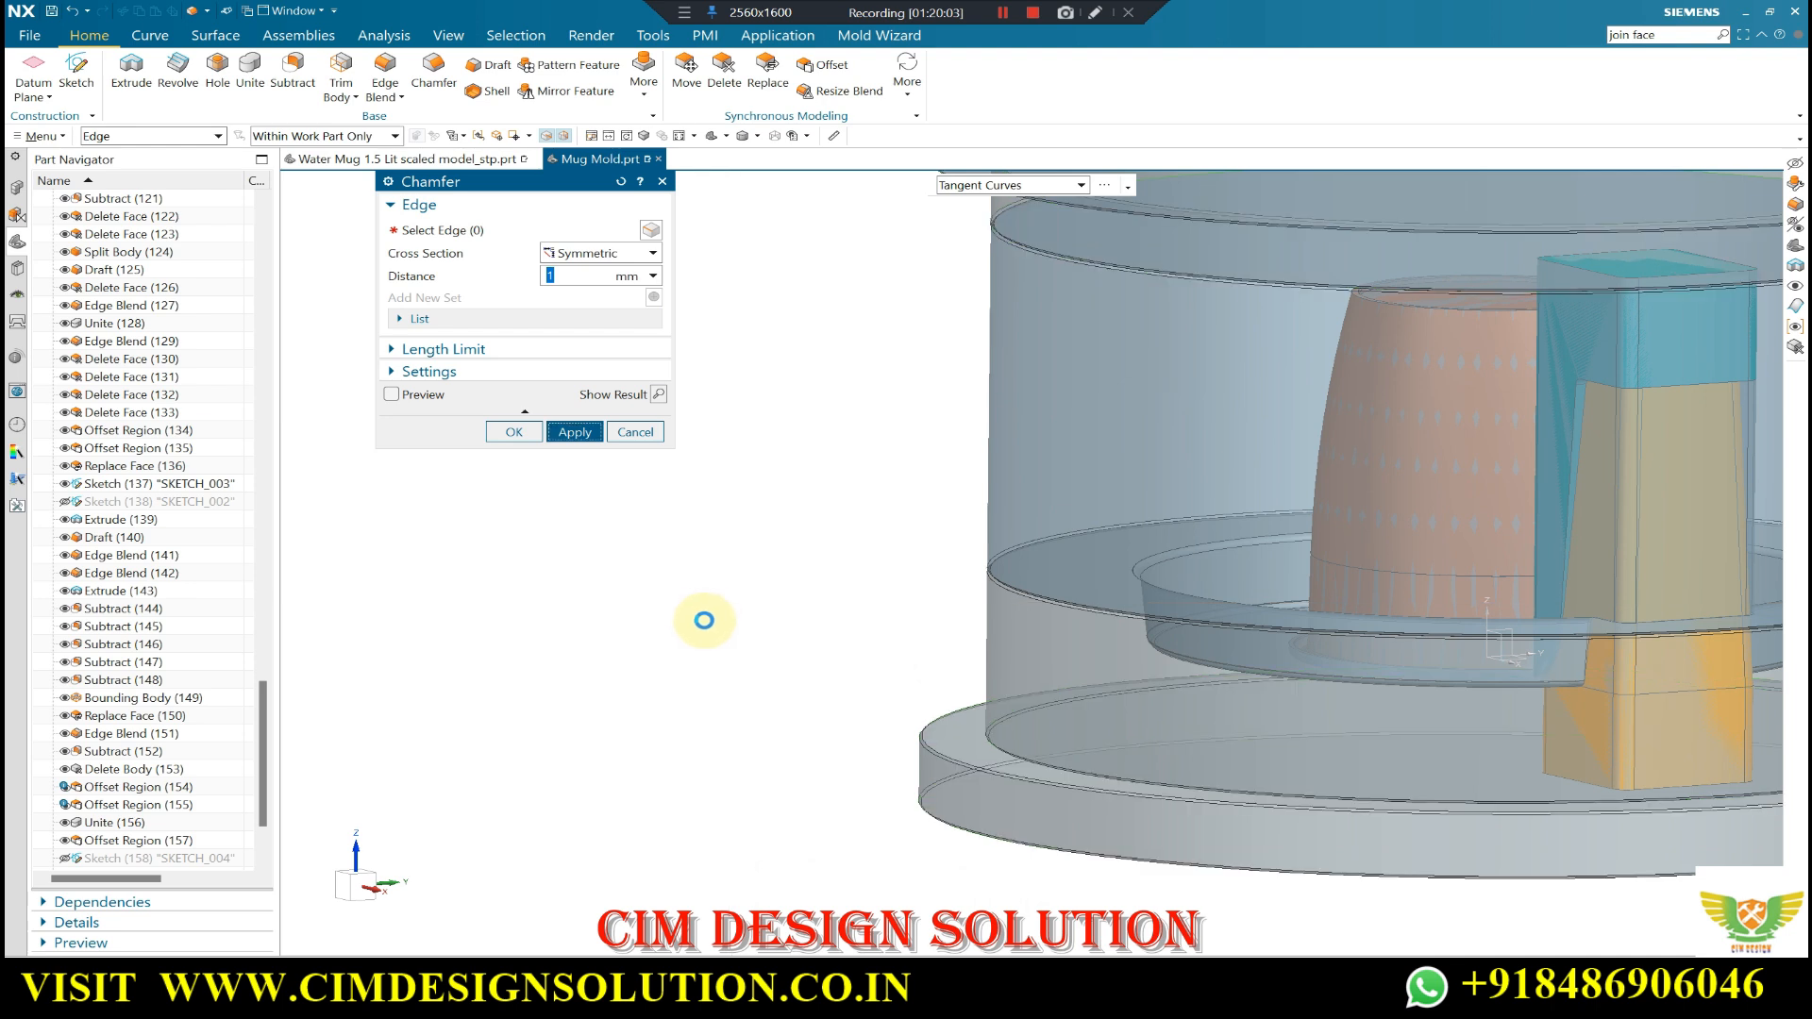
pyautogui.scroll(-1, 702, 623)
pyautogui.click(628, 427)
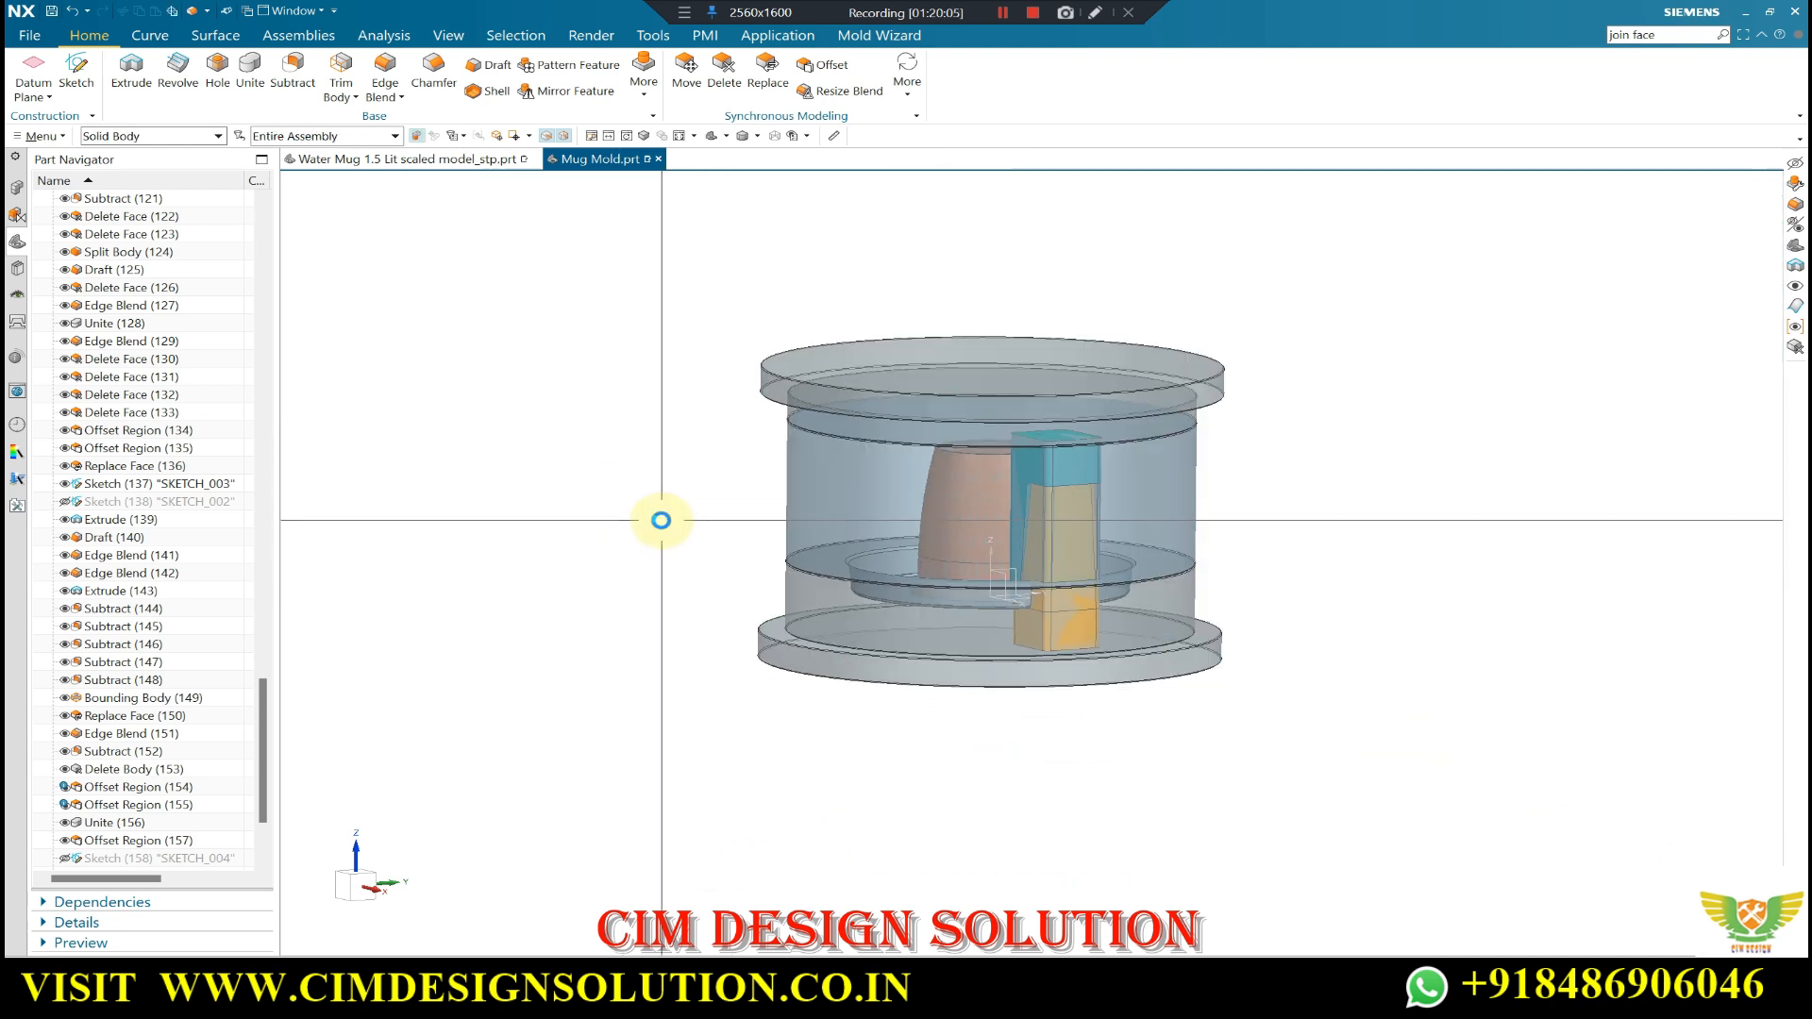
# - Inspect the complete mold assembly with its flanged top and bottom plates from above, the side and below
pyautogui.press('Home')
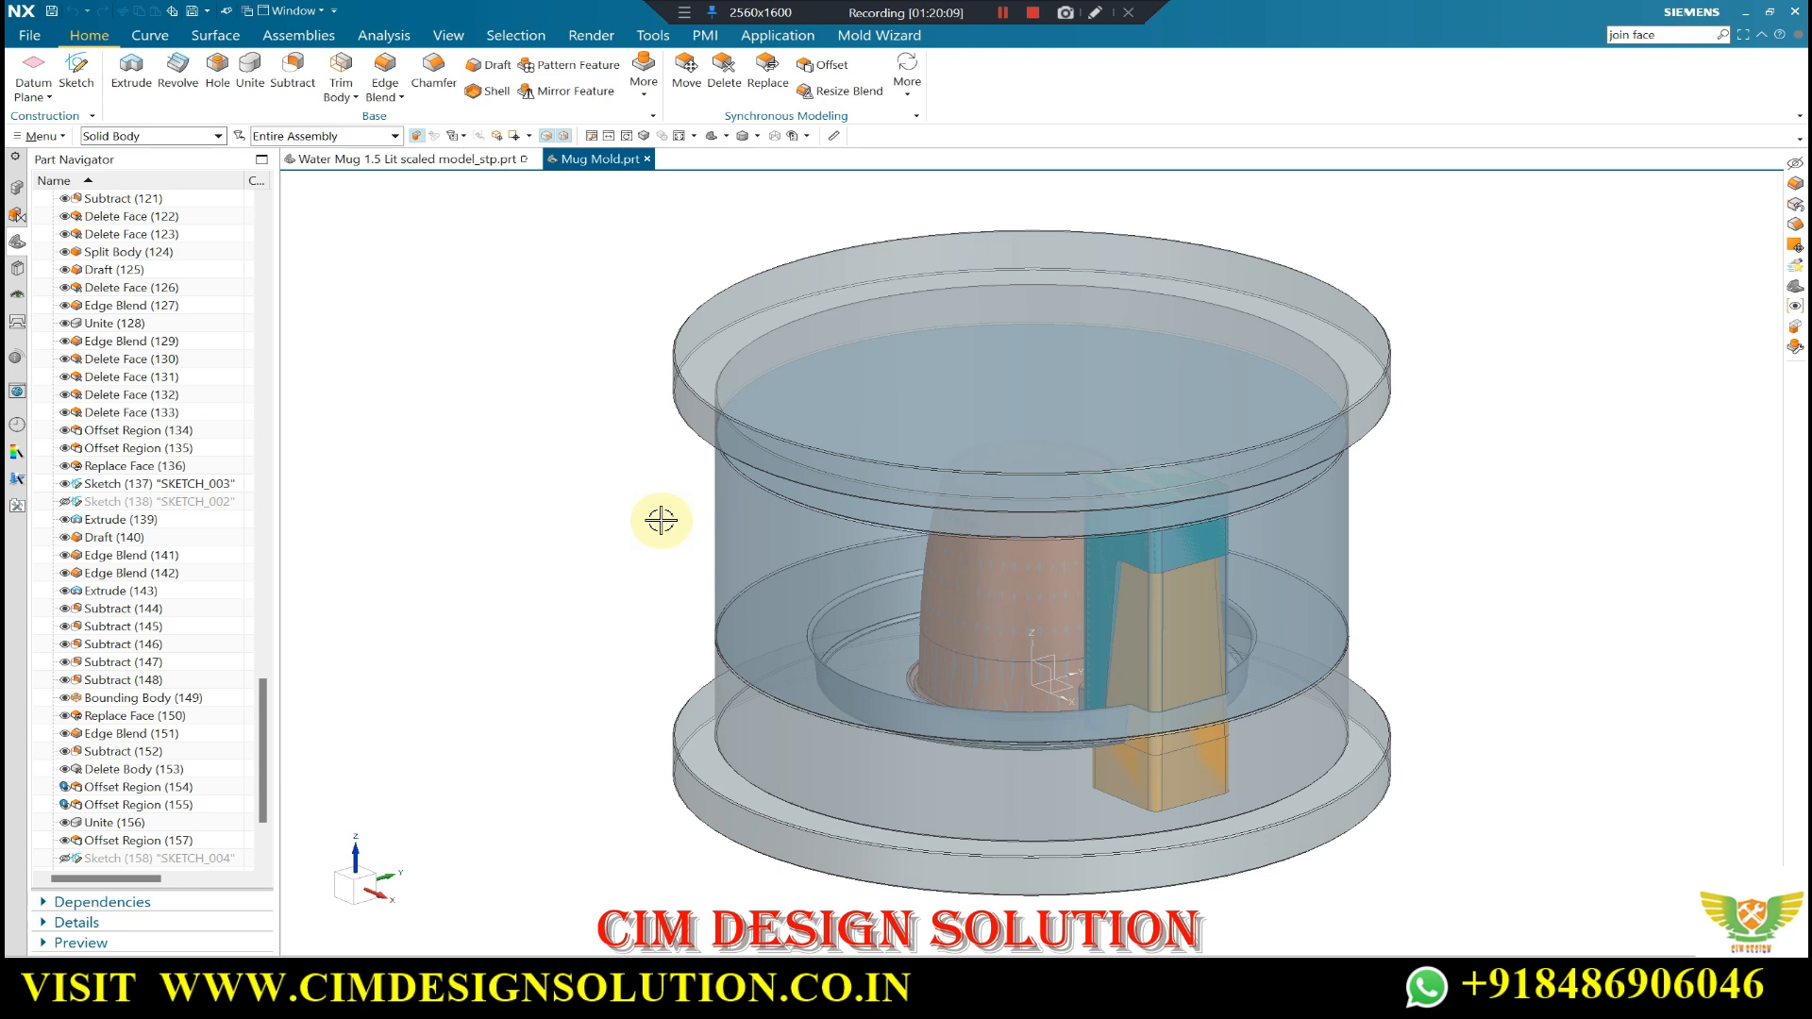
pyautogui.moveTo(817, 434); pyautogui.dragTo(806, 510, button='middle')
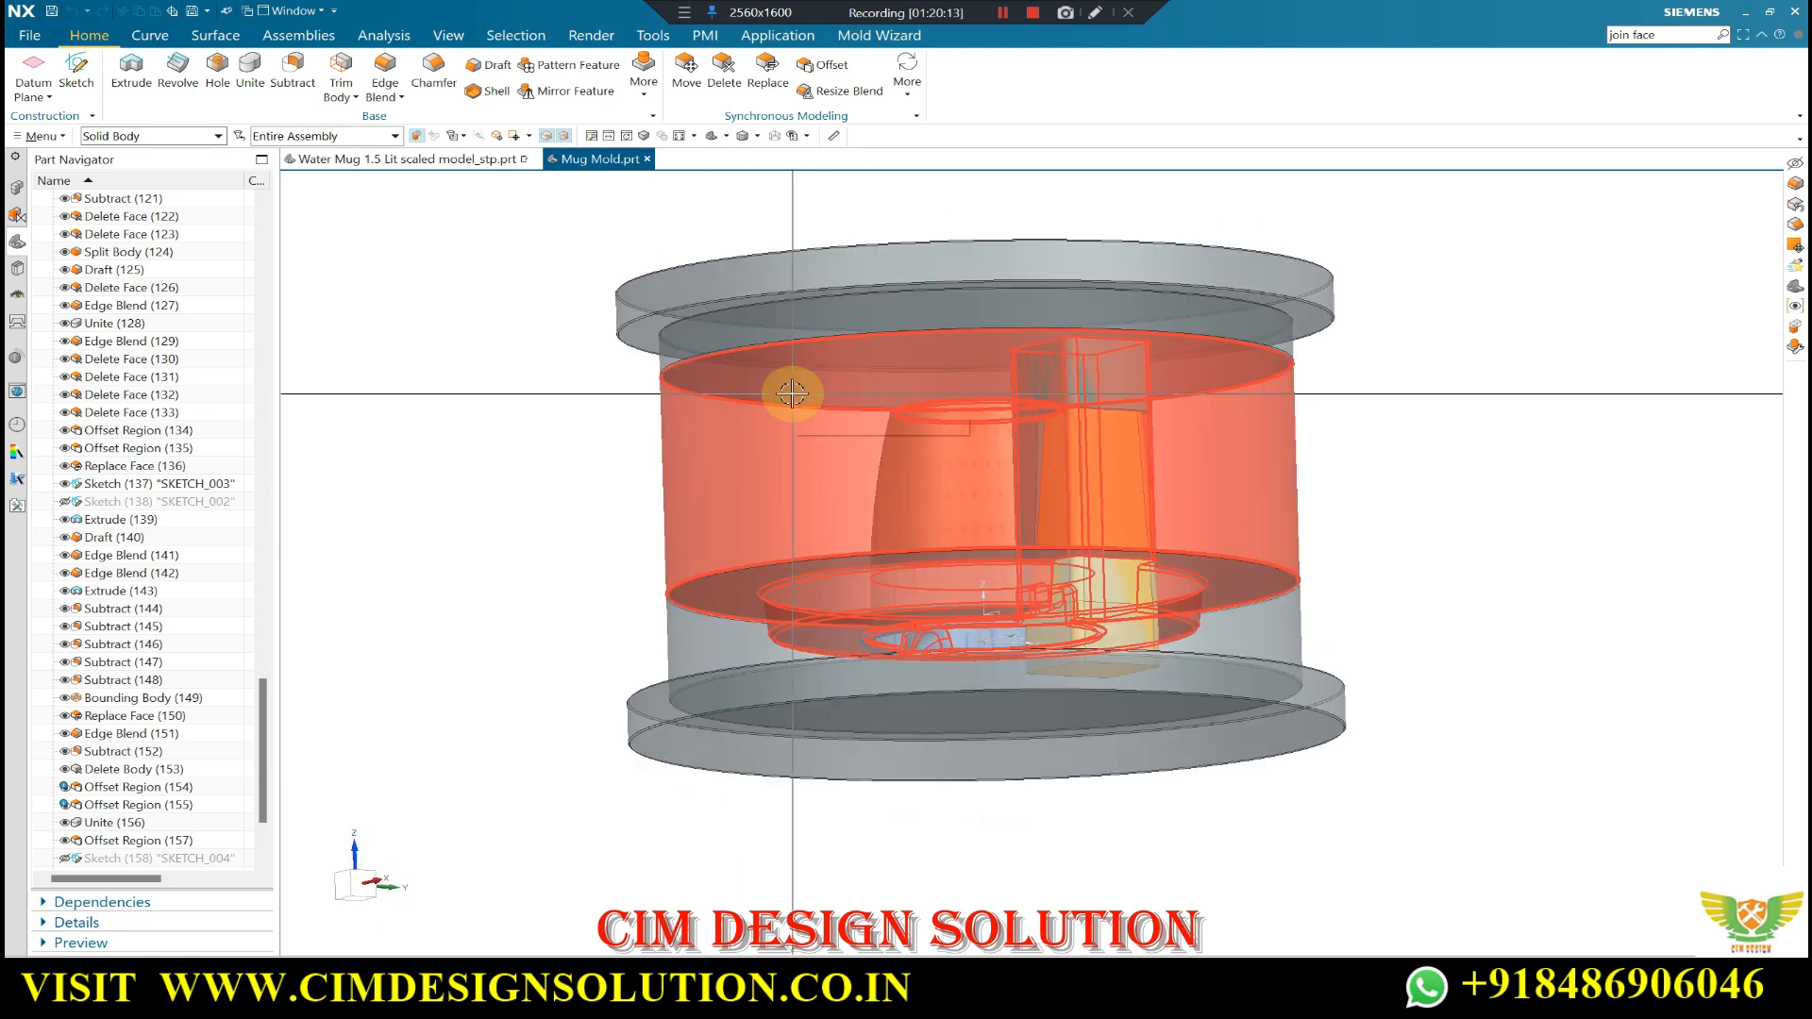
pyautogui.moveTo(781, 310); pyautogui.dragTo(817, 431, button='middle')
pyautogui.scroll(2, 770, 493)
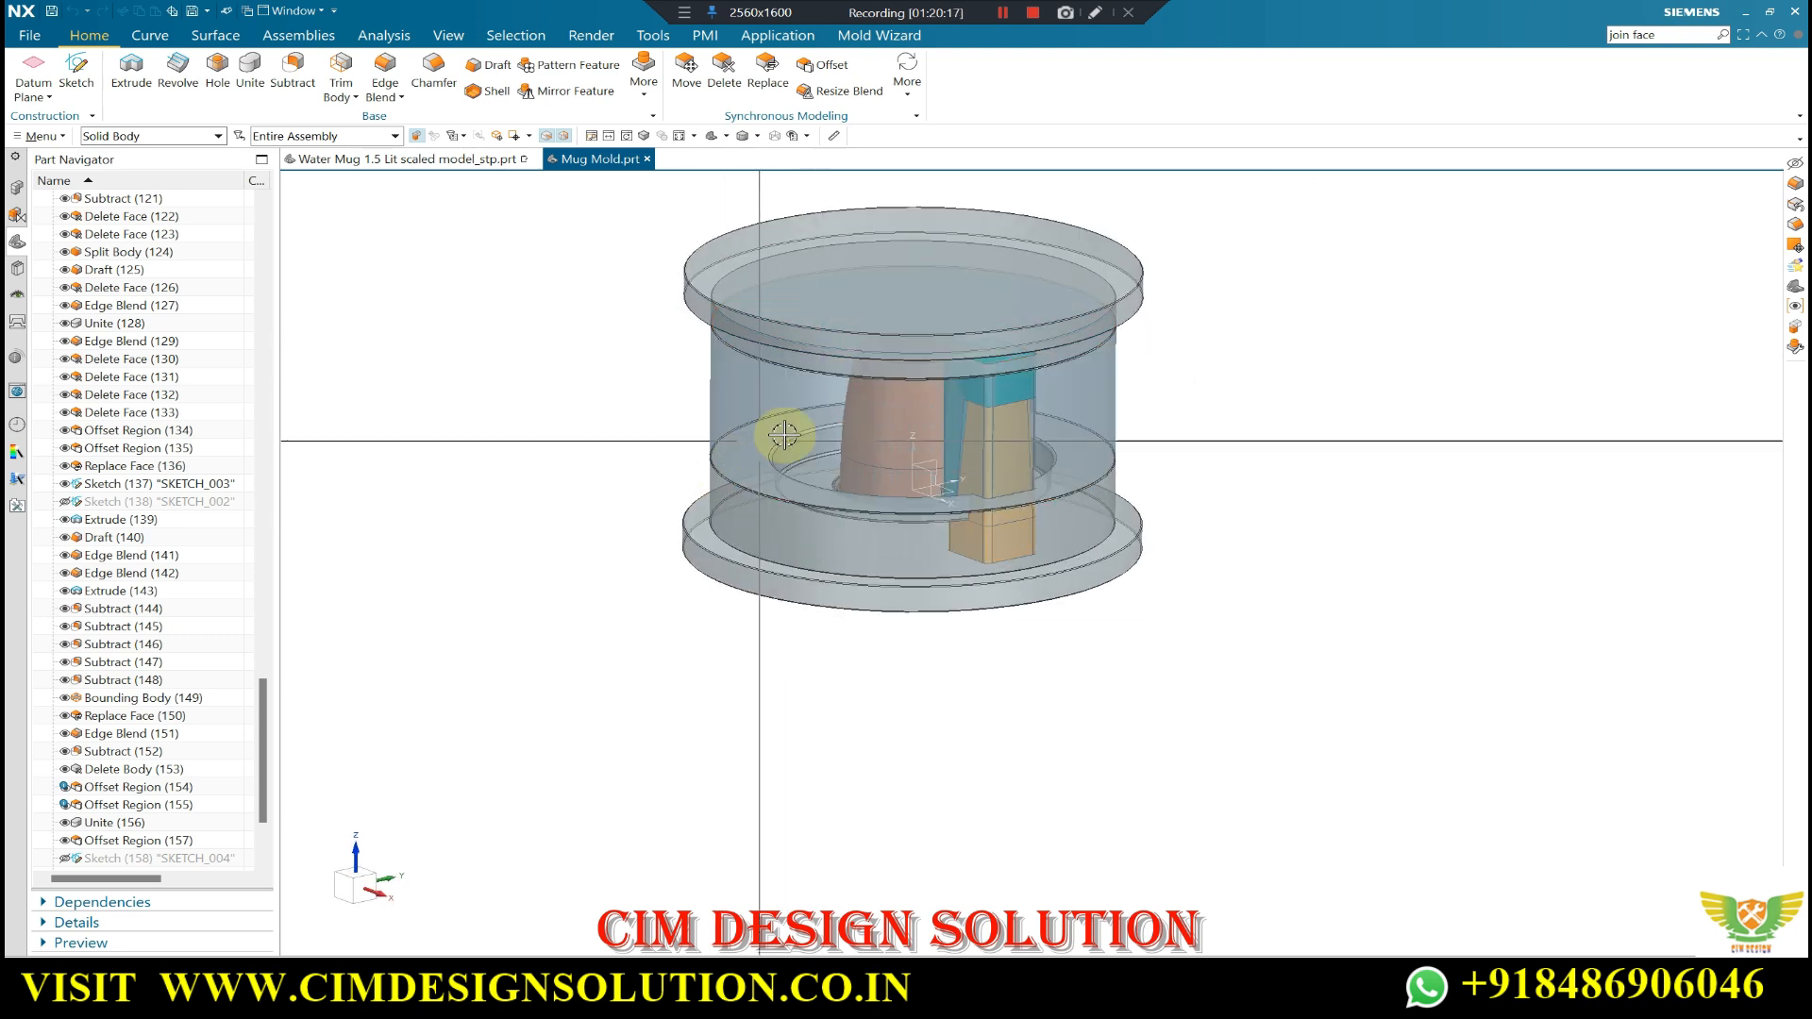
pyautogui.scroll(2, 734, 421)
pyautogui.scroll(-2, 805, 457)
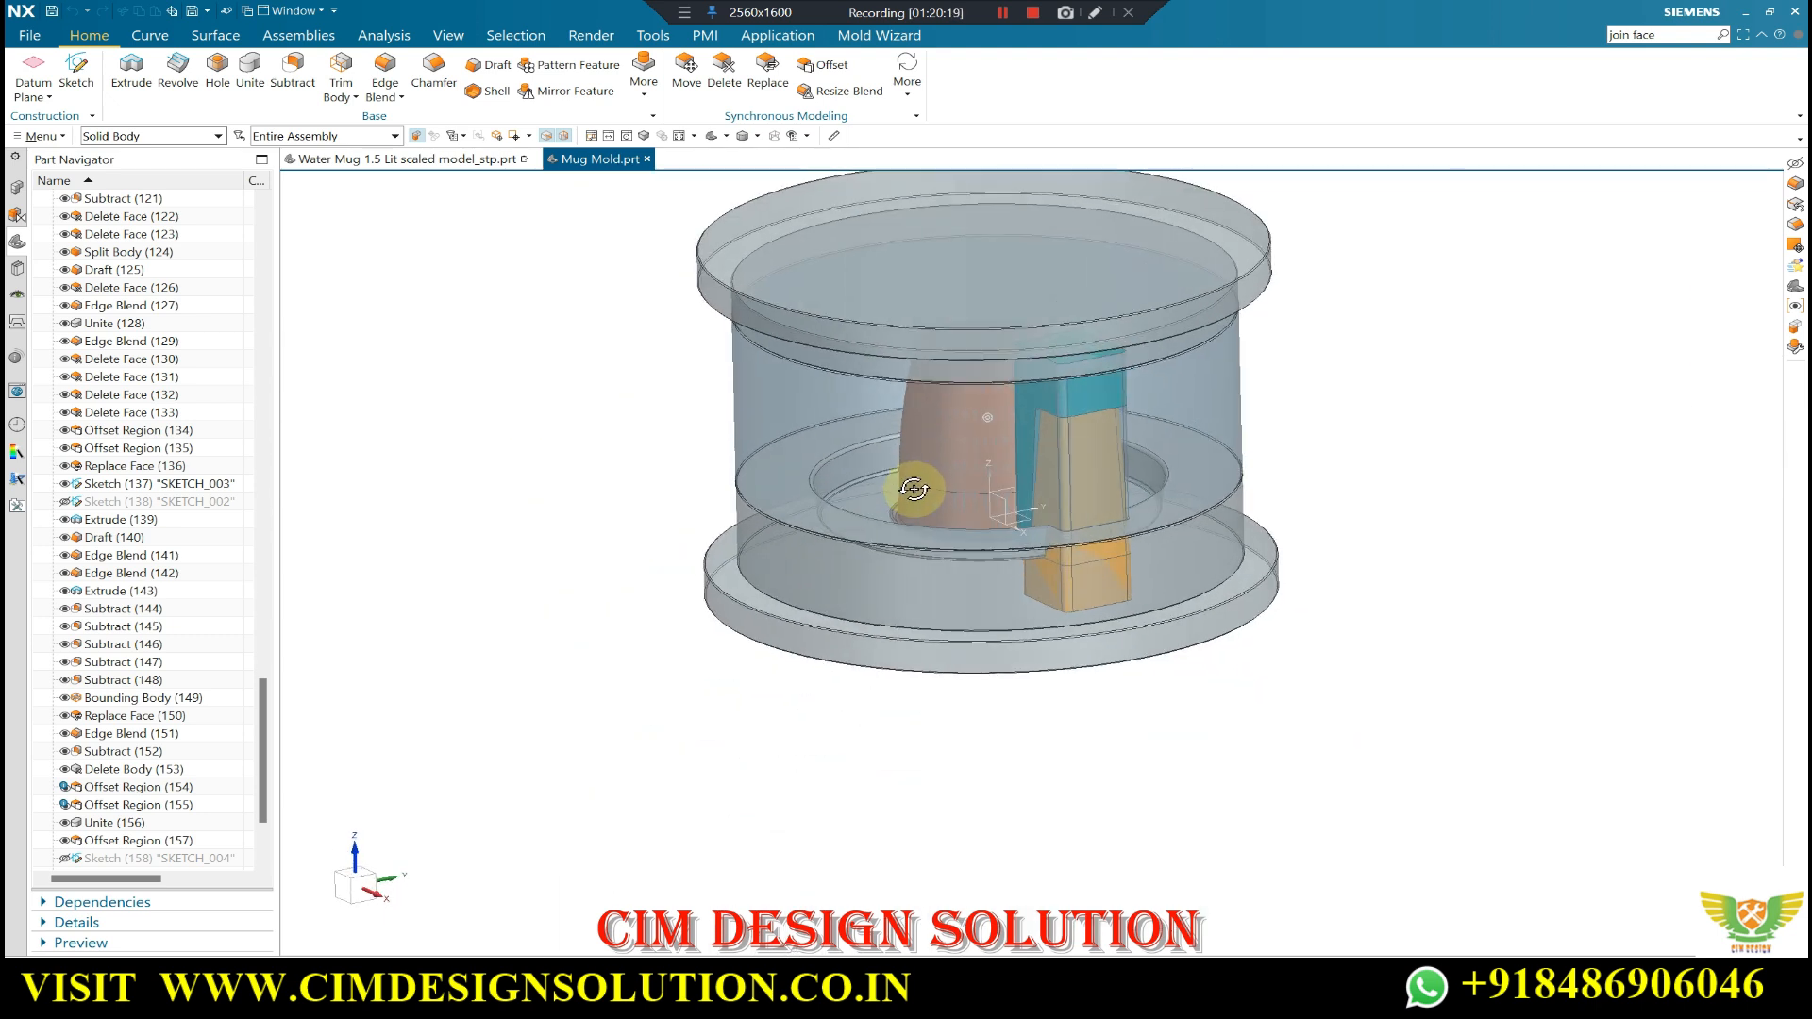
pyautogui.scroll(3, 858, 495)
pyautogui.scroll(-3, 799, 505)
pyautogui.moveTo(837, 457); pyautogui.dragTo(921, 566, button='middle')
pyautogui.scroll(-2, 1114, 493)
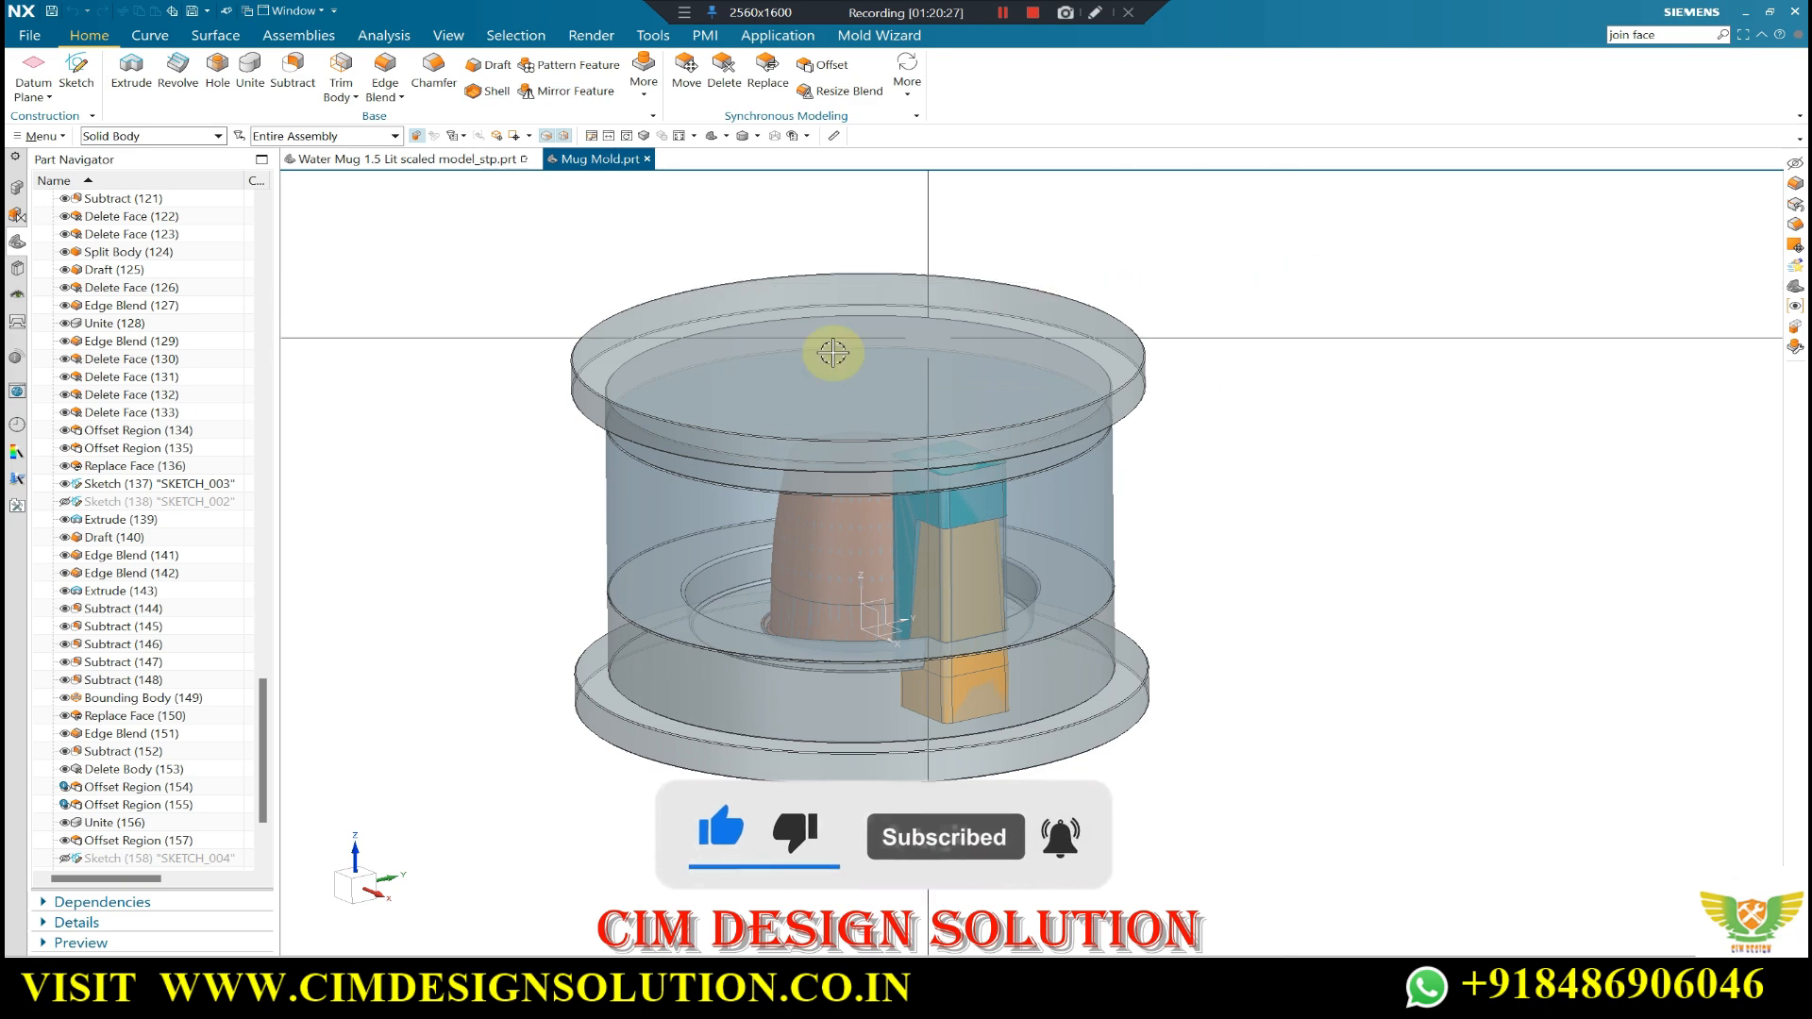
pyautogui.scroll(3, 722, 562)
pyautogui.moveTo(783, 519); pyautogui.dragTo(897, 415, button='middle')
pyautogui.moveTo(1129, 407); pyautogui.dragTo(1073, 415, button='middle')
pyautogui.scroll(-1, 1073, 415)
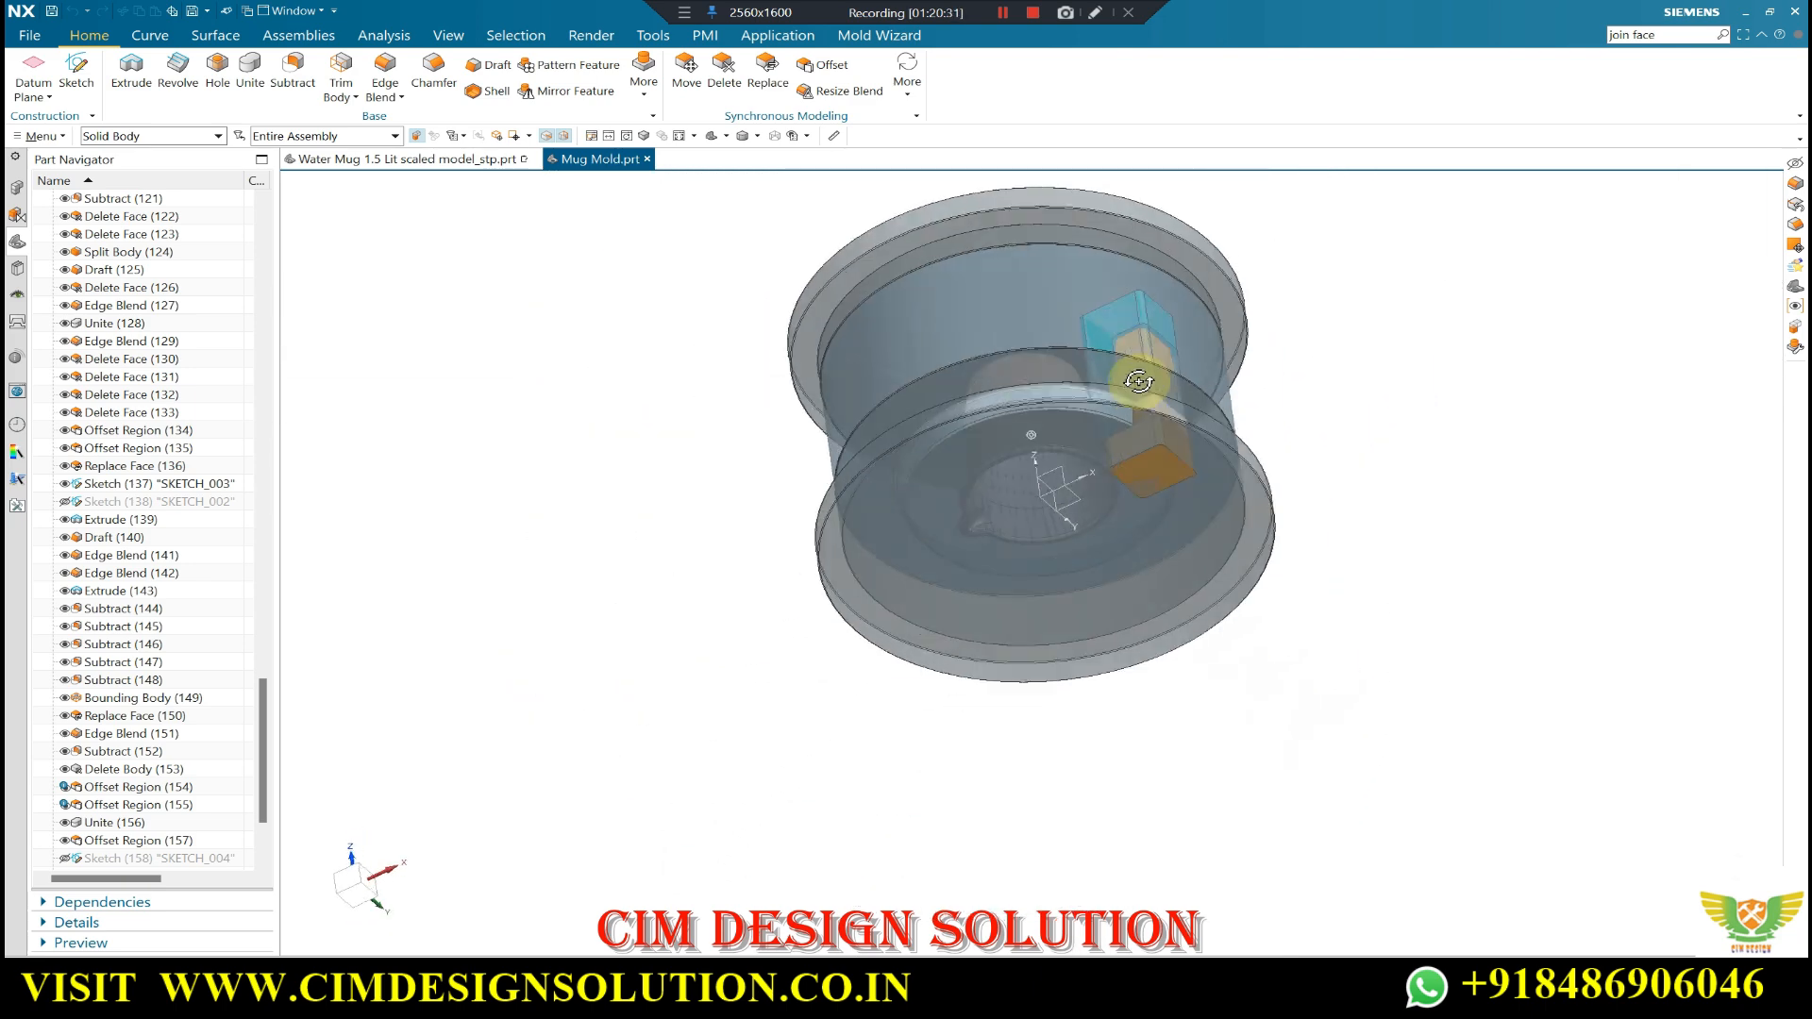
# - Examine the mug core and the adjacent side block closely with the upper mold bodies hidden
pyautogui.scroll(8, 1064, 467)
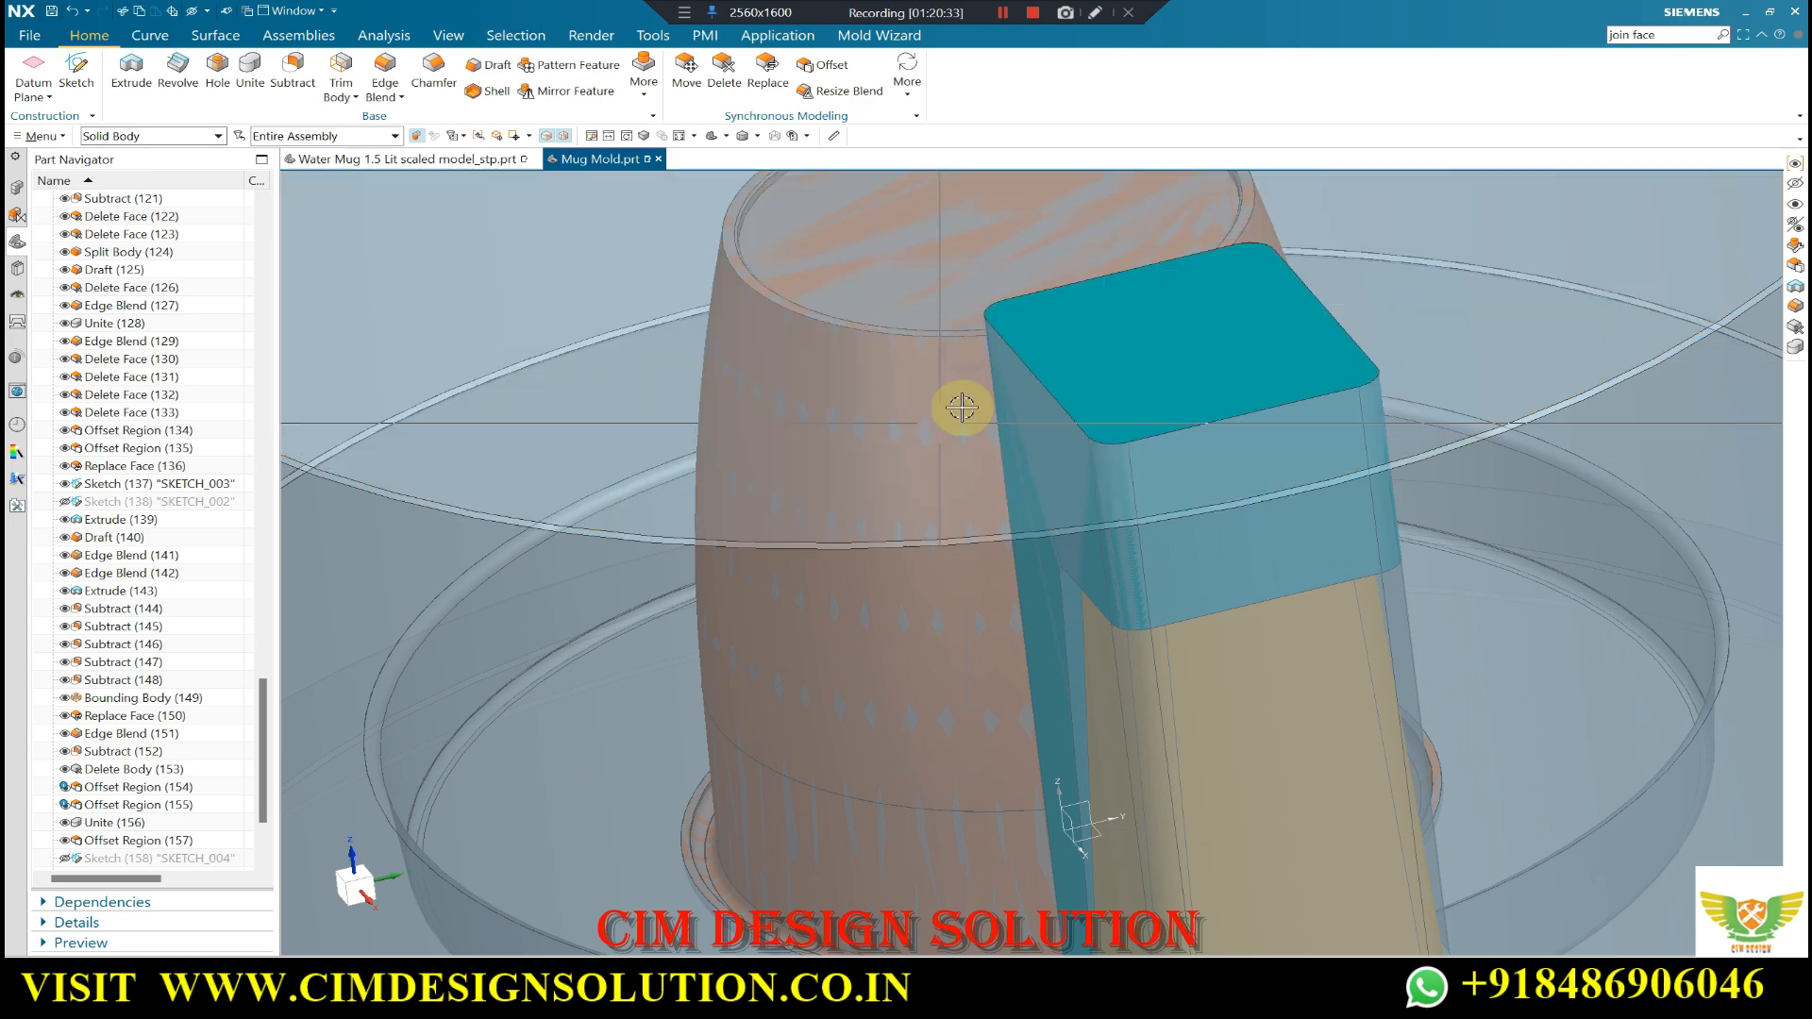
pyautogui.scroll(-8, 1071, 499)
pyautogui.moveTo(1040, 332); pyautogui.dragTo(919, 381, button='middle')
pyautogui.scroll(6, 1007, 583)
pyautogui.scroll(-4, 862, 626)
pyautogui.scroll(3, 869, 603)
pyautogui.scroll(-3, 870, 635)
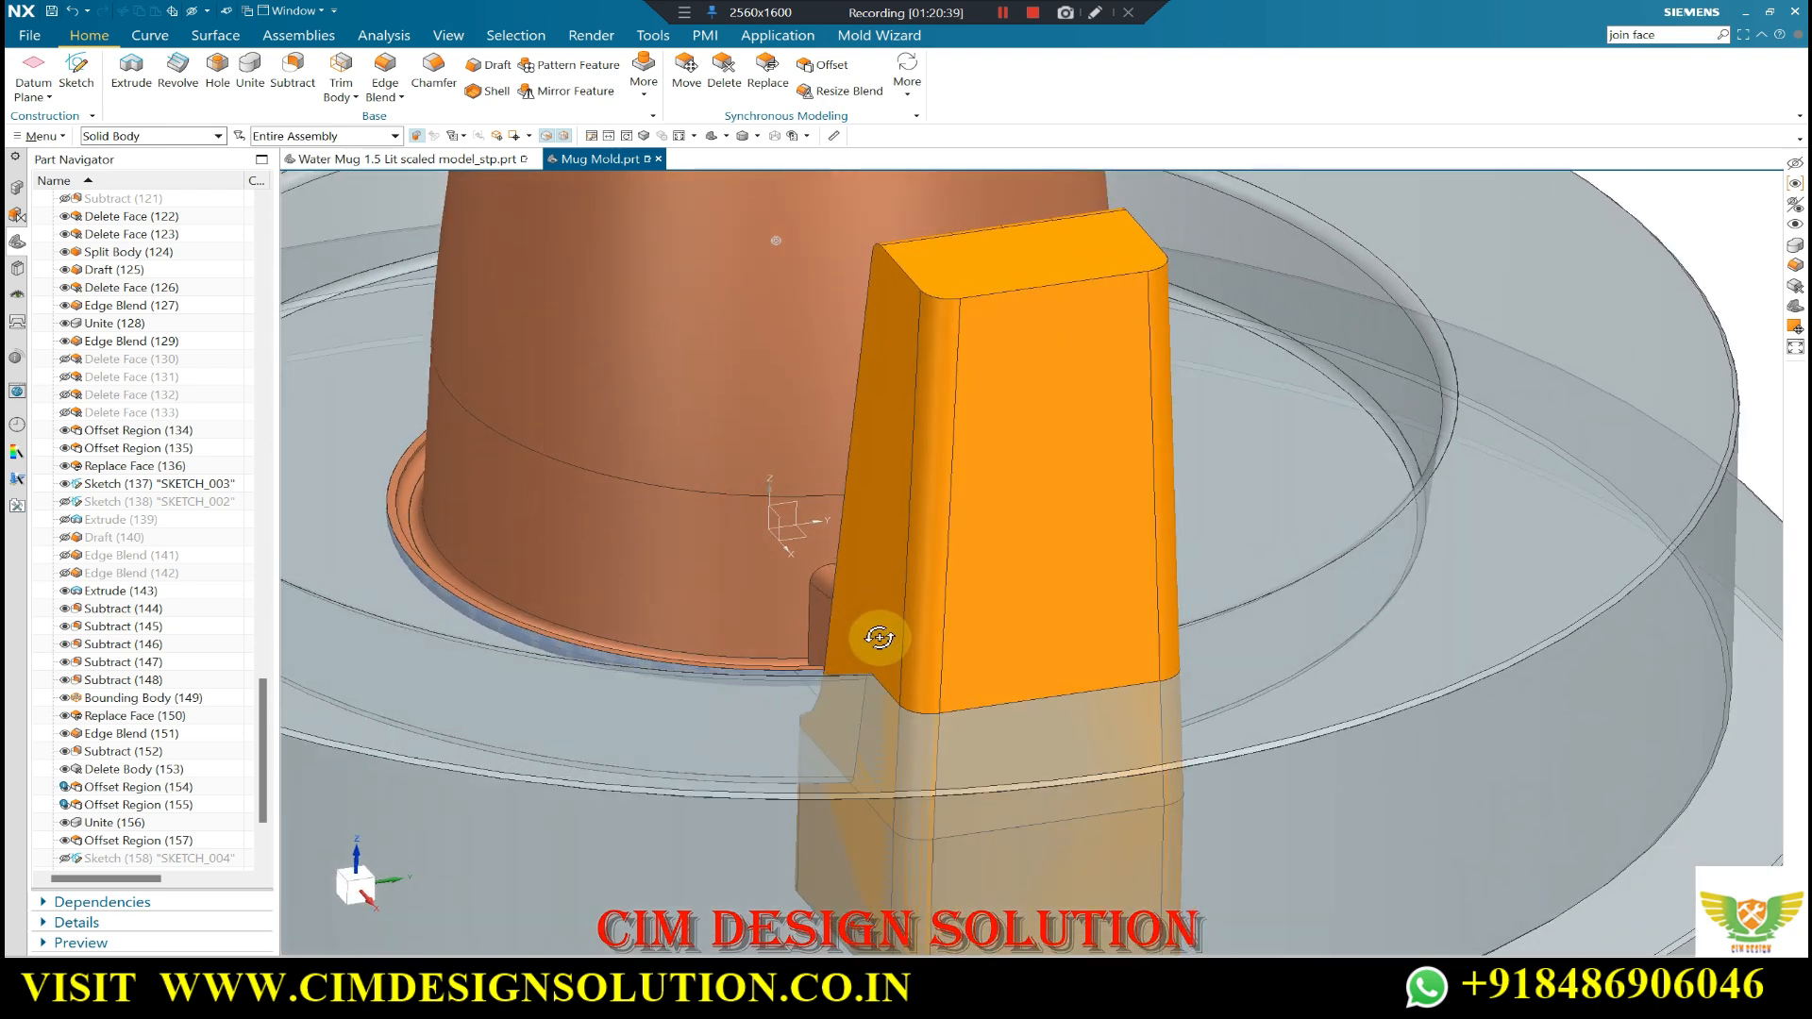
# - Inspect how the side block seats in the lower mold body and meets the mug handle, including from directly above
pyautogui.scroll(5, 853, 661)
pyautogui.scroll(-3, 1356, 498)
pyautogui.moveTo(1356, 498)
pyautogui.mouseDown(button='middle')
pyautogui.moveTo(1359, 525)
pyautogui.moveTo(1340, 521)
pyautogui.mouseUp(button='middle')
pyautogui.scroll(-2, 1265, 510)
pyautogui.scroll(3, 1051, 453)
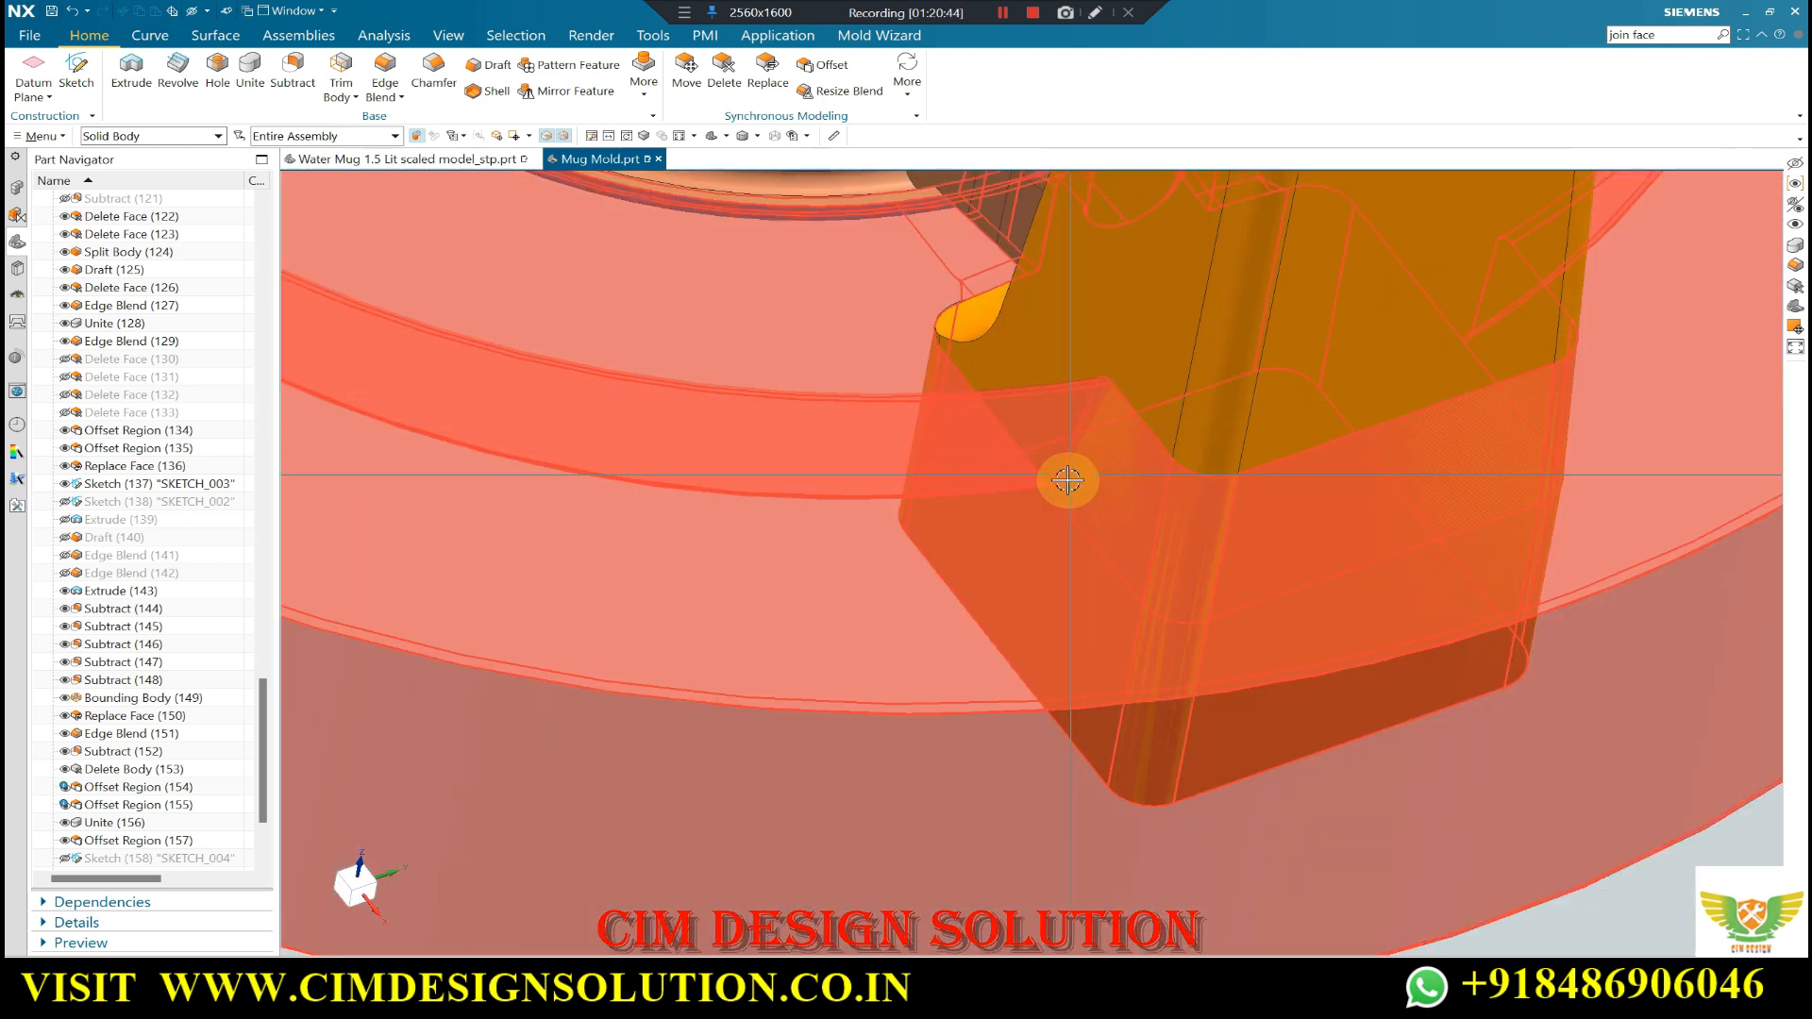
pyautogui.scroll(-3, 1067, 481)
pyautogui.scroll(4, 1132, 324)
pyautogui.moveTo(1181, 533); pyautogui.dragTo(938, 586, button='middle')
pyautogui.scroll(2, 1056, 352)
pyautogui.scroll(-3, 1092, 397)
pyautogui.moveTo(1093, 473); pyautogui.dragTo(1608, 819, button='middle')
pyautogui.scroll(1, 1211, 482)
pyautogui.scroll(-3, 1141, 506)
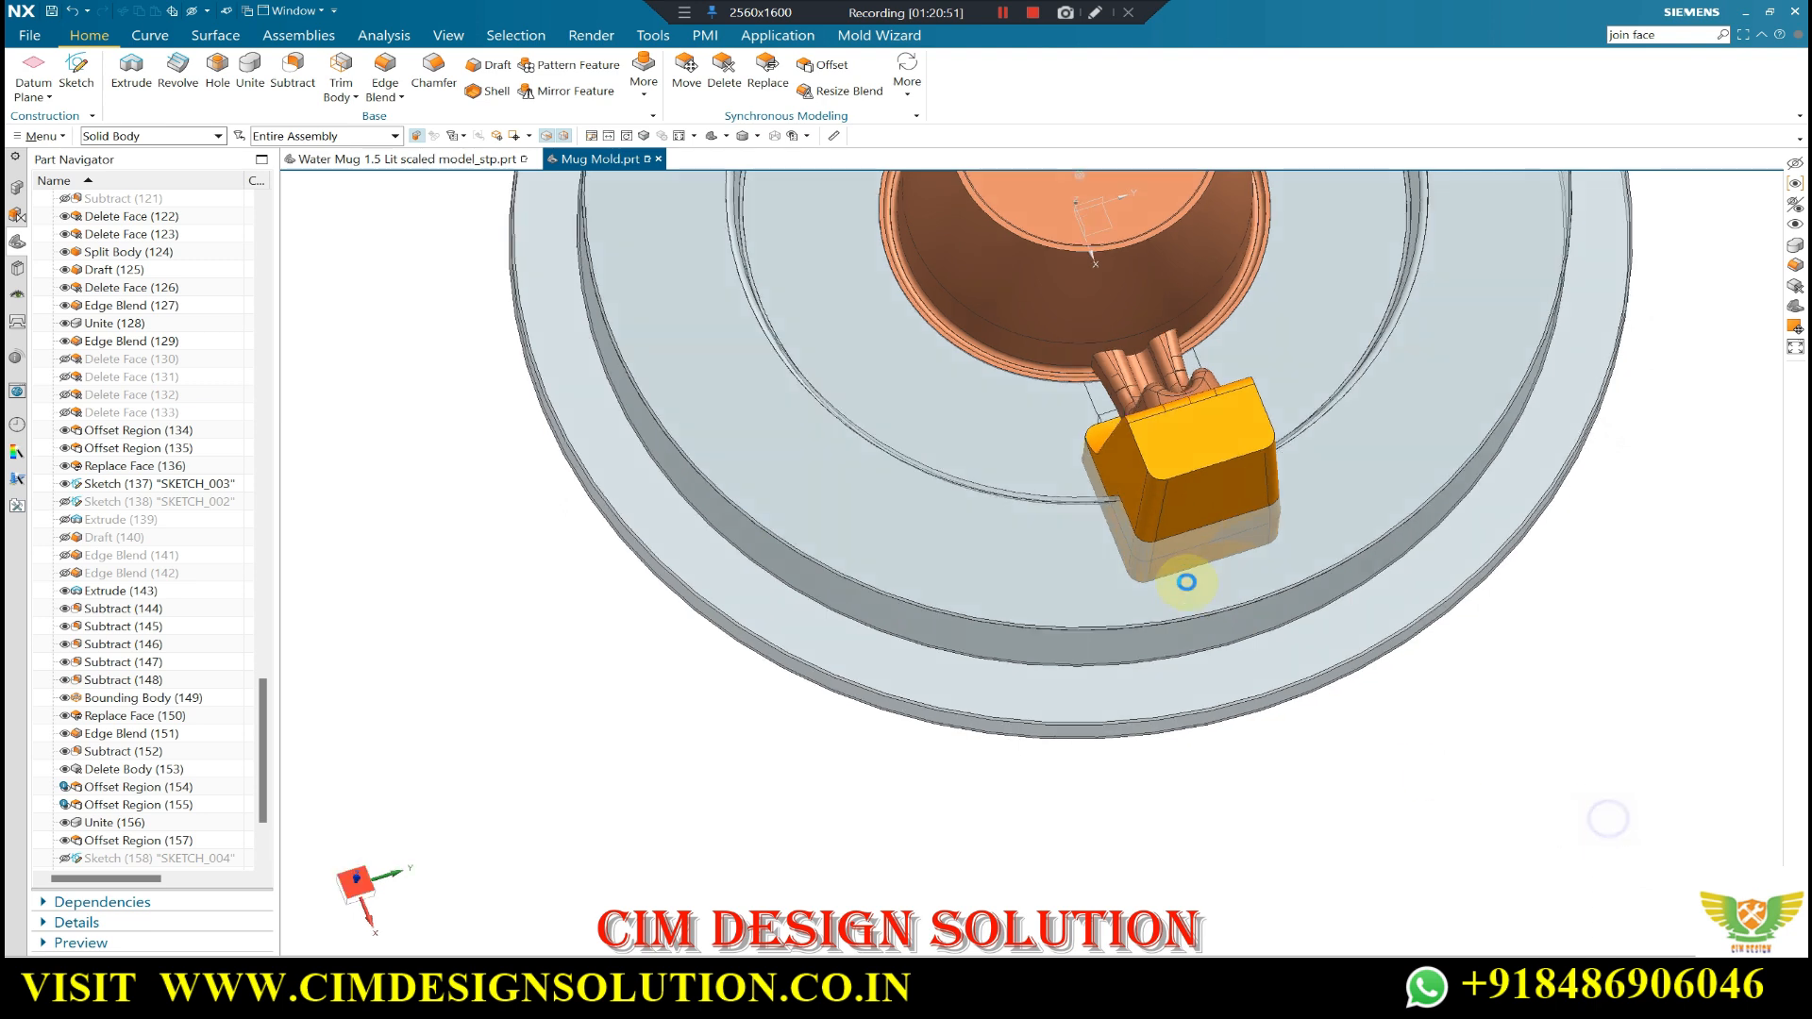
pyautogui.press('F8')
pyautogui.scroll(1, 987, 466)
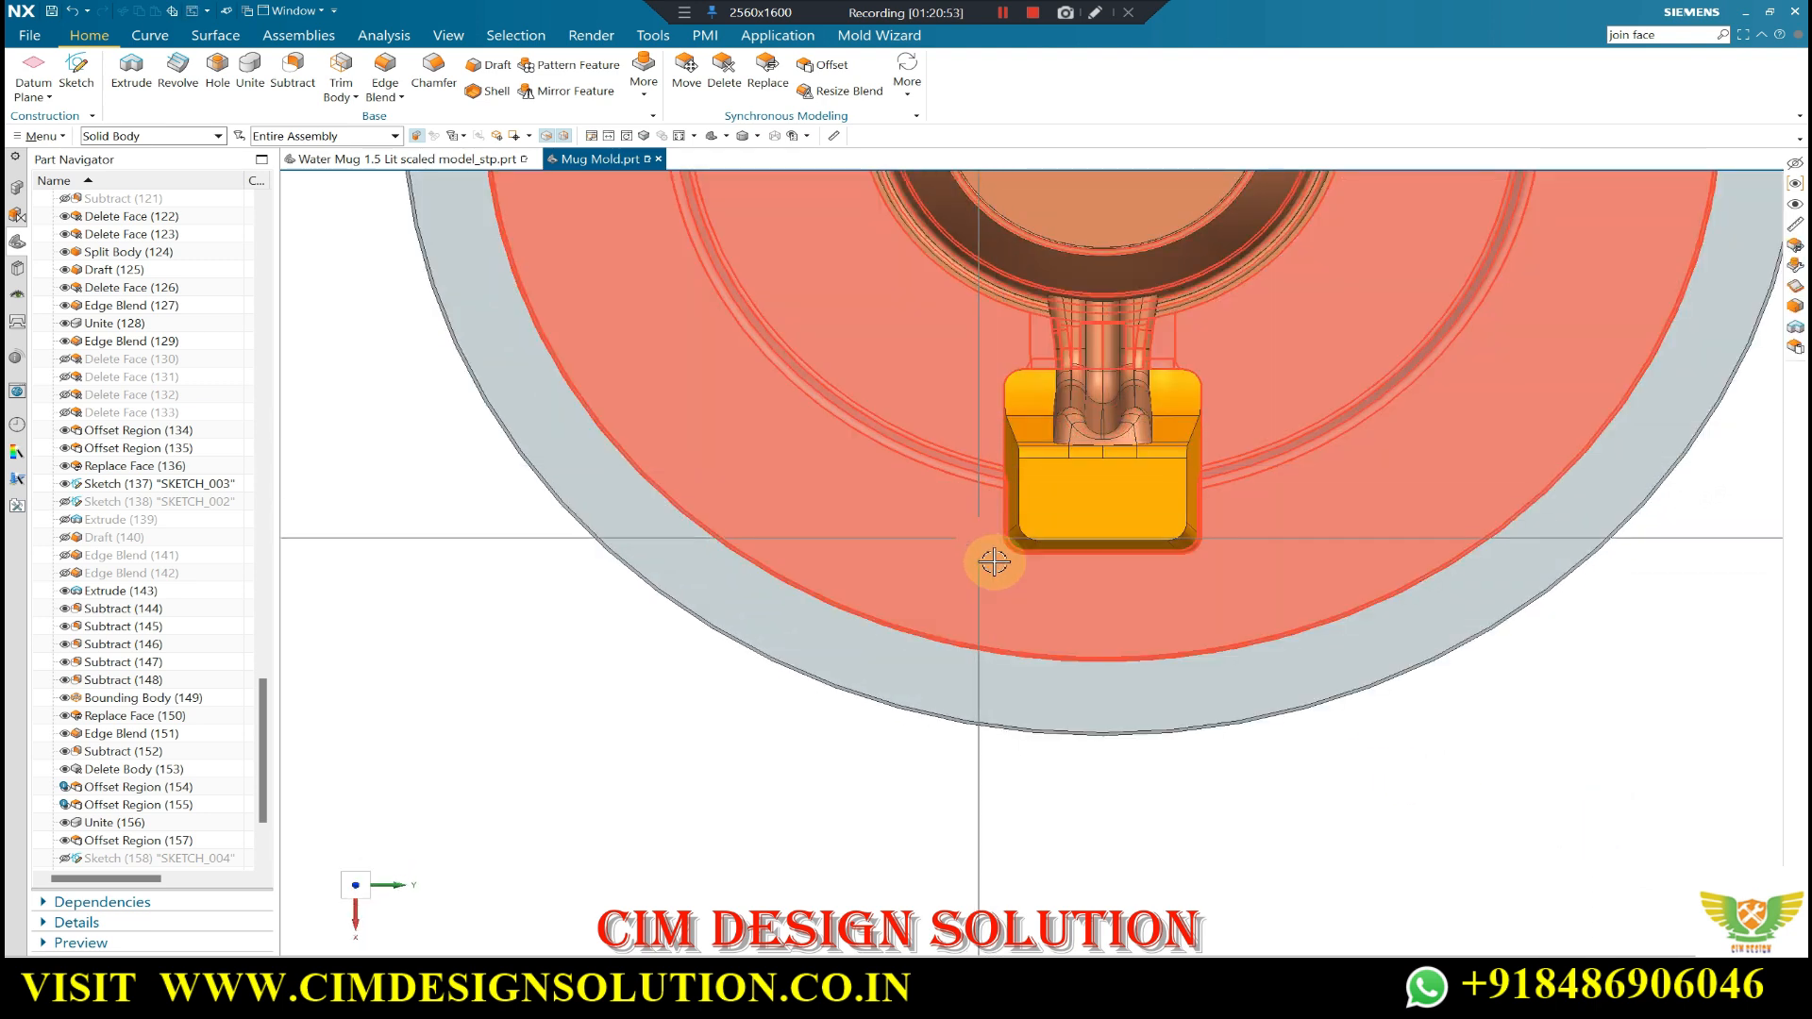
pyautogui.scroll(-2, 1218, 445)
pyautogui.moveTo(1218, 446); pyautogui.dragTo(1034, 492, button='middle')
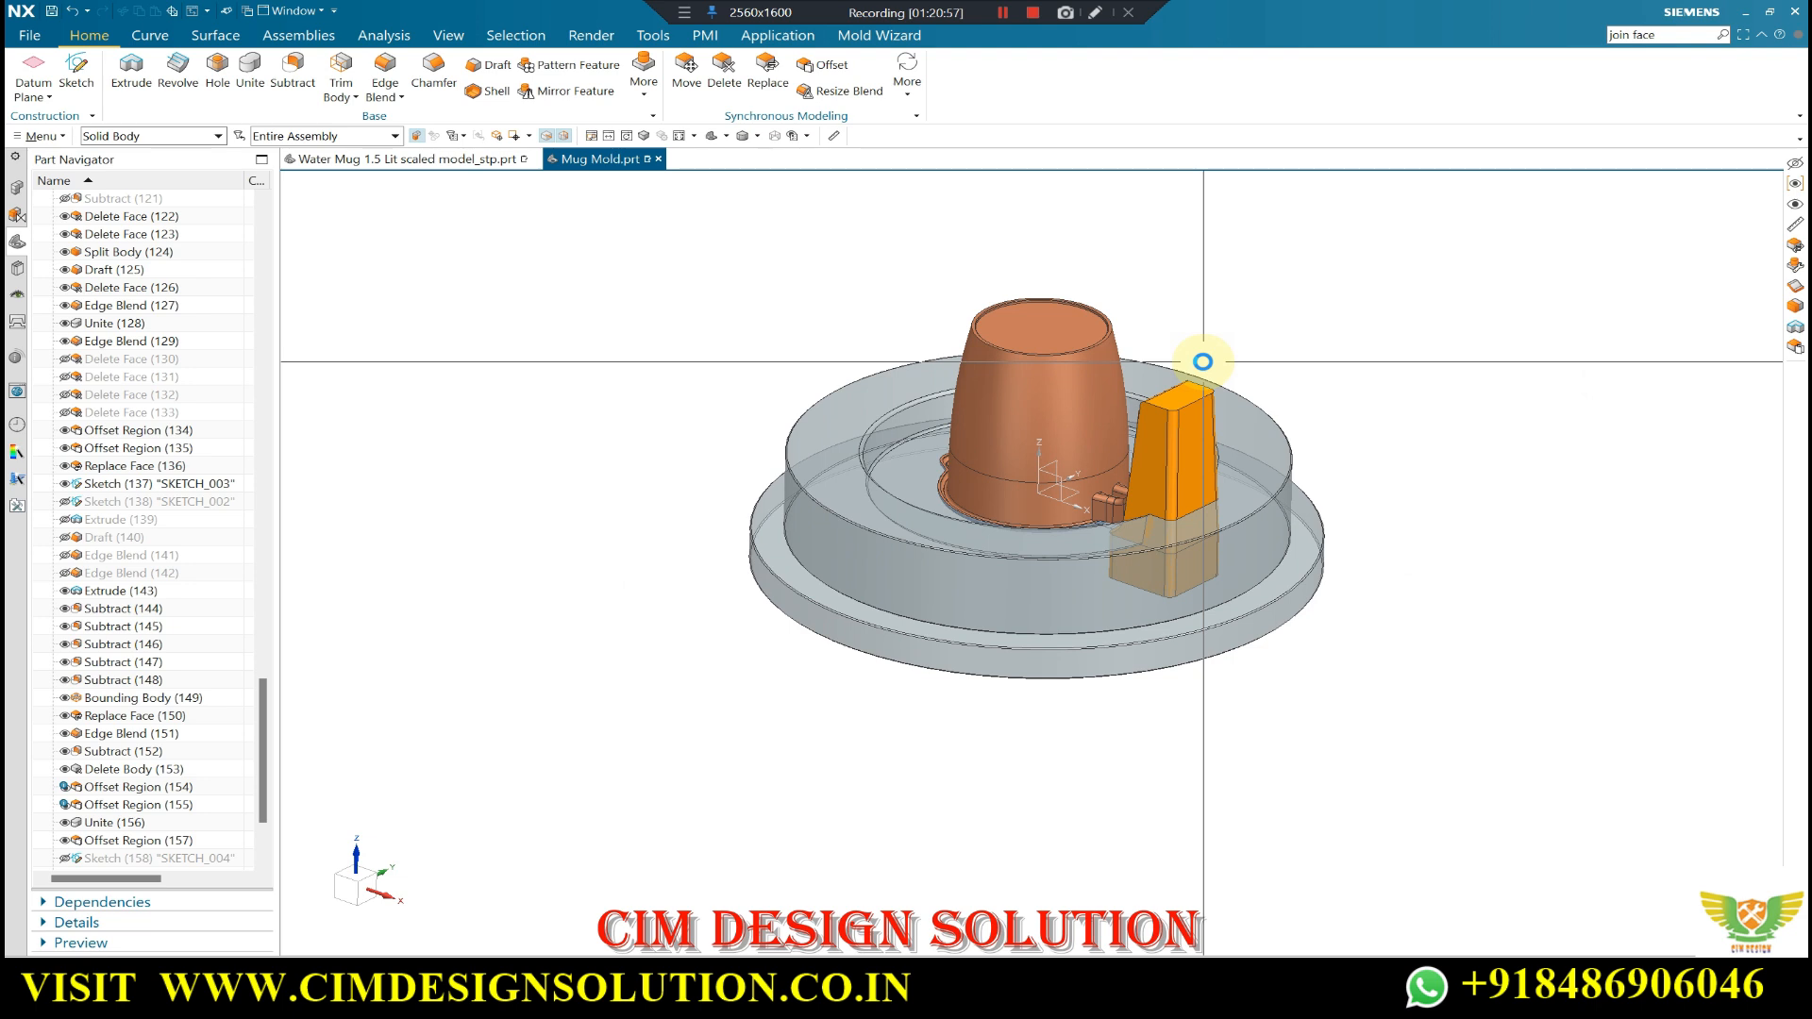
# - Show all hidden bodies, then isolate the upper part of the mold by hiding it and swapping the visible and hidden bodies
pyautogui.hotkey('ctrl', 'shift', 'u')
pyautogui.press('Home')
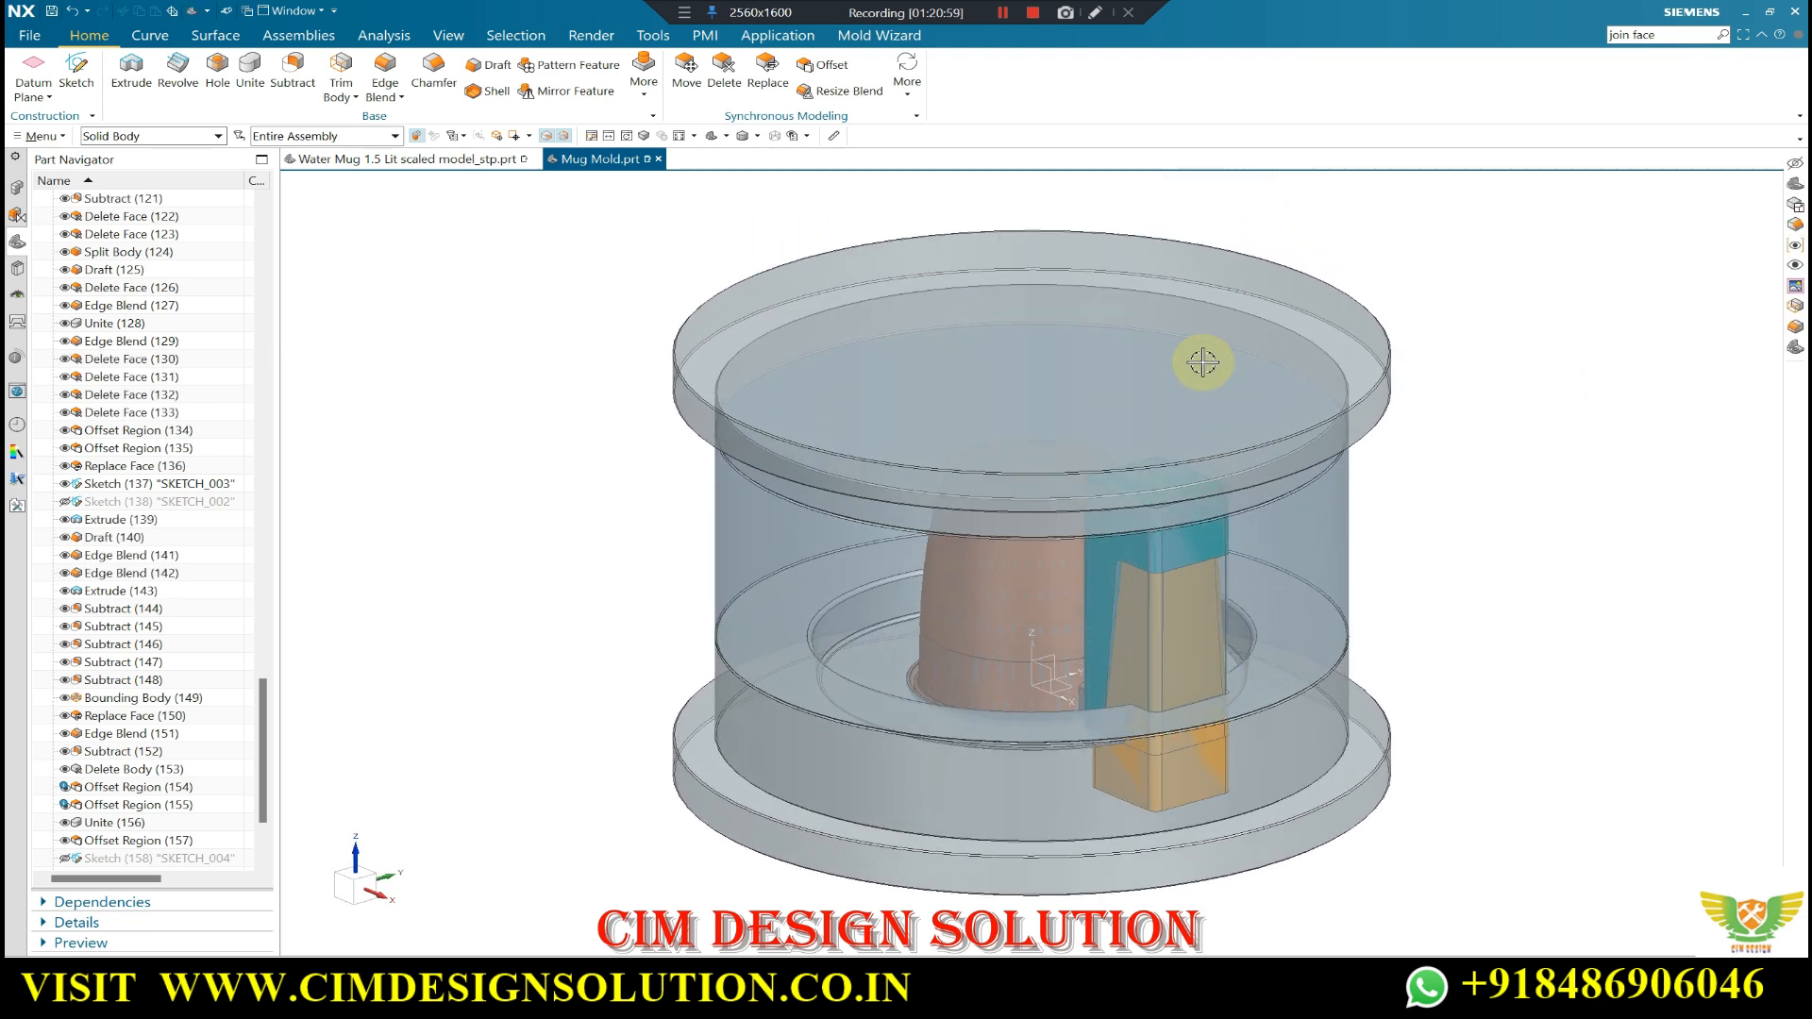
pyautogui.scroll(-4, 1027, 421)
pyautogui.moveTo(1027, 421); pyautogui.dragTo(919, 324, button='middle')
pyautogui.scroll(6, 898, 401)
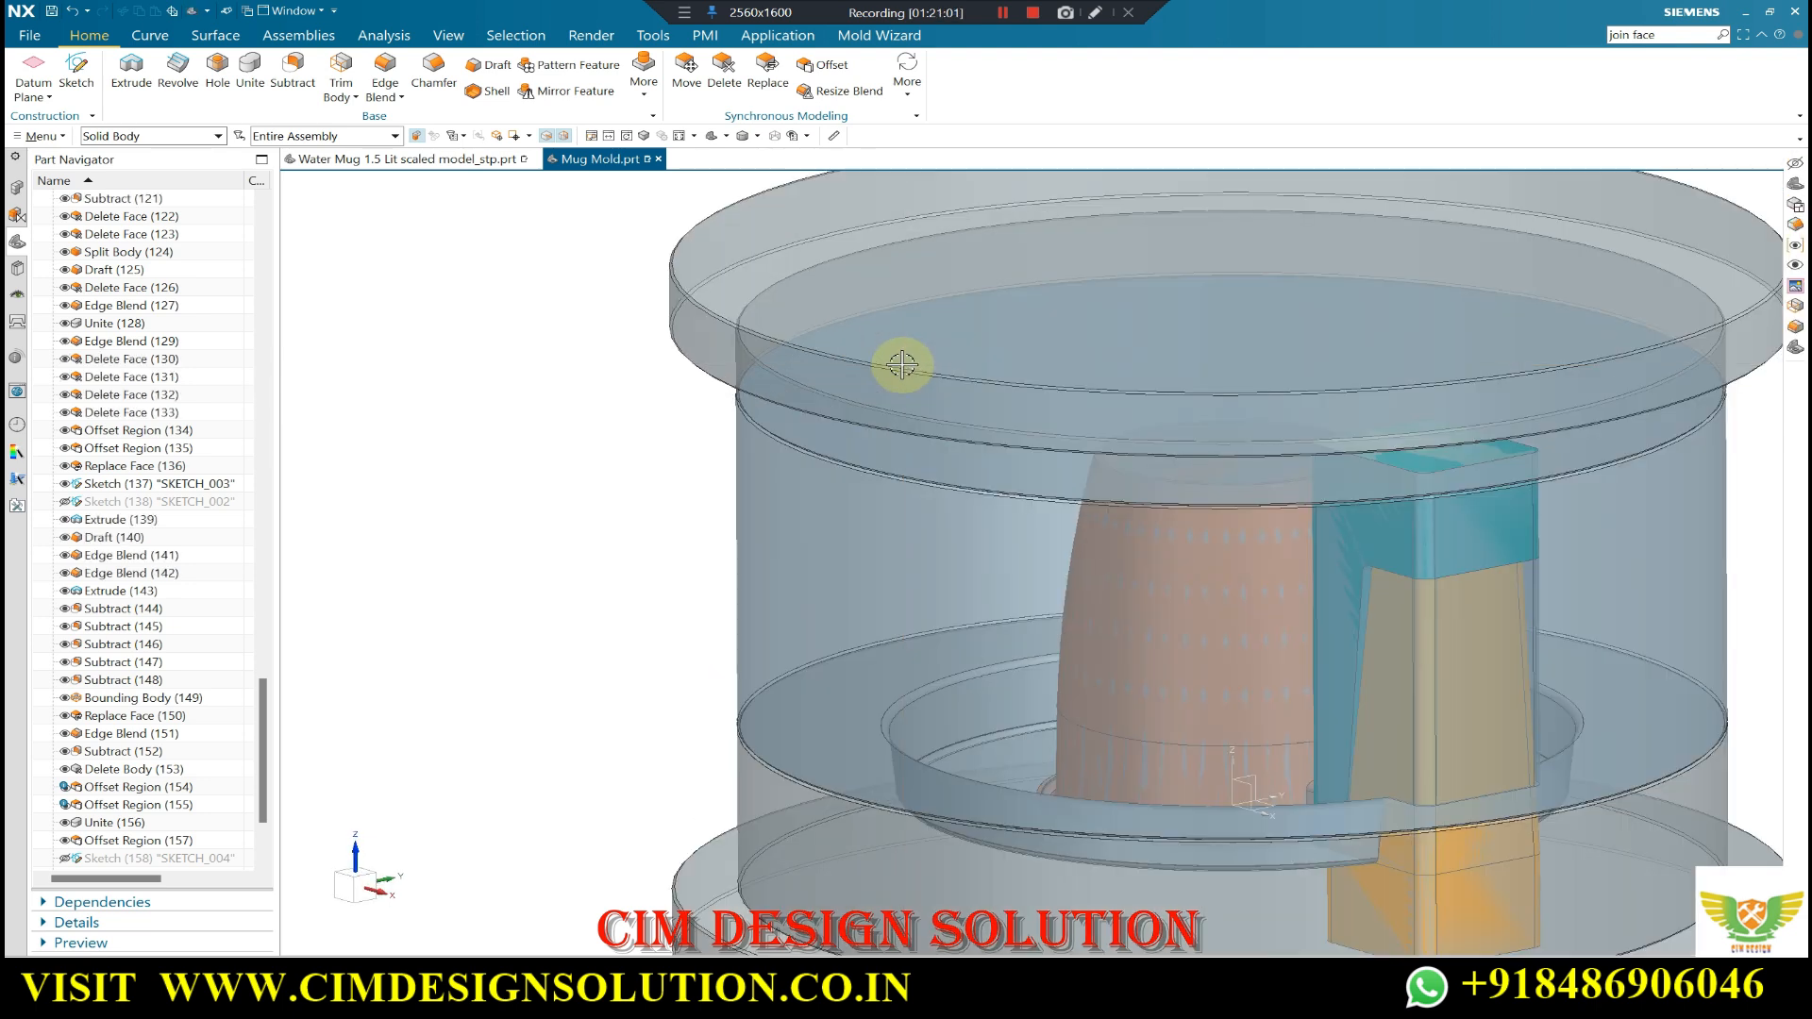
pyautogui.click(848, 468)
pyautogui.hotkey('ctrl', 'b')
pyautogui.scroll(-4, 830, 360)
pyautogui.hotkey('ctrl', 'shift', 'b')
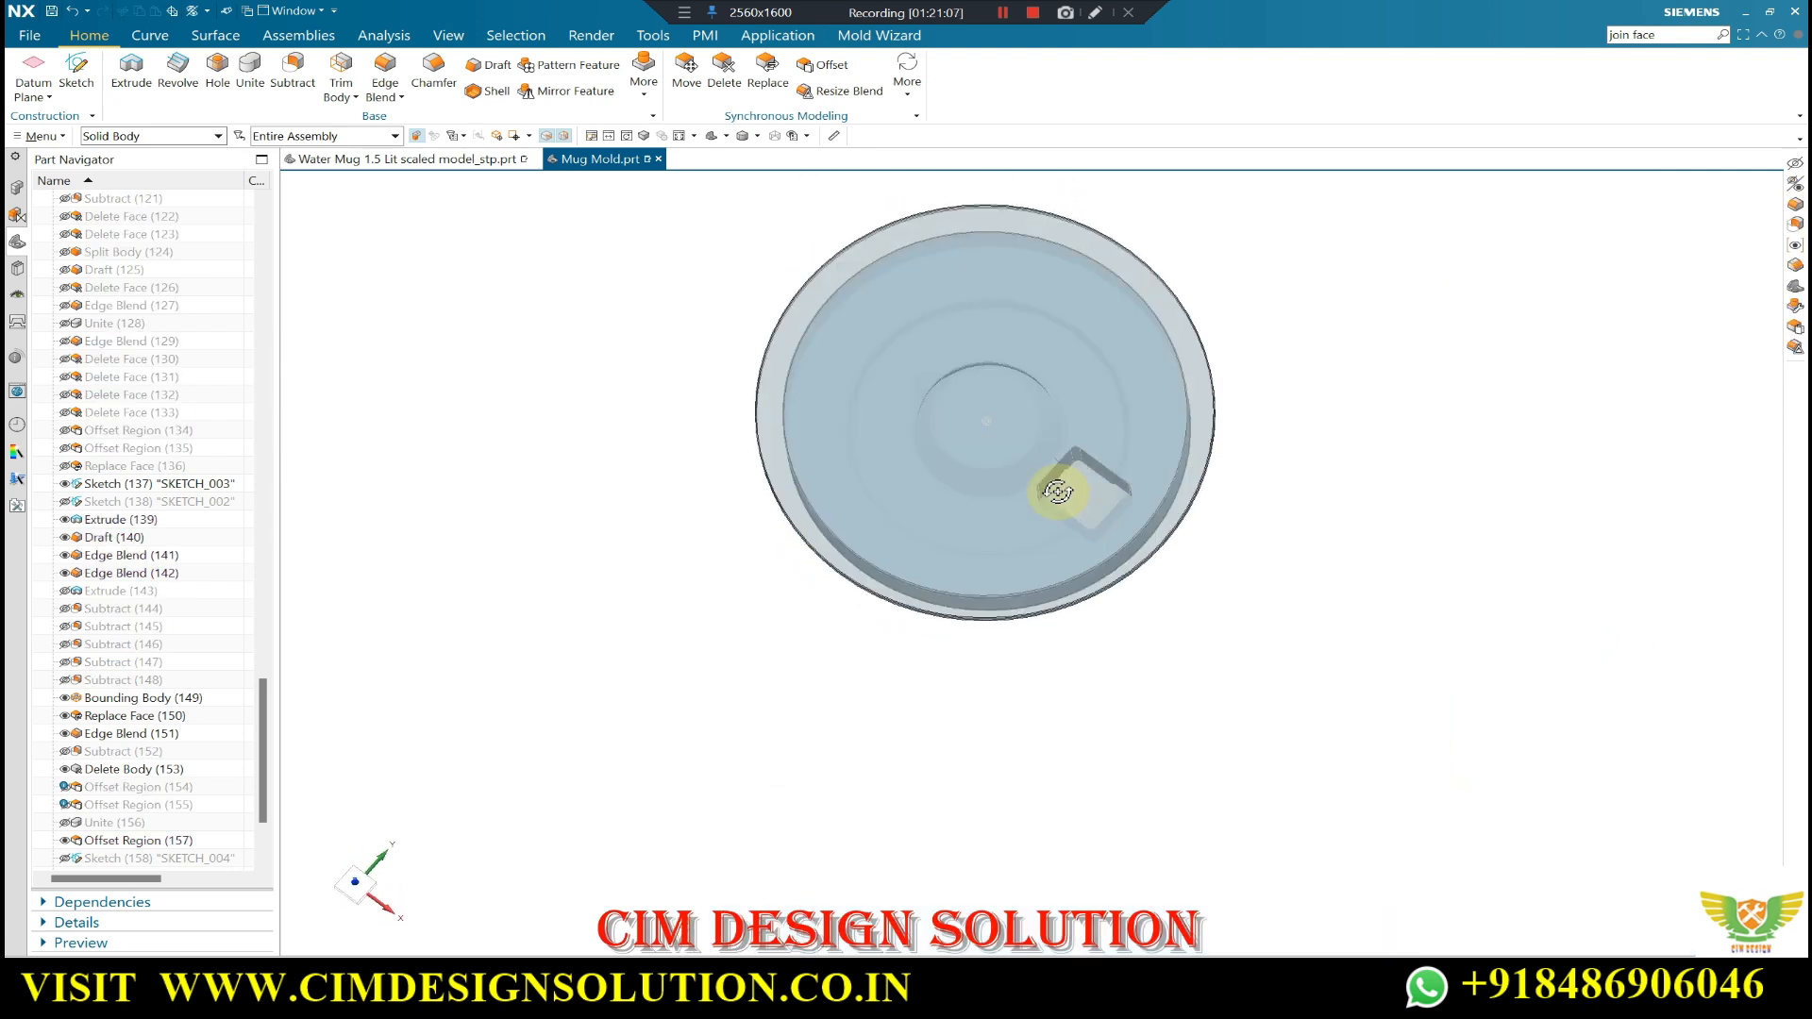
# - Start a new sketch on the flat circular face of the isolated upper mold body, seen straight from above
pyautogui.moveTo(1167, 395); pyautogui.dragTo(971, 506, button='middle')
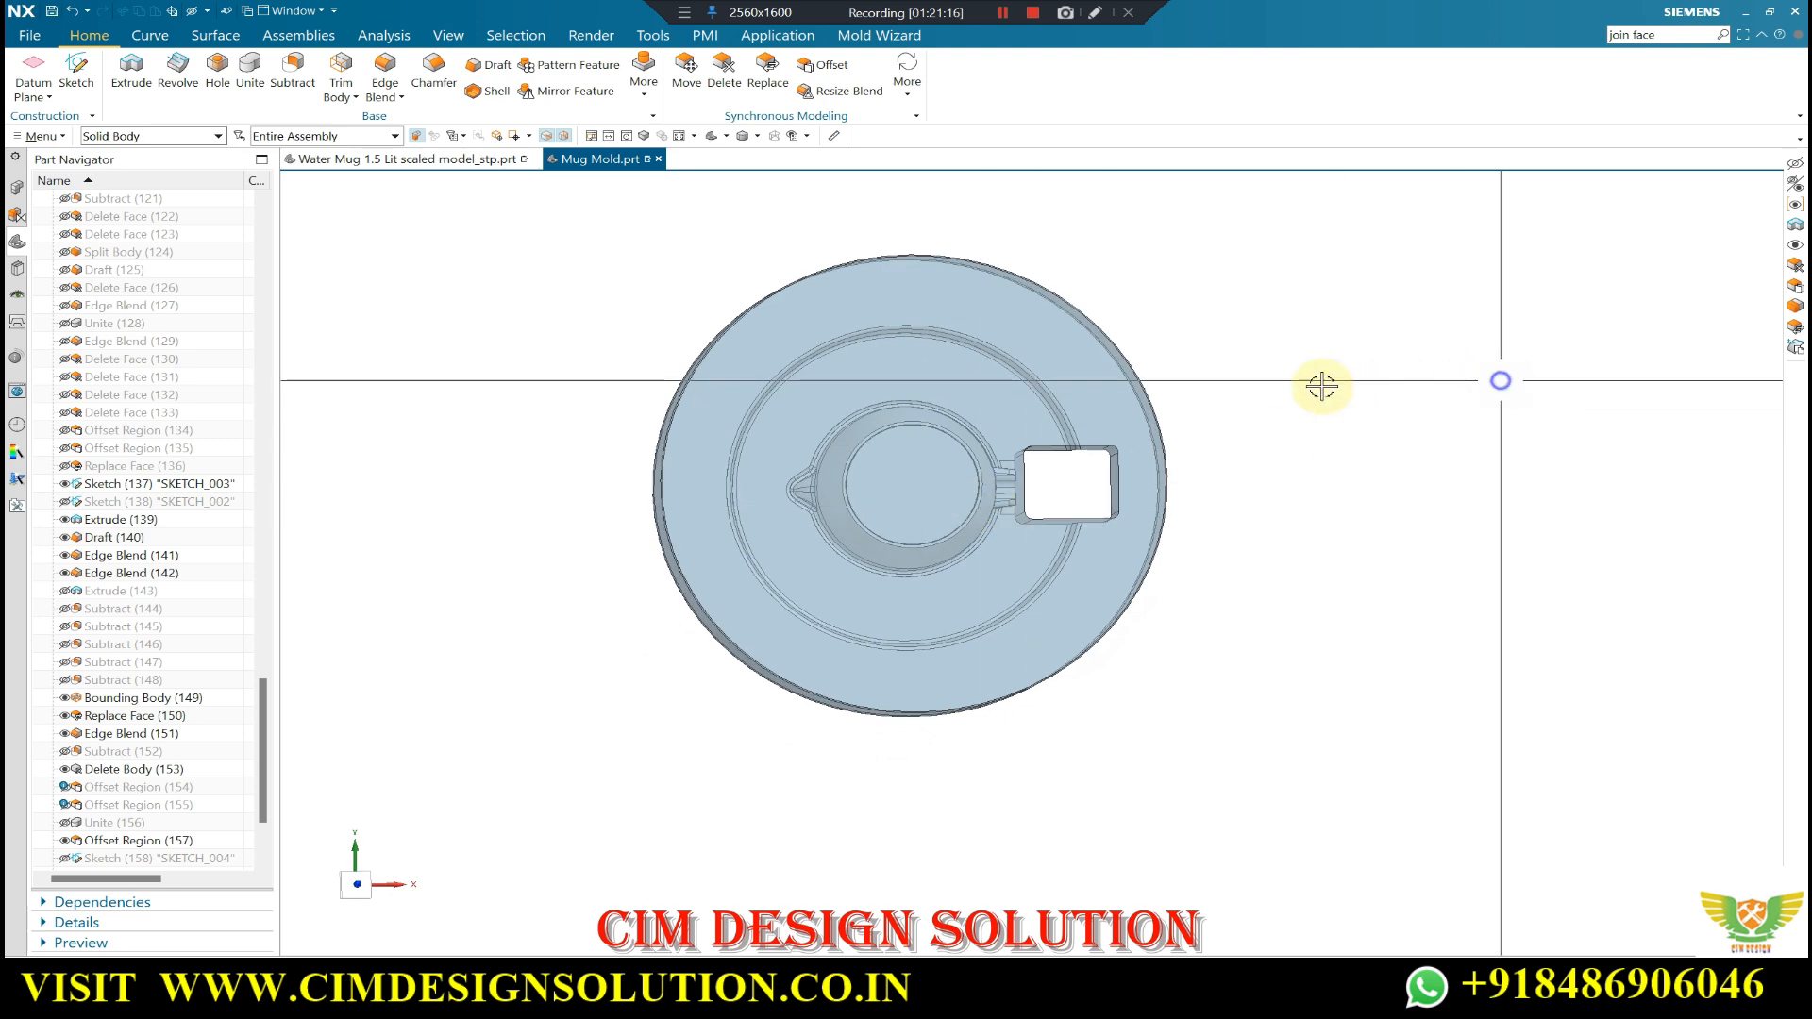
pyautogui.scroll(2, 895, 401)
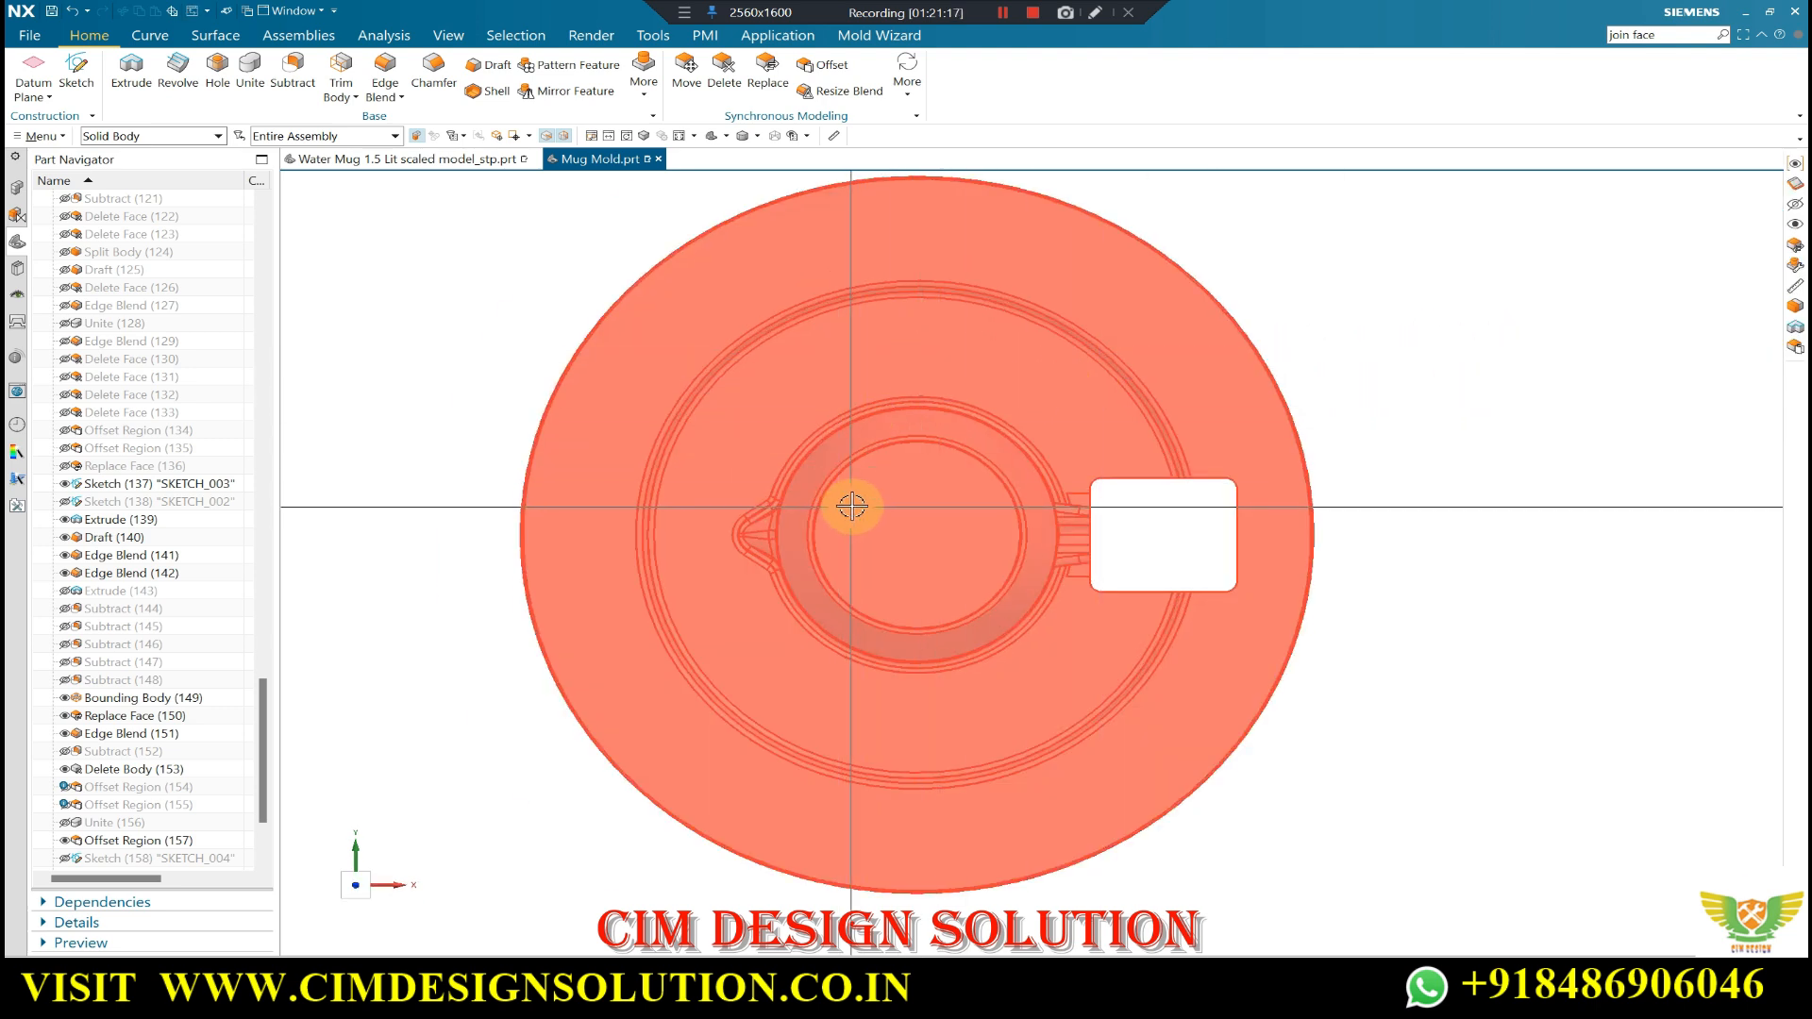
pyautogui.scroll(2, 887, 476)
pyautogui.moveTo(853, 436); pyautogui.dragTo(849, 352, button='middle')
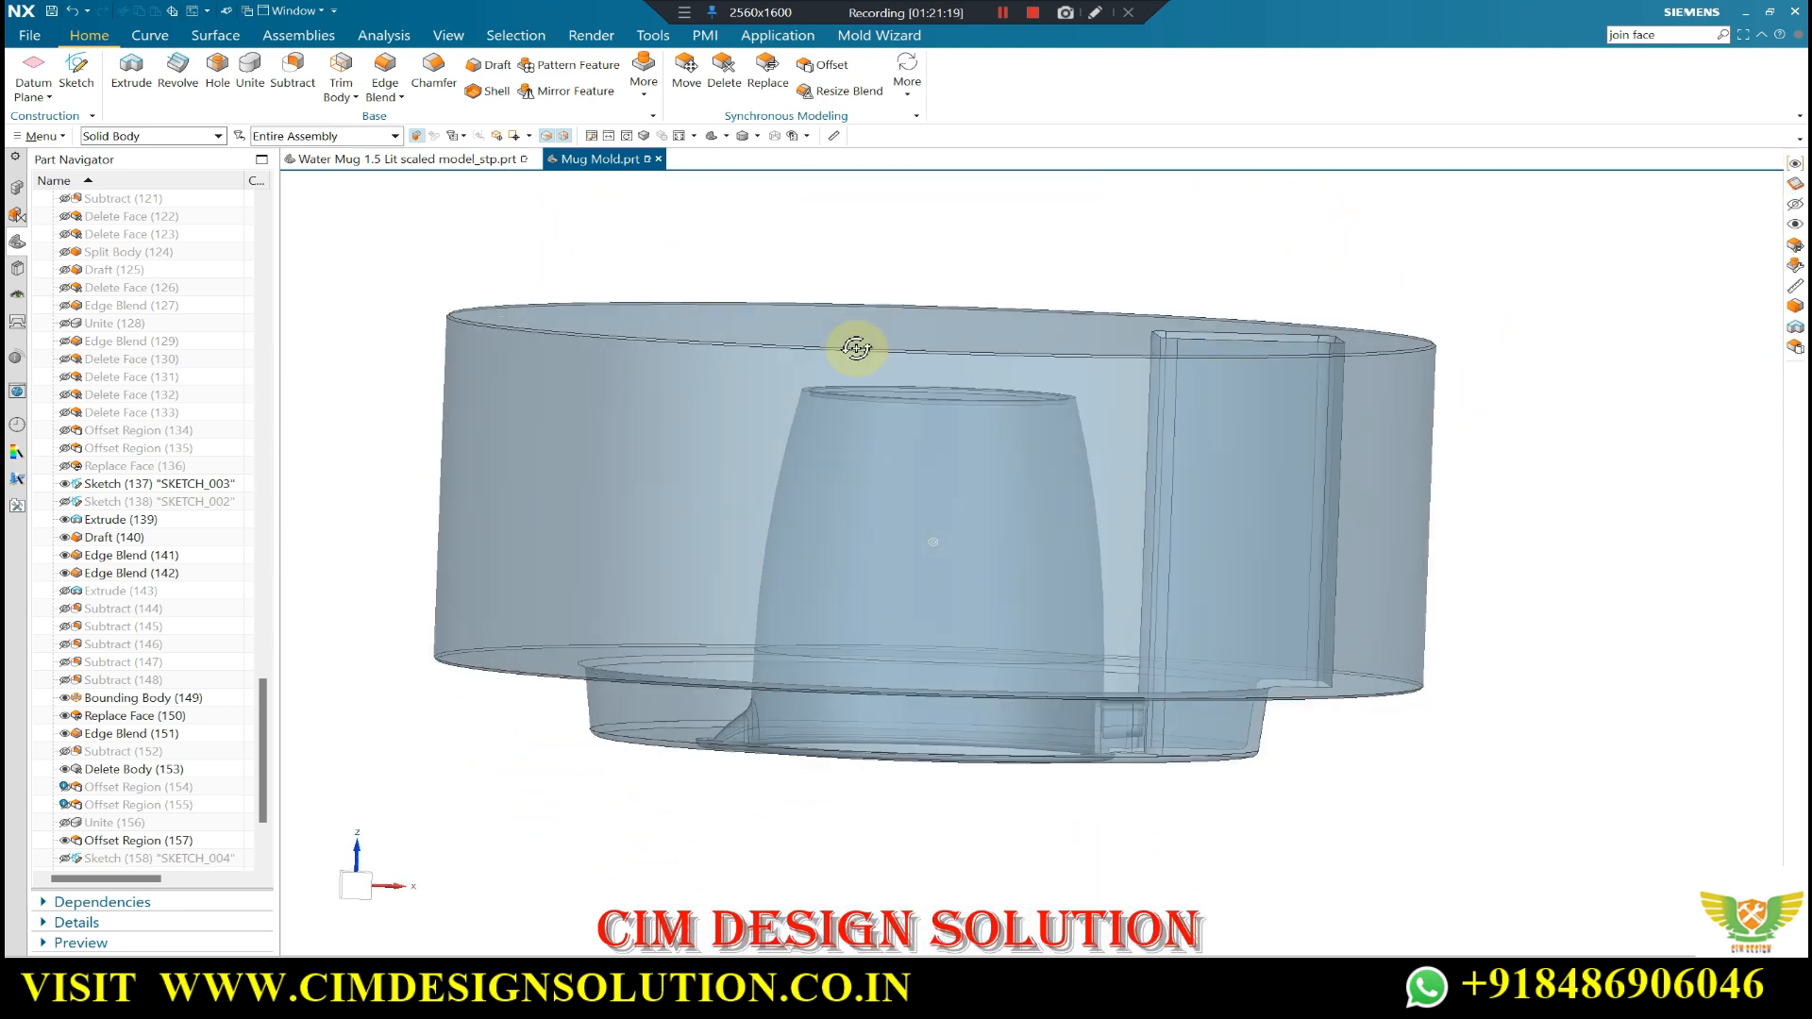
pyautogui.scroll(-2, 1021, 276)
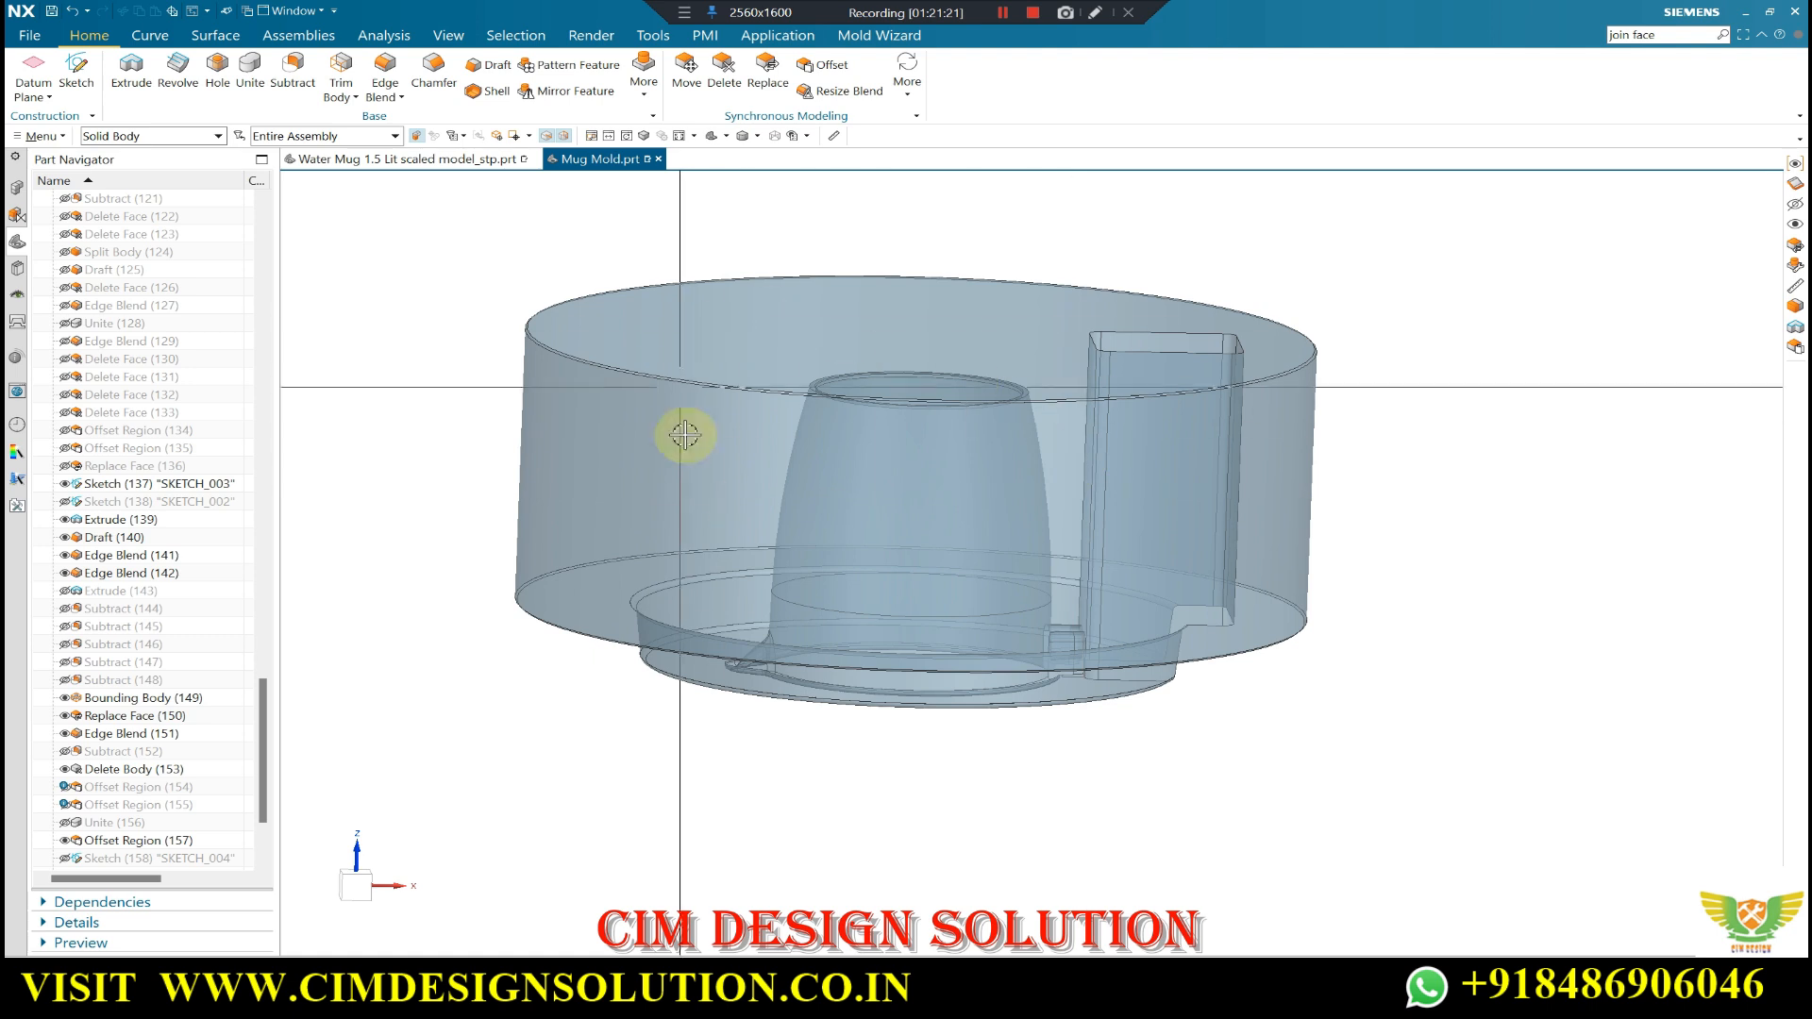
pyautogui.hotkey('ctrl', 'alt', 't')
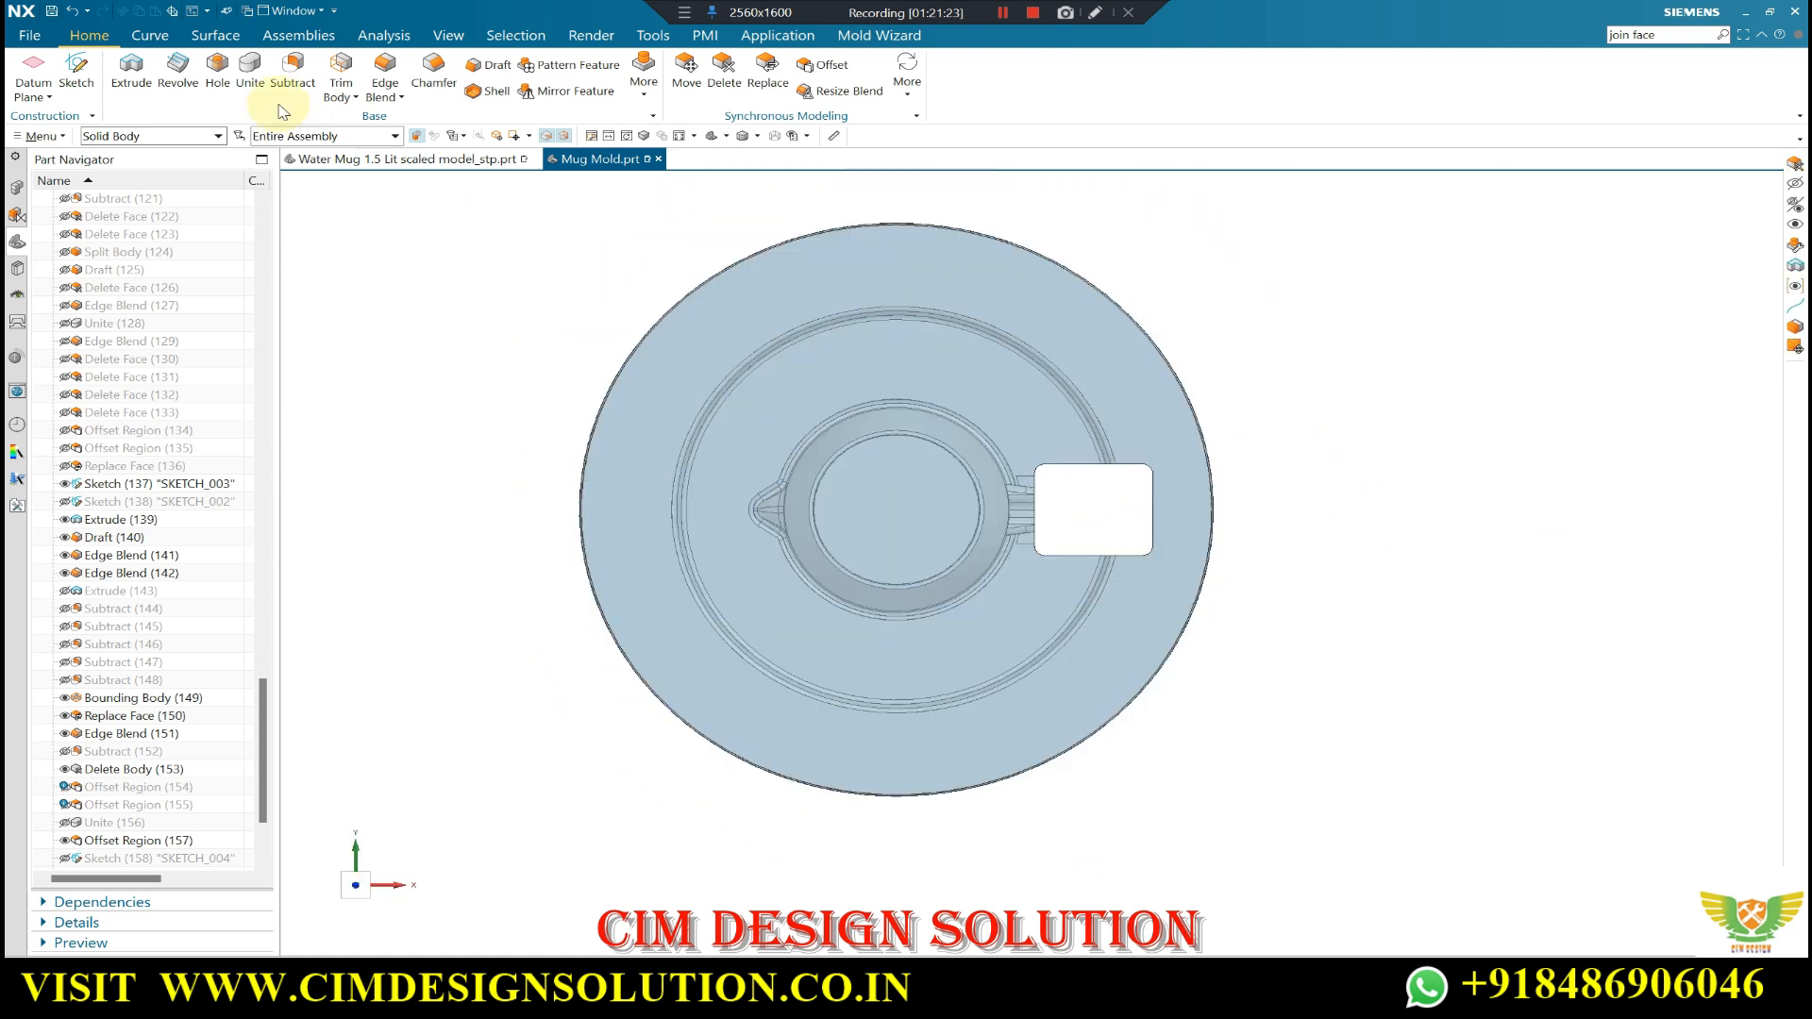
pyautogui.click(80, 83)
pyautogui.click(963, 377)
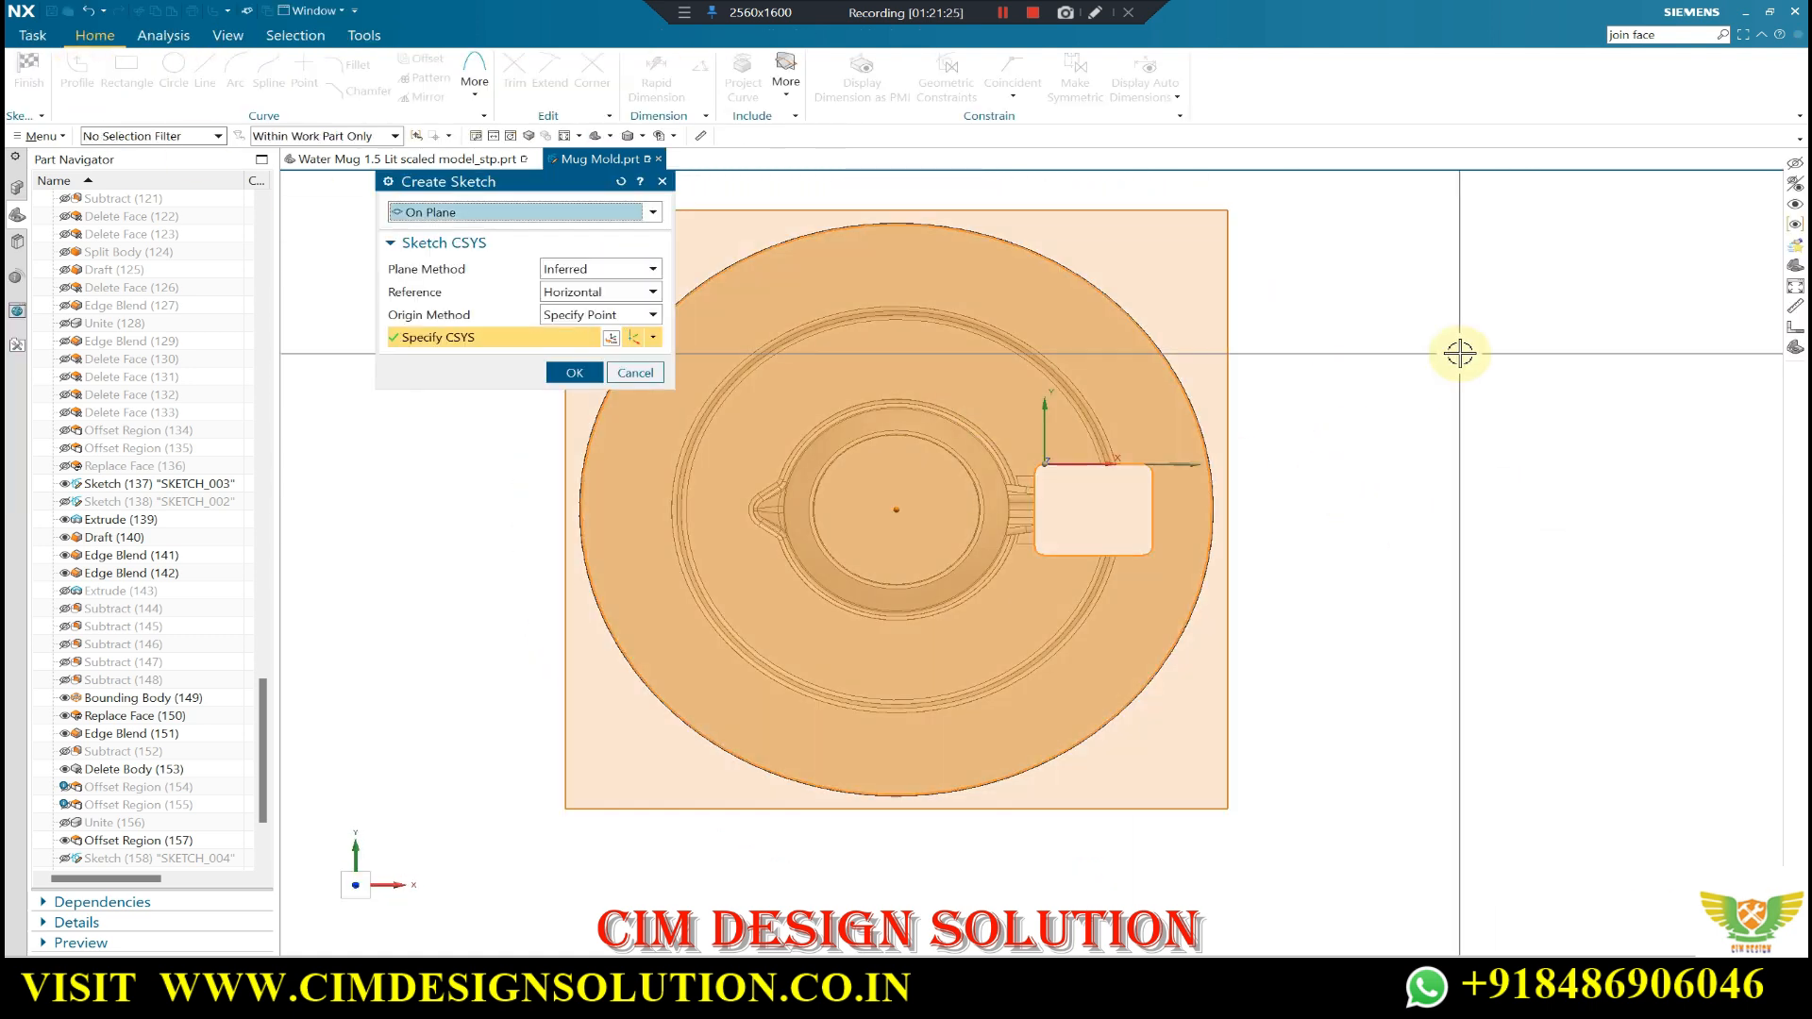
pyautogui.middleClick(1459, 354)
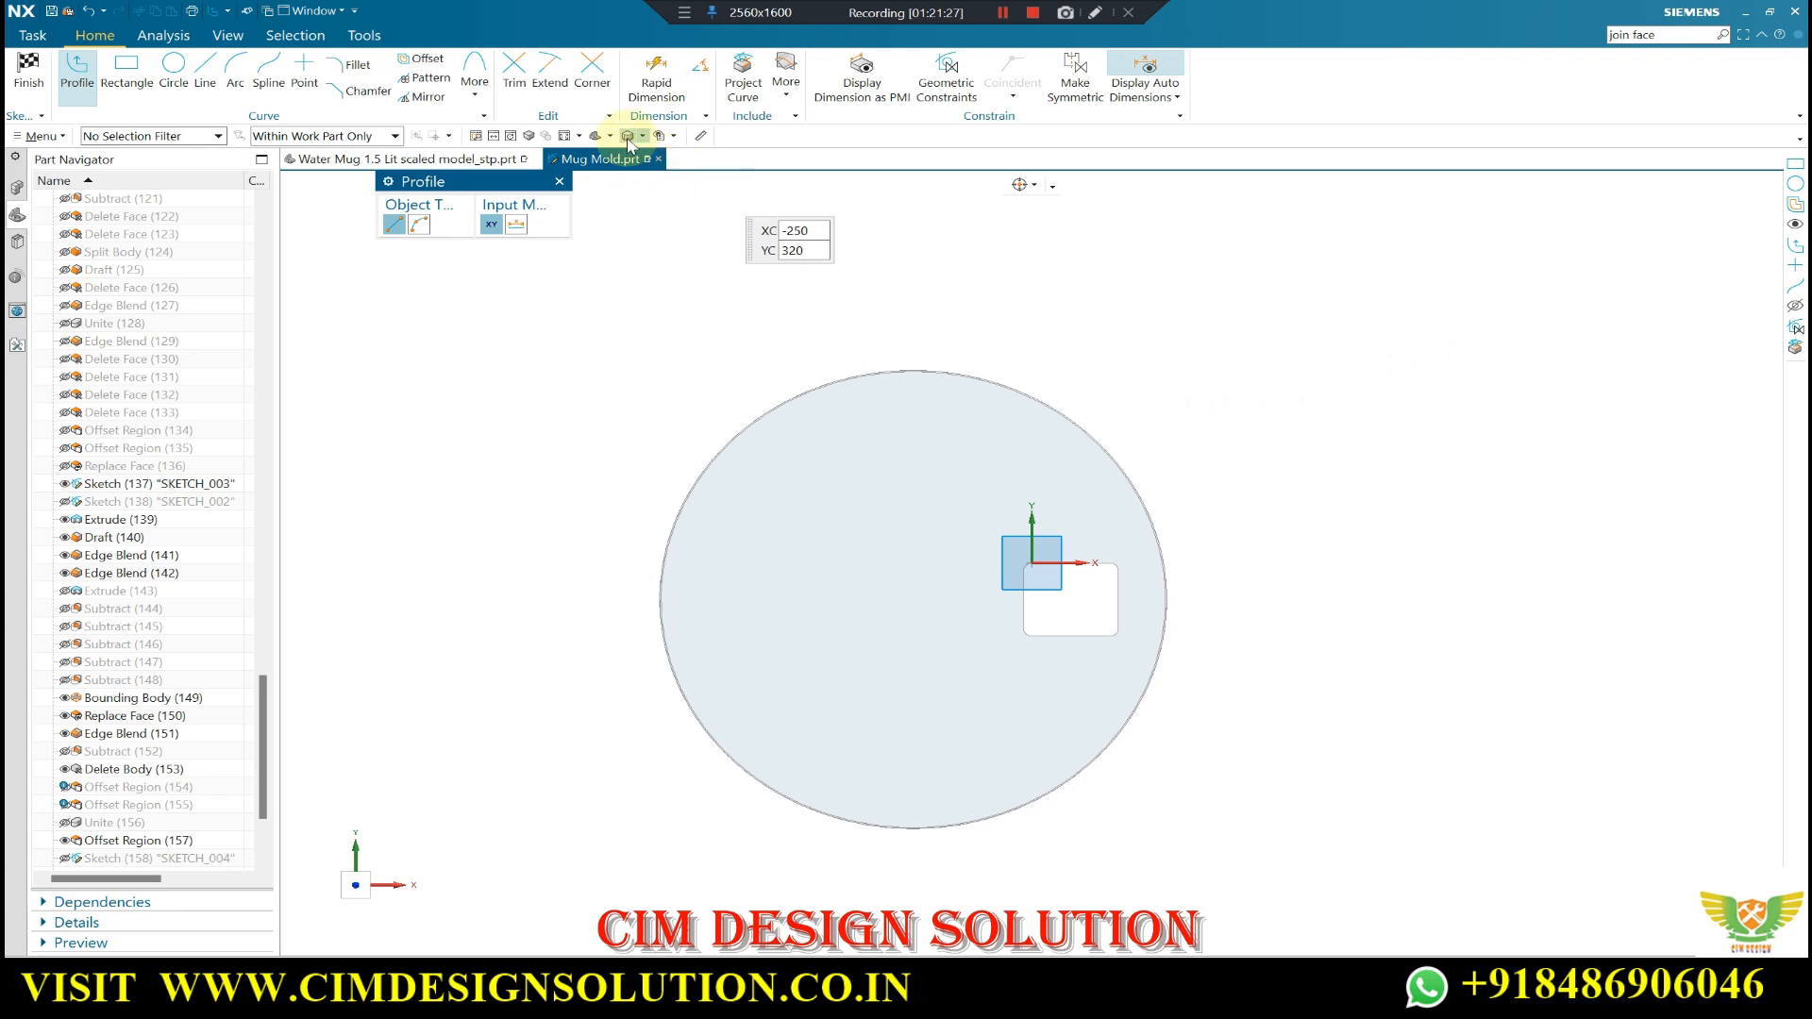
# - Show the model as wireframe and sketch a circle concentric with the mug core, larger than the mug outline
pyautogui.click(684, 239)
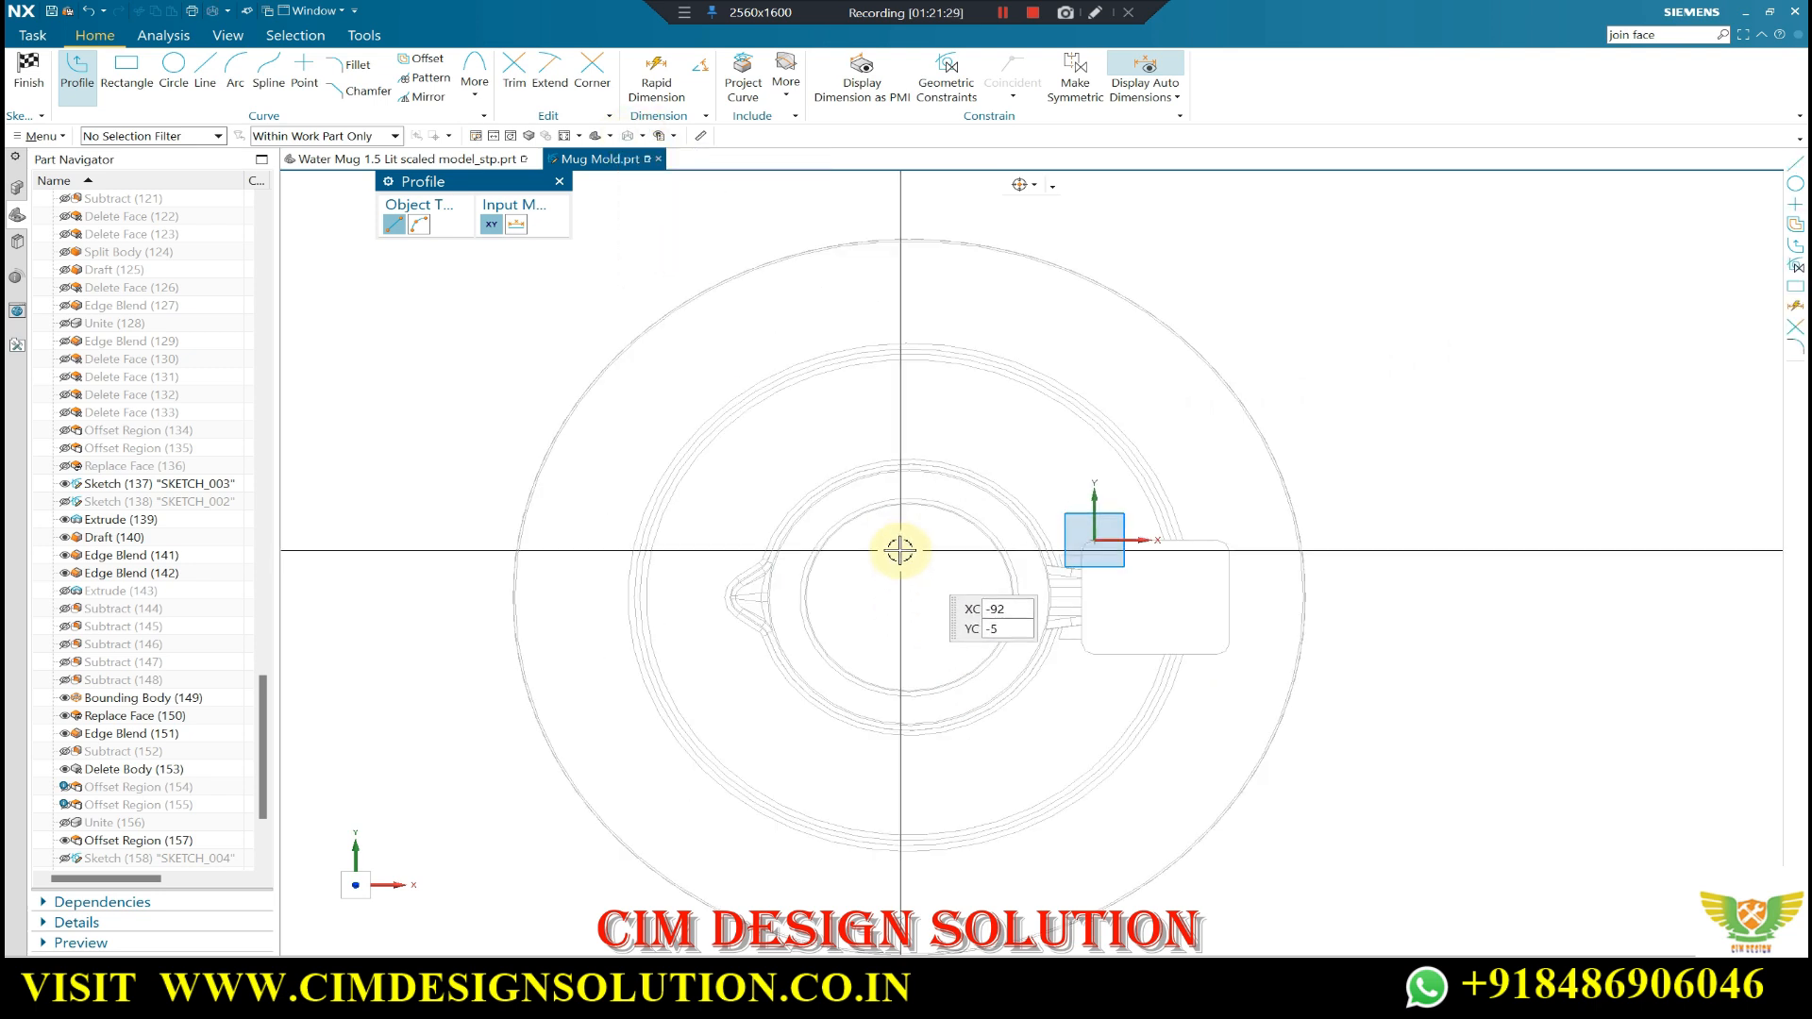
pyautogui.press('o')
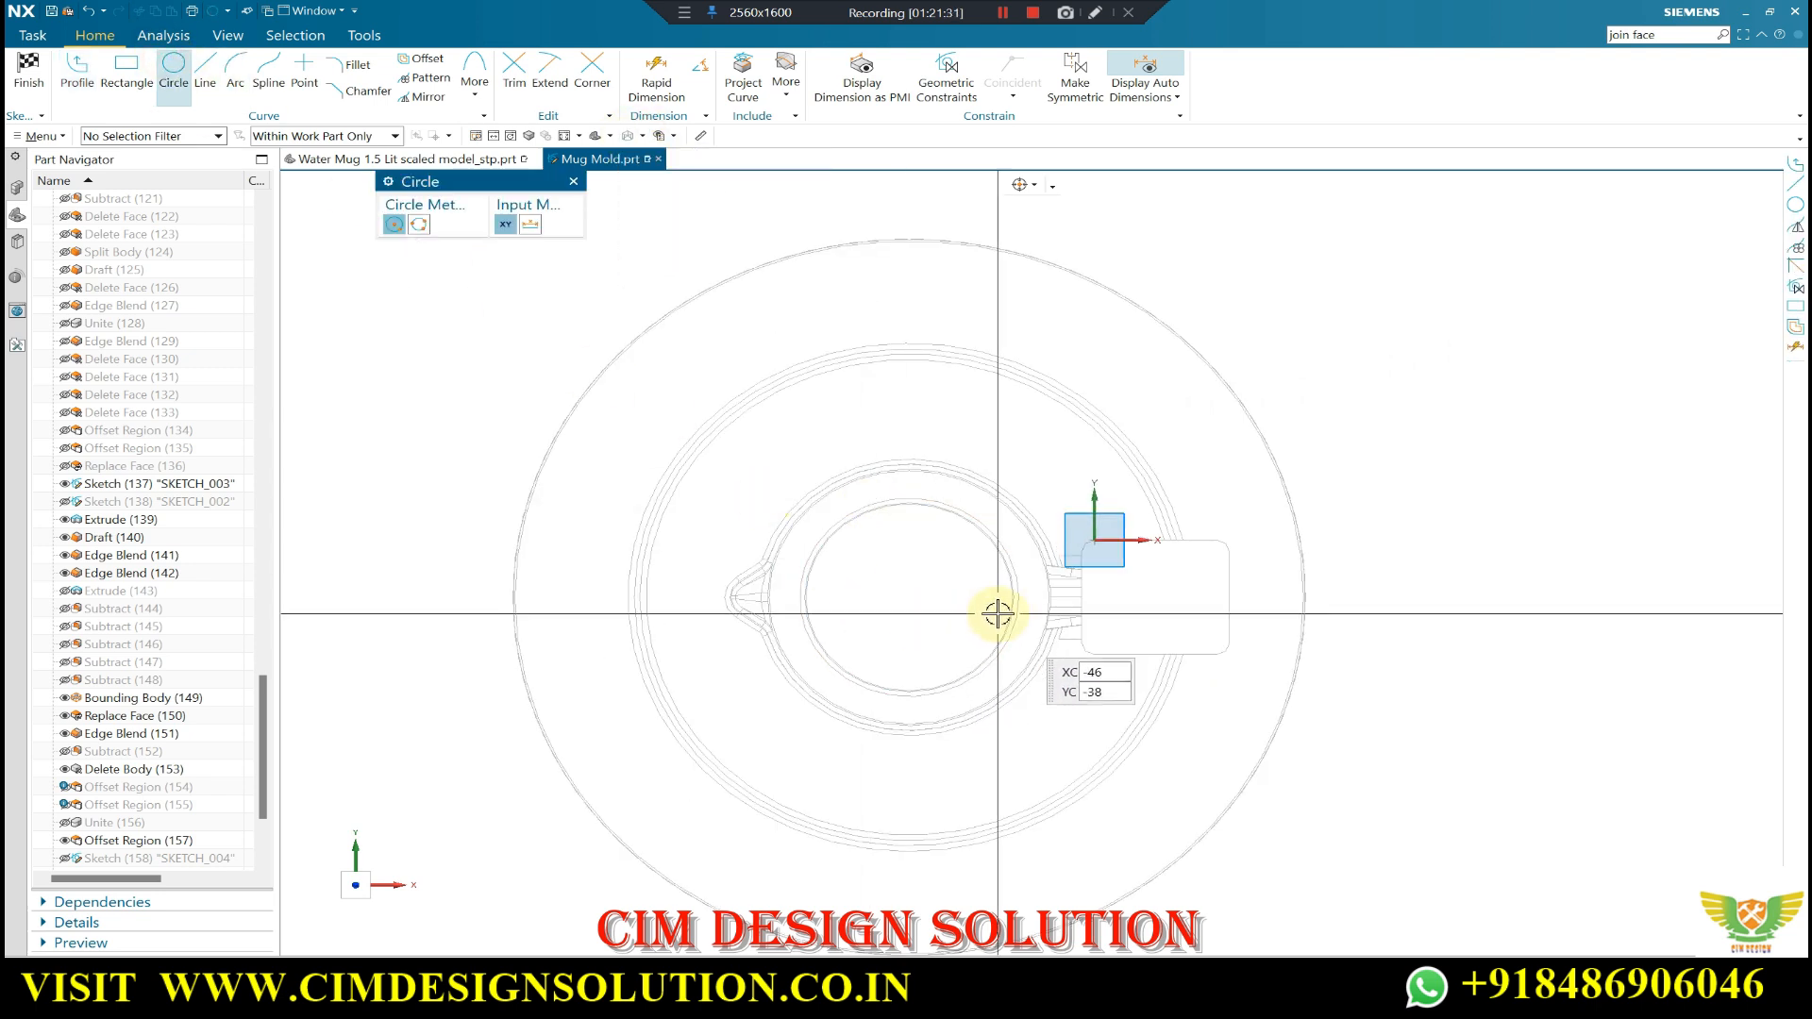
pyautogui.click(912, 597)
pyautogui.scroll(3, 752, 493)
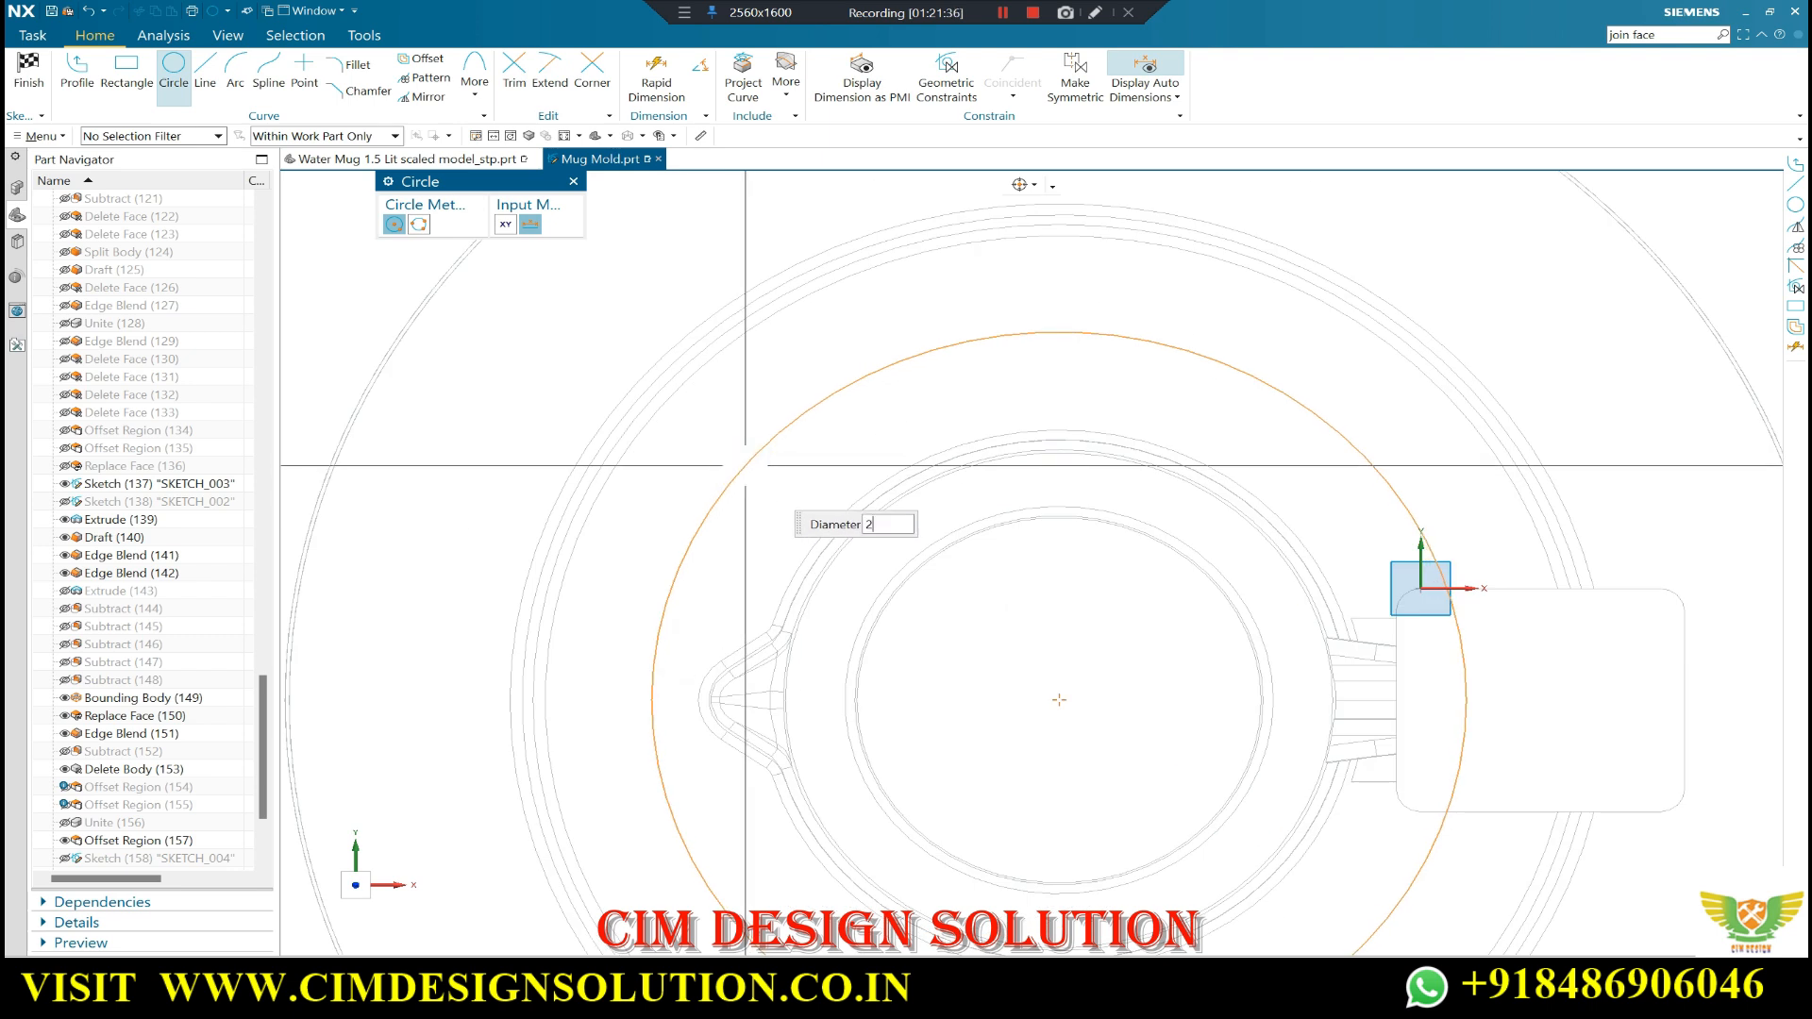
pyautogui.press('Return')
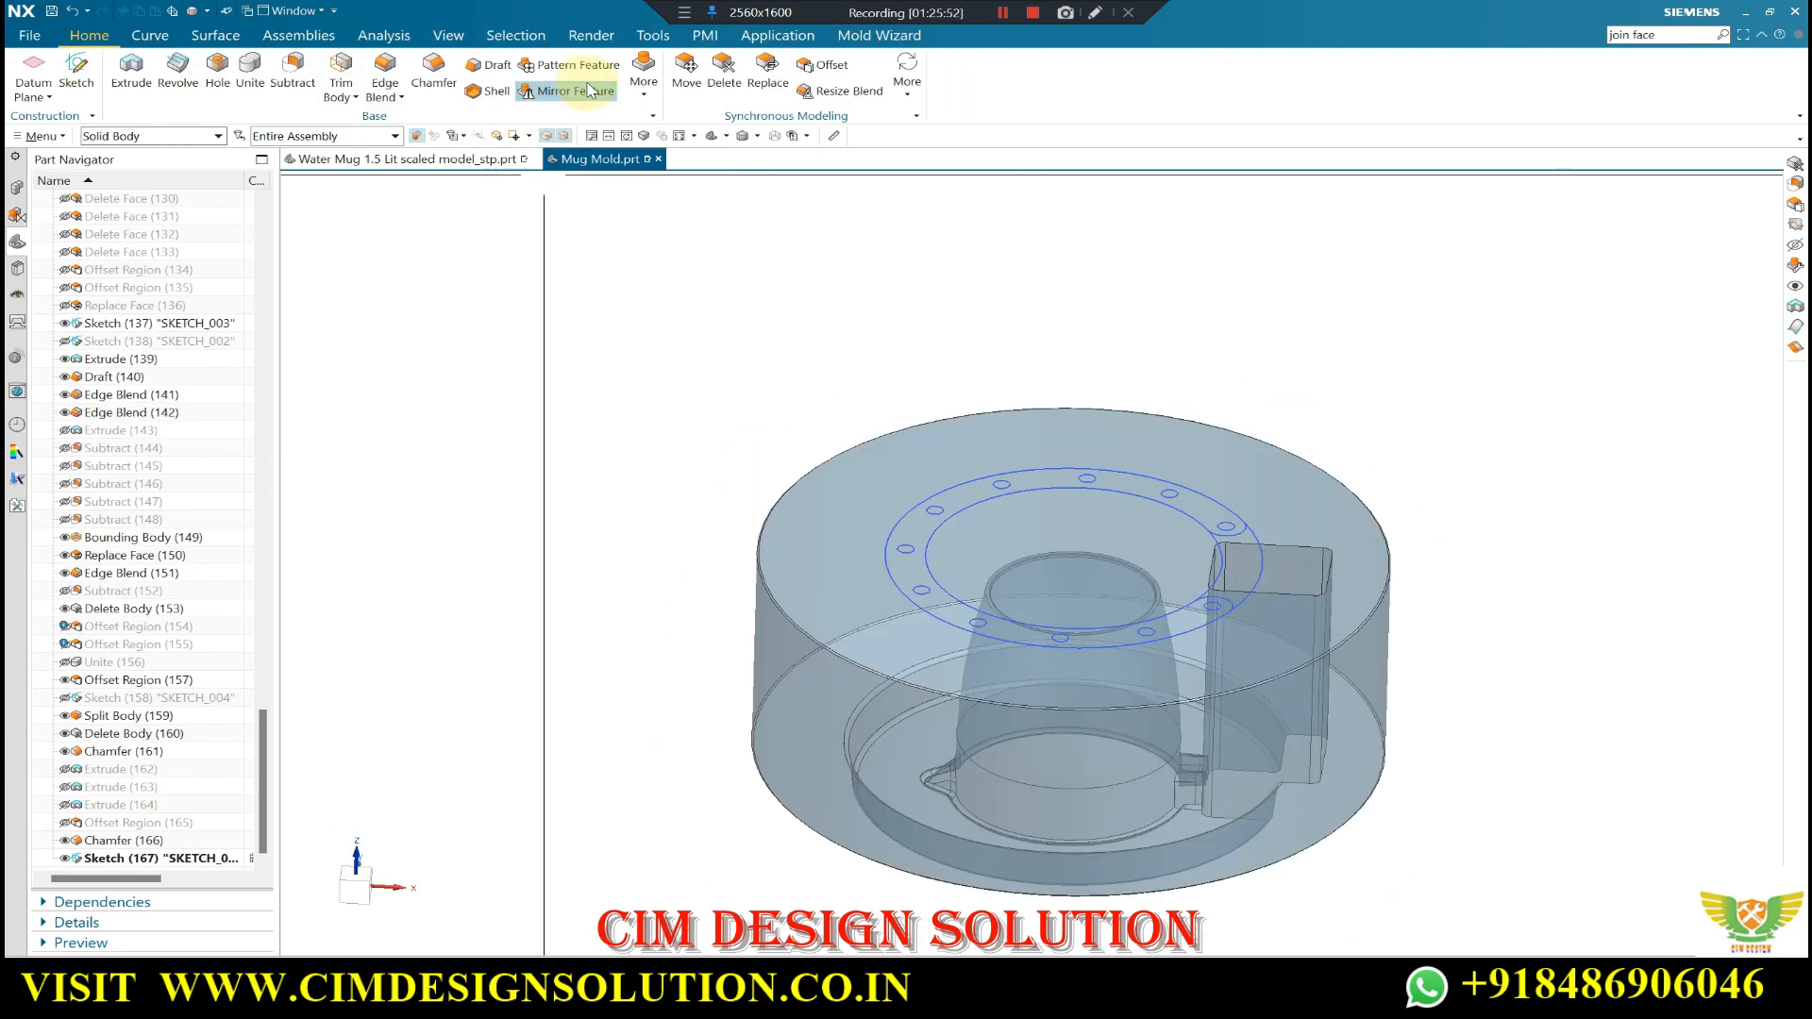
# - Extrude the C-shaped ring region of the sketch into the mold body with start distance 10 mm, end 0 and Subtract
pyautogui.click(962, 185)
pyautogui.click(975, 319)
pyautogui.scroll(2, 974, 493)
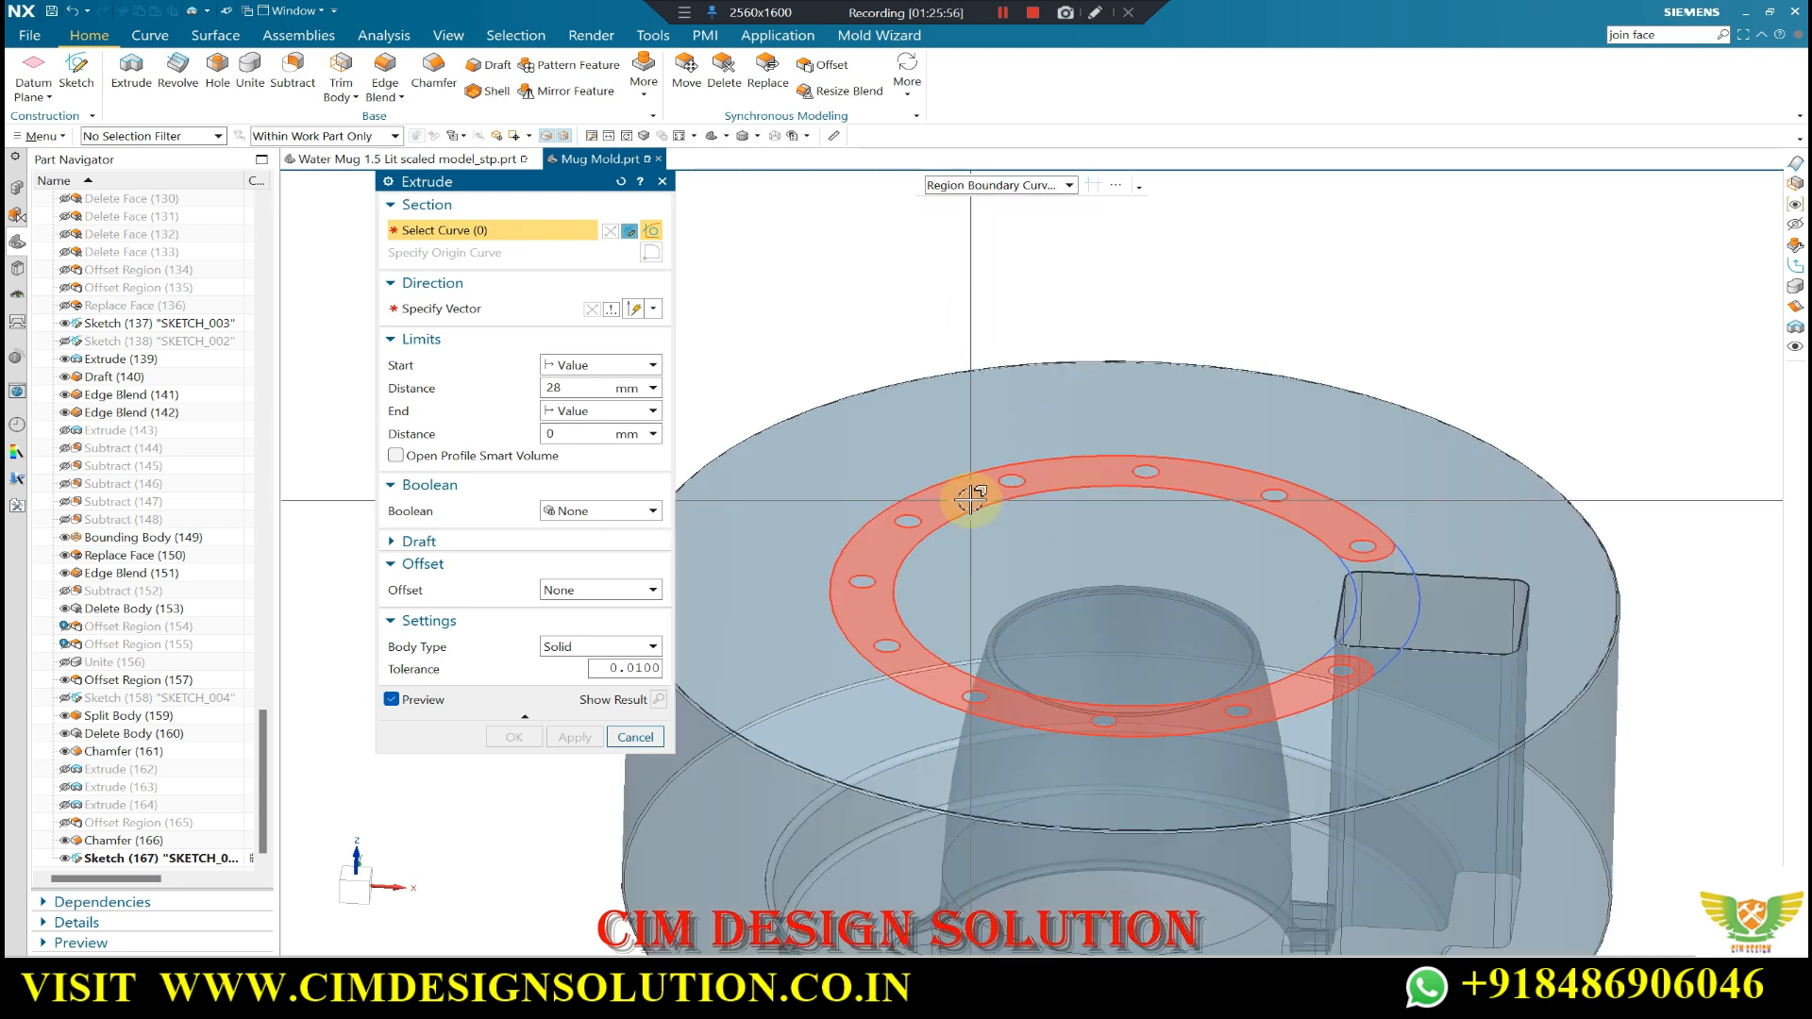
pyautogui.click(972, 495)
pyautogui.click(591, 309)
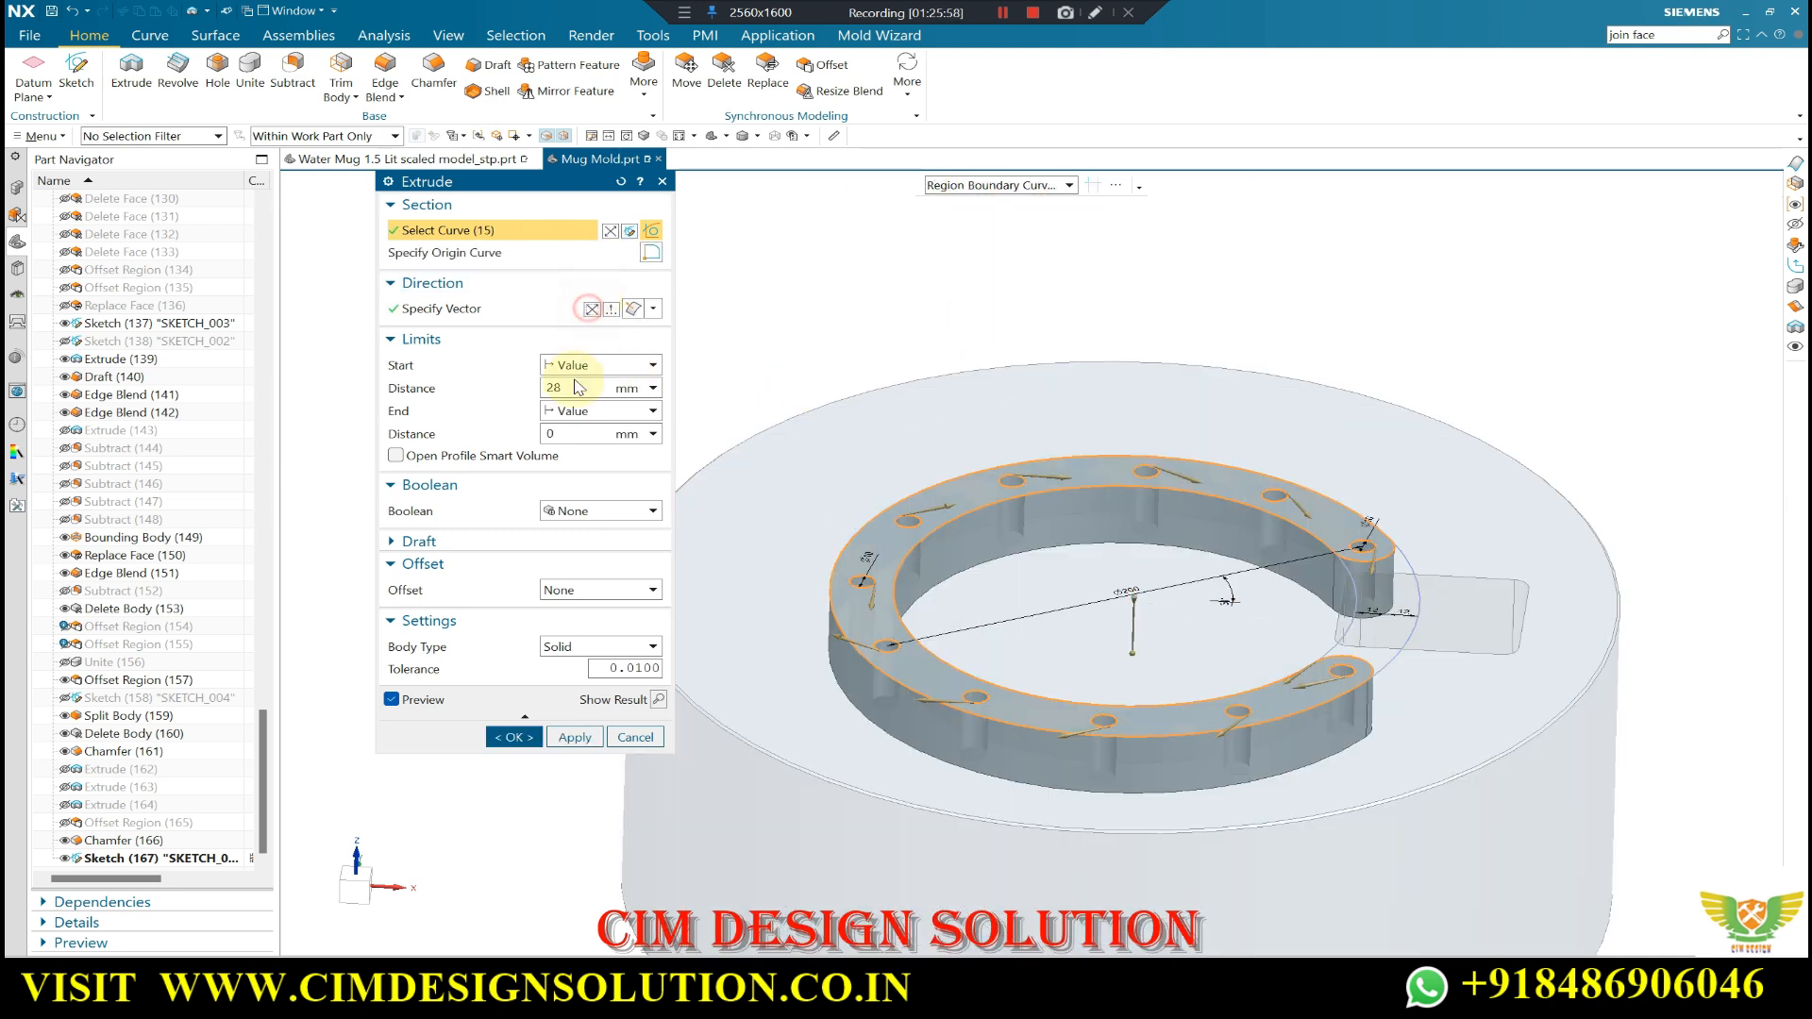
pyautogui.doubleClick(572, 388)
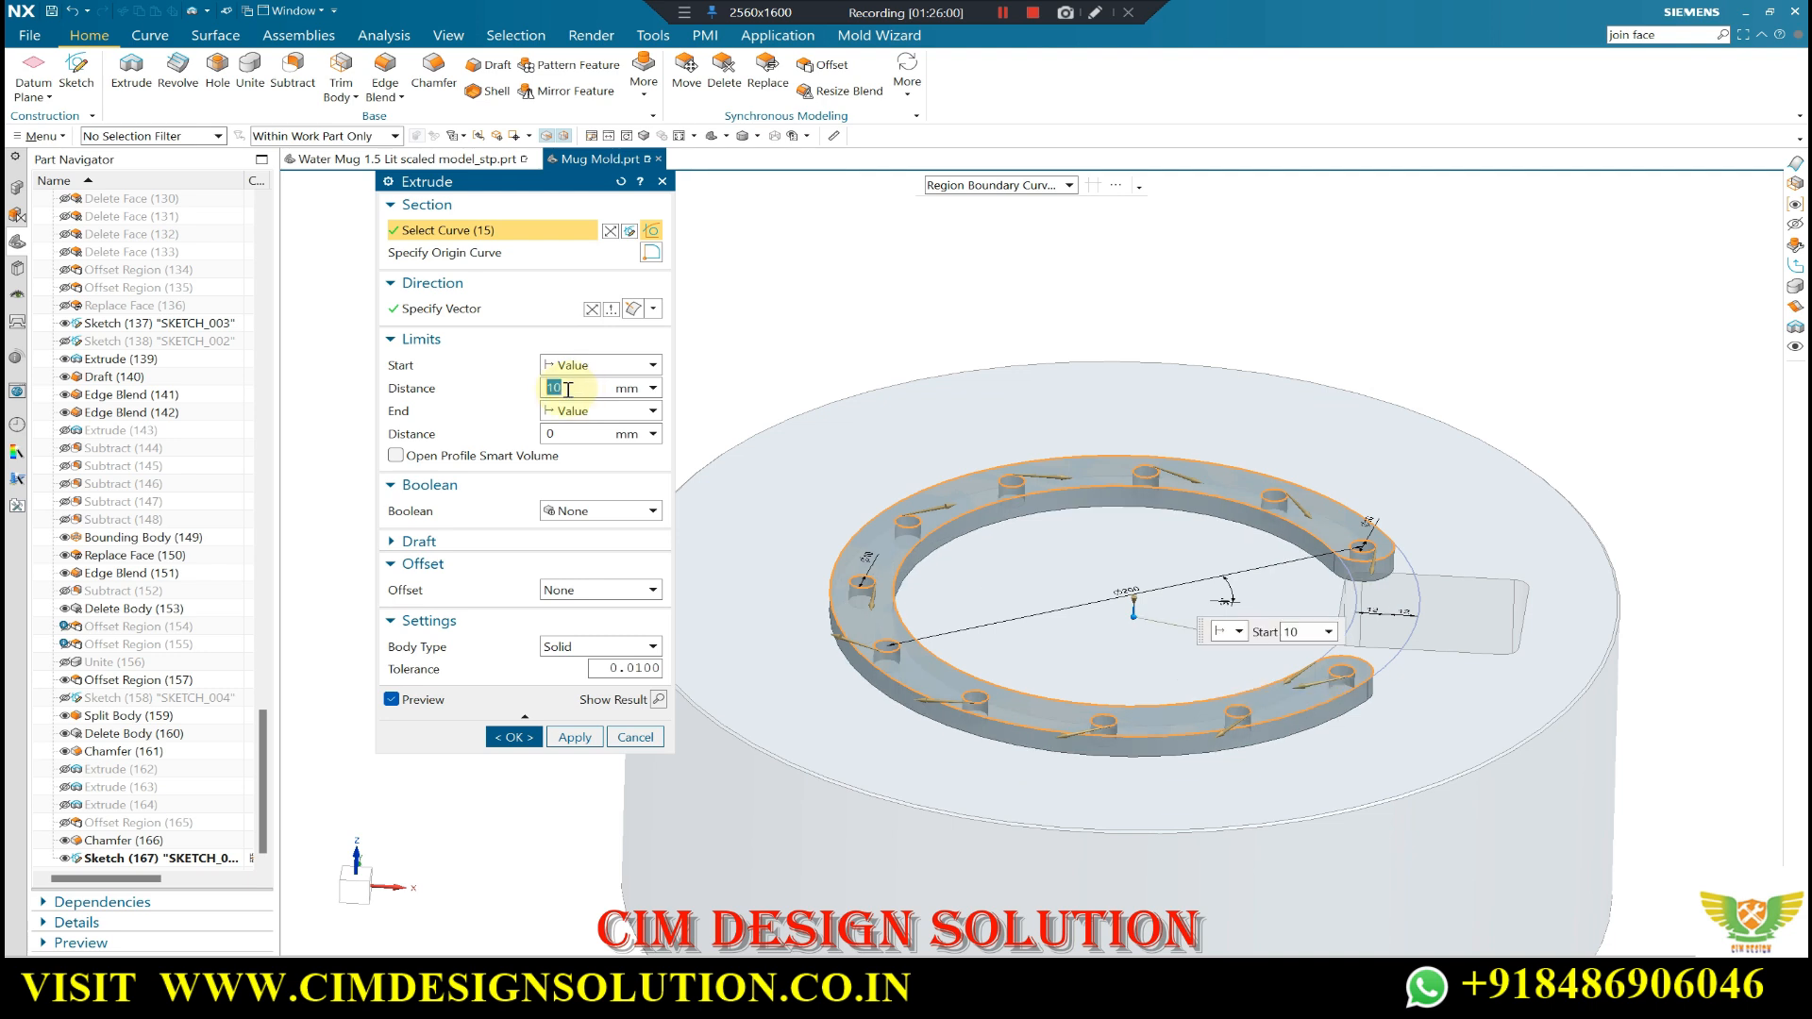
pyautogui.click(575, 509)
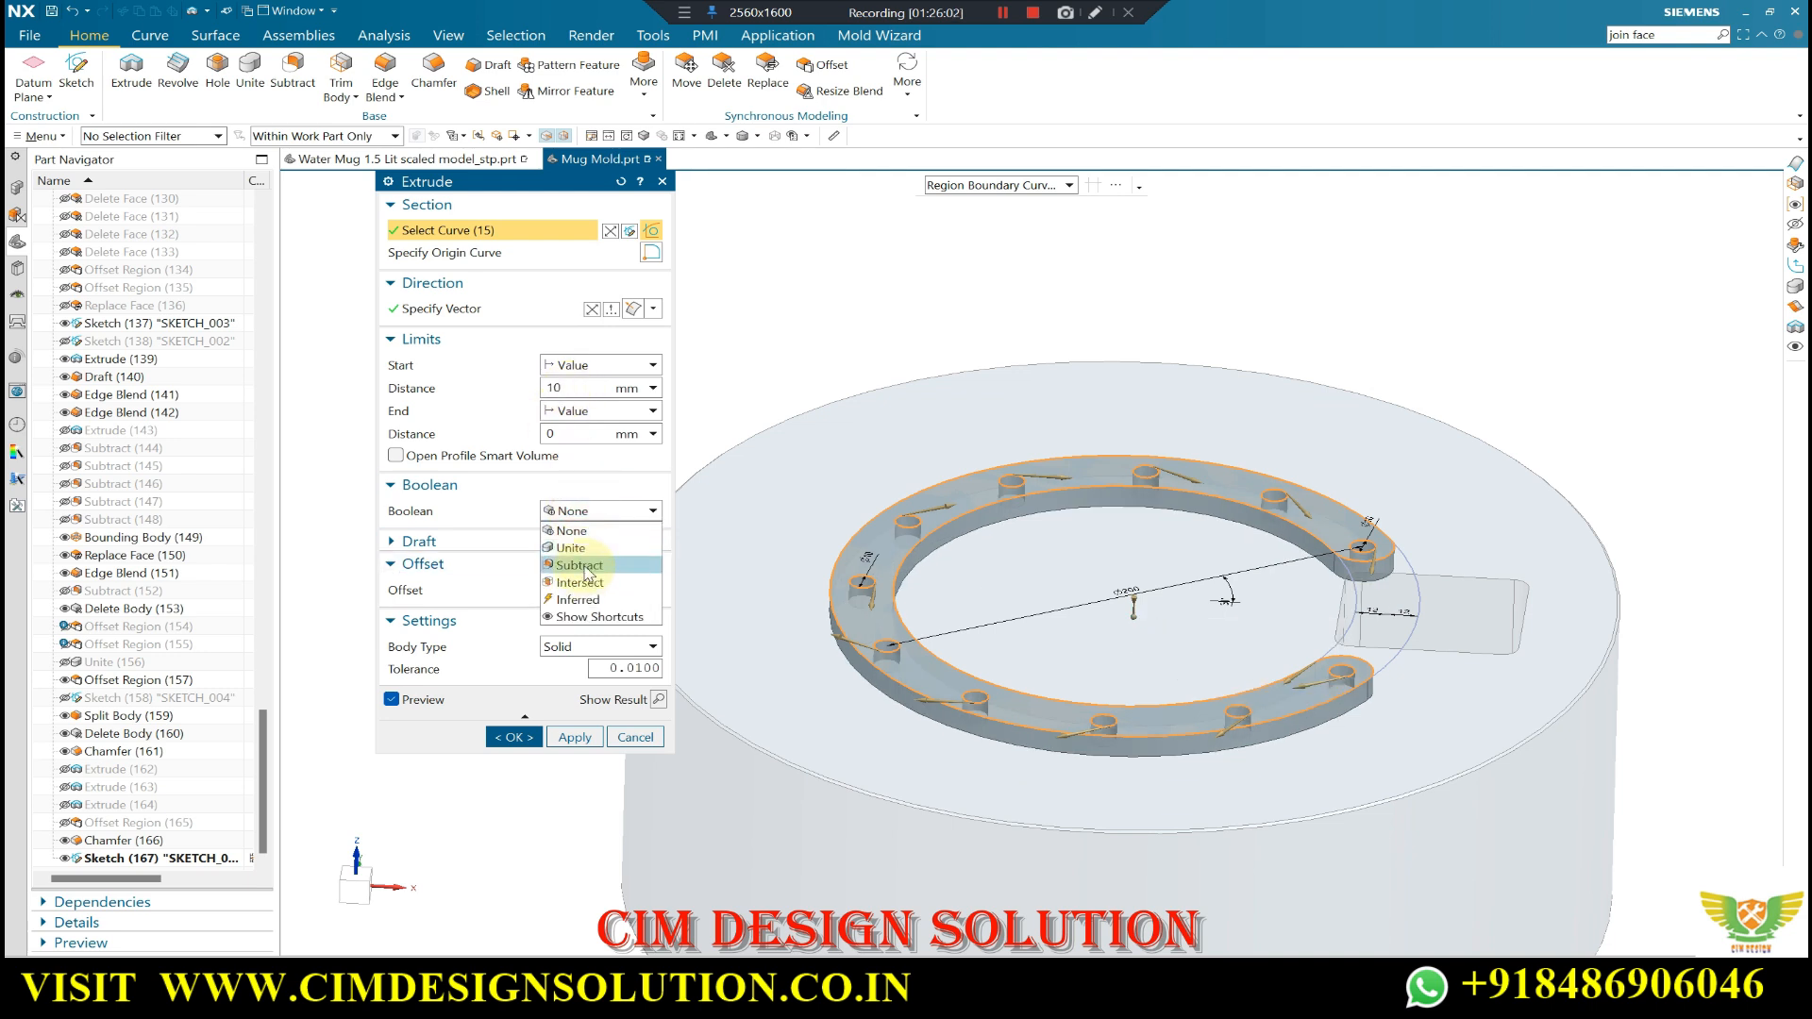
pyautogui.click(580, 565)
pyautogui.middleClick(789, 432)
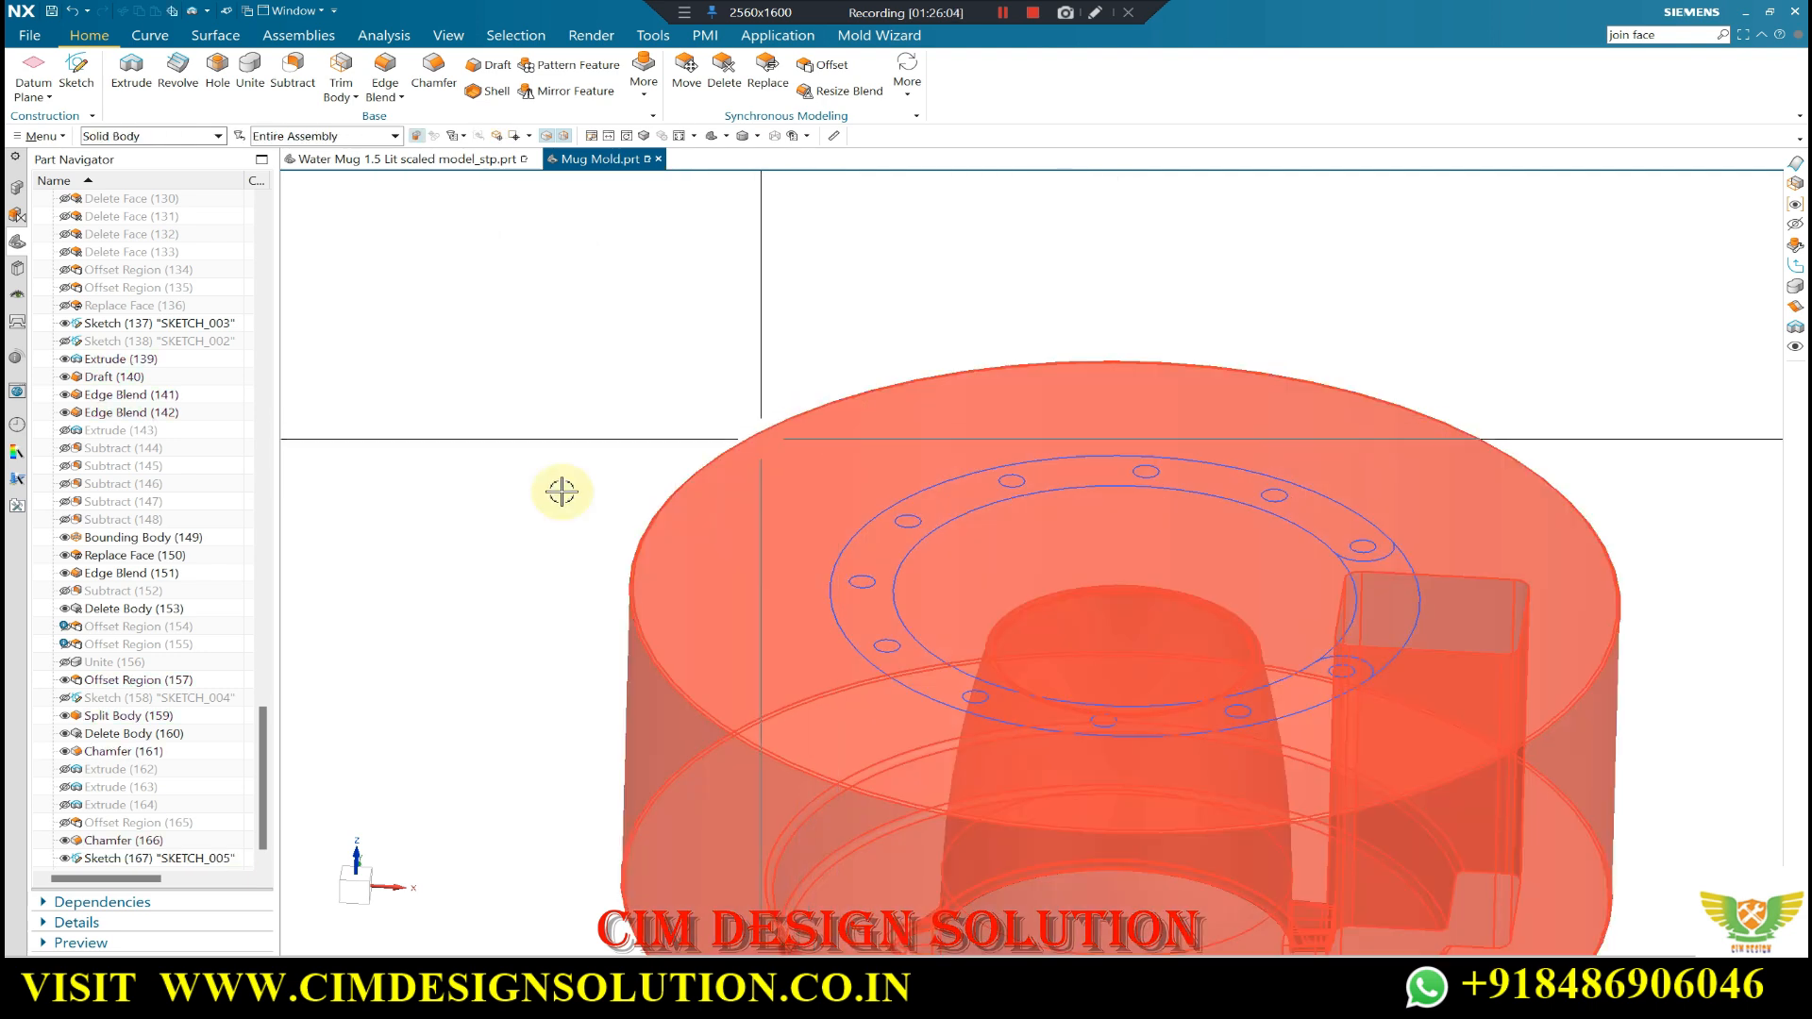
# - Edit the C-shaped ring extrusion and set its Boolean operation to Subtract from the mold body
pyautogui.scroll(-2, 652, 486)
pyautogui.moveTo(684, 510); pyautogui.dragTo(692, 453, button='middle')
pyautogui.scroll(-1, 193, 842)
pyautogui.doubleClick(139, 860)
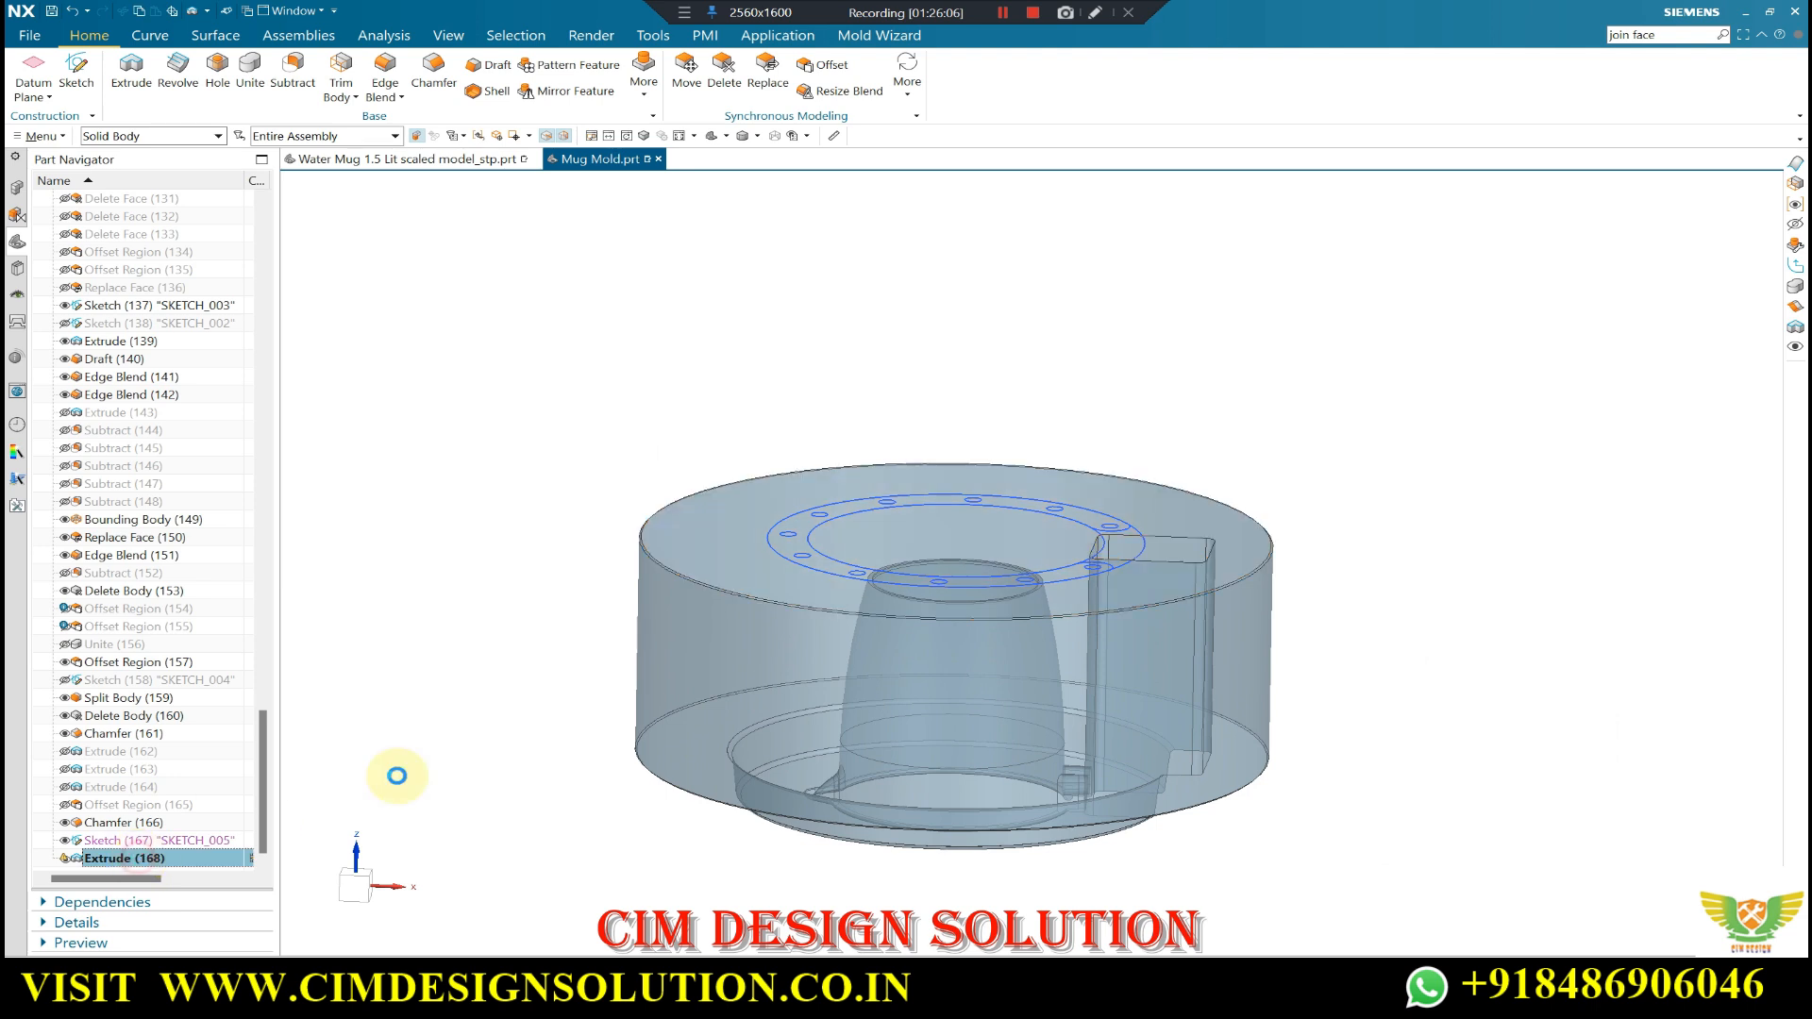
pyautogui.moveTo(718, 576); pyautogui.dragTo(818, 571, button='middle')
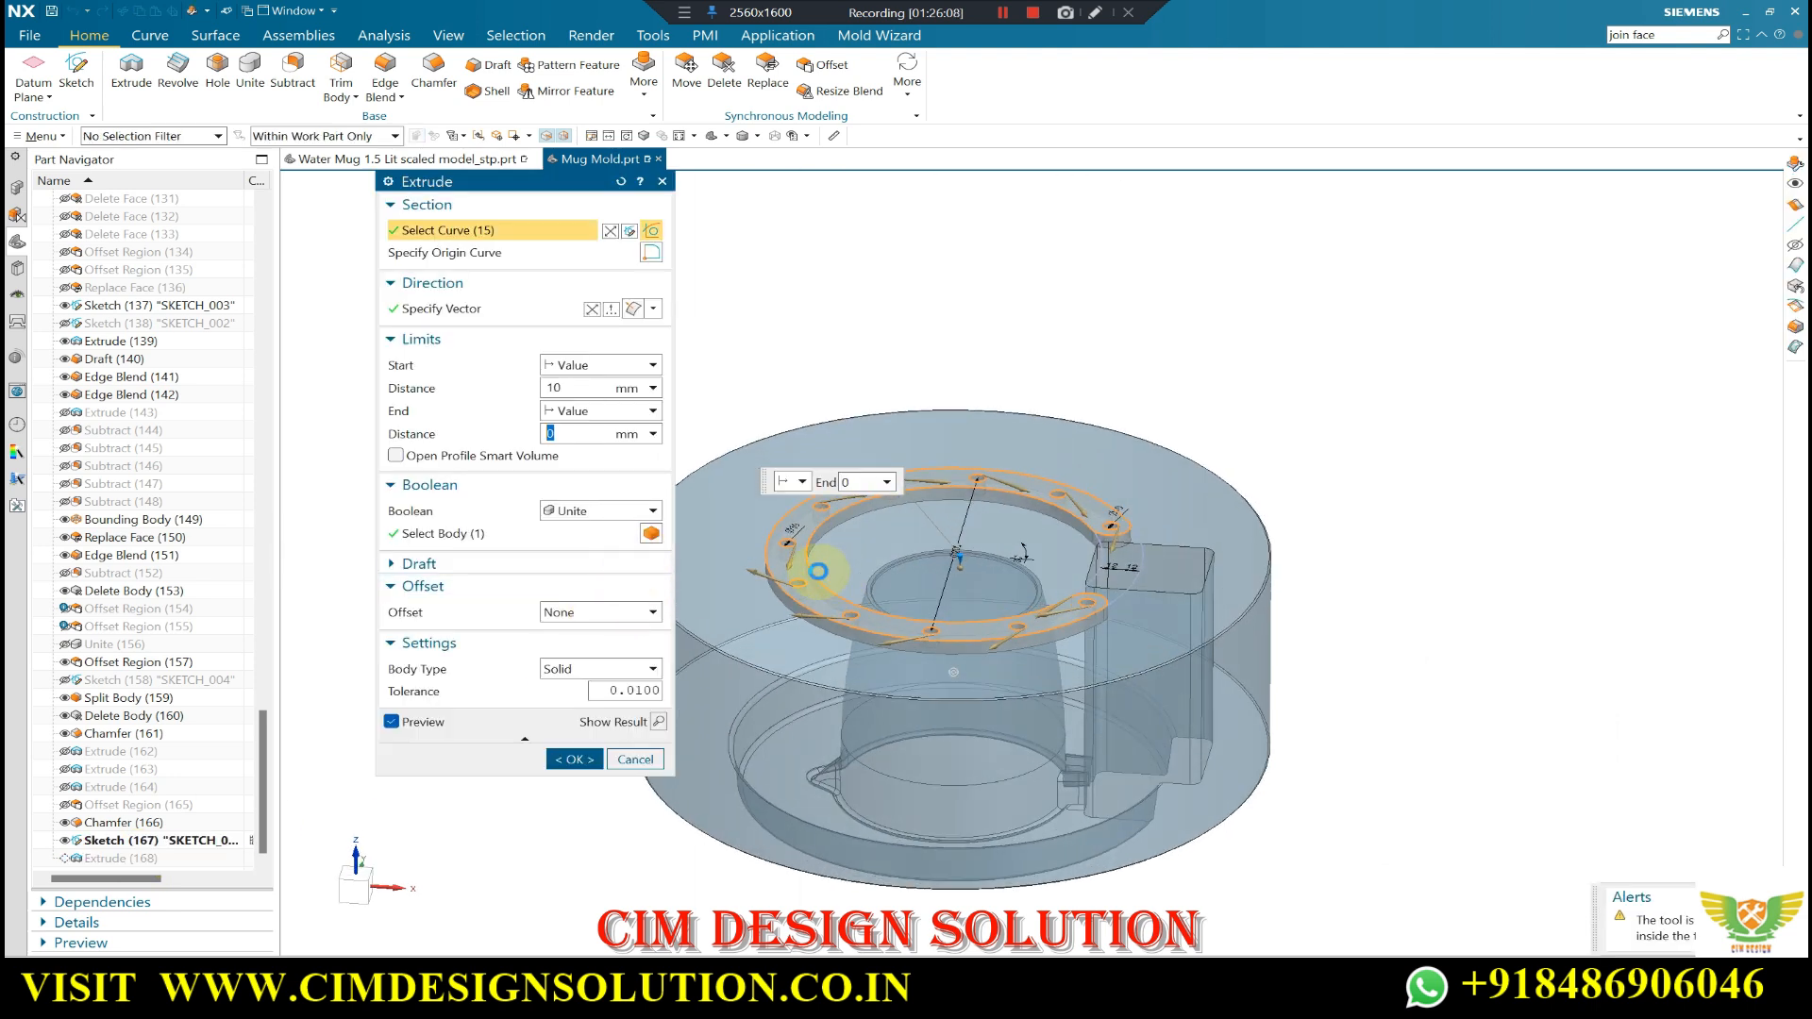
pyautogui.click(600, 511)
pyautogui.click(579, 565)
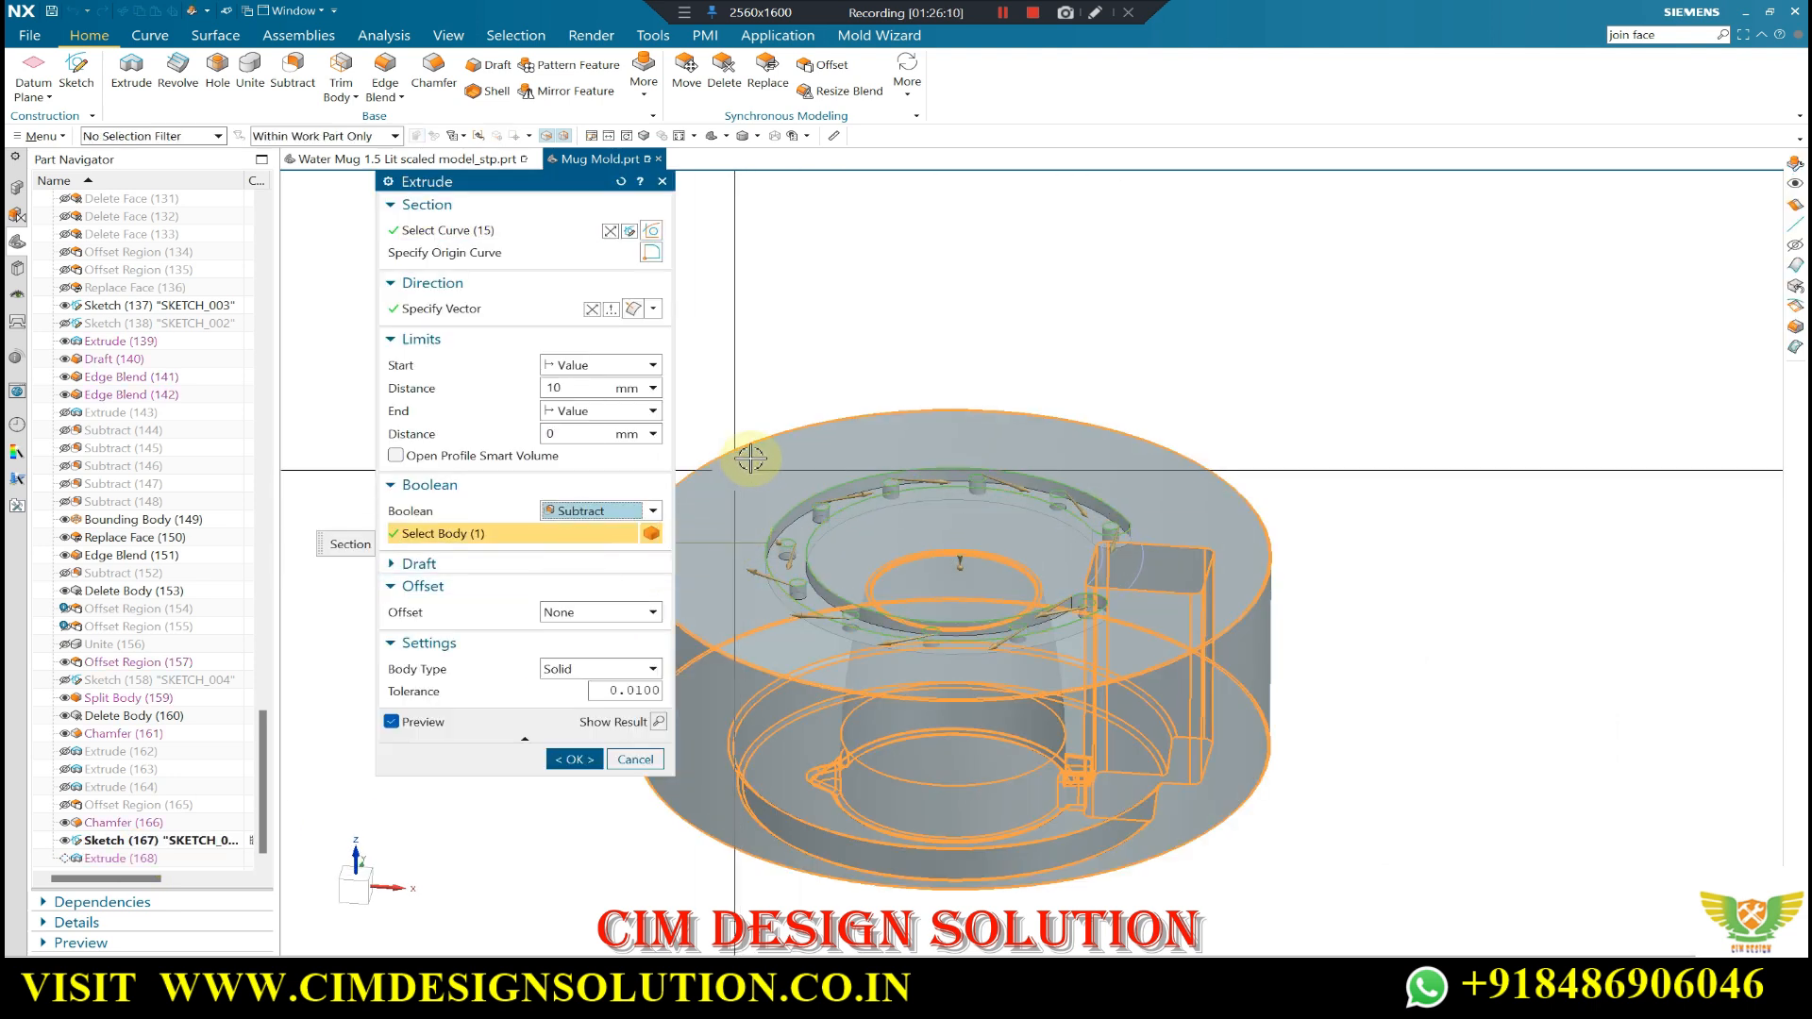
pyautogui.middleClick(750, 457)
# - Inspect the C-shaped channel cut into the mold body's top face and the small round bosses inside it
pyautogui.moveTo(942, 397); pyautogui.dragTo(958, 451, button='middle')
pyautogui.scroll(2, 1049, 547)
pyautogui.moveTo(1052, 551)
pyautogui.mouseDown(button='middle')
pyautogui.moveTo(1070, 511)
pyautogui.moveTo(1055, 557)
pyautogui.mouseUp(button='middle')
pyautogui.scroll(-2, 1024, 491)
pyautogui.press('F8')
pyautogui.scroll(2, 802, 601)
pyautogui.moveTo(801, 598); pyautogui.dragTo(802, 505, button='middle')
pyautogui.scroll(-1, 802, 505)
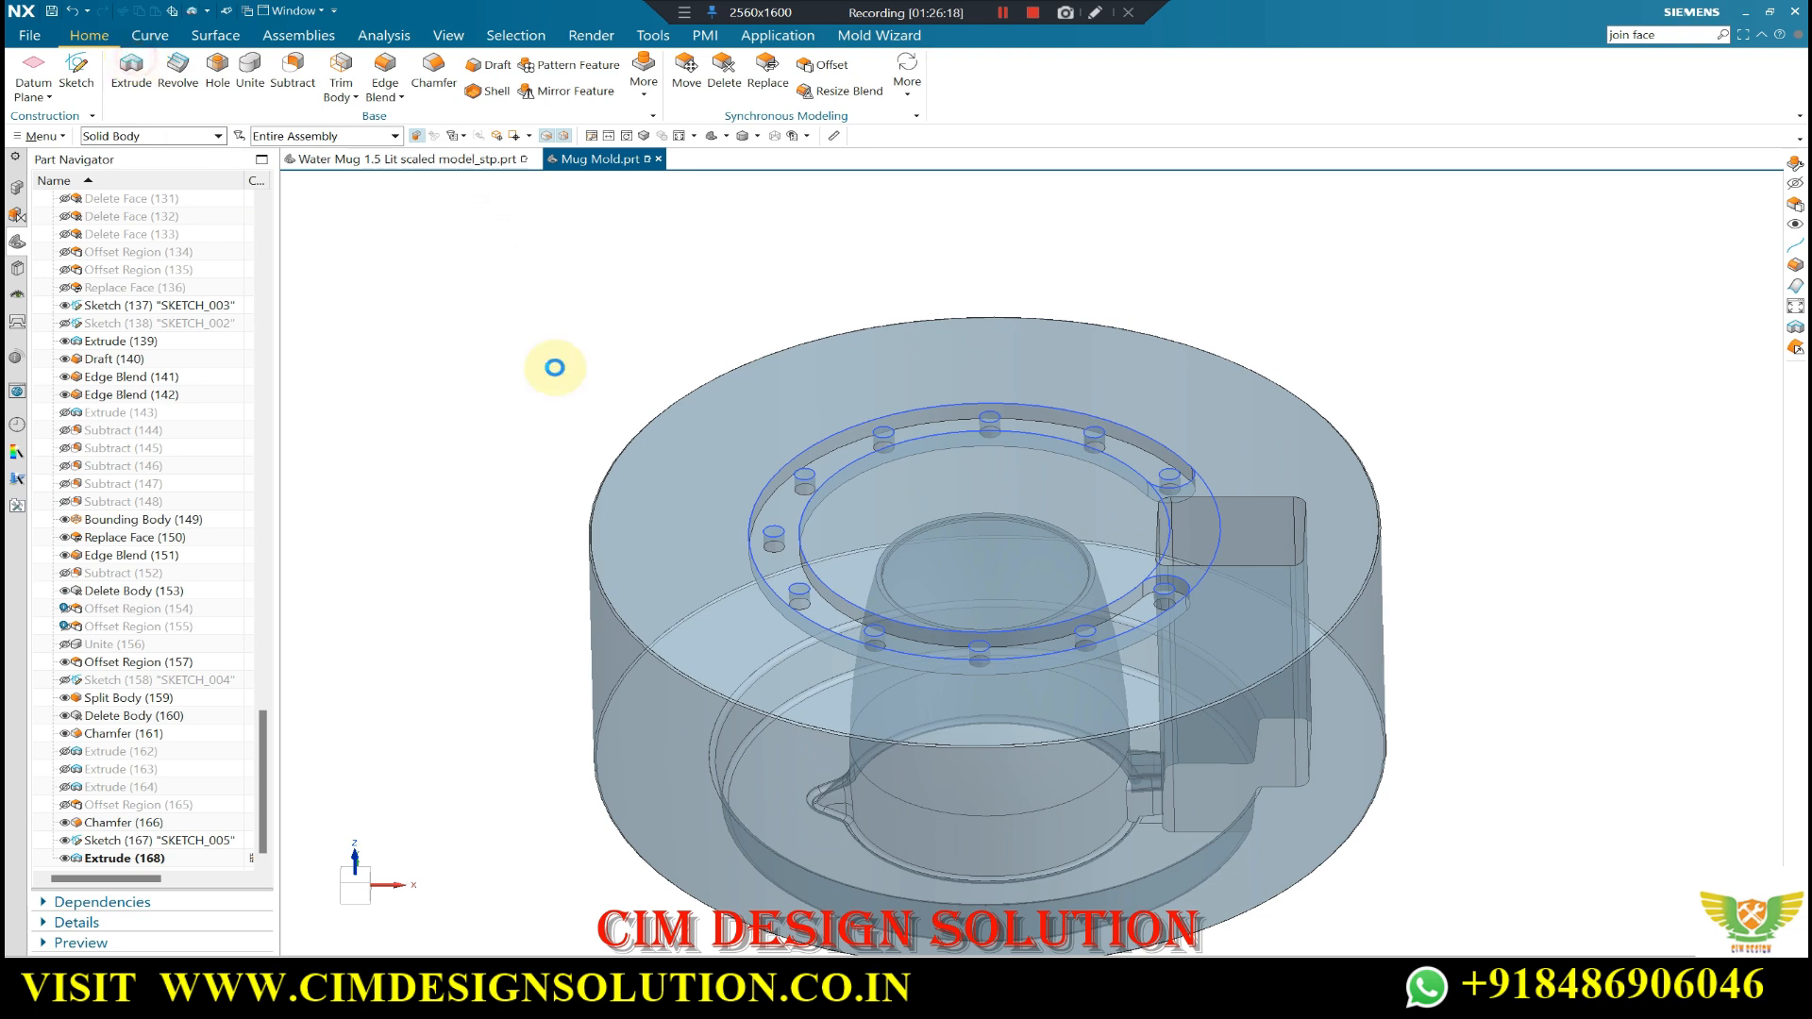
# - Start an Extrude with single-curve selection and select the eleven small sketch circles spaced around the C-shaped channel
pyautogui.scroll(3, 803, 478)
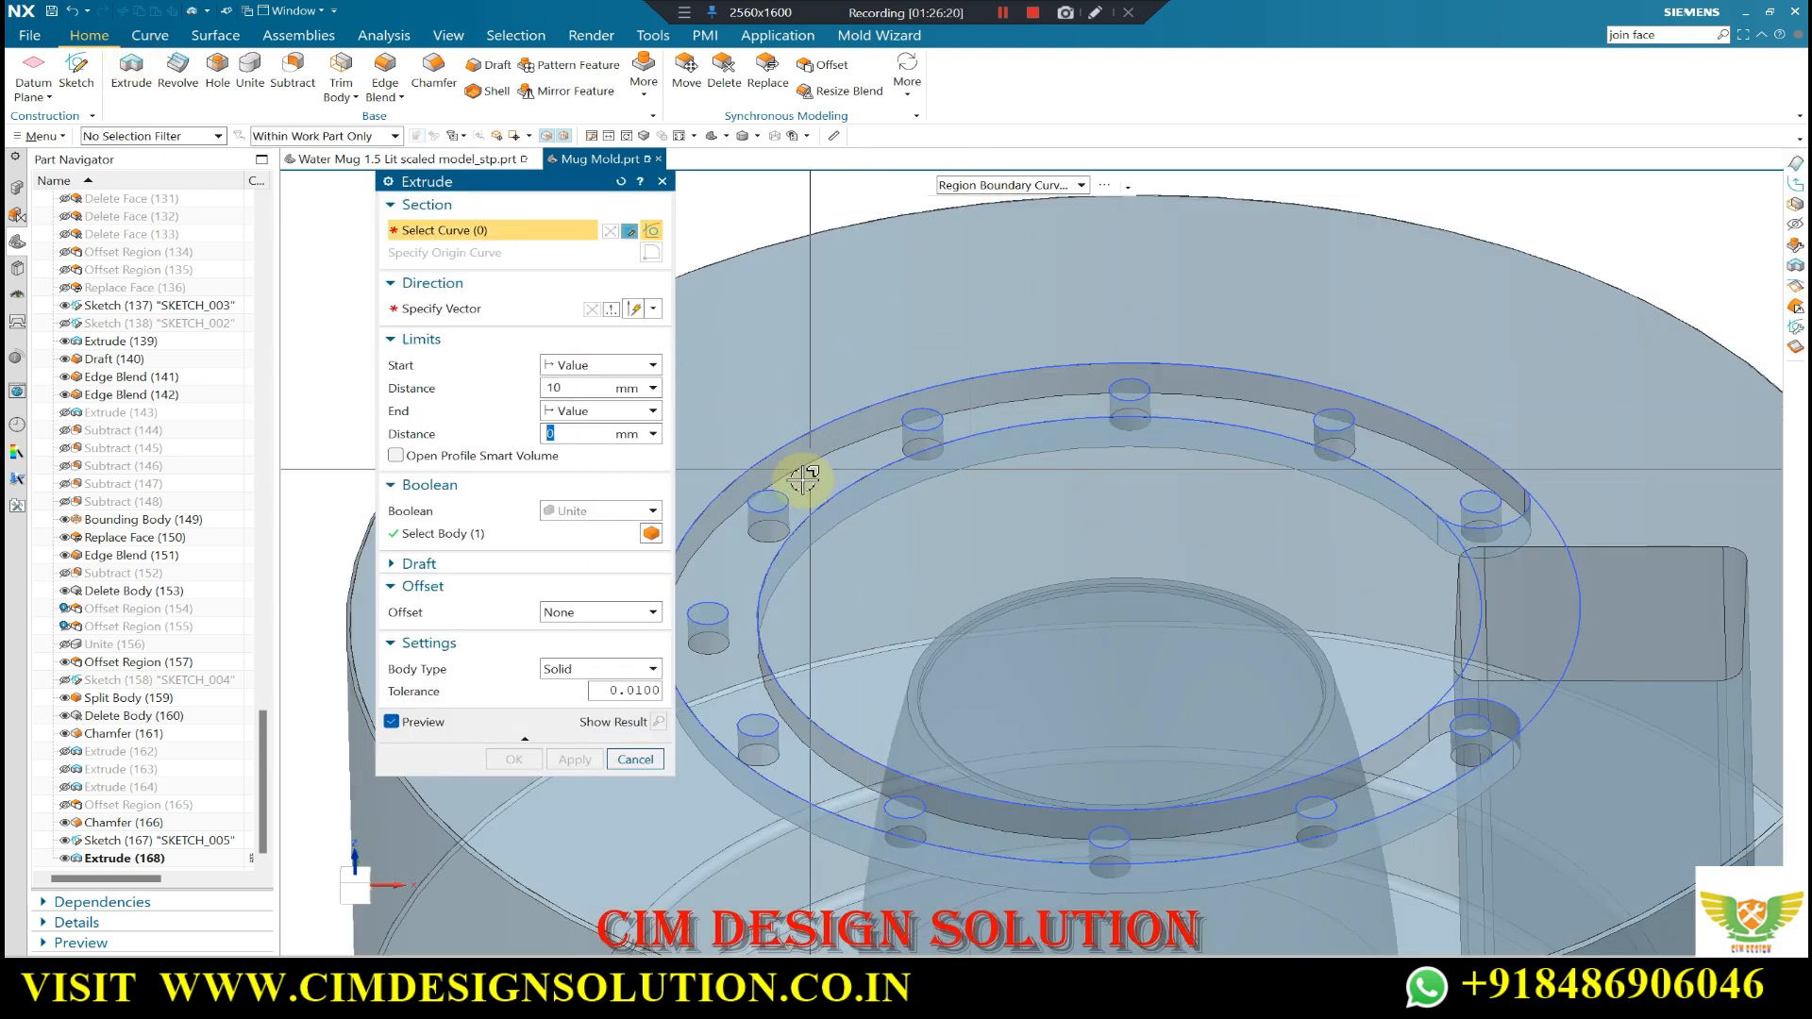
pyautogui.click(963, 185)
pyautogui.click(960, 202)
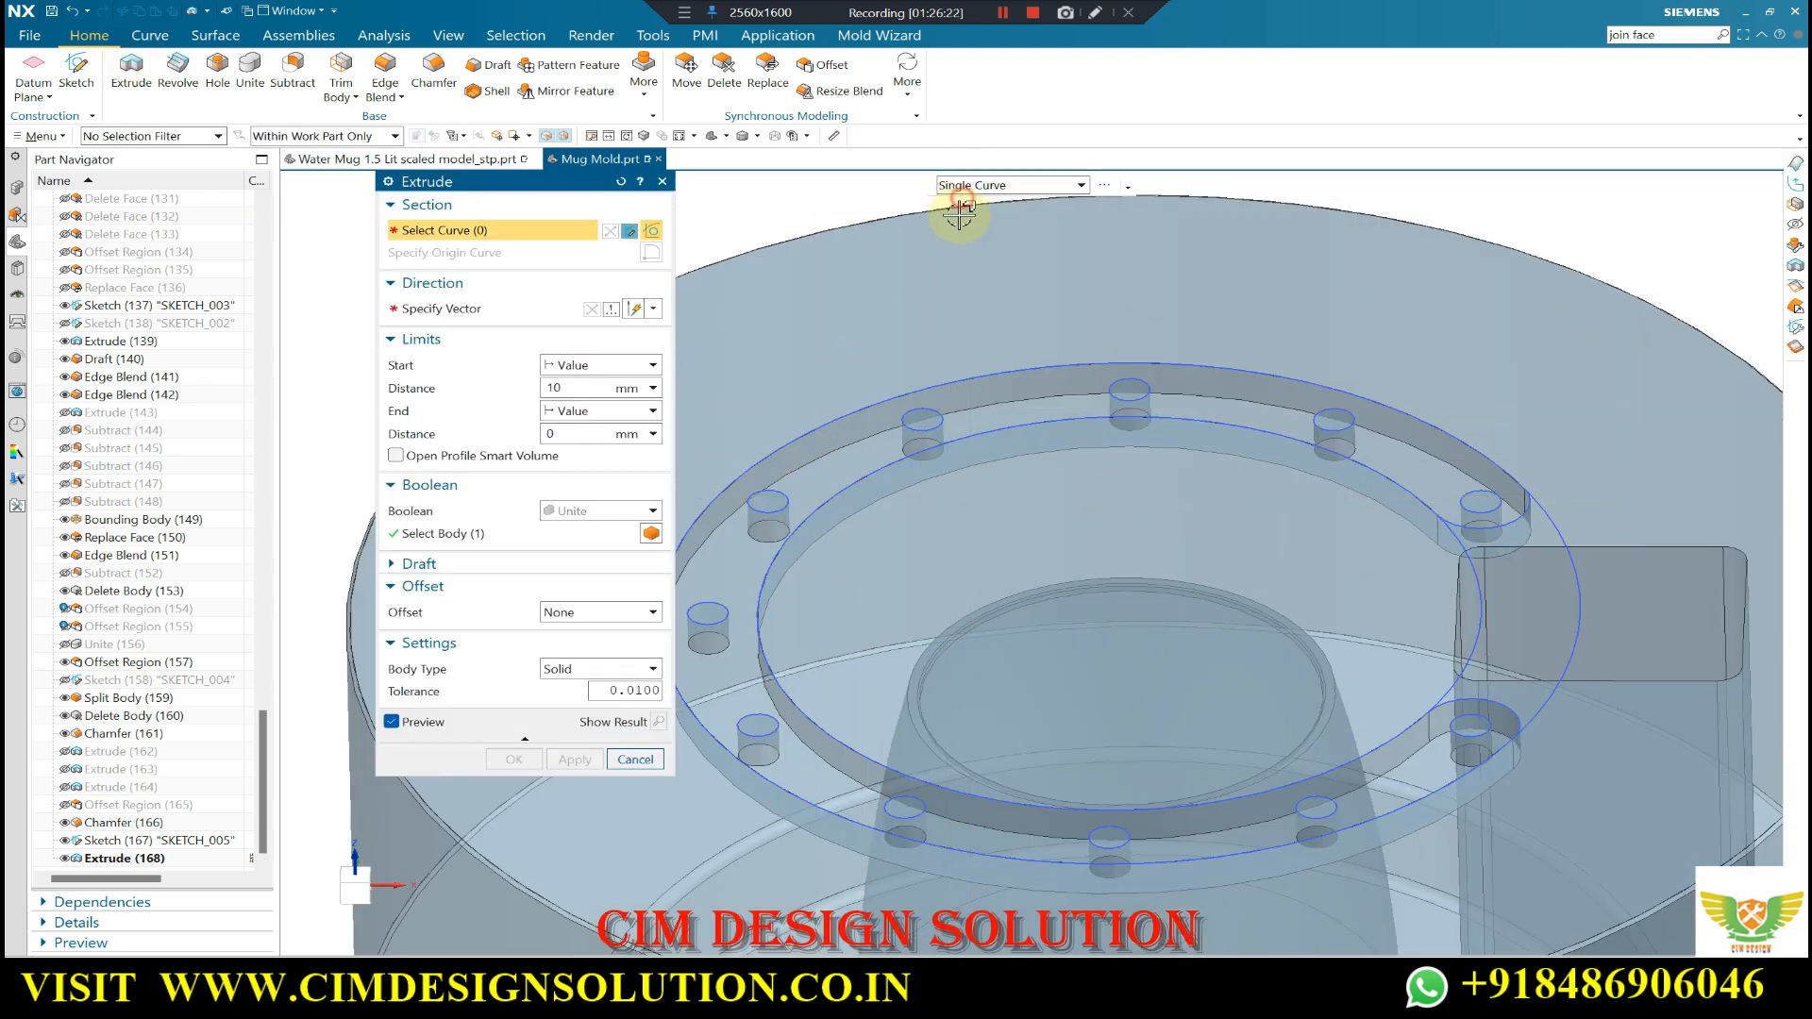
pyautogui.click(772, 518)
pyautogui.click(937, 429)
pyautogui.click(1127, 392)
pyautogui.click(1341, 423)
pyautogui.click(1350, 424)
pyautogui.click(1497, 499)
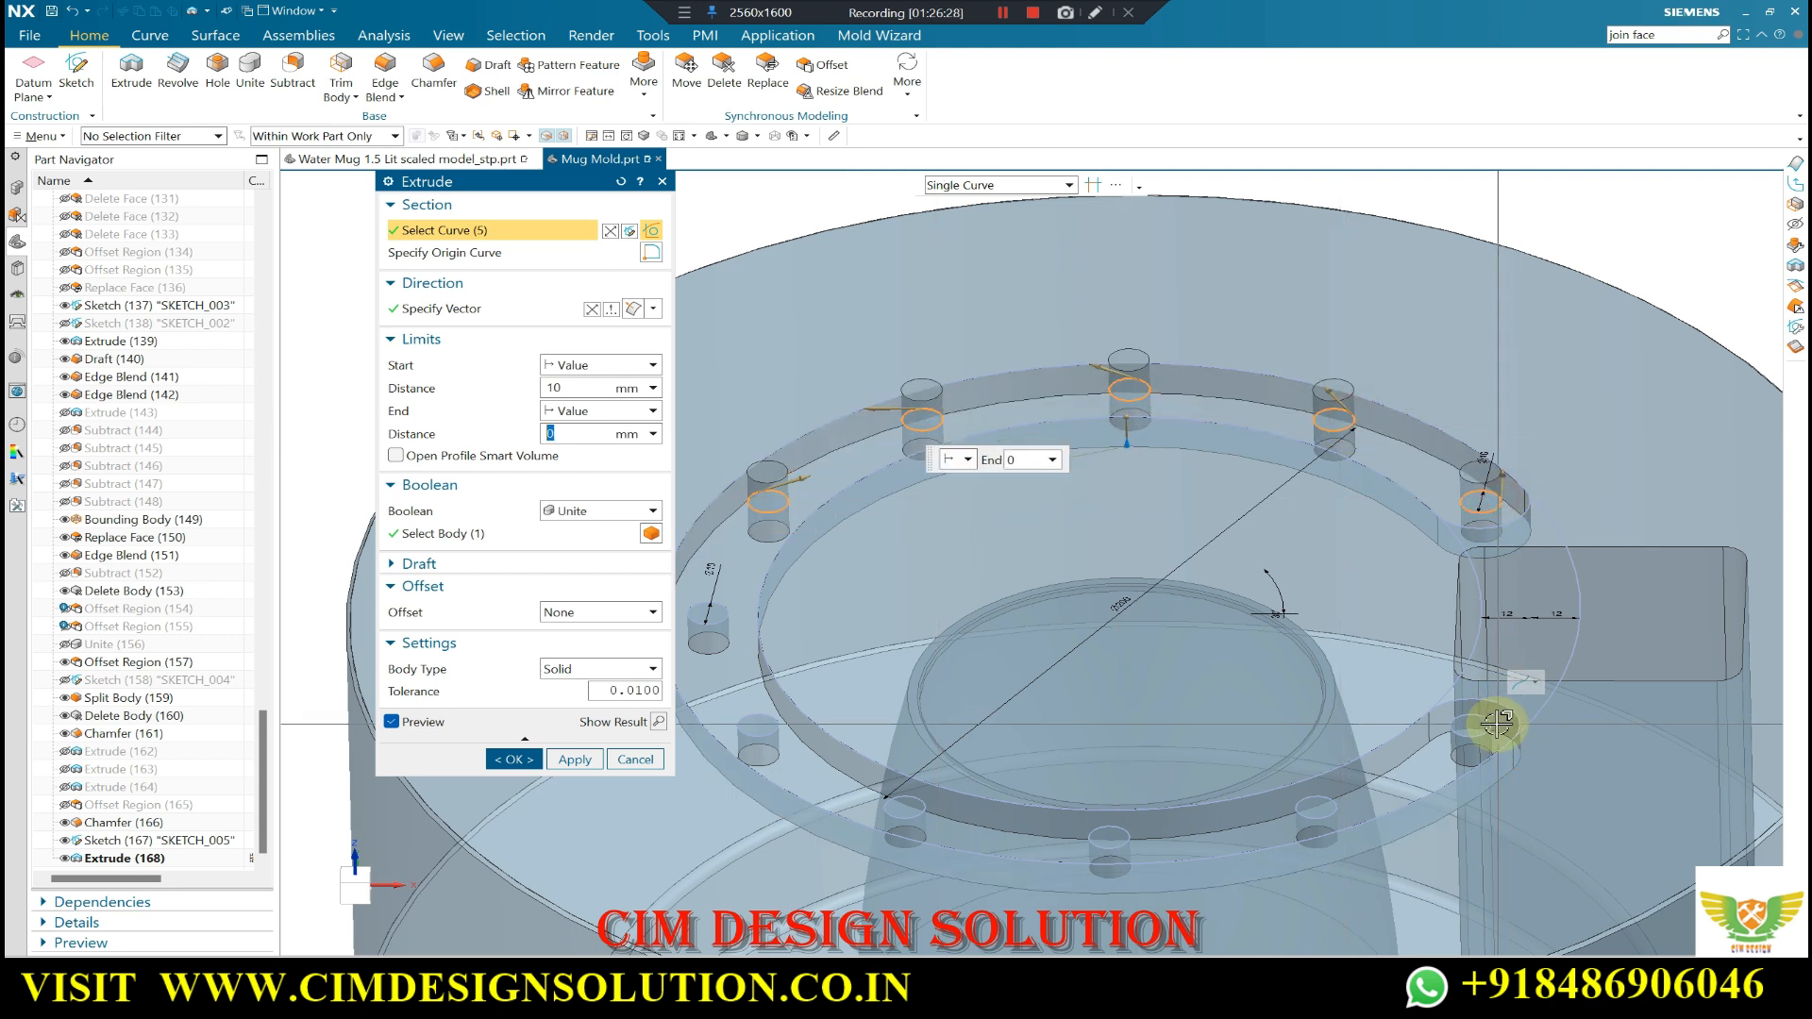
pyautogui.click(1464, 737)
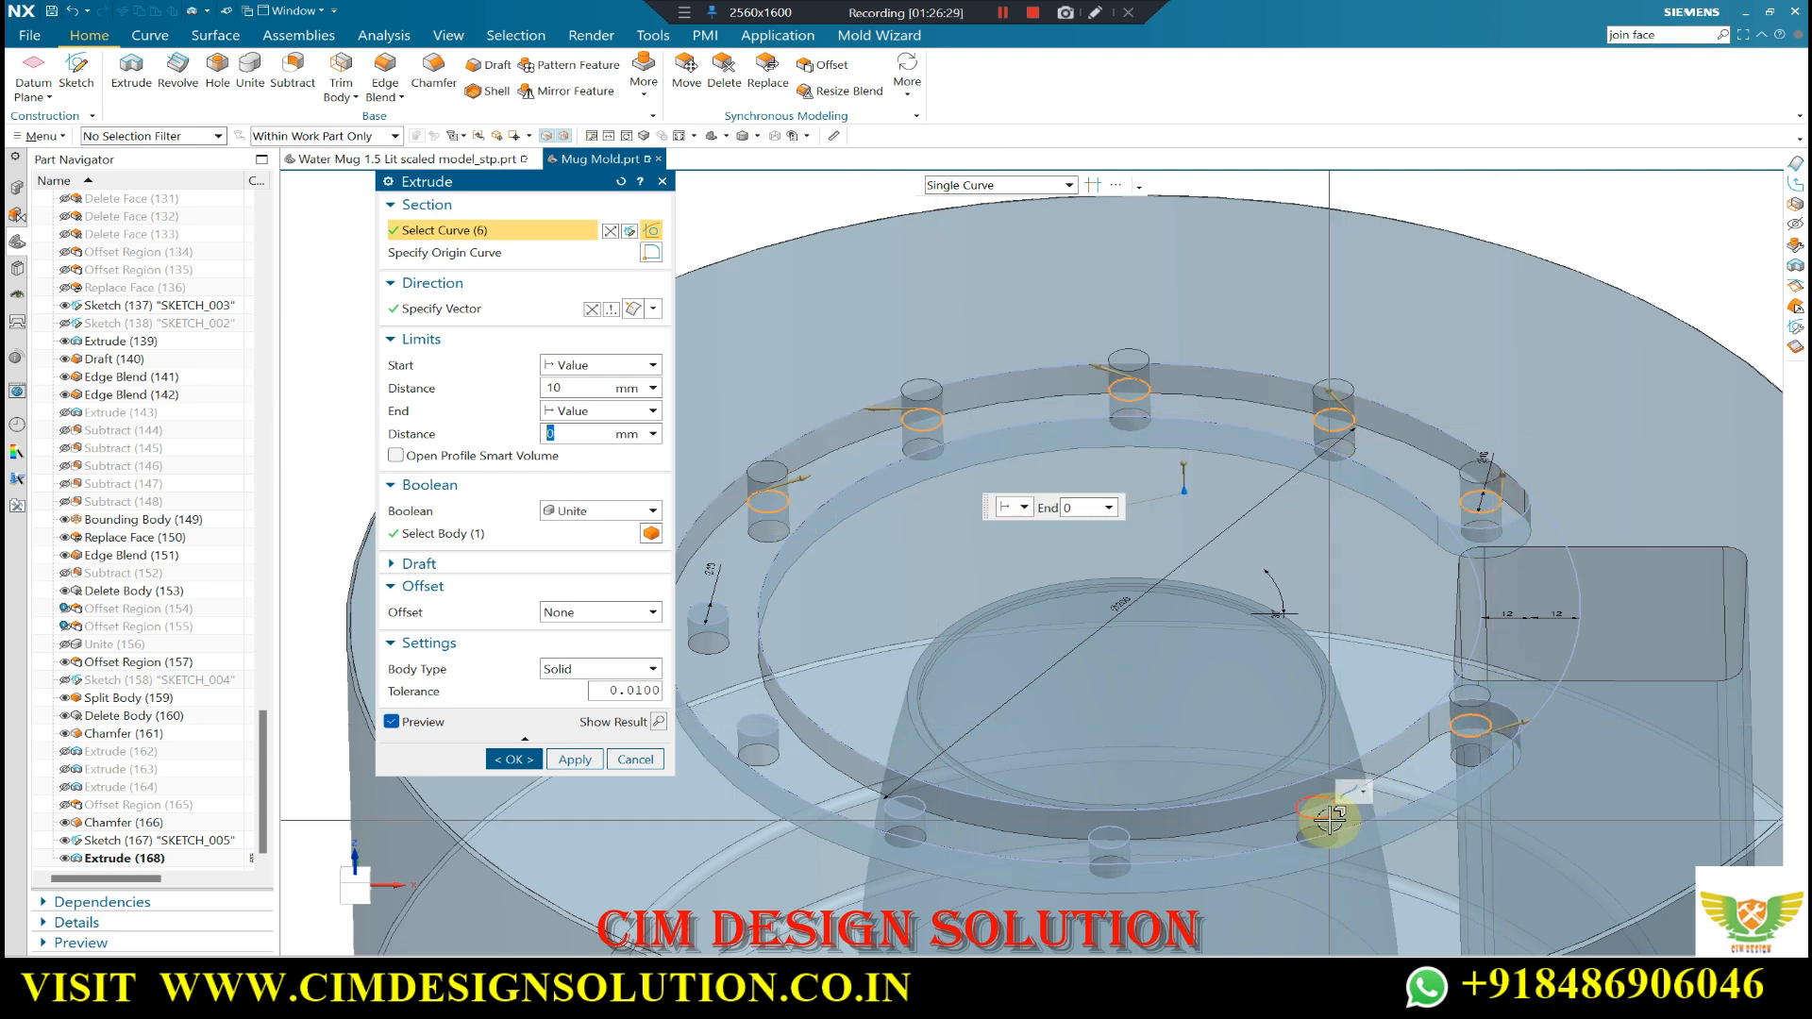
pyautogui.click(1107, 851)
pyautogui.click(755, 733)
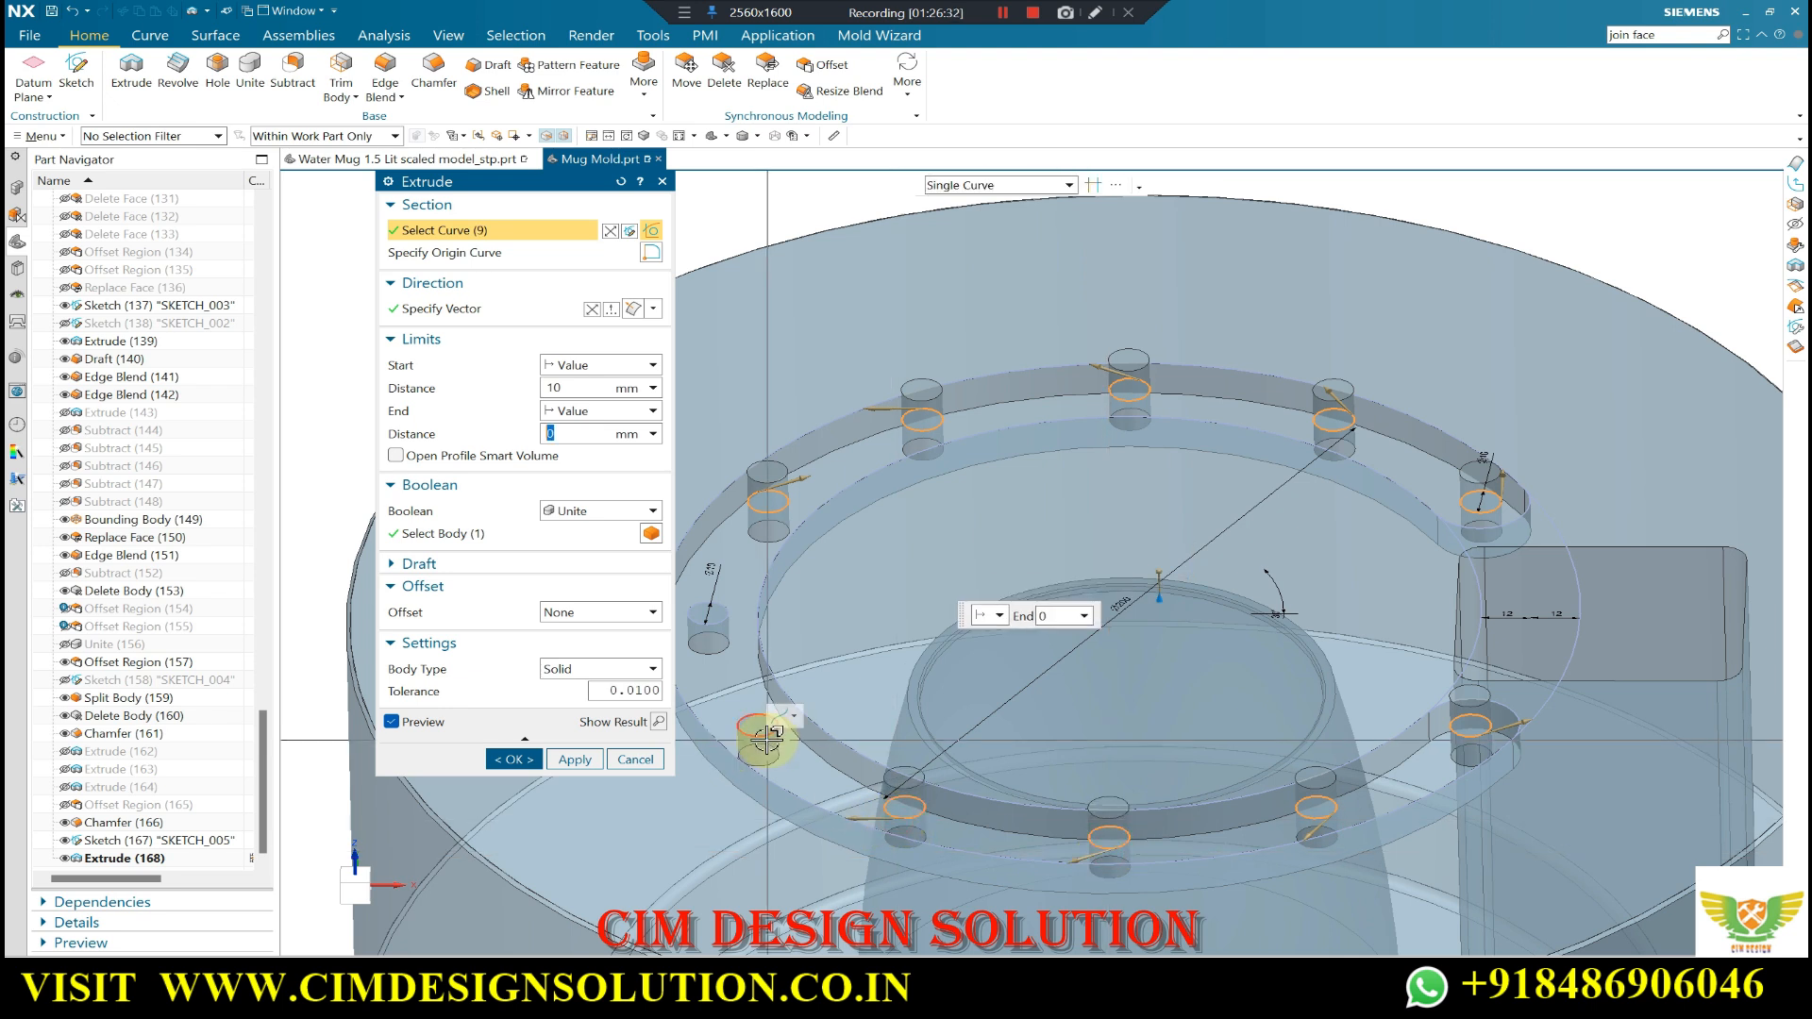
pyautogui.click(721, 625)
pyautogui.scroll(-4, 1011, 416)
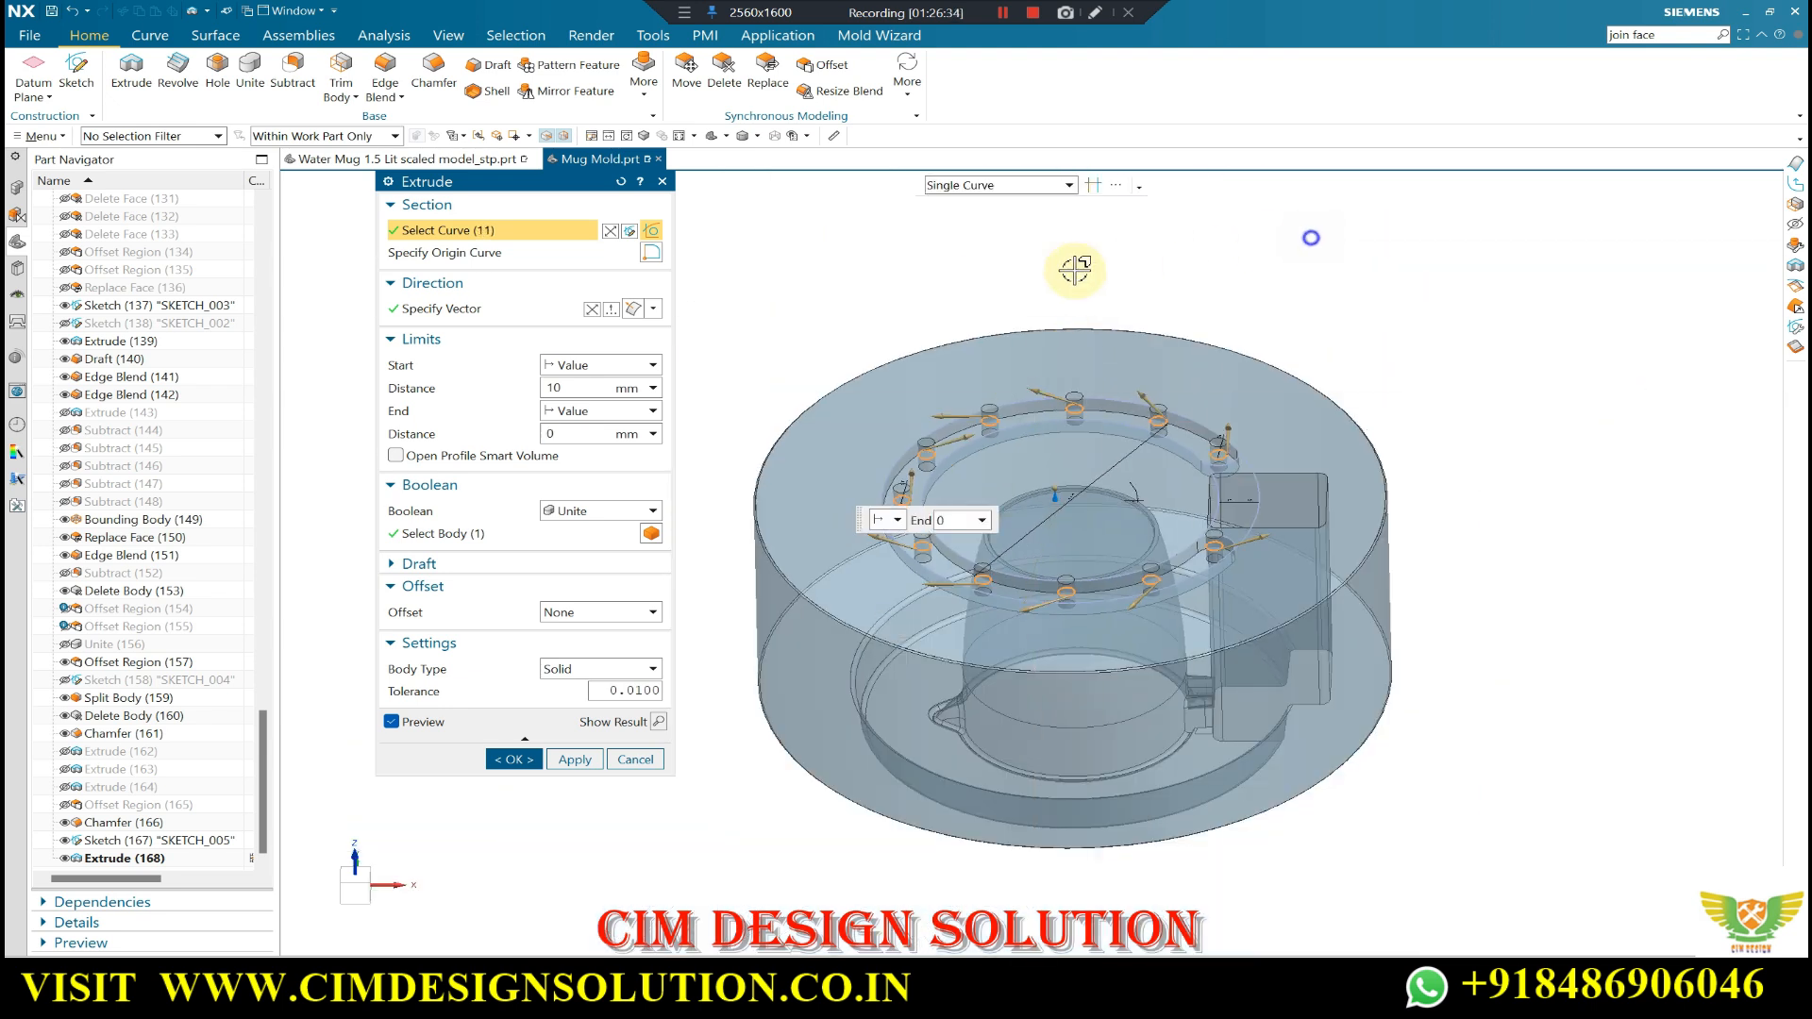
# - Subtract the selected circles from the mold body as holes with a start distance of 120 mm
pyautogui.press('F8')
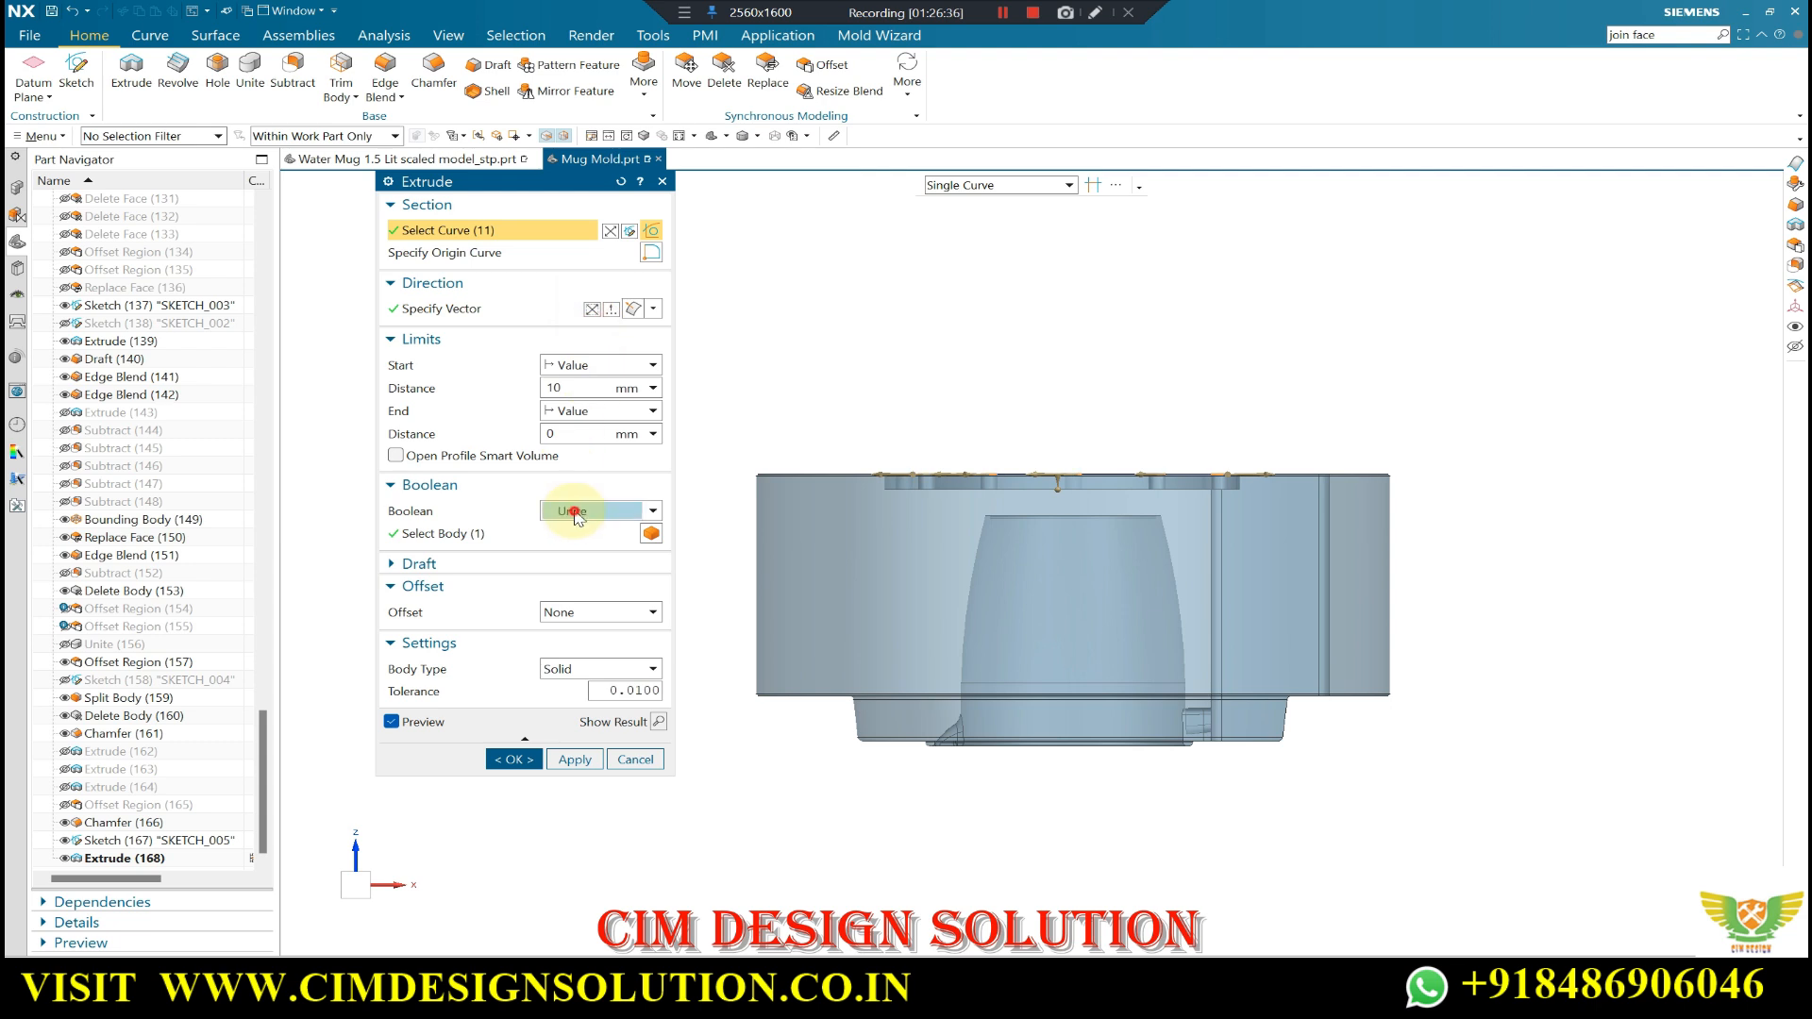
pyautogui.click(573, 564)
pyautogui.moveTo(1076, 478); pyautogui.dragTo(1045, 659)
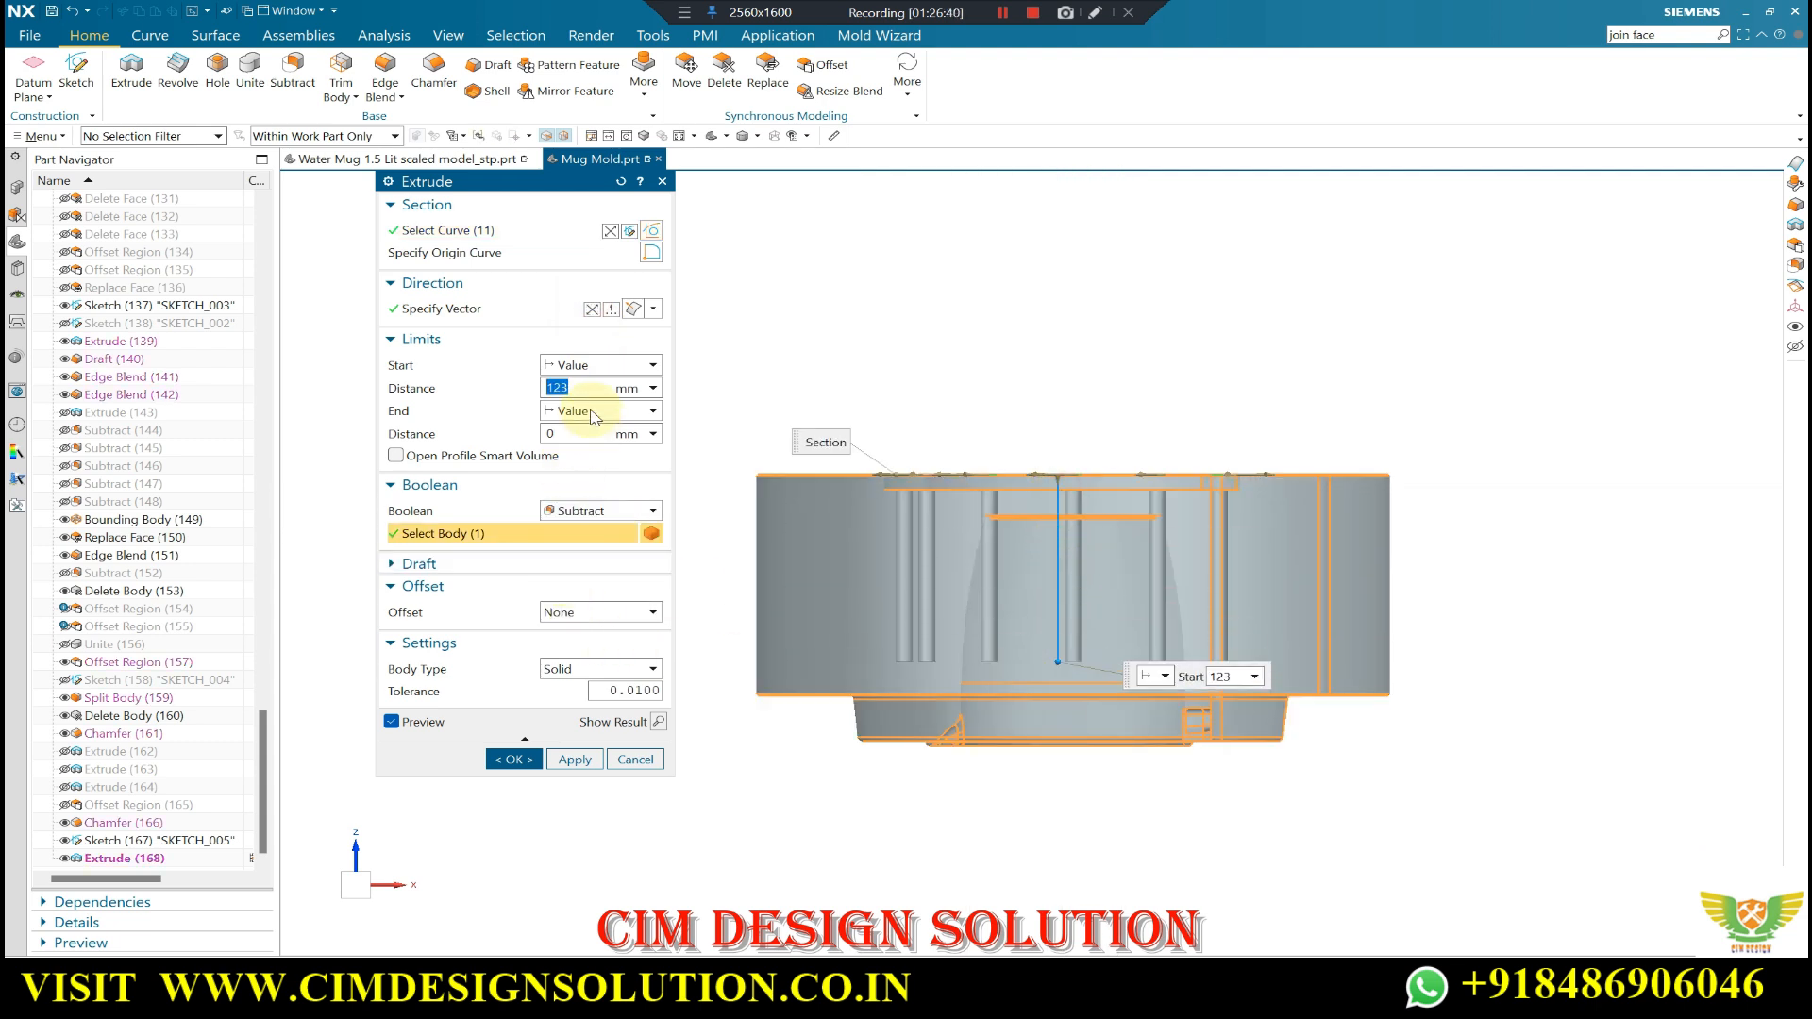
pyautogui.write('0')
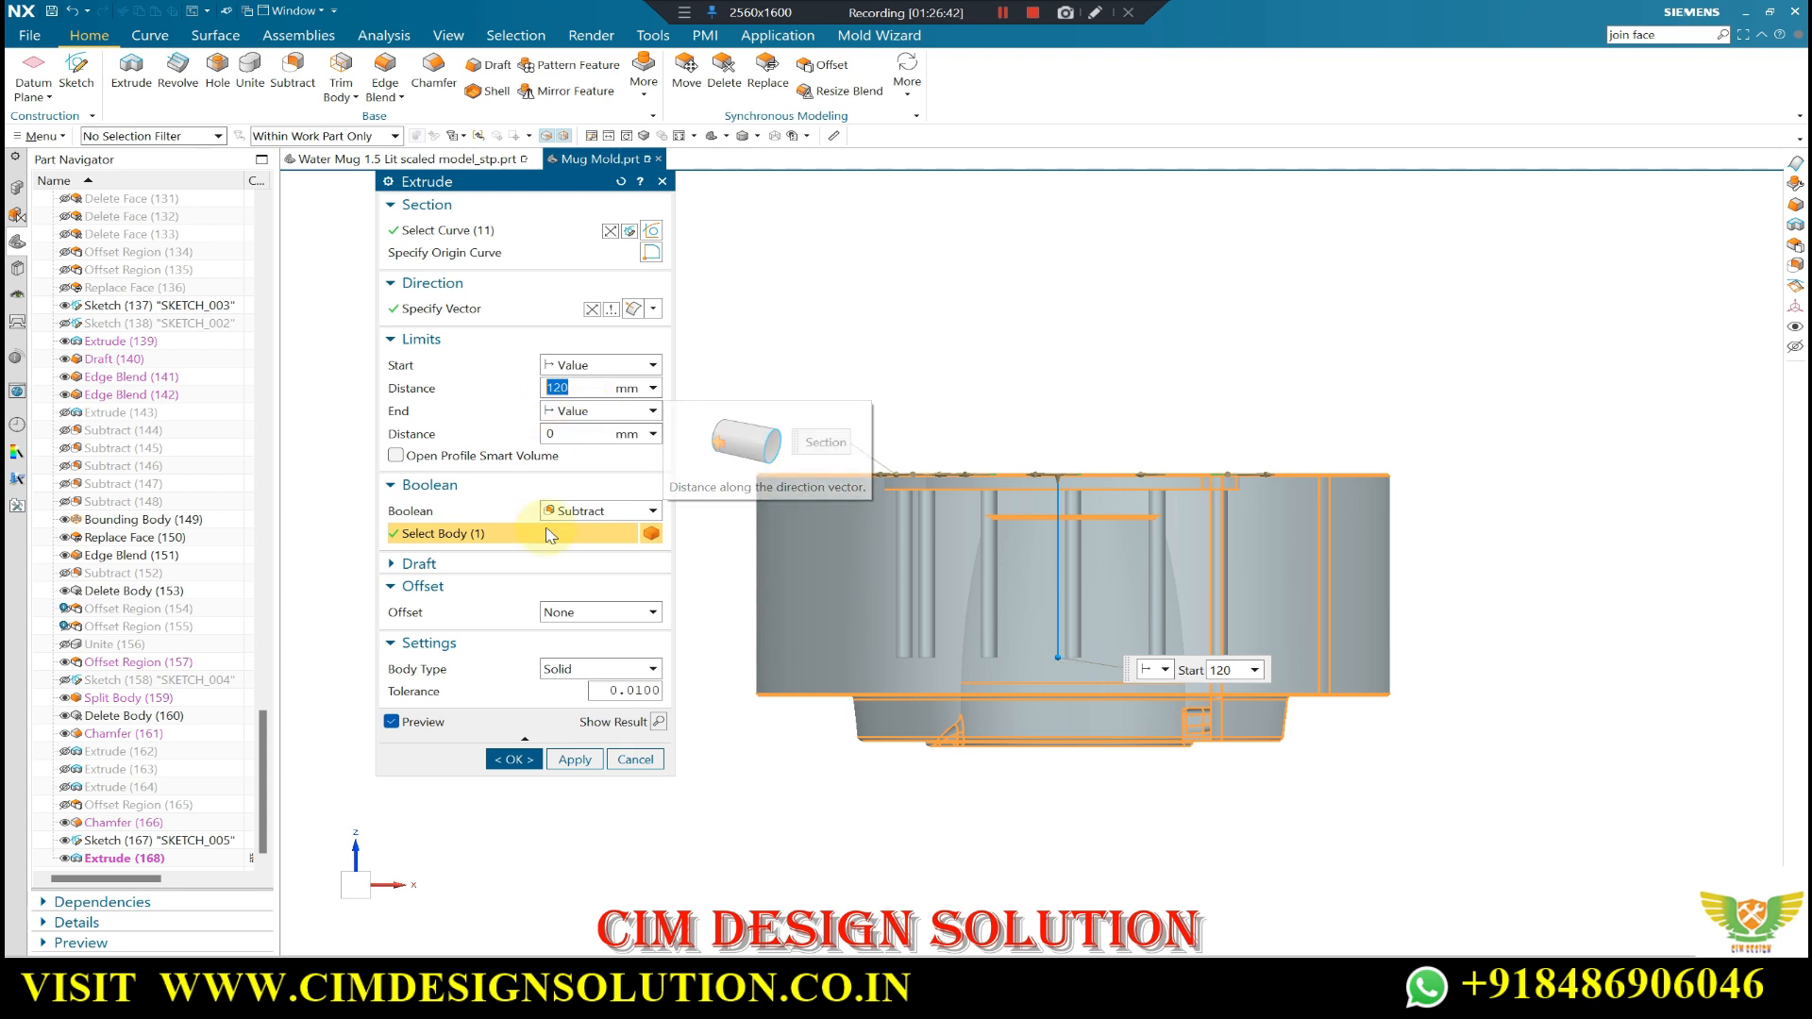
pyautogui.middleClick(673, 501)
# - Start an Offset Region and select the cylindrical faces of all eleven holes around the C-shaped channel
pyautogui.moveTo(830, 324); pyautogui.dragTo(808, 379, button='middle')
pyautogui.scroll(3, 919, 425)
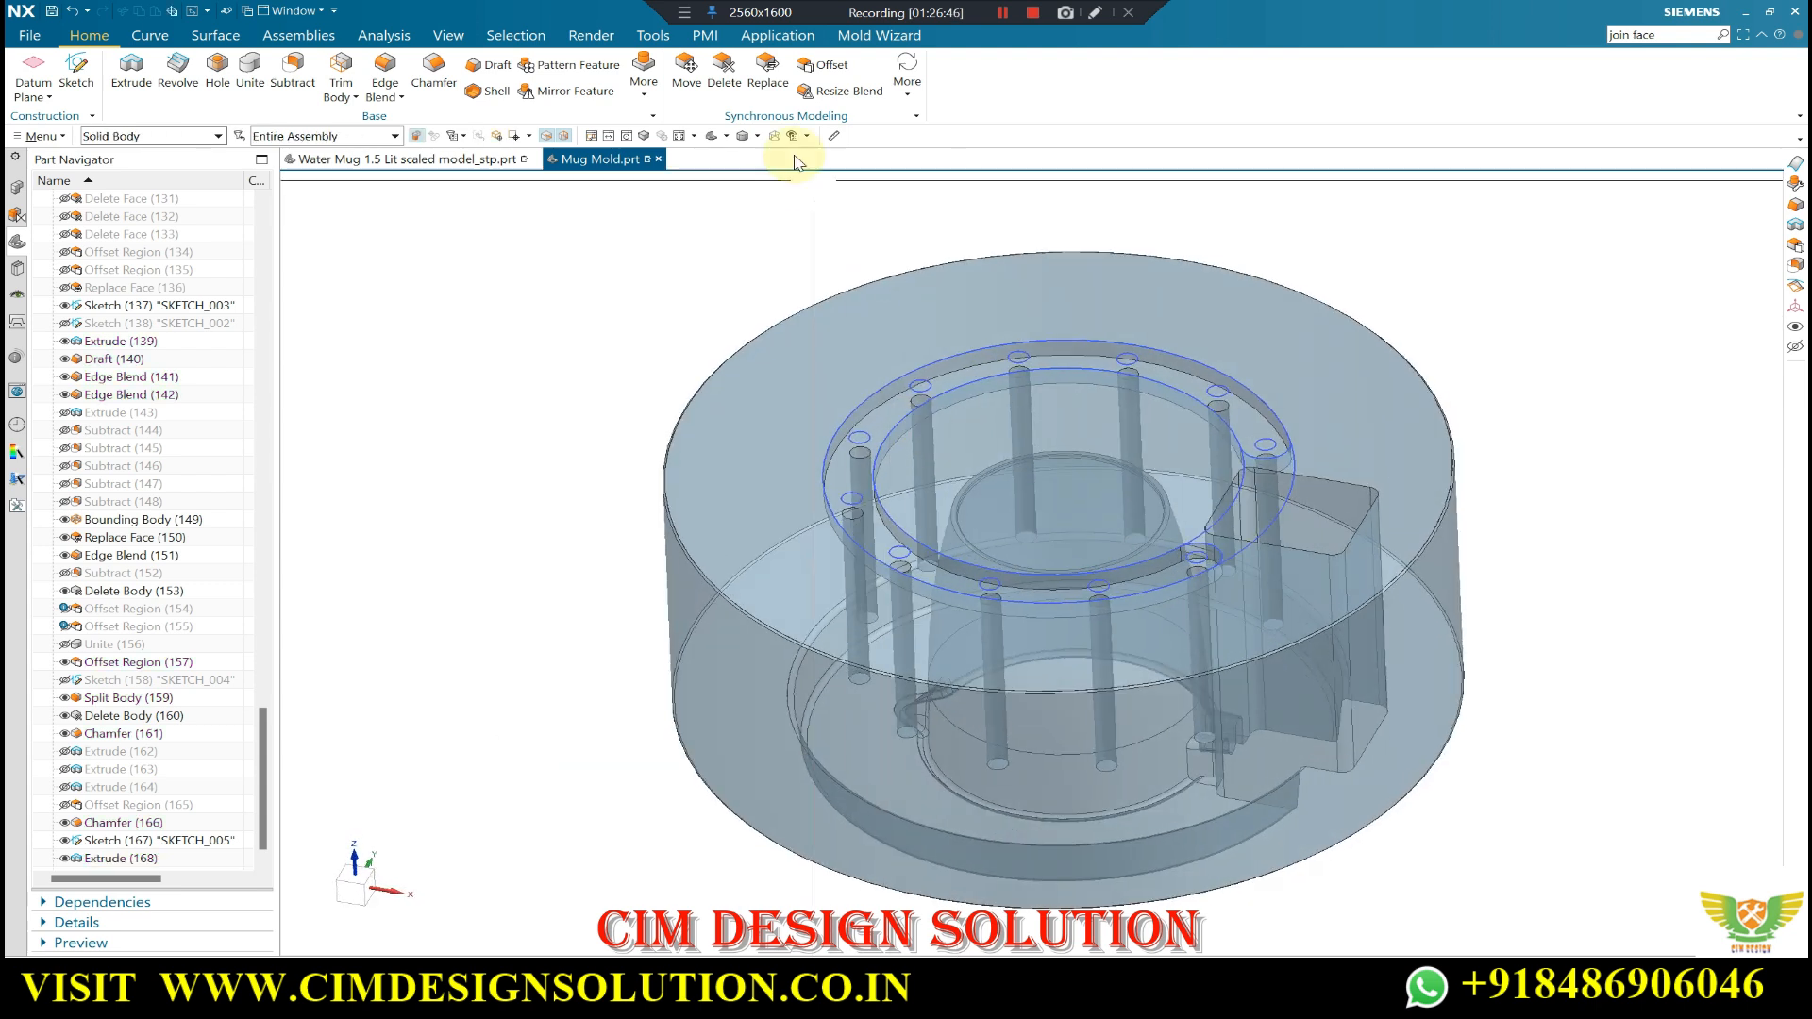
pyautogui.click(830, 68)
pyautogui.scroll(3, 857, 437)
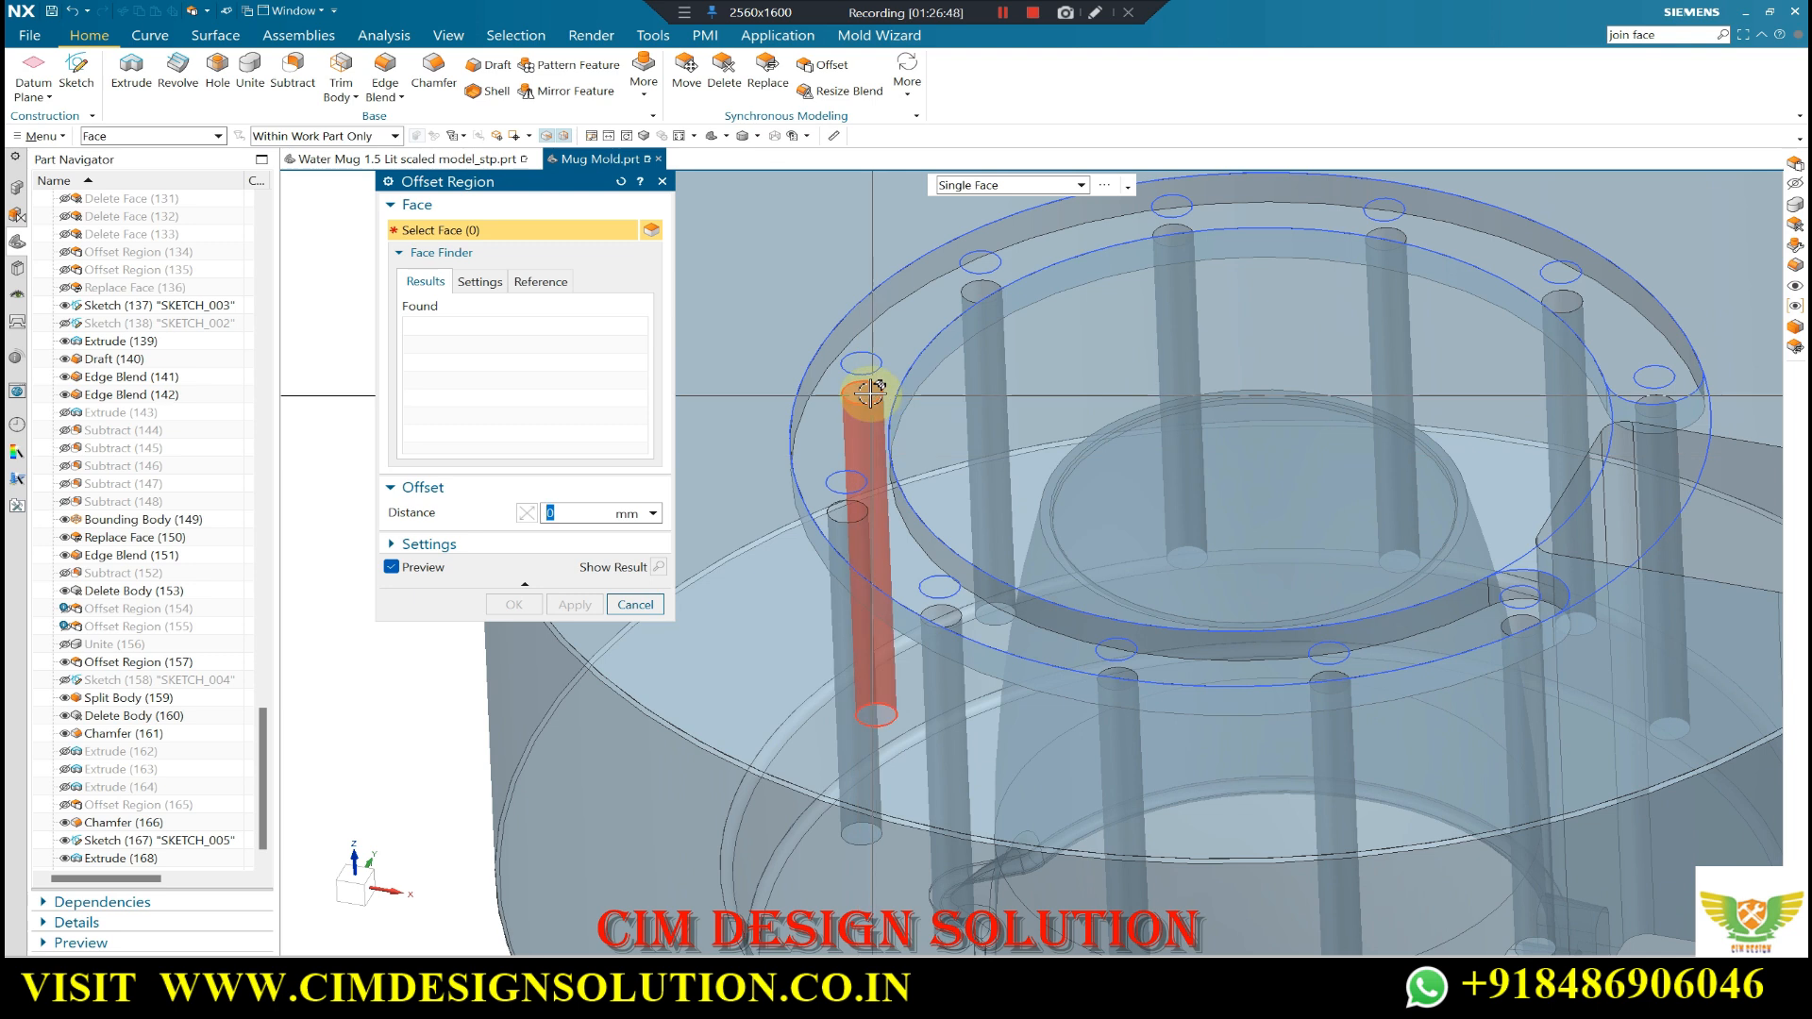
pyautogui.click(842, 519)
pyautogui.click(843, 519)
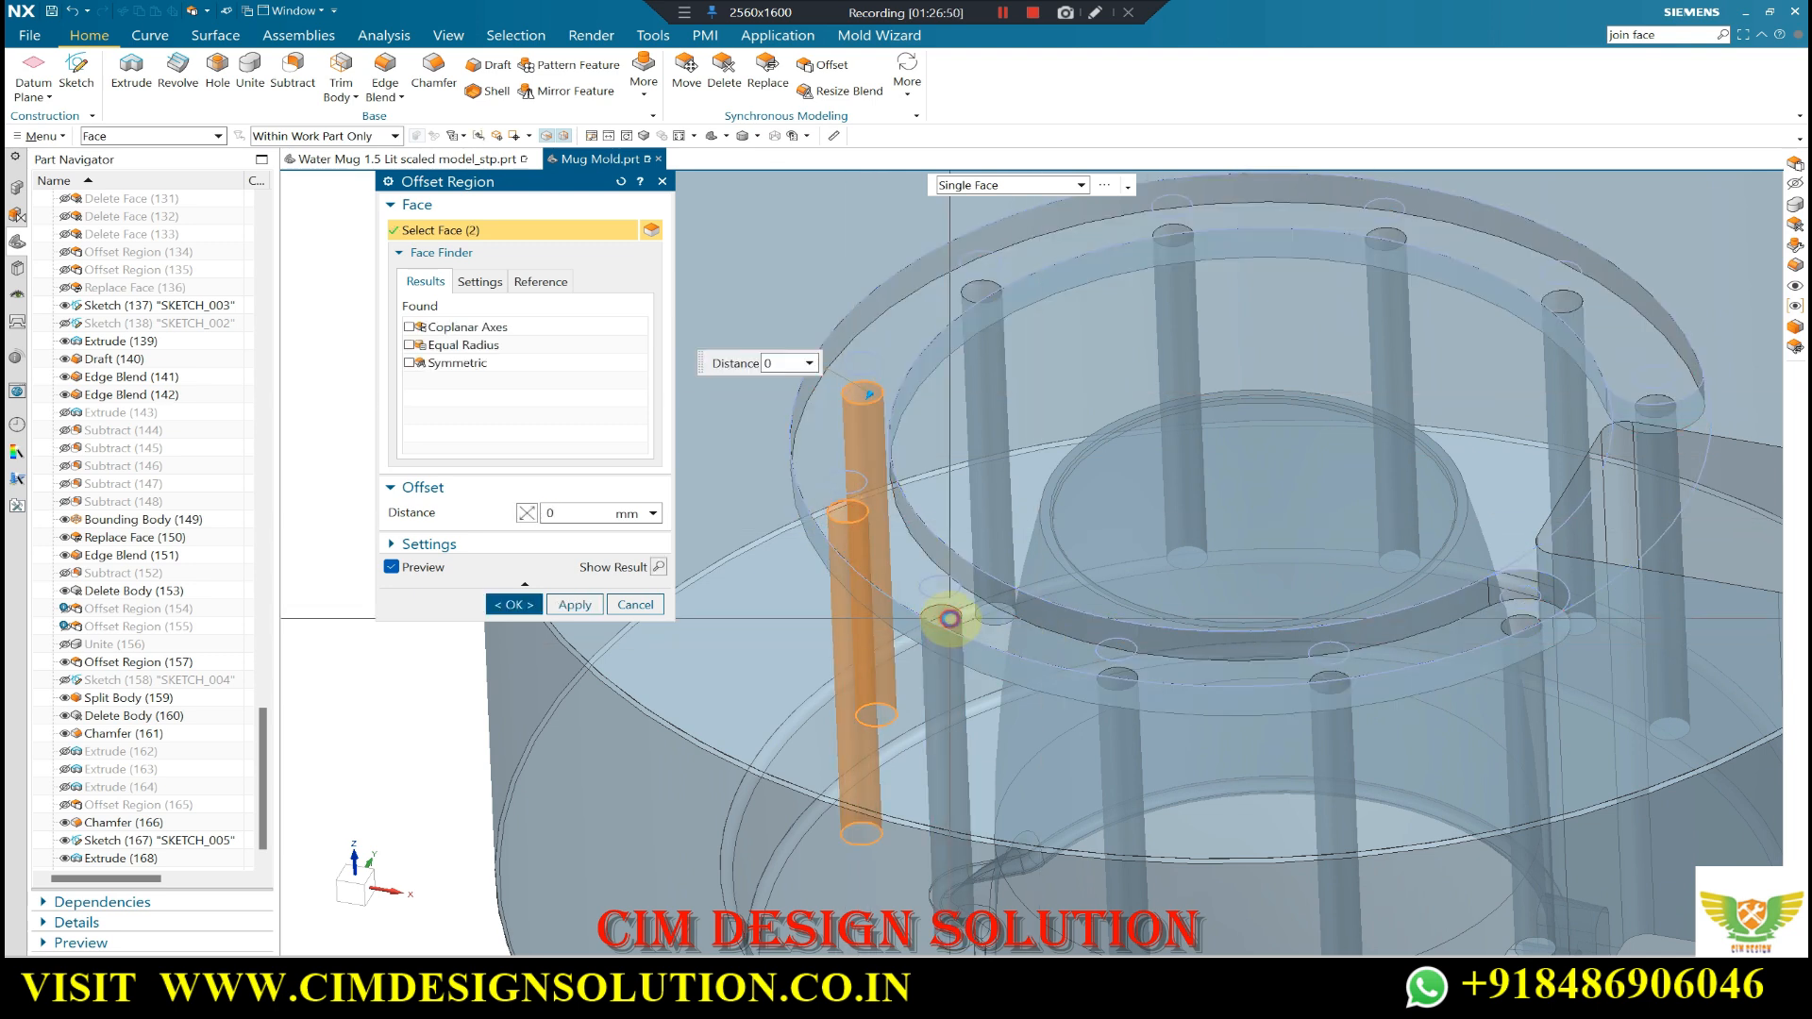
pyautogui.click(947, 620)
pyautogui.click(1119, 679)
pyautogui.click(1330, 681)
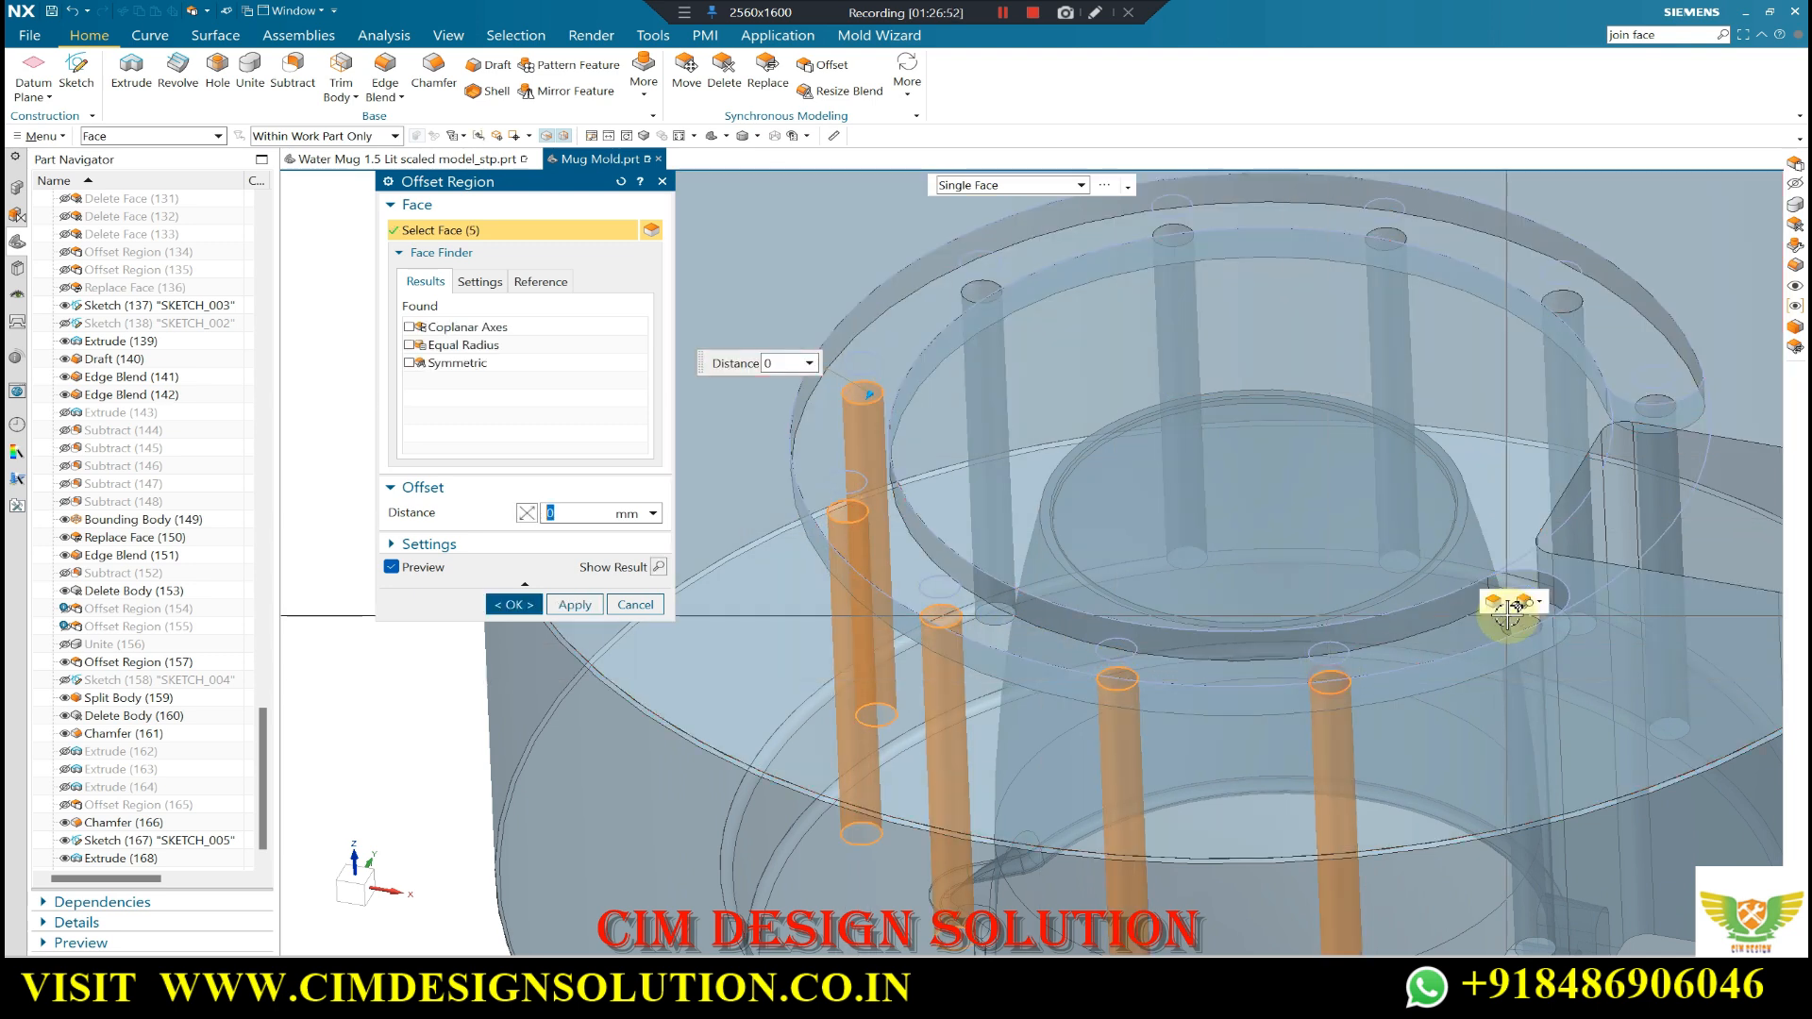
pyautogui.click(1522, 625)
pyautogui.click(1654, 424)
pyautogui.click(1572, 295)
pyautogui.click(1385, 236)
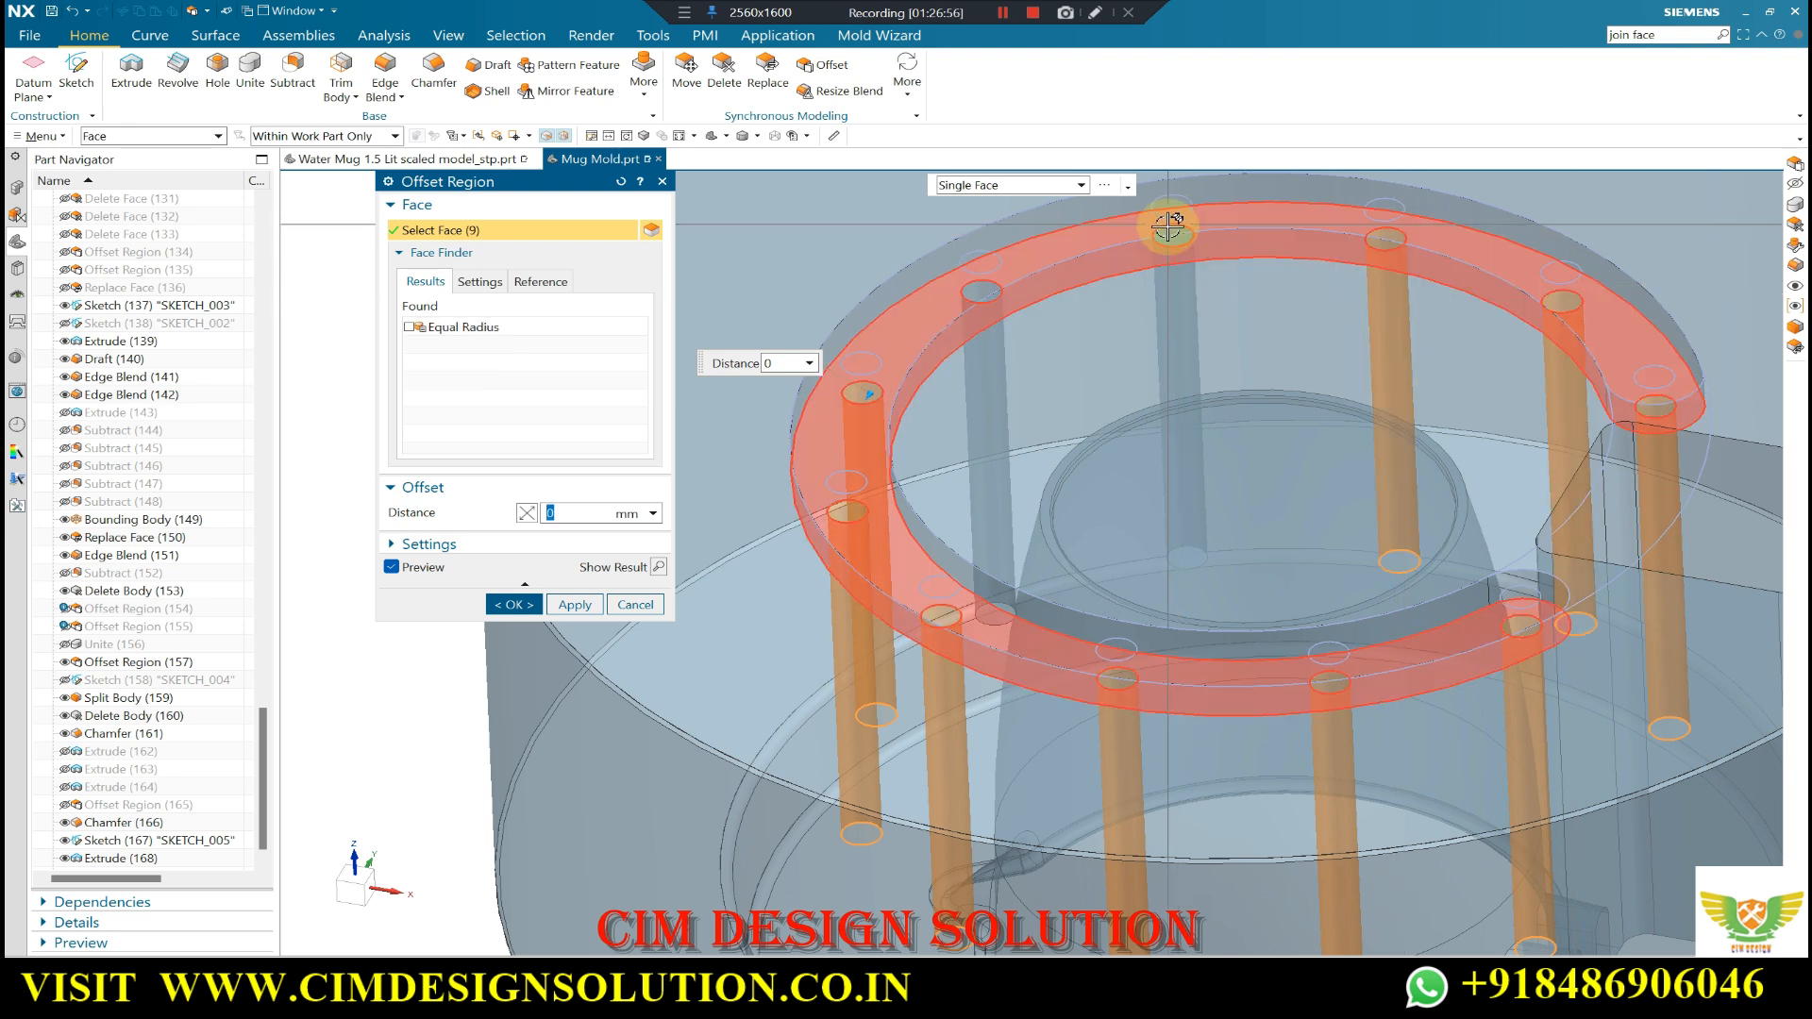
pyautogui.click(1171, 241)
pyautogui.click(977, 312)
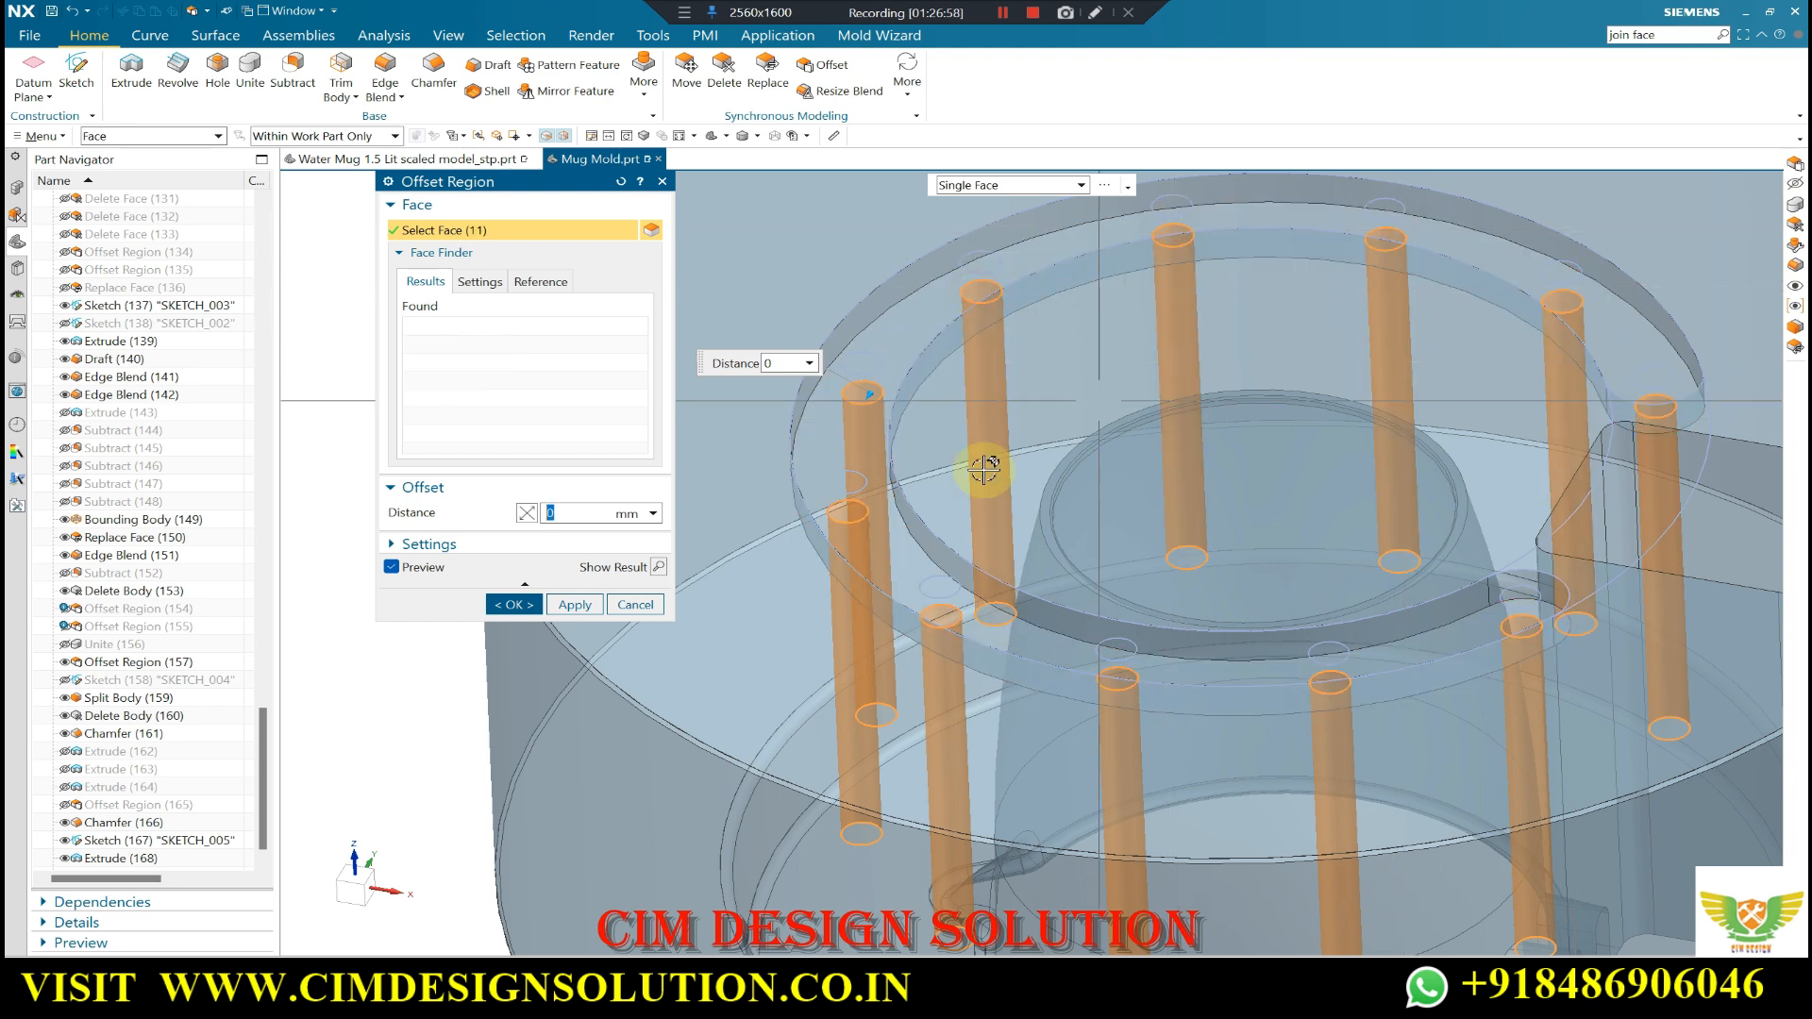
# - Offset the selected hole faces by 2 mm with the offset direction reversed
pyautogui.click(419, 614)
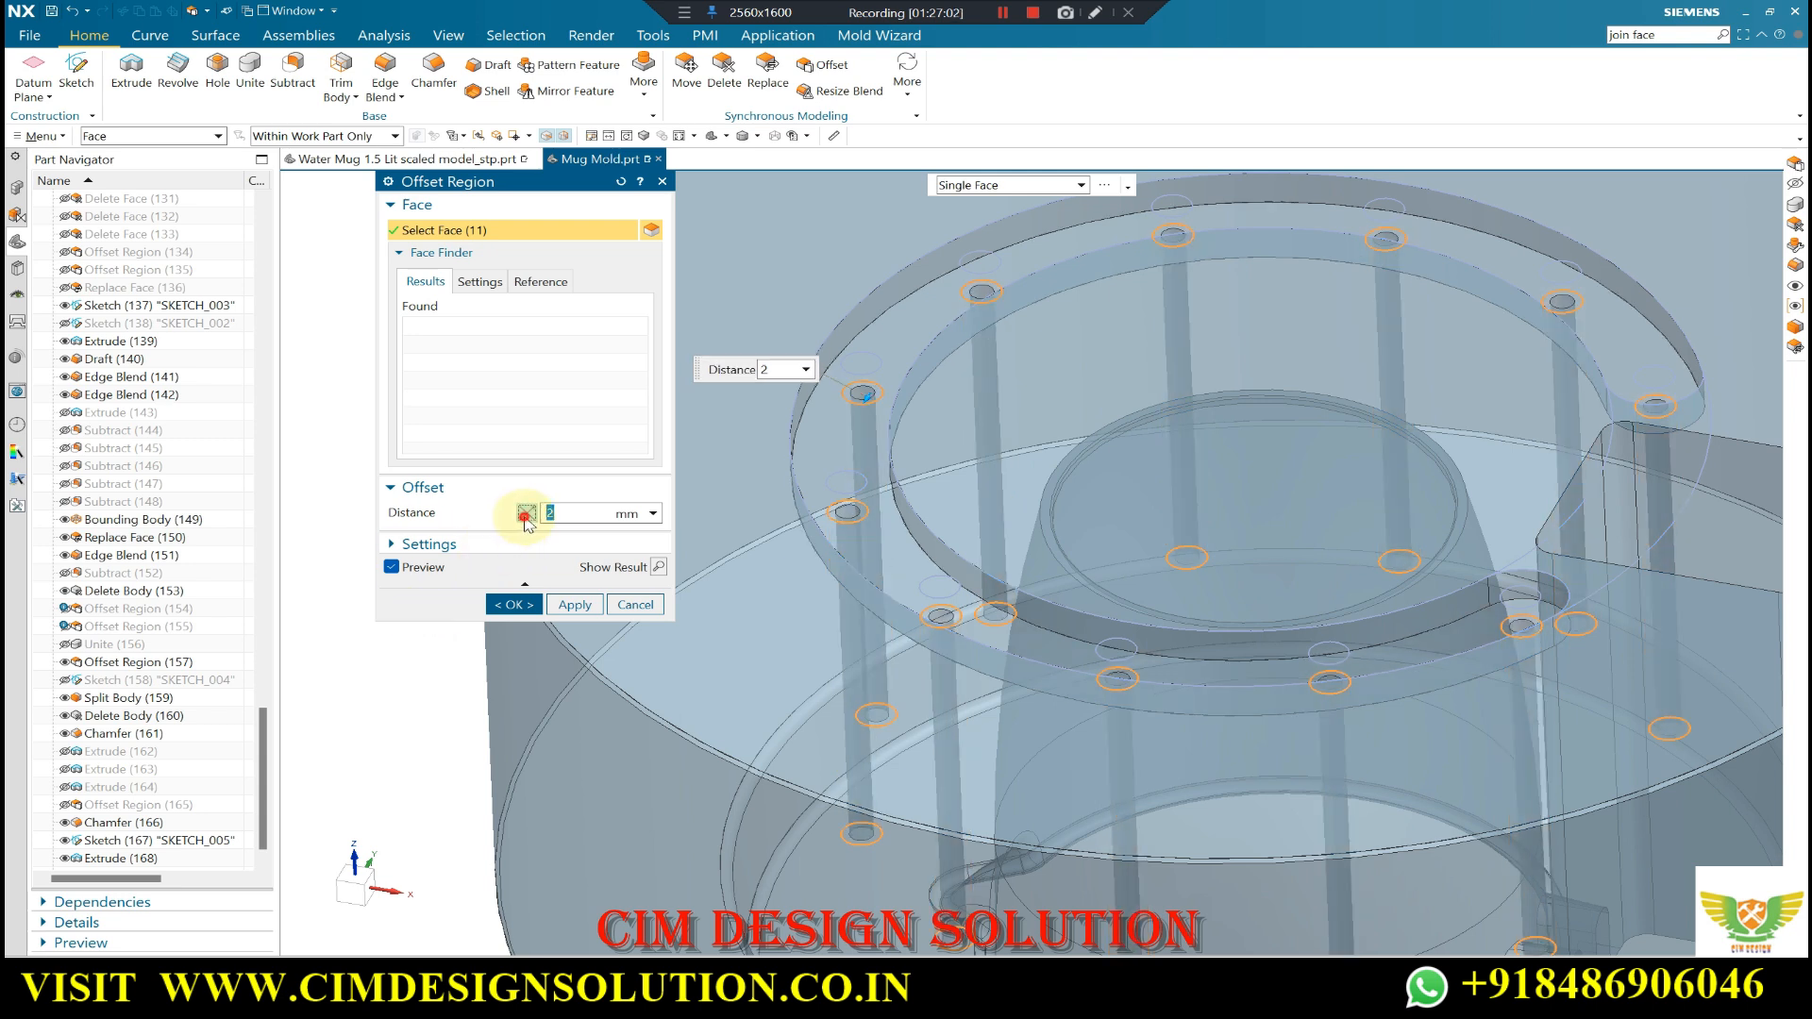
pyautogui.click(525, 516)
pyautogui.click(514, 605)
# - Edit the hole faces' Offset Region feature and set its distance to 3 mm
pyautogui.moveTo(607, 517); pyautogui.dragTo(906, 359, button='middle')
pyautogui.scroll(-2, 142, 859)
pyautogui.doubleClick(137, 859)
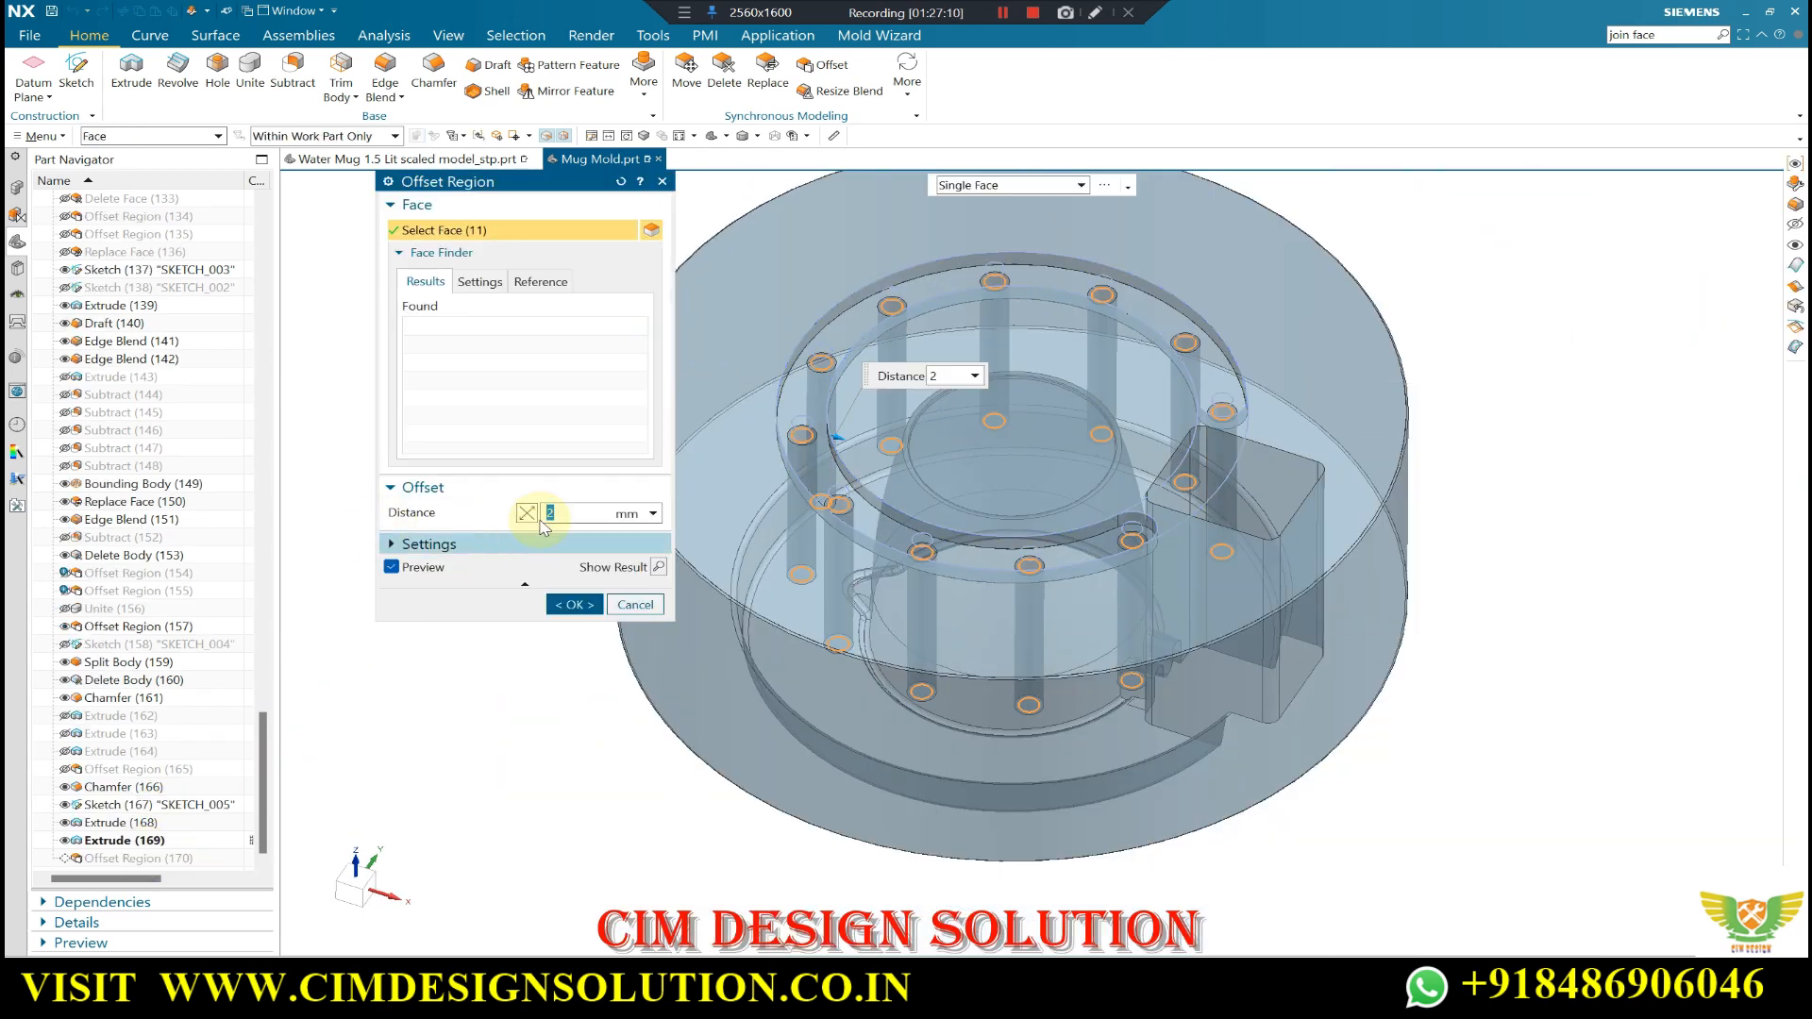
pyautogui.write('3')
pyautogui.middleClick(613, 443)
pyautogui.moveTo(863, 430); pyautogui.dragTo(915, 431, button='middle')
pyautogui.scroll(-1, 916, 426)
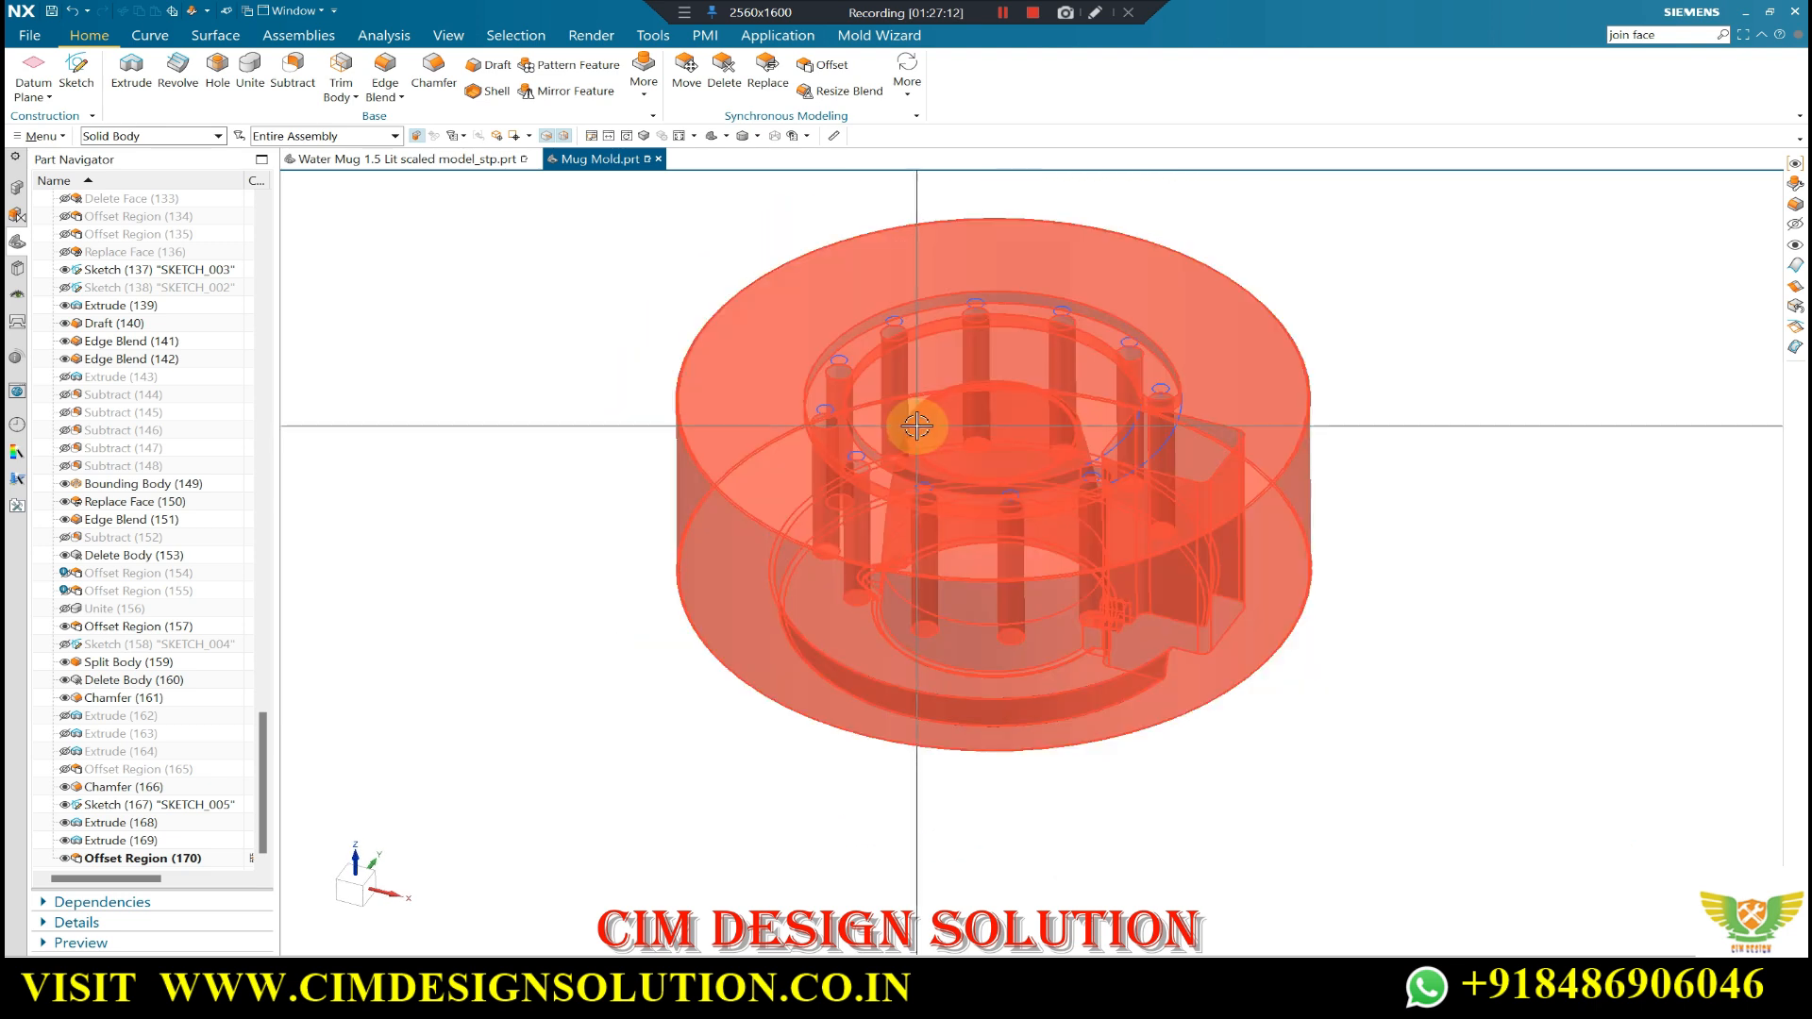
# - Hide the sketch that contains the C-shaped channel outline and the eleven hole circles
pyautogui.hotkey('ctrl', 'j')
pyautogui.scroll(2, 906, 311)
pyautogui.click(897, 303)
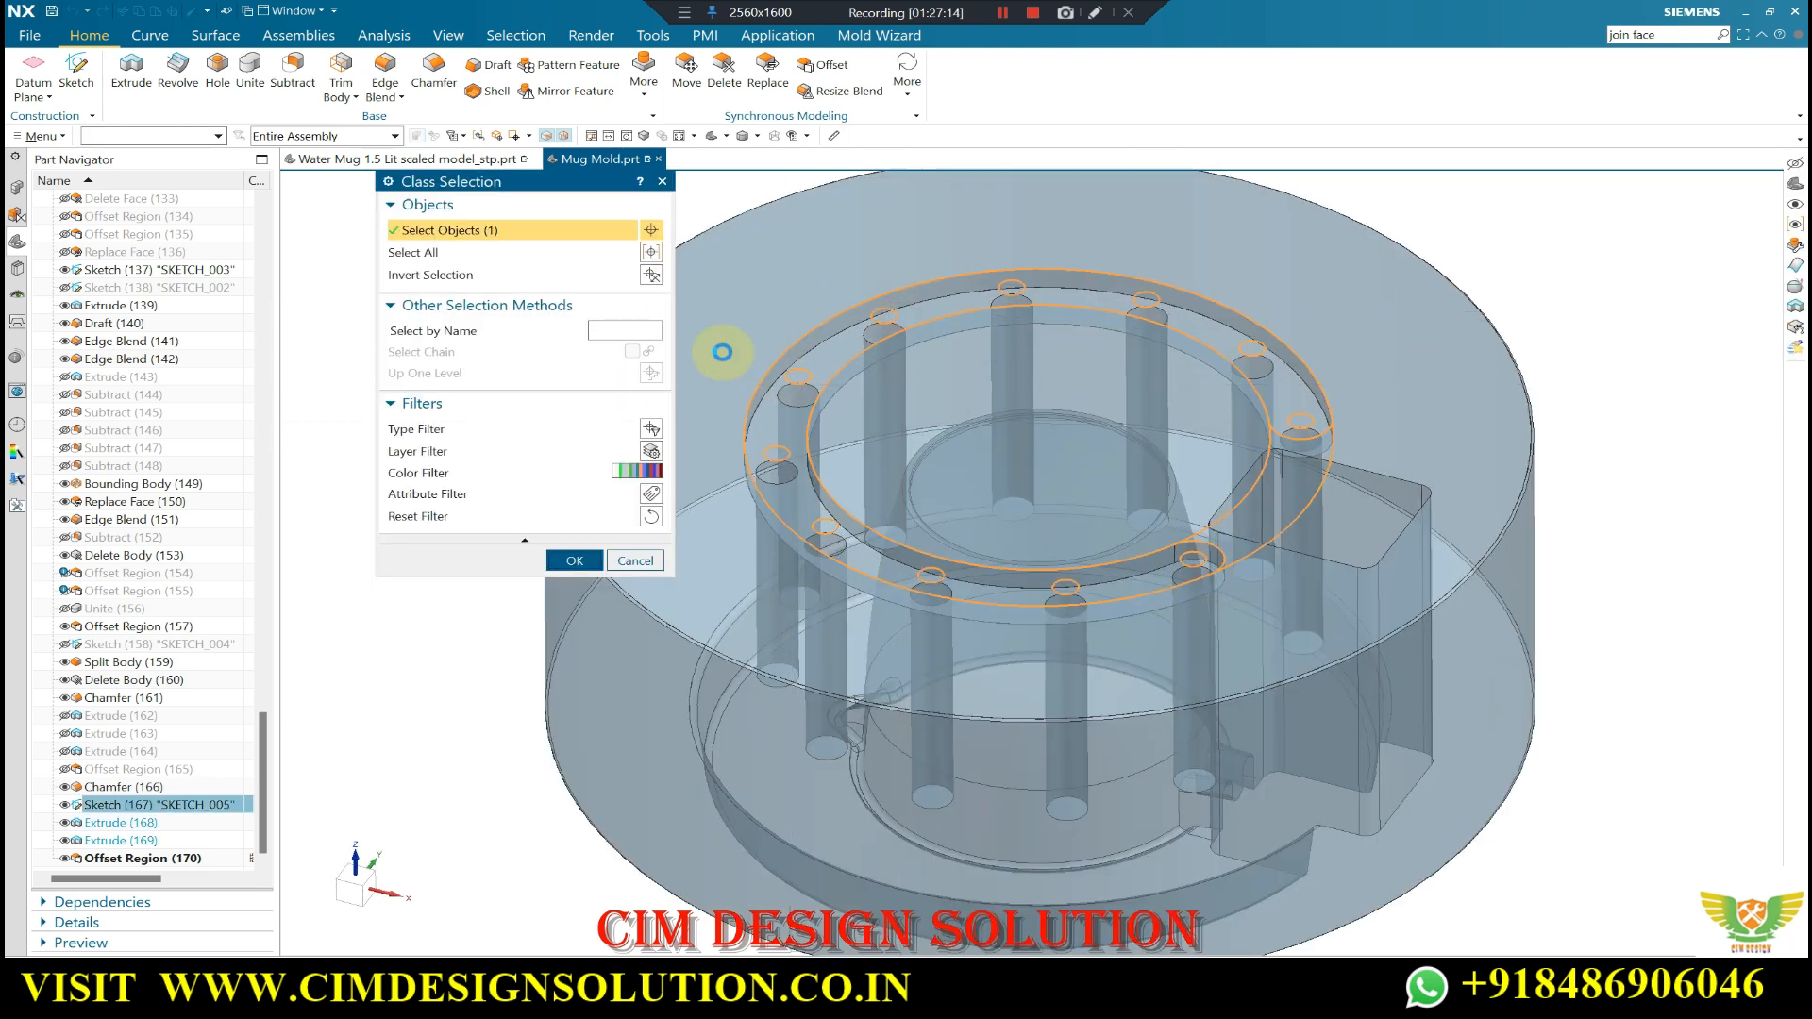
pyautogui.middleClick(720, 356)
pyautogui.middleClick(662, 319)
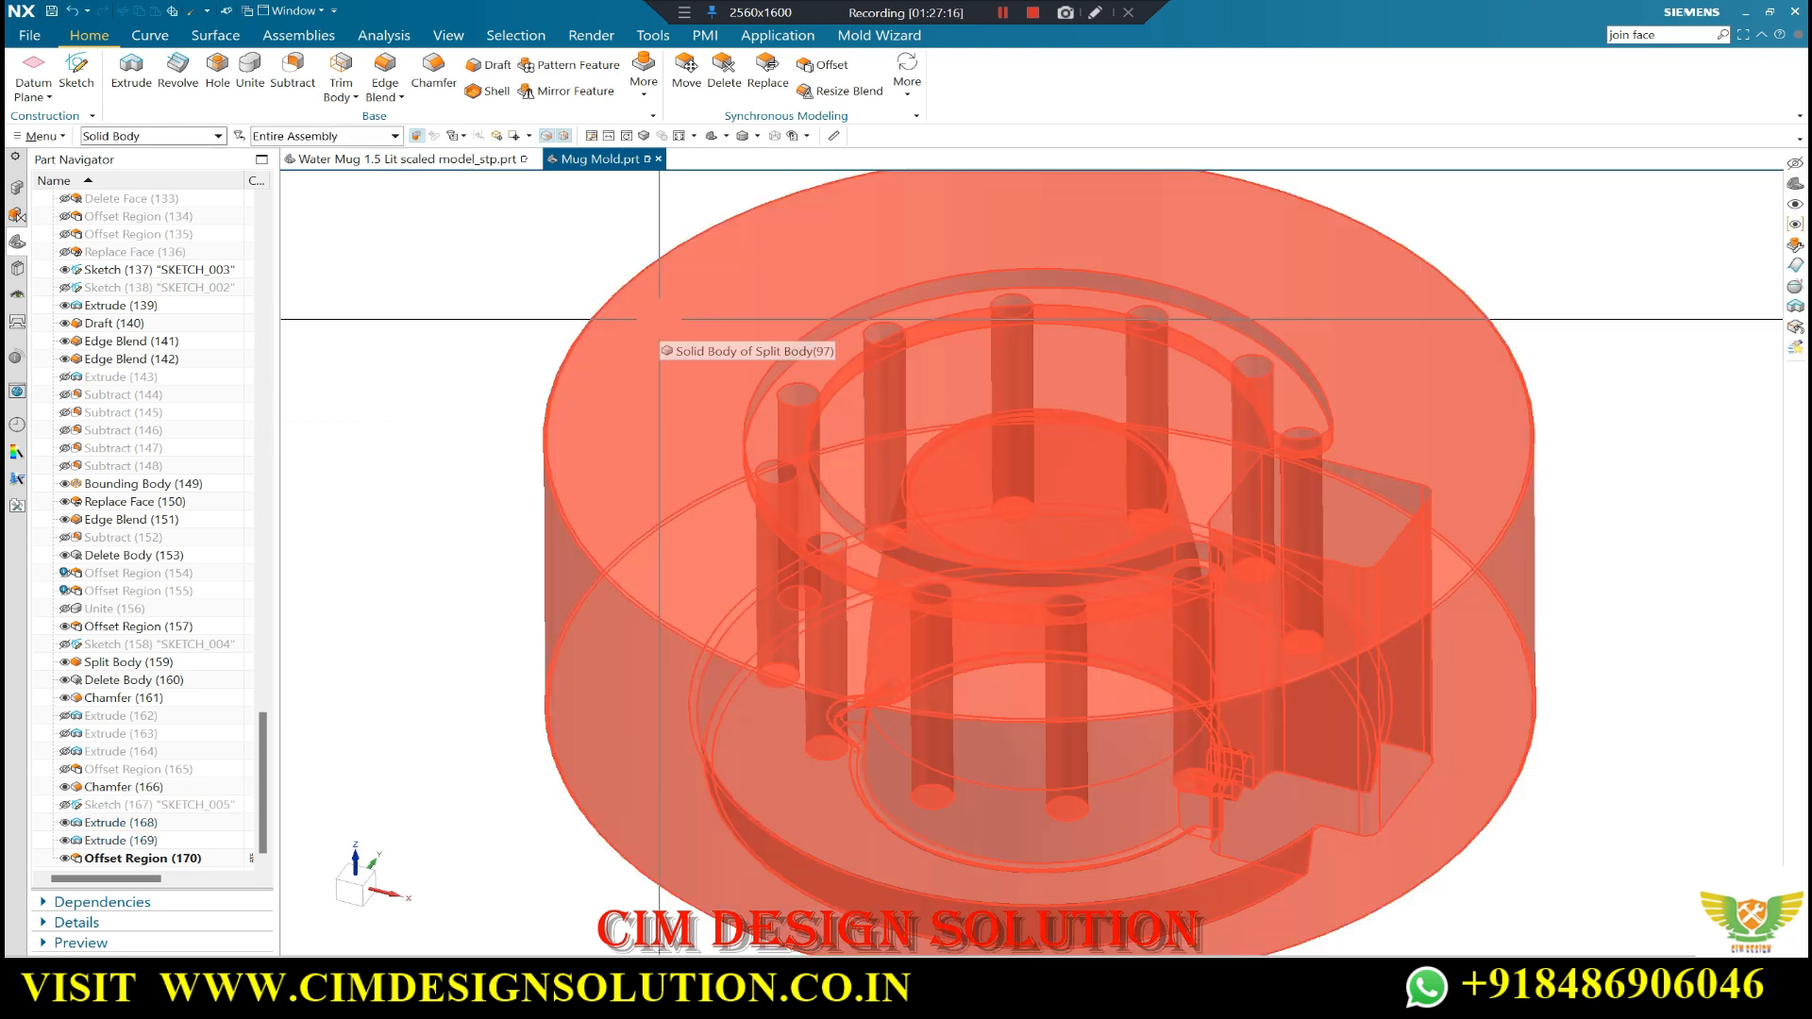
pyautogui.scroll(-3, 1079, 423)
pyautogui.moveTo(1082, 429)
pyautogui.mouseDown(button='middle')
pyautogui.moveTo(1108, 481)
pyautogui.moveTo(1100, 521)
pyautogui.mouseUp(button='middle')
pyautogui.scroll(-1, 1251, 420)
pyautogui.moveTo(1574, 396); pyautogui.dragTo(1244, 337, button='middle')
pyautogui.scroll(-1, 1235, 347)
pyautogui.scroll(3, 1184, 504)
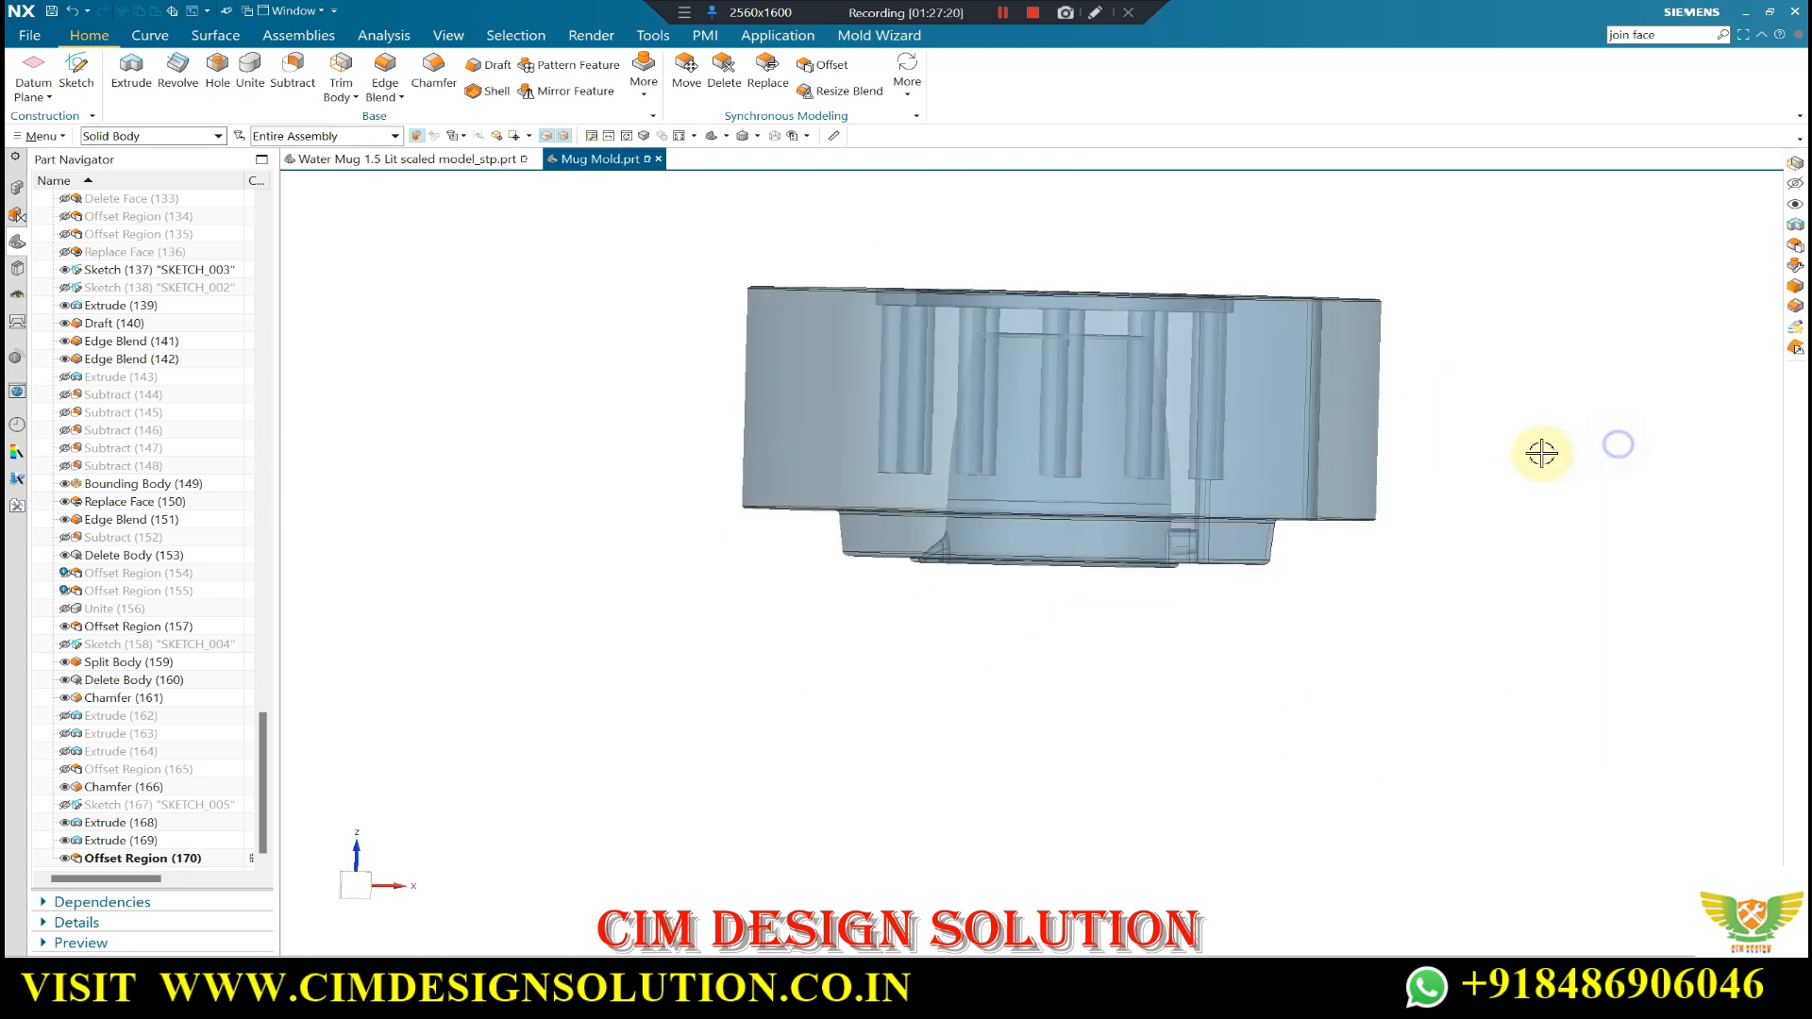
pyautogui.press('F8')
pyautogui.scroll(2, 1105, 484)
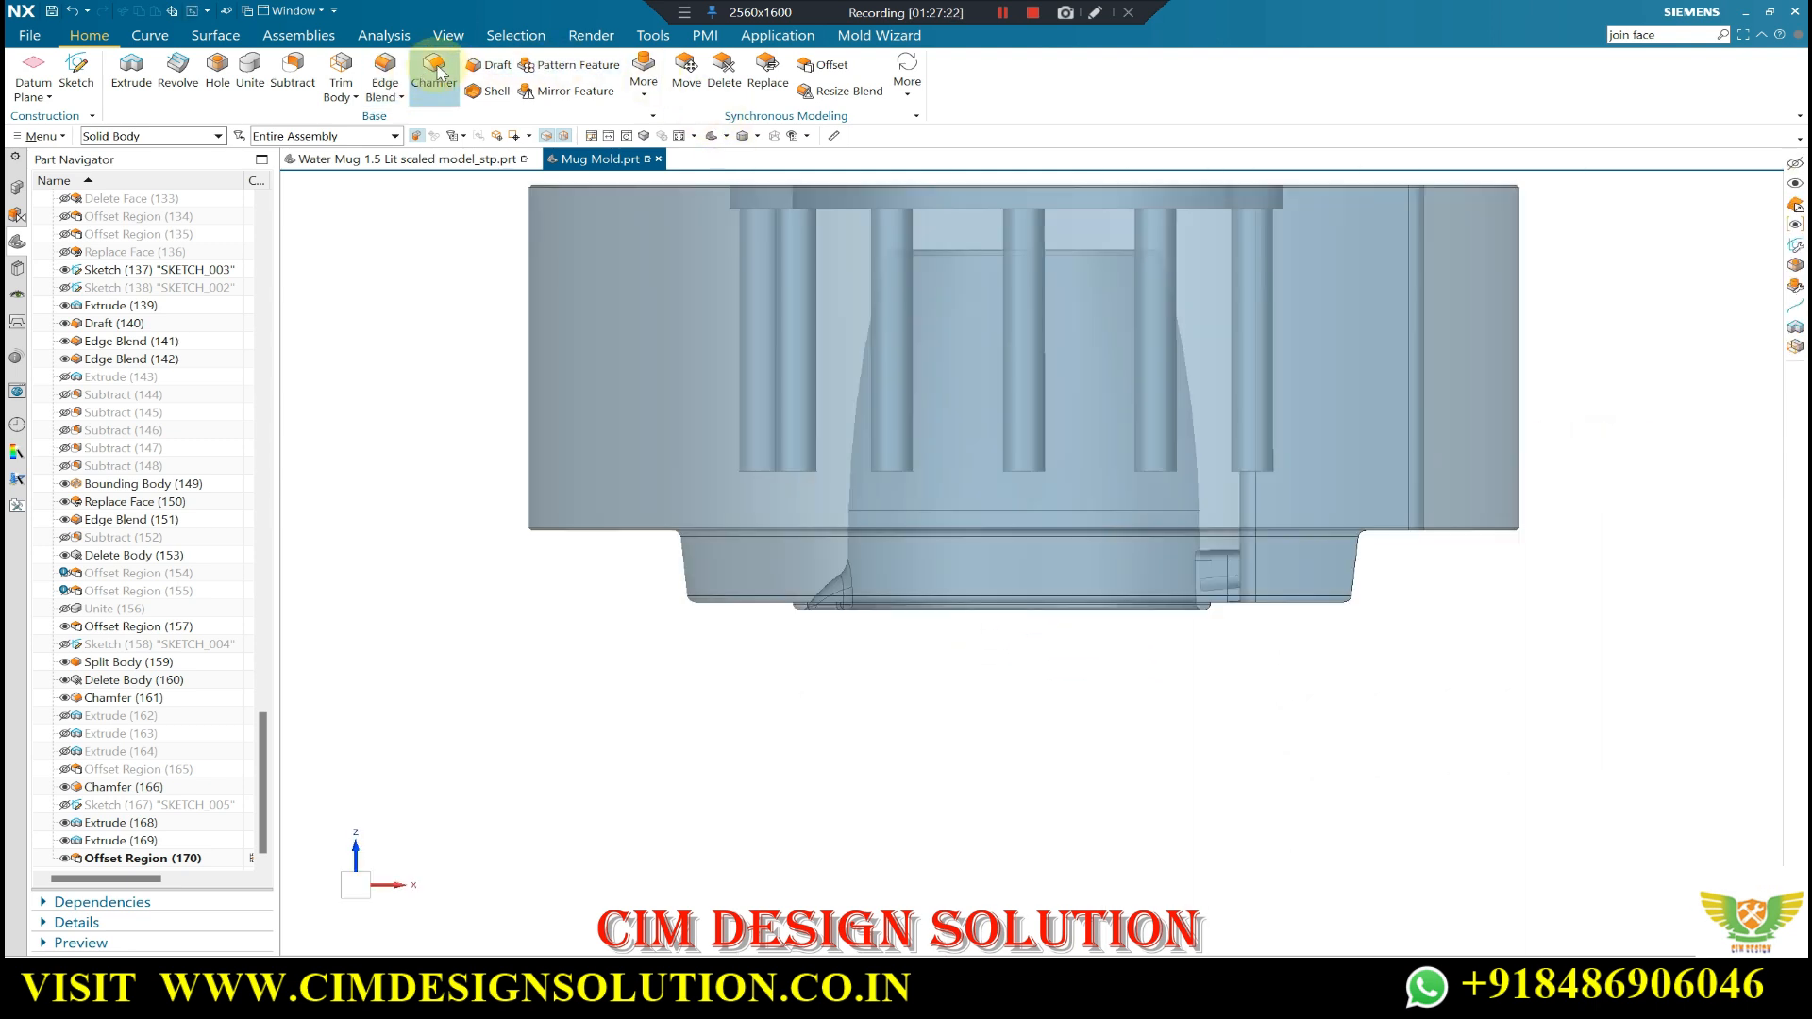
pyautogui.moveTo(1298, 467); pyautogui.dragTo(678, 490)
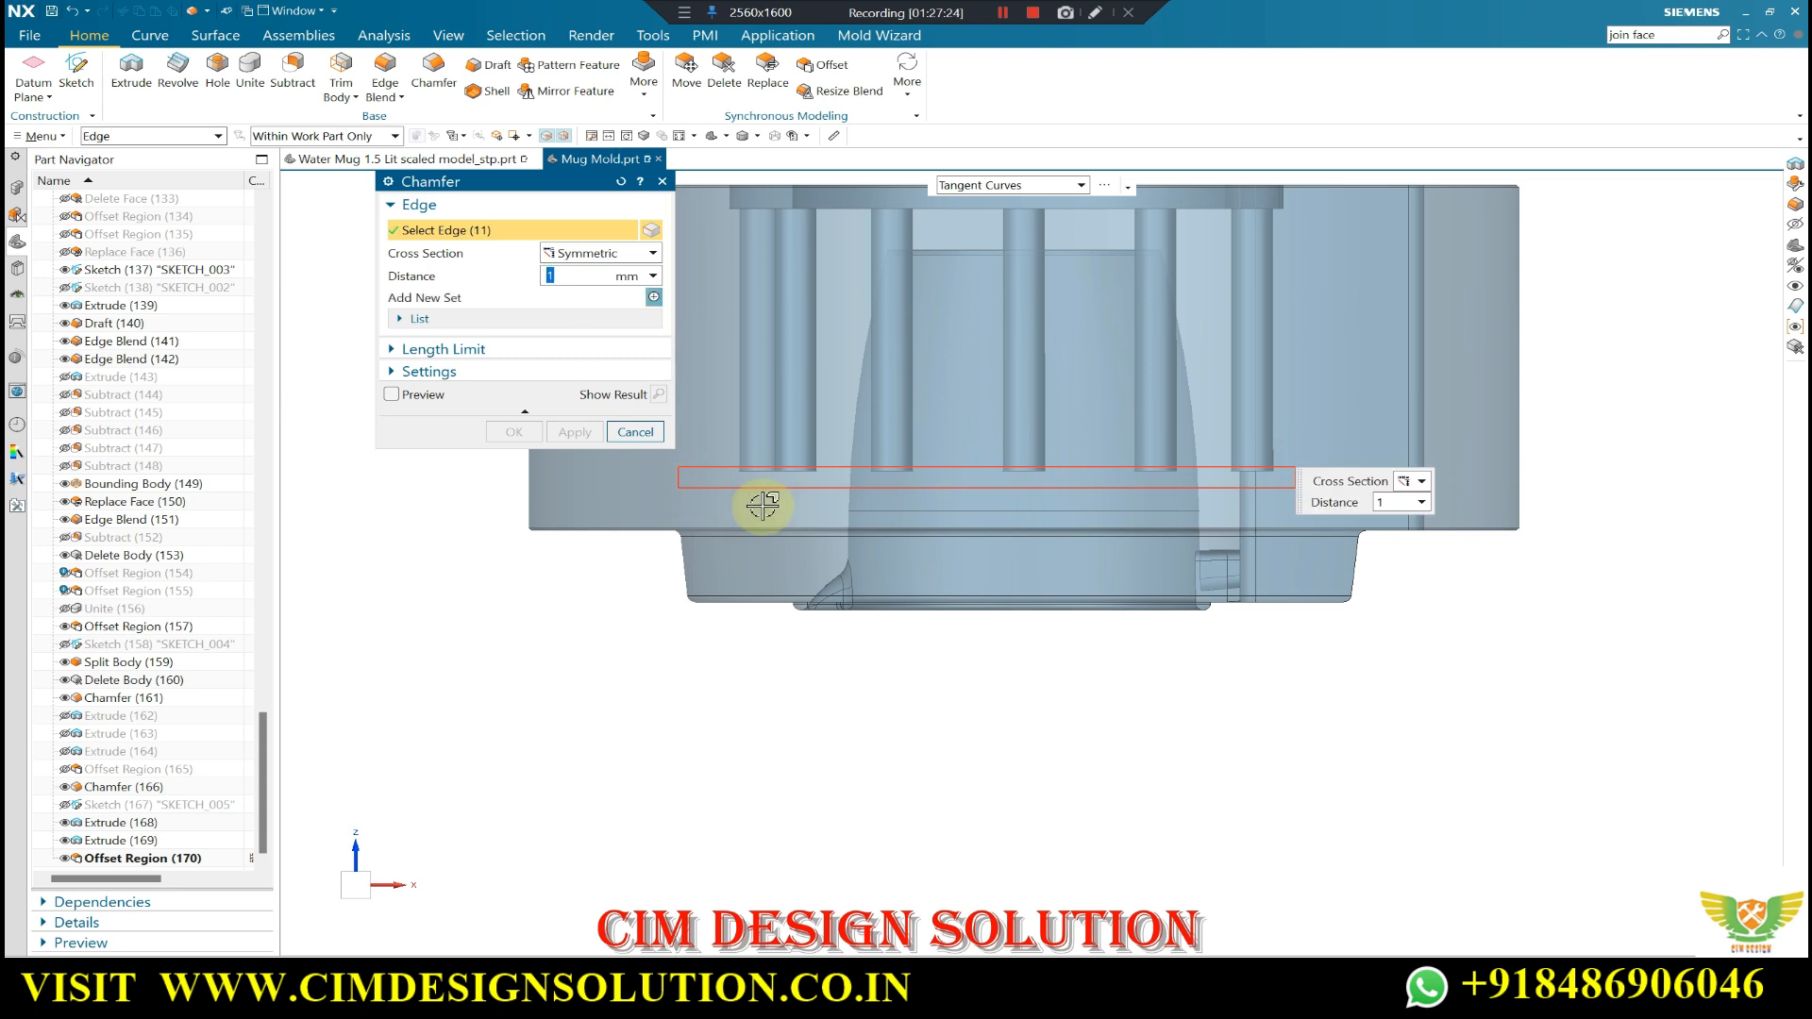
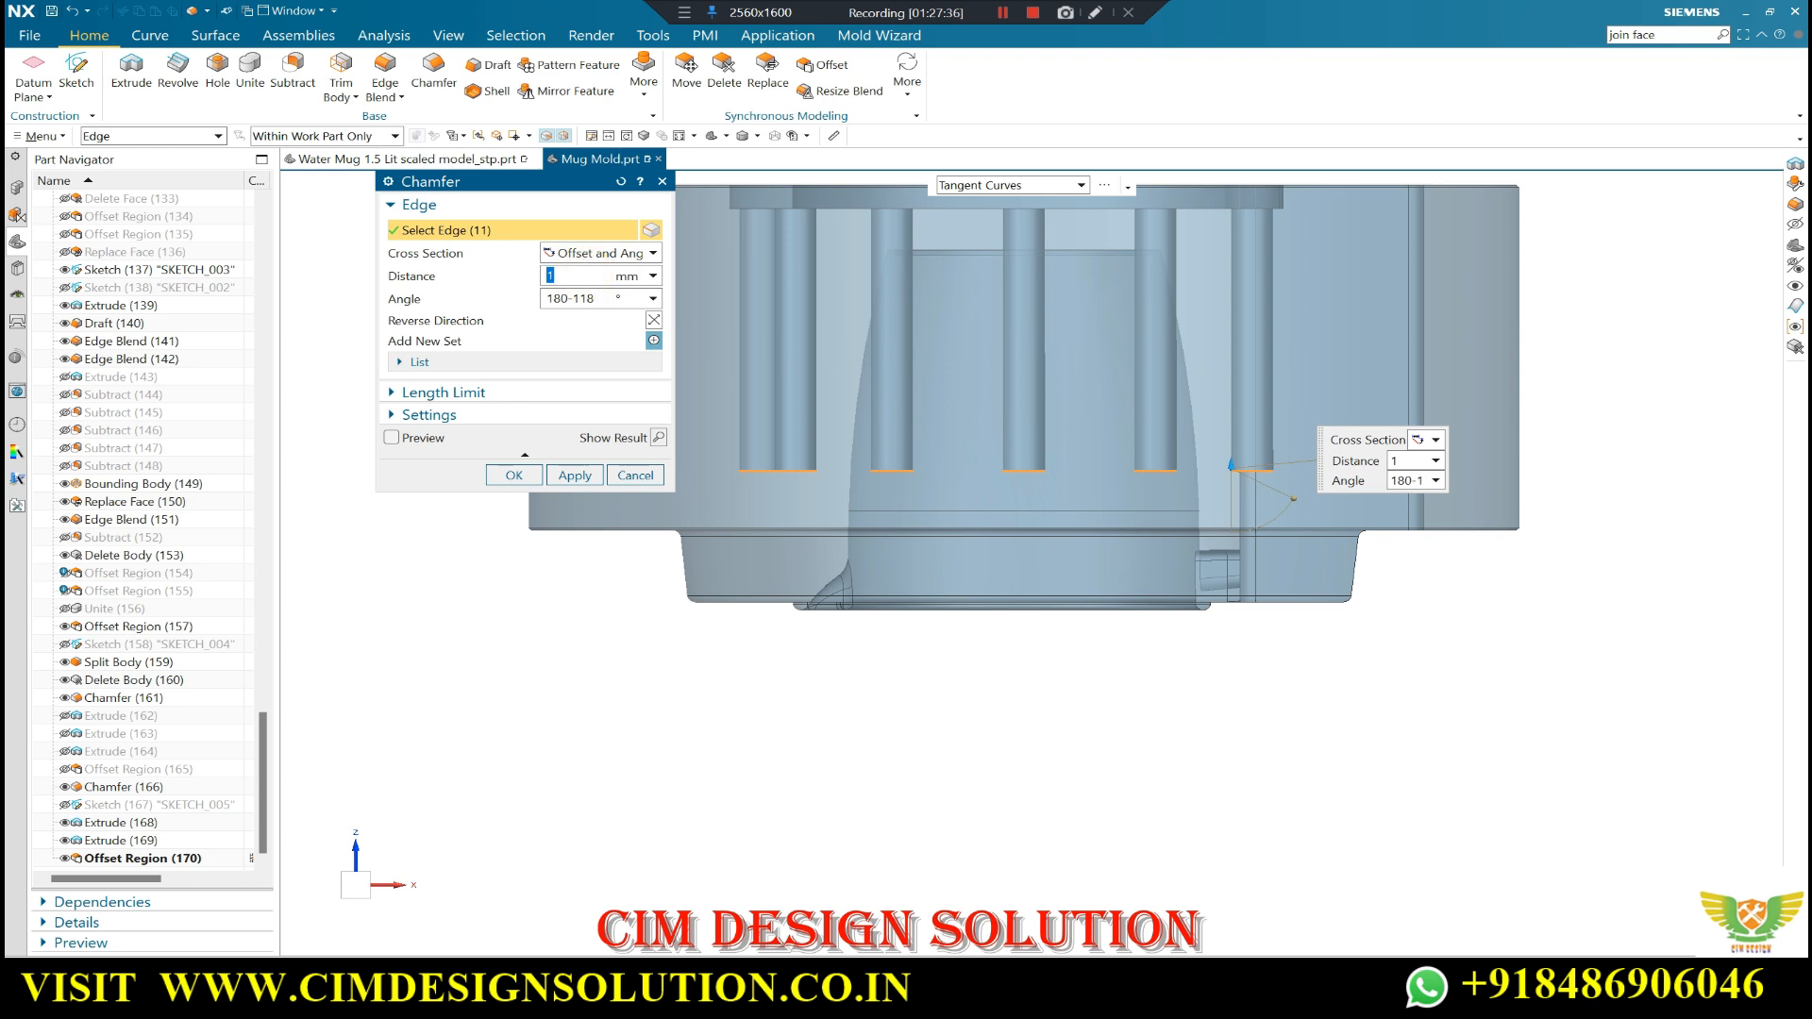
pyautogui.doubleClick(582, 274)
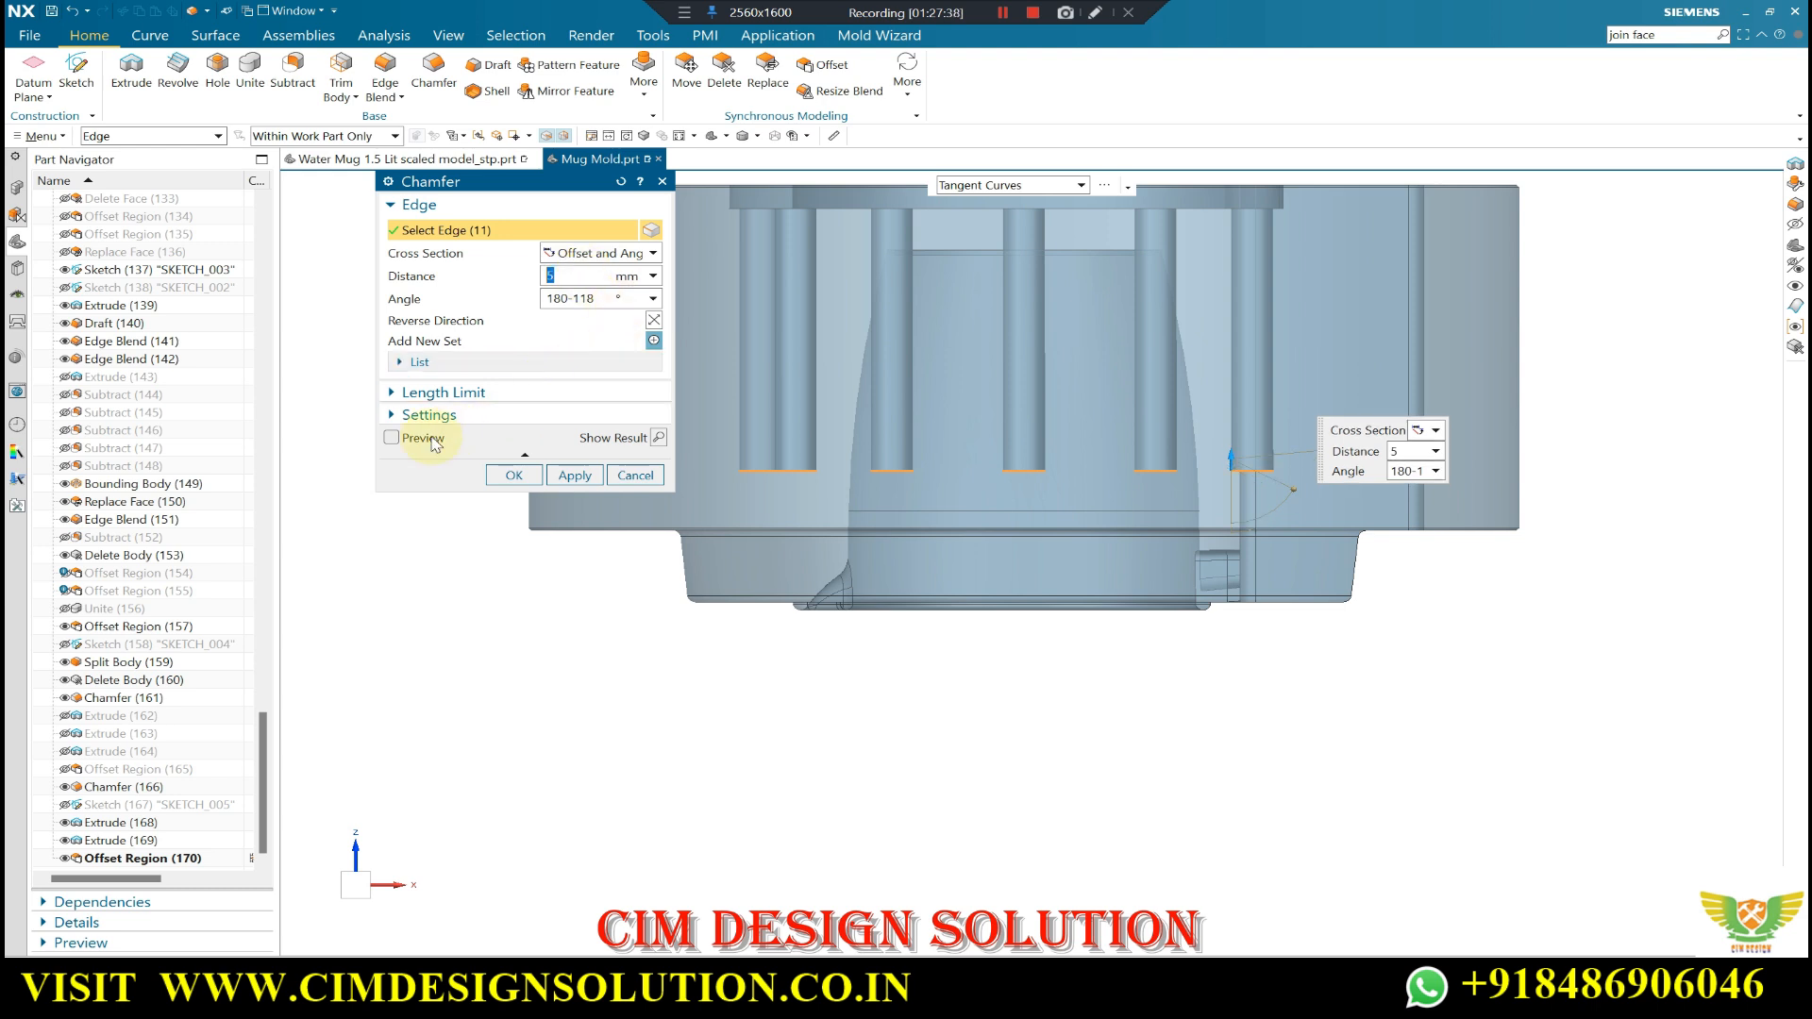
pyautogui.click(392, 438)
pyautogui.moveTo(833, 394); pyautogui.dragTo(833, 400, button='middle')
pyautogui.press('Escape')
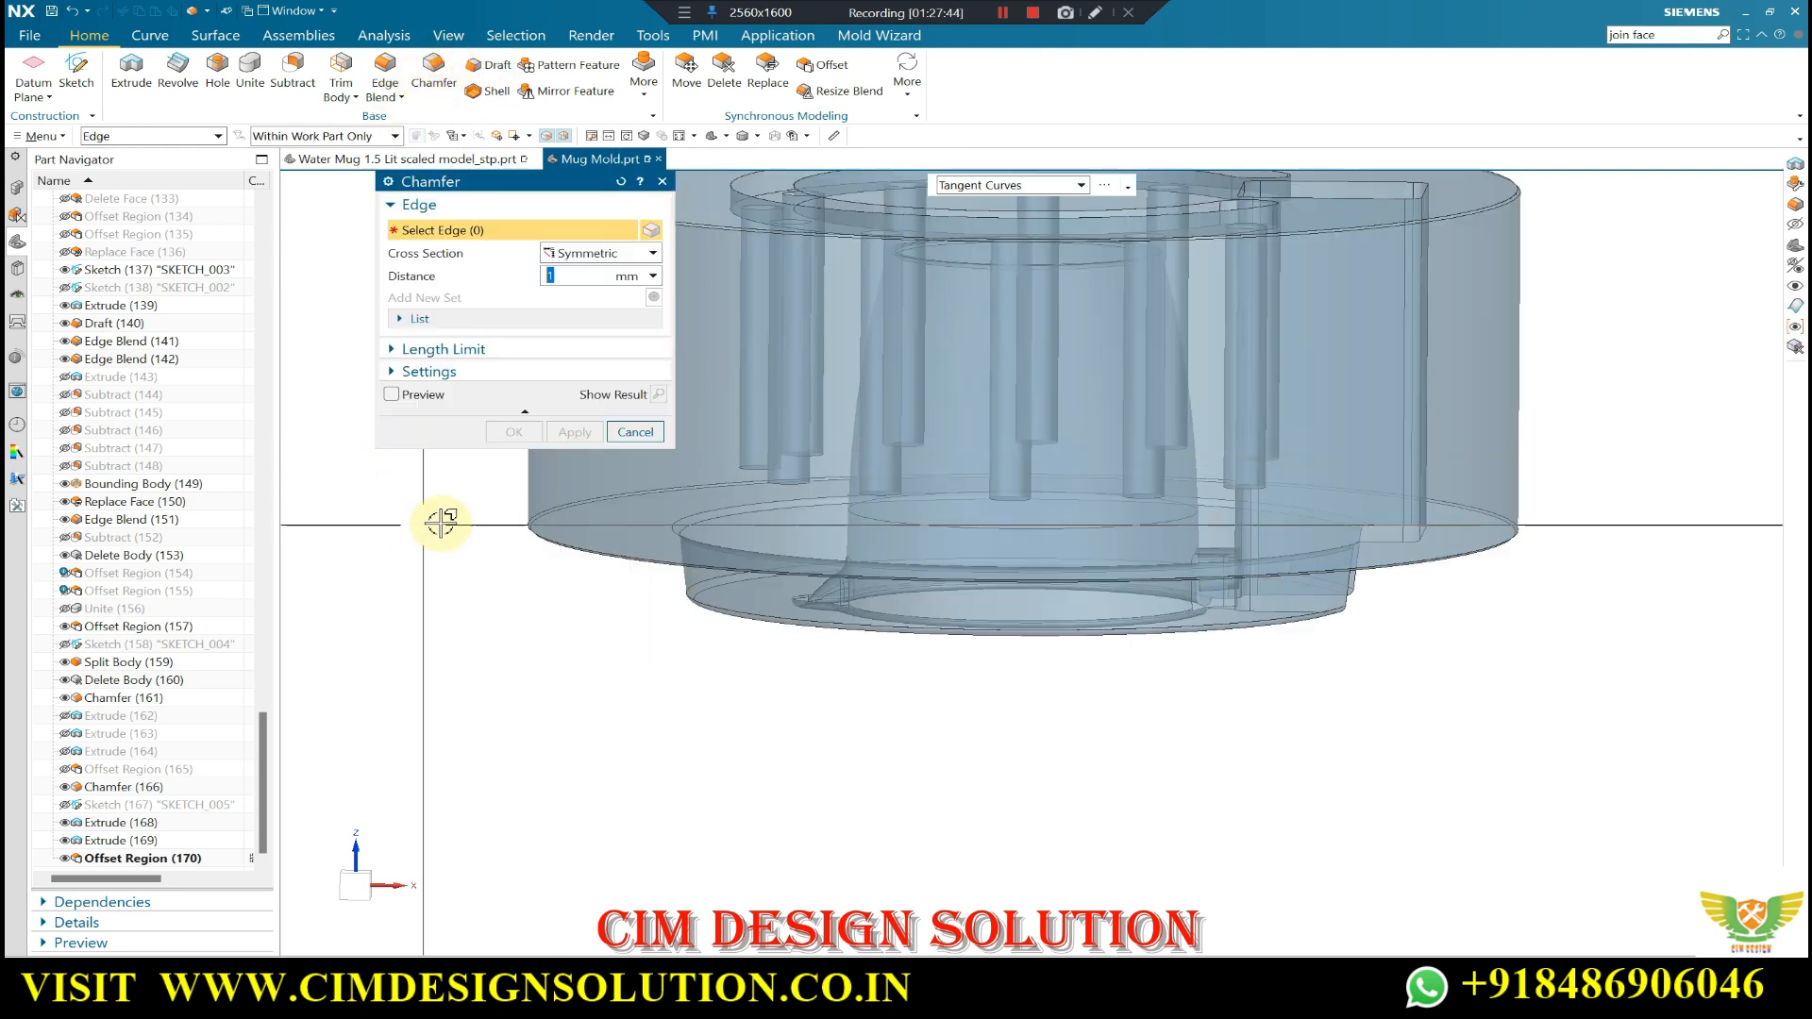
# - Chamfer the bottom edges of all eleven holes symmetrically with a 7 mm distance in the front view
pyautogui.press('F8')
pyautogui.moveTo(1310, 460); pyautogui.dragTo(669, 487)
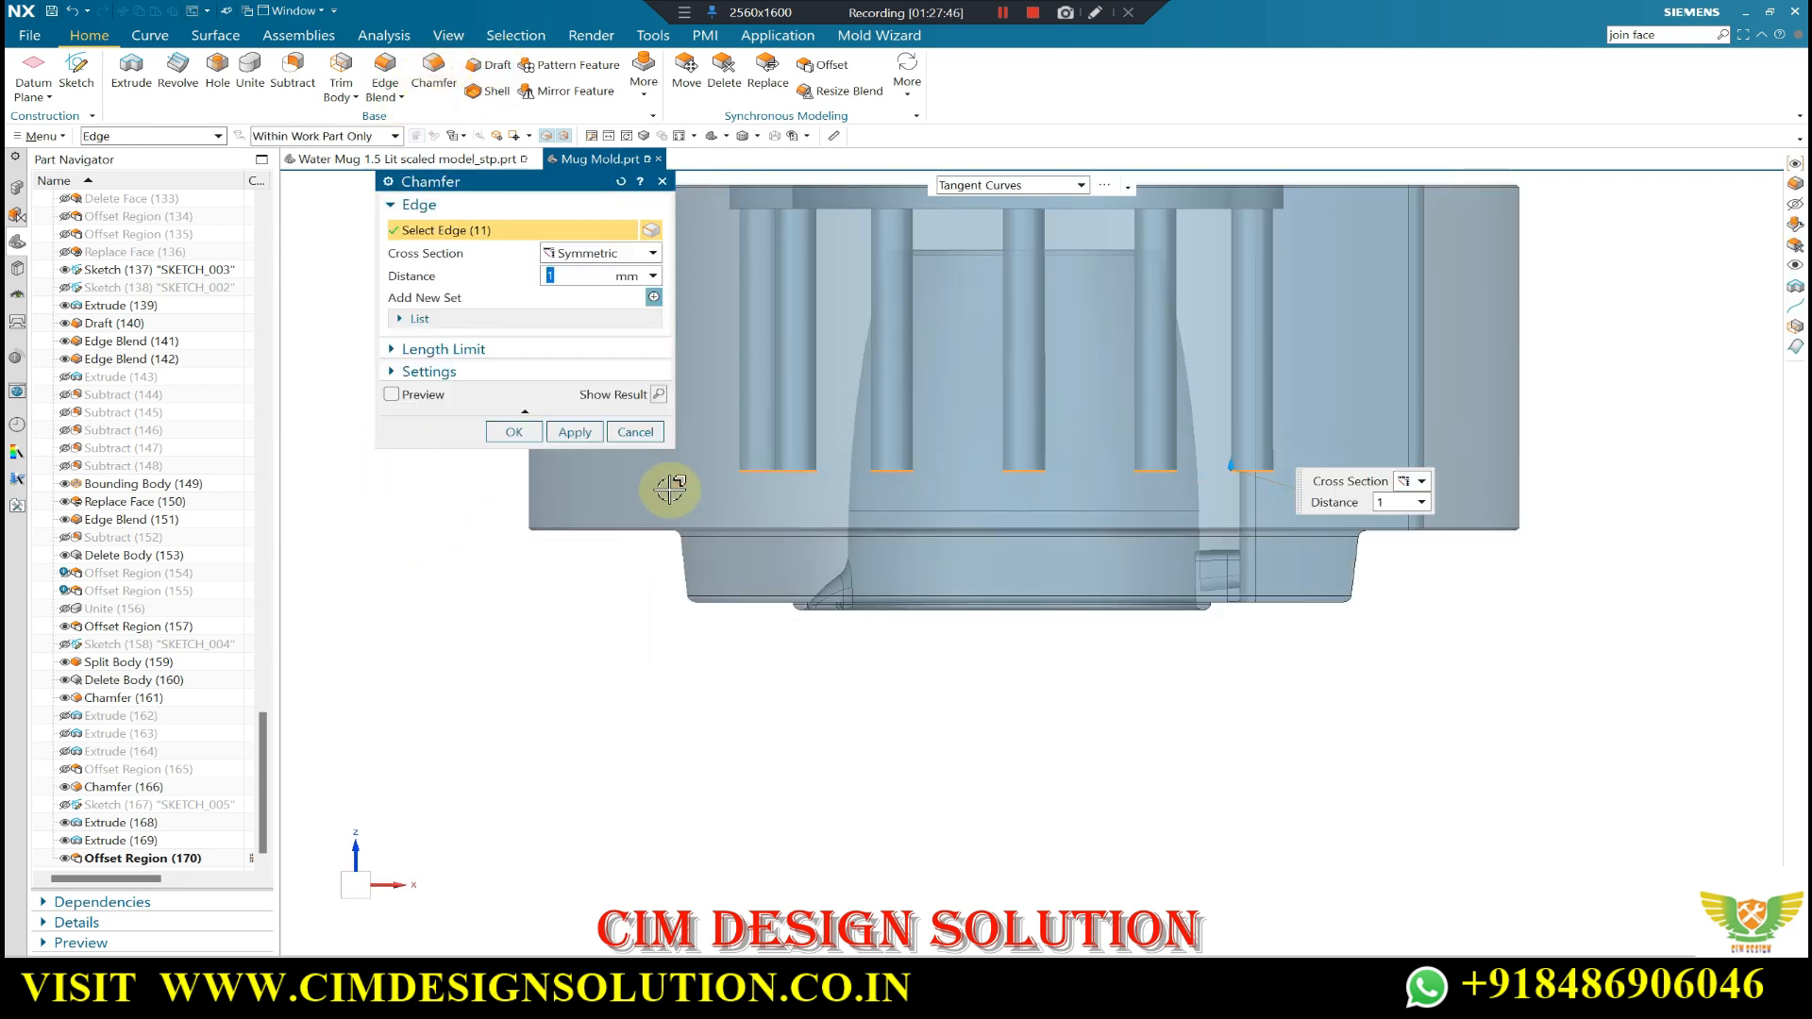
pyautogui.middleClick(688, 484)
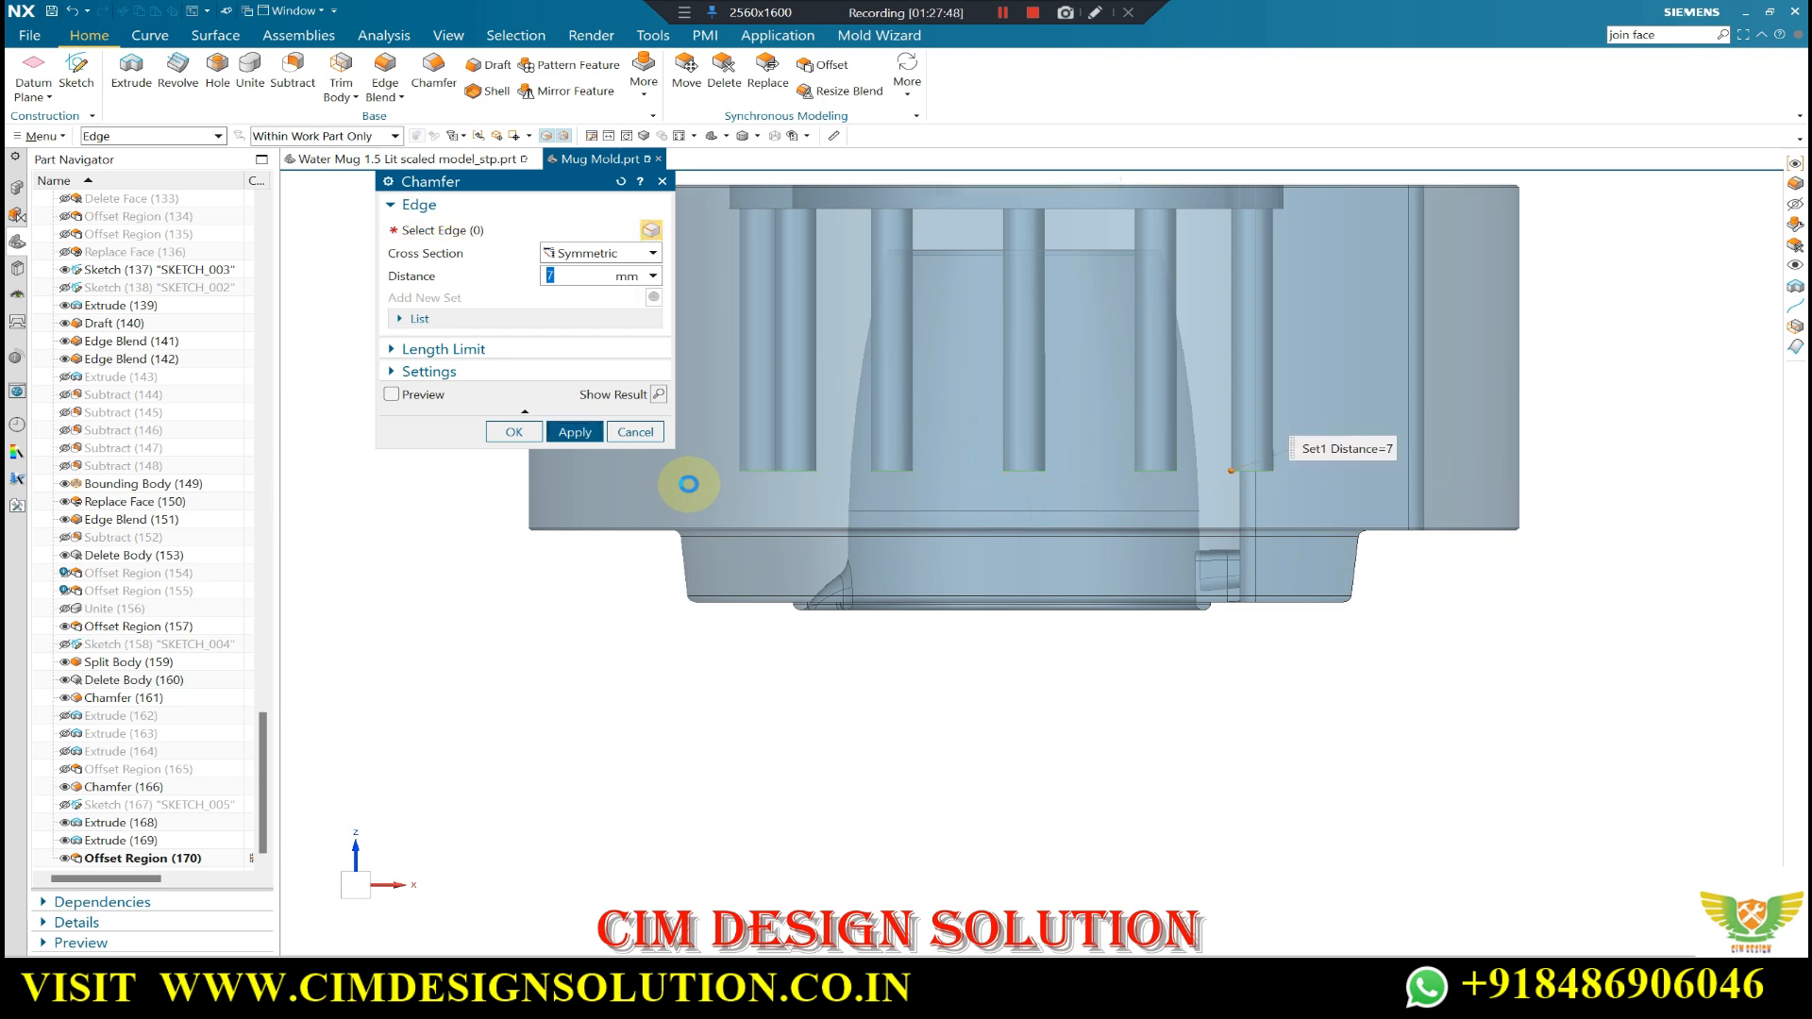
pyautogui.scroll(-1, 620, 497)
pyautogui.middleClick(621, 498)
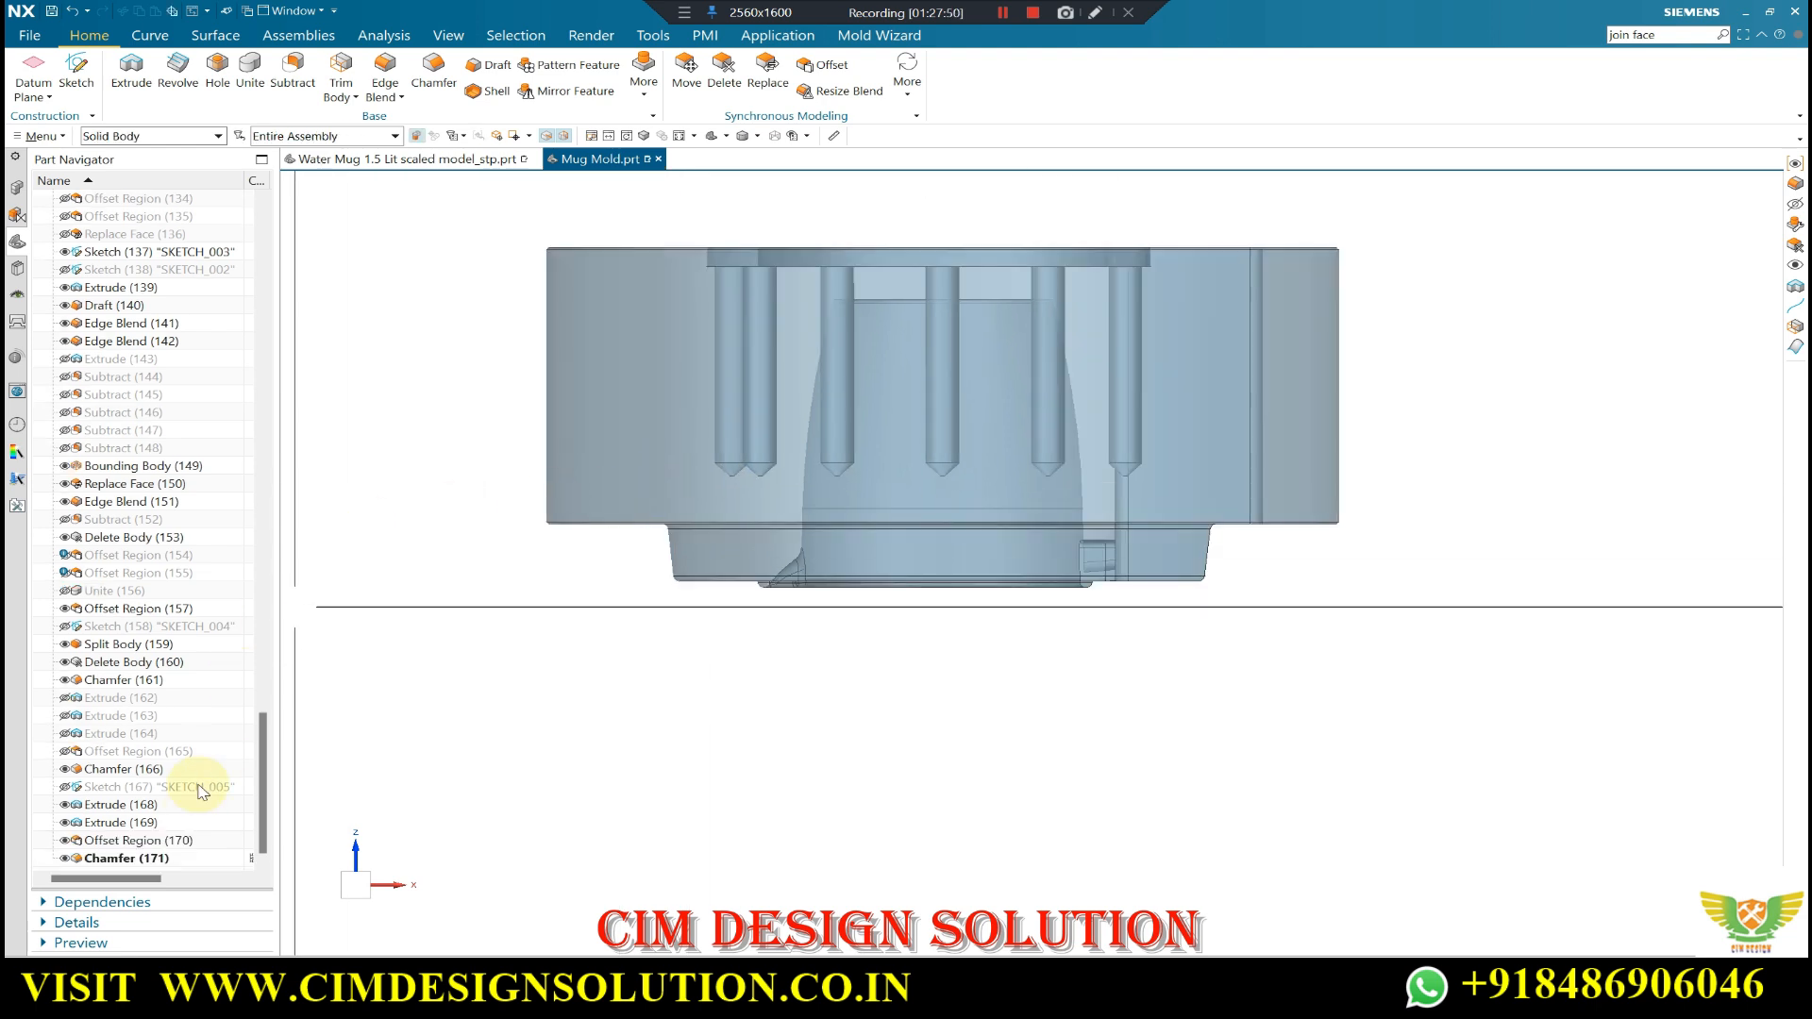
# - Edit the hole-bottom chamfer and set its distance to 7.5 mm
pyautogui.doubleClick(166, 854)
pyautogui.click(579, 277)
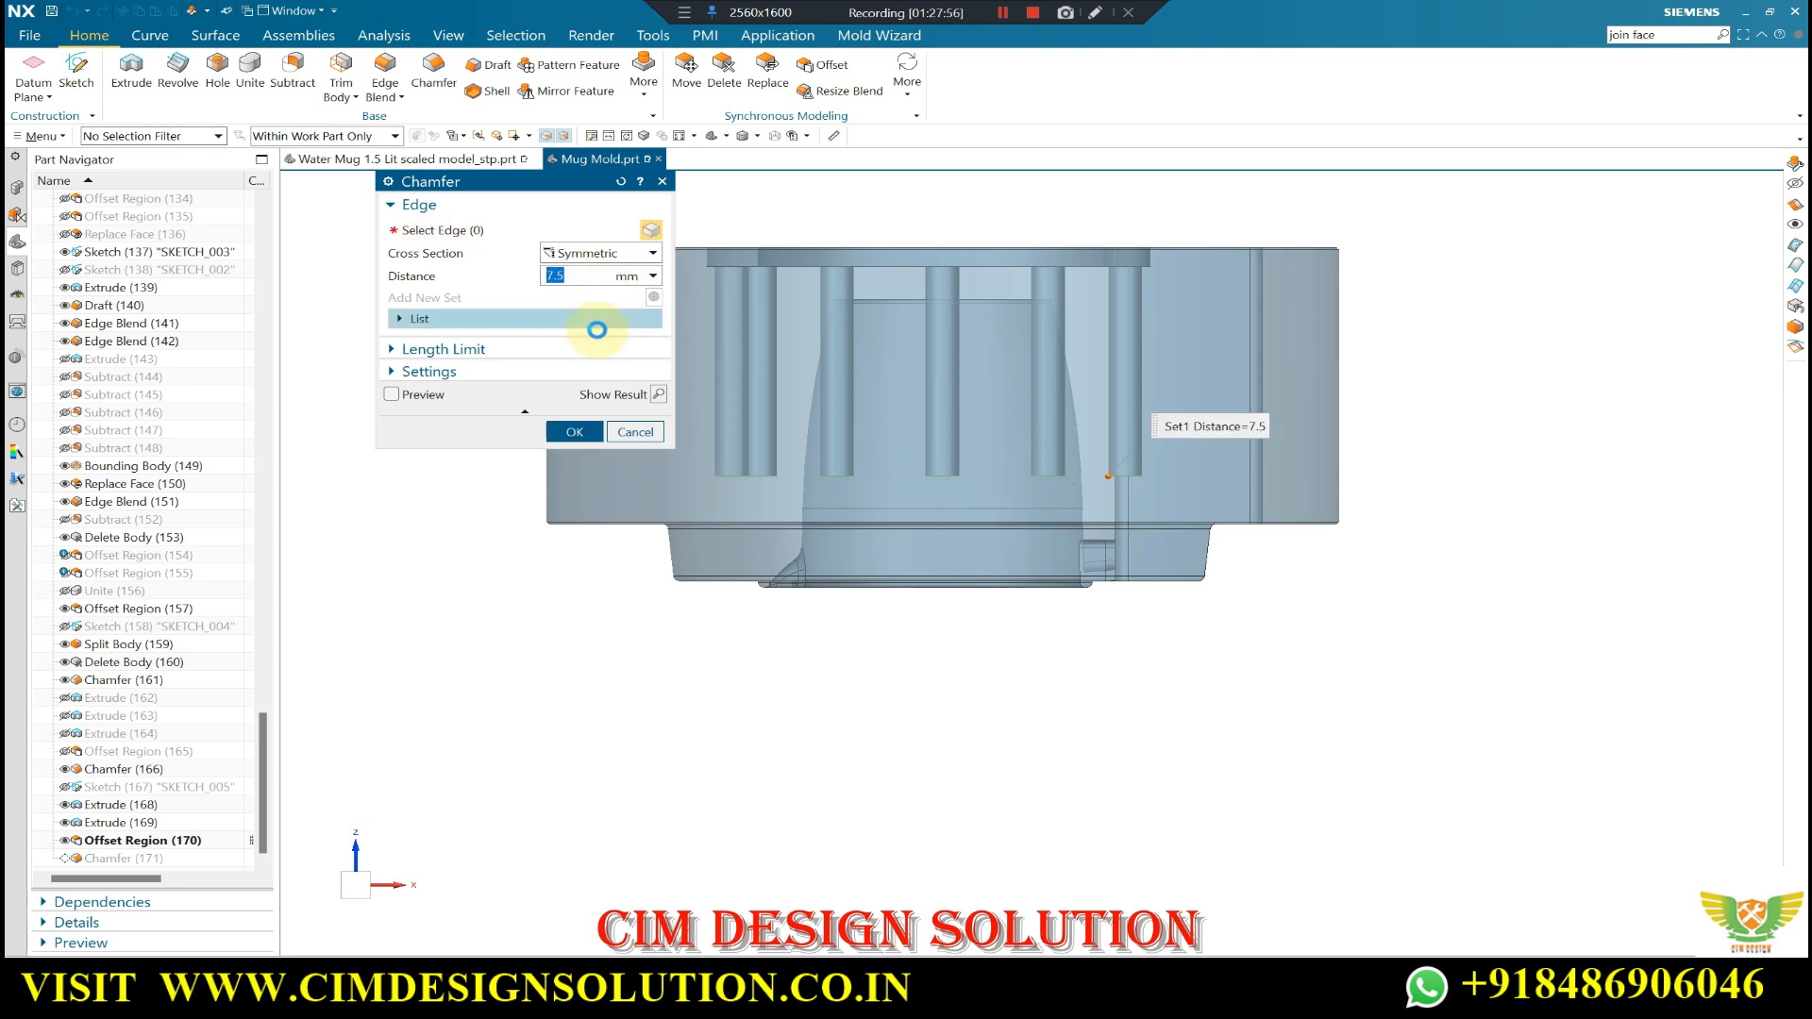
pyautogui.middleClick(708, 433)
# - Inspect the conical hole bottoms and the hole layout around the C-shaped channel from several directions
pyautogui.moveTo(708, 433); pyautogui.dragTo(1145, 578, button='middle')
pyautogui.scroll(1, 936, 447)
pyautogui.scroll(3, 991, 437)
pyautogui.scroll(-4, 1013, 450)
pyautogui.scroll(-1, 1191, 573)
pyautogui.press('F8')
pyautogui.scroll(4, 1054, 471)
pyautogui.scroll(2, 1055, 471)
pyautogui.moveTo(1055, 471); pyautogui.dragTo(1083, 445, button='middle')
pyautogui.scroll(-2, 1086, 445)
pyautogui.press('F8')
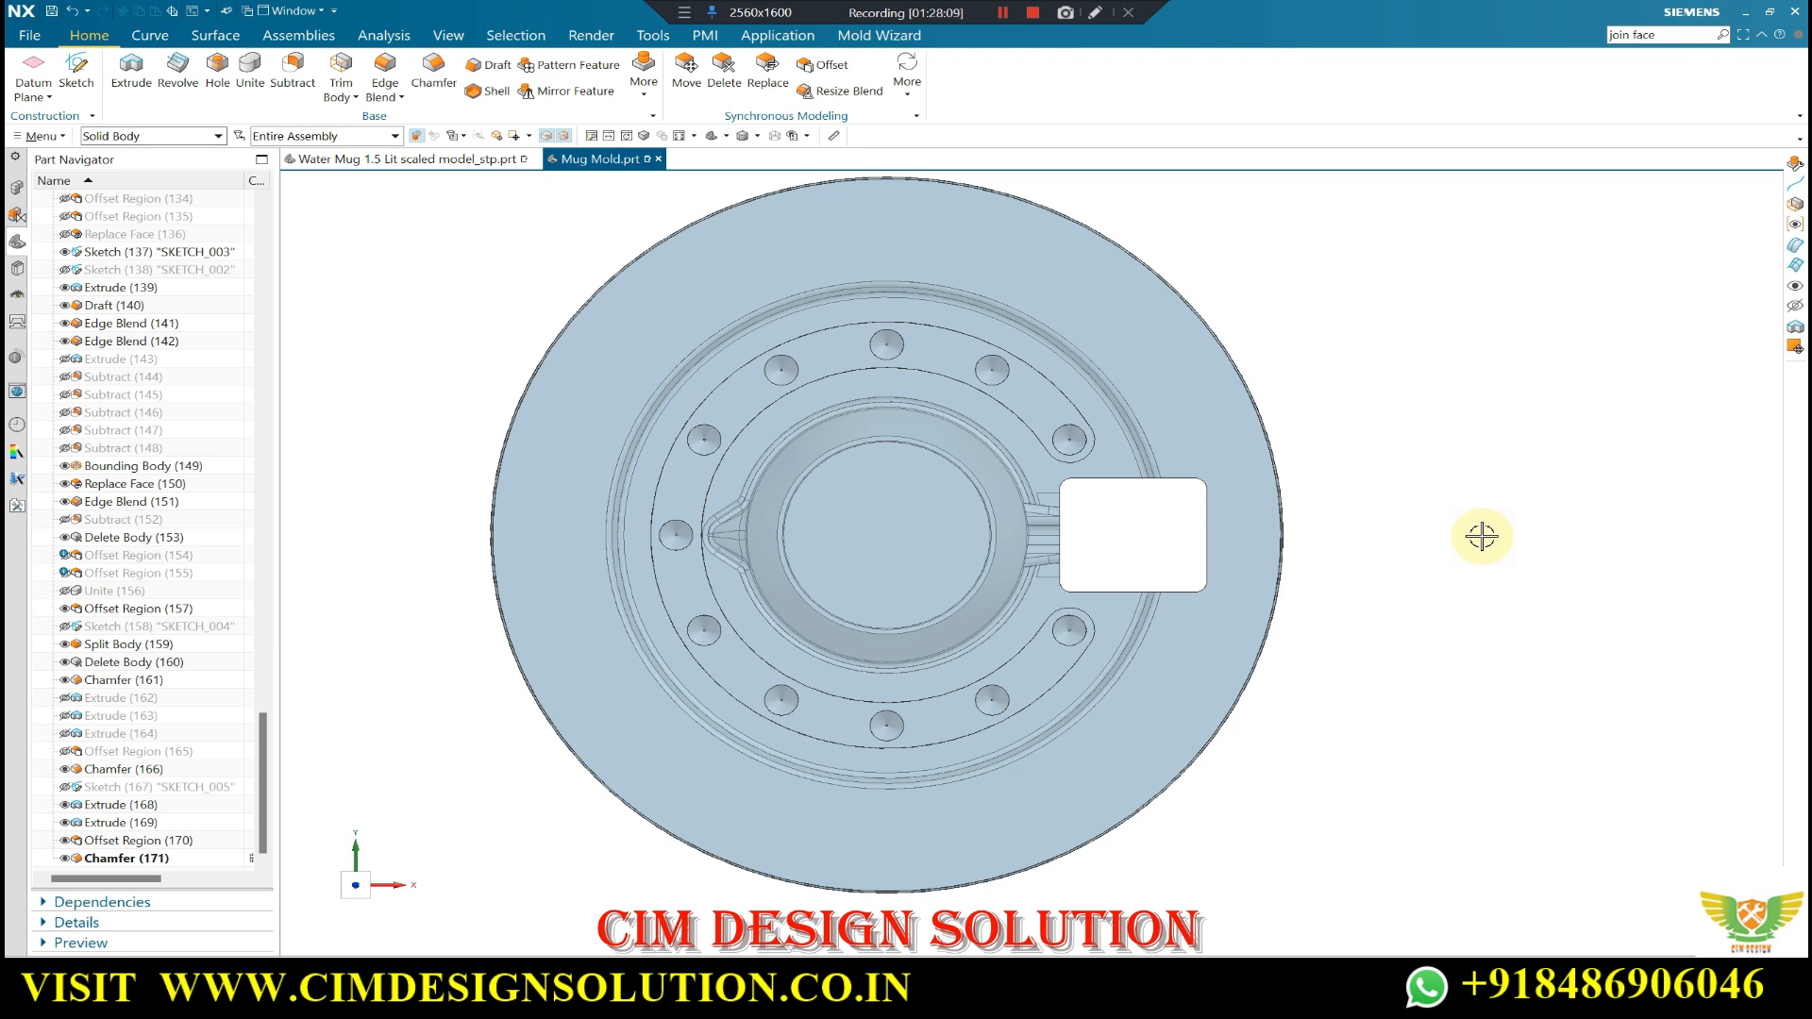
pyautogui.moveTo(769, 578); pyautogui.dragTo(857, 394, button='middle')
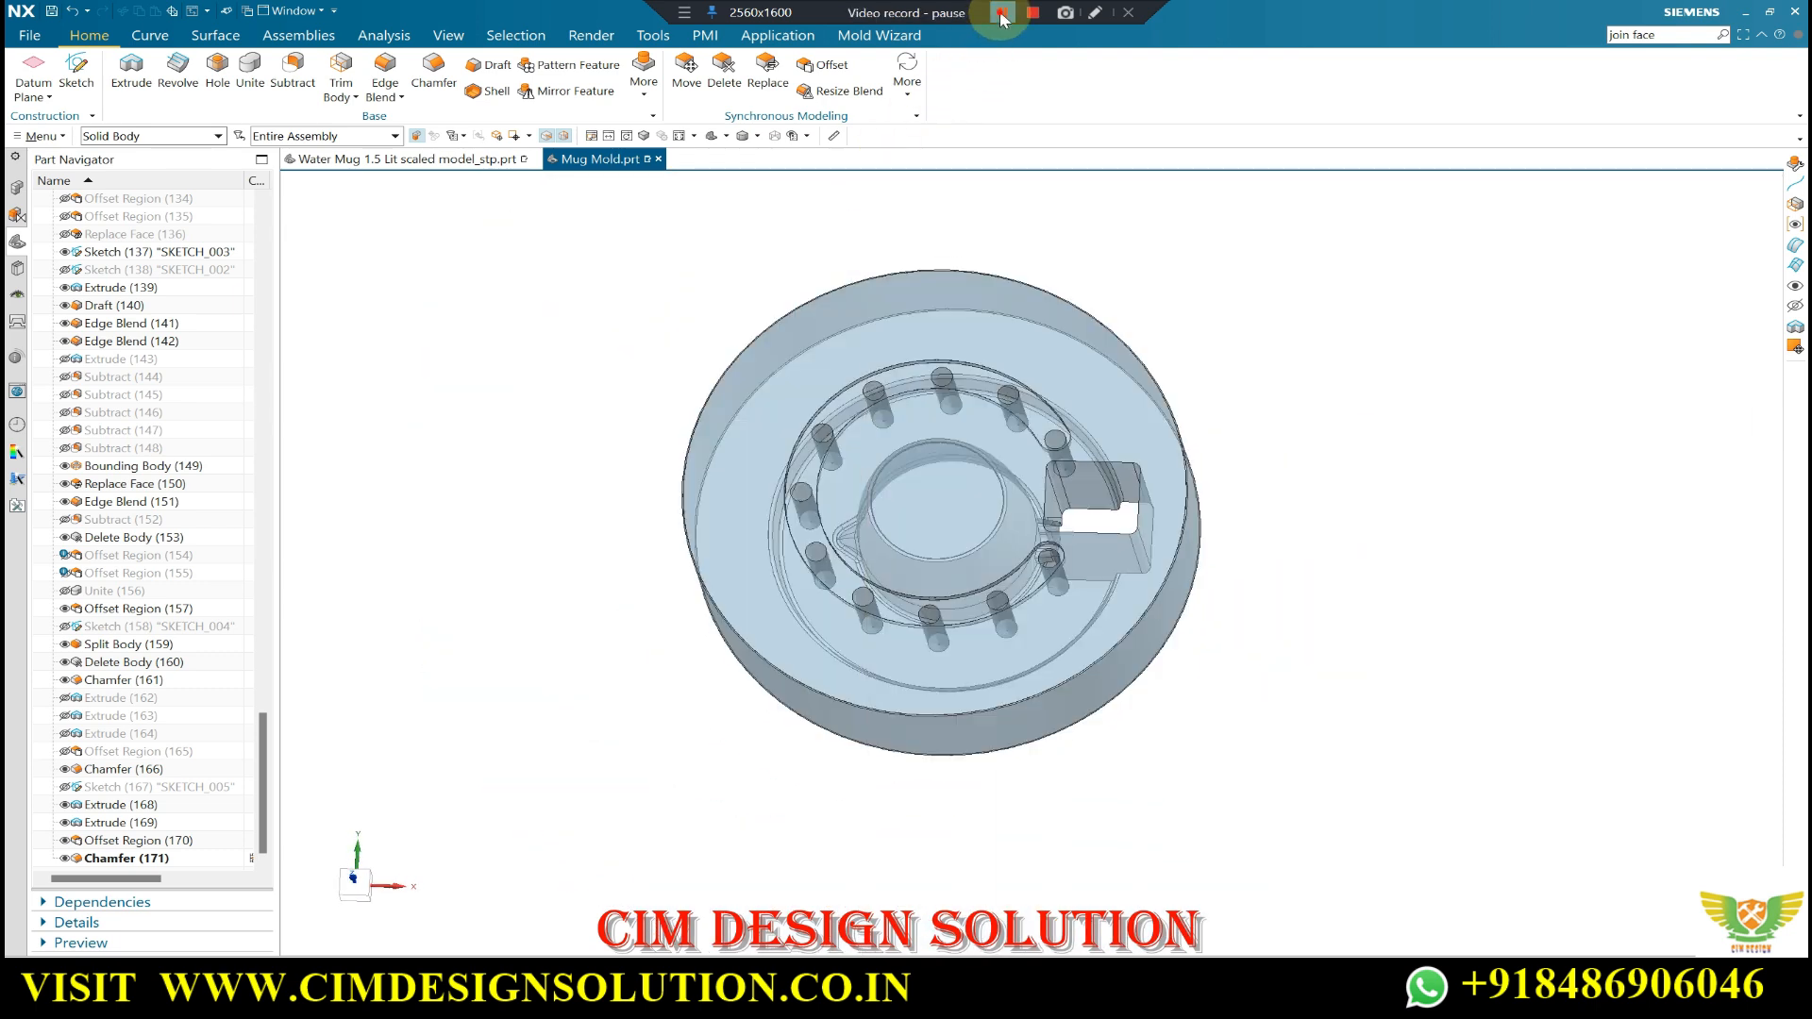
pyautogui.click(1001, 13)
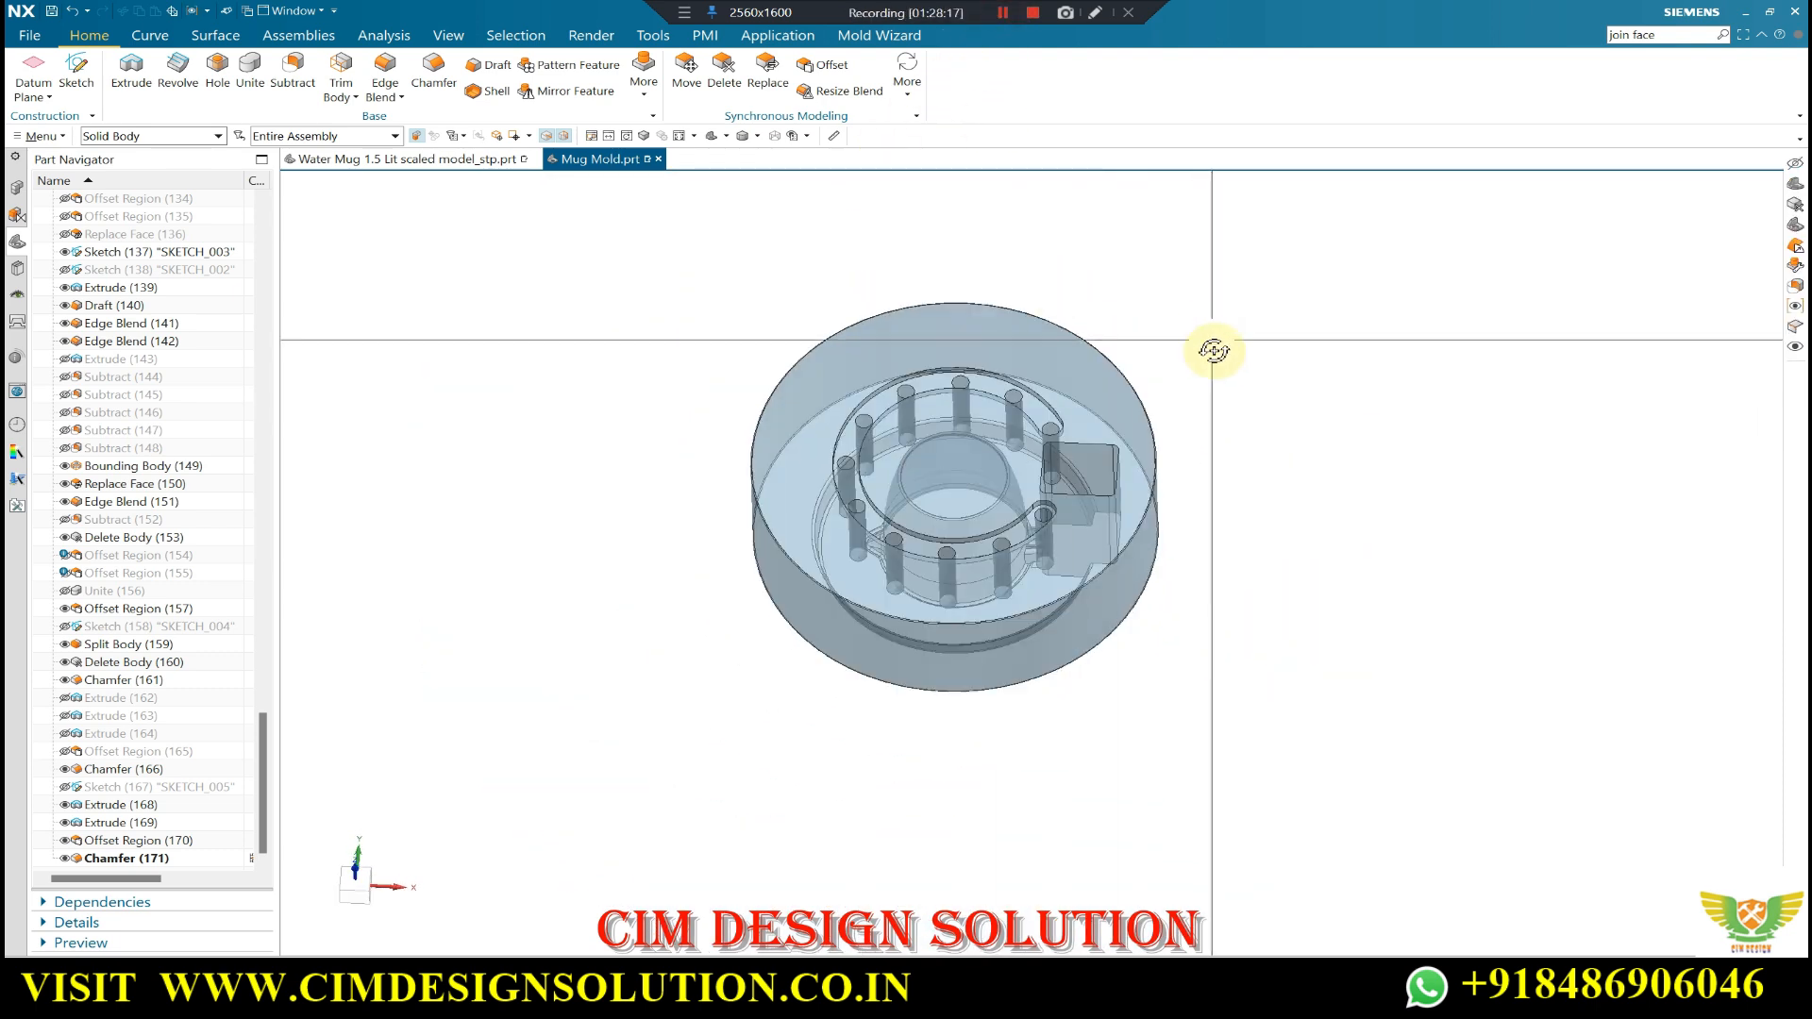
# - Start a subtracting Extrude from the outer circular edge of the mold body's top face with a 2.5 mm start distance
pyautogui.moveTo(1214, 352); pyautogui.dragTo(1153, 377, button='middle')
pyautogui.scroll(3, 1060, 466)
pyautogui.moveTo(1060, 466); pyautogui.dragTo(982, 356, button='middle')
pyautogui.scroll(-3, 983, 356)
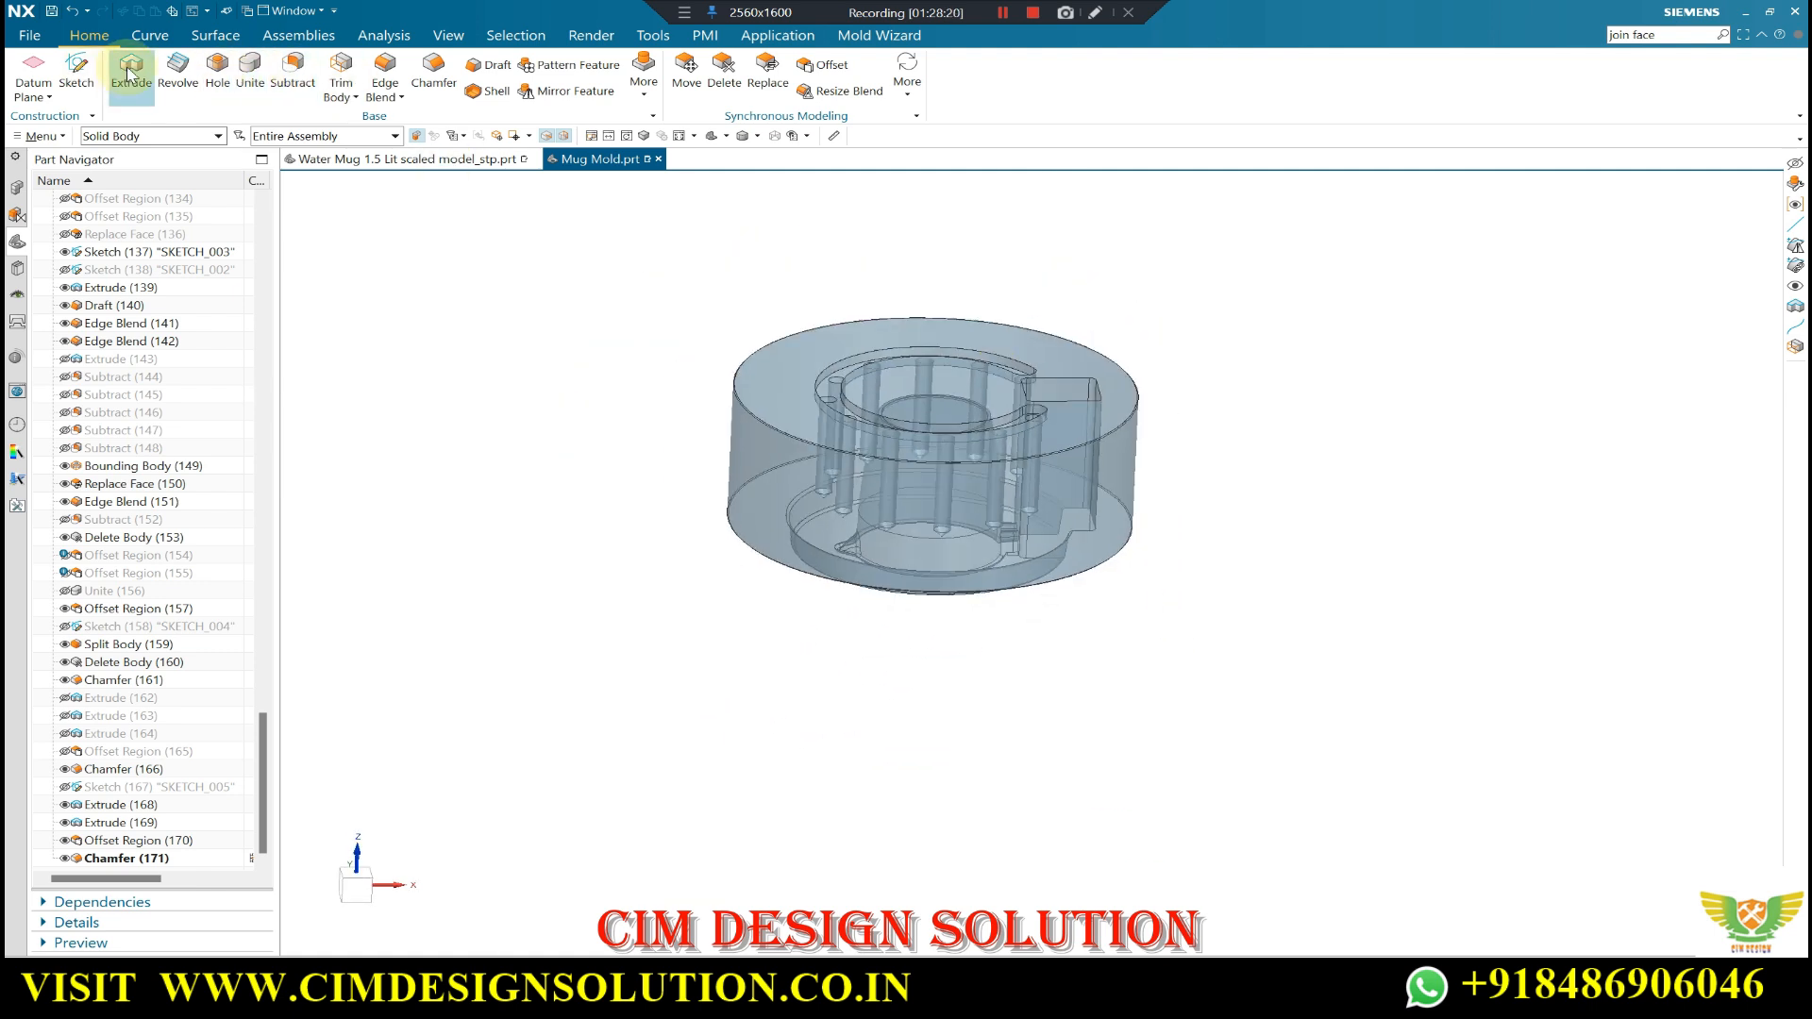
pyautogui.press('x')
pyautogui.scroll(6, 841, 407)
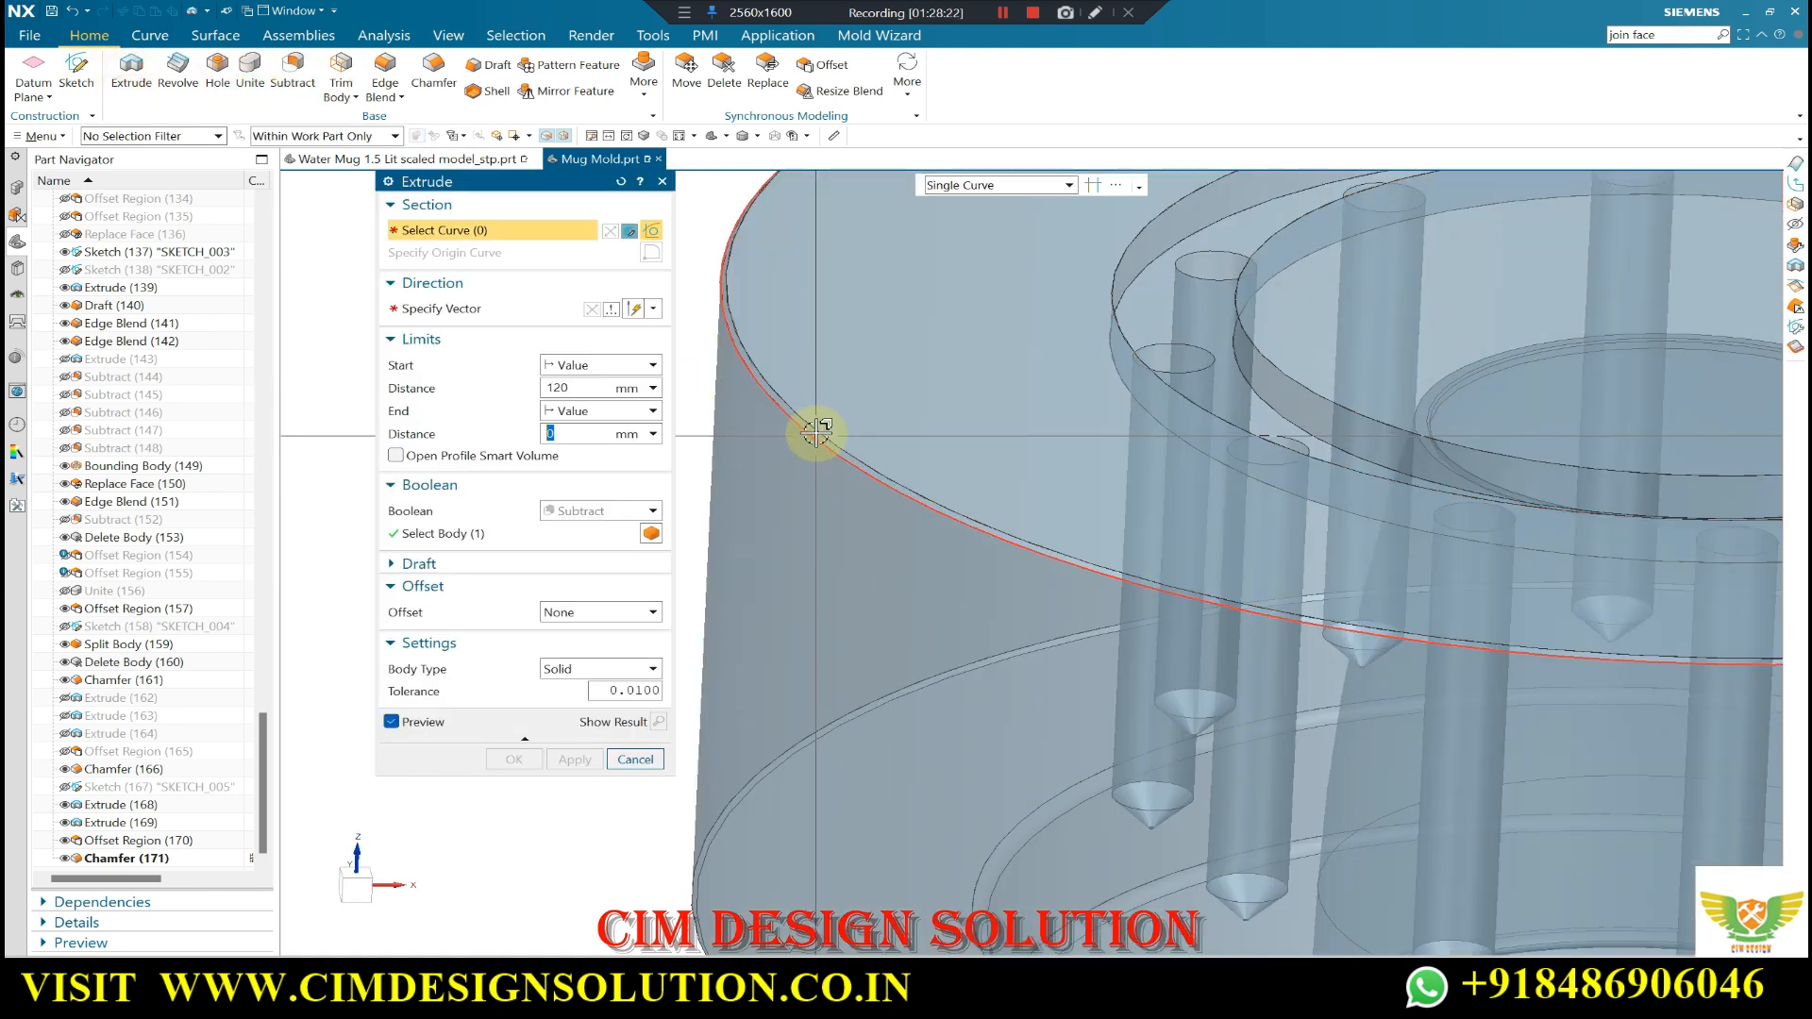
pyautogui.click(816, 430)
pyautogui.scroll(-8, 923, 404)
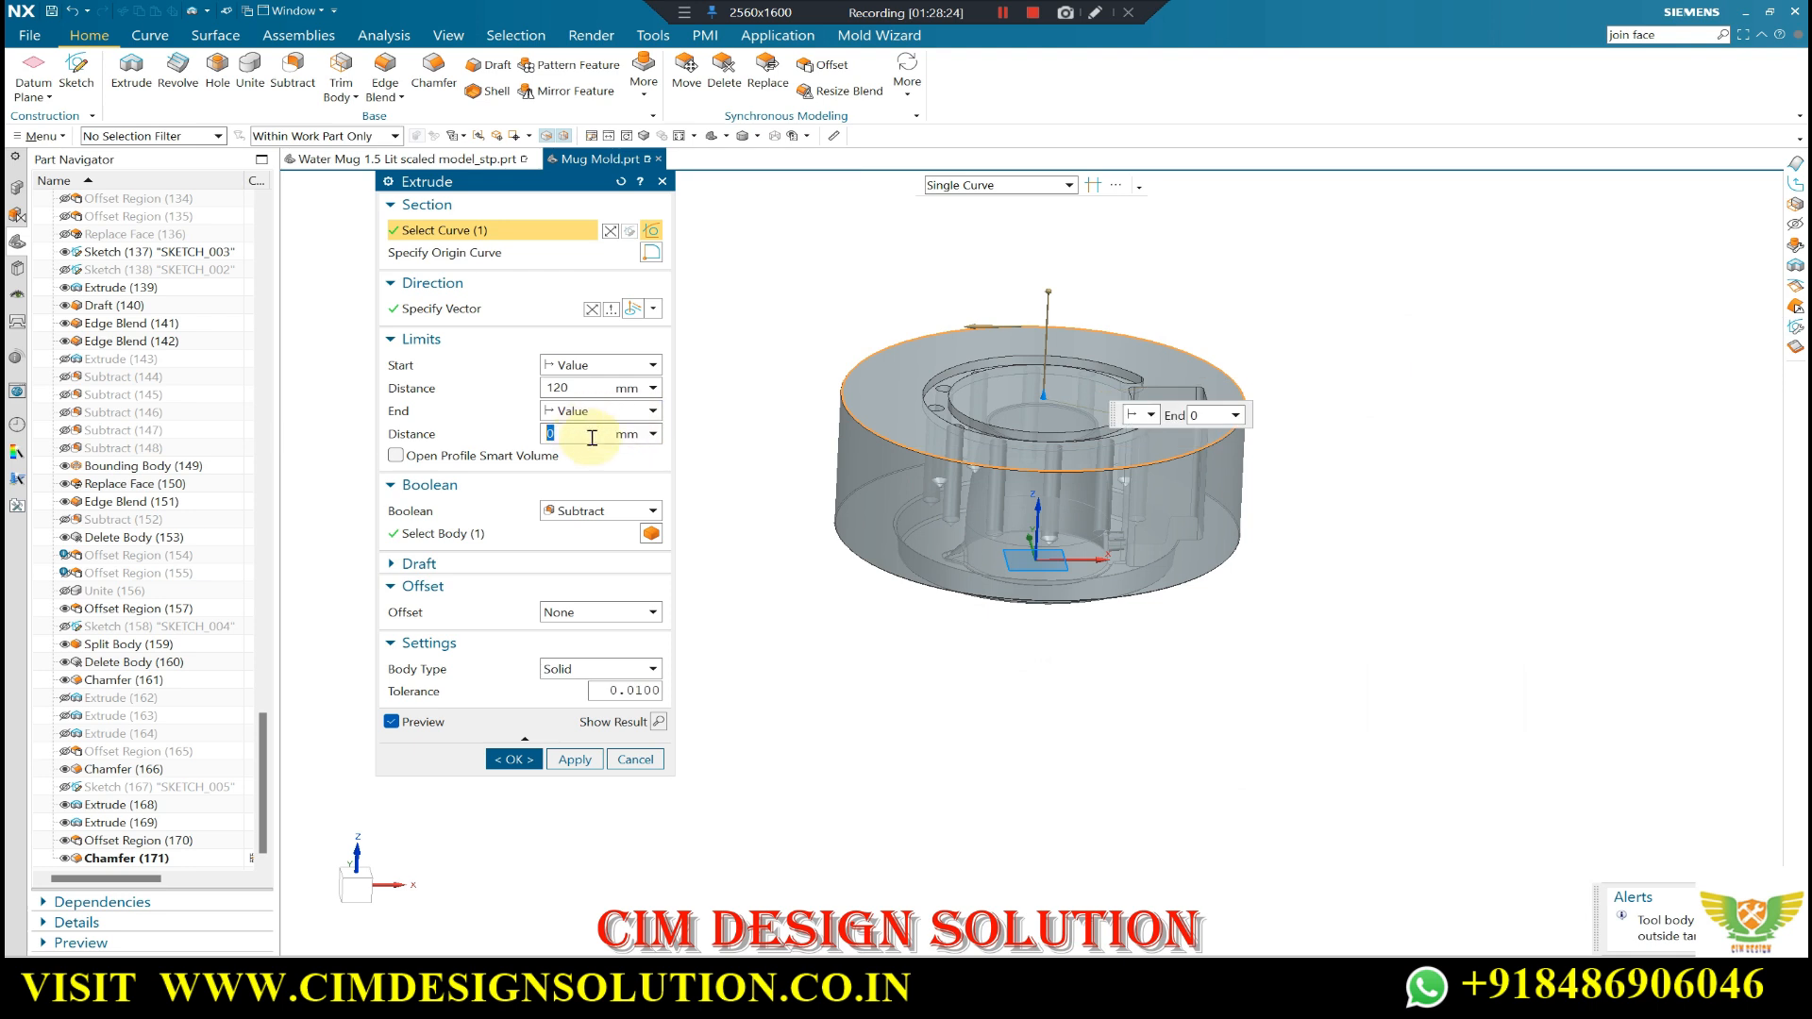
pyautogui.click(575, 389)
pyautogui.write('2.5')
pyautogui.press('Return')
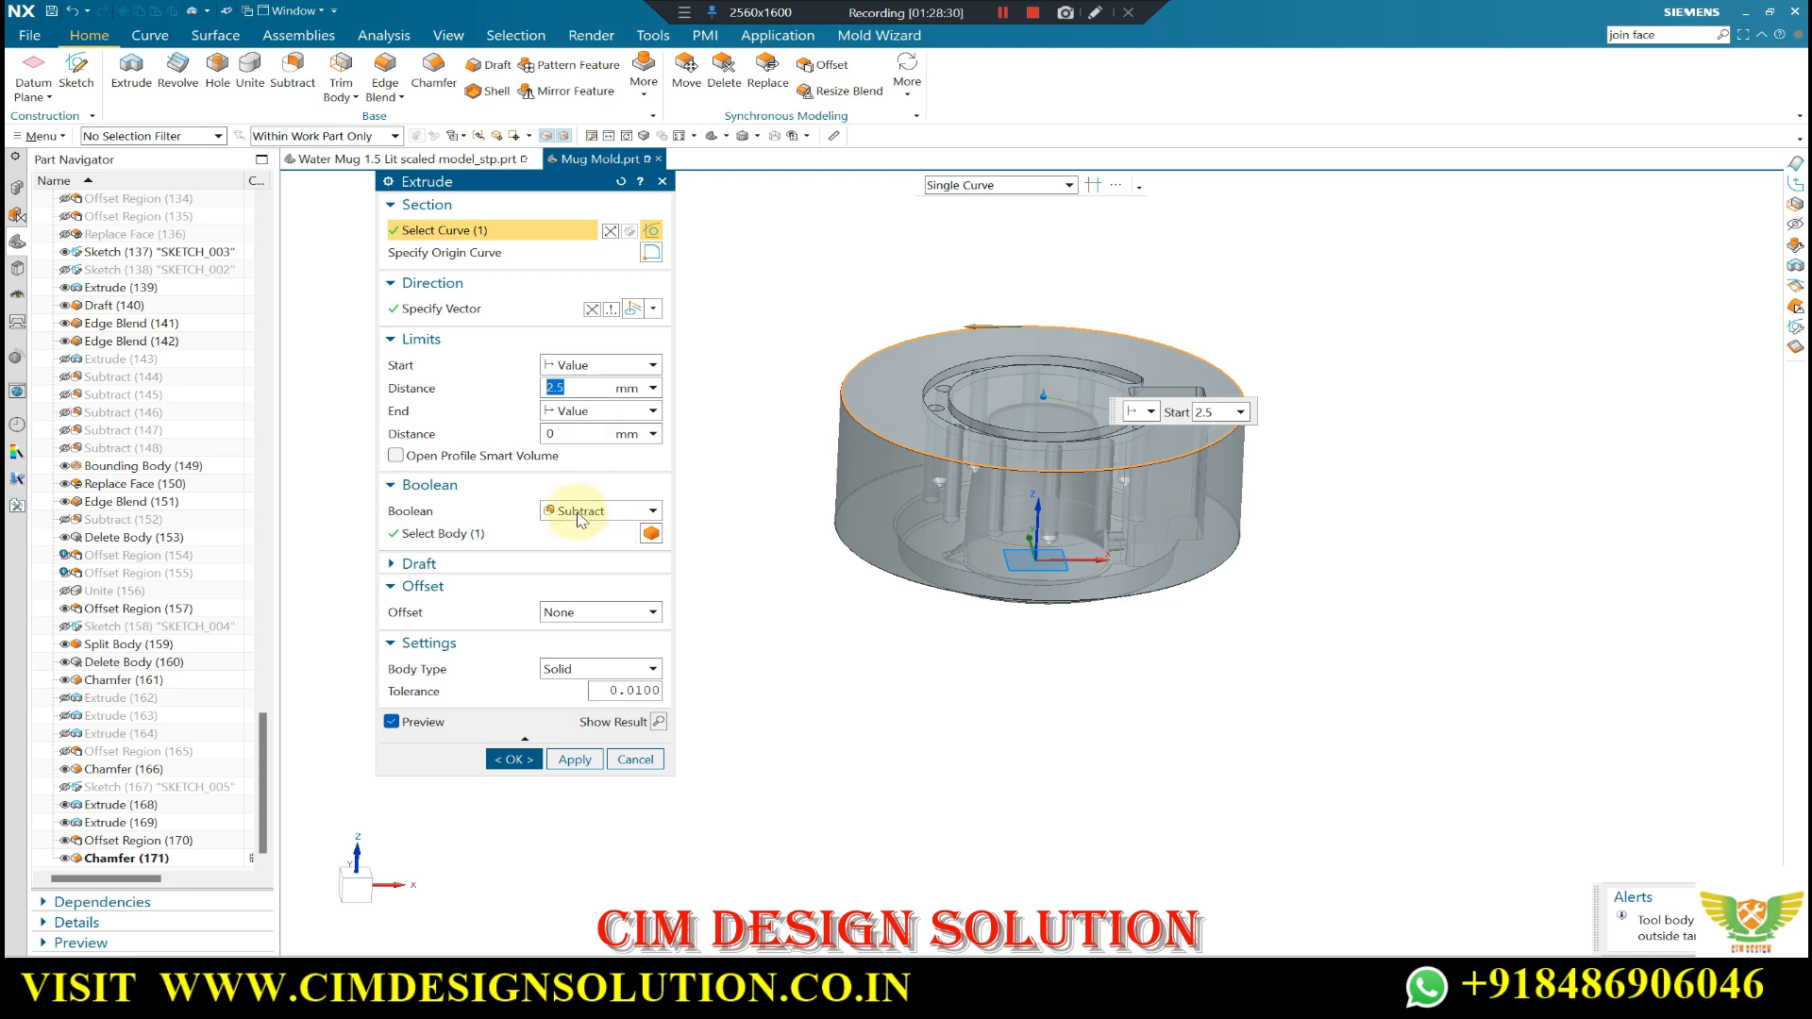
# - Give the subtracting extrusion a two-sided offset with start -5 mm and end -15 mm
pyautogui.click(486, 533)
pyautogui.click(587, 613)
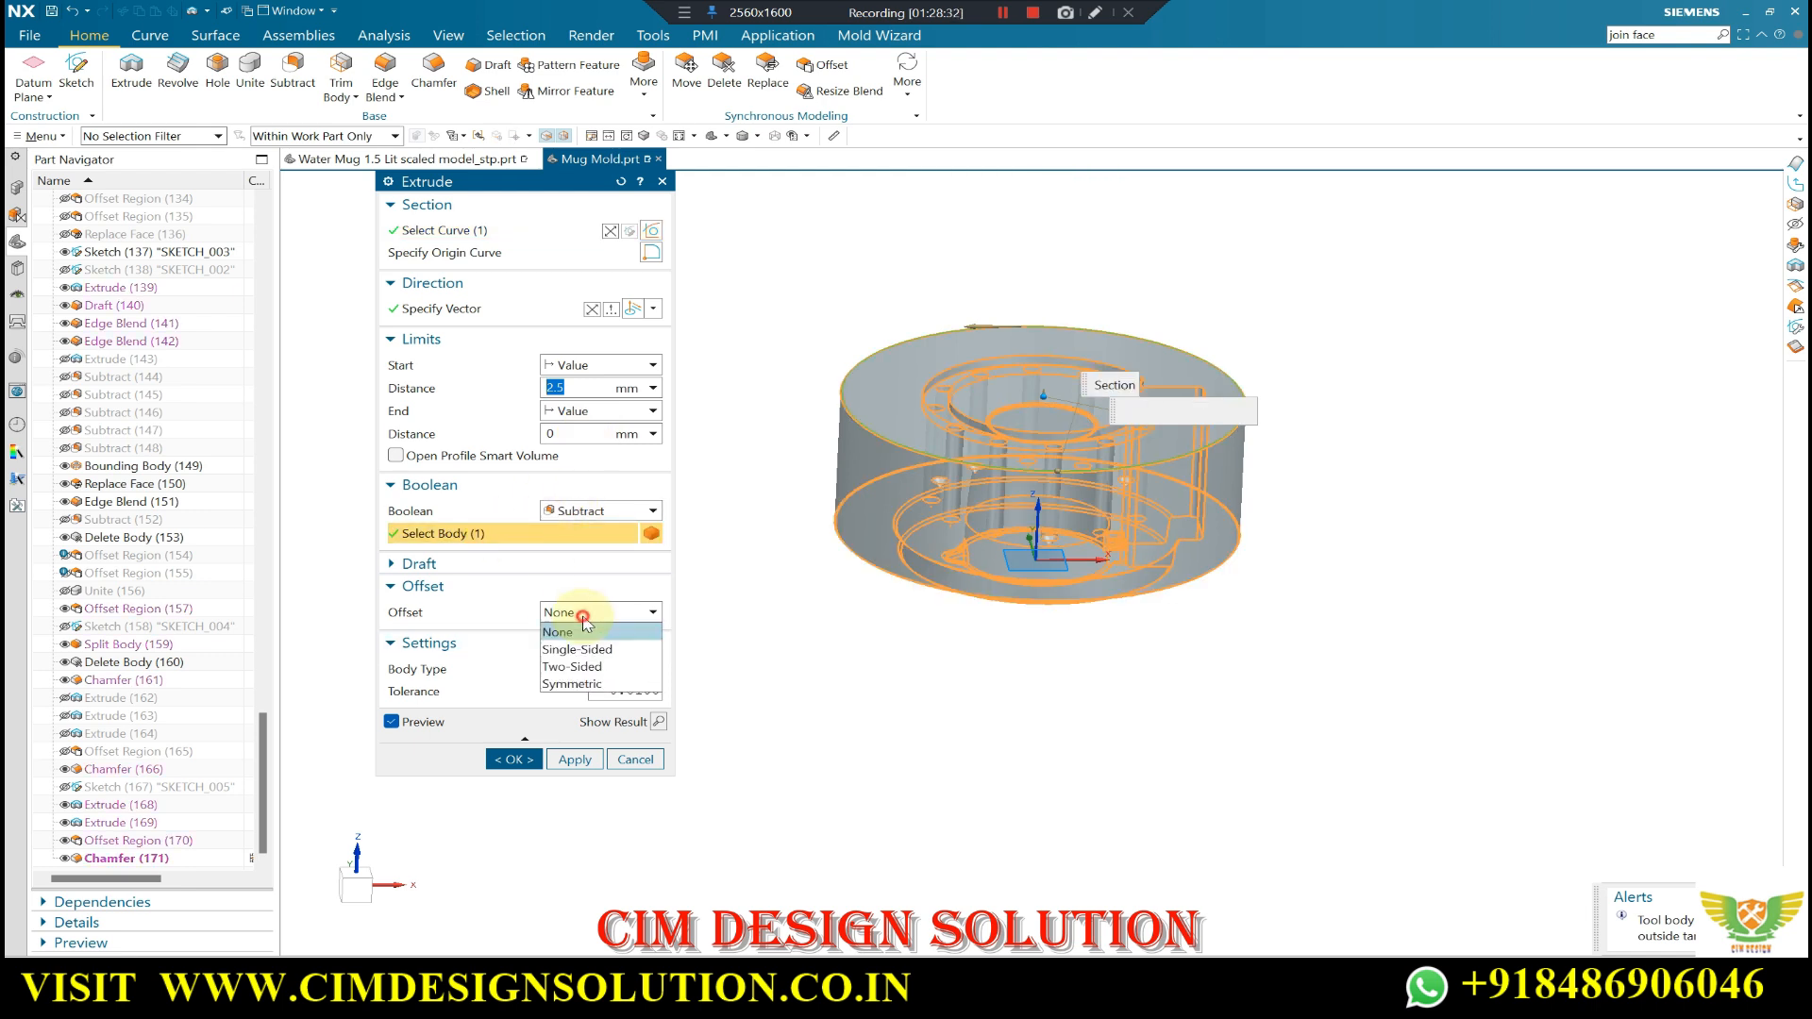
pyautogui.click(583, 667)
pyautogui.scroll(4, 813, 457)
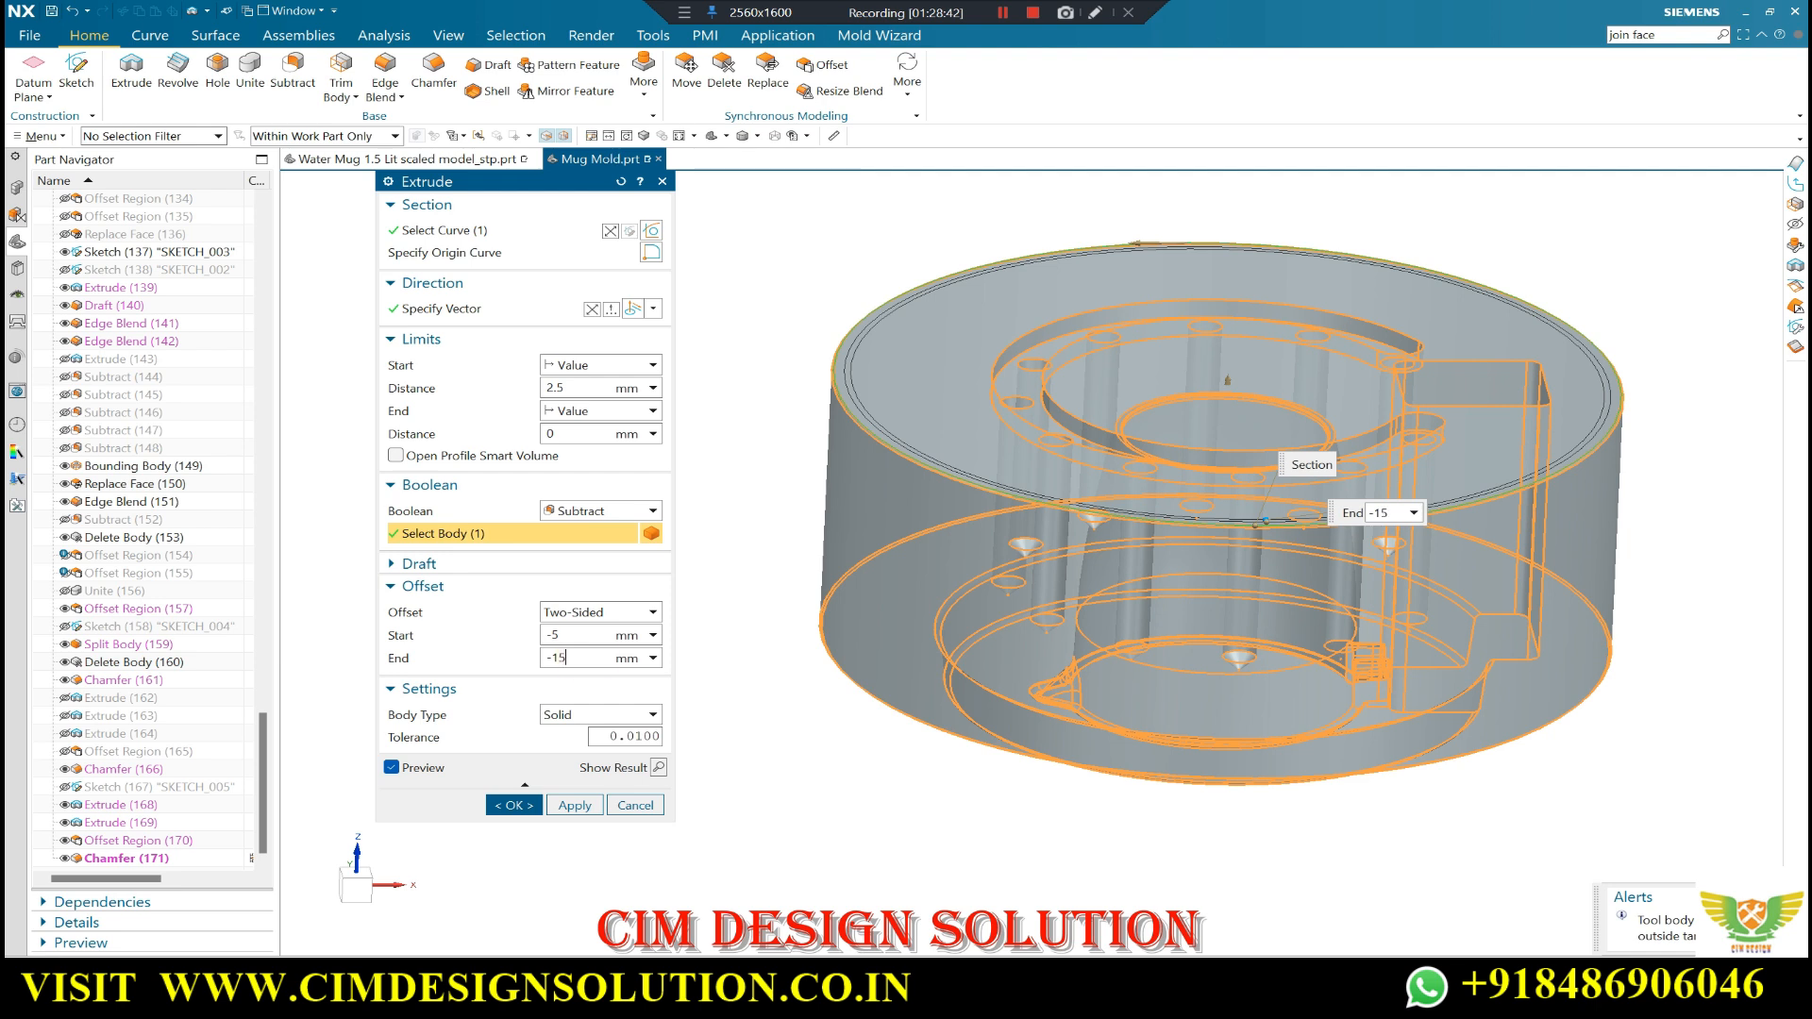
# - Set the two-sided offset to start -17 mm and end -20 mm and finish the subtracted ring groove in the upper body's top face
pyautogui.doubleClick(586, 654)
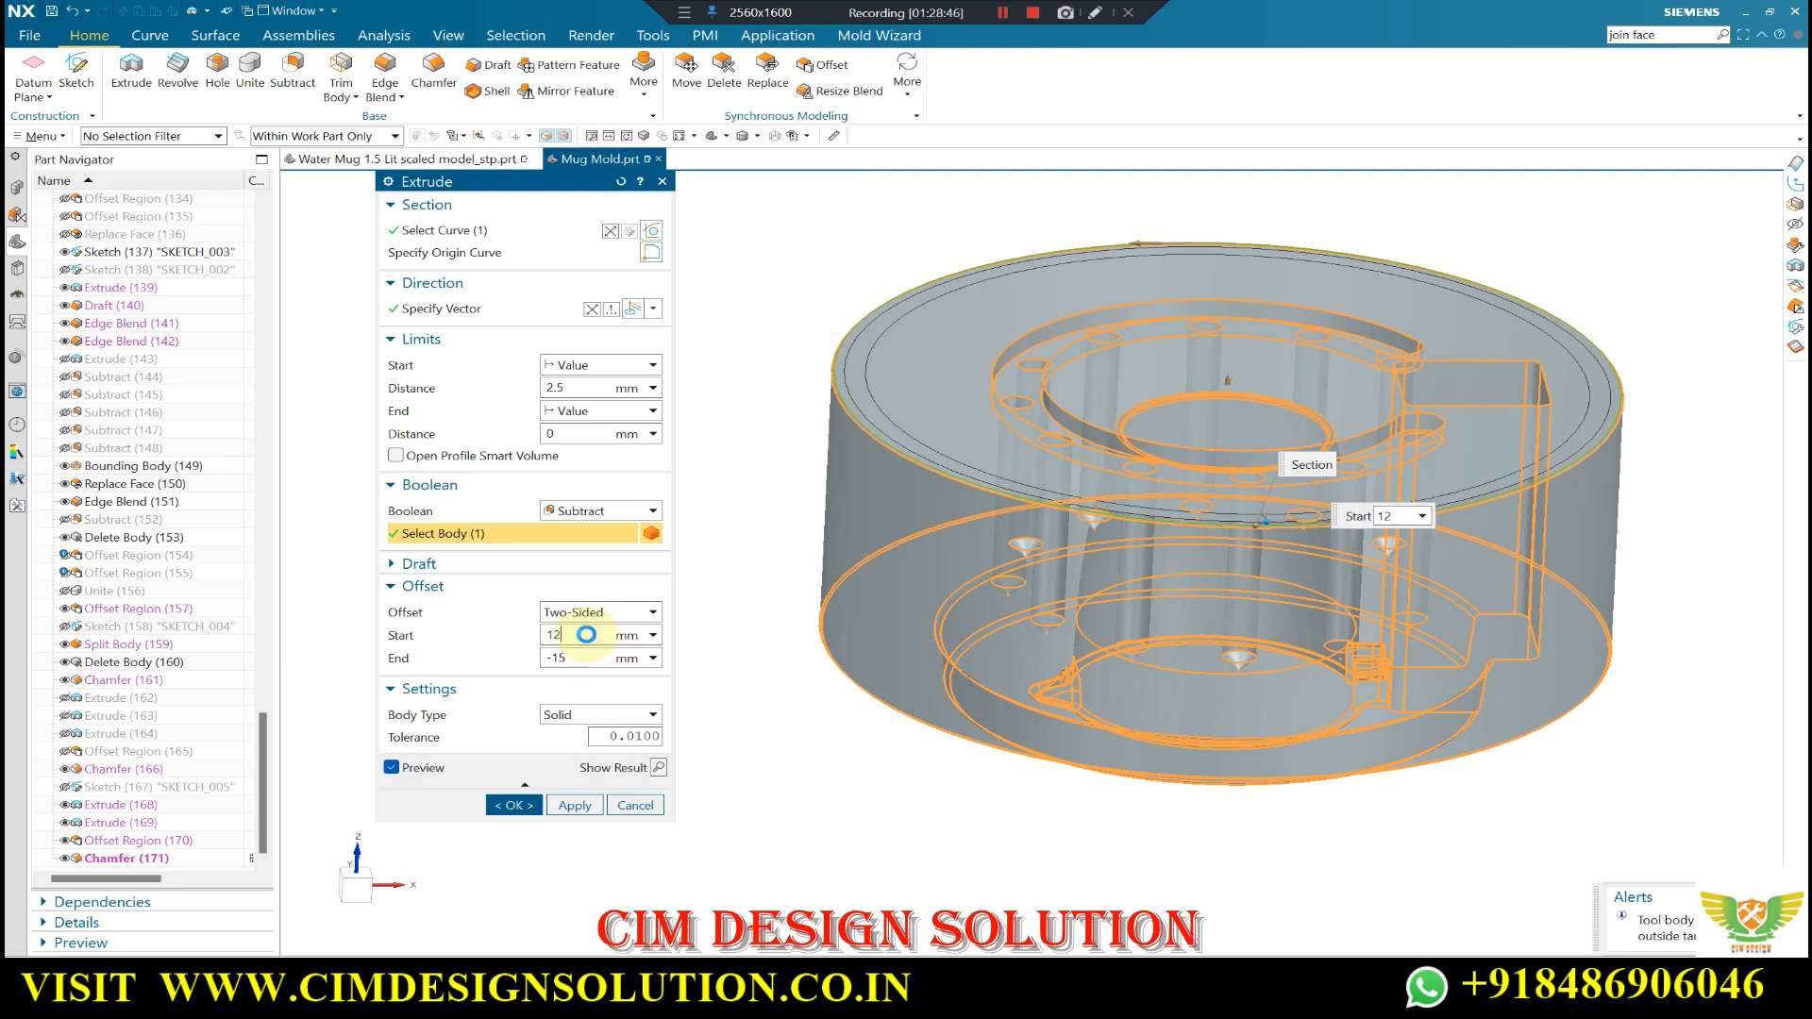
pyautogui.doubleClick(586, 634)
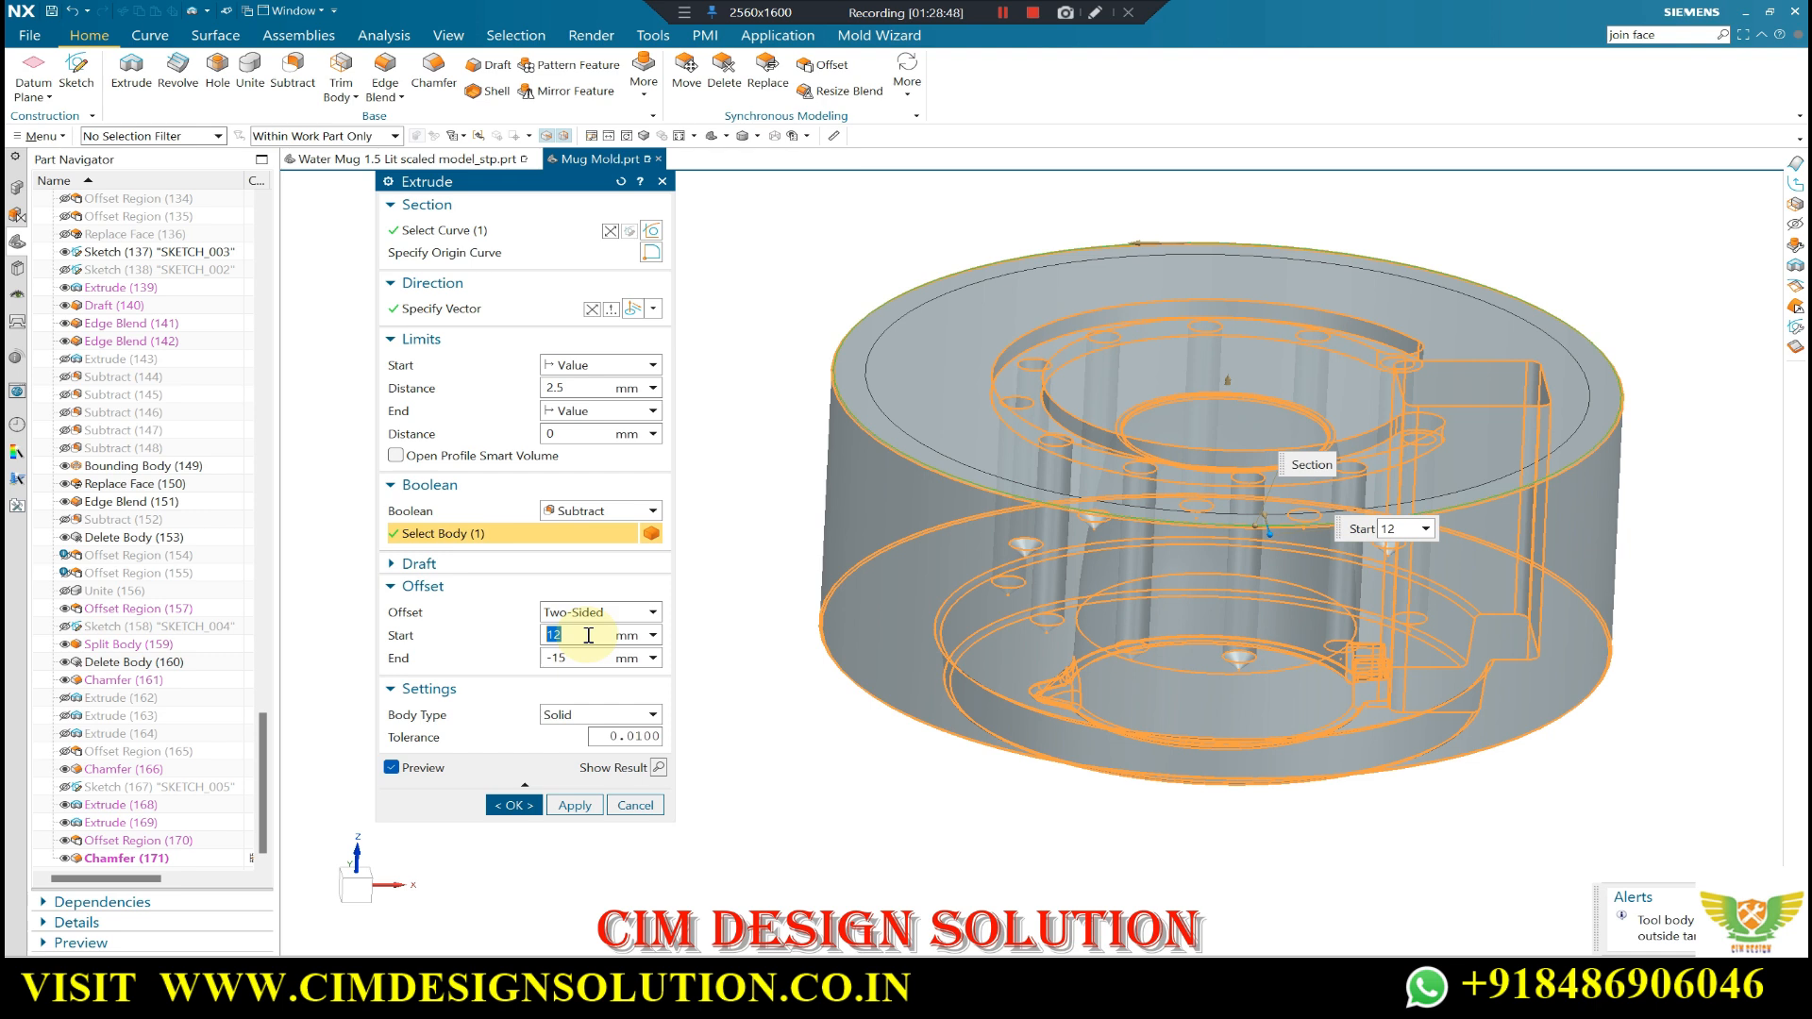
pyautogui.doubleClick(586, 634)
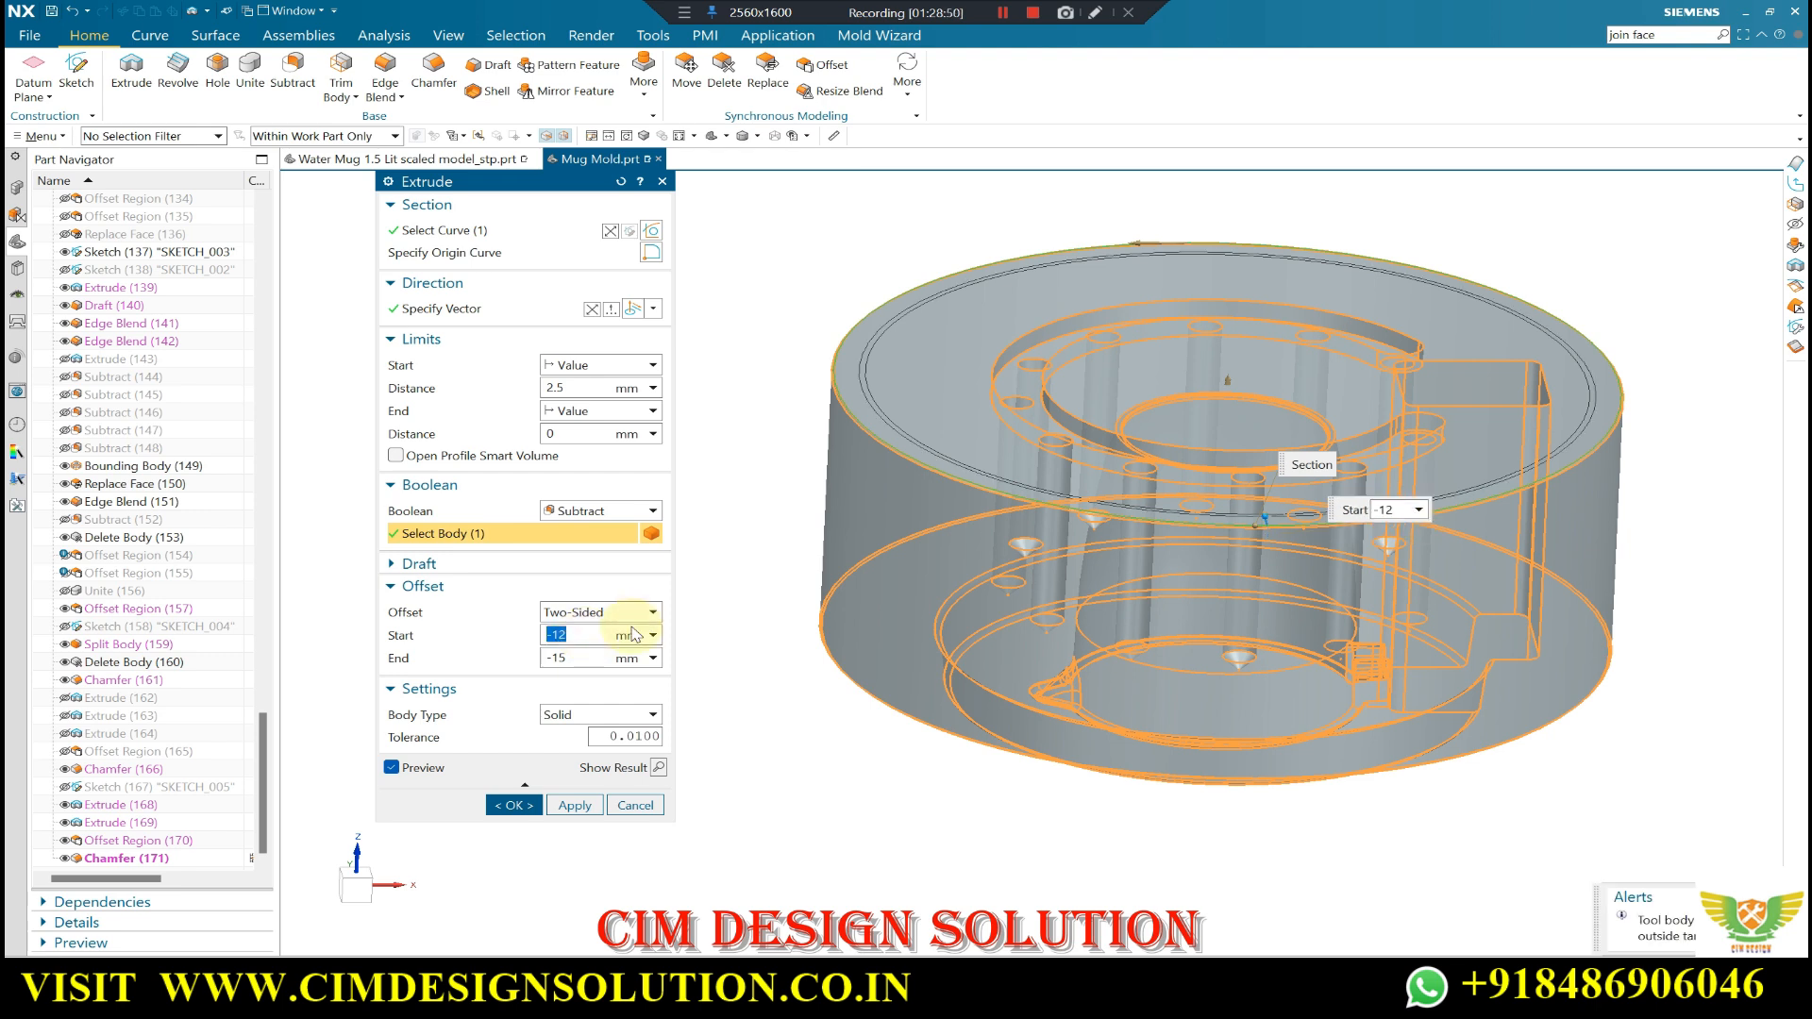
pyautogui.moveTo(1549, 384); pyautogui.dragTo(1520, 412, button='middle')
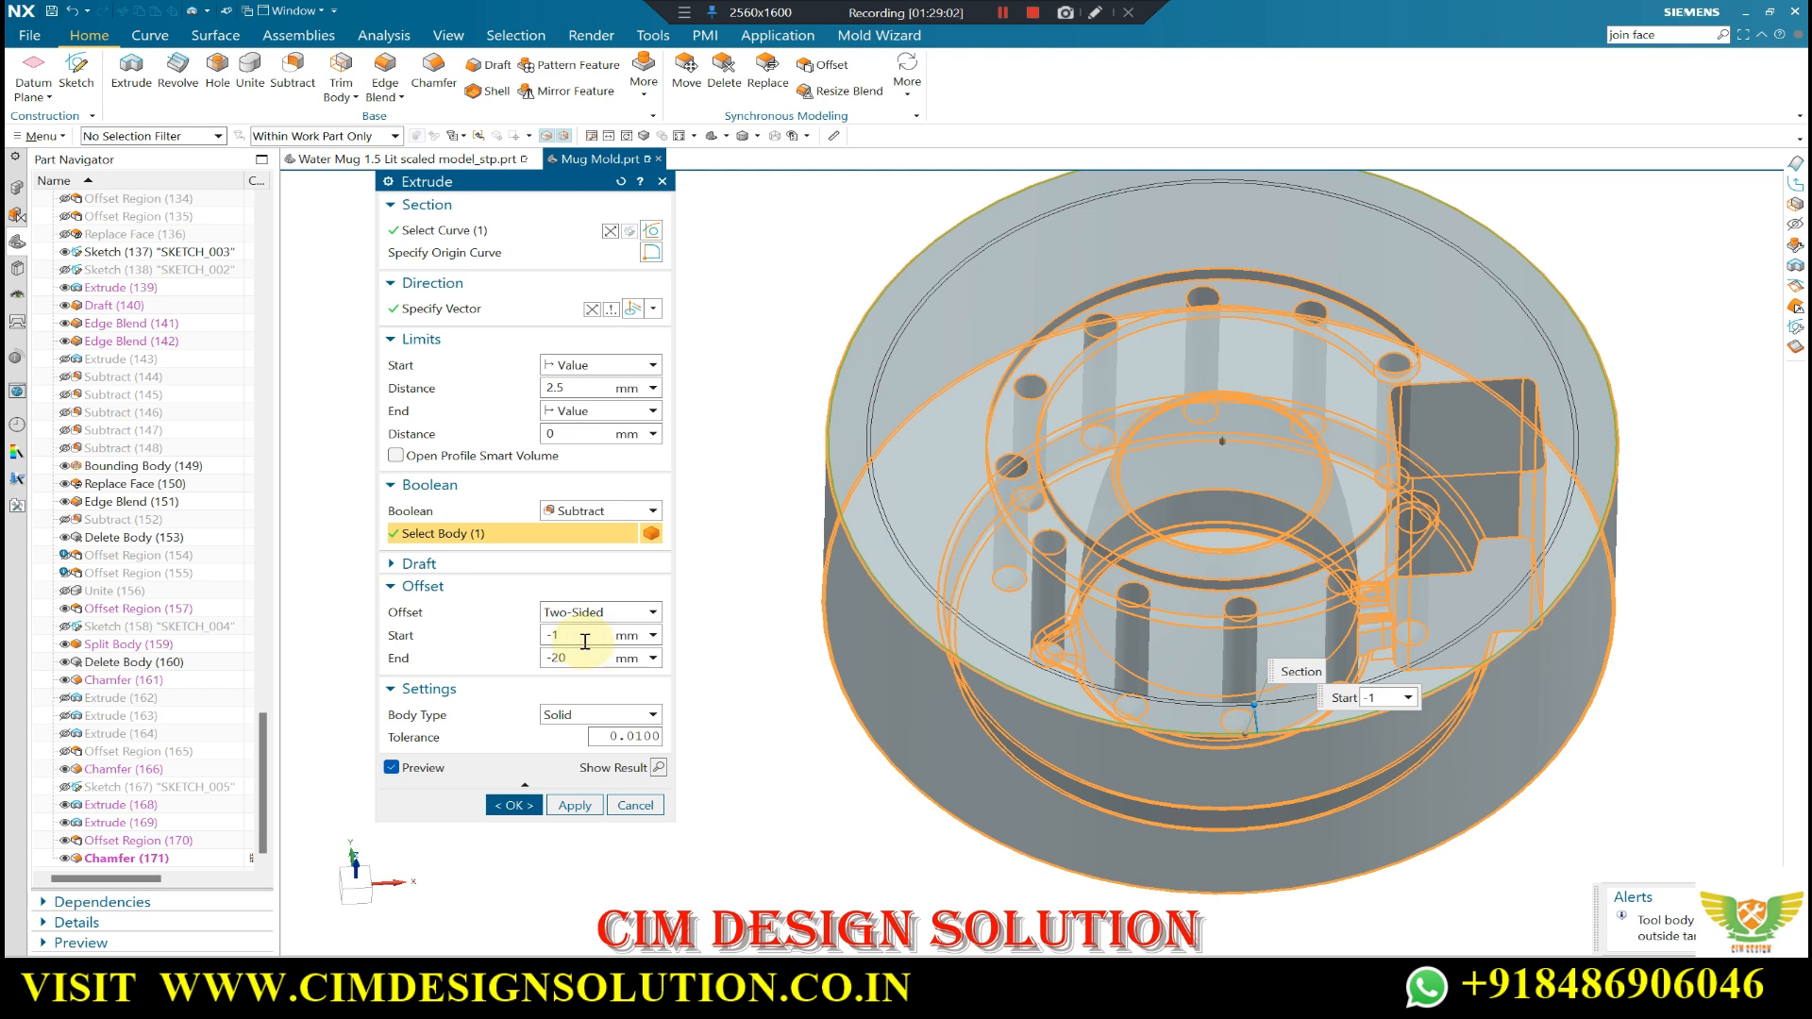
pyautogui.click(573, 659)
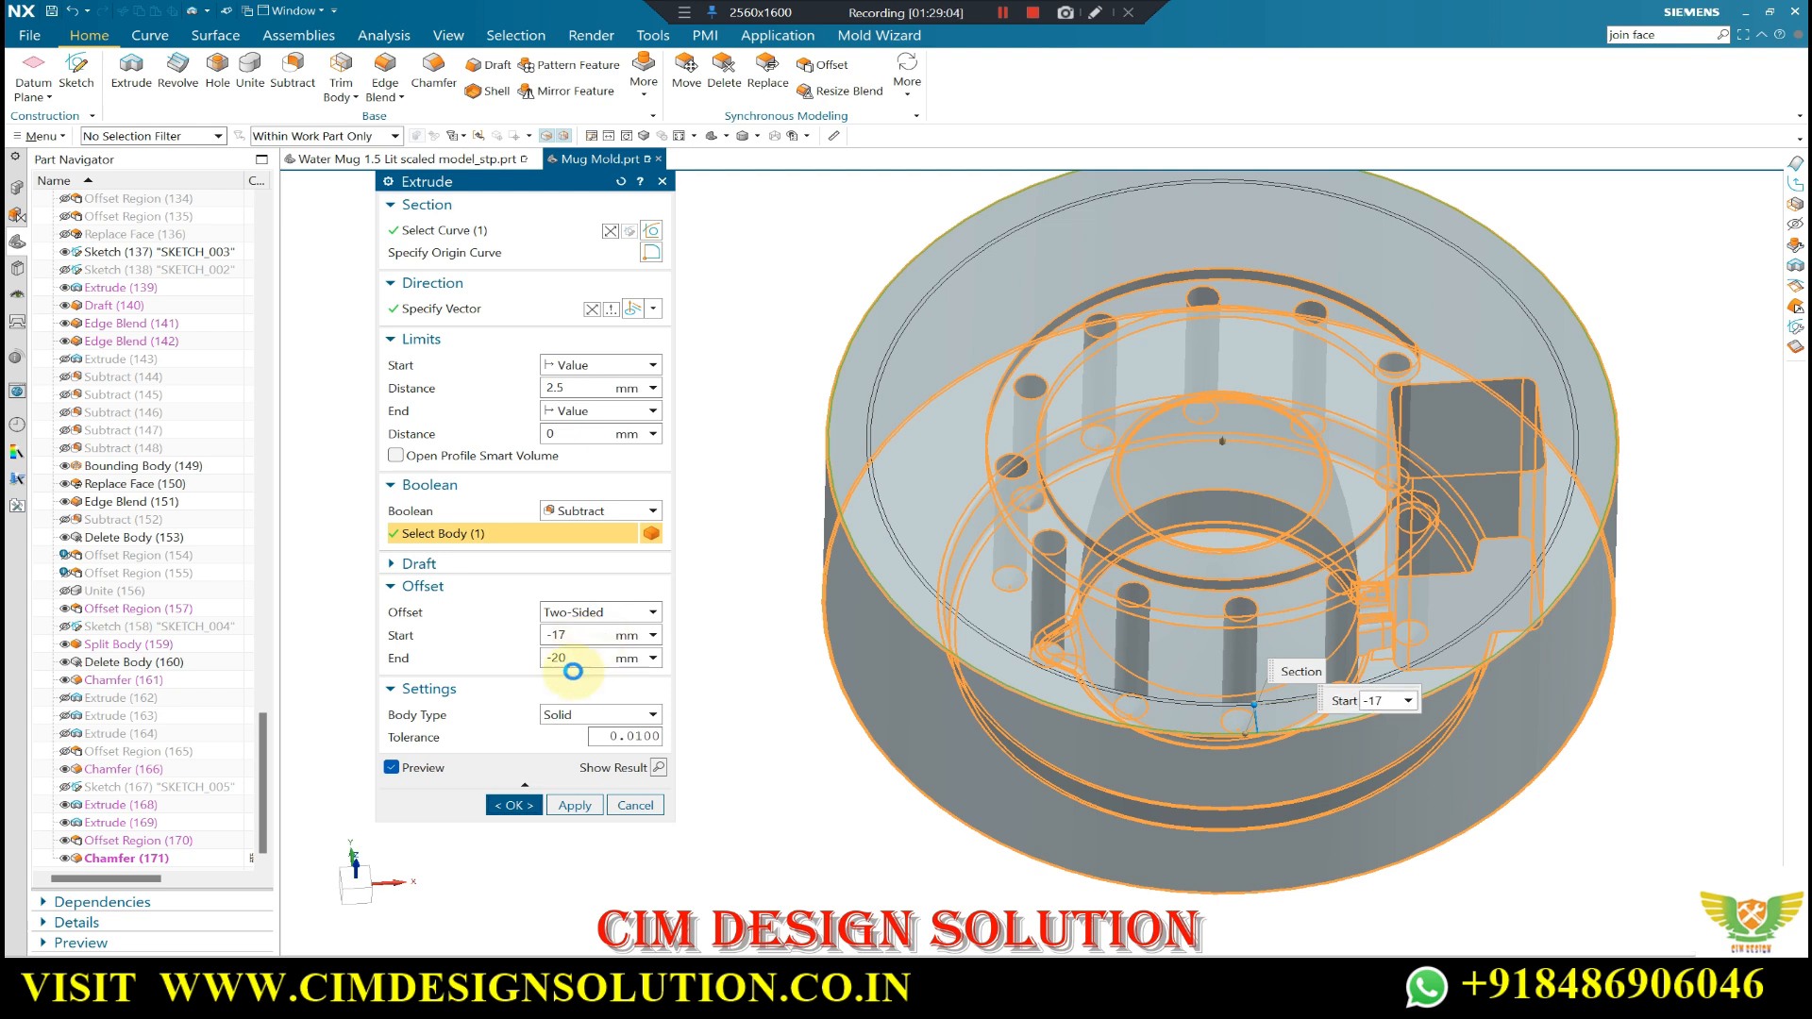
pyautogui.click(909, 518)
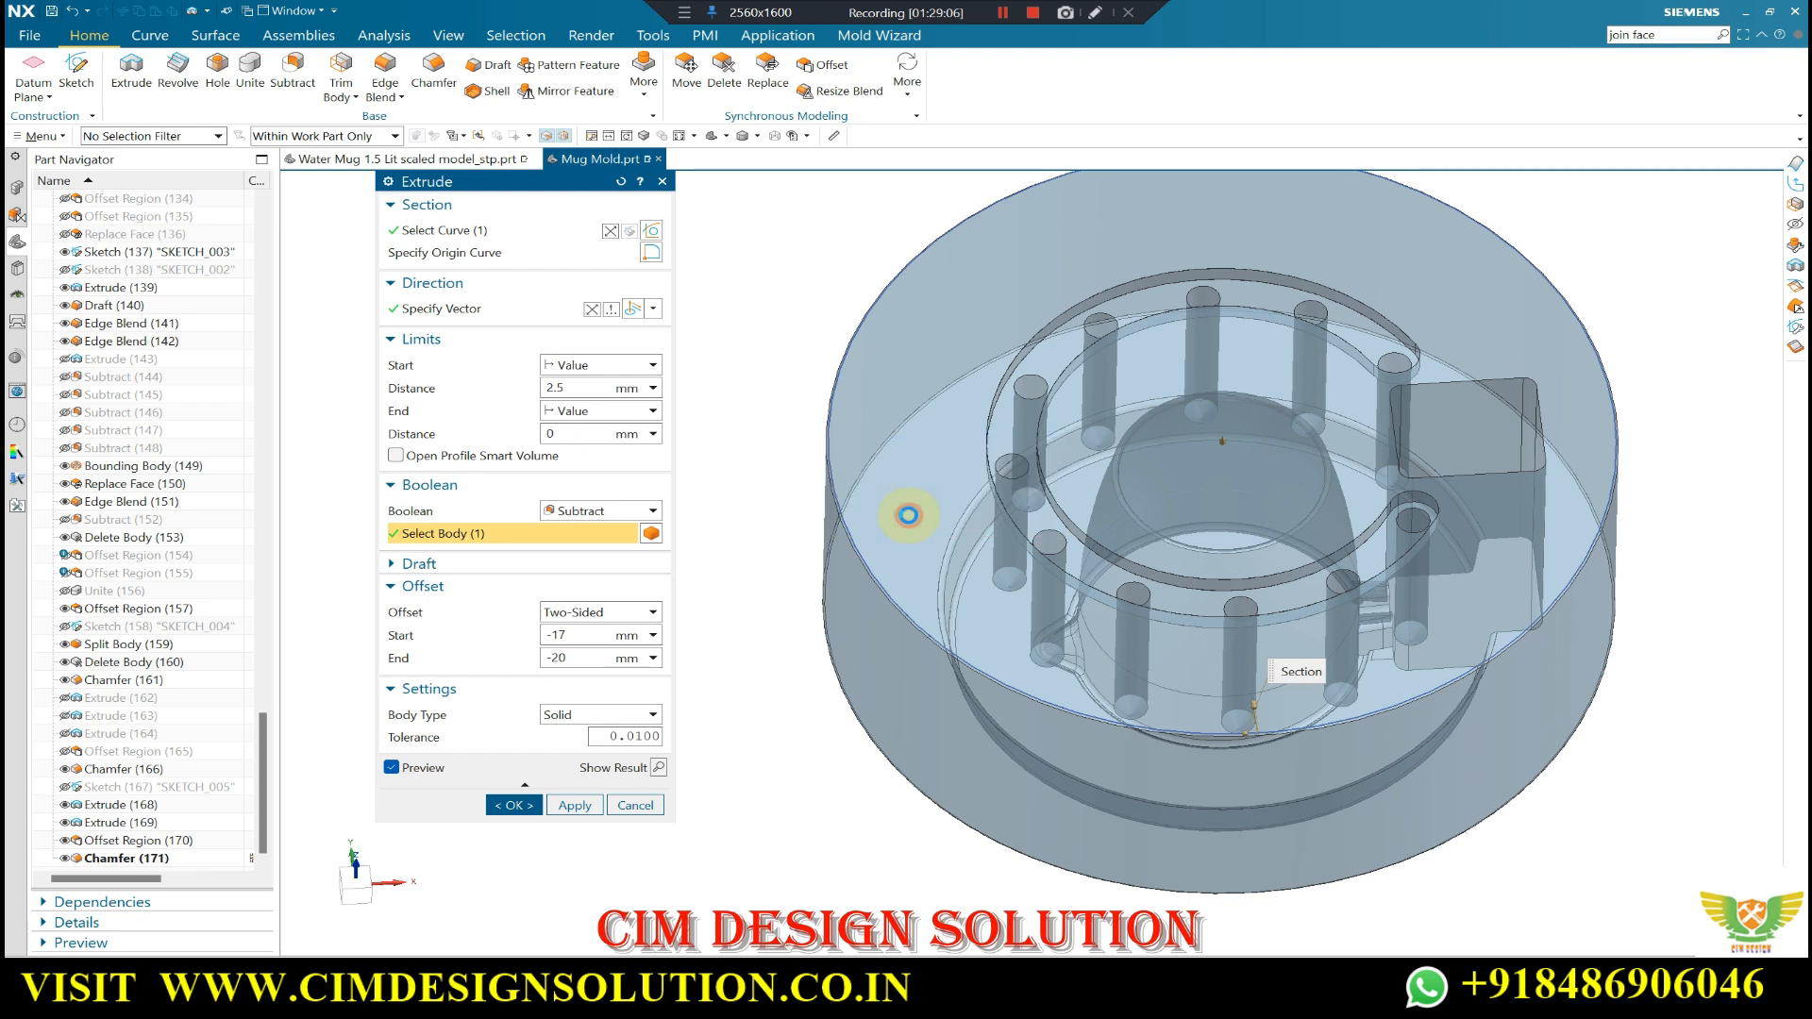
pyautogui.middleClick(602, 332)
# - Filter the selection to faces and colour the ring groove's faces brown
pyautogui.scroll(-1, 1153, 436)
pyautogui.moveTo(1153, 436); pyautogui.dragTo(1200, 432, button='middle')
pyautogui.scroll(2, 1434, 298)
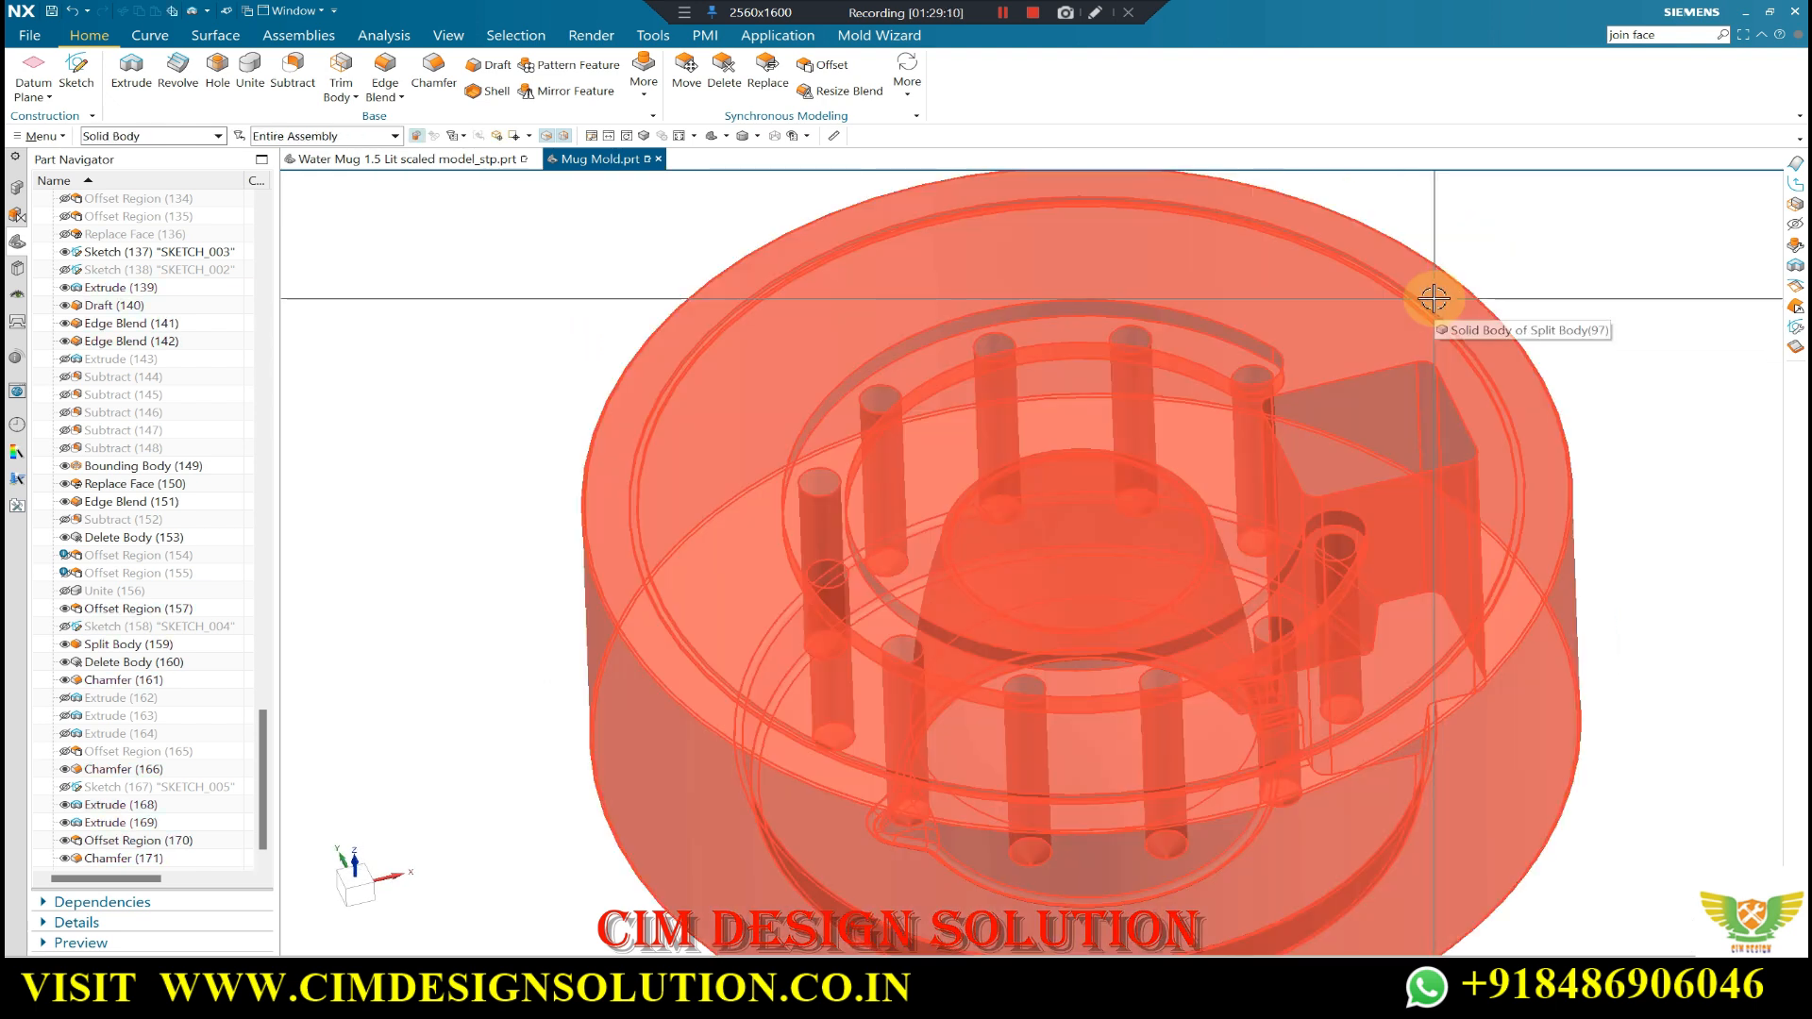
pyautogui.hotkey('ctrl', 'j')
pyautogui.click(184, 138)
pyautogui.click(141, 225)
pyautogui.scroll(5, 1458, 290)
pyautogui.click(1486, 288)
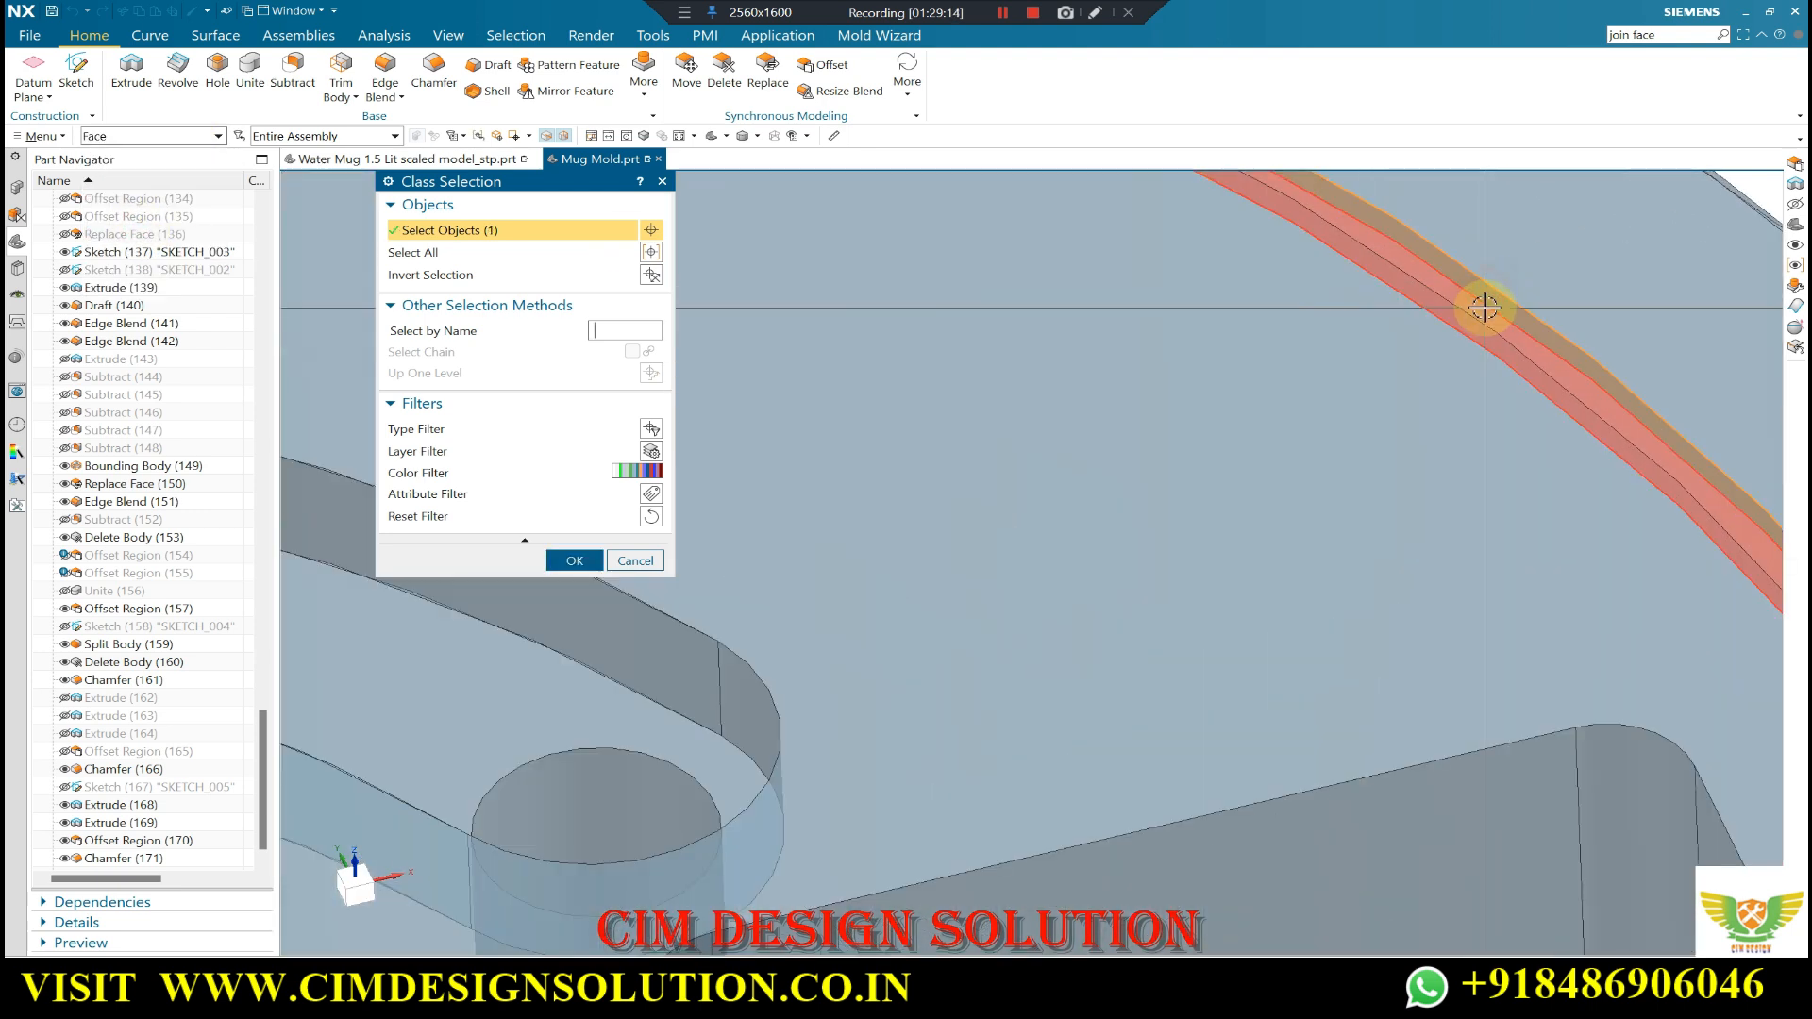
pyautogui.click(1485, 308)
pyautogui.scroll(-4, 1189, 223)
pyautogui.scroll(-2, 1473, 635)
pyautogui.scroll(5, 1421, 801)
pyautogui.scroll(4, 1408, 781)
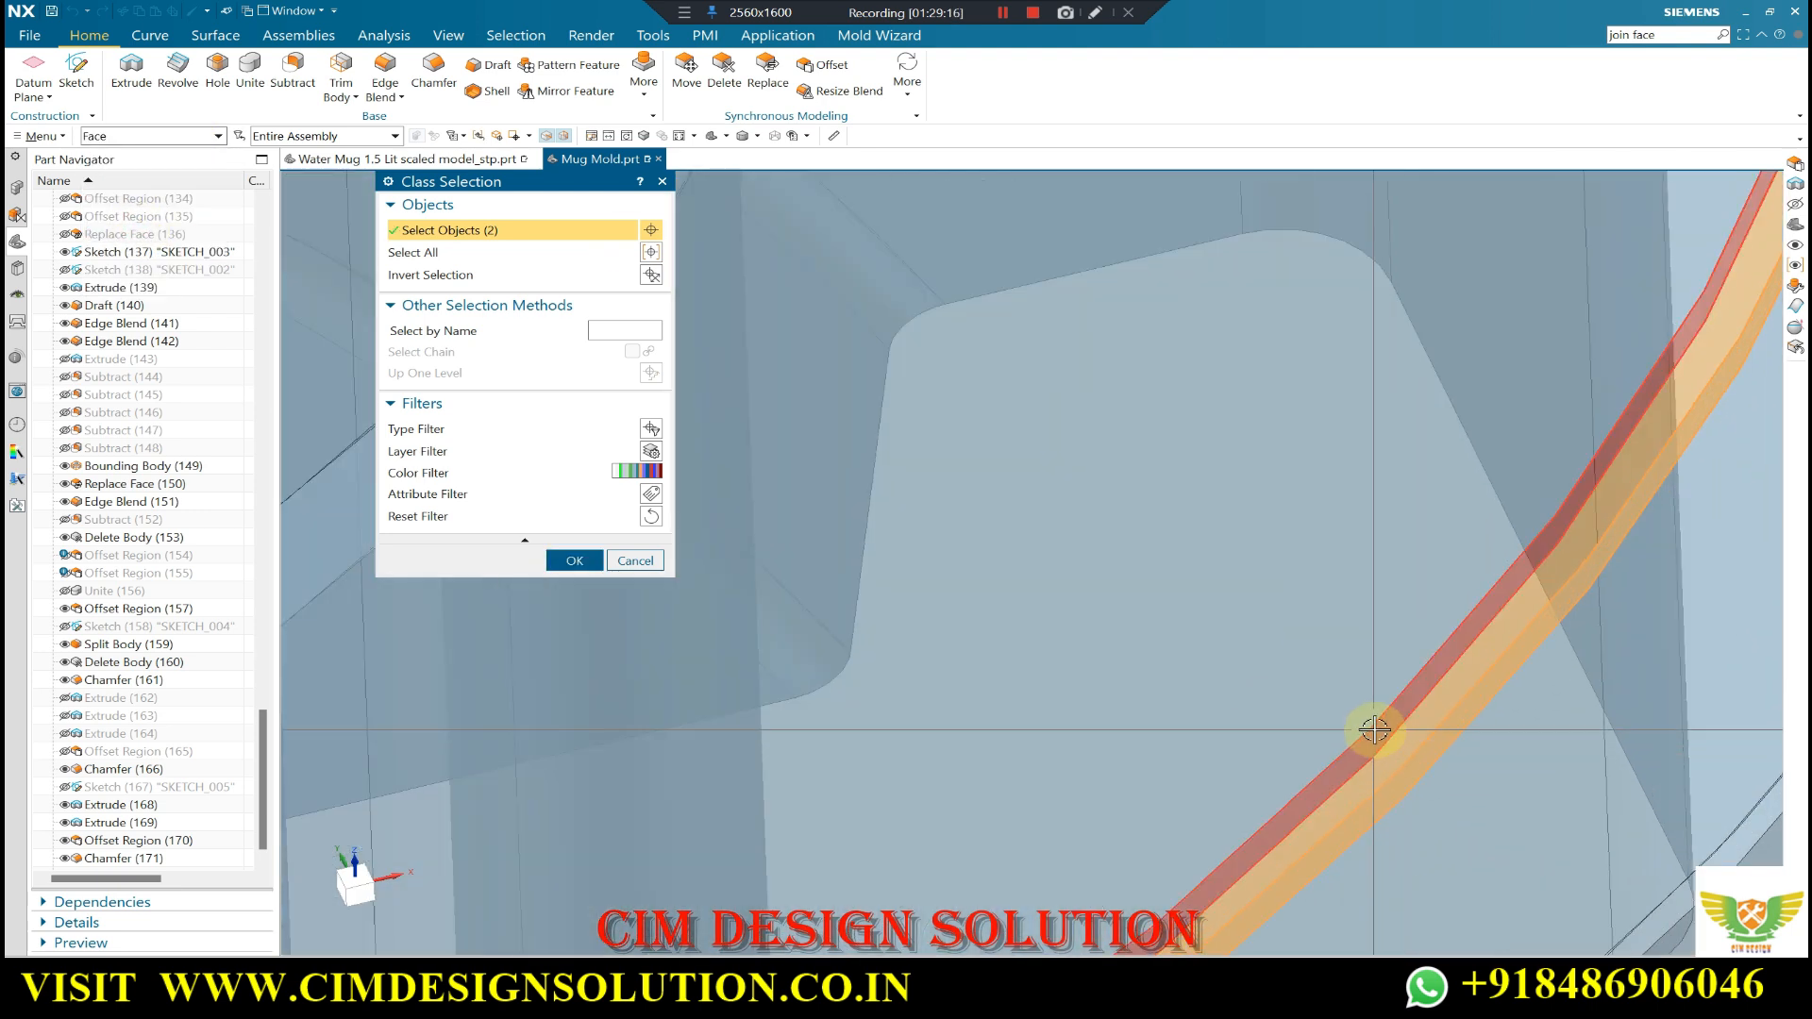
pyautogui.middleClick(974, 400)
pyautogui.click(631, 284)
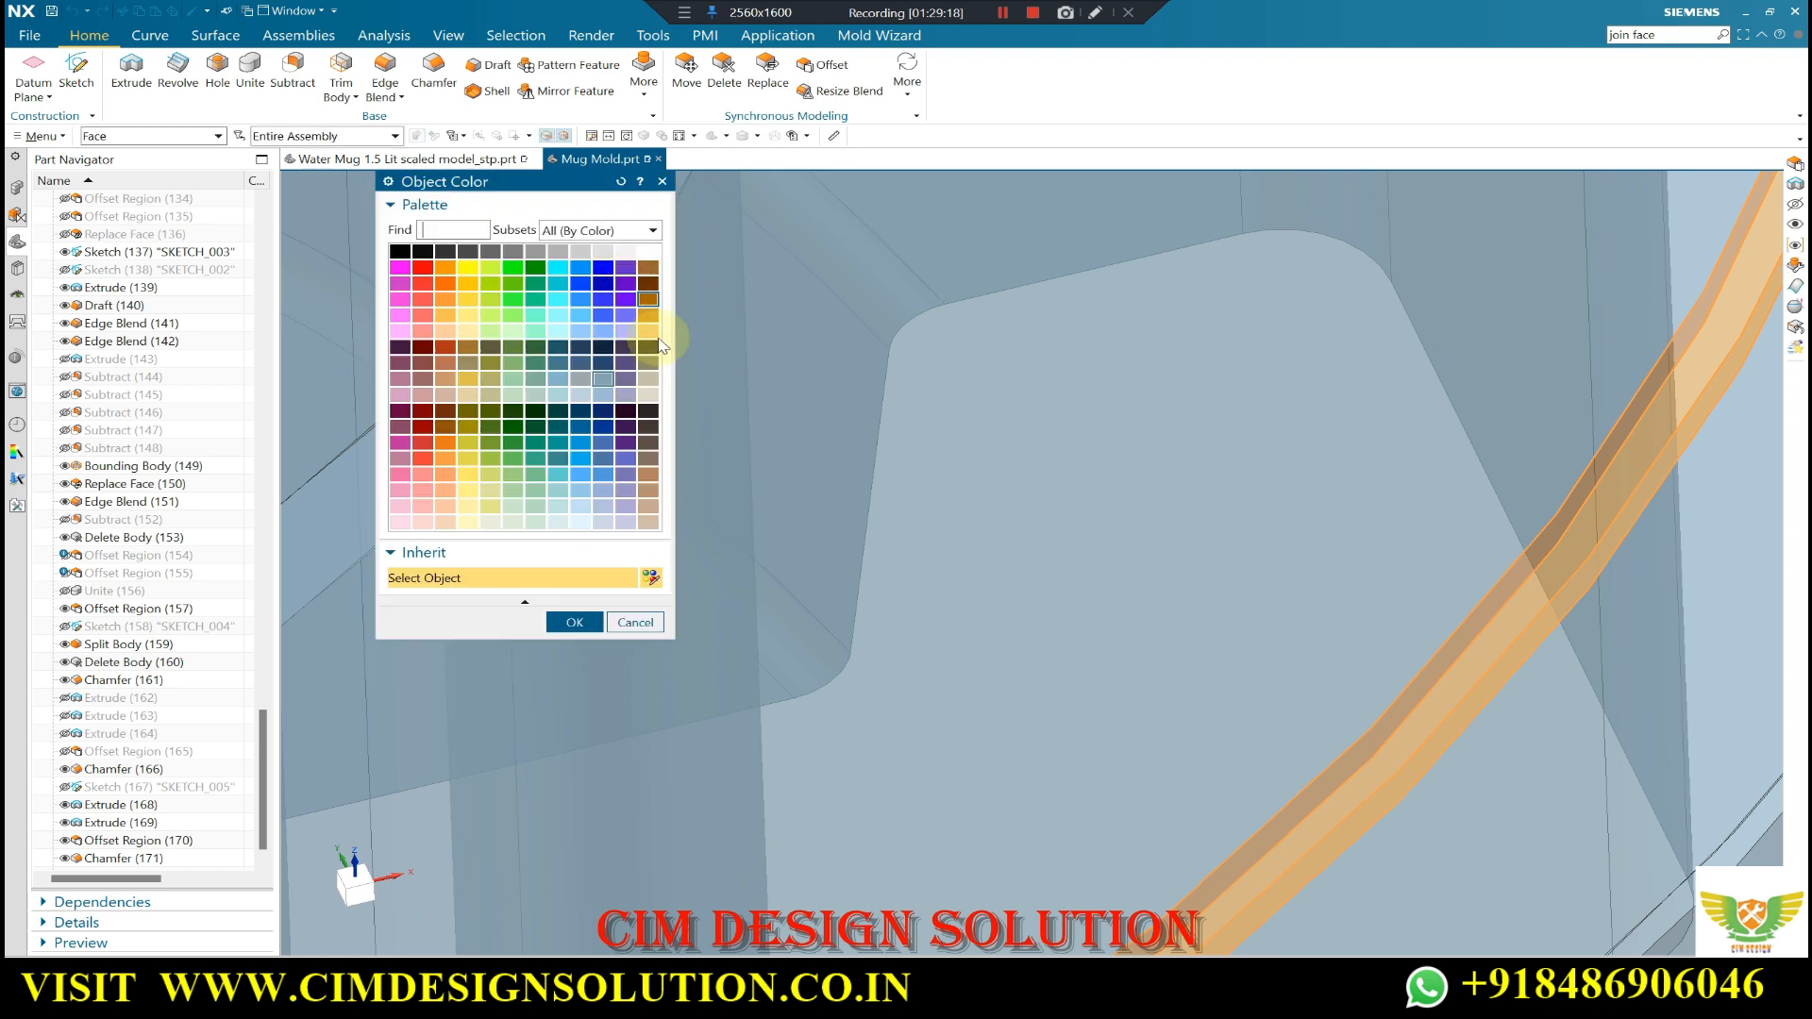
pyautogui.middleClick(731, 433)
# - Examine the coloured ring groove and the mold body from above and from the side
pyautogui.scroll(-8, 1618, 433)
pyautogui.moveTo(1464, 465); pyautogui.dragTo(1432, 517, button='middle')
pyautogui.scroll(-4, 1227, 479)
pyautogui.press('F8')
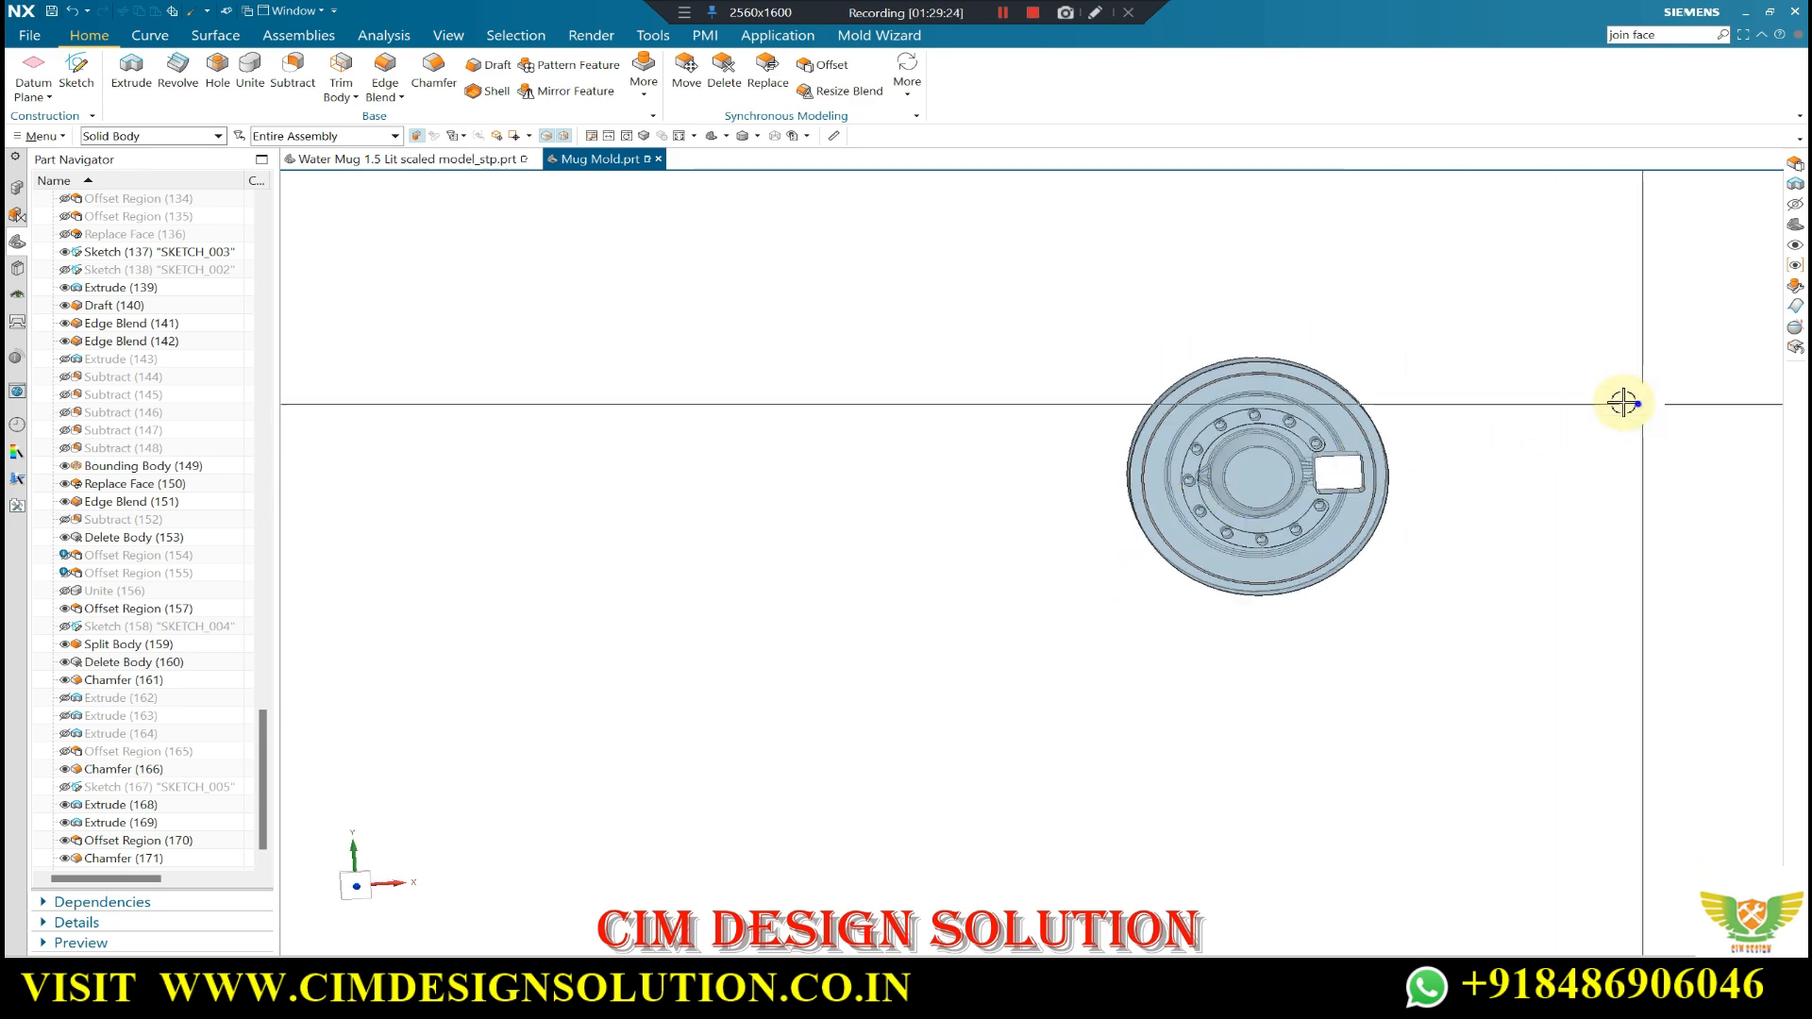
pyautogui.scroll(6, 1303, 453)
pyautogui.moveTo(1287, 421); pyautogui.dragTo(1286, 383, button='middle')
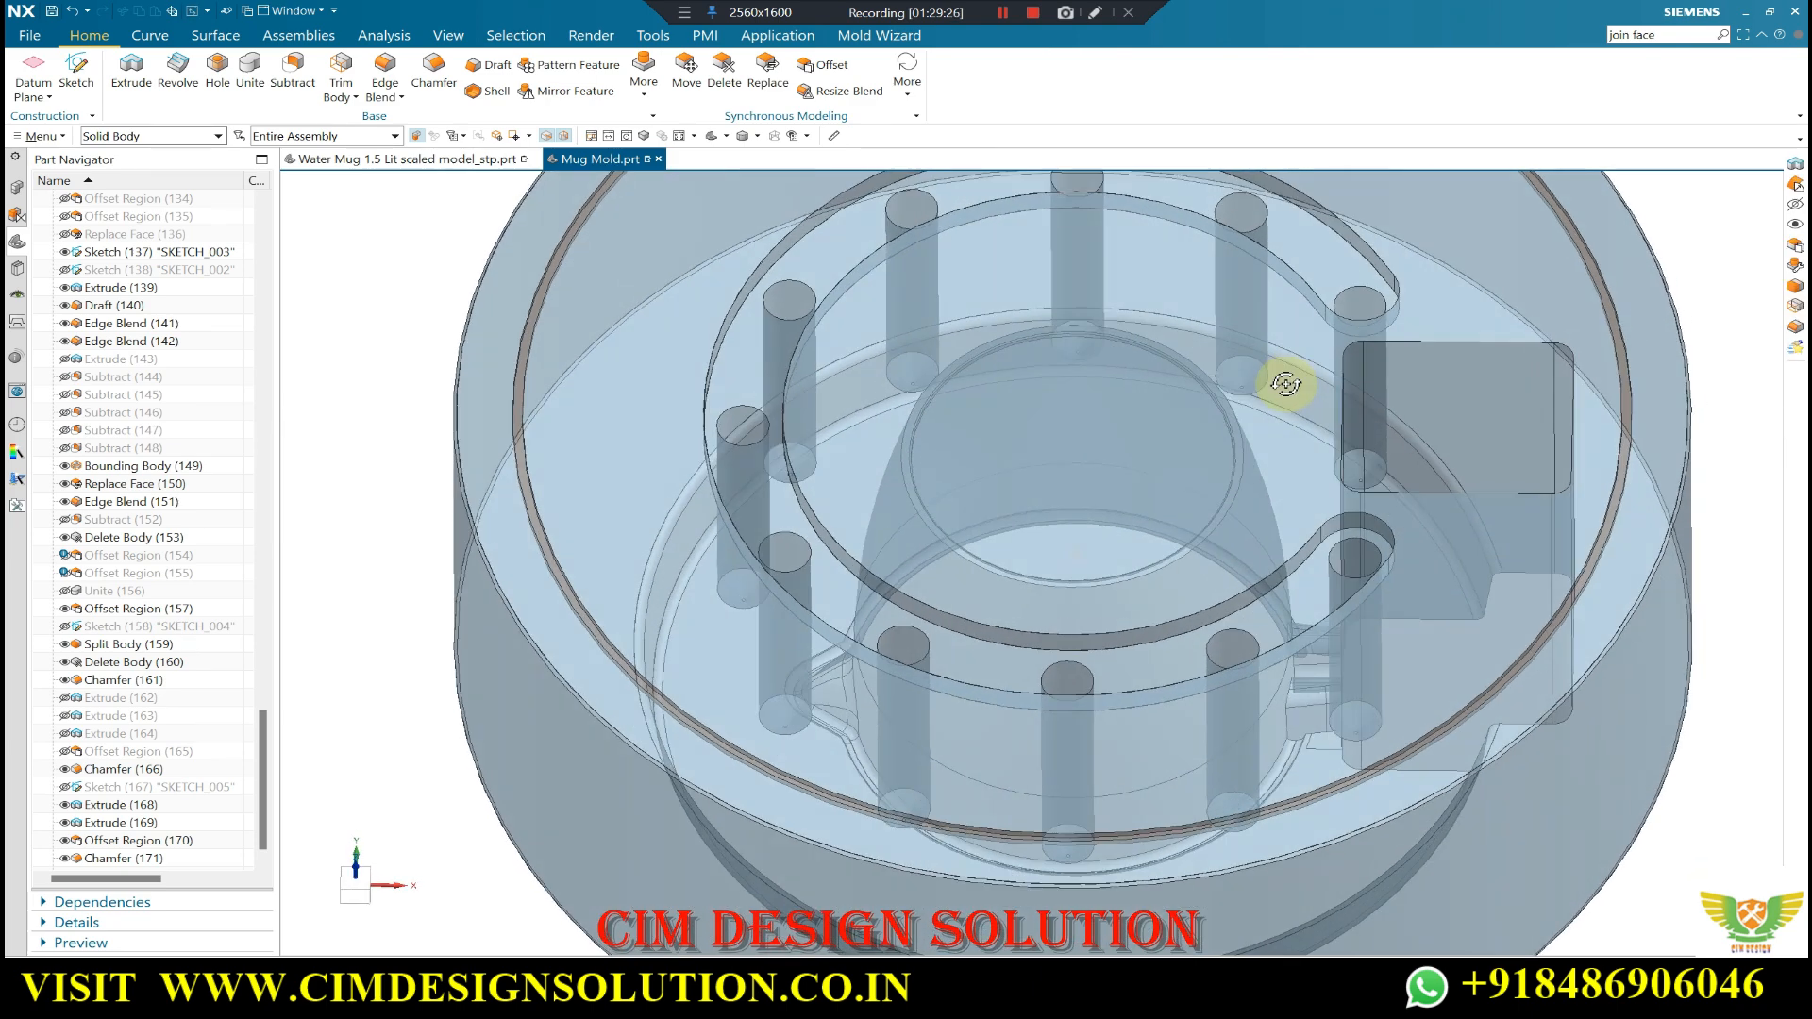
pyautogui.scroll(-6, 1145, 477)
pyautogui.moveTo(1145, 478); pyautogui.dragTo(1320, 525, button='middle')
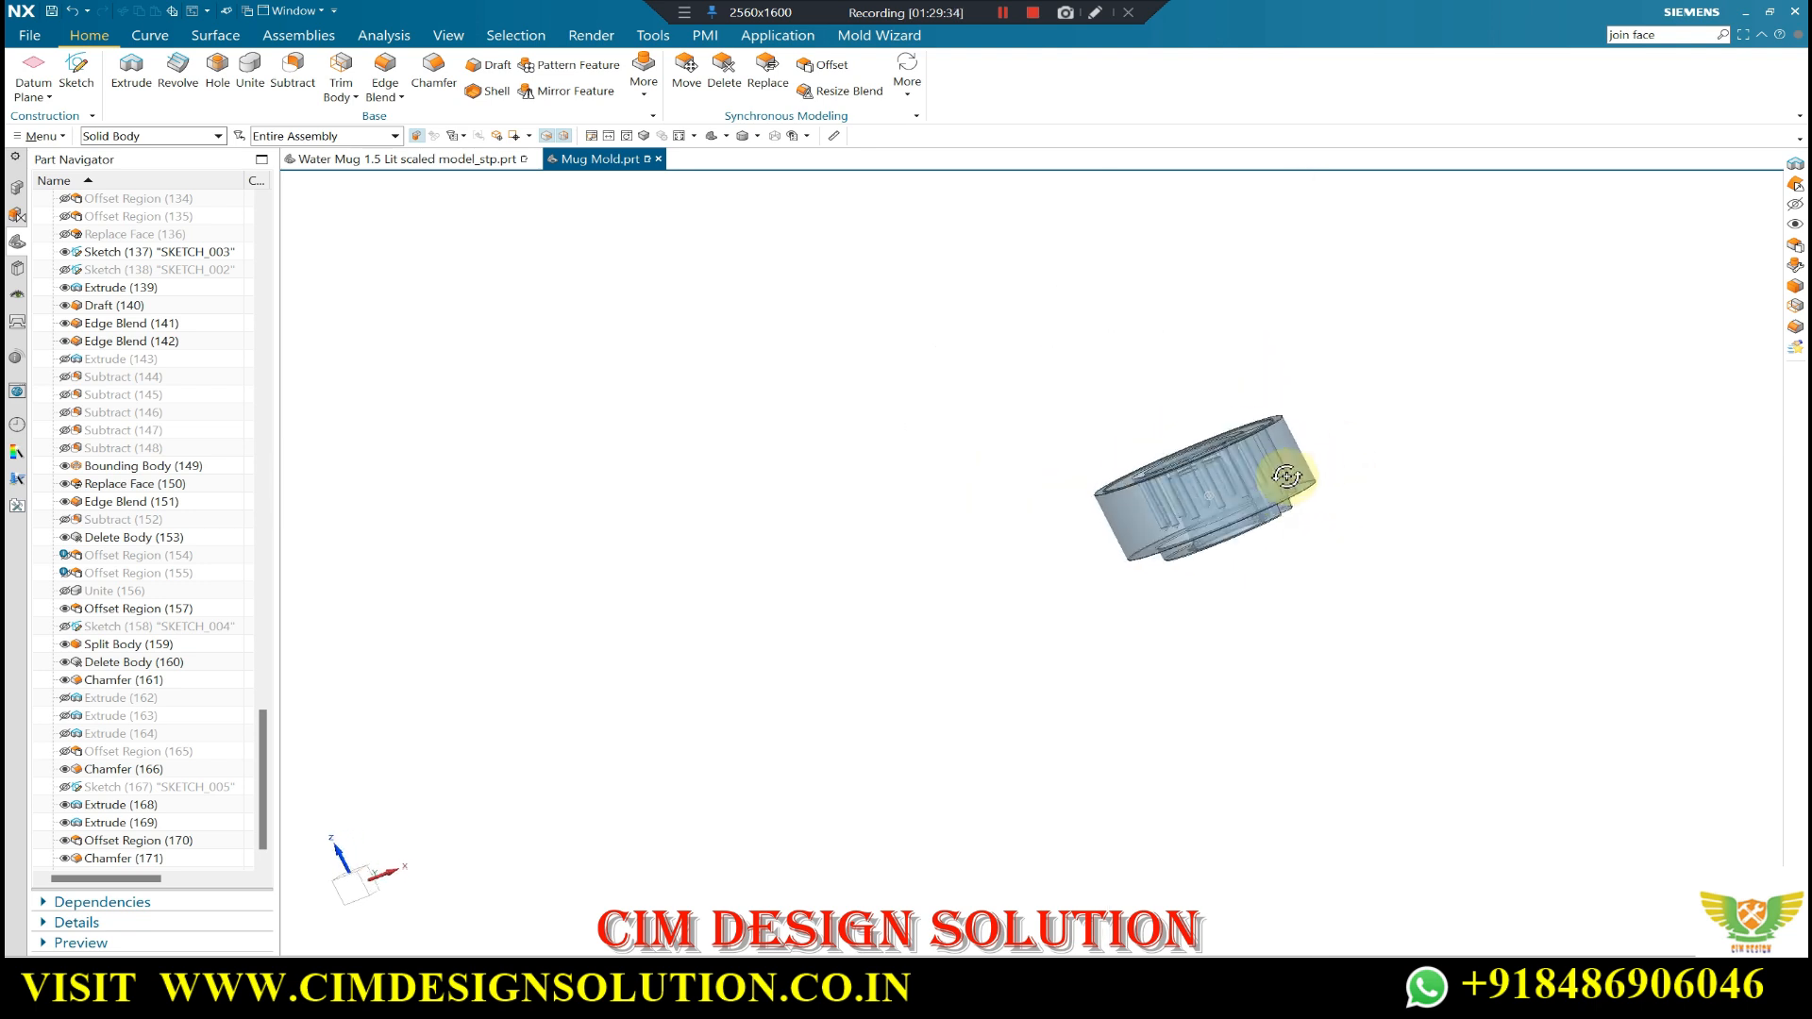
pyautogui.moveTo(1355, 556); pyautogui.dragTo(1351, 470, button='middle')
pyautogui.moveTo(1218, 510); pyautogui.dragTo(1059, 498, button='middle')
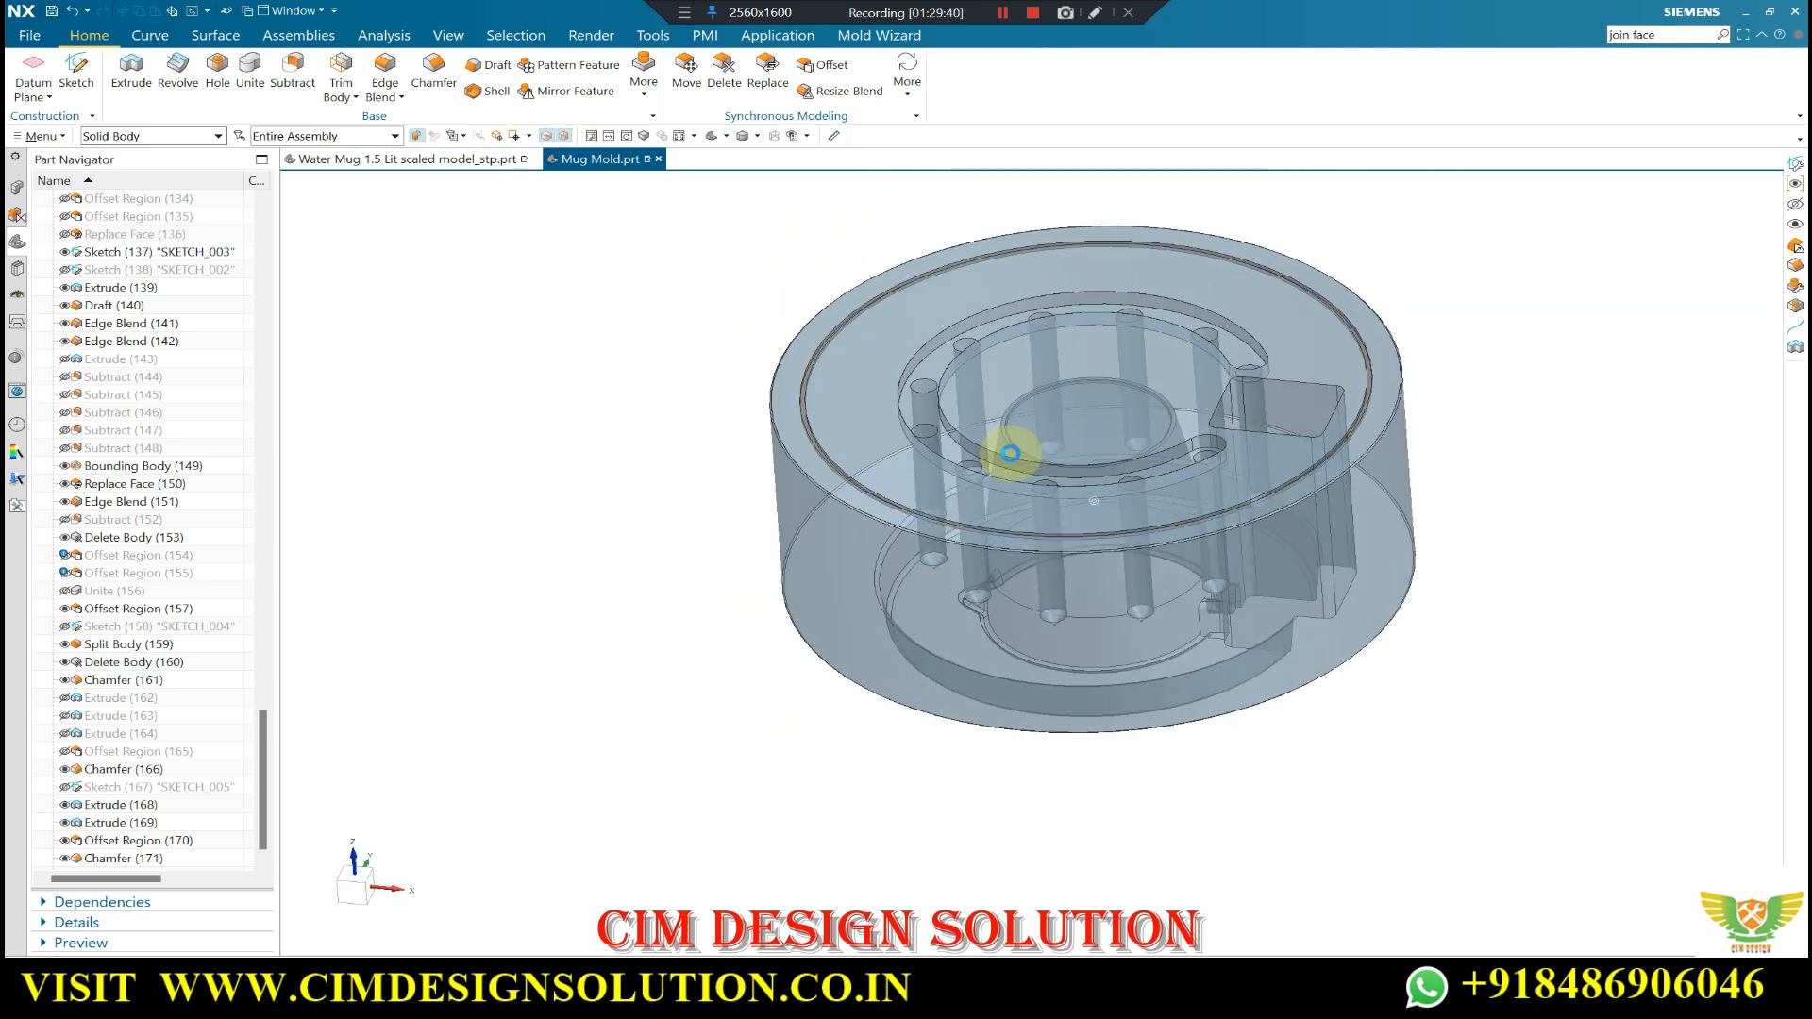
# - Split the upper mold body with Split Body, using the central circular edge as an extruded tool section
pyautogui.scroll(6, 1010, 453)
pyautogui.click(645, 89)
pyautogui.click(897, 271)
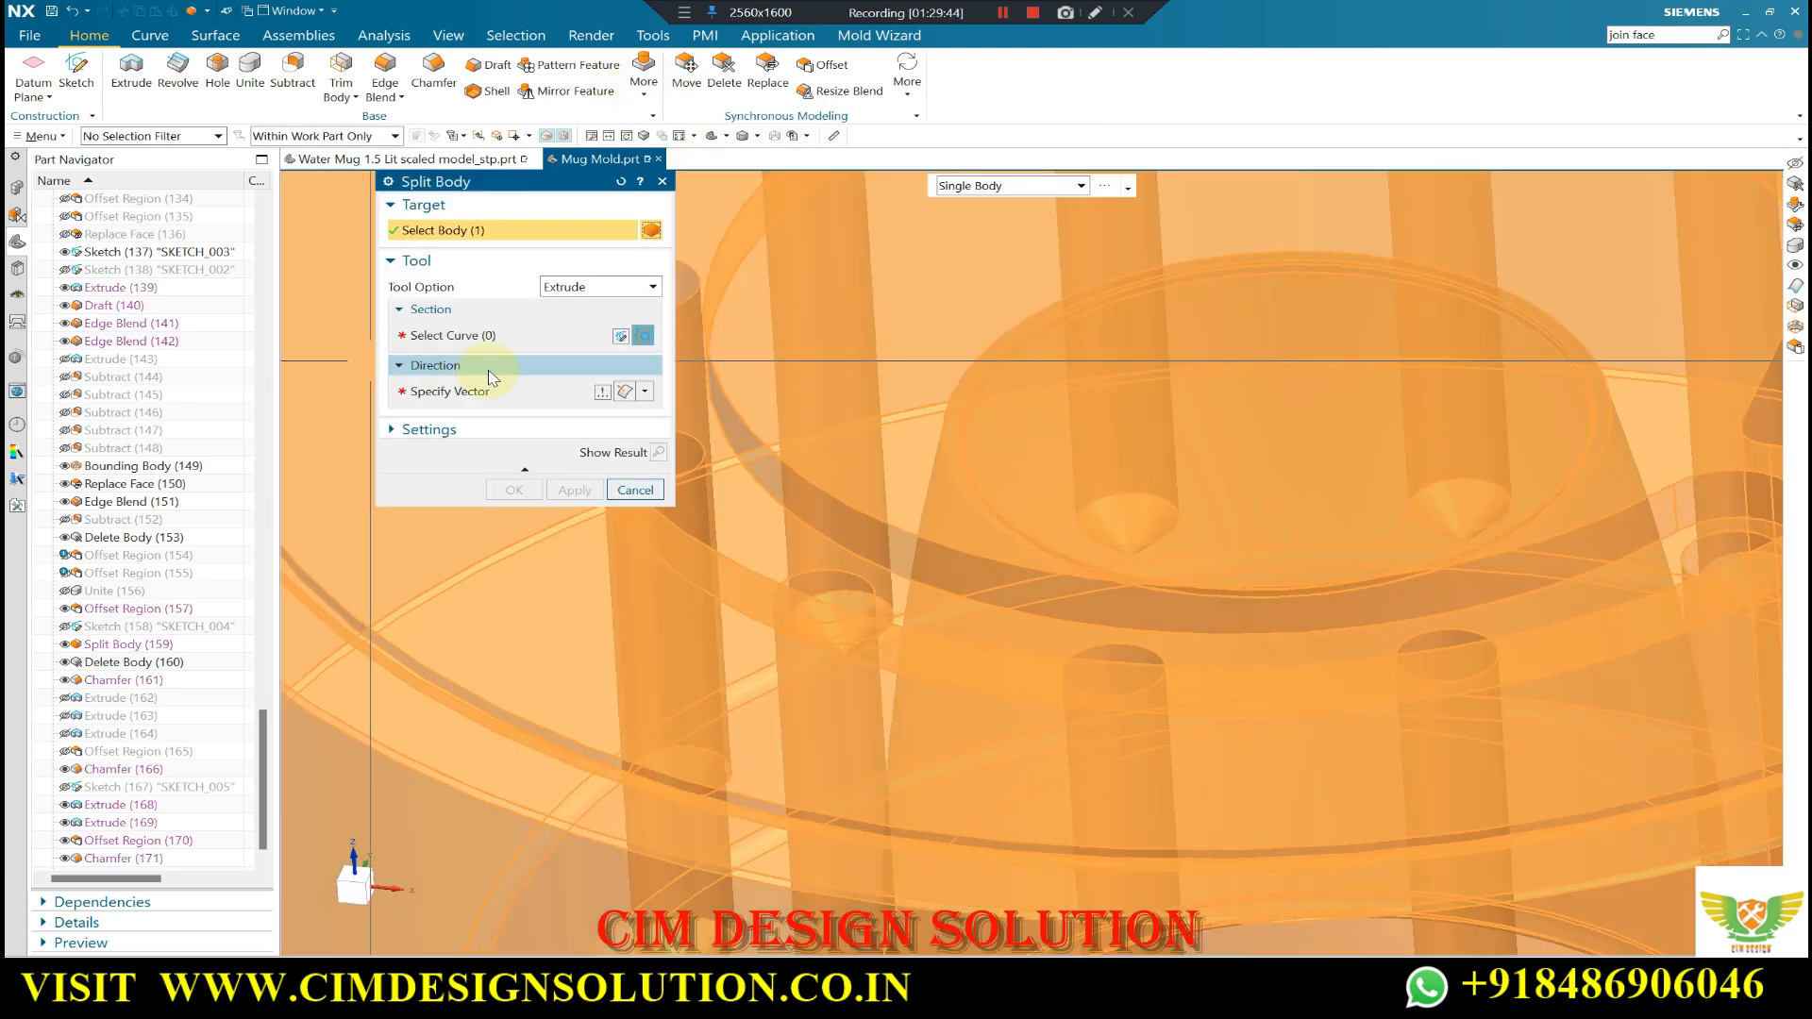
pyautogui.click(487, 338)
pyautogui.scroll(3, 946, 415)
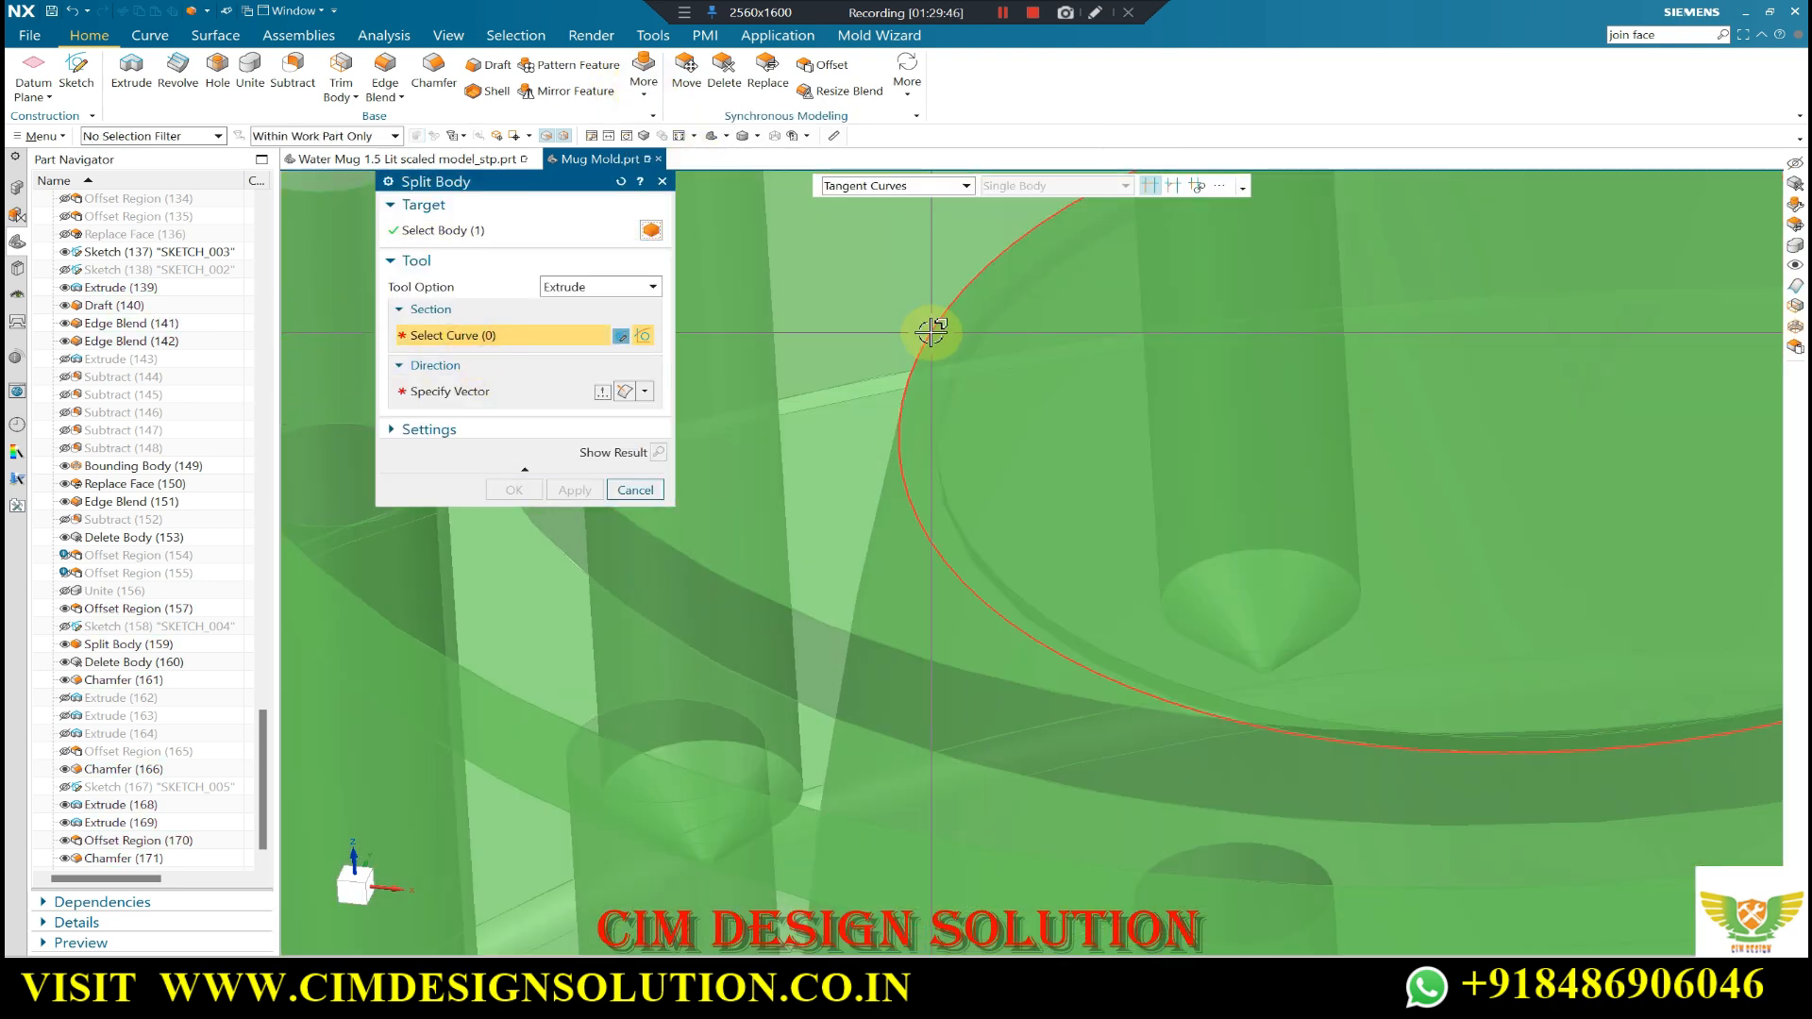
pyautogui.click(932, 332)
pyautogui.scroll(-5, 1006, 439)
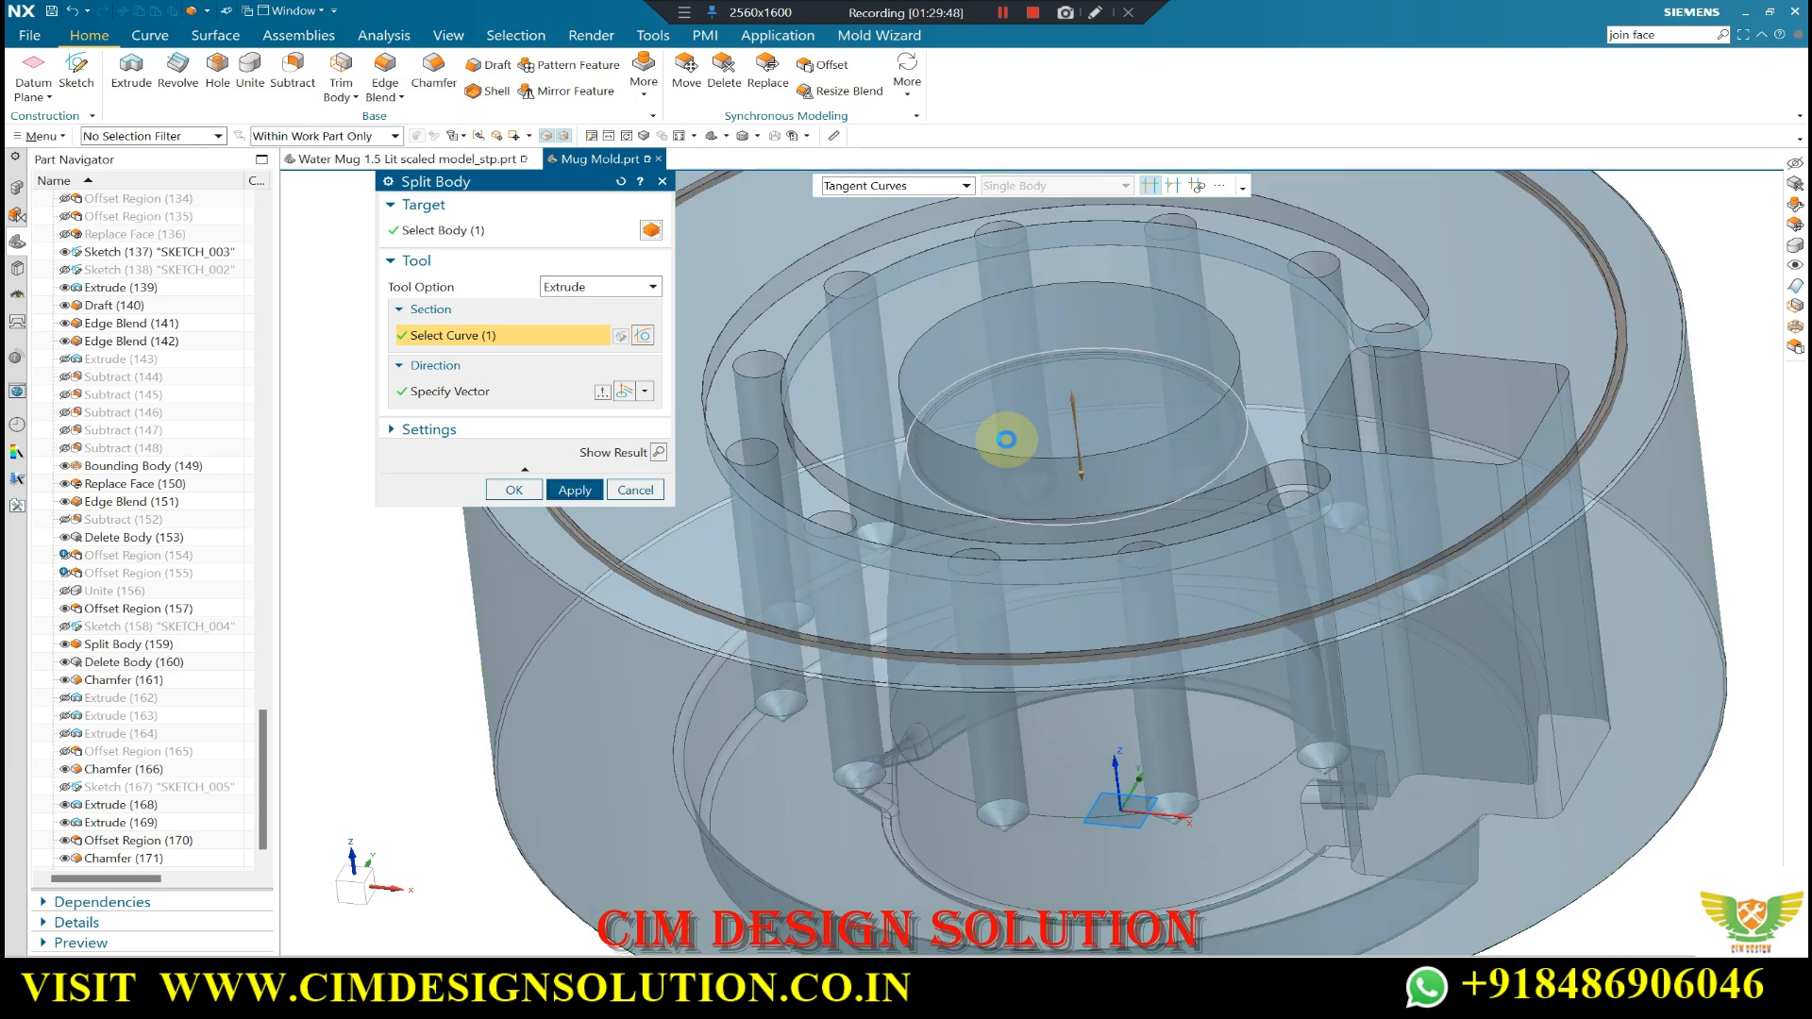
pyautogui.scroll(-3, 1006, 439)
pyautogui.click(636, 490)
# - Hide the surrounding upper mold body so that only the split-off central insert stays visible
pyautogui.moveTo(1139, 489)
pyautogui.mouseDown(button='middle')
pyautogui.moveTo(1155, 566)
pyautogui.moveTo(1165, 439)
pyautogui.moveTo(1137, 499)
pyautogui.mouseUp(button='middle')
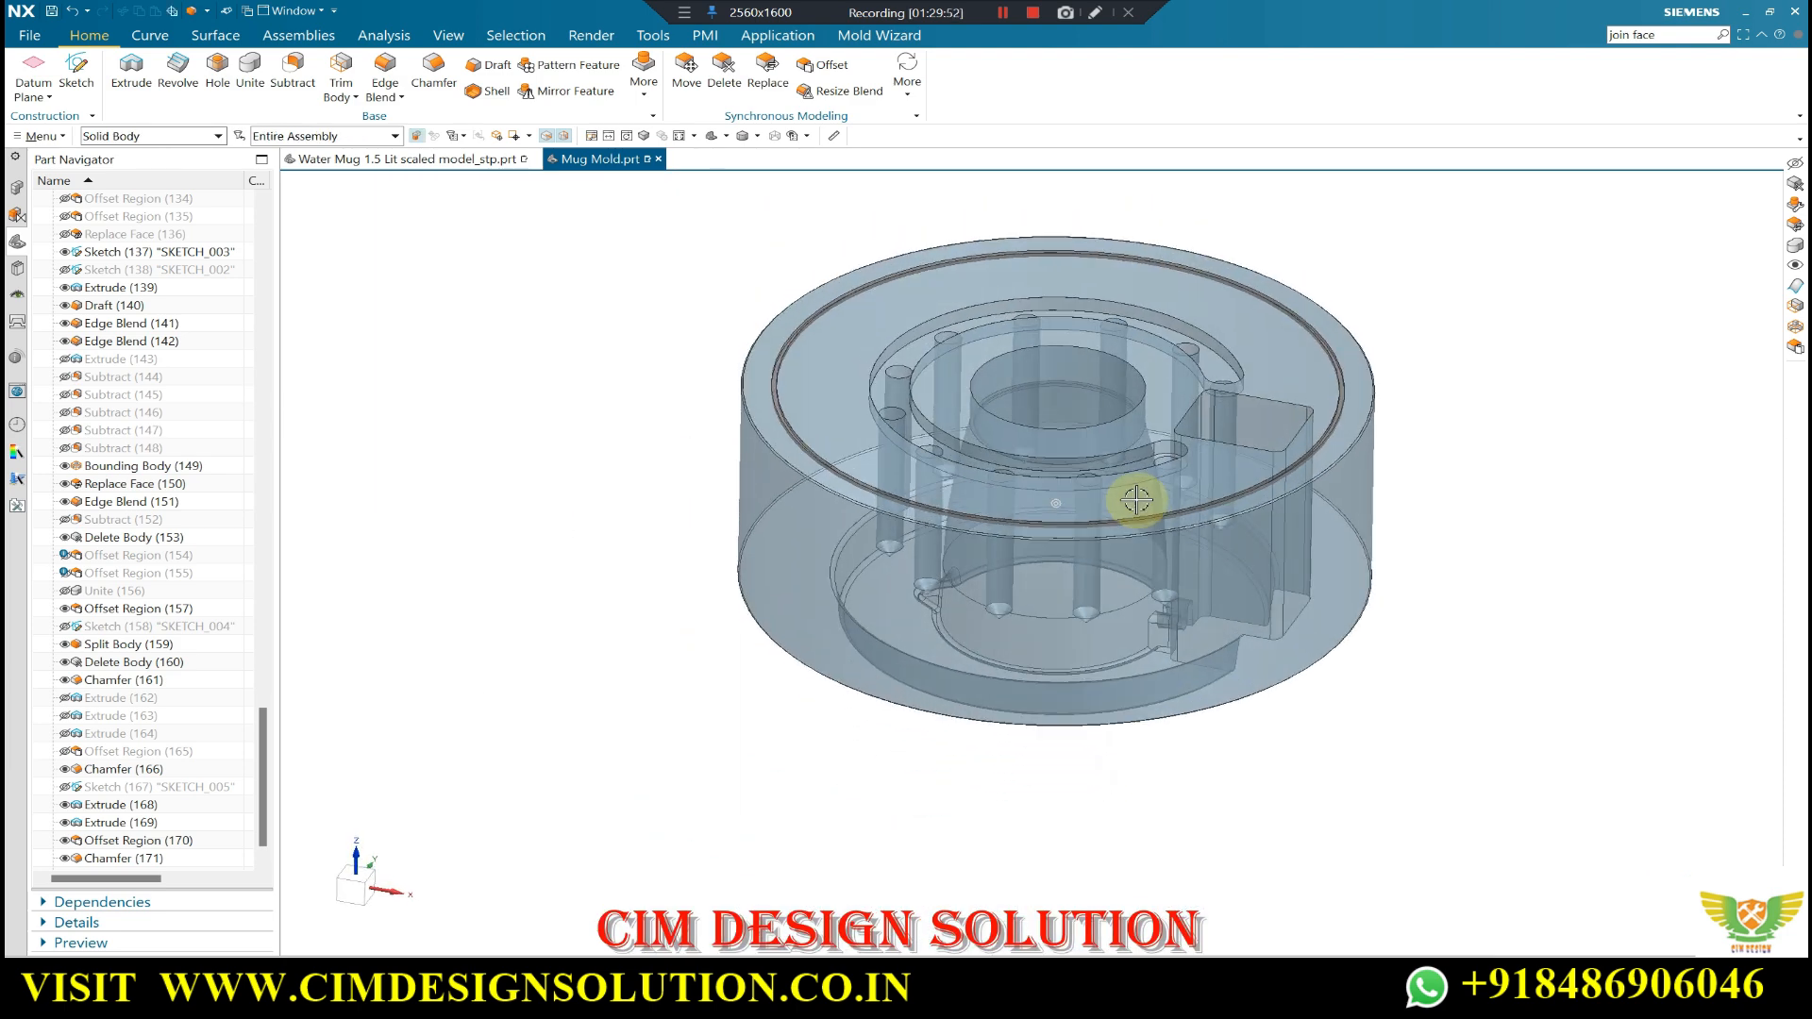
pyautogui.scroll(3, 1136, 499)
pyautogui.moveTo(1100, 405)
pyautogui.mouseDown(button='middle')
pyautogui.moveTo(1092, 384)
pyautogui.moveTo(1116, 483)
pyautogui.moveTo(1086, 405)
pyautogui.mouseUp(button='middle')
pyautogui.scroll(-2, 986, 510)
pyautogui.moveTo(982, 495); pyautogui.dragTo(911, 377, button='middle')
pyautogui.click(878, 565)
pyautogui.hotkey('ctrl', 'b')
pyautogui.moveTo(954, 510); pyautogui.dragTo(955, 415, button='middle')
pyautogui.scroll(3, 958, 411)
# - Change the central insert's display colour to violet-blue
pyautogui.hotkey('ctrl', 'j')
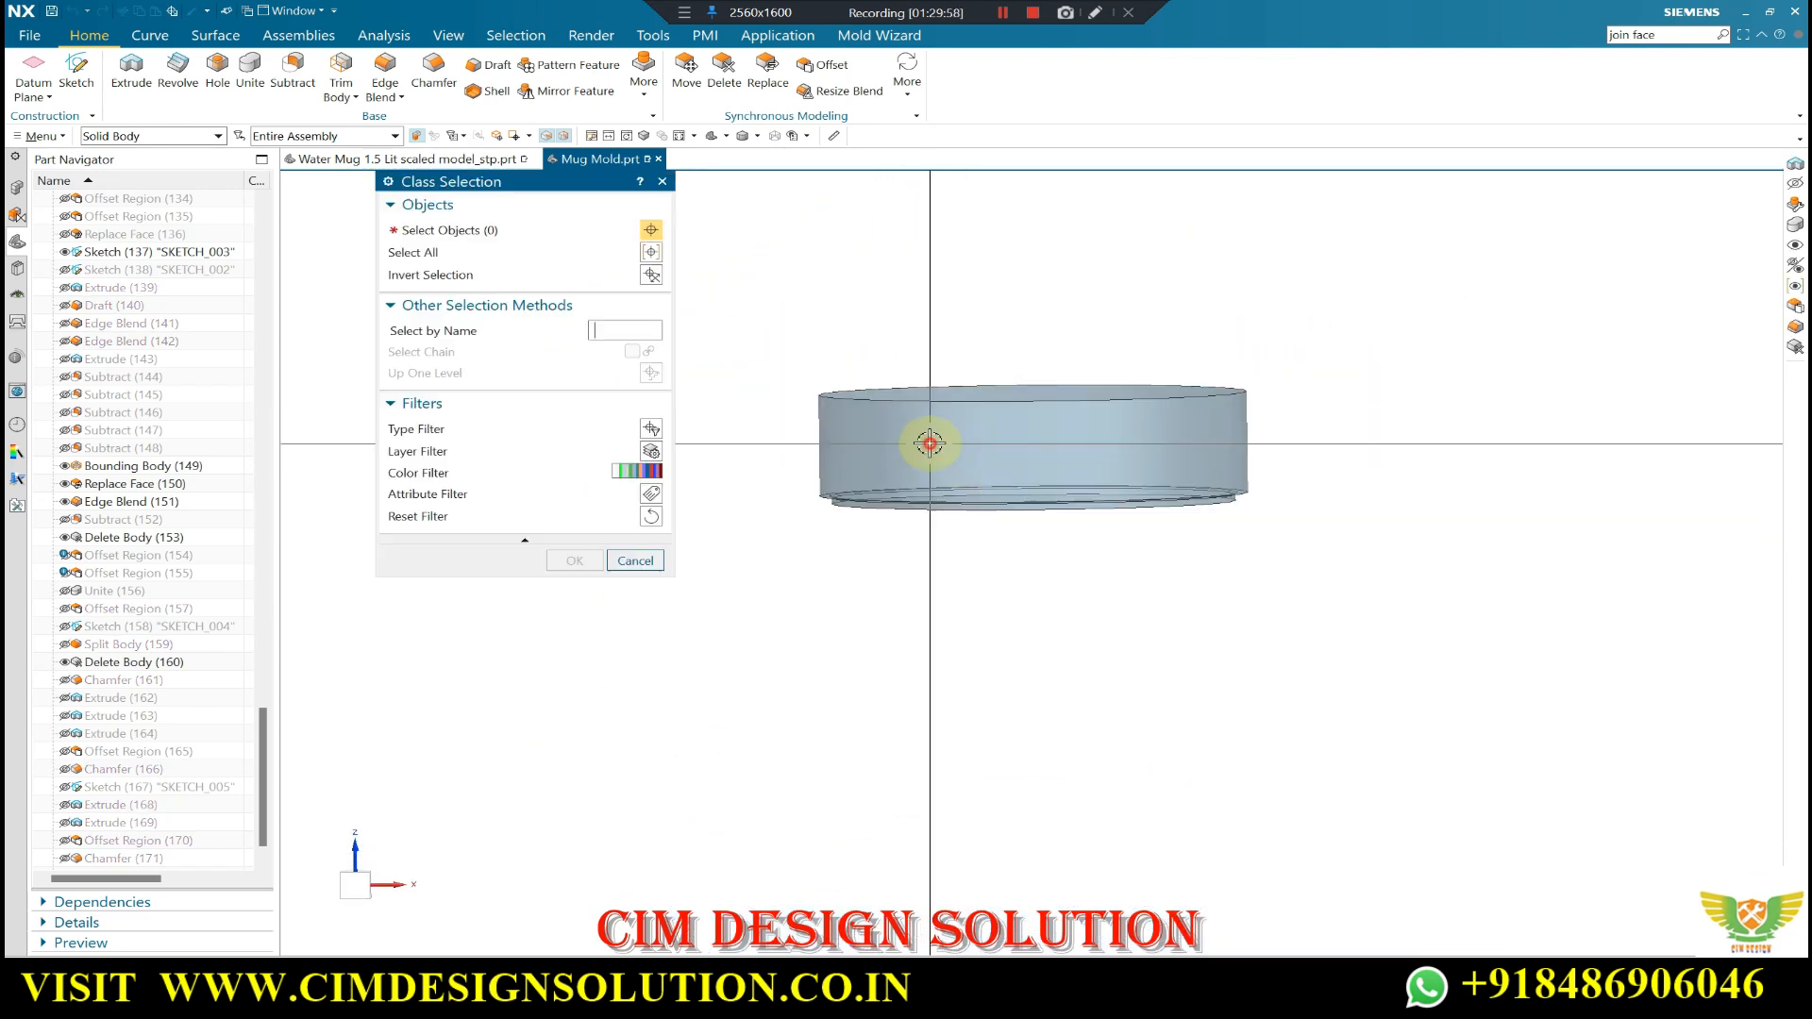
pyautogui.click(930, 443)
pyautogui.middleClick(929, 444)
pyautogui.click(625, 279)
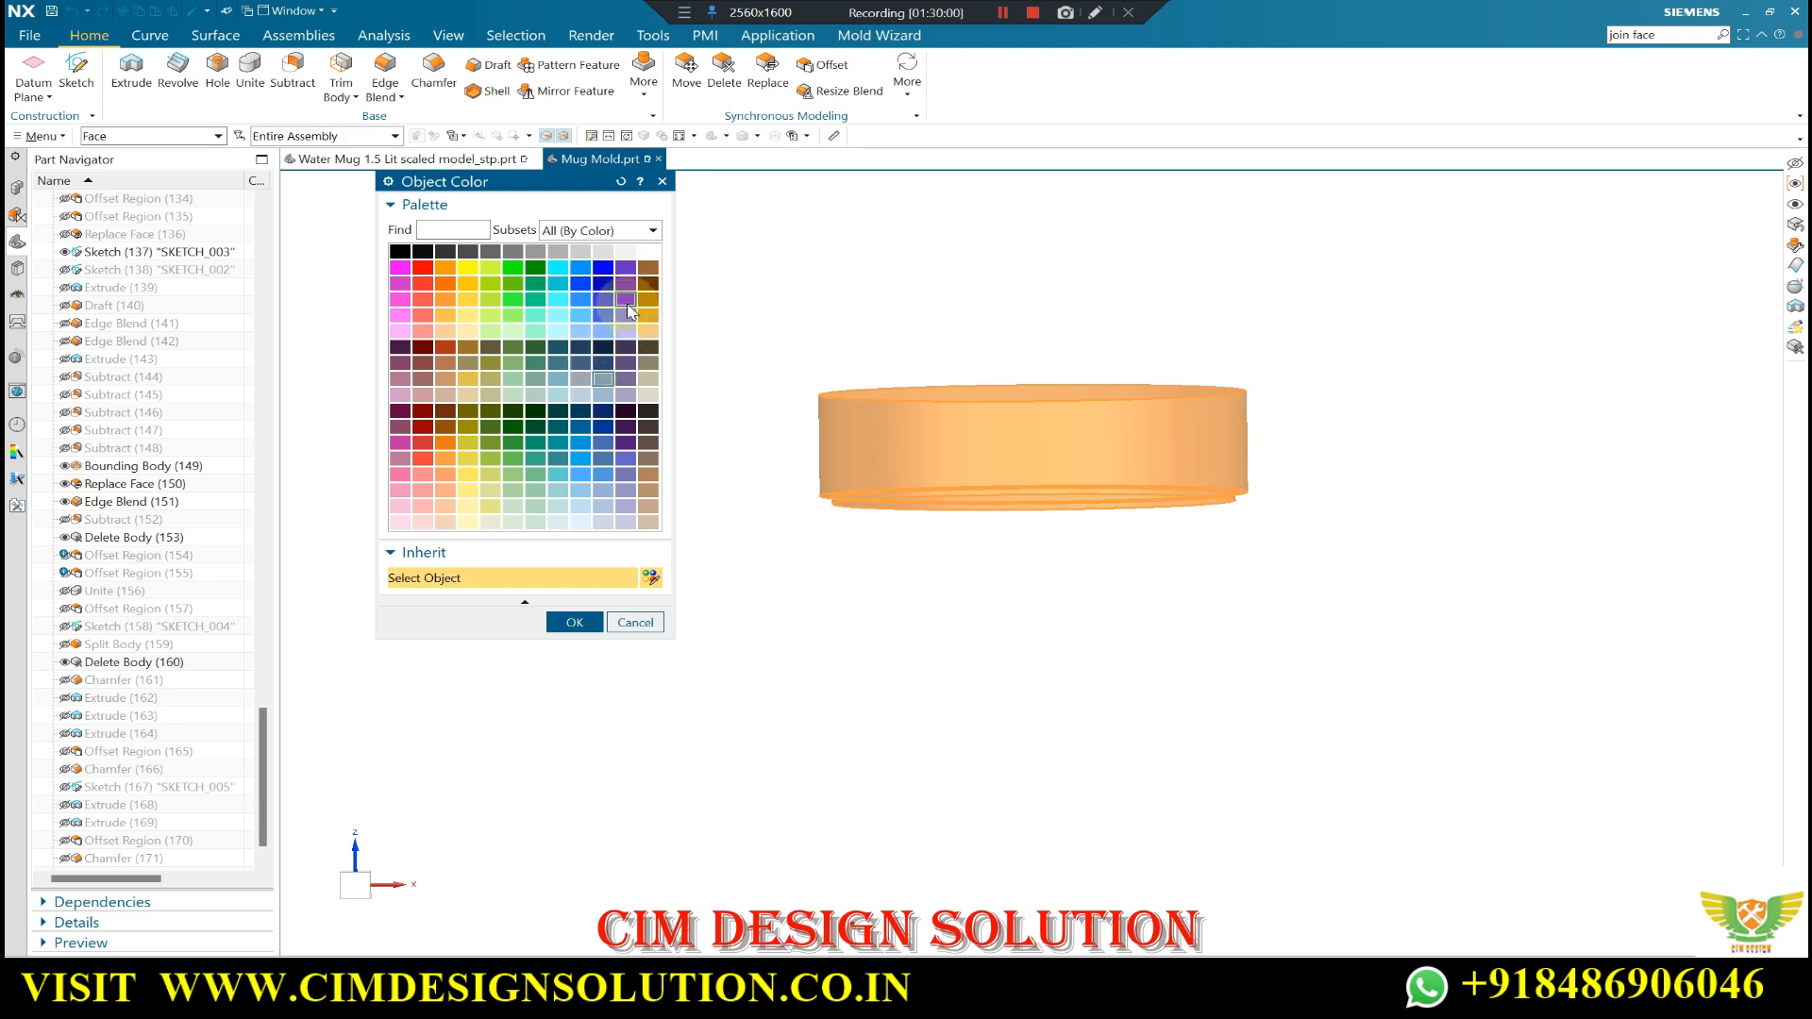
pyautogui.middleClick(965, 332)
pyautogui.middleClick(964, 332)
# - Start an Extrude from the insert's top circular edge with a 10 mm start distance and no Boolean
pyautogui.scroll(-1, 968, 378)
pyautogui.moveTo(977, 401)
pyautogui.mouseDown(button='middle')
pyautogui.moveTo(1039, 514)
pyautogui.moveTo(997, 423)
pyautogui.mouseUp(button='middle')
pyautogui.scroll(1, 997, 423)
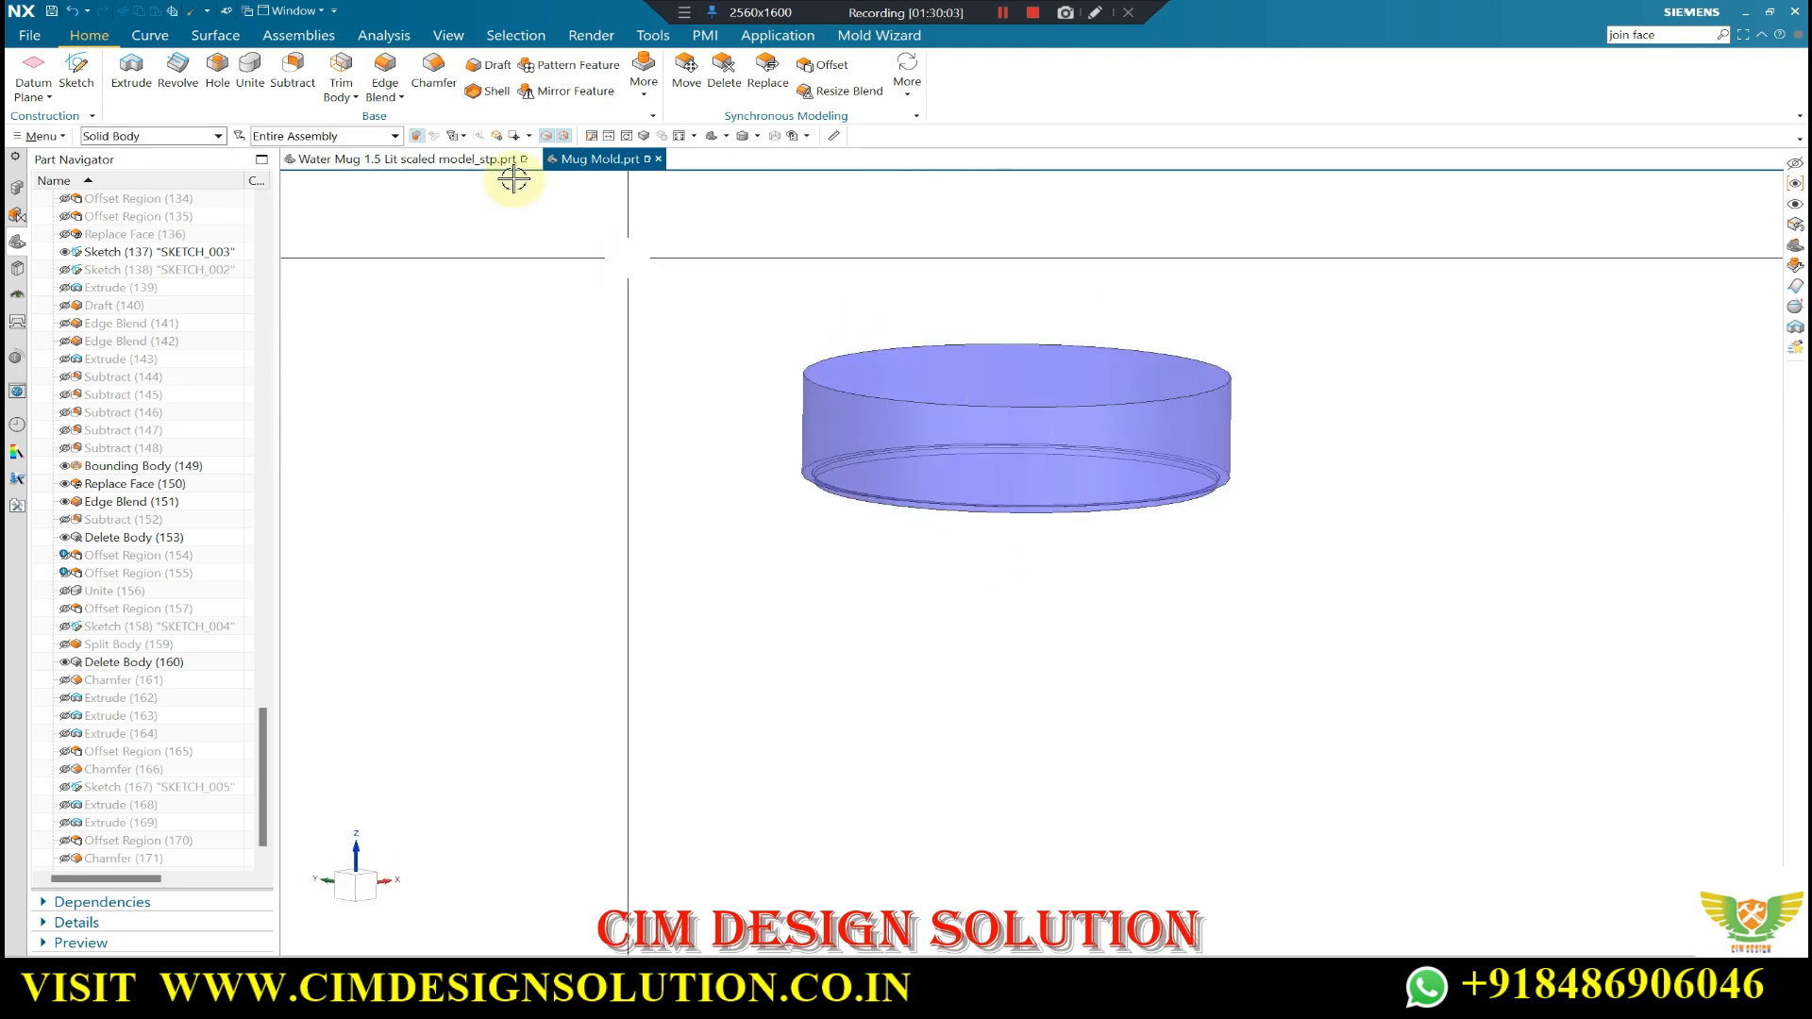
pyautogui.click(132, 71)
pyautogui.click(849, 390)
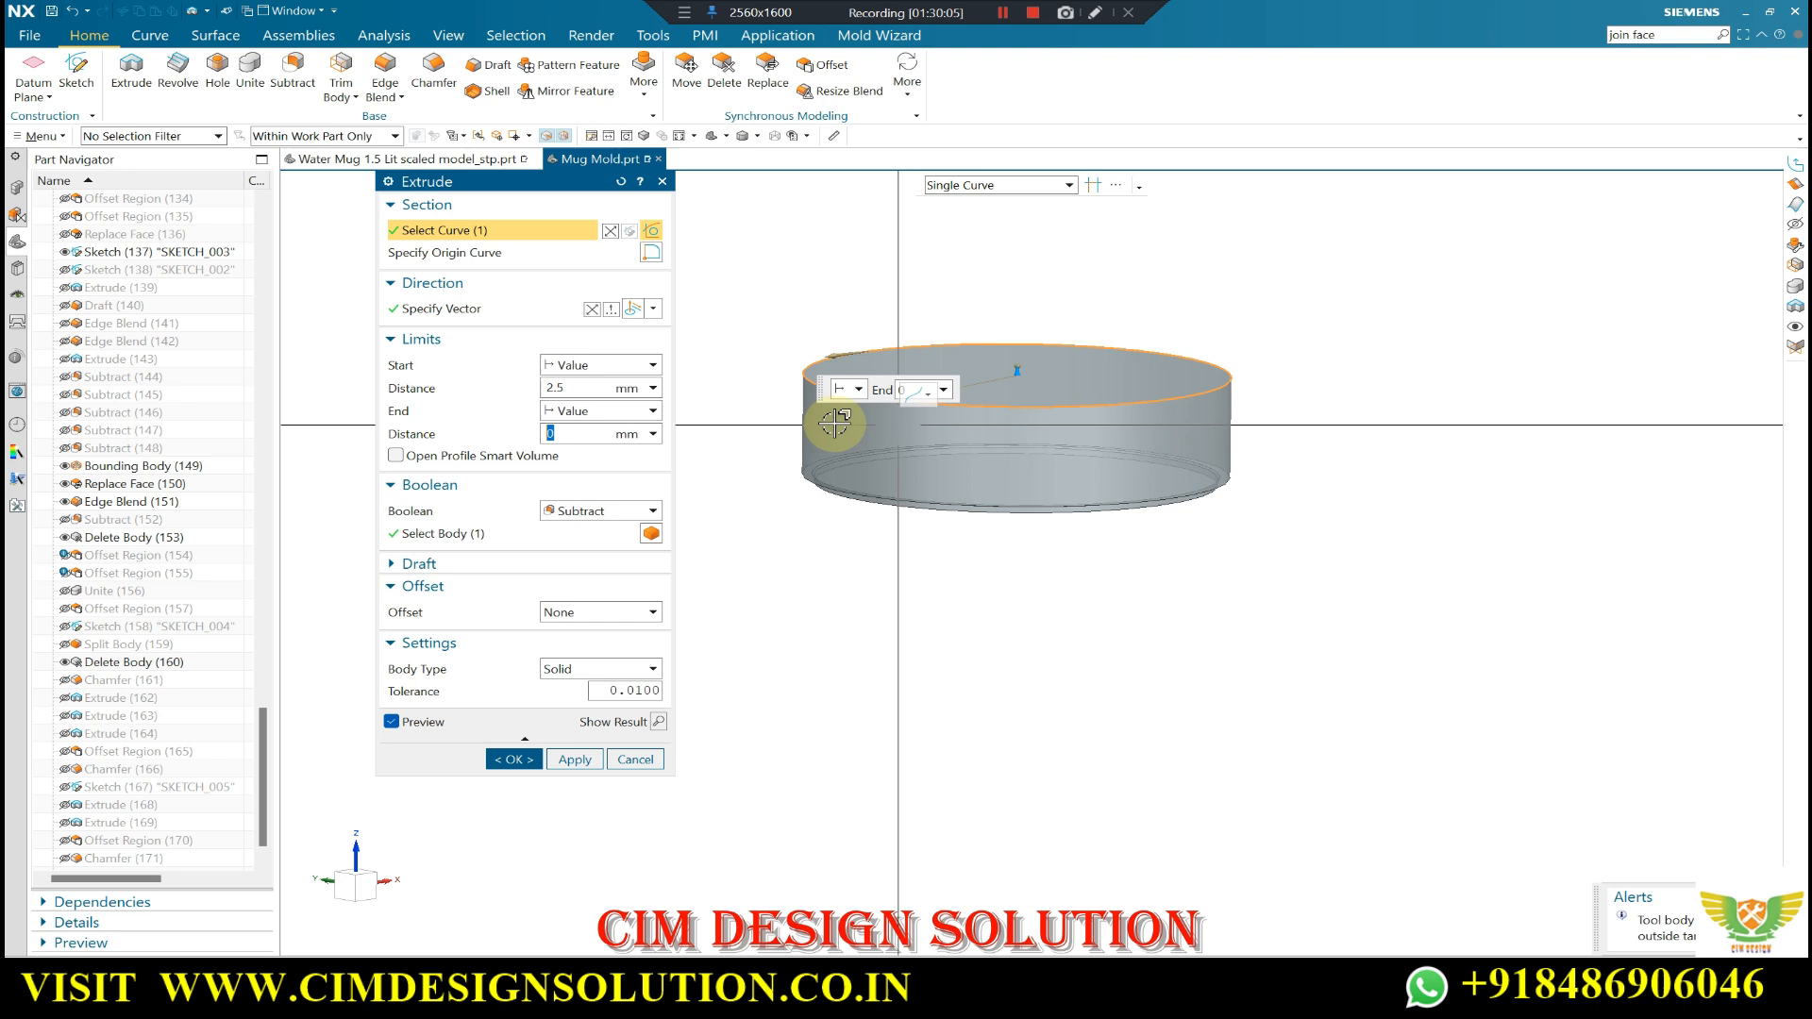
pyautogui.click(573, 387)
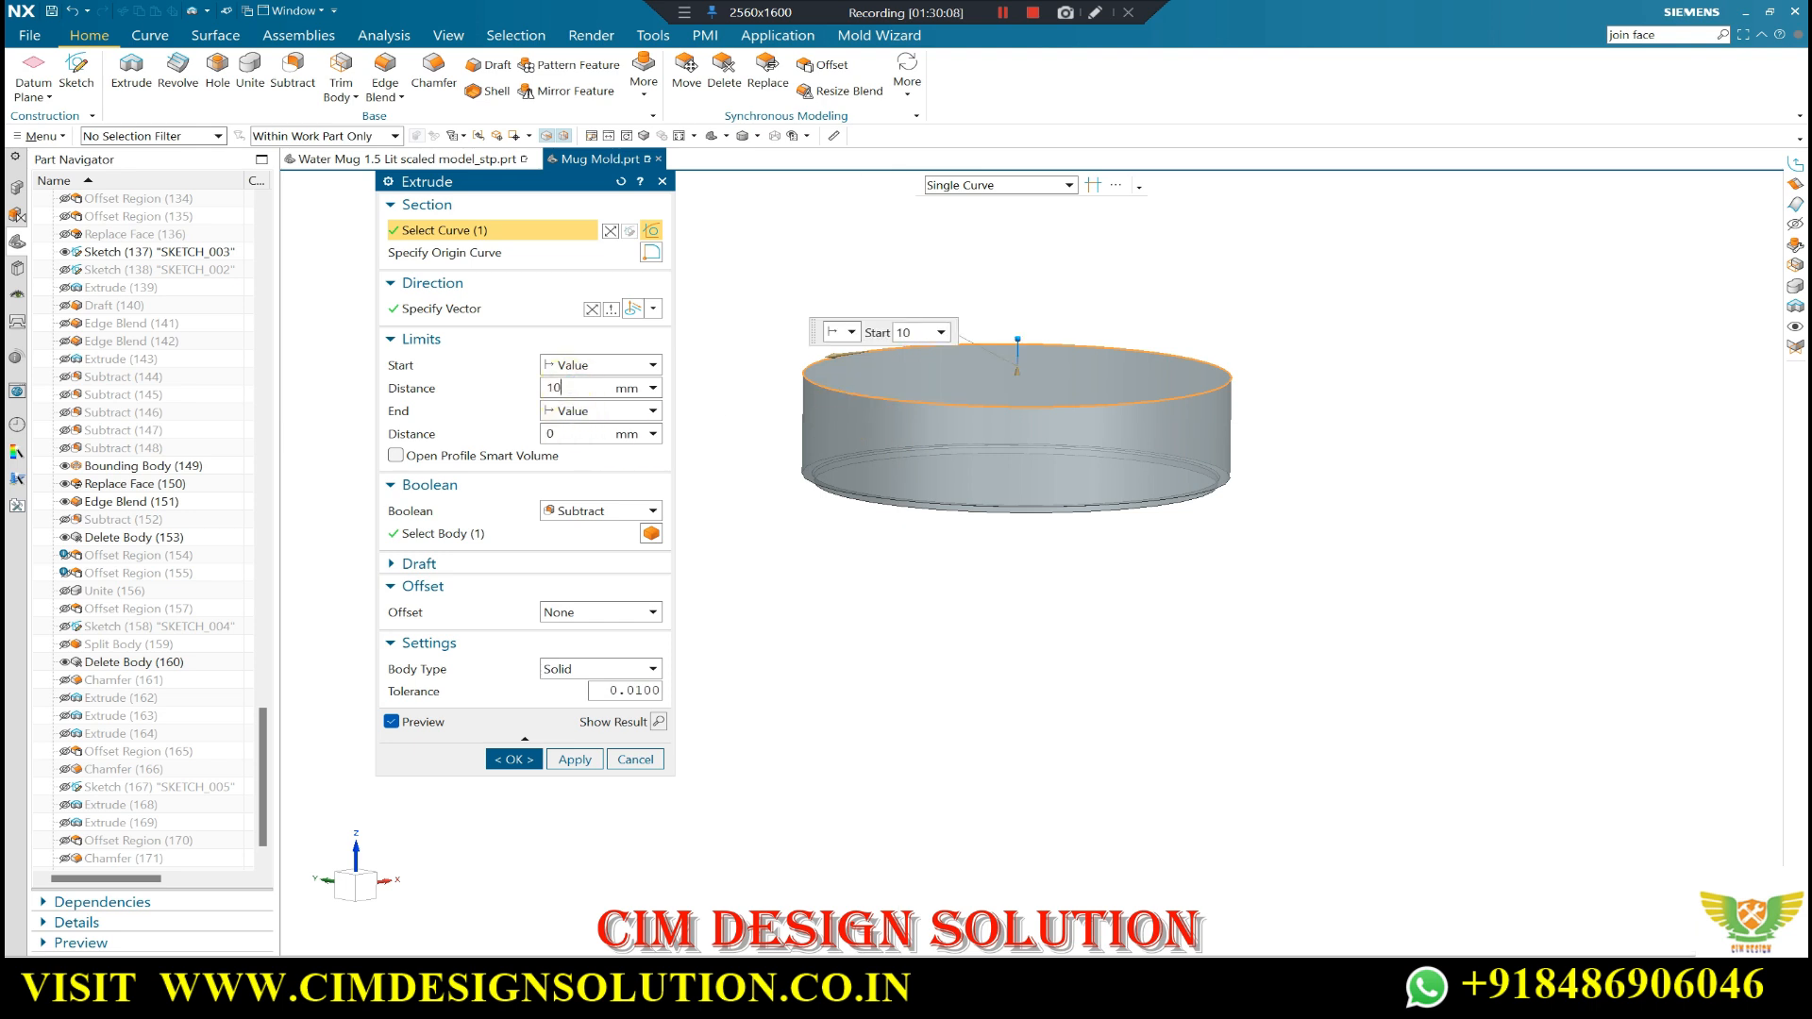
pyautogui.click(601, 510)
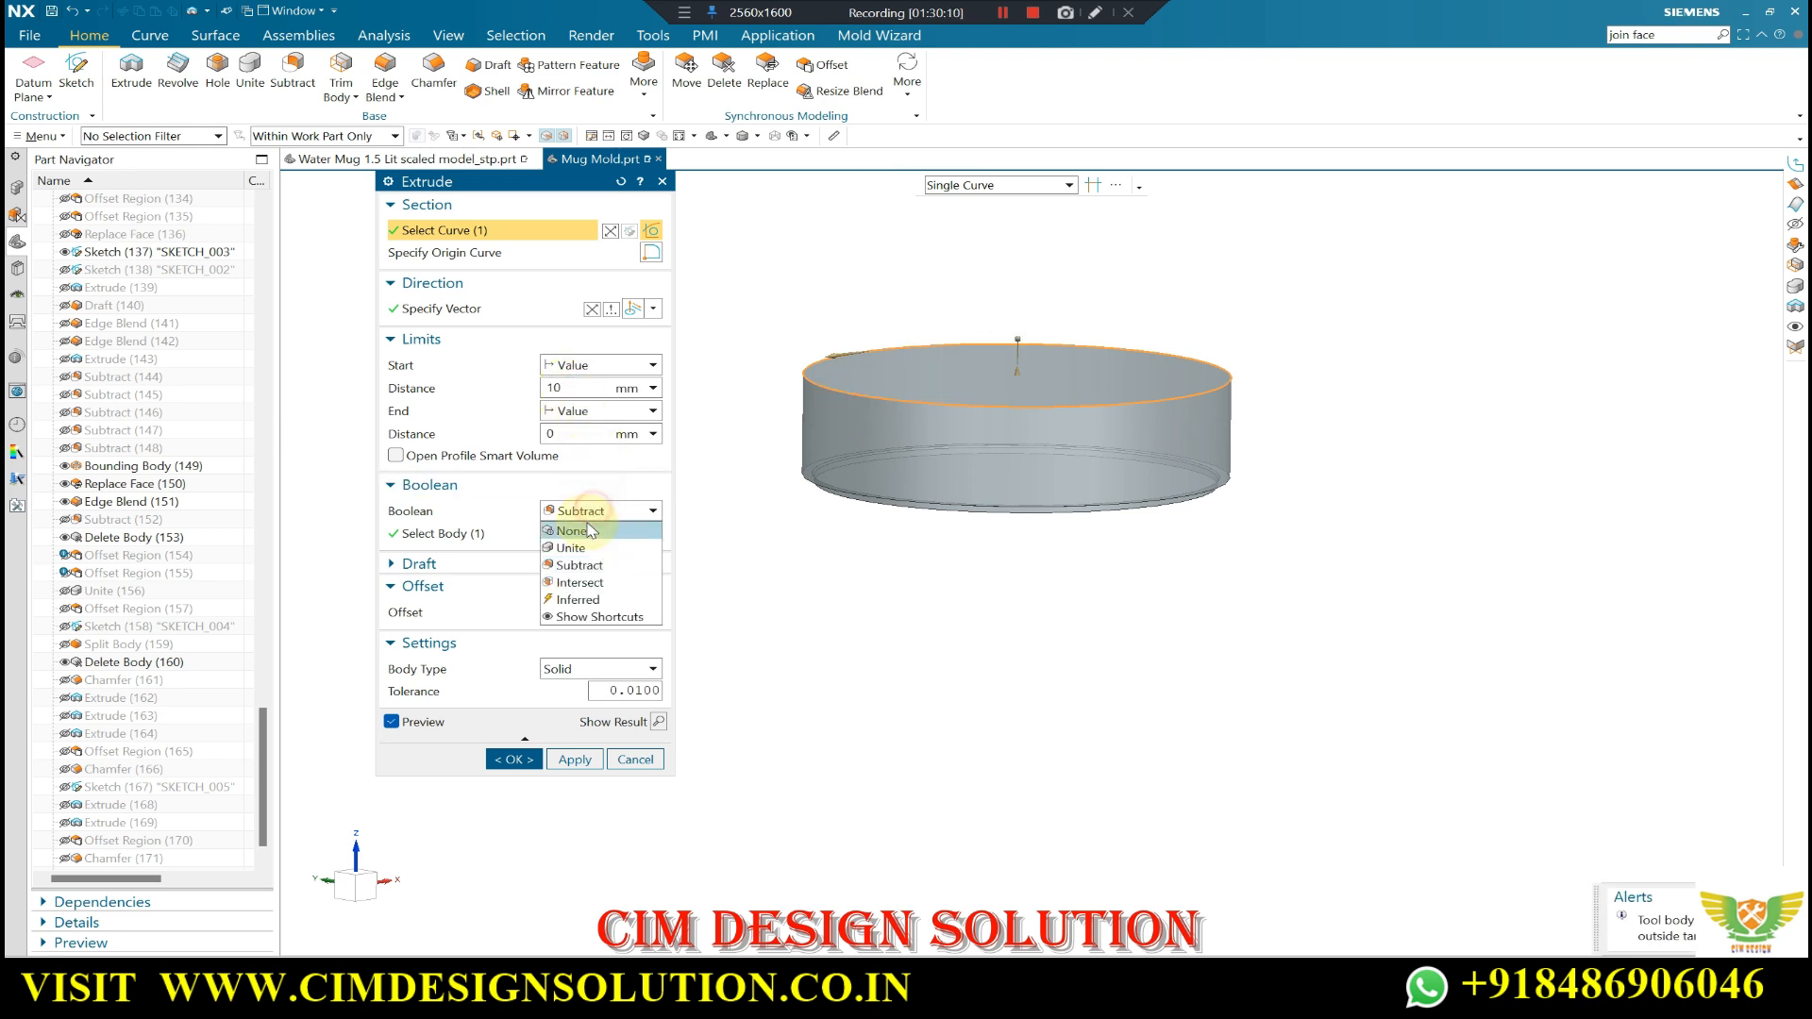
pyautogui.click(588, 531)
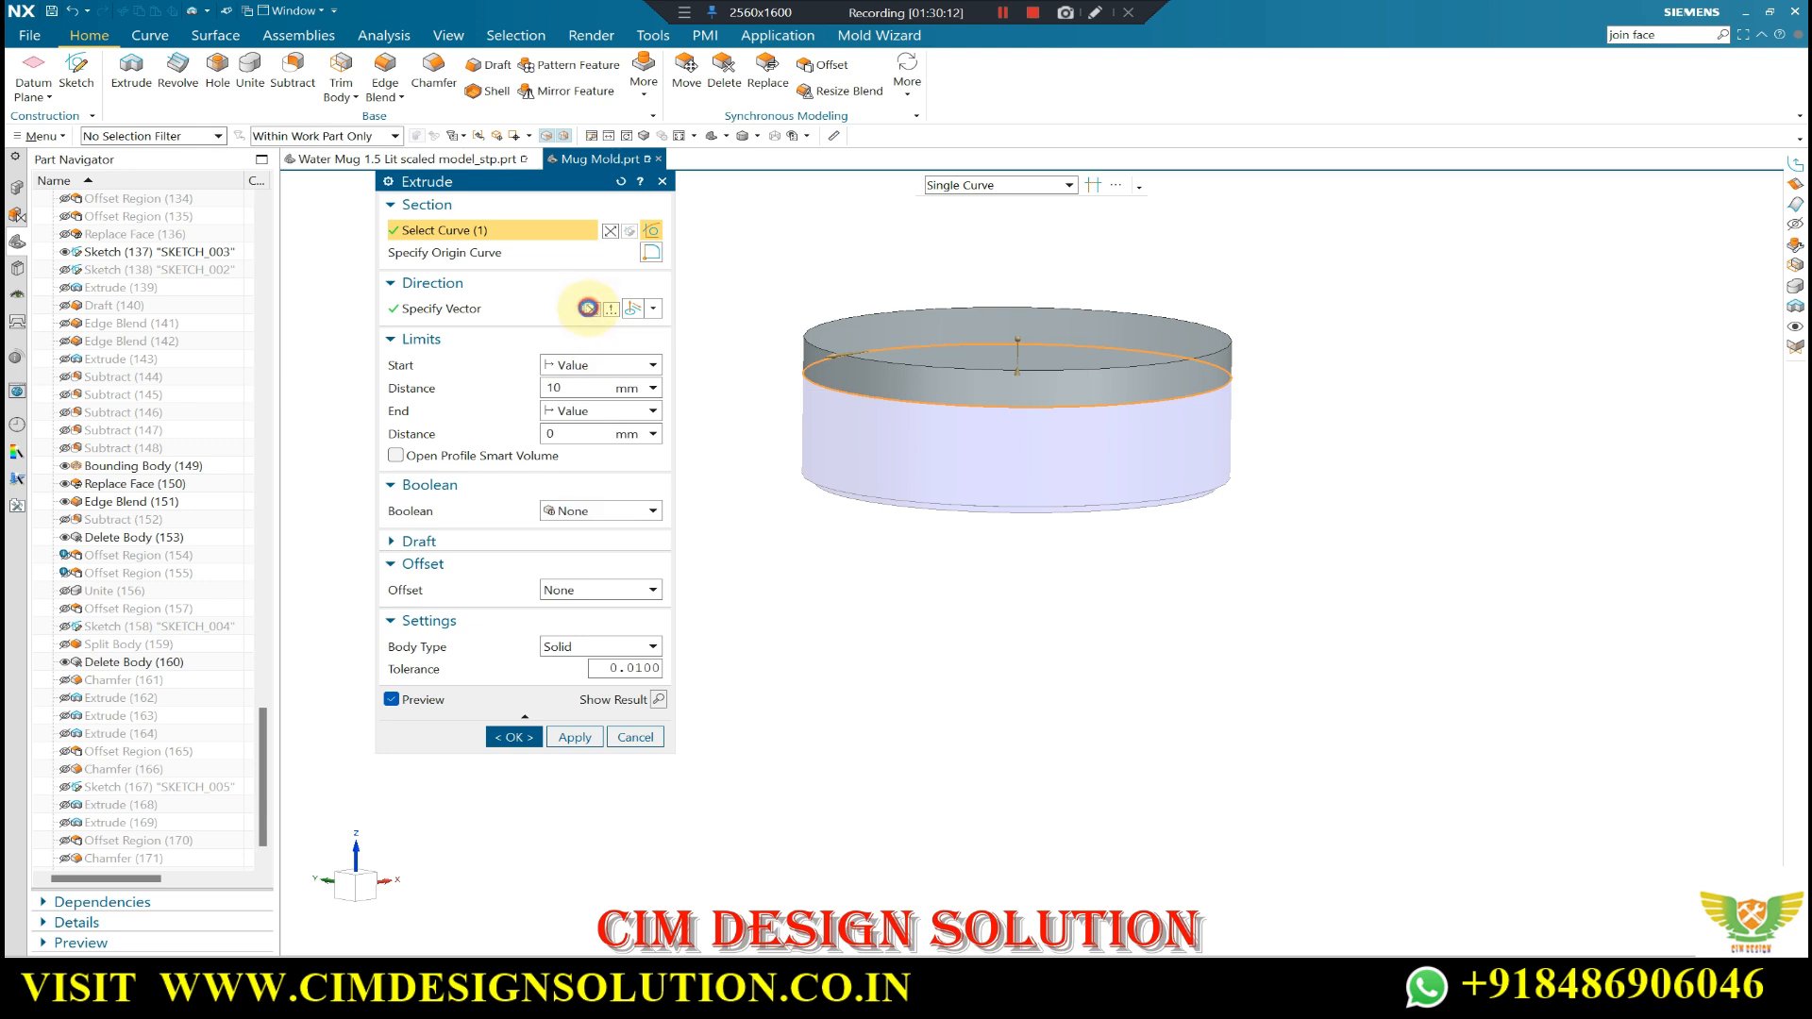
# - Give the downward extrusion a single-sided offset of 5 mm and create the insert's collar
pyautogui.click(581, 598)
pyautogui.click(580, 647)
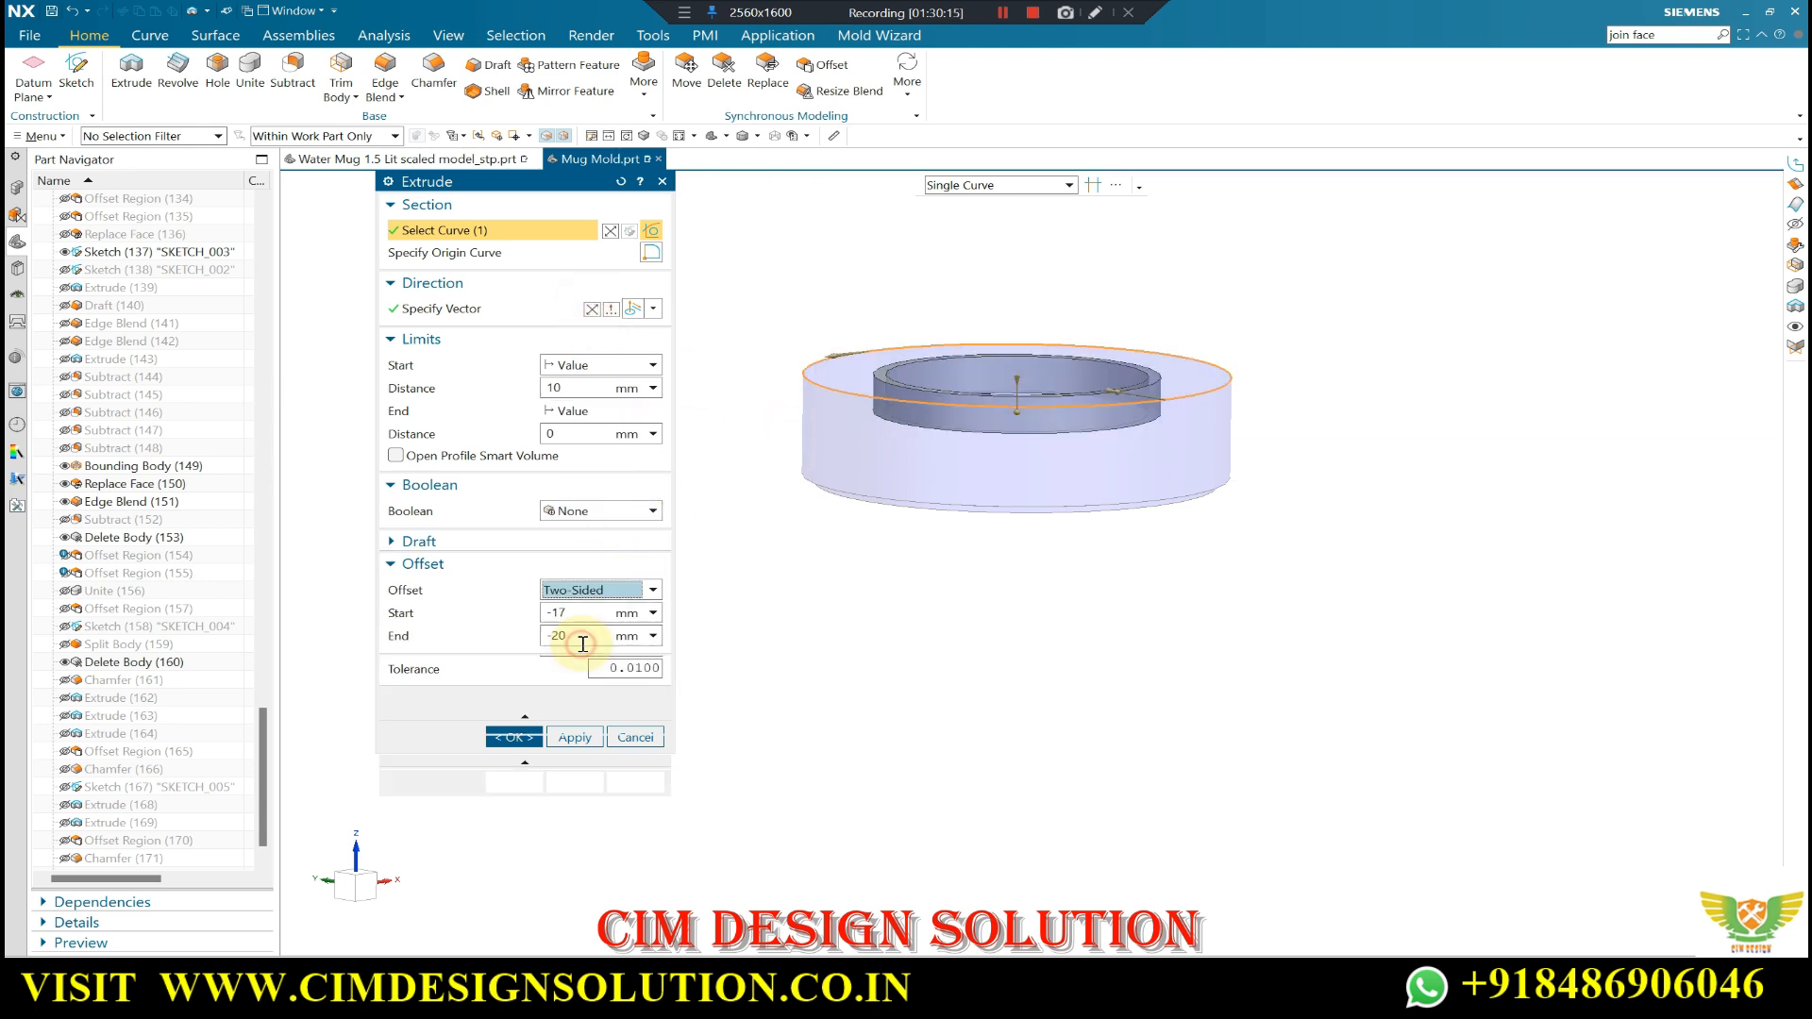
pyautogui.click(586, 590)
pyautogui.click(581, 628)
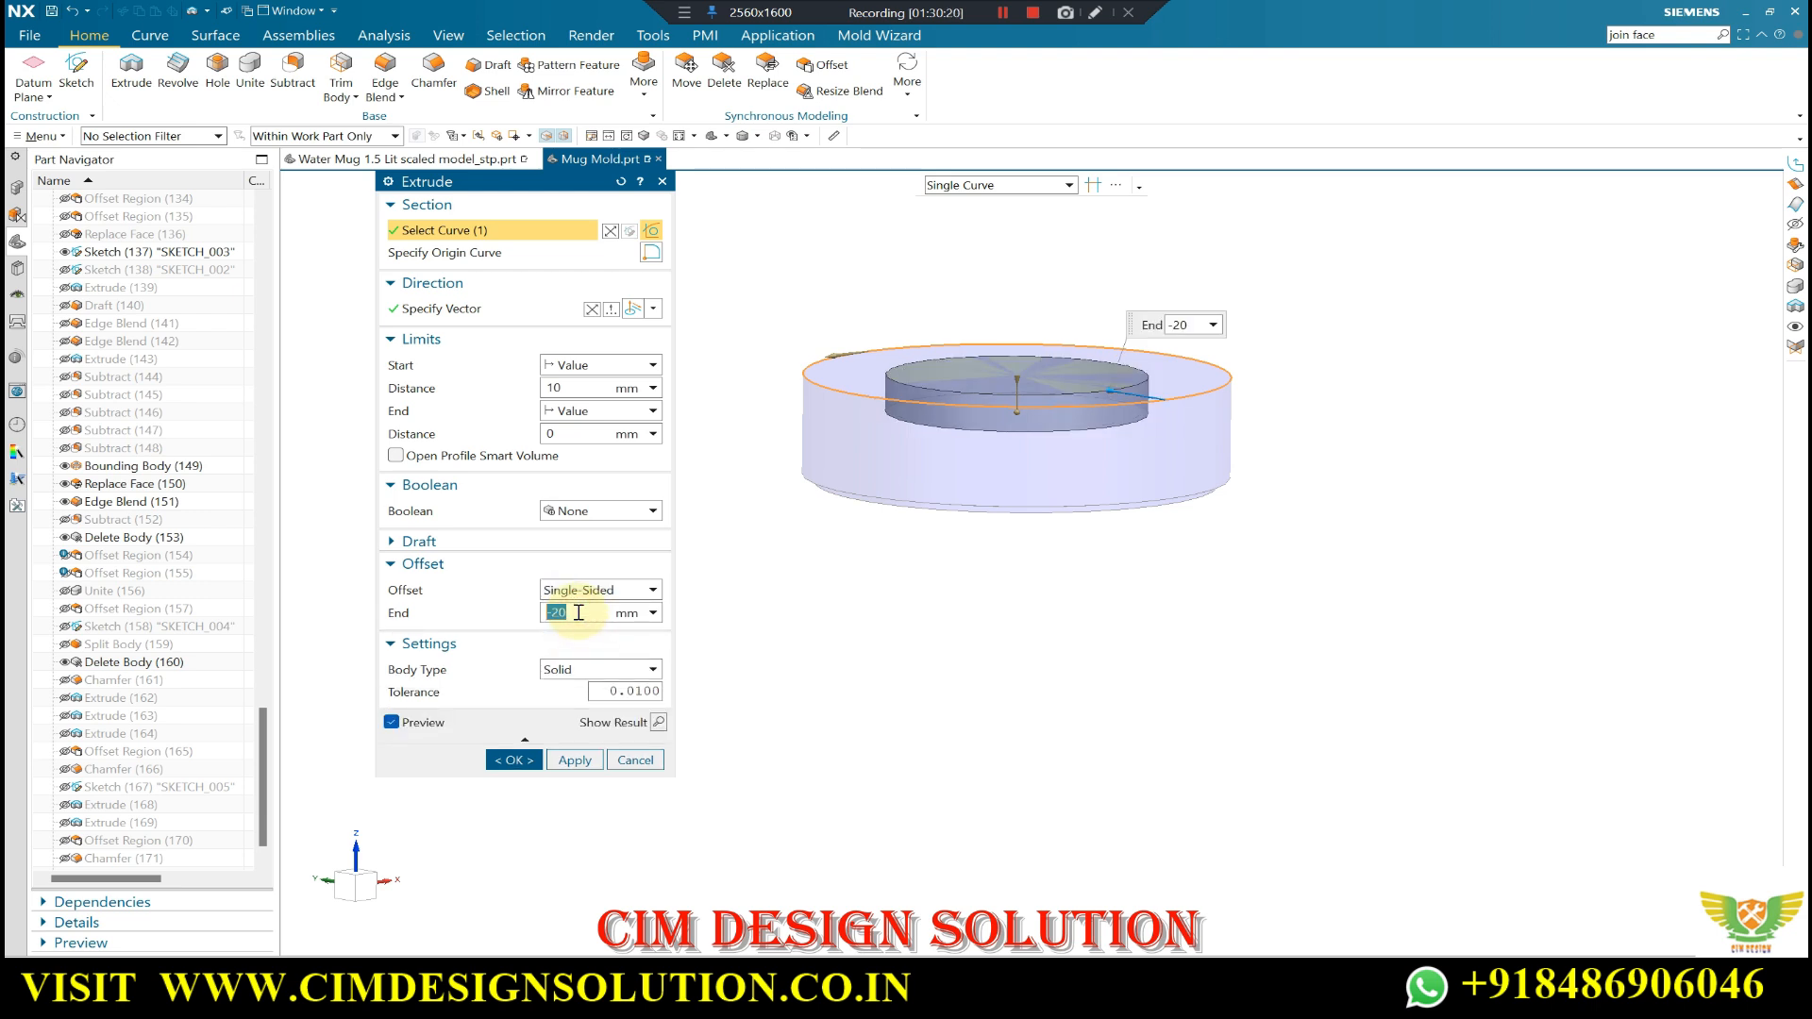
pyautogui.press('Return')
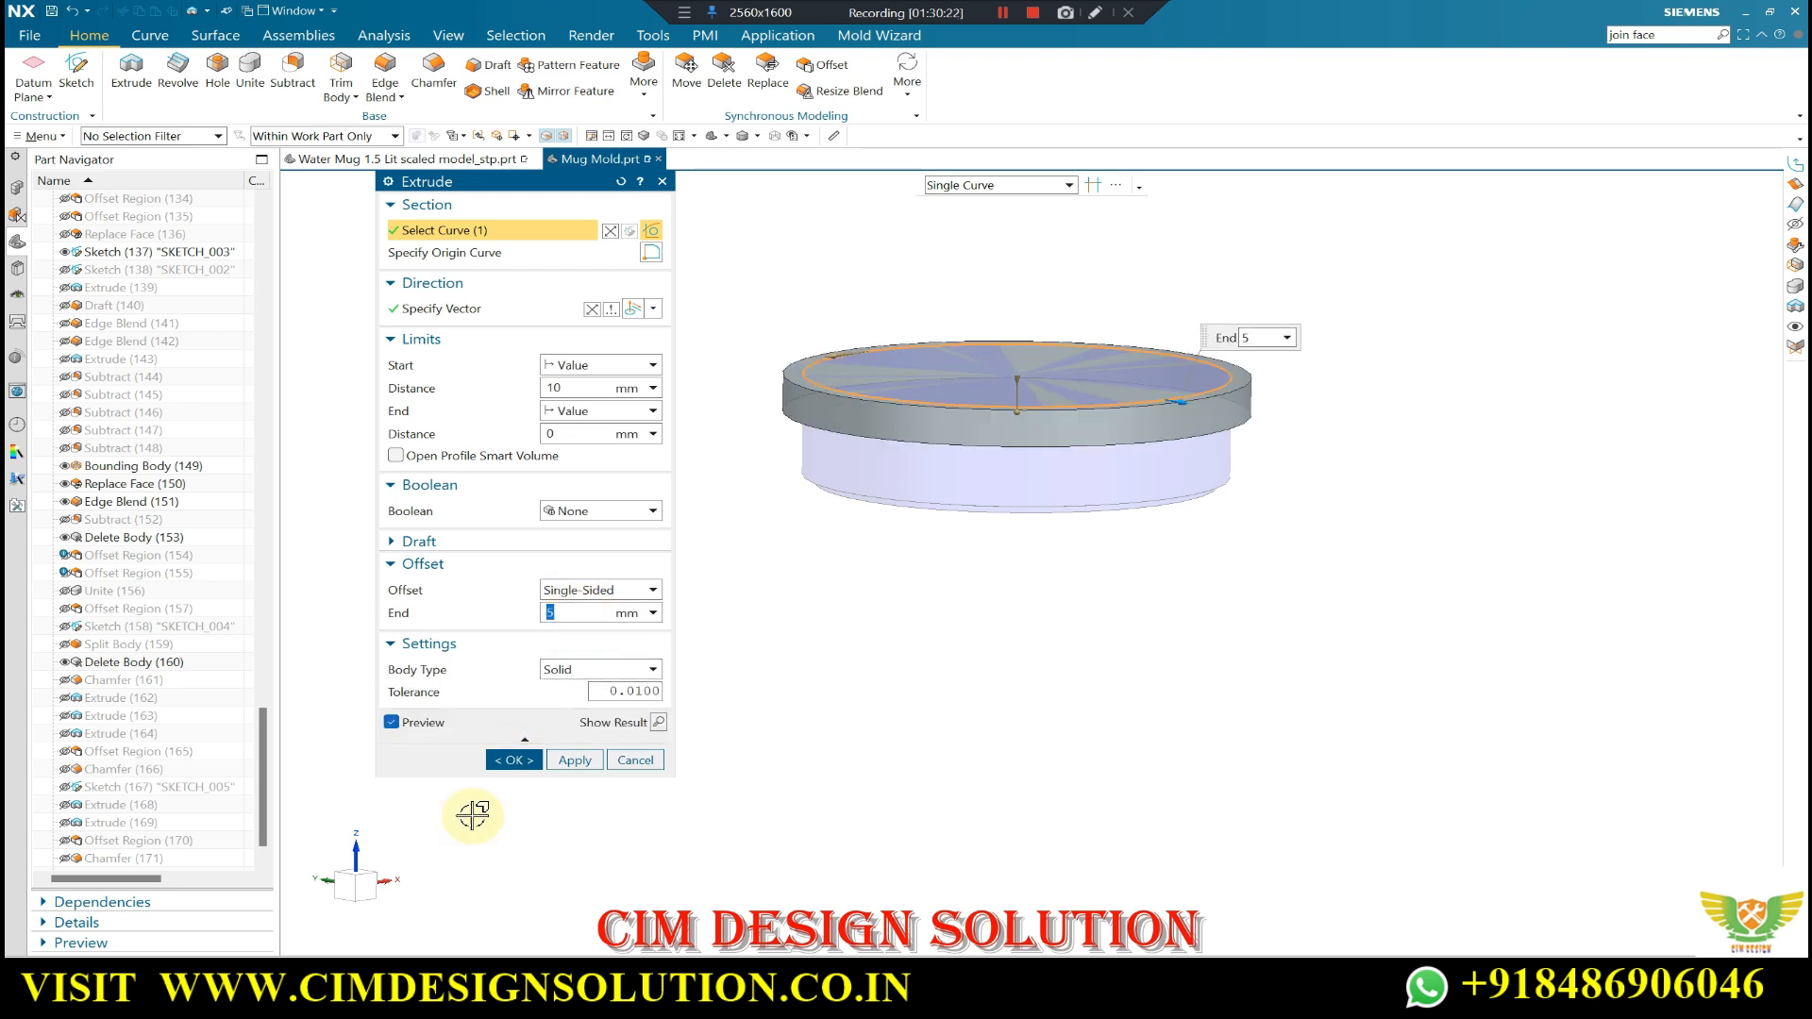
pyautogui.click(513, 760)
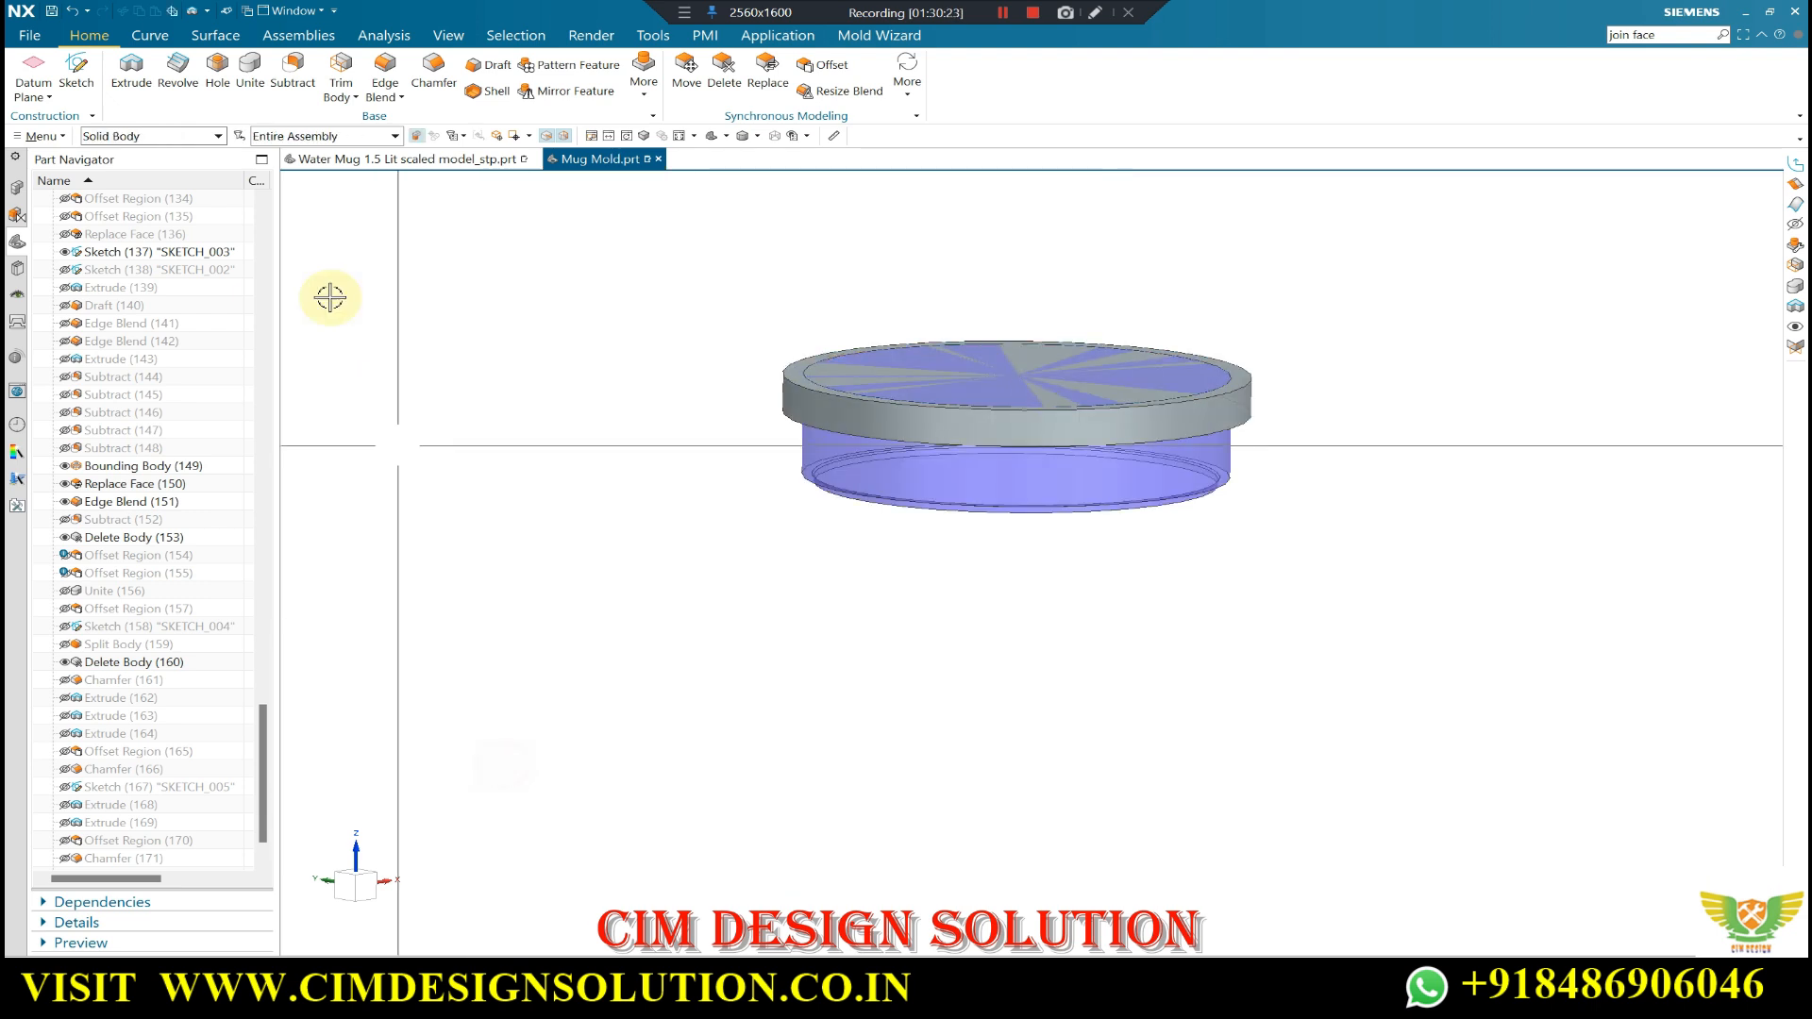
# - Unite the new collar with the central insert
pyautogui.click(264, 85)
pyautogui.click(789, 409)
pyautogui.click(783, 415)
pyautogui.middleClick(676, 456)
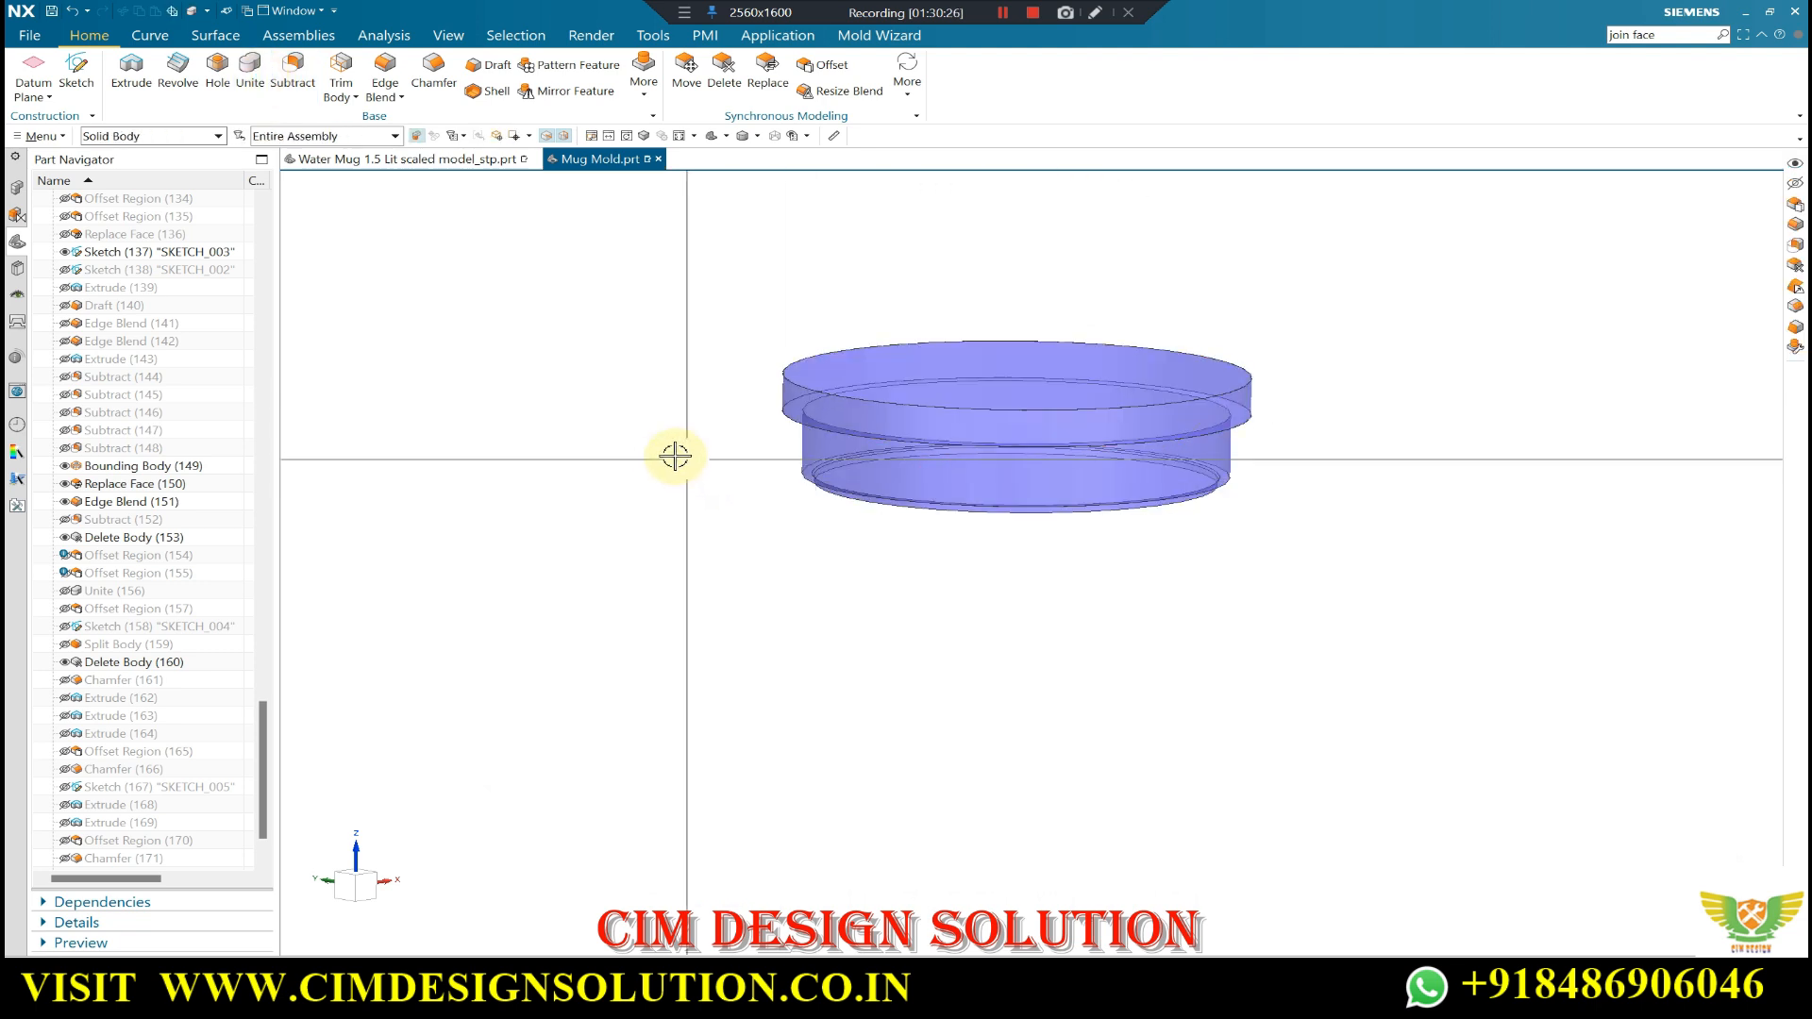
# - Show all hidden bodies and isolate the upper mold body together with the violet-blue insert
pyautogui.scroll(-2, 676, 456)
pyautogui.scroll(6, 725, 404)
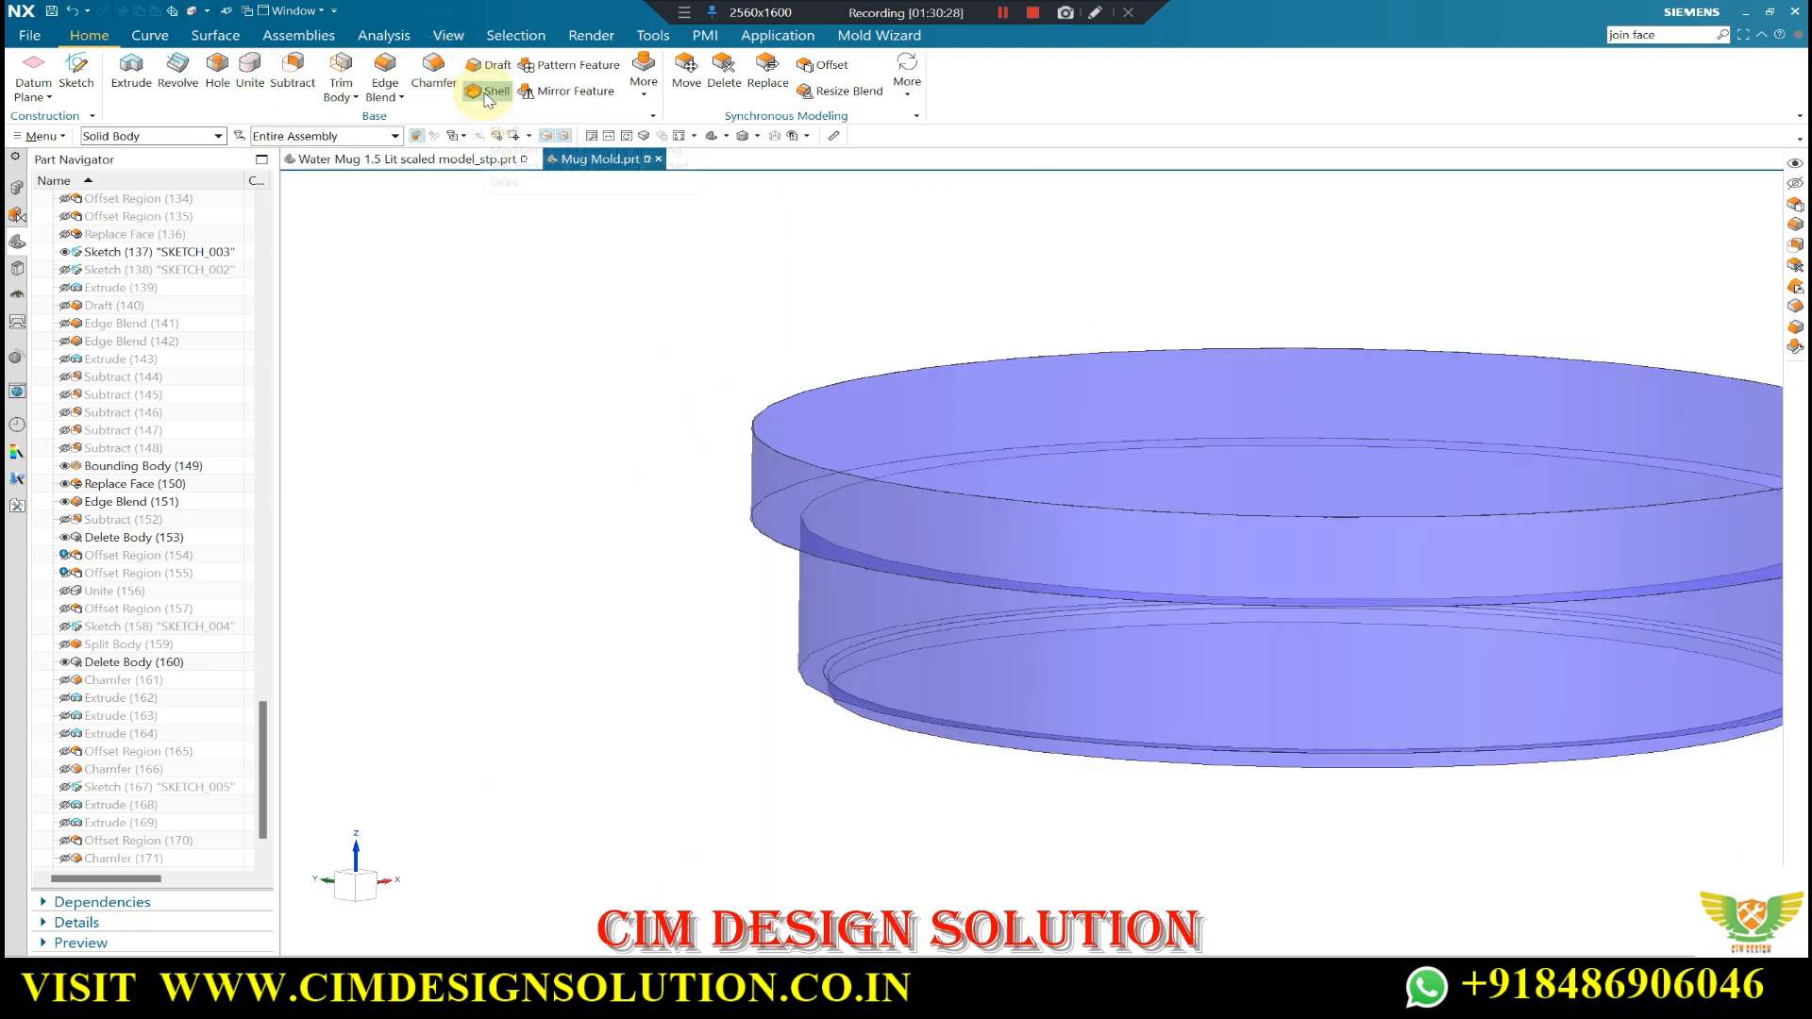
pyautogui.hotkey('ctrl', 'shift', 'u')
pyautogui.hotkey('ctrl', 'b')
pyautogui.scroll(-7, 933, 426)
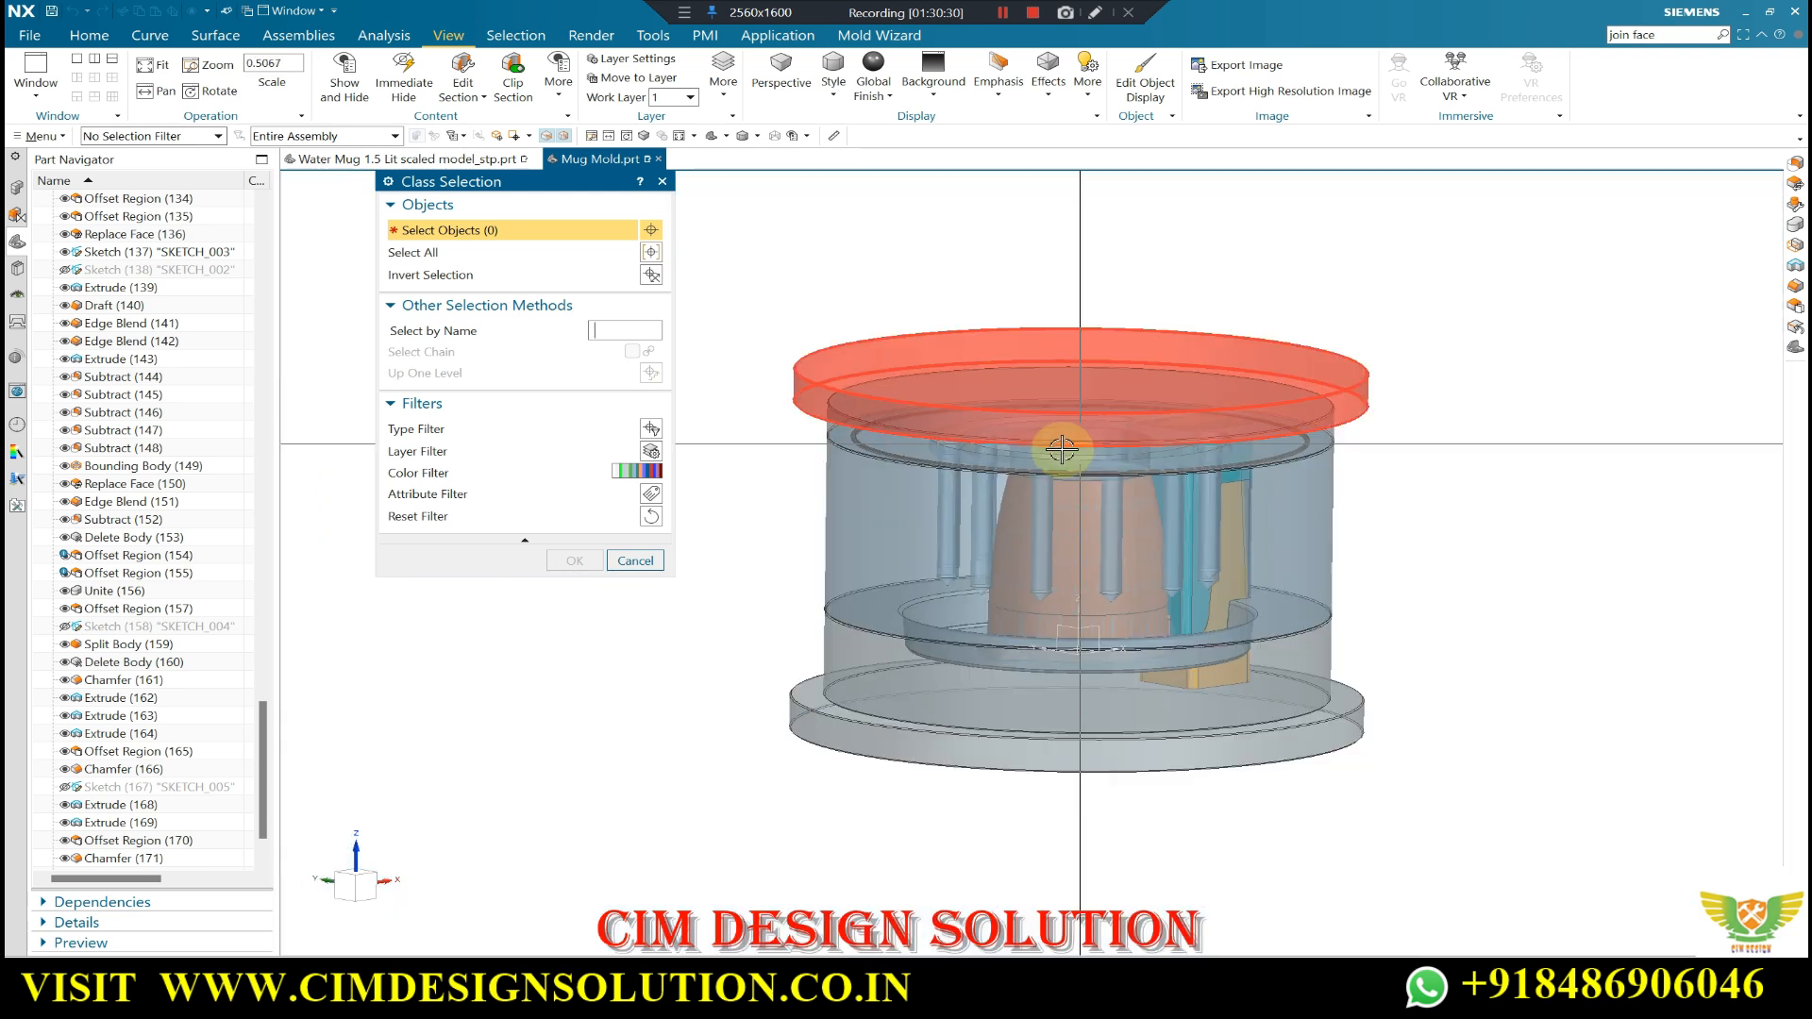
pyautogui.click(956, 491)
pyautogui.middleClick(1085, 474)
pyautogui.scroll(3, 1095, 473)
pyautogui.moveTo(1076, 470)
pyautogui.mouseDown(button='middle')
pyautogui.moveTo(1073, 513)
pyautogui.moveTo(1055, 480)
pyautogui.mouseUp(button='middle')
pyautogui.scroll(1, 1055, 480)
# - Subtract the collared insert from the upper mold body, keeping the tool body
pyautogui.click(89, 35)
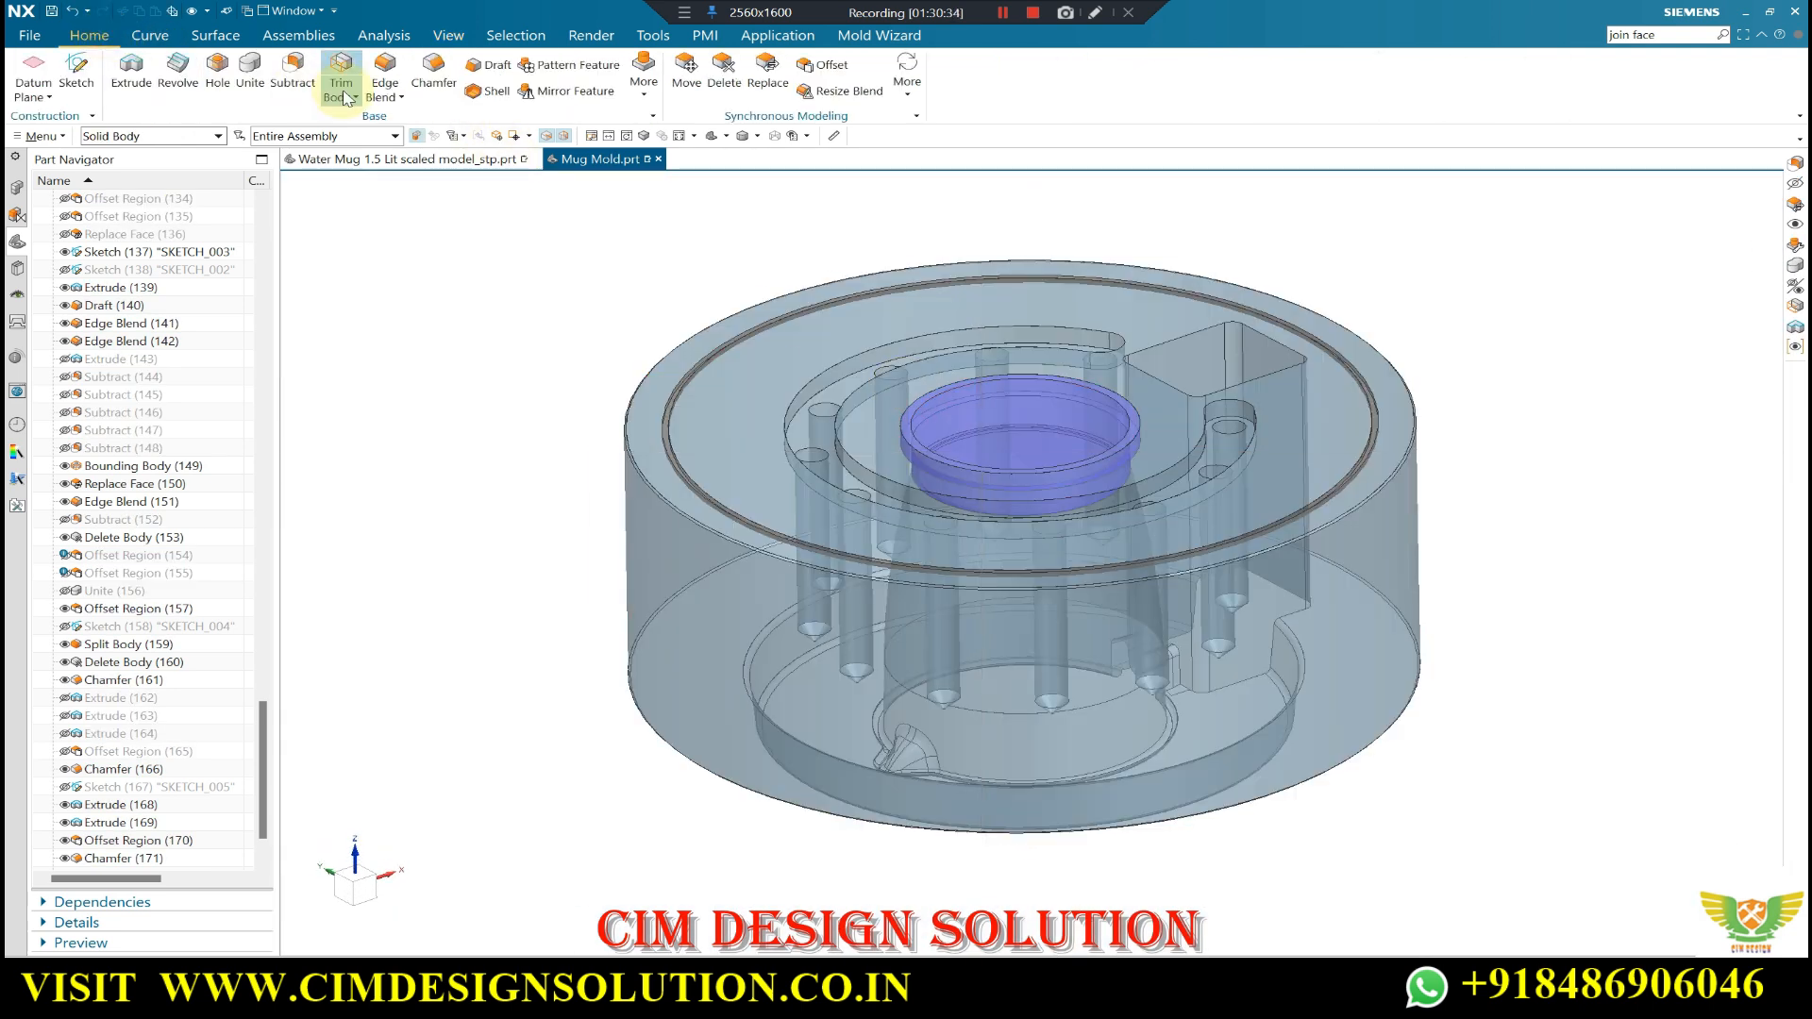
pyautogui.click(293, 72)
pyautogui.scroll(3, 811, 453)
pyautogui.click(822, 473)
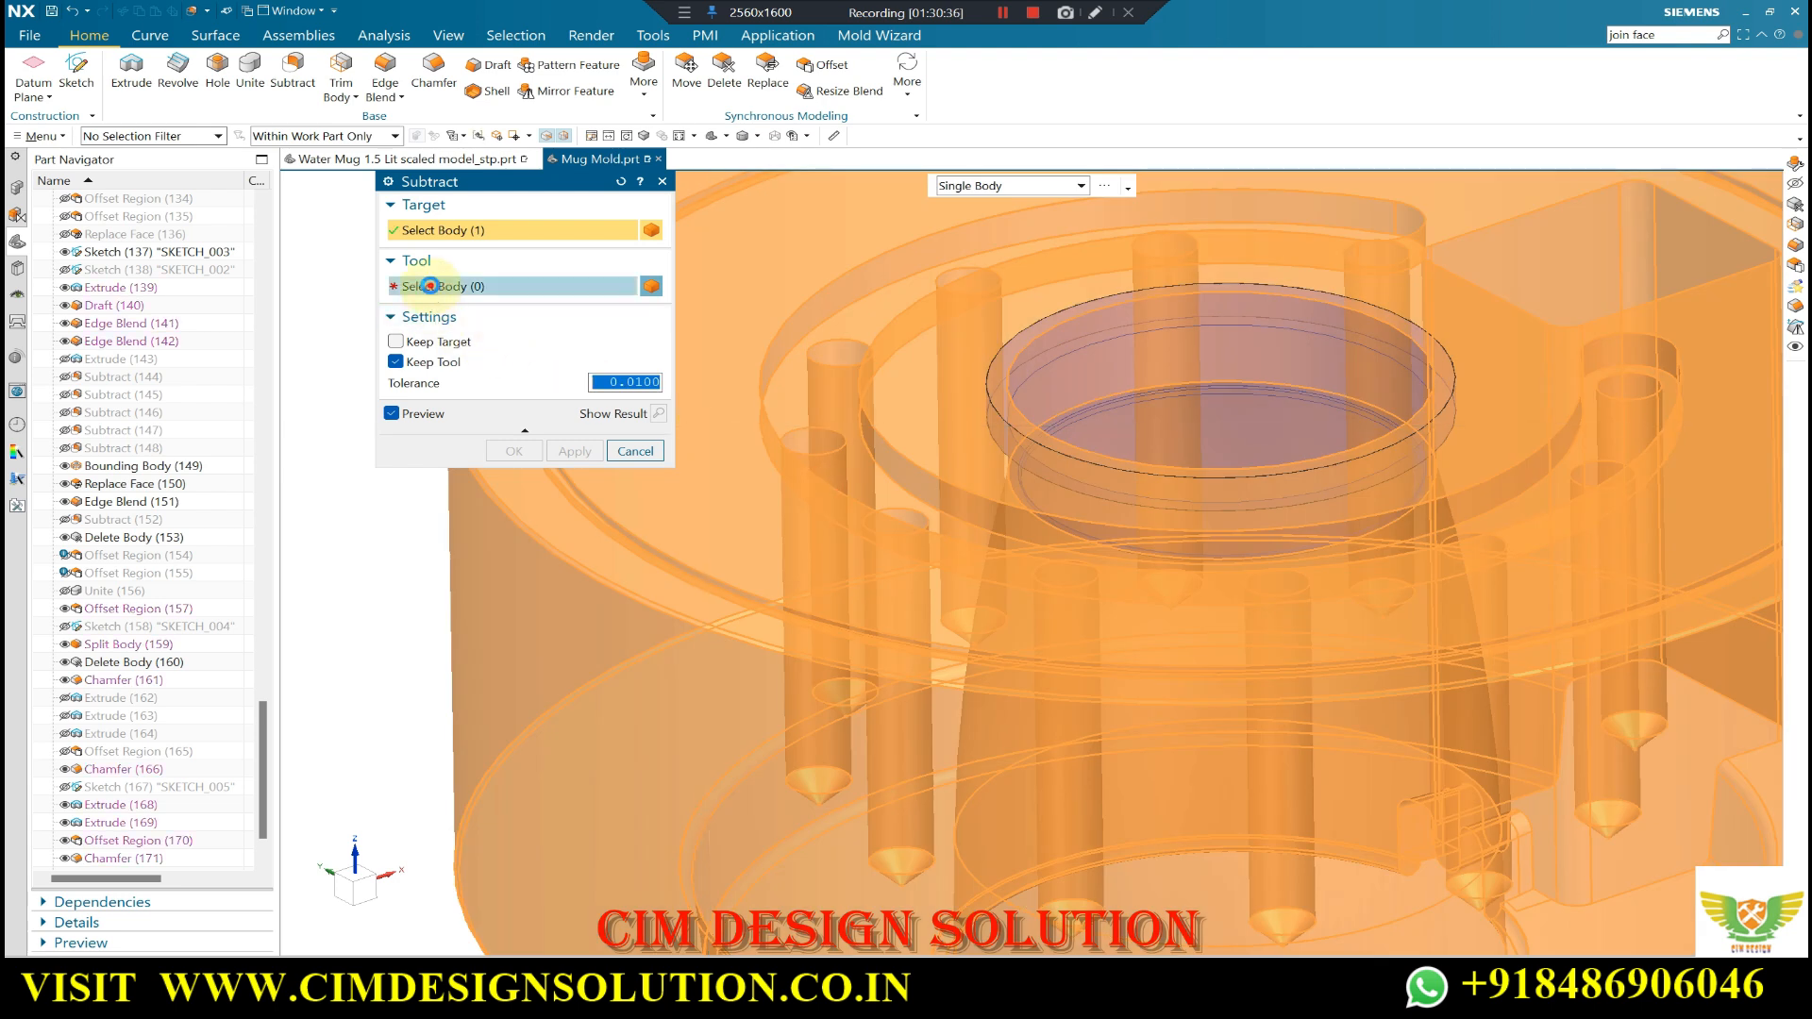
pyautogui.scroll(2, 1123, 424)
pyautogui.click(1123, 424)
pyautogui.click(532, 454)
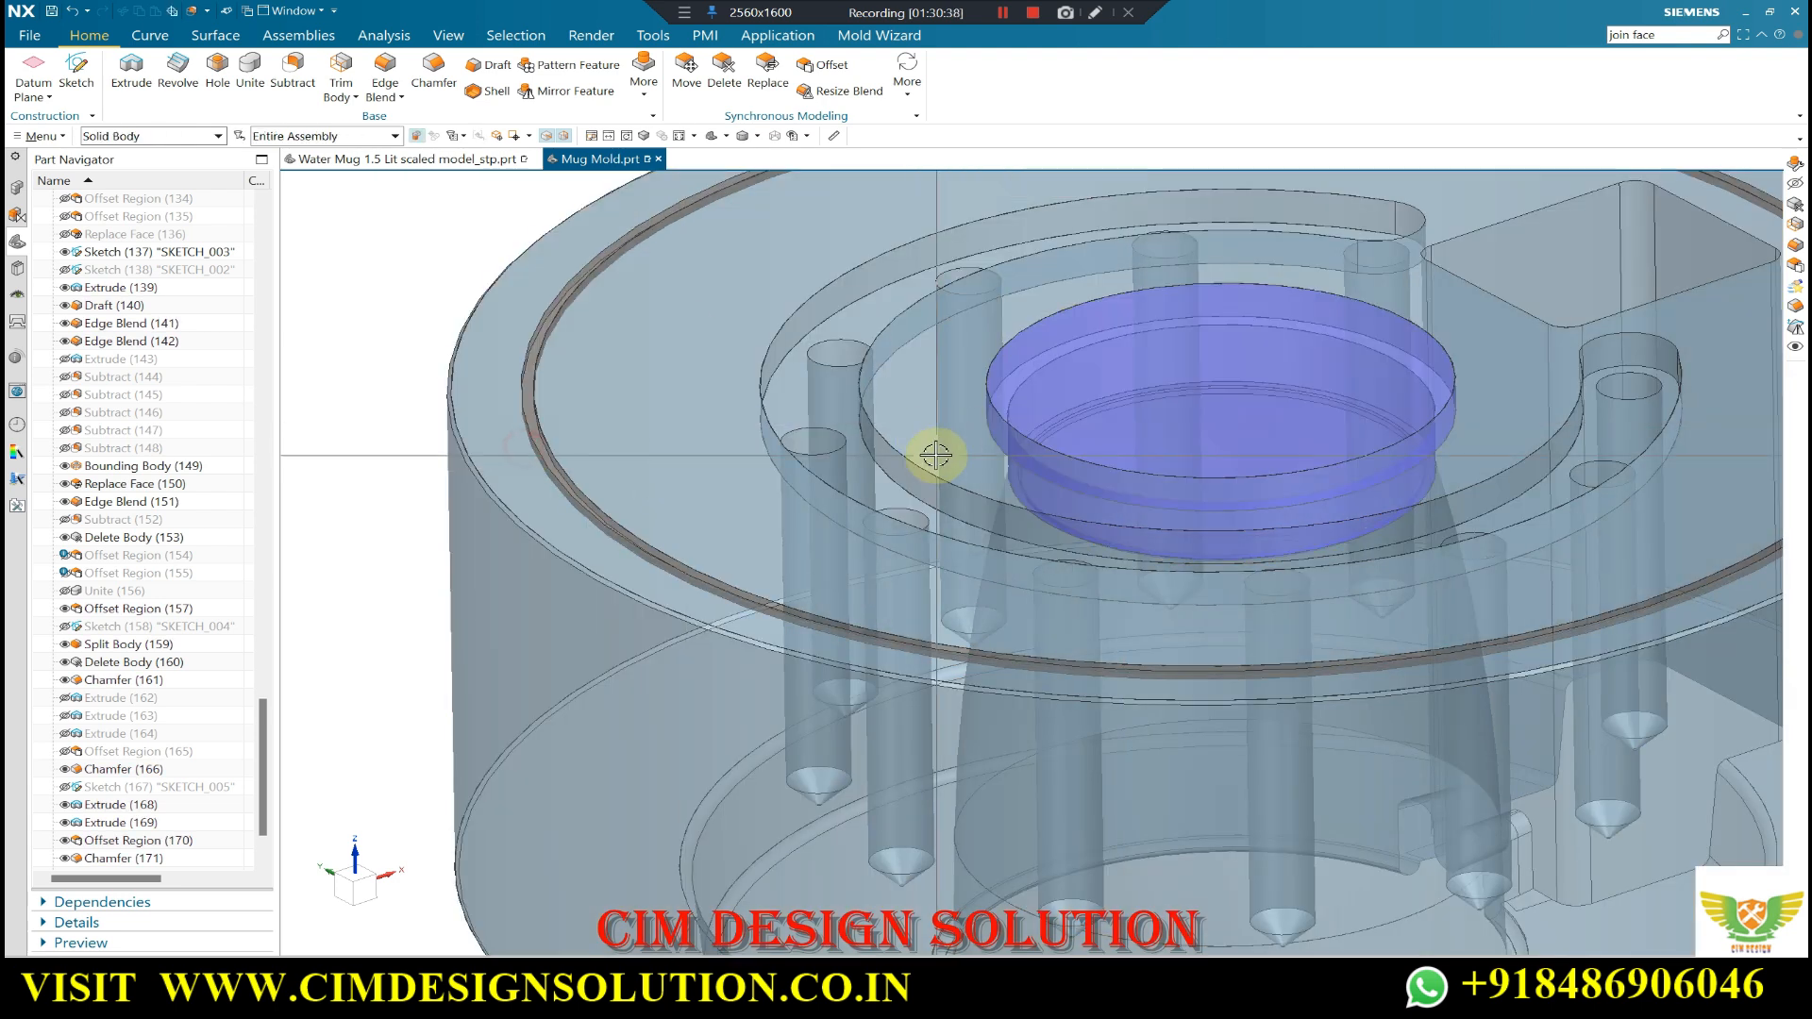
# - Hide the upper mold body and give the outer edge of the insert's collar a symmetric 1 mm chamfer
pyautogui.scroll(-5, 1142, 434)
pyautogui.hotkey('ctrl', 'b')
pyautogui.moveTo(1114, 478); pyautogui.dragTo(1133, 433, button='middle')
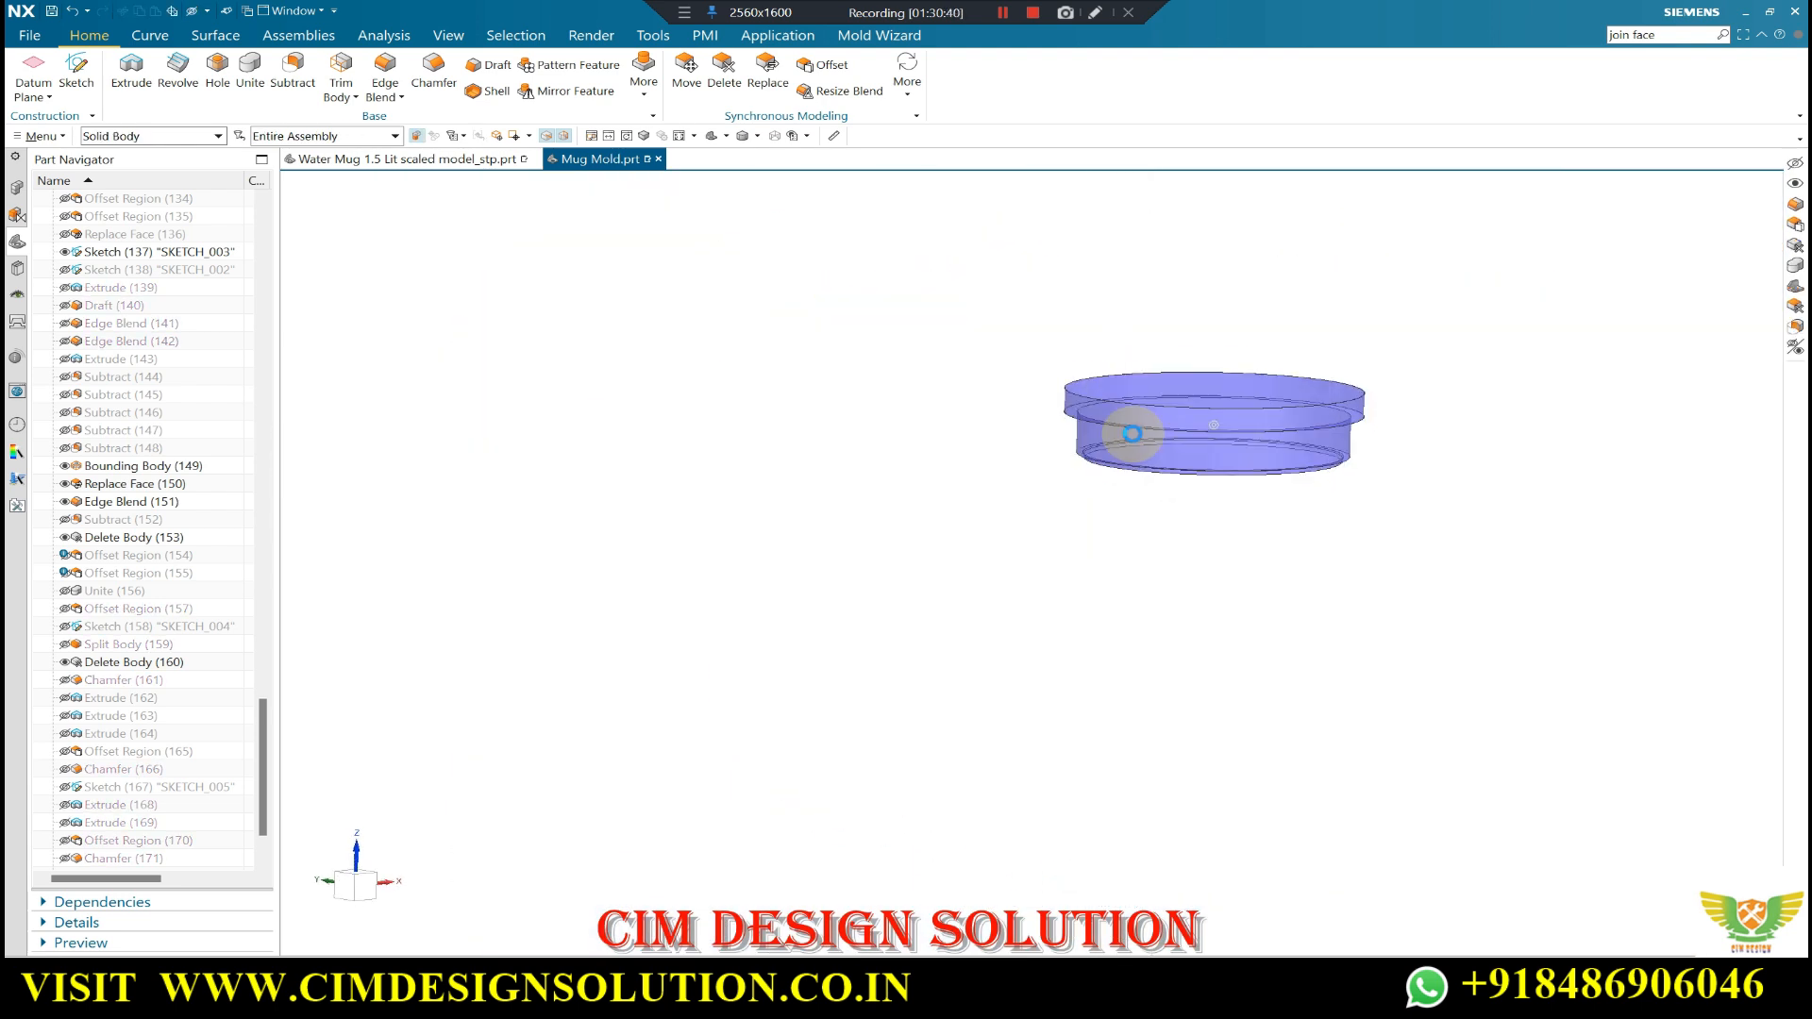
pyautogui.scroll(4, 1010, 373)
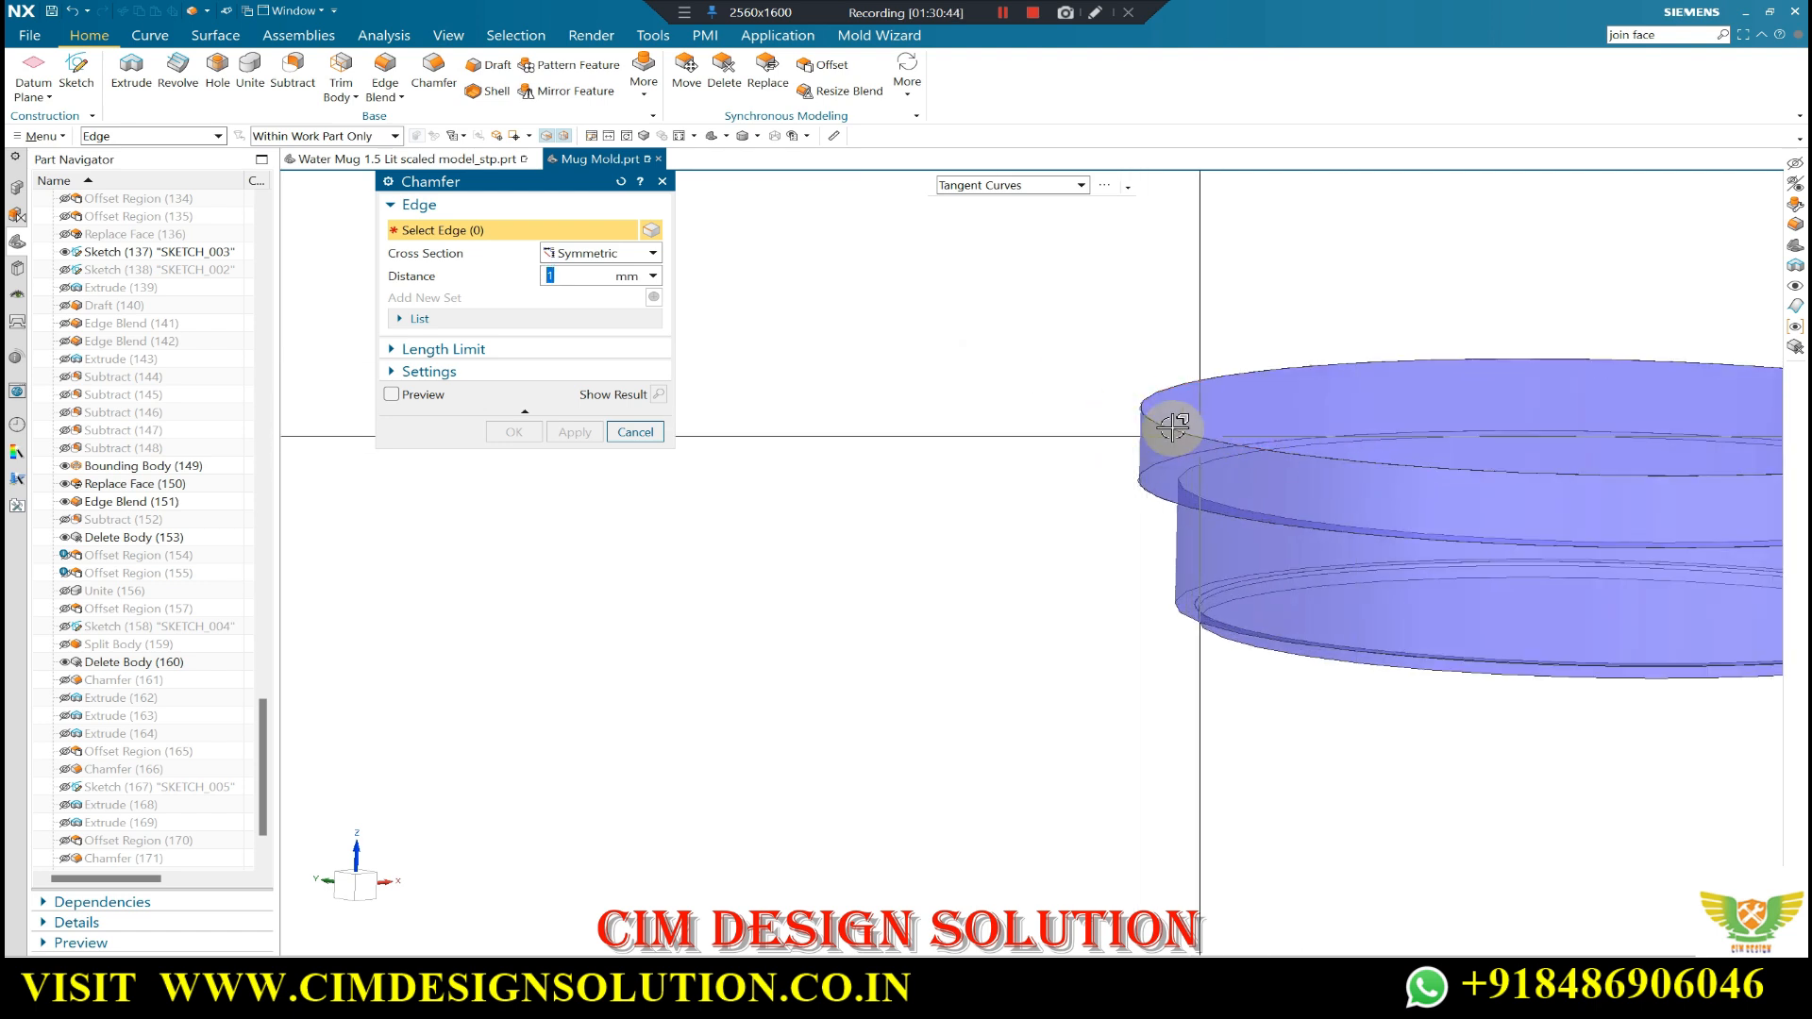
pyautogui.click(1166, 429)
pyautogui.middleClick(1032, 493)
pyautogui.scroll(-2, 978, 491)
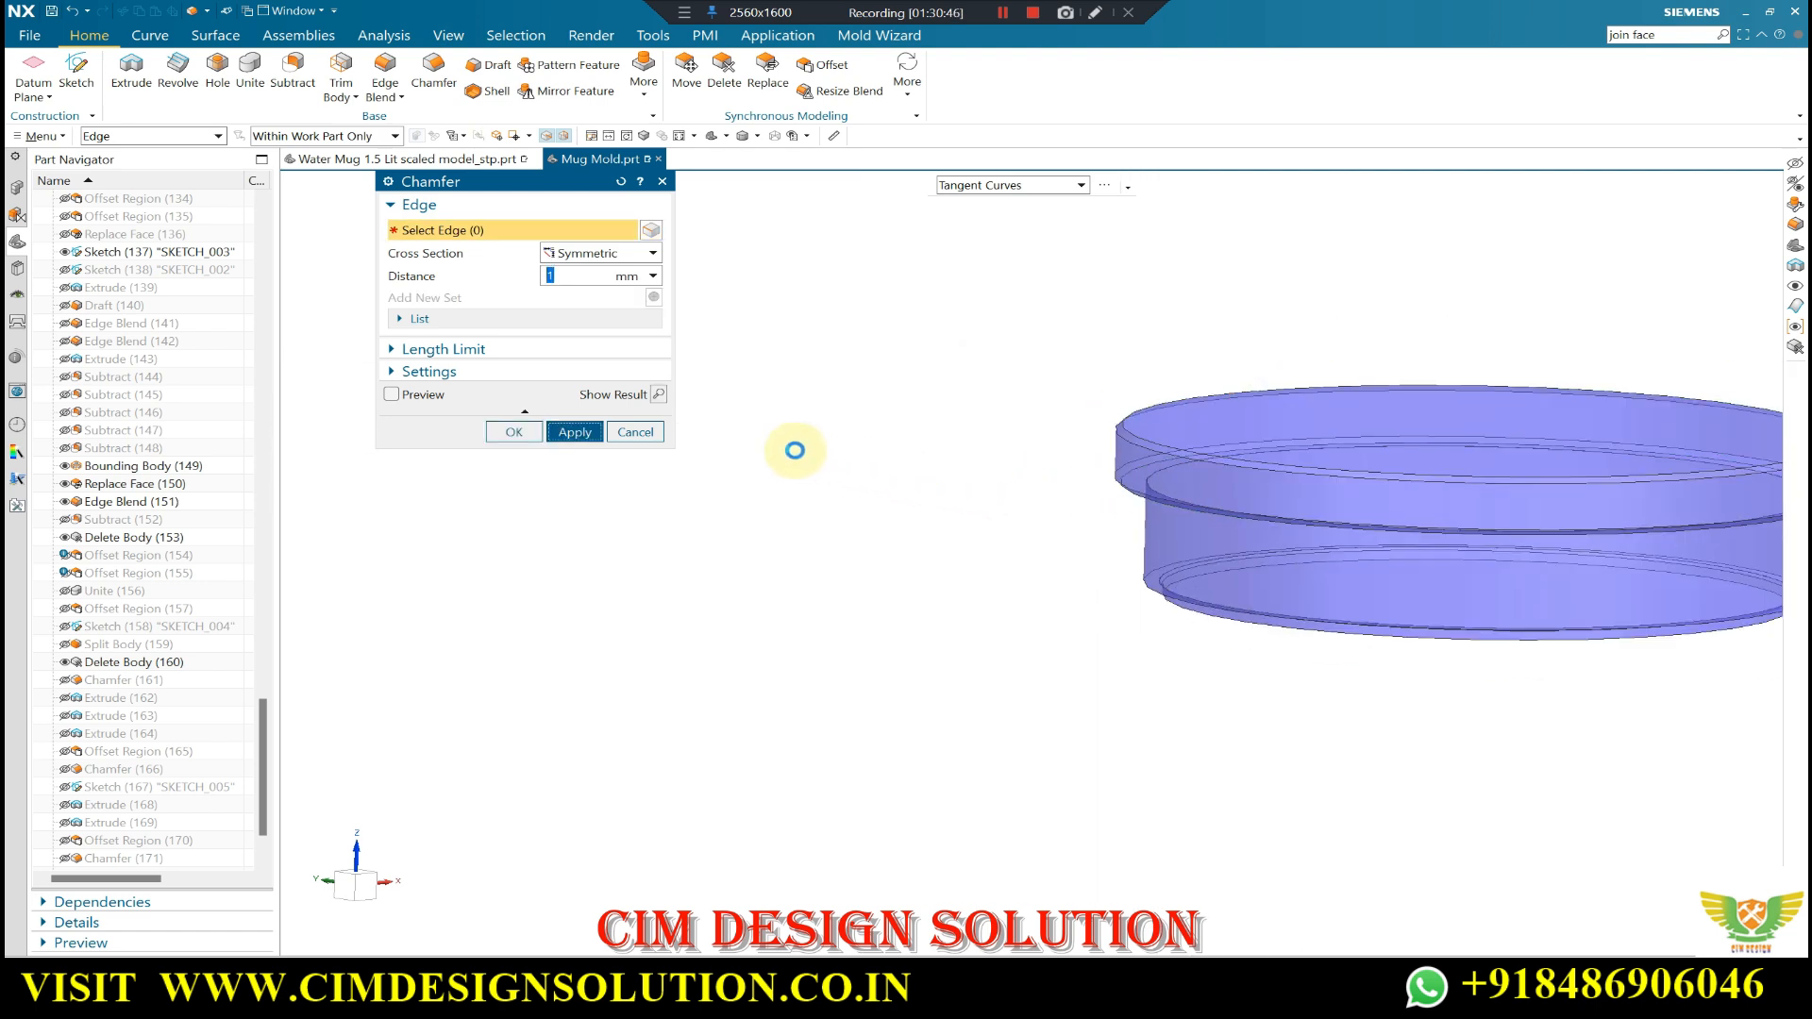
pyautogui.click(624, 434)
pyautogui.scroll(1, 914, 445)
# - Show all hidden bodies and hide the two bodies covering the top of the upper mold body
pyautogui.hotkey('ctrl', 'shift', 'u')
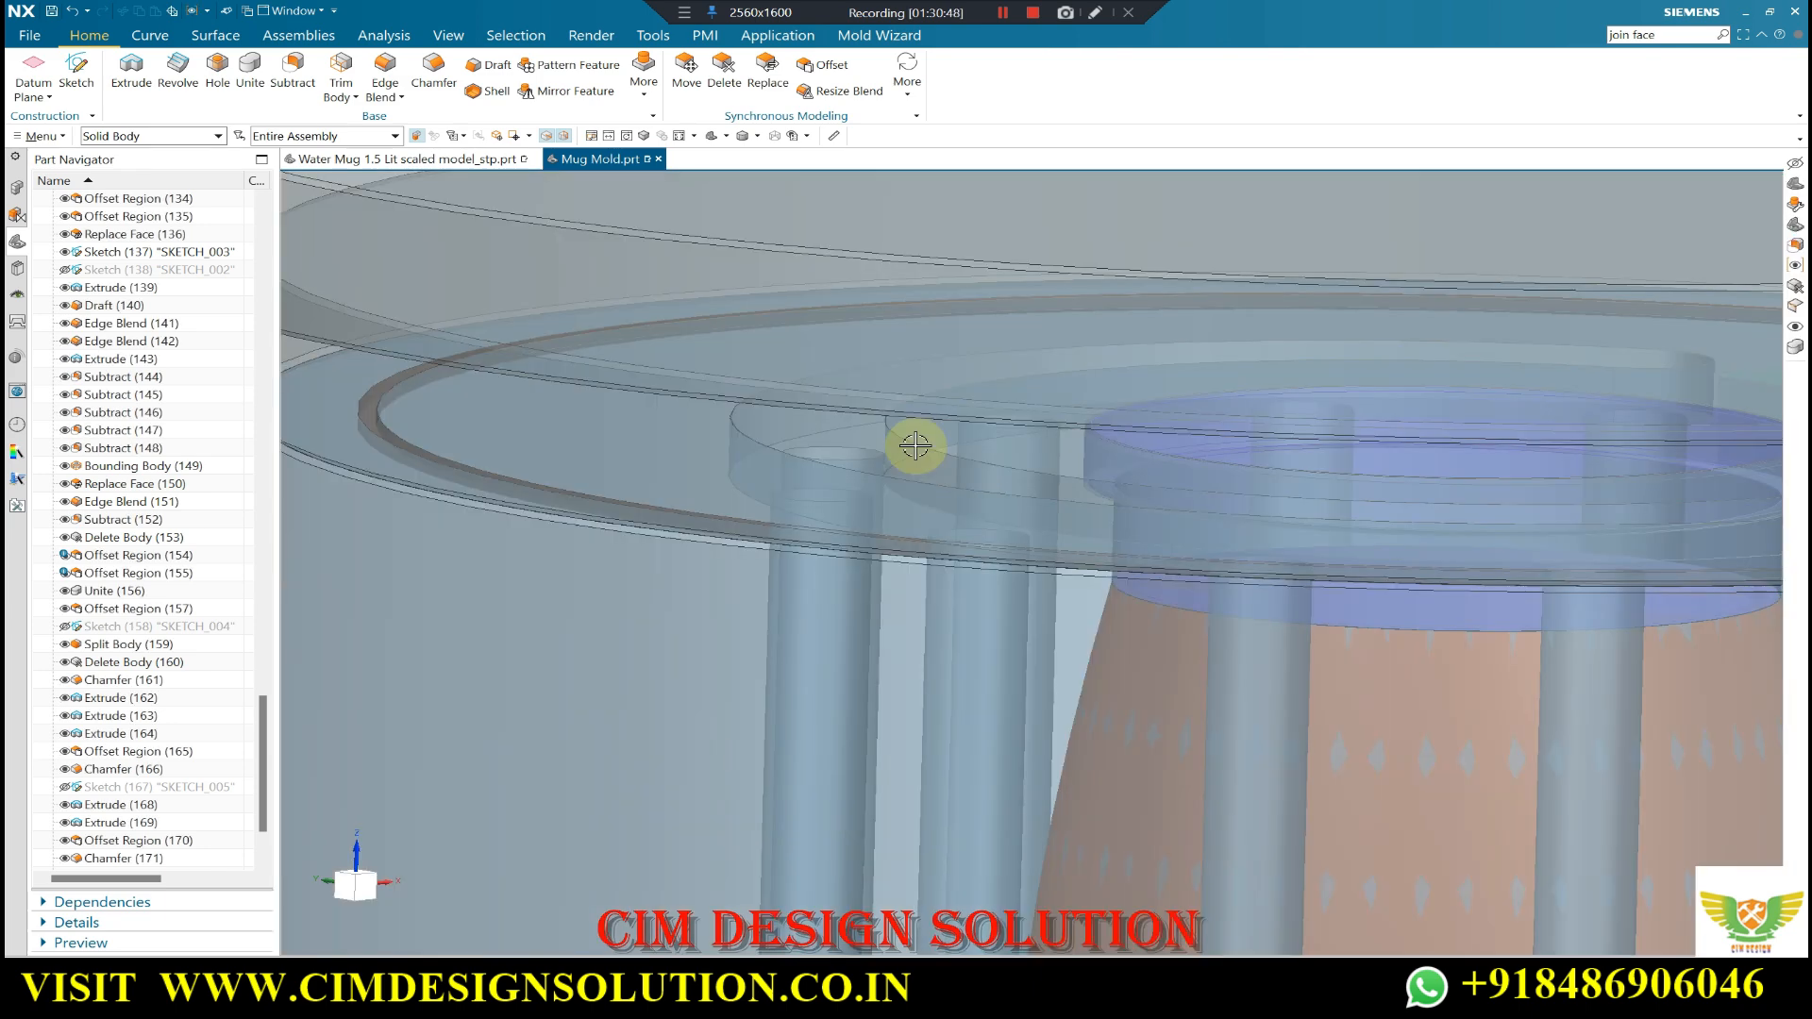
pyautogui.scroll(-4, 916, 445)
pyautogui.moveTo(1057, 454); pyautogui.dragTo(998, 495, button='middle')
pyautogui.click(793, 394)
pyautogui.hotkey('ctrl', 'b')
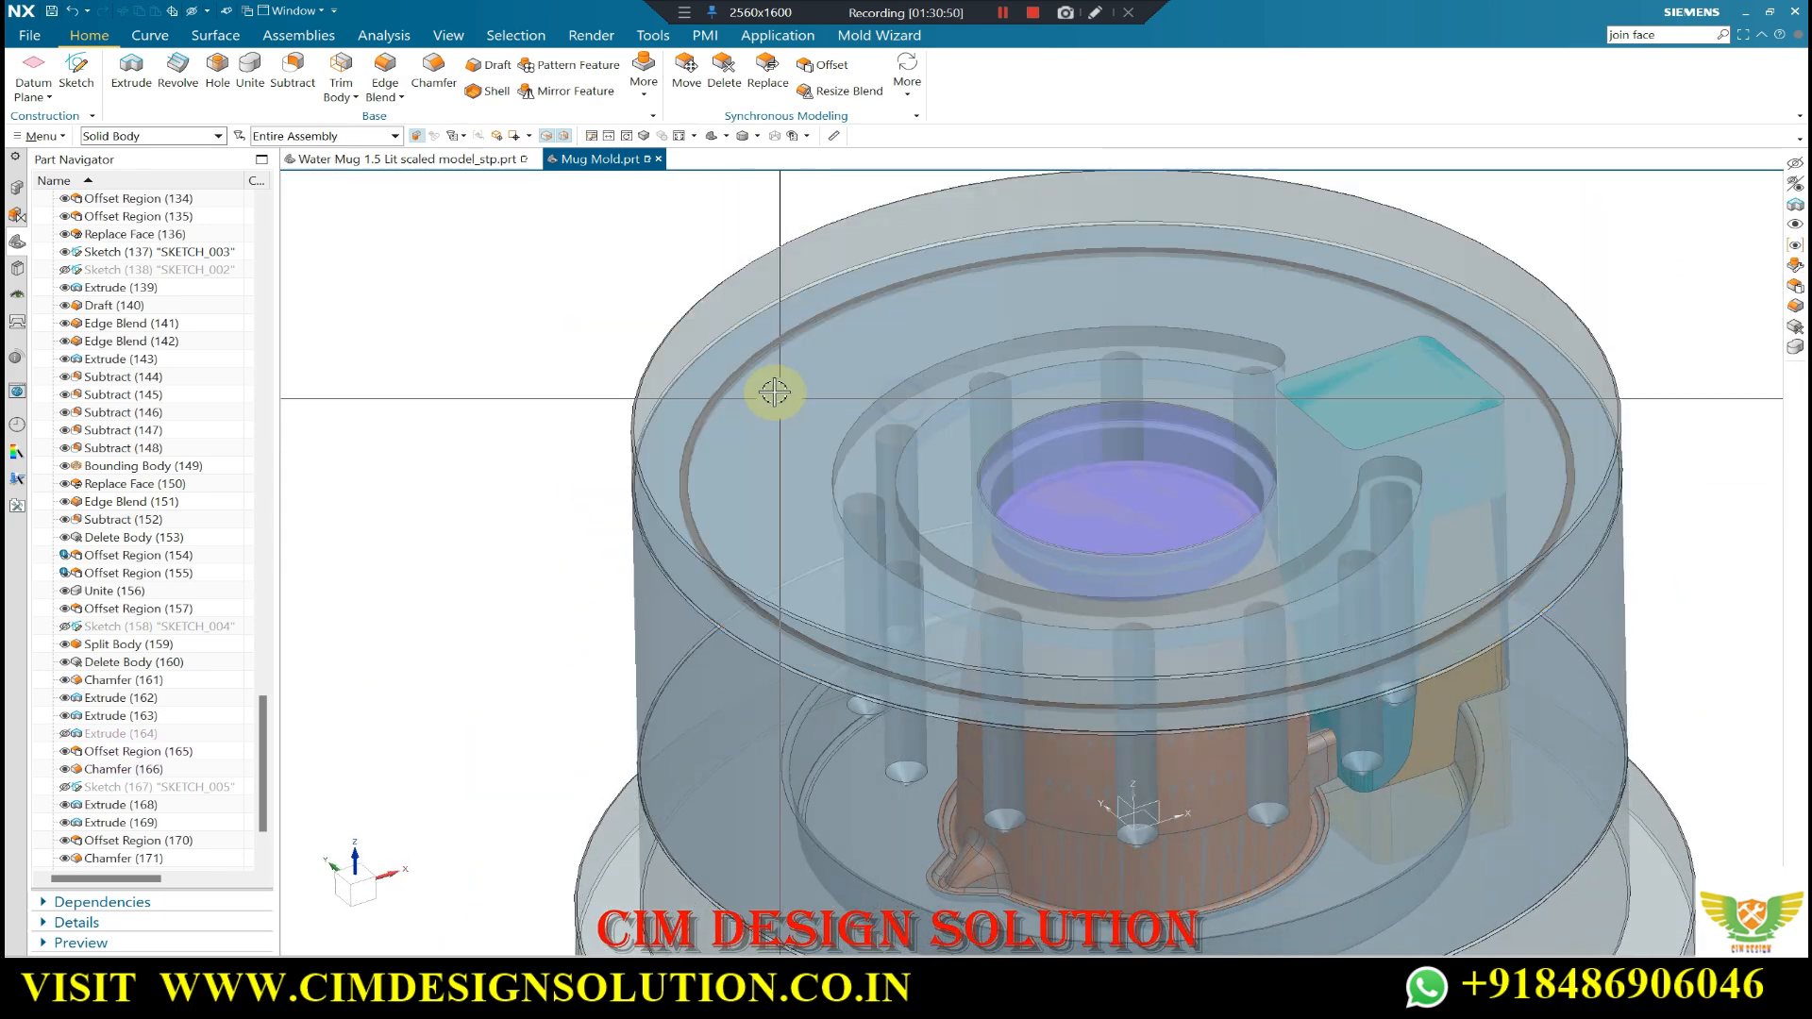
pyautogui.click(766, 384)
pyautogui.keyDown('ctrl'); pyautogui.moveTo(767, 381); pyautogui.dragTo(777, 516, button='middle'); pyautogui.keyUp('ctrl')
pyautogui.hotkey('ctrl', 'b')
pyautogui.scroll(-5, 821, 407)
pyautogui.moveTo(878, 396); pyautogui.dragTo(835, 460, button='middle')
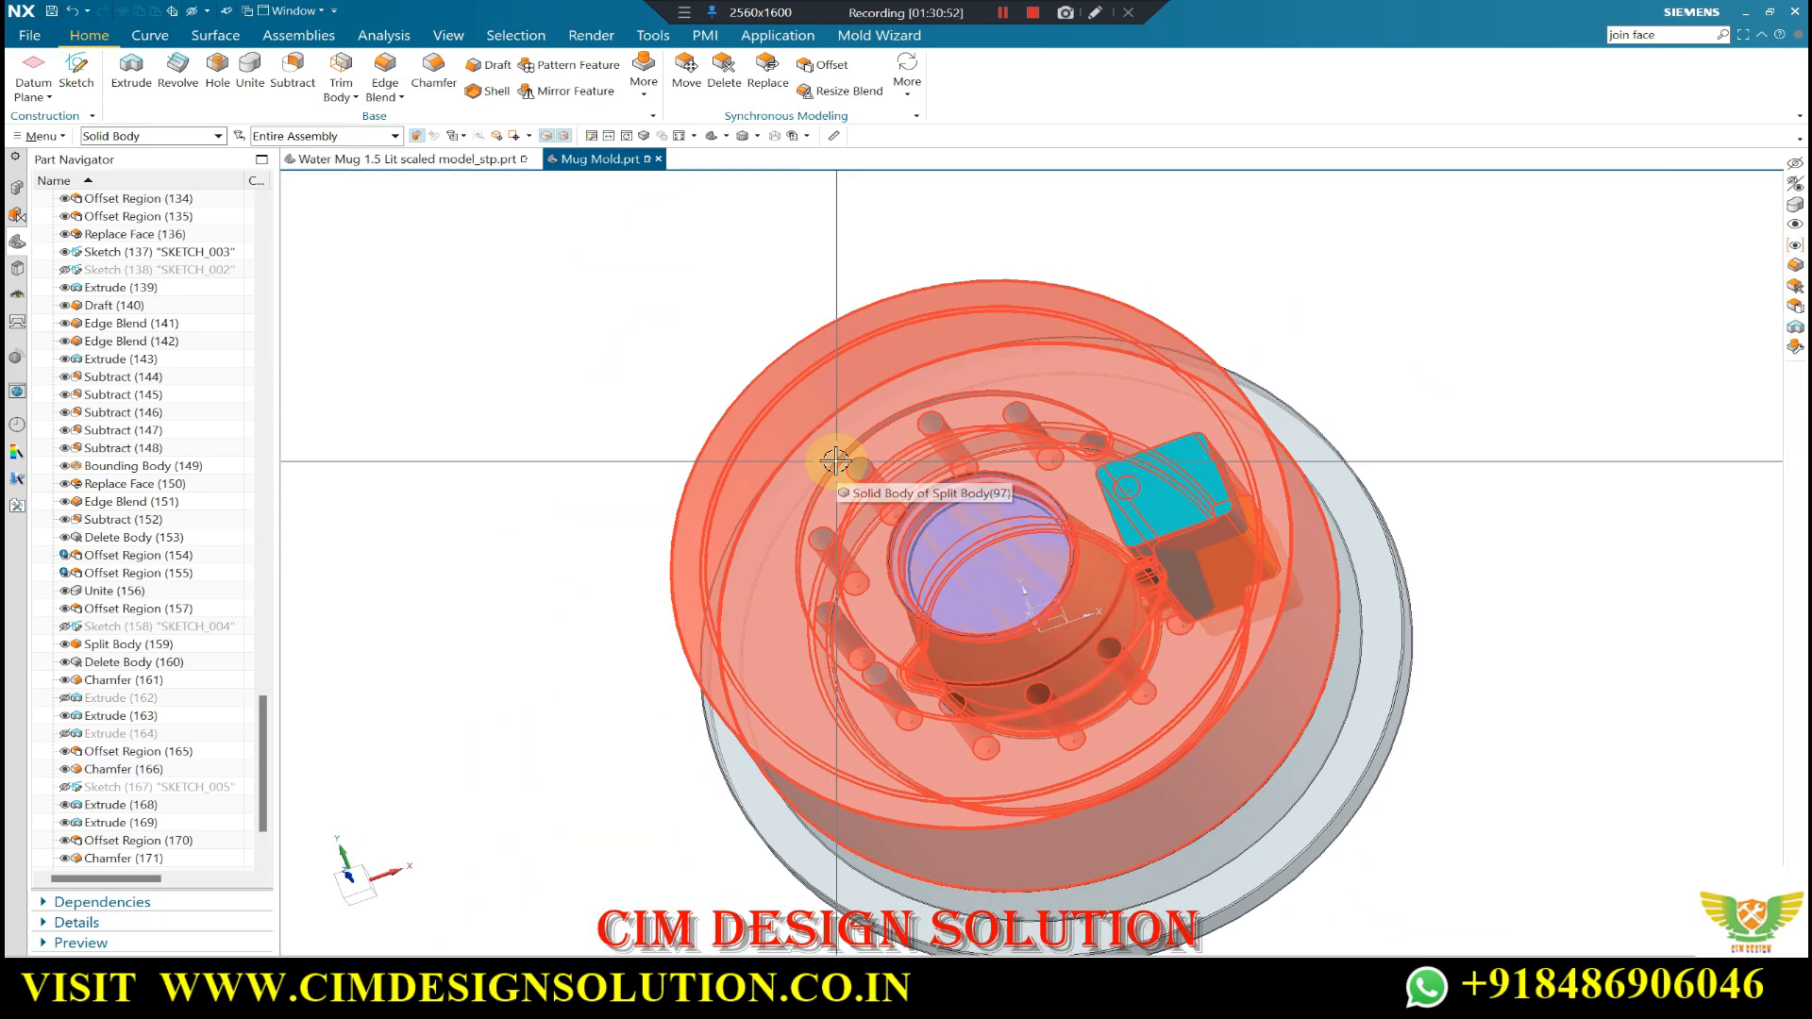
# - Hide the violet-blue central insert to expose the stepped recess in the upper mold body
pyautogui.moveTo(758, 623); pyautogui.dragTo(865, 411, button='middle')
pyautogui.scroll(3, 920, 489)
pyautogui.scroll(-2, 1001, 482)
pyautogui.moveTo(1000, 482)
pyautogui.mouseDown(button='middle')
pyautogui.moveTo(1019, 488)
pyautogui.moveTo(996, 486)
pyautogui.mouseUp(button='middle')
pyautogui.scroll(2, 976, 470)
pyautogui.hotkey('ctrl', 'b')
pyautogui.scroll(4, 972, 438)
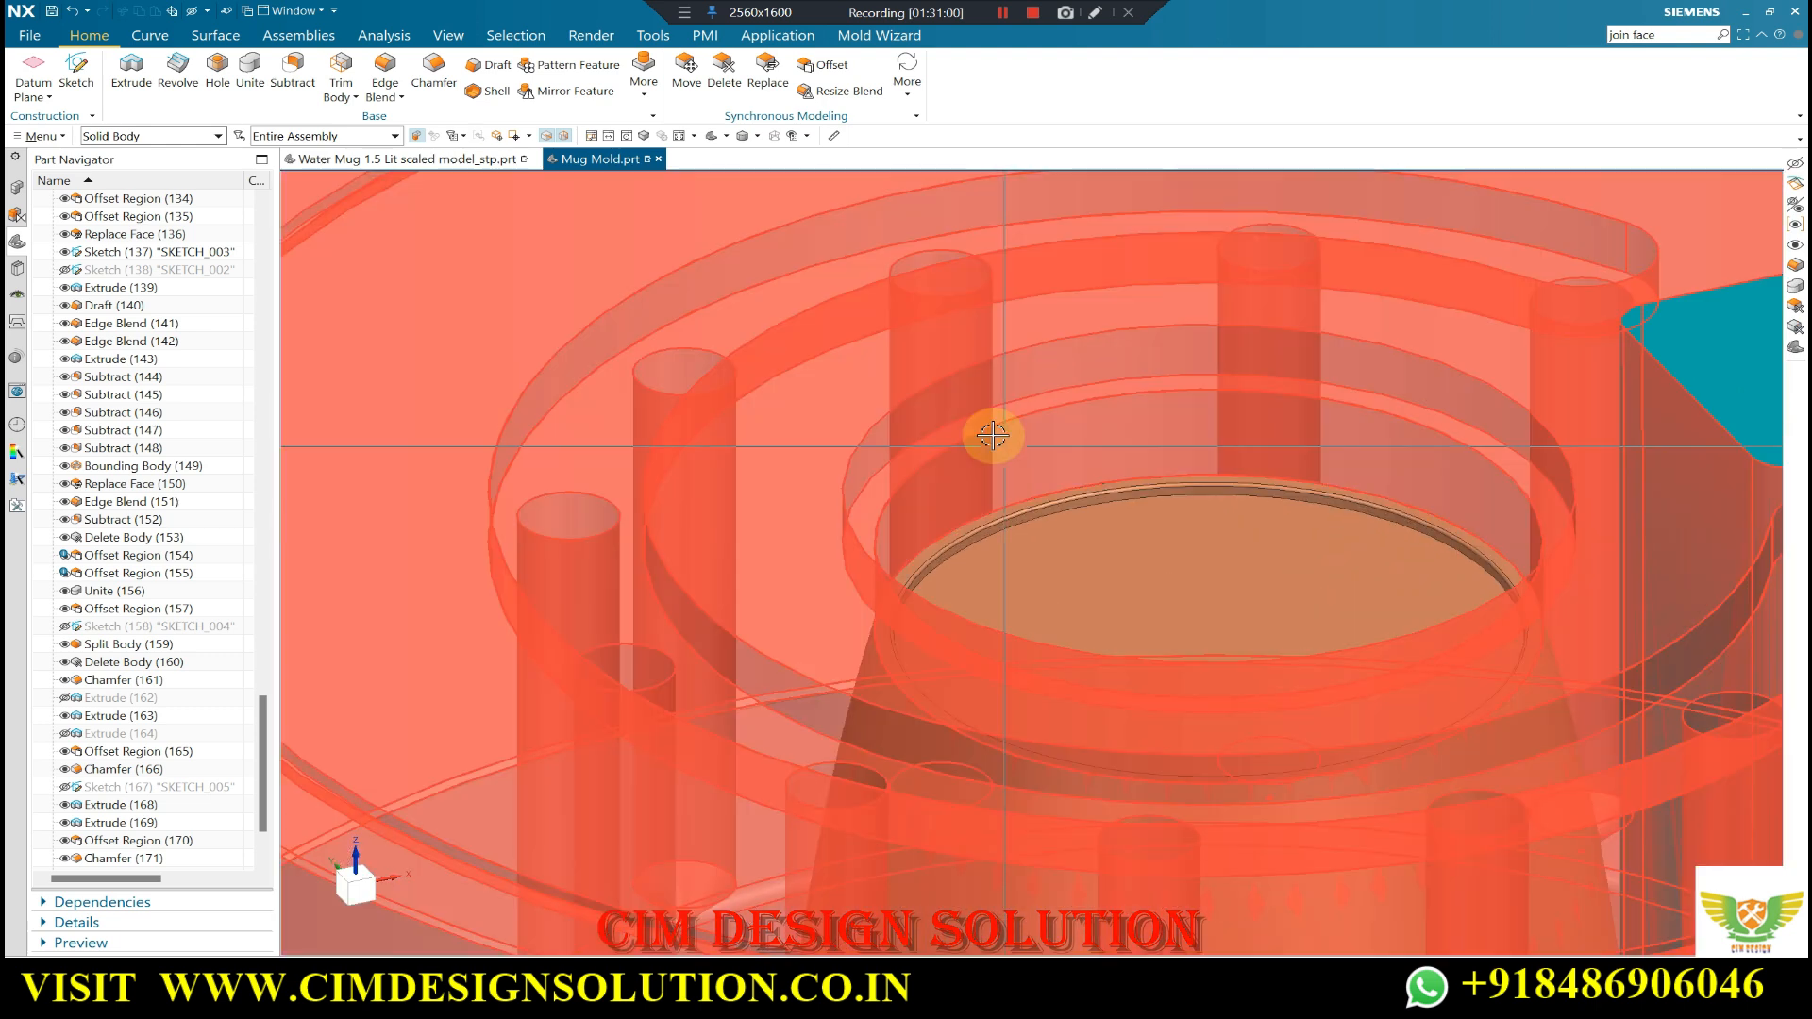
pyautogui.scroll(-3, 1047, 425)
pyautogui.scroll(6, 811, 430)
pyautogui.scroll(-1, 831, 387)
pyautogui.scroll(-4, 852, 369)
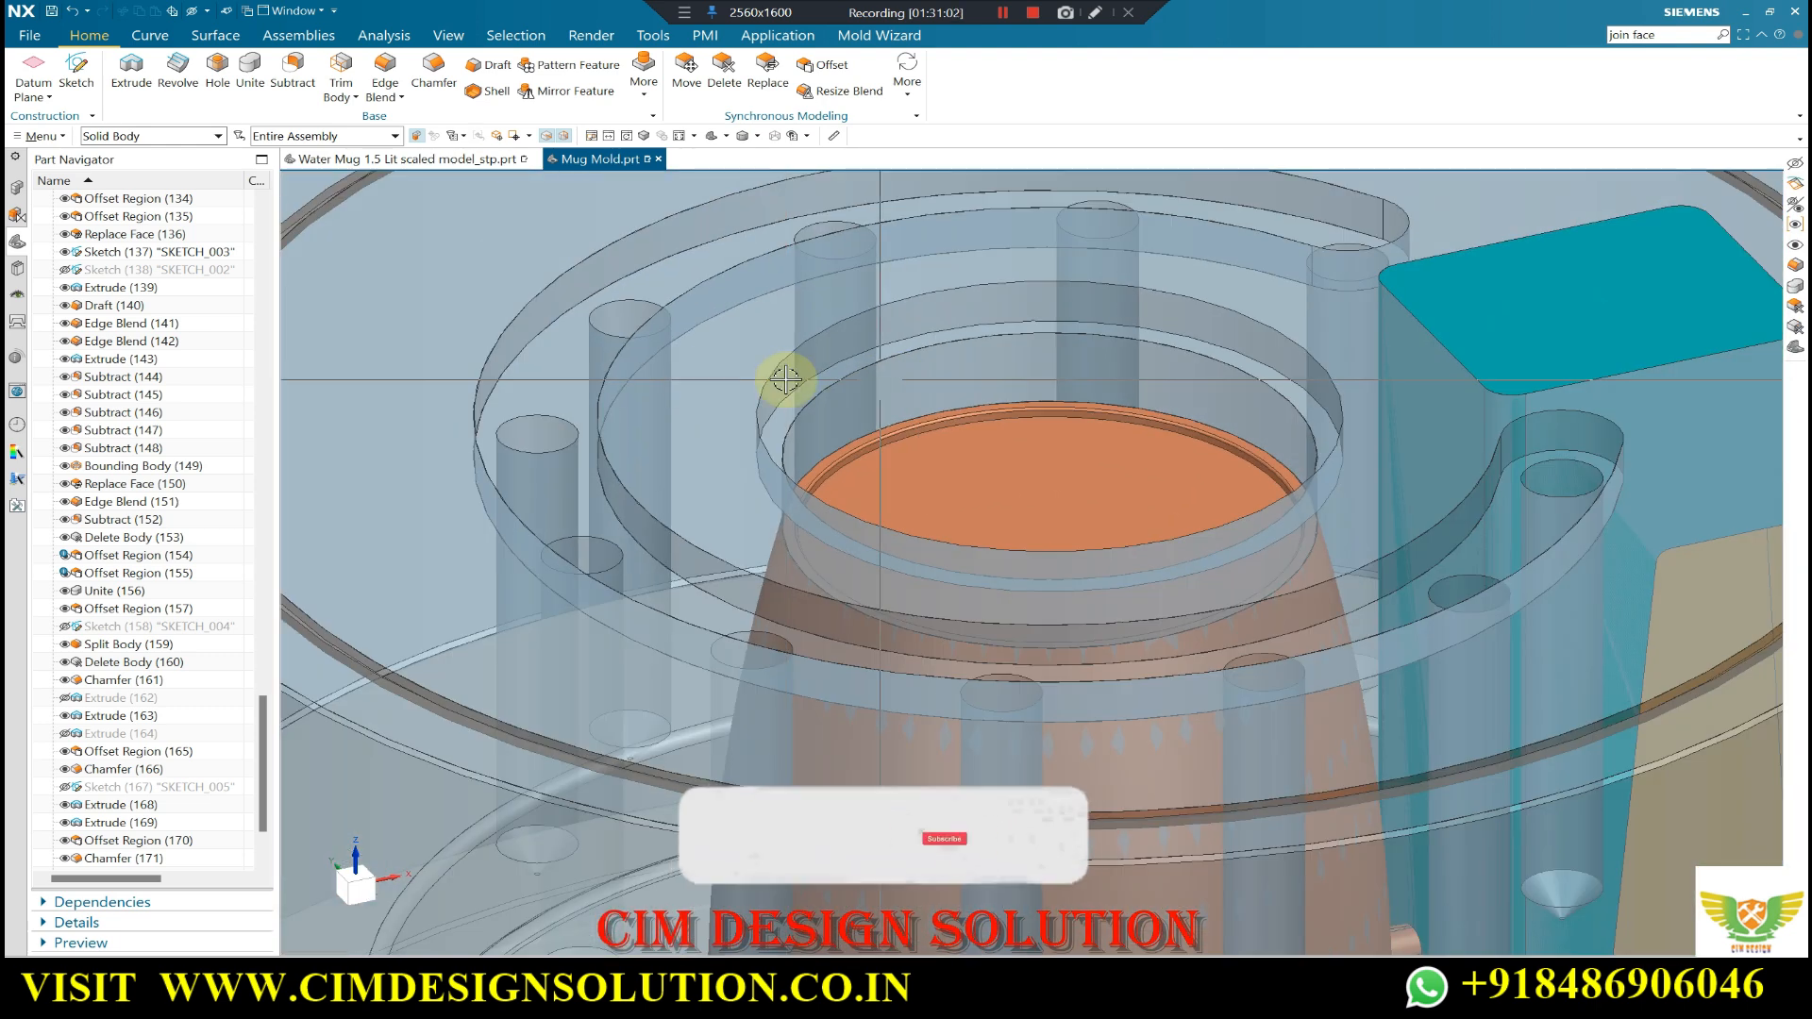
# - Extrude the top circular edge of the central recess with a start distance of 2.5 mm and an end distance of 0
pyautogui.click(131, 68)
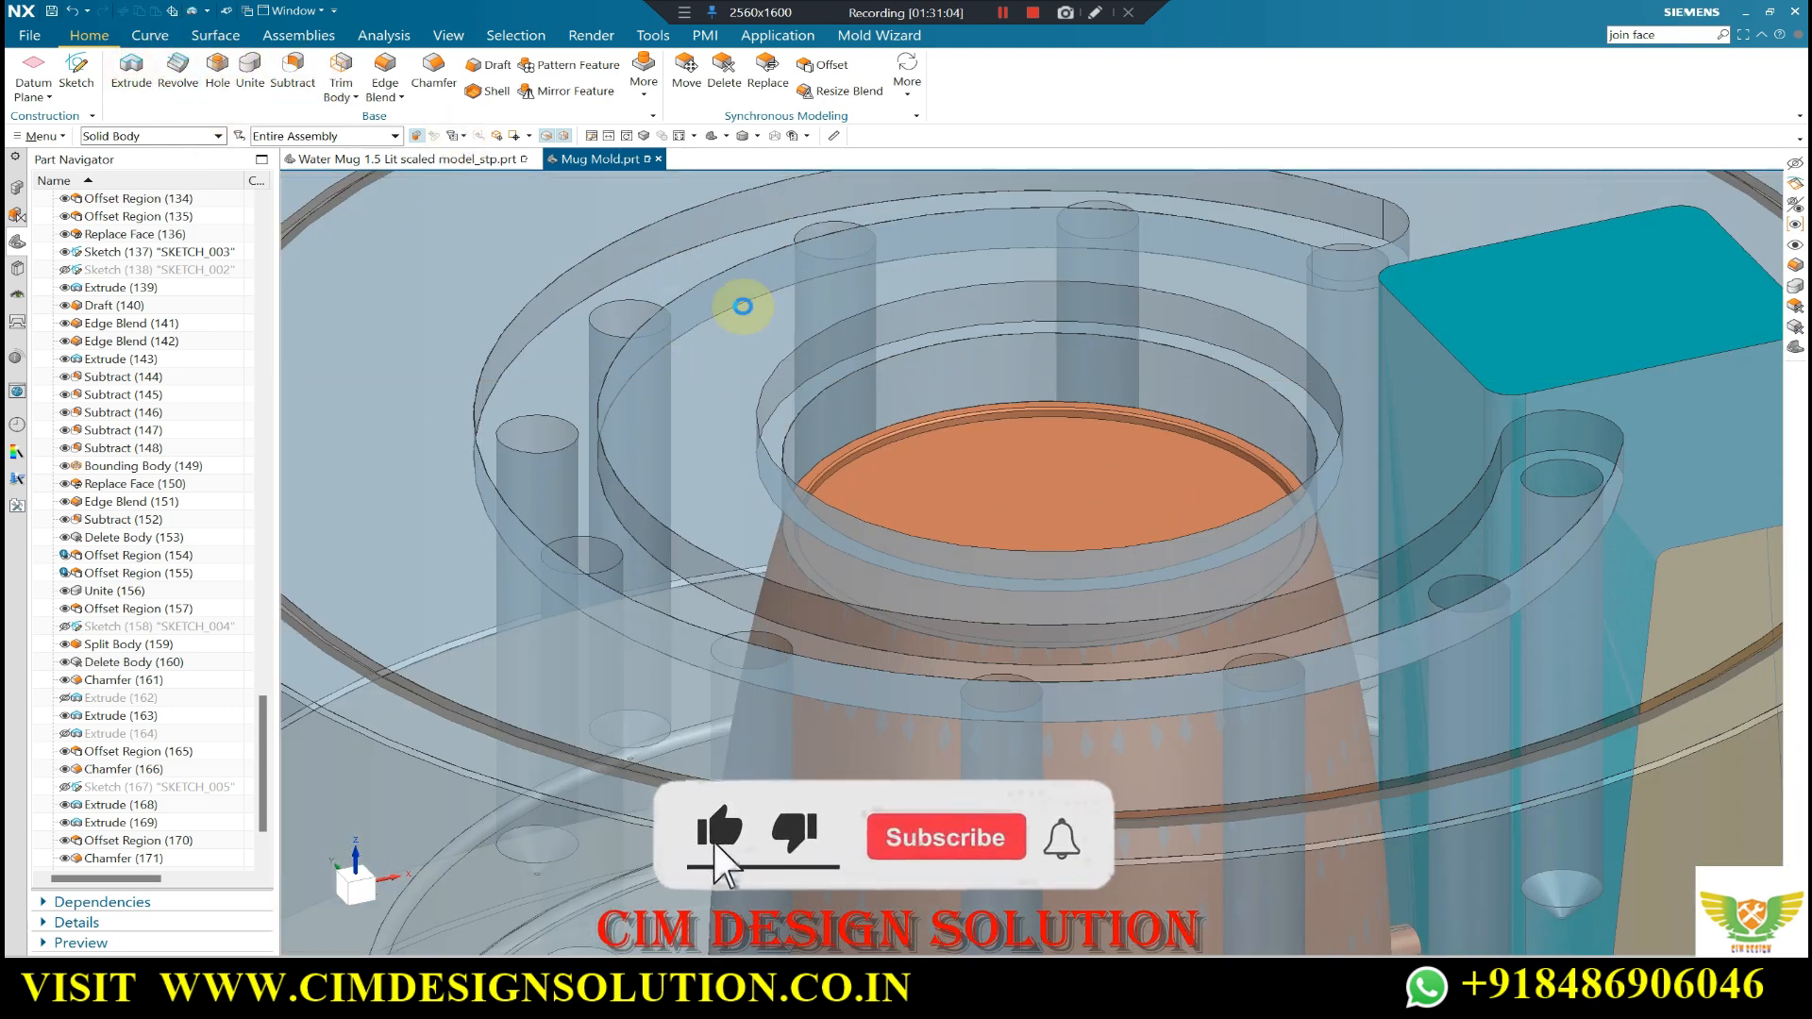
pyautogui.click(793, 372)
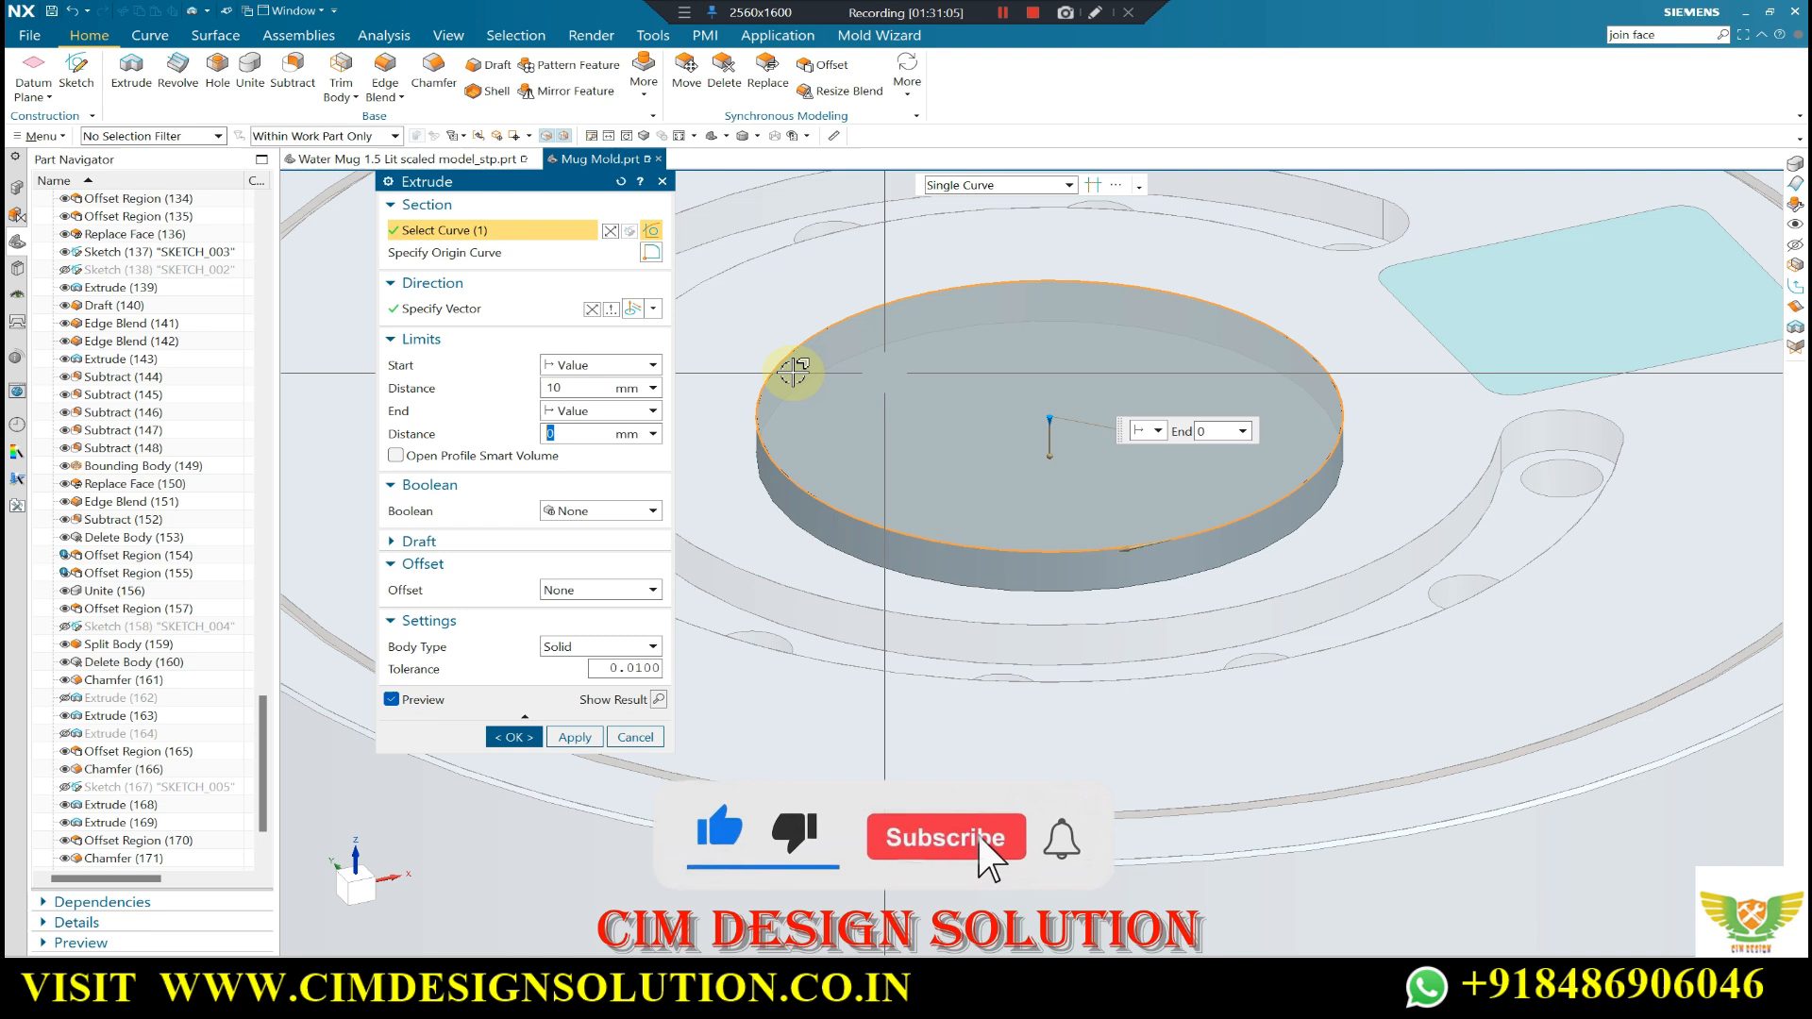
pyautogui.click(592, 387)
pyautogui.write('2.')
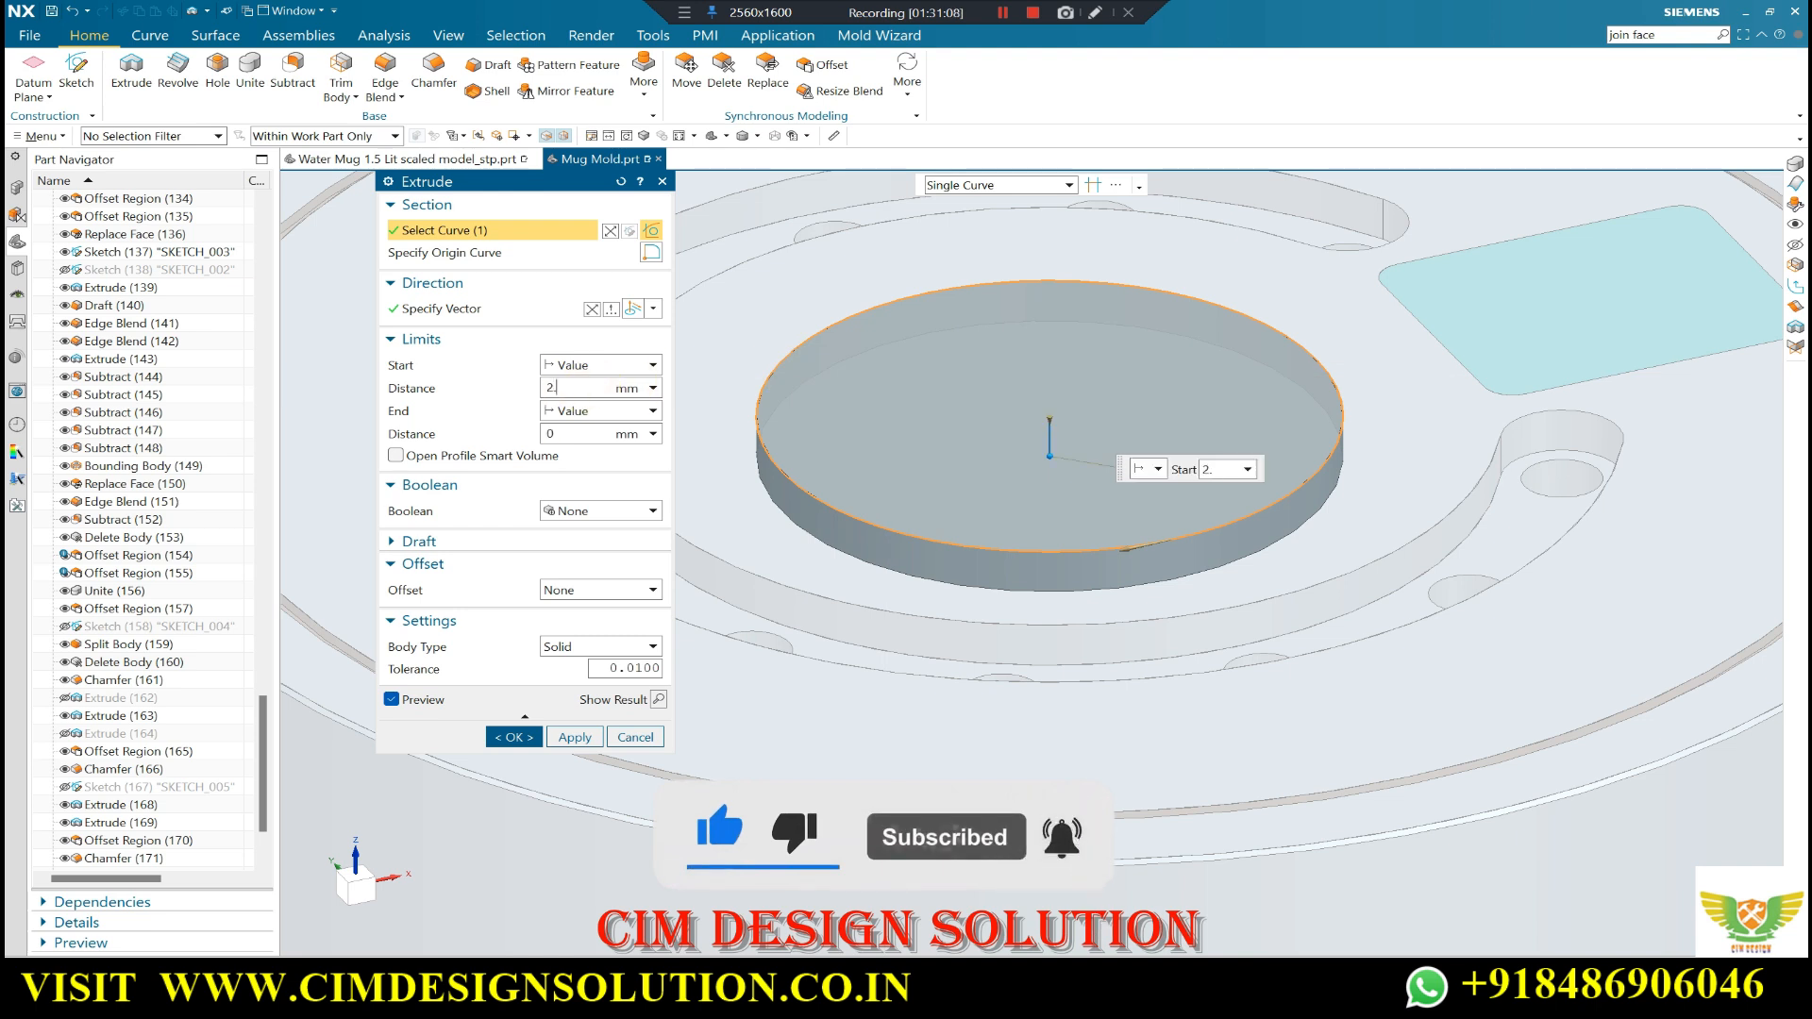
pyautogui.write('5')
pyautogui.press('Return')
# - Give the extrusion a two-sided offset from 17 mm to 20 mm, forming a ring outside the recess
pyautogui.click(586, 591)
pyautogui.click(576, 642)
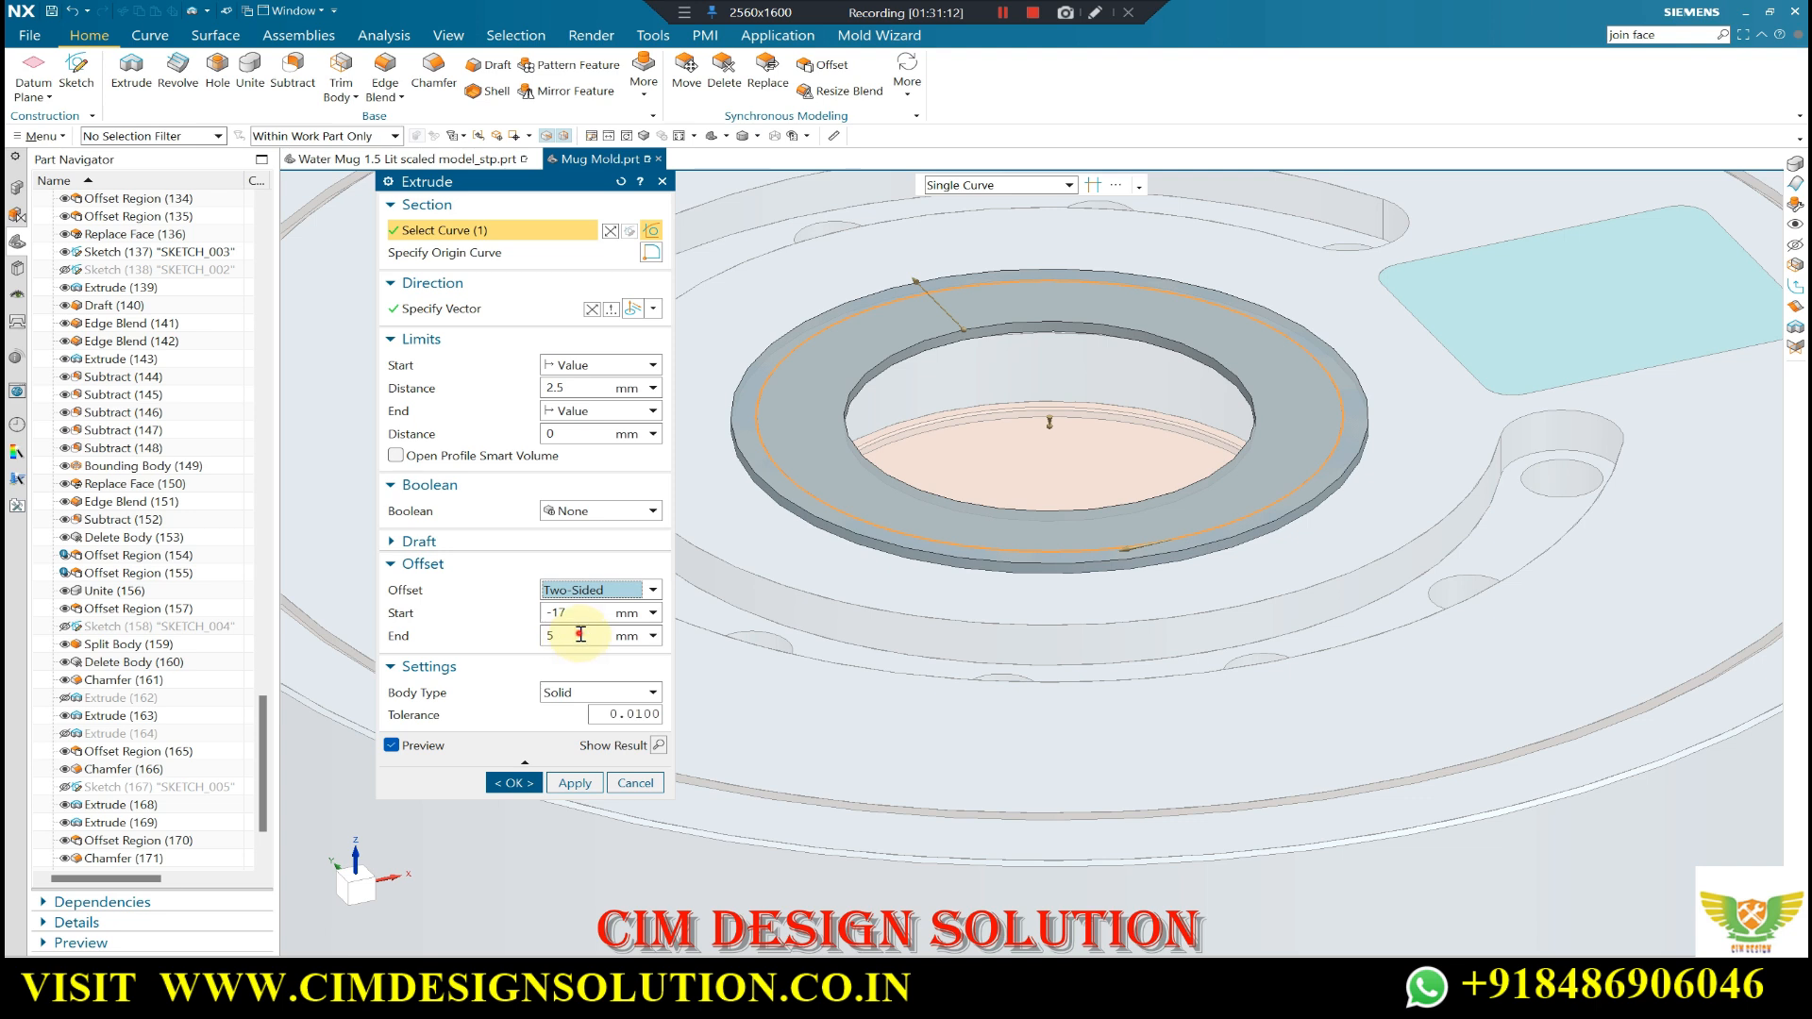
pyautogui.click(579, 634)
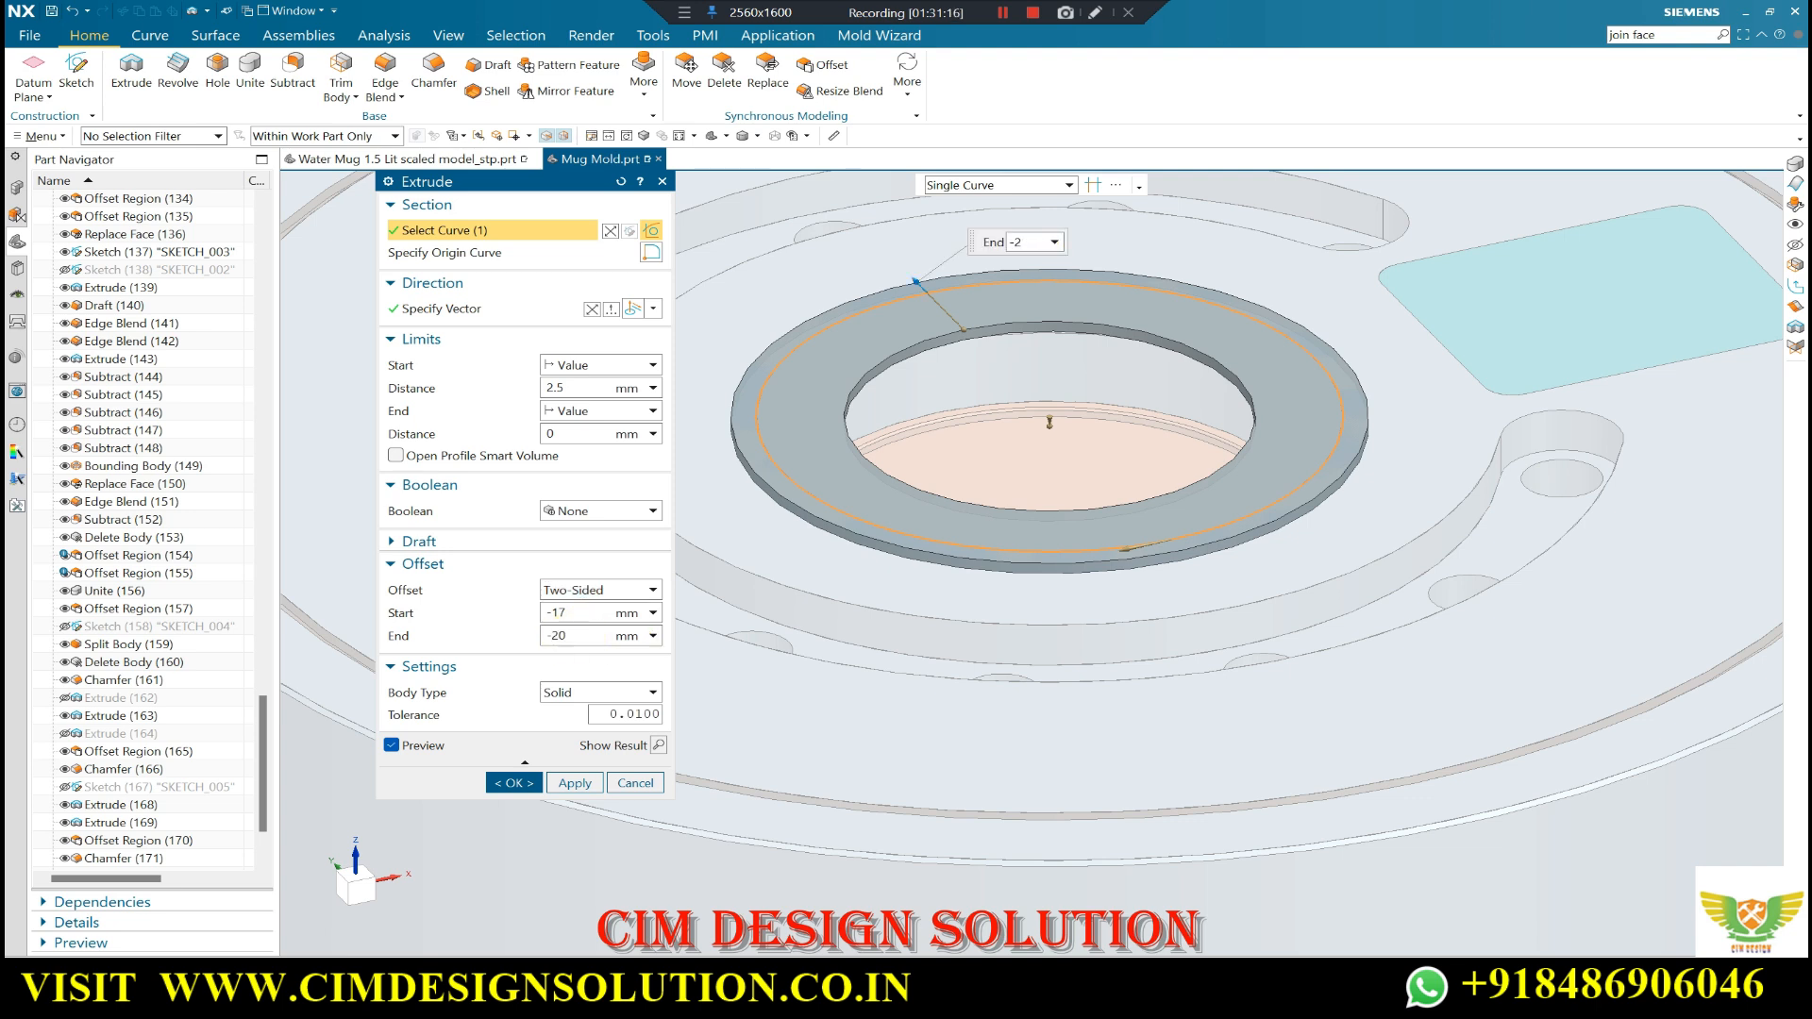
pyautogui.press('Return')
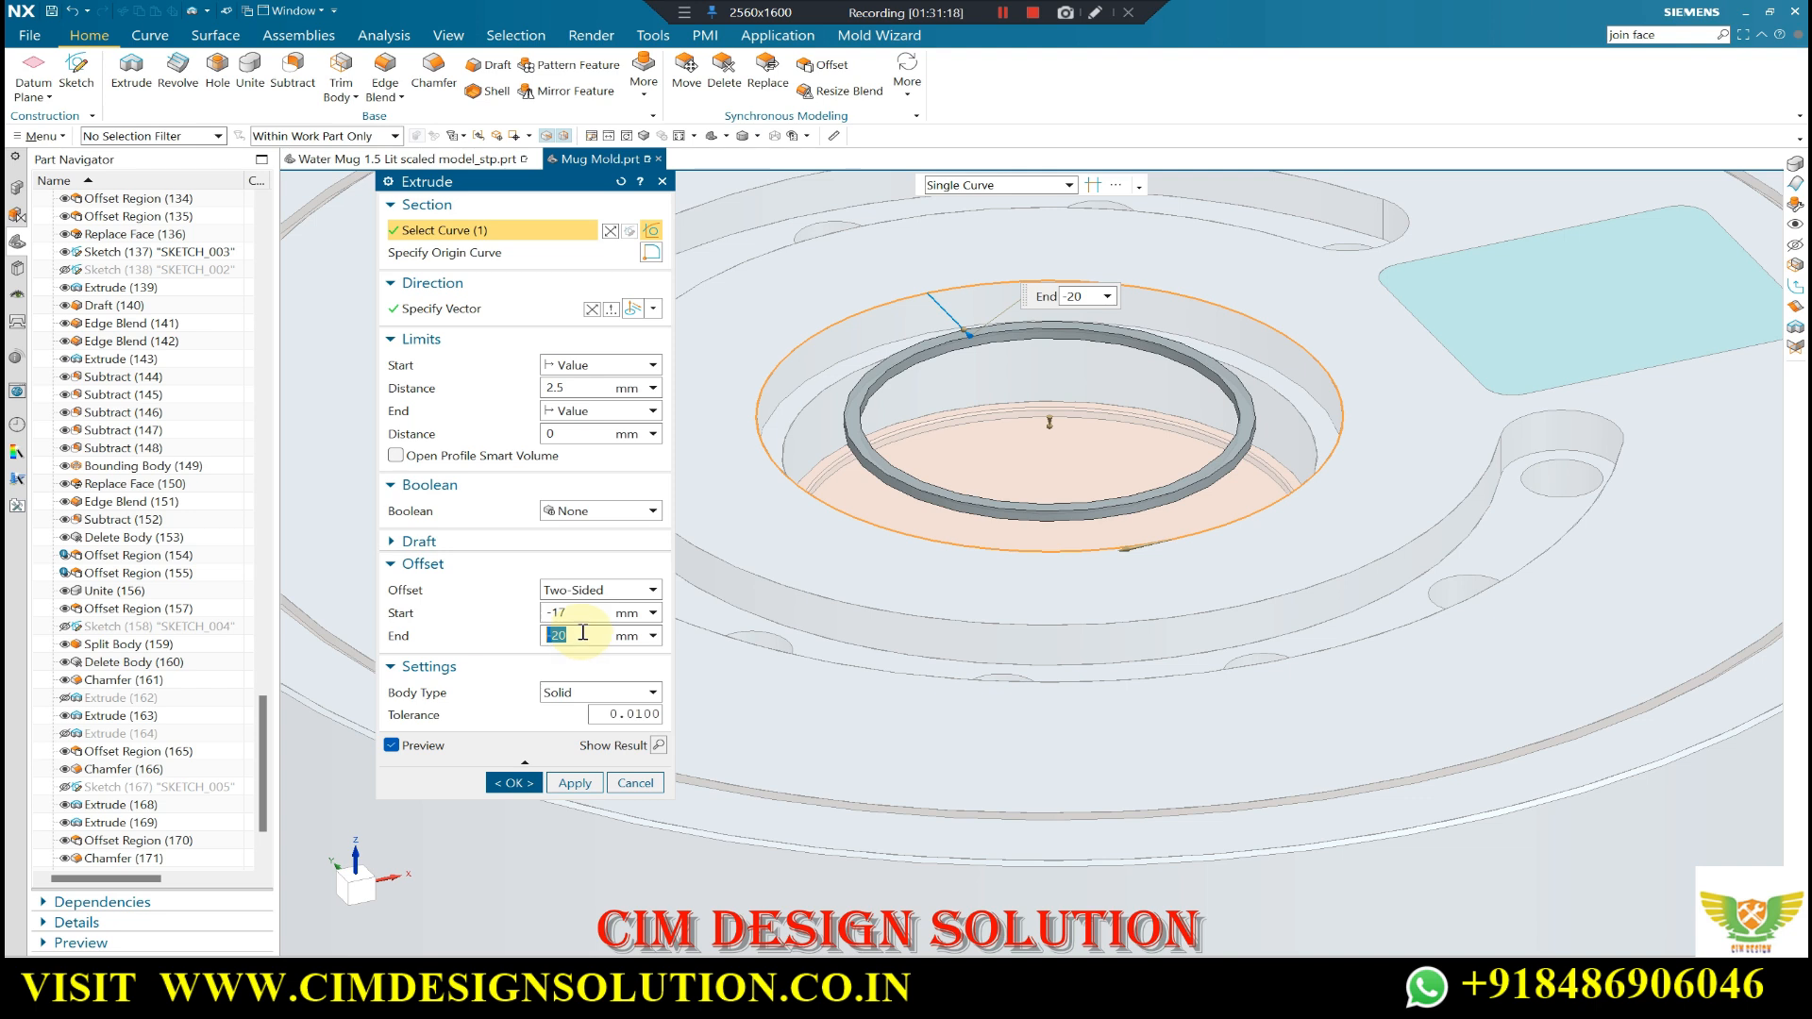
pyautogui.write('20')
pyautogui.press('Return')
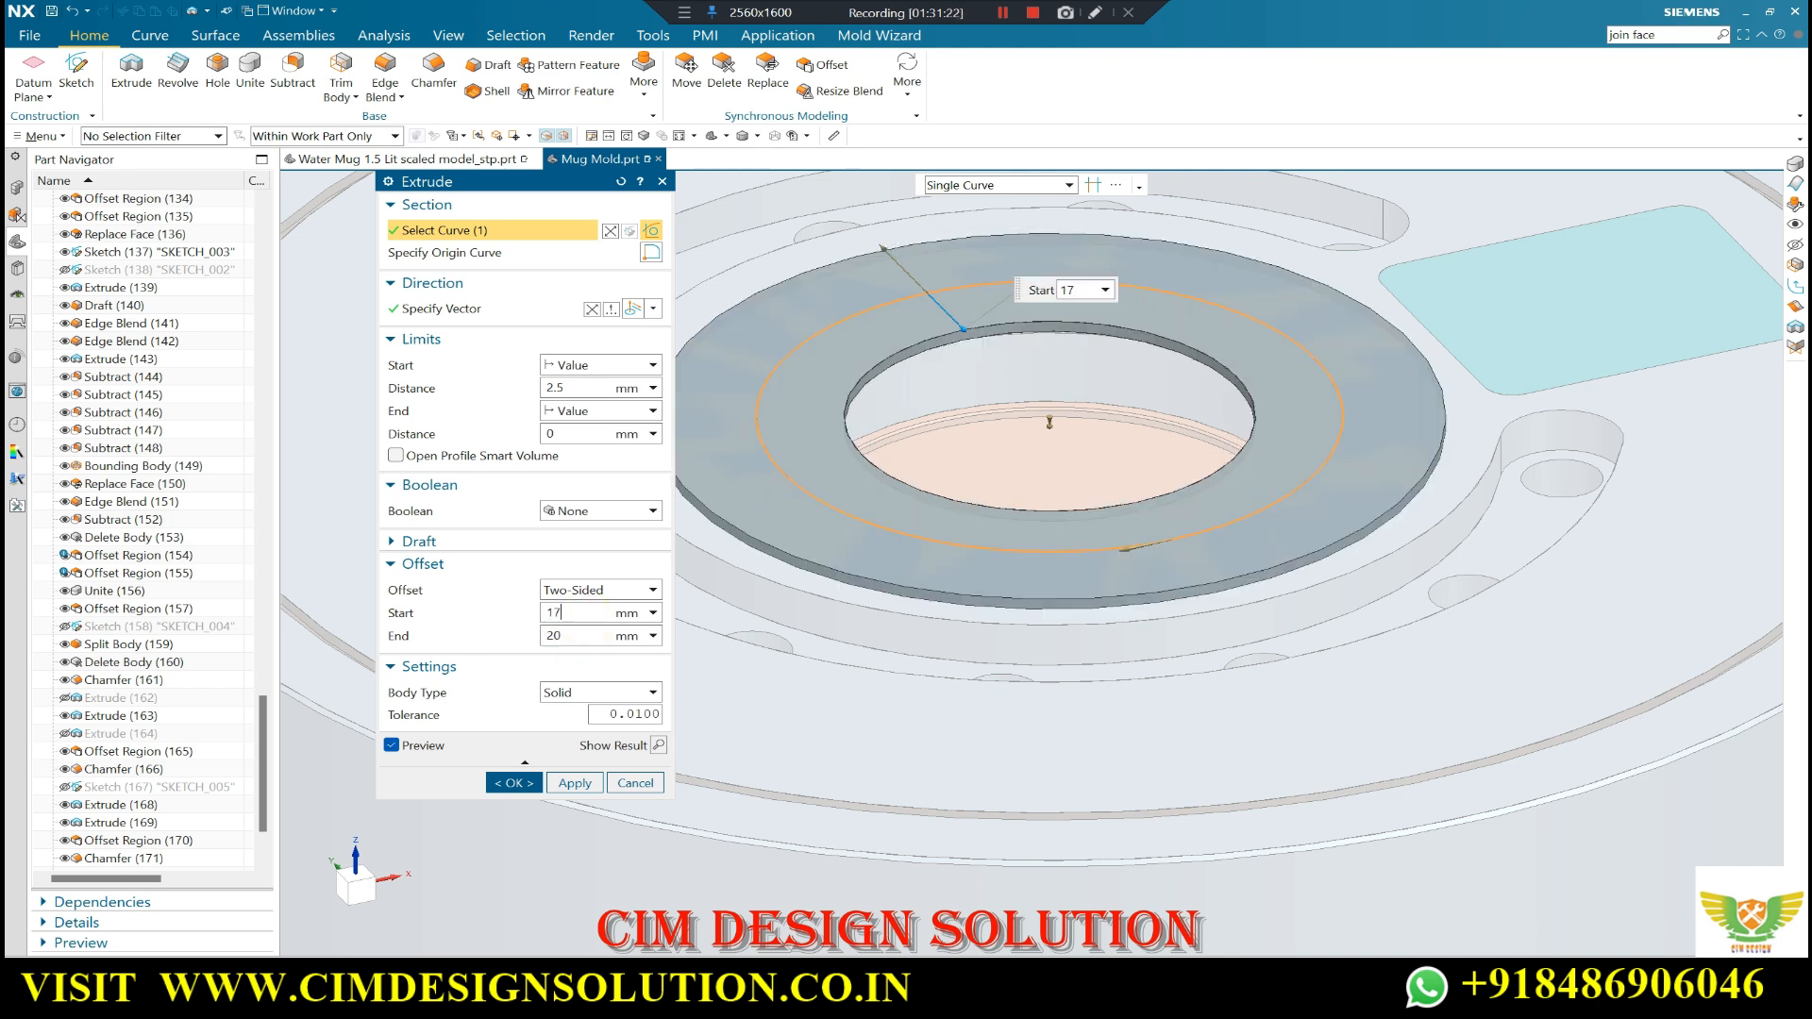
pyautogui.press('Return')
pyautogui.scroll(-2, 1307, 377)
pyautogui.moveTo(1297, 351); pyautogui.dragTo(1267, 418, button='middle')
pyautogui.scroll(3, 1359, 472)
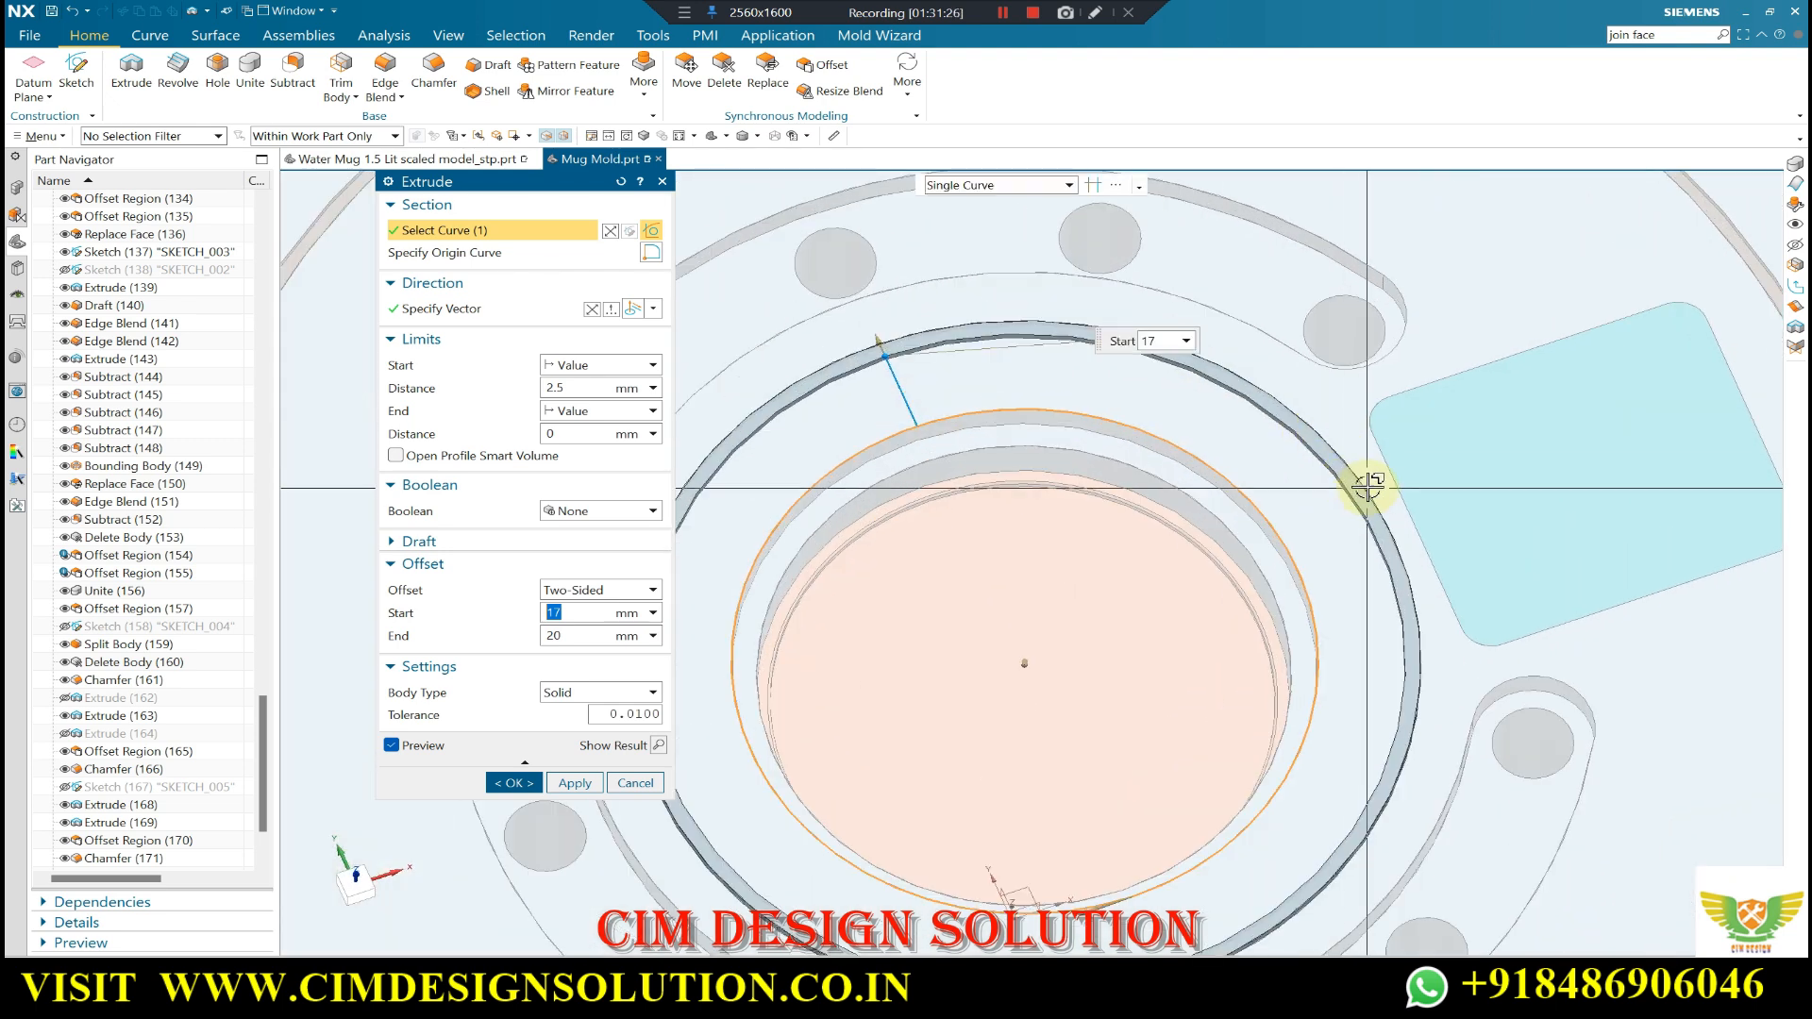
# - Set the ring's two-sided offset to start at 15 mm and end at 18 mm
pyautogui.click(596, 637)
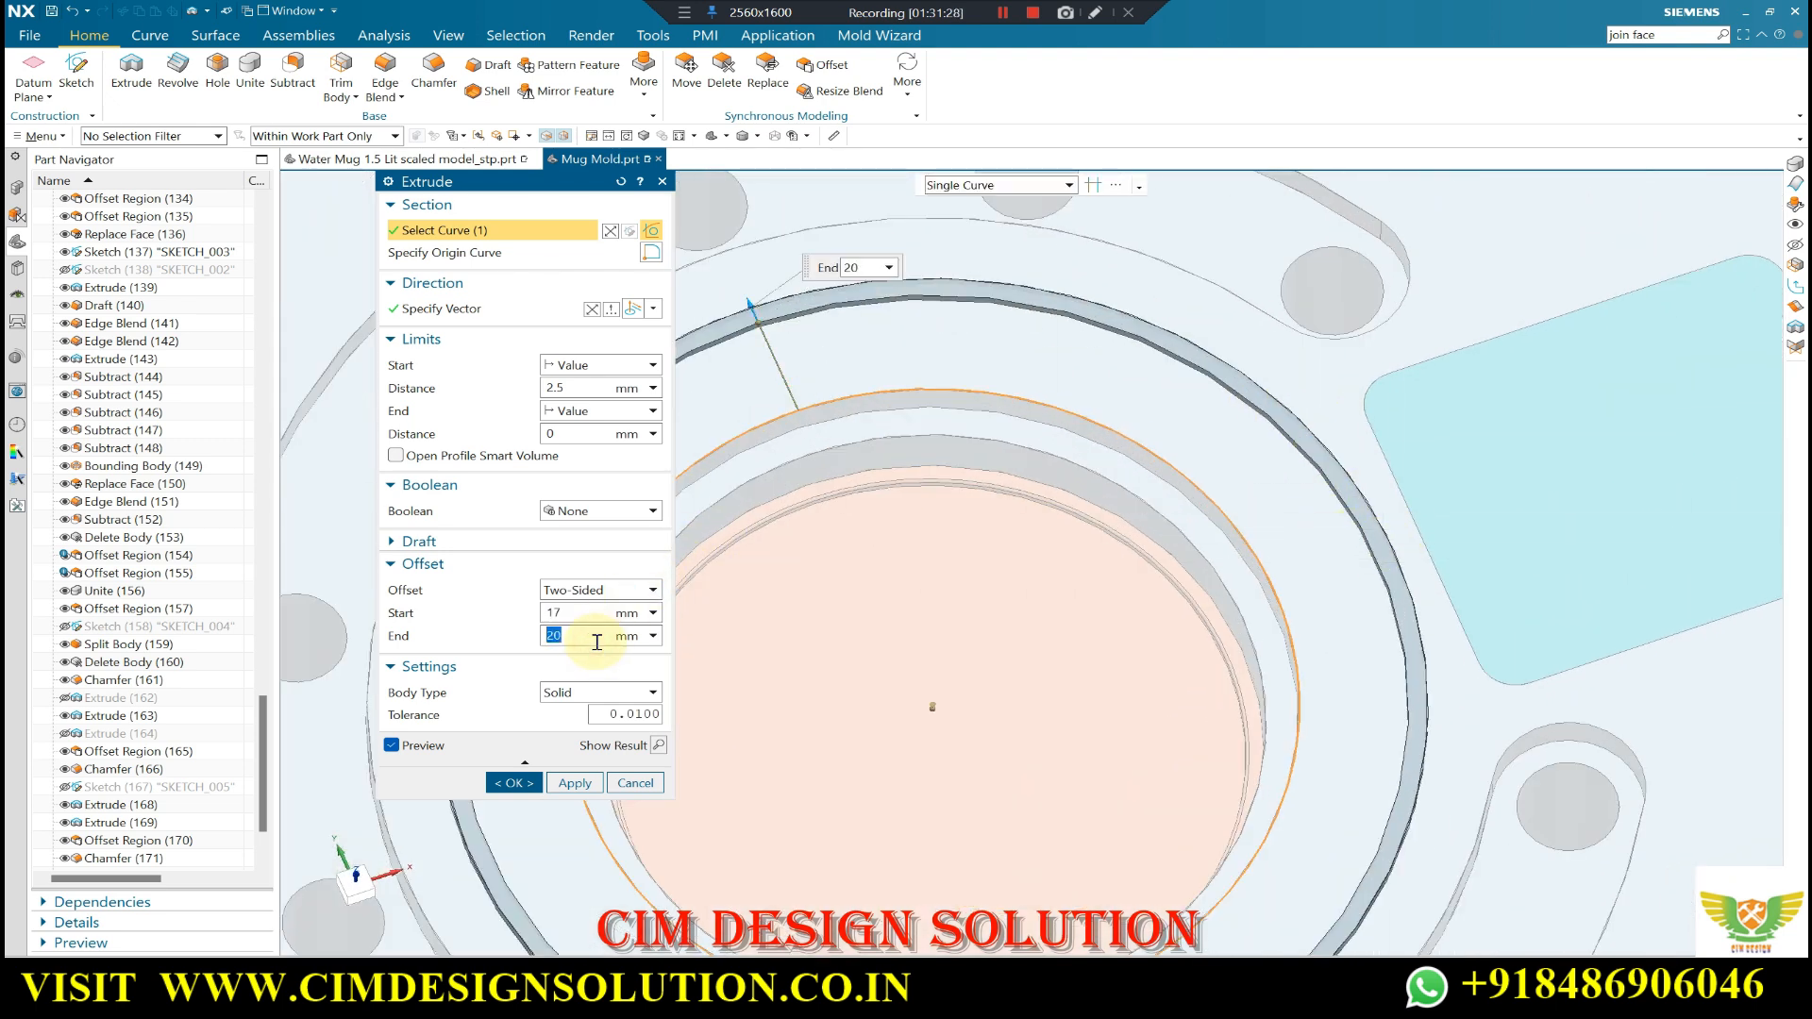
pyautogui.write('18')
pyautogui.press('Return')
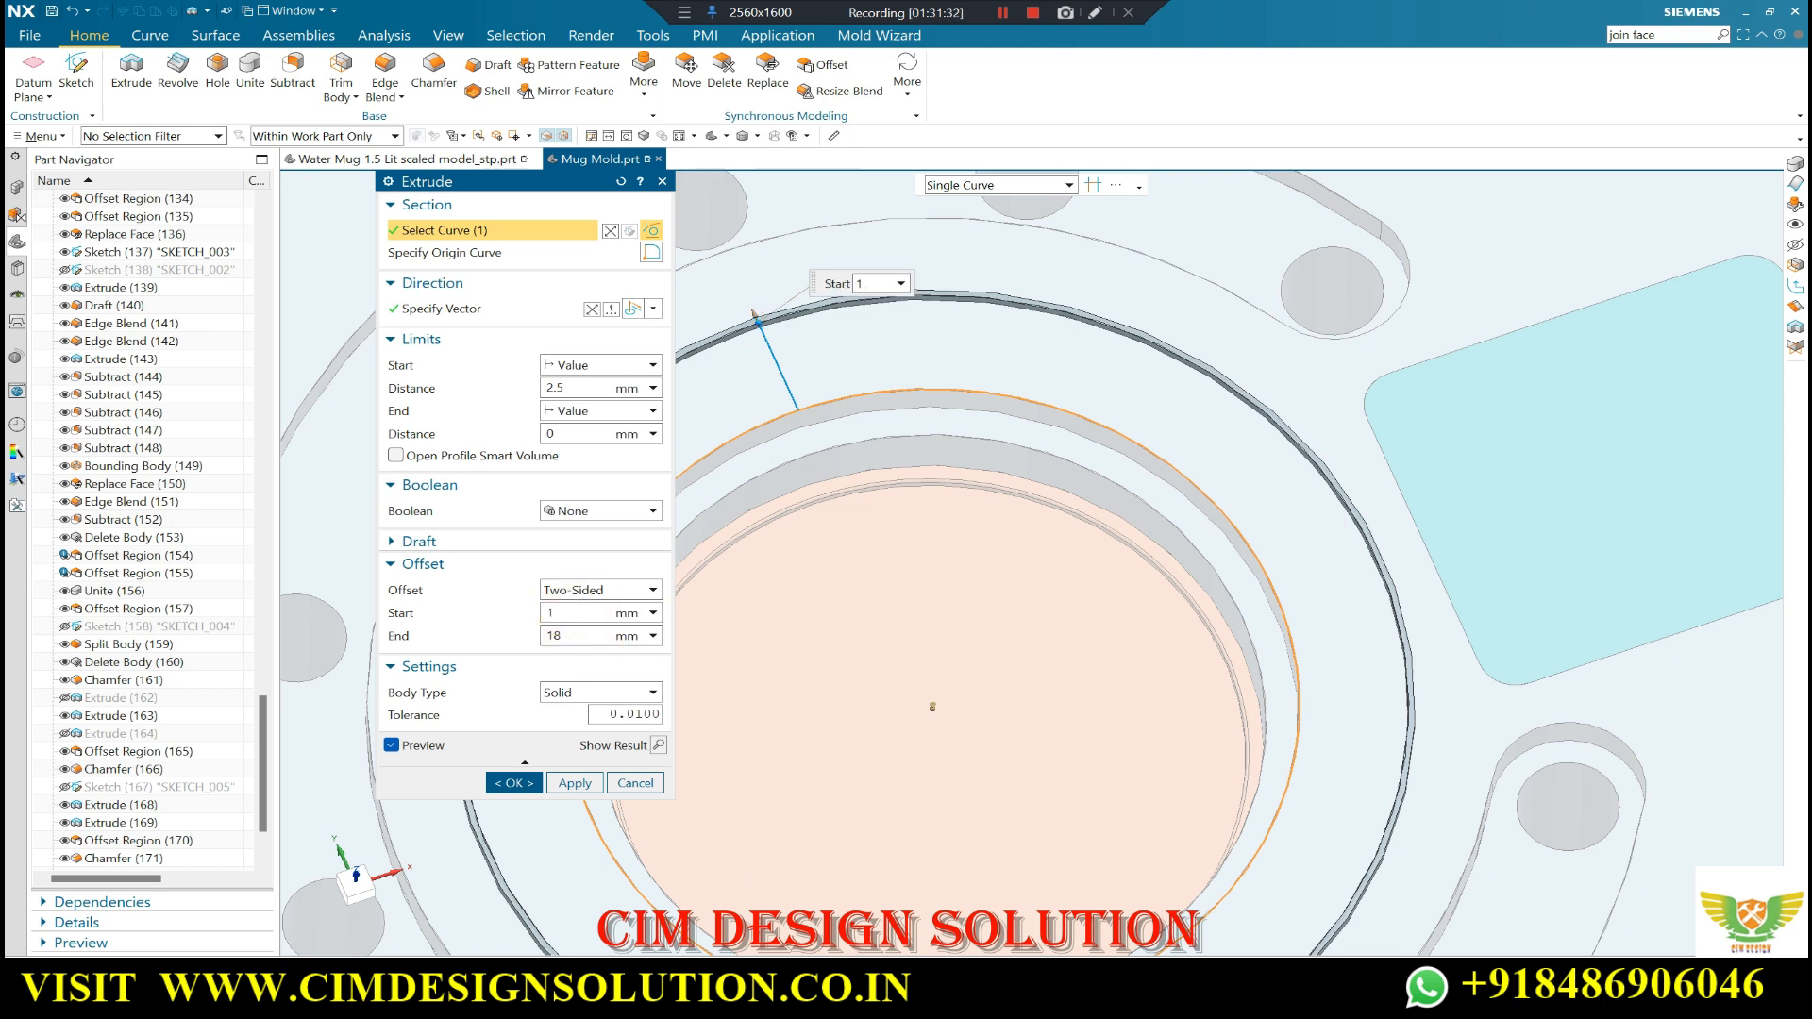
pyautogui.click(571, 612)
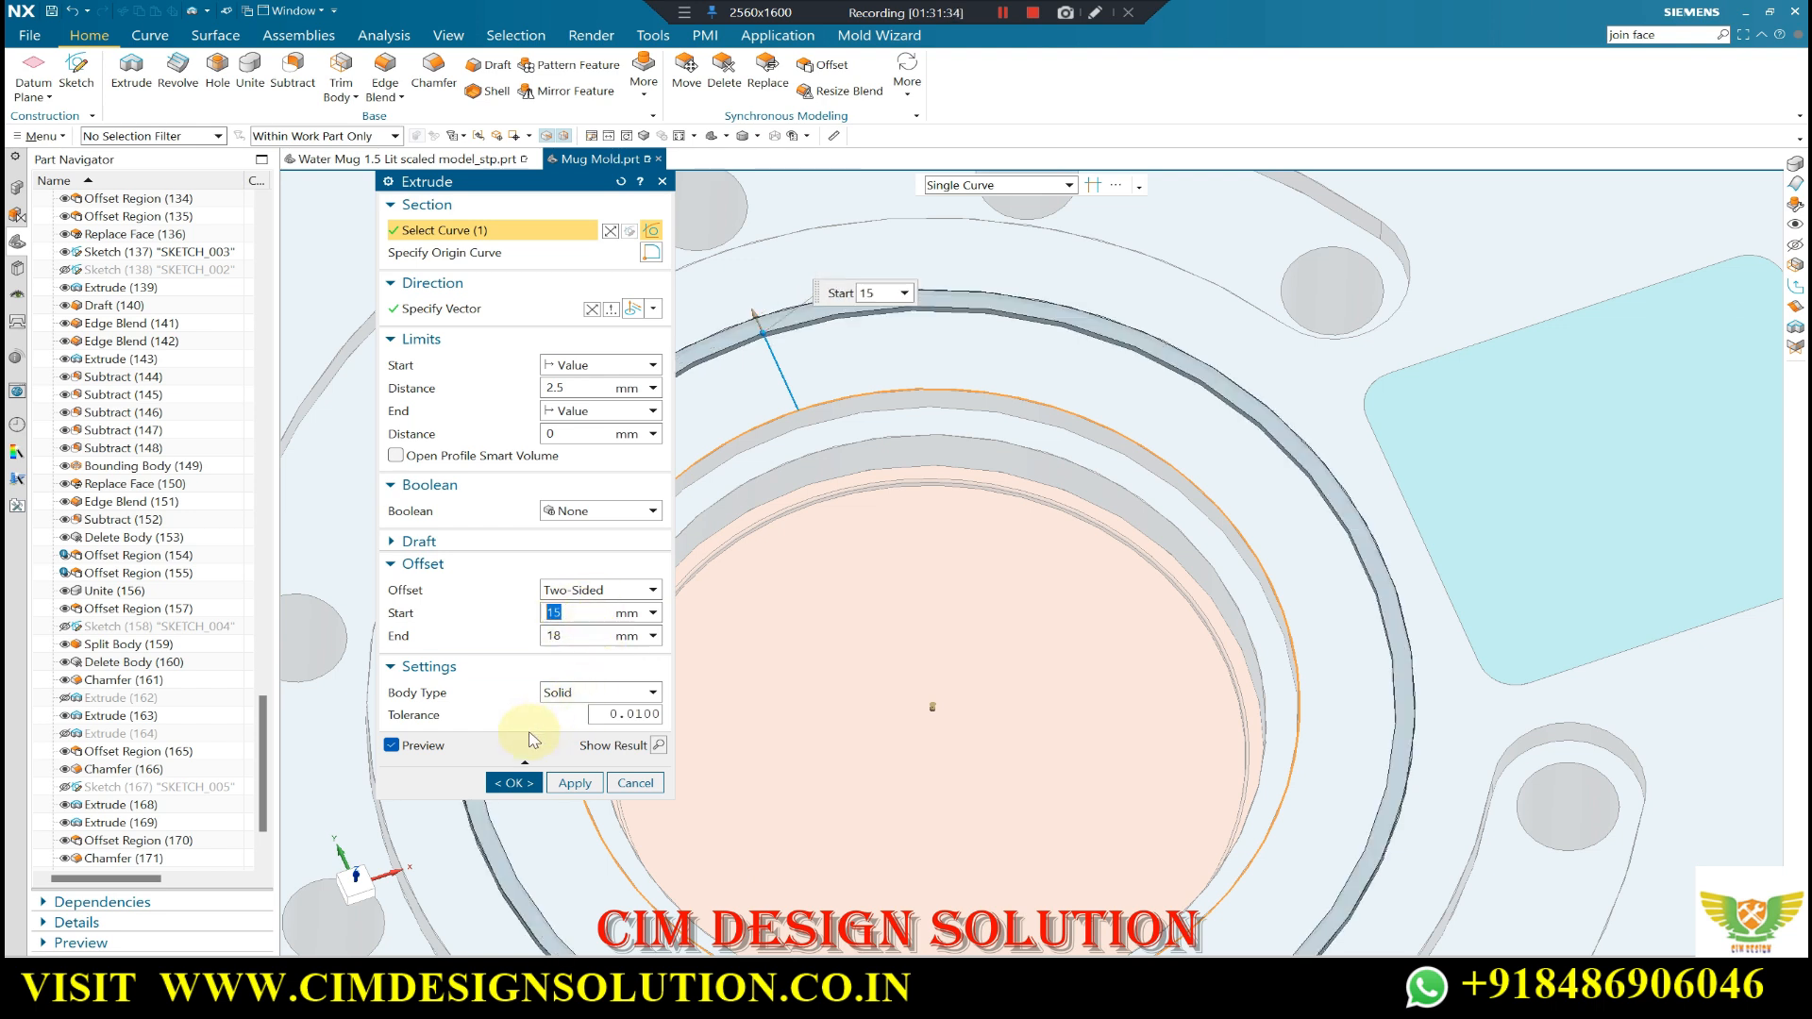
# - Subtract the extruded ring from the upper mold body to cut a groove around the central recess
pyautogui.click(613, 515)
pyautogui.click(582, 565)
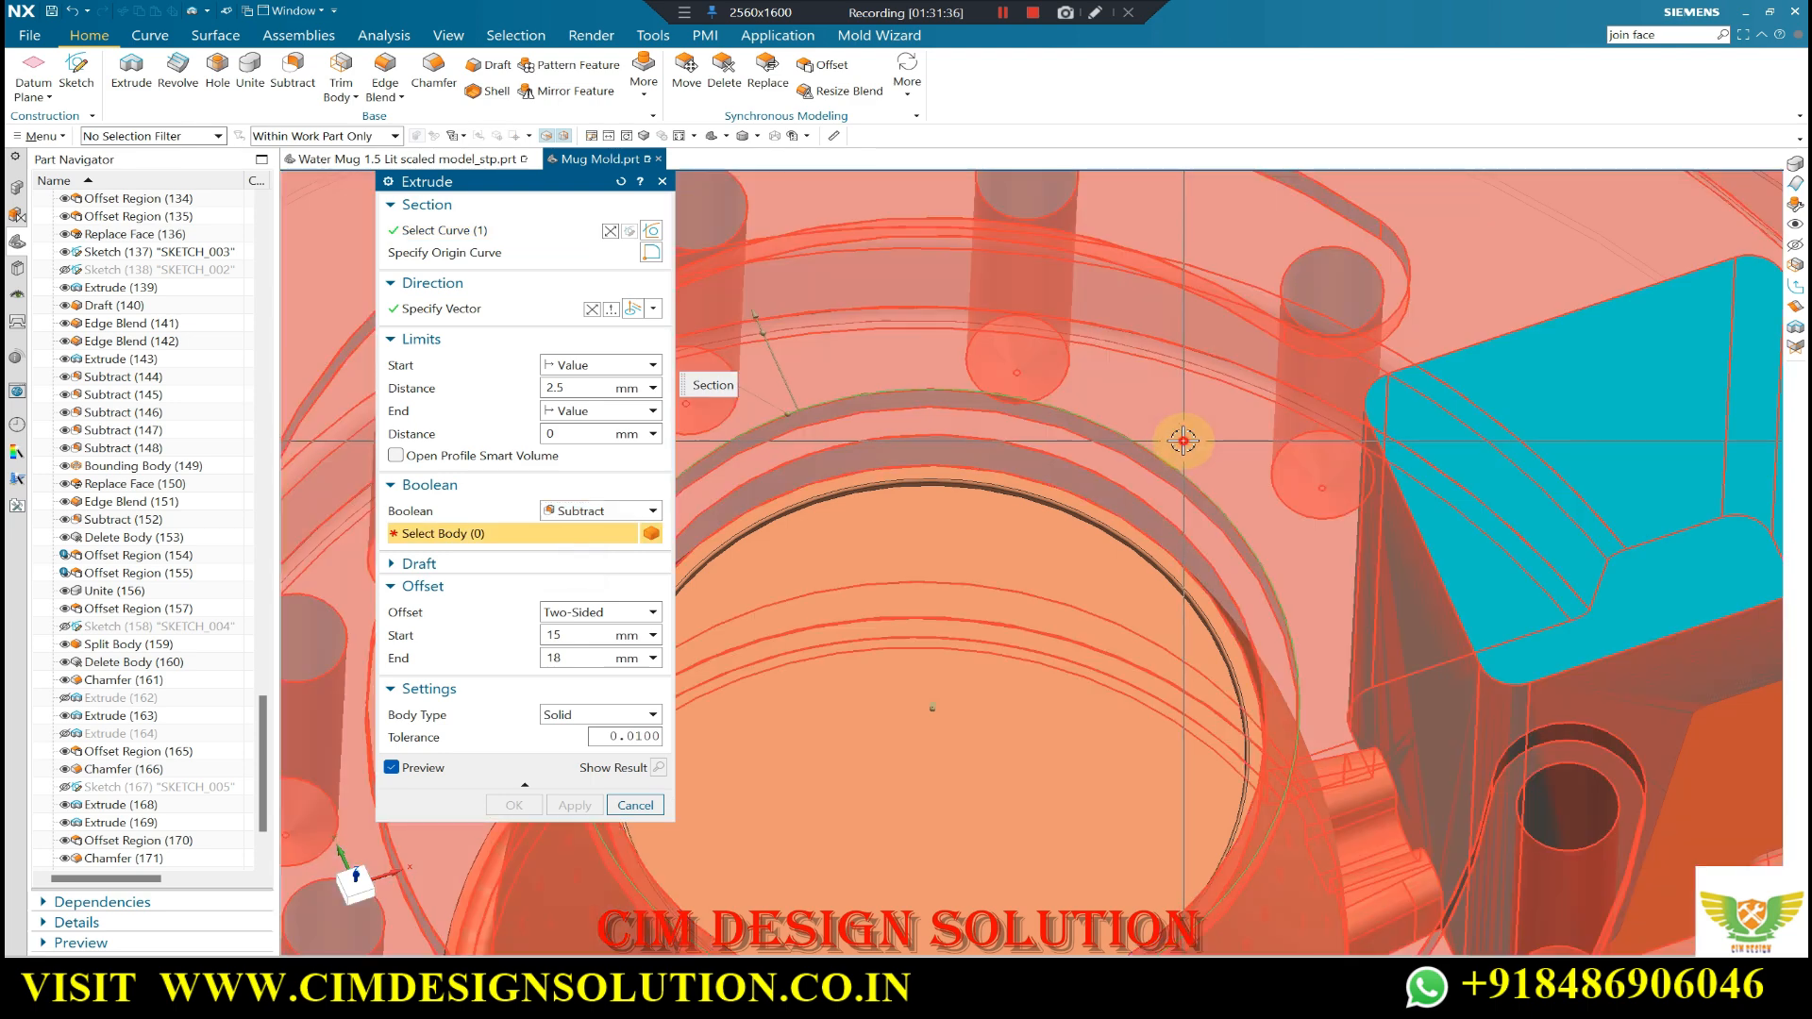
pyautogui.click(1180, 440)
pyautogui.scroll(-4, 1176, 450)
pyautogui.middleClick(1171, 463)
pyautogui.moveTo(1171, 463); pyautogui.dragTo(1266, 448, button='middle')
pyautogui.scroll(3, 1203, 375)
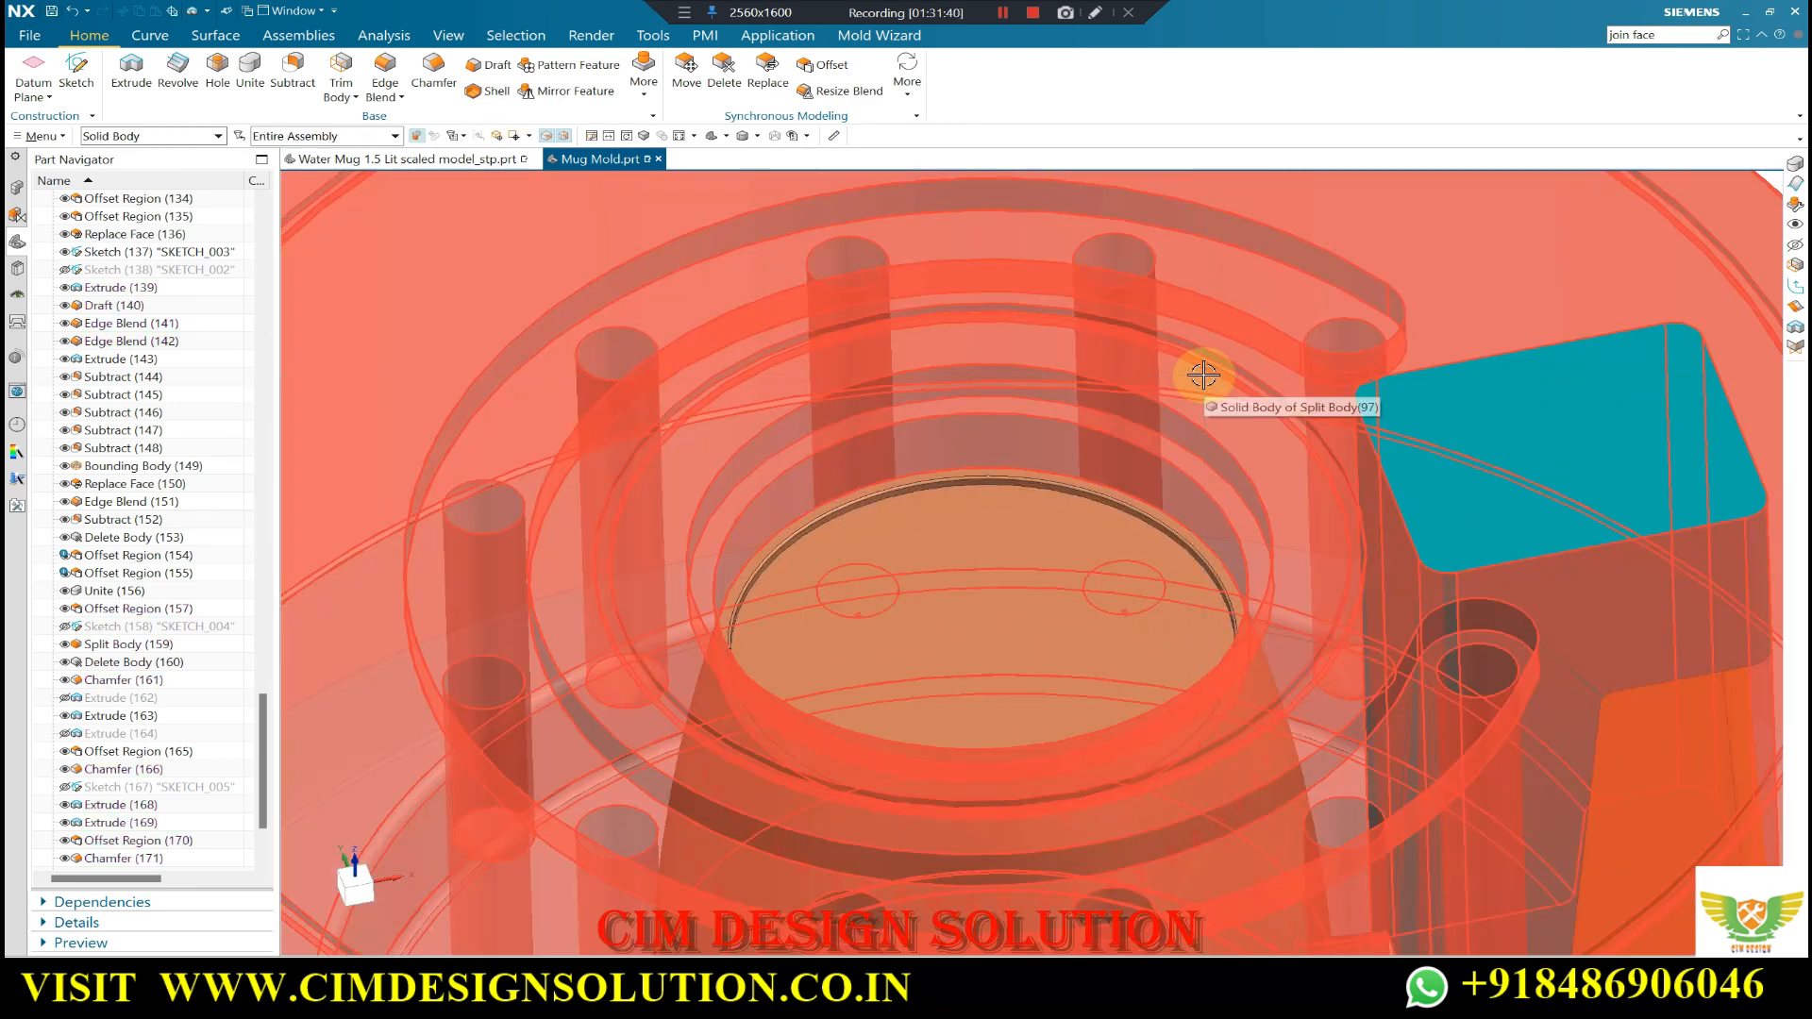
# - Start editing the object display and, filtering for faces, select two faces of the new ring groove
pyautogui.hotkey('ctrl', 'j')
pyautogui.scroll(1, 1205, 375)
pyautogui.click(152, 138)
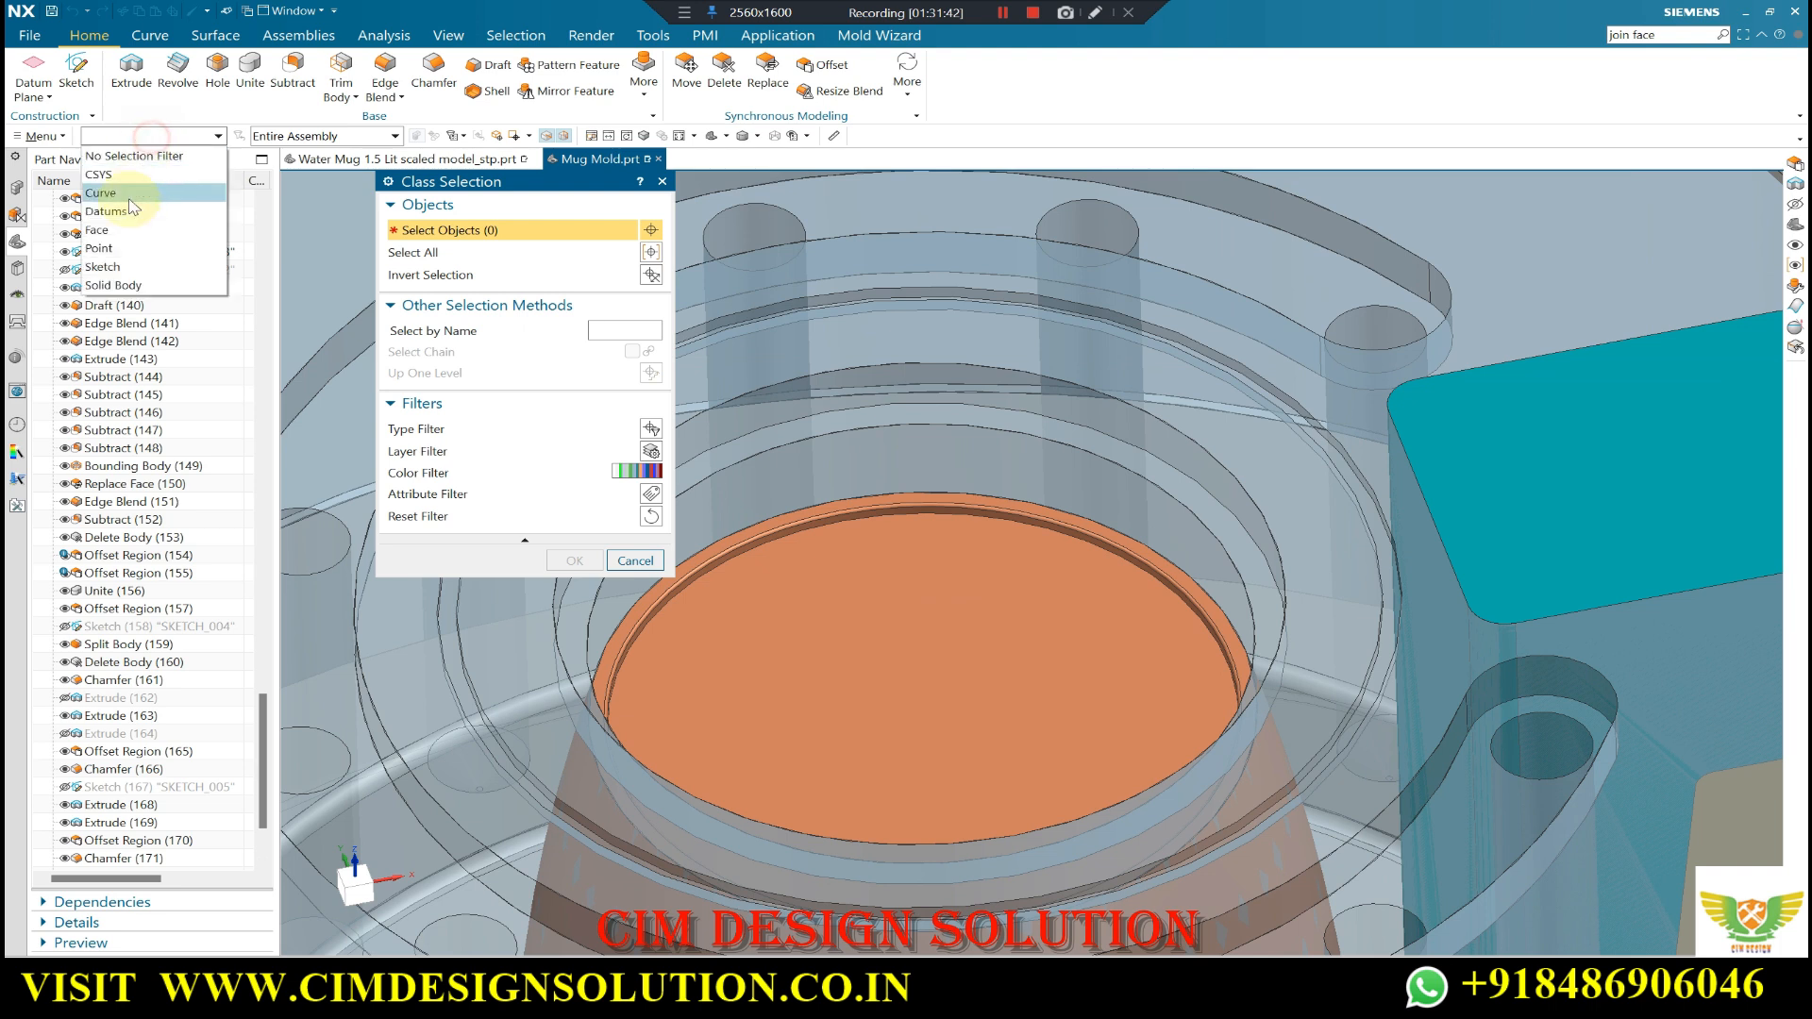
pyautogui.click(100, 248)
pyautogui.scroll(3, 1214, 356)
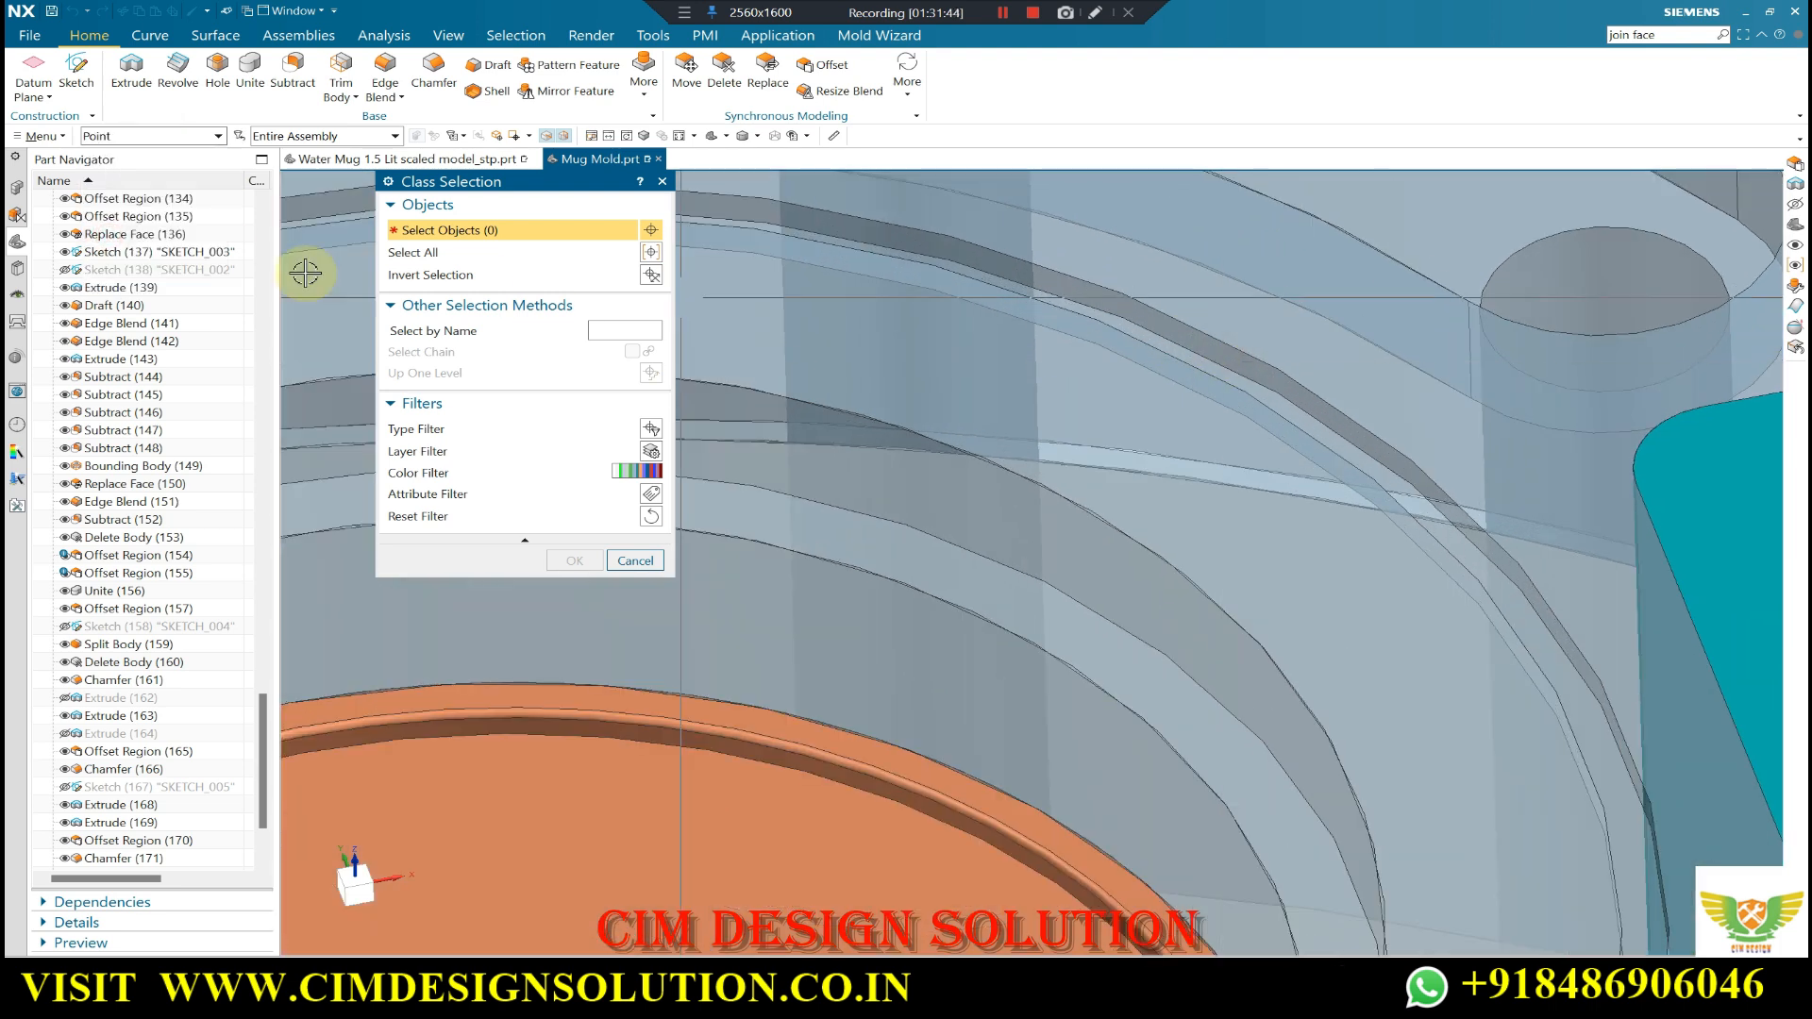
pyautogui.click(126, 139)
pyautogui.click(102, 228)
pyautogui.scroll(2, 1286, 310)
pyautogui.click(1250, 409)
pyautogui.click(1265, 460)
pyautogui.scroll(-4, 1263, 363)
pyautogui.moveTo(1262, 359); pyautogui.dragTo(1248, 367, button='middle')
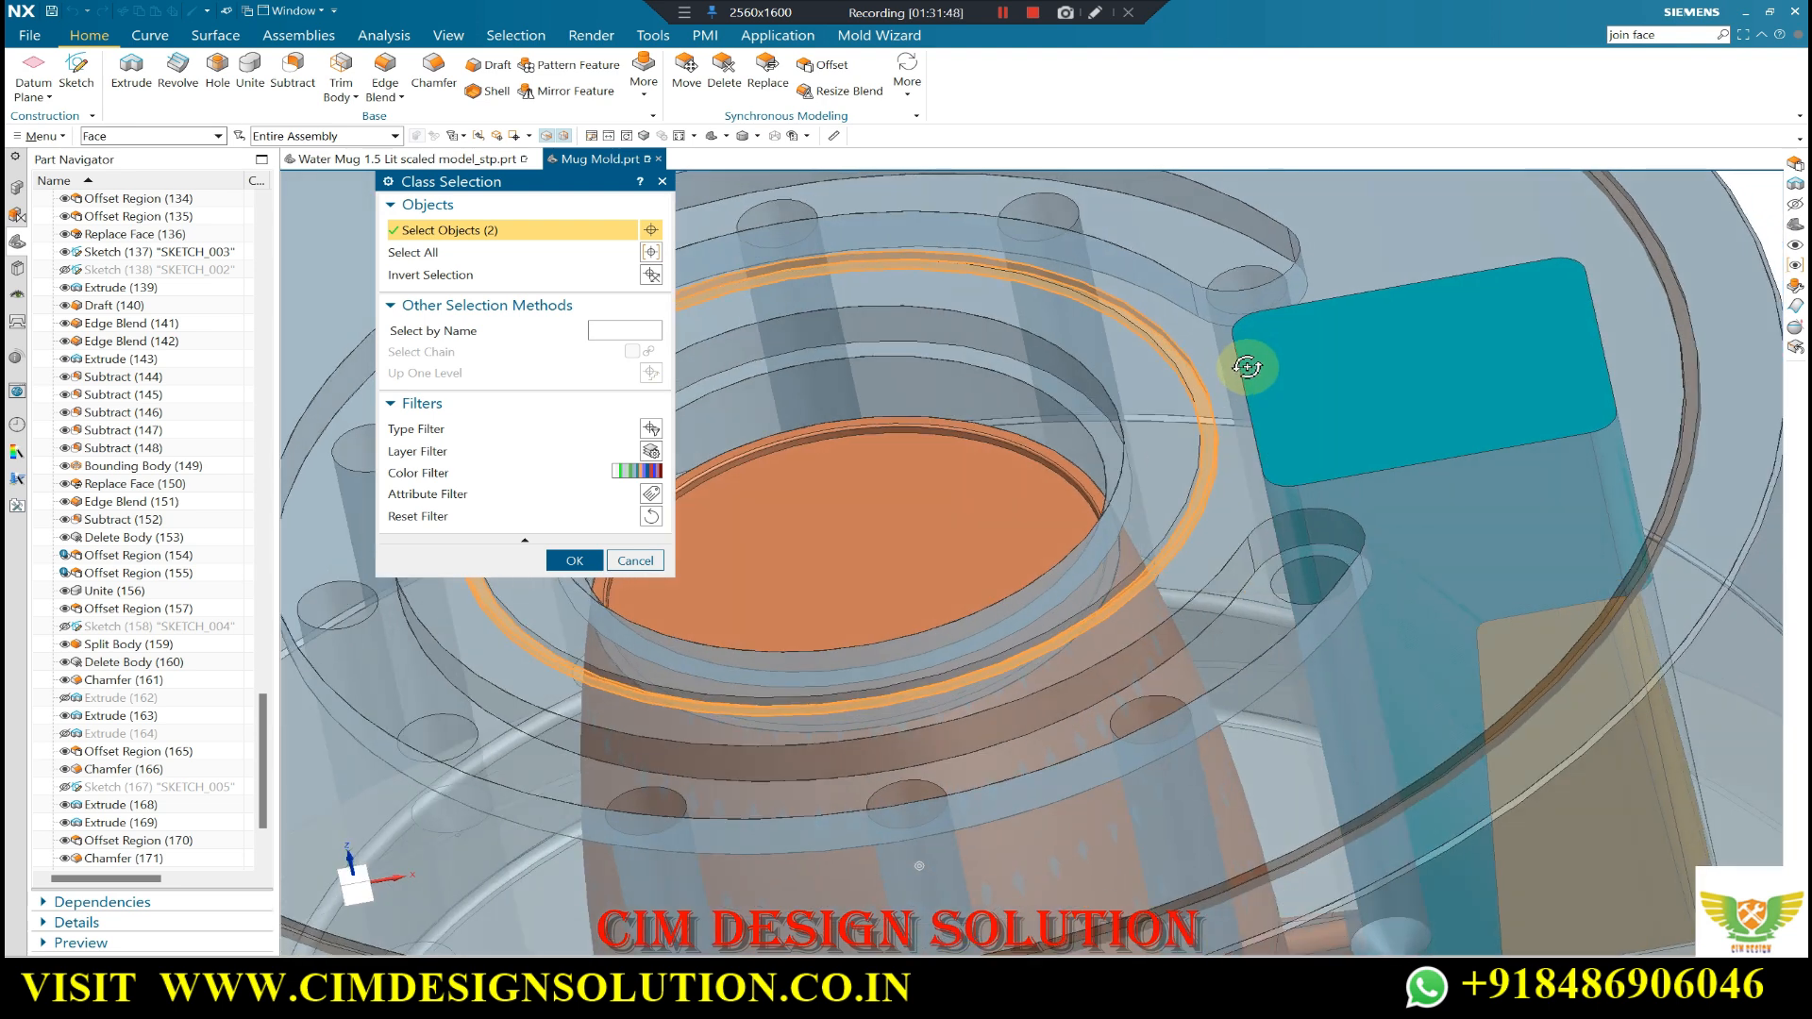
pyautogui.scroll(3, 1224, 449)
# - Apply the brown display colour of the outer ring groove to the selected groove faces
pyautogui.middleClick(977, 395)
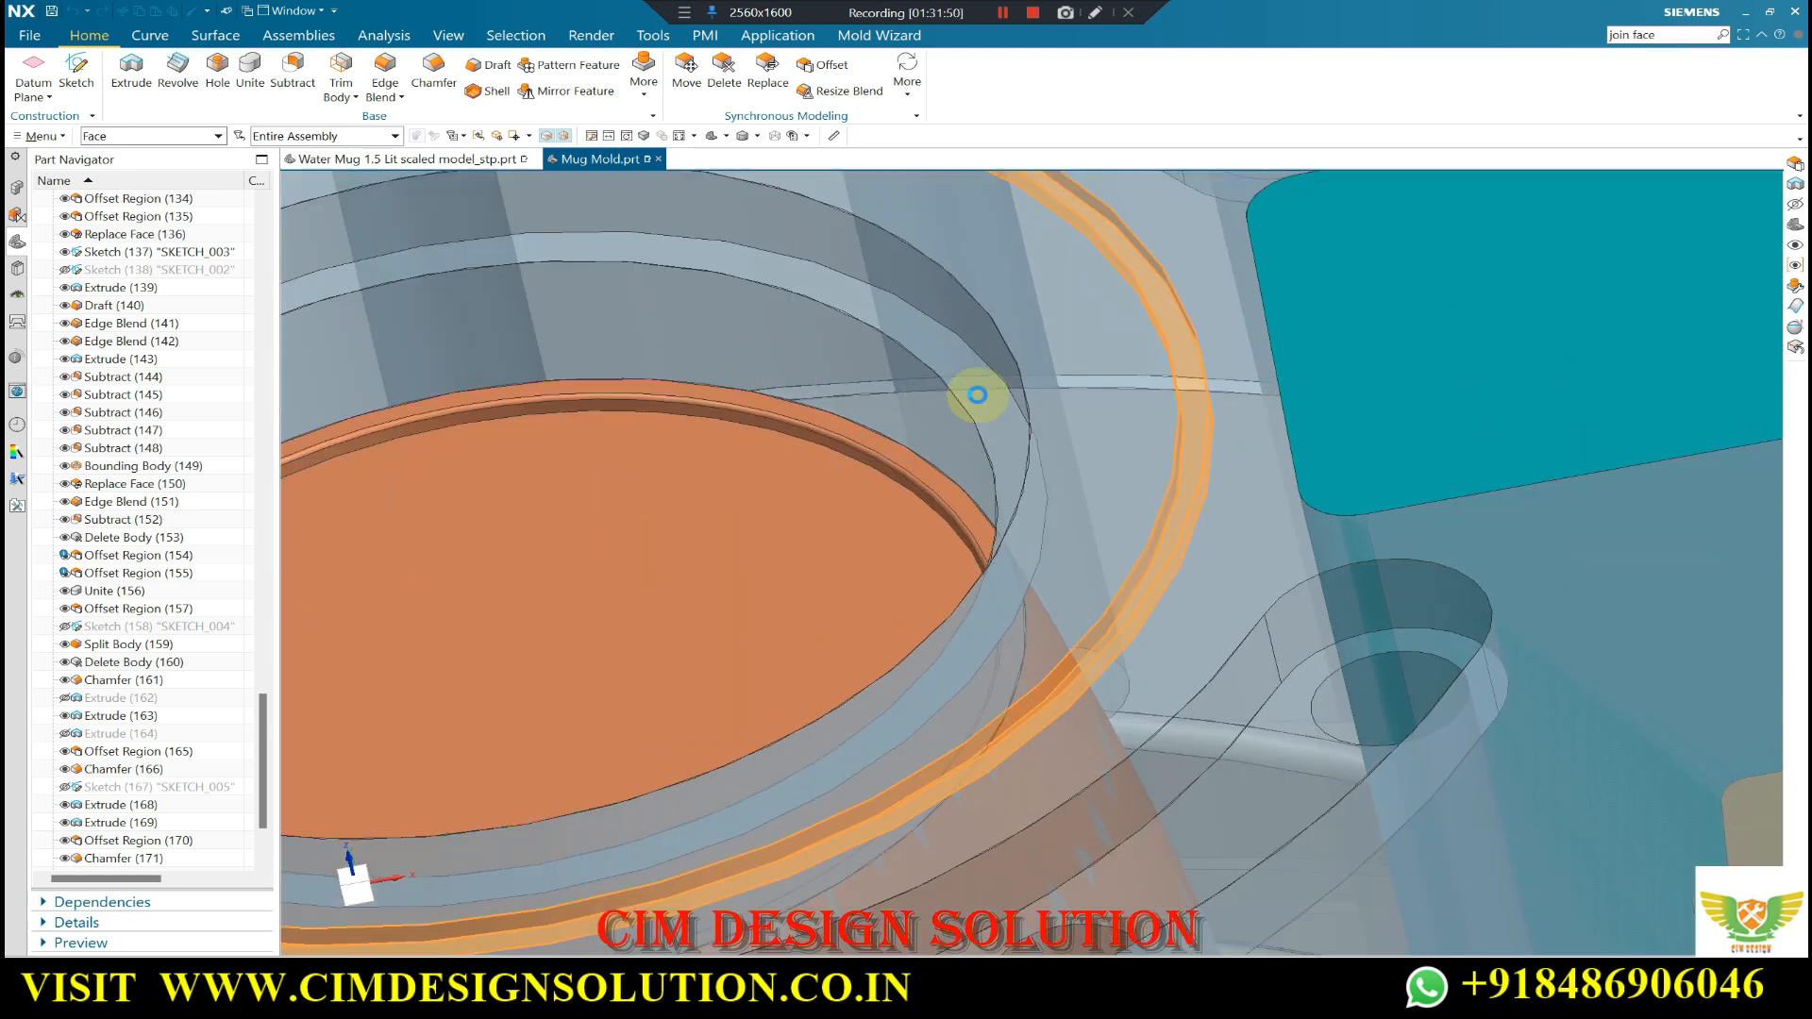
pyautogui.scroll(-4, 977, 395)
pyautogui.click(573, 606)
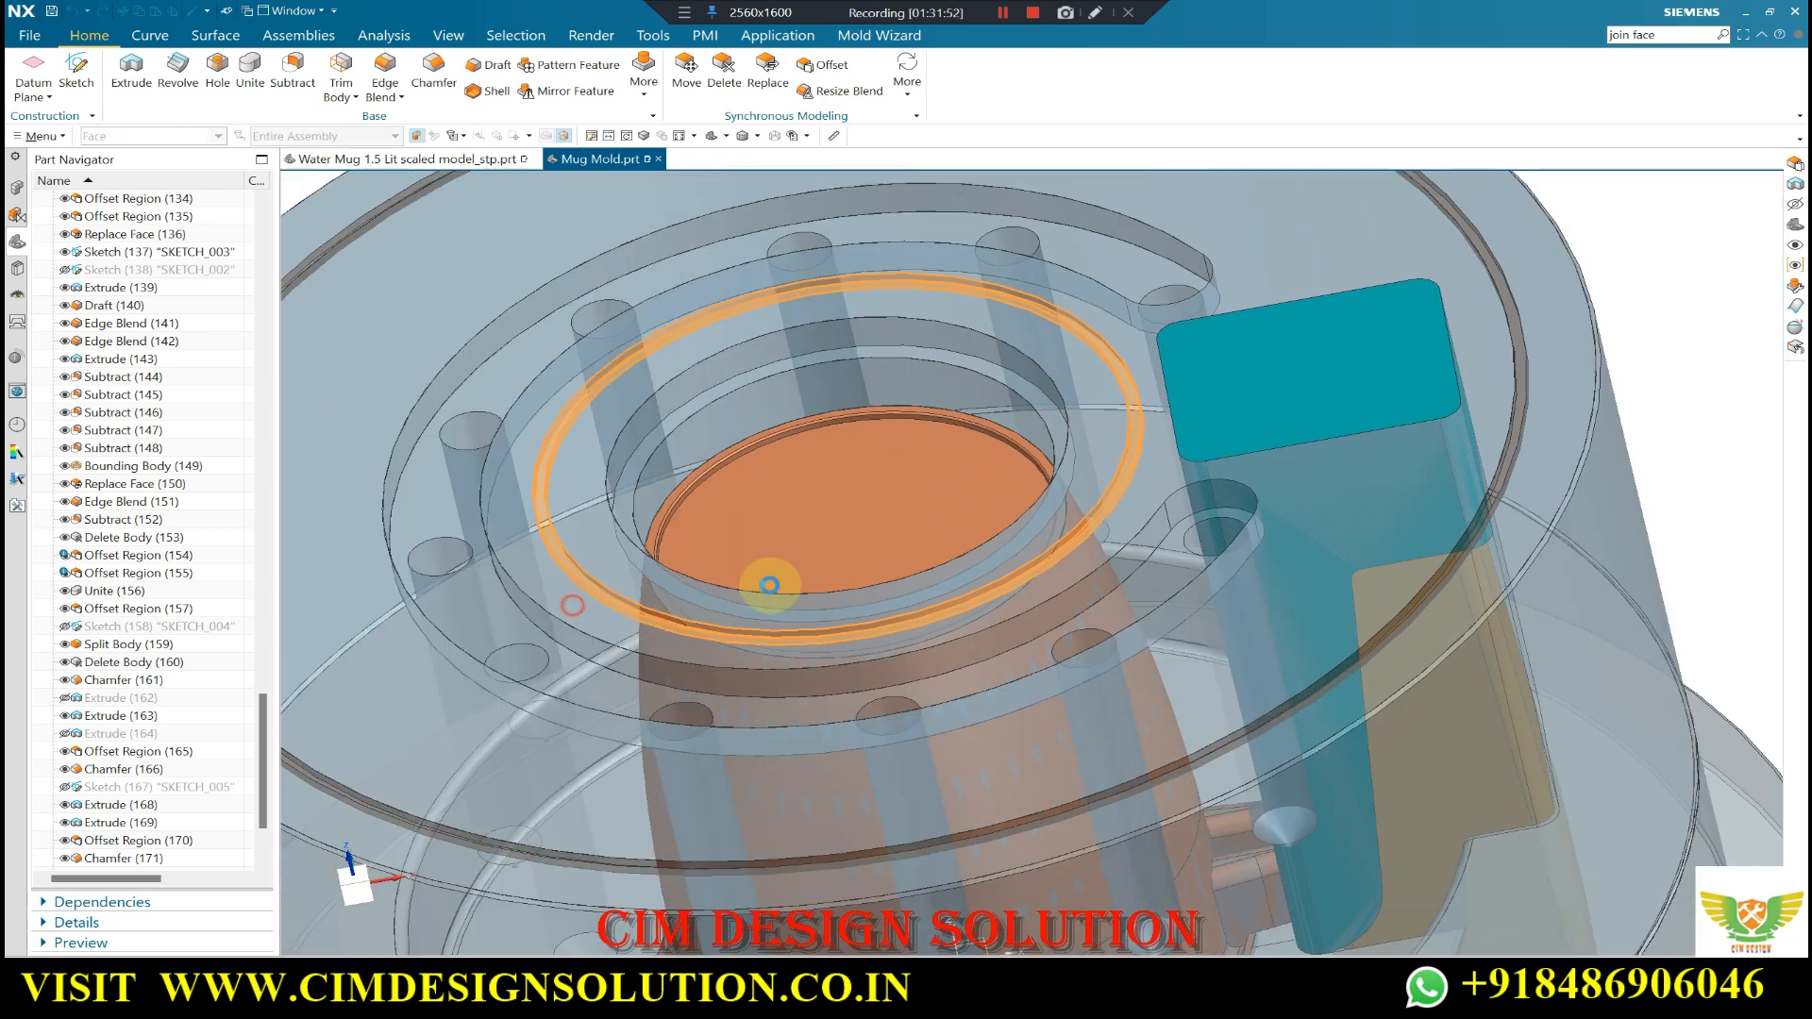
pyautogui.scroll(3, 1416, 269)
pyautogui.click(1577, 246)
pyautogui.scroll(1, 1448, 243)
pyautogui.middleClick(1442, 245)
pyautogui.scroll(-1, 1397, 267)
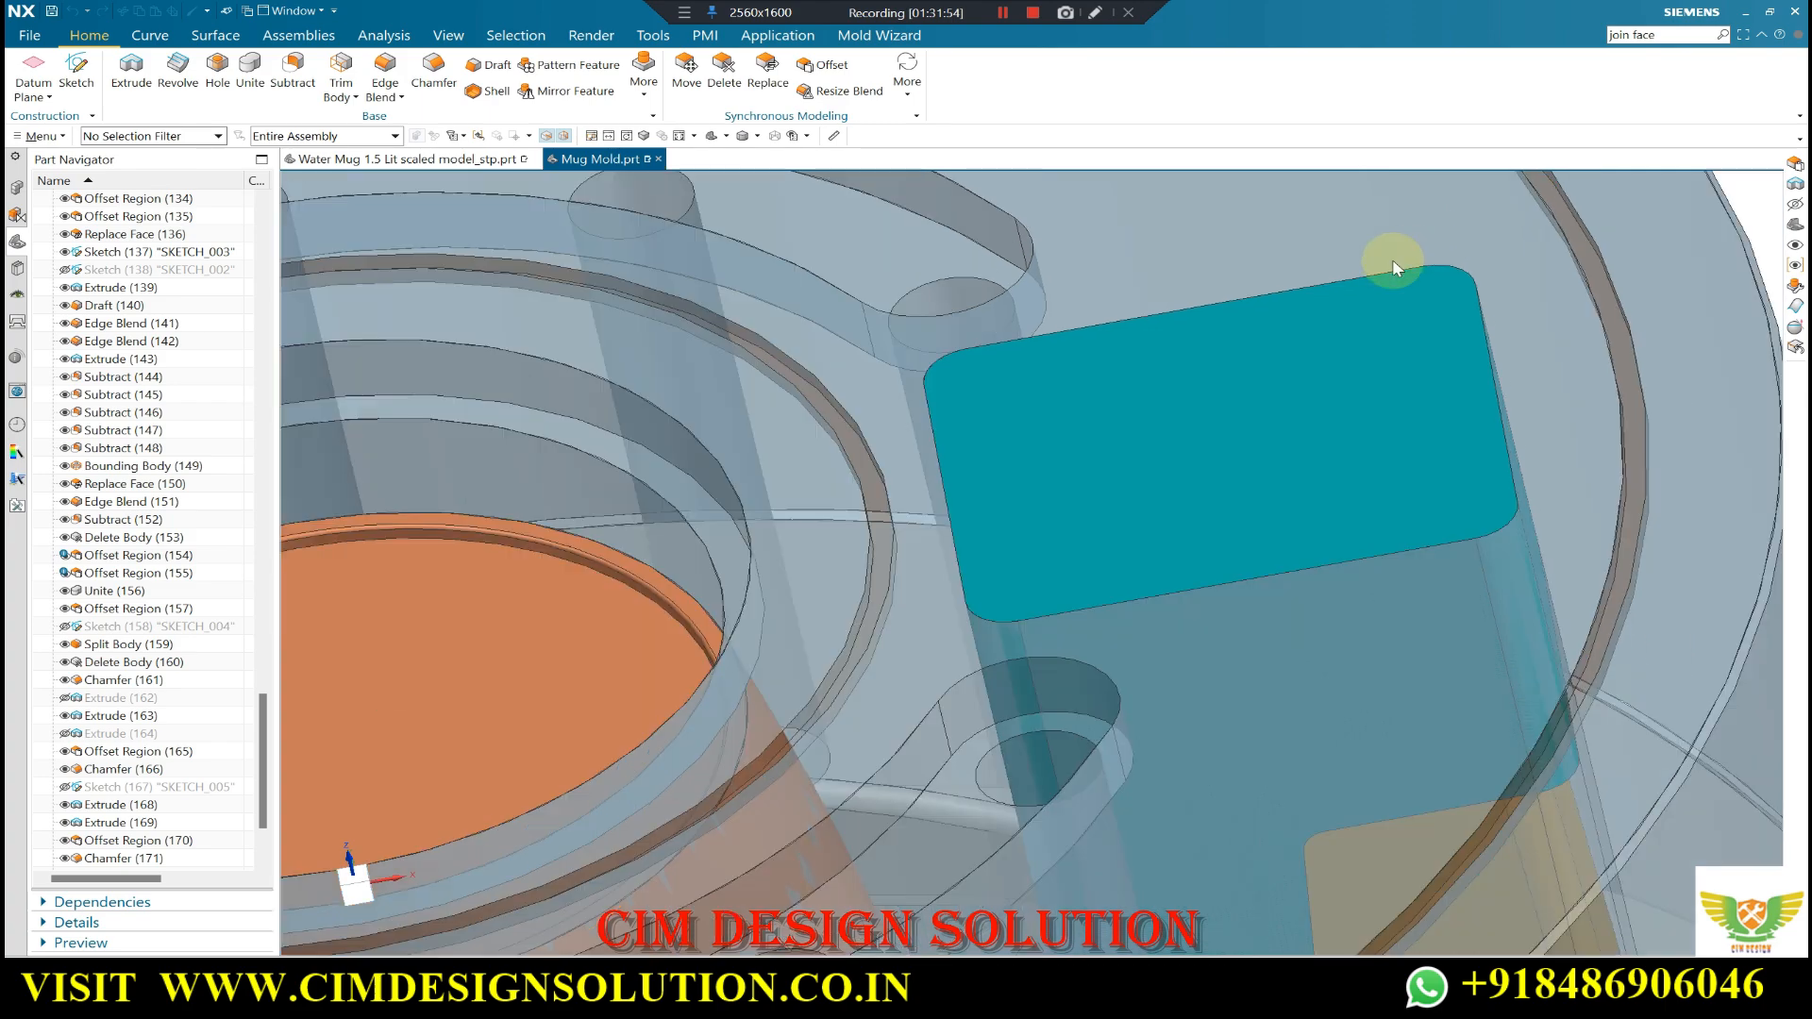
# - Examine the mold assembly and its ring grooves from several angles, including a straight top view
pyautogui.scroll(-5, 1217, 360)
pyautogui.scroll(1, 1216, 358)
pyautogui.moveTo(1216, 358); pyautogui.dragTo(1116, 376, button='middle')
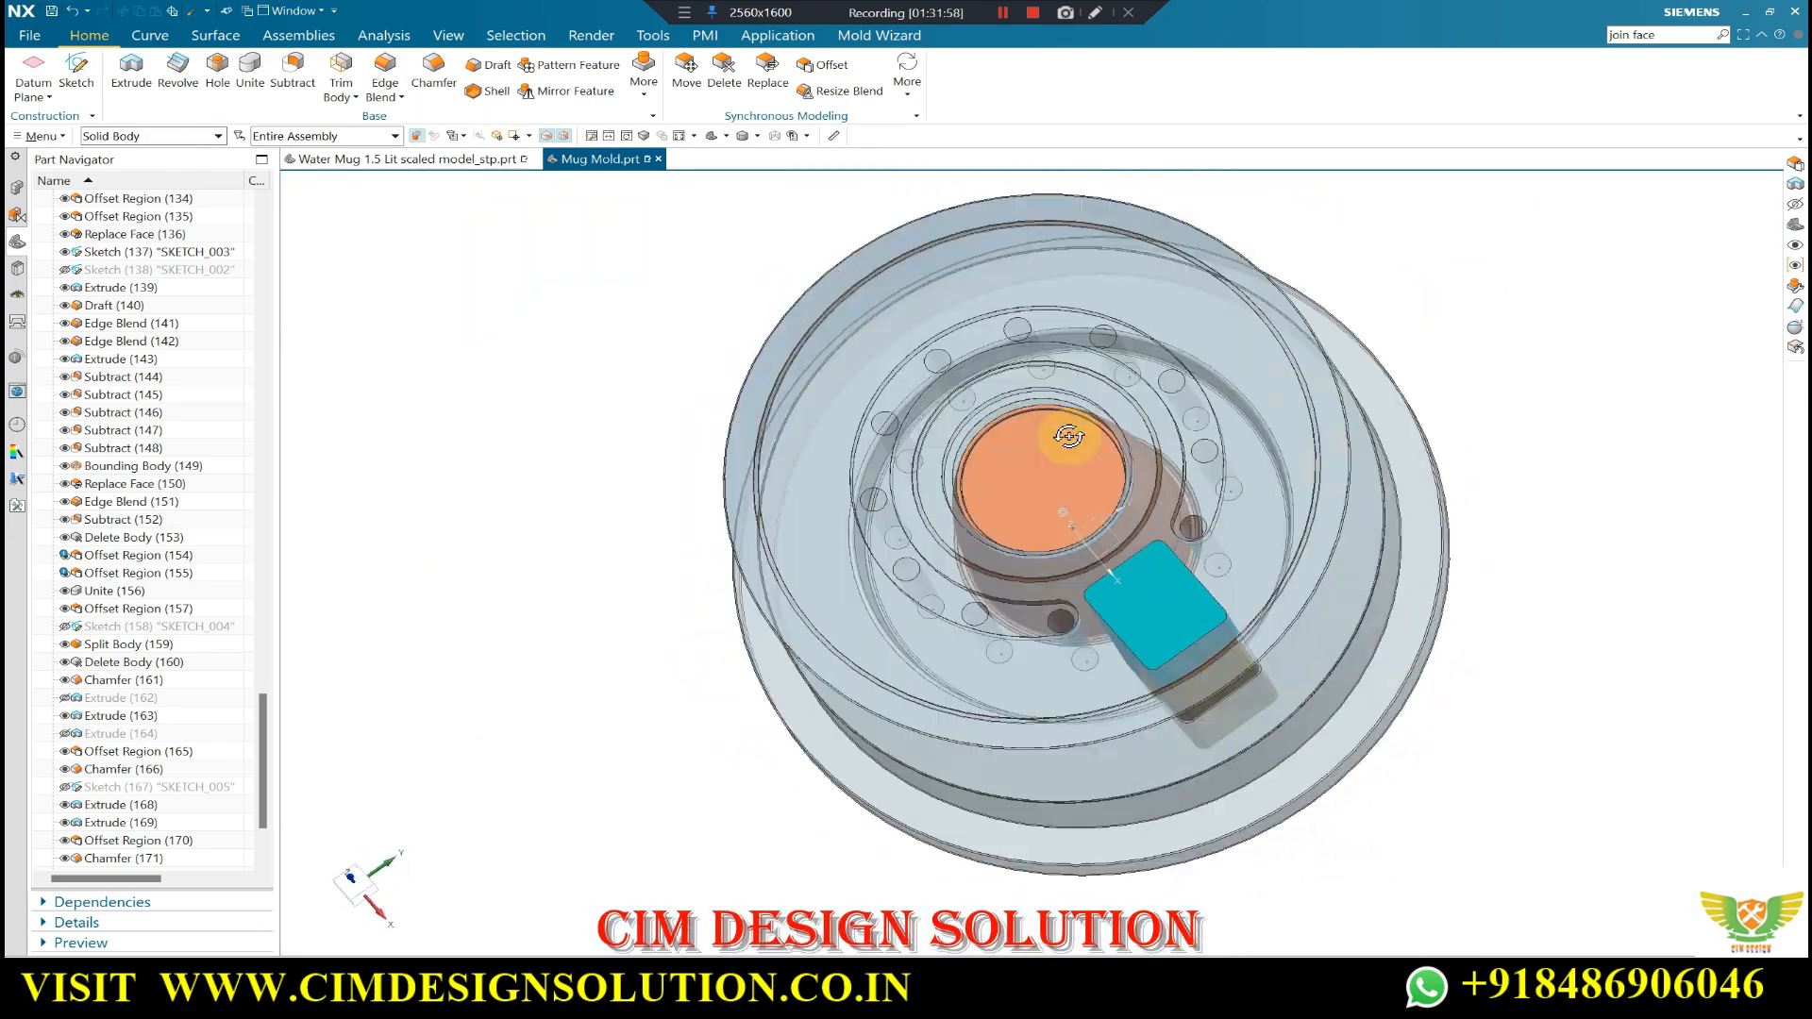
pyautogui.press('F8')
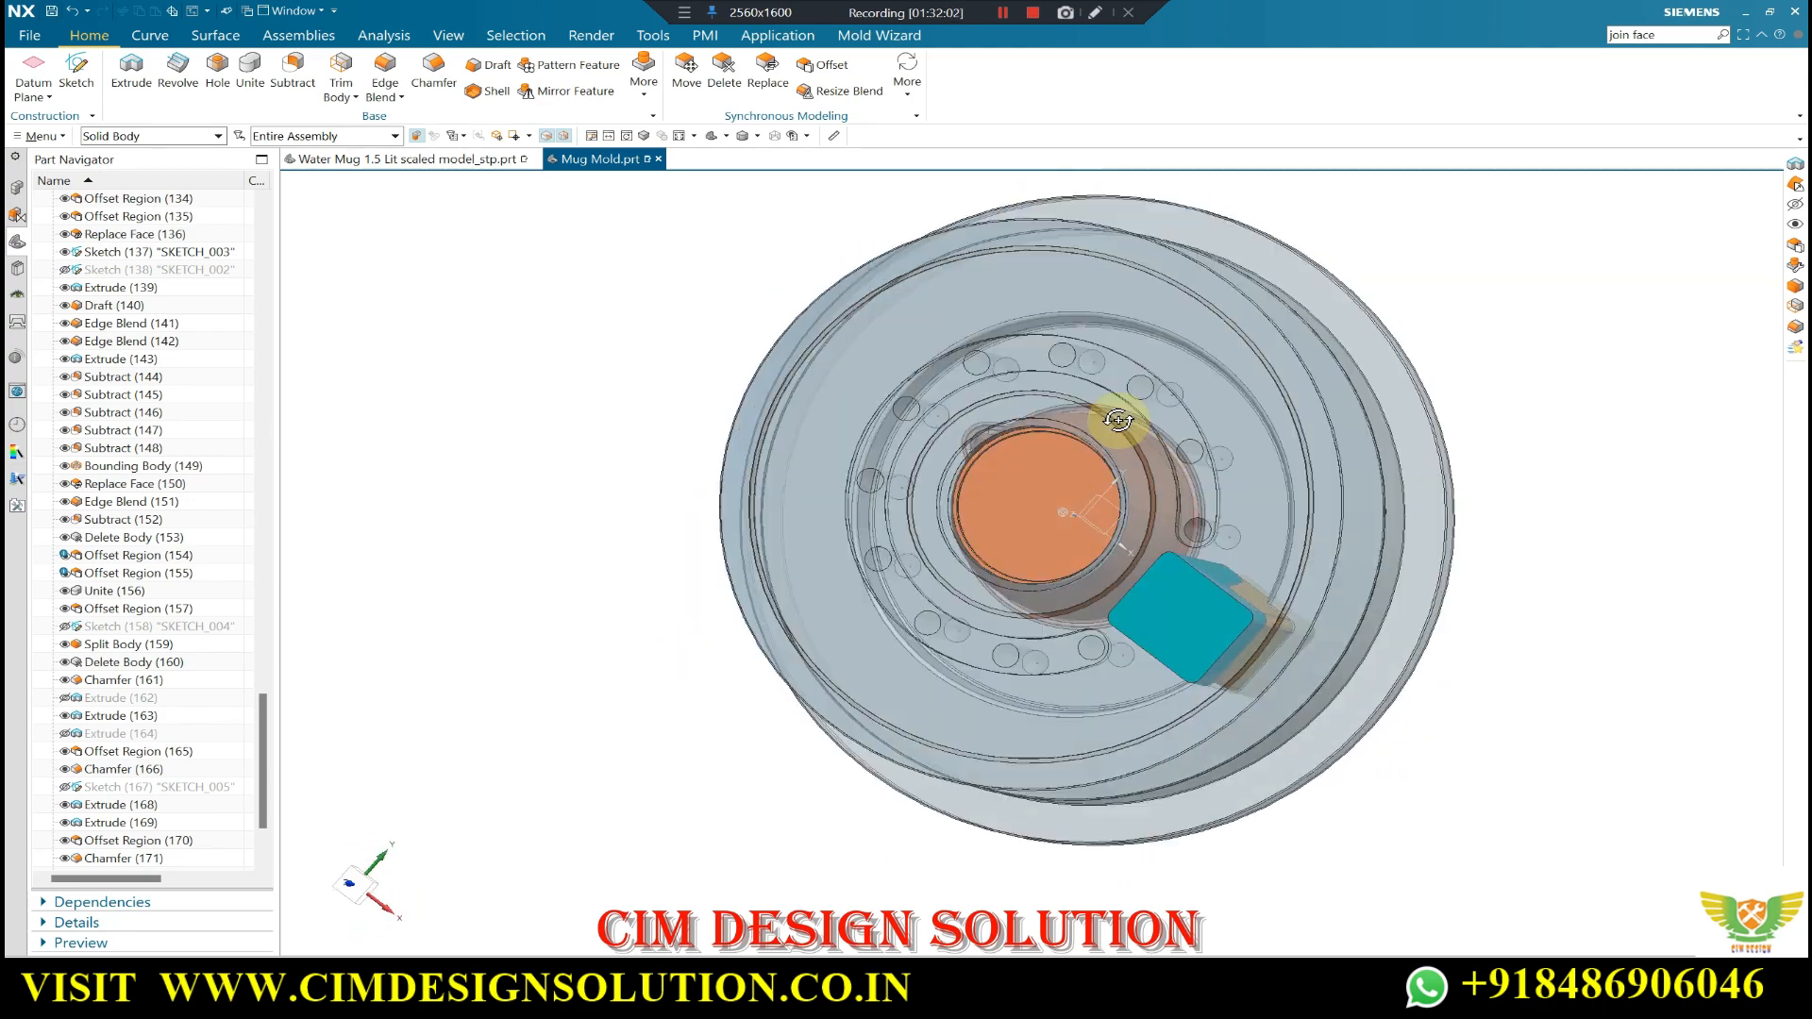
pyautogui.press('F8')
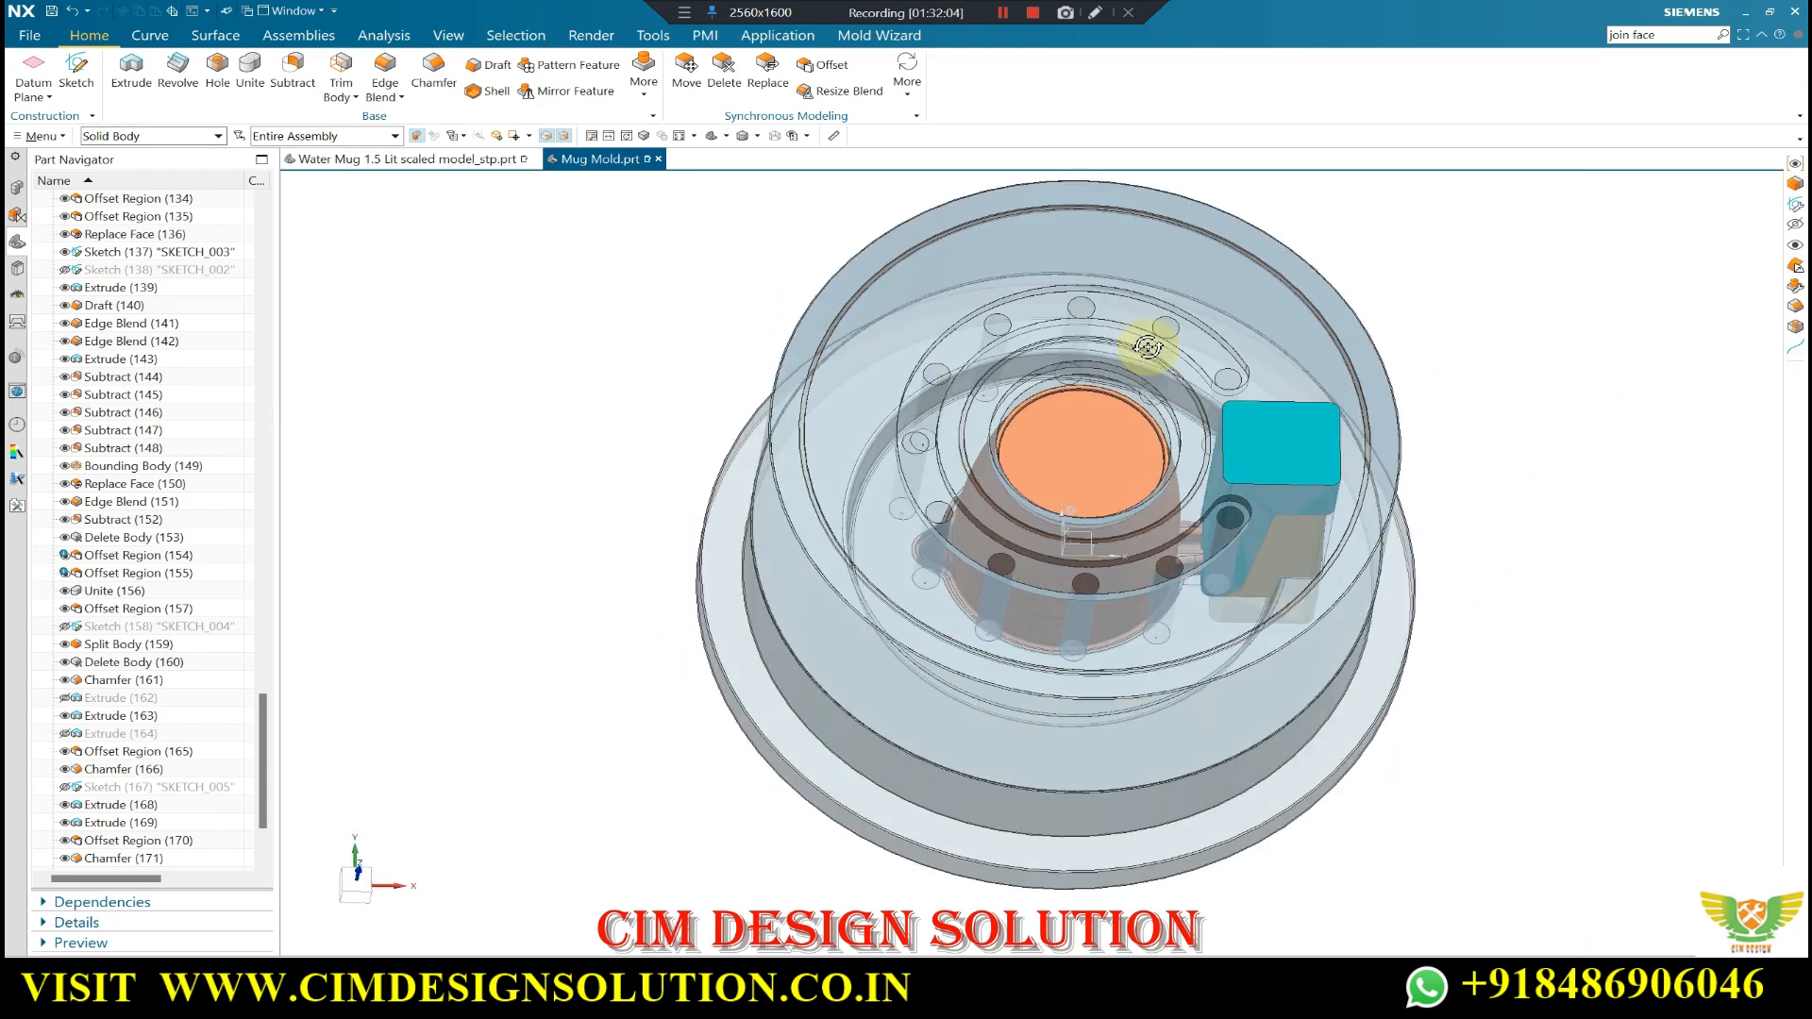
pyautogui.moveTo(1067, 342); pyautogui.dragTo(1048, 355, button='middle')
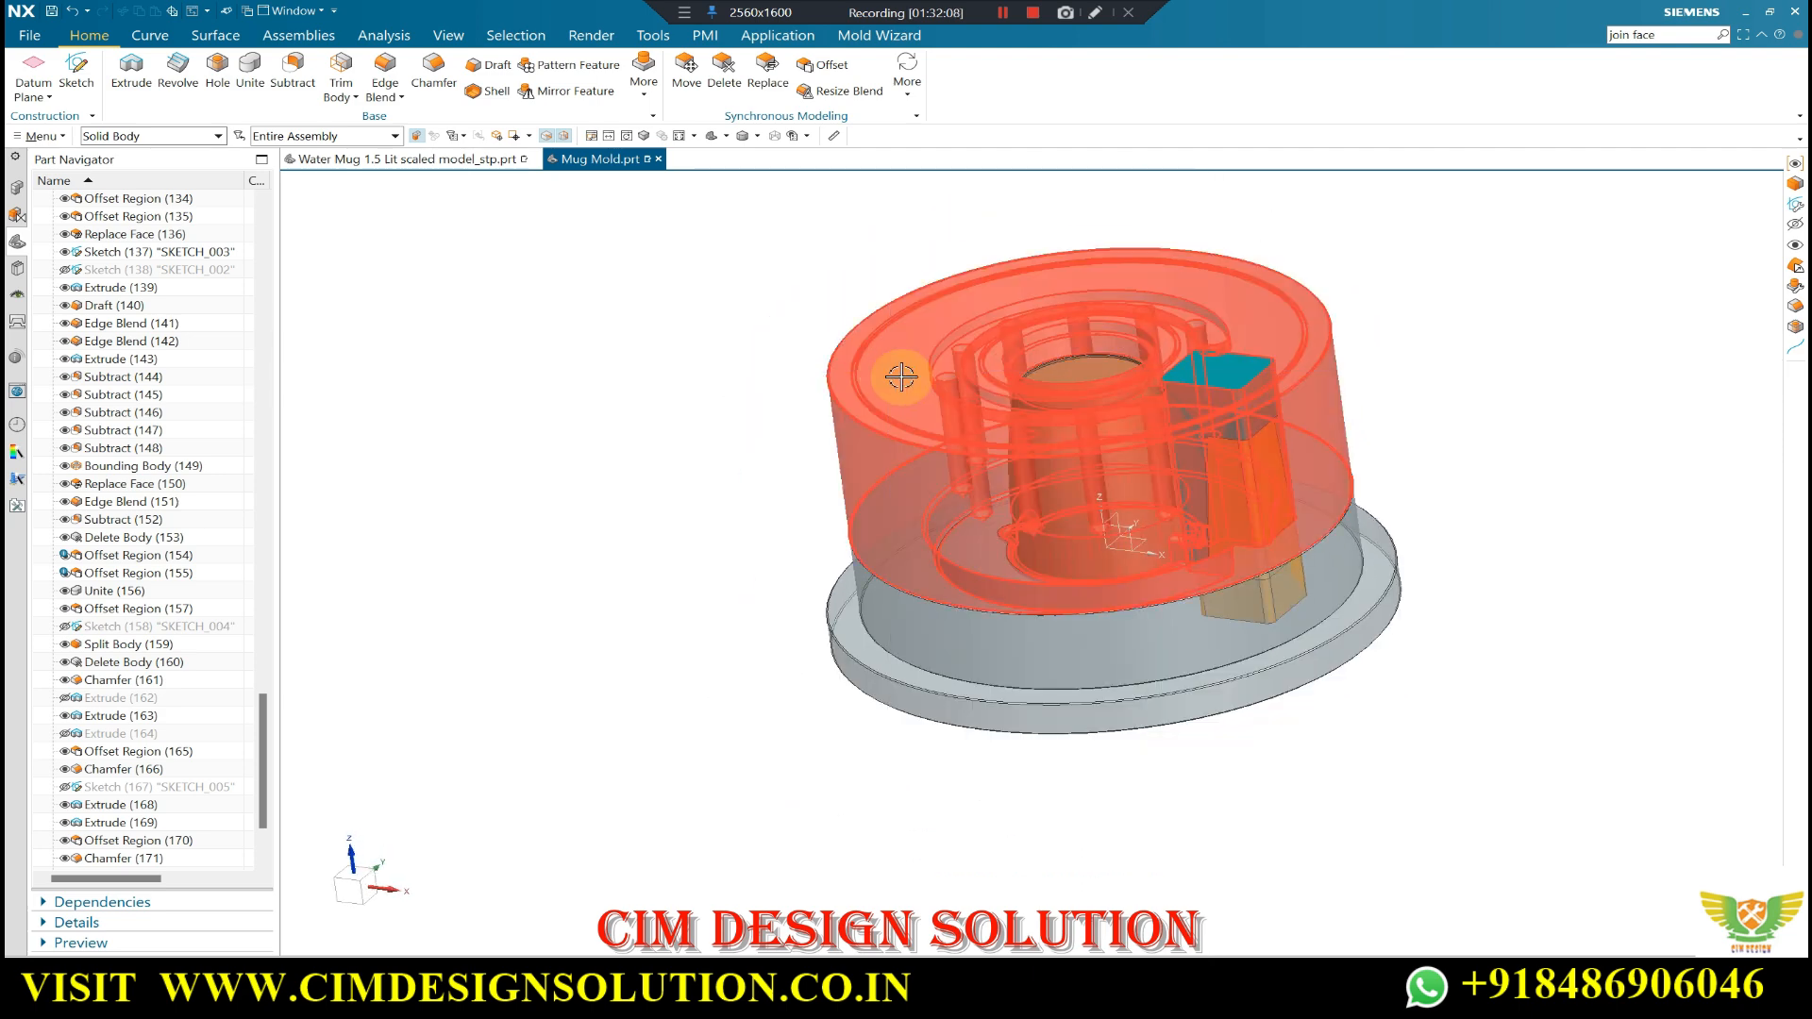
pyautogui.moveTo(985, 374); pyautogui.dragTo(1062, 410, button='middle')
pyautogui.scroll(1, 1066, 410)
pyautogui.moveTo(1067, 411); pyautogui.dragTo(1067, 510, button='middle')
pyautogui.press('F8')
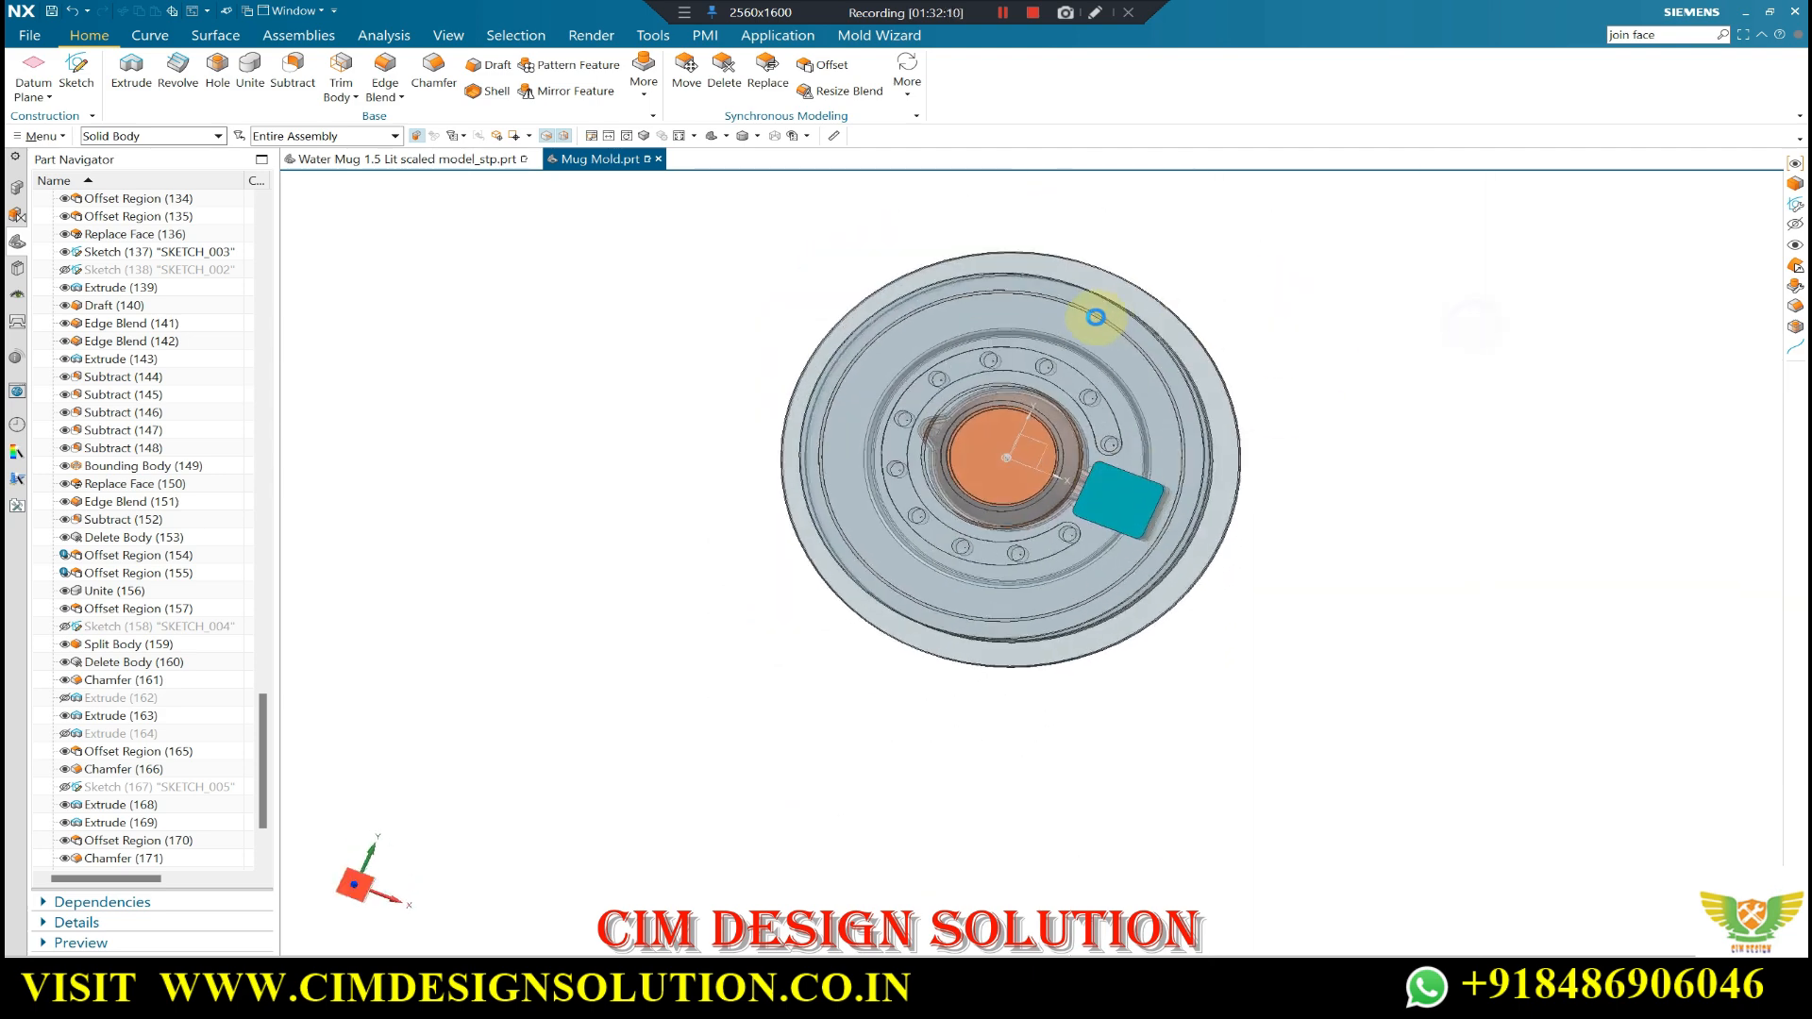
pyautogui.scroll(3, 1025, 307)
pyautogui.moveTo(923, 315); pyautogui.dragTo(987, 306, button='middle')
pyautogui.press('F8')
pyautogui.moveTo(1095, 295)
pyautogui.mouseDown(button='middle')
pyautogui.moveTo(1117, 284)
pyautogui.moveTo(1066, 293)
pyautogui.mouseUp(button='middle')
pyautogui.press('F8')
pyautogui.scroll(4, 950, 287)
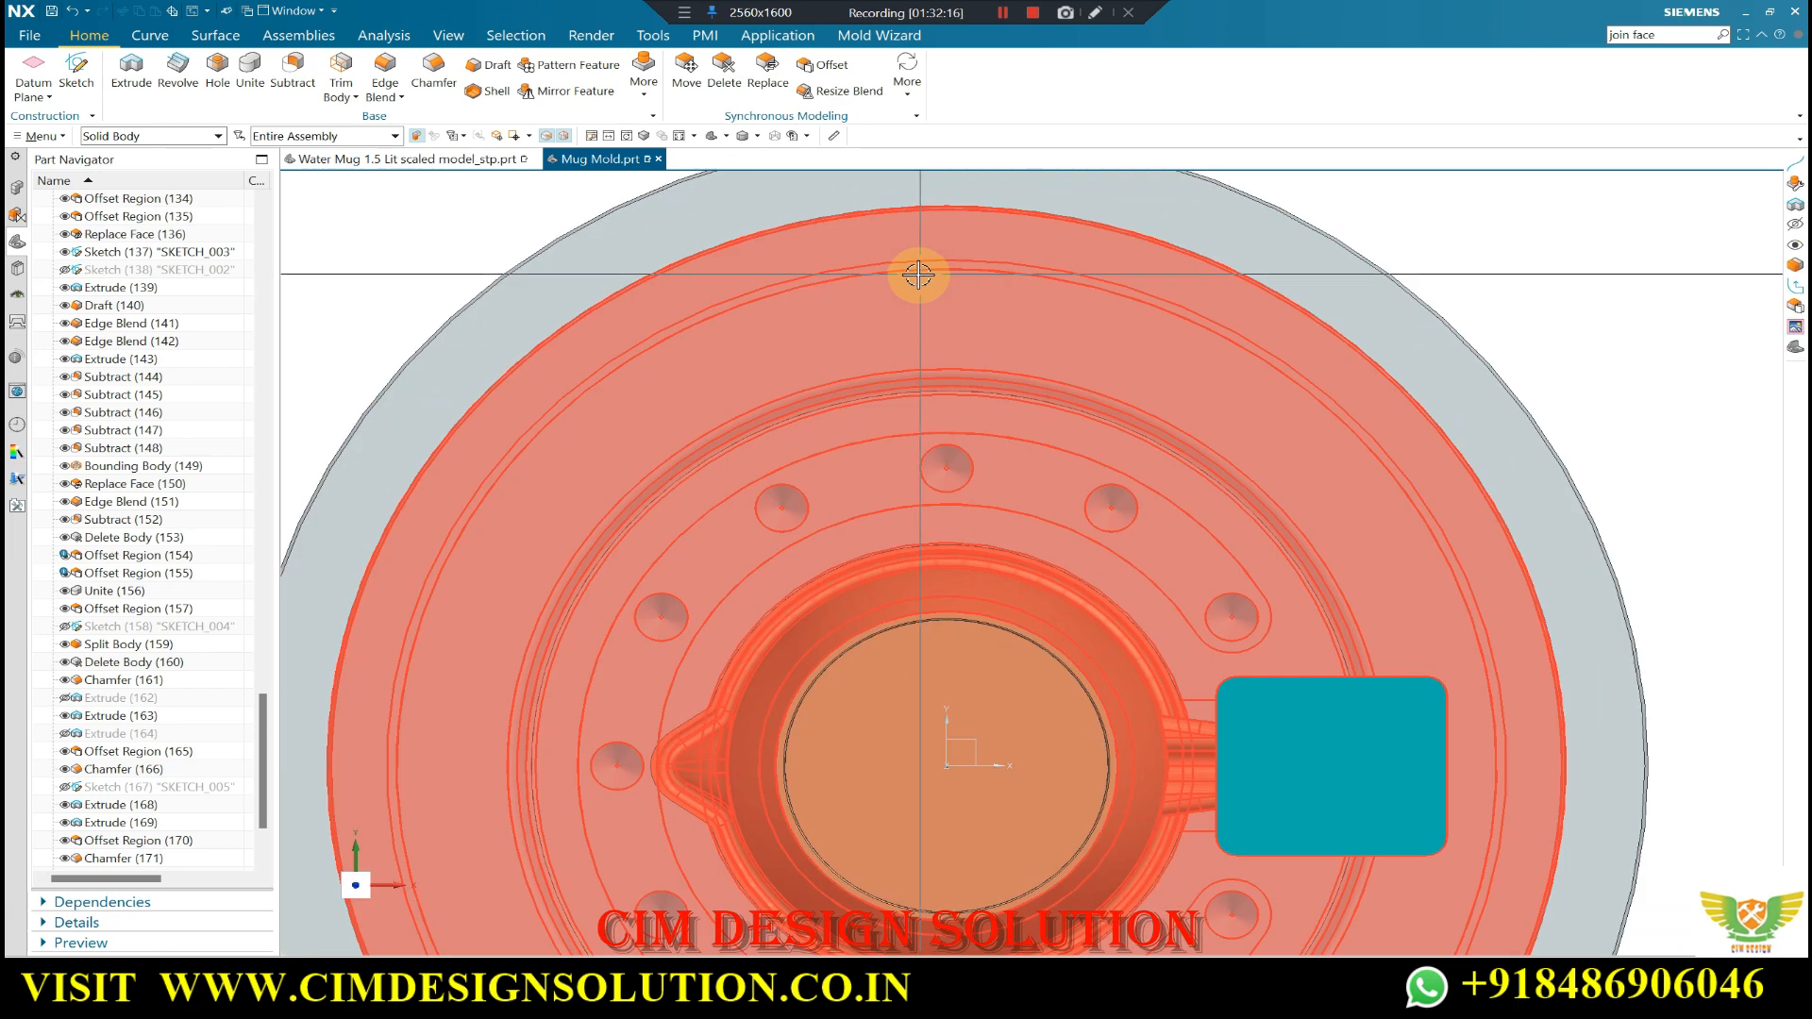
pyautogui.scroll(-4, 946, 372)
pyautogui.moveTo(1023, 292); pyautogui.dragTo(1371, 292, button='middle')
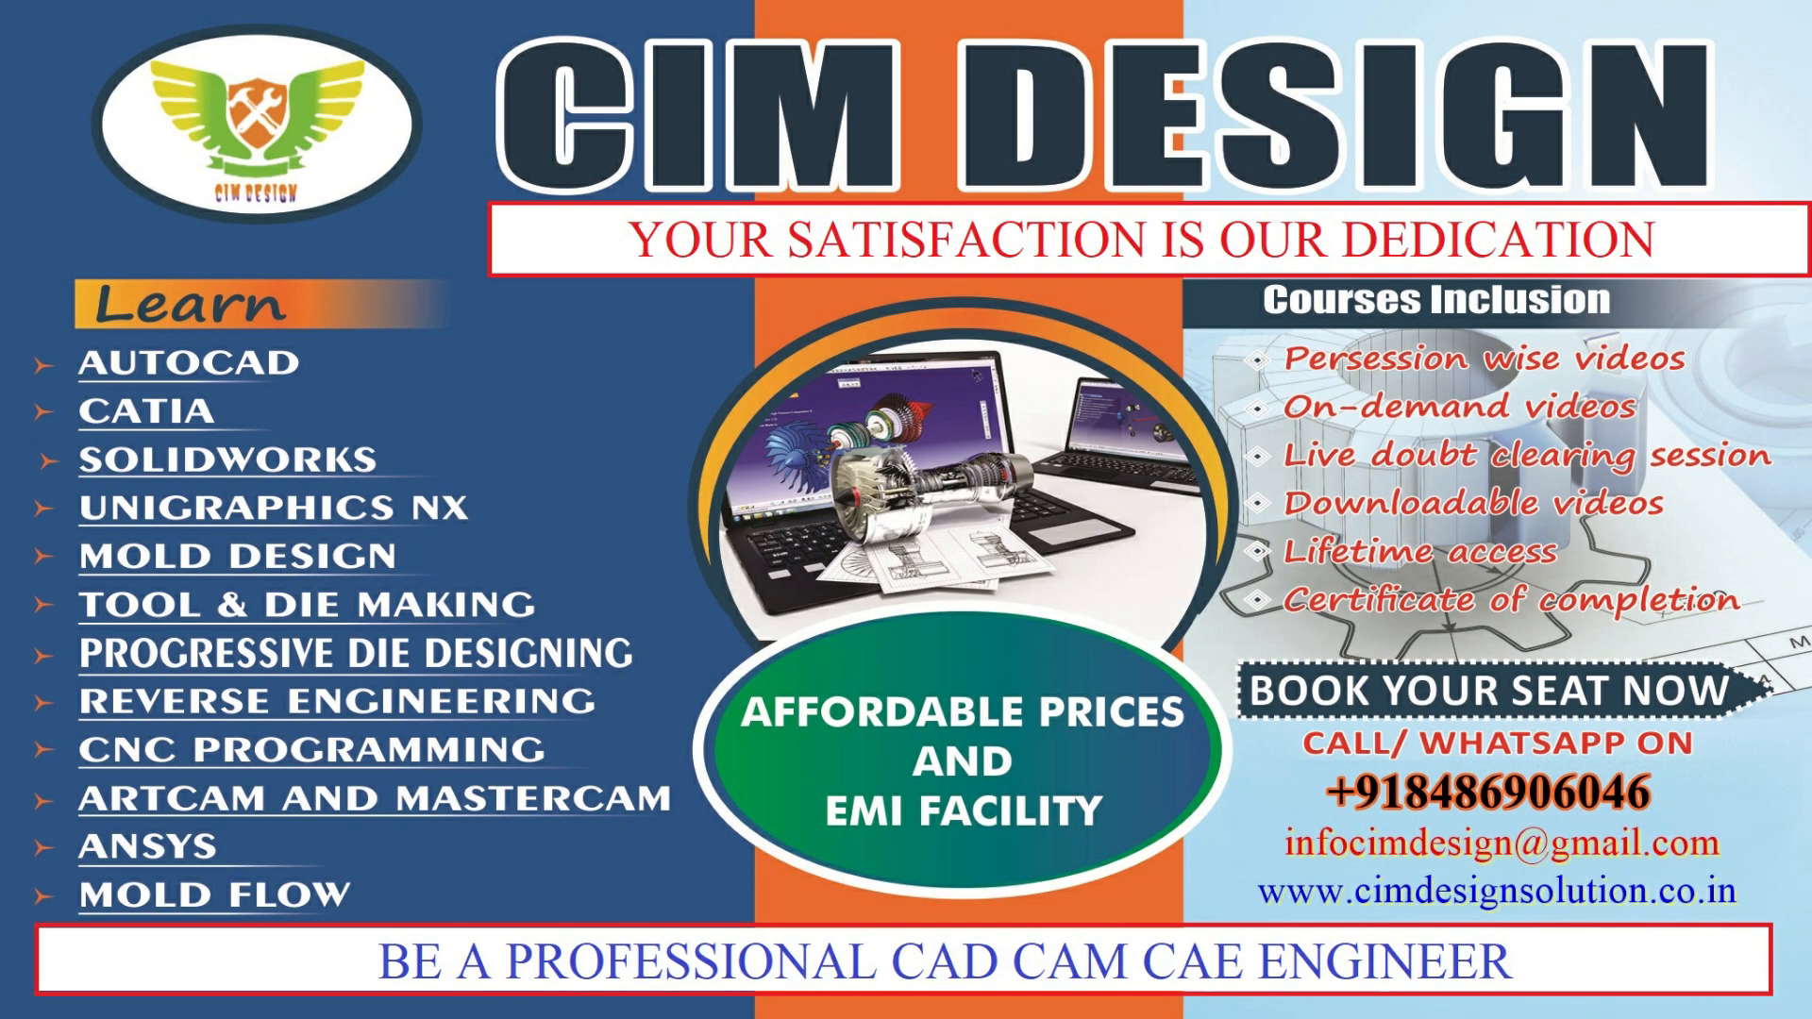